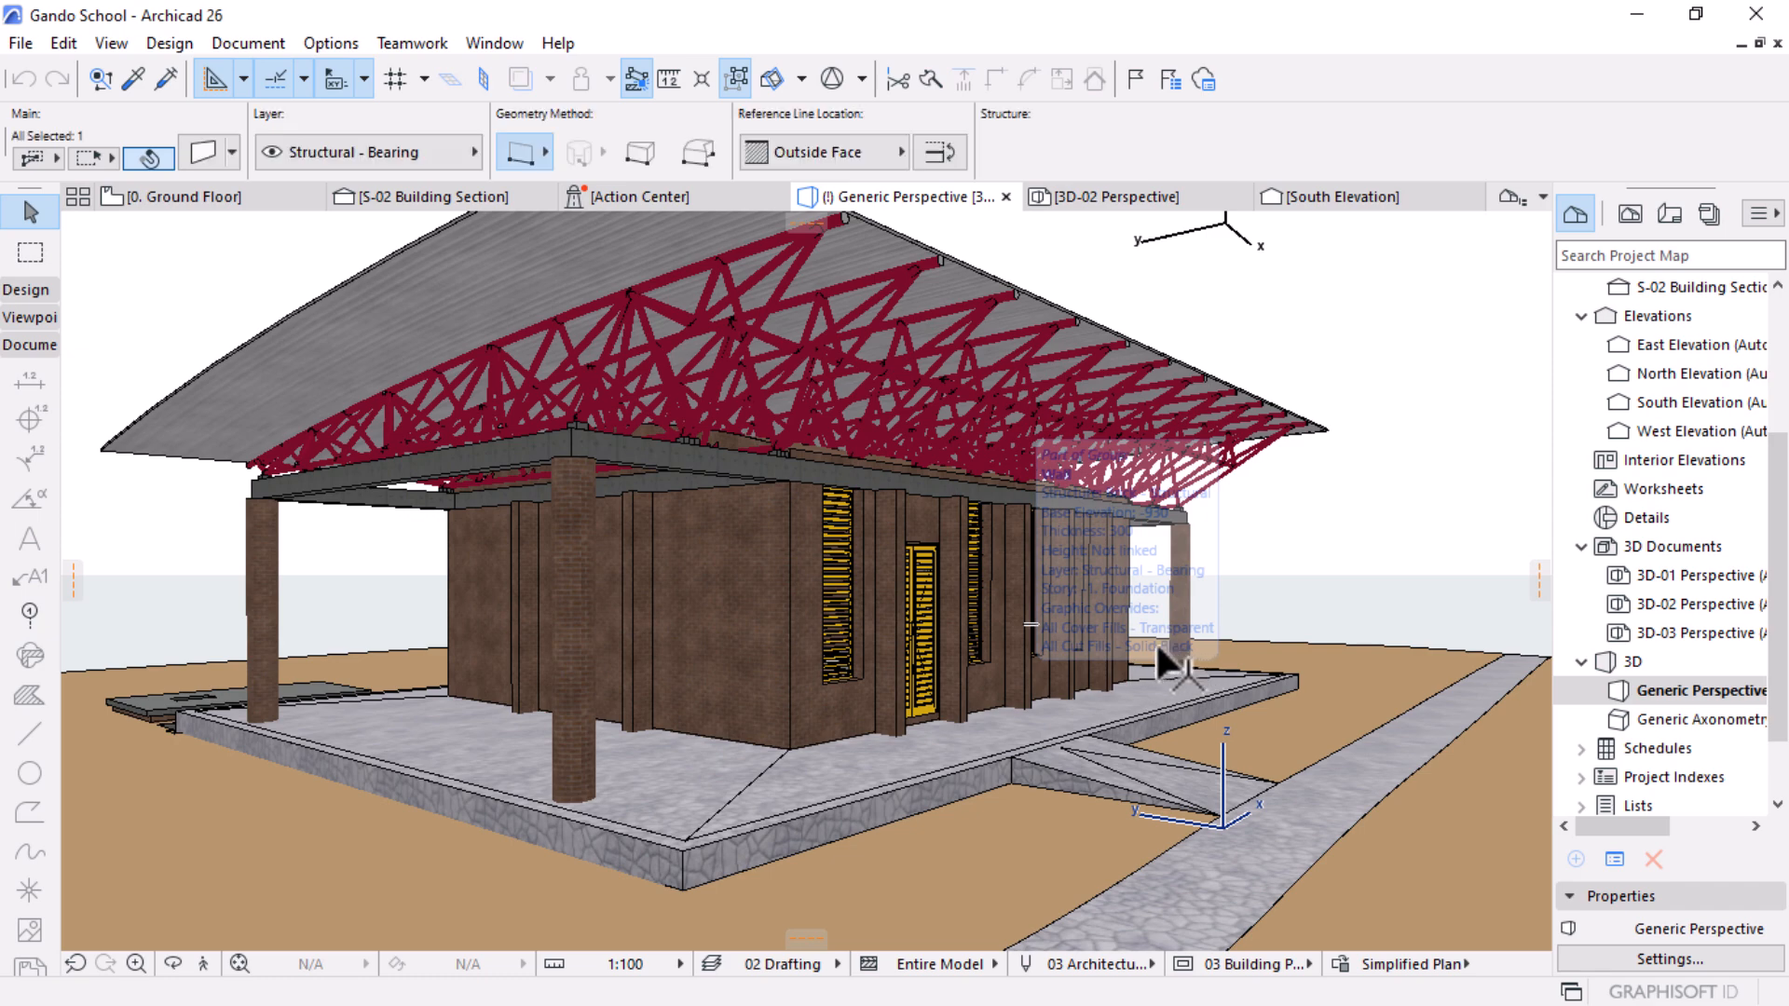
Step: Orbit around the school's exterior in 3D to examine the brick walls, curved roof and steel trusses
key("o")
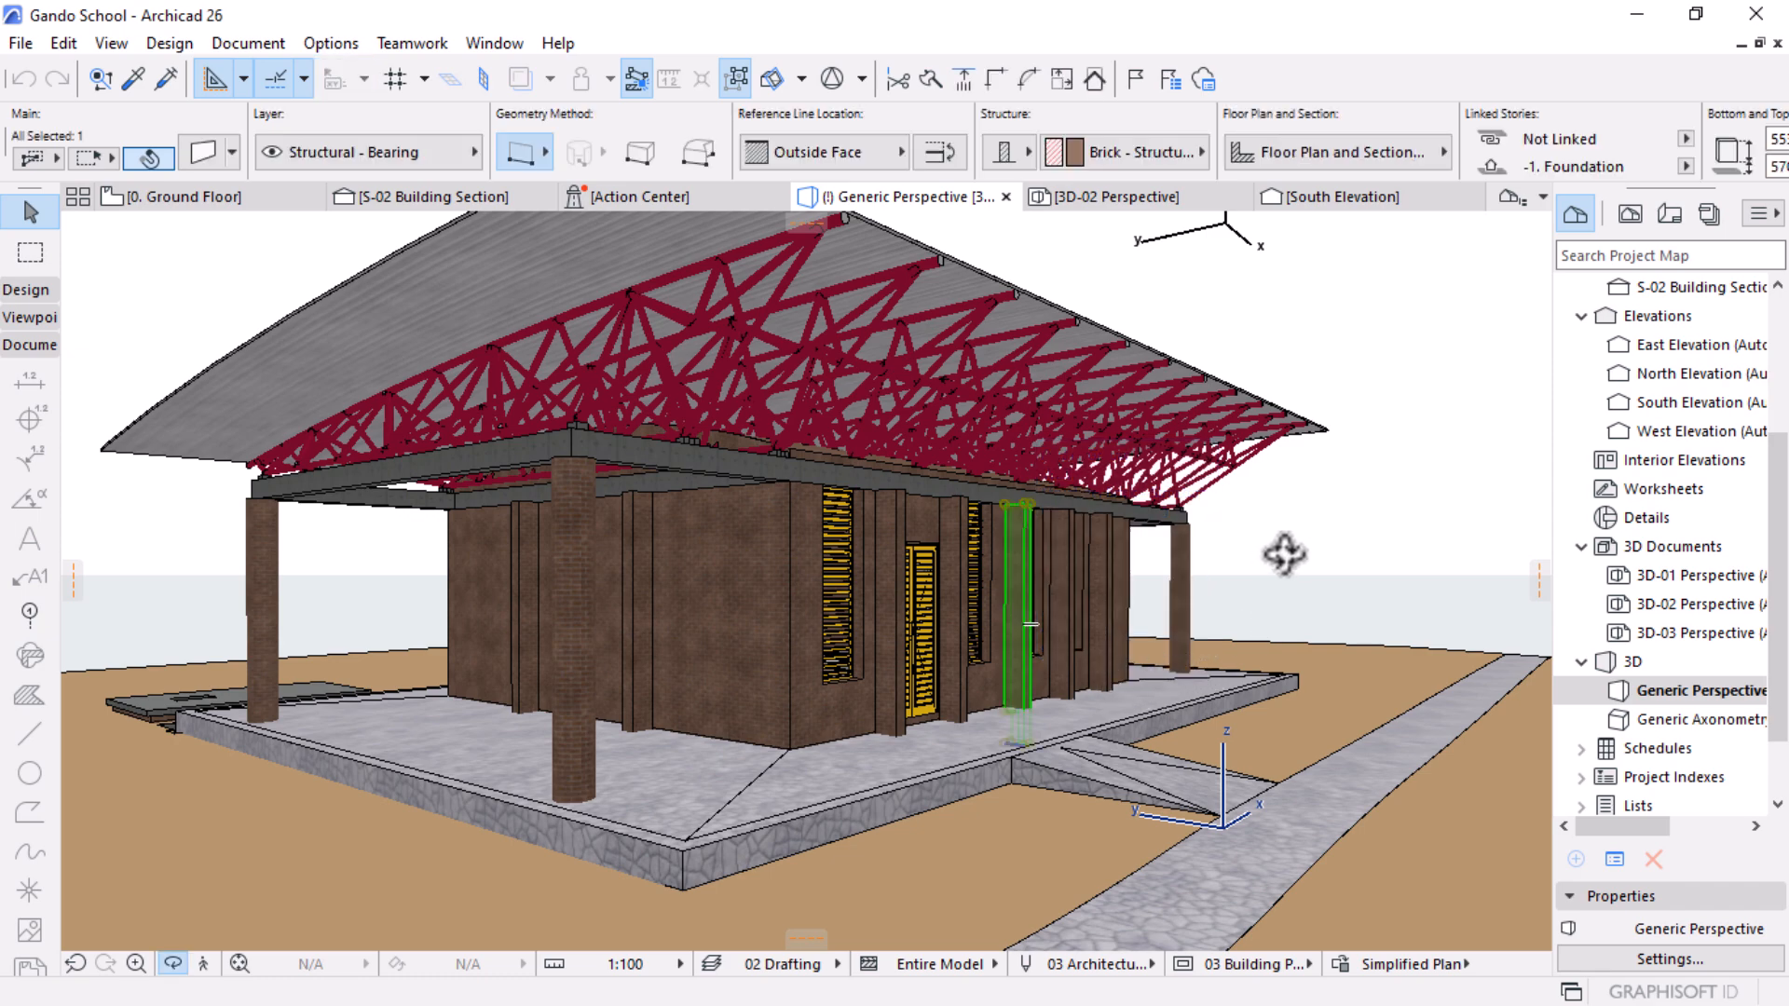
left_click_drag(1284, 556, 1219, 577)
left_click_drag(1282, 627, 950, 619)
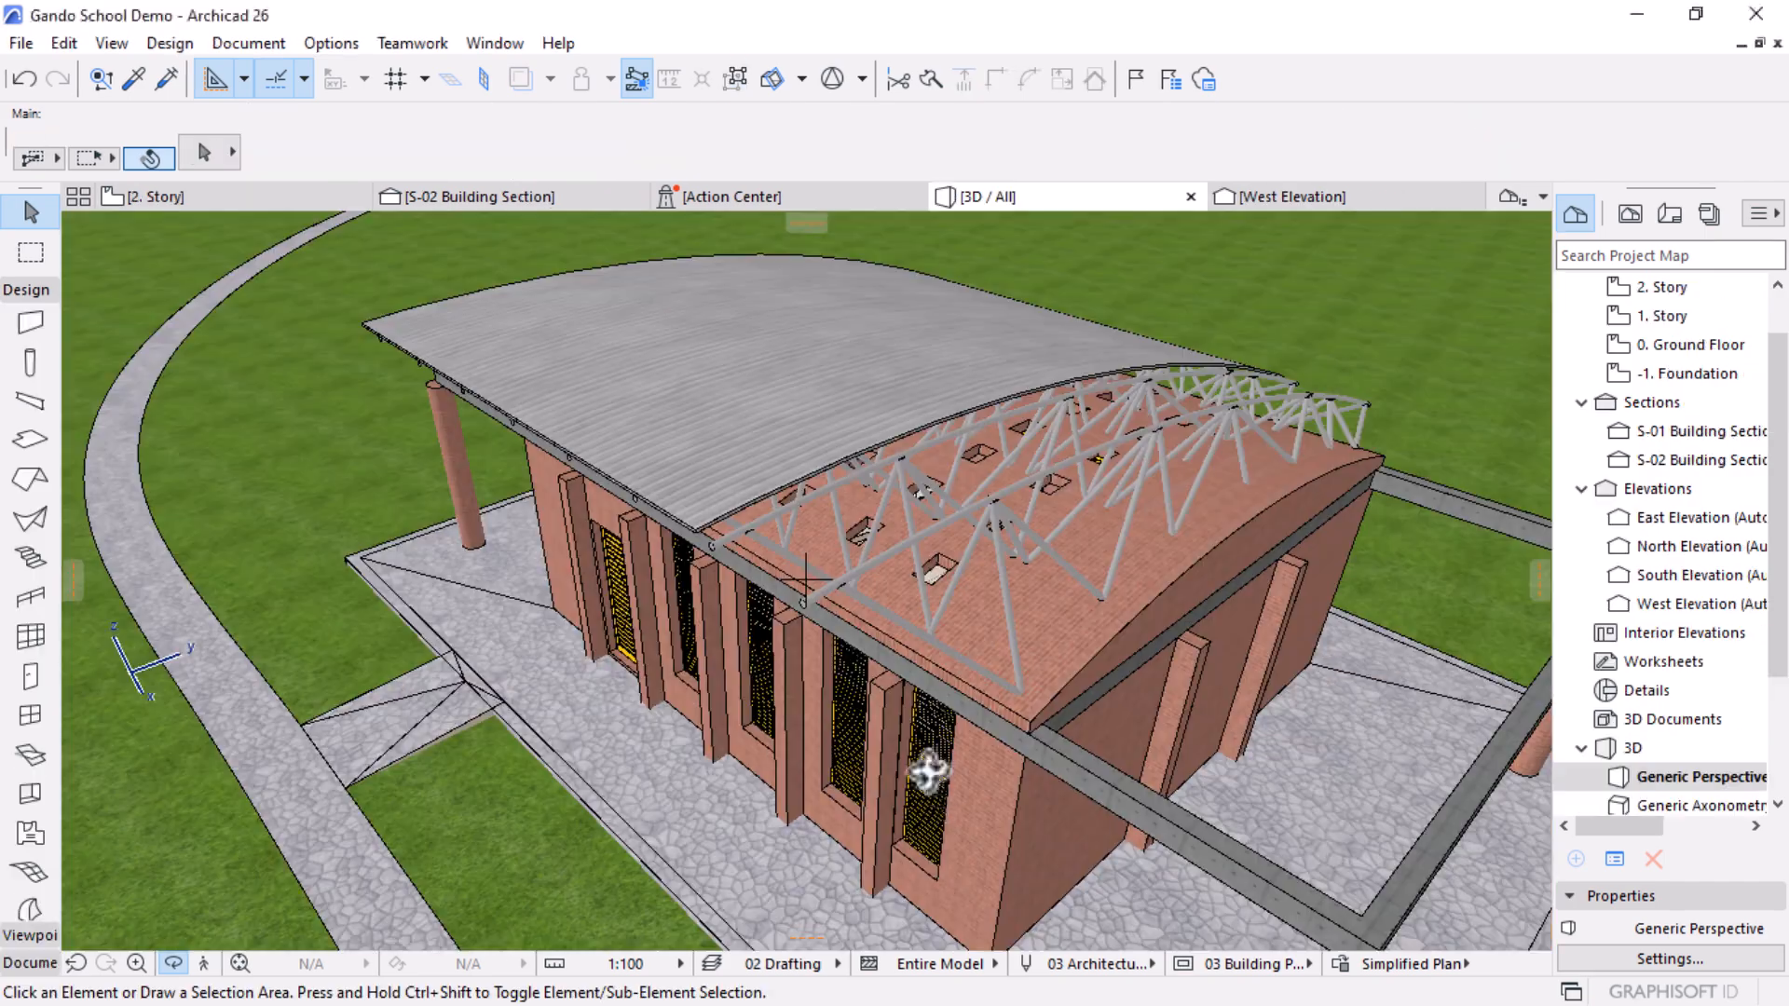
left_click_drag(927, 769, 871, 471)
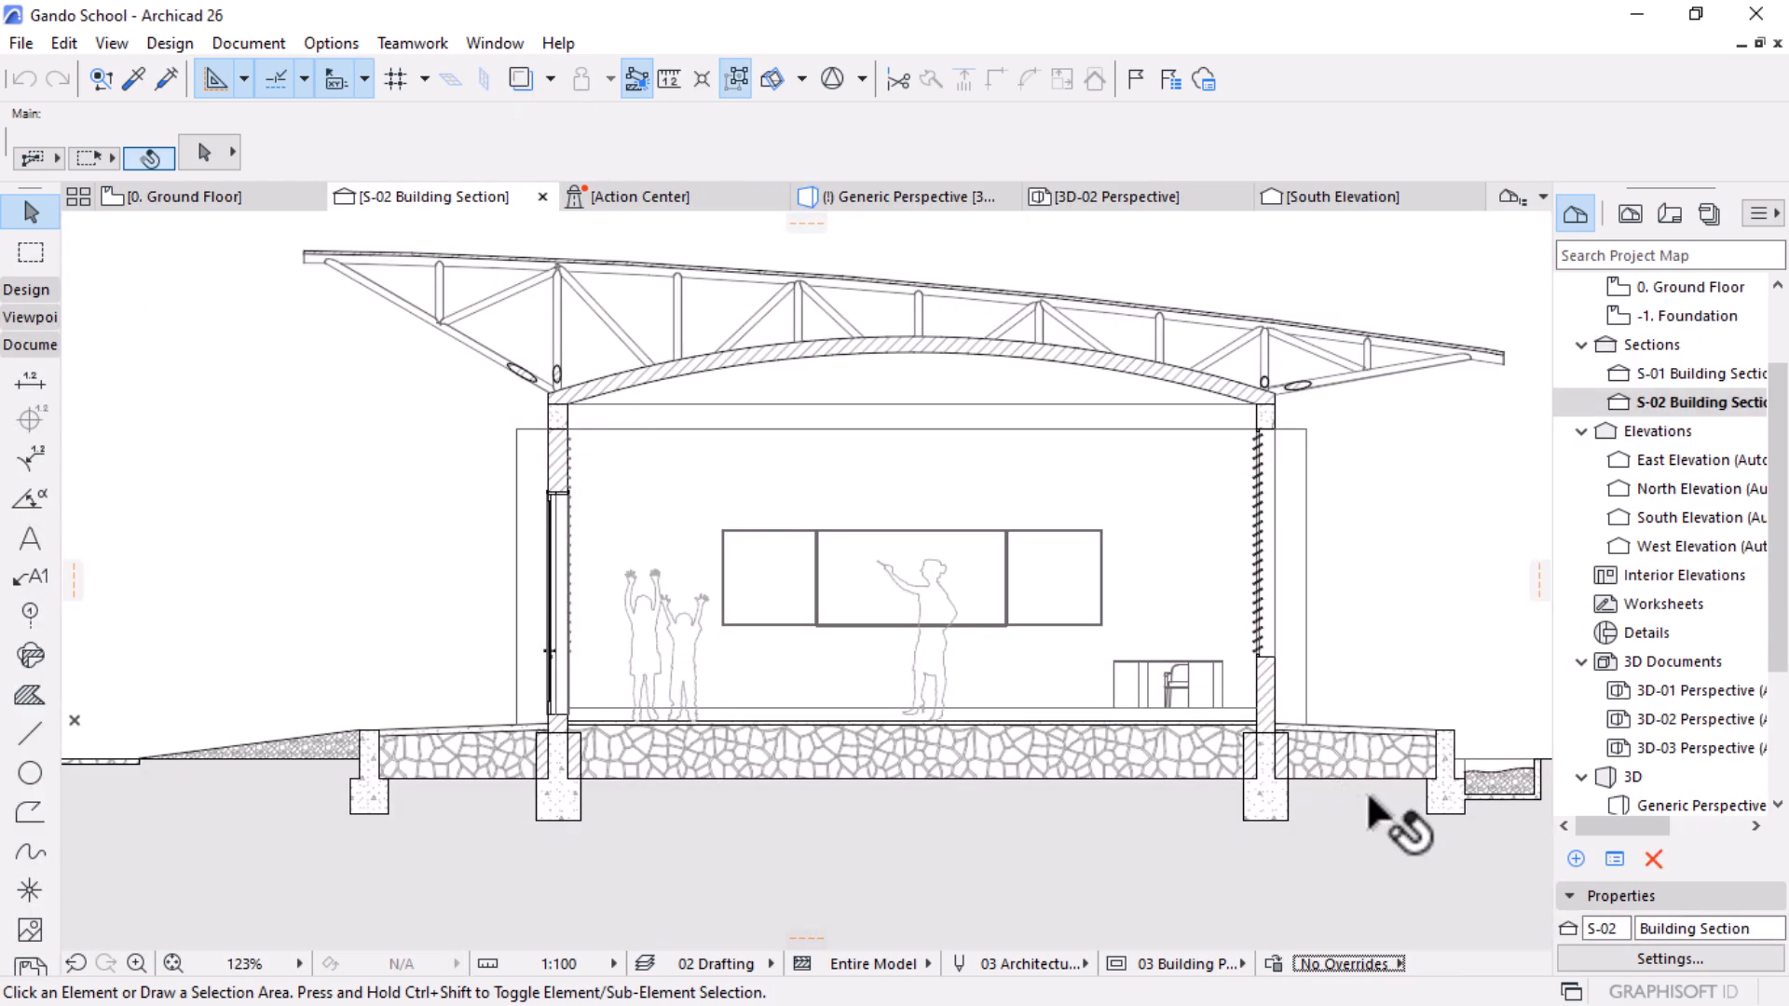
Step: Examine the school's cut structure, foundations and classroom in the S-02 building section and the 3D-02 Perspective
middle_click_drag(1397, 819, 1258, 779)
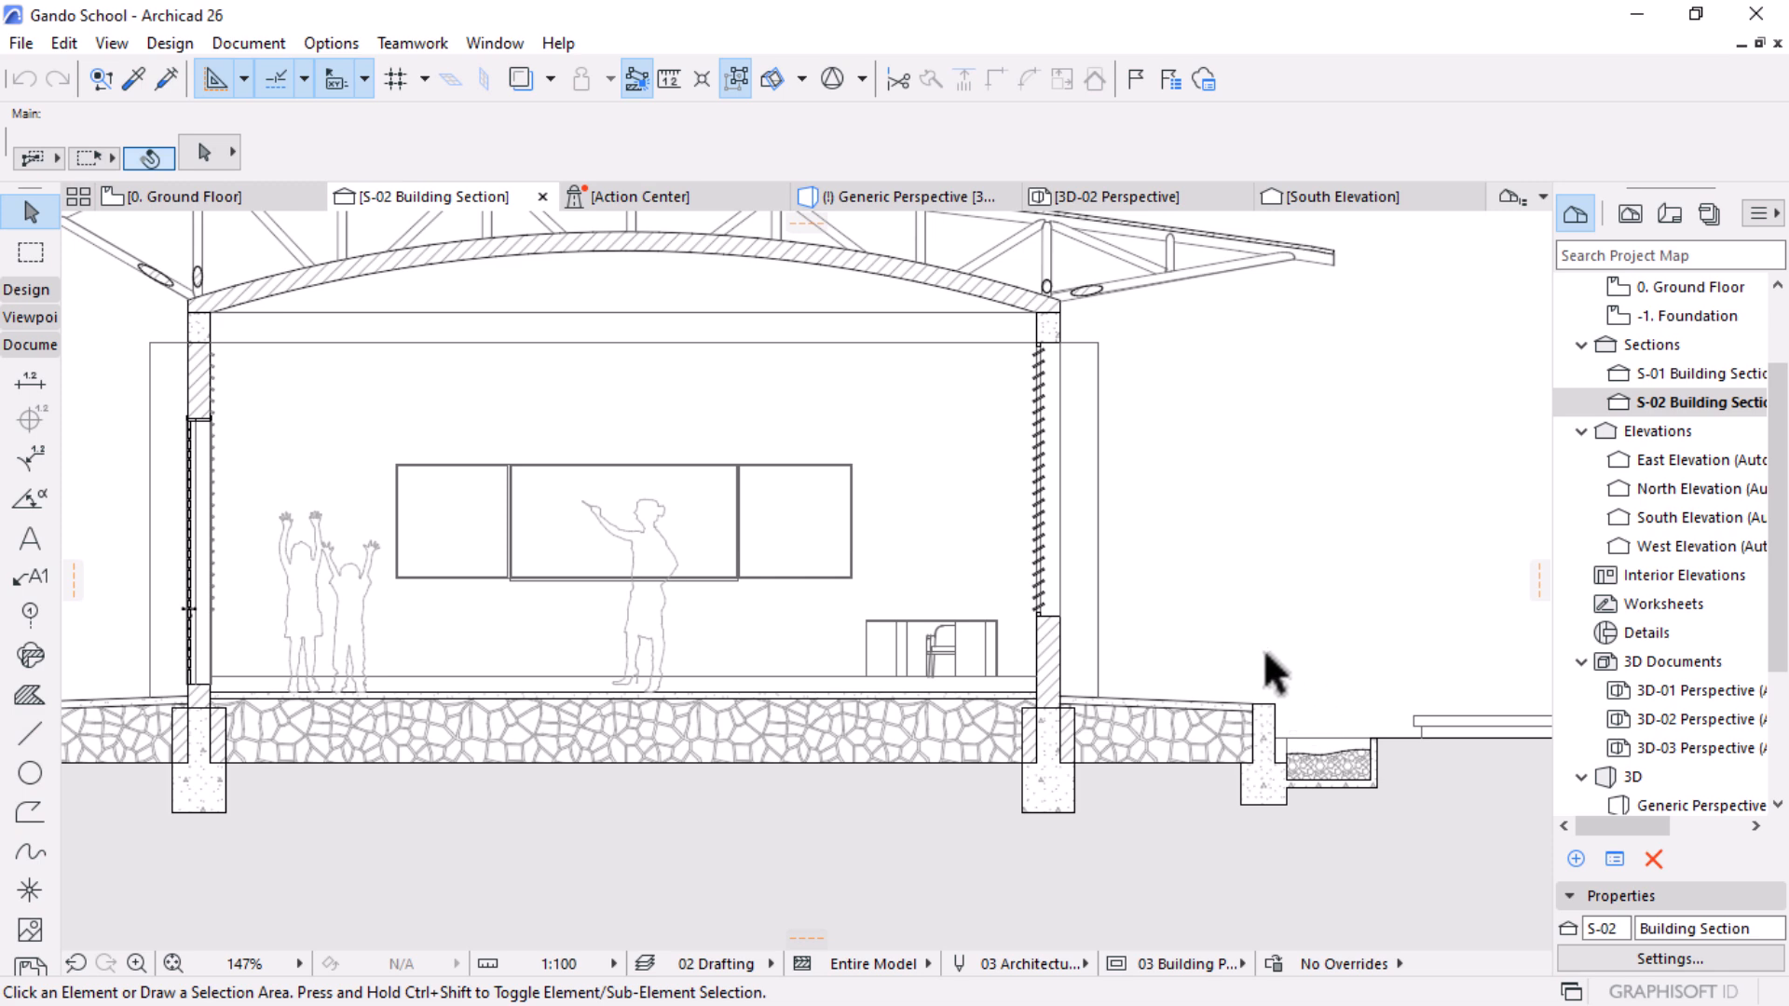
scroll(1133, 652, "down", 2)
scroll(1155, 667, "down", 2)
middle_click_drag(900, 691, 950, 722)
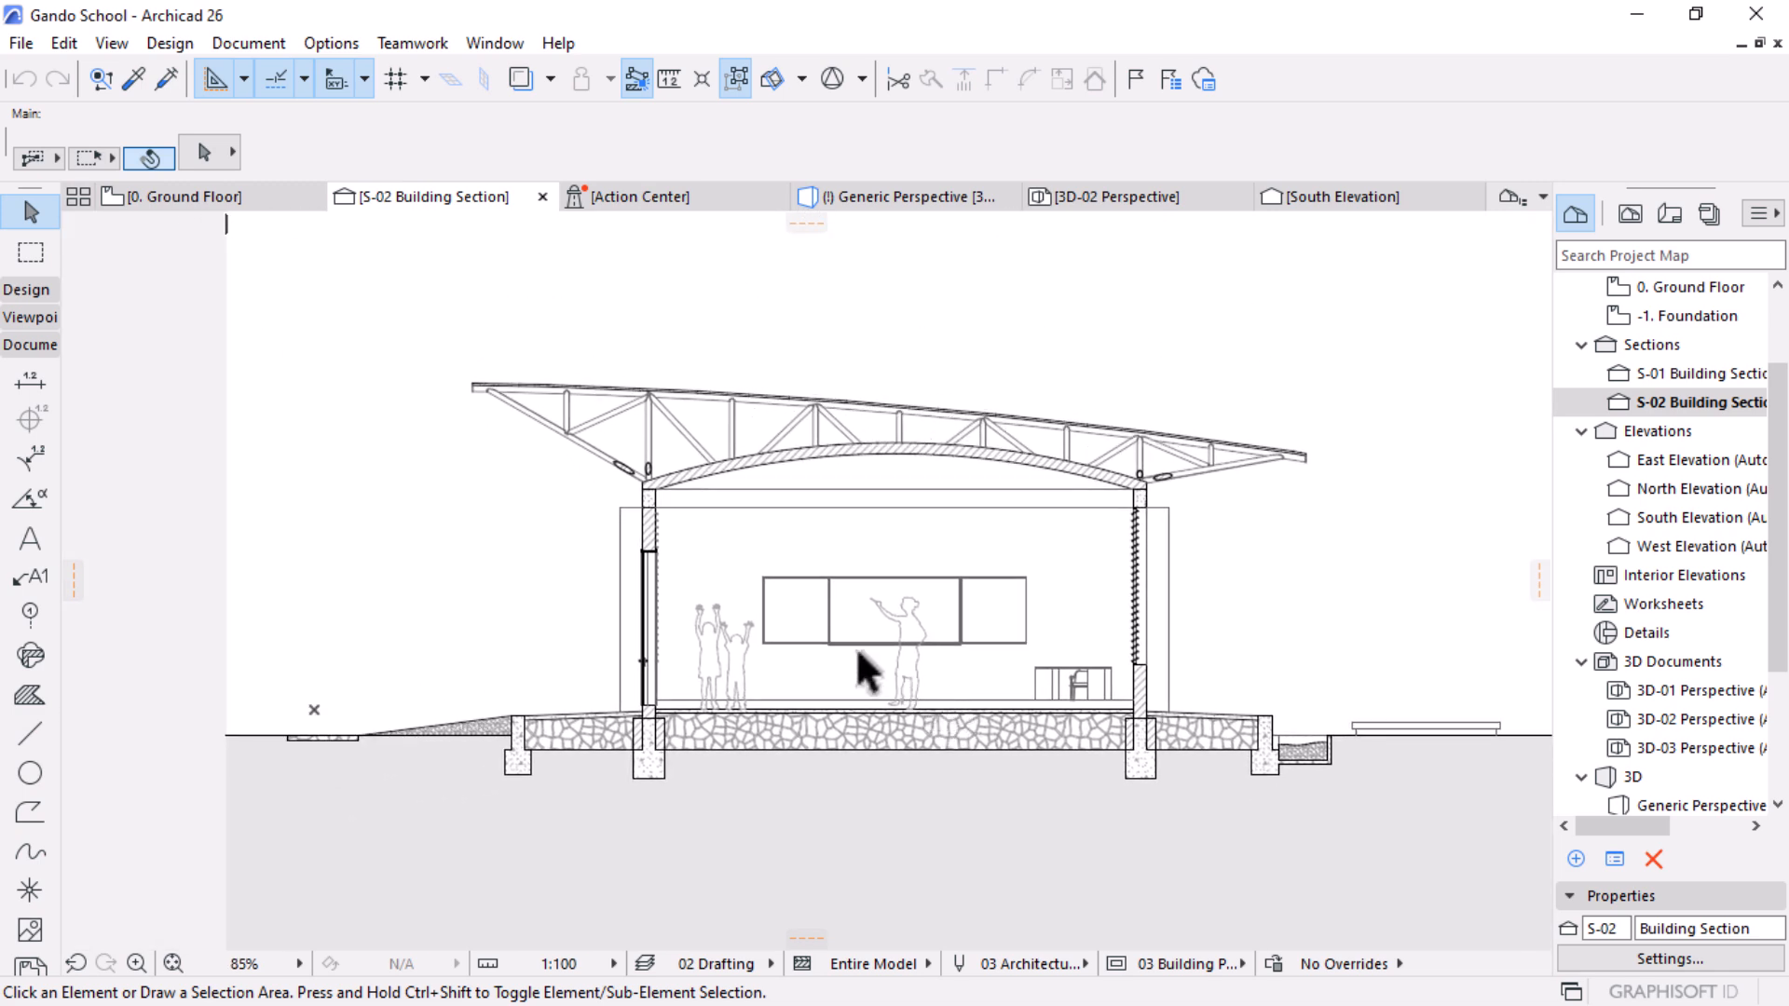
scroll(856, 645, "up", 2)
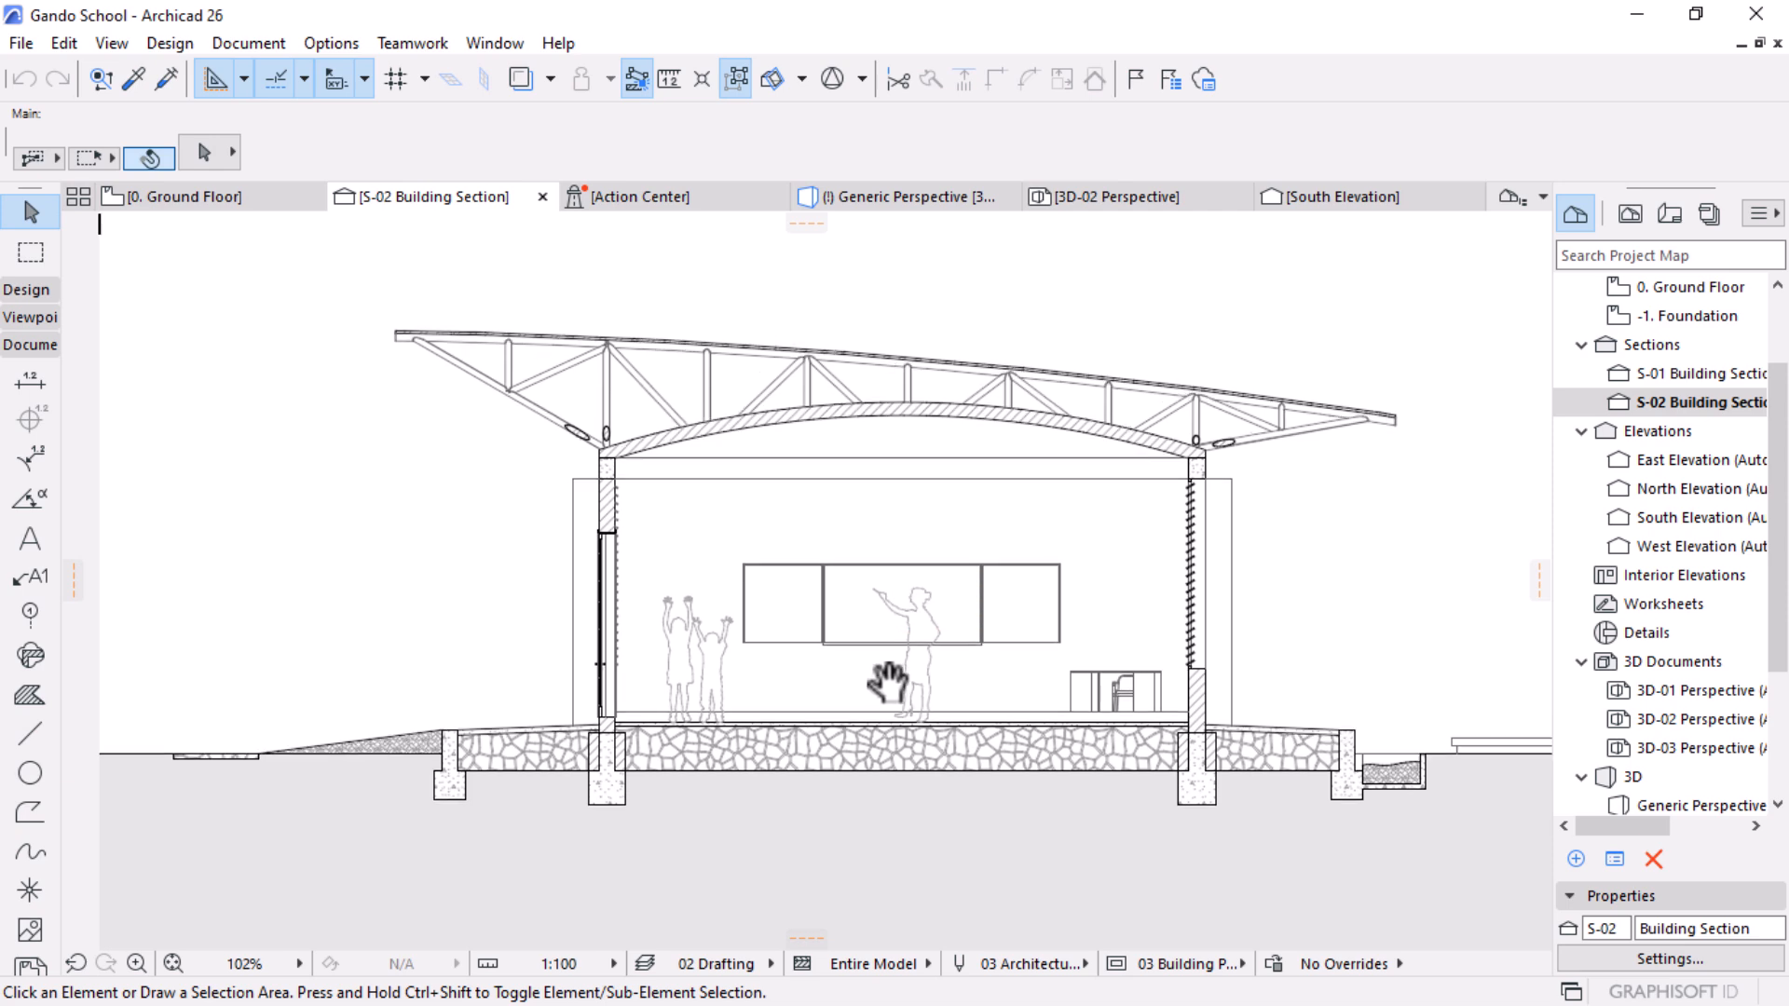
middle_click_drag(904, 667, 918, 681)
middle_click_drag(1081, 766, 1020, 739)
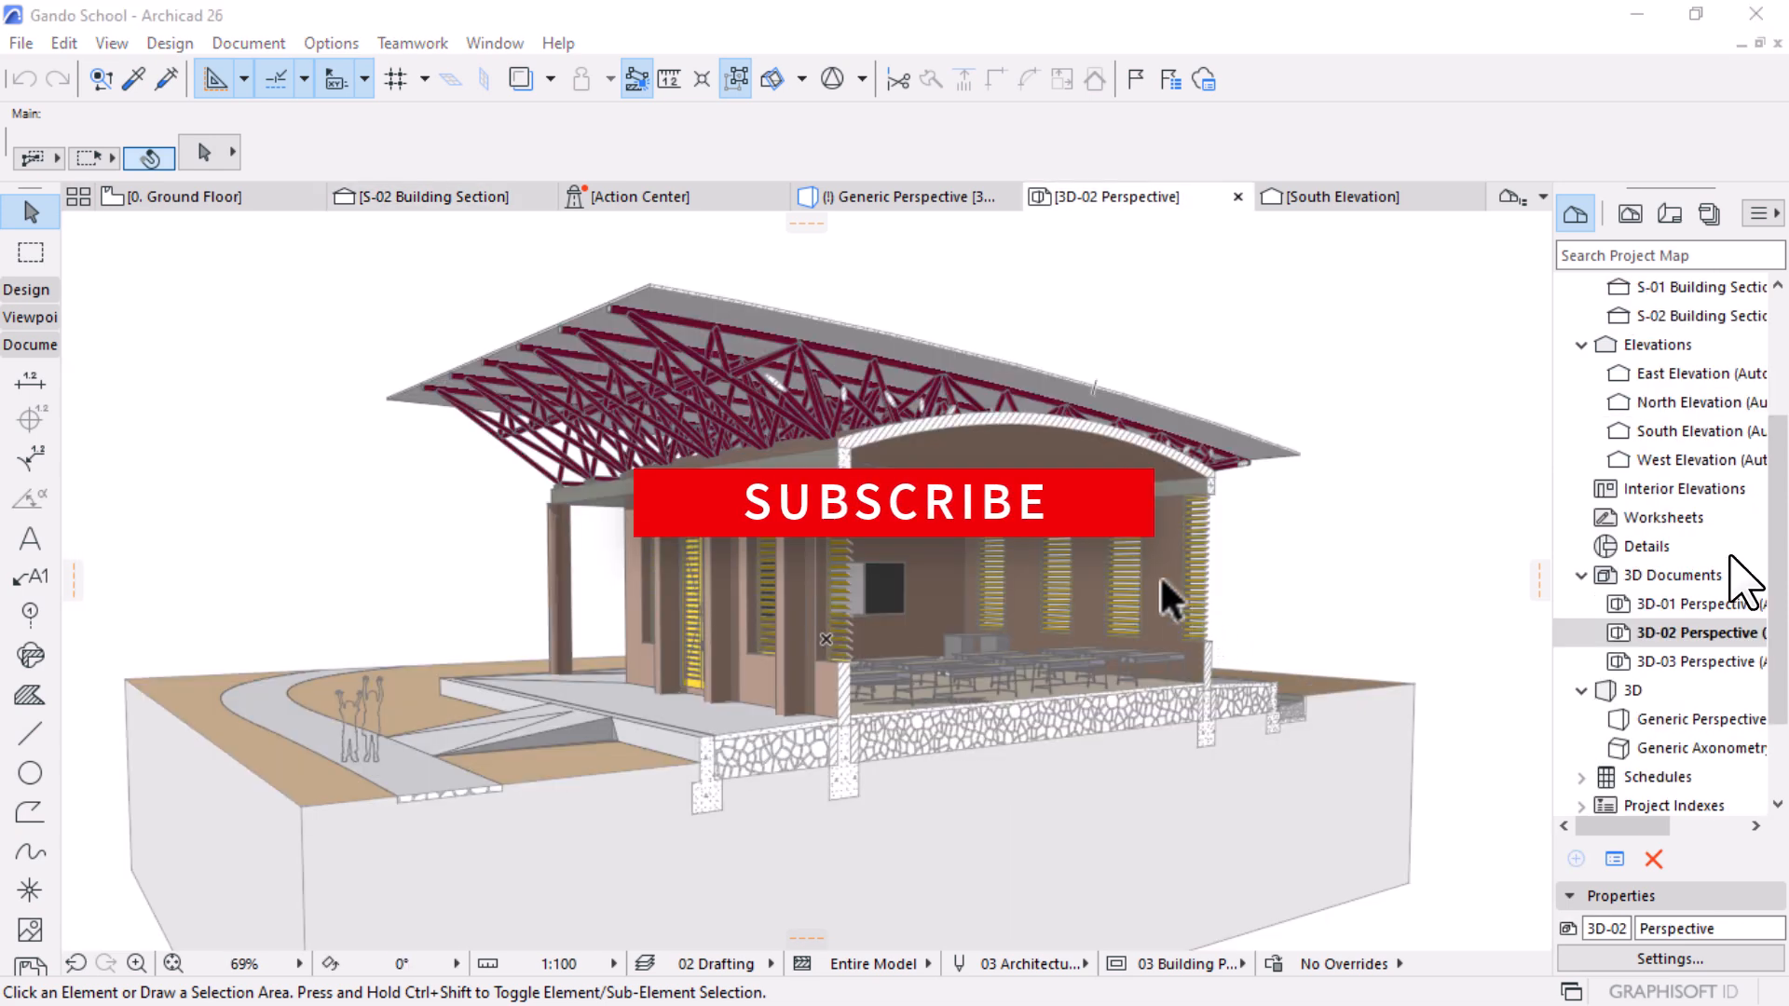
scroll(1112, 568, "up", 2)
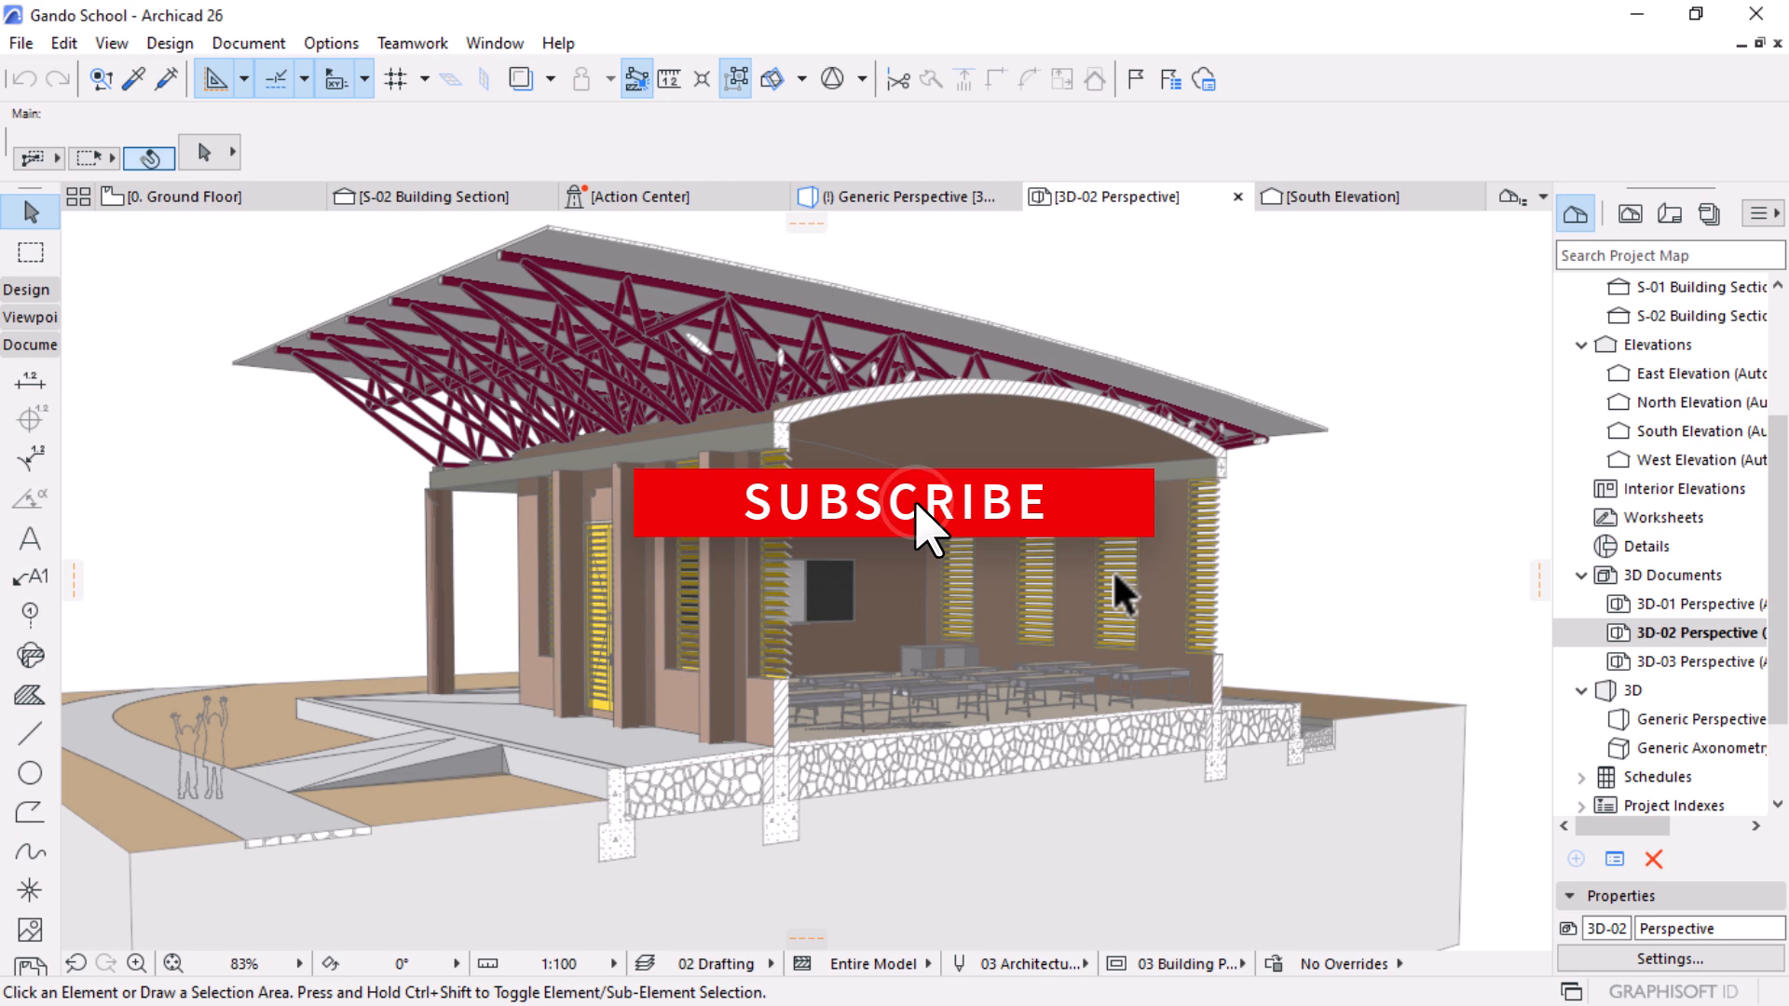
scroll(1111, 568, "up", 2)
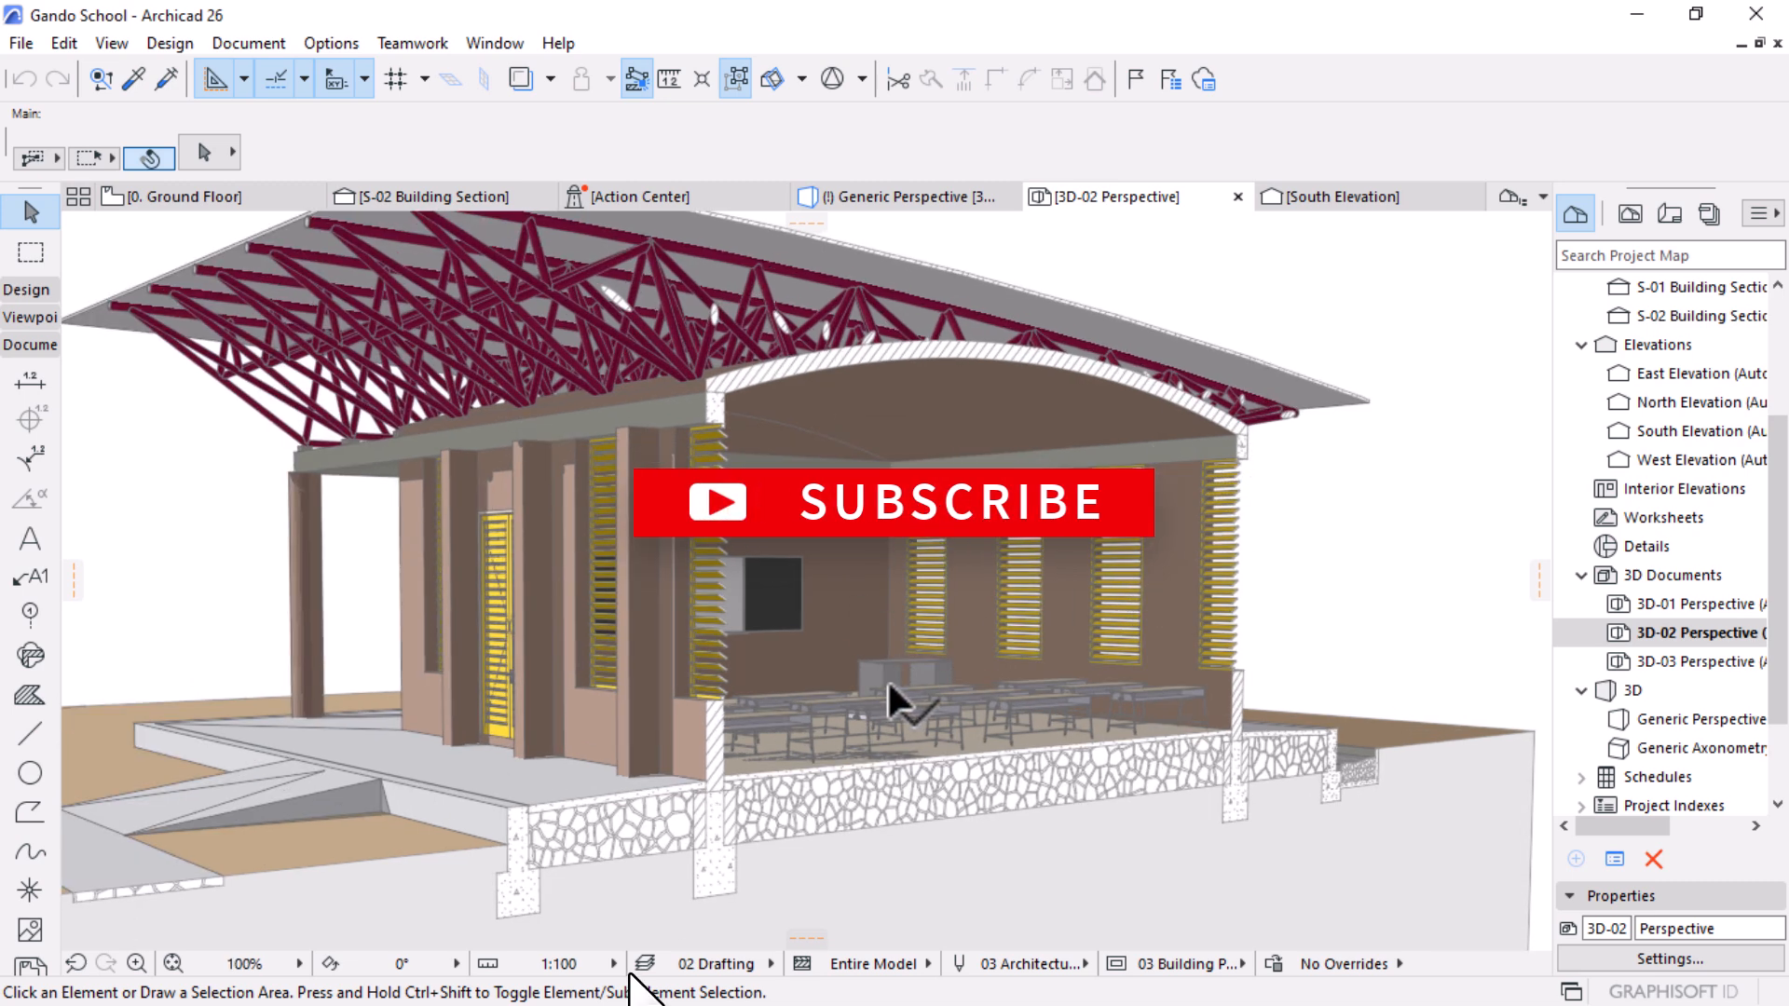
scroll(890, 675, "down", 2)
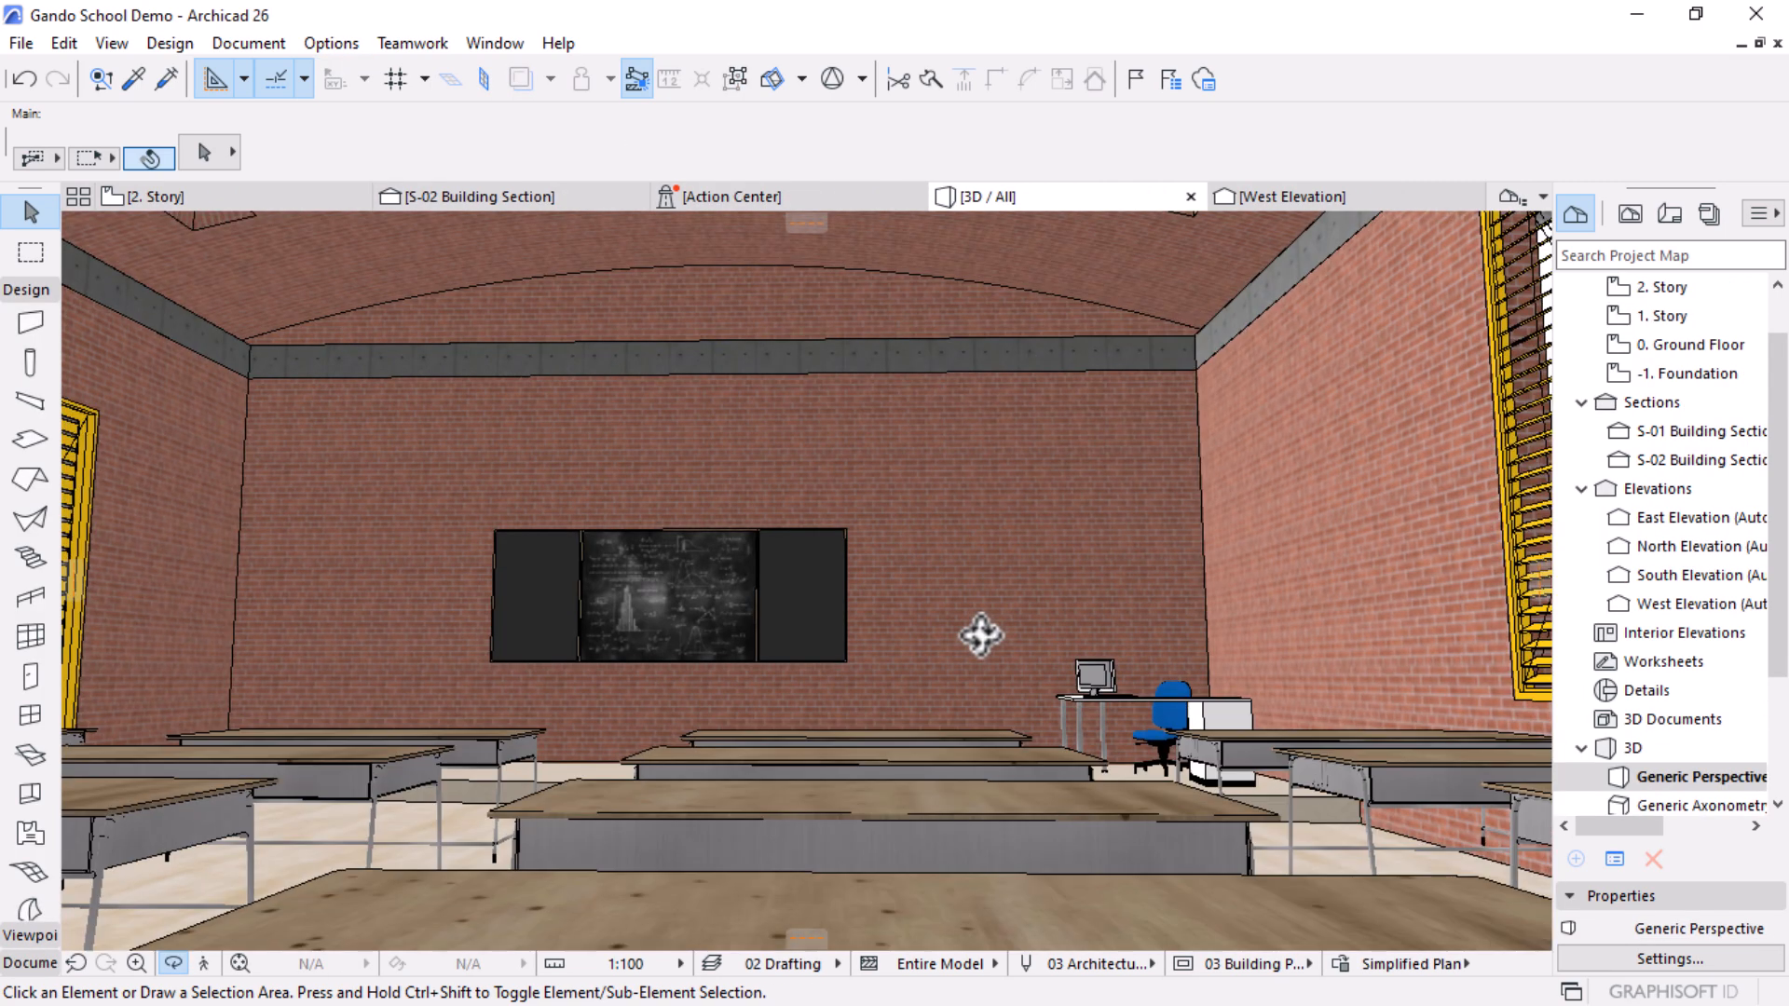
Step: Look around the classroom interior in 3D, examining the blackboard wall, desks and vaulted ceiling openings
middle_click_drag(981, 635, 942, 648, "shift")
middle_click_drag(611, 623, 691, 706)
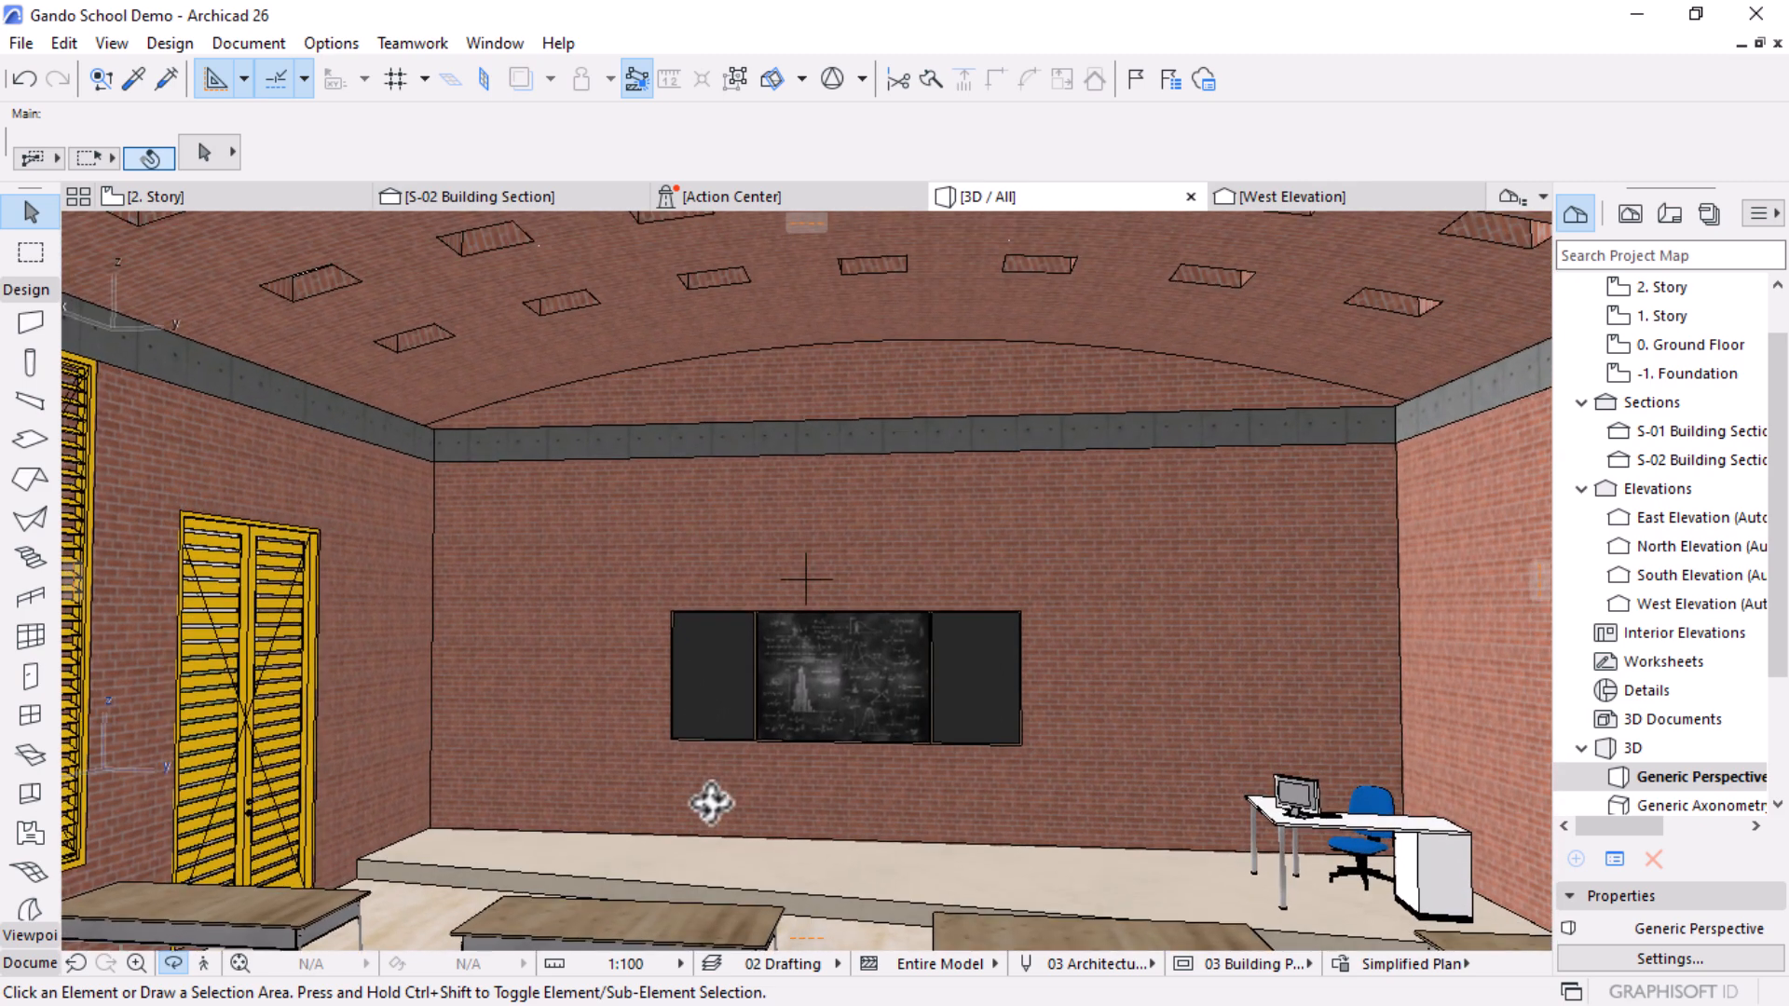
middle_click_drag(739, 799, 748, 749, "shift")
mouse_move(801, 693)
middle_mouse_down("shift")
mouse_move(811, 719)
mouse_move(800, 708)
middle_mouse_up("shift")
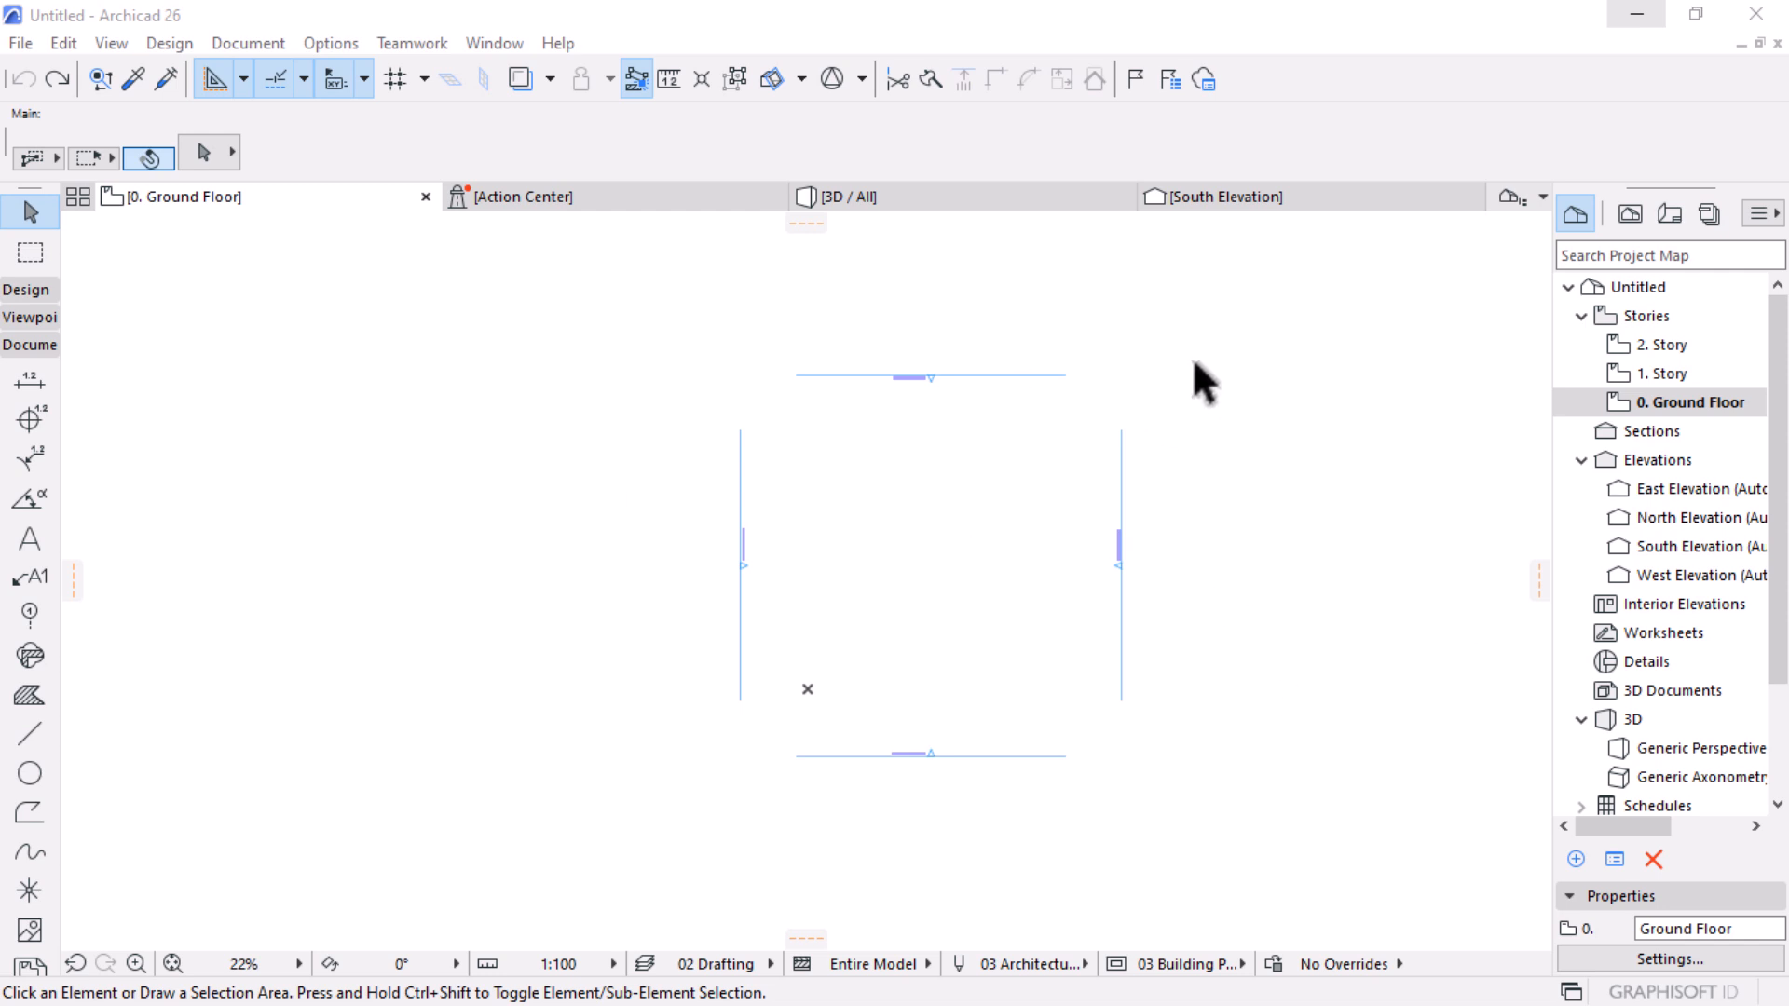
Step: Set the marker style of all four elevation markers on the ground floor plan to Circle 4
left_click_drag(1264, 294, 593, 779)
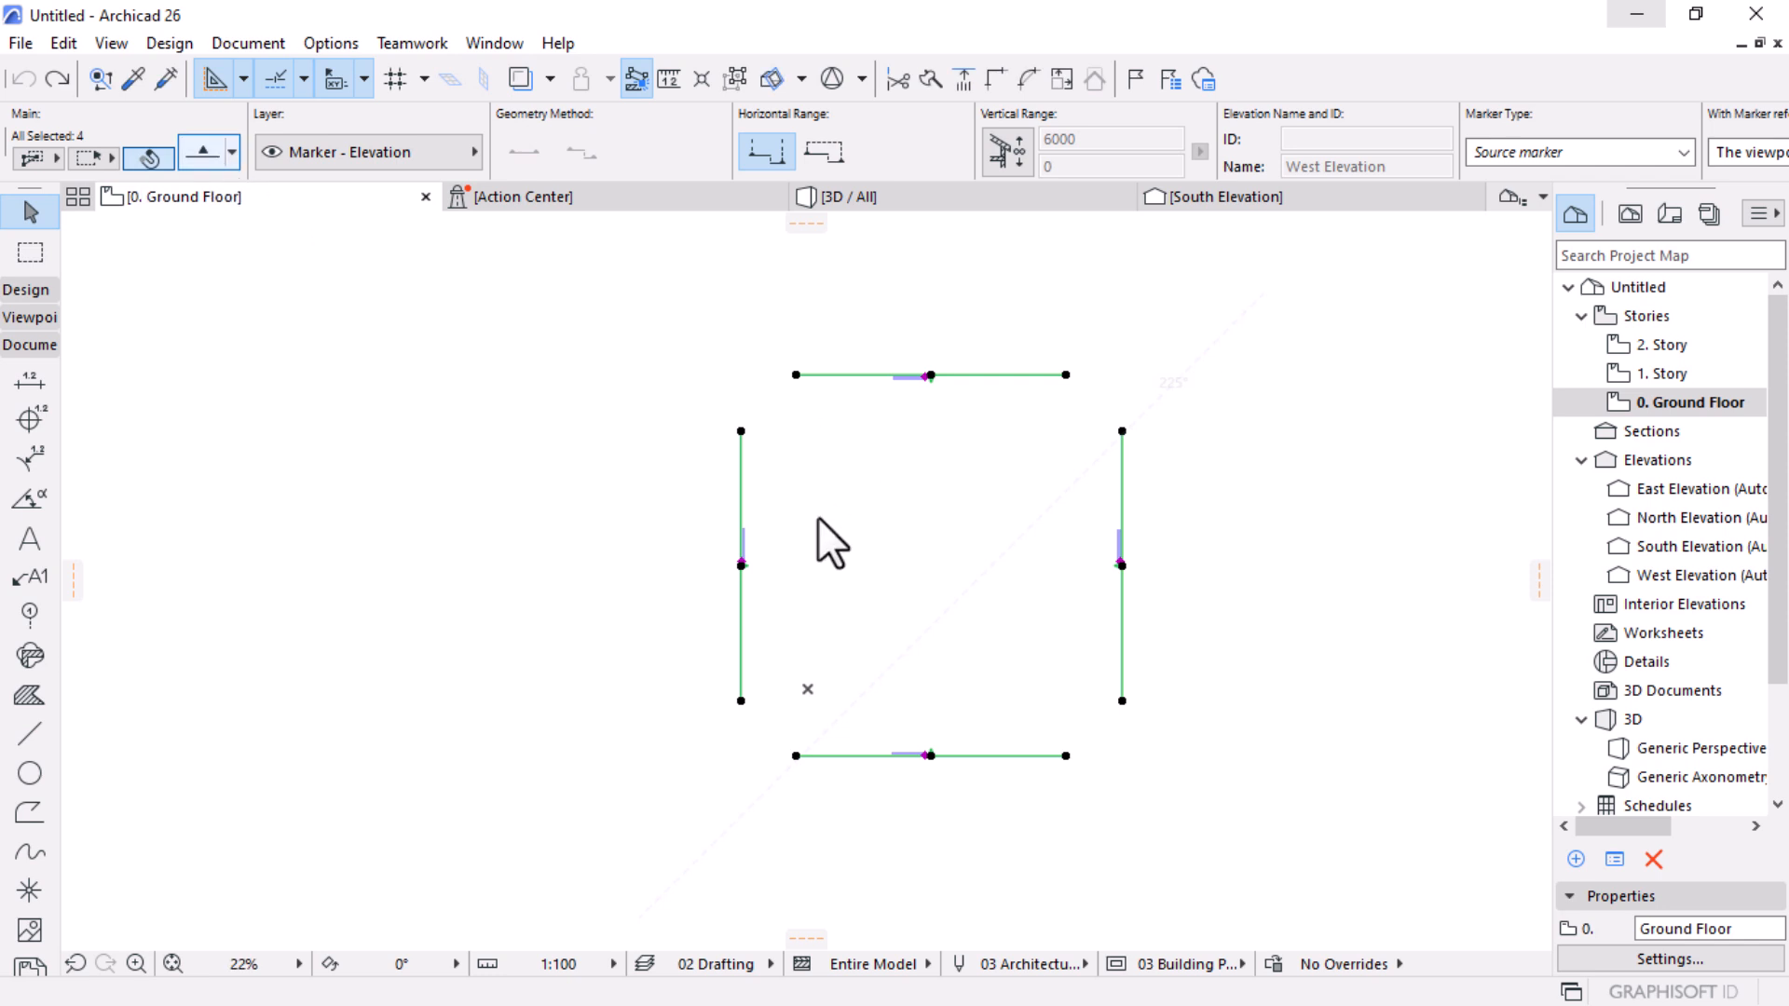
key("ctrl+t")
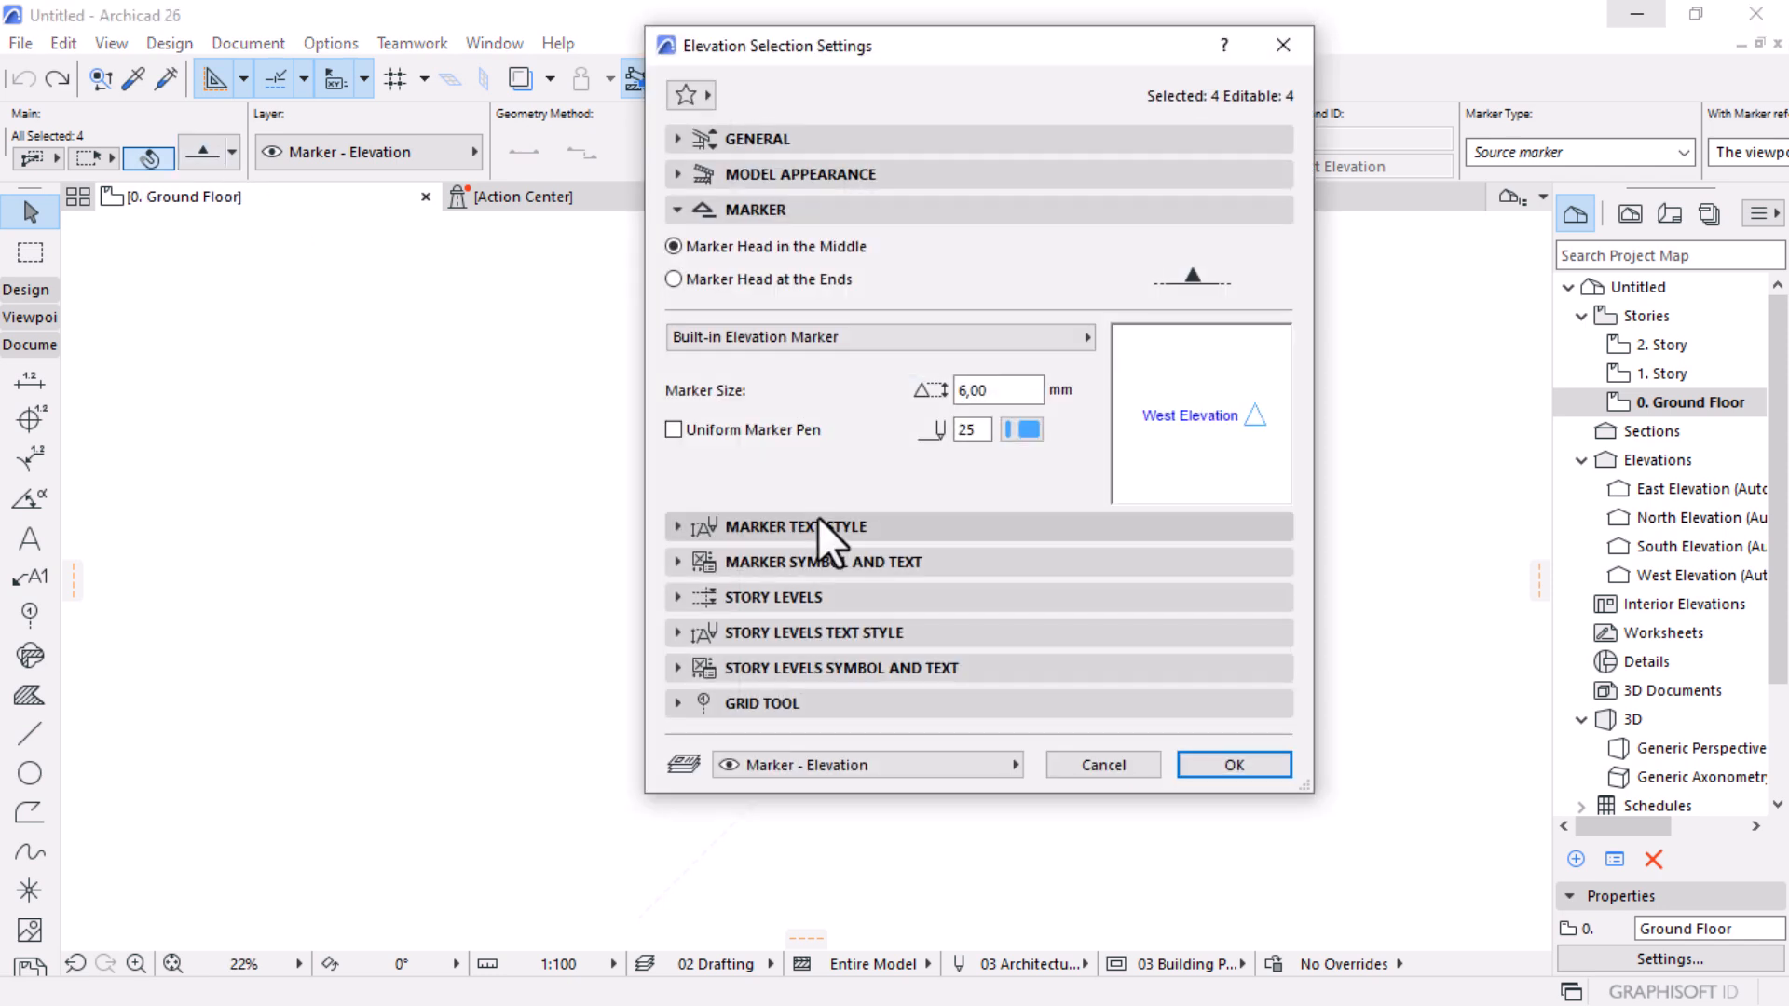
left_click(701, 218)
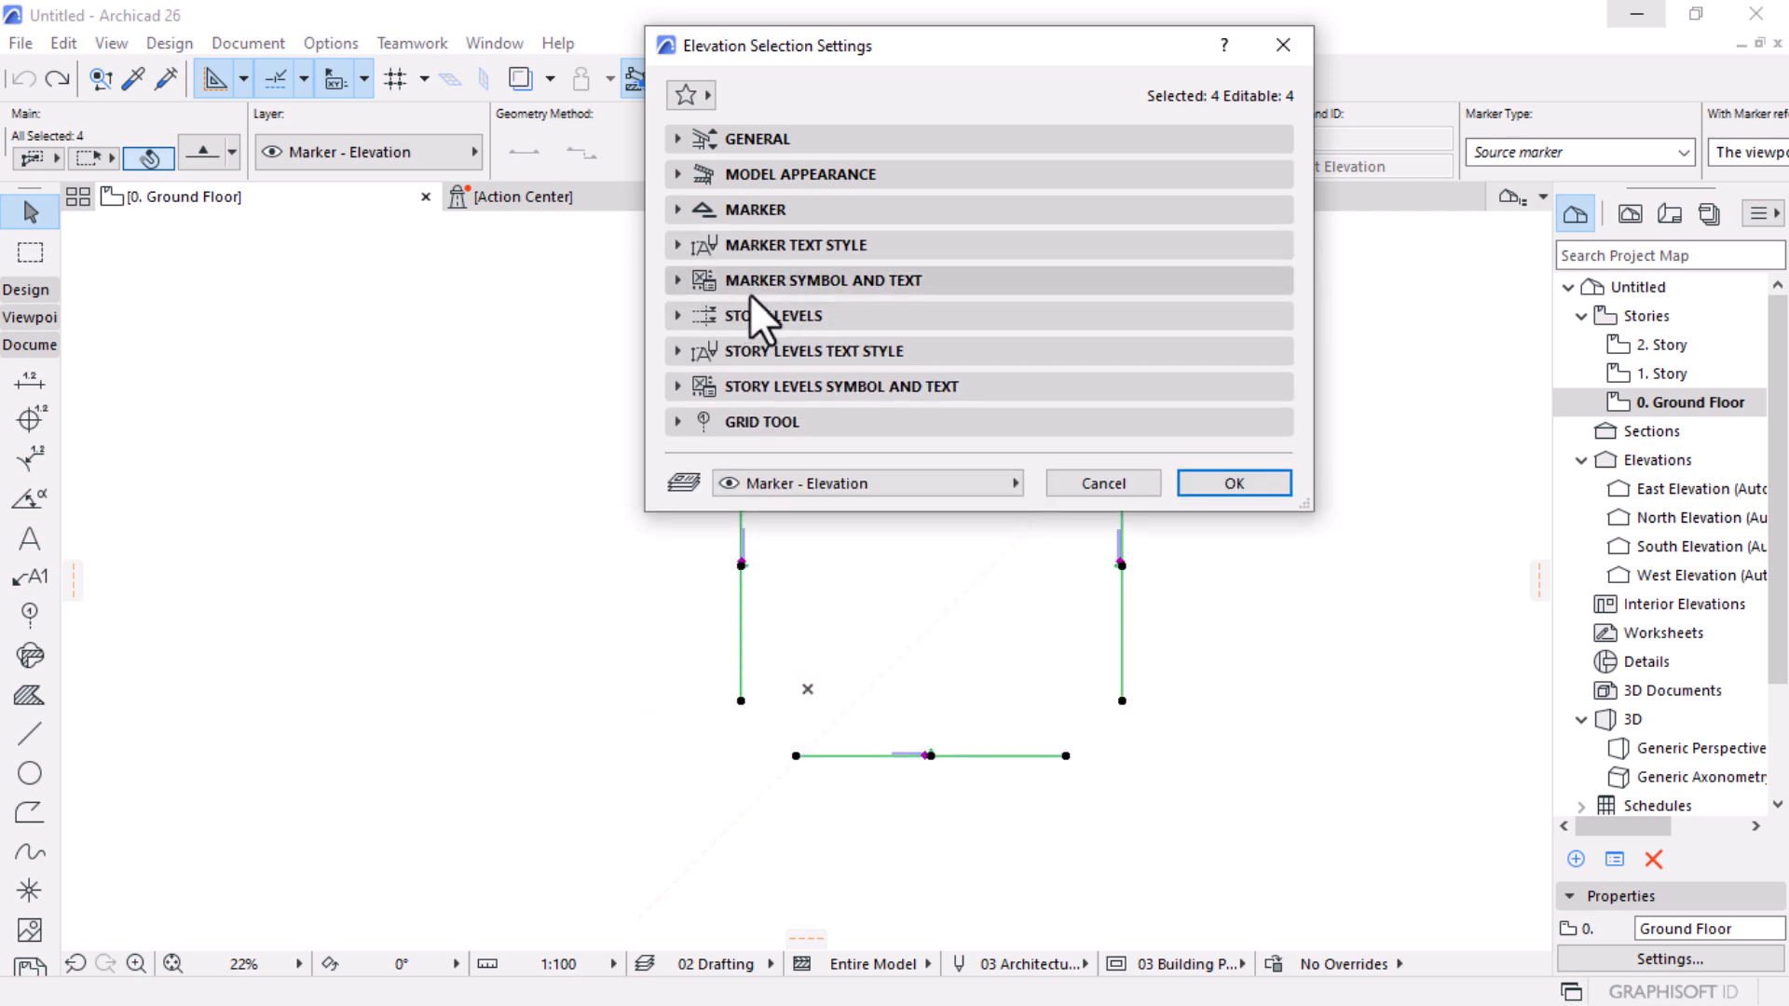
left_click(755, 284)
left_click(865, 391)
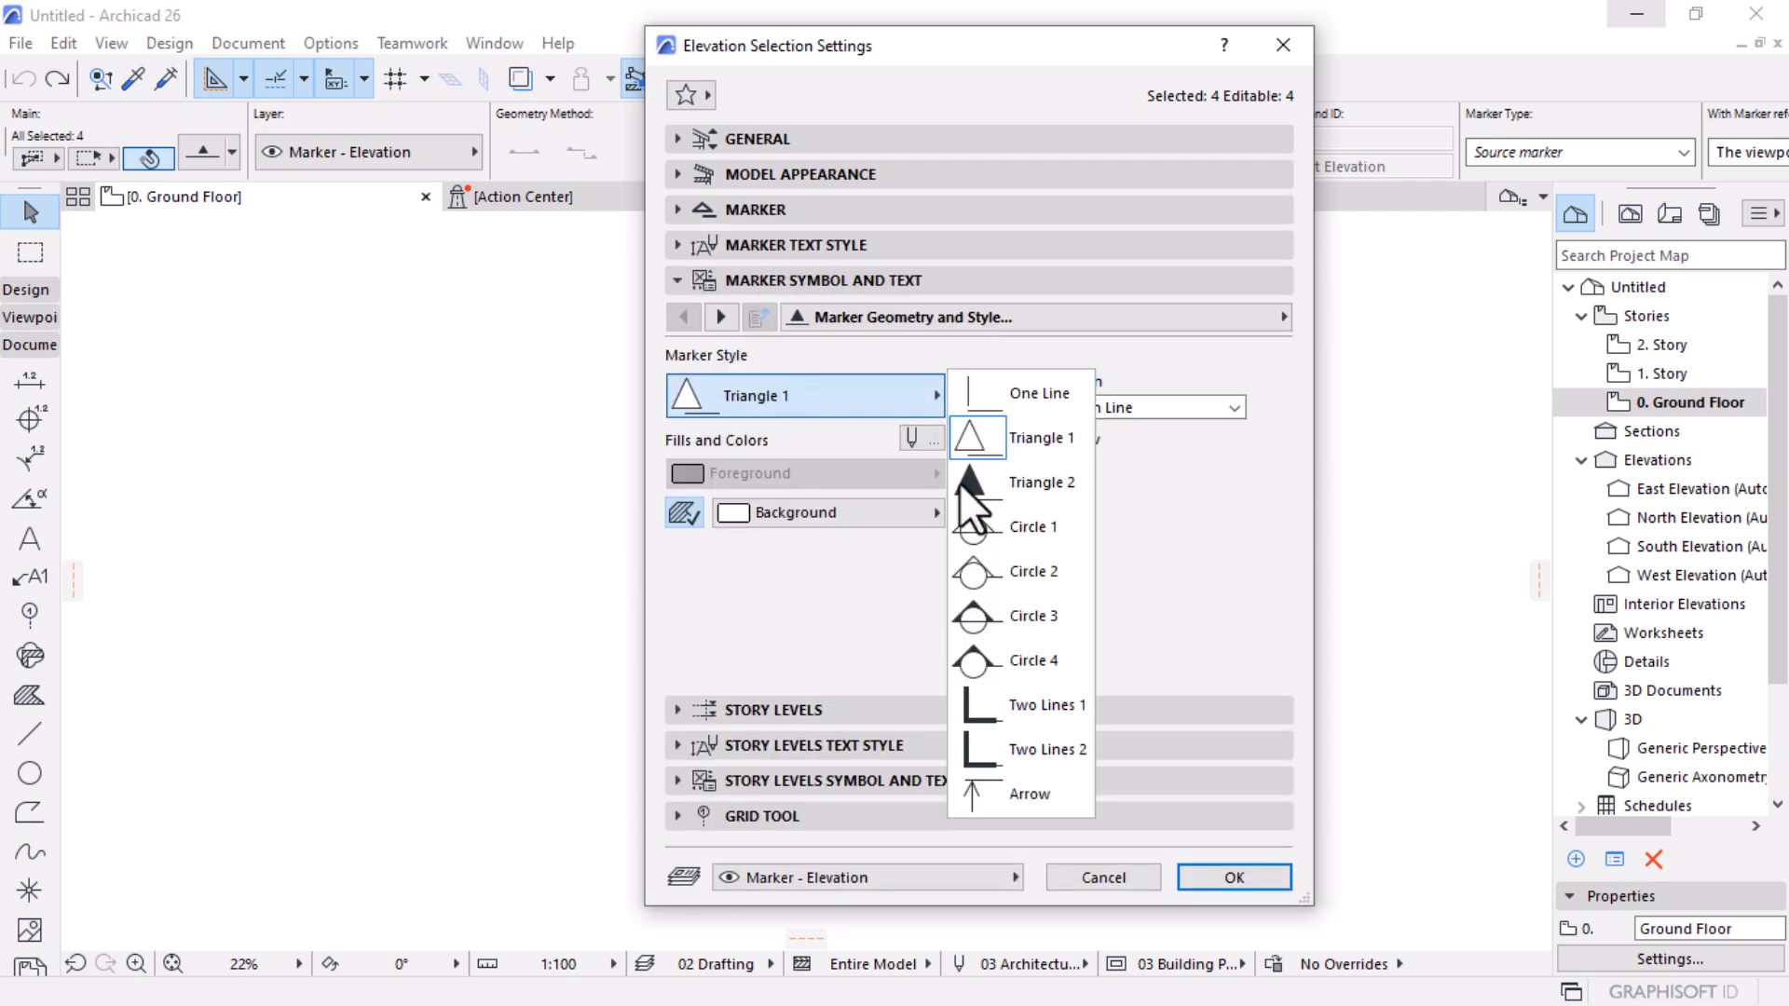
left_click(1009, 675)
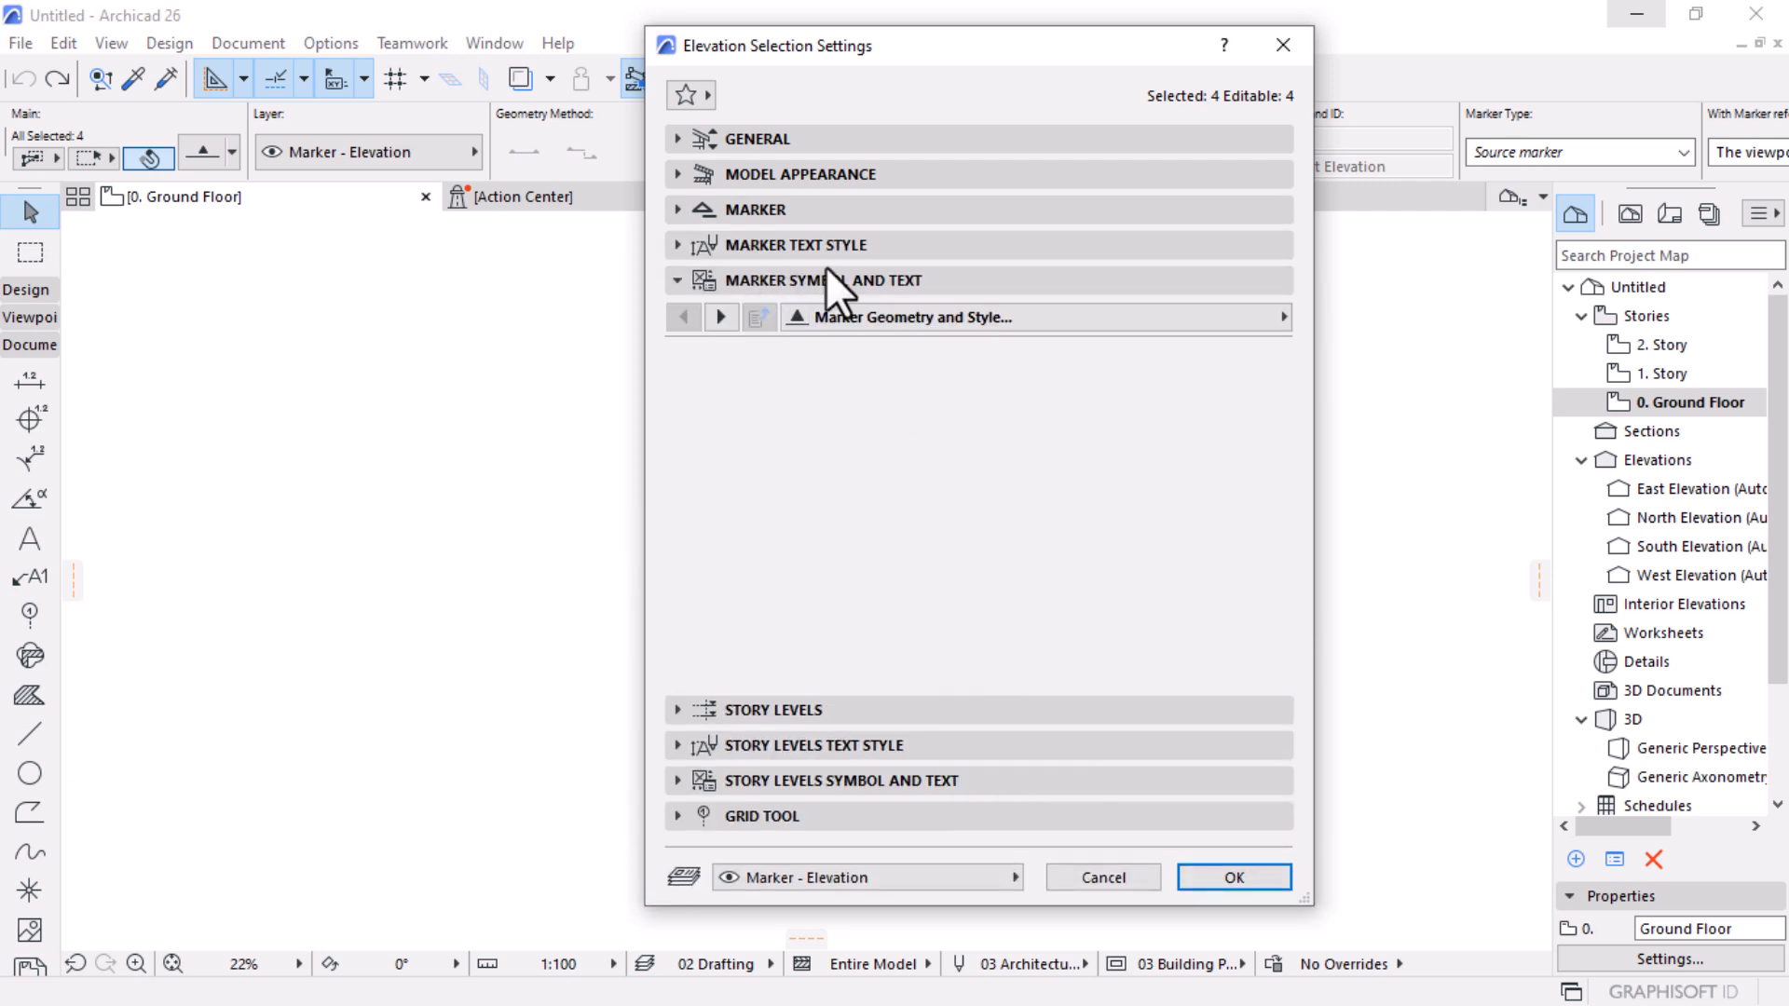
Step: Set the four elevation markers' size to 15 mm and their pen to 161, and apply the settings
left_click(732, 212)
left_click_drag(1015, 390, 865, 385)
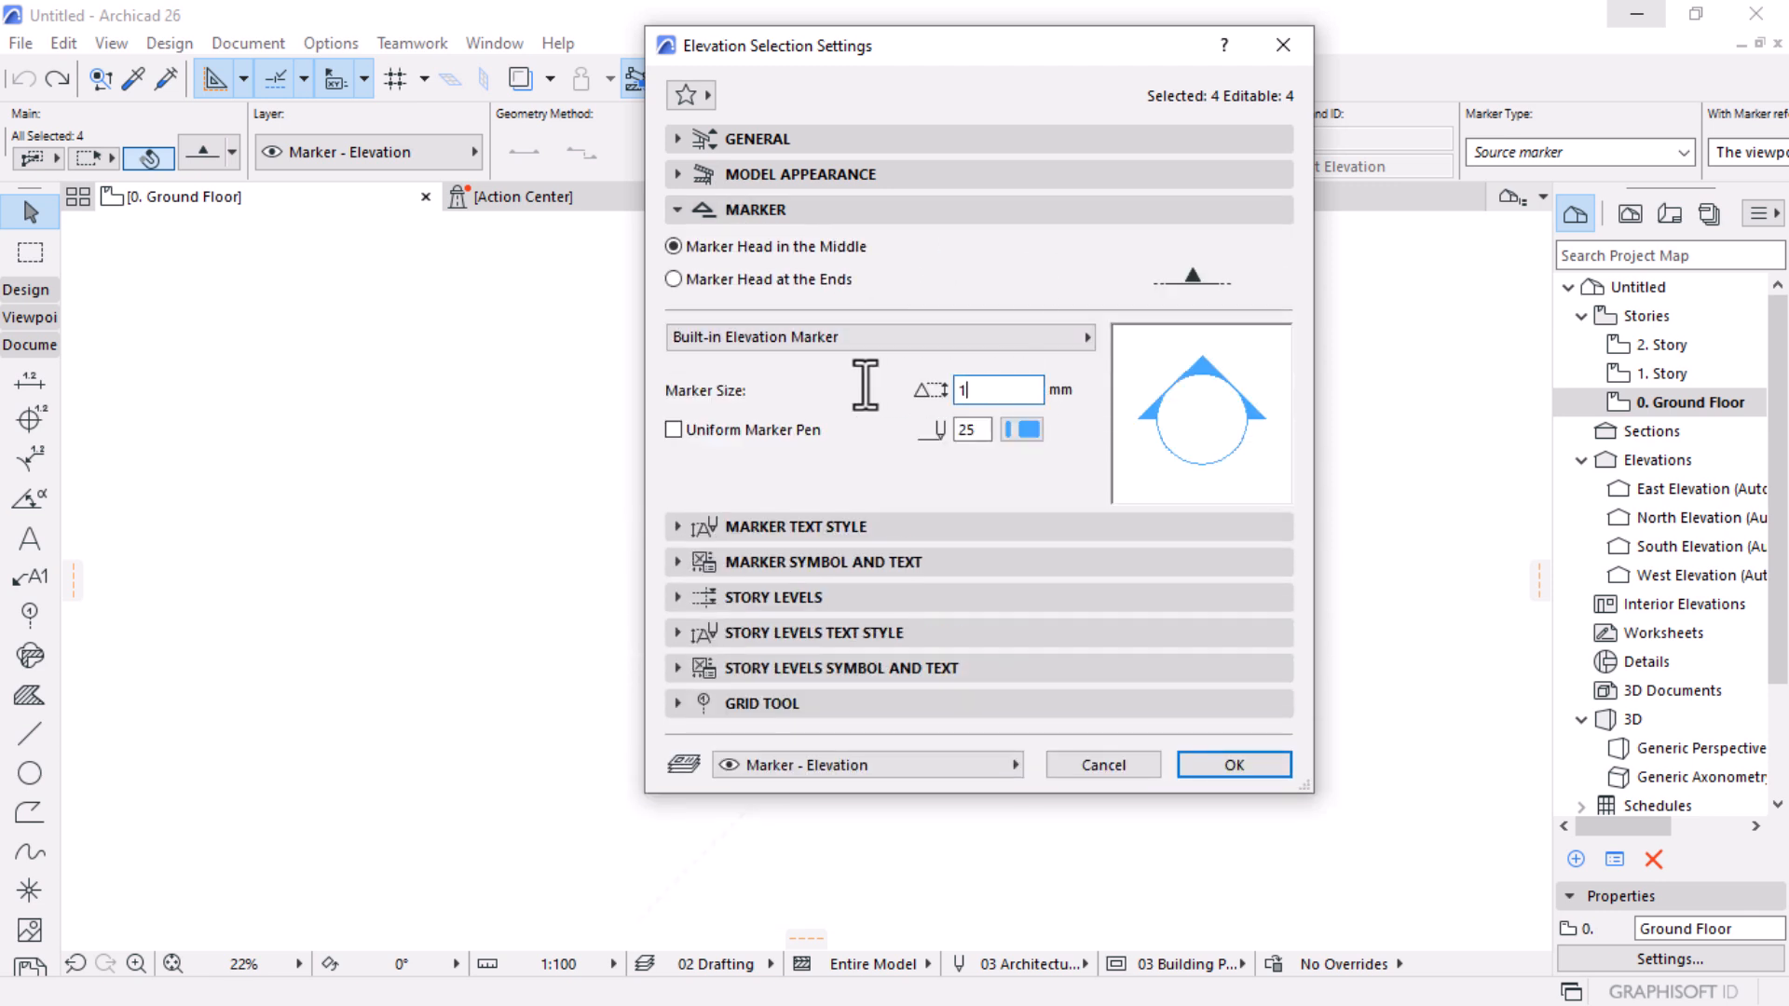
left_click(1021, 430)
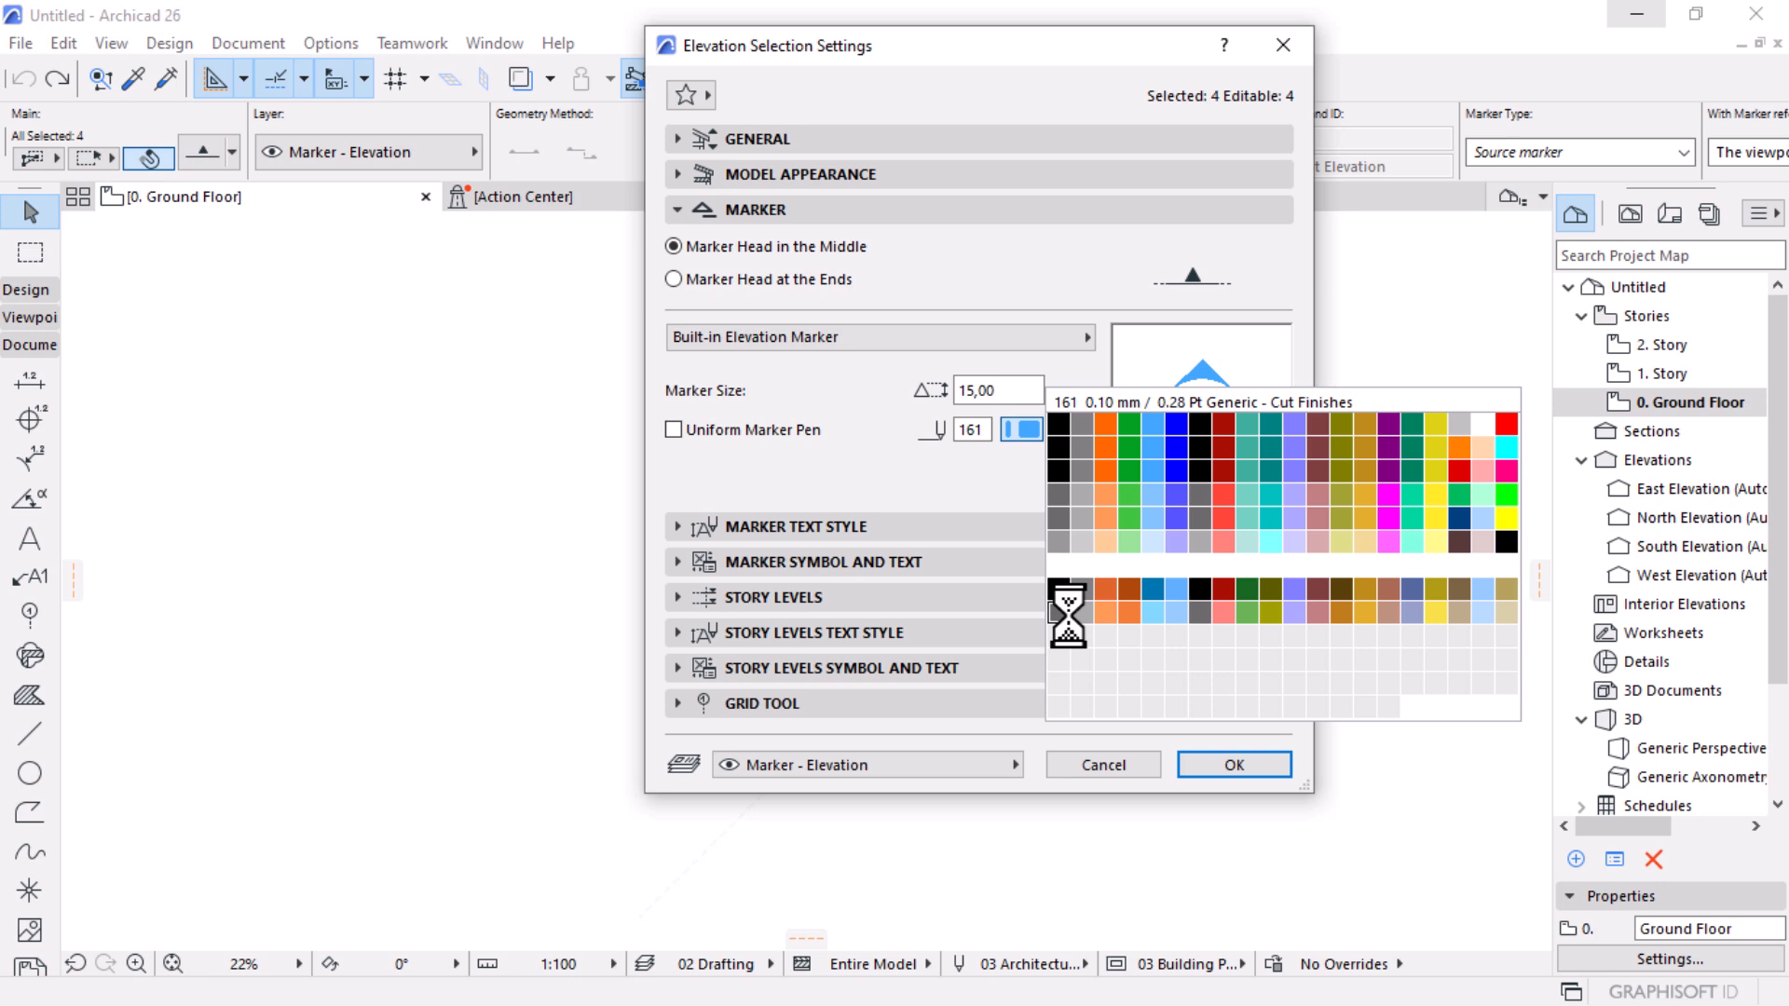
left_click(1060, 612)
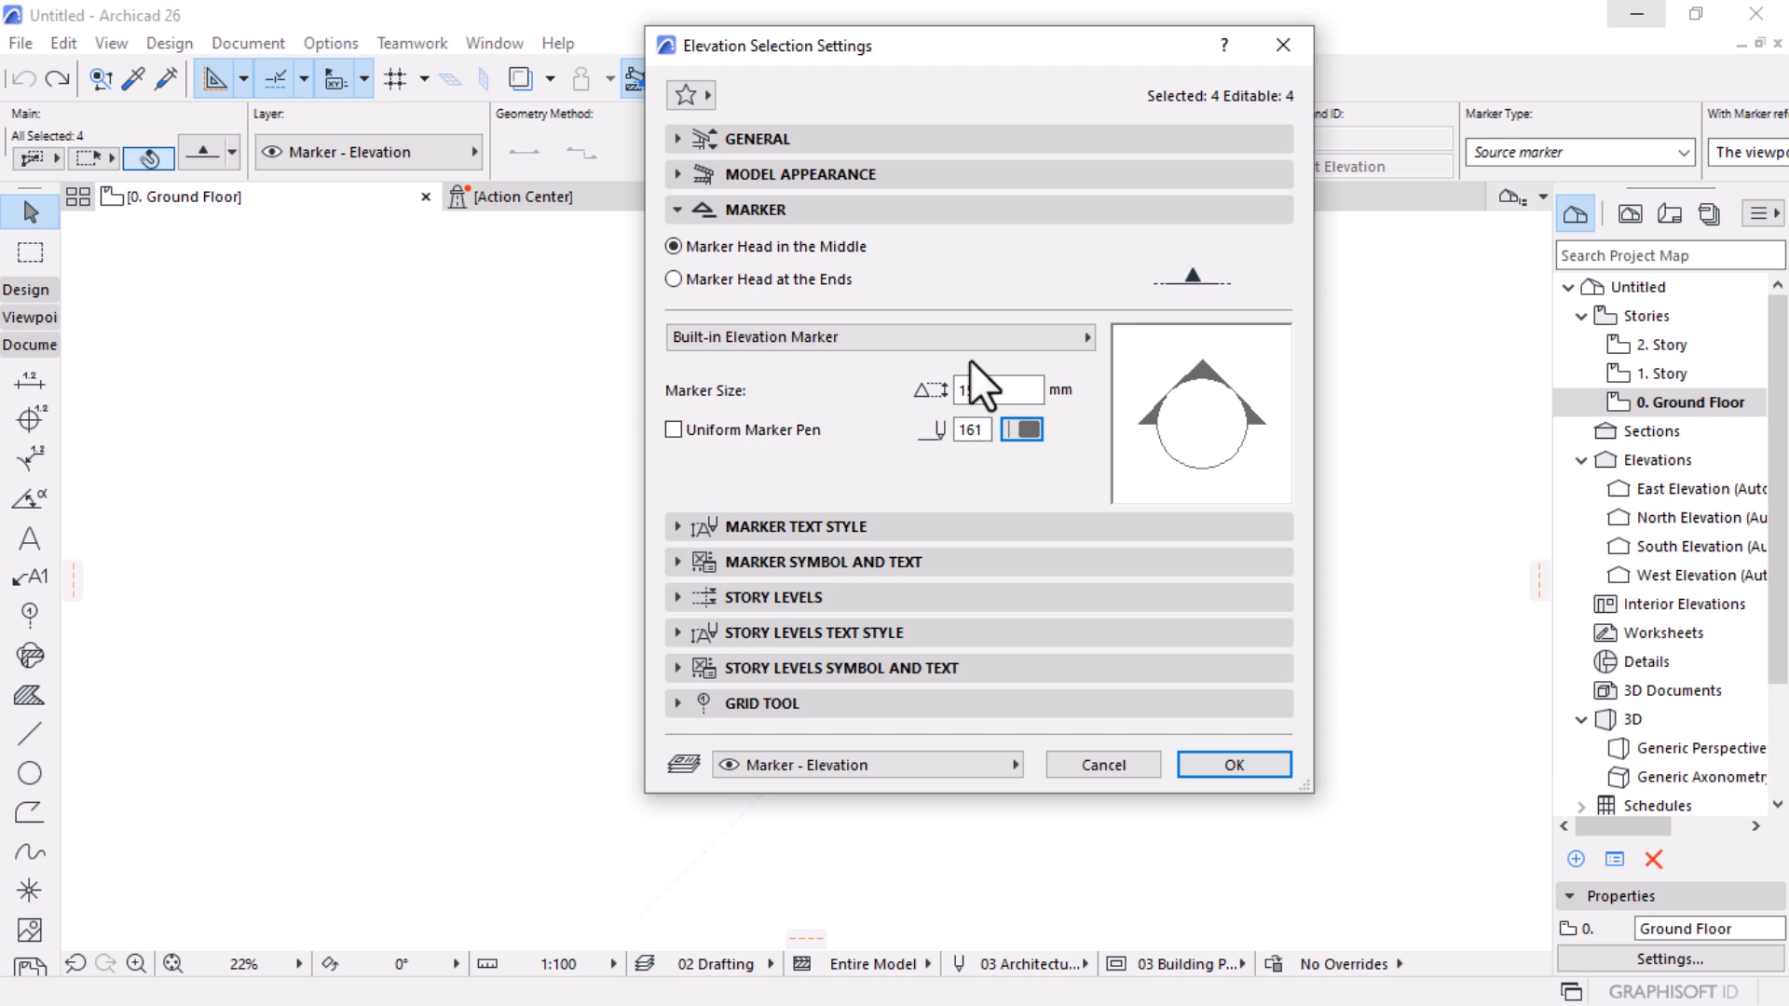
left_click(1265, 766)
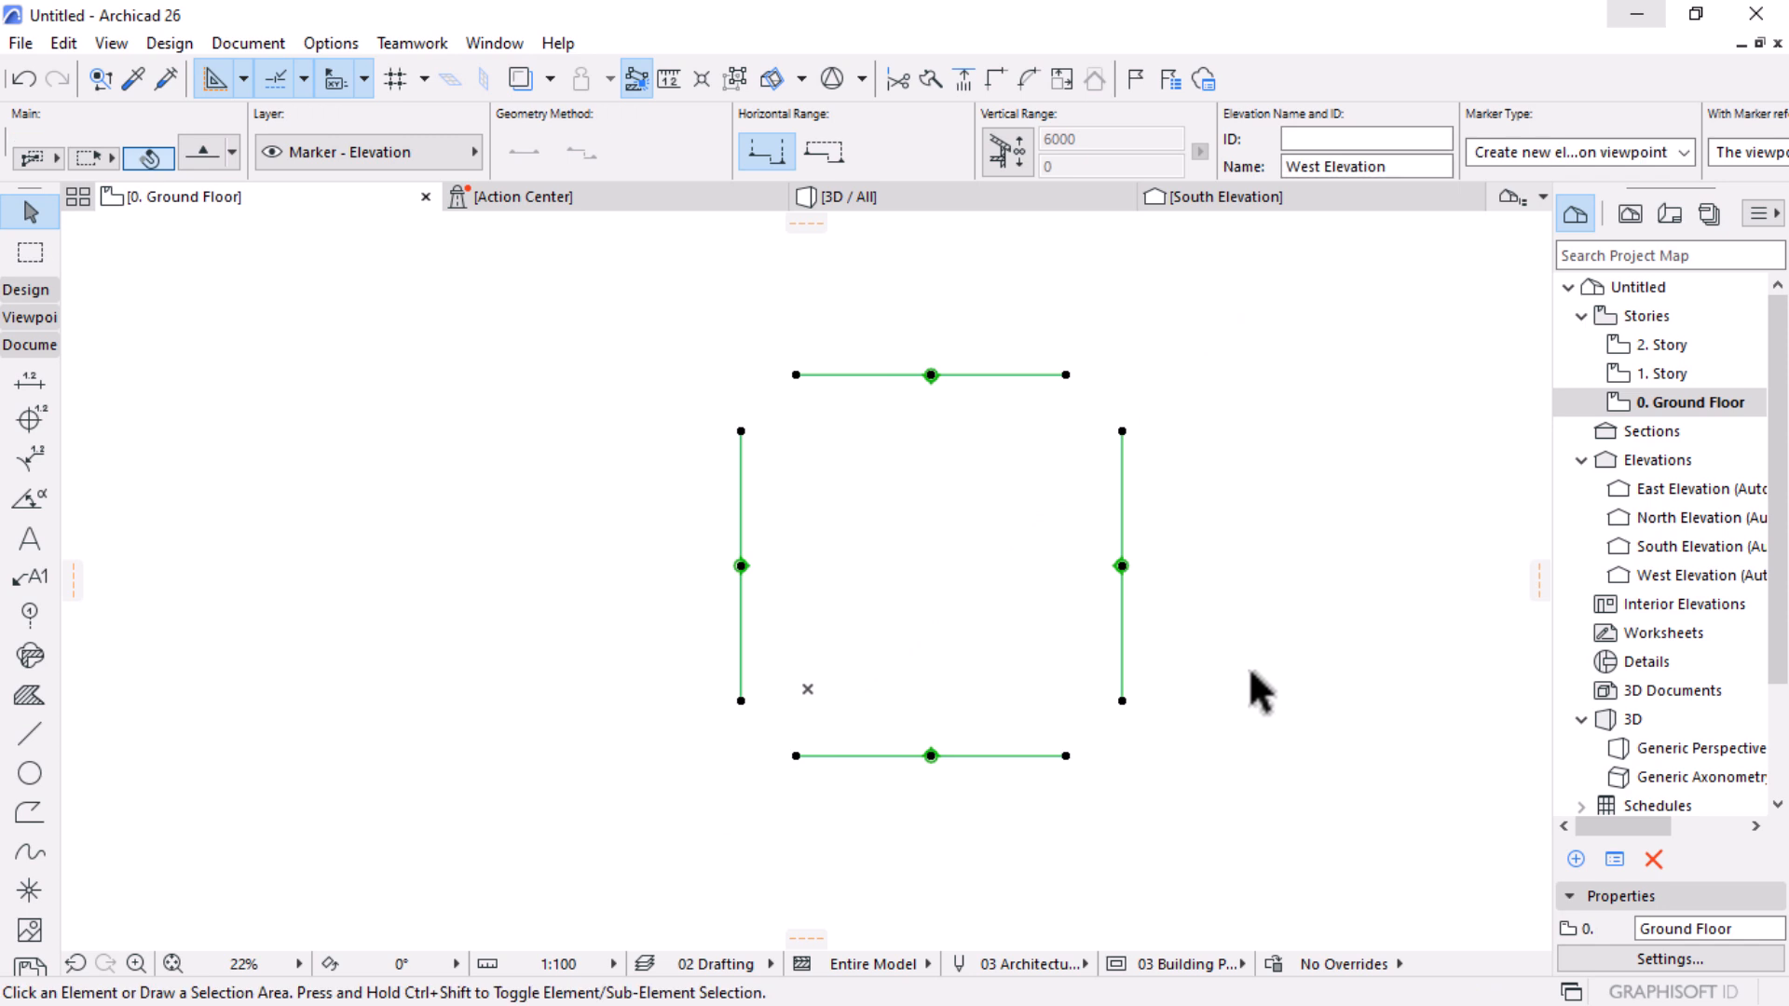
left_click(892, 617)
scroll(894, 615, "up", 1)
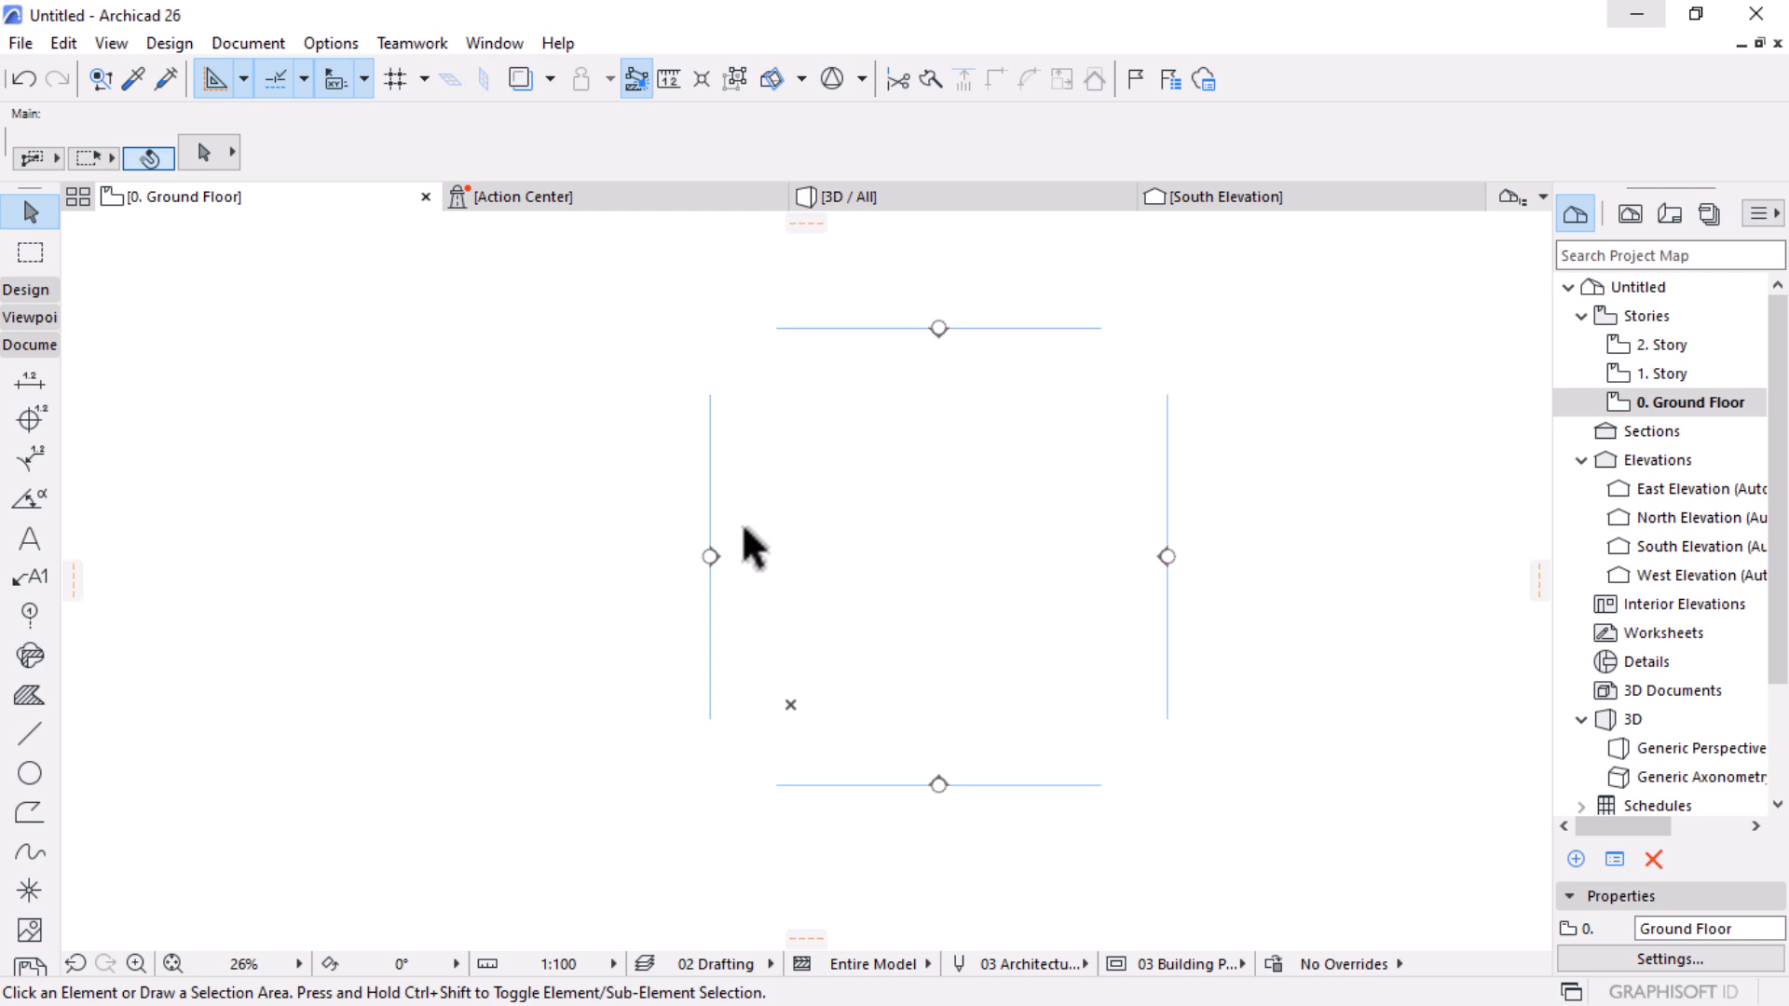
Step: Draw a horizontal section line about 36600 long across both side elevation lines, looking toward the upper elevation marker
left_click(20, 345)
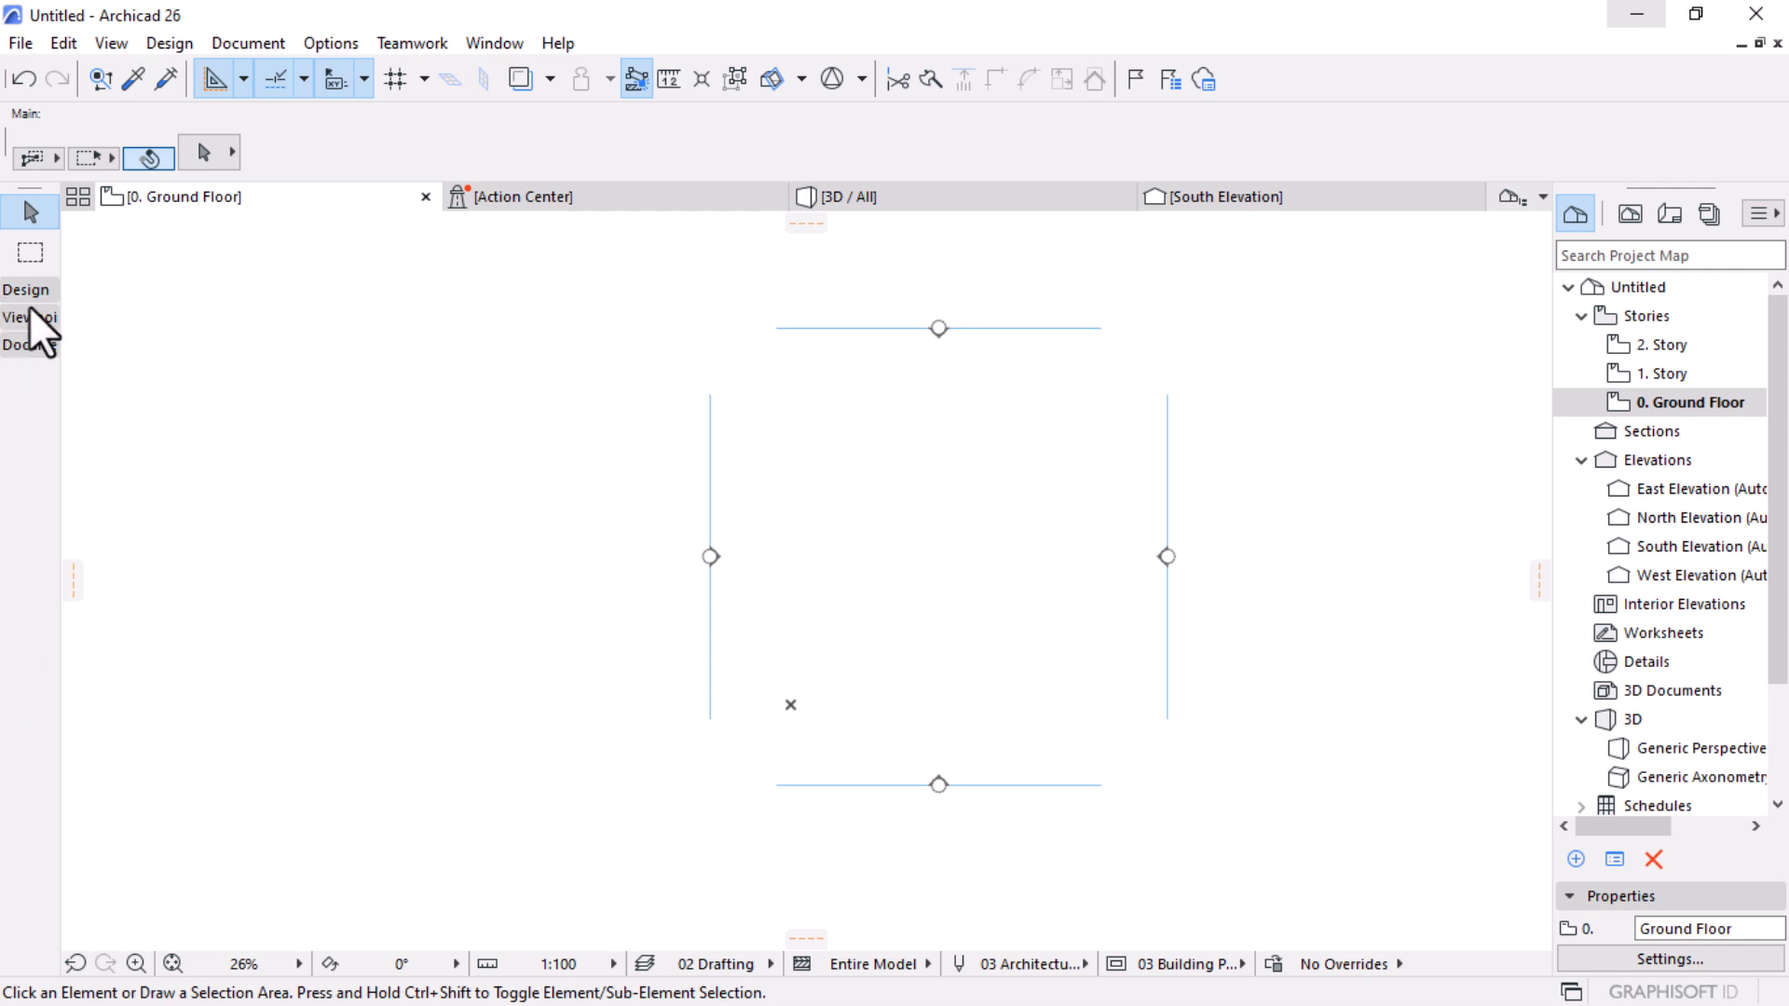
left_click(31, 317)
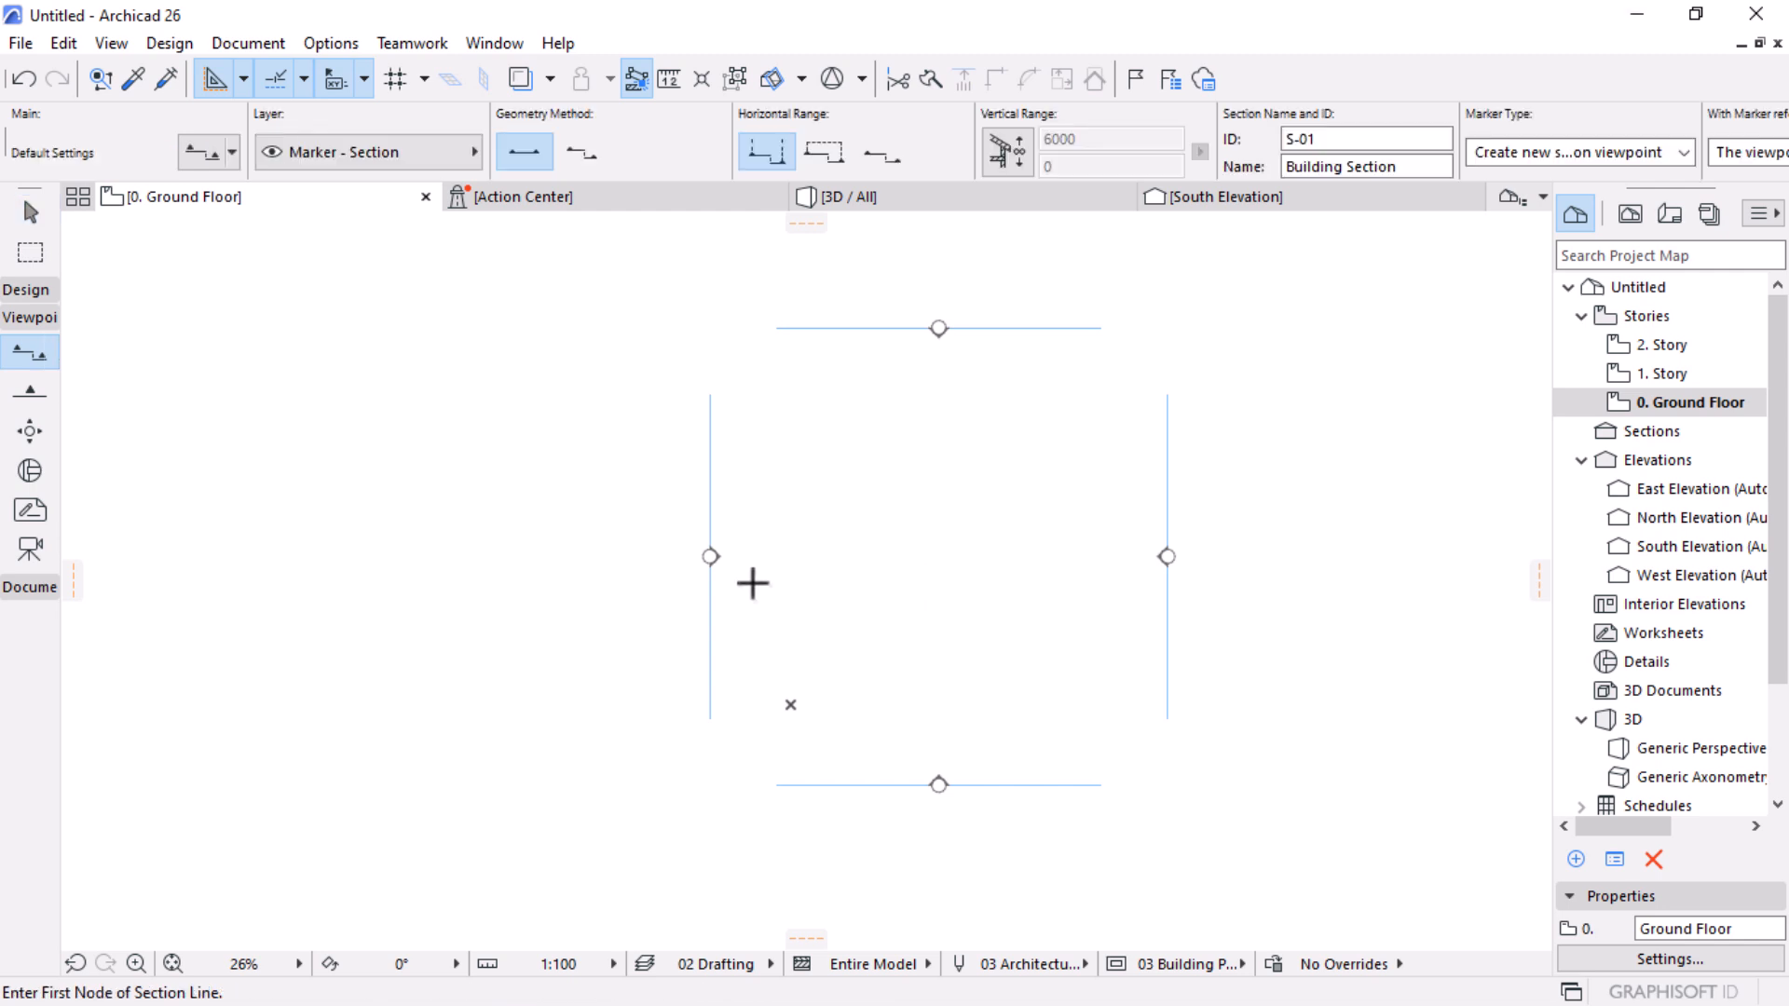
left_click(699, 582)
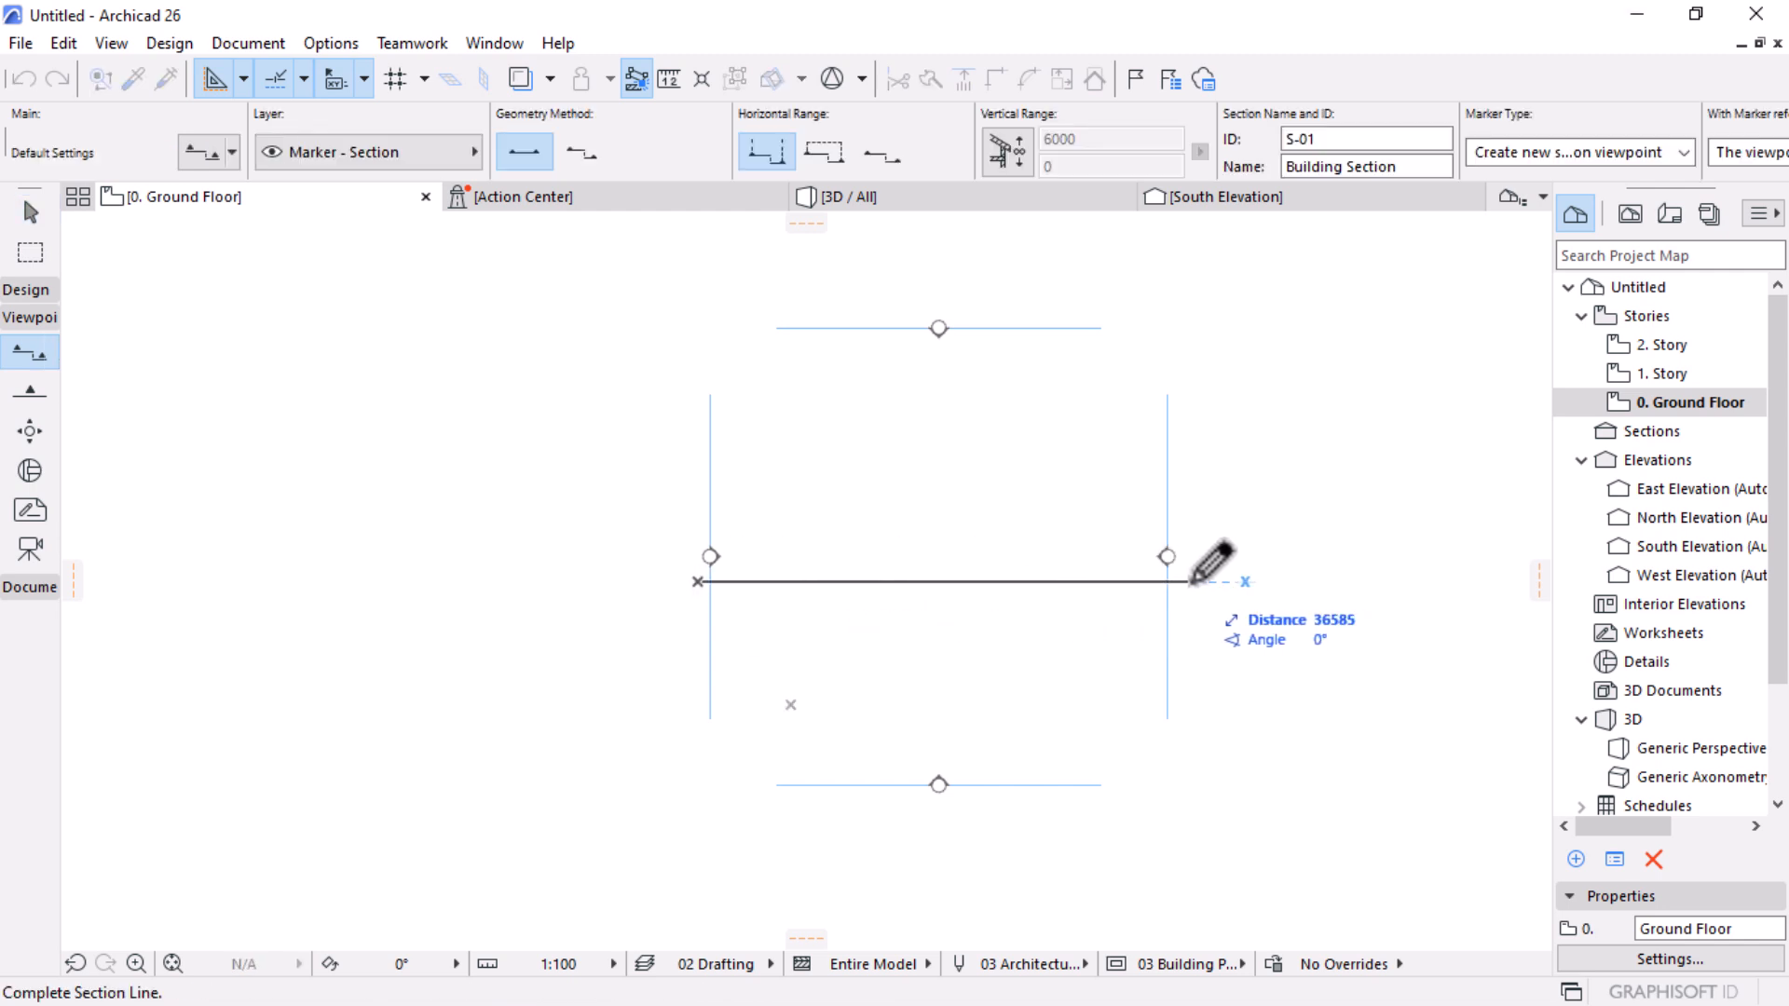
left_click(1191, 581)
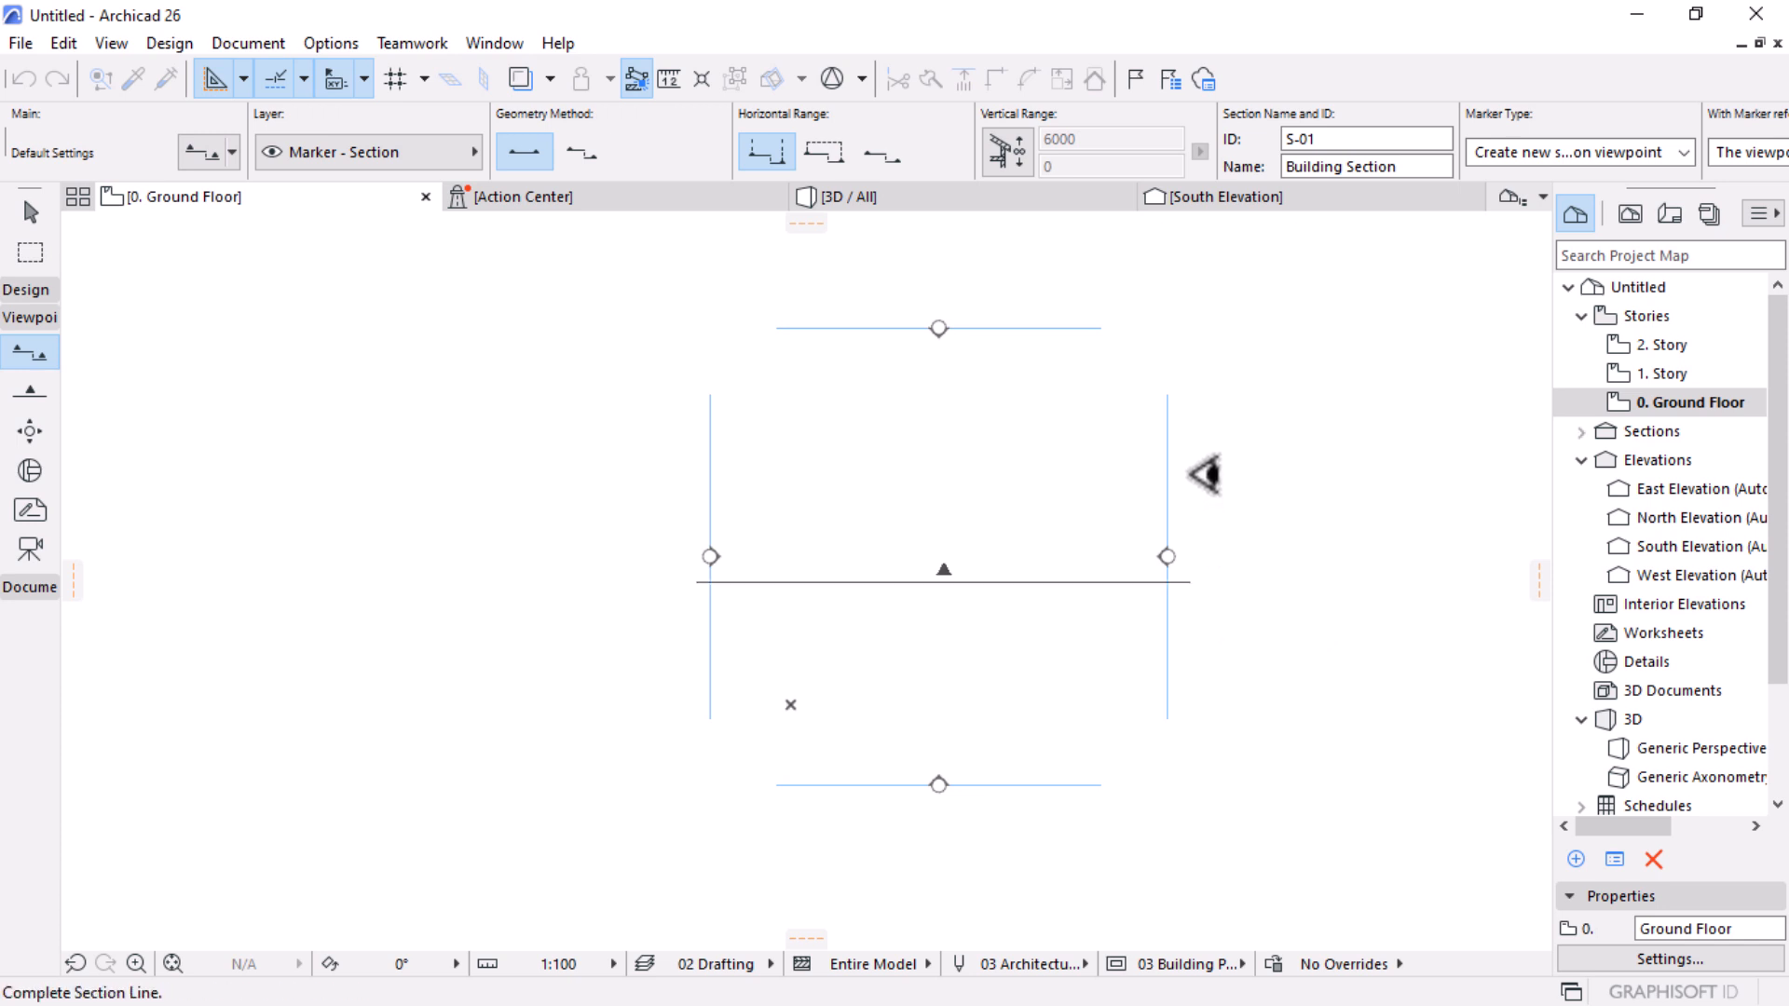
left_click(1204, 475)
Step: Draw a vertical section line about 36900 long across the upper and lower elevation lines, looking left
left_click(974, 317)
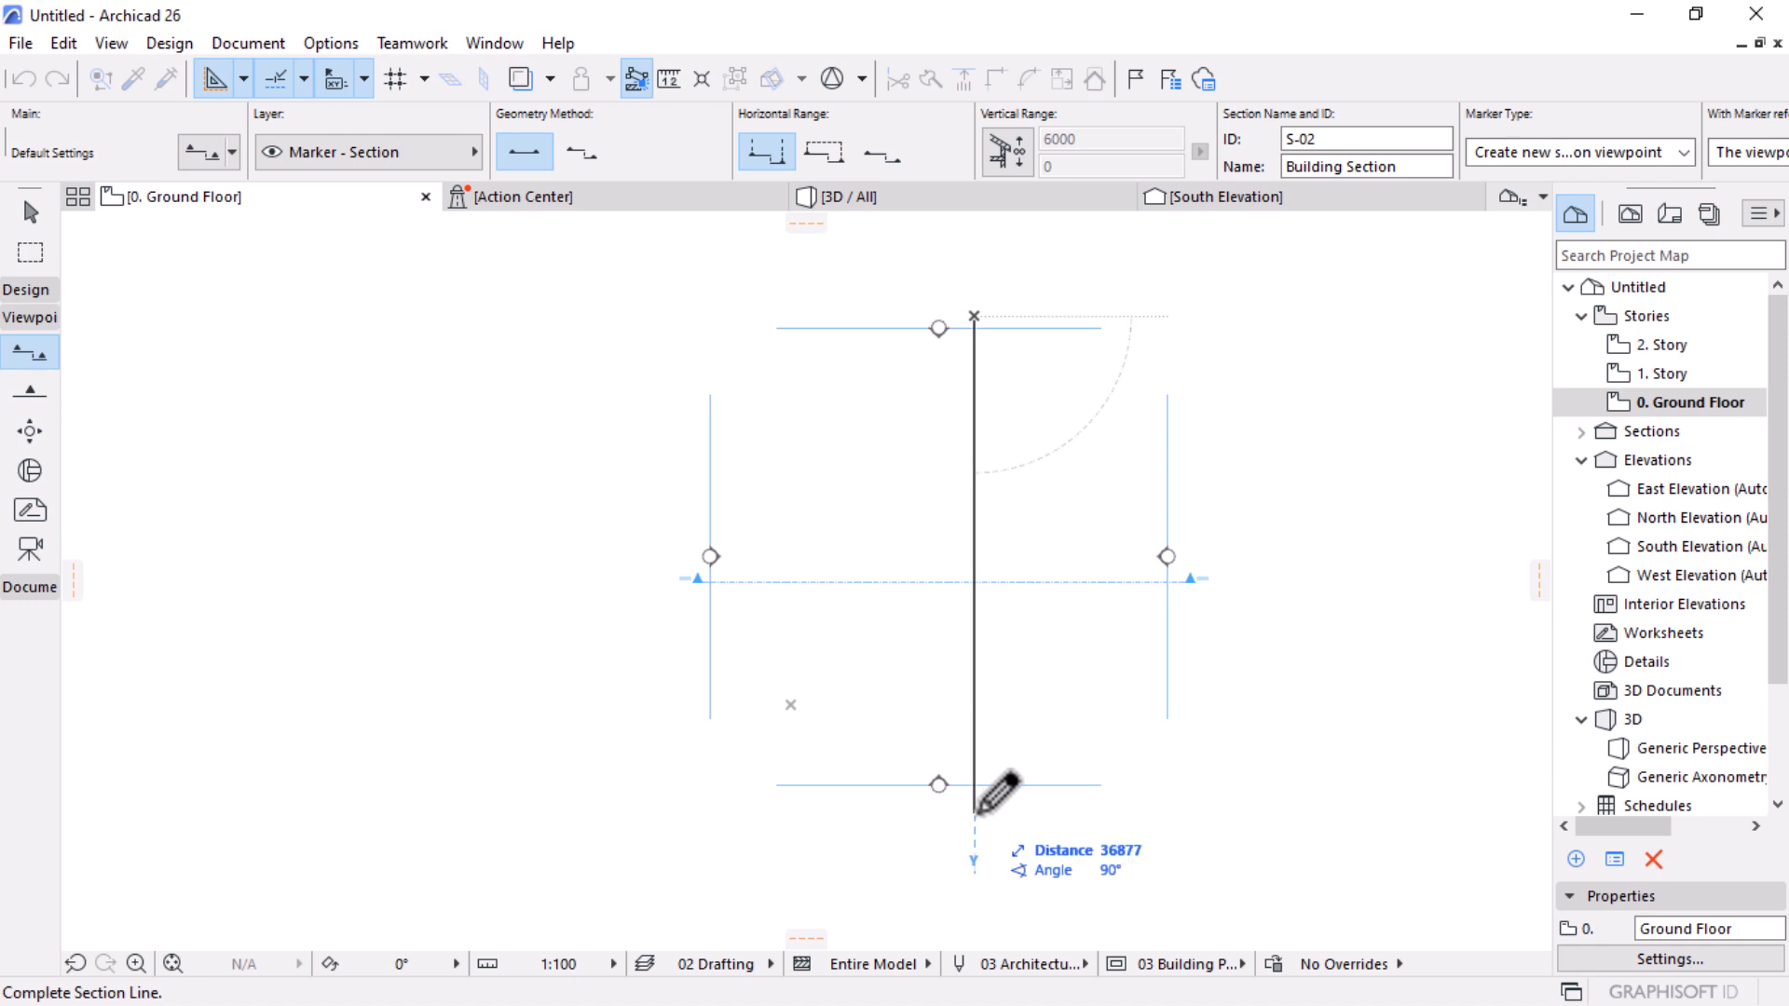
left_click(975, 816)
left_click(944, 818)
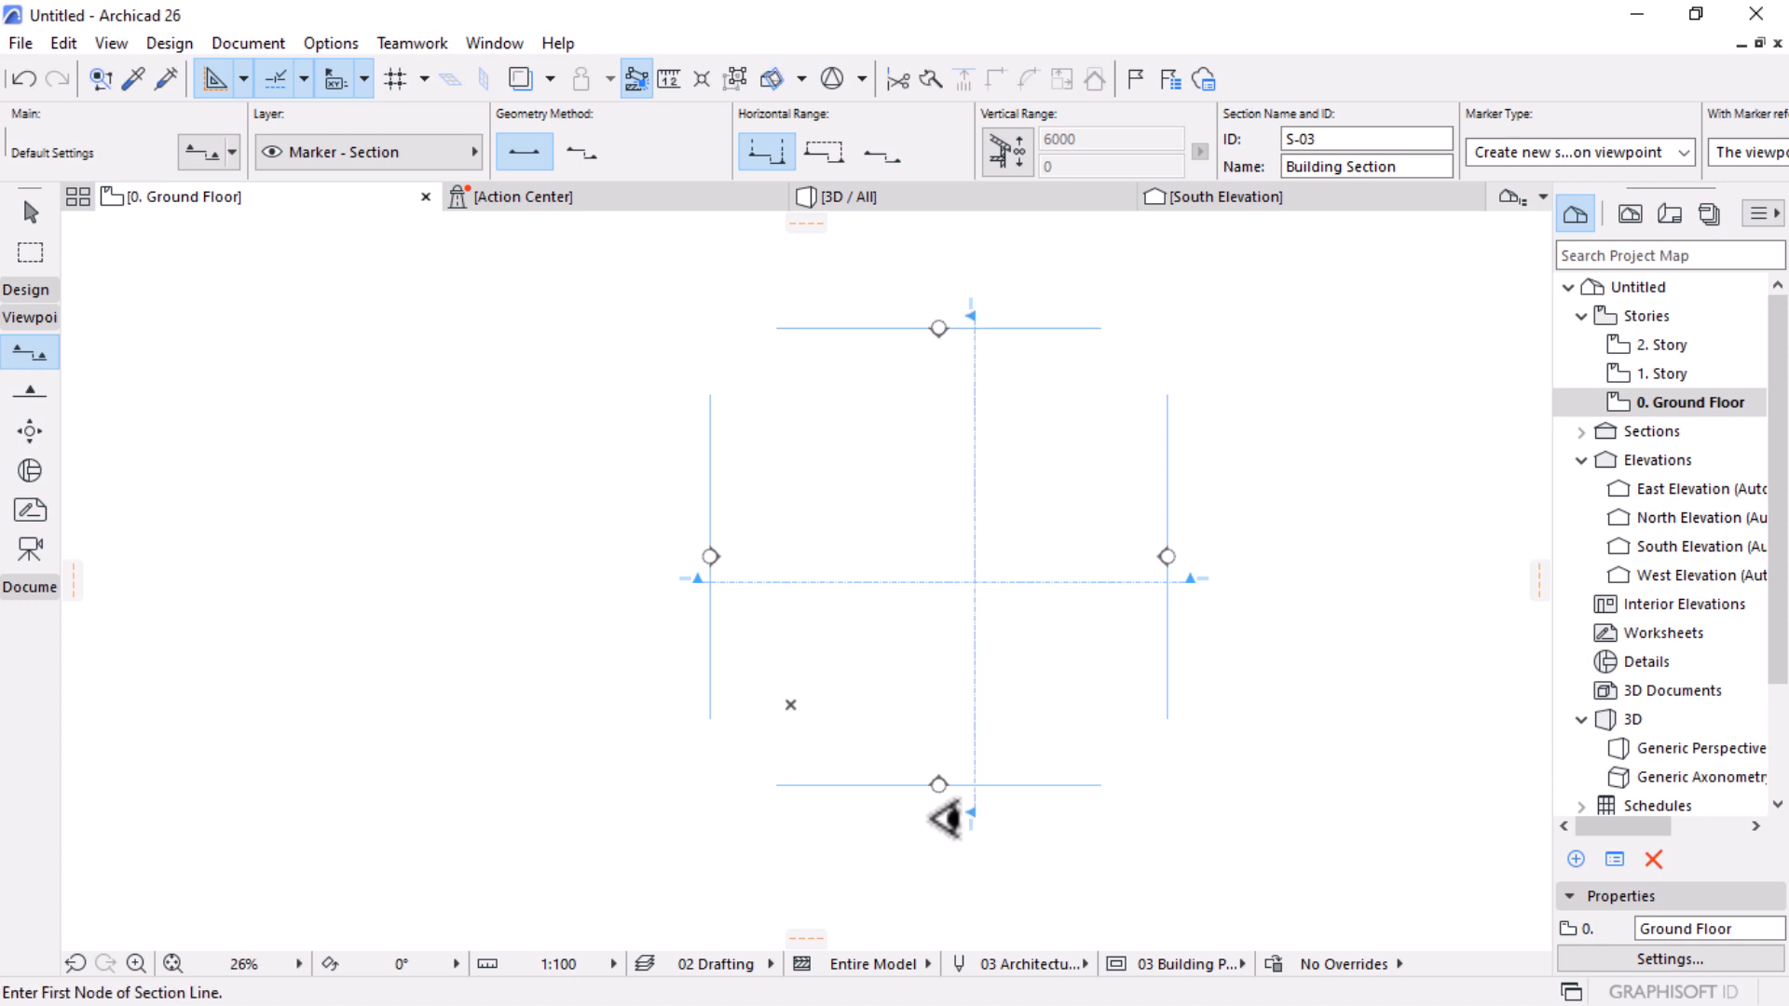
scroll(954, 619, "up", 2)
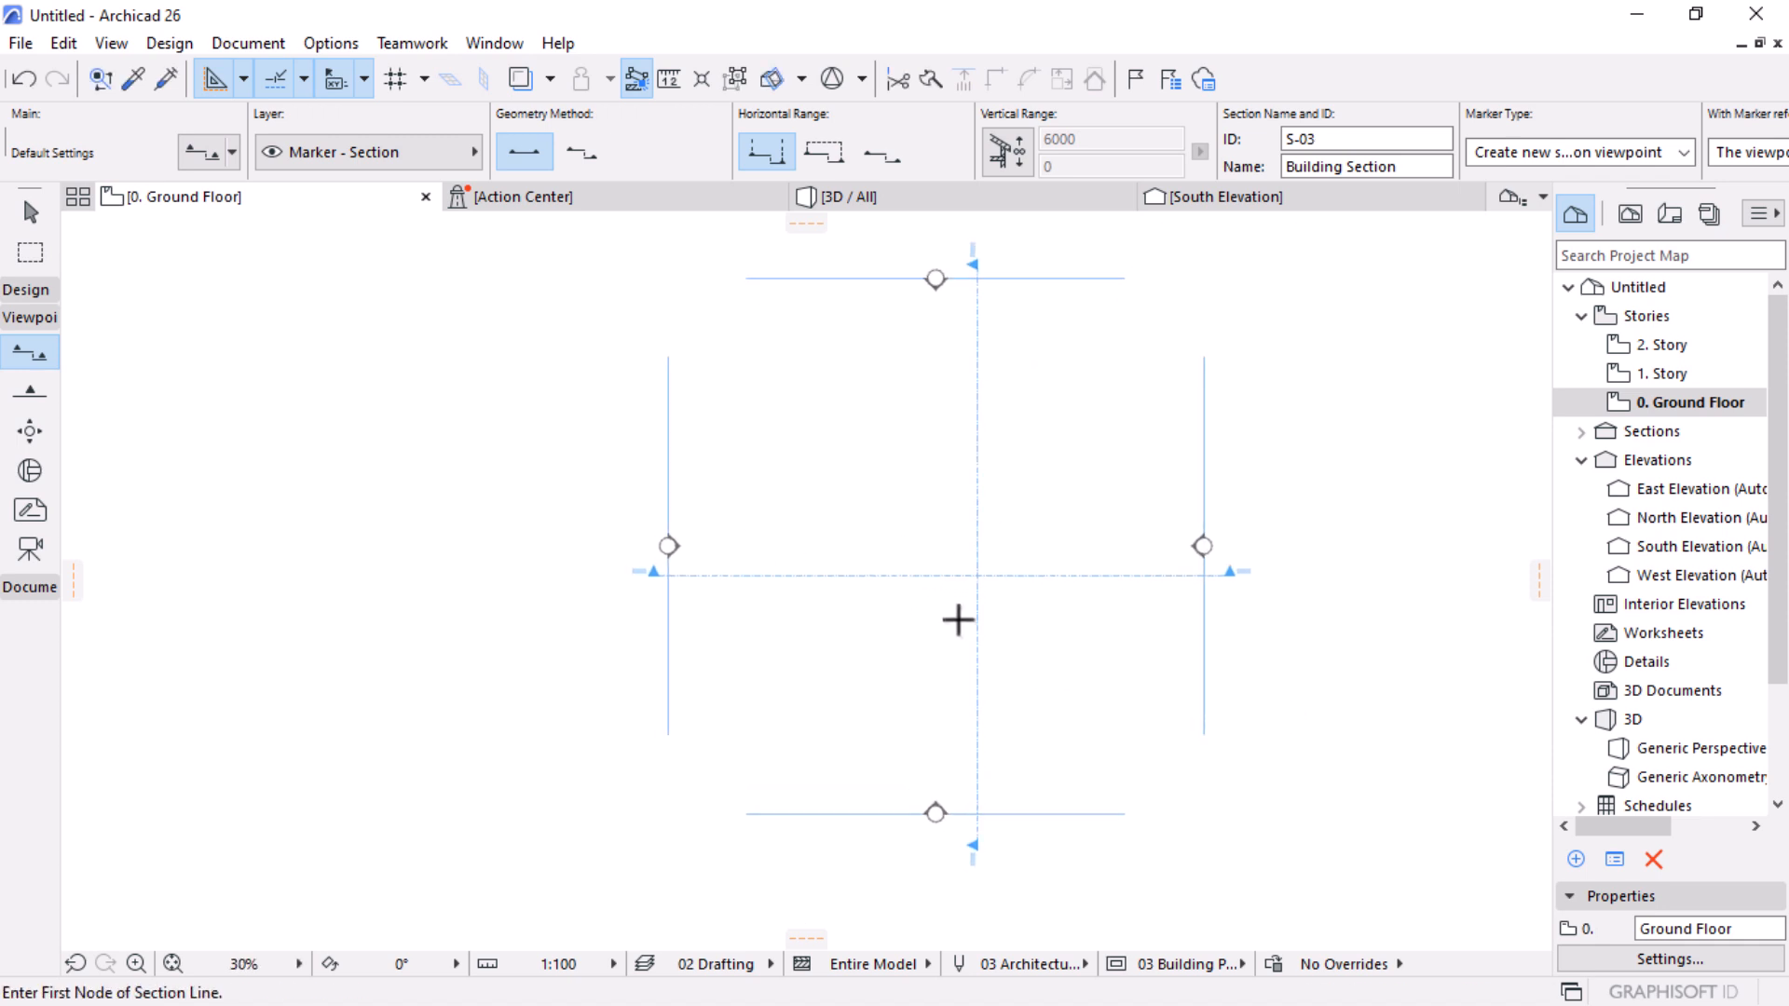
left_click(31, 213)
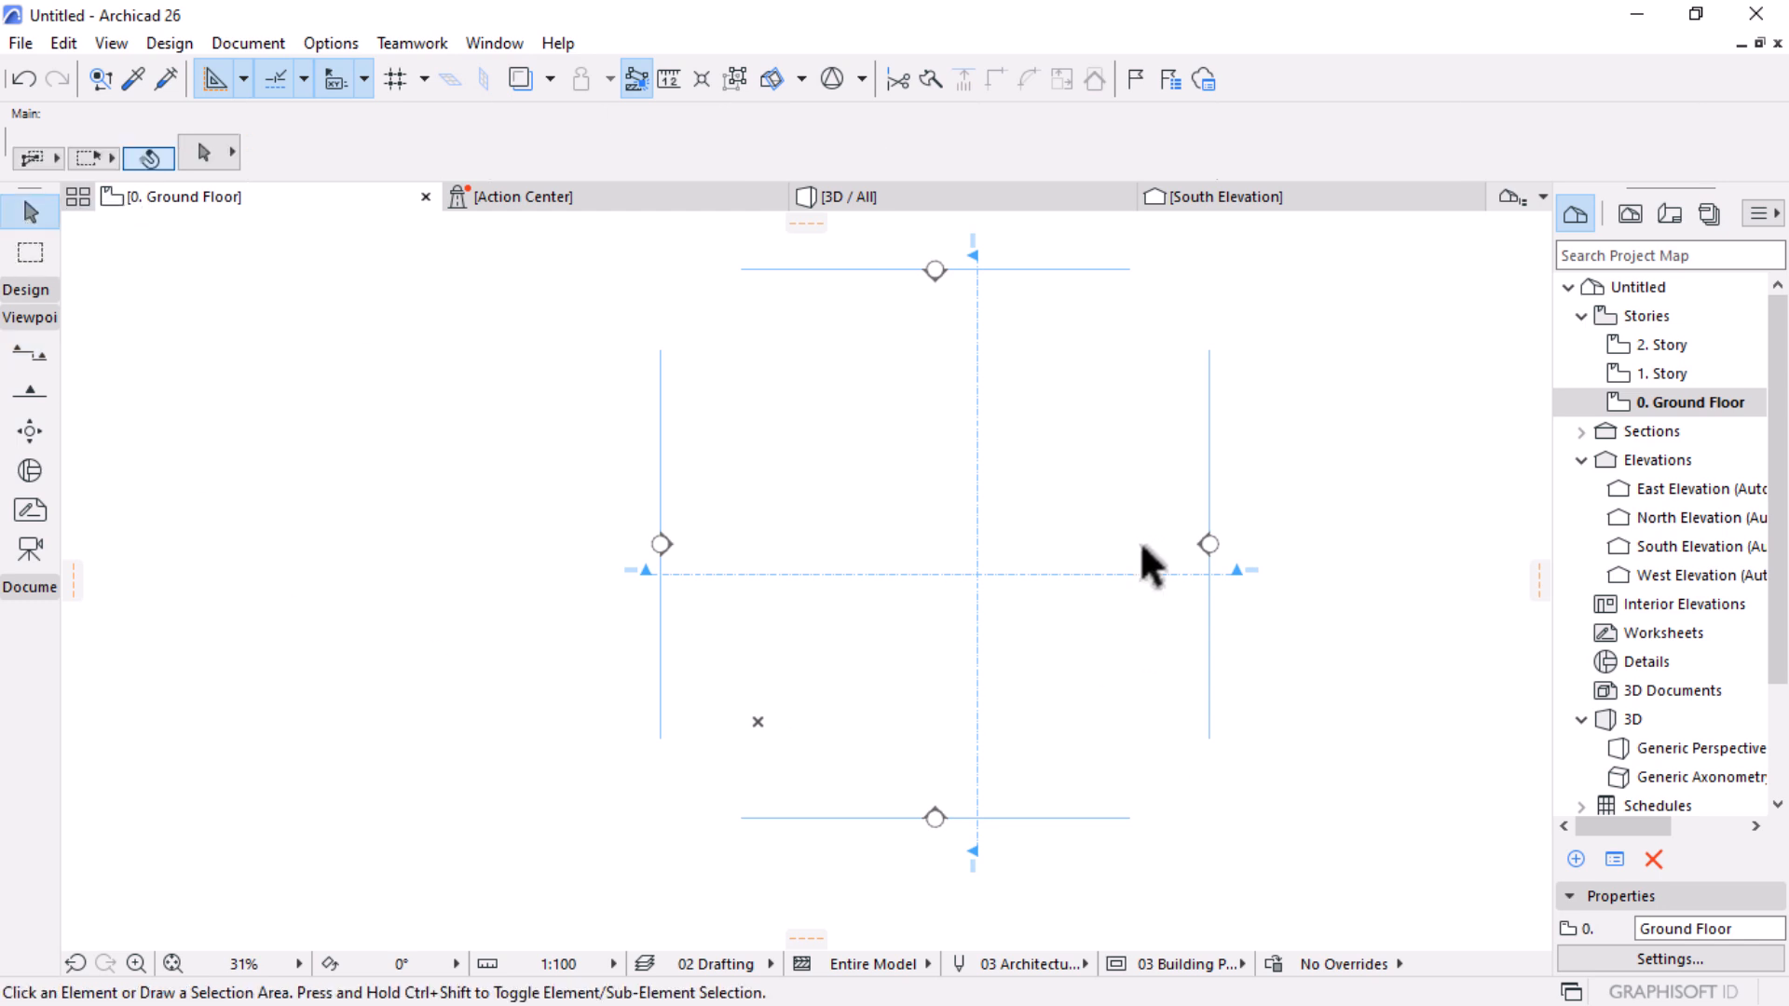
Step: Set the marker style of both section lines to Circle 4
left_click_drag(1068, 453, 810, 713)
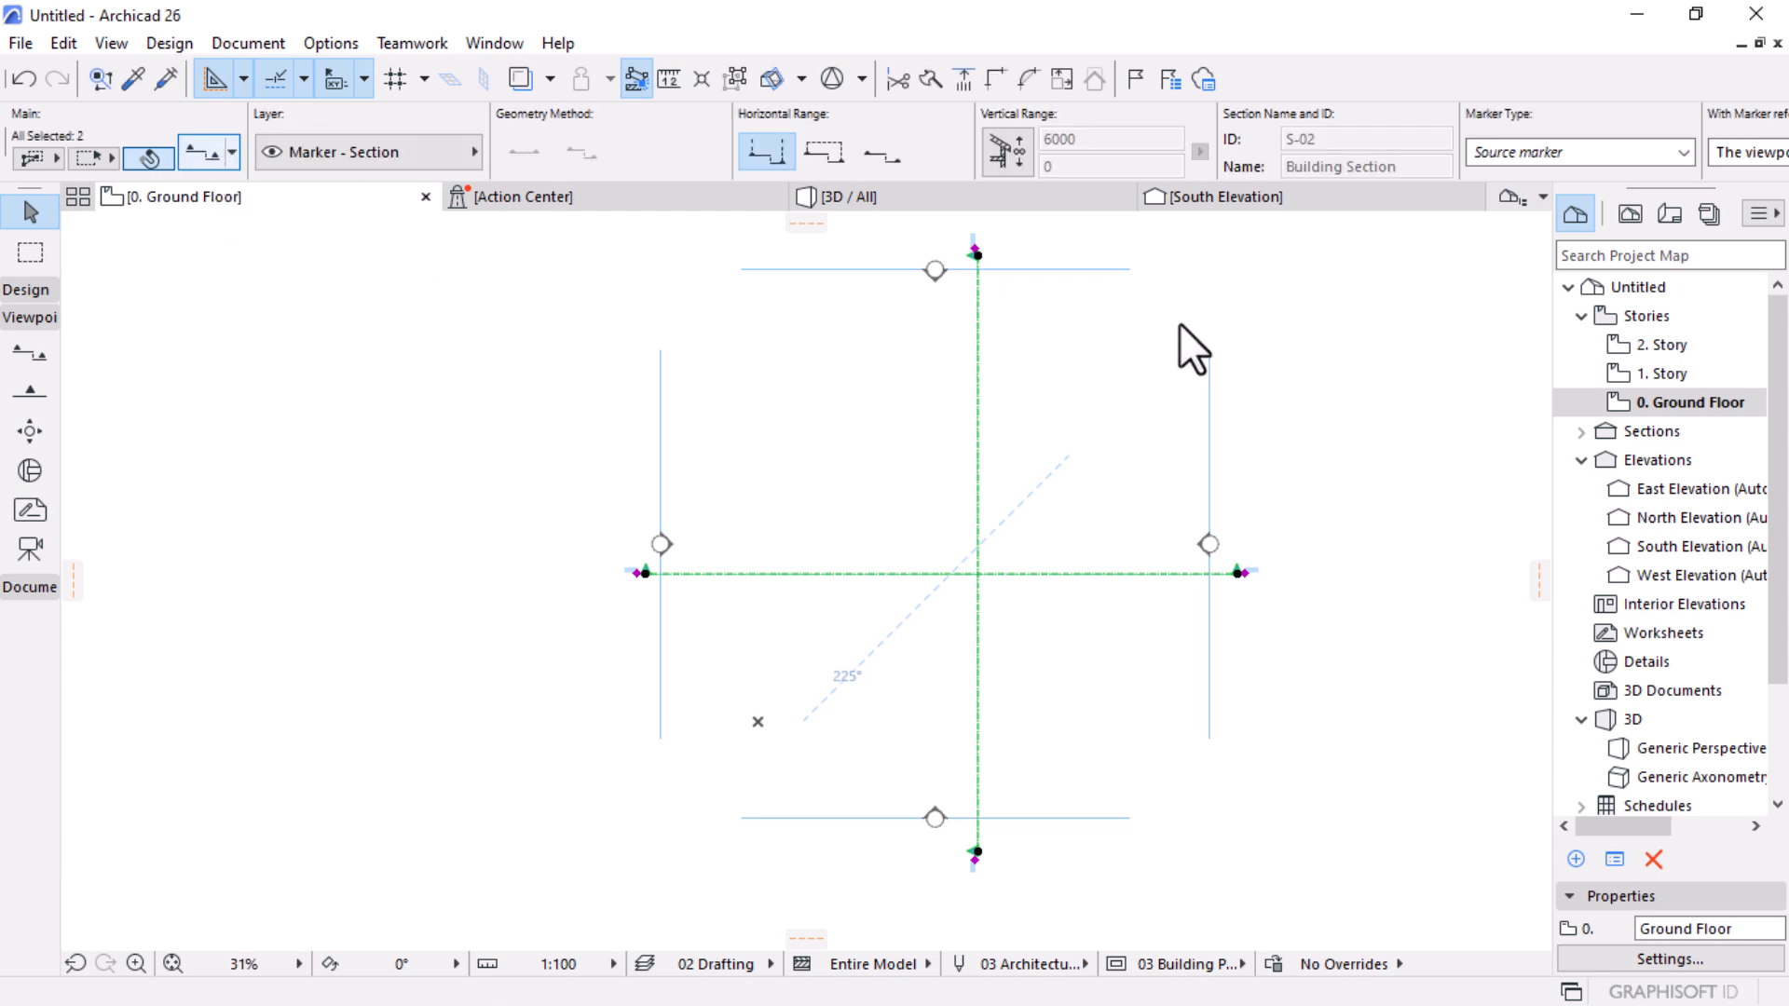
key("ctrl+t")
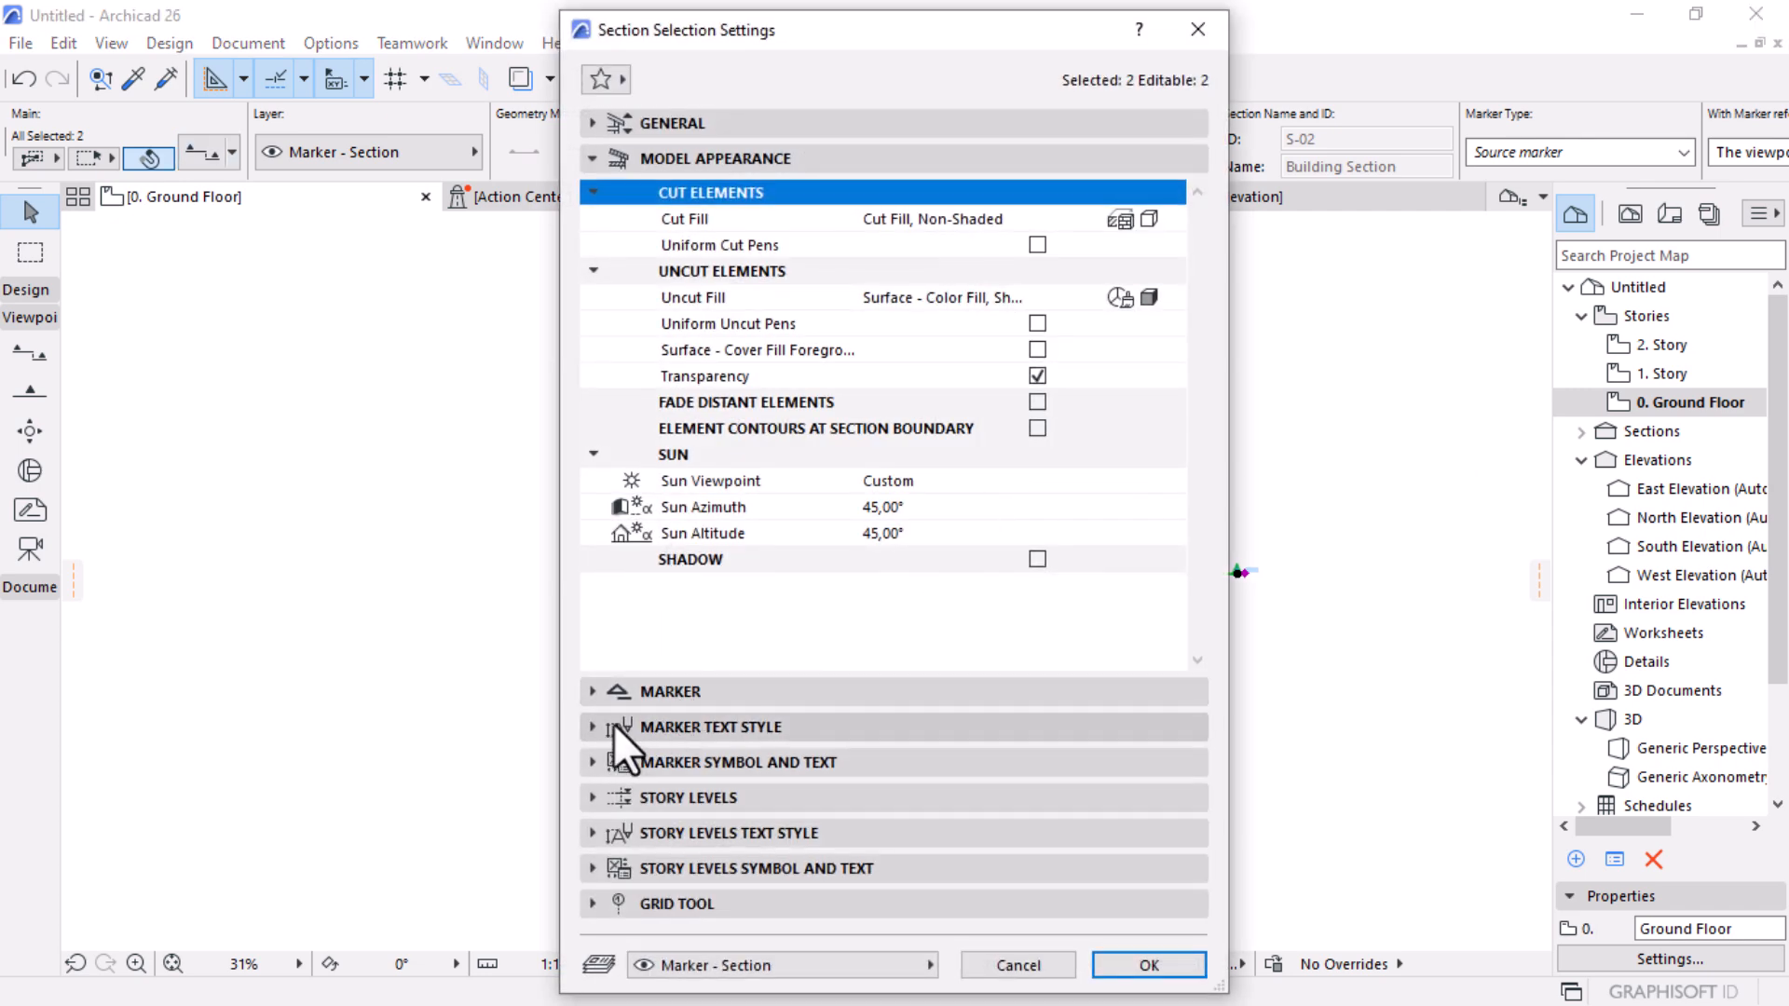
left_click(622, 755)
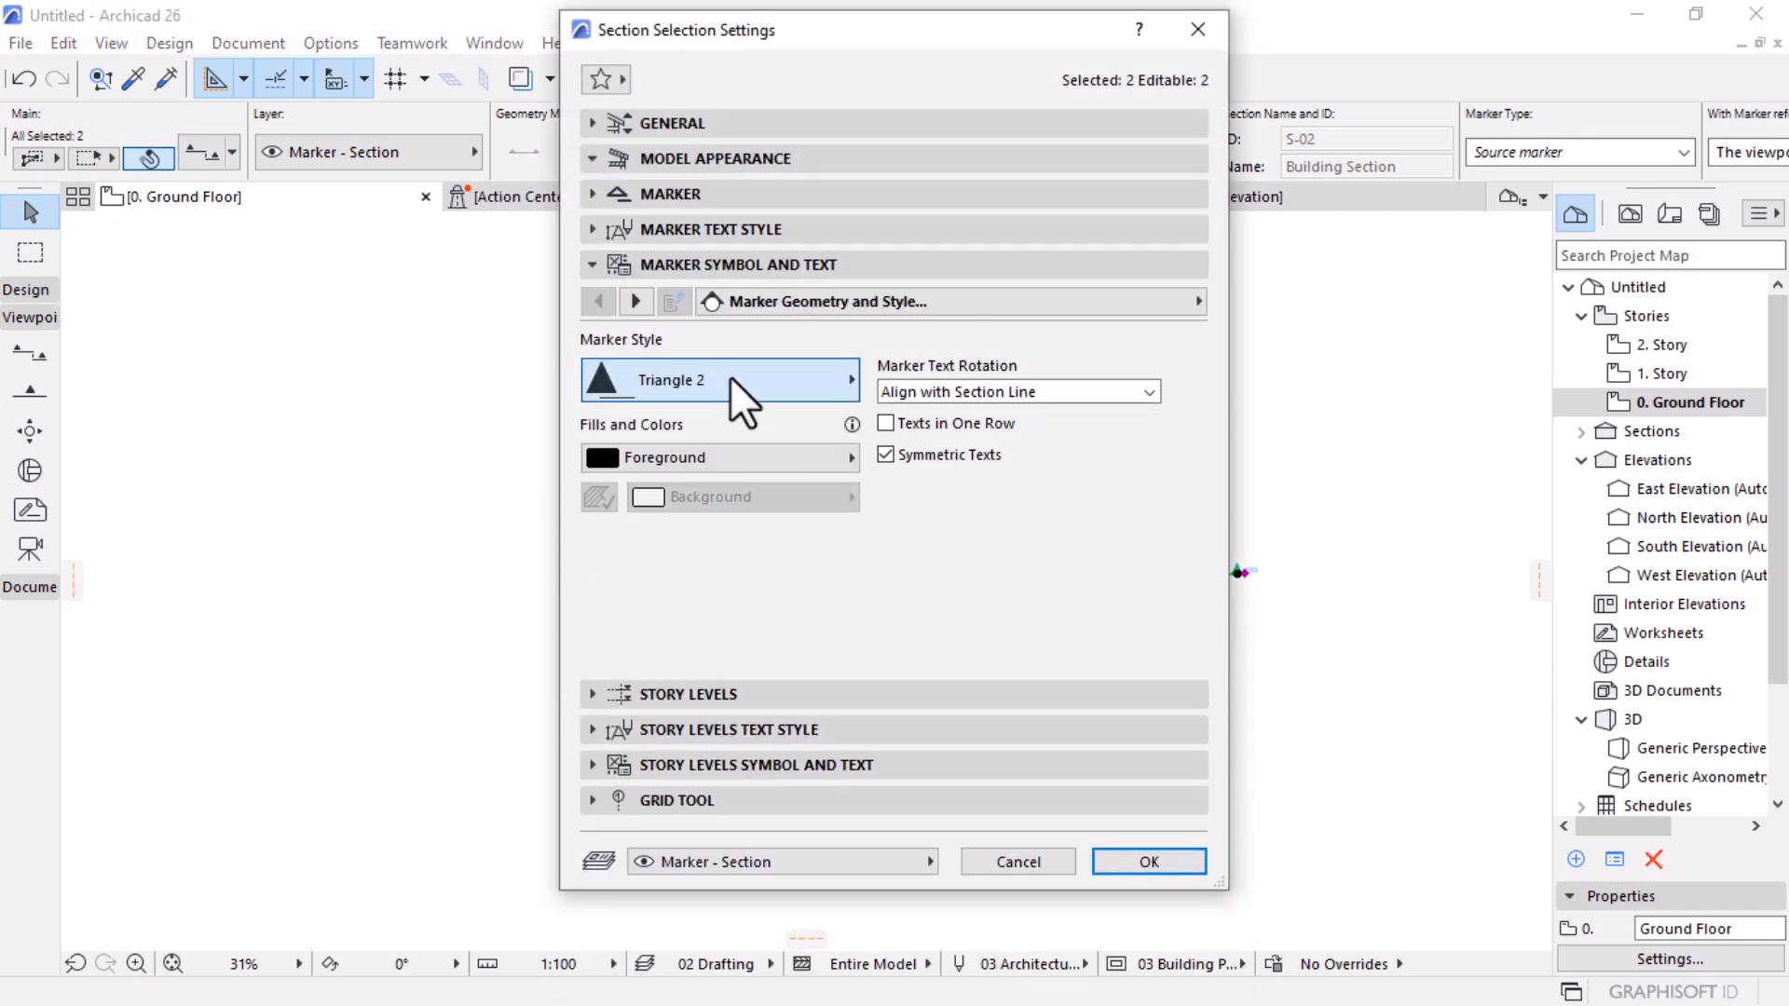
left_click(742, 382)
left_click(930, 648)
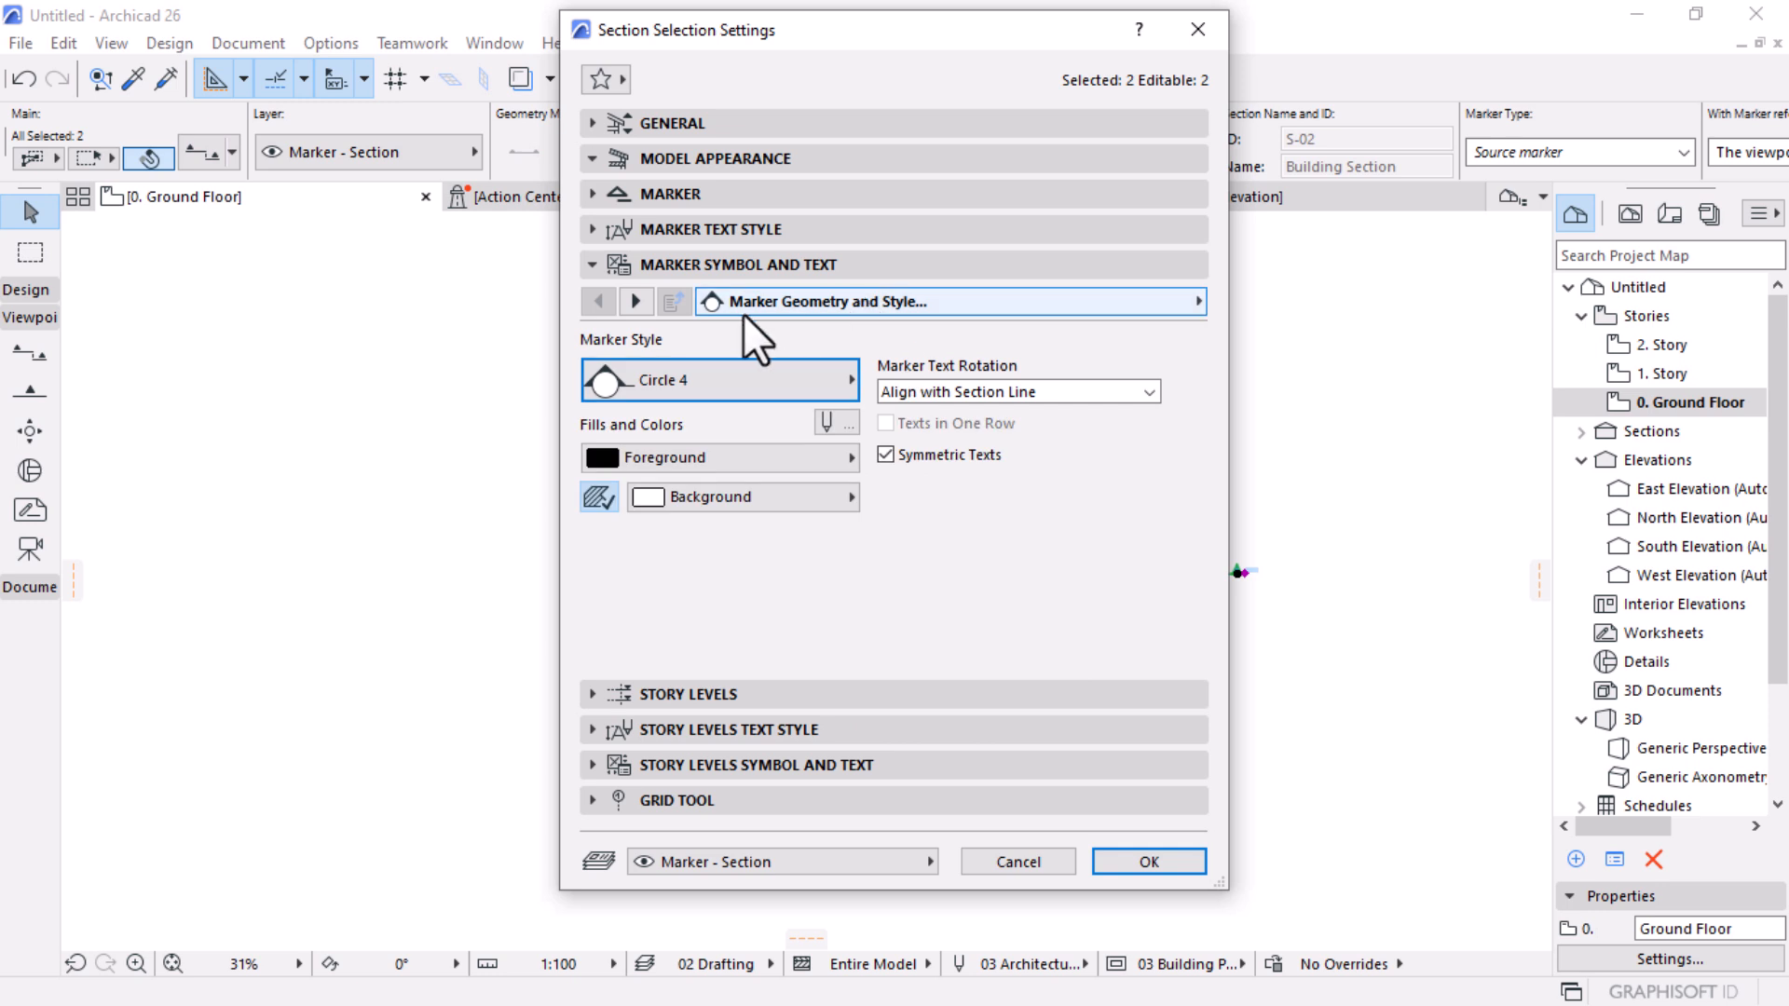
Step: Set both section lines' marker size to 15 mm and their uniform marker pen to 161
left_click(669, 192)
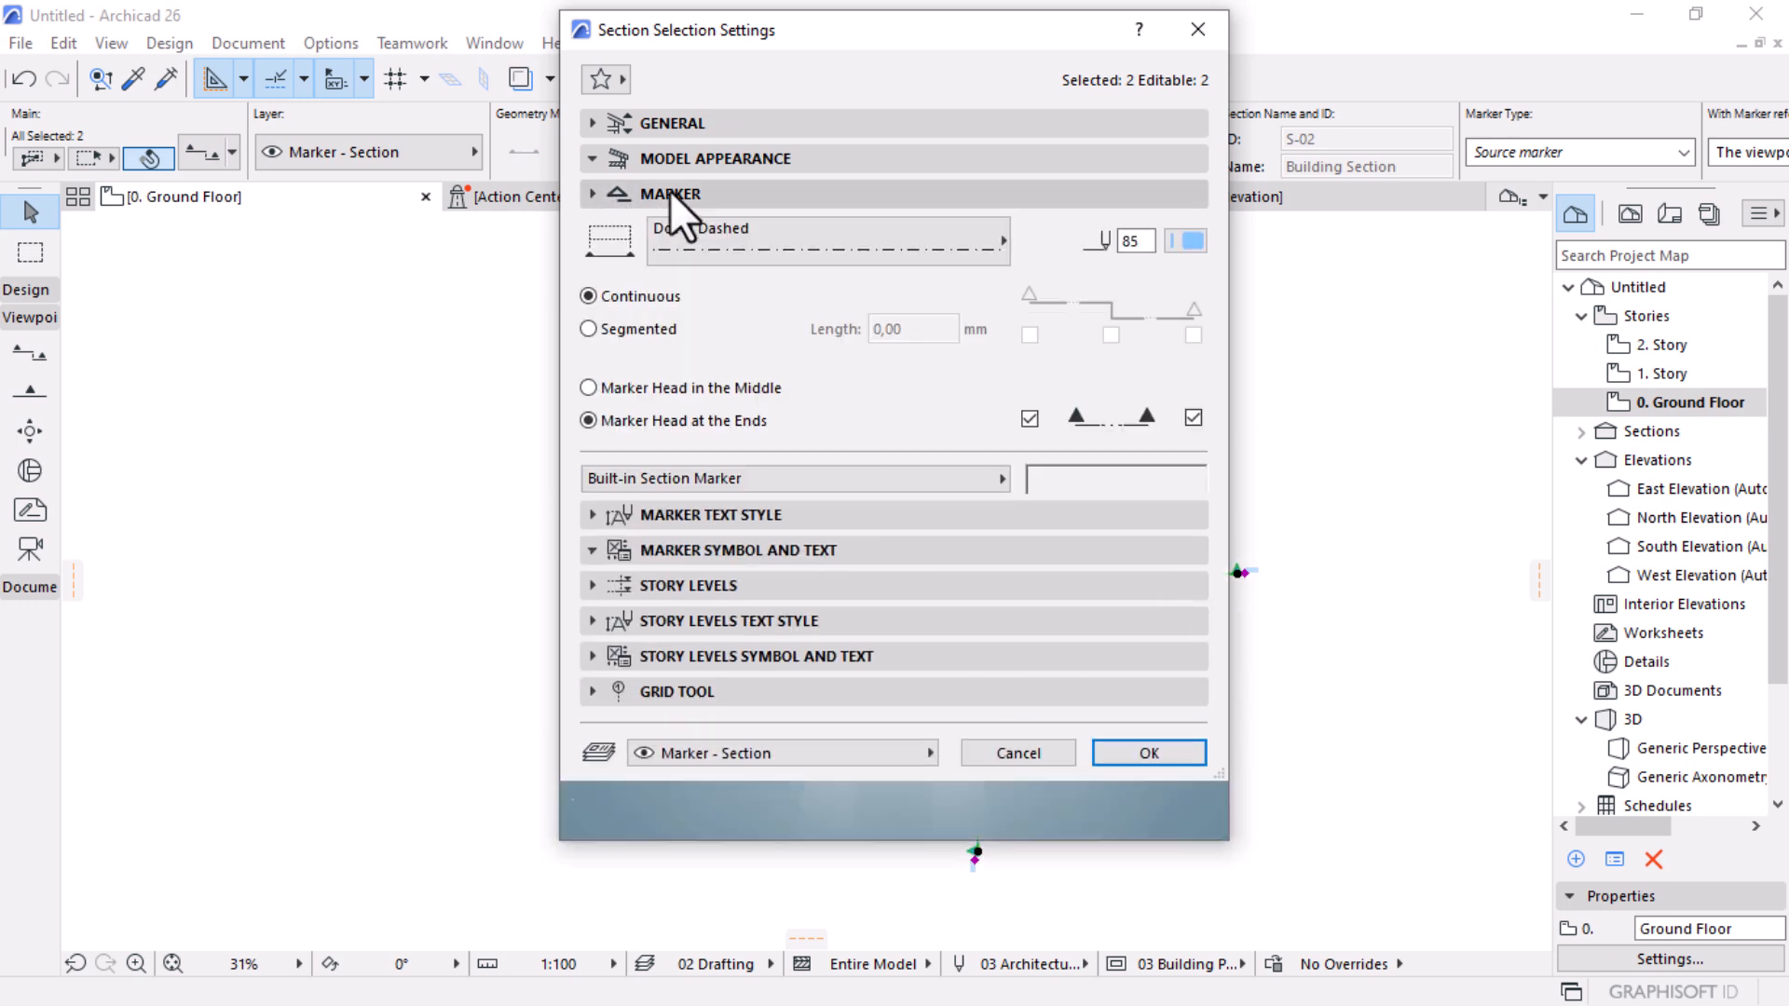
left_click(937, 535)
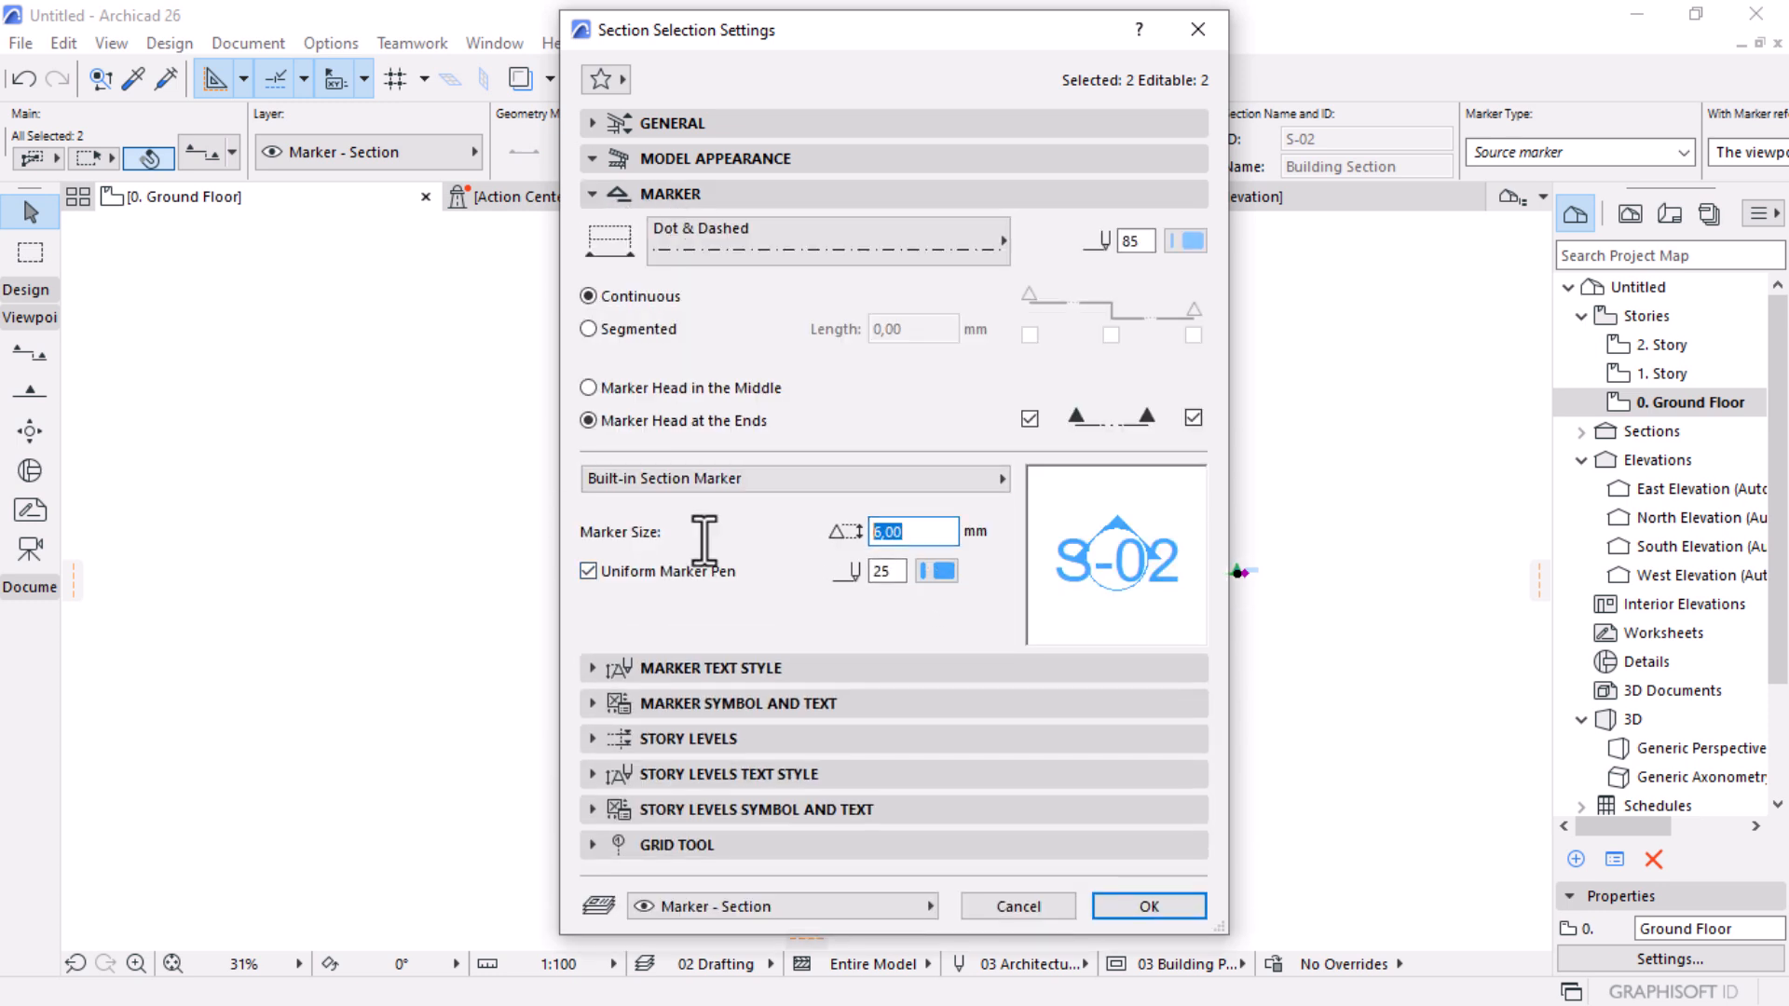
left_click(937, 570)
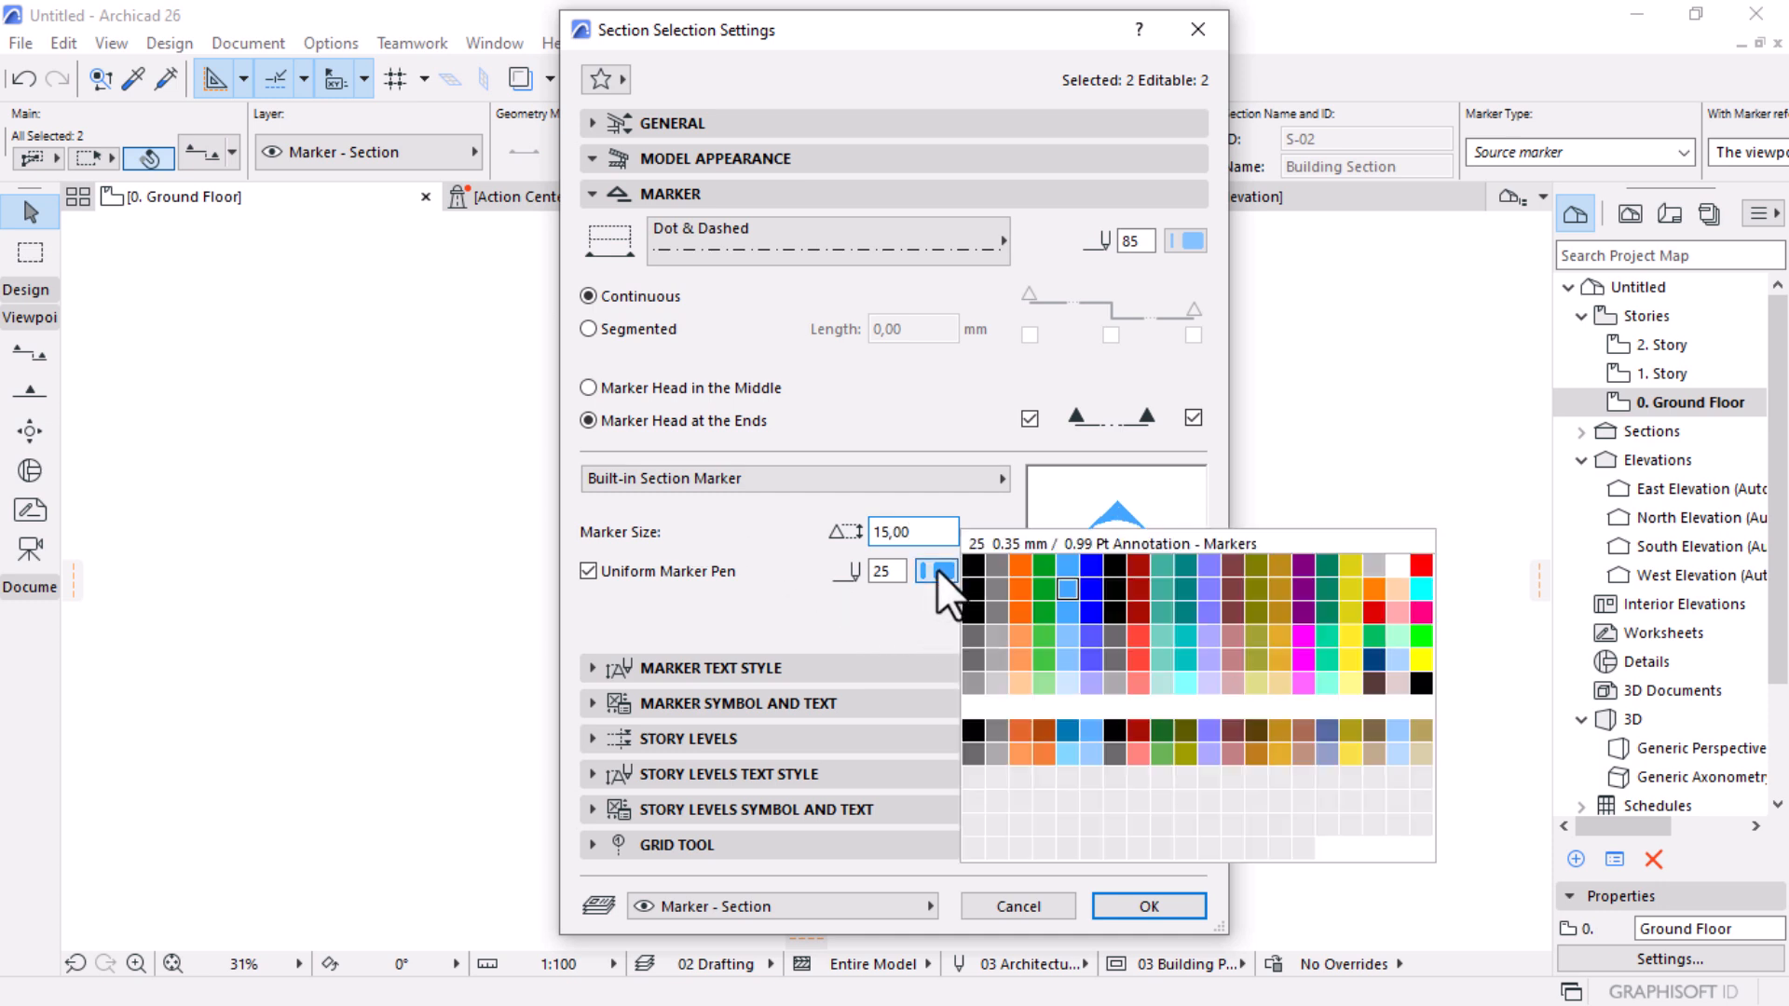
left_click(972, 753)
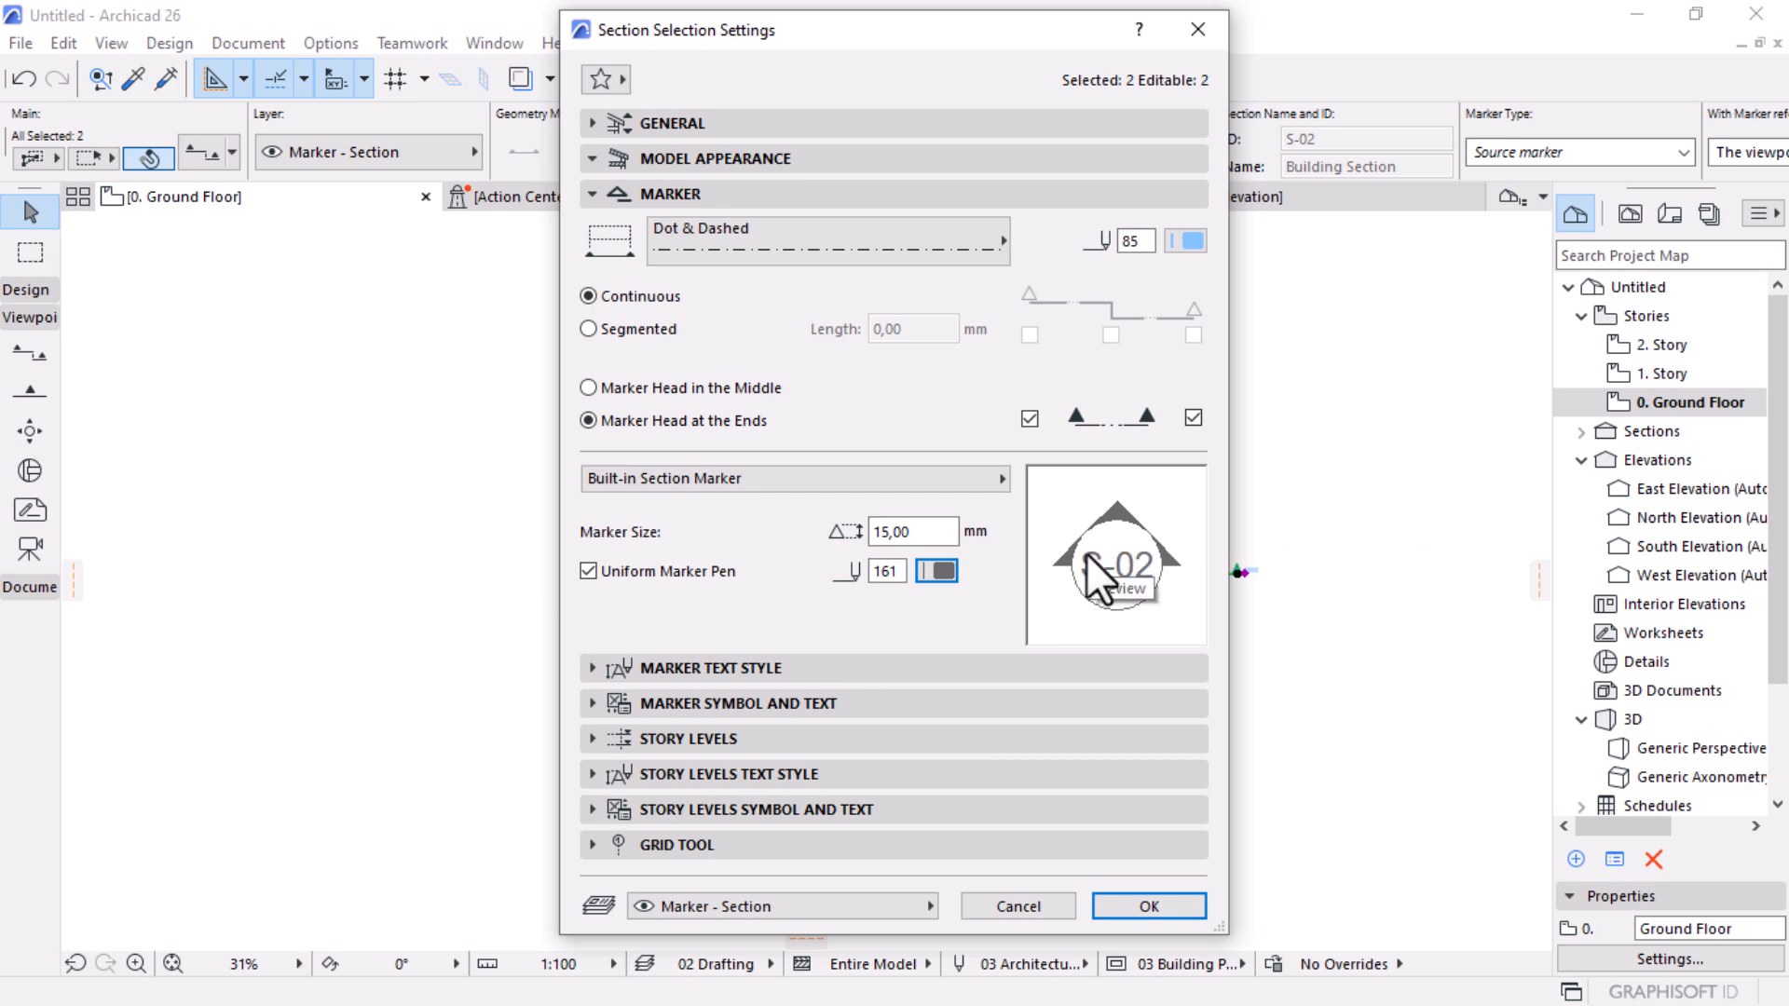
left_click_drag(899, 575, 764, 596)
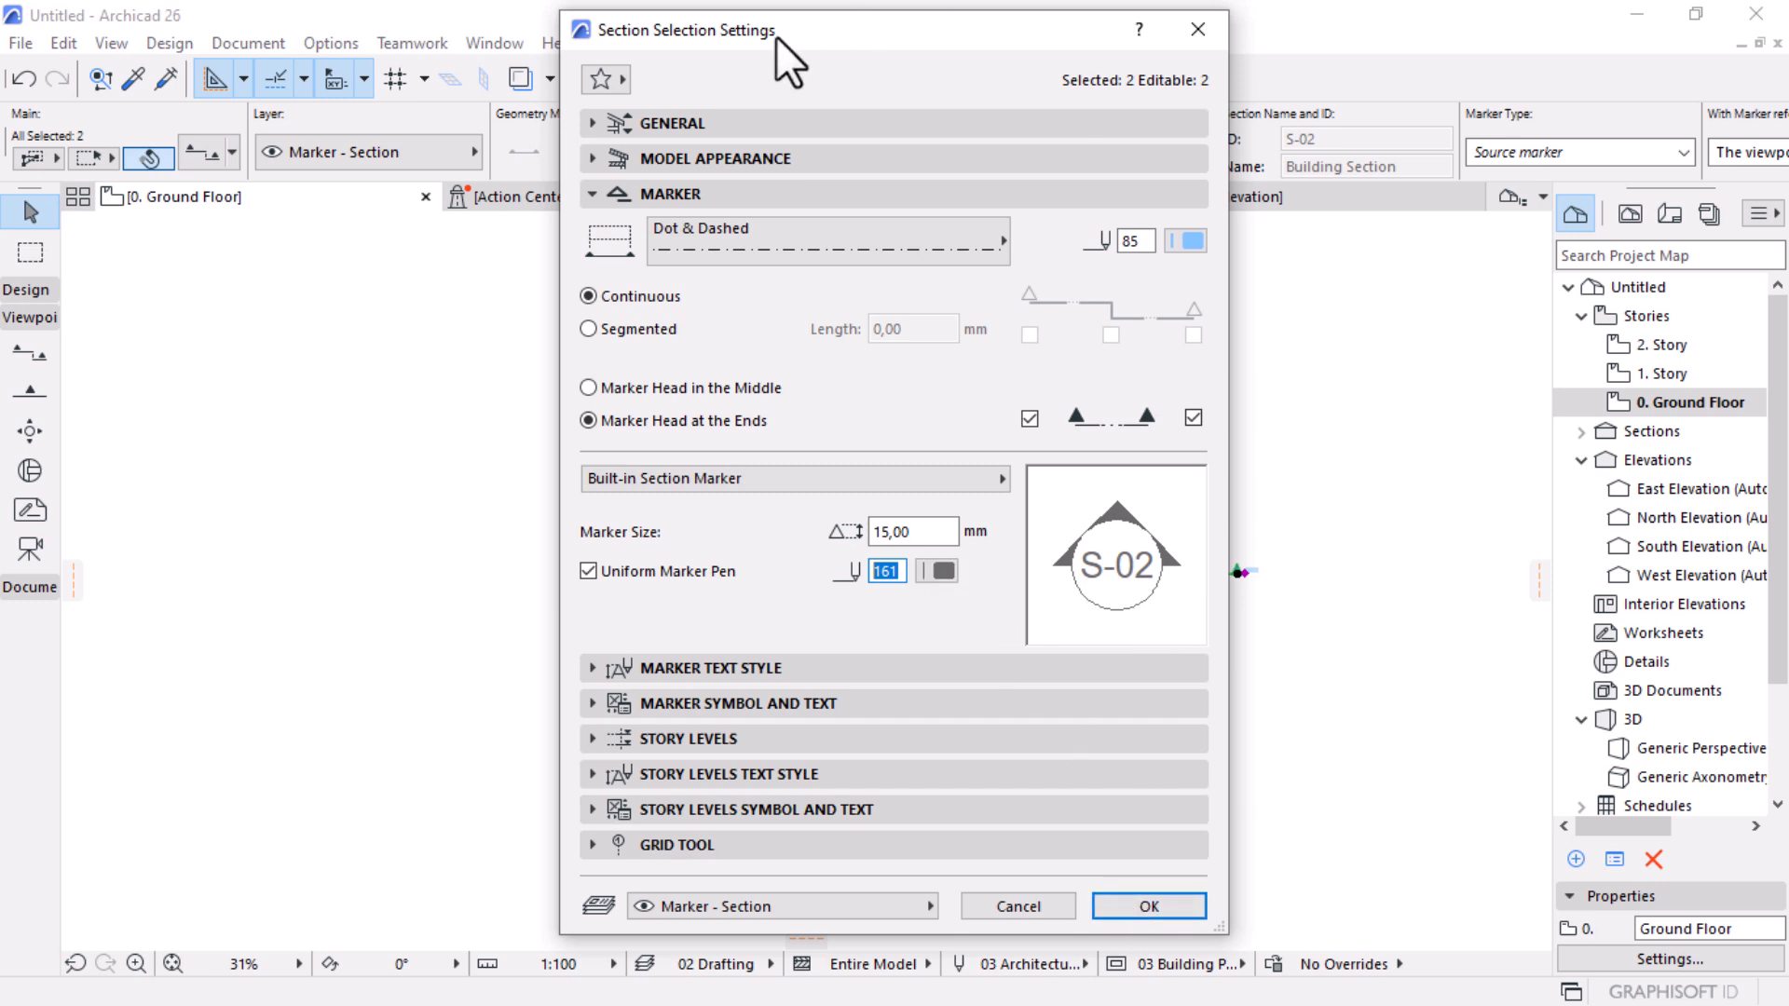
Step: Make both section lines segmented with a 15 mm segment length, and apply the settings
left_click_drag(768, 28, 1427, 63)
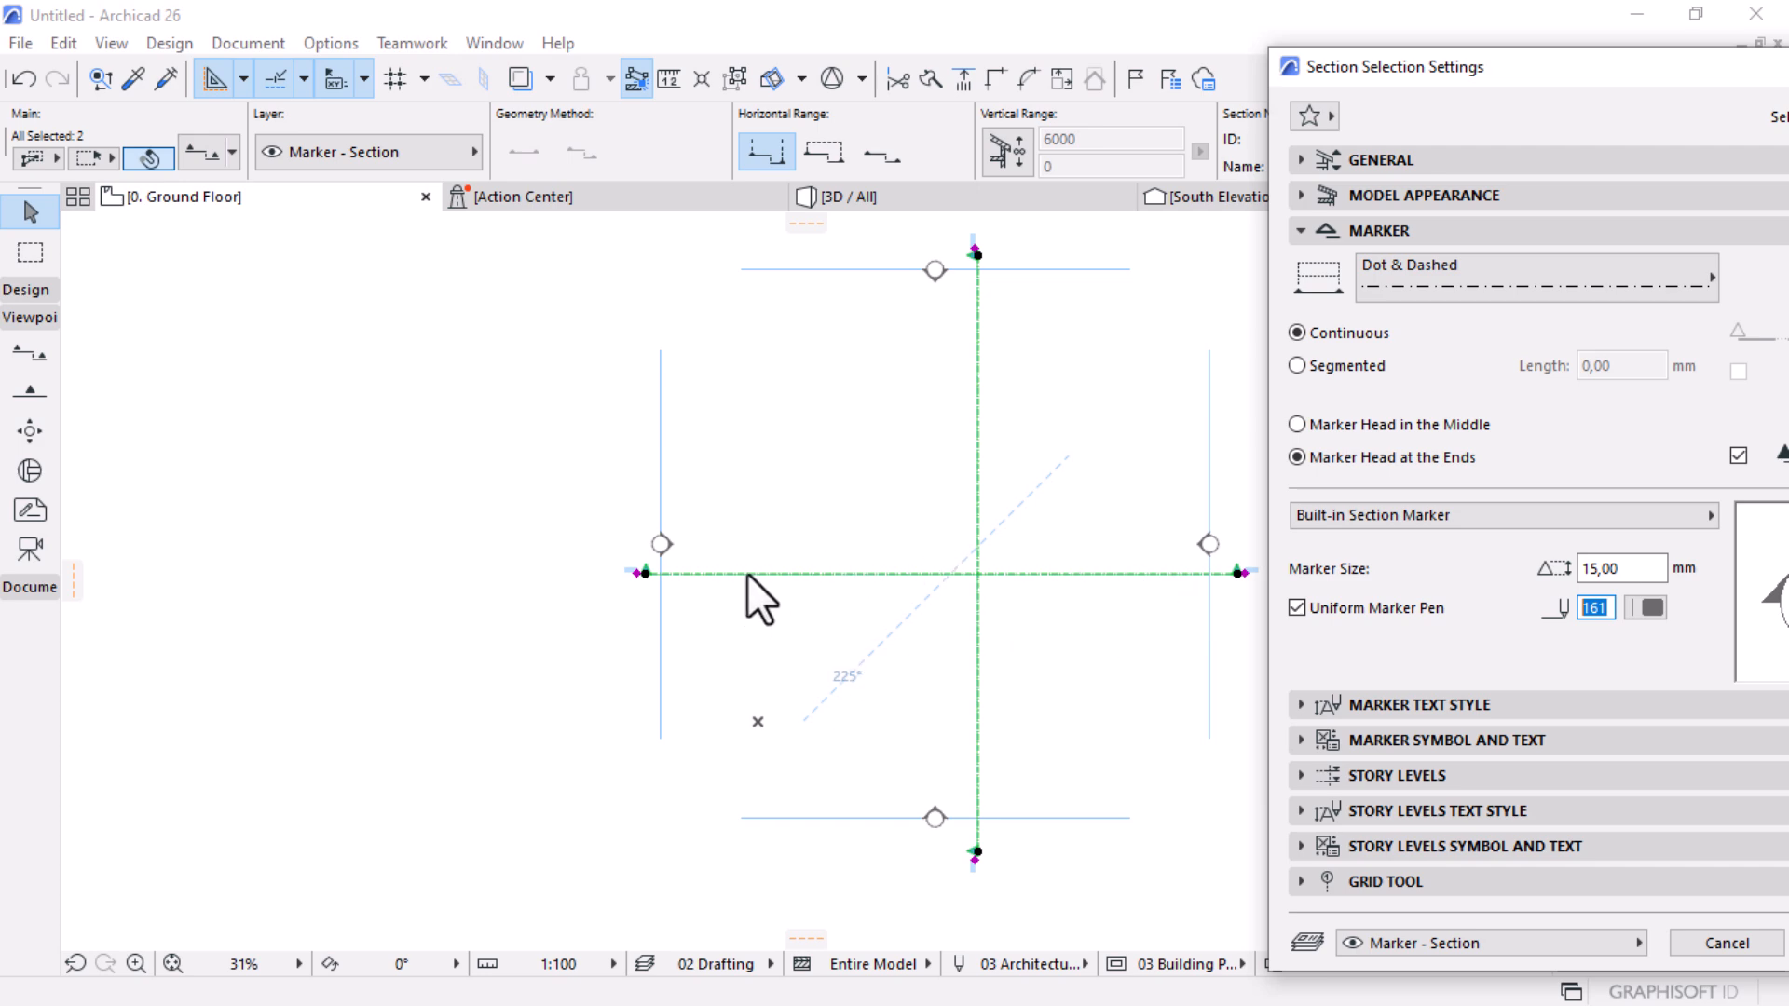
left_click_drag(1491, 69, 776, 69)
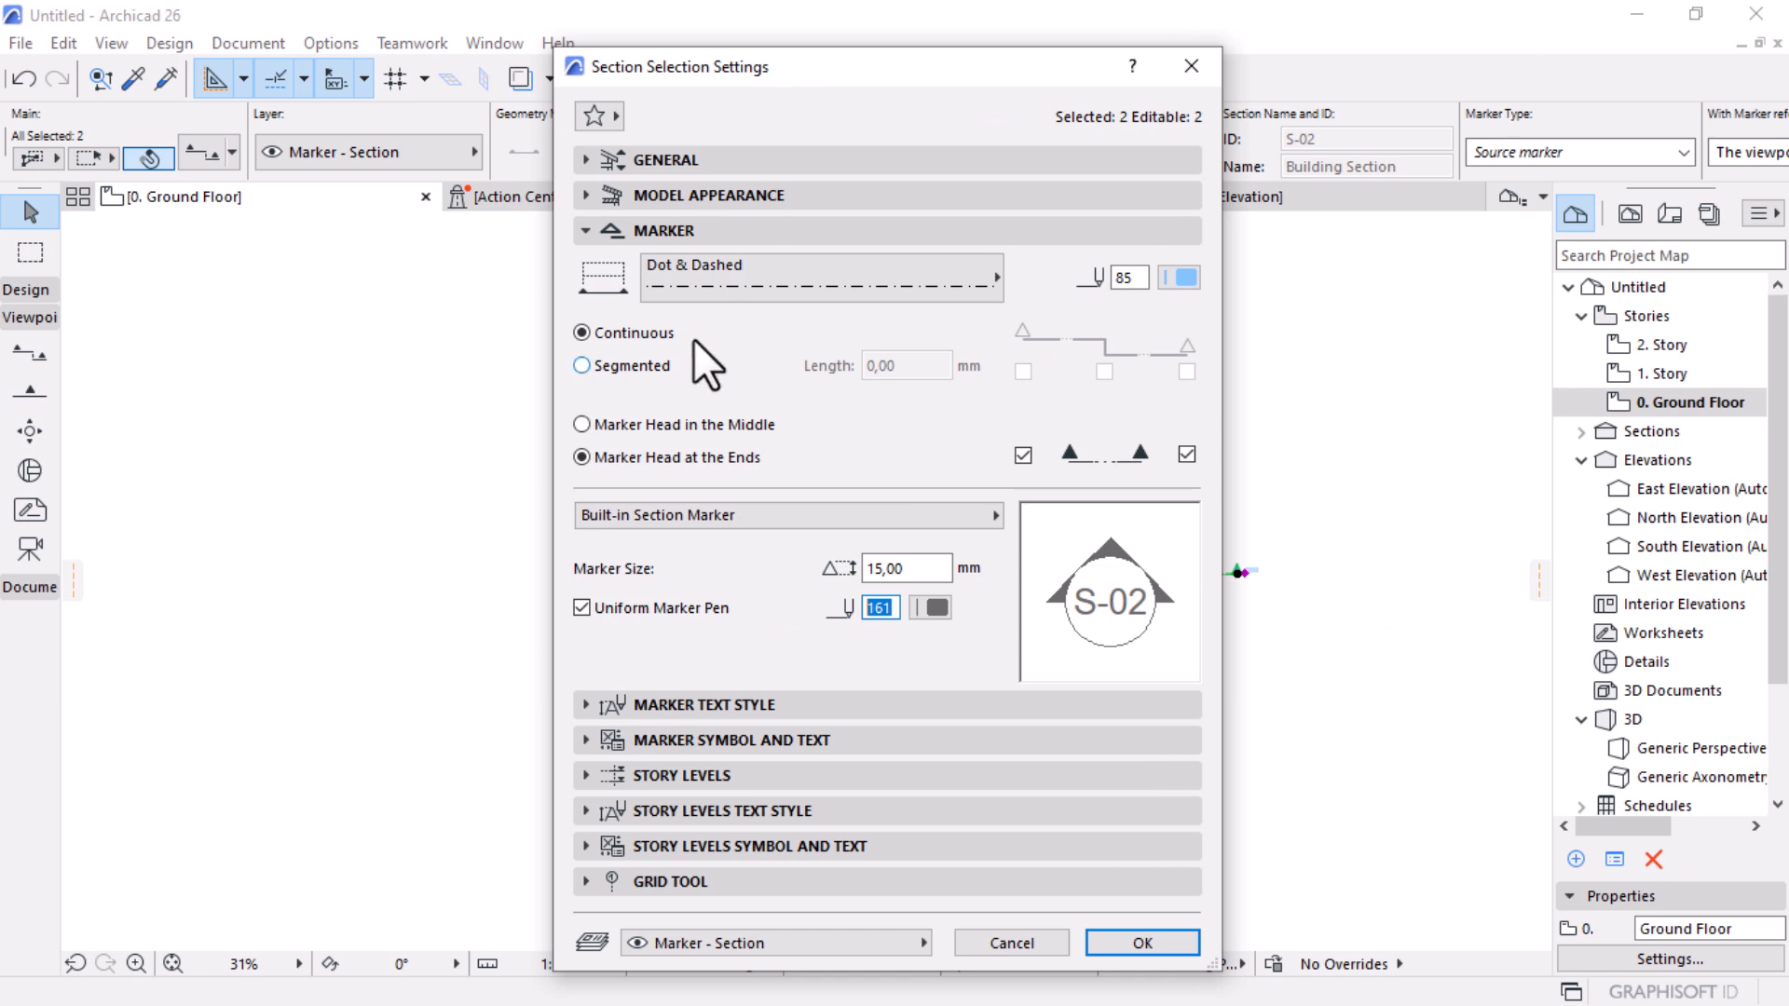
left_click(596, 367)
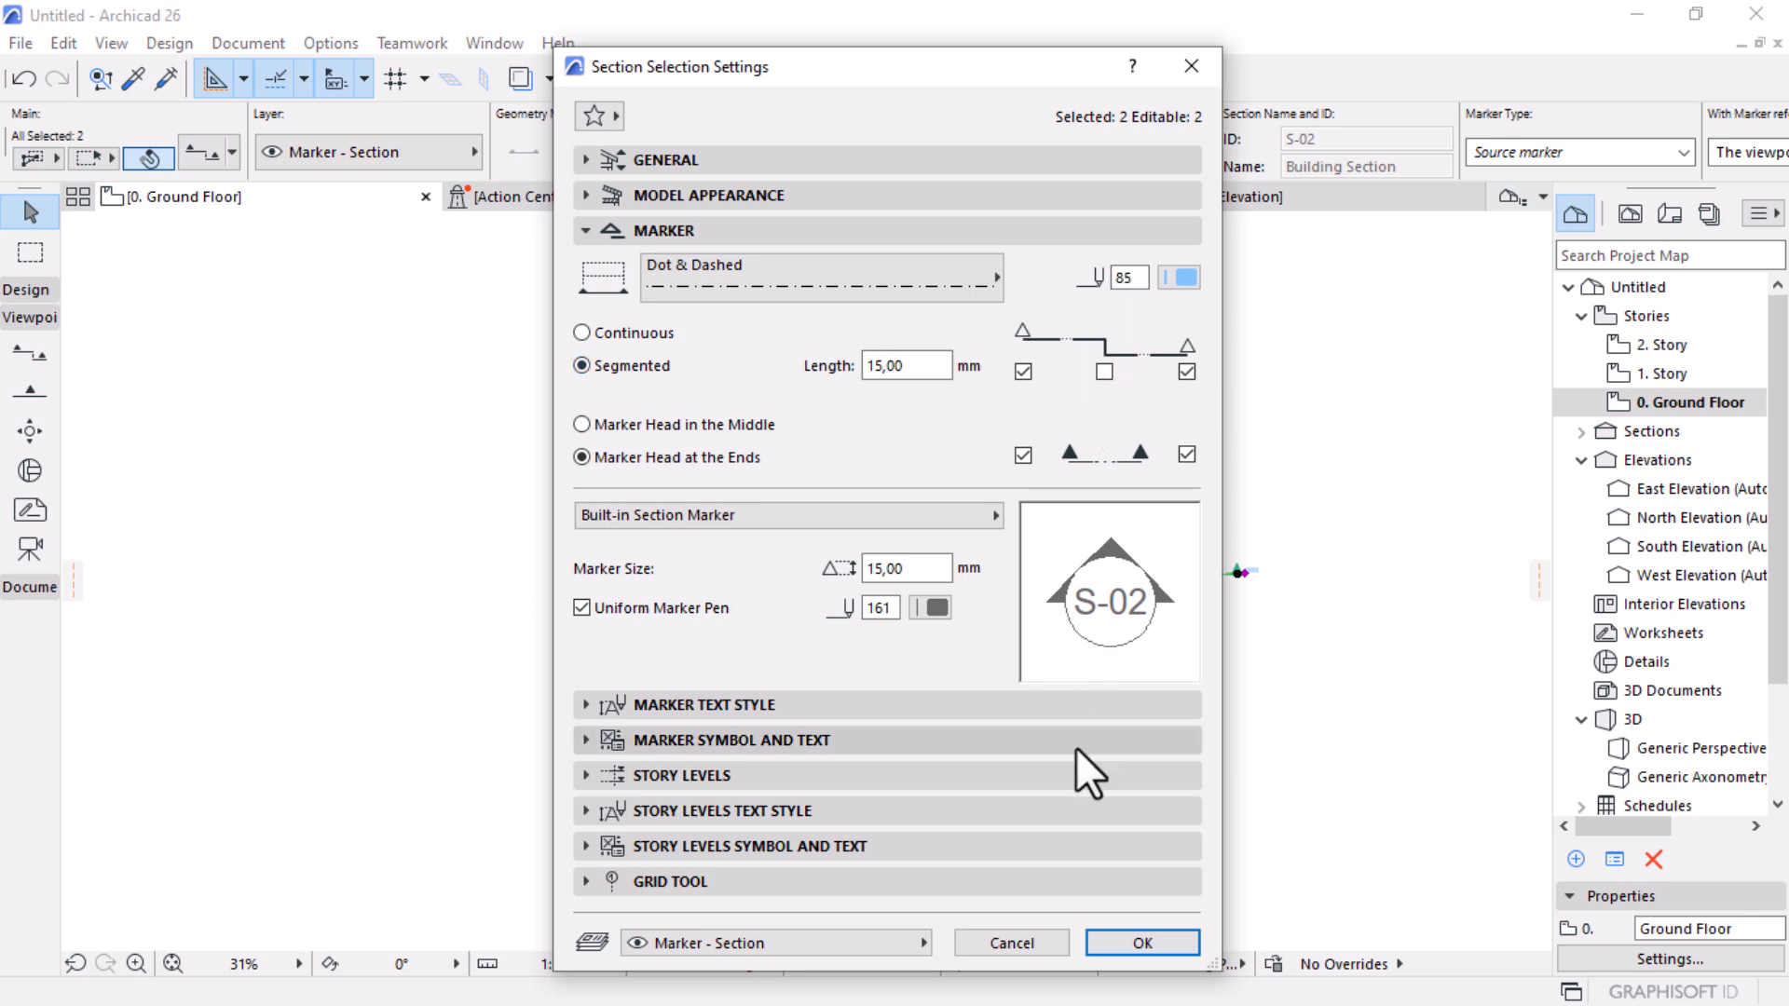
left_click(1114, 938)
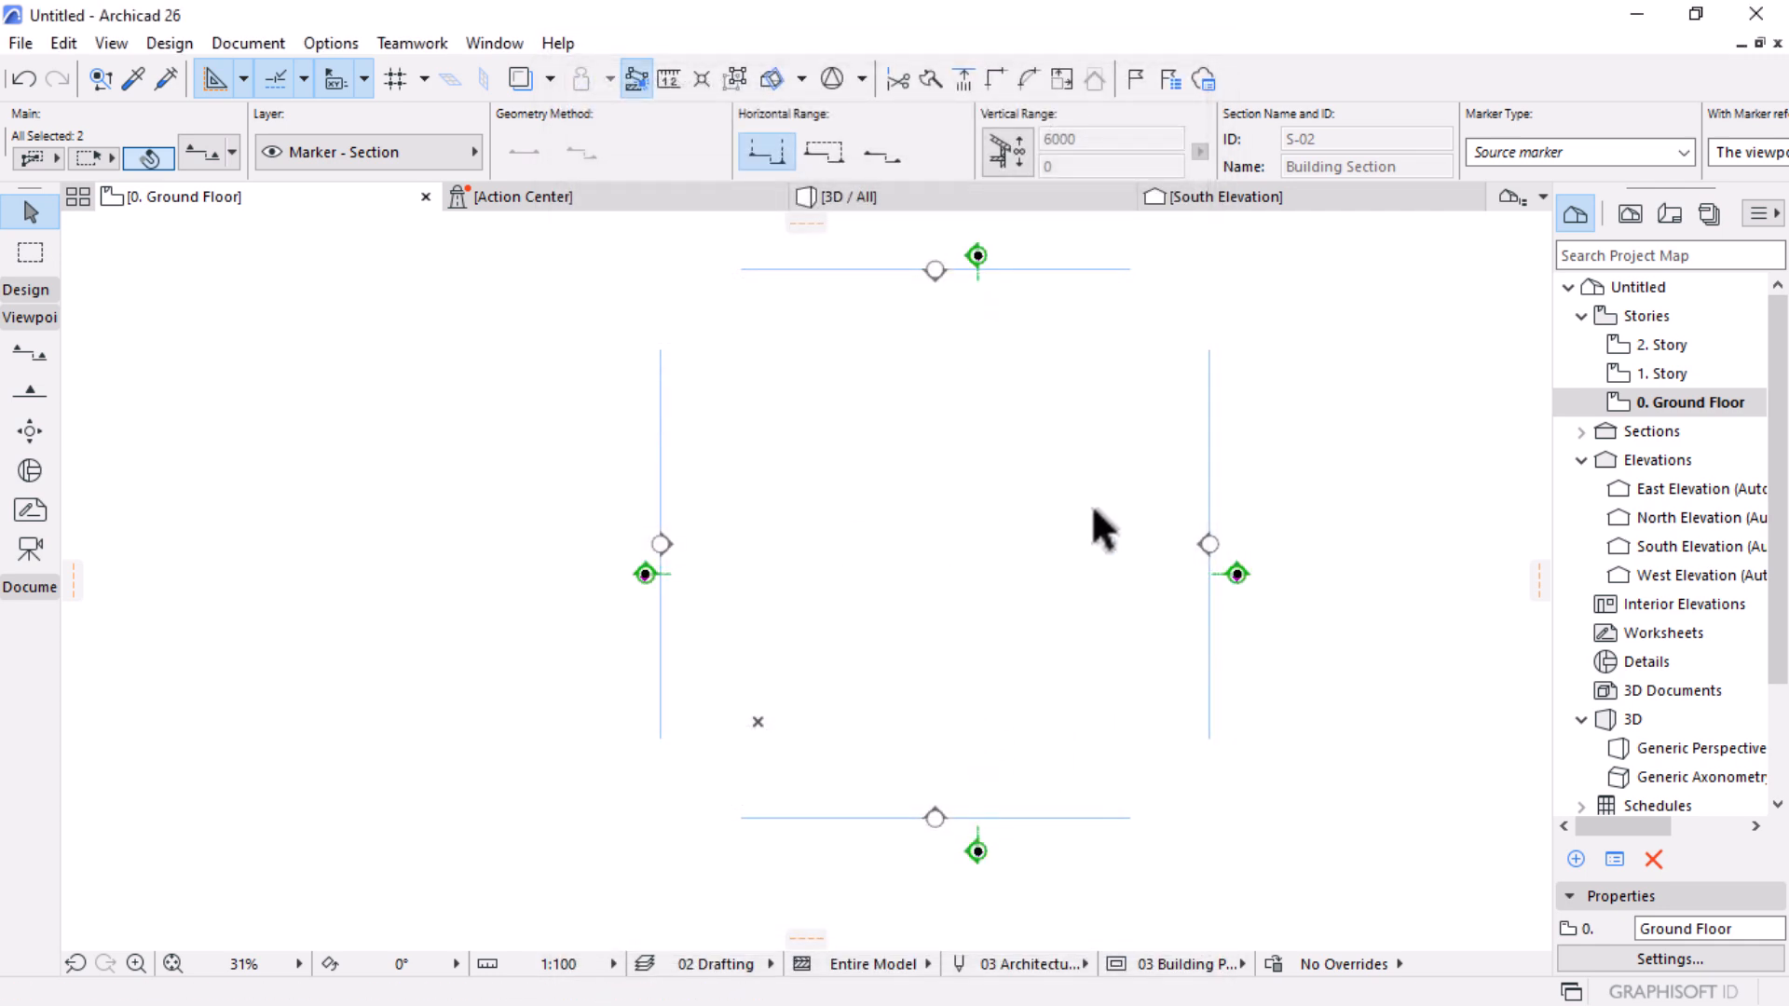
key("Escape")
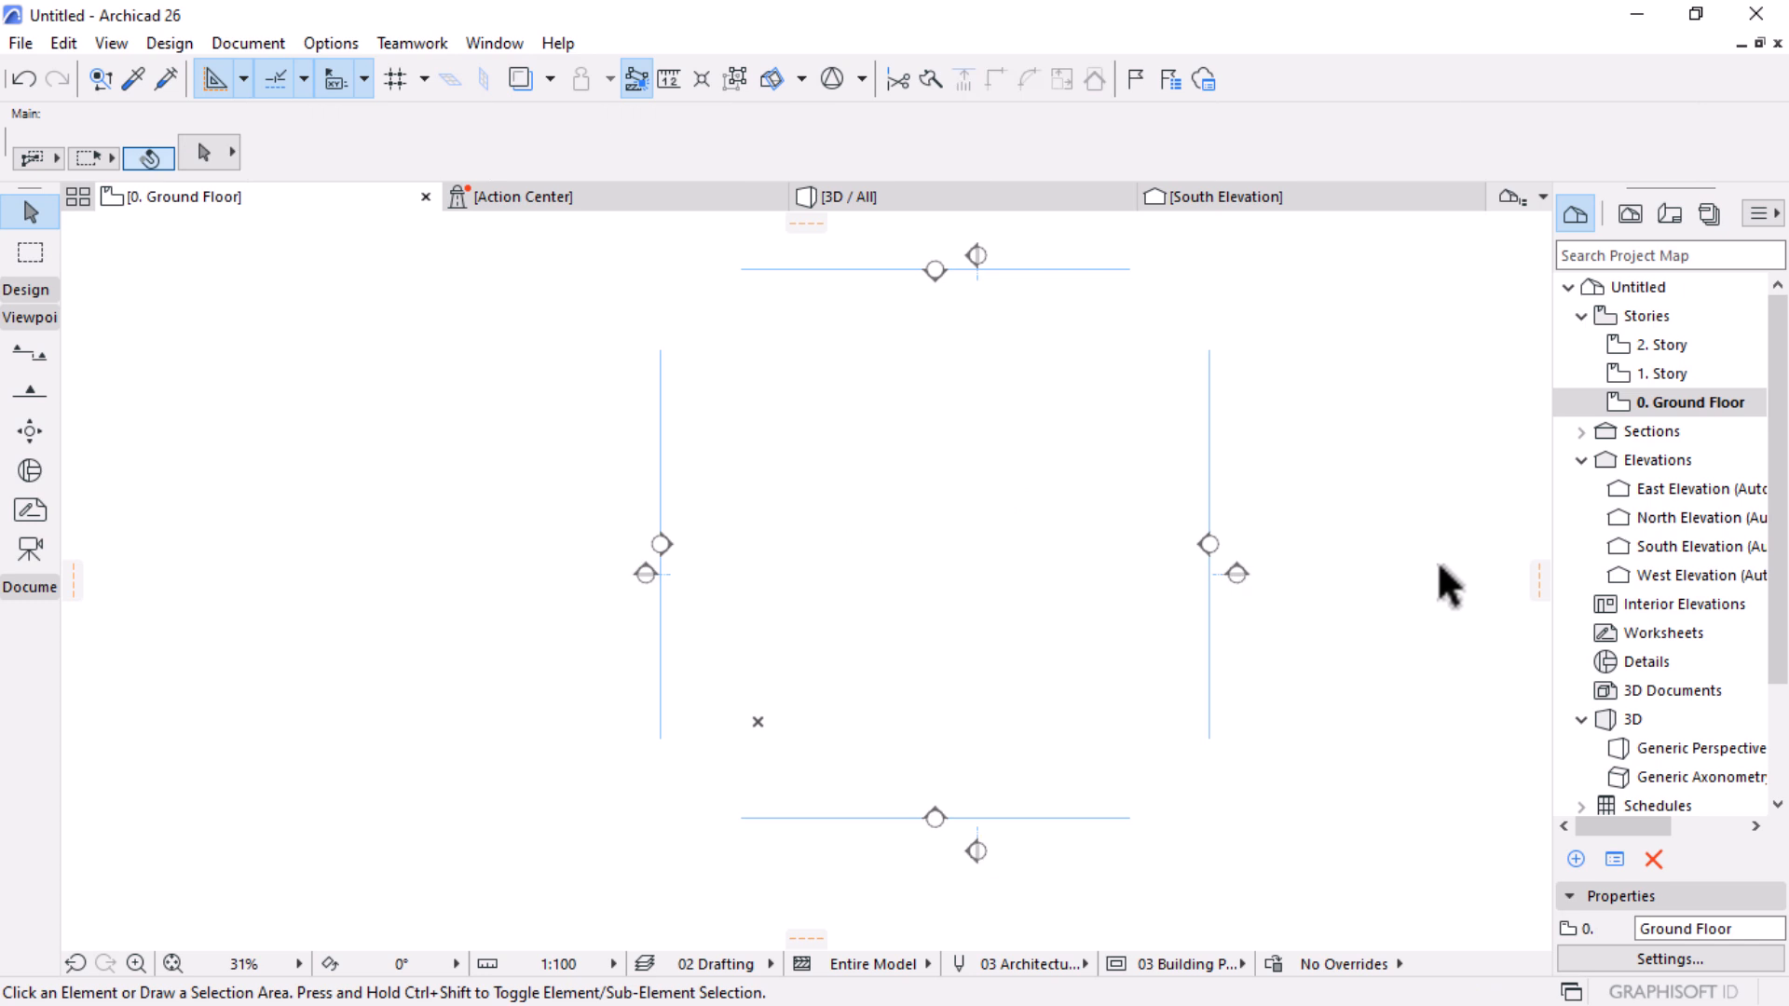
scroll(1032, 622, "down", 2)
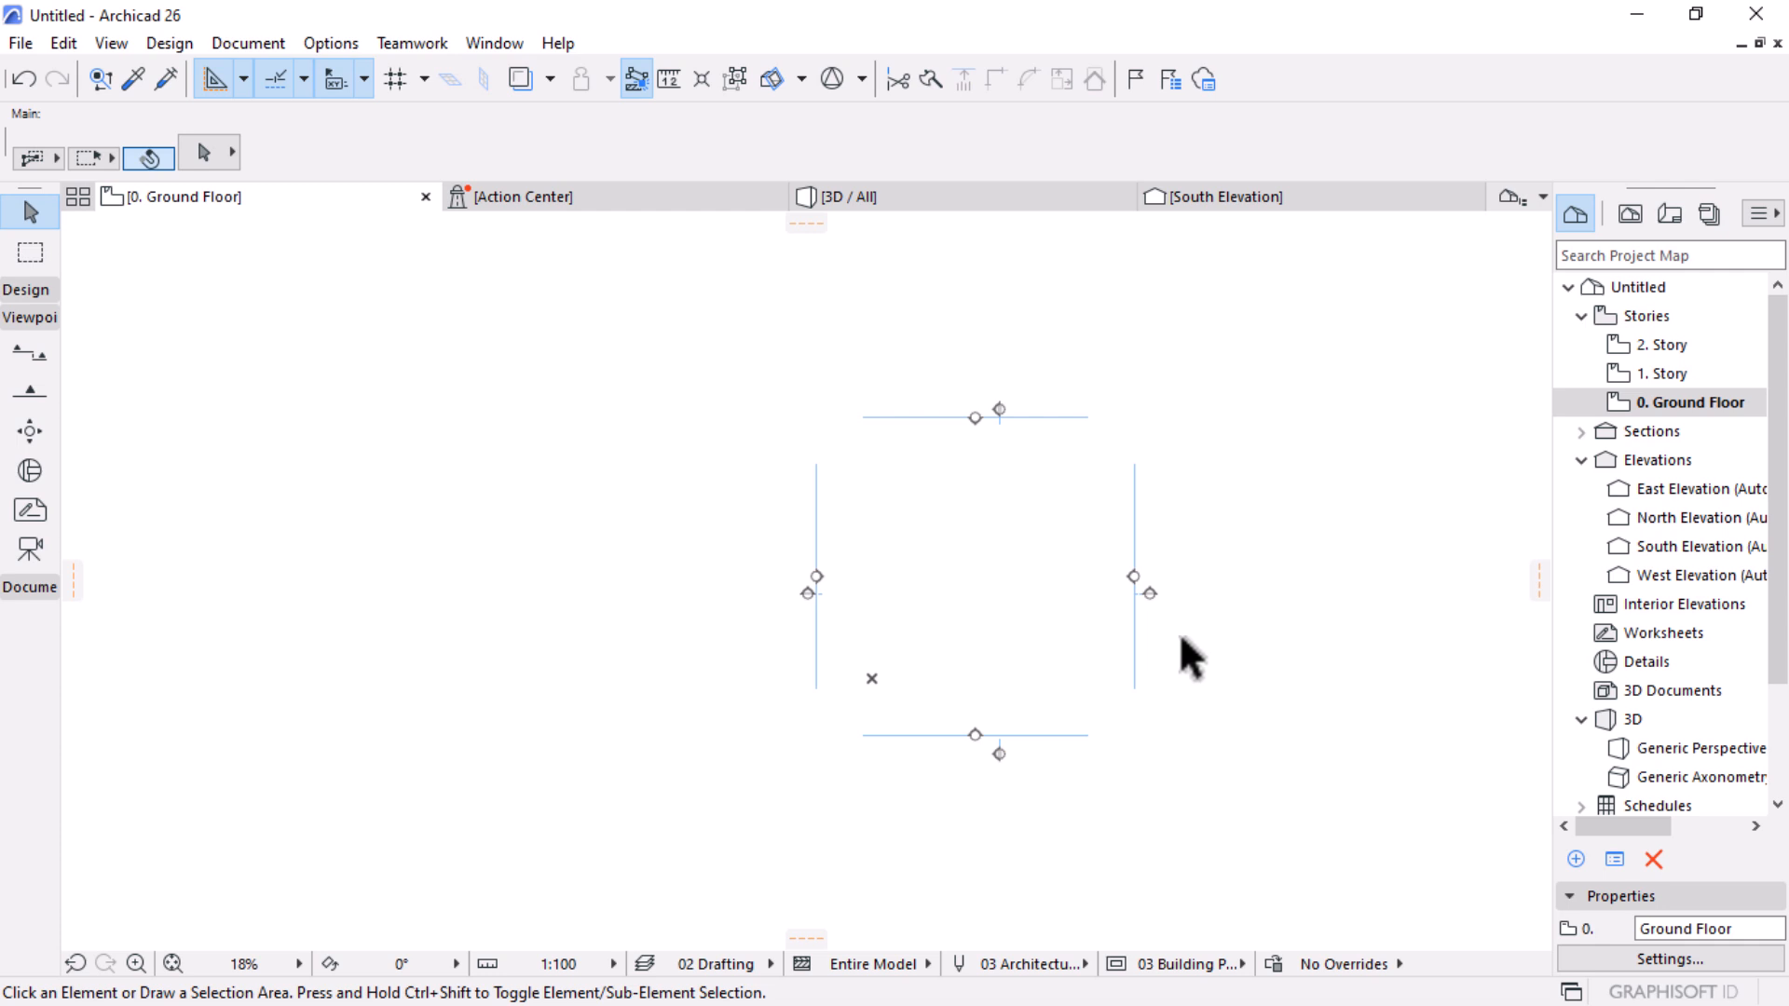
scroll(1205, 568, "up", 2)
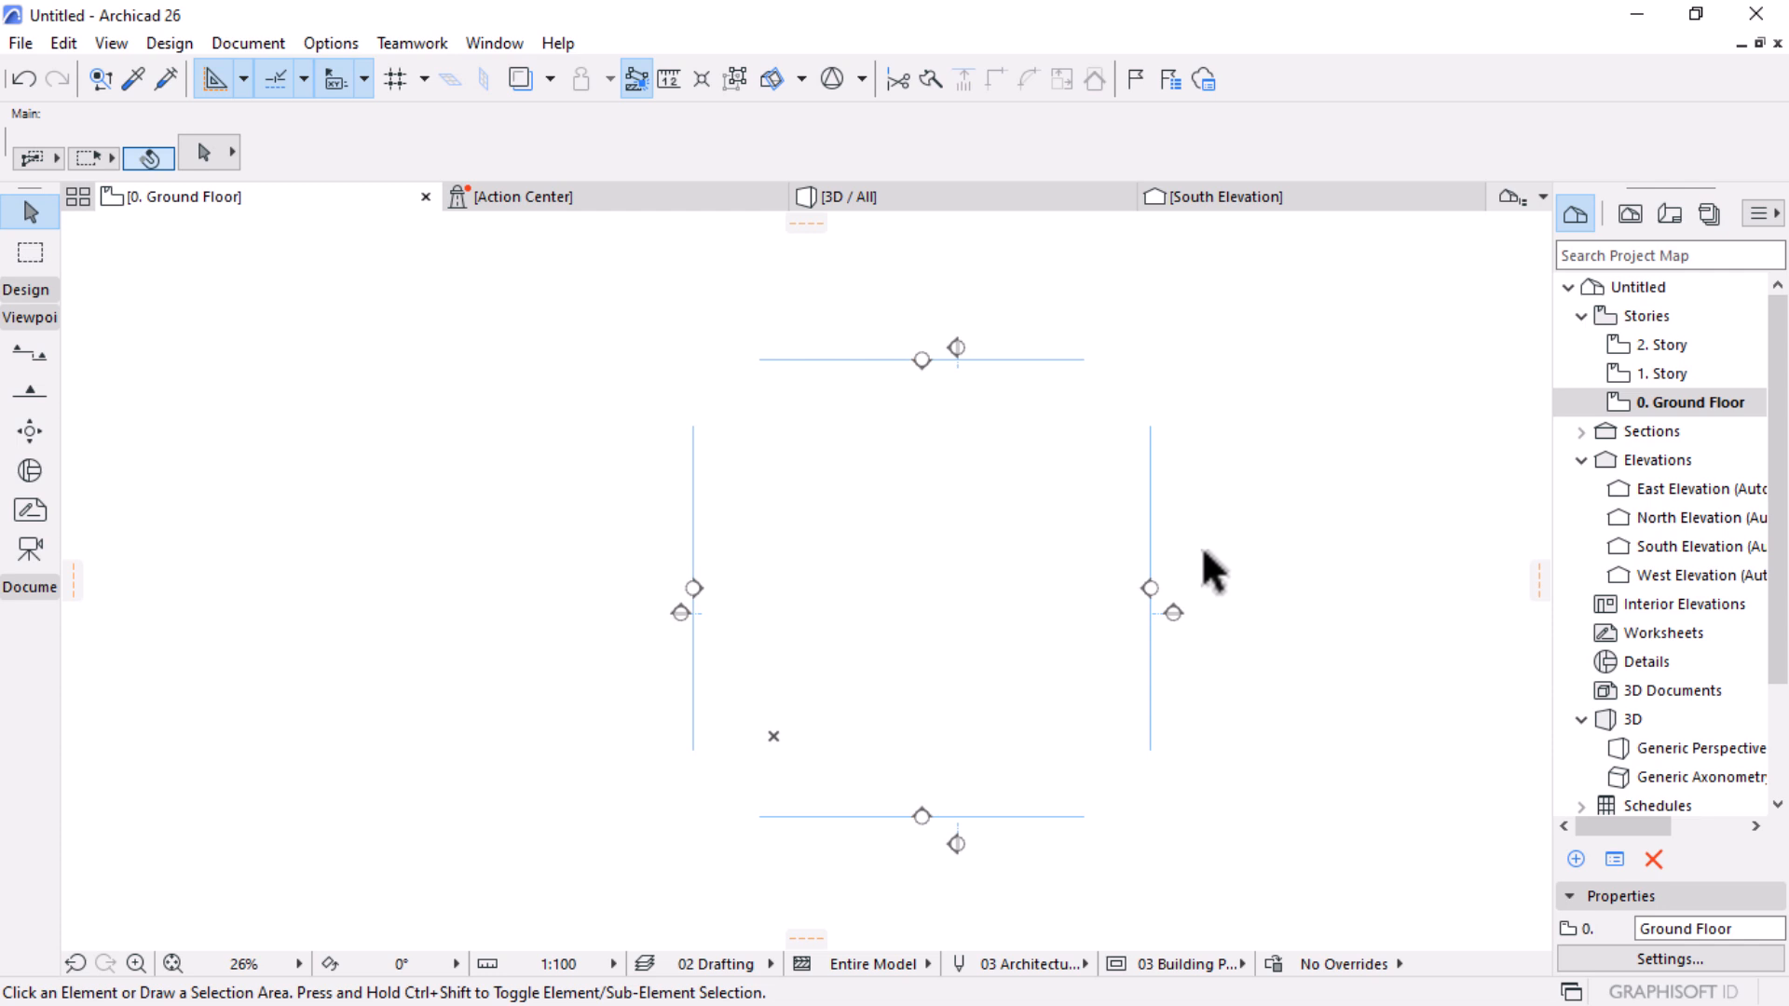
Step: Draw a closed ten-sided polygonal terrain mesh on the ground floor, loosely surrounding all elevation and section markers
left_click(28, 318)
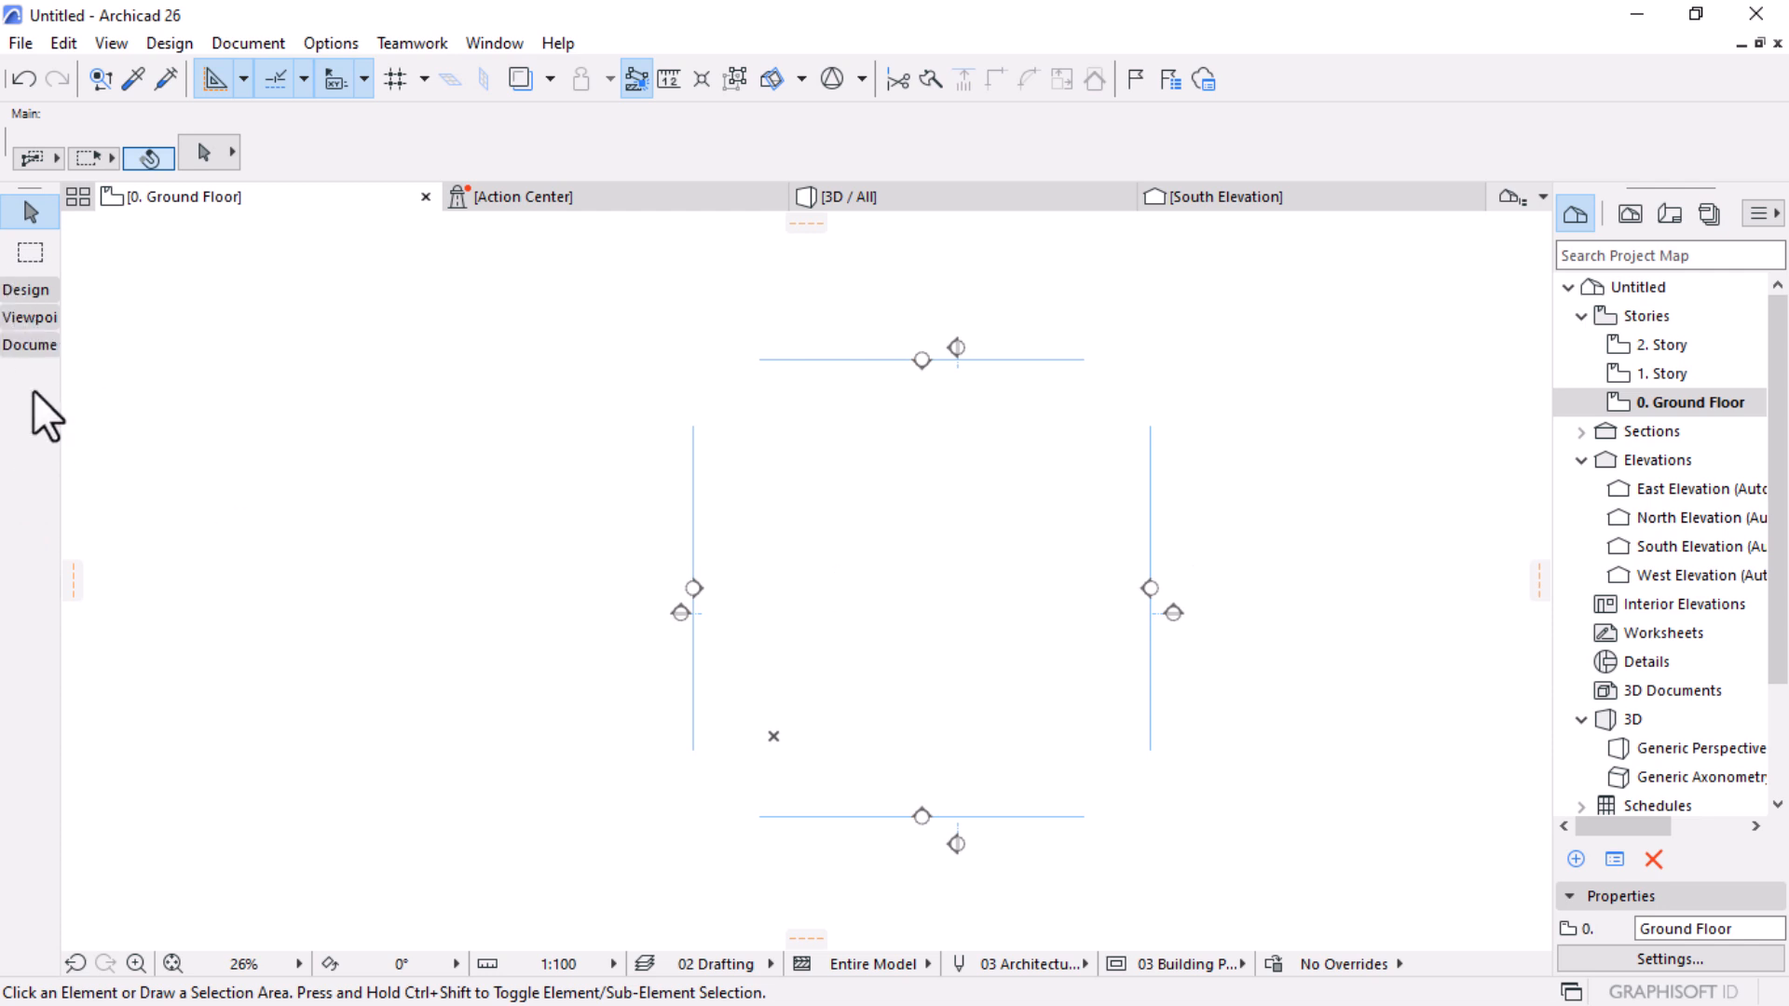
left_click(30, 290)
scroll(14, 820, "down", 3)
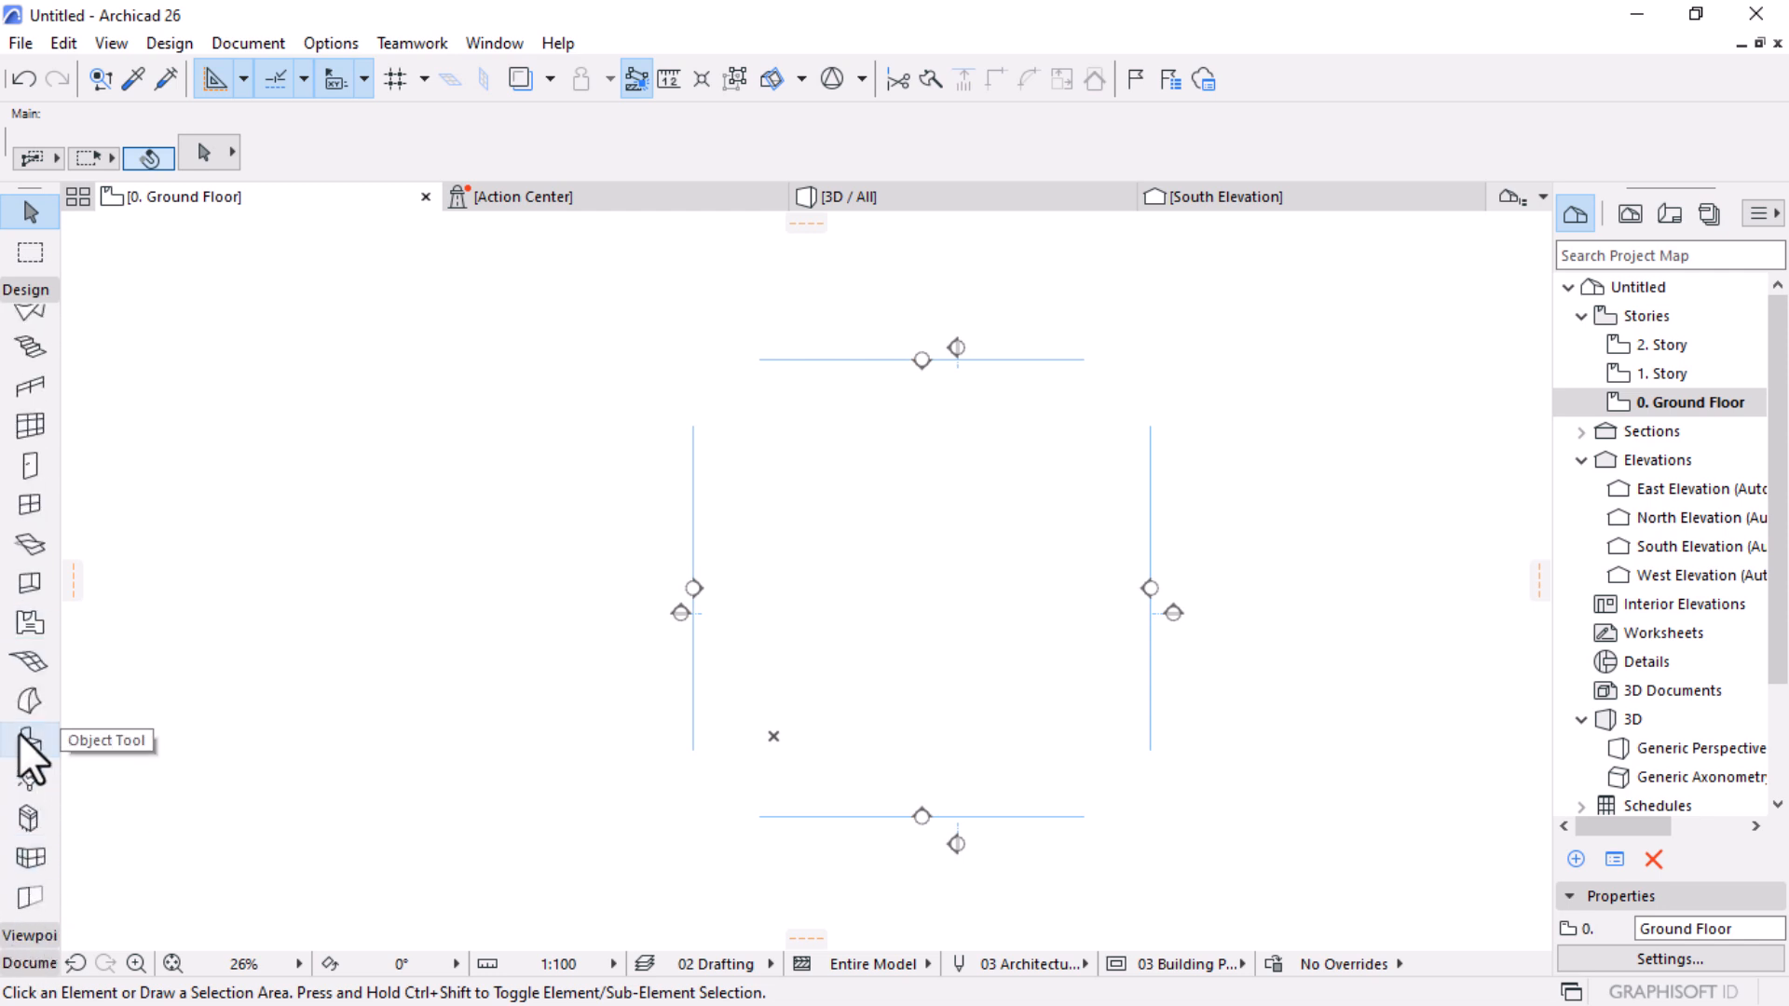
left_click(25, 667)
scroll(960, 633, "down", 5)
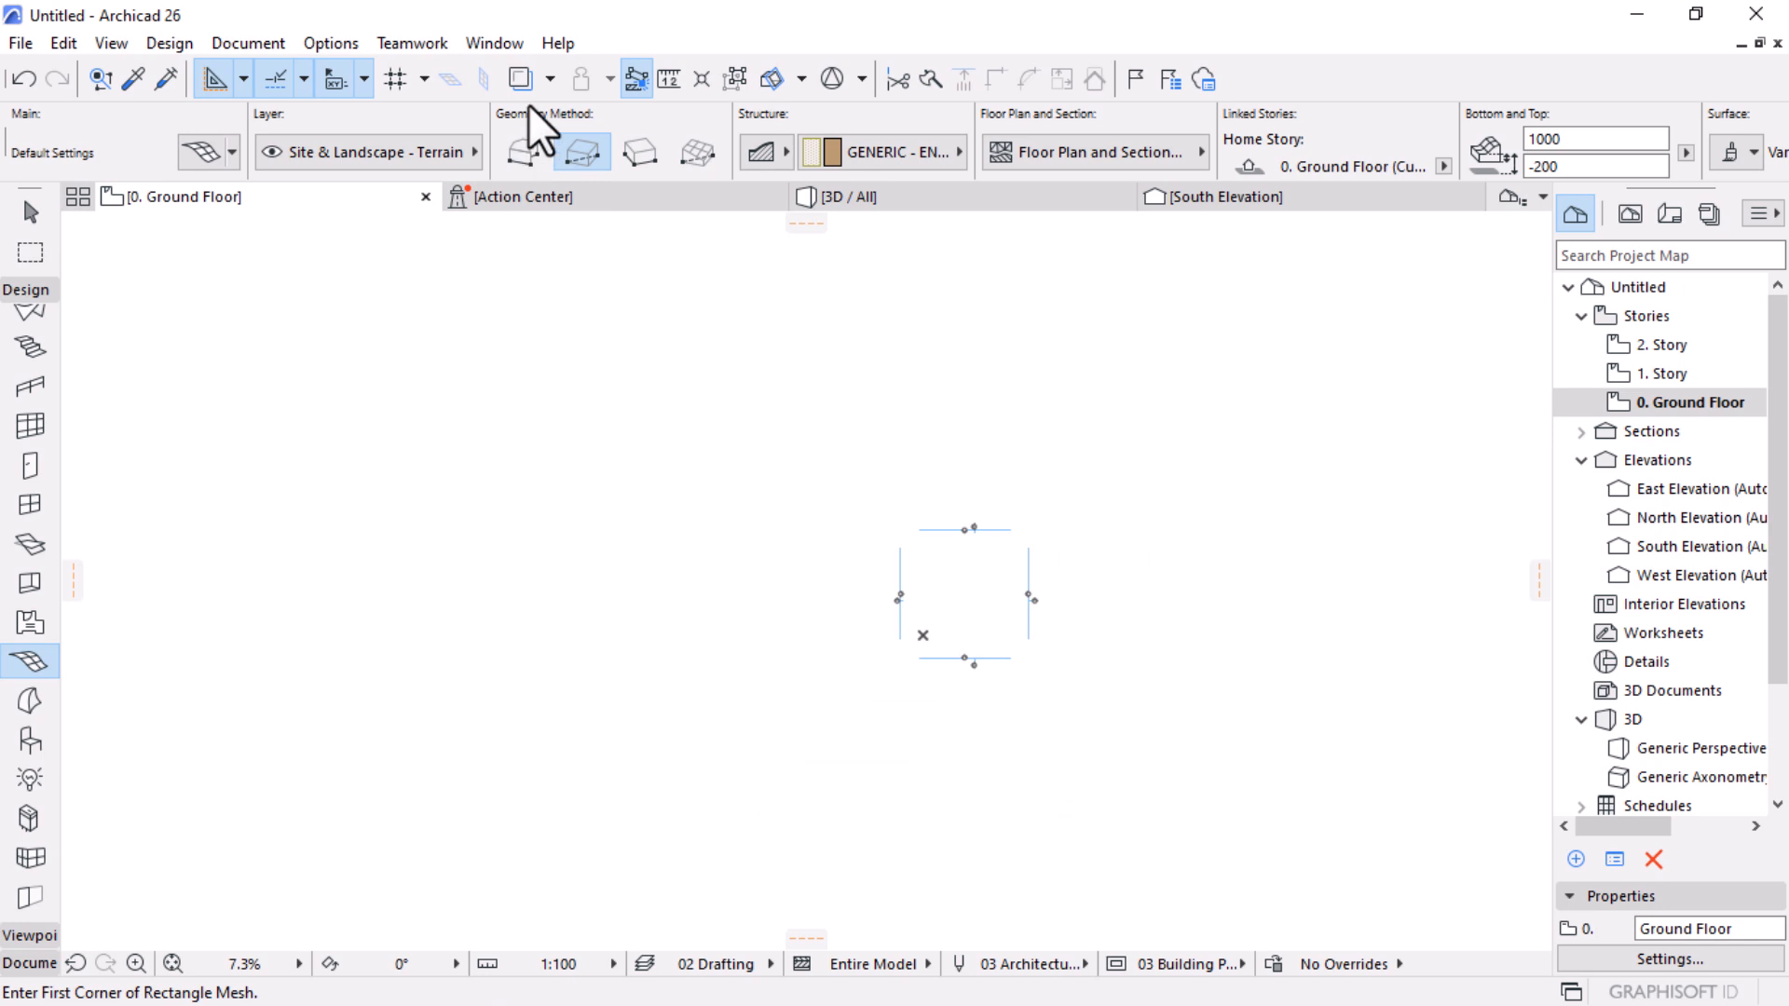
left_click(523, 154)
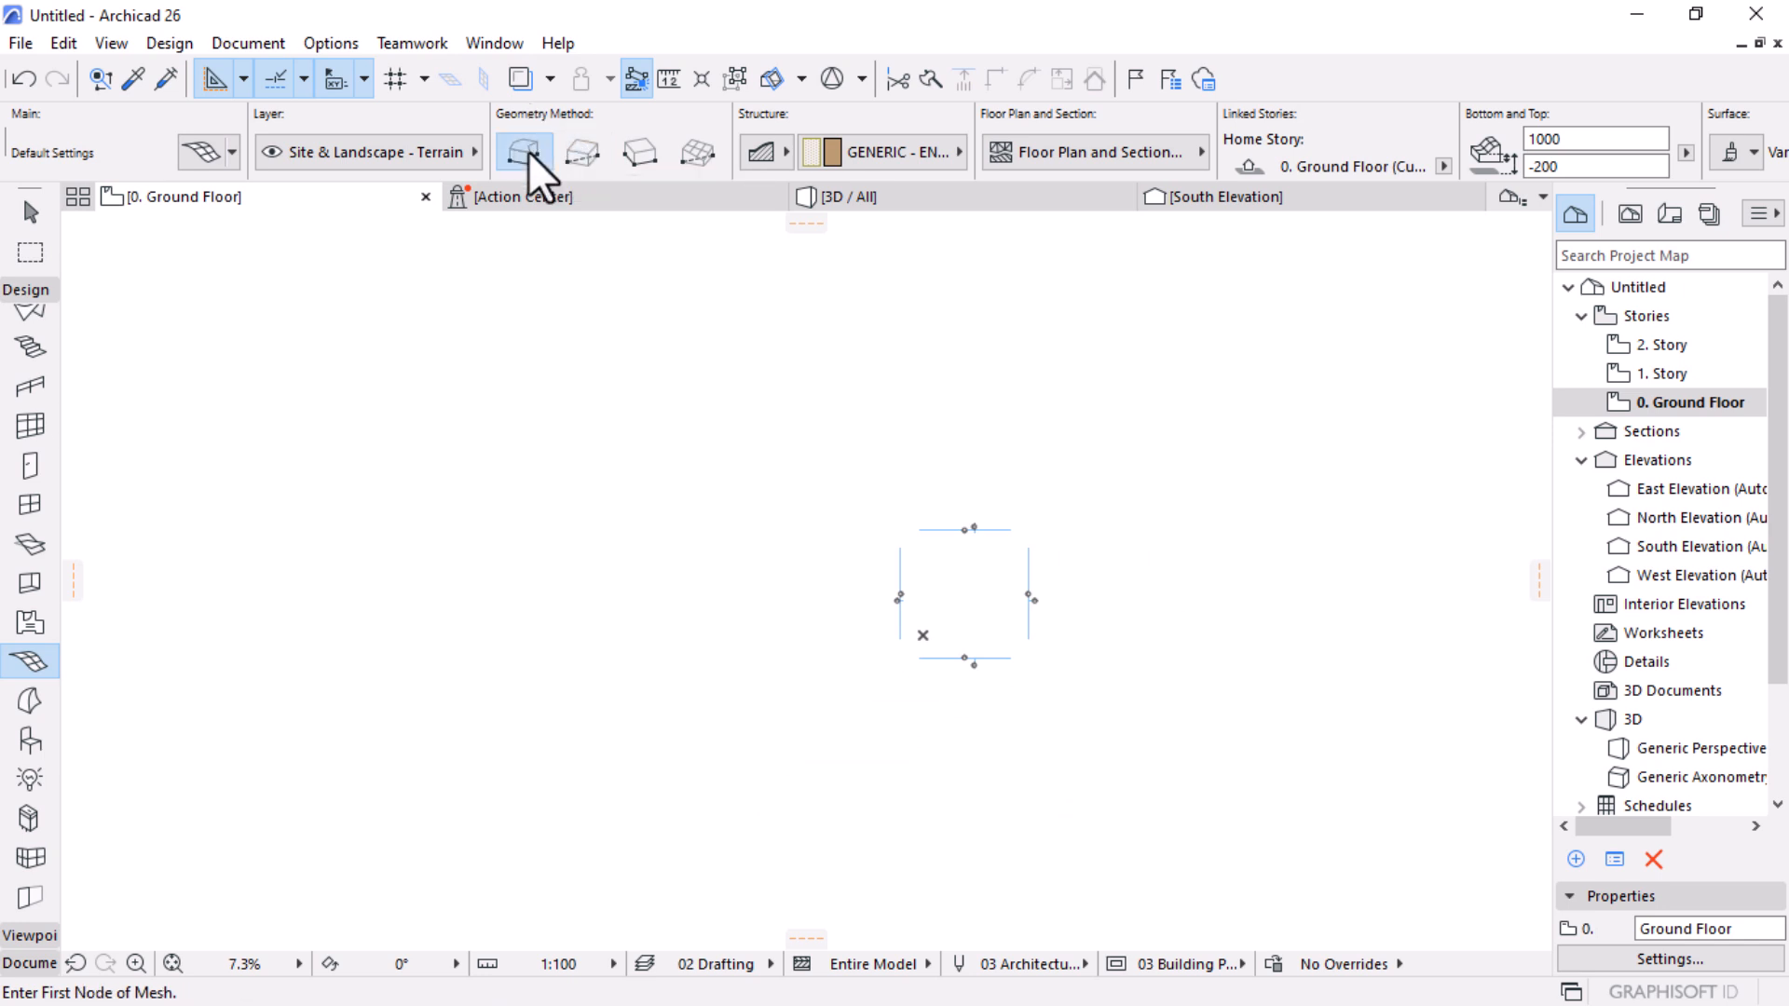
left_click(715, 408)
left_click(869, 325)
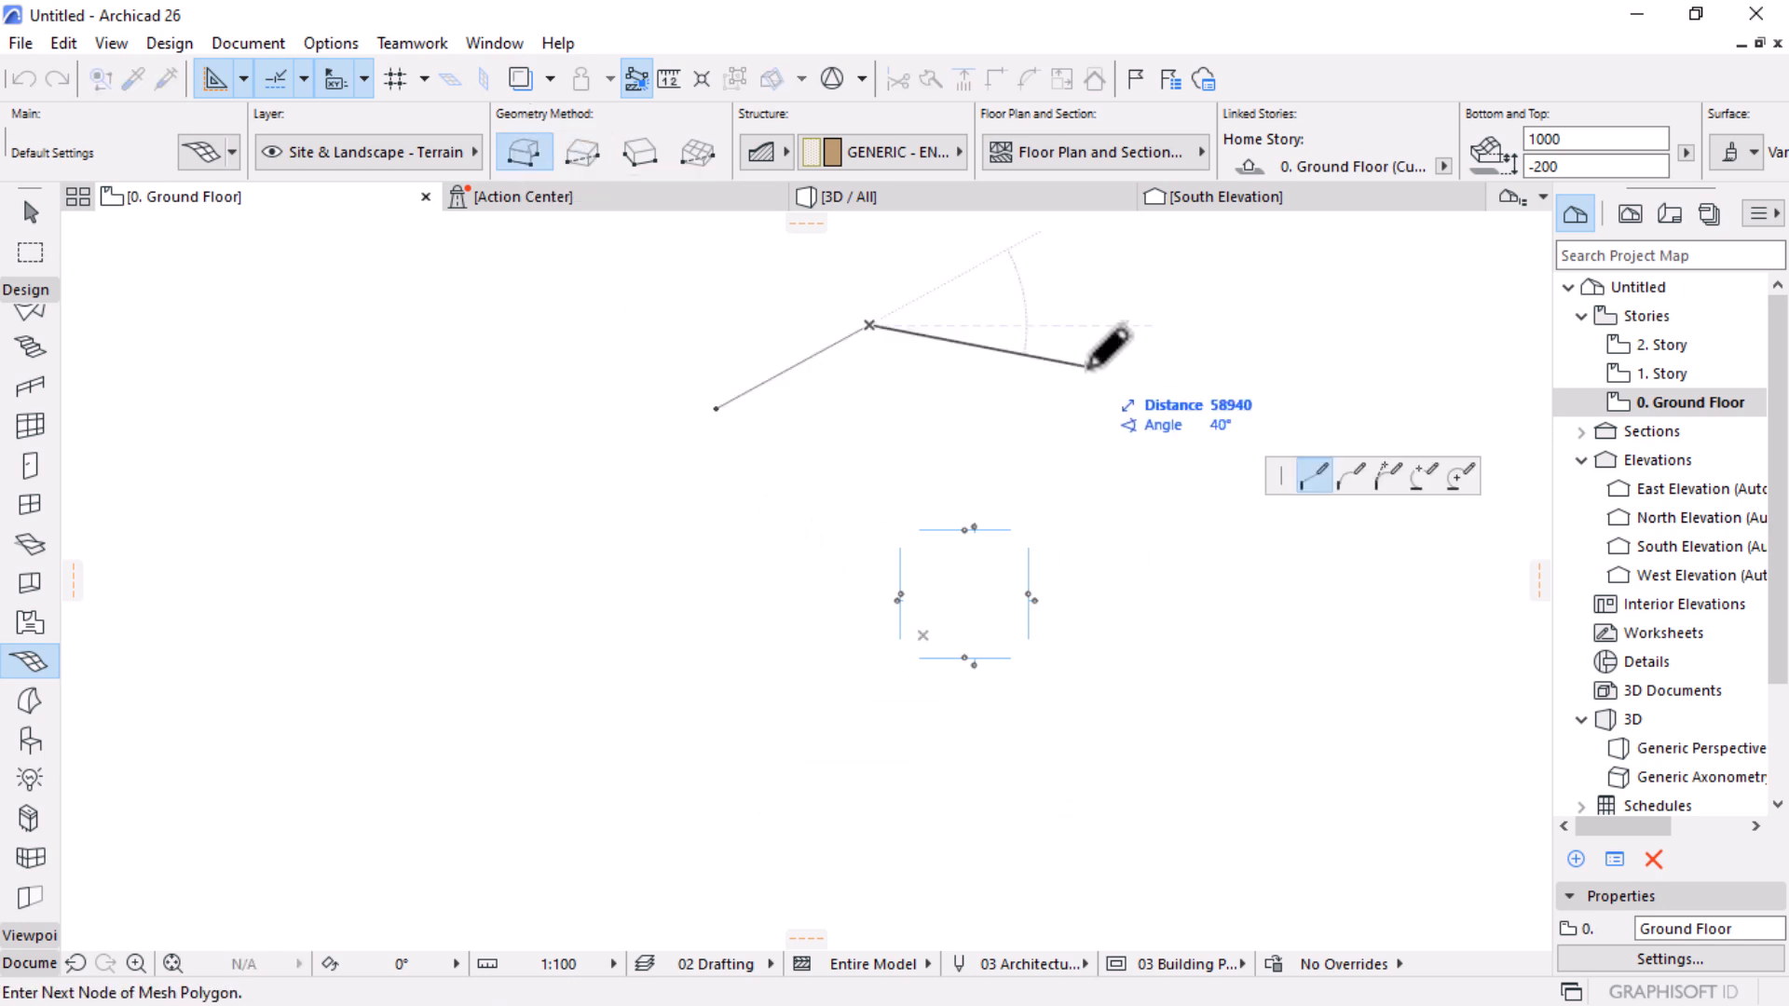
left_click(1112, 340)
left_click(1300, 392)
left_click(1371, 637)
left_click(1232, 837)
left_click(959, 886)
left_click(725, 826)
left_click(627, 706)
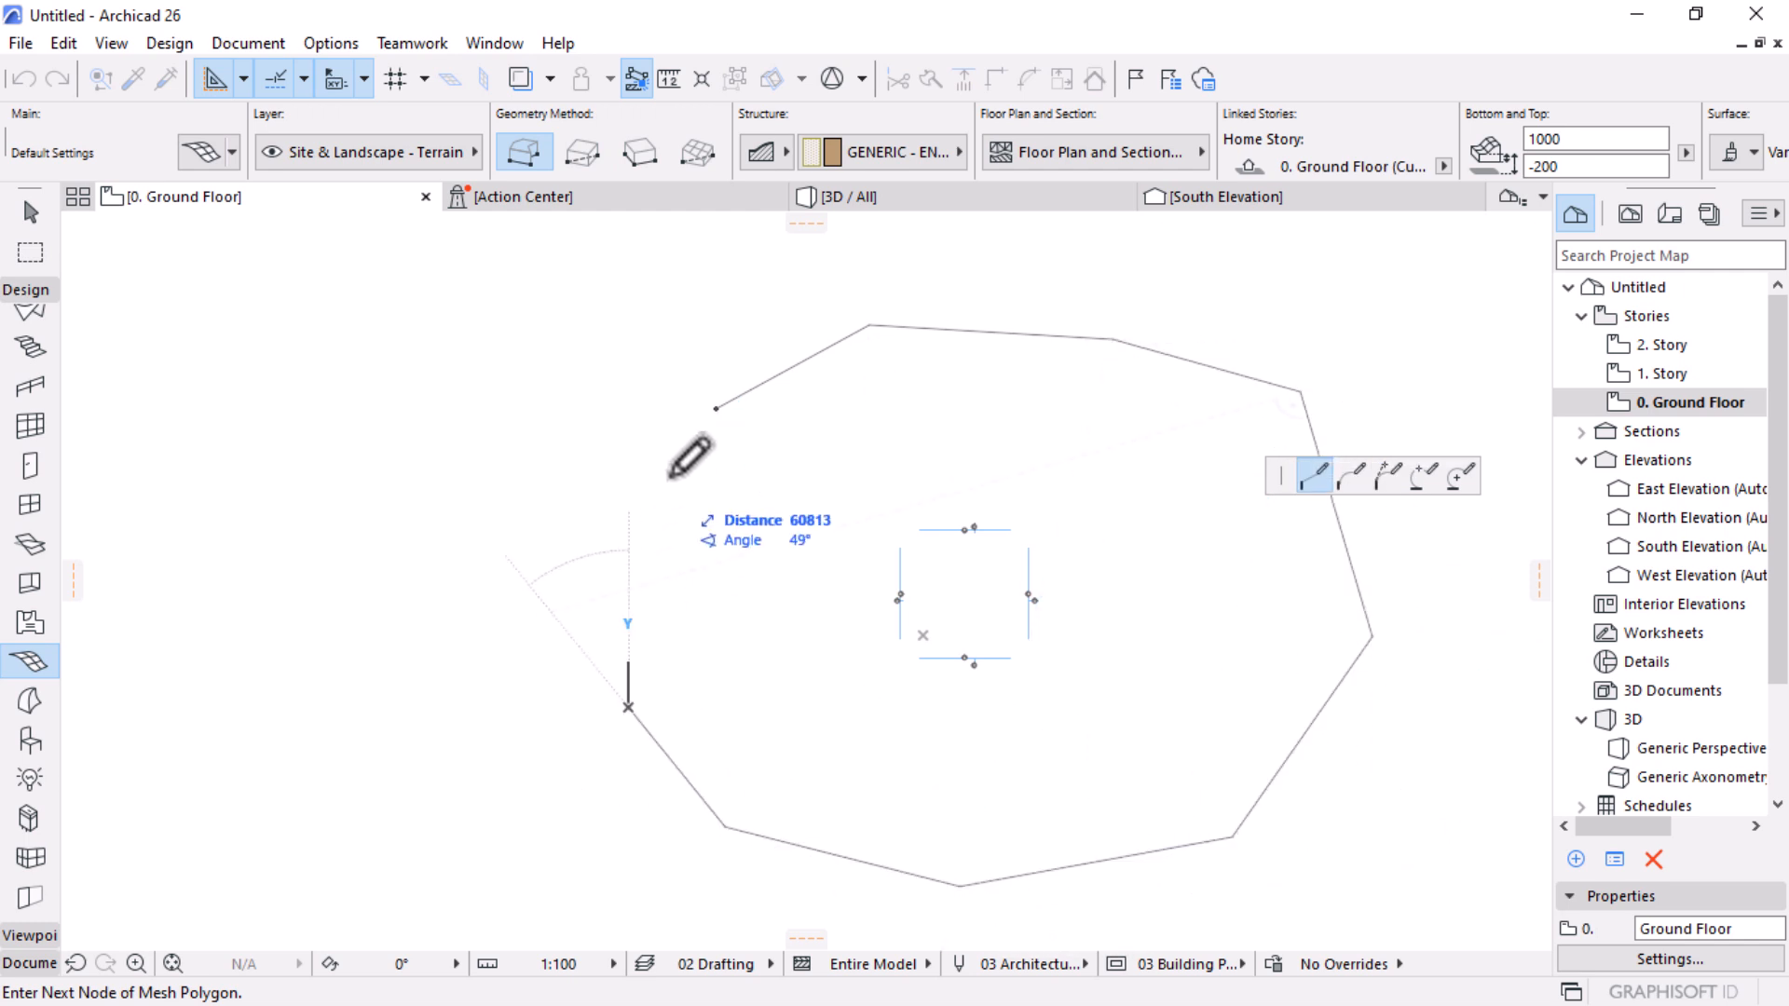
left_click(601, 547)
left_click(718, 405)
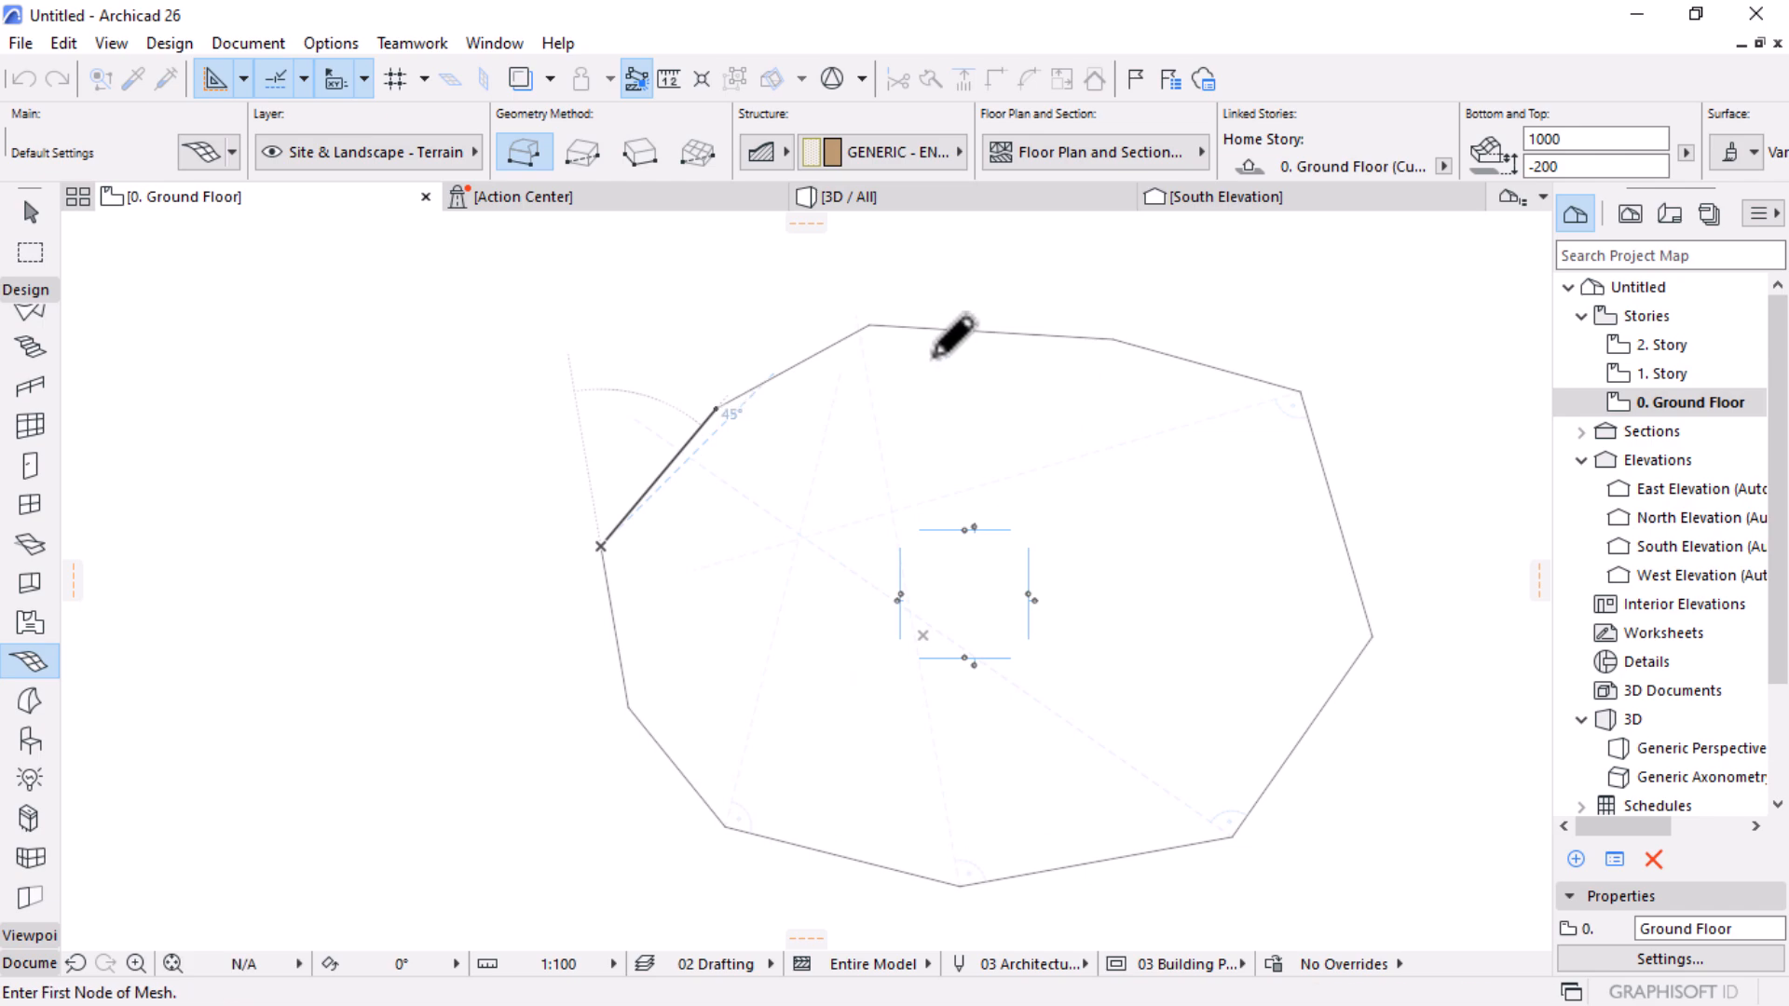
left_click(15, 222)
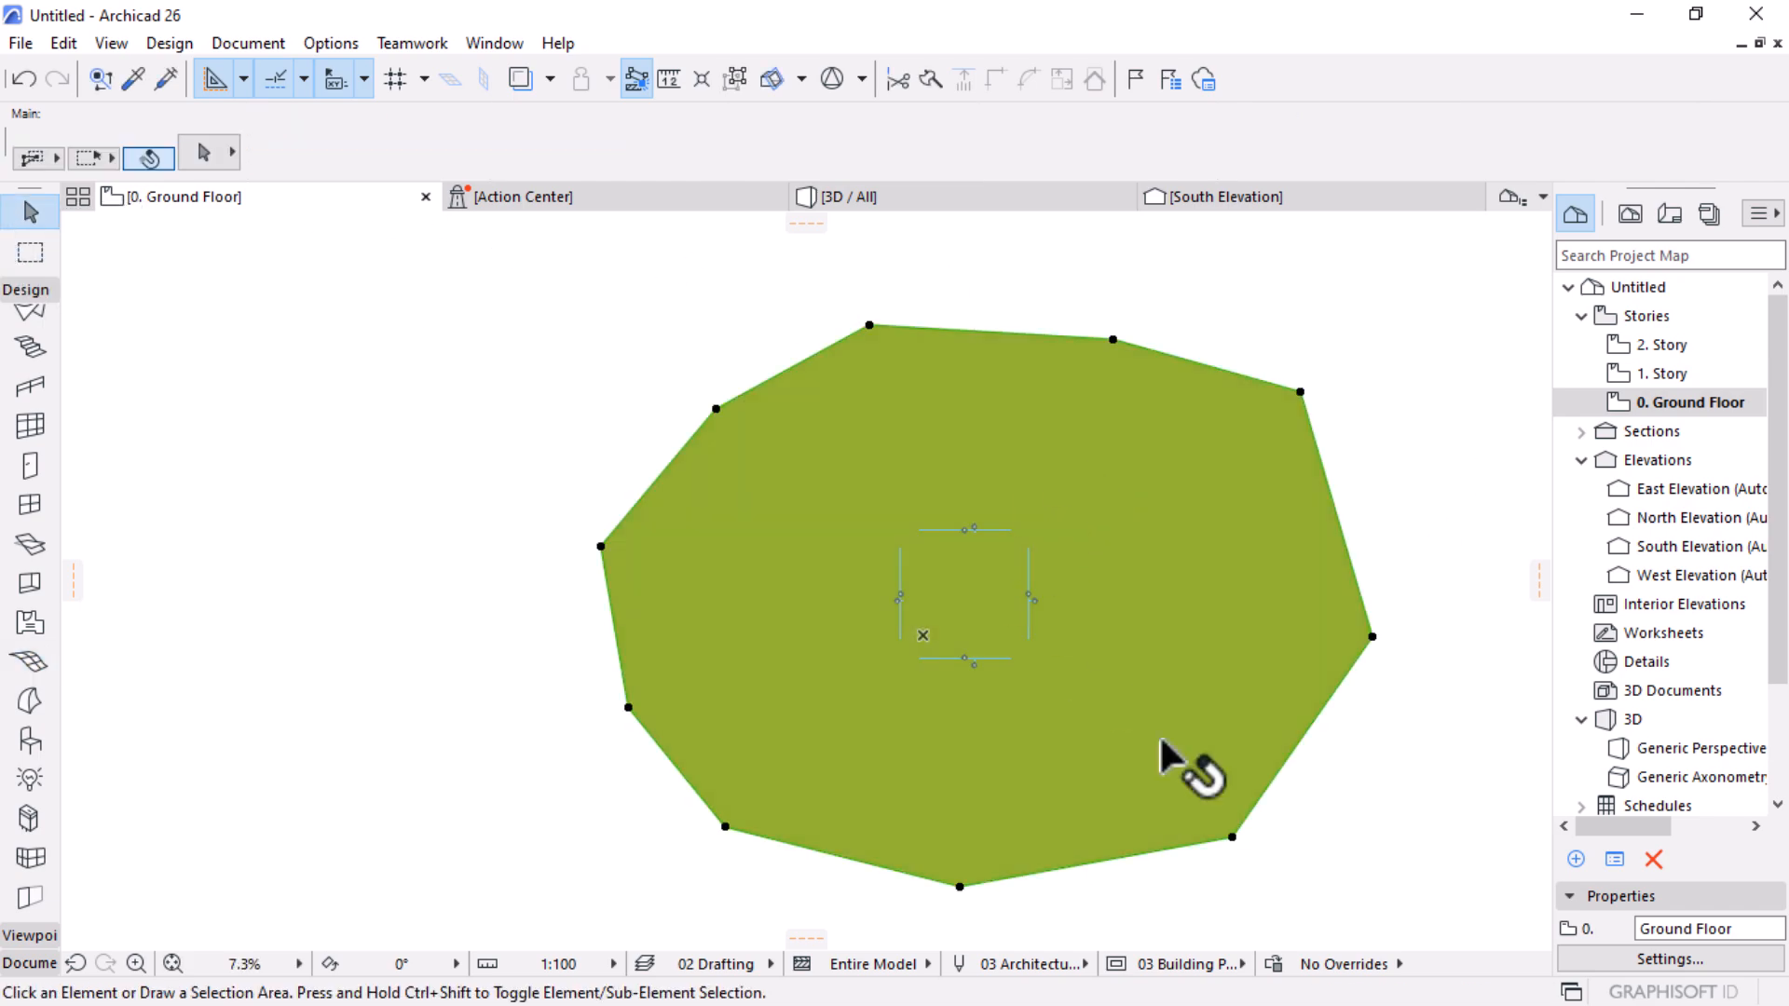
Step: Turn off the cover fill of the terrain mesh and apply the settings
scroll(1019, 547, "up", 6)
scroll(1133, 439, "up", 1)
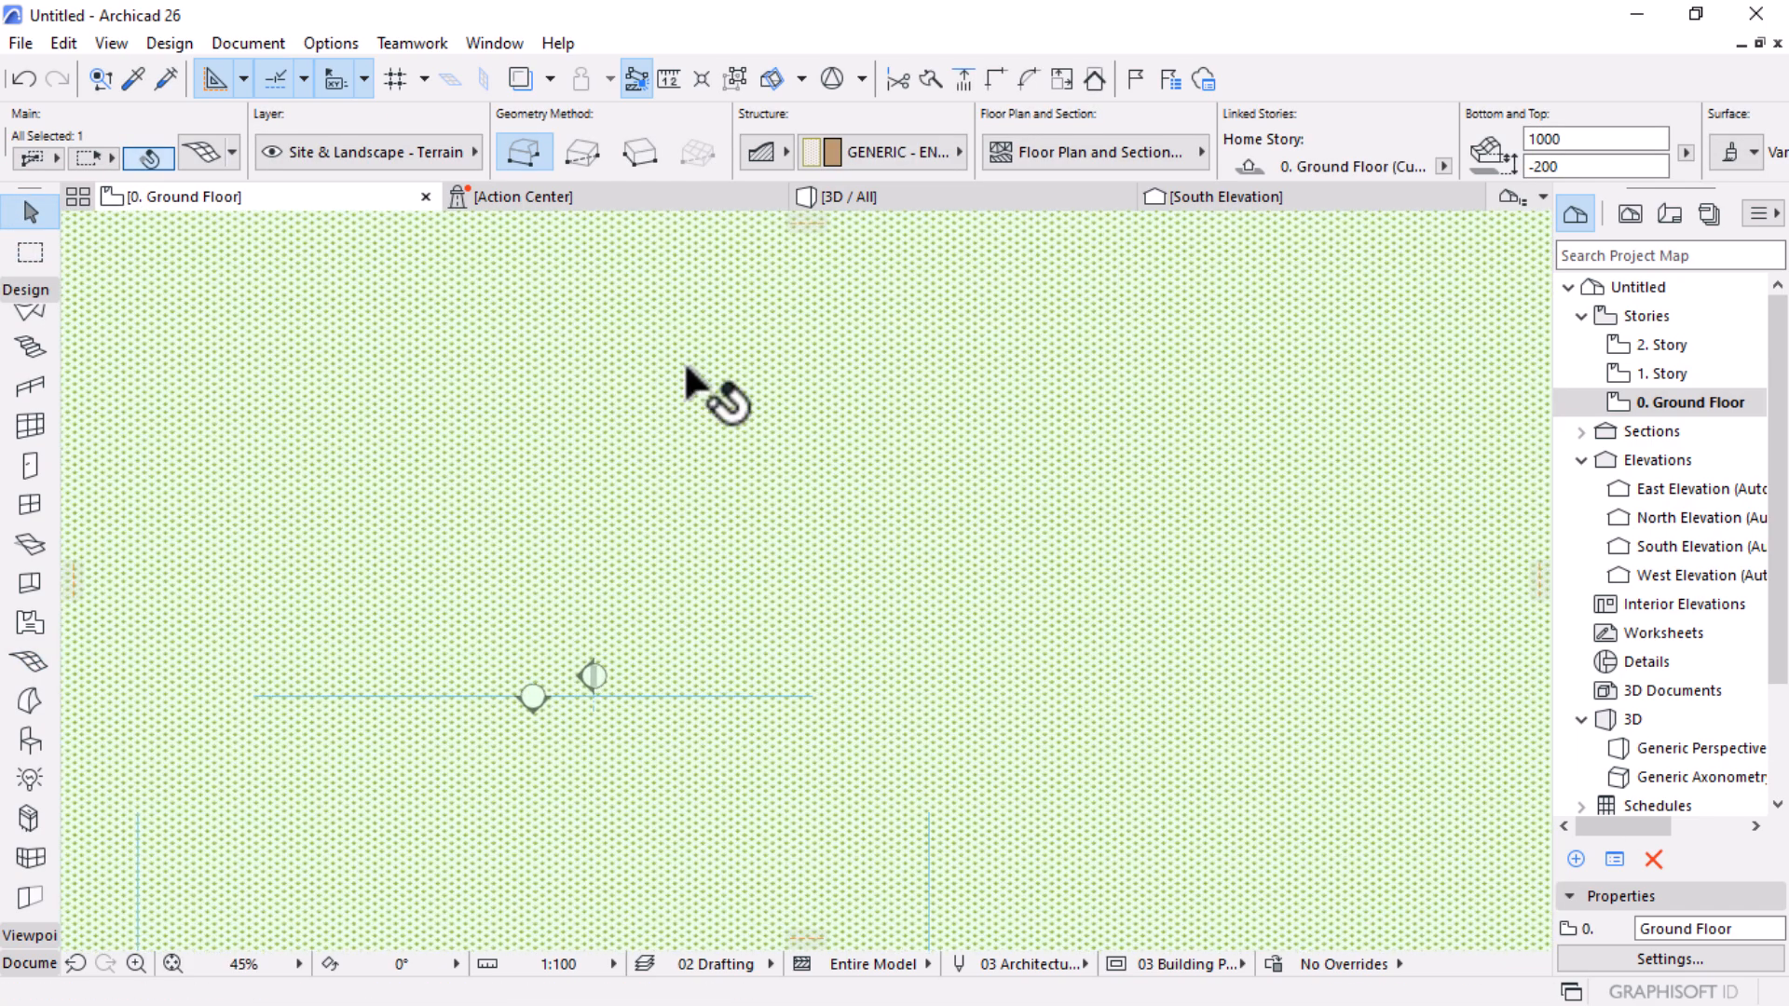
double_click(1157, 395)
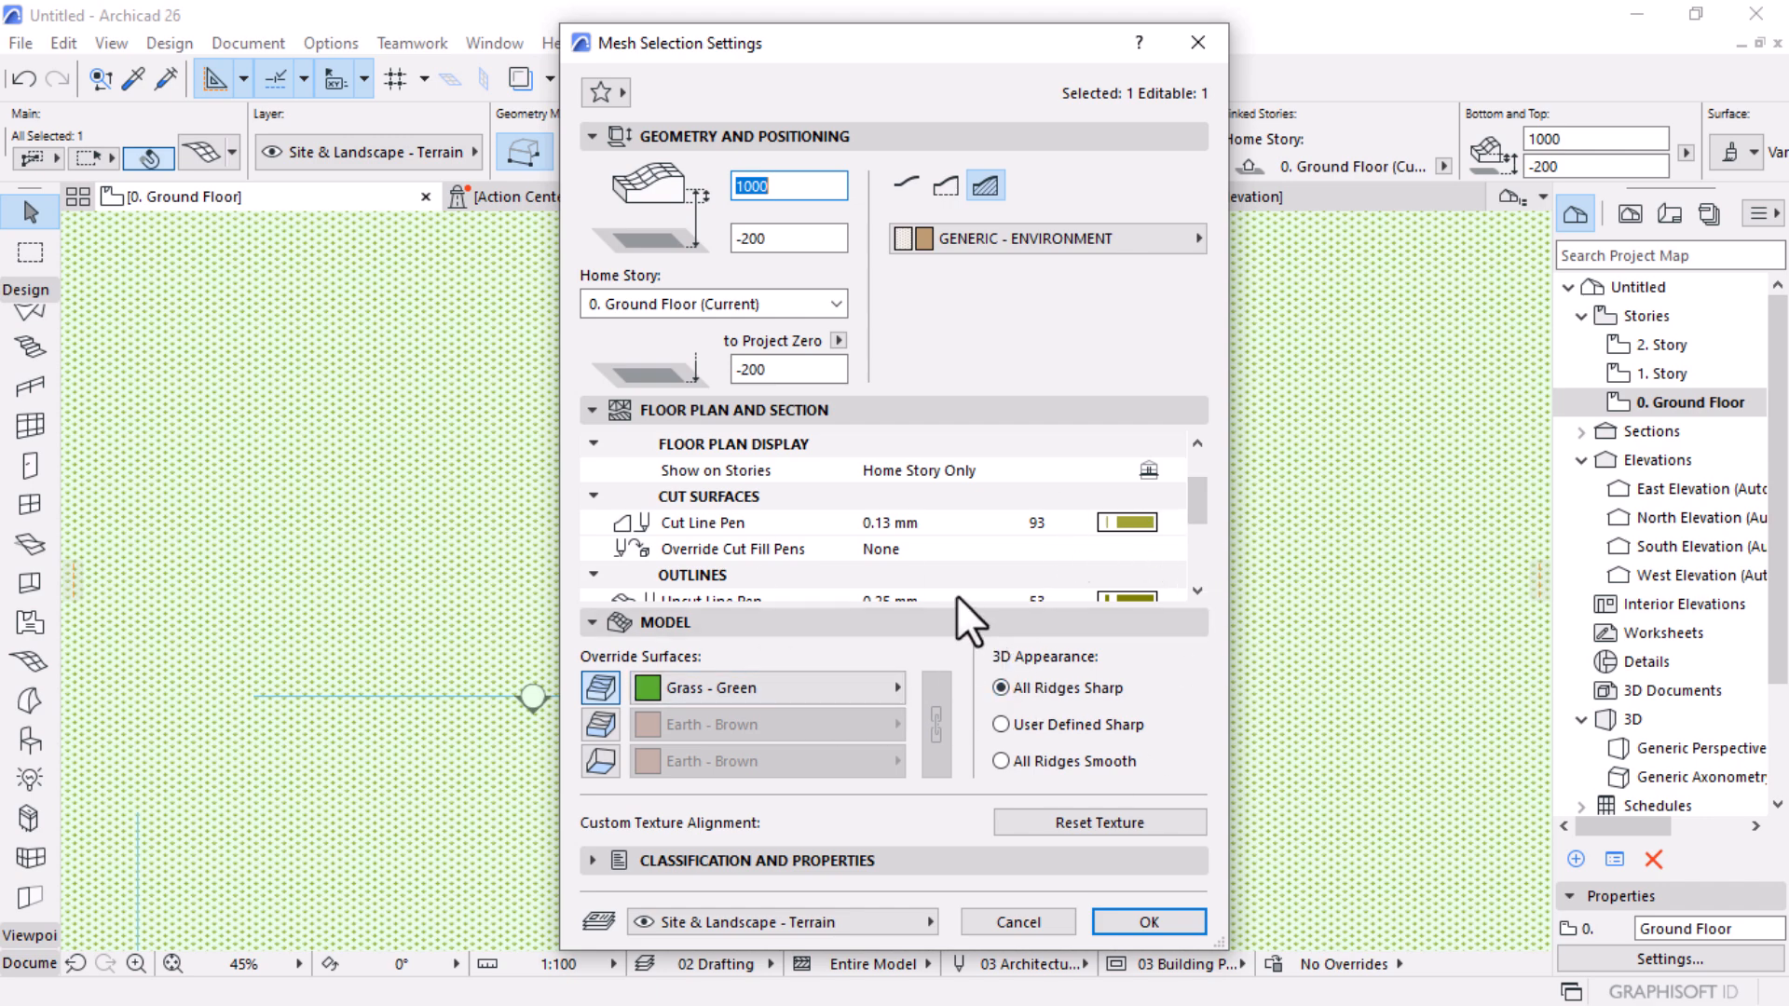
scroll(1038, 551, "down", 4)
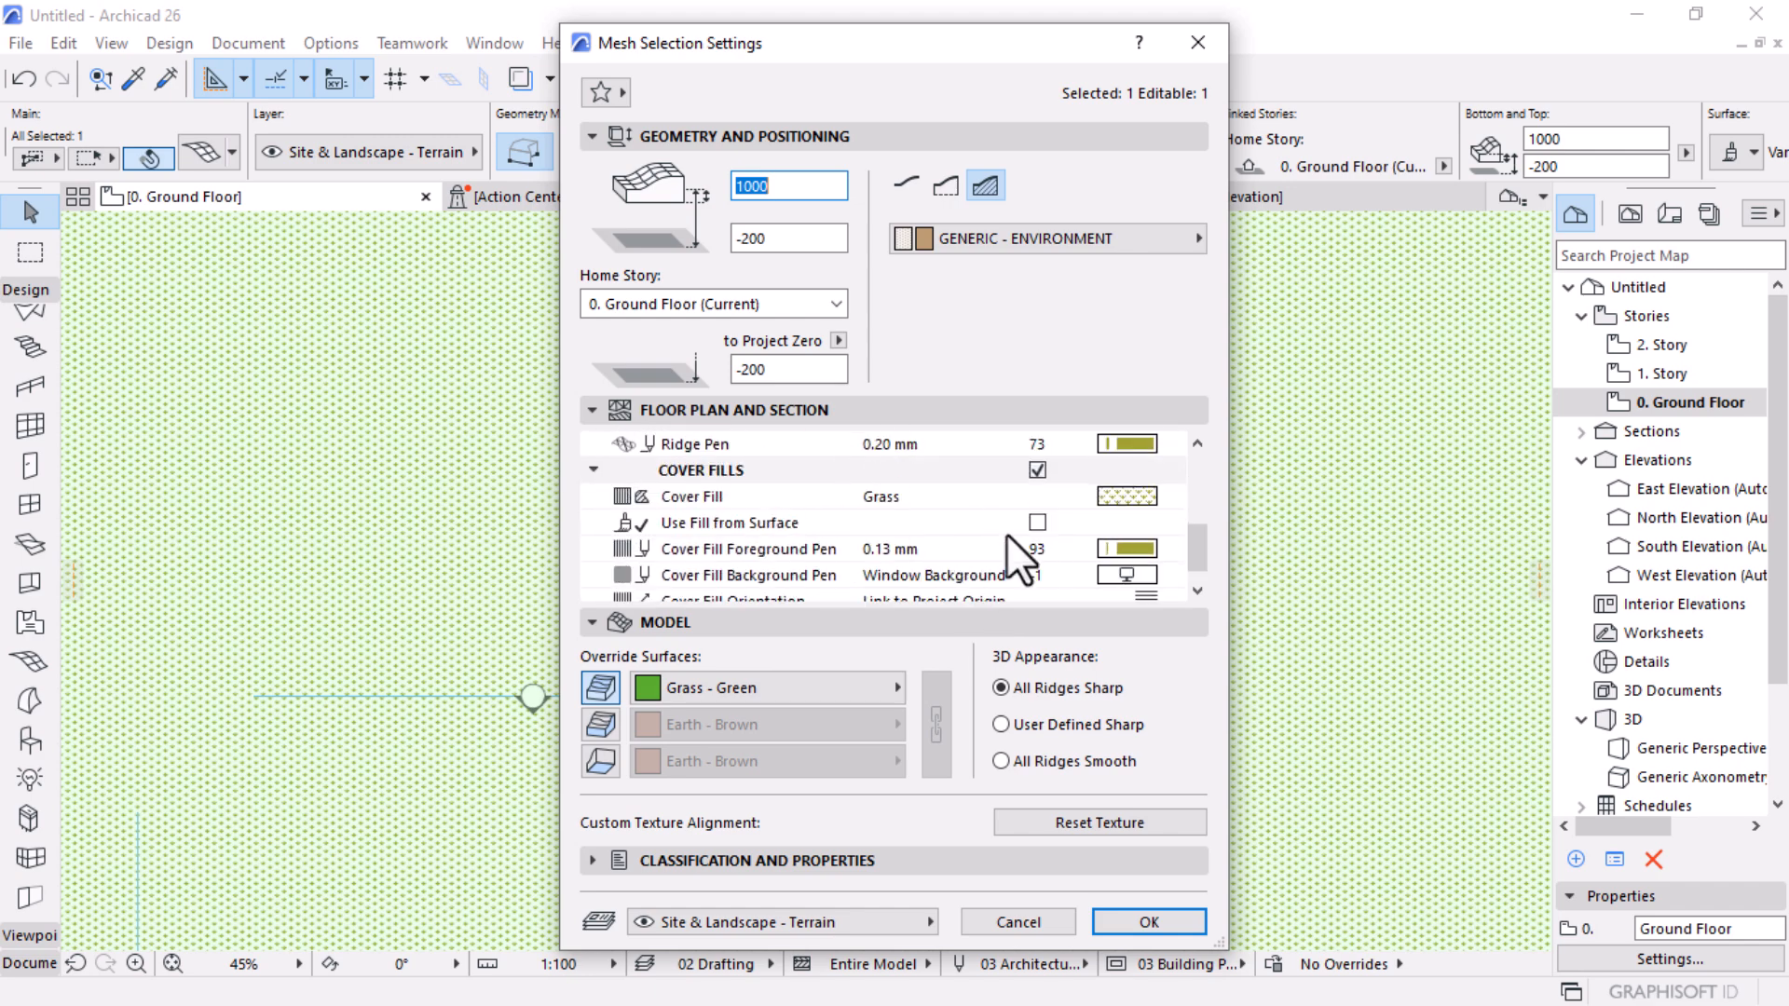
left_click(1037, 469)
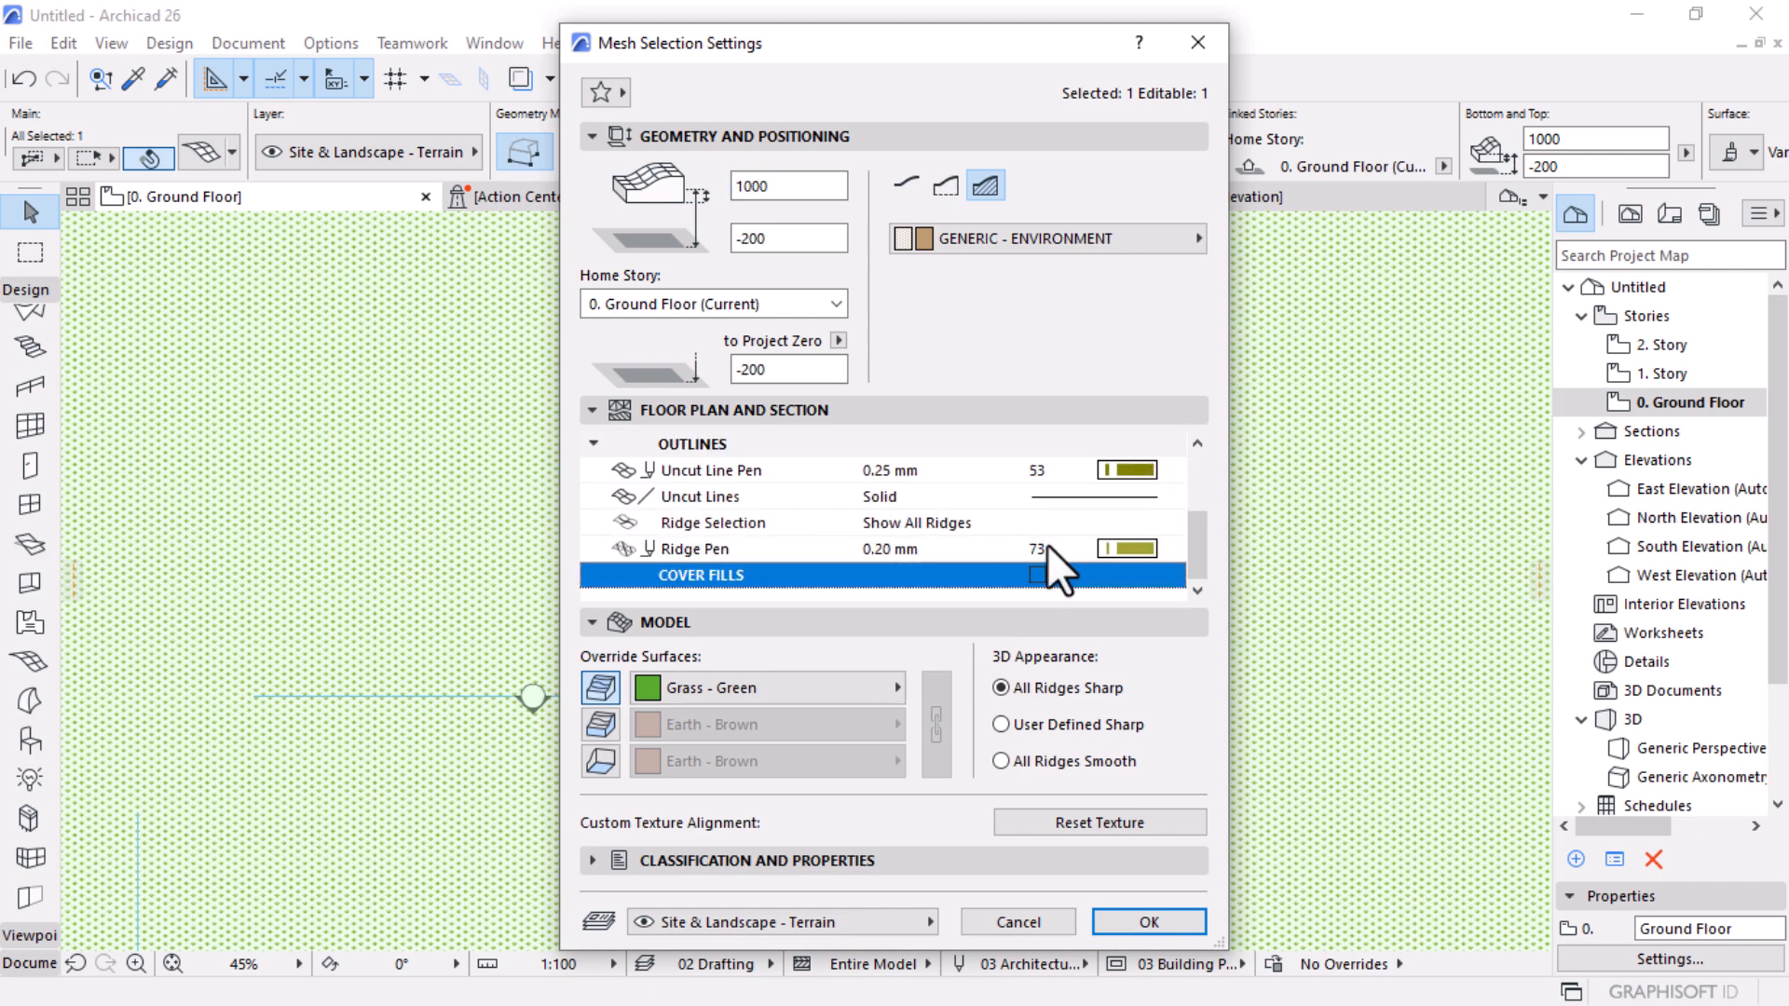
left_click(1135, 922)
scroll(1127, 571, "down", 3)
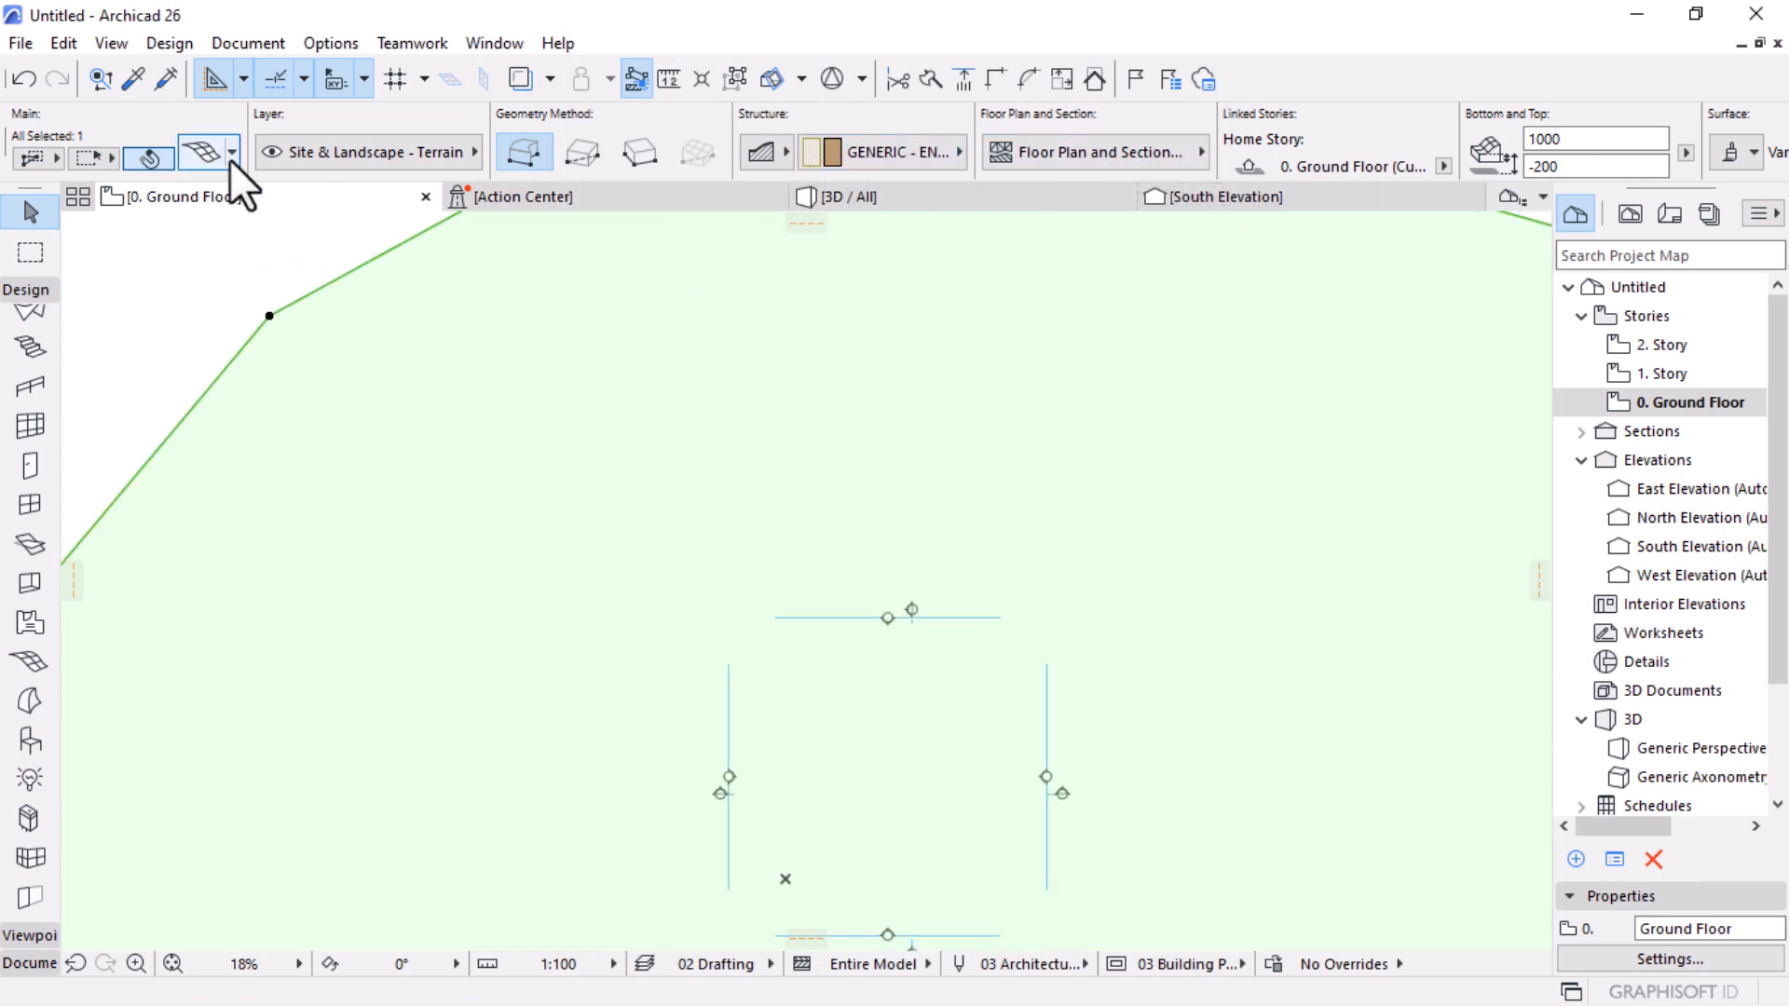
Step: Set the terrain mesh's cut line pen to 21 (0.35 mm, General - Cut Structural)
left_click(1097, 154)
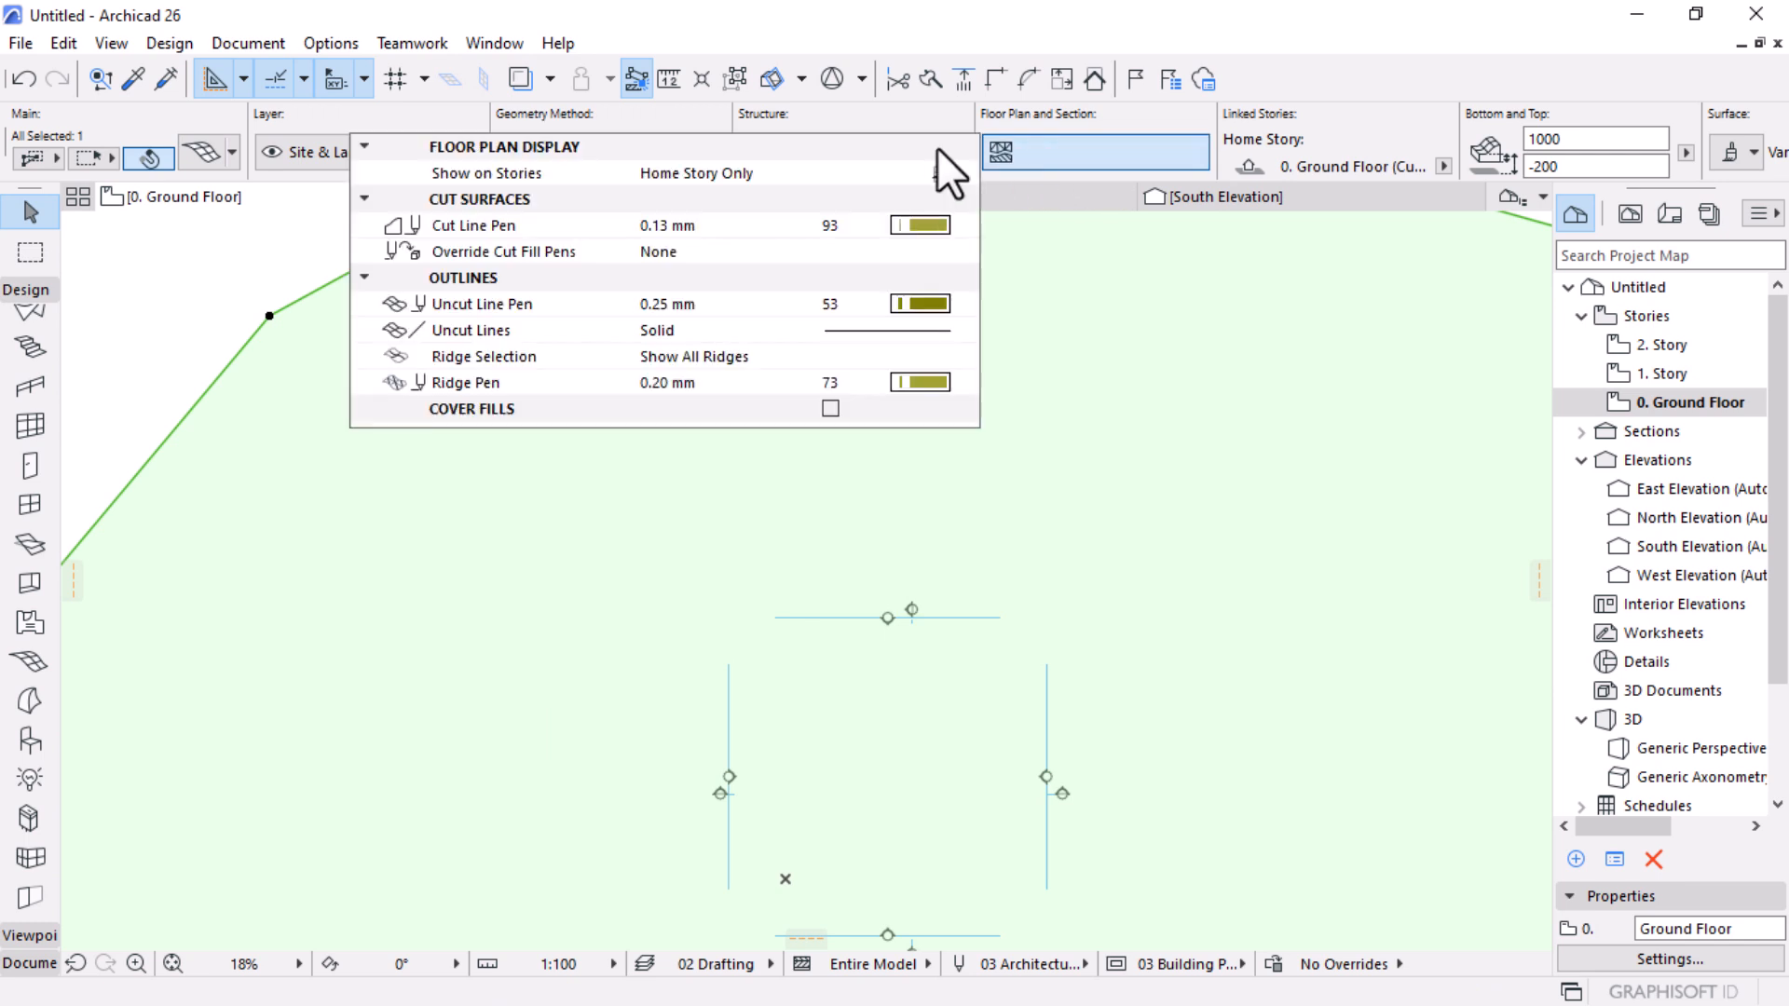
left_click(925, 225)
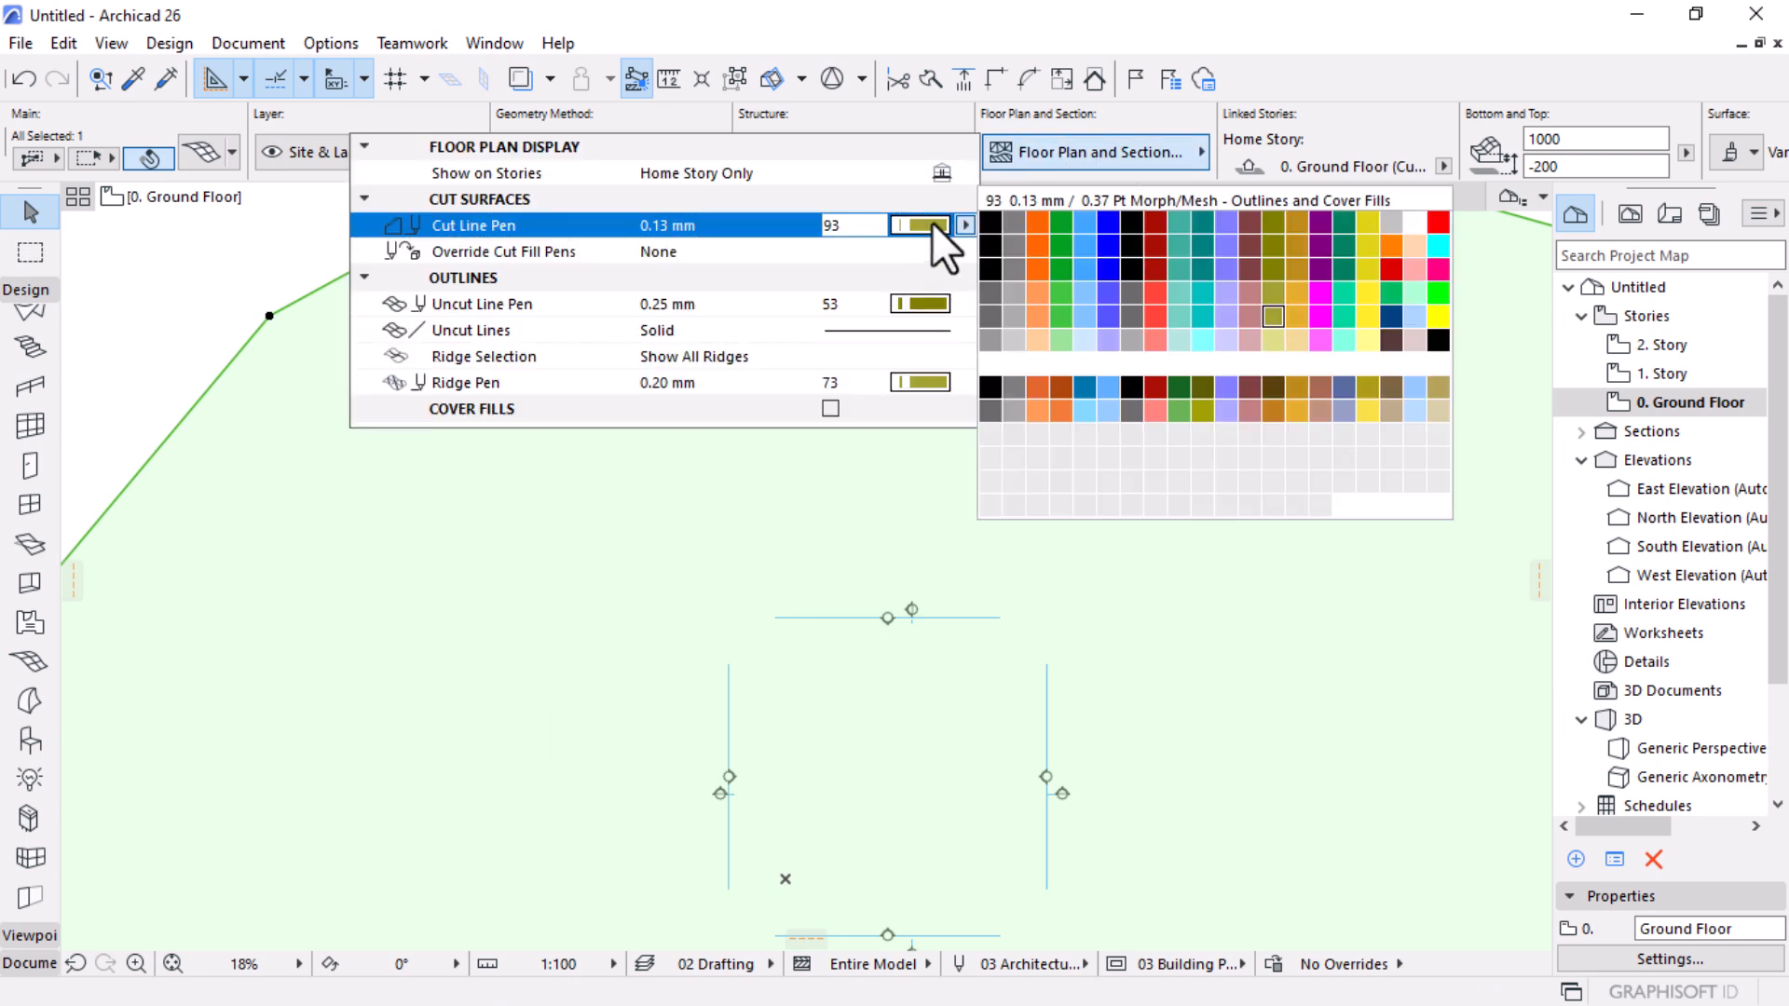
left_click(990, 246)
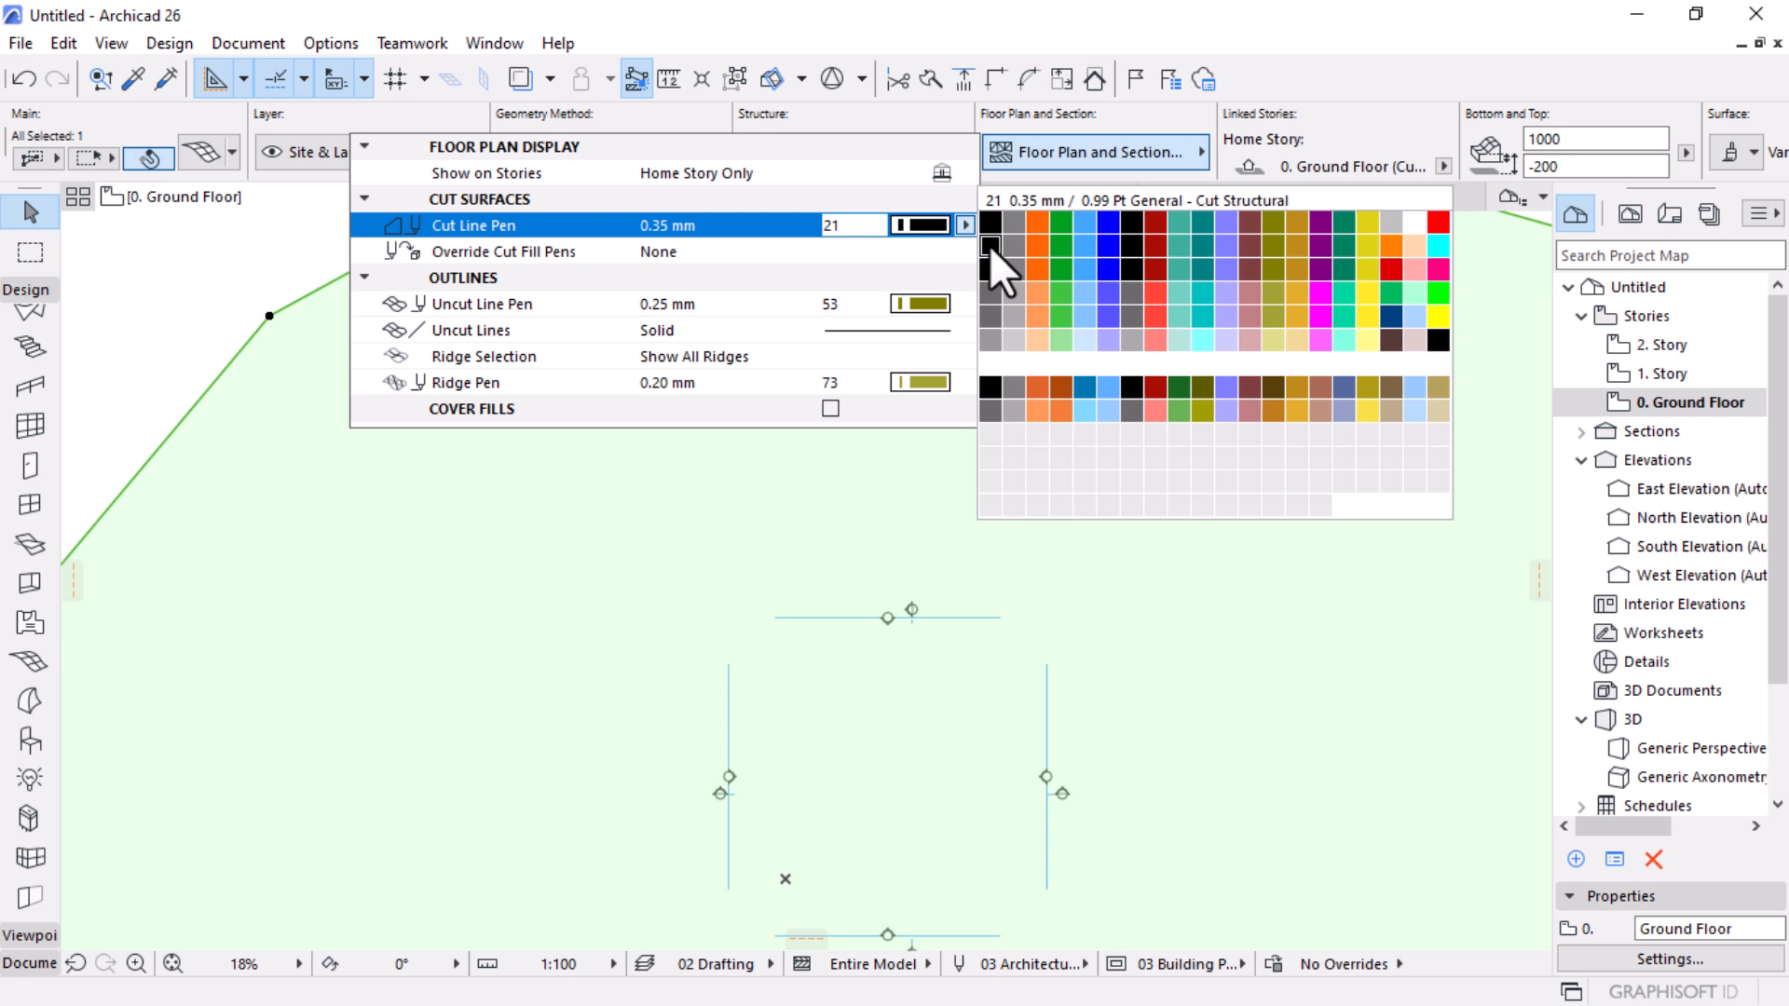
double_click(989, 246)
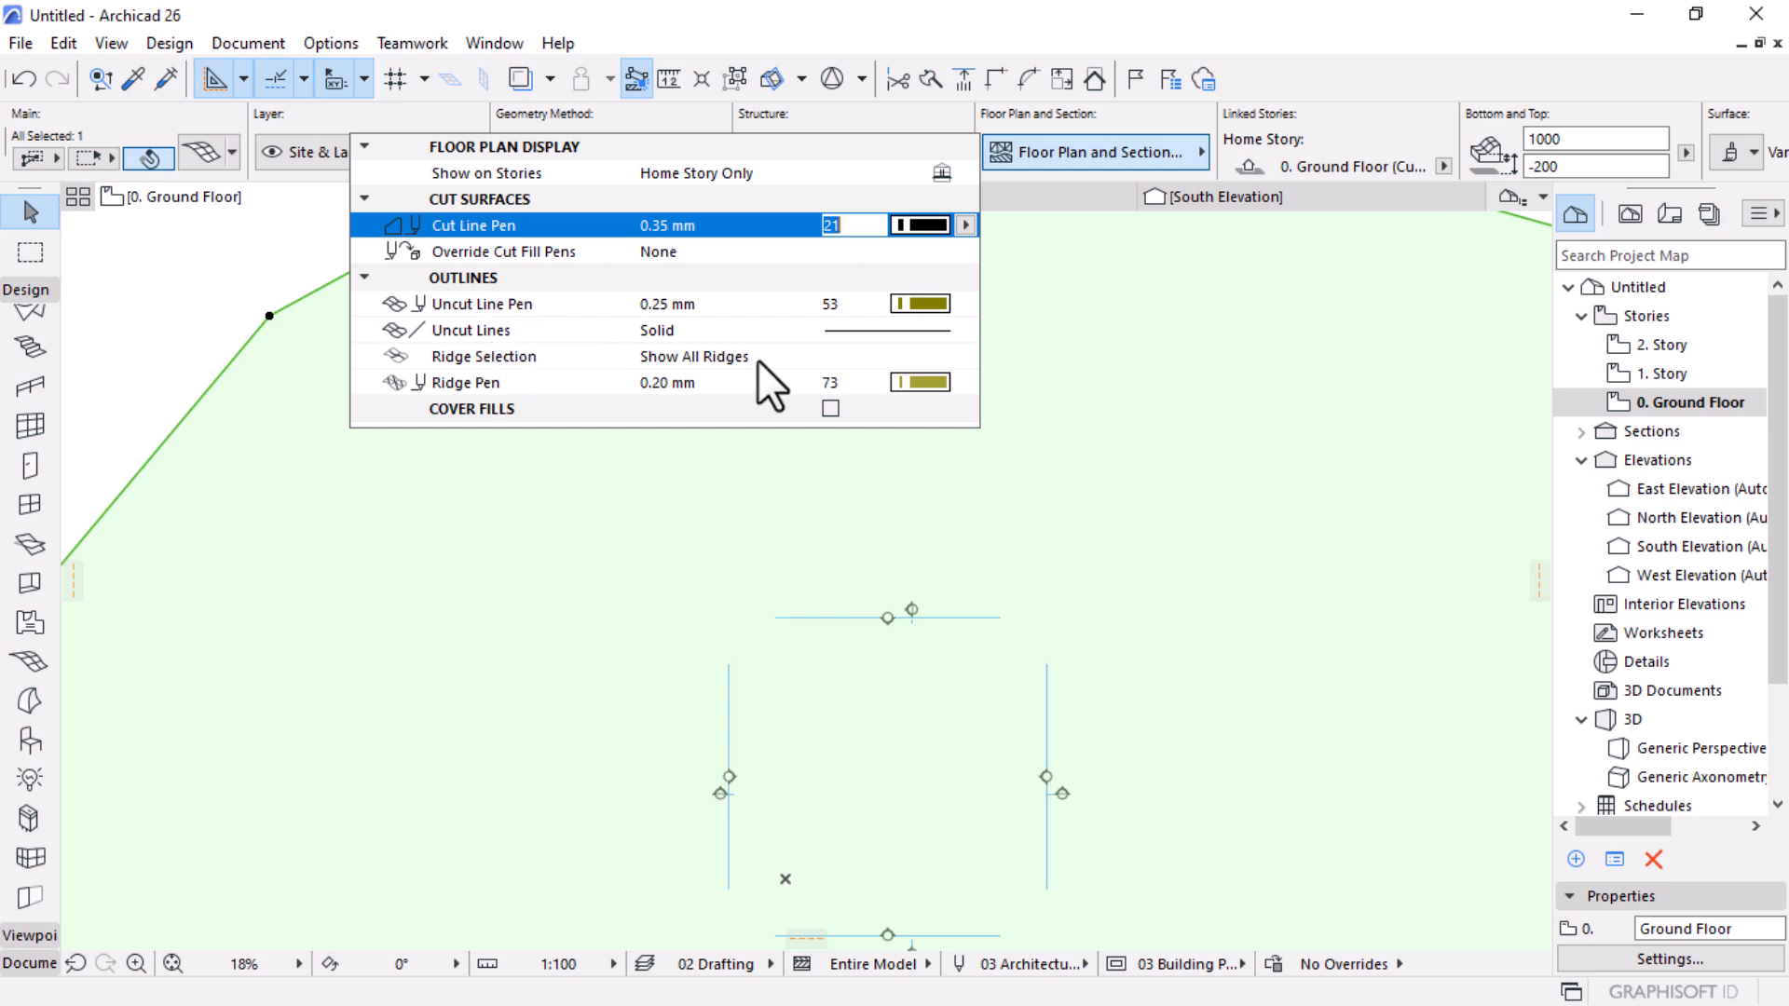
Step: Set the terrain mesh's uncut line pen and ridge pen to 161 and deselect the mesh
left_click(935, 305)
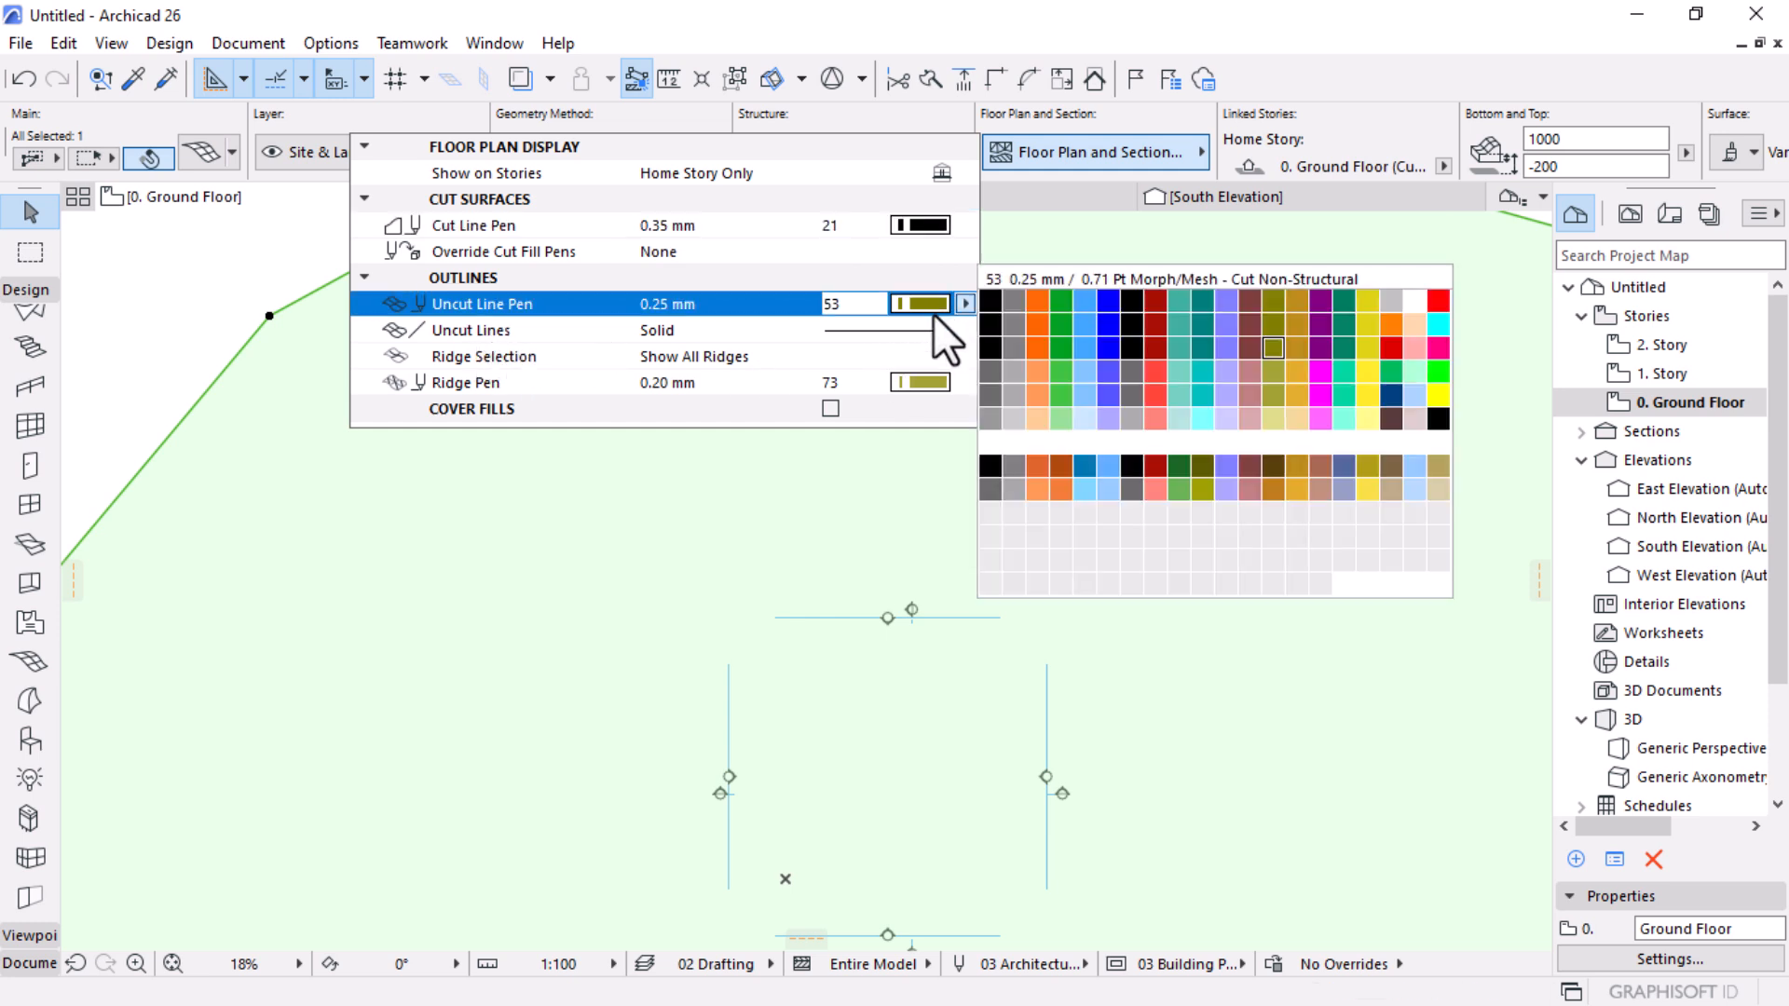
left_click(989, 492)
left_click(943, 384)
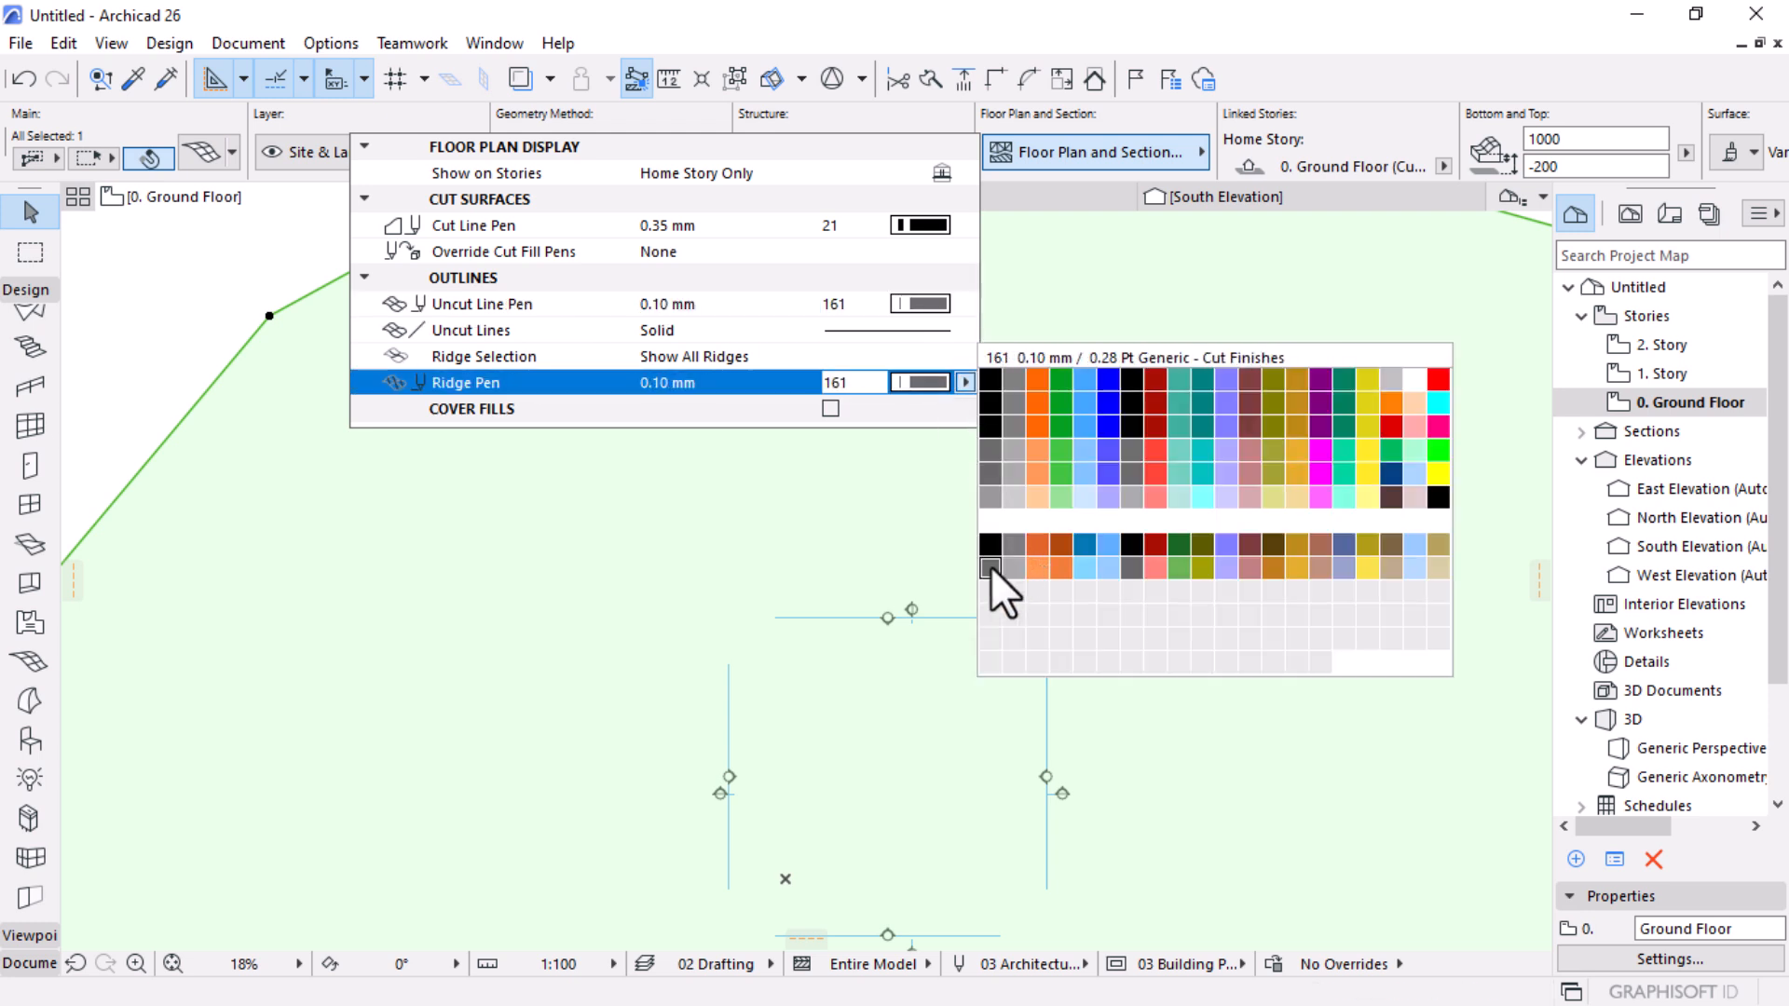
left_click(992, 567)
left_click(129, 316)
left_click(134, 324)
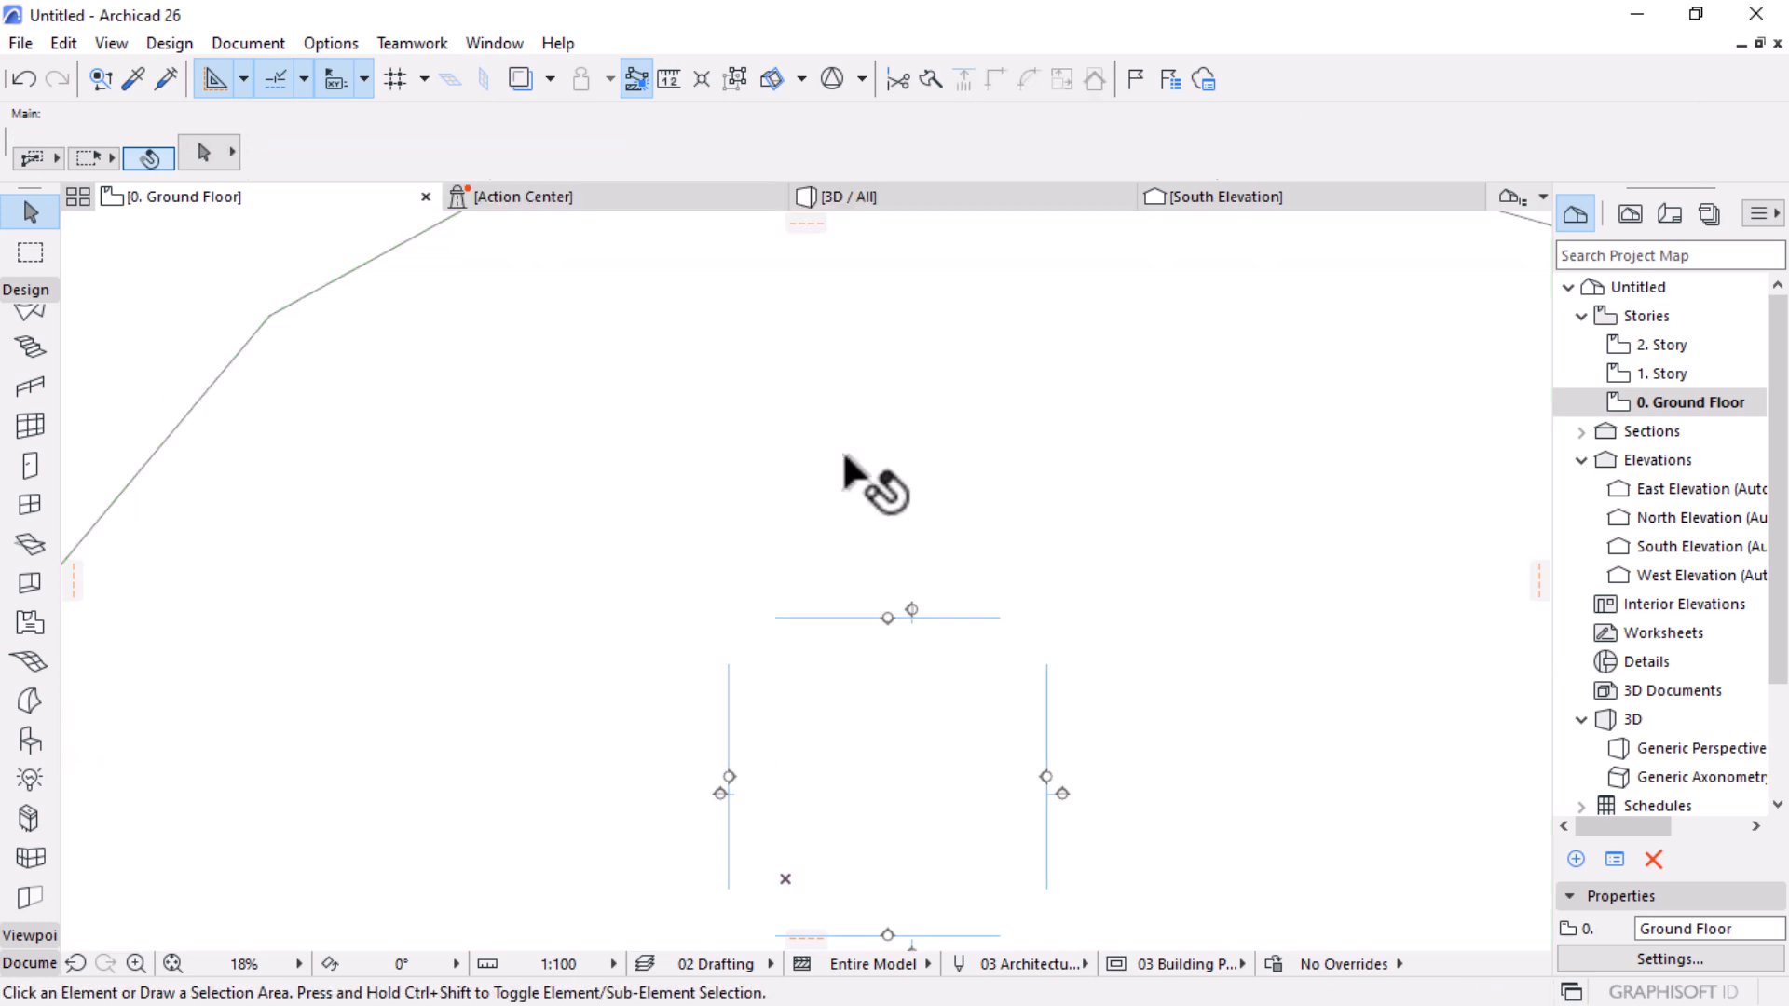
scroll(843, 457, "down", 3)
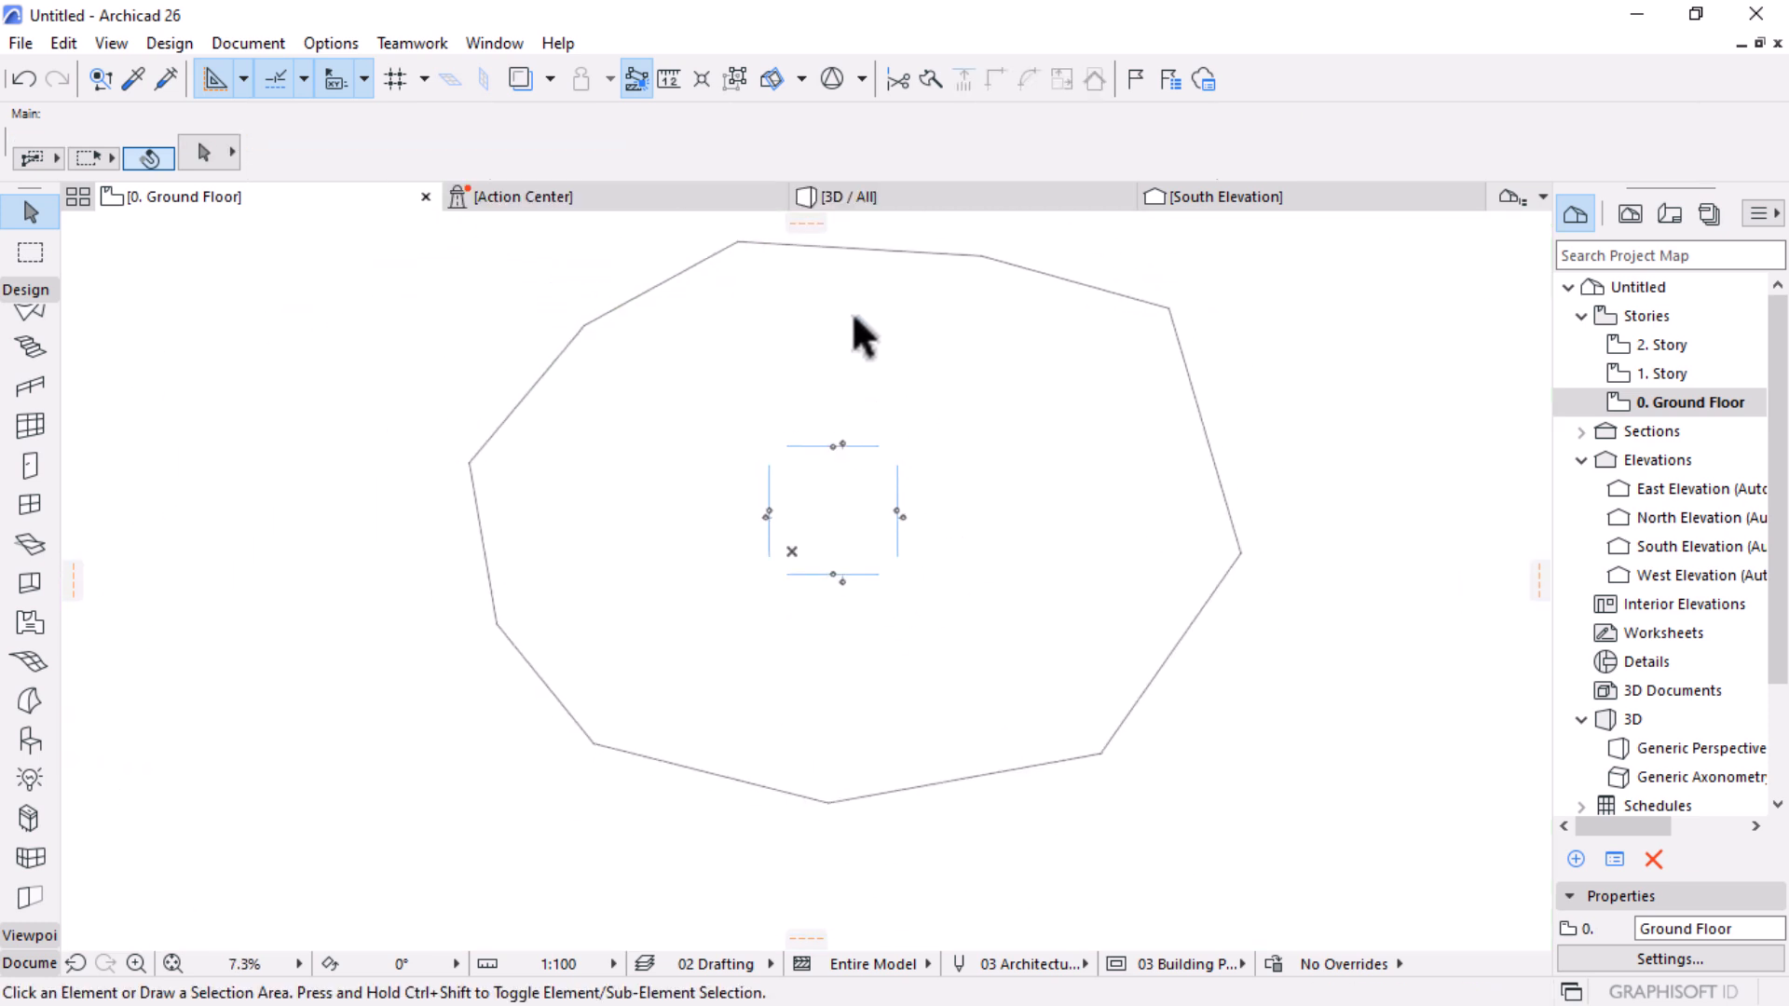
scroll(774, 331, "up", 1)
left_click(1190, 339)
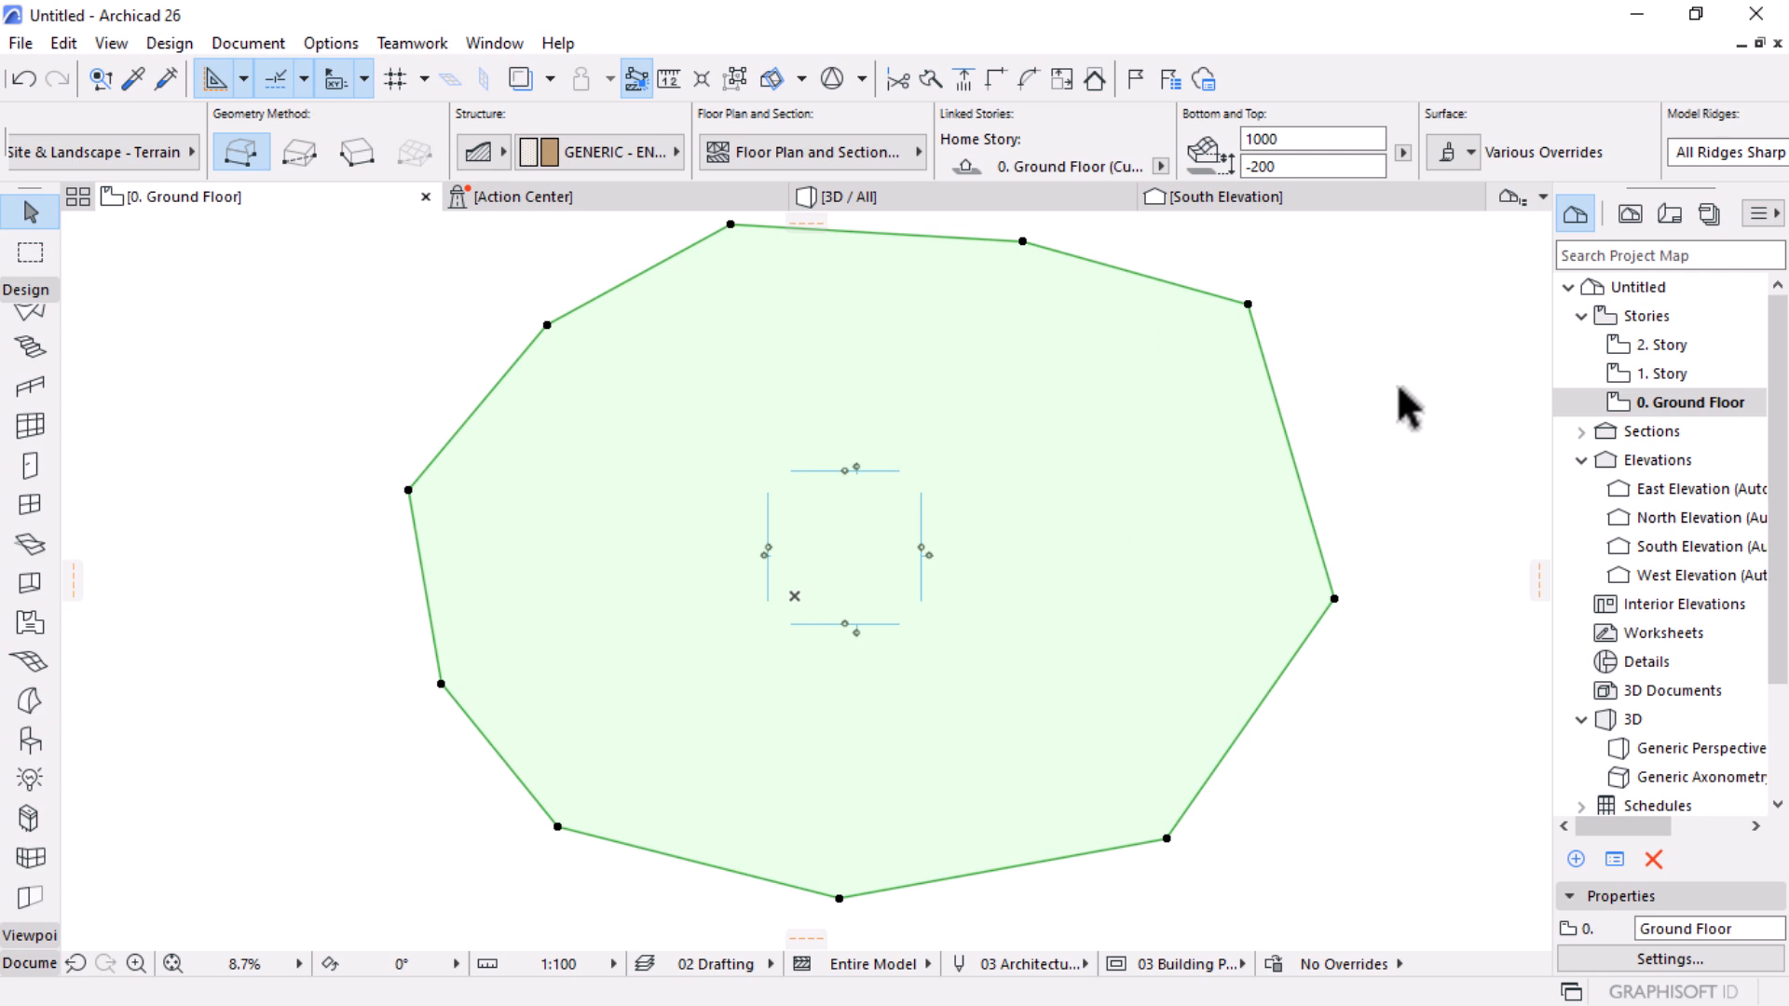
left_click(1351, 419)
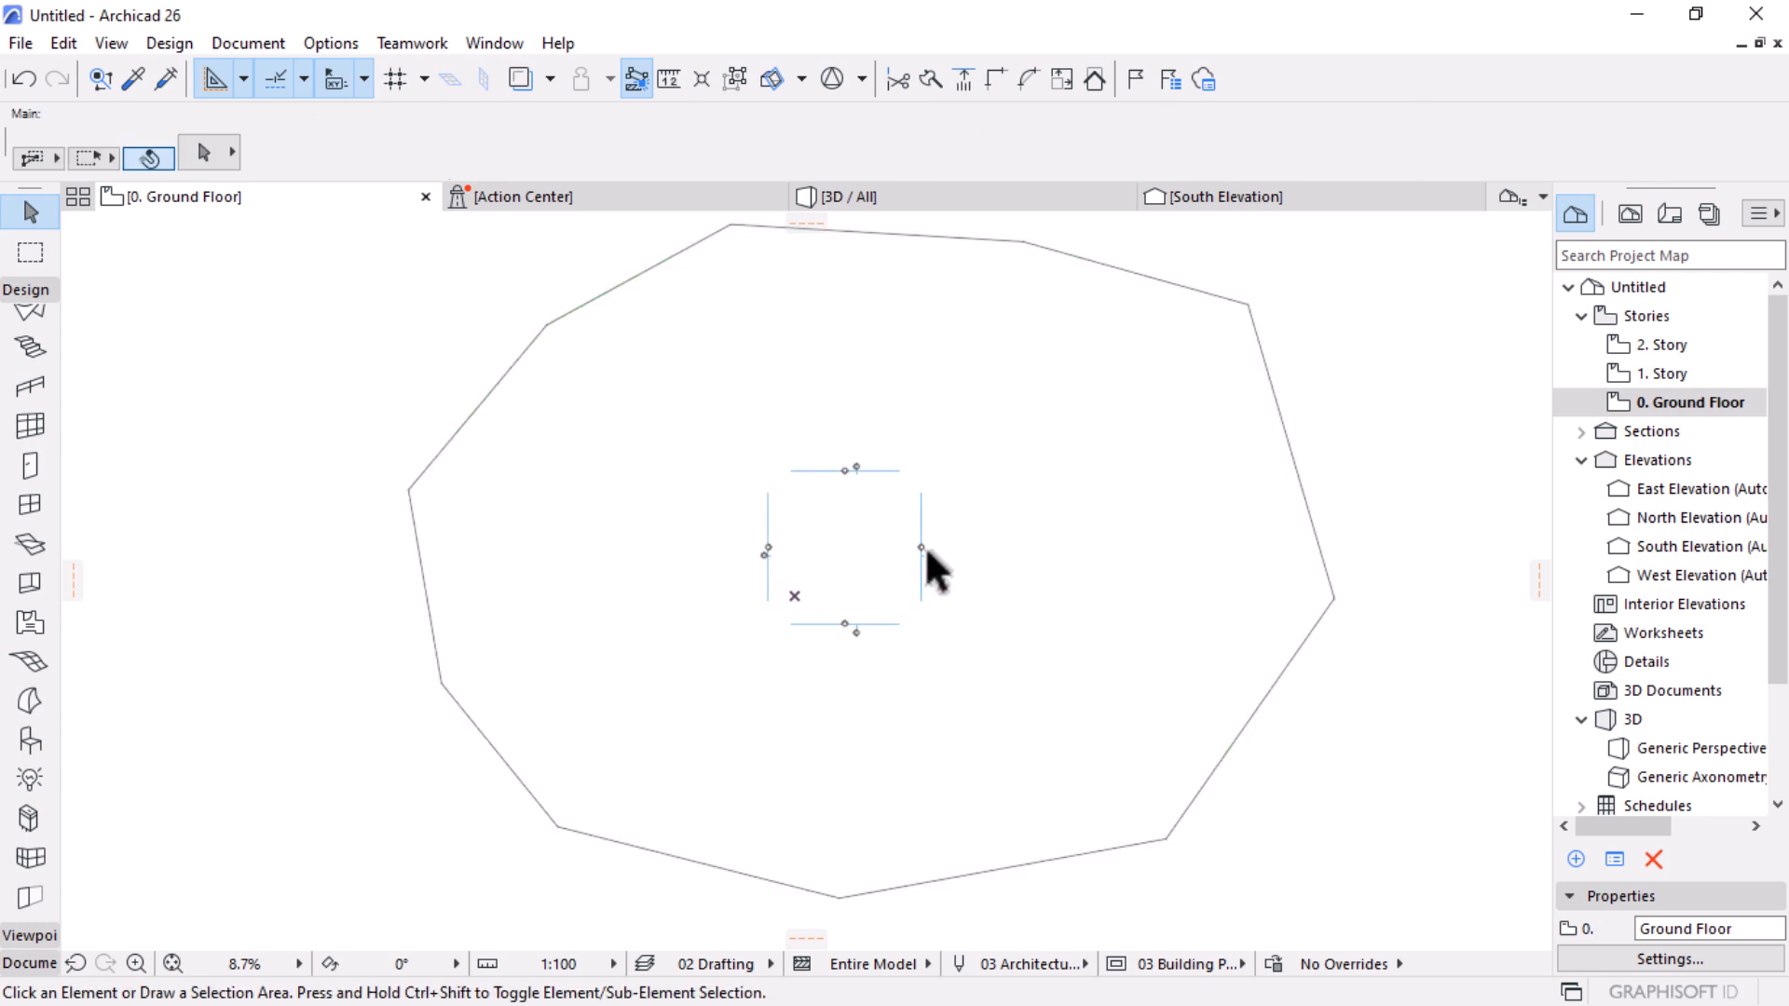
scroll(722, 555, "up", 4)
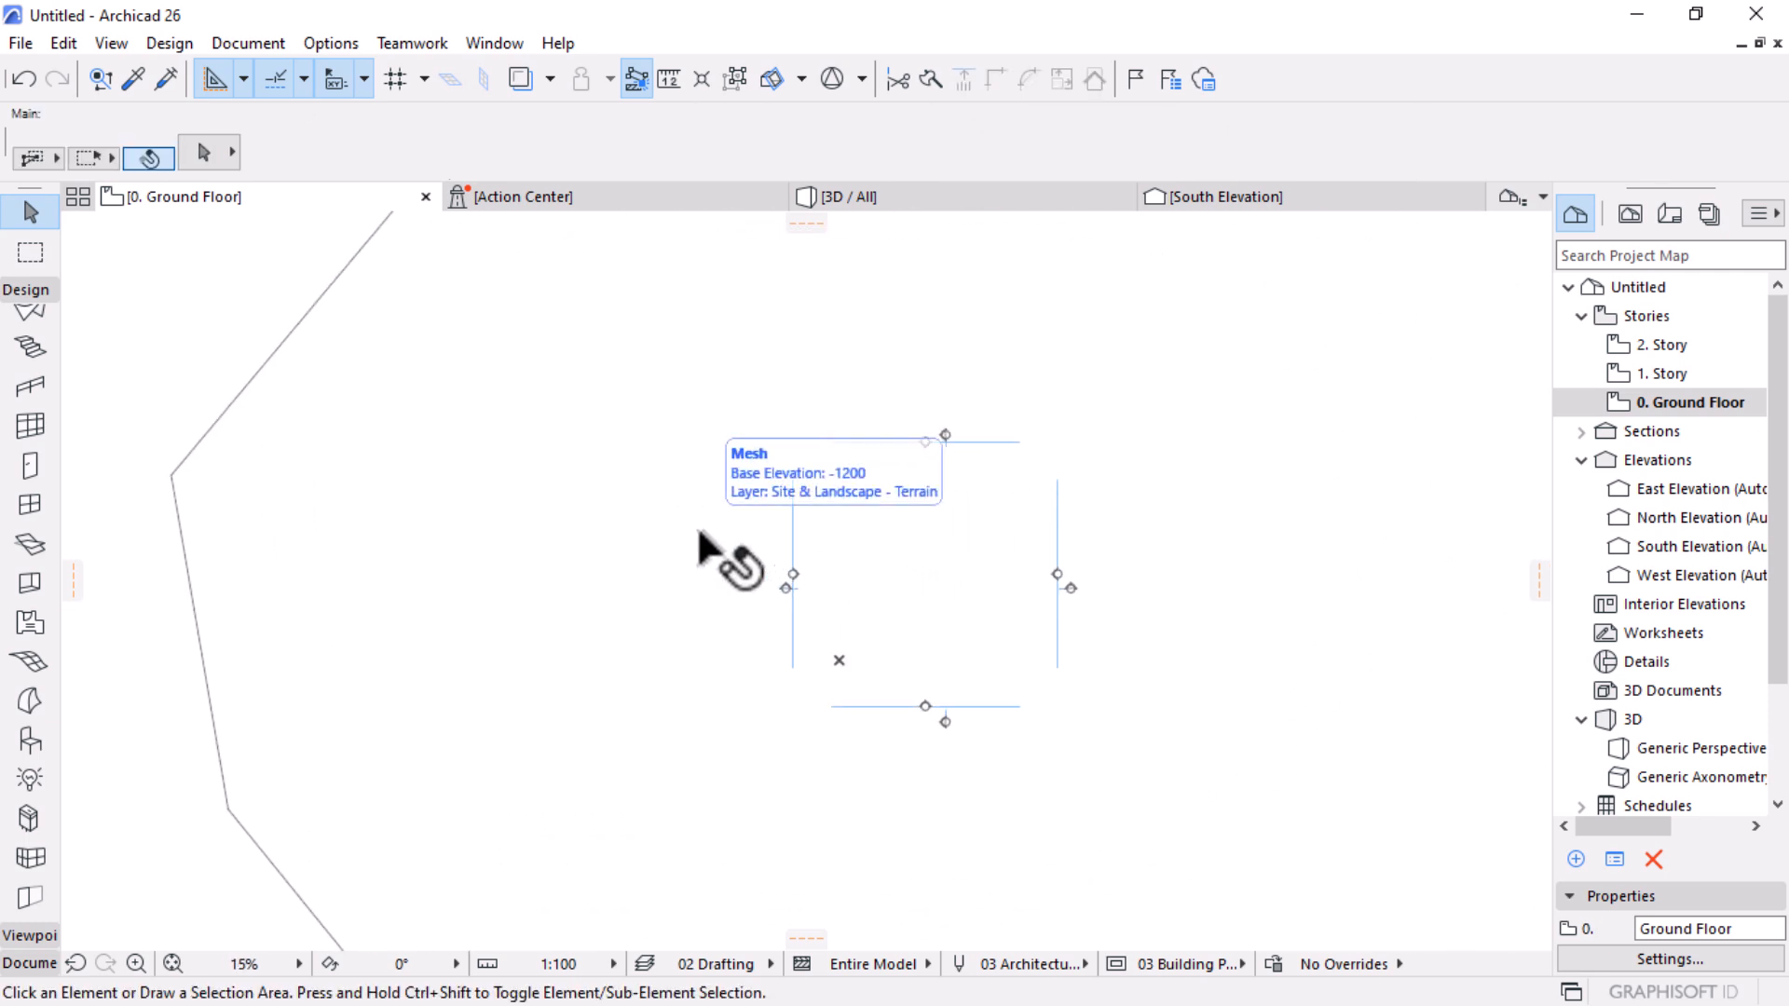
scroll(858, 550, "up", 3)
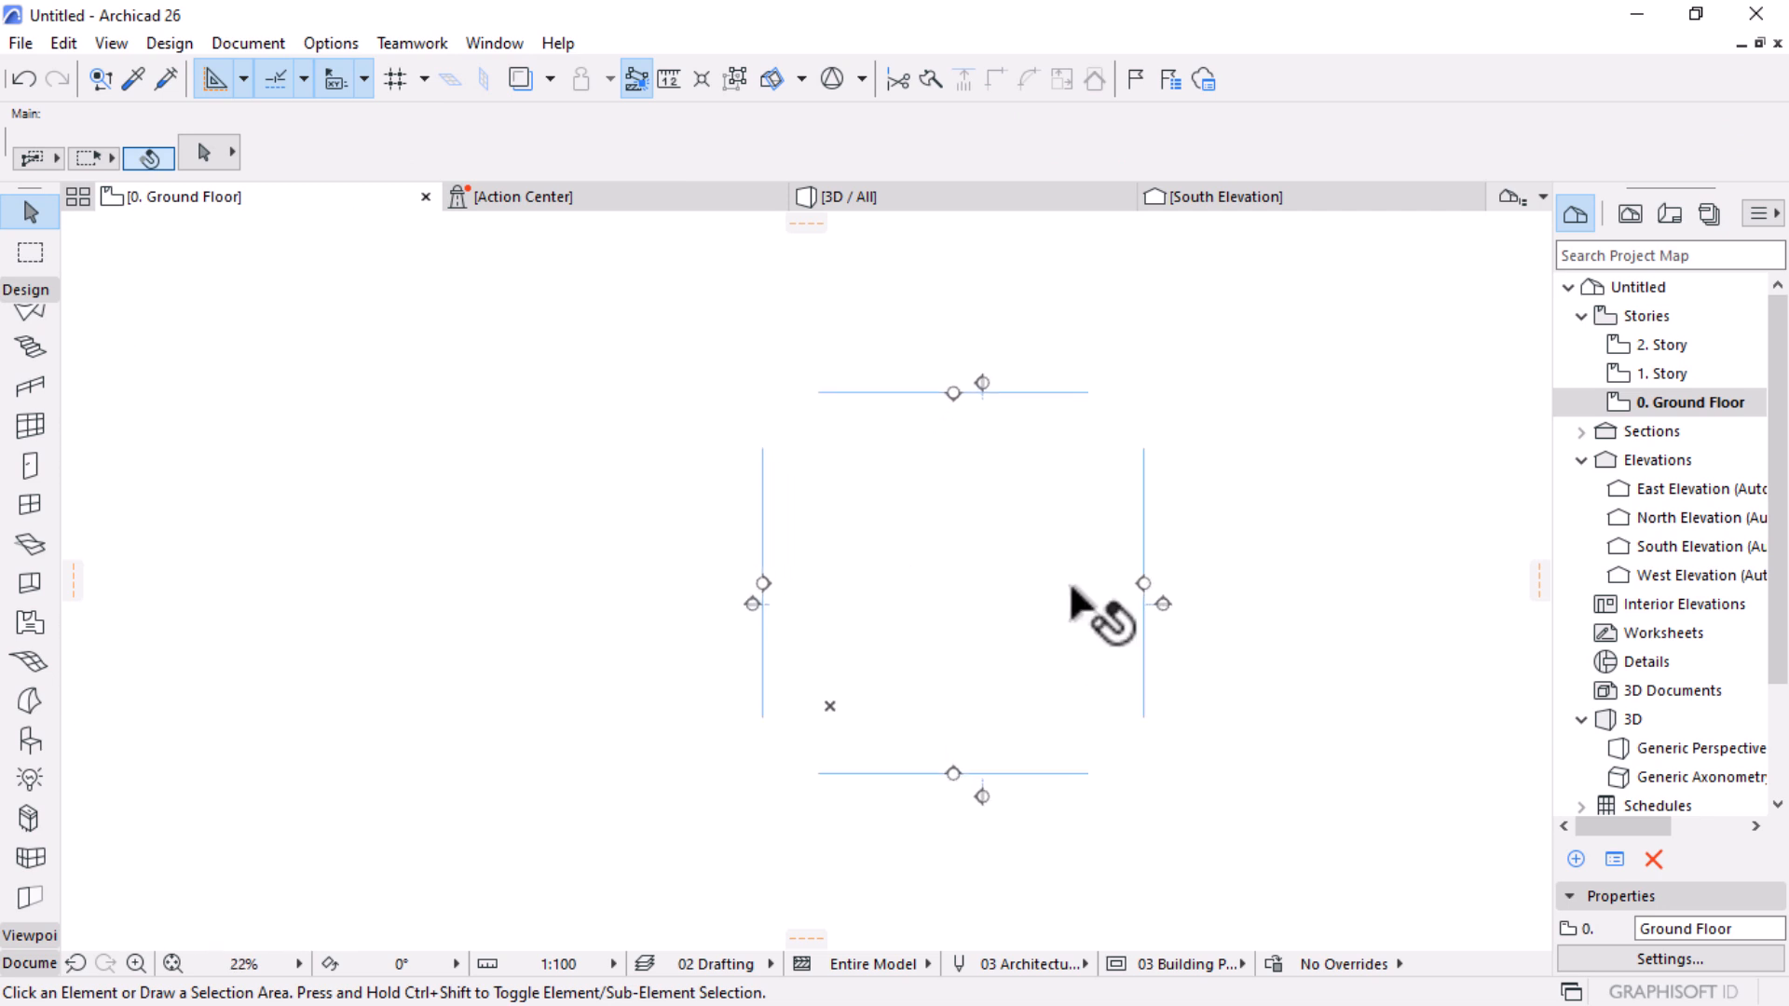
scroll(708, 466, "down", 9)
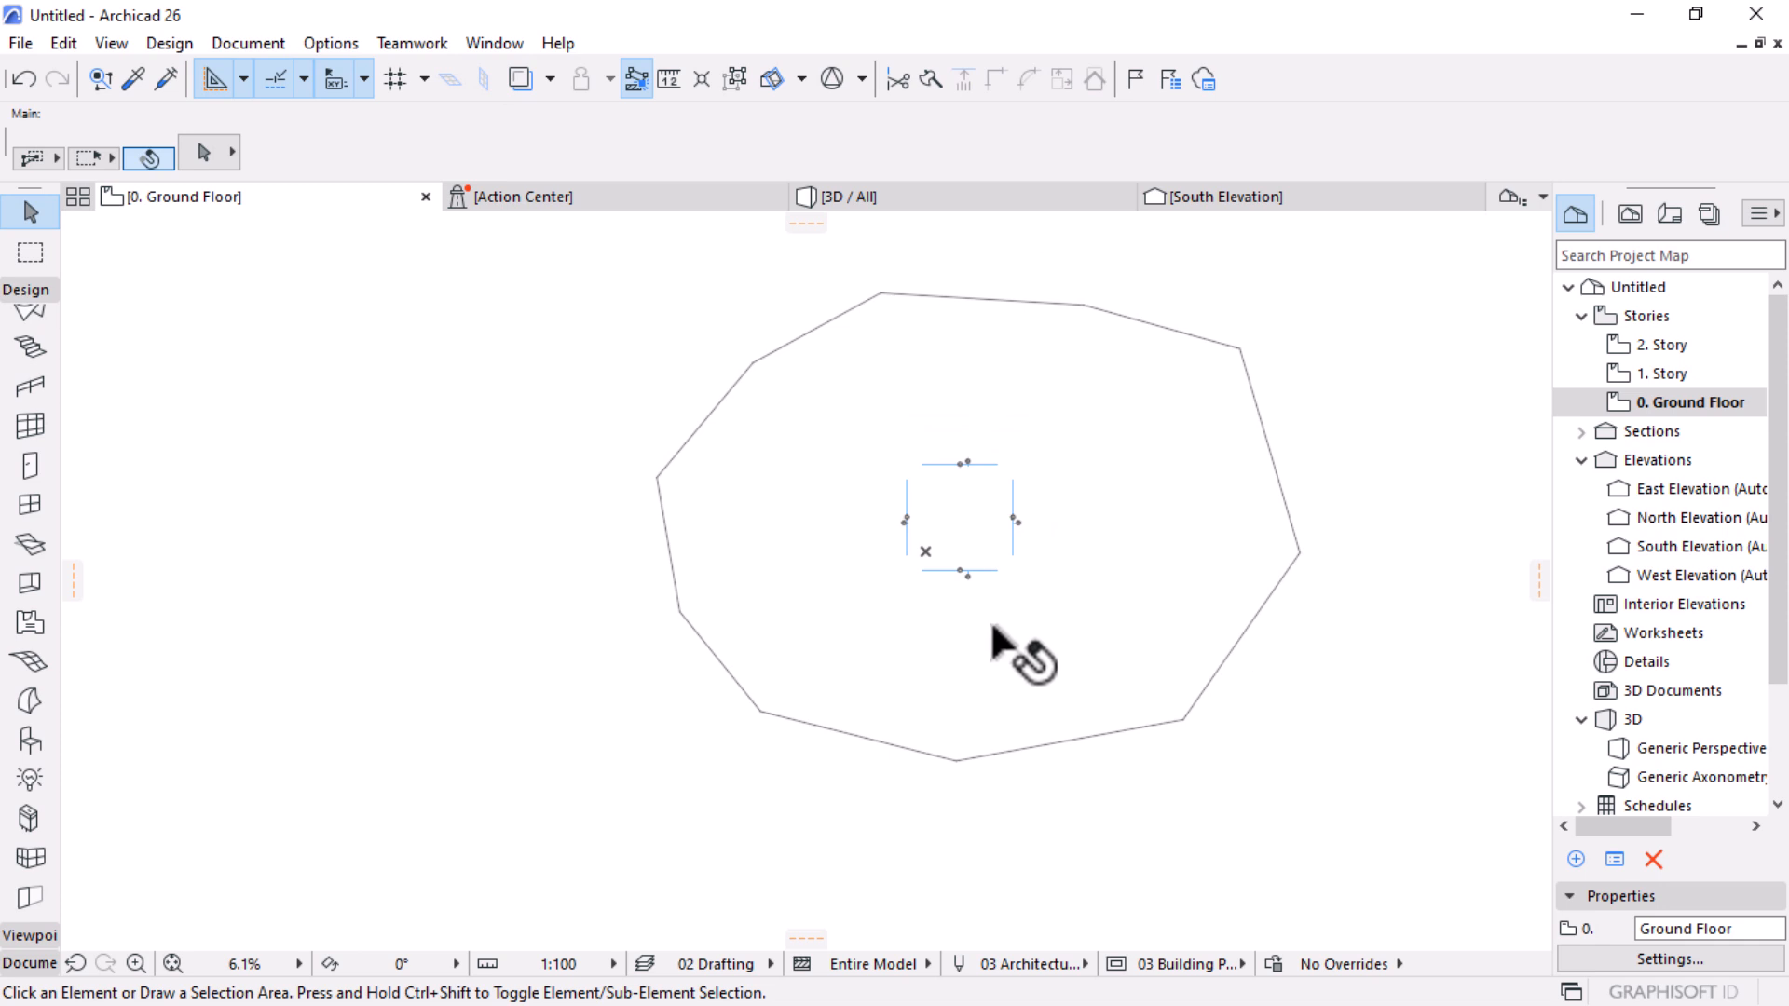
scroll(988, 503, "up", 3)
scroll(986, 495, "up", 1)
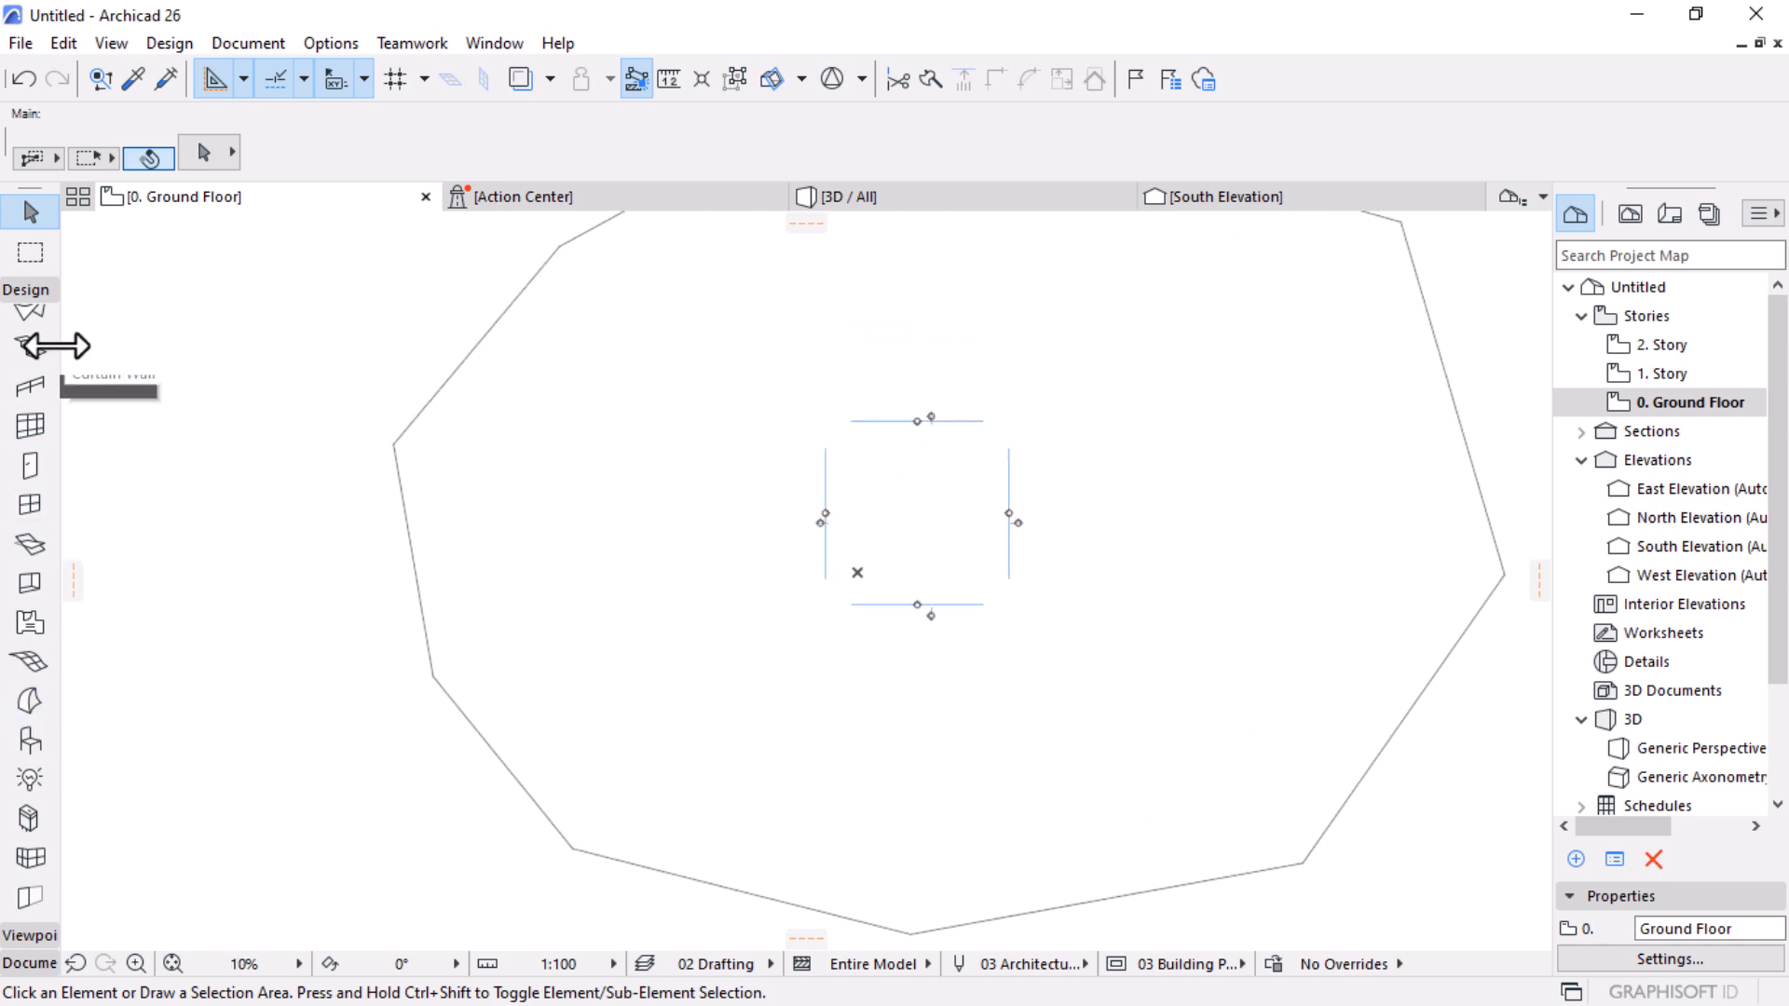
Step: Set up the Slab tool with a basic structure and structural concrete as its building material
scroll(31, 434, "up", 3)
left_click(9, 443)
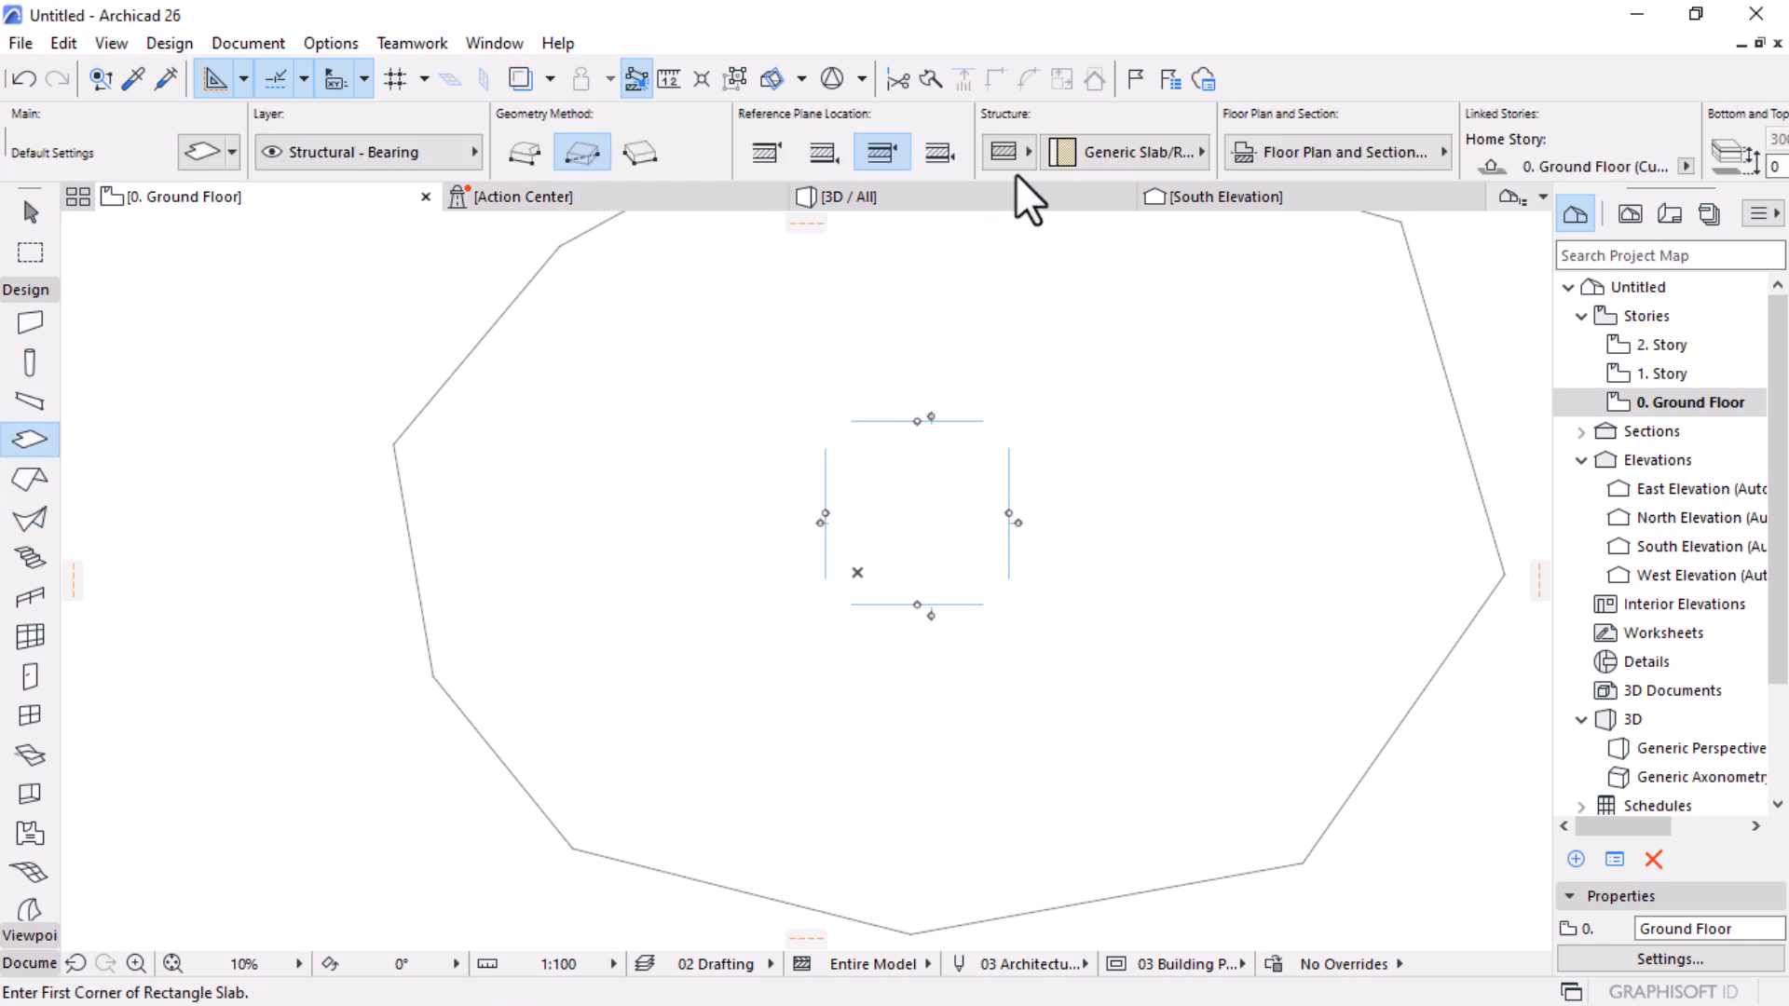
left_click(1020, 168)
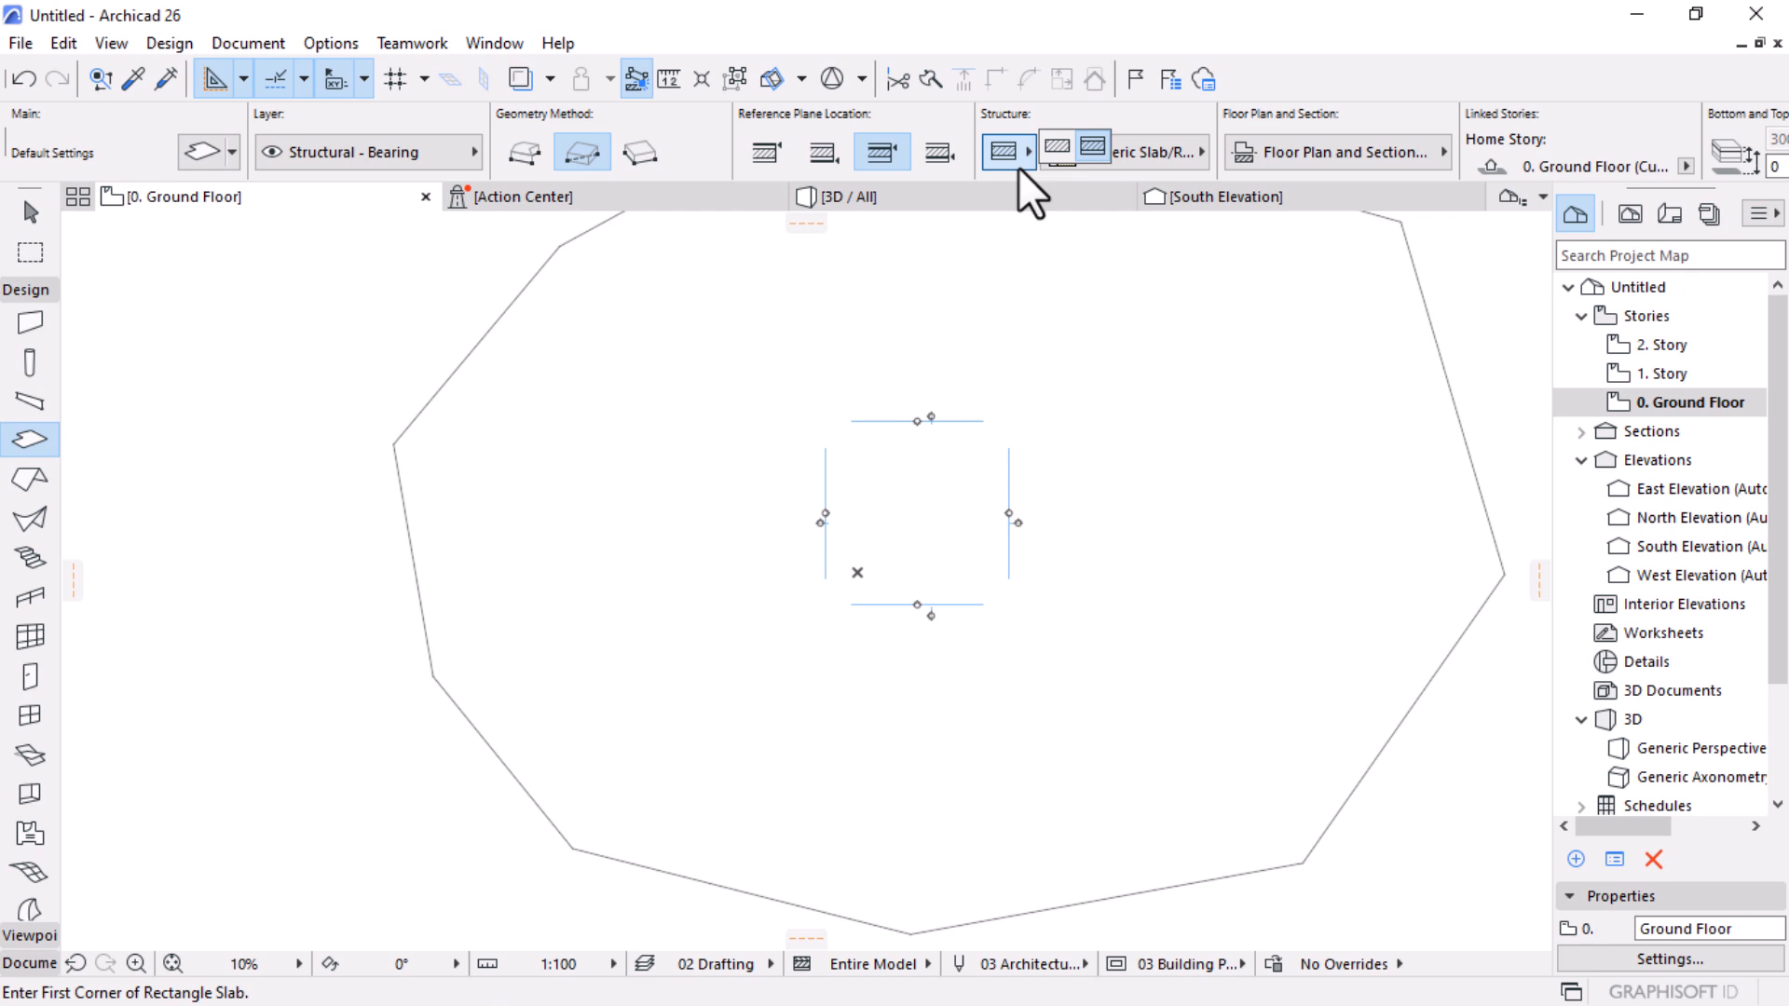
left_click(1055, 146)
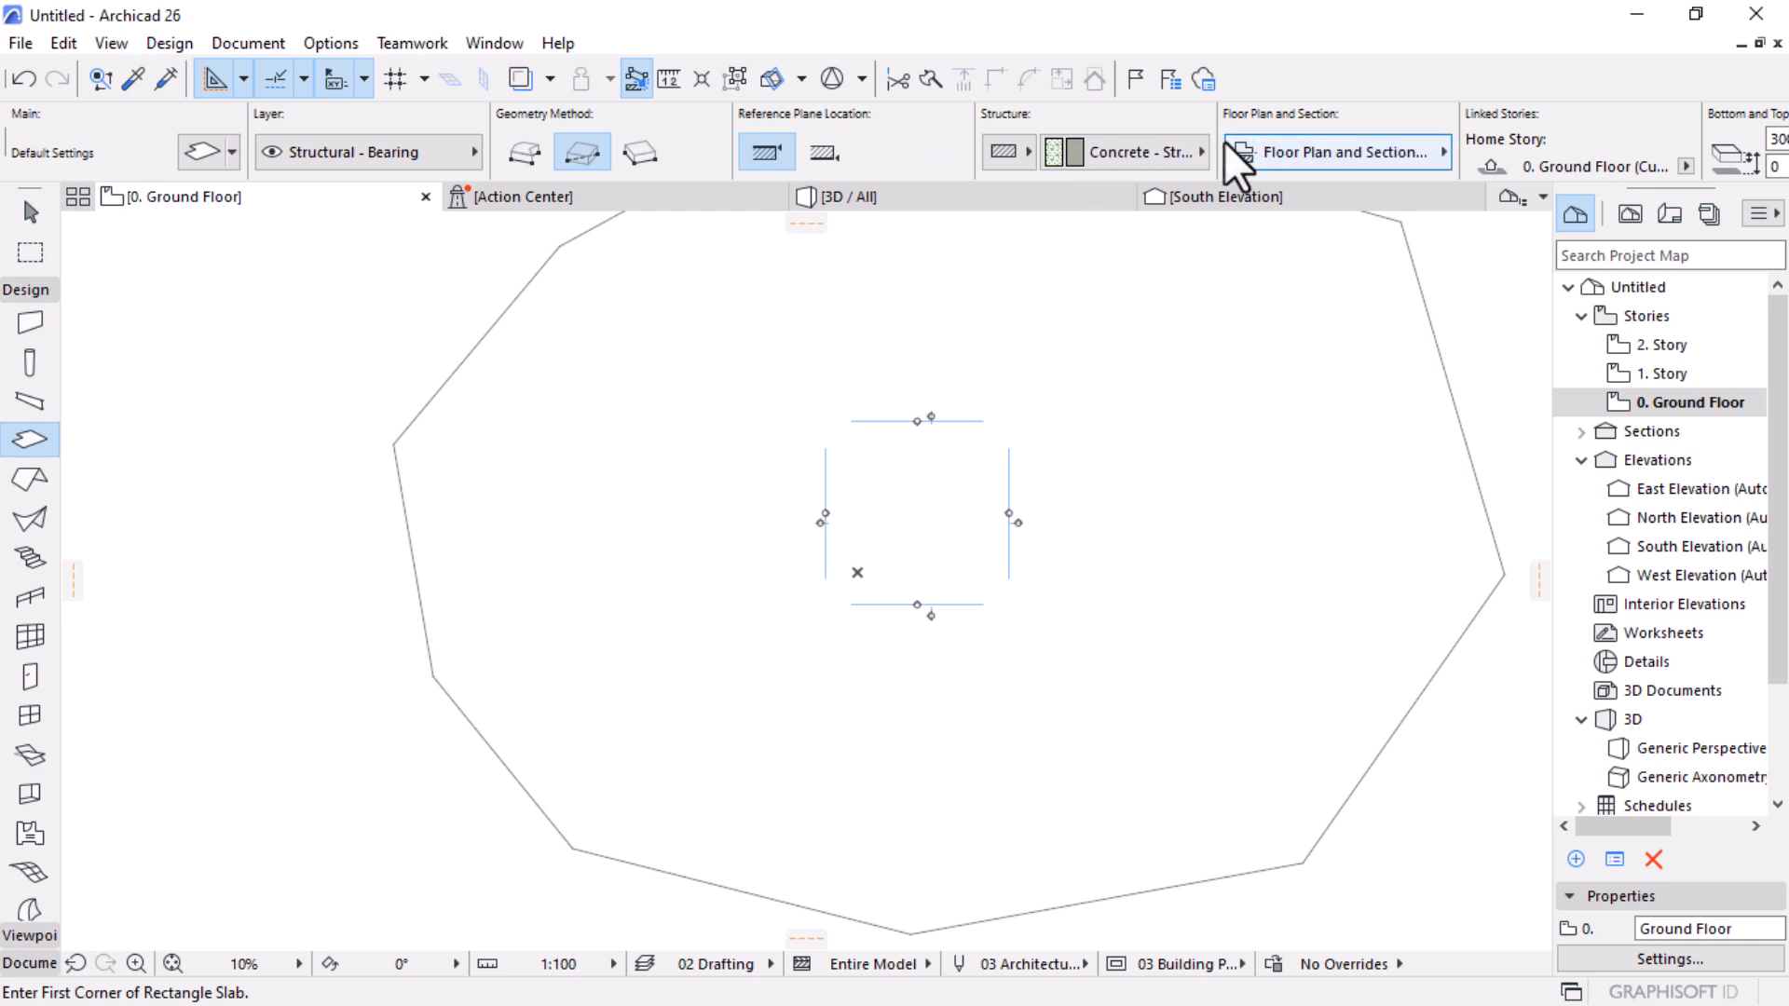
left_click(1132, 155)
left_click(1295, 403)
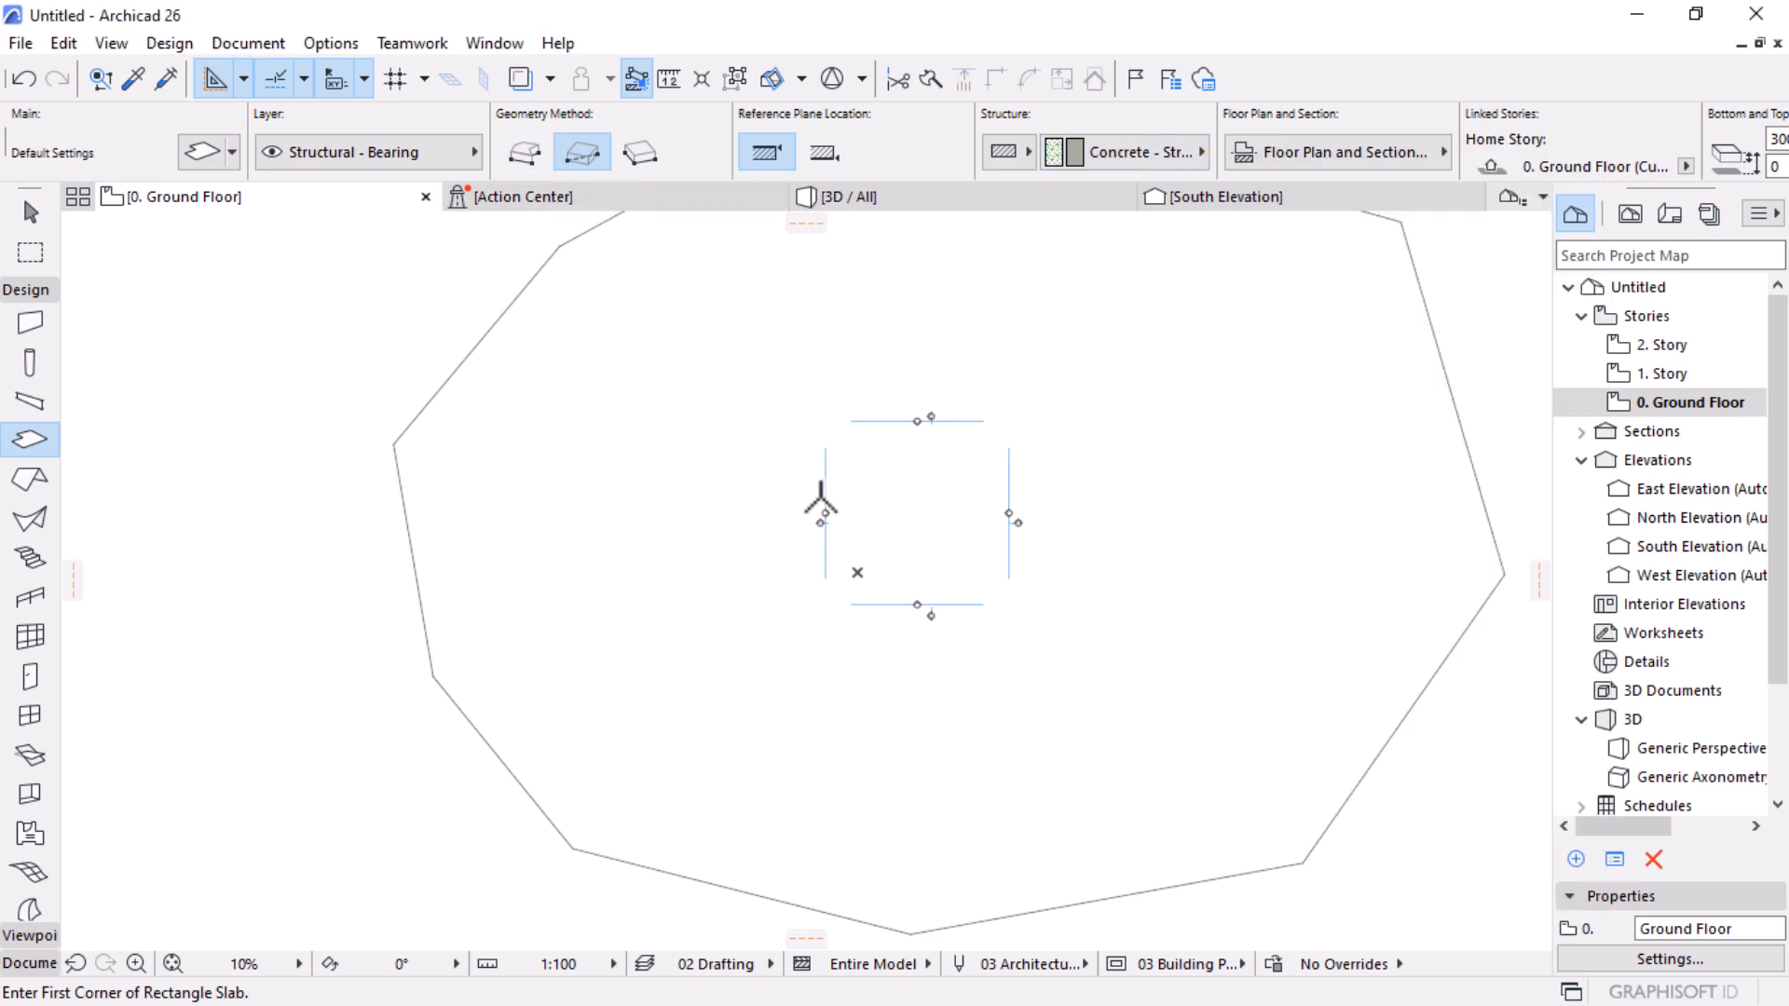
Step: Draw a rectangular slab 25000 wide and 16600 deep inside the four elevation markers
scroll(876, 515, "up", 3)
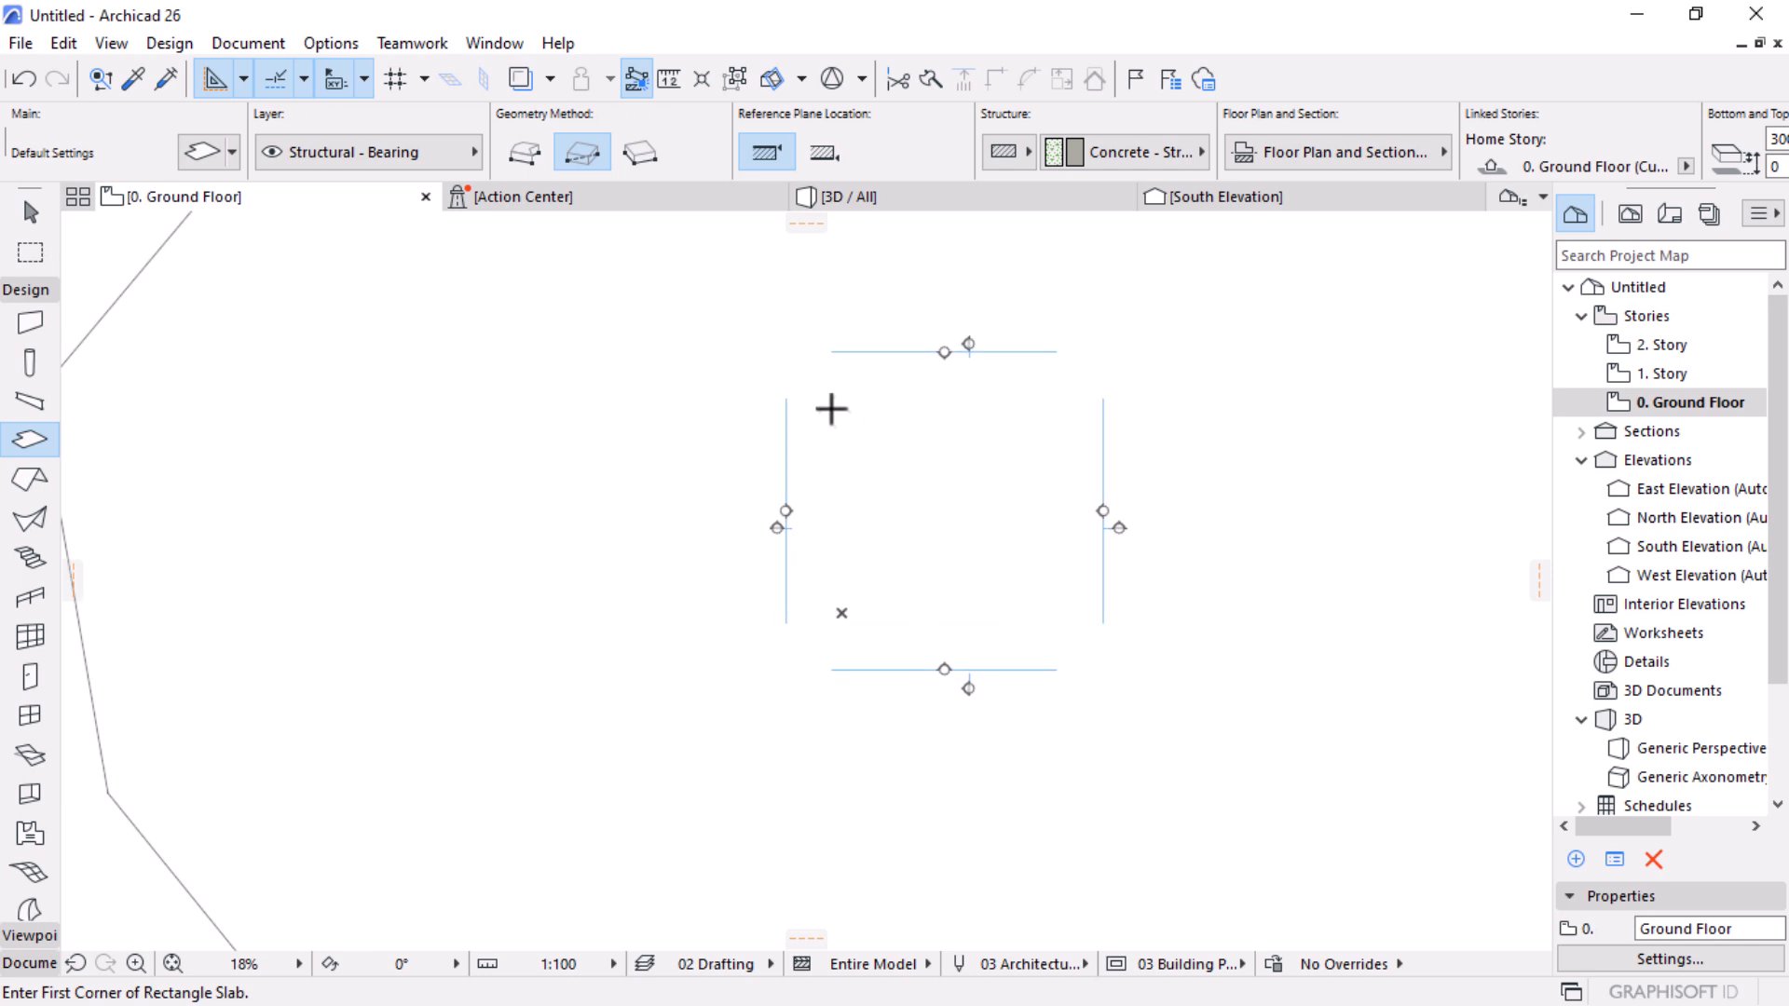
left_click(828, 406)
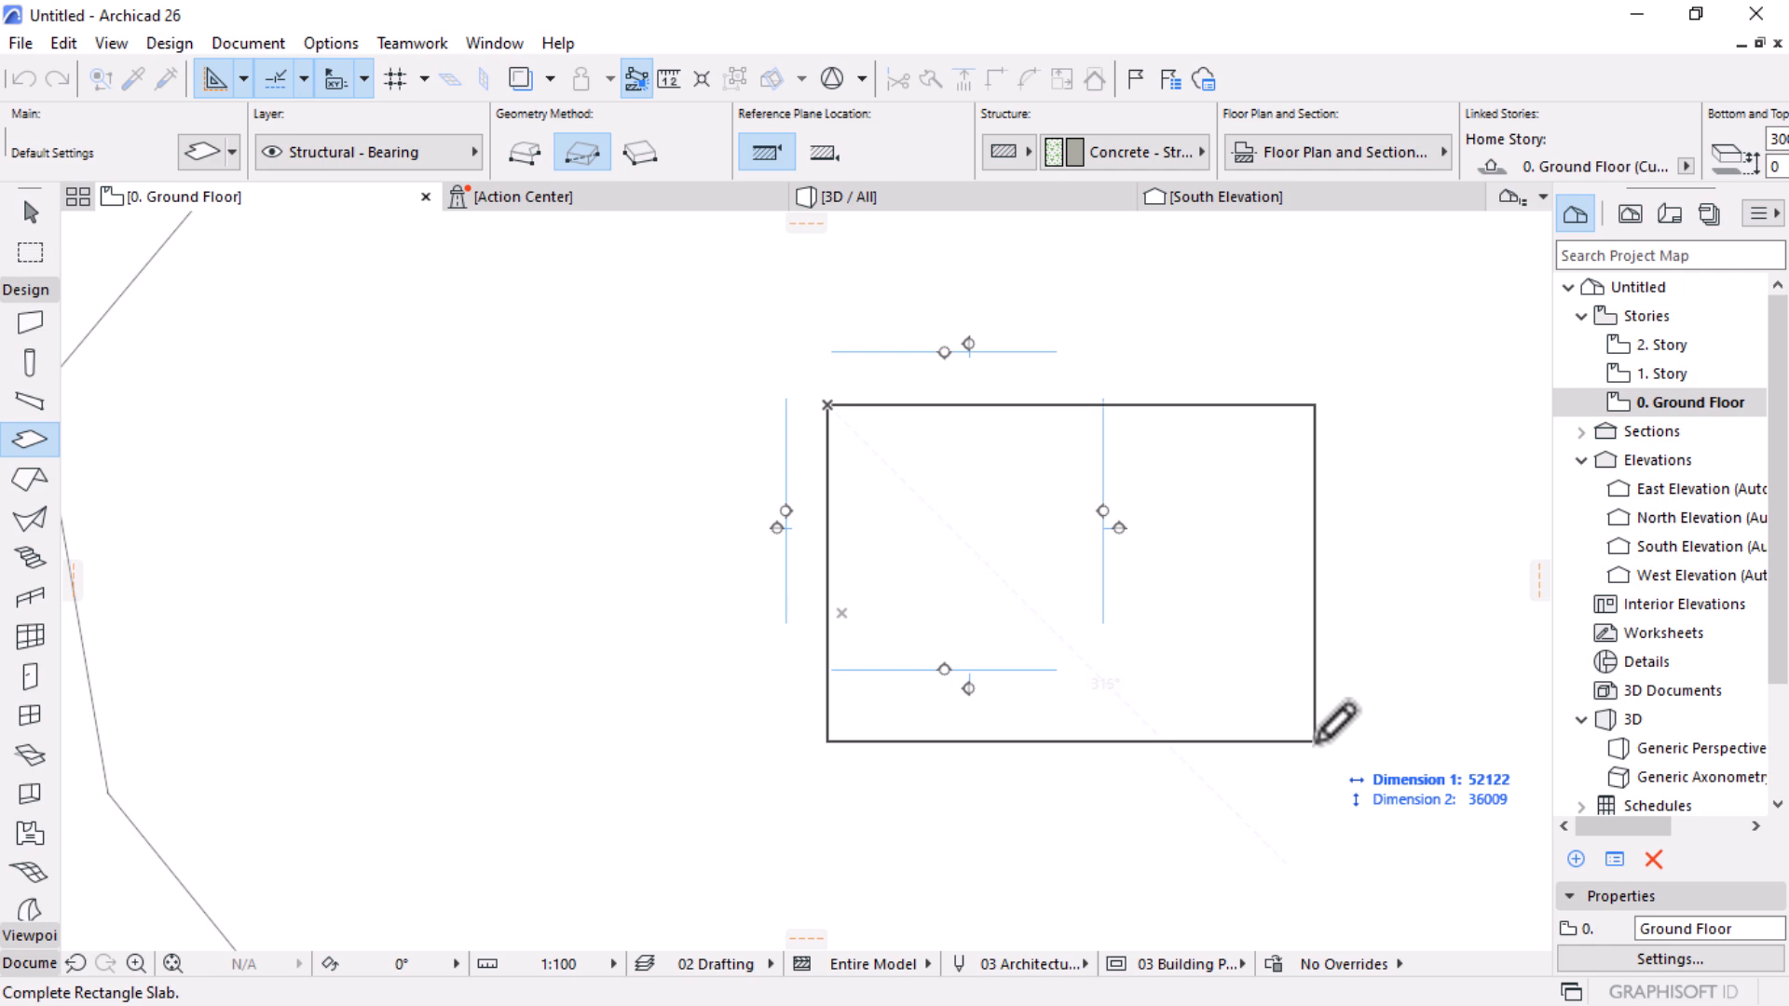
type("25000")
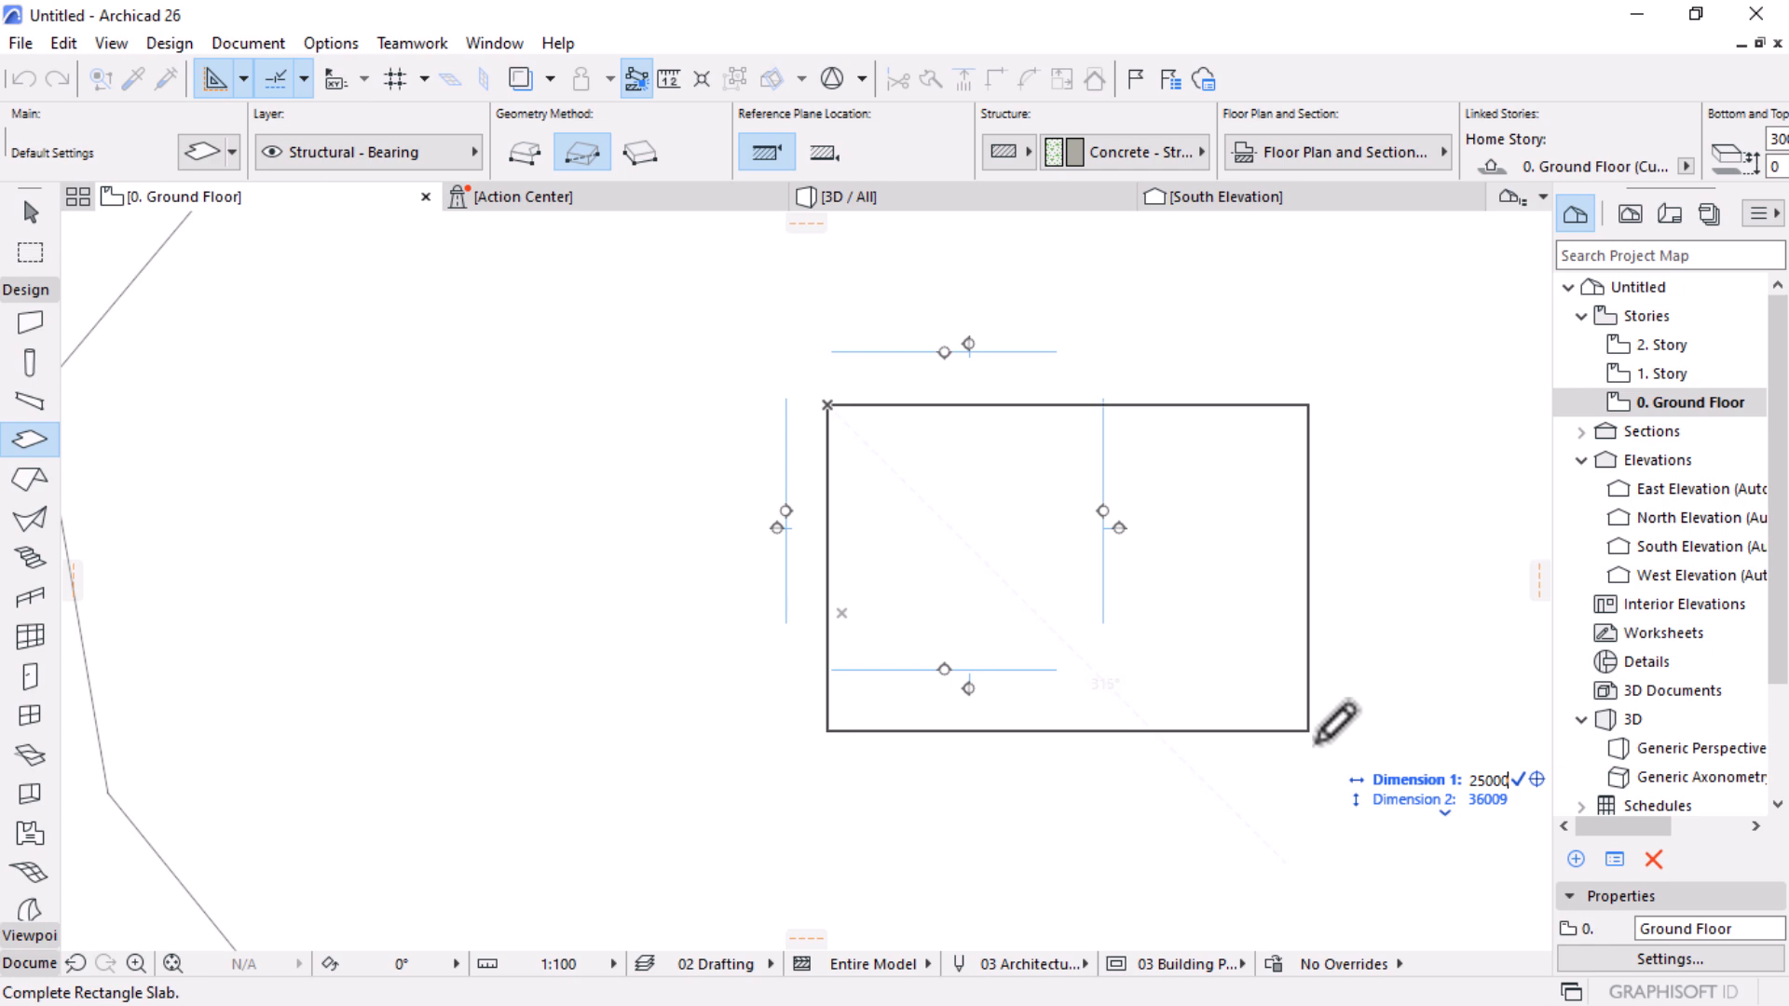
key("Tab")
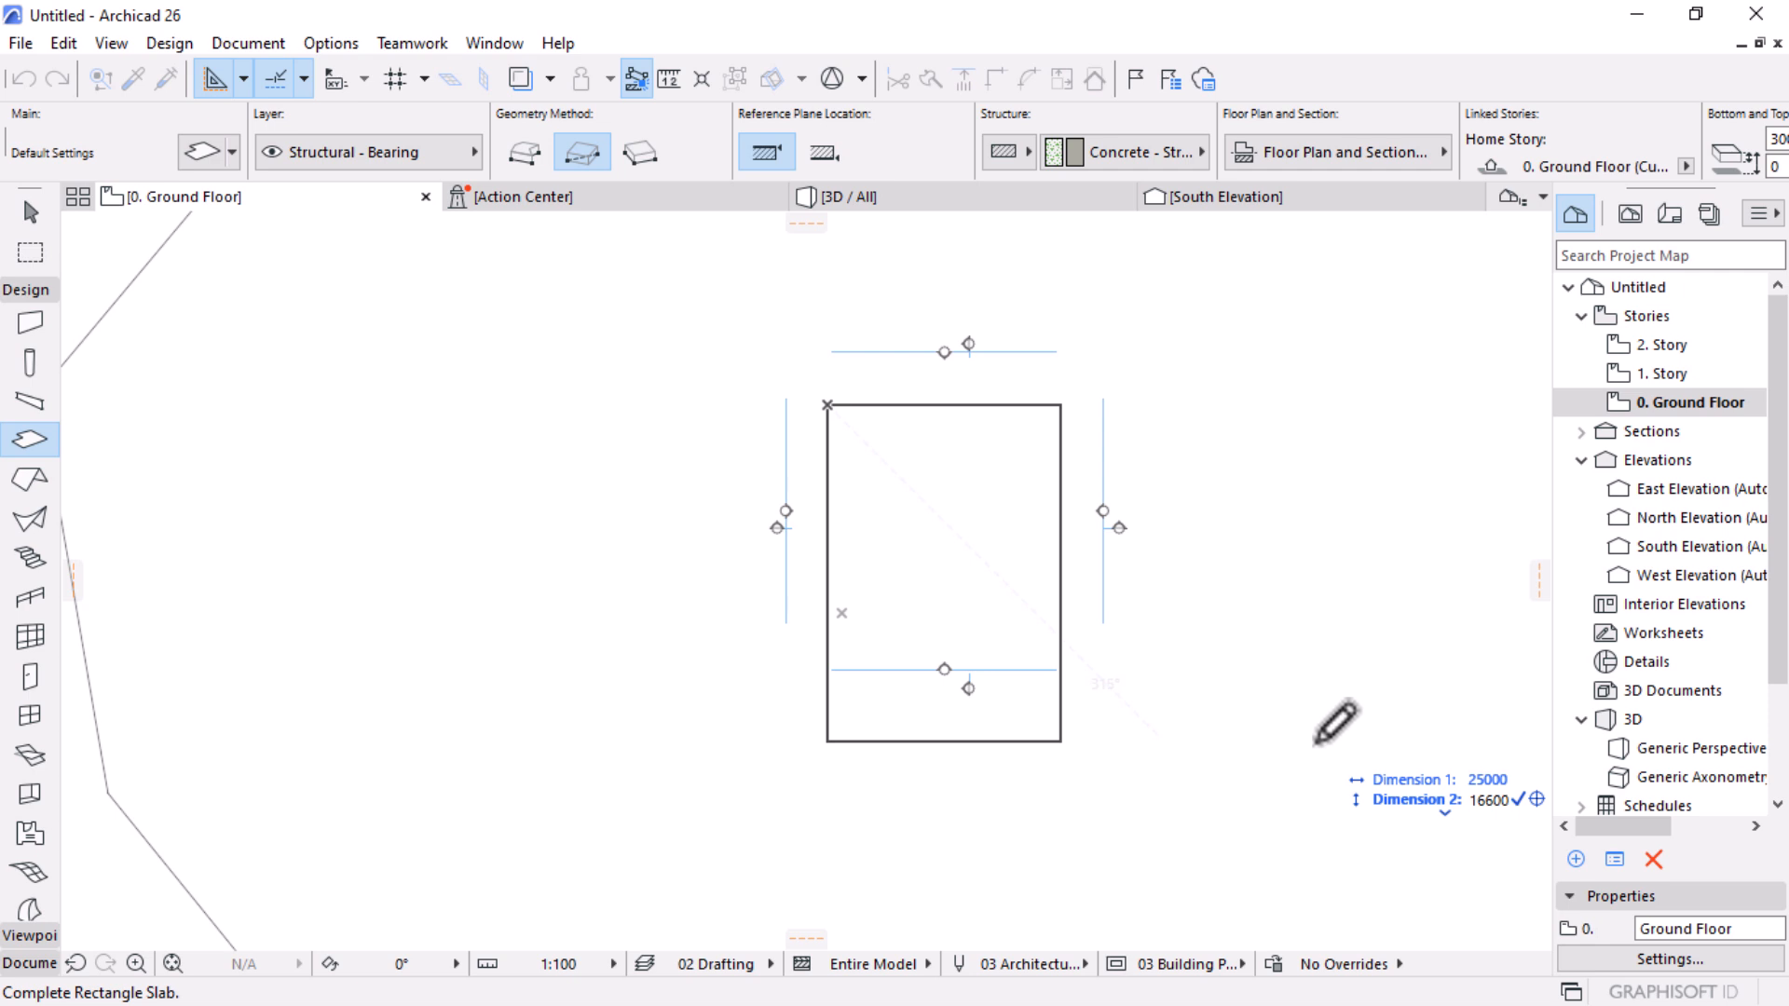
key("Return")
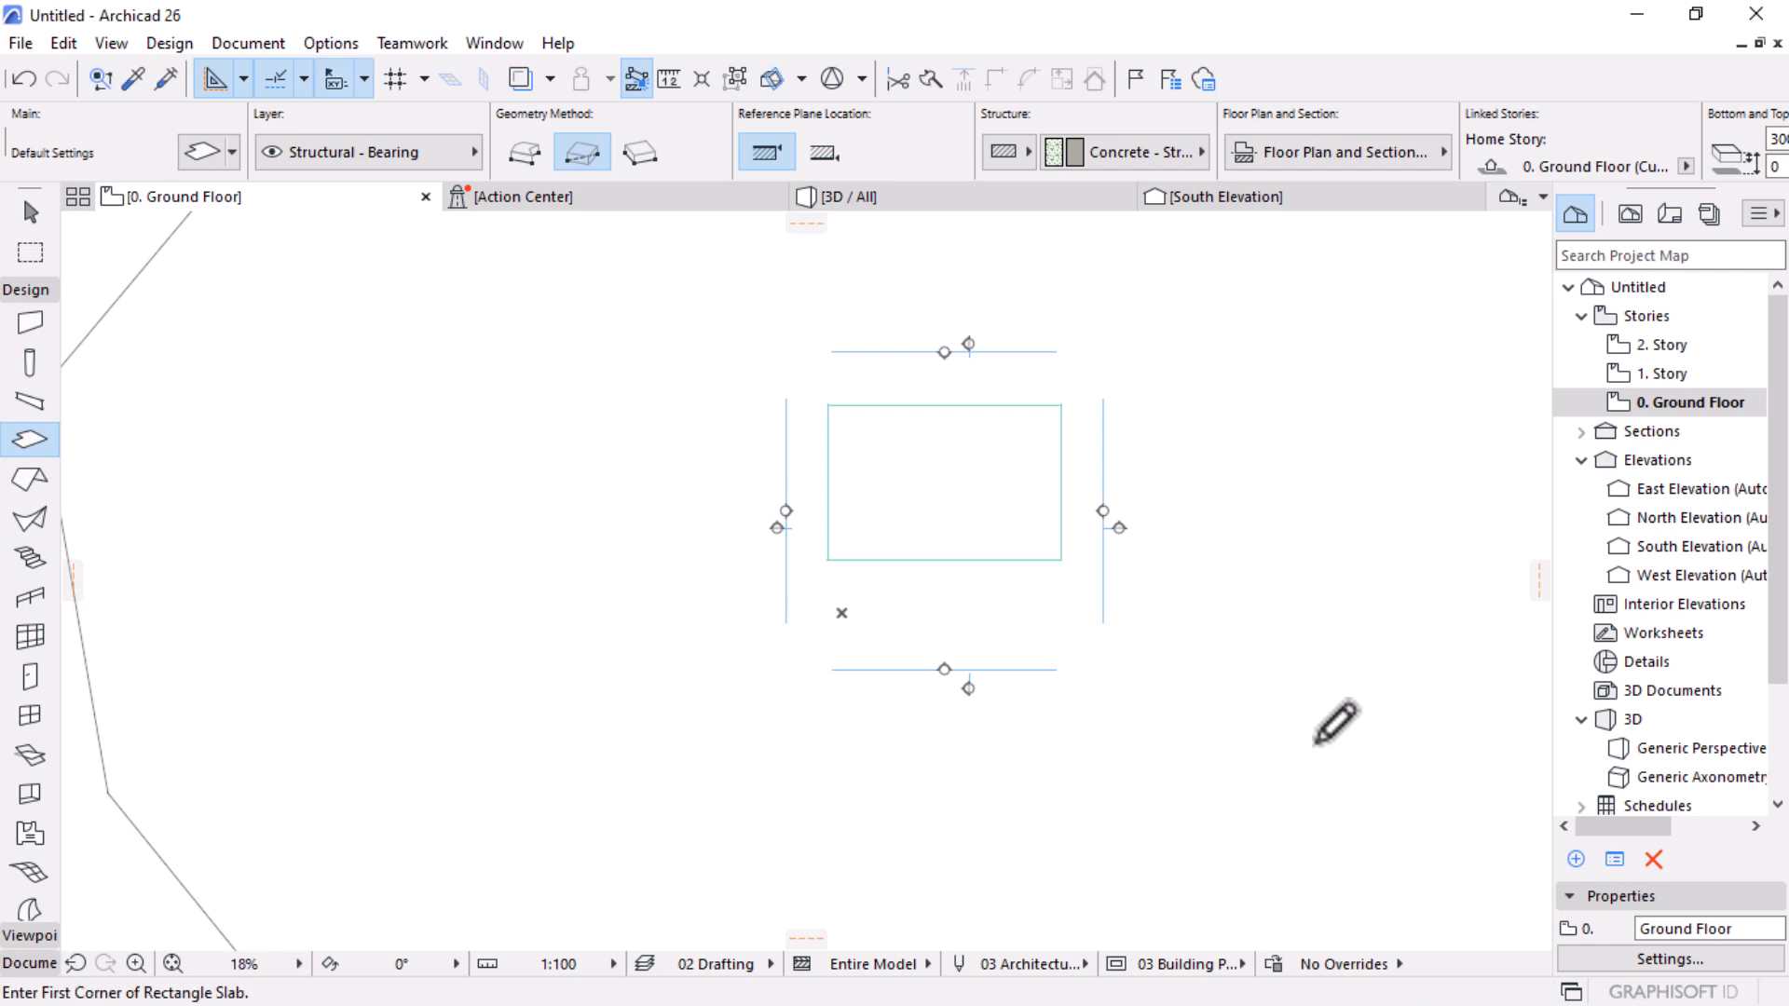
Step: Select the new rectangular slab on the ground floor plan
scroll(1029, 478, "up", 3)
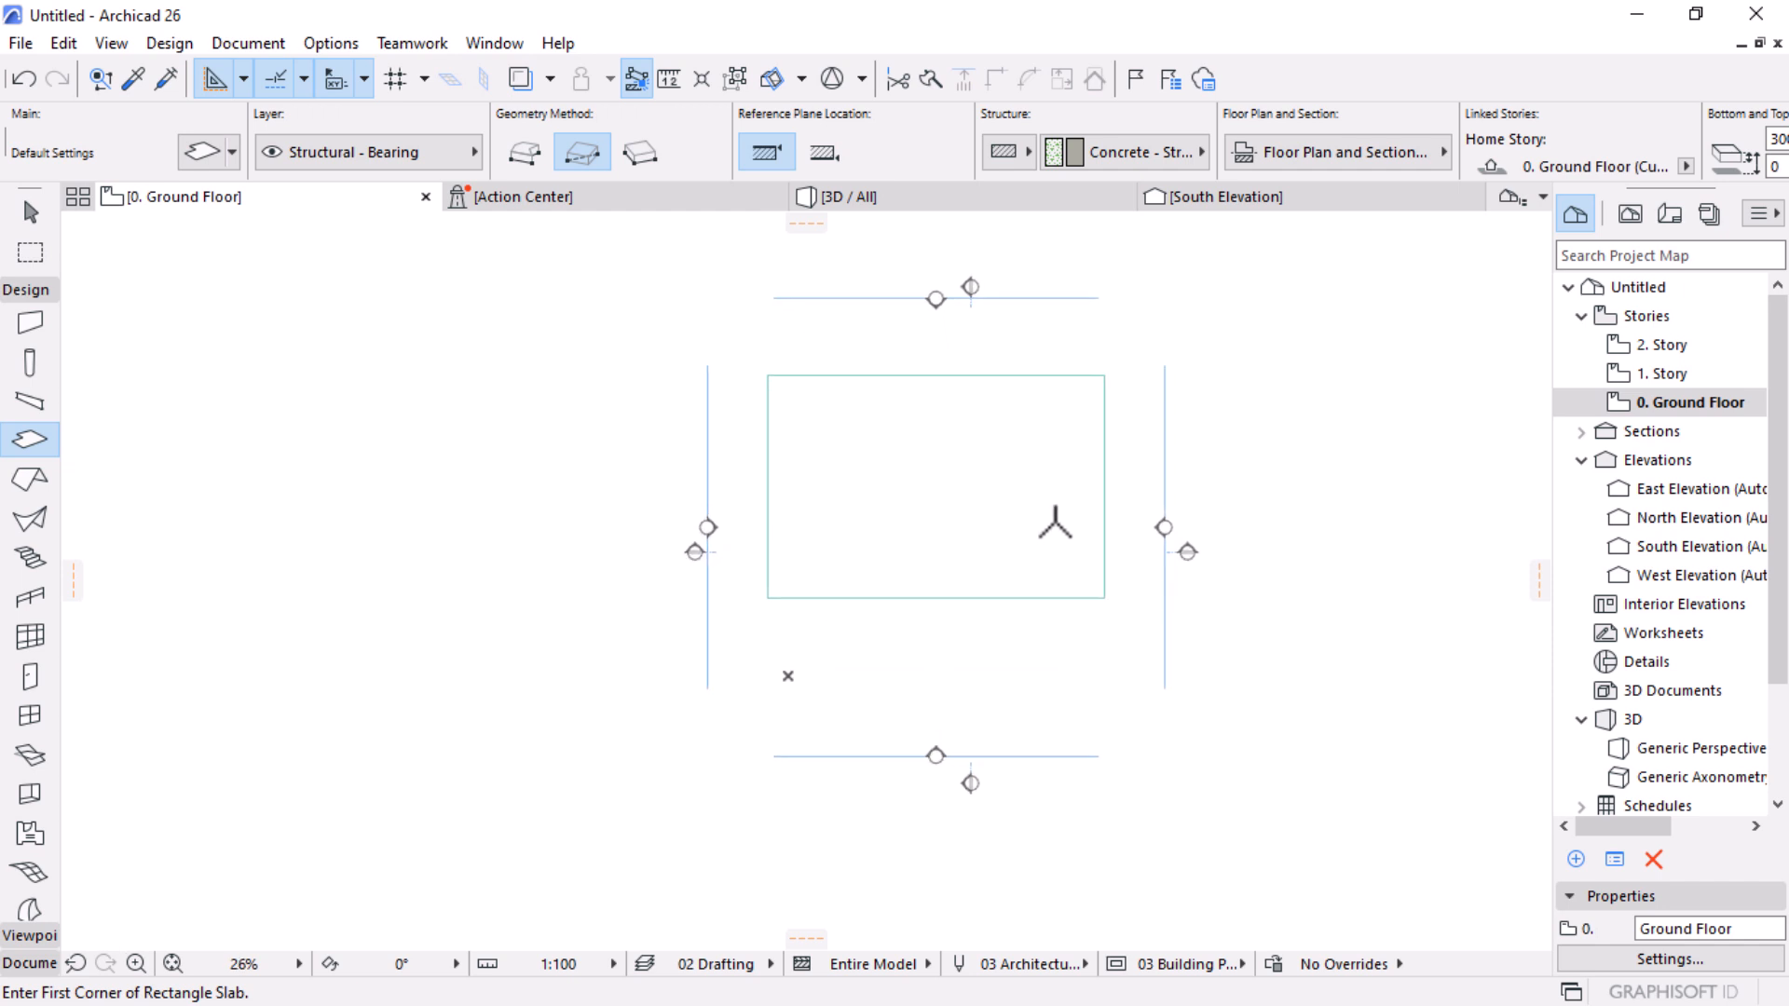
scroll(841, 361, "up", 1)
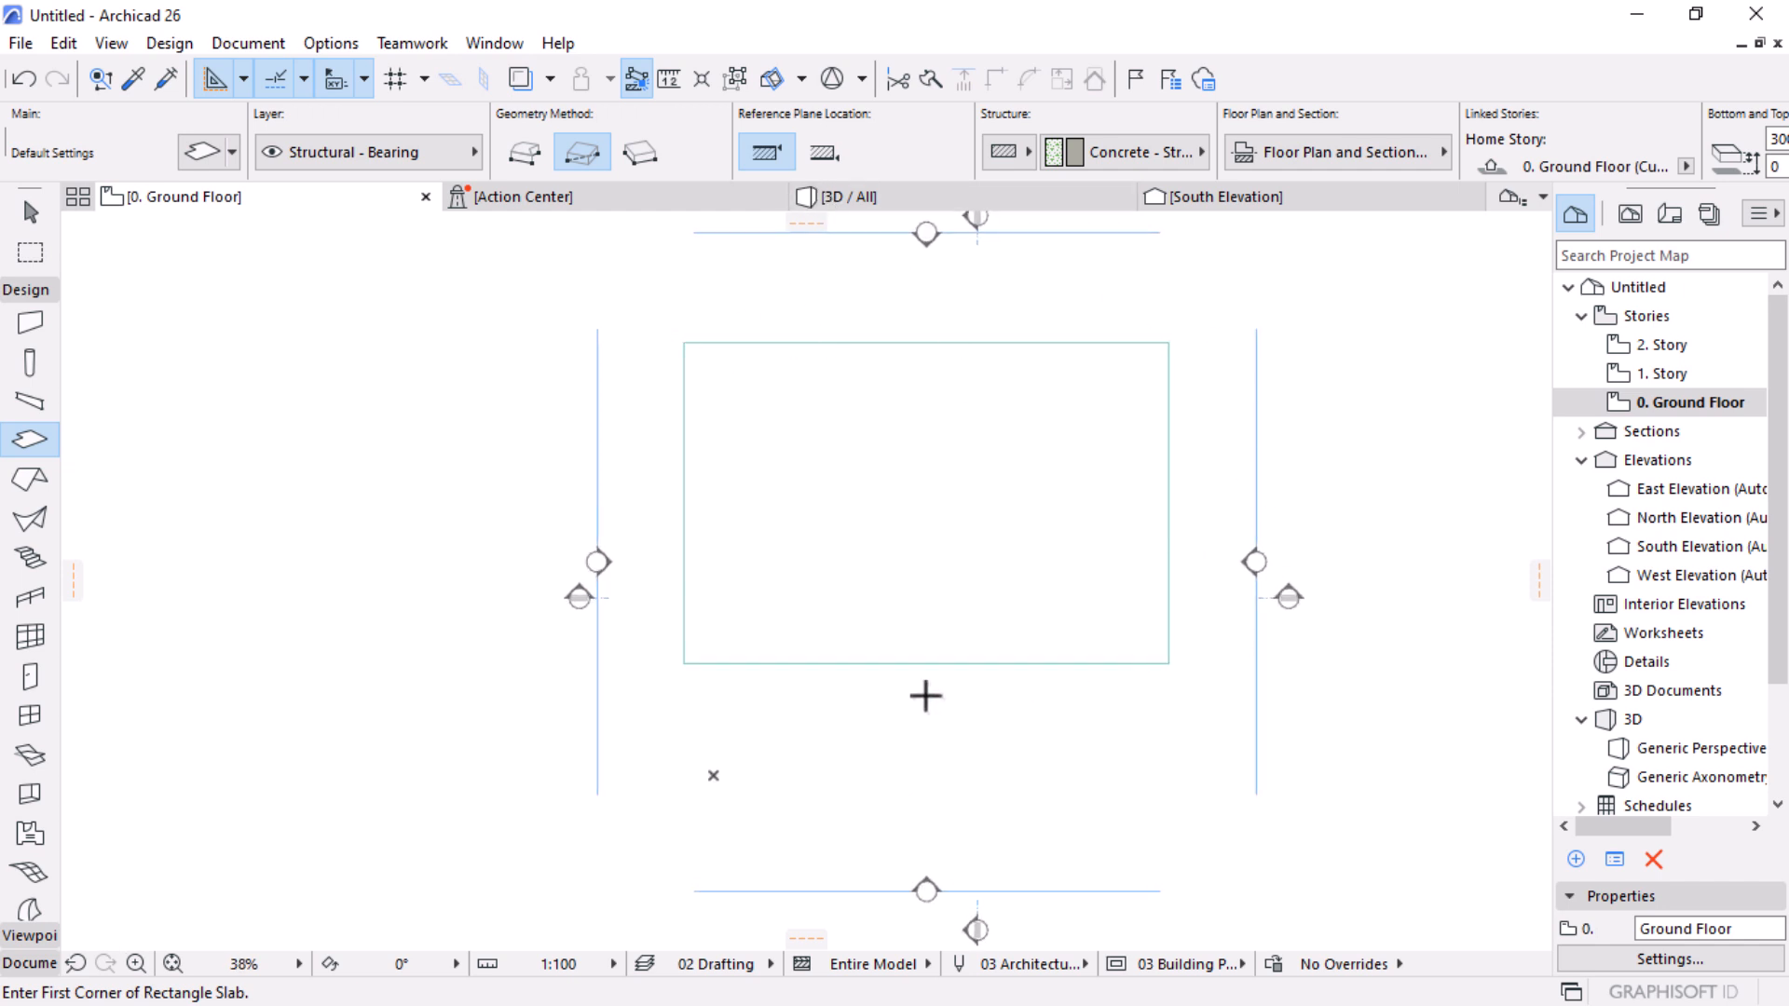
scroll(779, 364, "up", 2)
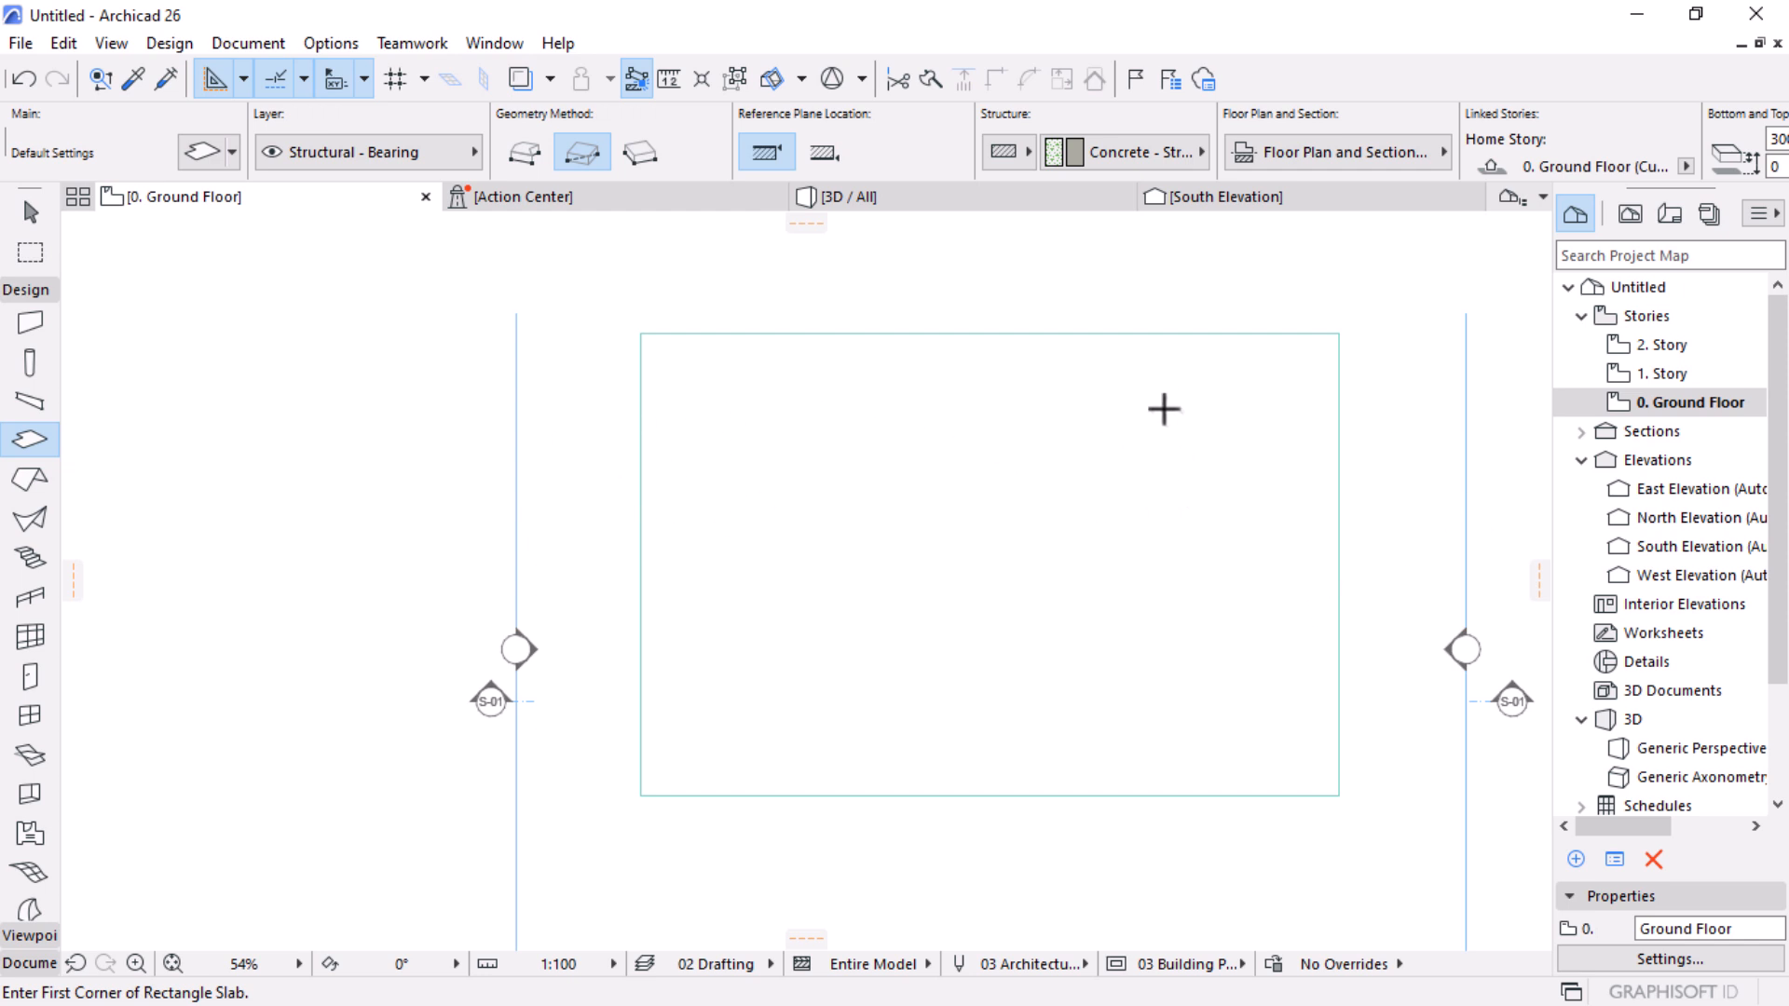
left_click(28, 214)
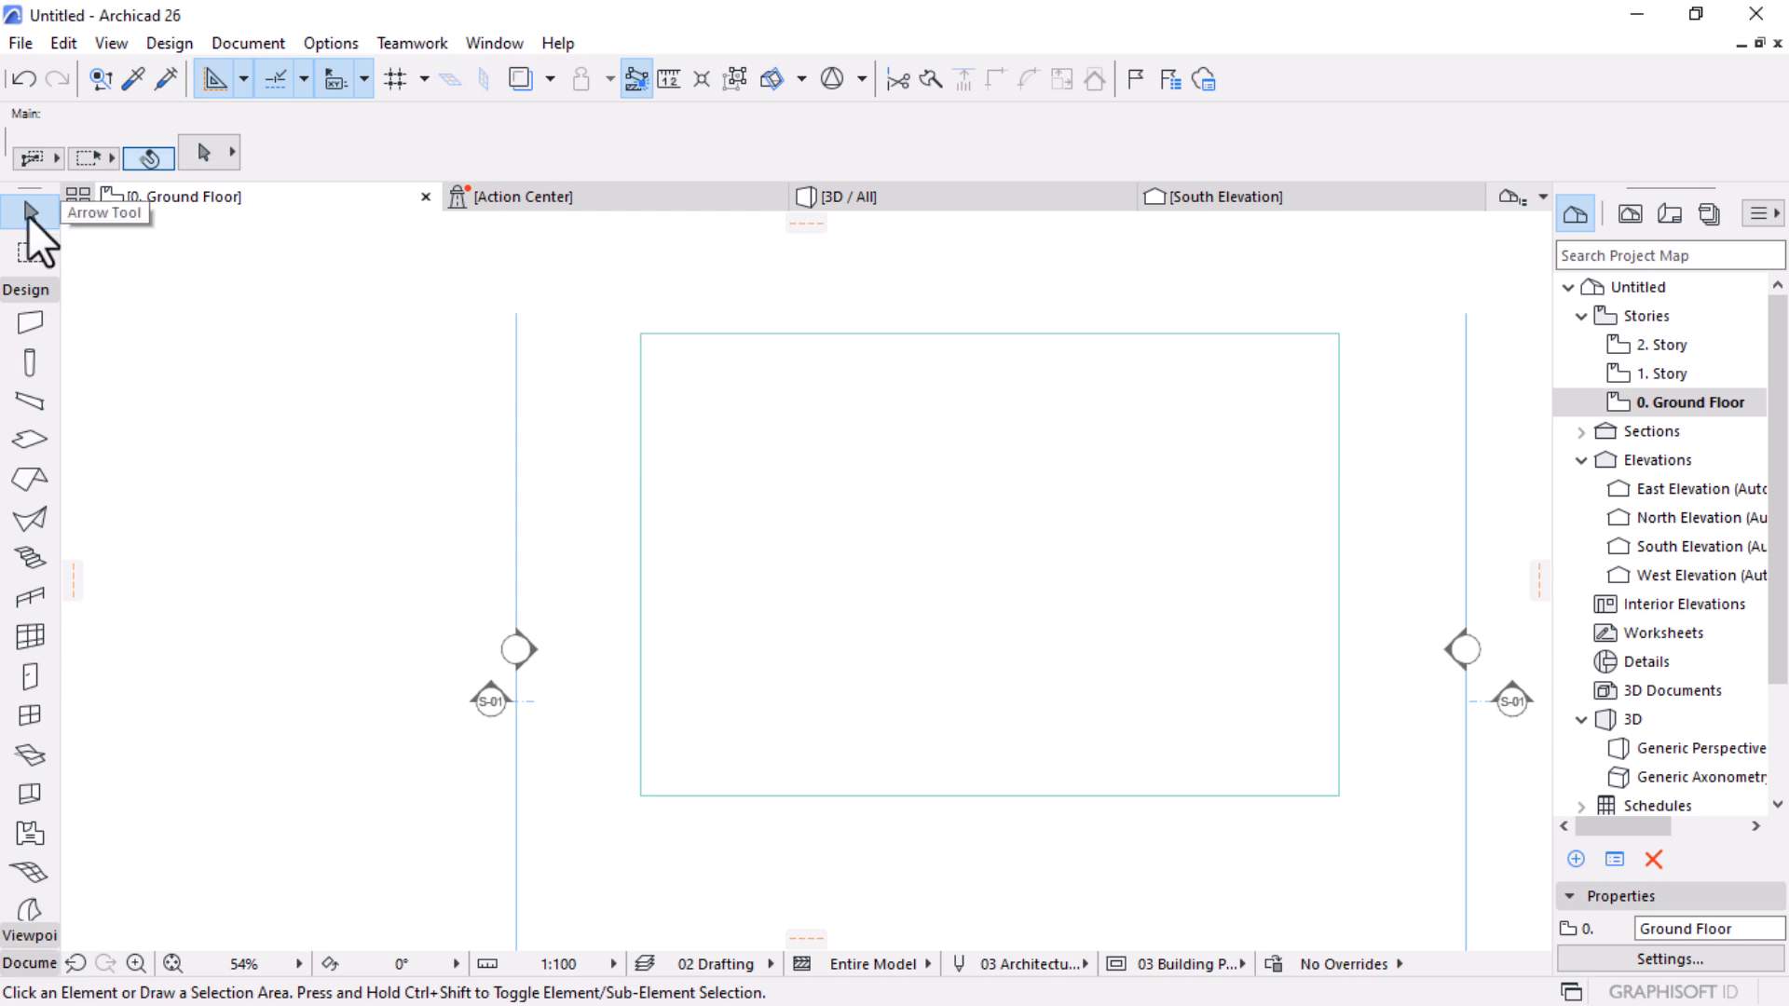
left_click(1160, 409)
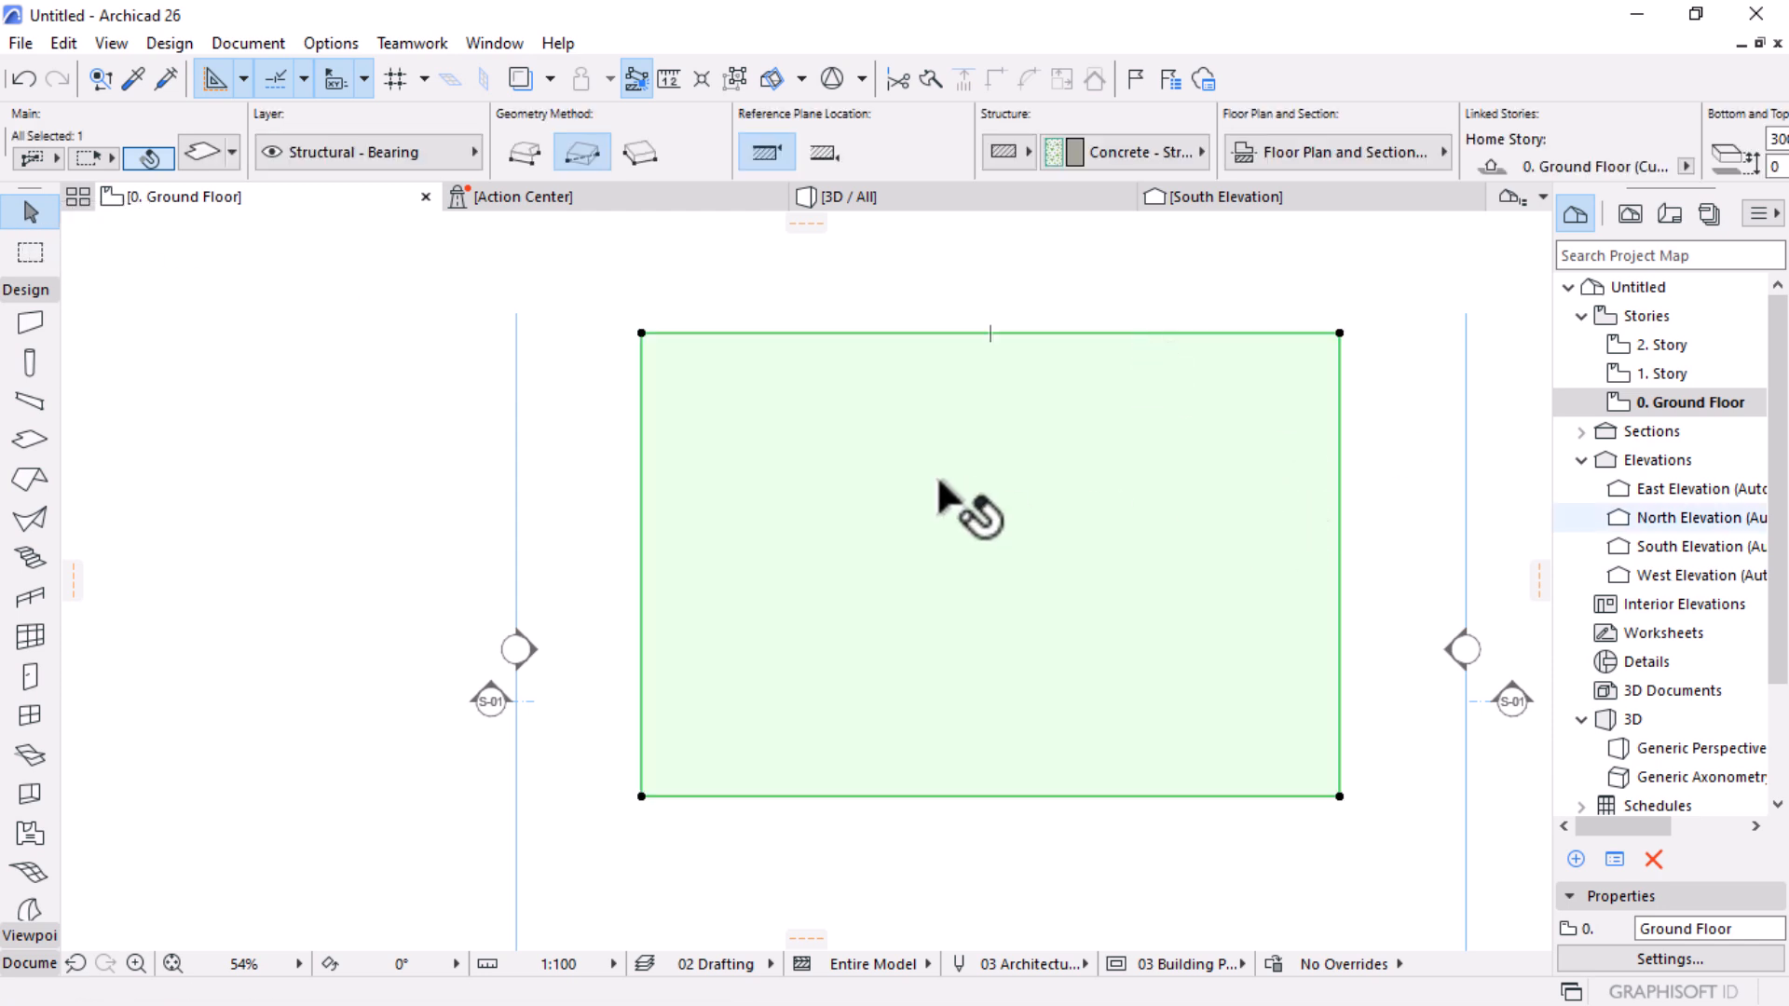
scroll(998, 511, "down", 2)
scroll(1202, 431, "up", 1)
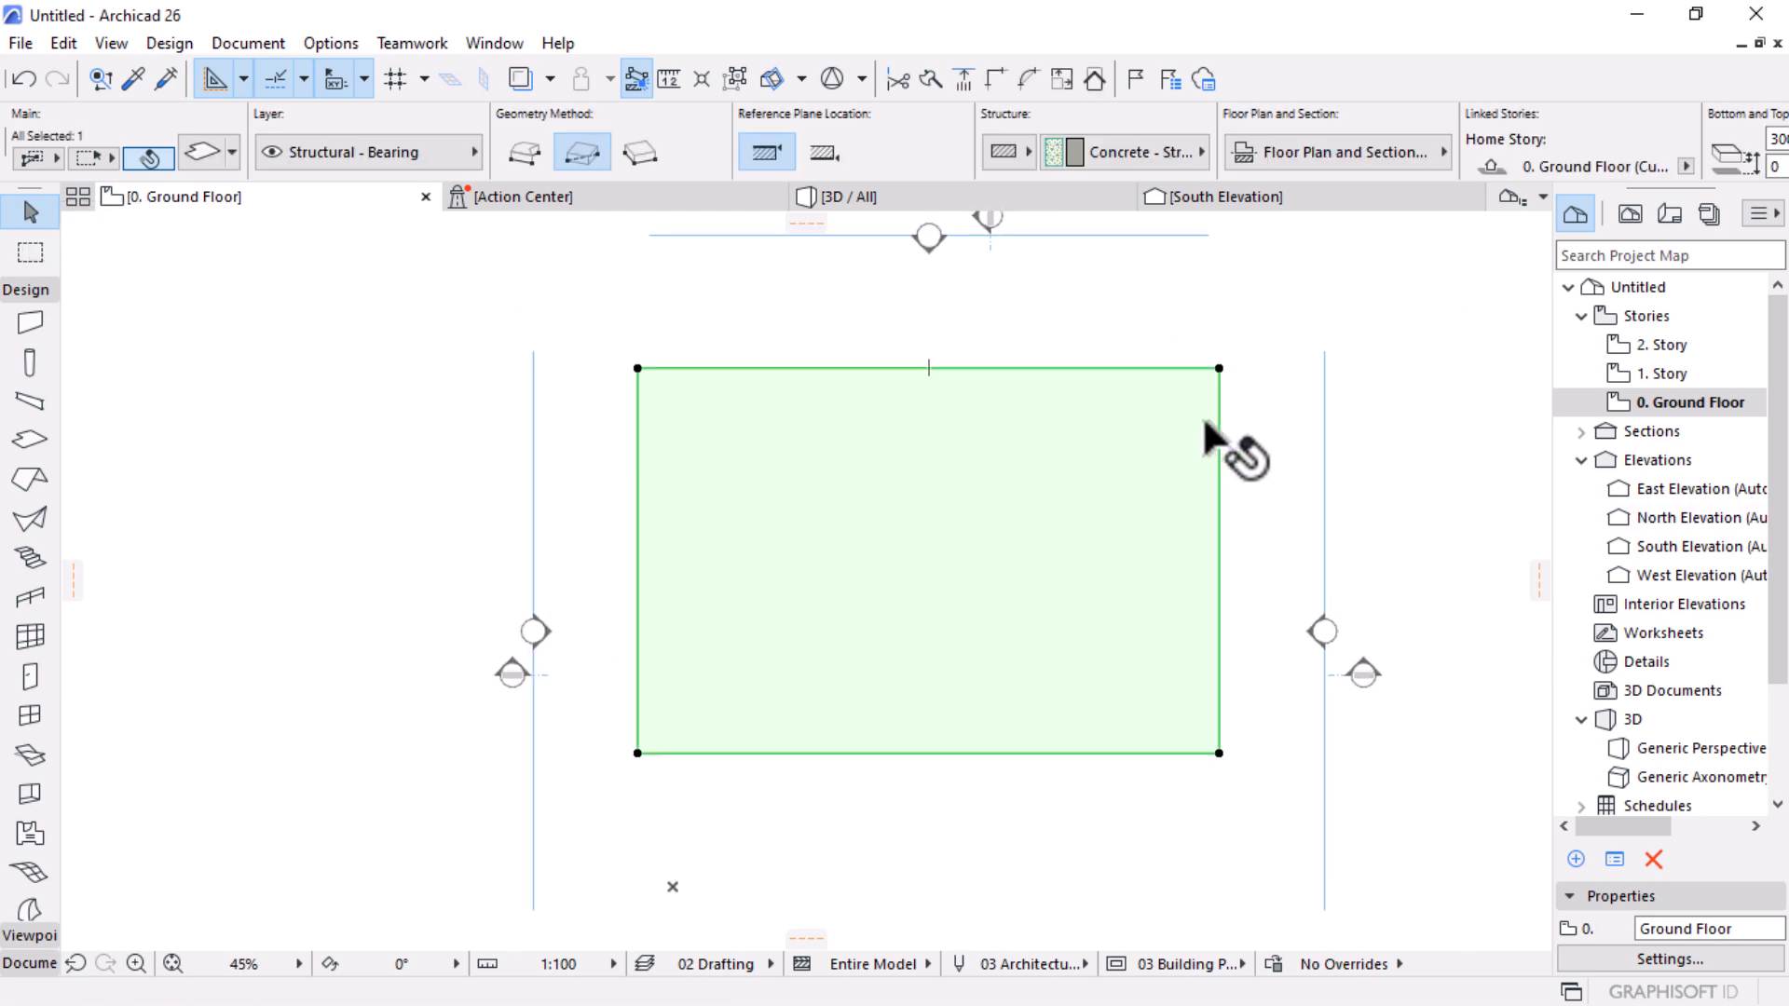
Step: Try to offset all edges of the selected slab inward by 5700, and undo the offset
left_click(1220, 369)
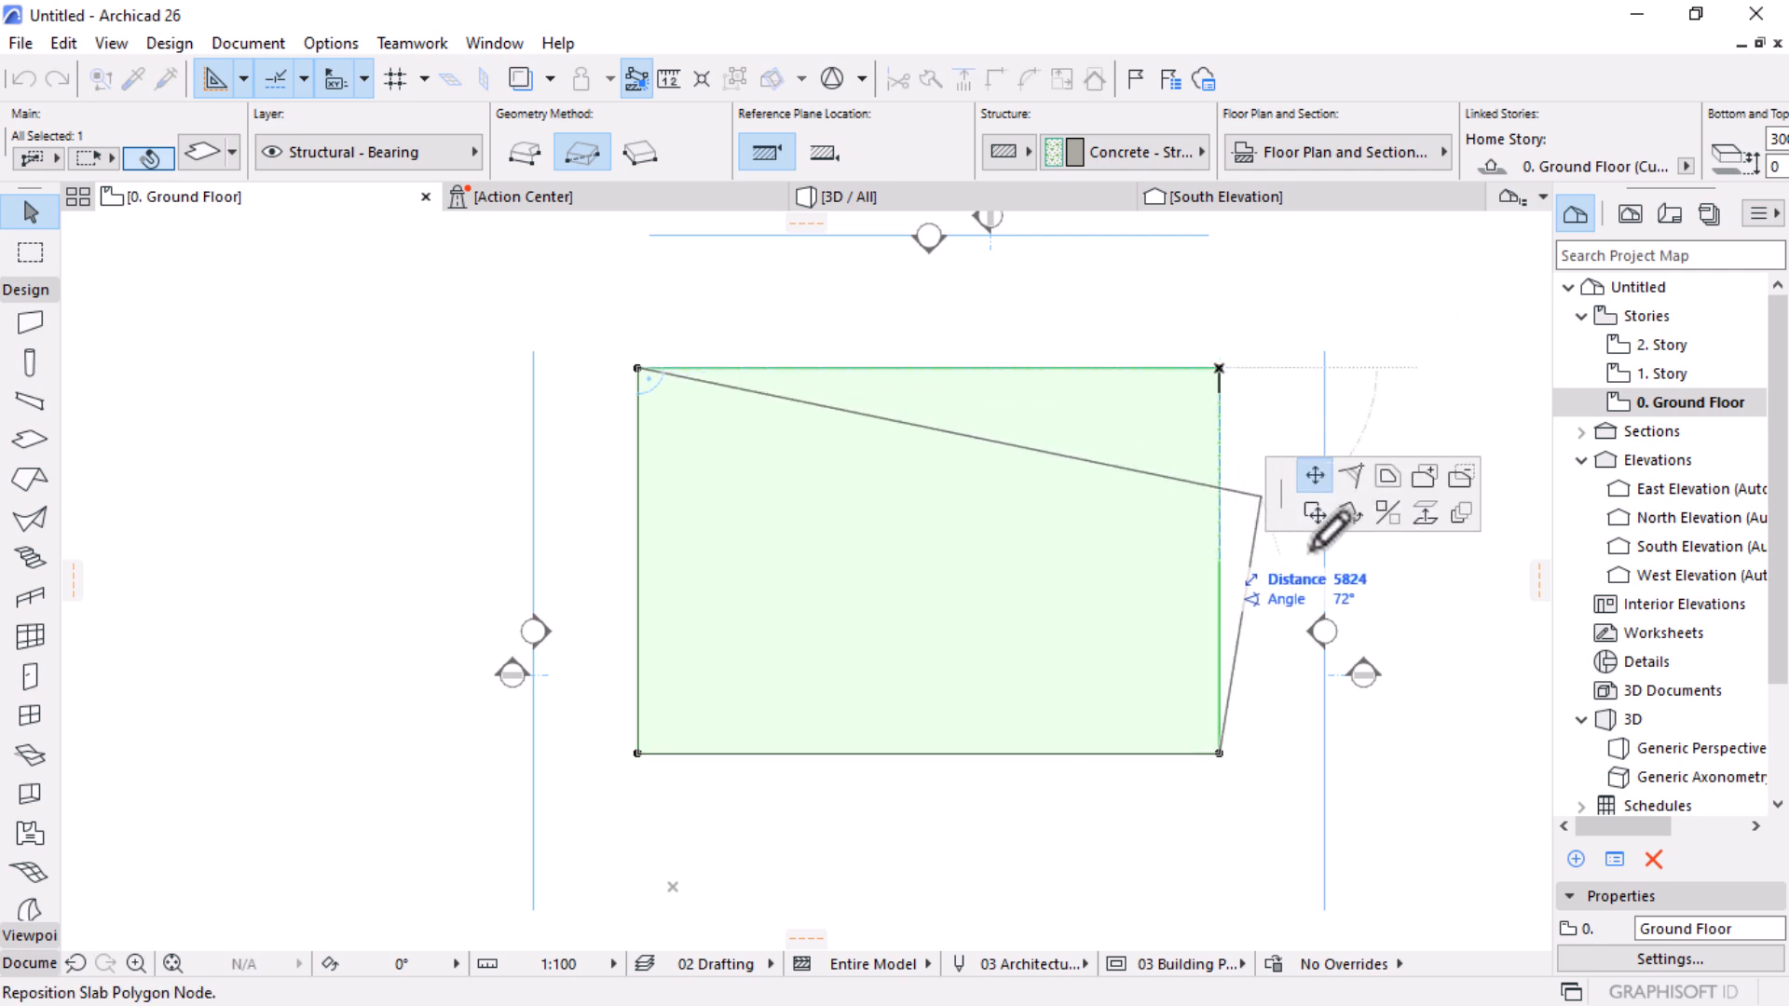
left_click(1379, 483)
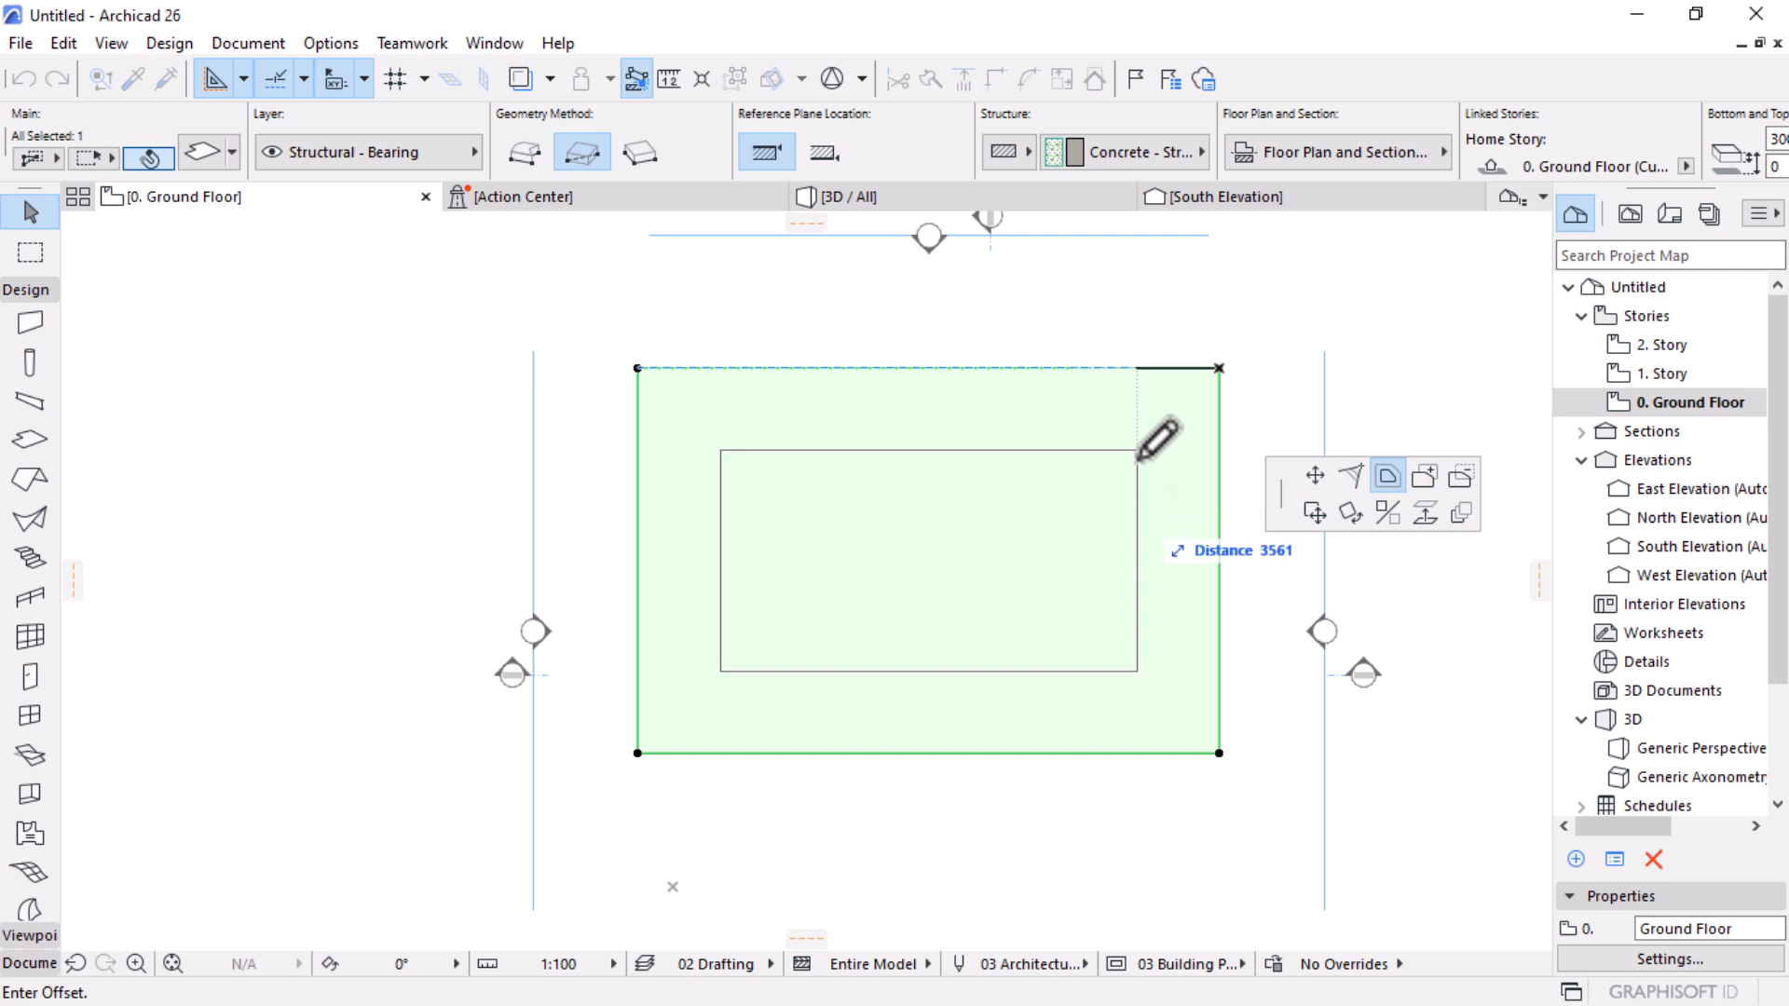
type("5700")
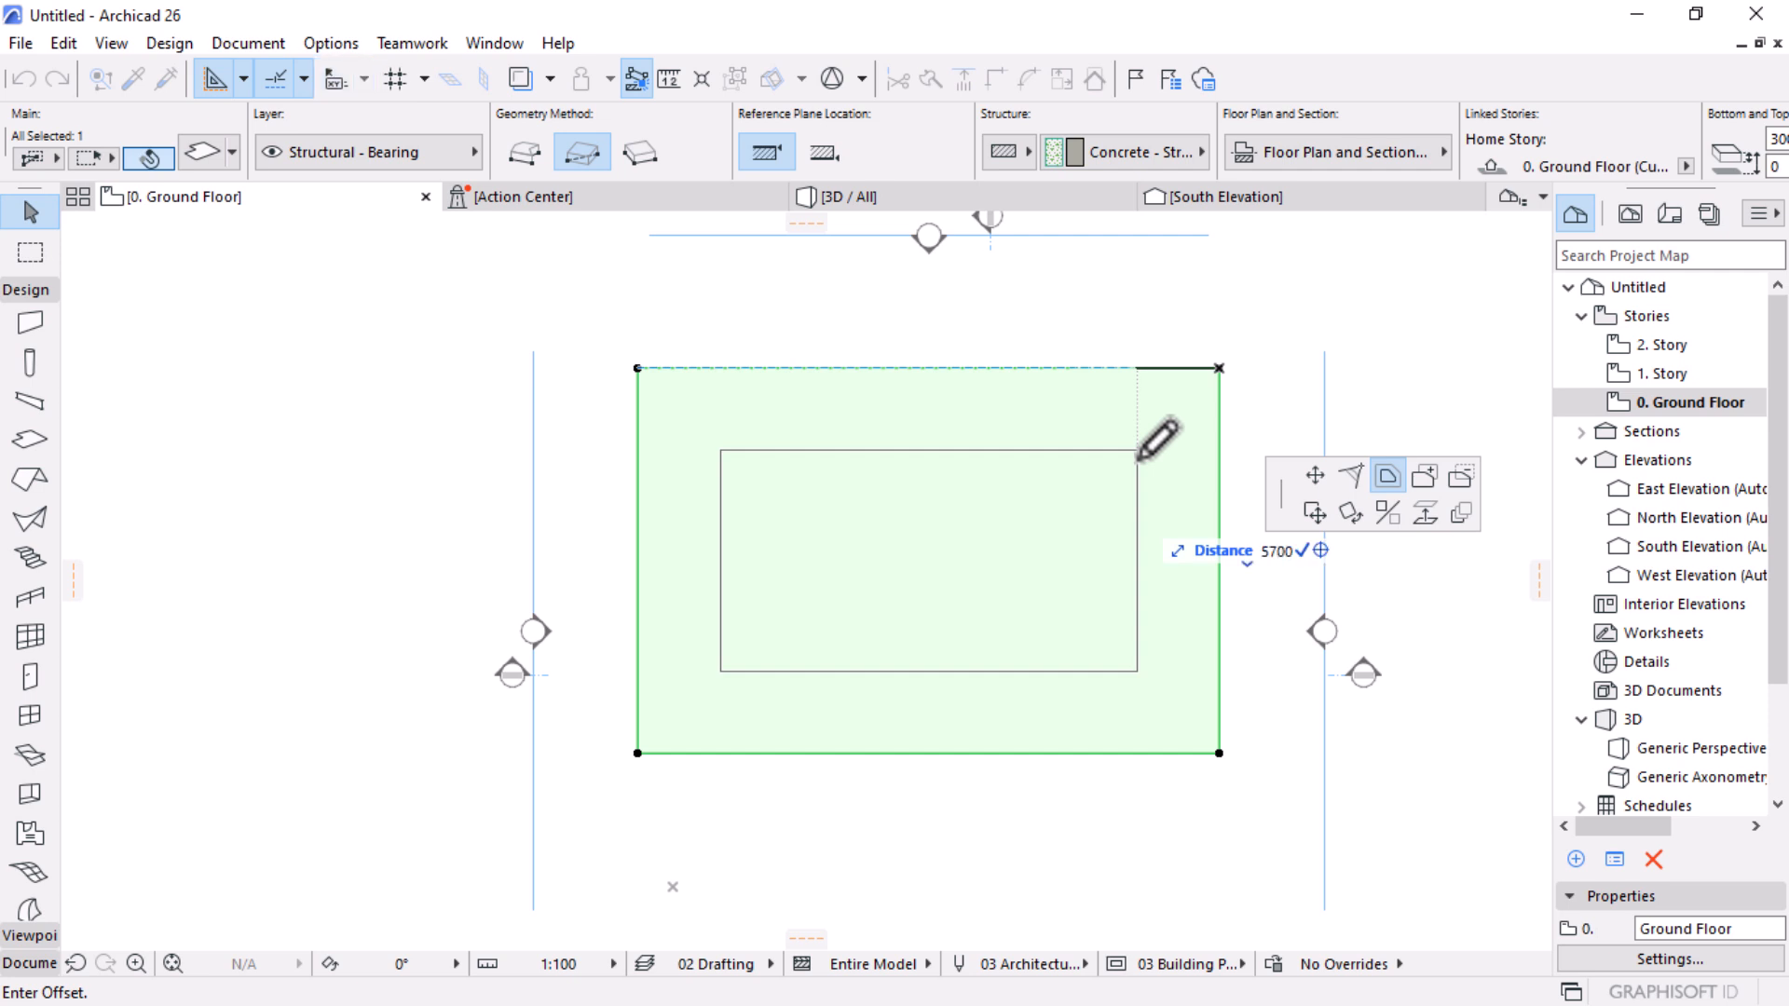
key("Return")
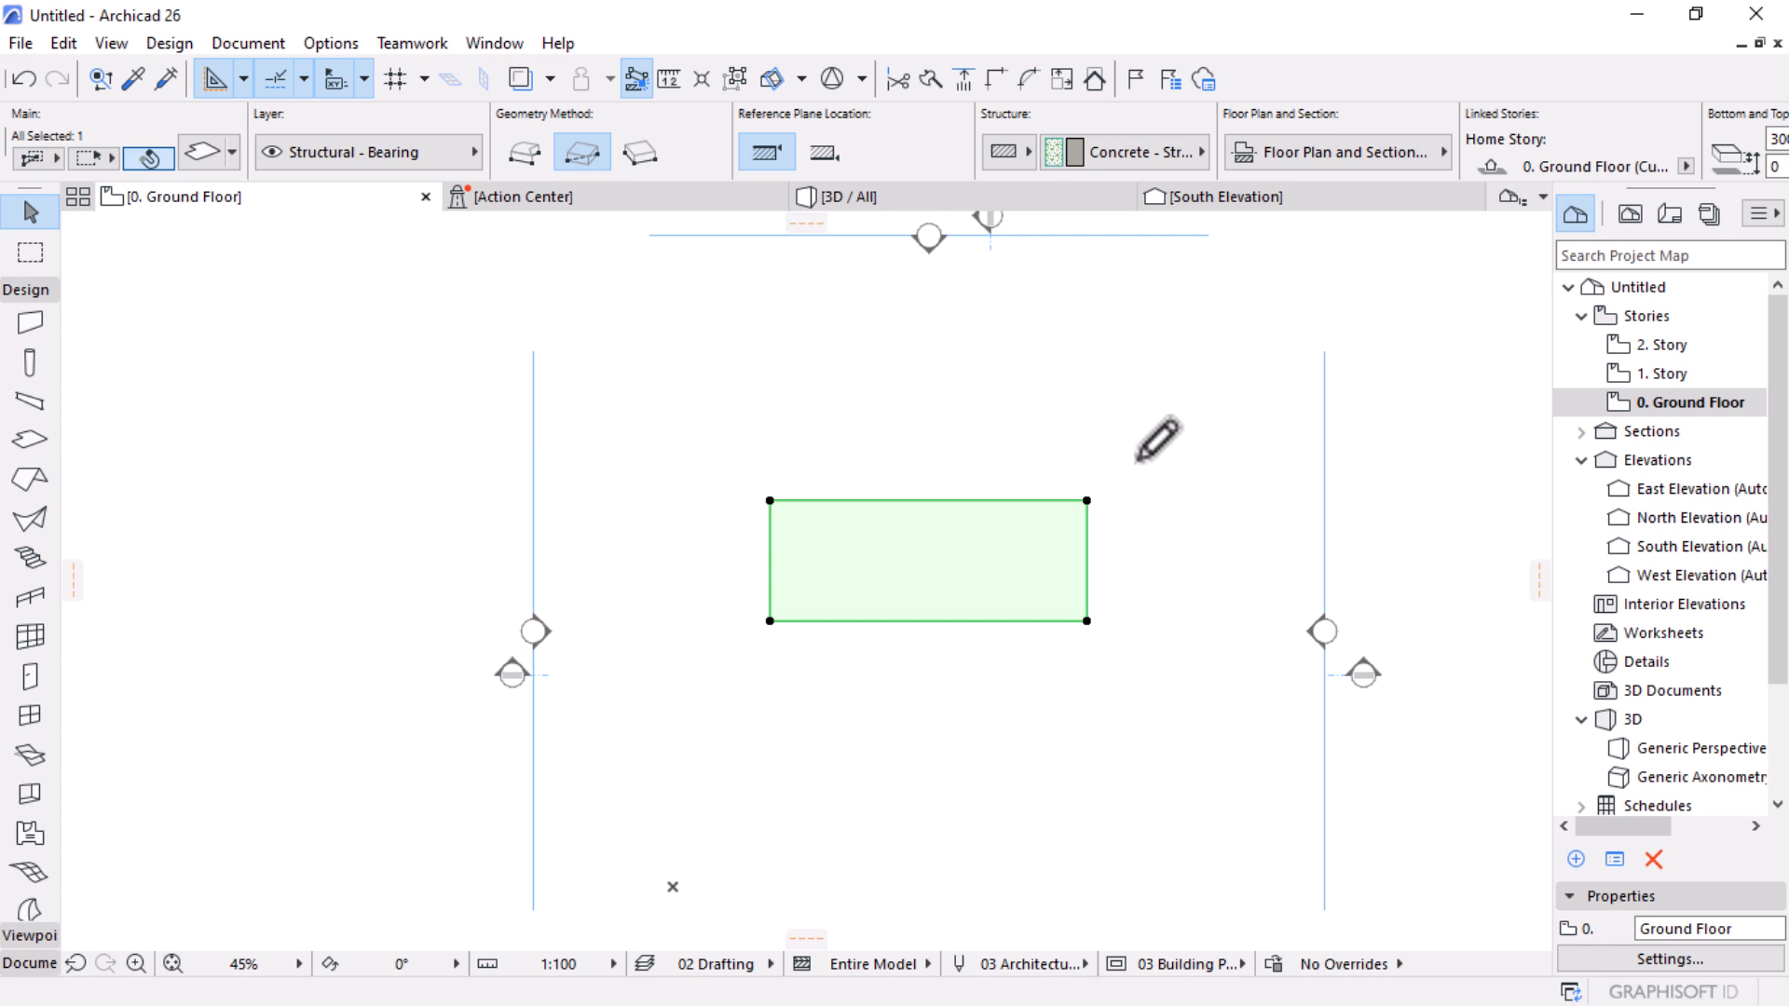
key("ctrl+z")
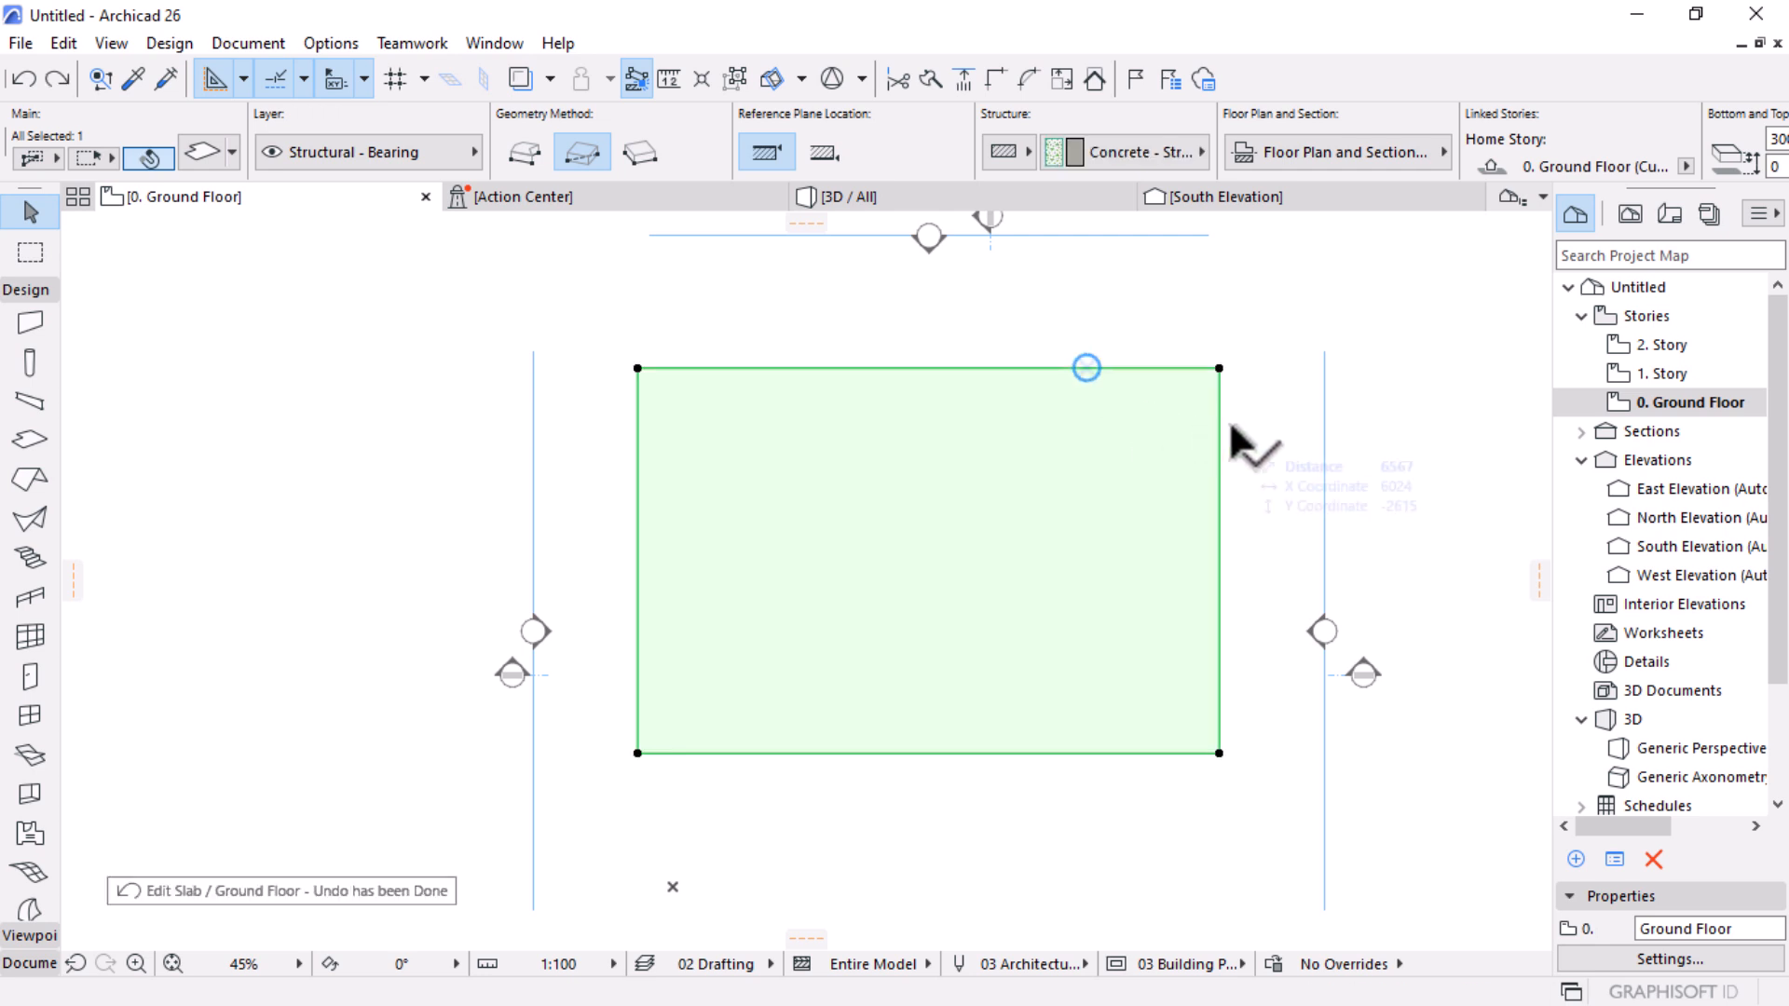
Step: Create a smaller inner slab by offsetting a copy of the slab's outline inward by 5750
left_click(1218, 367)
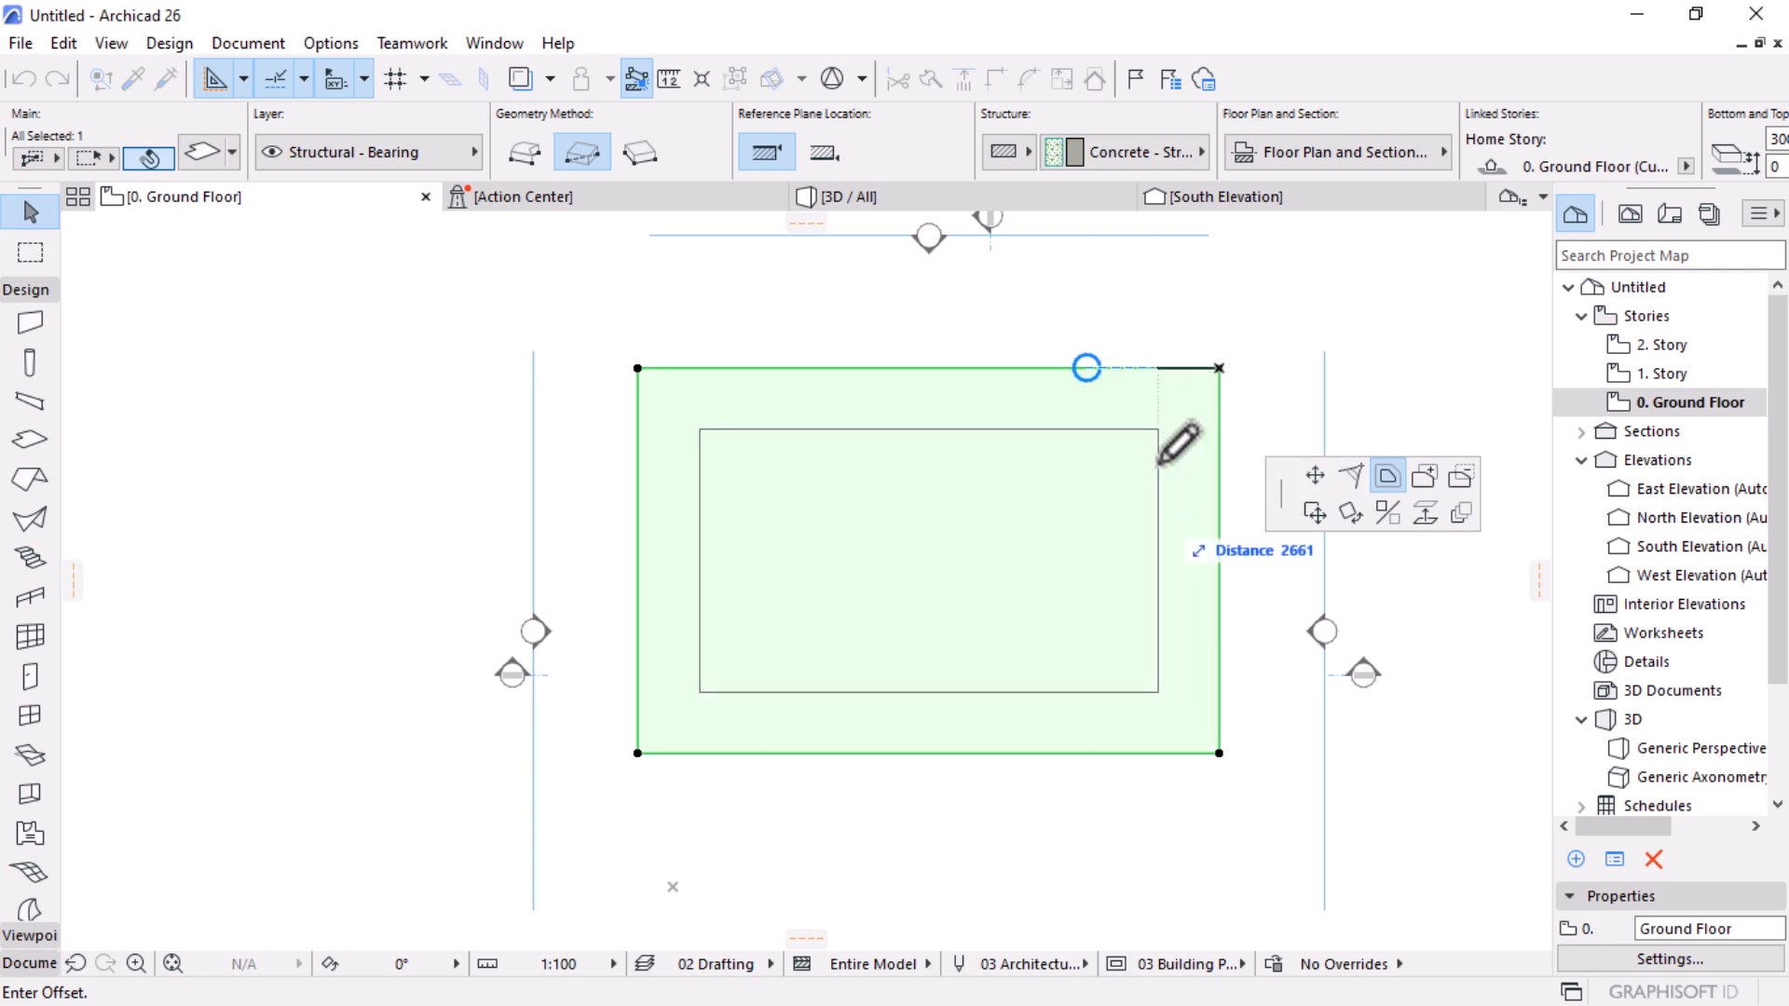
type("5750")
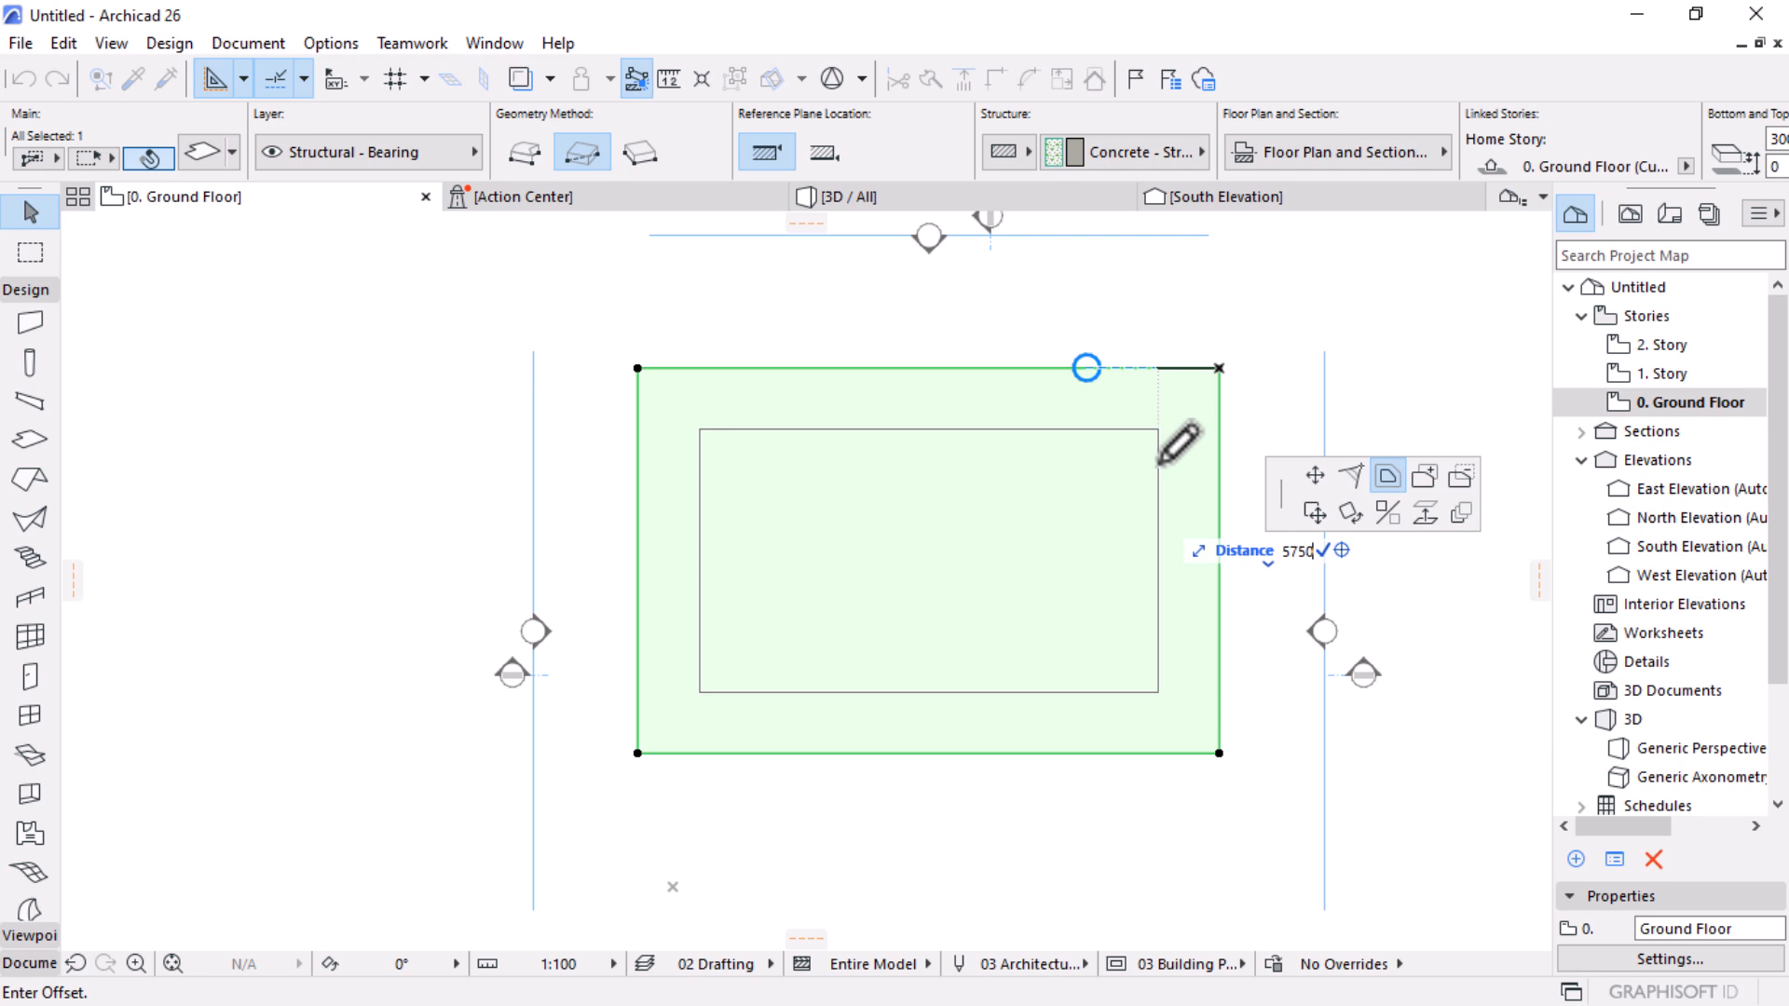
key("Return")
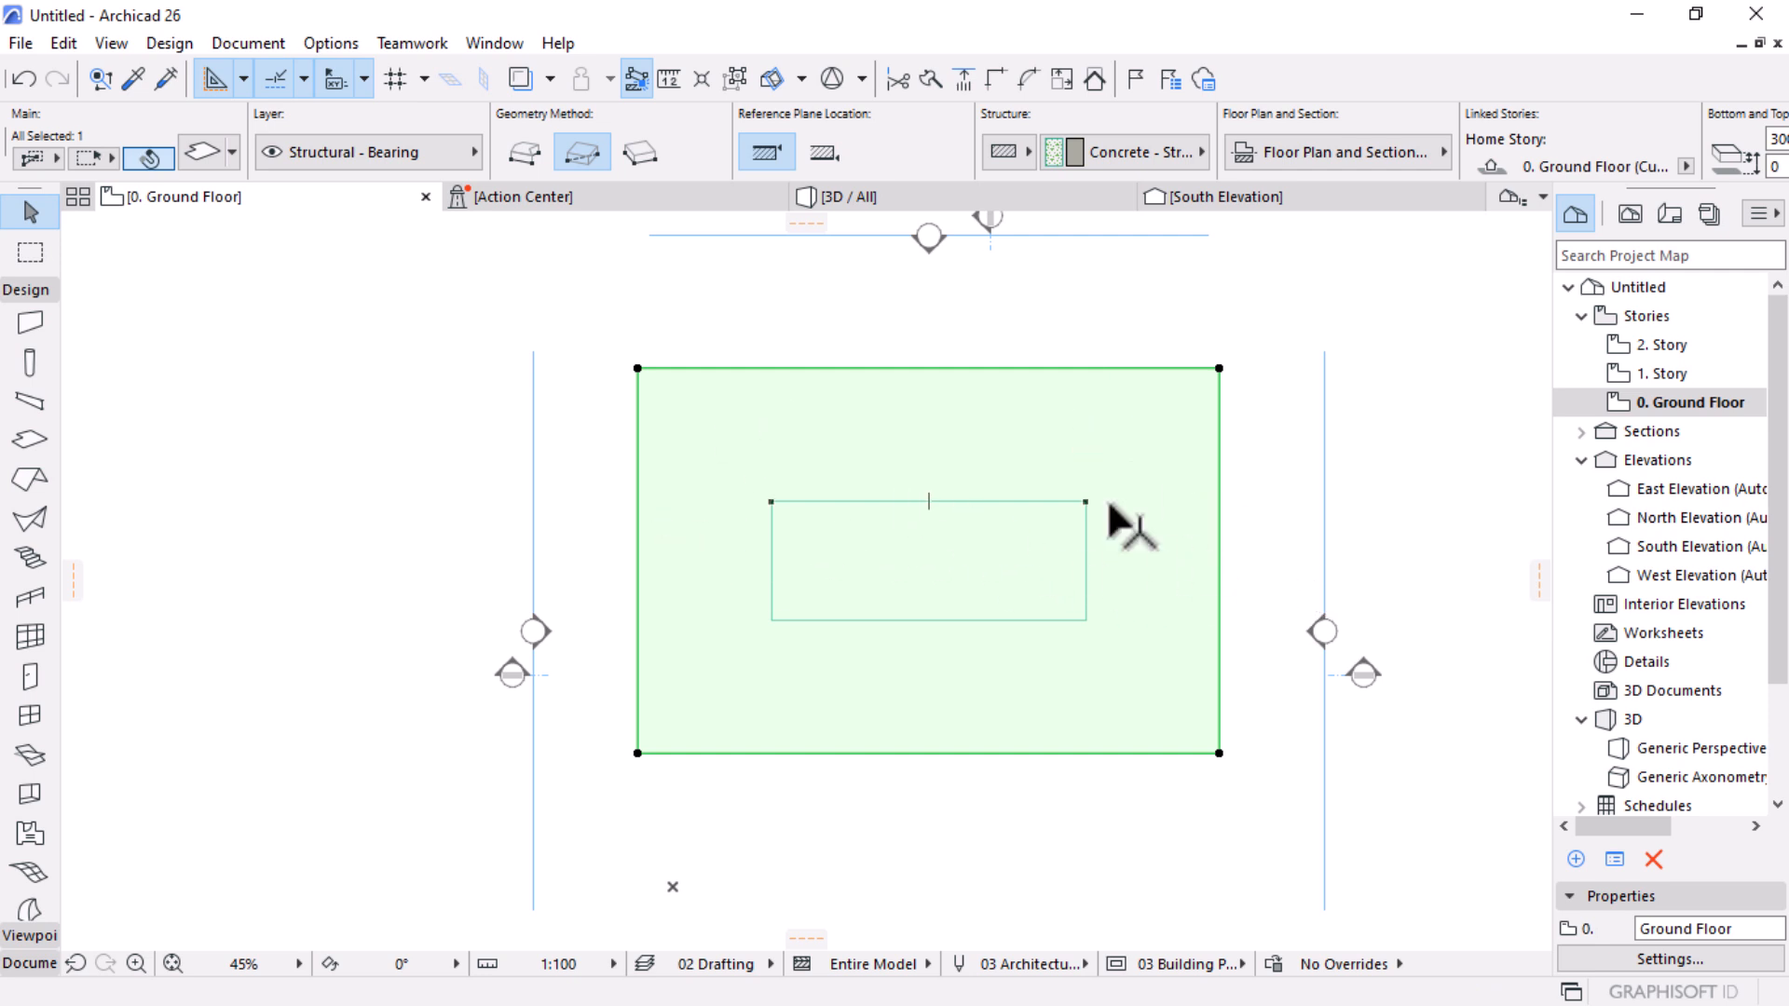
Step: Offset the inner slab's upper and lower edges outward until they align with the outer slab's edges
left_click(1016, 503)
left_click(1025, 503)
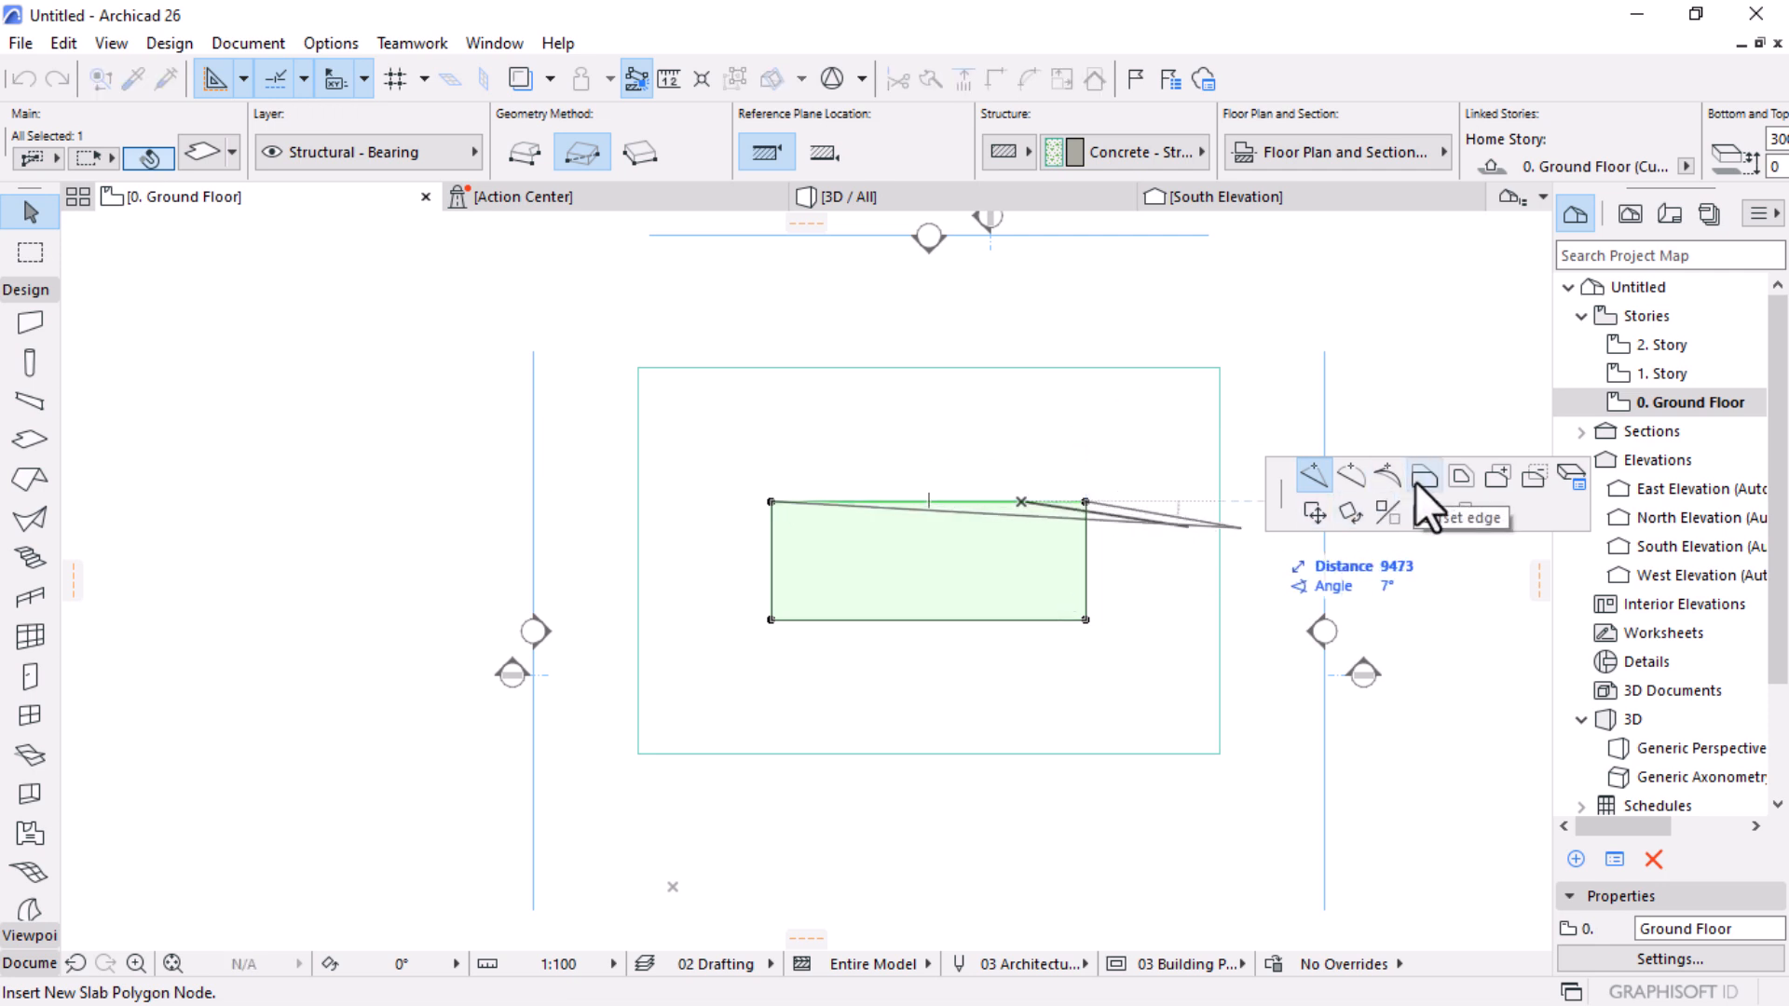
left_click(1419, 479)
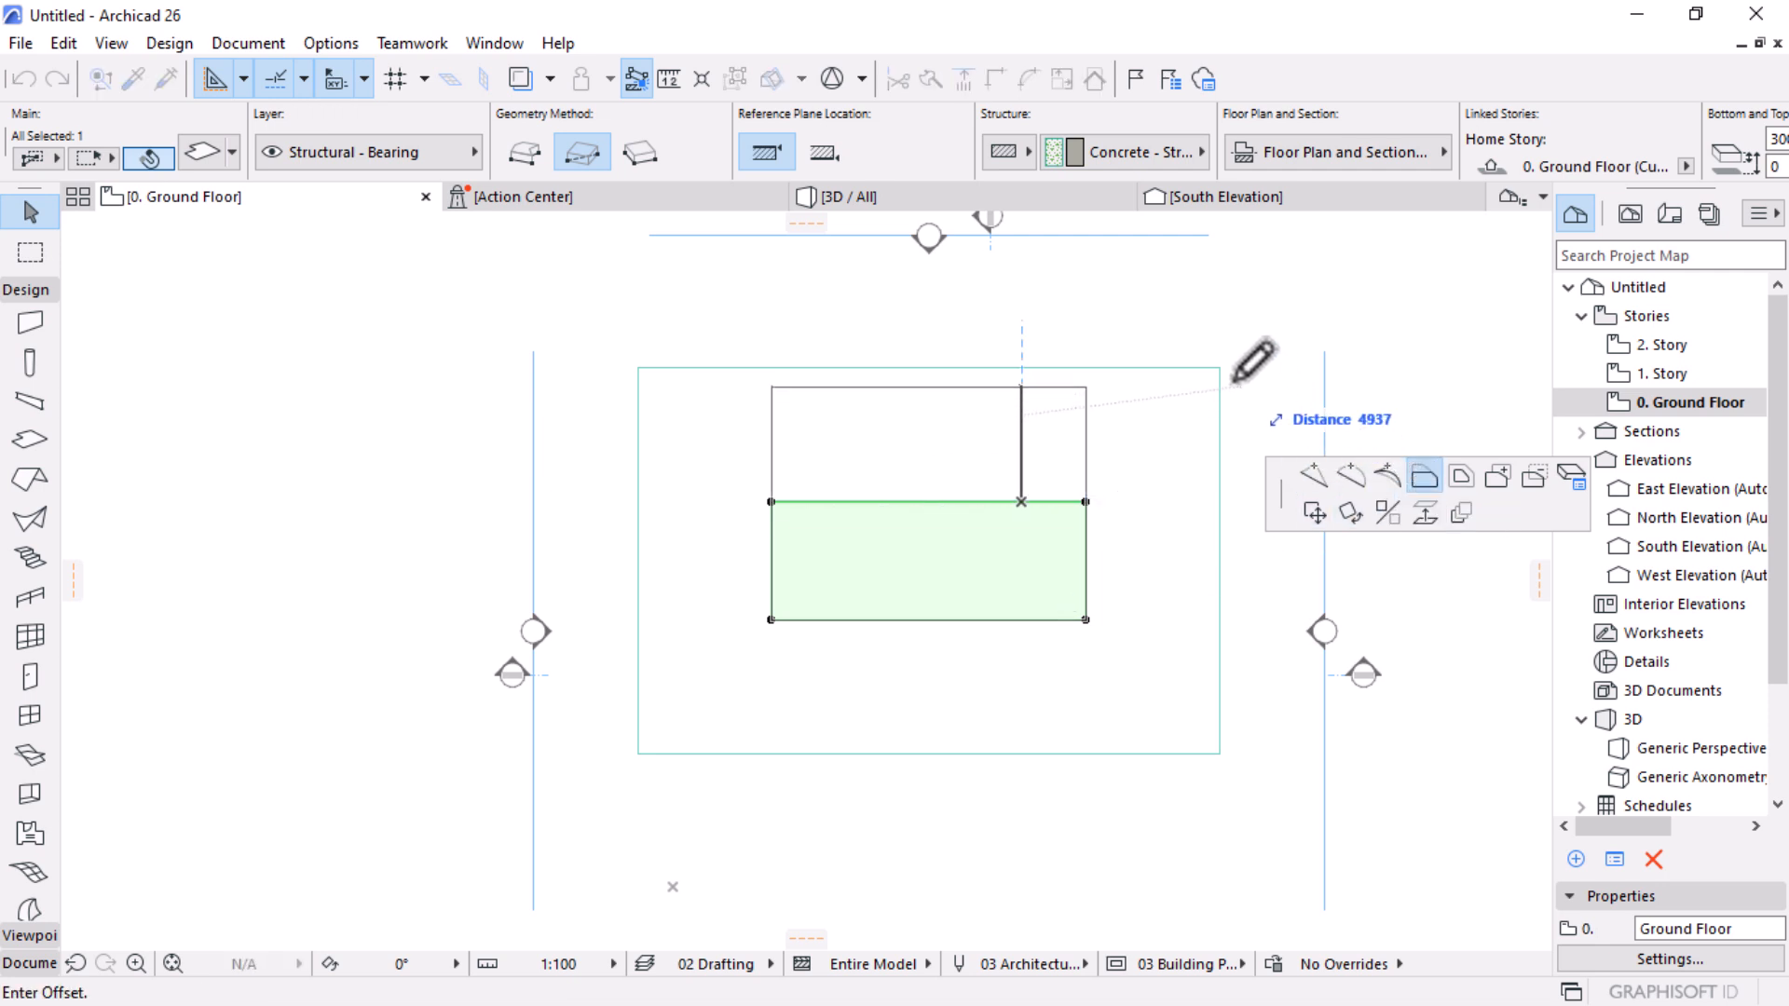
left_click(1215, 368)
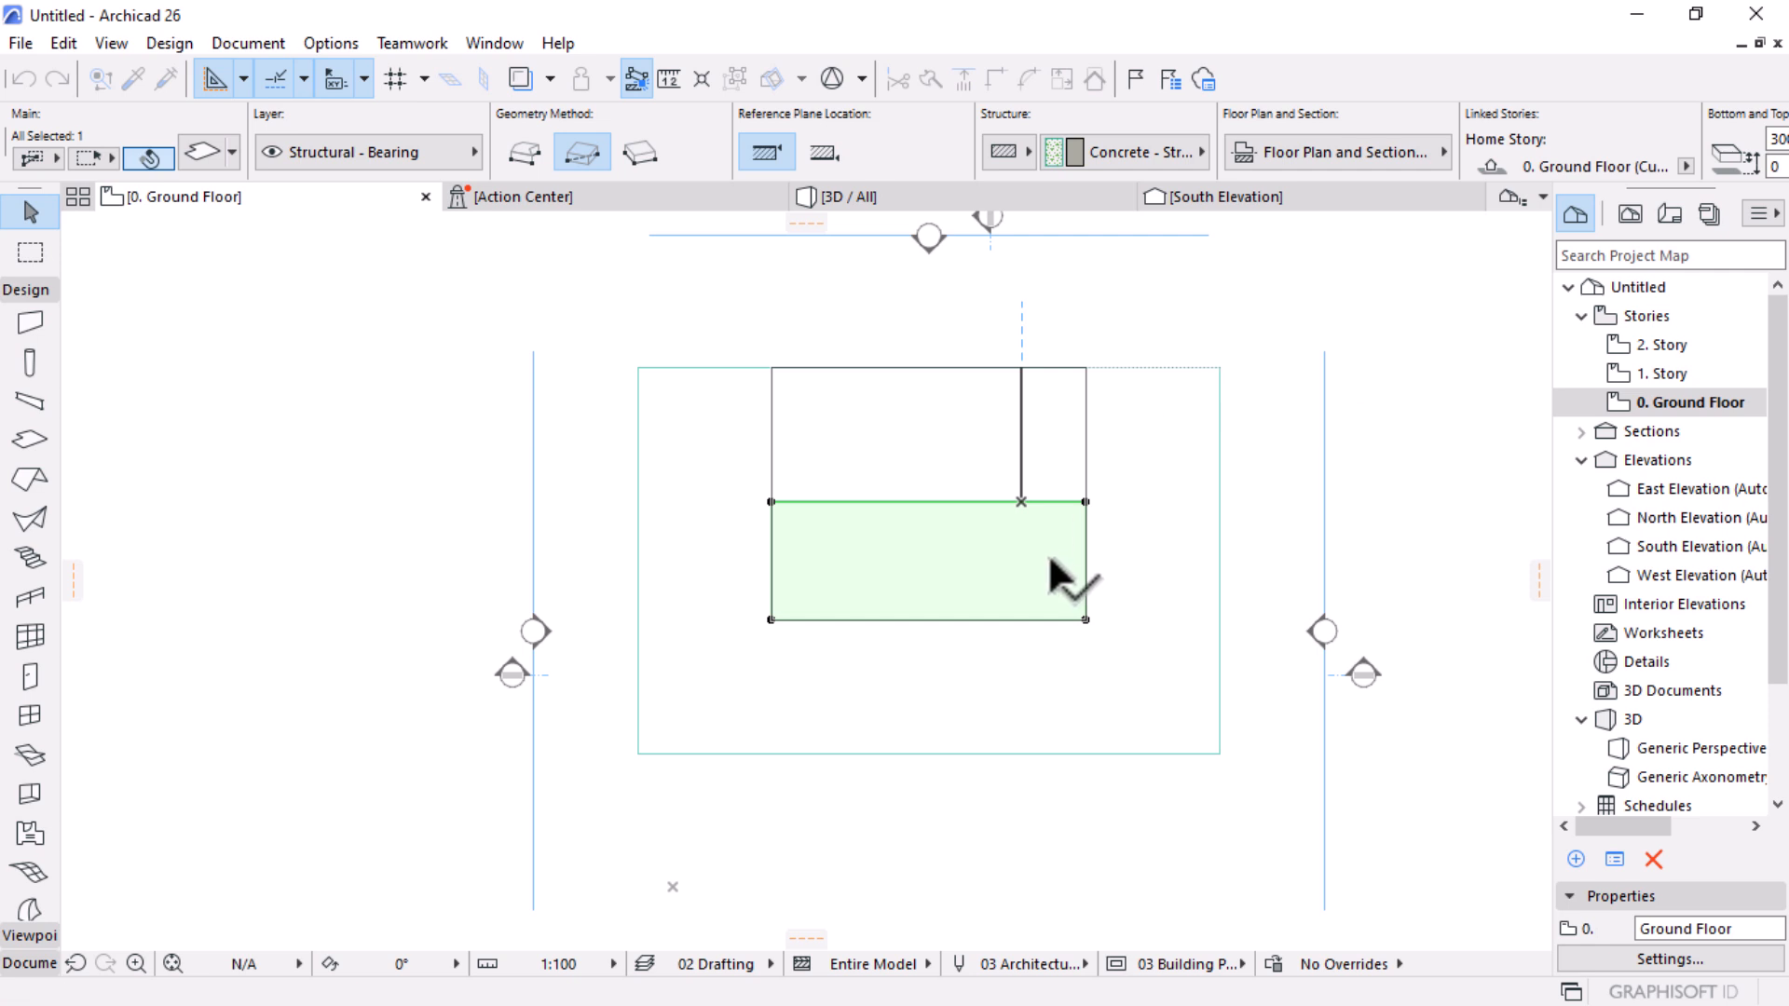
left_click(1025, 620)
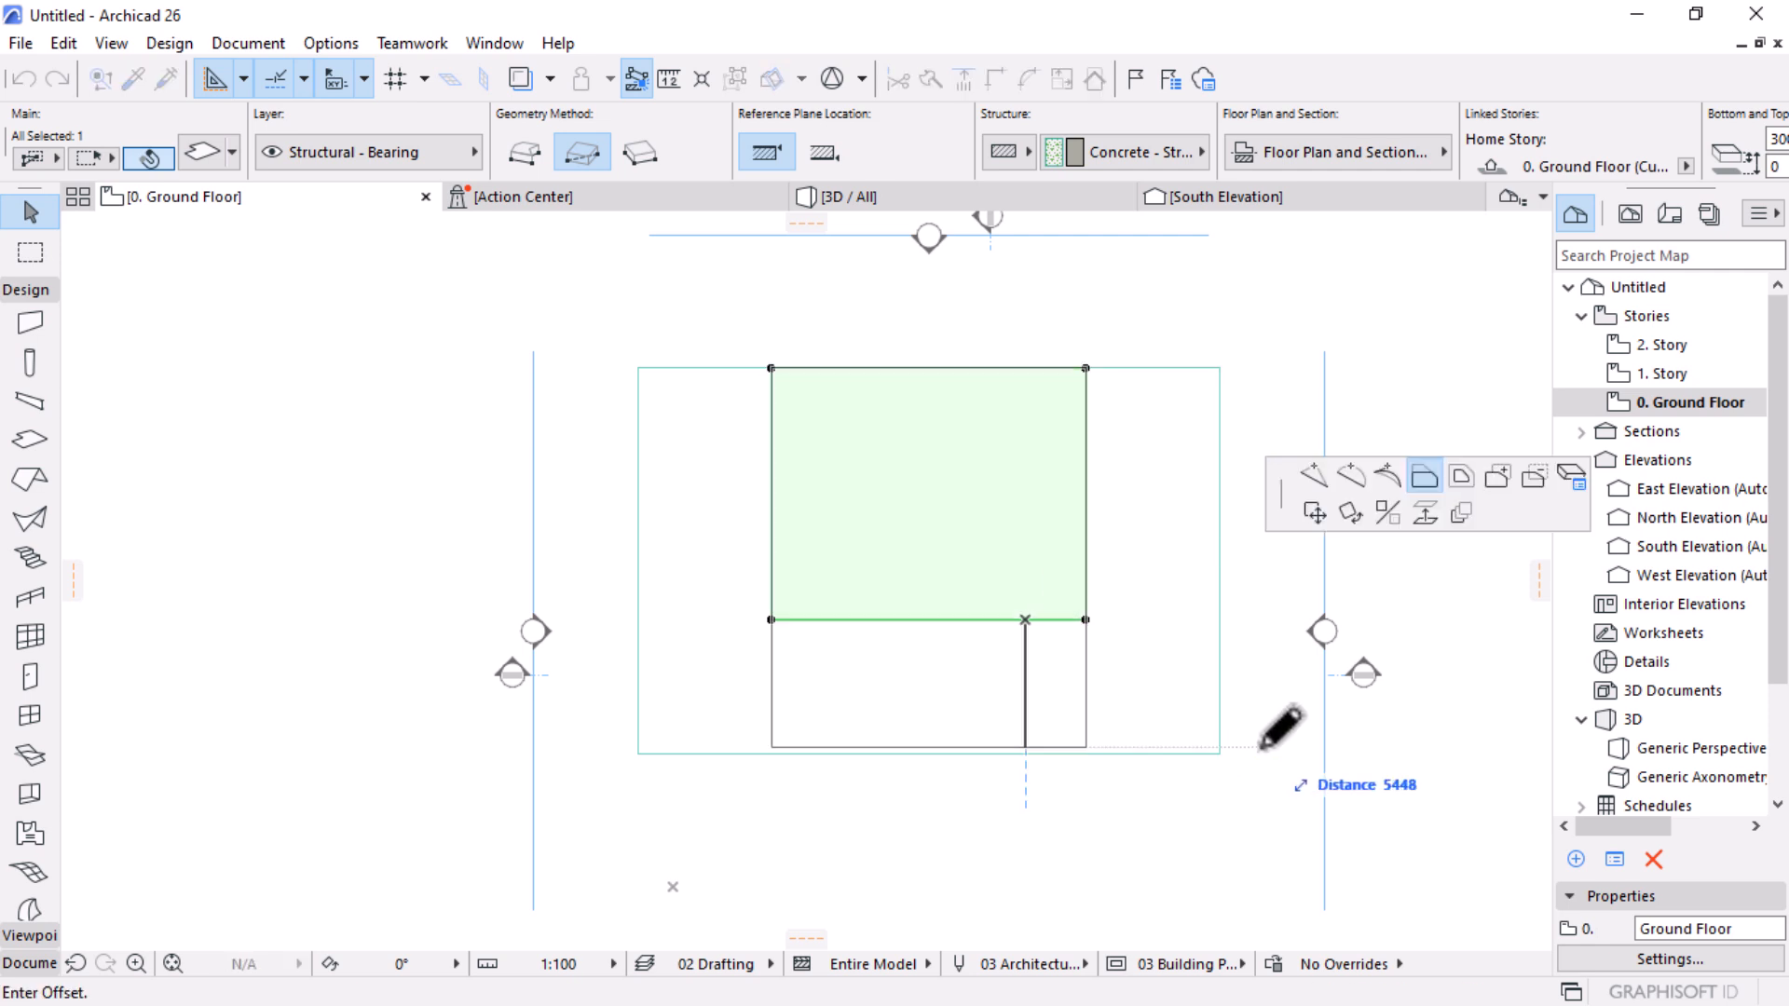
left_click(1212, 753)
Step: Offset the inner slab's upper and lower edges inward by 2535 each
left_click(1006, 369)
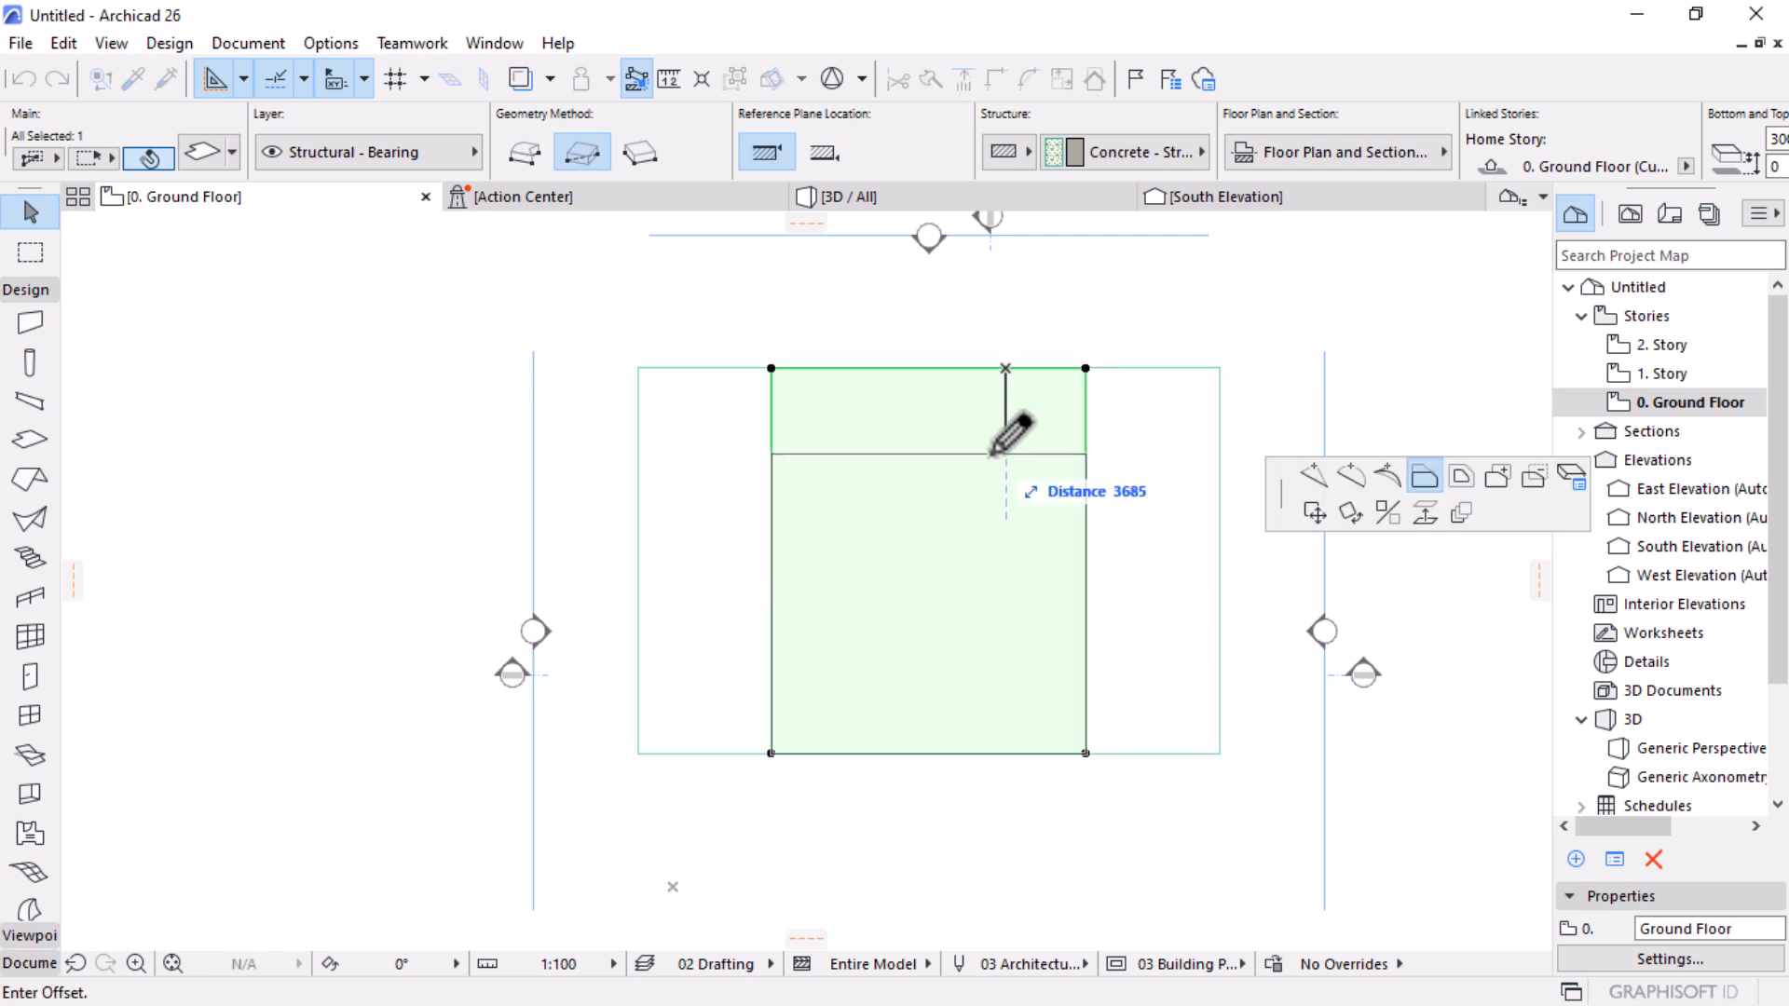
type("2")
type("535")
key("Return")
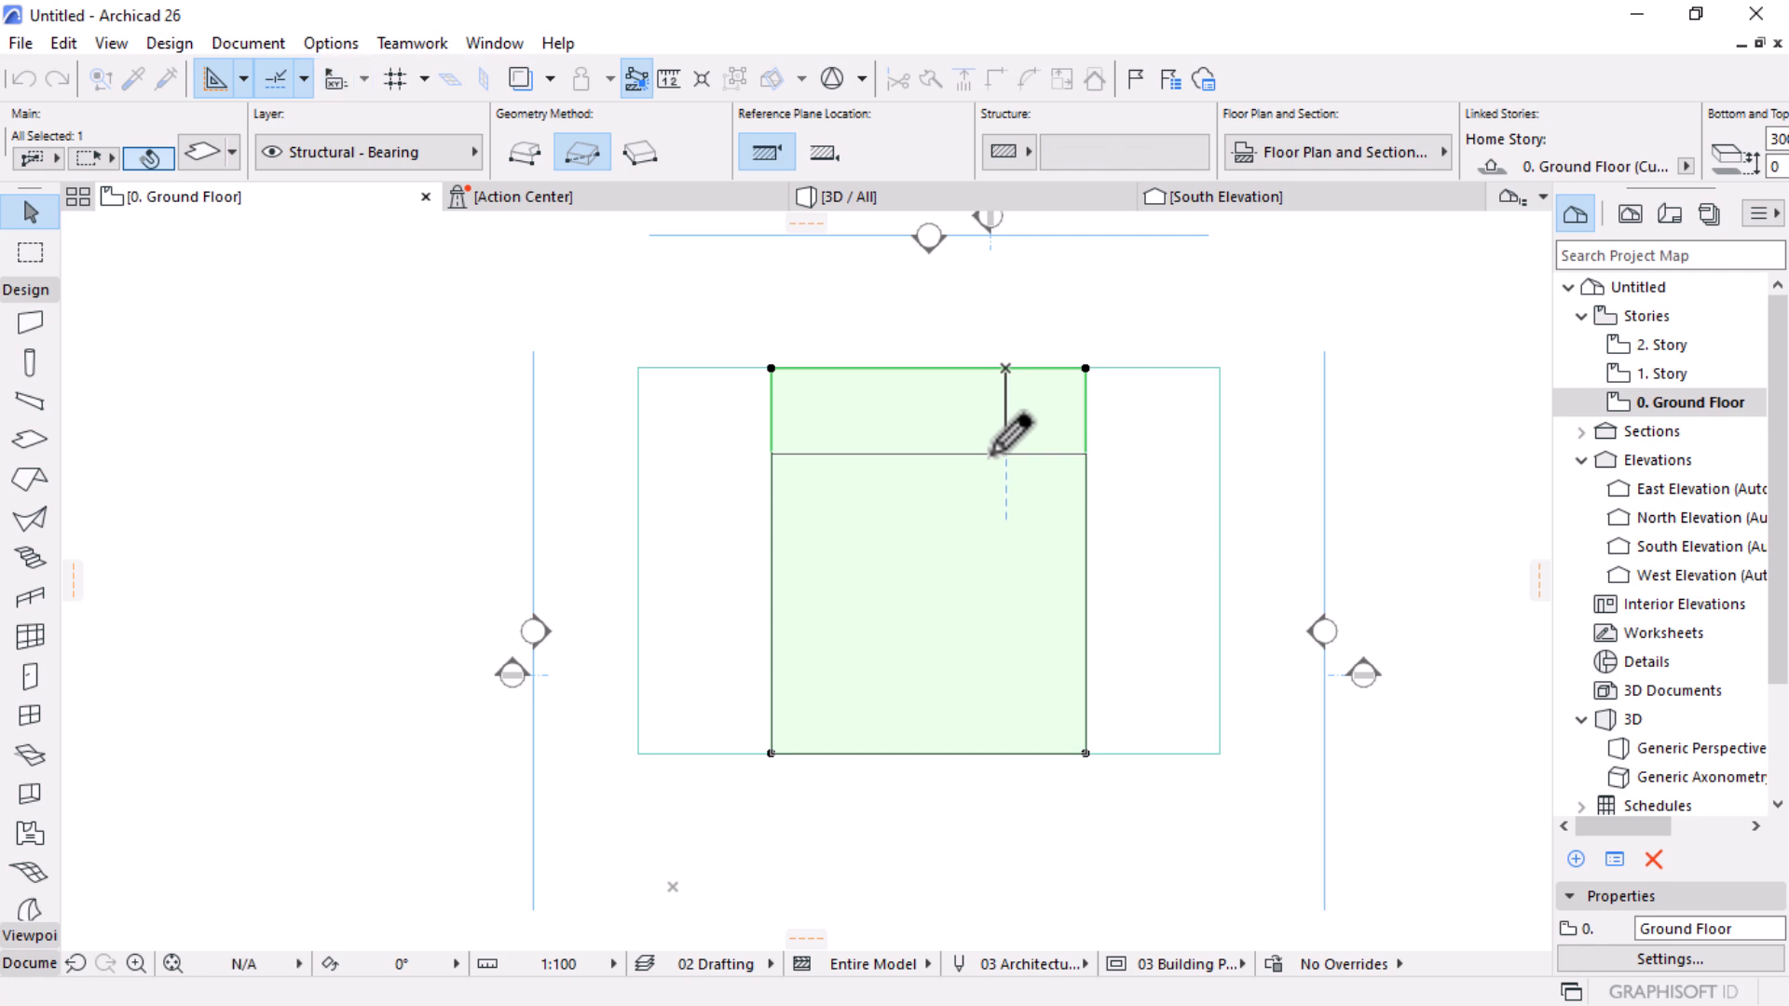
left_click(973, 753)
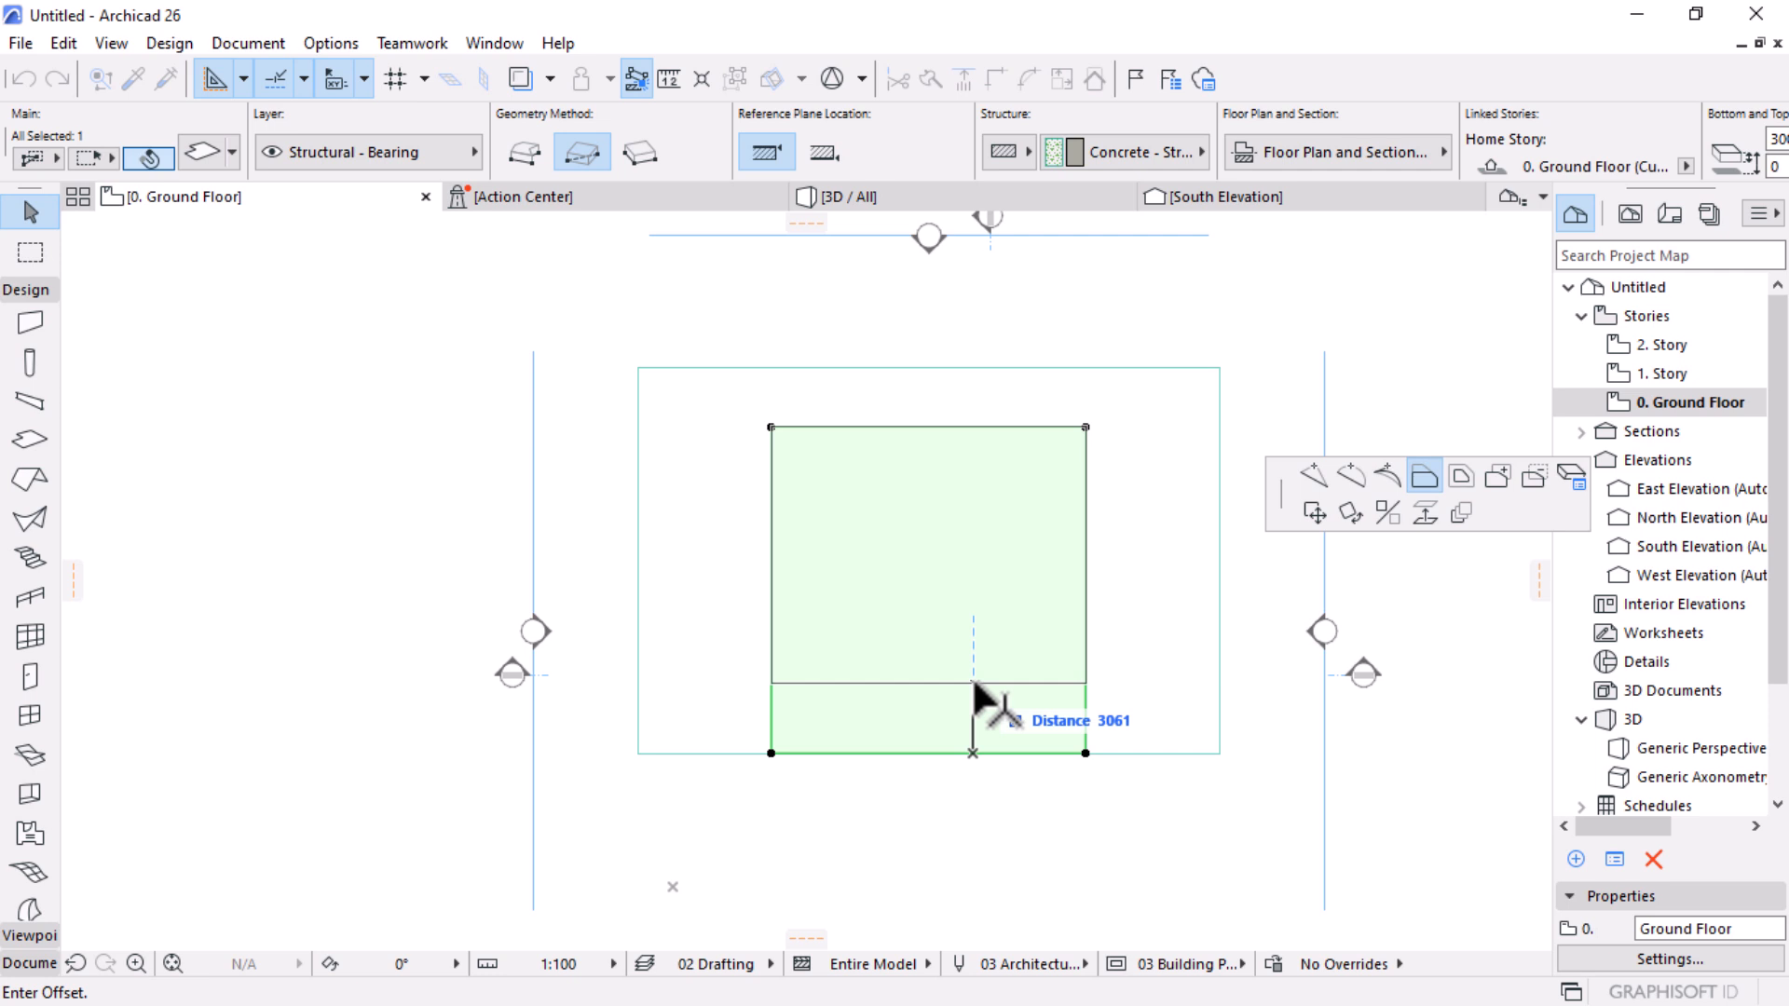
type("2535")
key("Return")
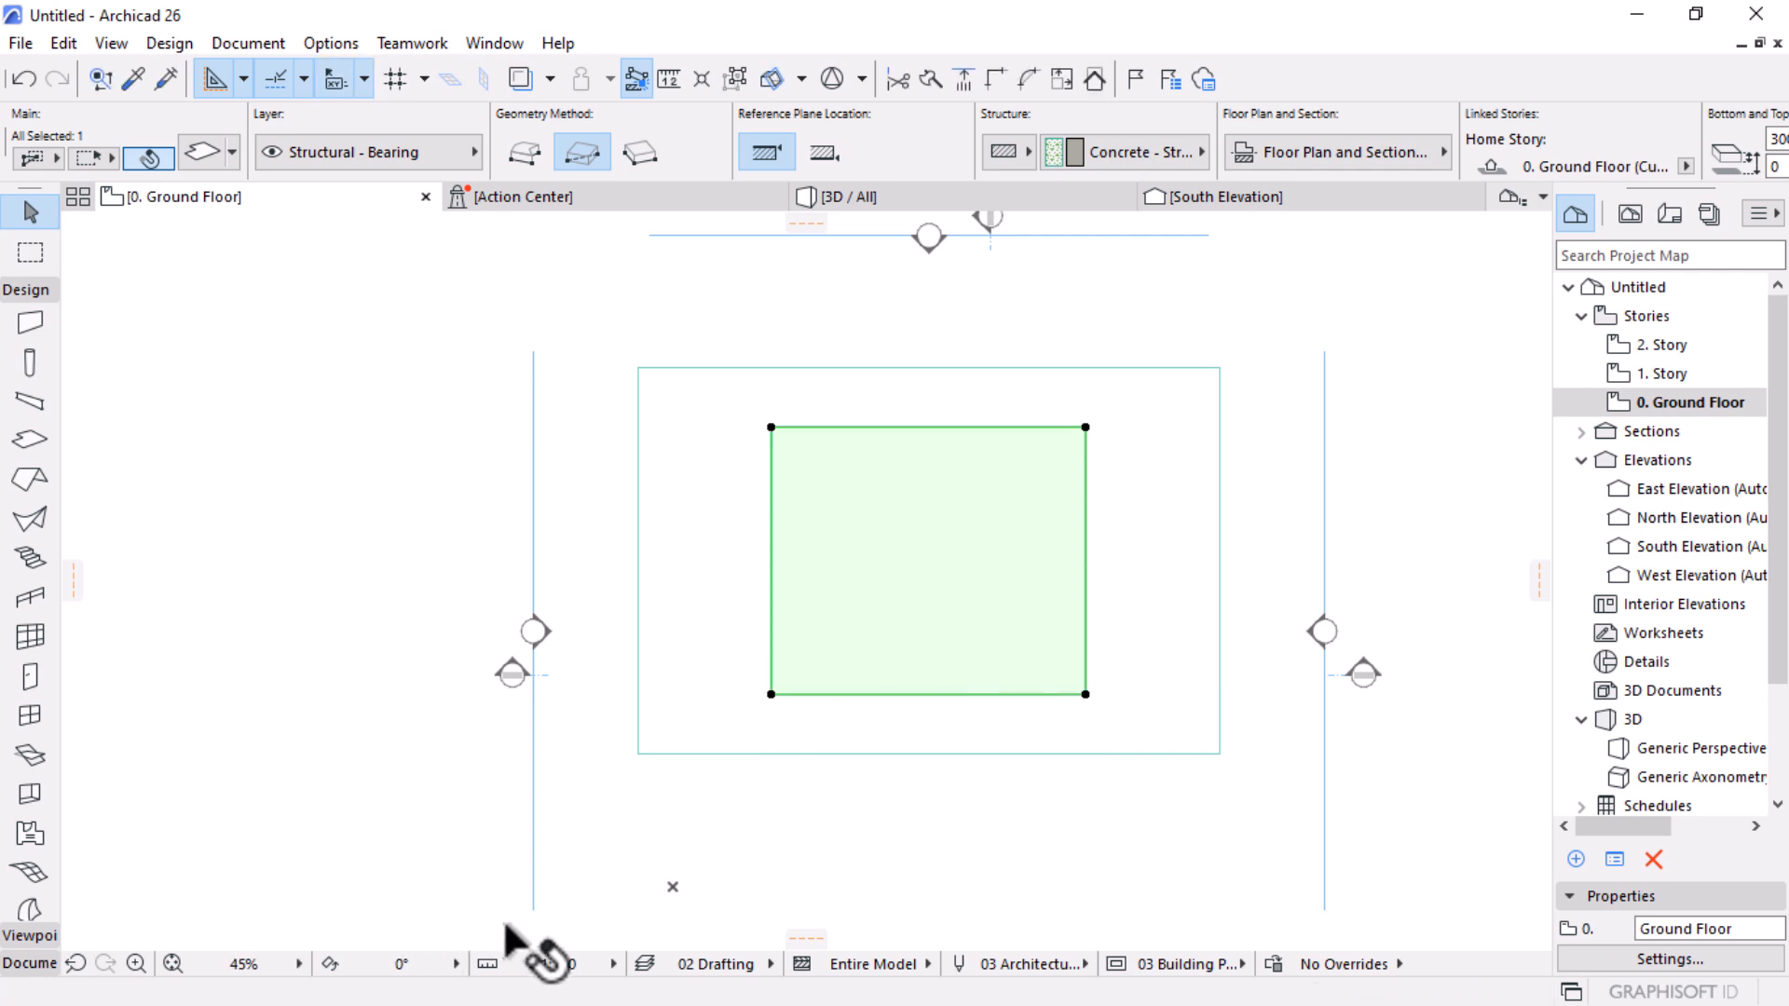
Step: Add the outer slab to the selection and set both slabs' cut line pen to 21
left_click(1202, 378)
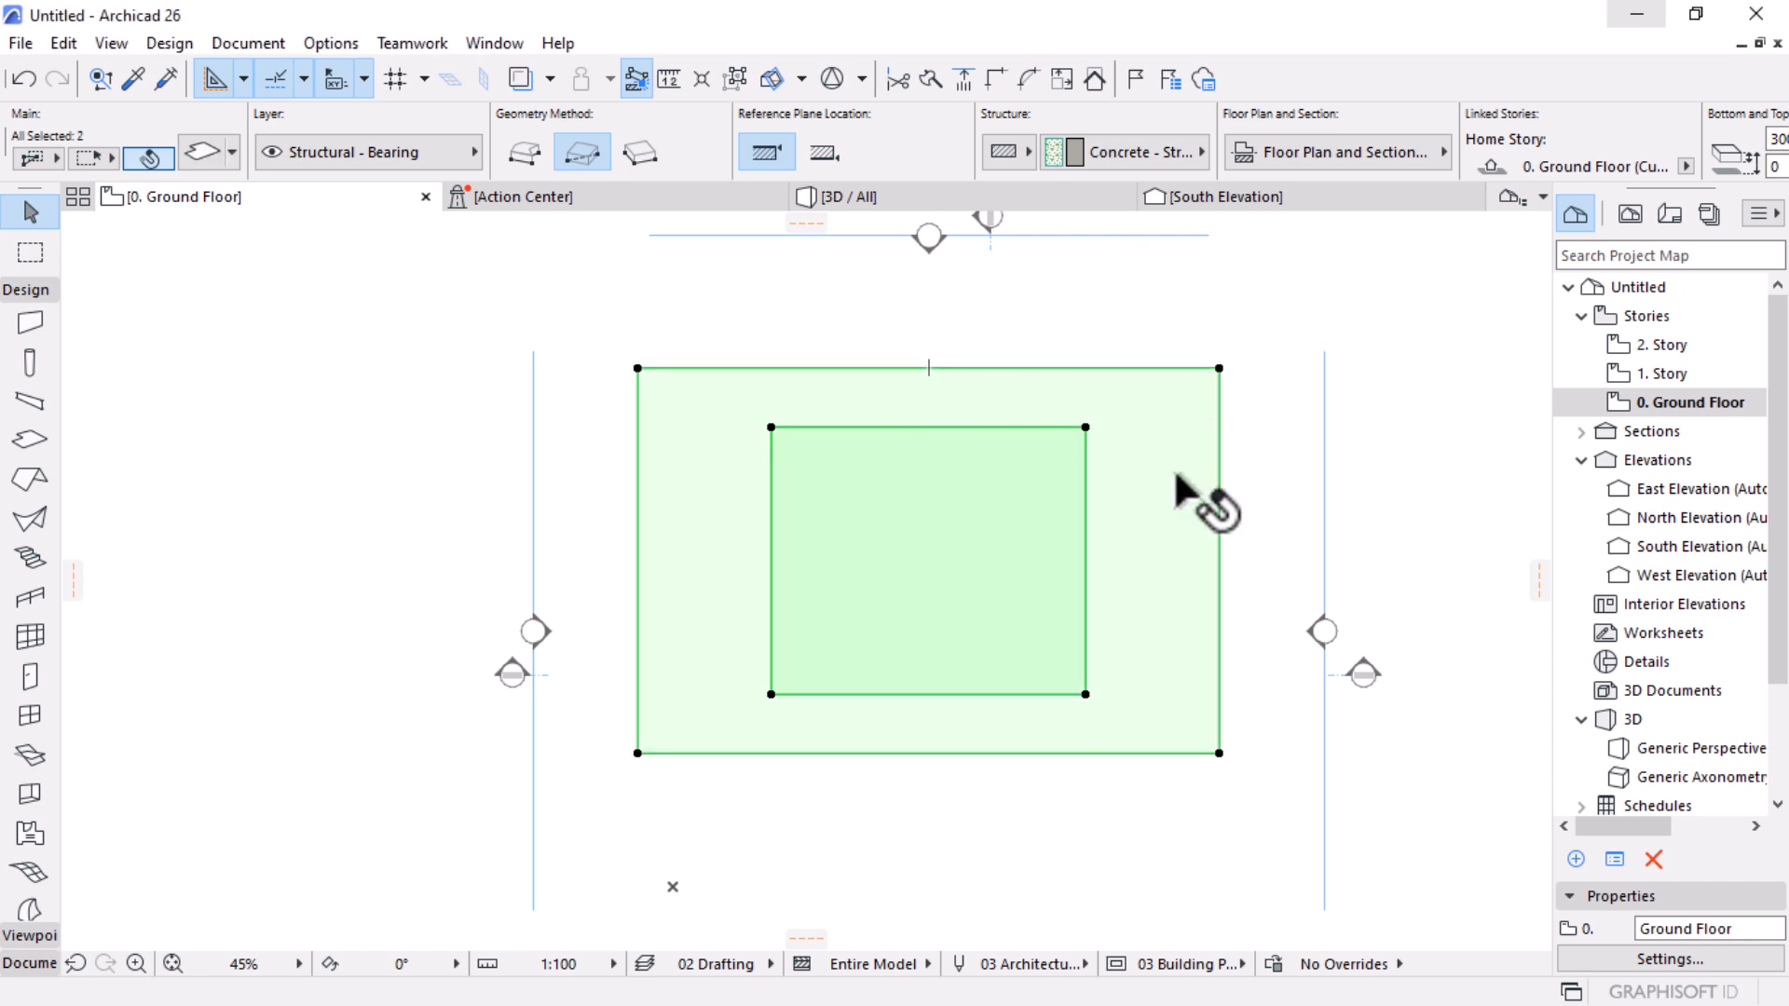
left_click(1306, 154)
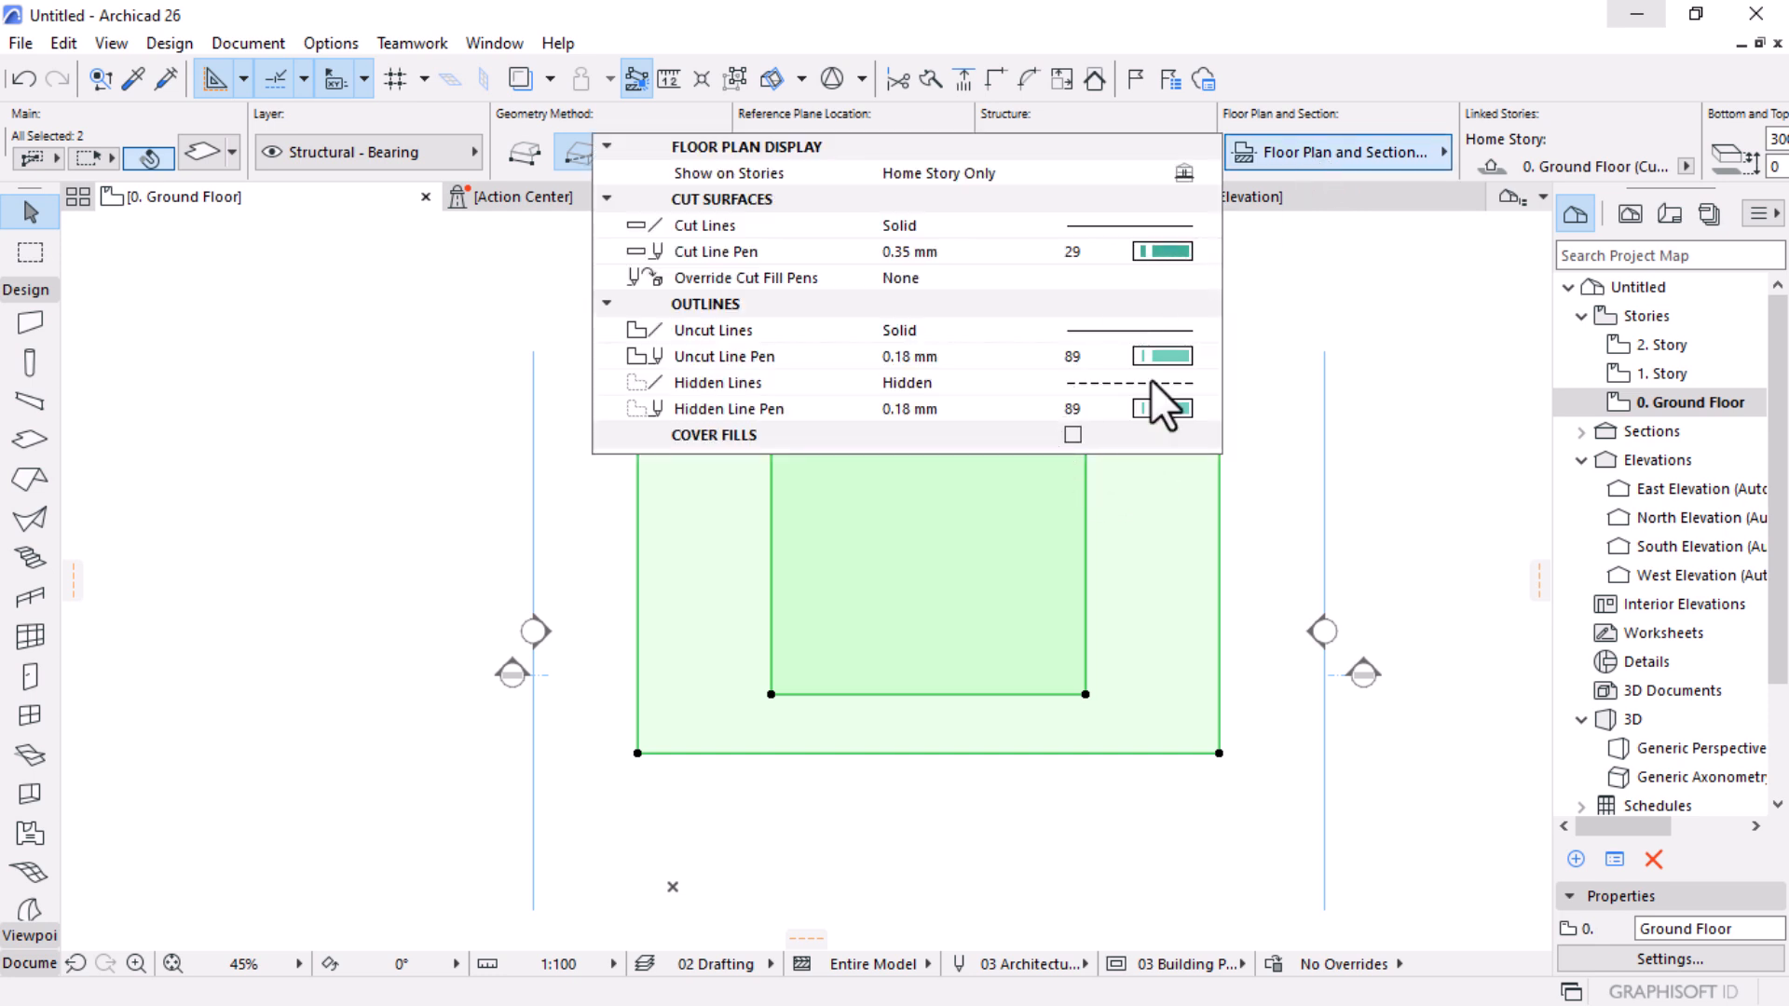
left_click(1159, 252)
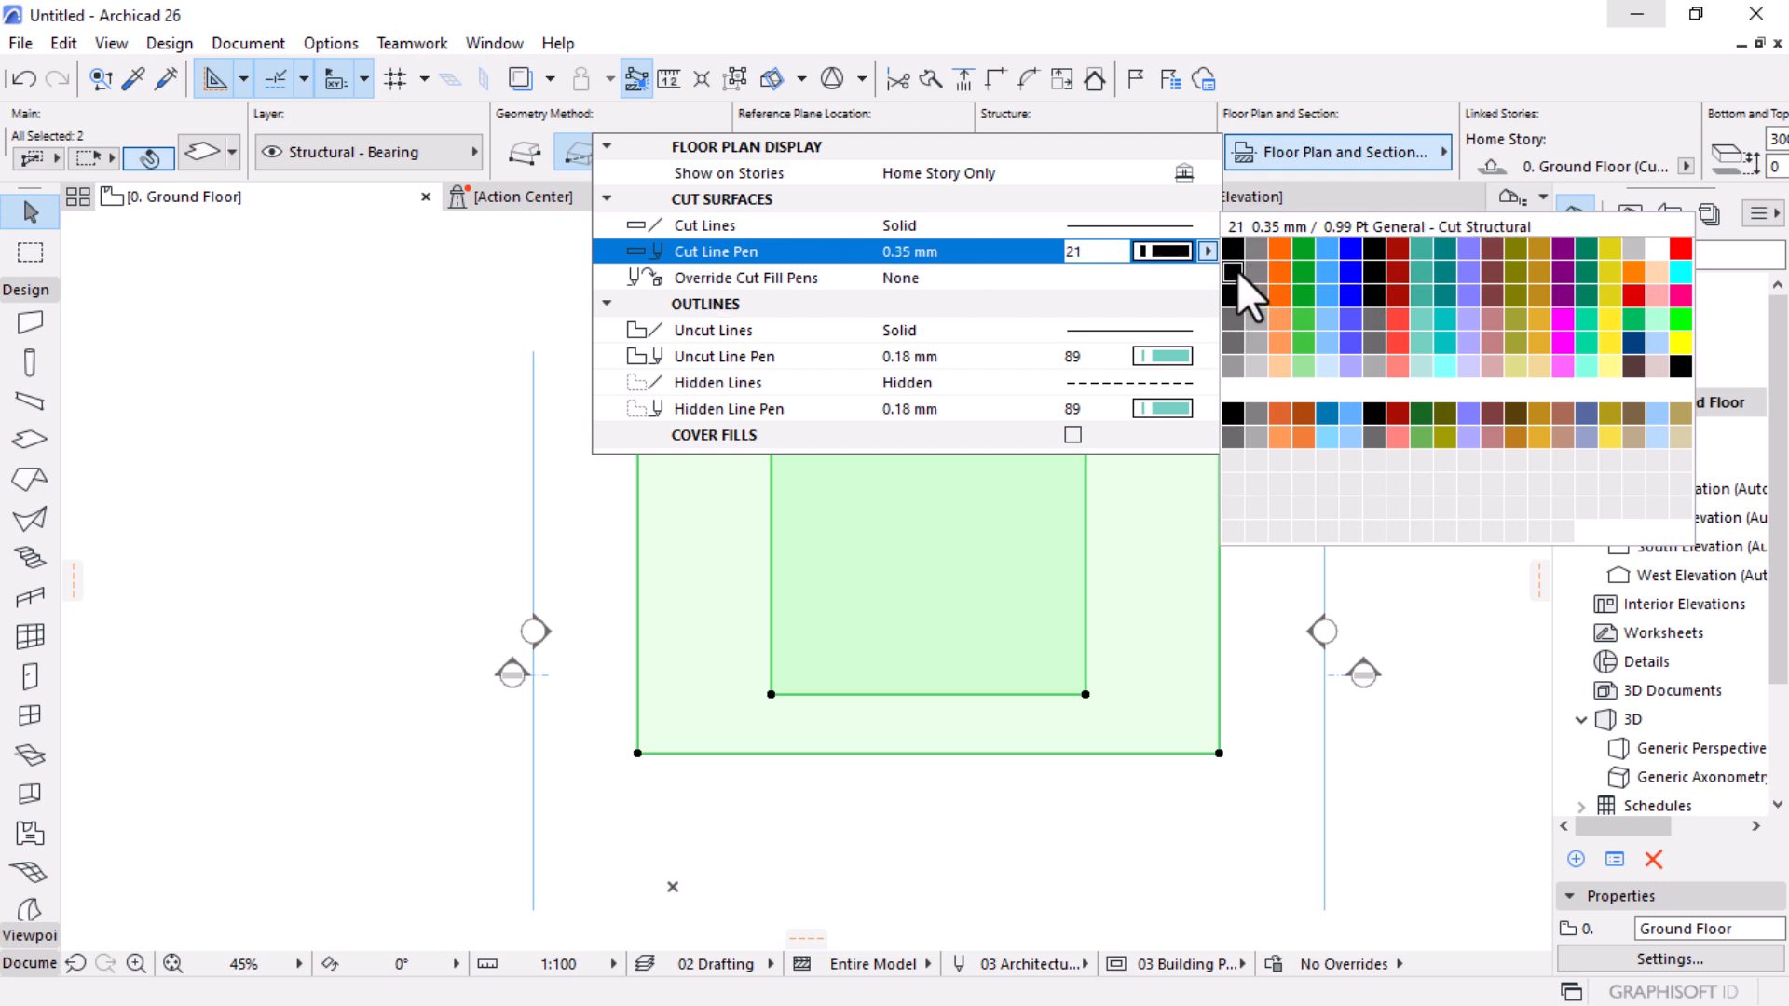
left_click(1237, 270)
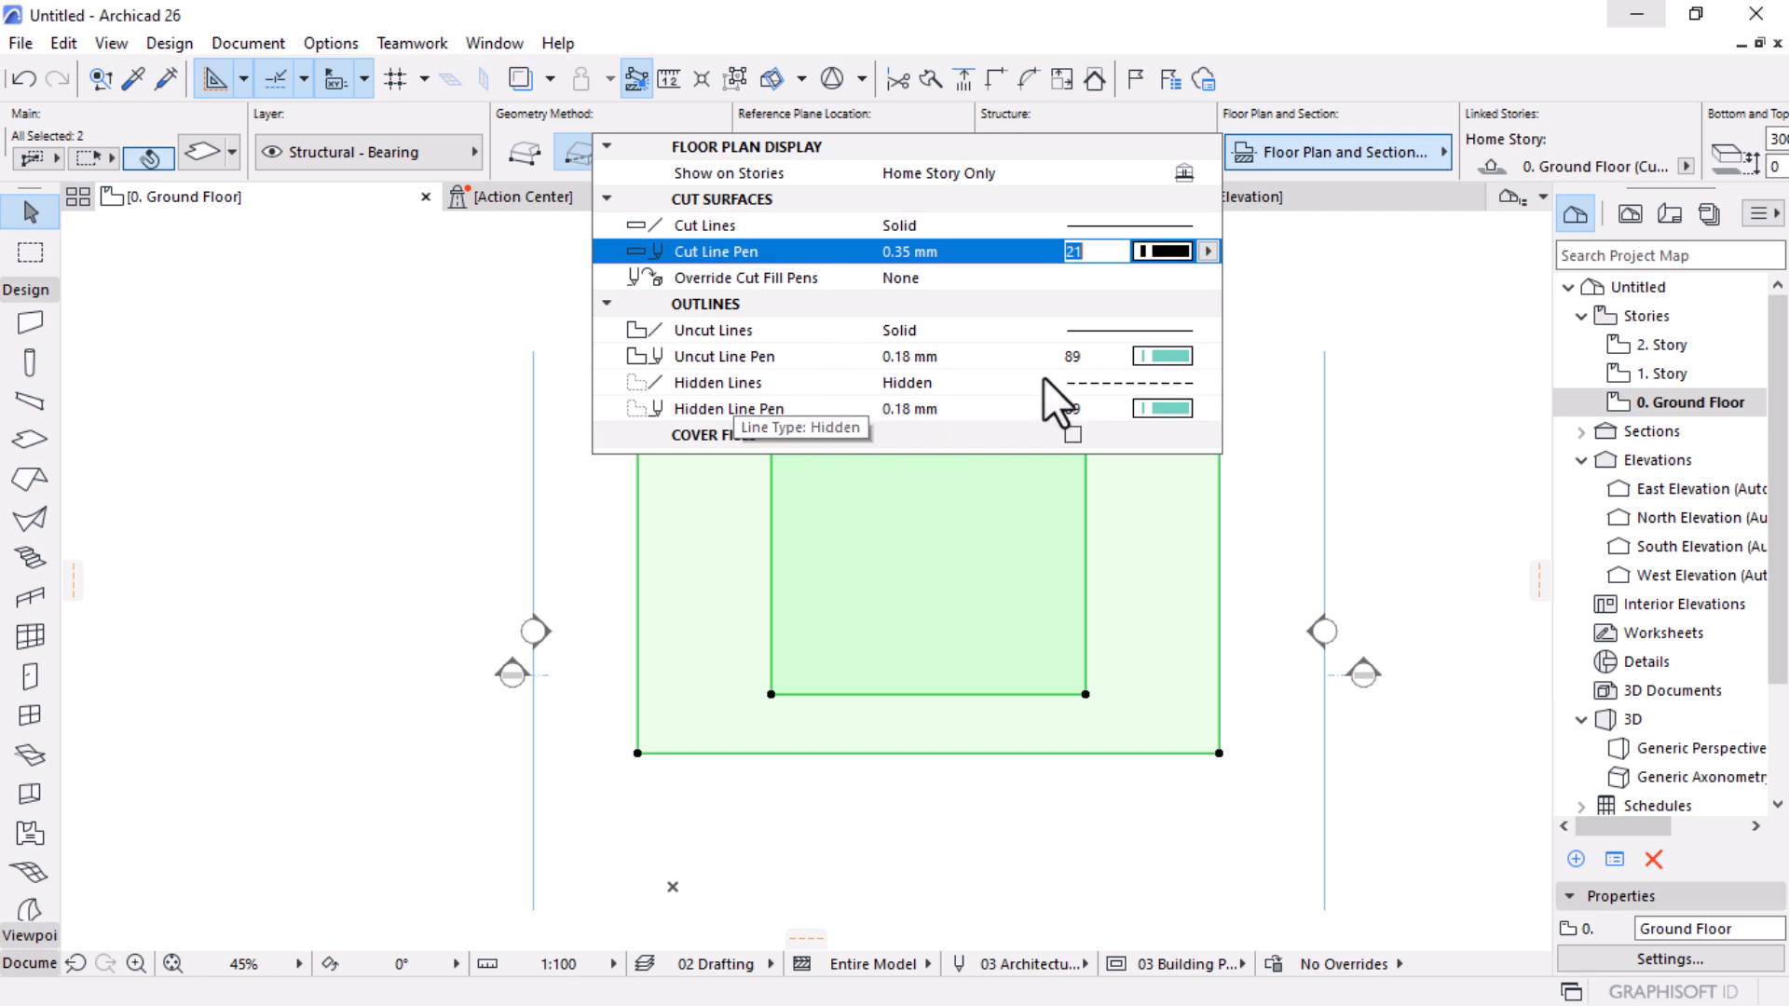
Step: Set the uncut line pen and hidden line pen of both slabs to 161, and deselect them
left_click(1165, 354)
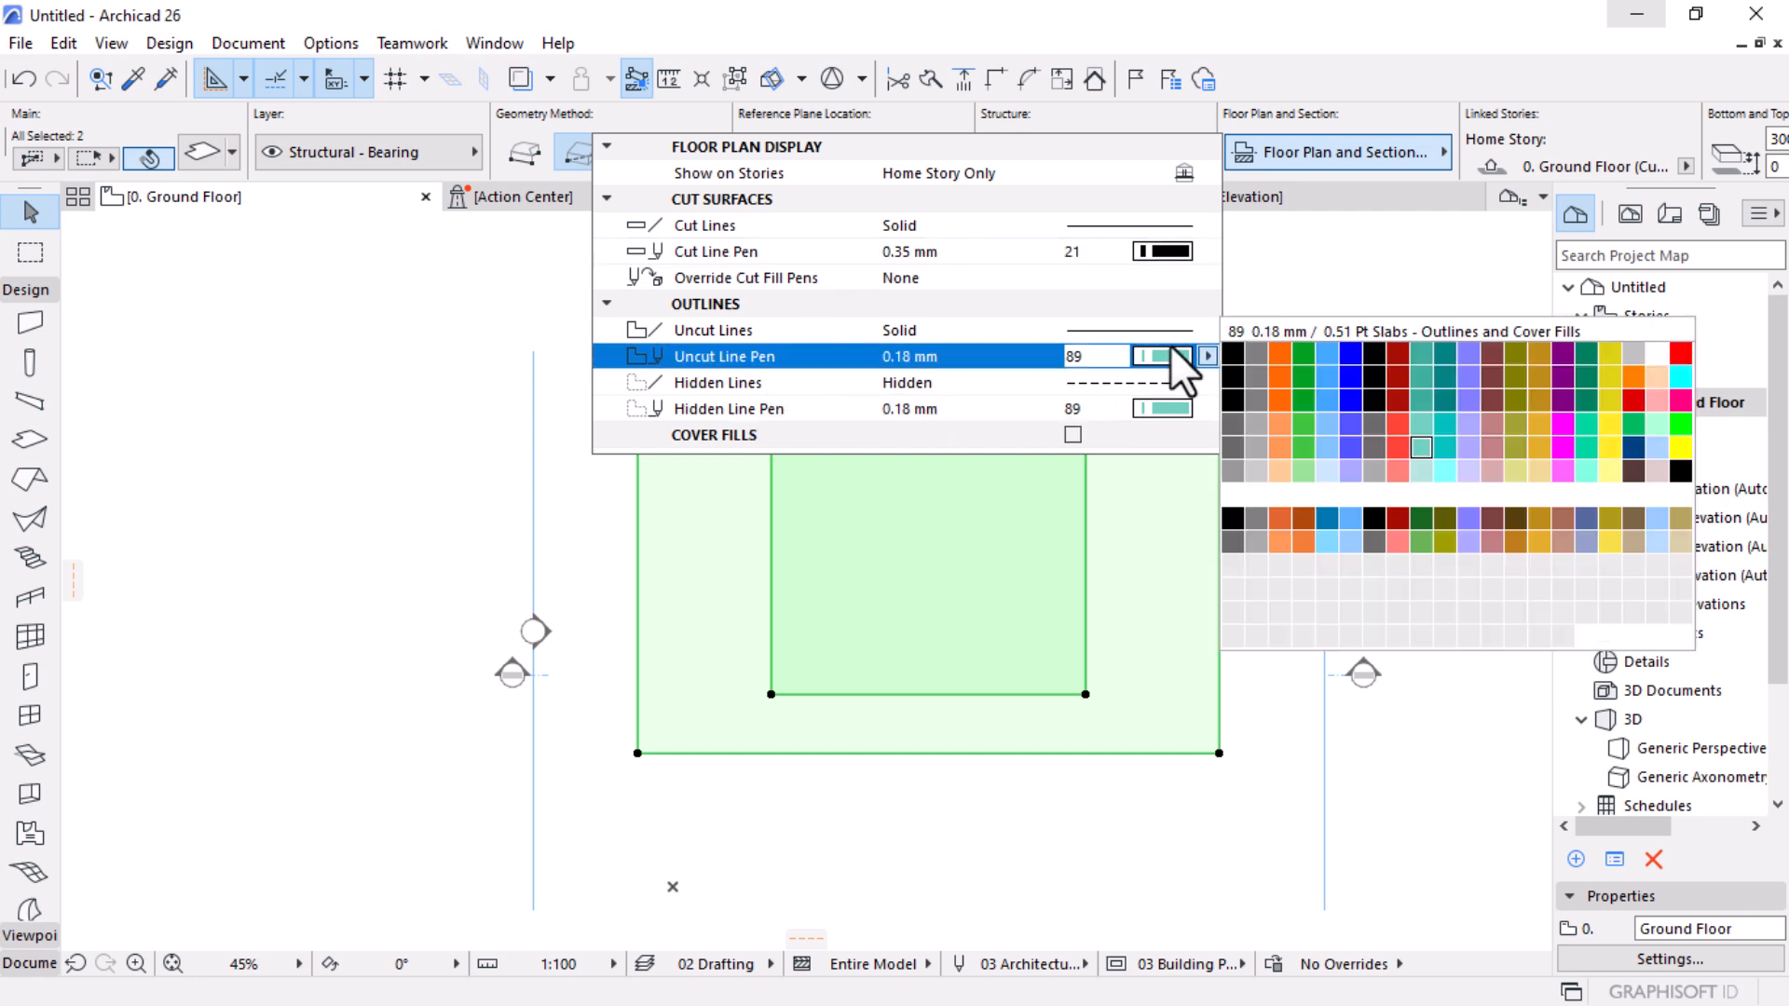
left_click(1233, 548)
left_click(1161, 408)
left_click(1234, 601)
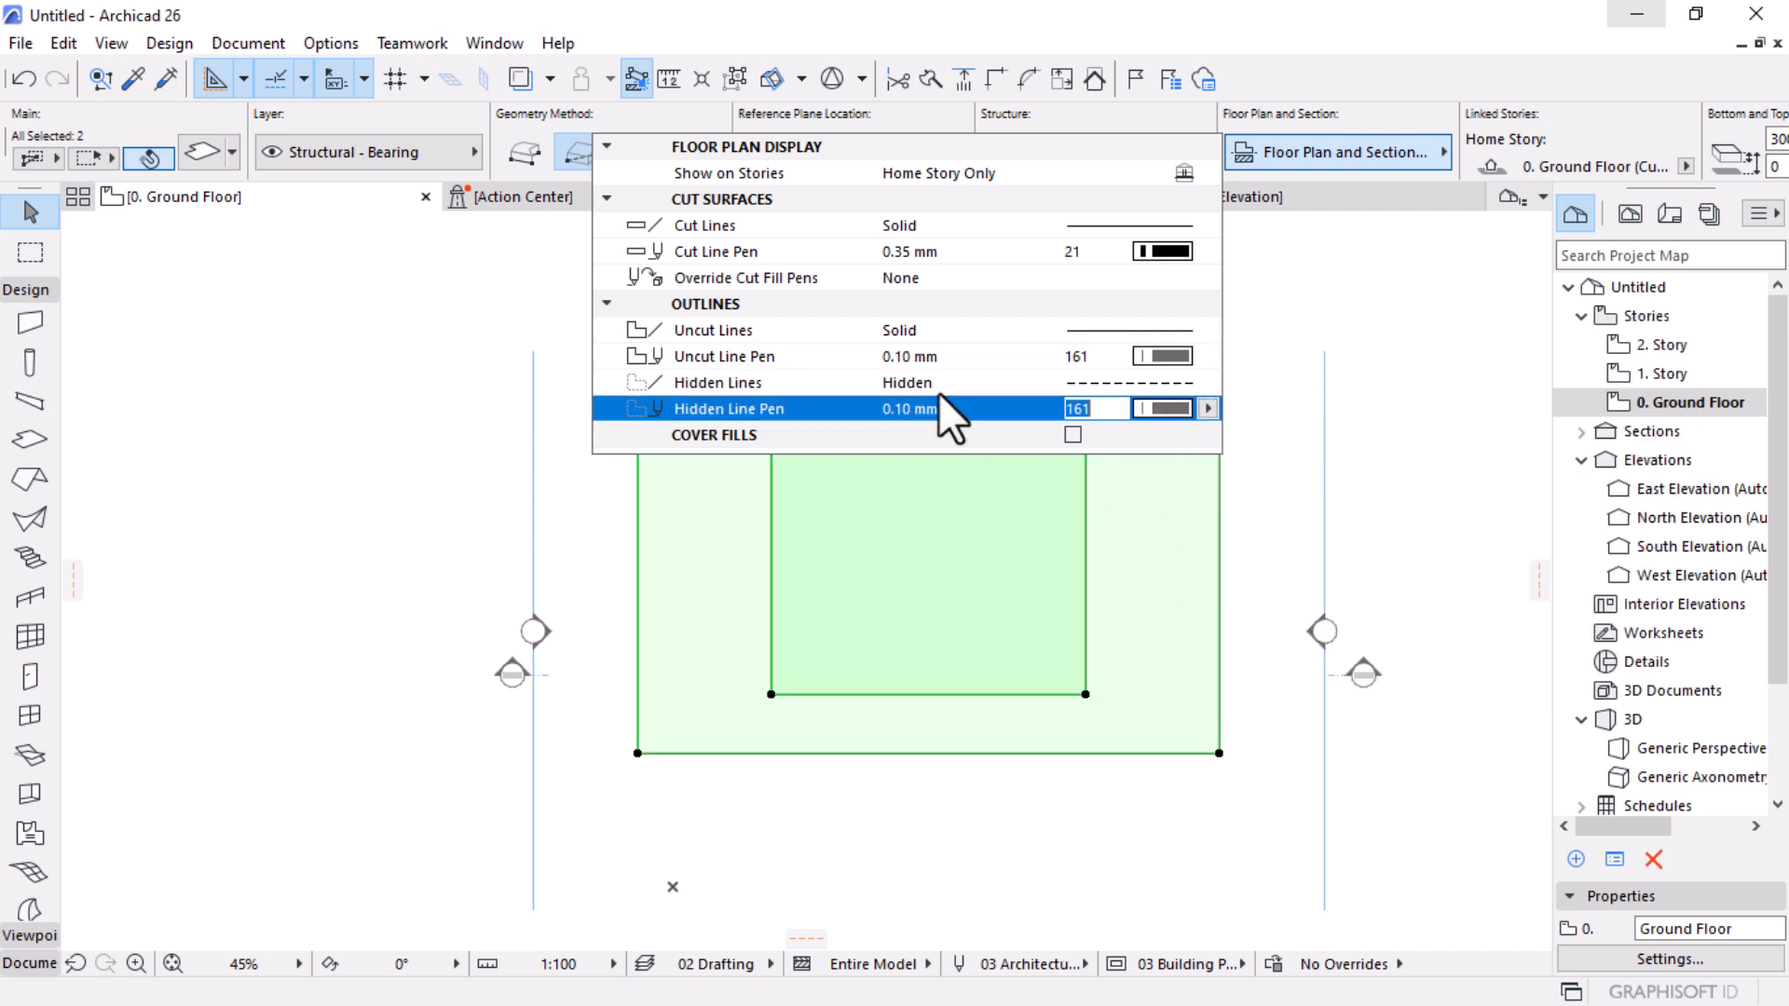
left_click(1341, 315)
left_click(1384, 326)
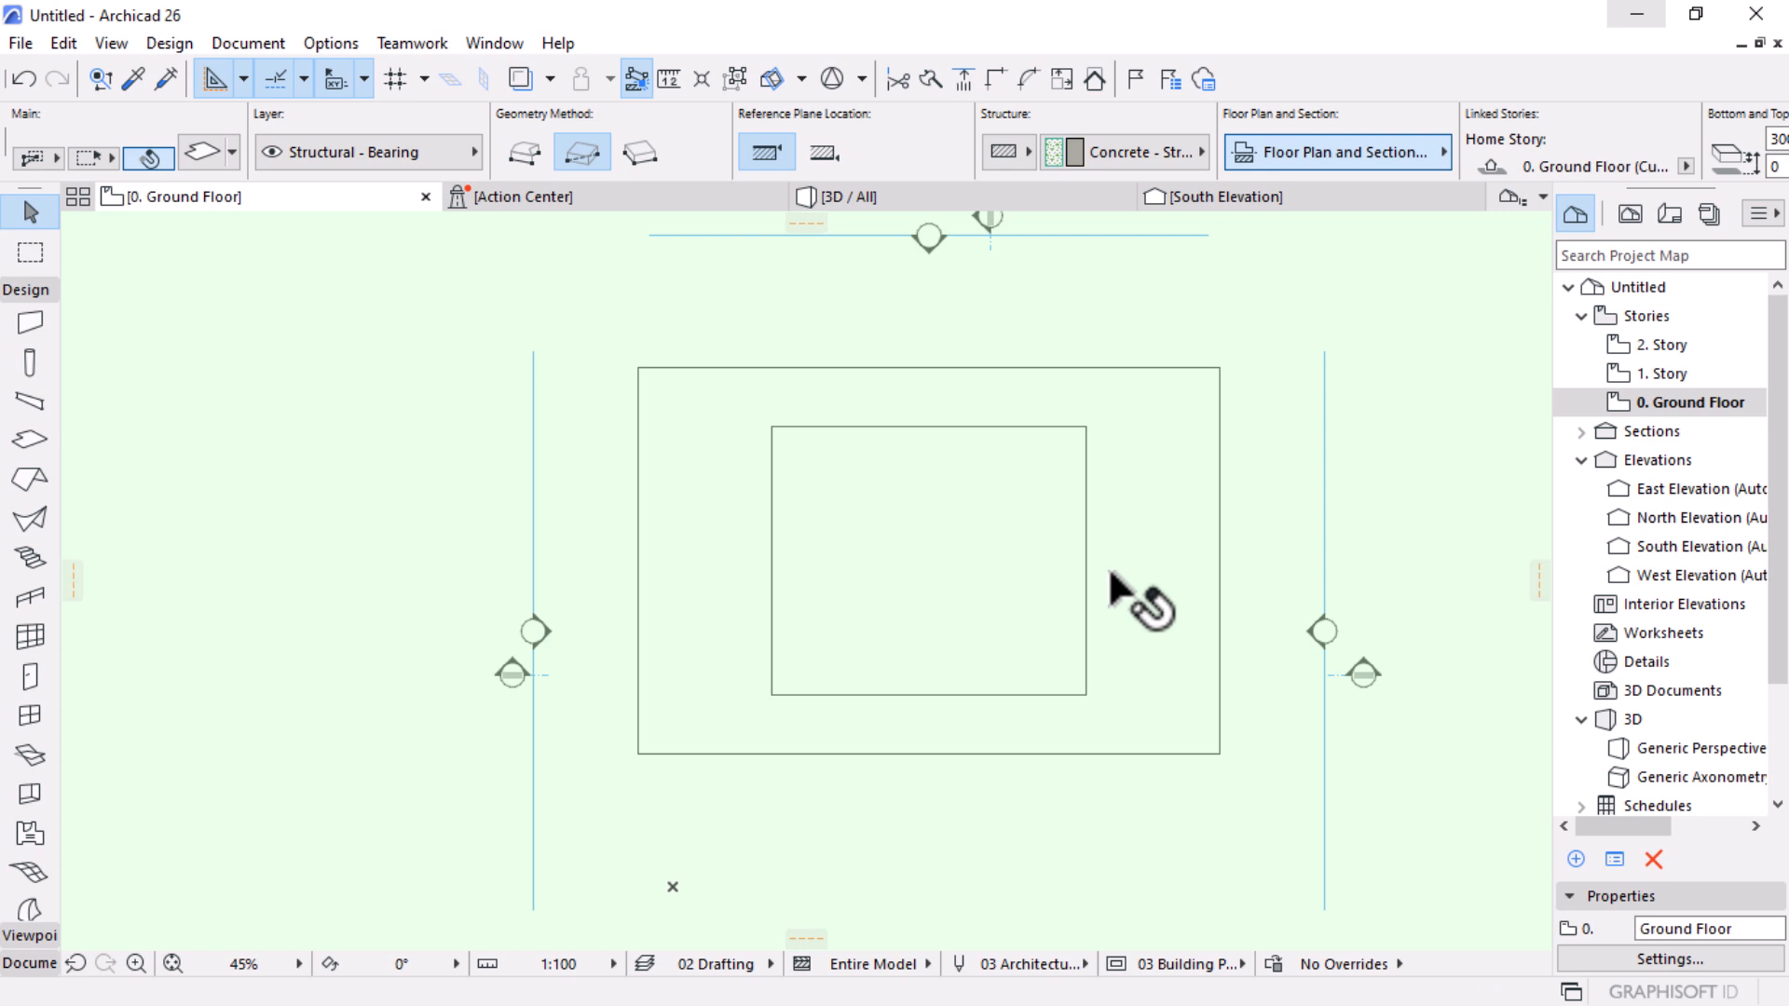
scroll(981, 541, "down", 2)
key("Escape")
scroll(991, 549, "up", 2)
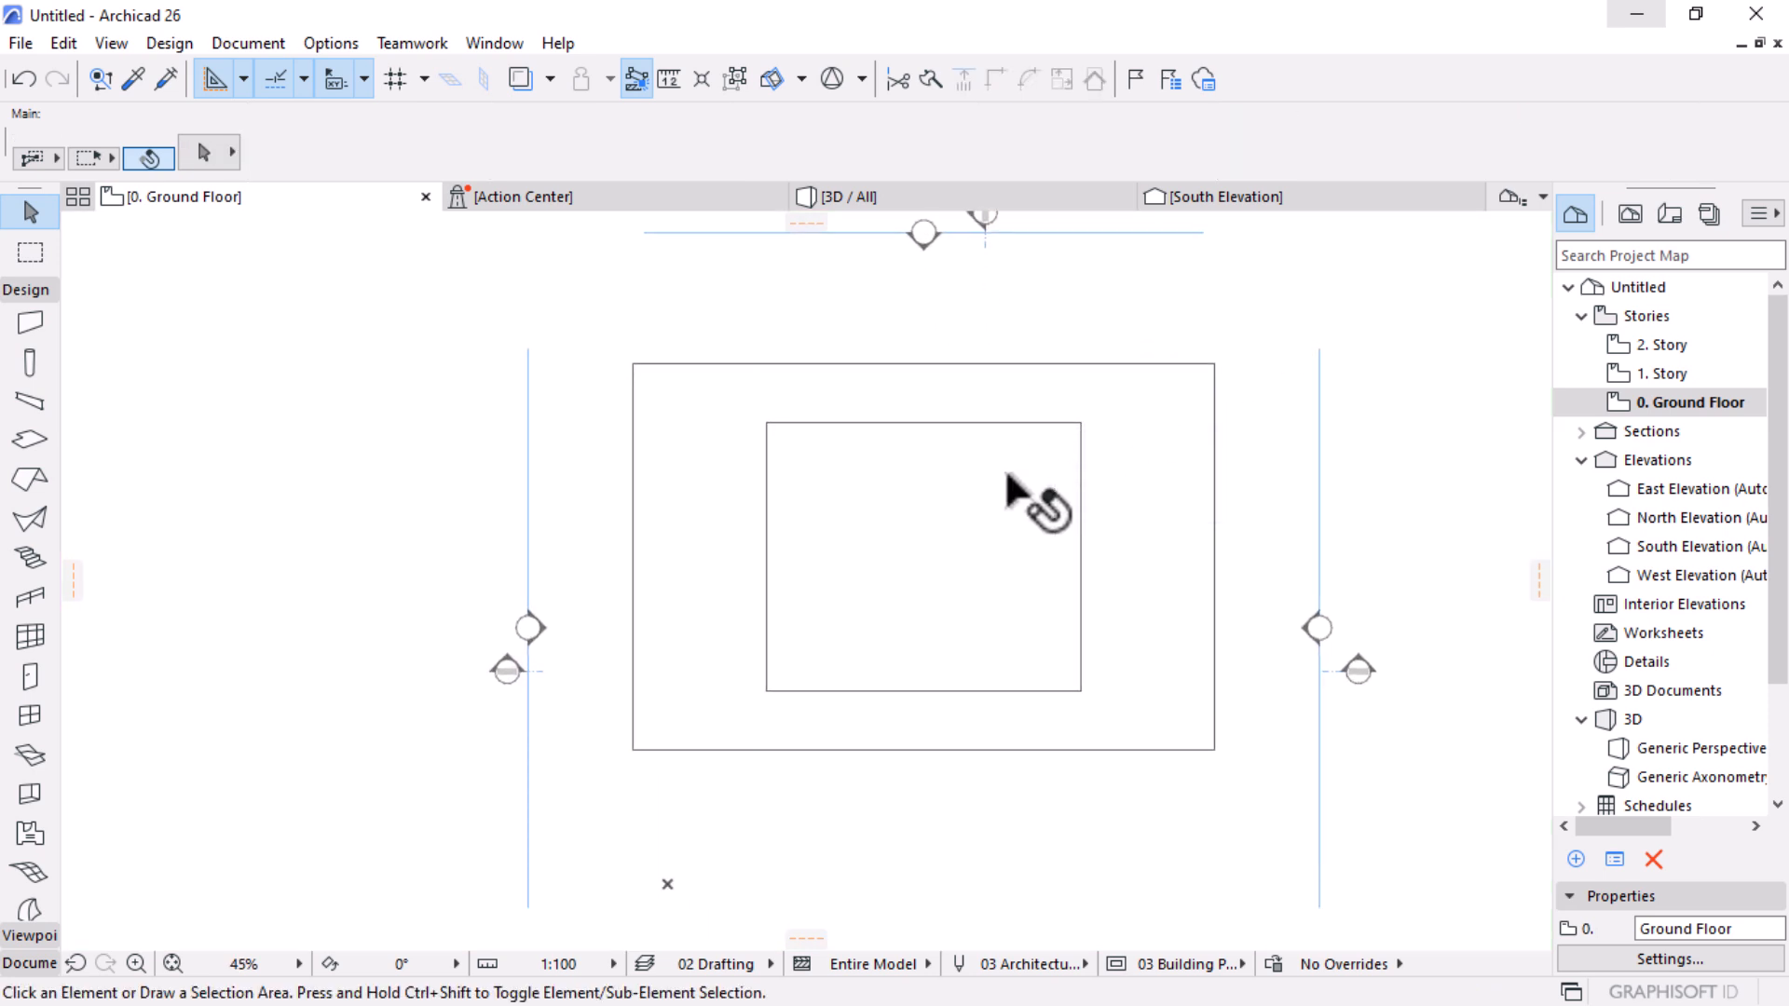
Step: Create a horizontal guide line segment 4300 long, running outward from the inner slab's right edge
scroll(1025, 477, "up", 1)
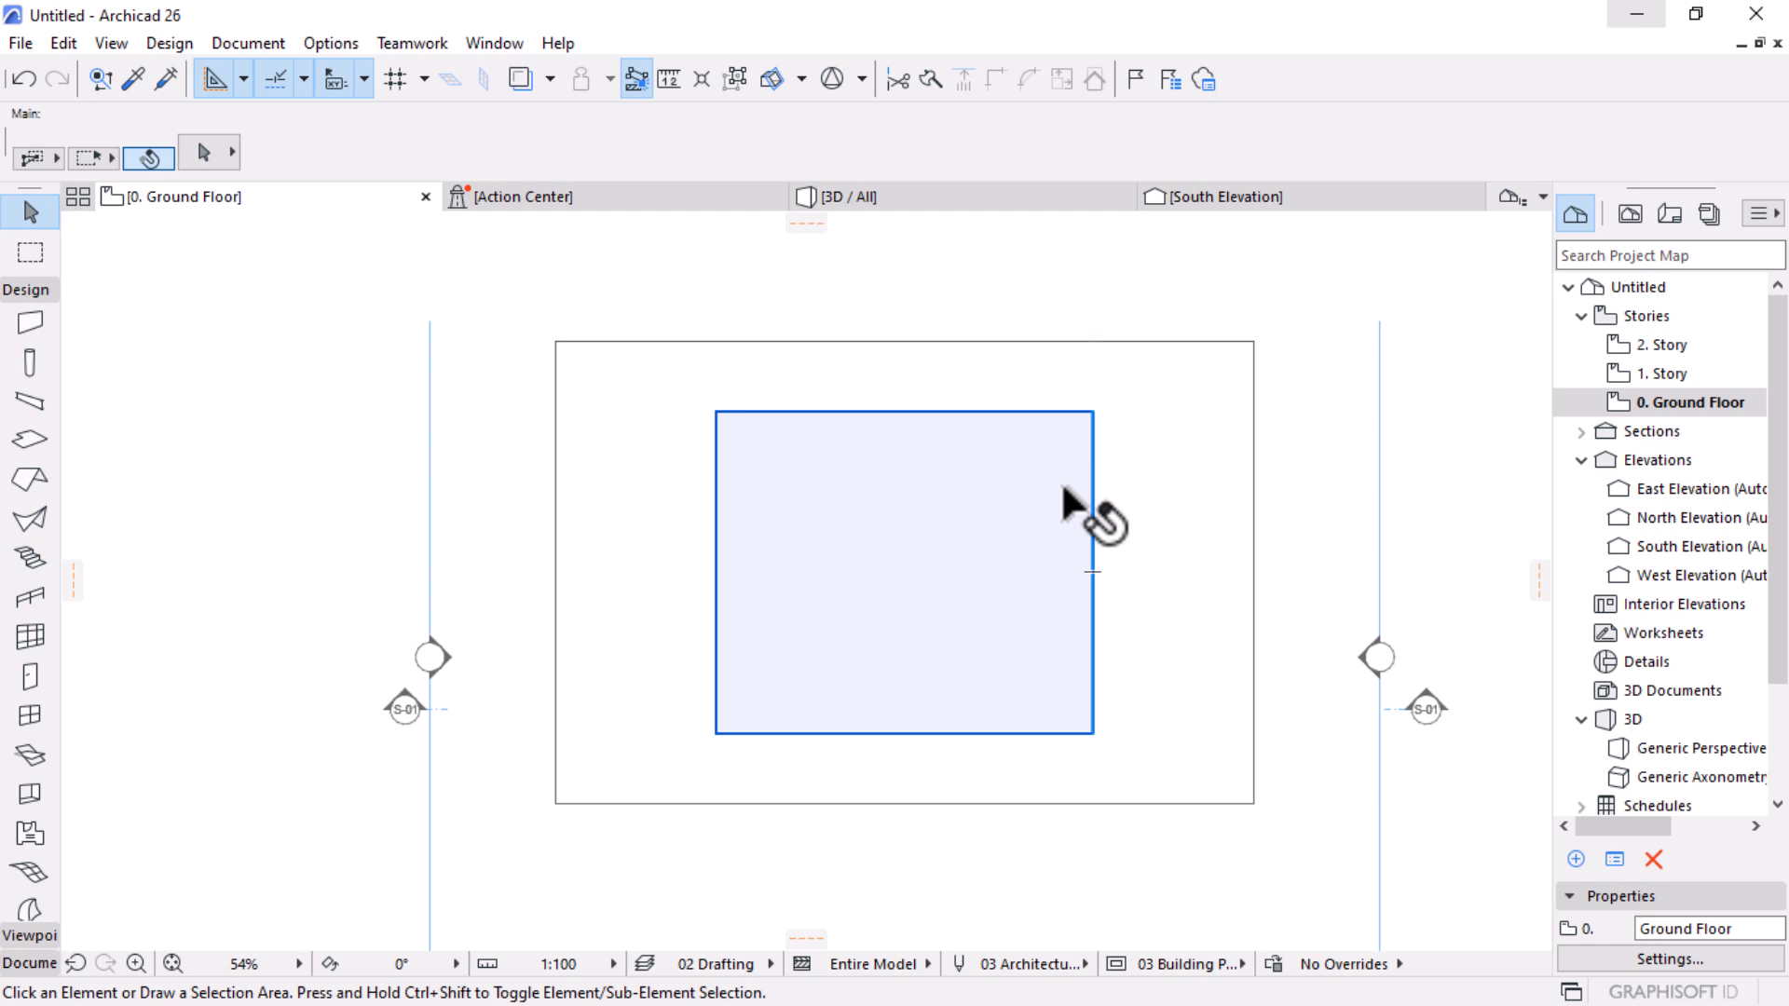
left_click(1093, 572)
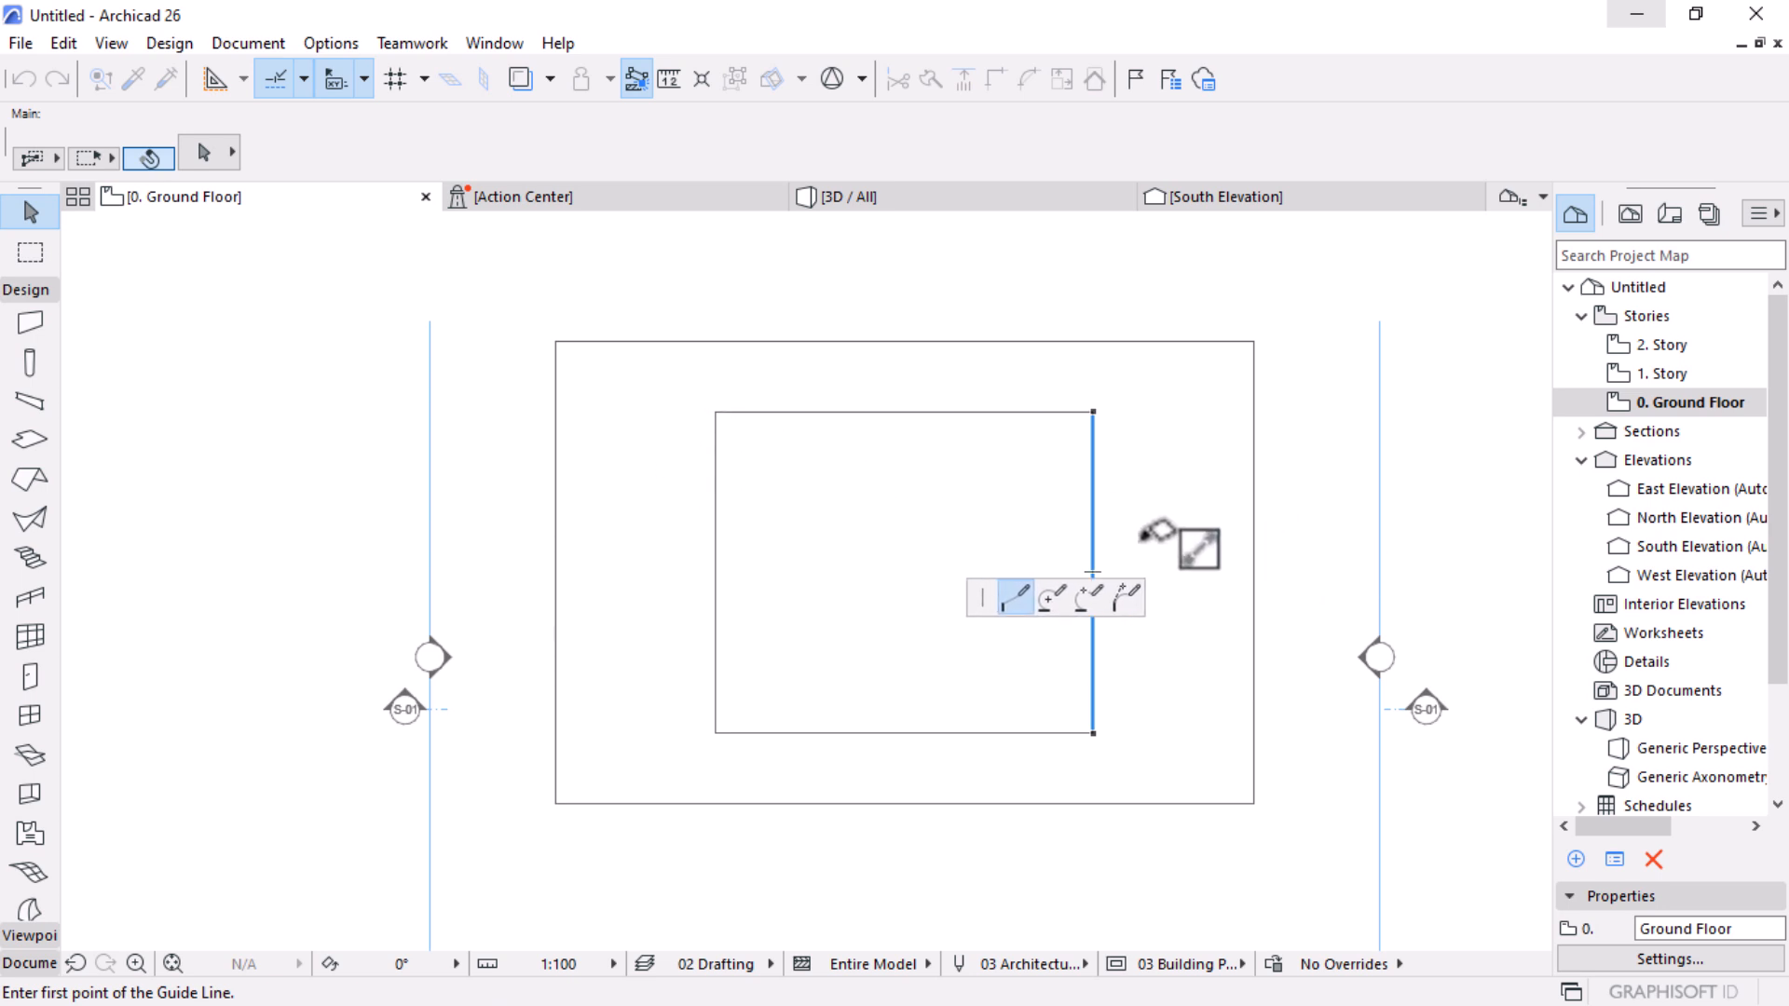
left_click(1093, 518)
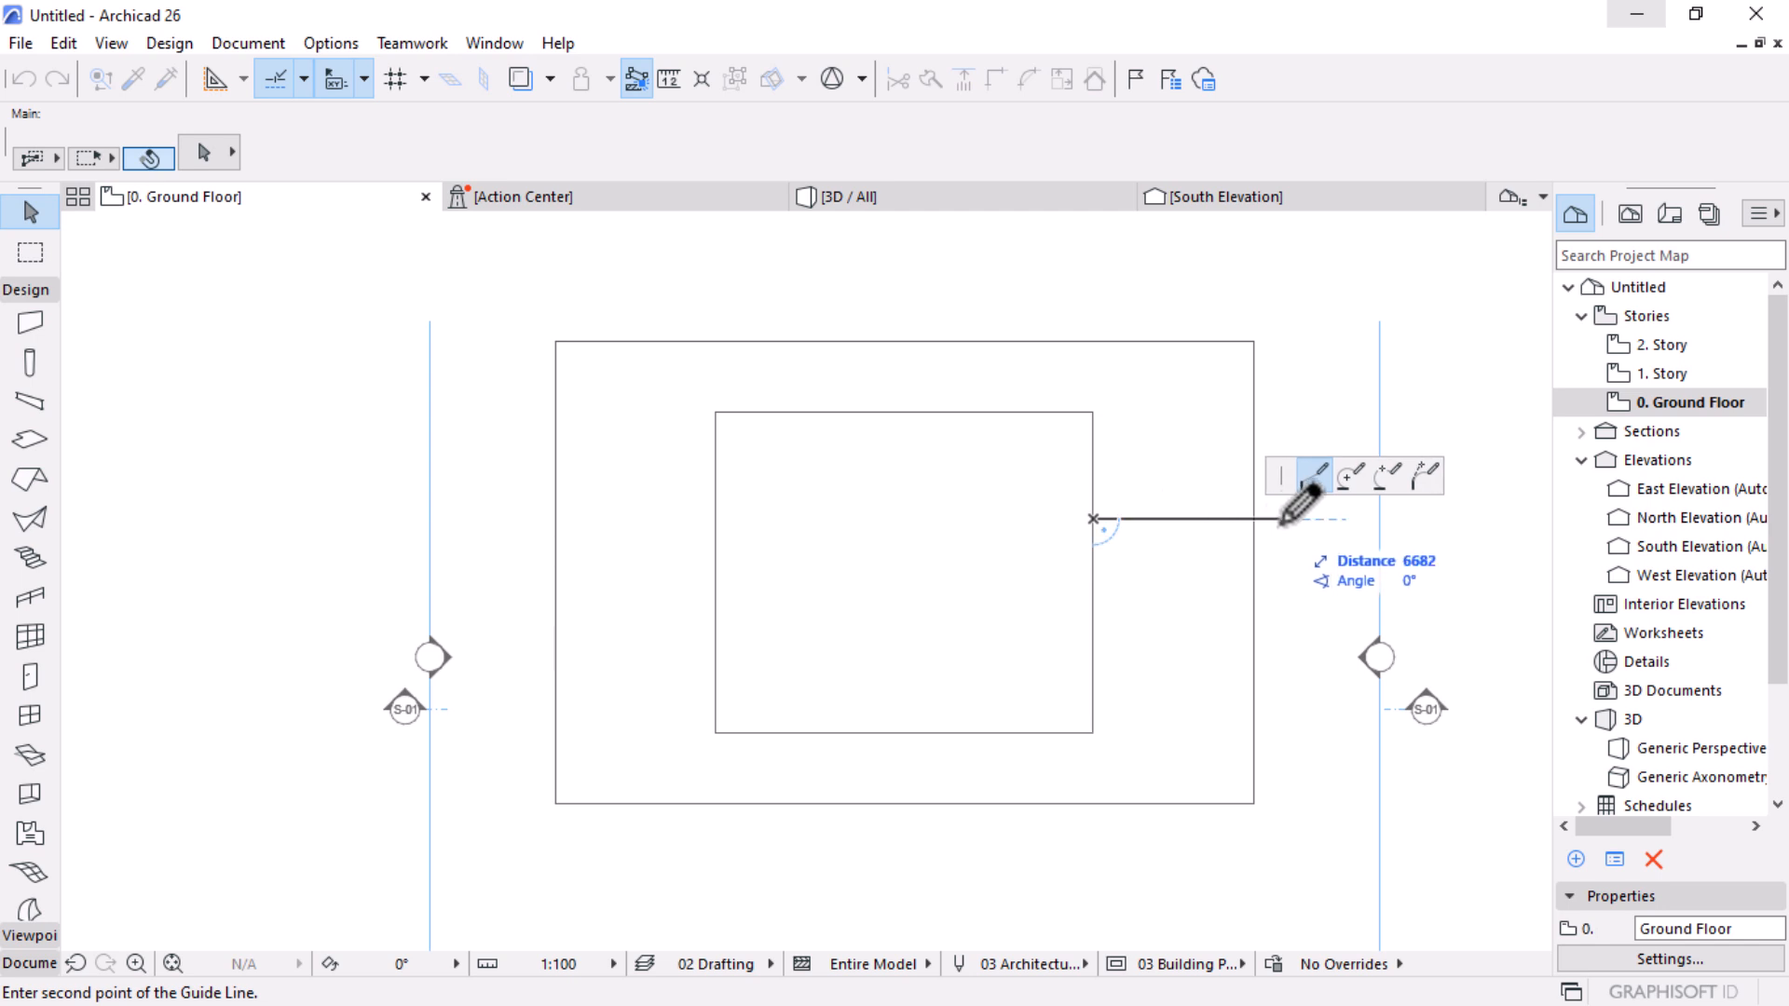
type("4300")
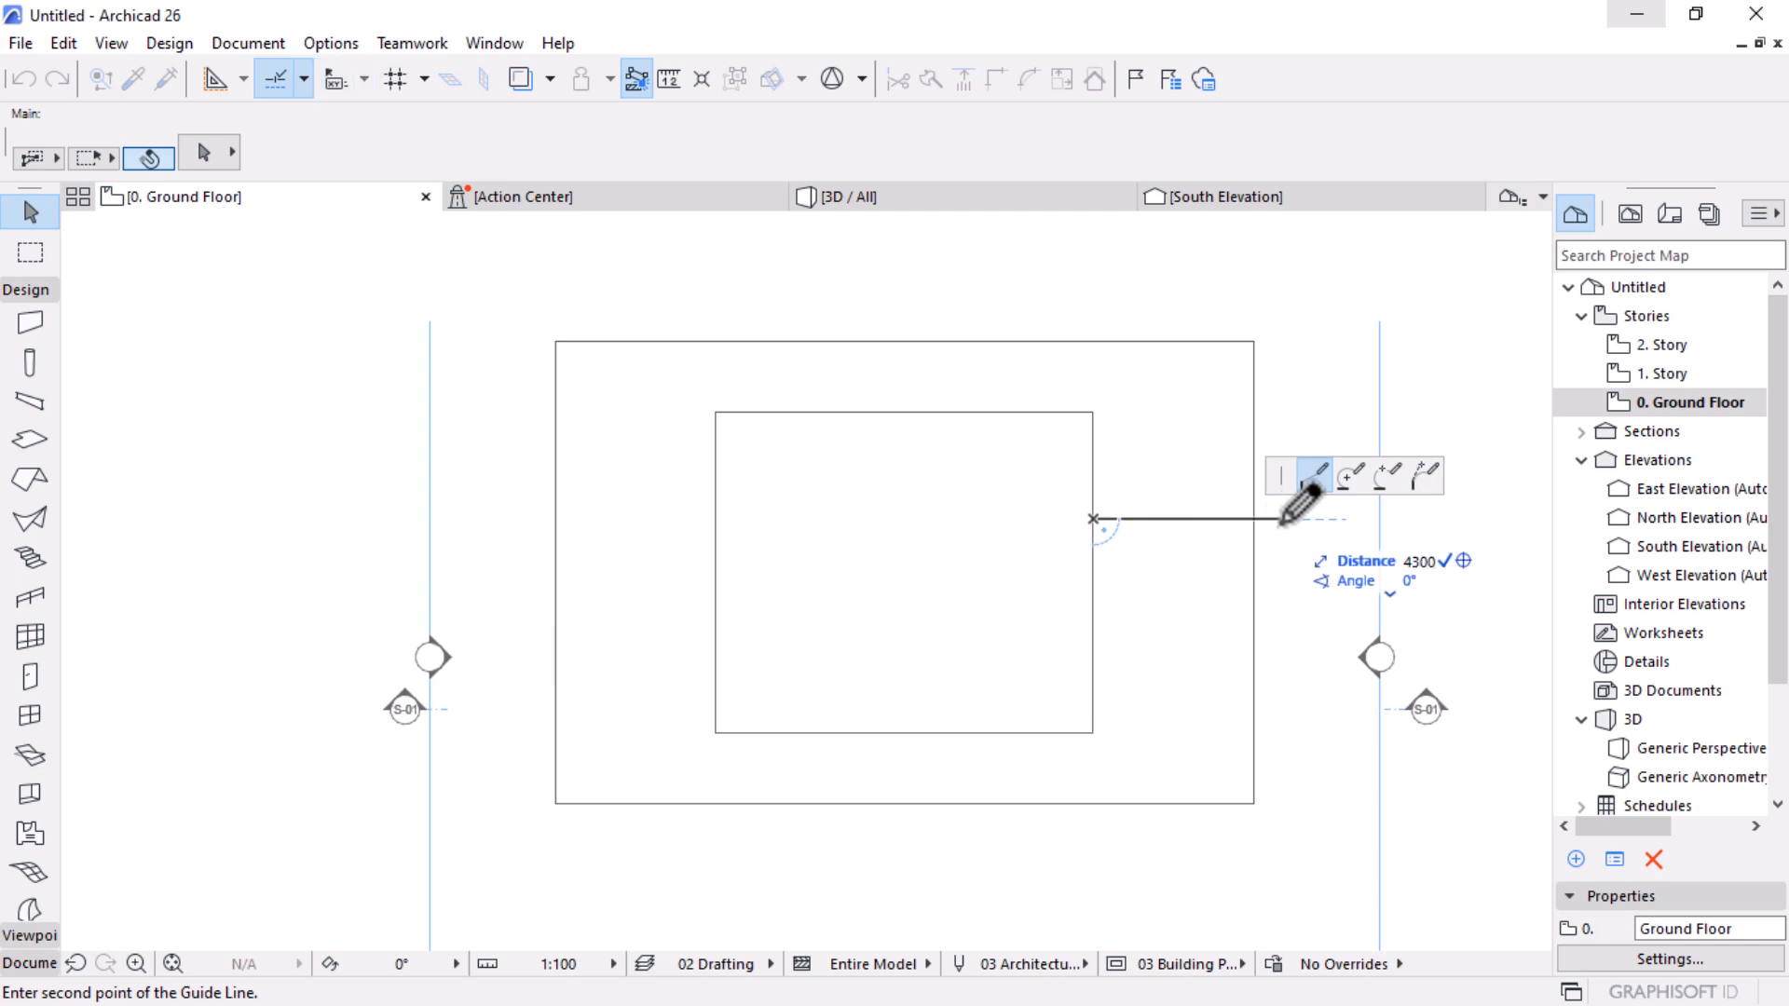
key("Return")
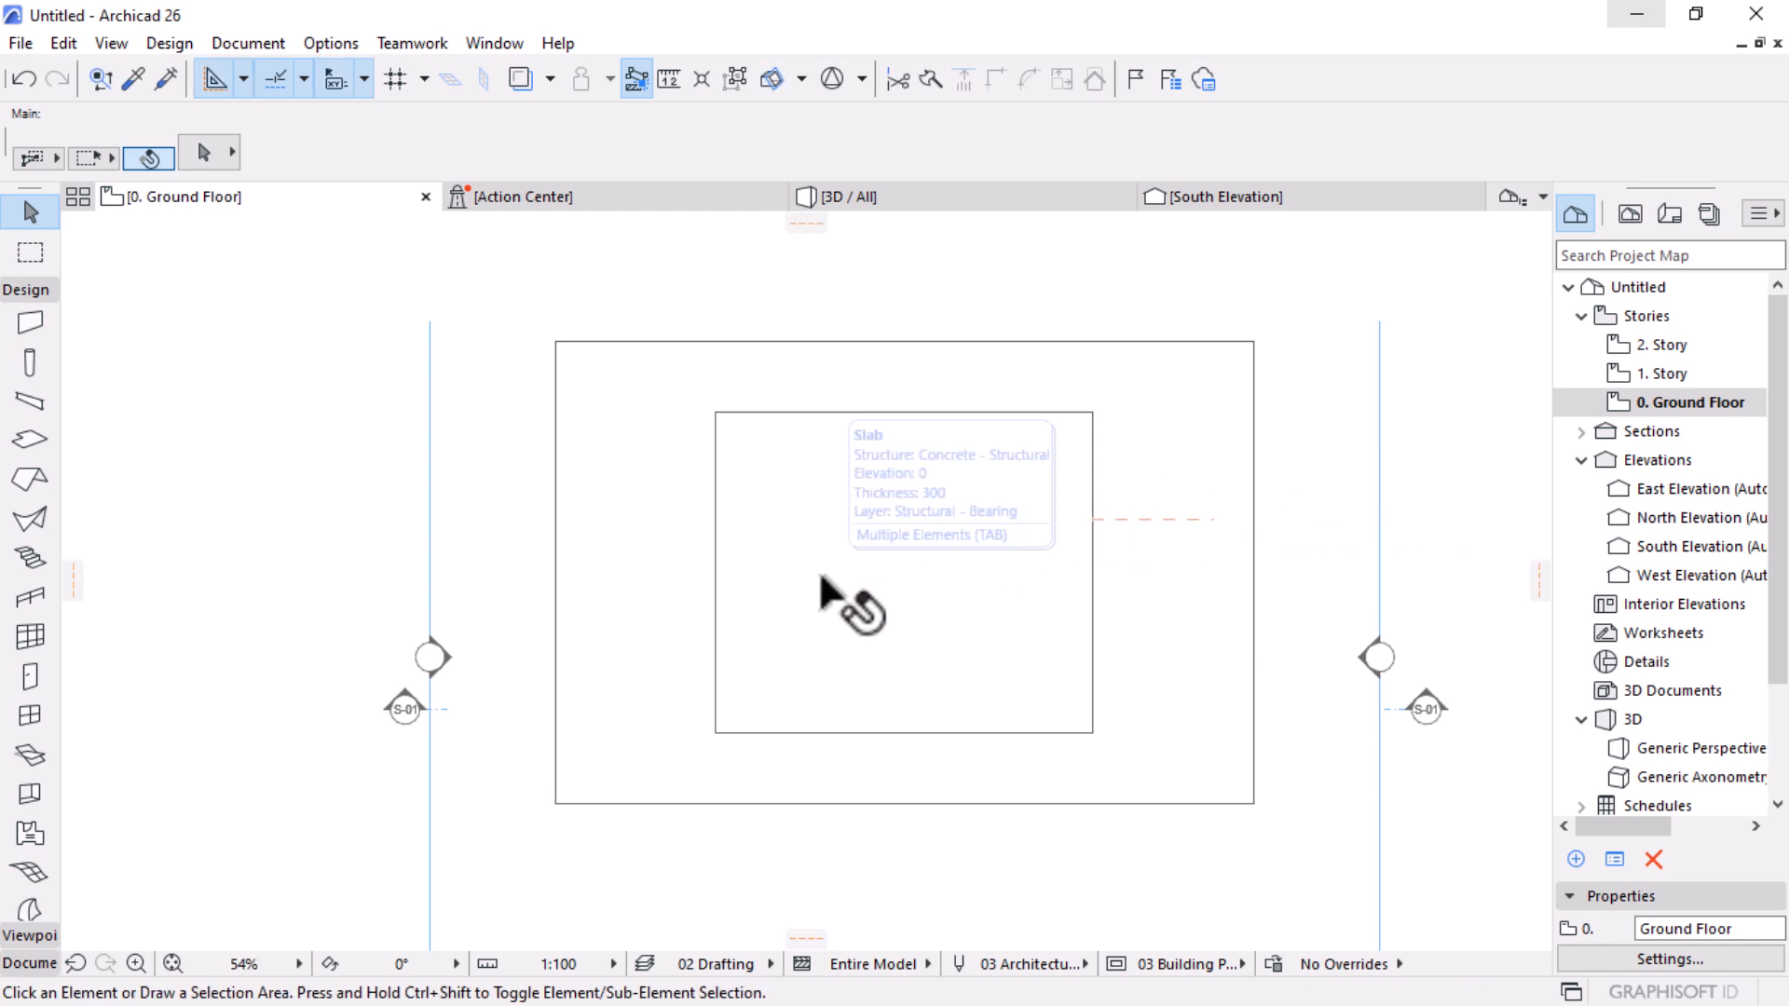
Step: Create a horizontal guide line segment 4200 long, running outward from the inner slab's left edge
key("shift+l")
left_click(715, 534)
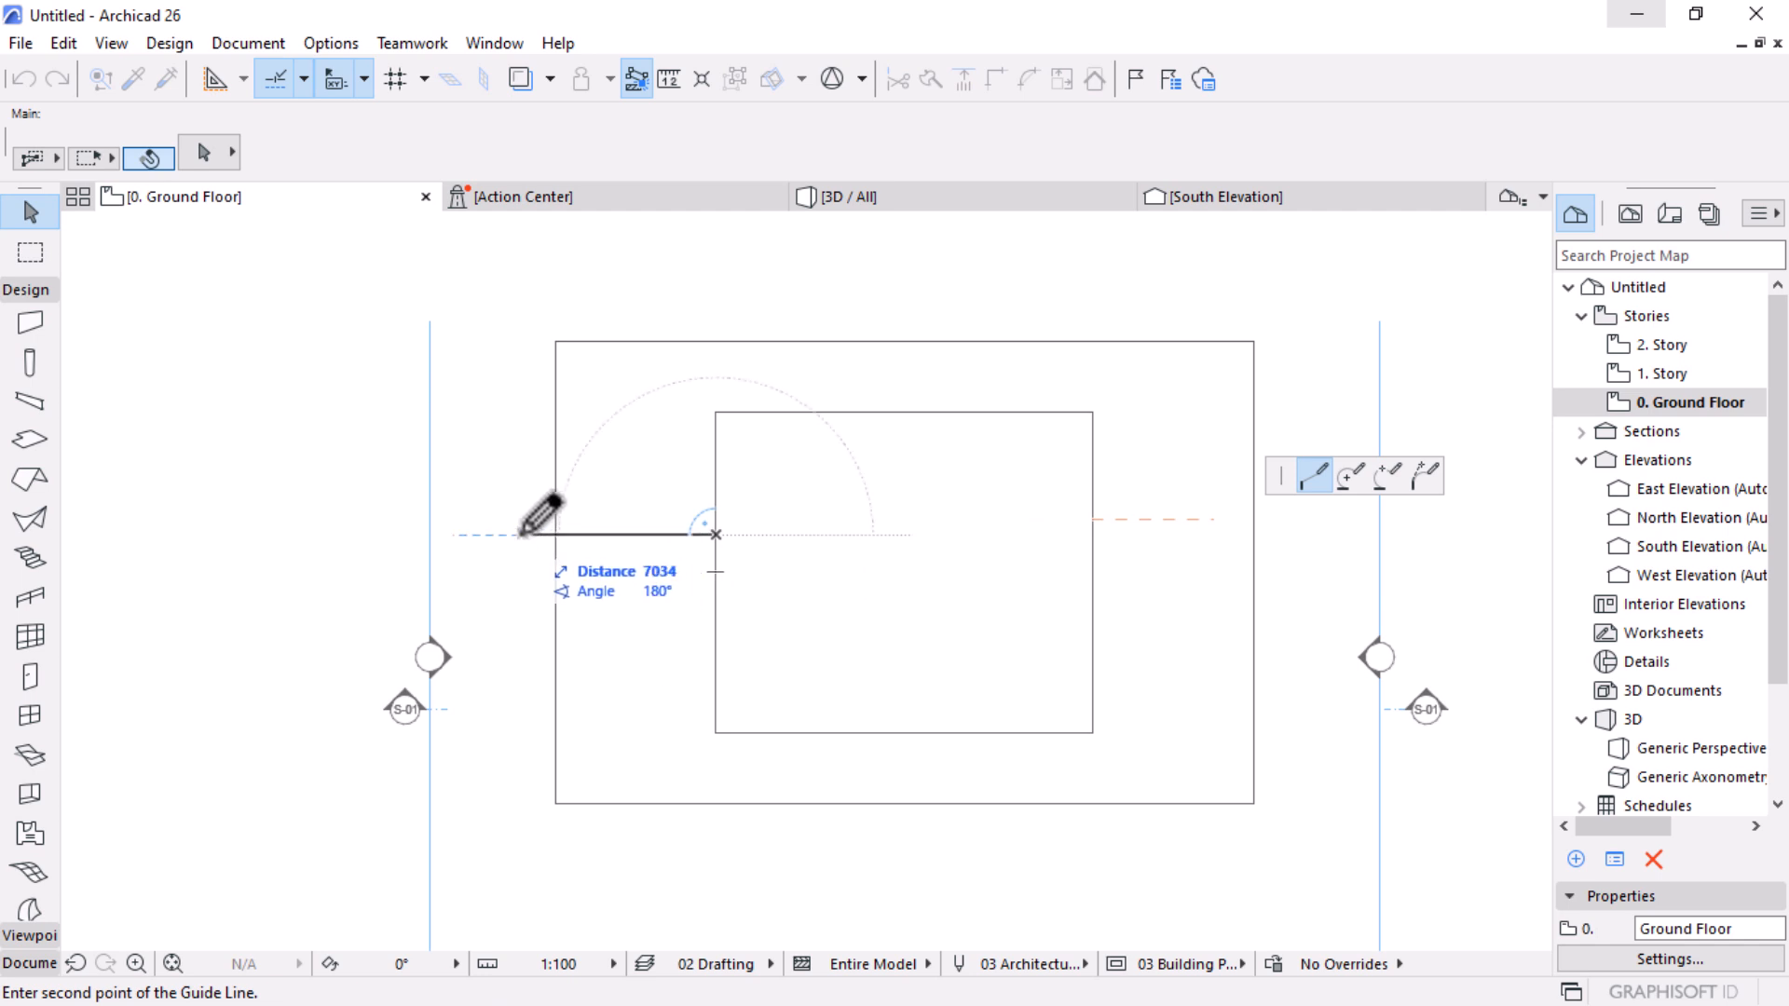
type("4200")
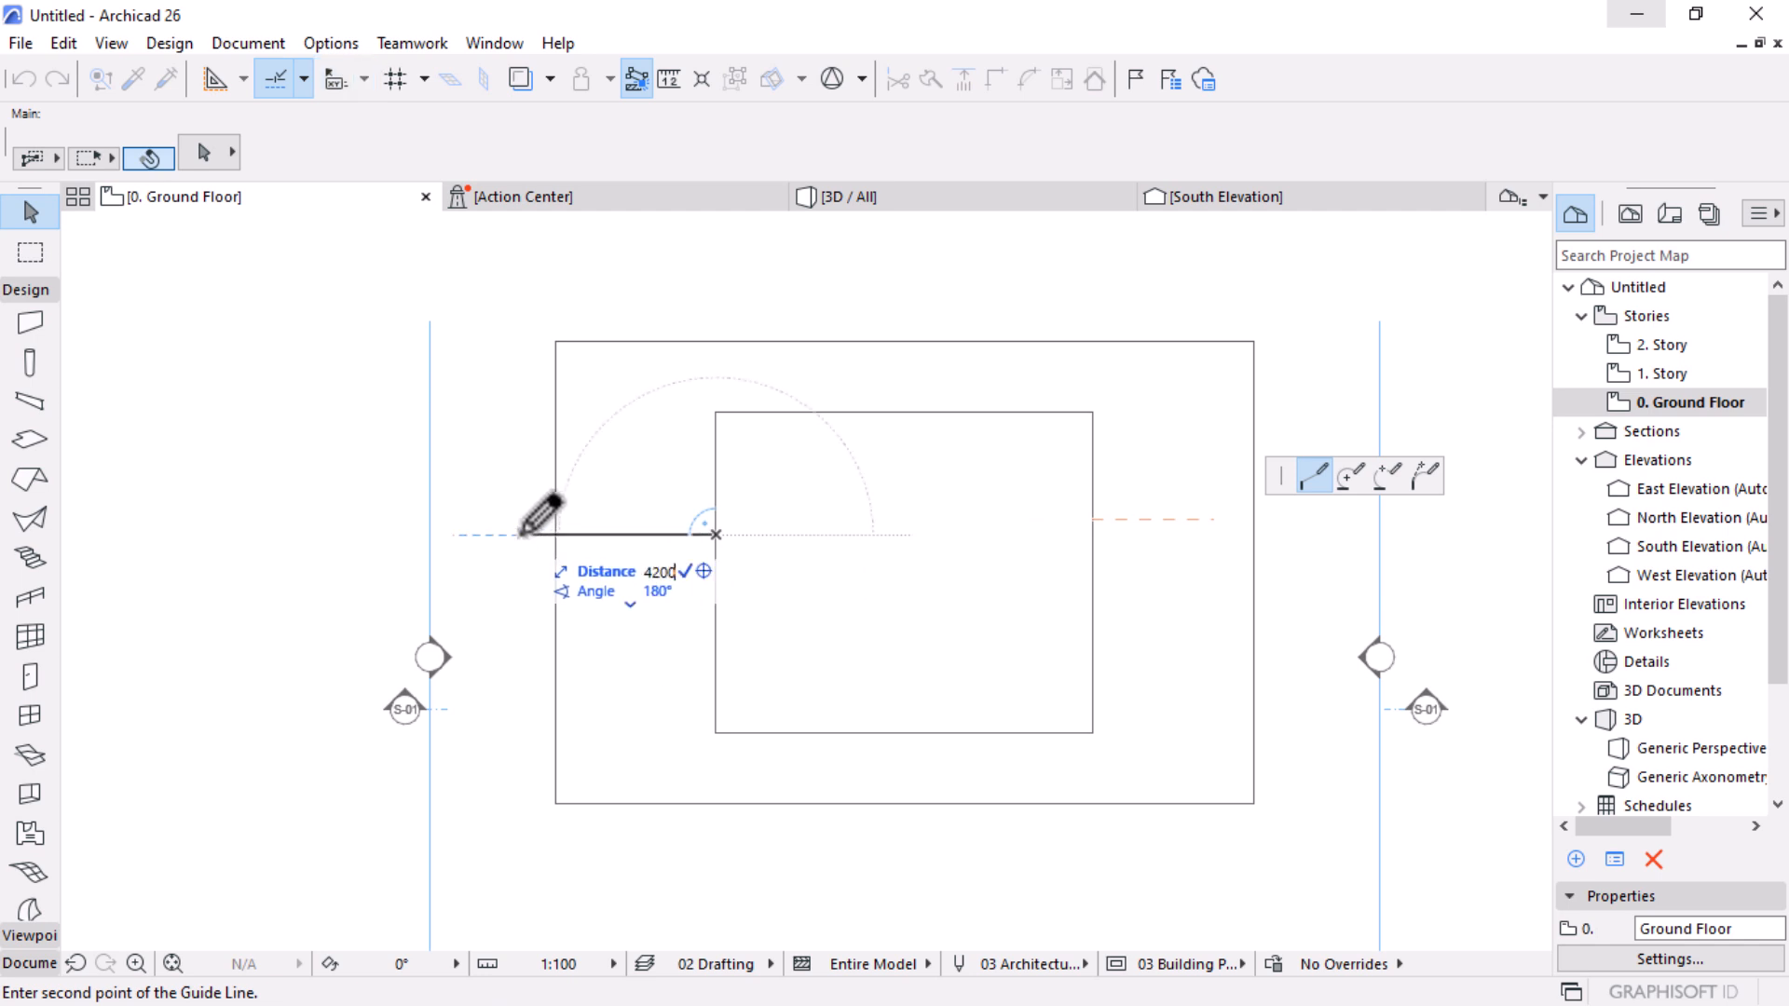
key("Return")
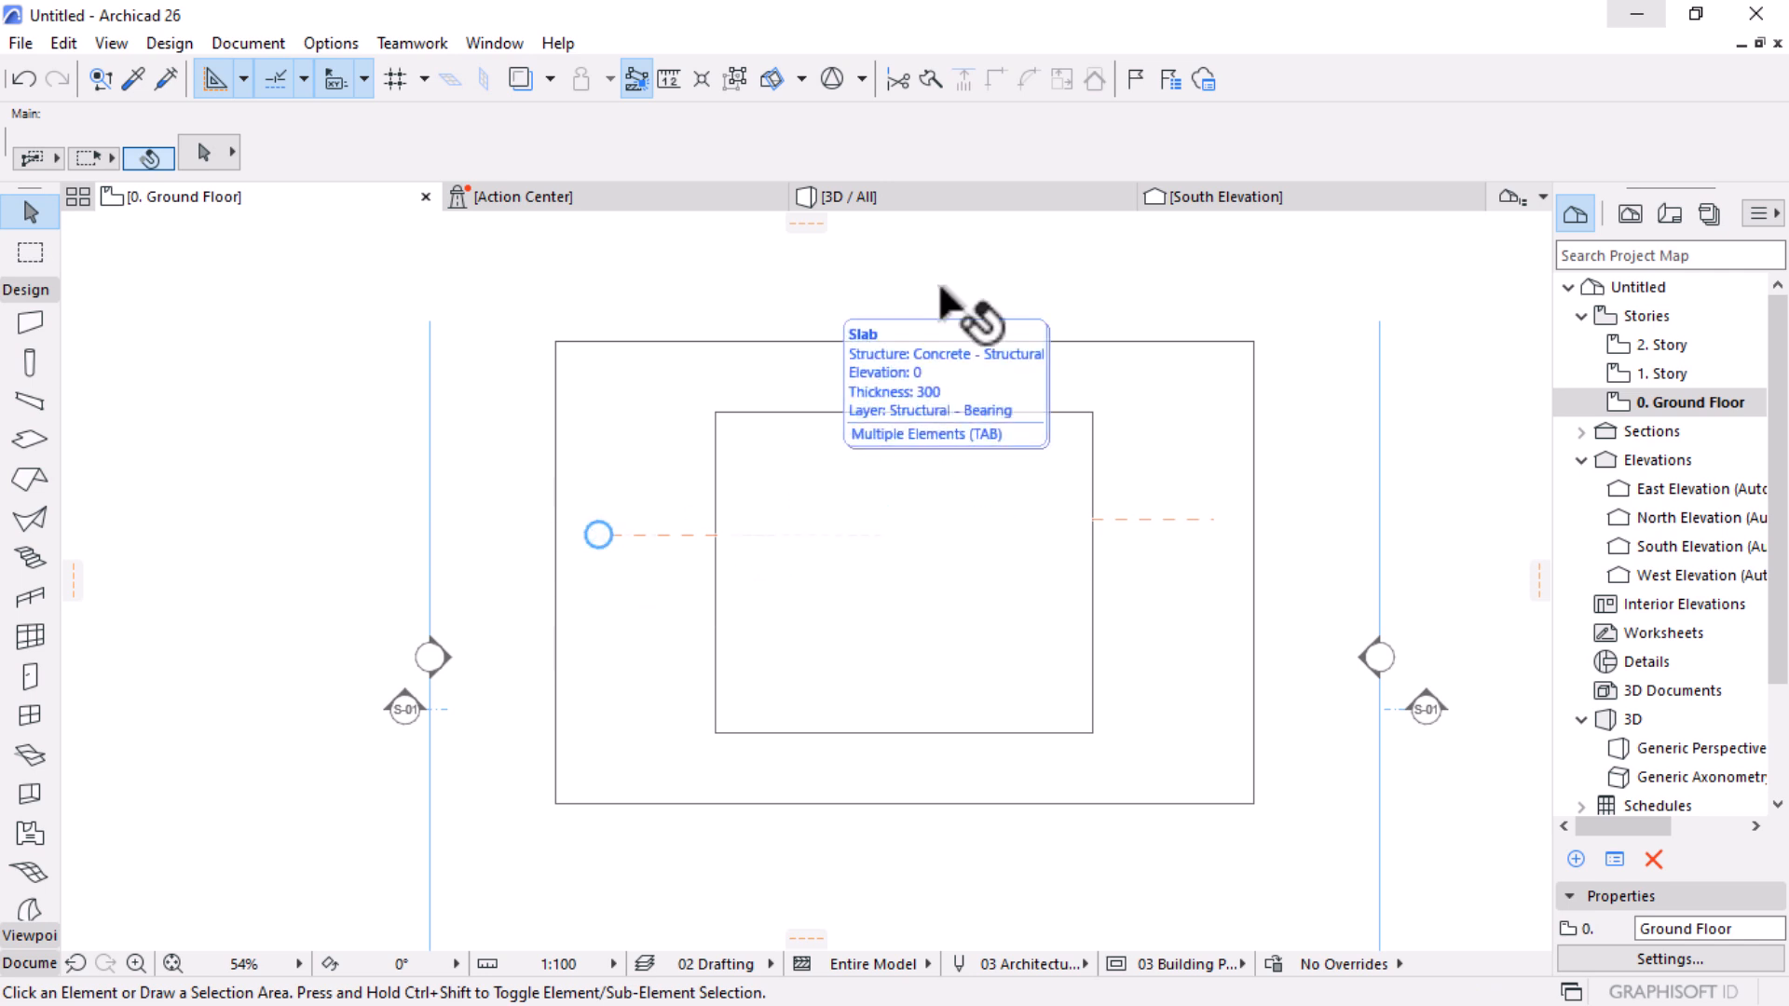
Step: Draw a rectangular polyline about 4200 by 11474 from the inner slab's upper-left corner, out to the end of the left guide line
scroll(945, 528, "up", 2)
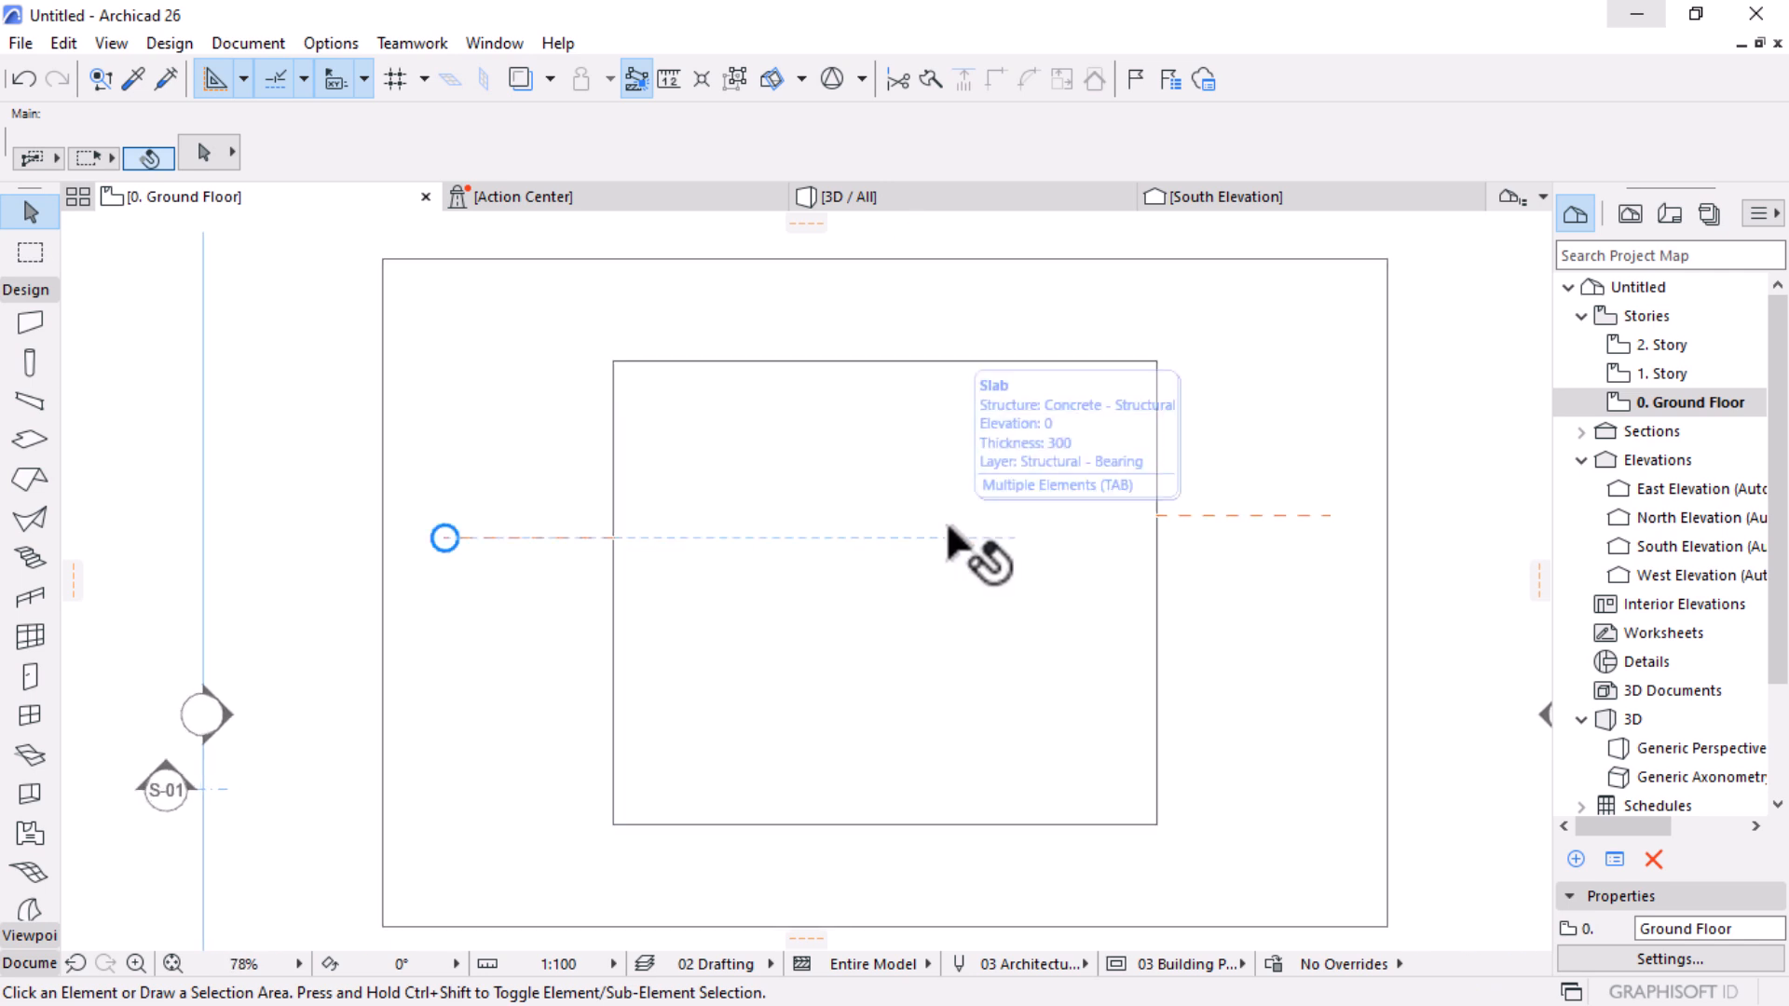
scroll(974, 463, "down", 3)
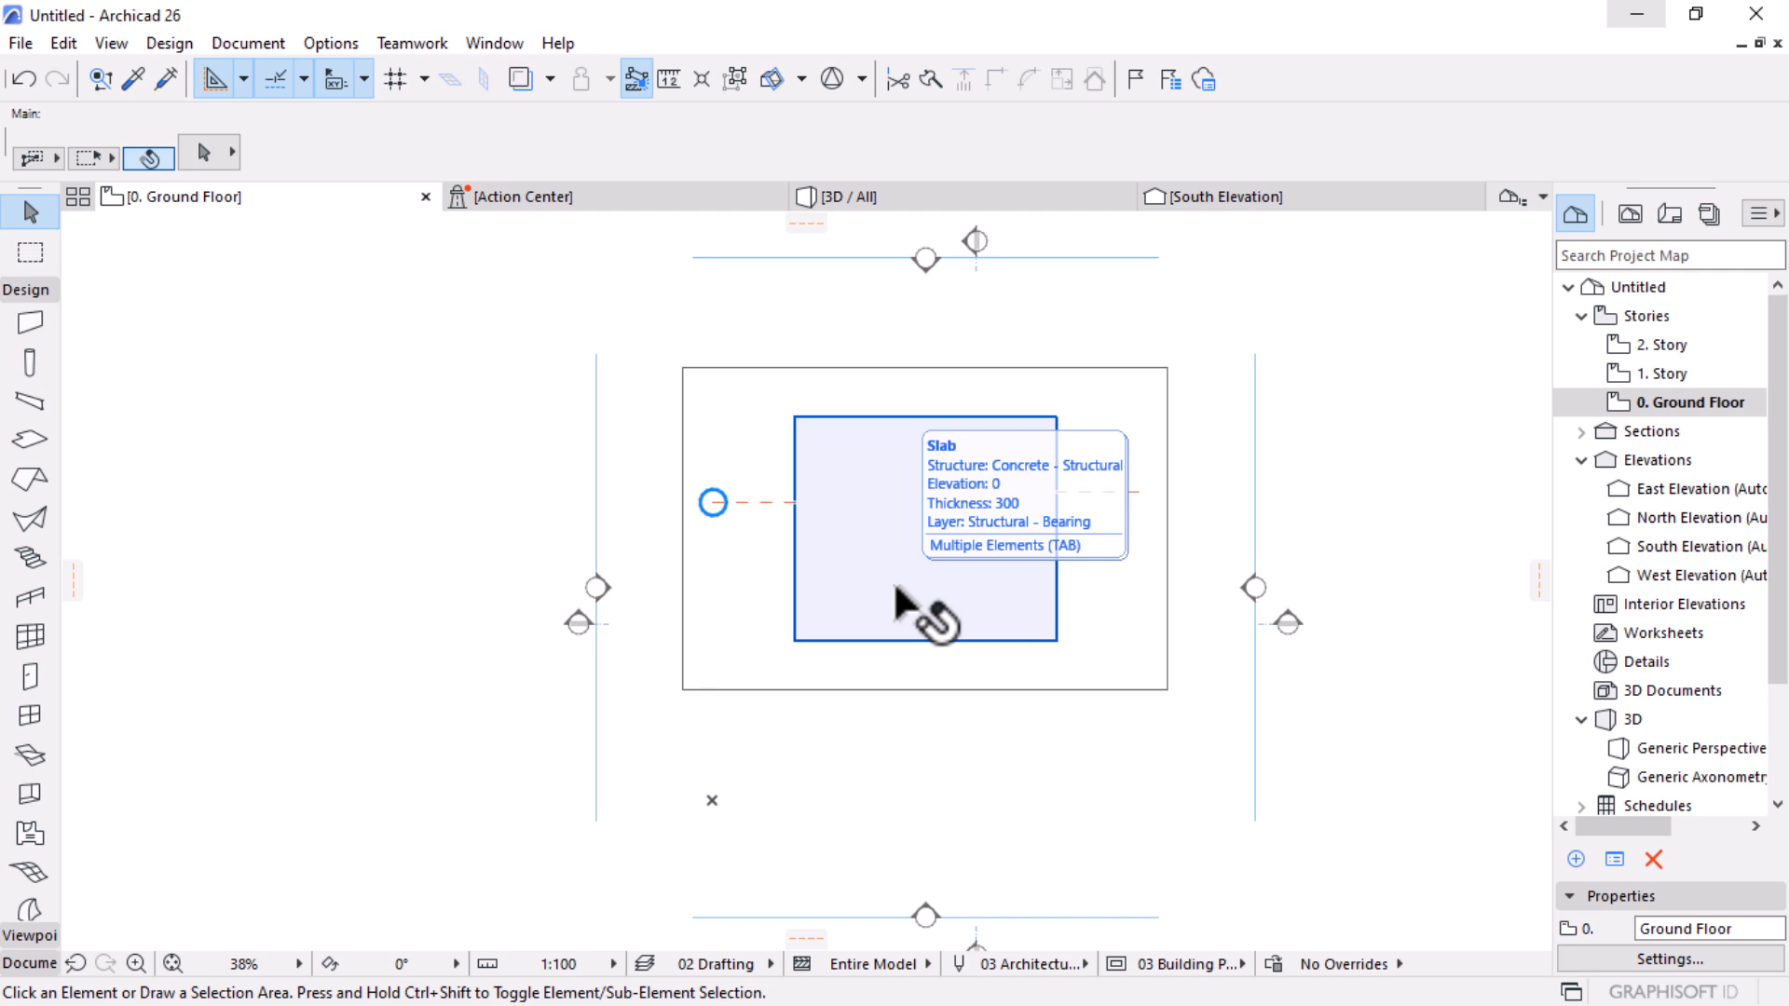
scroll(851, 457, "up", 2)
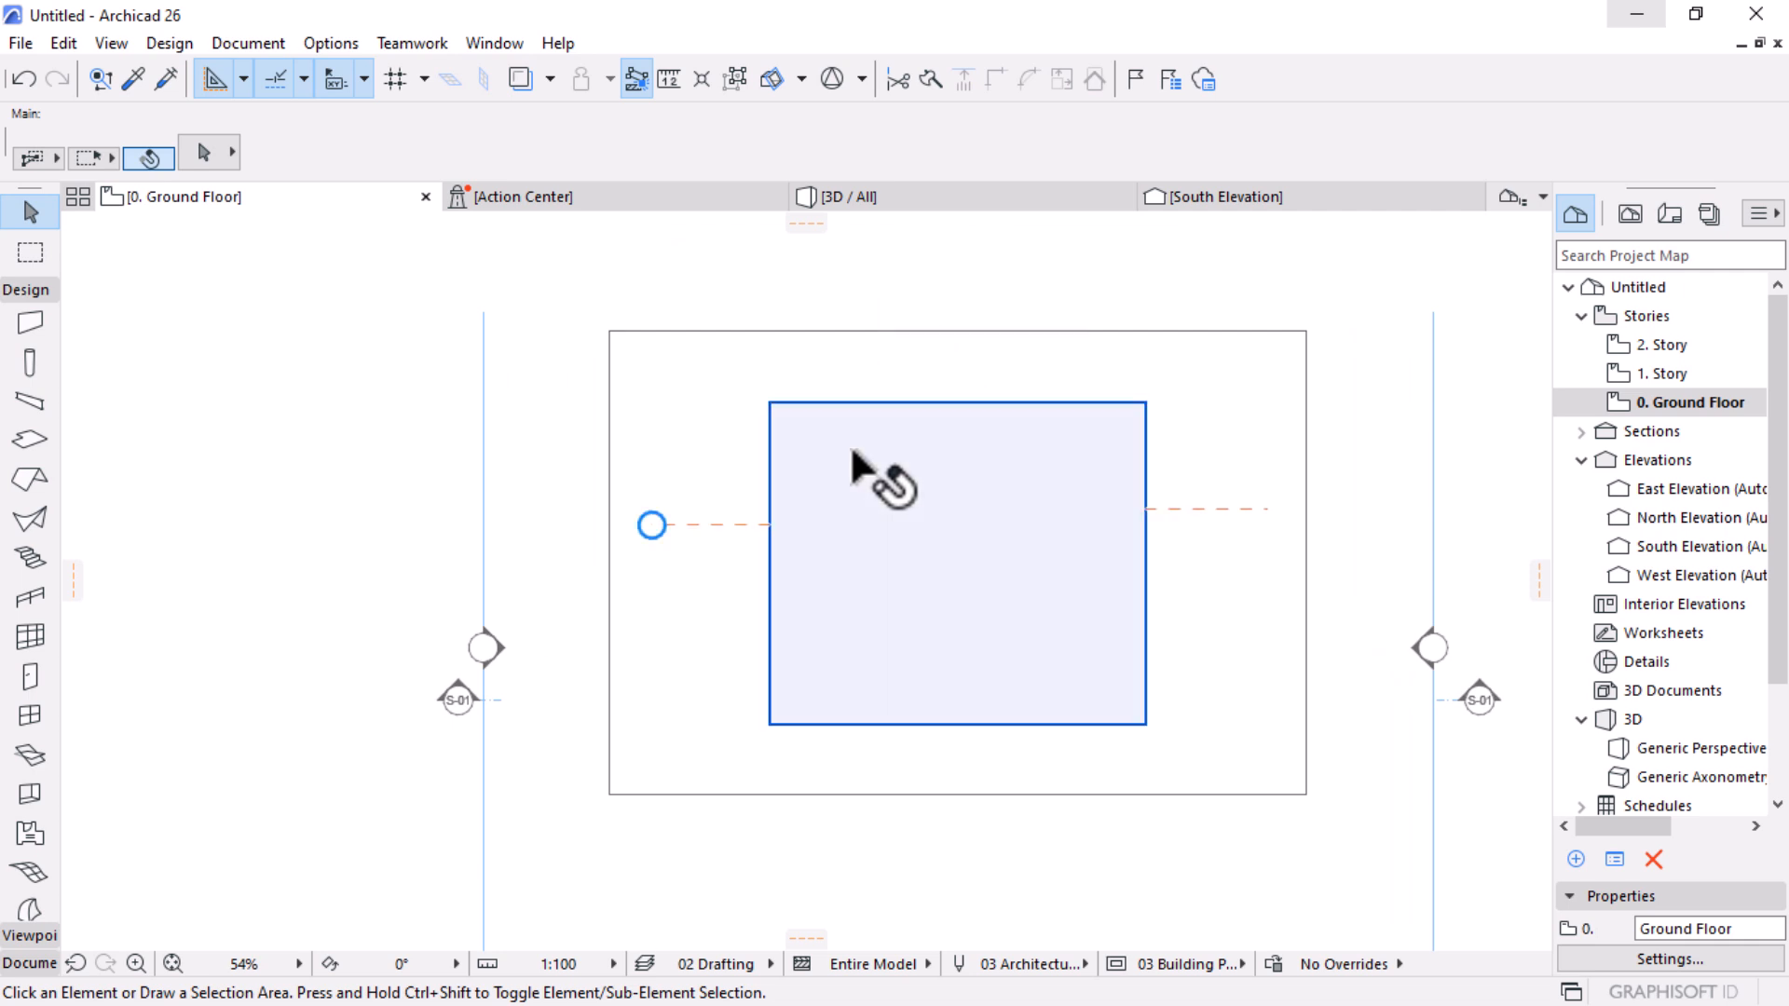
scroll(1133, 563, "up", 1)
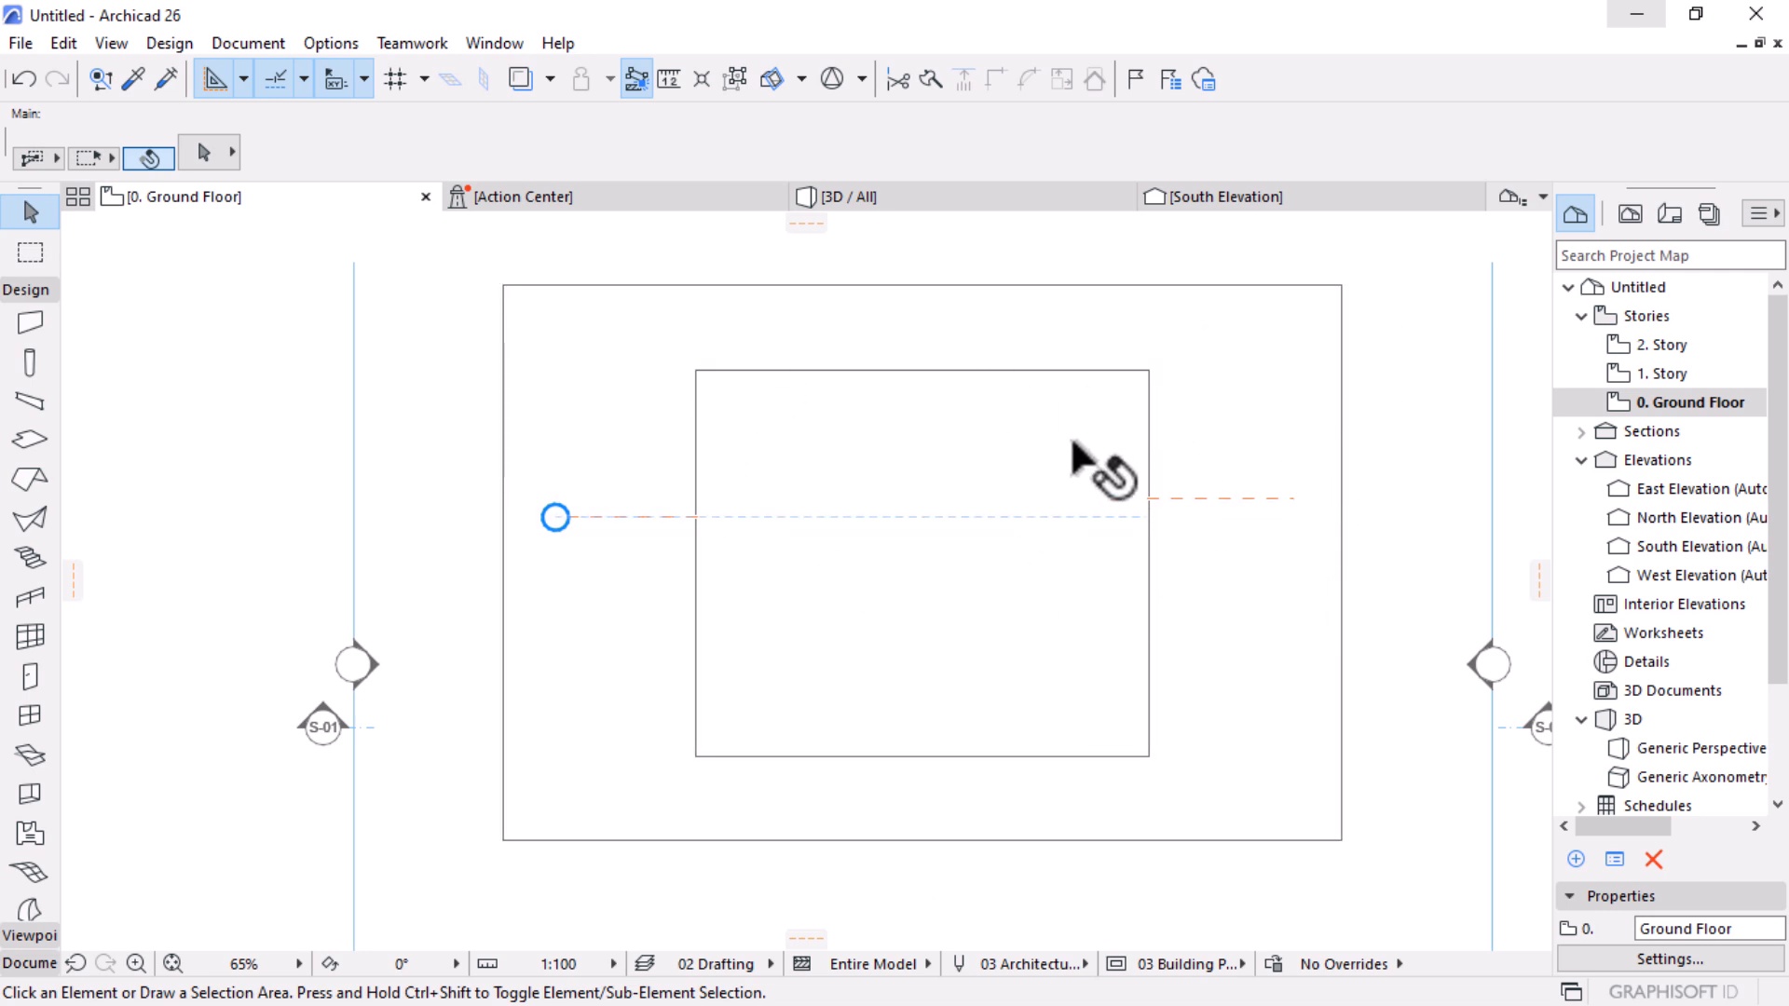
scroll(1183, 517, "down", 2)
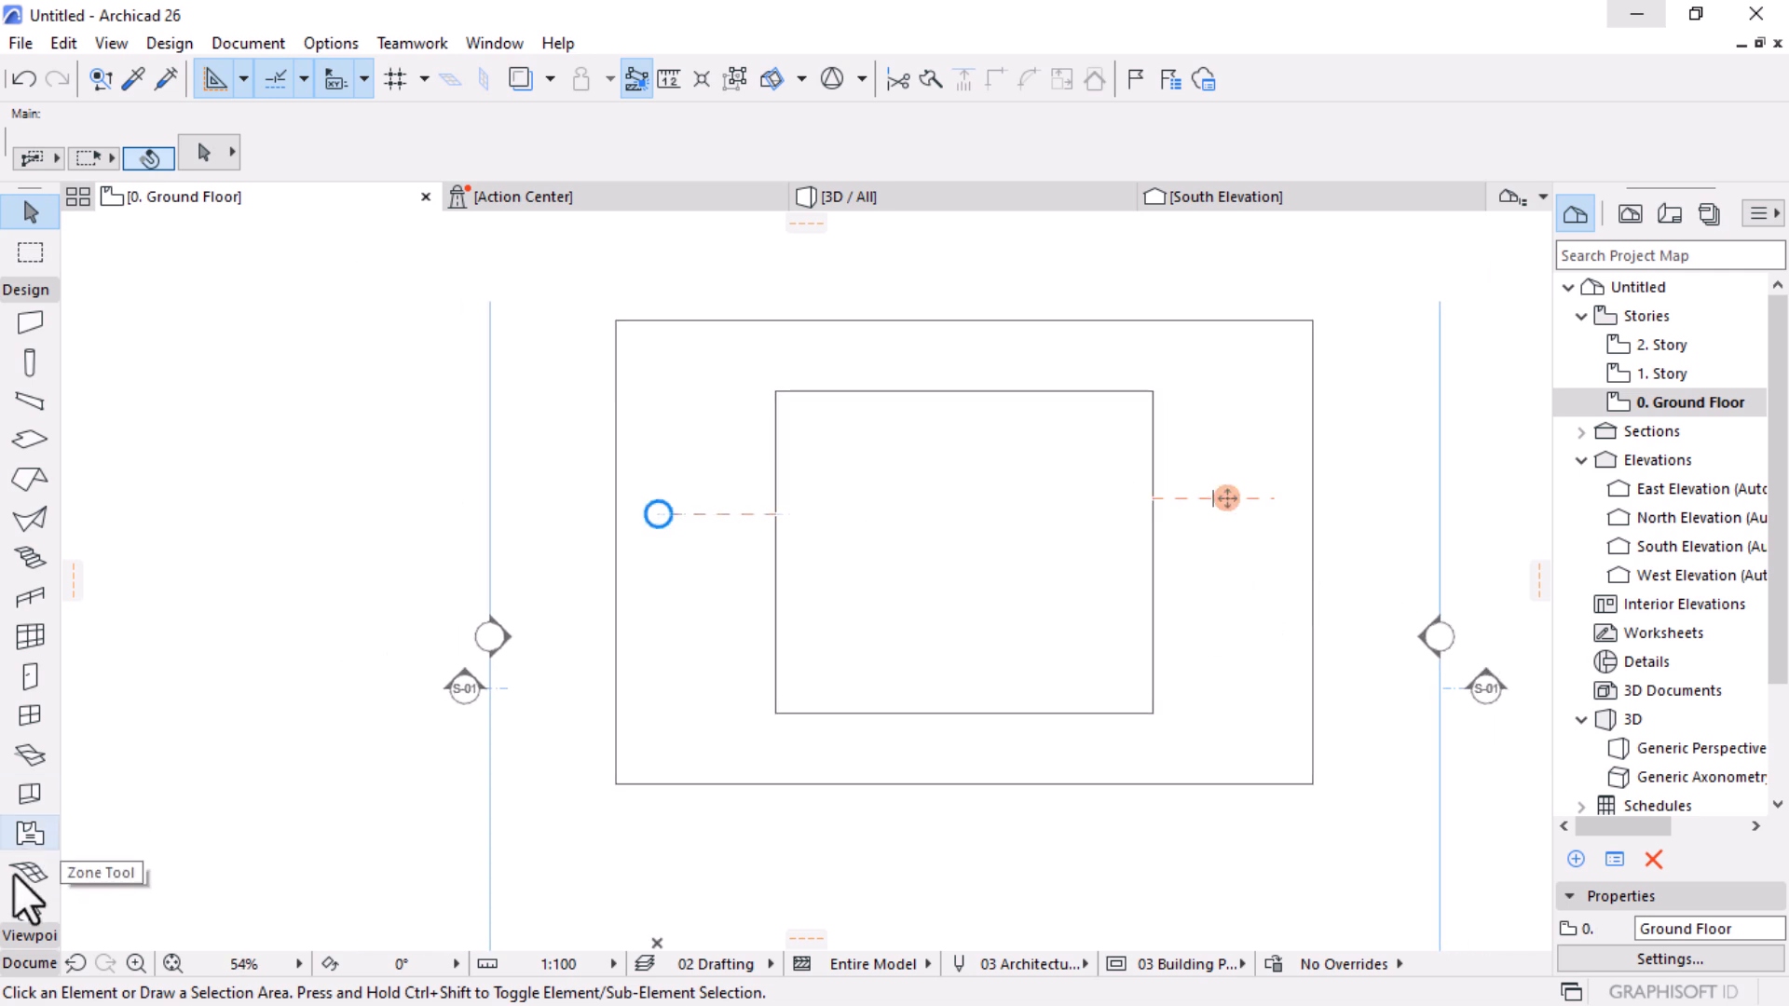
left_click(26, 963)
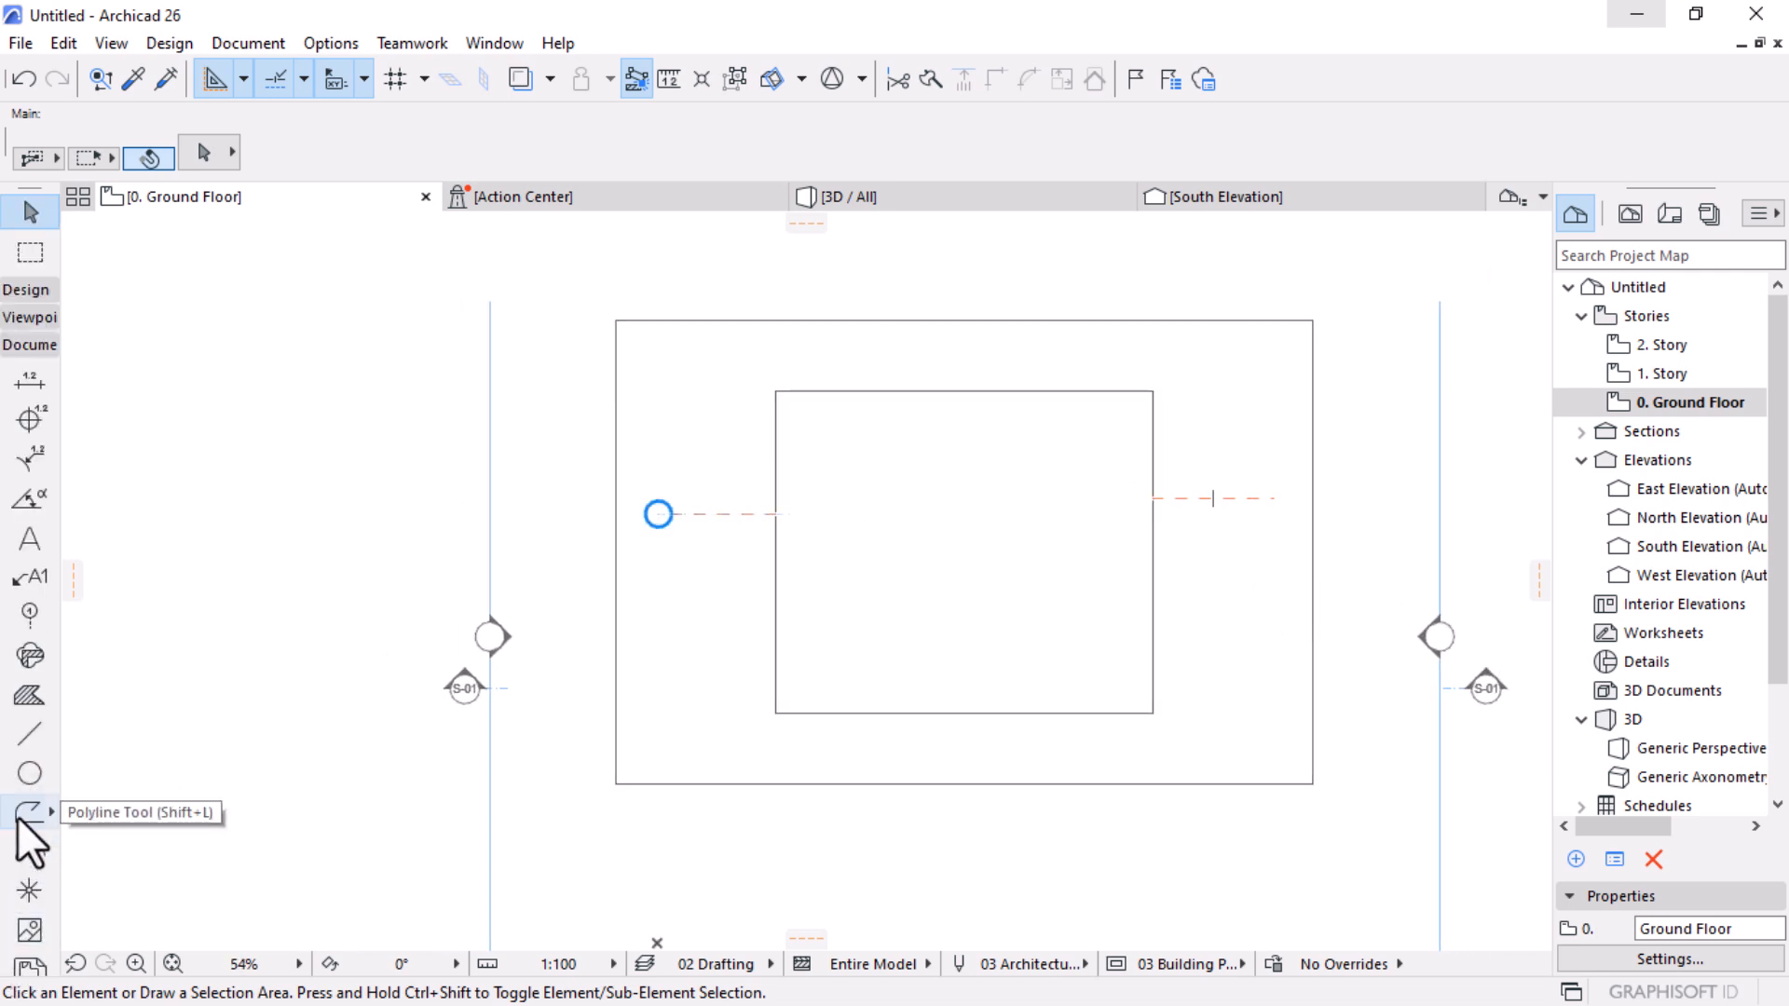
left_click(26, 816)
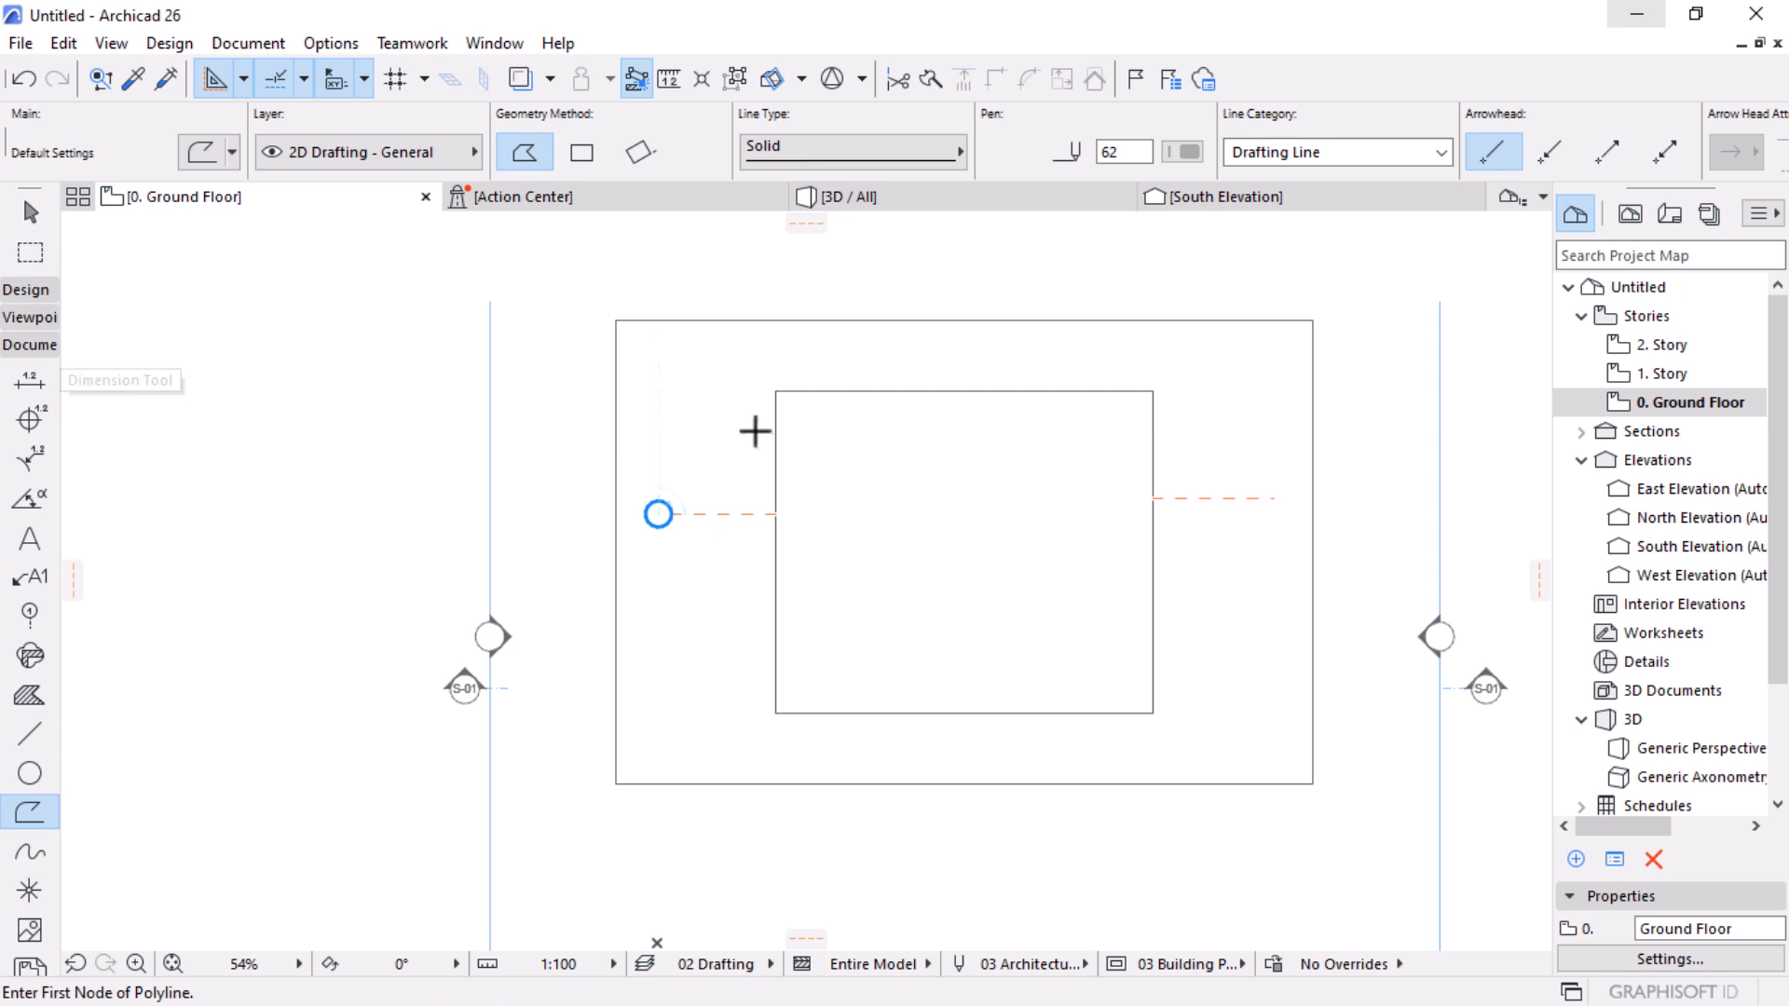
left_click(776, 391)
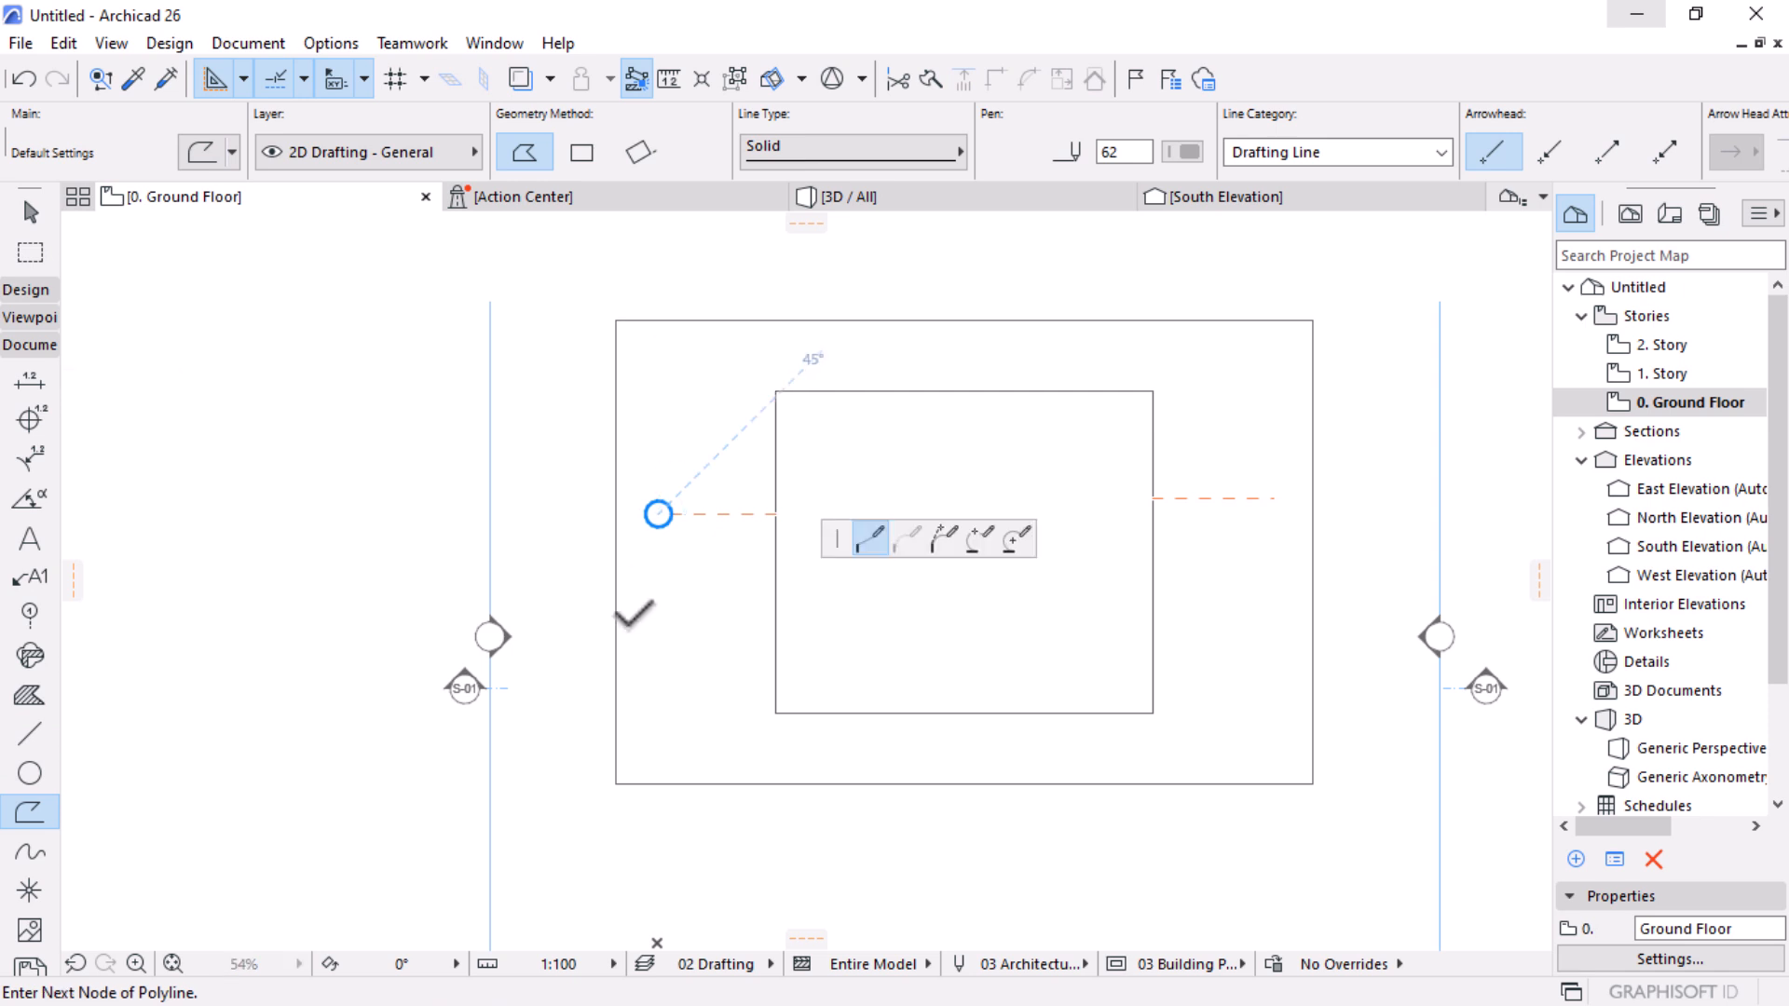
left_click(580, 155)
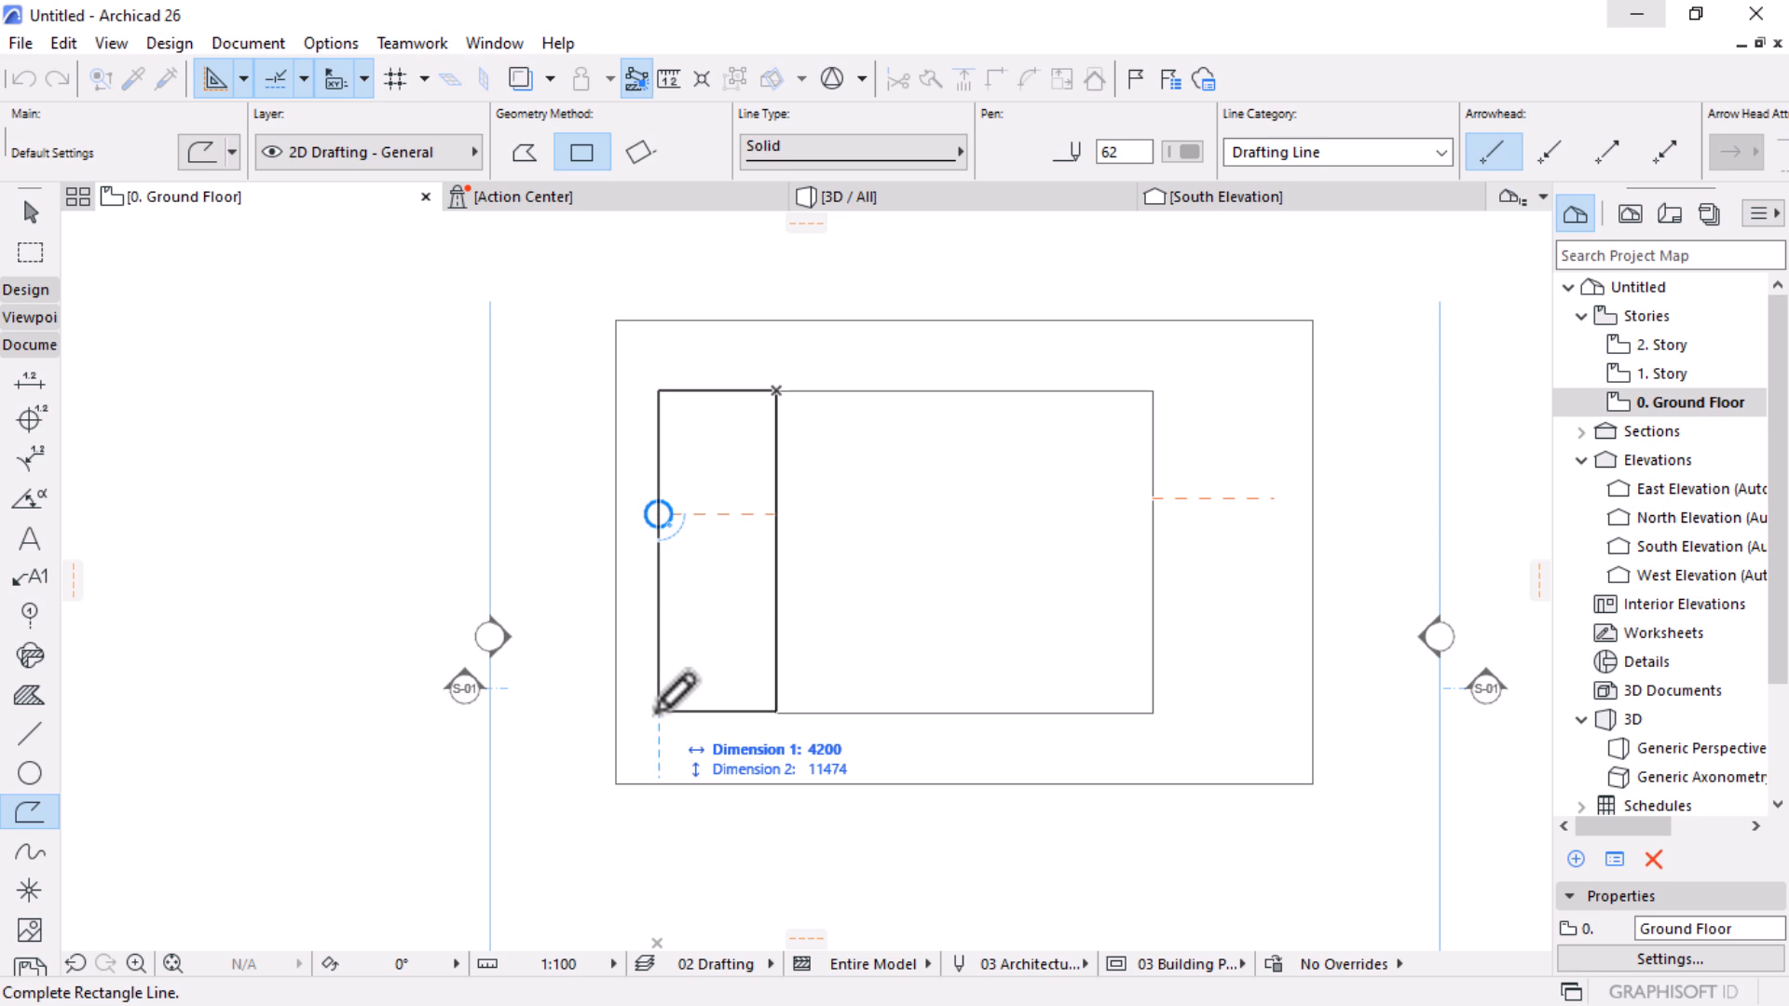
left_click(659, 713)
Step: Try to drag the polyline rectangle a short distance sideways, and undo the move
scroll(745, 713, "up", 8)
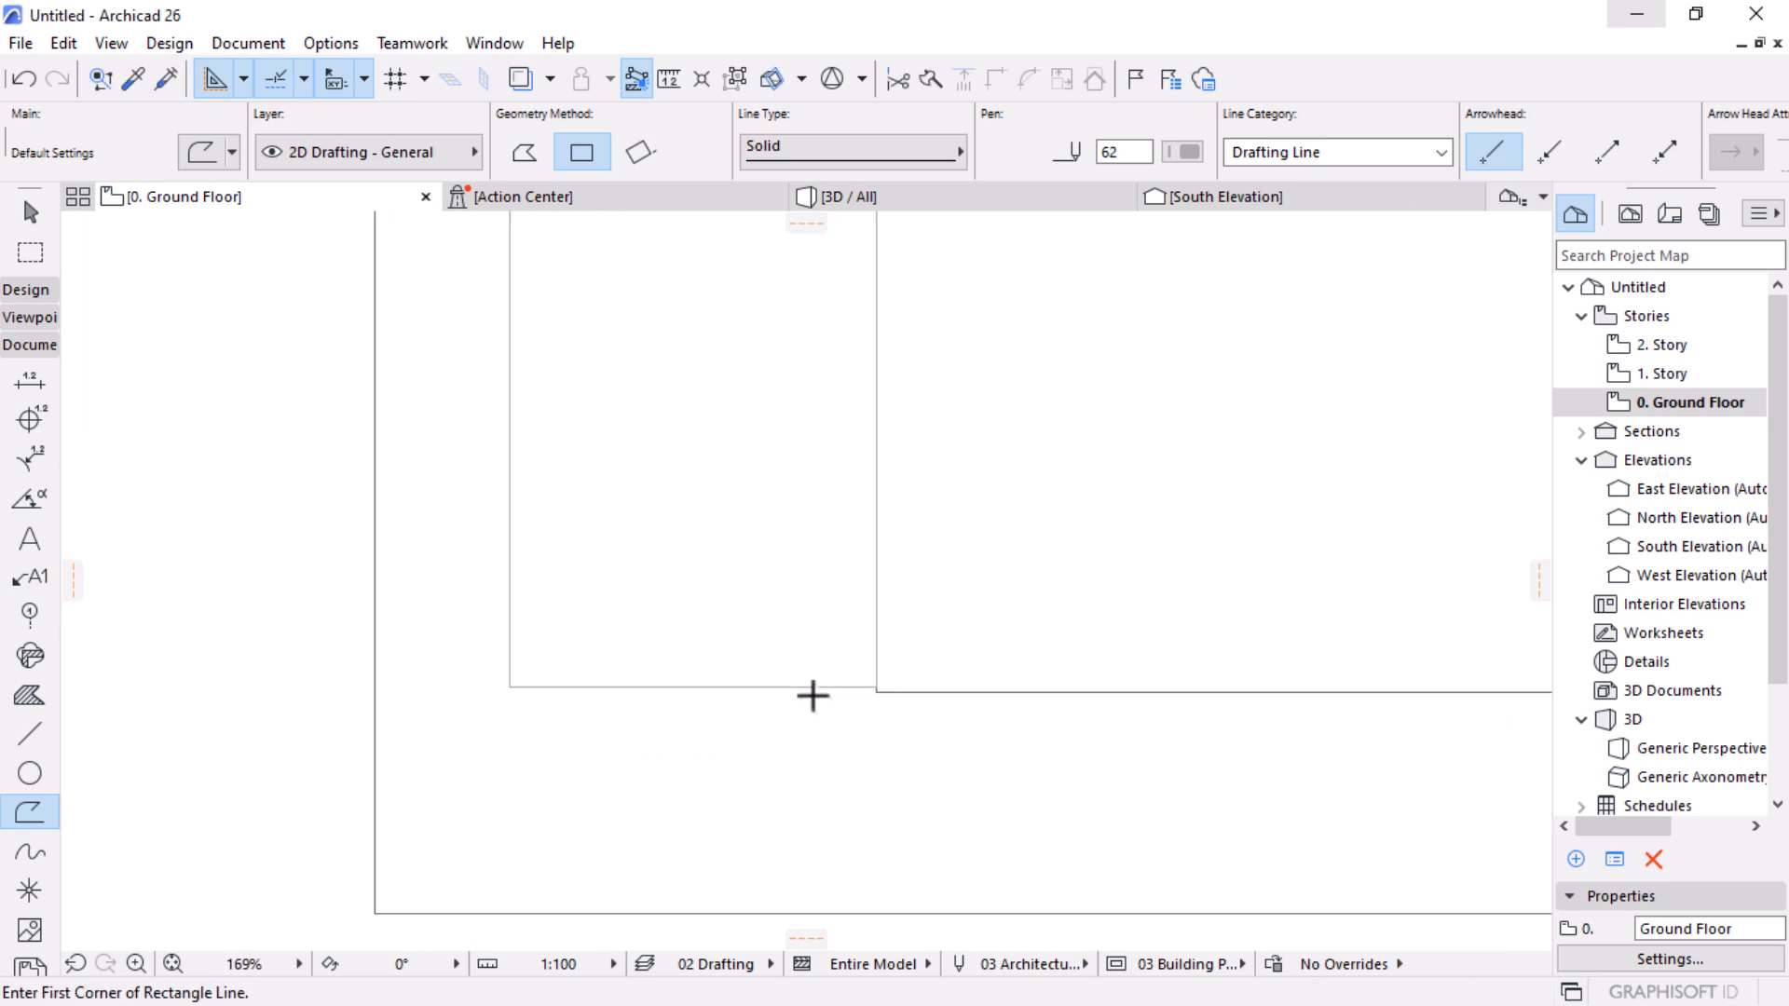
key("Escape")
left_click(851, 681)
key("ctrl+d")
left_click(897, 747)
left_click(918, 747)
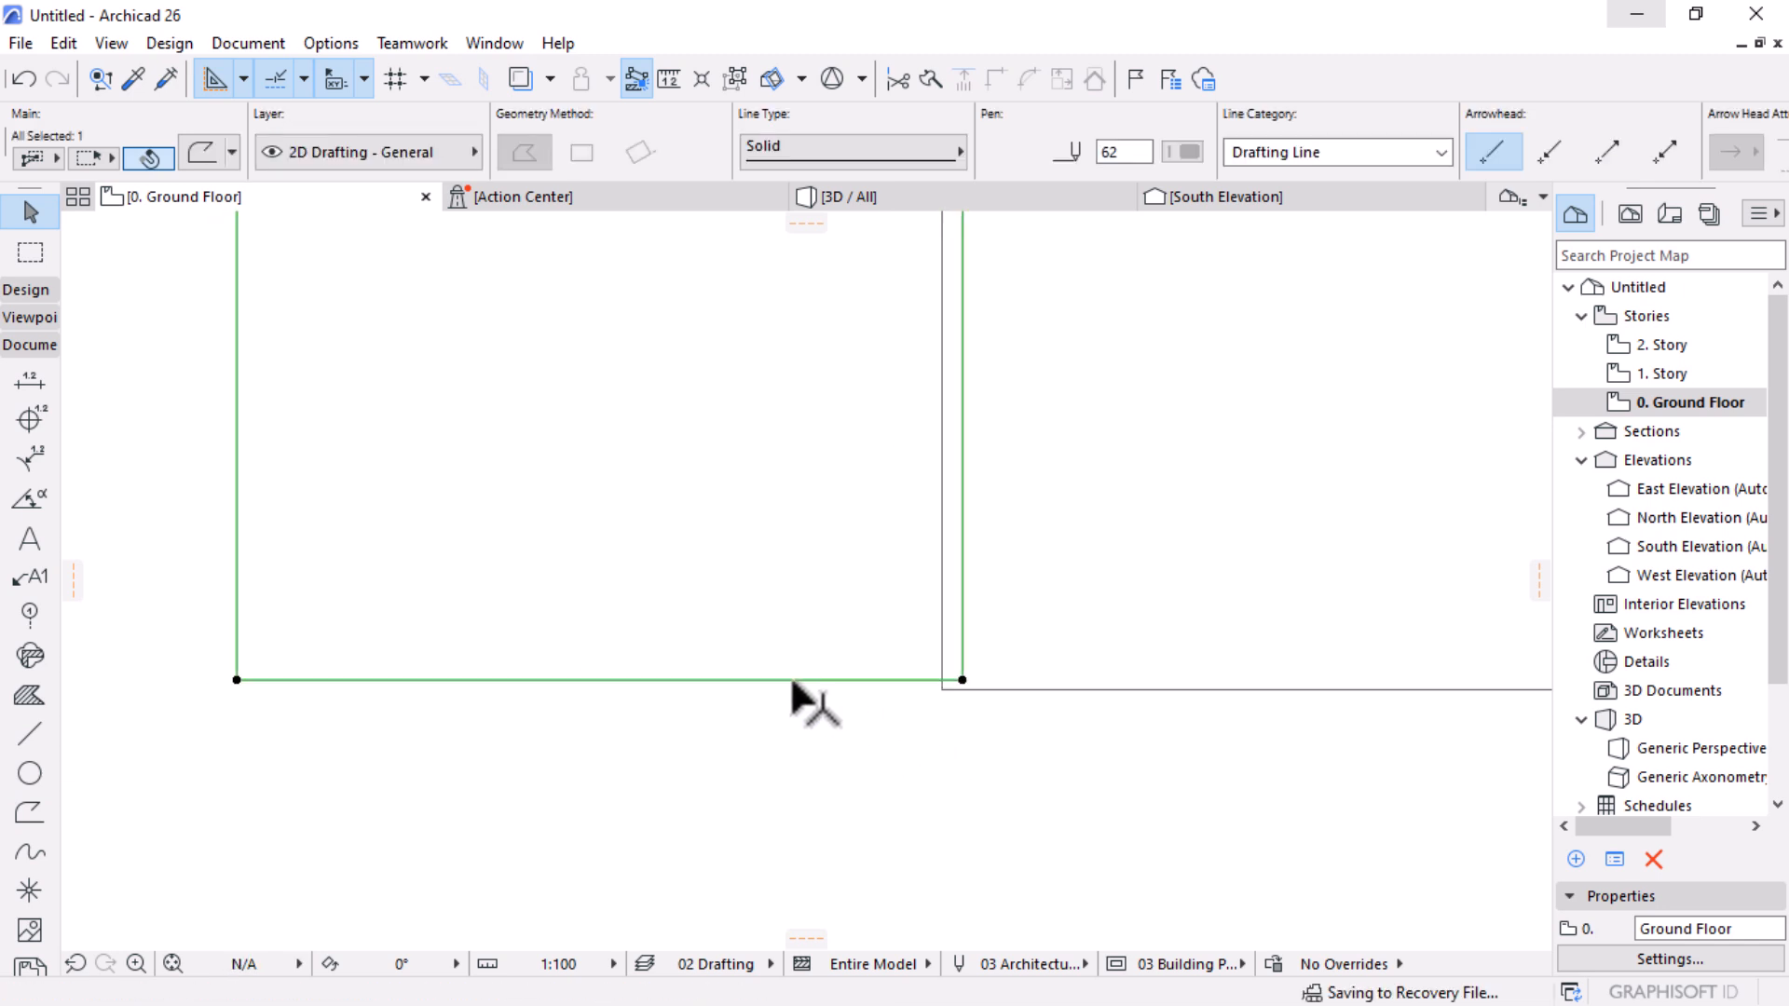
key("ctrl+z")
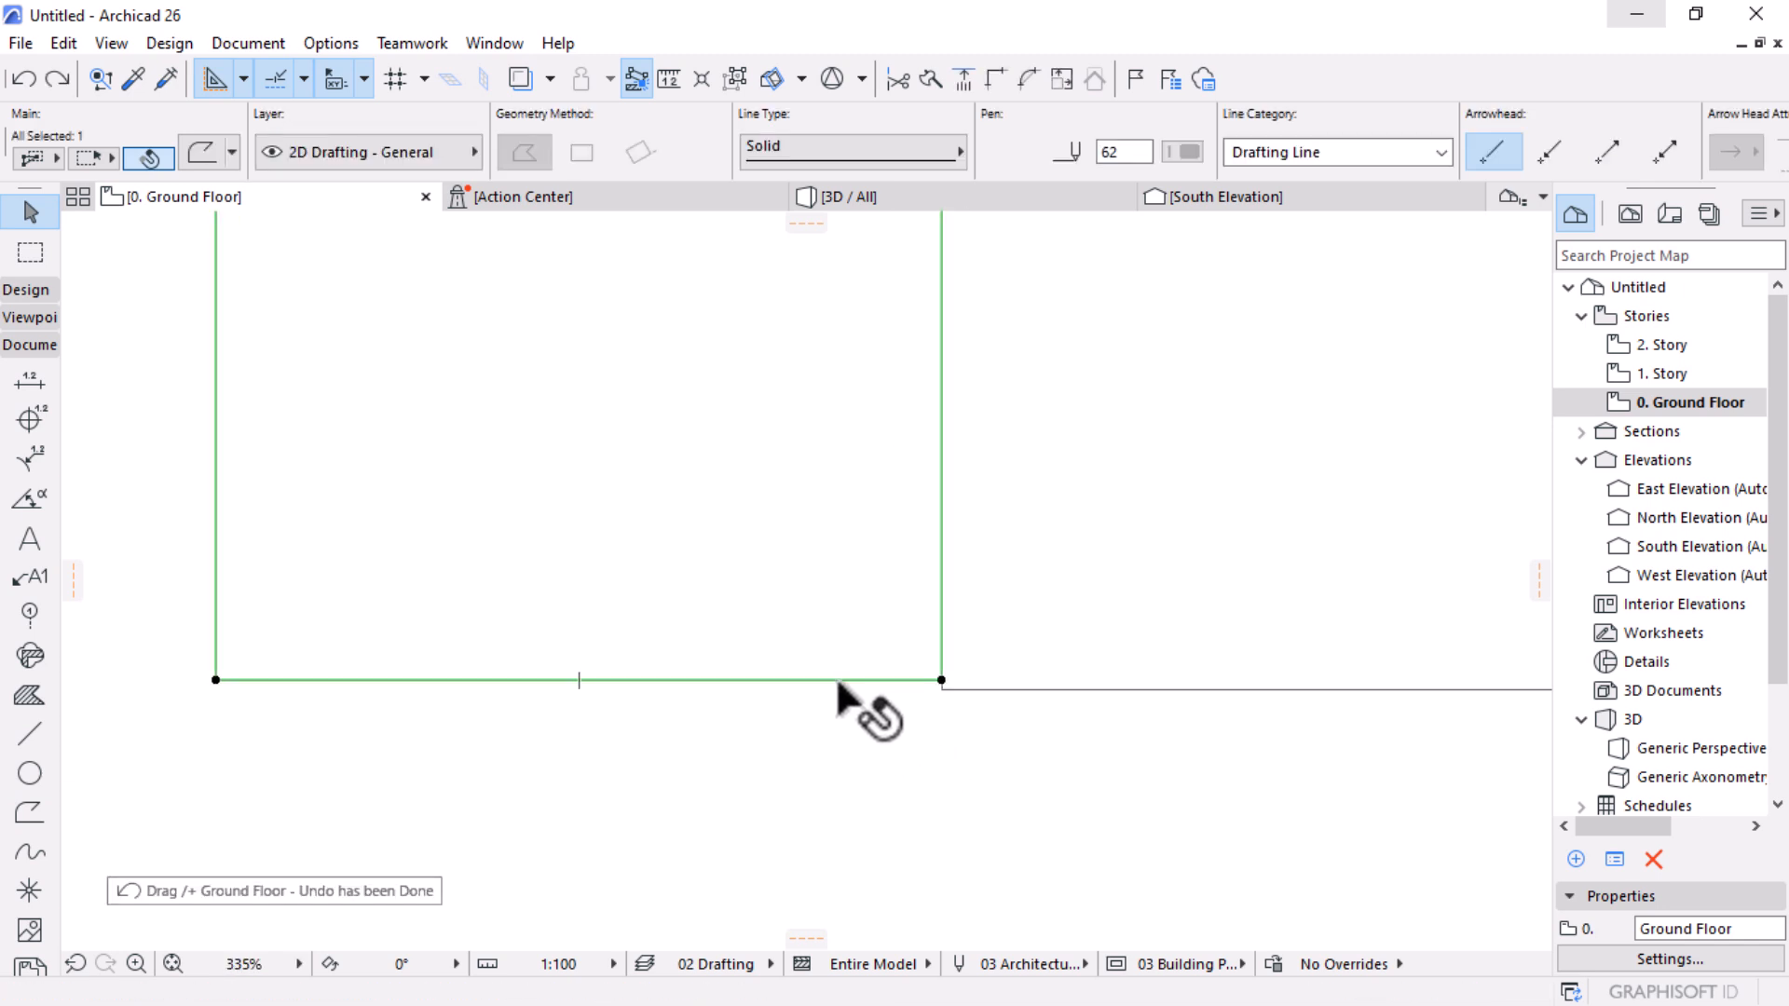
Step: Offset the rectangle's lower edge outward by about 56 to align with the inner slab's lower edge
left_click(838, 681)
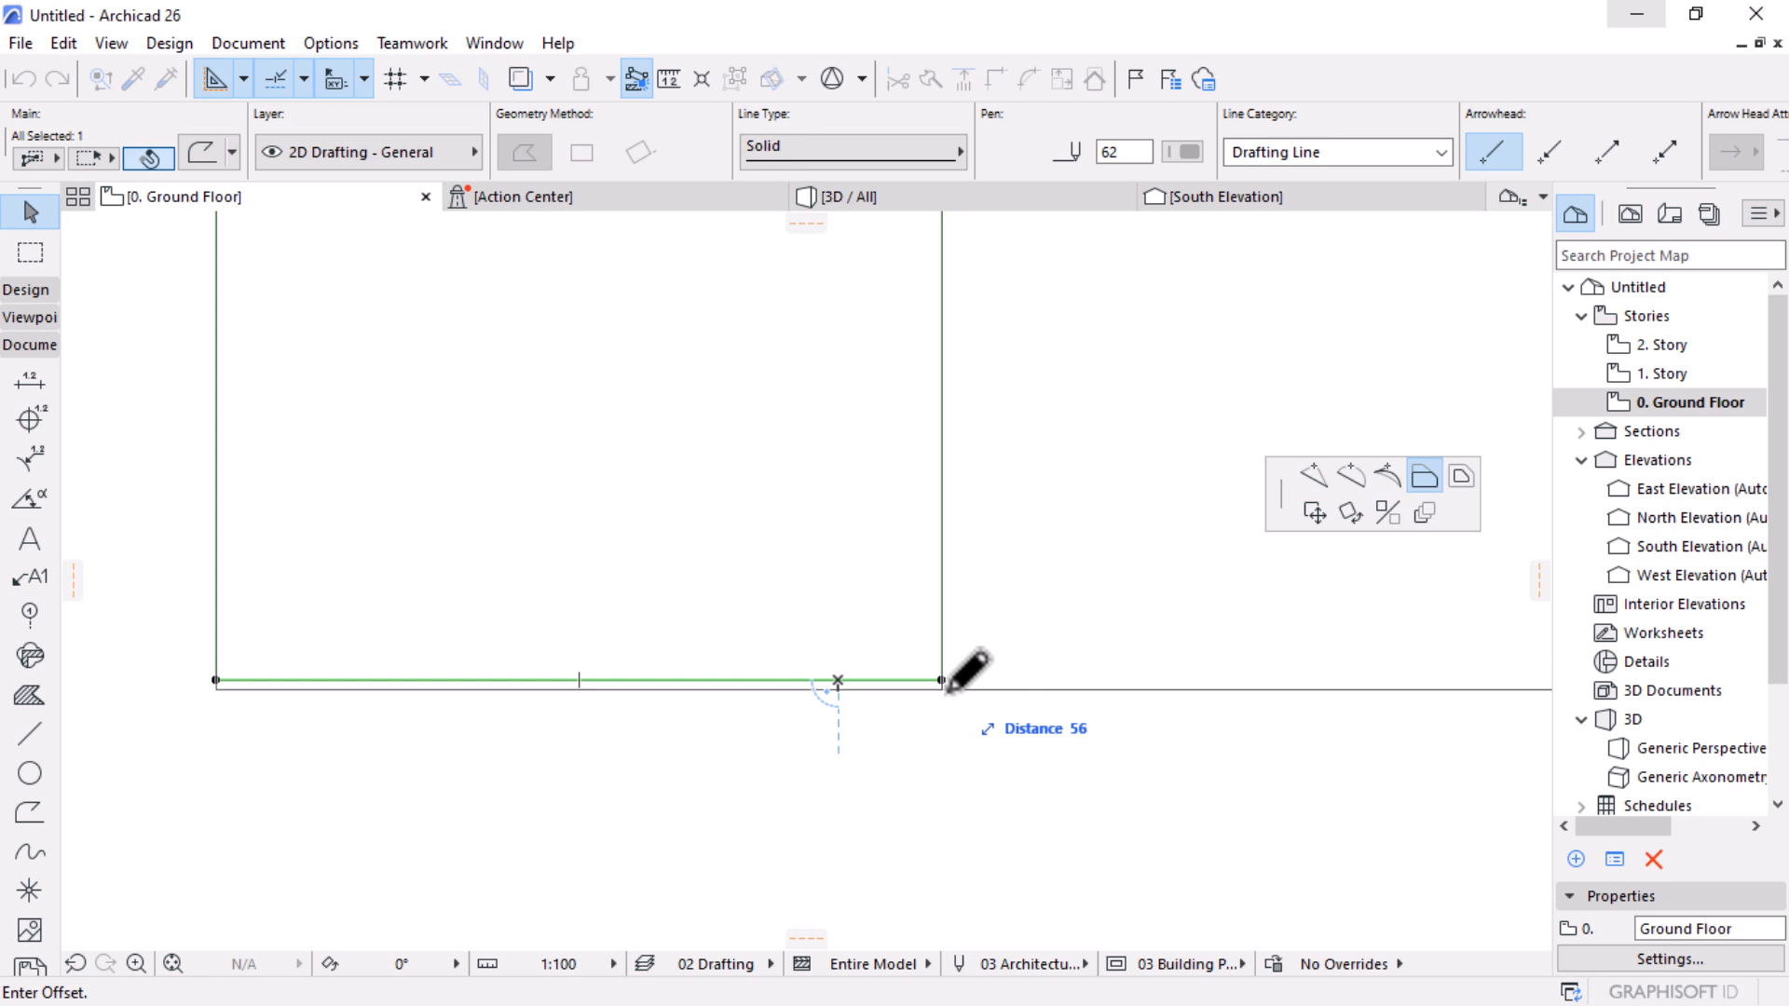
key("Escape")
scroll(780, 736, "down", 7)
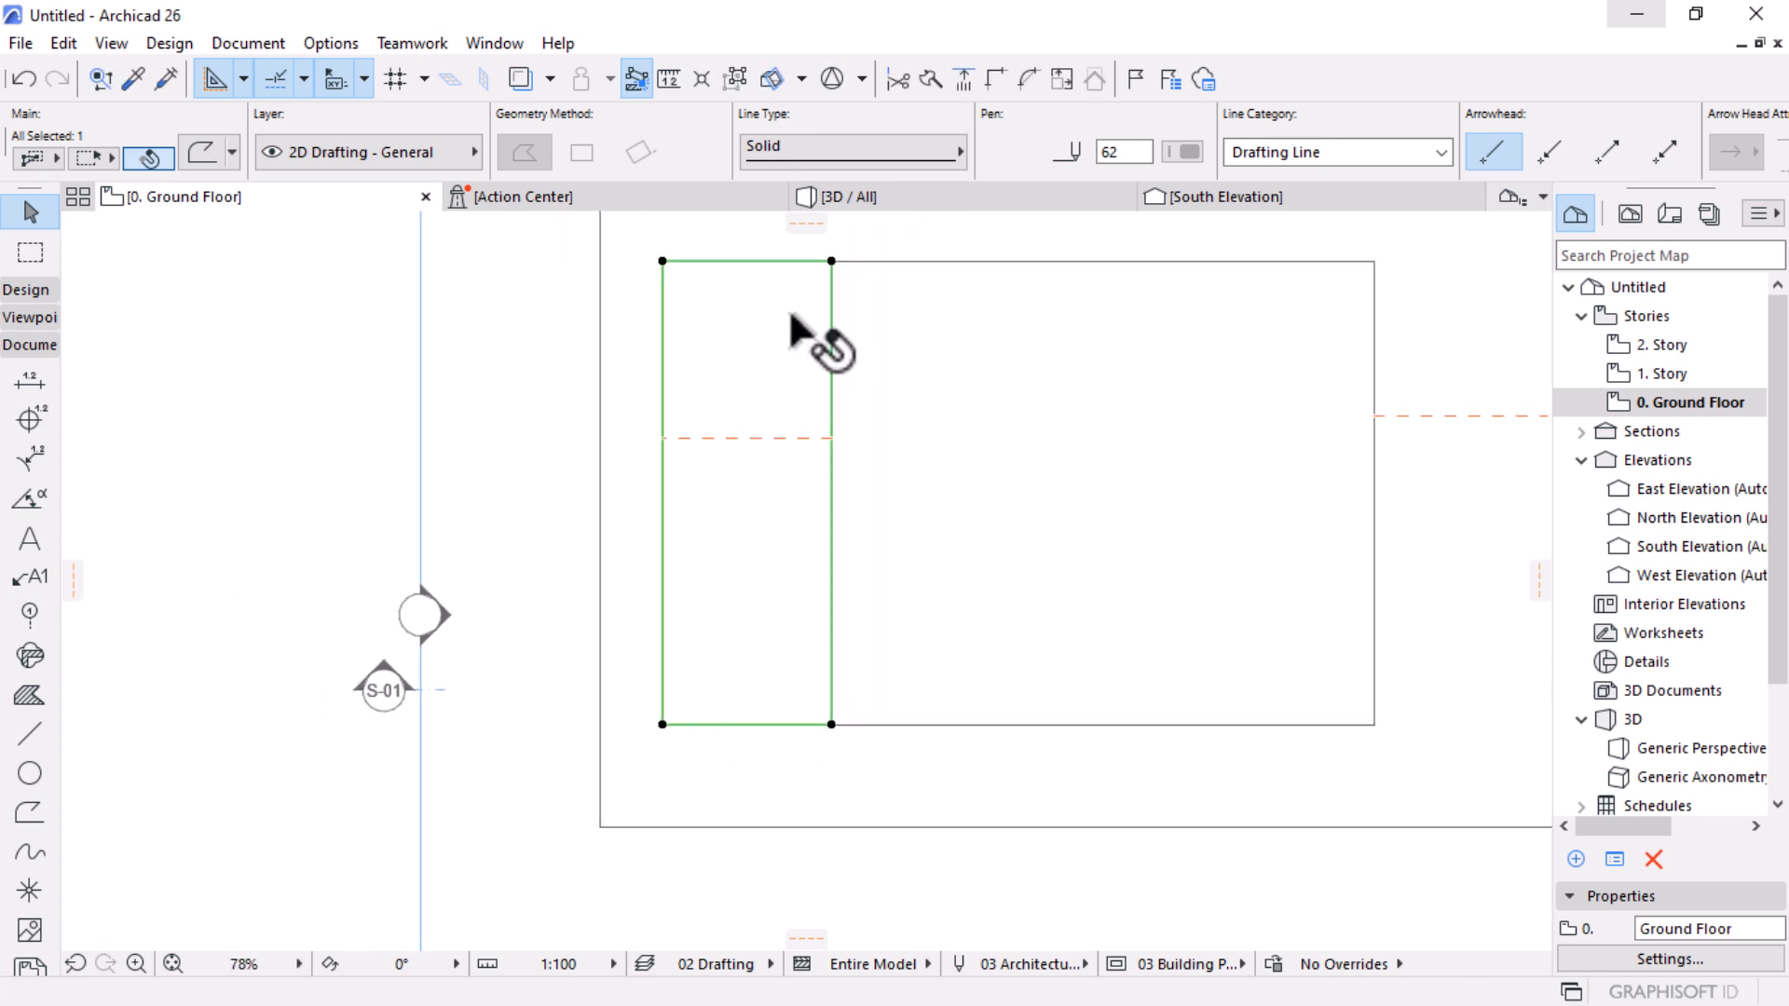
Step: Copy the rectangle to the other side, placing its lower-left corner on the inner slab's lower-right corner
scroll(899, 459, "down", 3)
scroll(970, 320, "up", 1)
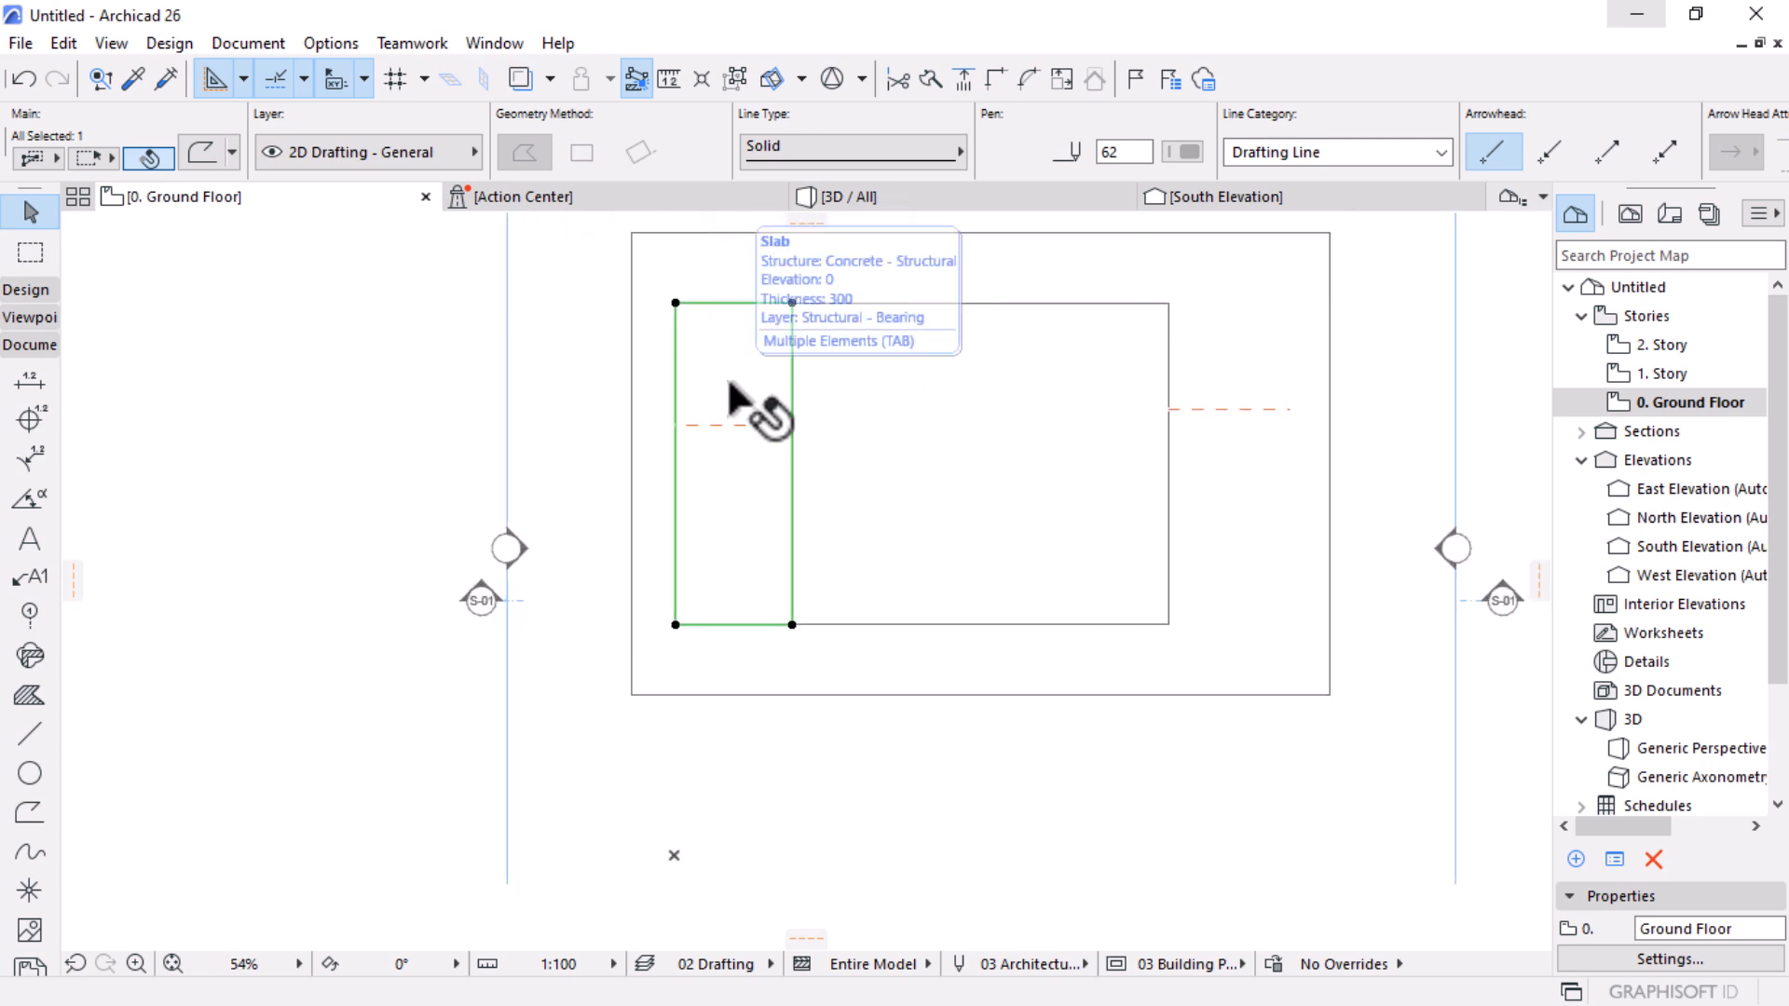
key("ctrl+shift+d")
left_click(675, 624)
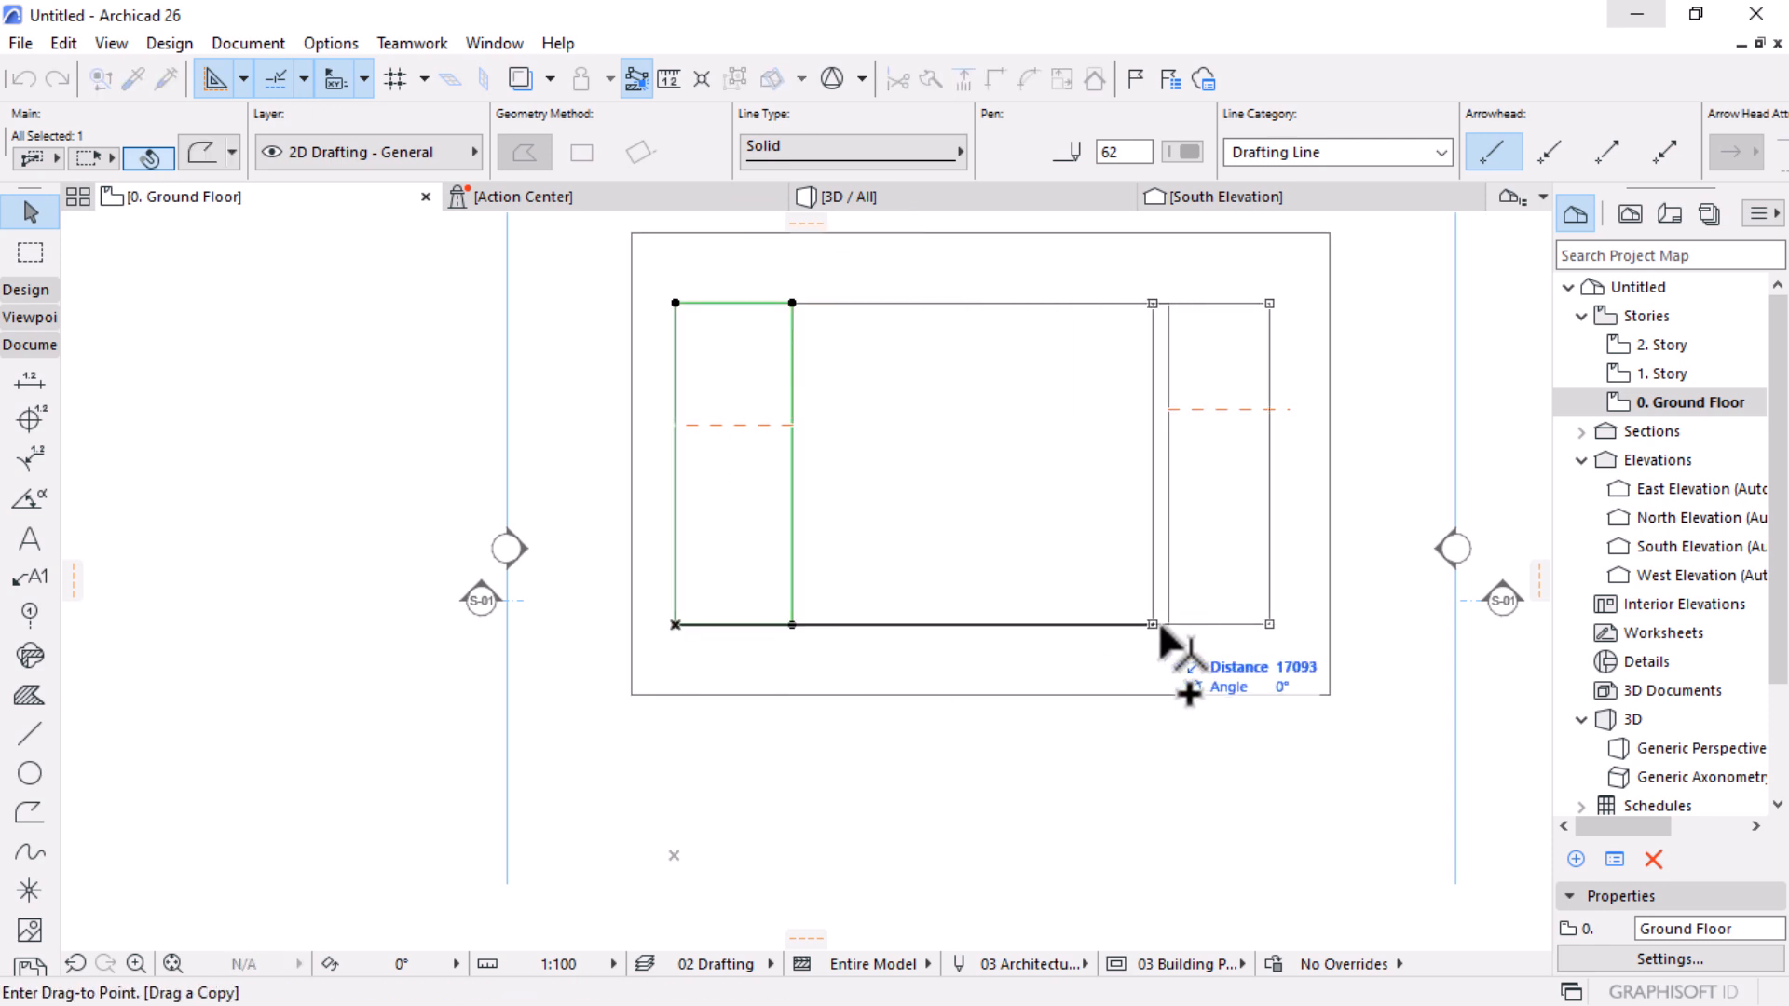
left_click(1170, 624)
Step: Offset the copied rectangle's right edge outward to the end of the 4300 guide line
scroll(1332, 326, "up", 5)
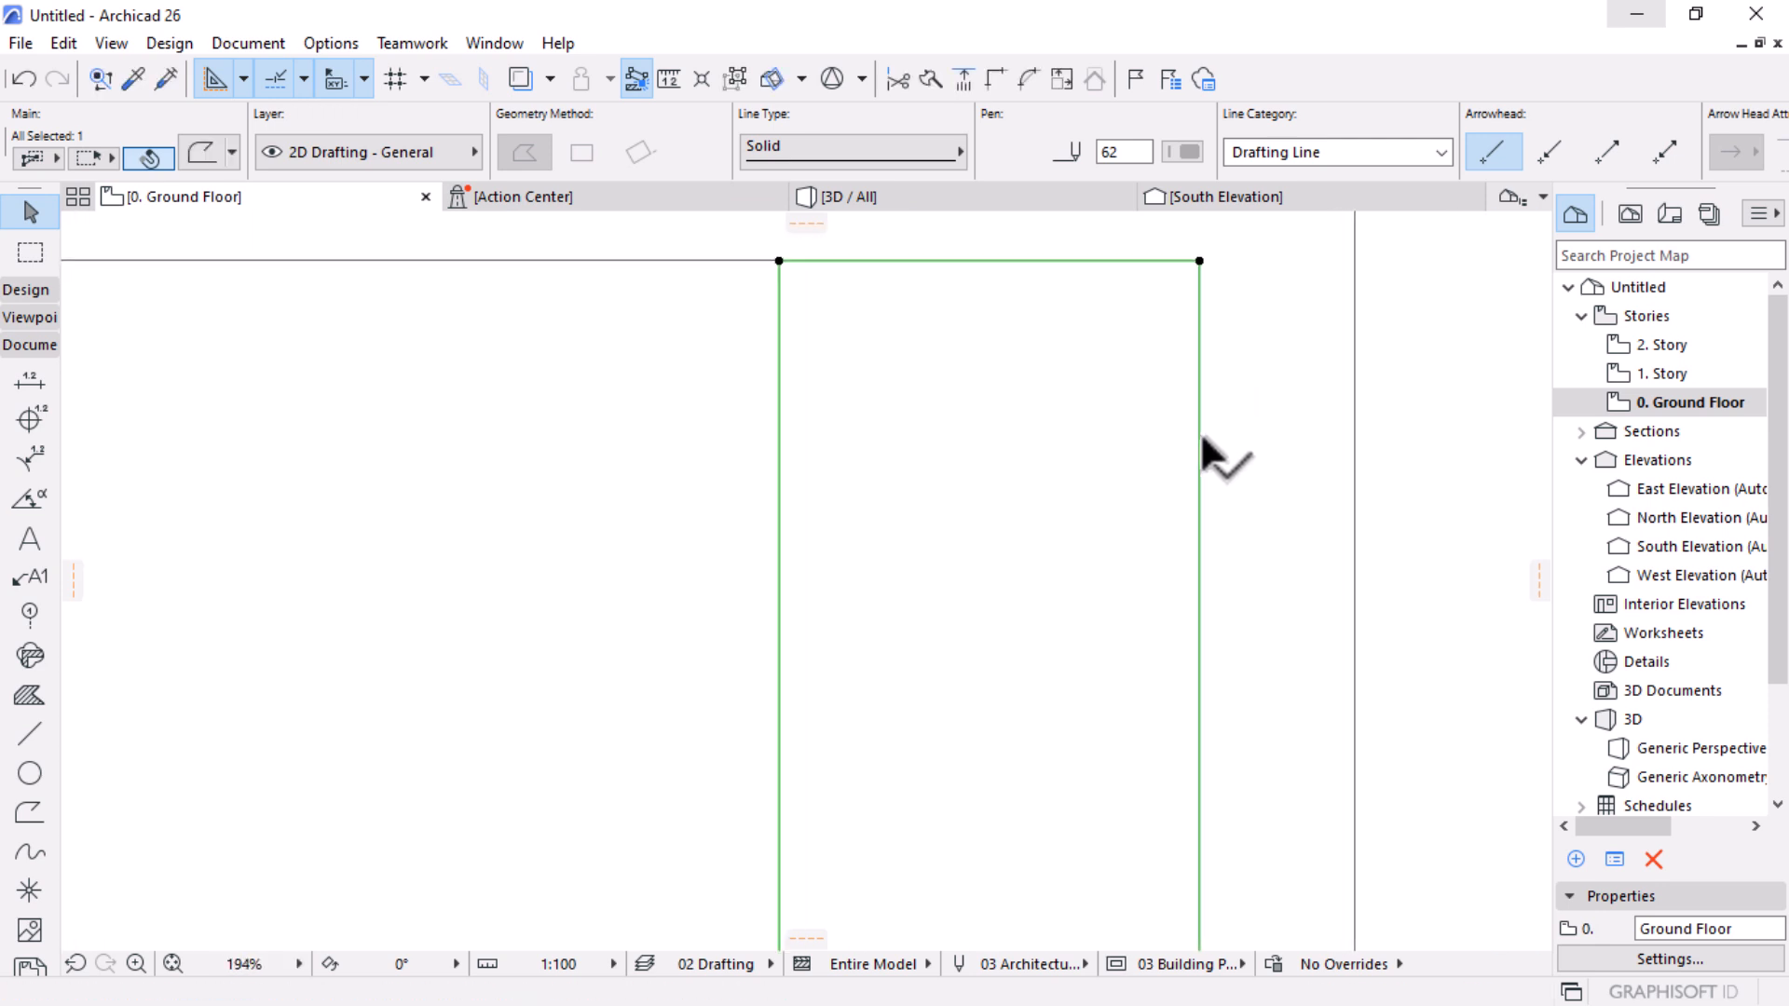
left_click(1200, 433)
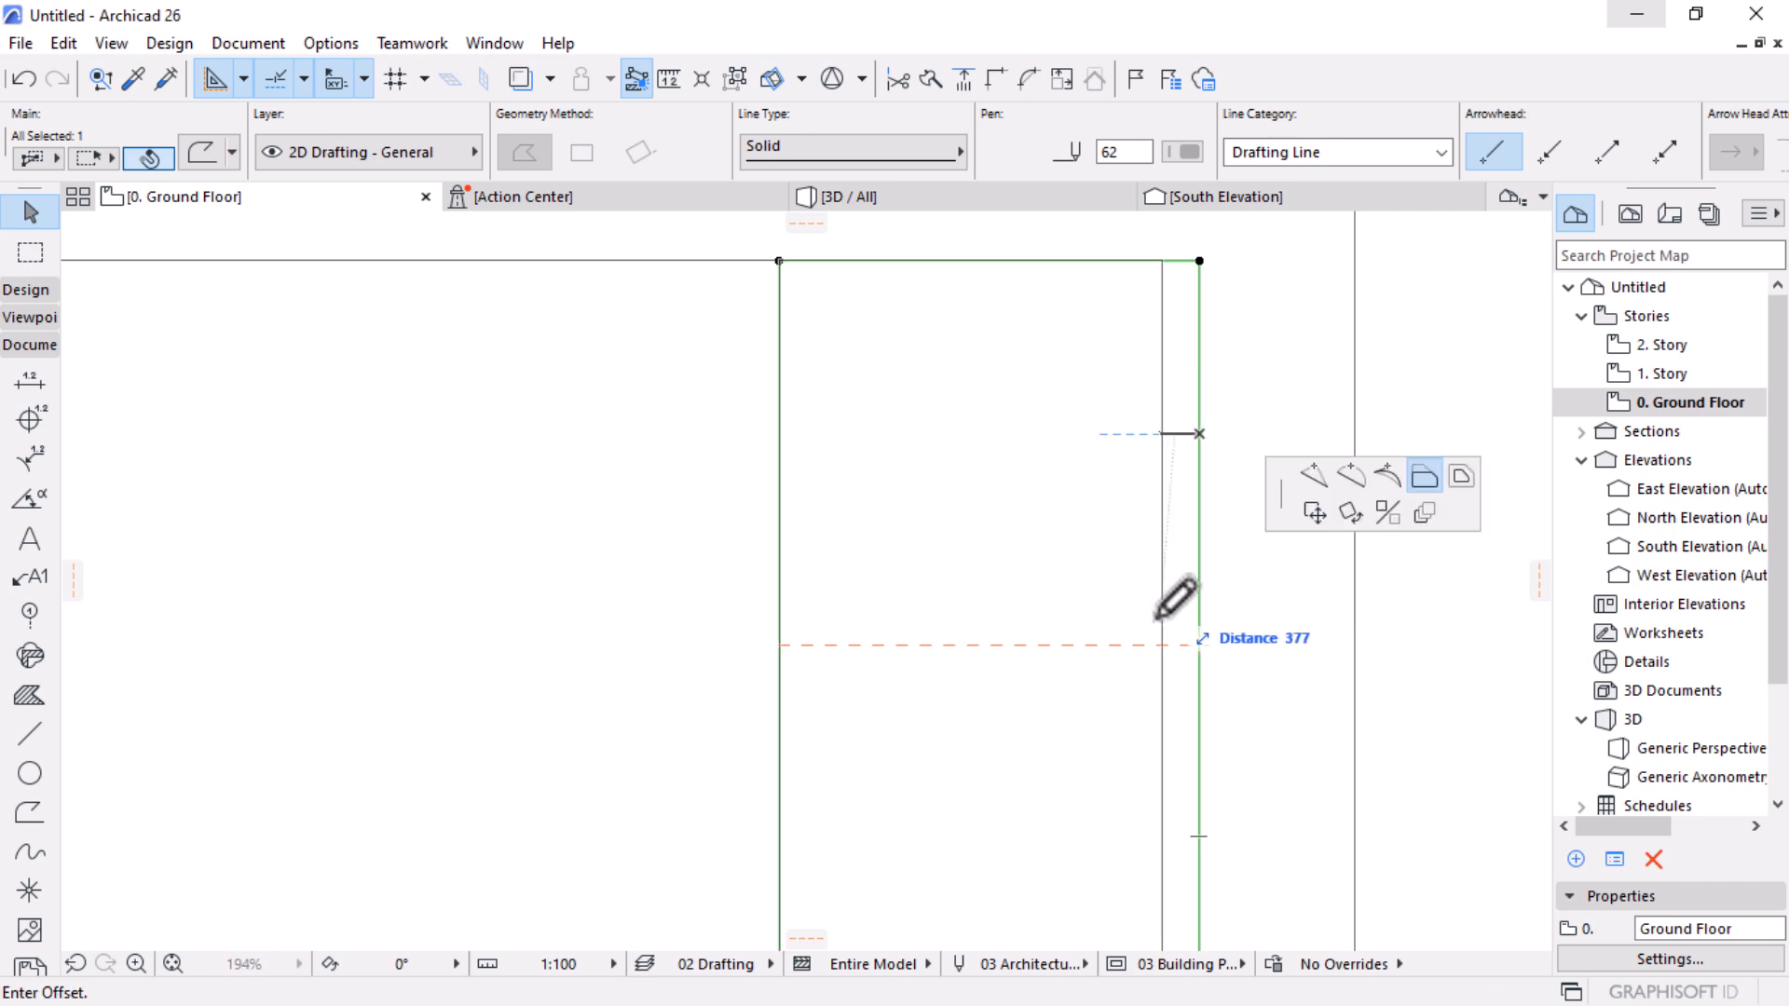
left_click(1211, 645)
scroll(1284, 317, "down", 5)
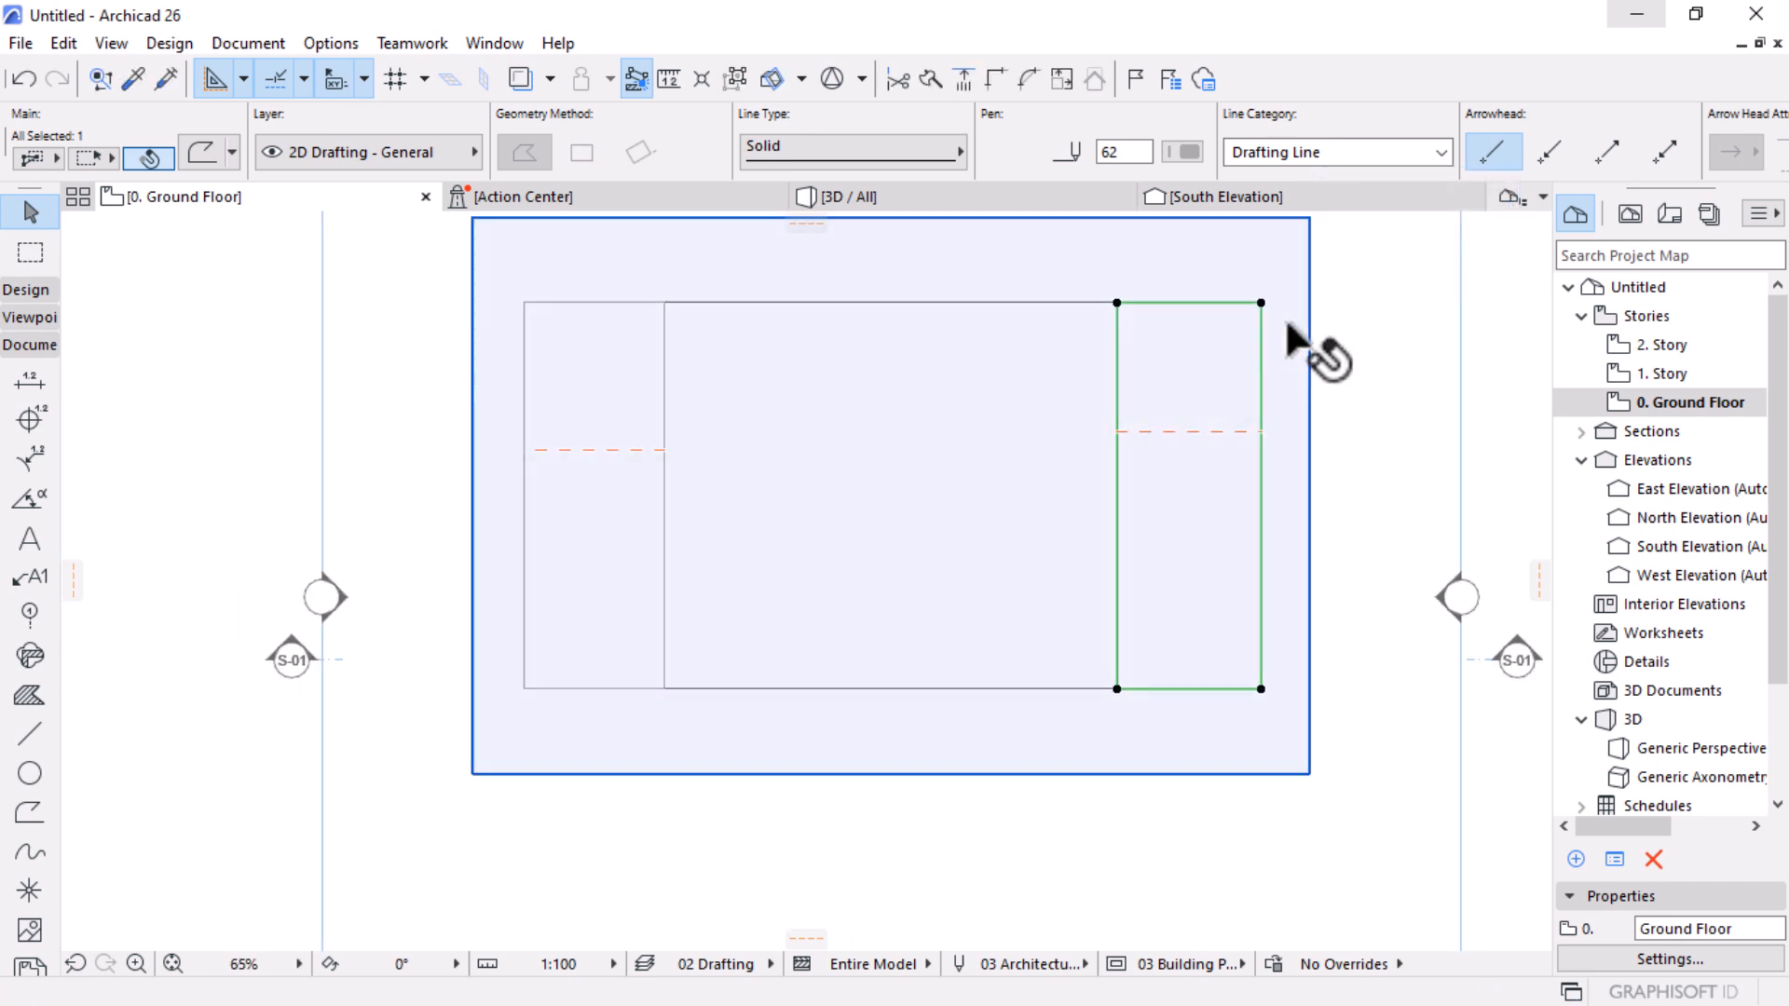
Step: Deselect the copied polyline rectangle on the ground floor plan
scroll(1191, 559, "down", 3)
scroll(1230, 507, "up", 2)
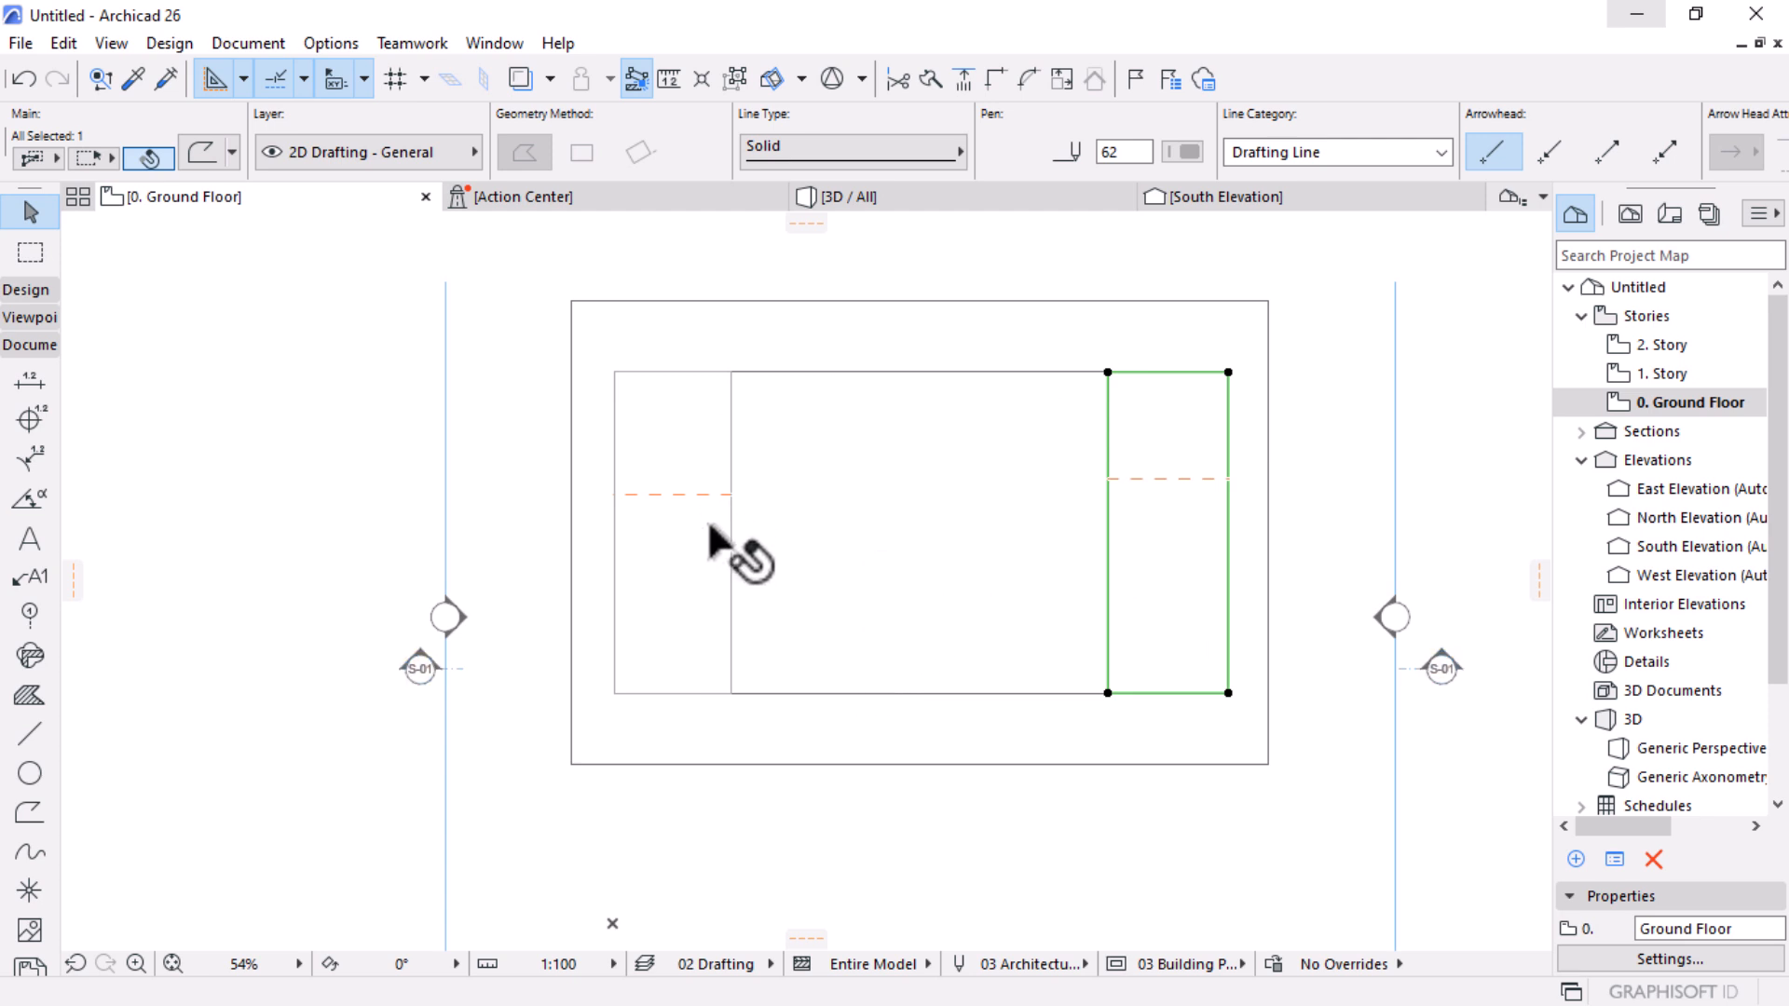
left_click(1365, 456)
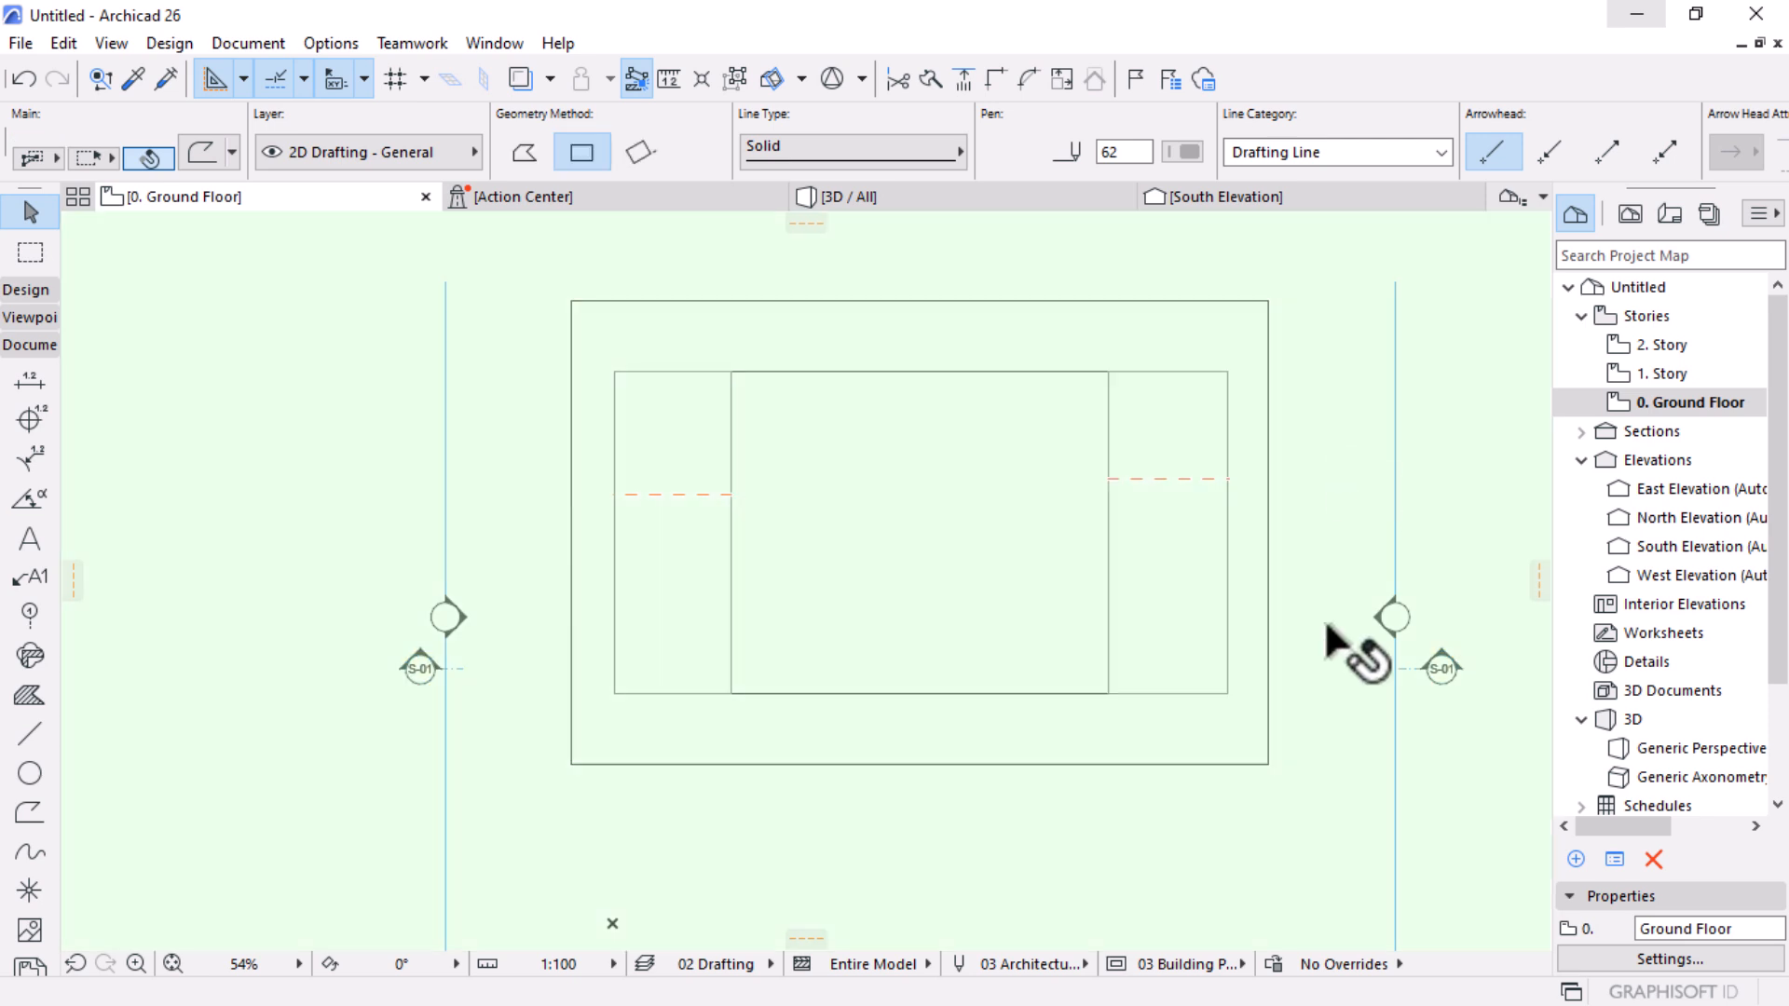
key("Escape")
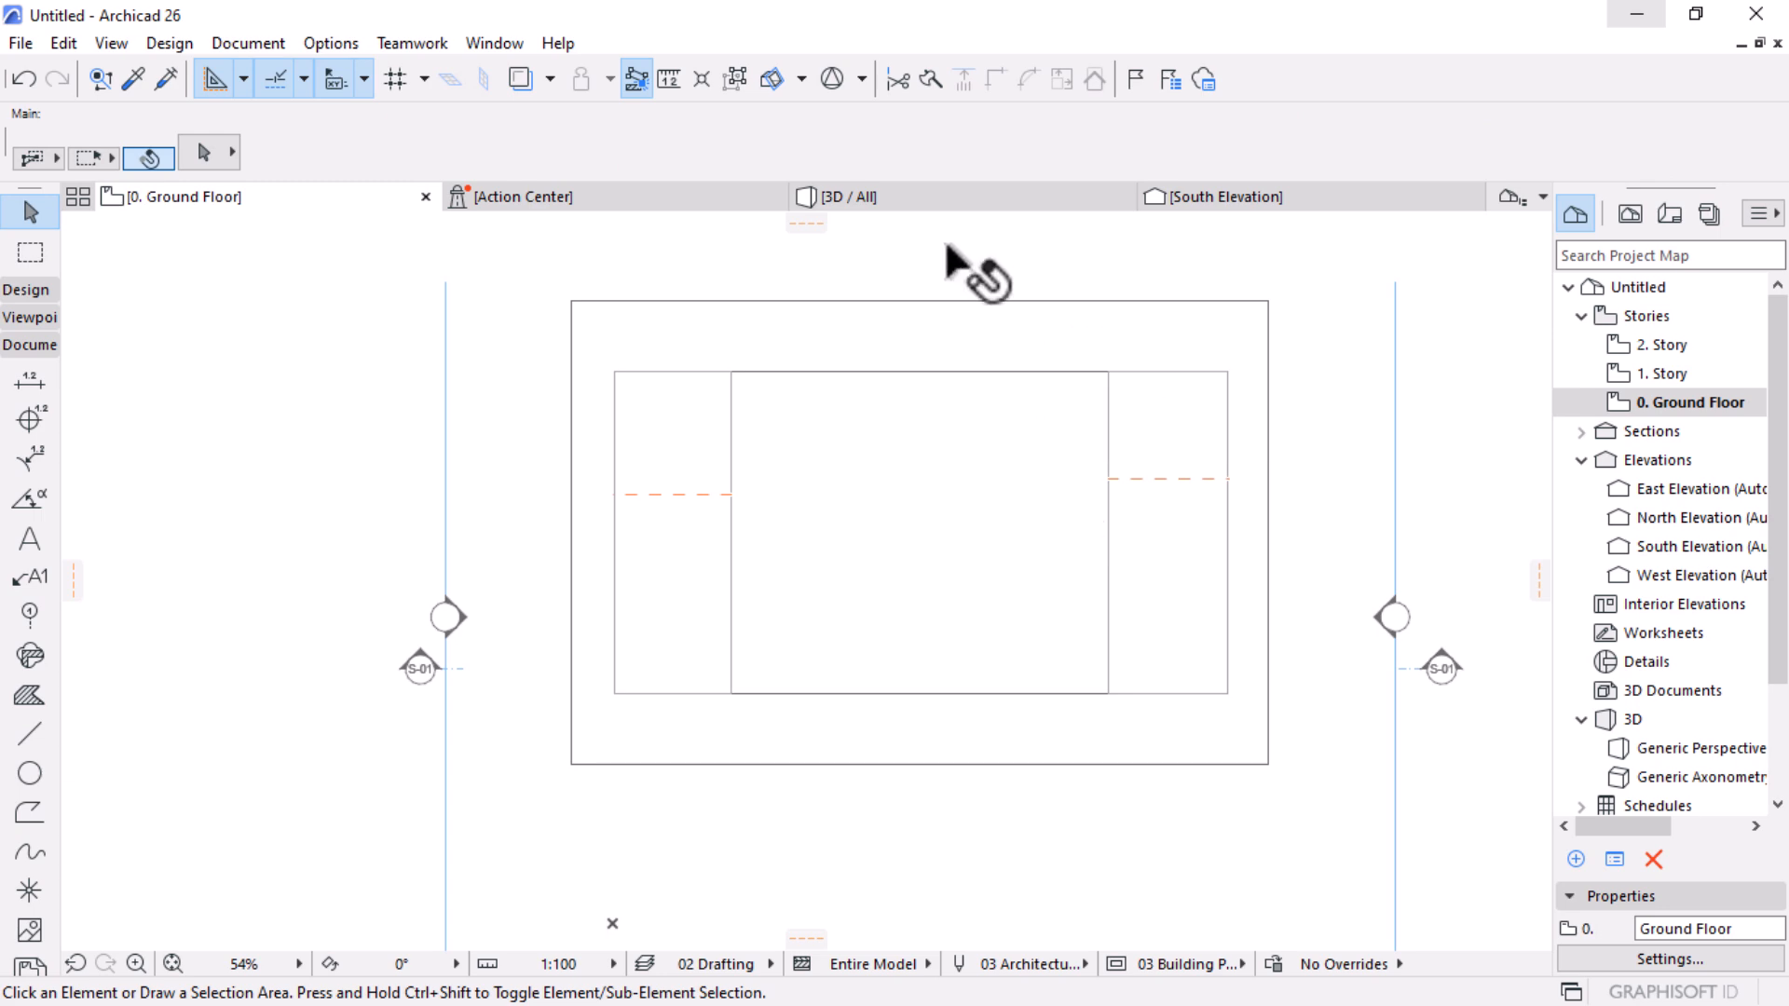
Step: Switch to the 3D view and set the terrain mesh's elevation to -400
left_click(954, 201)
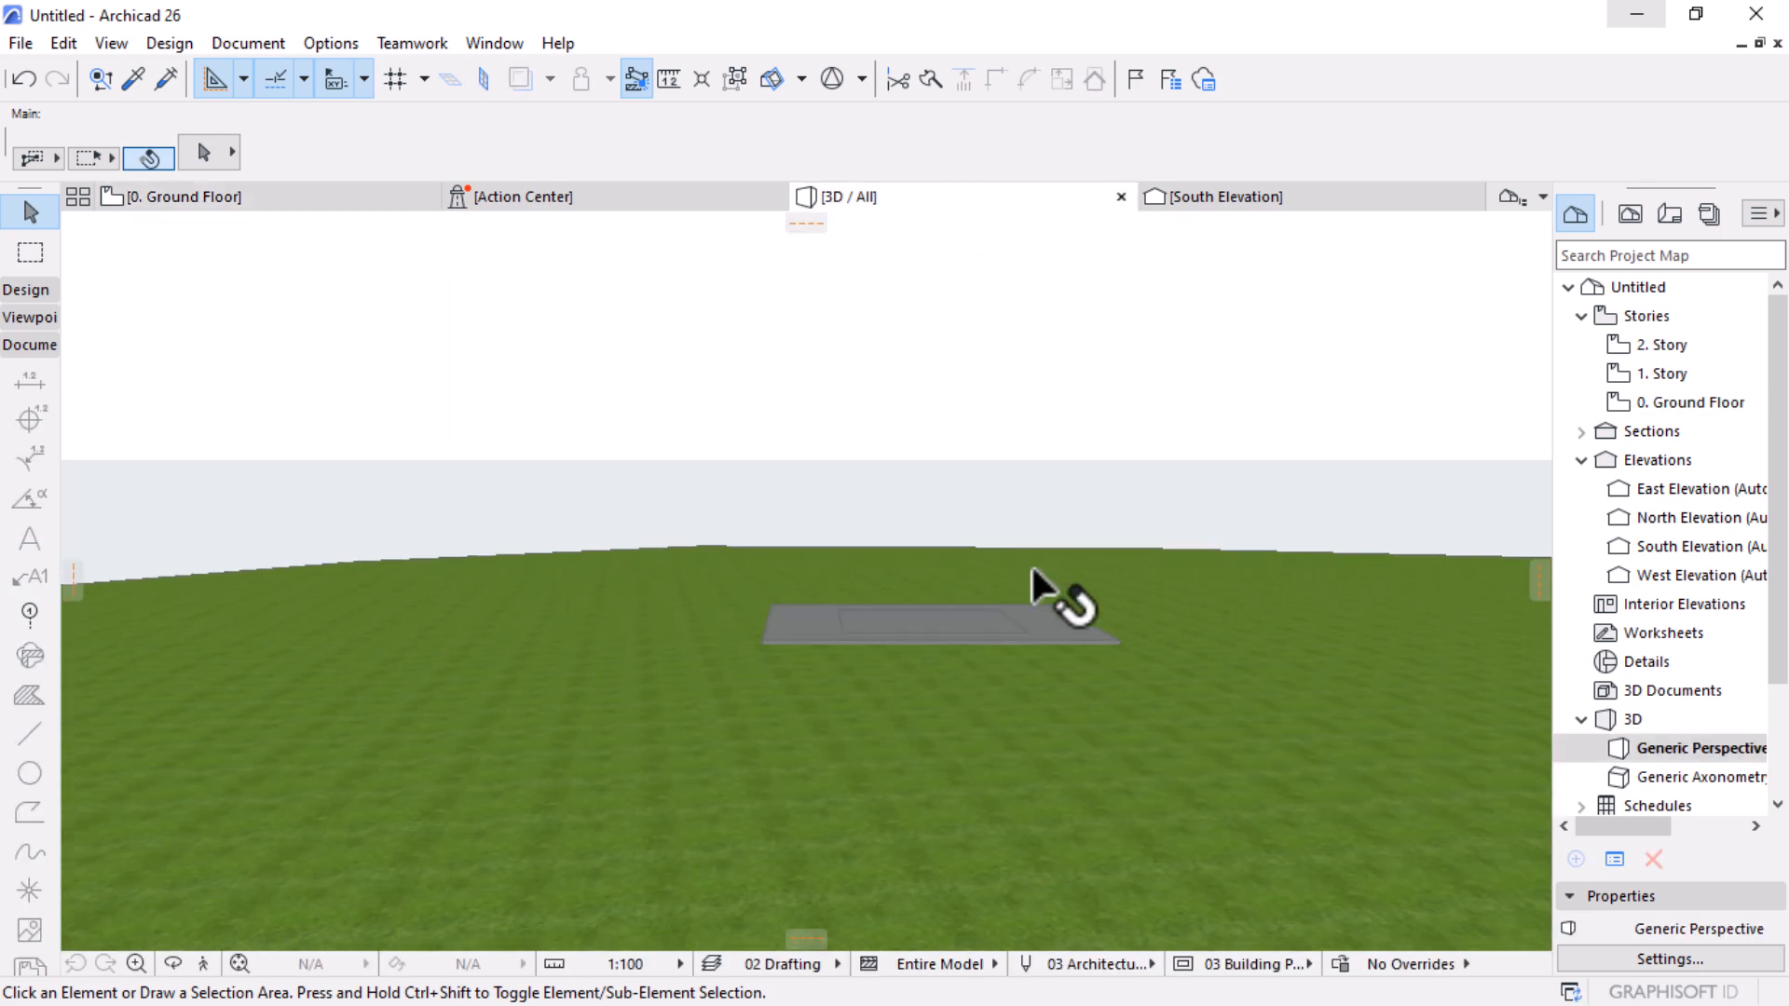
left_click_drag(1138, 730, 901, 677)
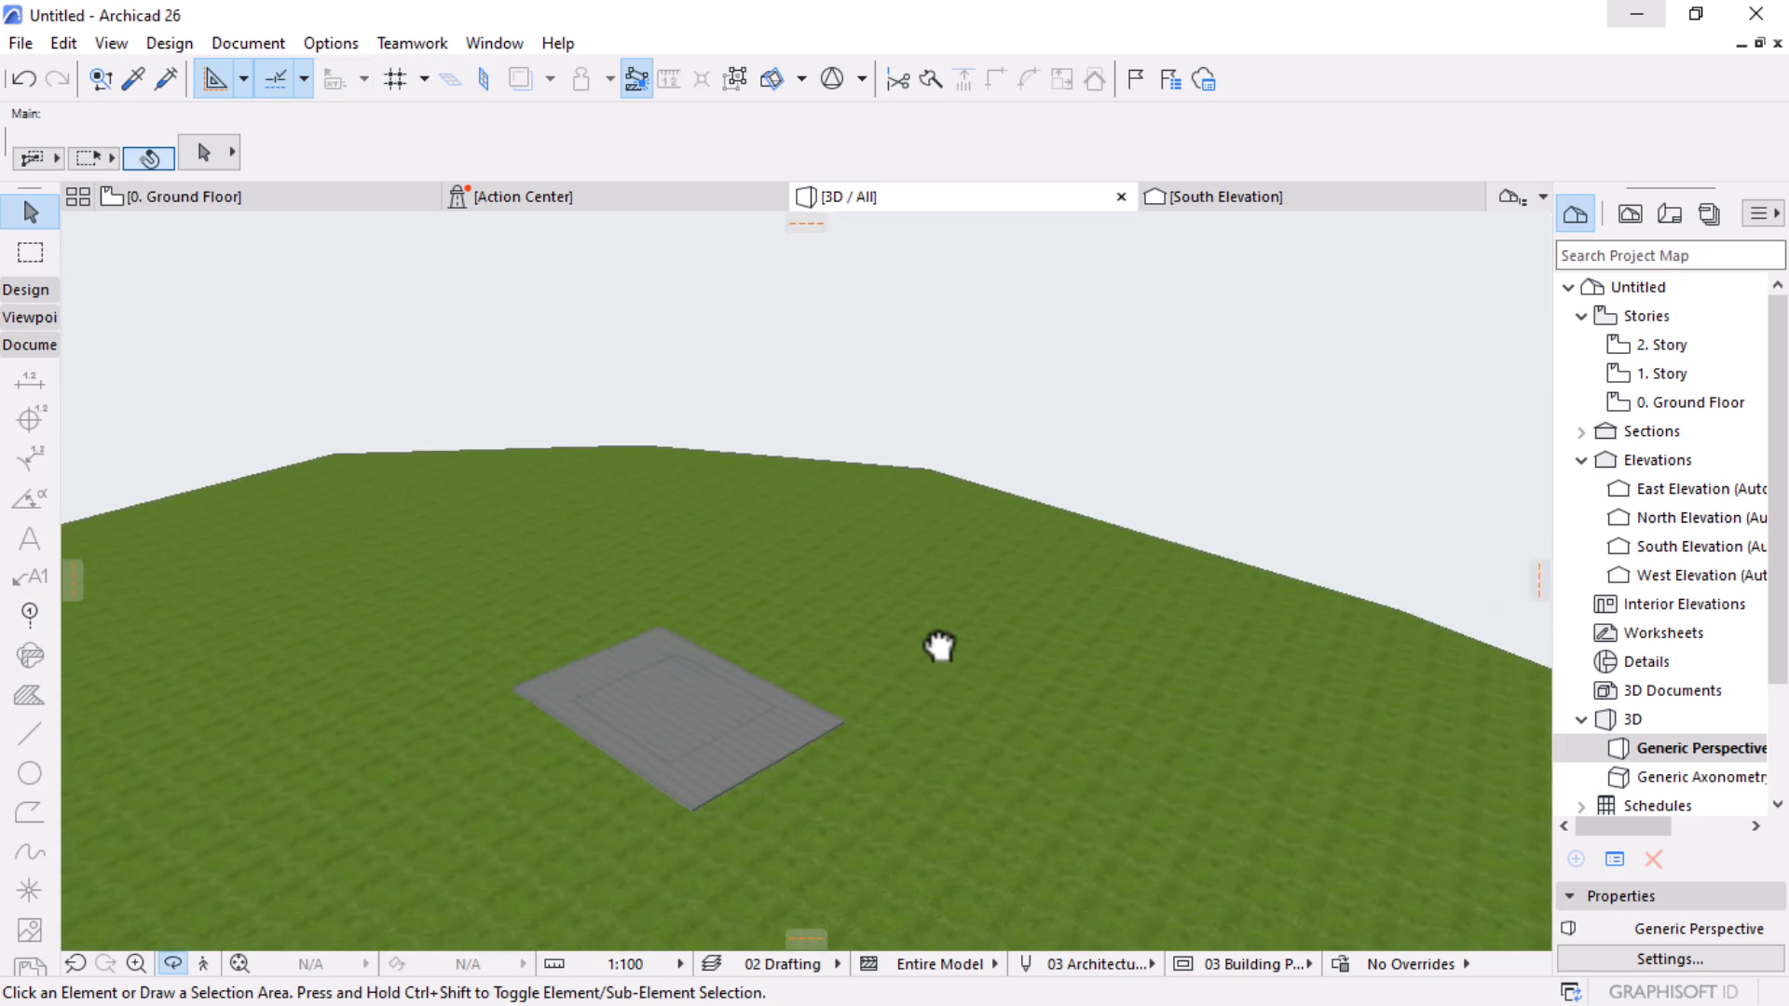
scroll(1050, 534, "up", 10)
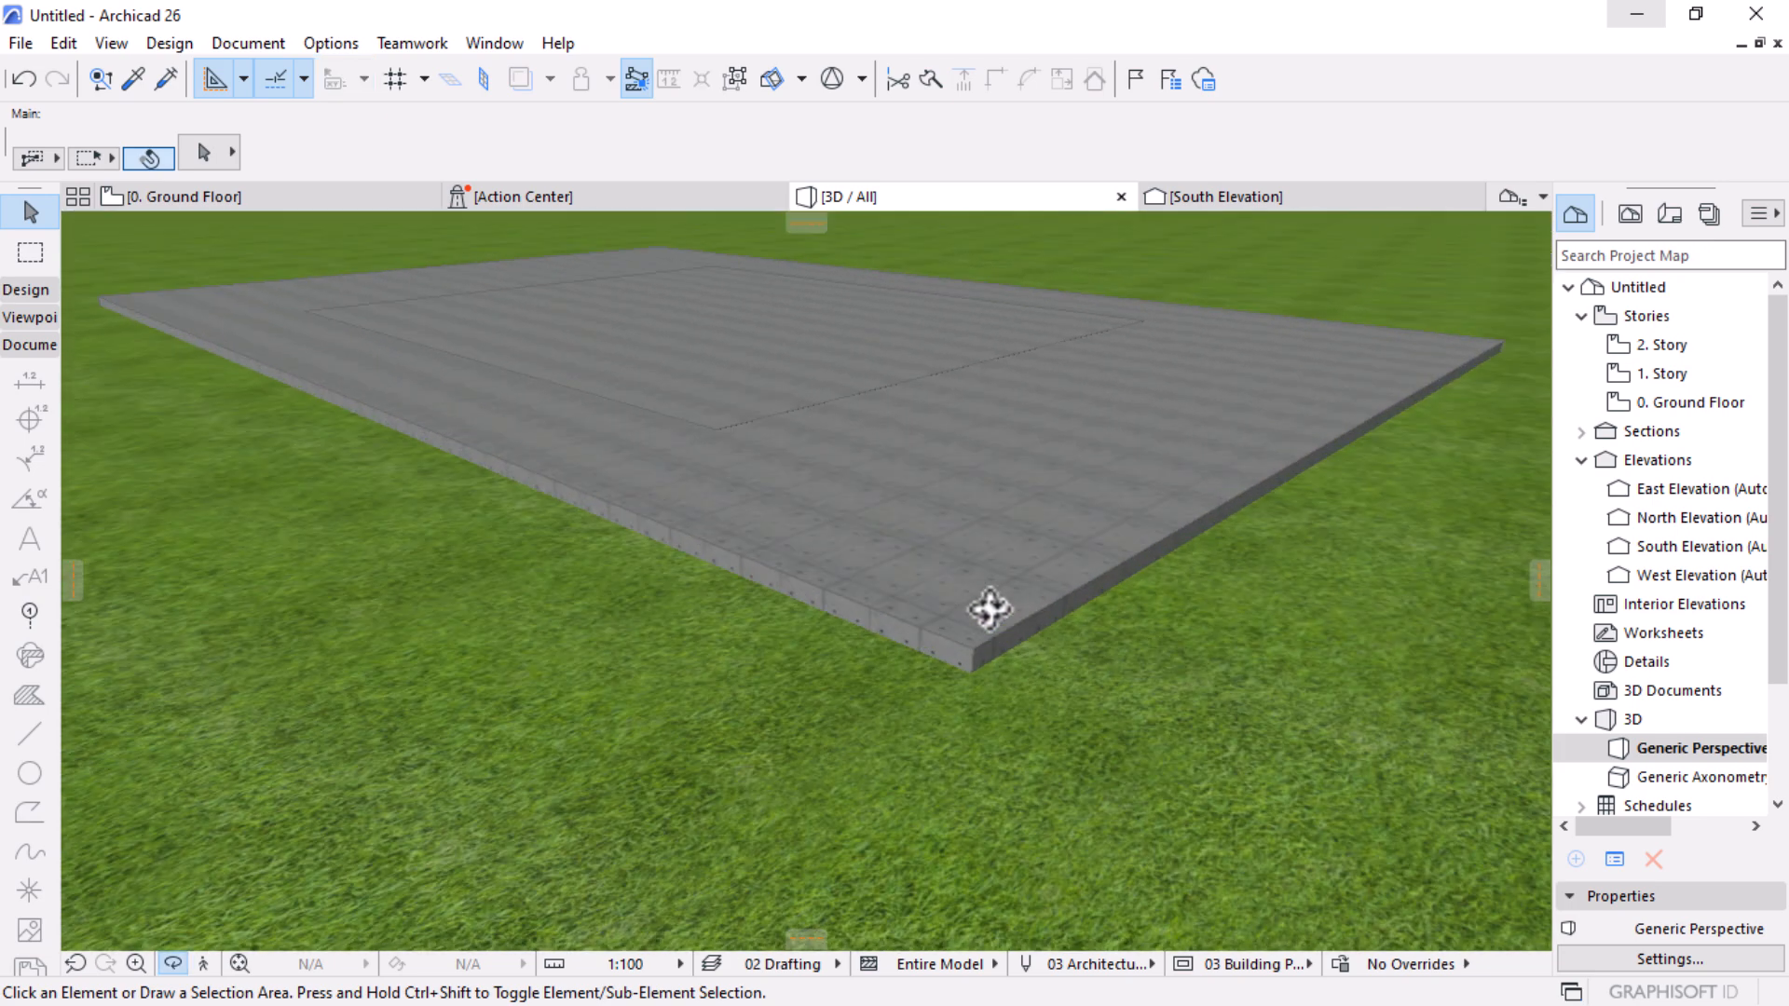
left_click(965, 656)
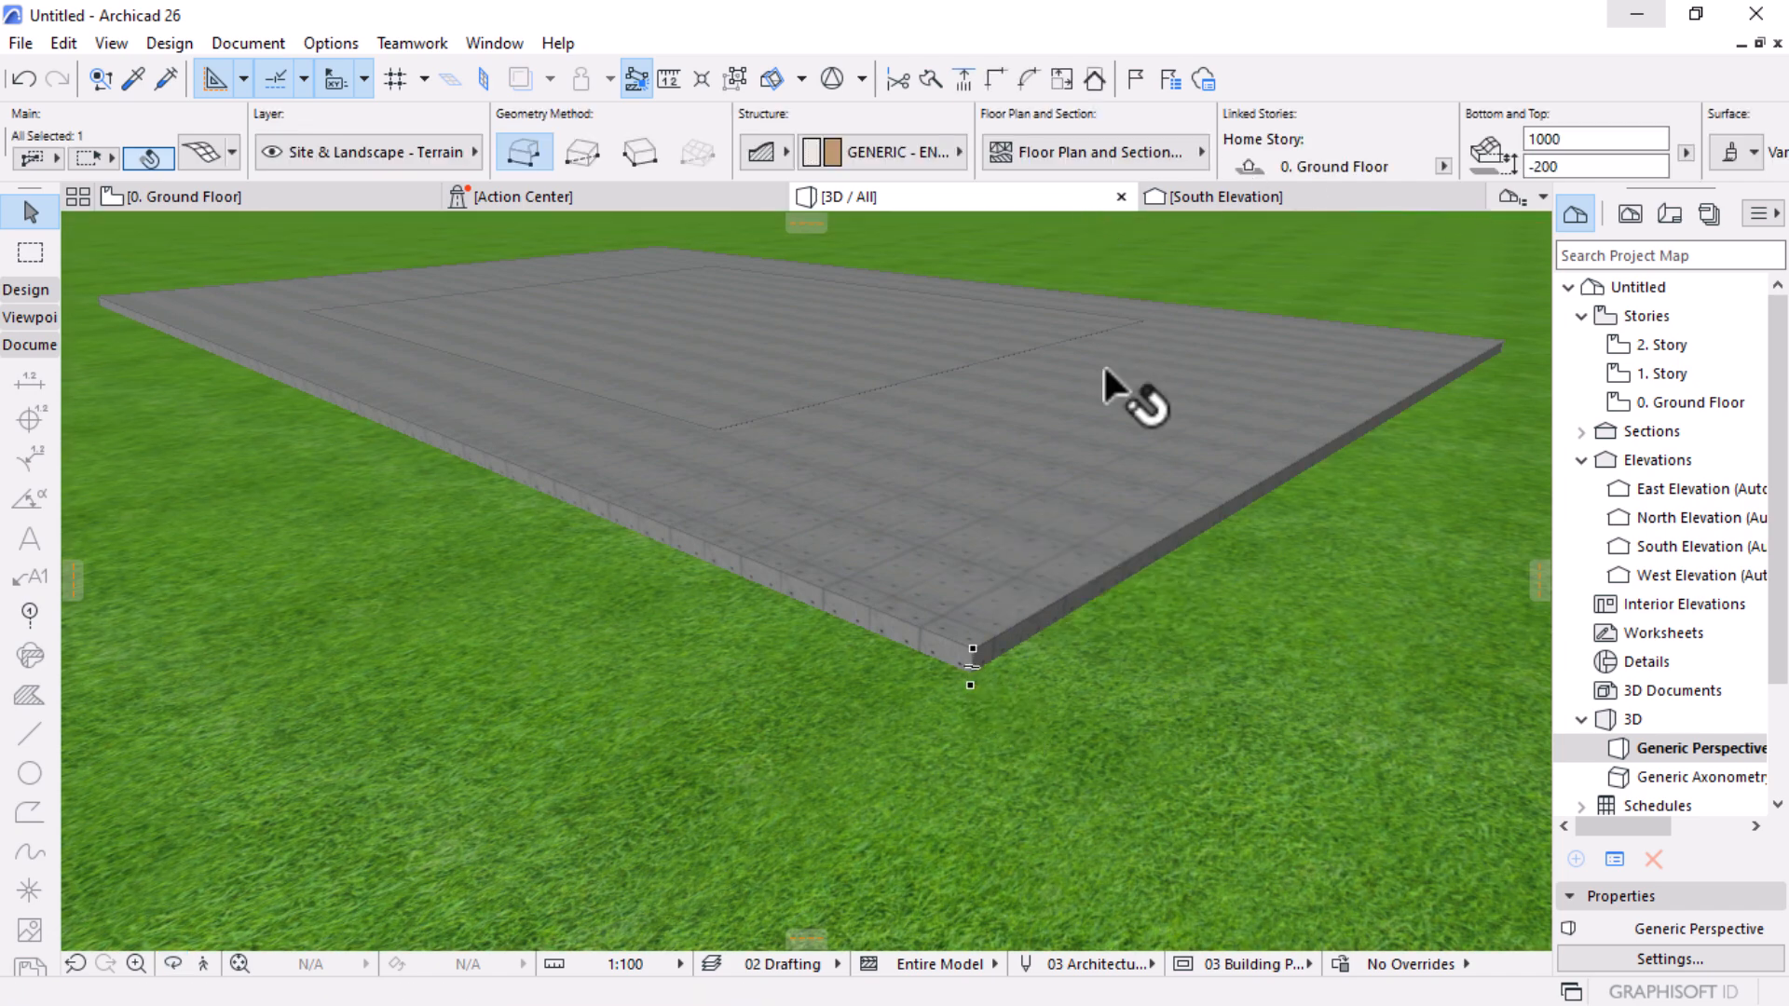
scroll(1169, 159, "down", 3)
left_click(1255, 171)
left_click(1255, 171)
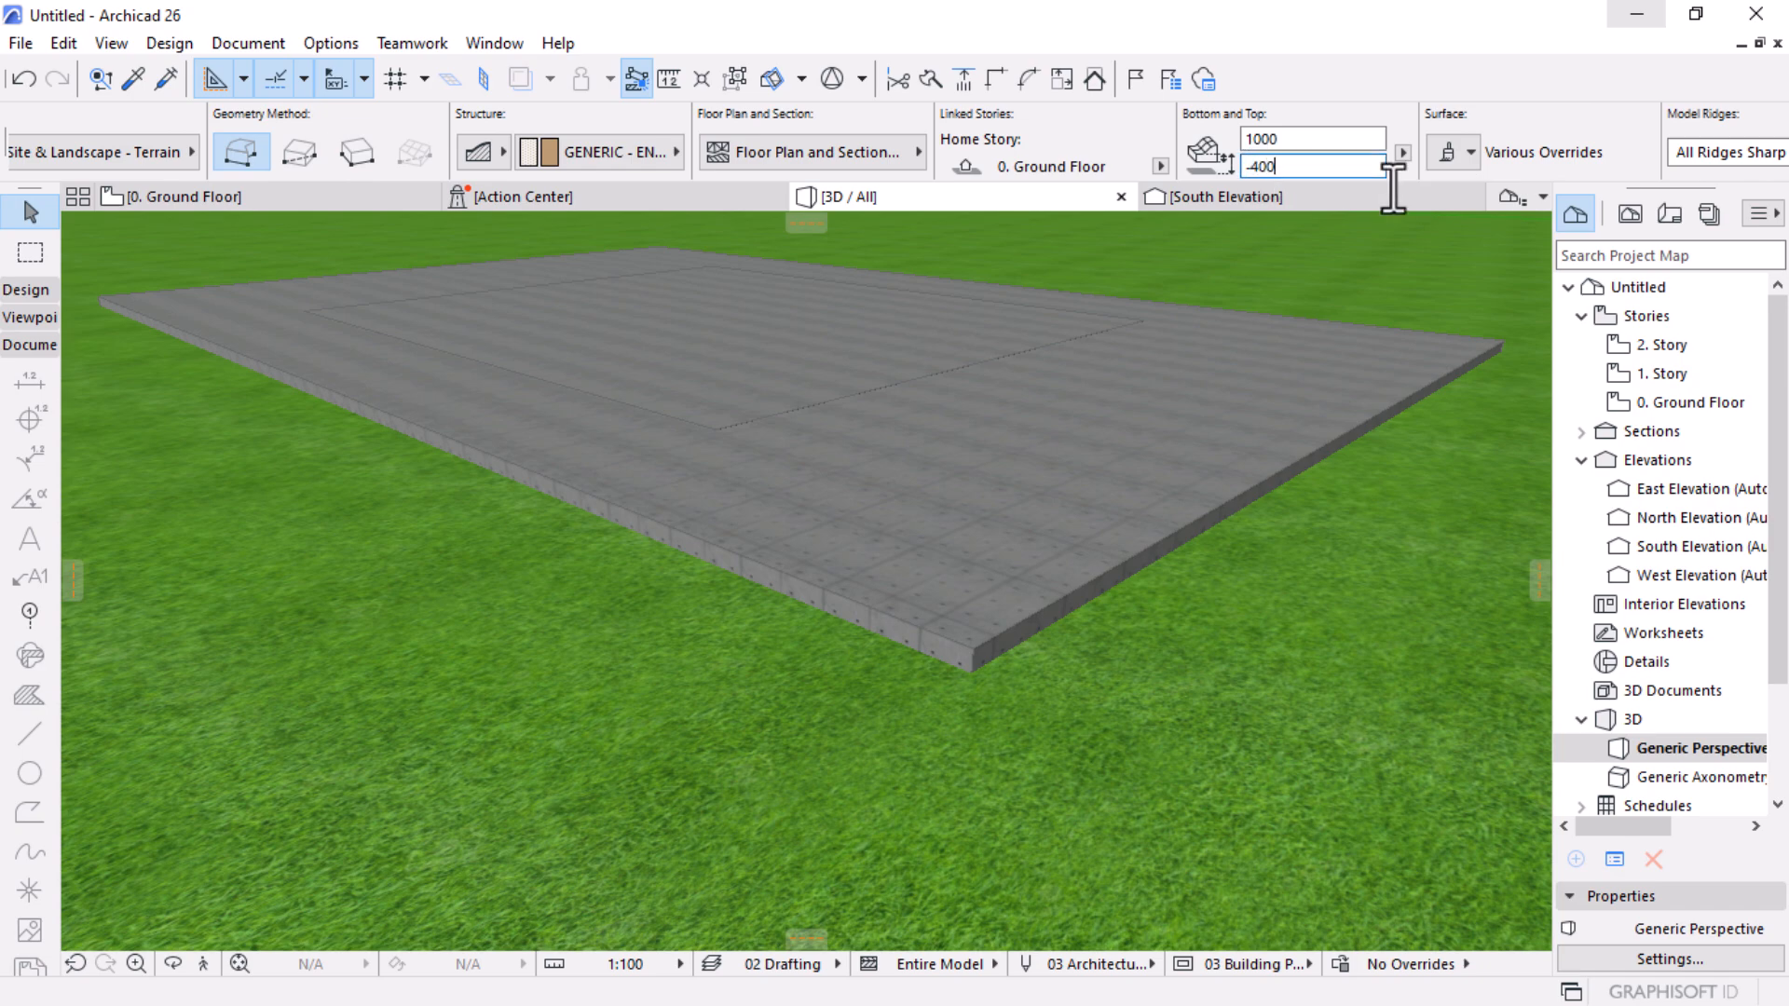
Step: Lower the terrain mesh further around the slab by setting its elevation to -450
middle_click_drag(1121, 680, 1043, 659, "shift")
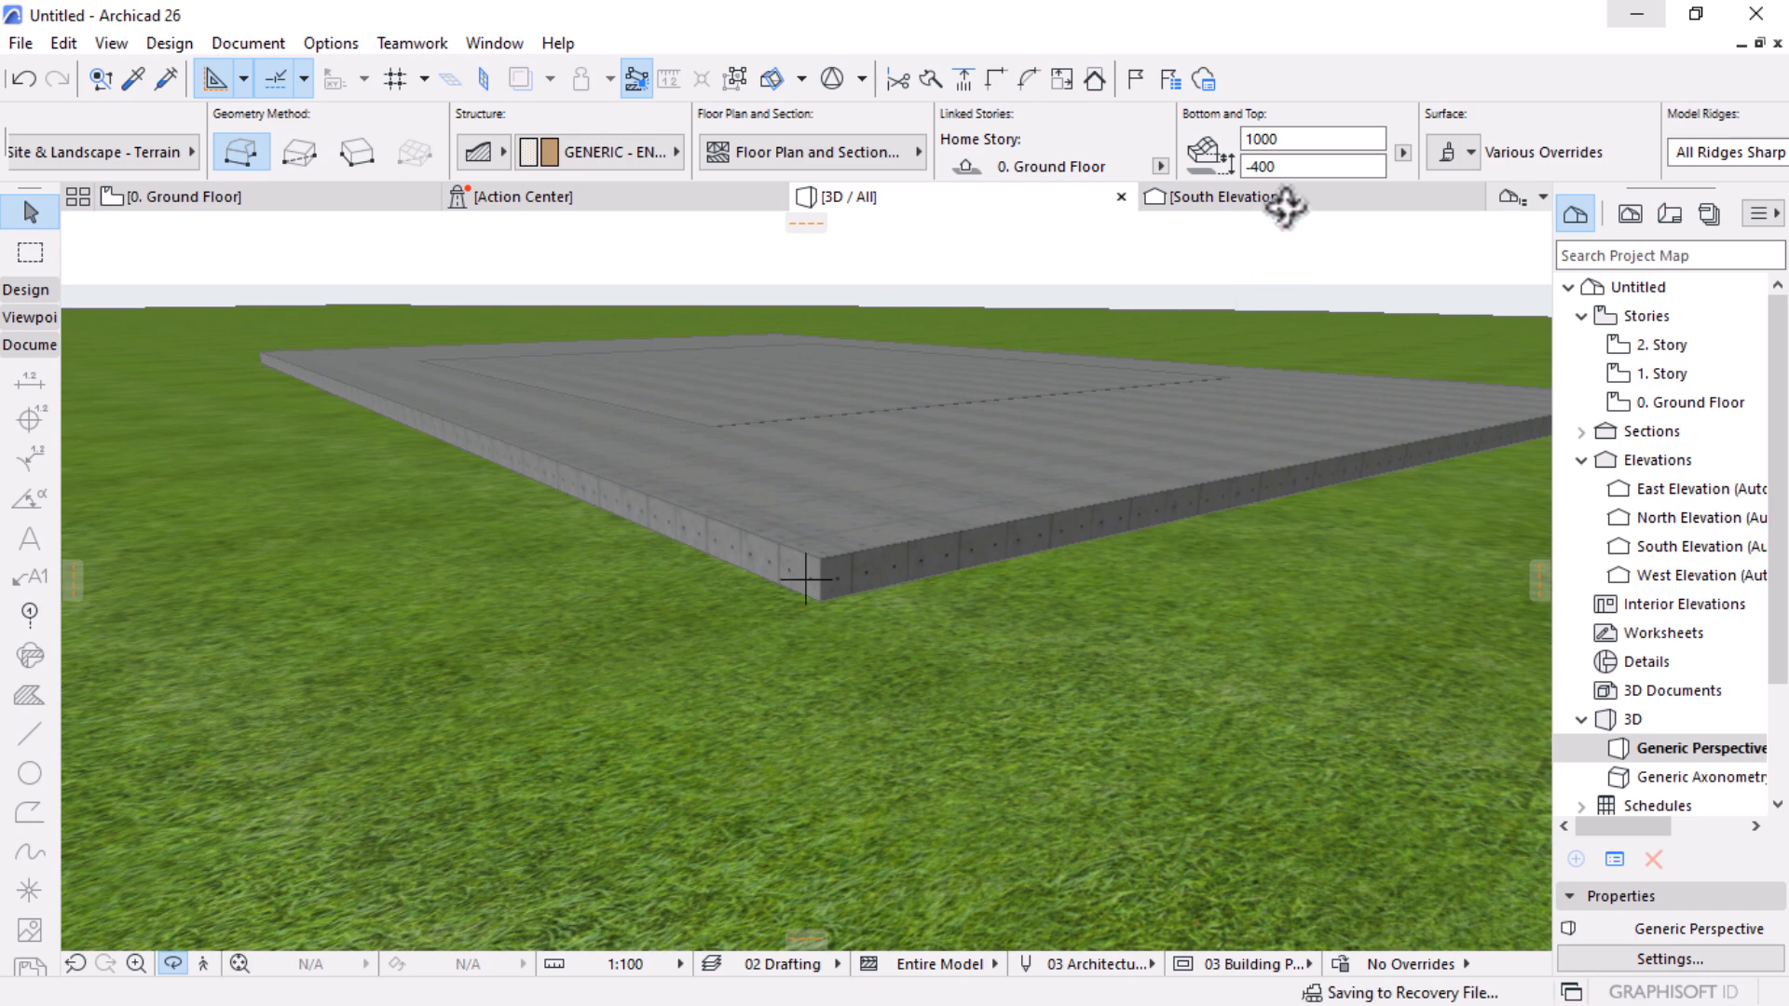
left_click(1269, 167)
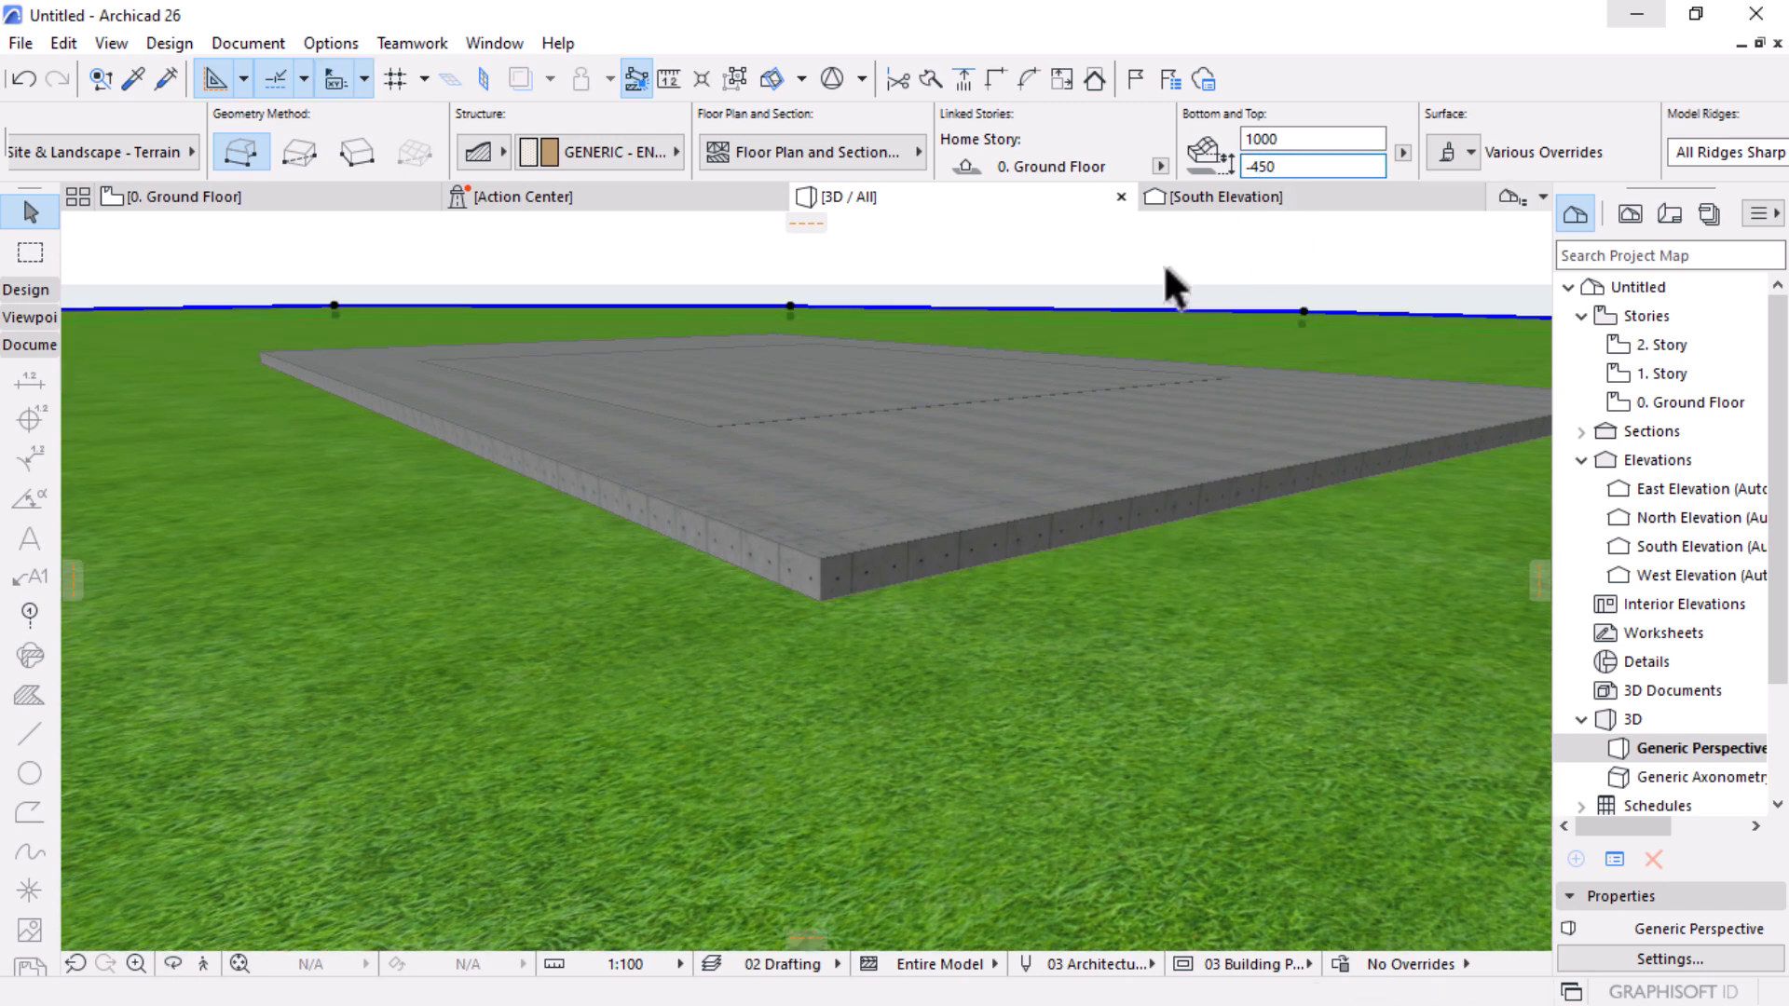
middle_click_drag(987, 477, 1034, 512, "shift")
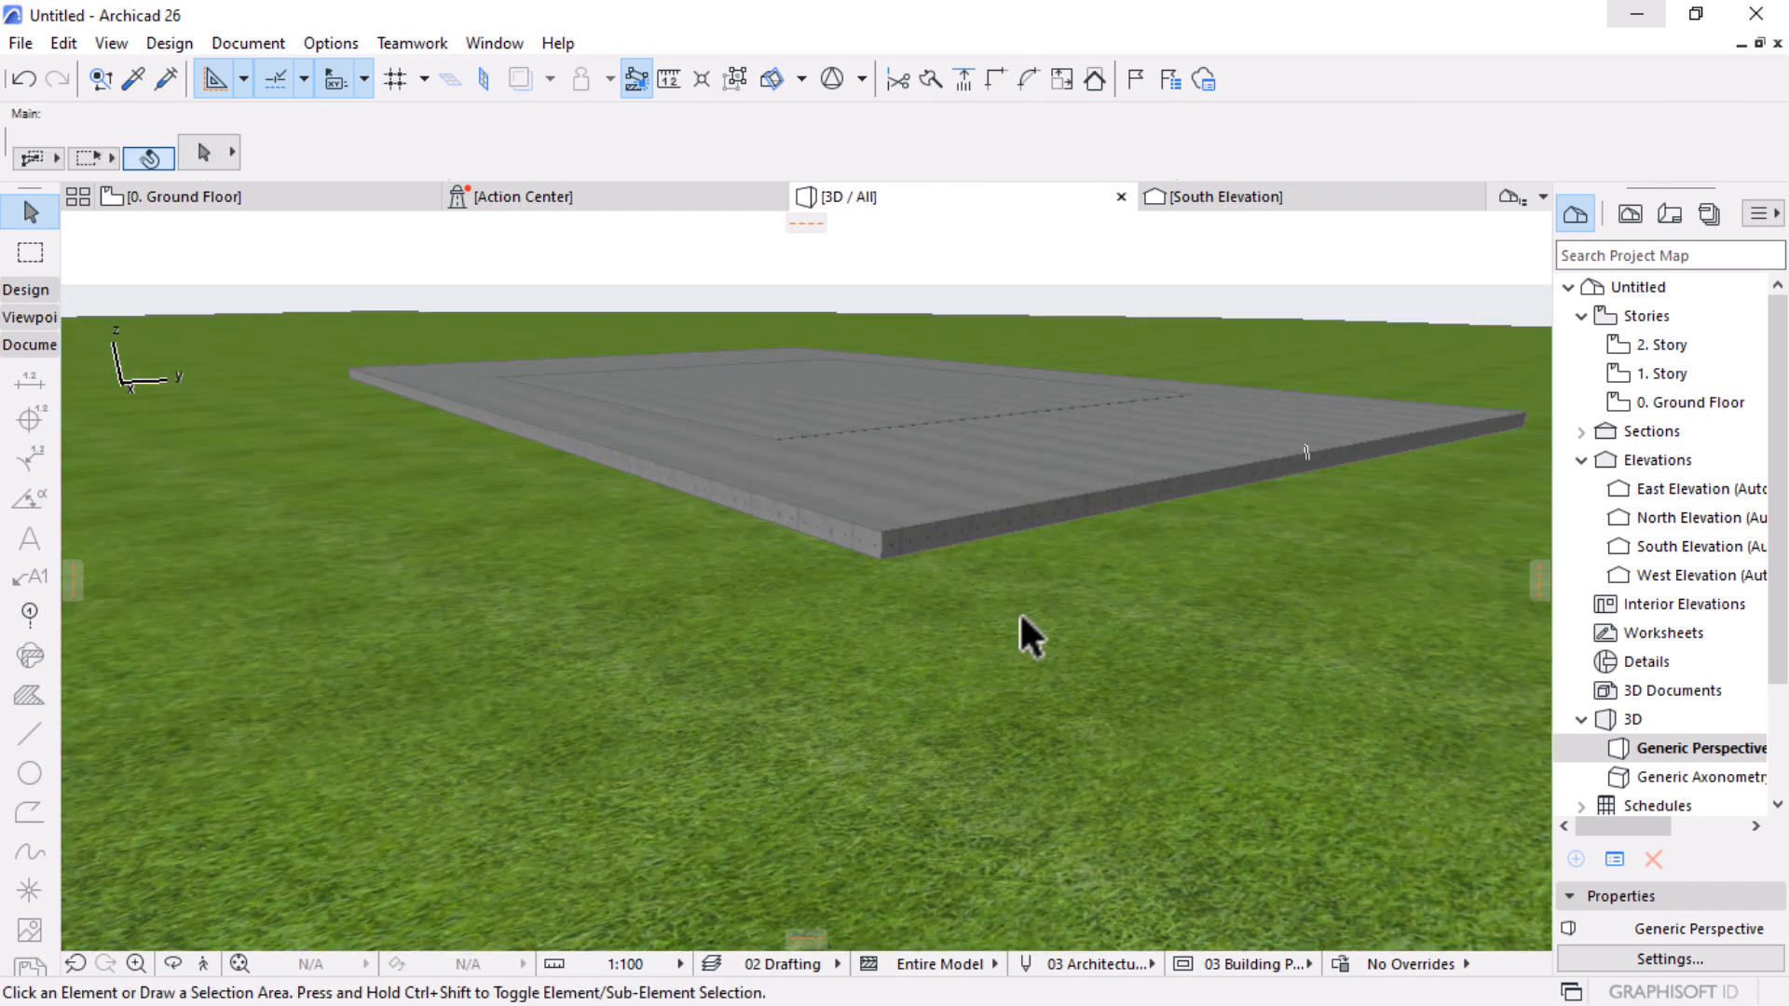
scroll(1037, 575, "down", 2)
middle_click_drag(900, 678, 1035, 720, "shift")
scroll(1035, 721, "down", 4)
middle_click_drag(908, 669, 902, 770)
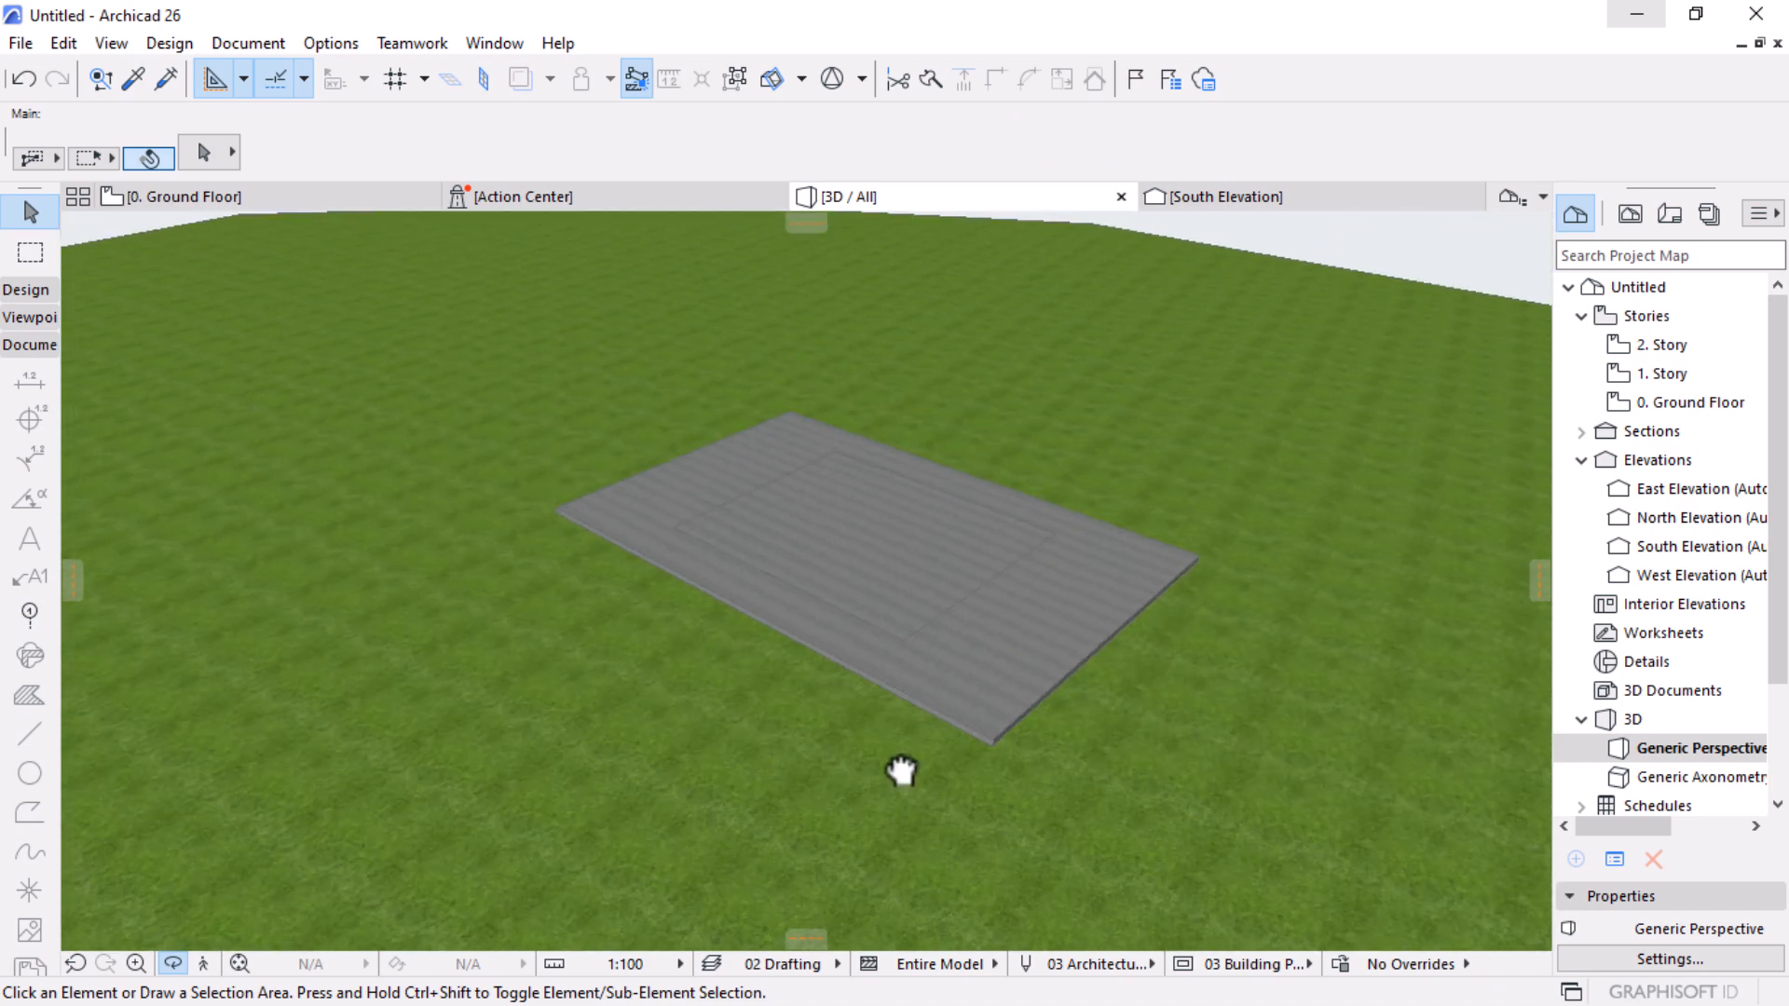
scroll(926, 646, "up", 8)
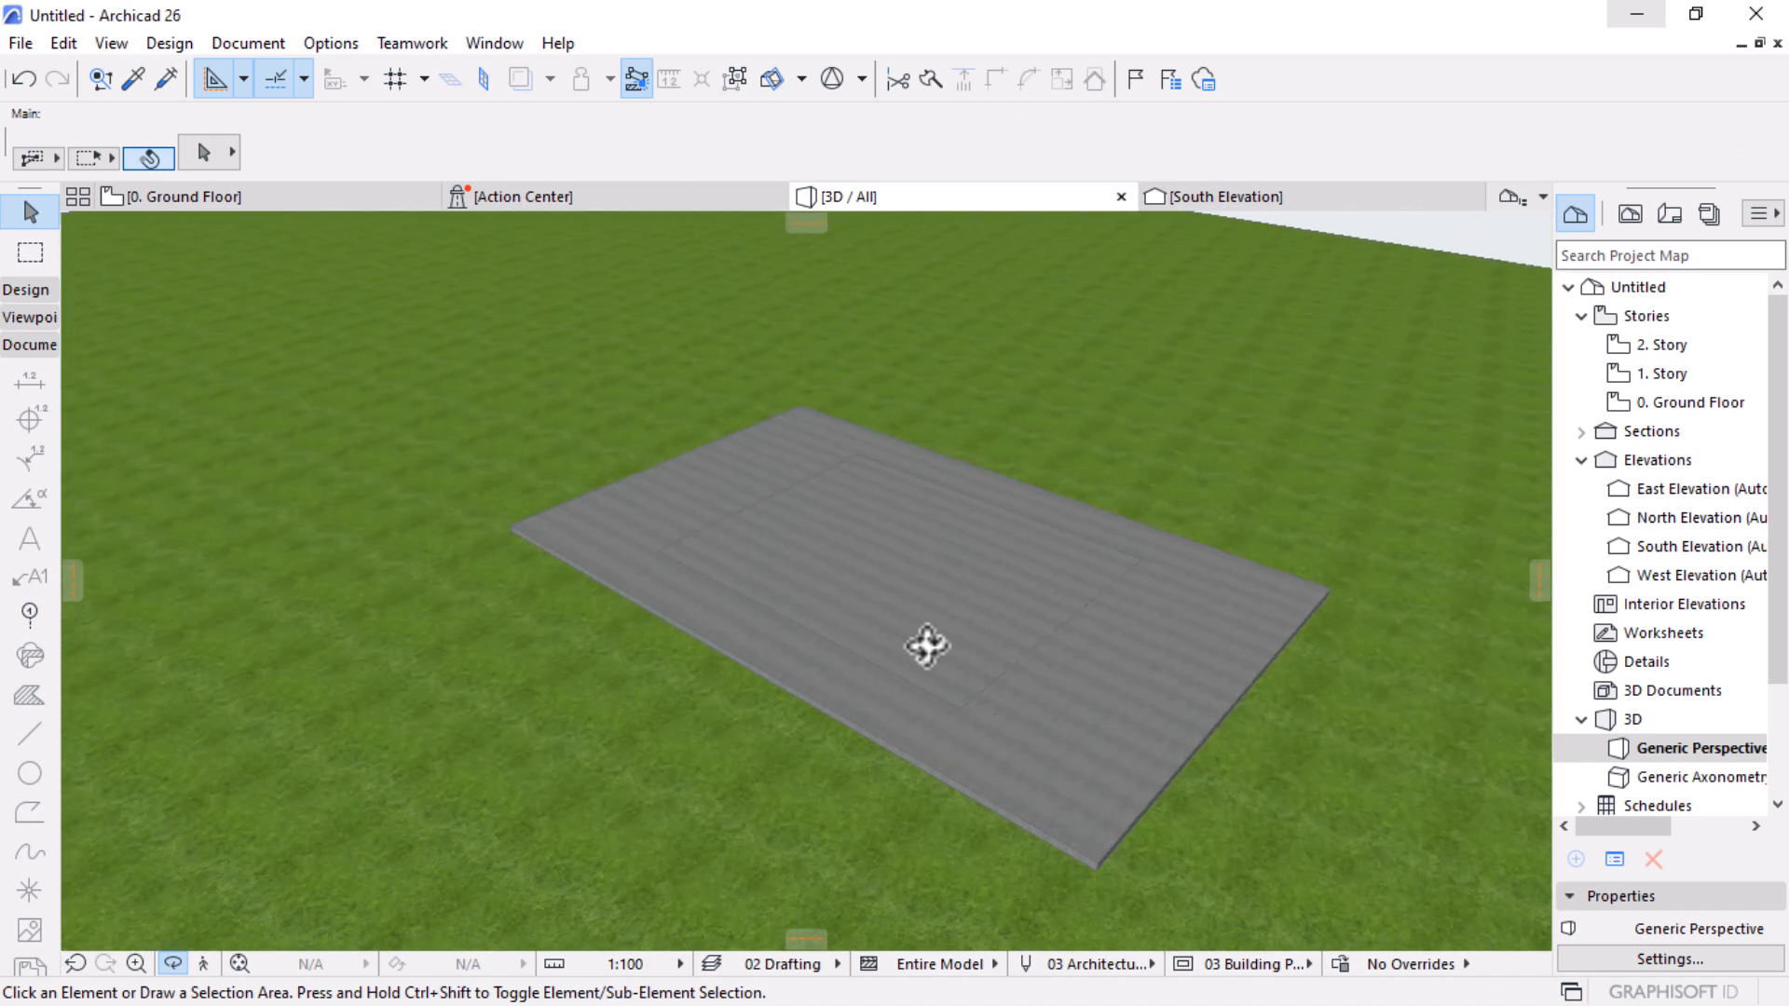
left_click_drag(894, 659, 1185, 606)
Step: Return to the Ground Floor plan and insert a story named Foundation below the Ground Floor in the story settings
left_click(270, 197)
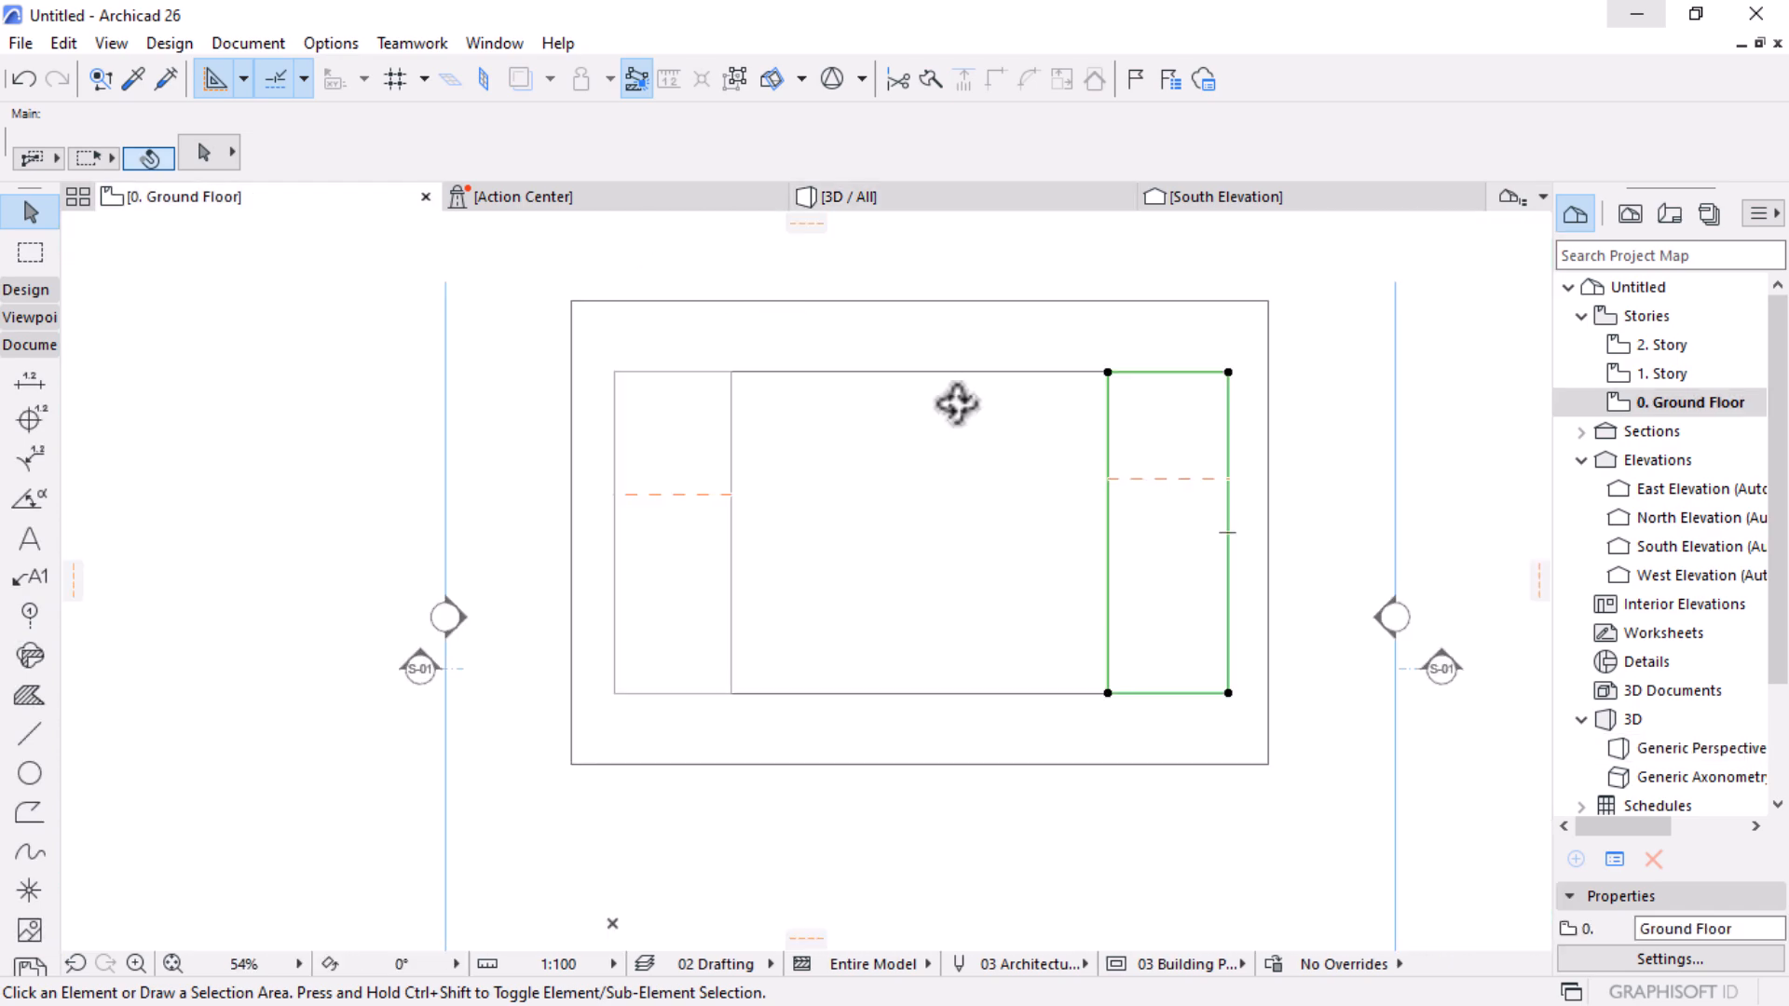
scroll(986, 484, "down", 5)
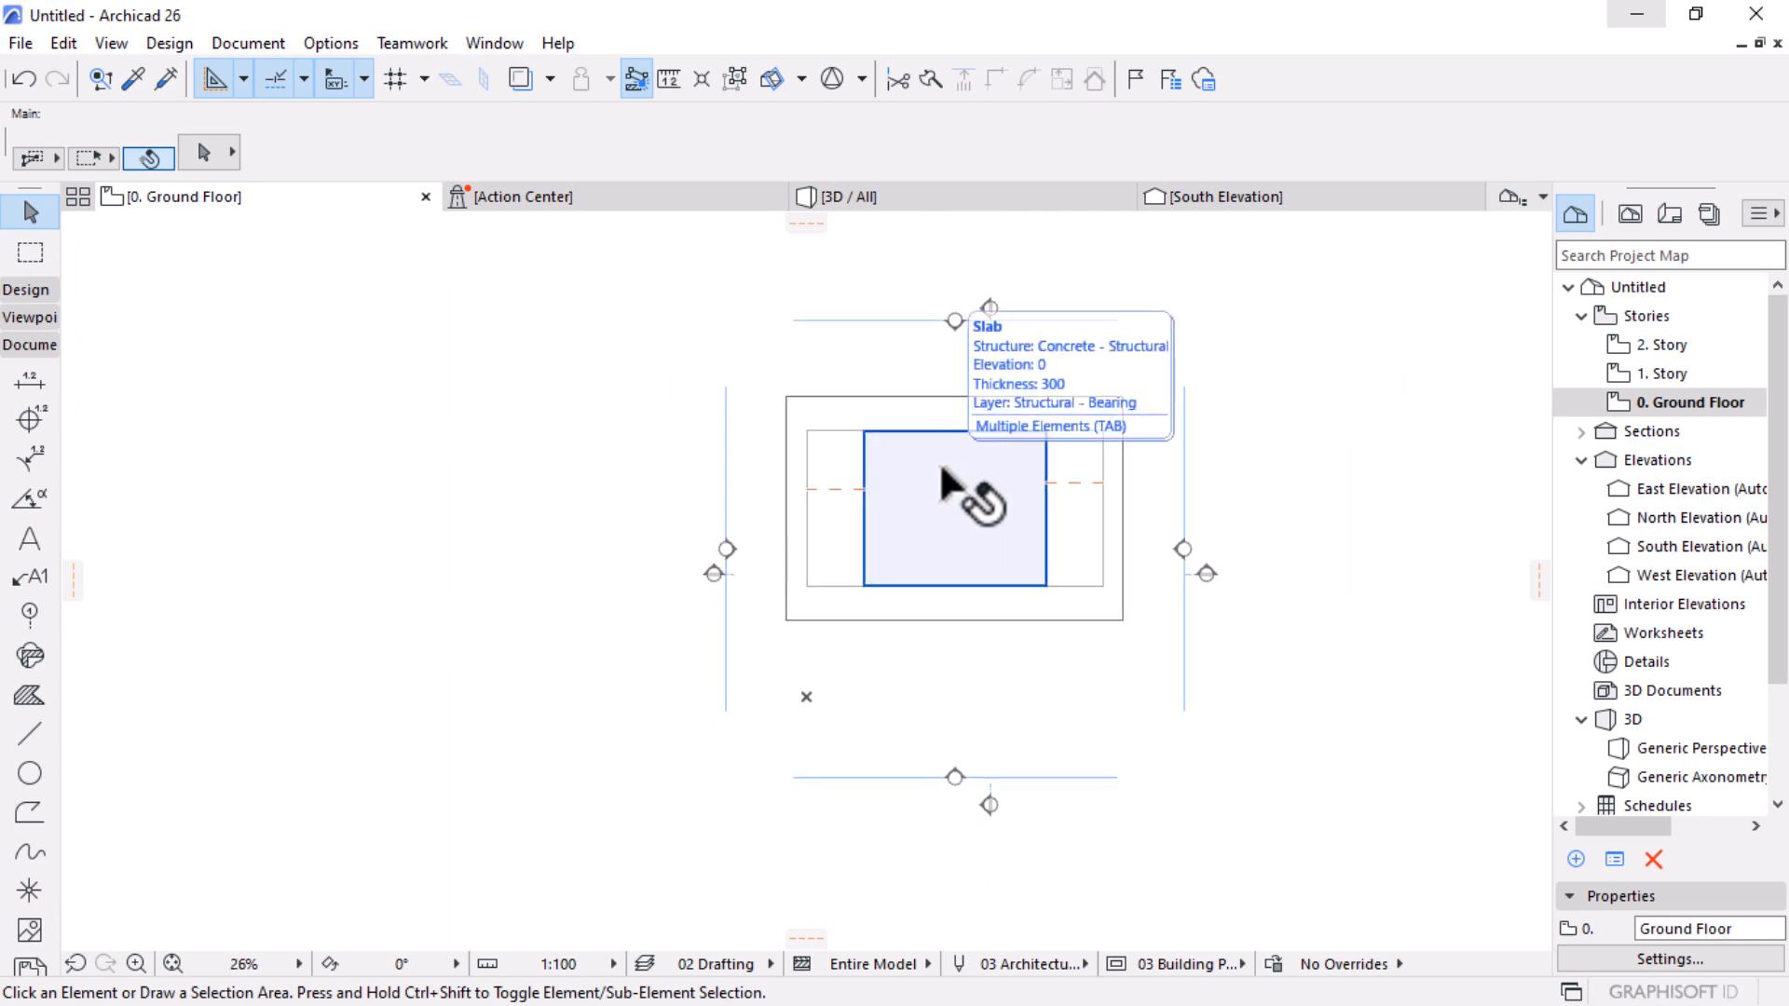
scroll(941, 471, "up", 2)
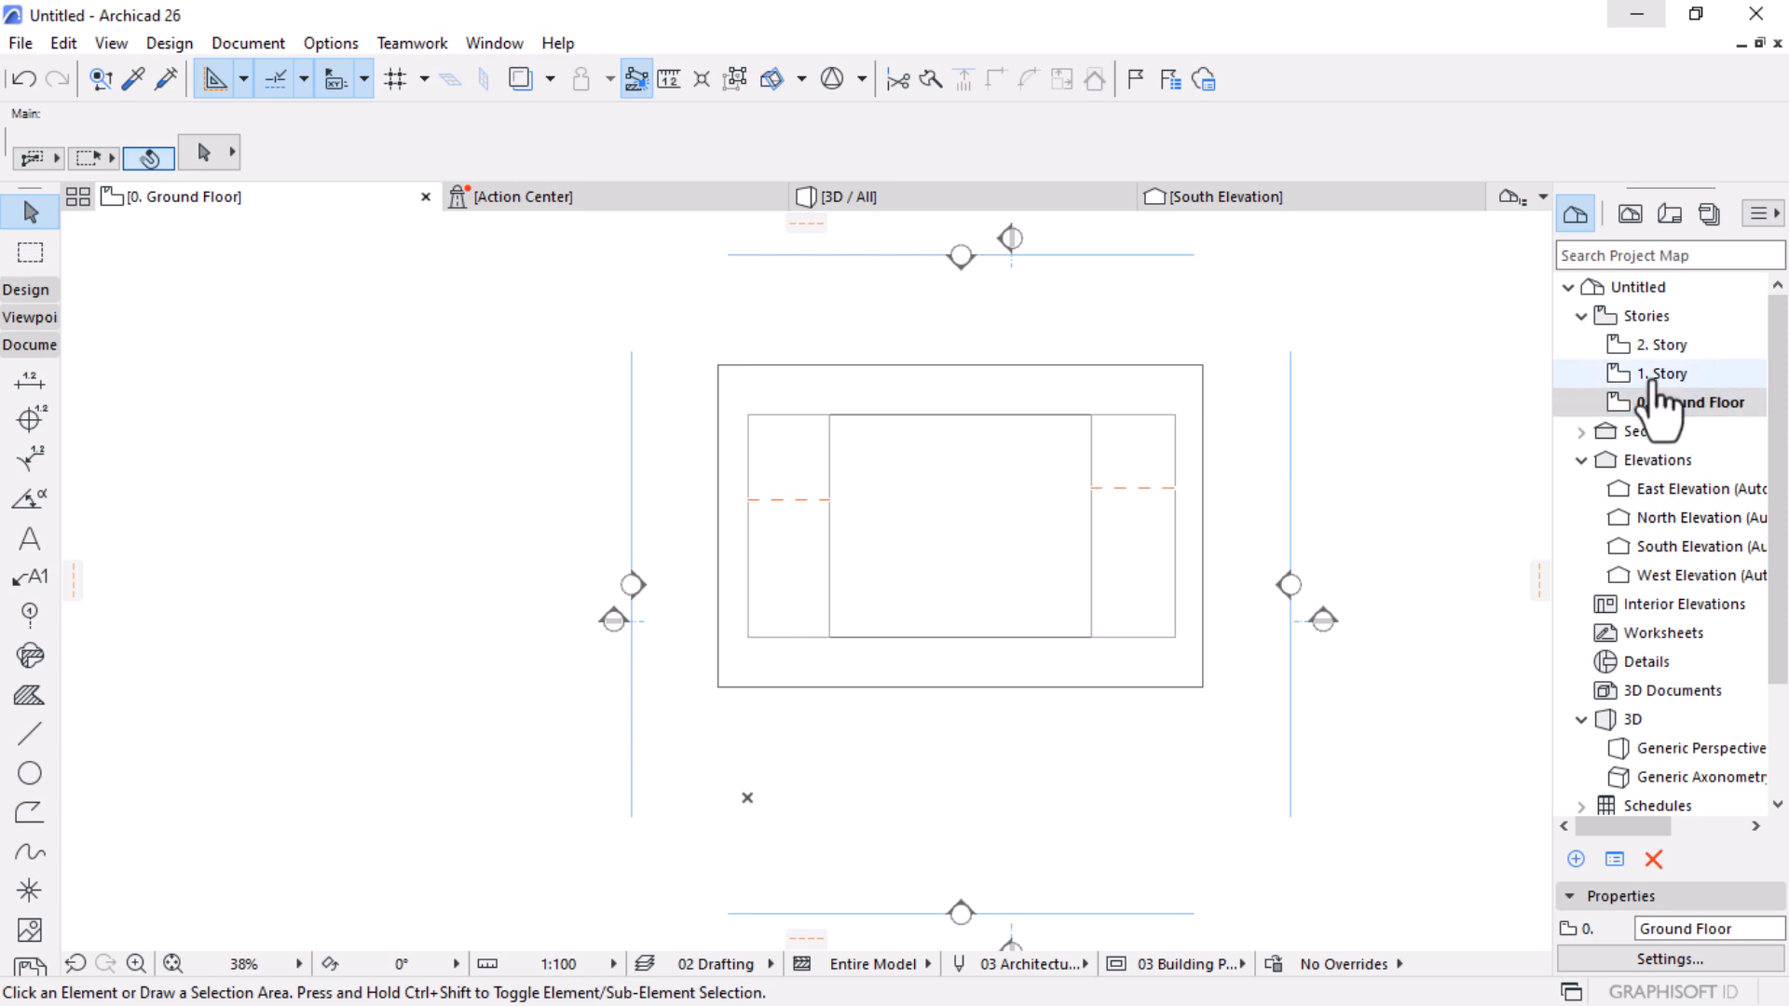
right_click(1668, 402)
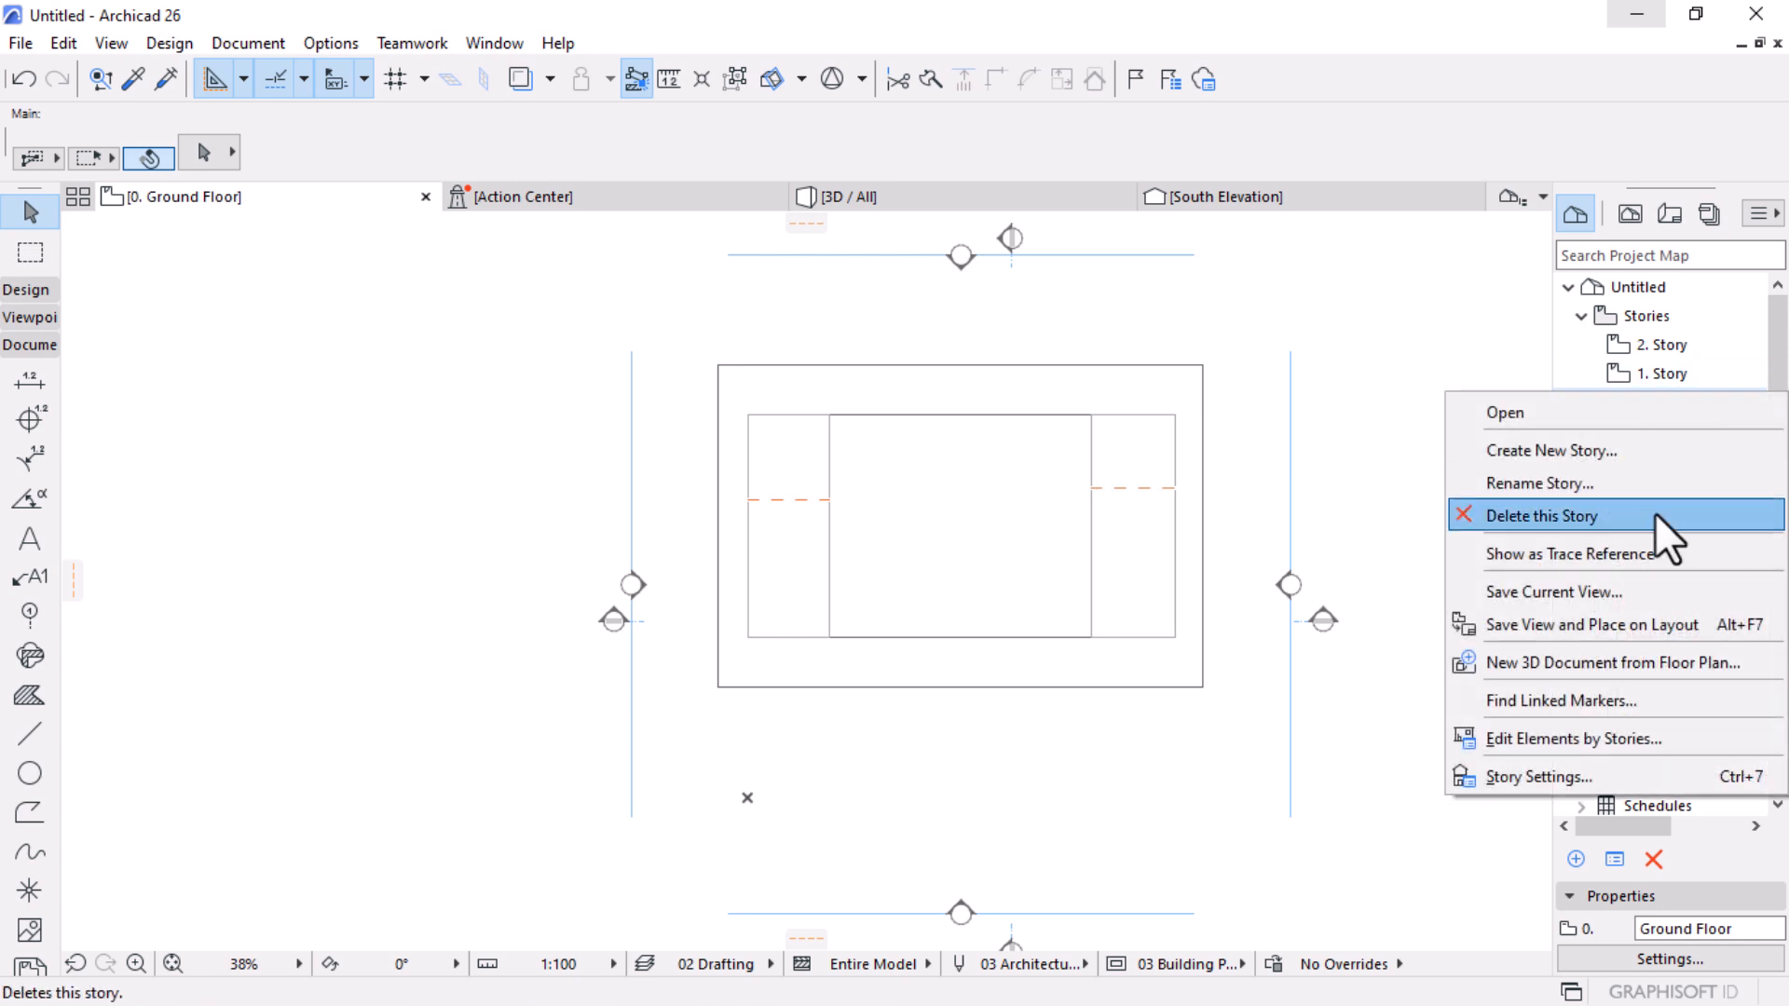
left_click(1539, 774)
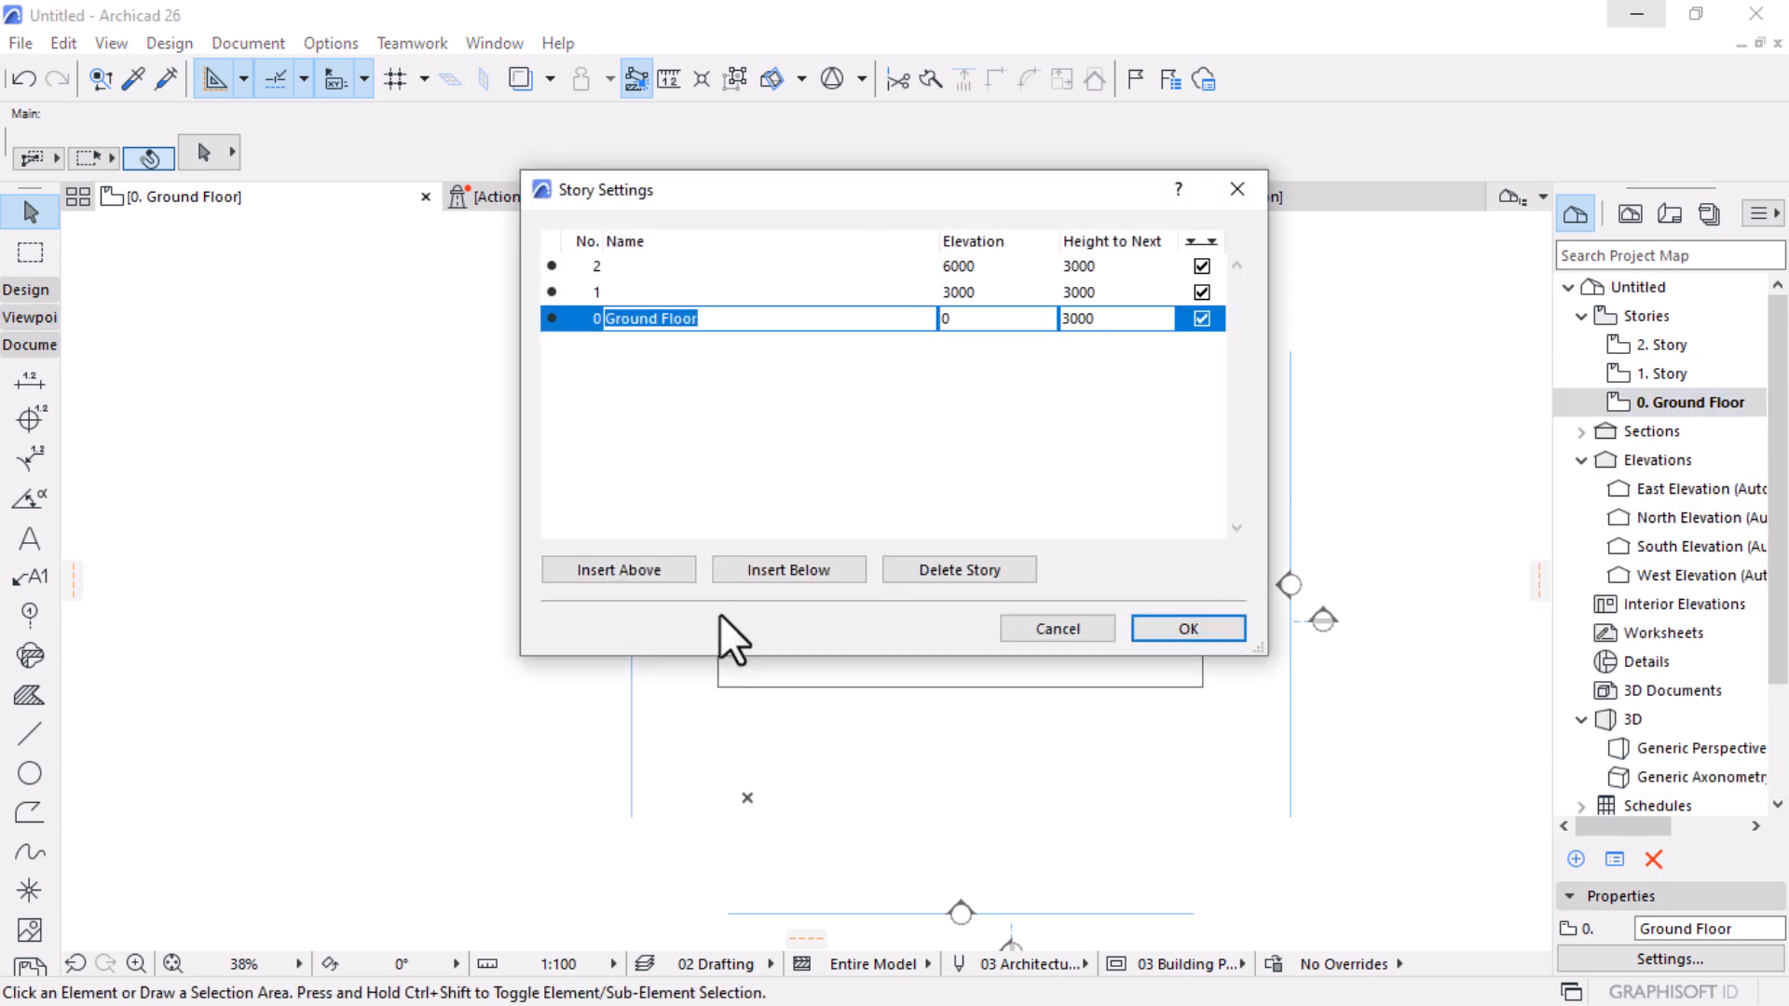
left_click(799, 572)
type("Foundation")
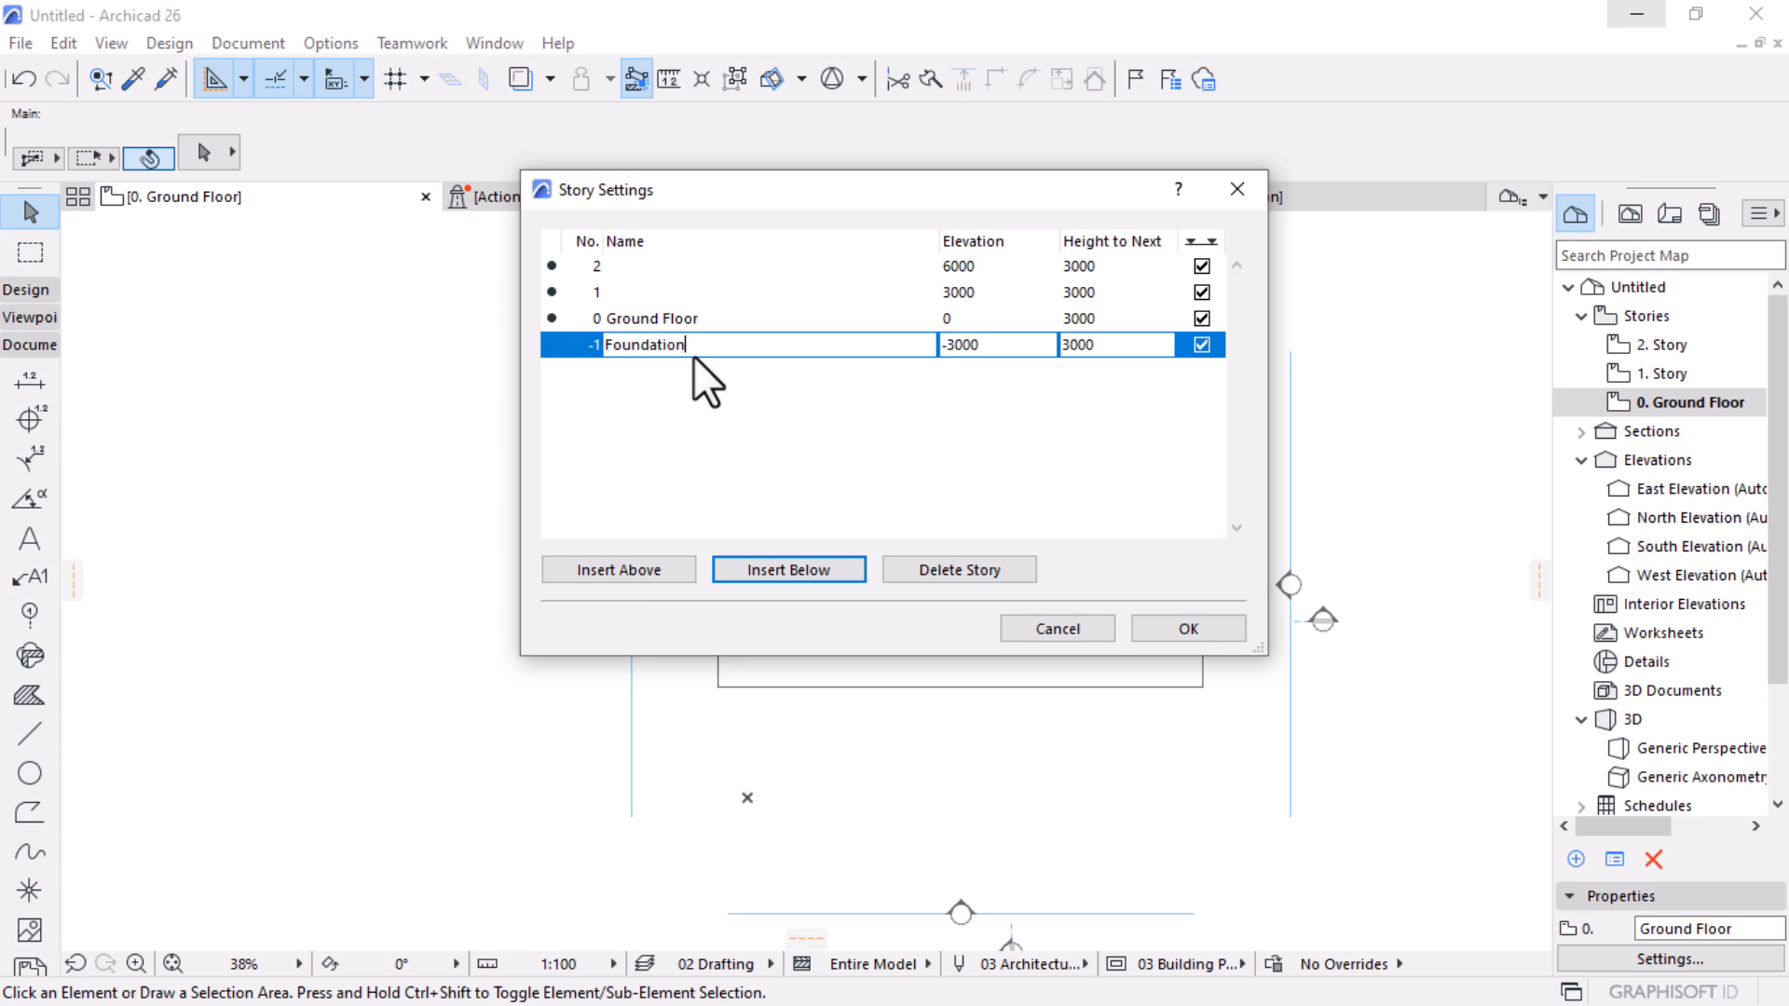
Step: Set the Foundation story's height to next to 1500 and apply the story settings
left_click(1136, 356)
double_click(1107, 351)
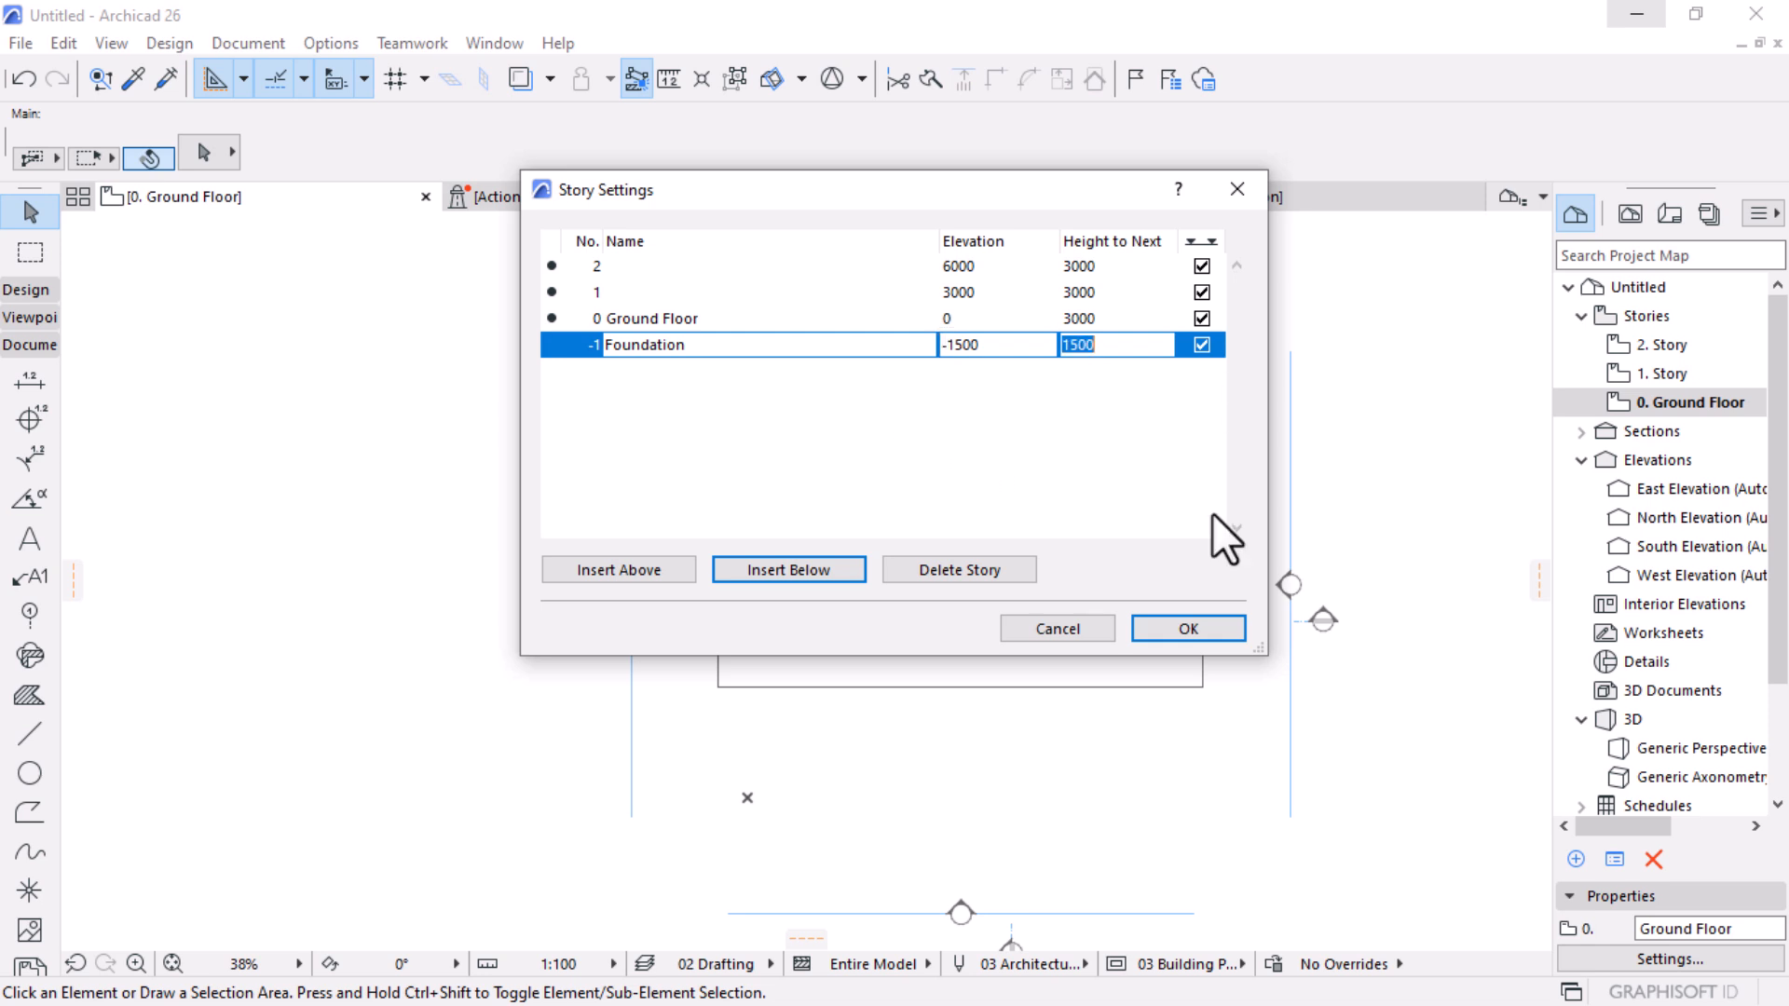
left_click(1182, 639)
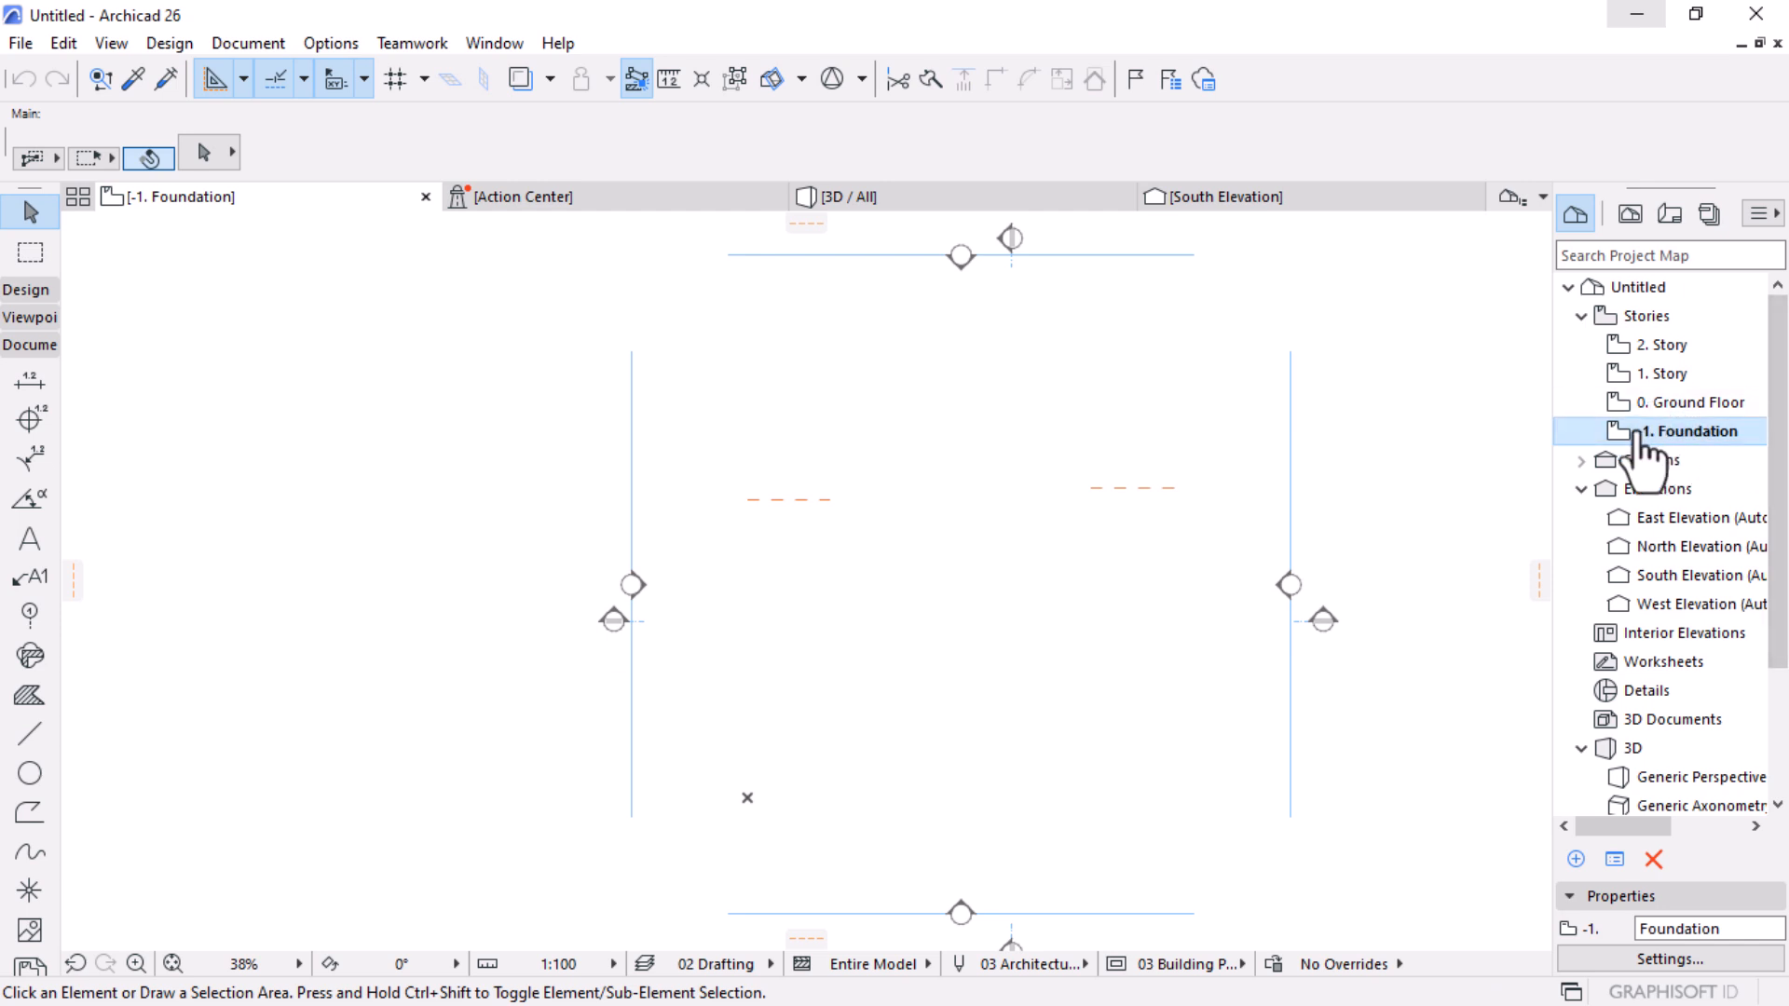
Step: Look over the Foundation story's plan and return to the Ground Floor plan
scroll(1006, 493, "down", 2)
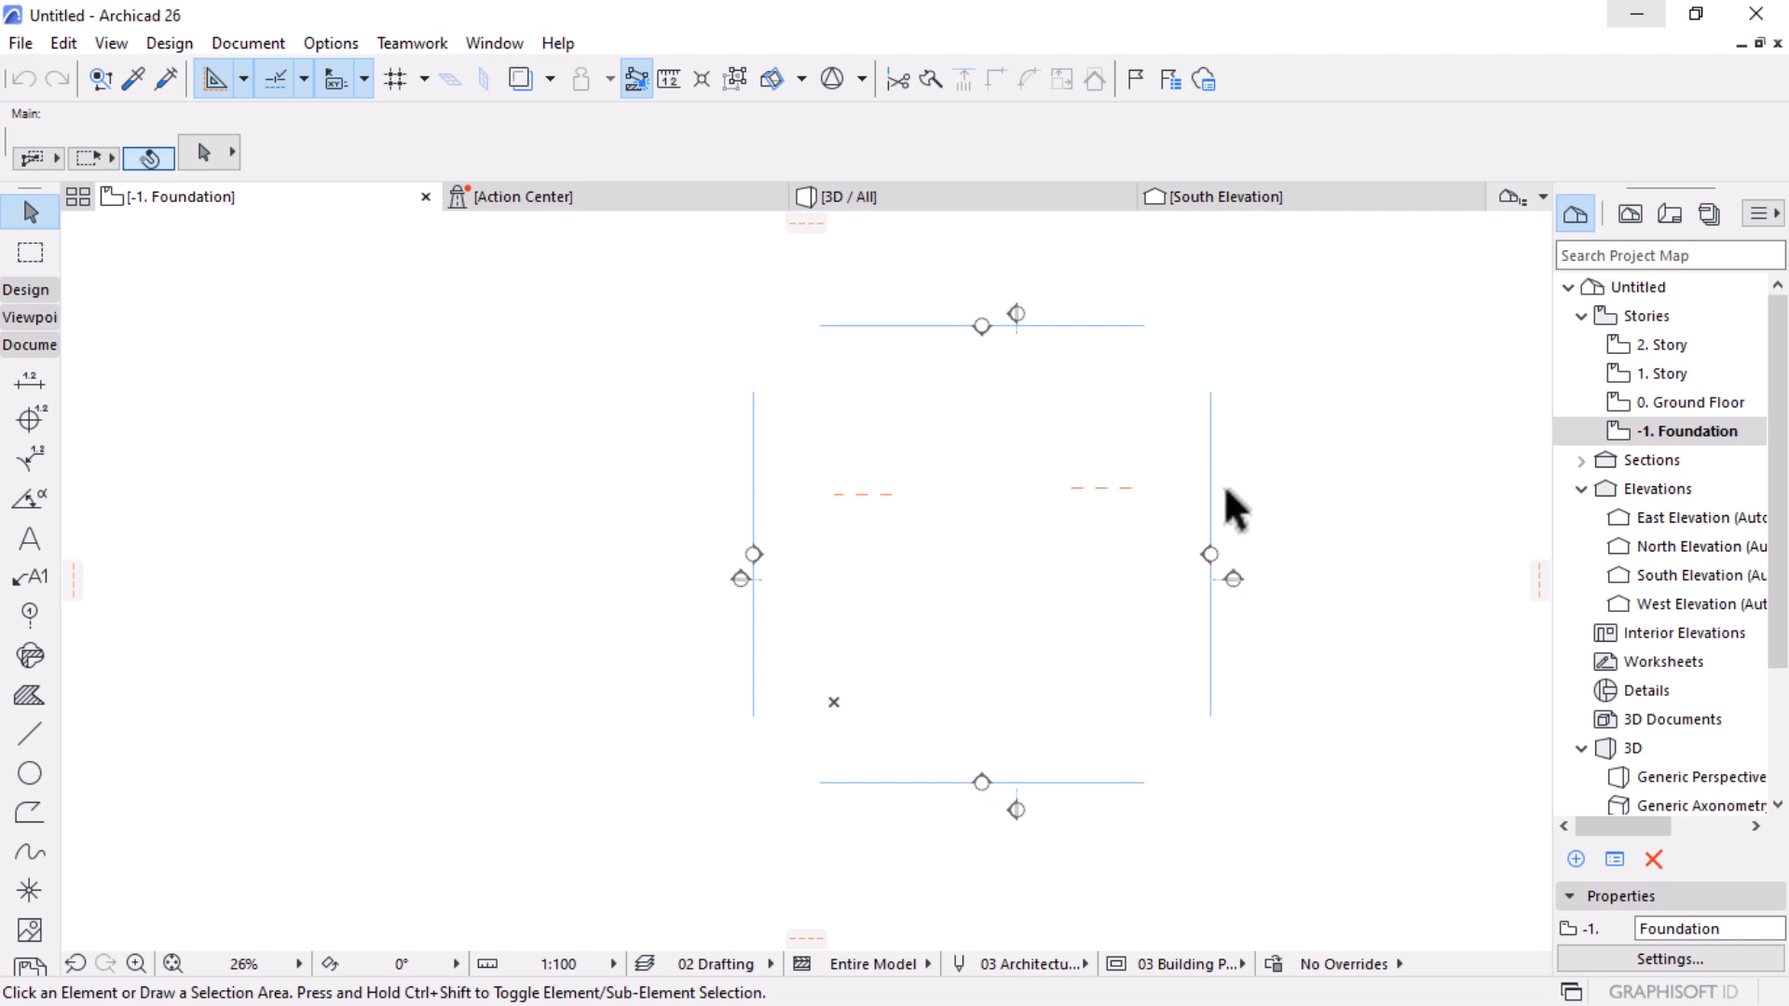
scroll(1228, 494, "up", 1)
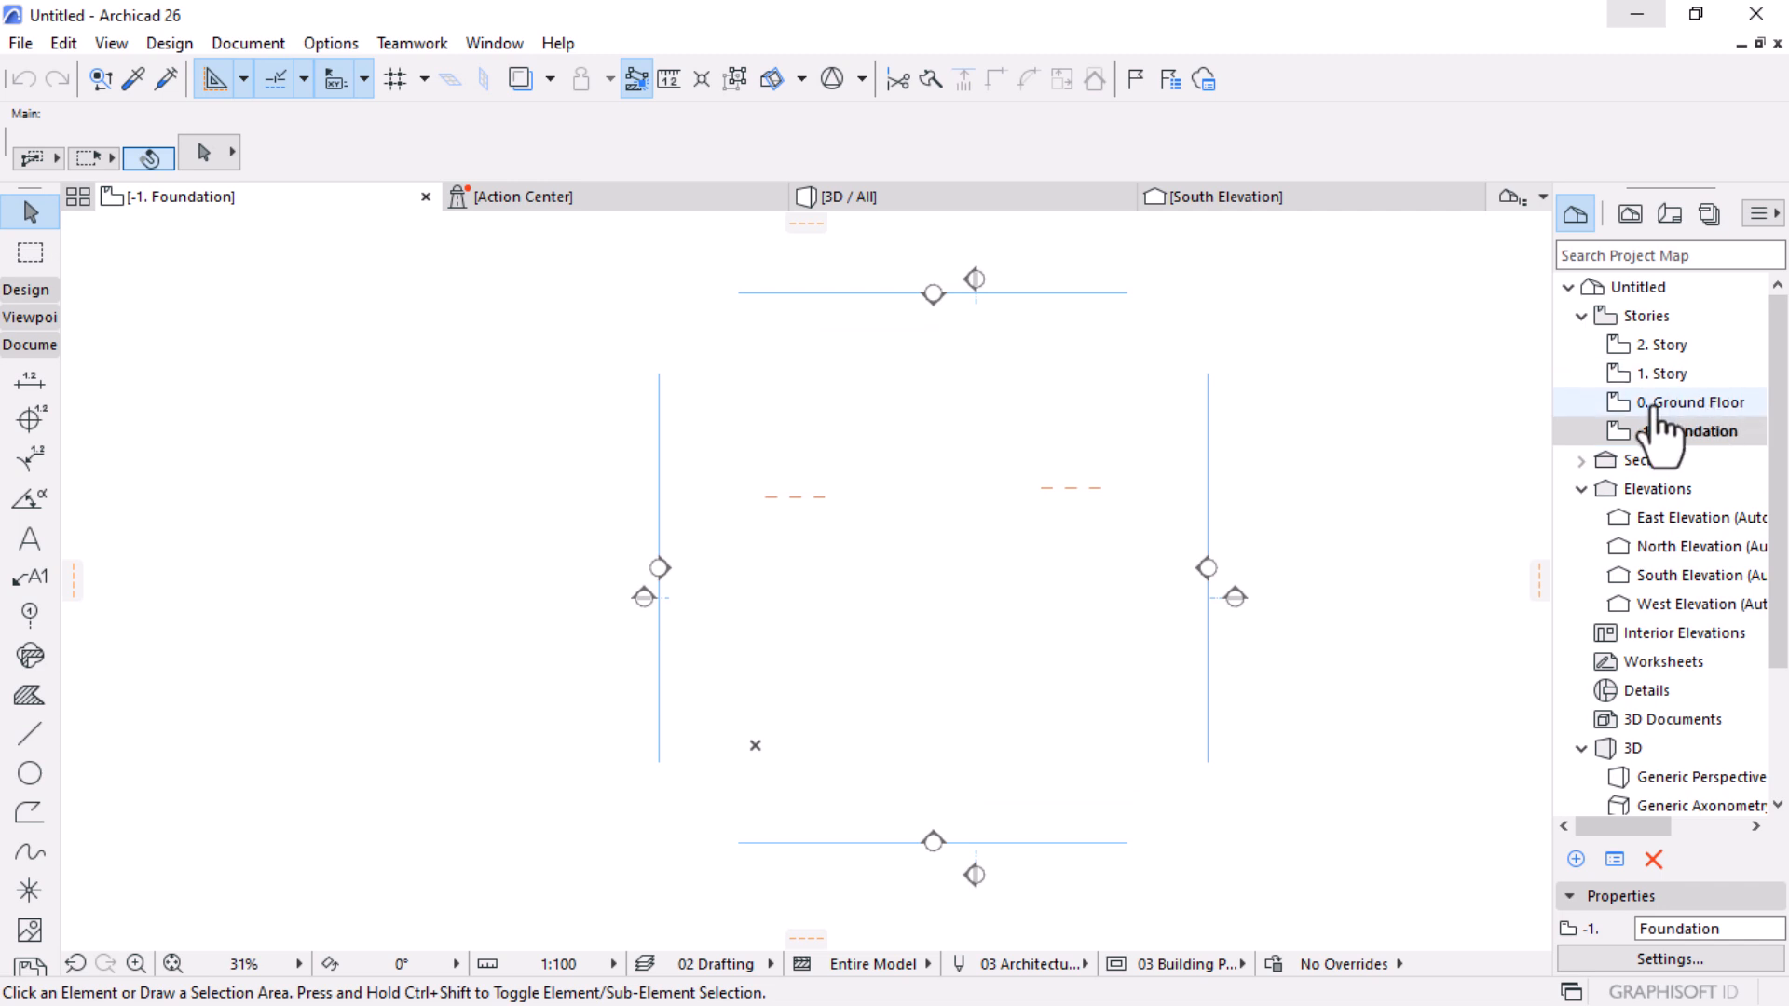
double_click(1687, 404)
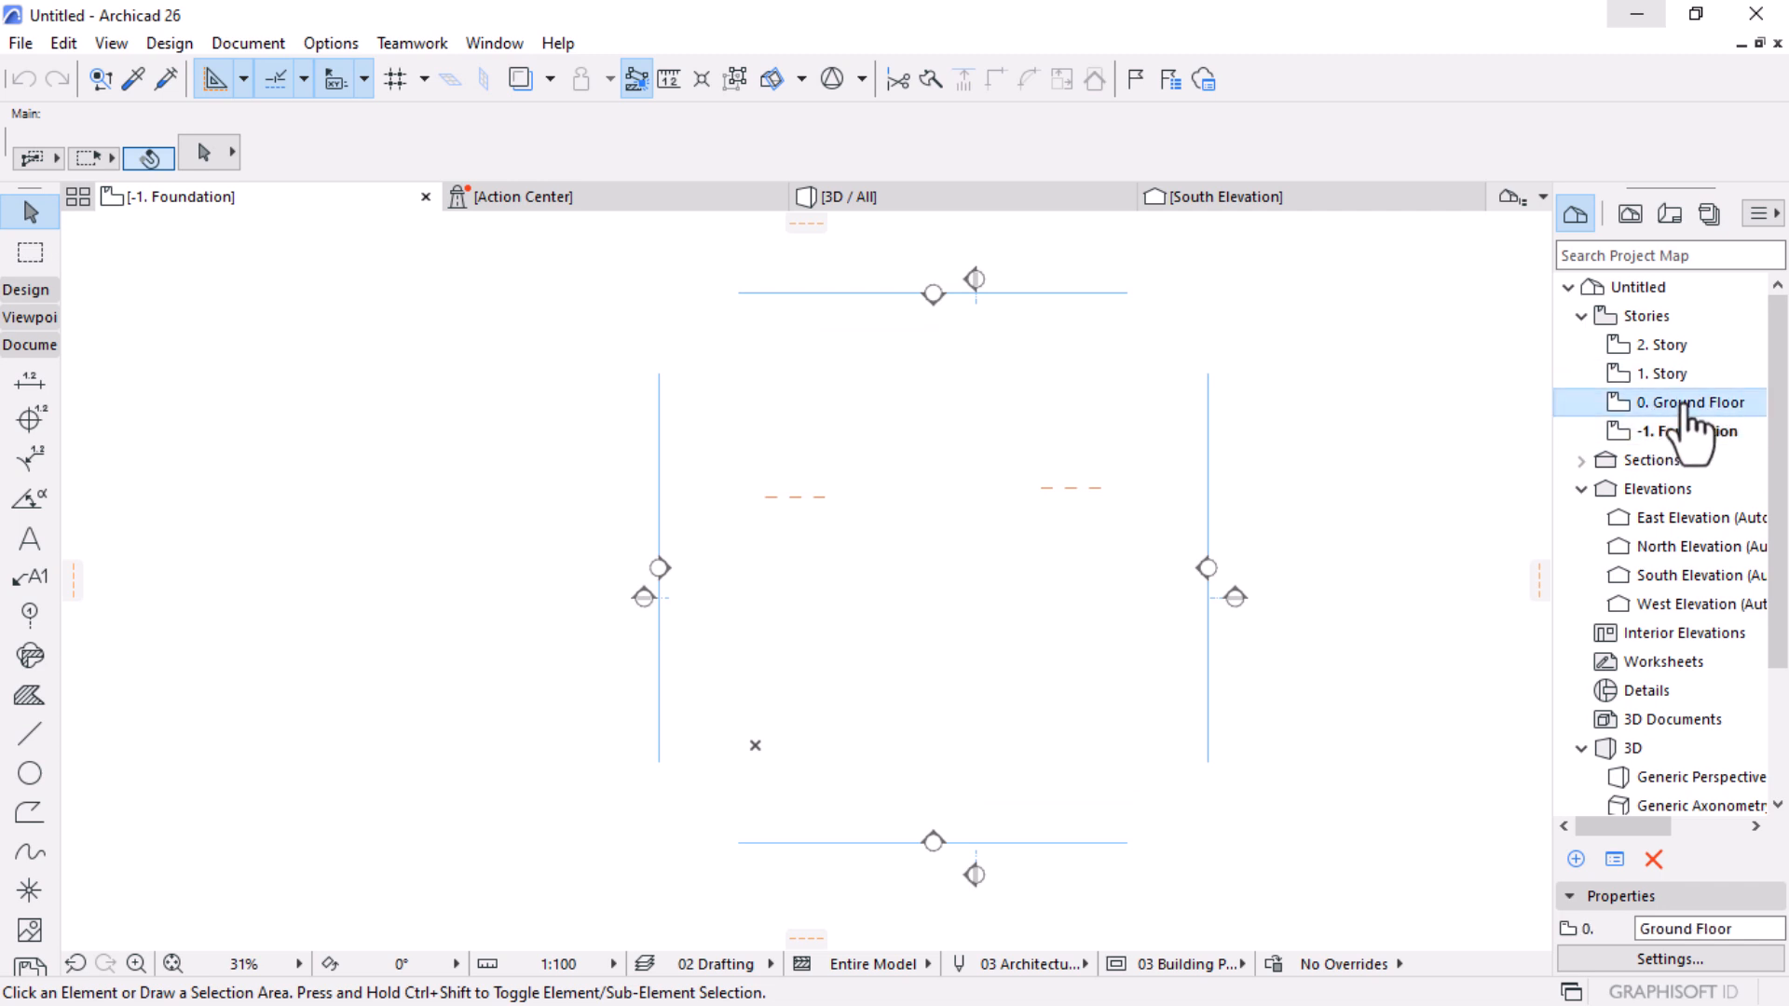
scroll(927, 455, "up", 2)
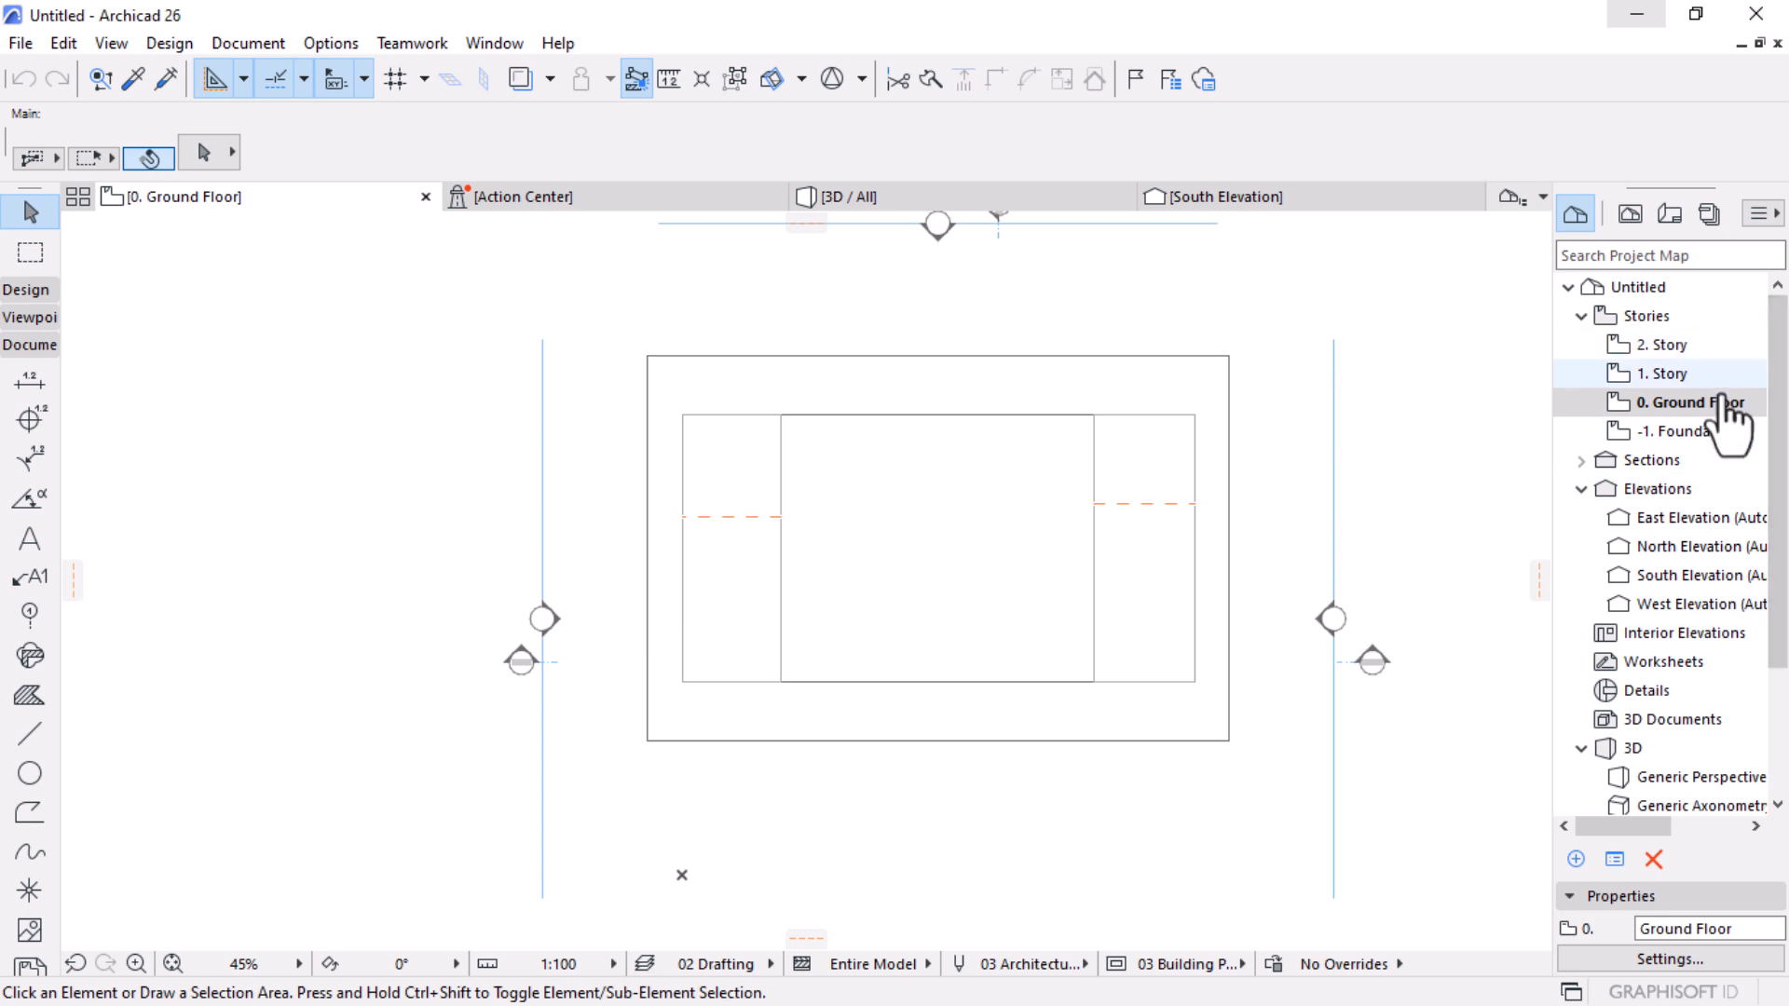
scroll(1137, 570, "up", 1)
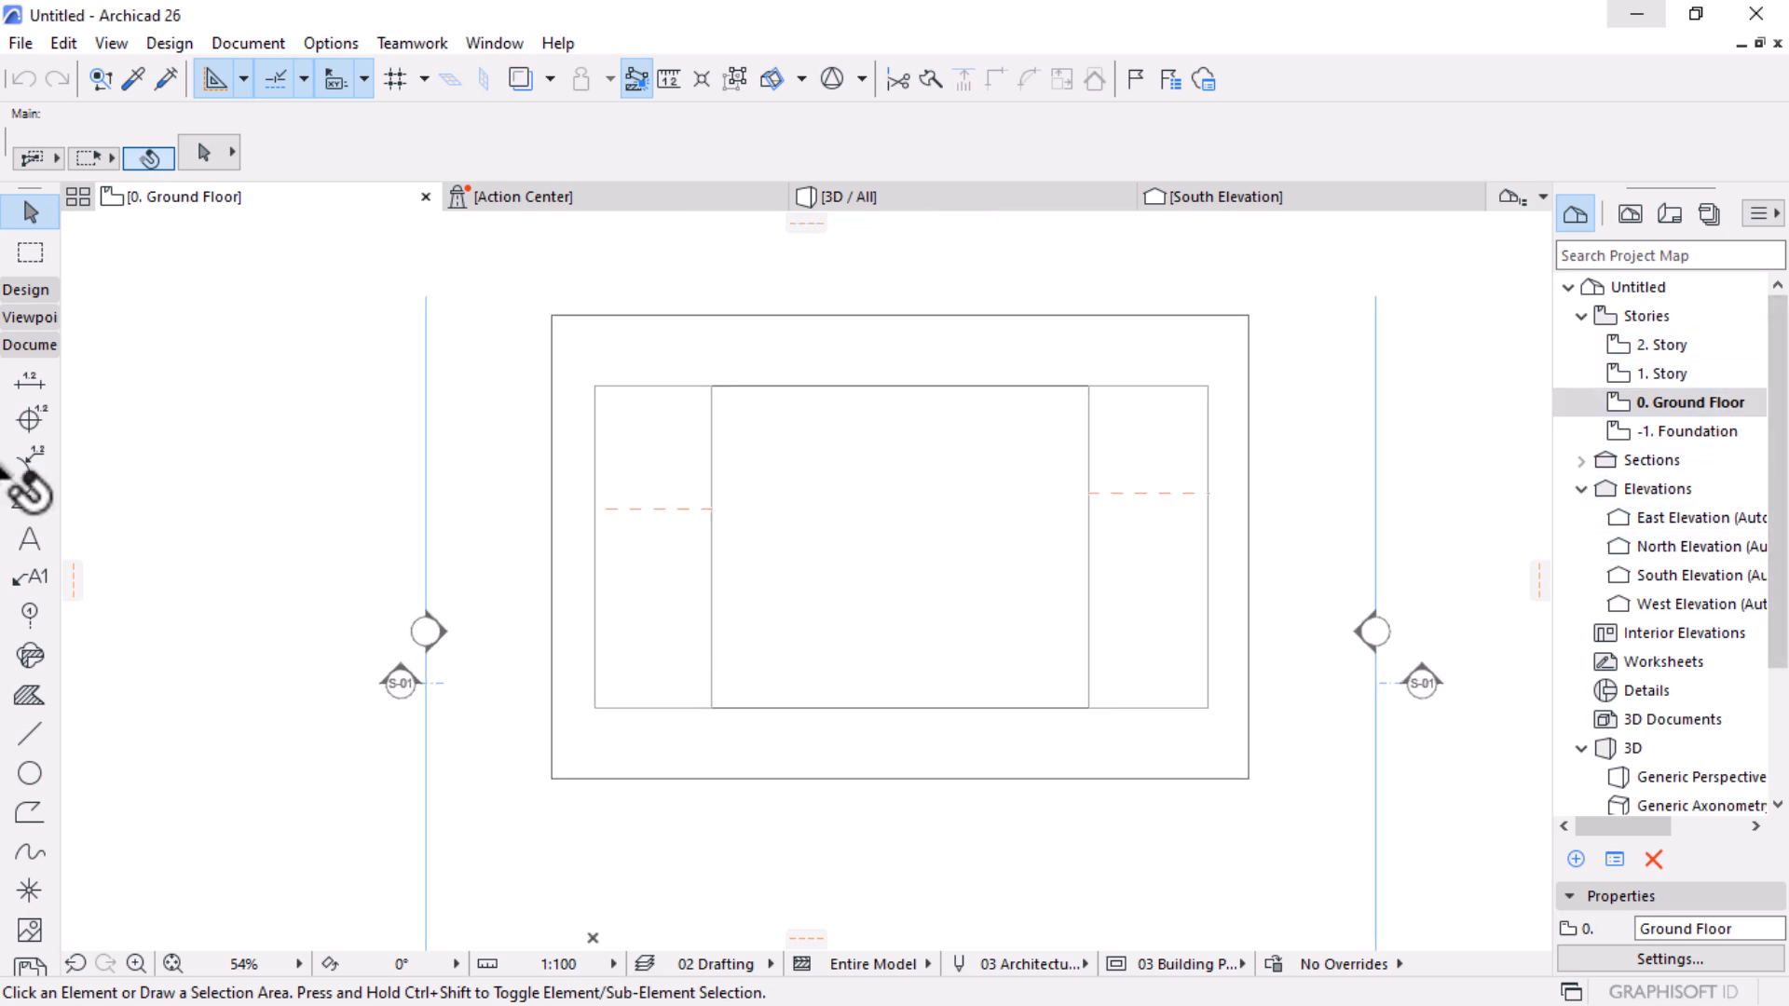
Step: Start the Wall tool and set its default structure to basic with the Brick - Structural building material
left_click(36, 291)
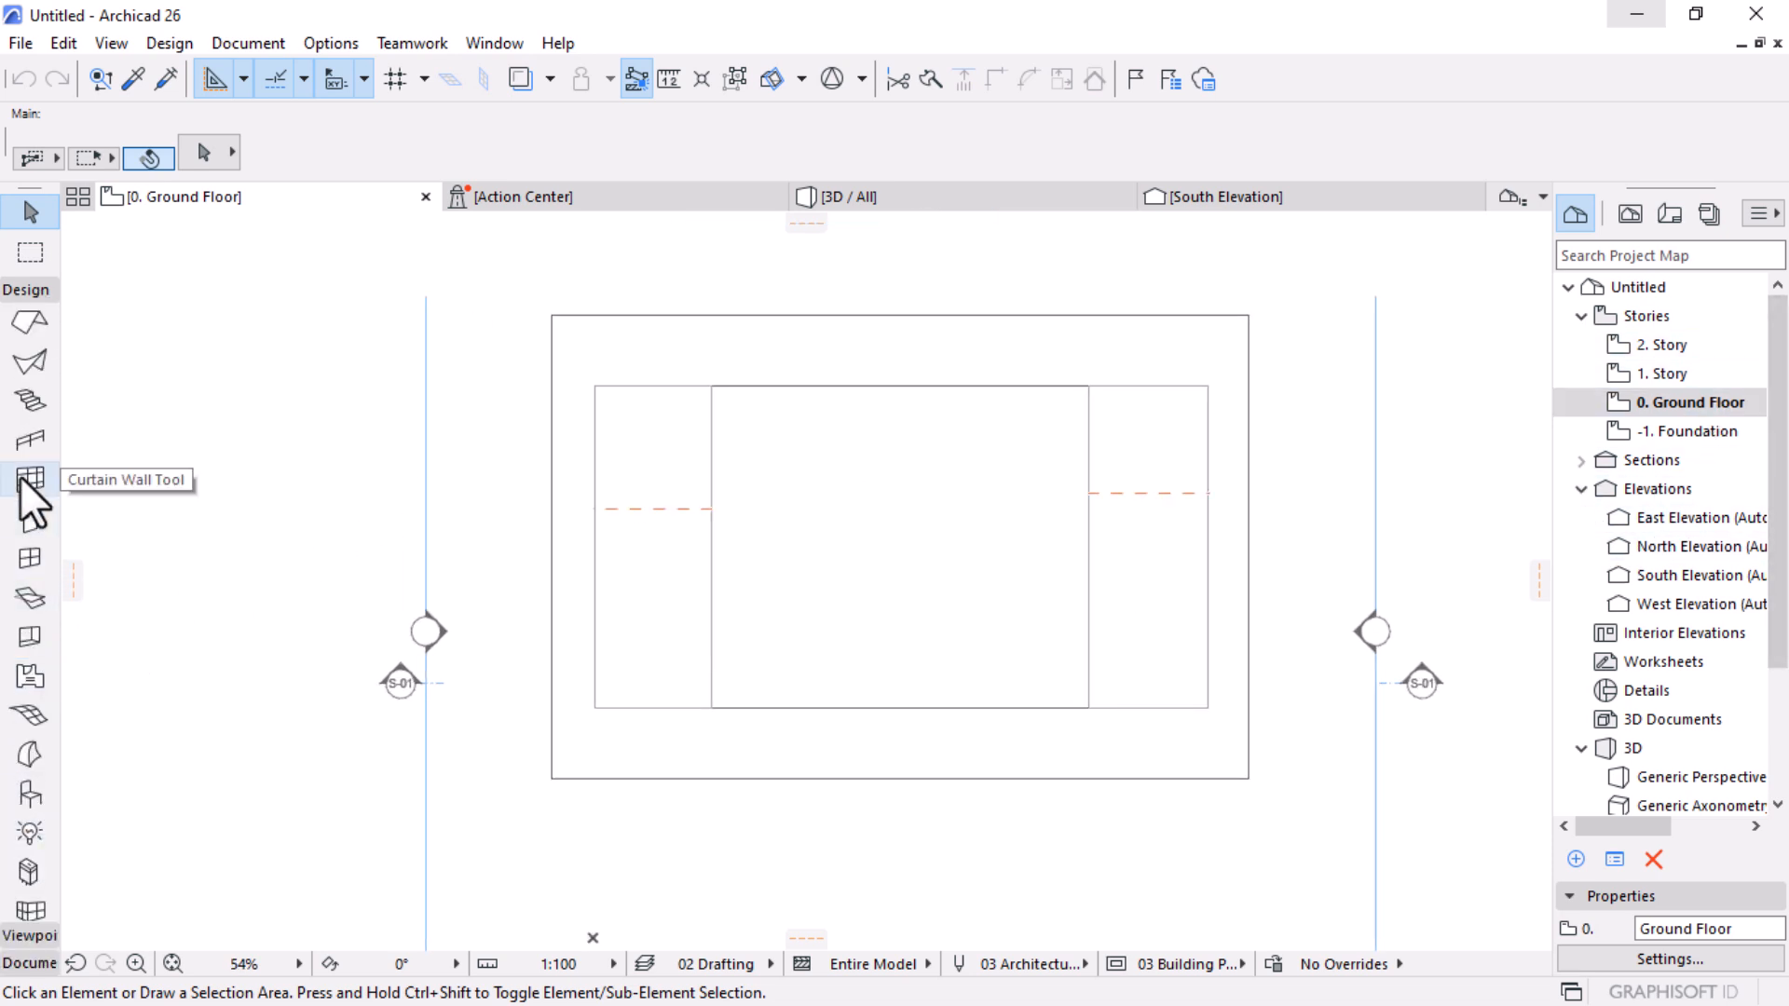
left_click(30, 324)
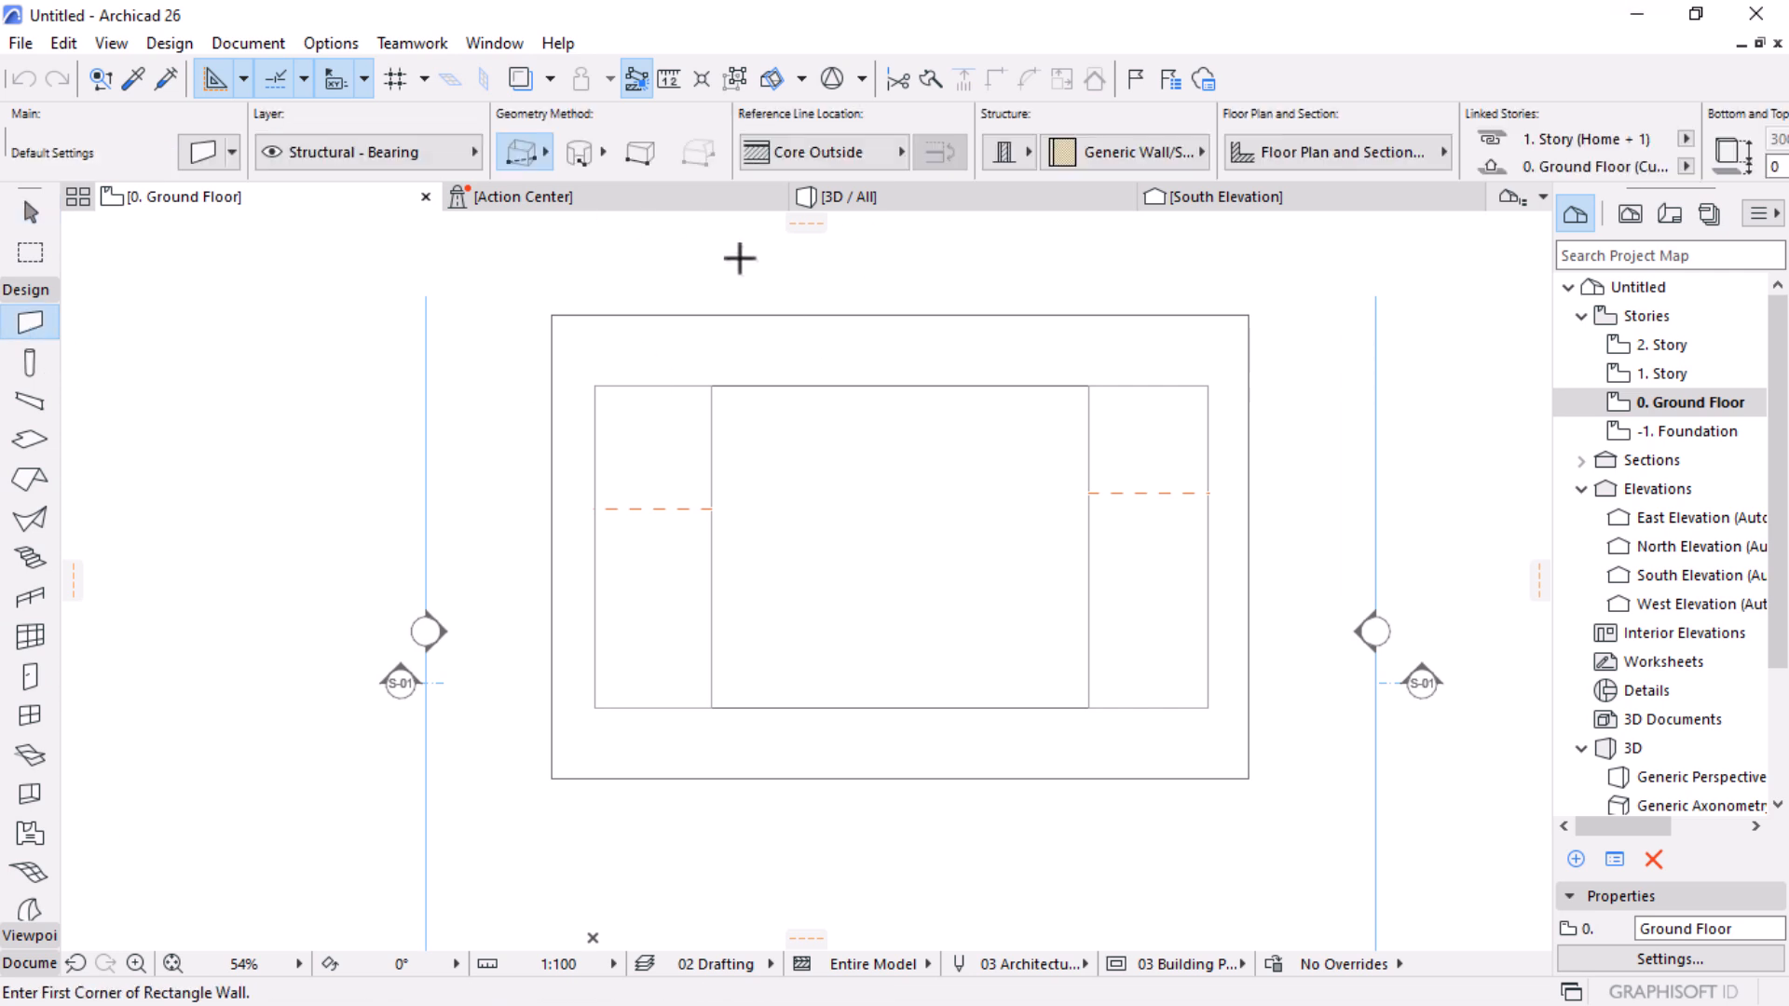
left_click(1025, 154)
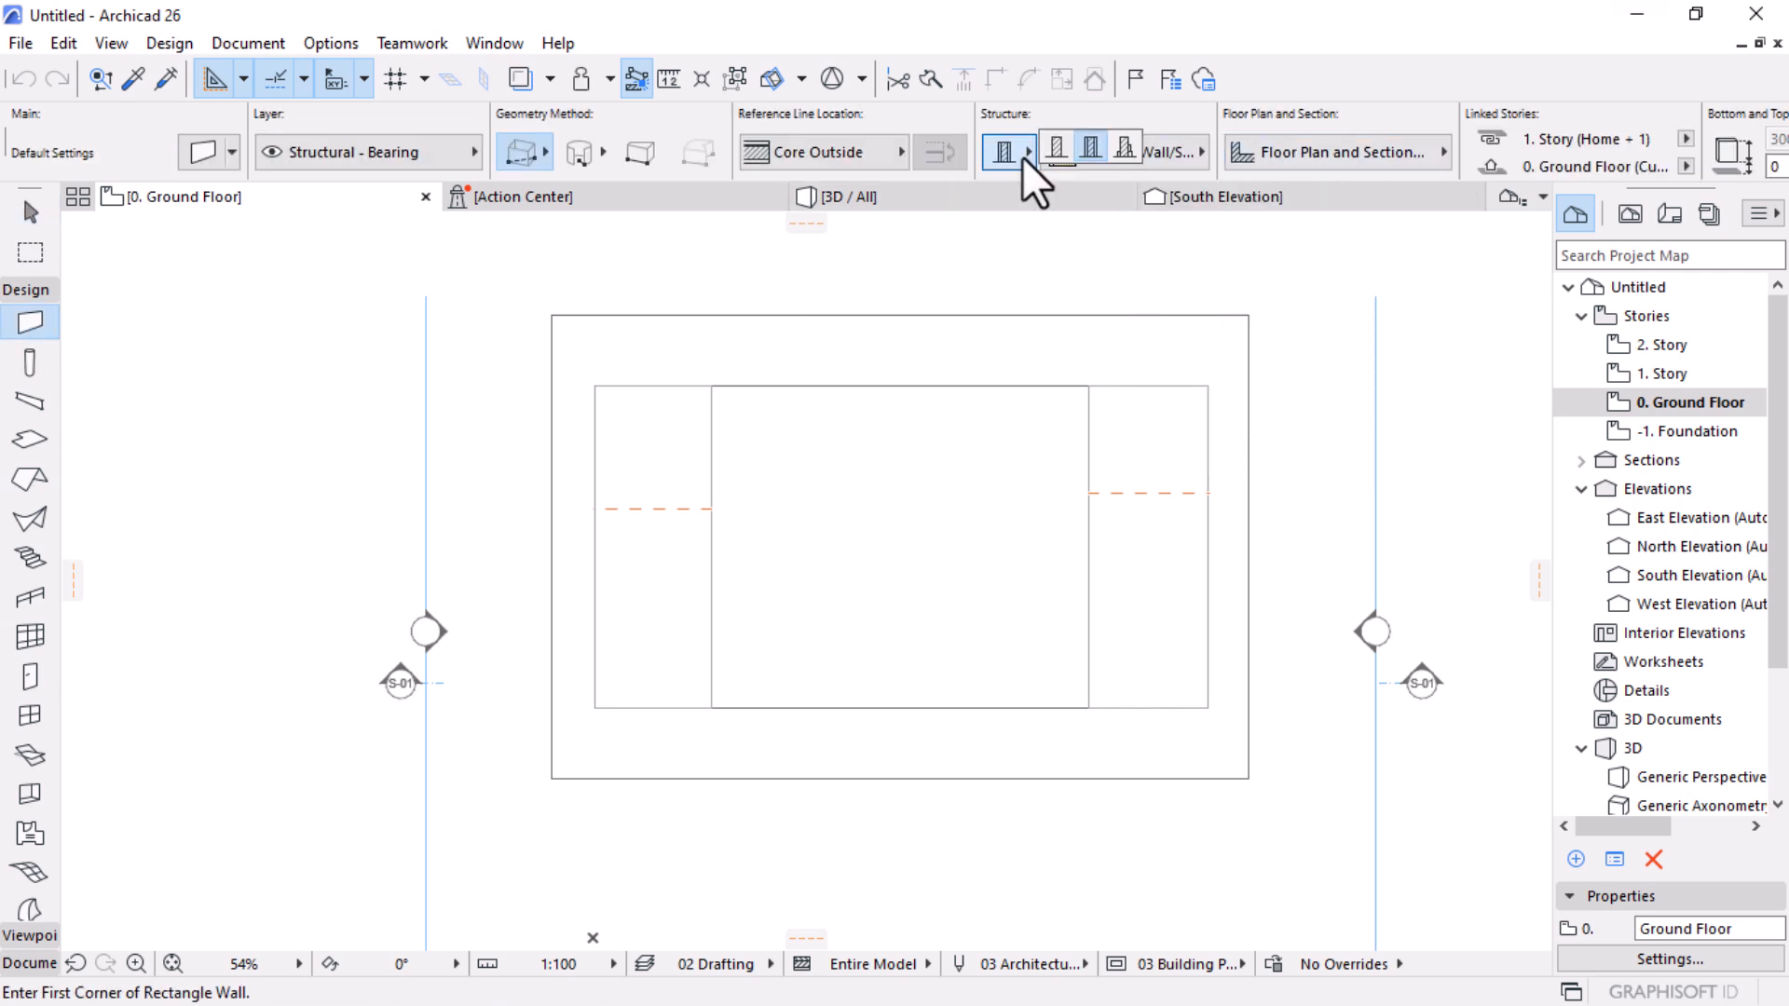
left_click(1060, 149)
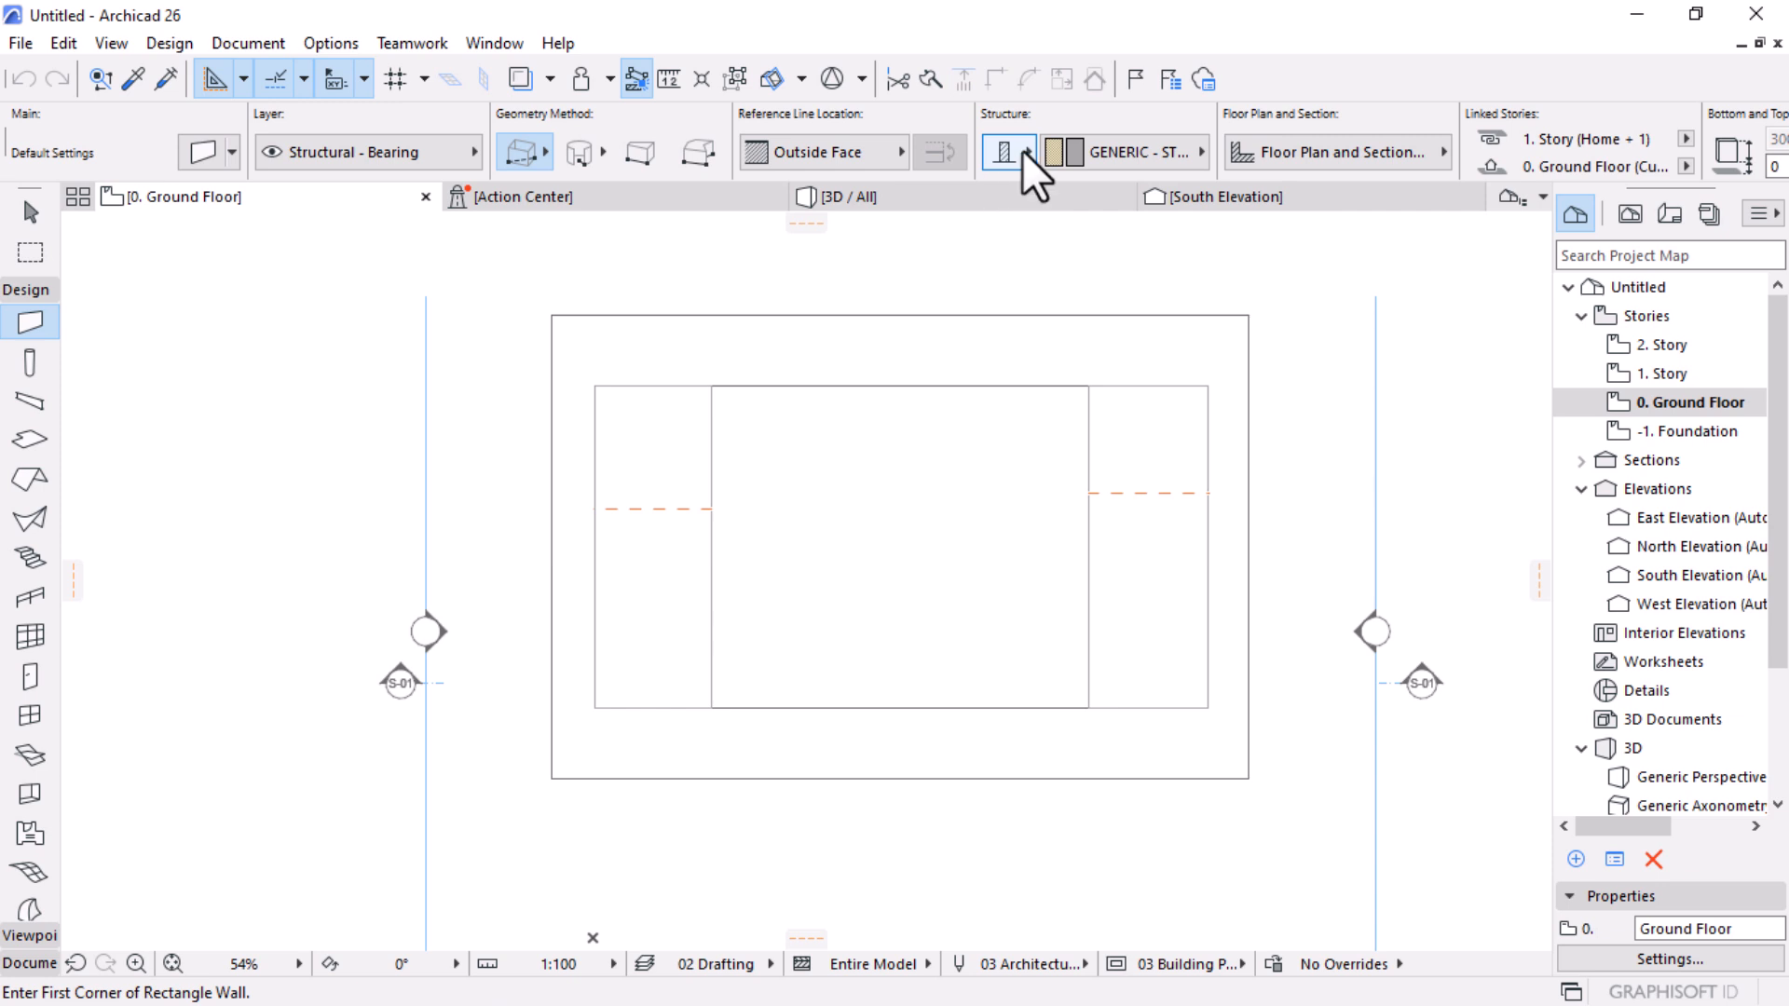
left_click(1111, 153)
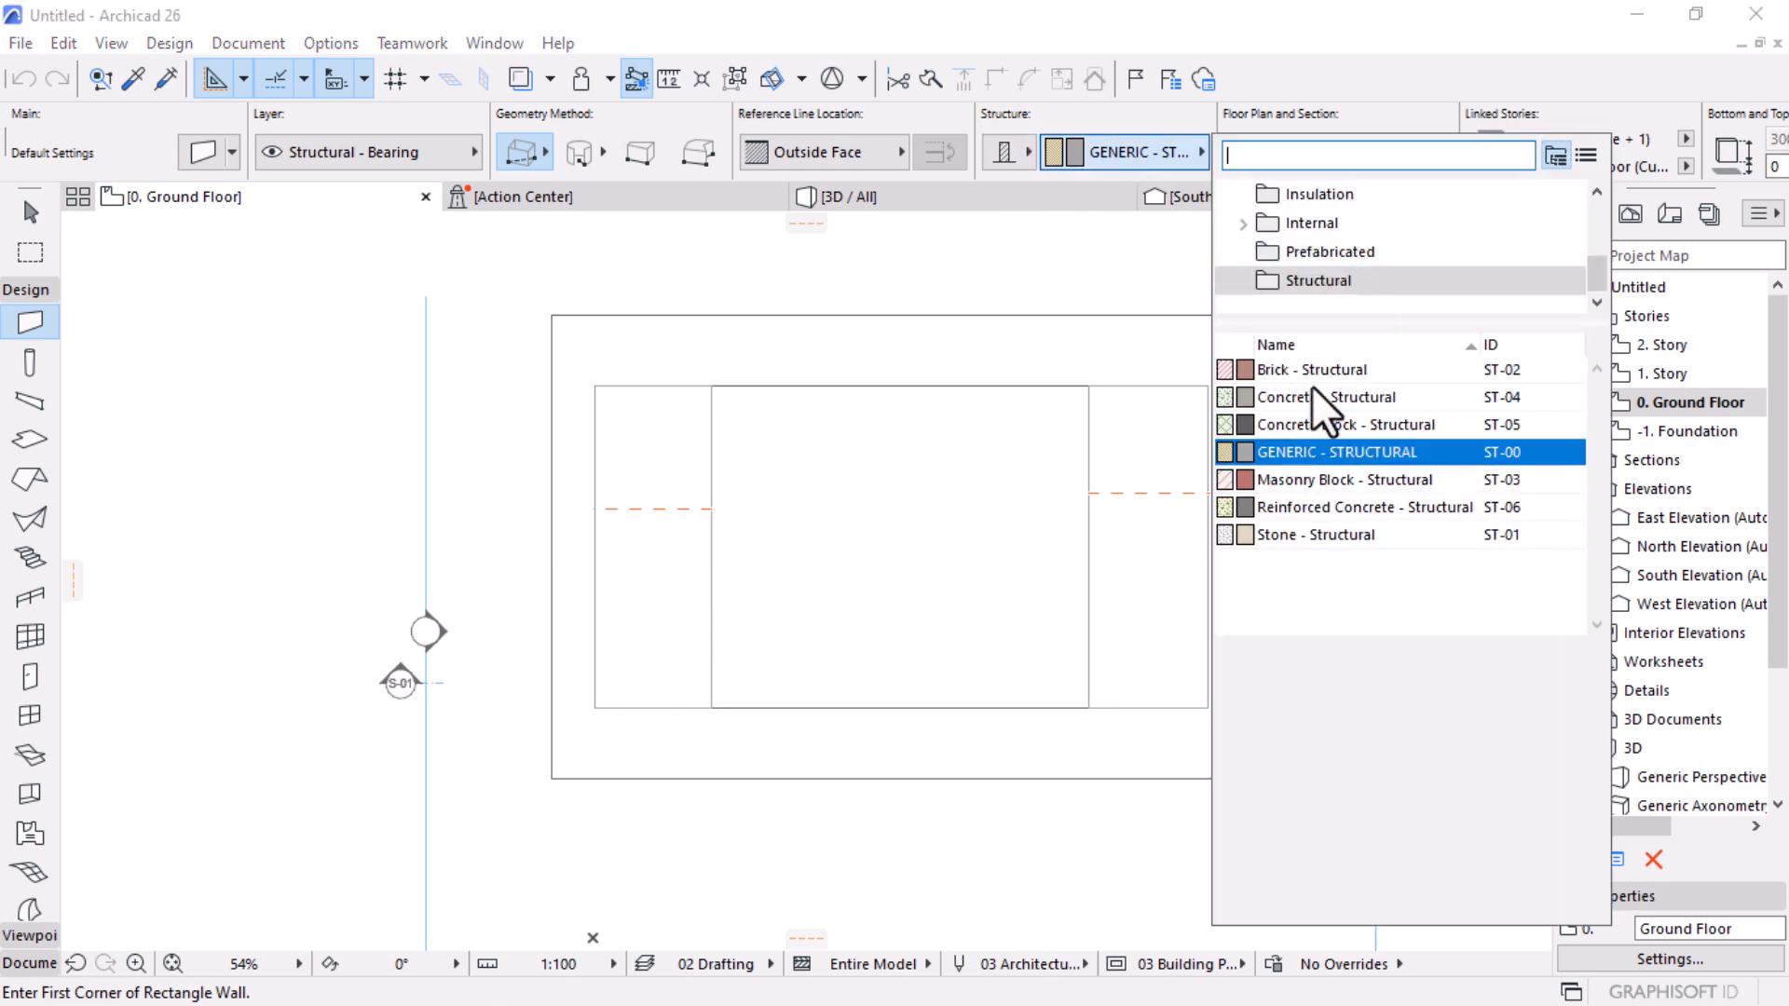
left_click(1316, 373)
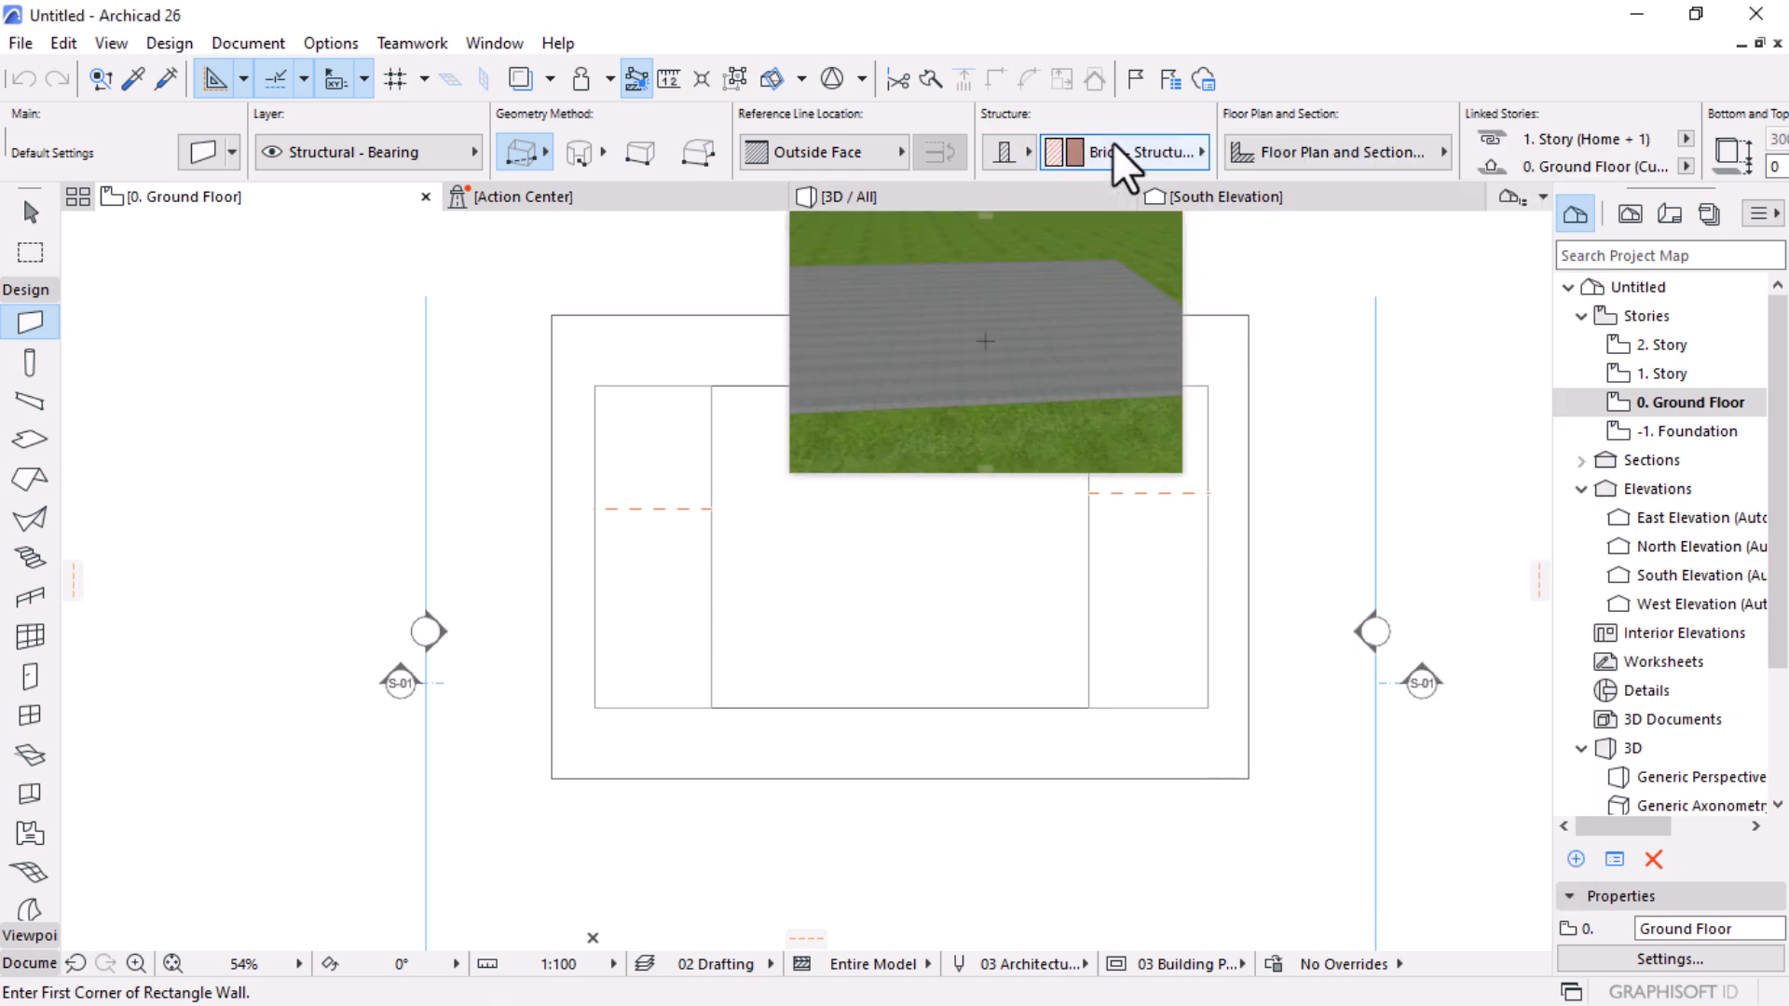
Step: Open the wall tool's default wall thickness value for editing
scroll(1127, 163, "right", 3)
scroll(1121, 161, "right", 3)
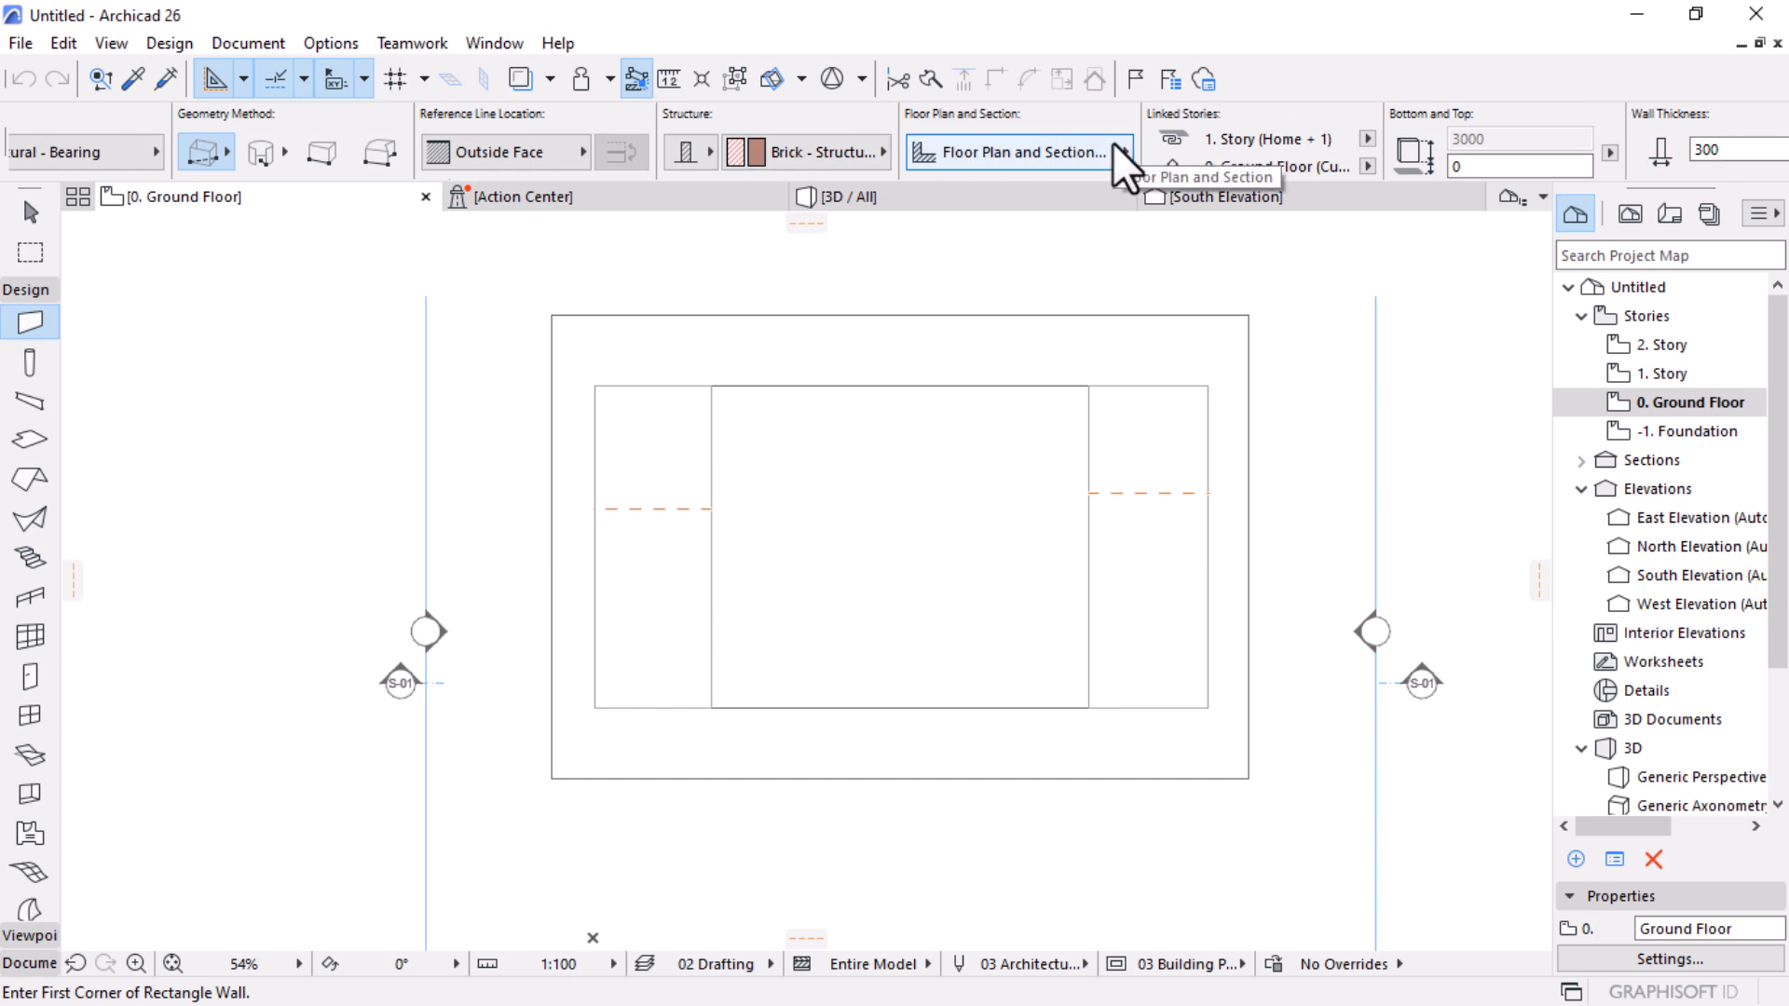
left_click(1502, 149)
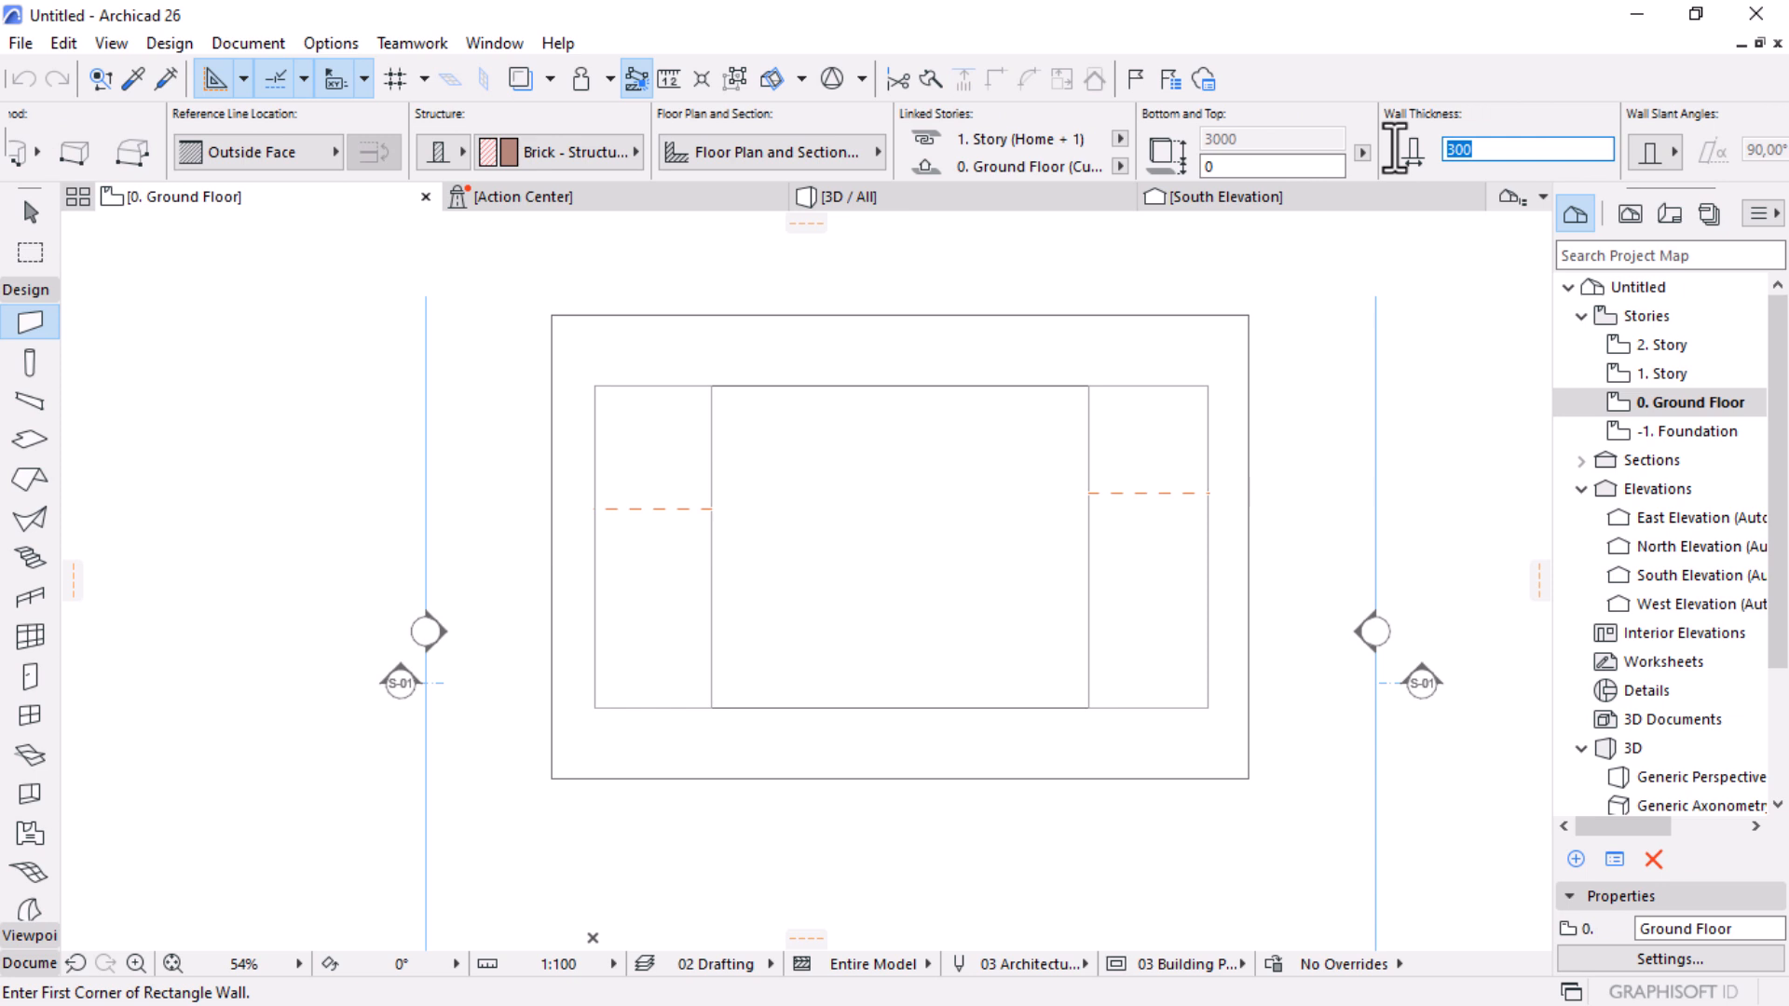
scroll(759, 159, "left", 4)
scroll(751, 149, "left", 3)
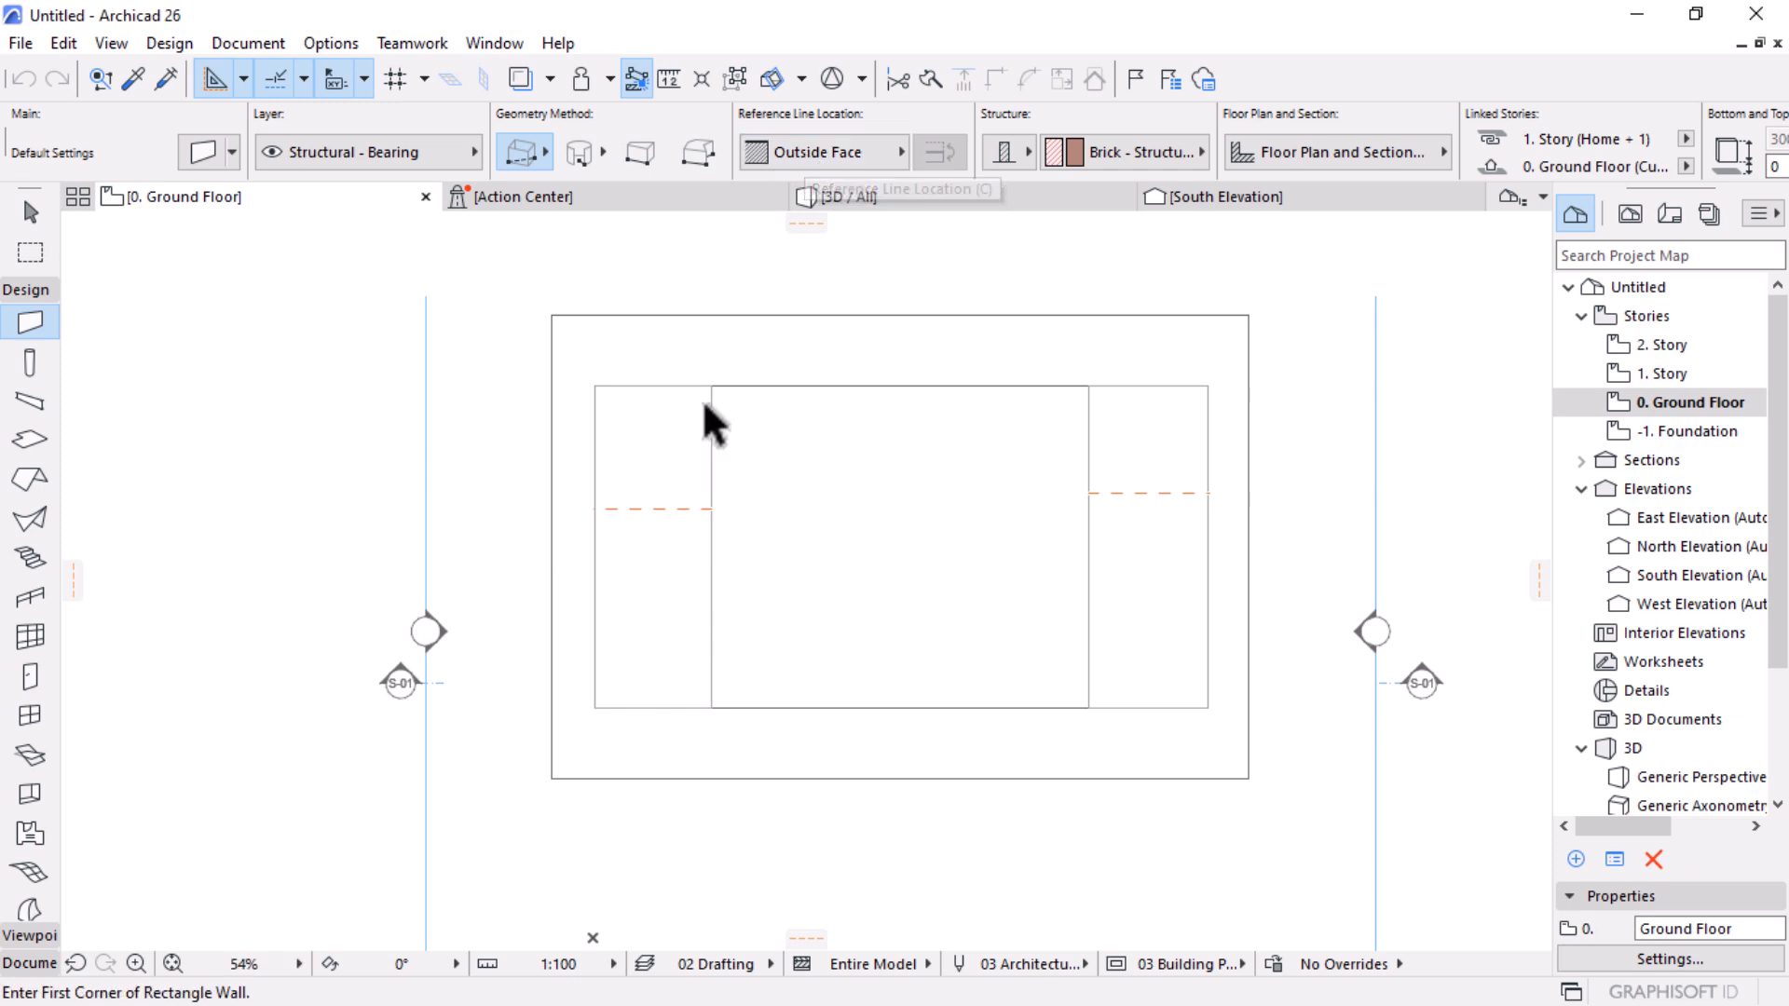
Step: Draw a 13500 by 11530 rectangle of brick walls along the outline of the middle classroom on the Ground Floor
scroll(705, 388, "up", 6)
left_click(742, 390)
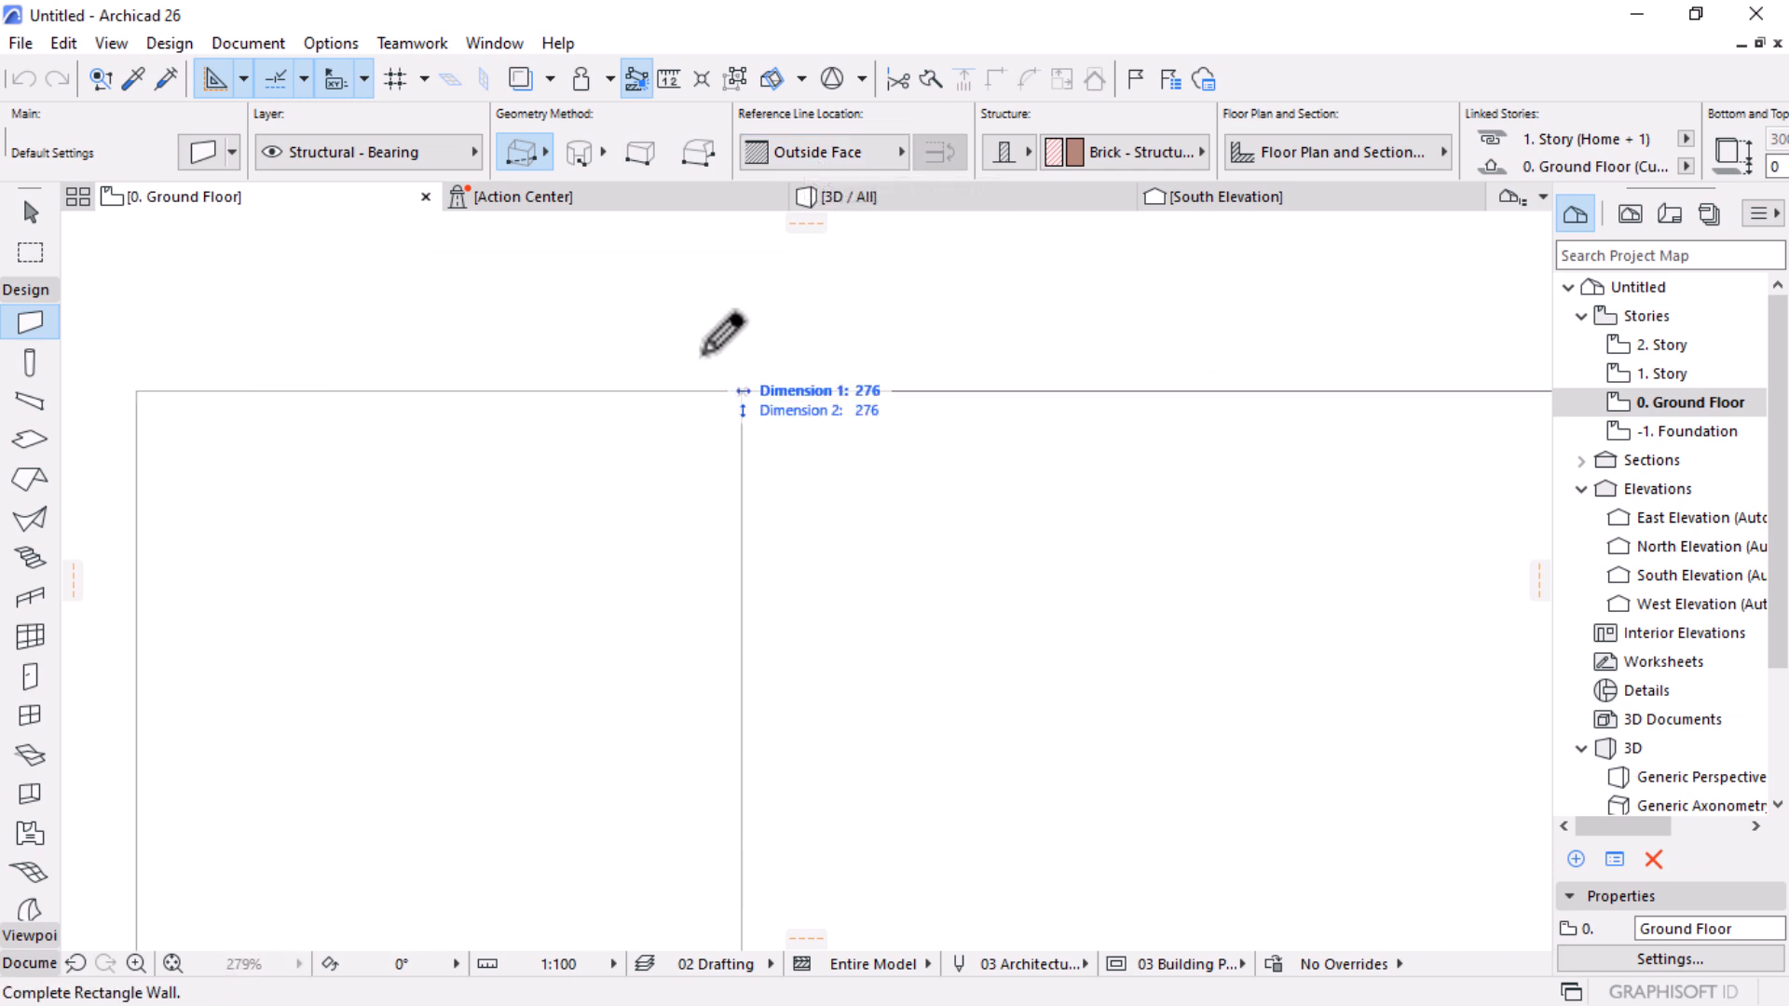
scroll(854, 453, "down", 3)
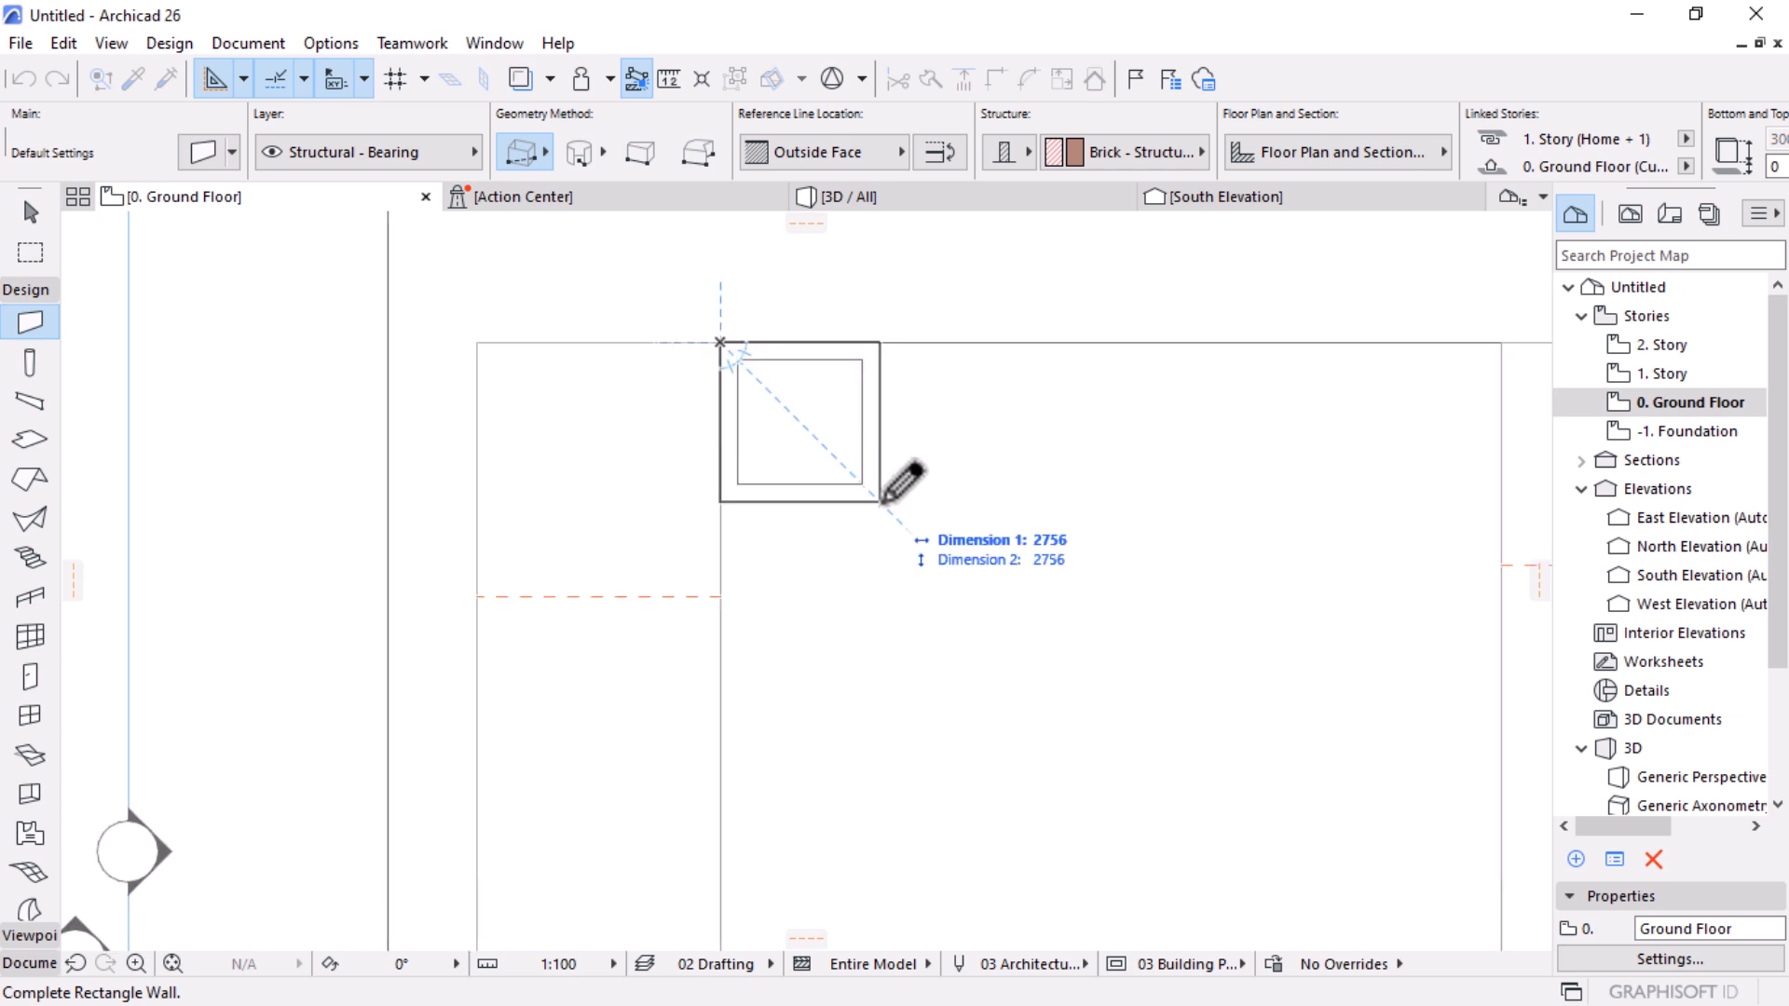
scroll(922, 447, "down", 2)
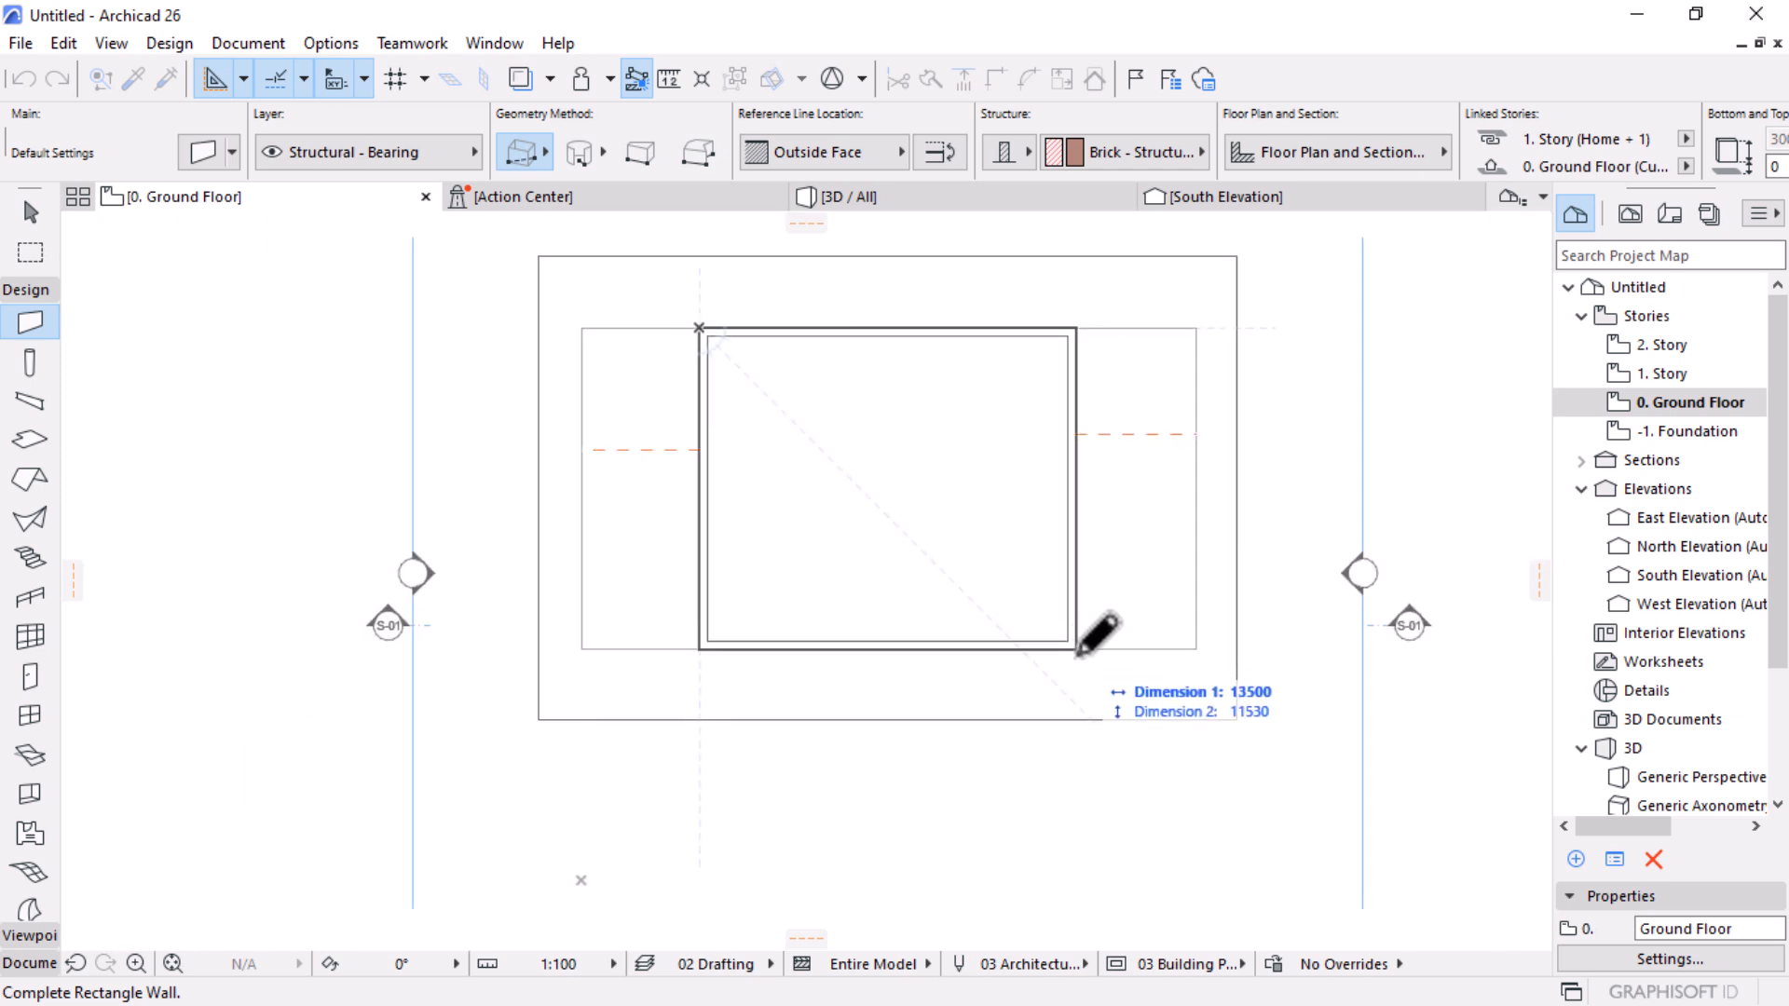
left_click(1075, 649)
scroll(666, 629, "up", 2)
scroll(1094, 627, "down", 3)
scroll(1135, 409, "up", 3)
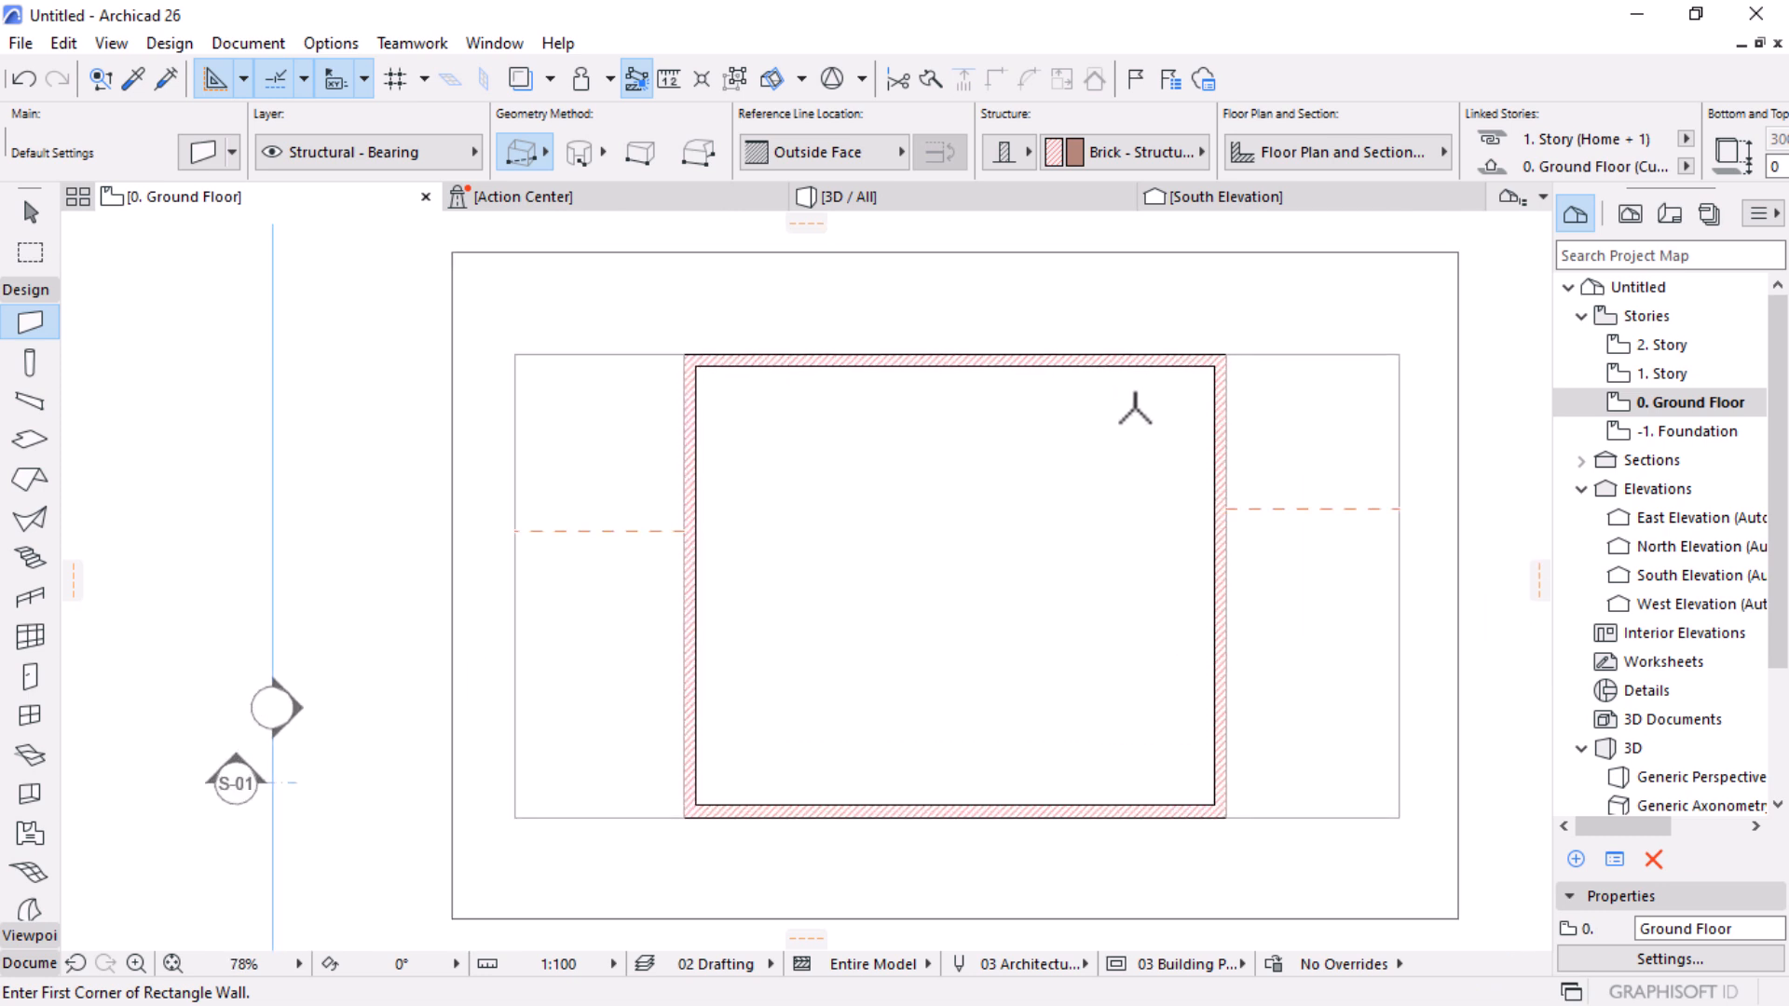
Step: Check the Foundation story's plan for walls and return to the Ground Floor plan
double_click(1696, 431)
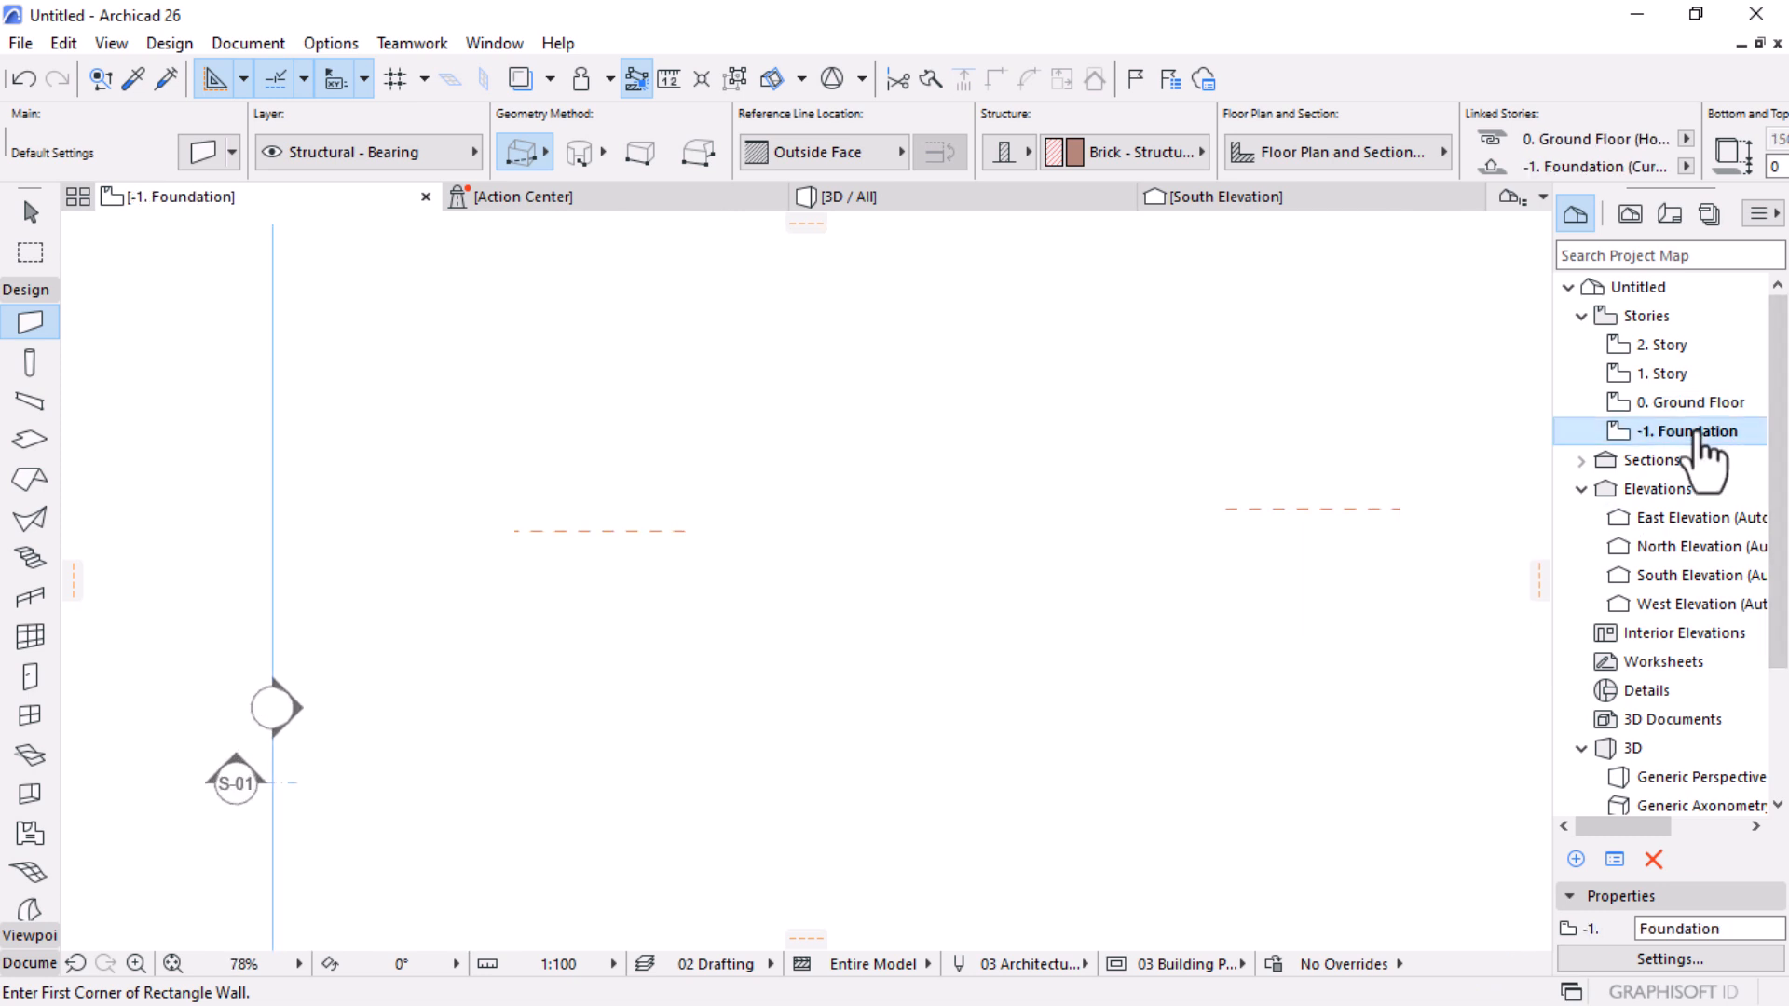
scroll(1051, 531, "down", 5)
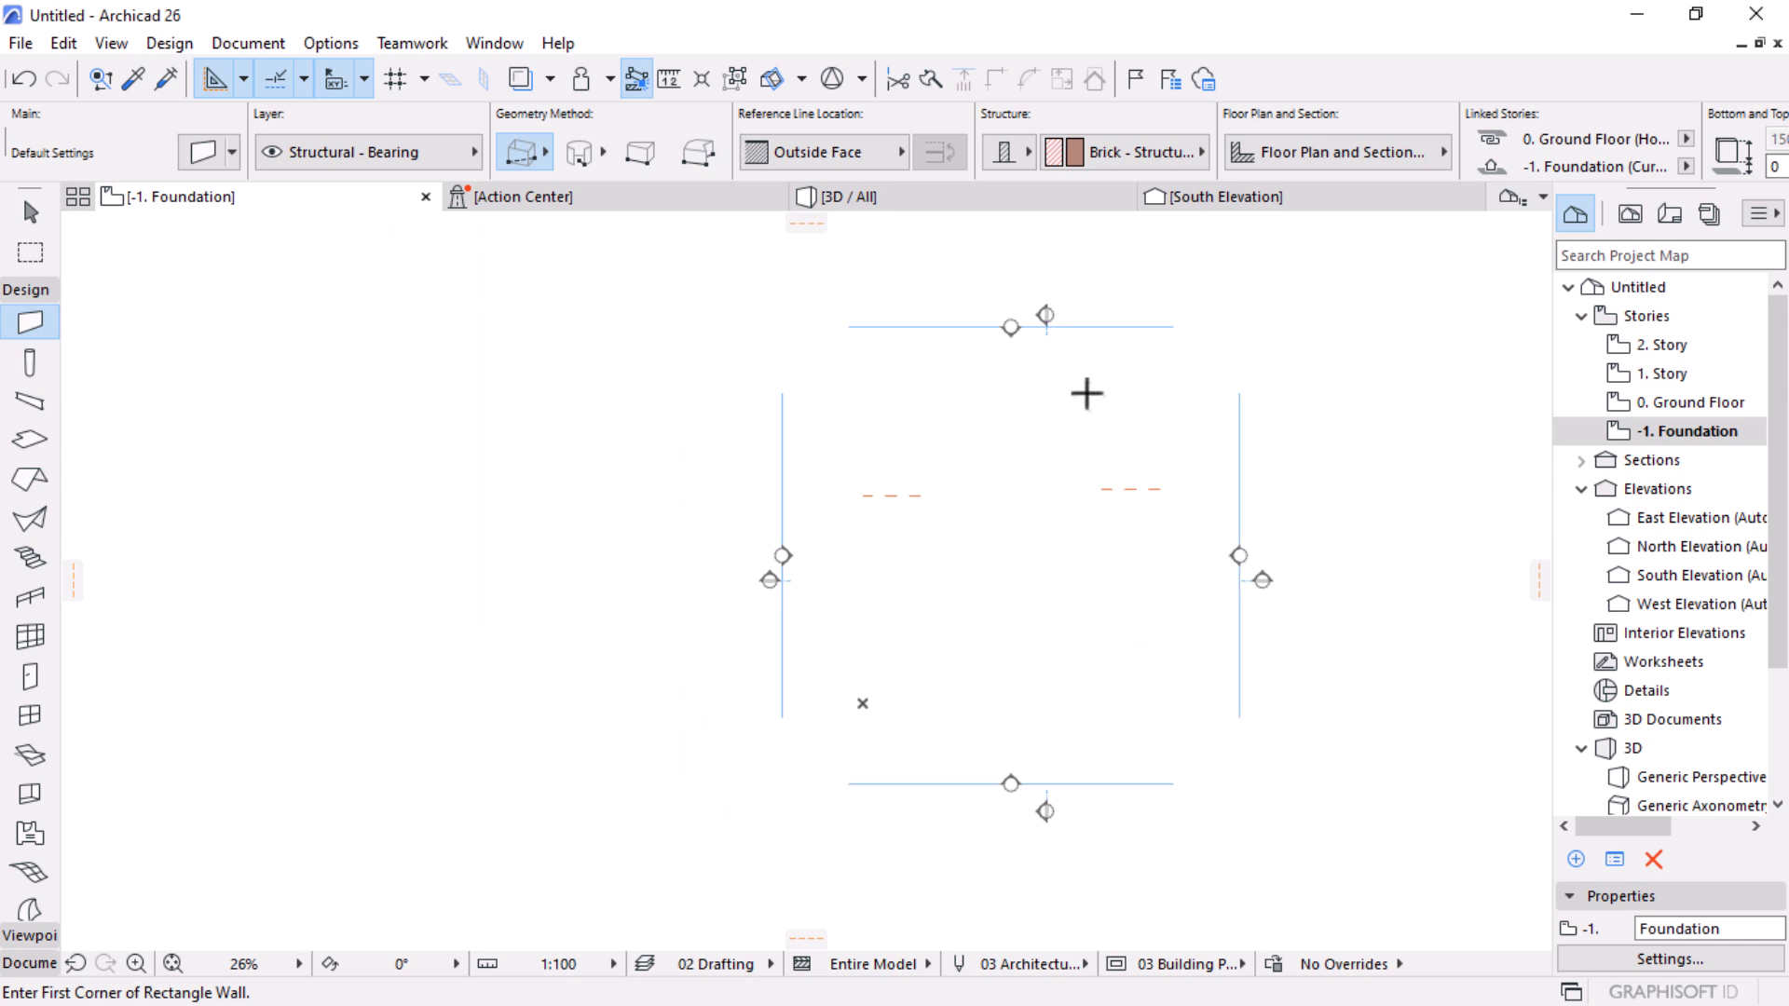
scroll(1037, 487, "up", 1)
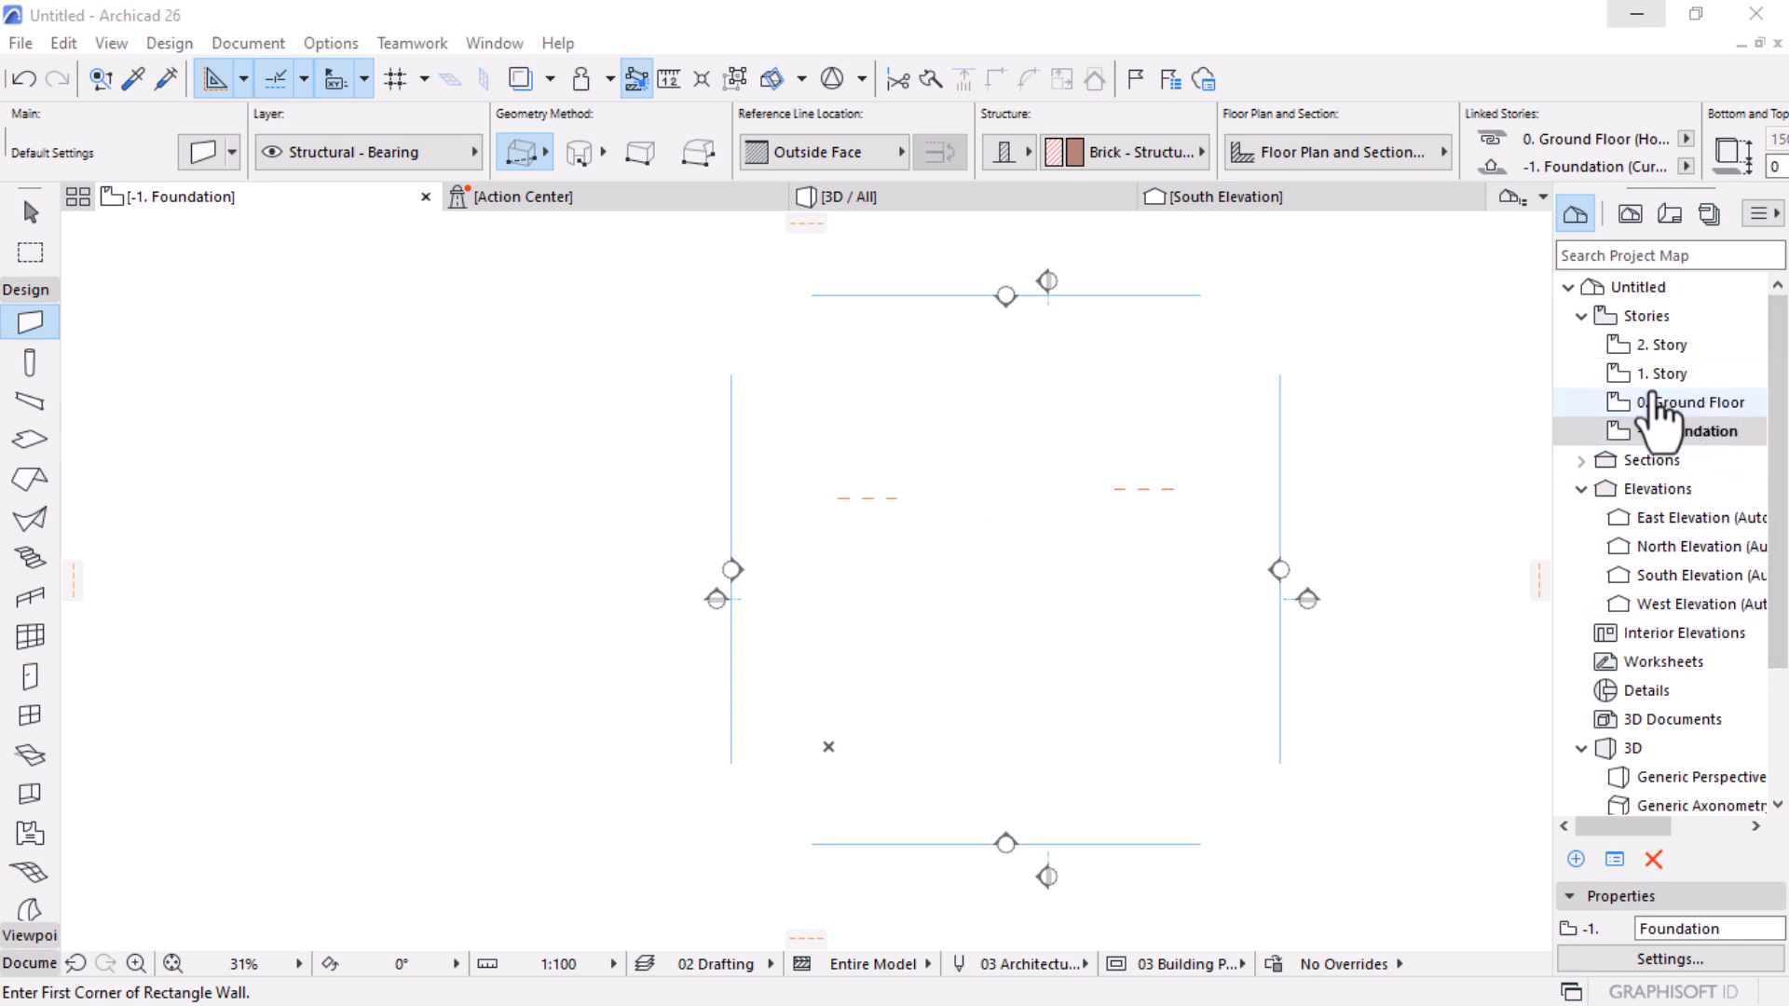
left_click(1663, 402)
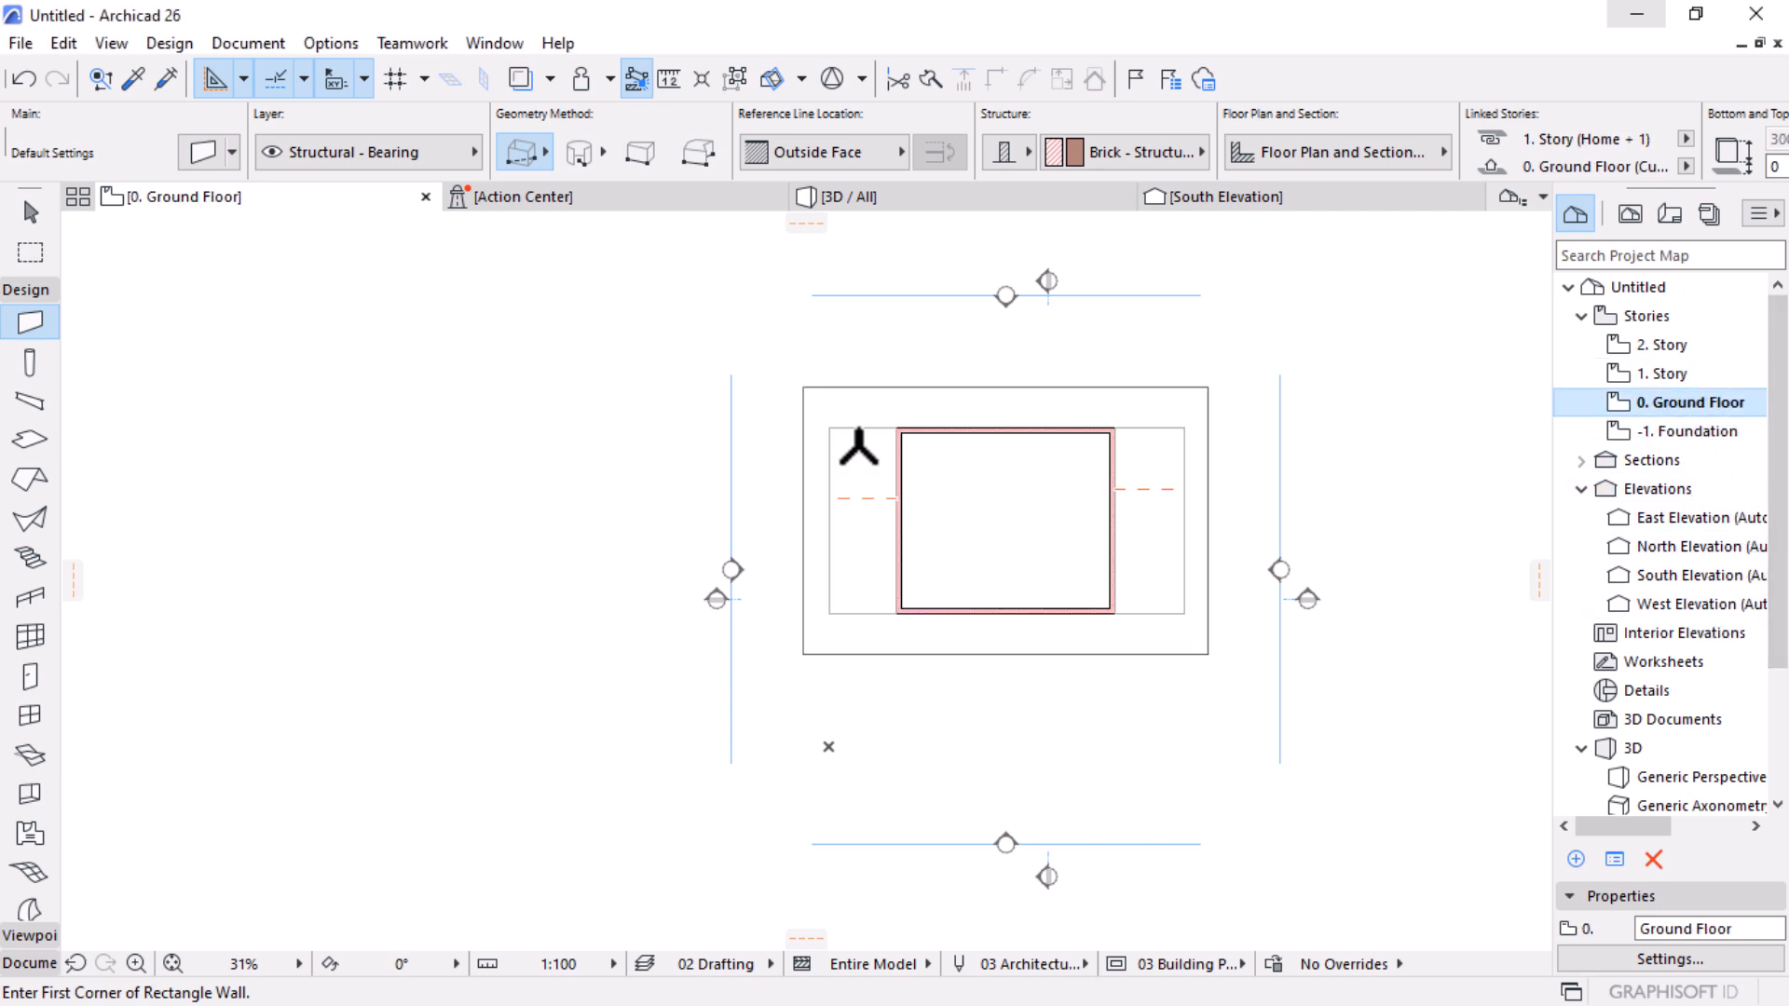
Step: Select the grouped classroom walls and copy them in place from their upper-right corner
scroll(1081, 499, "up", 5)
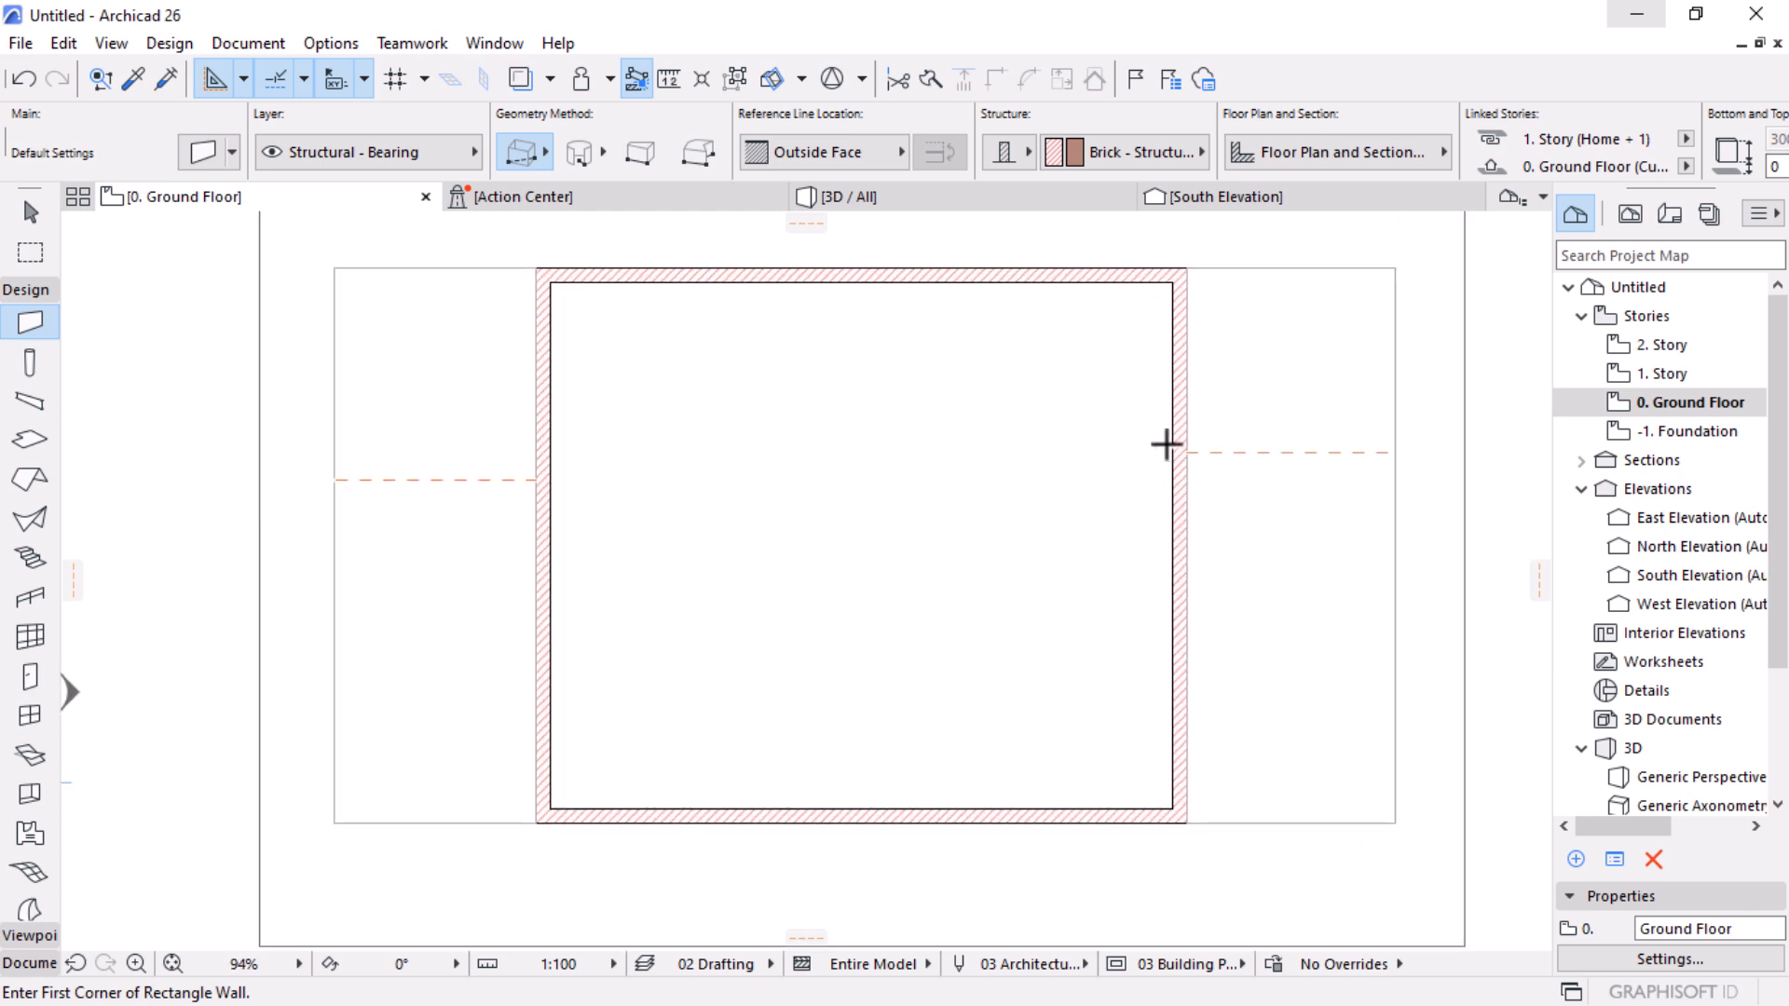
left_click(30, 212)
left_click(852, 277)
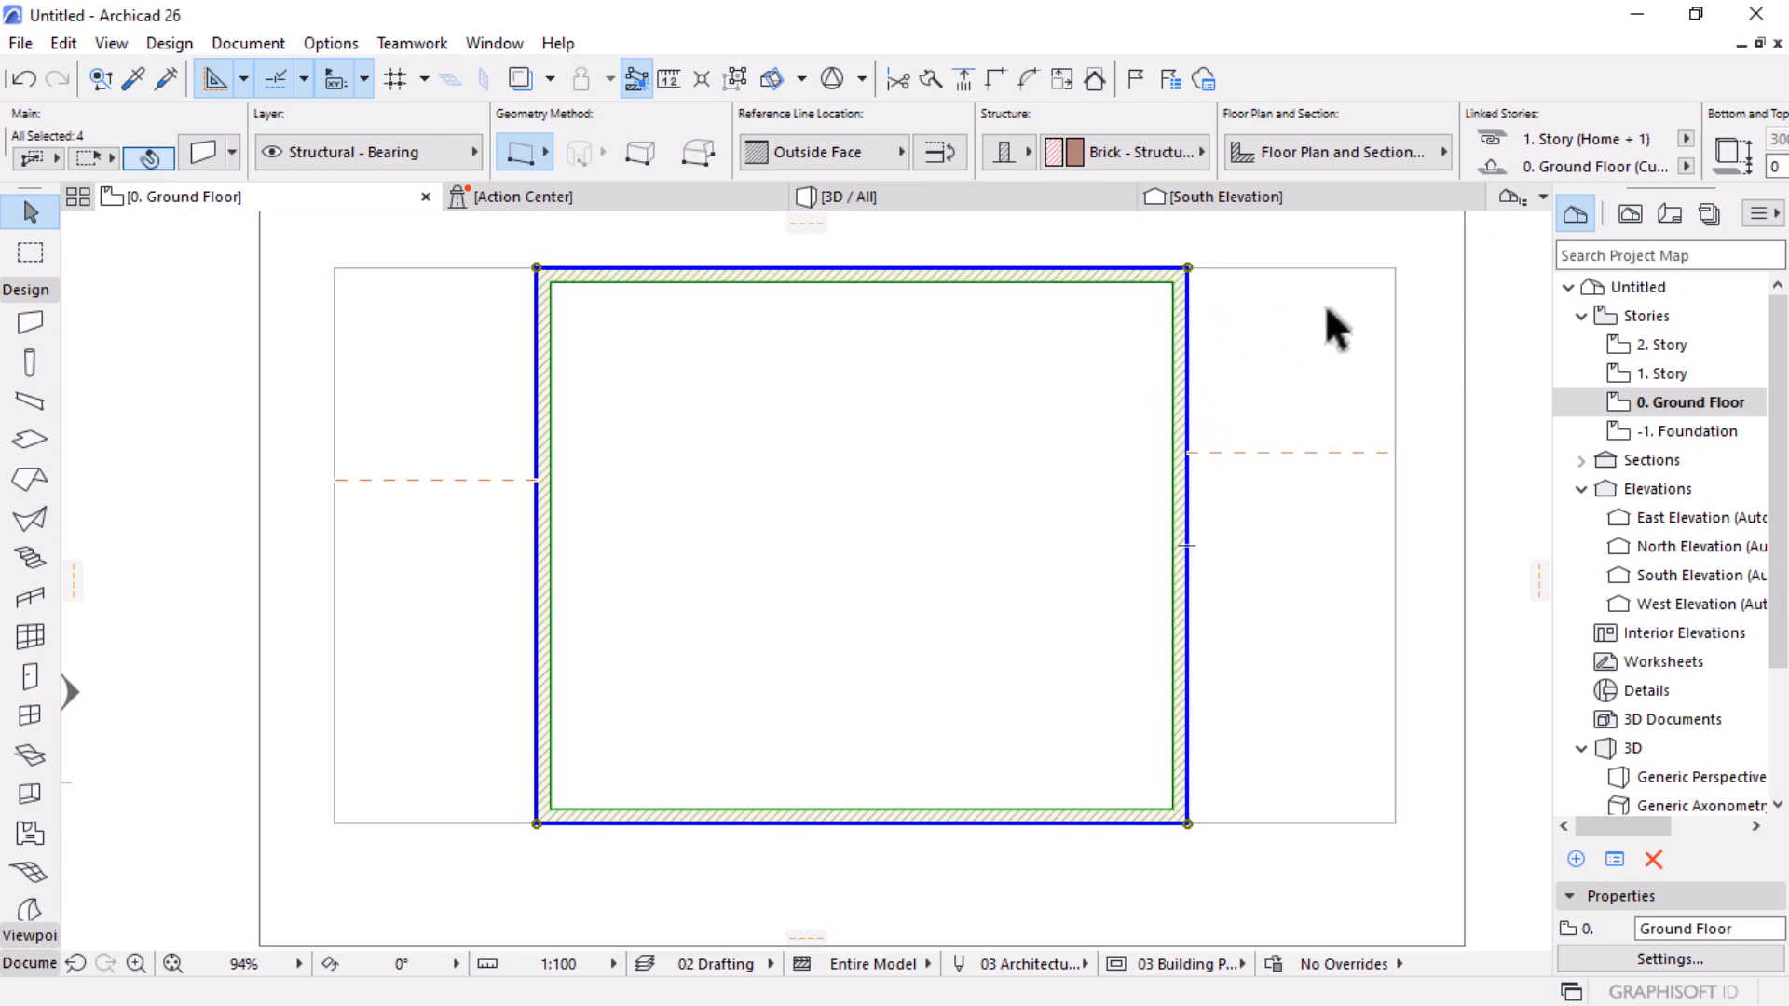
key("ctrl+d")
left_click(1187, 267)
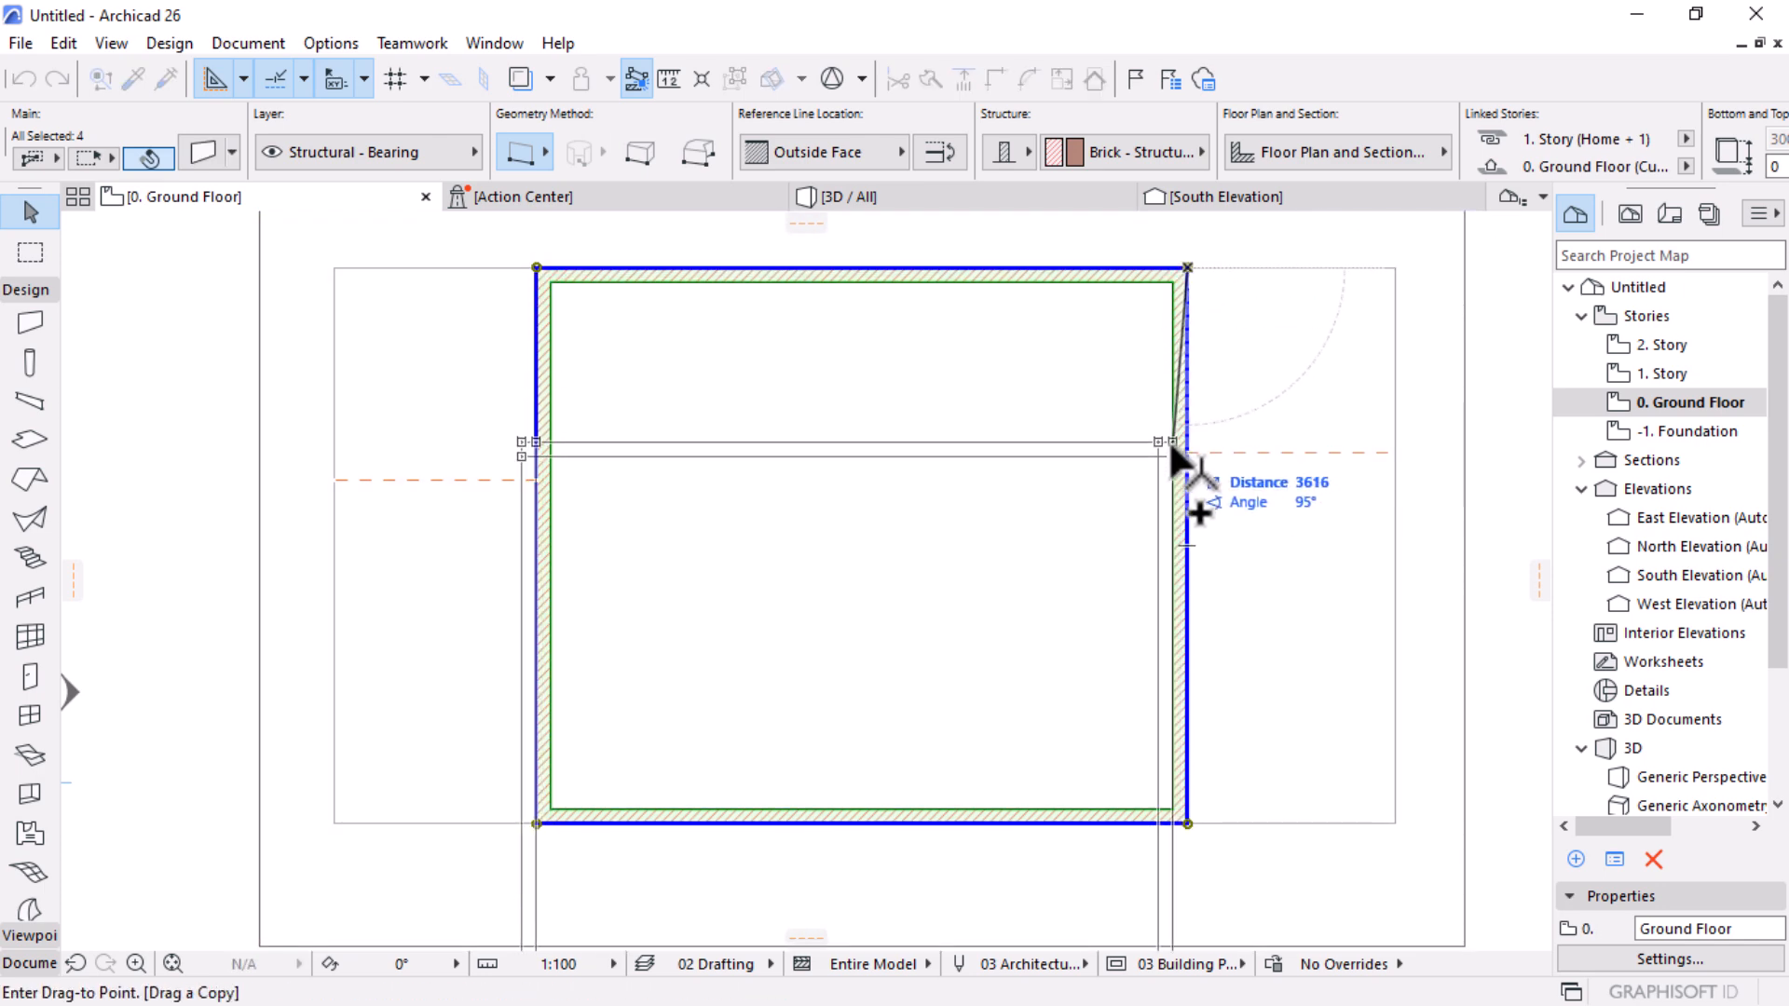
left_click(1187, 267)
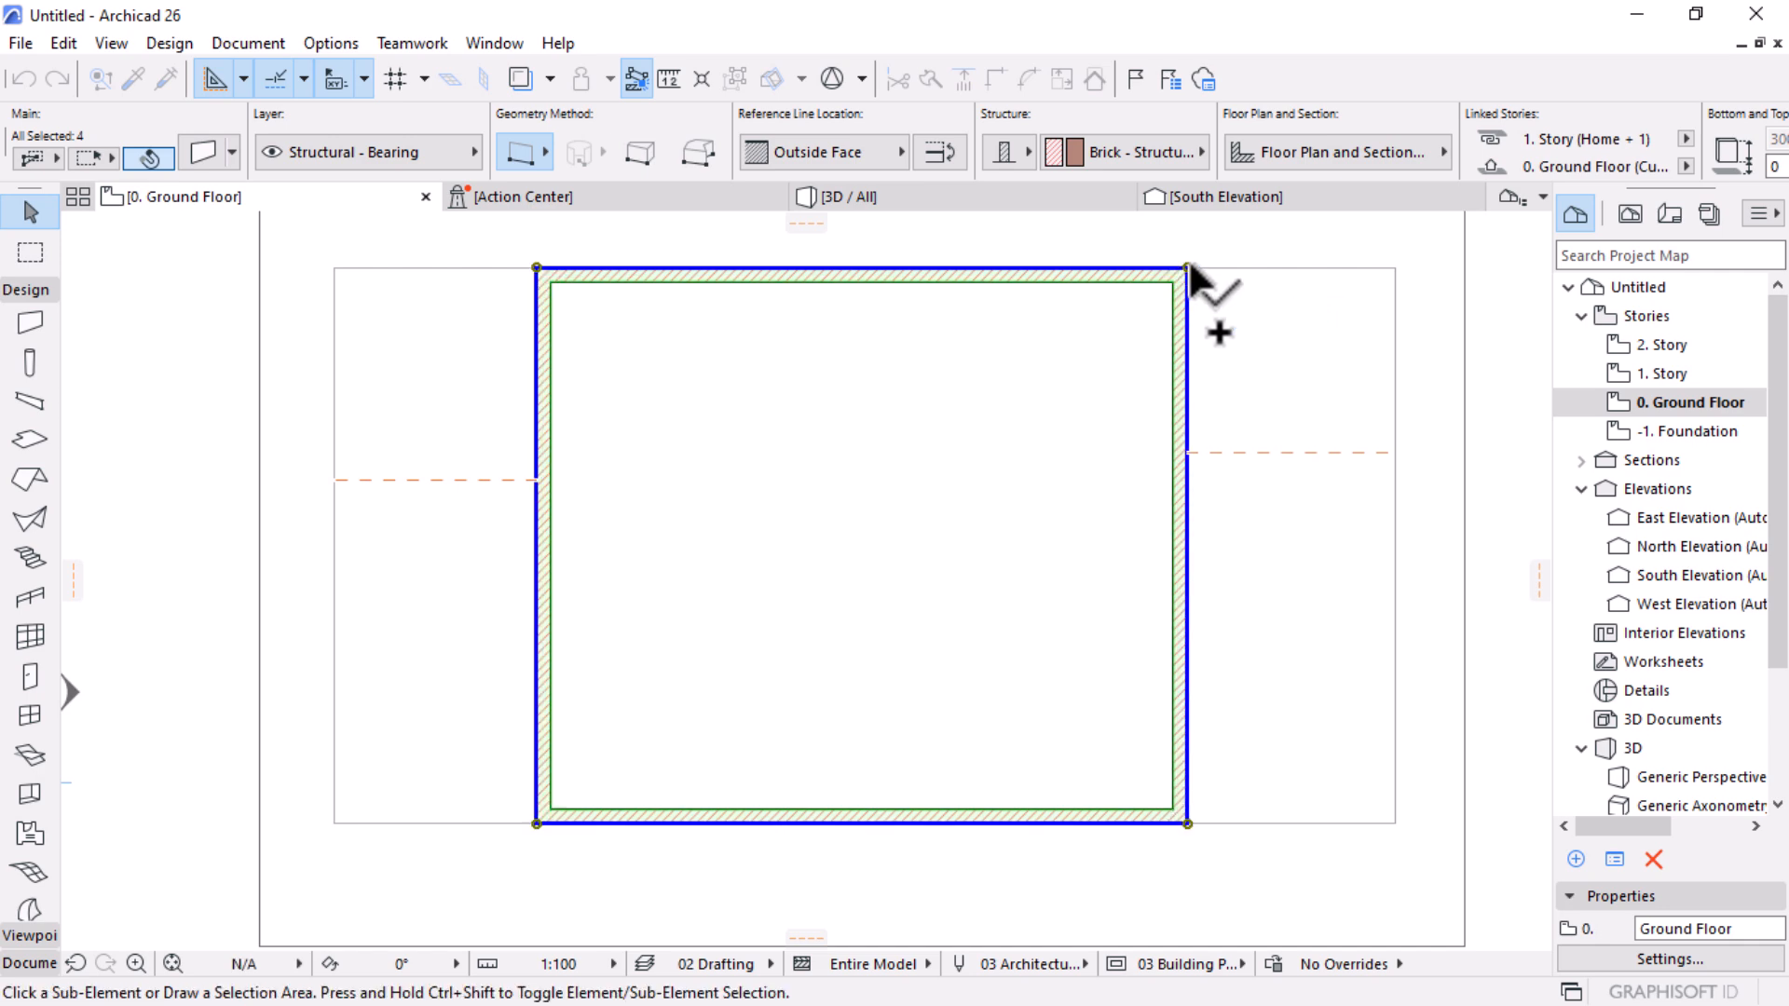
Step: Set the copied walls' home story to -1. Foundation and accept the move to the unseen story
scroll(1364, 148, "down", 8)
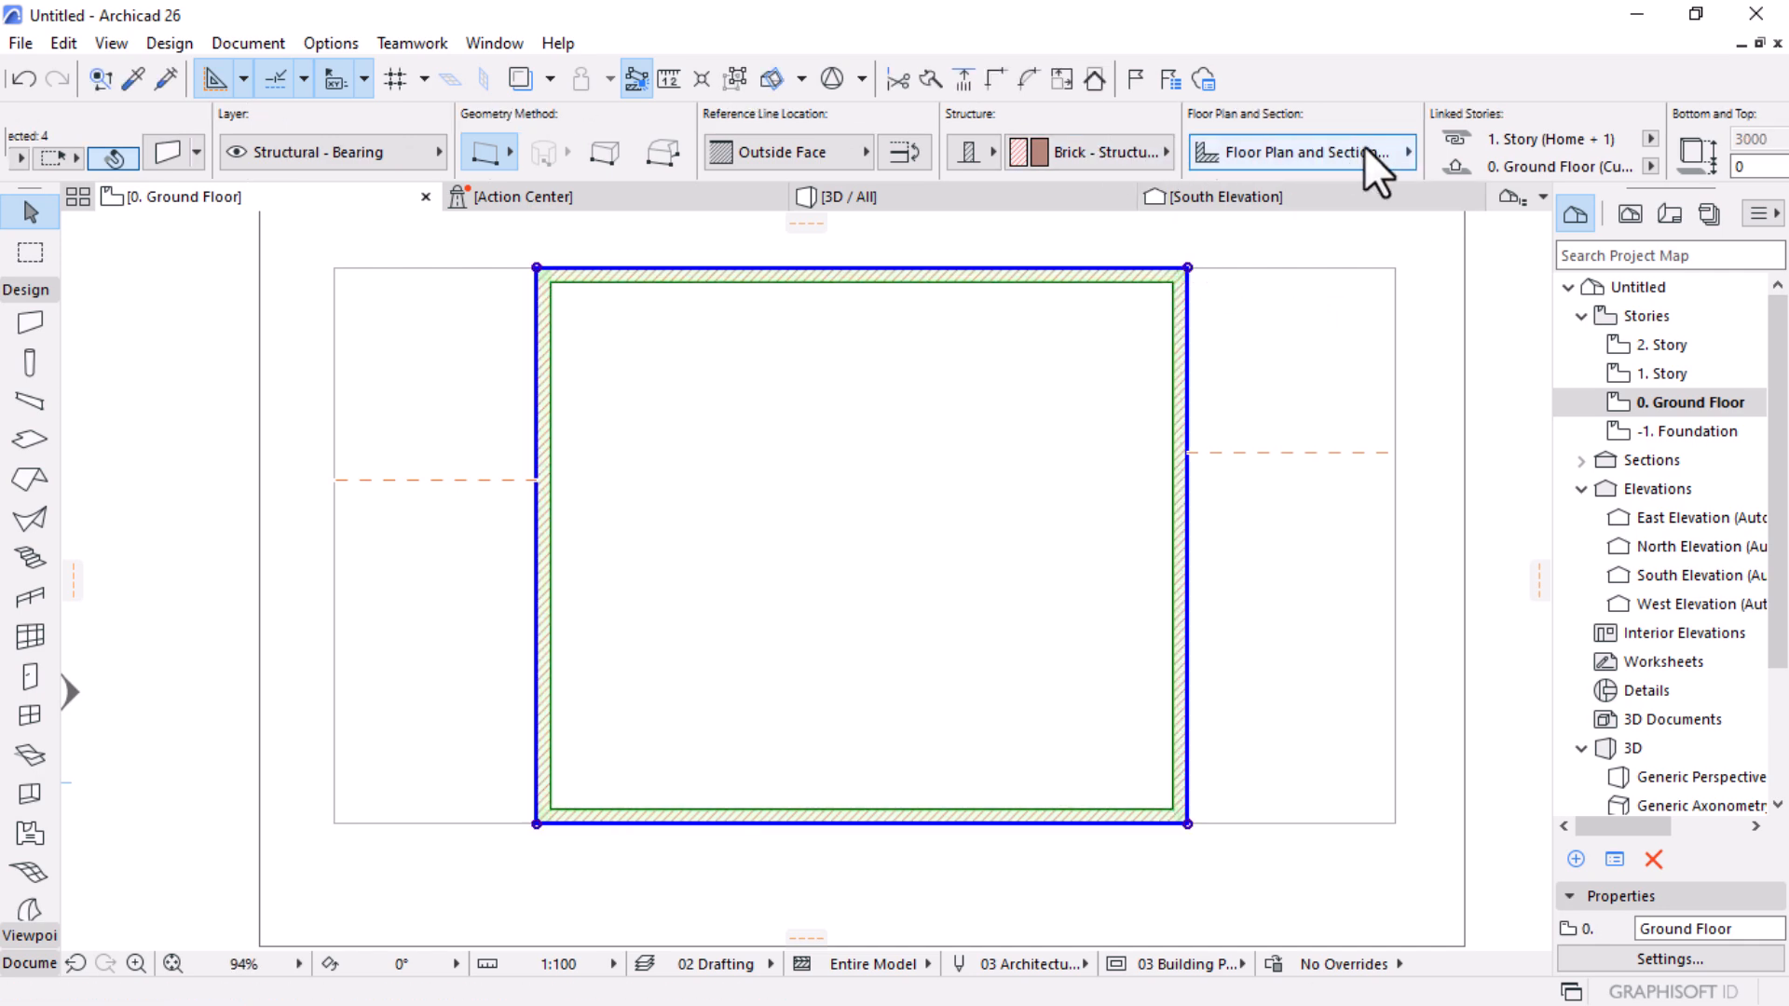
left_click(1400, 166)
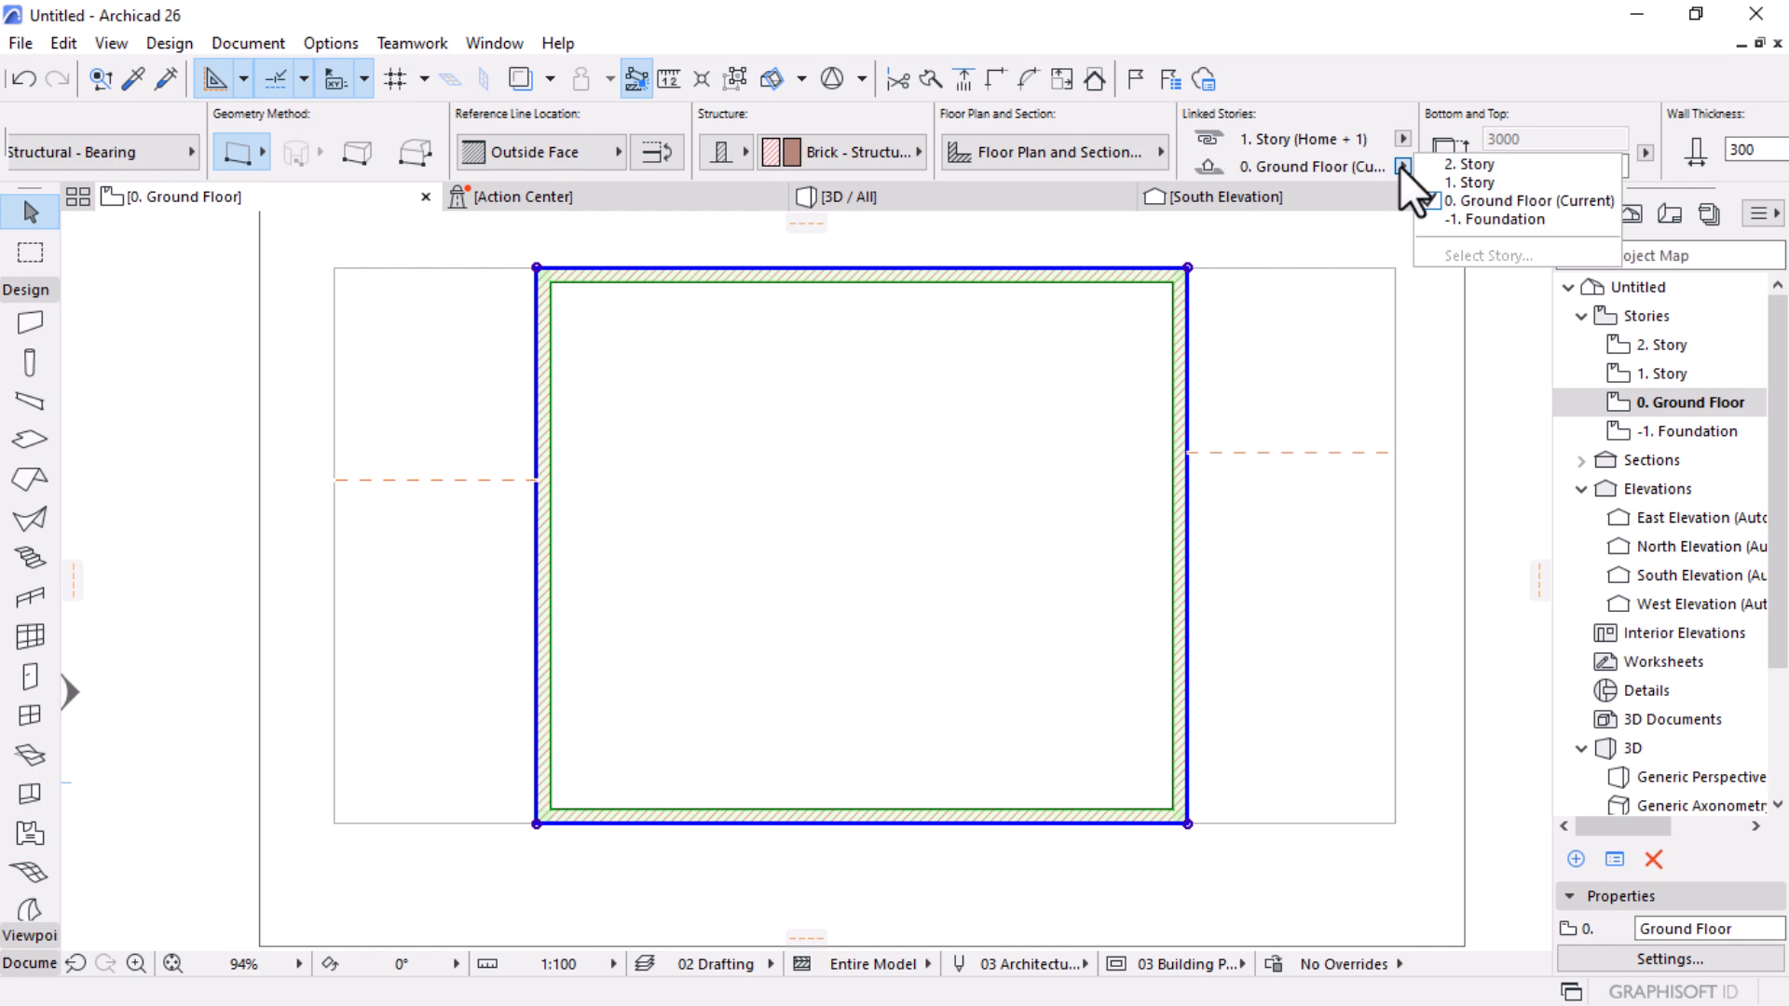
left_click(1487, 220)
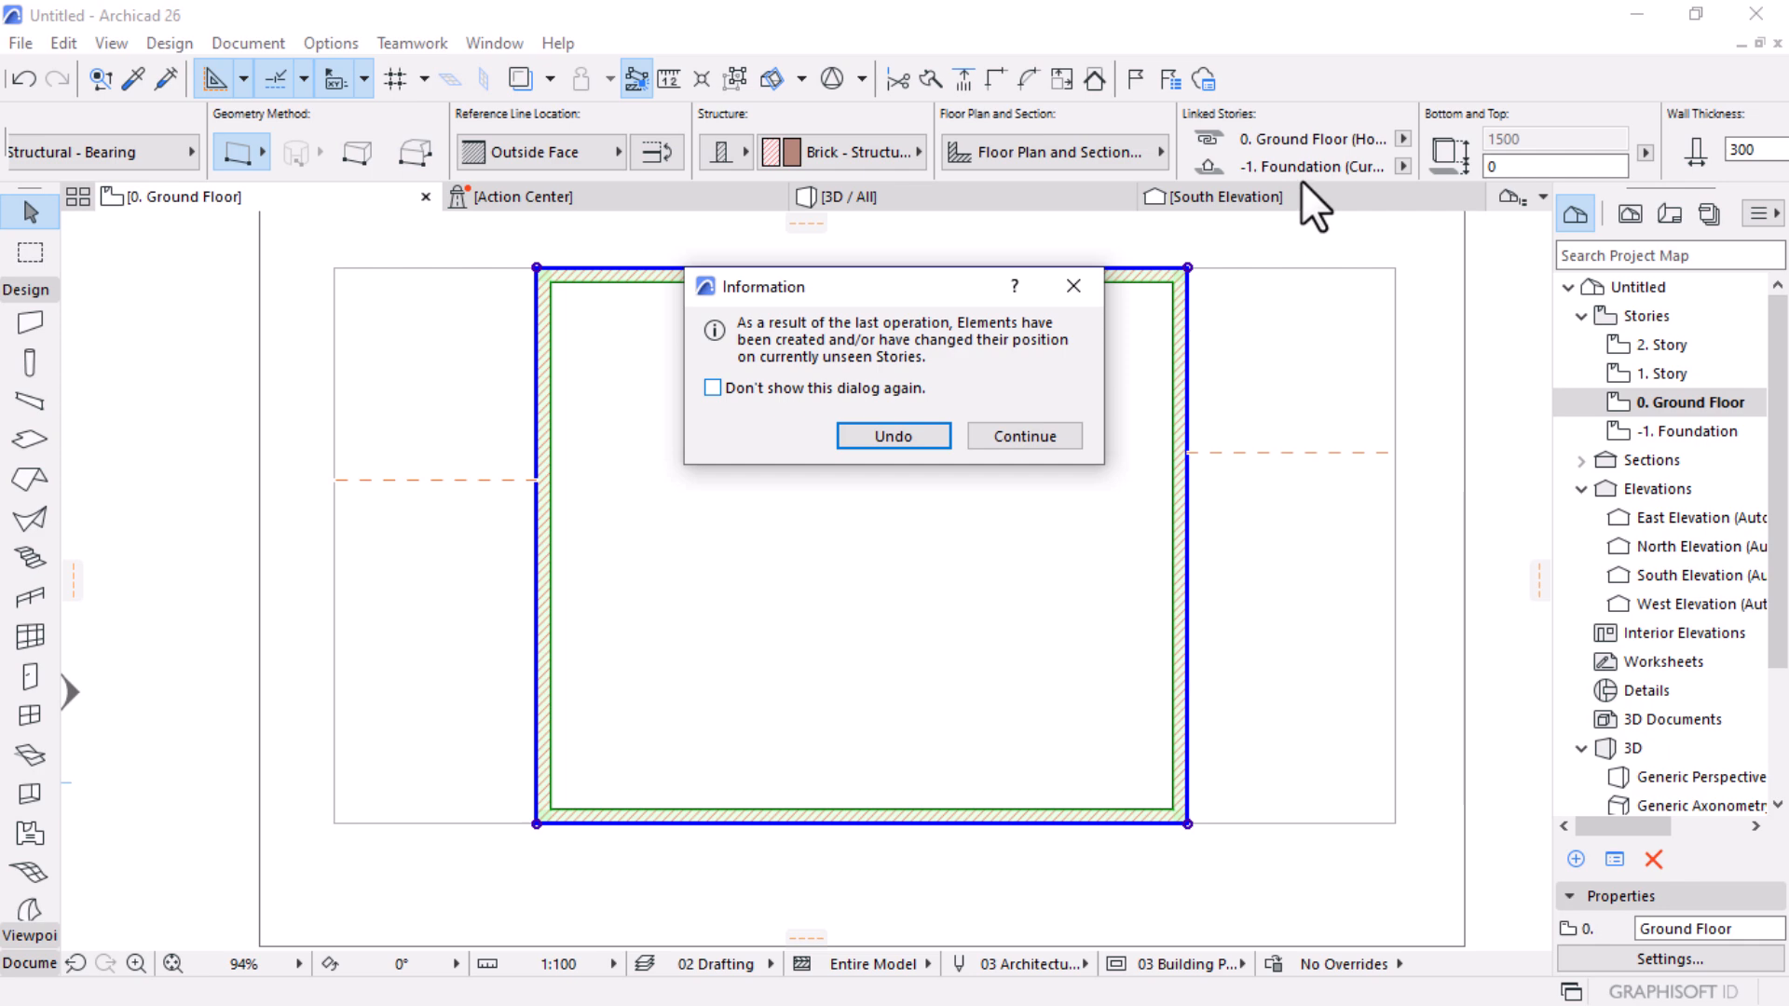
left_click(972, 436)
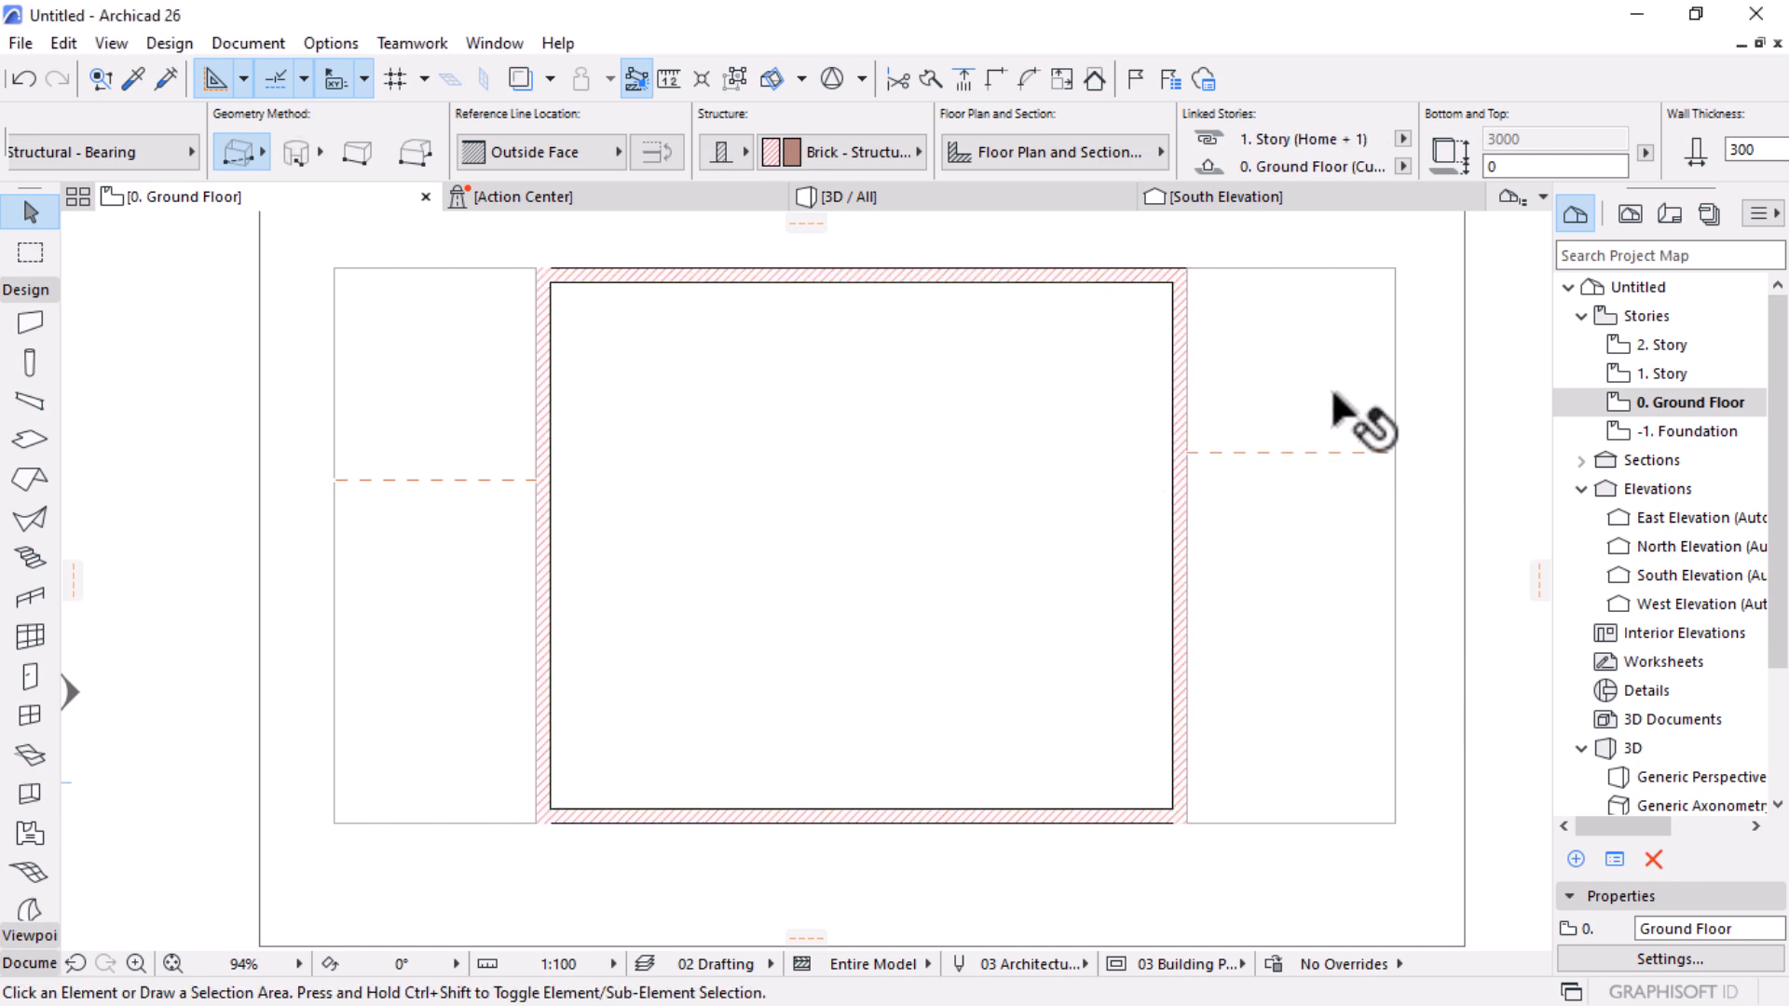
Step: Open the Foundation story's plan and check the story links and height of the copied walls
double_click(1708, 433)
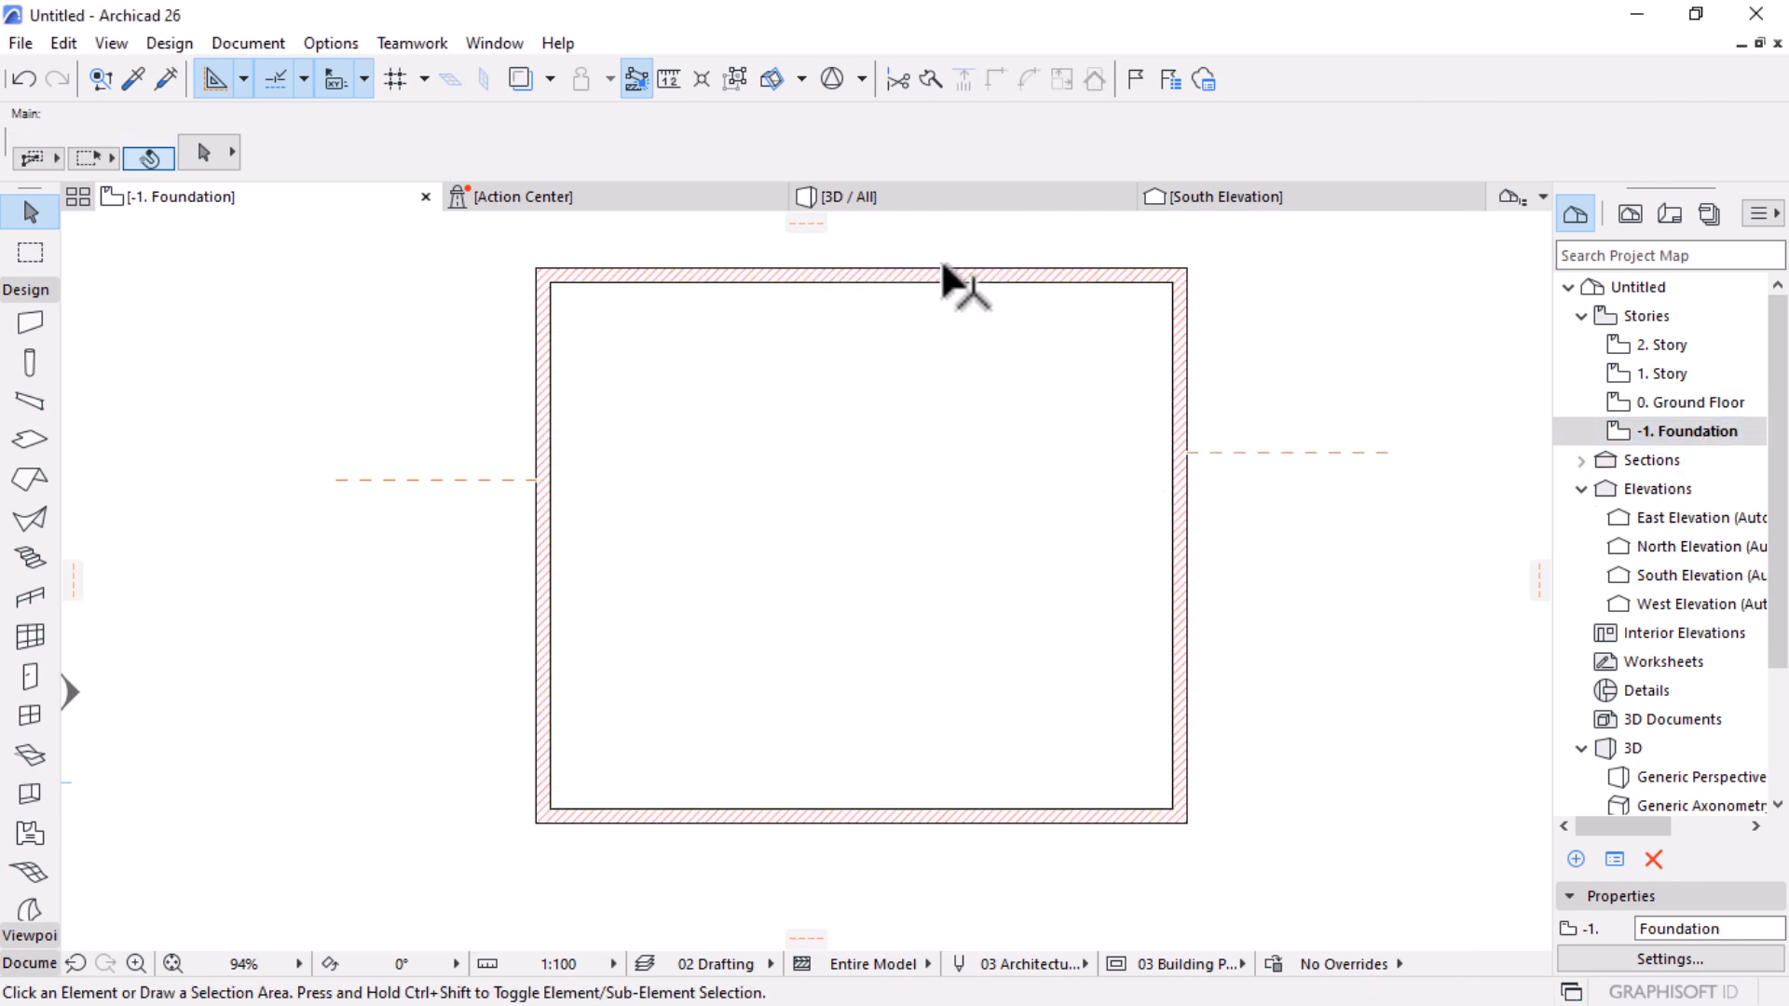
mouse_move(994, 459)
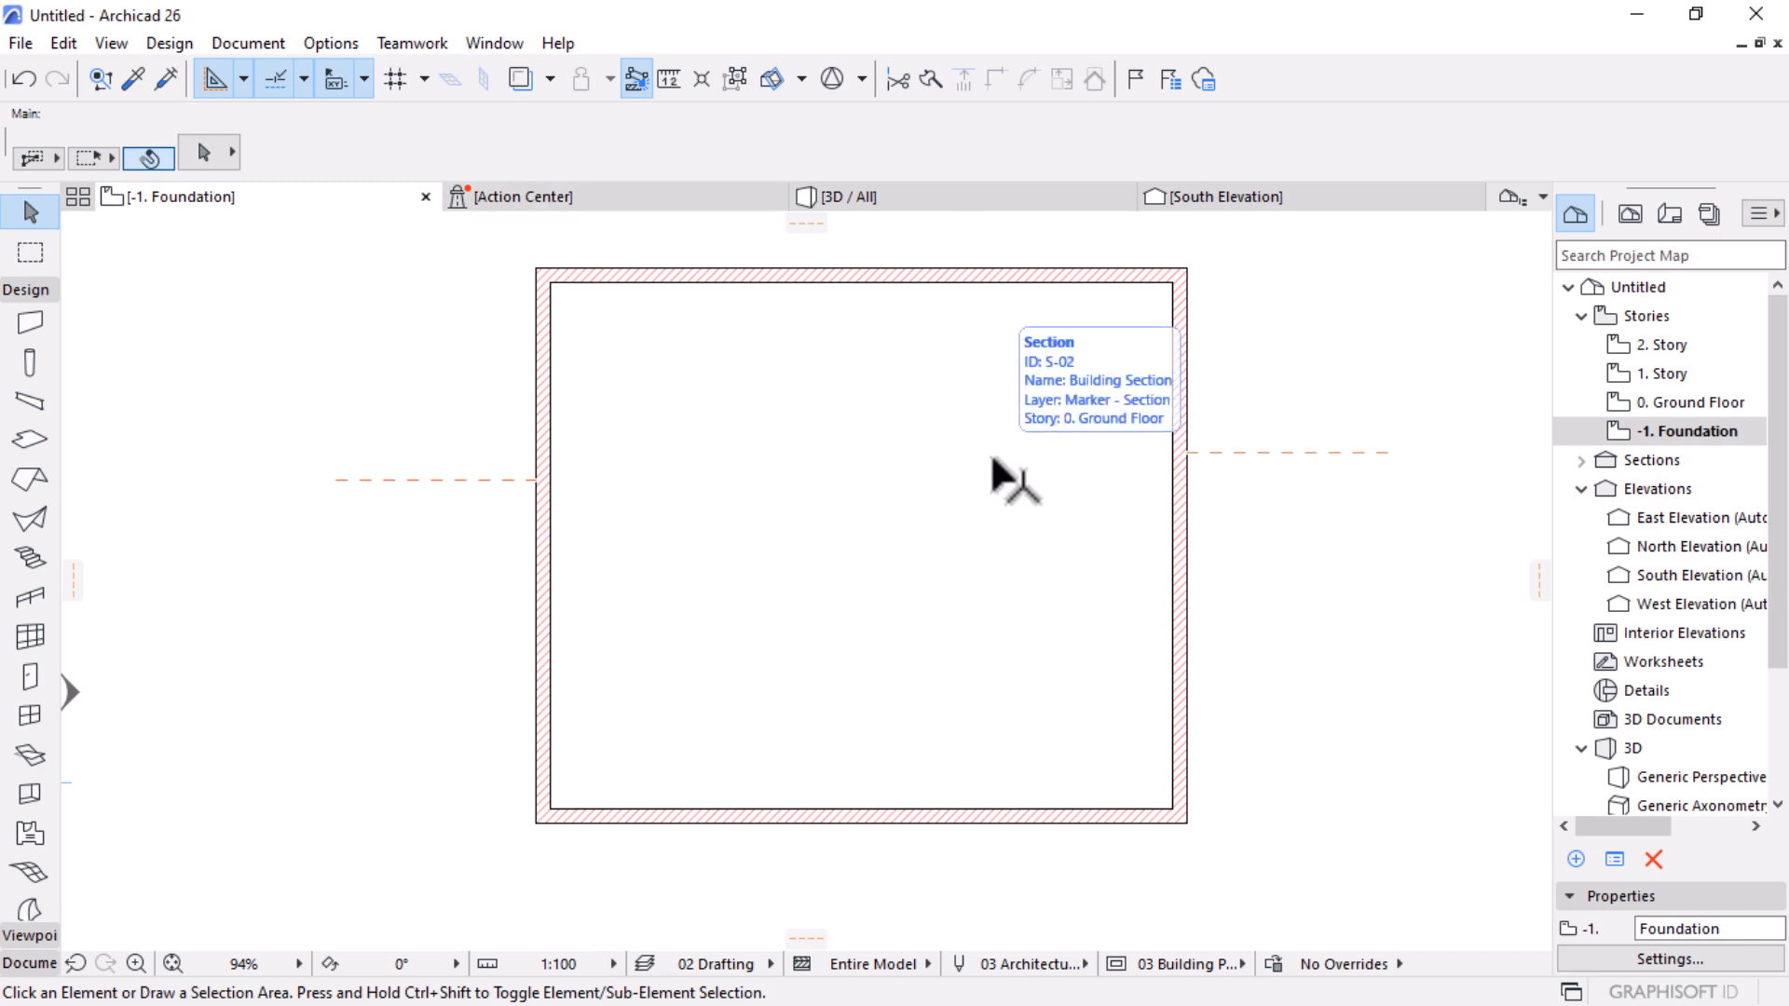
left_click(1179, 326)
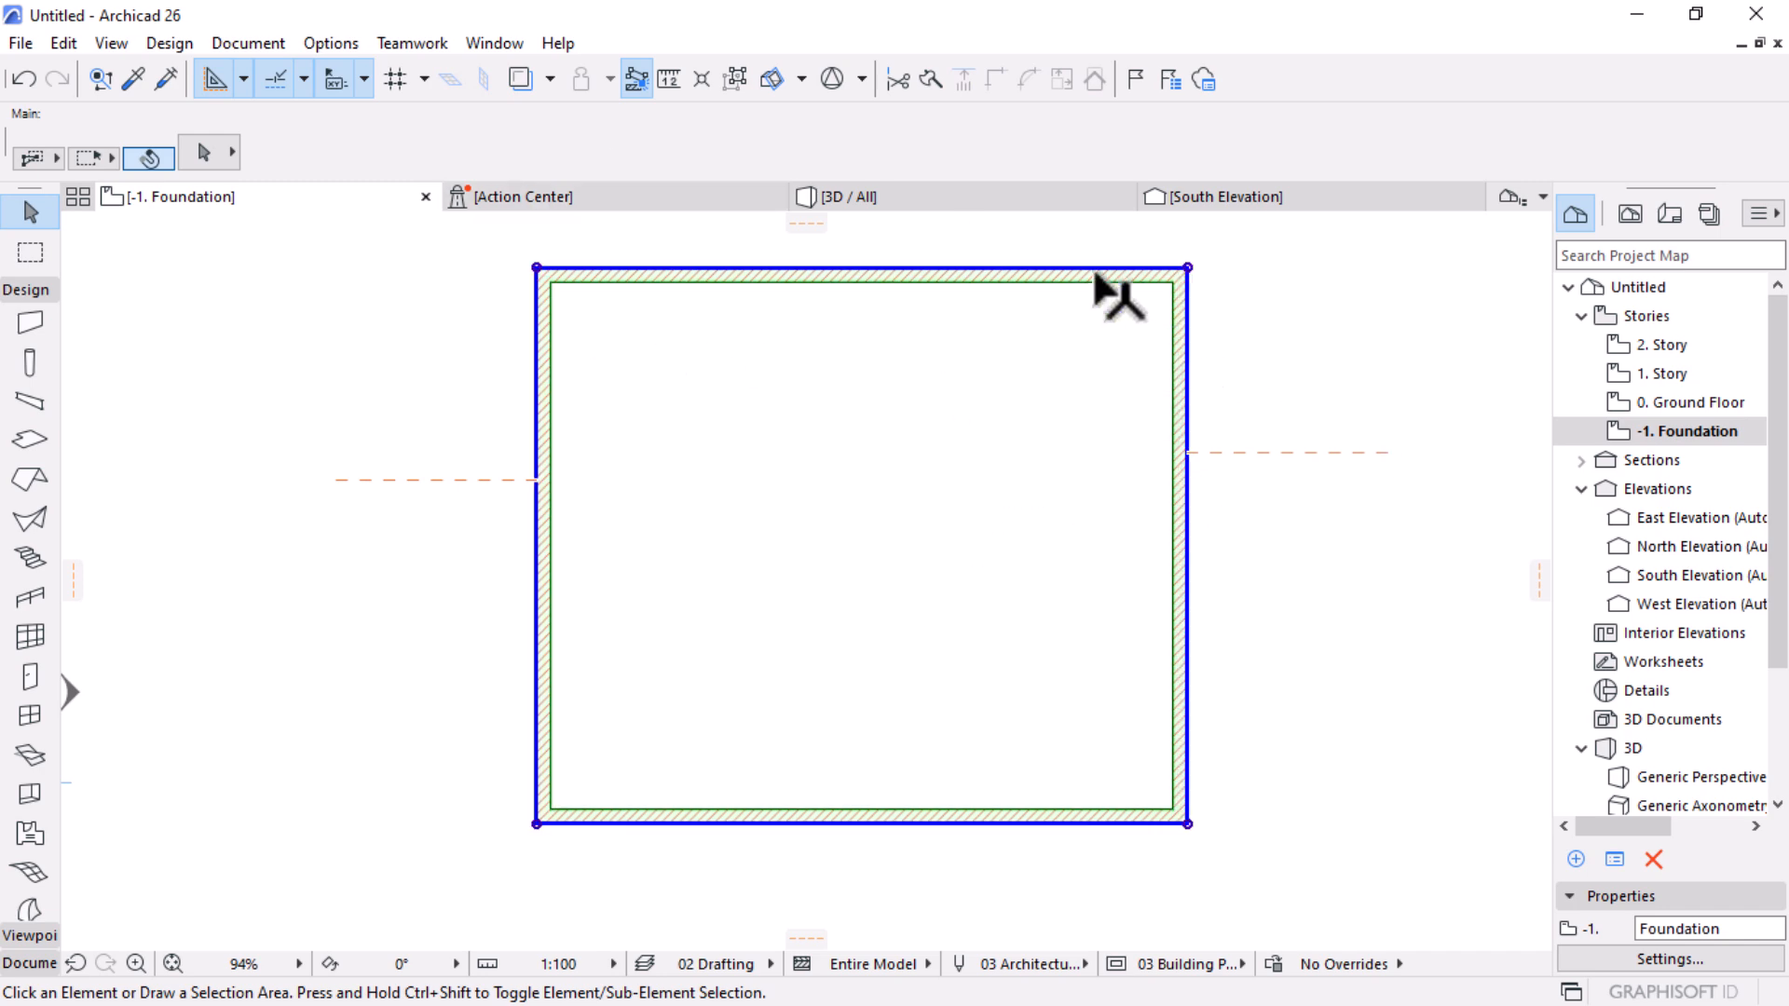
scroll(1077, 147, "down", 8)
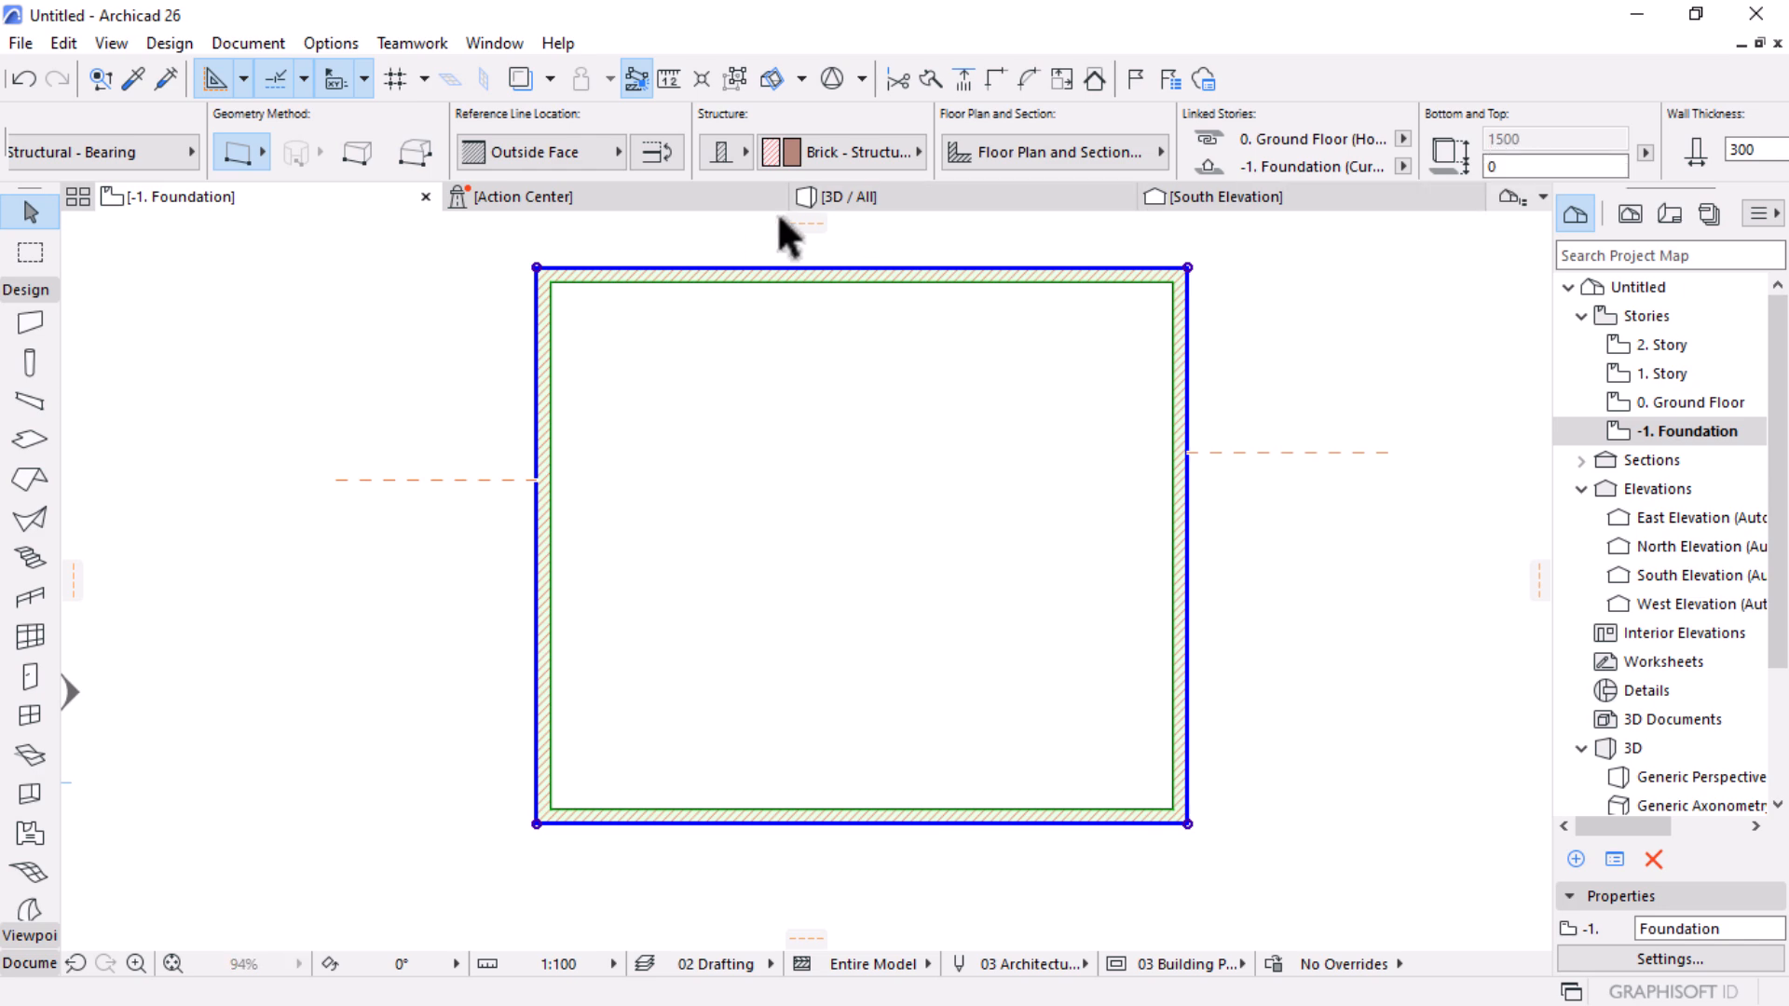
scroll(969, 463, "down", 5)
scroll(965, 462, "down", 2)
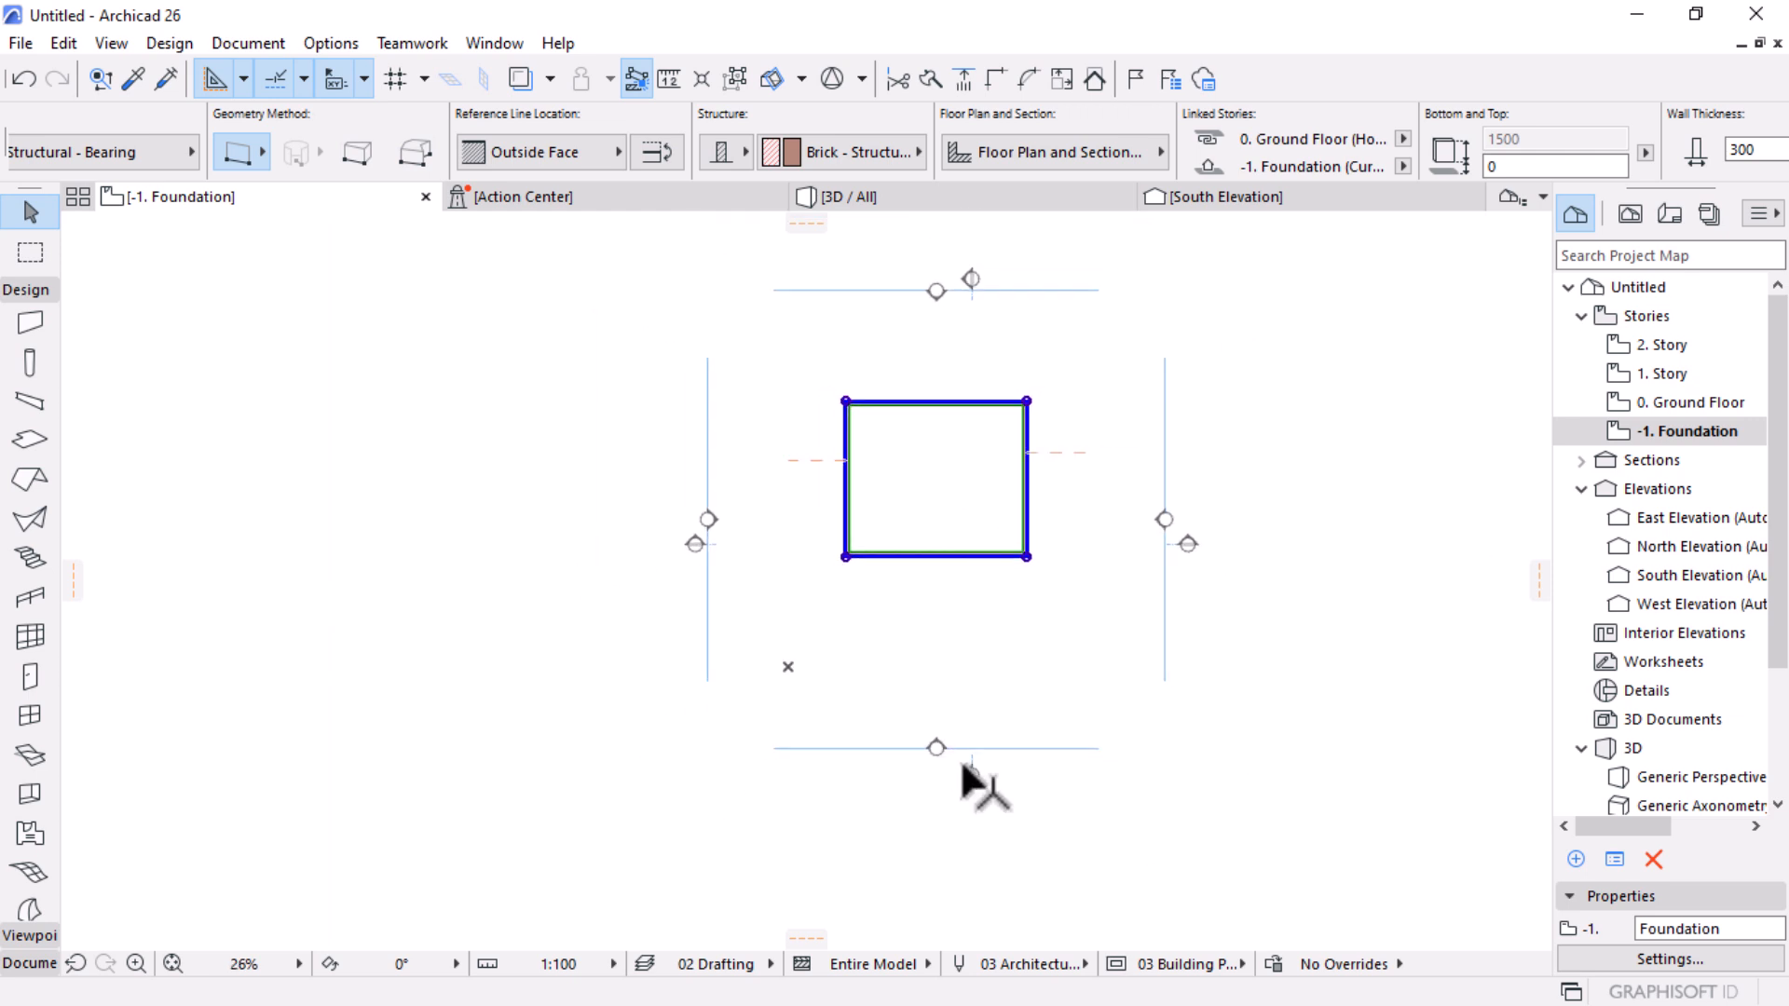
key("Escape")
Step: Open the S-02 Building Section from its marker and examine the foundation walls beneath the slab
left_click(974, 769)
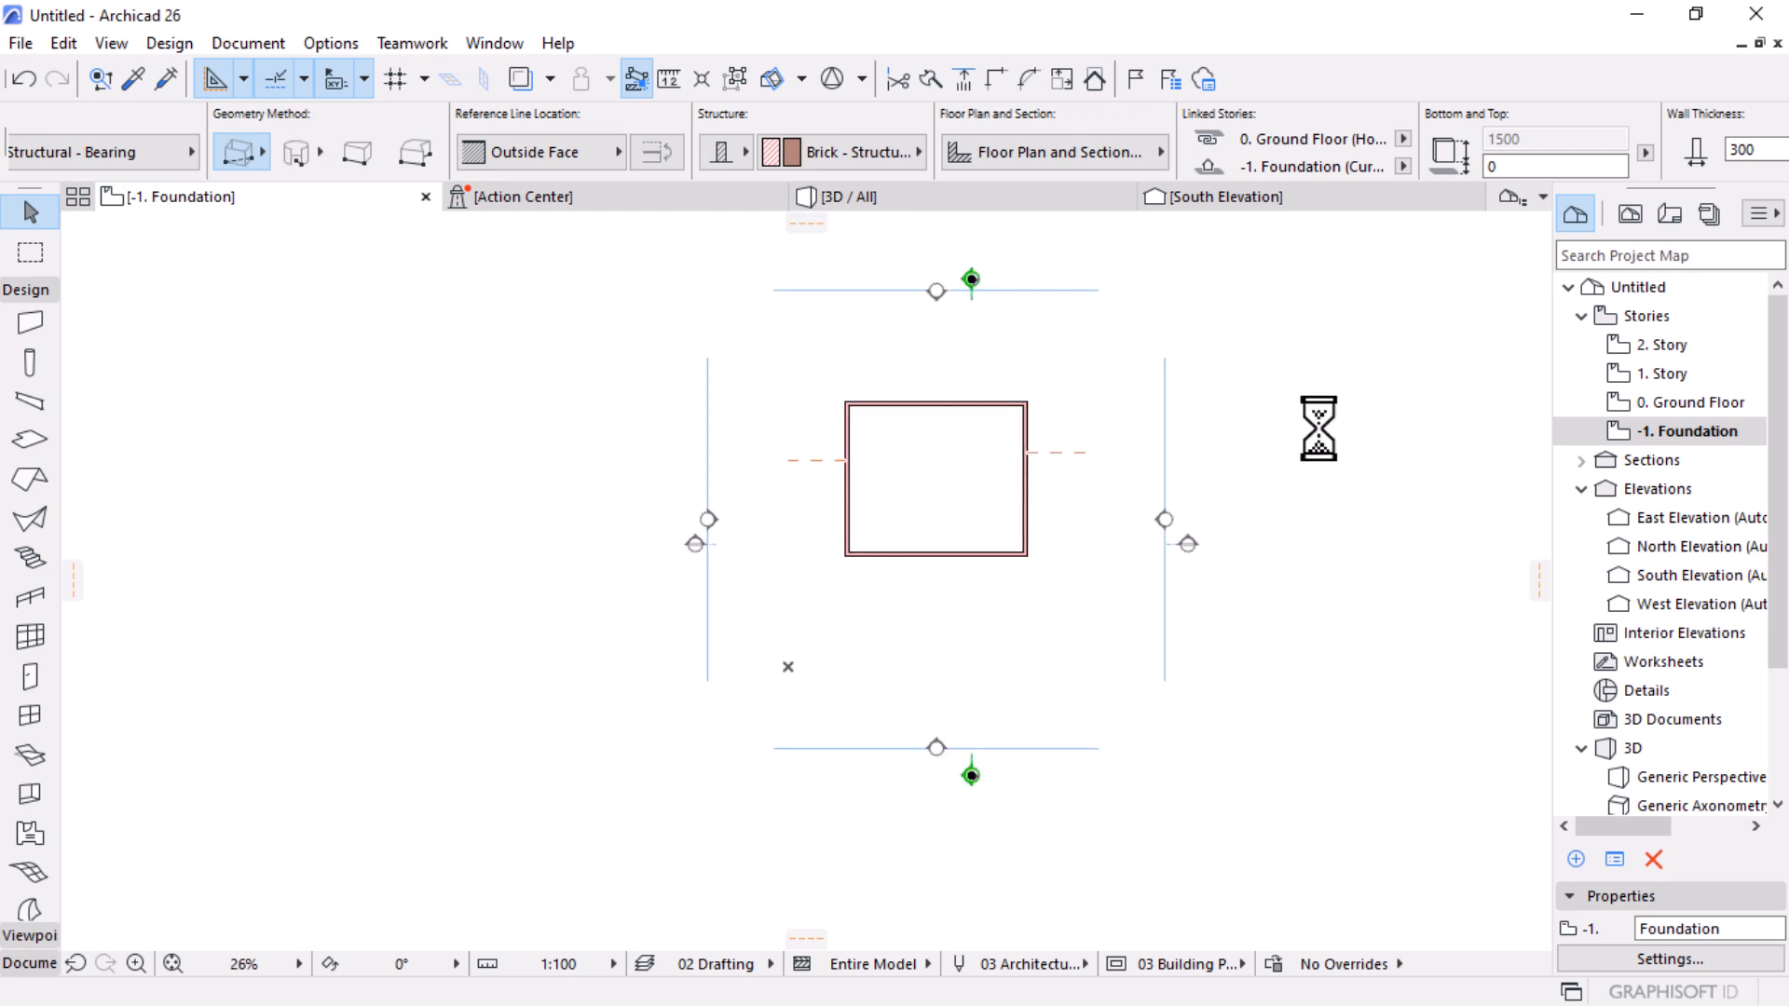
right_click(579, 327)
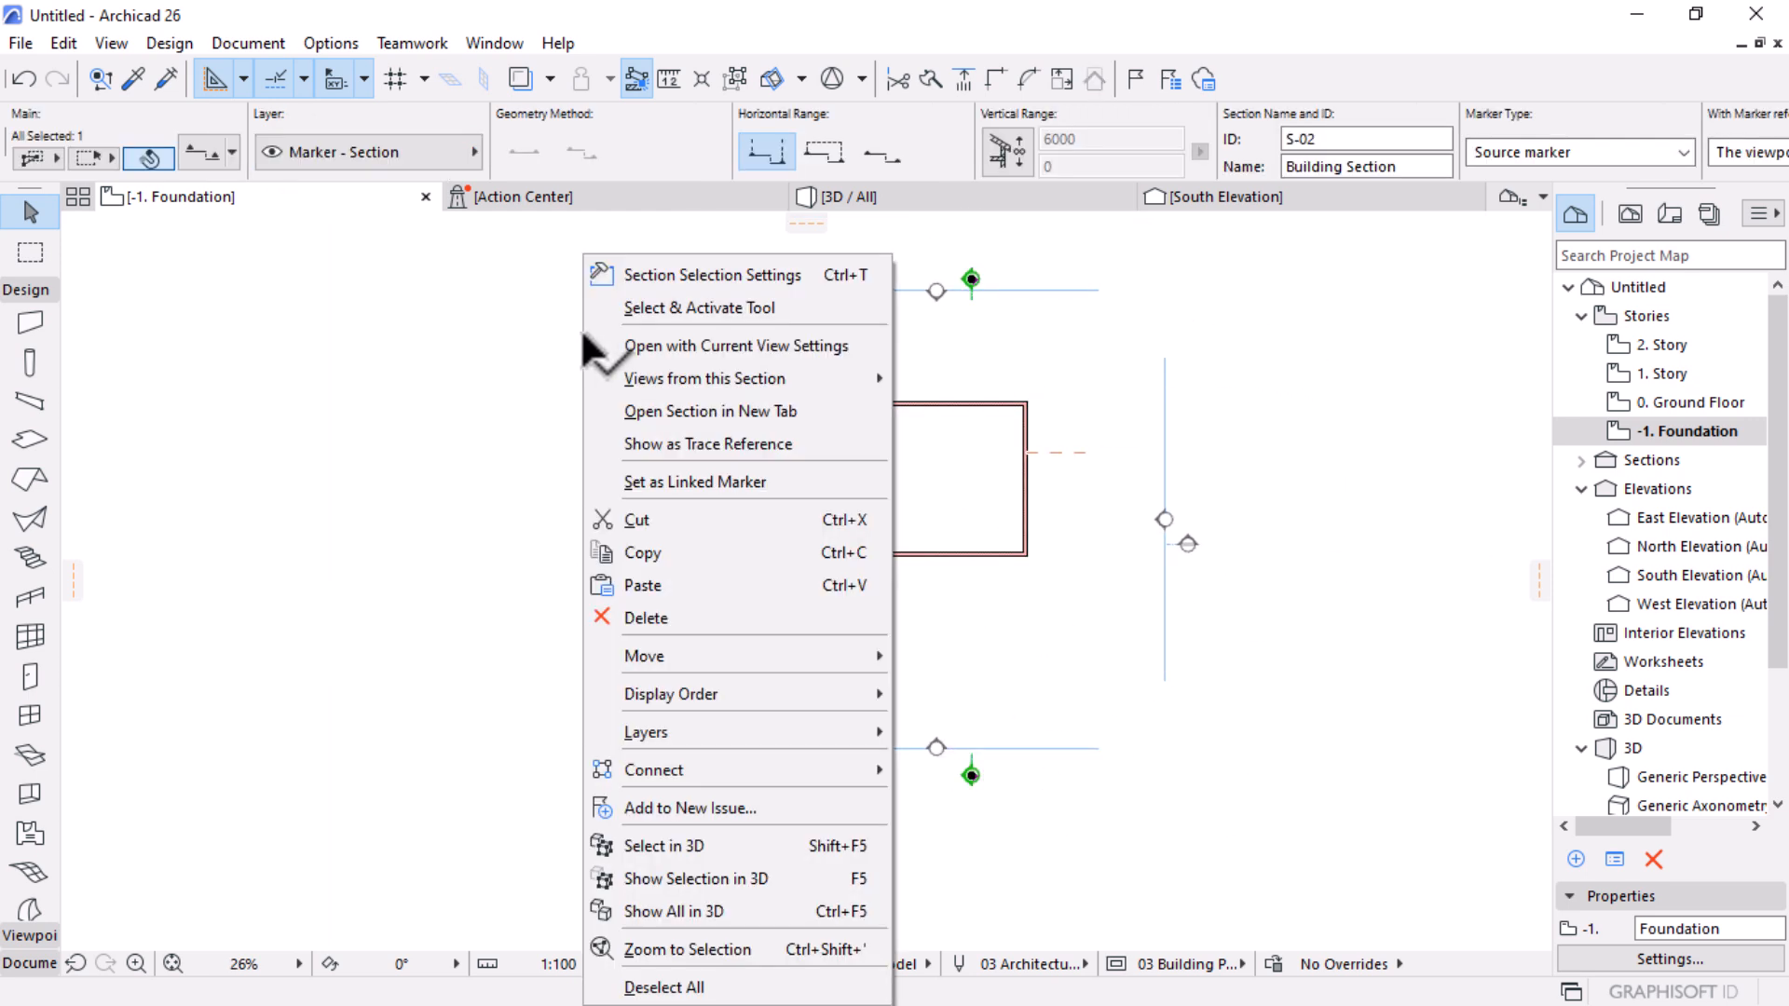
left_click(658, 338)
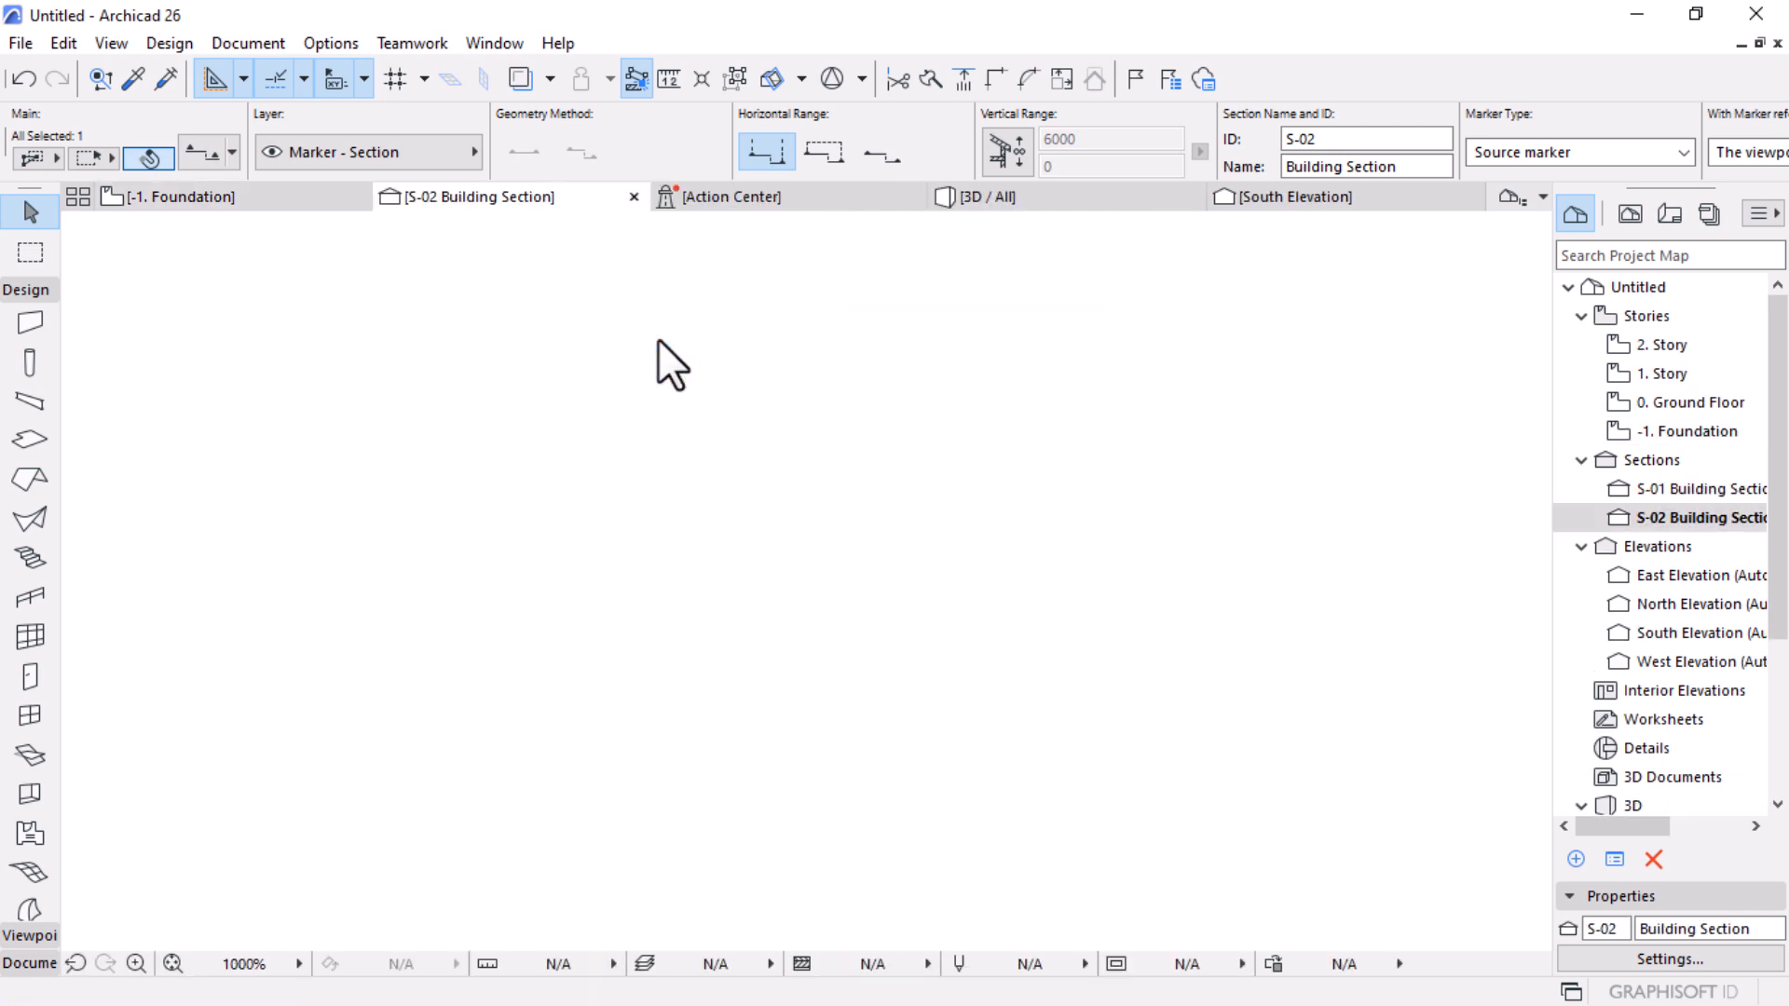
scroll(1043, 694, "up", 10)
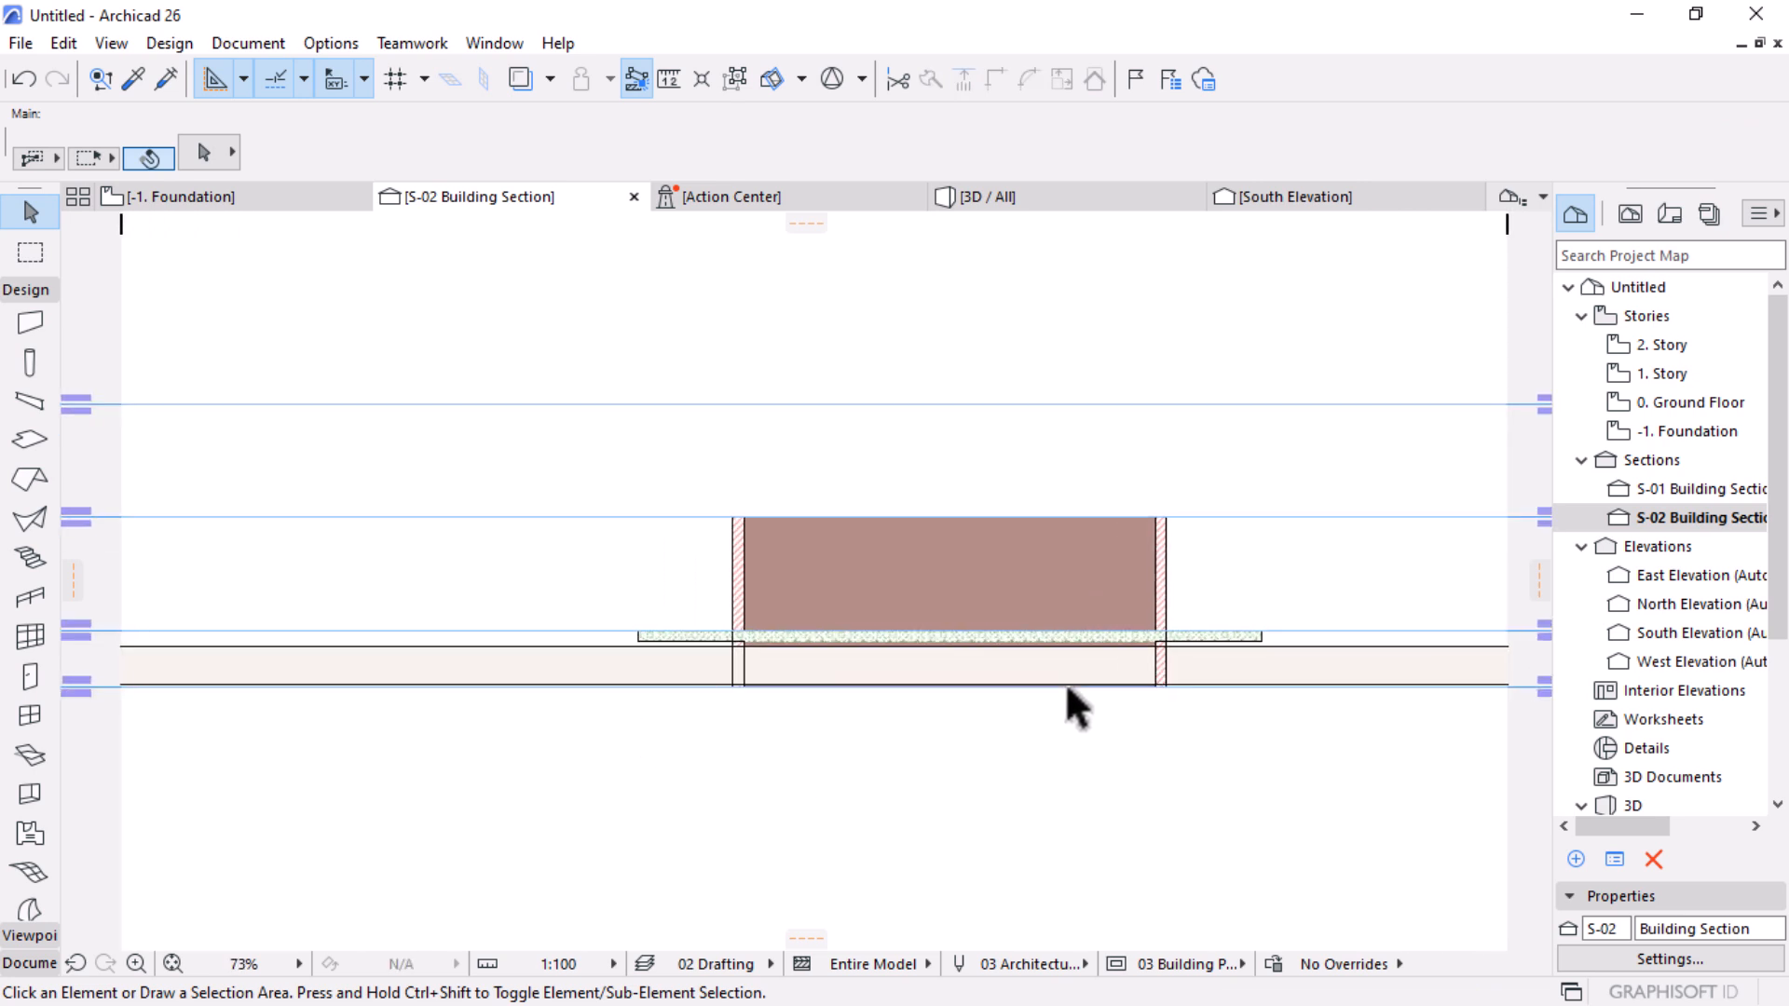
left_click(1172, 610)
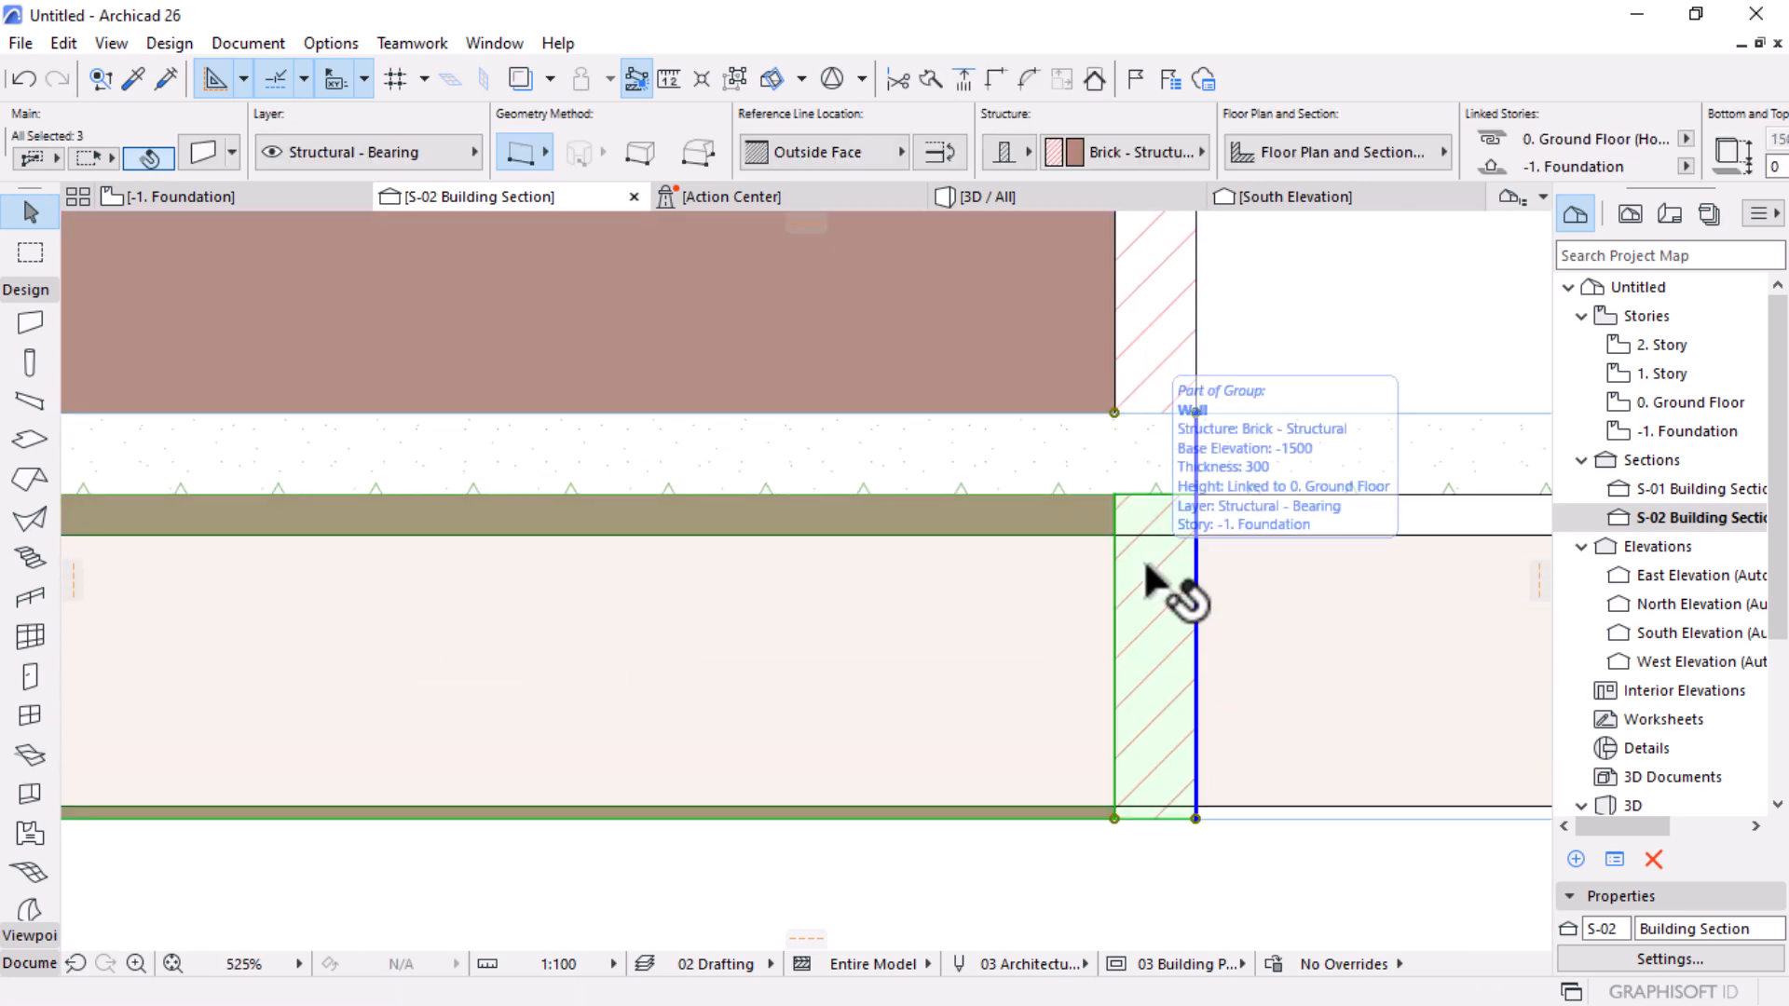
scroll(1147, 573, "down", 6)
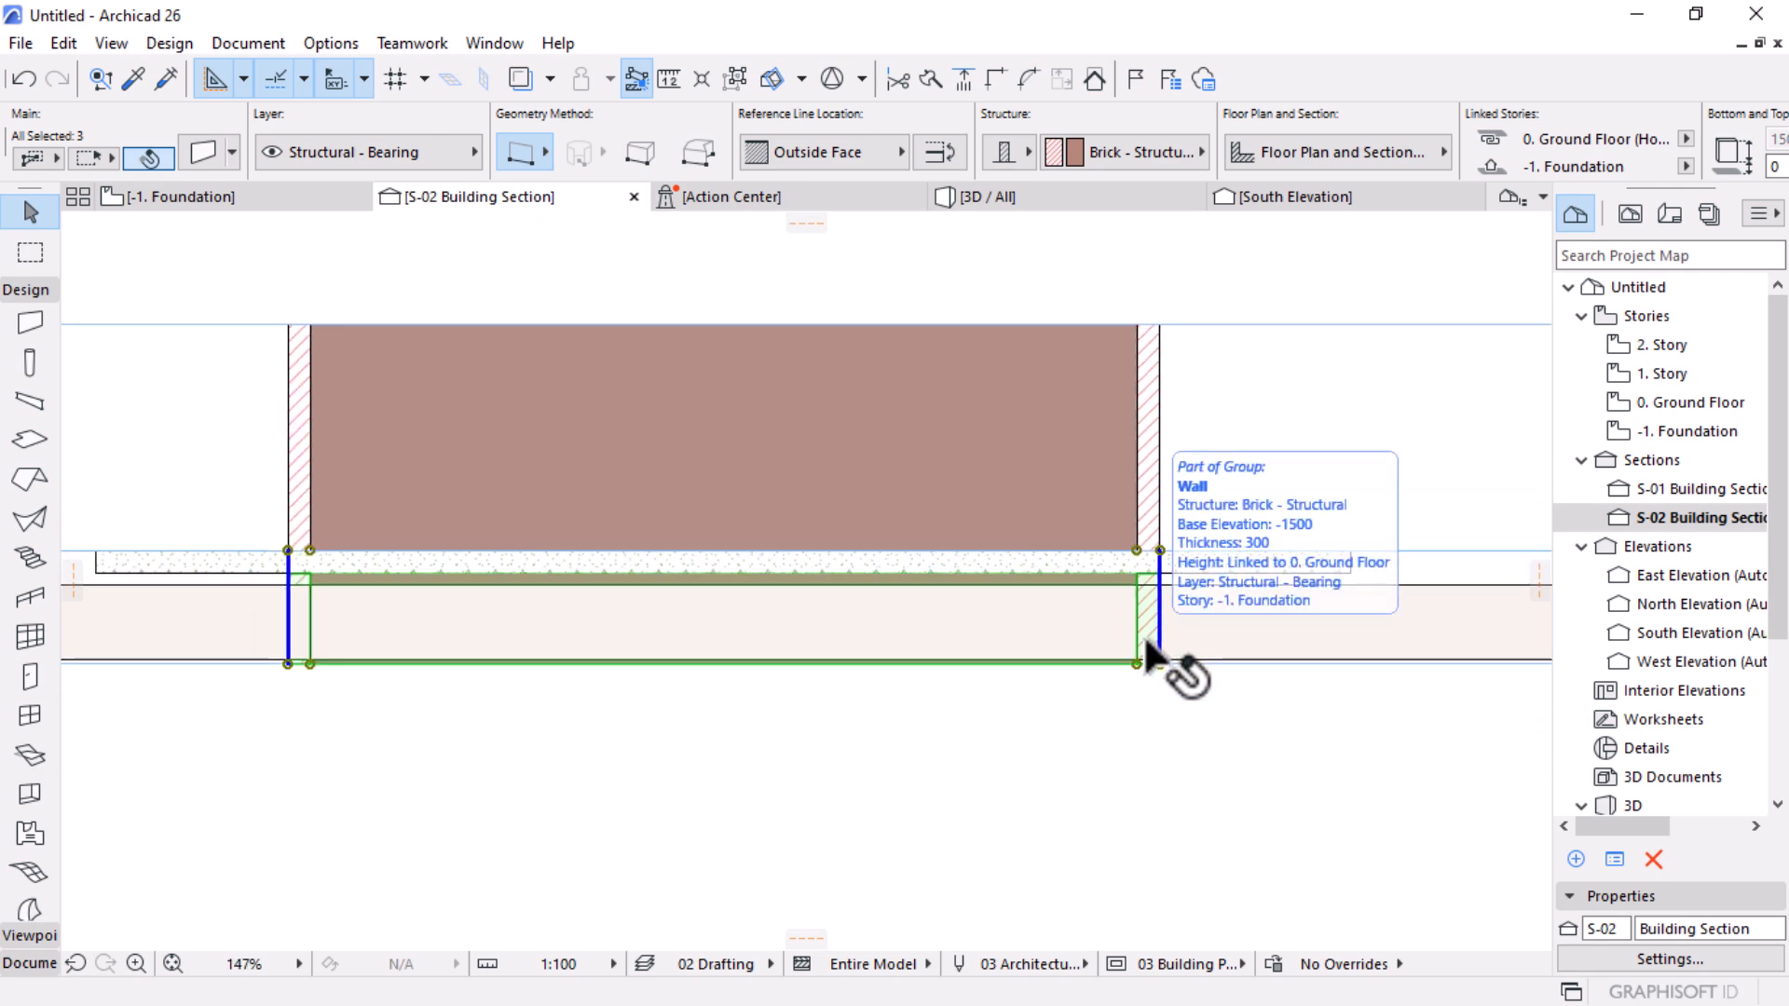
Step: Suspend groups in the Foundation plan and capture the upper wall's section as a complex profile
left_click(266, 202)
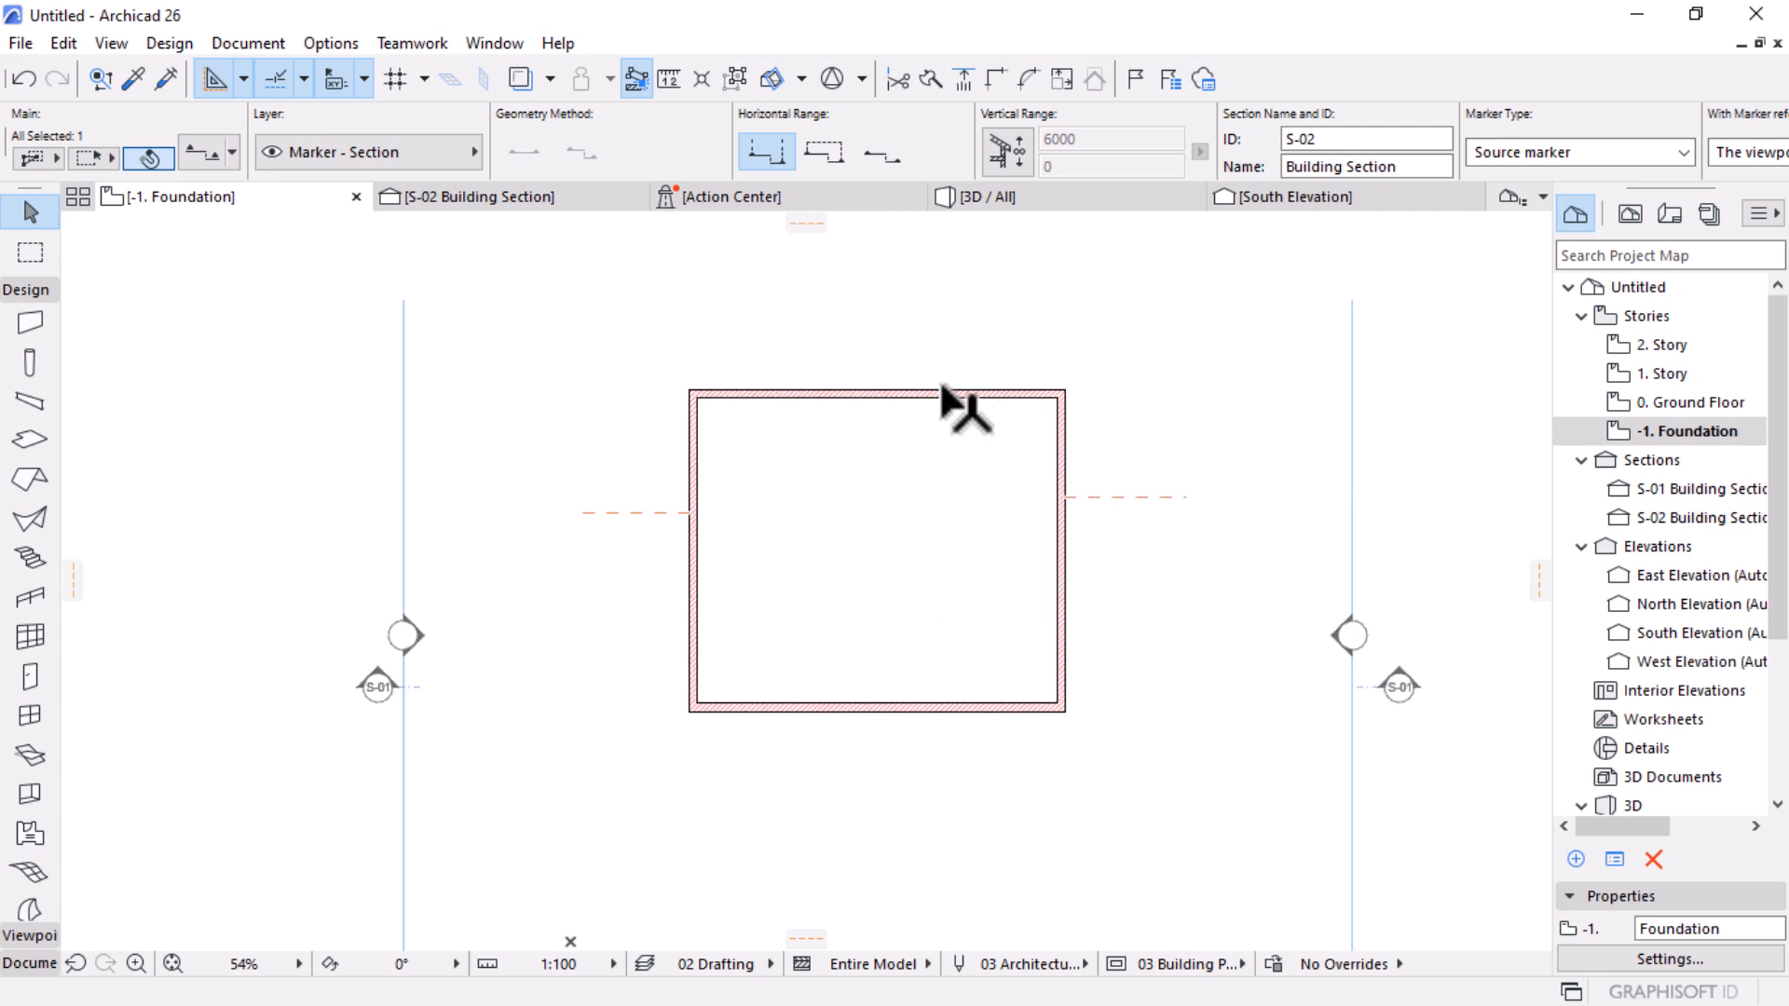
left_click(935, 392)
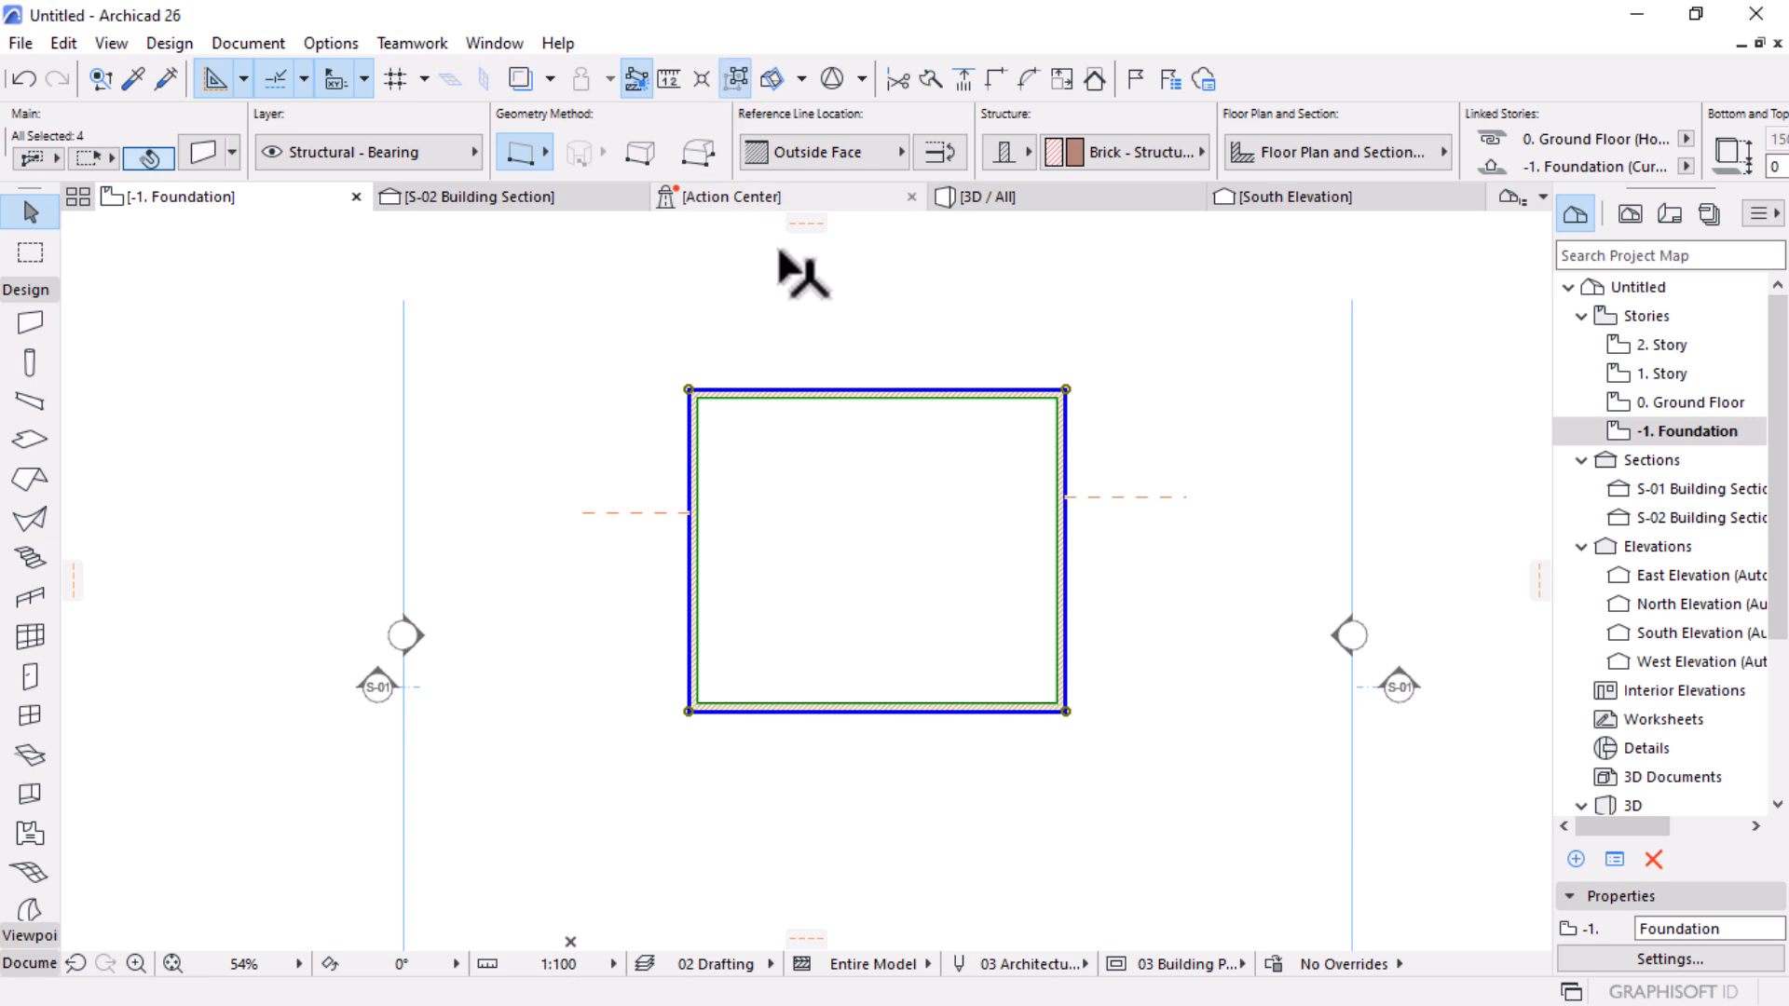
key("Escape")
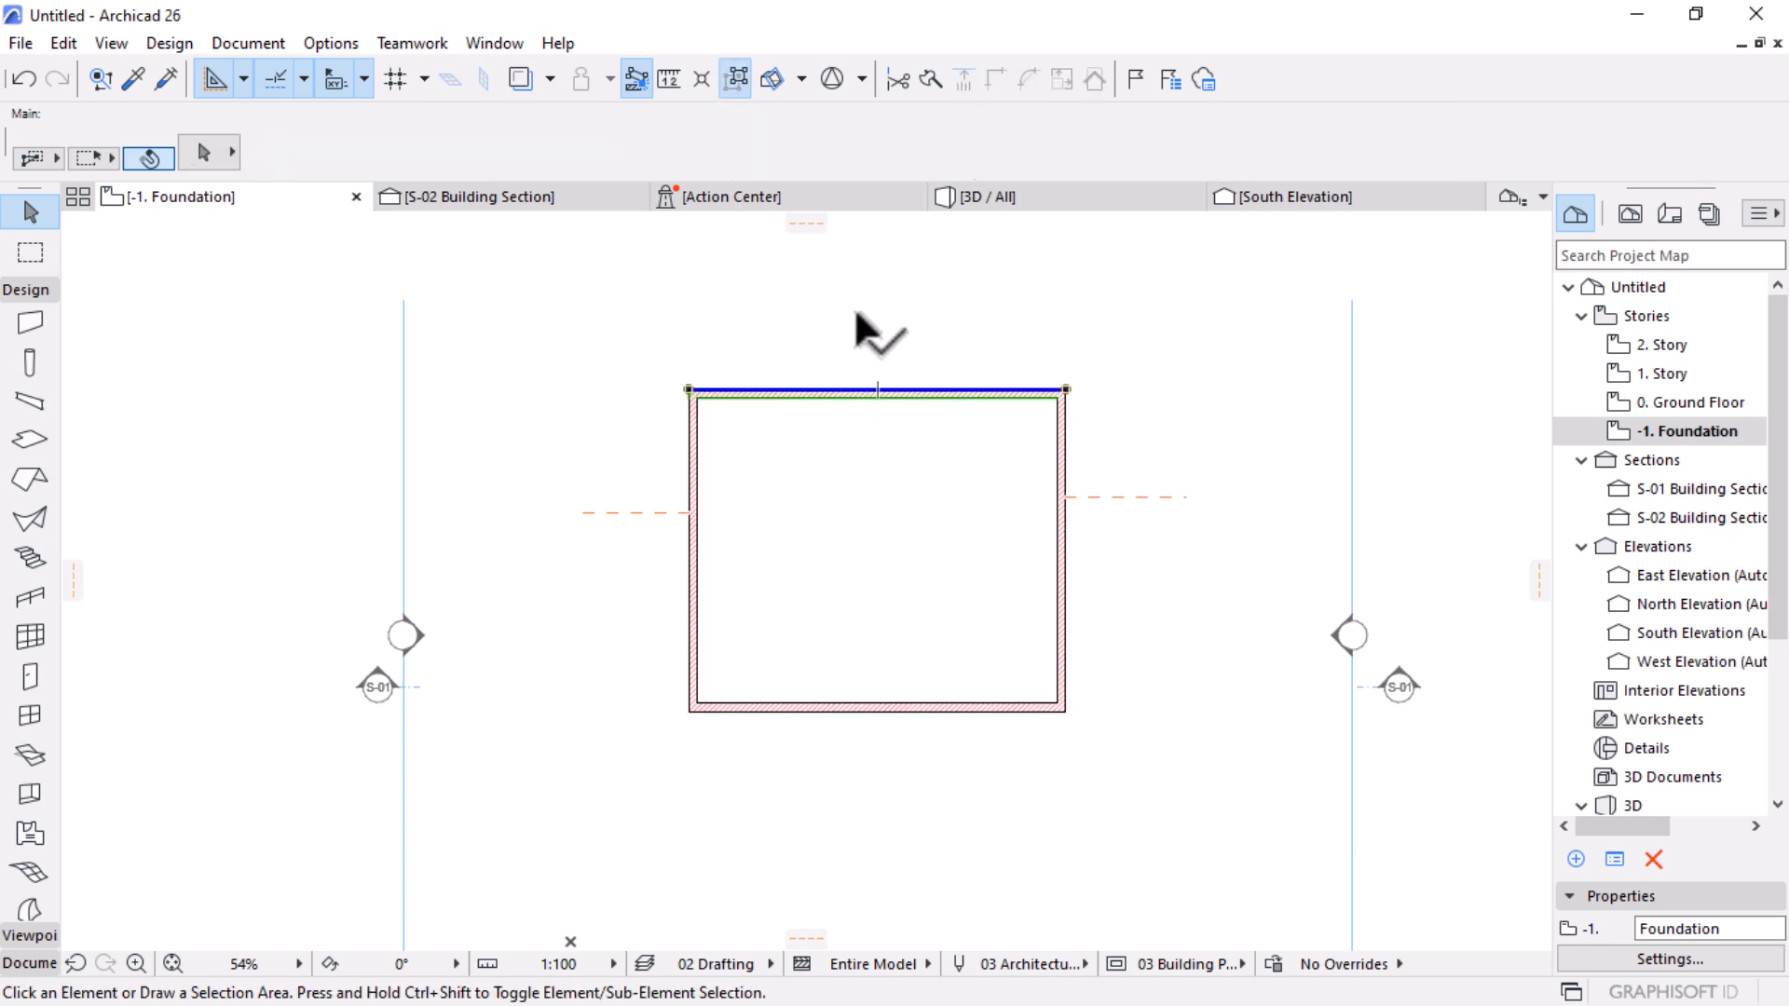
left_click(331, 44)
mouse_move(473, 175)
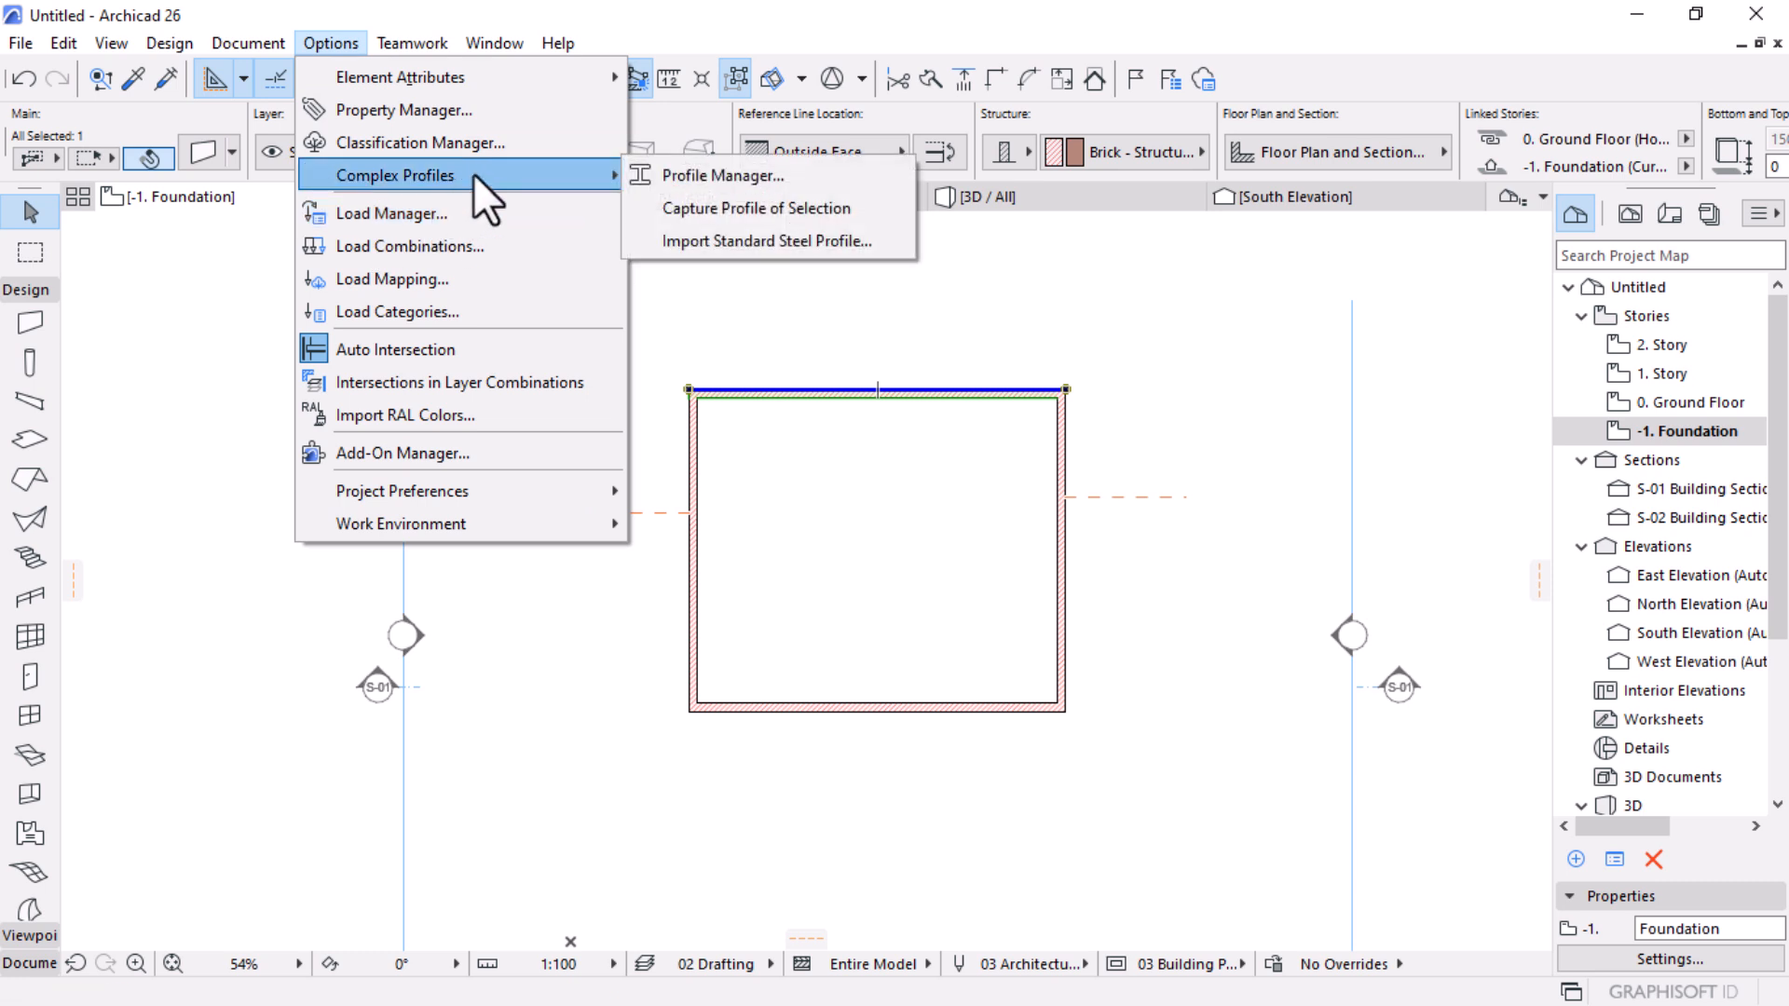
left_click(760, 209)
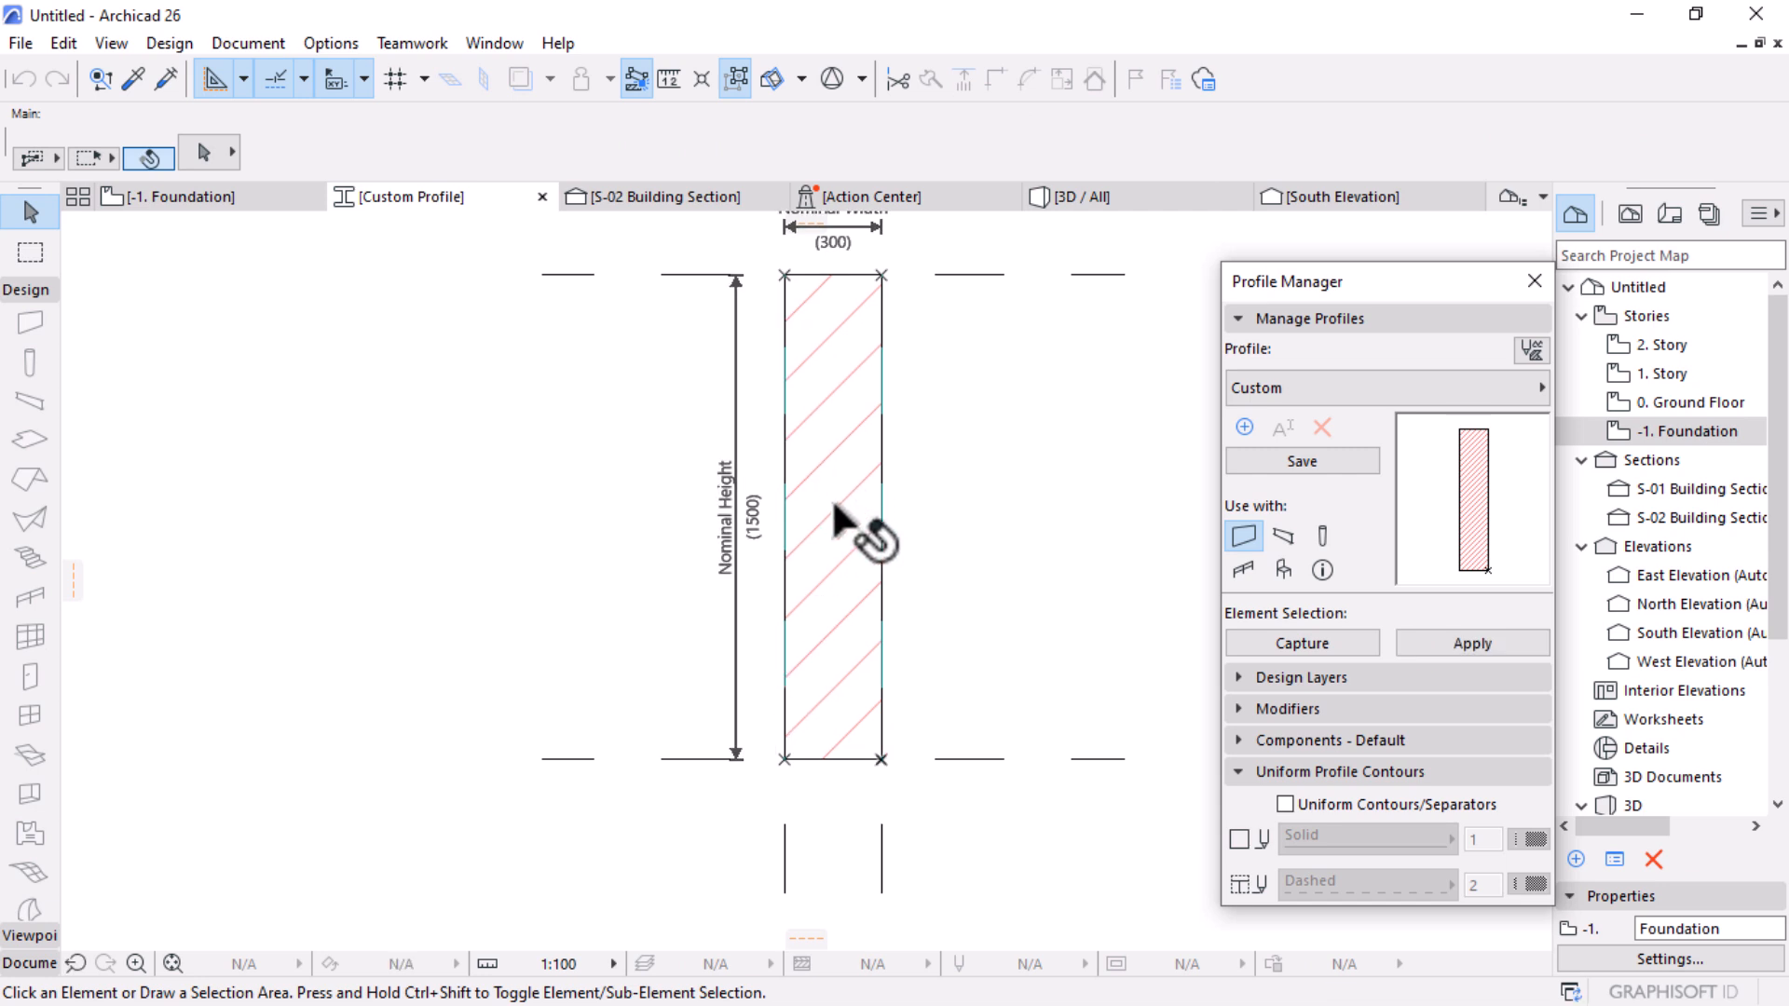
Step: Examine the Nominal Height and Nominal Width dimensions of the captured wall profile
scroll(838, 519, "down", 2)
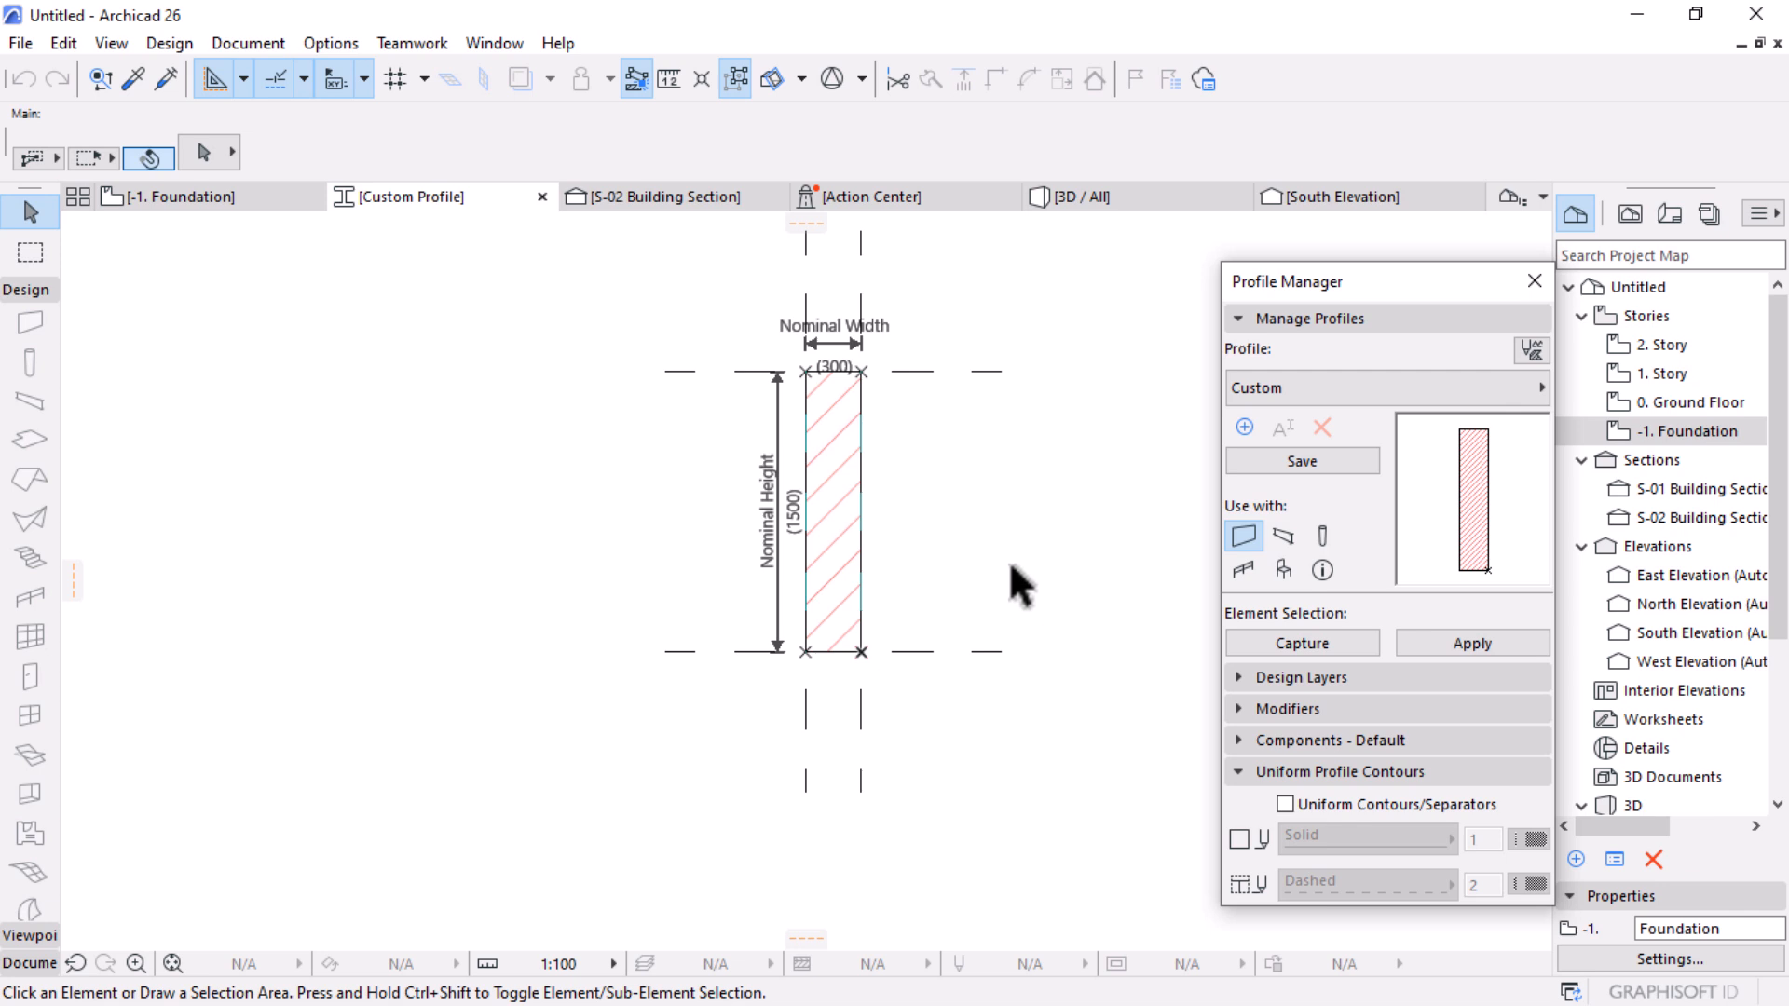
scroll(1010, 565, "up", 1)
left_click(732, 382)
left_click(694, 394)
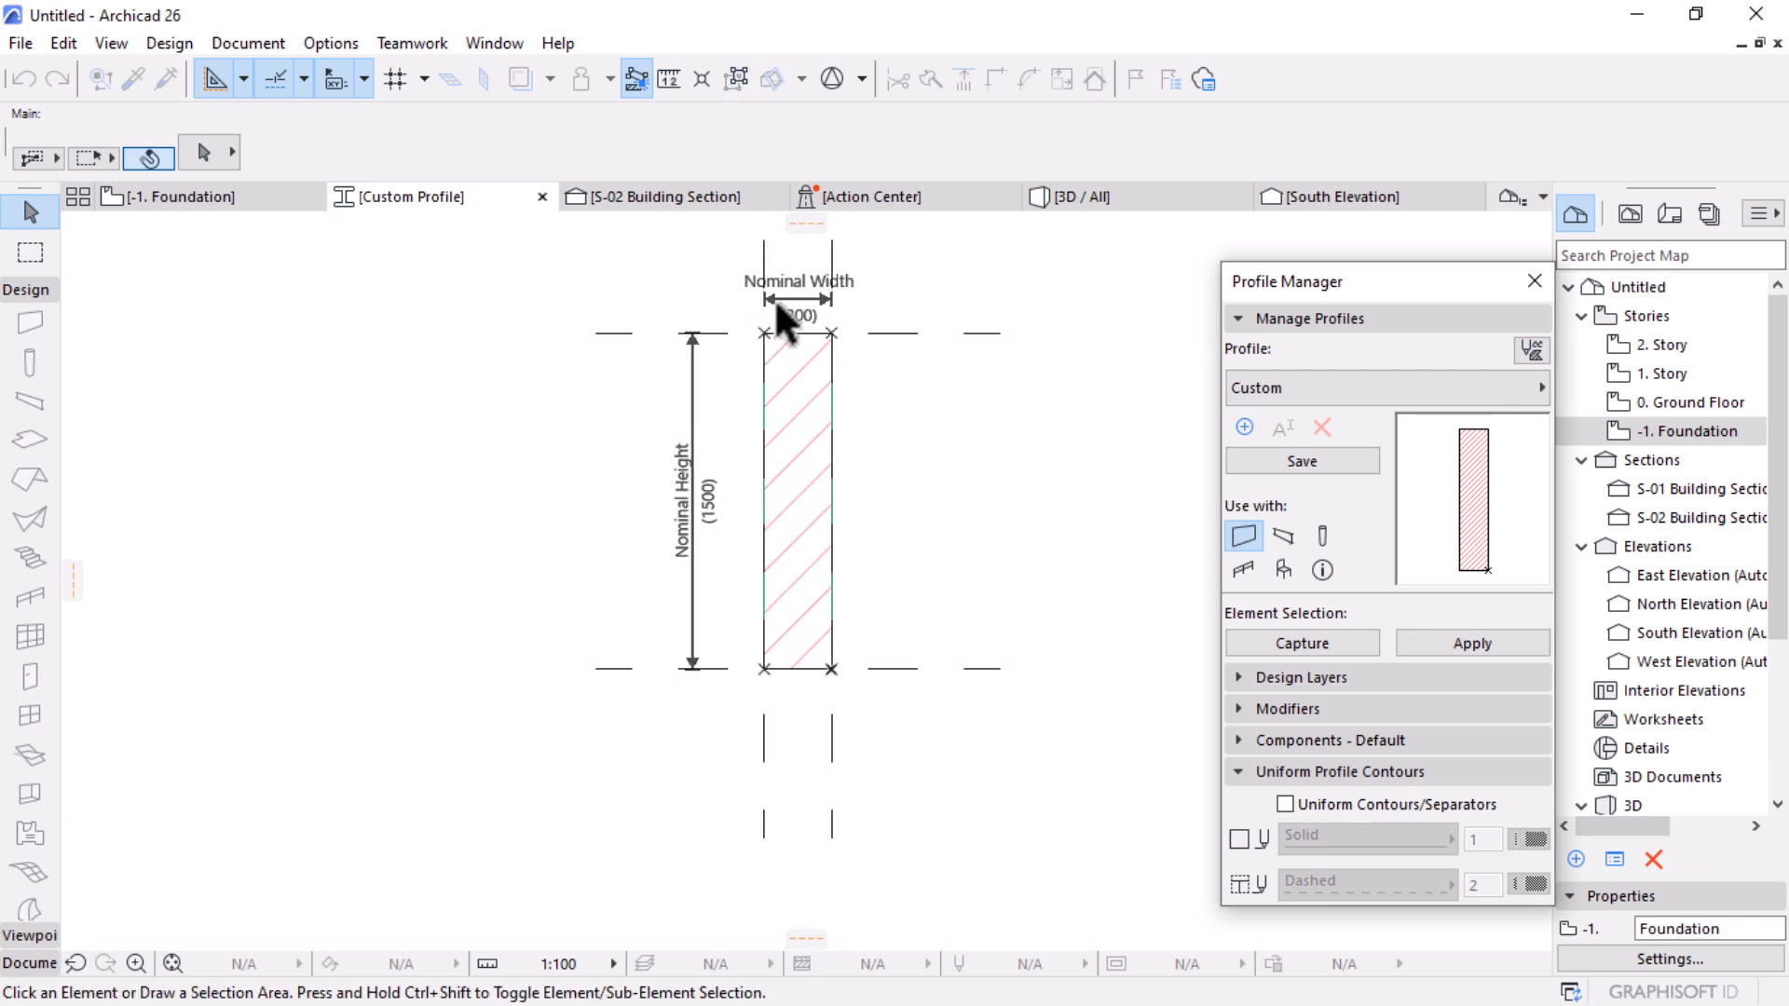
left_click(807, 300)
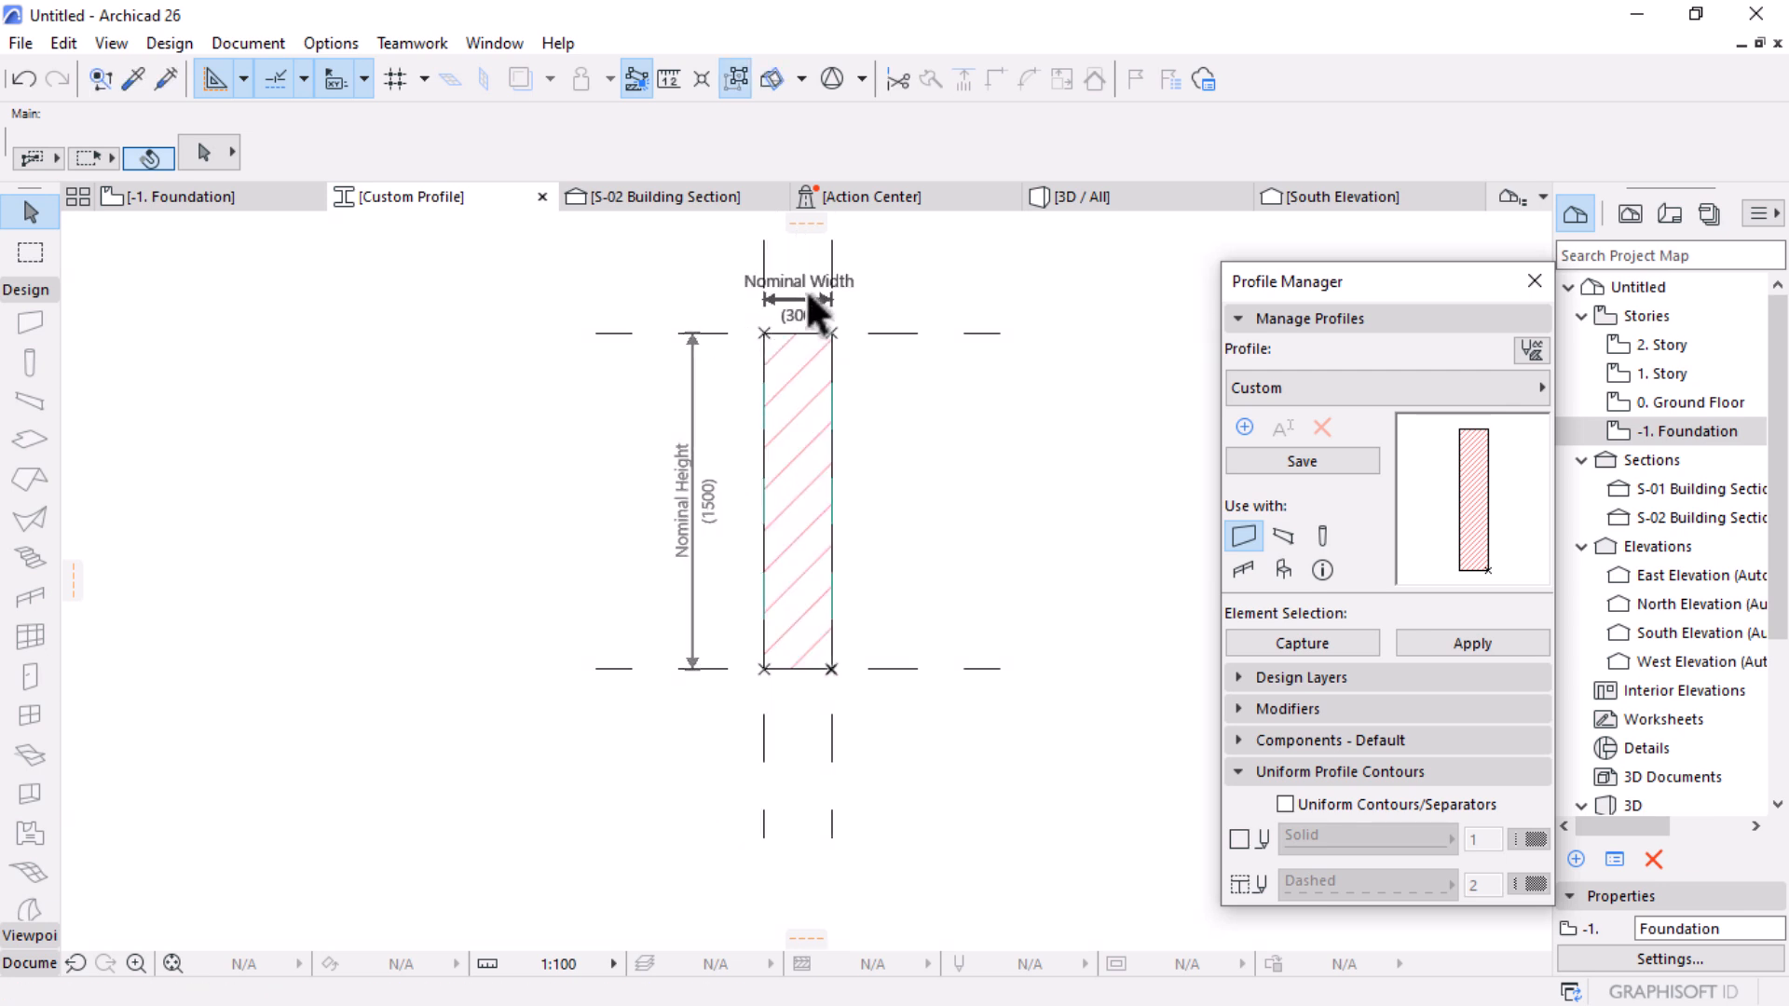
Step: Shift the Nominal Width dimension clear of the wall profile and set the Fill tool to the Concrete - Structural building material
left_click(807, 268)
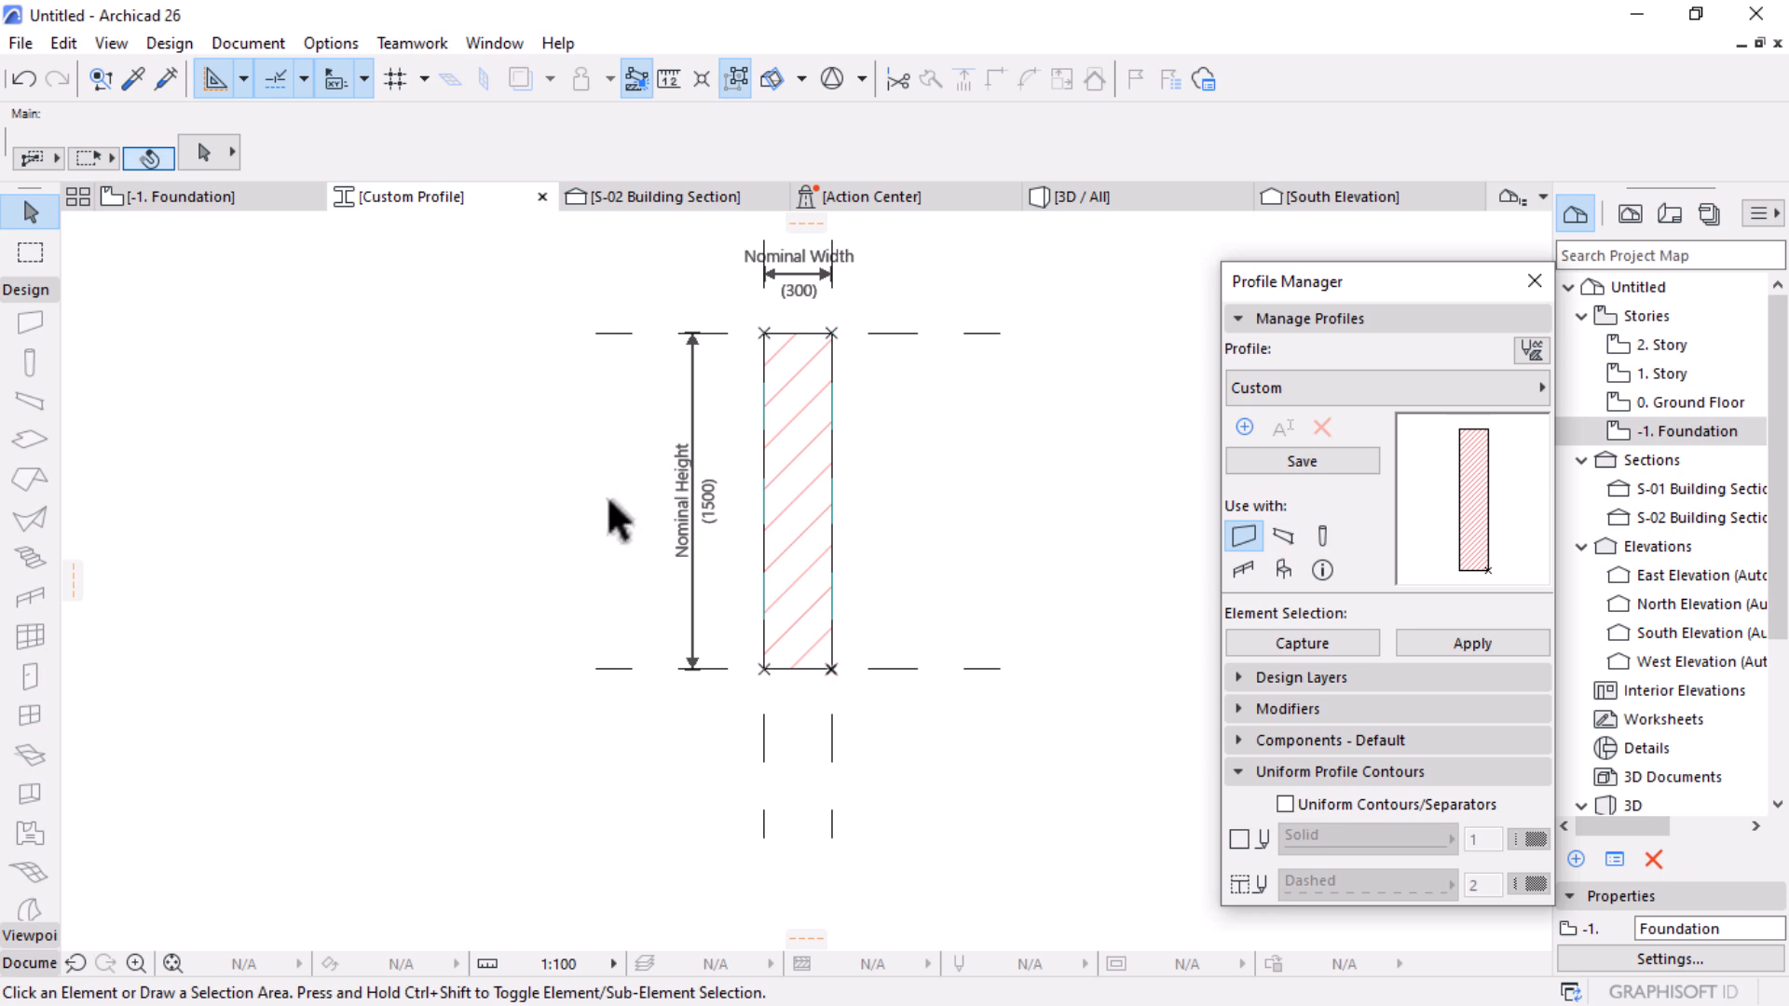
scroll(711, 399, "down", 1)
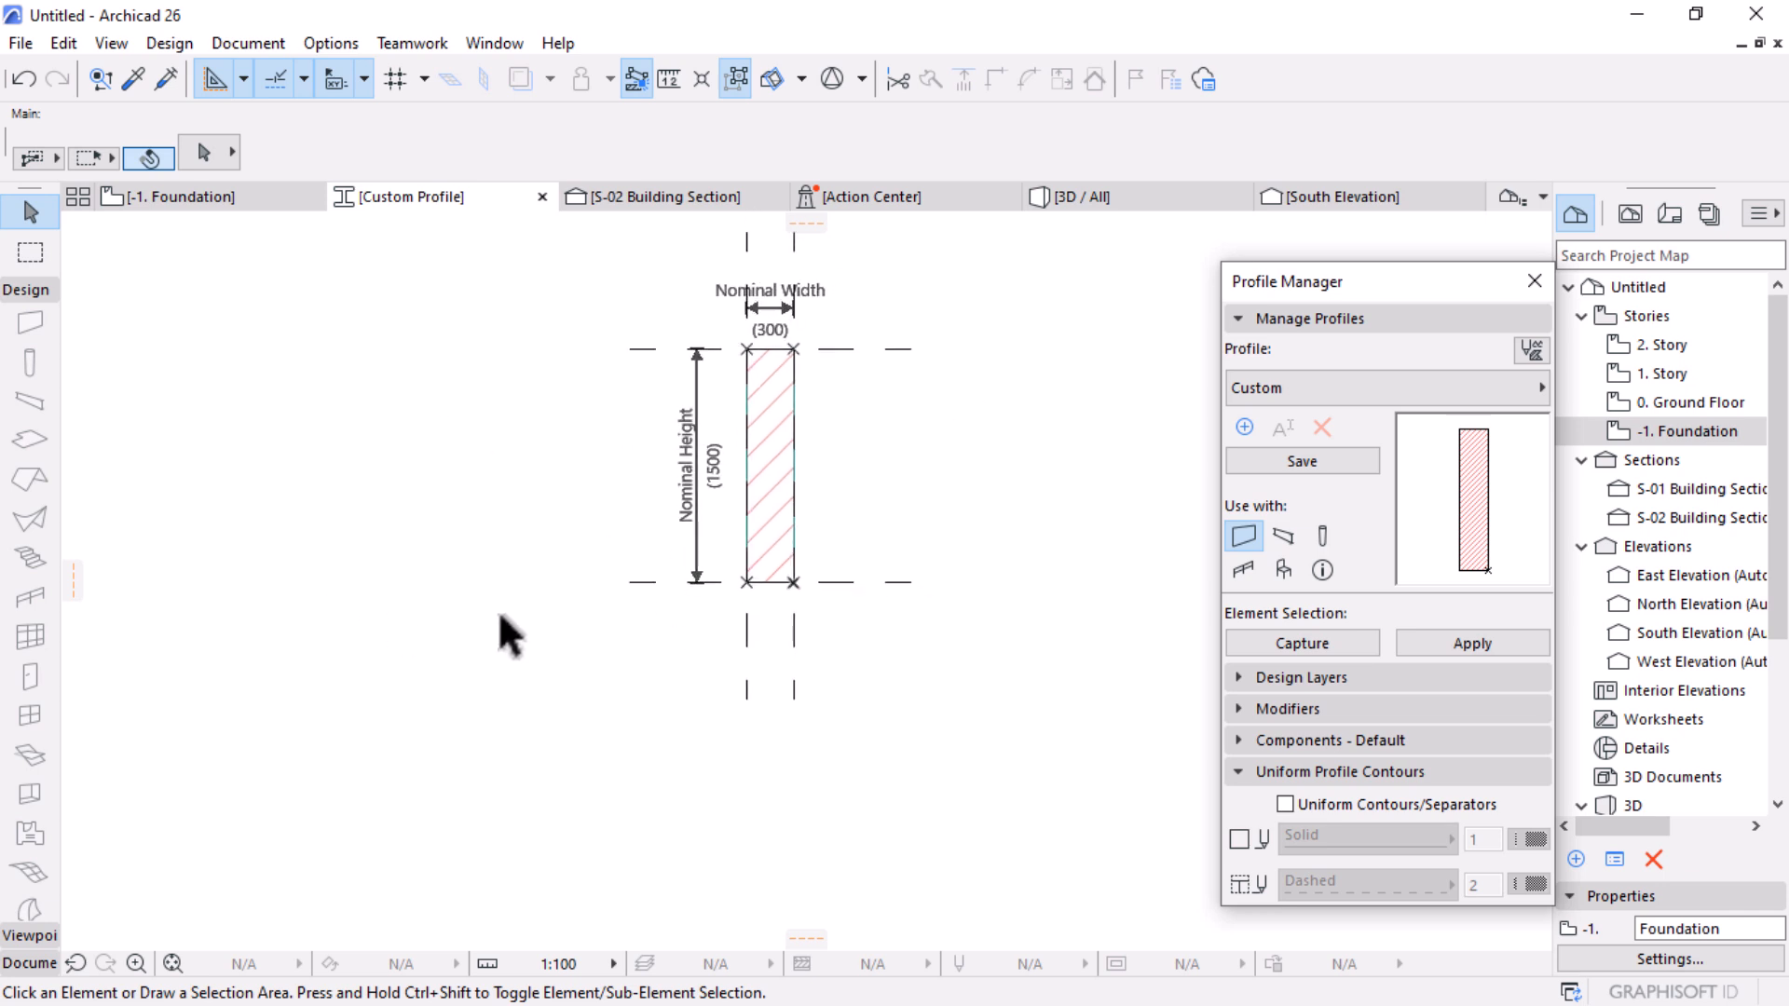
left_click(13, 962)
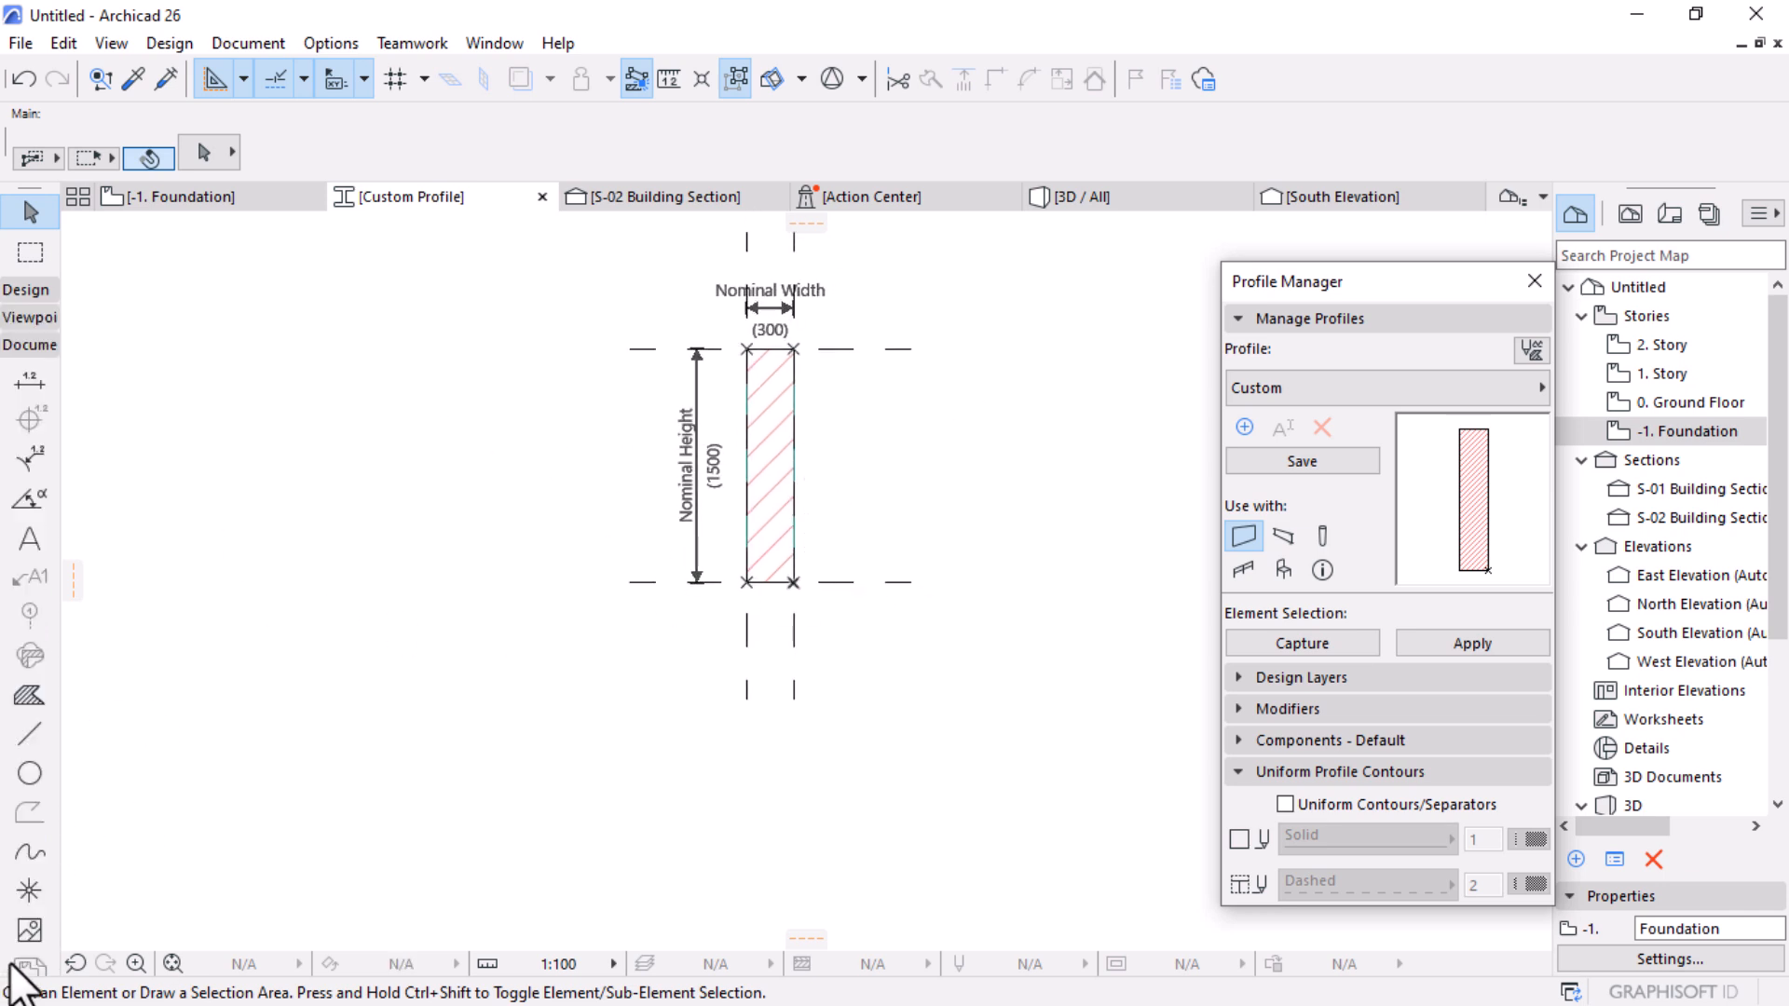
left_click(30, 695)
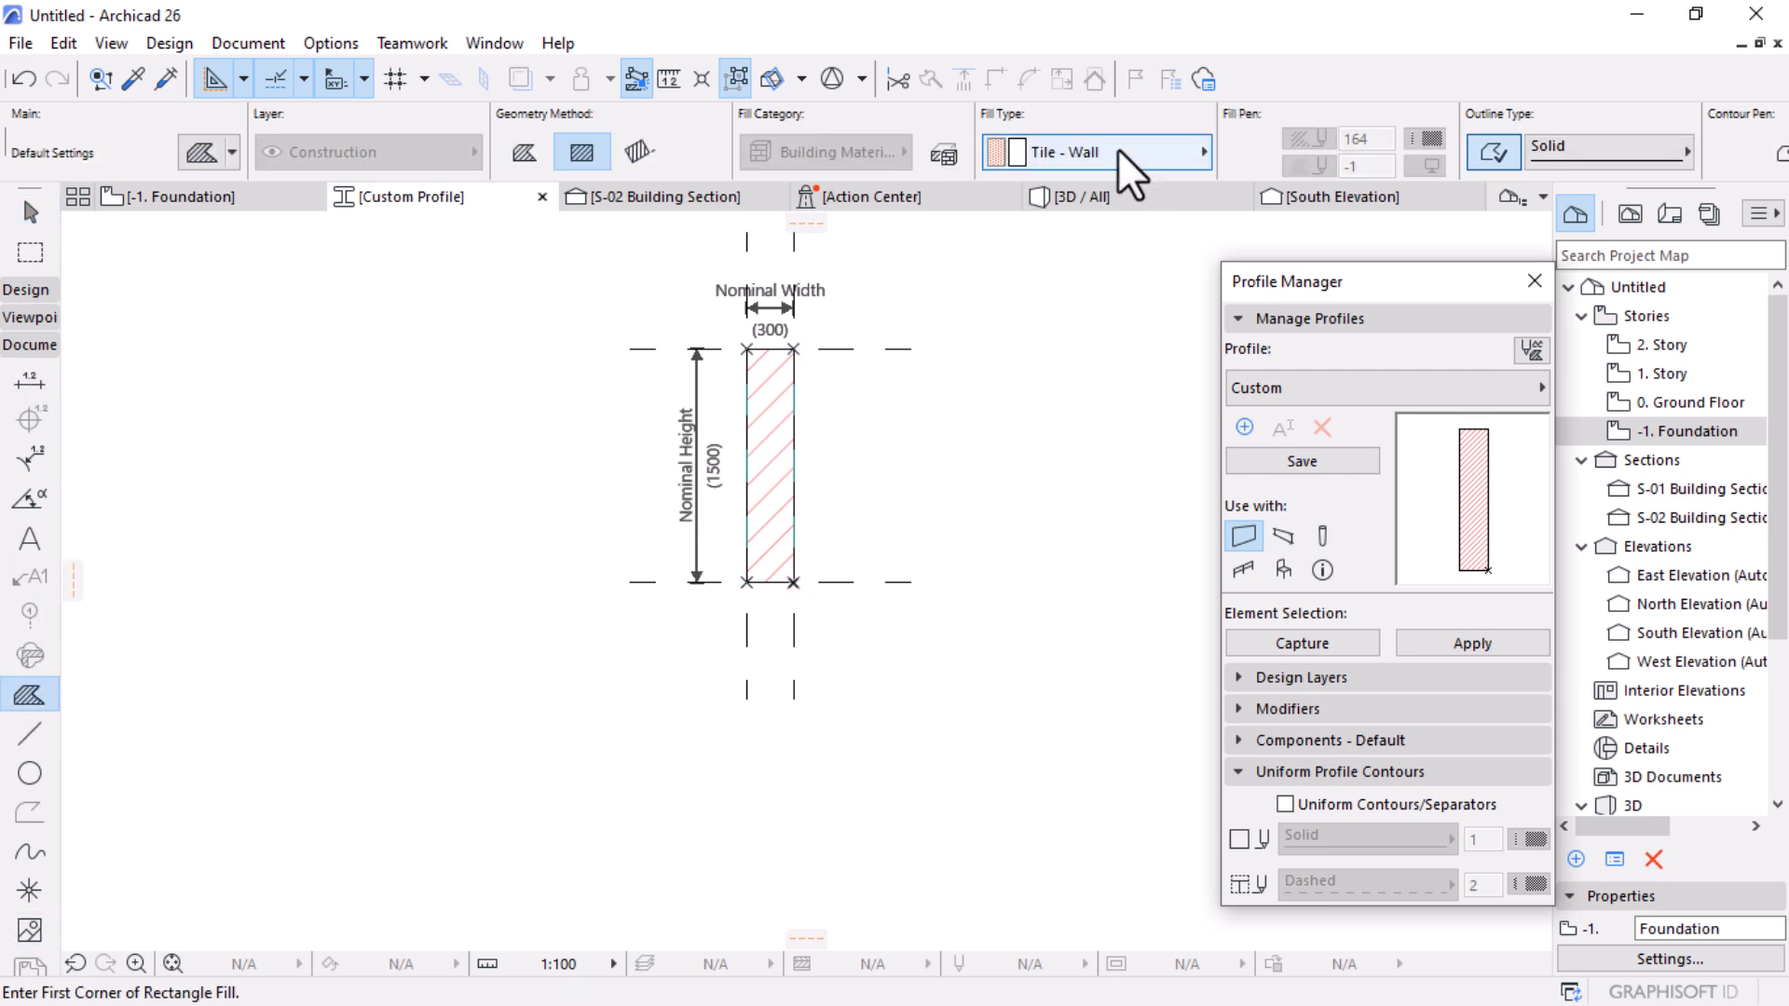
left_click(1043, 164)
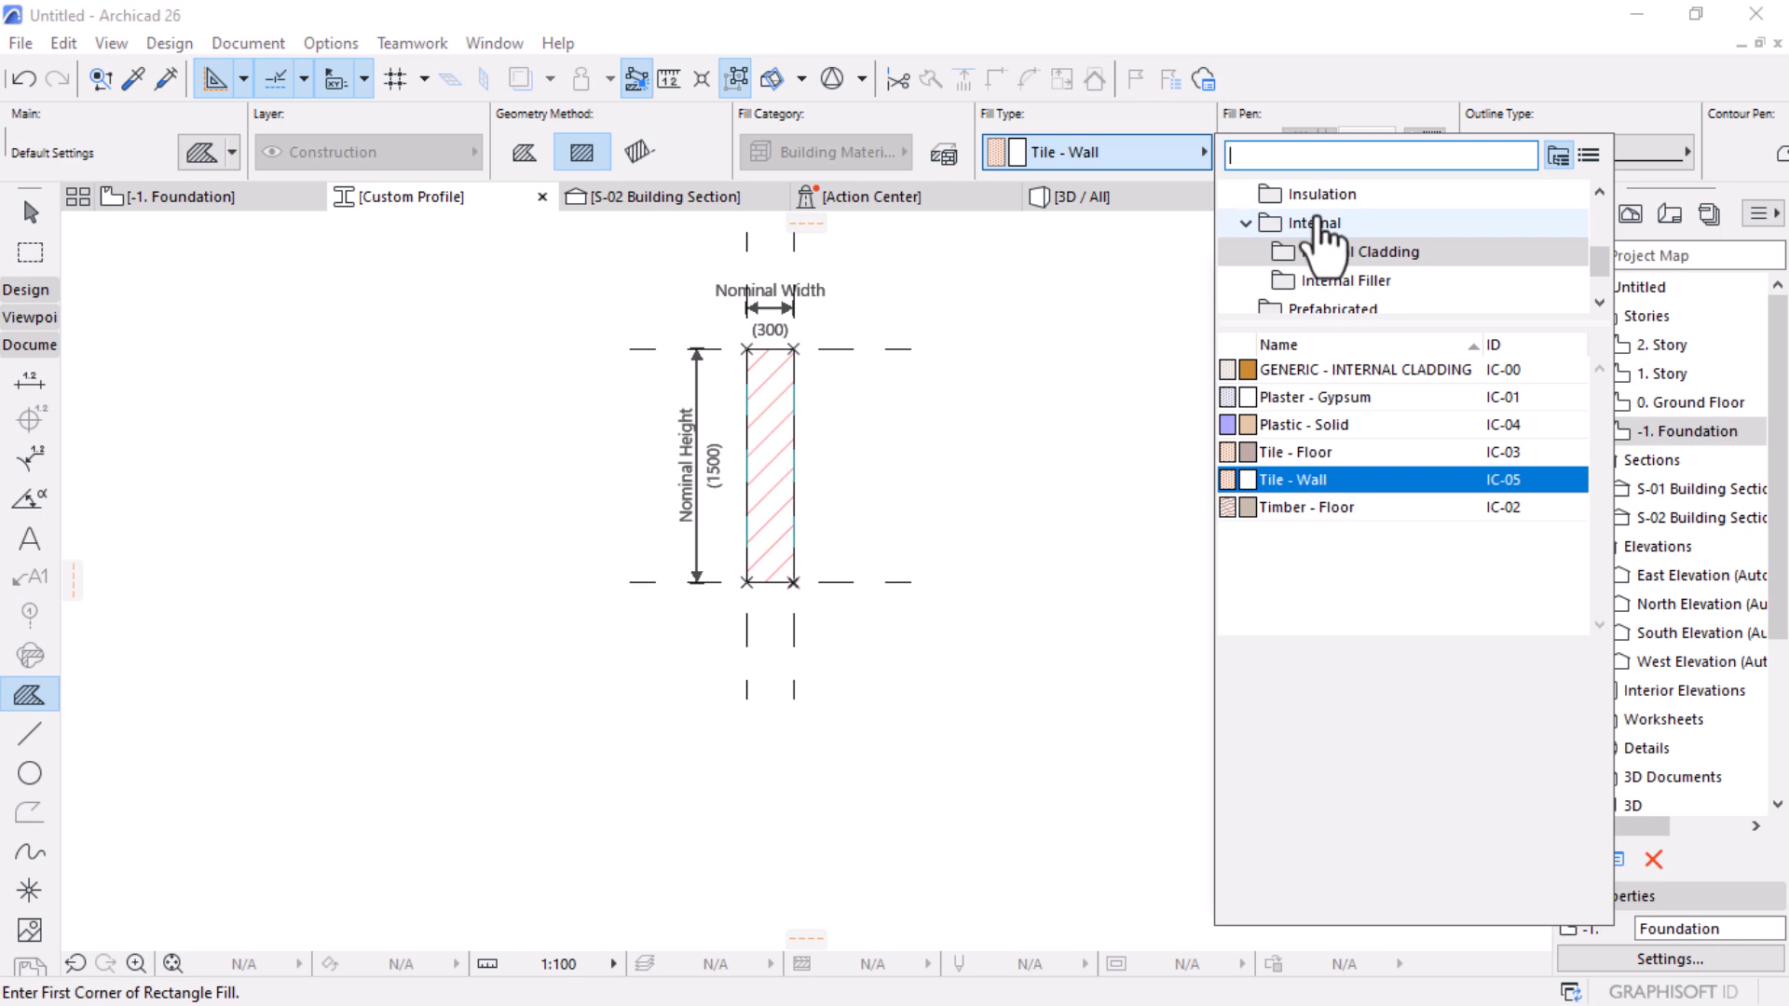
type("conc")
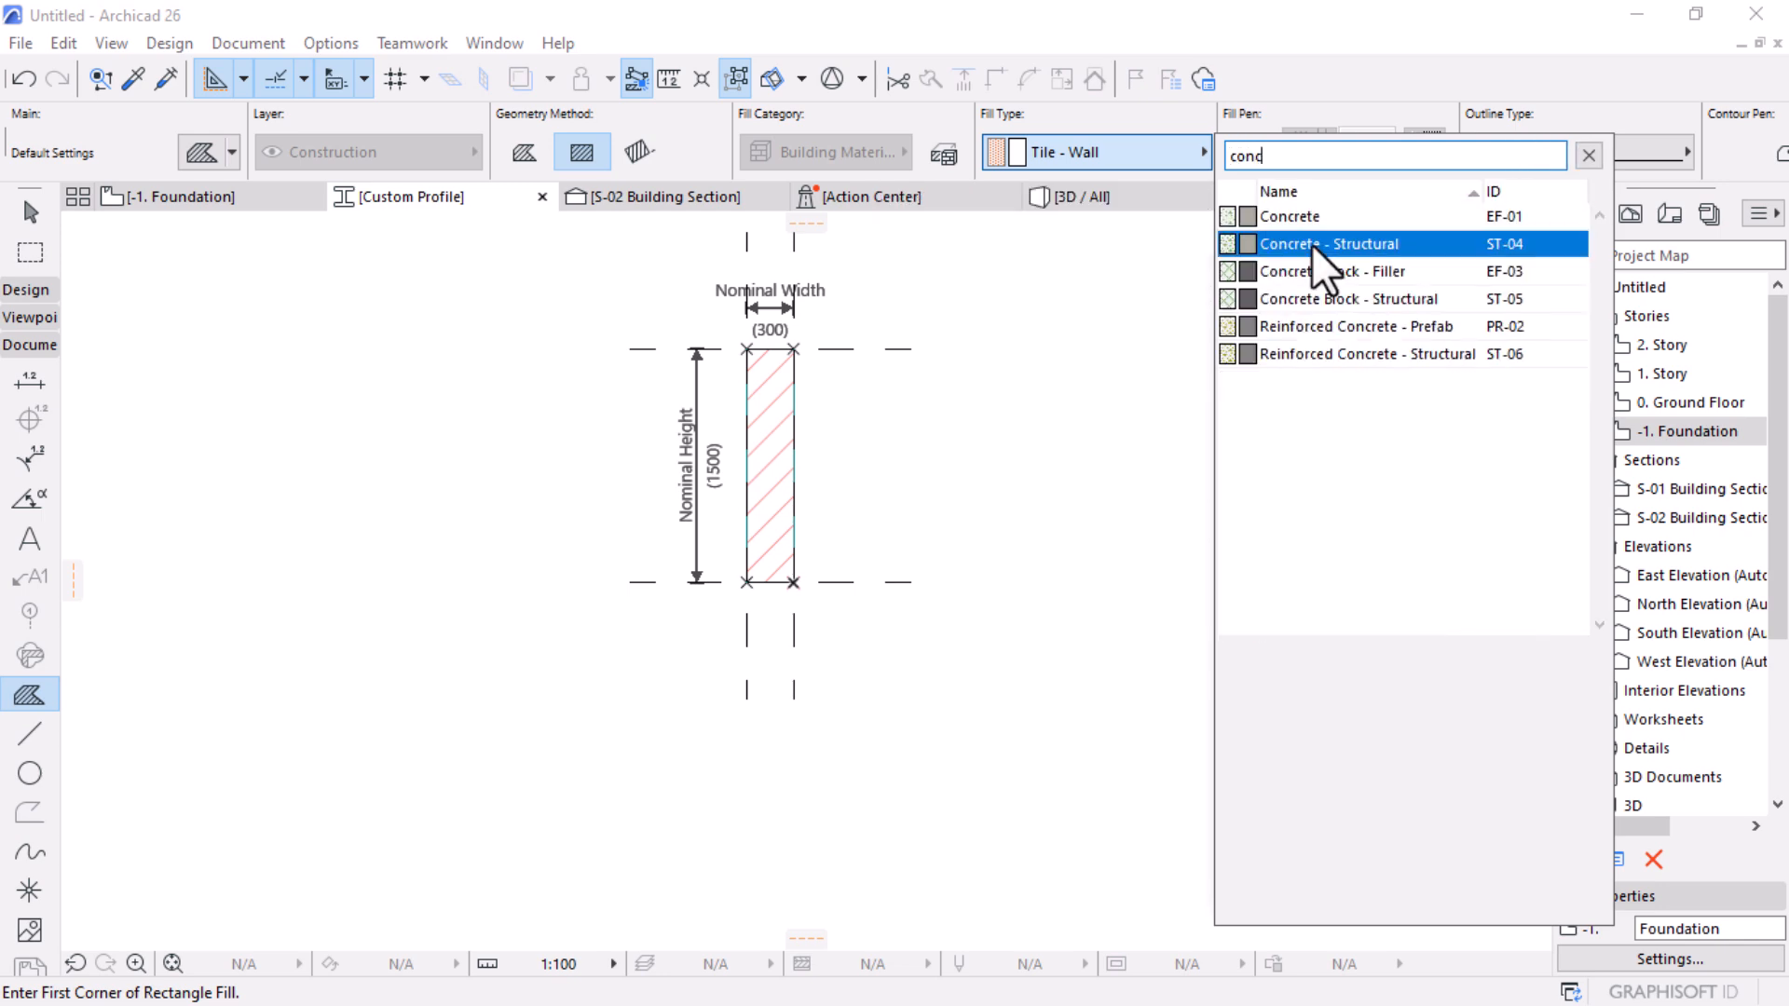
left_click(1323, 244)
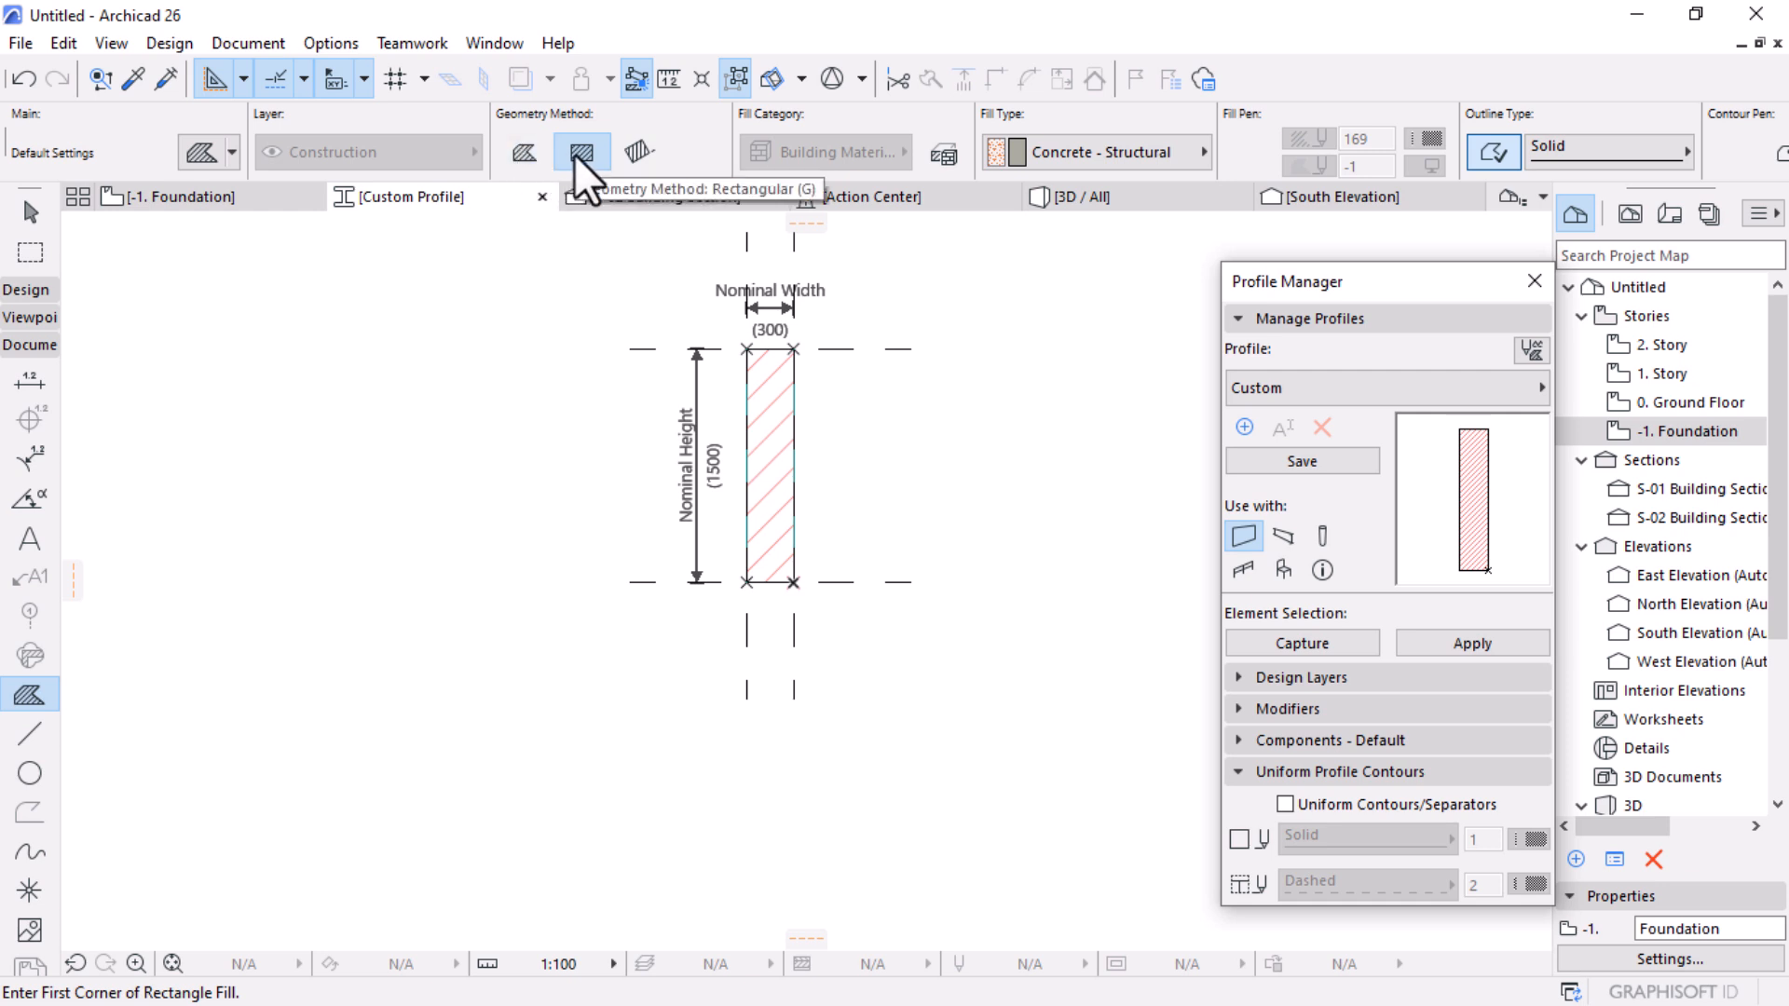
Step: Draw a rectangular concrete footing fill 700 mm wide and 650 mm high below the brick wall profile
left_click(693, 639)
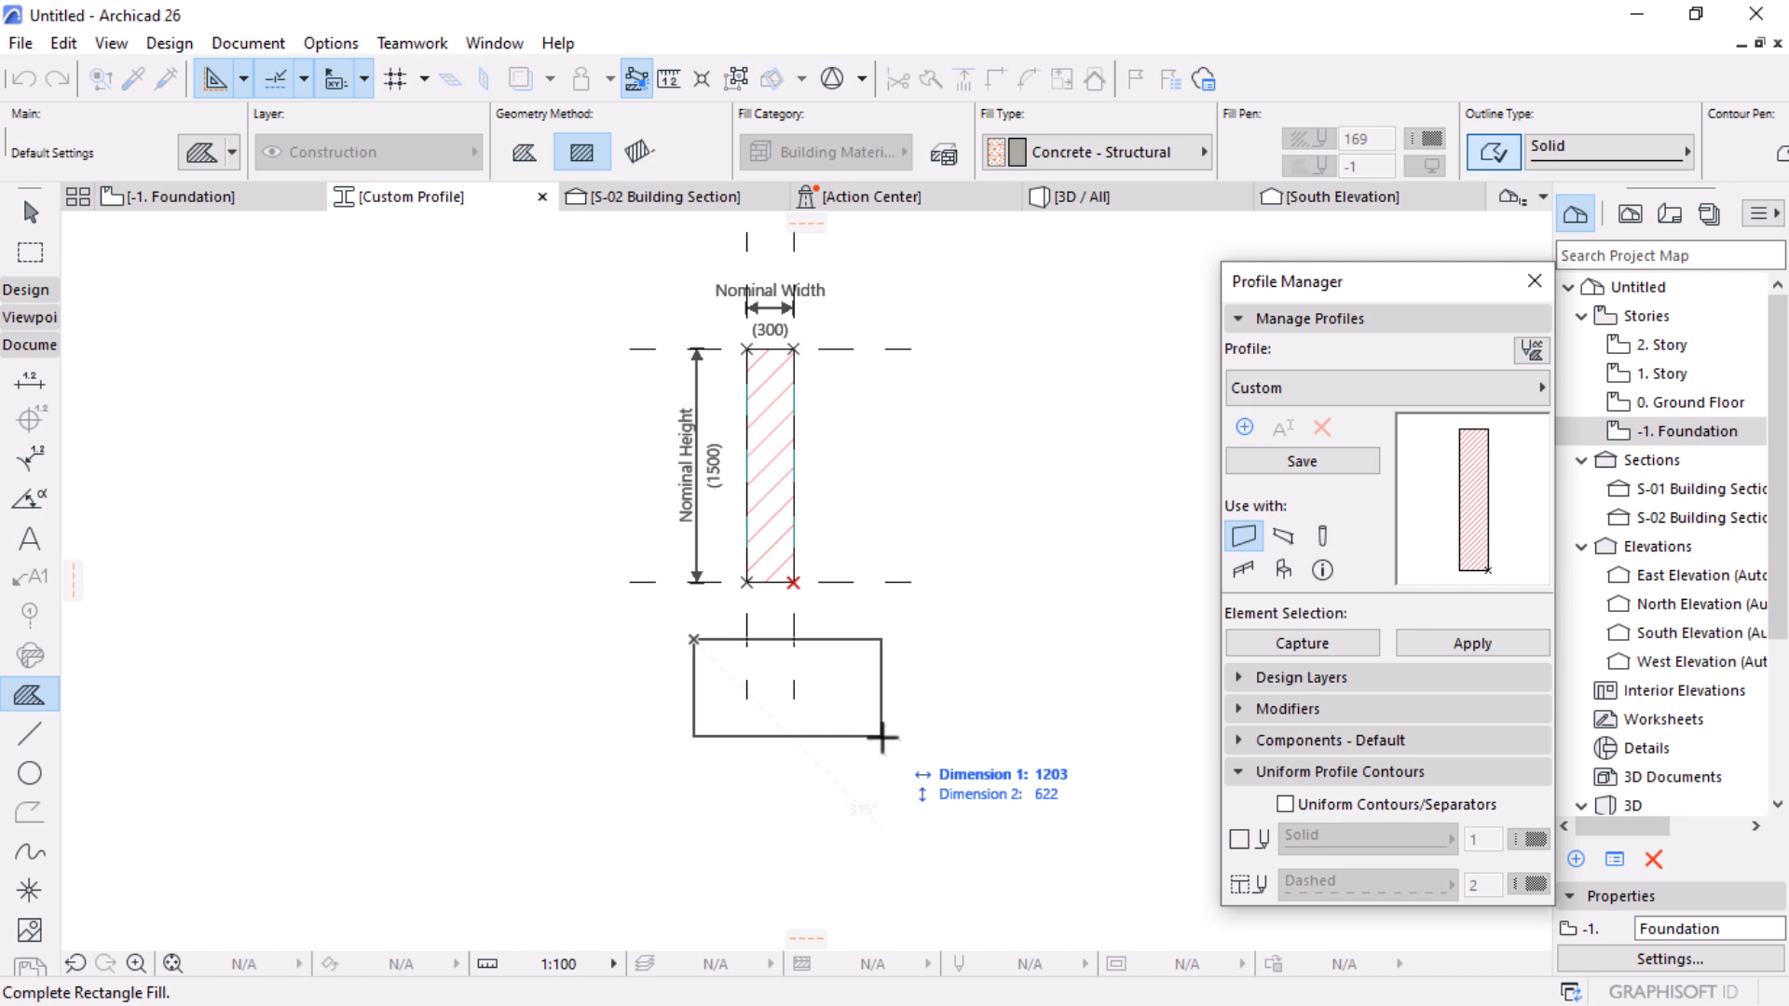
type("700")
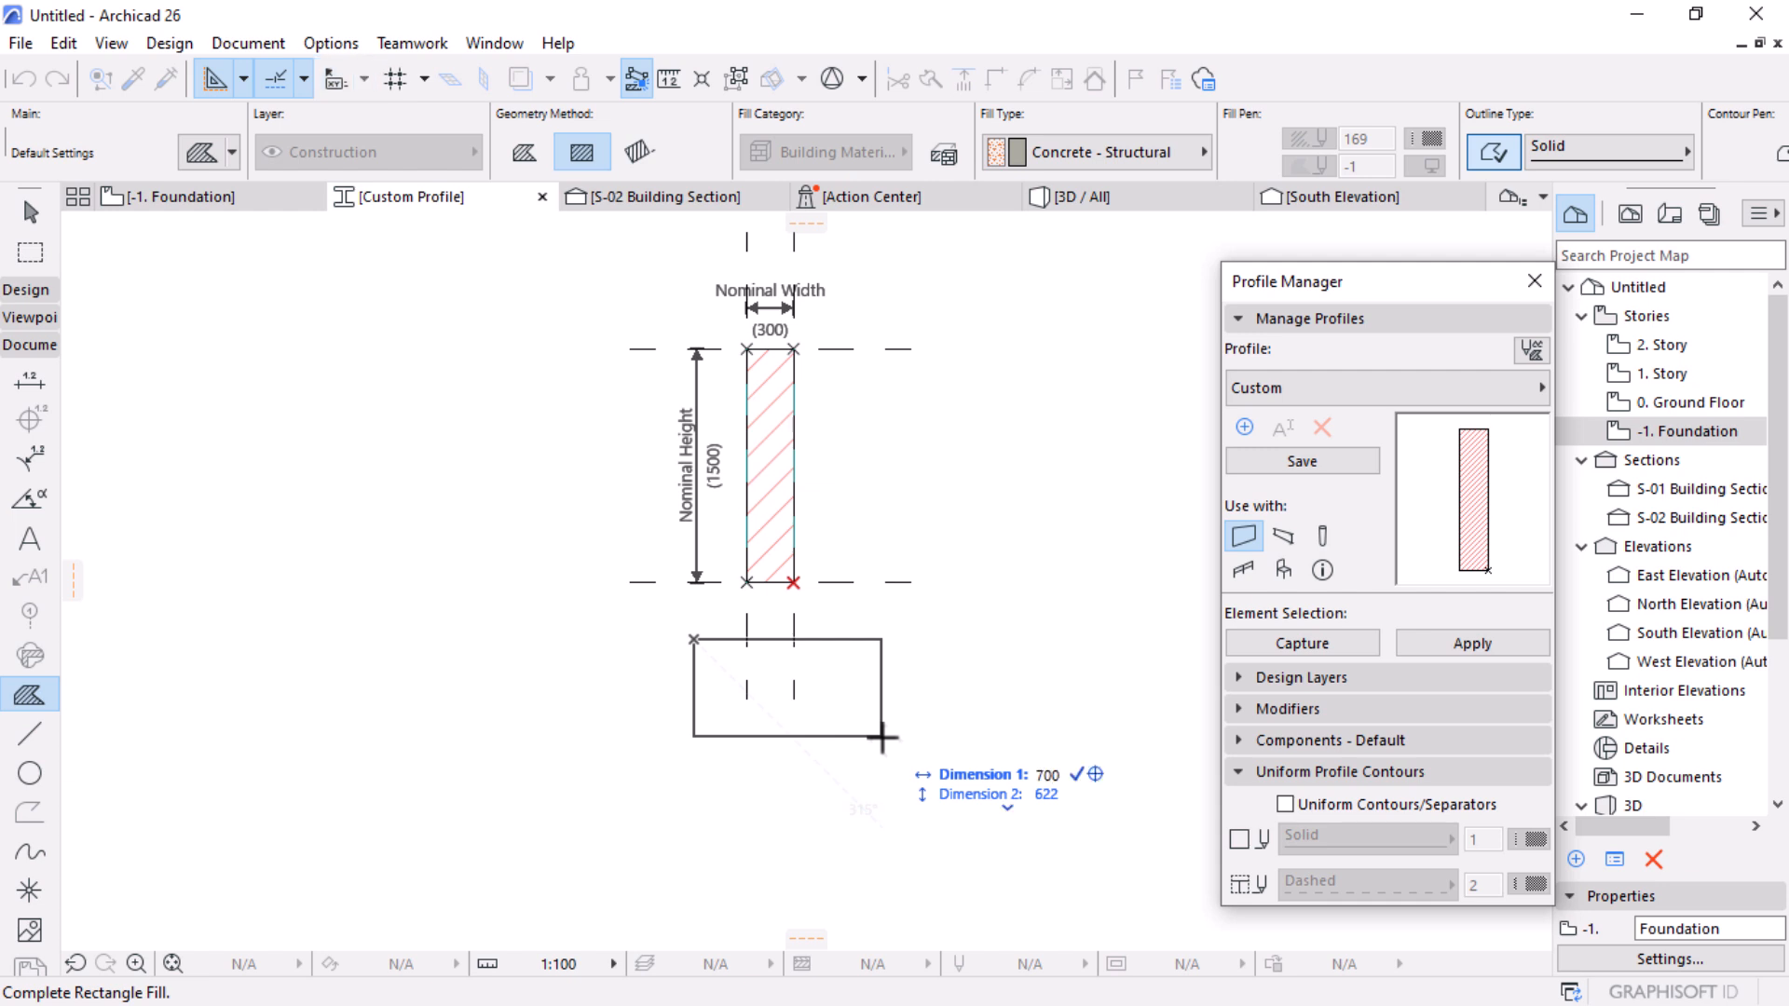
key("Tab")
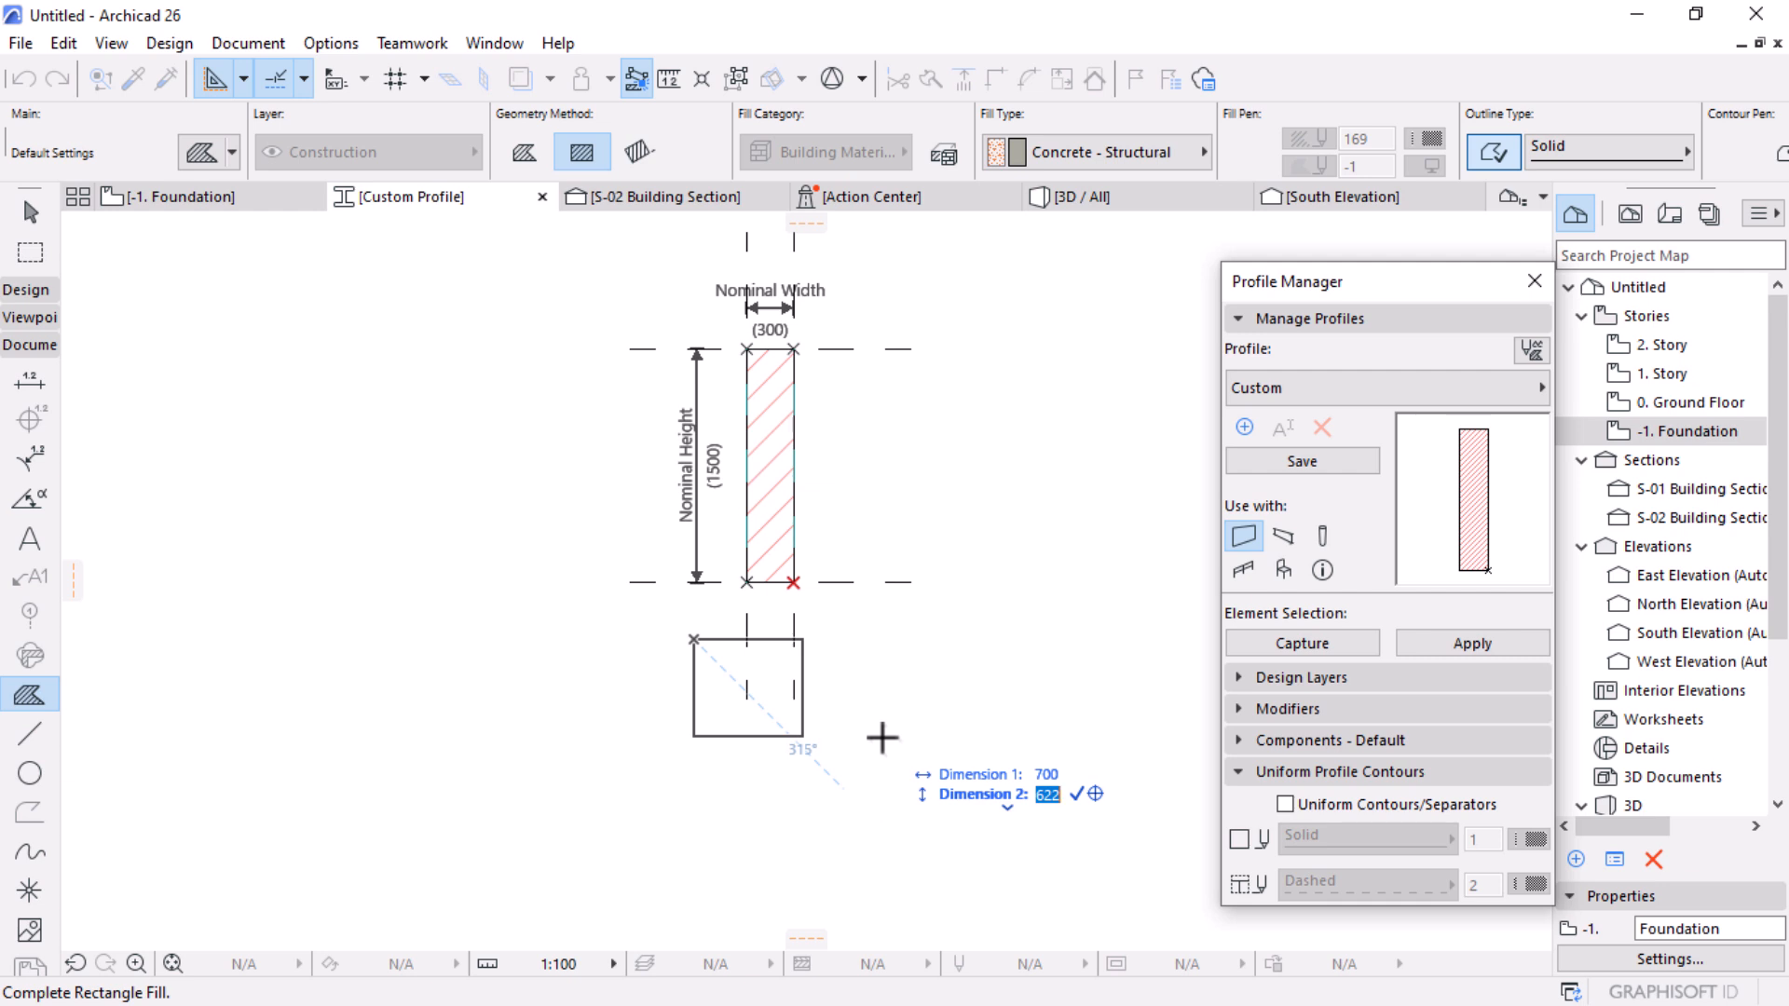
type("650")
key("Return")
Step: Move the concrete footing fill by its top-edge midpoint to the midpoint of the brick profile's bottom edge
scroll(881, 737, "up", 5)
left_click(30, 212)
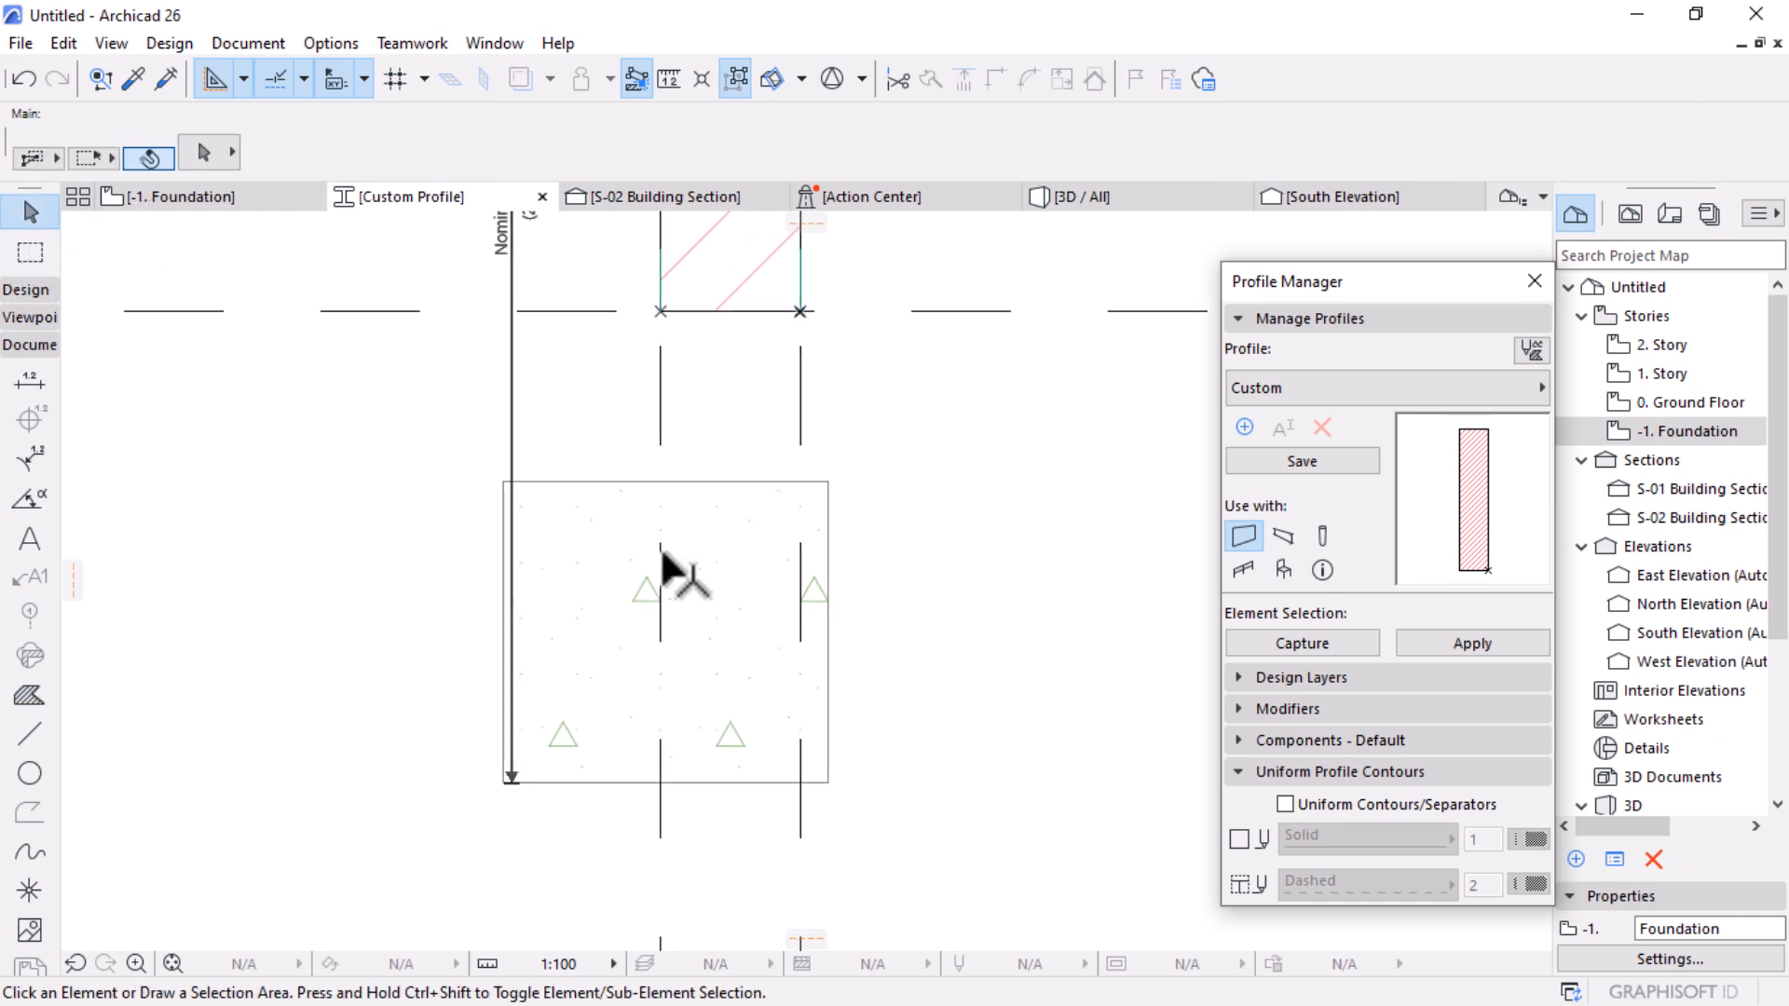
left_click(732, 512)
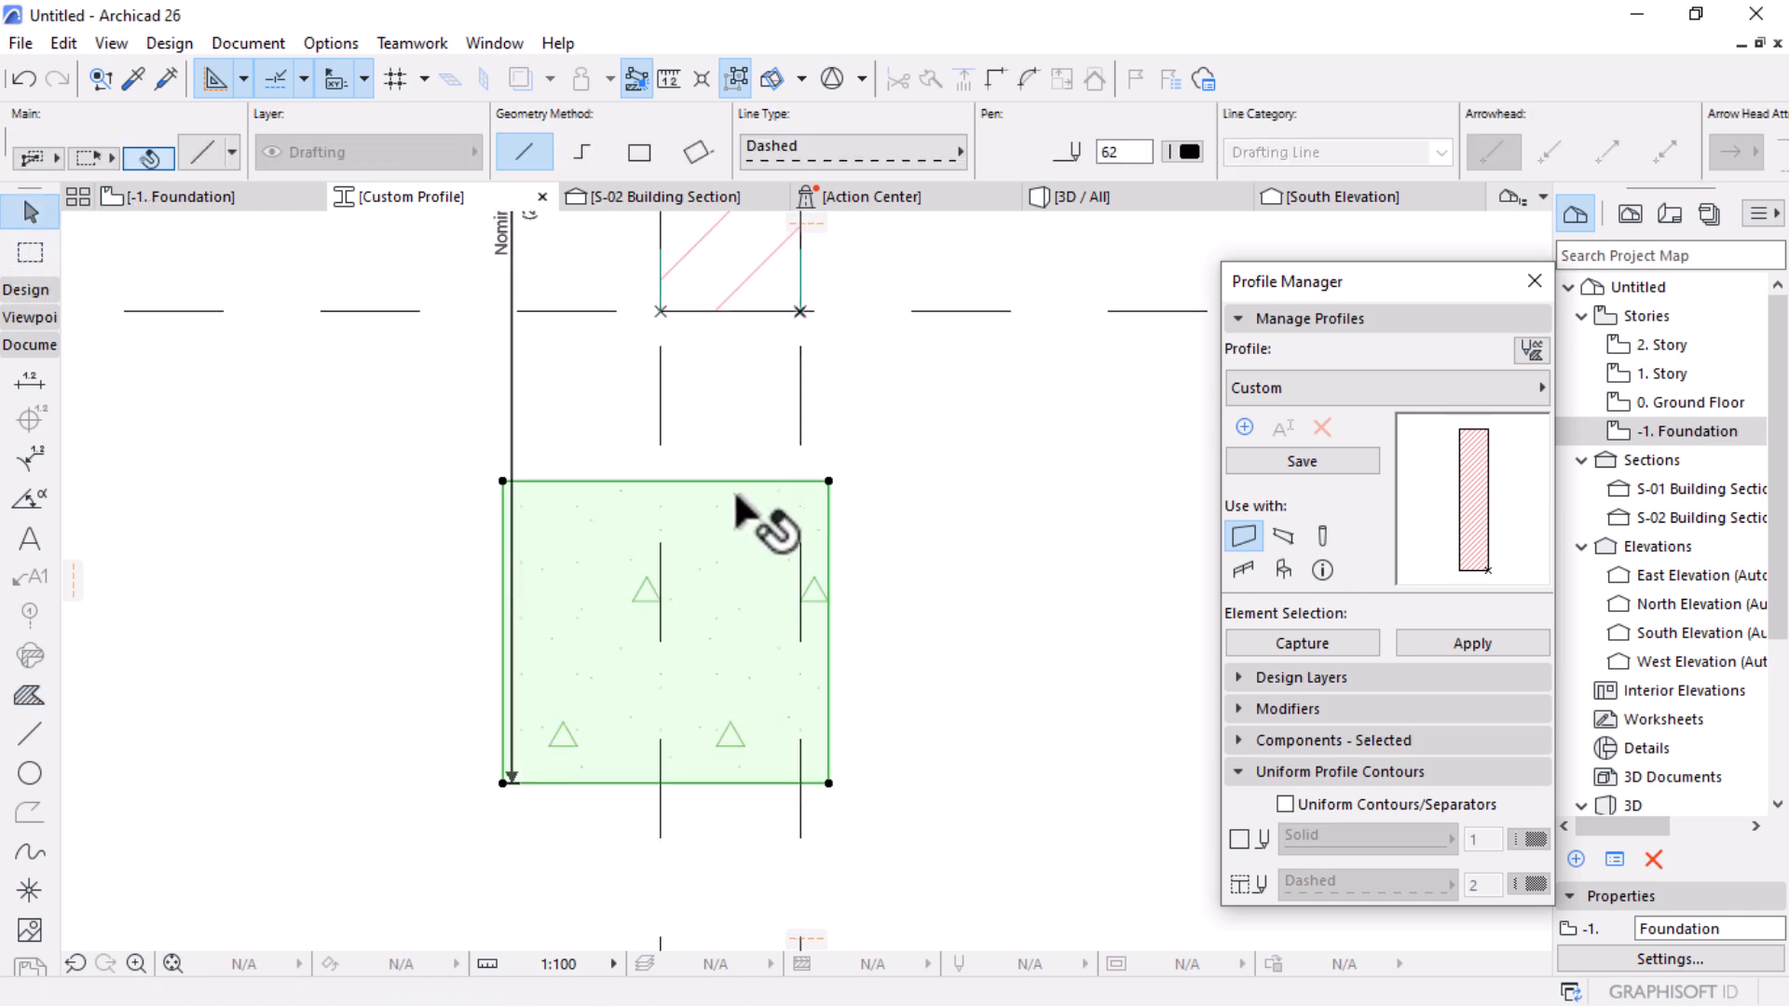
left_click(665, 481)
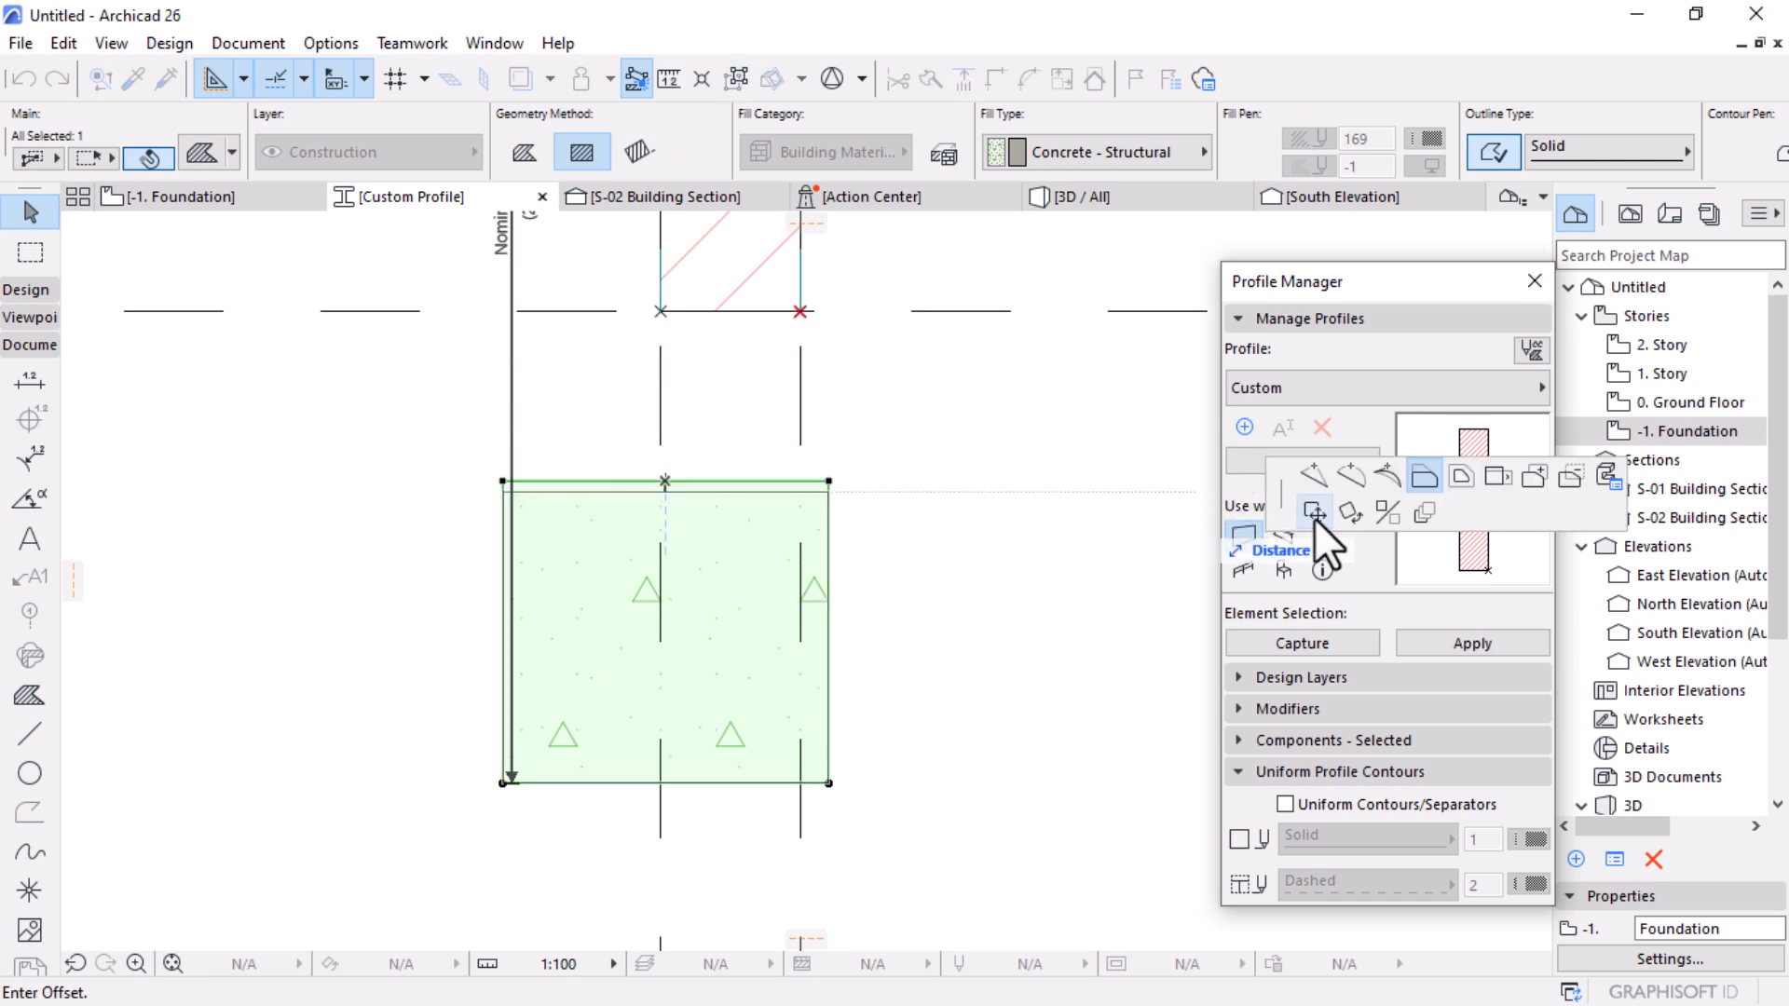
left_click(1313, 512)
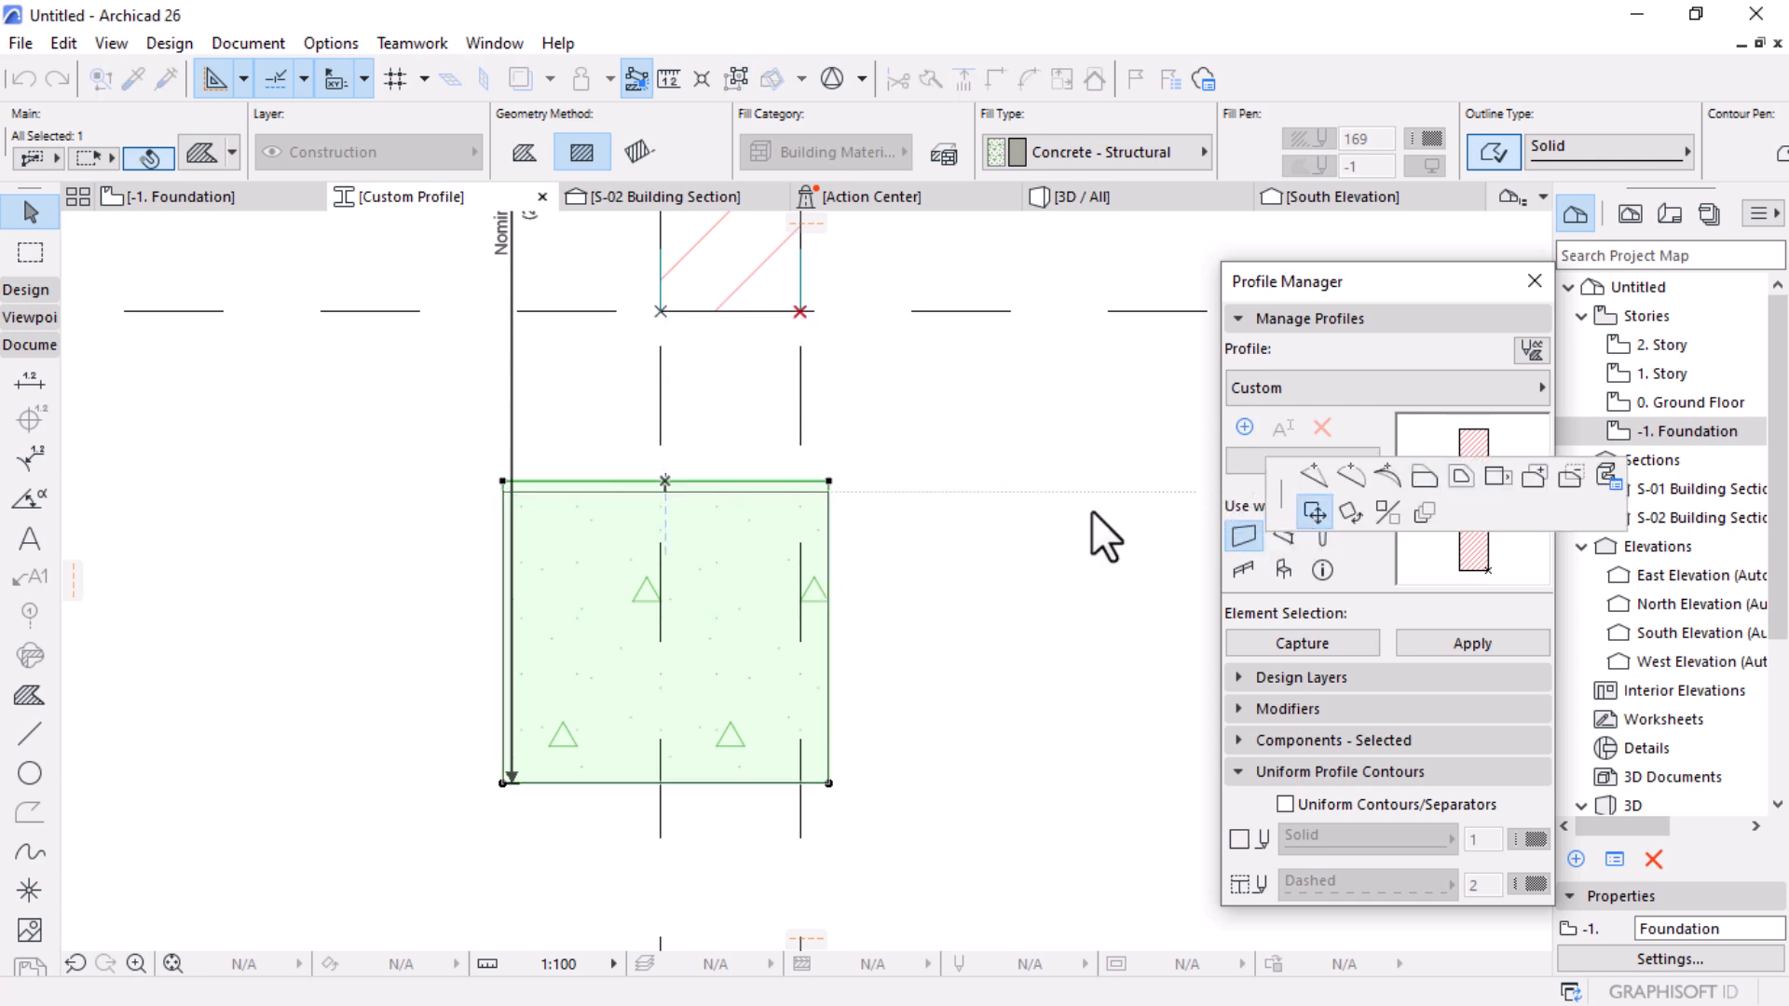
left_click(730, 311)
key("Escape")
scroll(826, 648, "down", 6)
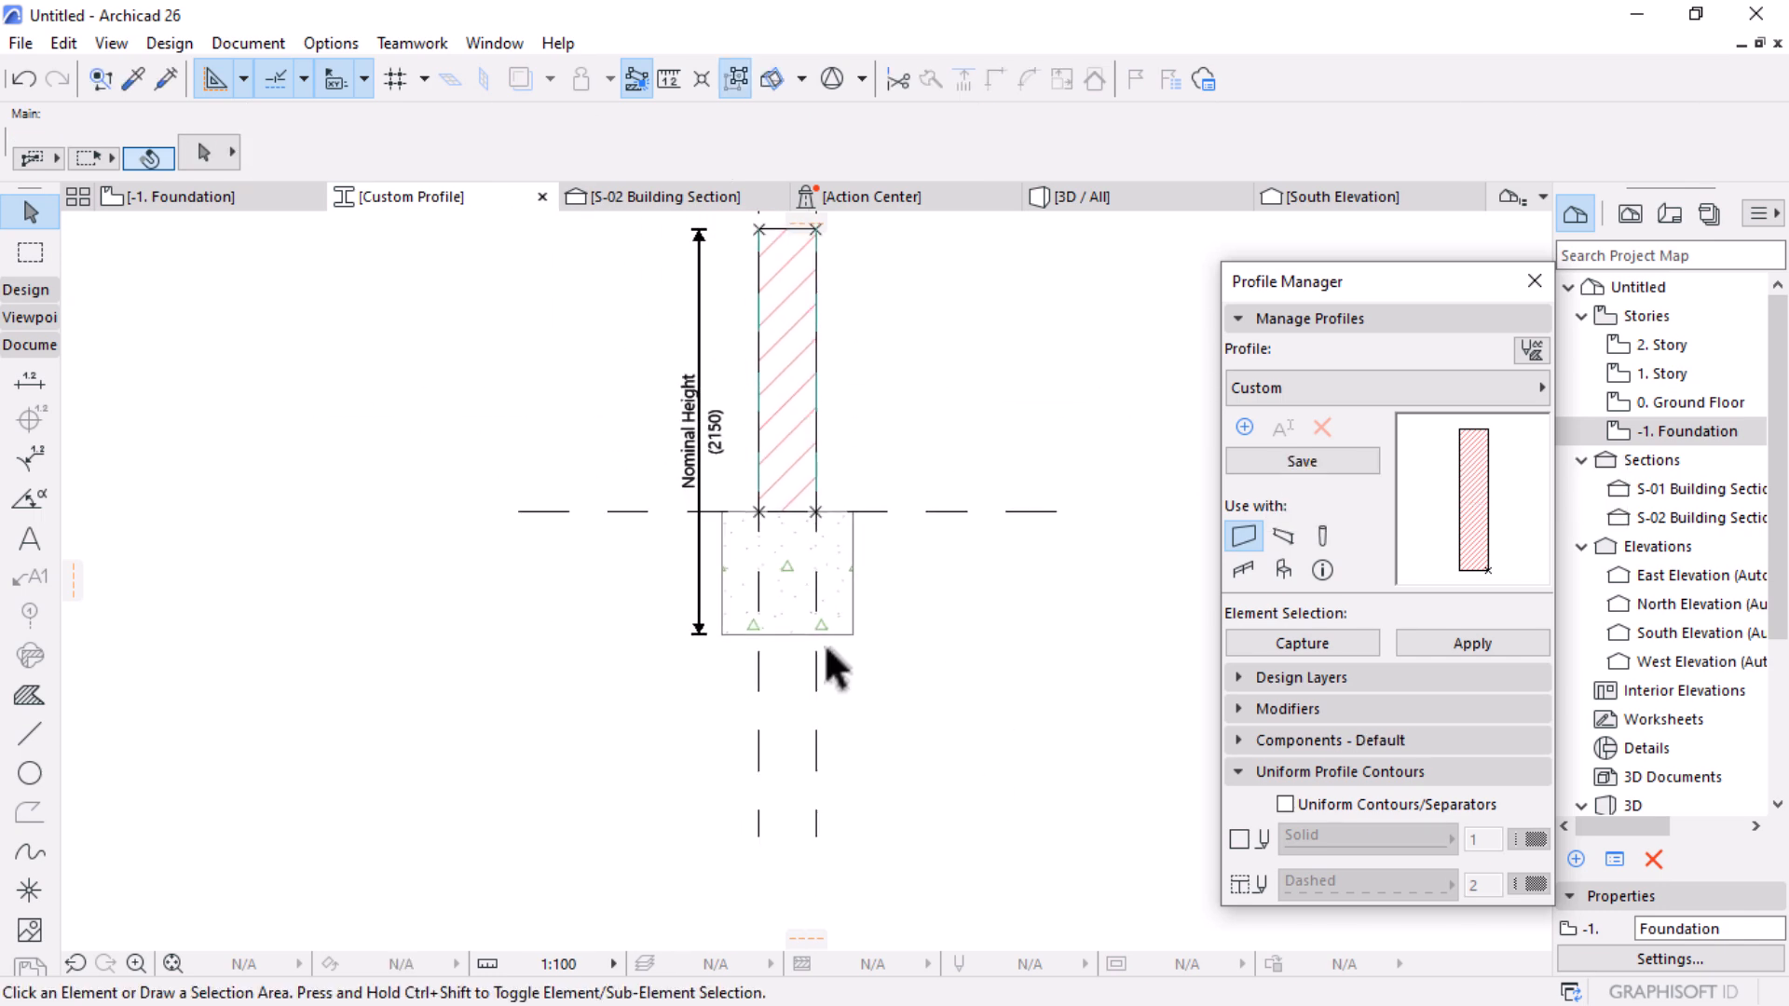
Step: Draw a vertical guide line segment 725 mm long upward from the footing's top edge, beside the brick profile
scroll(794, 332, "up", 3)
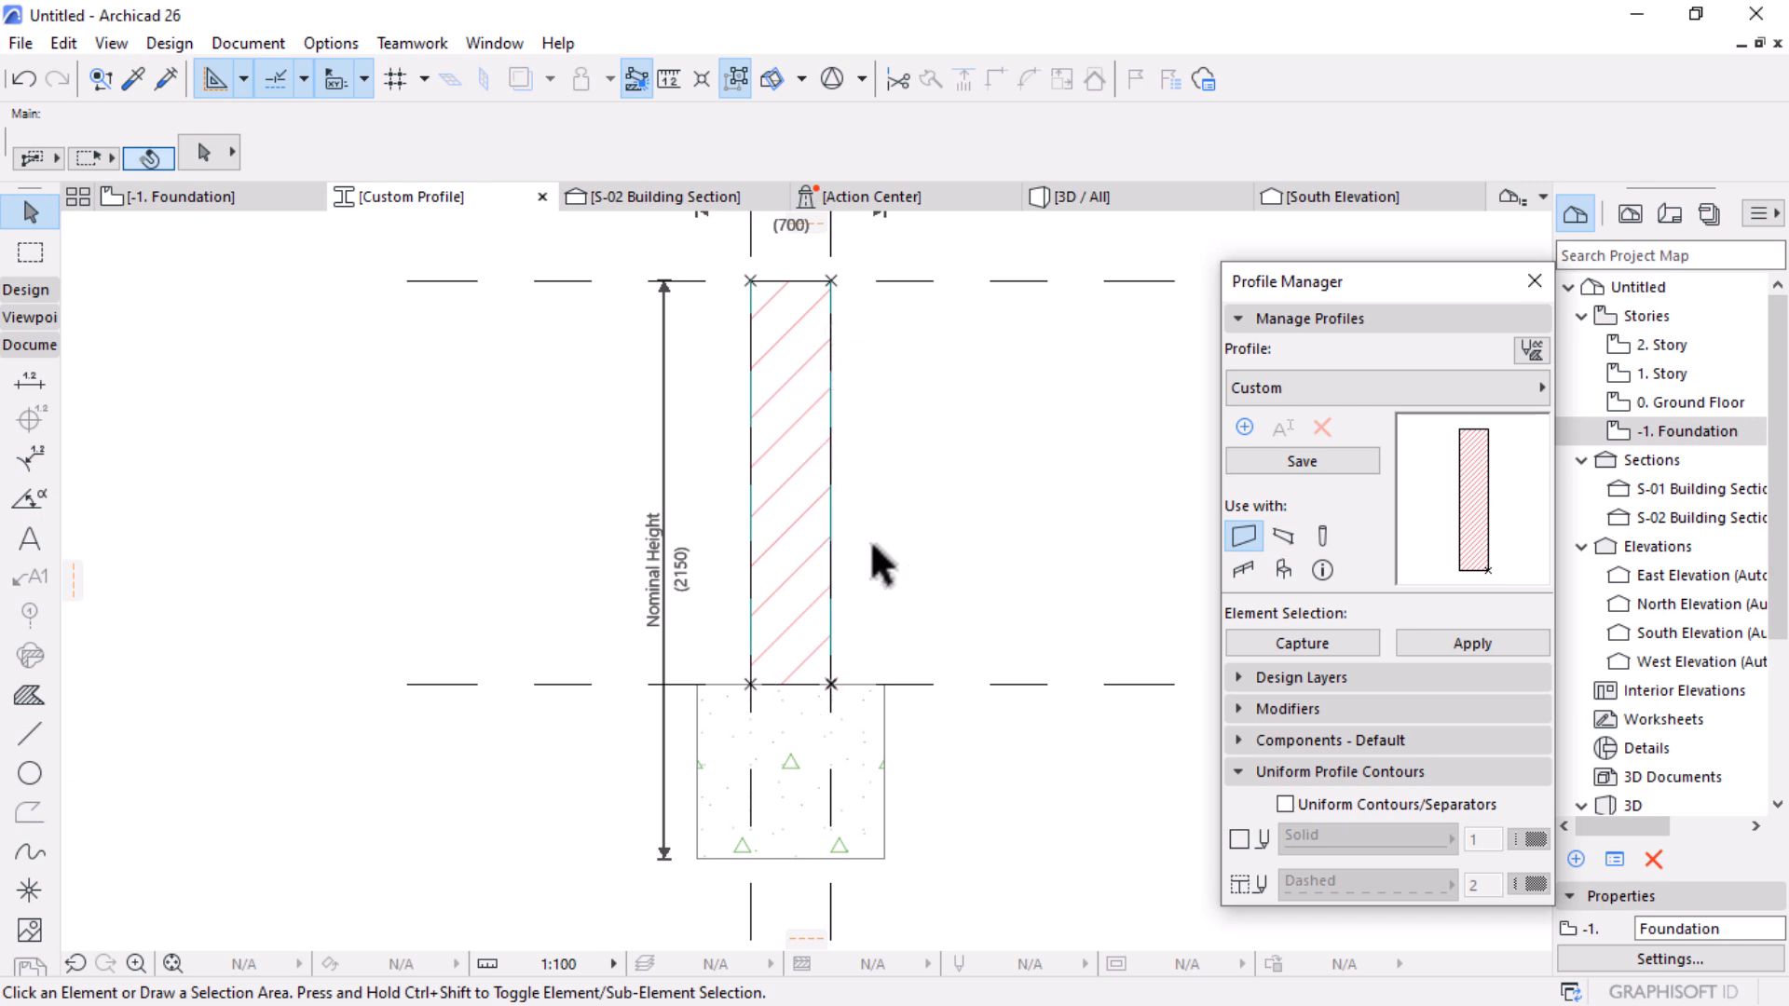
key("alt+g")
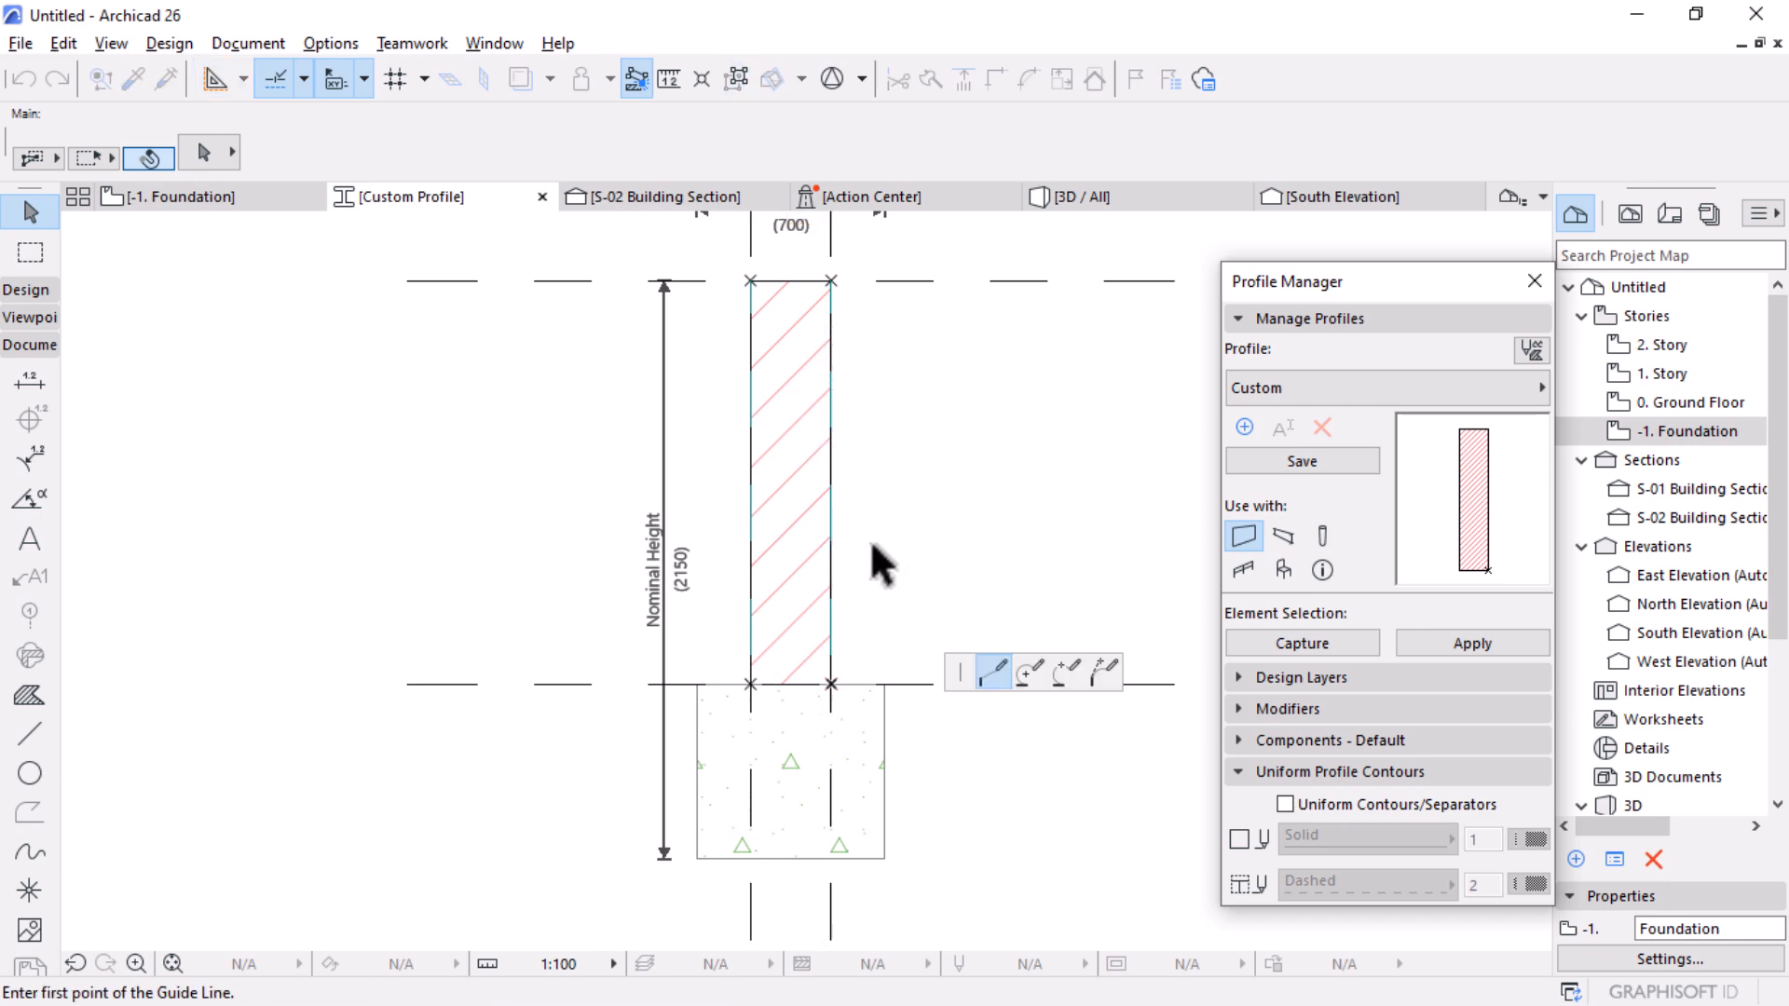
left_click(863, 683)
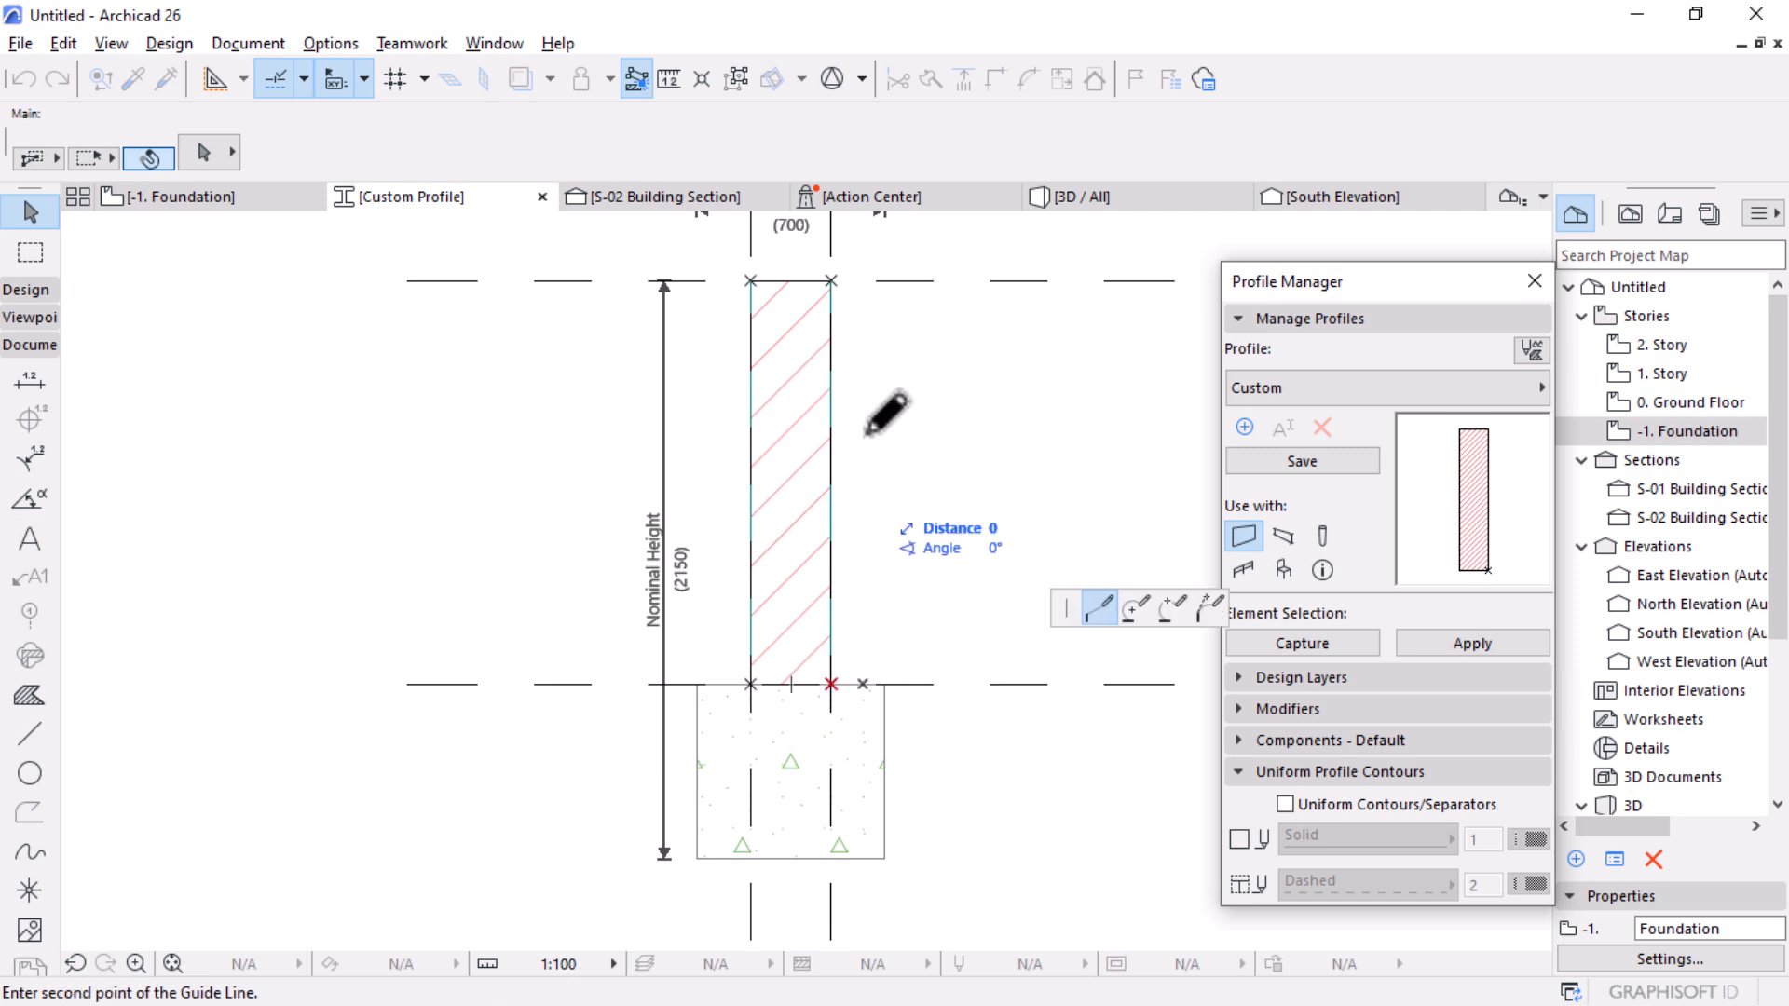
key("Tab")
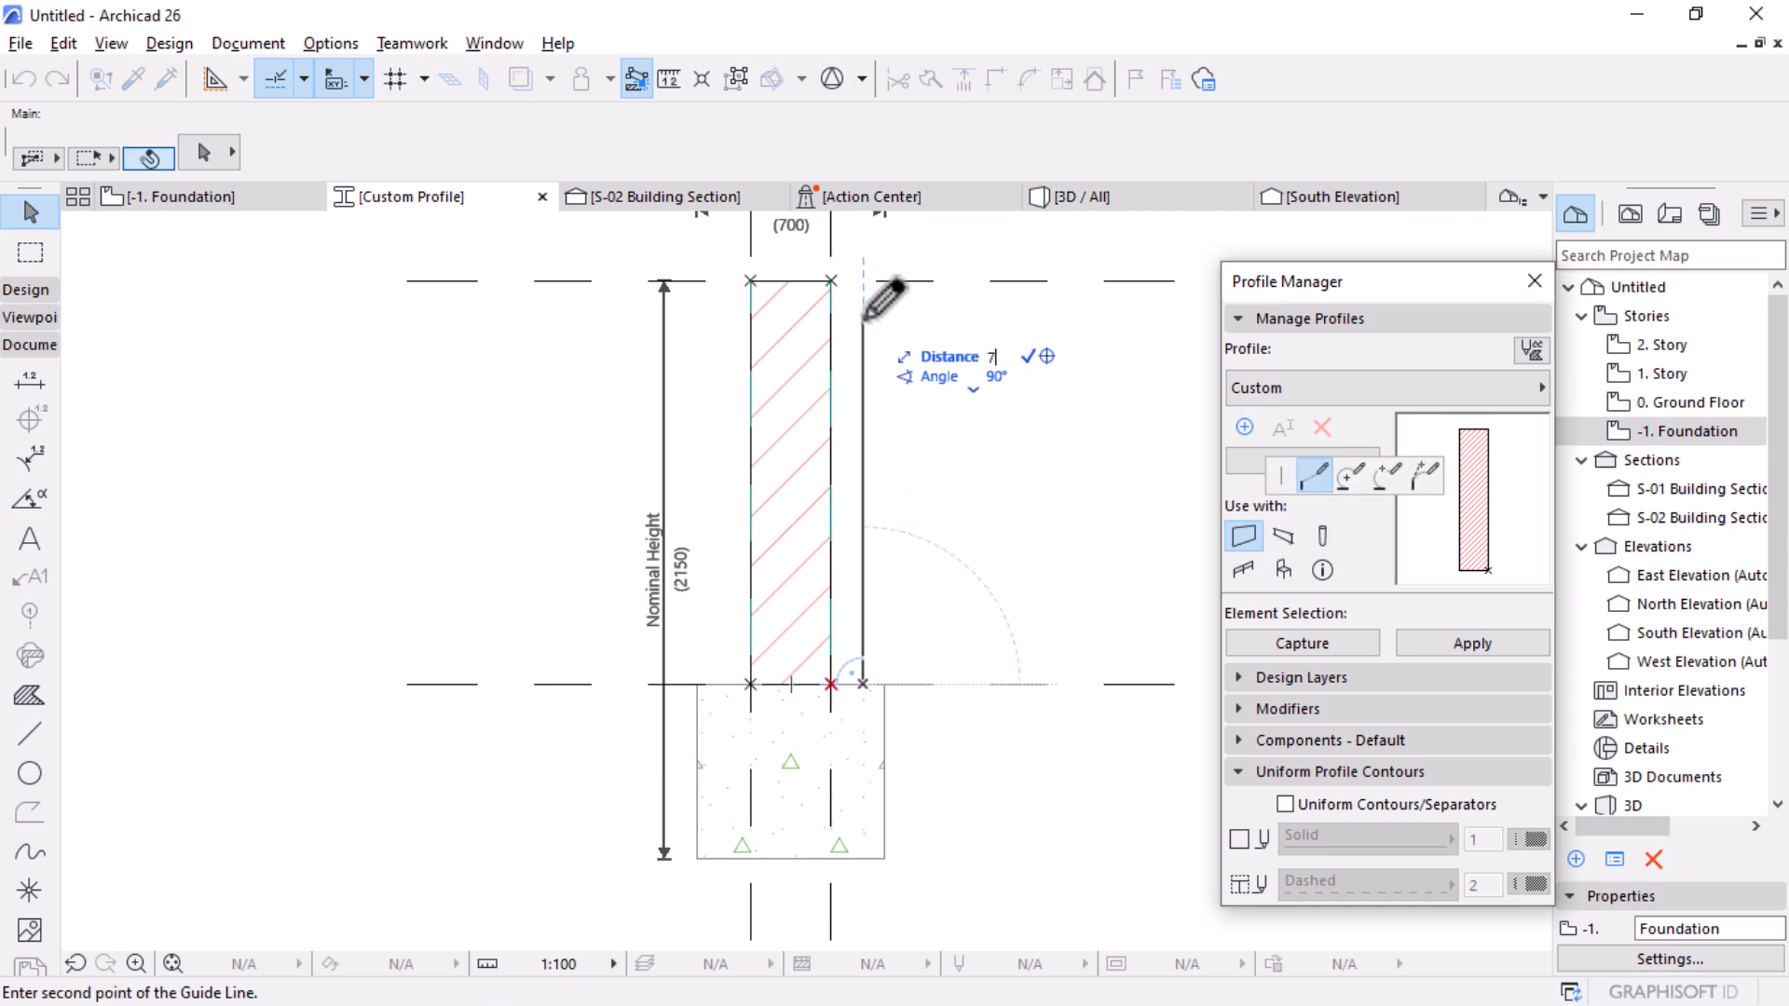
type("725")
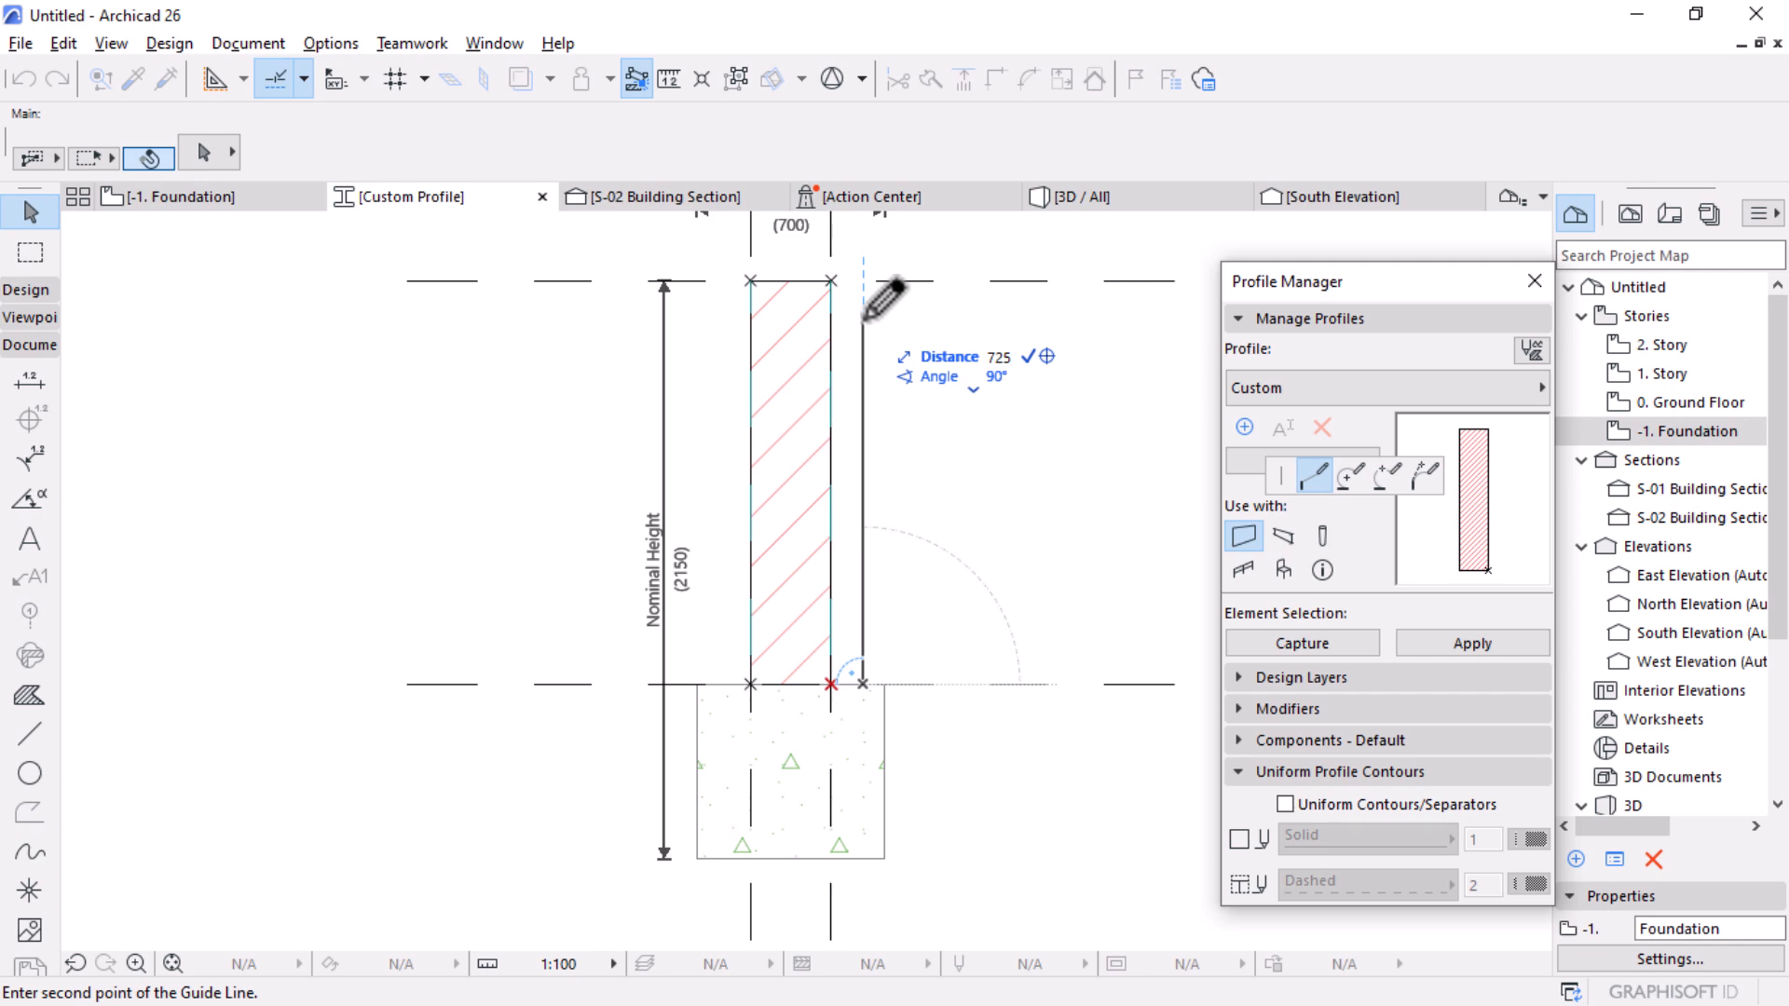
key("Return")
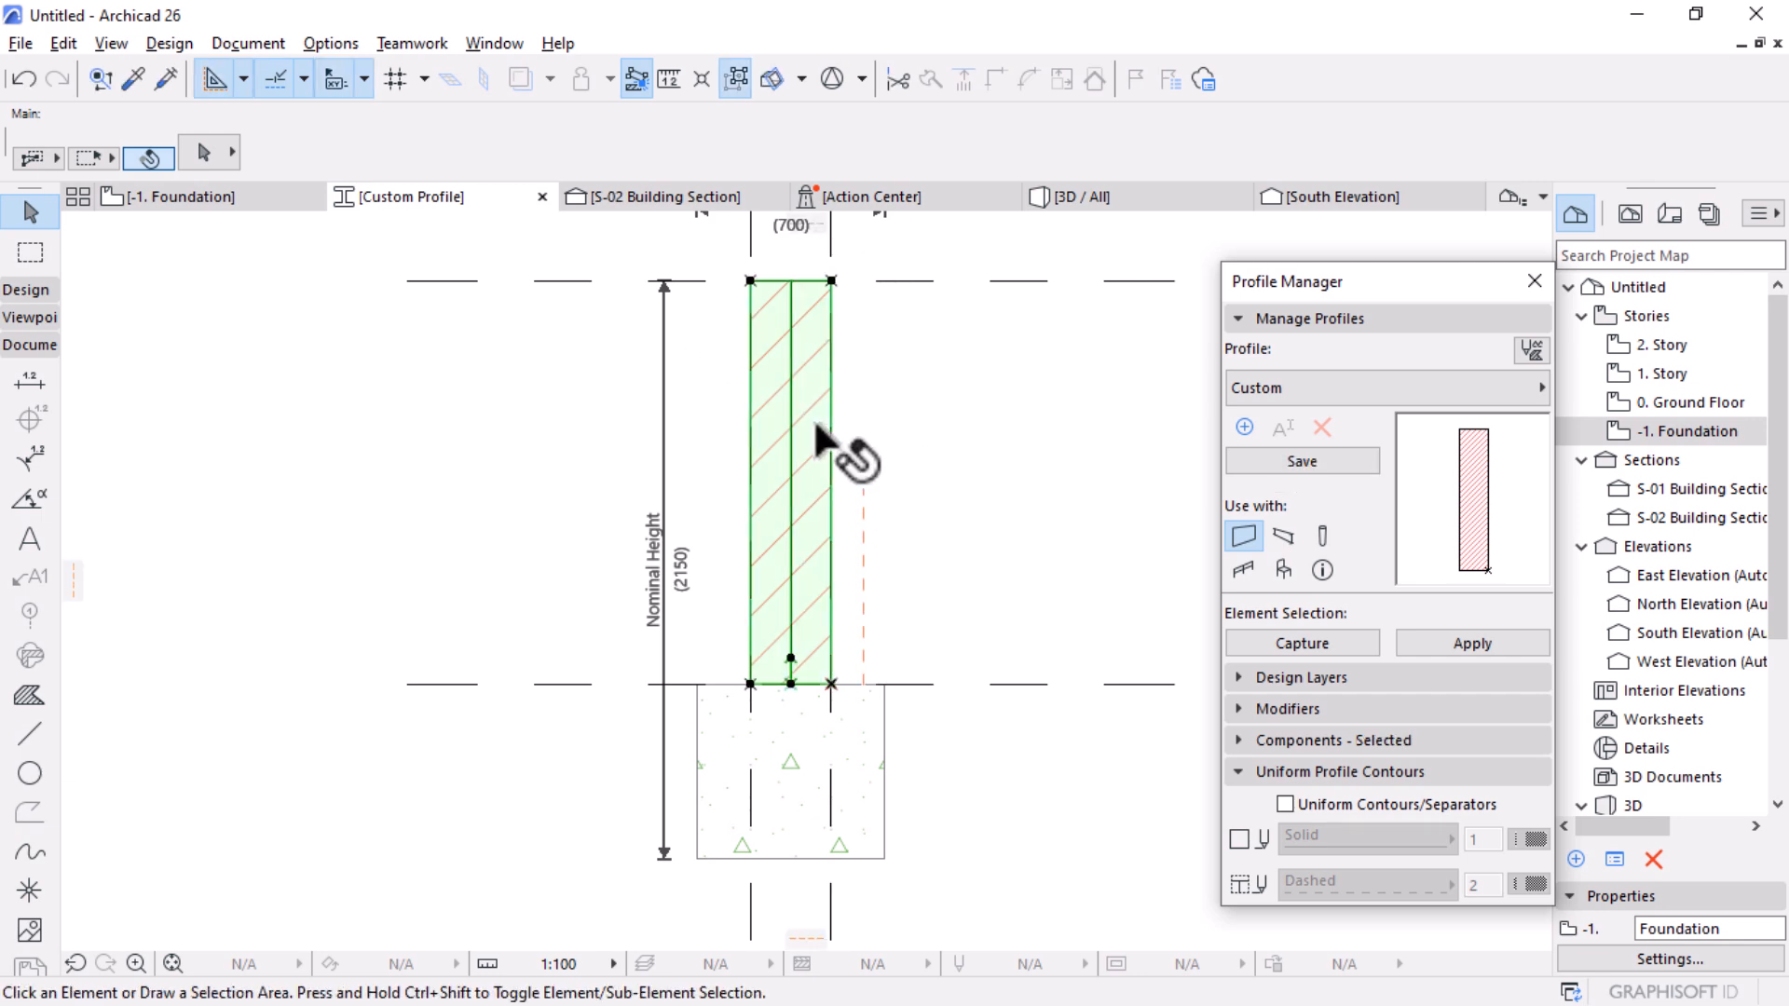
Step: Offset the brick fill's top edge down to the upper end of the guide line segment
left_click(817, 440)
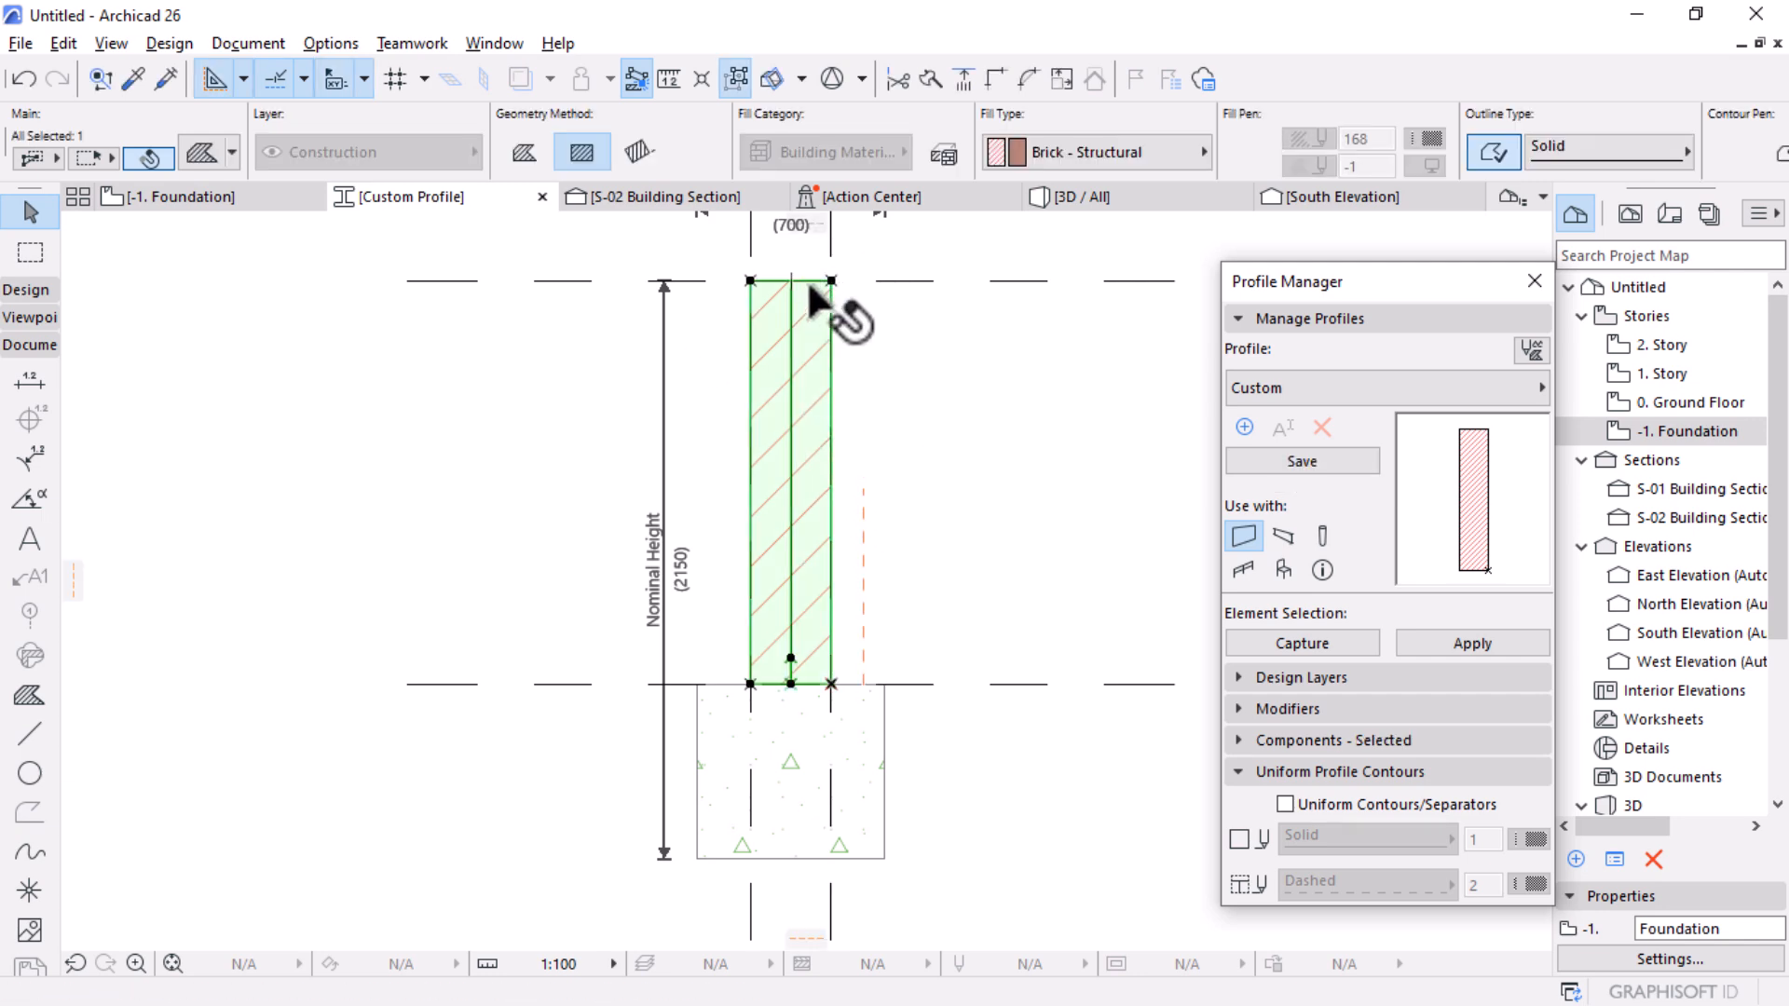
left_click(825, 278)
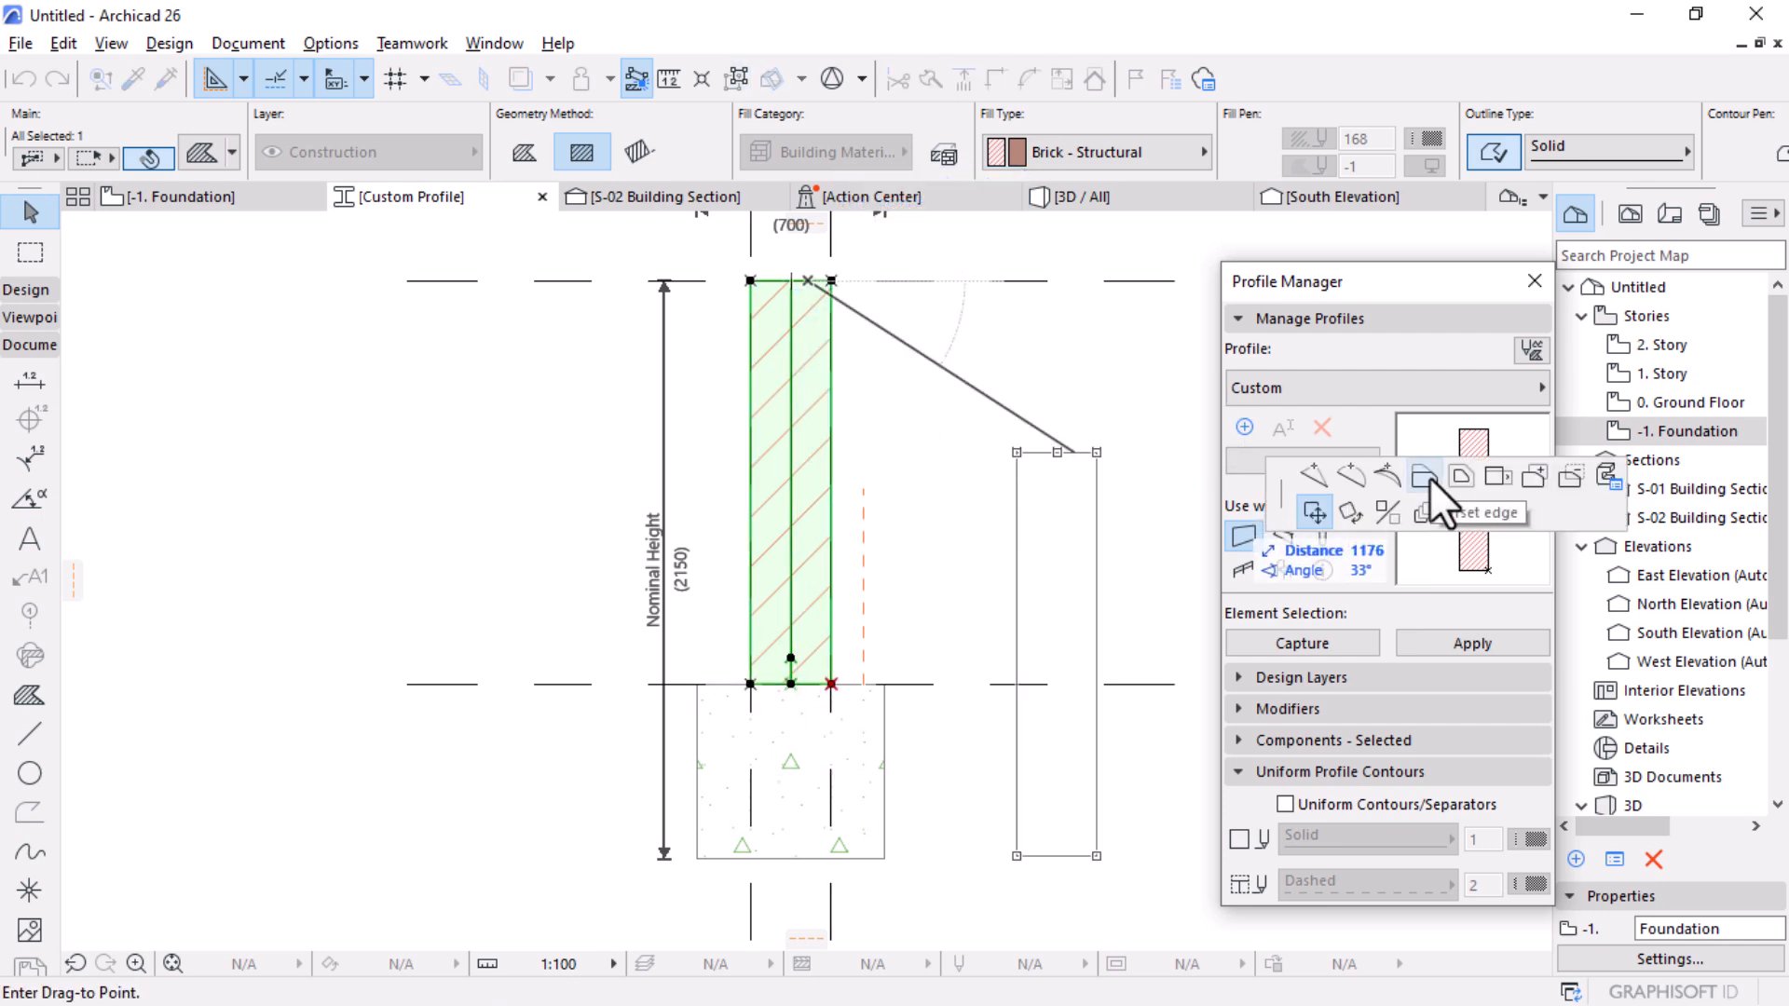
left_click(1425, 476)
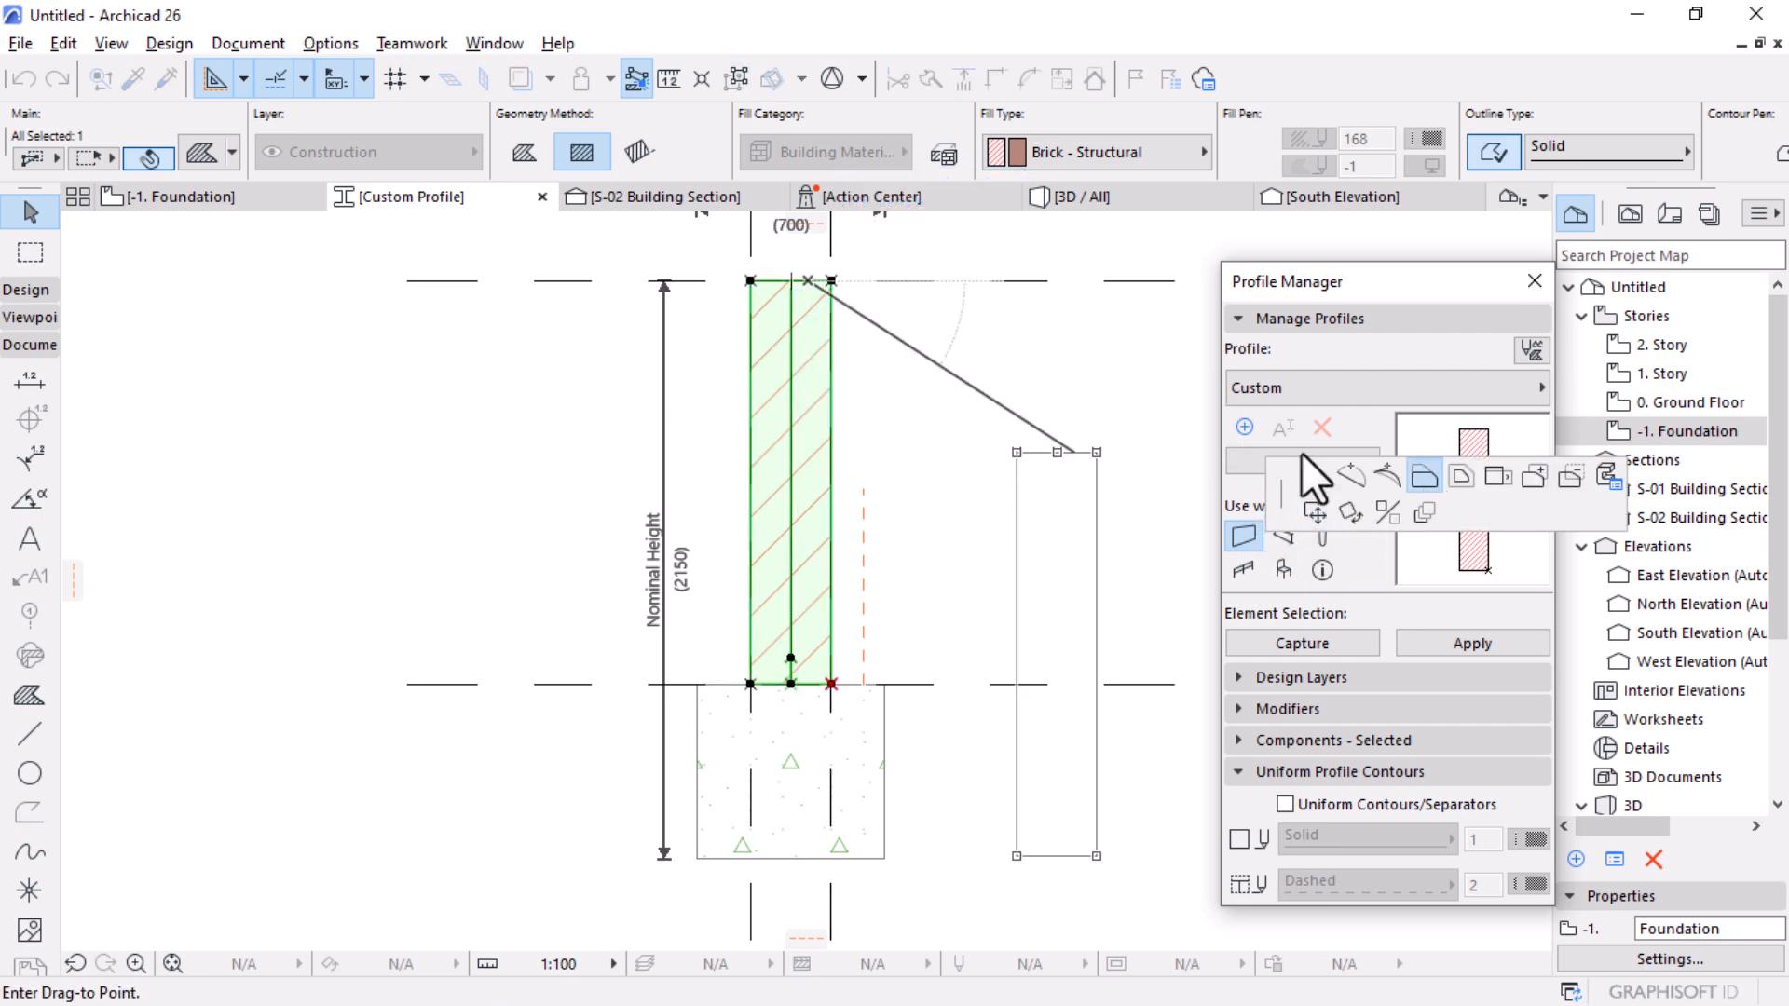
left_click(865, 489)
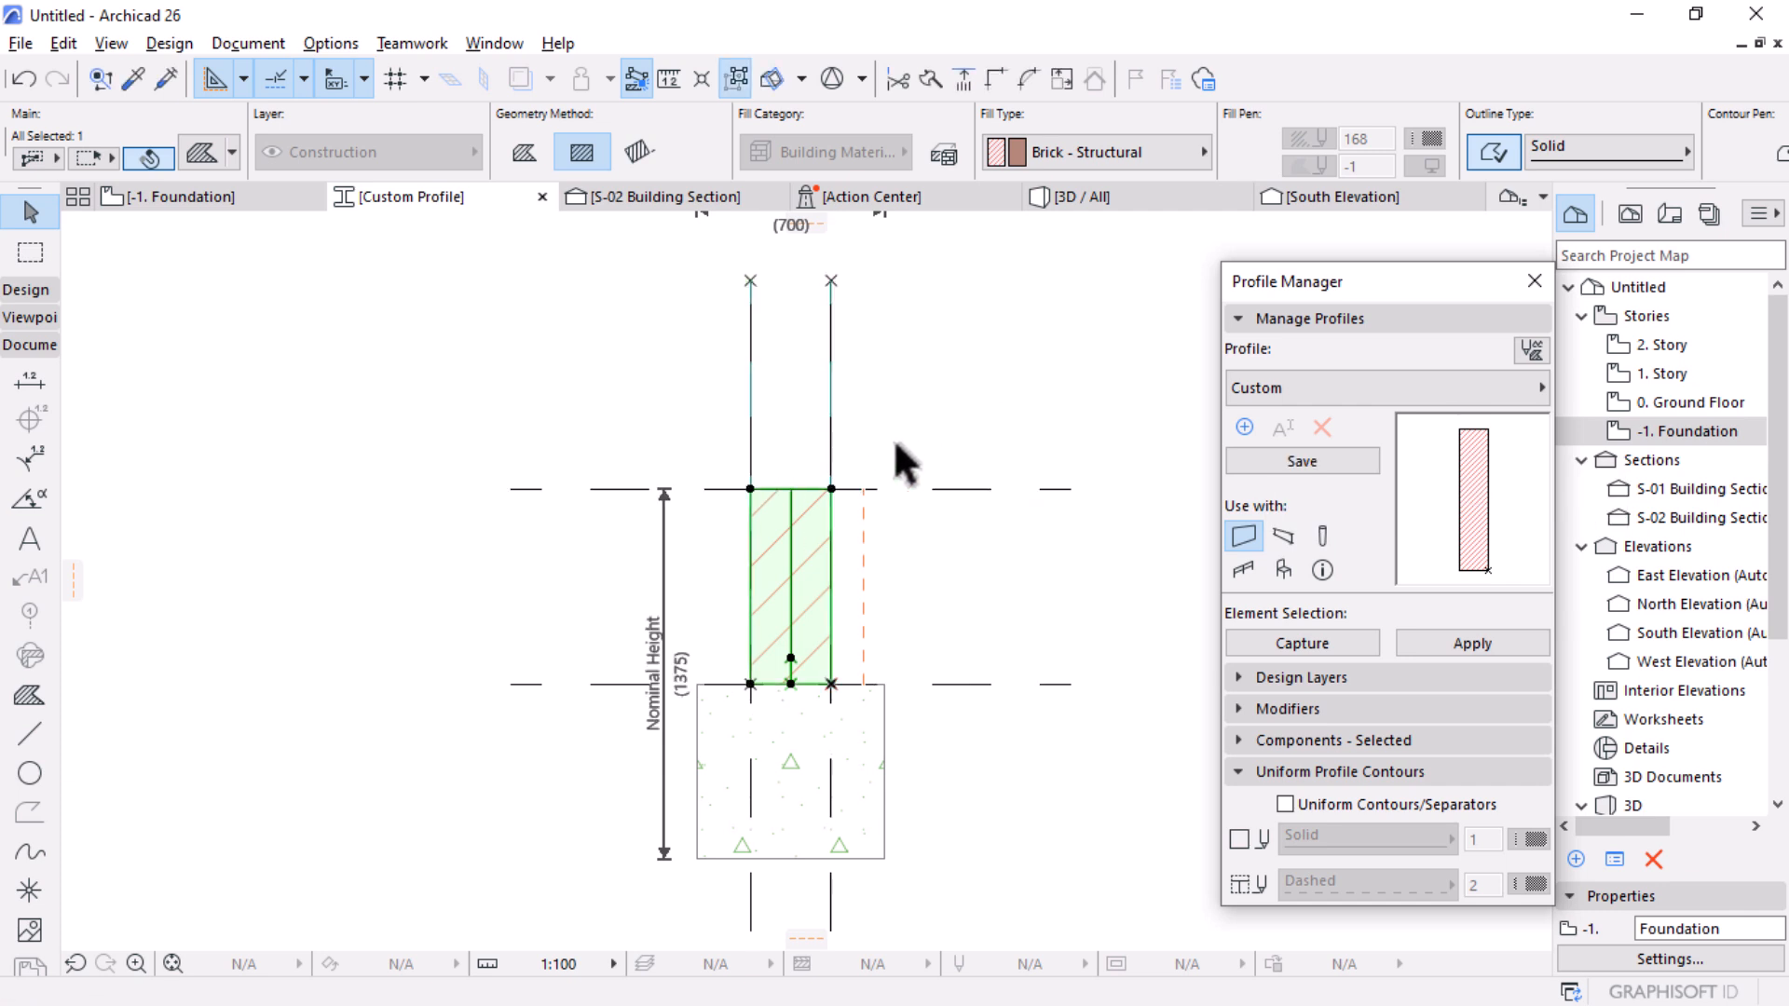
key("Escape")
scroll(946, 559, "down", 3)
scroll(839, 679, "up", 1)
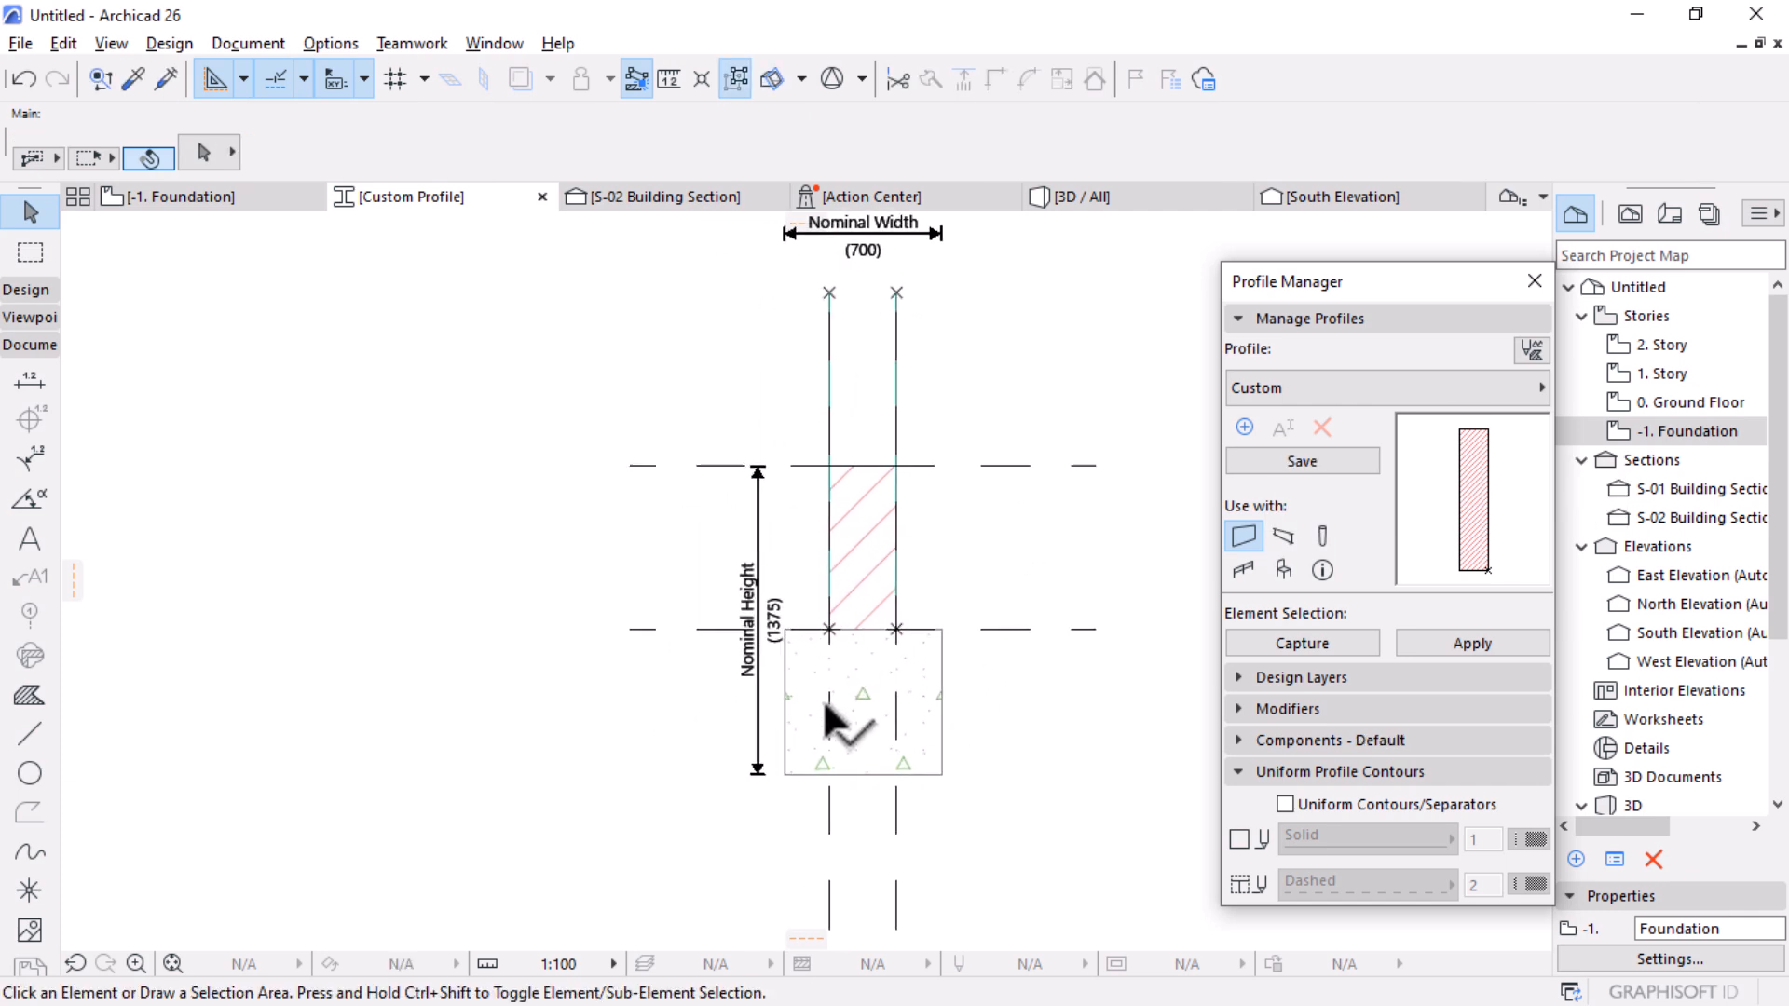
Step: Shift the Nominal Height dimension farther from the profile and turn on the True Line Weight display
scroll(881, 788, "up", 3)
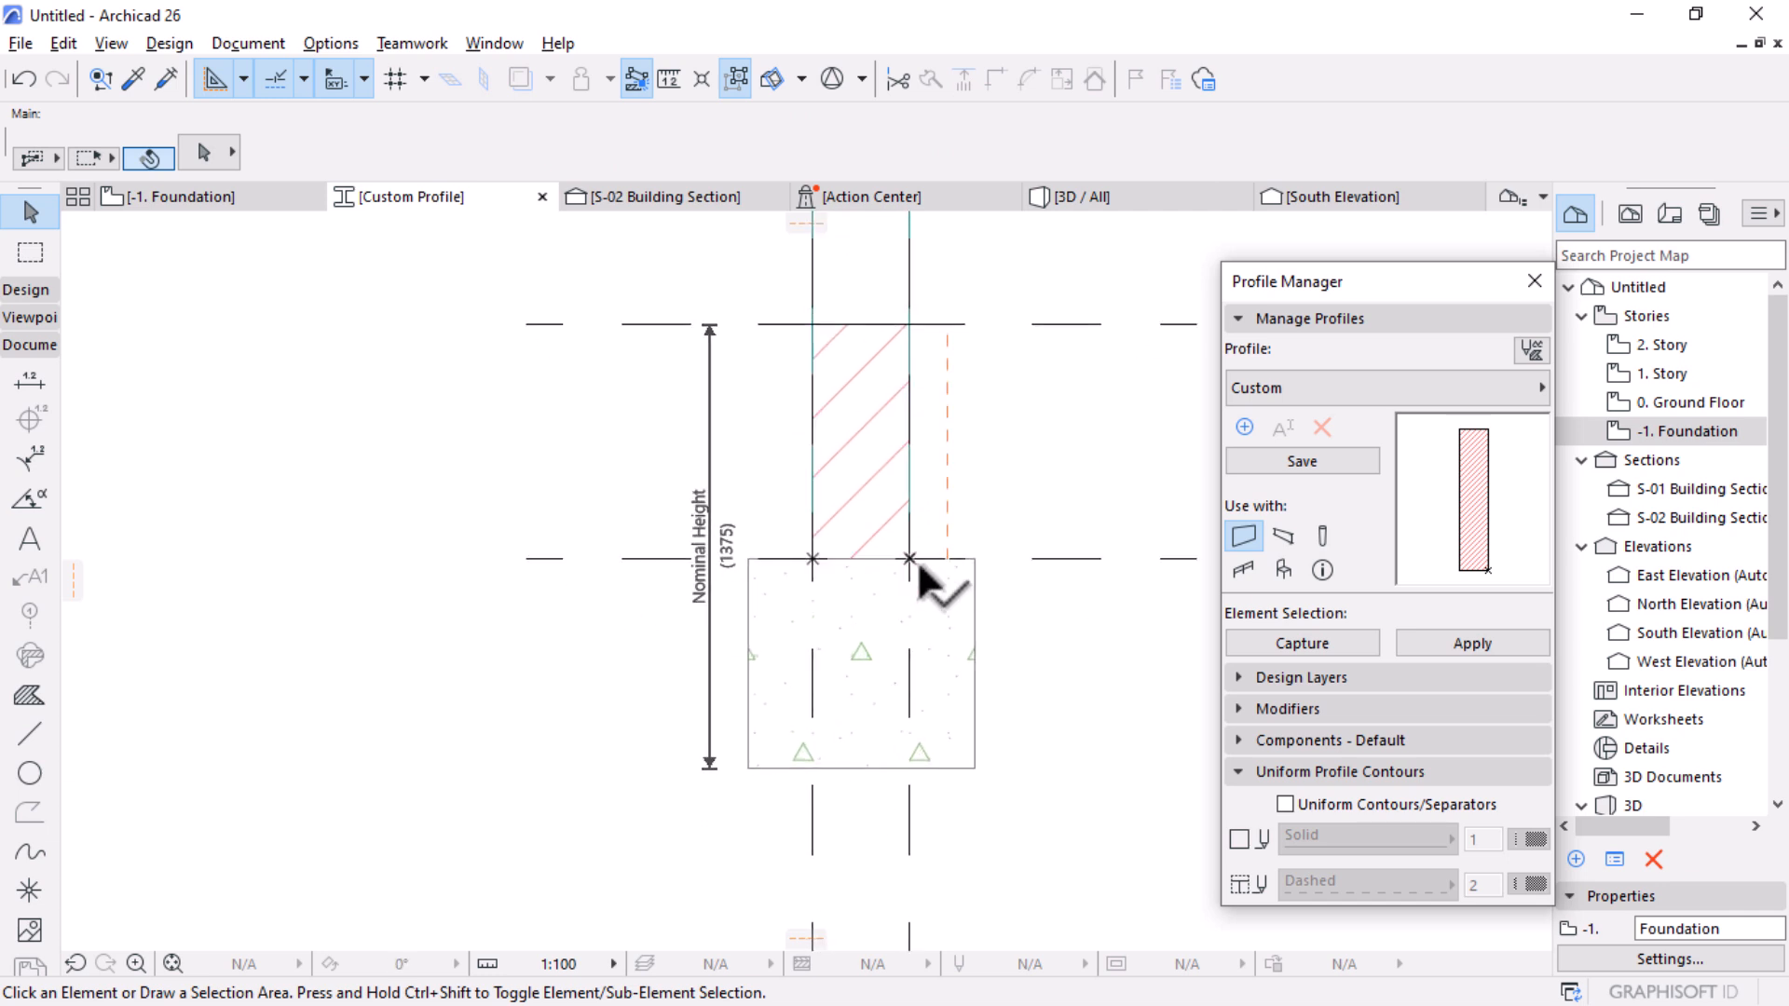
left_click_drag(710, 429, 640, 428)
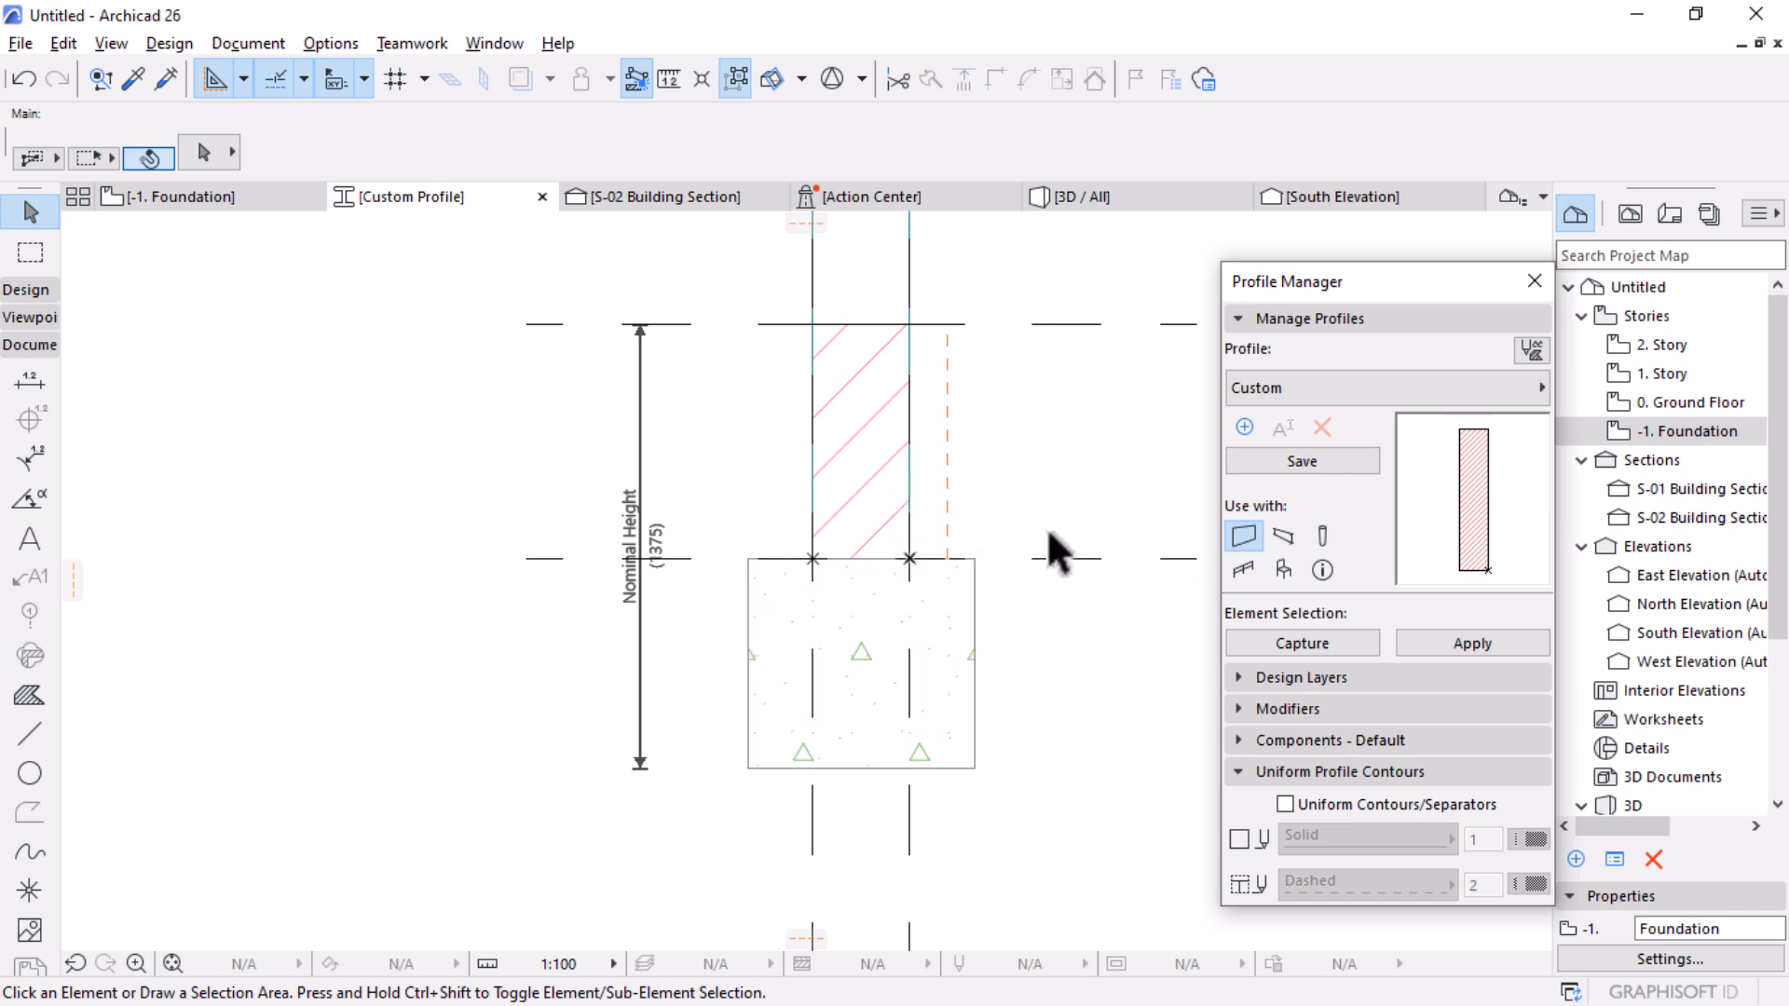
left_click(110, 43)
mouse_move(165, 82)
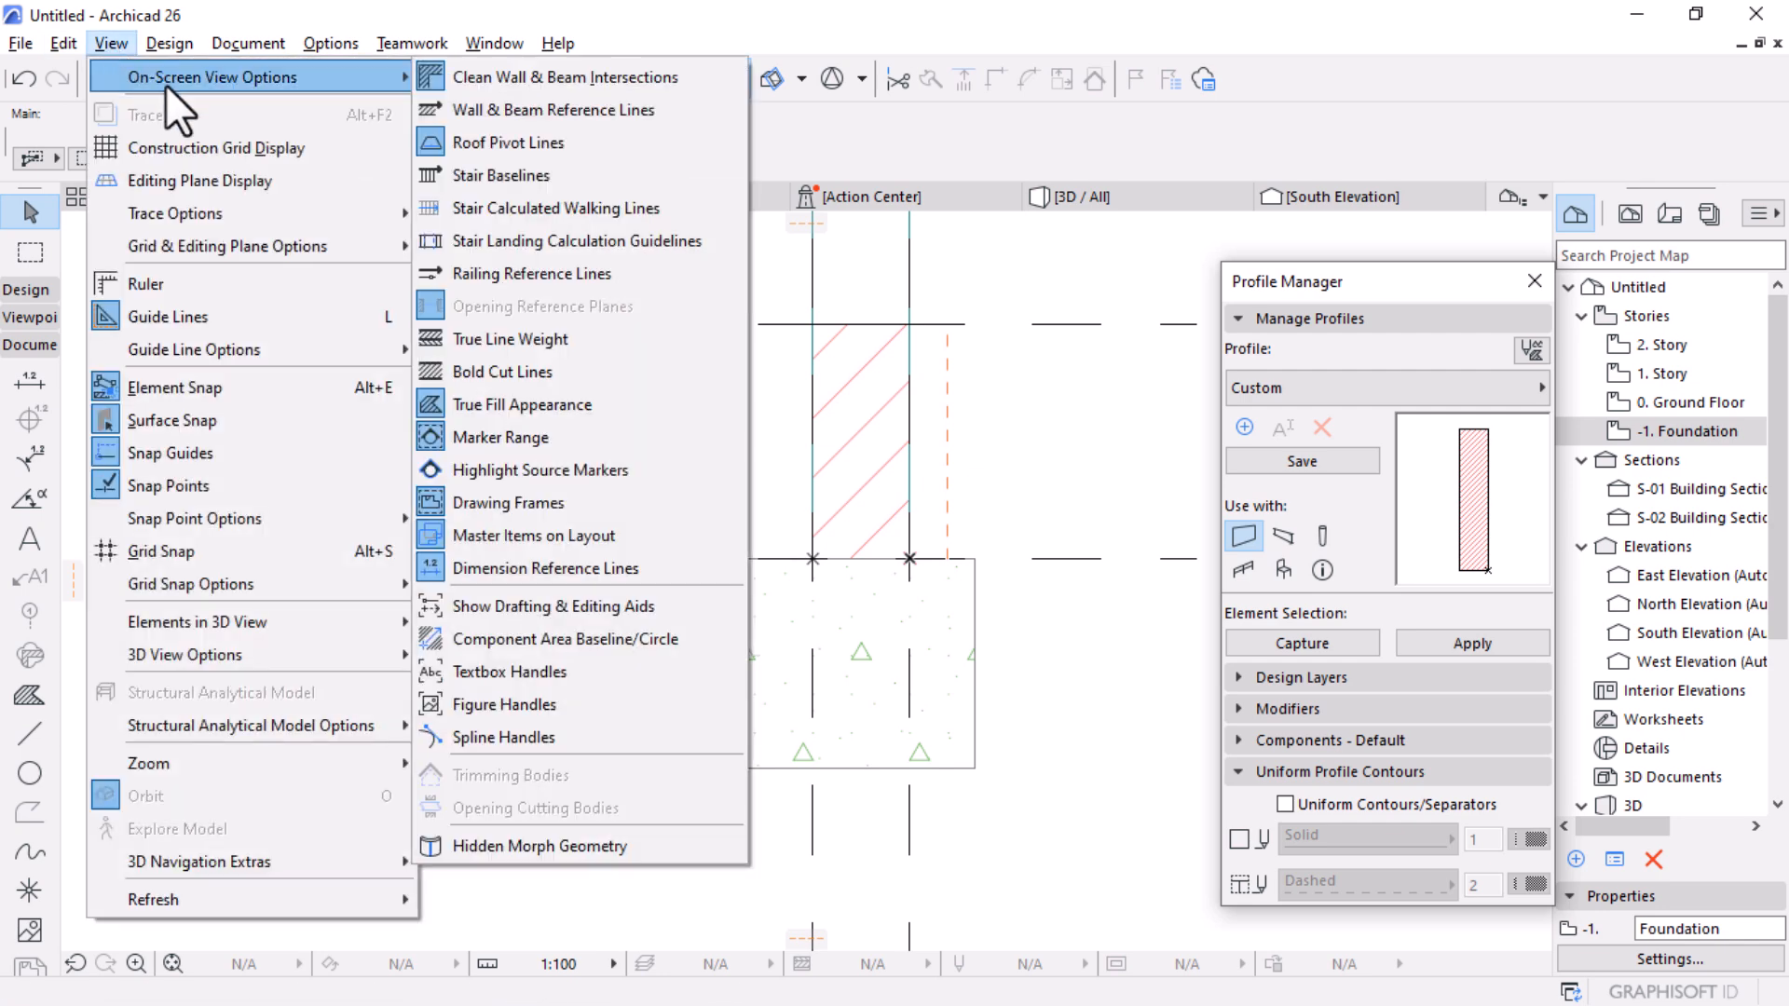
left_click(529, 344)
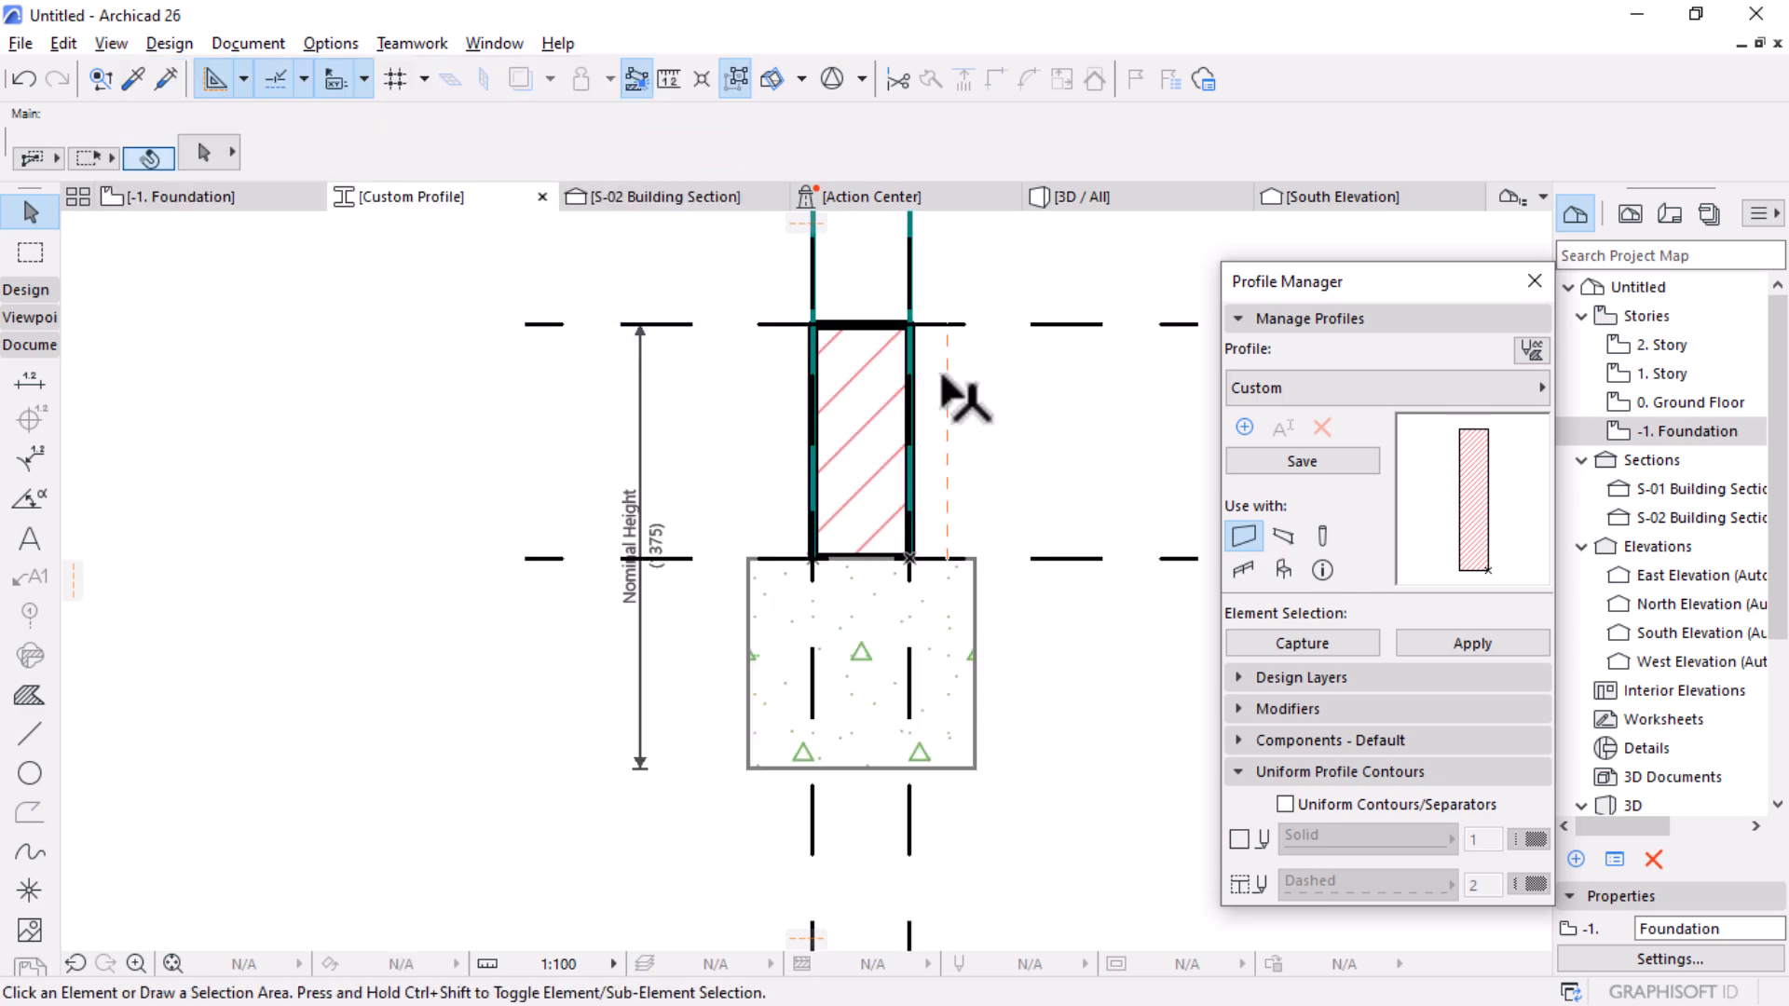
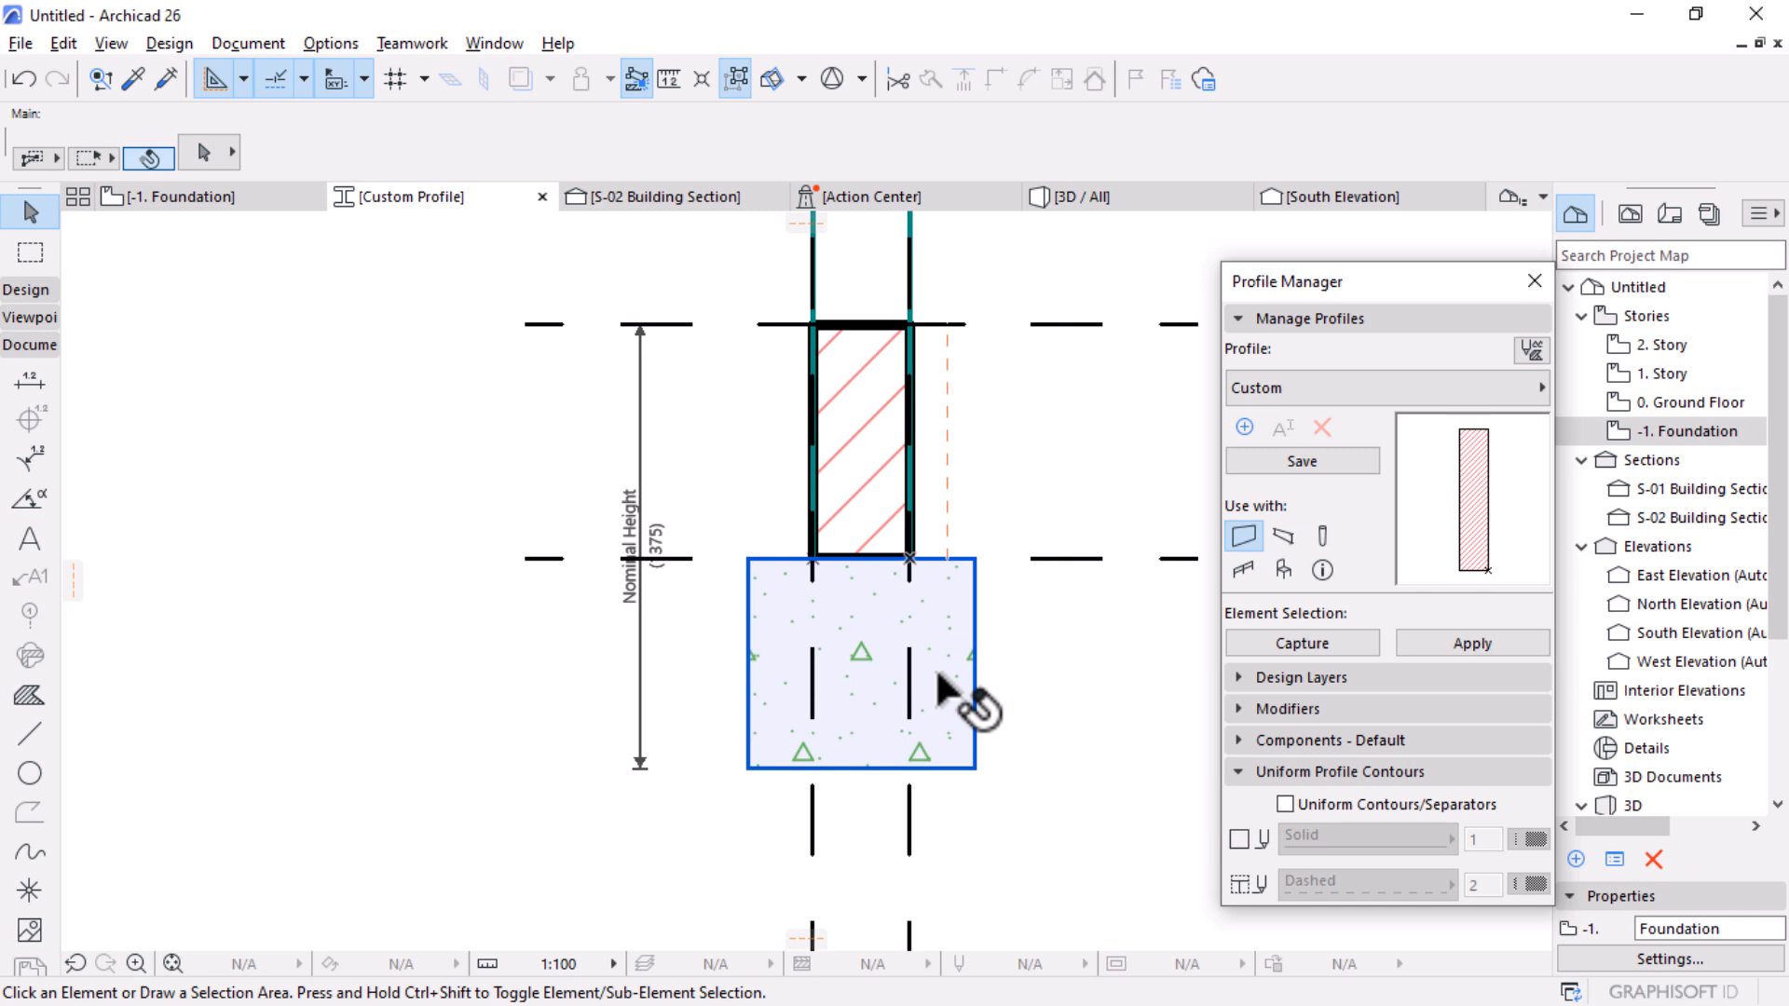
Step: Set the concrete footing fill's contour pen to a heavy black pen matching the brick stem's outline
left_click(774, 606)
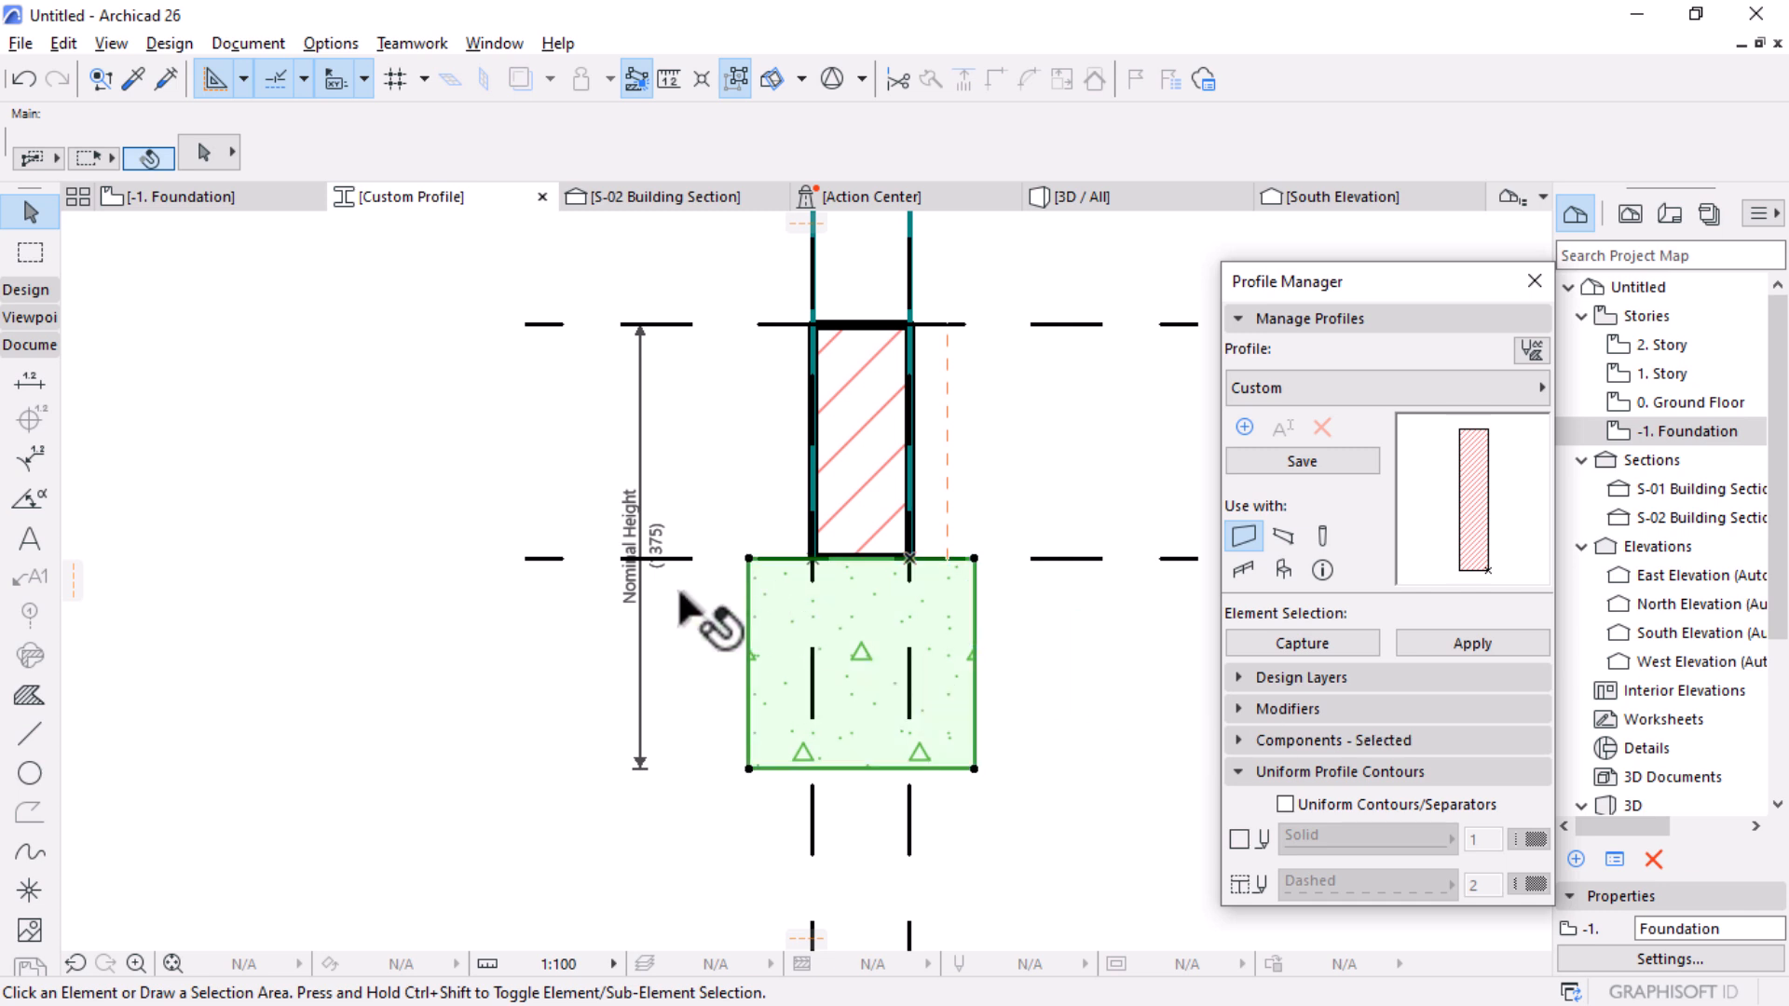
left_click(981, 518)
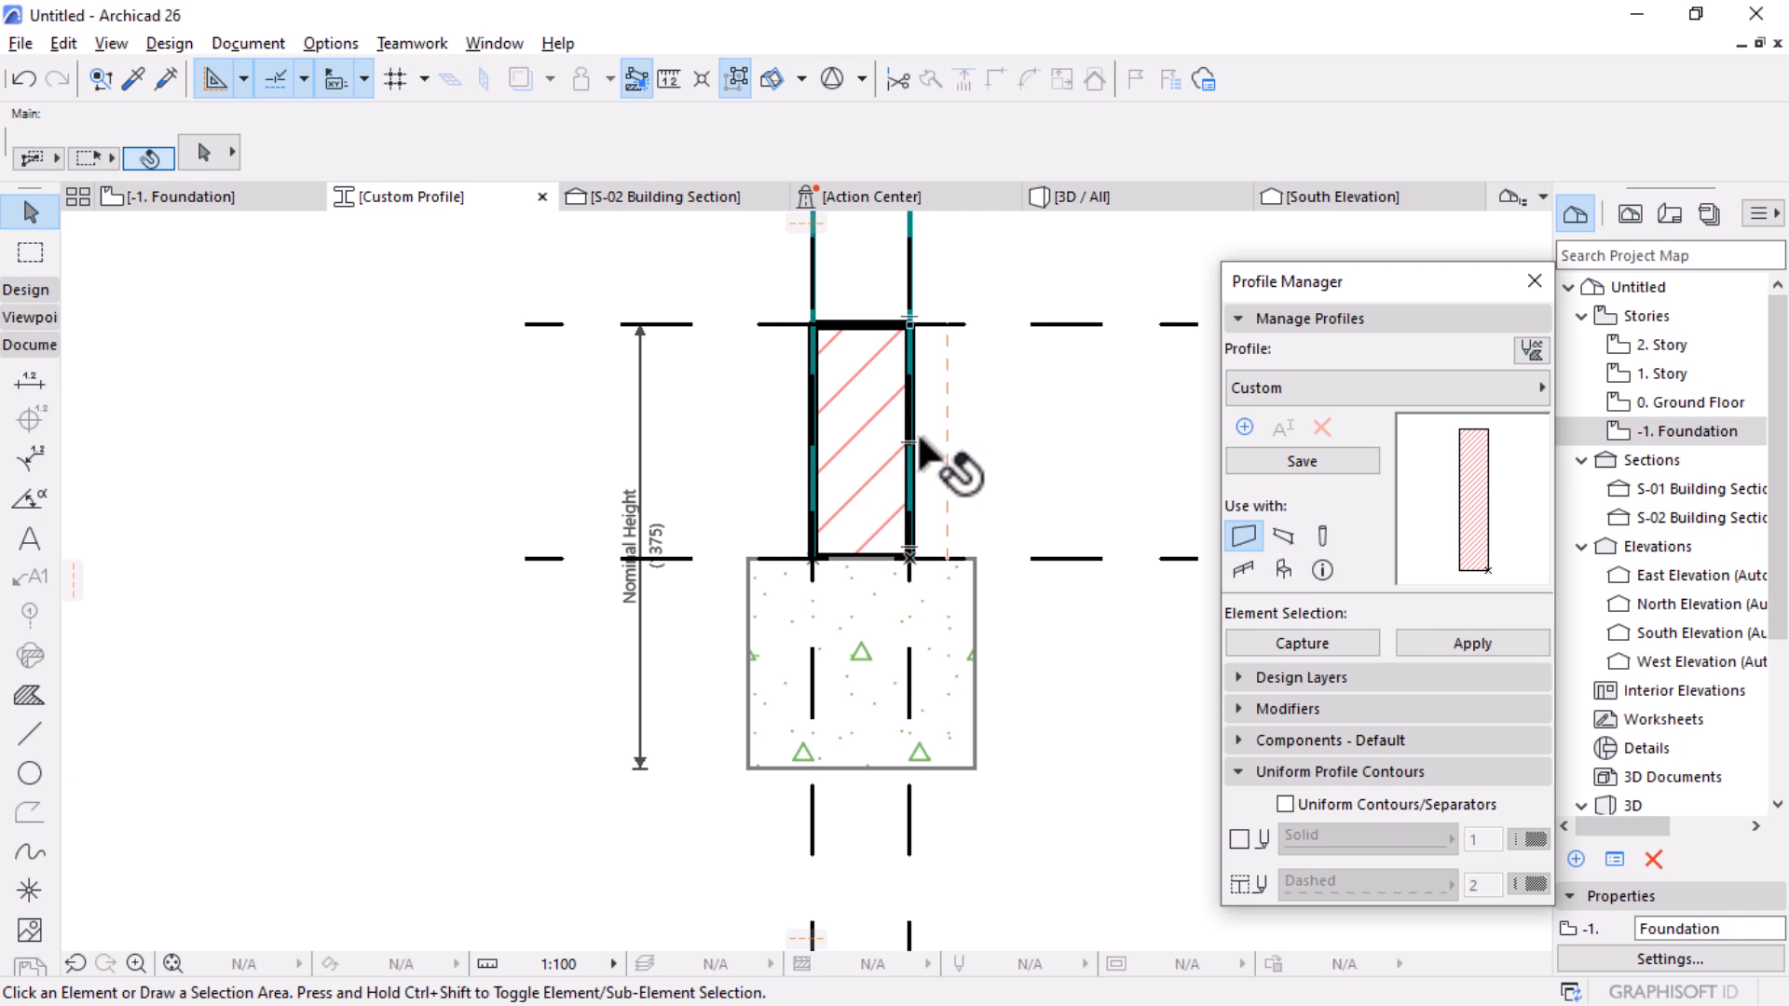
left_click(948, 574)
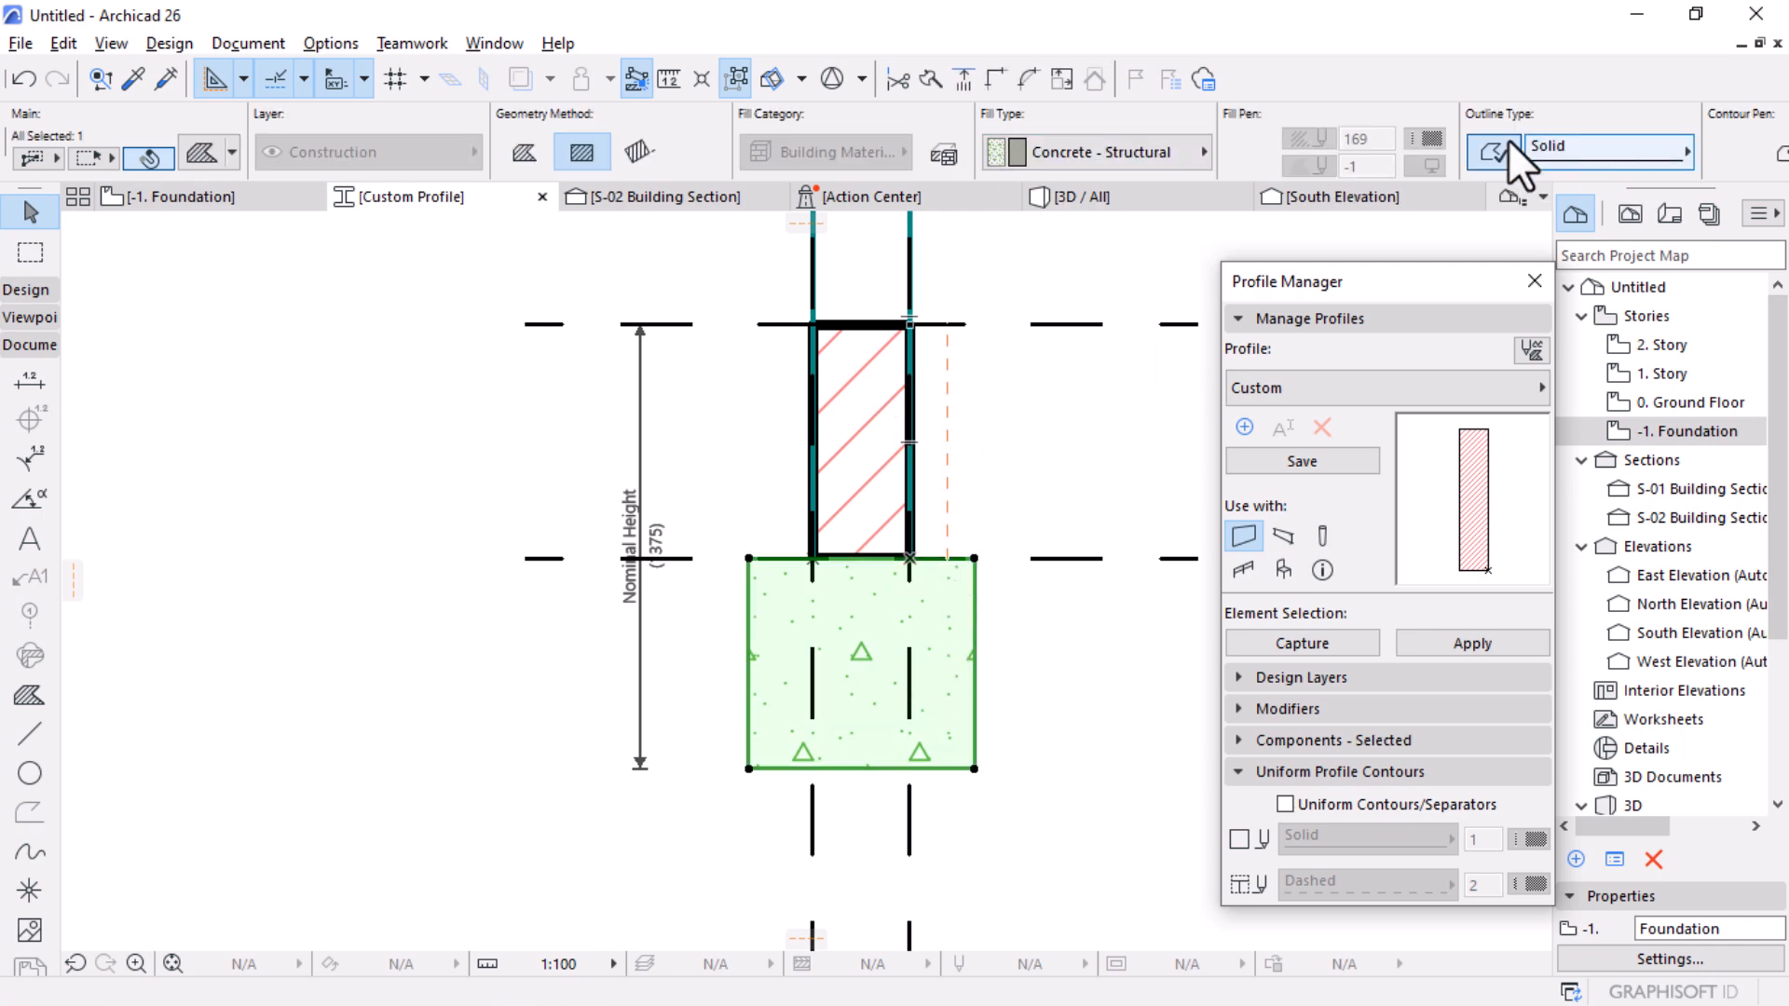
scroll(1335, 141, "down", 1)
scroll(1332, 140, "down", 1)
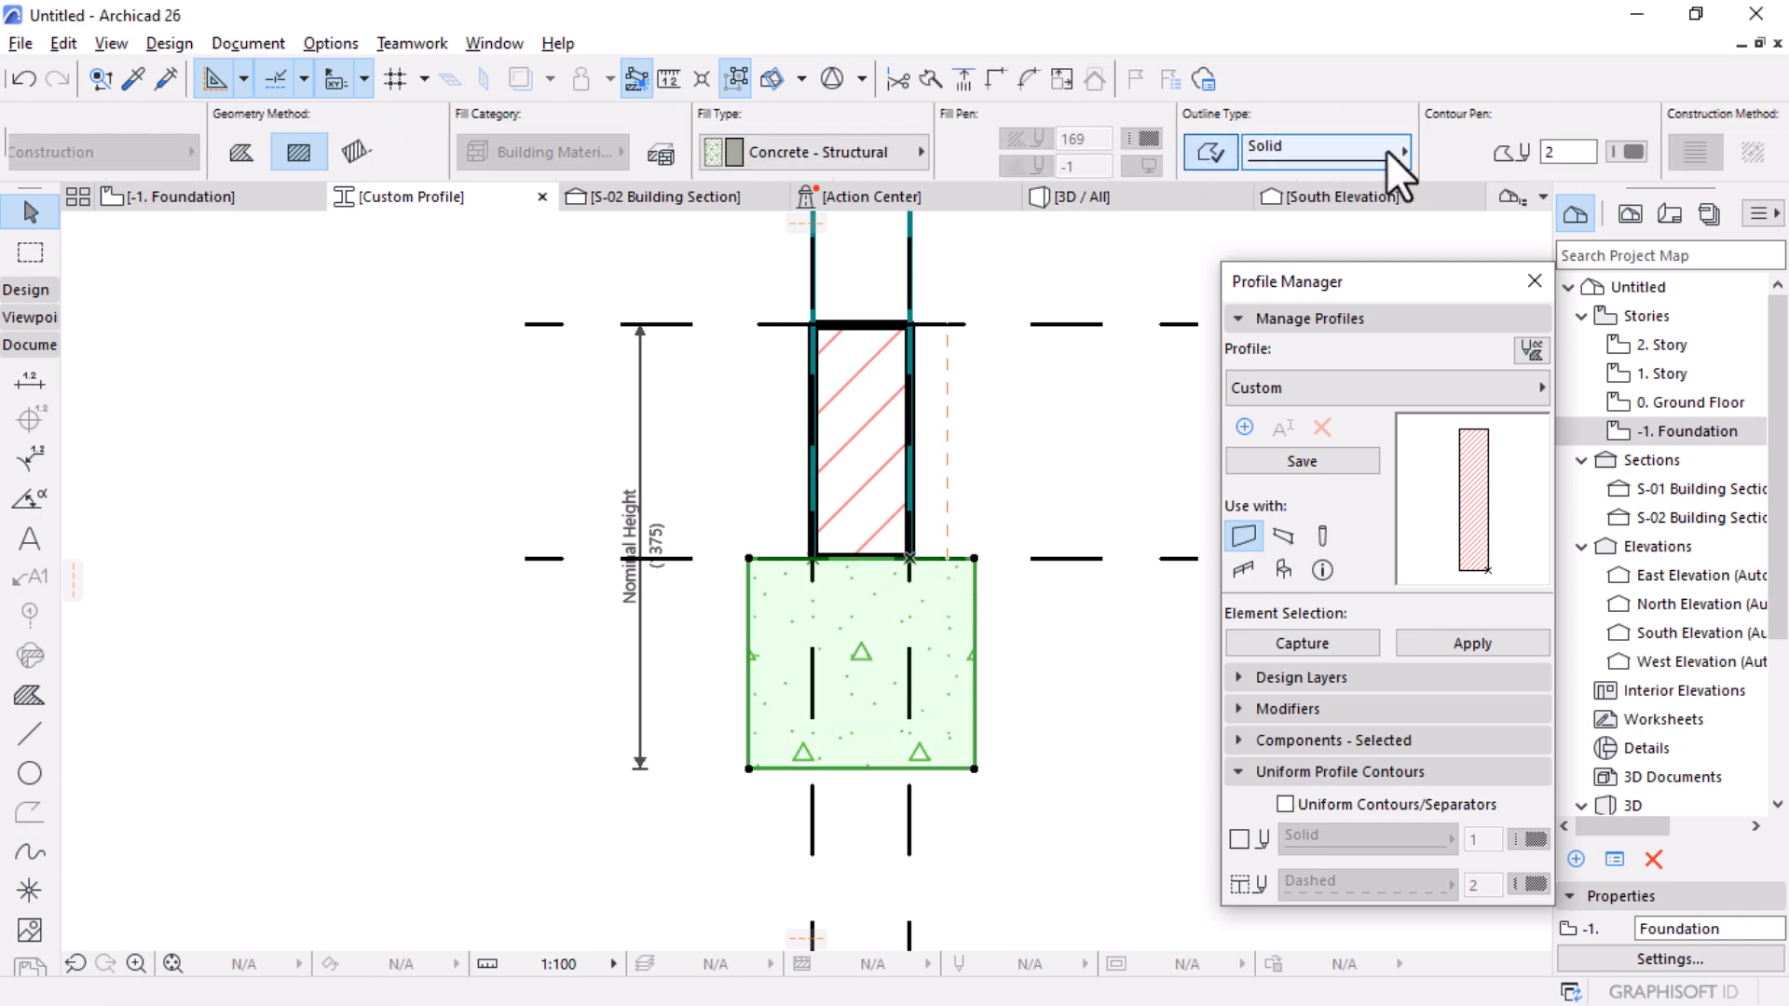
left_click(1626, 151)
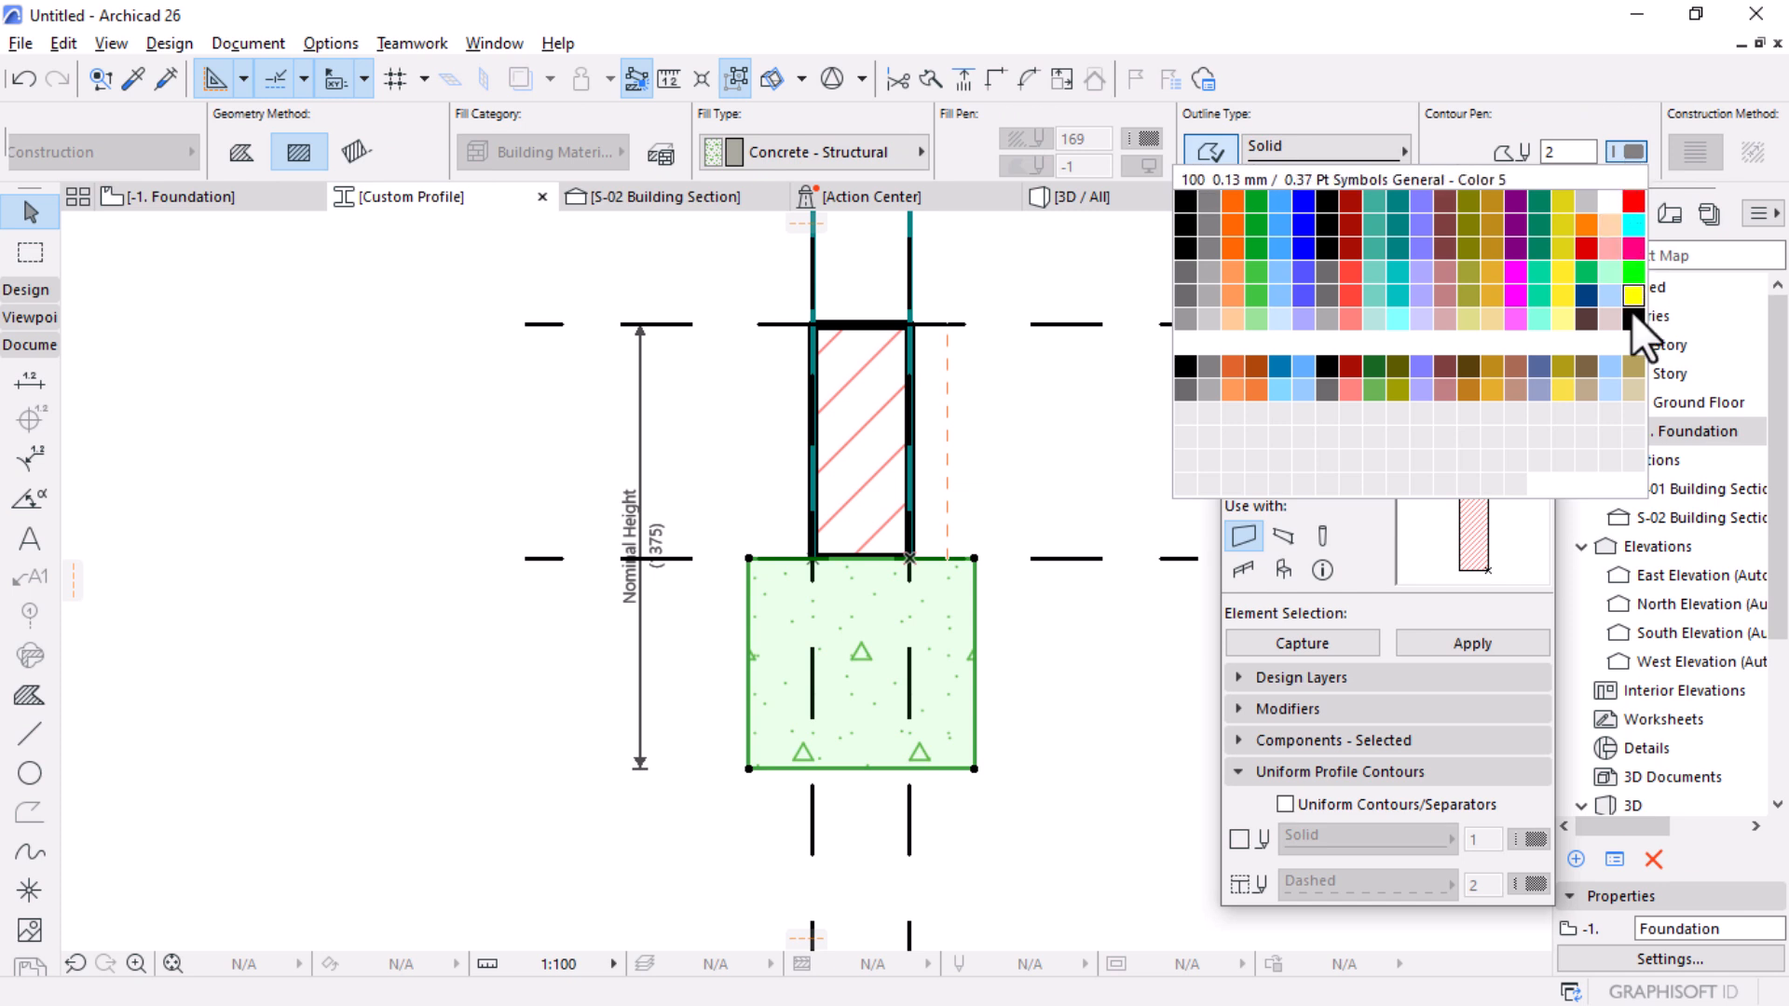
left_click(1195, 226)
left_click(1057, 682)
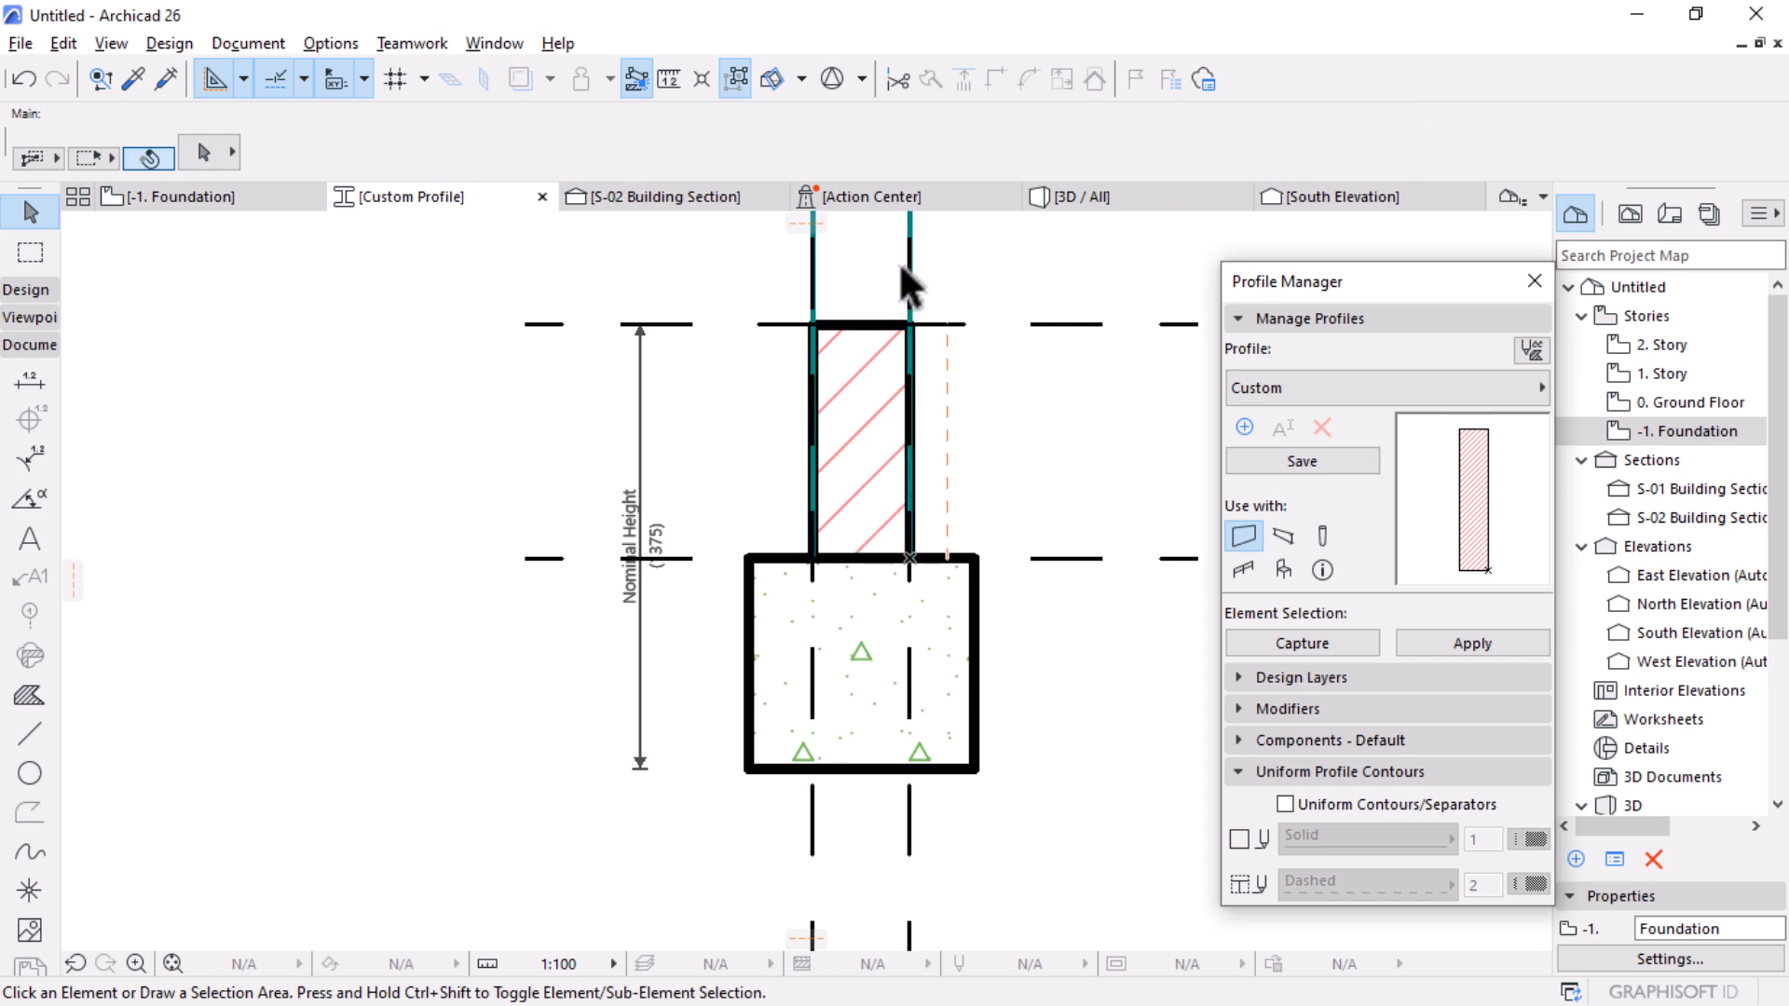
Step: Transfer the footing's Concrete - Structural fill settings to the brick stem fill above it
scroll(900, 266, "up", 3)
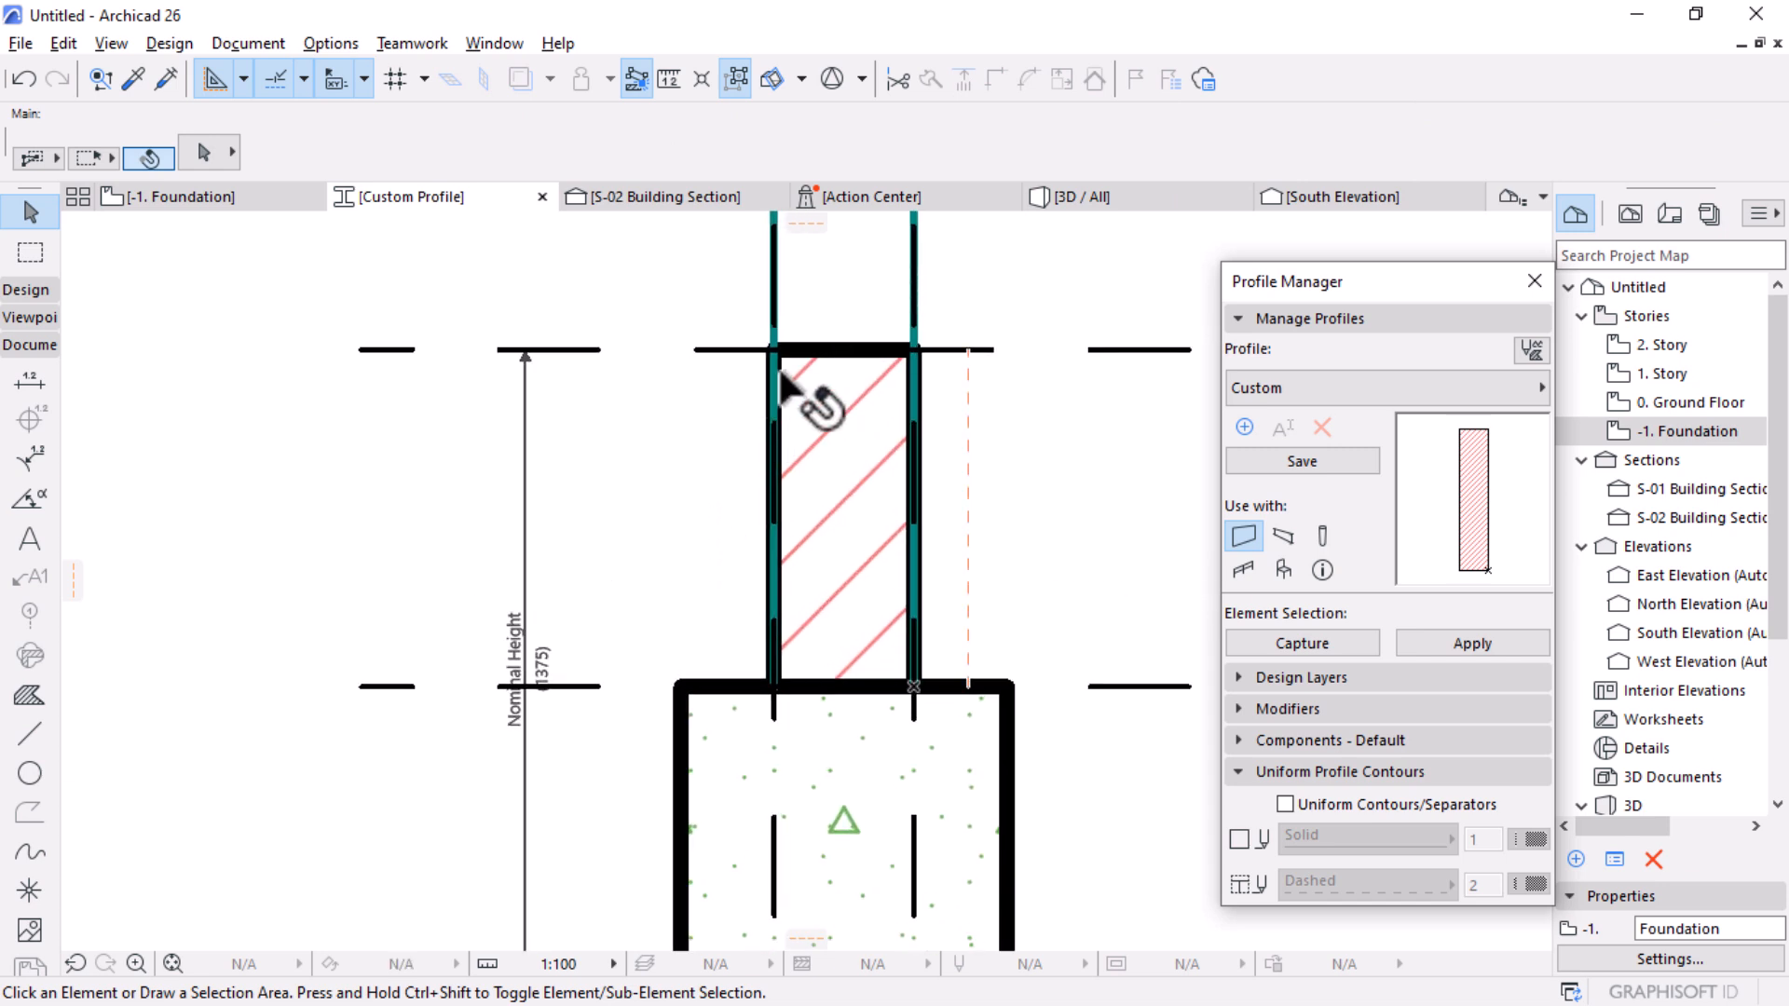
left_click(876, 445)
scroll(886, 466, "down", 3)
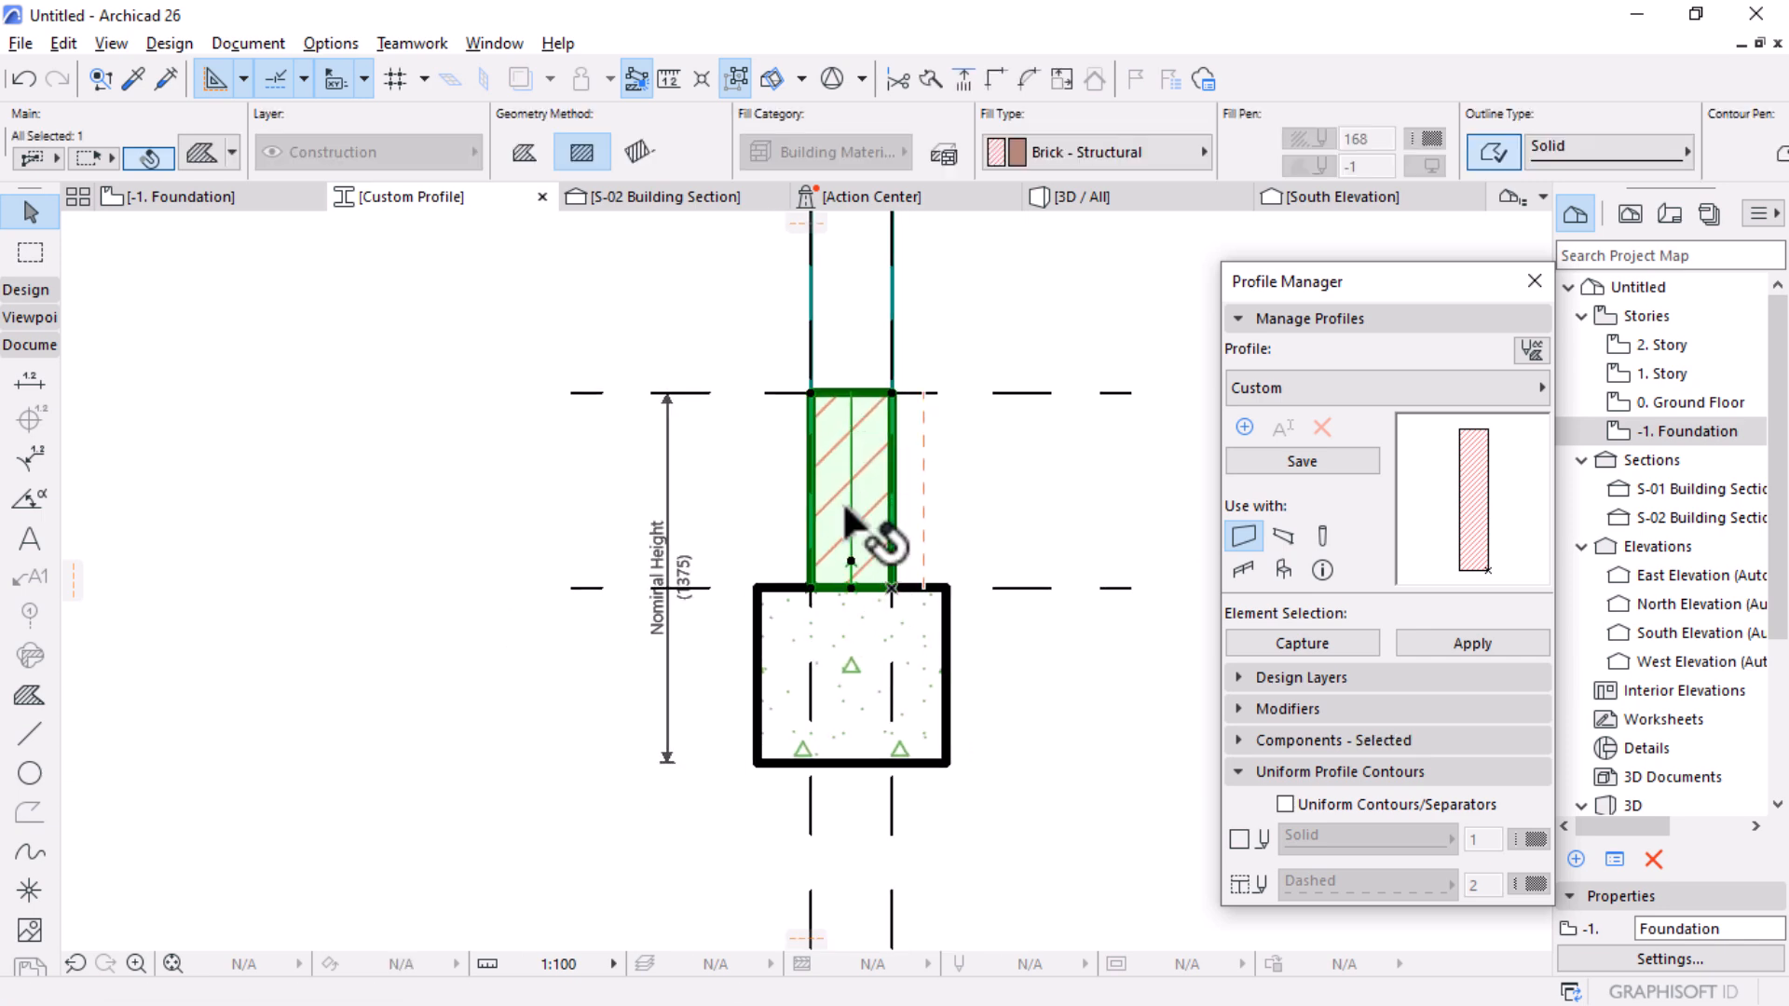
scroll(844, 694, "up", 2)
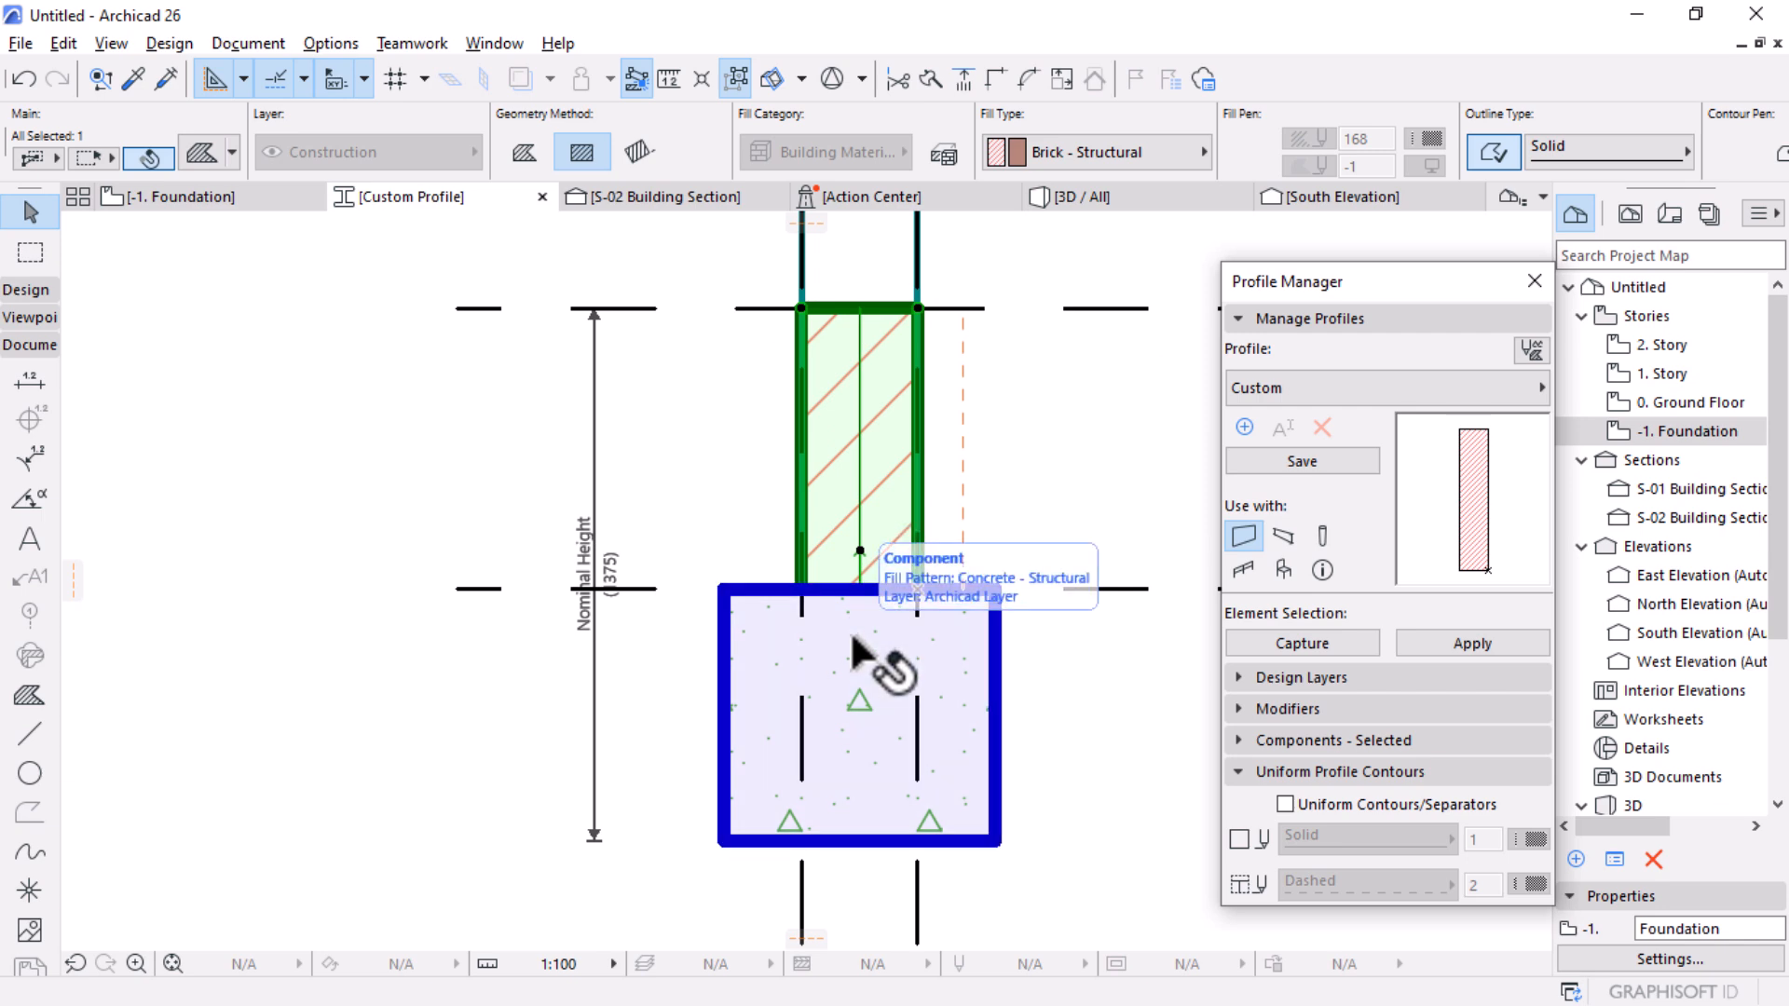
left_click(881, 536)
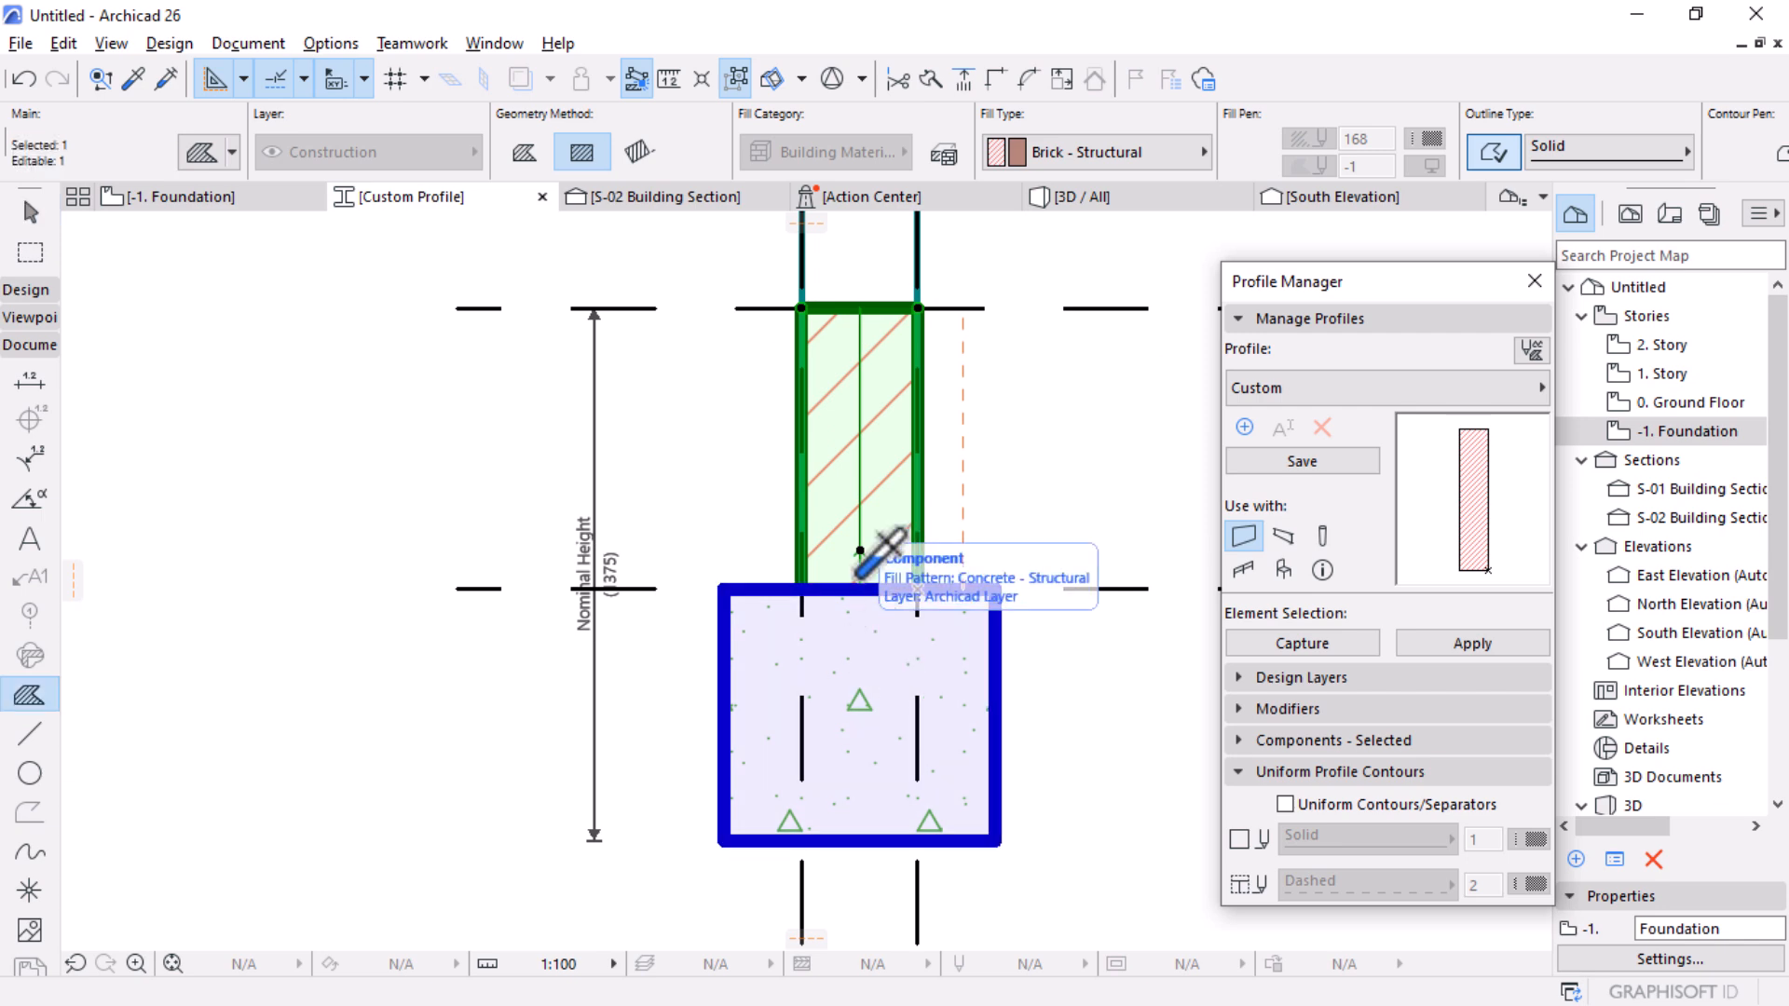
left_click(875, 443, "ctrl+alt")
key("Escape")
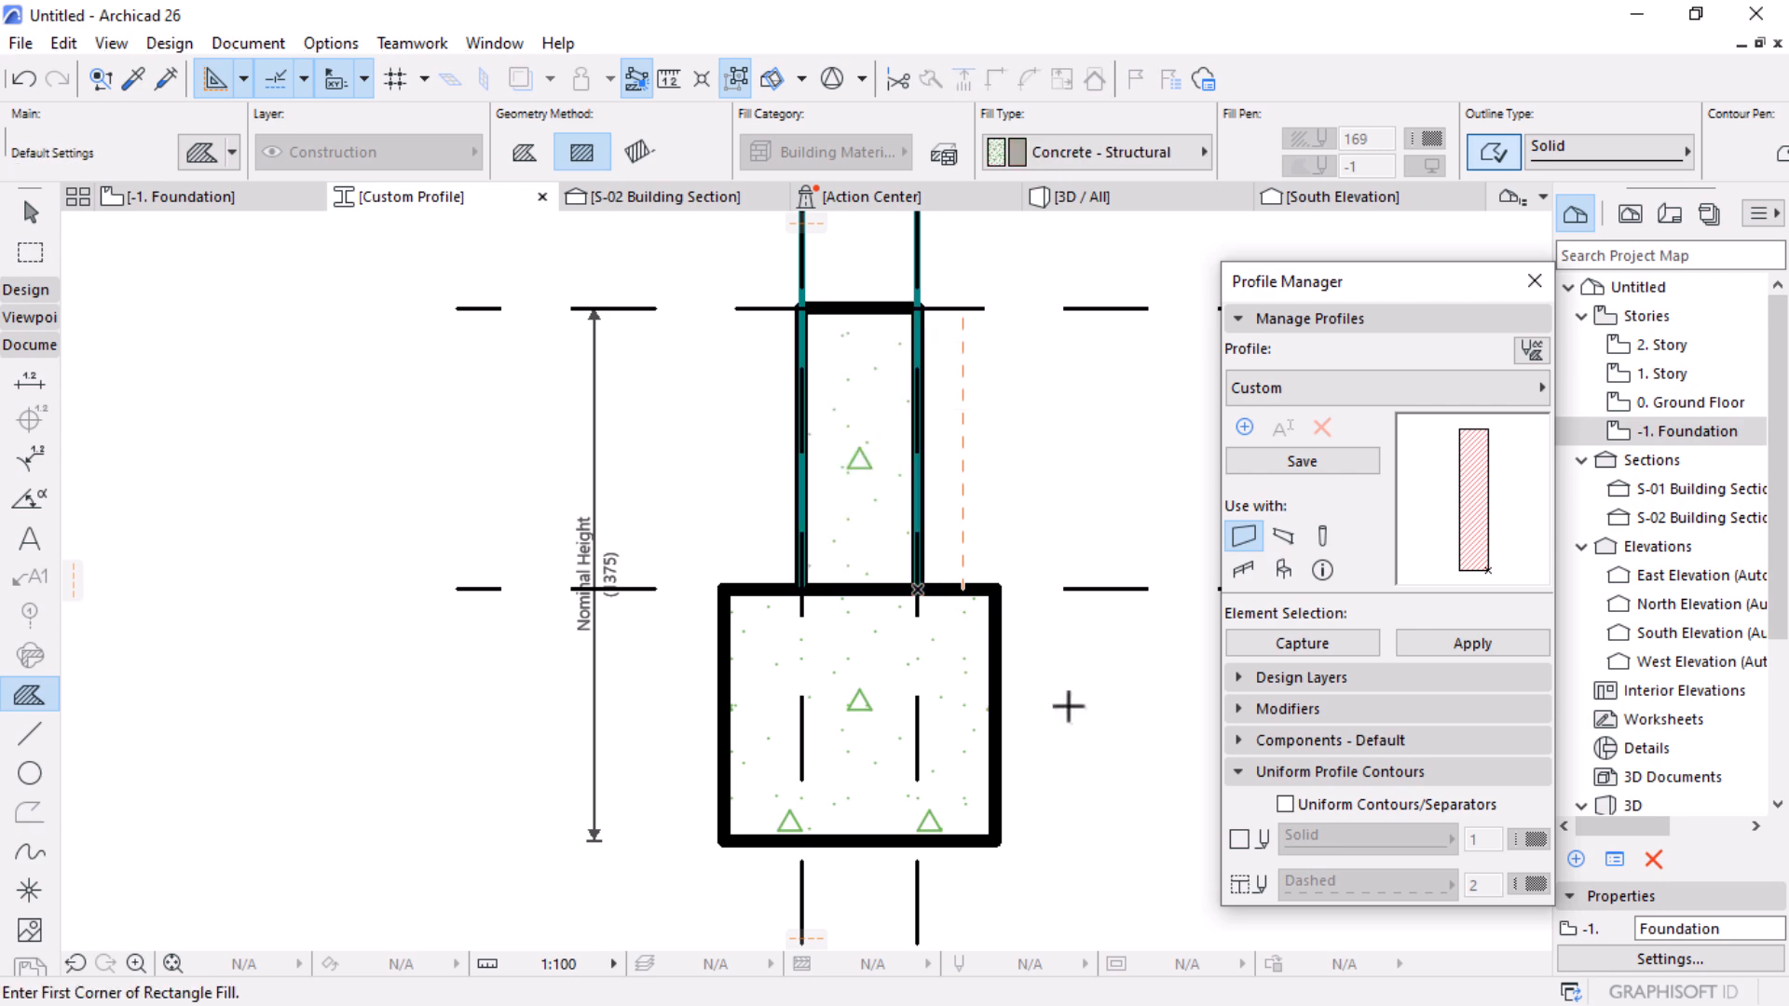
key("Escape")
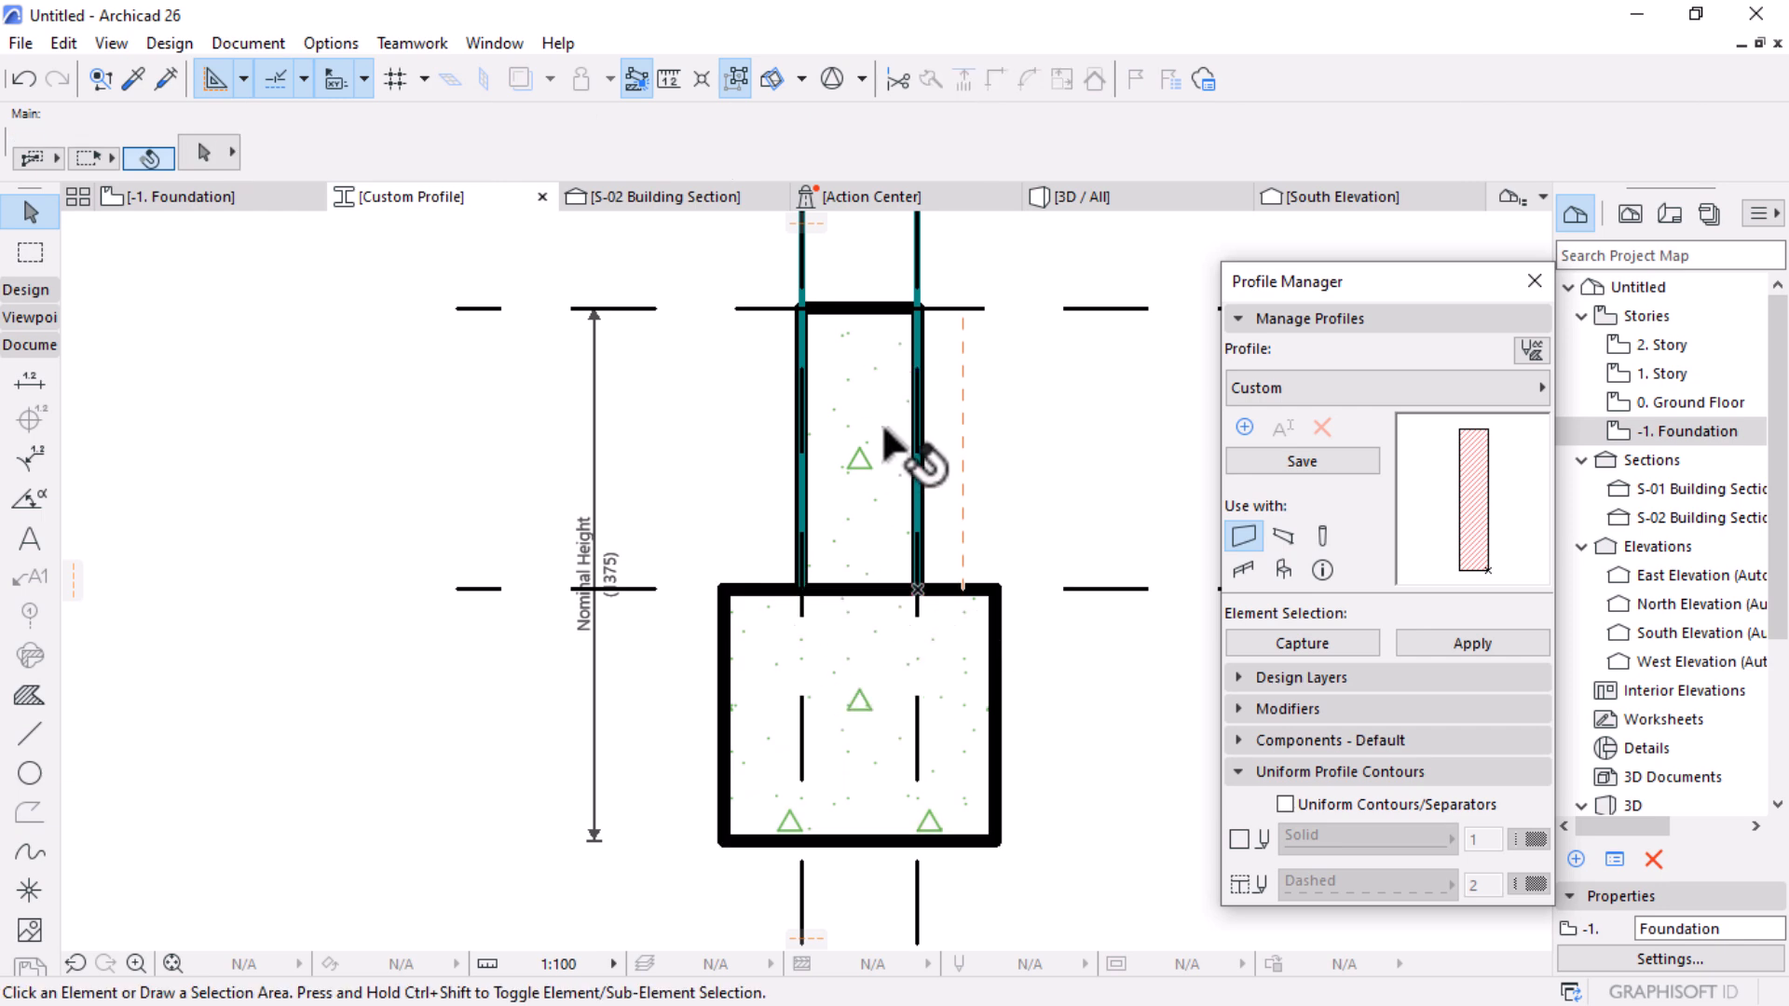
Step: Add a rectangle covering the stem, from its lower right to its upper left corner, to the concrete footing polygon
left_click(862, 606)
left_click(878, 590)
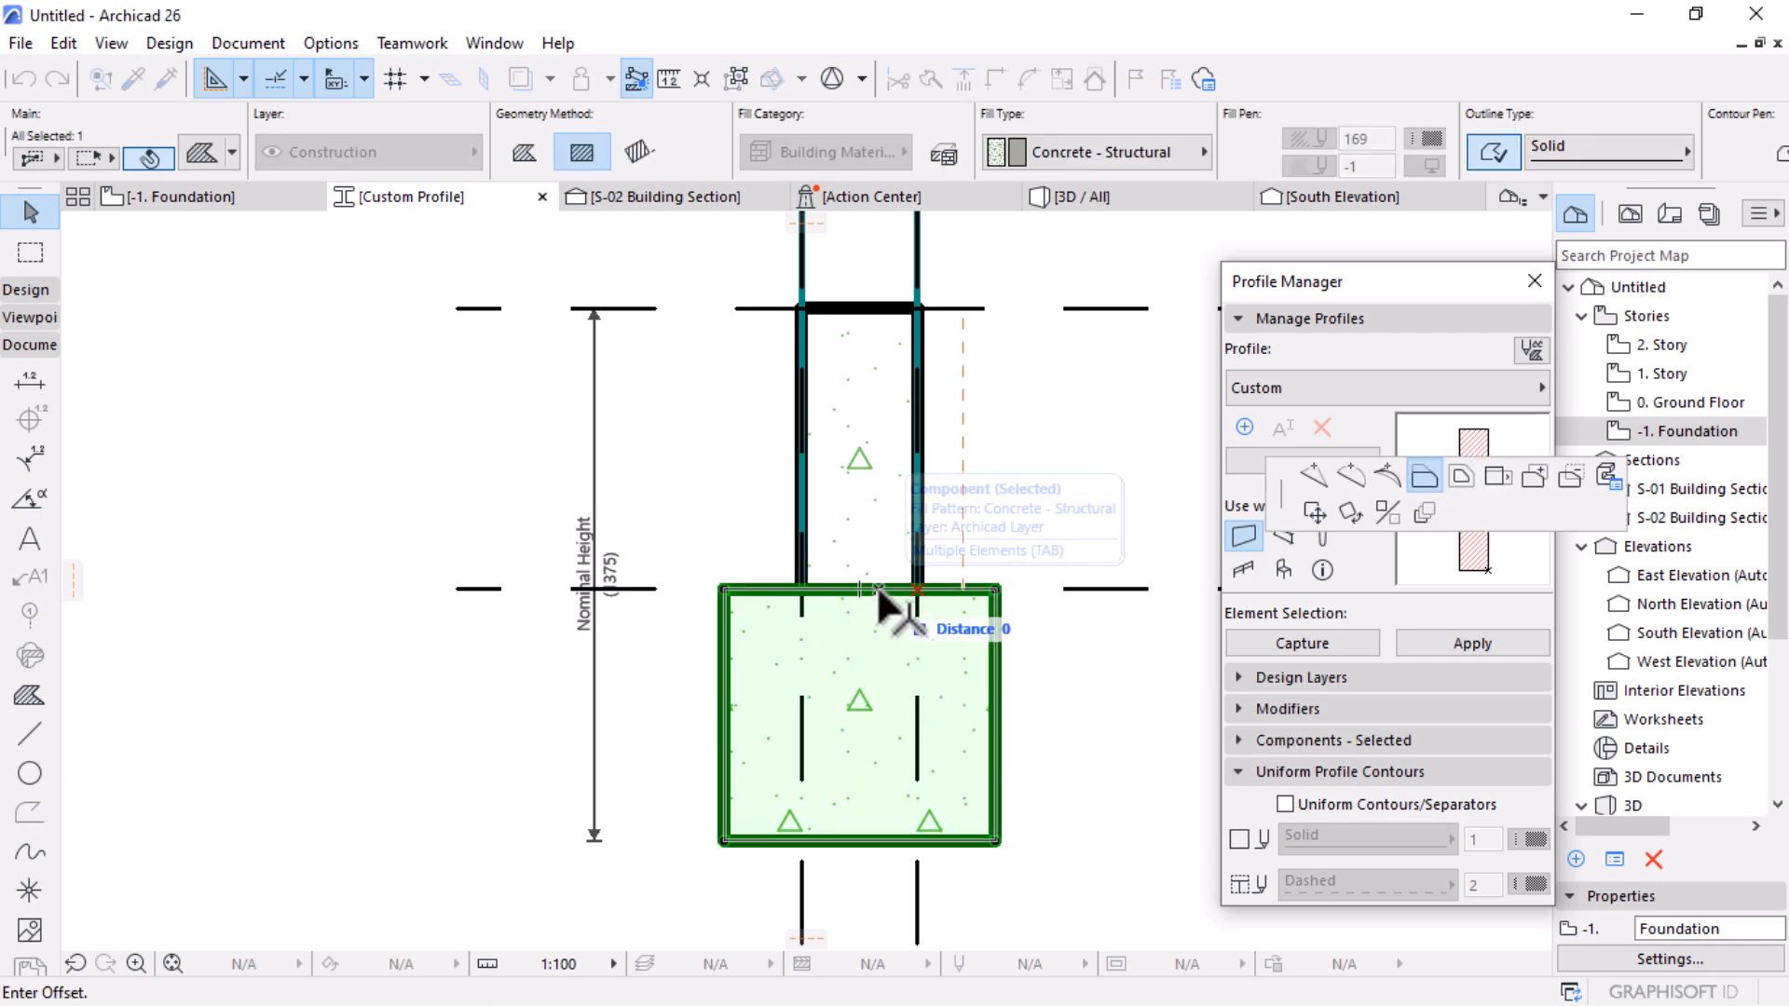
left_click(1534, 478)
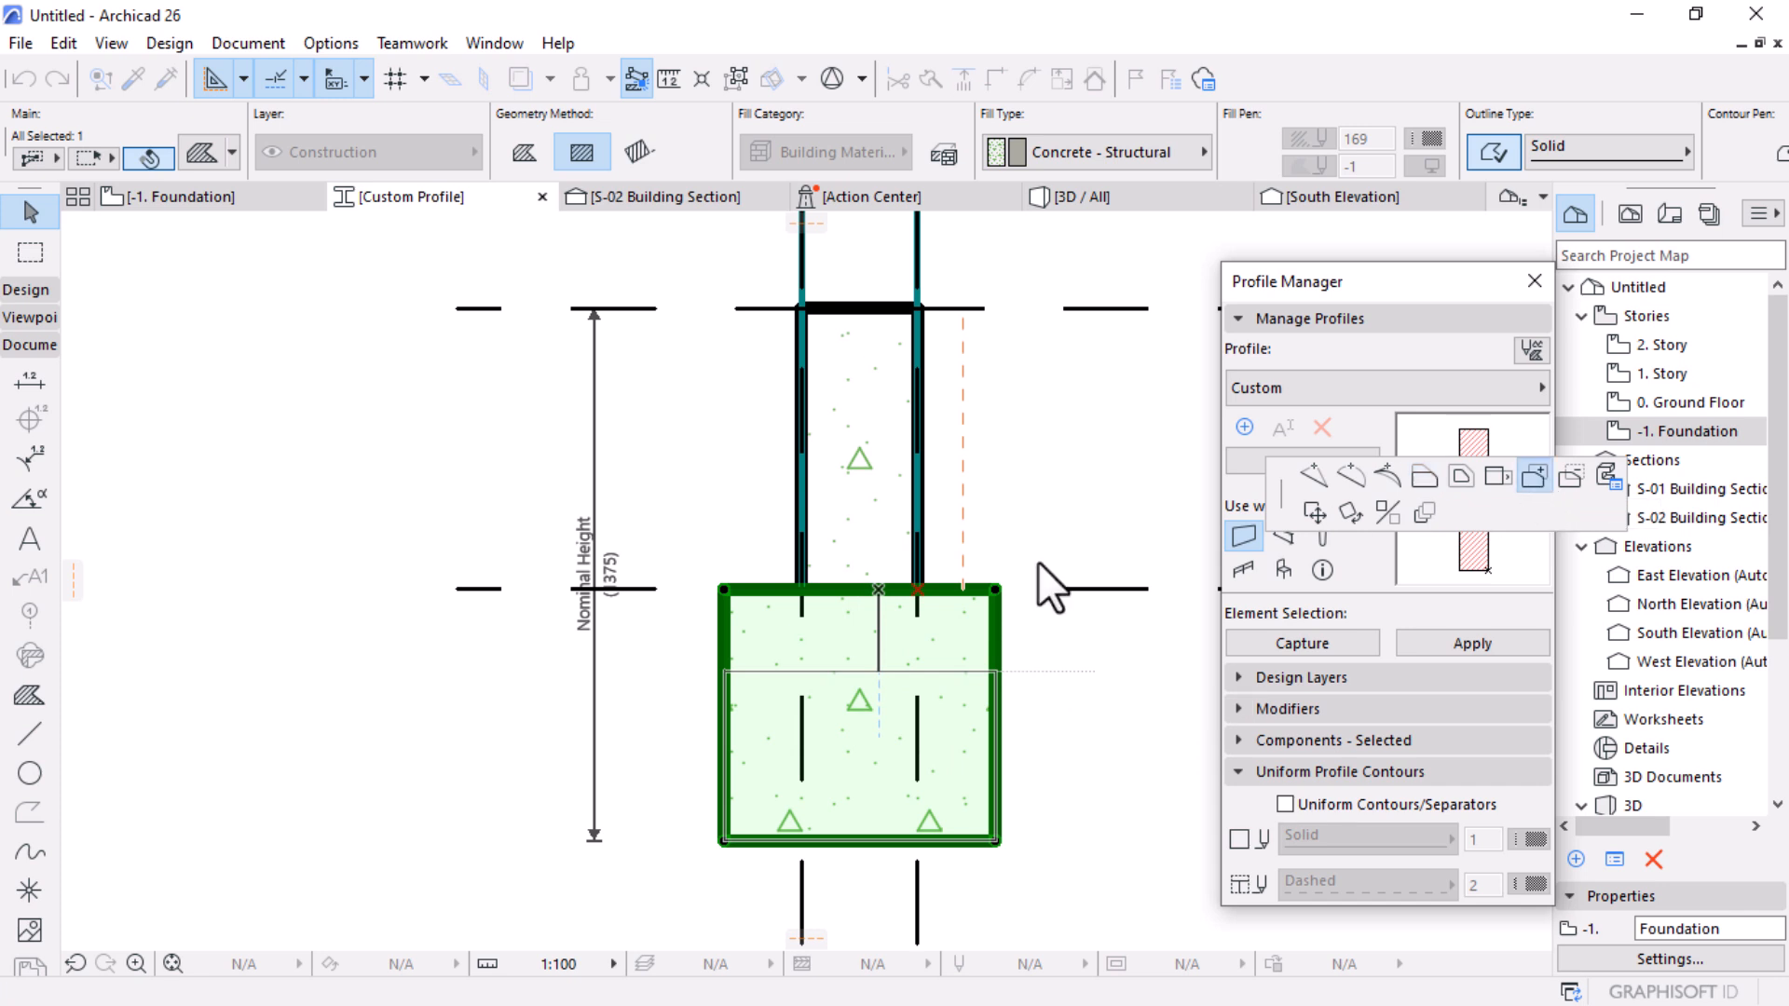
left_click(918, 591)
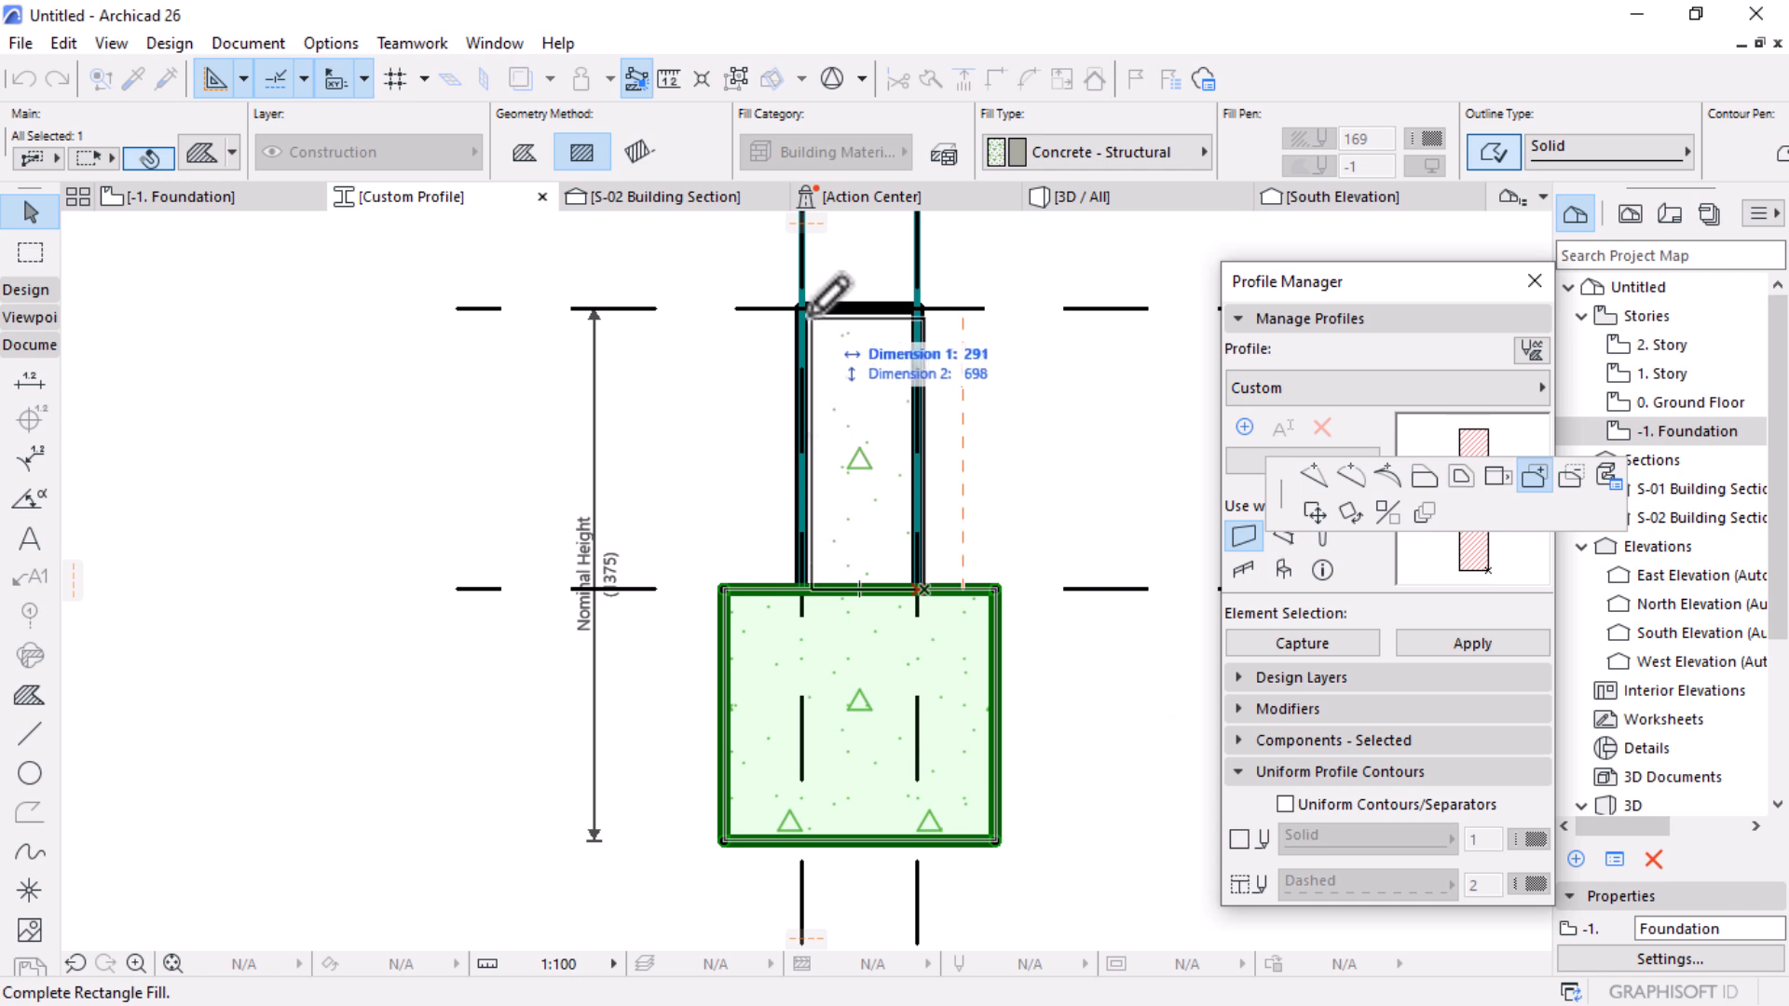
left_click(803, 307)
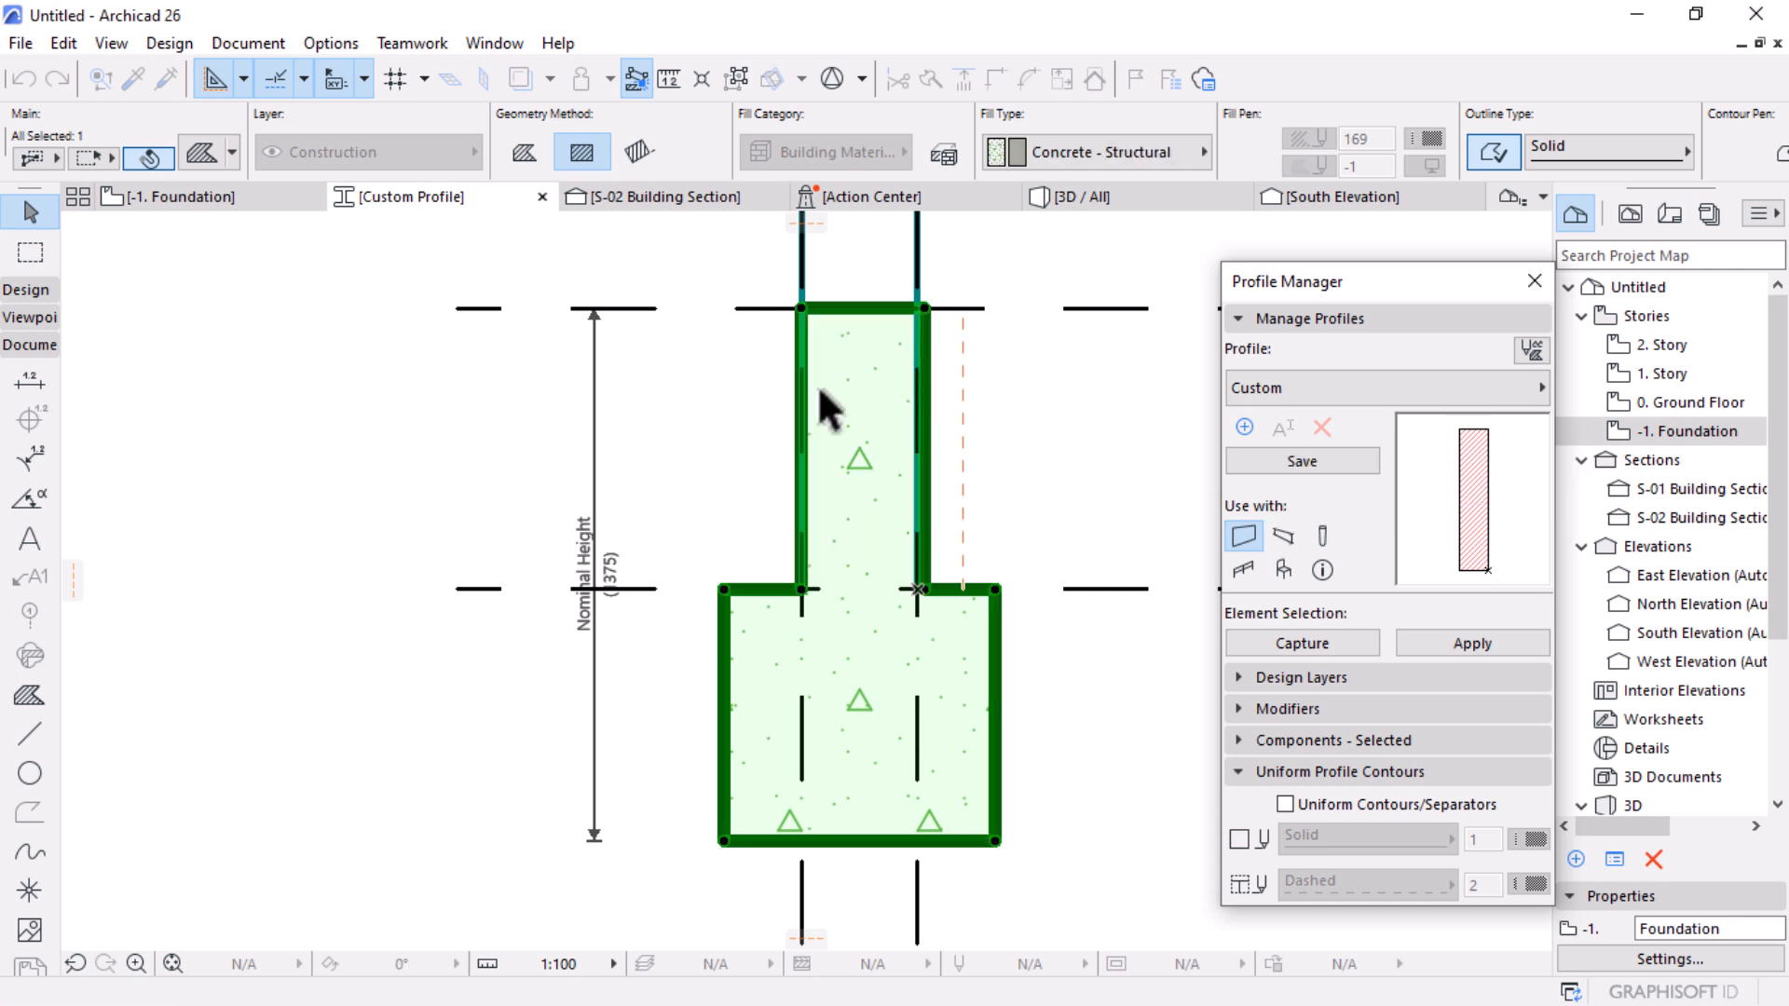
key("Escape")
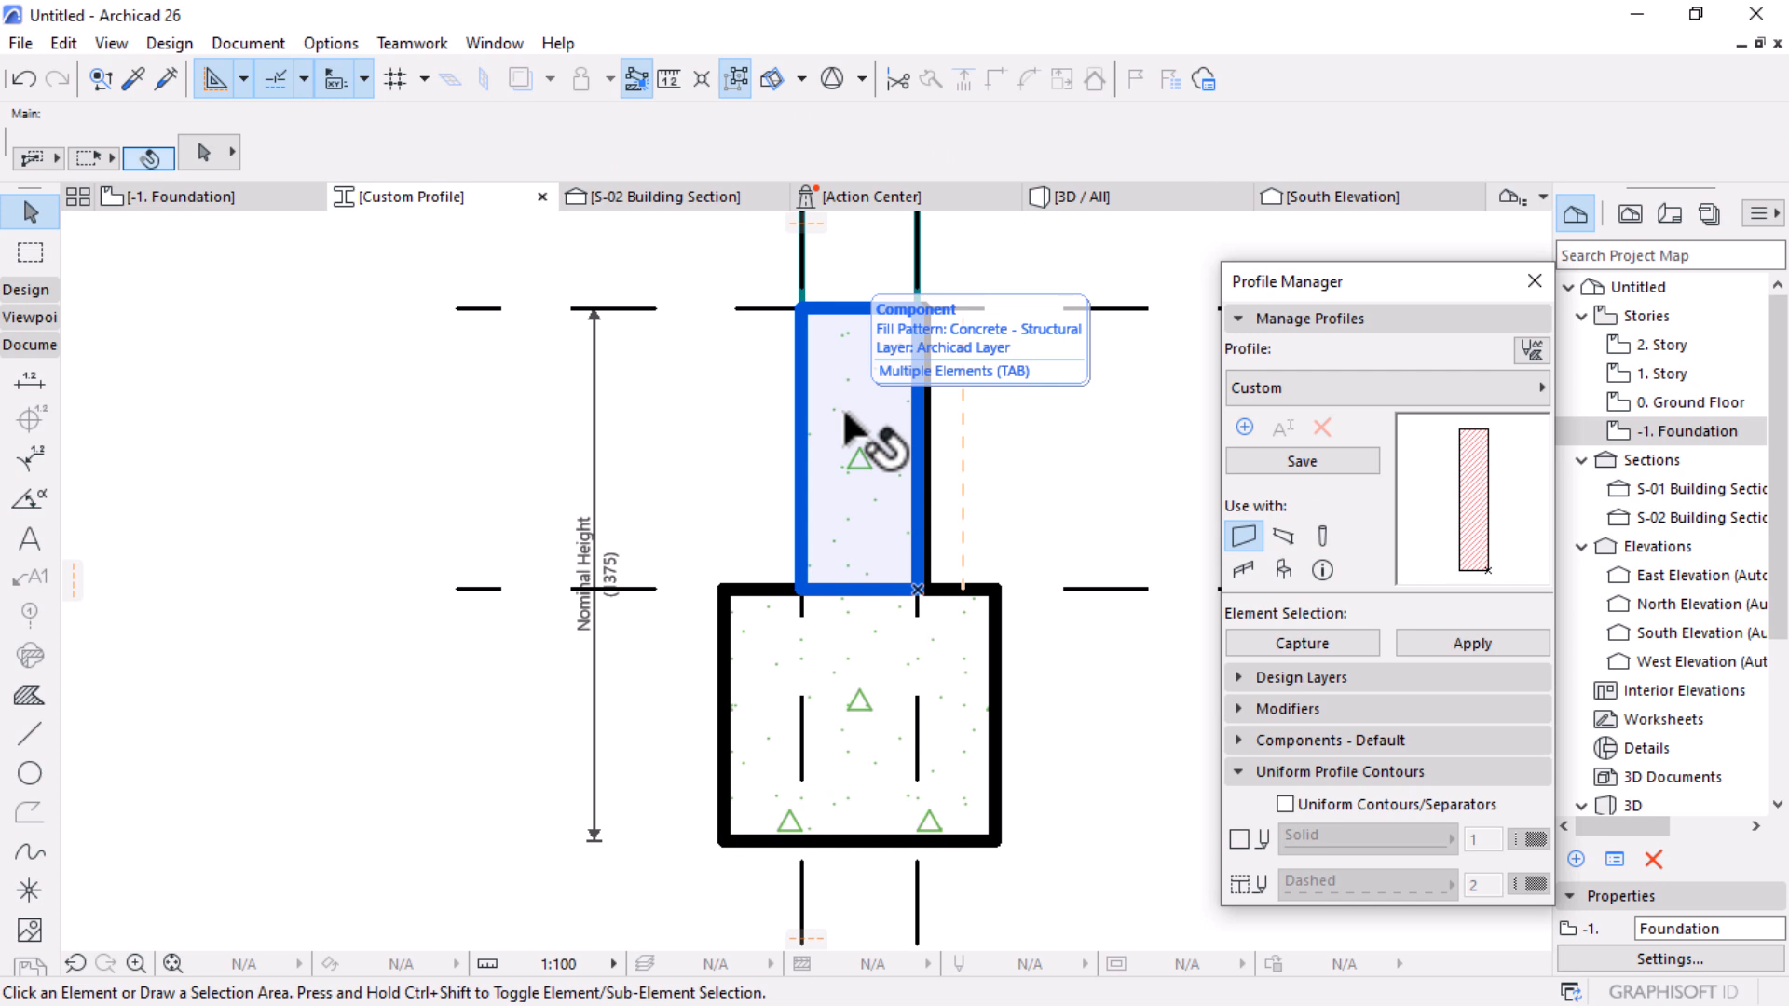
Step: Delete the separate stem fill overlapping the merged concrete footing polygon
left_click(908, 529)
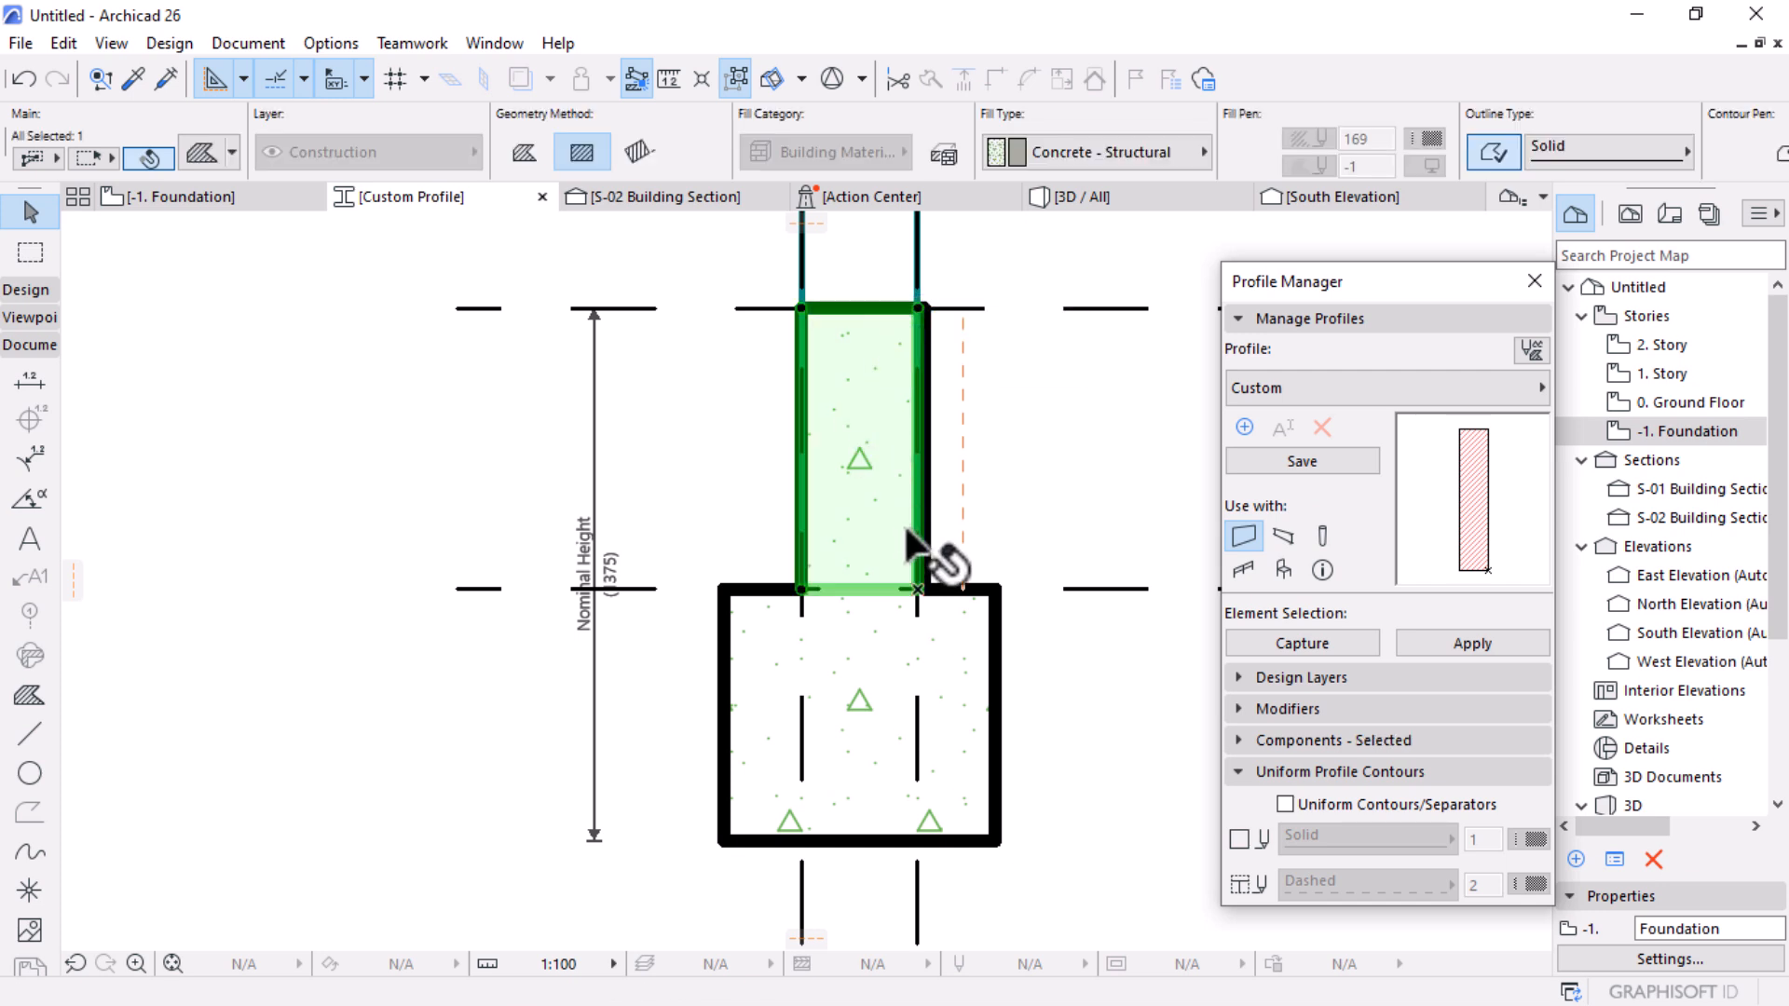
key("Escape")
scroll(913, 583, "down", 2)
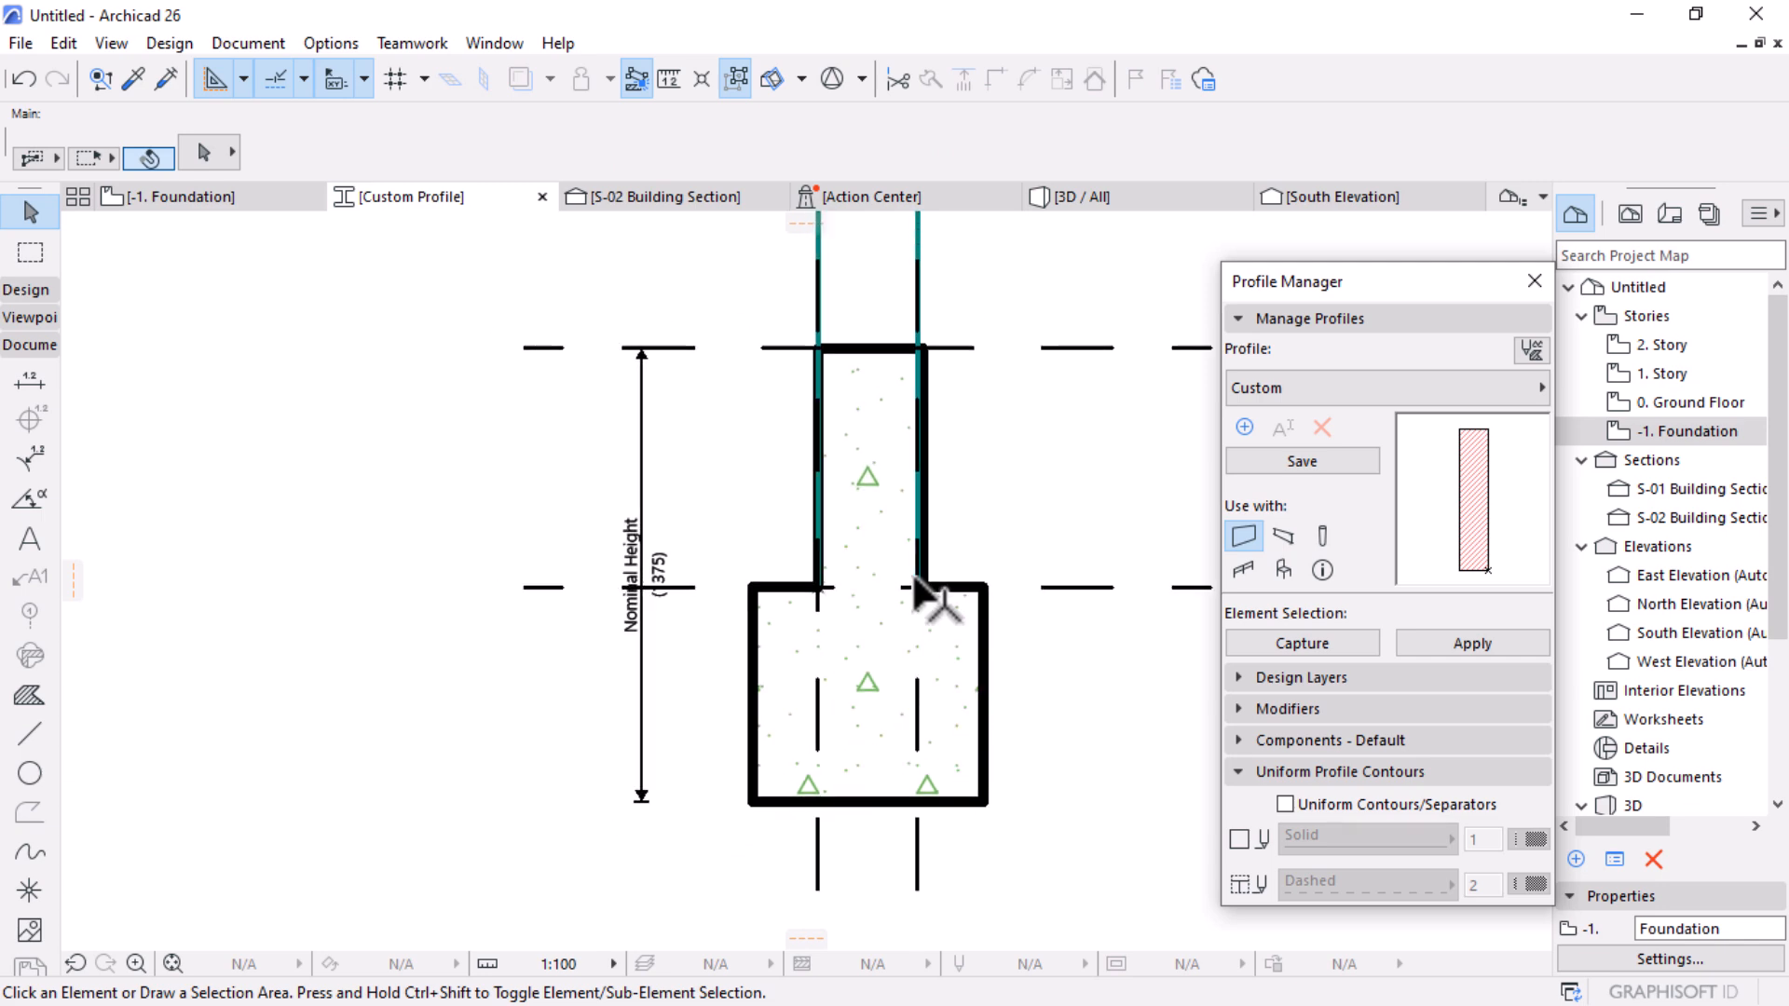
Step: Examine the outline and concrete hatch of the merged foundation profile where the stem meets the footing
scroll(945, 662, "up", 2)
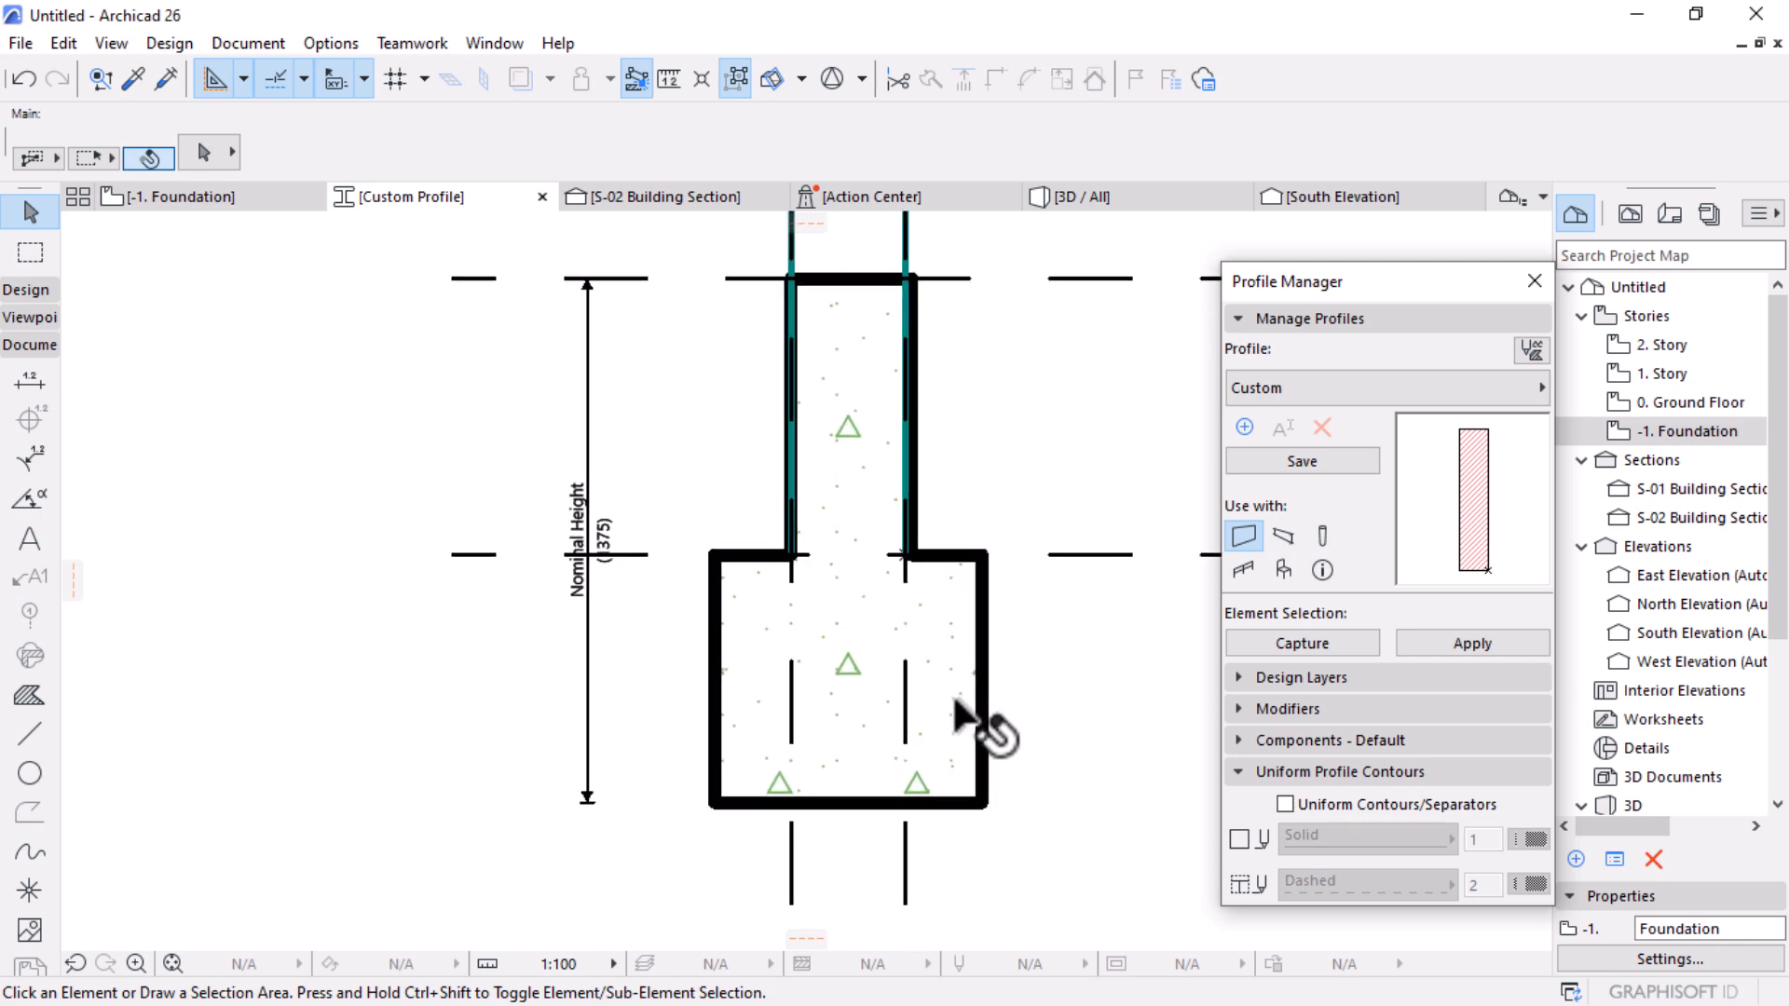
scroll(958, 644, "up", 2)
scroll(813, 708, "up", 2)
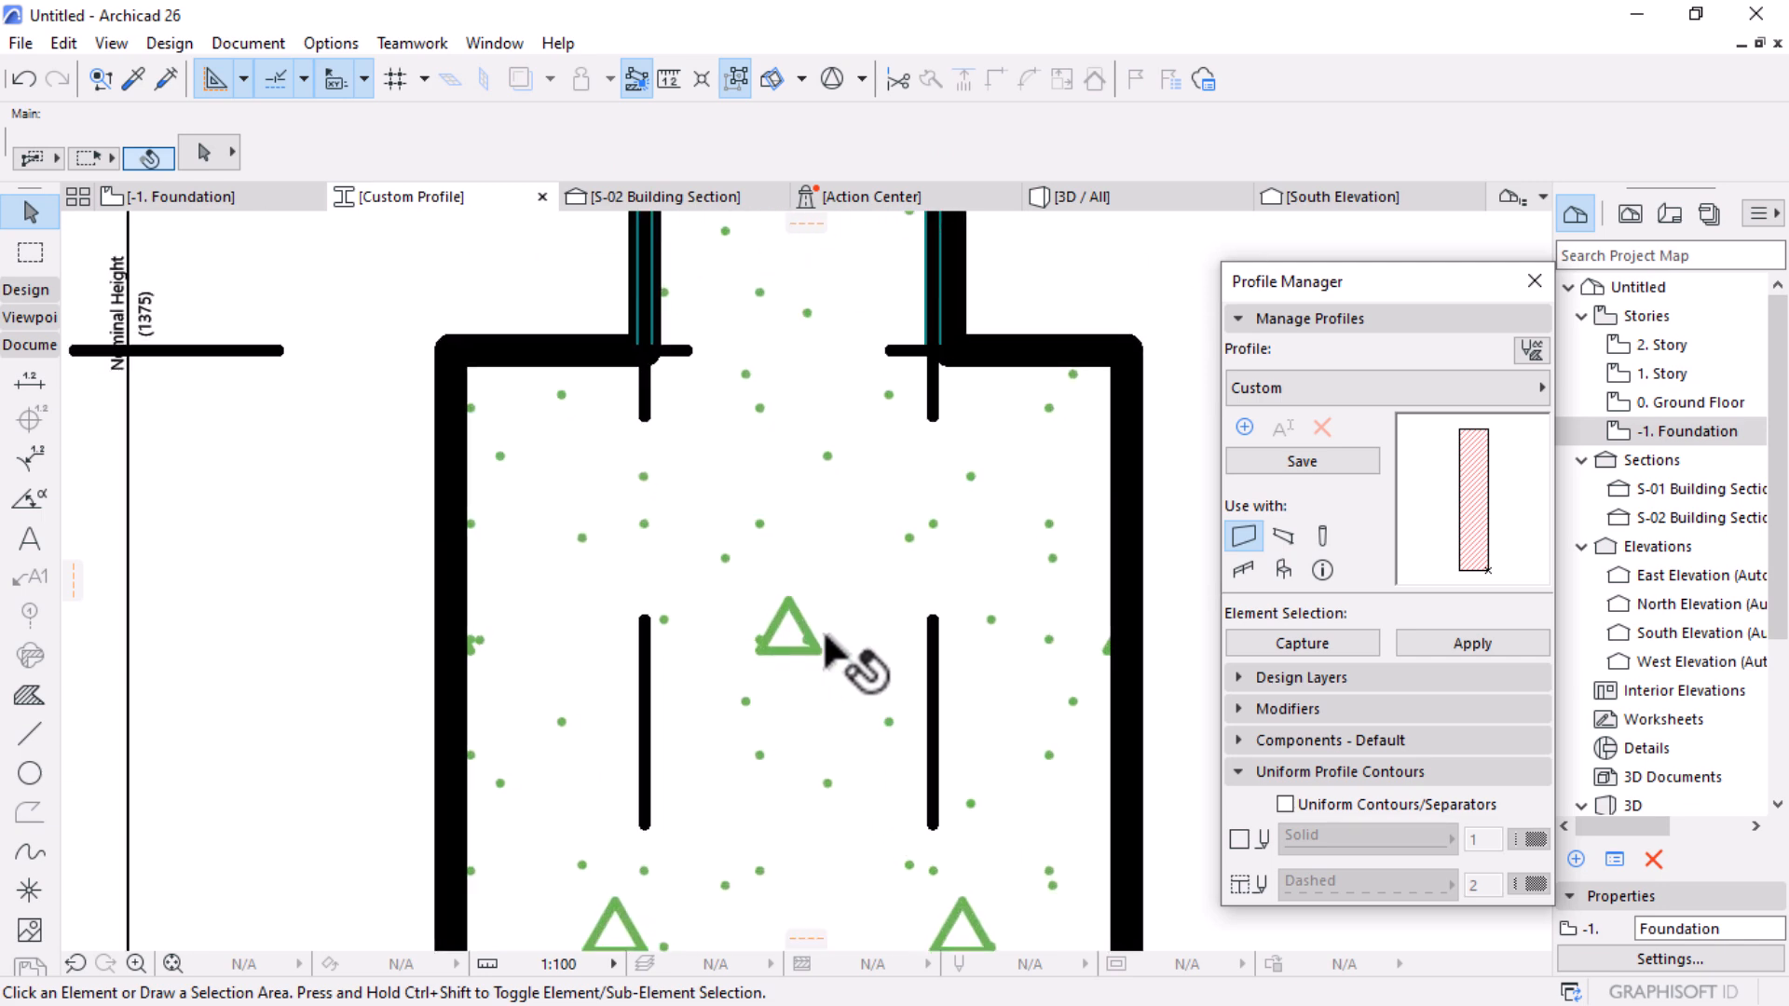
scroll(820, 676, "up", 1)
scroll(815, 685, "up", 1)
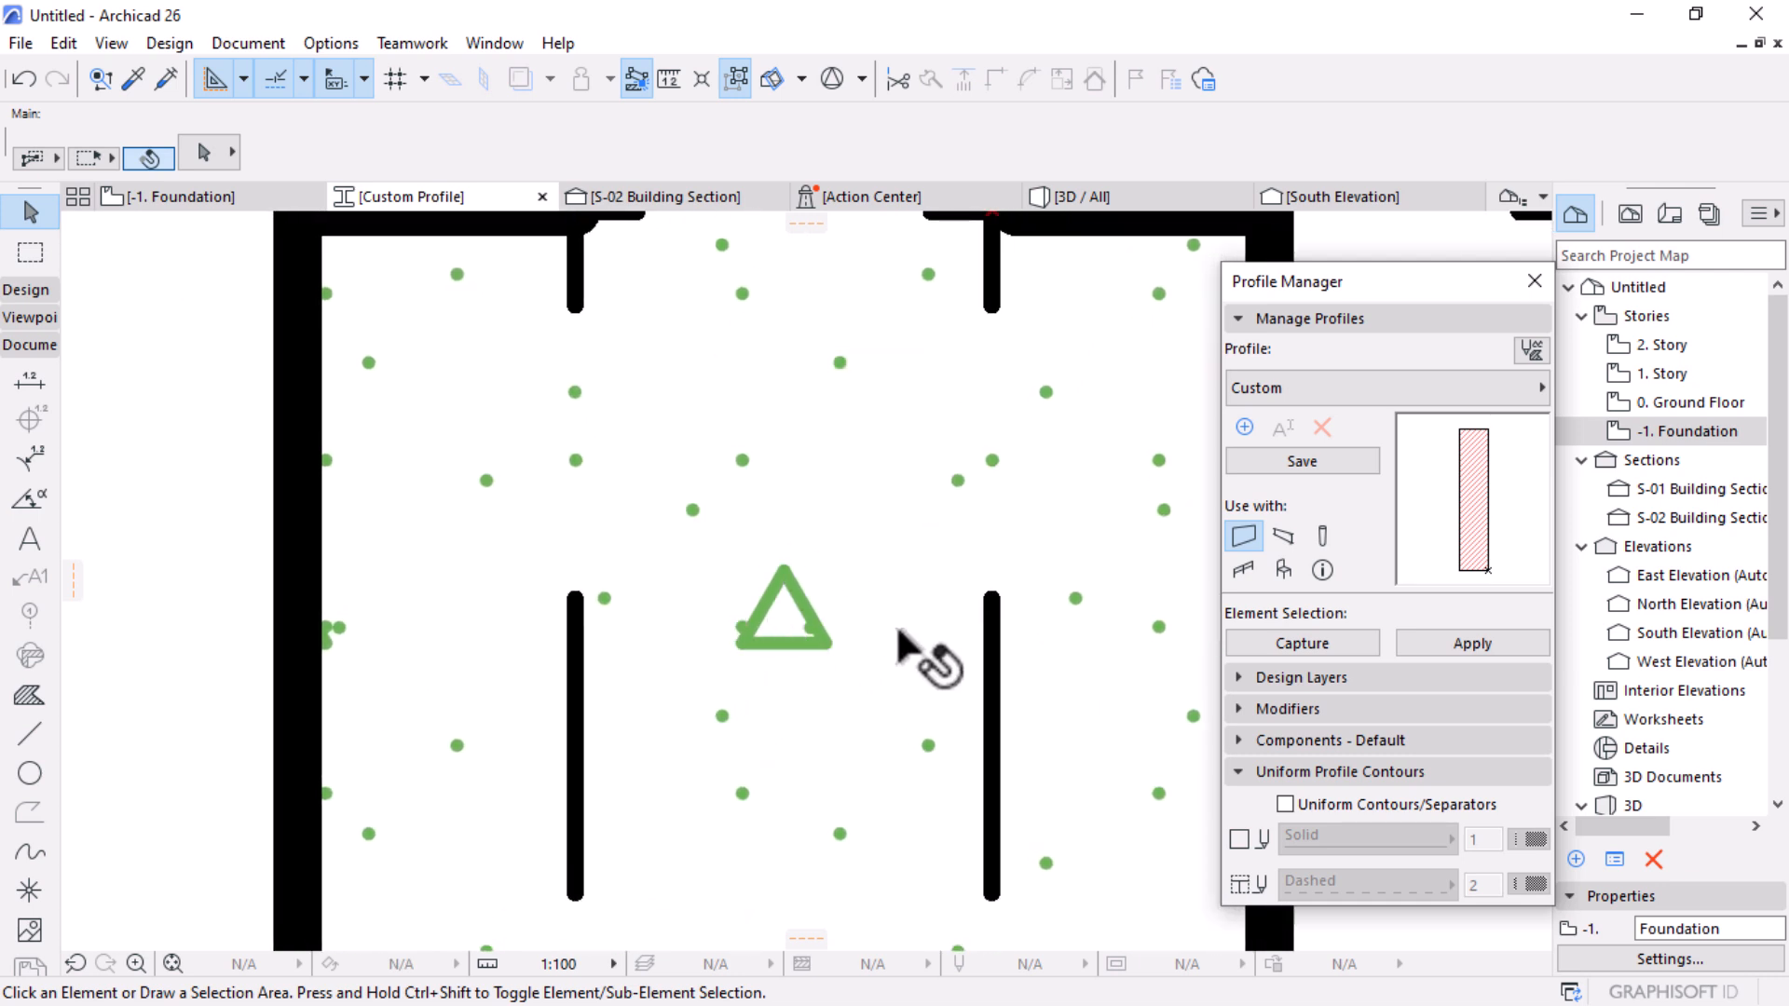
scroll(758, 599, "down", 3)
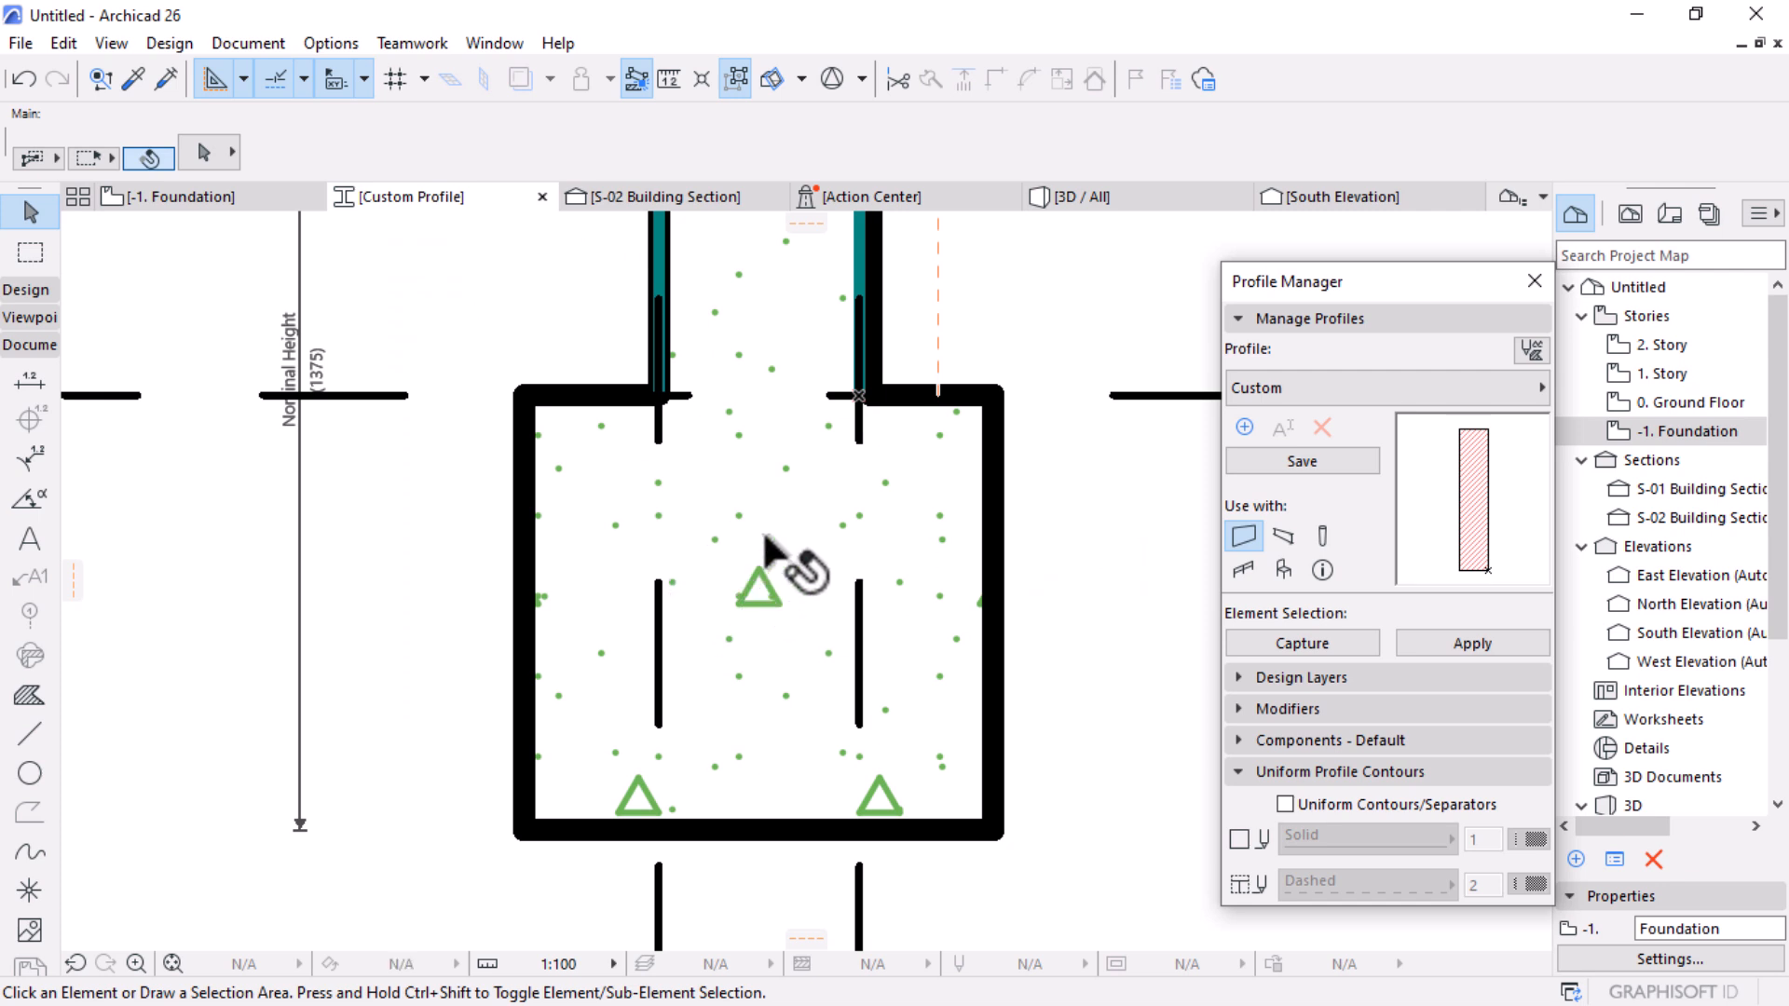
scroll(783, 643, "down", 4)
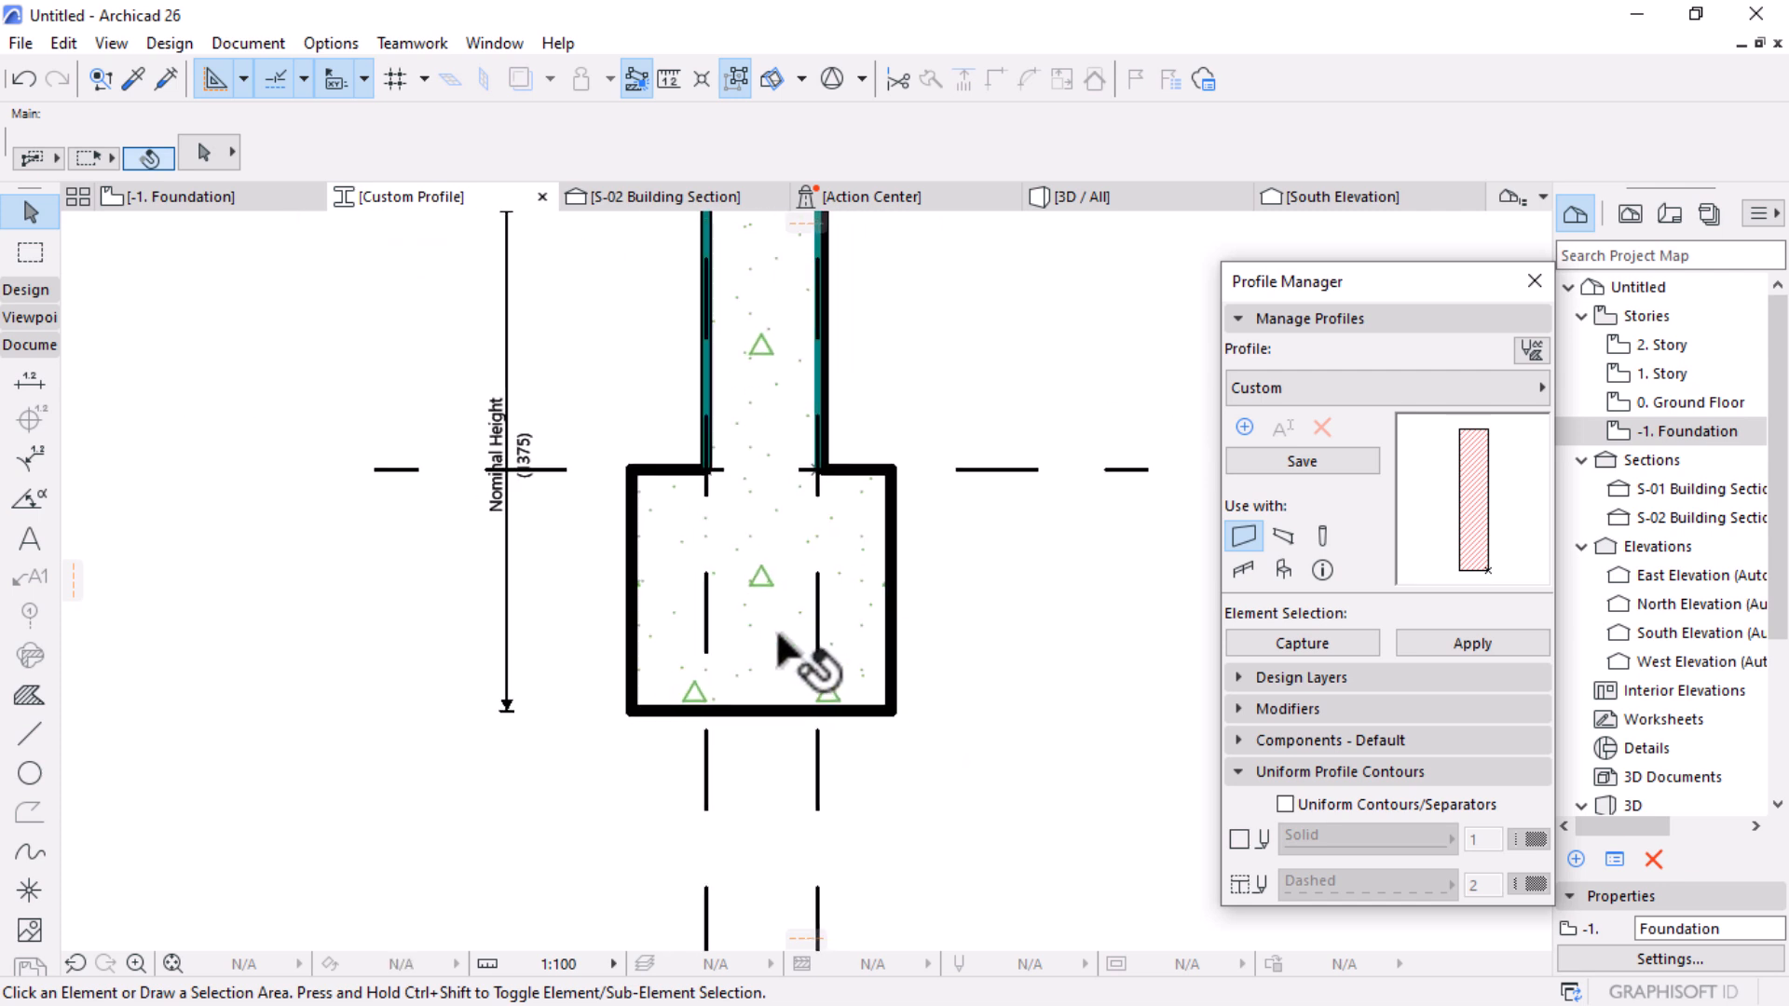
scroll(782, 513, "up", 3)
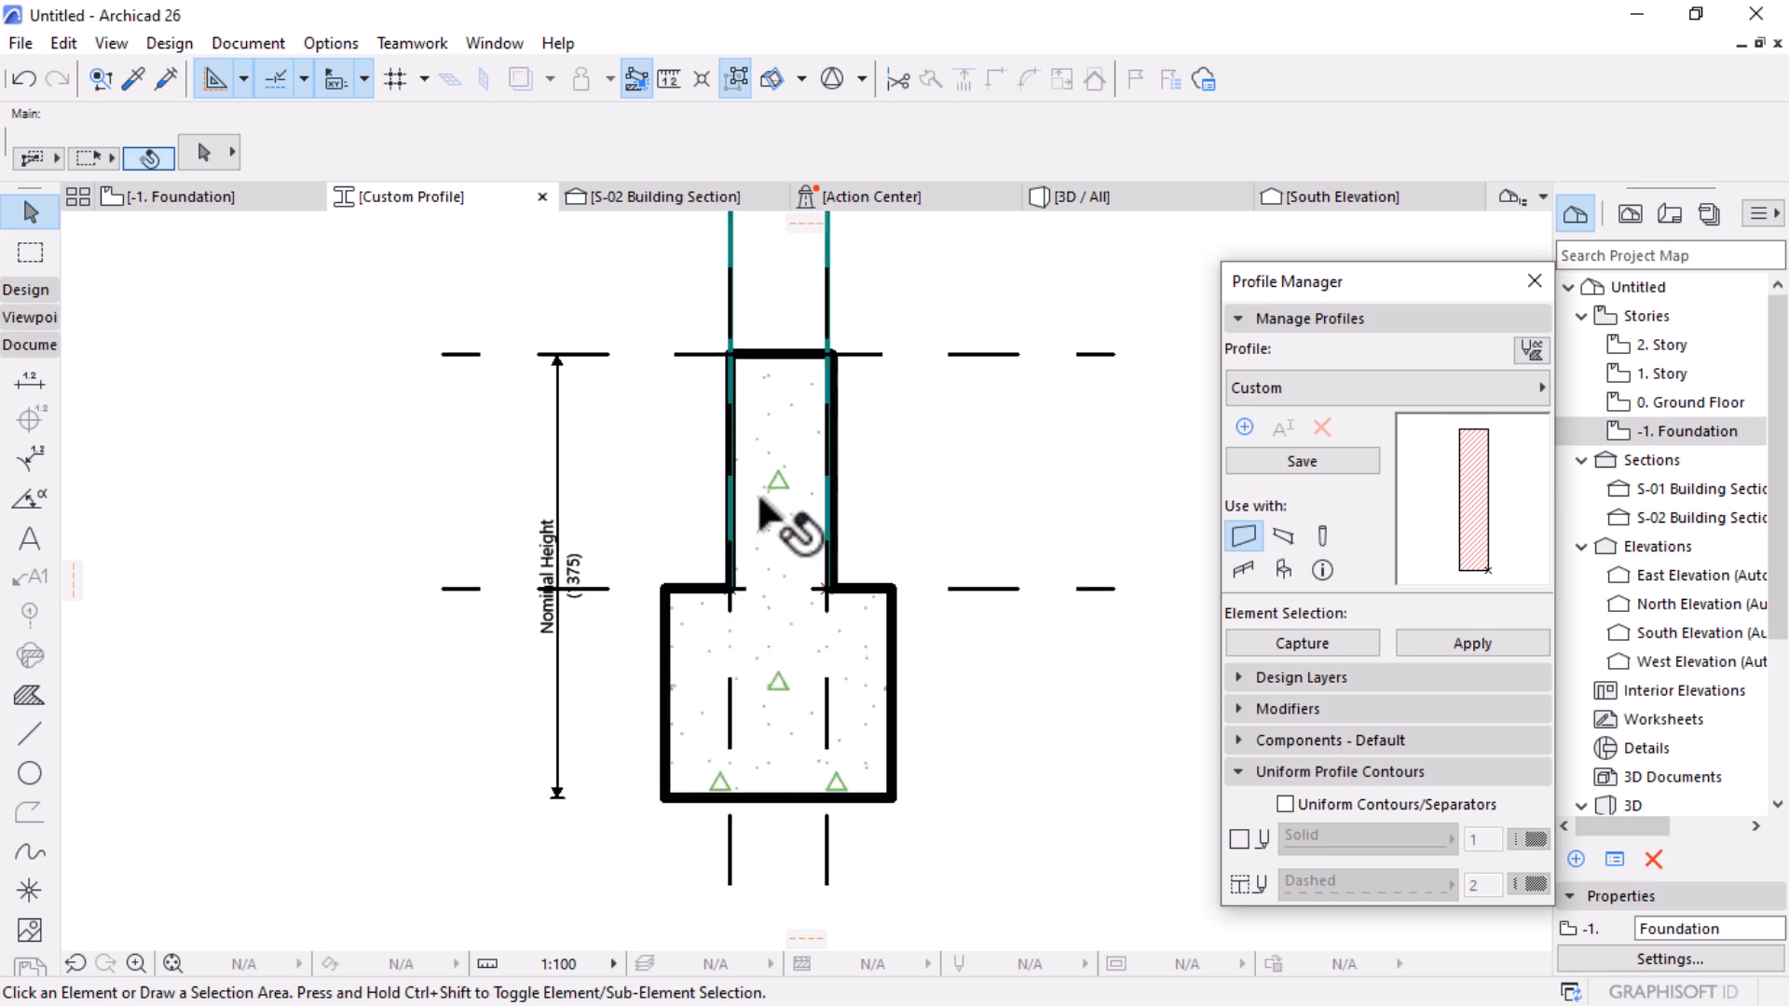
scroll(709, 498, "up", 2)
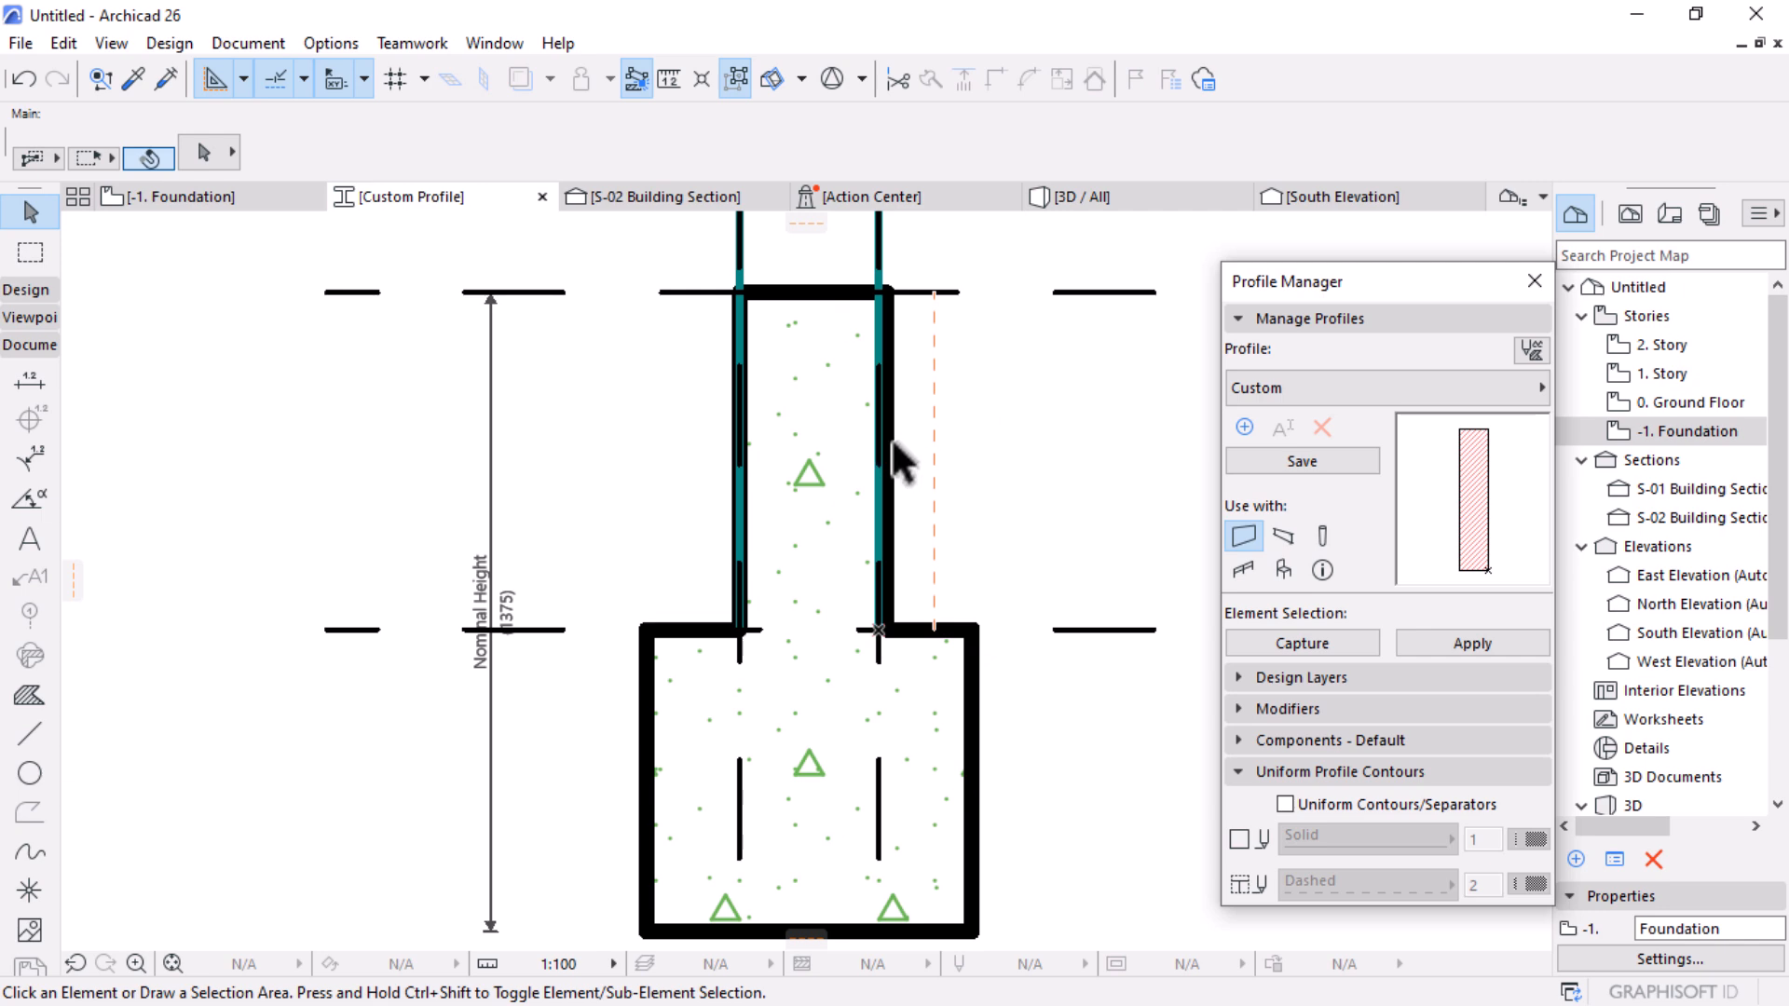
Step: Draw a Brick - Structural rectangular fill about 200 mm wide on the footing's left shoulder, up to the stem's top
left_click(804, 553)
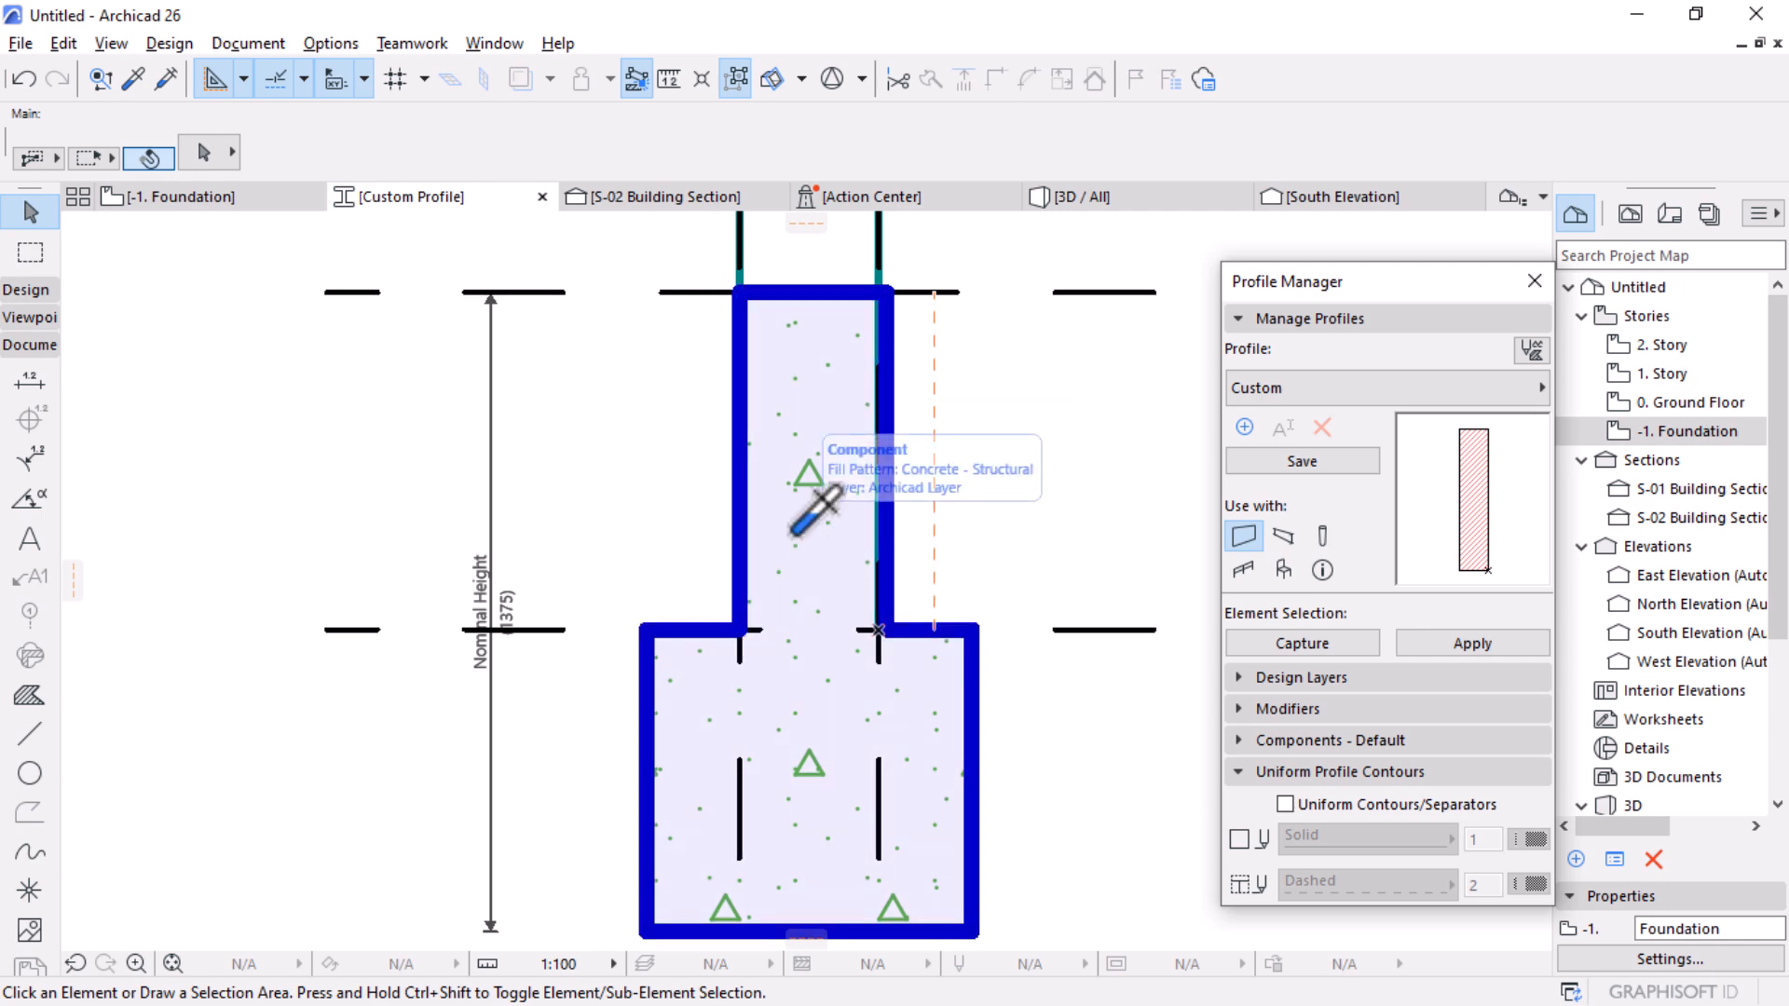
left_click(882, 457, "alt")
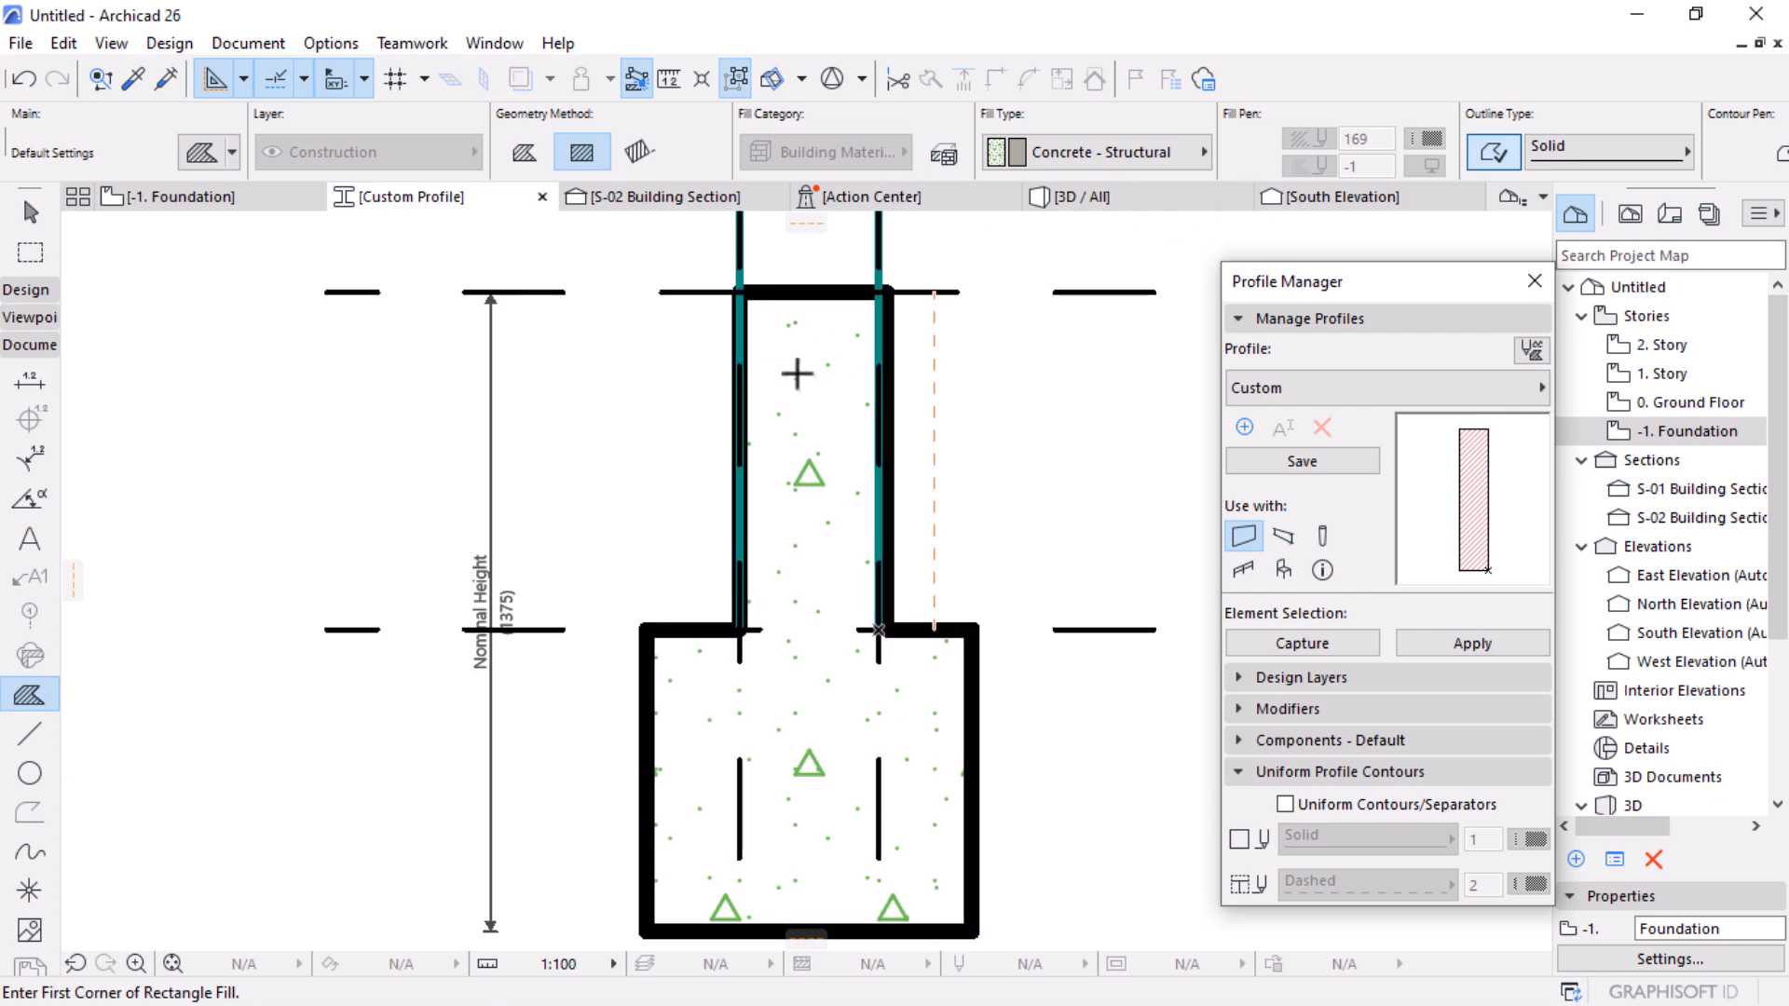
left_click(1158, 160)
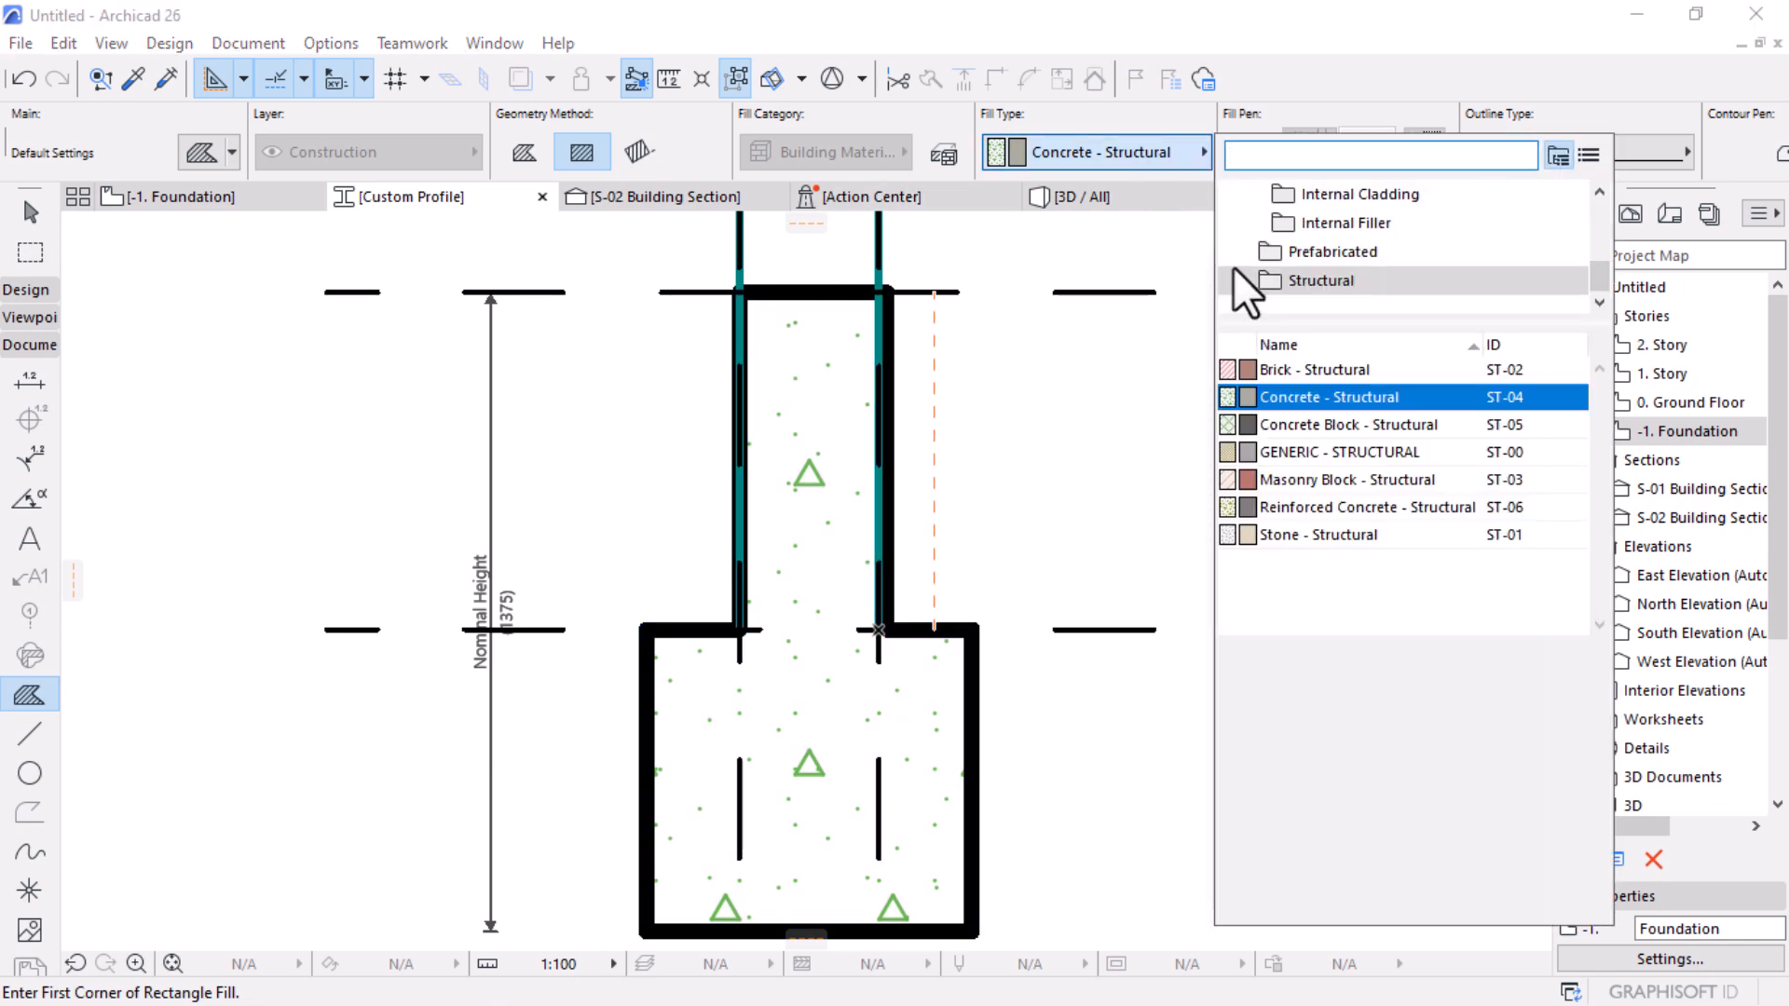
left_click(1342, 370)
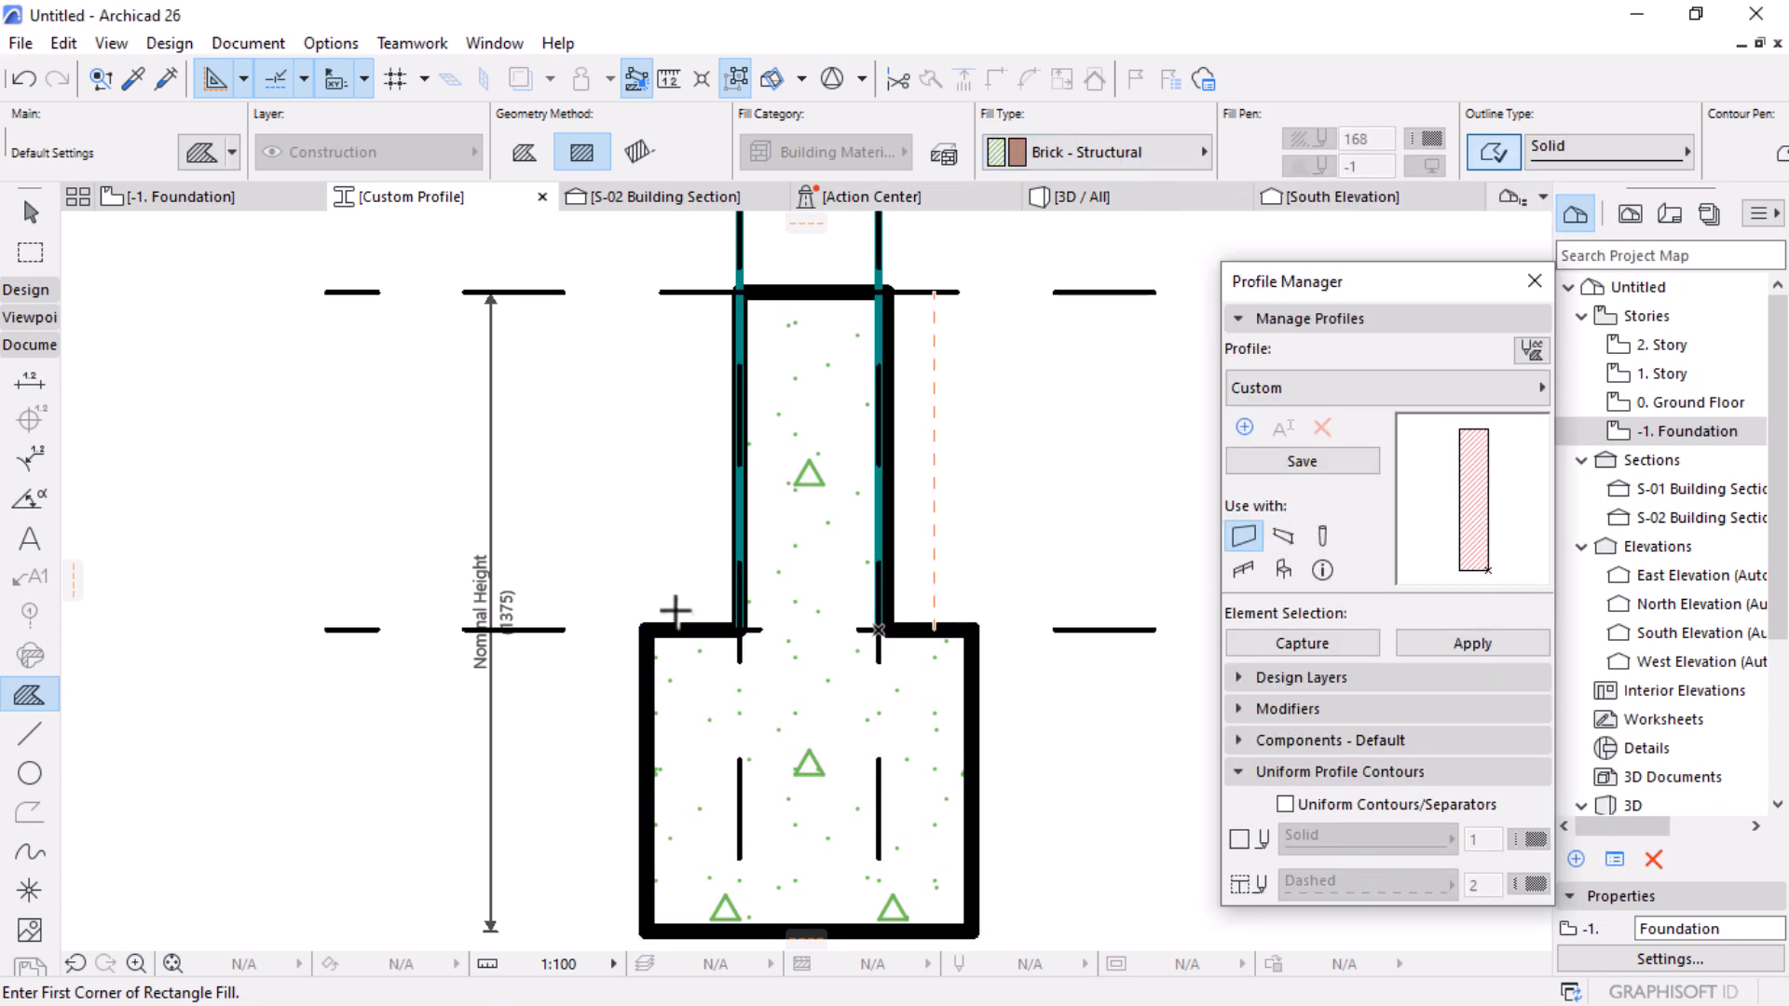
left_click(647, 630)
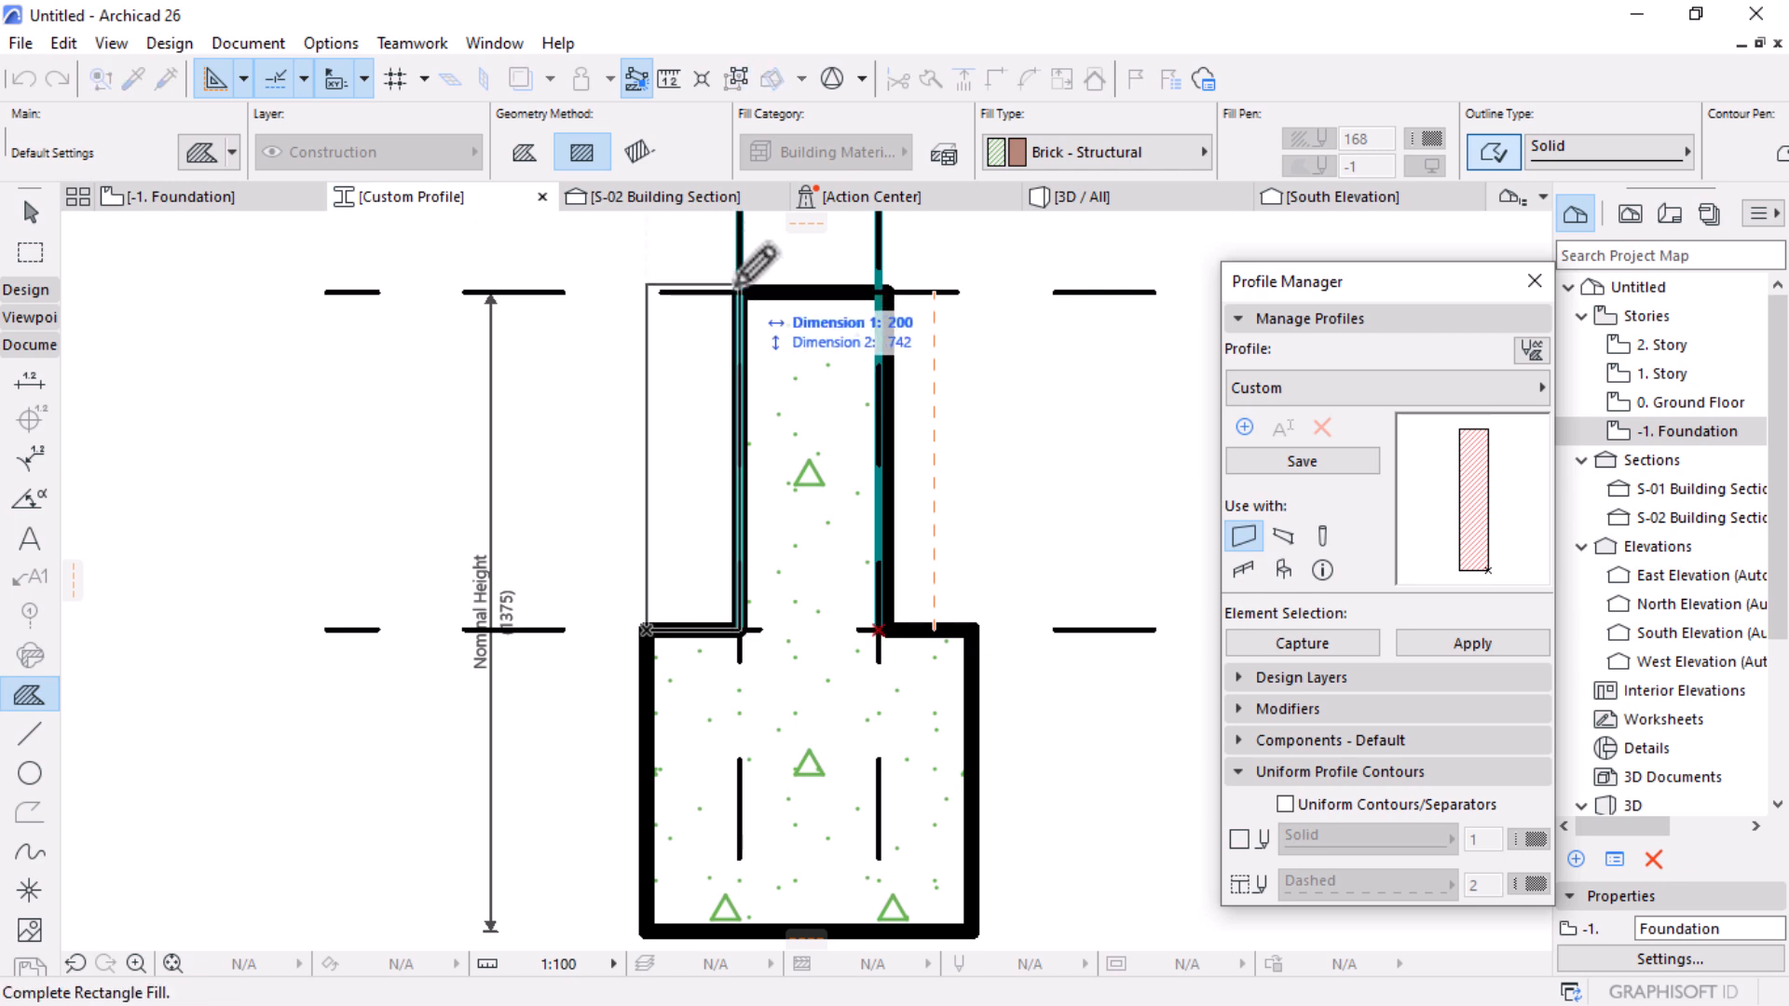
left_click(738, 292)
Step: Draw a matching Brick - Structural rectangular fill on the footing's right shoulder, up to the stem's top
left_click(972, 630)
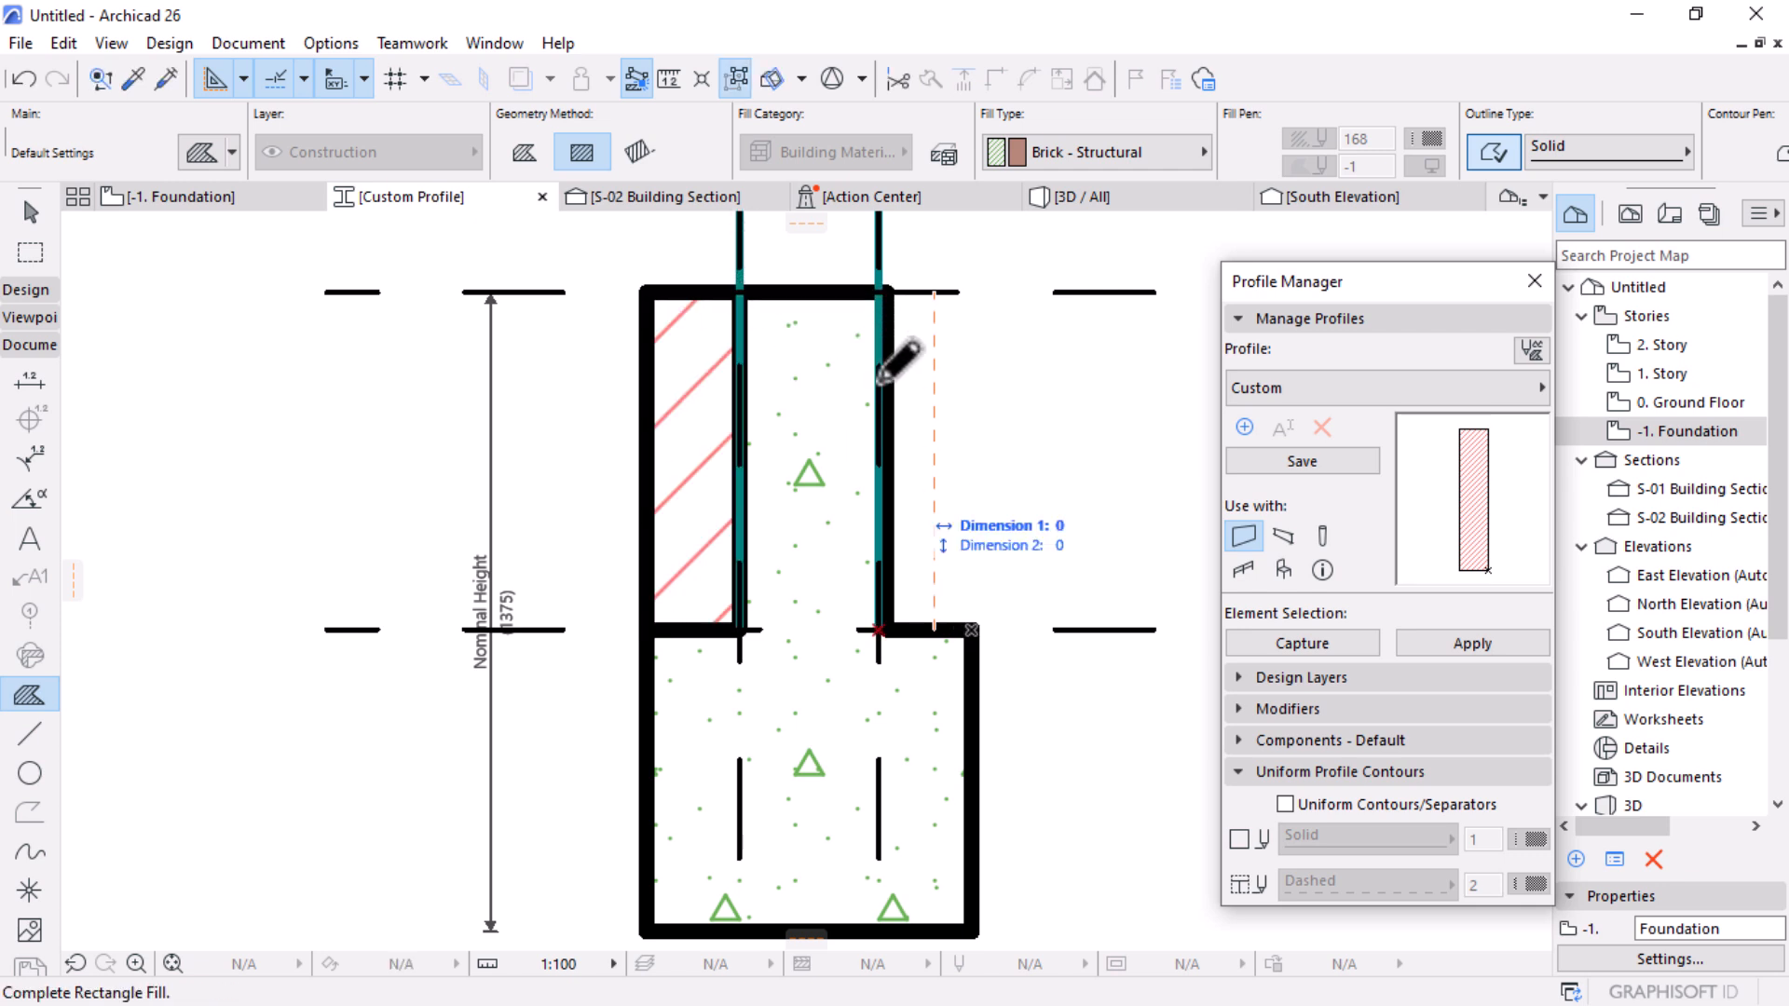
left_click(879, 291)
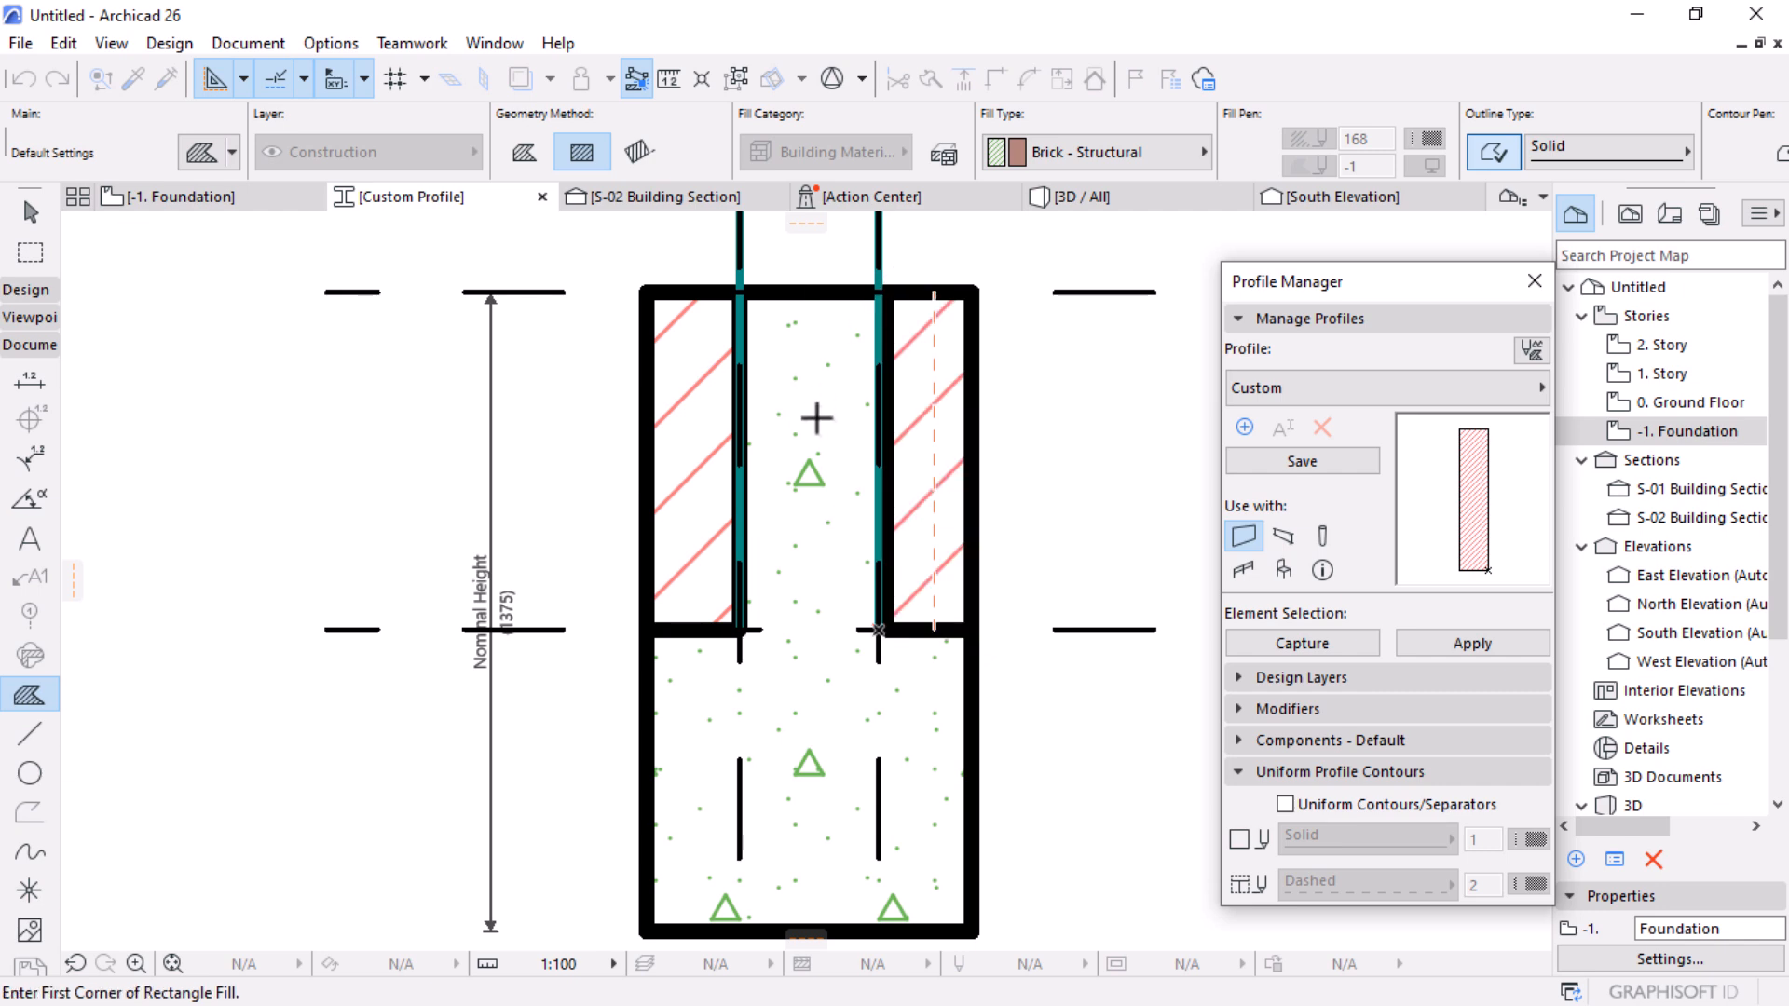
scroll(912, 601, "down", 2)
scroll(912, 602, "down", 3)
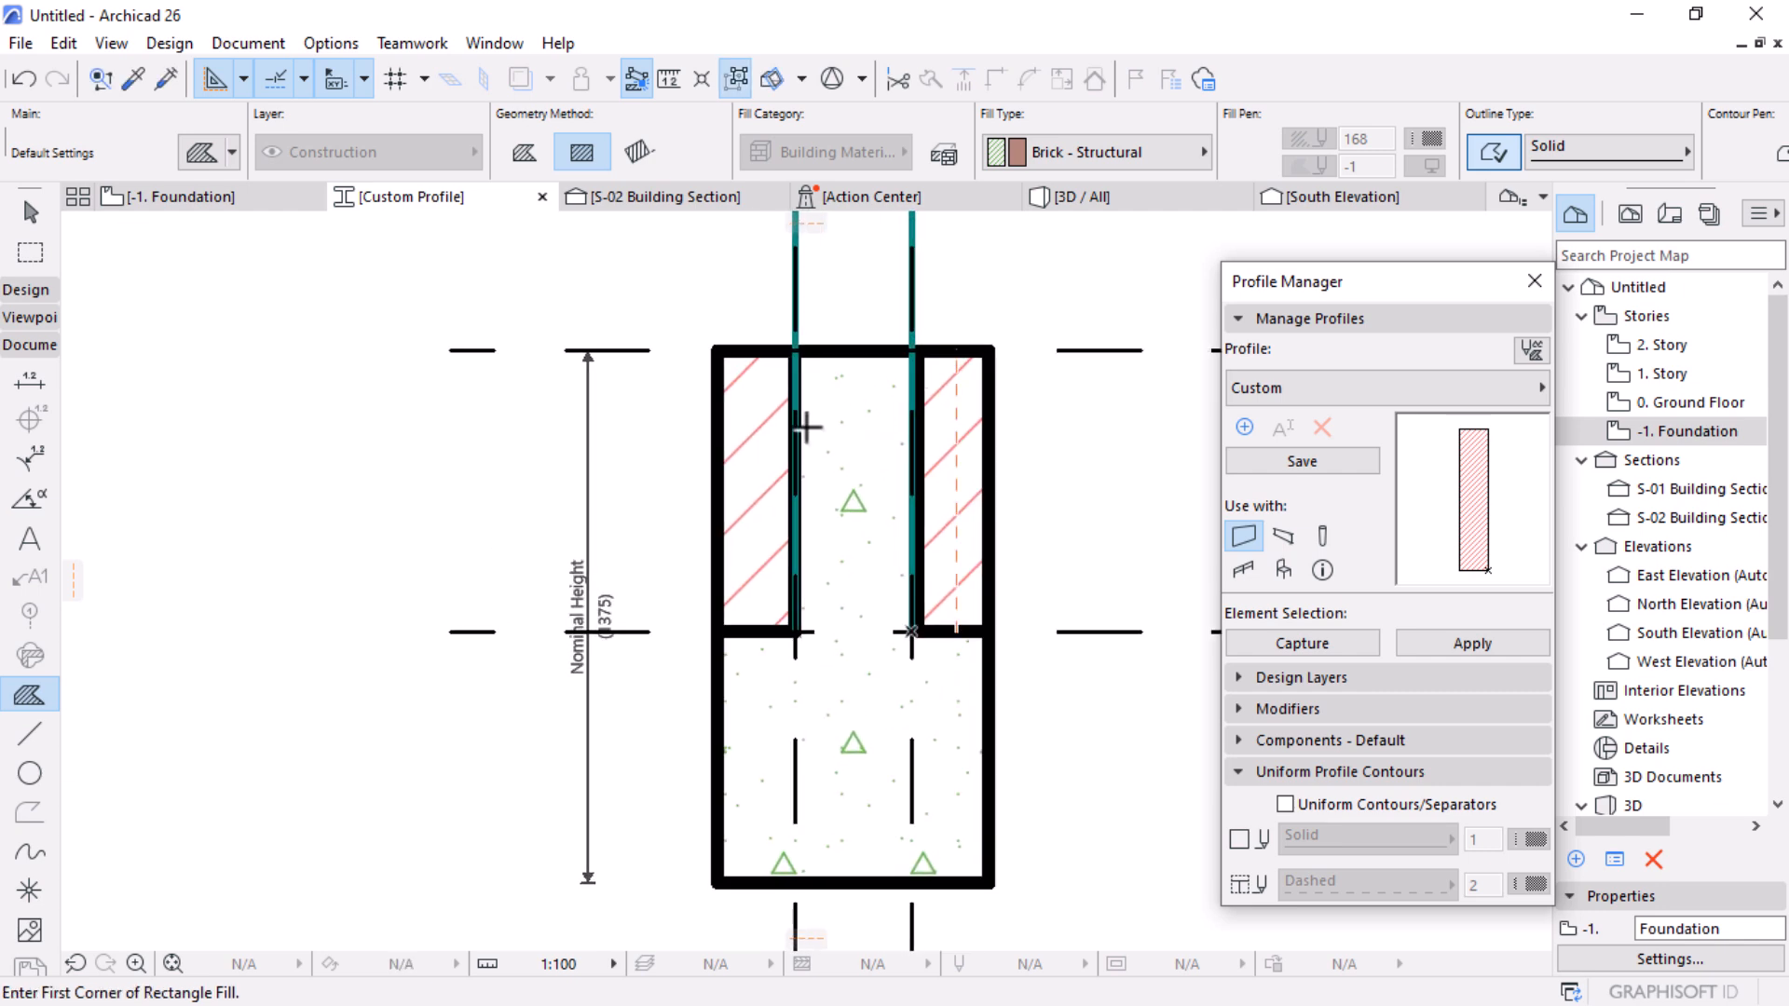
scroll(920, 495, "up", 3)
key("Escape")
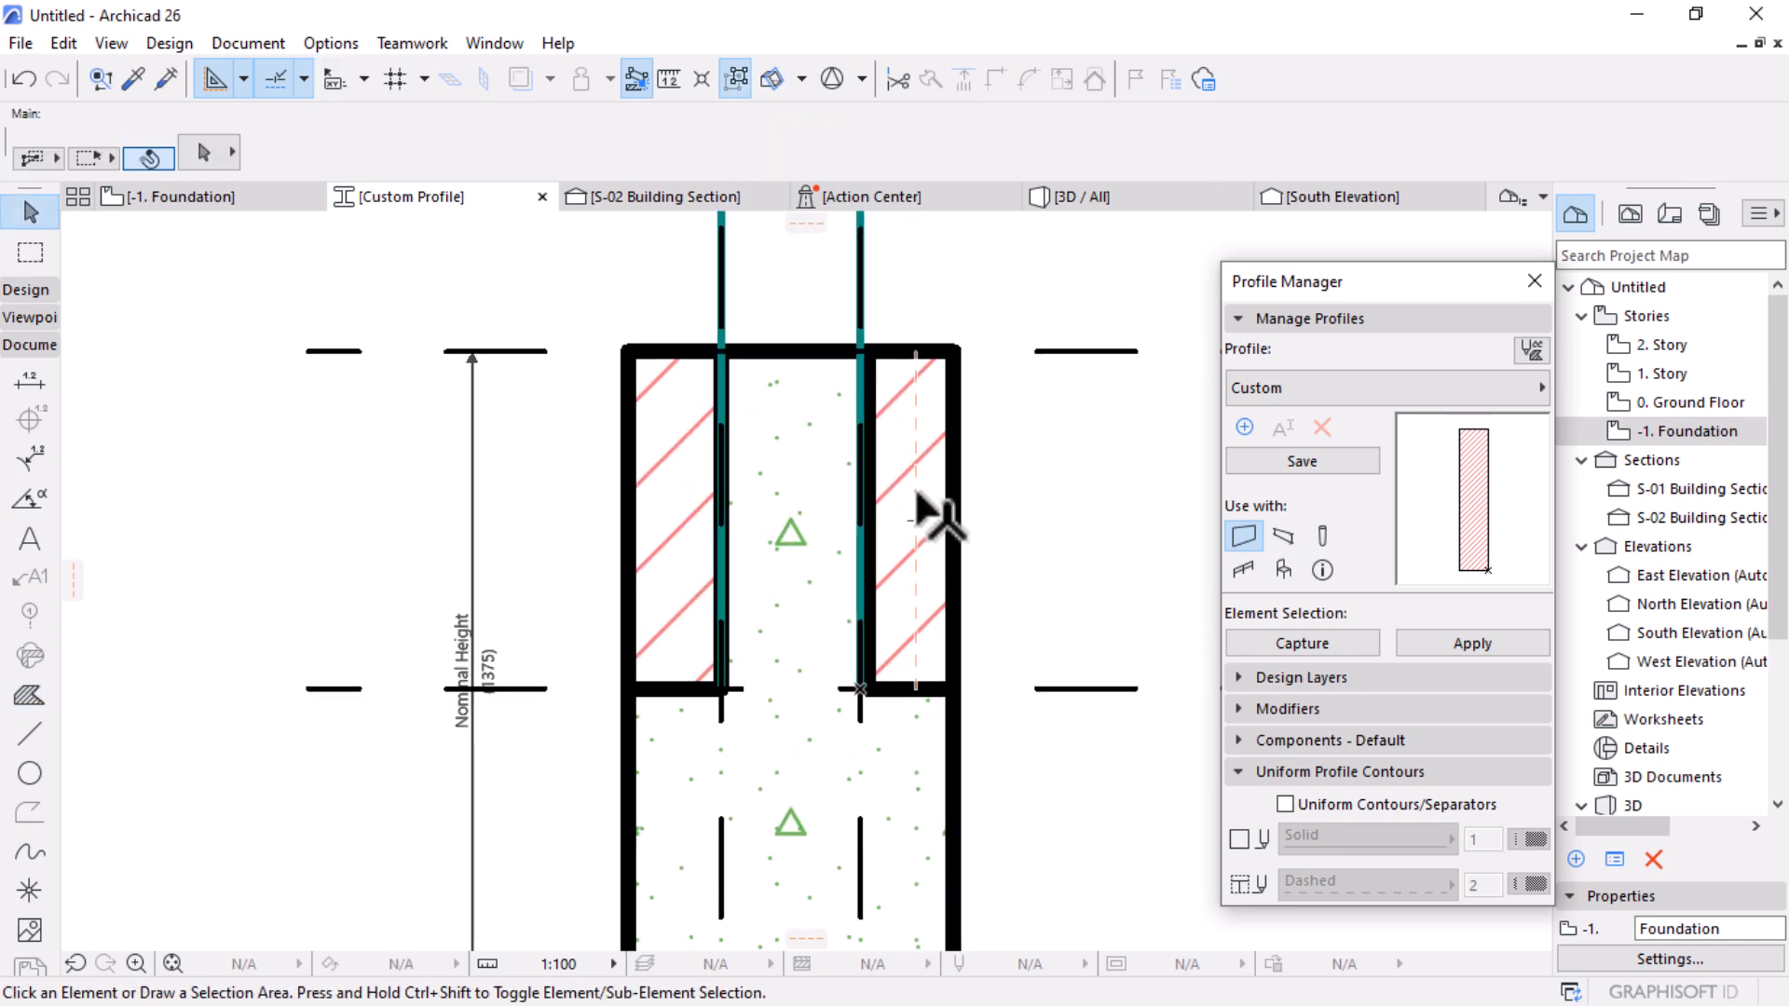
Step: Set the contour pen of both Brick - Structural fills beside the concrete stem to 41
left_click(927, 485)
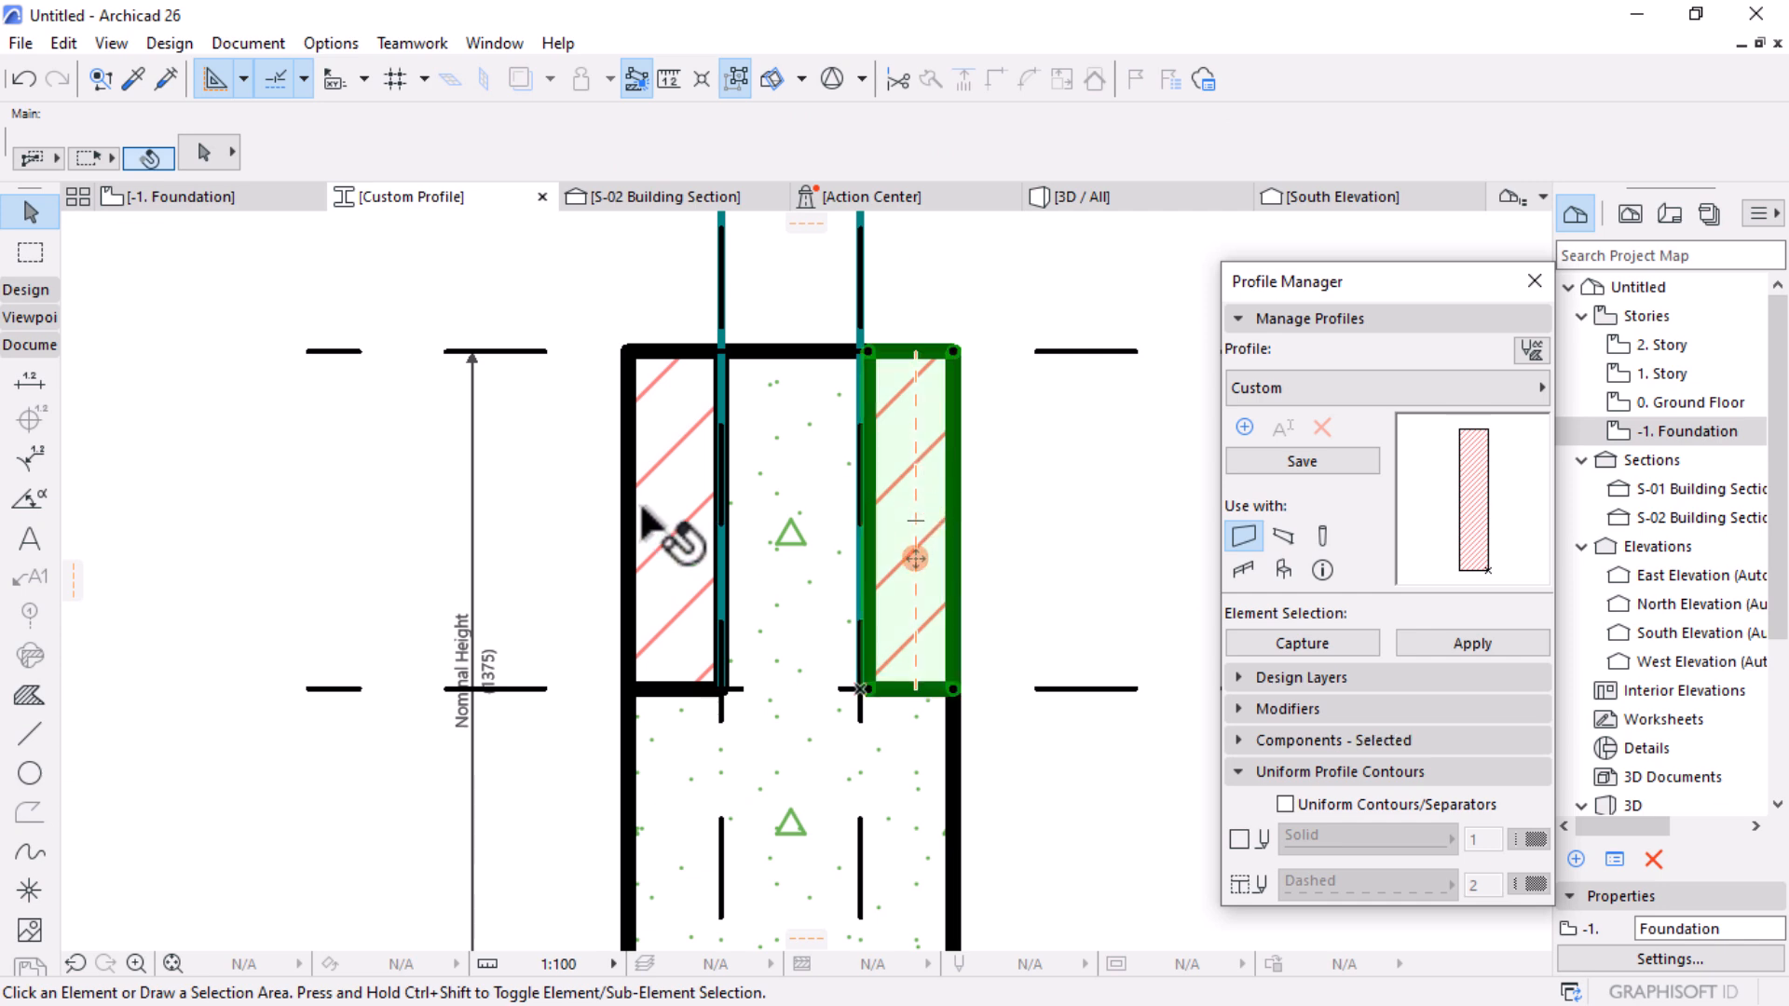
left_click(675, 505, "shift")
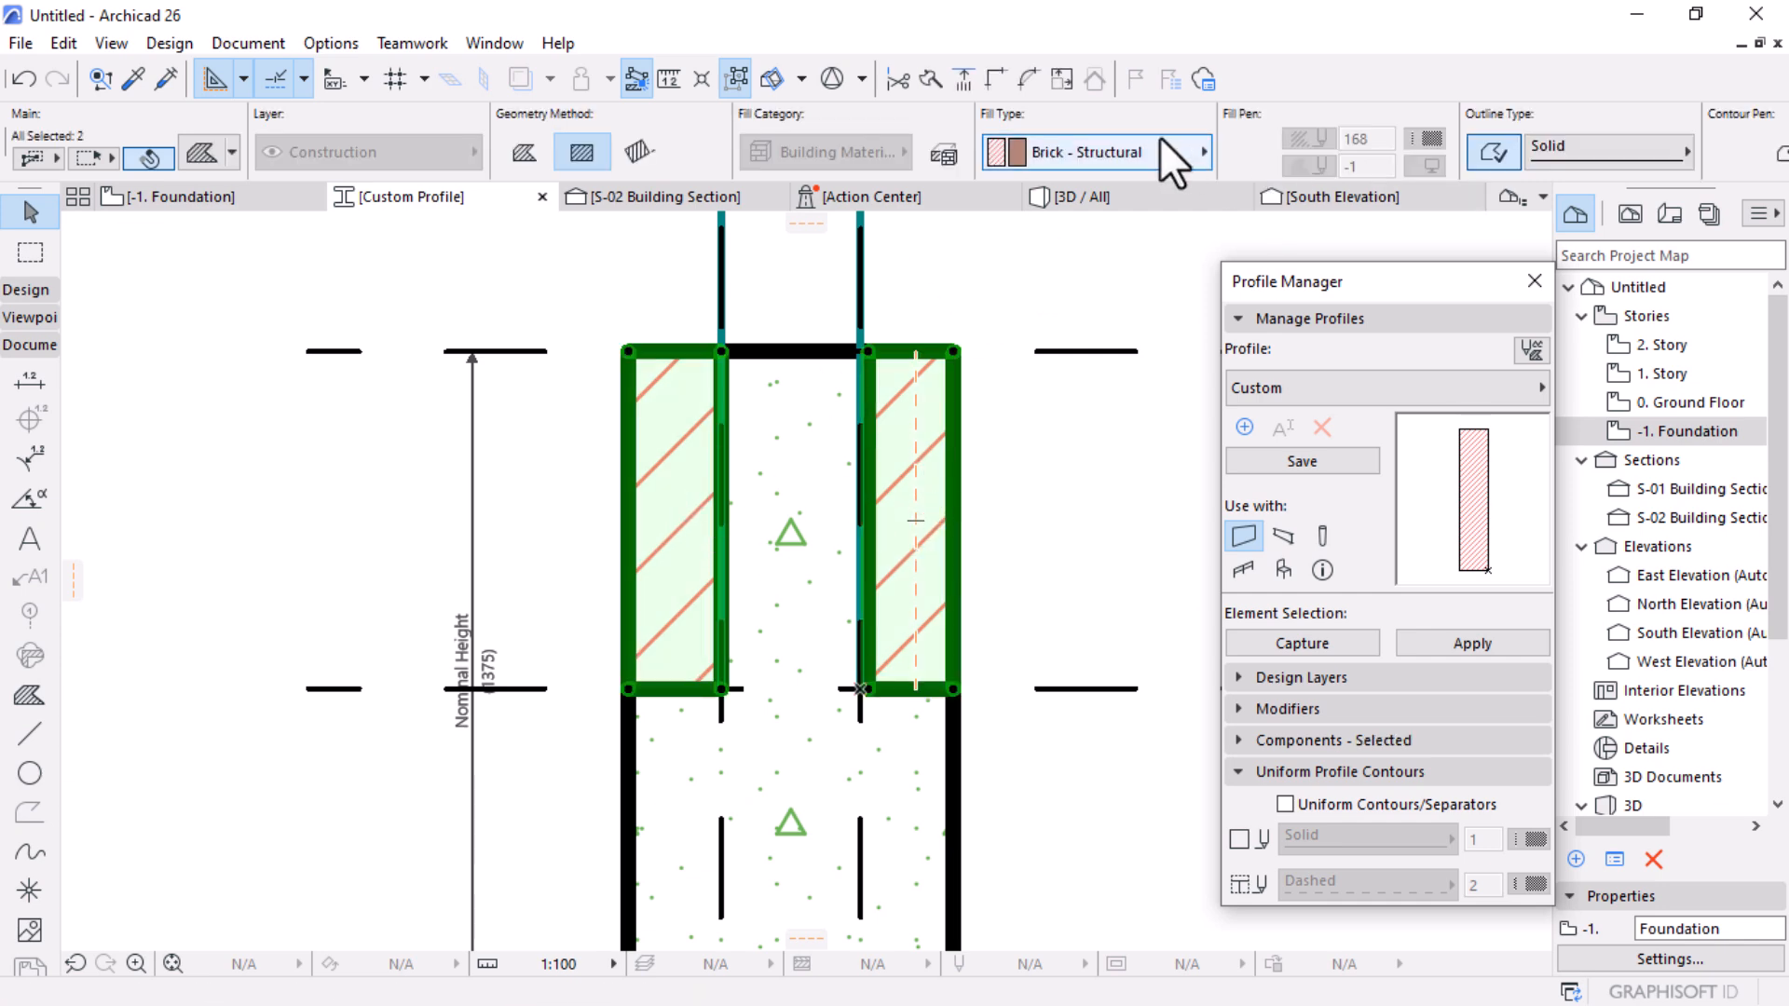
scroll(1160, 137, "down", 5)
scroll(1416, 151, "down", 2)
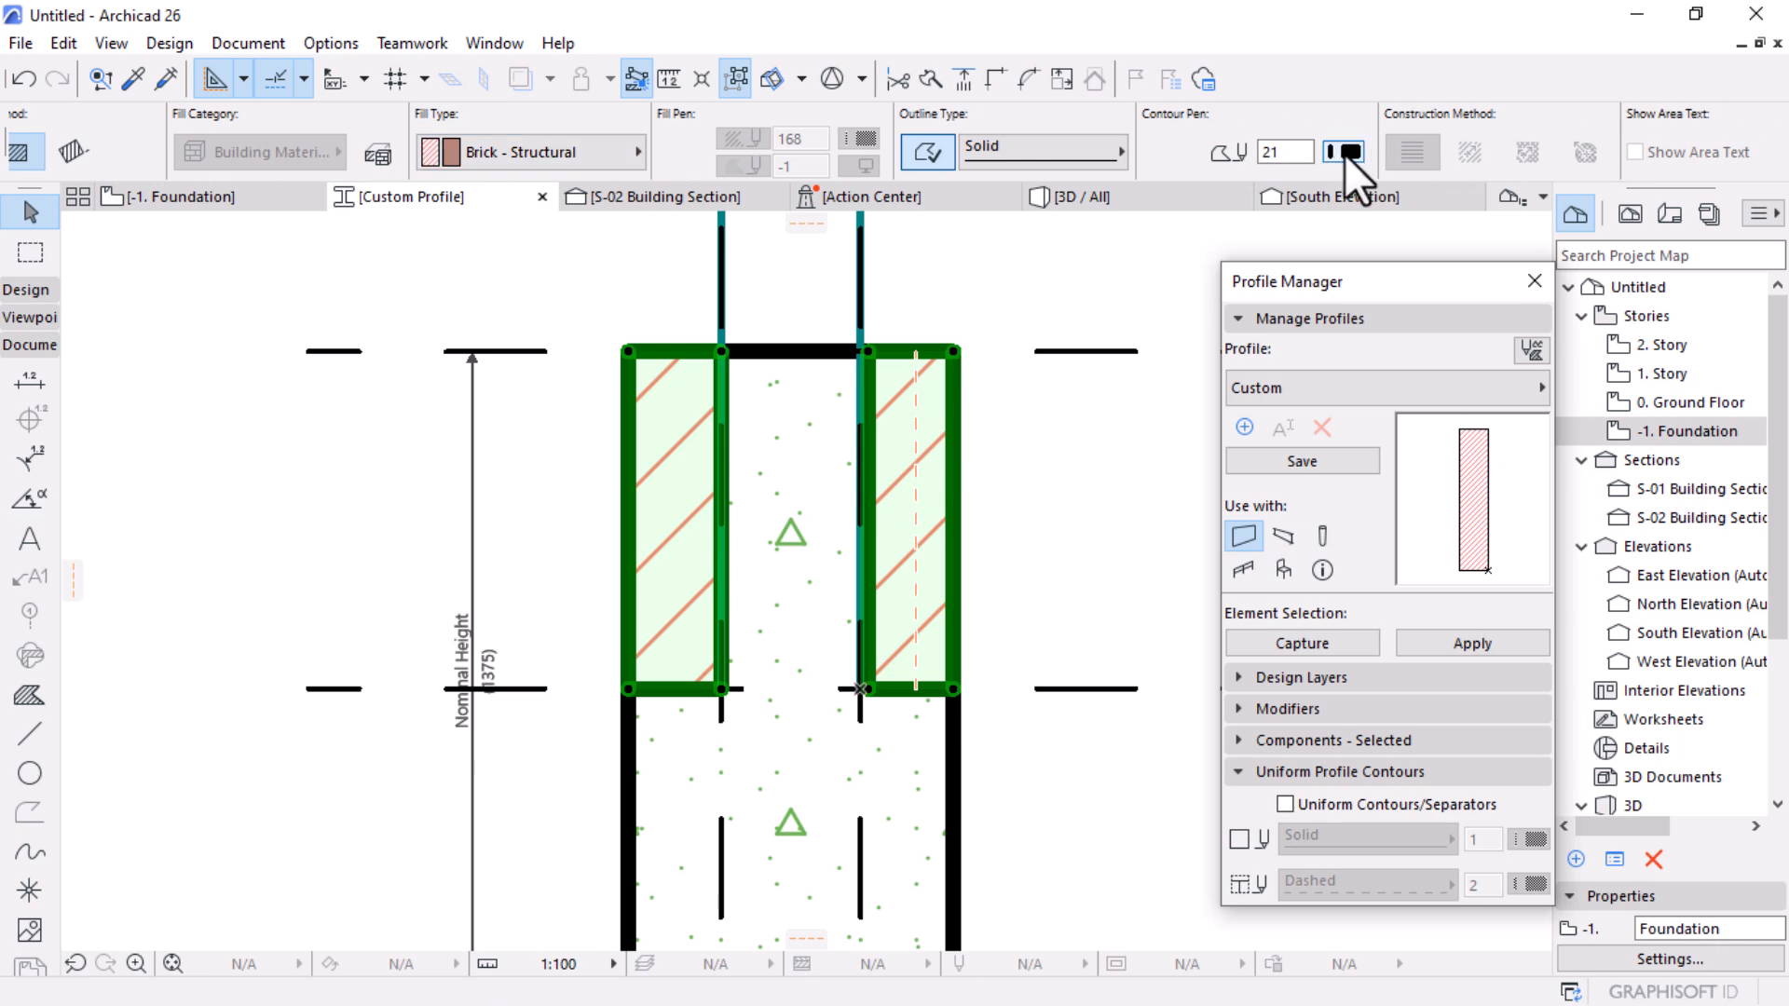
left_click(1344, 154)
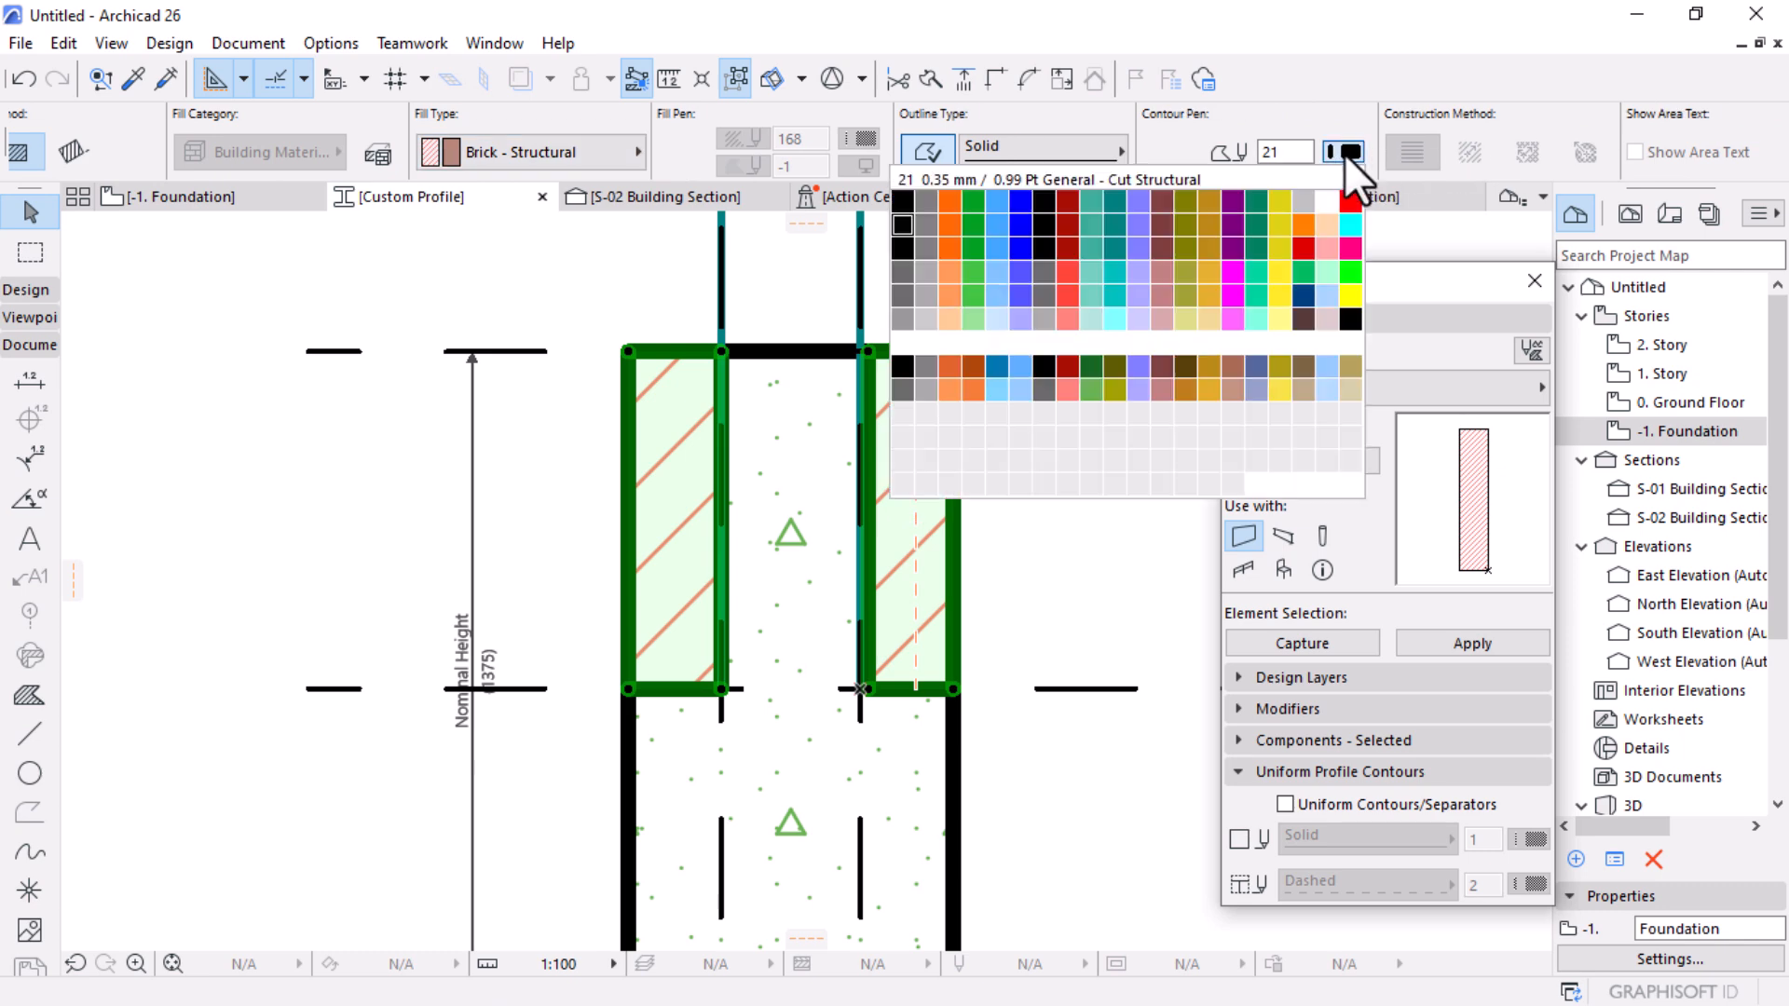
left_click(901, 249)
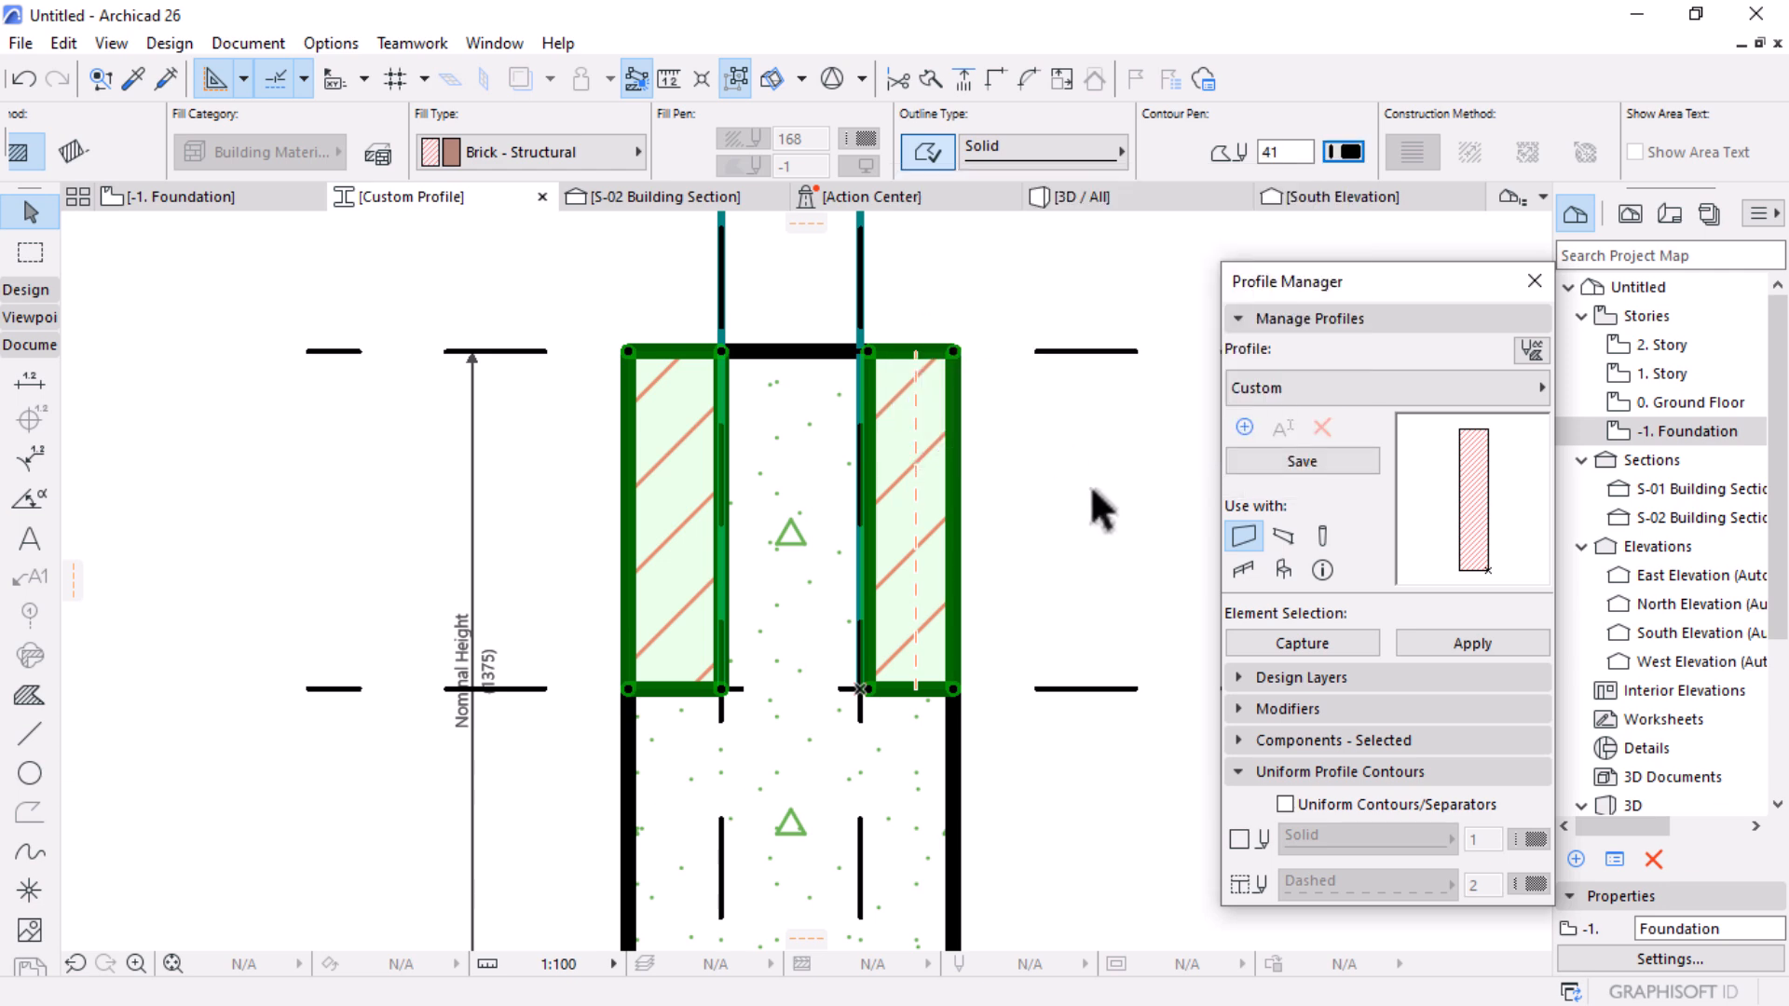
left_click(1063, 550)
scroll(857, 559, "down", 3)
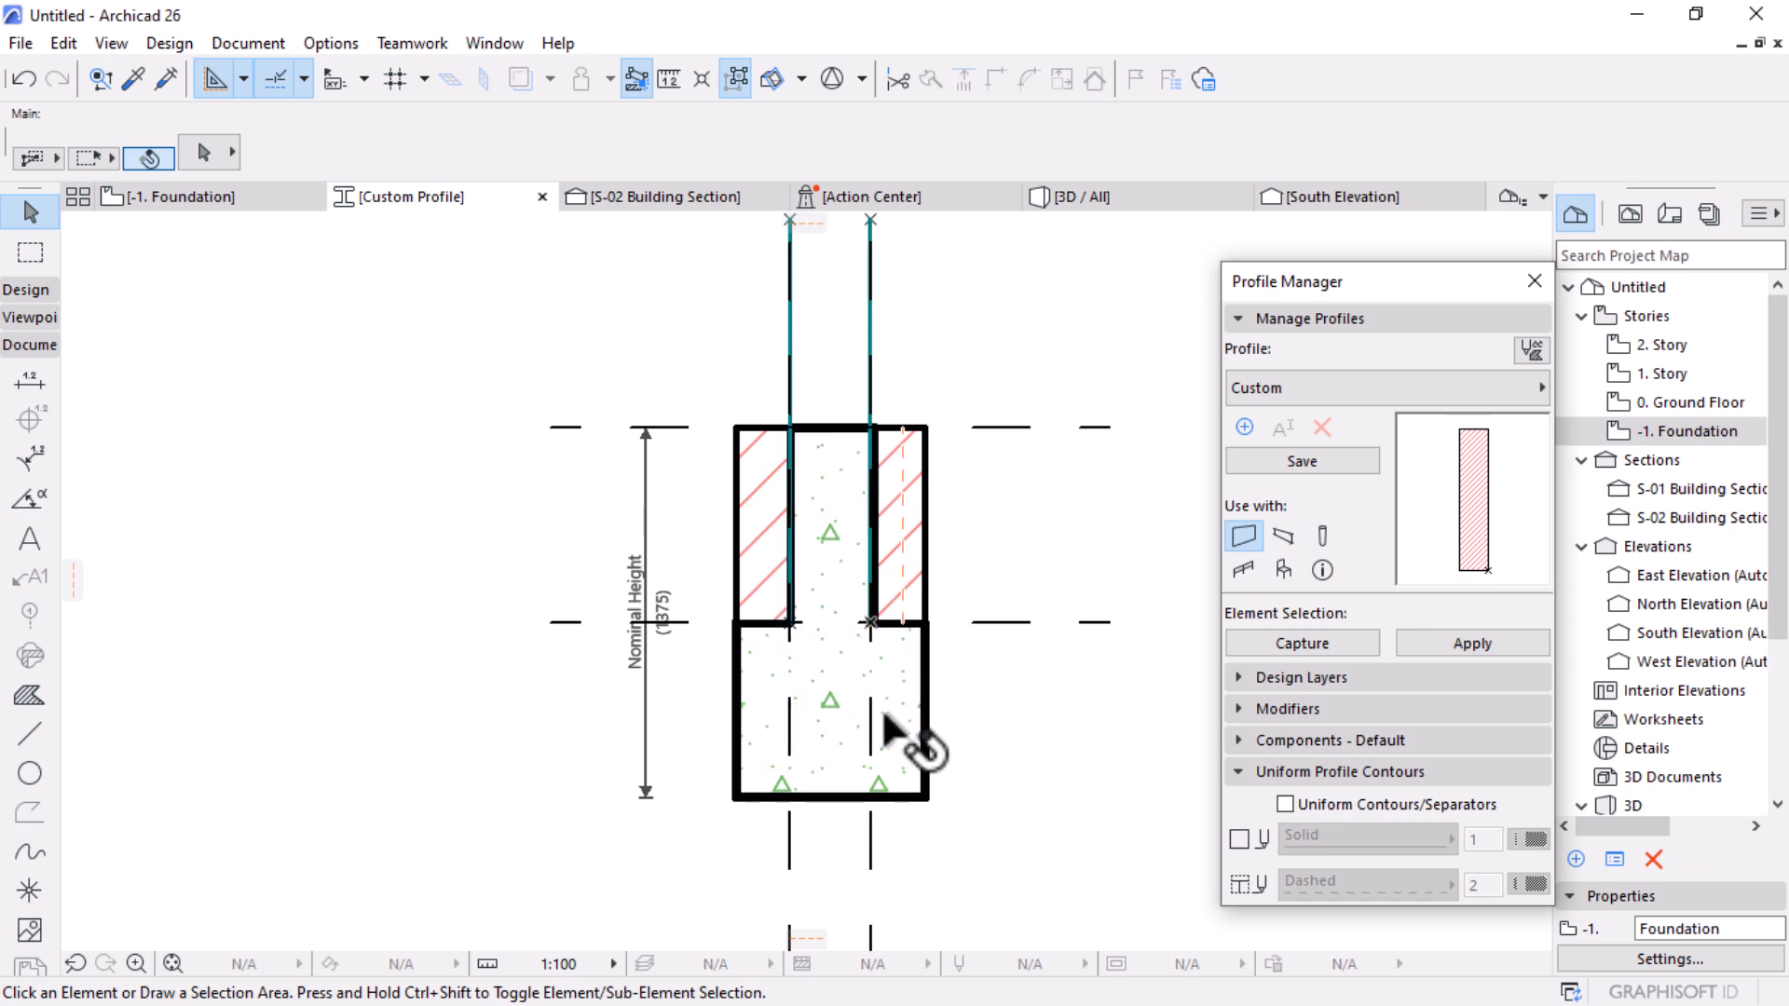
Step: Make the profile available for beams as well as walls, and save it under the name Concrete Base Footing
scroll(770, 815, "up", 2)
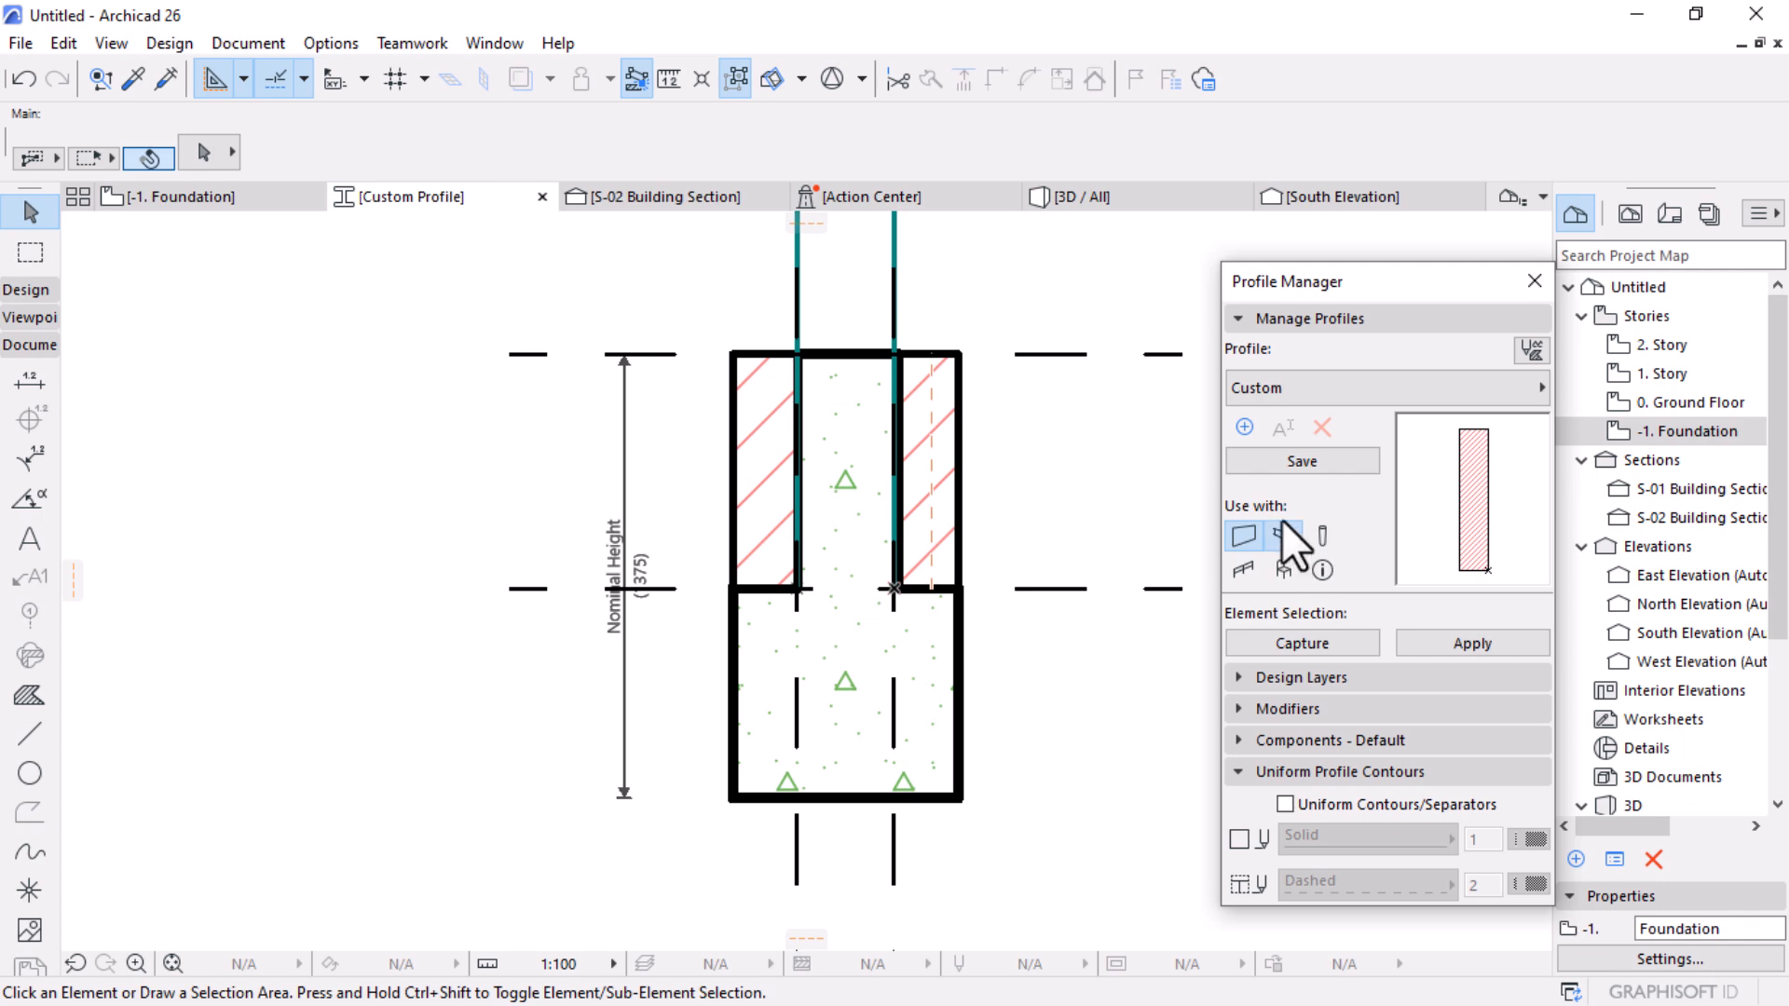
left_click(1310, 460)
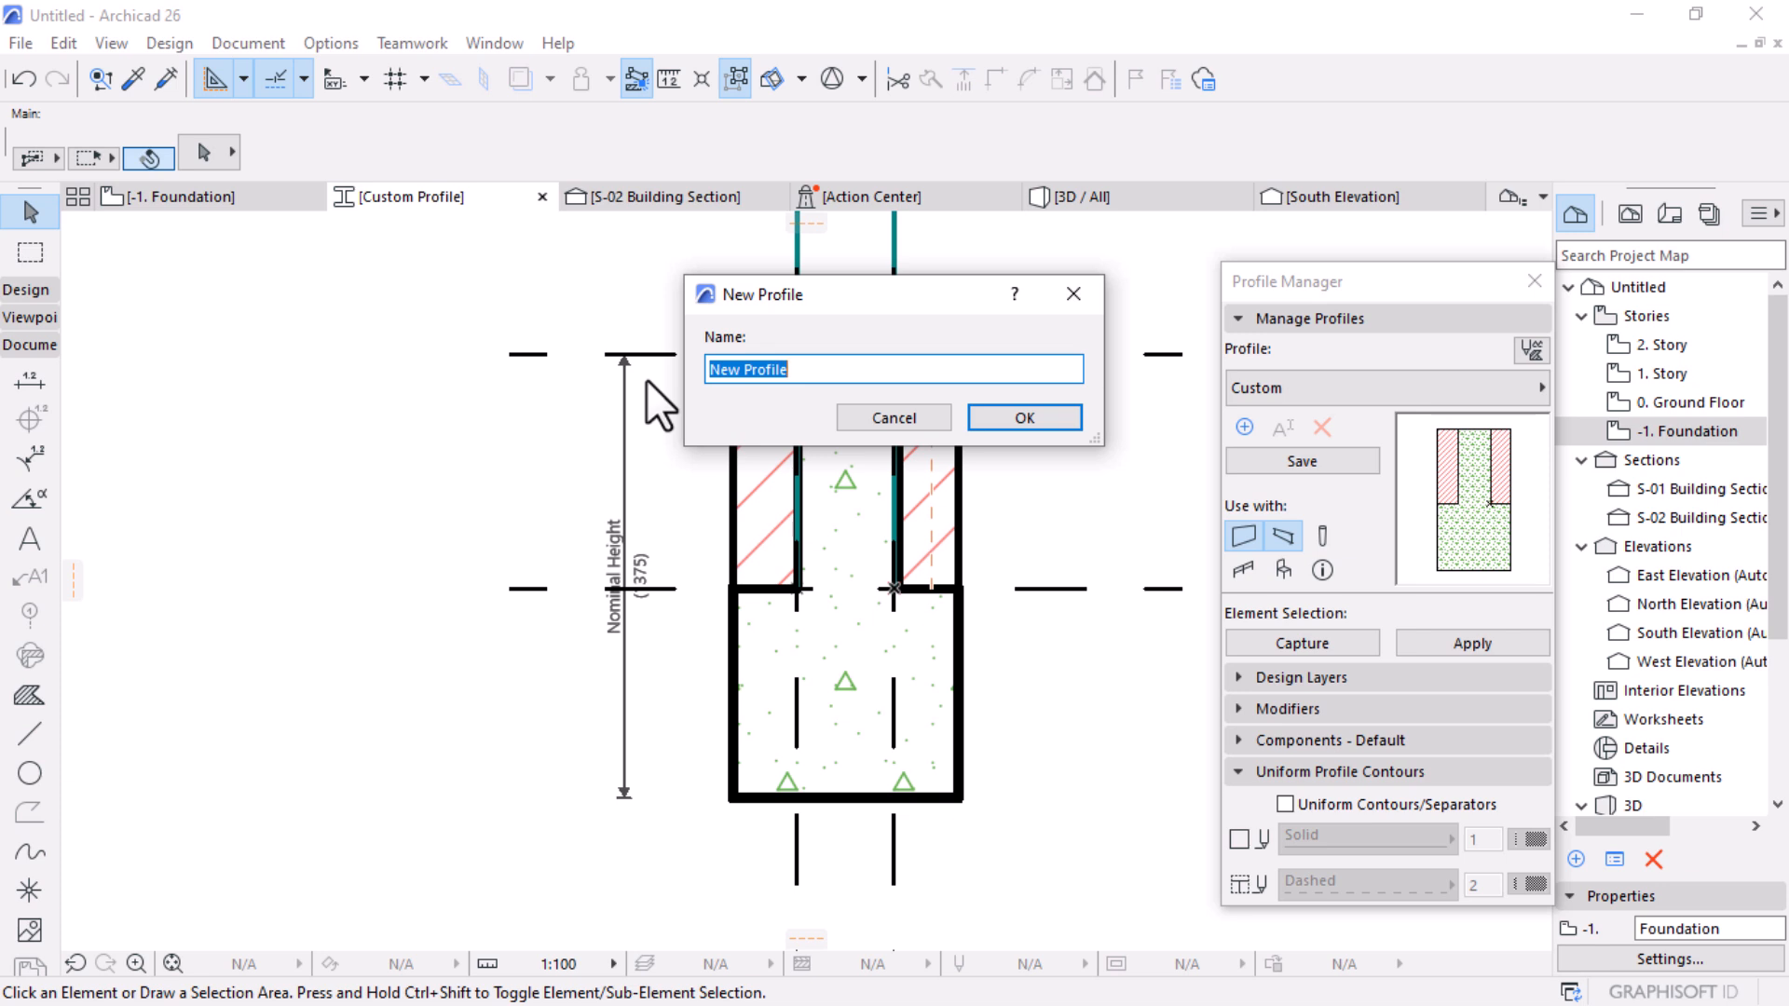
type("Concrete Base Footi")
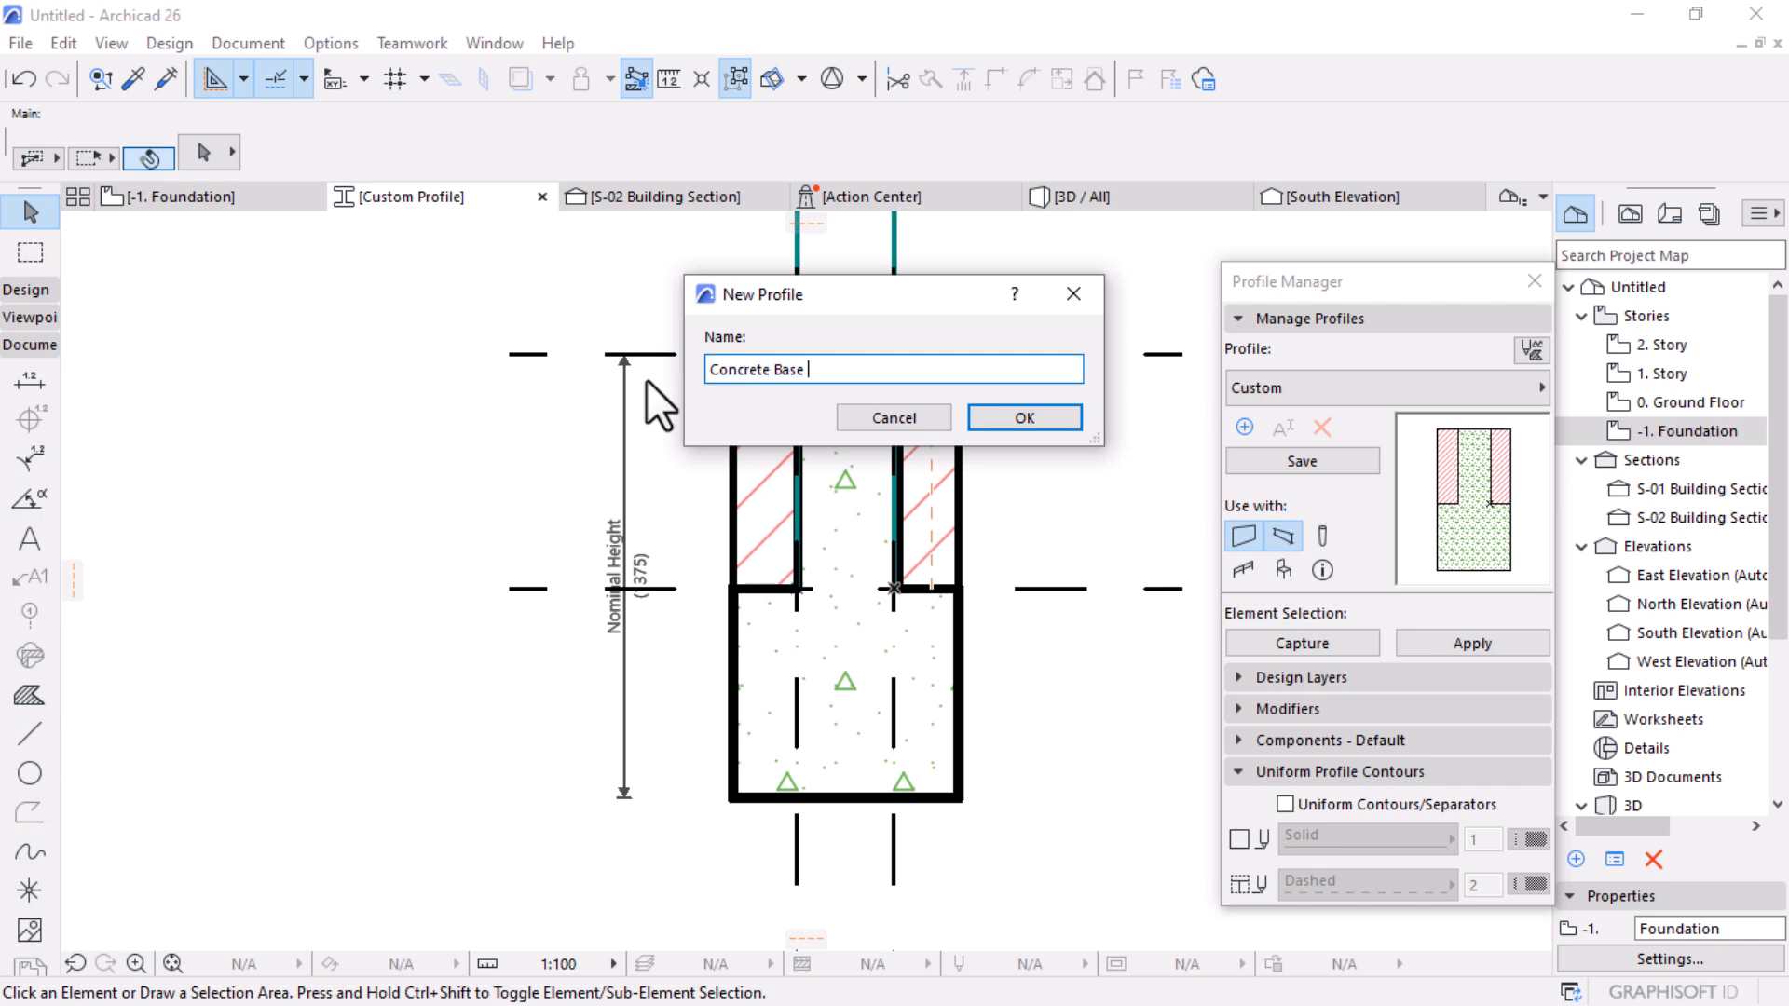
type("ng")
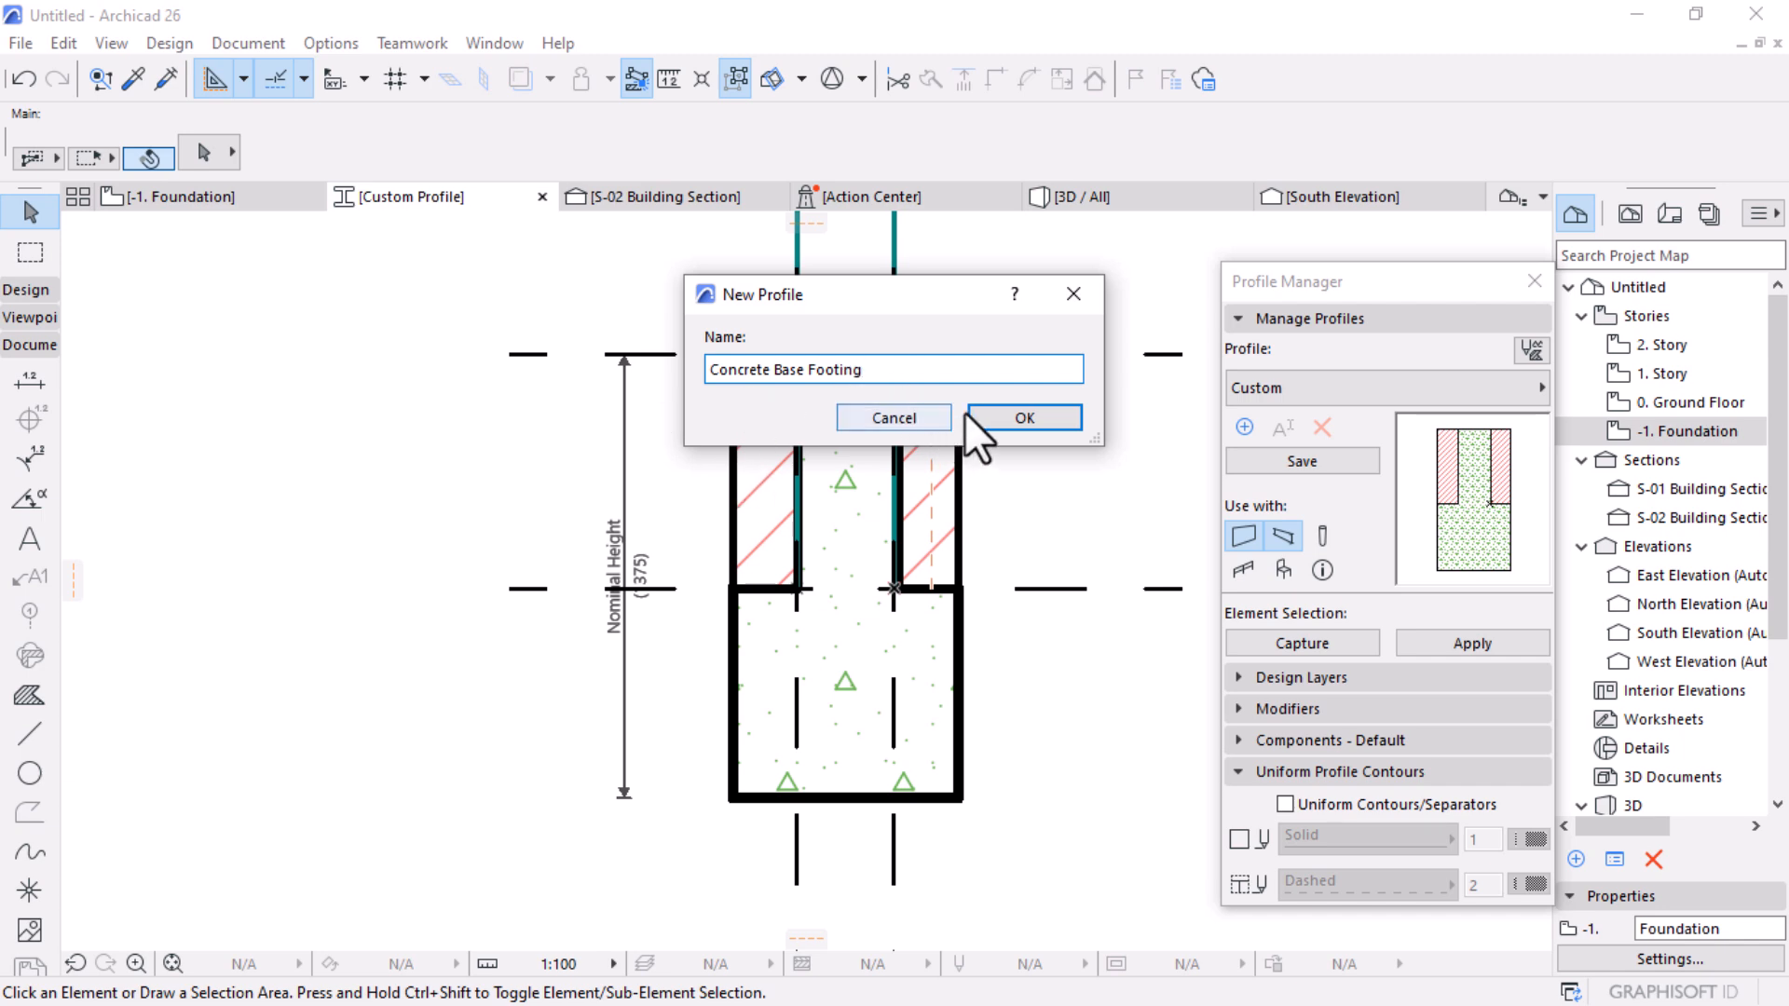
left_click(1008, 417)
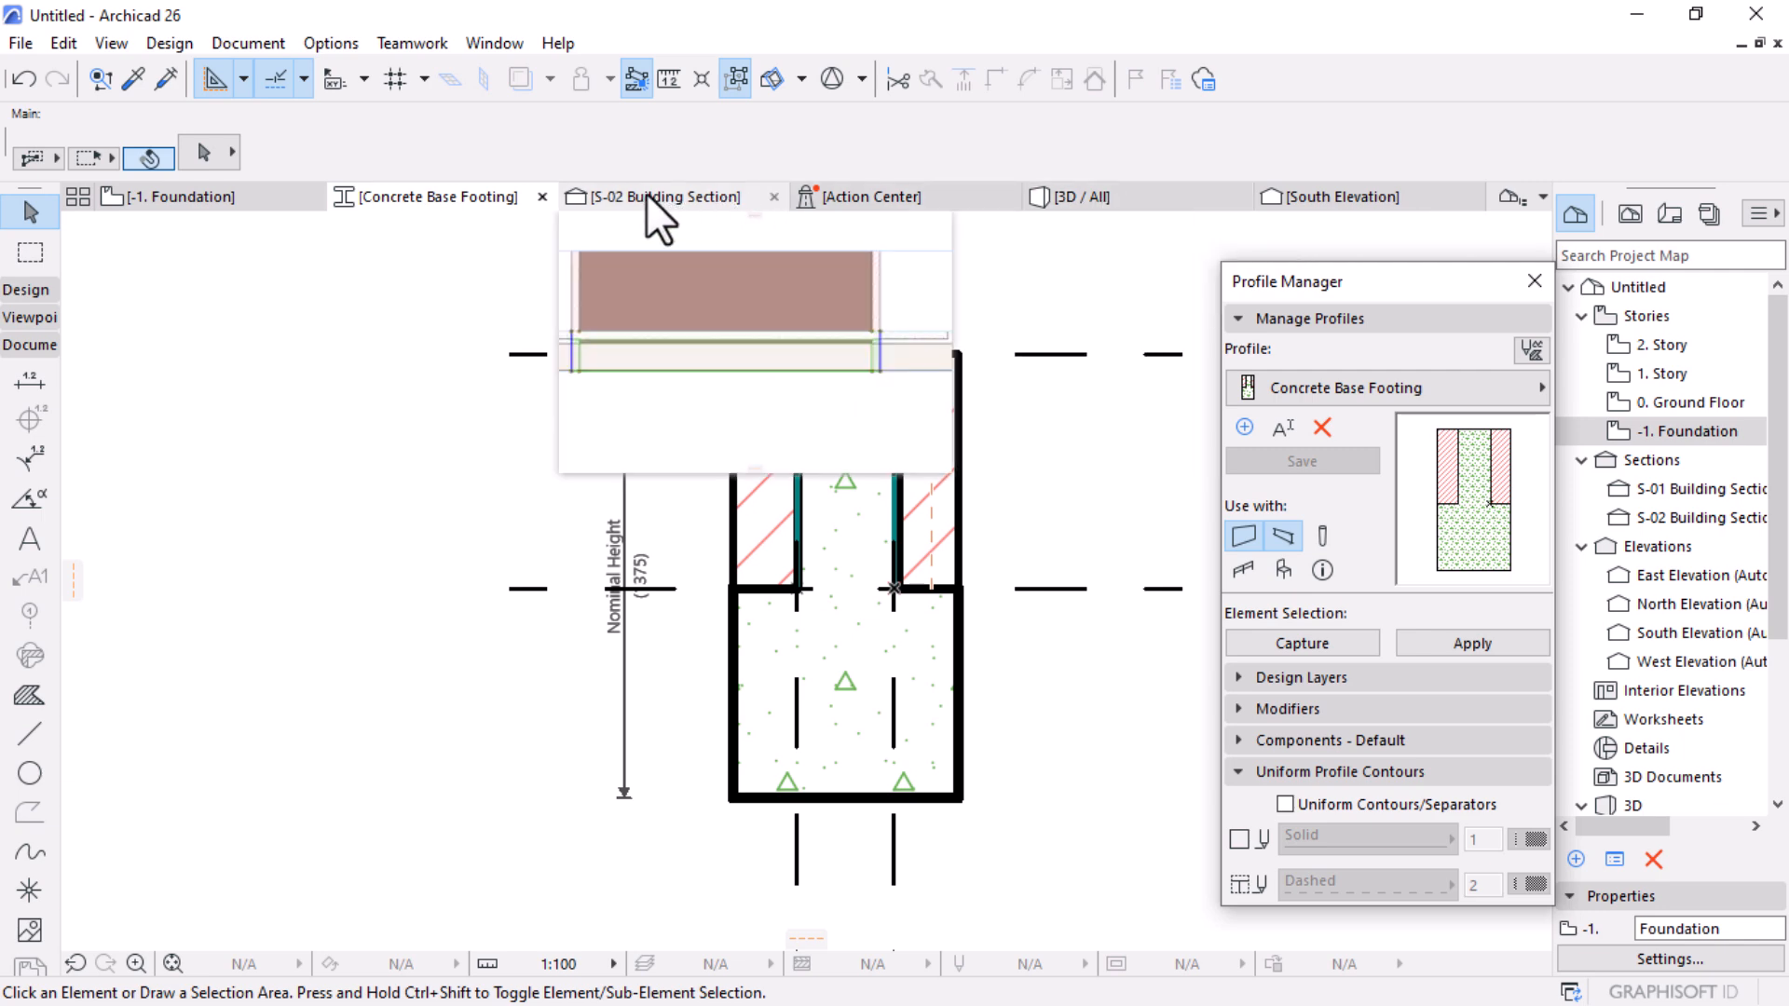
Step: Select all four grouped walls in the -1. Foundation plan and apply the Concrete Base Footing profile to them
left_click(265, 193)
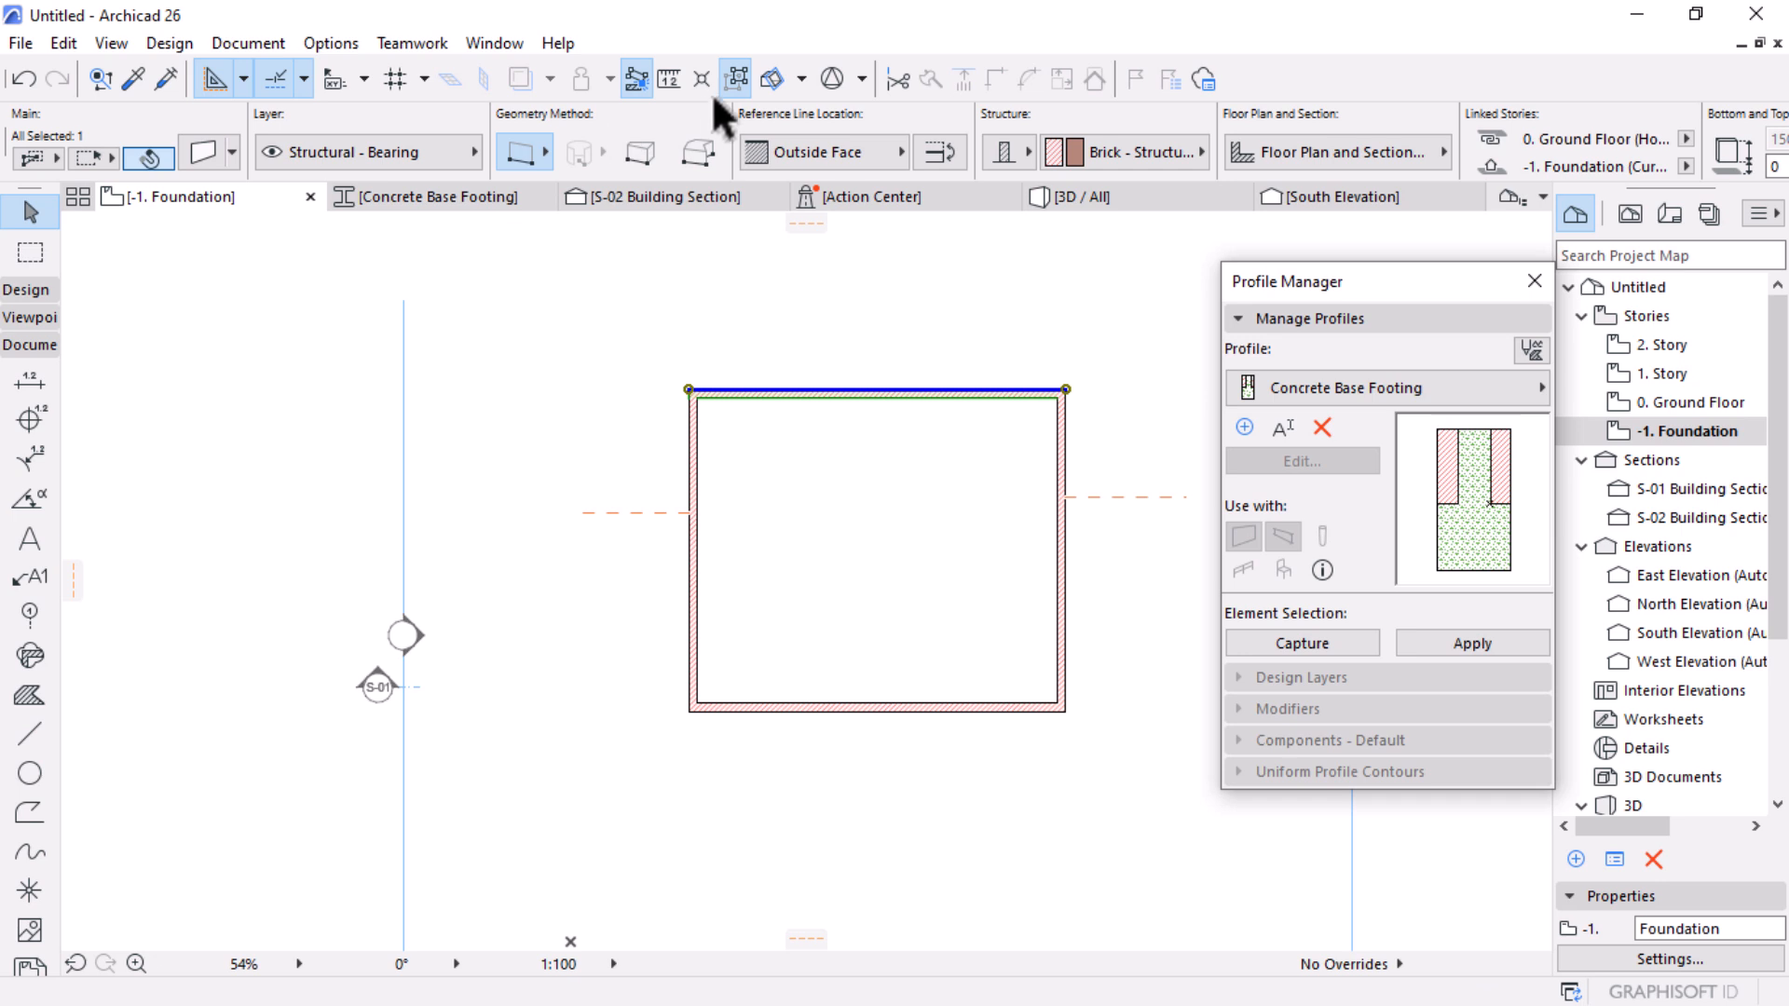
left_click(736, 78)
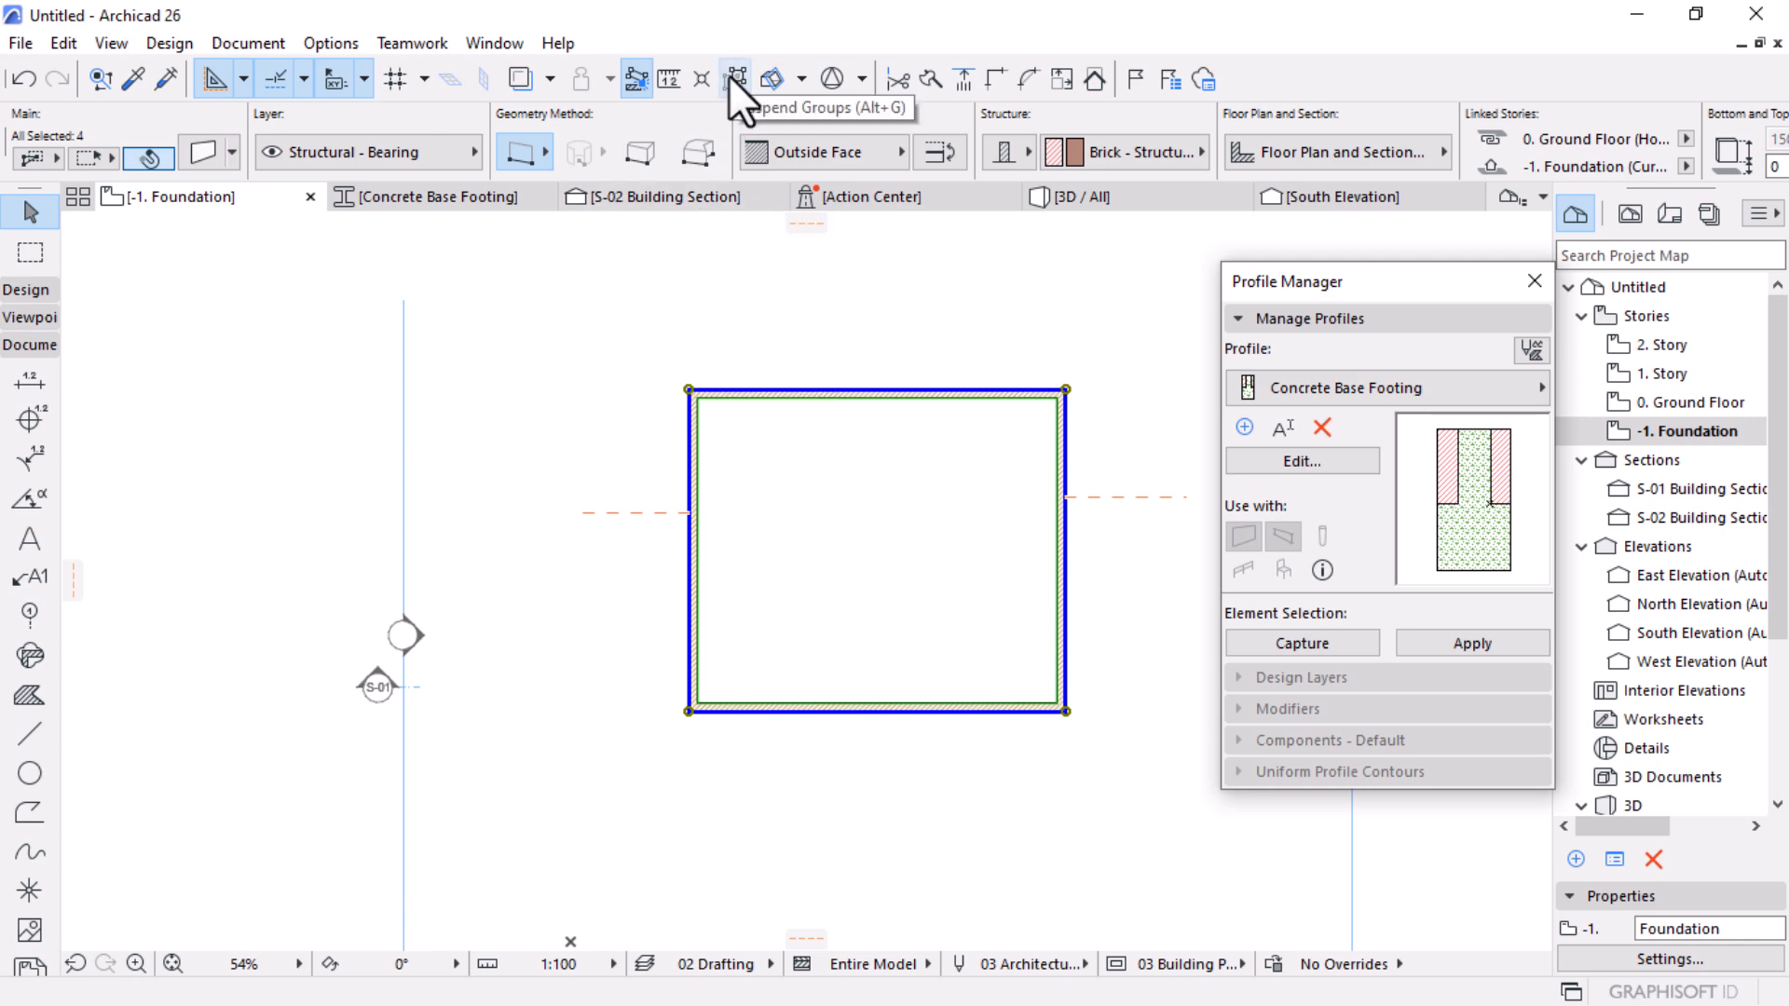
left_click(1433, 647)
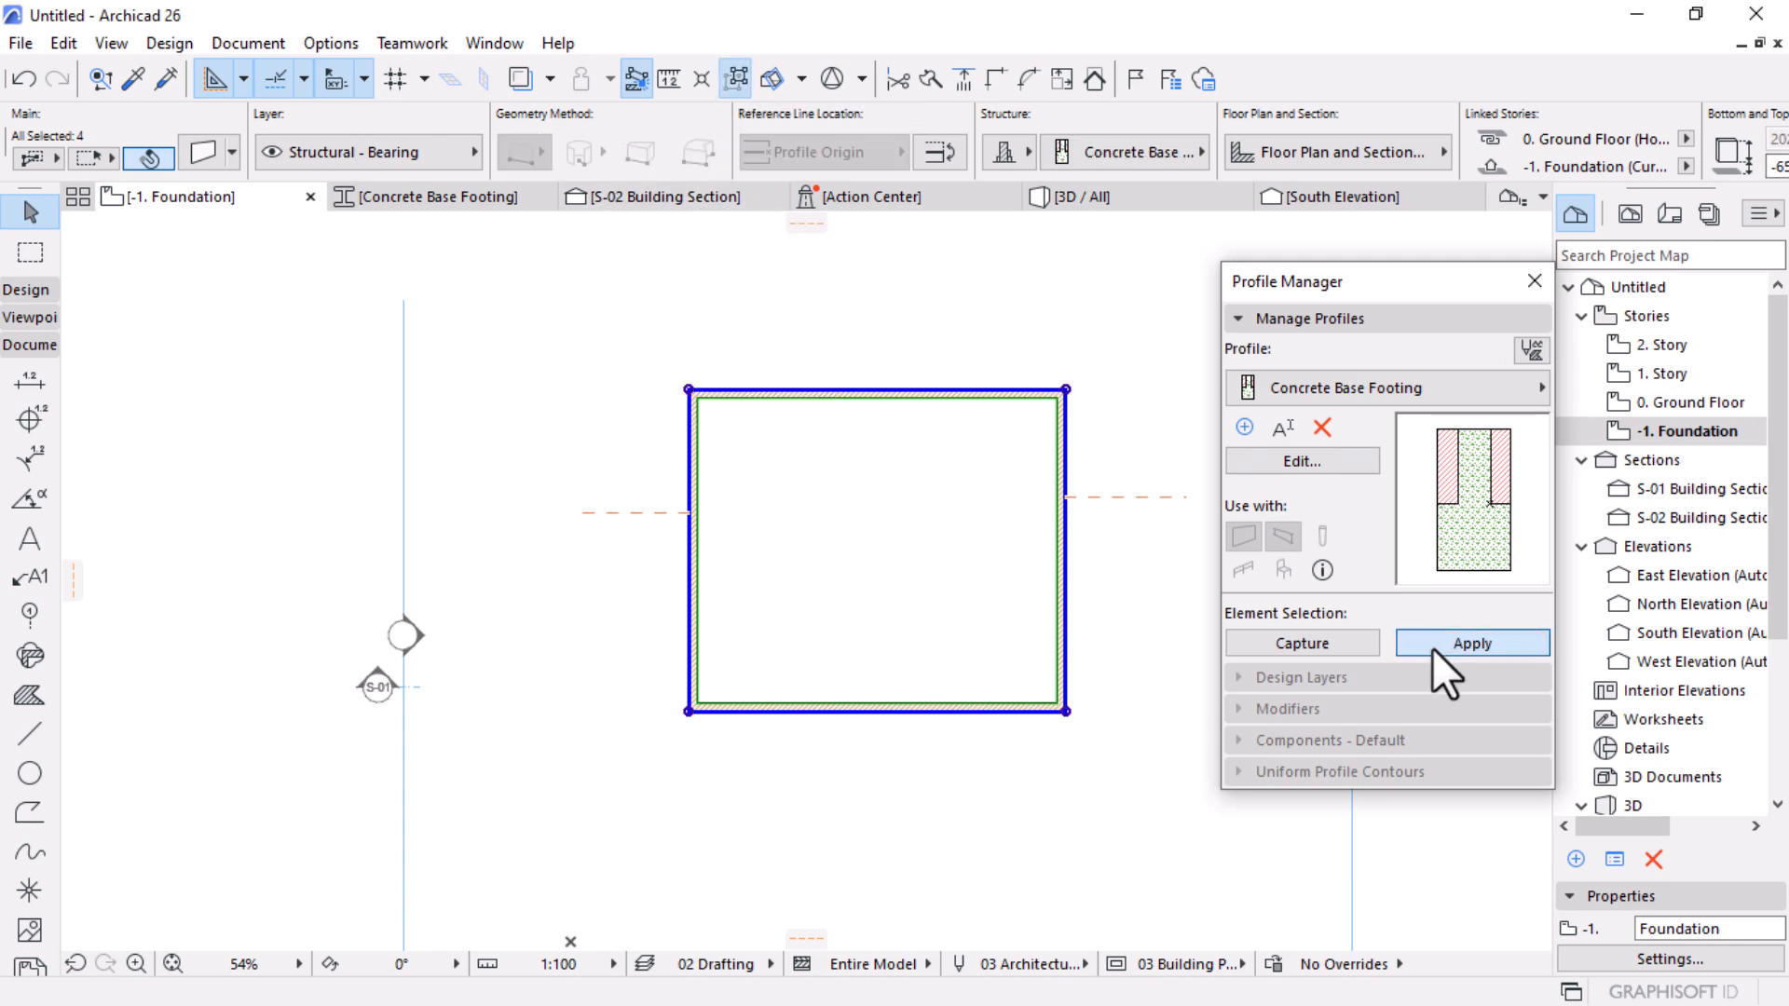
left_click(643, 411)
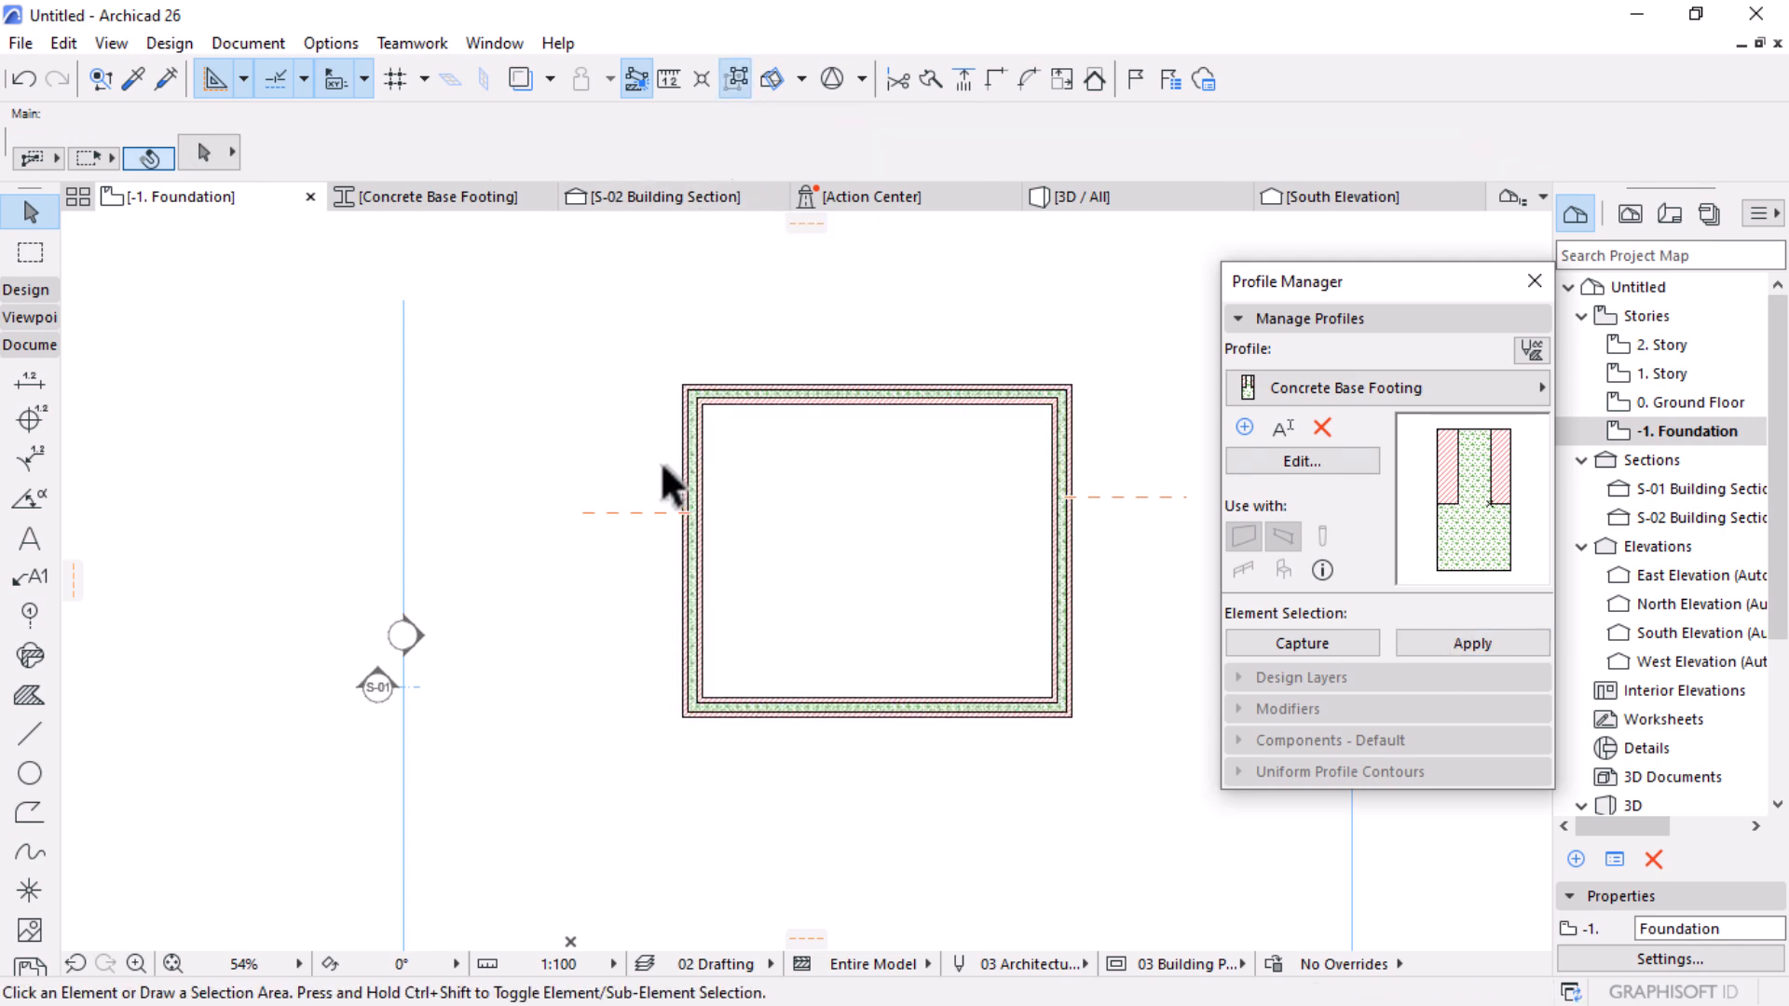
Step: Examine the foundation walls' corner joints in plan, and the footing's position under the slab and wall in section S-02
scroll(1055, 572, "up", 10)
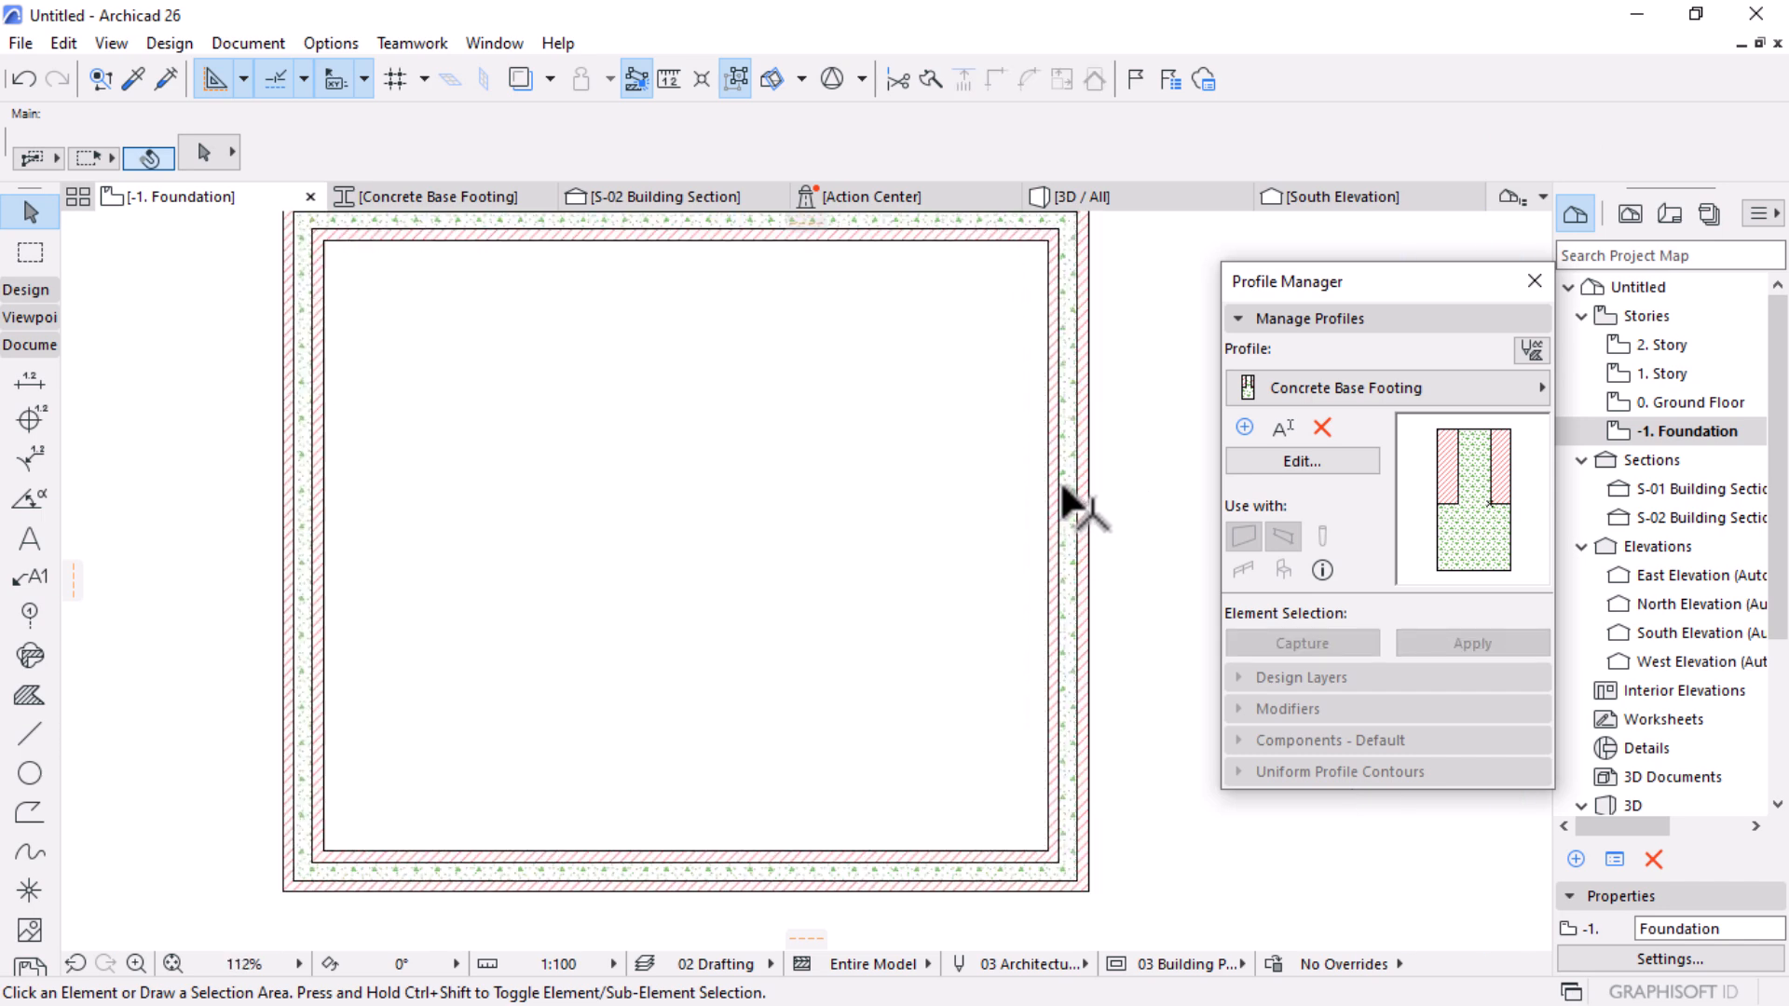
scroll(1080, 519, "down", 10)
scroll(941, 410, "up", 13)
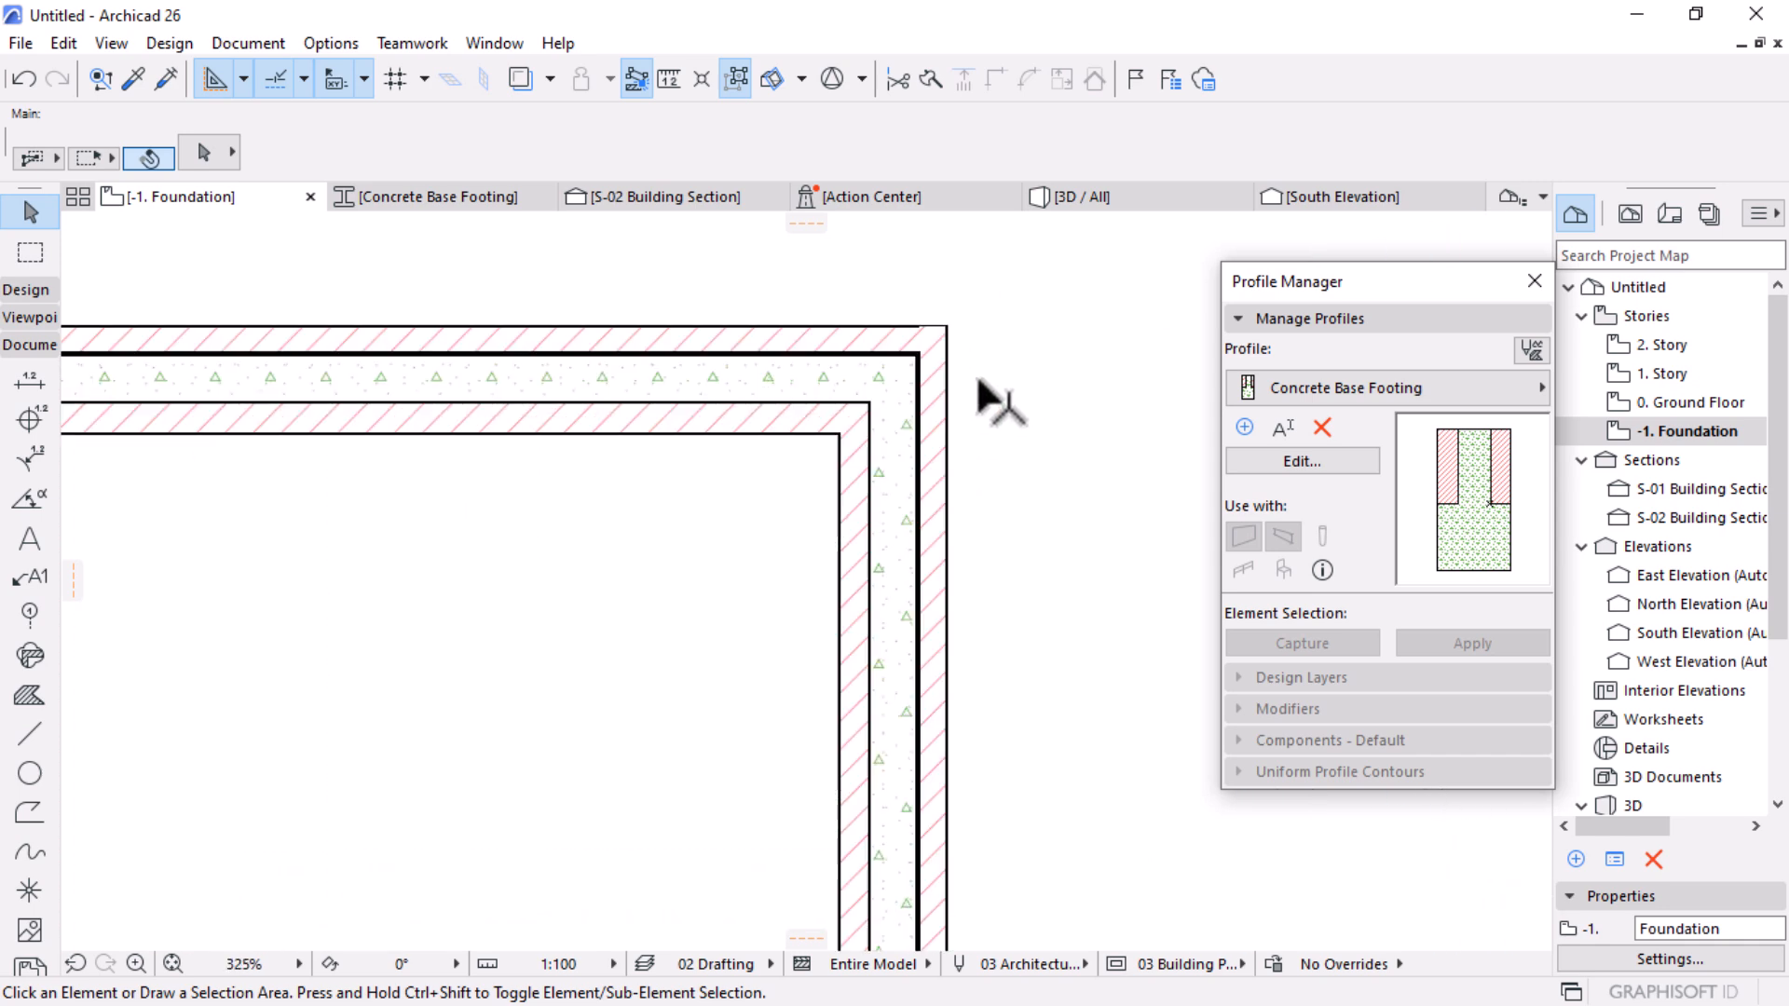
scroll(992, 414, "down", 6)
scroll(990, 447, "up", 9)
scroll(1025, 419, "down", 8)
left_click(666, 196)
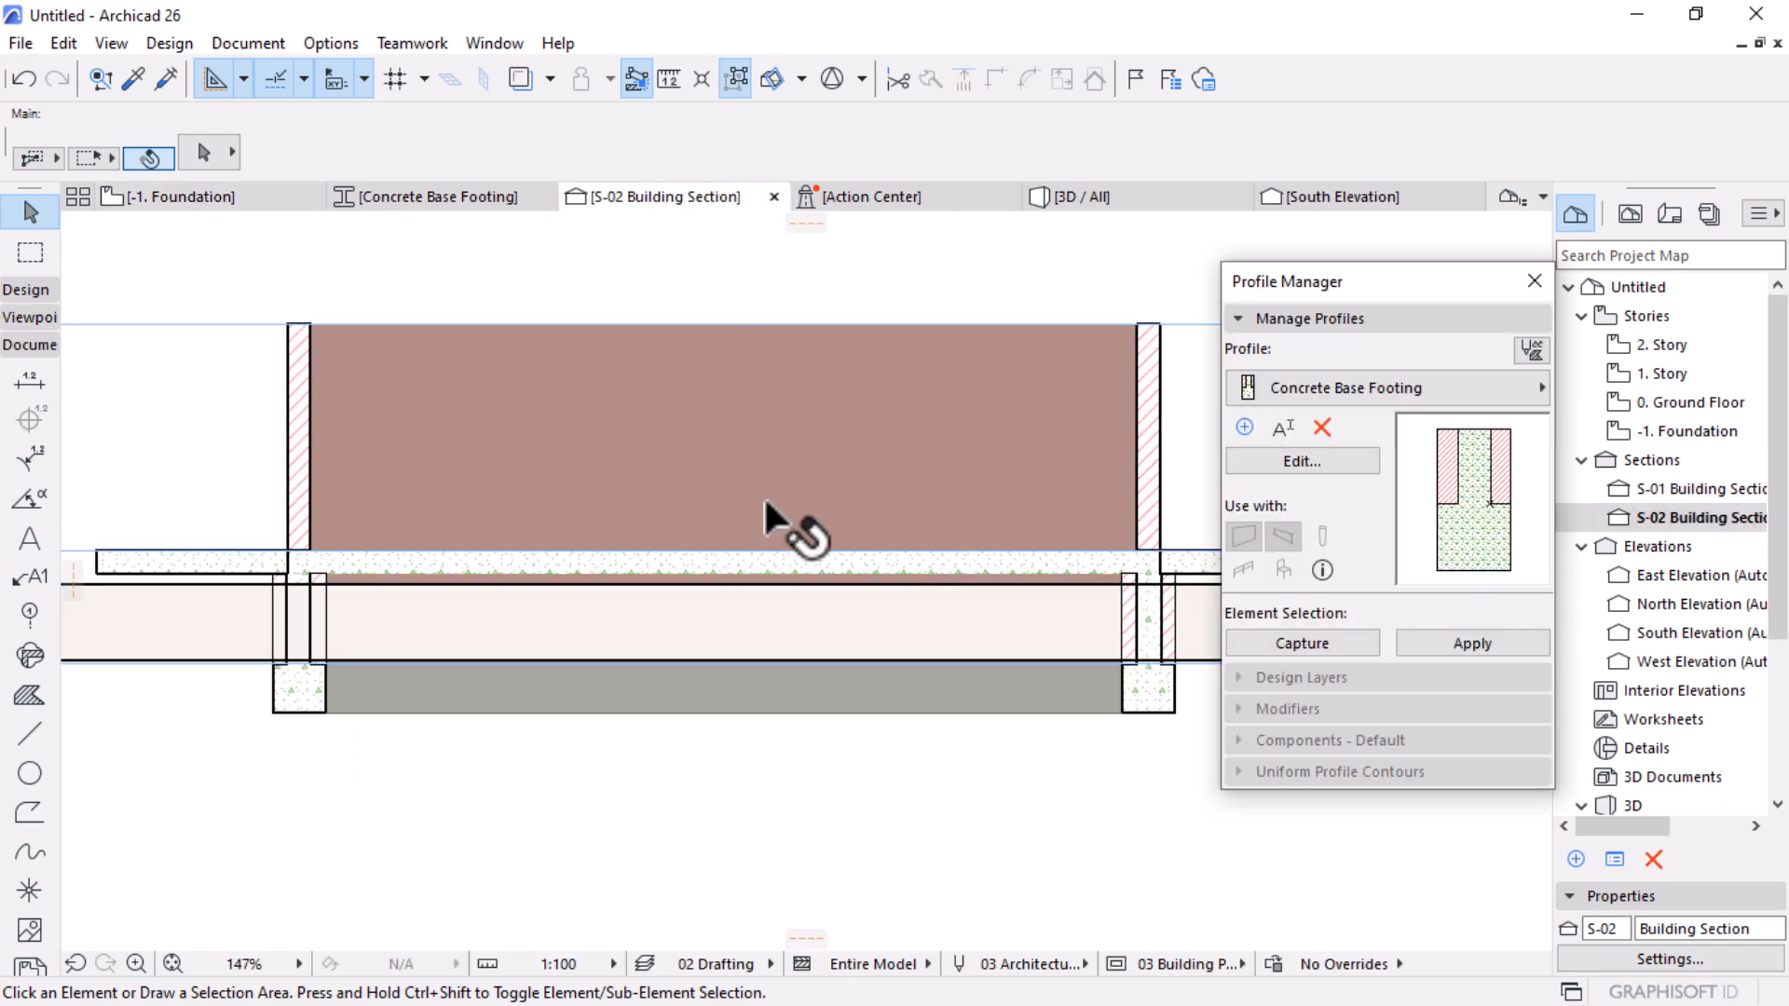
scroll(839, 624, "up", 4)
left_click(1030, 606)
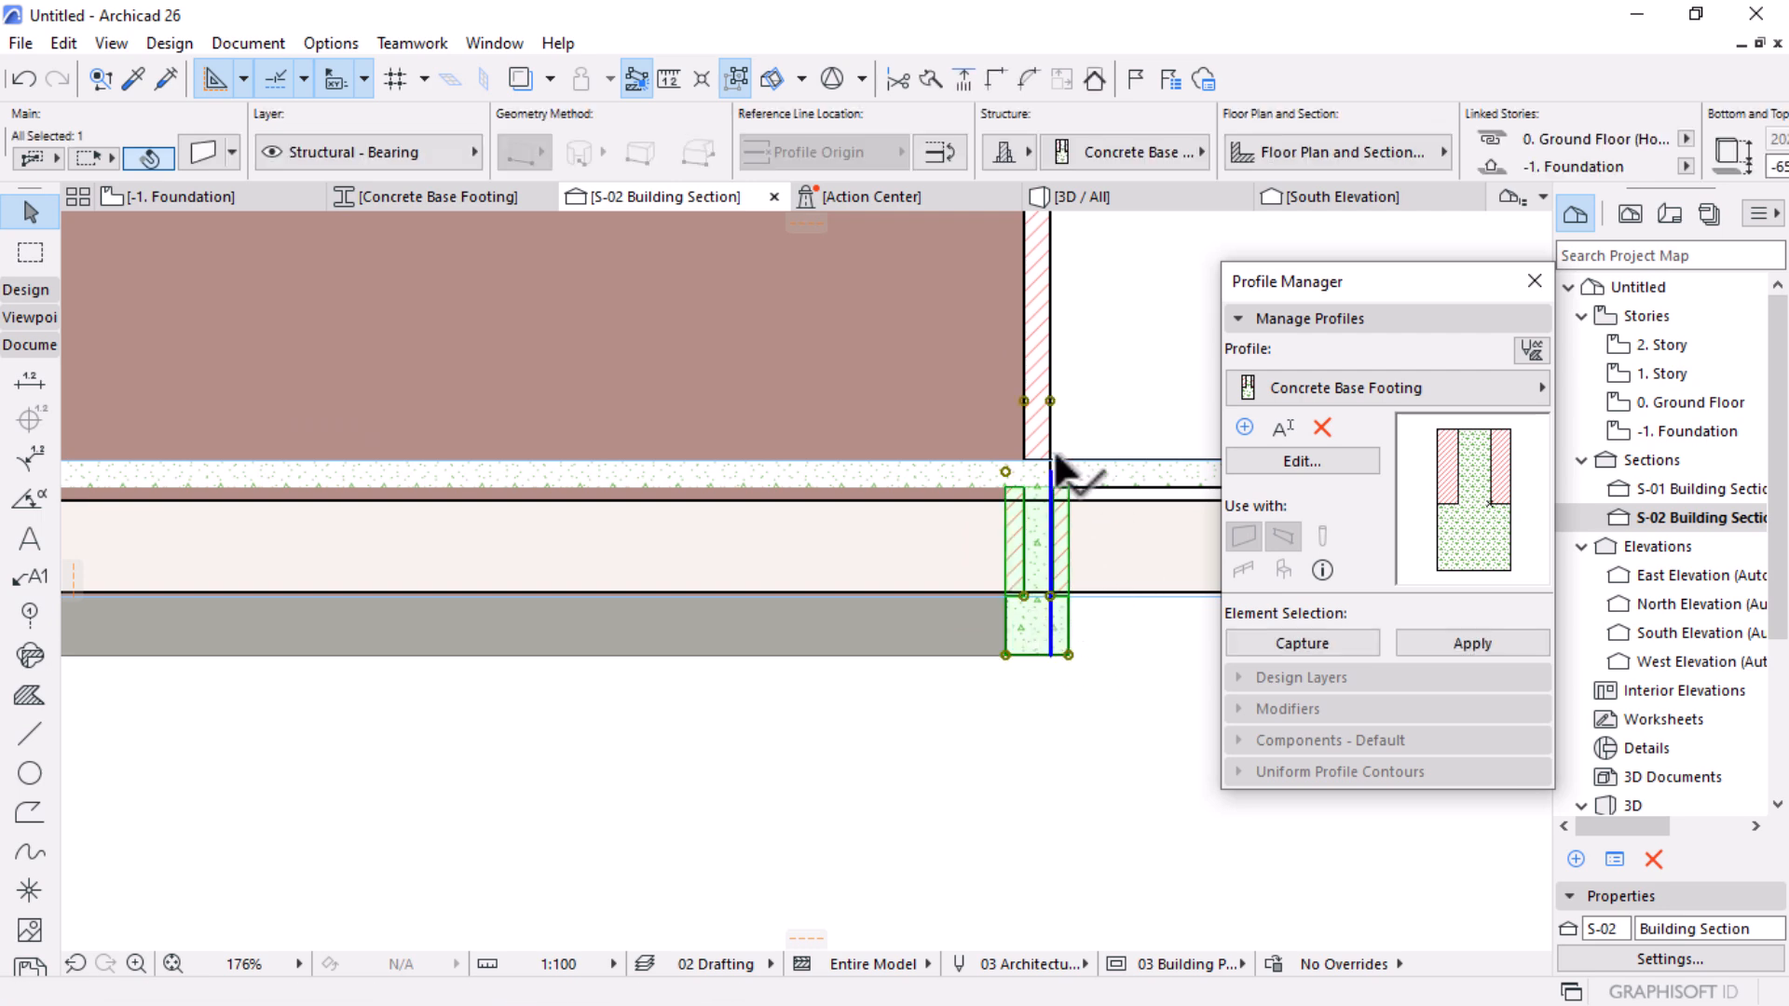
scroll(1088, 503, "up", 5)
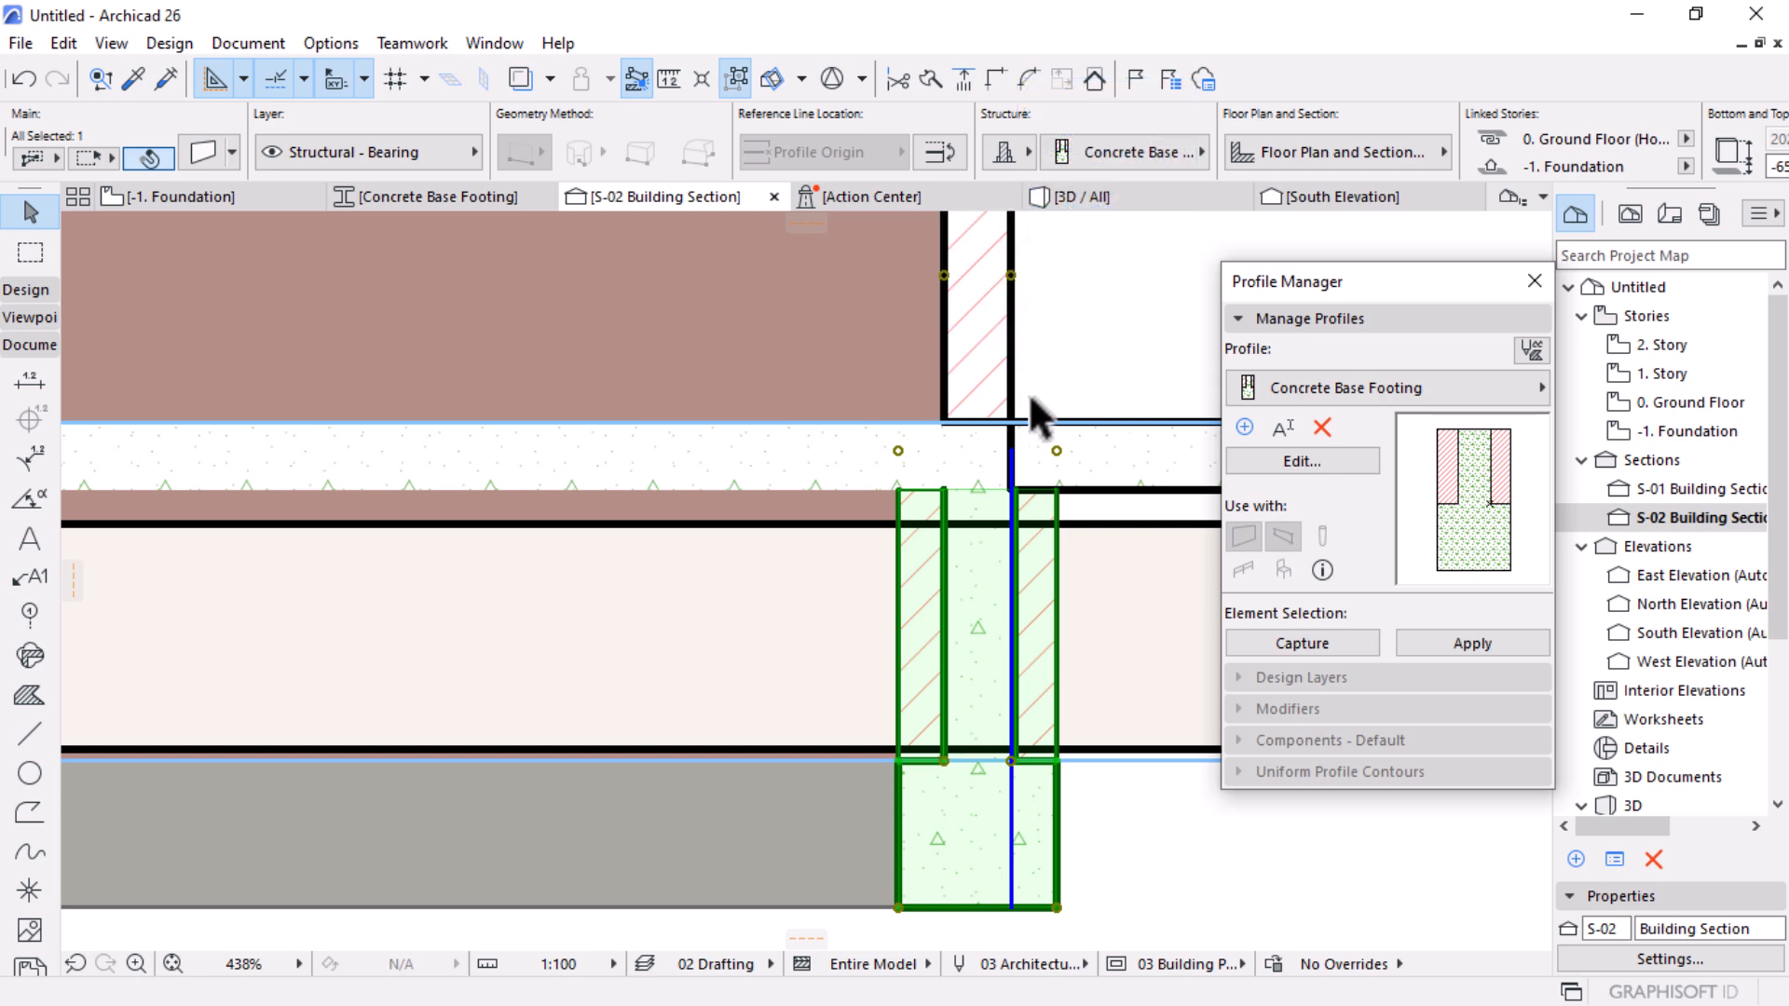
scroll(1027, 391, "down", 2)
Step: Delete the vertical dashed lines running along both sides of the stem in the Concrete Base Footing profile
left_click(386, 195)
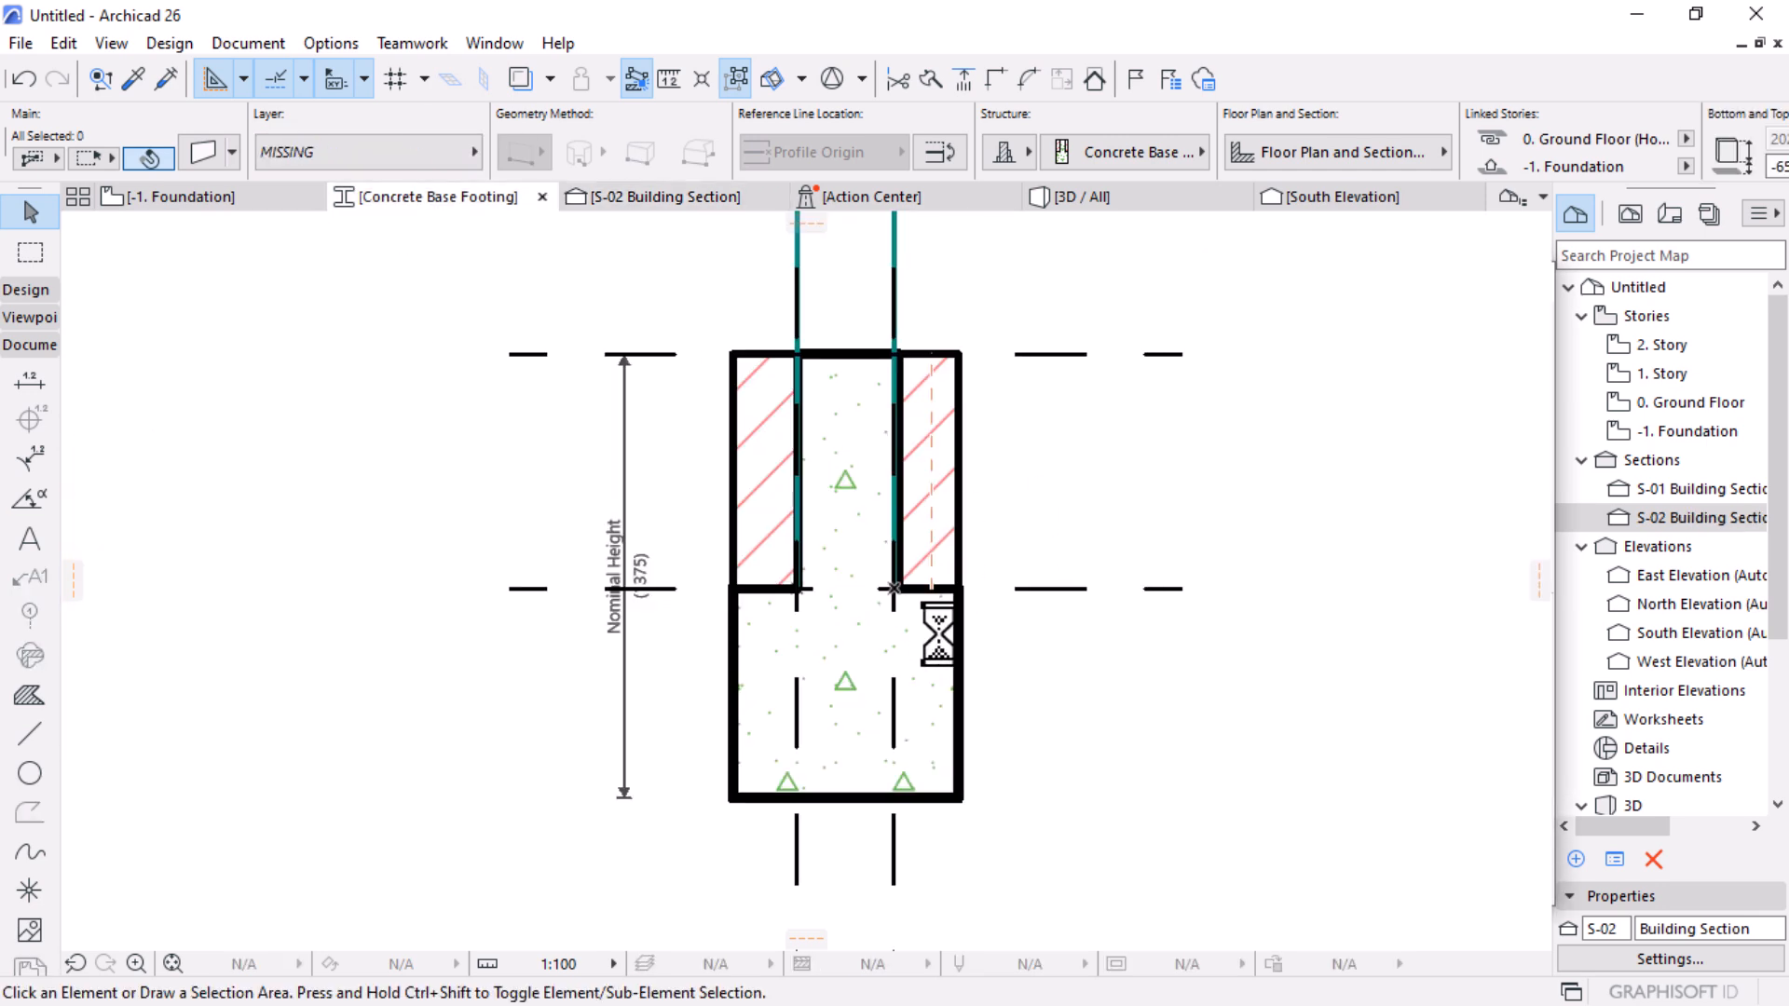
scroll(920, 517, "up", 6)
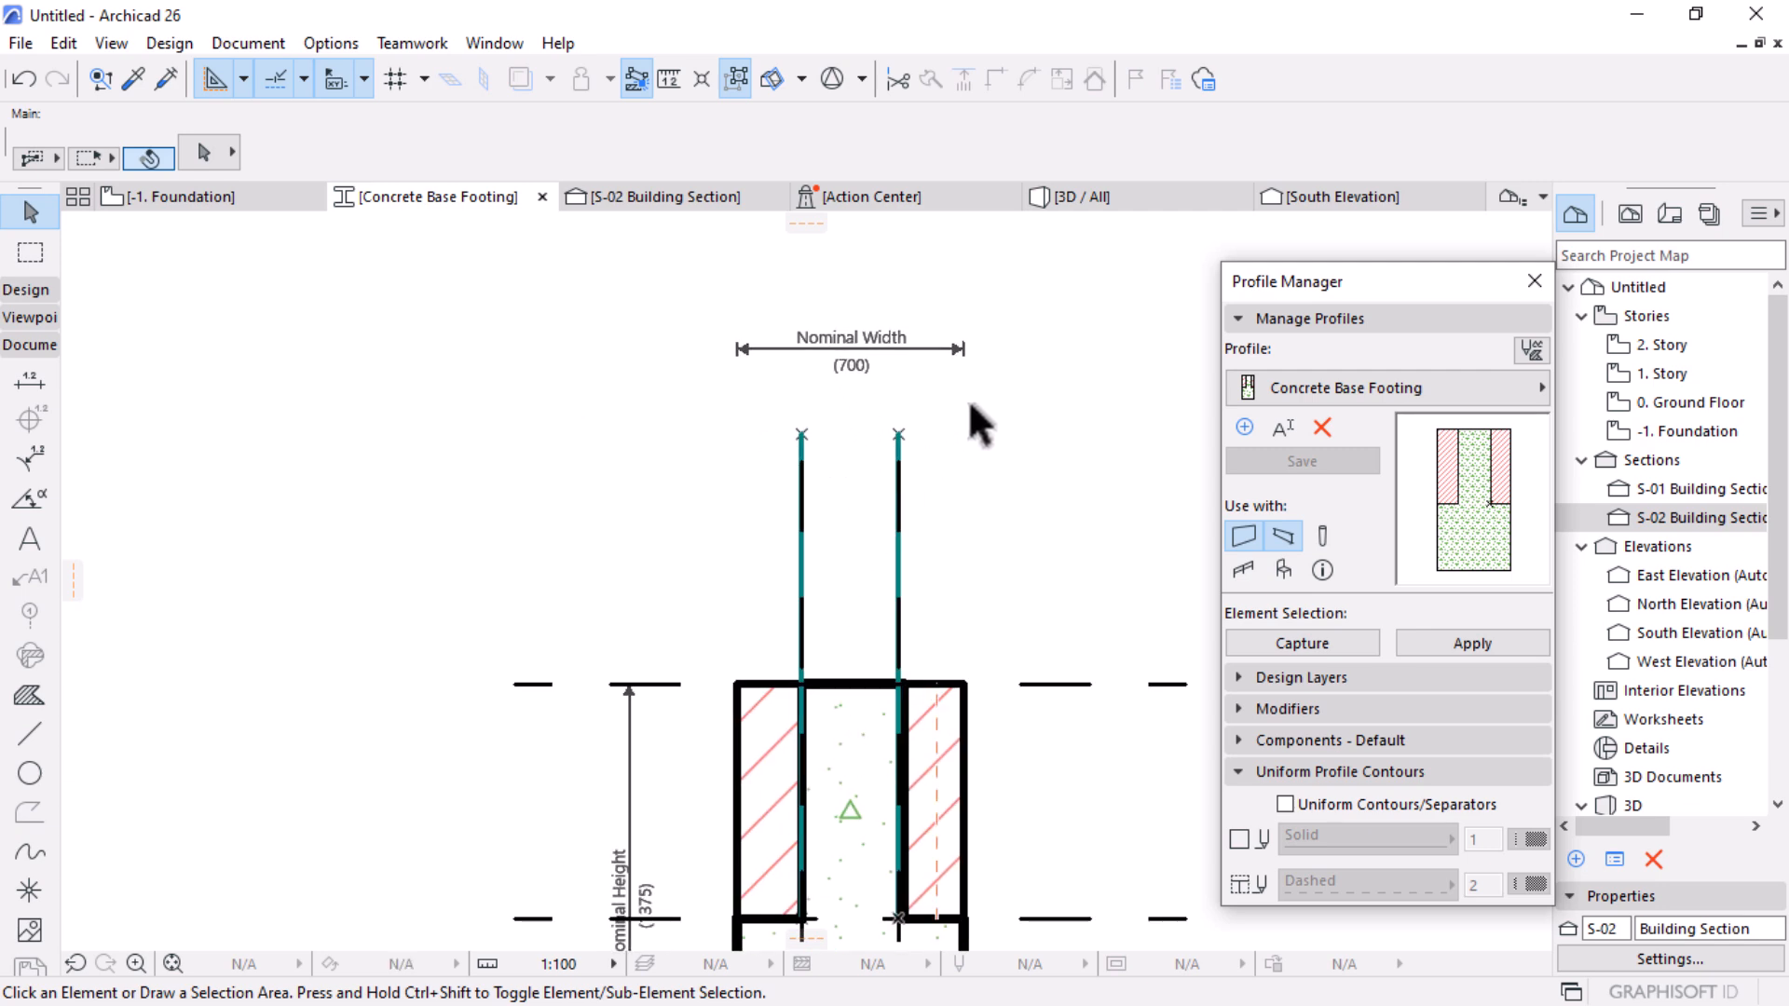
left_click_drag(969, 403, 511, 515)
key("Escape")
left_click_drag(1018, 399, 544, 484)
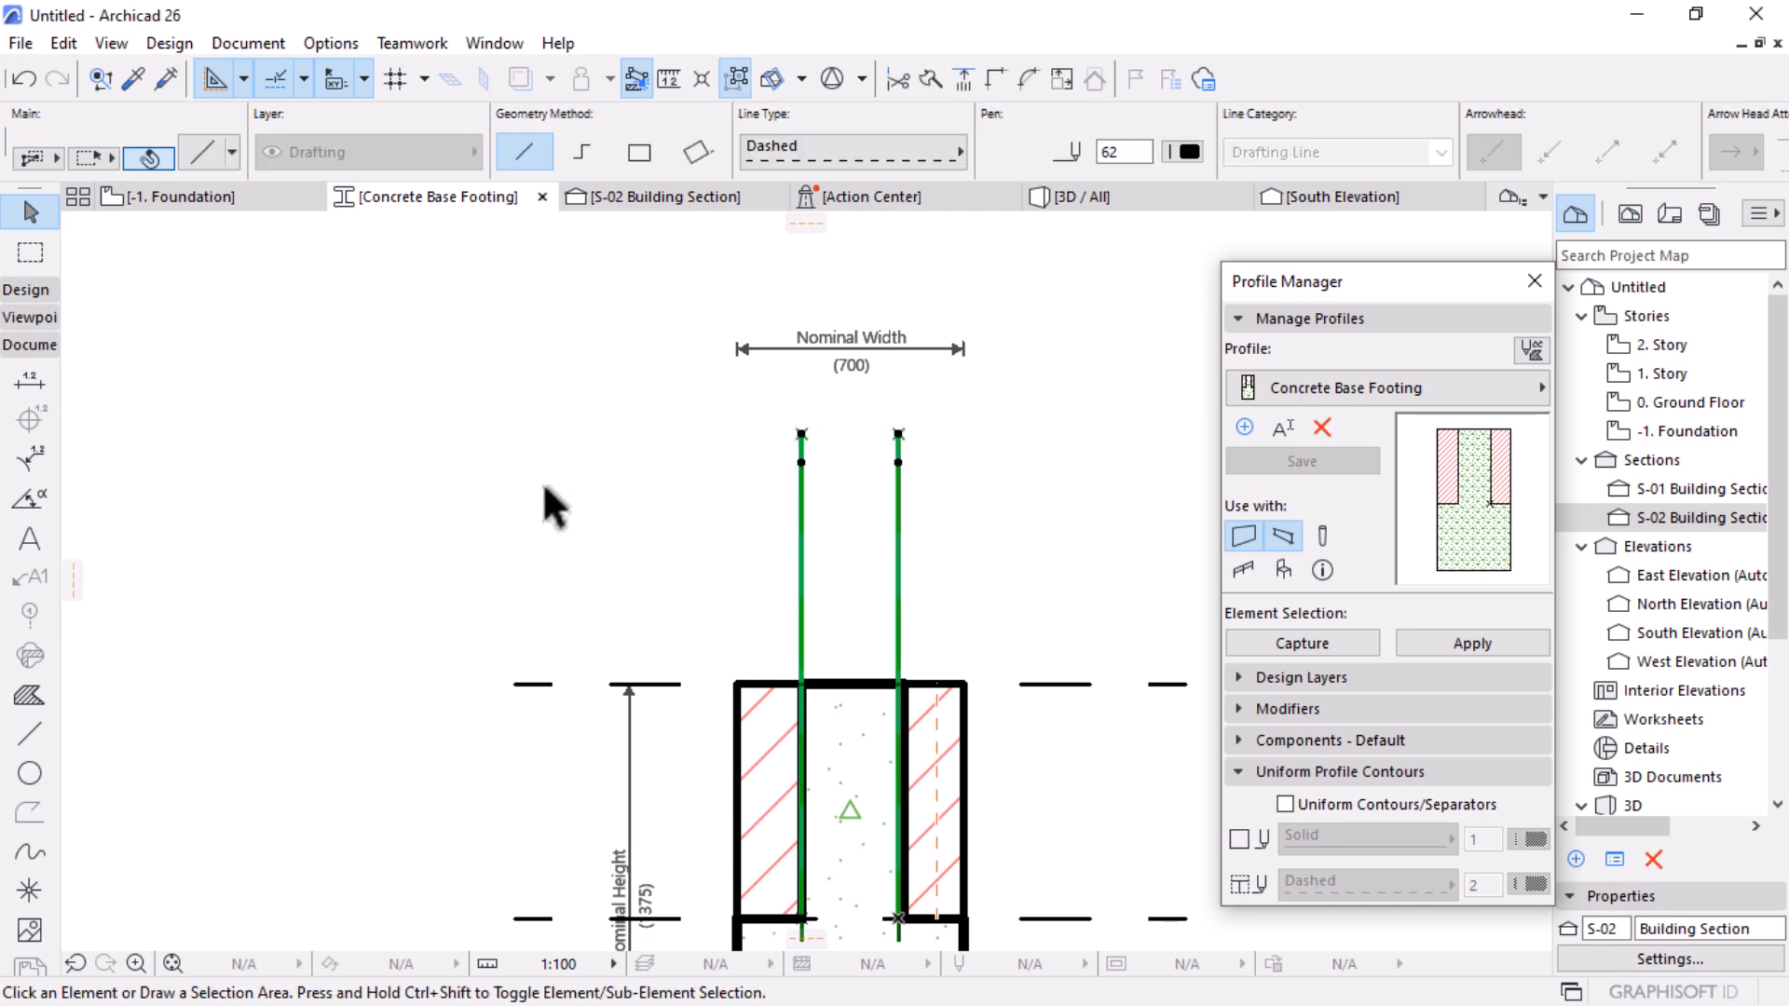
key("Delete")
scroll(842, 479, "down", 3)
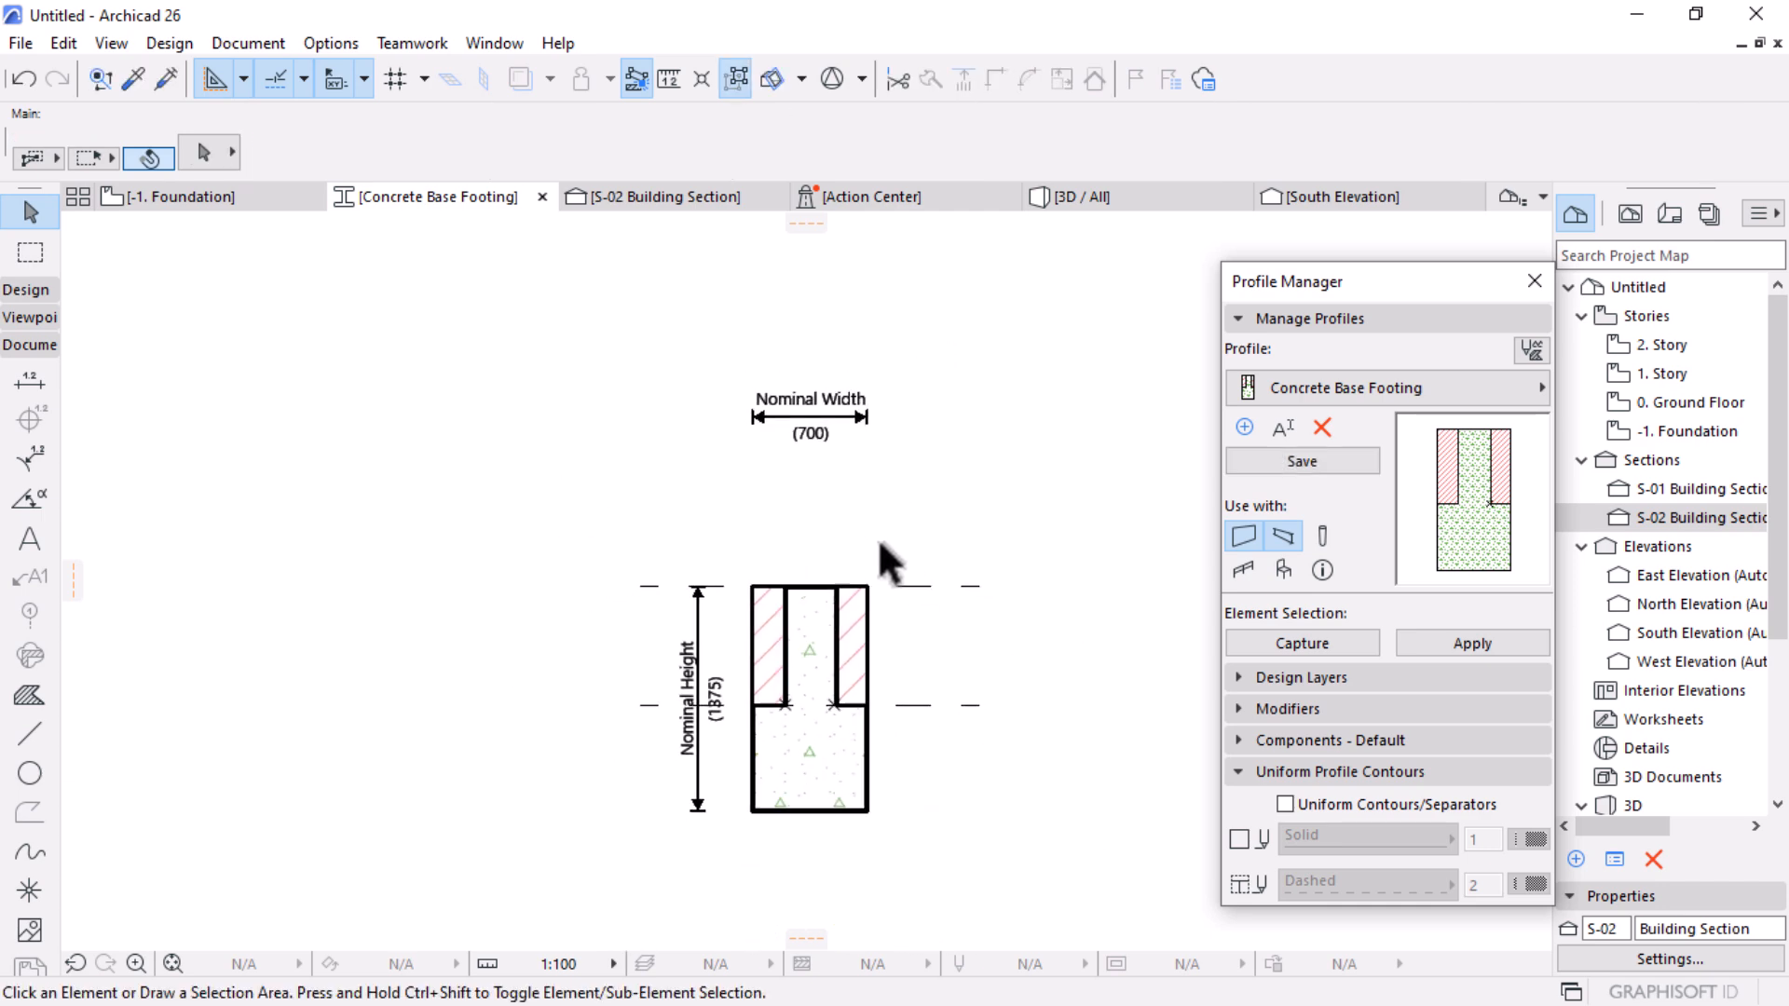
Step: Move the whole footing profile vertically so its base is level with the profile origin, and save the profile
scroll(877, 538, "down", 2)
scroll(824, 791, "up", 2)
left_click_drag(1040, 412, 721, 785)
scroll(807, 718, "up", 2)
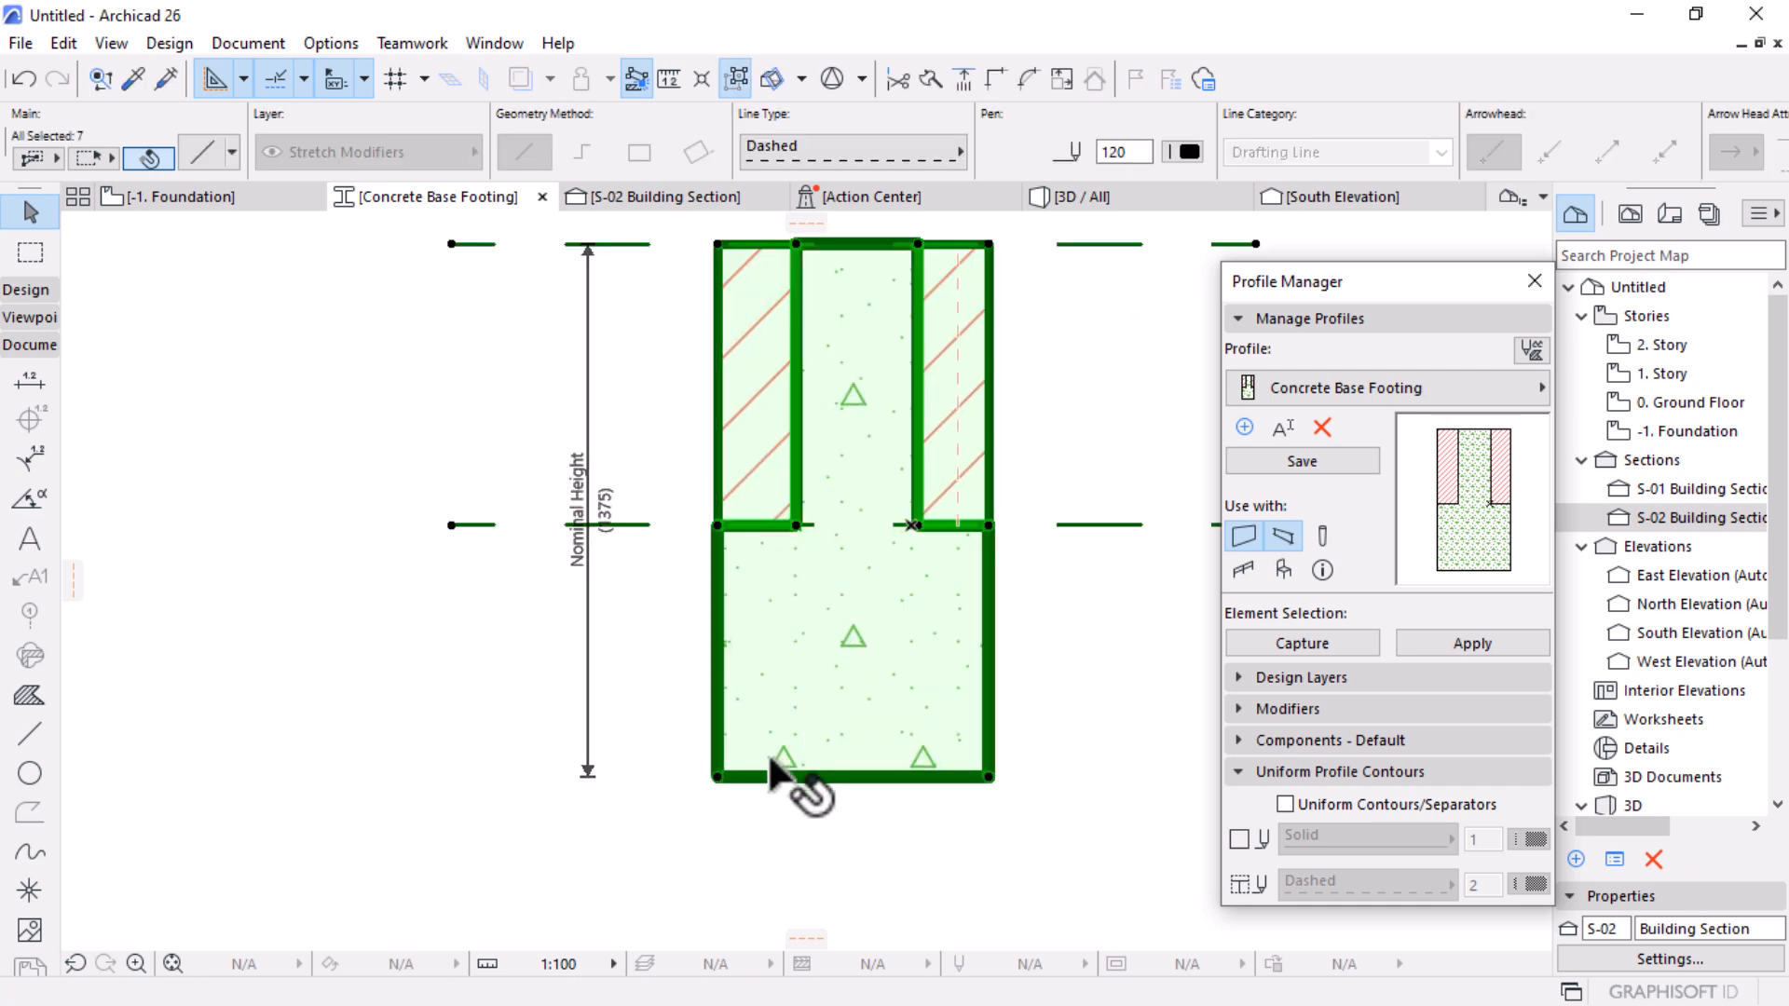
key("ctrl+d")
left_click(717, 777)
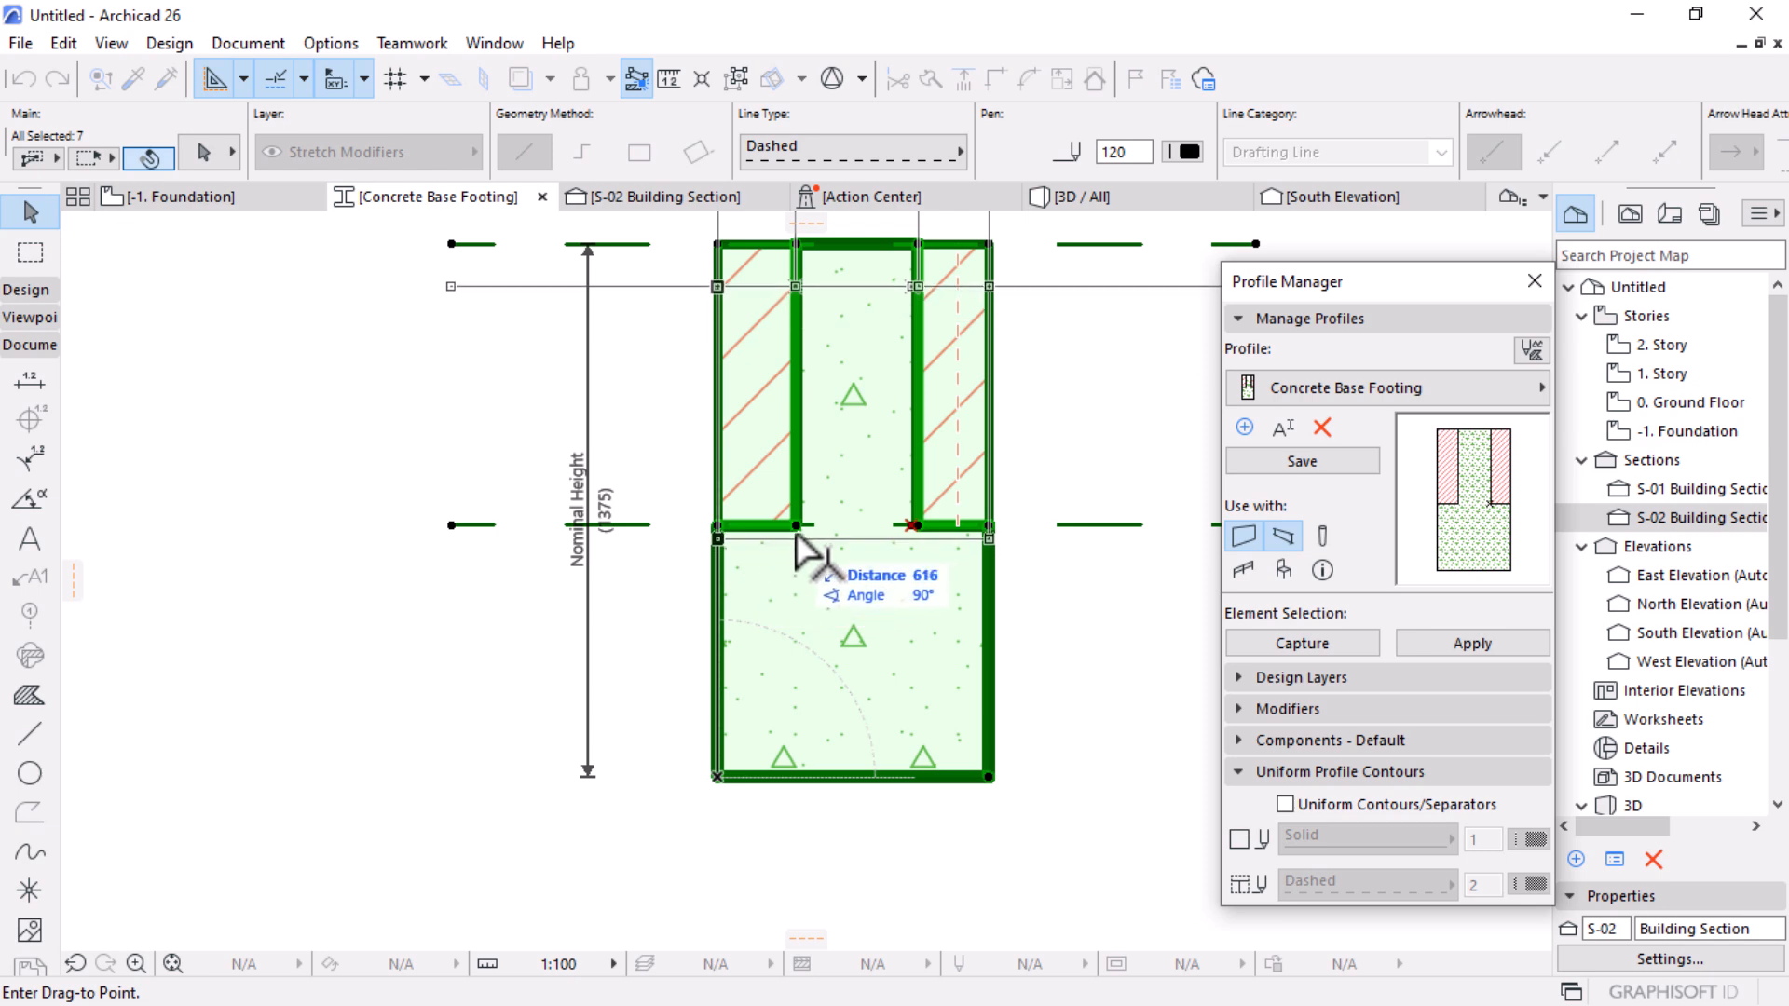
left_click(916, 526)
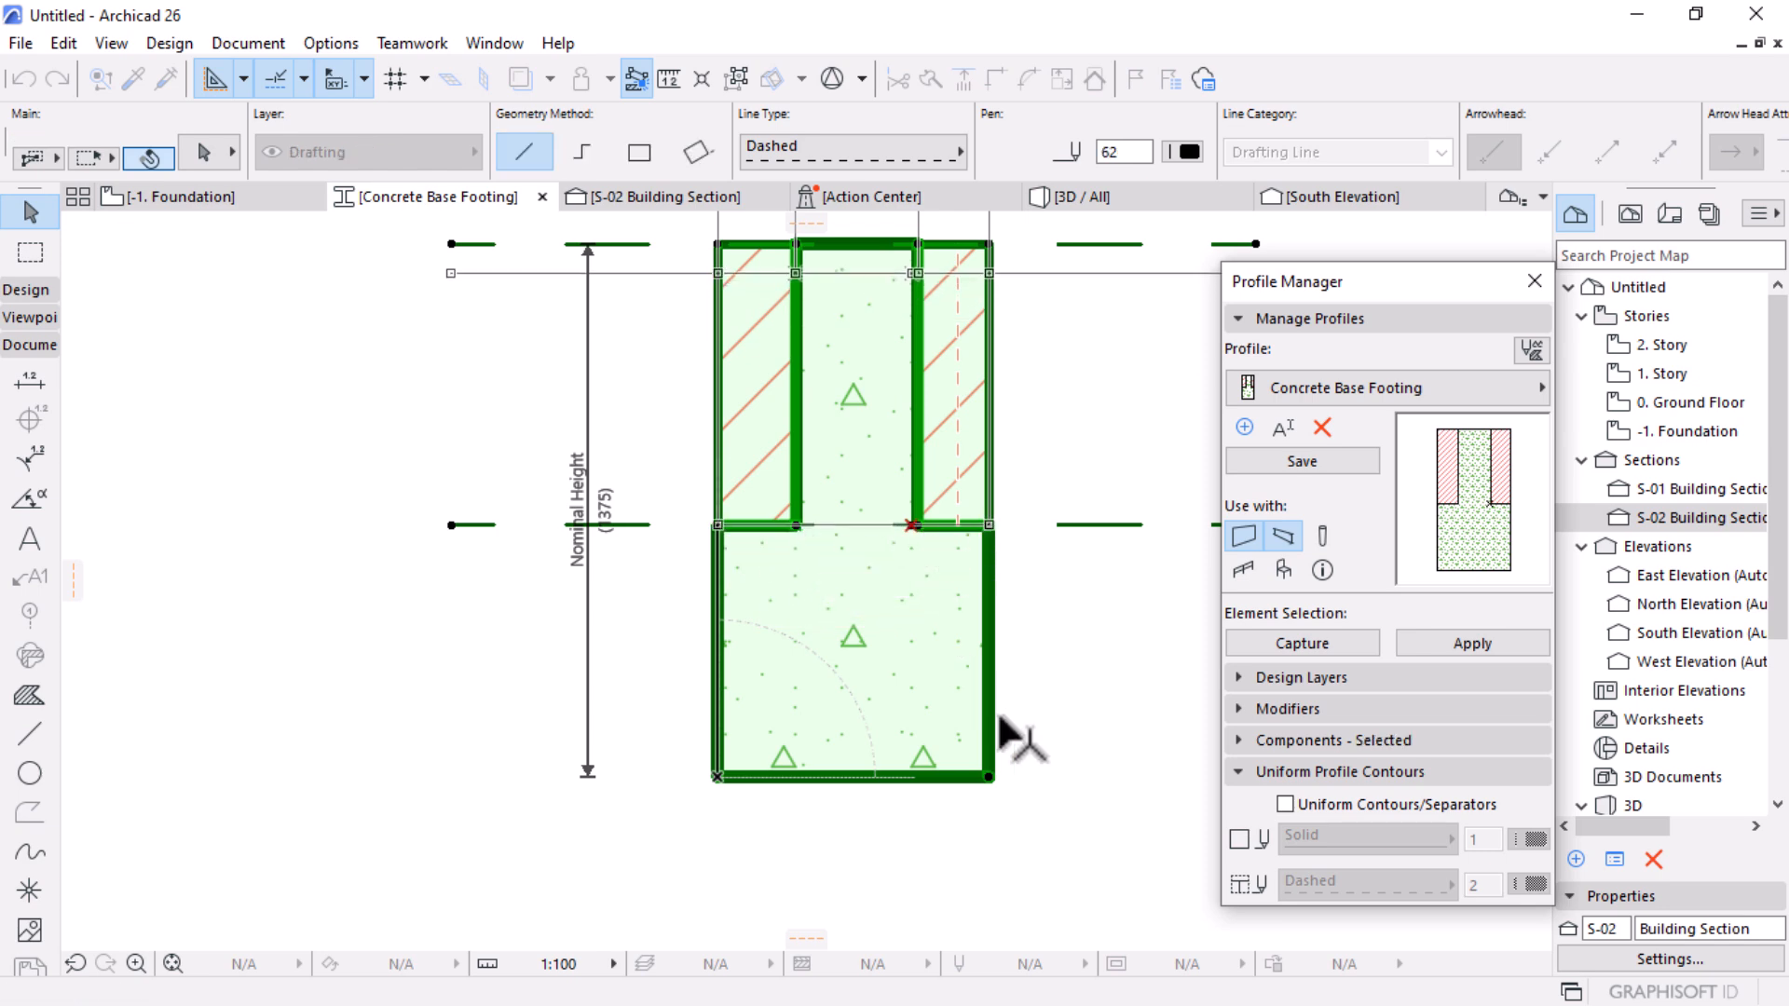
left_click(971, 639)
scroll(970, 662, "down", 2)
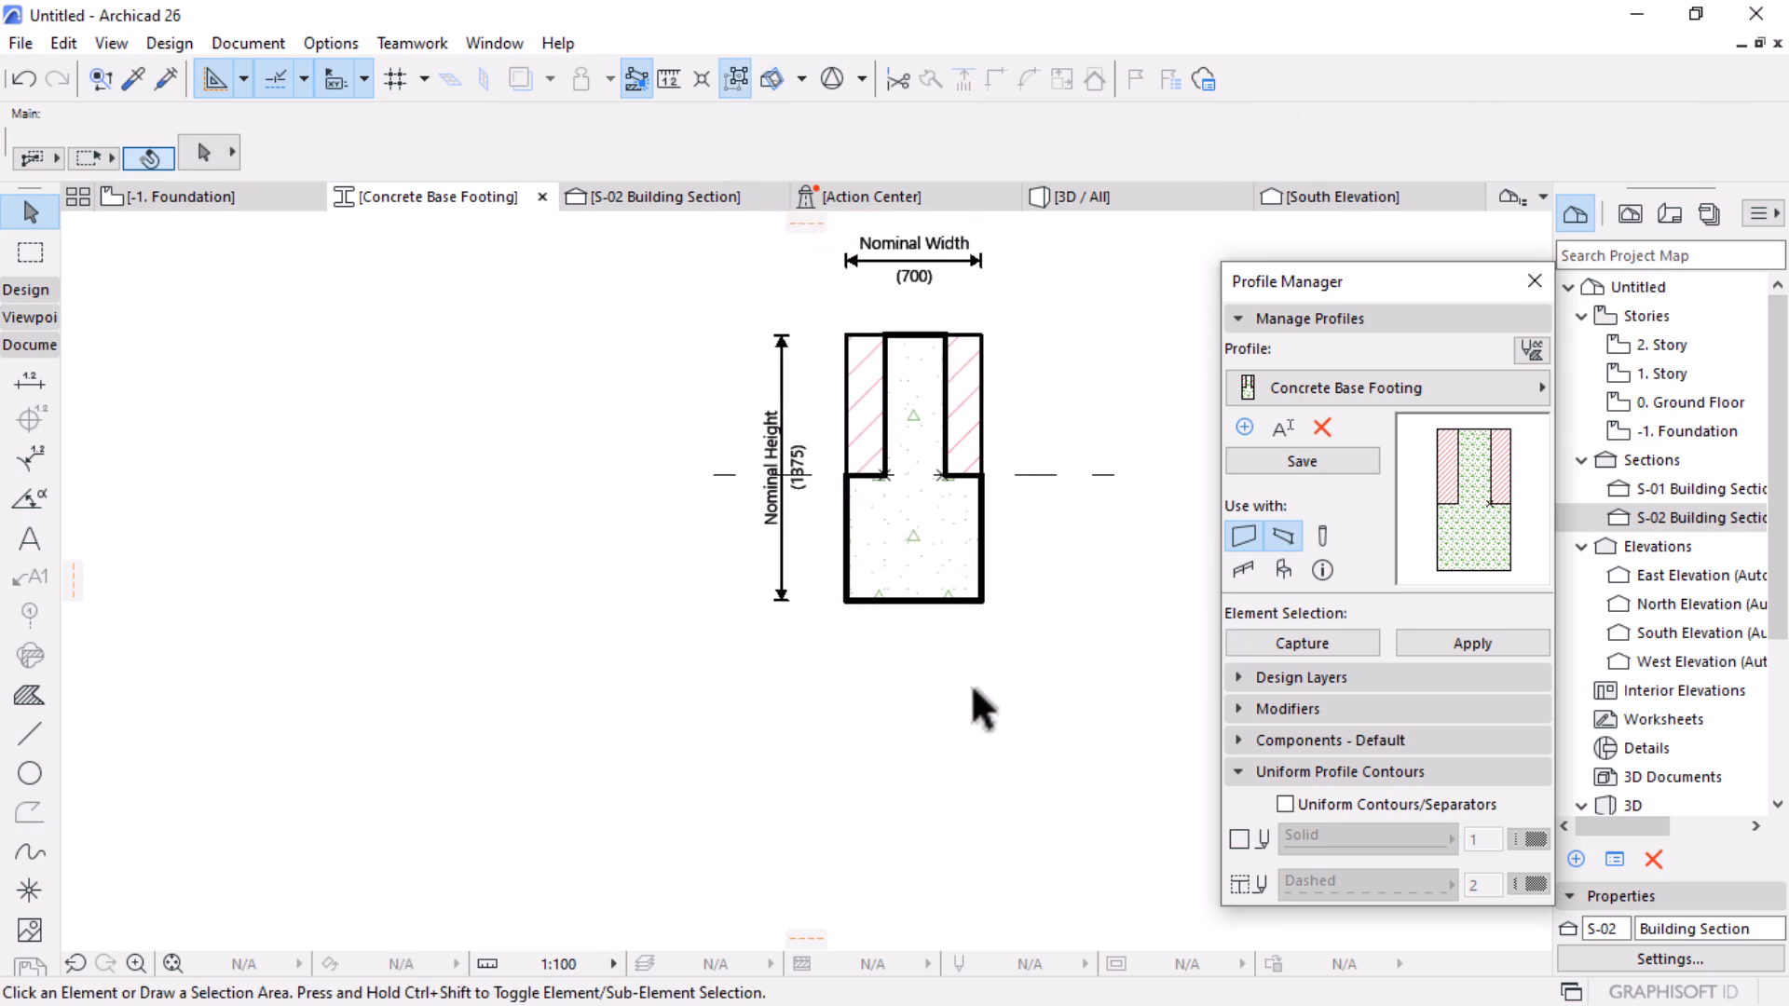
left_click(1323, 462)
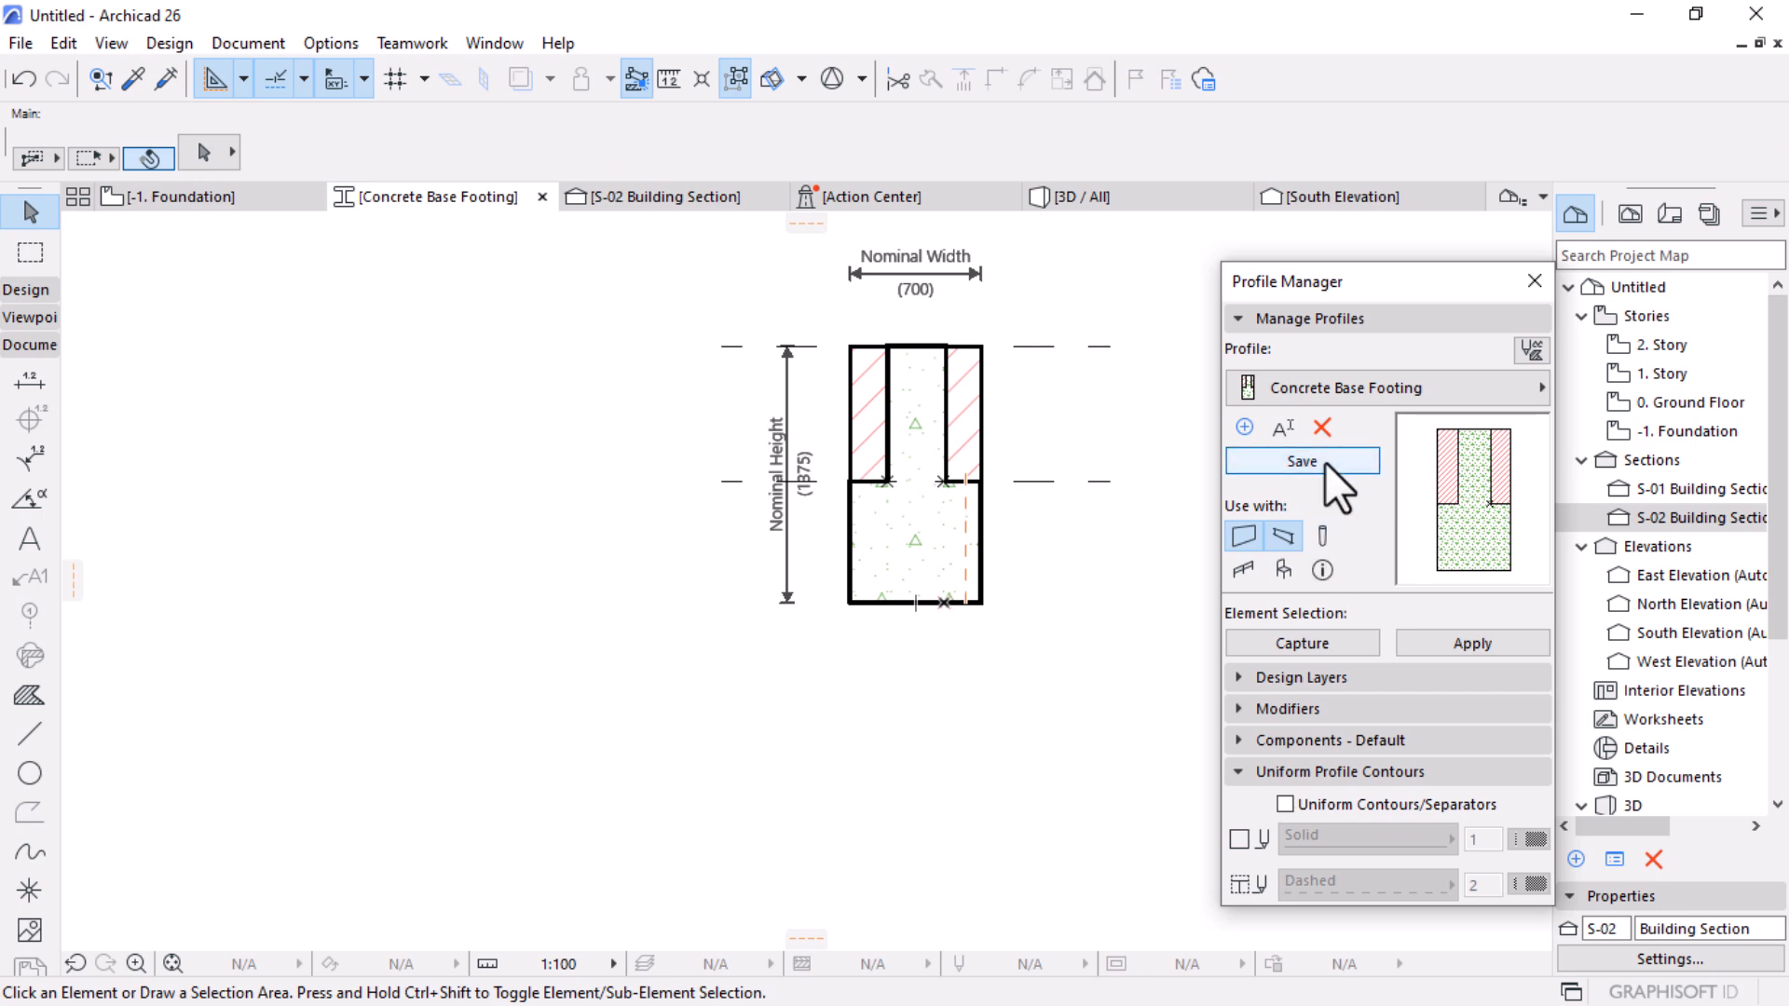
Step: Examine in section S-02 how the updated footing wall meets the floor slab and the brick wall above
left_click(686, 198)
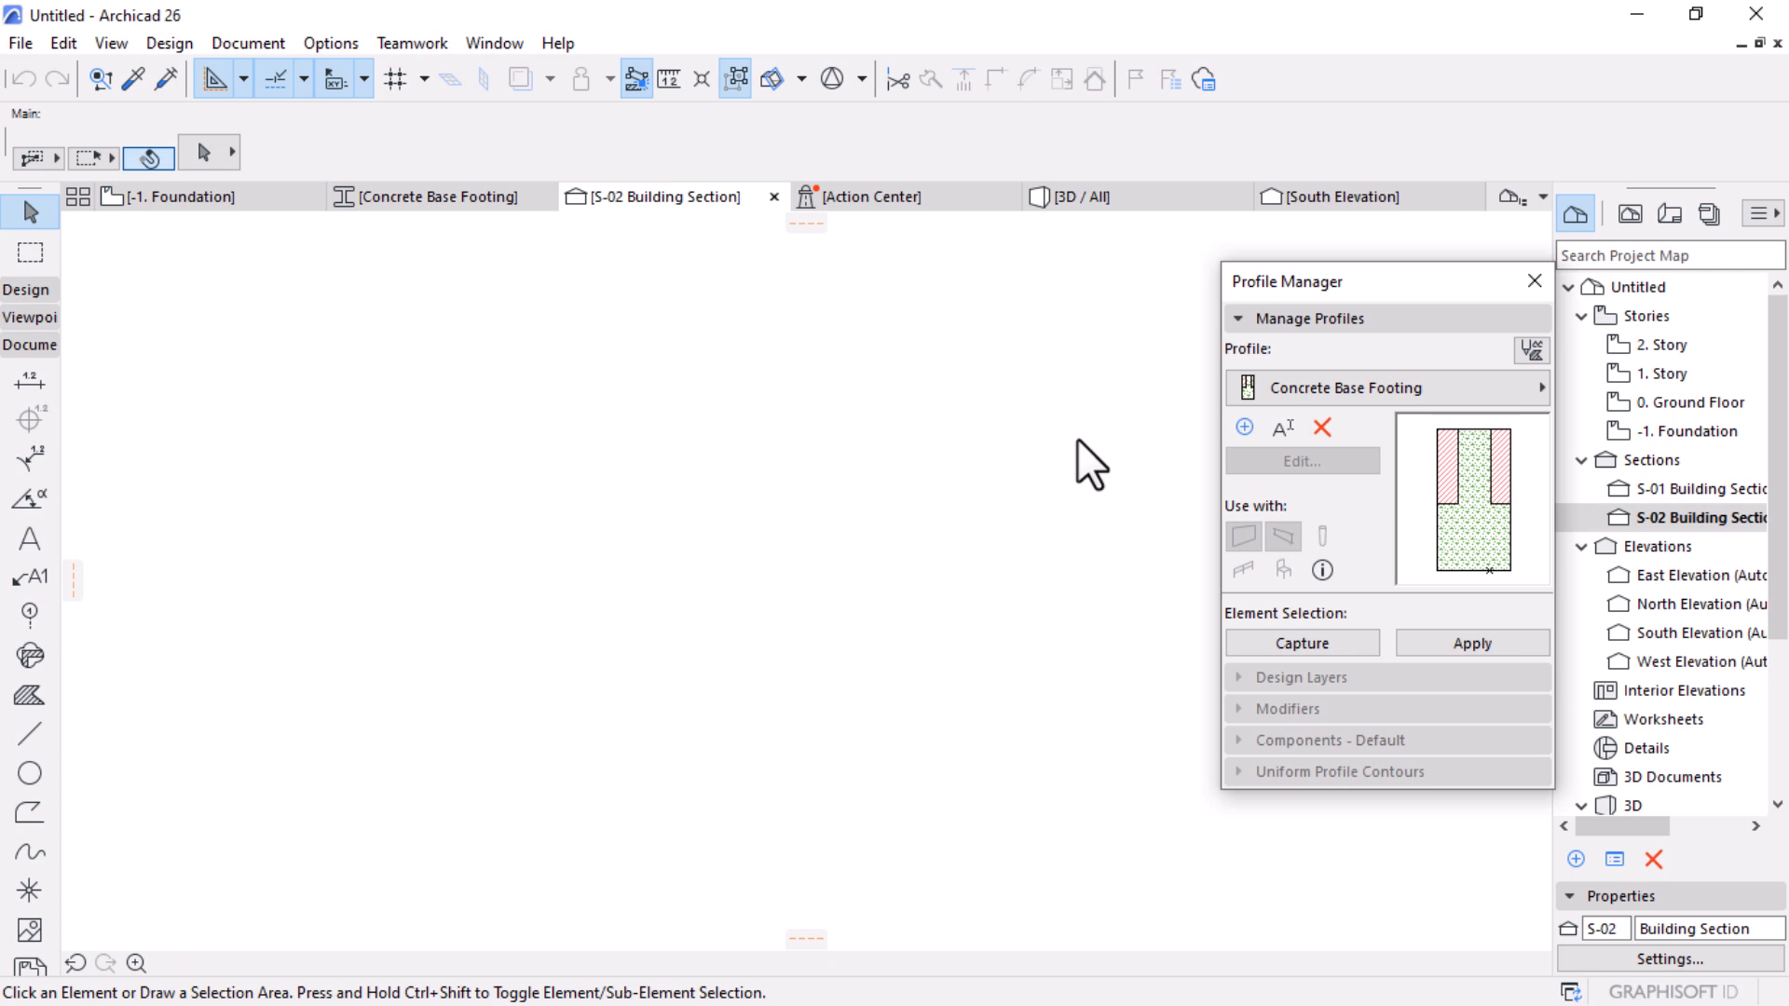
left_click(1015, 596)
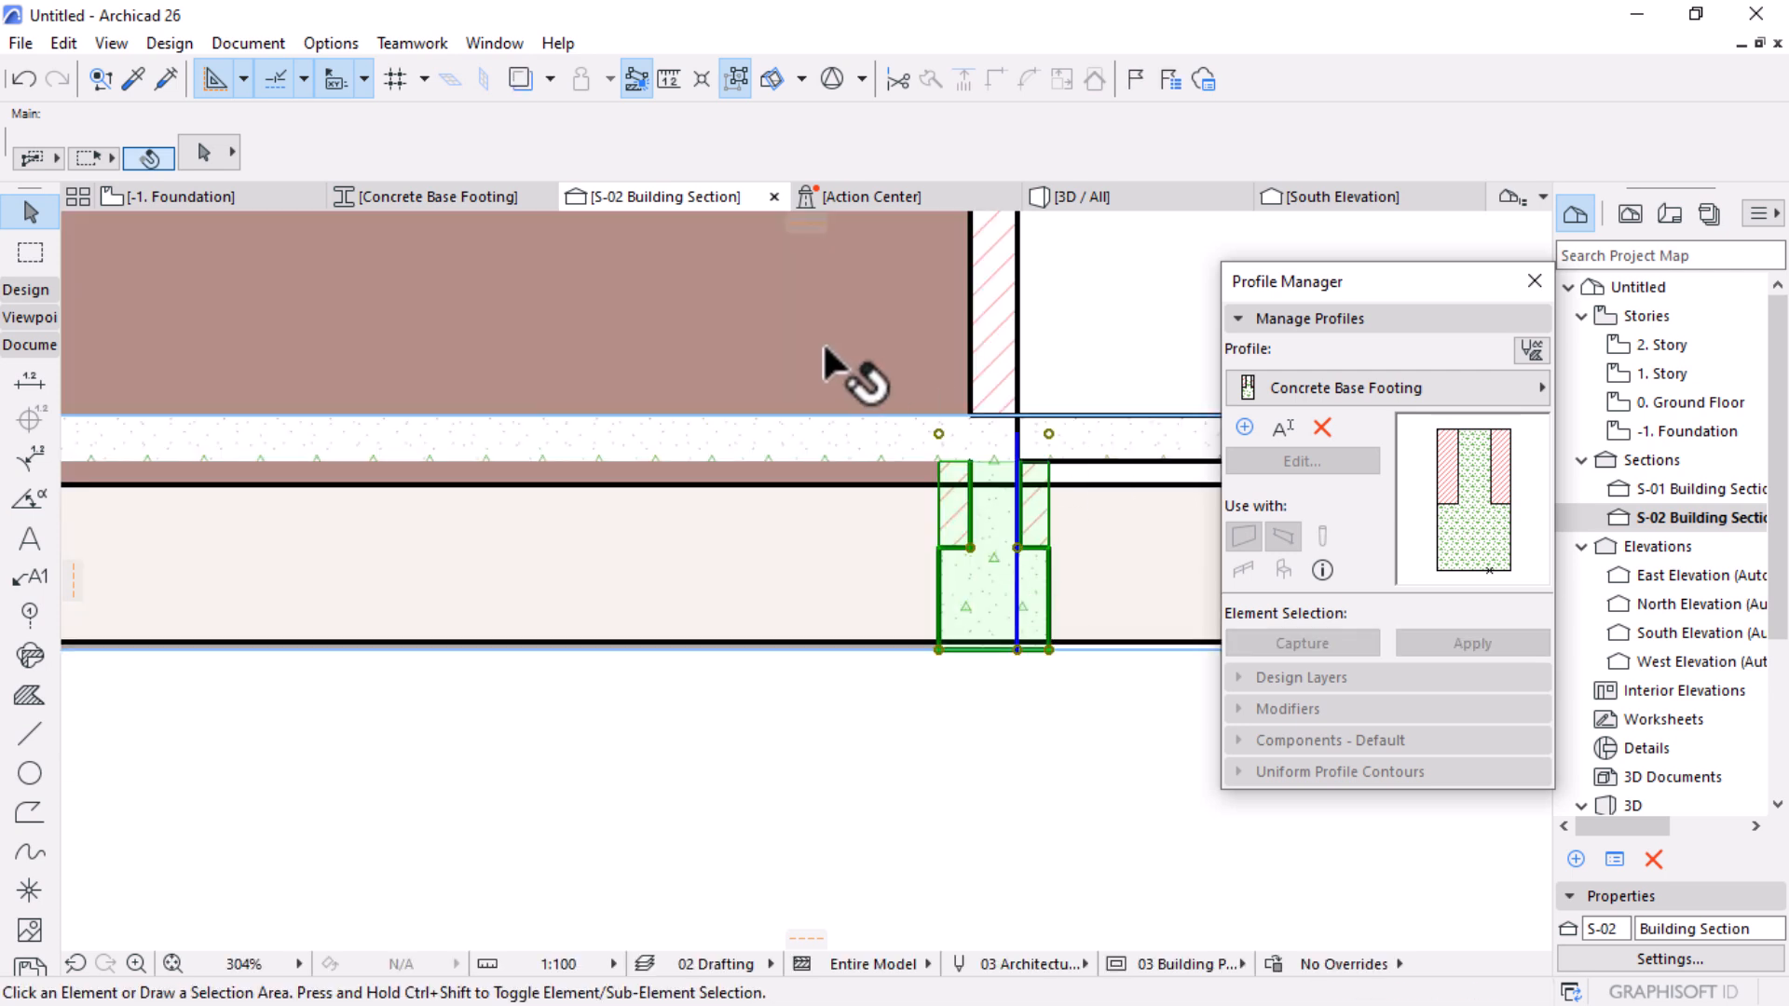
left_click(1036, 810)
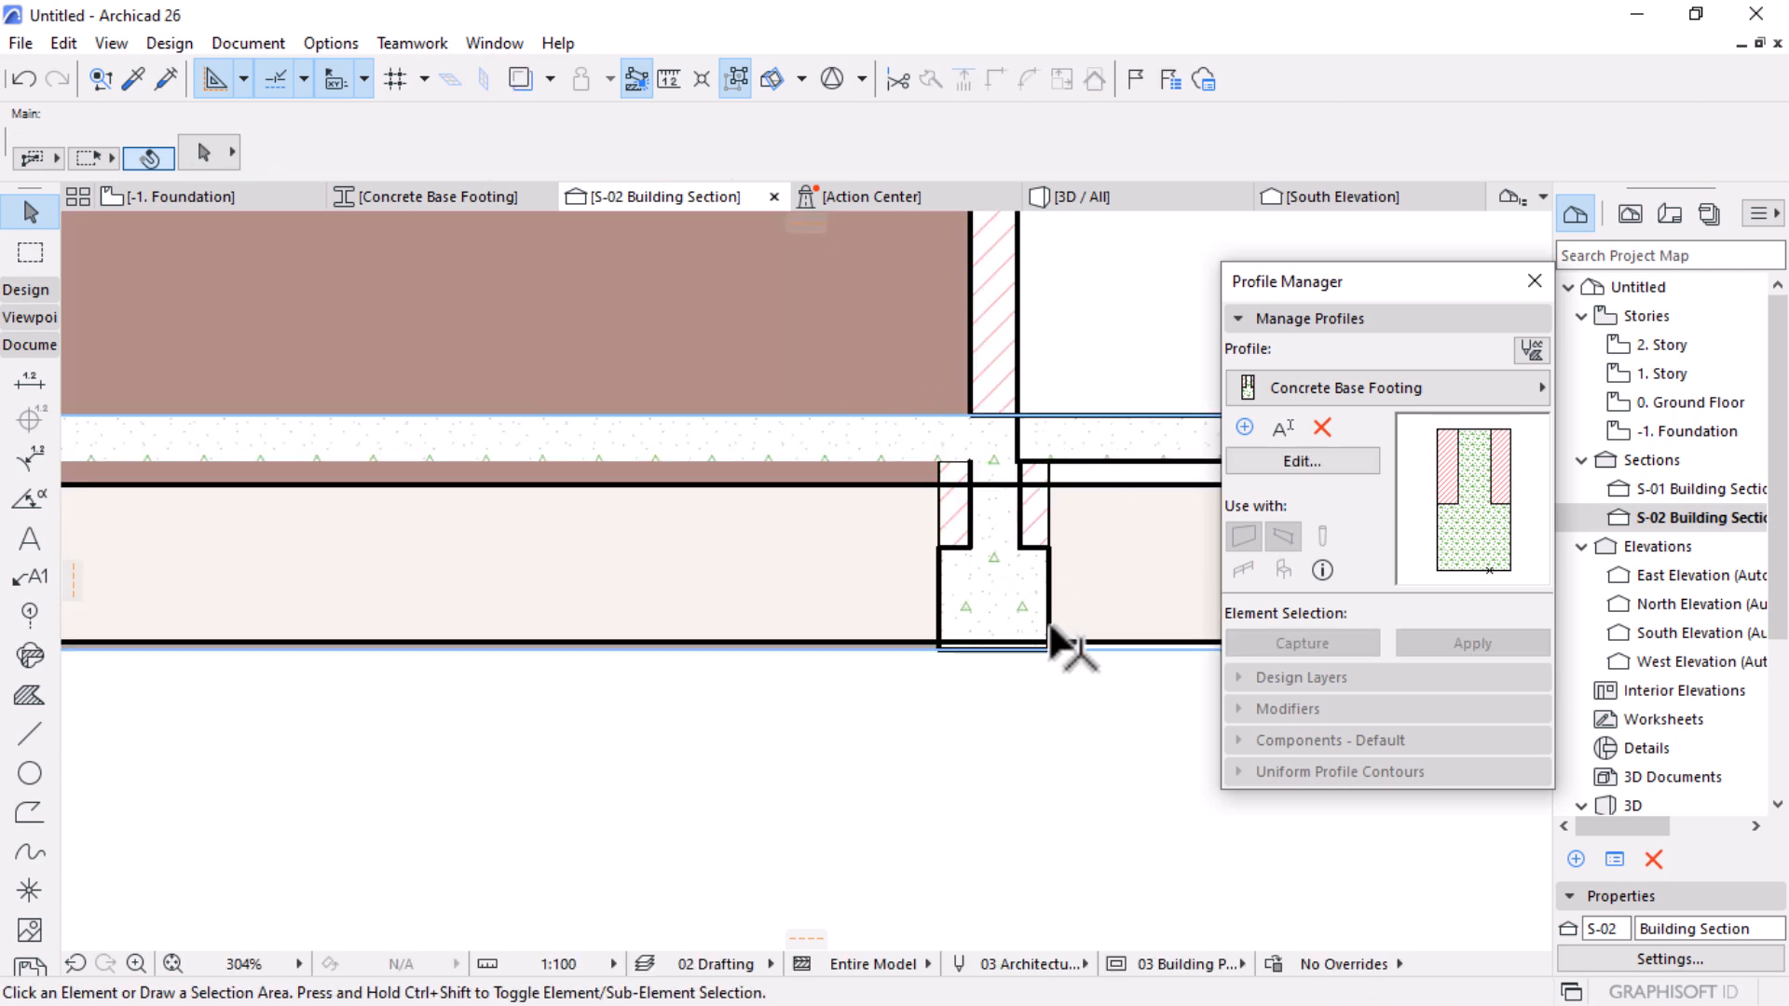
left_click(1011, 460)
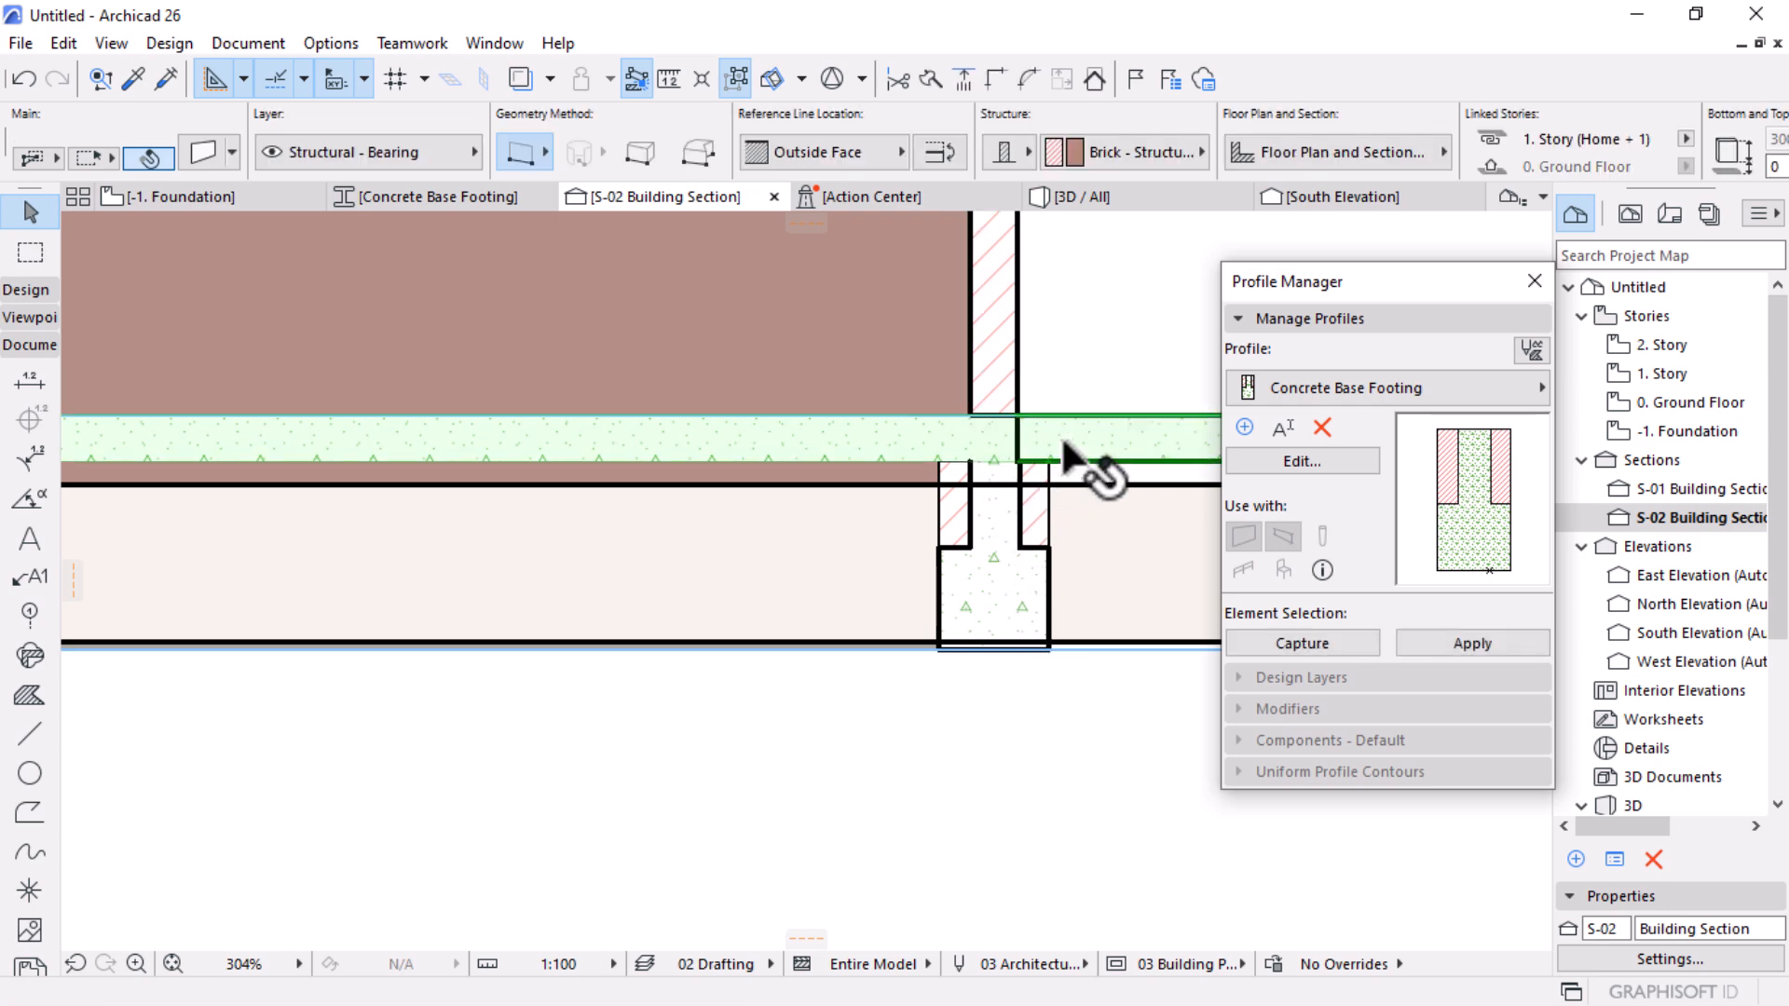
key("Escape")
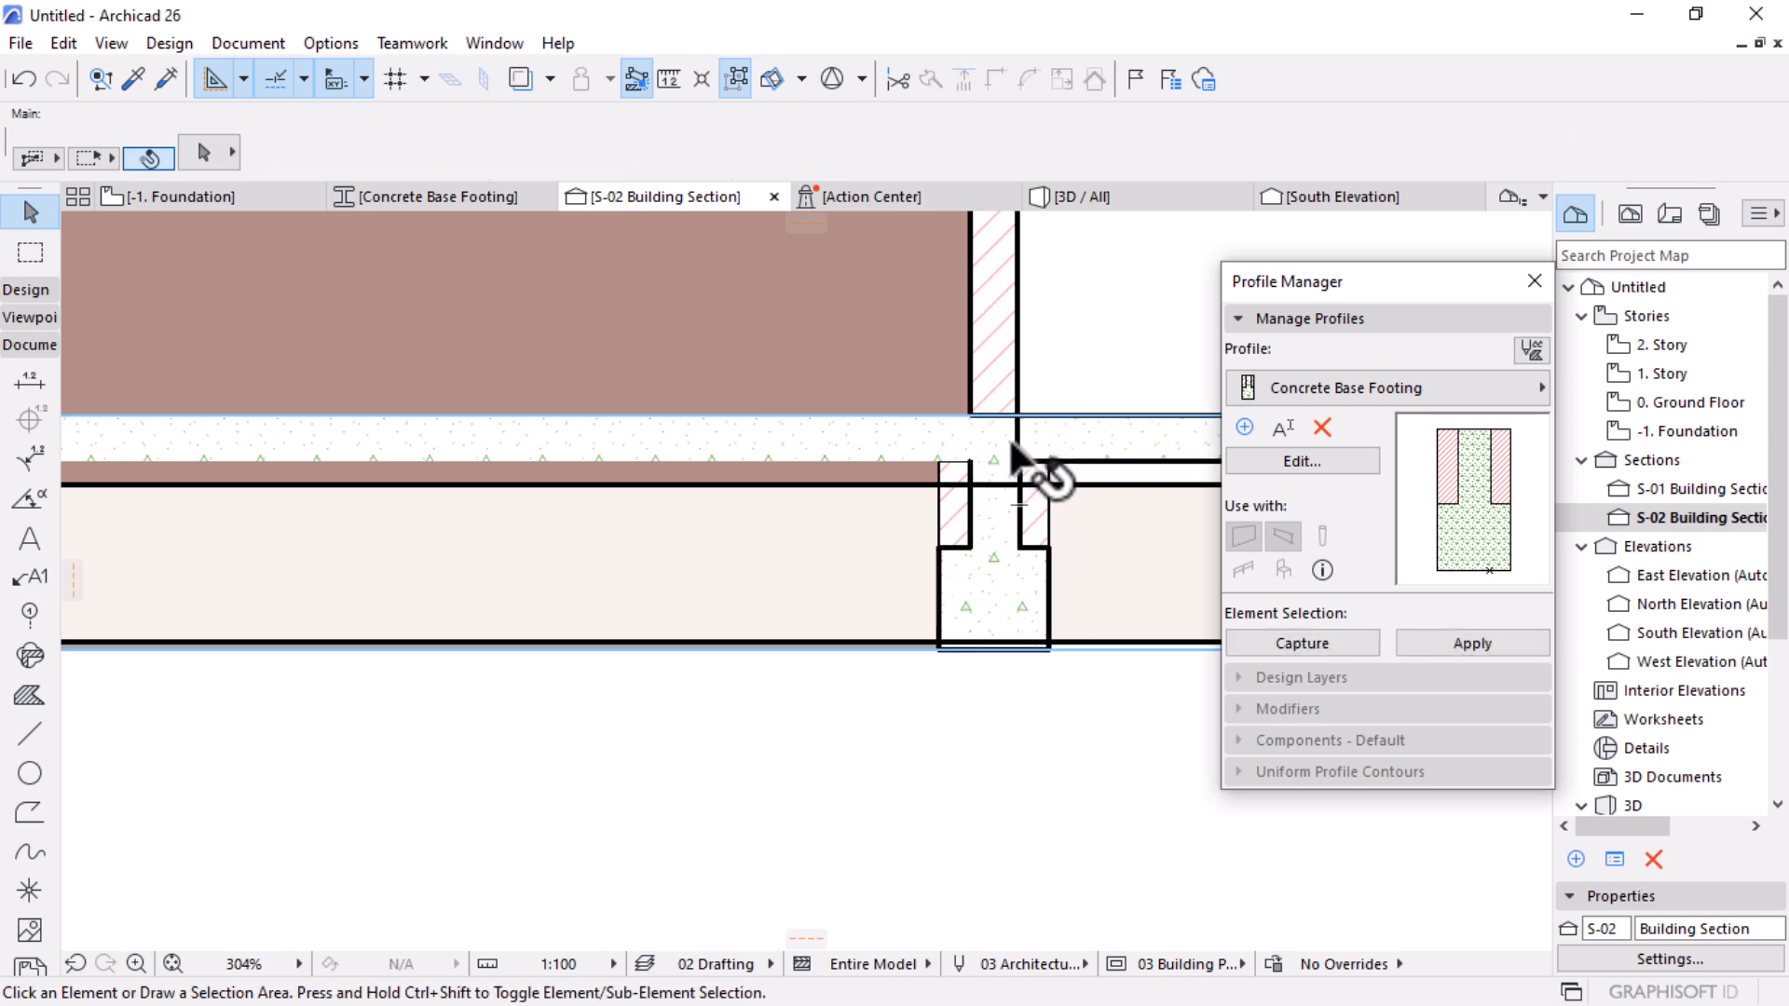
scroll(1020, 445, "up", 3)
scroll(1023, 453, "up", 4)
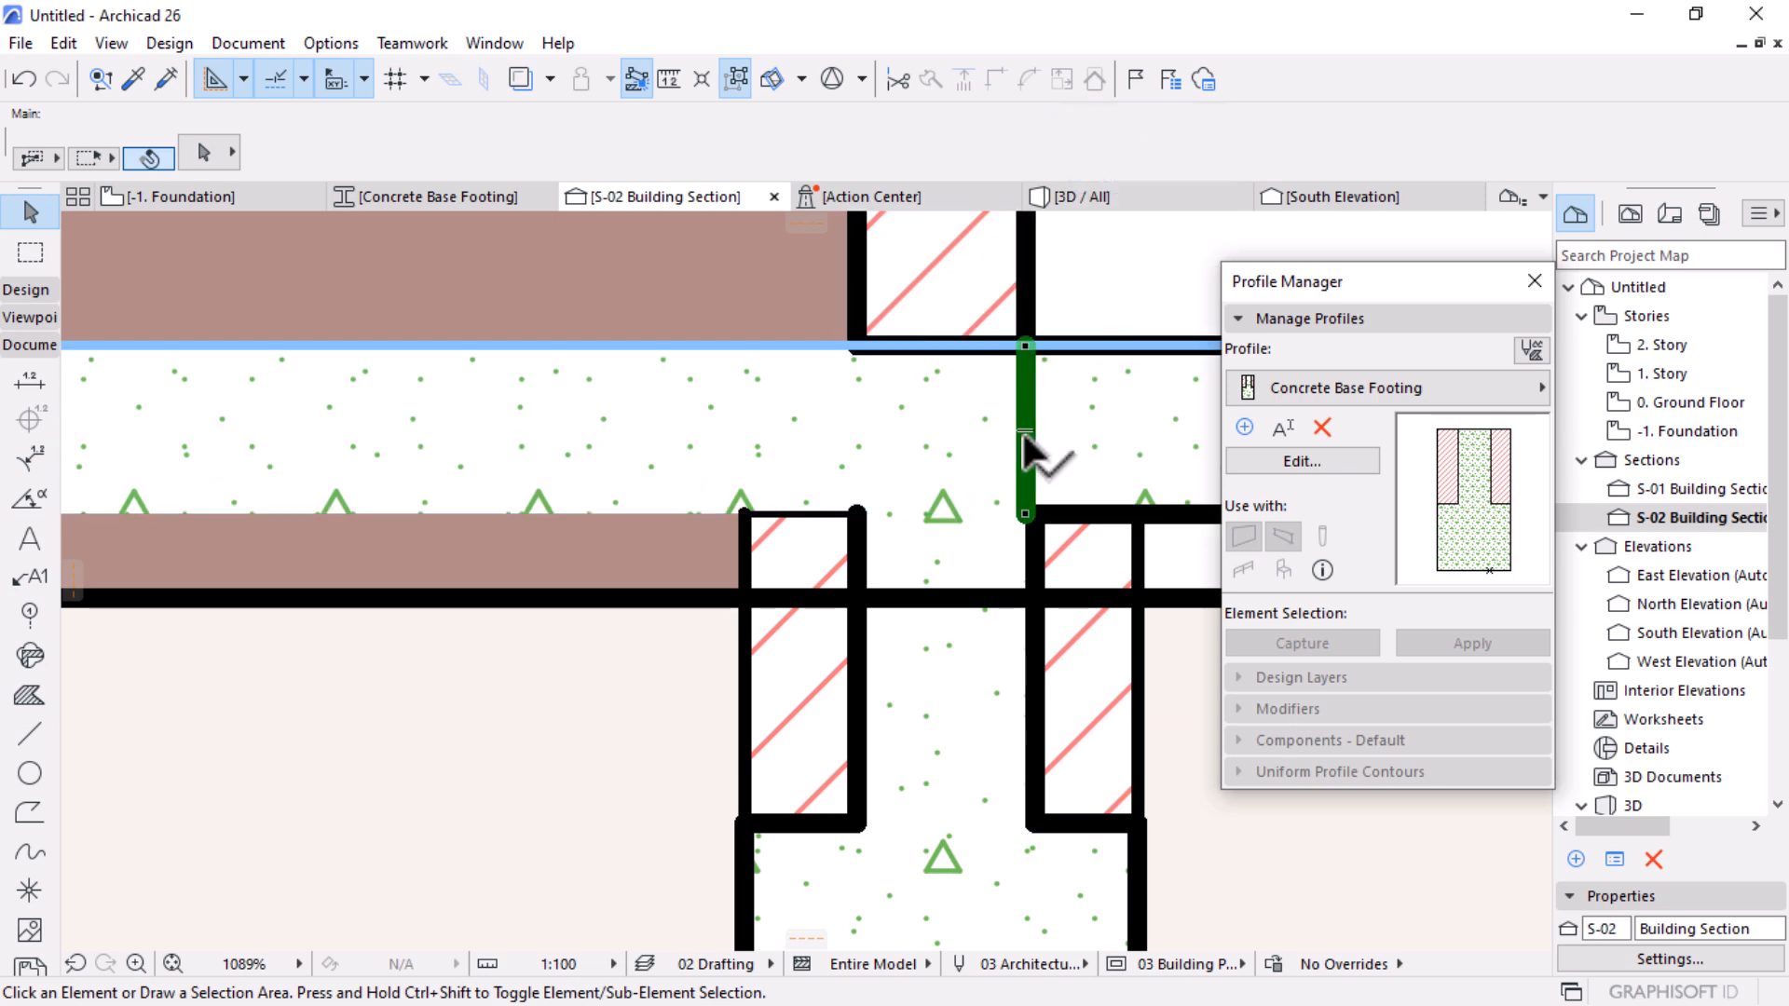
Step: Examine in section S-02 how the ground floor slab meets the walls and footings at both ends, and check the building in 3D
left_click(888, 480)
scroll(969, 522, "down", 14)
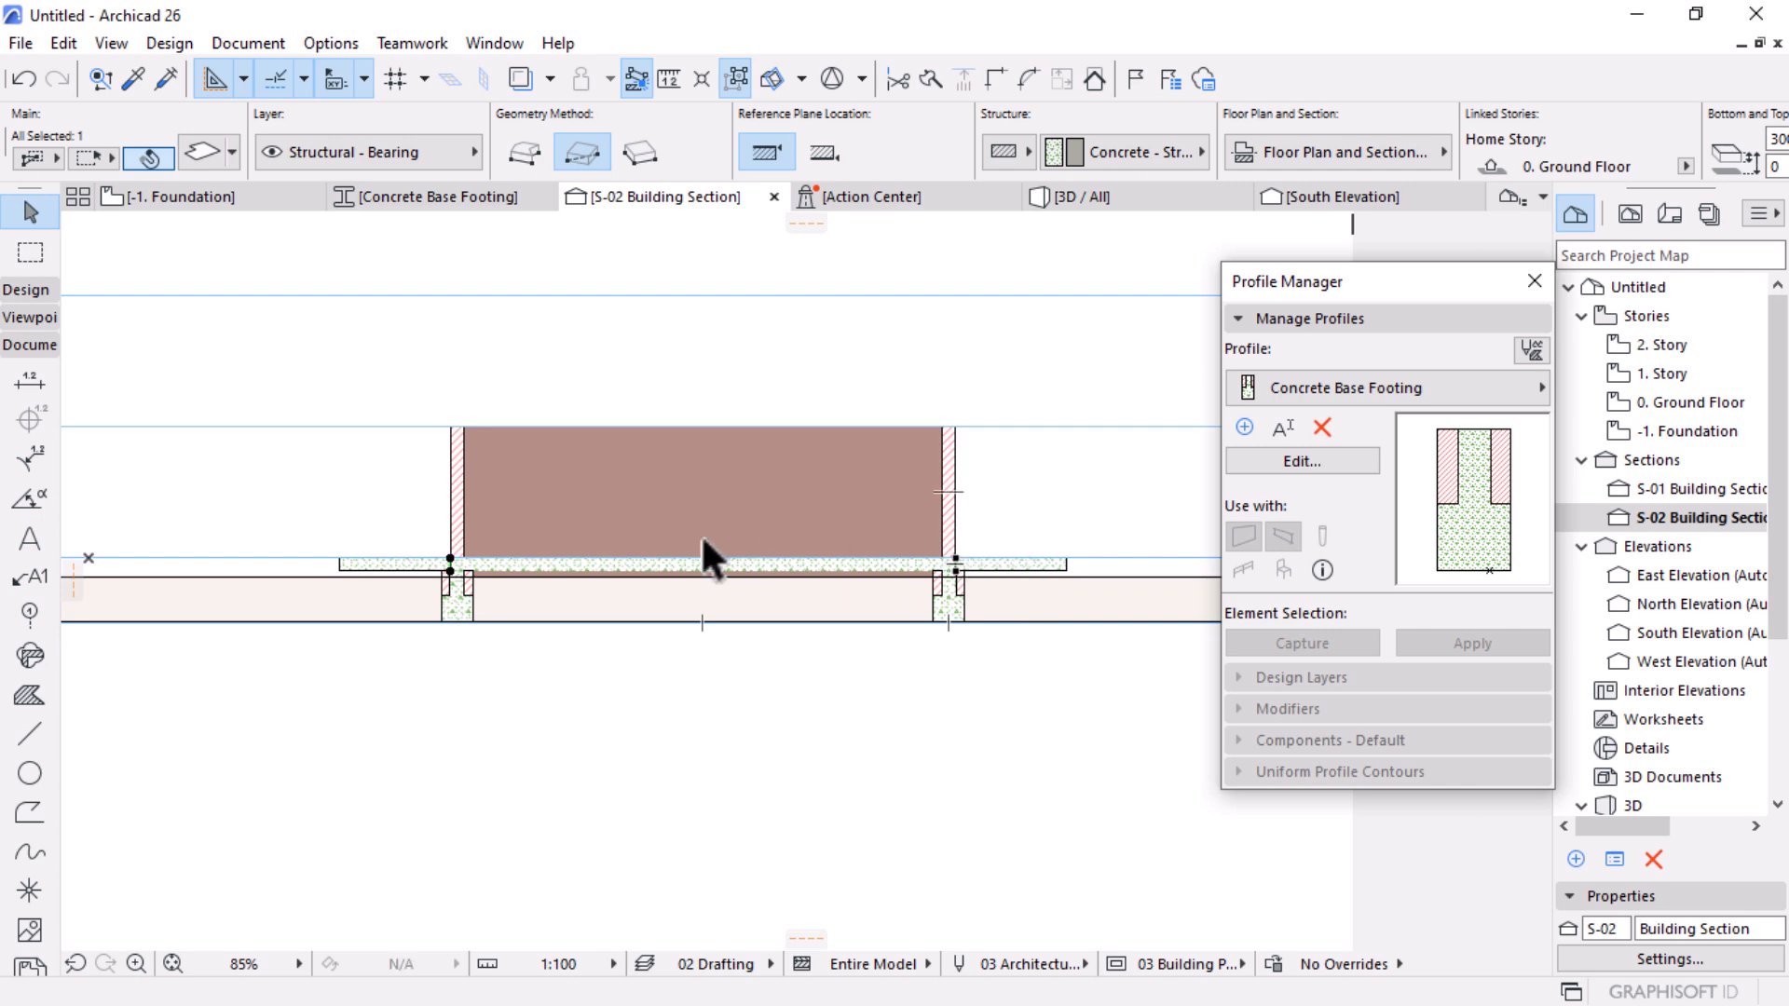
scroll(965, 572, "up", 14)
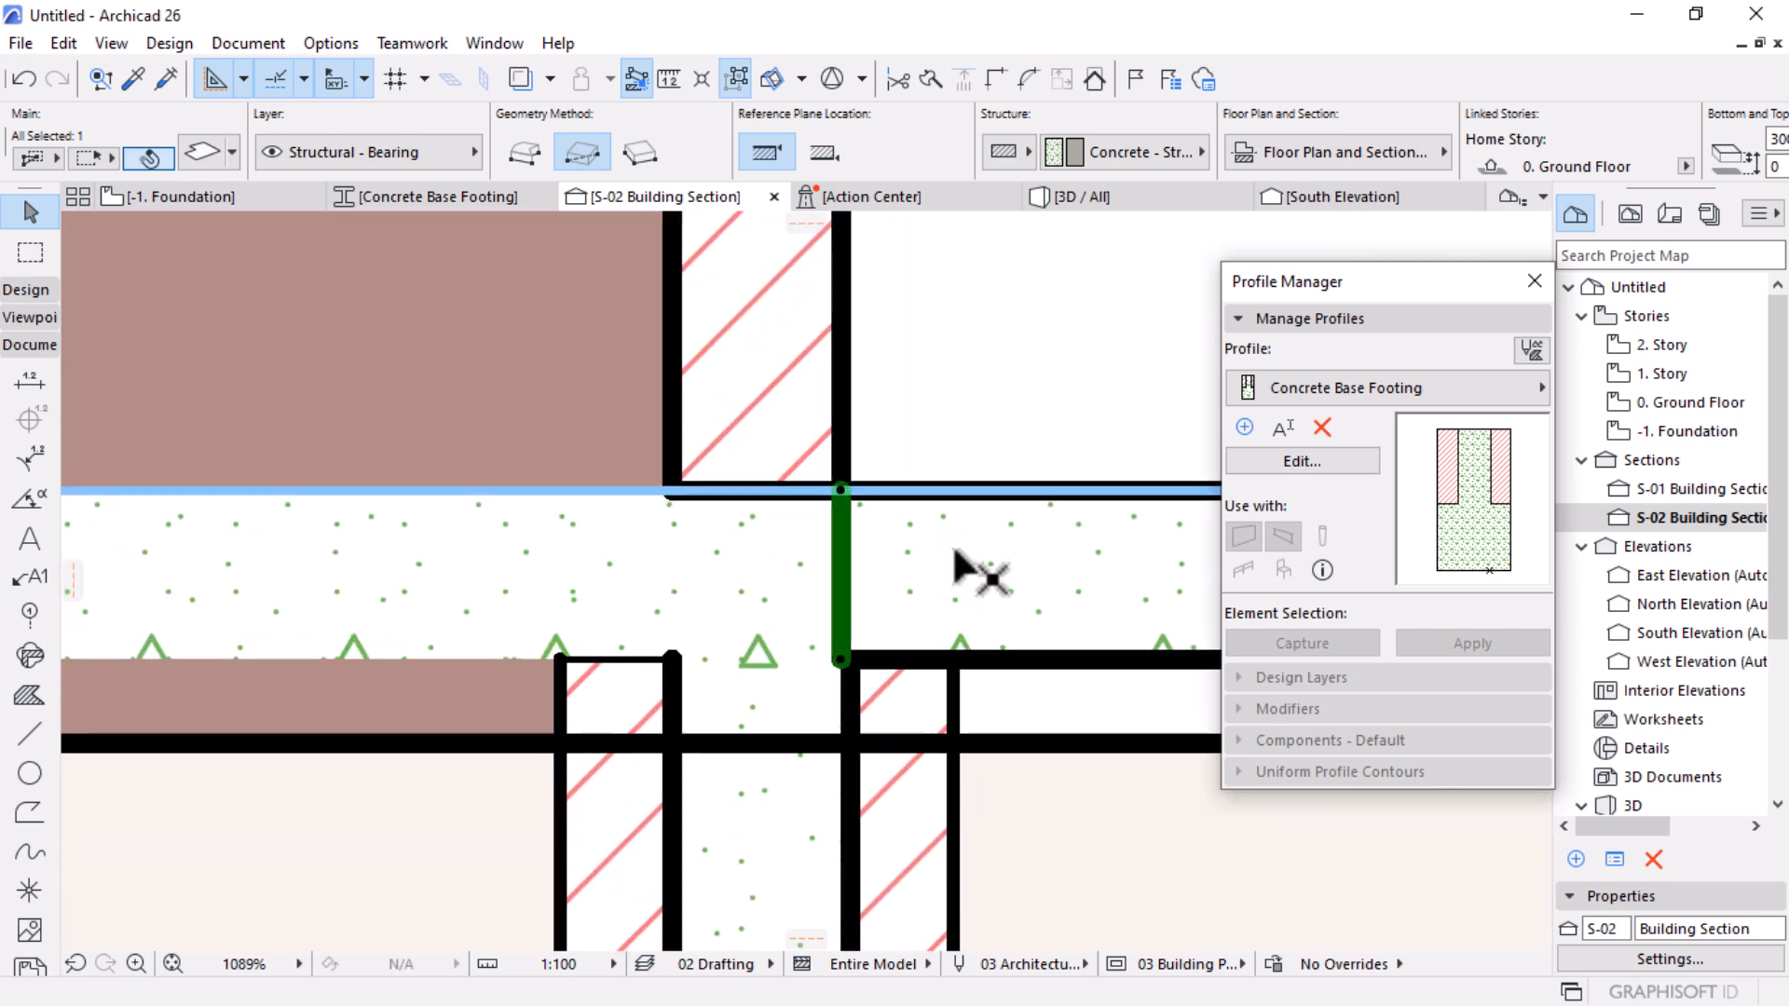
scroll(758, 571, "down", 5)
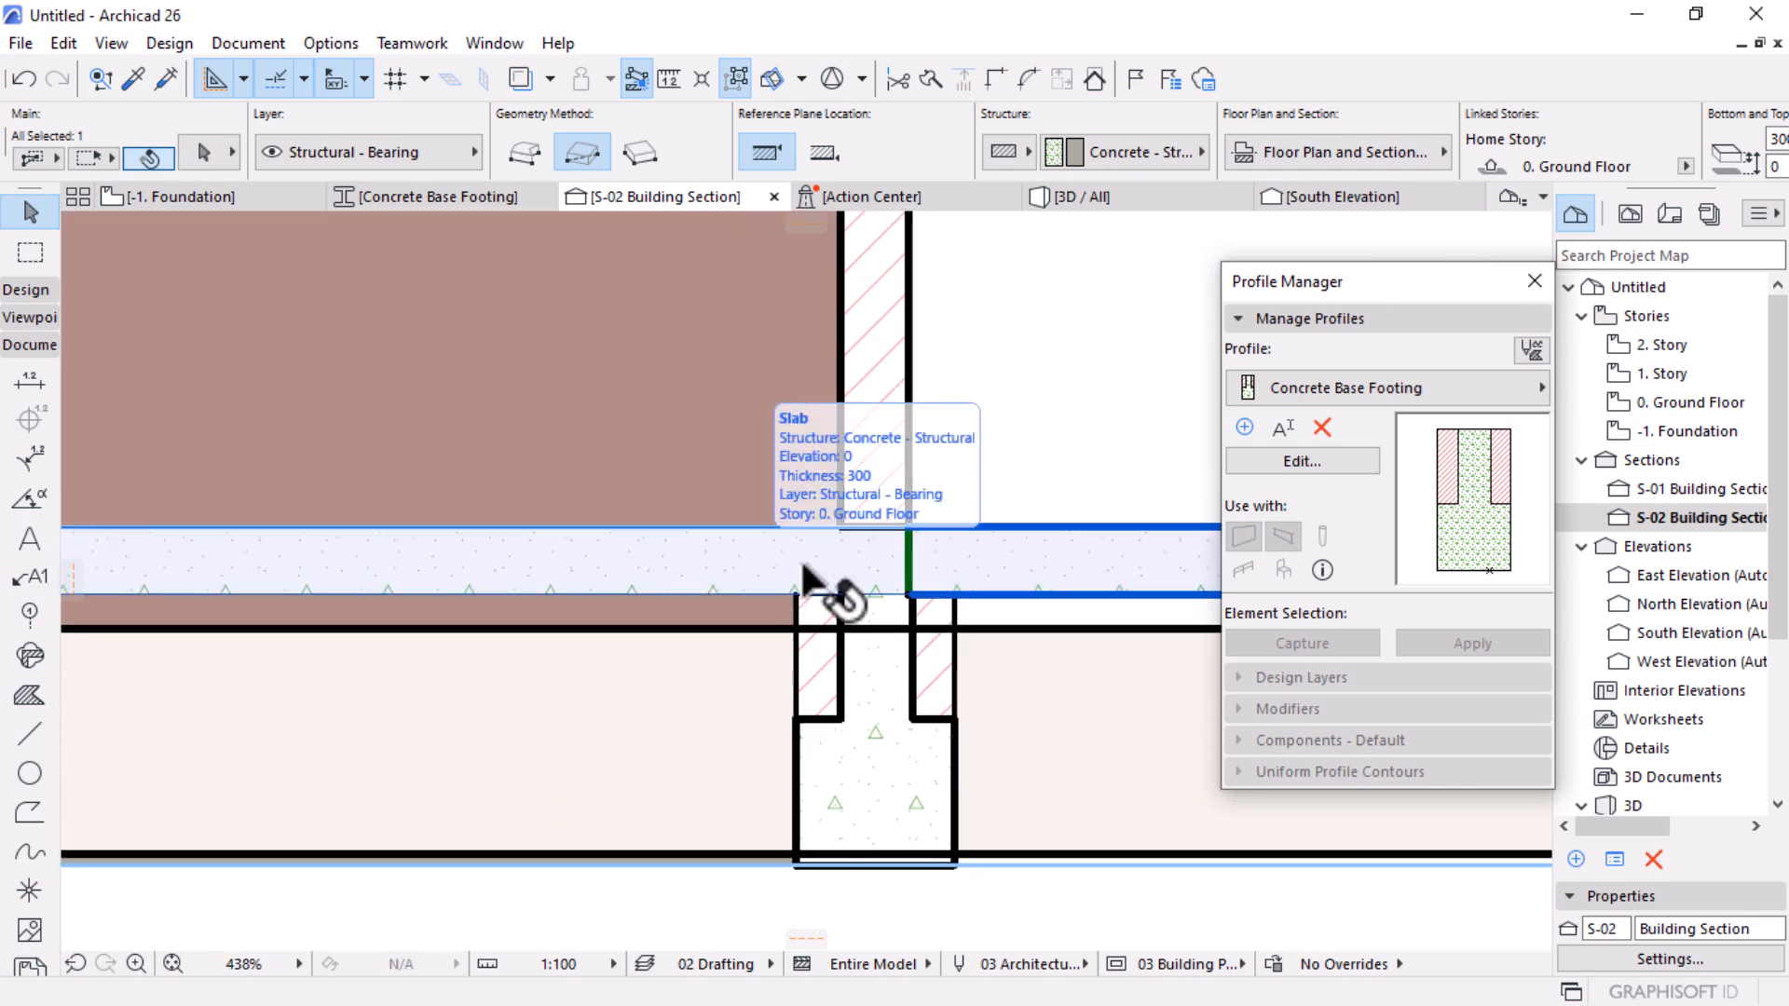
scroll(990, 688, "down", 7)
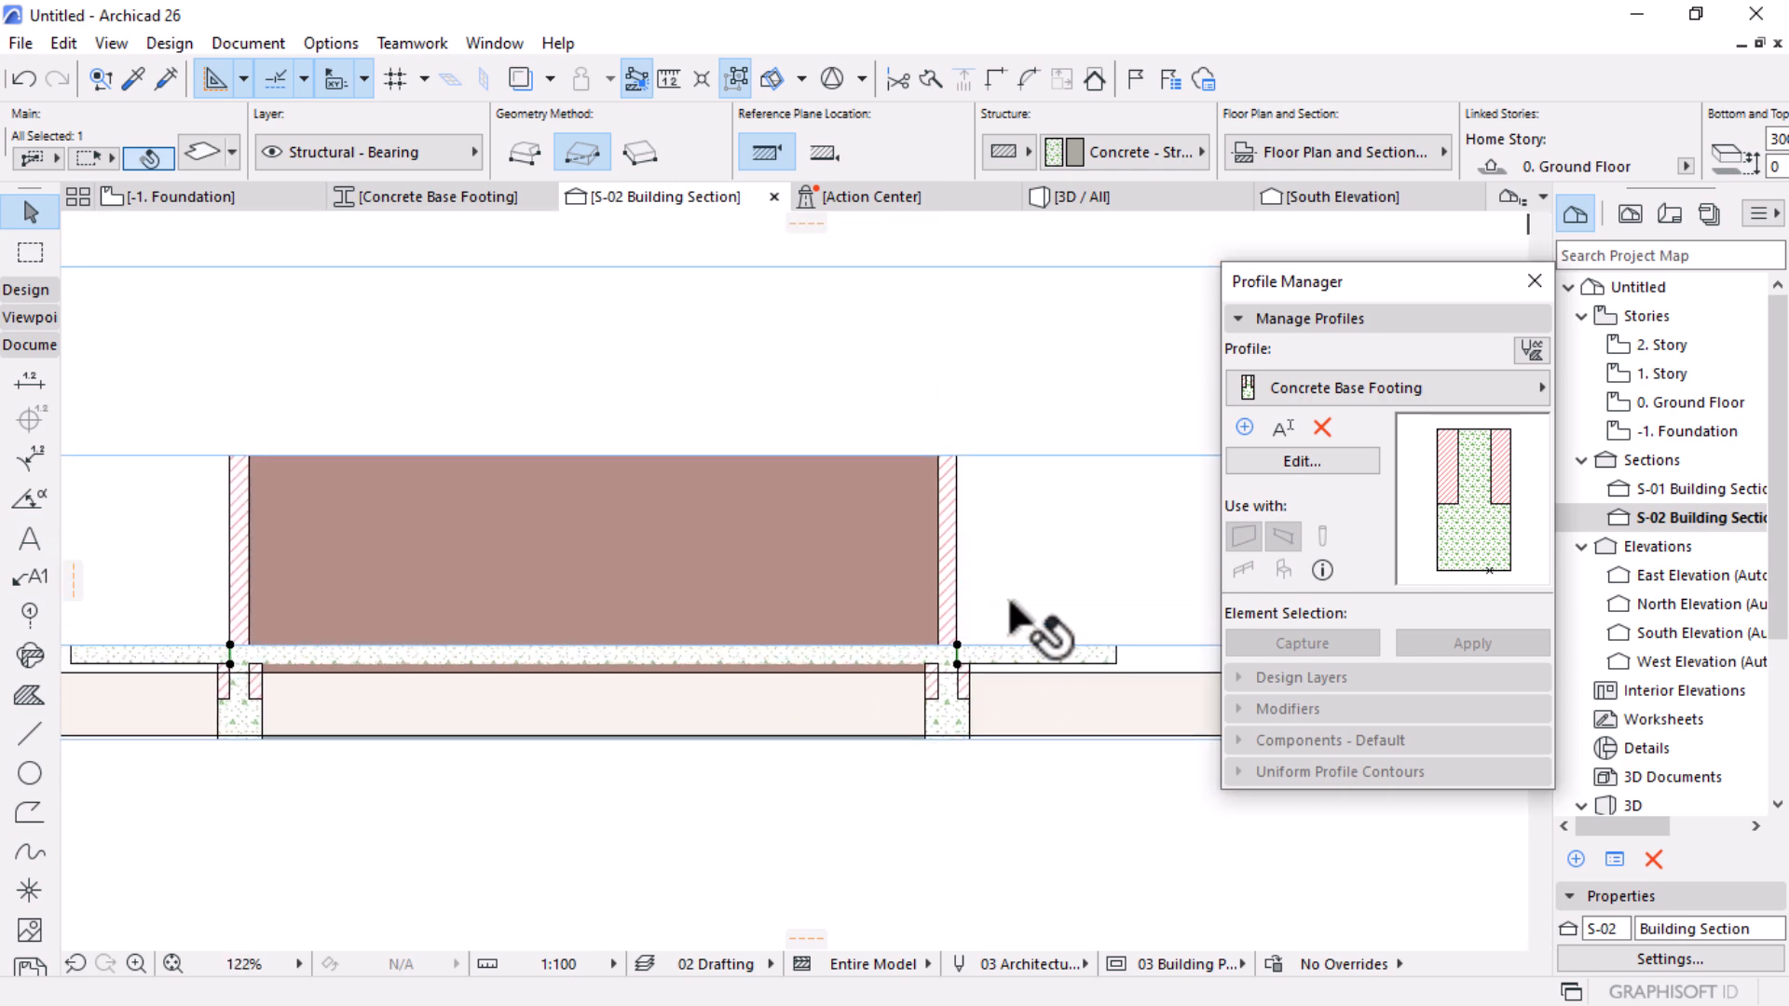
scroll(233, 653, "up", 8)
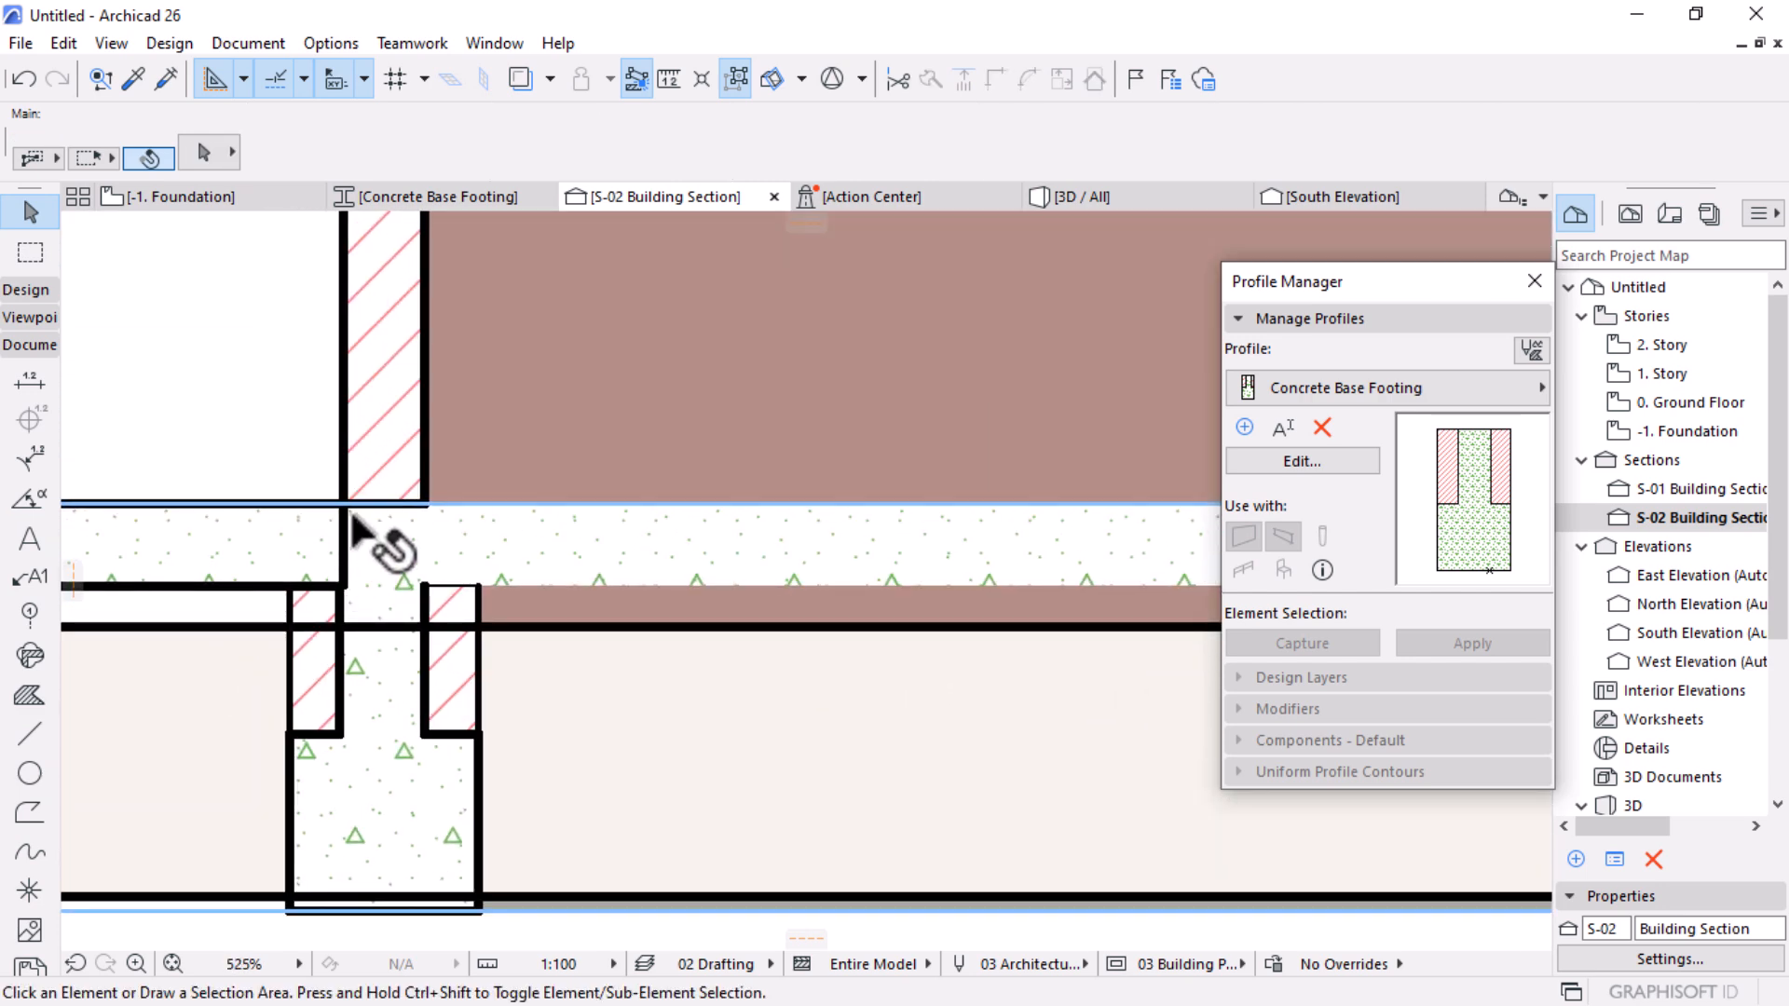
left_click(1126, 197)
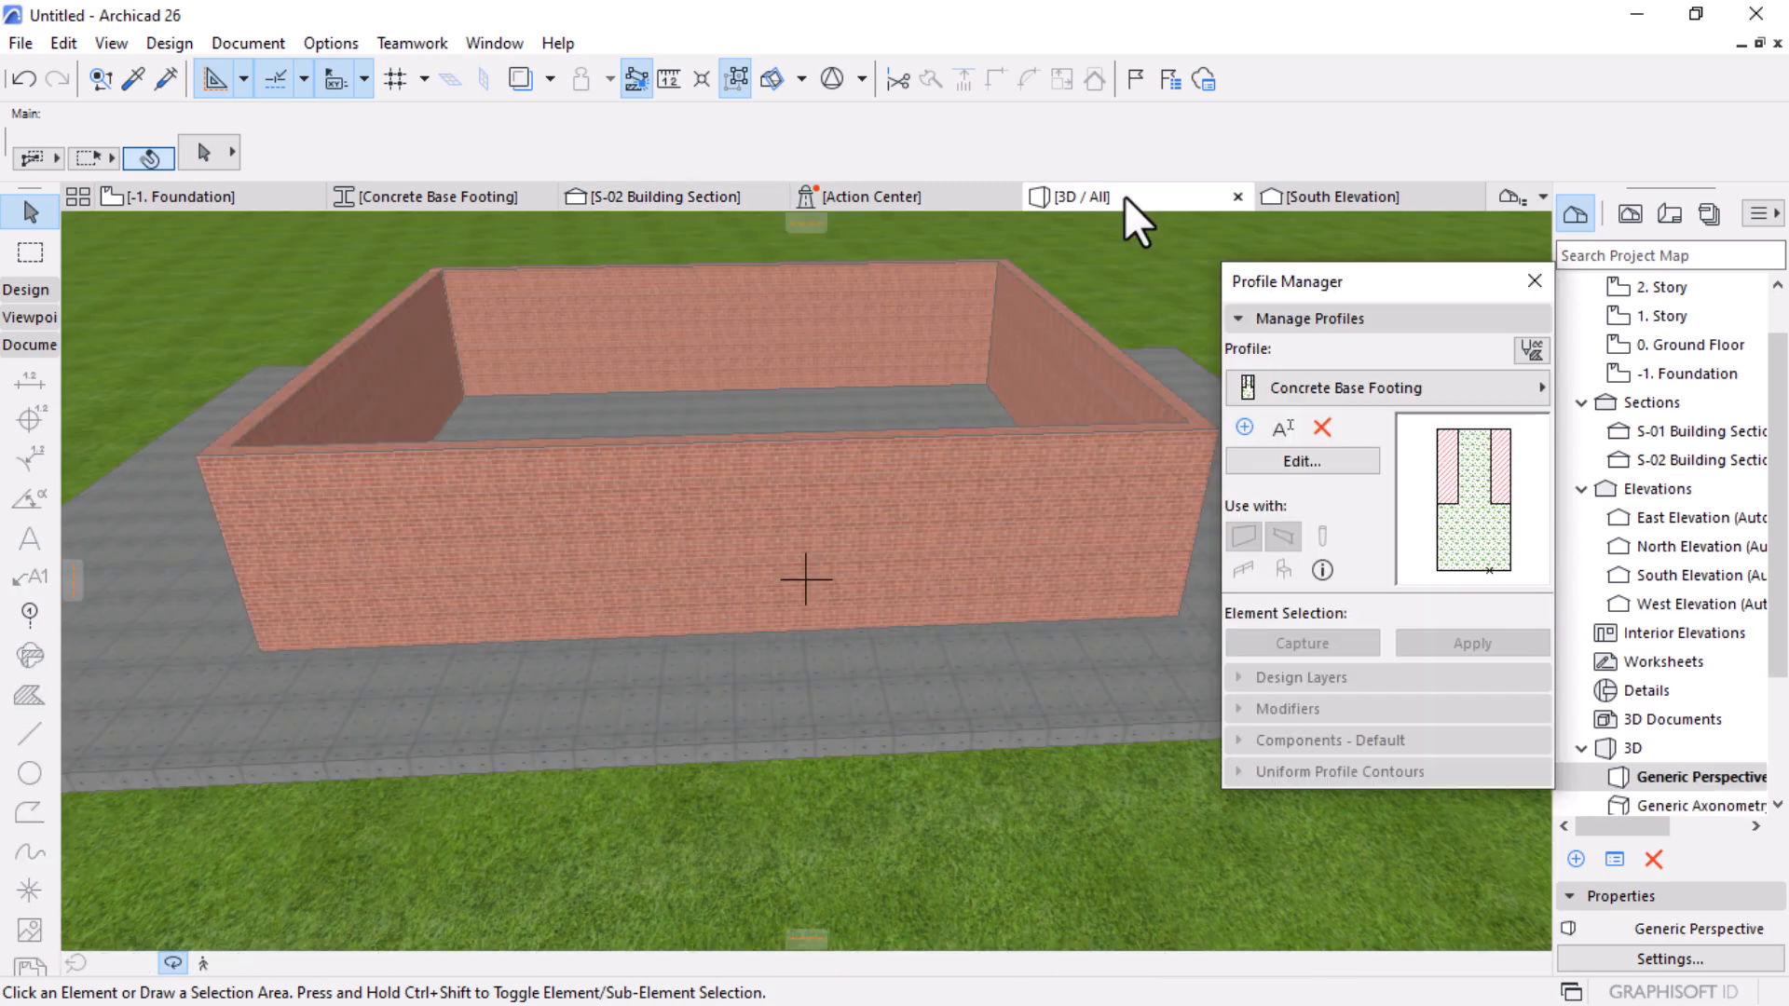
left_click_drag(750, 465, 683, 507)
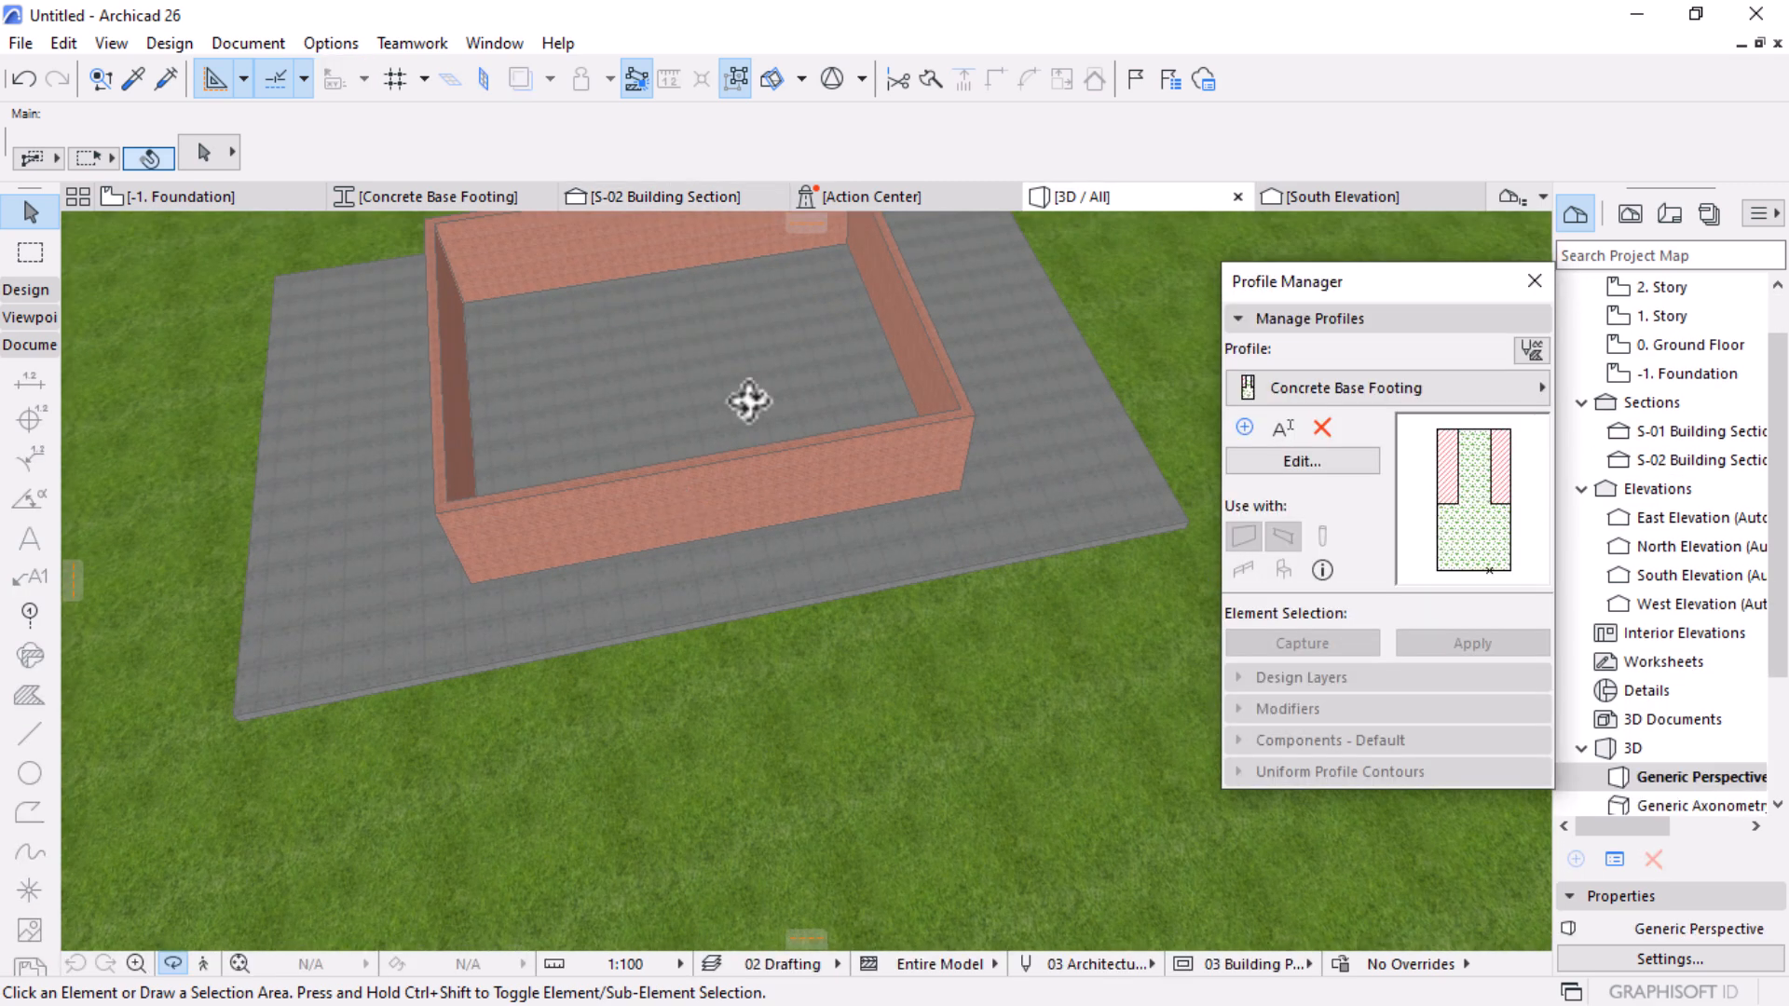
left_click(491, 197)
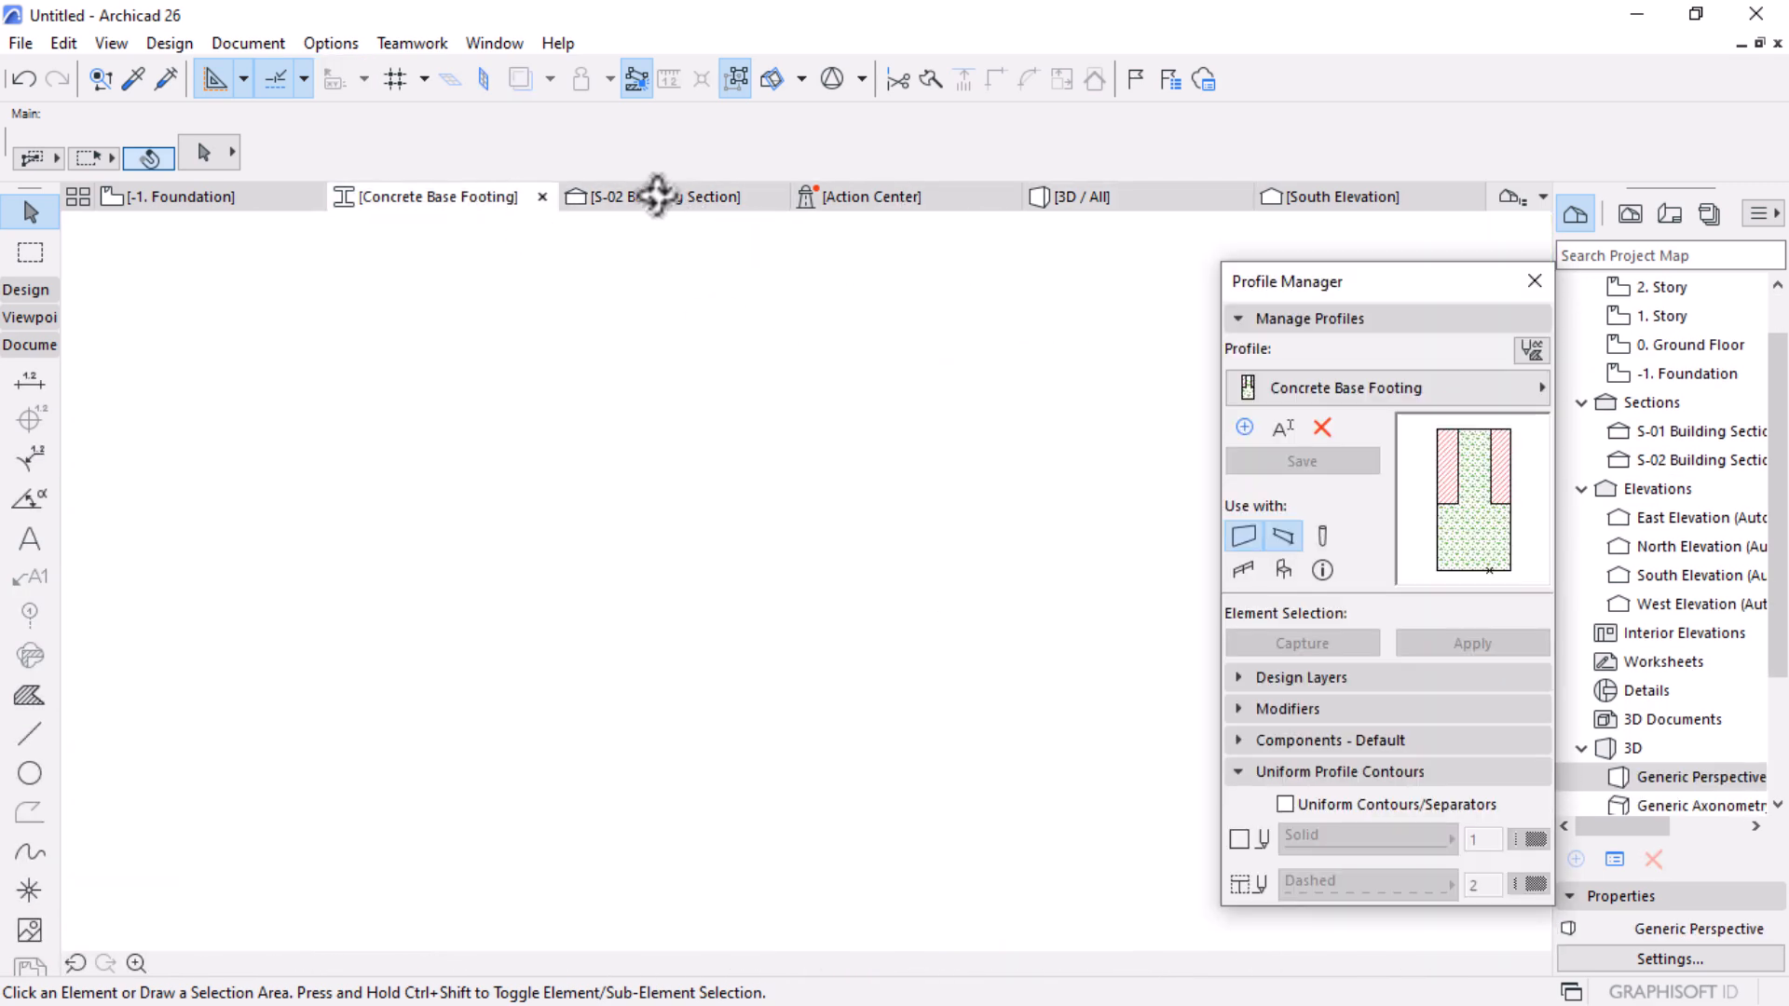
left_click(653, 196)
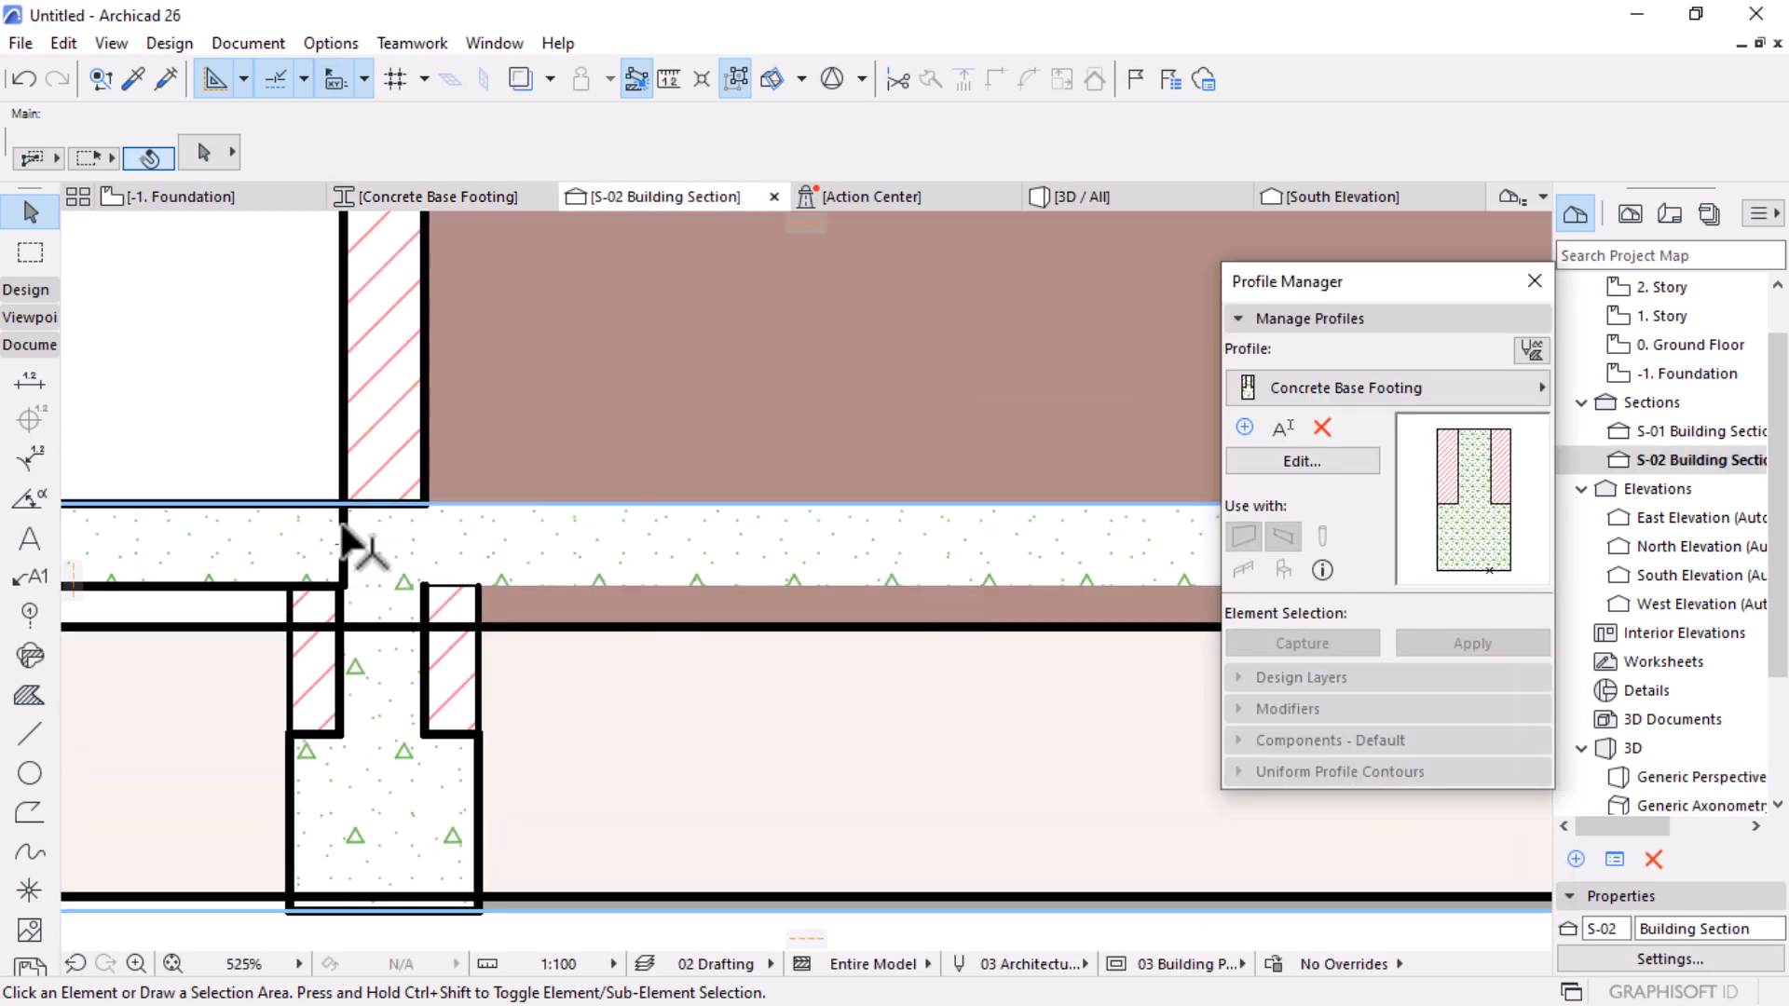
Step: Isolate the ground floor slab that lies between the walls in the 3D view and examine it on its own
left_click(347, 570)
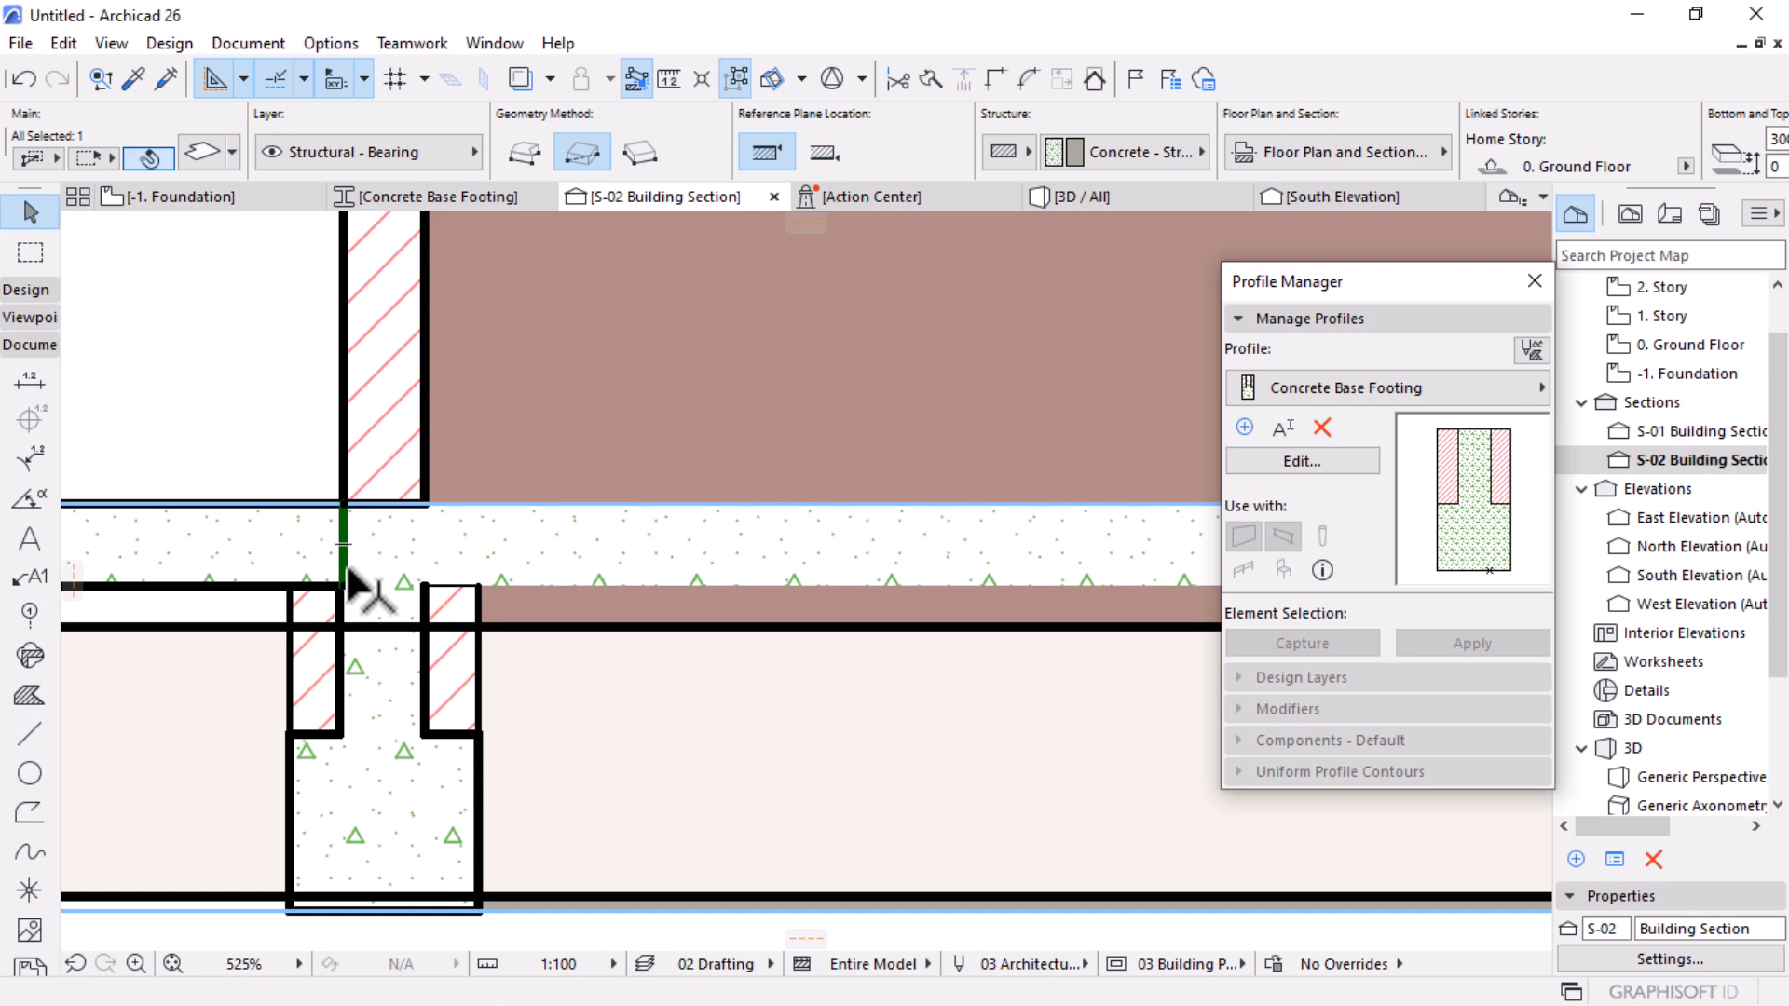
key("Escape")
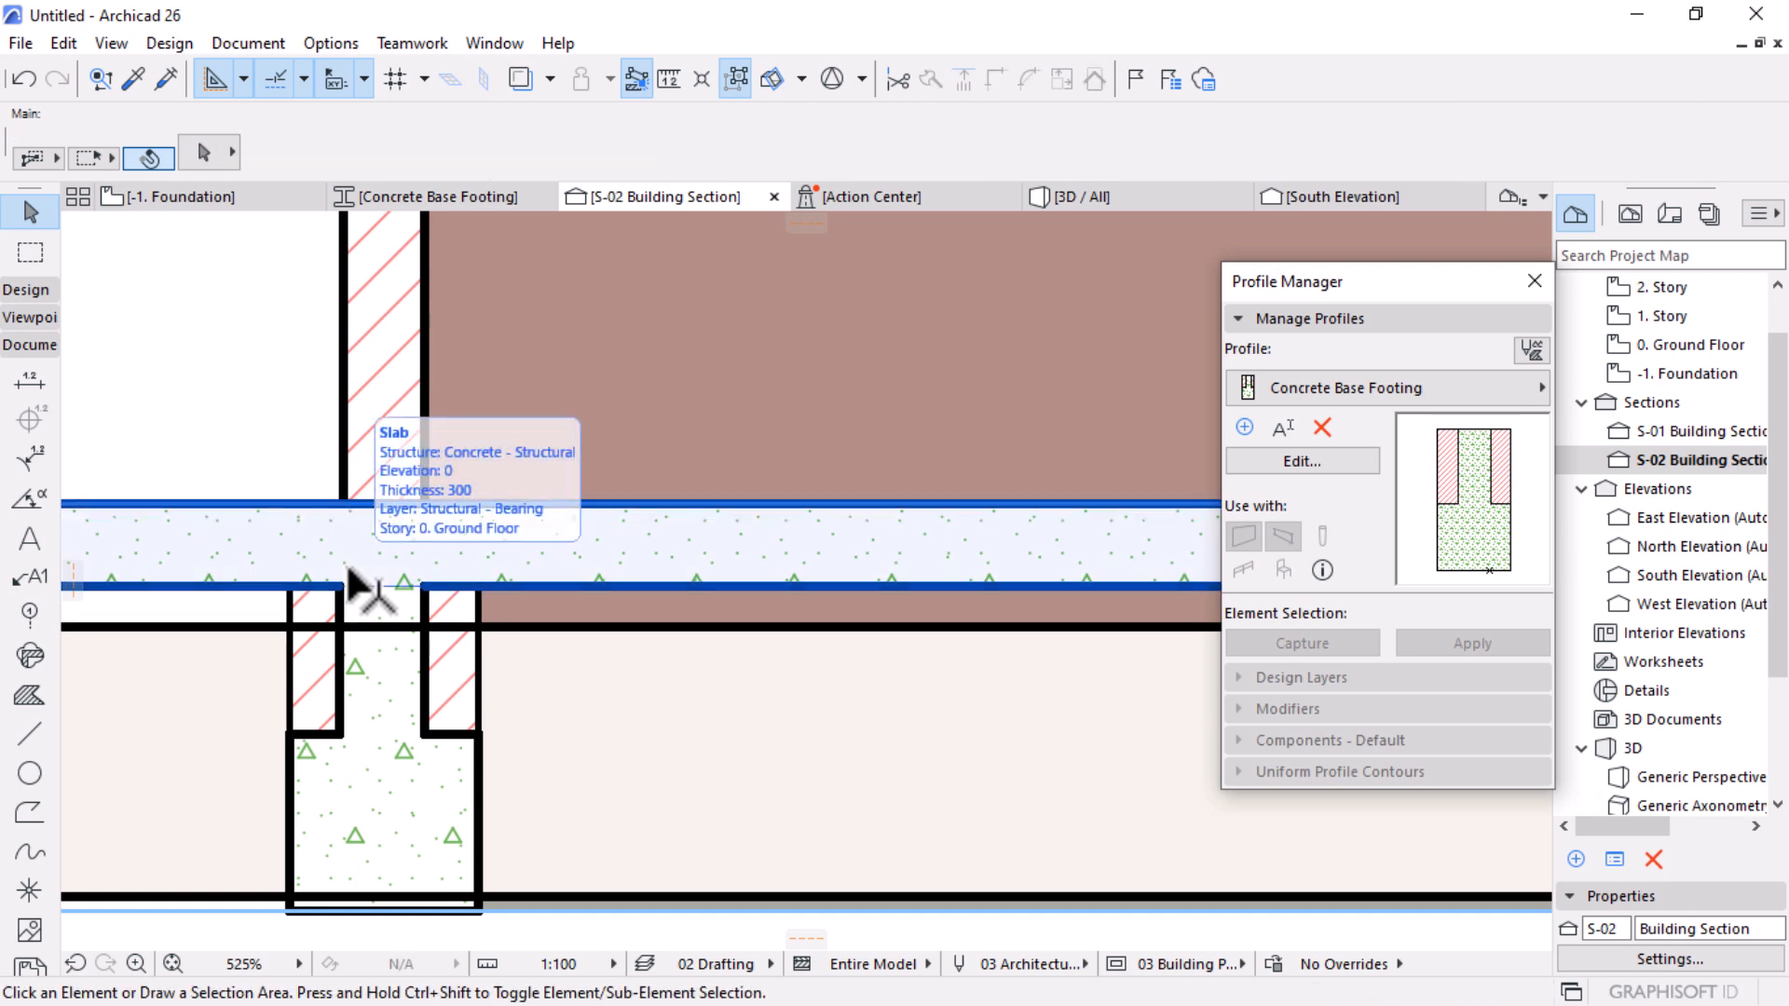
left_click(348, 580)
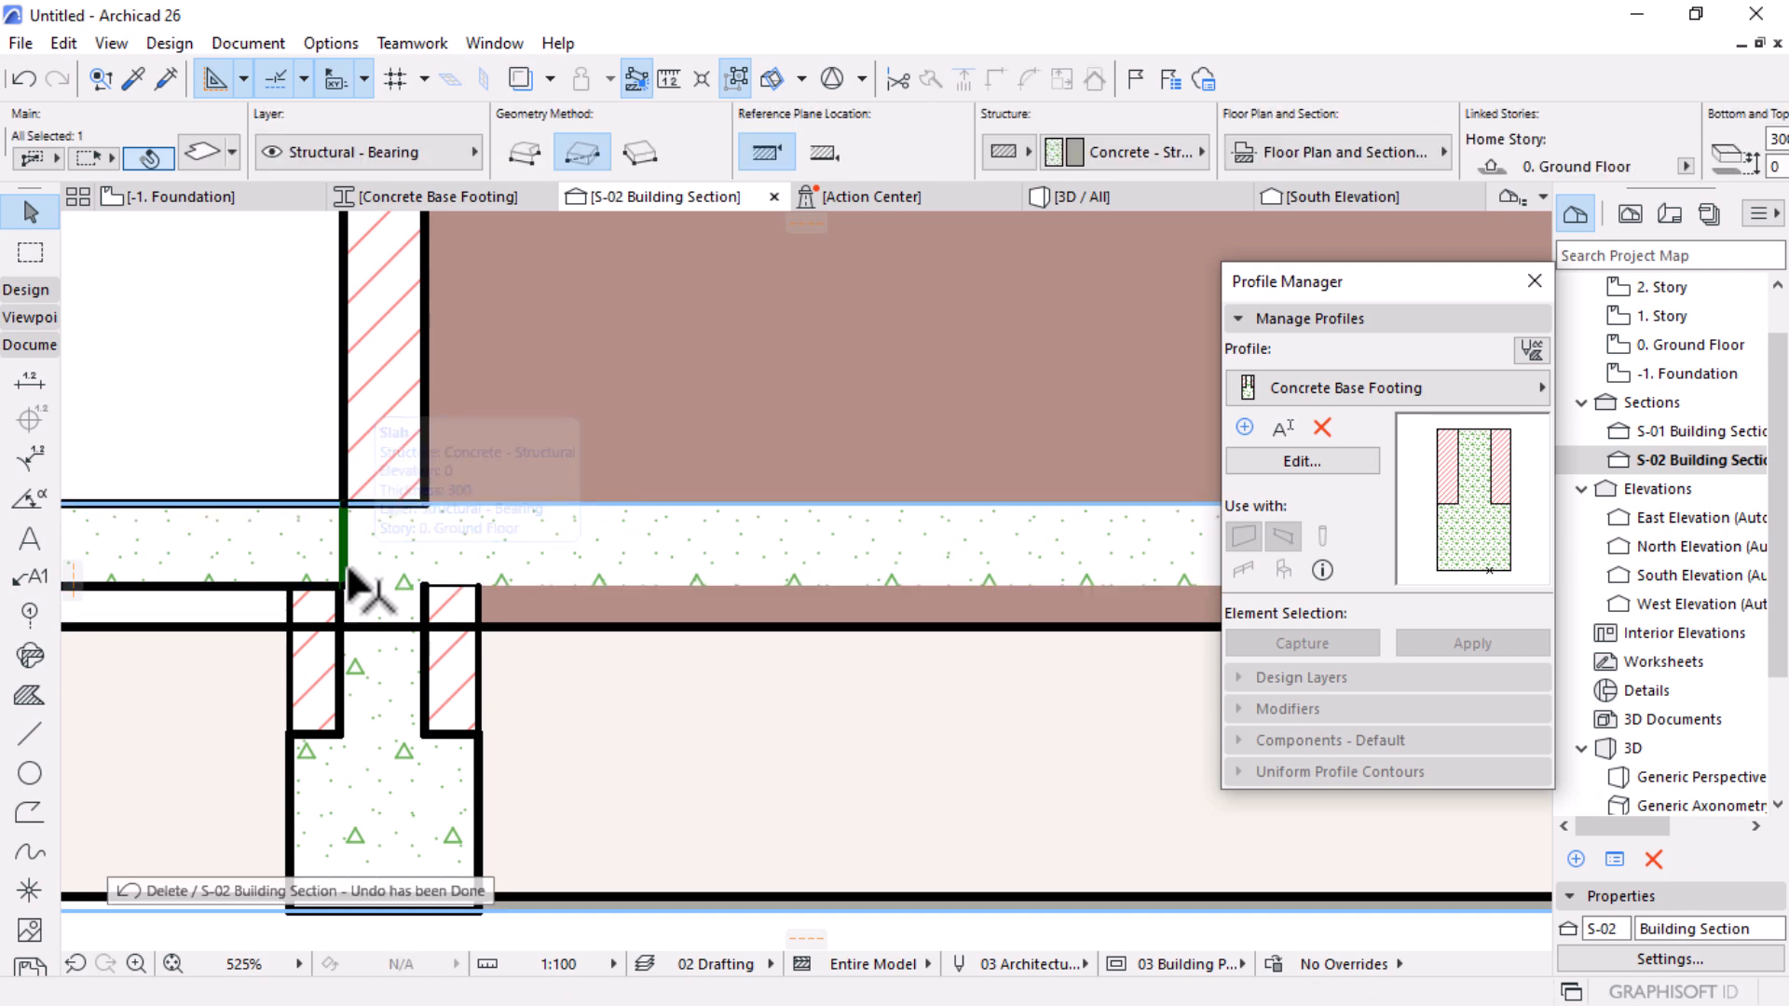
key("F5")
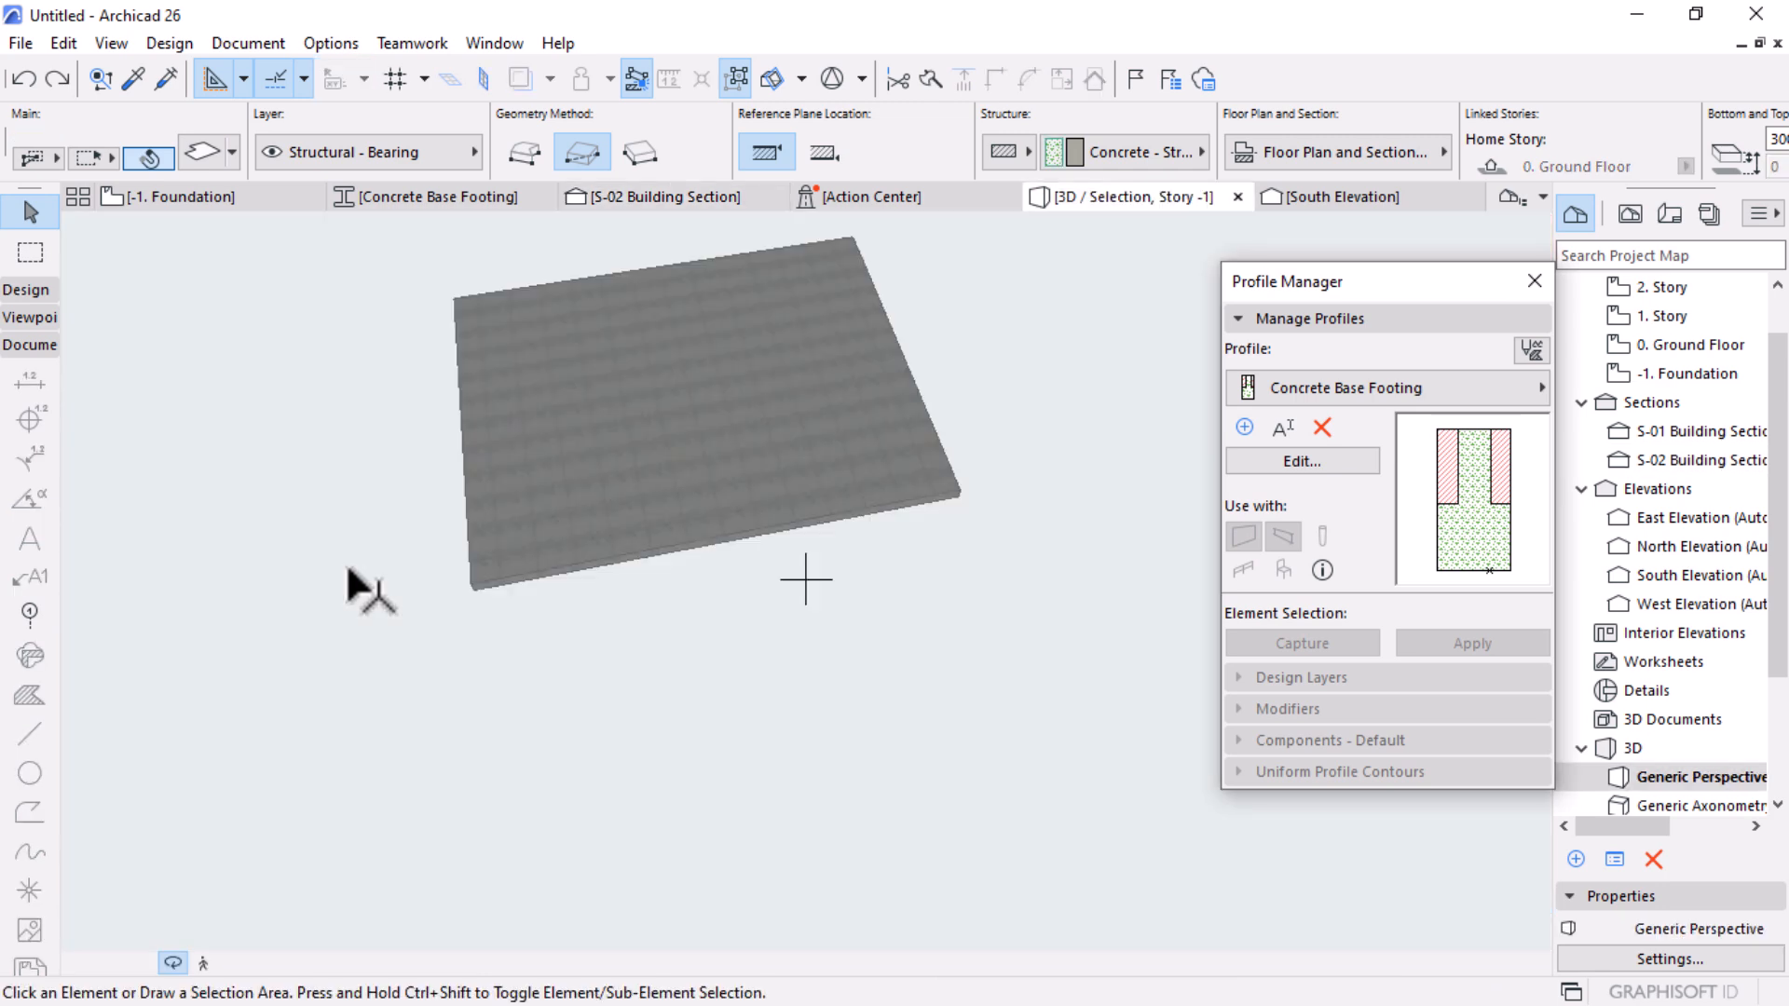
left_click_drag(984, 486, 419, 272)
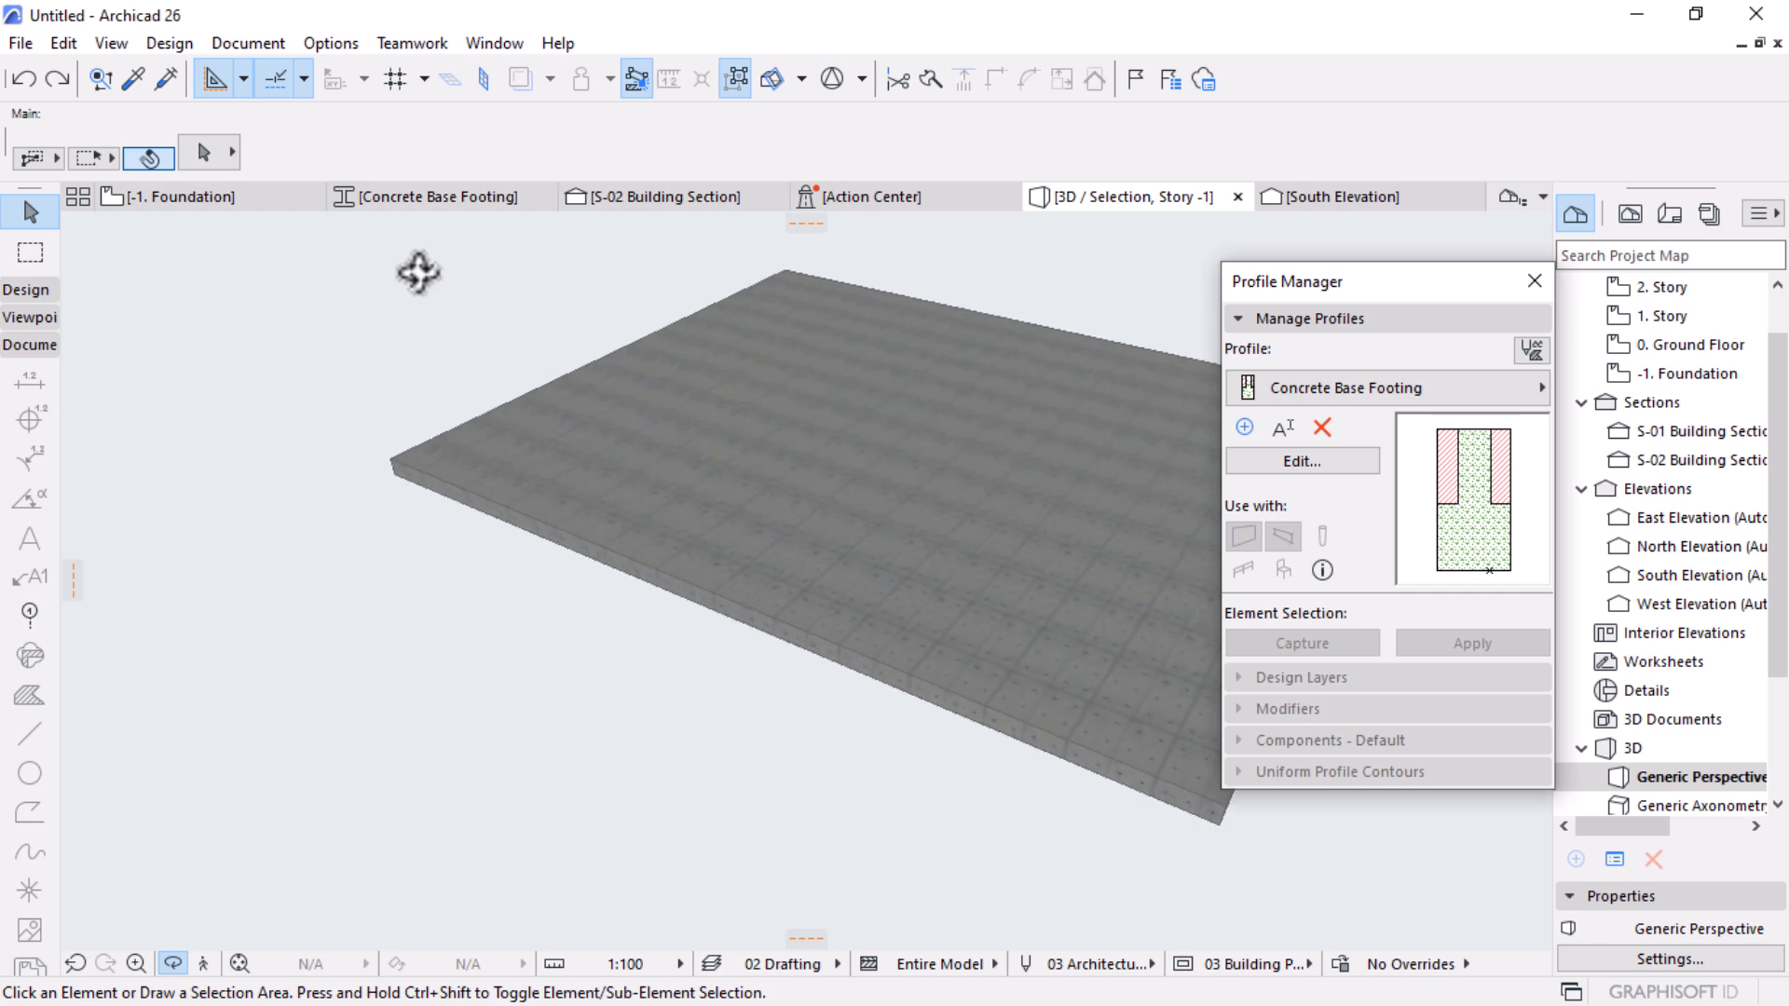
Step: Move the terrain mesh vertically in section S-02 so its top surface meets the underside of the ground floor slab
left_click(626, 191)
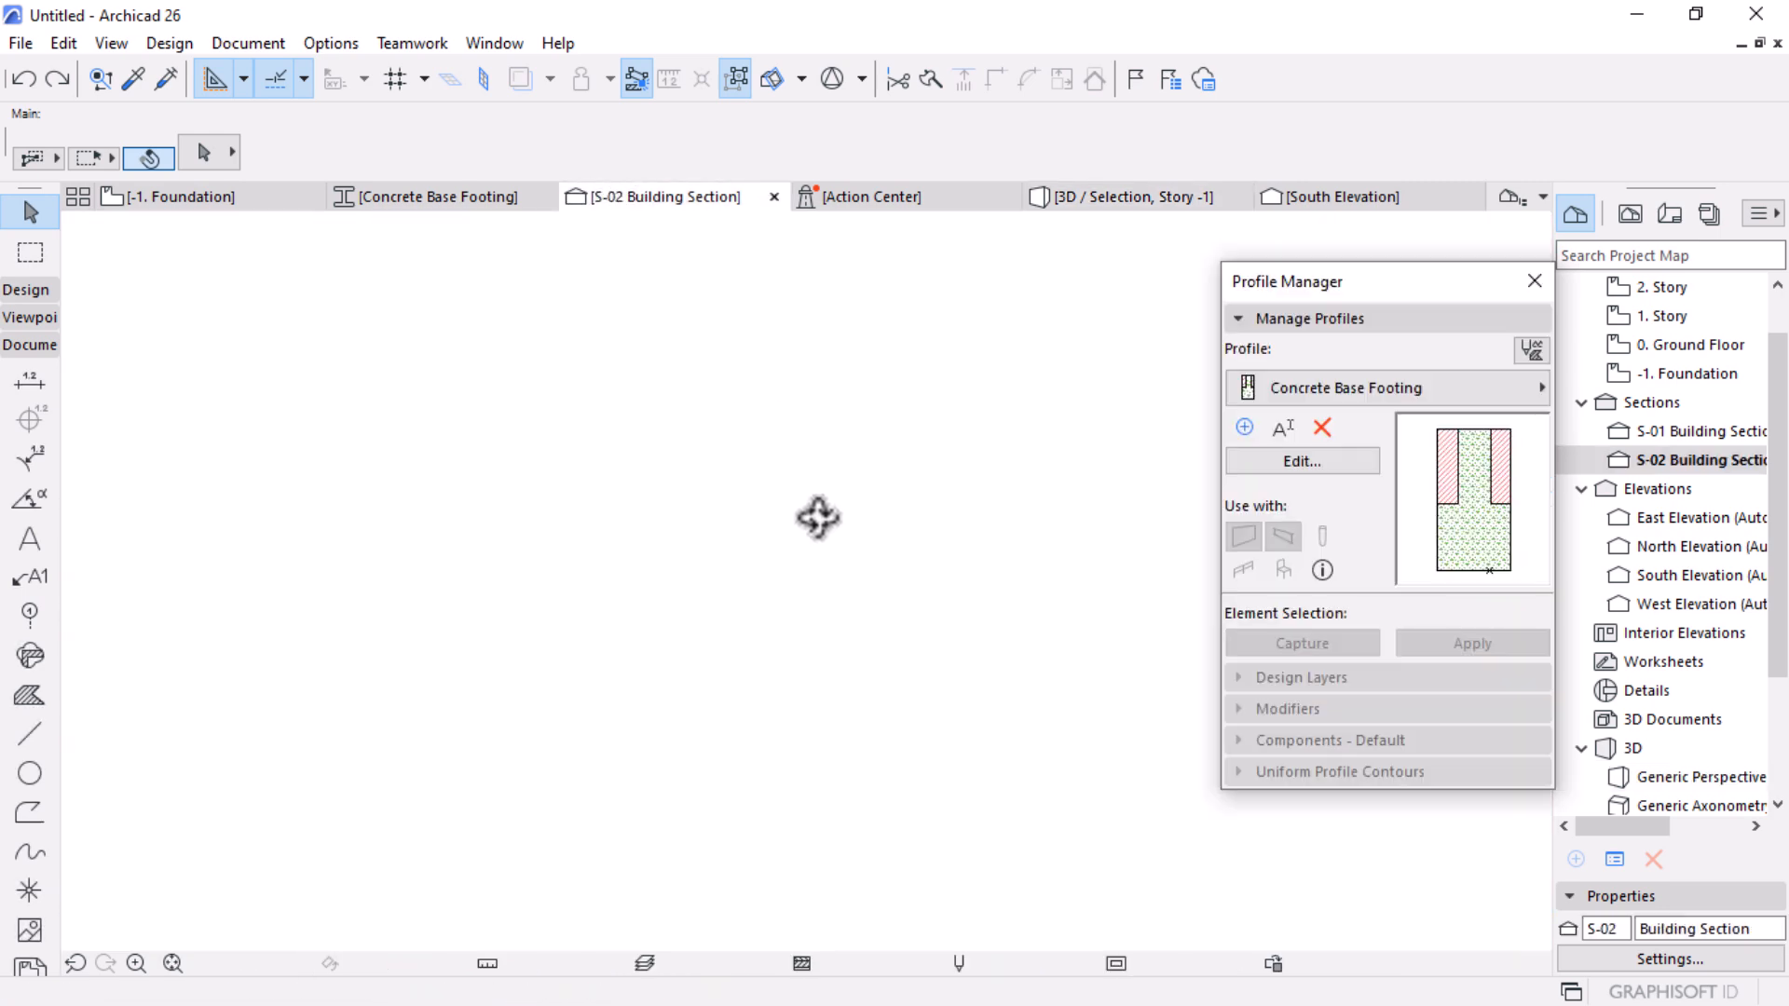
scroll(827, 515, "down", 3)
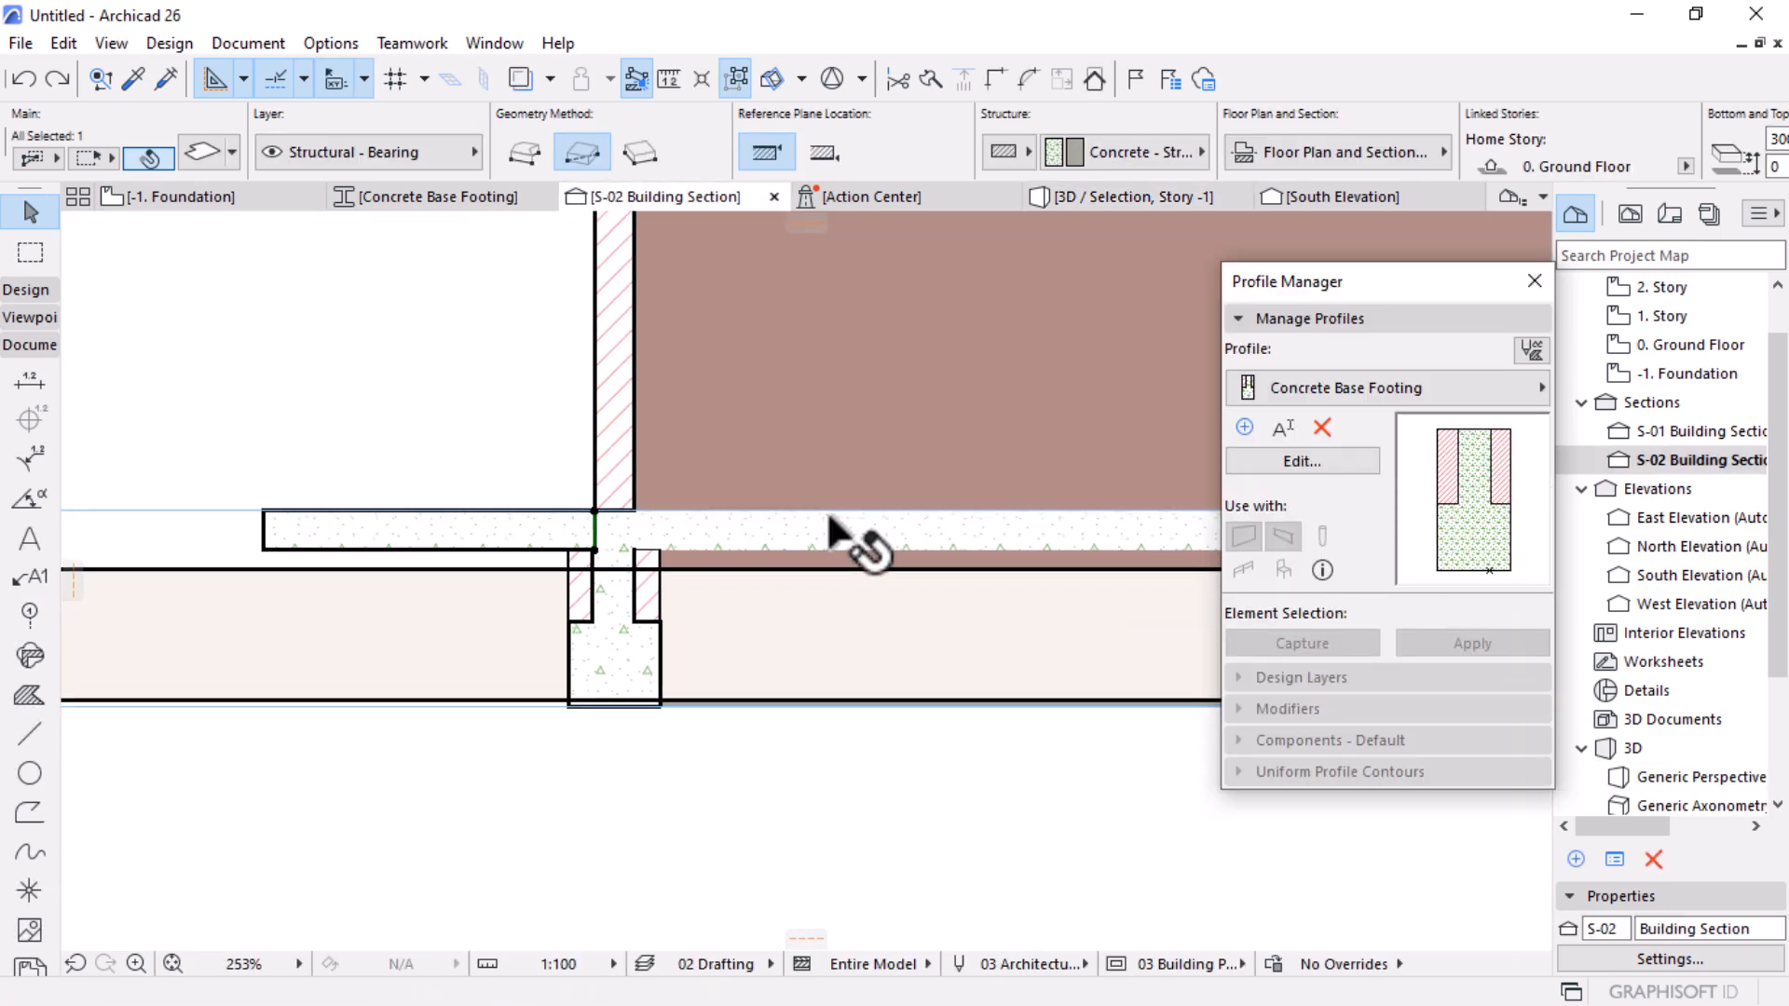
scroll(617, 637, "down", 5)
scroll(995, 665, "up", 2)
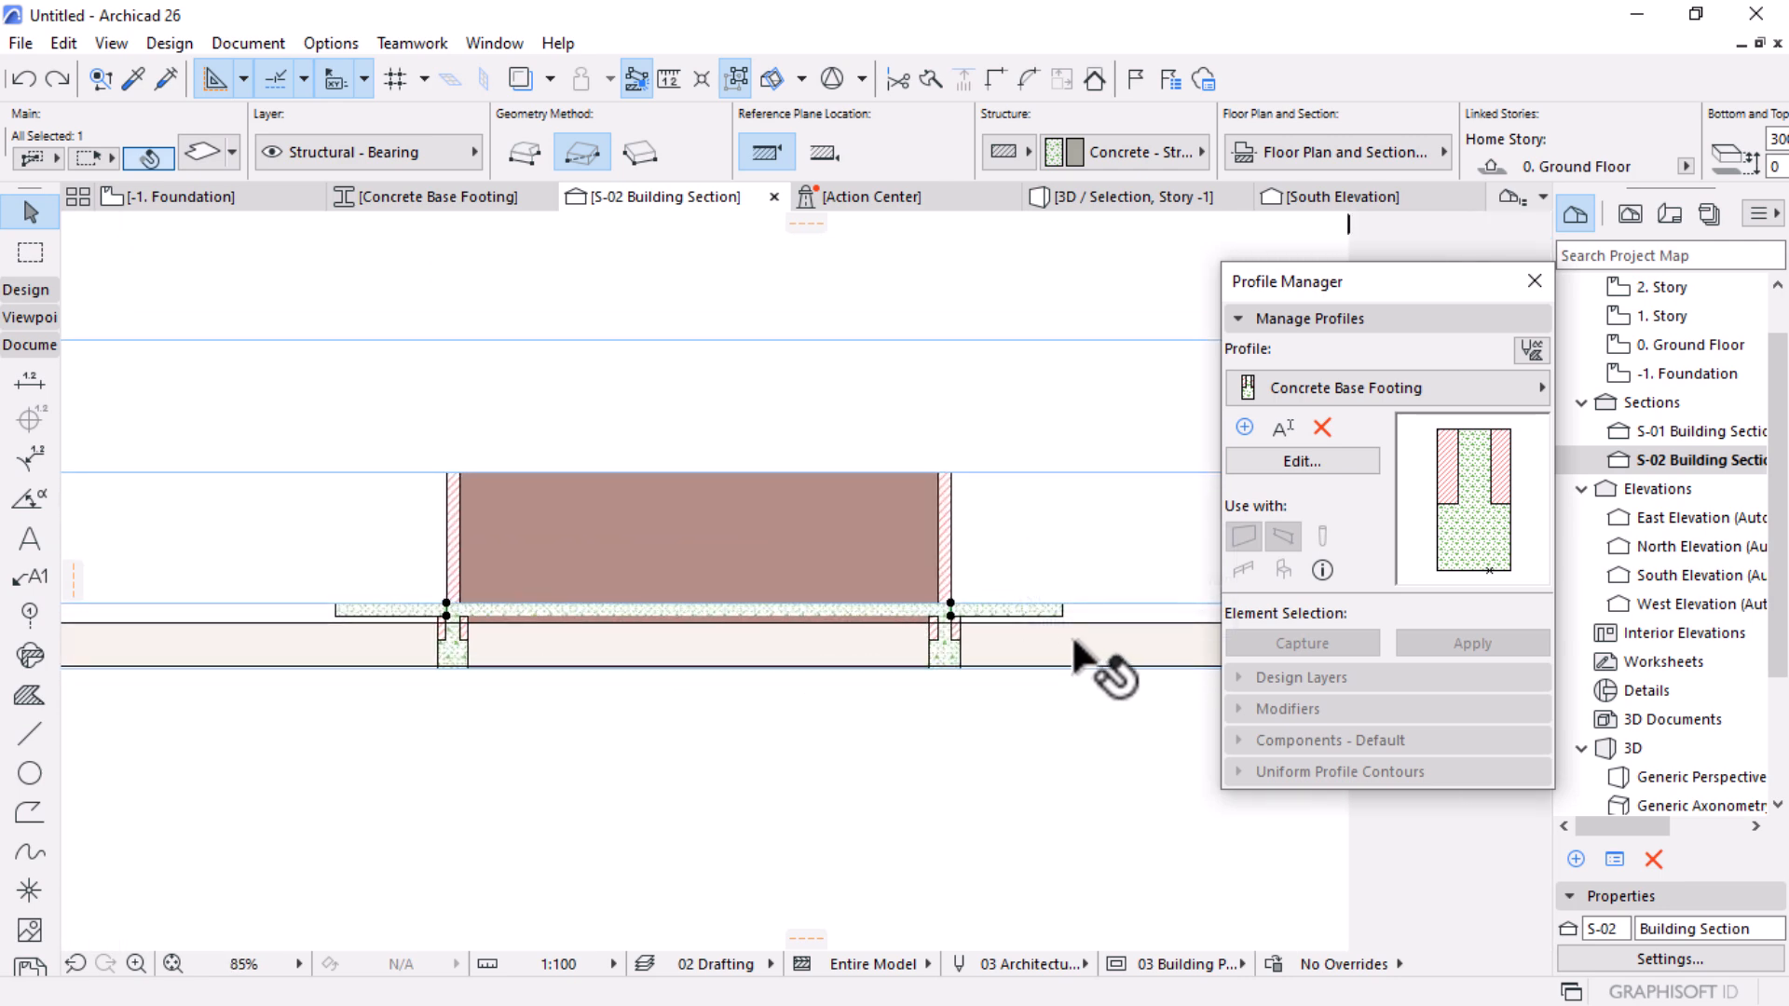
scroll(1081, 657, "up", 2)
scroll(957, 631, "up", 1)
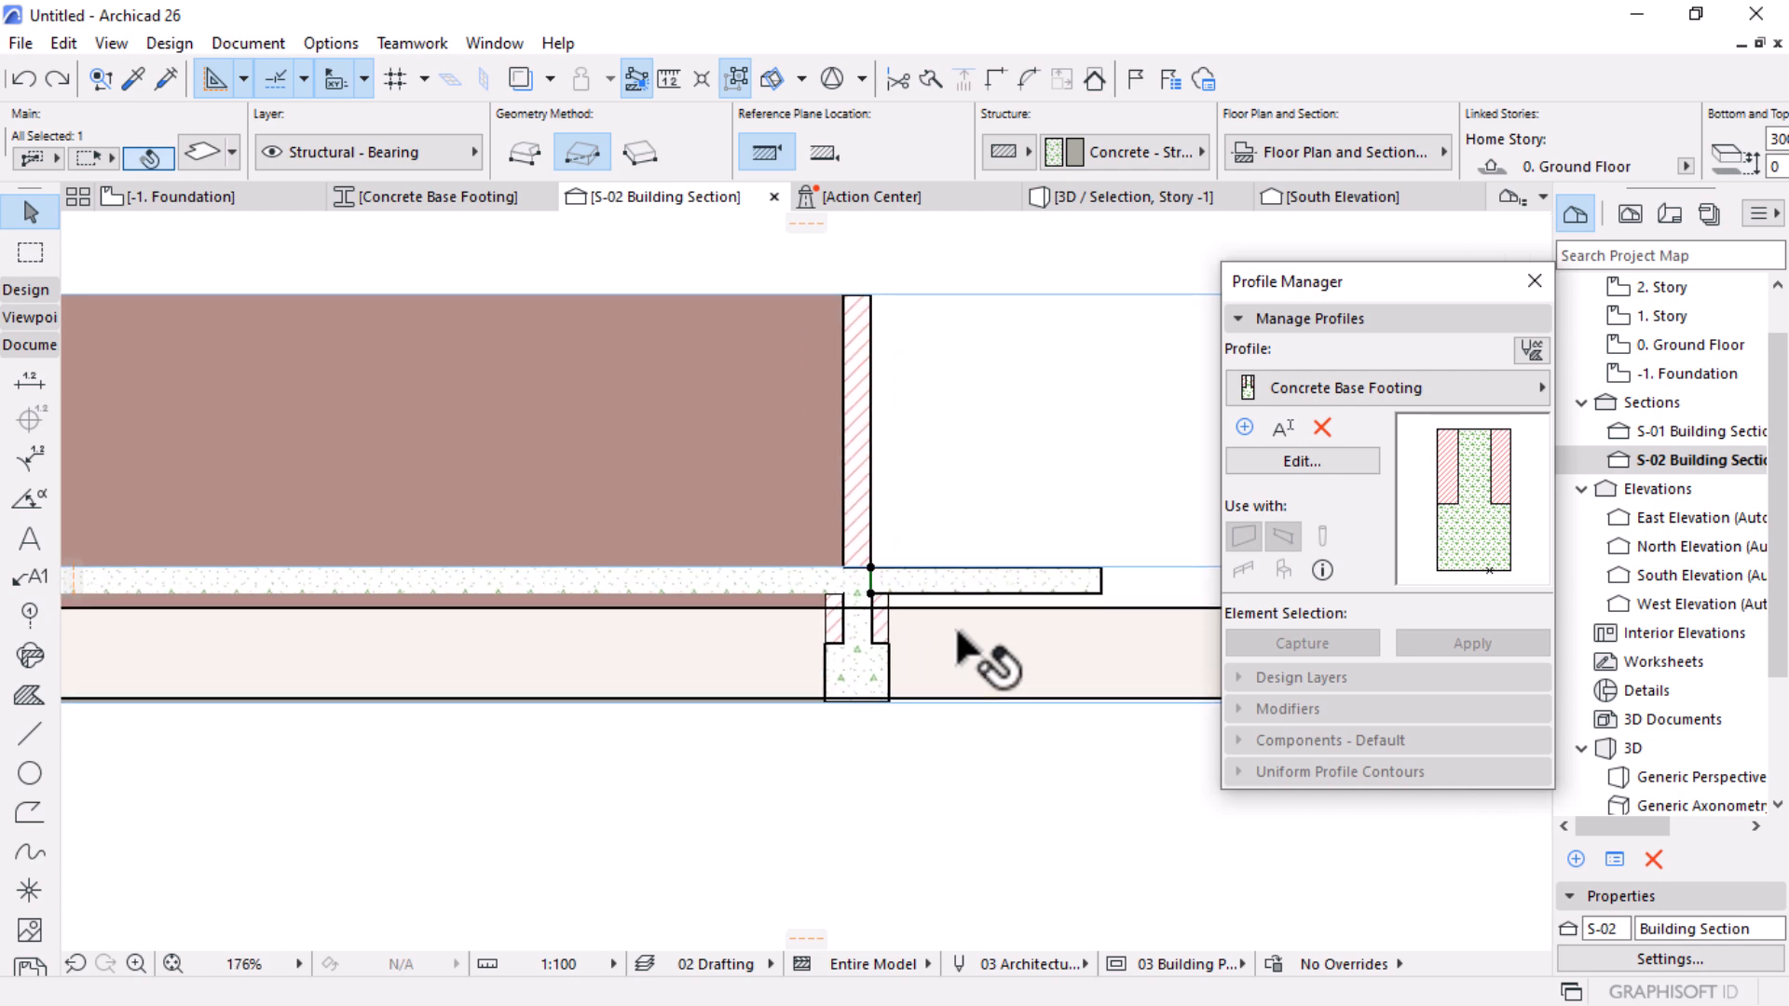
scroll(844, 676, "down", 2)
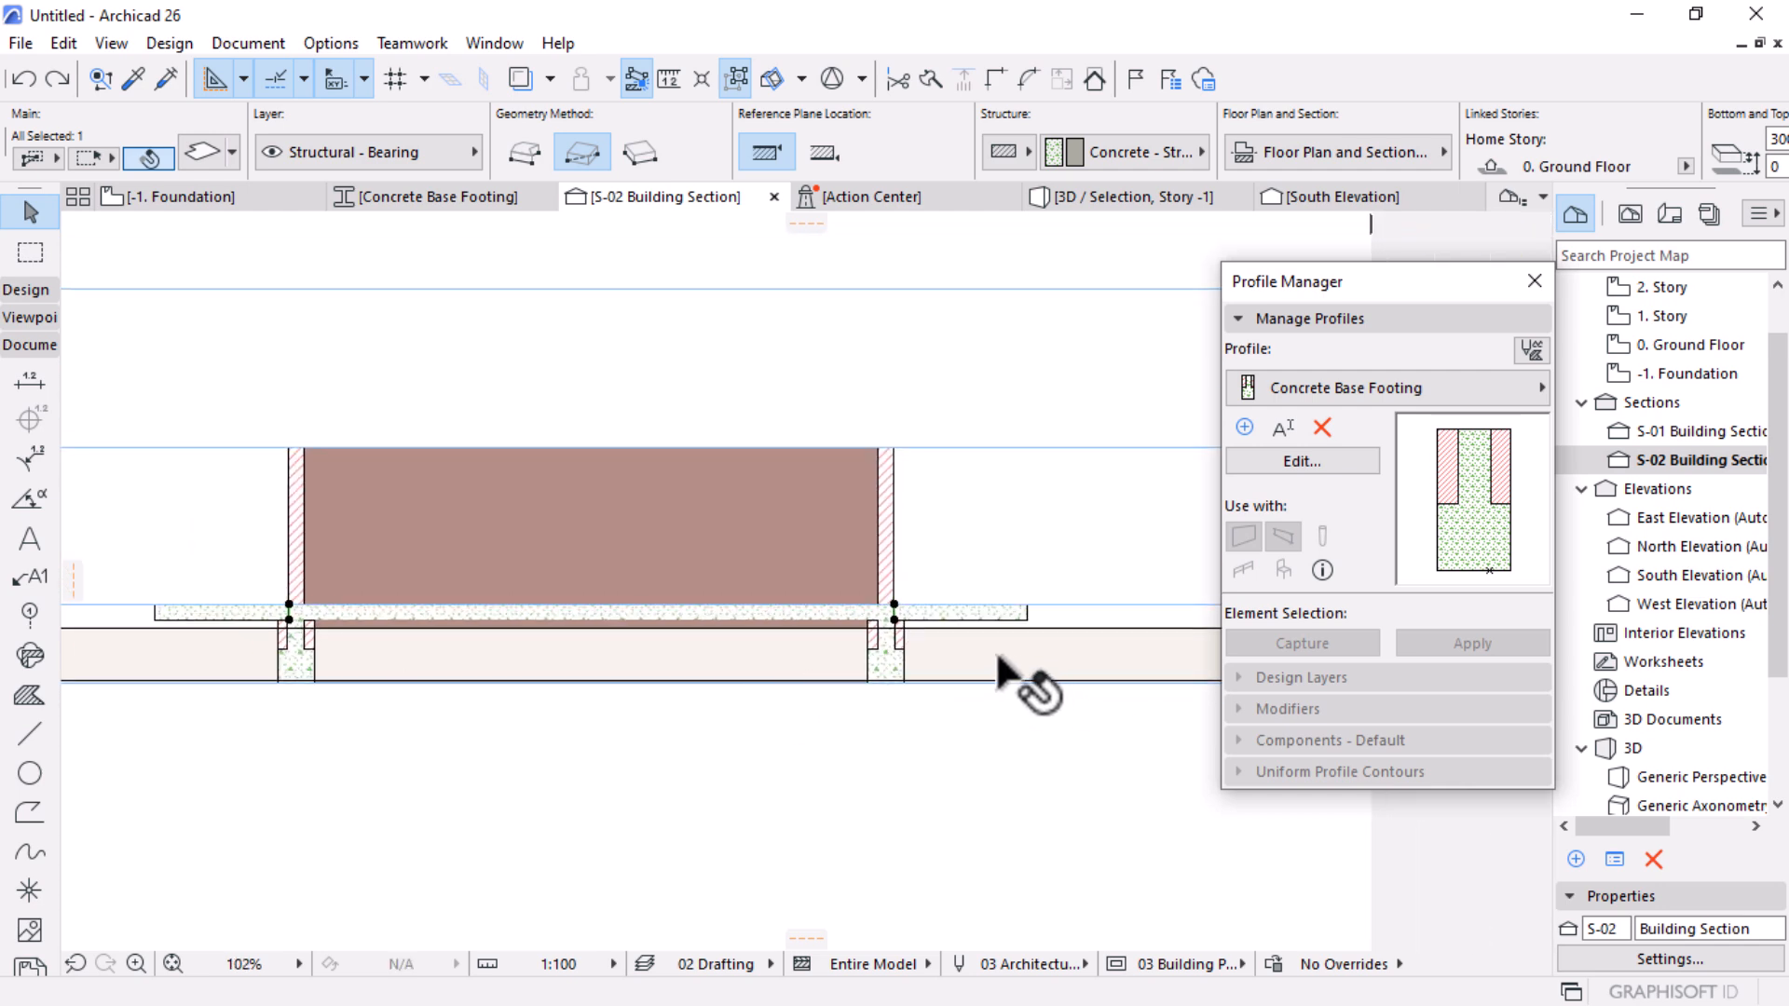
left_click(968, 652)
scroll(1067, 657, "up", 3)
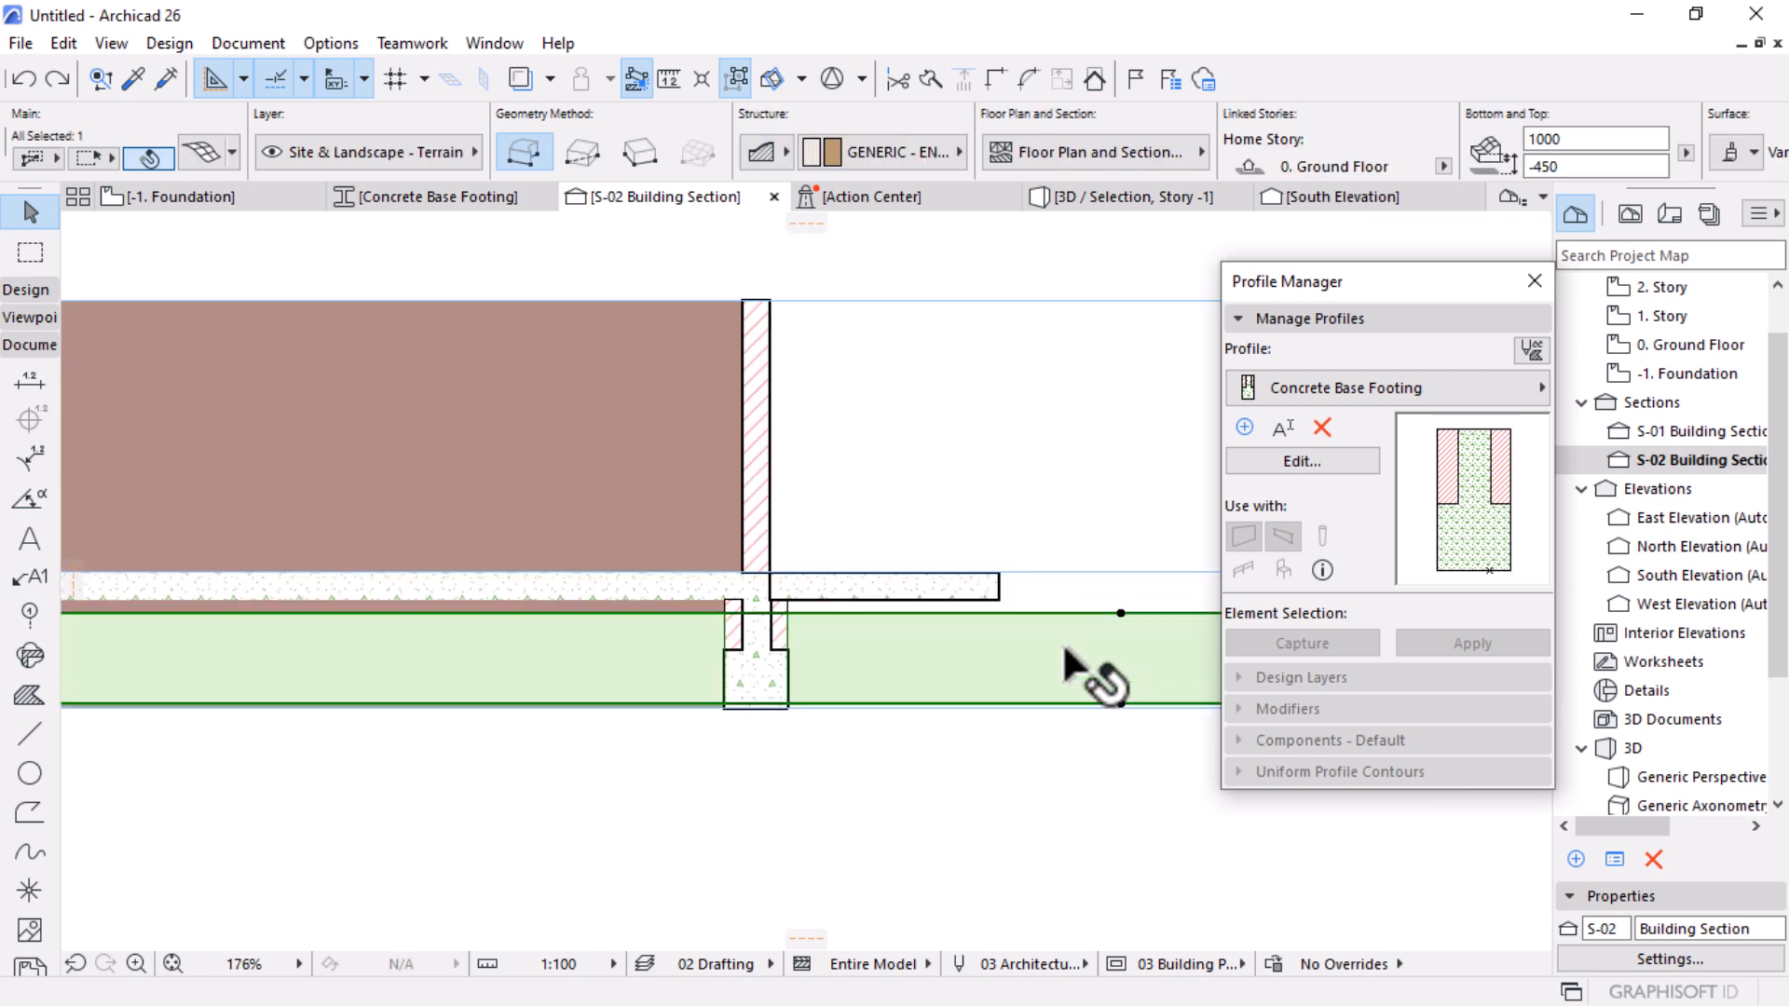
scroll(1066, 657, "up", 2)
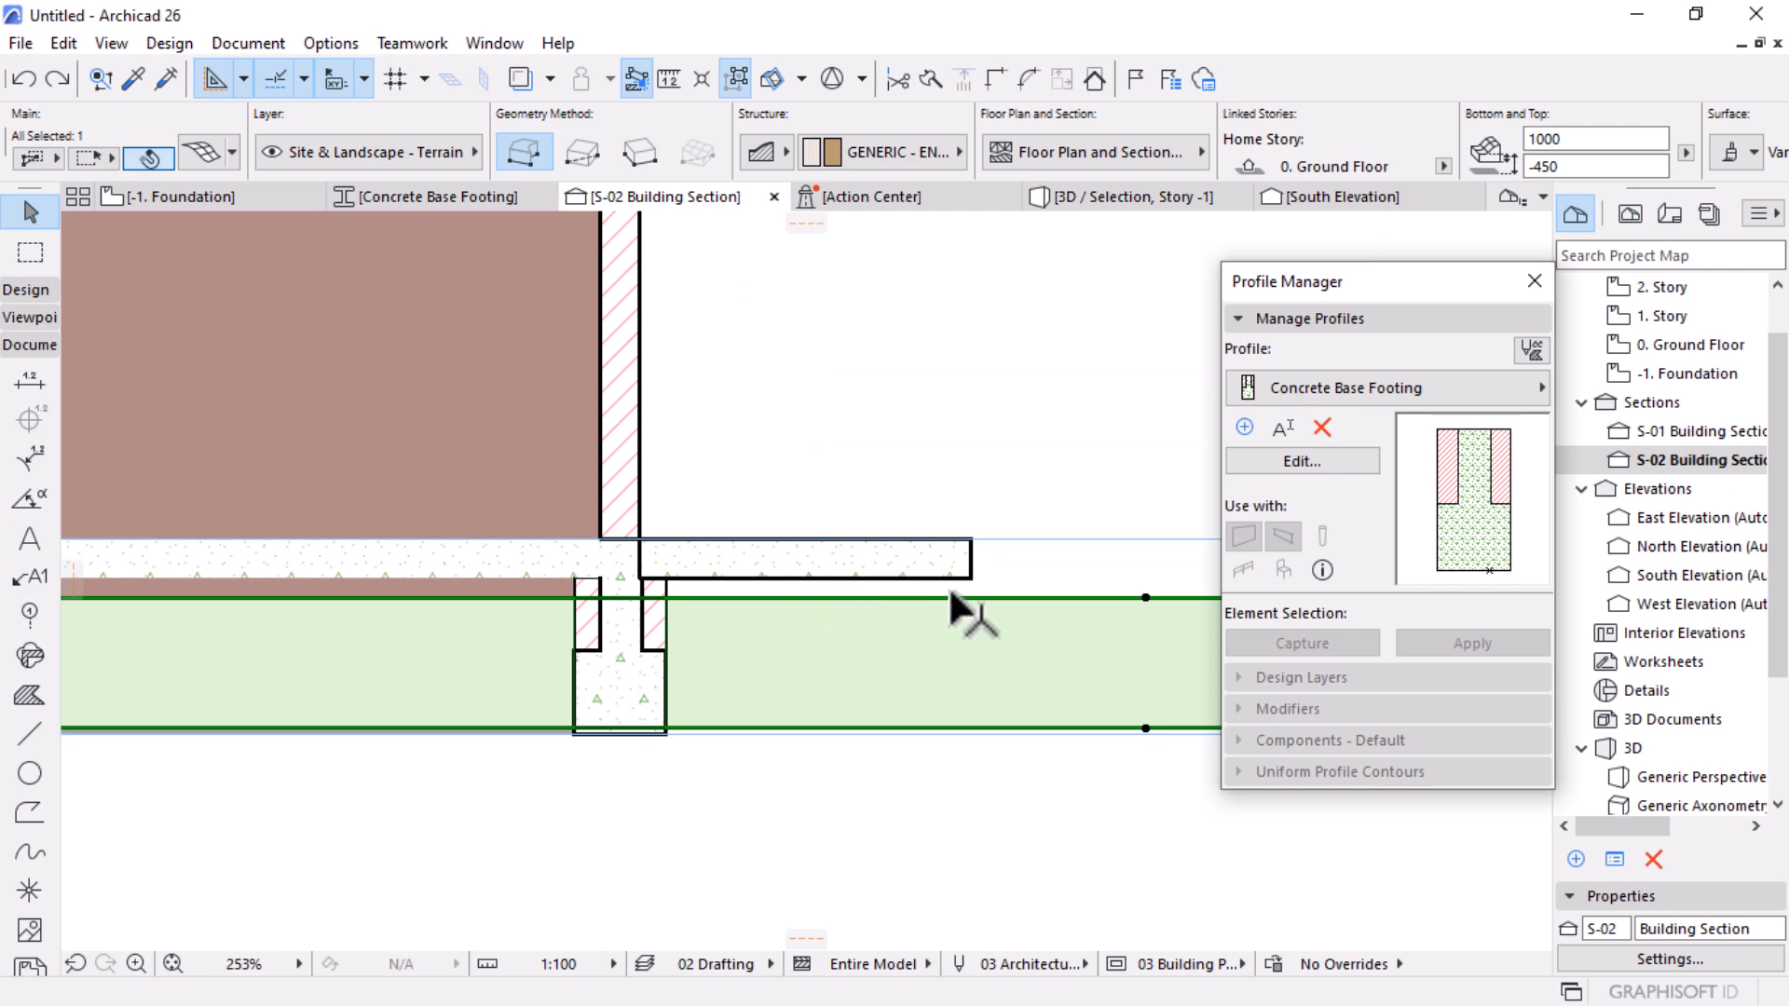
scroll(887, 590, "up", 3)
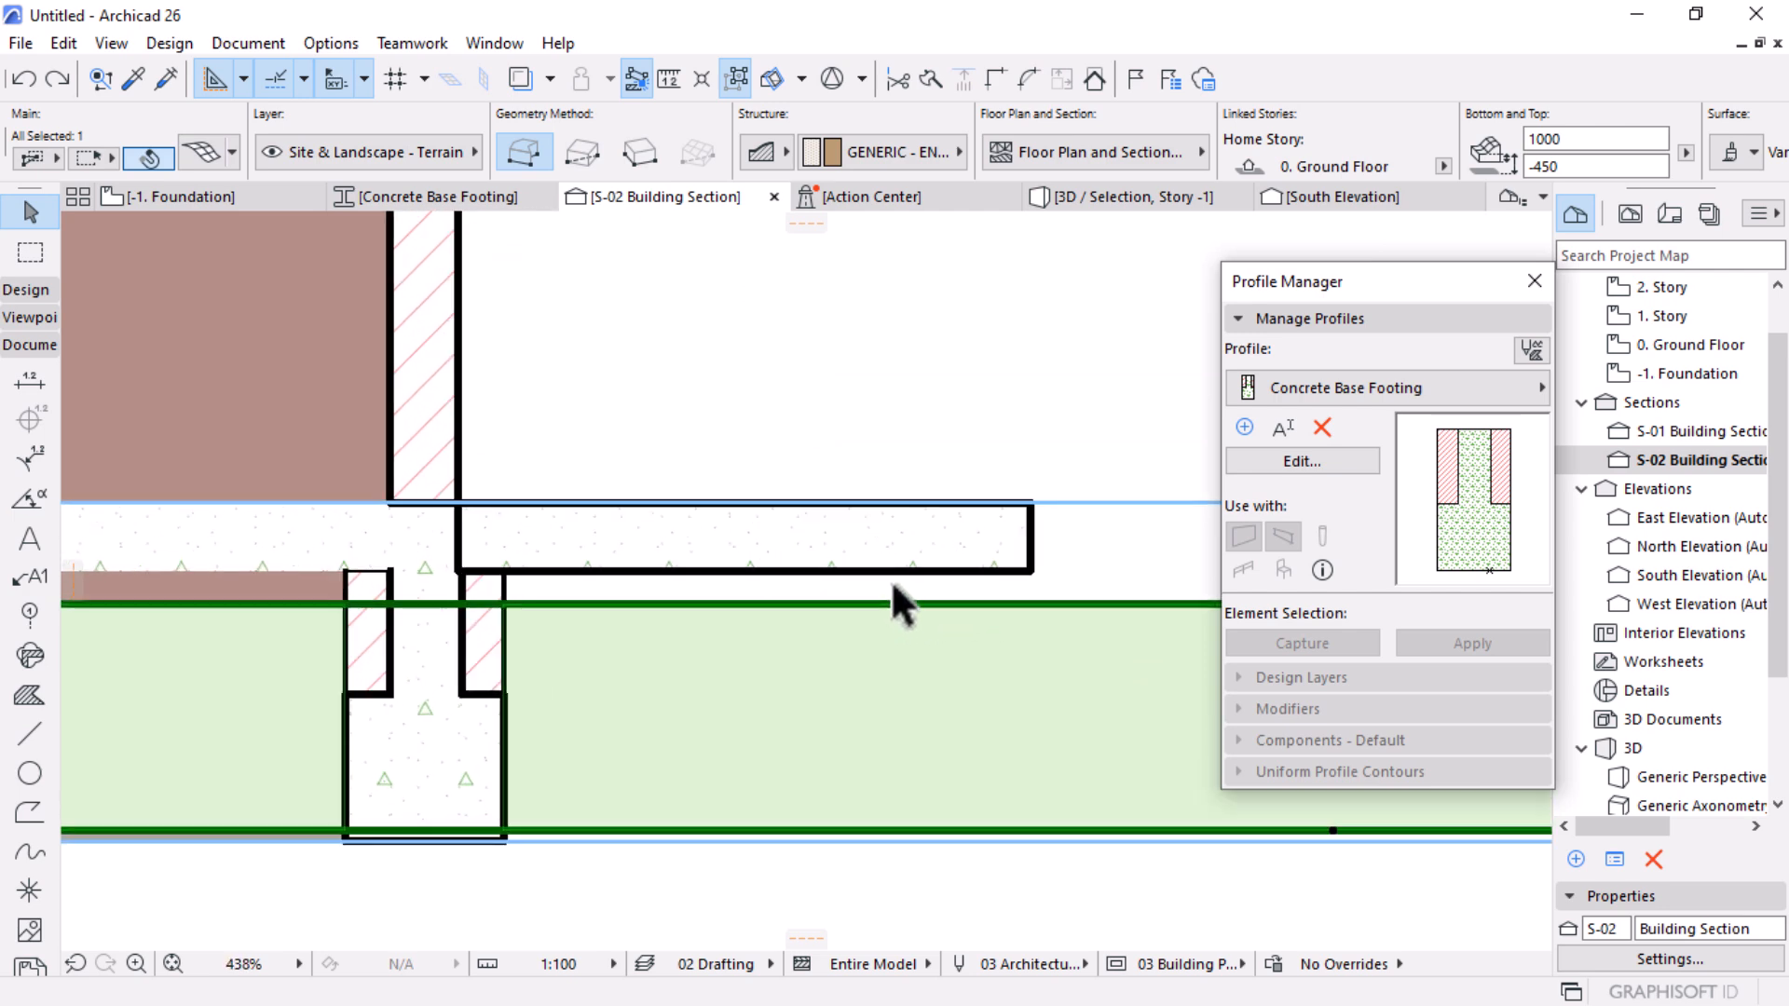
key("ctrl+d")
left_click(984, 602)
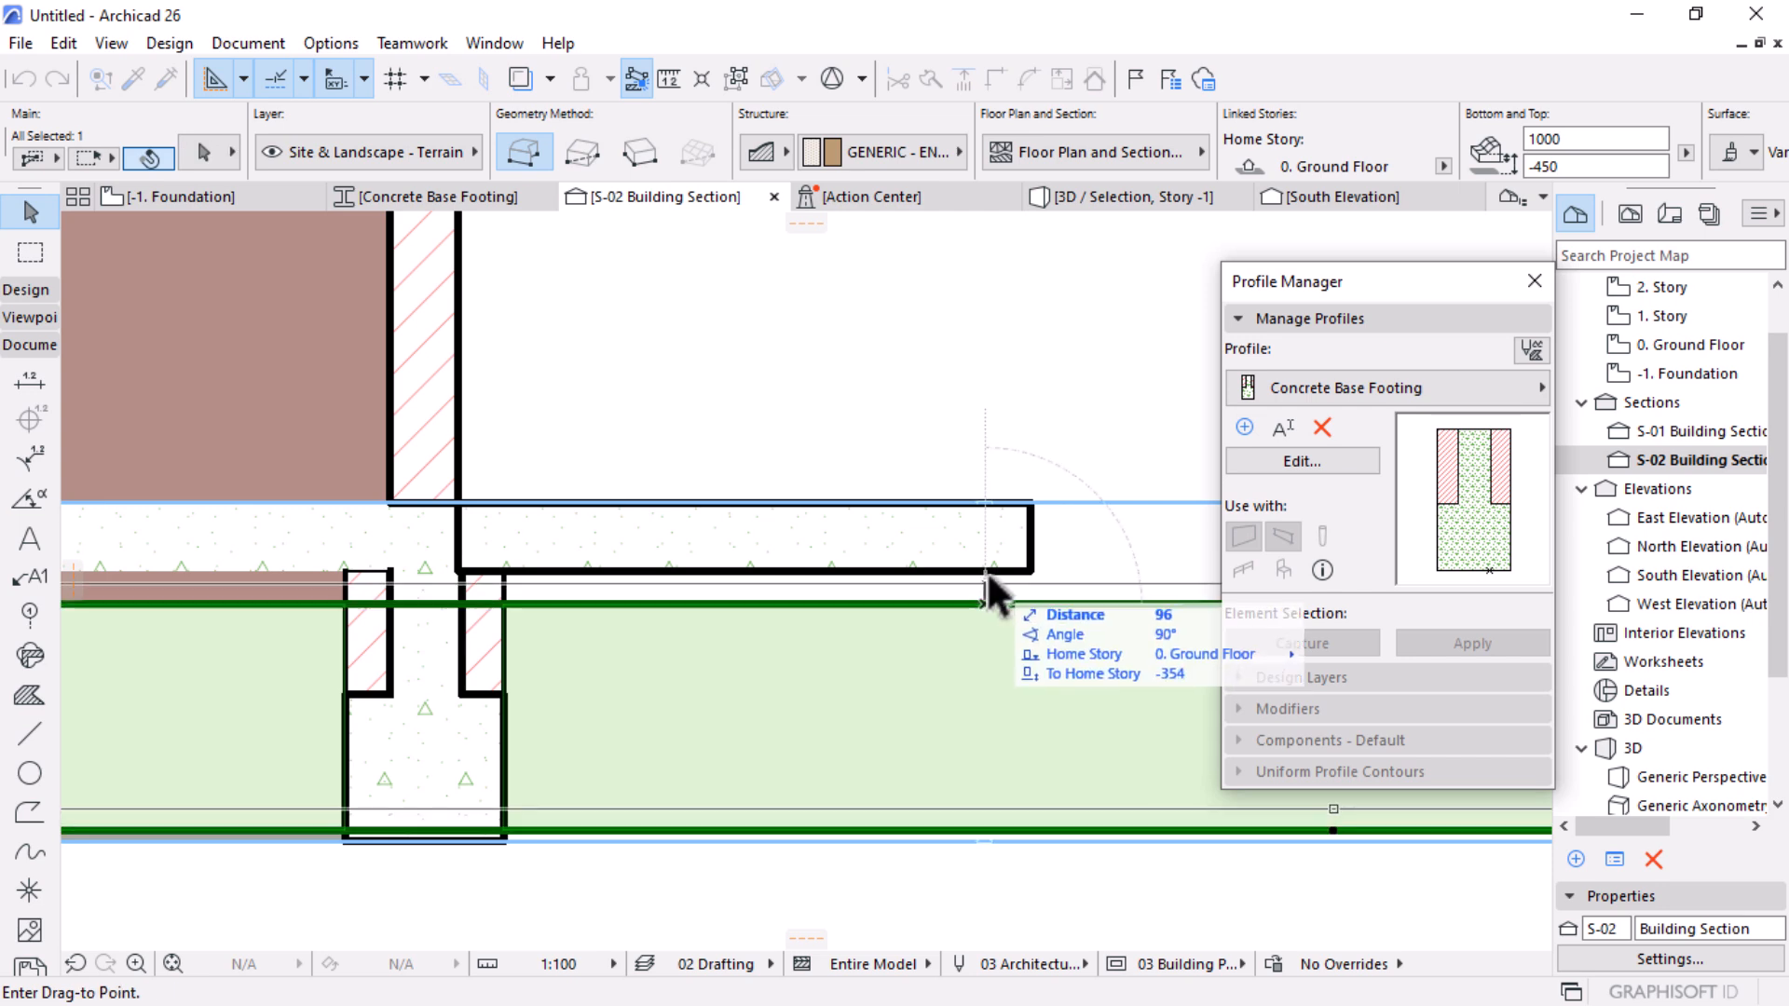
left_click(1021, 572)
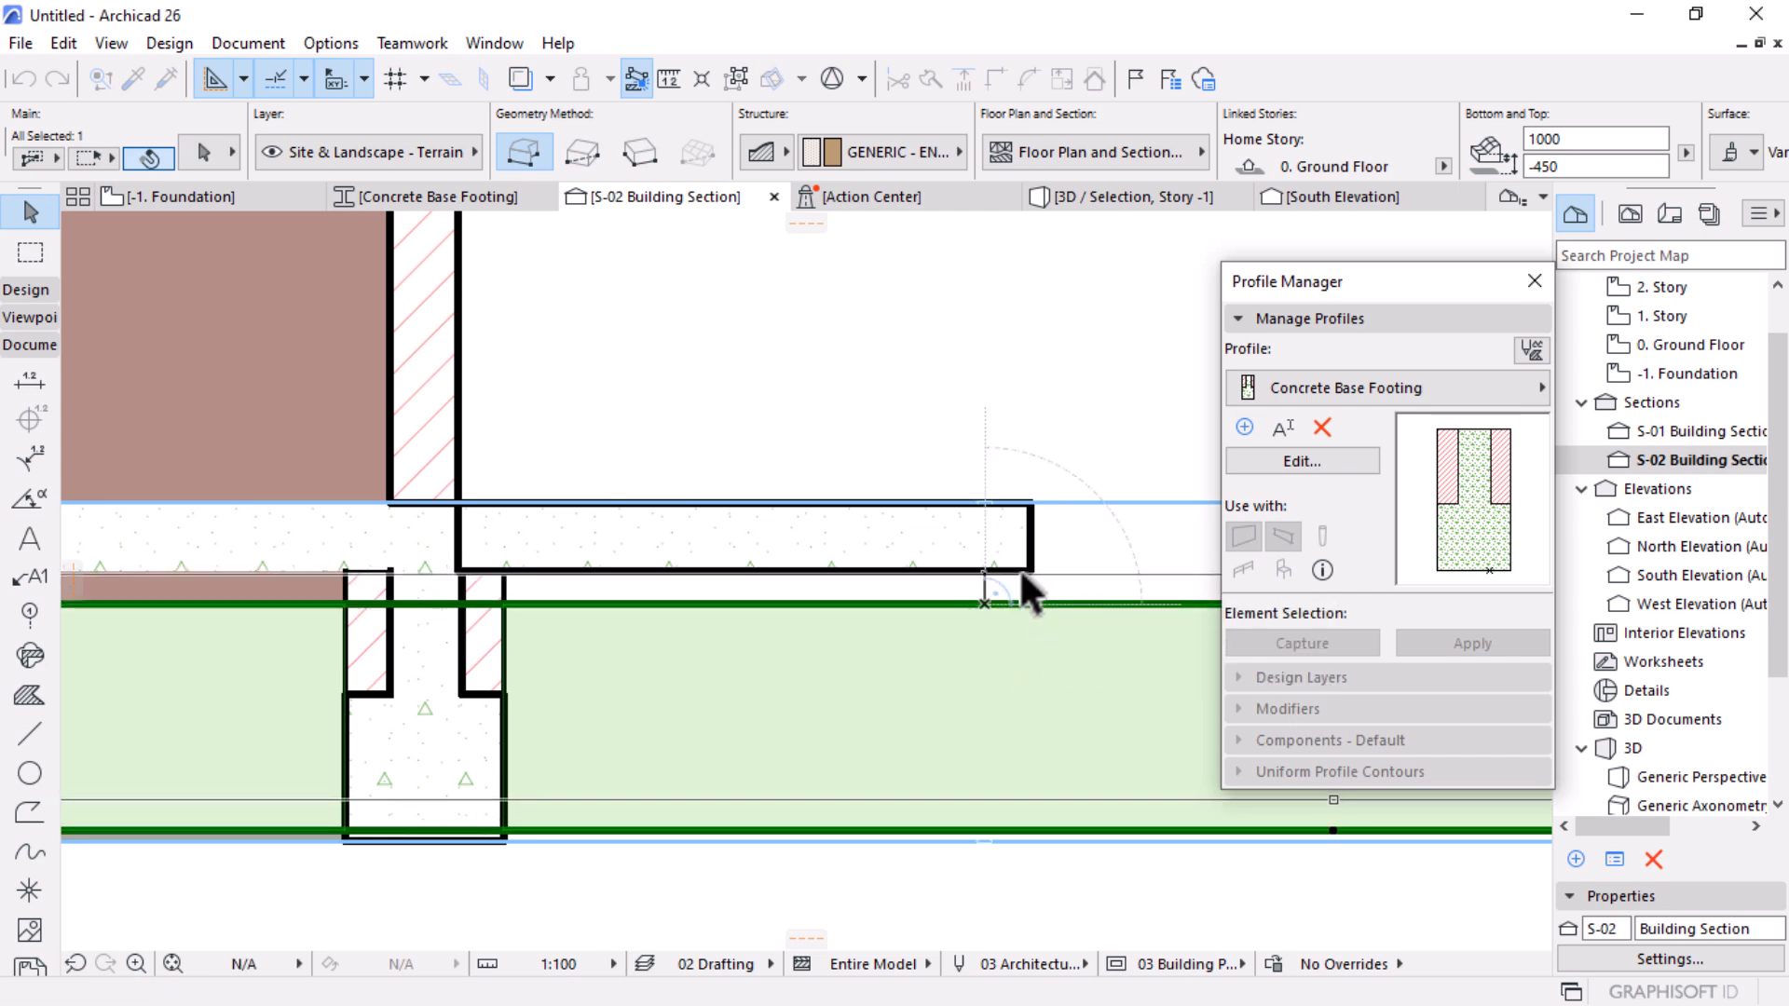
left_click(1062, 367)
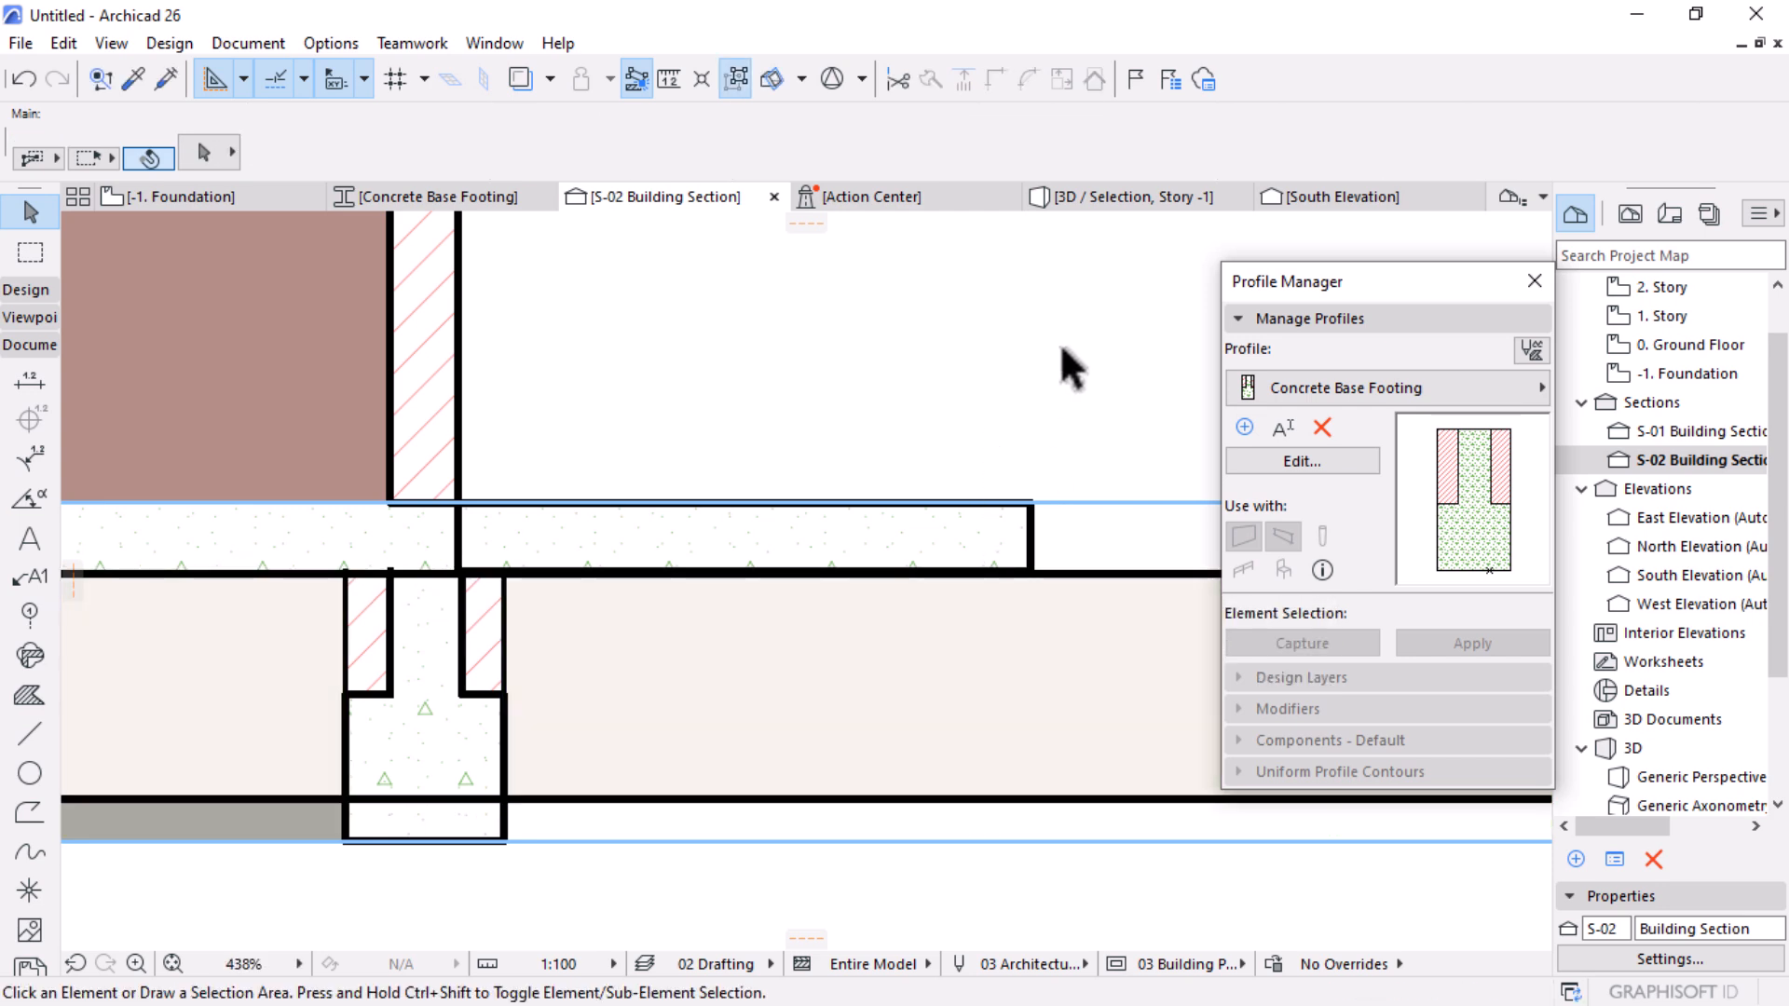
Step: Set the terrain mesh's height to 3000 so the ground extends below the footings
scroll(1071, 410, "down", 4)
scroll(1071, 410, "down", 4)
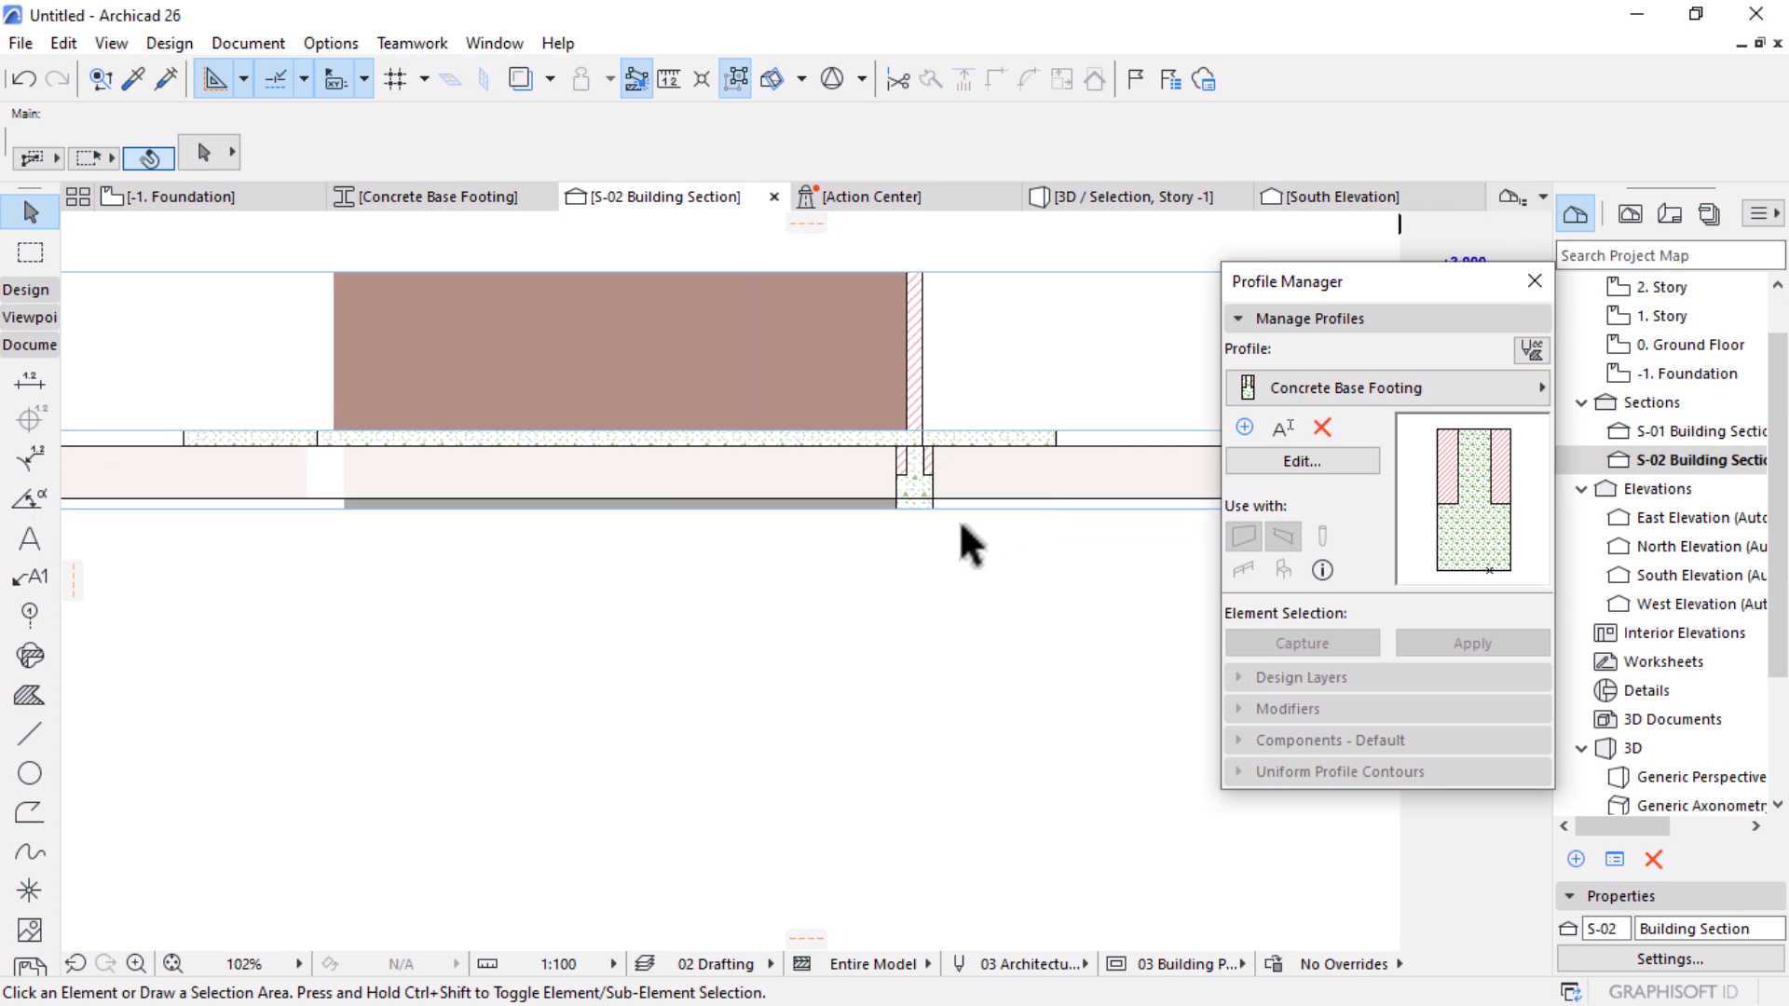
left_click(705, 485)
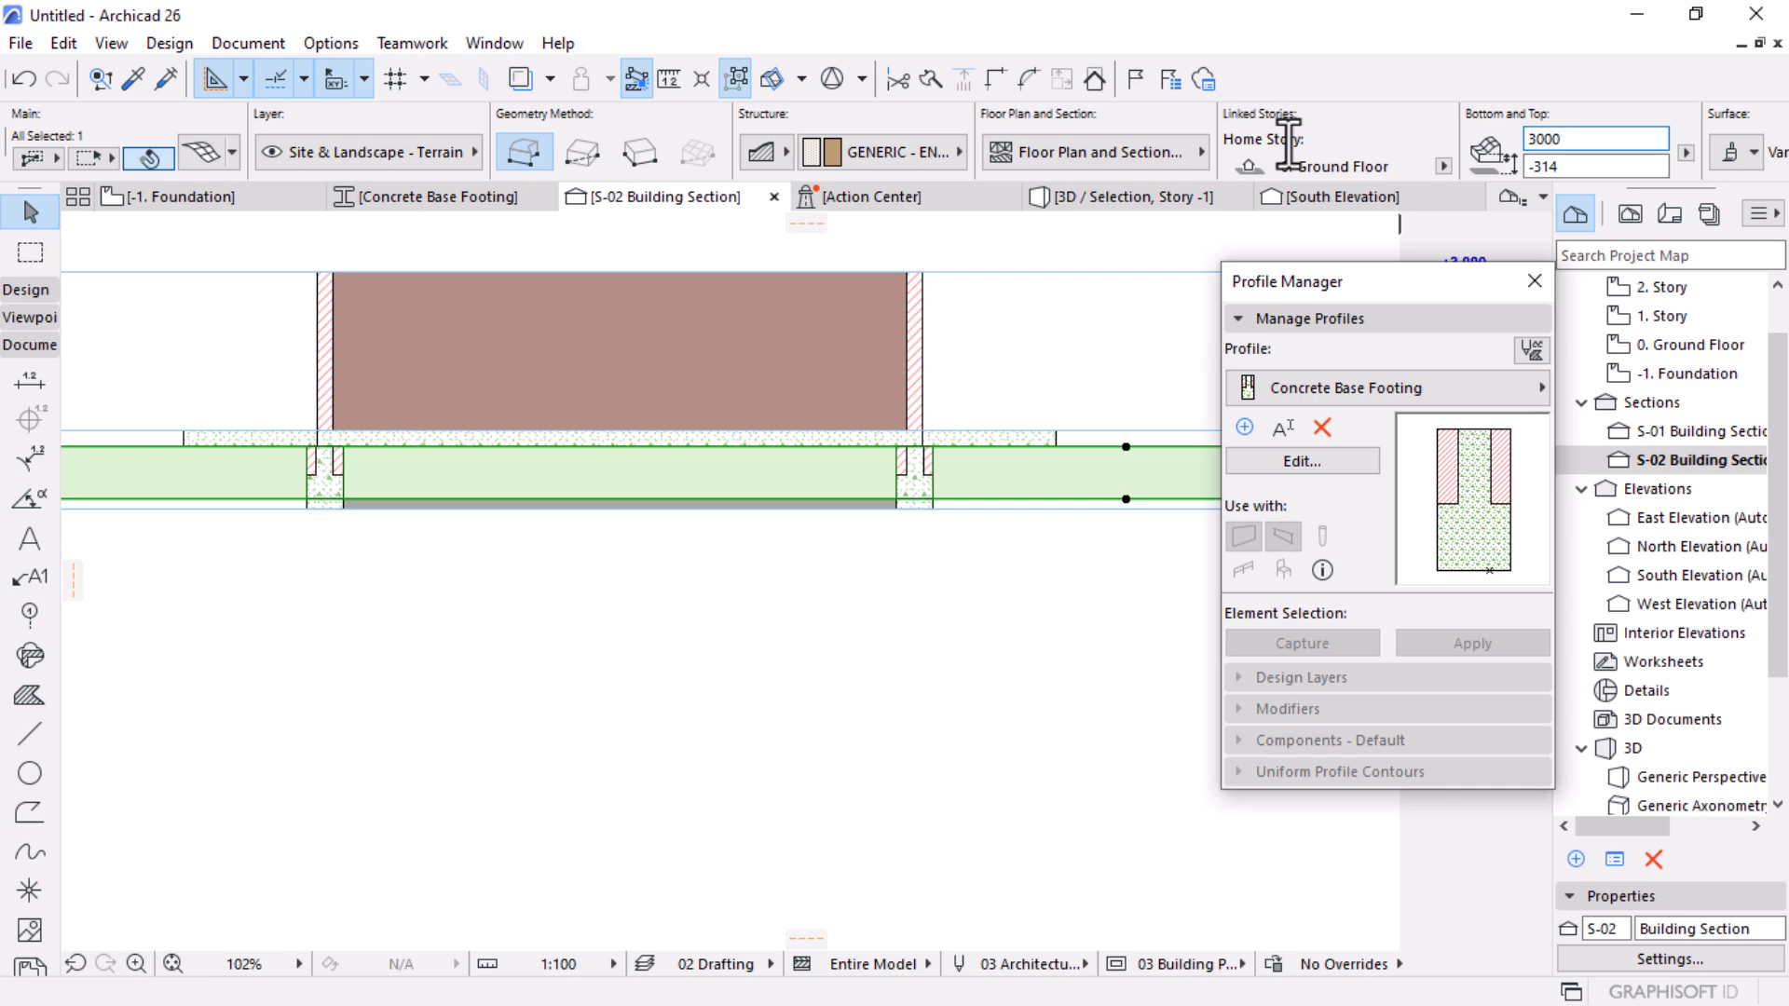
left_click(951, 571)
scroll(859, 482, "down", 2)
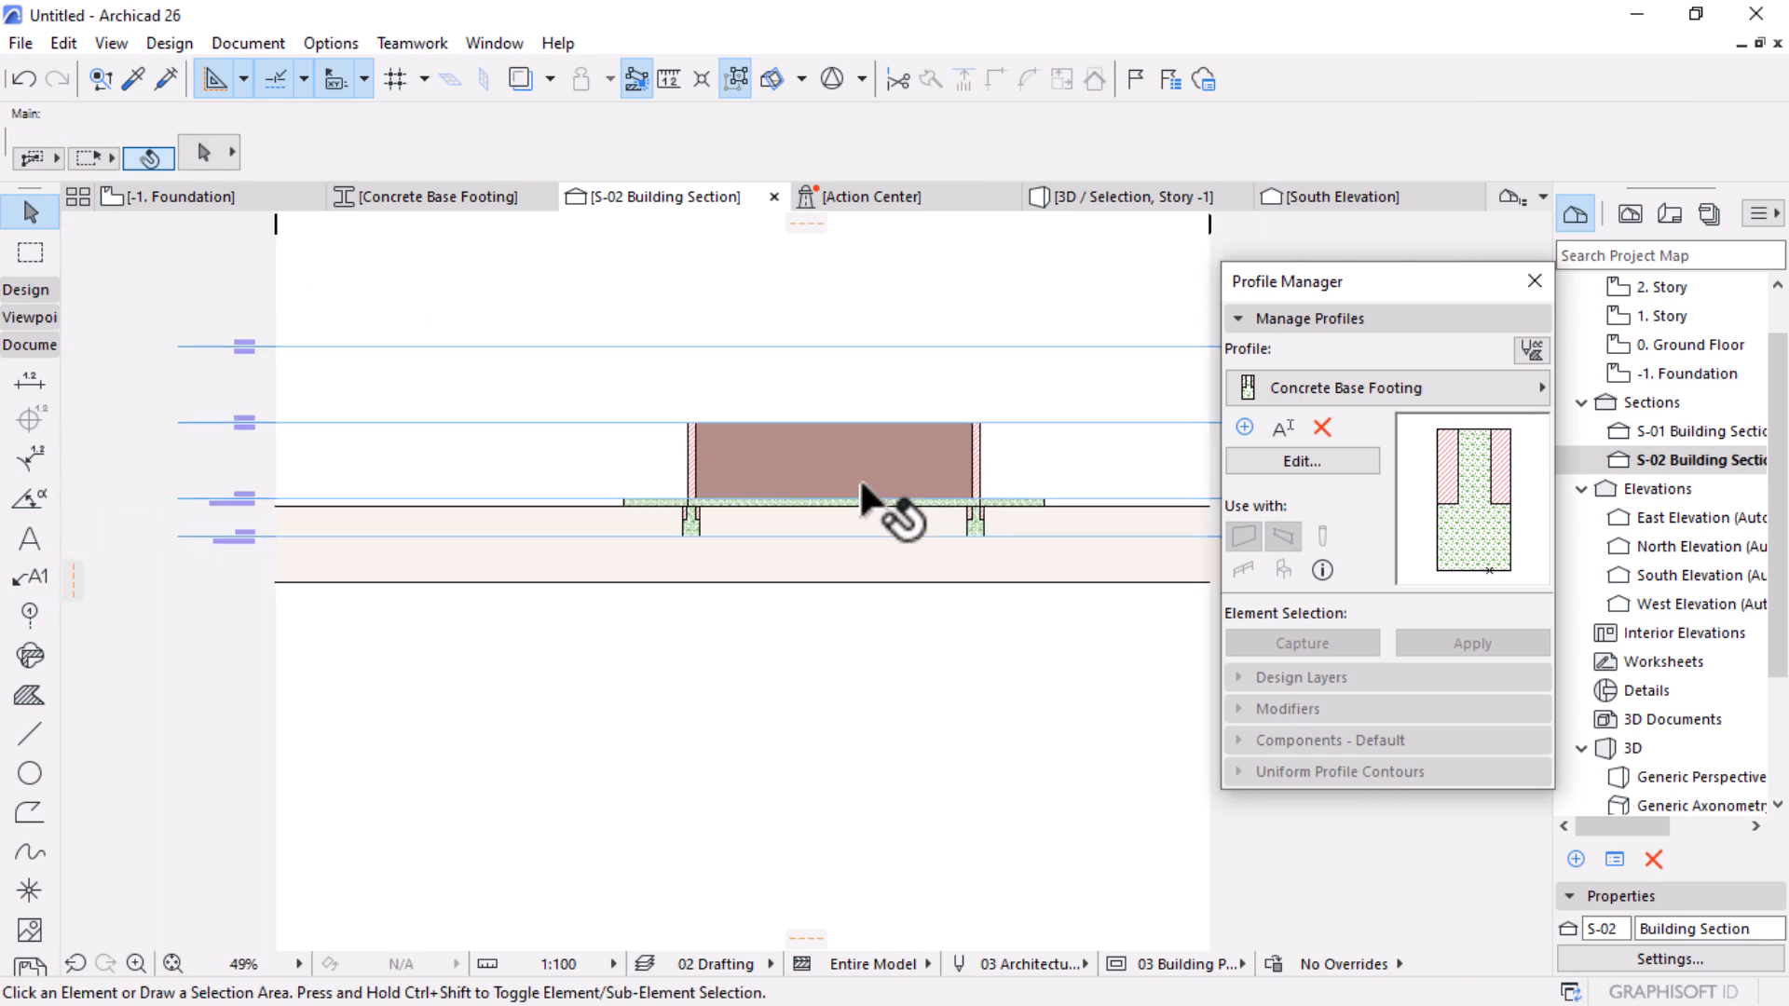
scroll(859, 483, "up", 4)
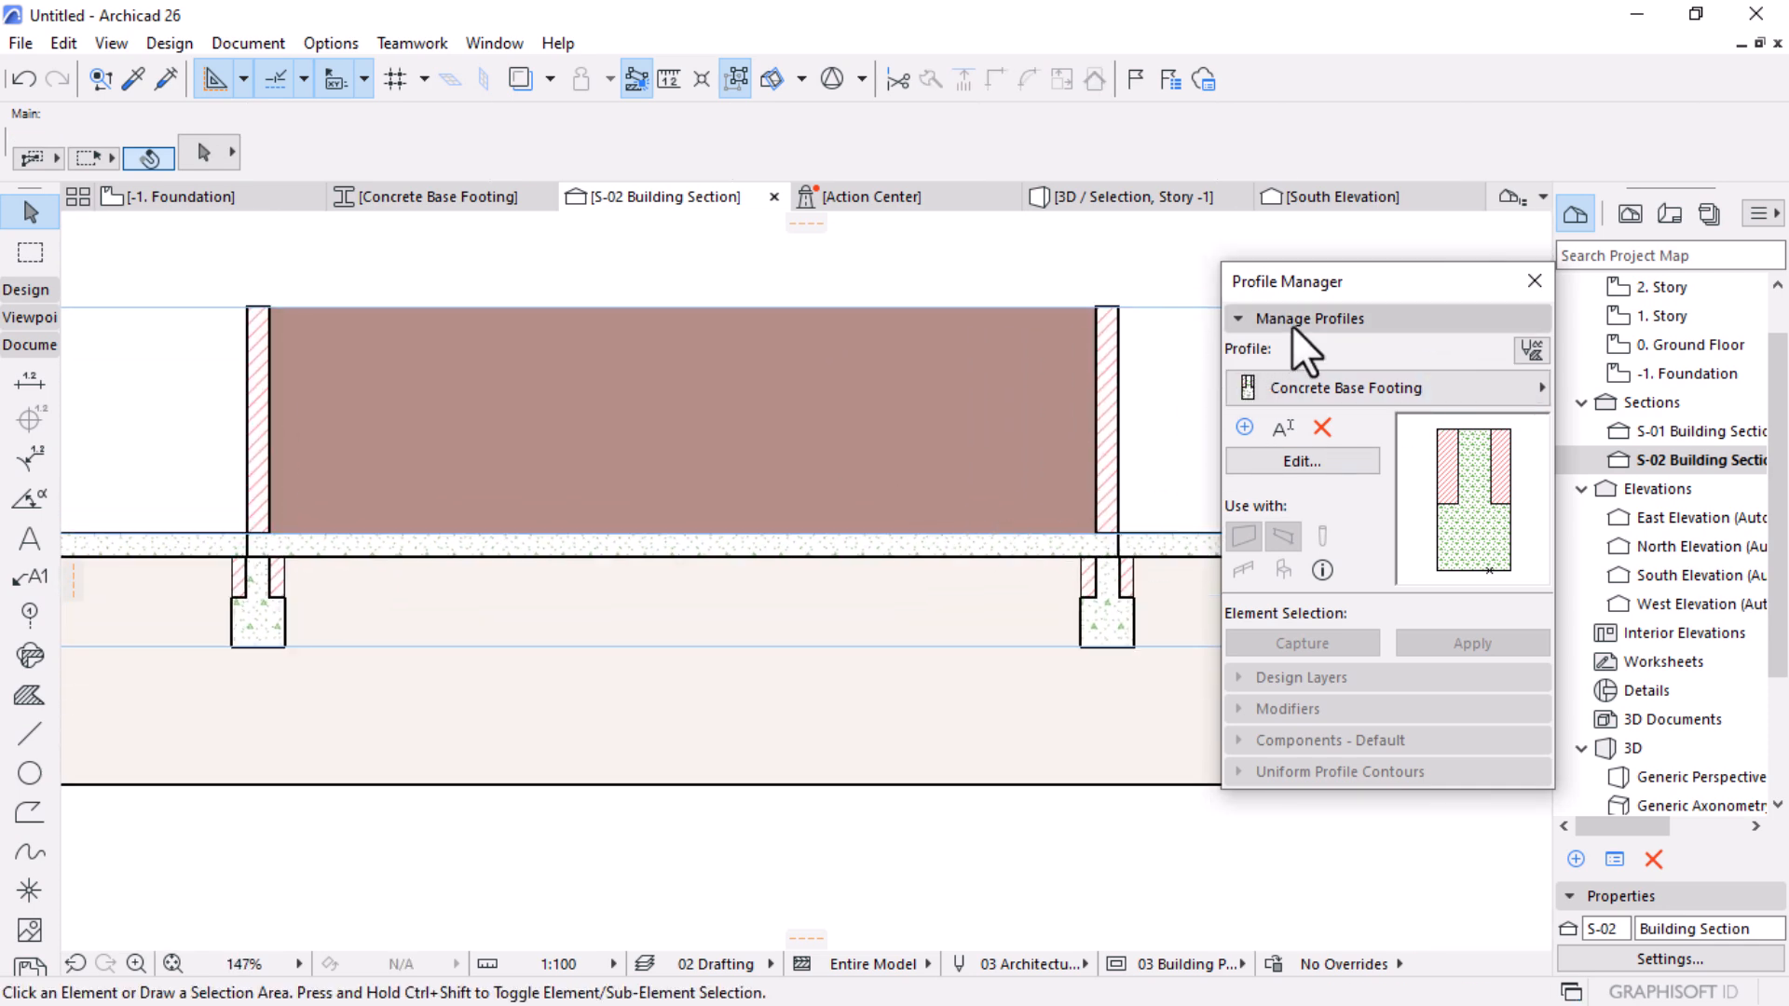
Step: Close the Profile Manager and check the slab, footing and terrain junctions in section S-02
left_click(1292, 321)
left_click_drag(1365, 284, 1369, 231)
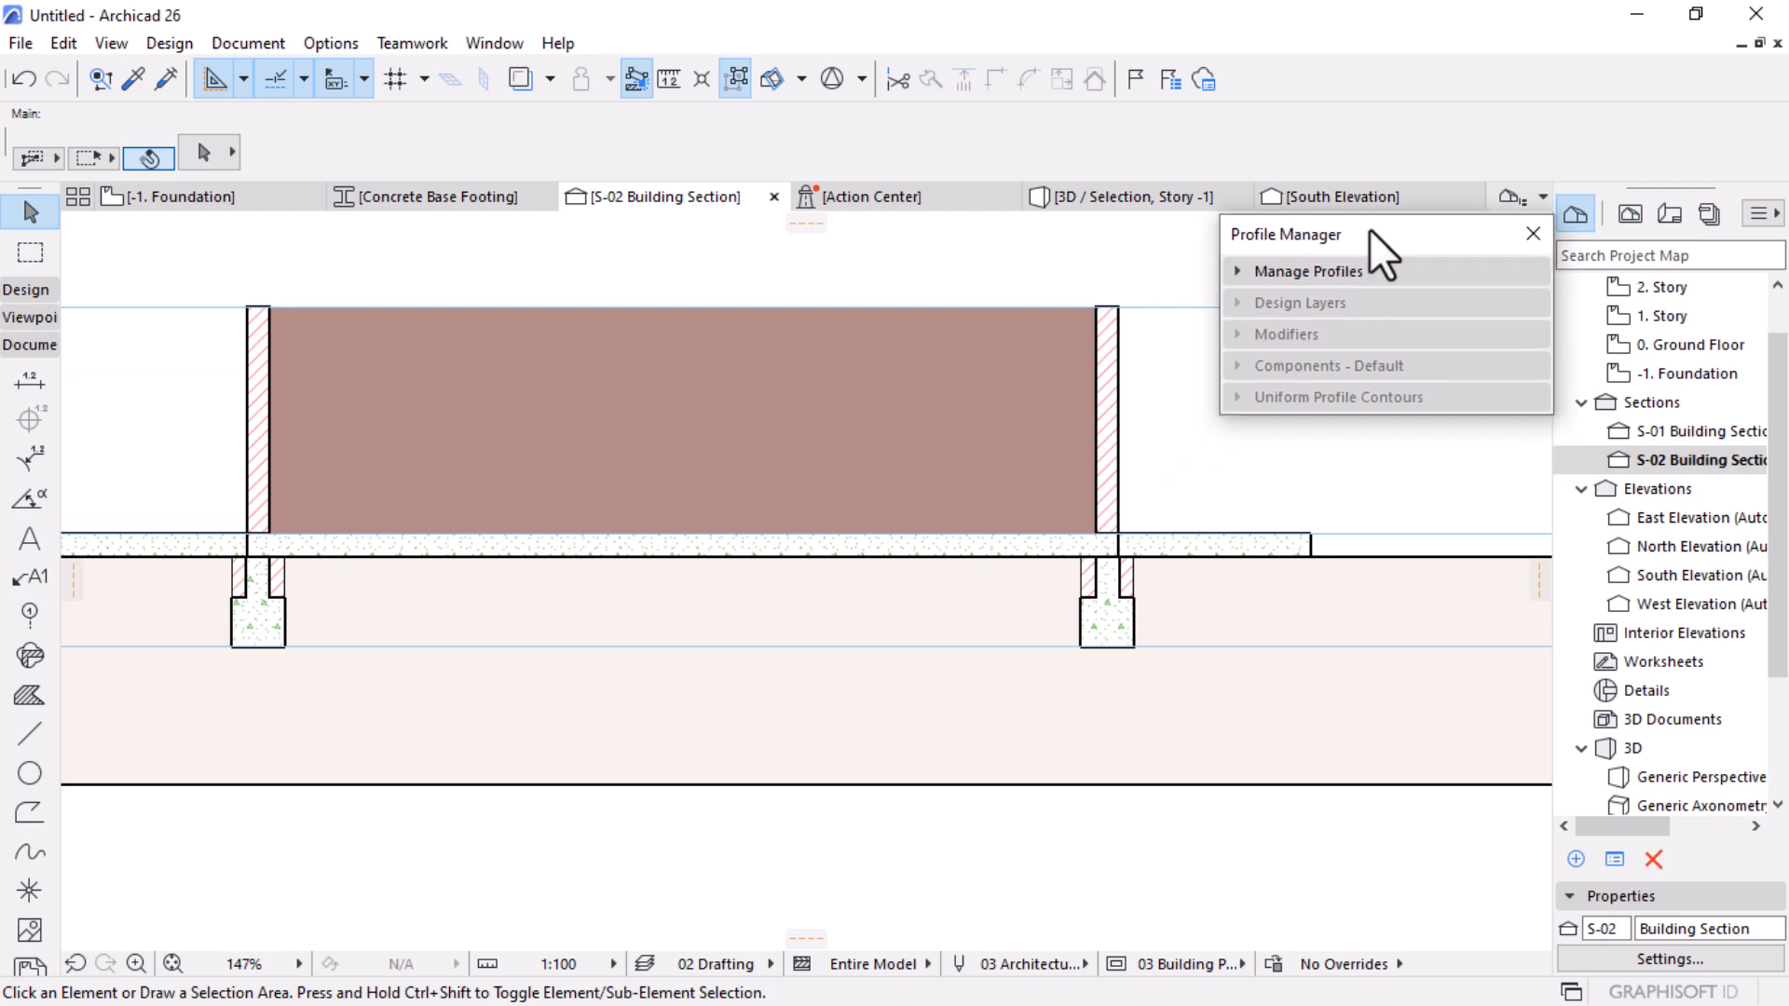
left_click(1534, 231)
scroll(1245, 549, "up", 3)
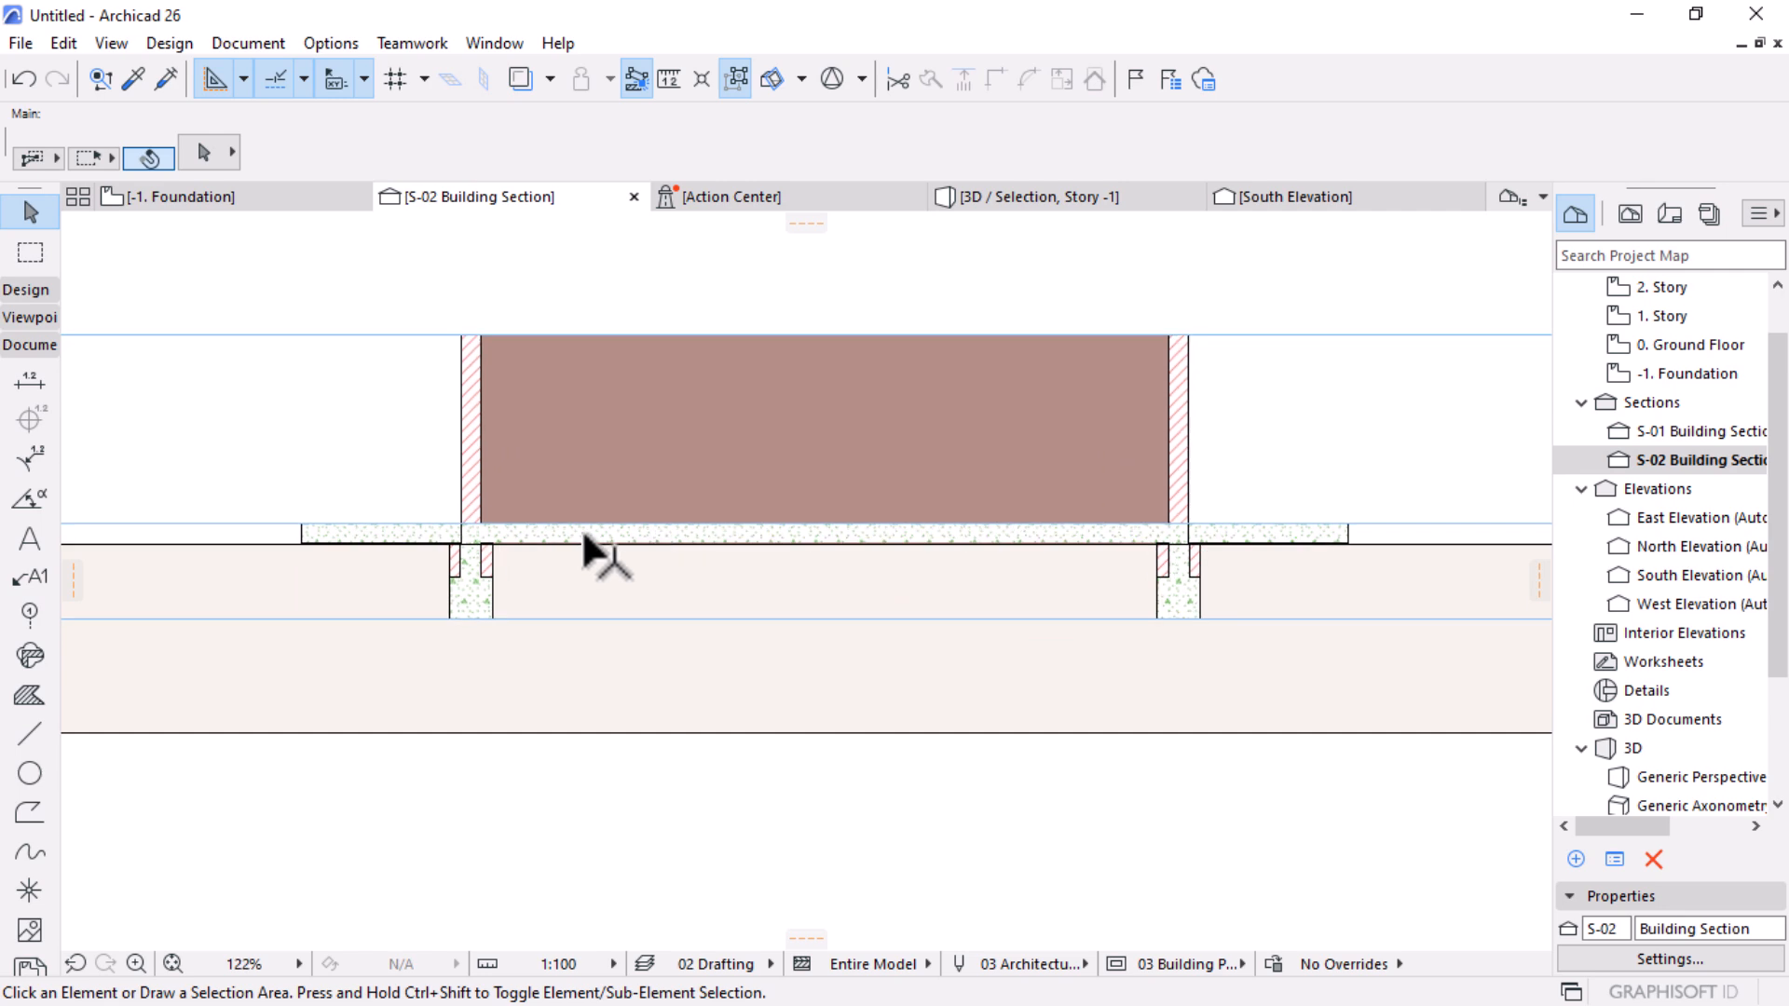
scroll(544, 571, "up", 1)
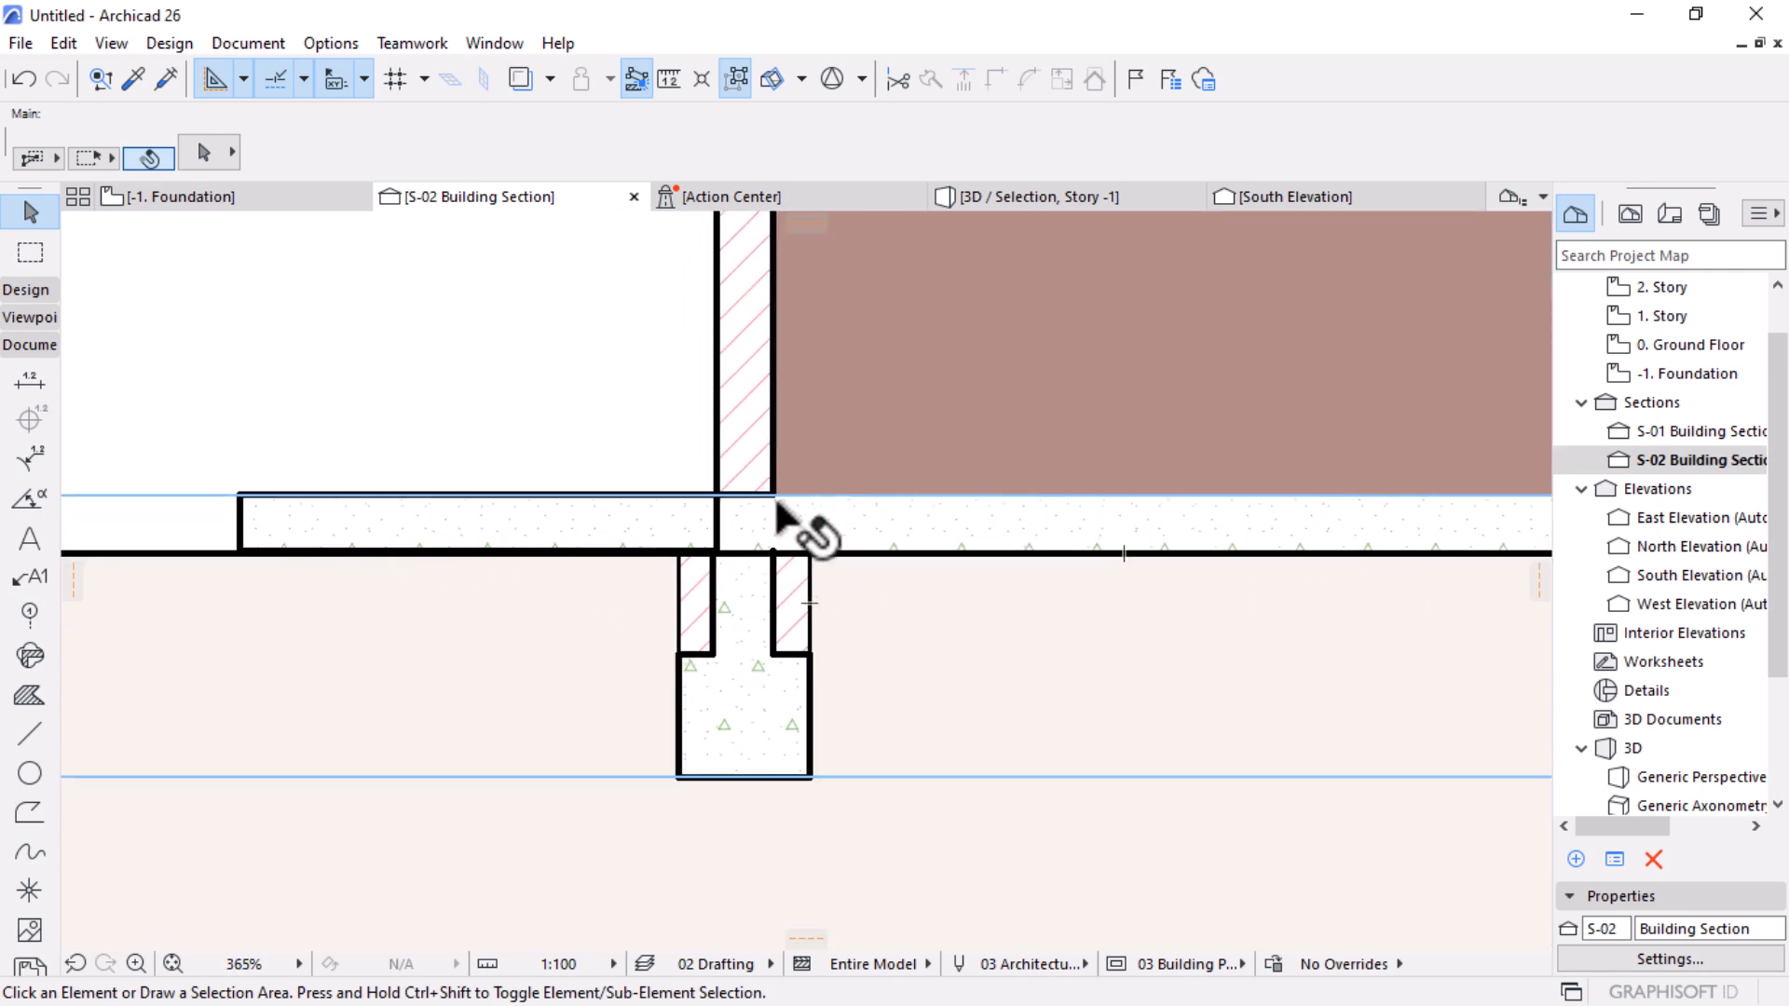
scroll(791, 485, "down", 6)
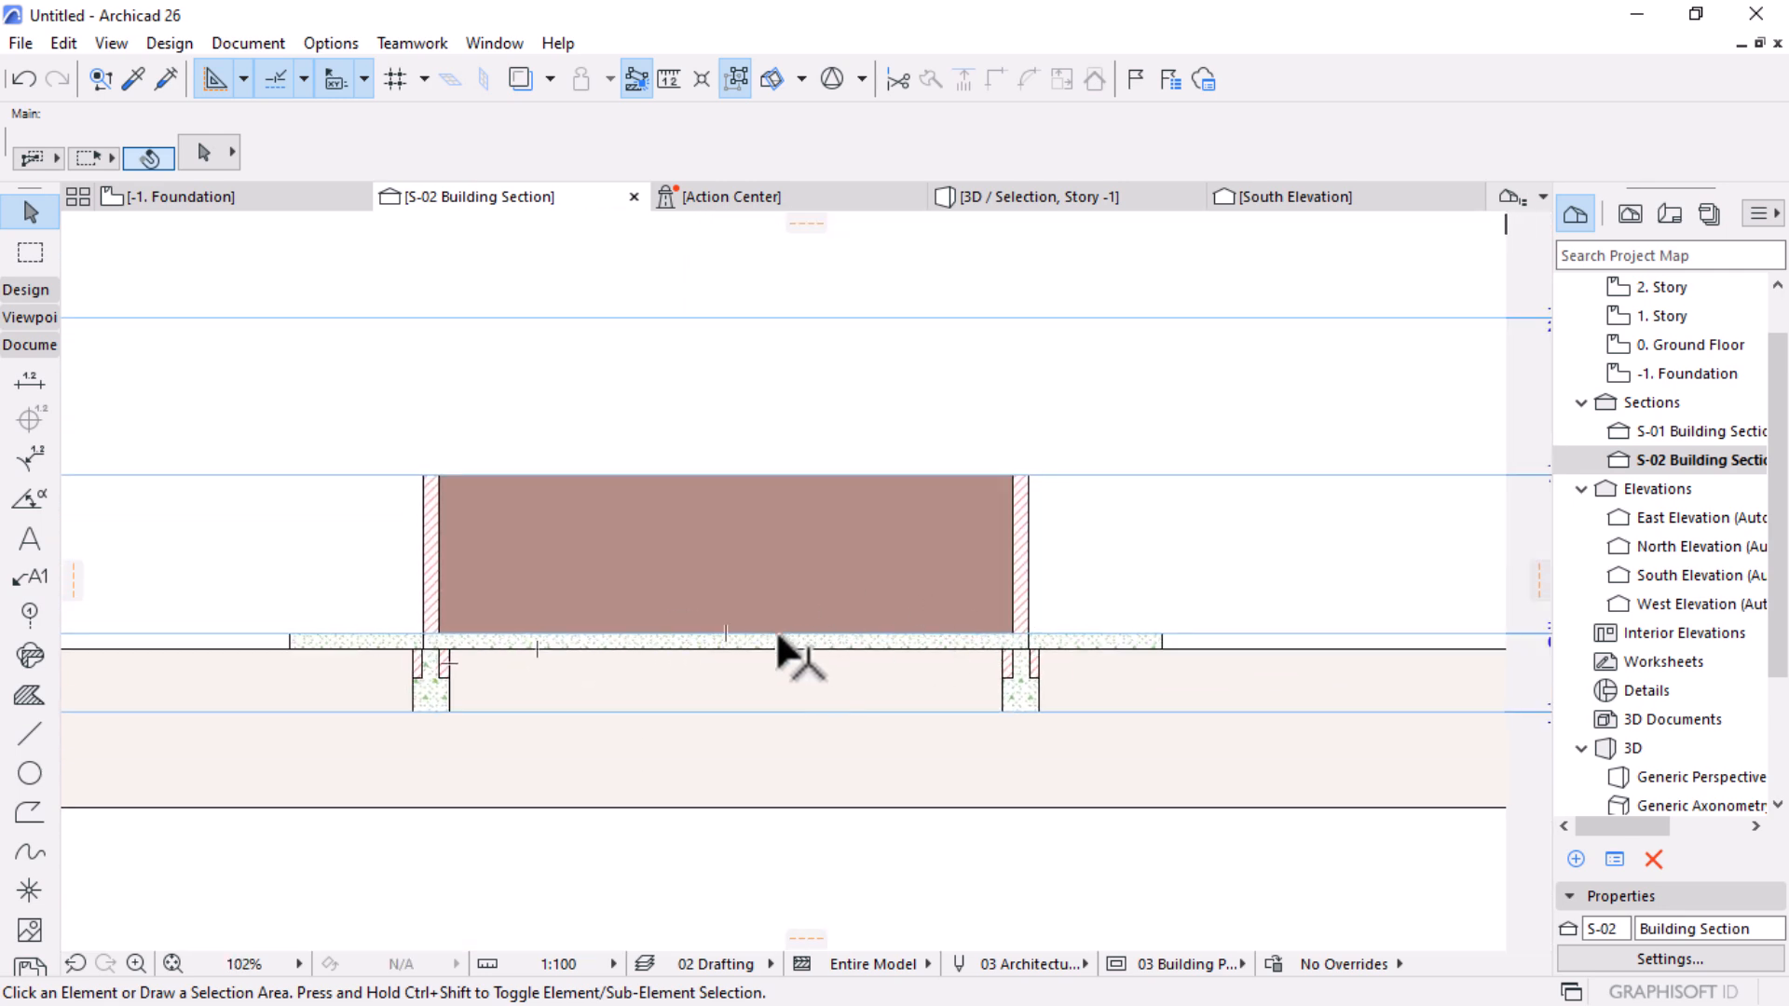
Step: Show the entire model in the 3D view and examine how the walls, slabs and terrain sit together
left_click(1017, 197)
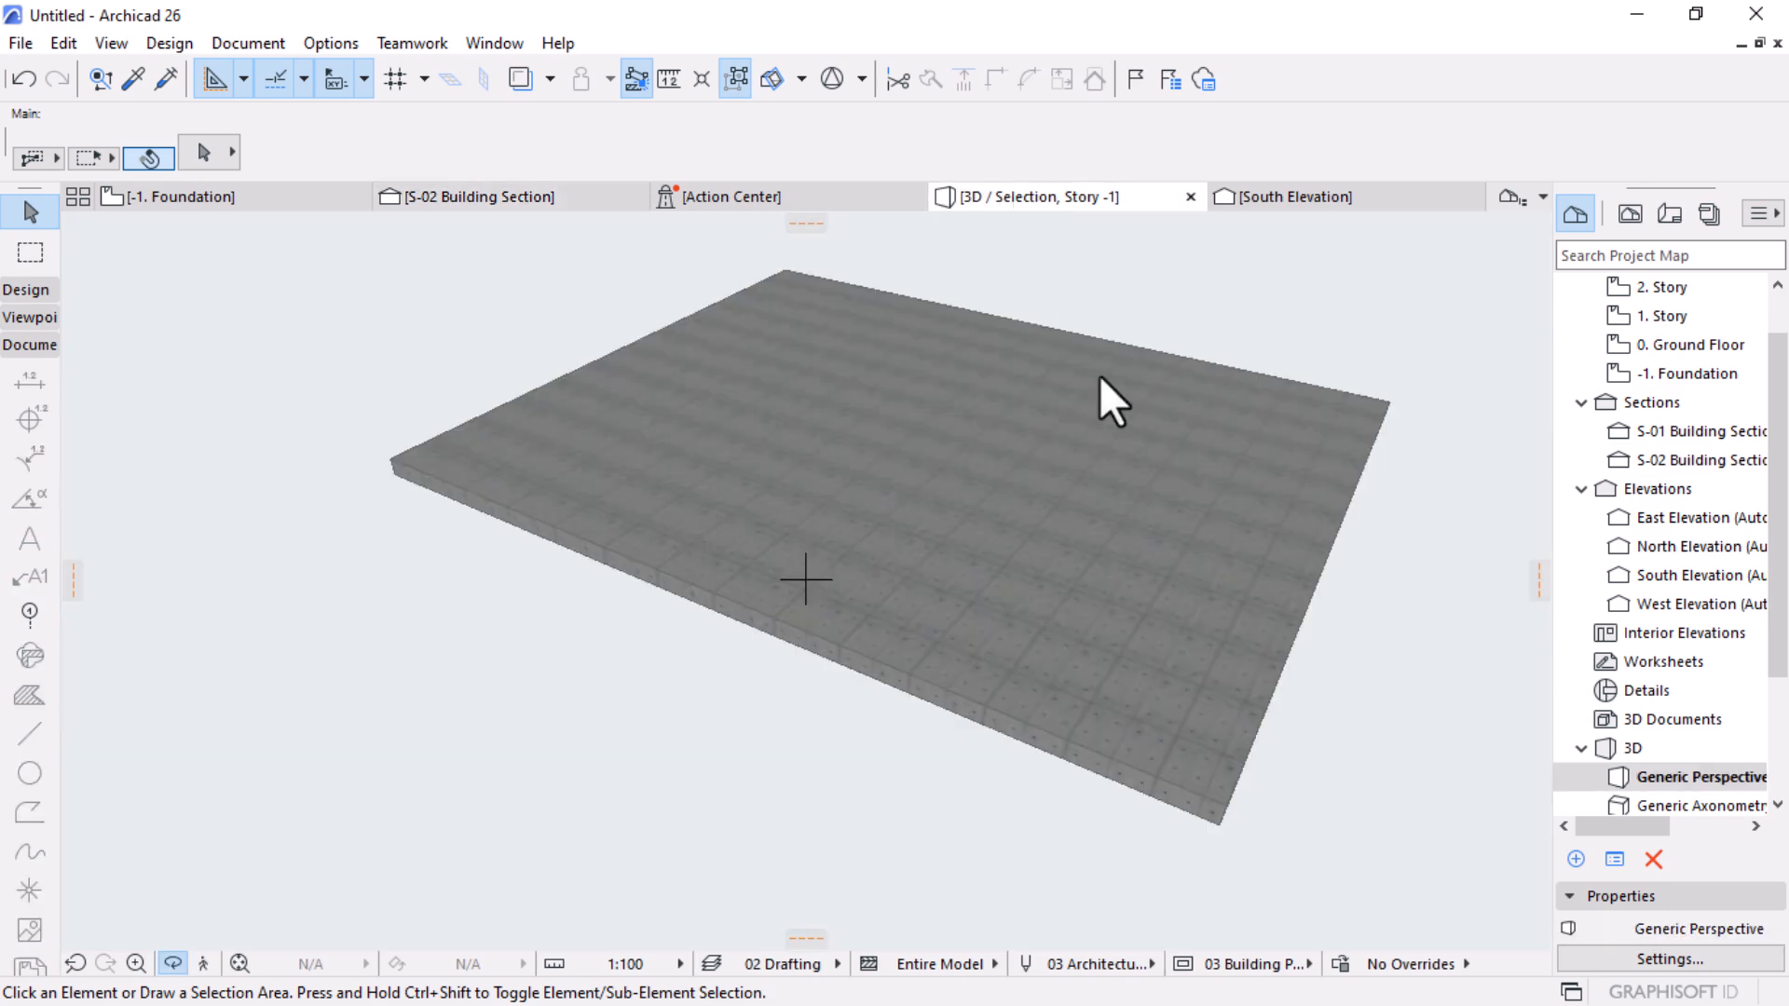
right_click(1313, 279)
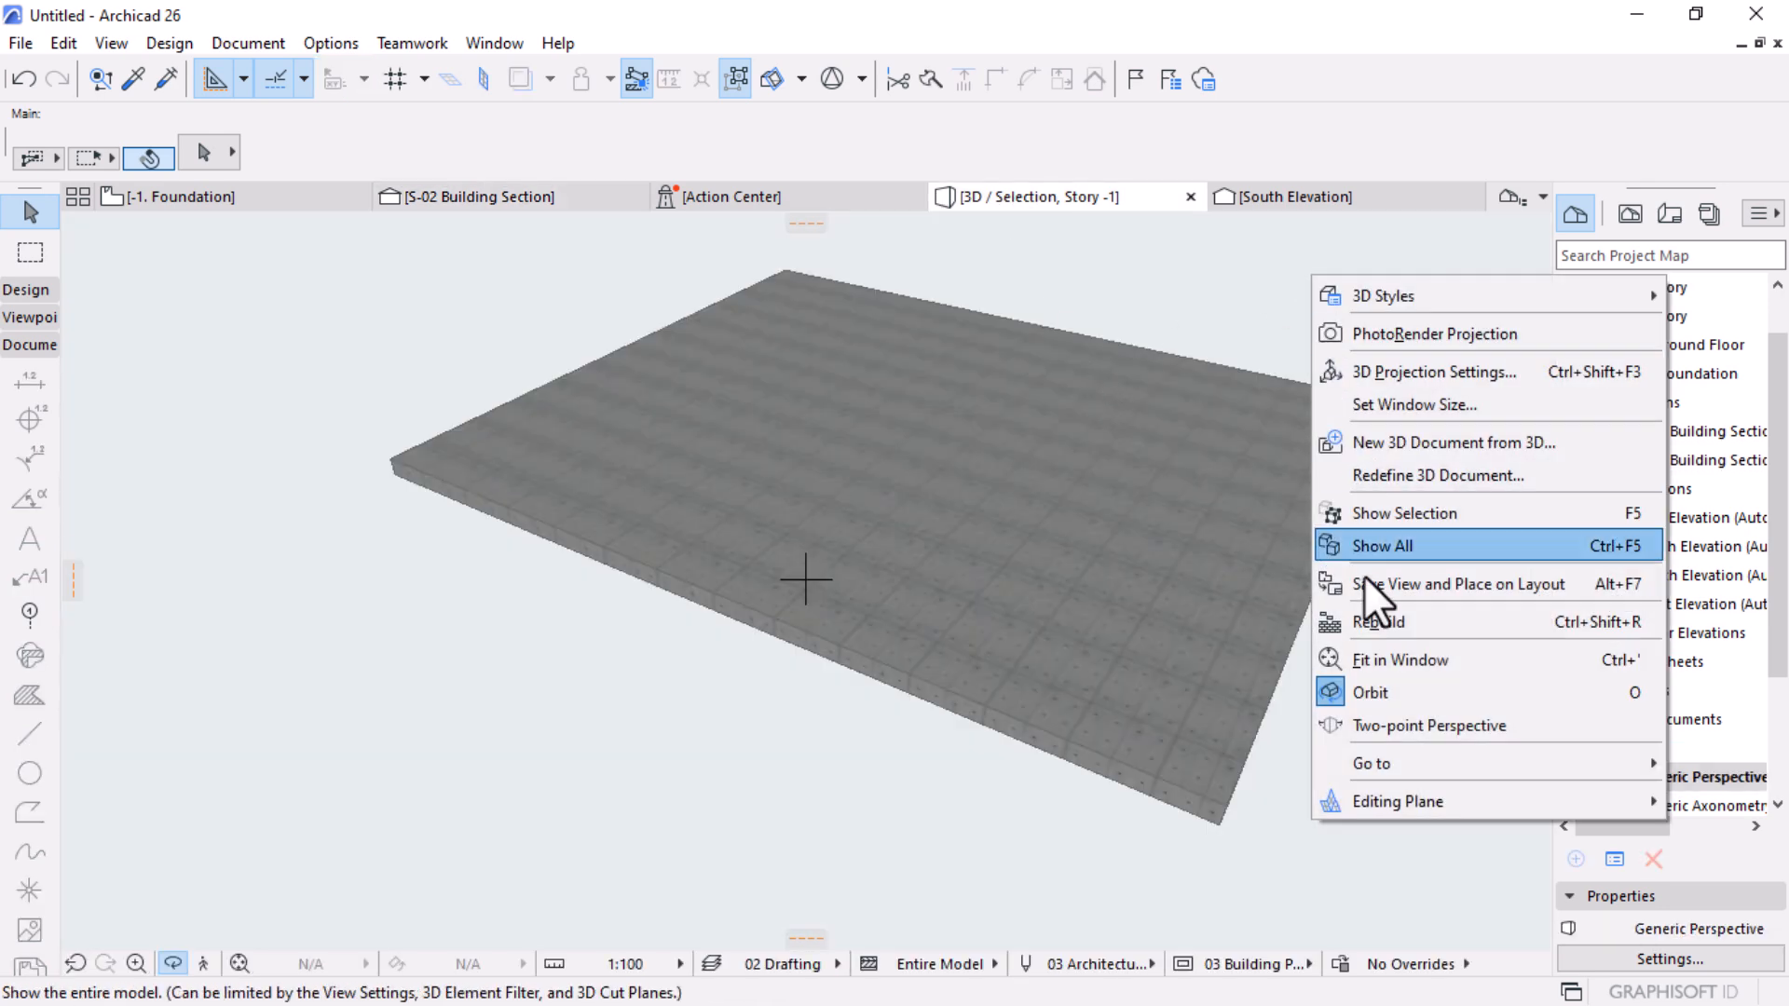
left_click(1405, 548)
left_click_drag(753, 624, 672, 621)
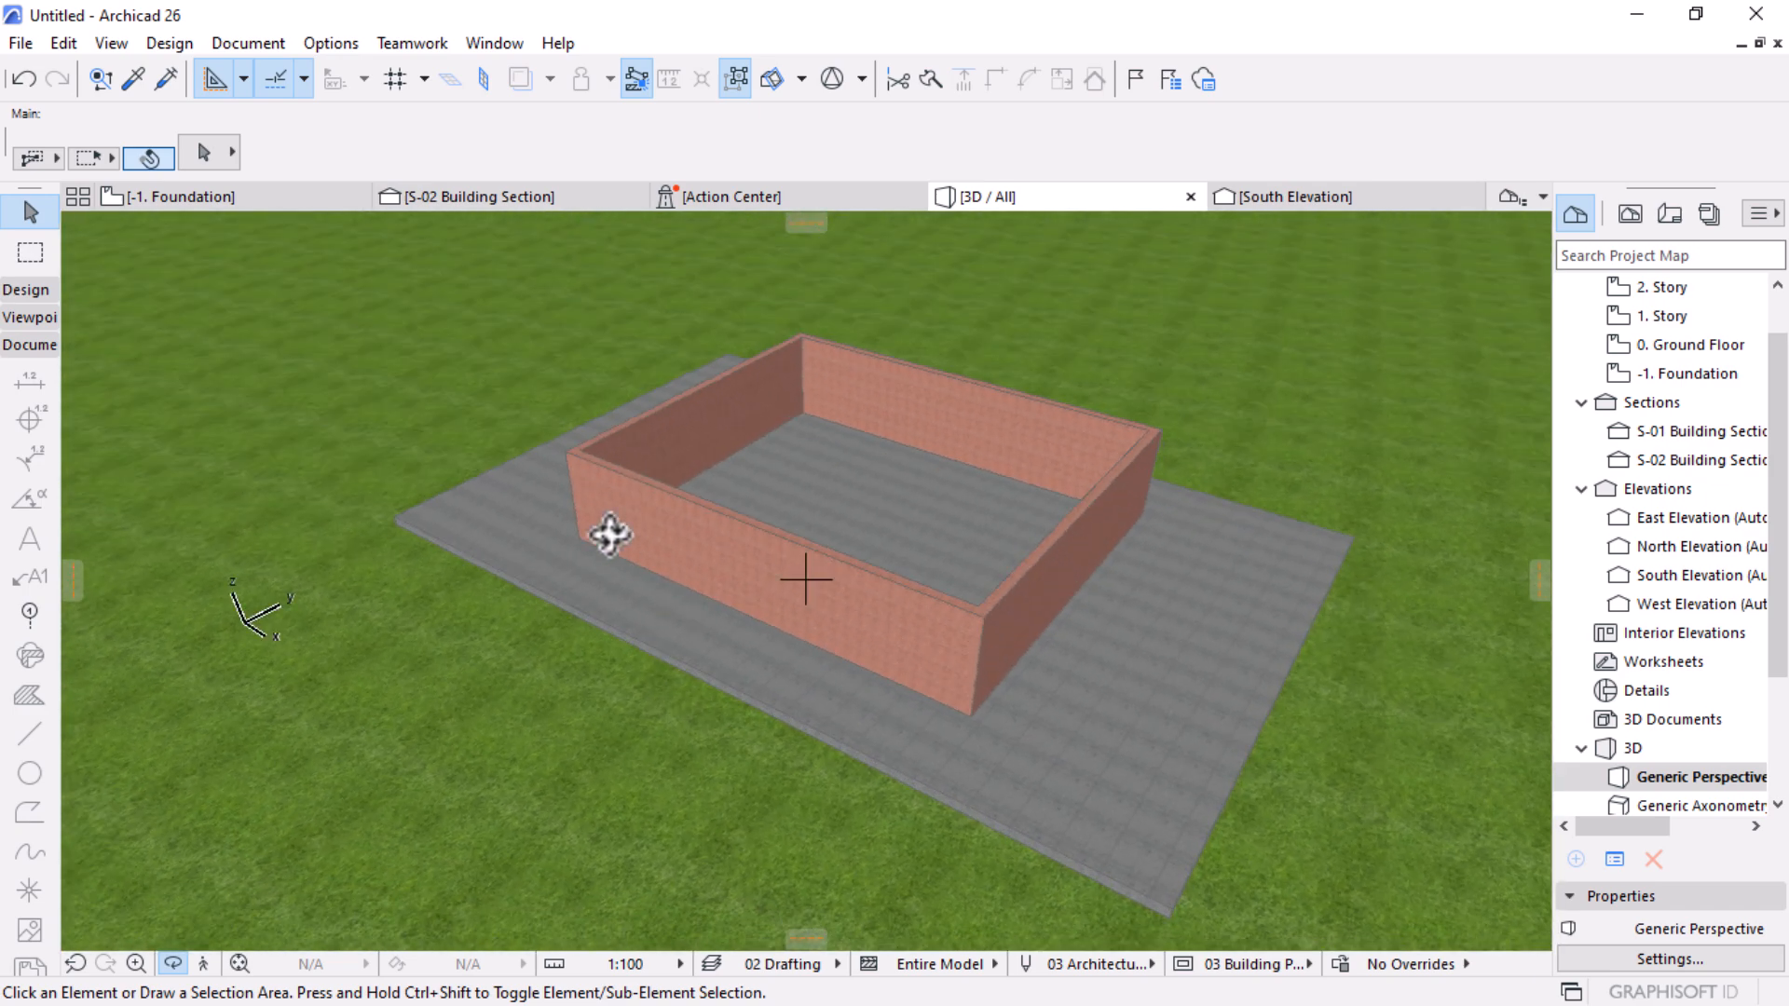
left_click_drag(610, 534, 608, 539)
scroll(689, 555, "up", 3)
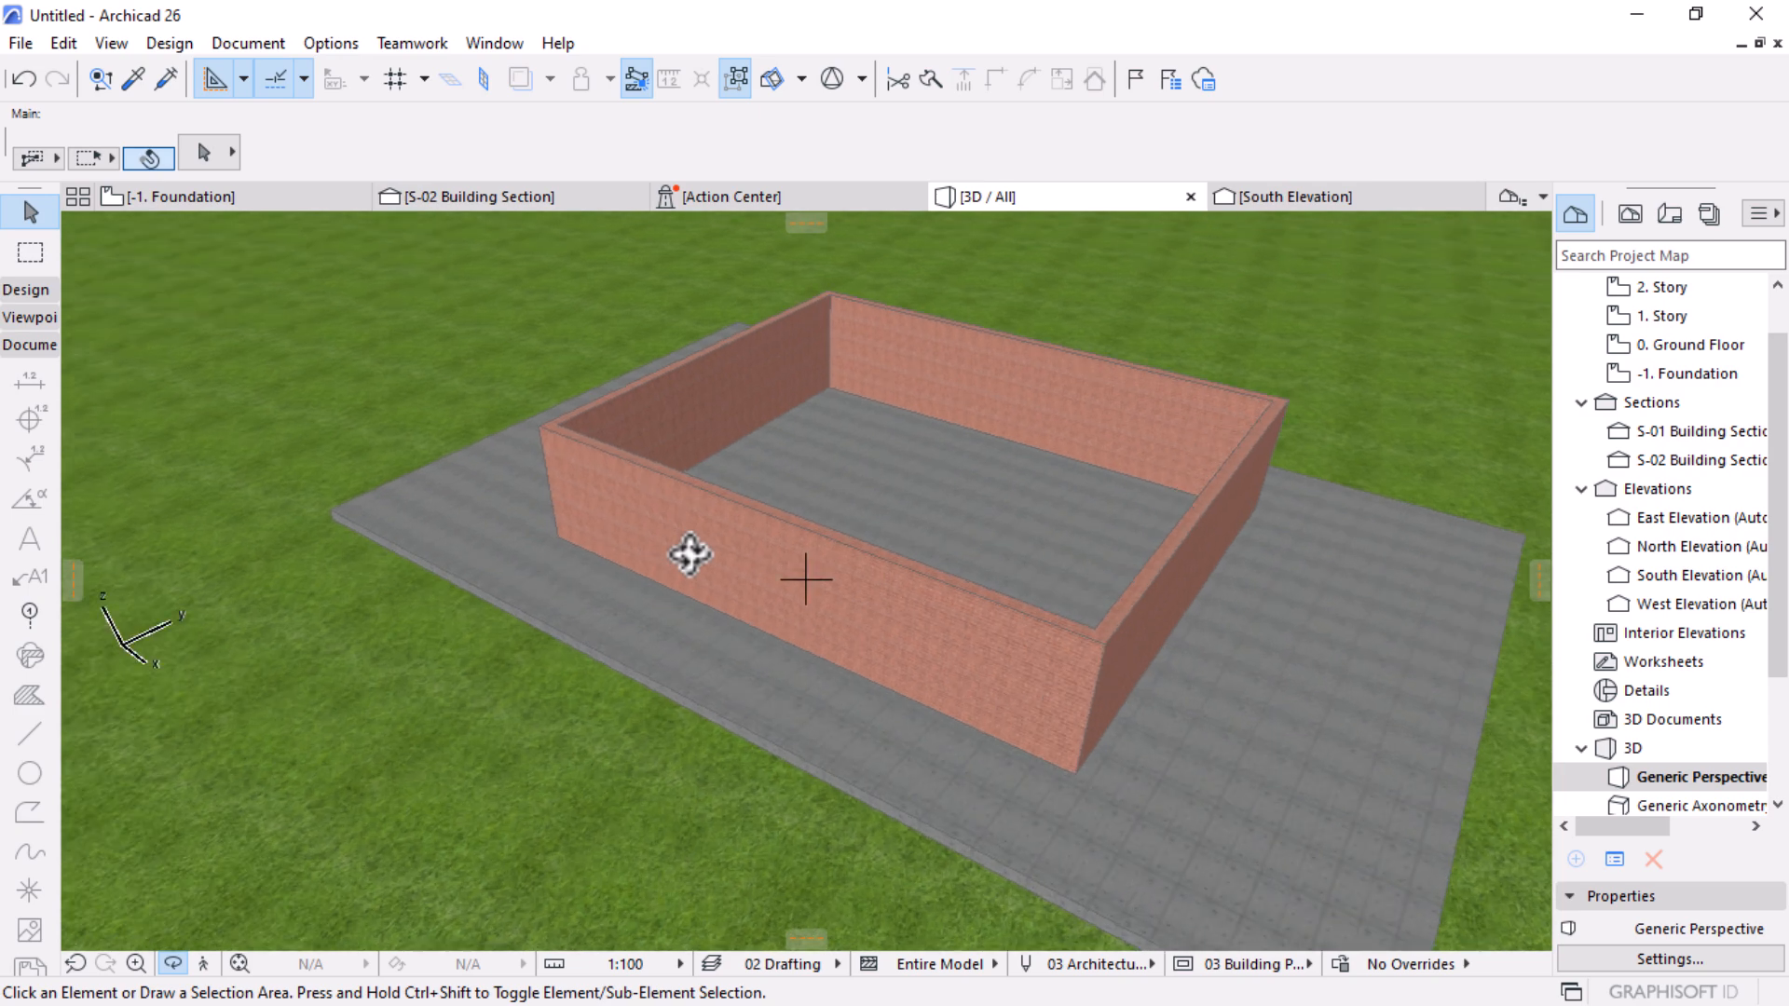
scroll(975, 525, "down", 4)
left_click_drag(1148, 700, 1073, 659)
Step: Examine the ground floor slab's junctions with the walls and footings in section S-02
left_click(500, 197)
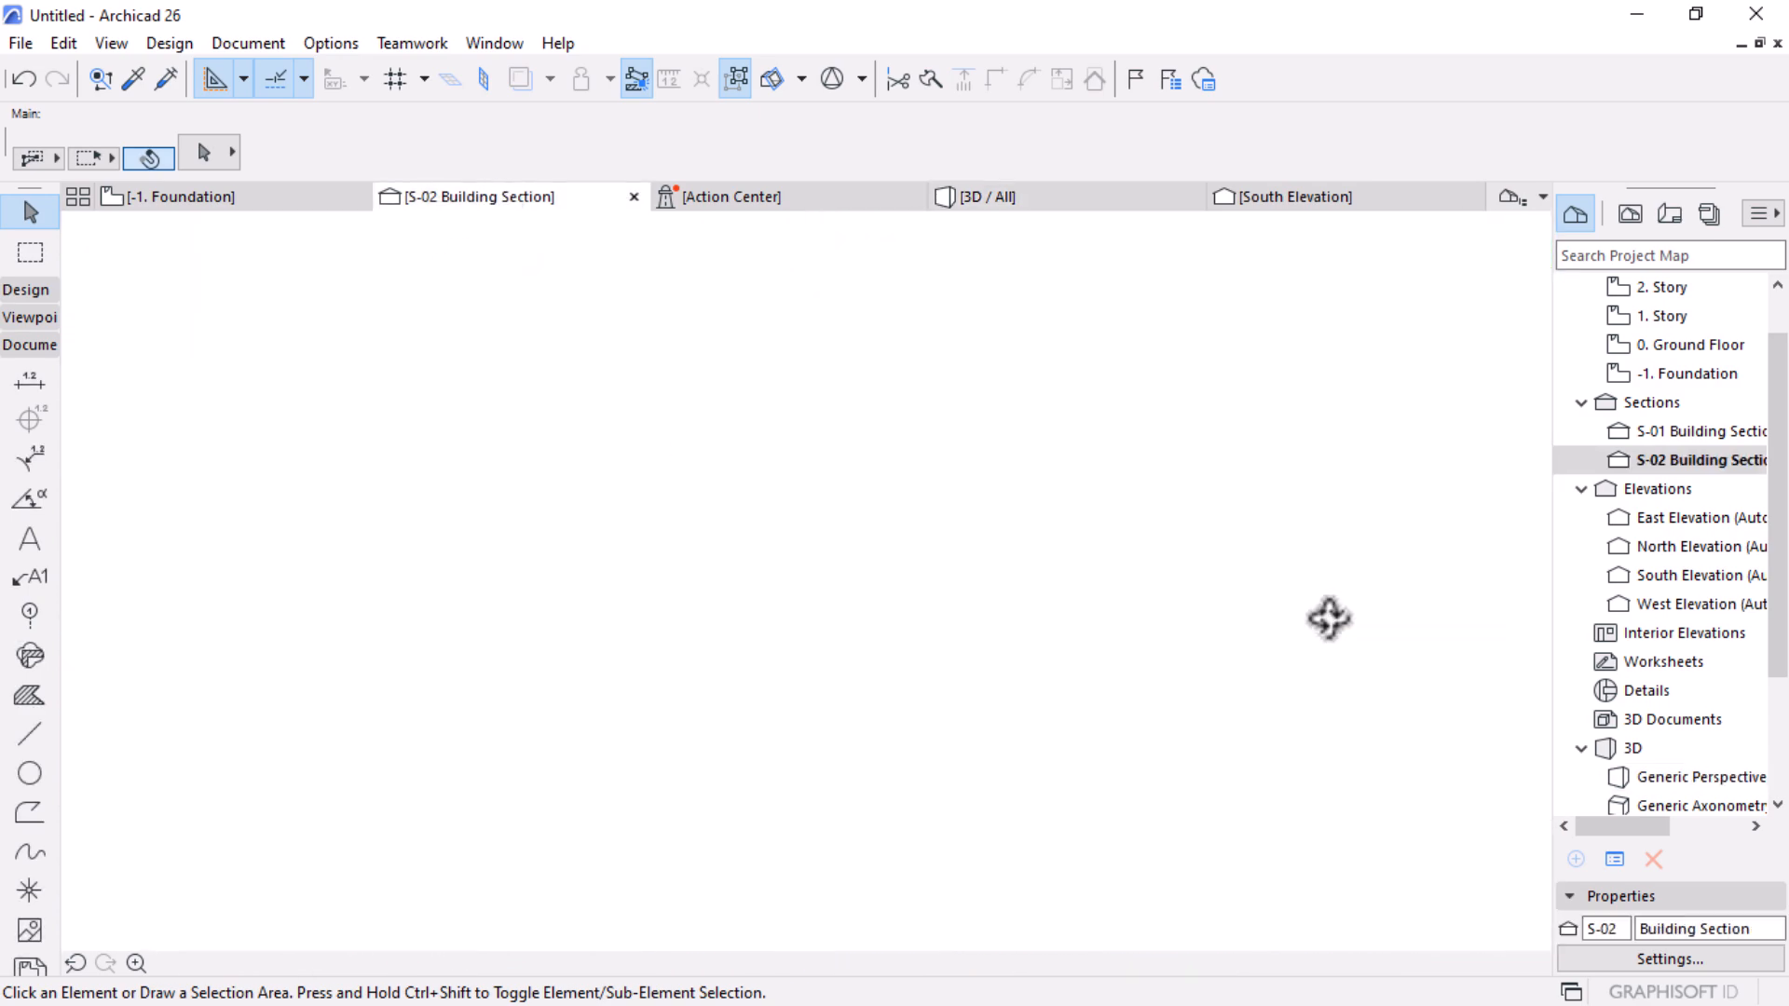
scroll(490, 712, "up", 2)
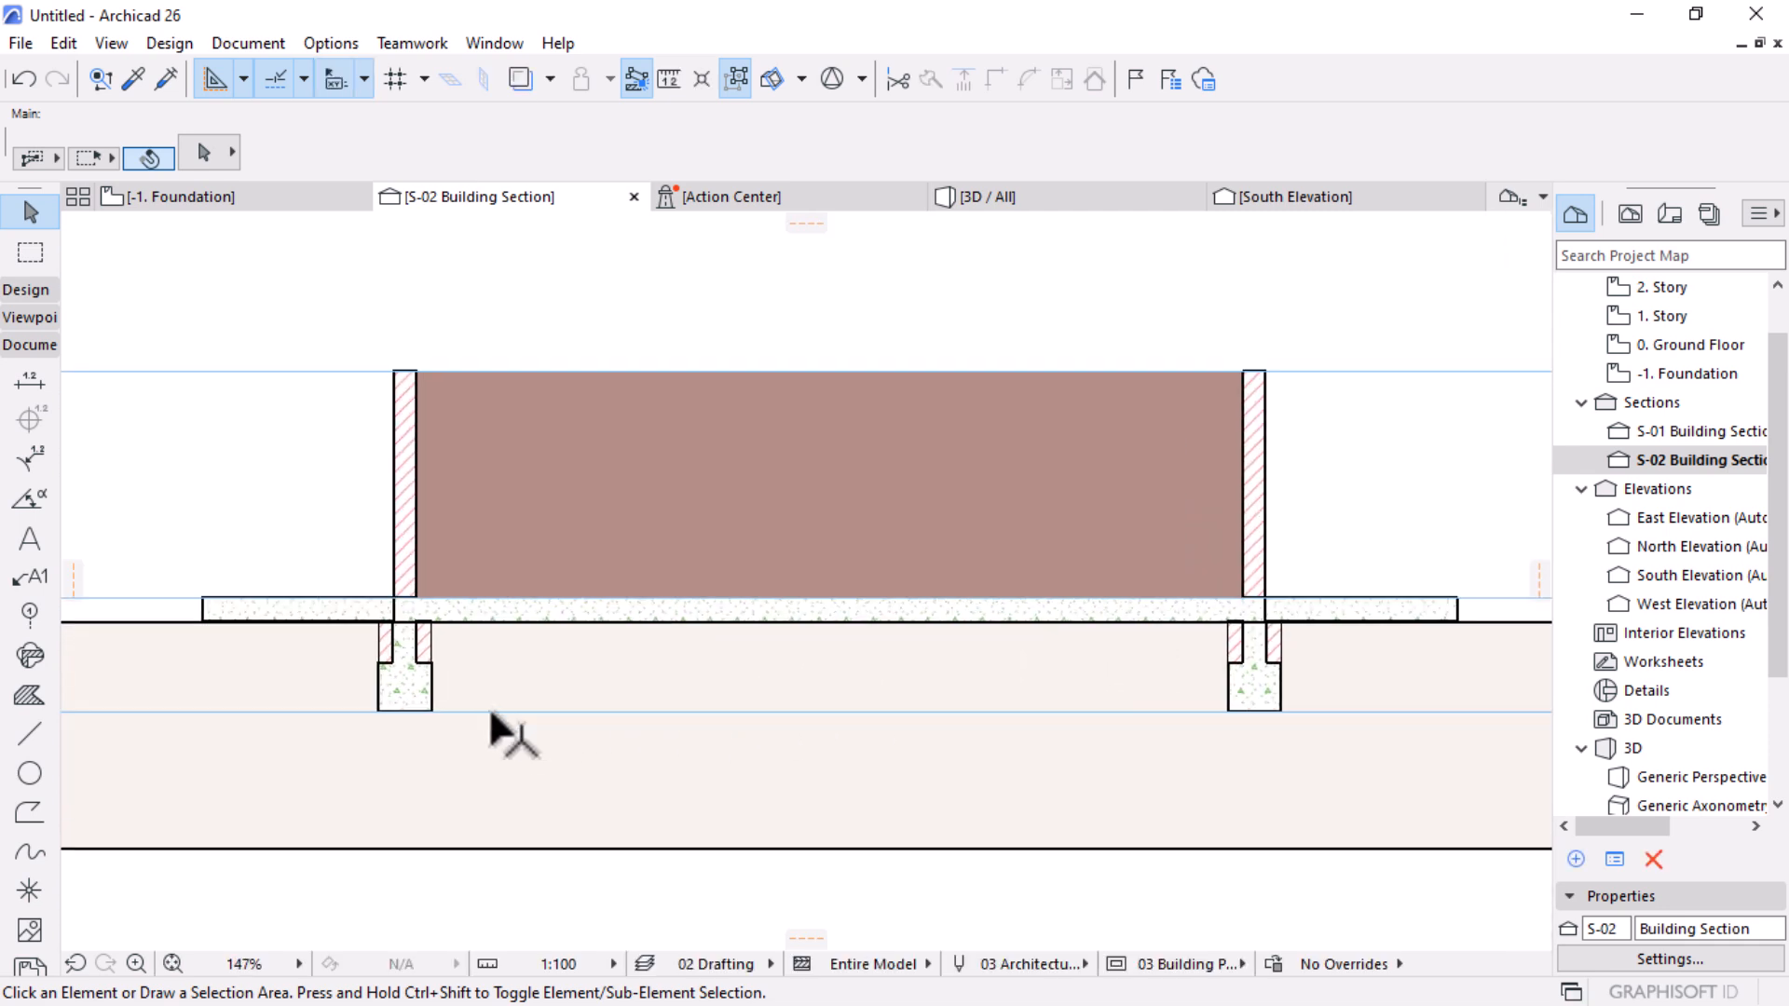
scroll(328, 705, "up", 4)
scroll(969, 610, "down", 4)
left_click(824, 548)
scroll(667, 546, "down", 3)
scroll(898, 541, "up", 3)
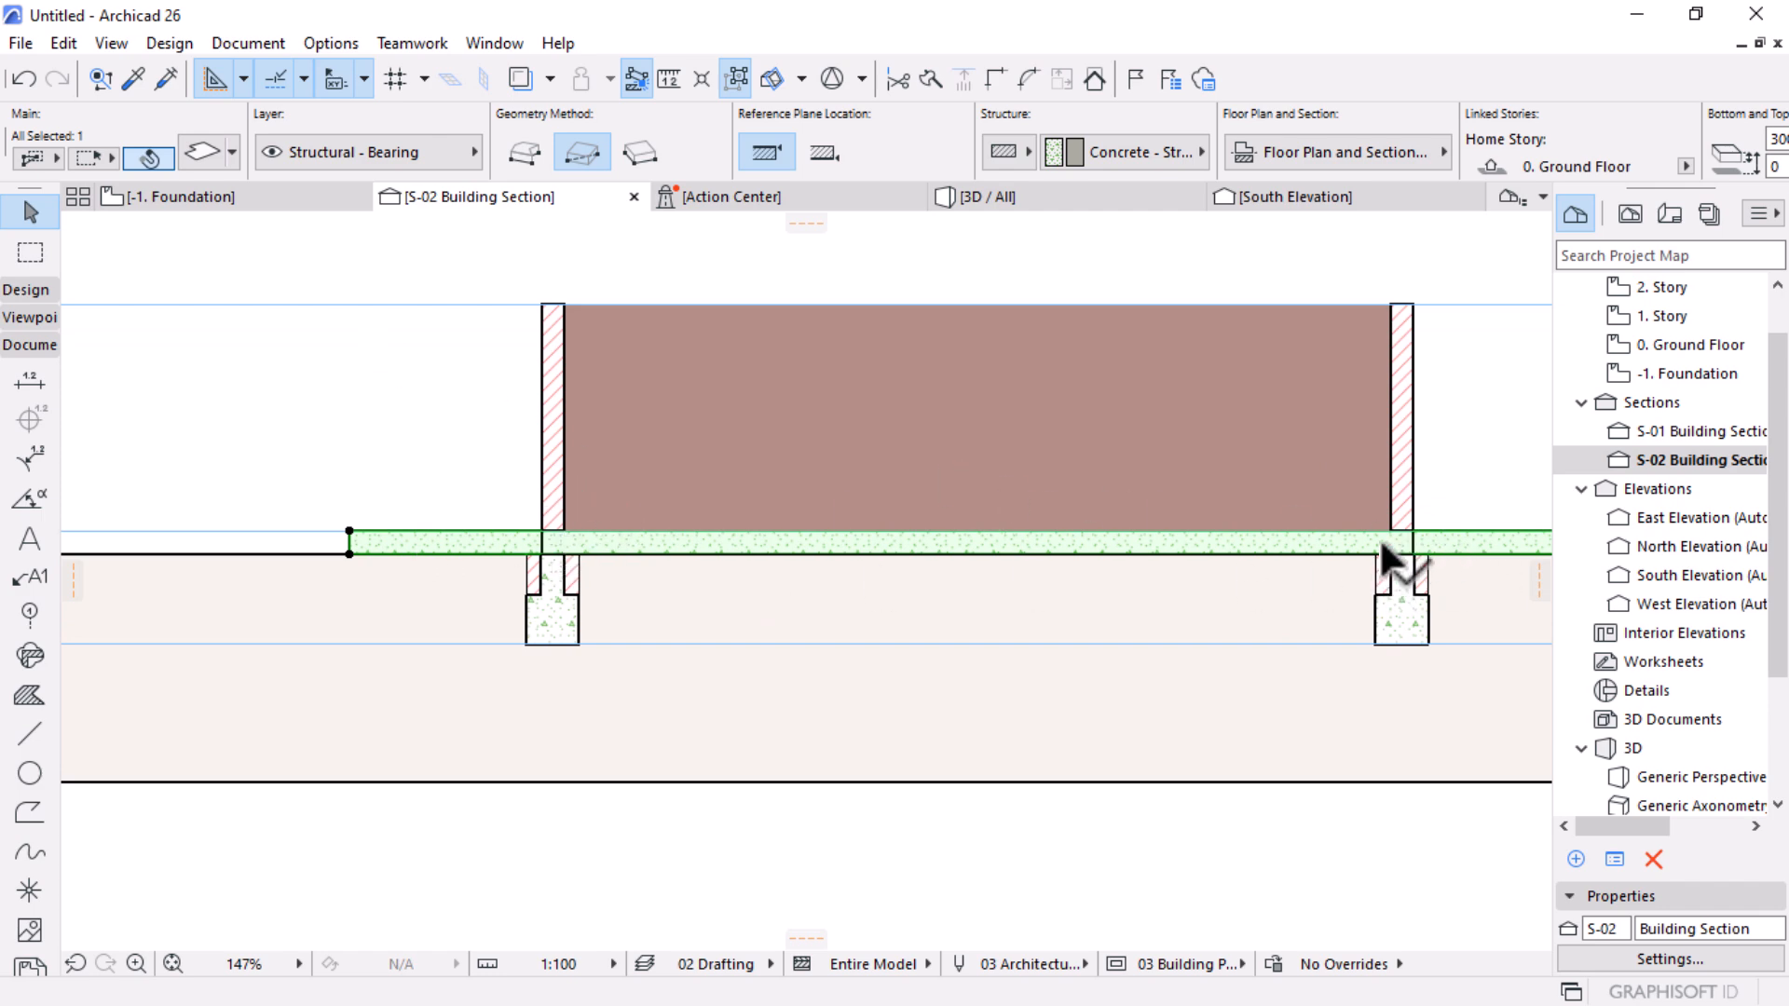
scroll(1400, 585, "up", 7)
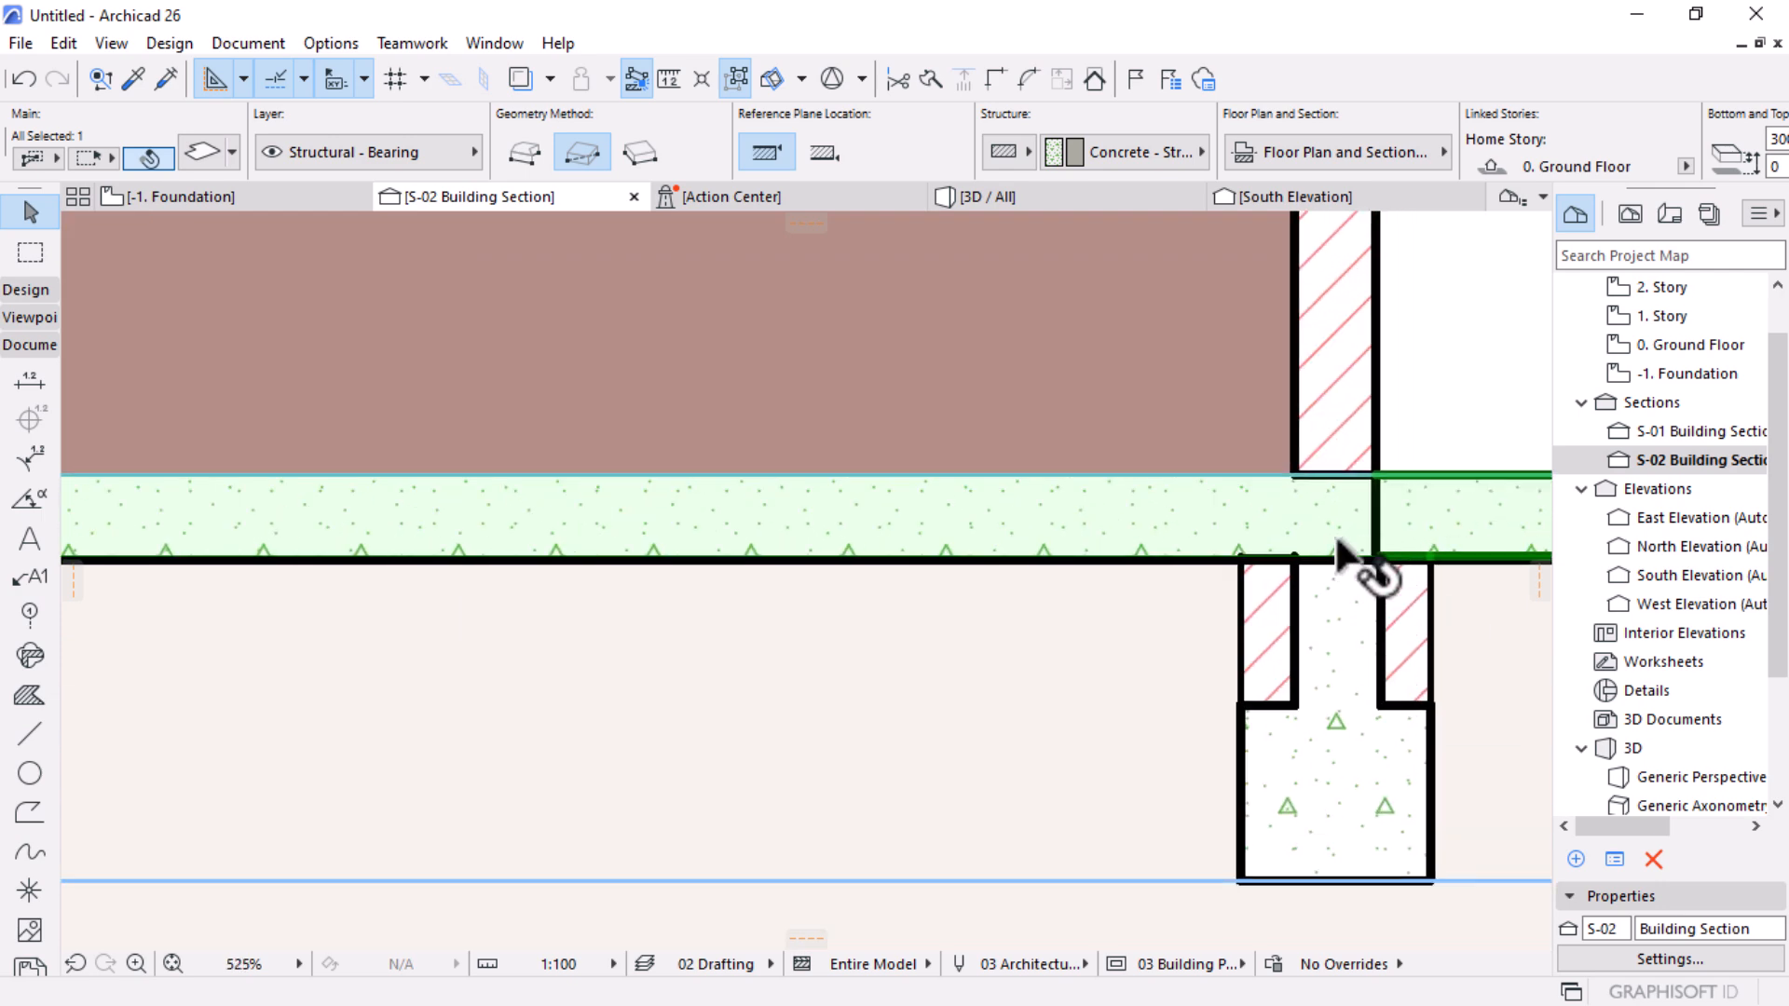
scroll(1307, 557, "down", 3)
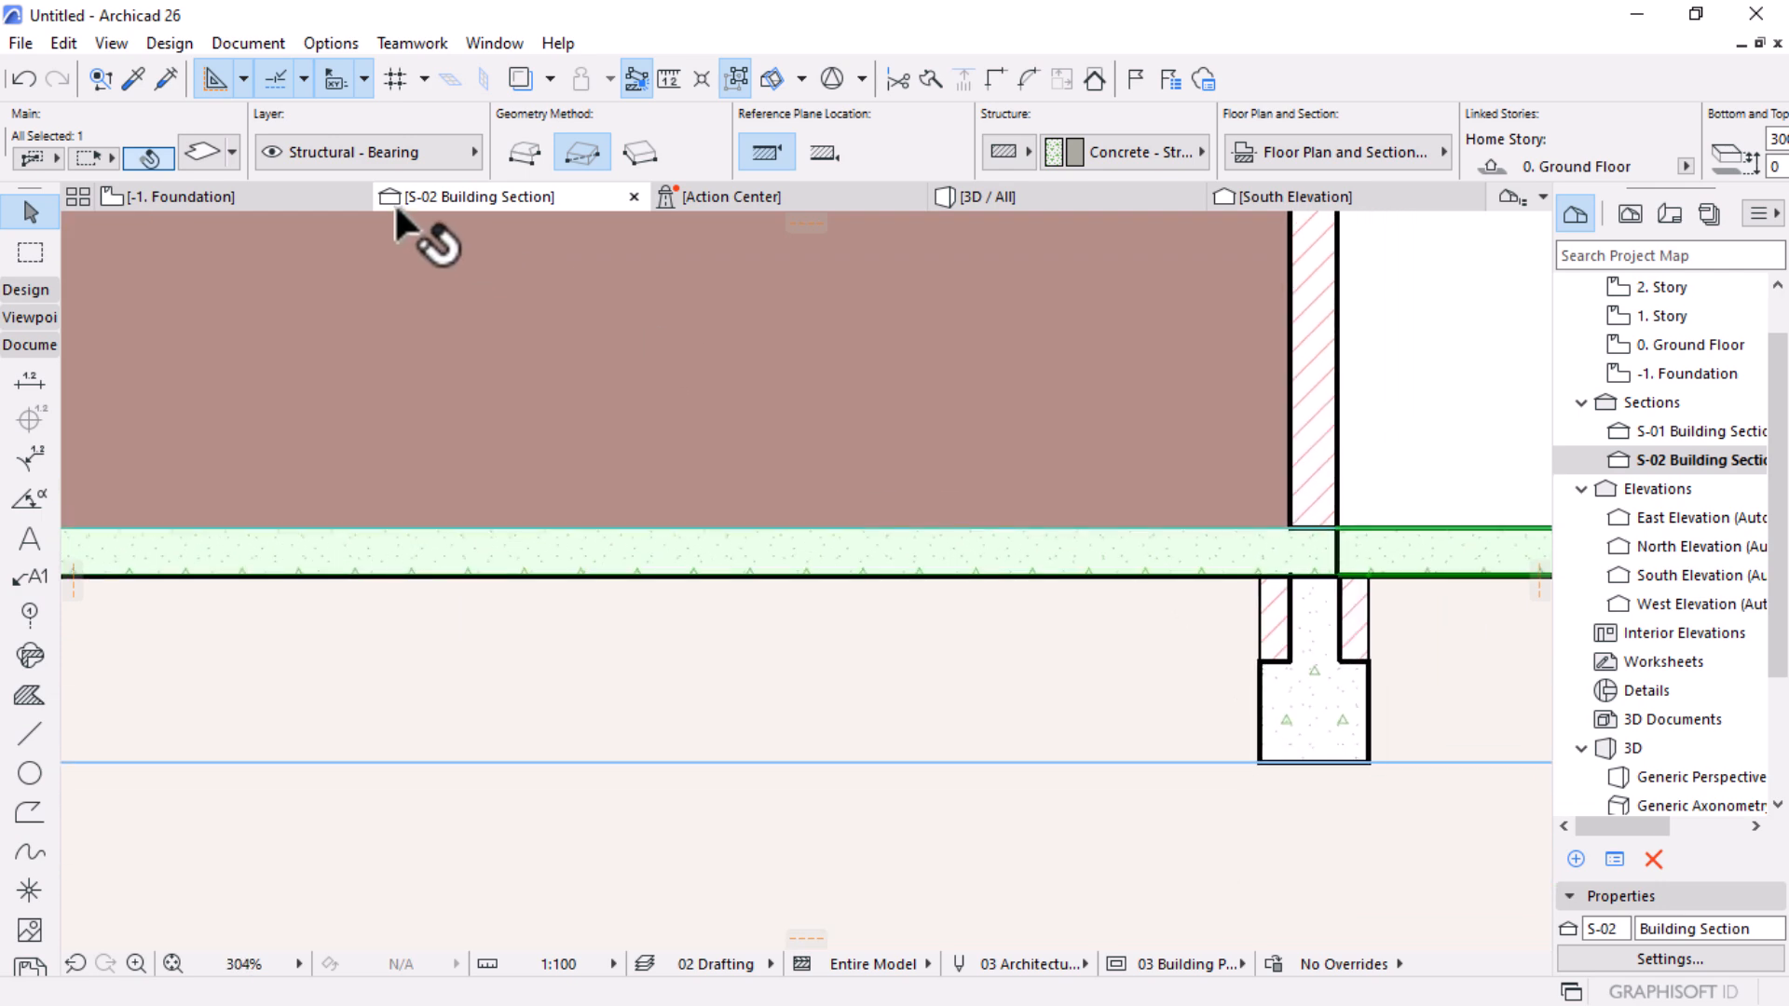
Step: Offset all edges of the inner floor slab inward by 300 on the Ground Floor plan to meet the walls' inside faces
double_click(1688, 373)
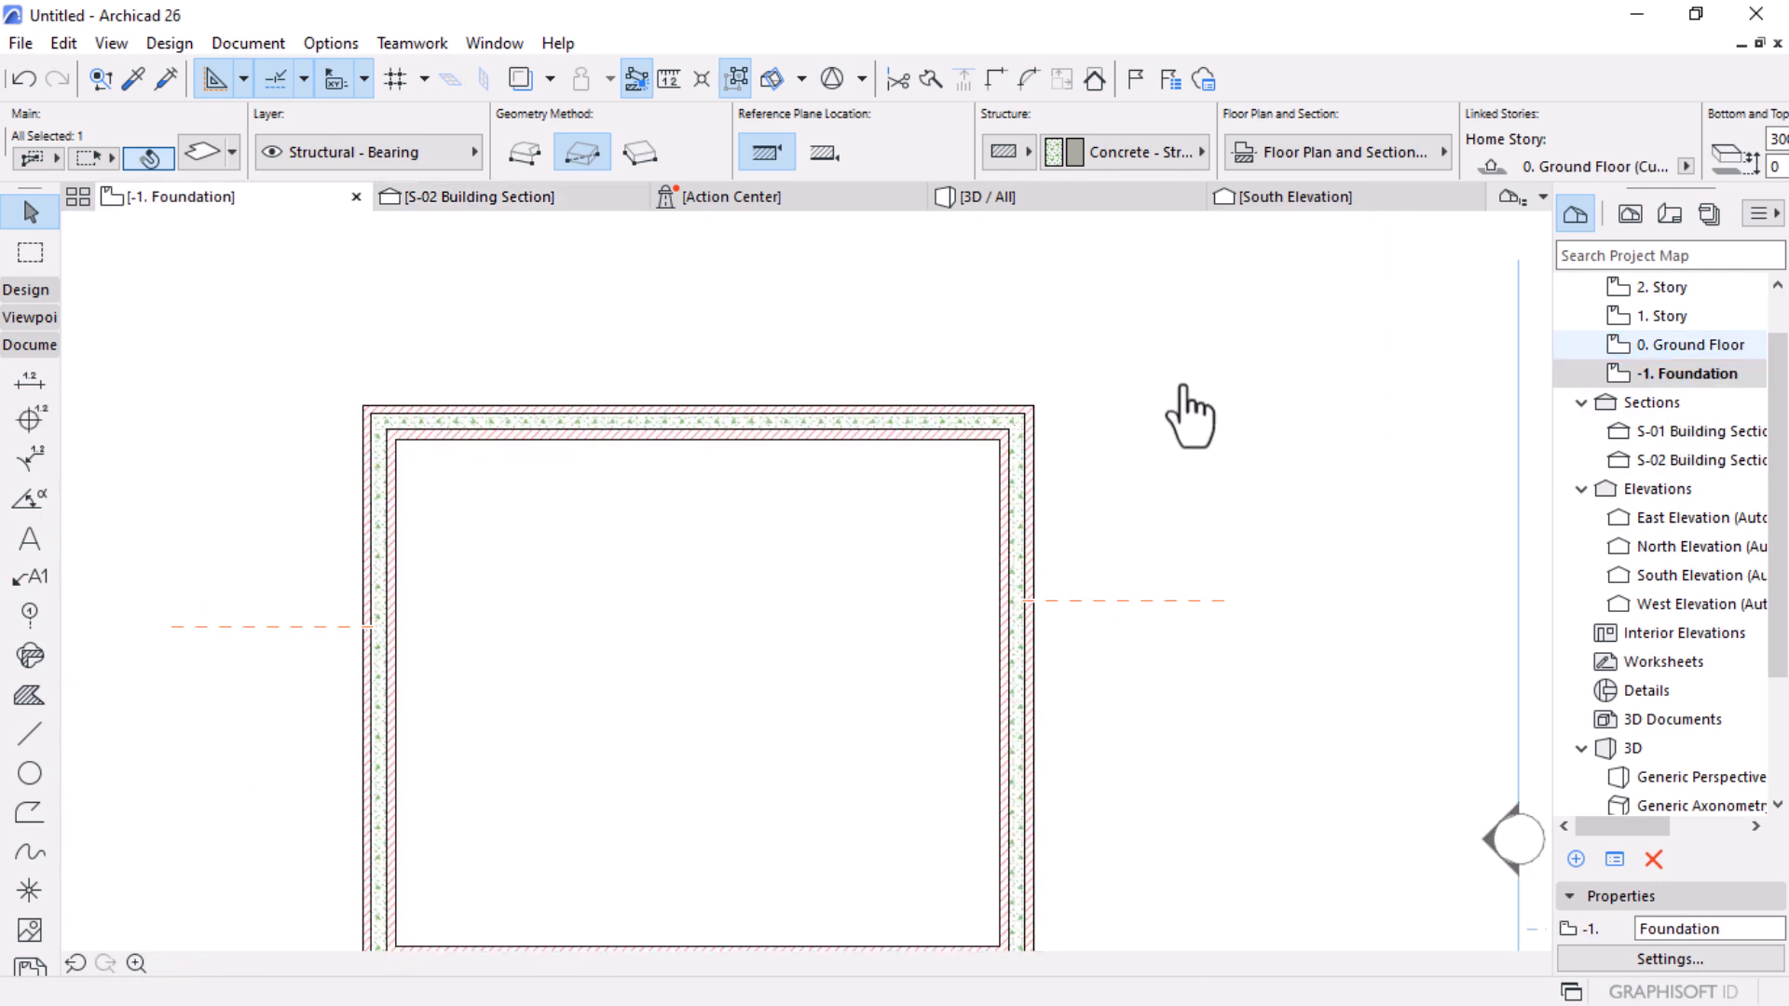
key("ctrl+Up")
left_click(1070, 554)
scroll(1062, 736, "up", 4)
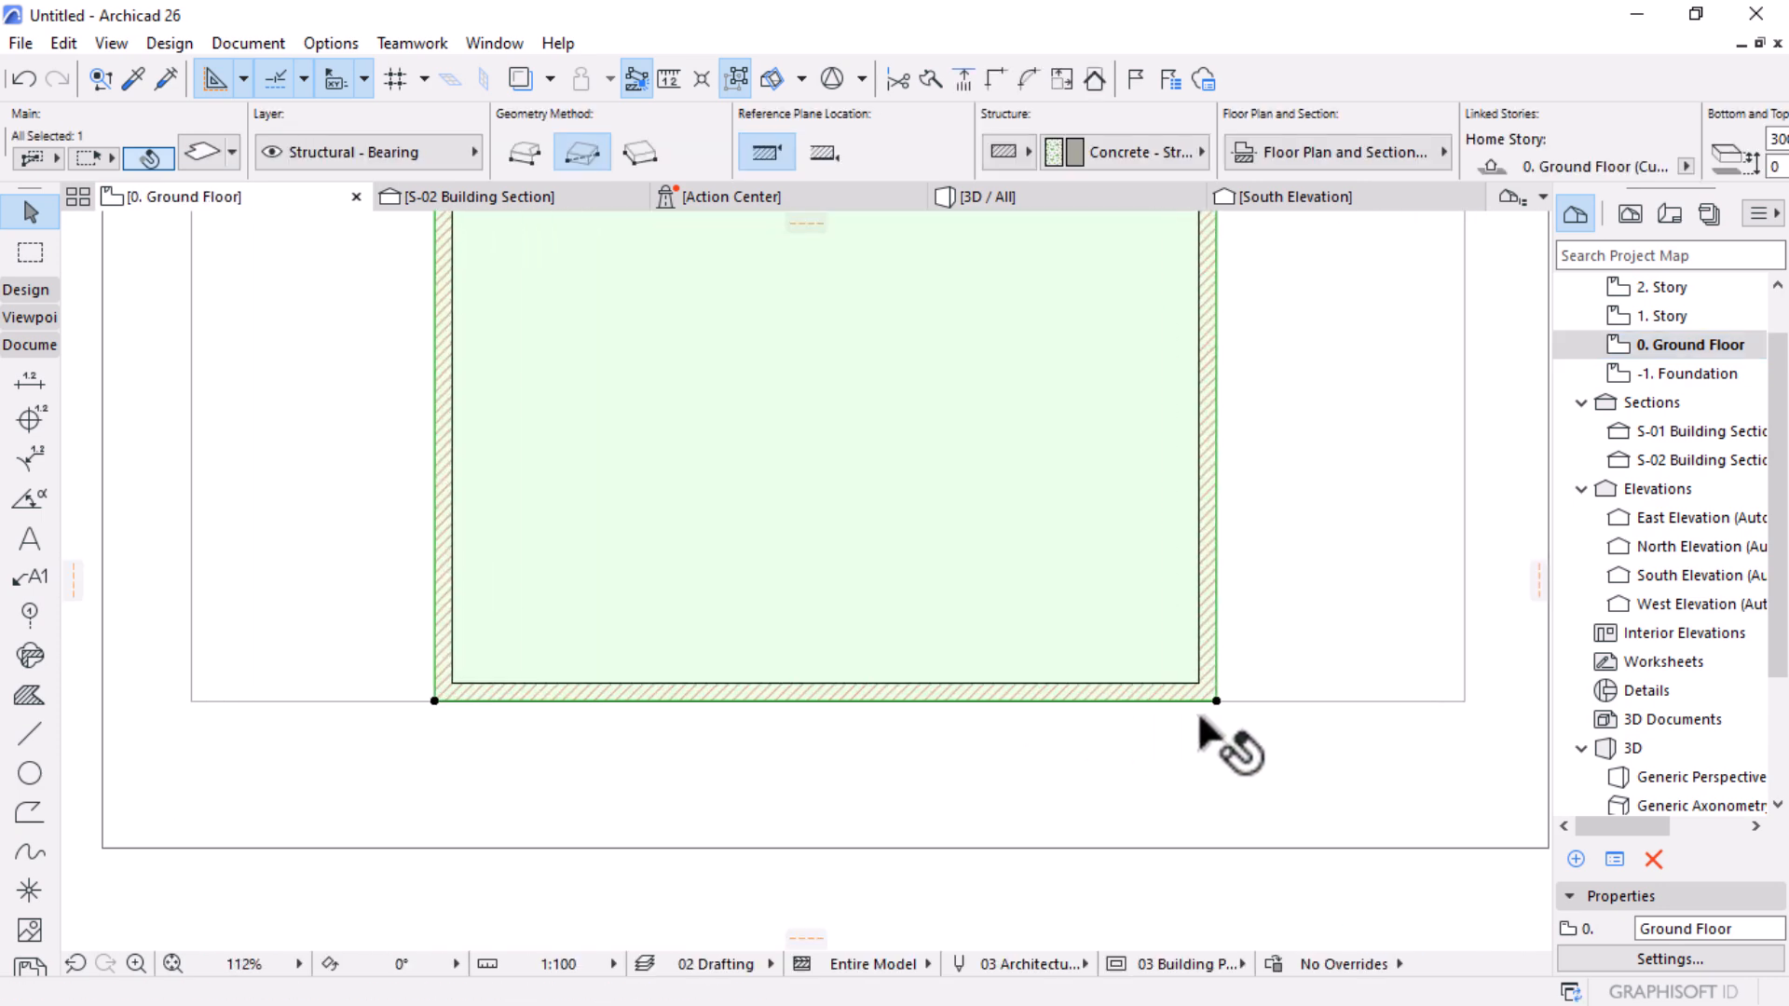
left_click(1216, 701)
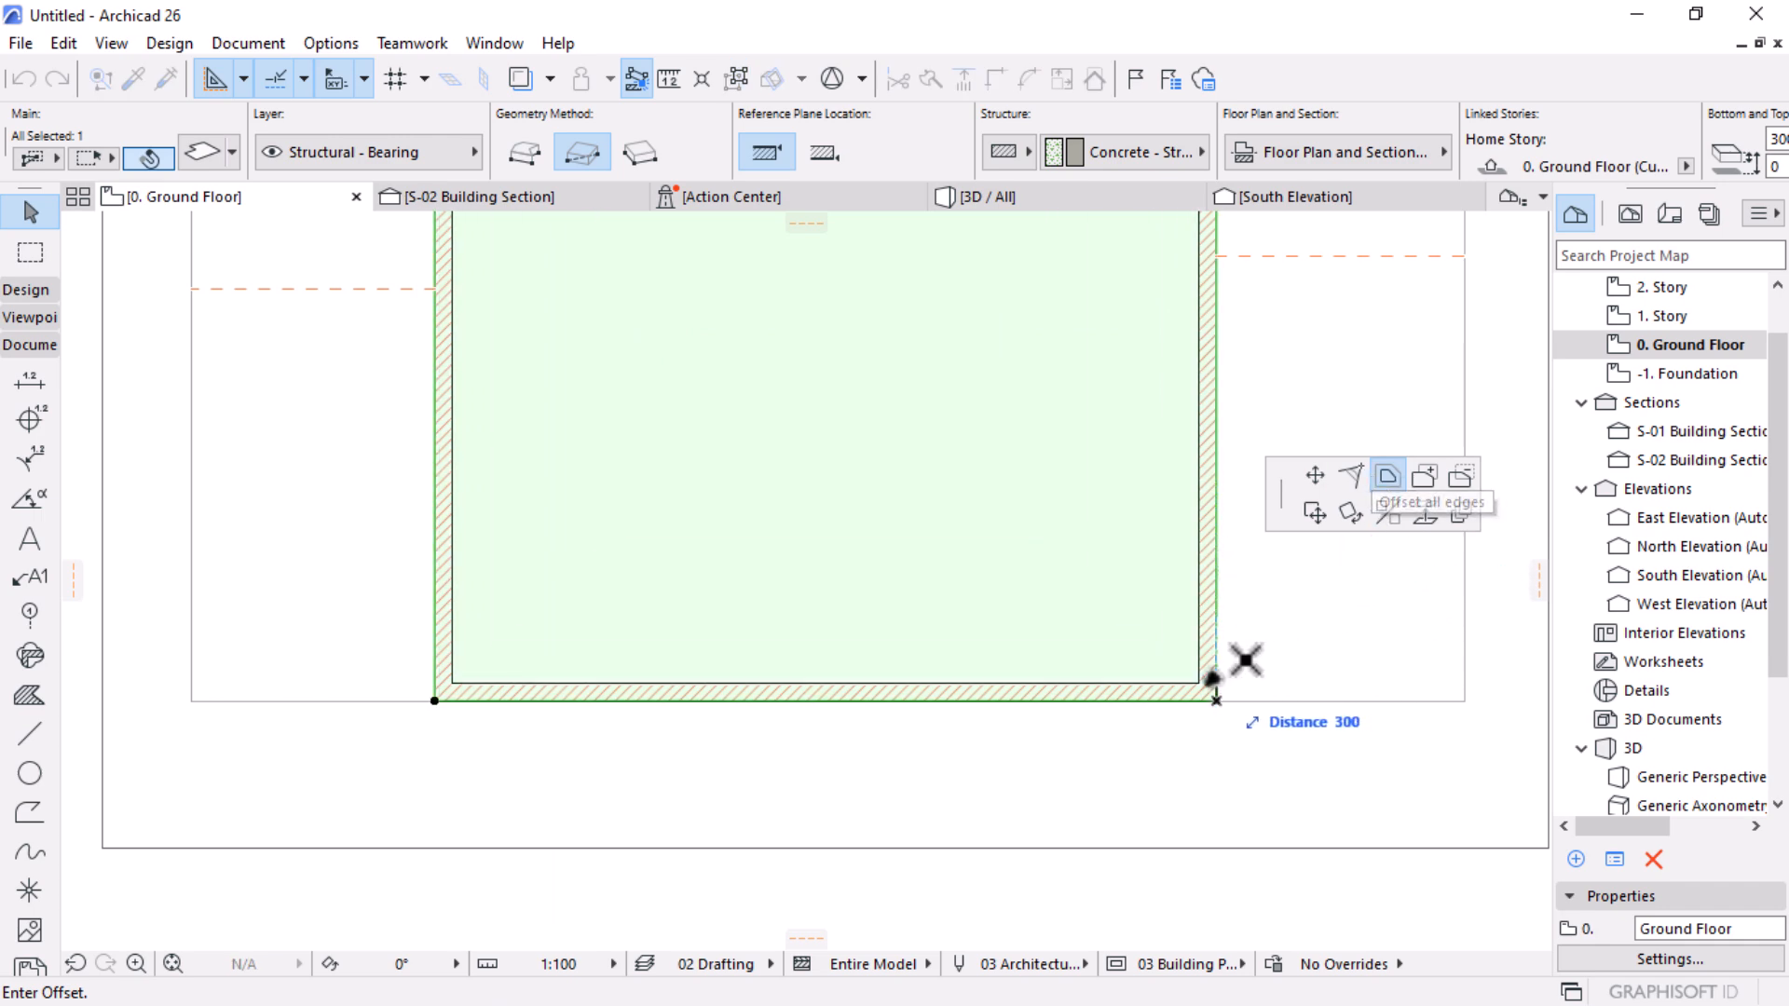
left_click(1201, 683)
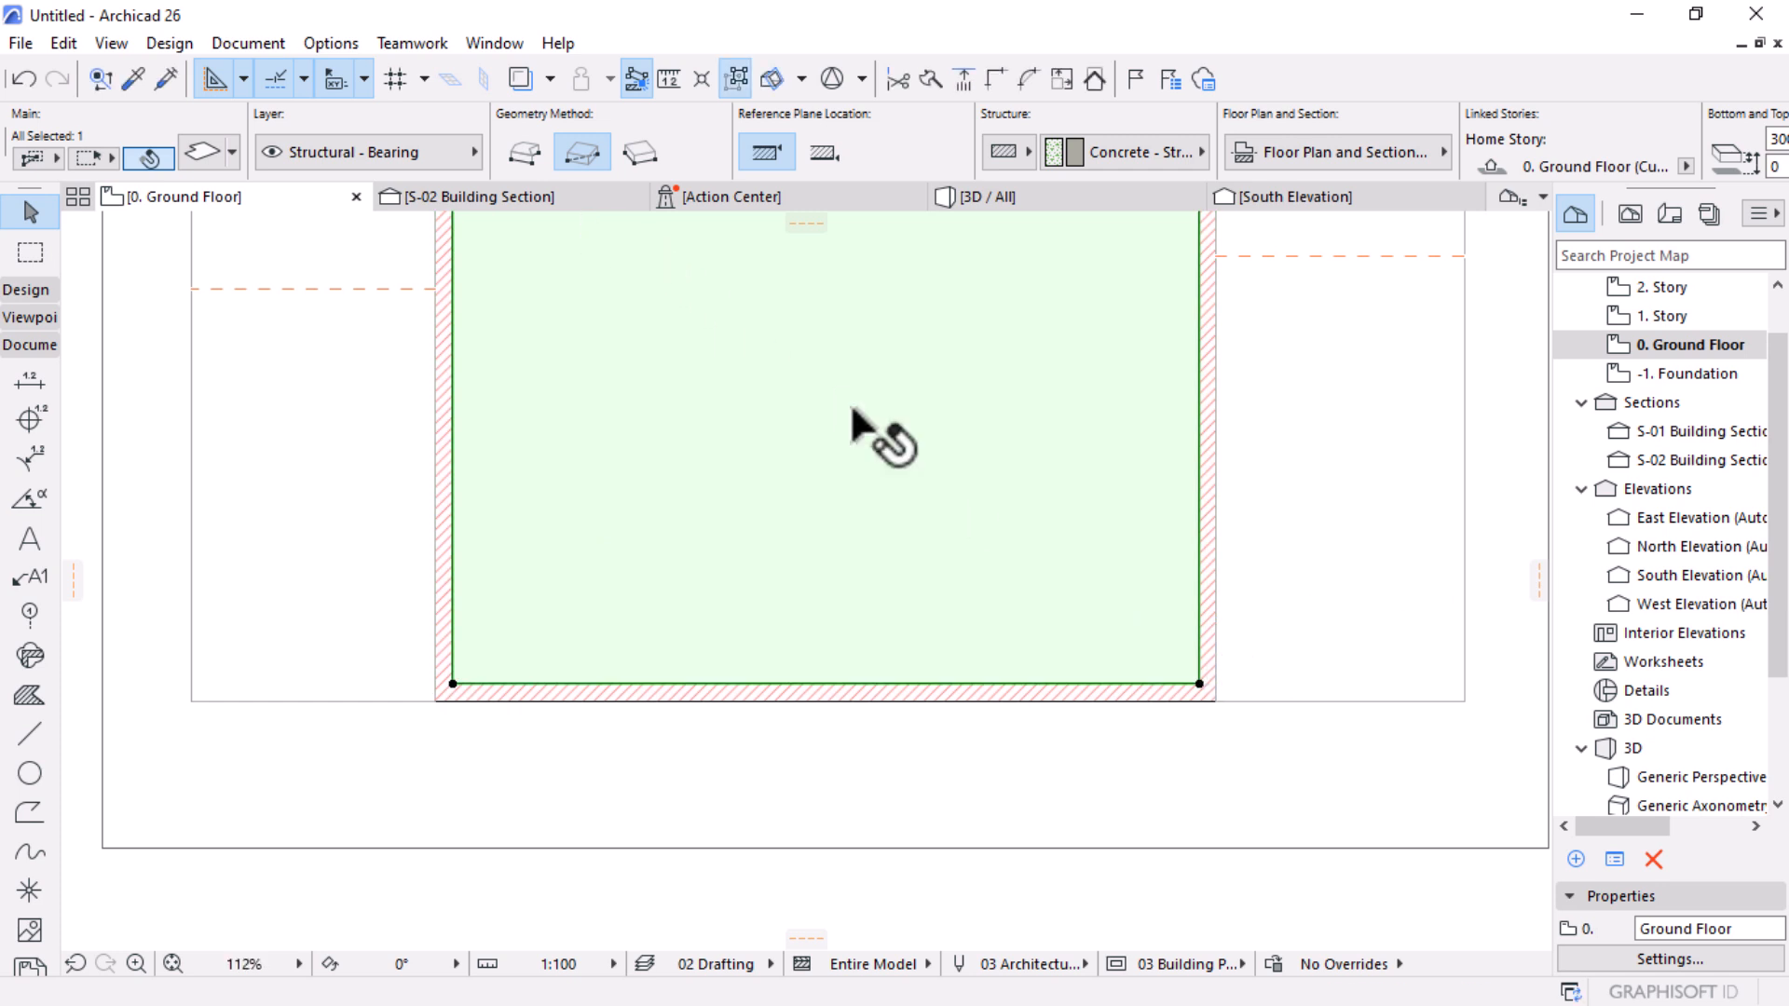
Step: Check the slab joints at the walls and footings in section S-02 and return to the Ground Floor plan
scroll(1039, 633, "down", 5)
left_click(484, 197)
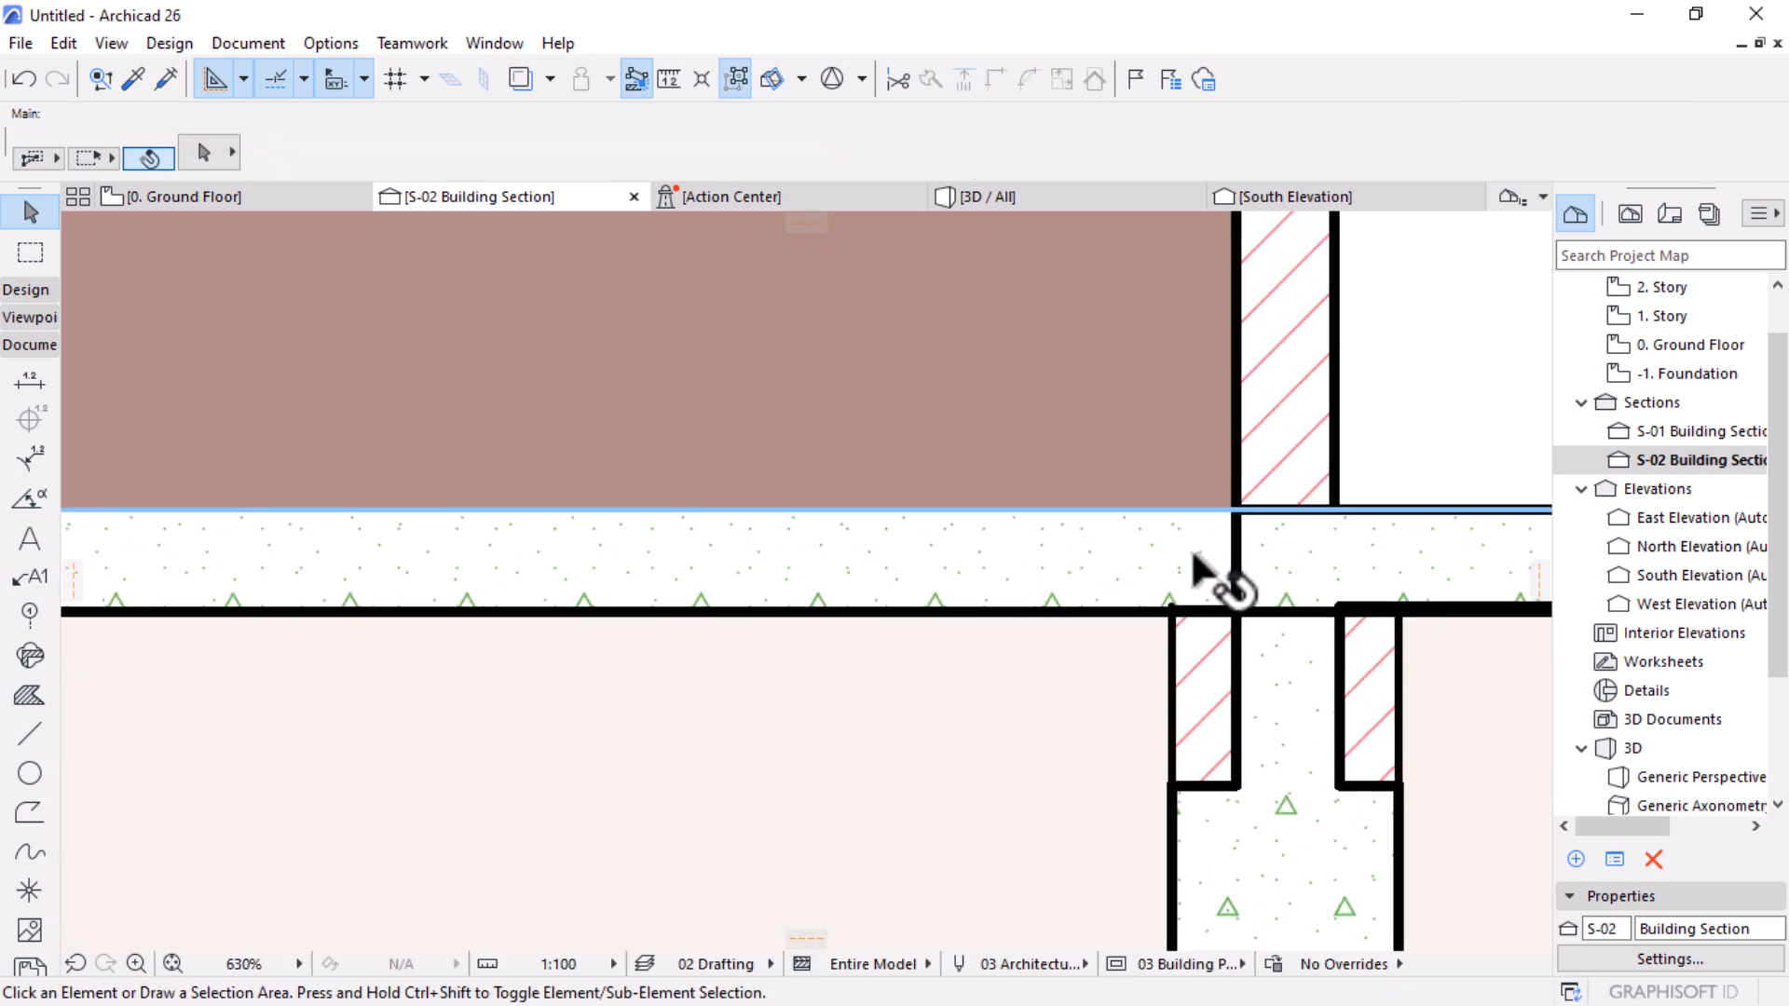
left_click(1305, 549)
left_click(1151, 520)
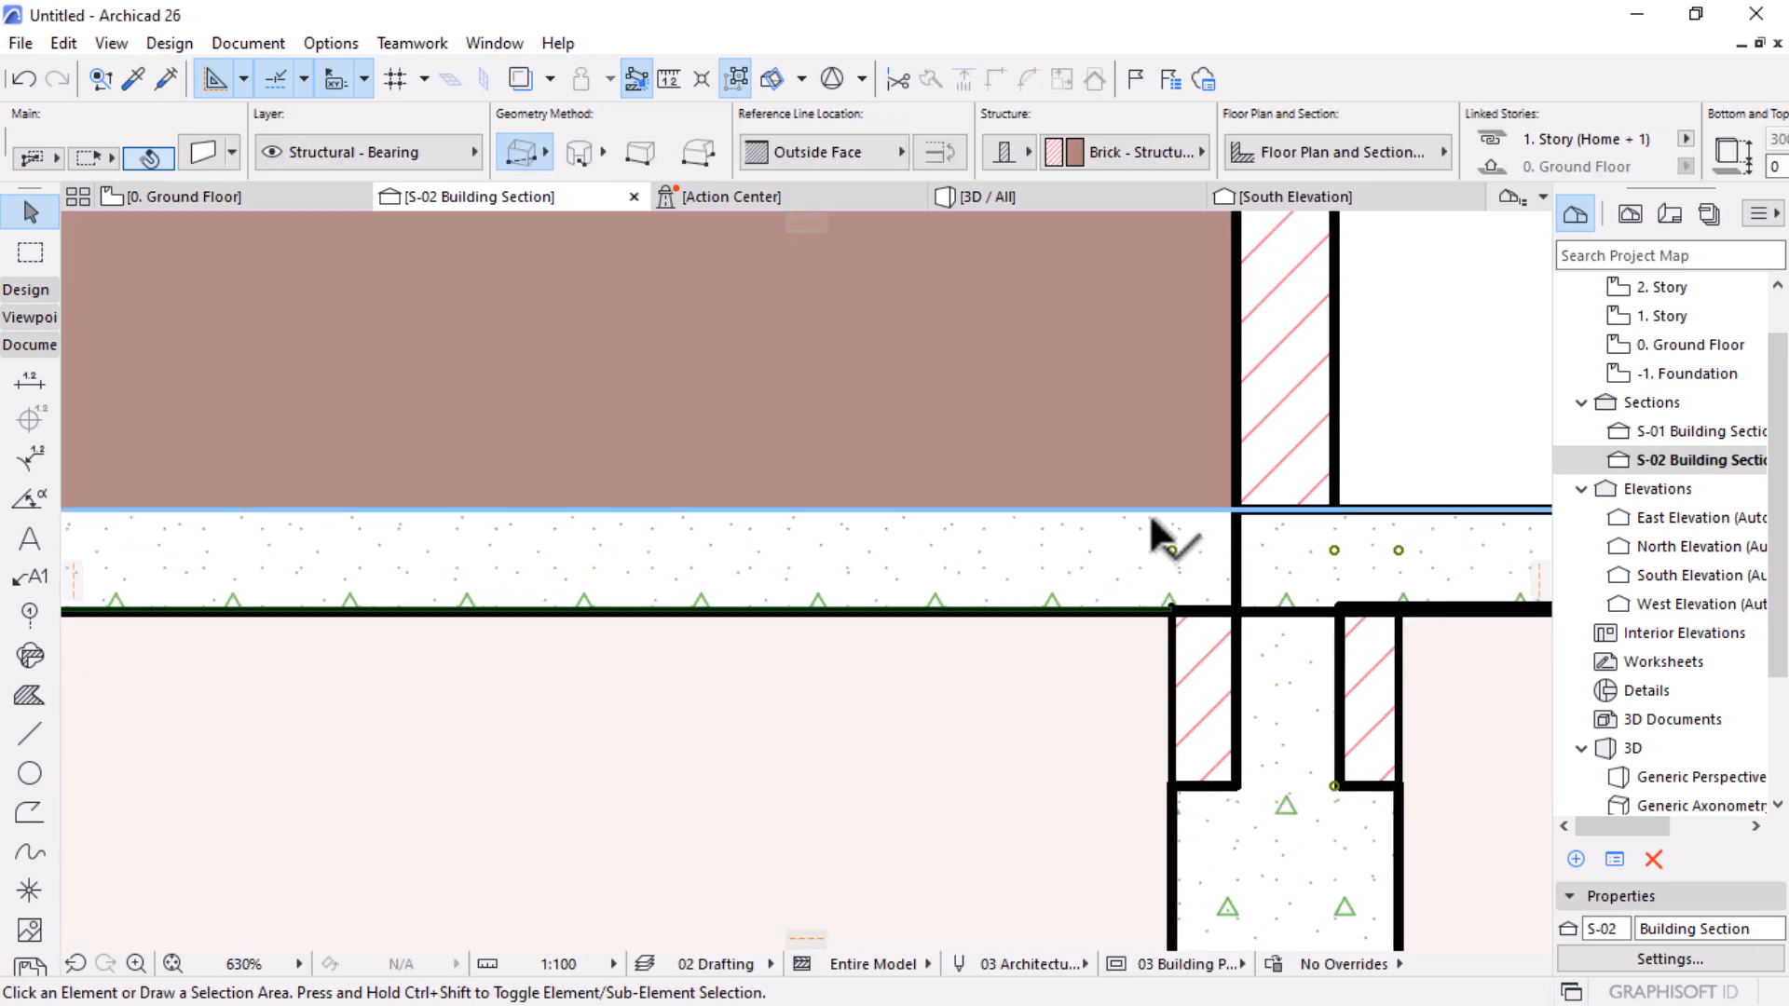
key("Escape")
left_click(1151, 521)
scroll(1099, 587, "down", 10)
scroll(1072, 573, "up", 3)
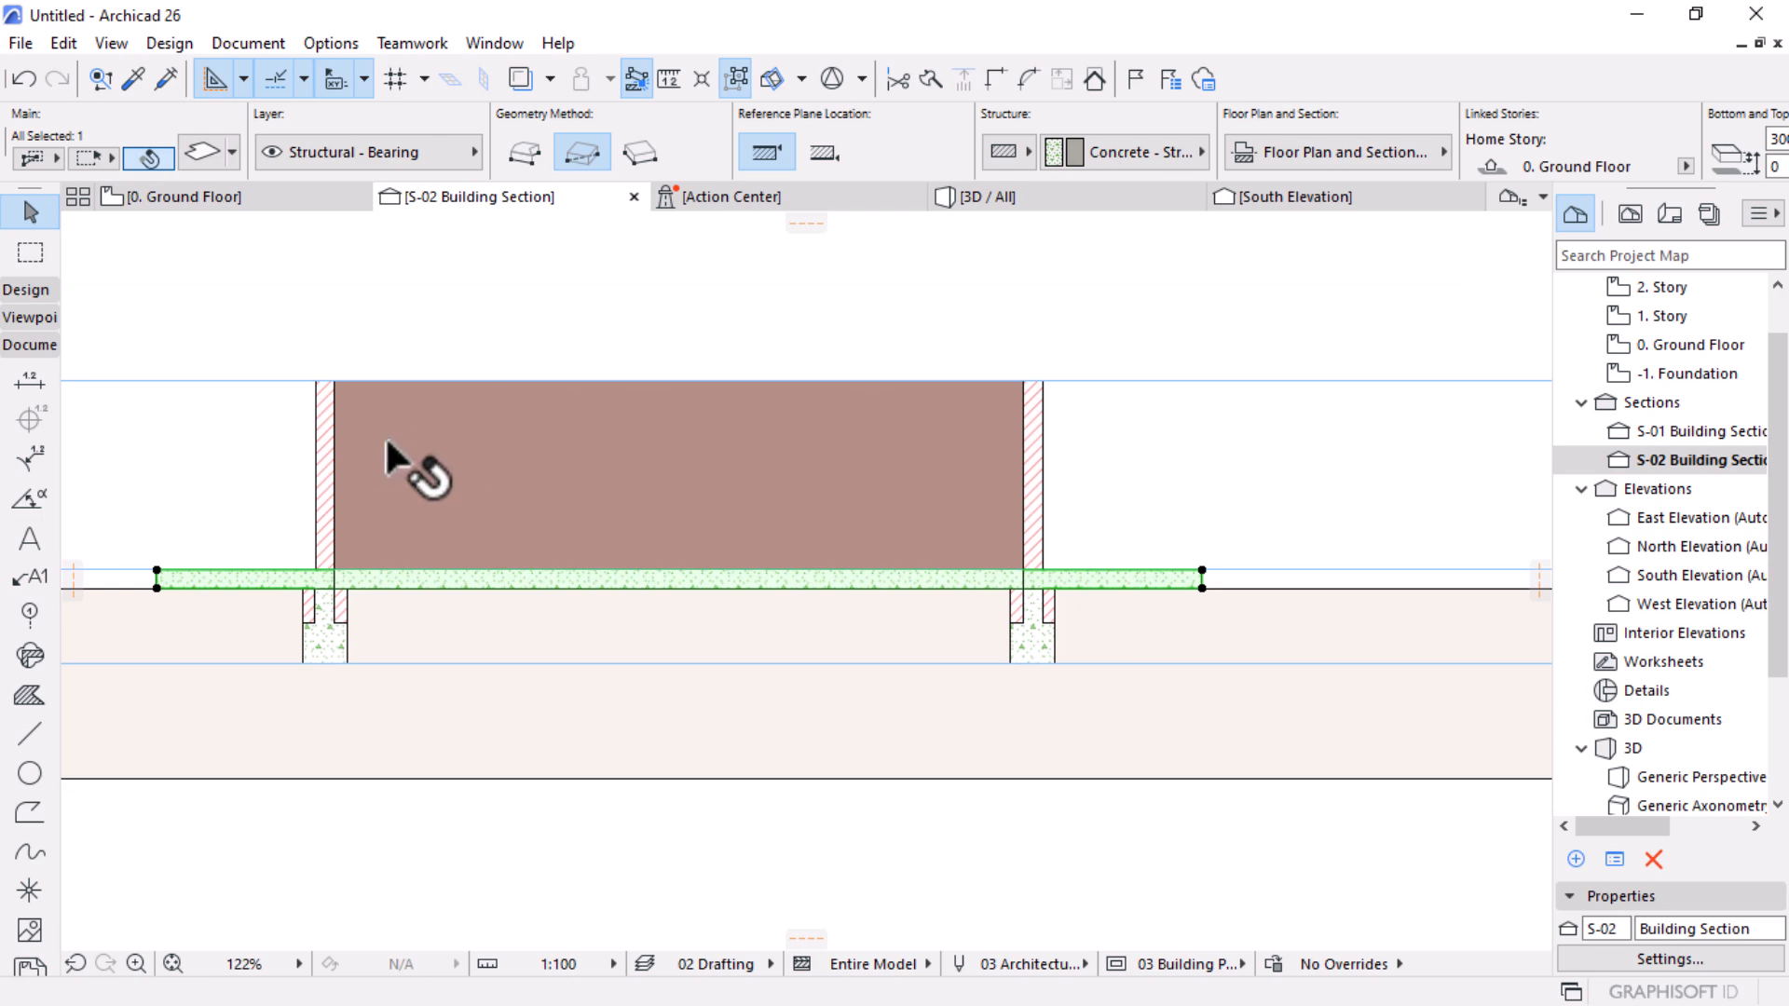
scroll(375, 565, "up", 3)
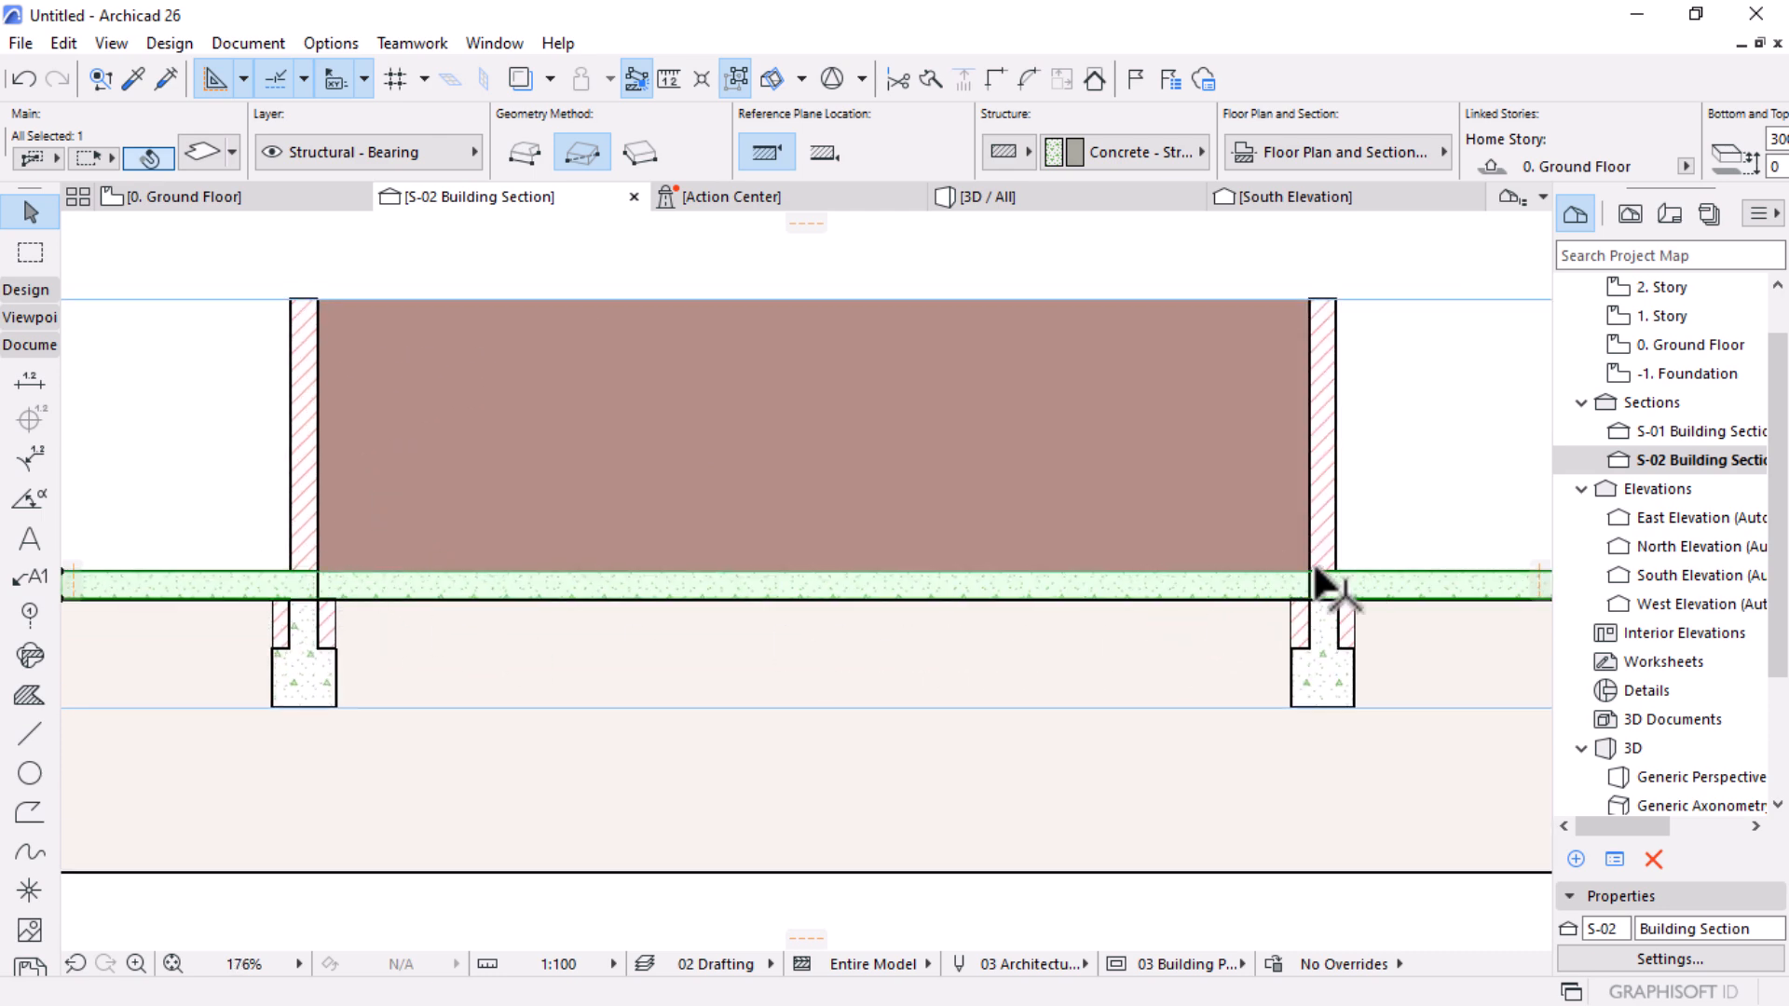
left_click(236, 196)
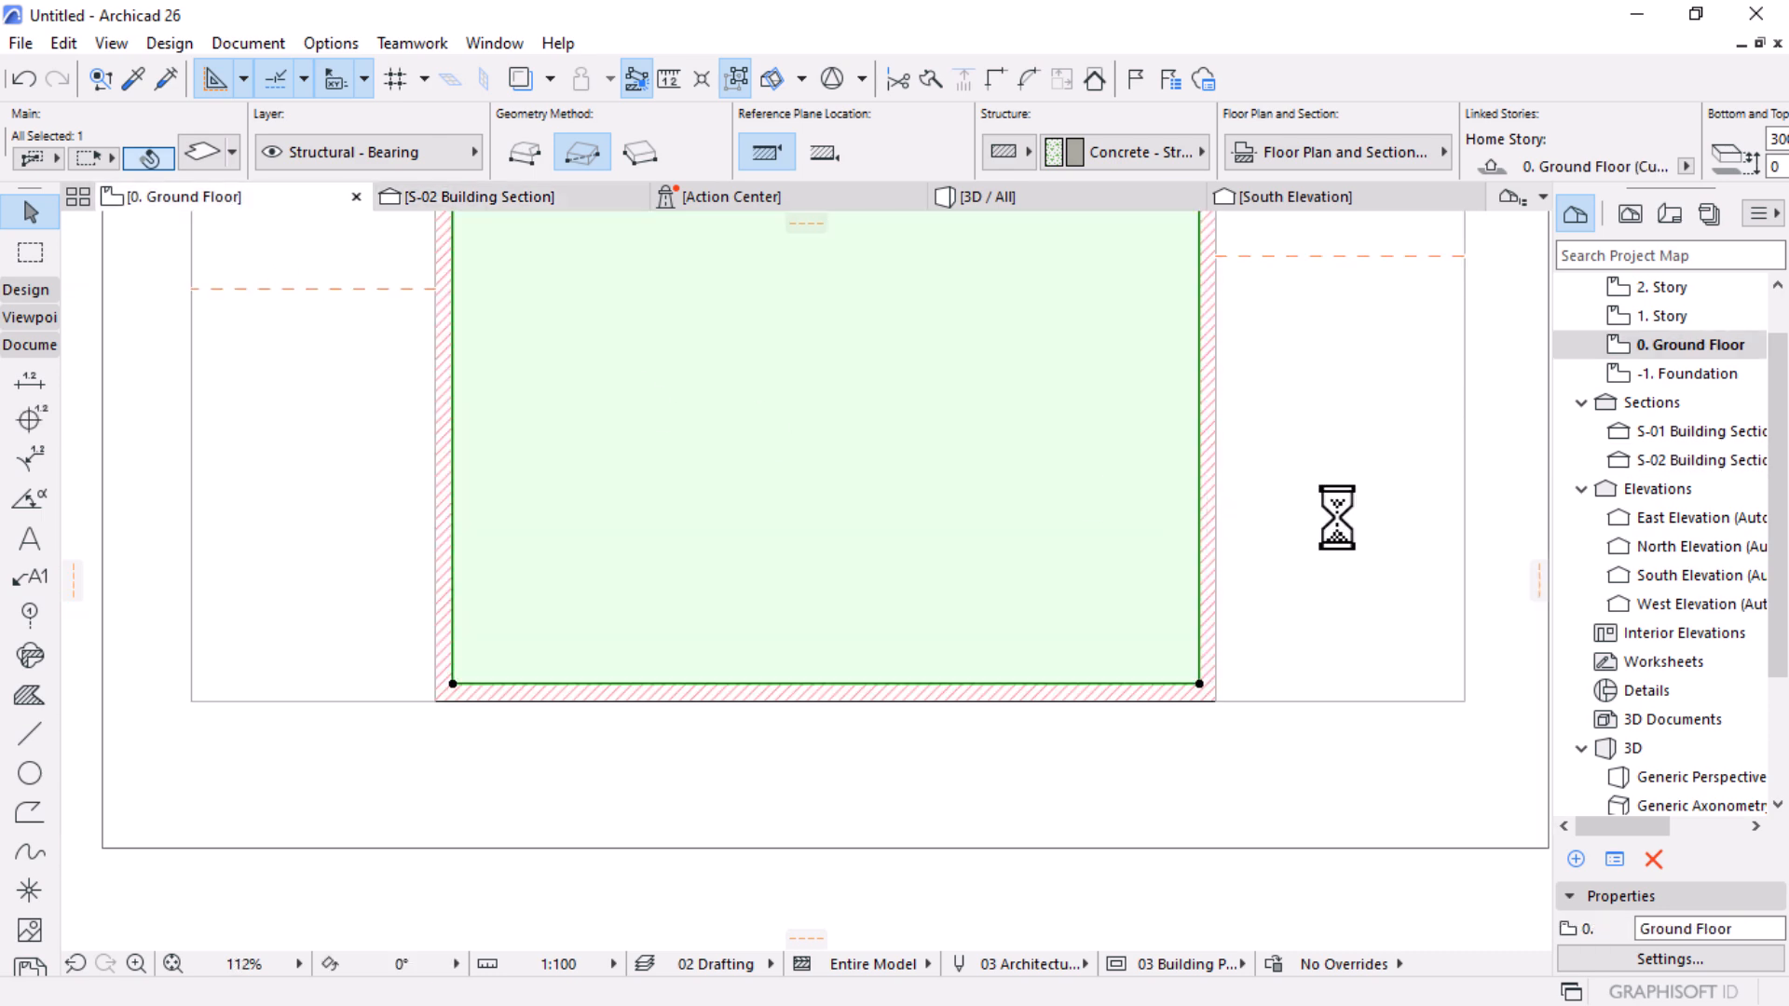
scroll(928, 557, "down", 1)
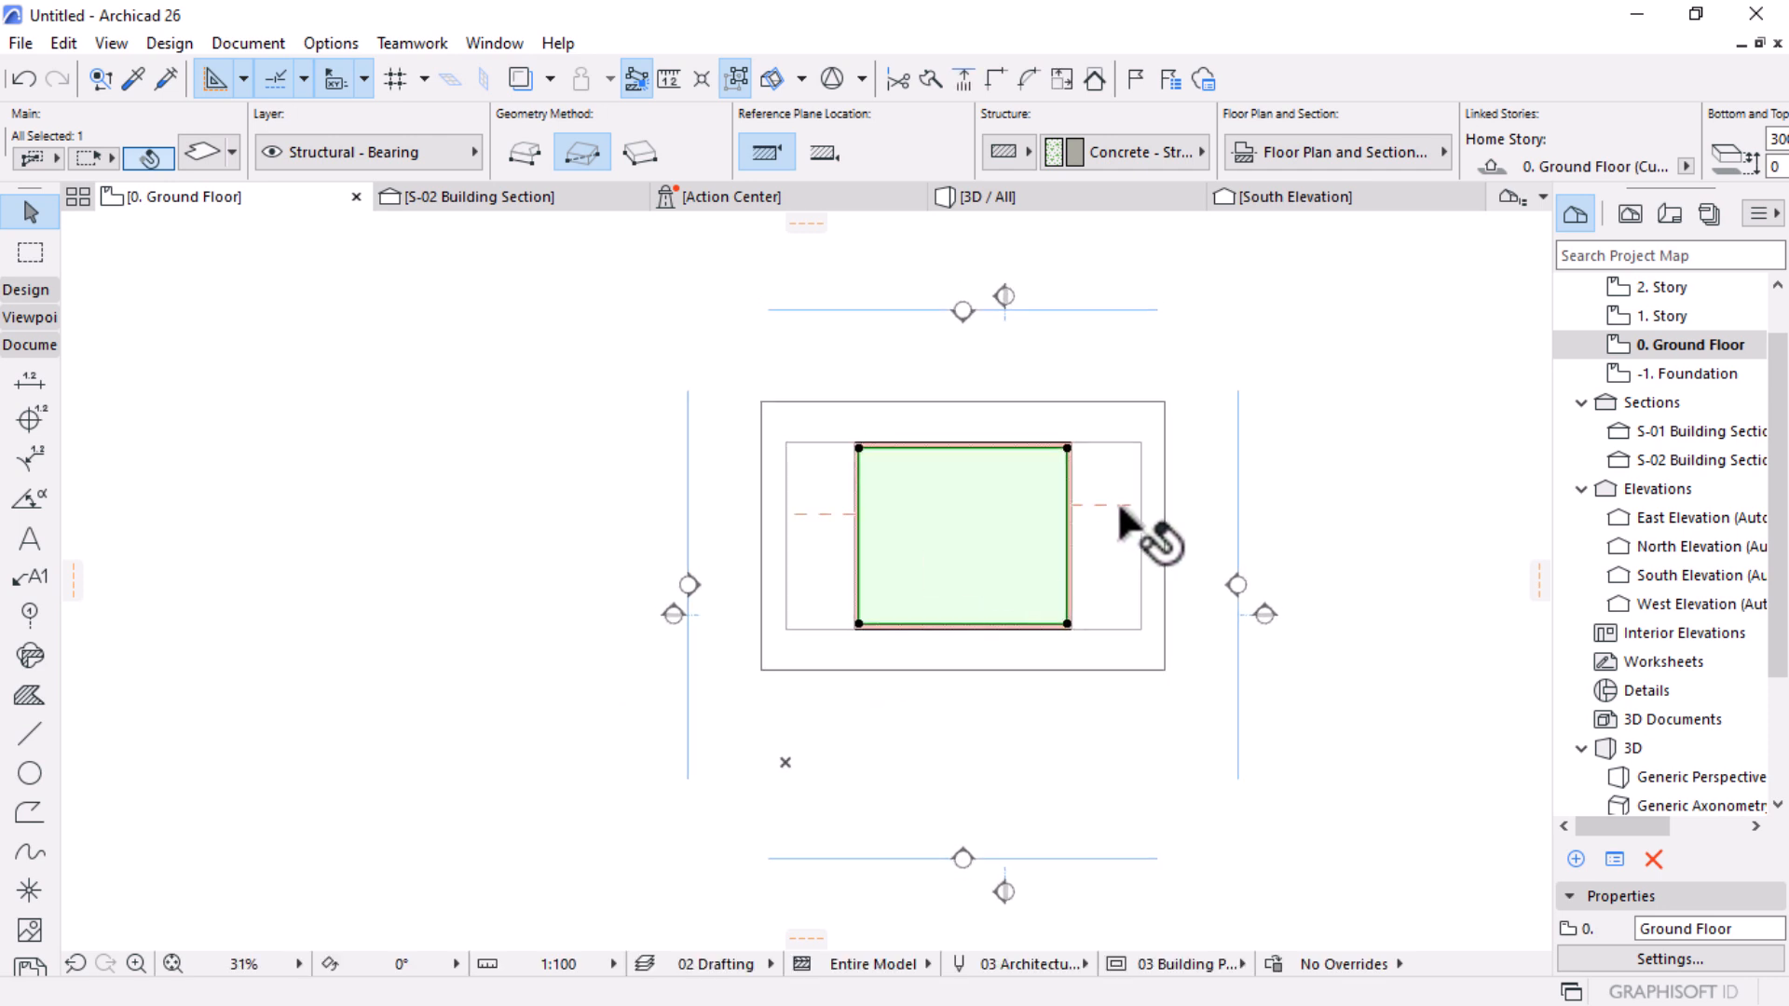
Step: Cut a rectangular hole in the outer concrete slab that follows the outer outline of the brick walls
left_click(1162, 415)
left_click(1163, 402)
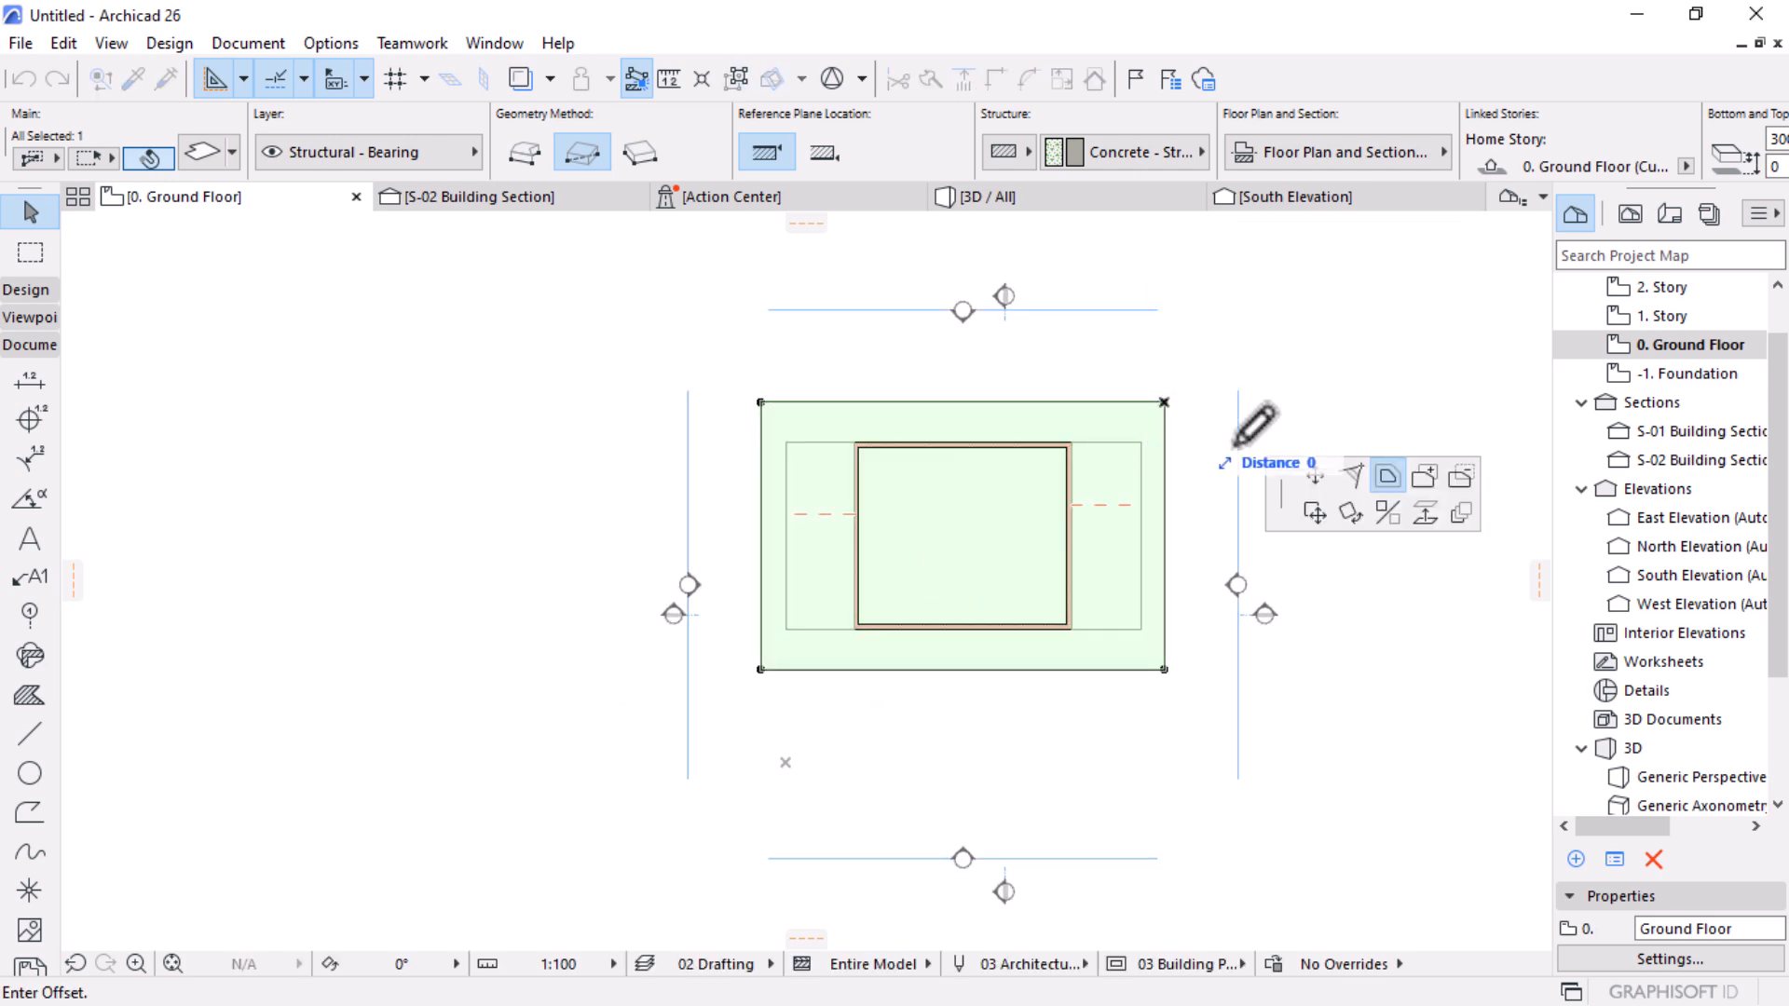
left_click(1461, 478)
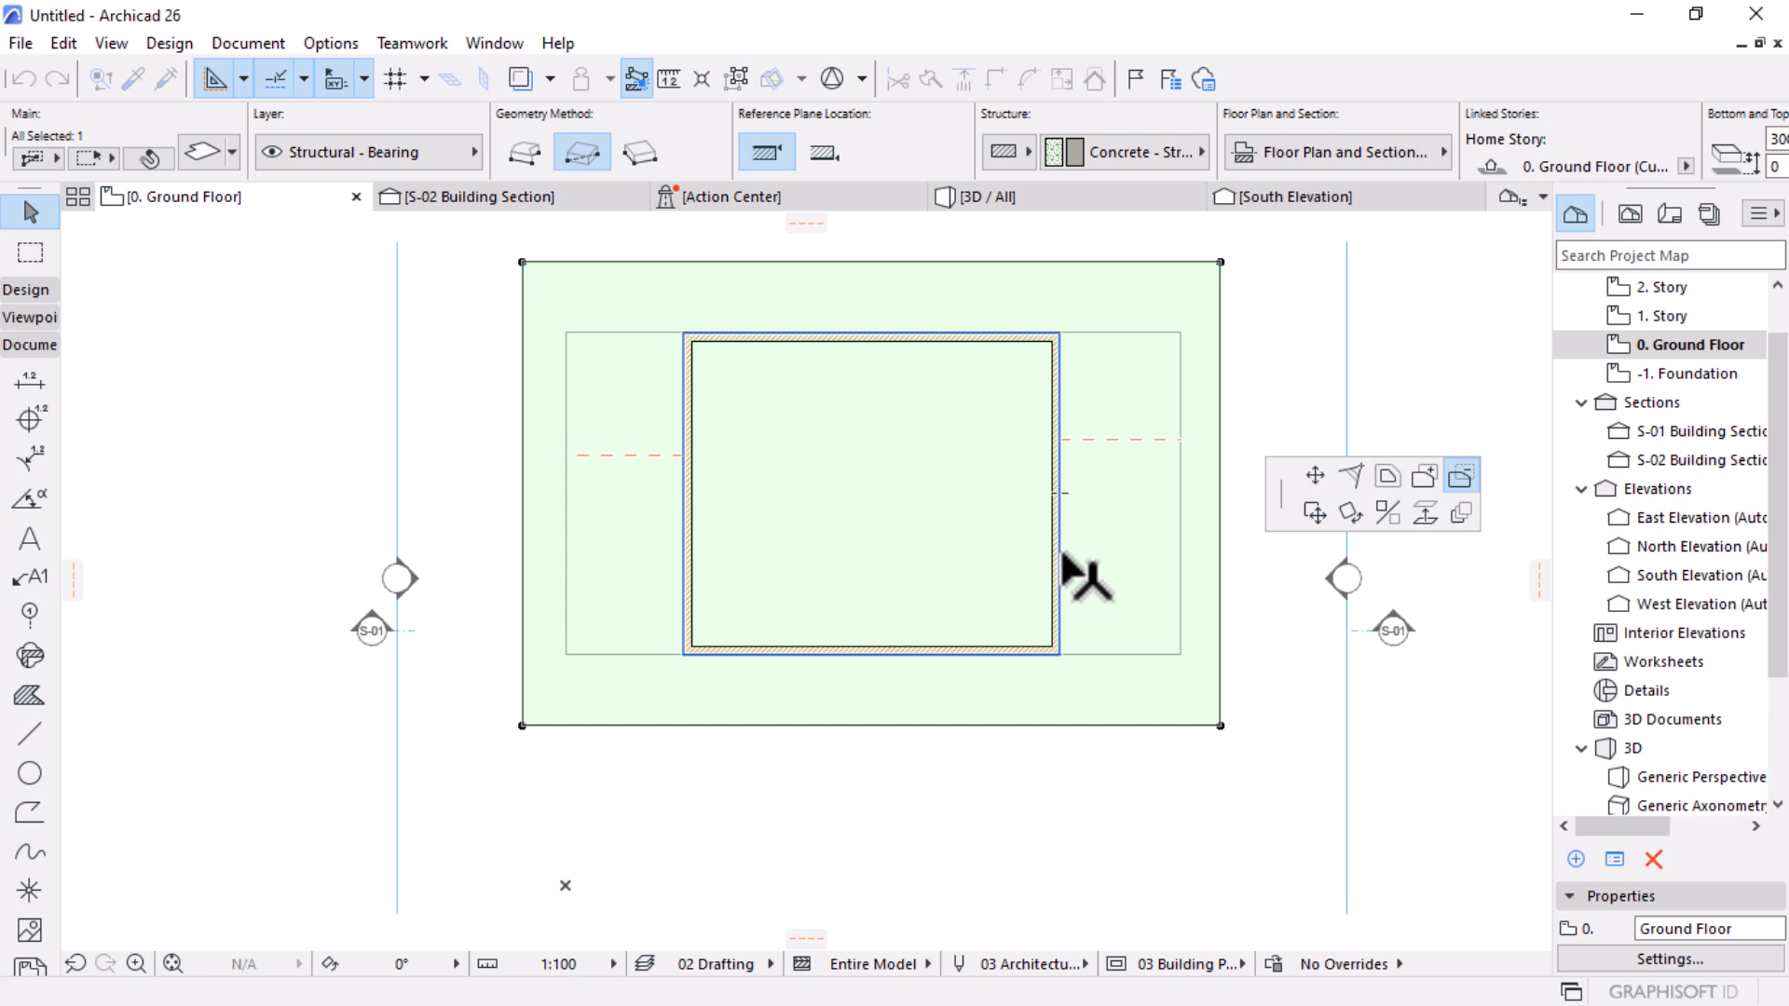
left_click(1060, 555)
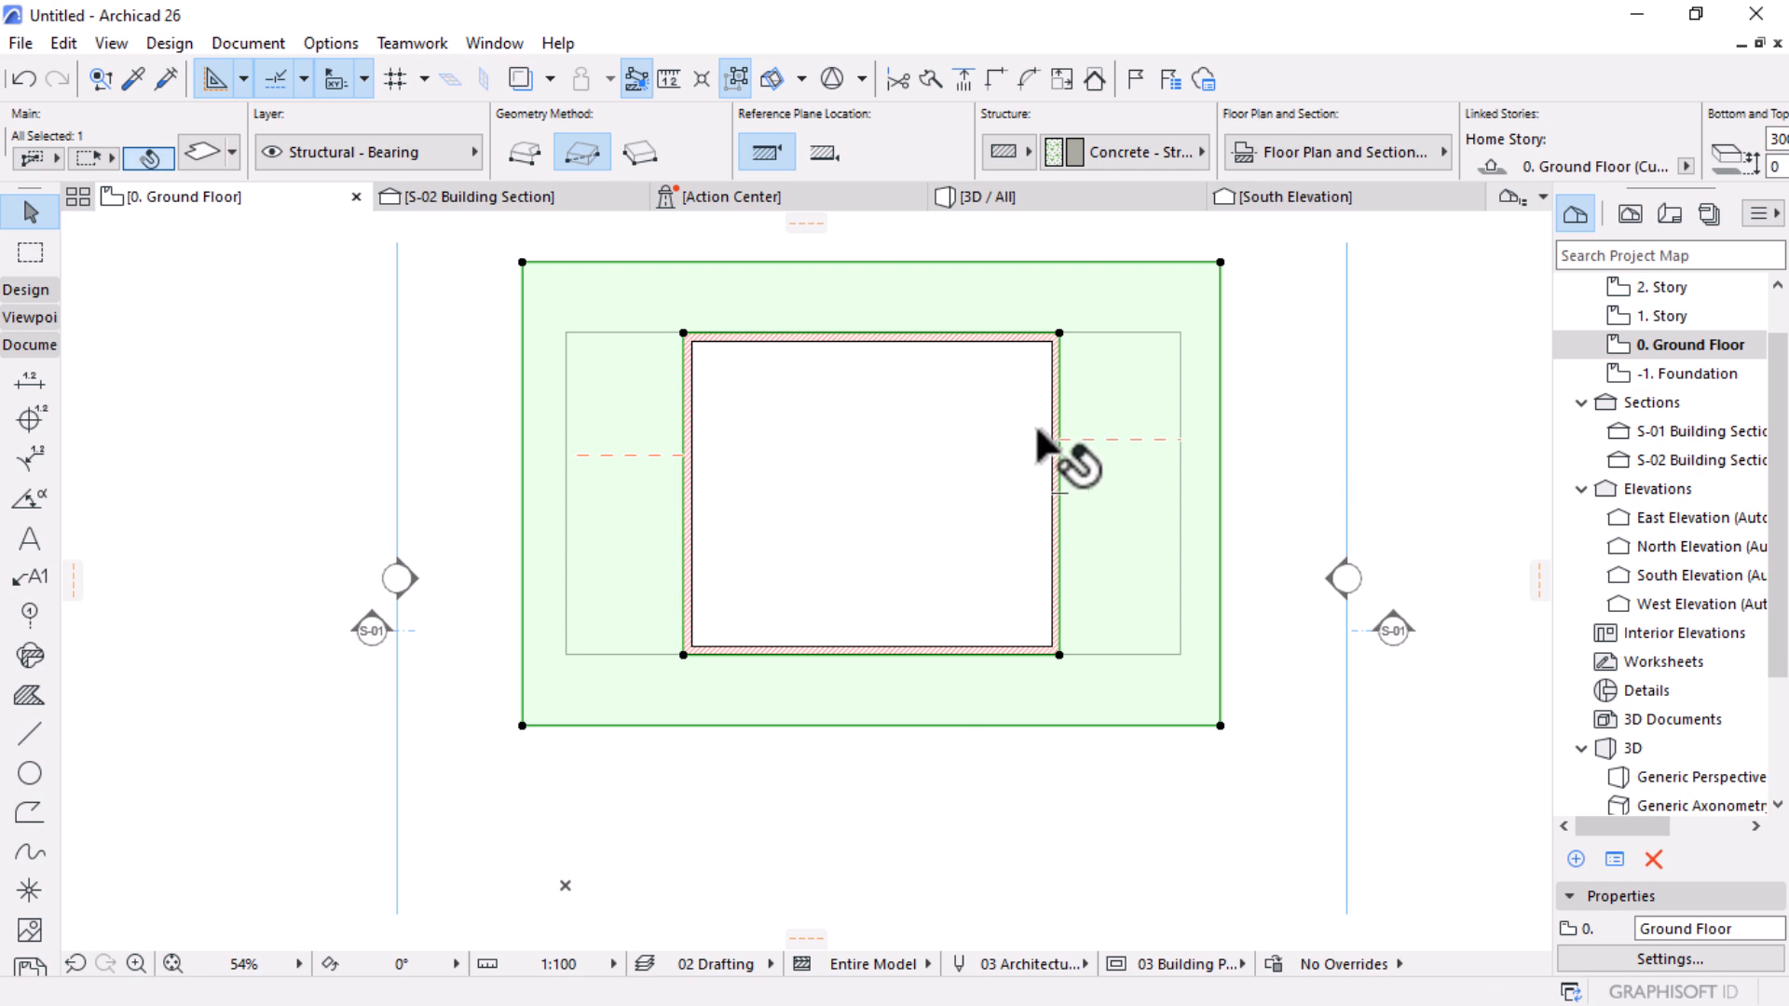
Step: Offset the hole's two opposite side edges outward to the intermediate rectangle's outline, then clear the selection
left_click(1064, 386)
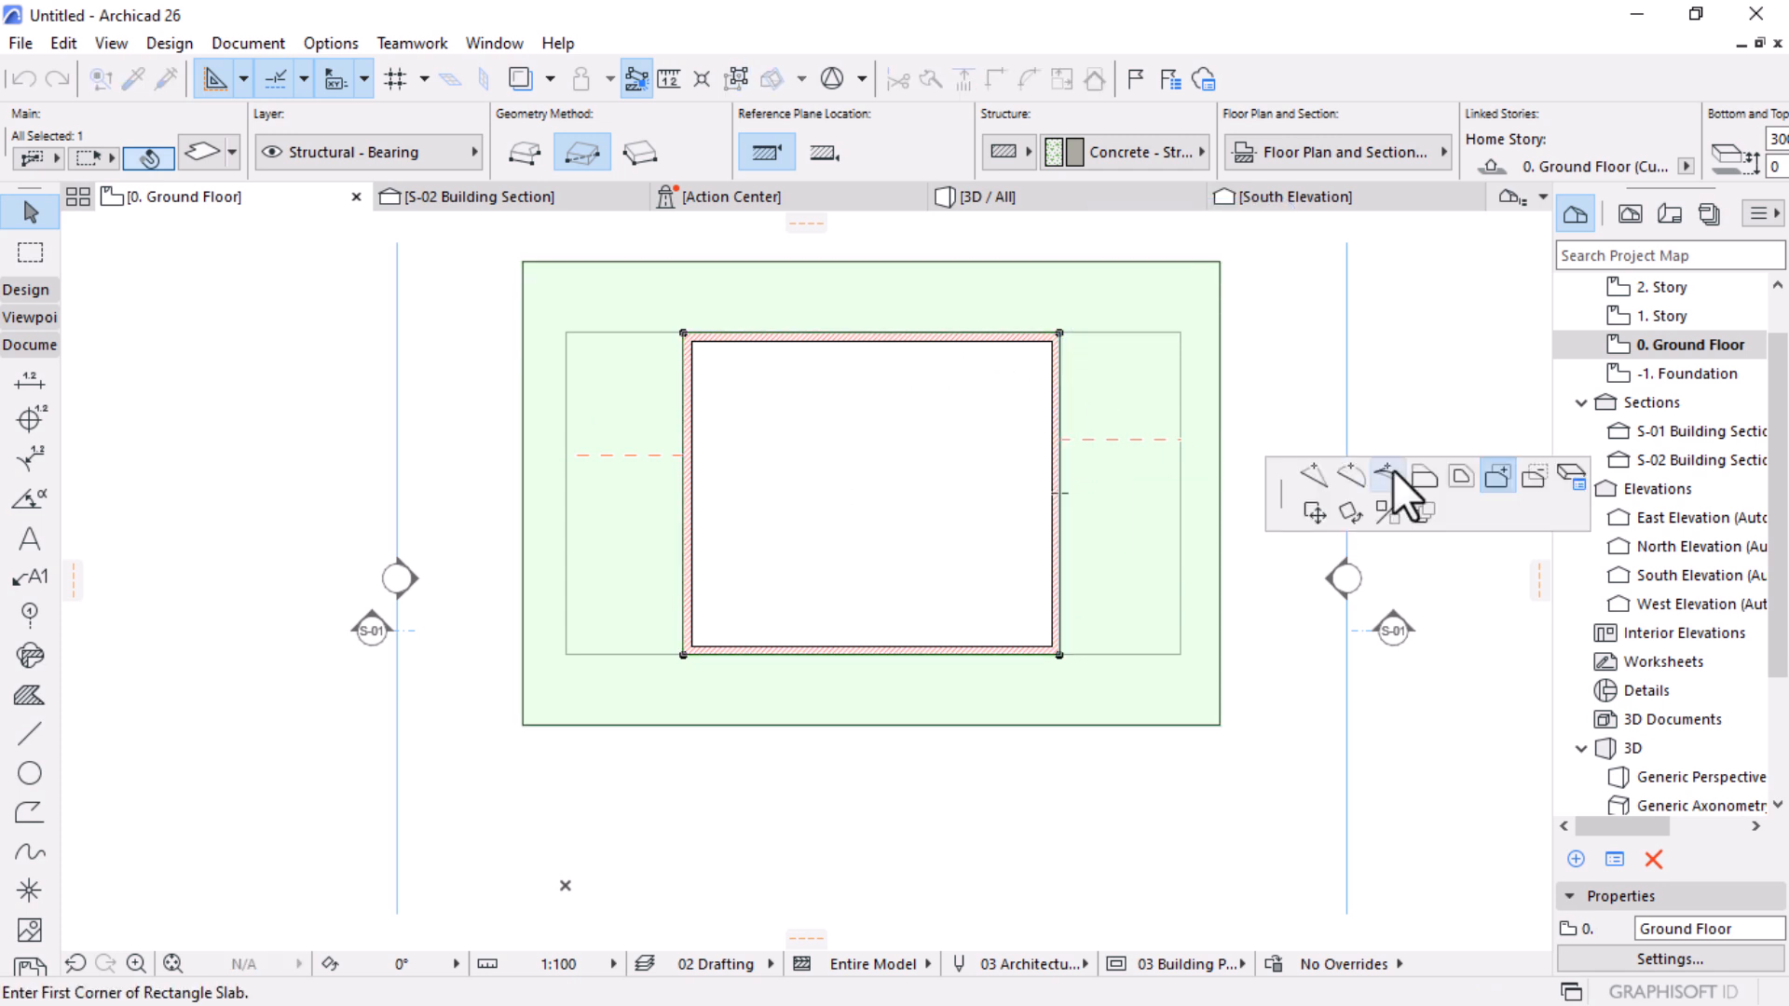
left_click(1422, 479)
left_click(1181, 317)
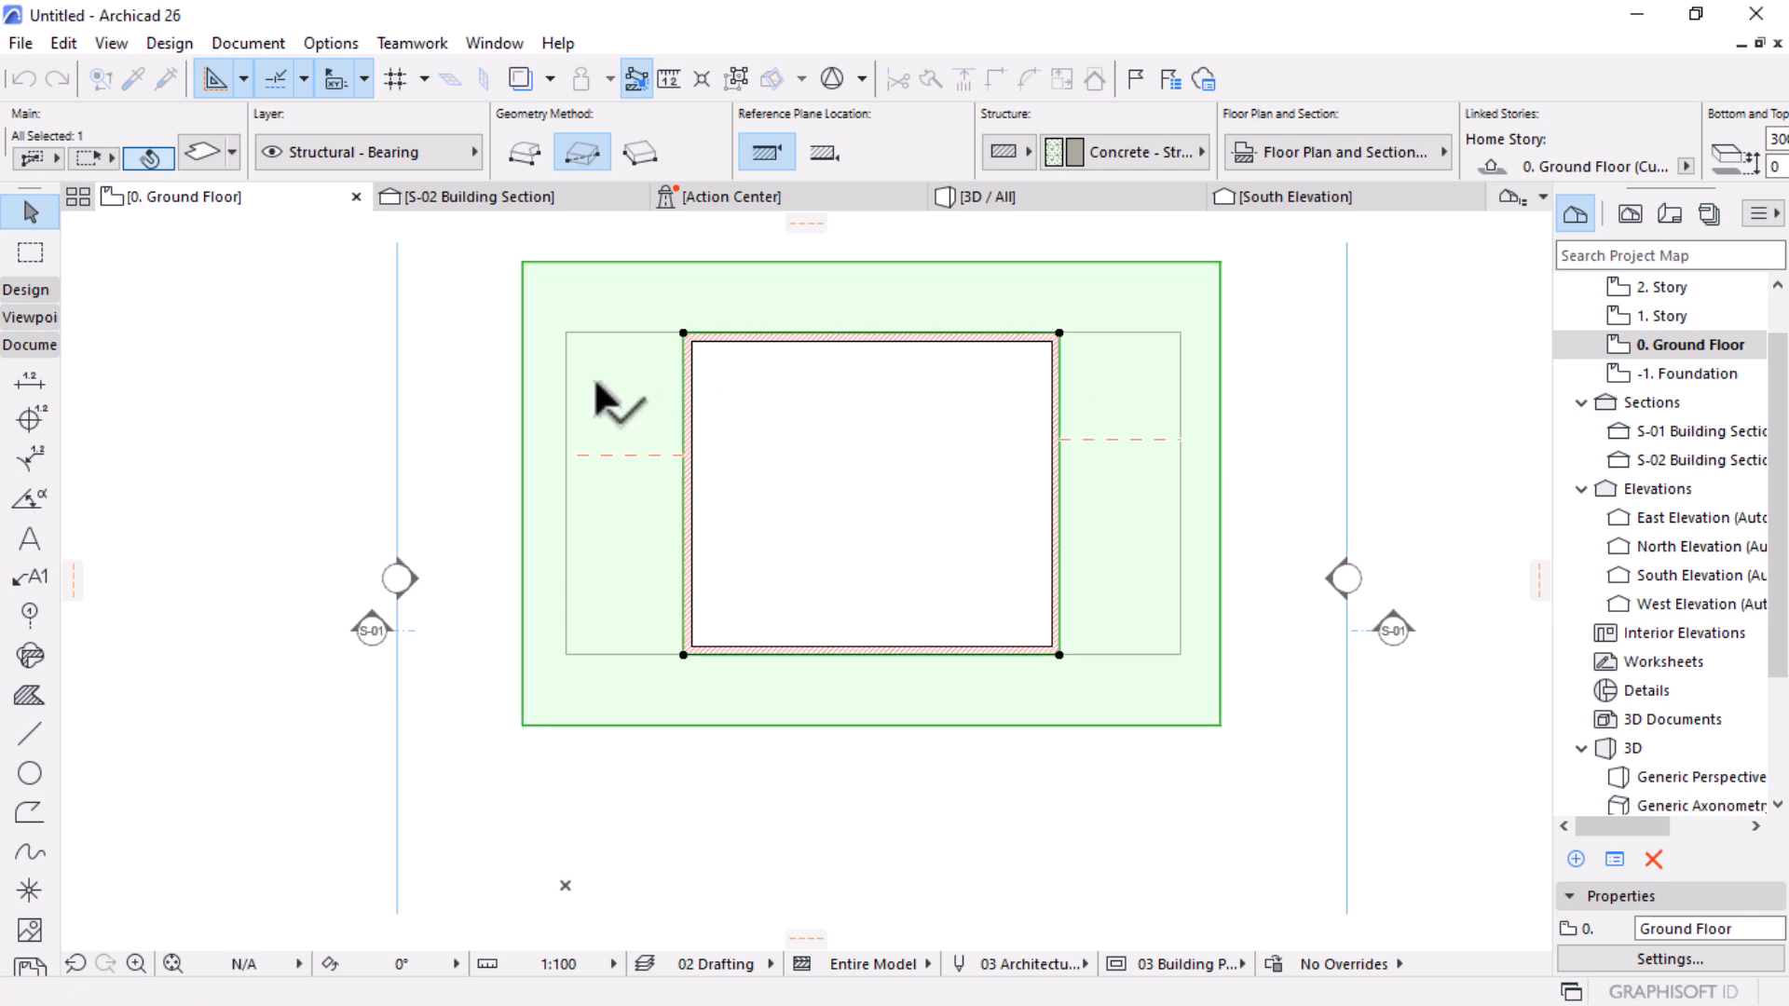
left_click(686, 389)
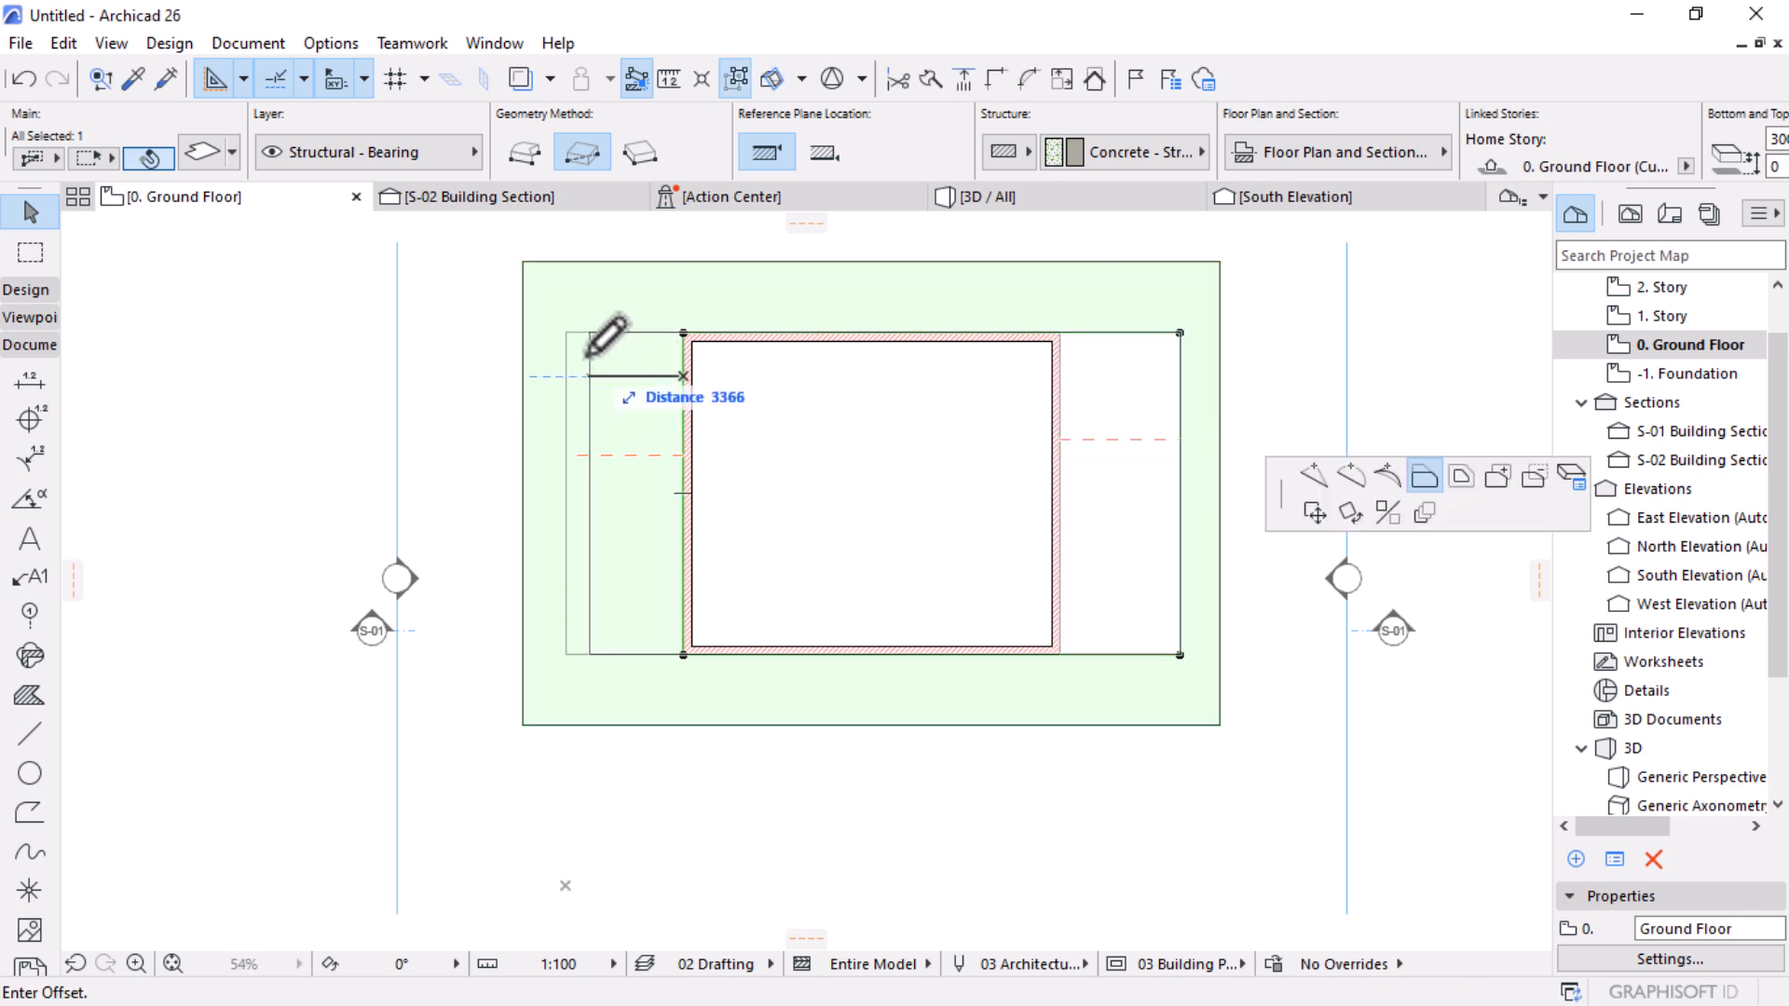
left_click(564, 337)
key("Escape")
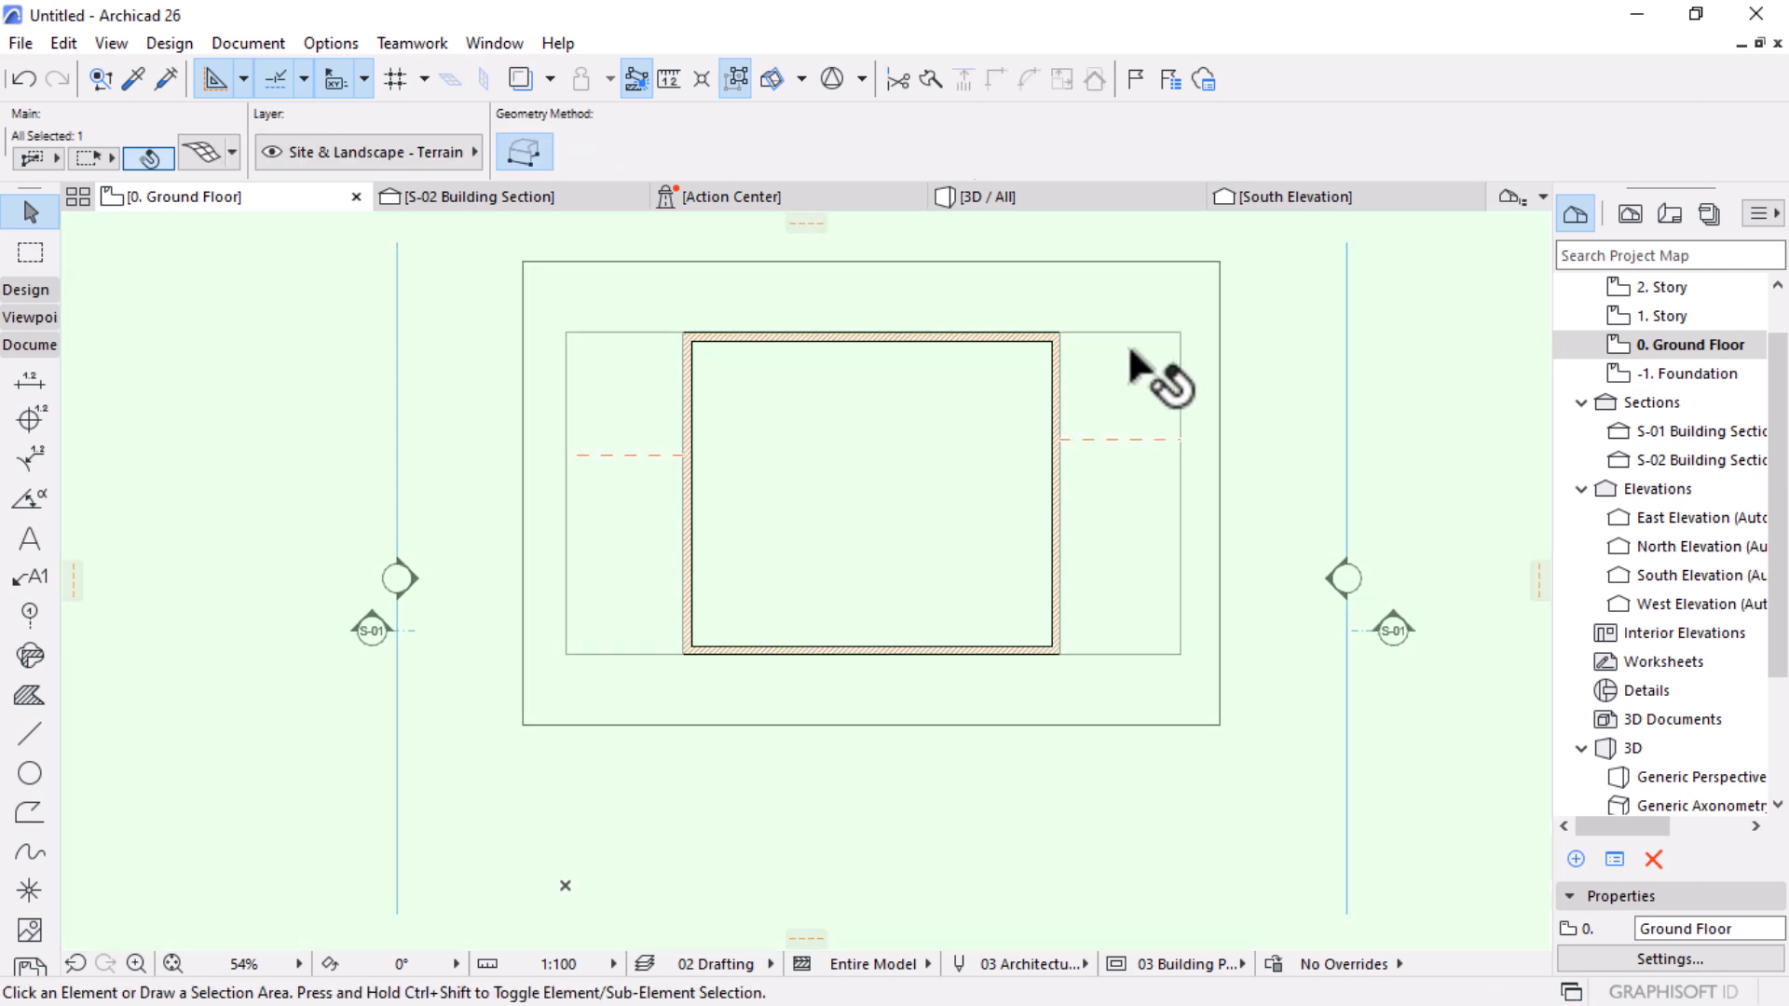
key("Escape")
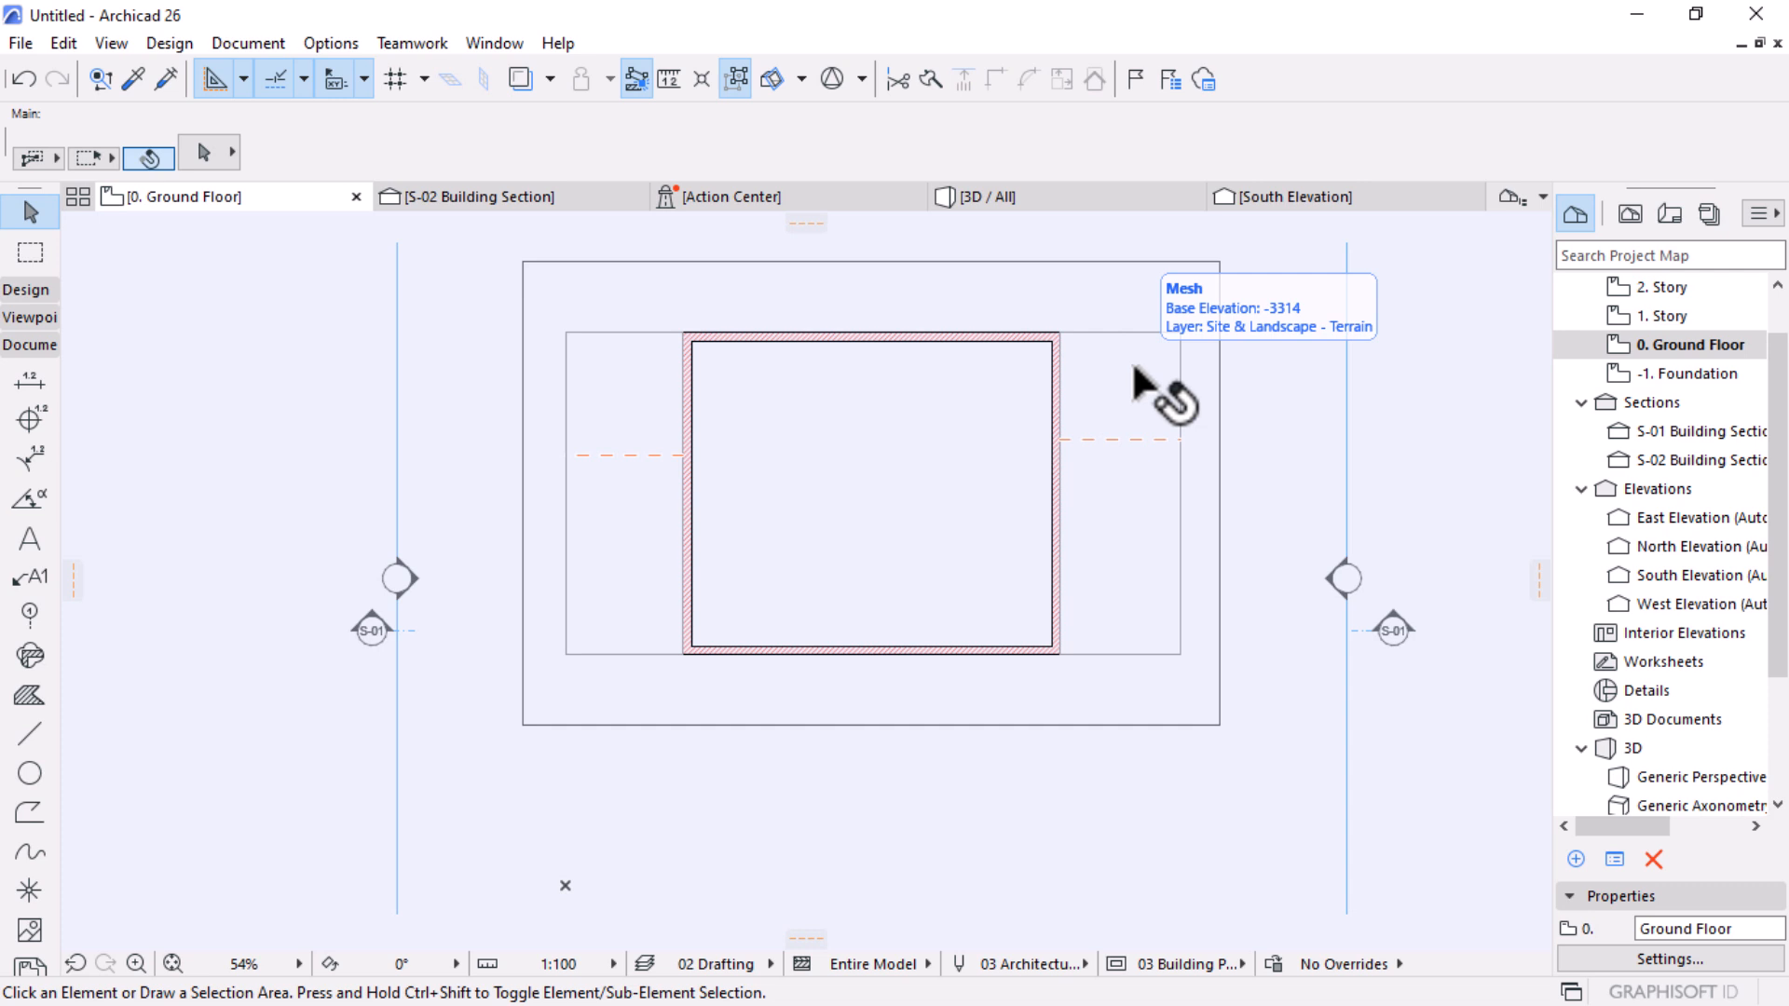
Step: Inspect the S-02 building section where the brick wall, concrete slab and base footing meet
scroll(955, 498, "up", 3)
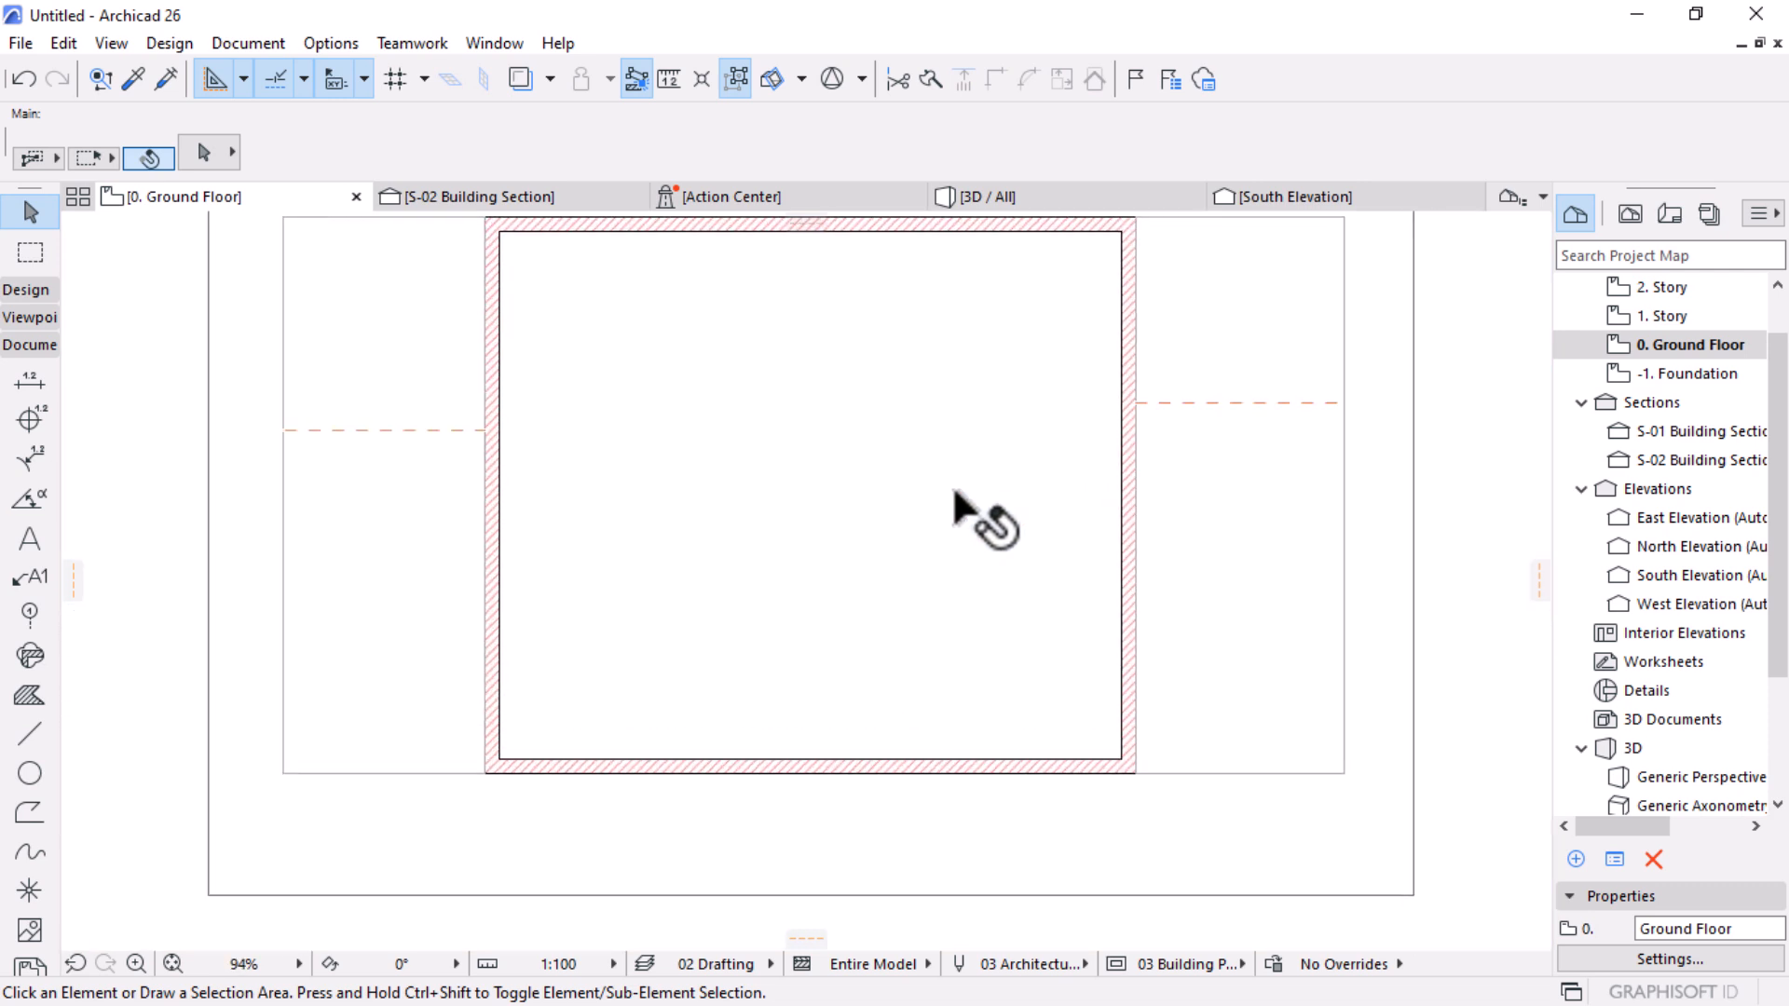
scroll(1034, 536, "down", 2)
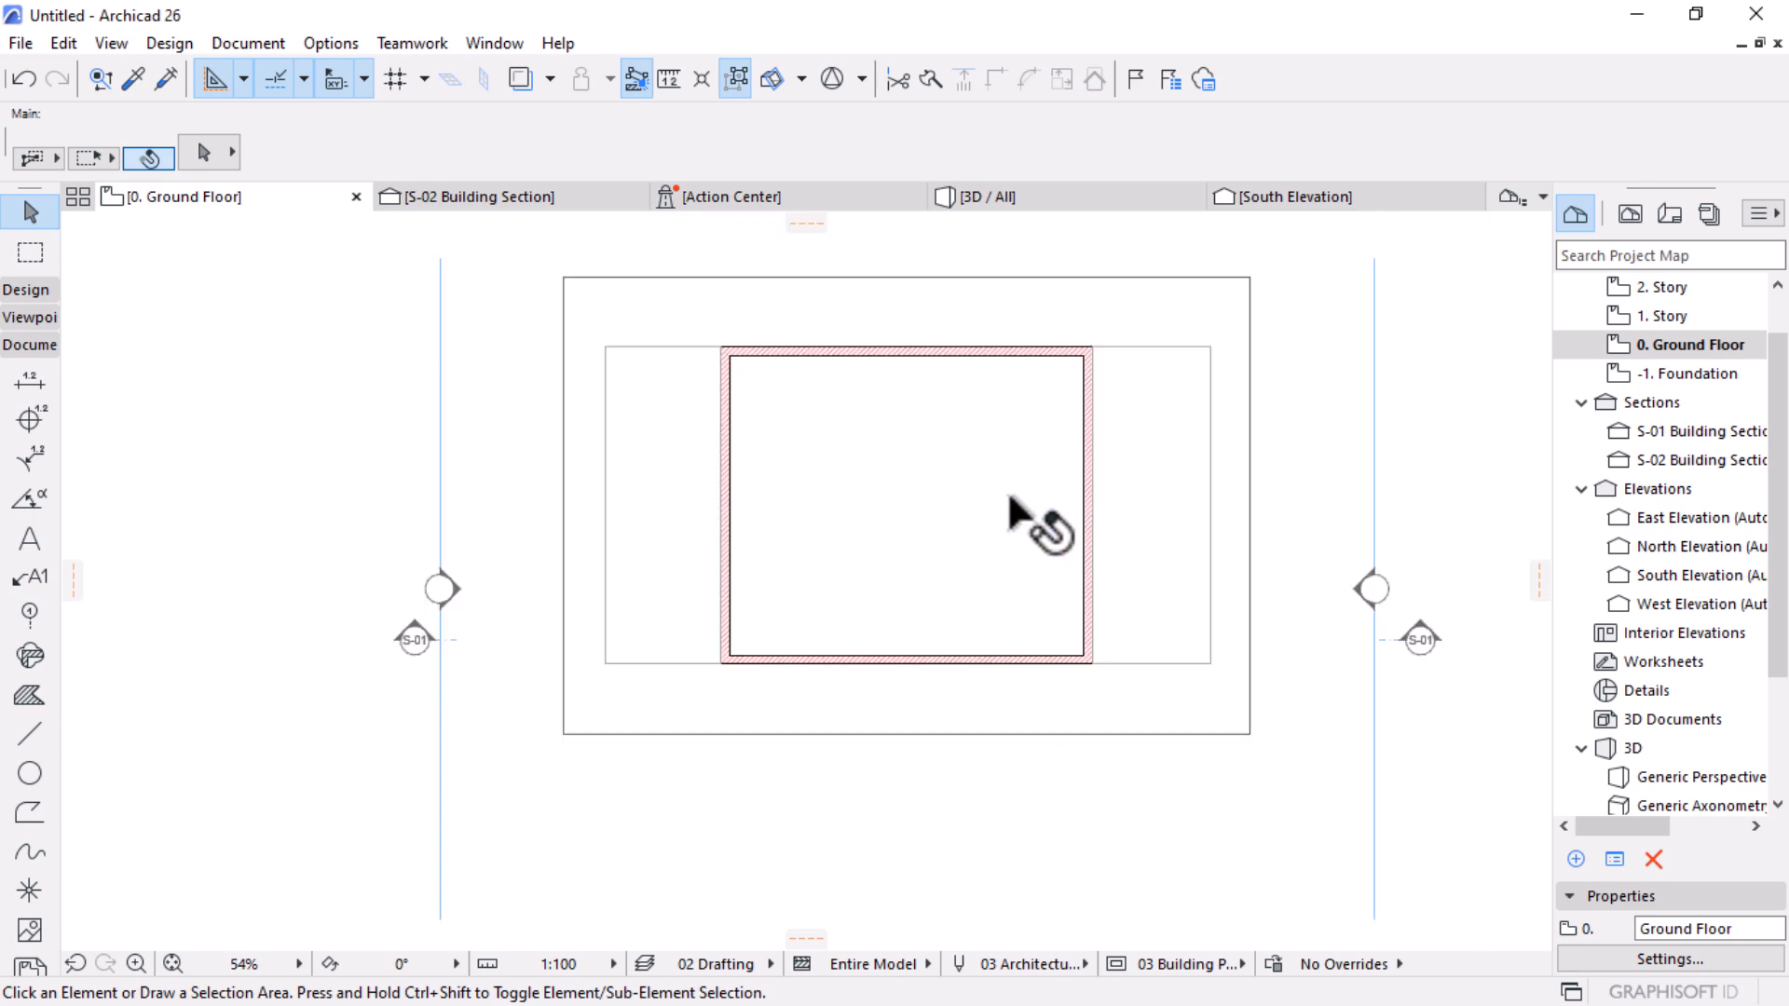
scroll(1034, 535, "down", 2)
left_click(520, 200)
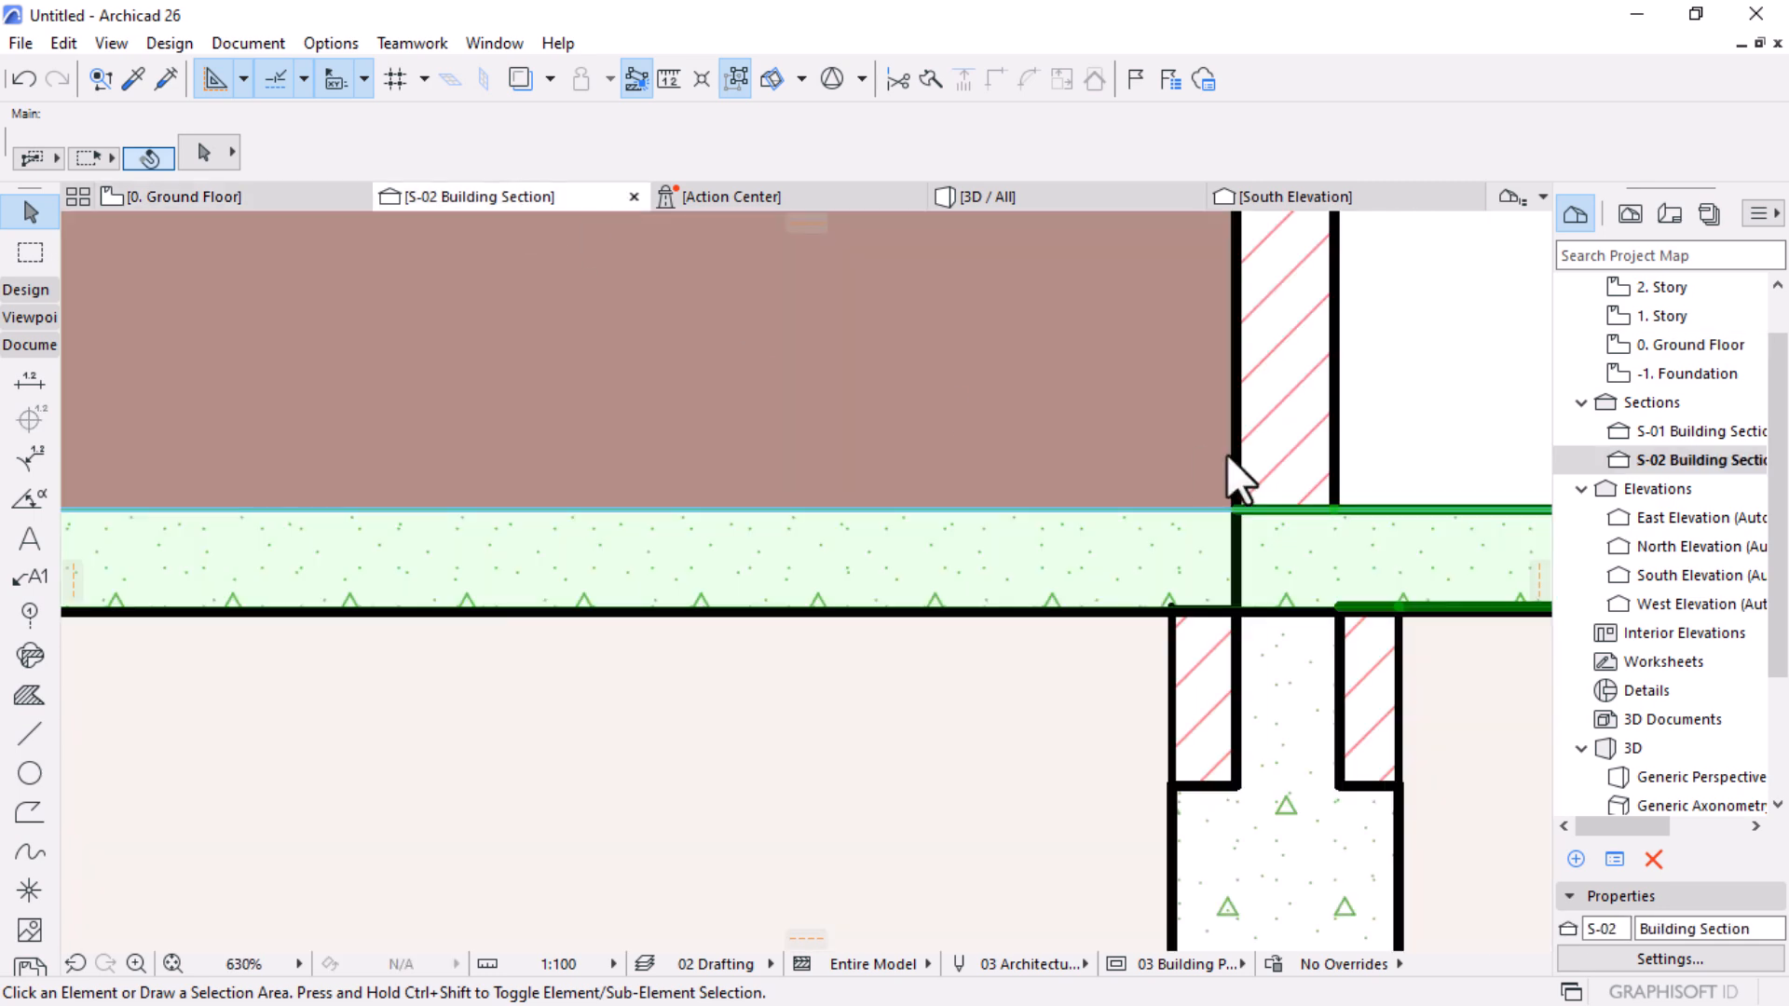
middle_click(1226, 455)
middle_click(1226, 455)
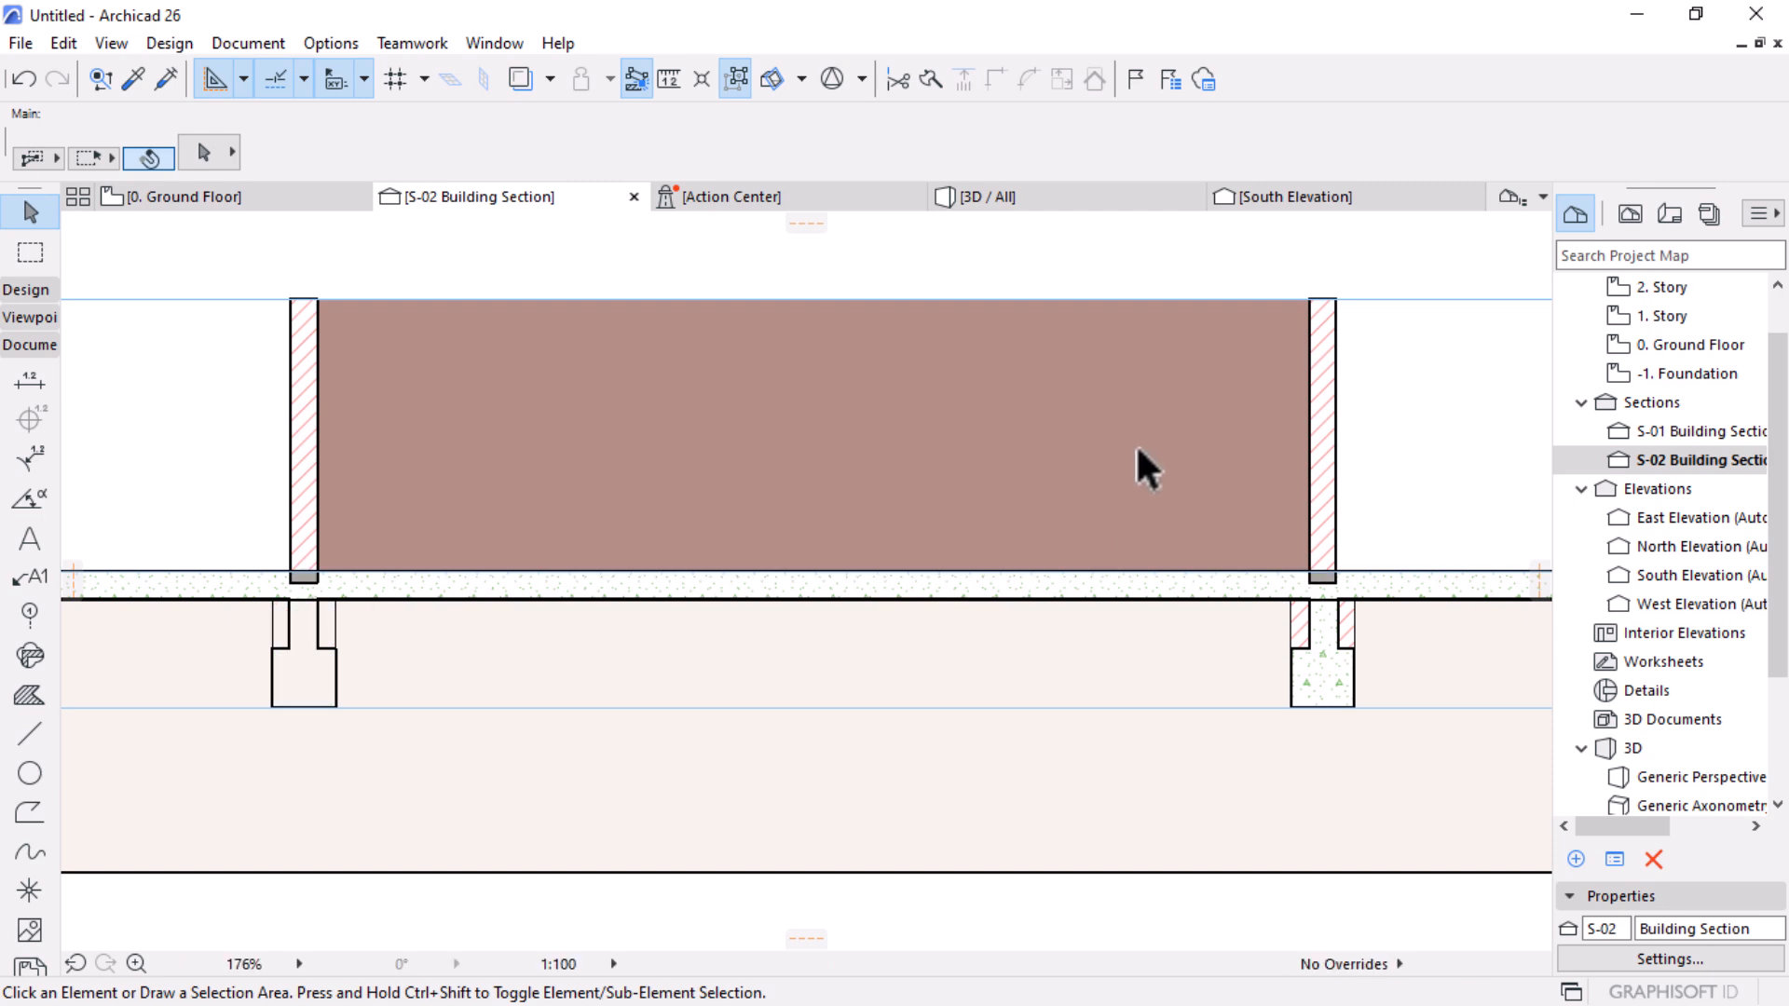
scroll(1239, 540, "down", 2)
scroll(1337, 639, "up", 5)
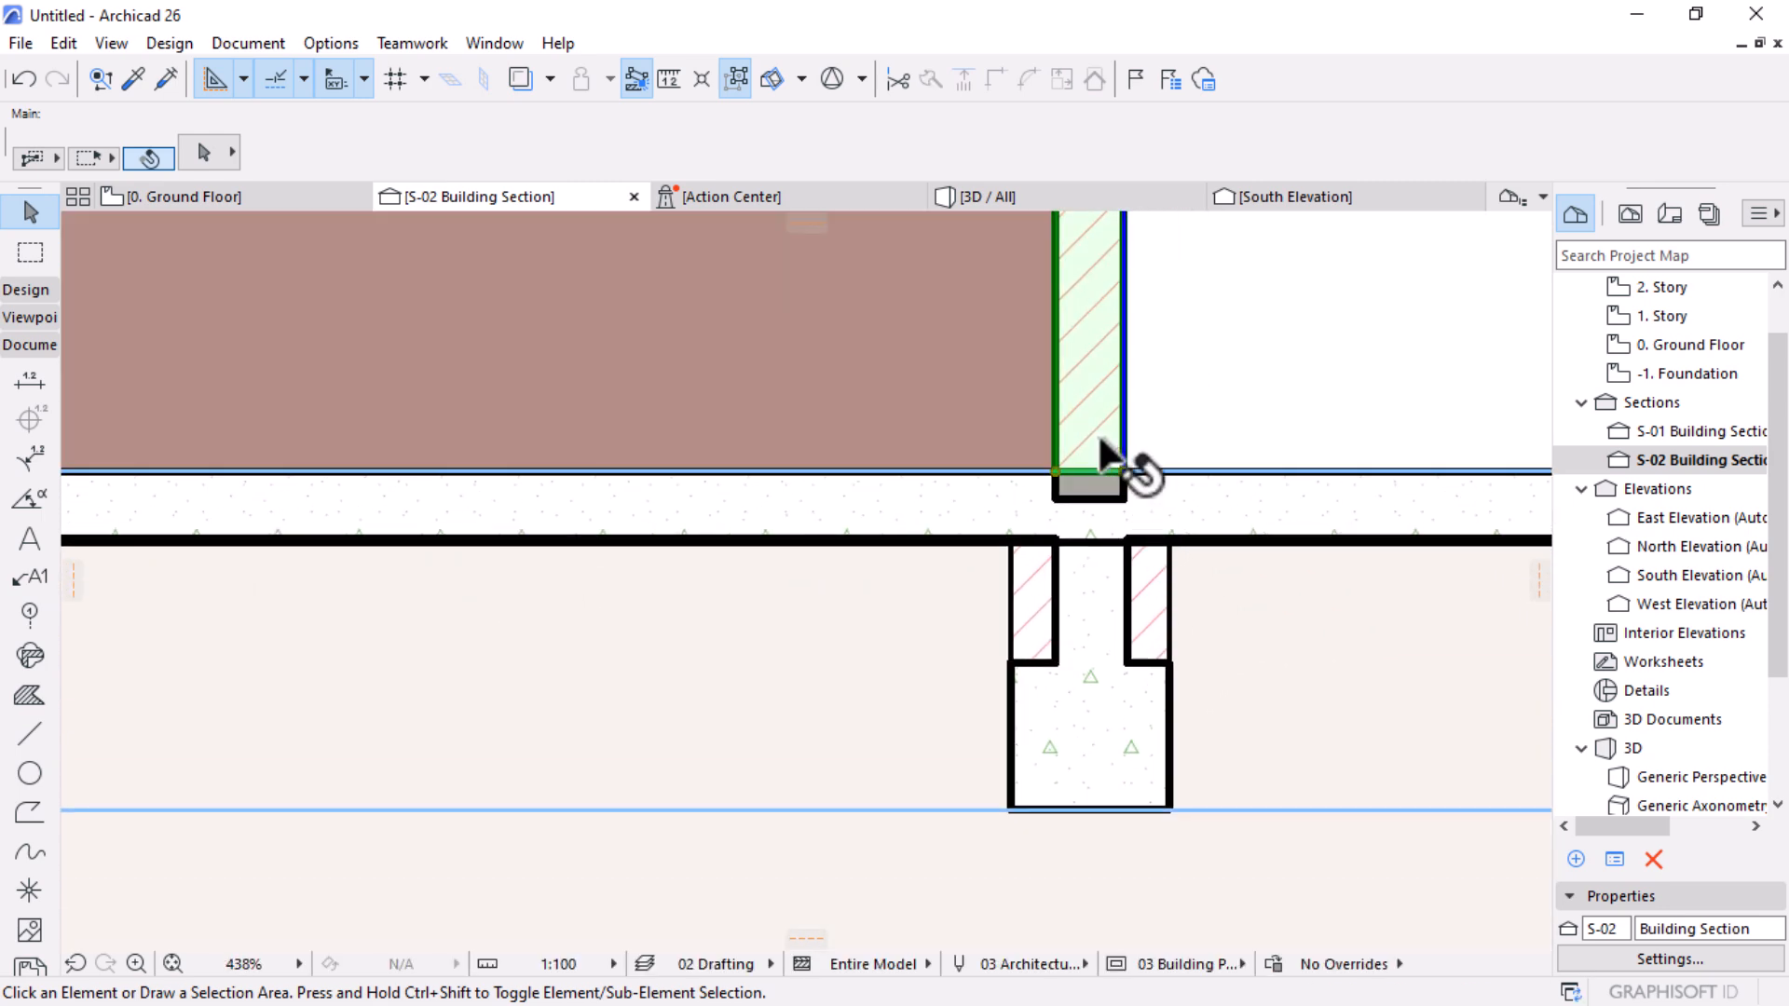
left_click(1109, 492)
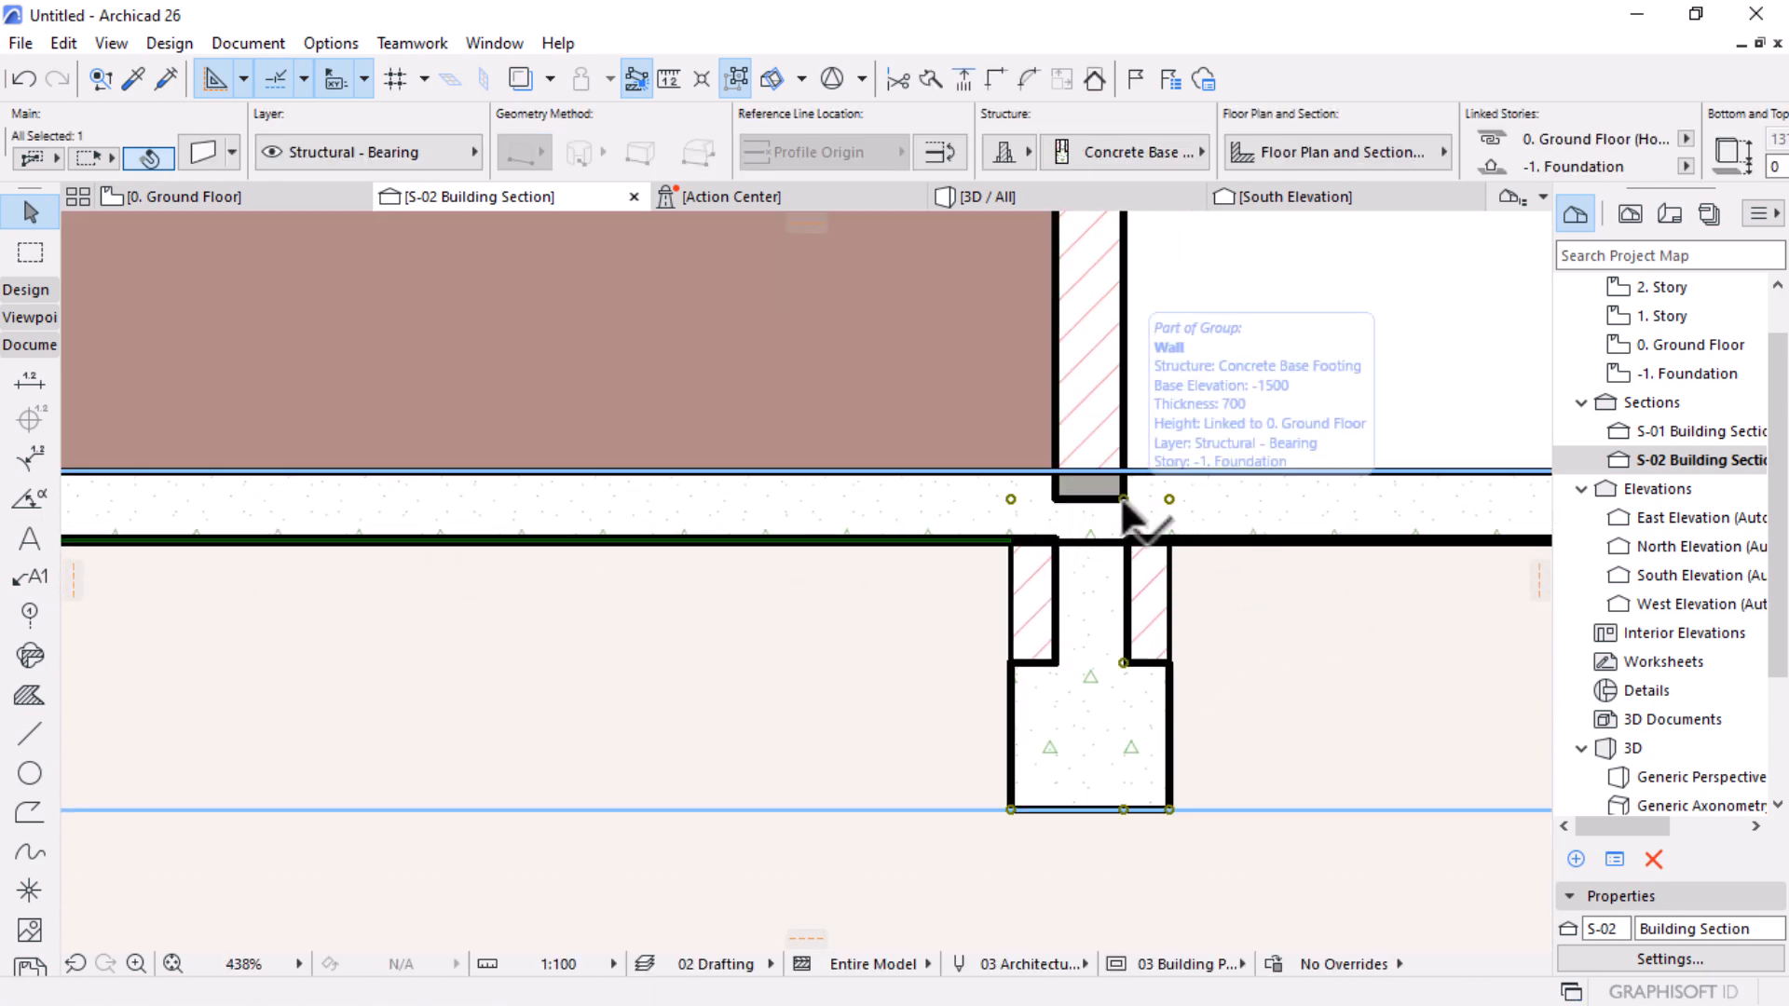
key("Escape")
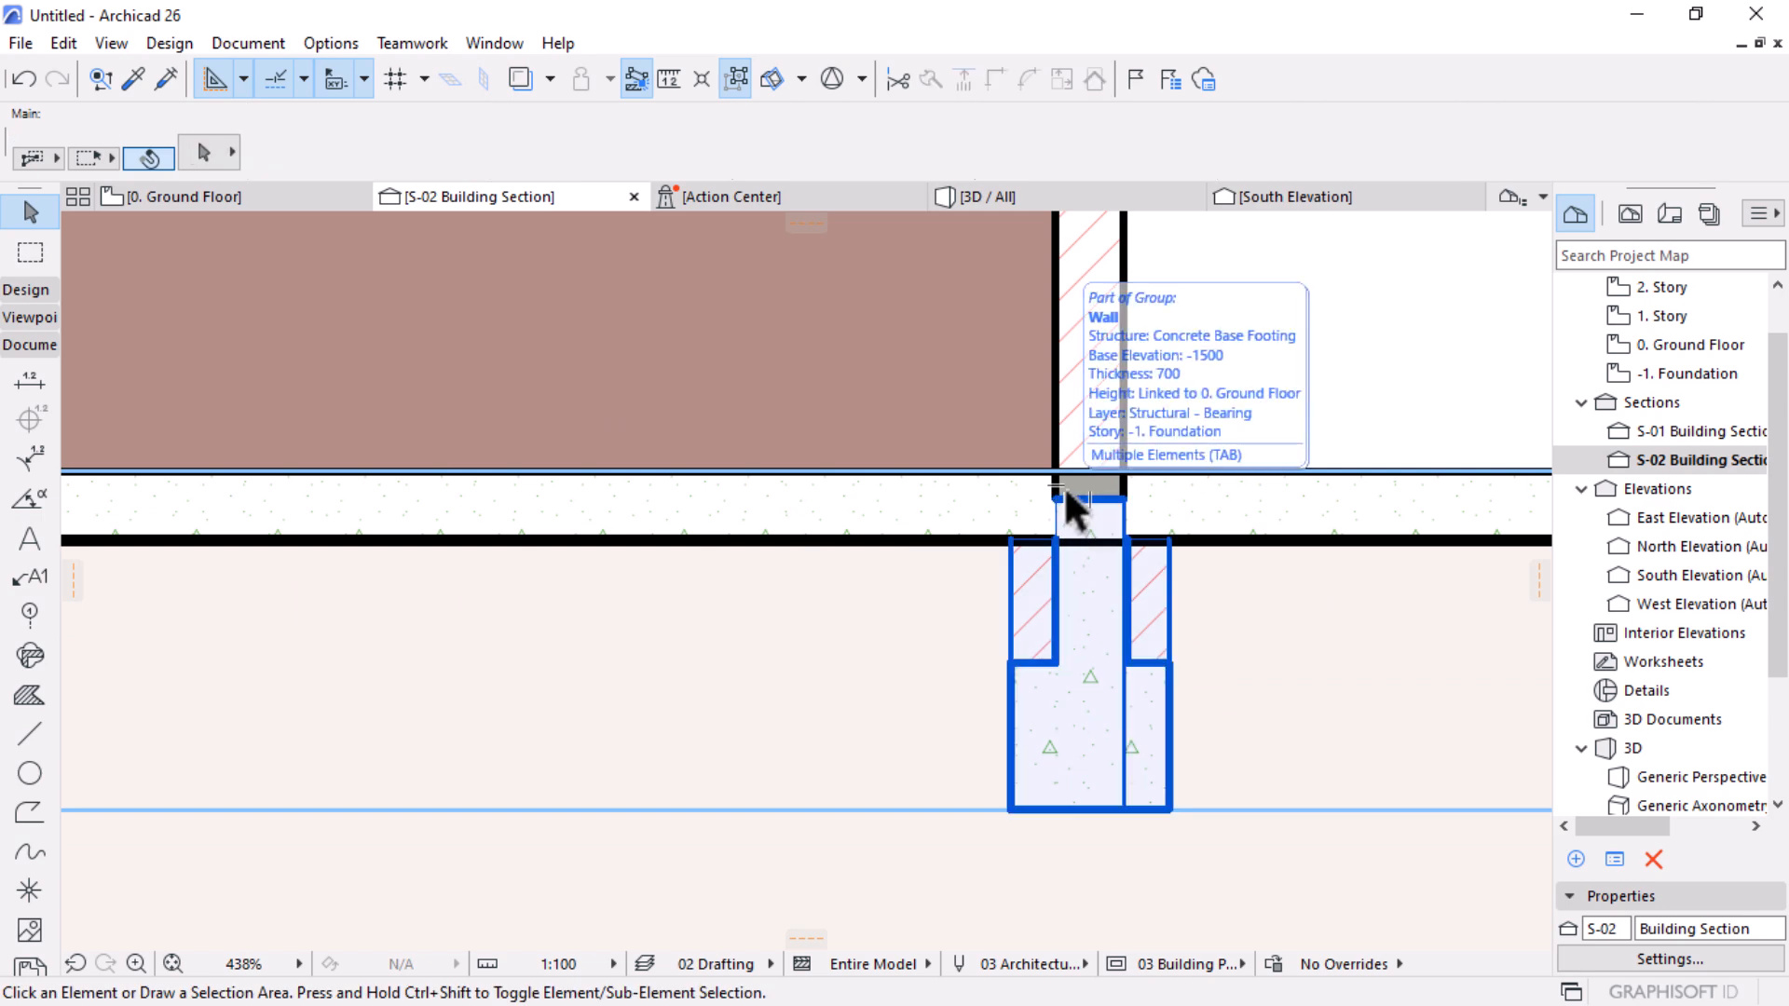
Step: Measure the vertical distance from the base of the gray block under the brick wall to the slab's underside
left_click(1121, 475)
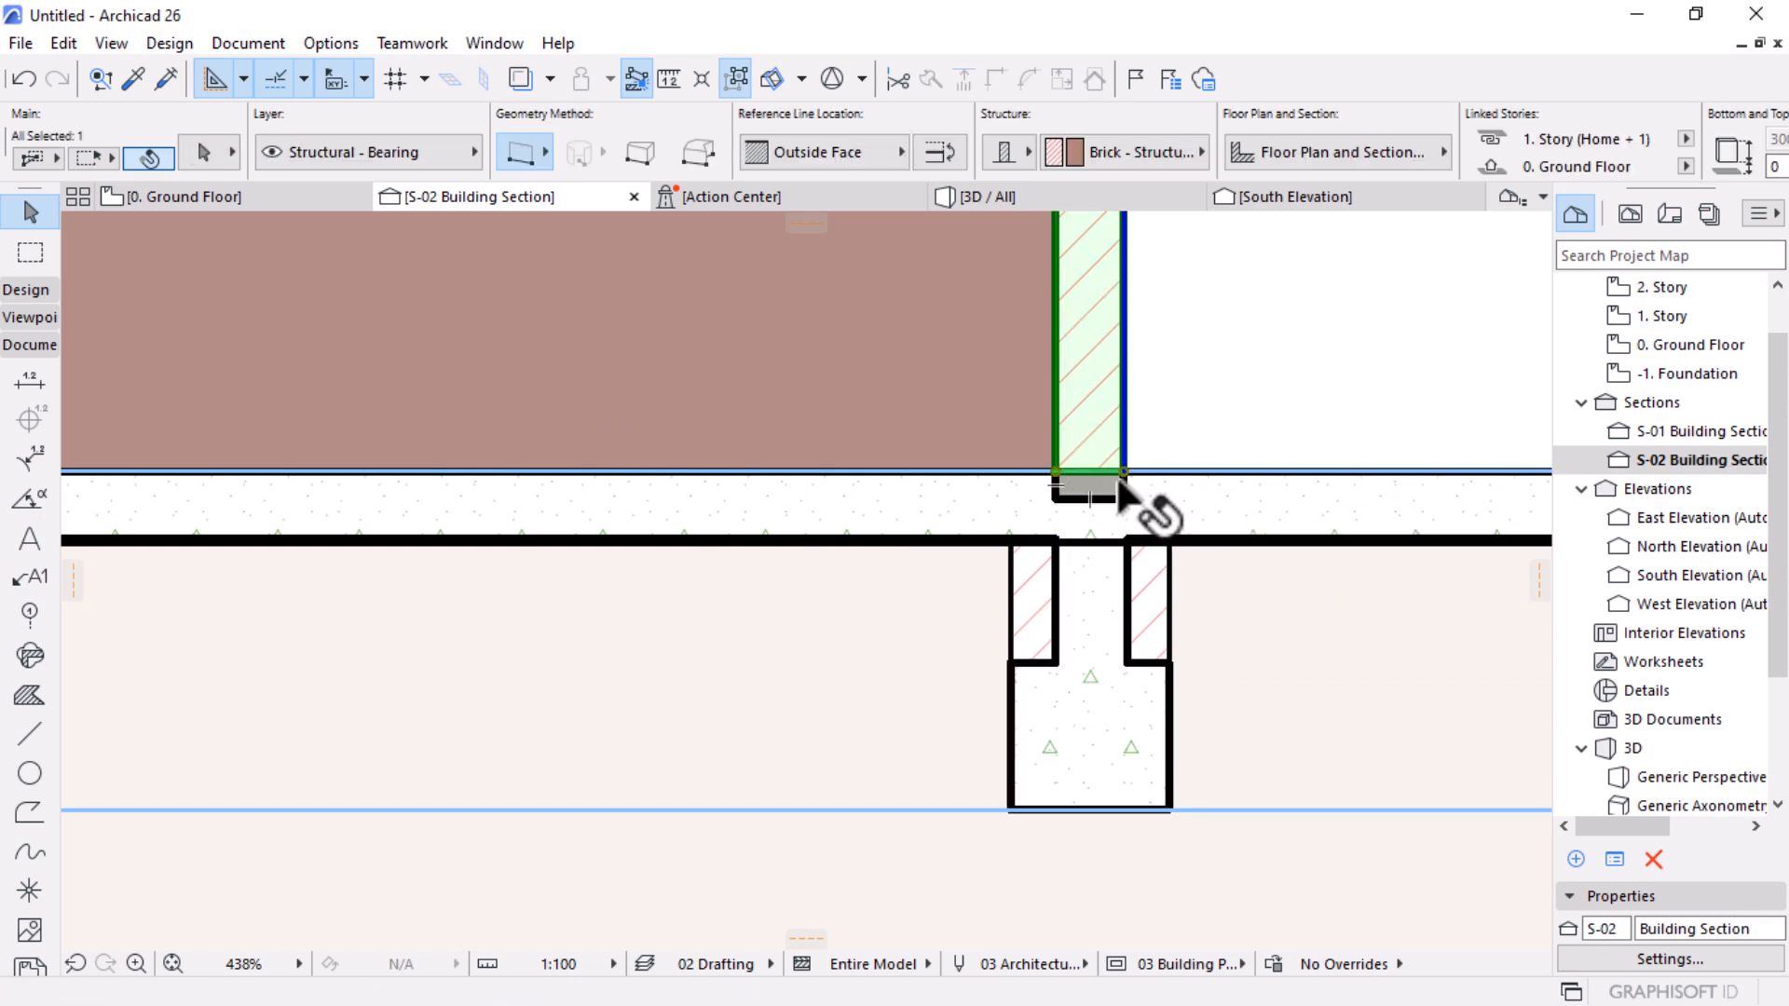
scroll(1118, 485, "up", 3)
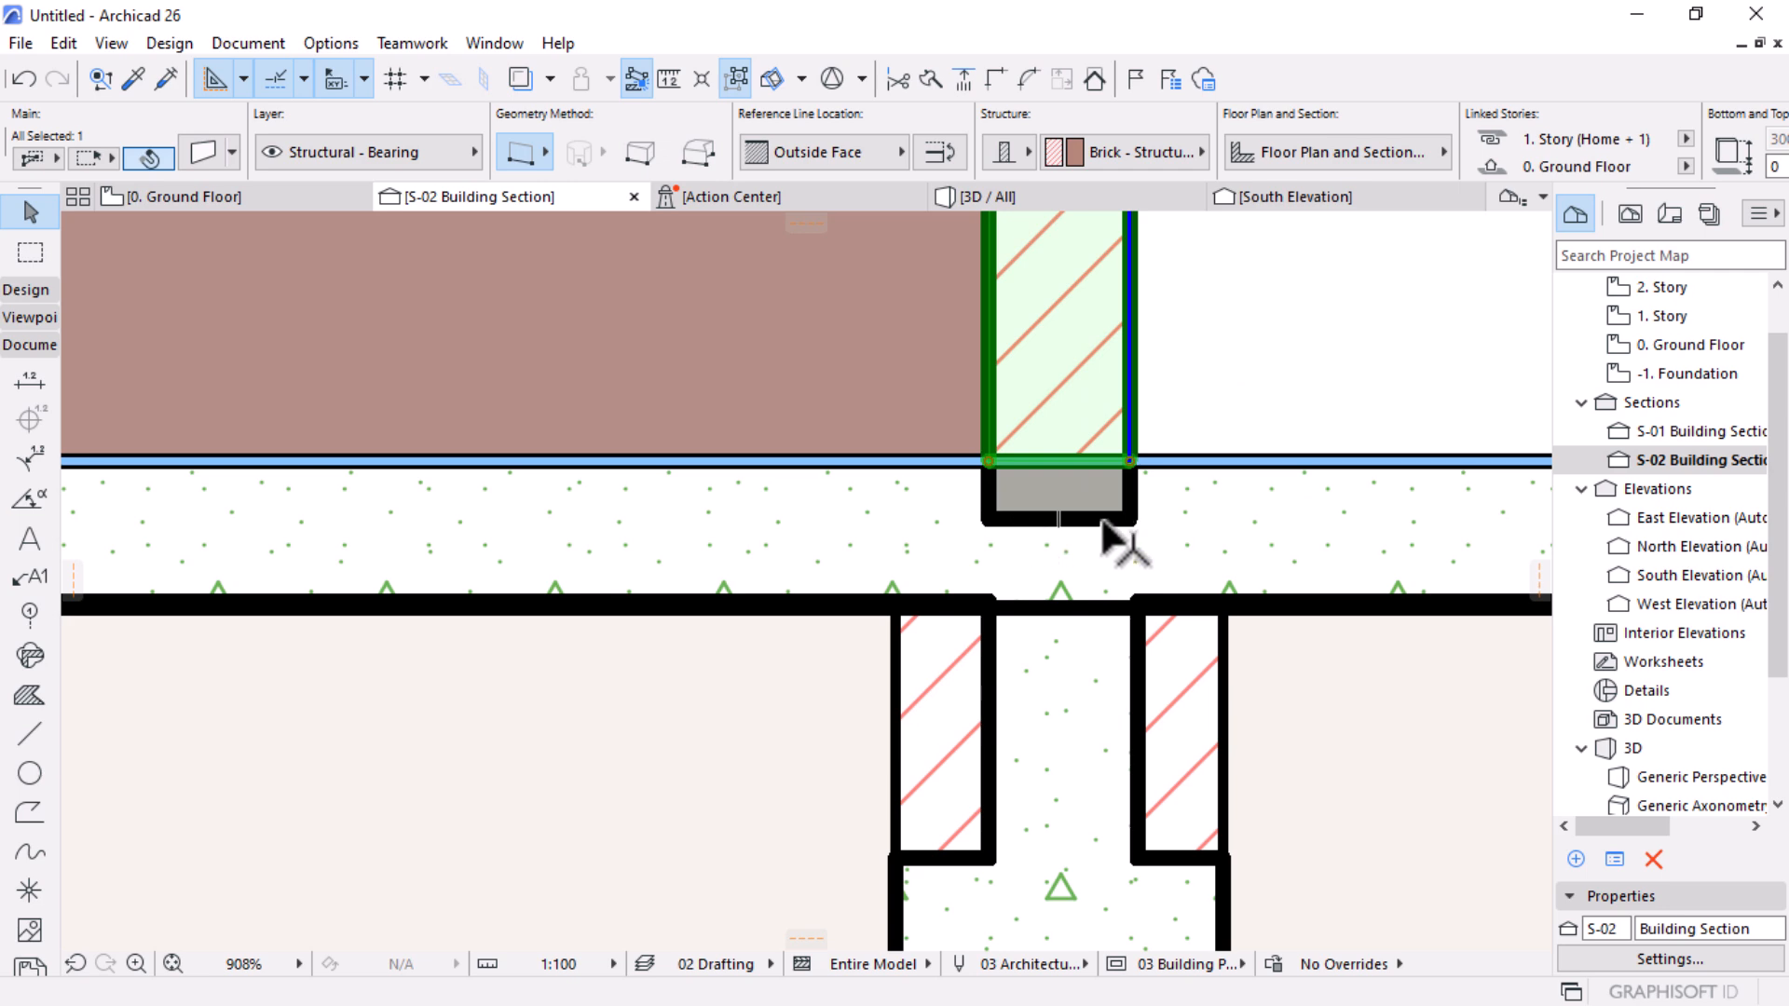
left_click(669, 79)
left_click(1129, 519)
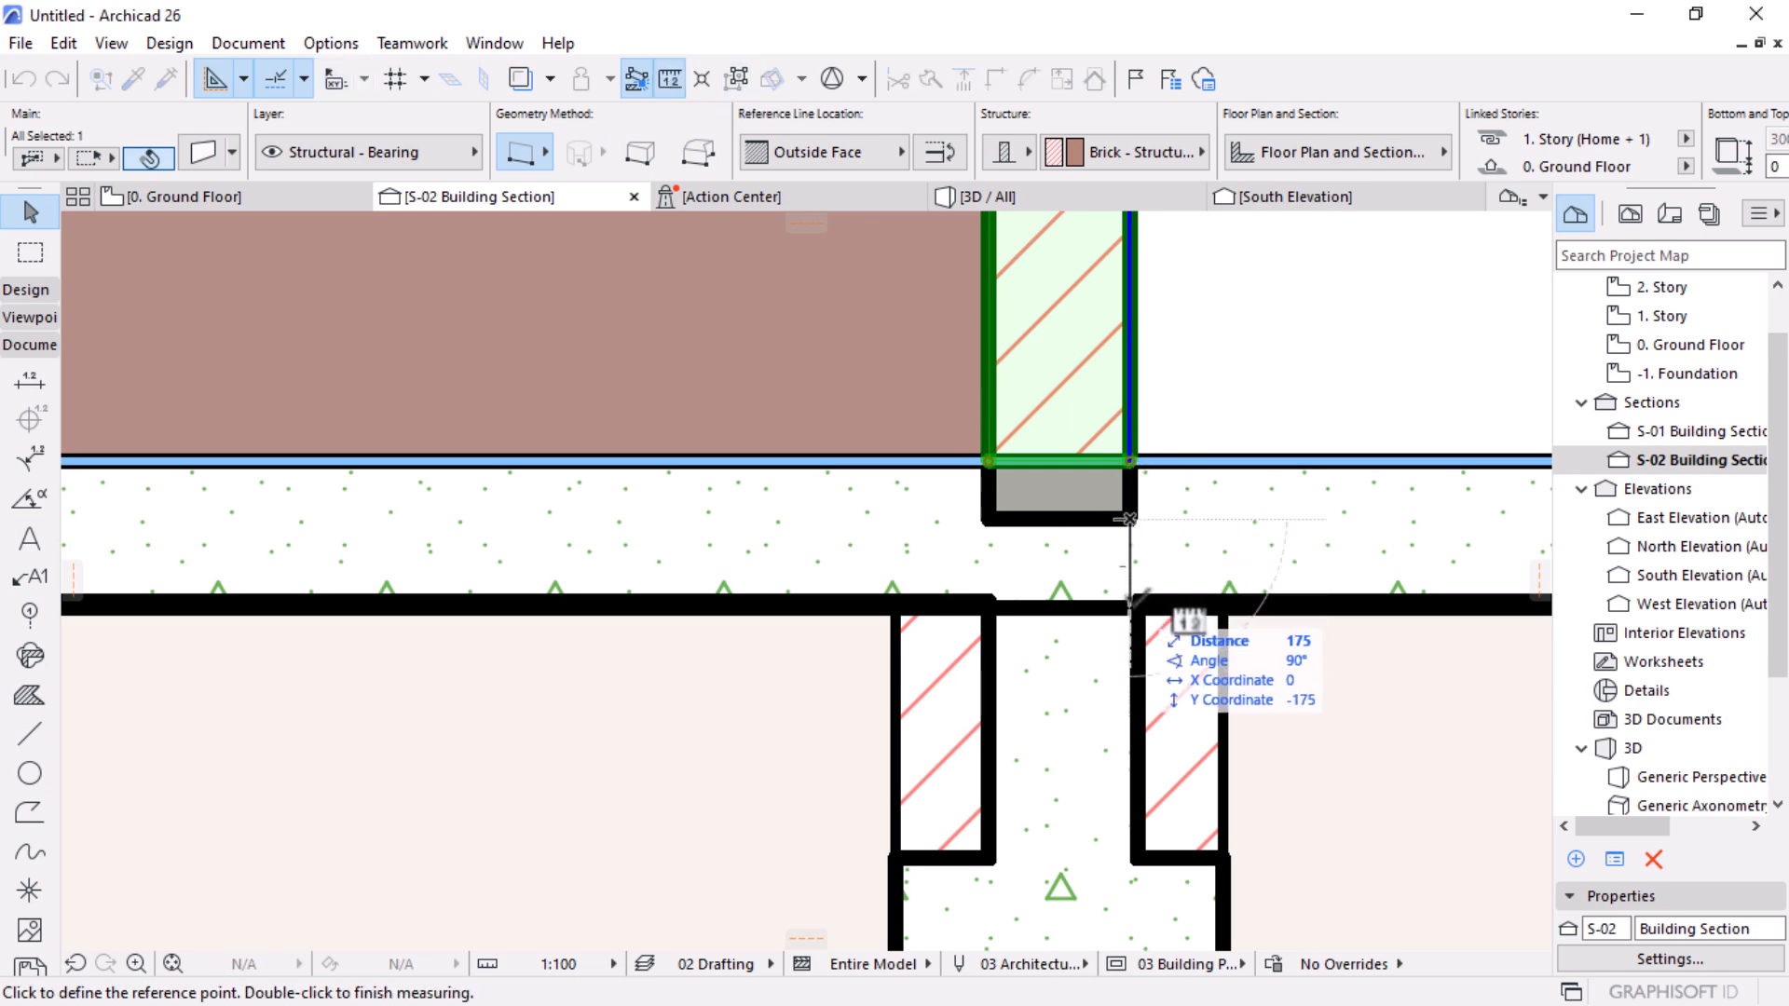
key("Escape")
key("Escape")
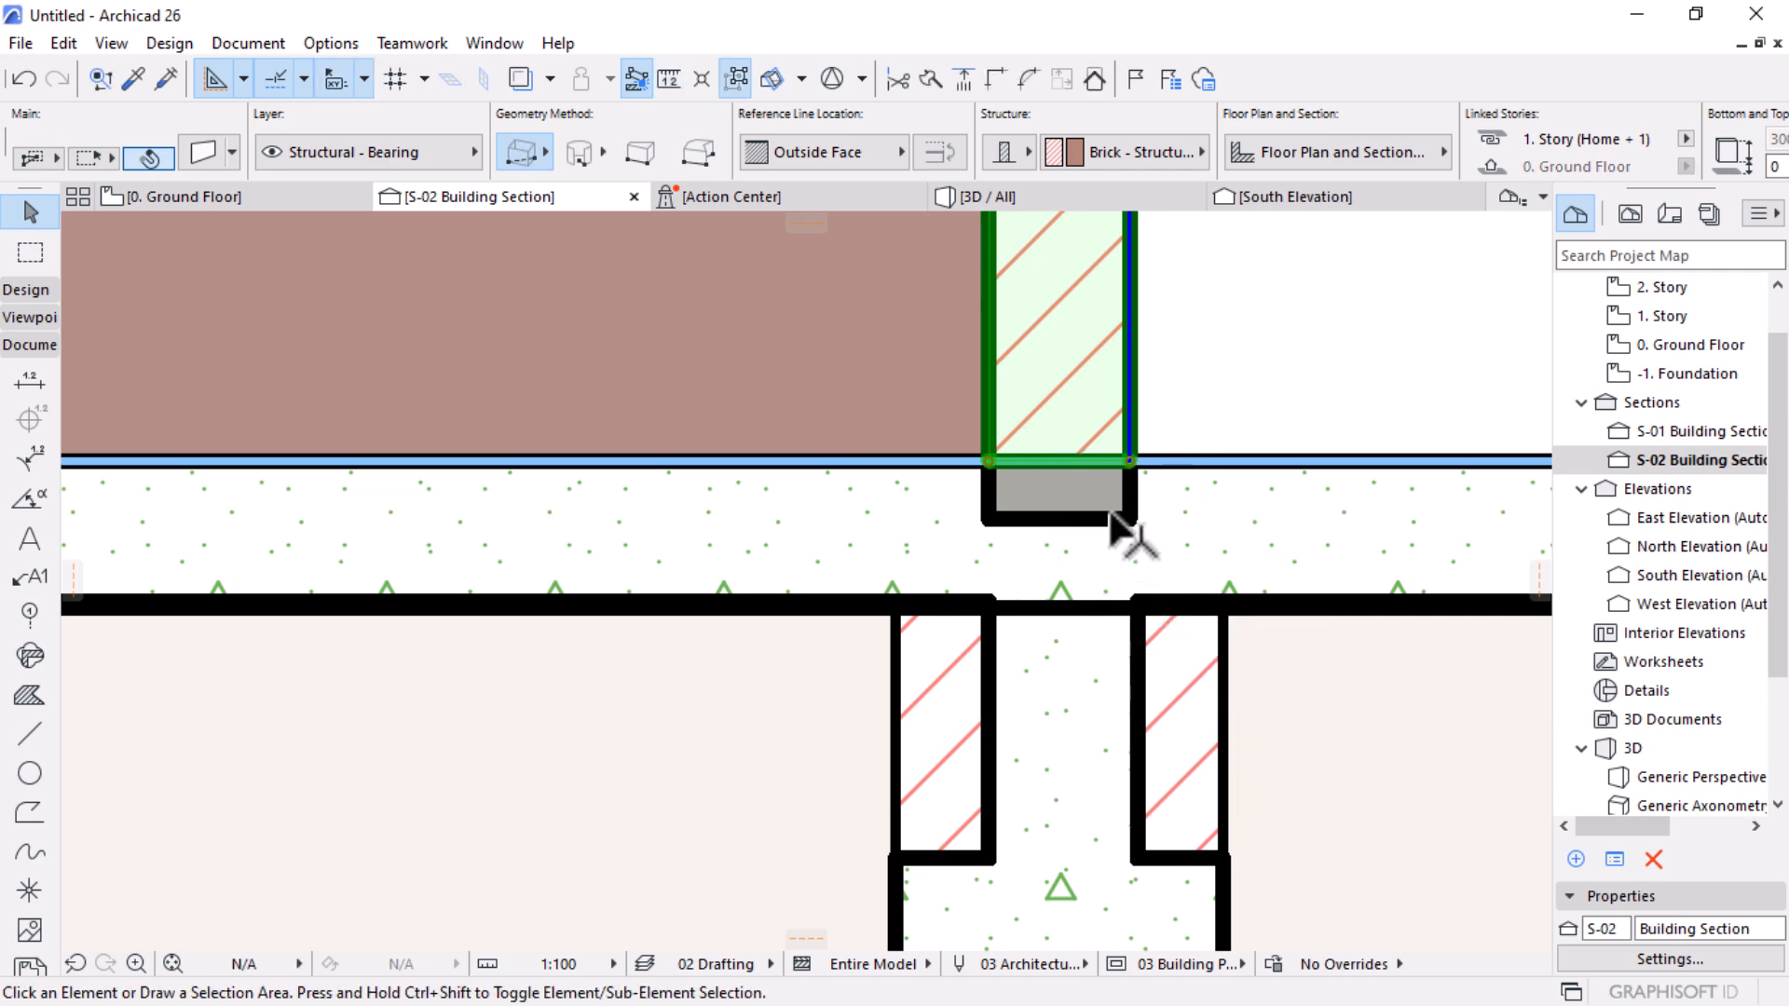
key("Escape")
Step: On the Ground Floor plan, select the four brick walls as a group and set their base offset to -175
scroll(1150, 563, "down", 2)
scroll(1150, 538, "down", 9)
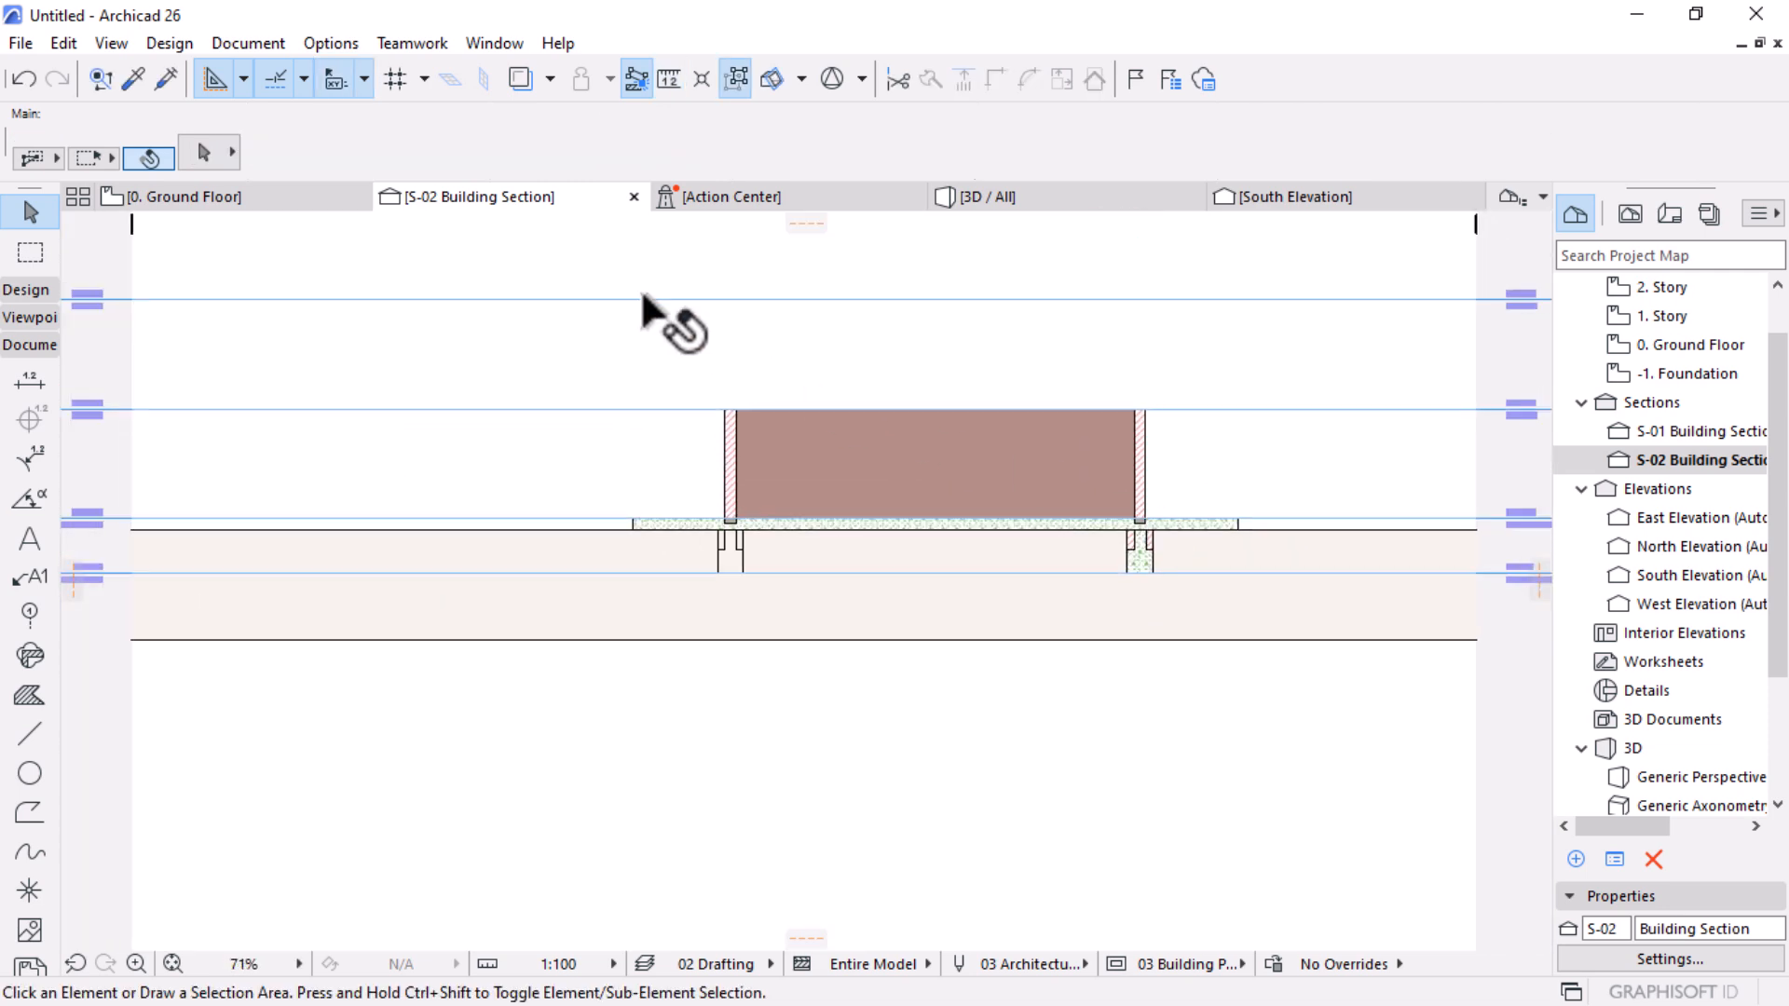
left_click(248, 198)
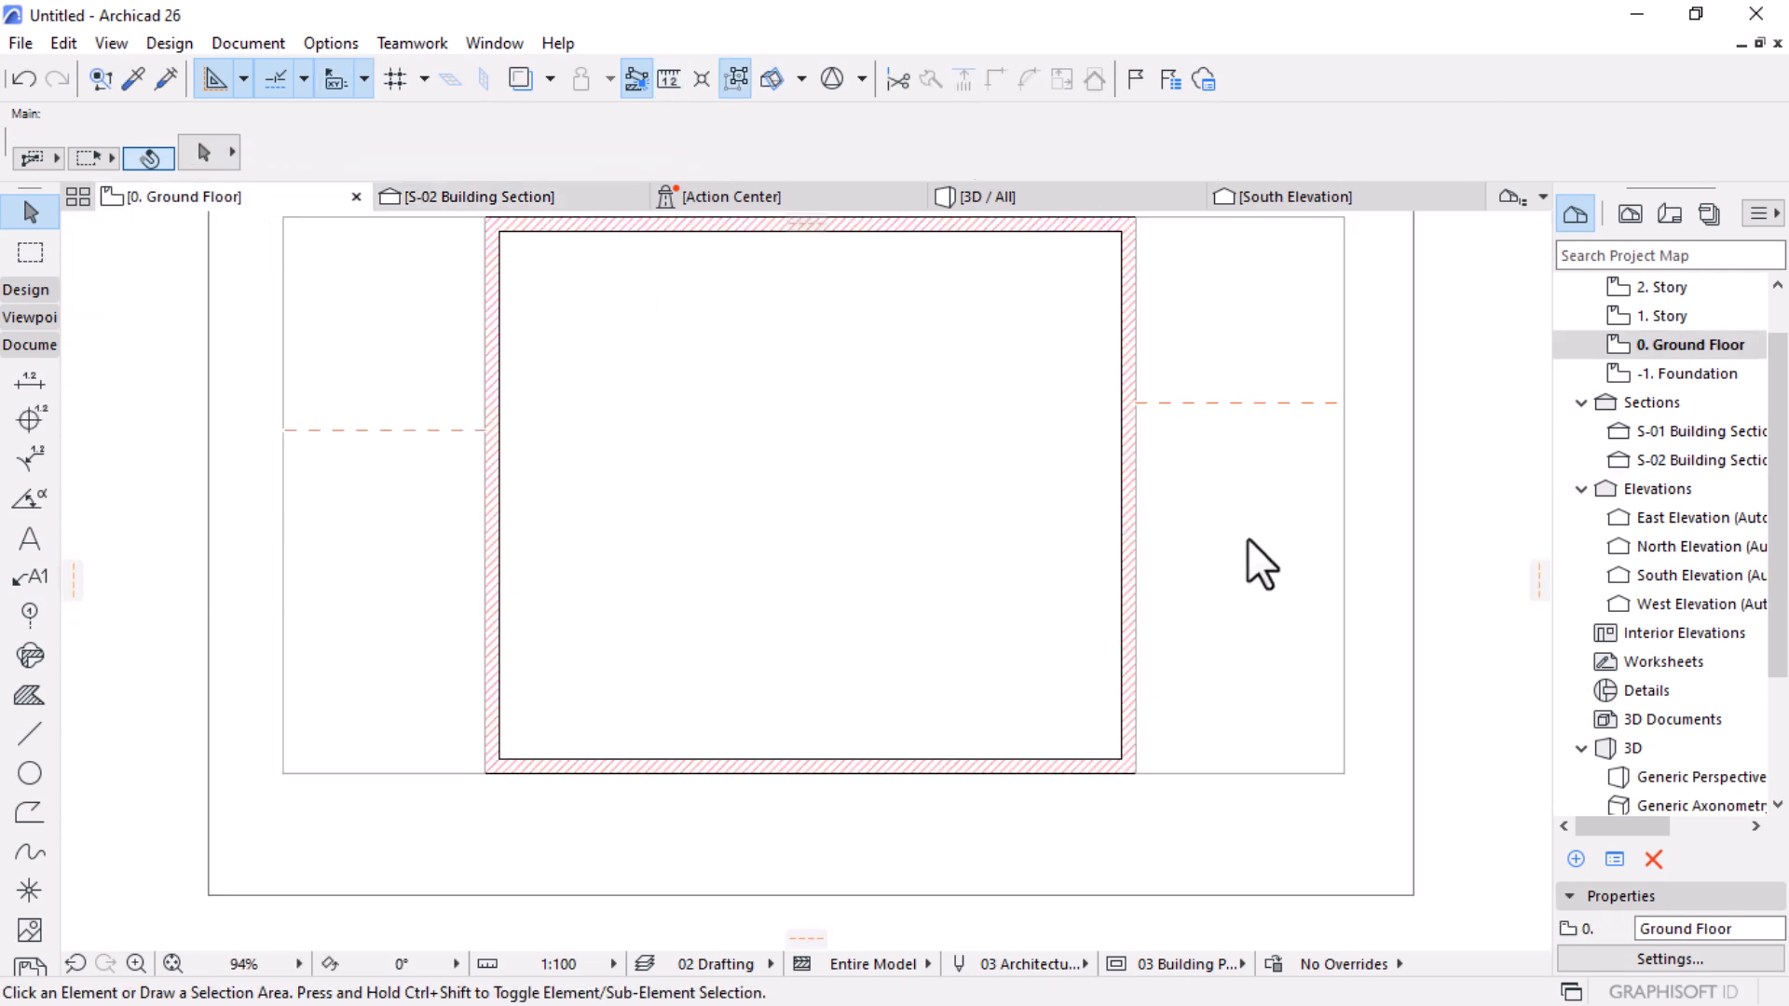
middle_click(1228, 470)
middle_click(1228, 469)
left_click(1072, 438)
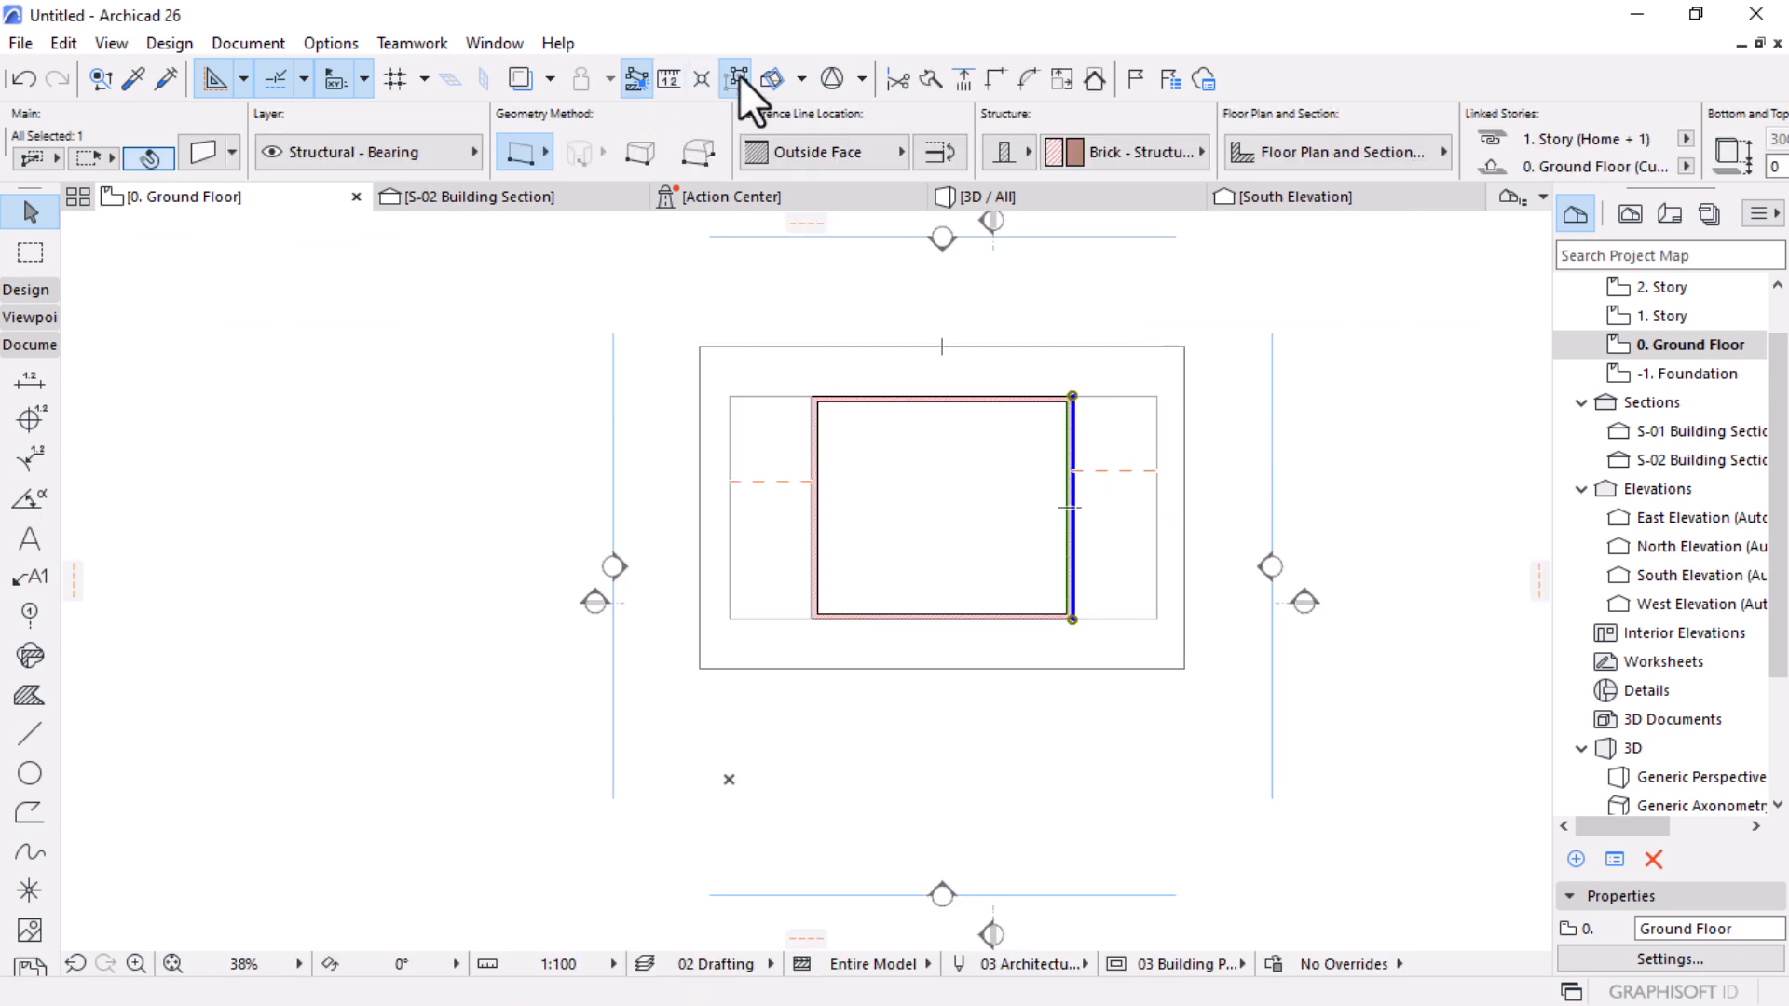
scroll(1016, 438, "up", 5)
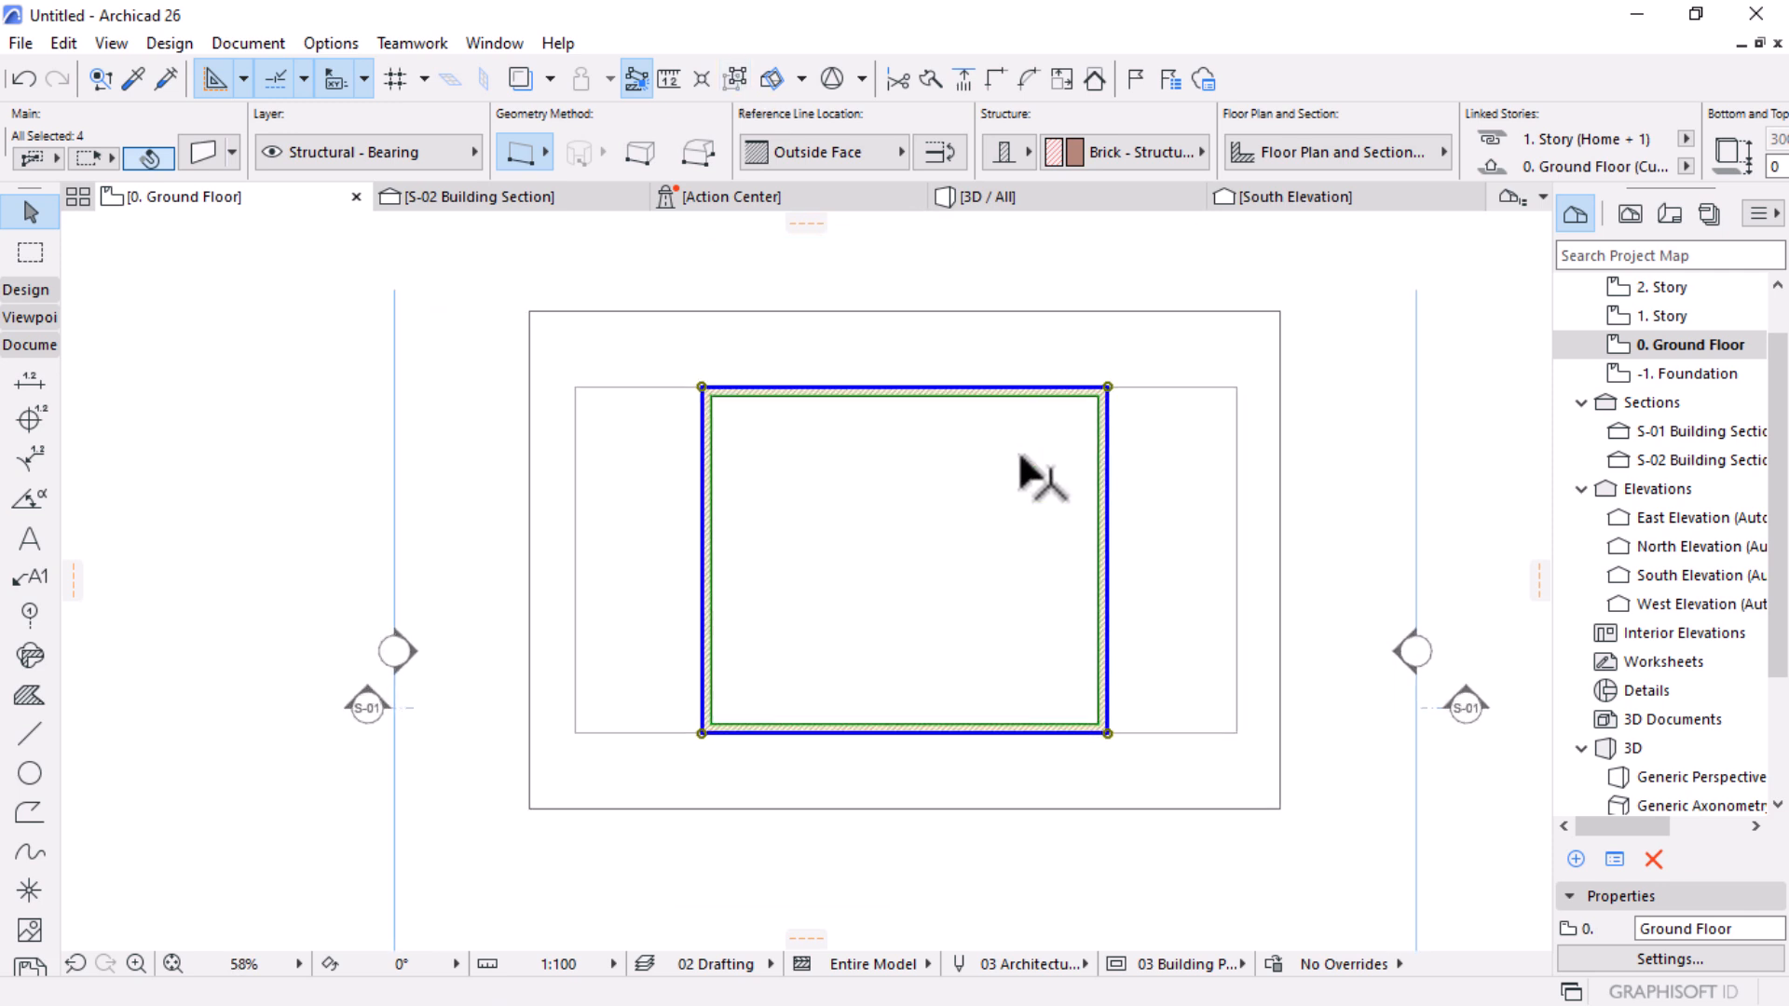
scroll(1351, 136, "down", 6)
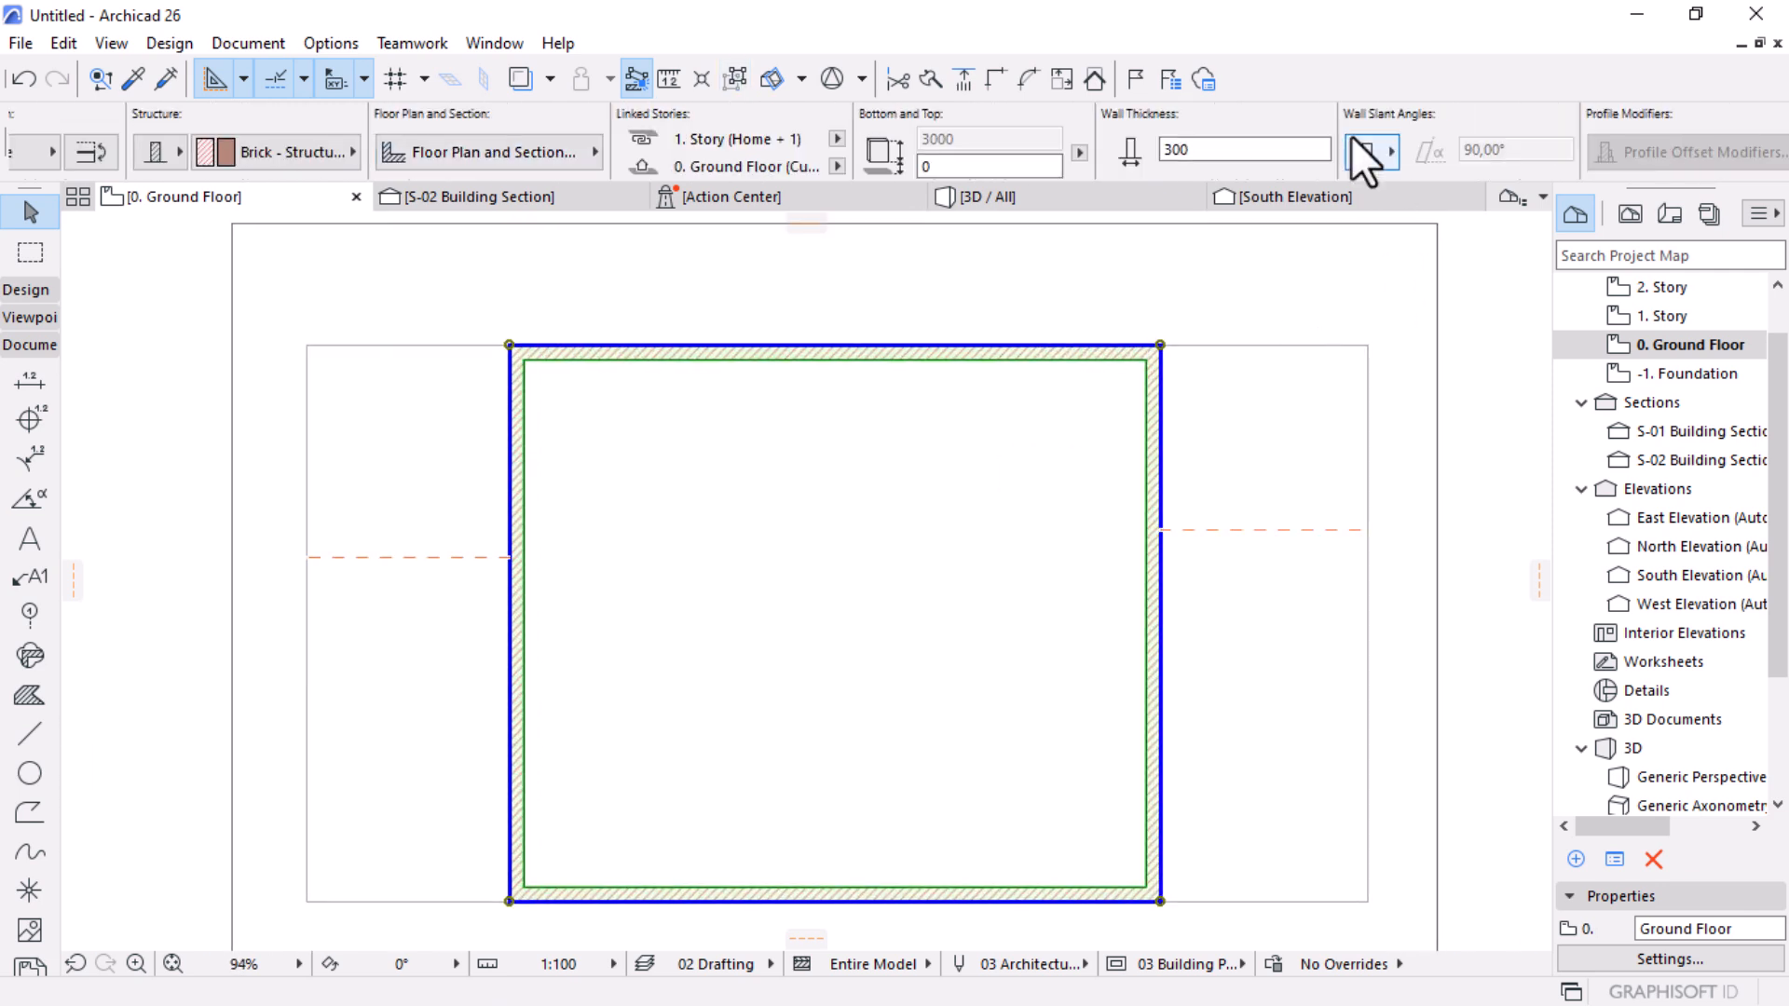
left_click(927, 168)
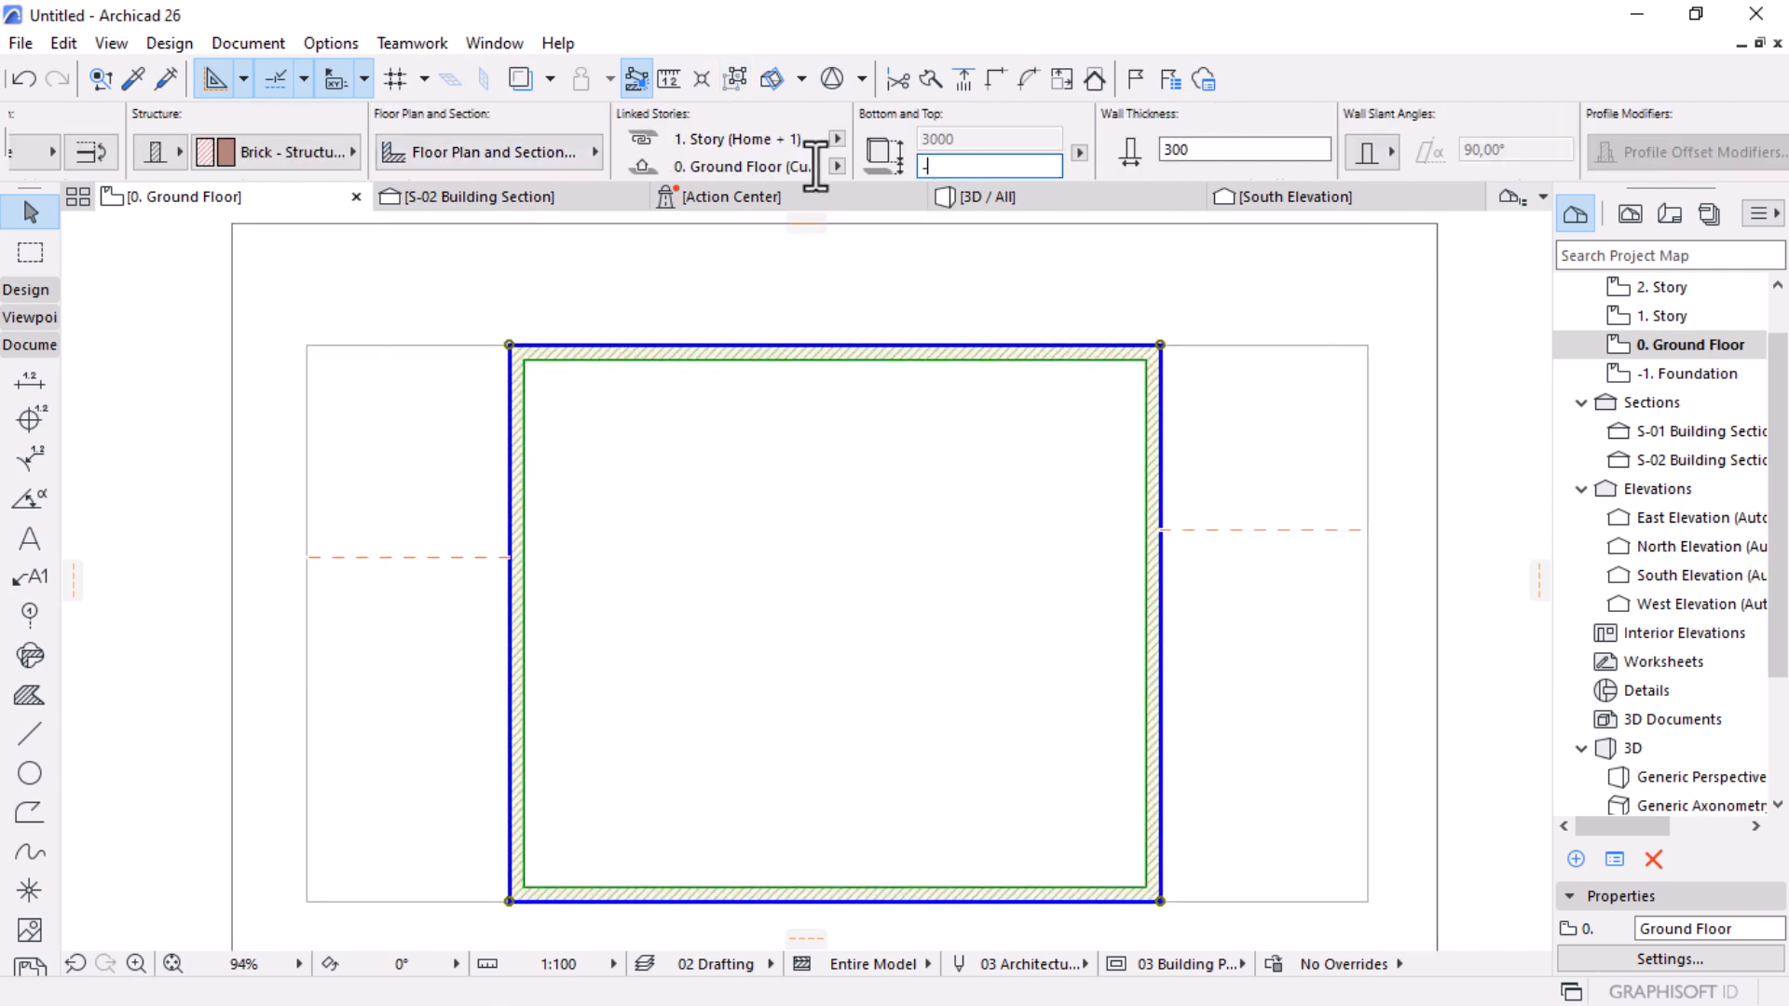
type("-175")
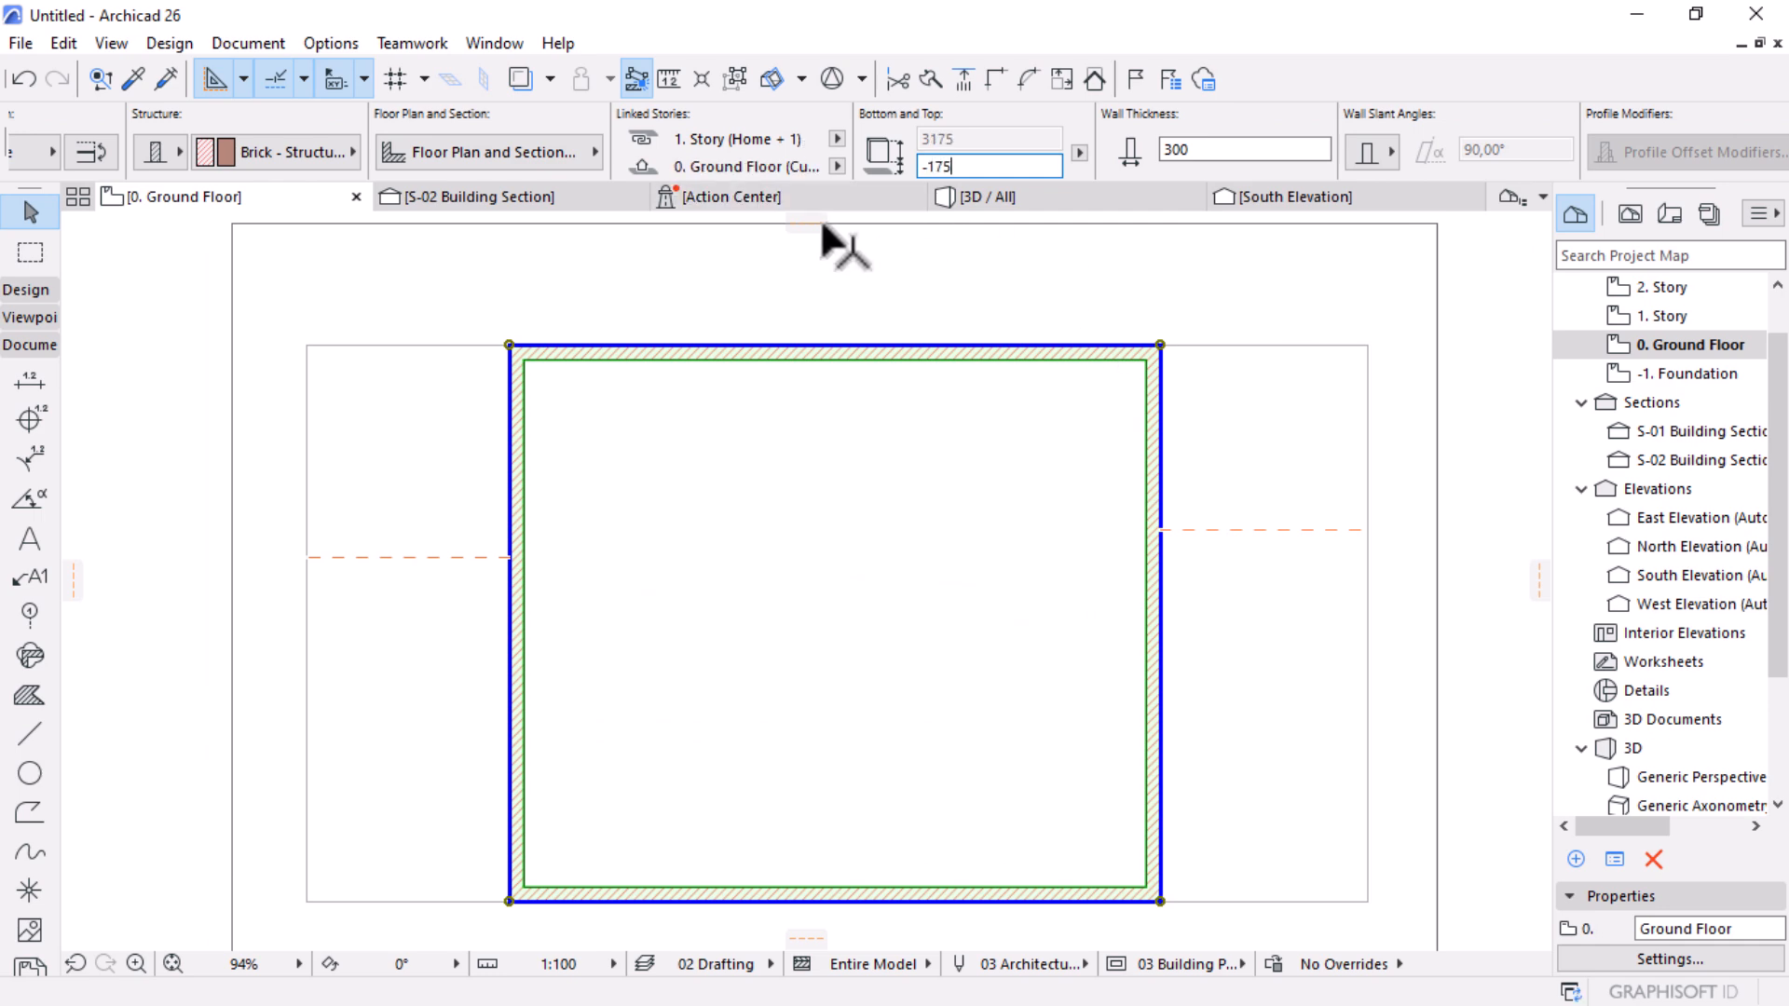
Step: Check in the S-02 building section how the lowered brick wall bases meet the slab and footings
left_click(579, 200)
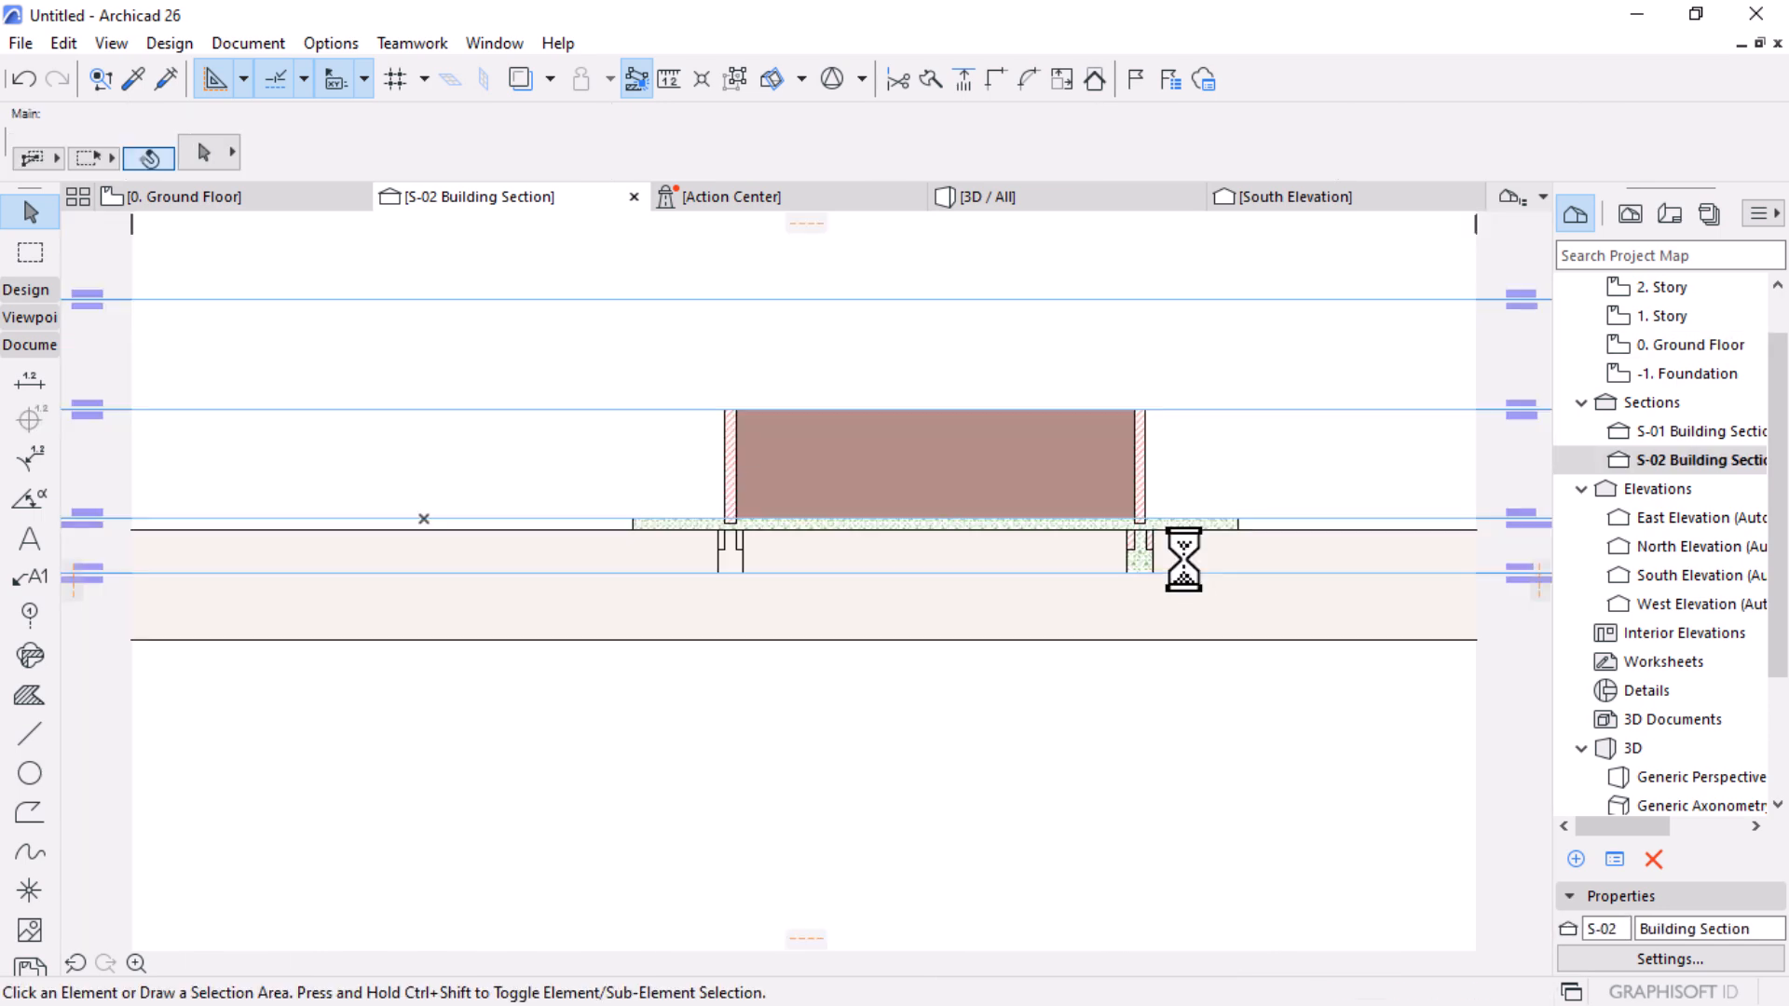
scroll(1132, 545, "up", 5)
scroll(1156, 513, "up", 5)
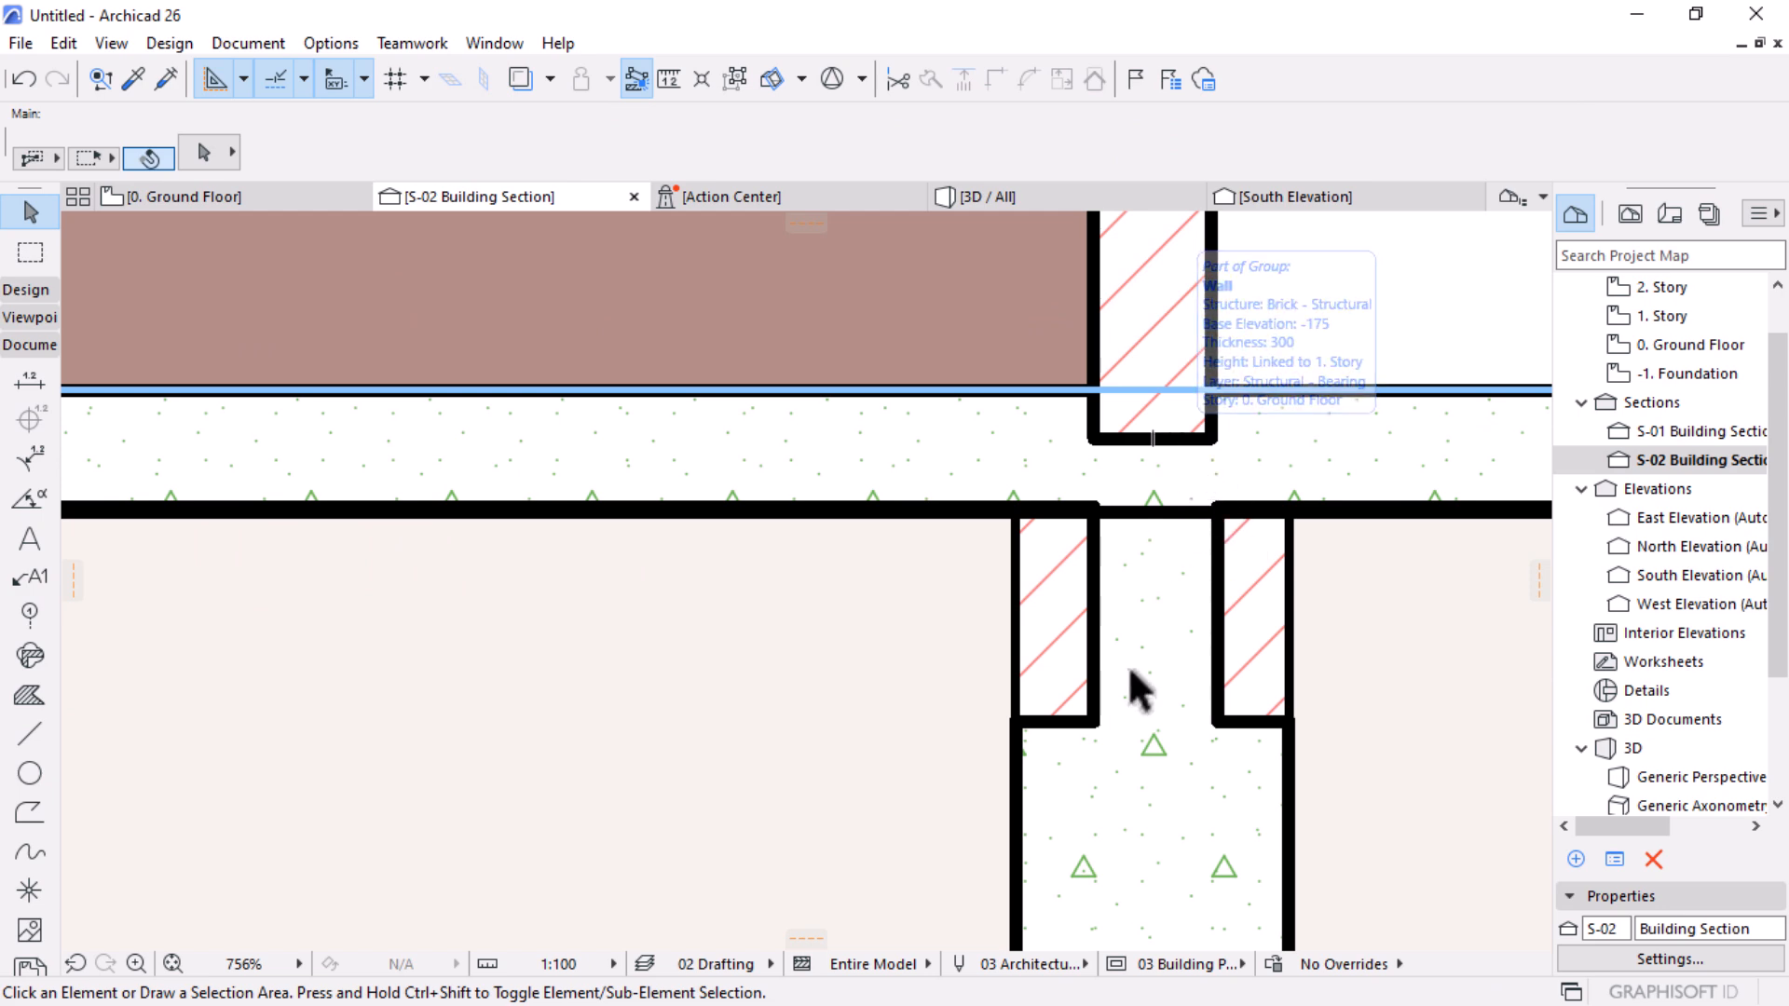
scroll(1150, 482, "down", 1)
scroll(1148, 485, "down", 6)
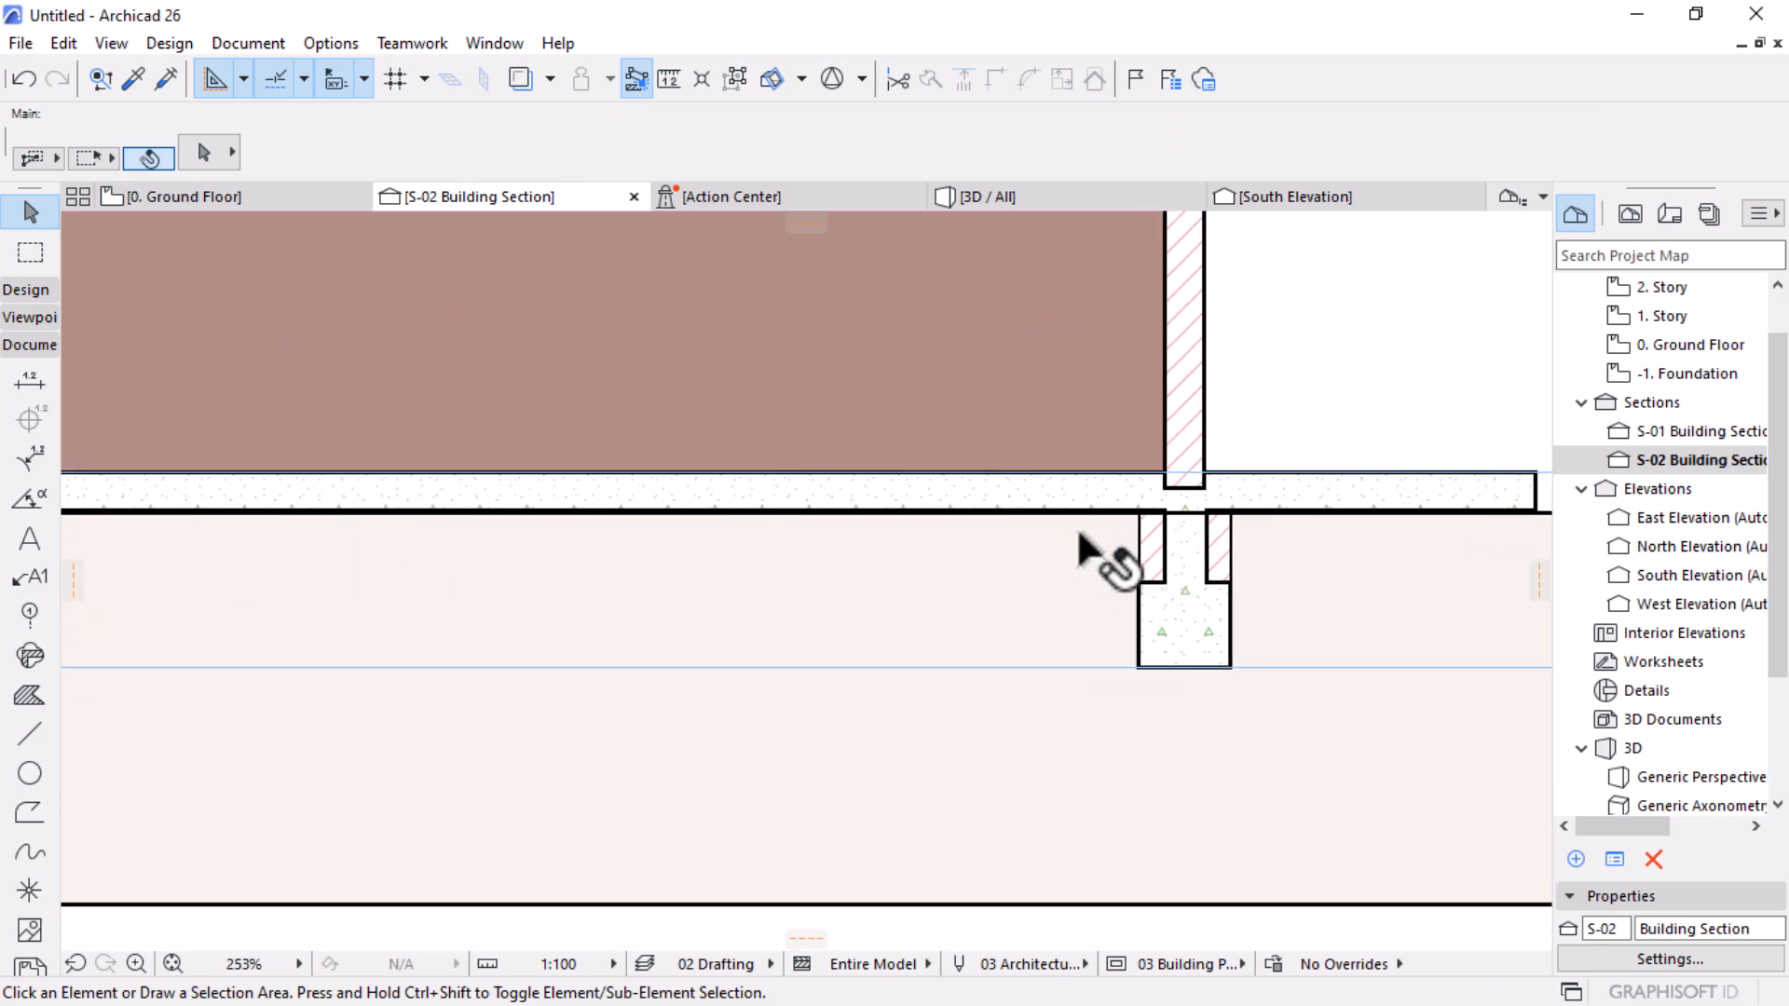
scroll(1287, 607, "down", 3)
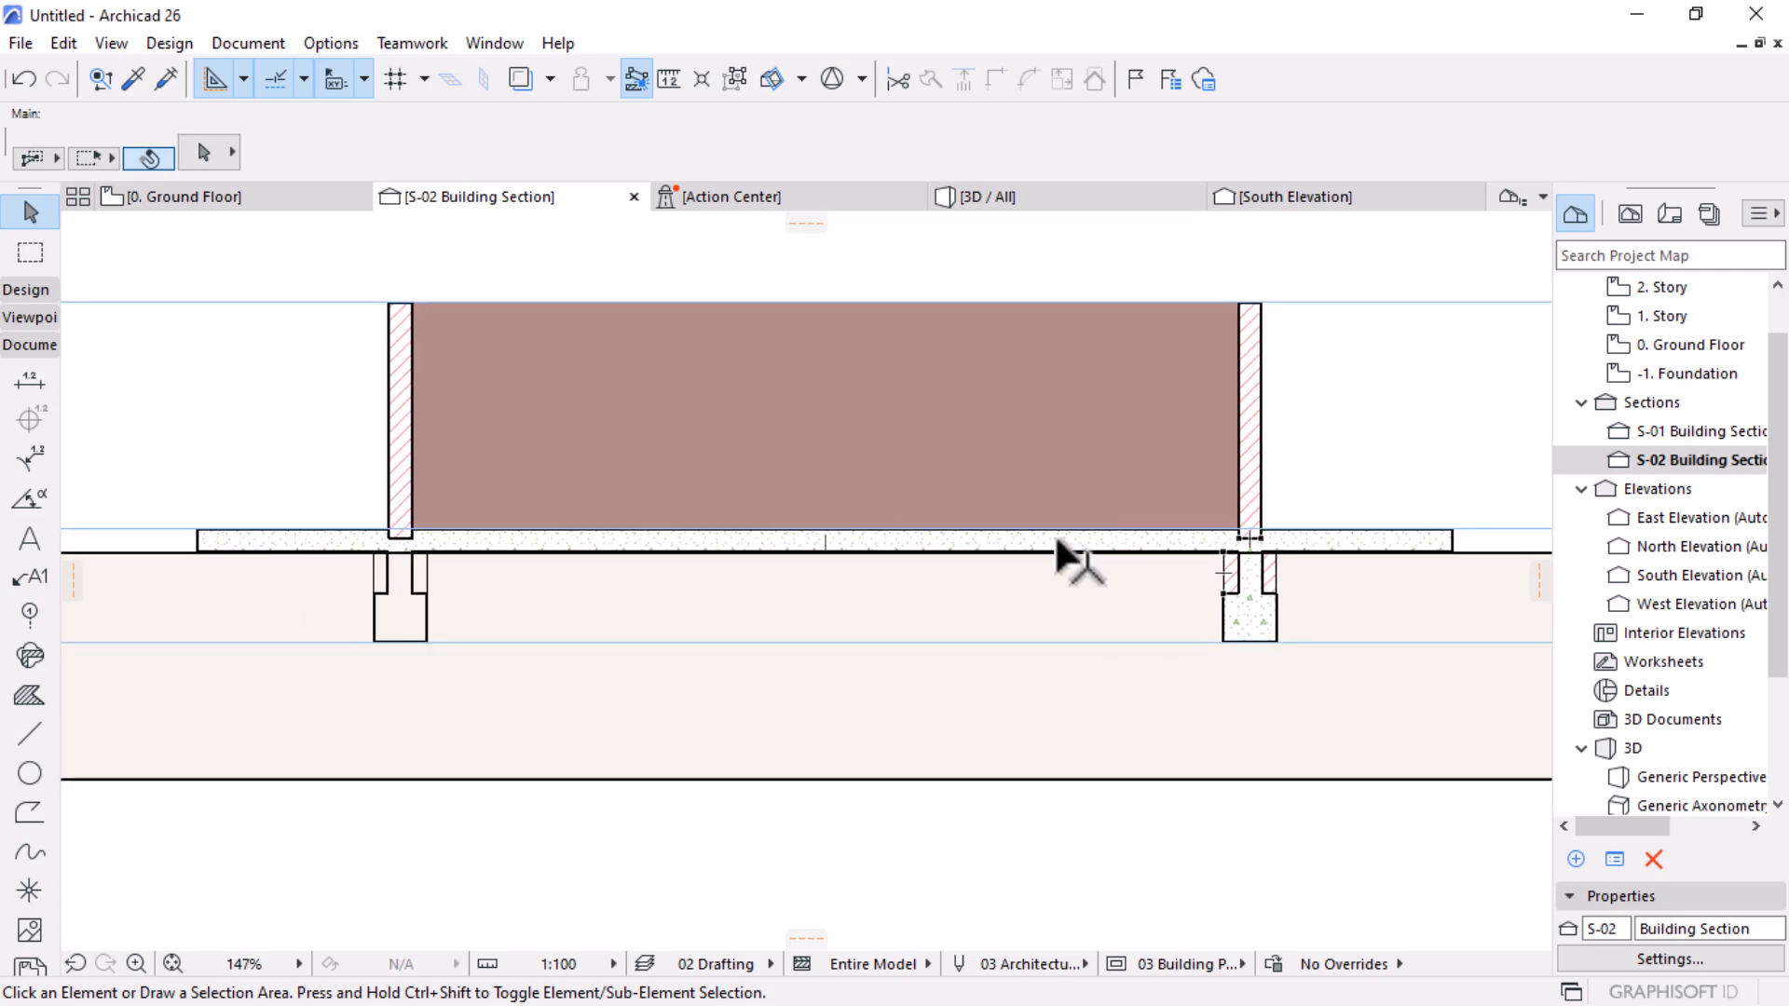
Step: Examine in the S-02 building section how the brick walls, the inner and outer concrete slabs and the footings meet
left_click(639, 547)
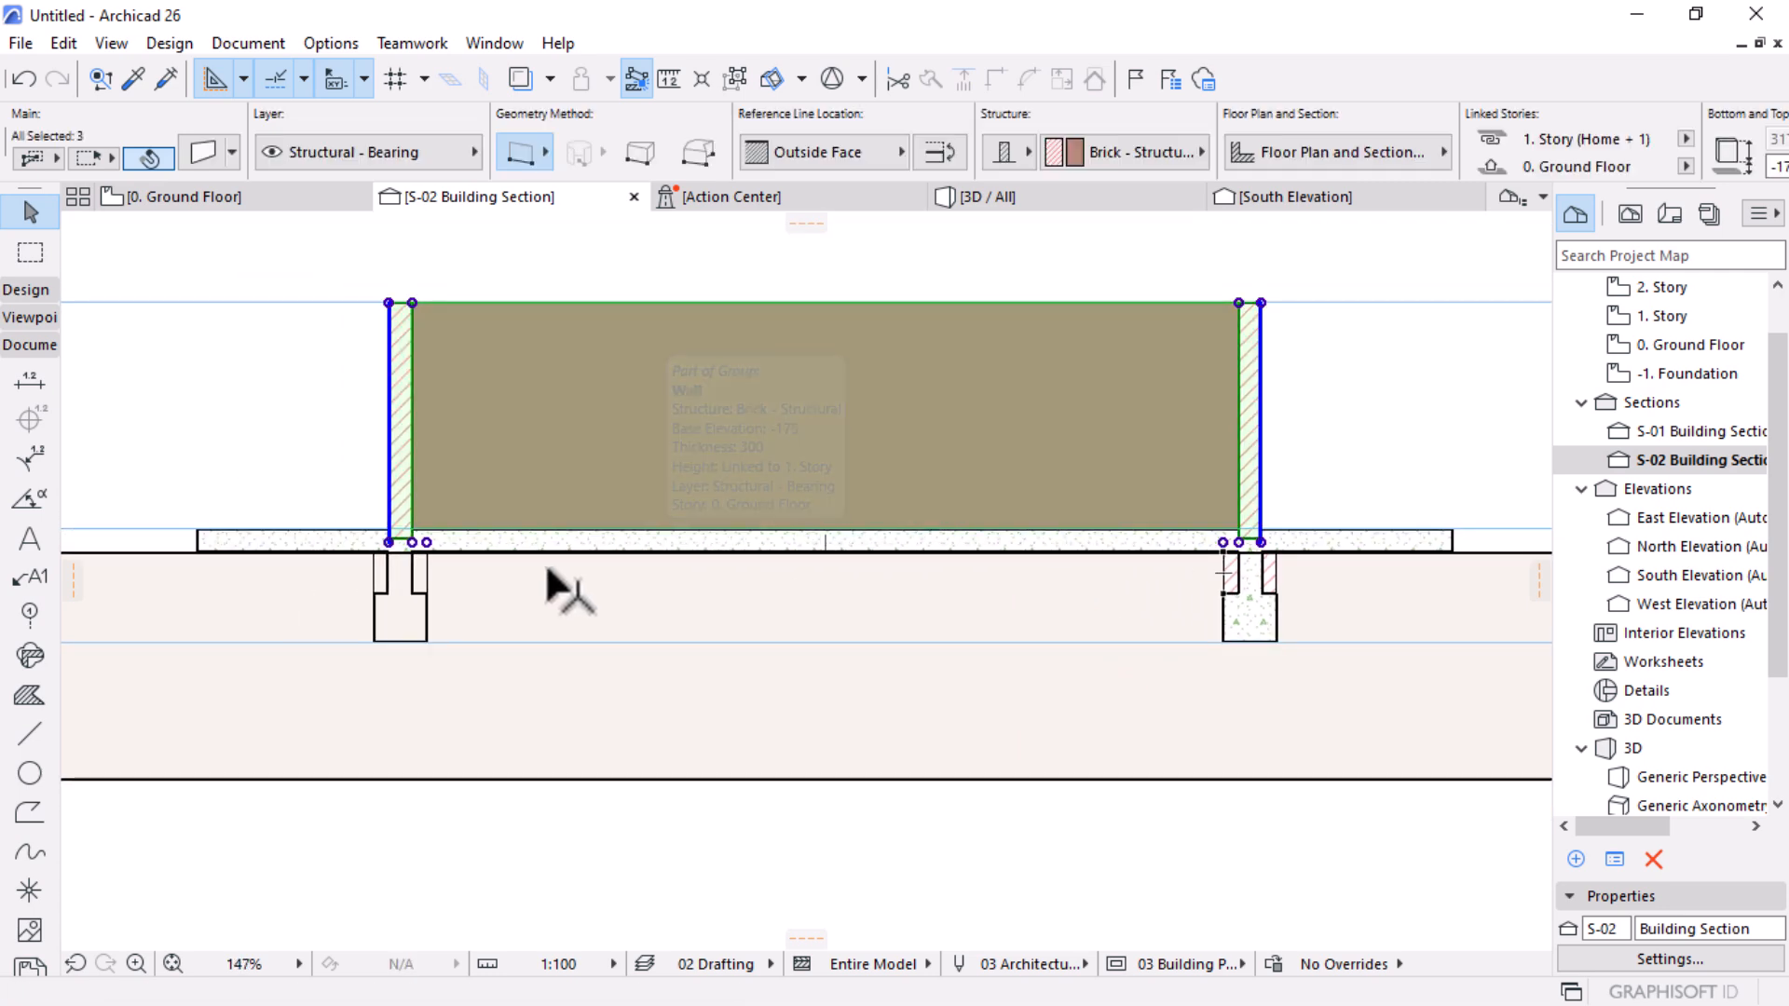
key("Escape")
scroll(377, 532, "up", 2)
scroll(377, 531, "up", 3)
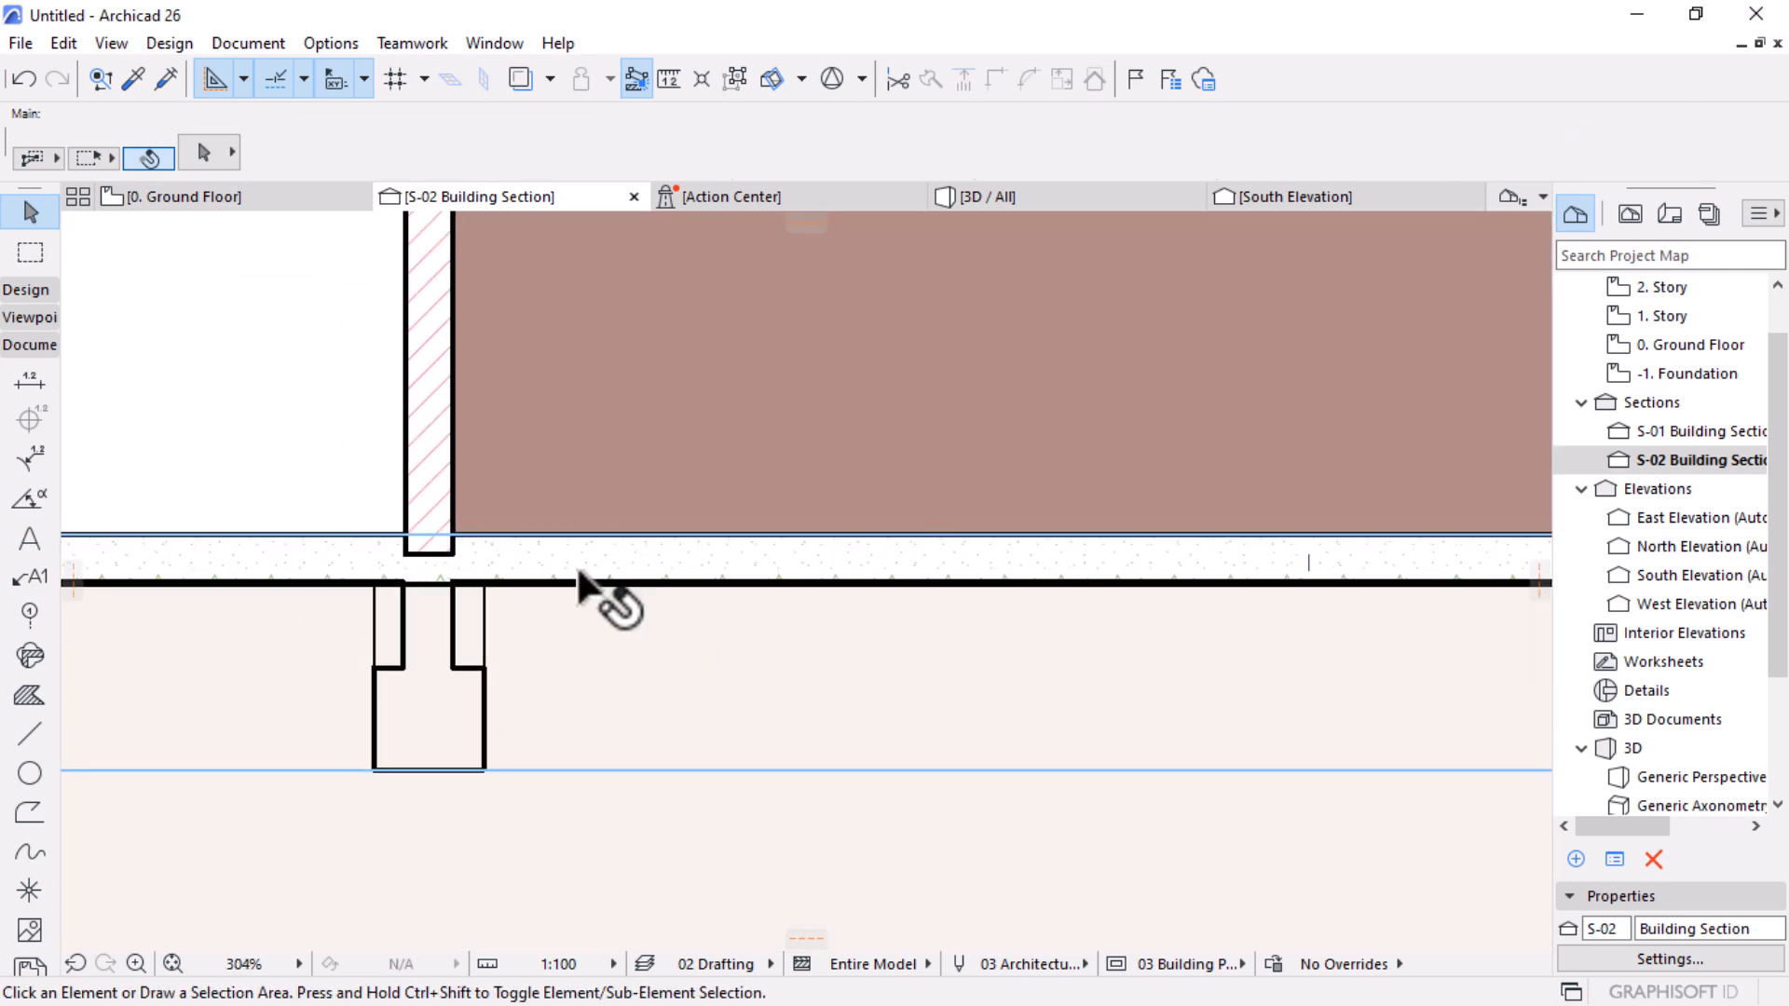
scroll(592, 582, "up", 4)
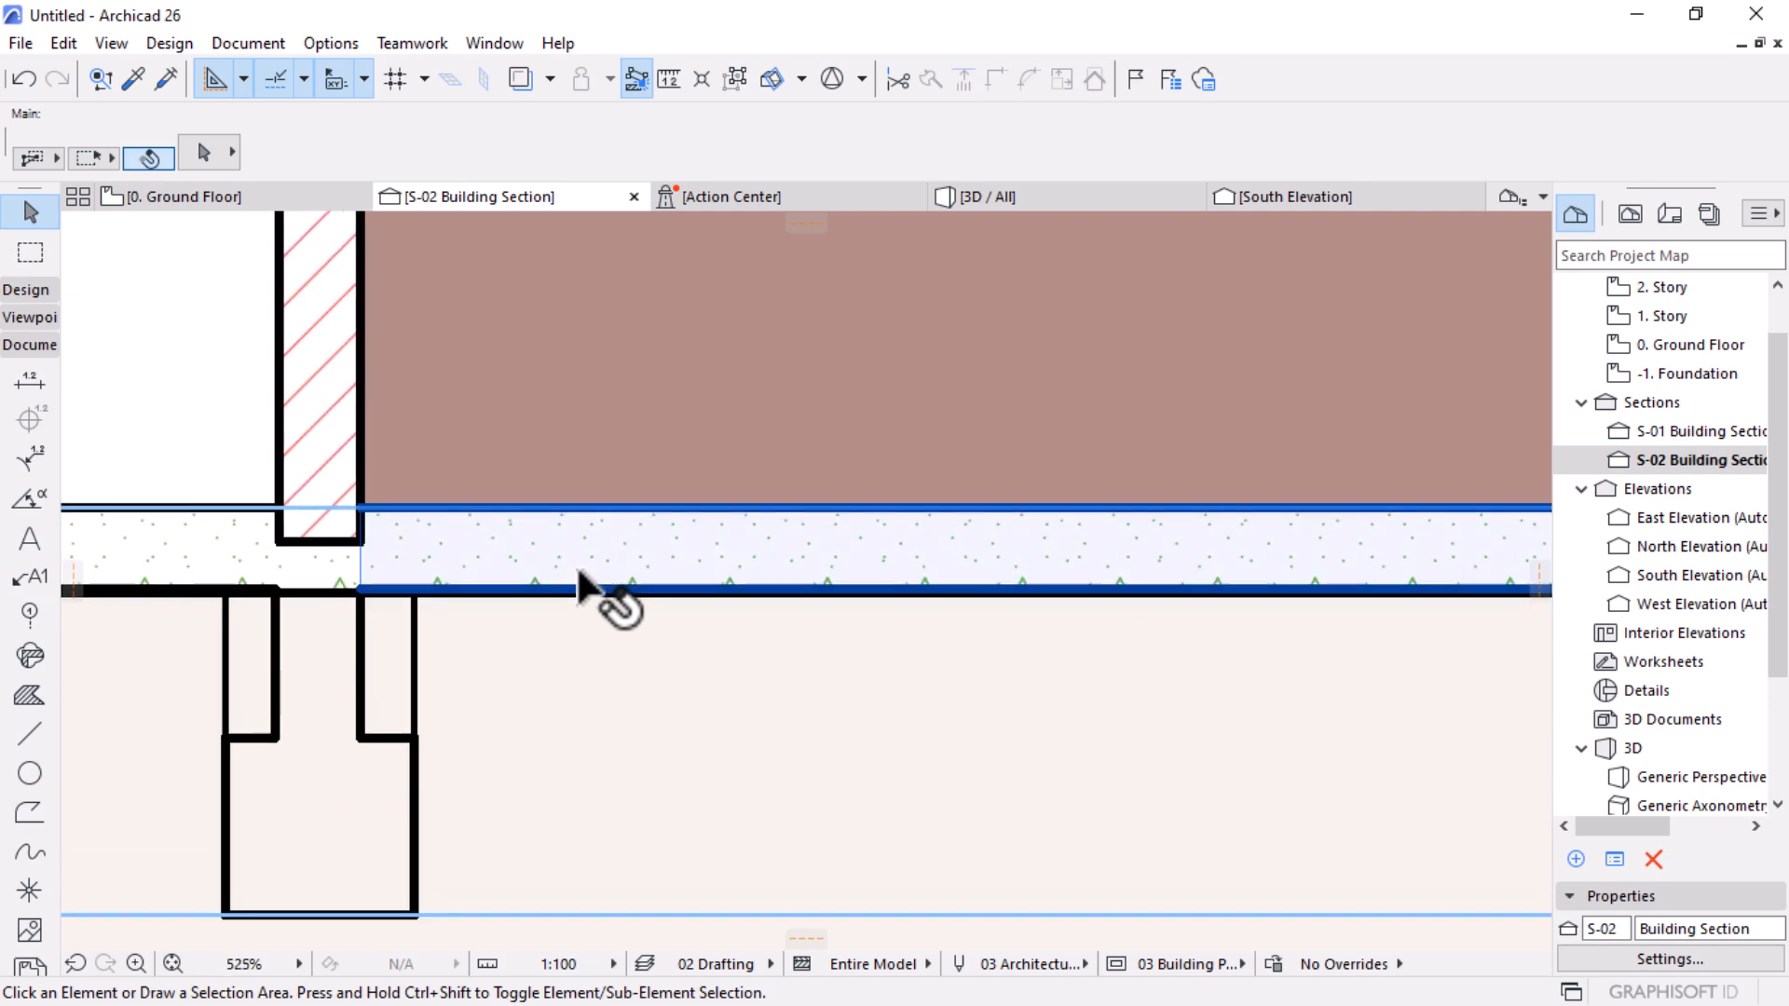
scroll(855, 534, "down", 2)
scroll(856, 534, "down", 2)
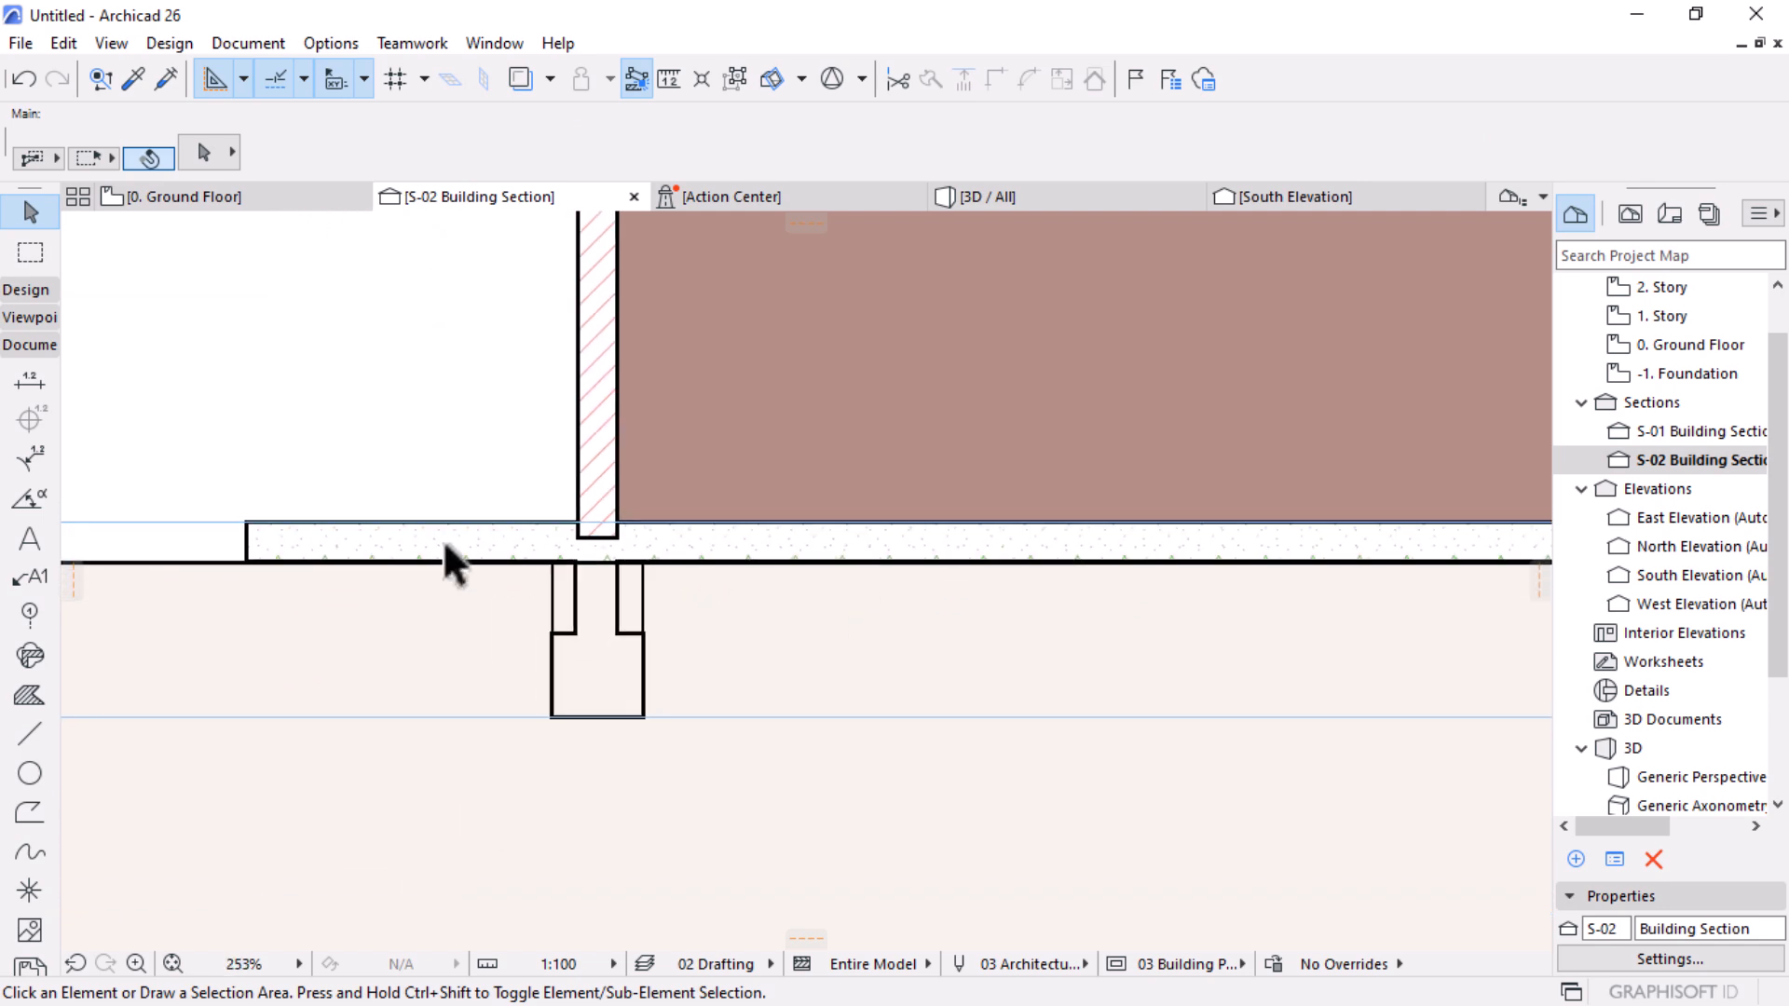
left_click(473, 542)
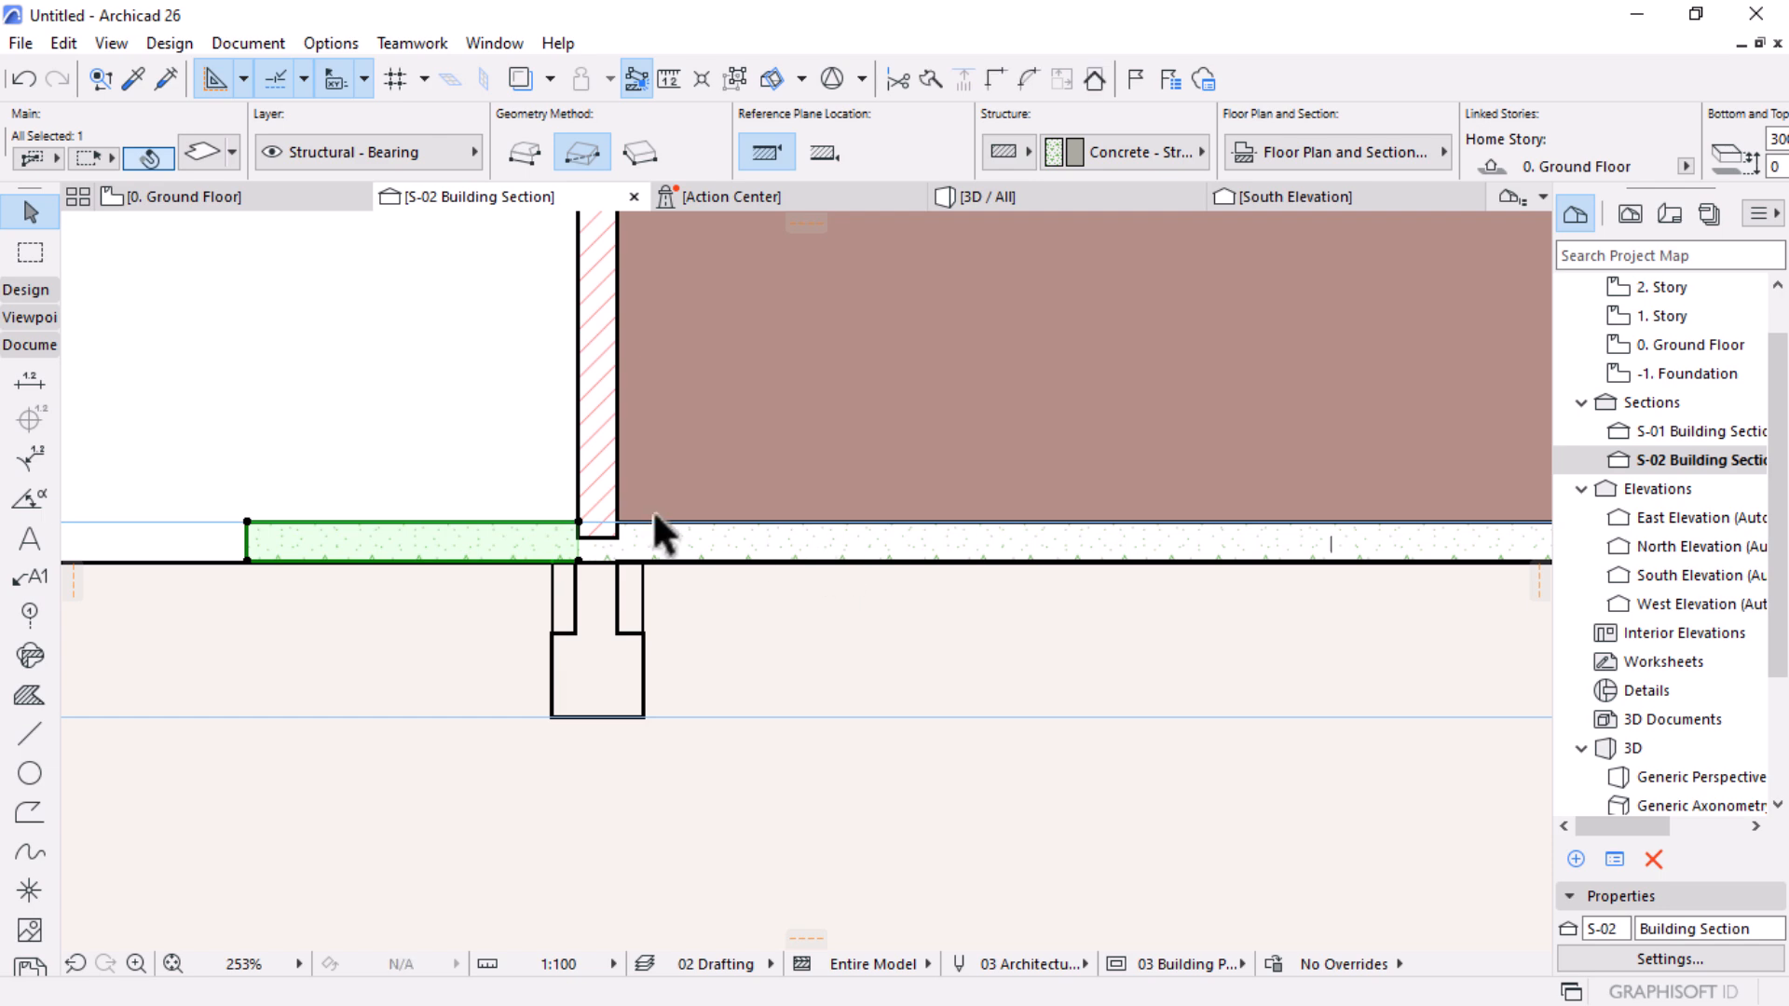
scroll(679, 538, "down", 3)
scroll(1491, 554, "up", 3)
scroll(1507, 545, "up", 1)
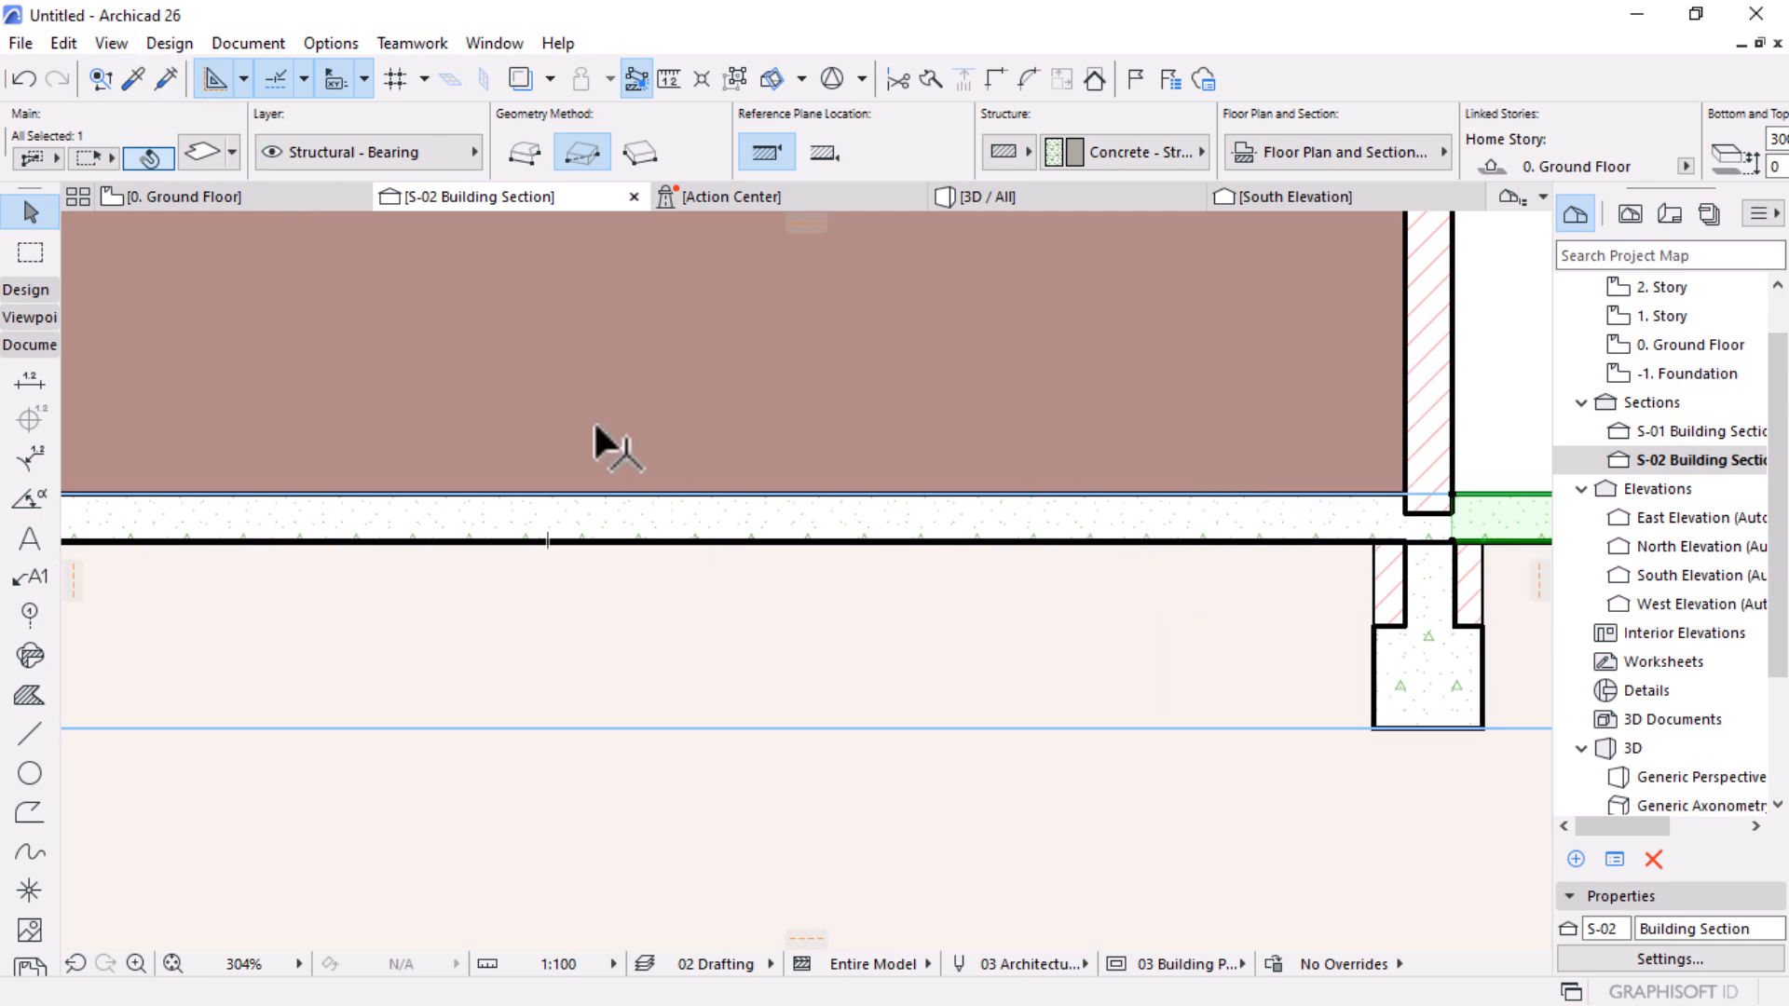
Step: Create a new blank composite structure named "Gando Floor"
left_click(332, 43)
mouse_move(587, 86)
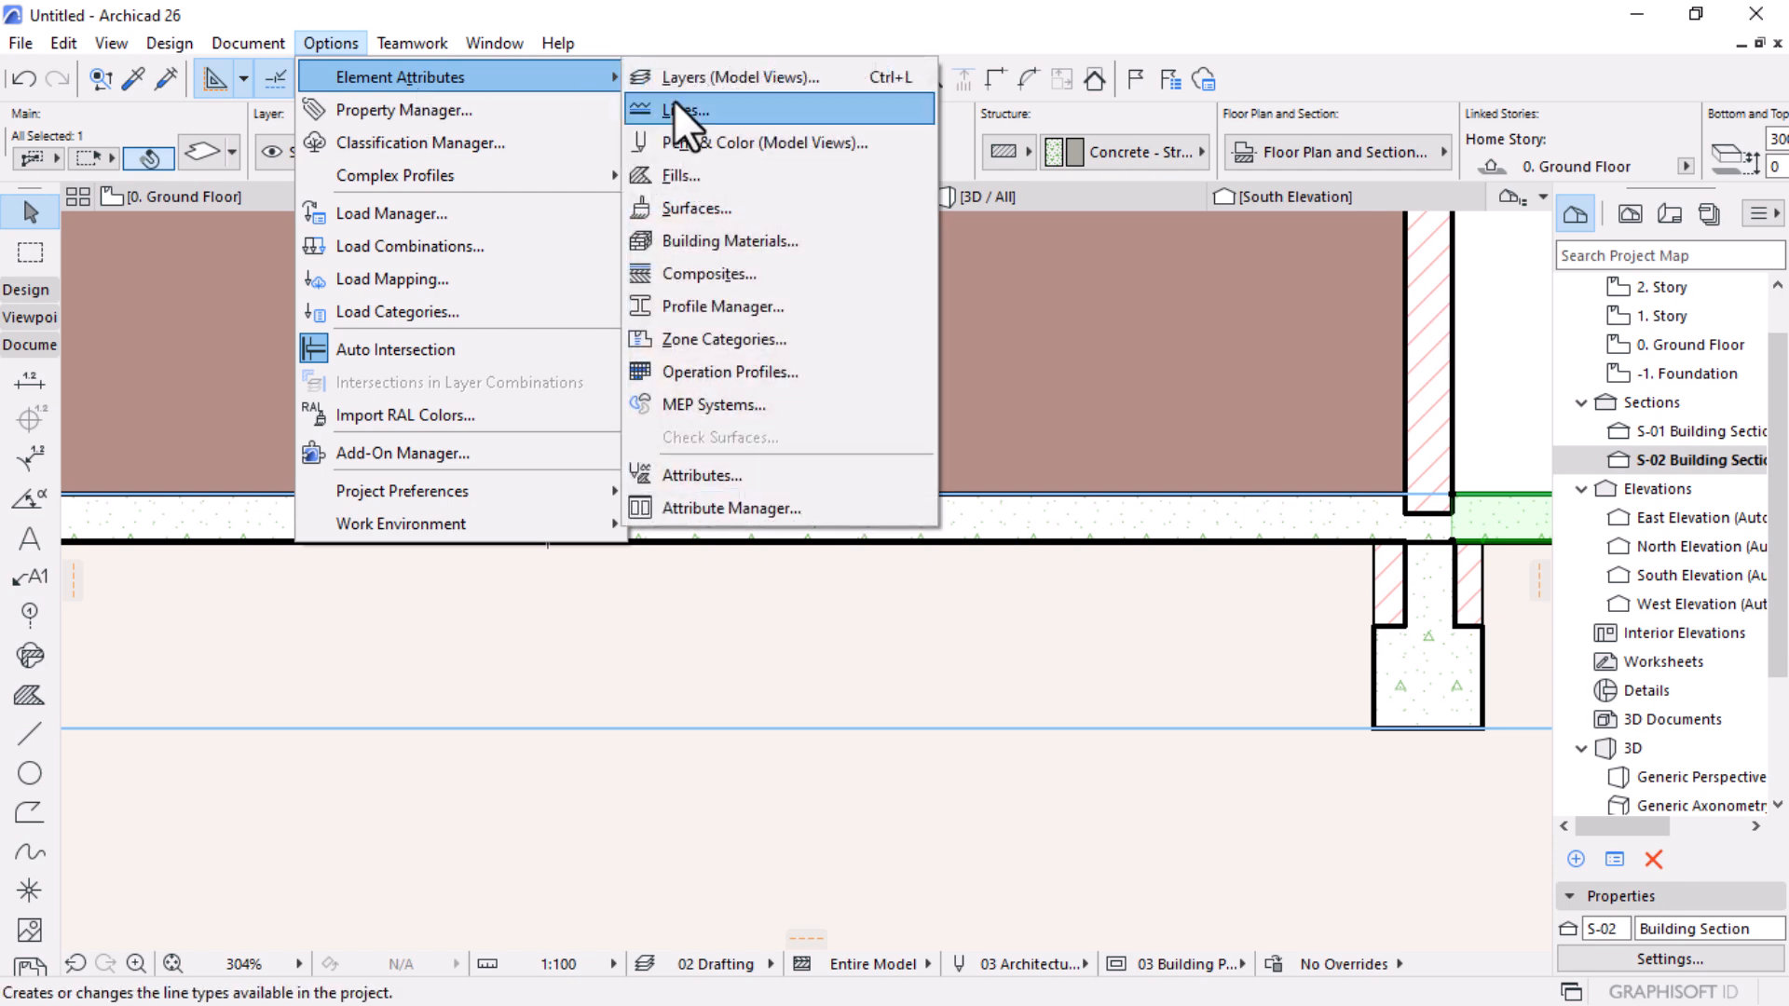
left_click(702, 274)
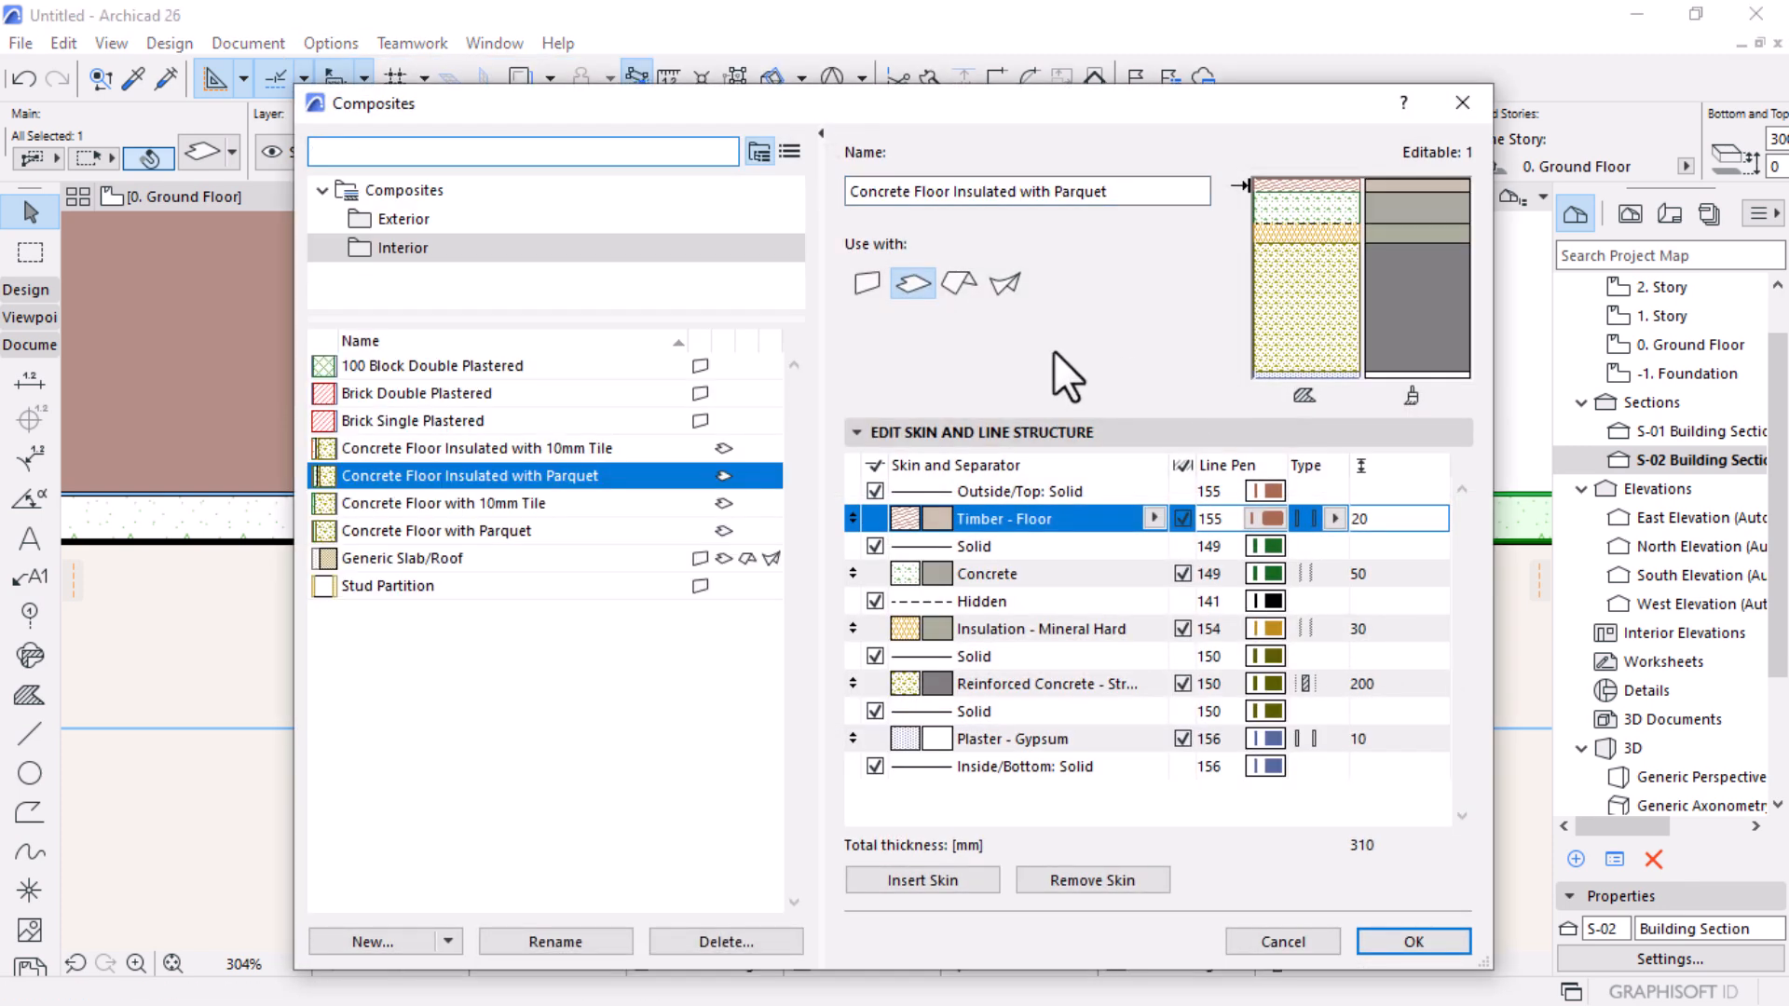
left_click(358, 943)
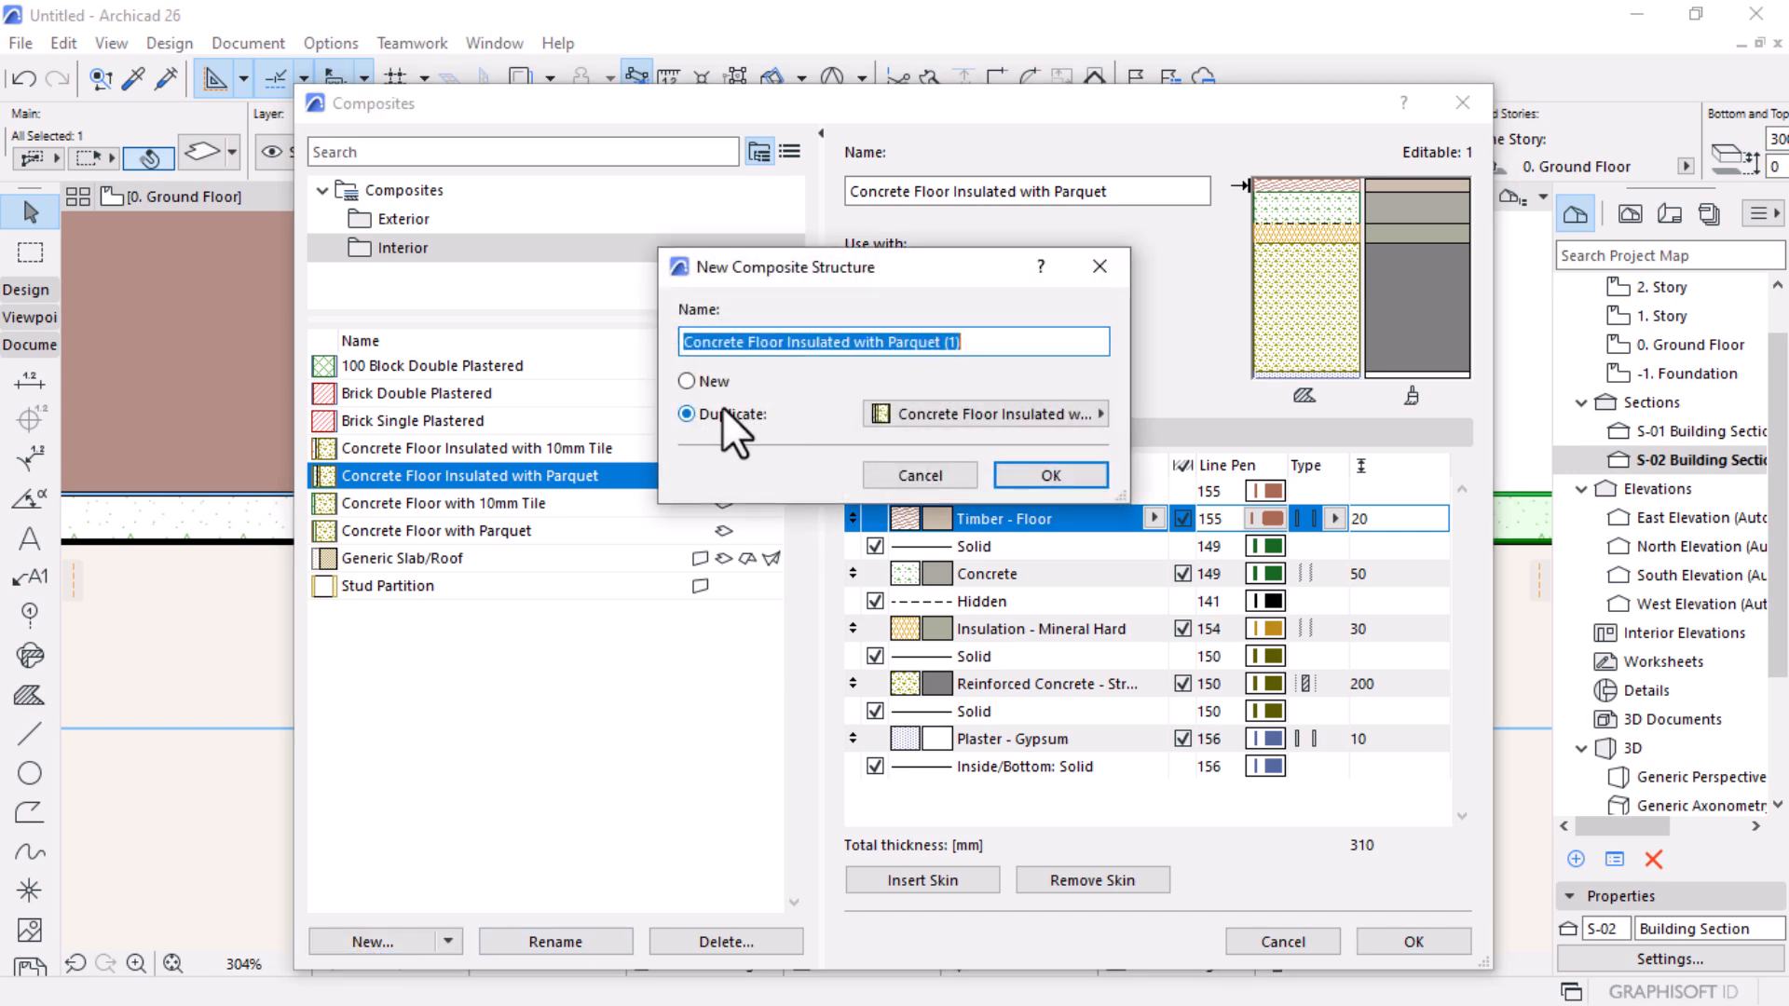
left_click(708, 383)
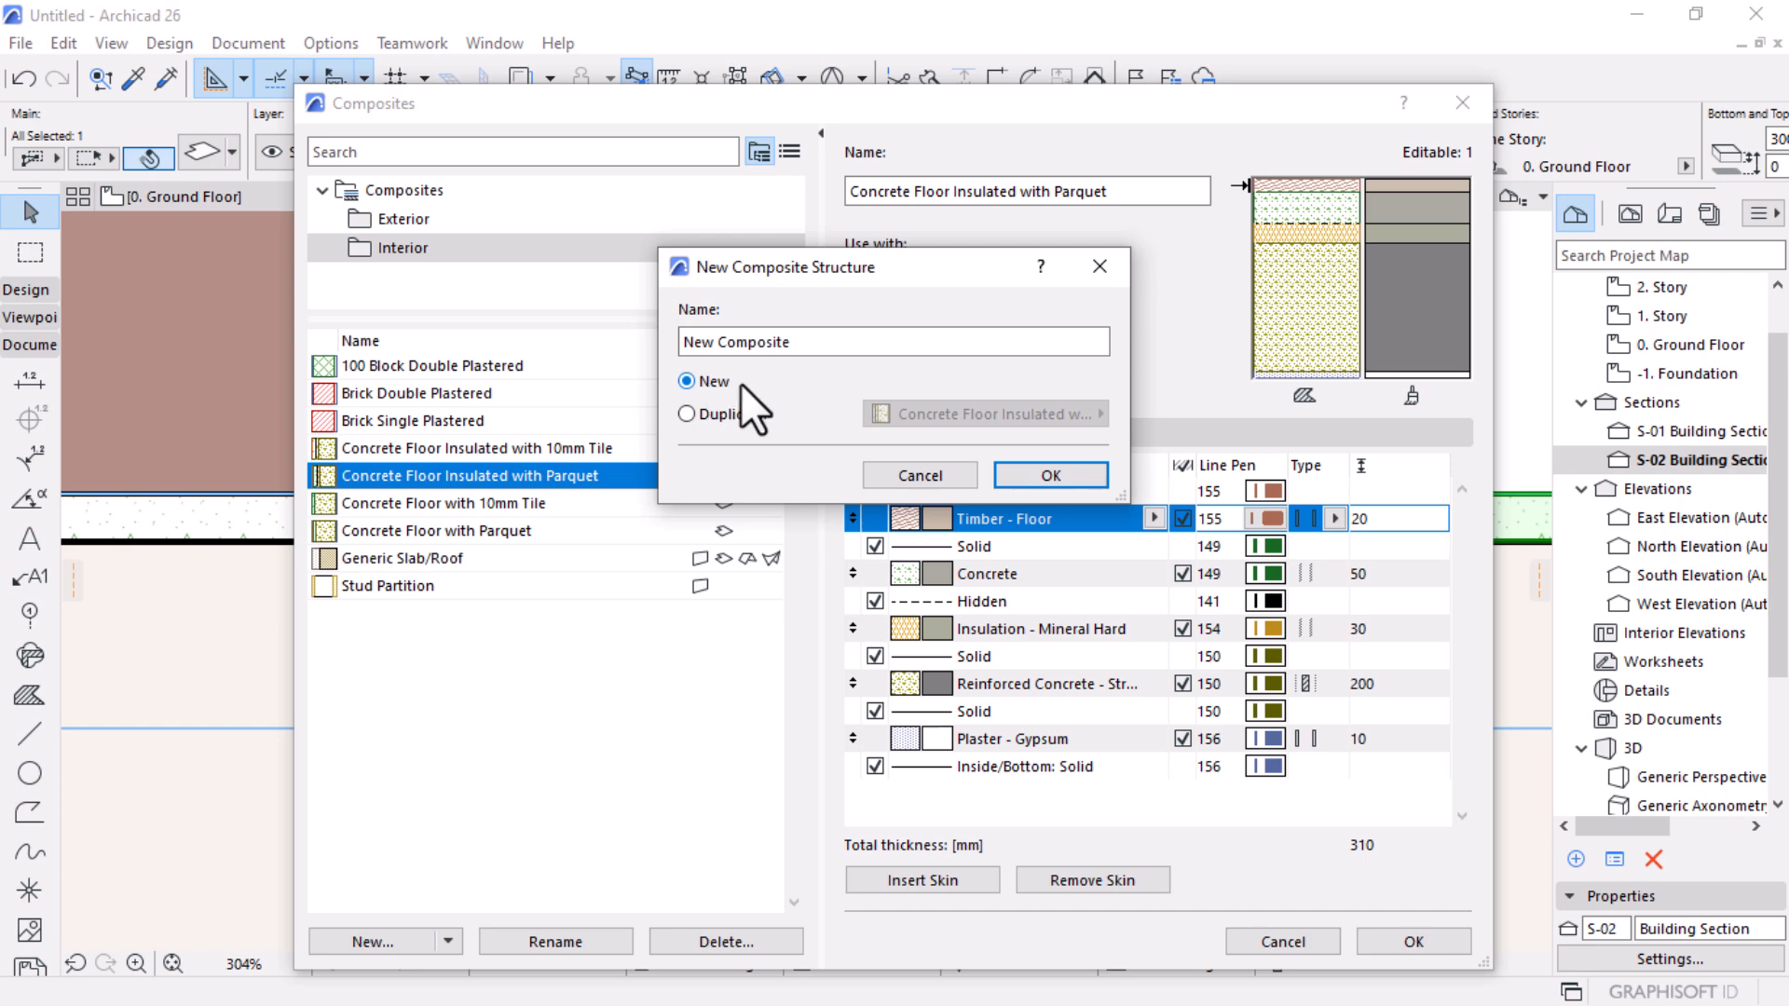
left_click_drag(842, 342, 341, 341)
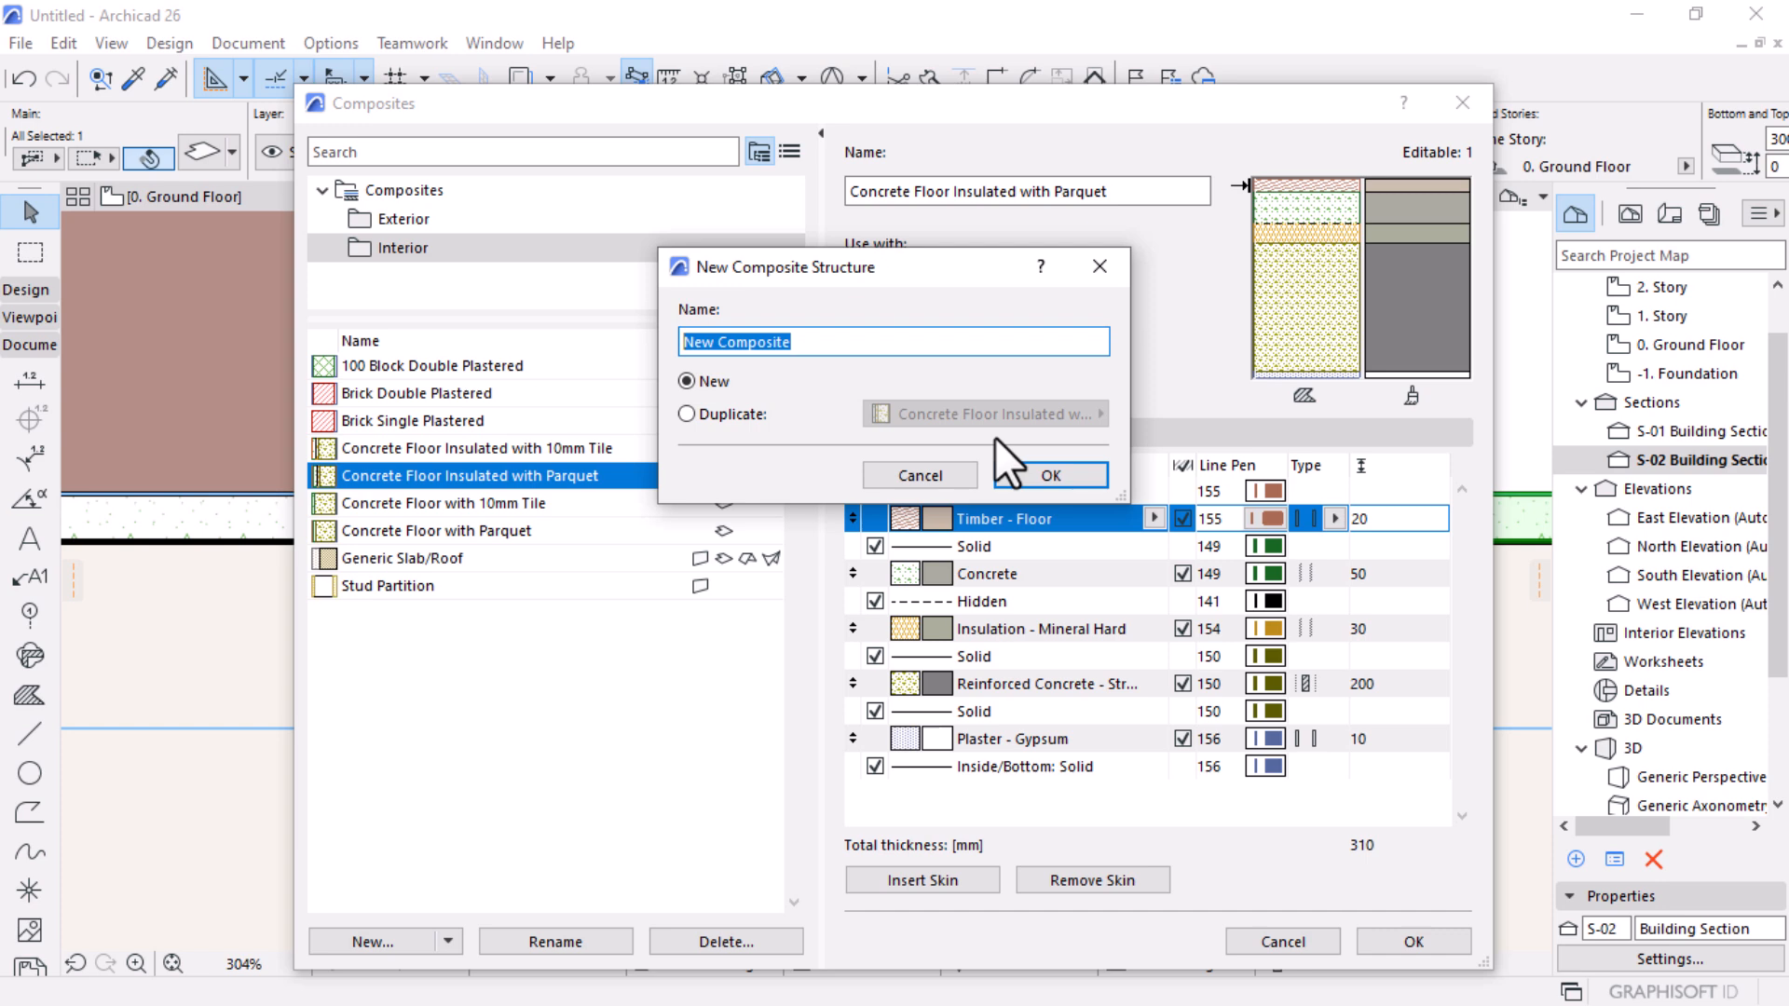
type("Gando ")
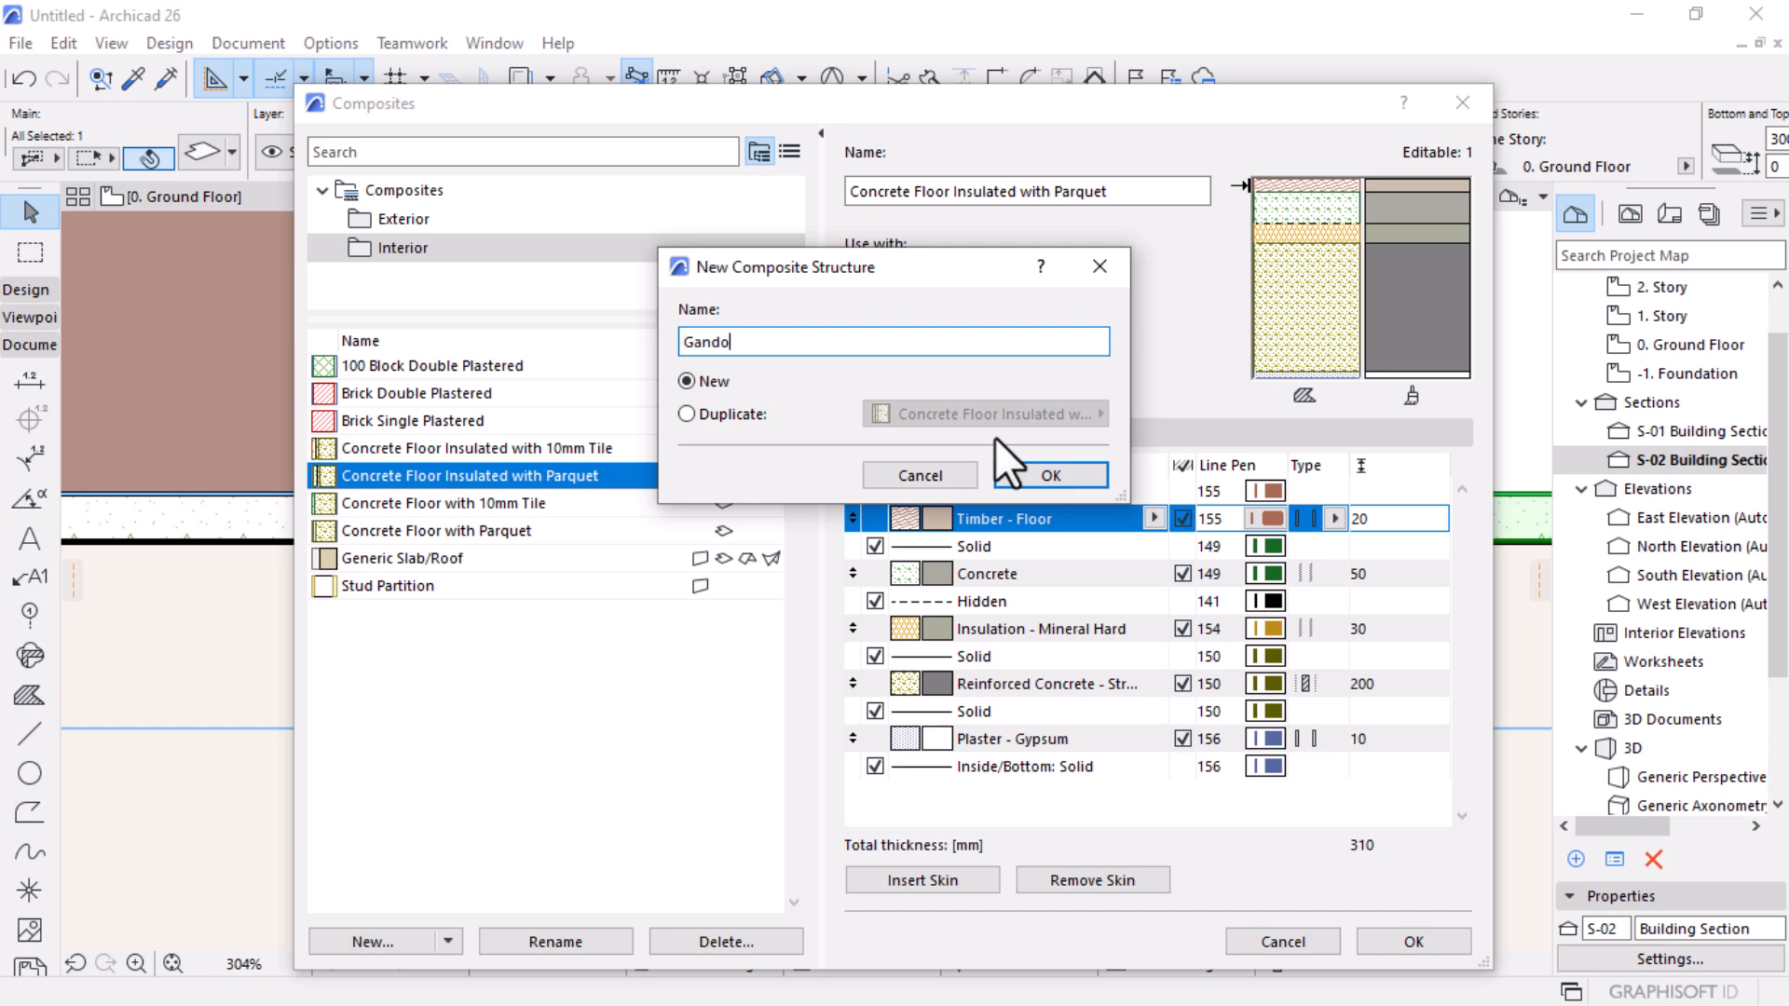
type("Floor Comp")
key("BackSpace")
key("BackSpace")
key("BackSpace")
key("BackSpace")
key("BackSpace")
key("Return")
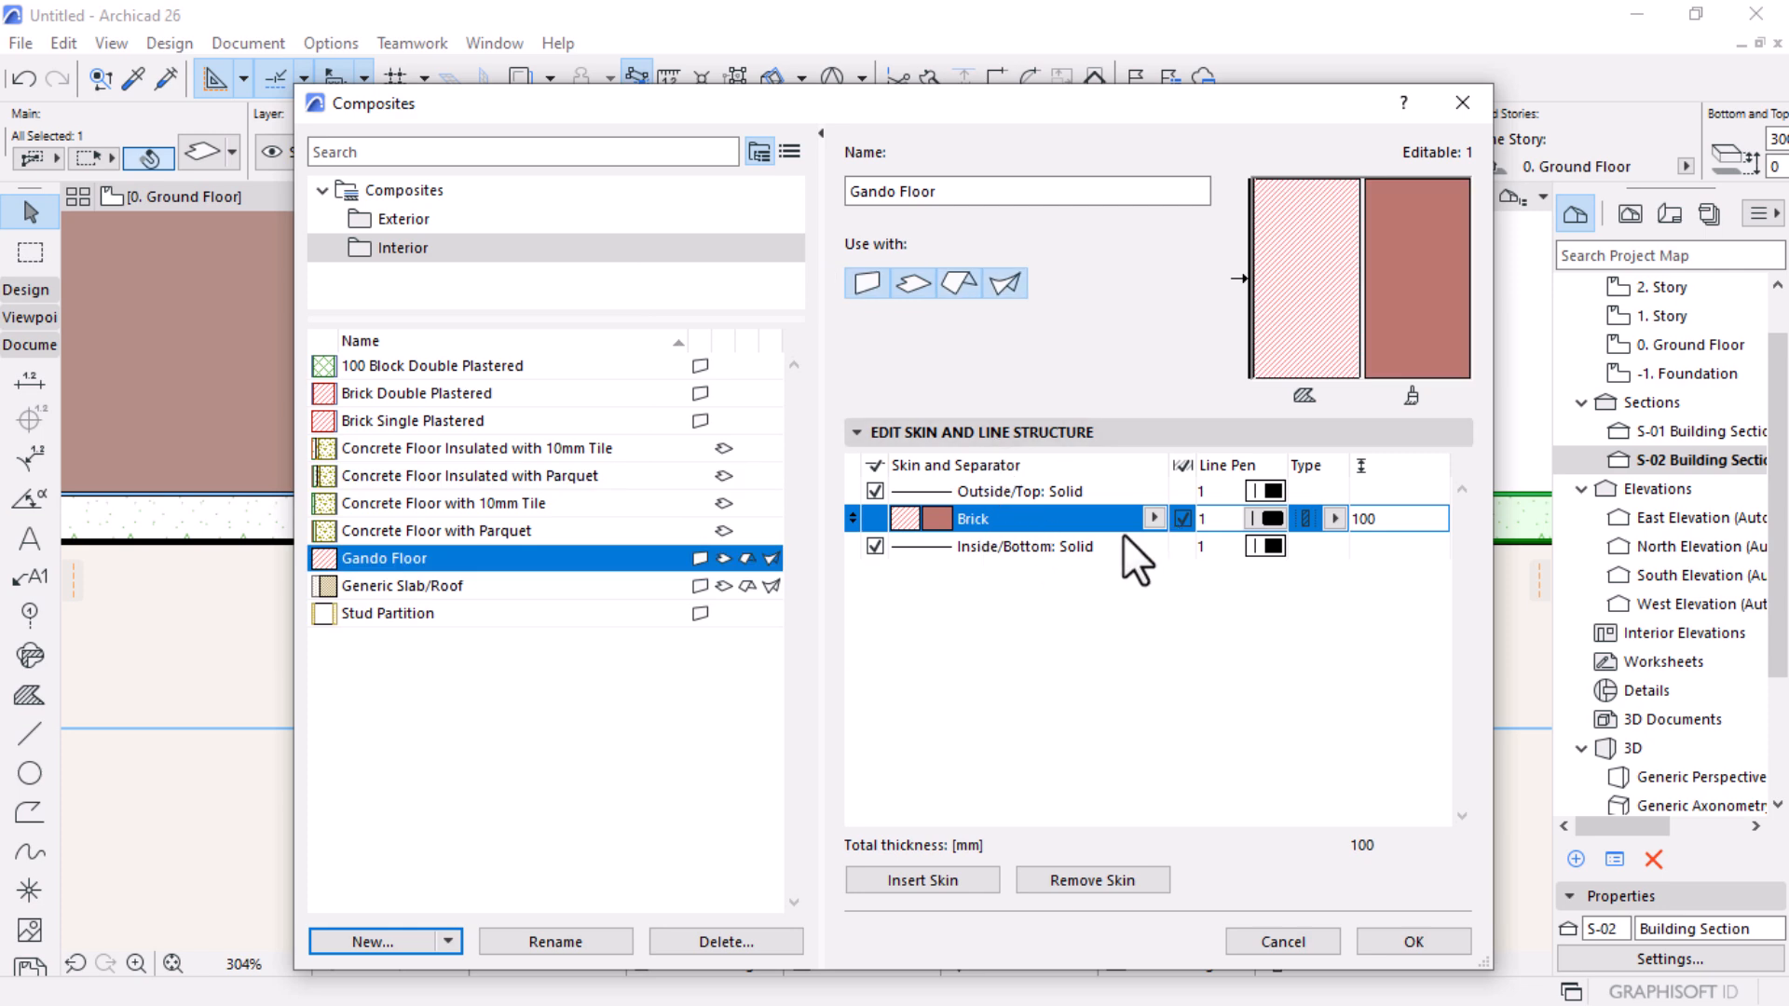
Step: Change the Gando Floor composite's brick skin to Stone - Structural and insert a second skin of the same material
left_click(1120, 624)
left_click(1152, 516)
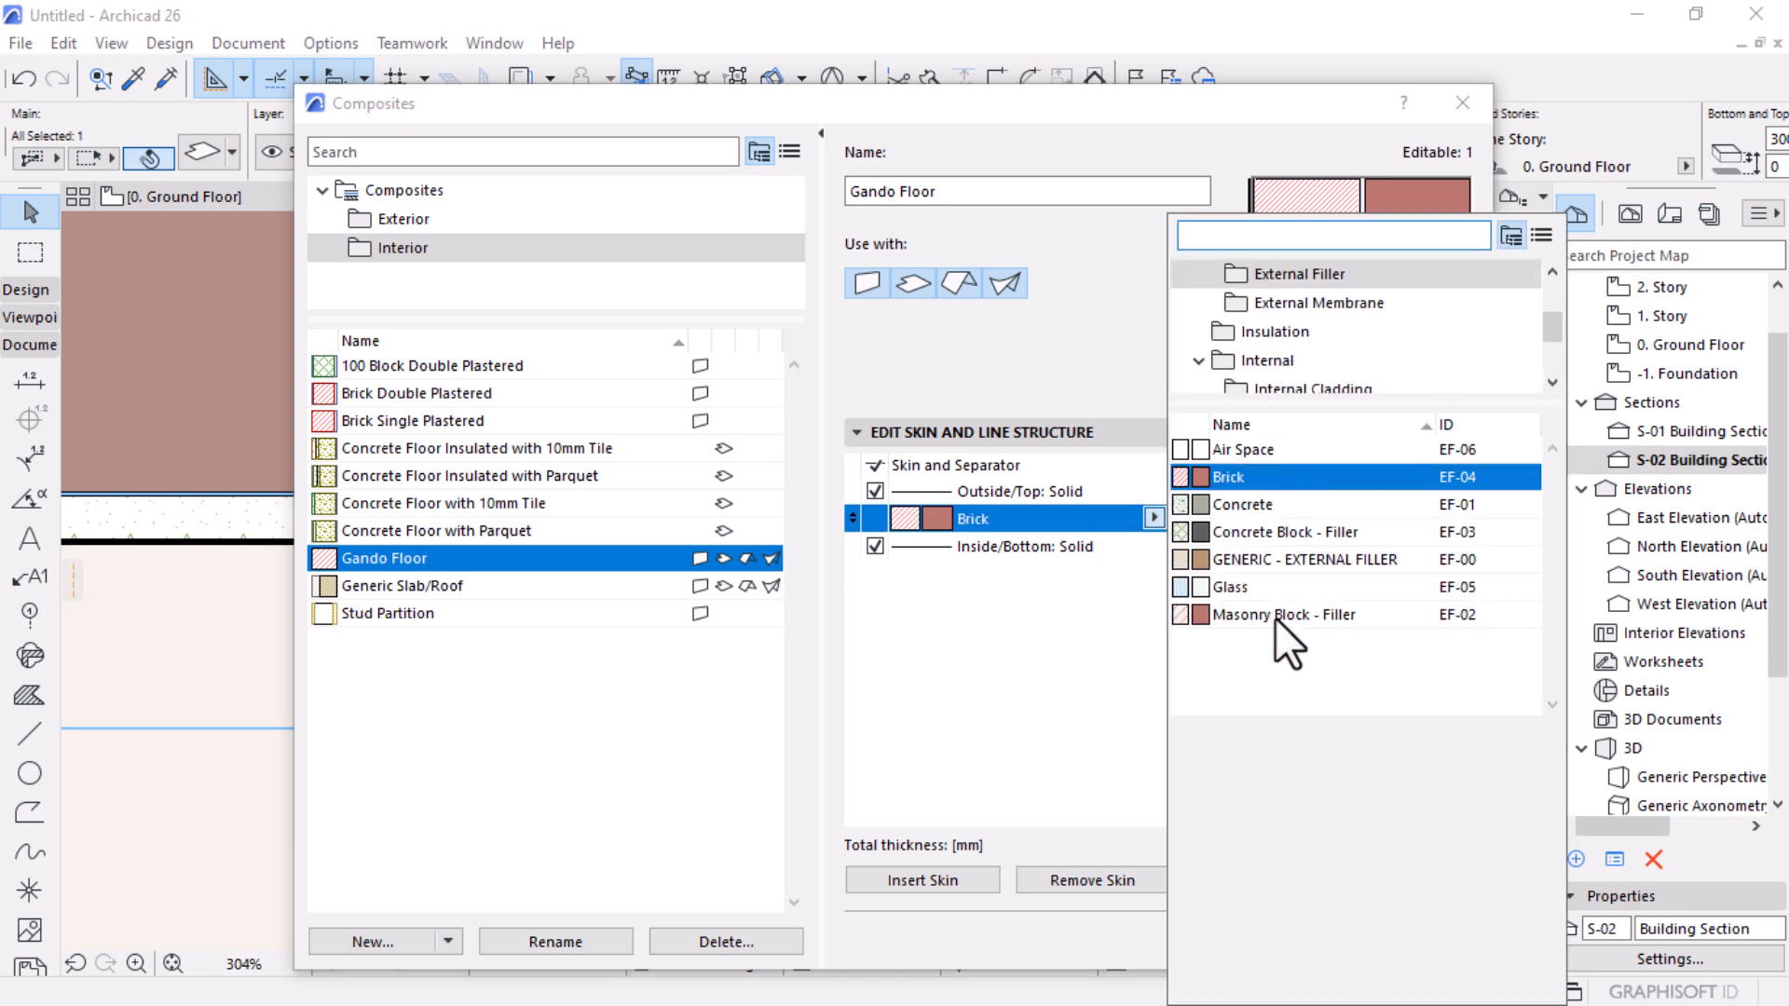
type("stone")
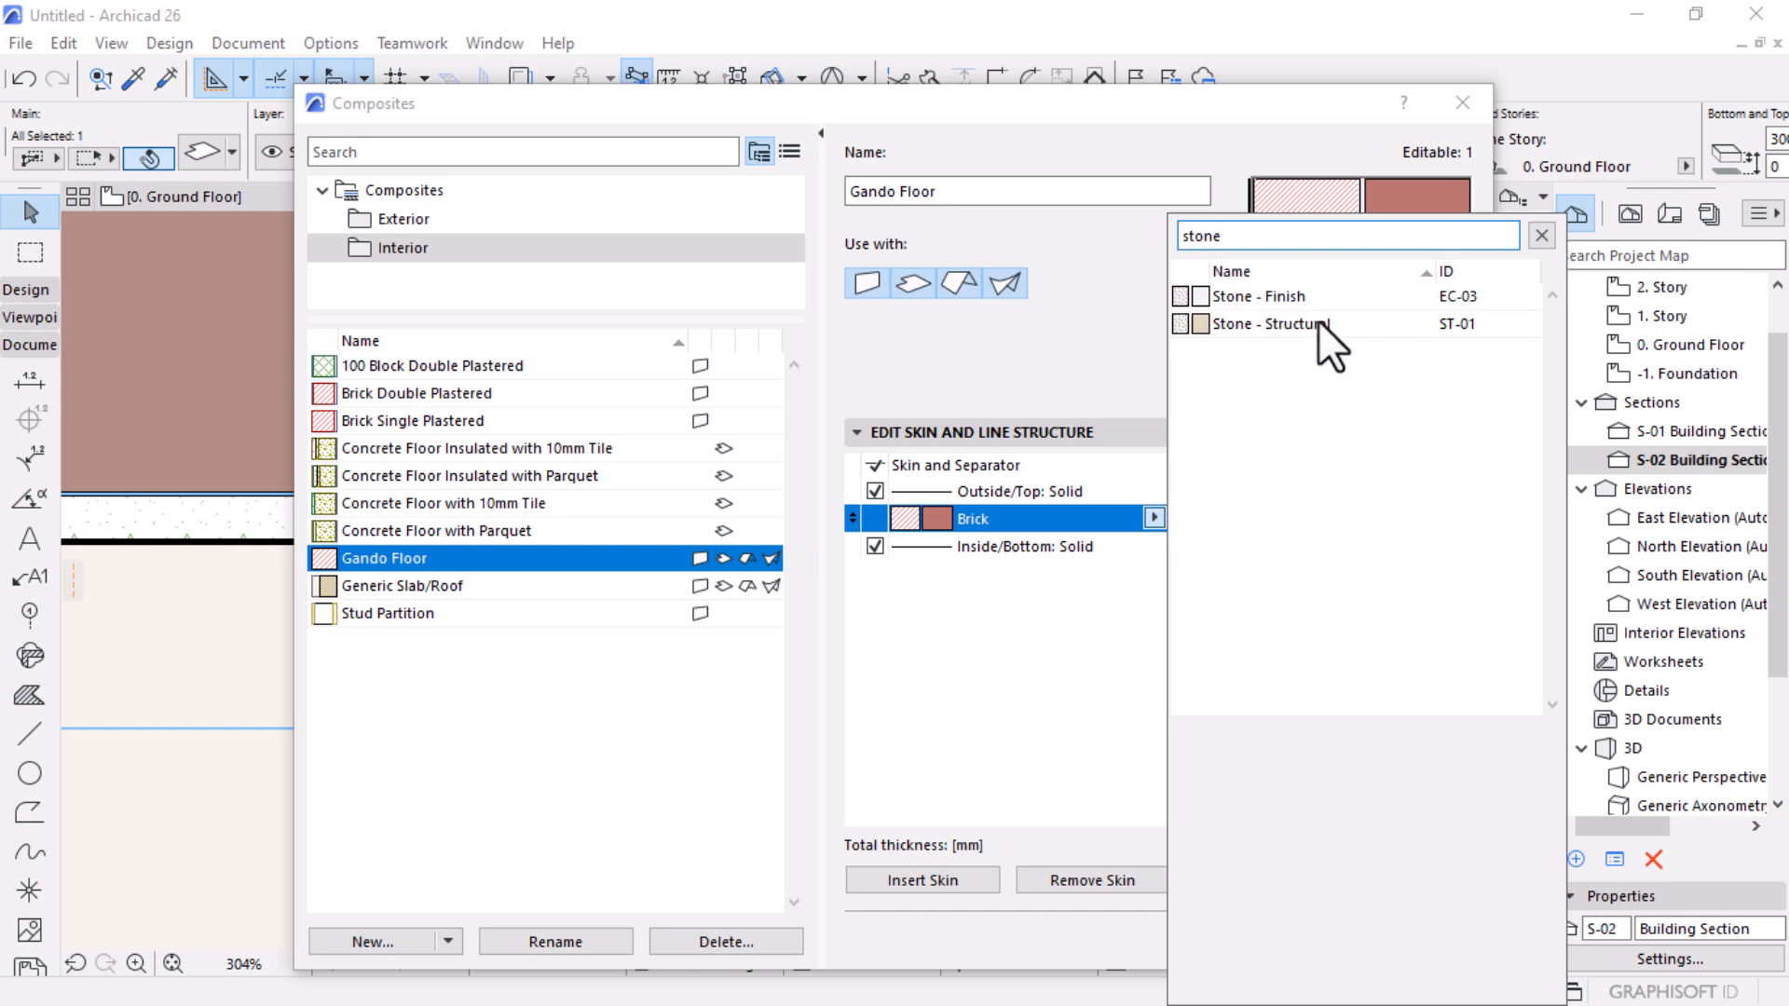
left_click(1318, 323)
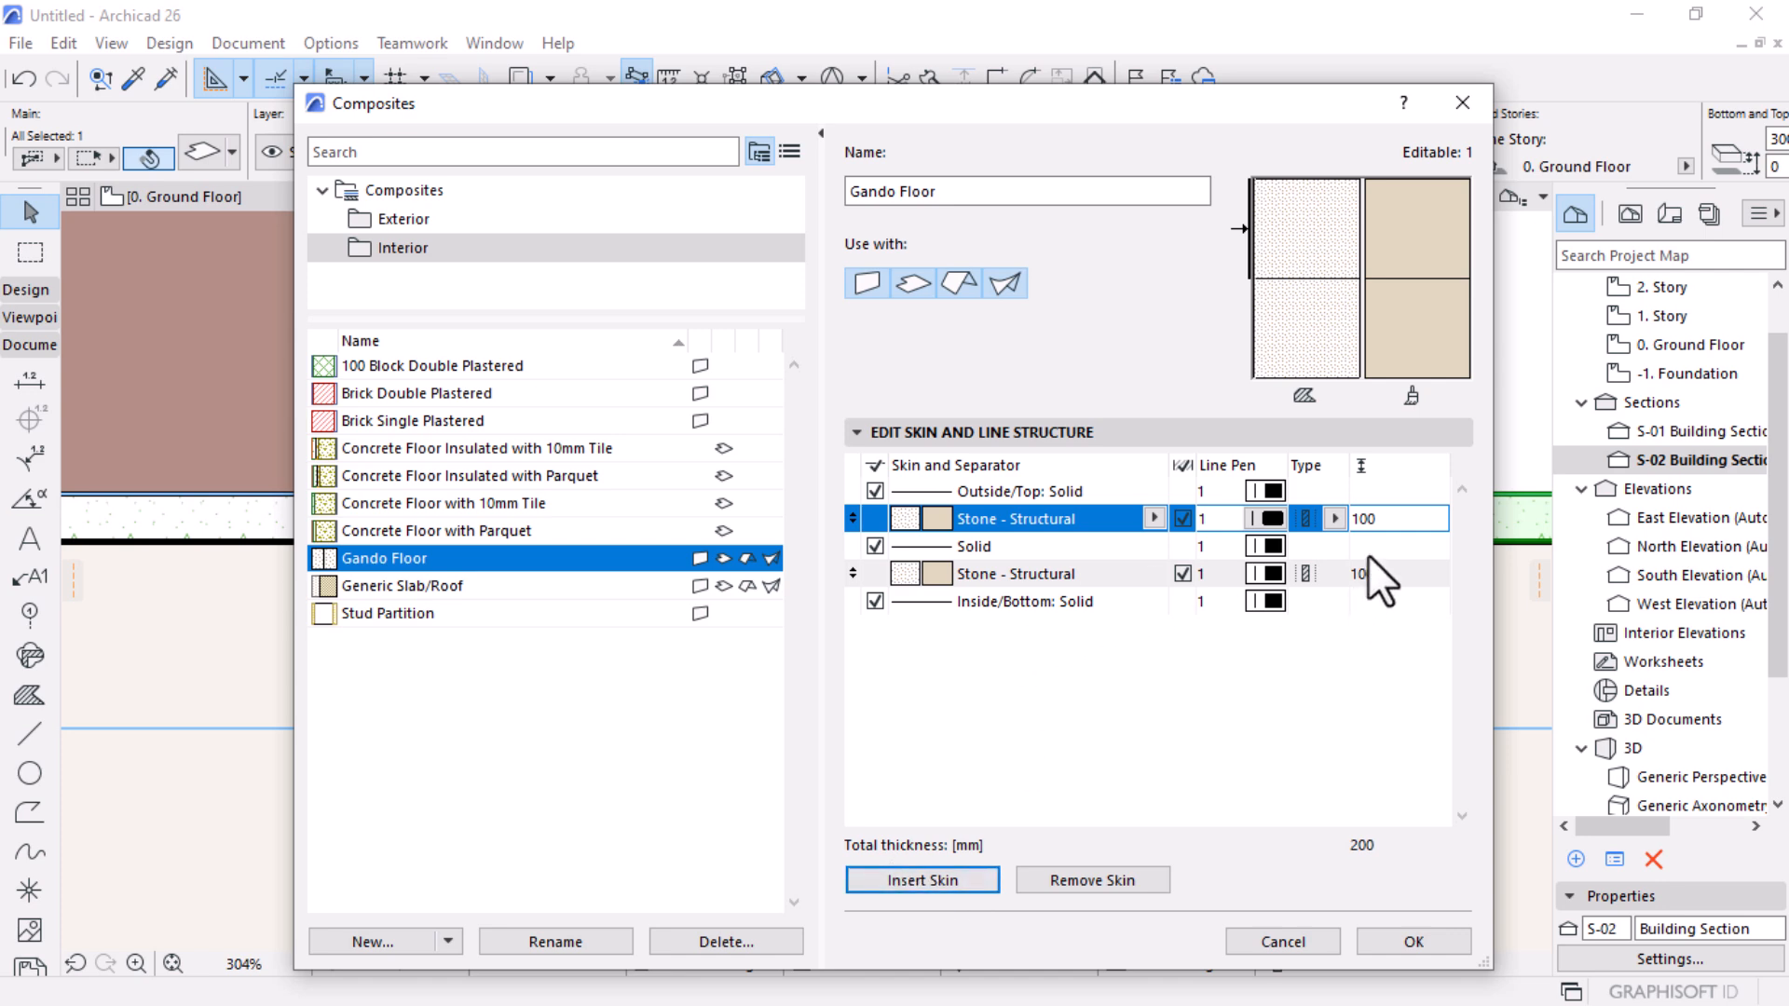
left_click_drag(1387, 520, 1319, 513)
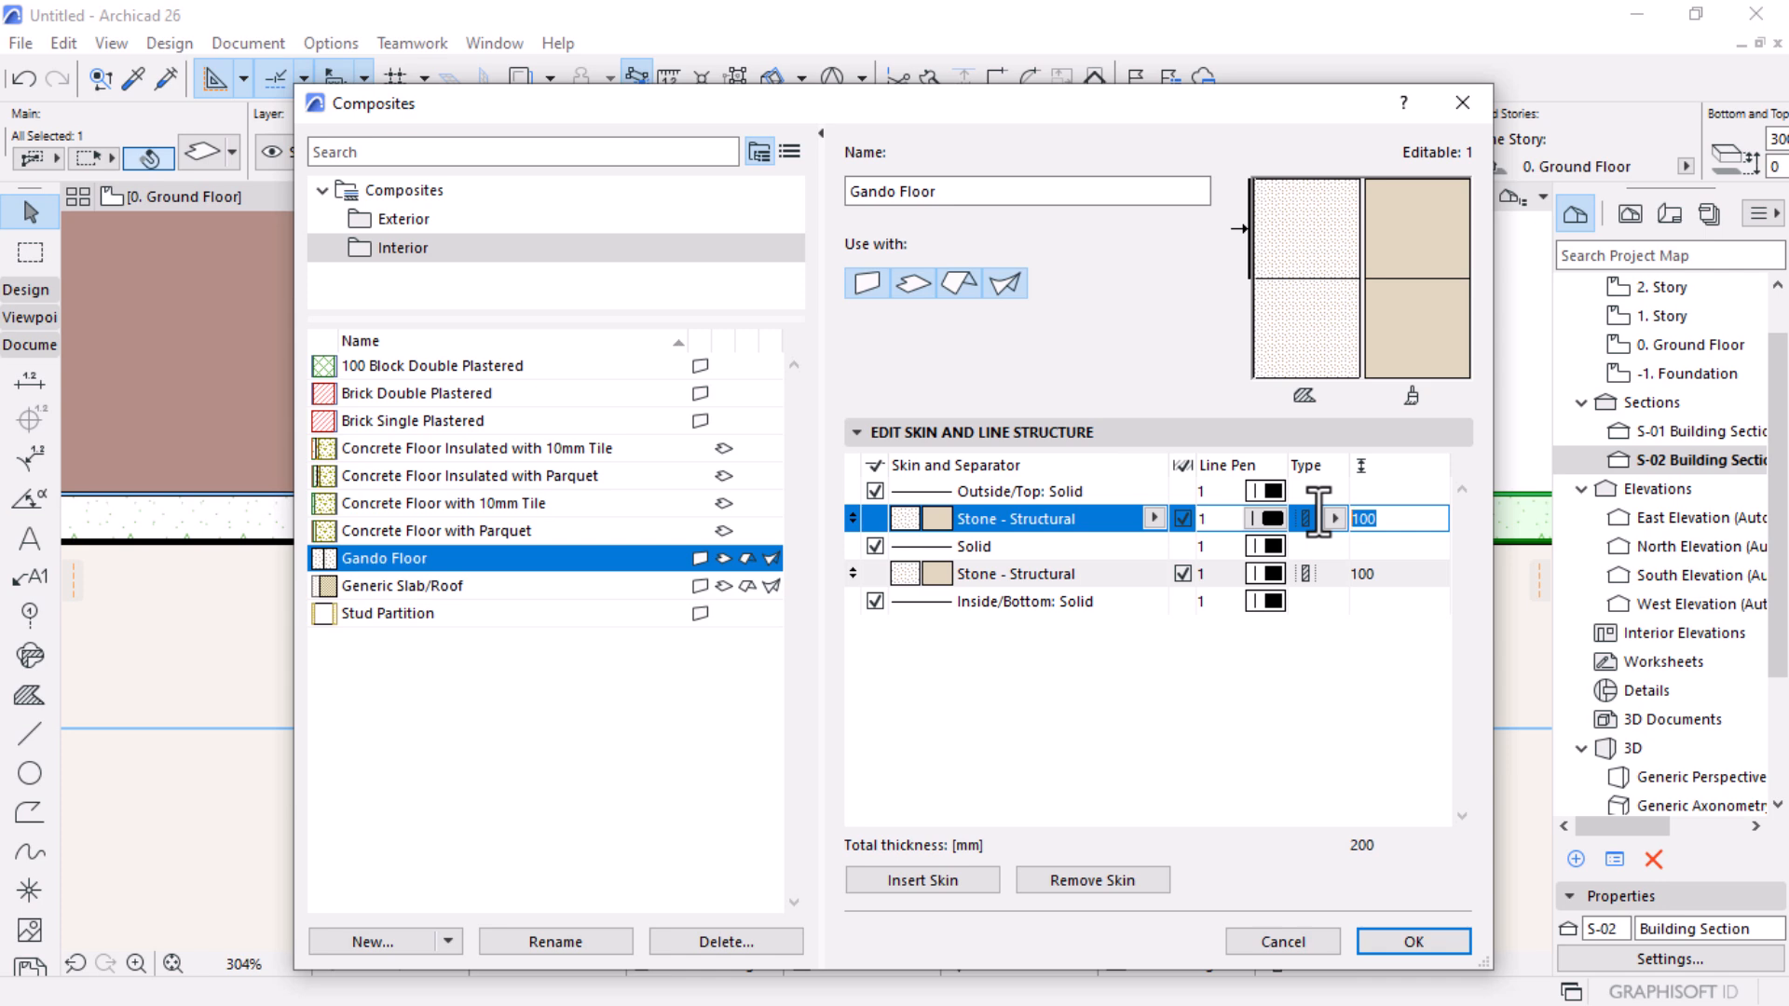
left_click(1363, 574)
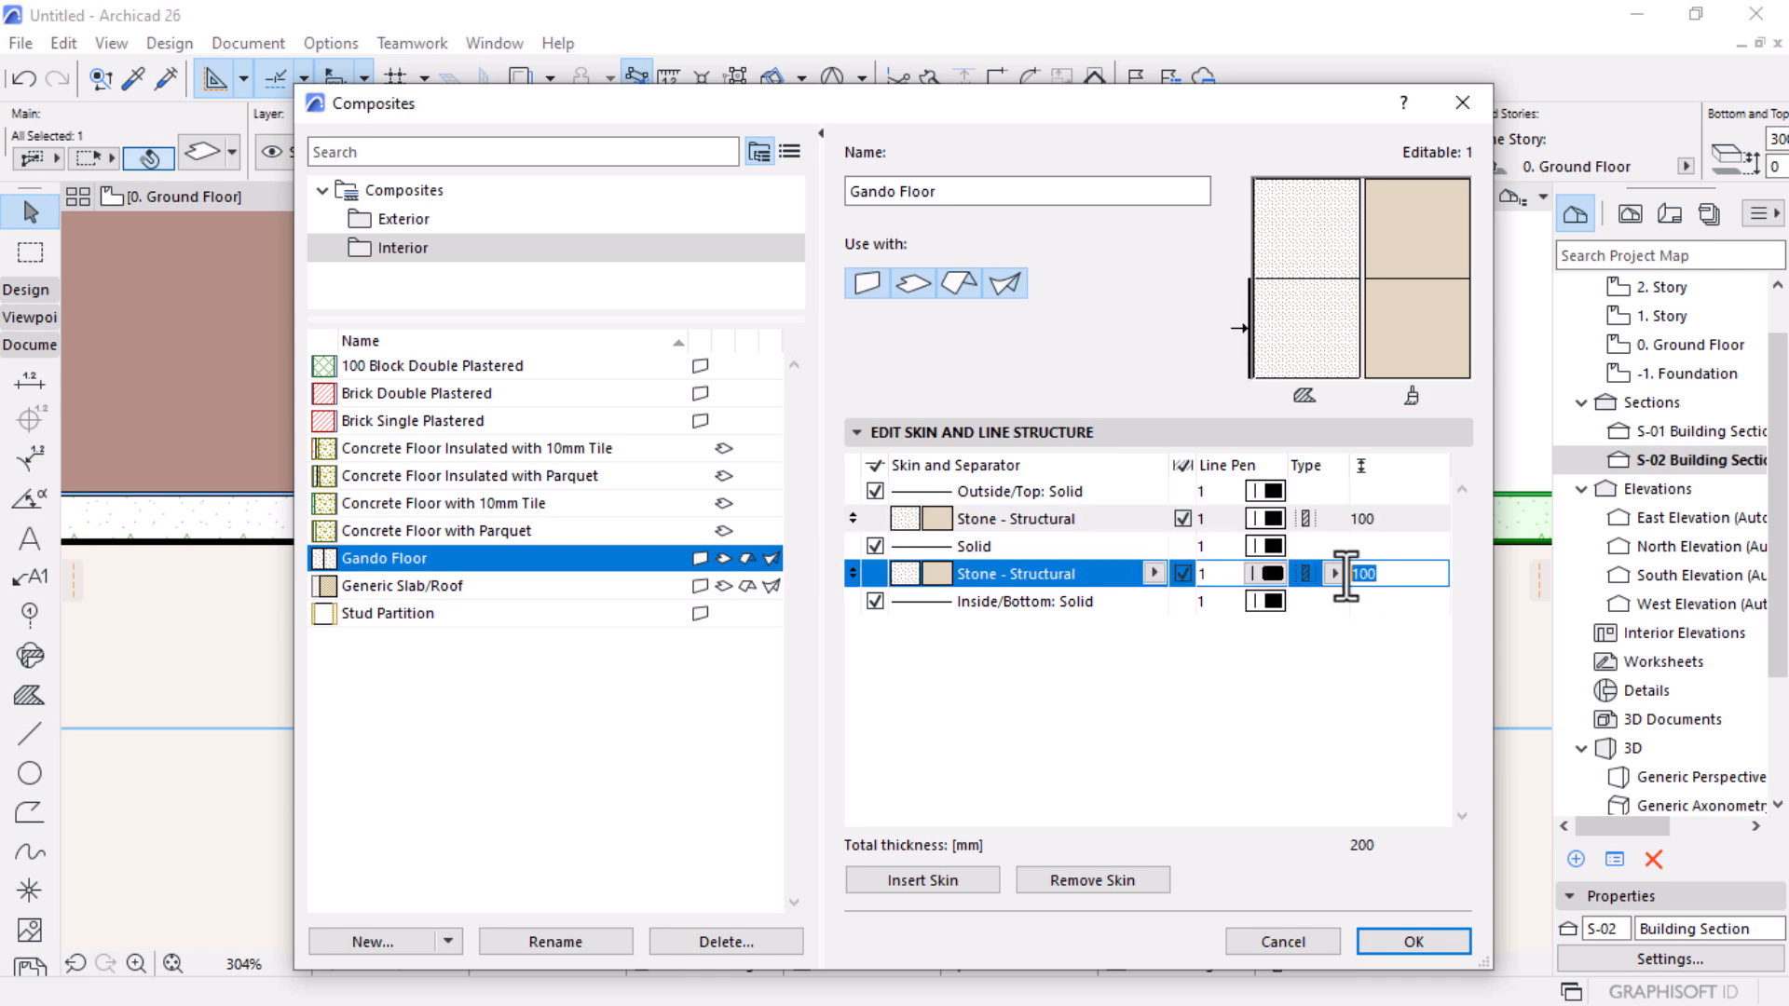
Step: Change the upper skin of the Gando Floor composite to the Stone - Finish building material
left_click(911, 526)
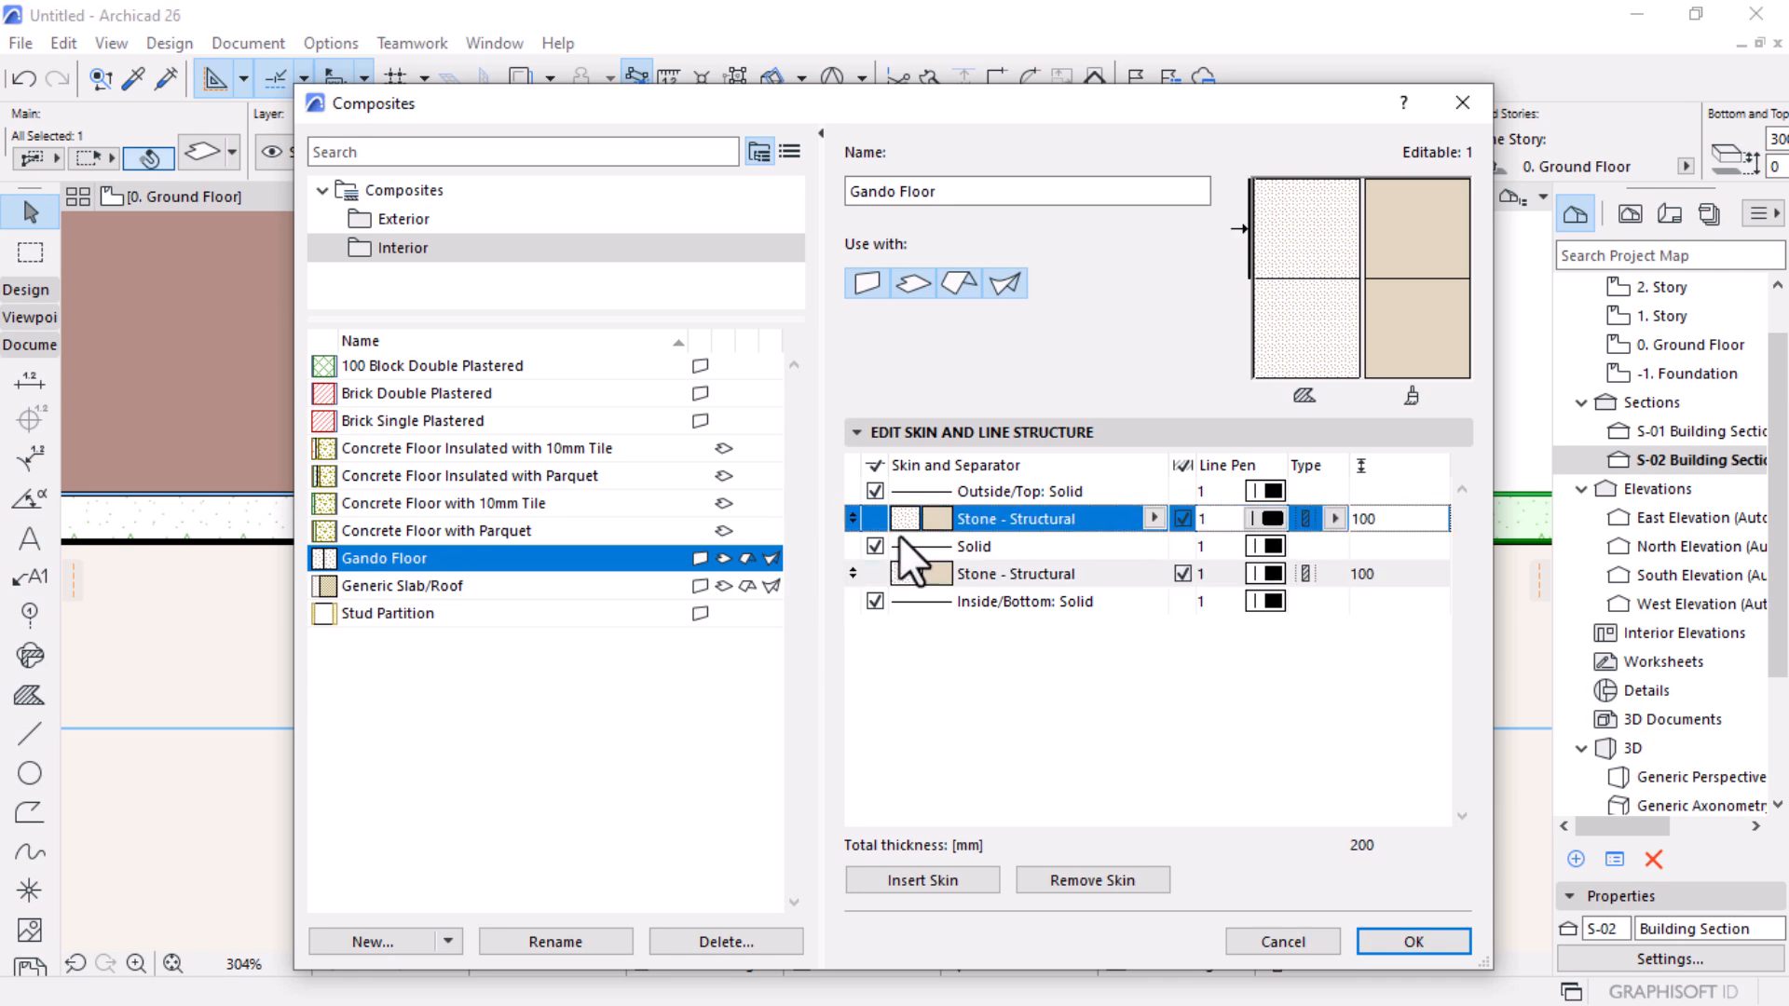
left_click(1147, 520)
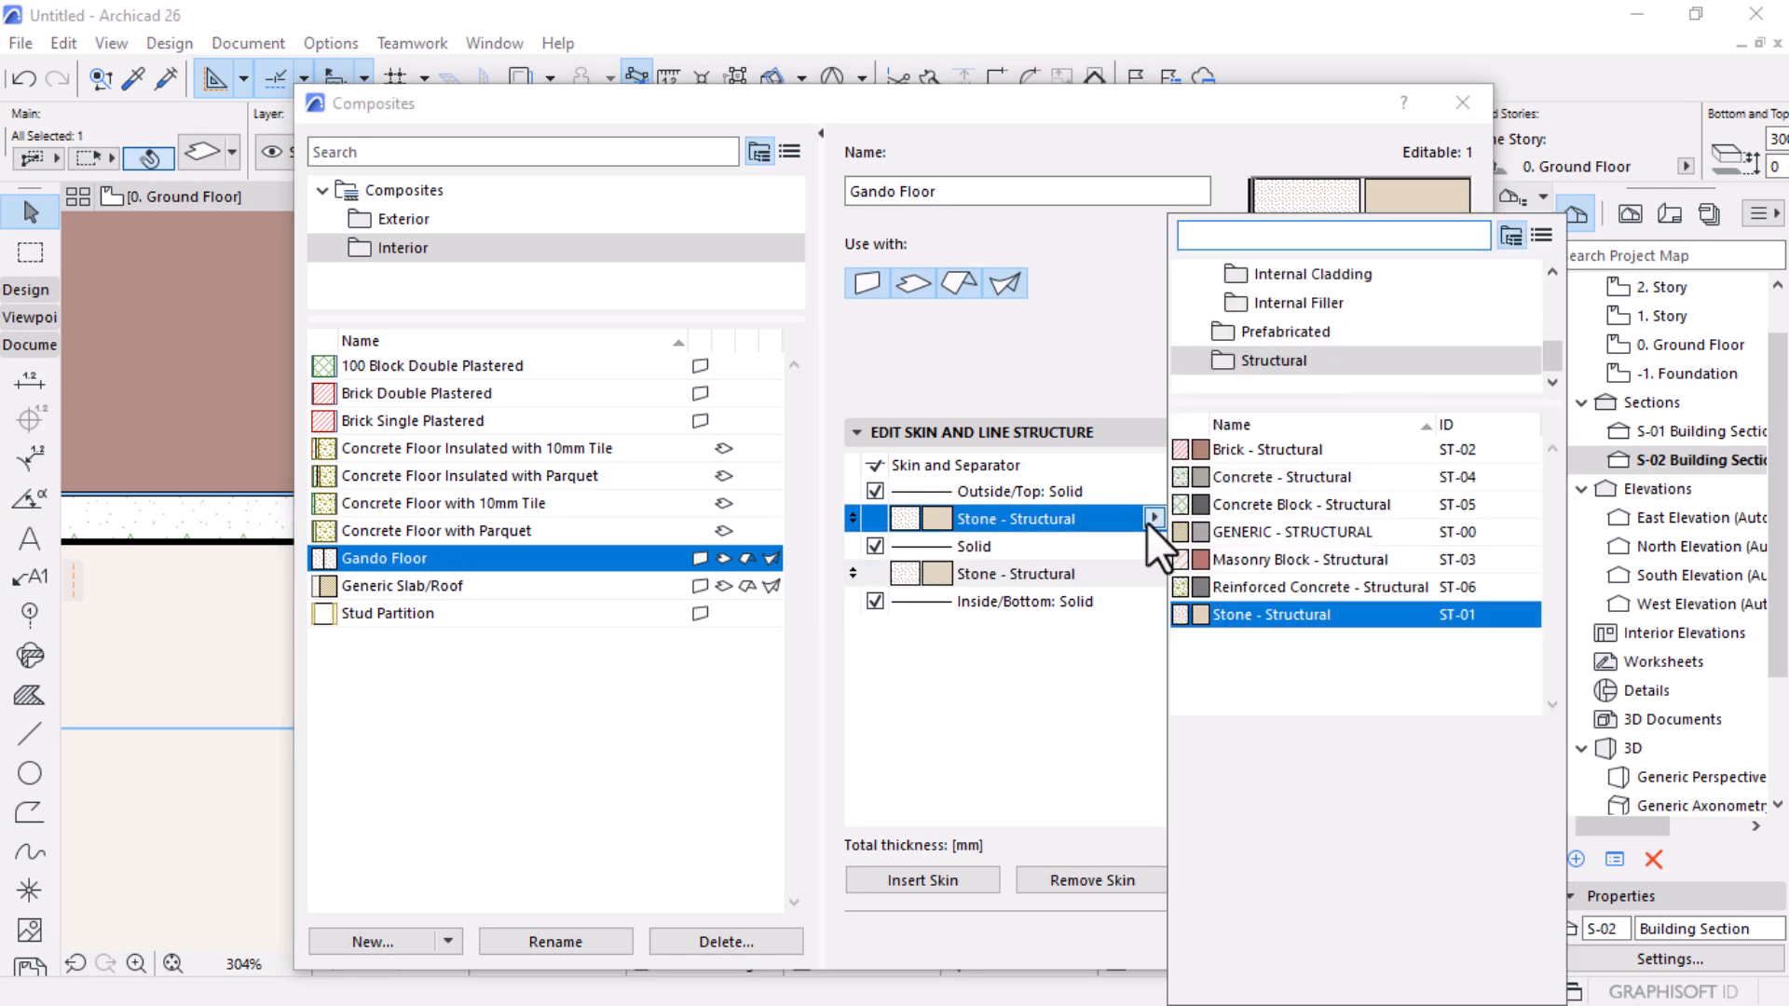
type("stone")
left_click(1300, 296)
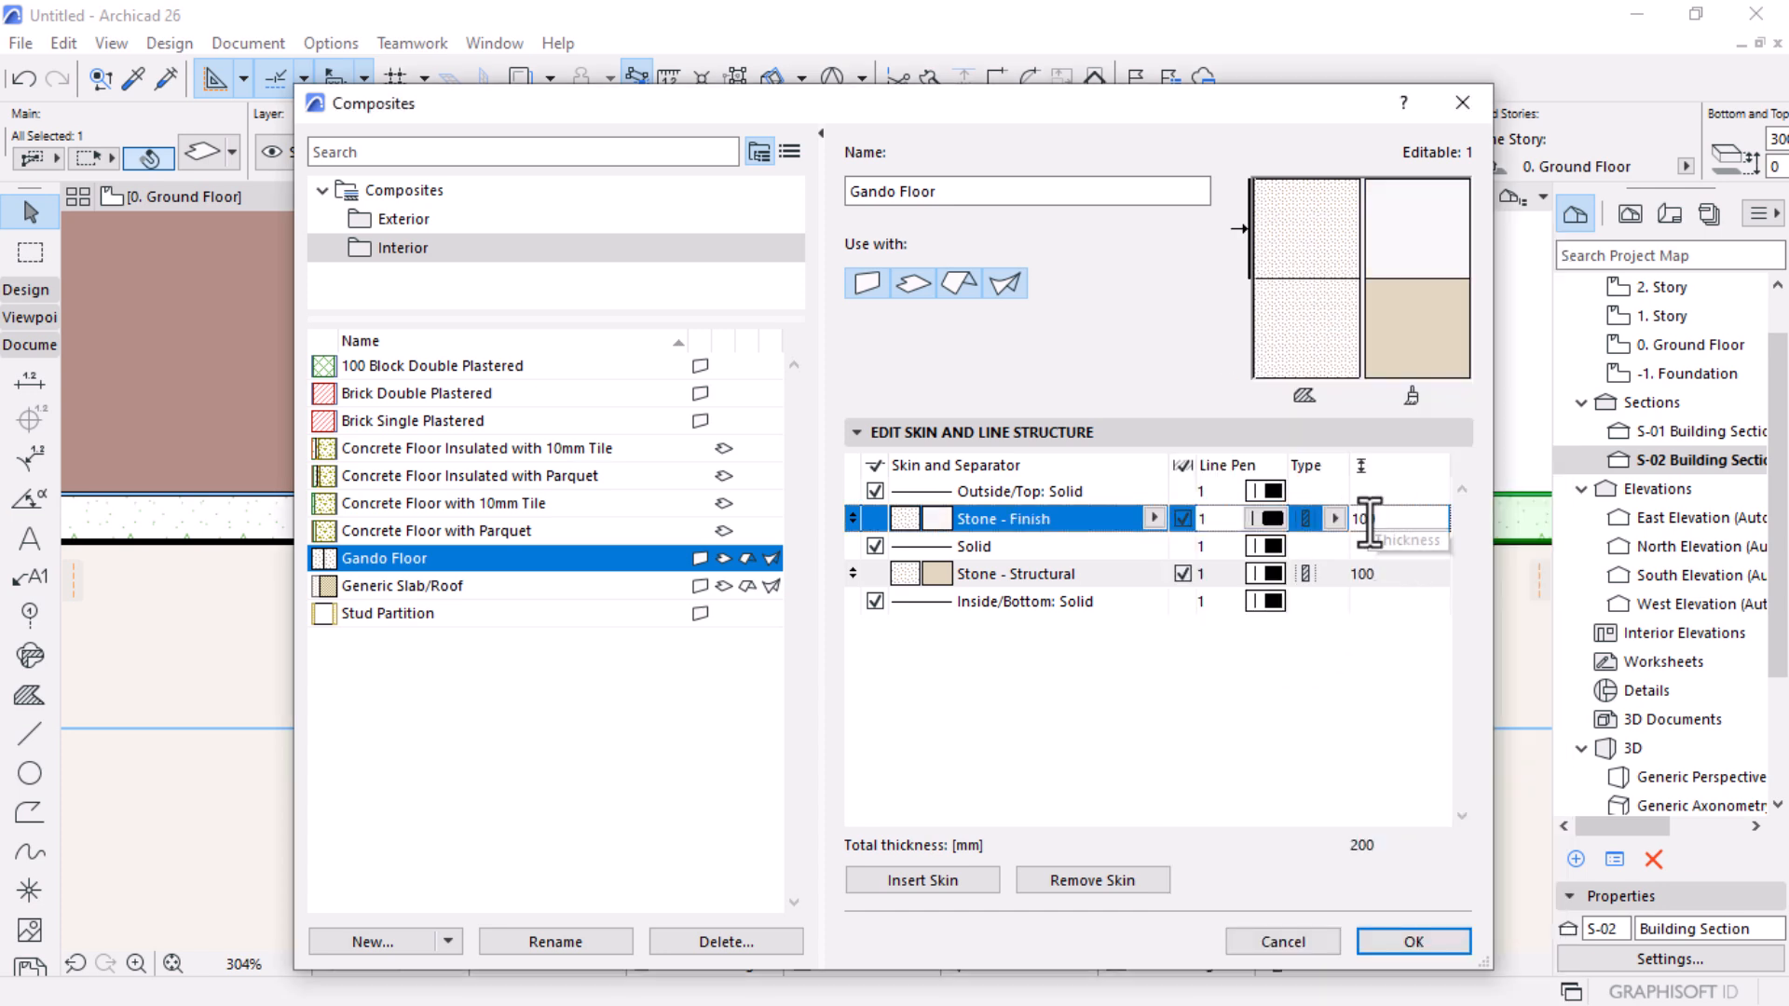
left_click_drag(1386, 521, 1339, 525)
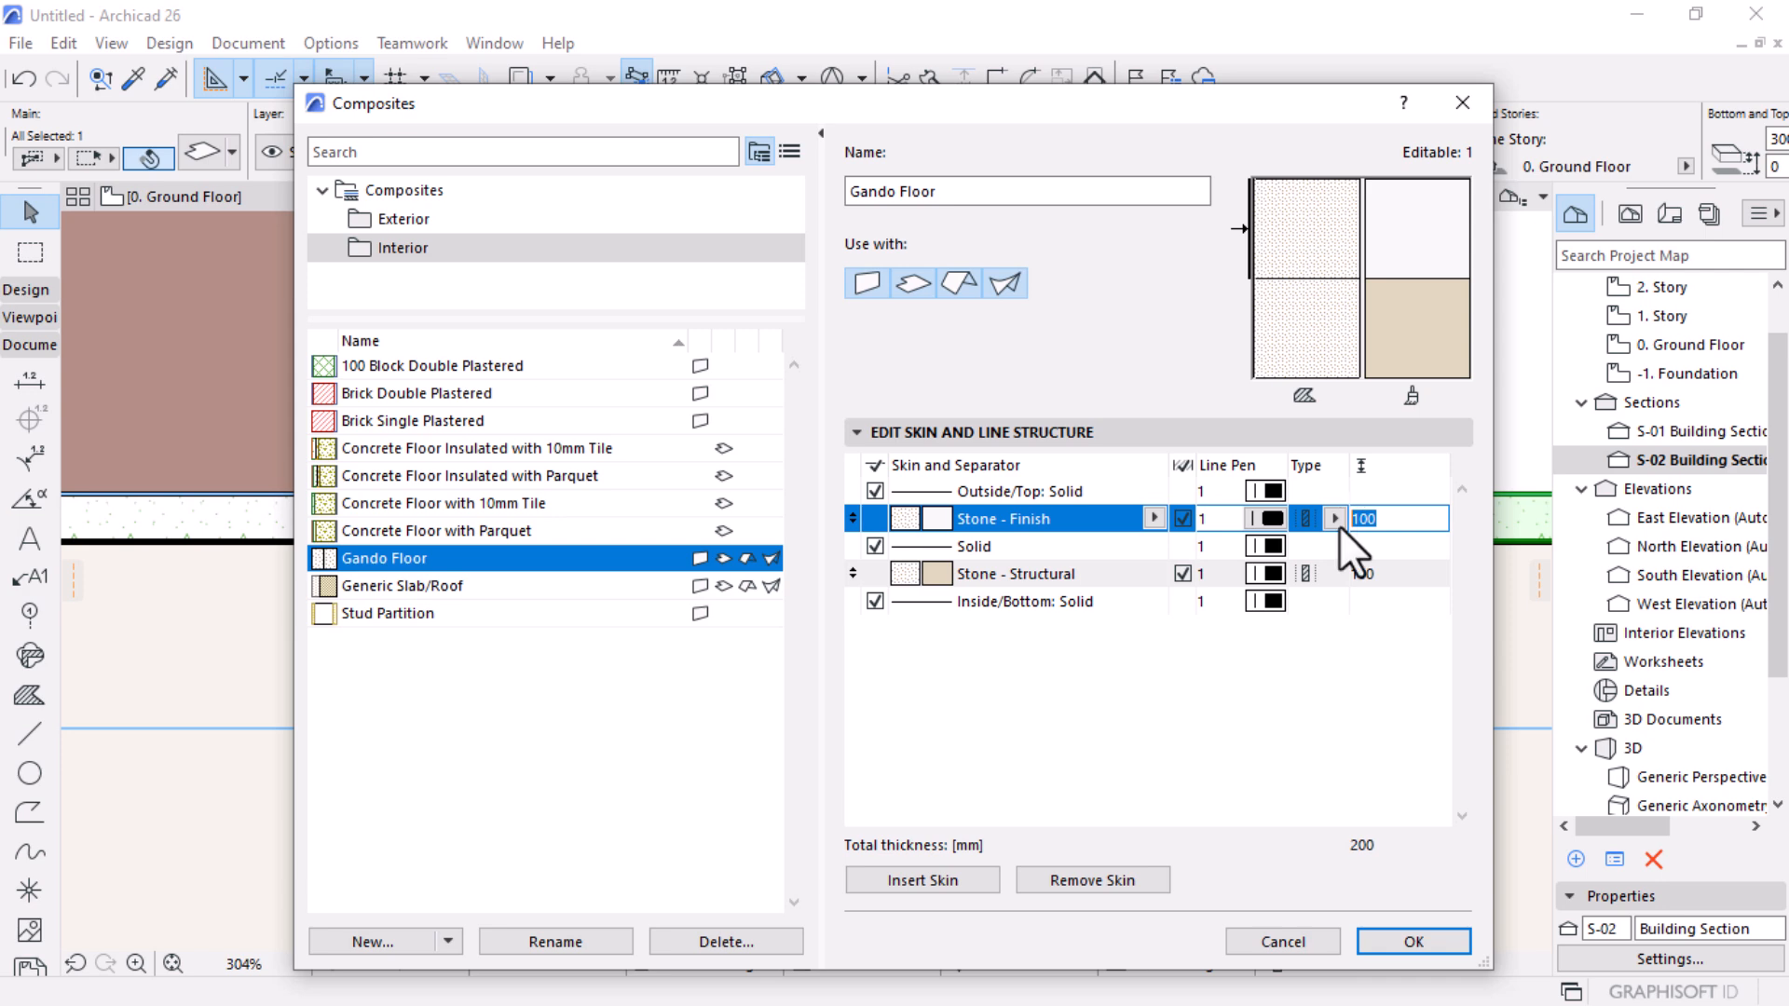
Step: Set the thickness of the lower Stone - Structural skin to 845 mm and save the composite
left_click(1371, 572)
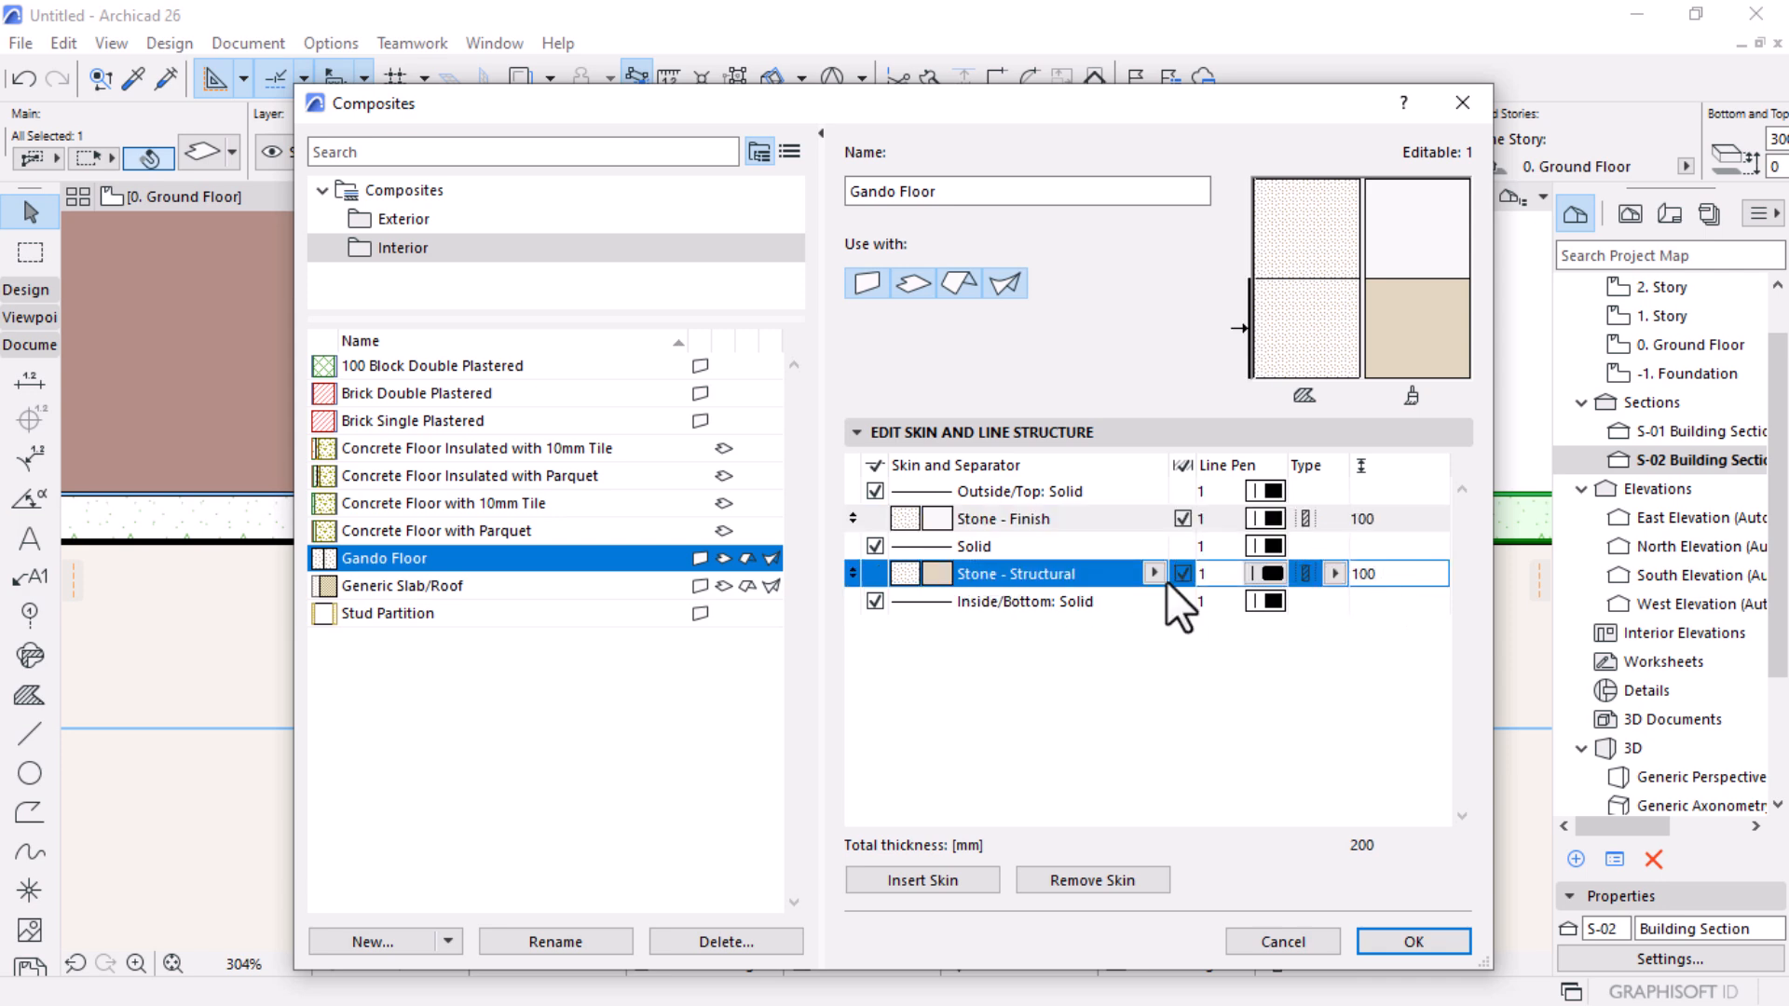
left_click_drag(1403, 580, 1298, 582)
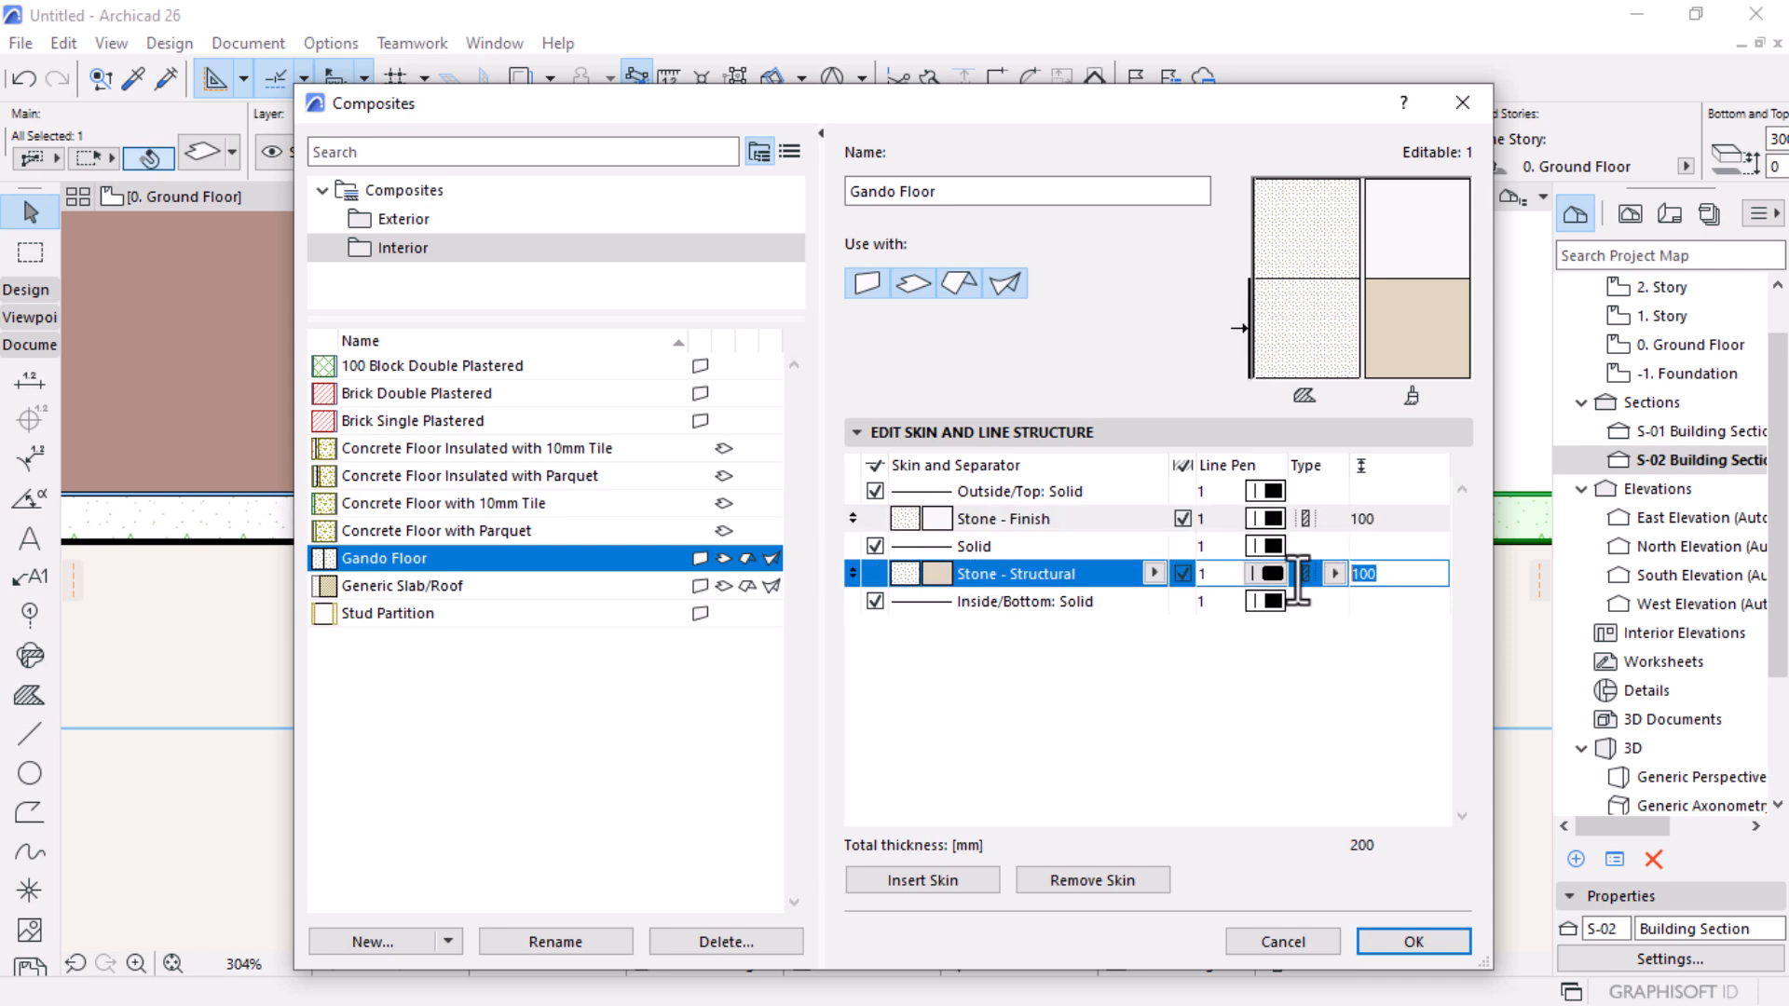
type("845")
left_click(1068, 731)
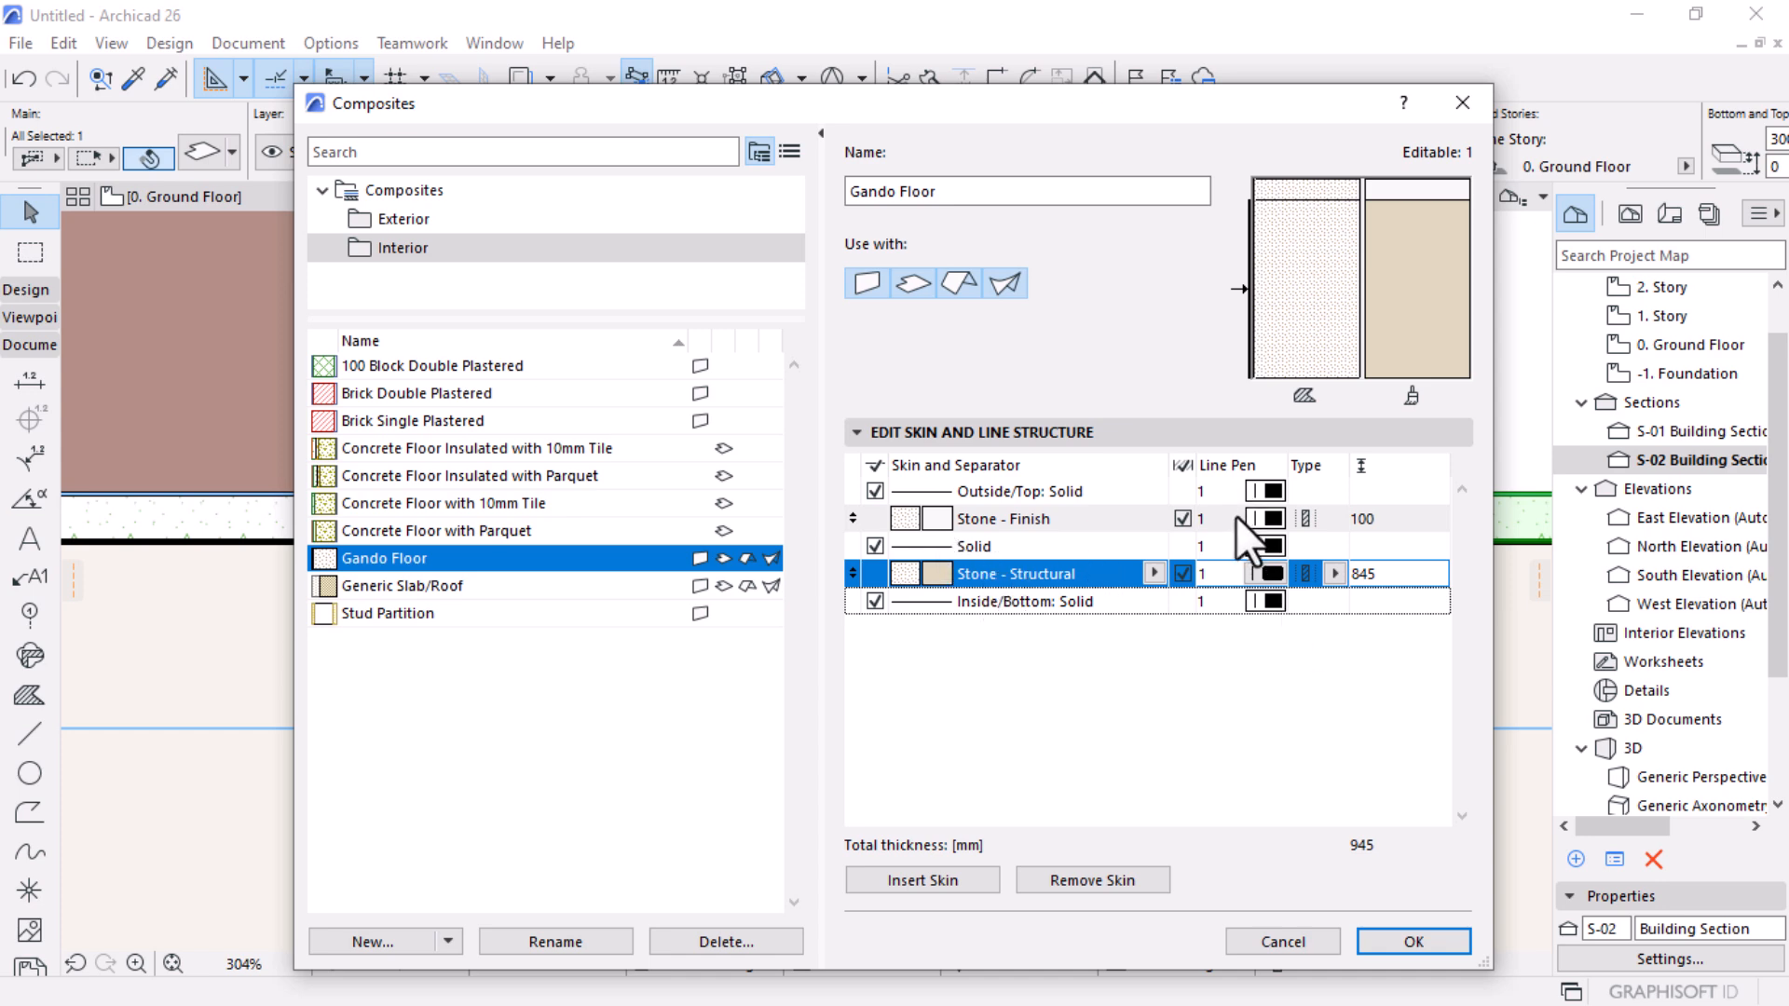
left_click(1385, 942)
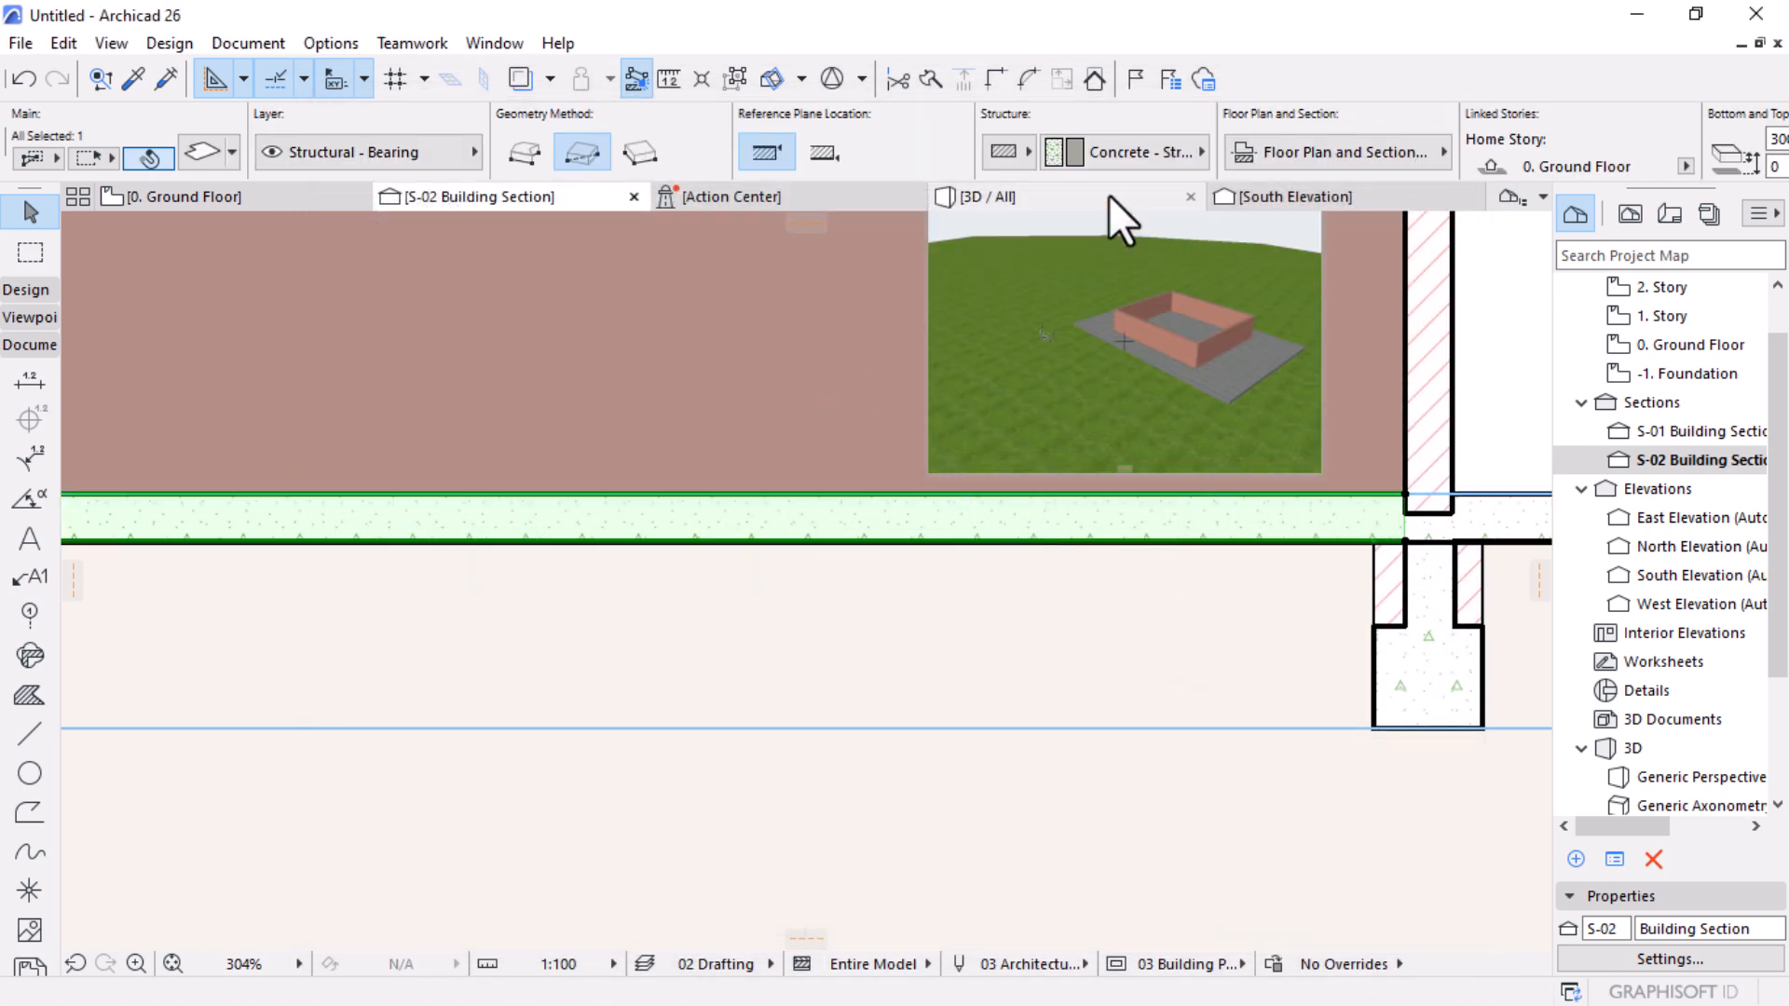
Step: Switch the interior floor slab between the brick walls to a composite structure and assign it Gando Floor
left_click(1016, 153)
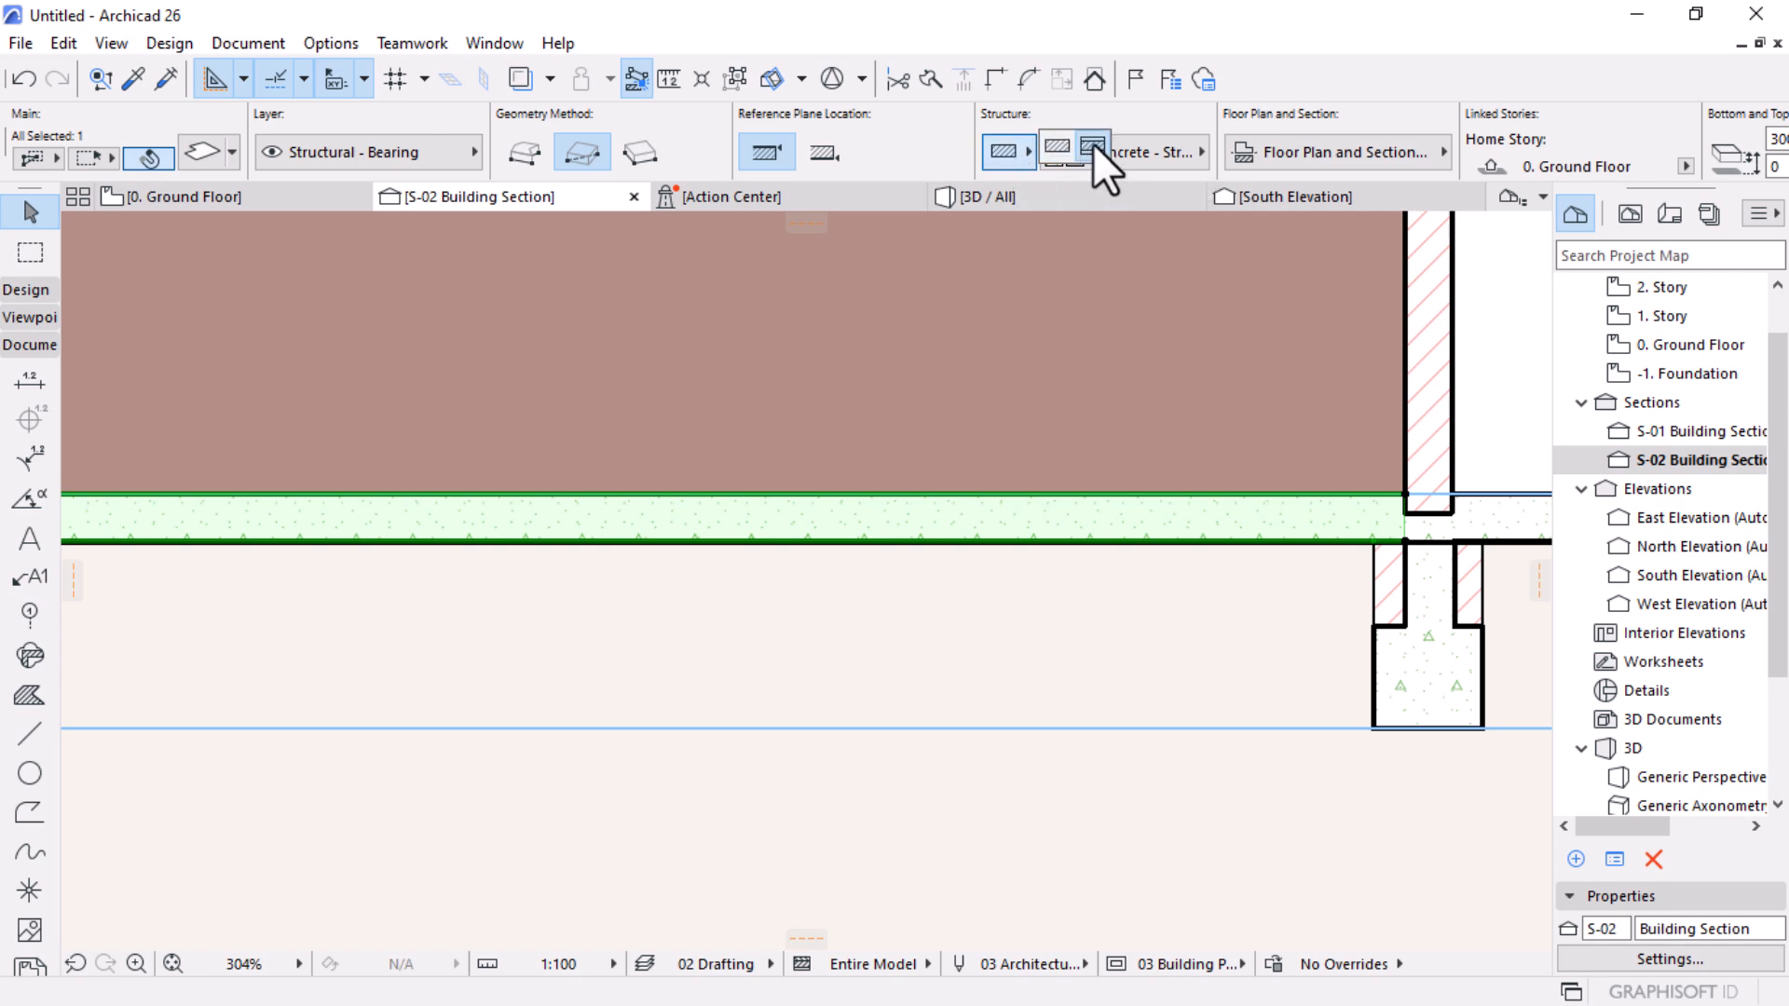
left_click(1093, 146)
left_click(1122, 149)
left_click(1289, 483)
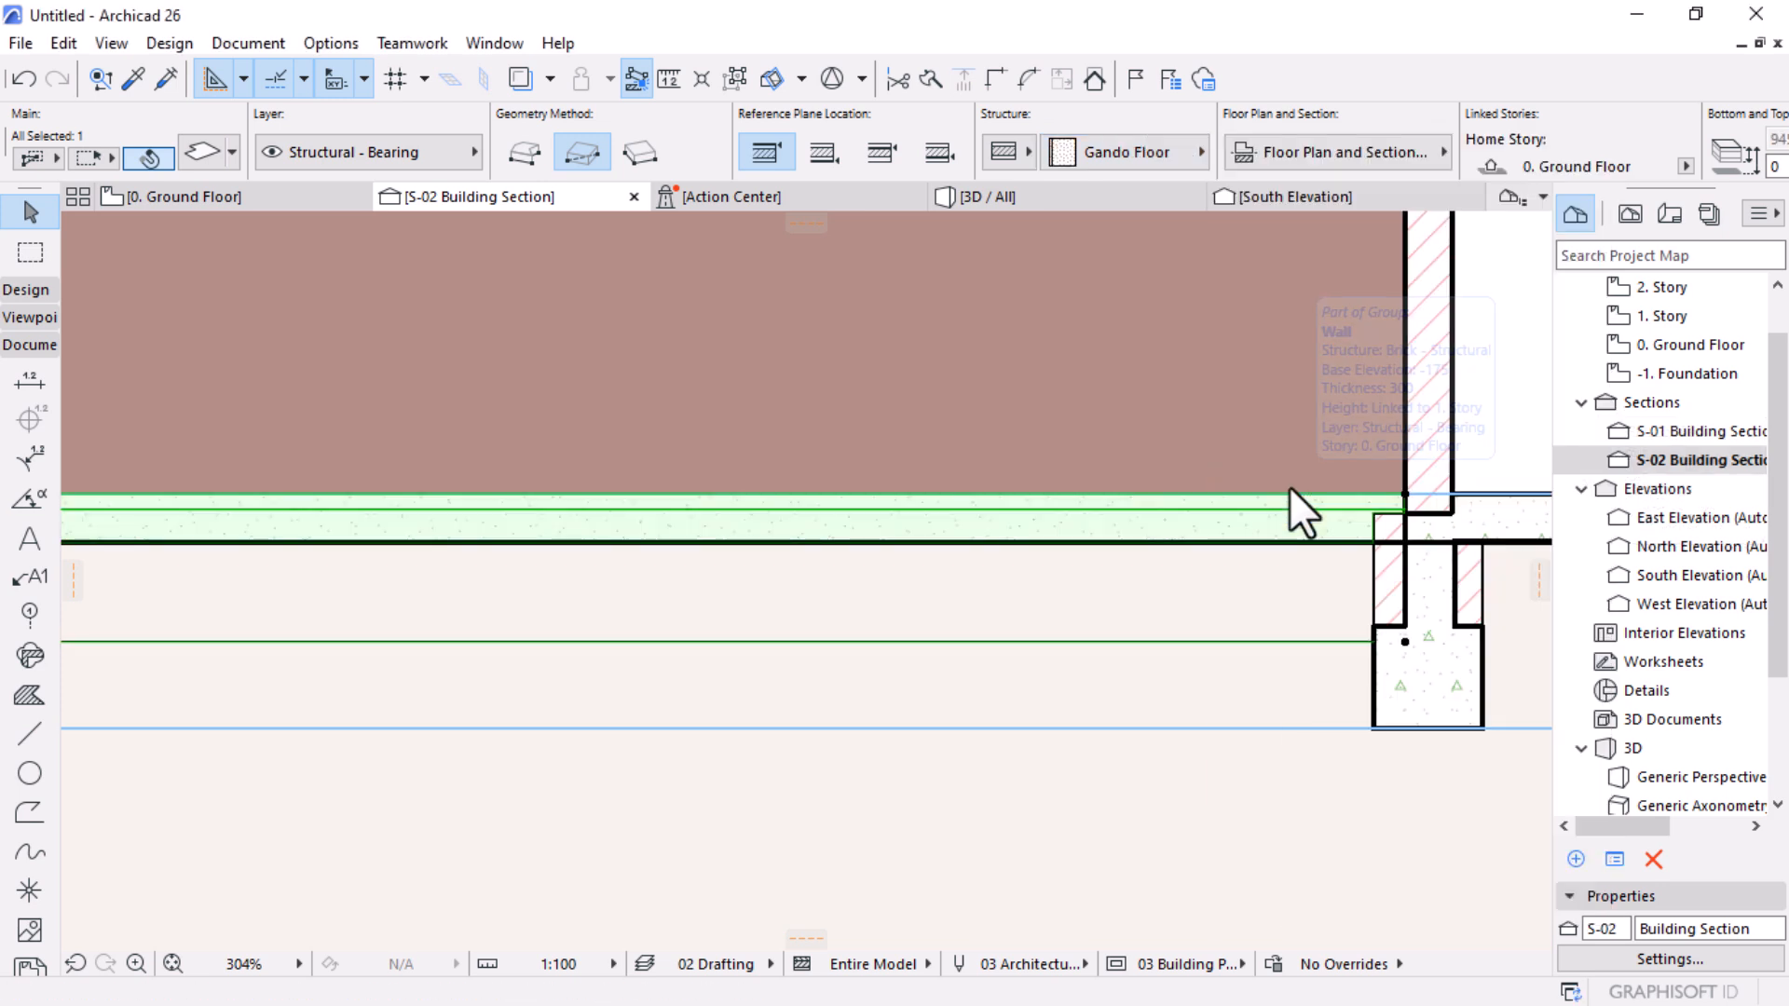
Step: Examine in the section how the Gando Floor slab meets the footings and the terrain, and select the terrain mesh
scroll(1198, 599, "down", 4)
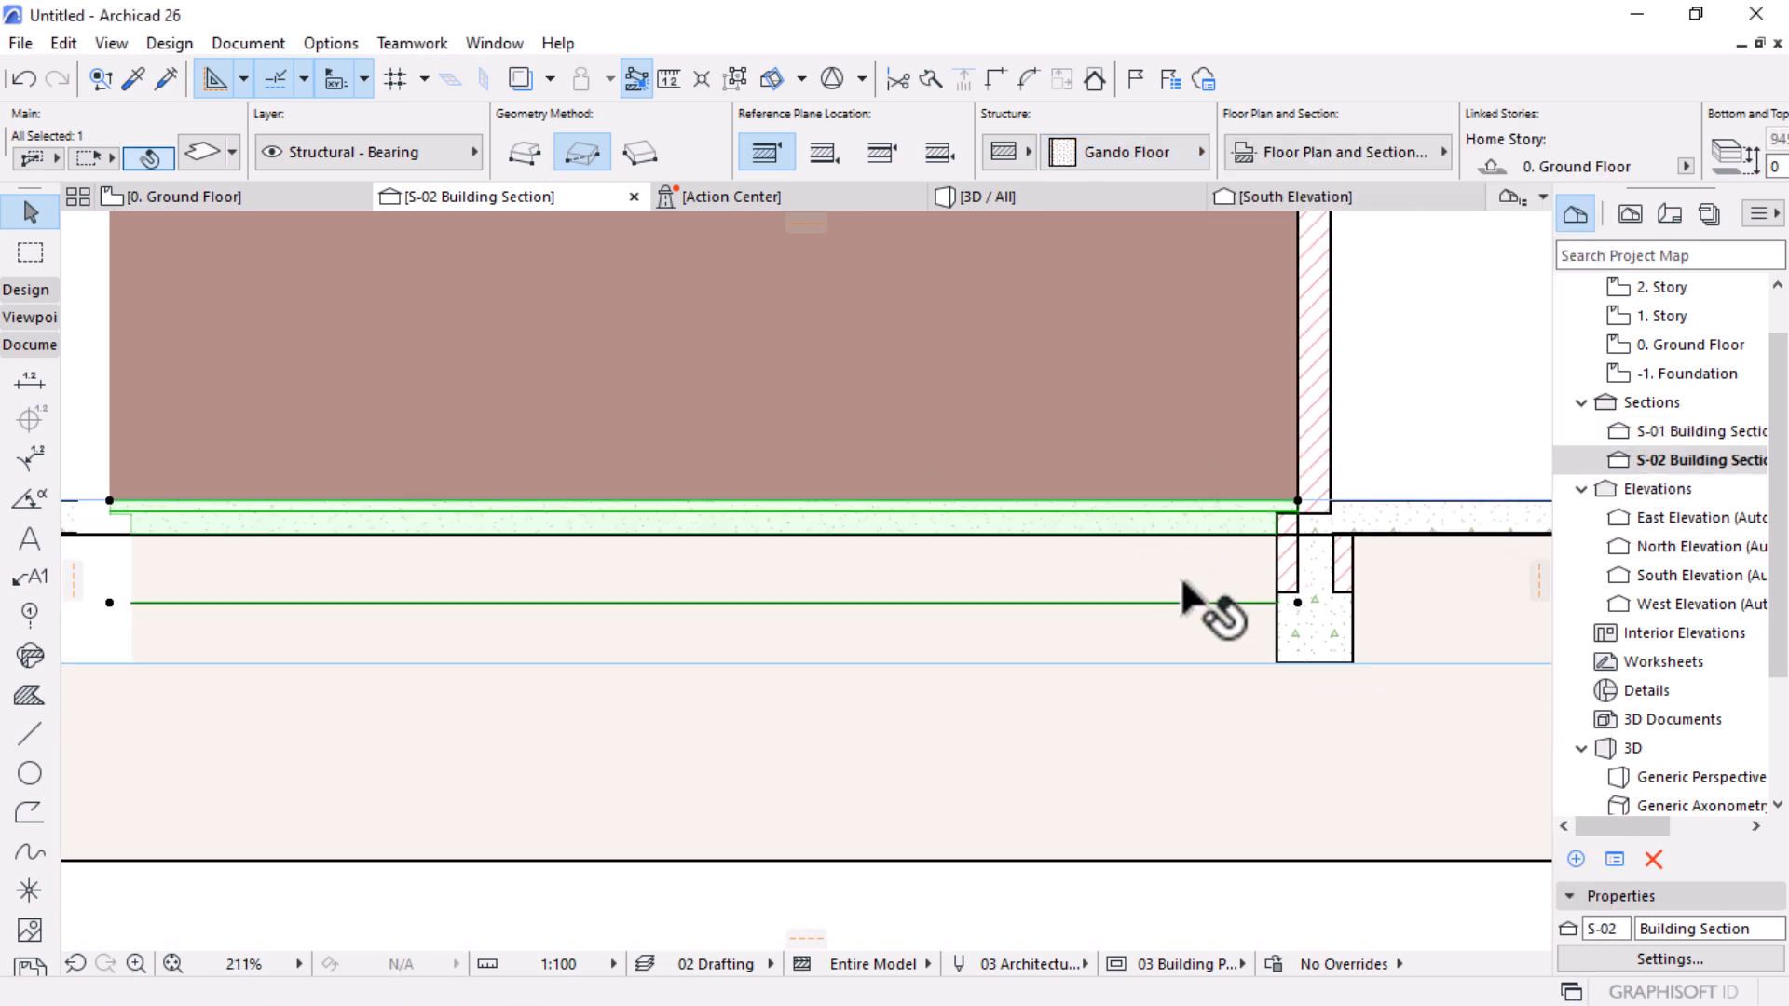
scroll(1288, 575, "up", 6)
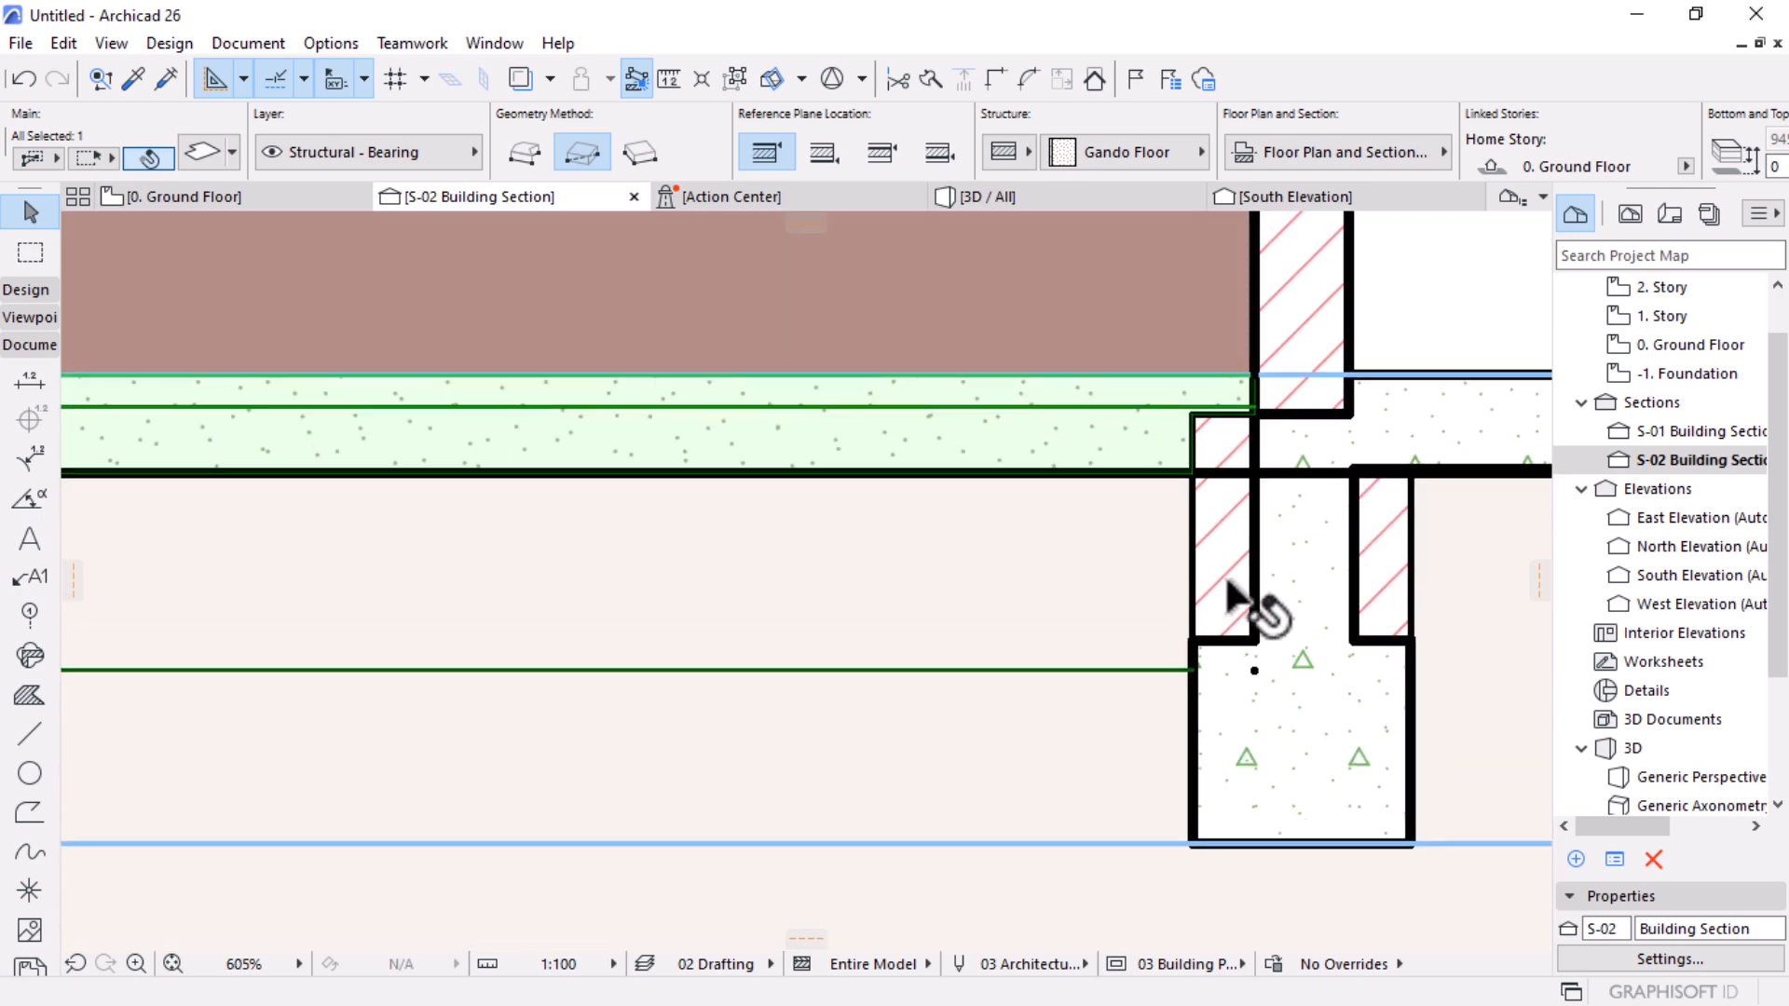
scroll(1277, 599, "down", 6)
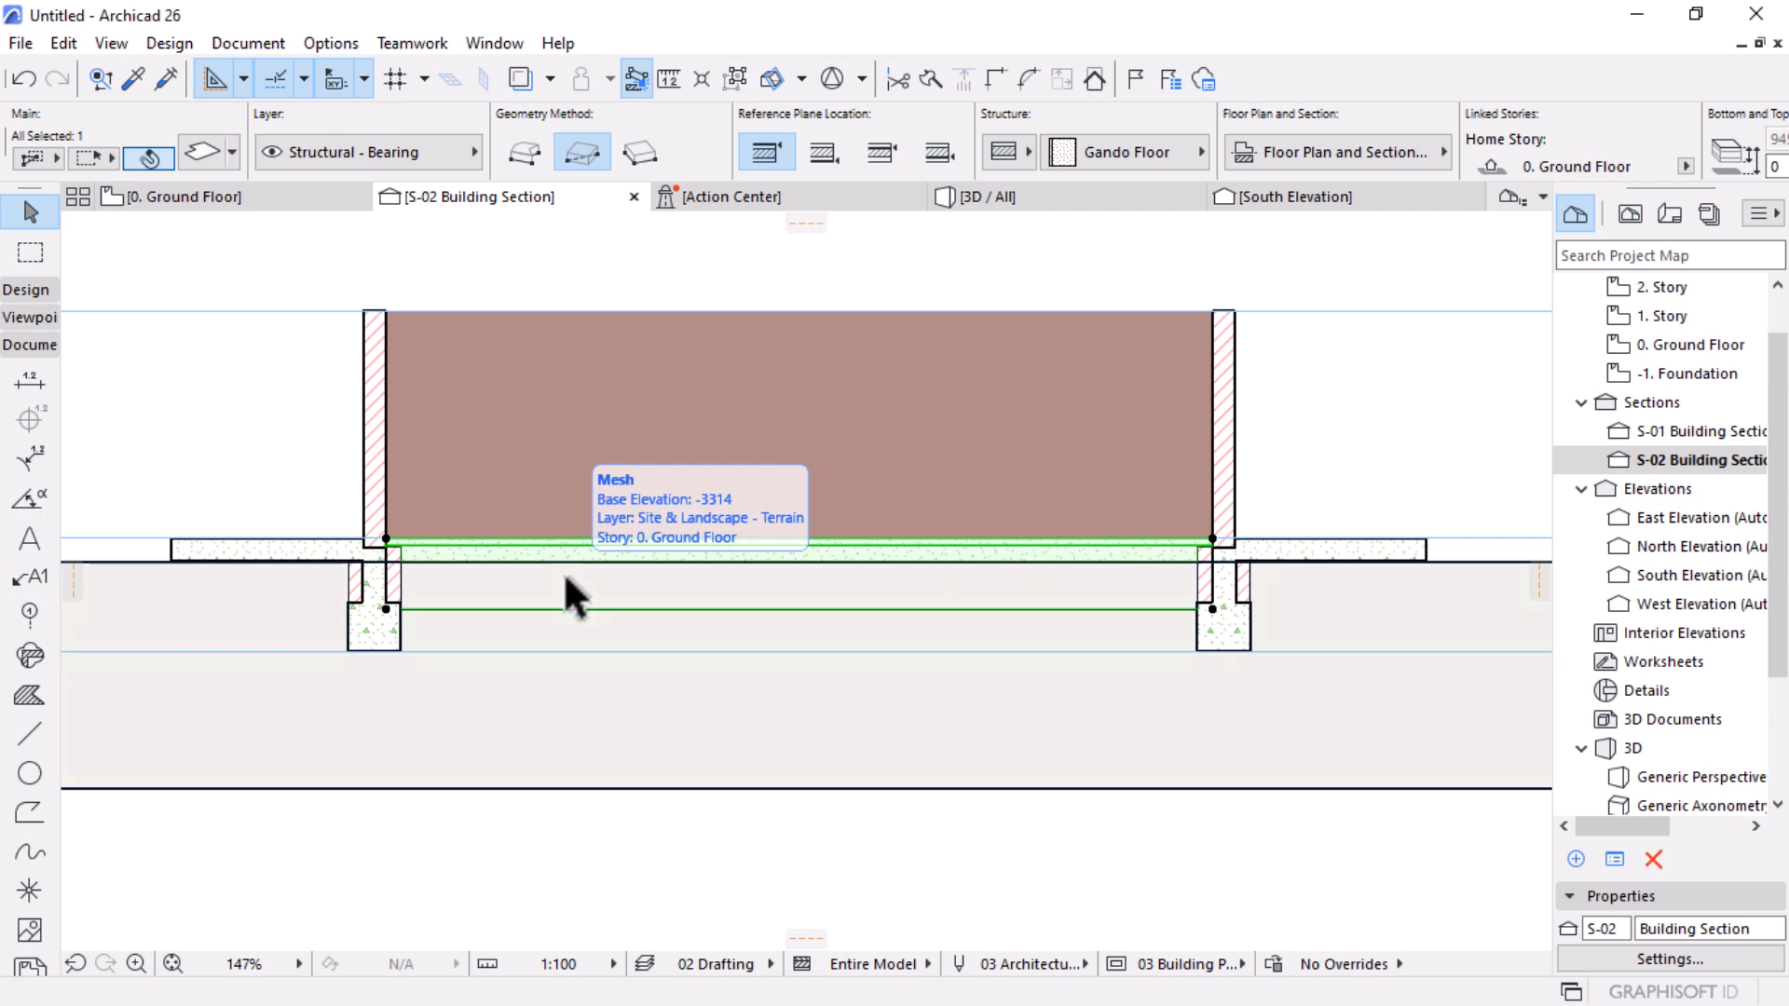
scroll(484, 606, "up", 2)
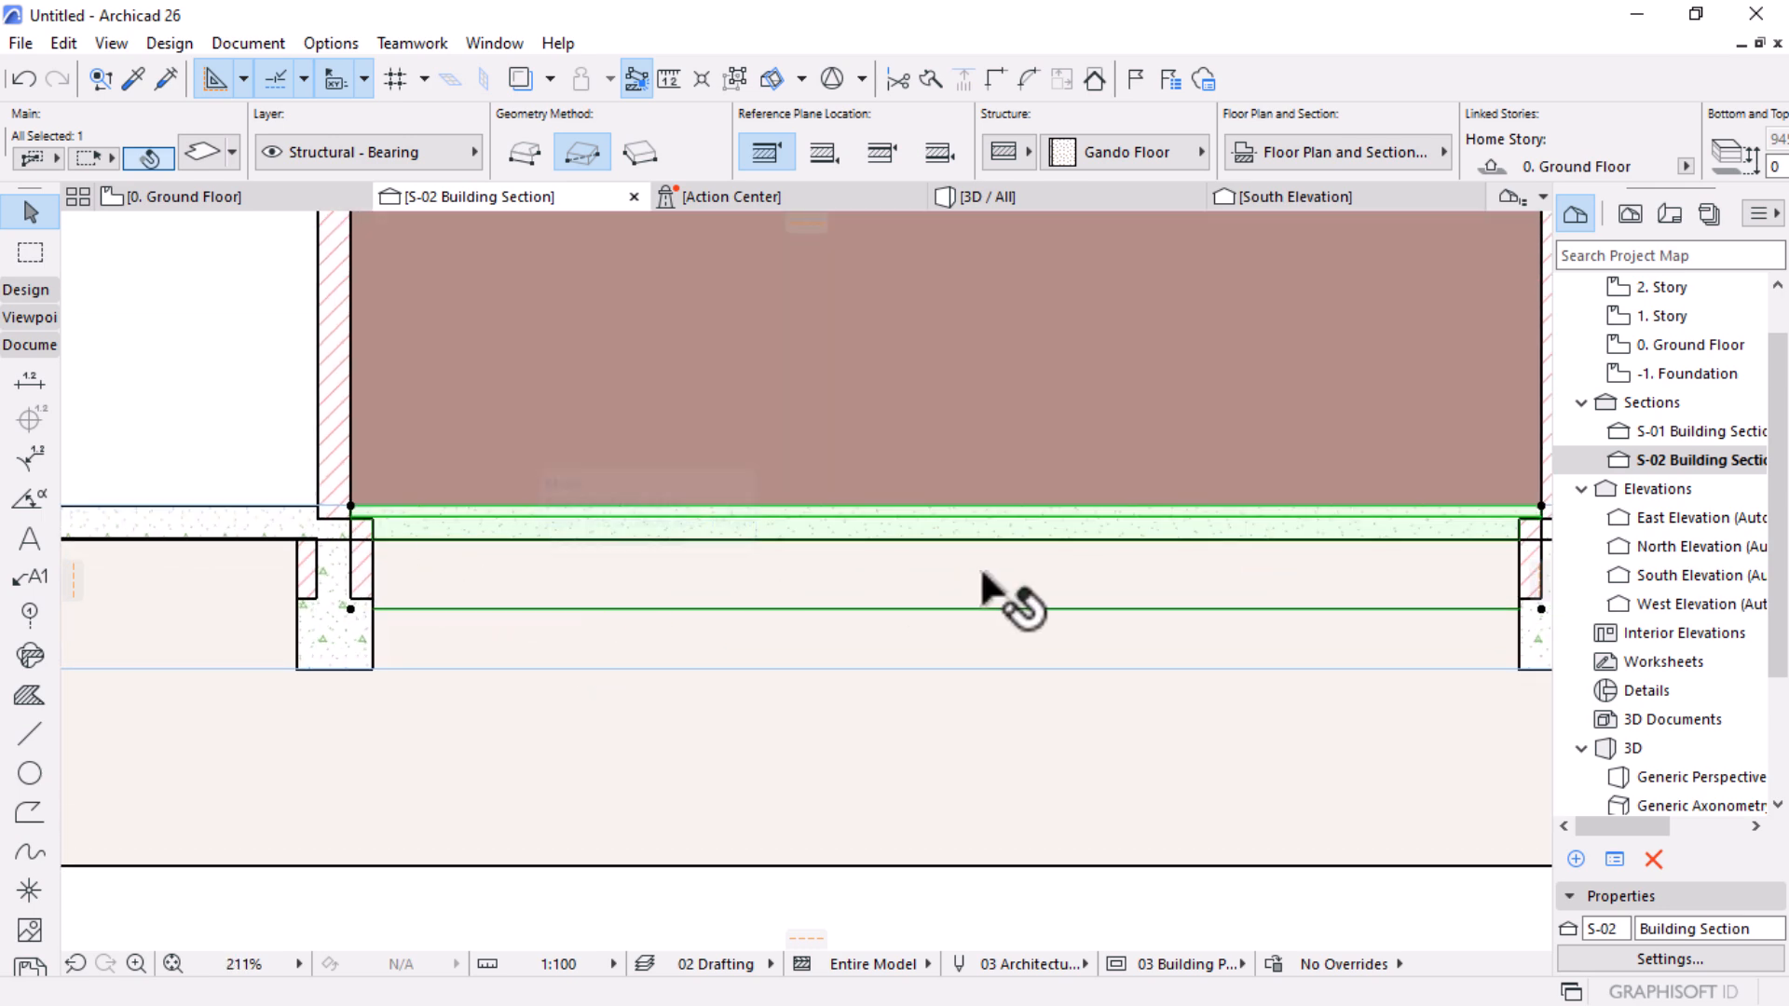
scroll(887, 578, "down", 4)
scroll(1118, 590, "up", 1)
scroll(1134, 593, "up", 1)
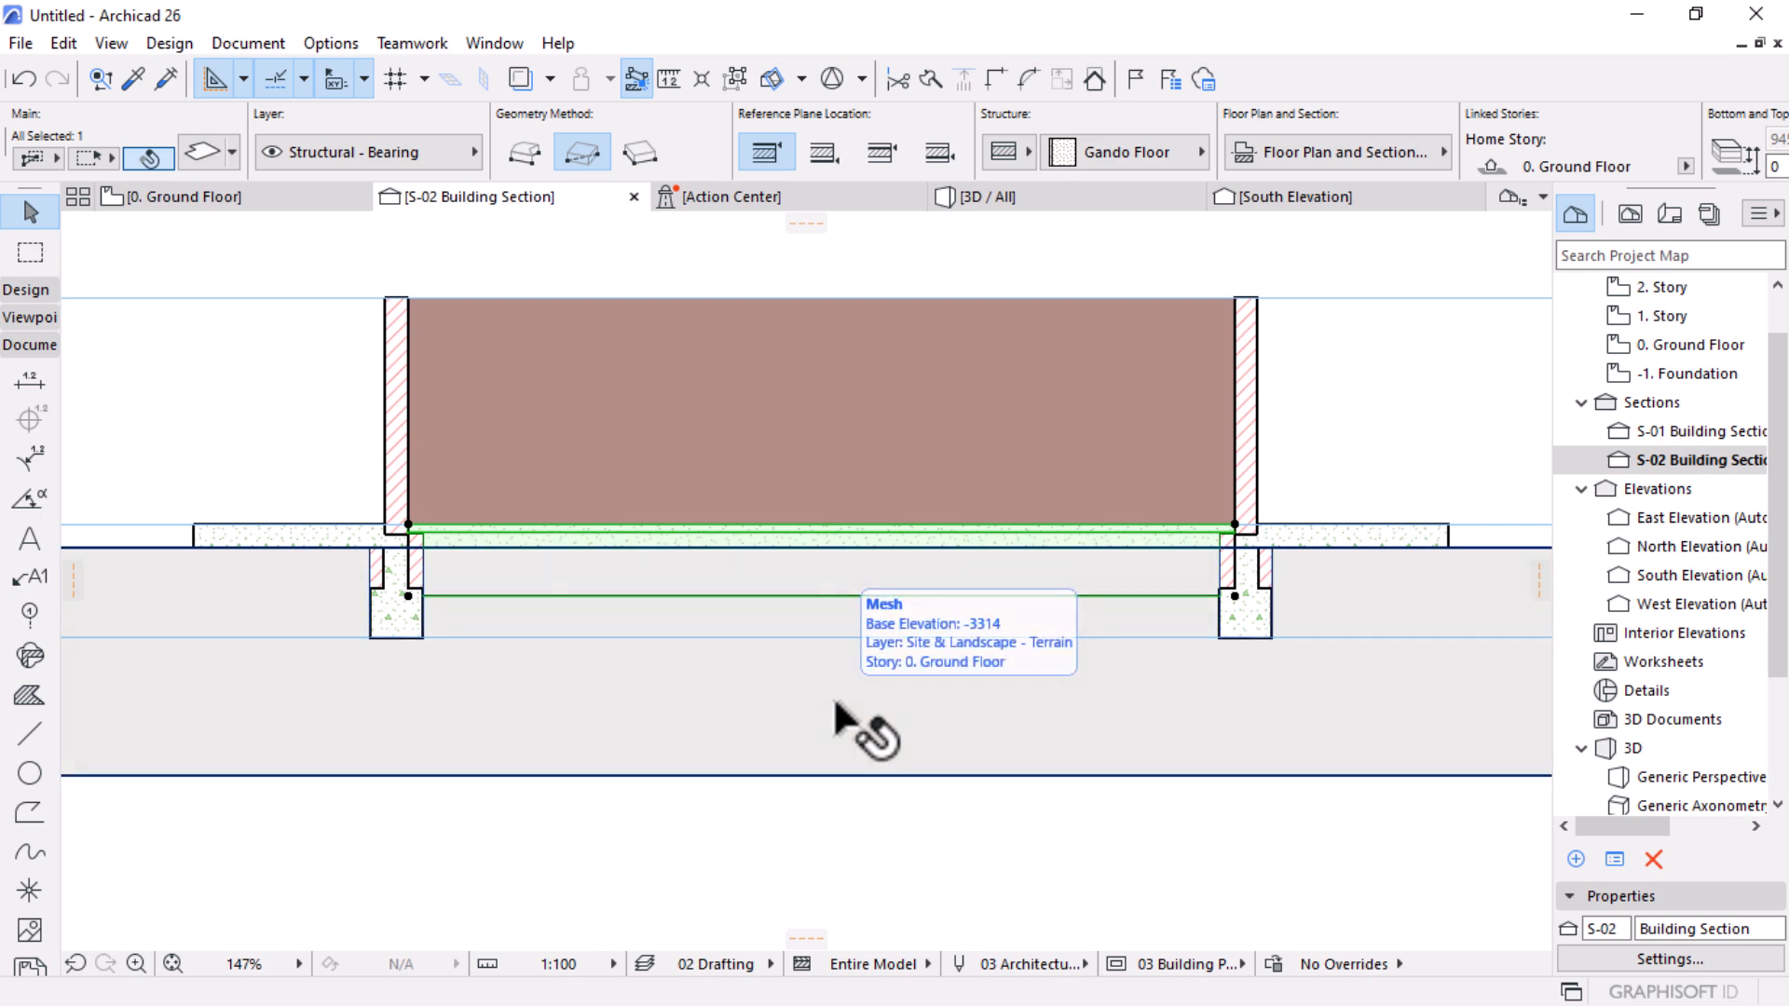
scroll(1003, 575, "down", 3)
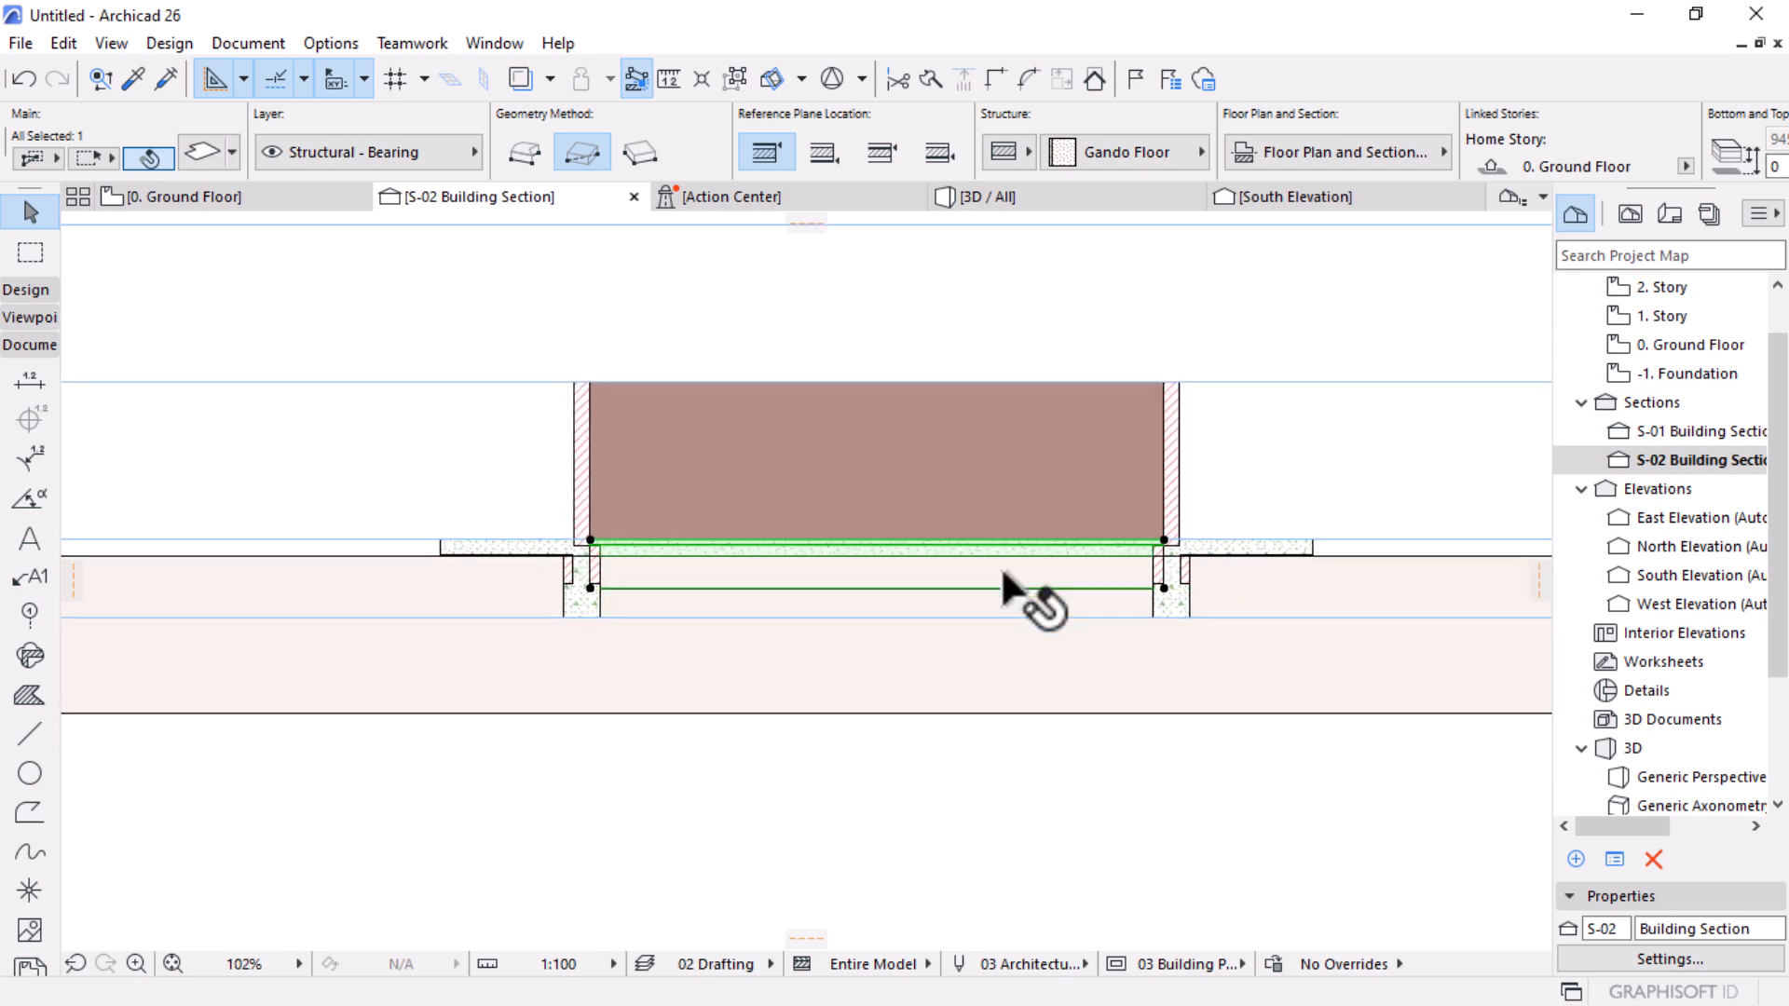
left_click(974, 687)
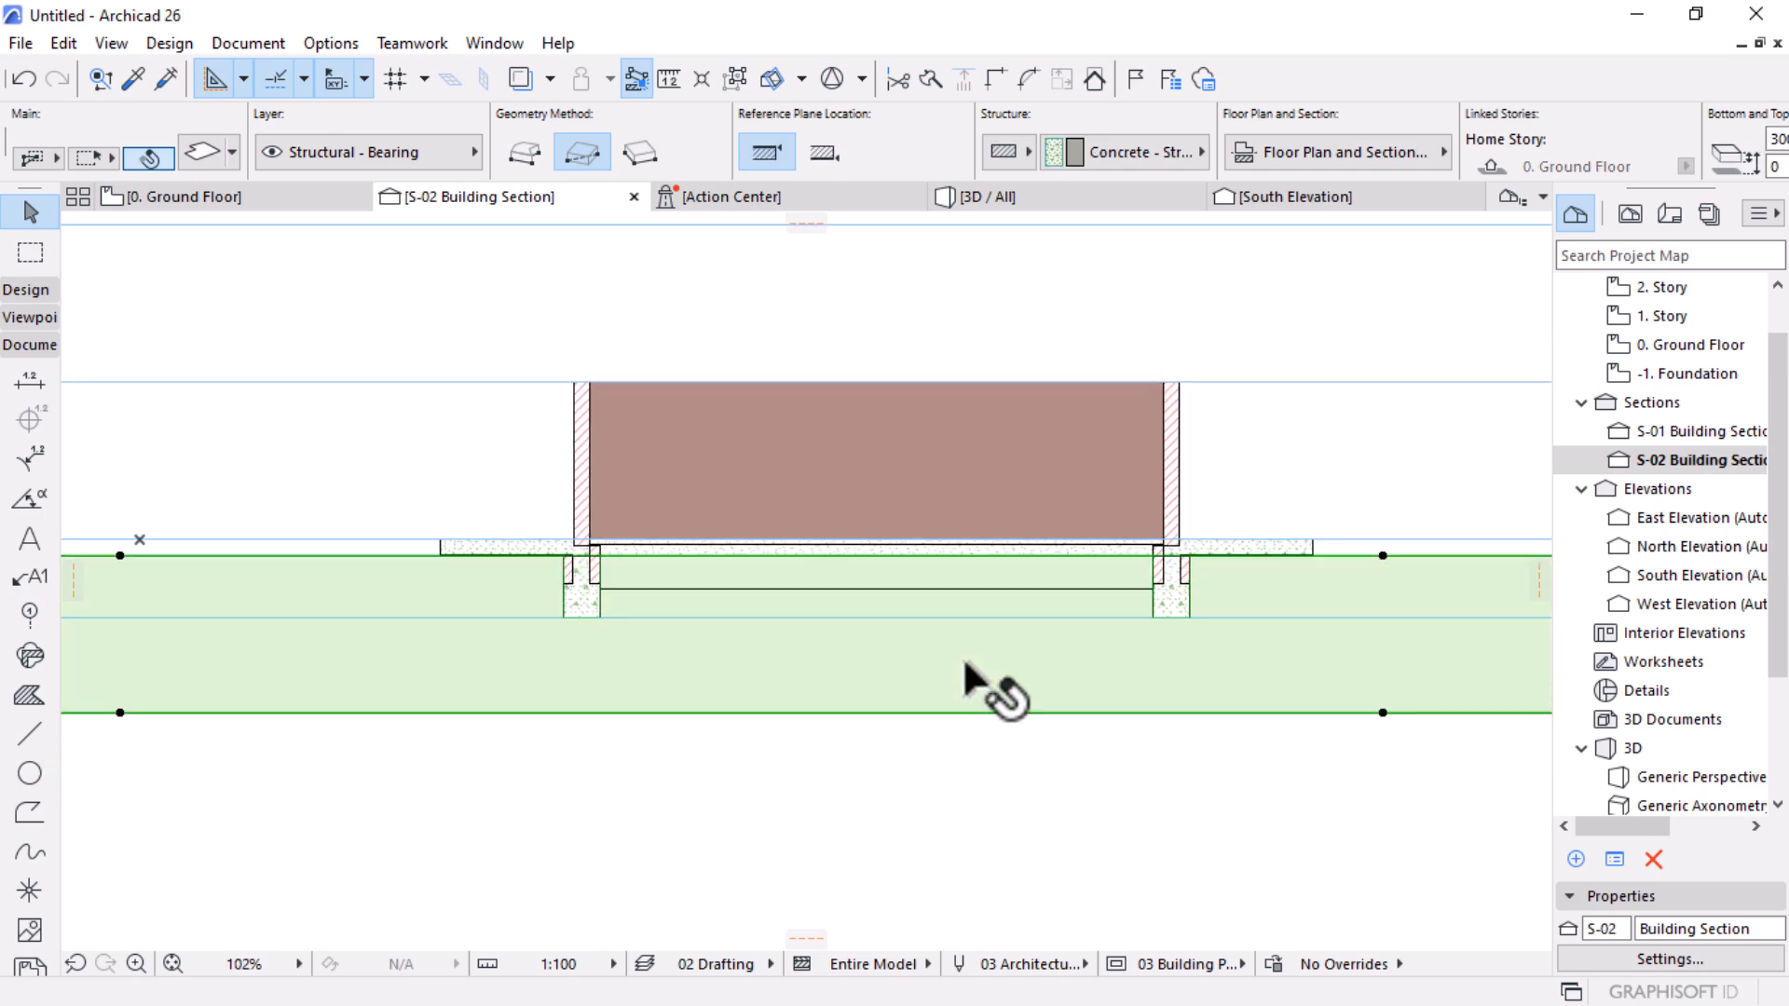
Step: Subtract the Gando Floor slab from the terrain mesh with a Solid Element Operation, using the mesh as target and the slab as operator
right_click(1016, 799)
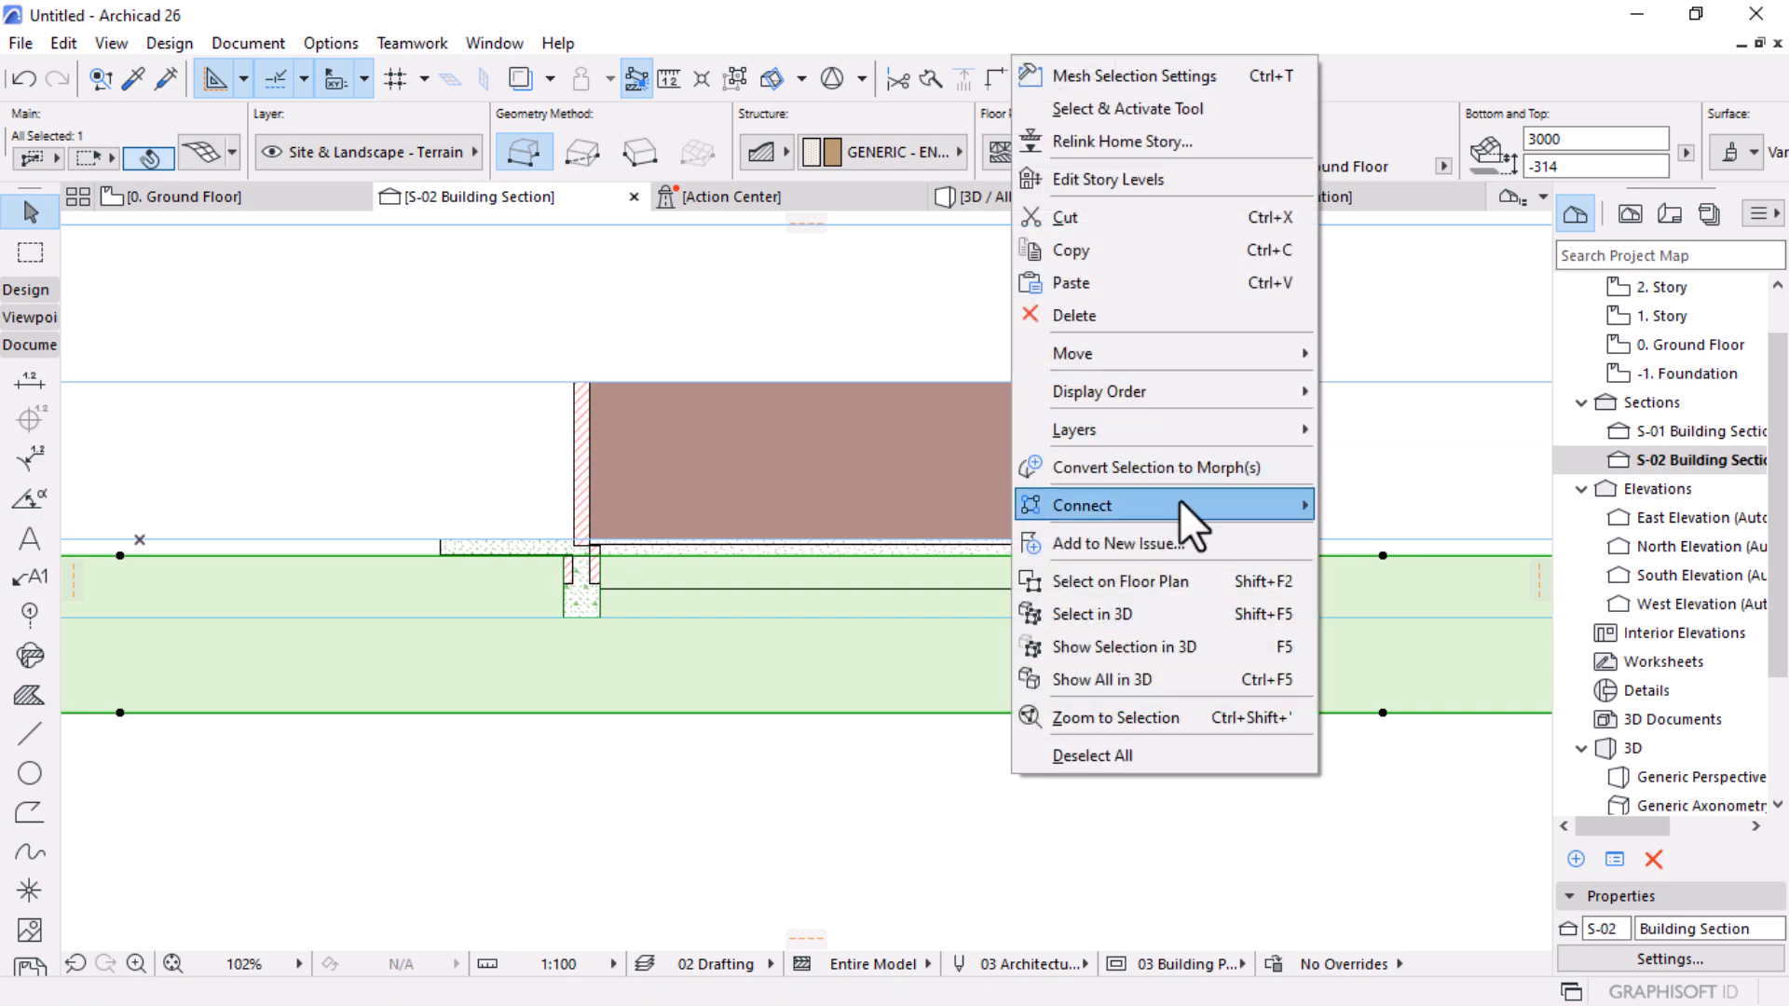
left_click(1440, 575)
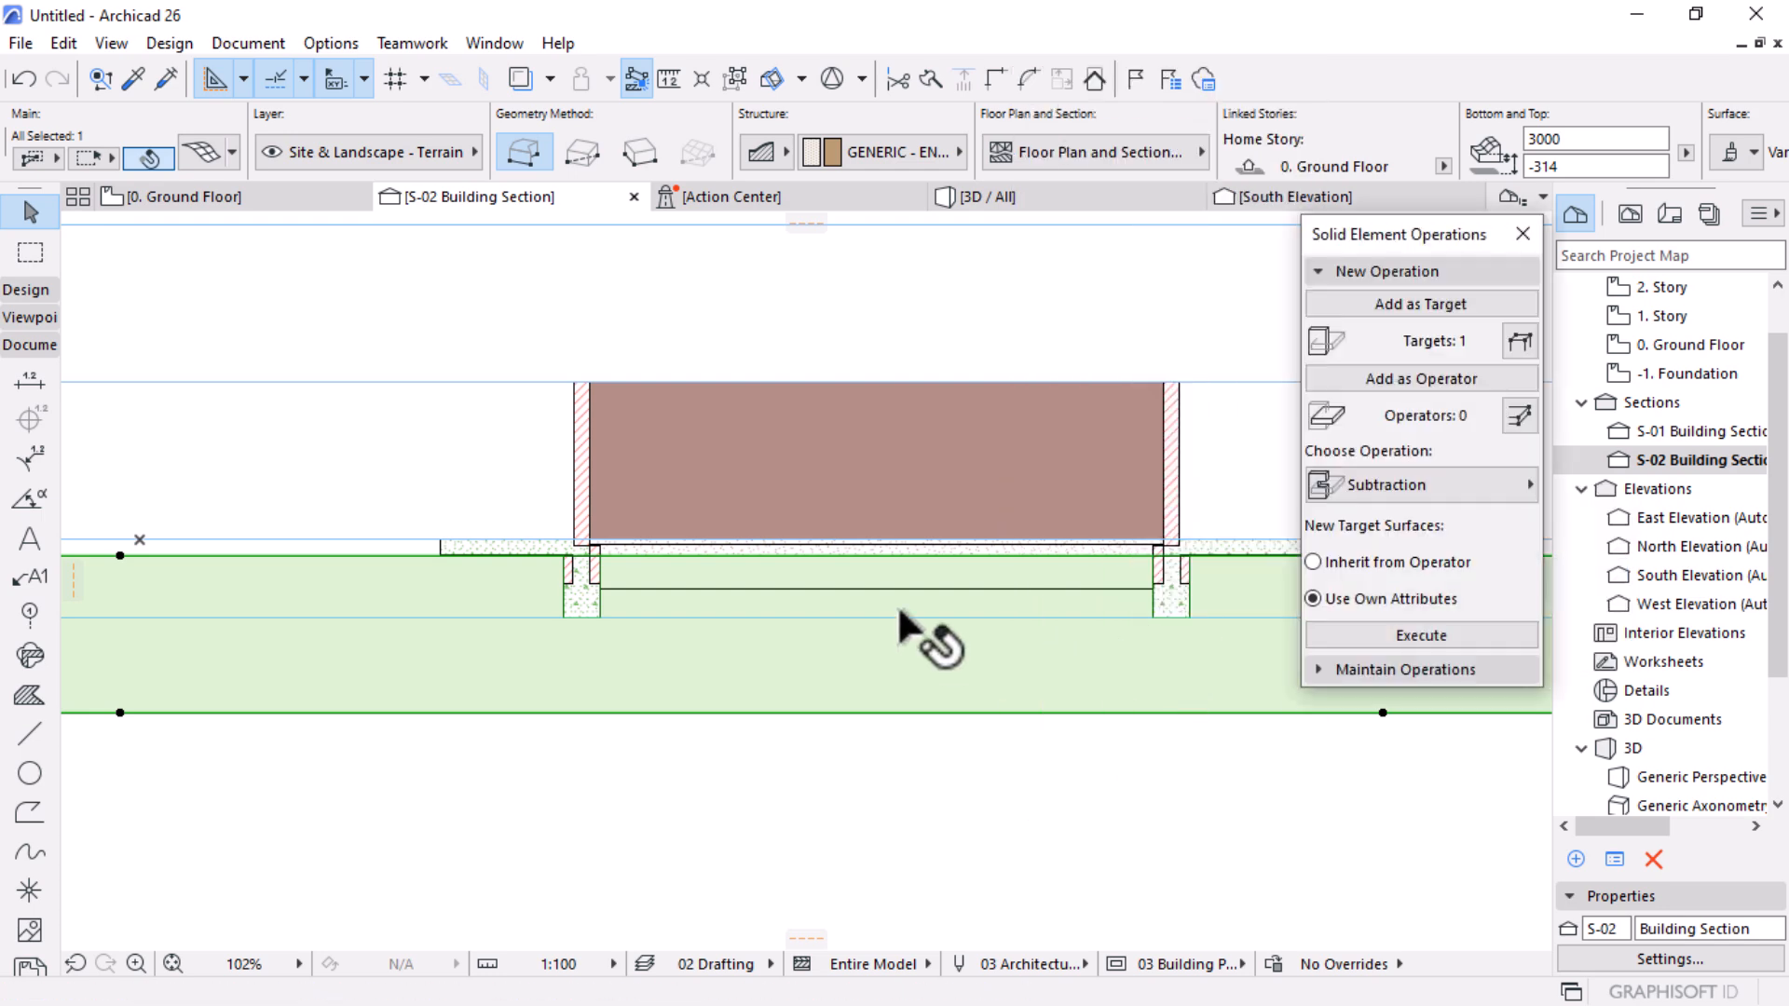
left_click(613, 592)
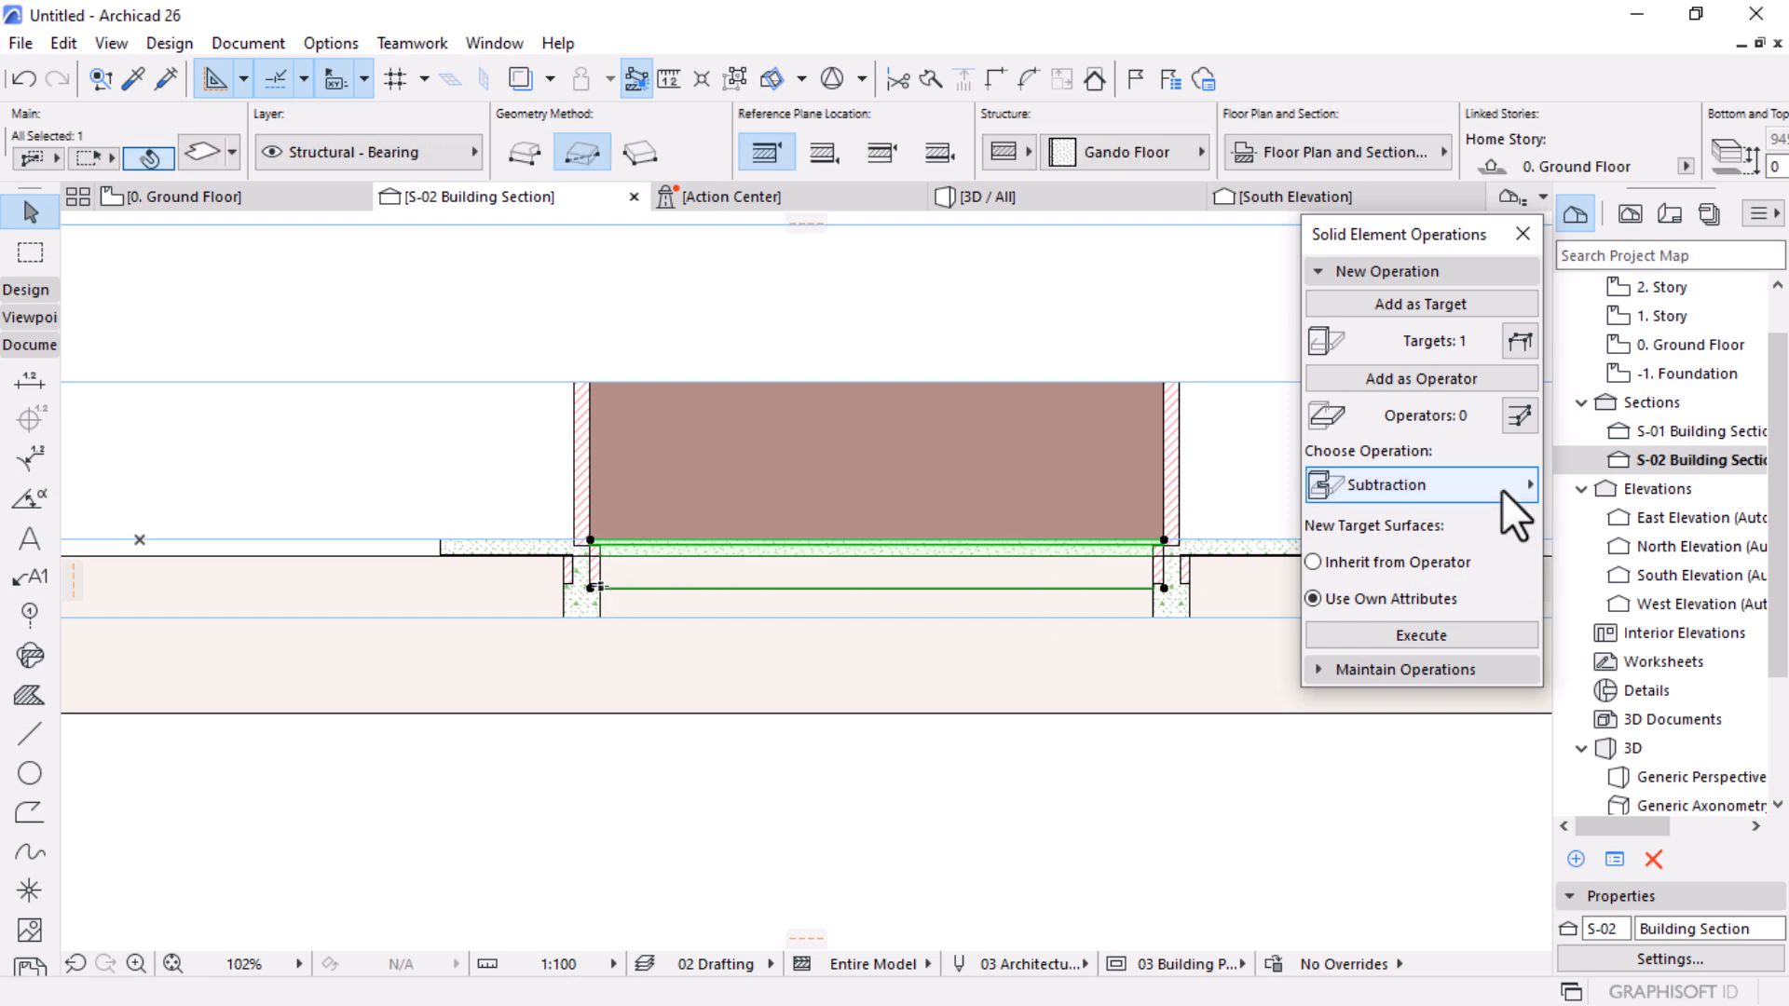
left_click(1431, 382)
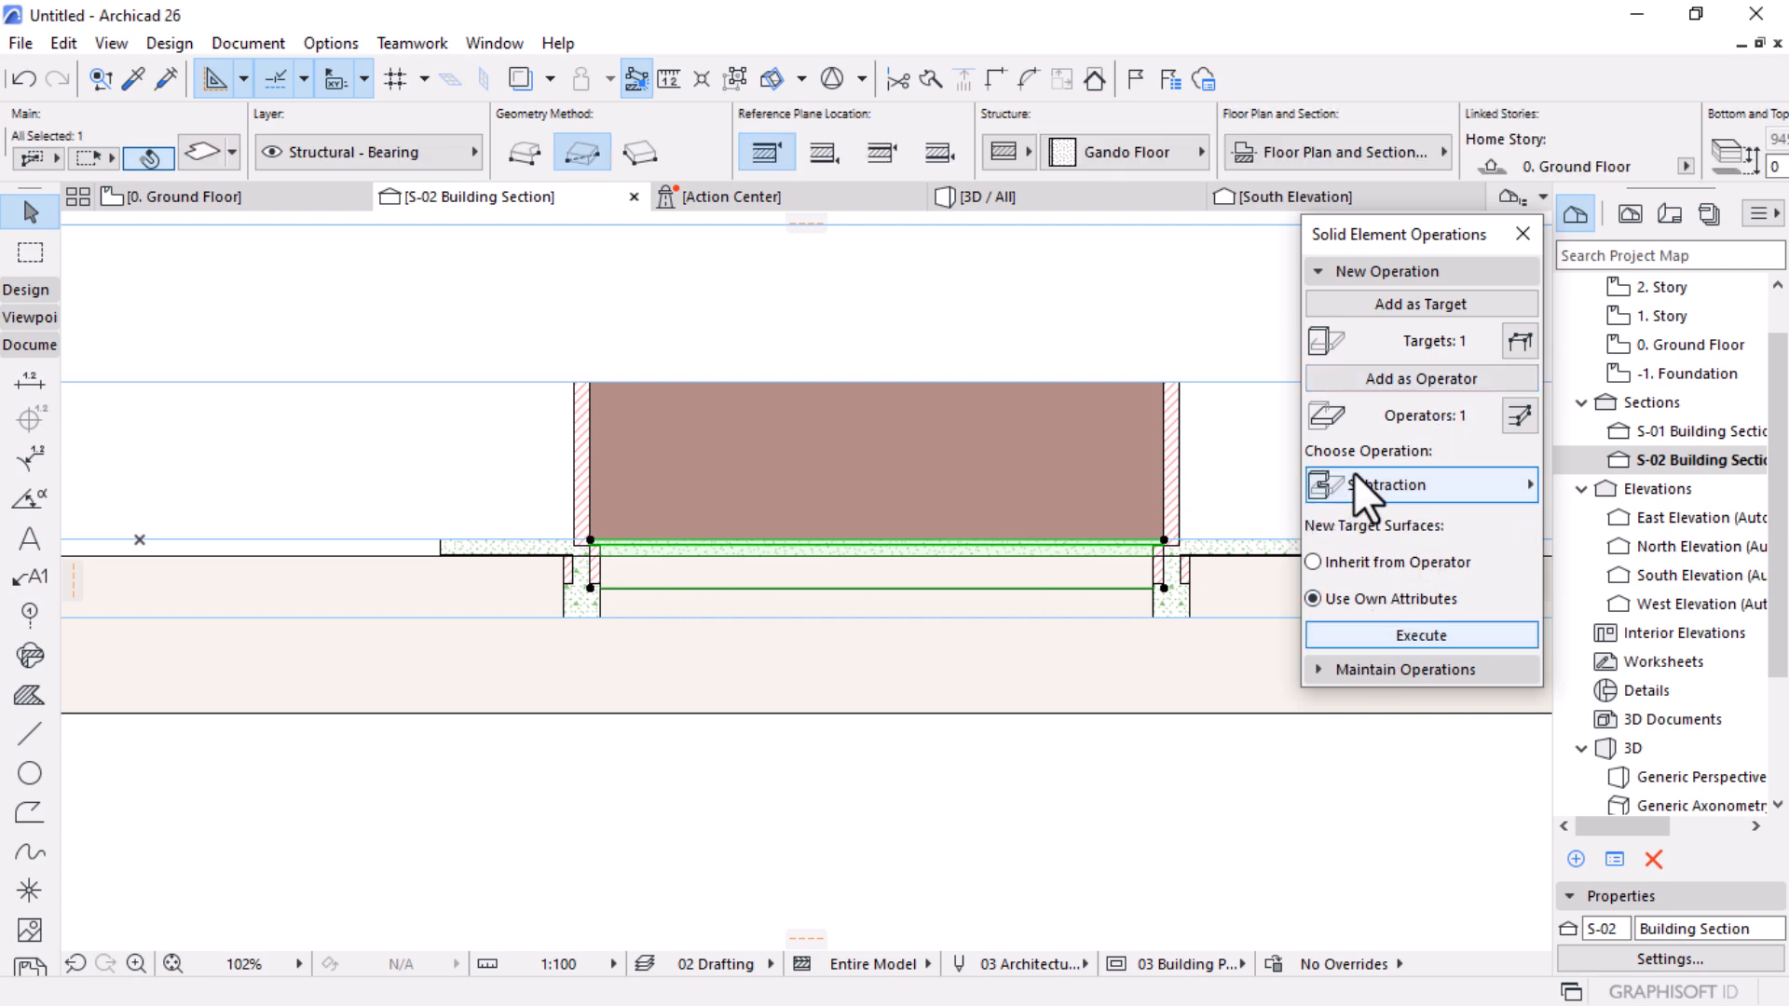
left_click(1379, 639)
left_click(982, 796)
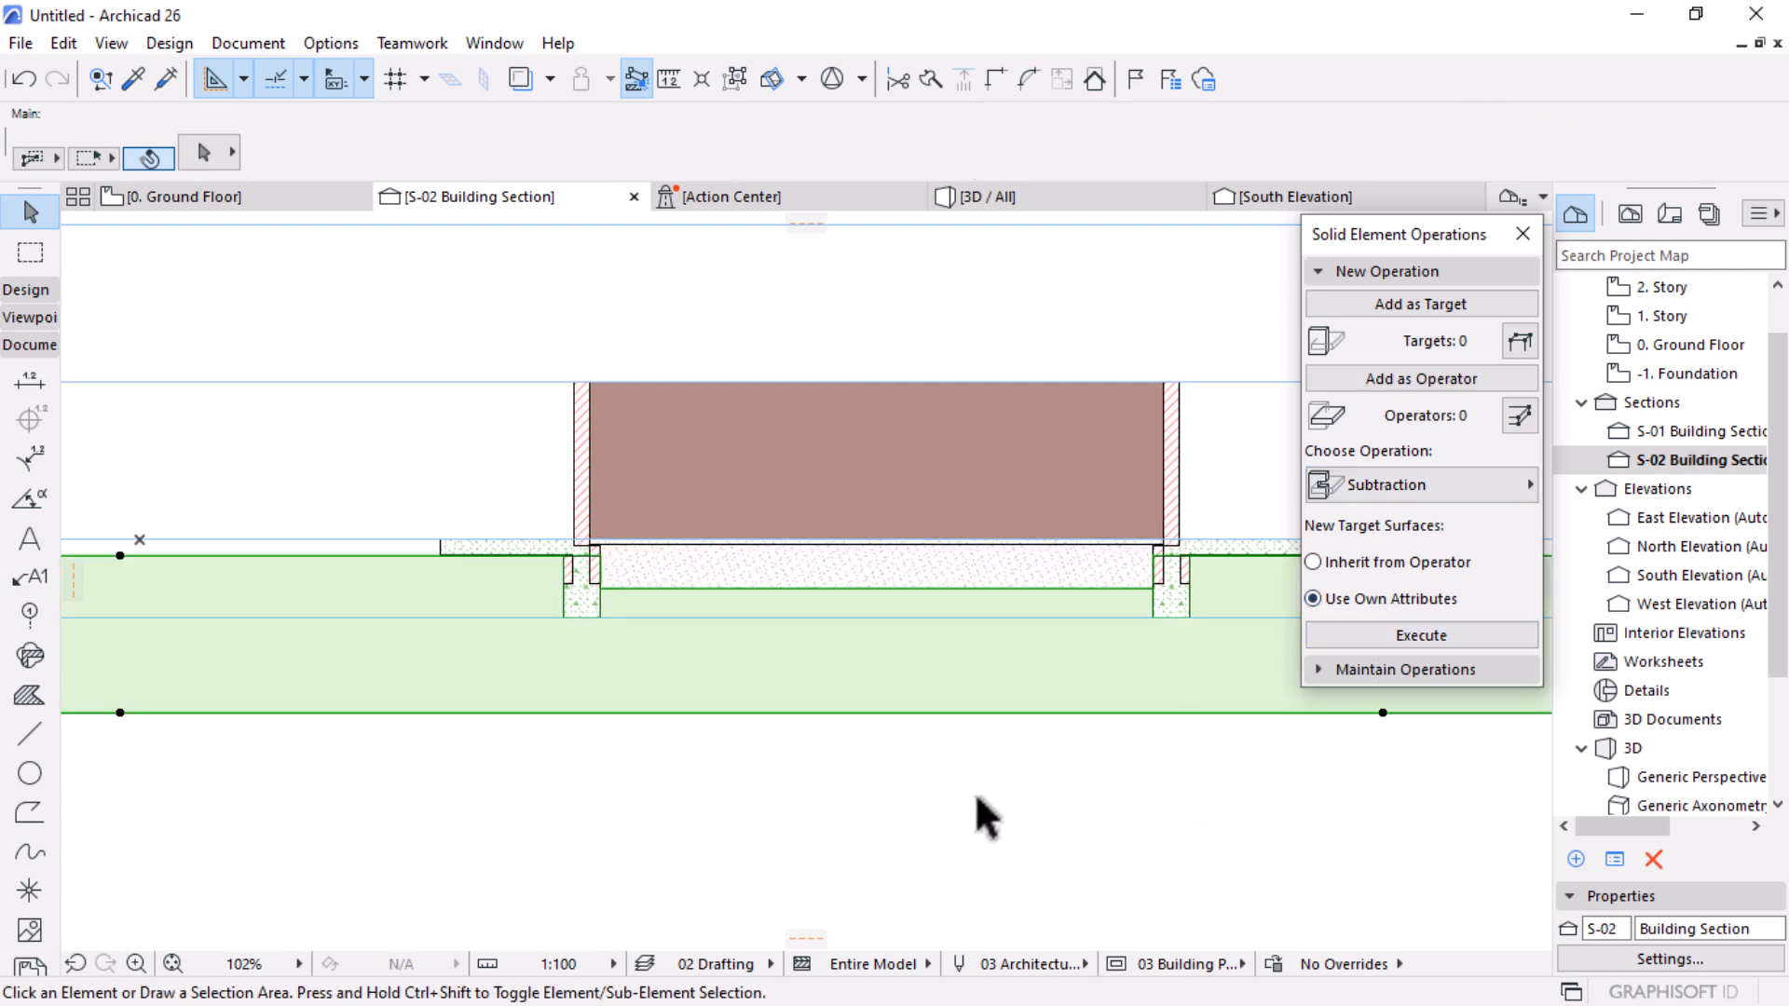
scroll(950, 540, "up", 3)
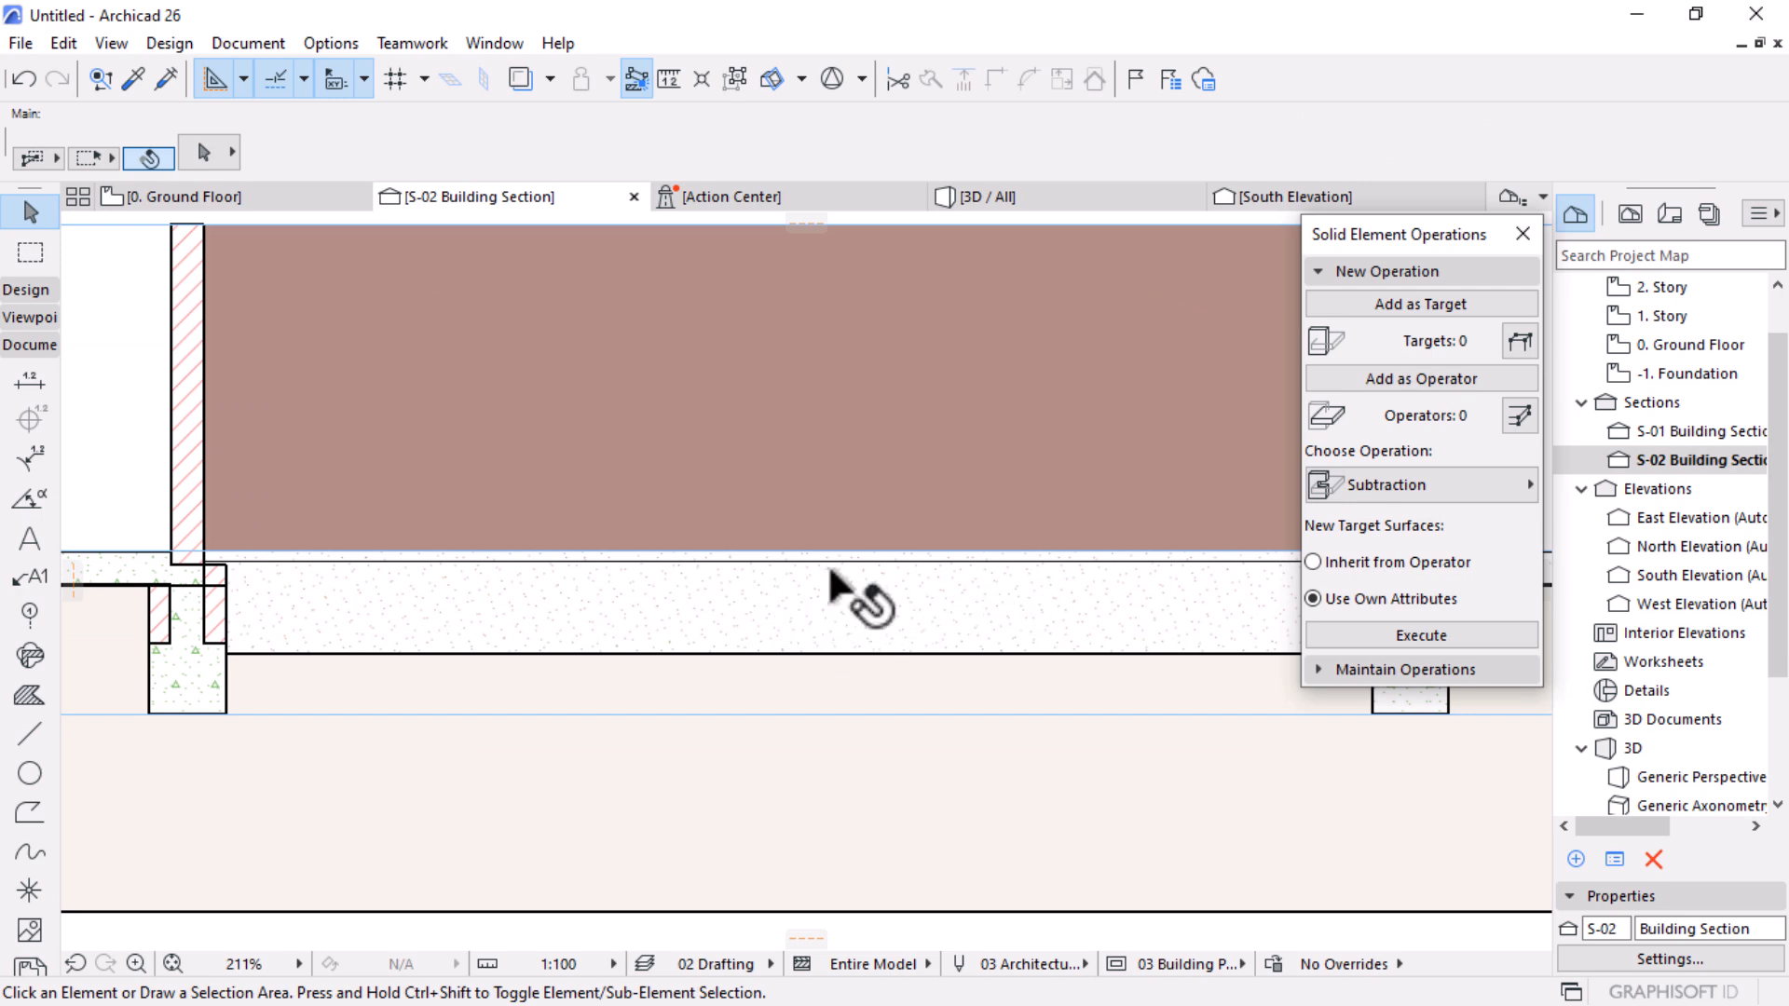
scroll(652, 641, "down", 2)
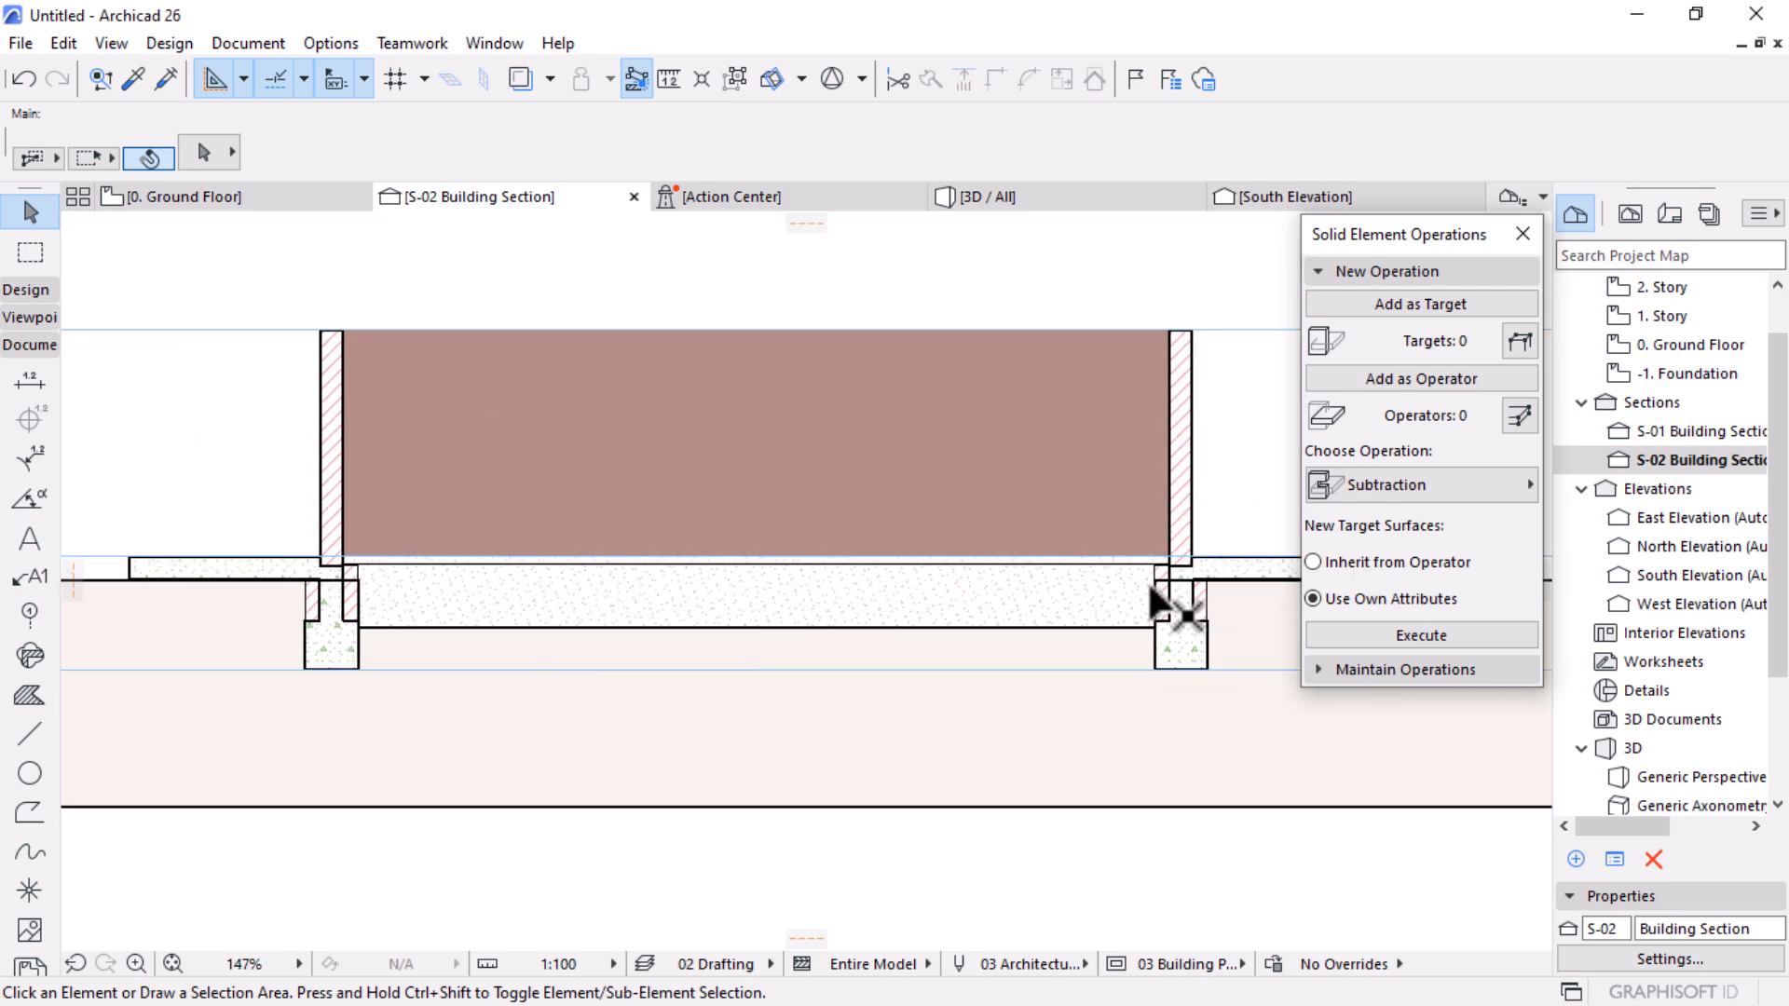
Step: Select the interior floor slab and set the cut fill of the Stone - Finish building material to Stonework 12
left_click(925, 601)
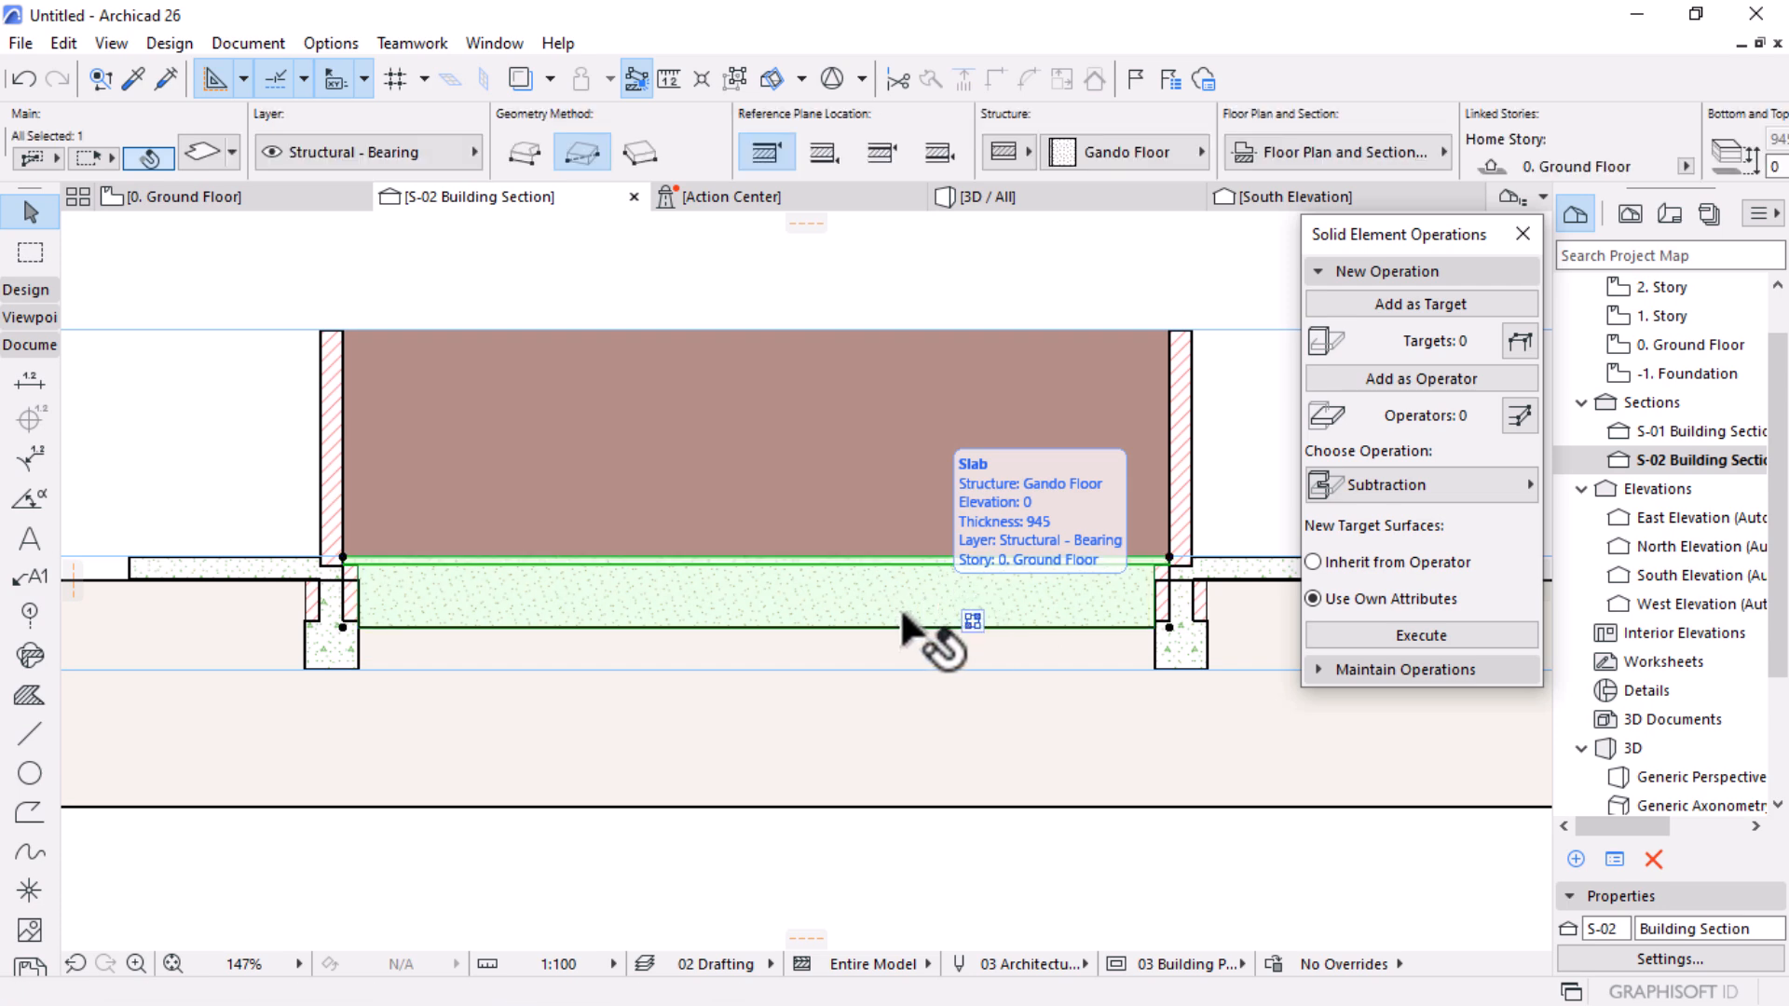
left_click(320, 38)
mouse_move(344, 74)
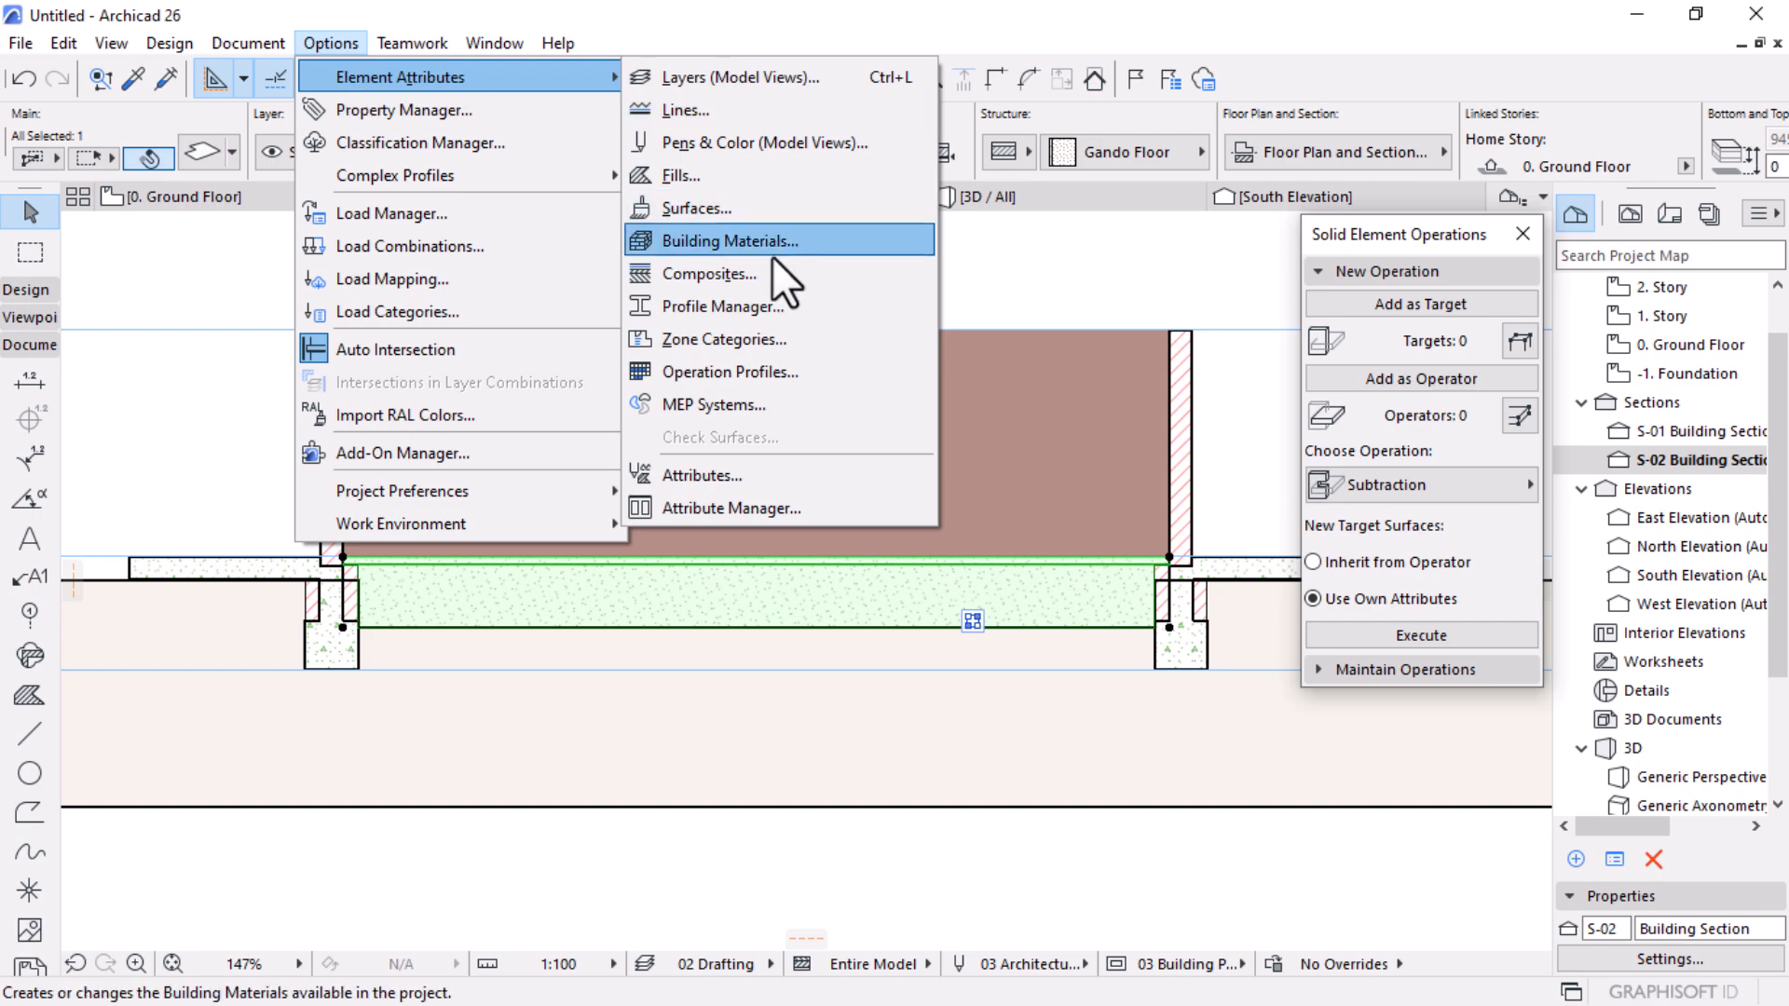
left_click(760, 271)
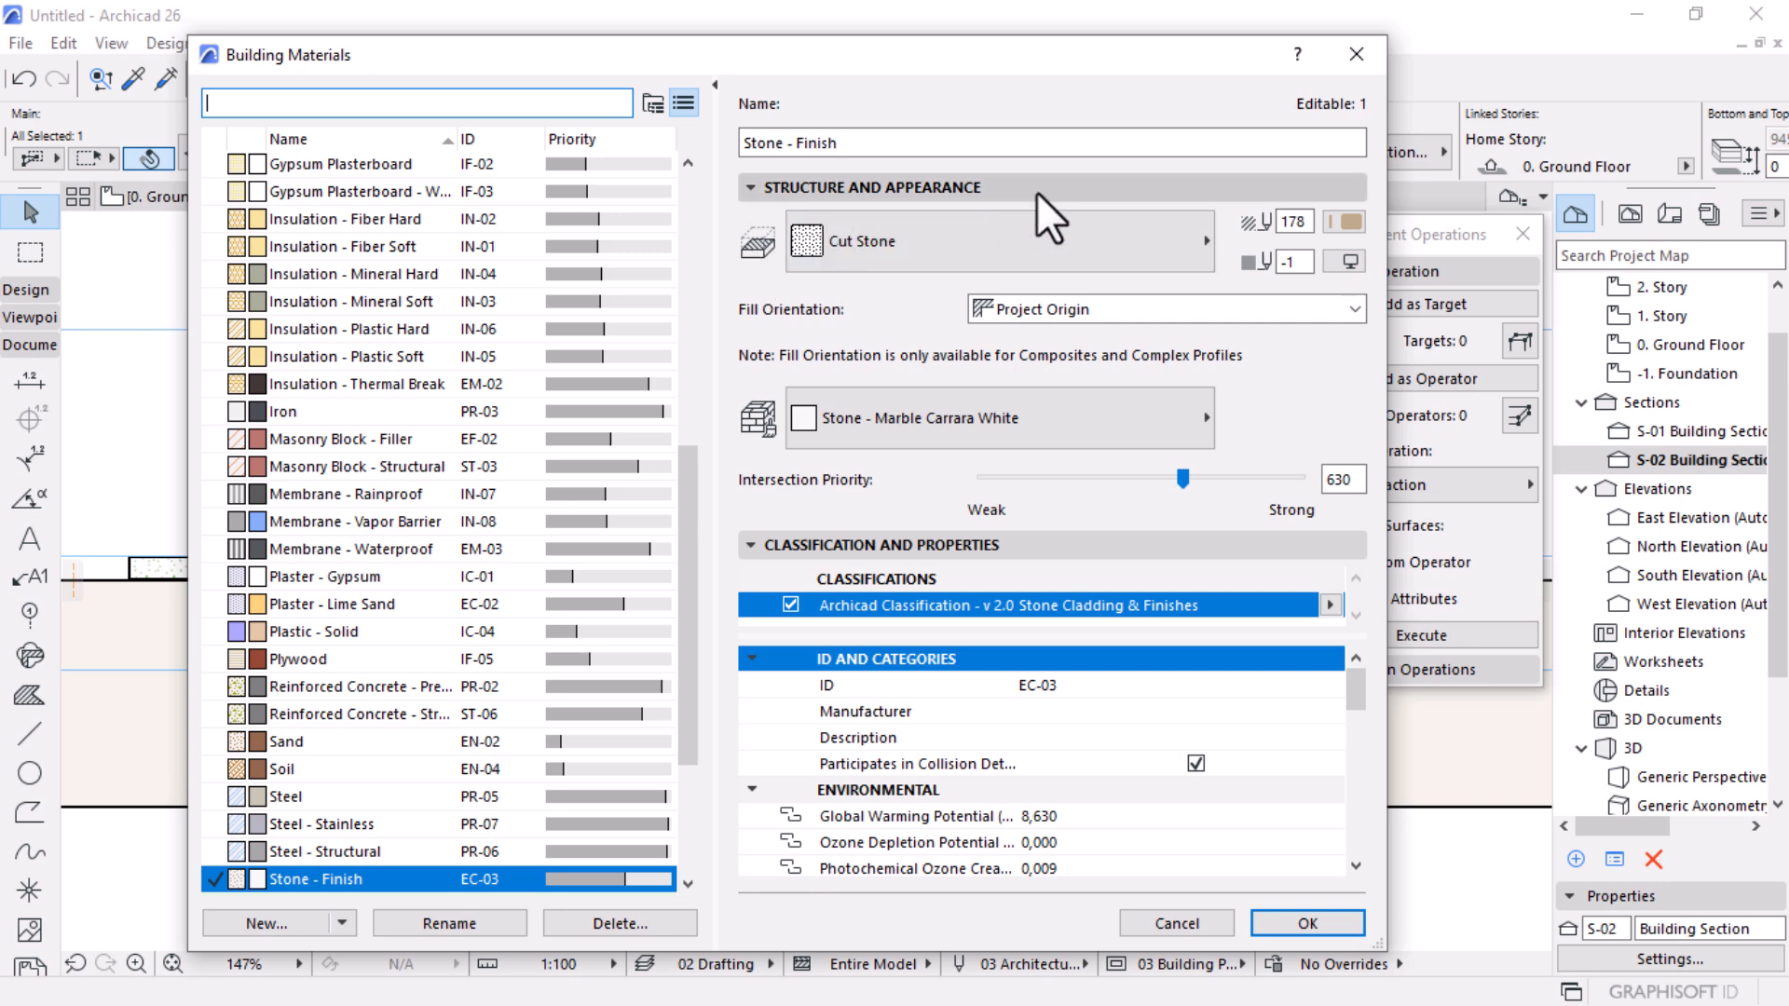
left_click_drag(1004, 54, 1040, 751)
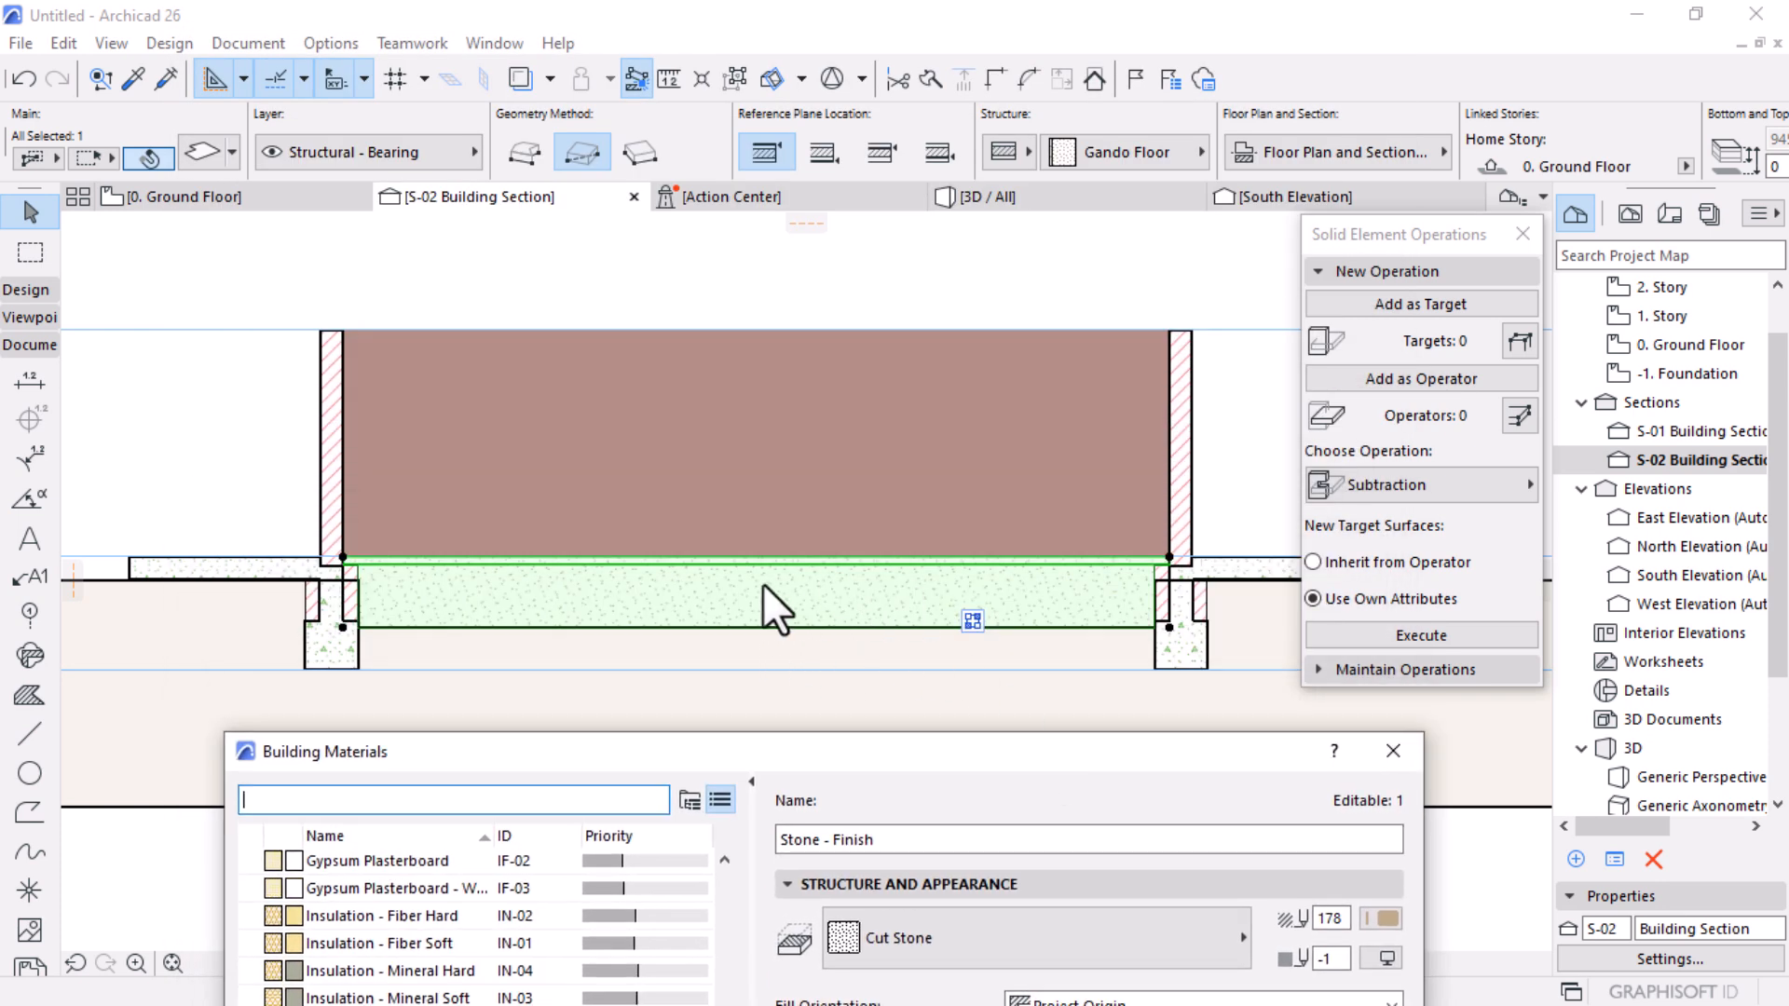
left_click_drag(931, 760, 918, 249)
left_click(948, 430)
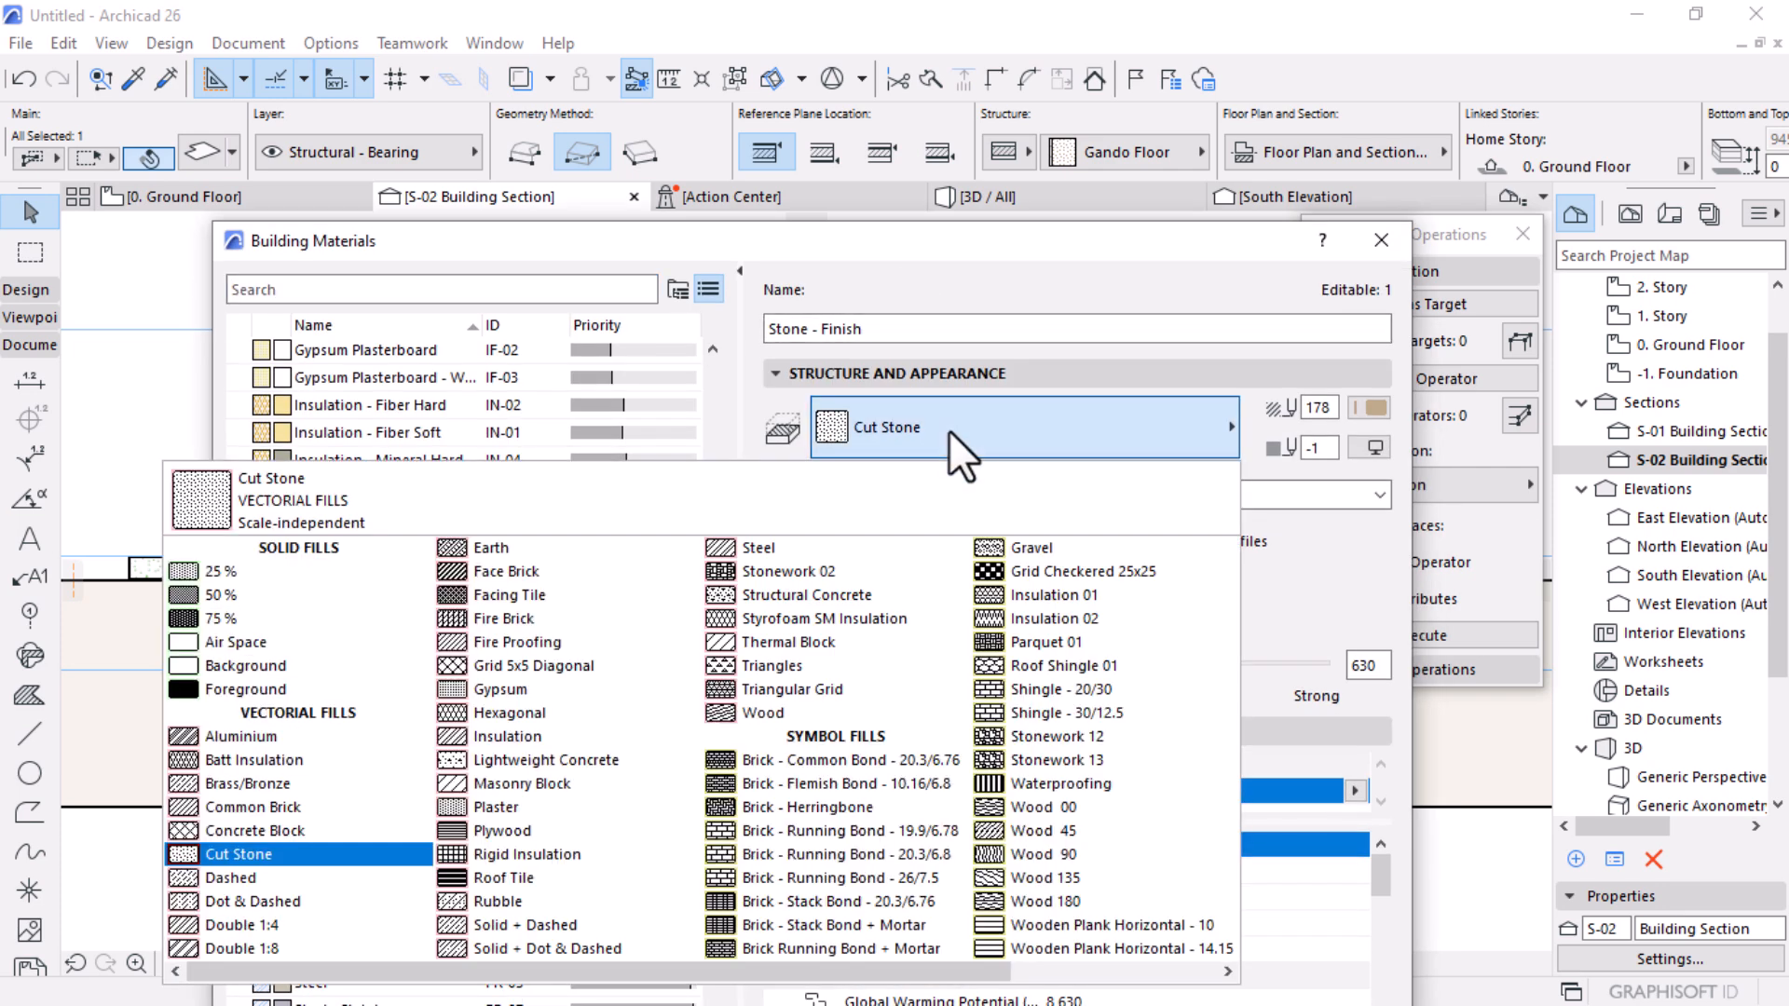
key("s")
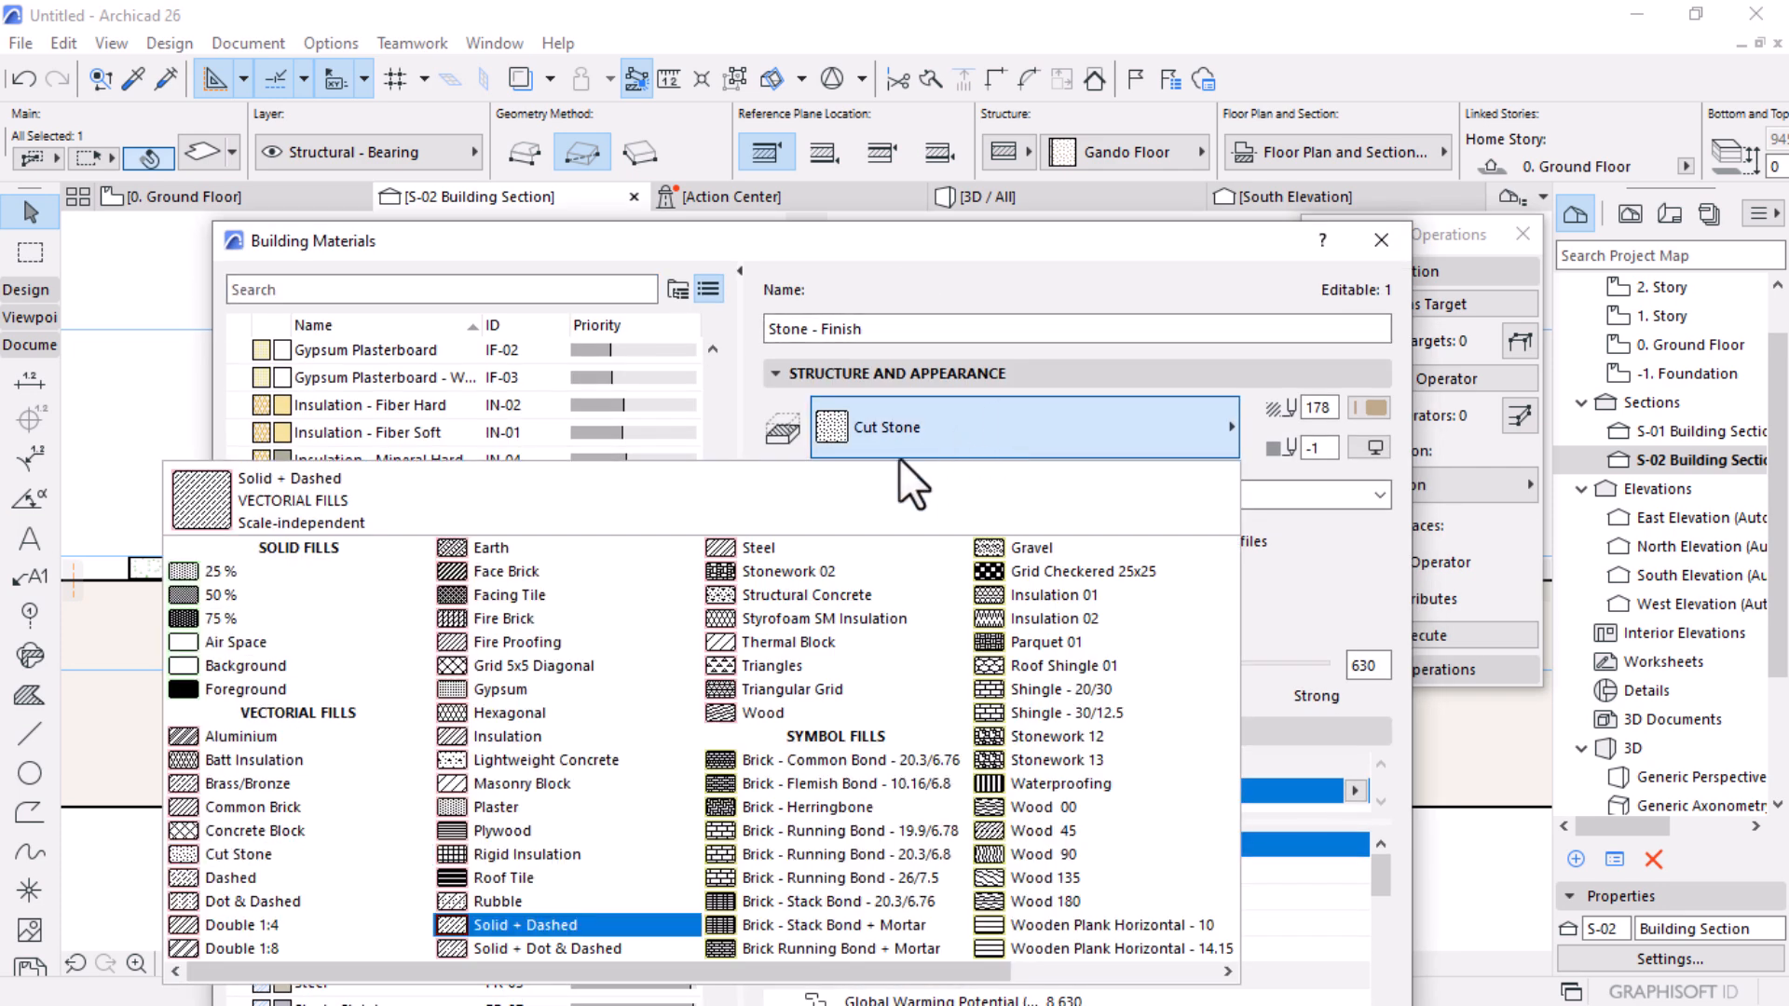
left_click_drag(1034, 246, 1084, 37)
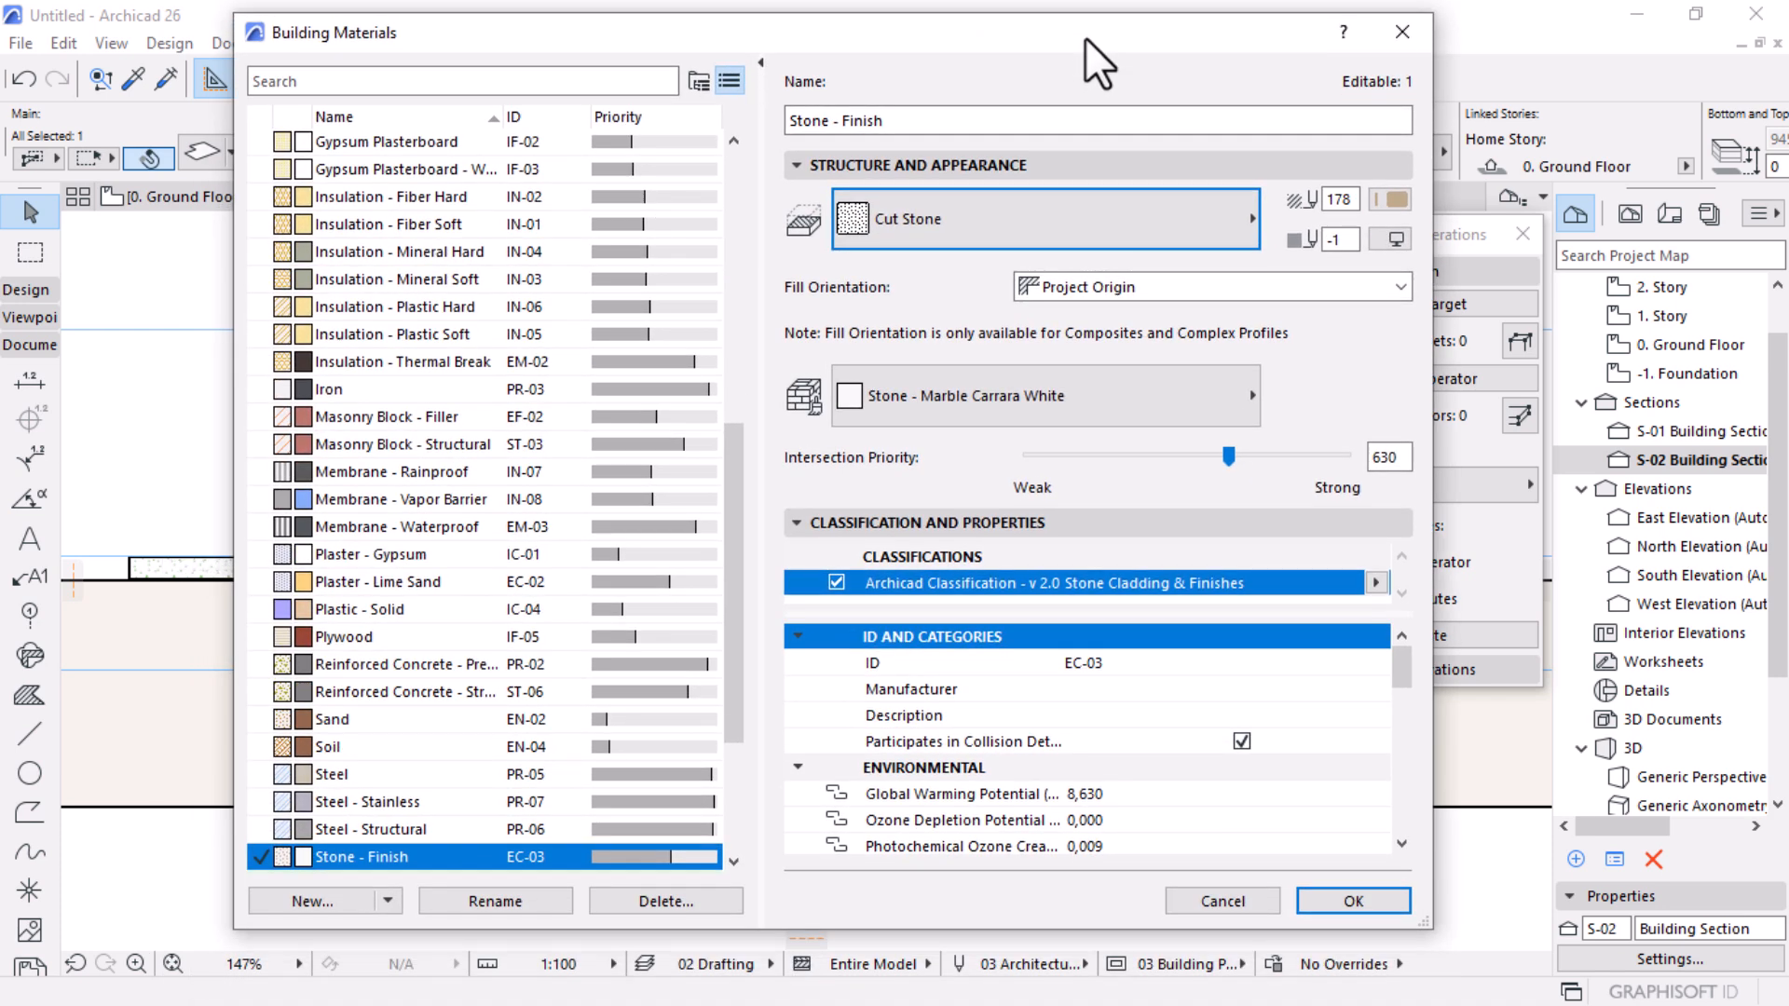
left_click(1087, 216)
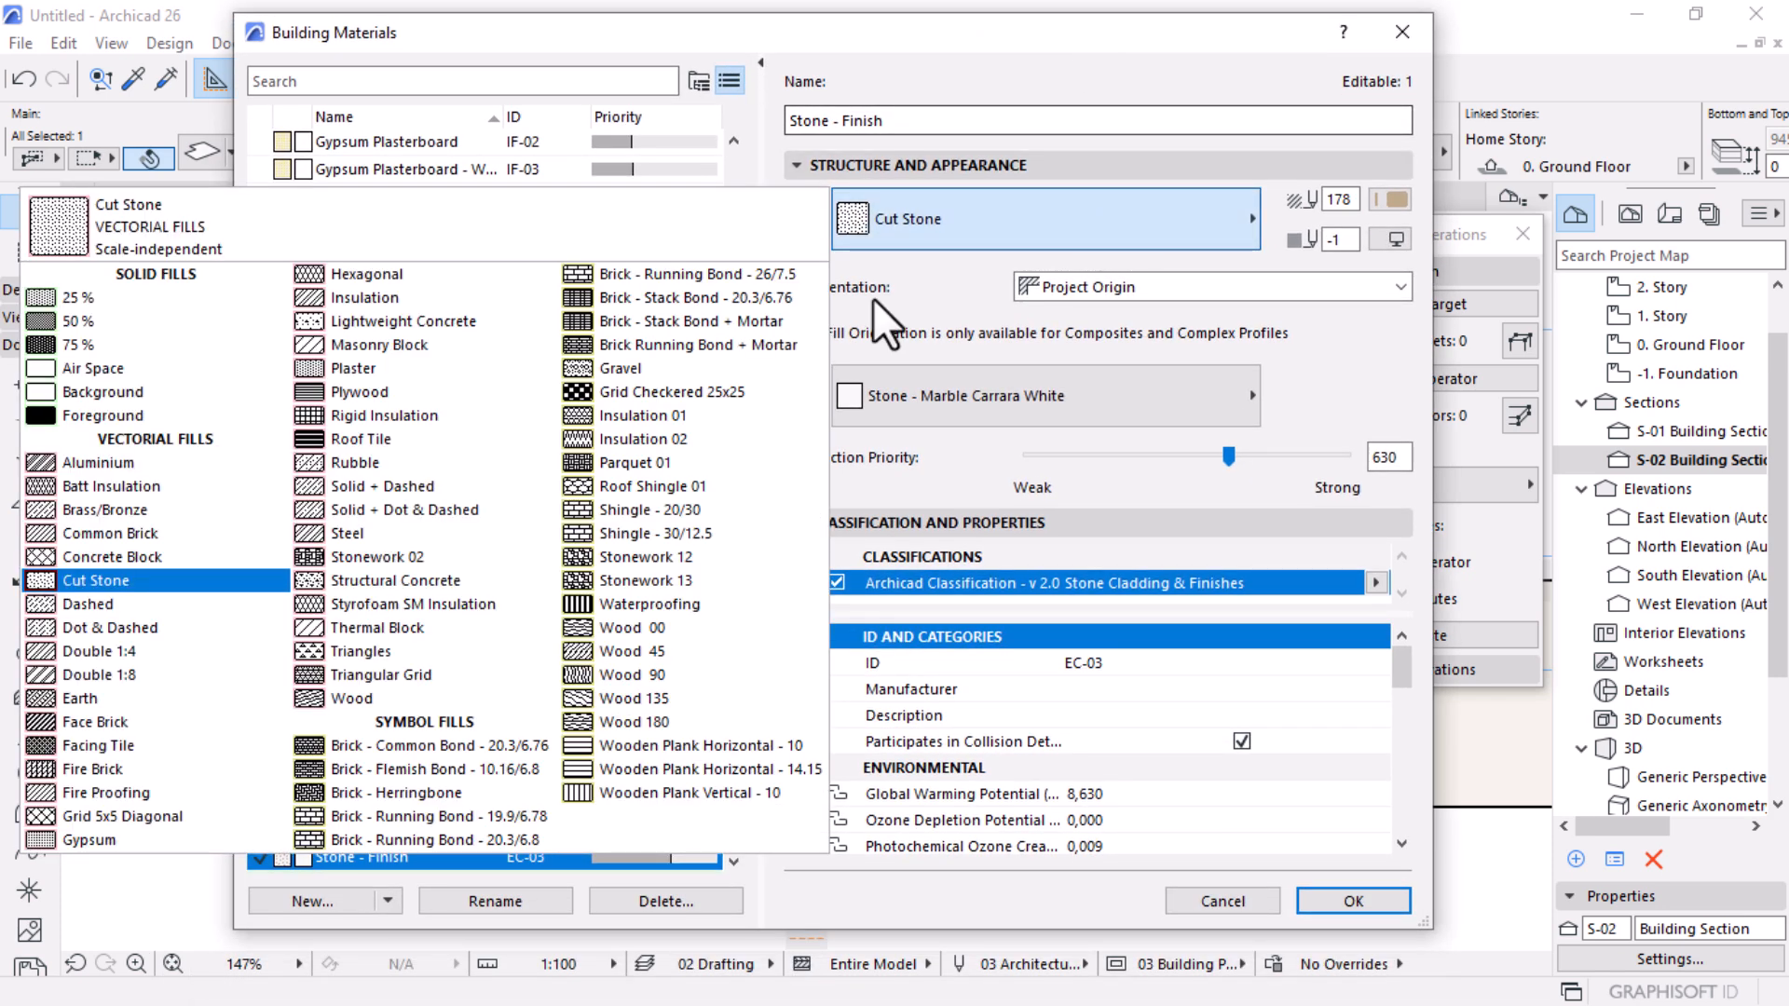
left_click(667, 559)
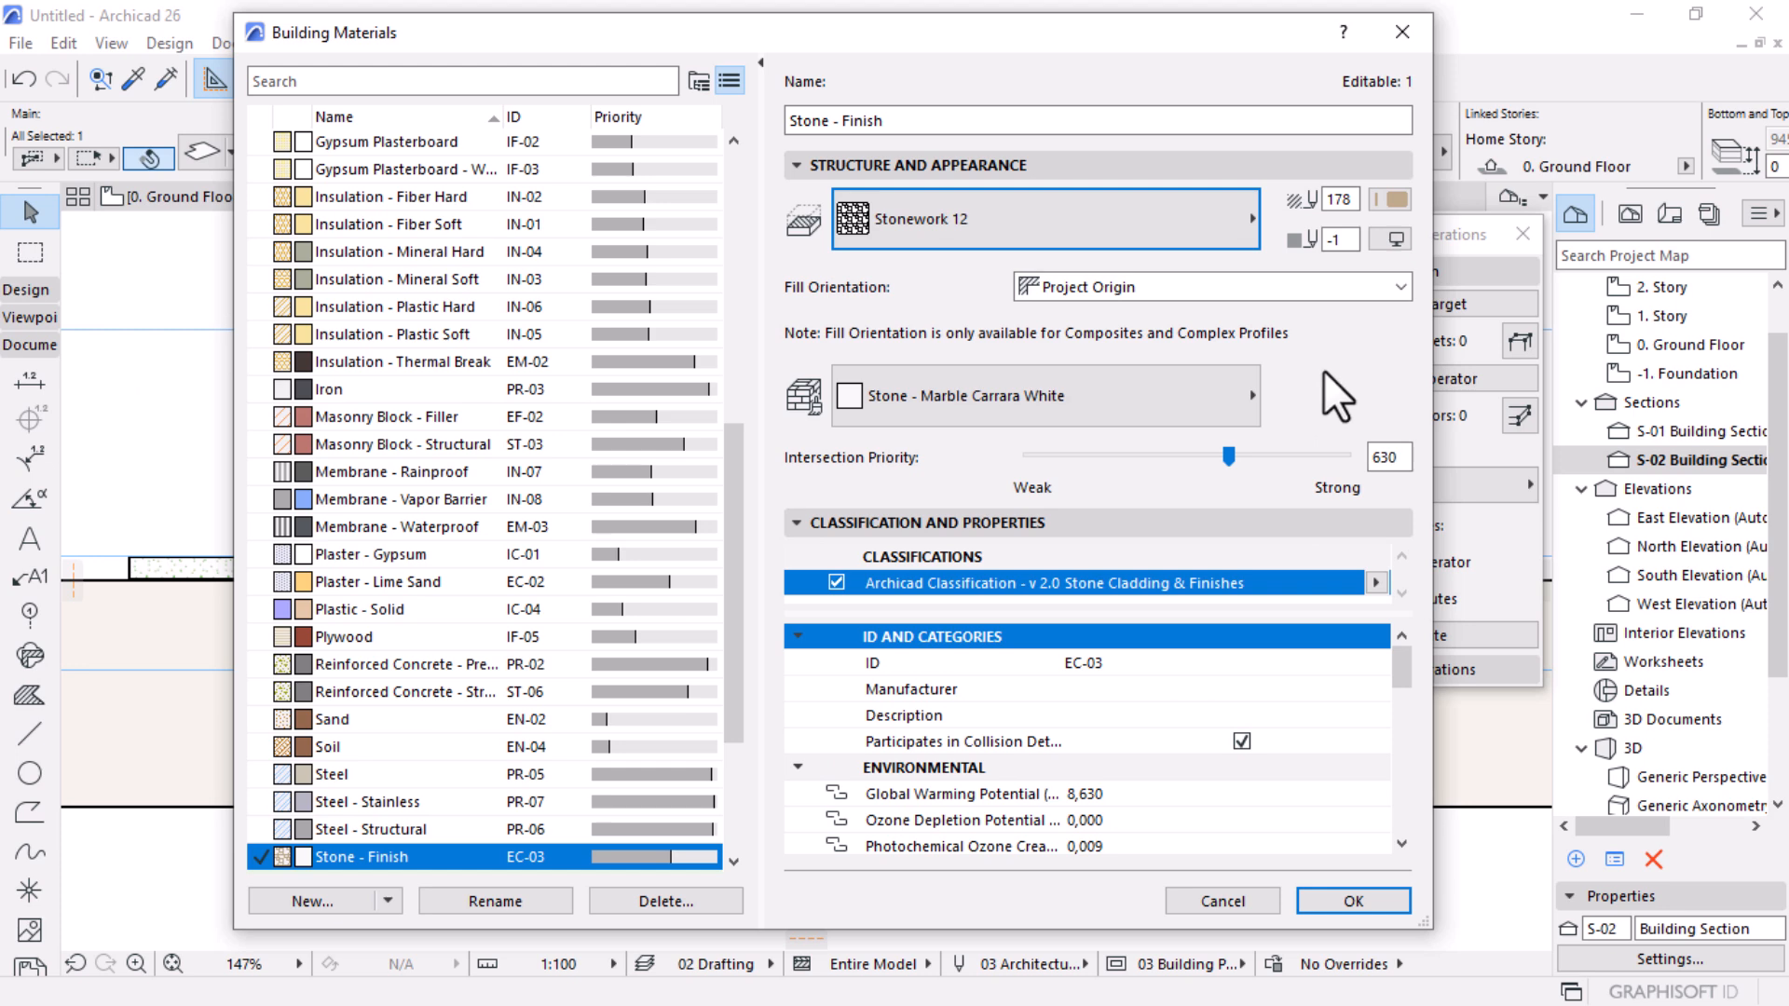
Step: Give Stone - Finish the Stone - Limestone Fine surface and cut fill pen 161, and save the building material
left_click(924, 388)
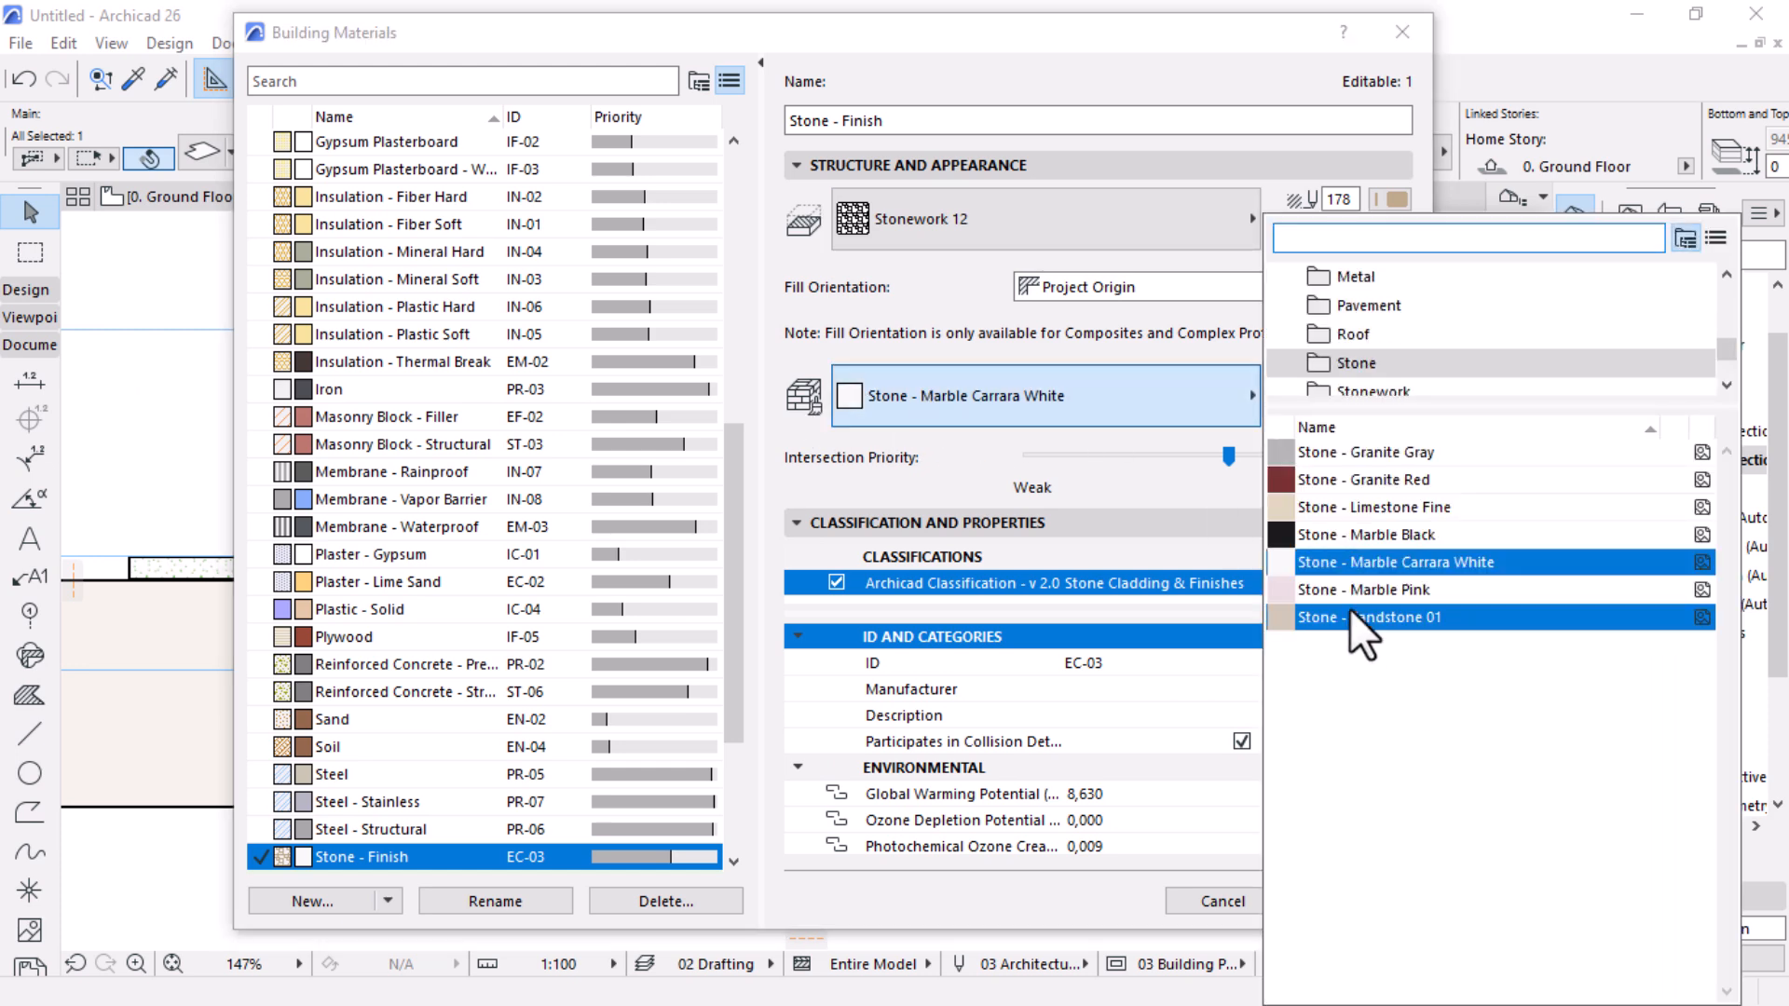
left_click(1407, 513)
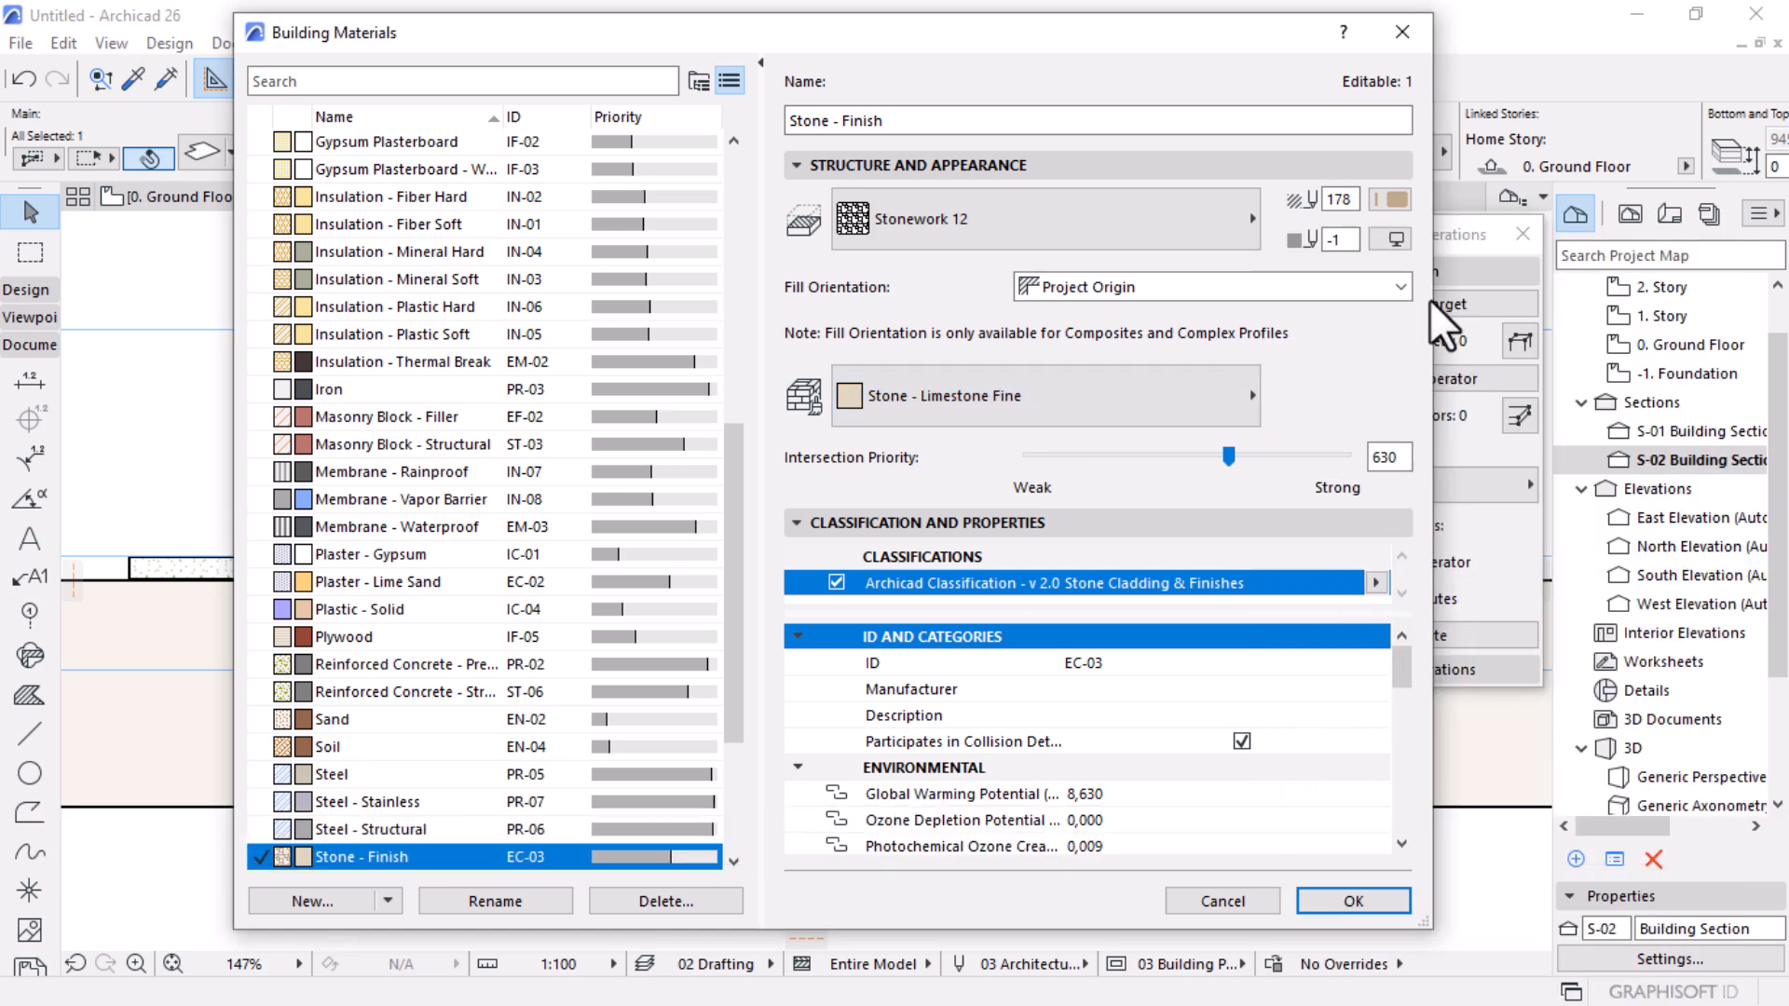
left_click(1393, 196)
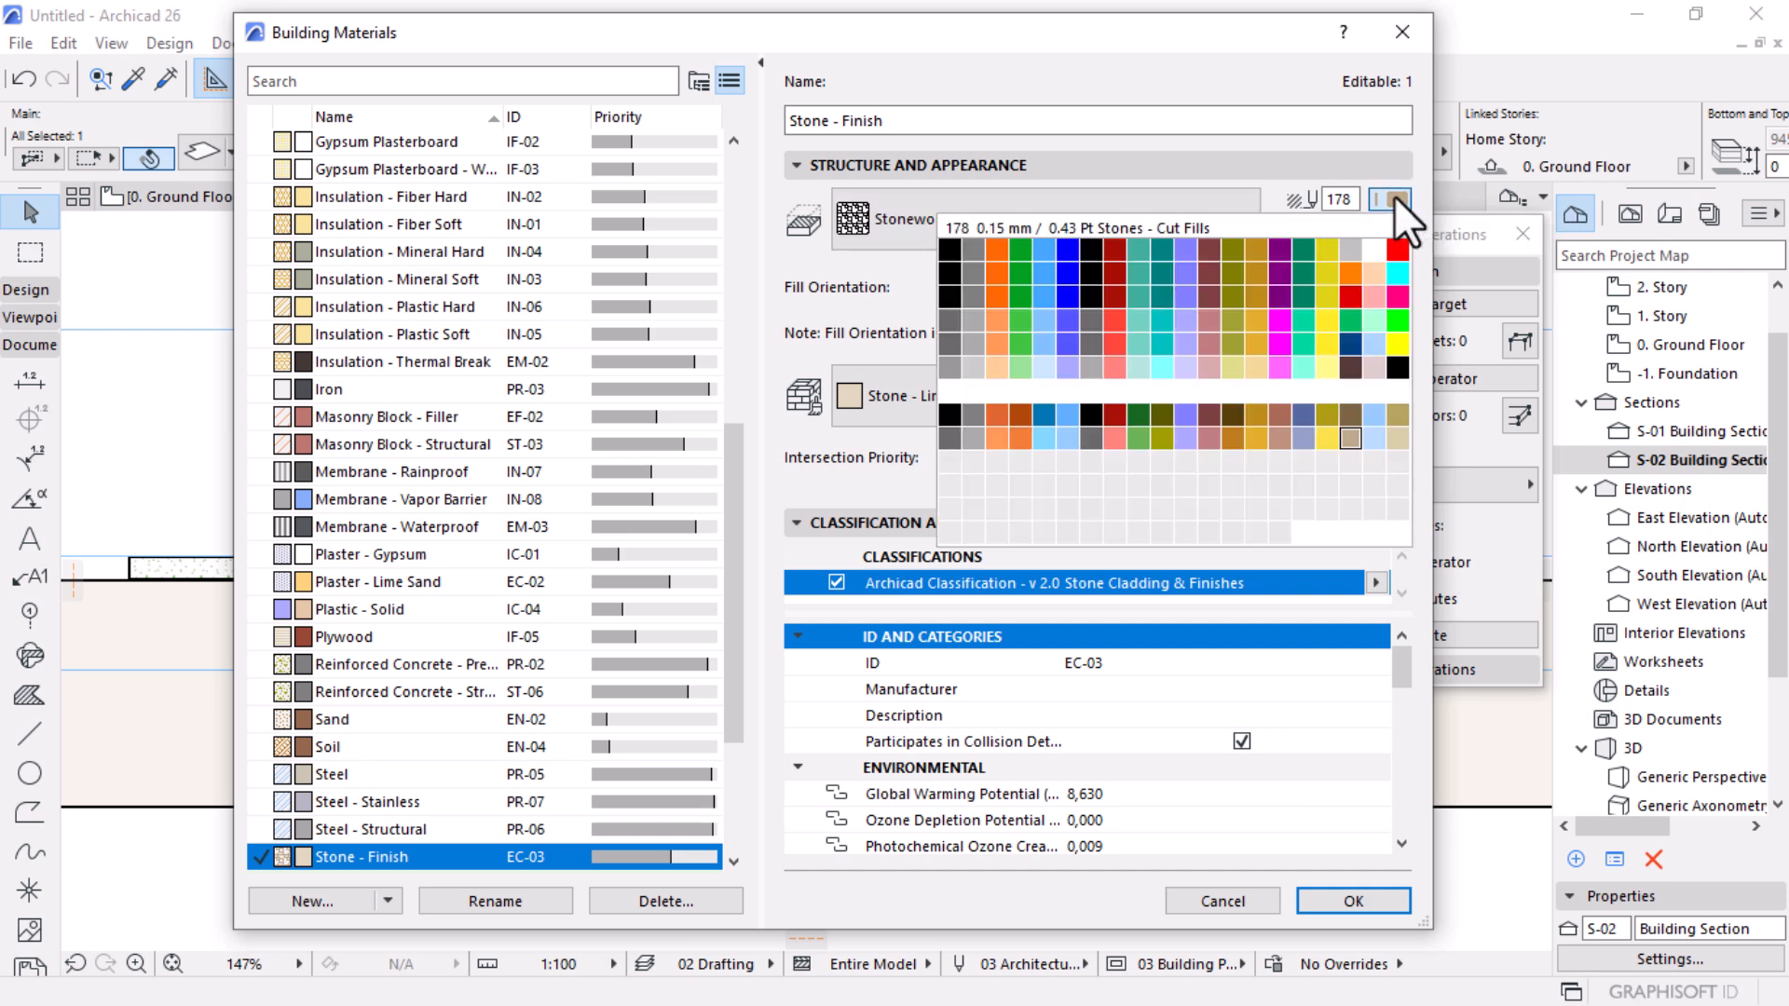
left_click(949, 438)
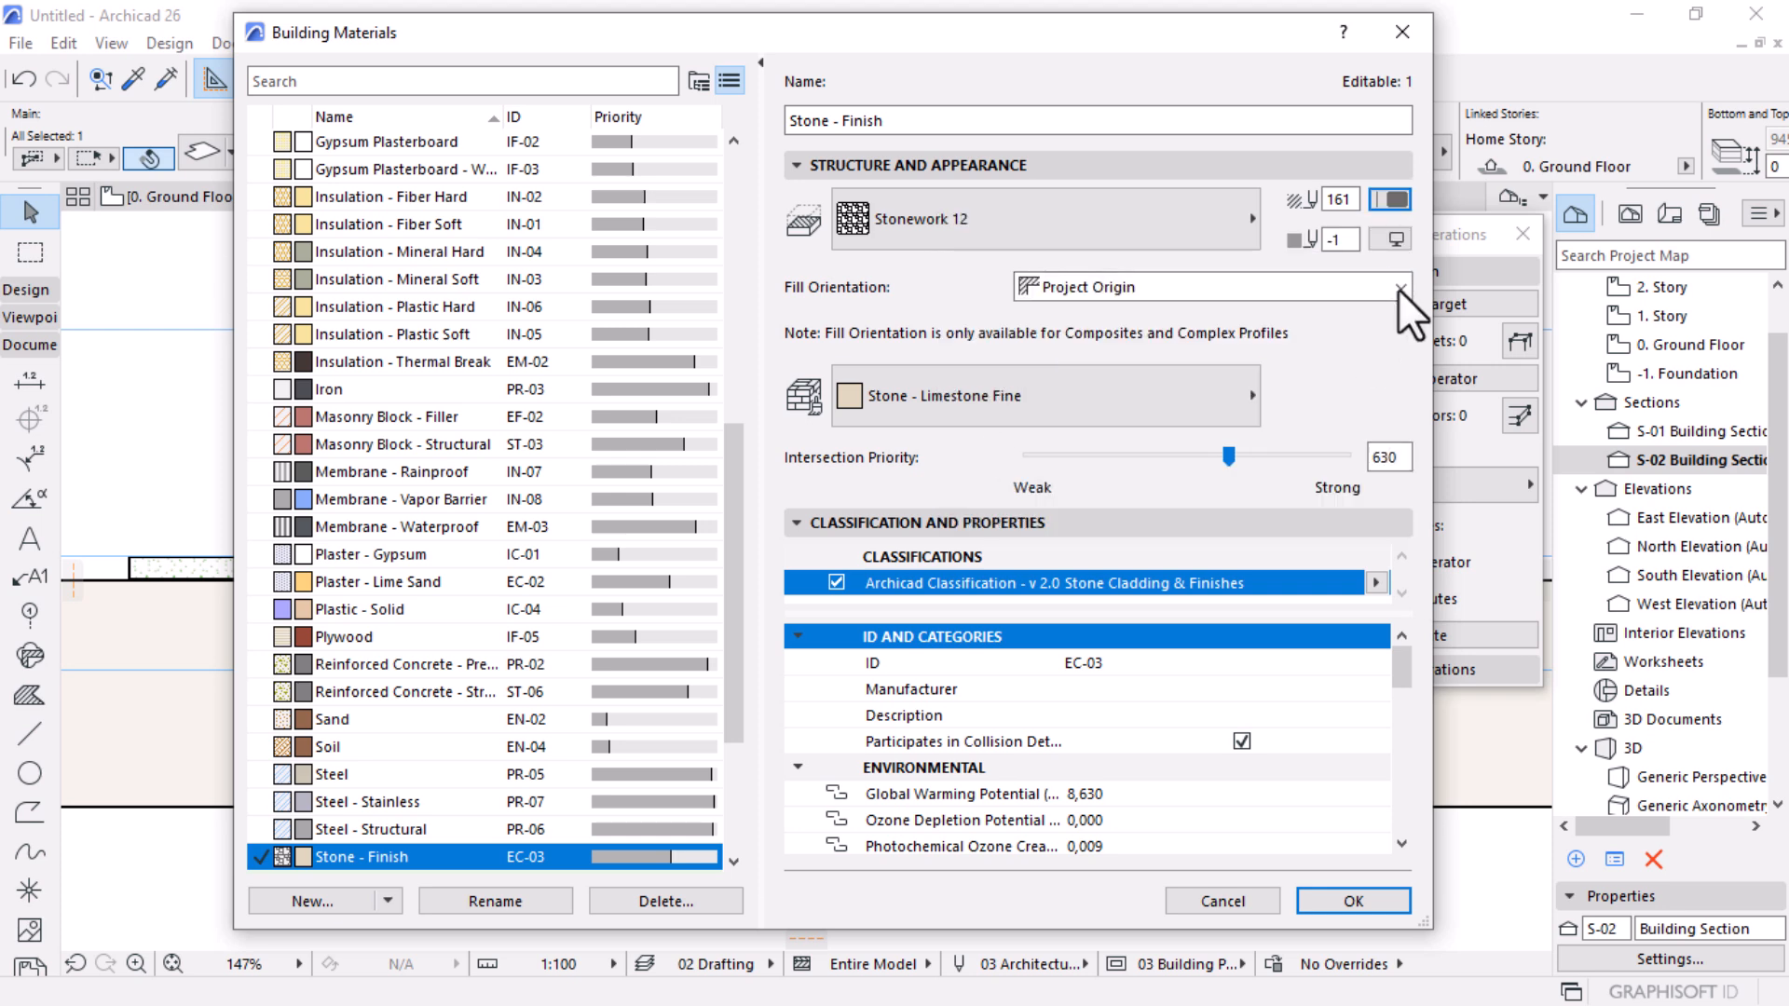
left_click(1345, 896)
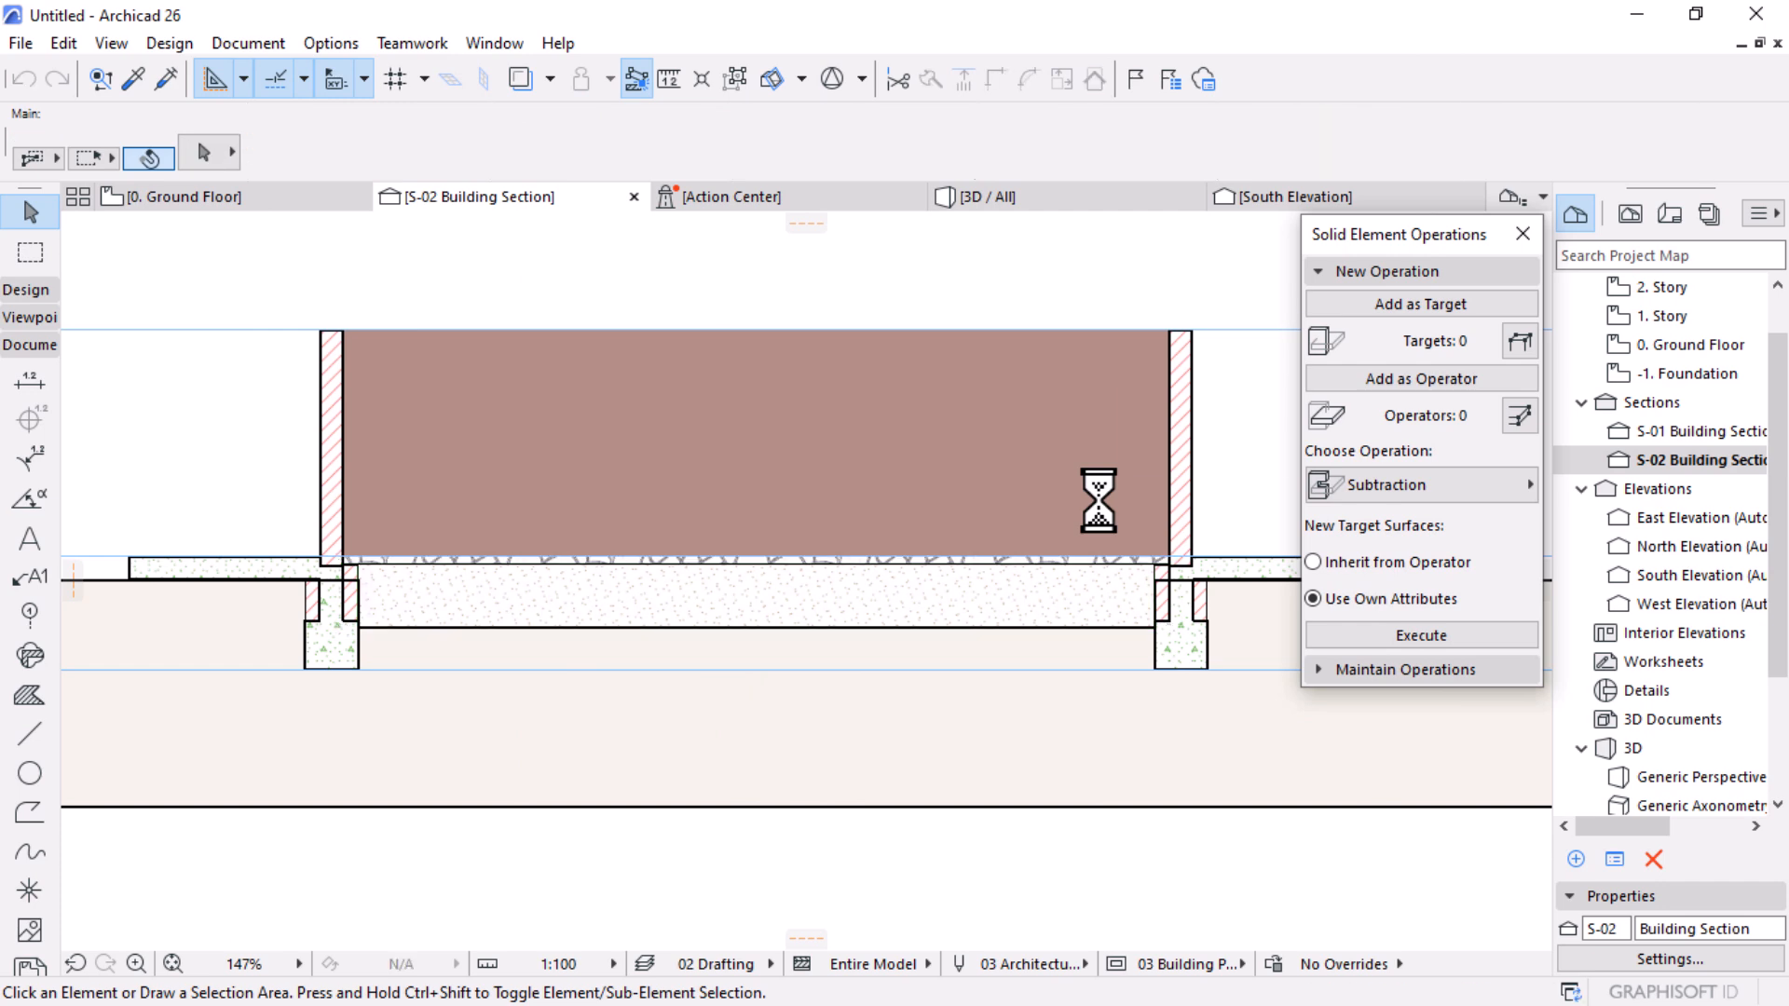
Step: Edit the Stone - Finish building material again, setting its cut fill to Cut Stone and its surface to Stone - Sandstone 01
scroll(1211, 606, "up", 5)
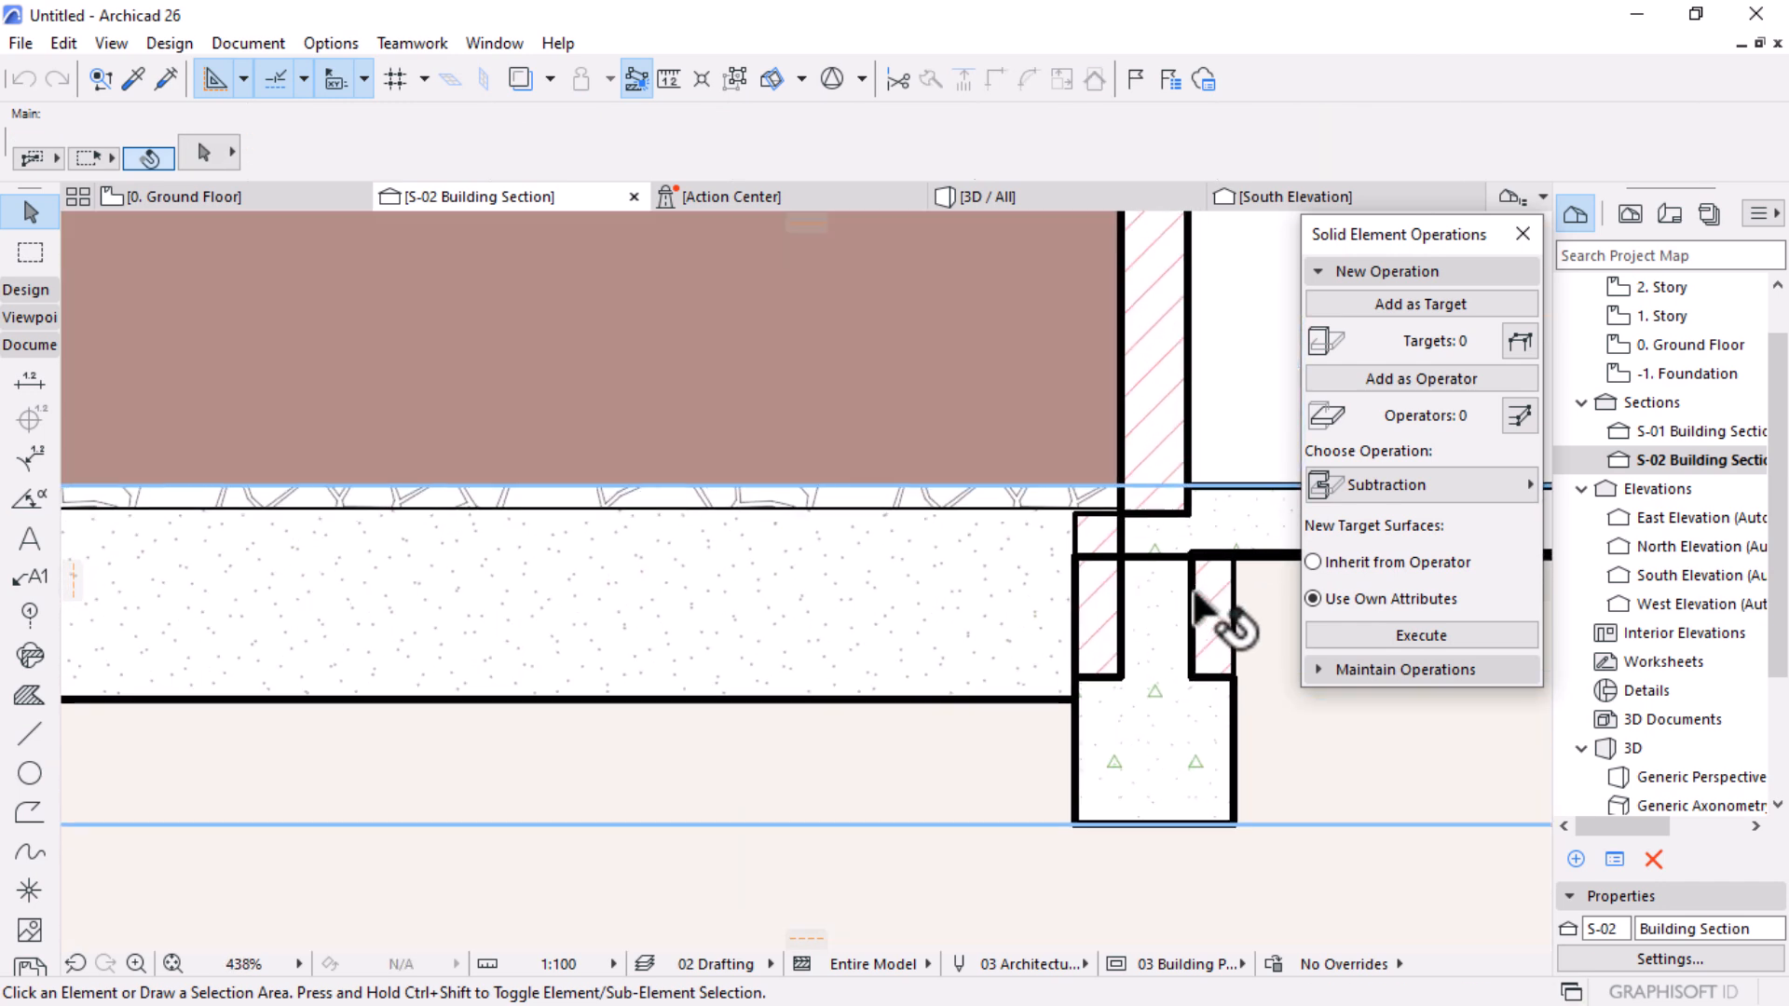
left_click(909, 605)
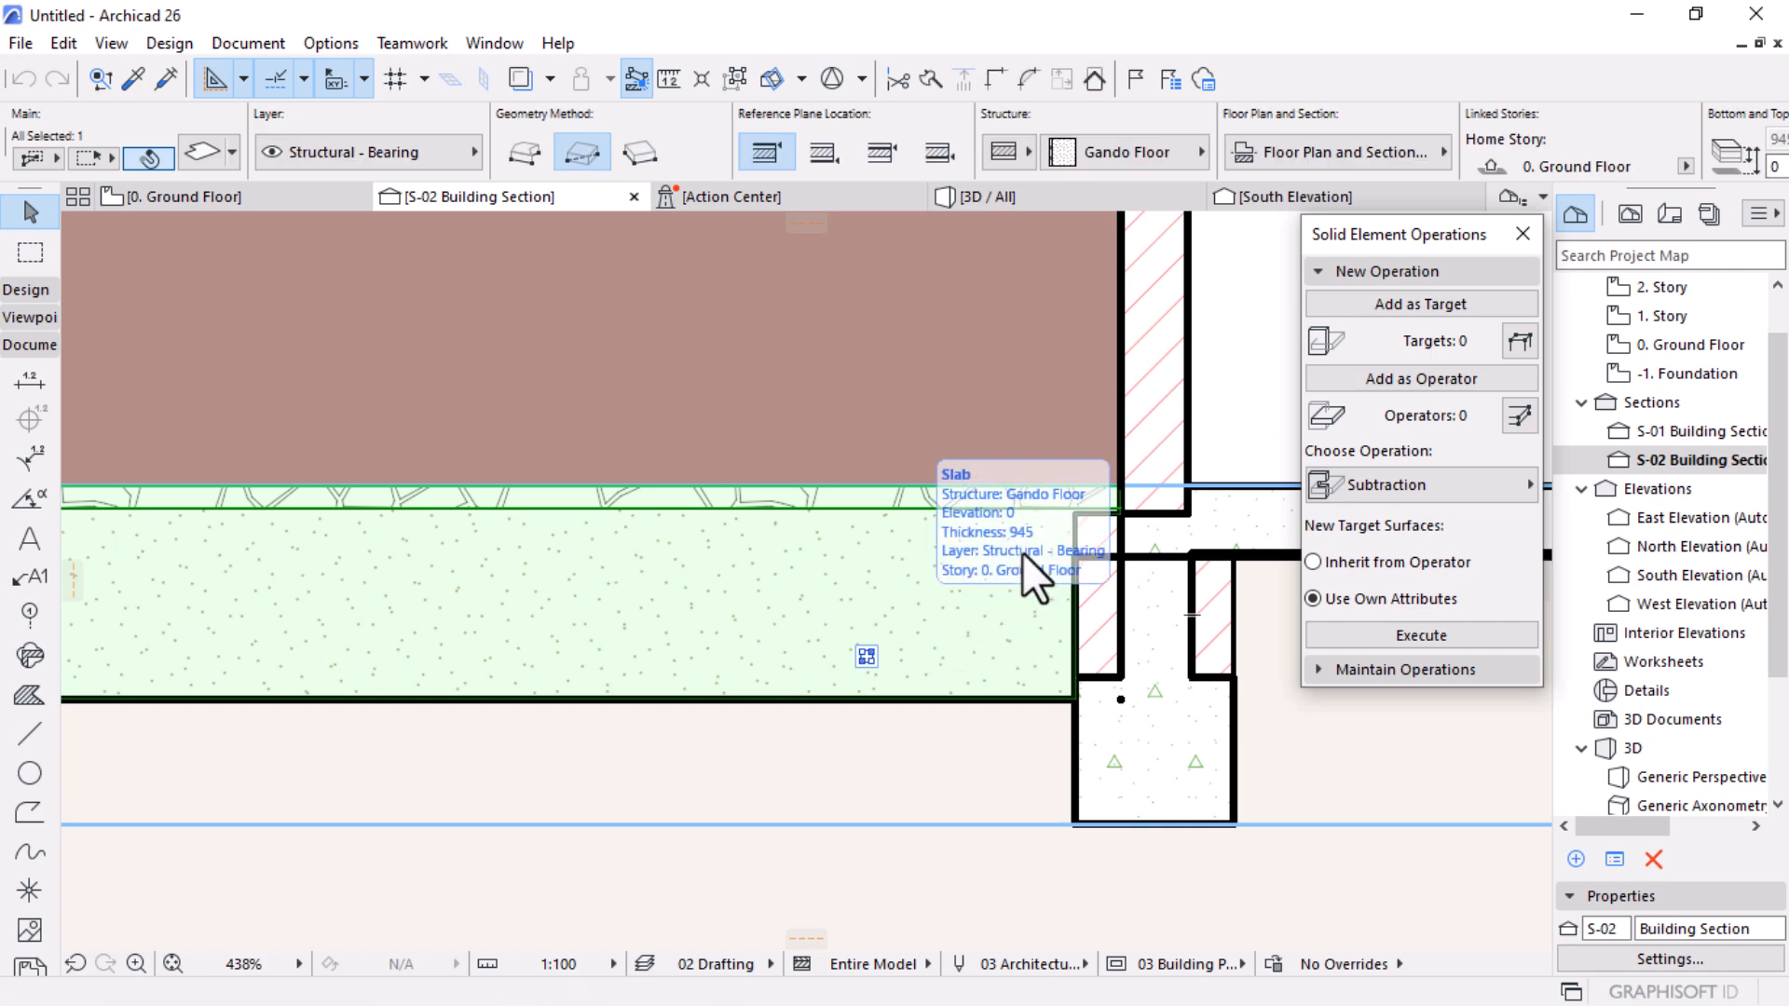
scroll(1028, 548, "up", 2)
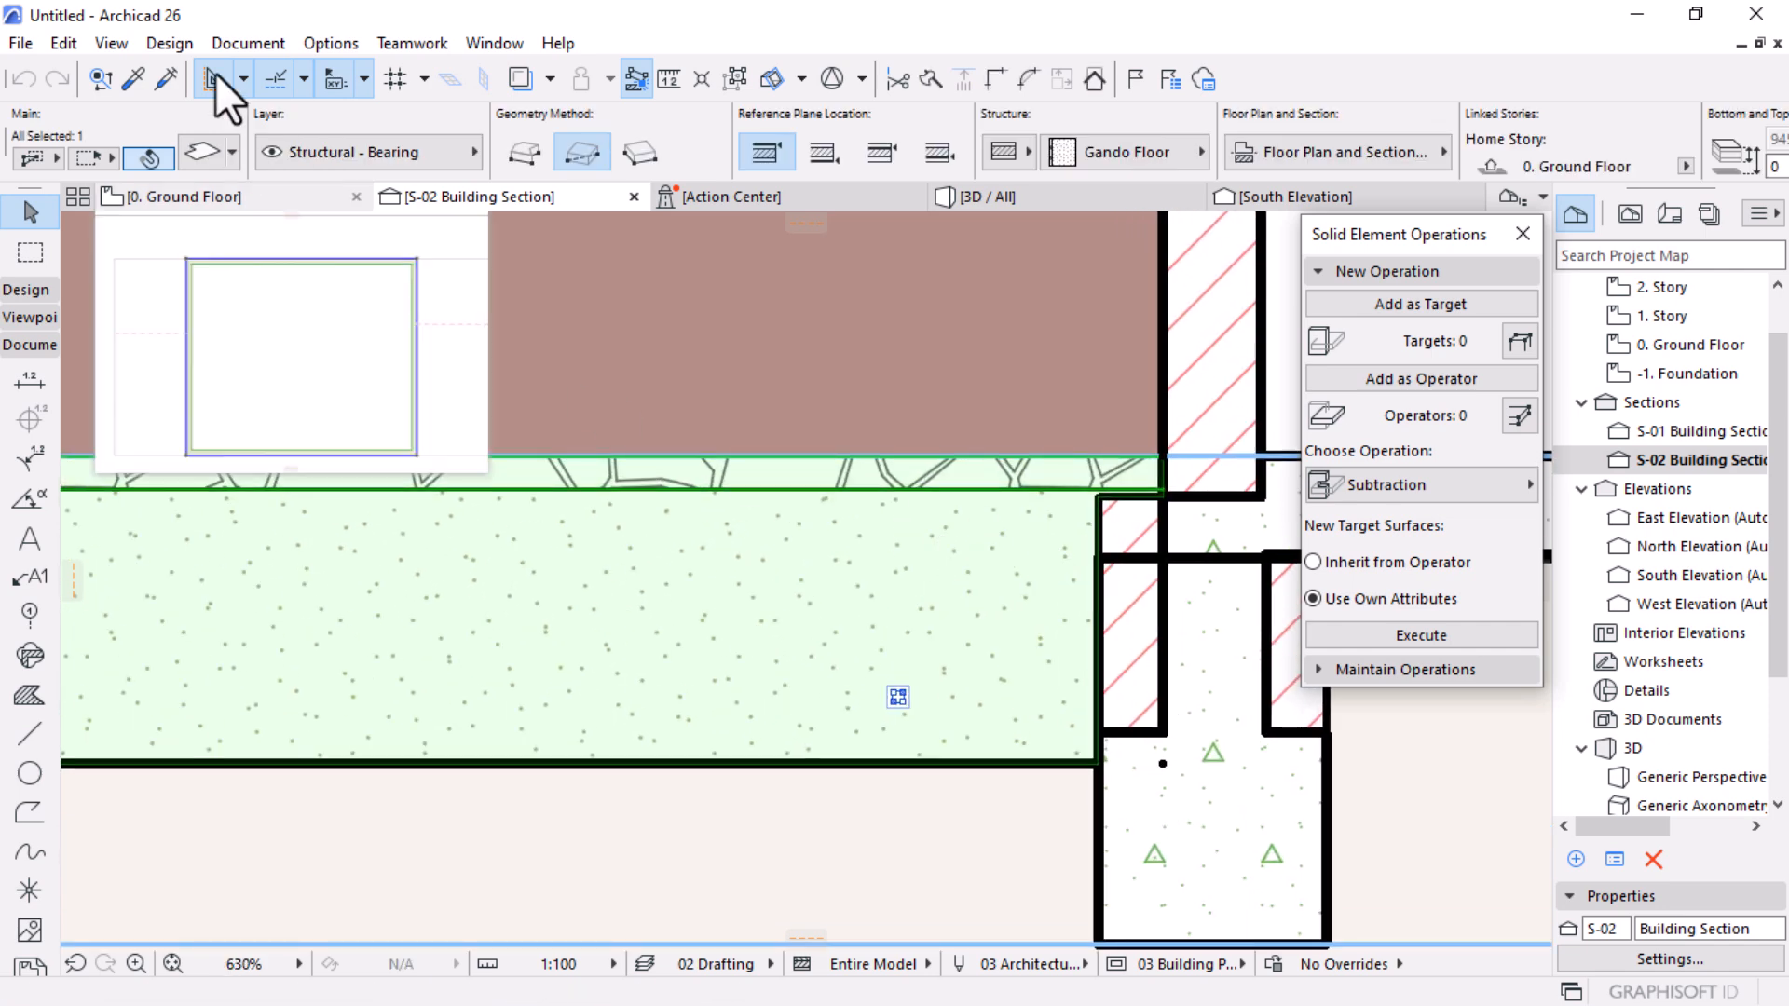
left_click(330, 43)
mouse_move(387, 84)
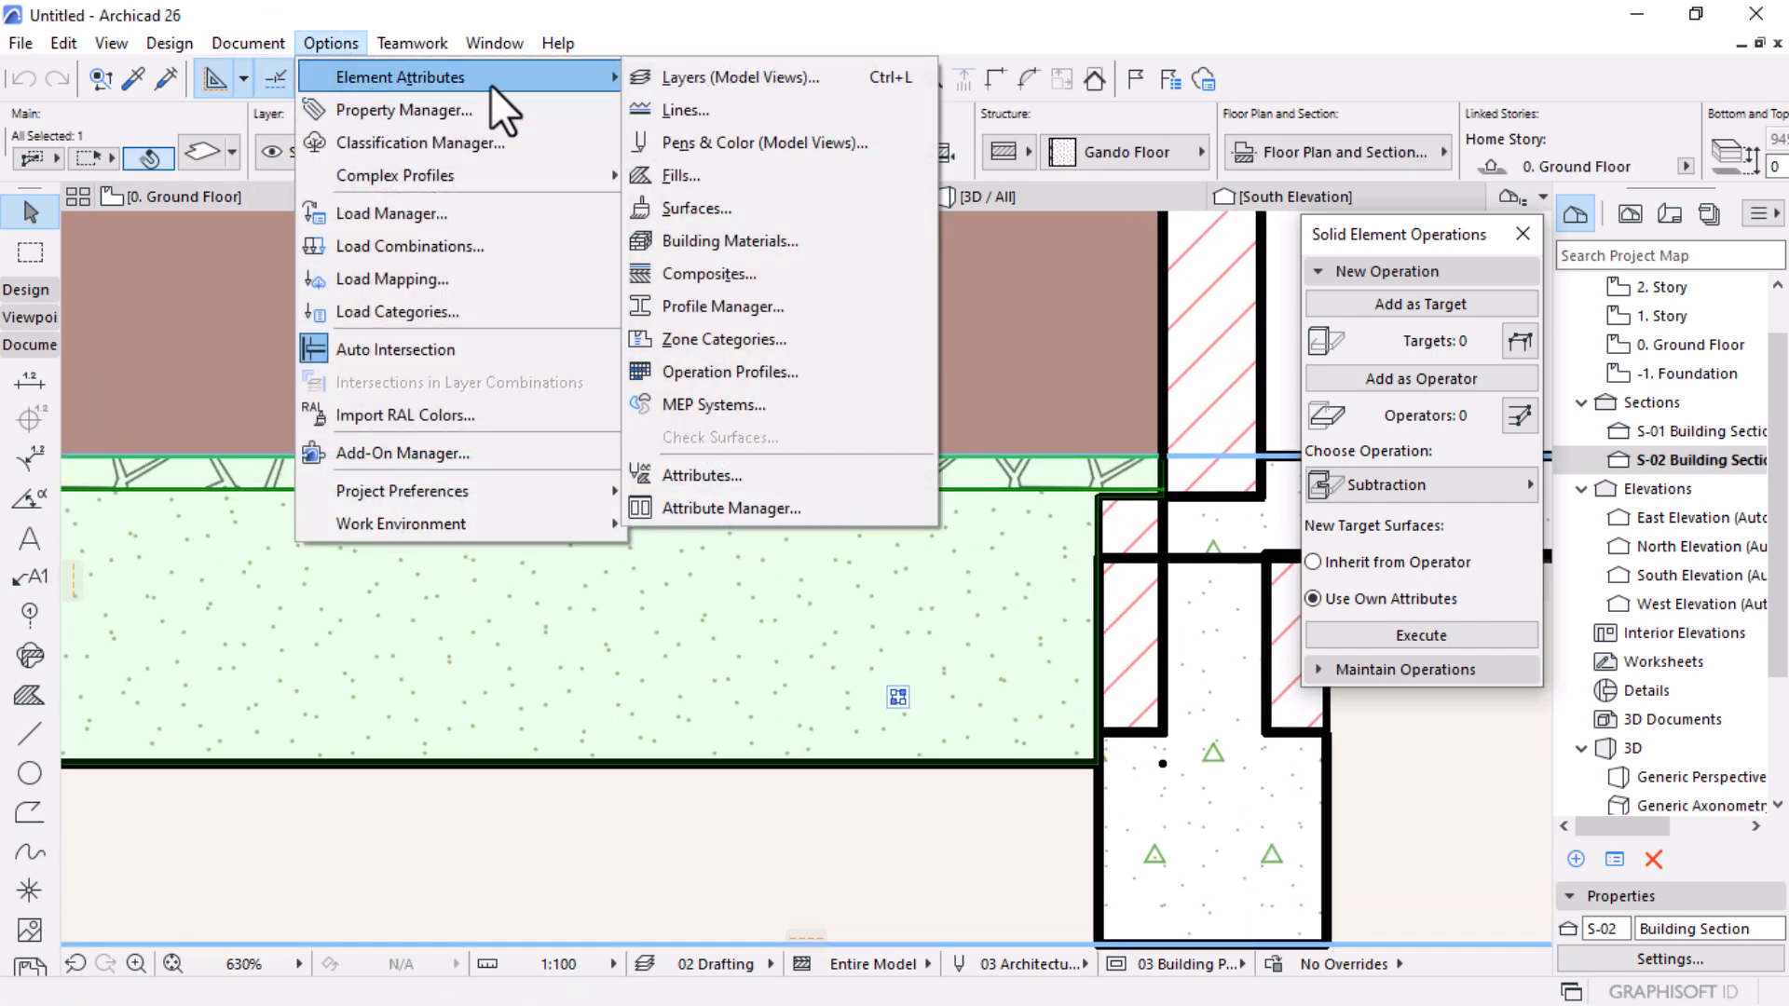
left_click(724, 238)
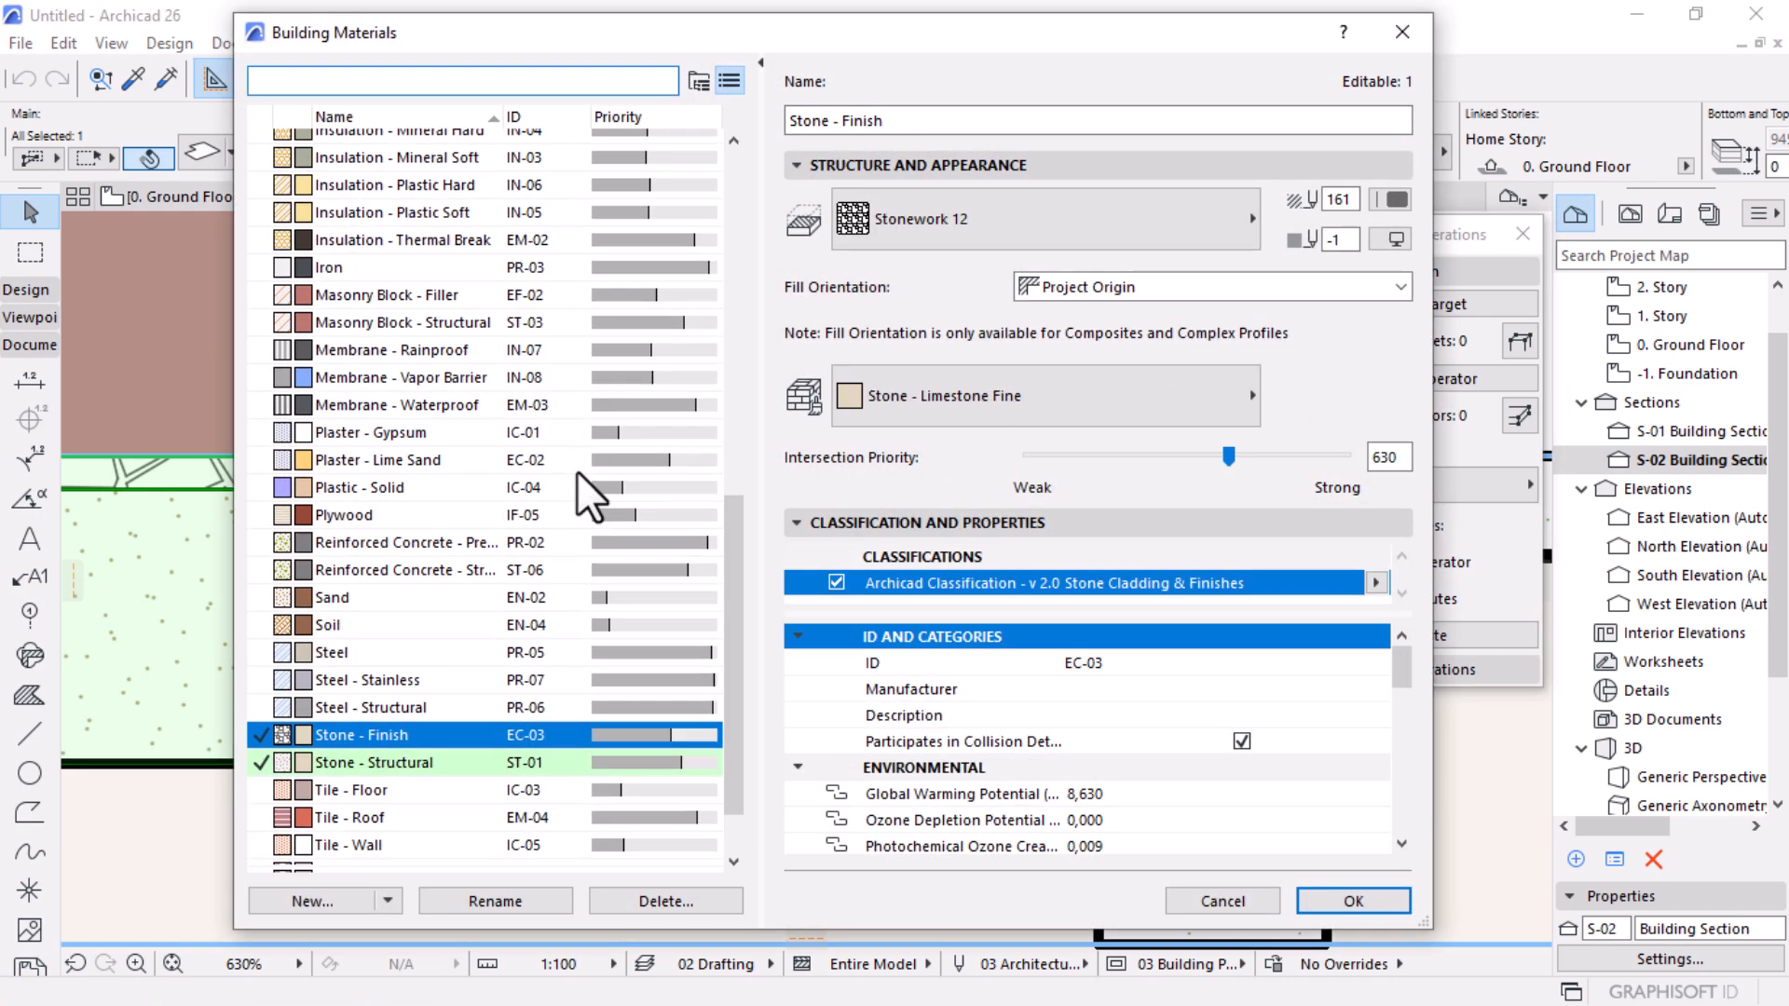
scroll(577, 485, "down", 2)
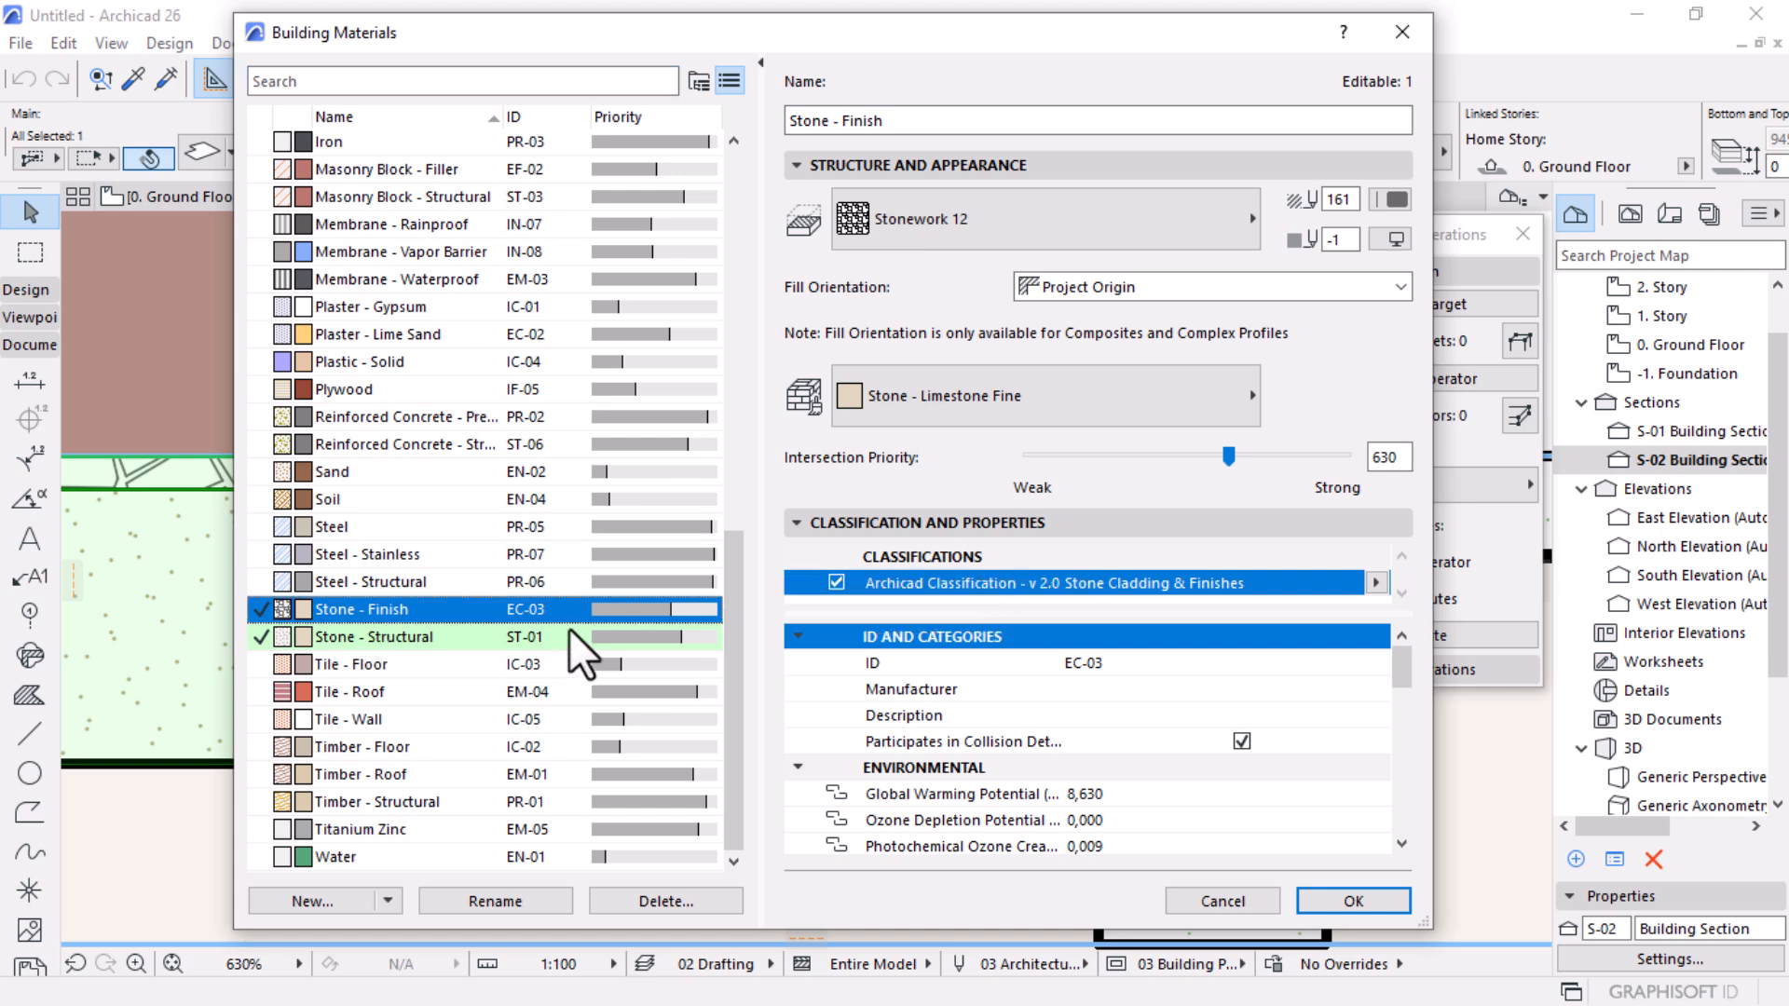
left_click(1150, 231)
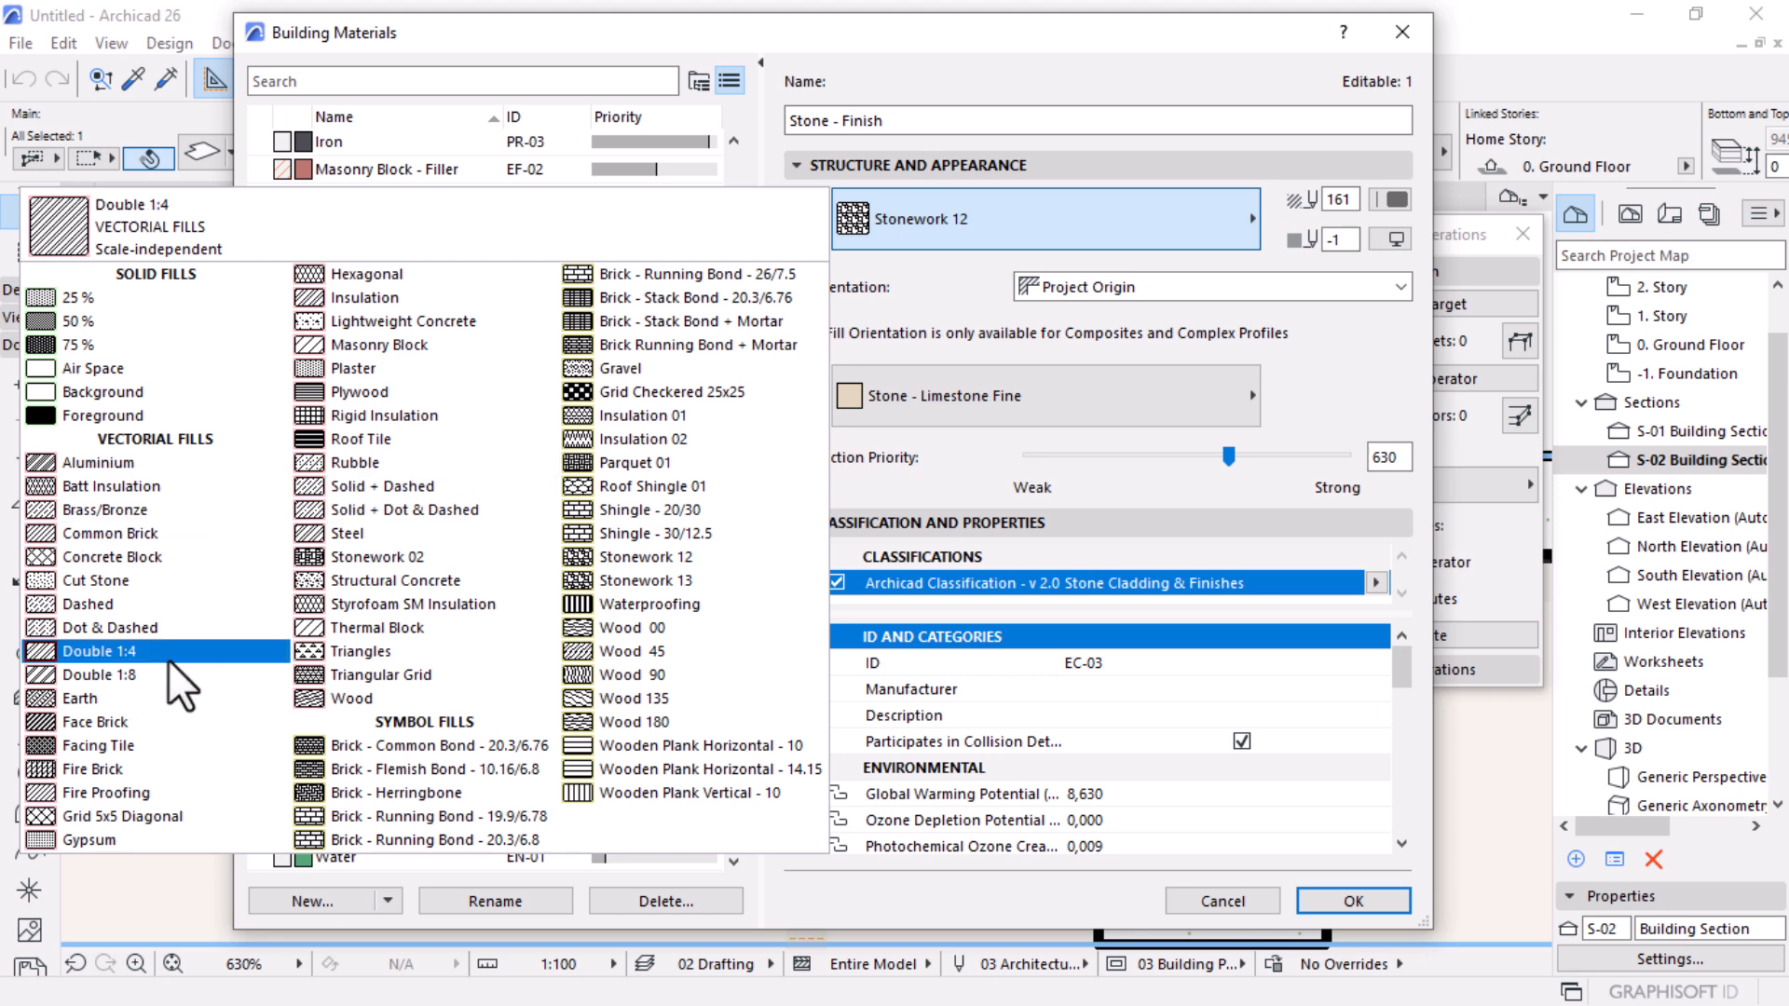
left_click(112, 580)
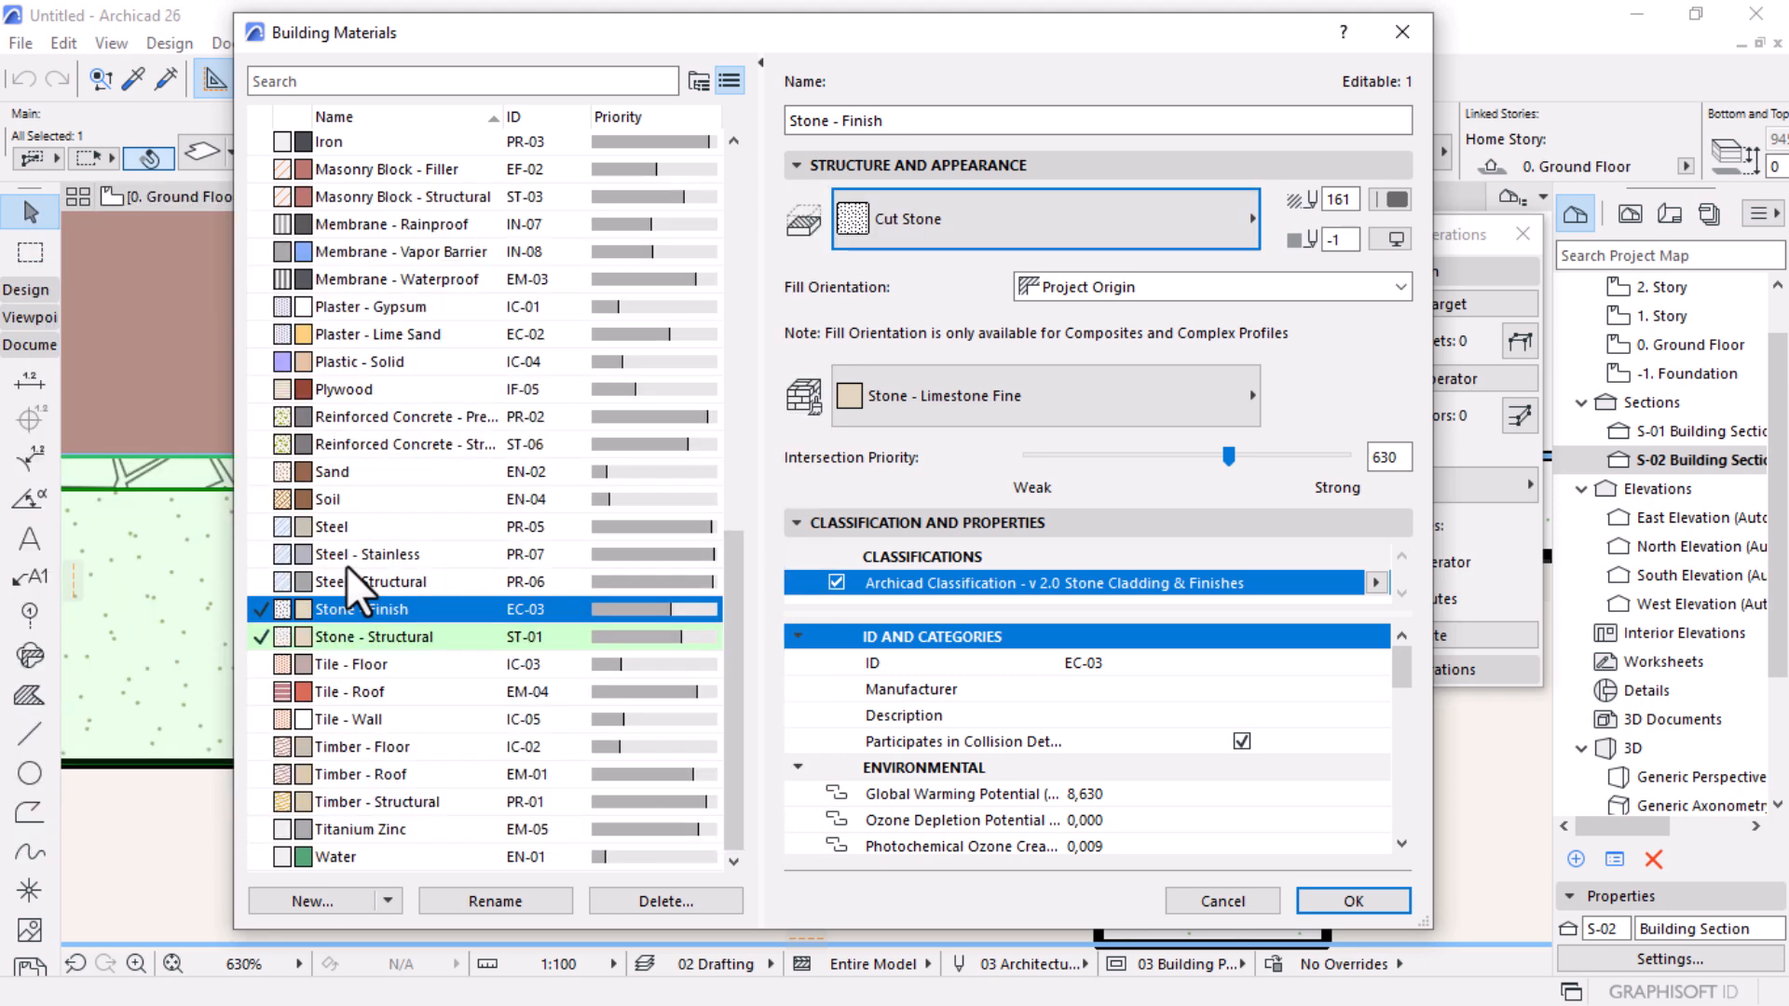
left_click(973, 415)
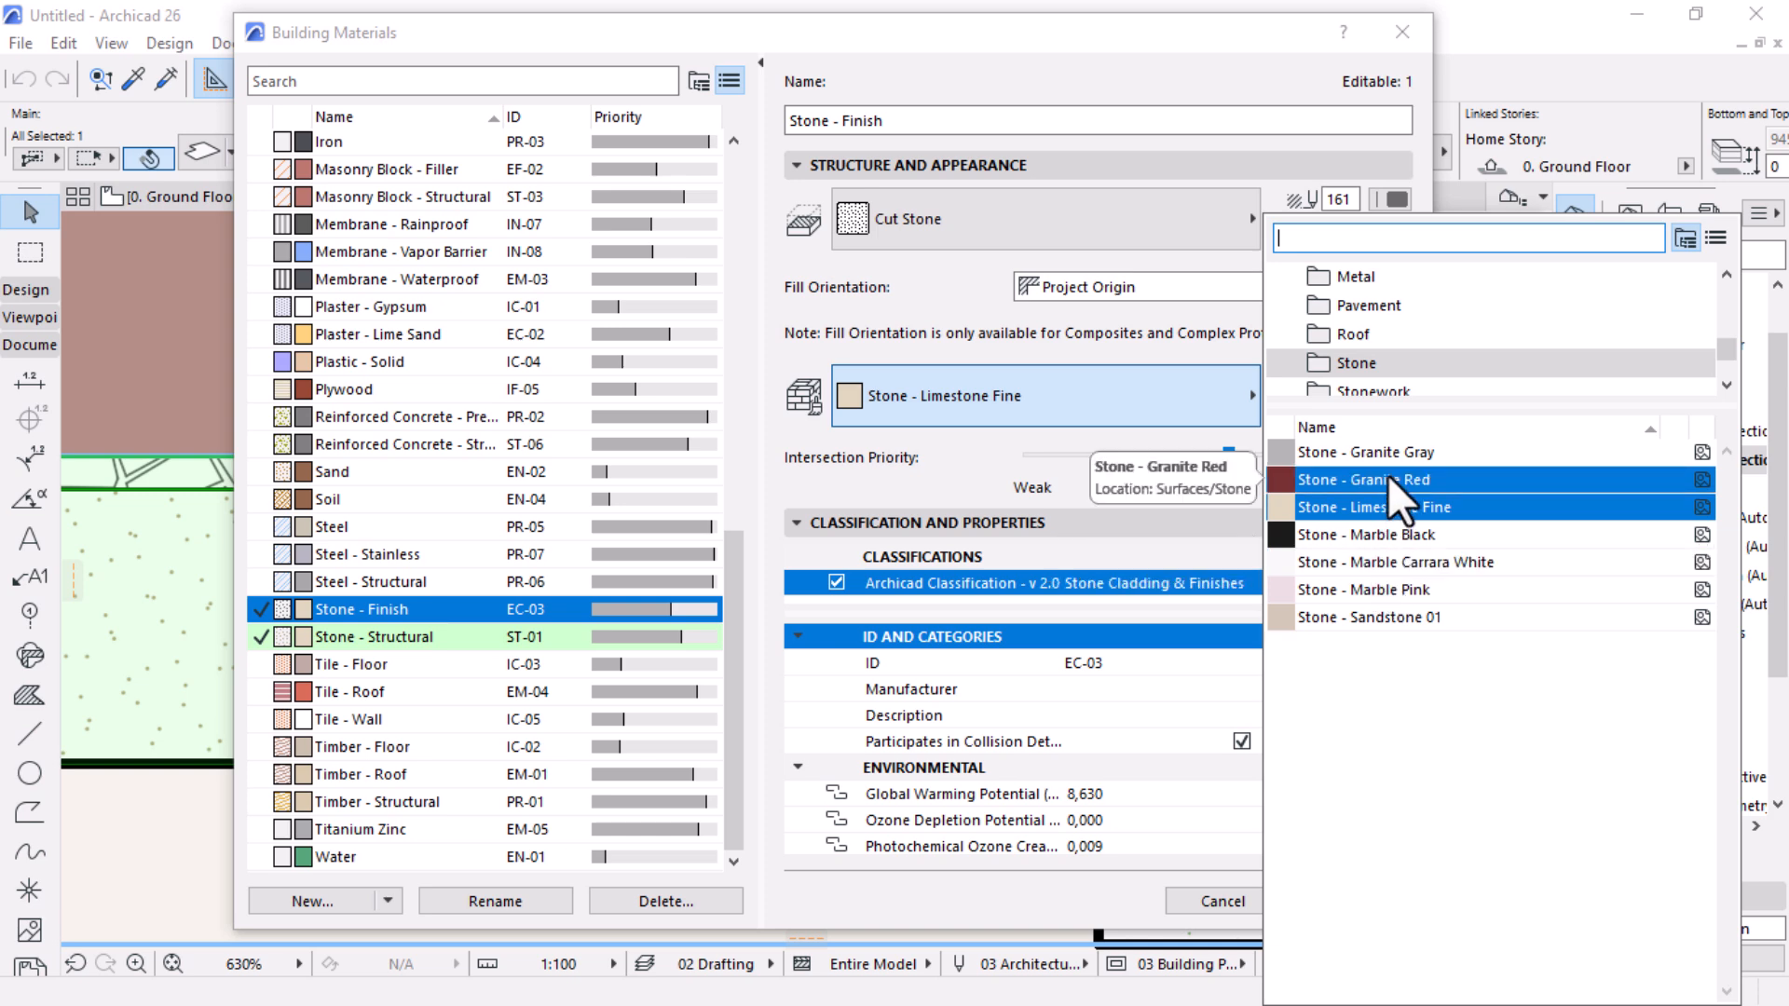
left_click(1367, 617)
Step: Give the Stone - Structural building material the Stonework 12 cut fill, fill pen 161 and Stone - Limestone Fine surface, and save it
left_click(357, 638)
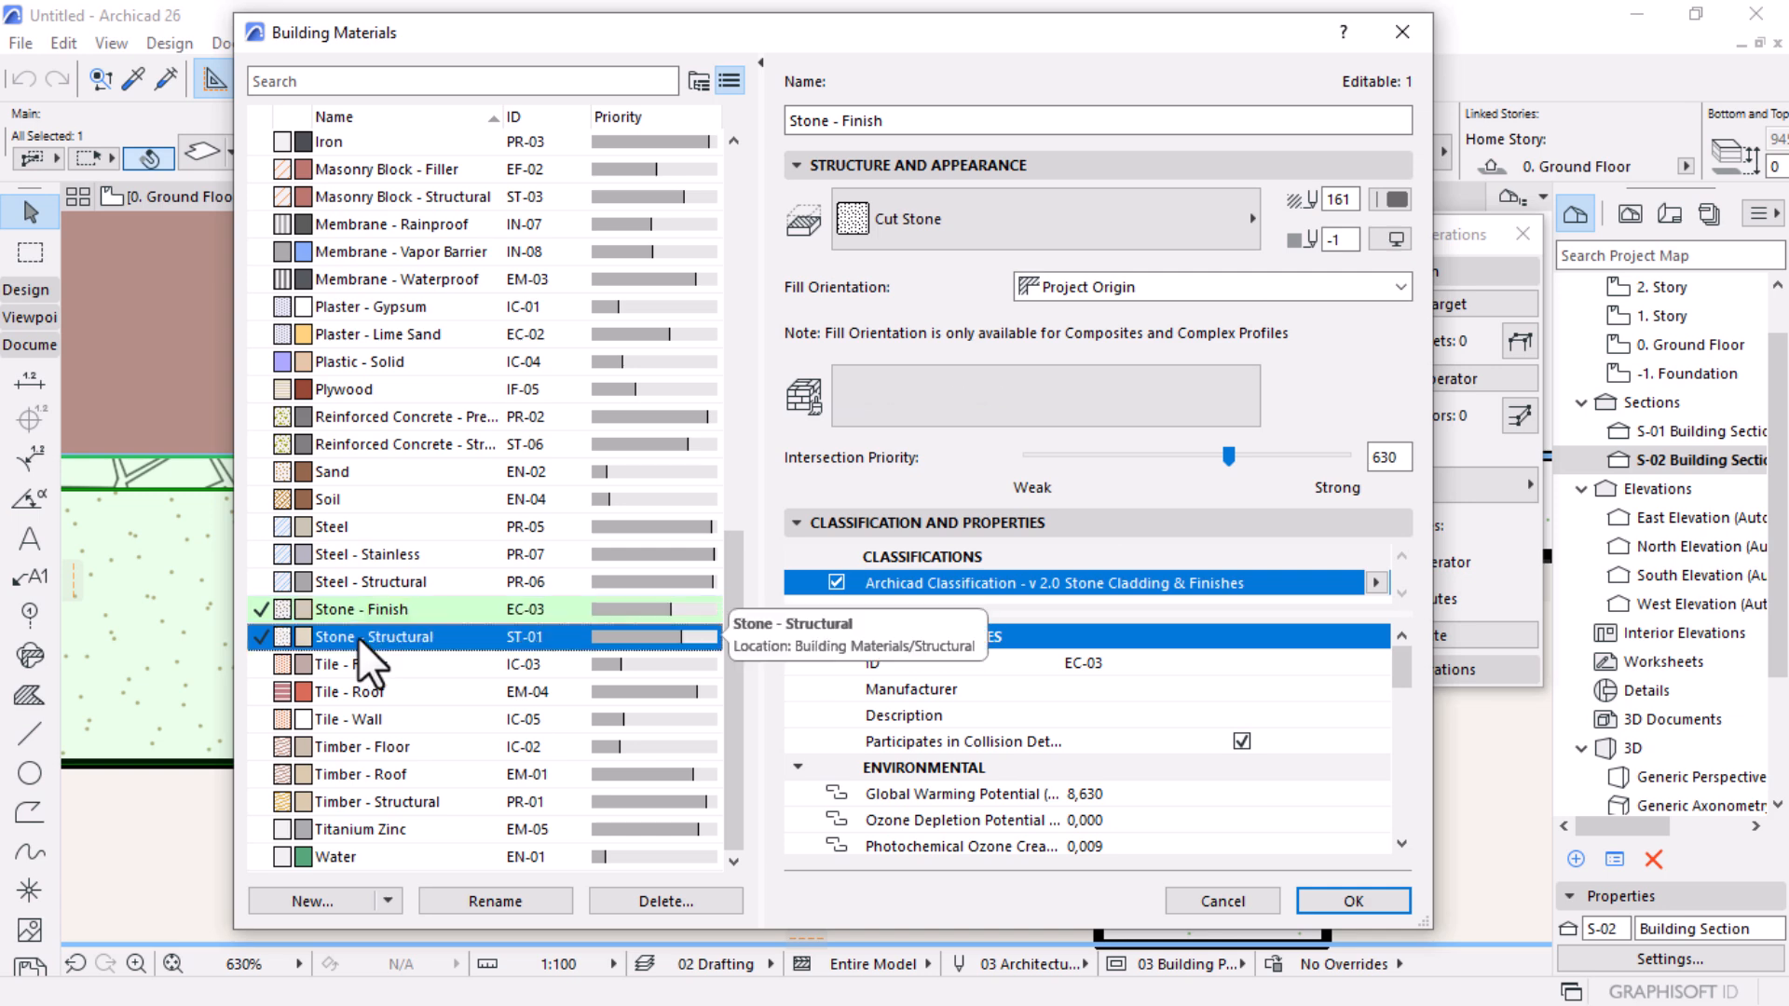
left_click(1048, 214)
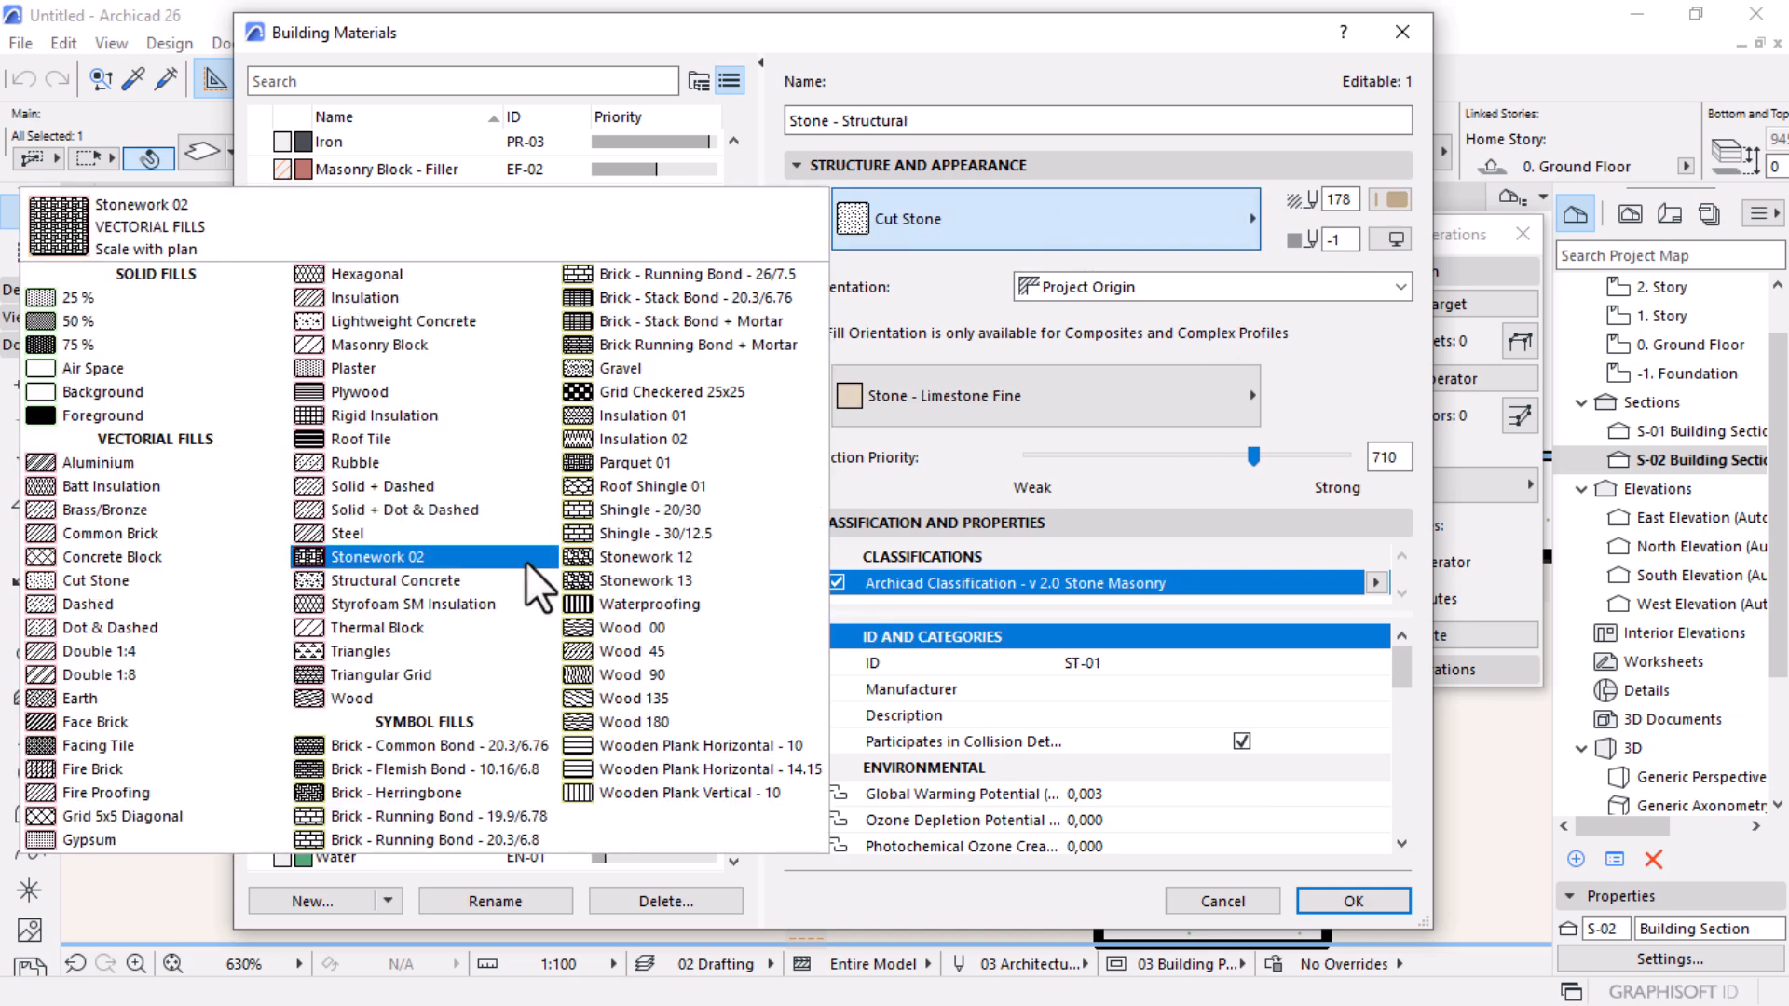
left_click(658, 557)
left_click(1390, 199)
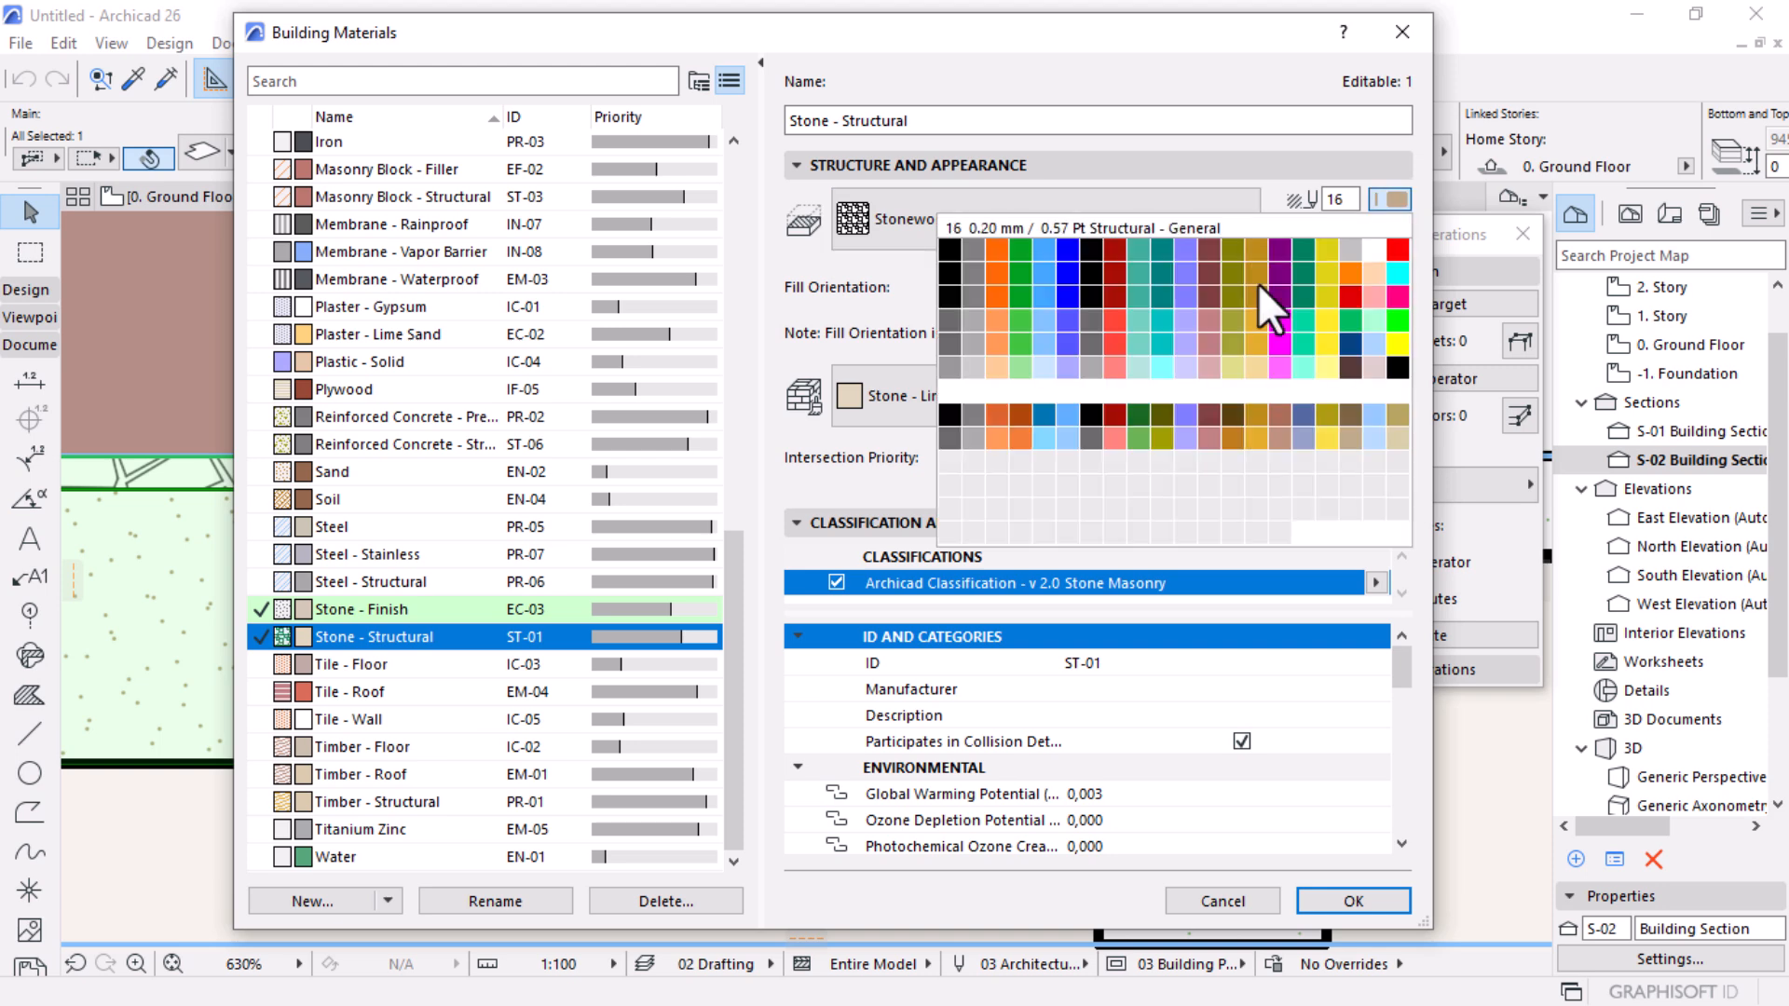
left_click(959, 432)
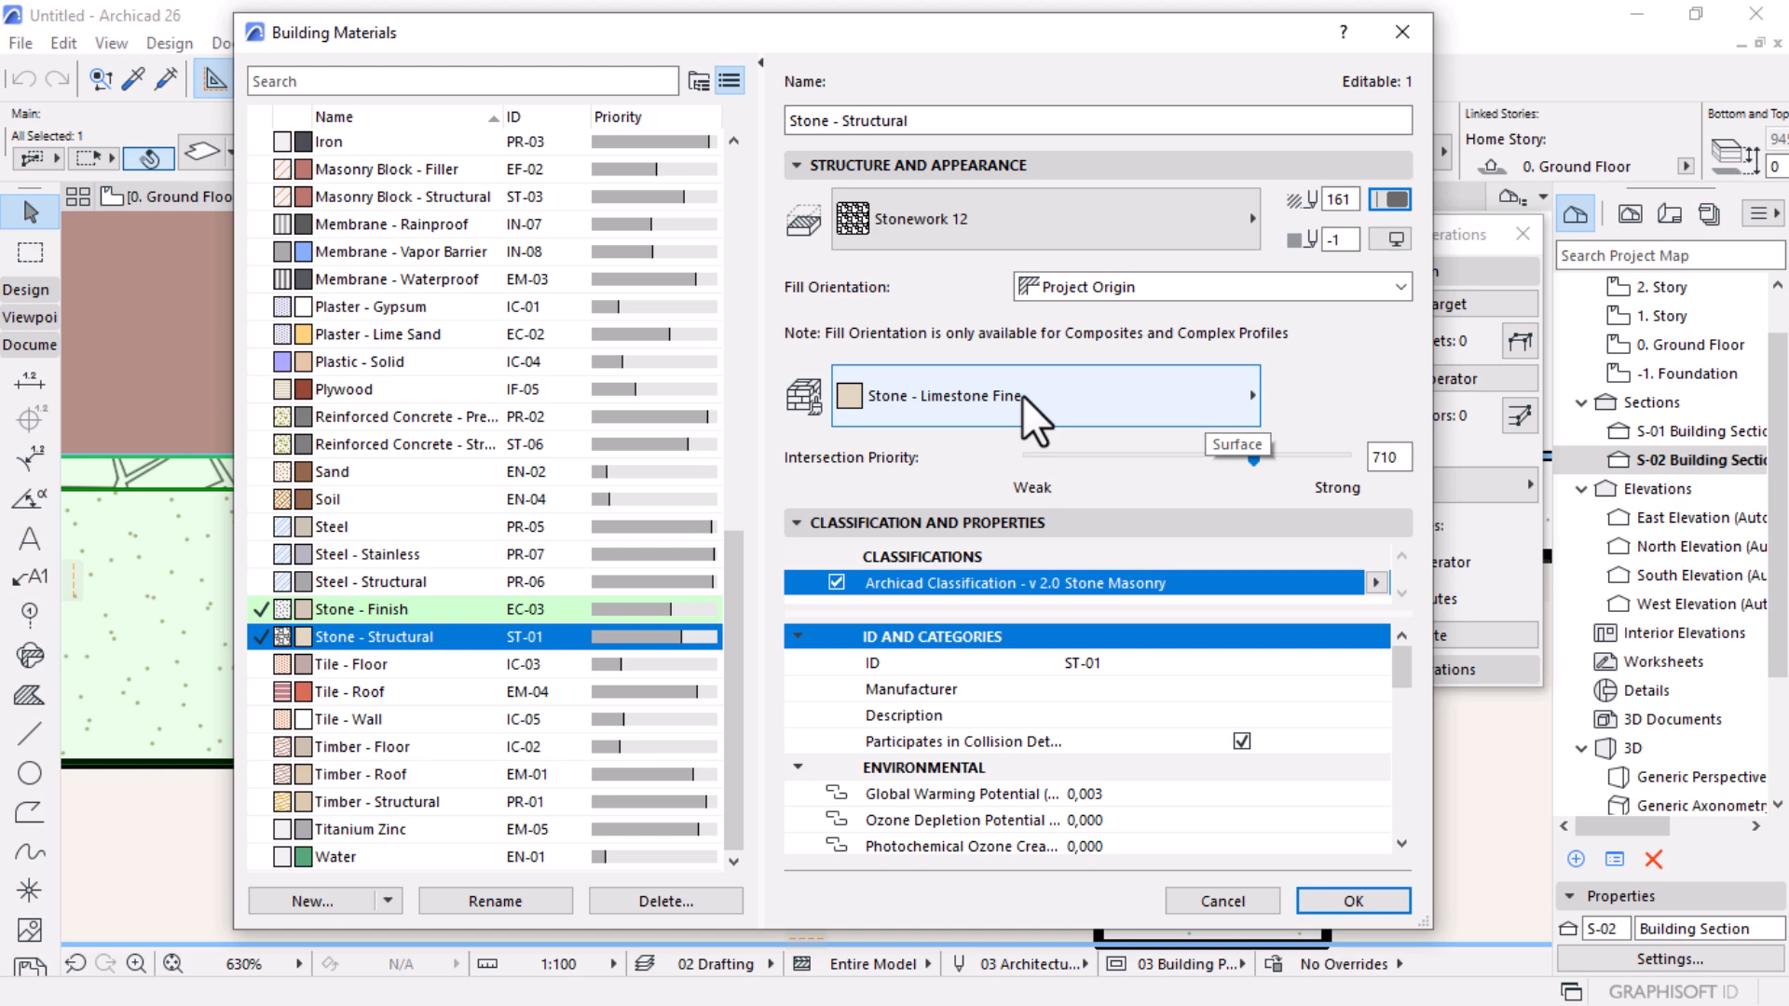
left_click(981, 400)
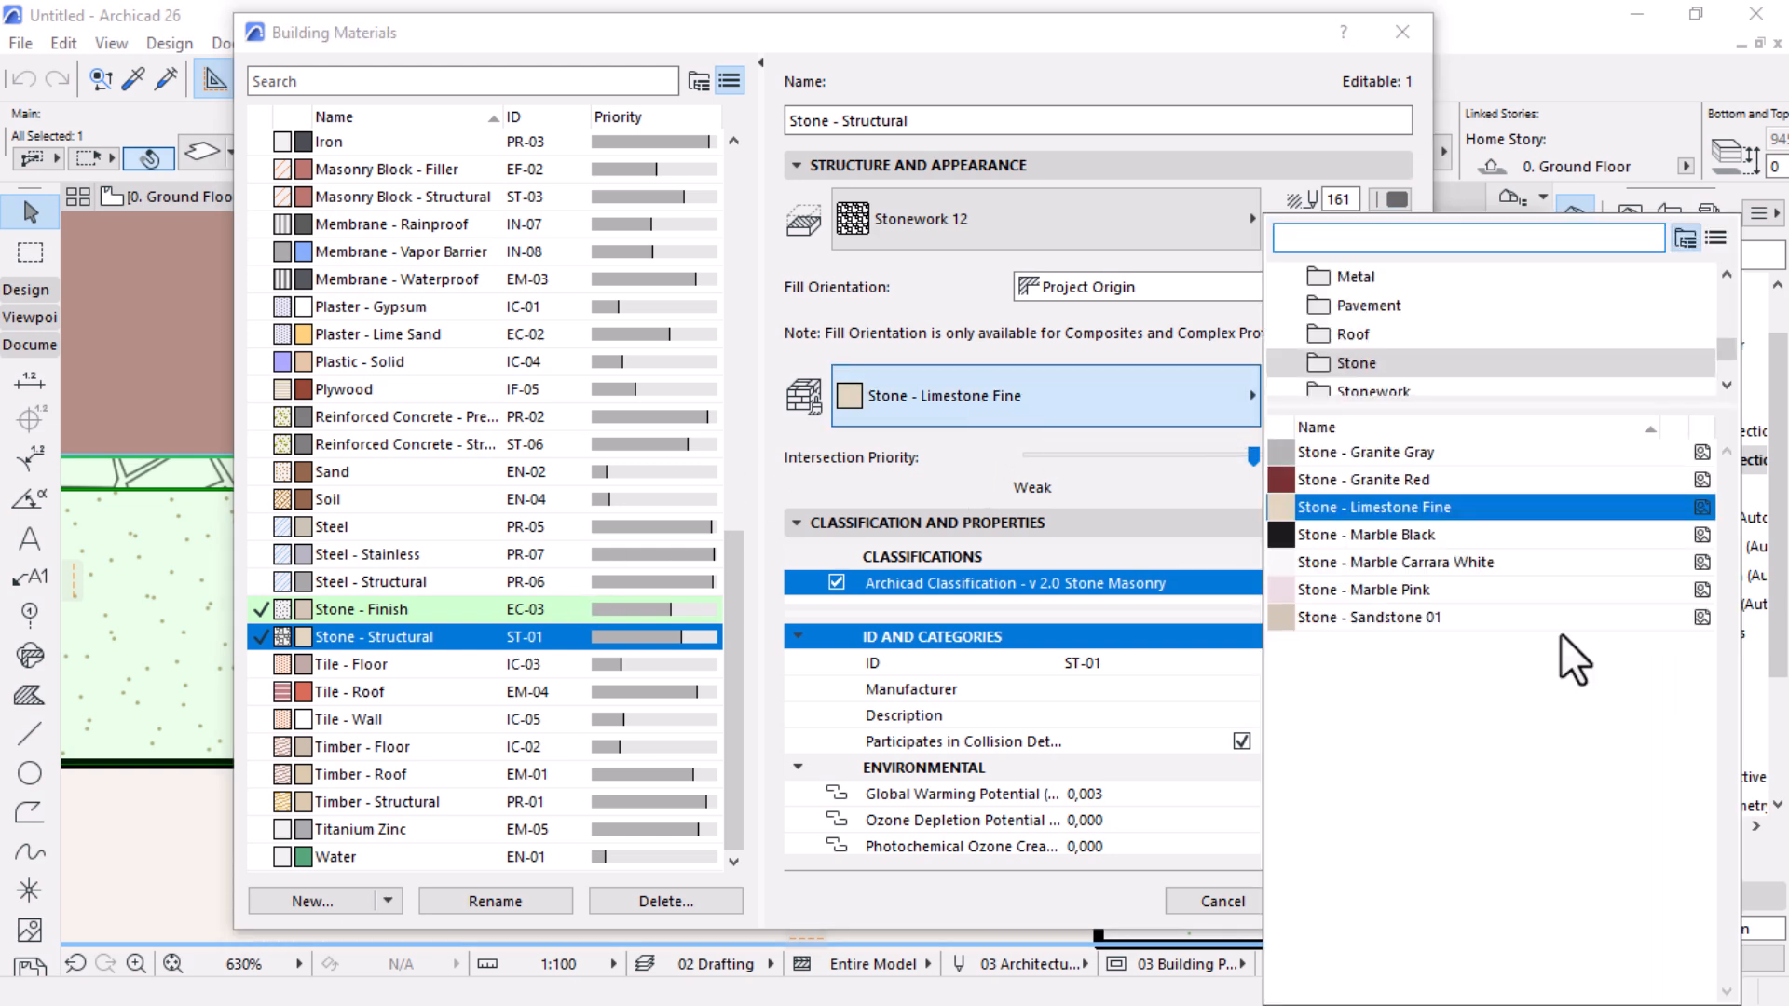
left_click(1451, 517)
left_click(1341, 901)
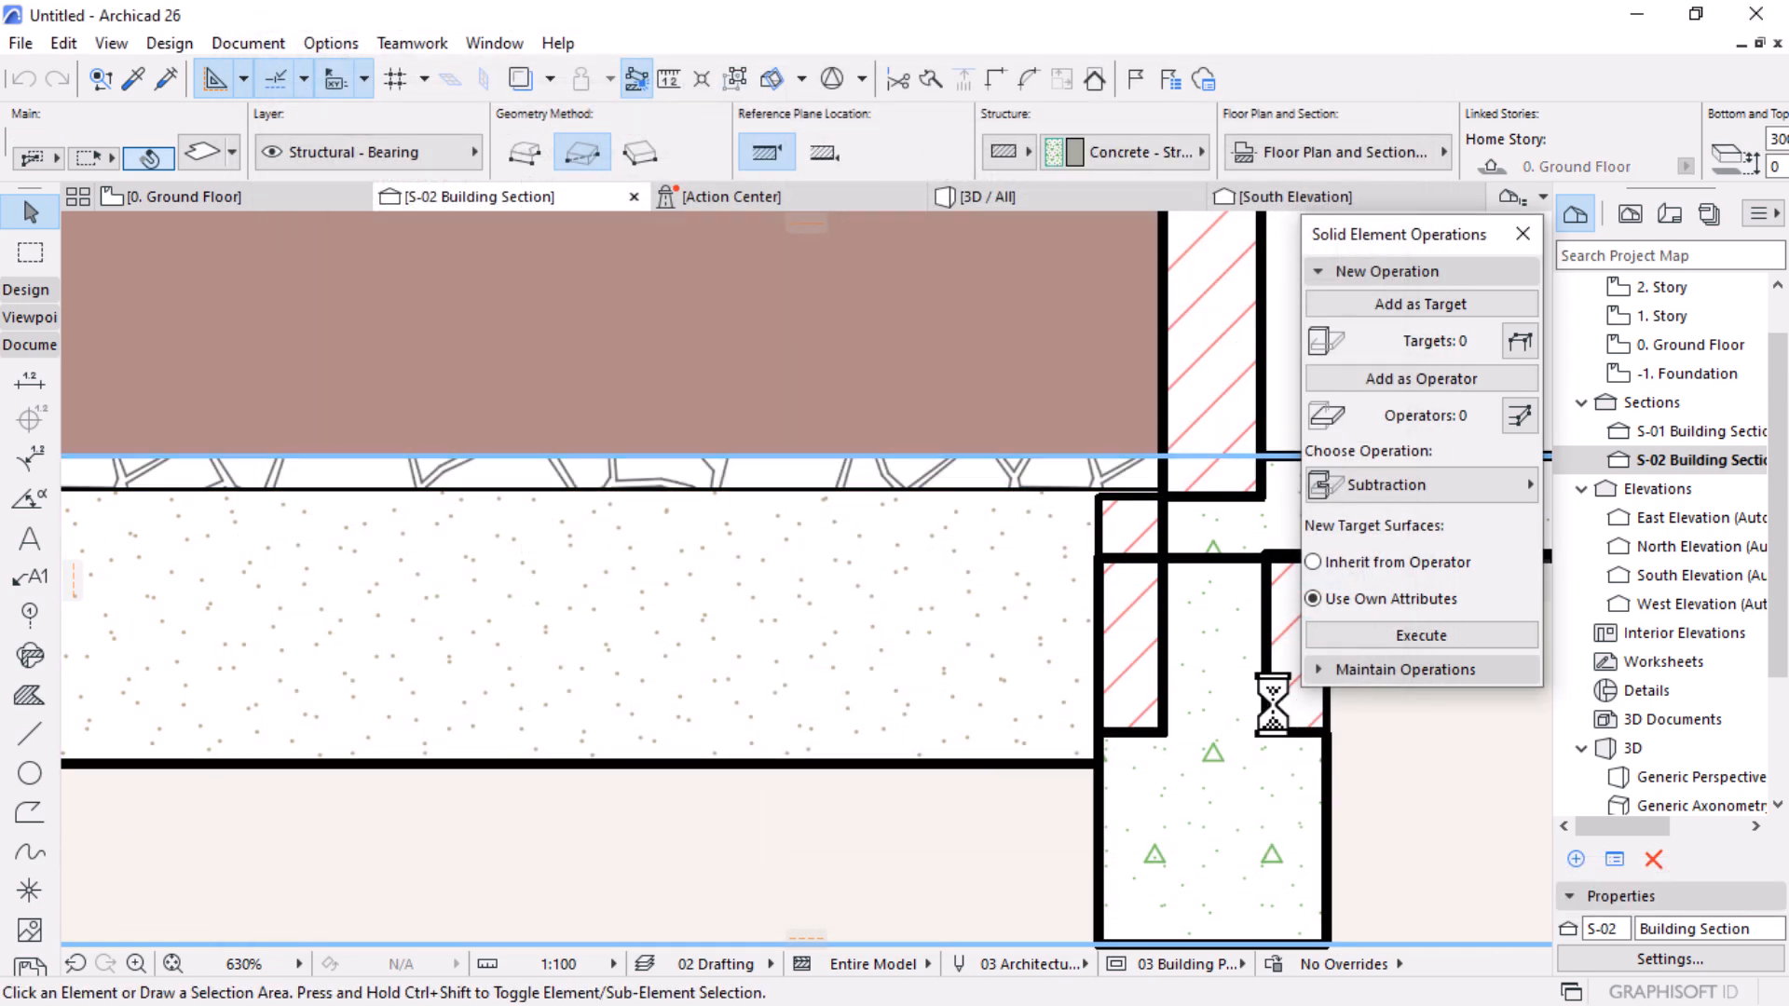
Step: Examine how the two stone floor layers meet the walls, footings, outer slab and terrain at both ends of the section
scroll(1106, 512, "down", 4)
scroll(1123, 475, "down", 2)
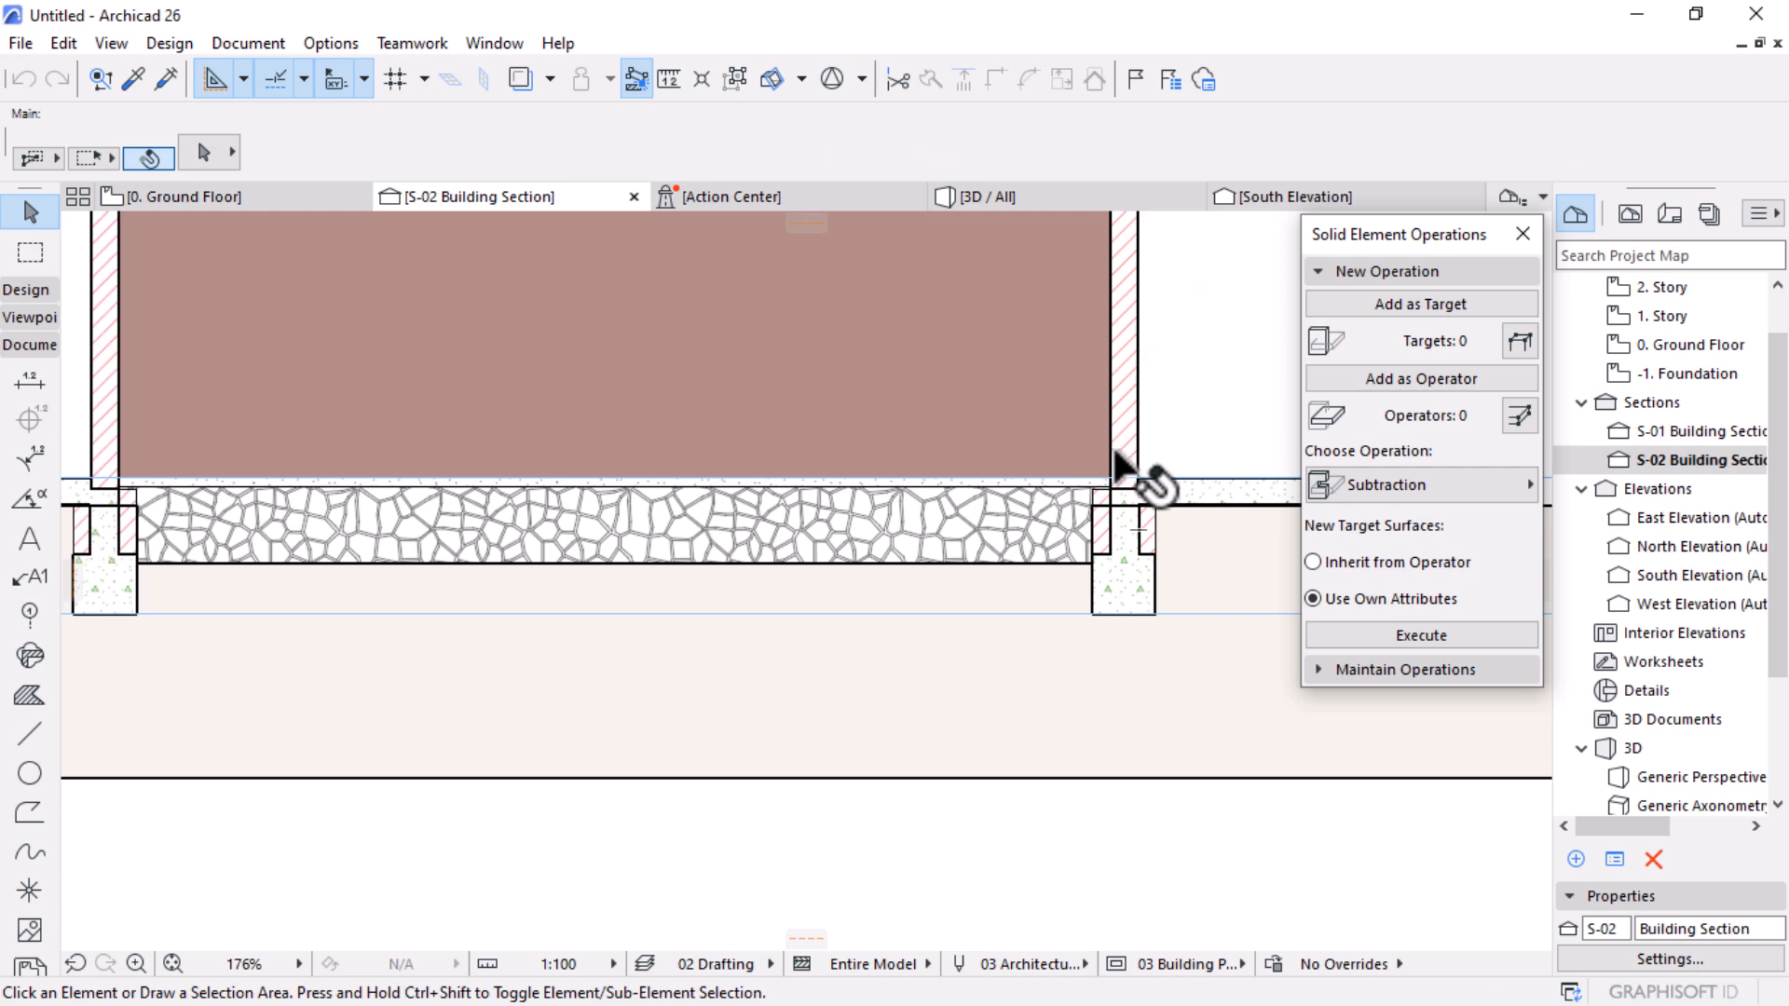
scroll(1123, 445, "down", 2)
scroll(703, 492, "up", 8)
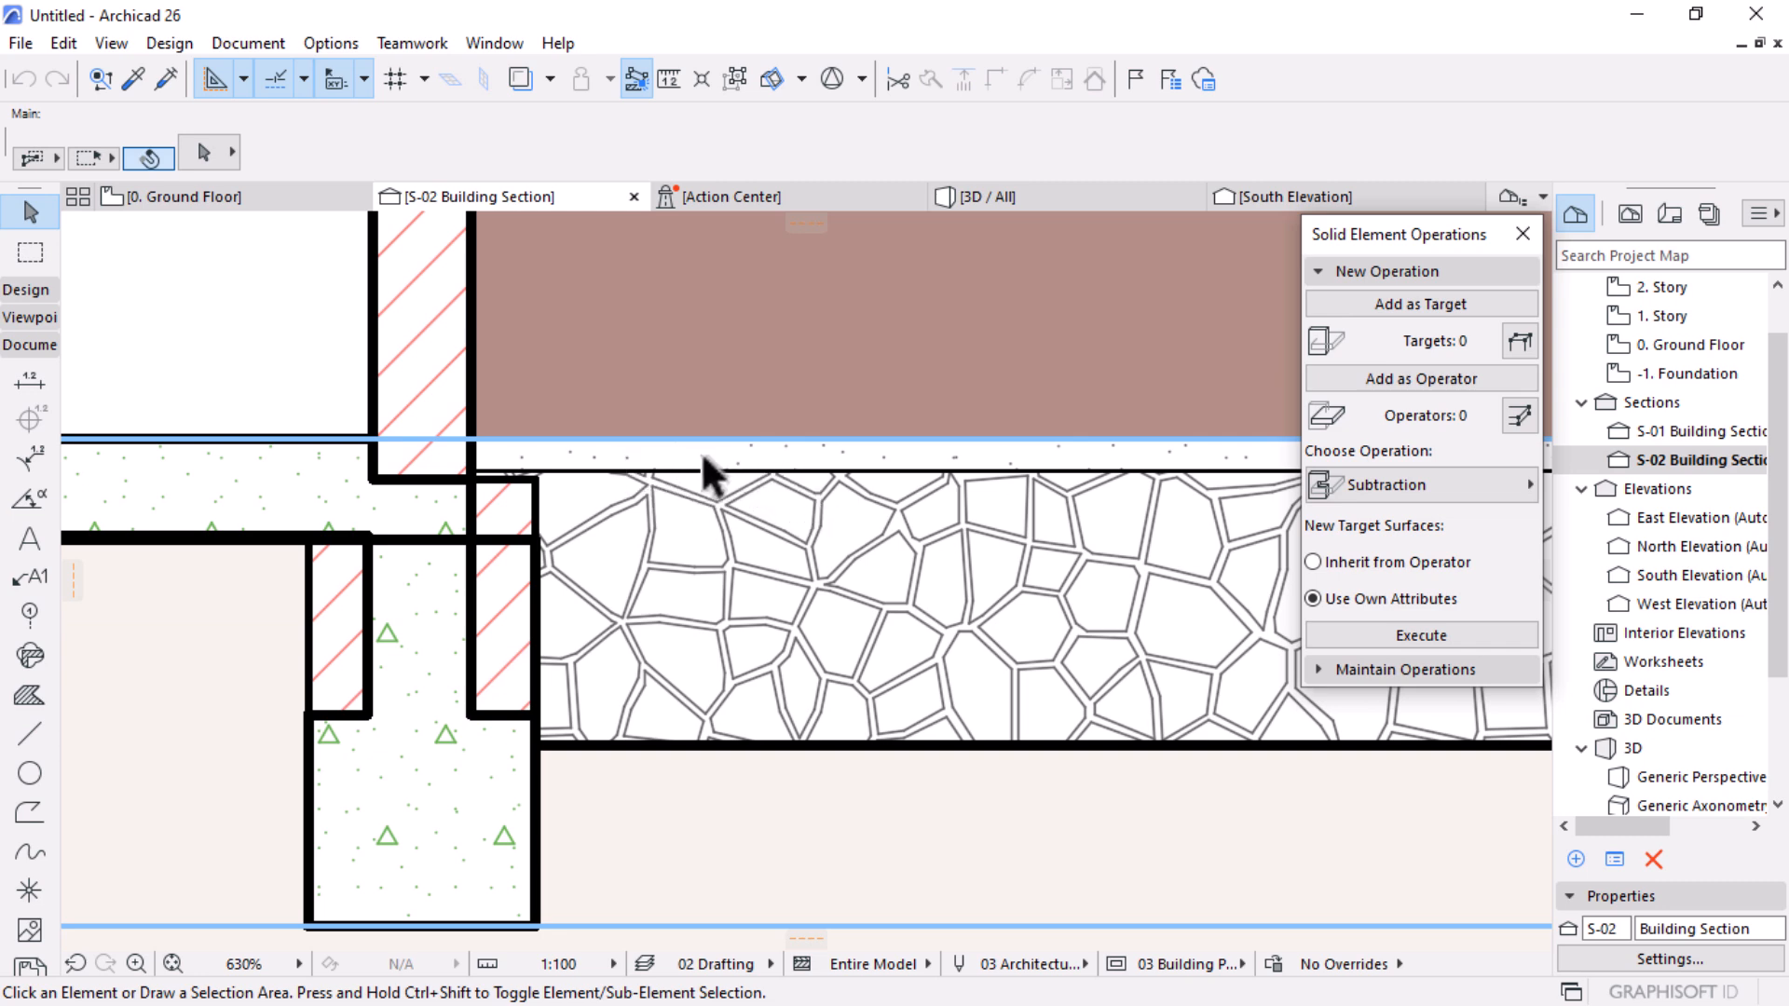
scroll(853, 503, "down", 3)
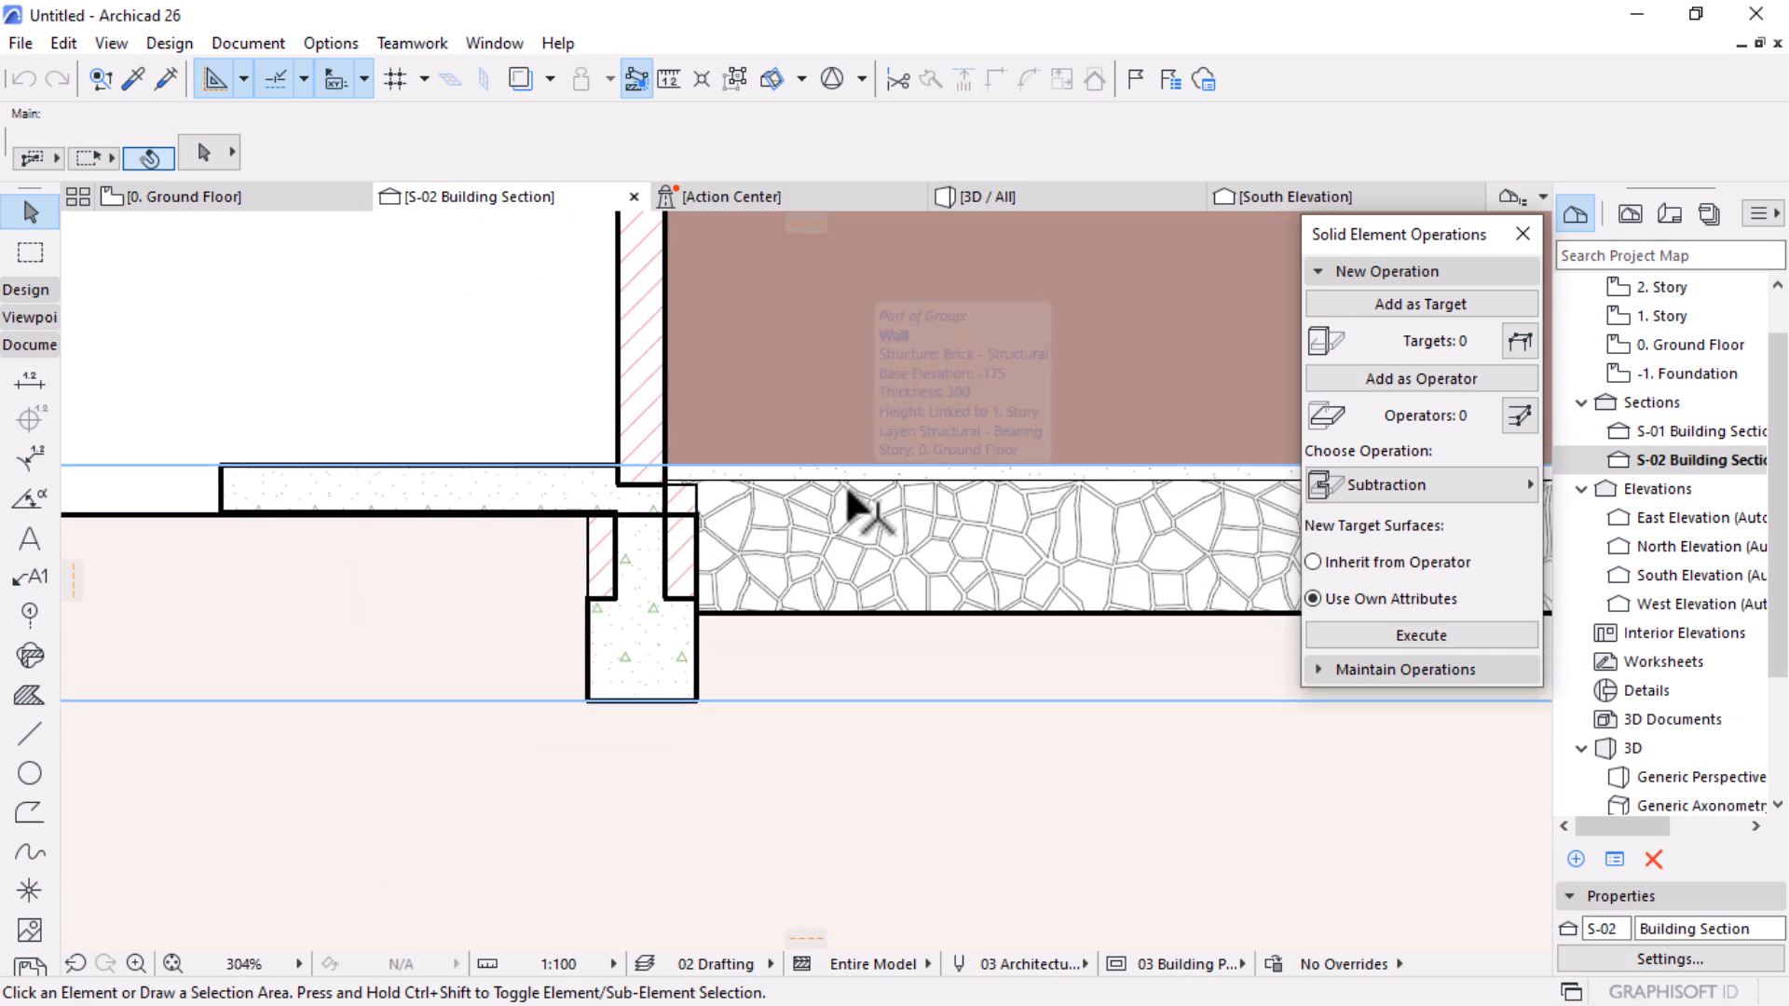
scroll(843, 512, "down", 3)
scroll(699, 570, "up", 3)
scroll(695, 566, "down", 3)
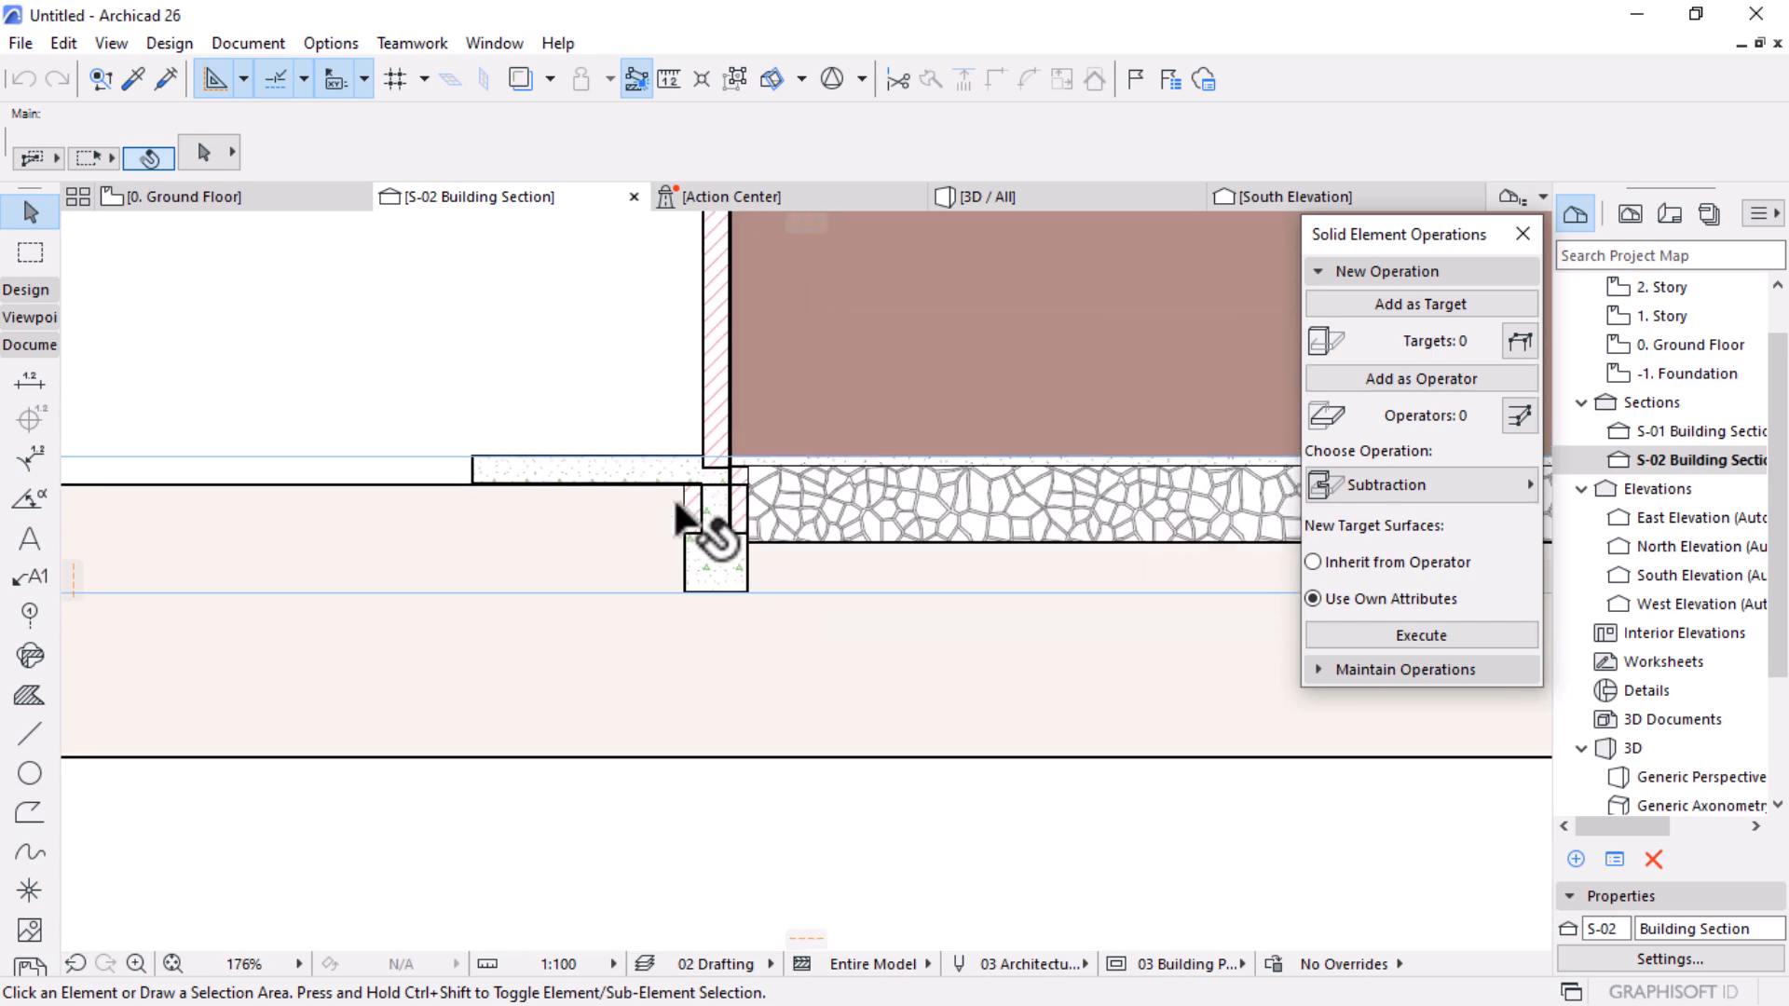
scroll(658, 521, "down", 3)
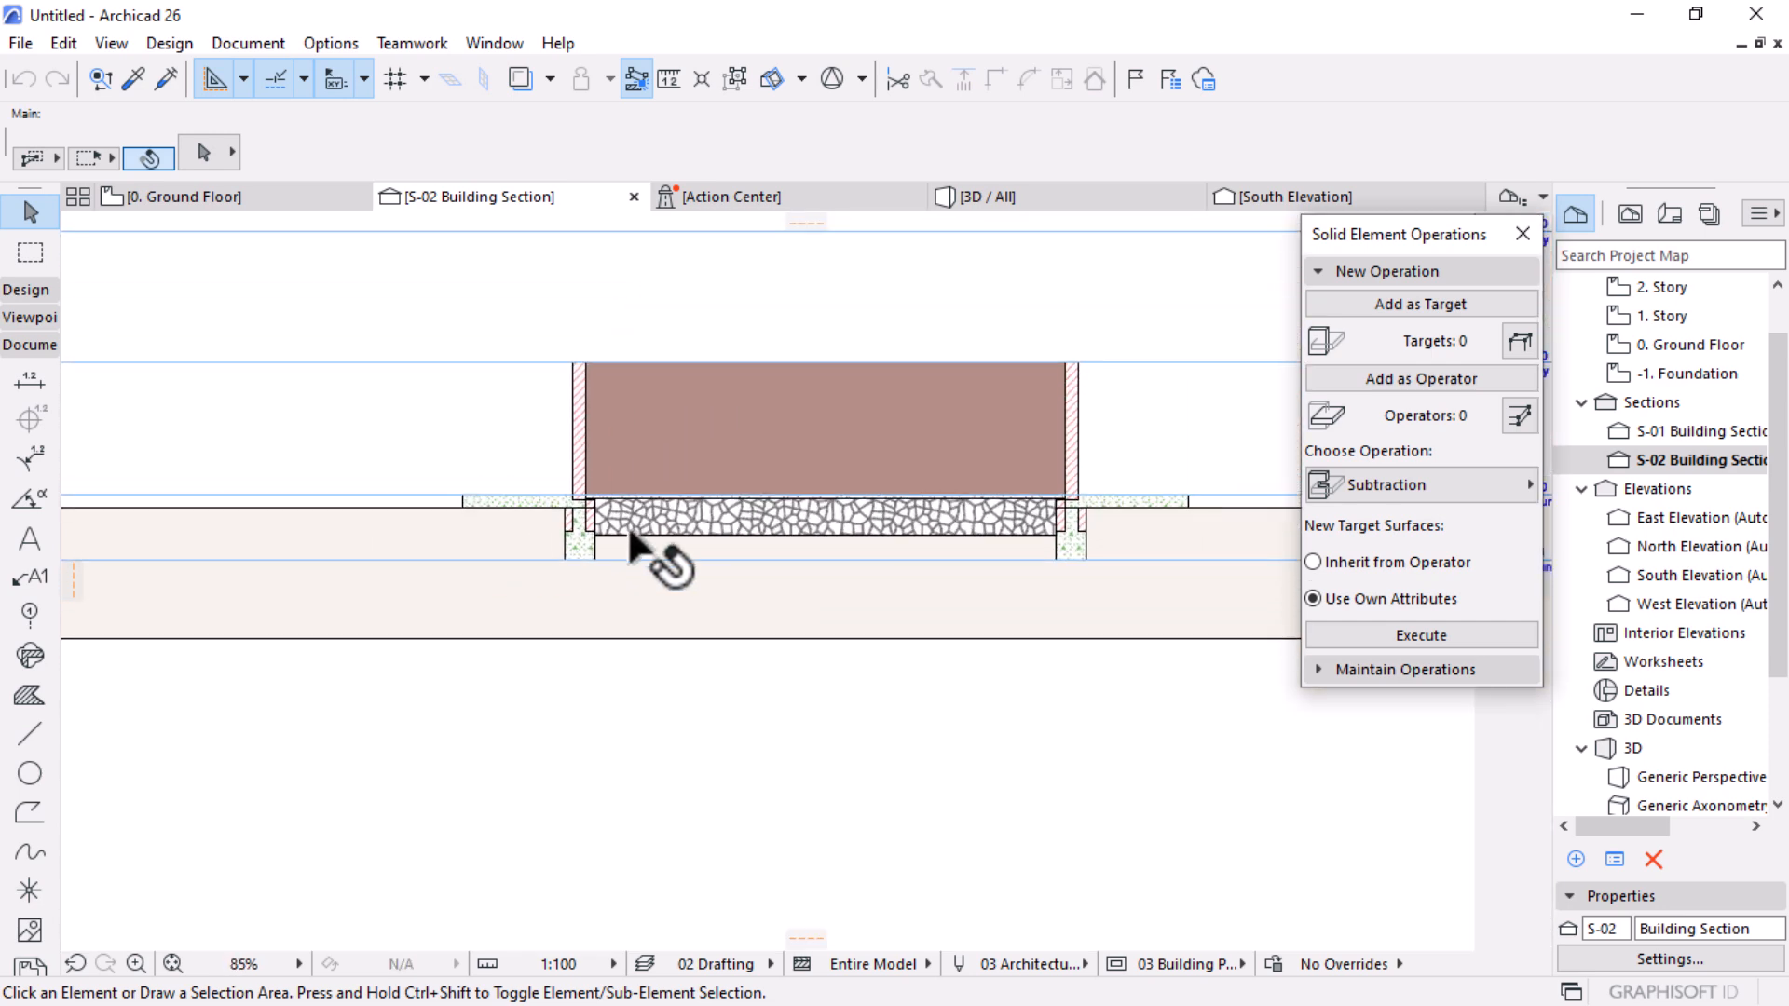
scroll(628, 532, "up", 5)
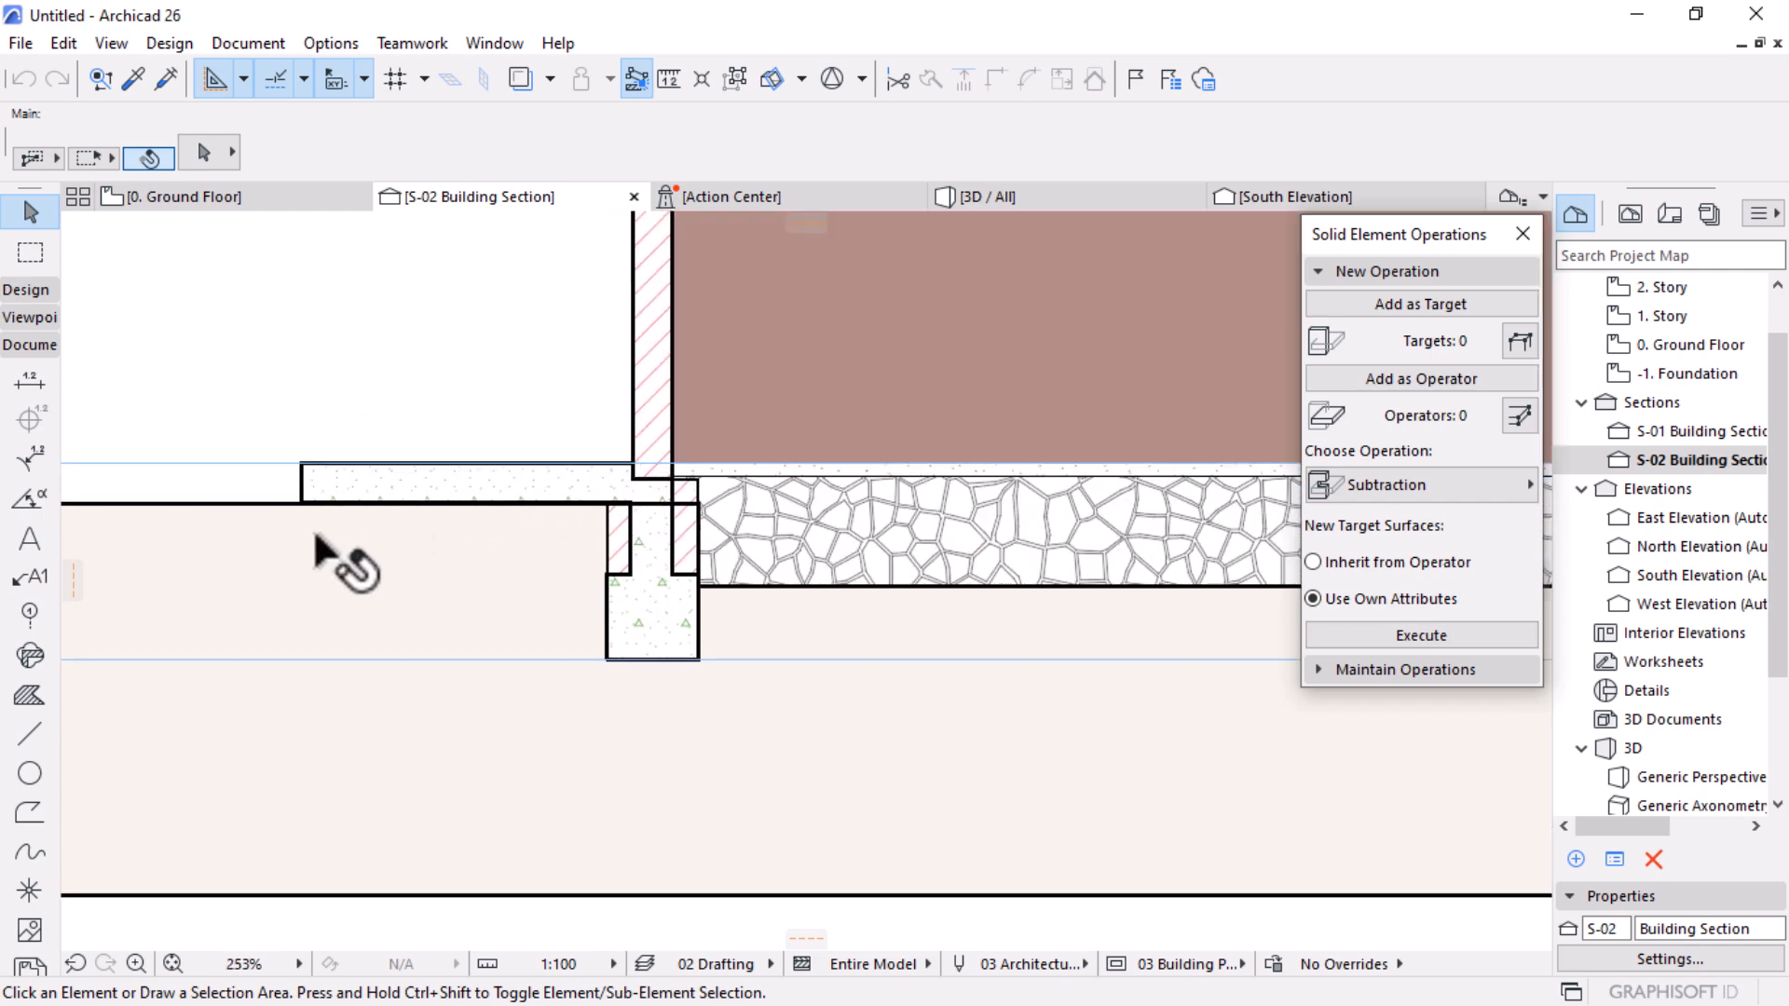
scroll(522, 549, "down", 4)
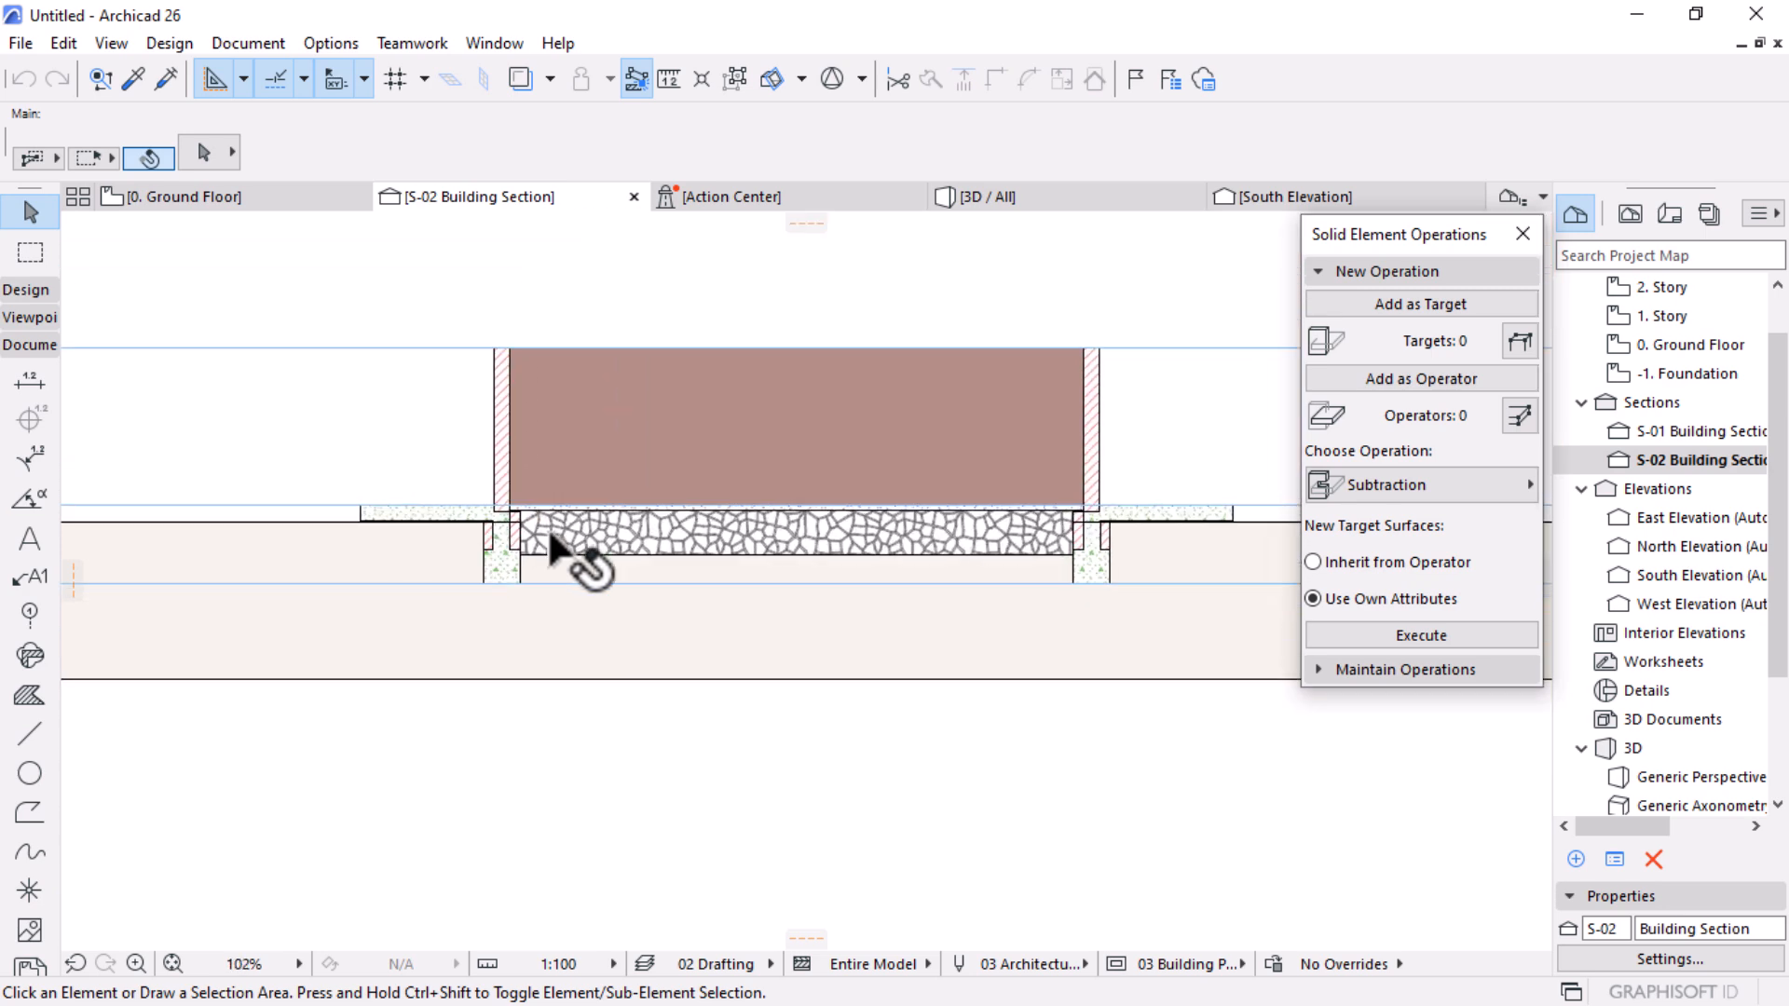
left_click(1361, 270)
scroll(1165, 505, "up", 5)
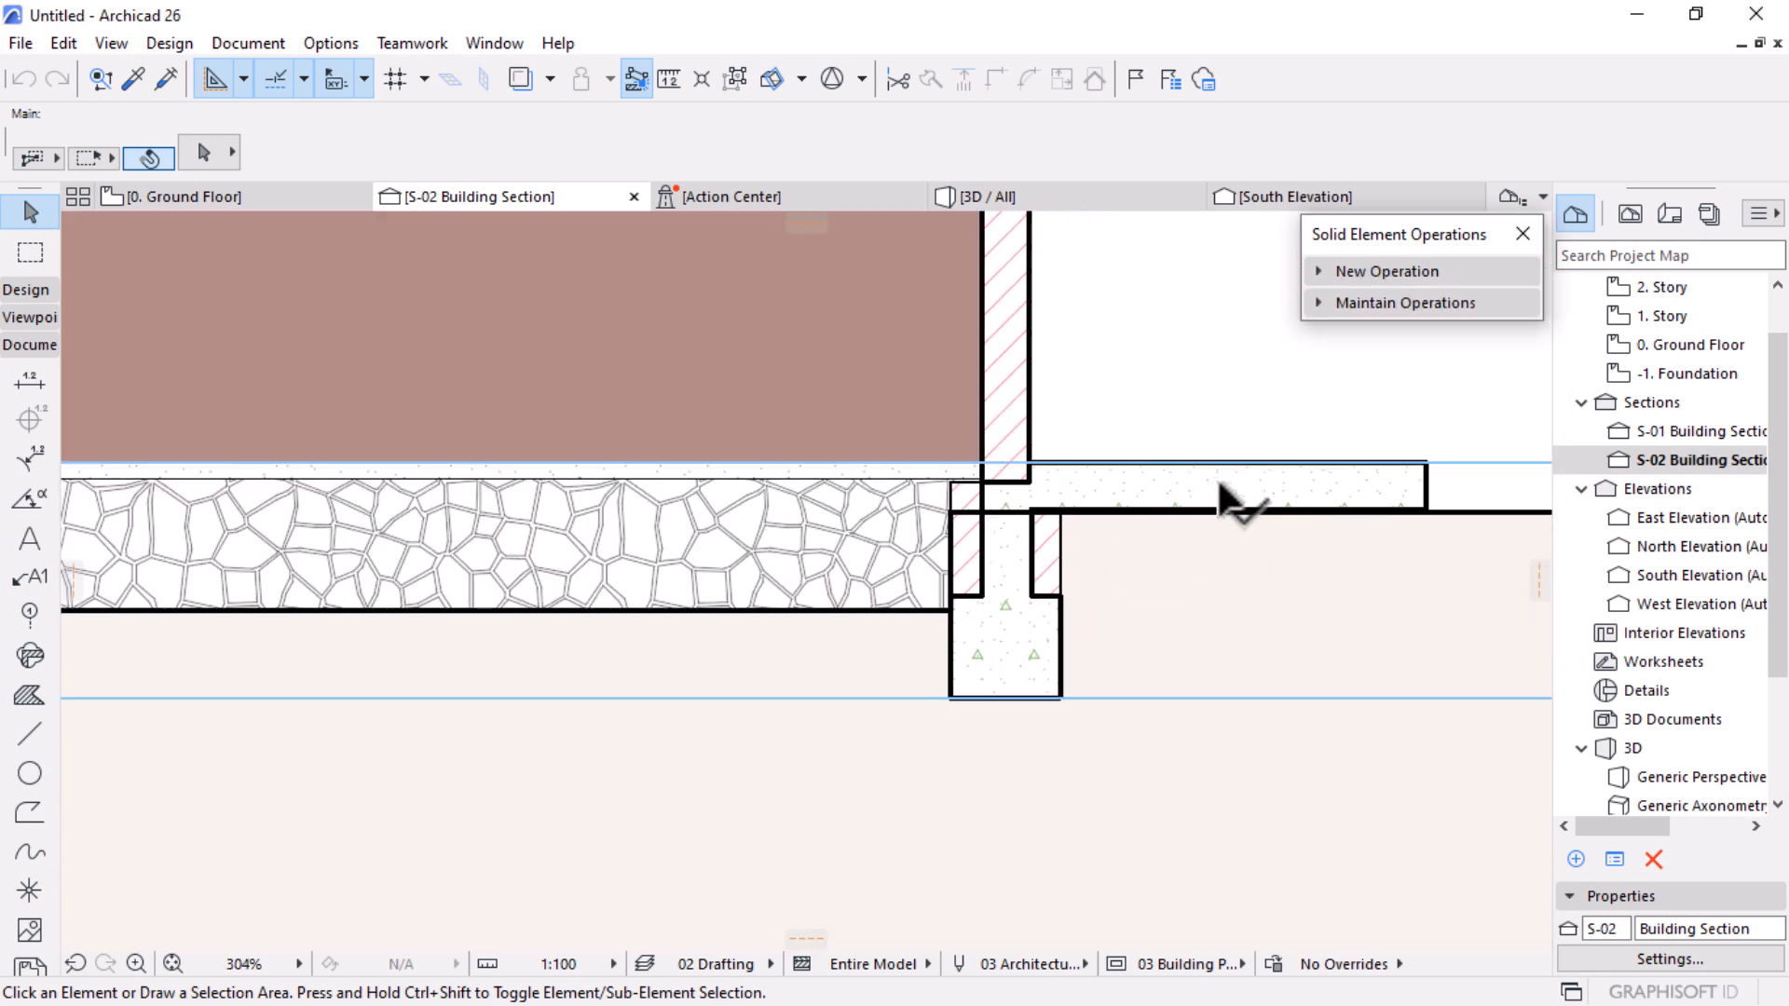
scroll(1430, 486, "up", 2)
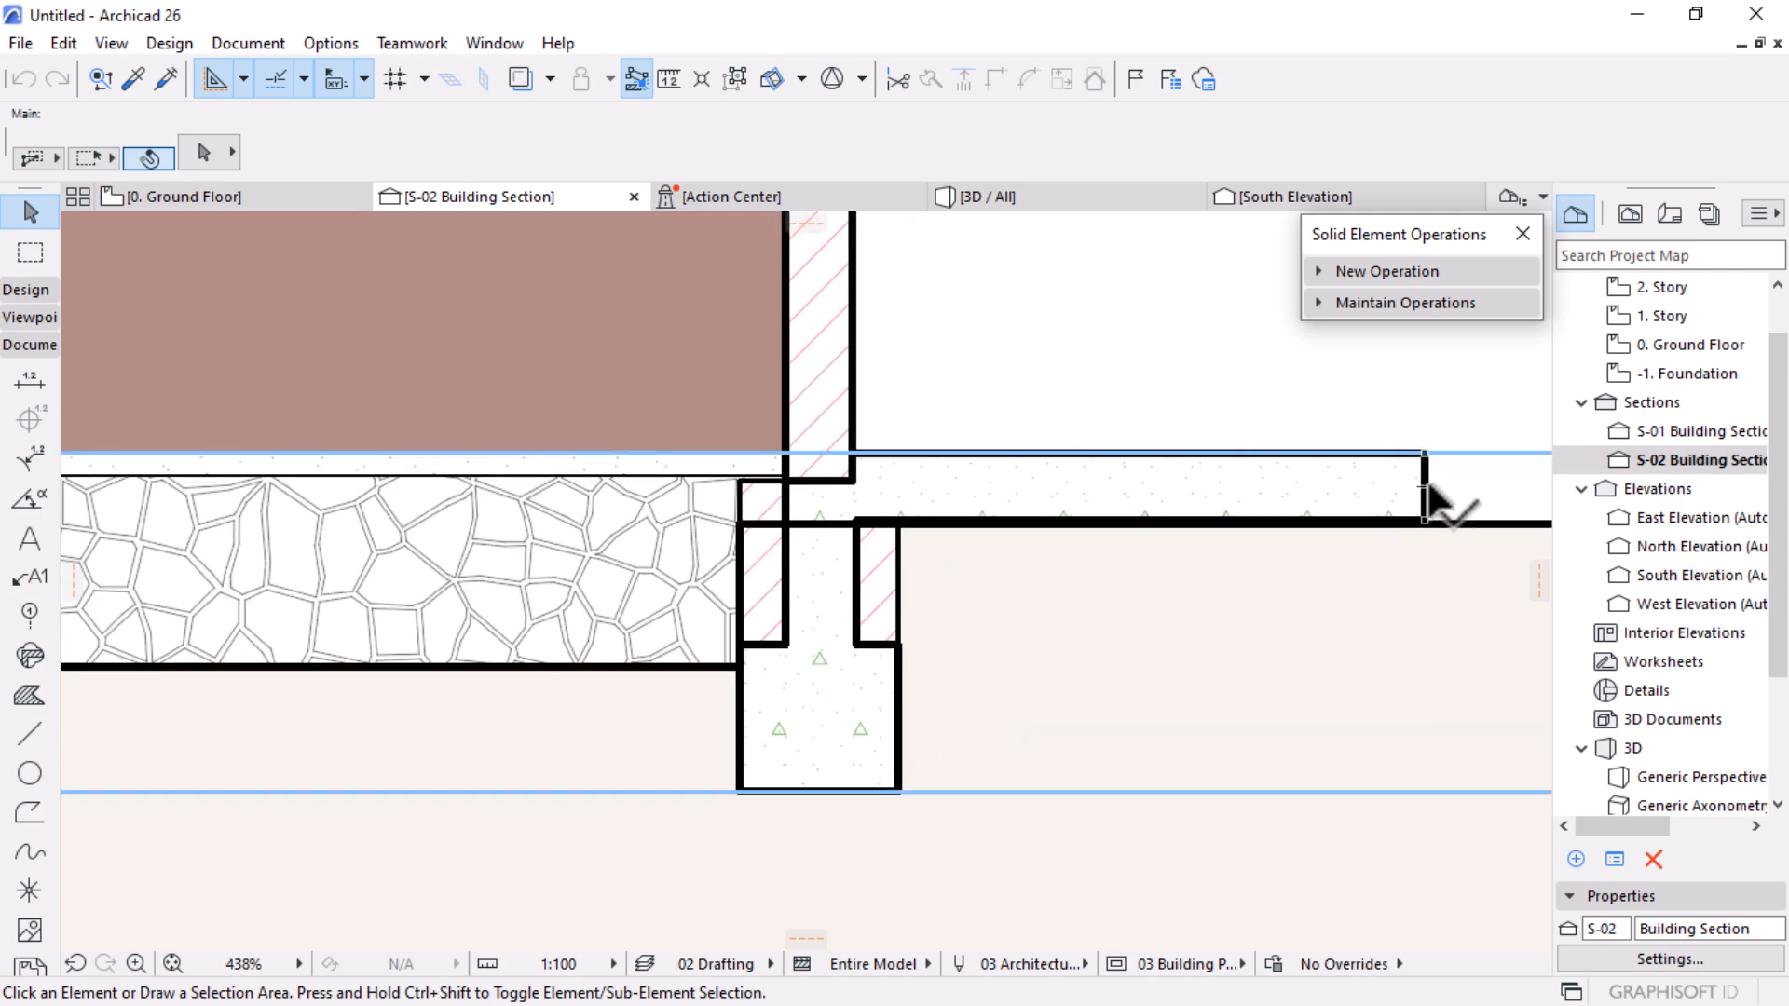
Step: Review the skins and thicknesses of the Gando Floor composite and close its definition
left_click(1426, 485)
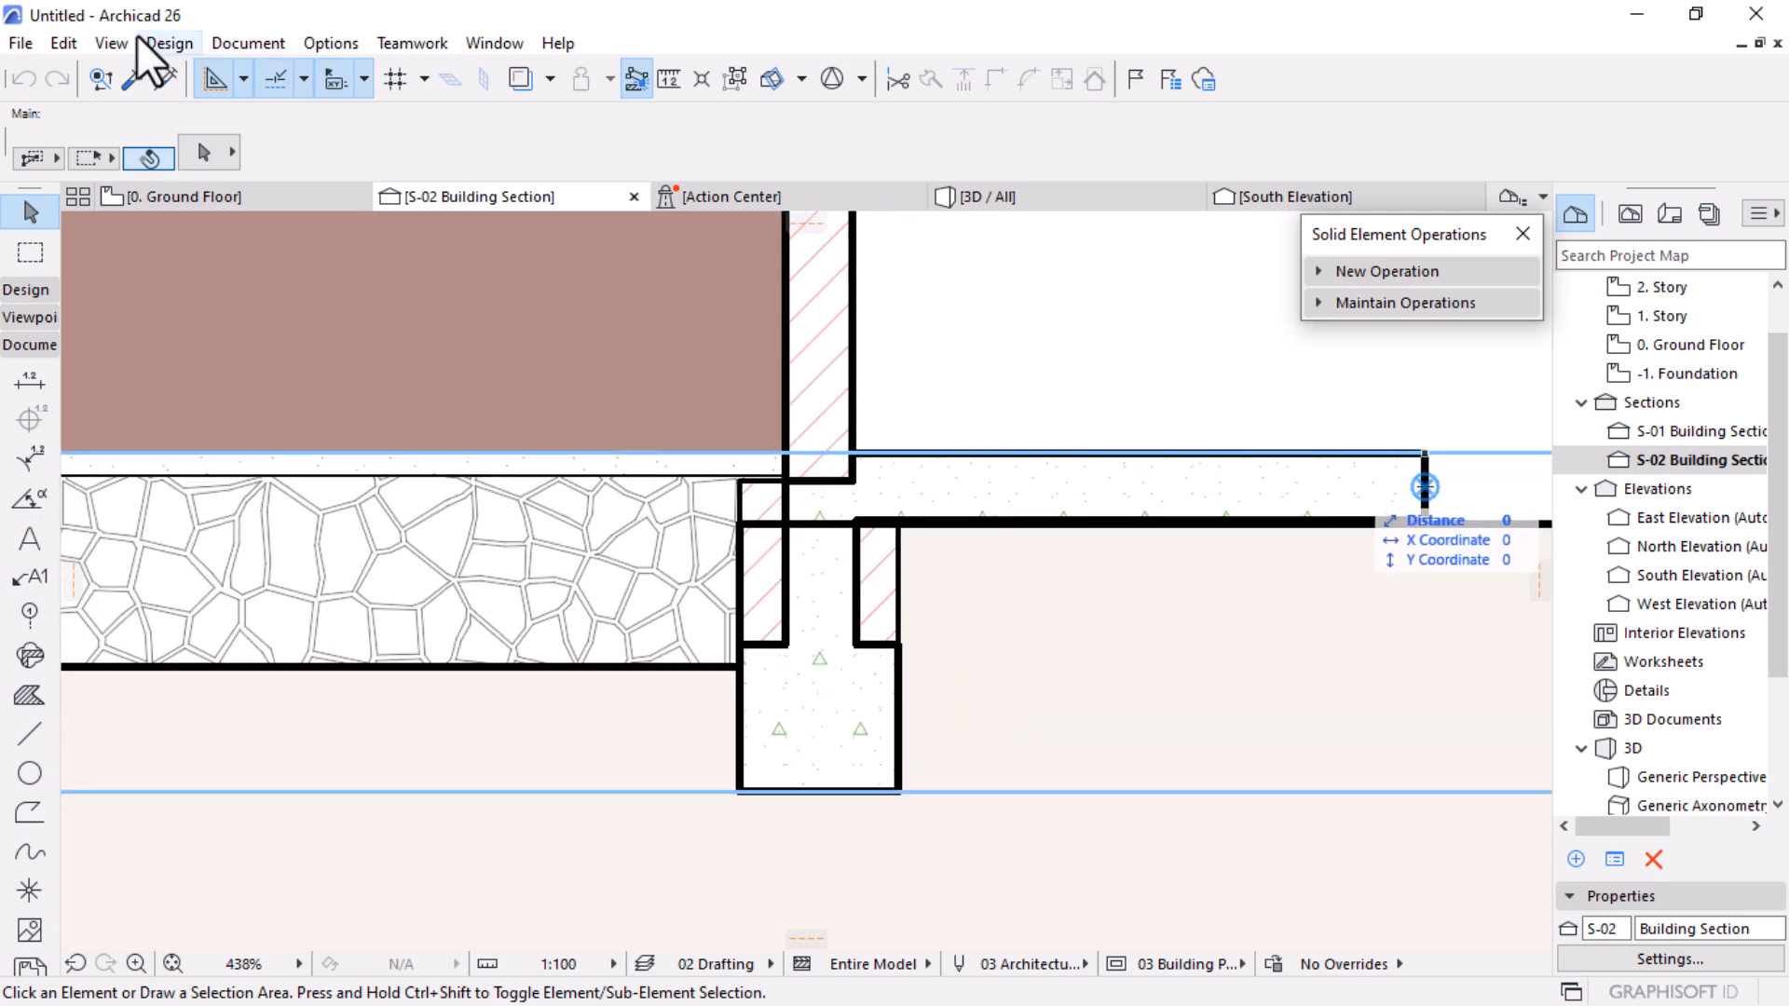
left_click(340, 43)
mouse_move(382, 76)
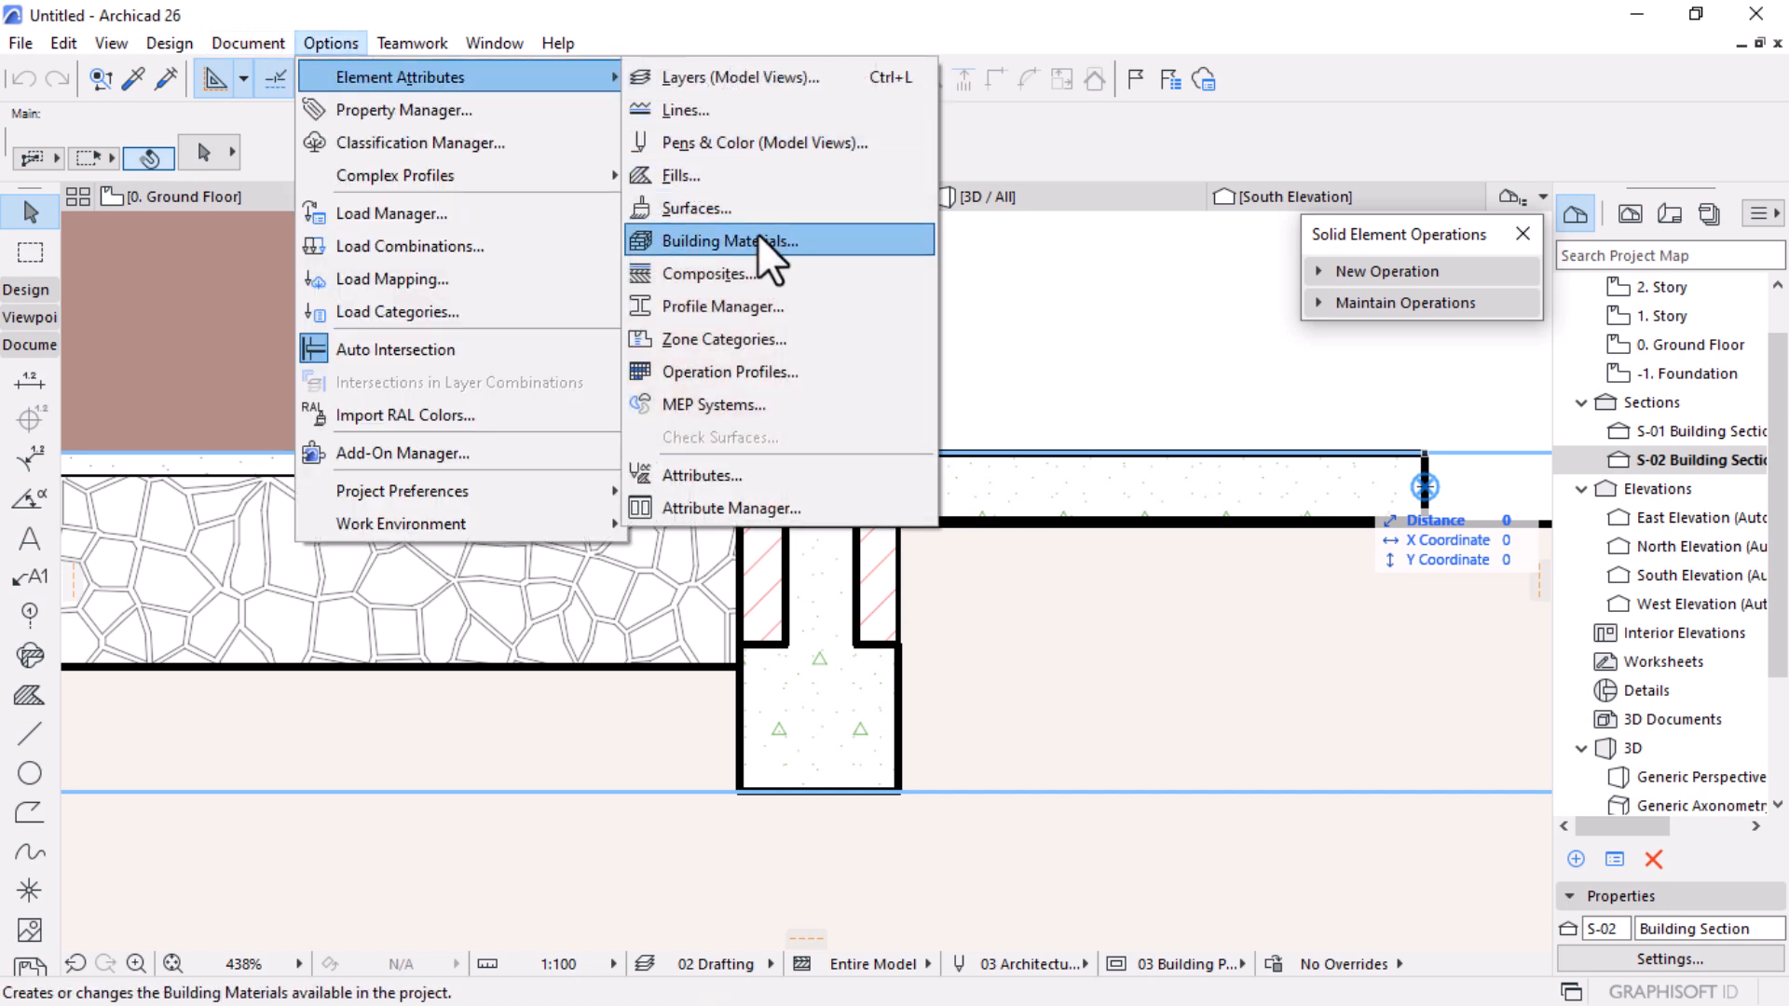
left_click(758, 270)
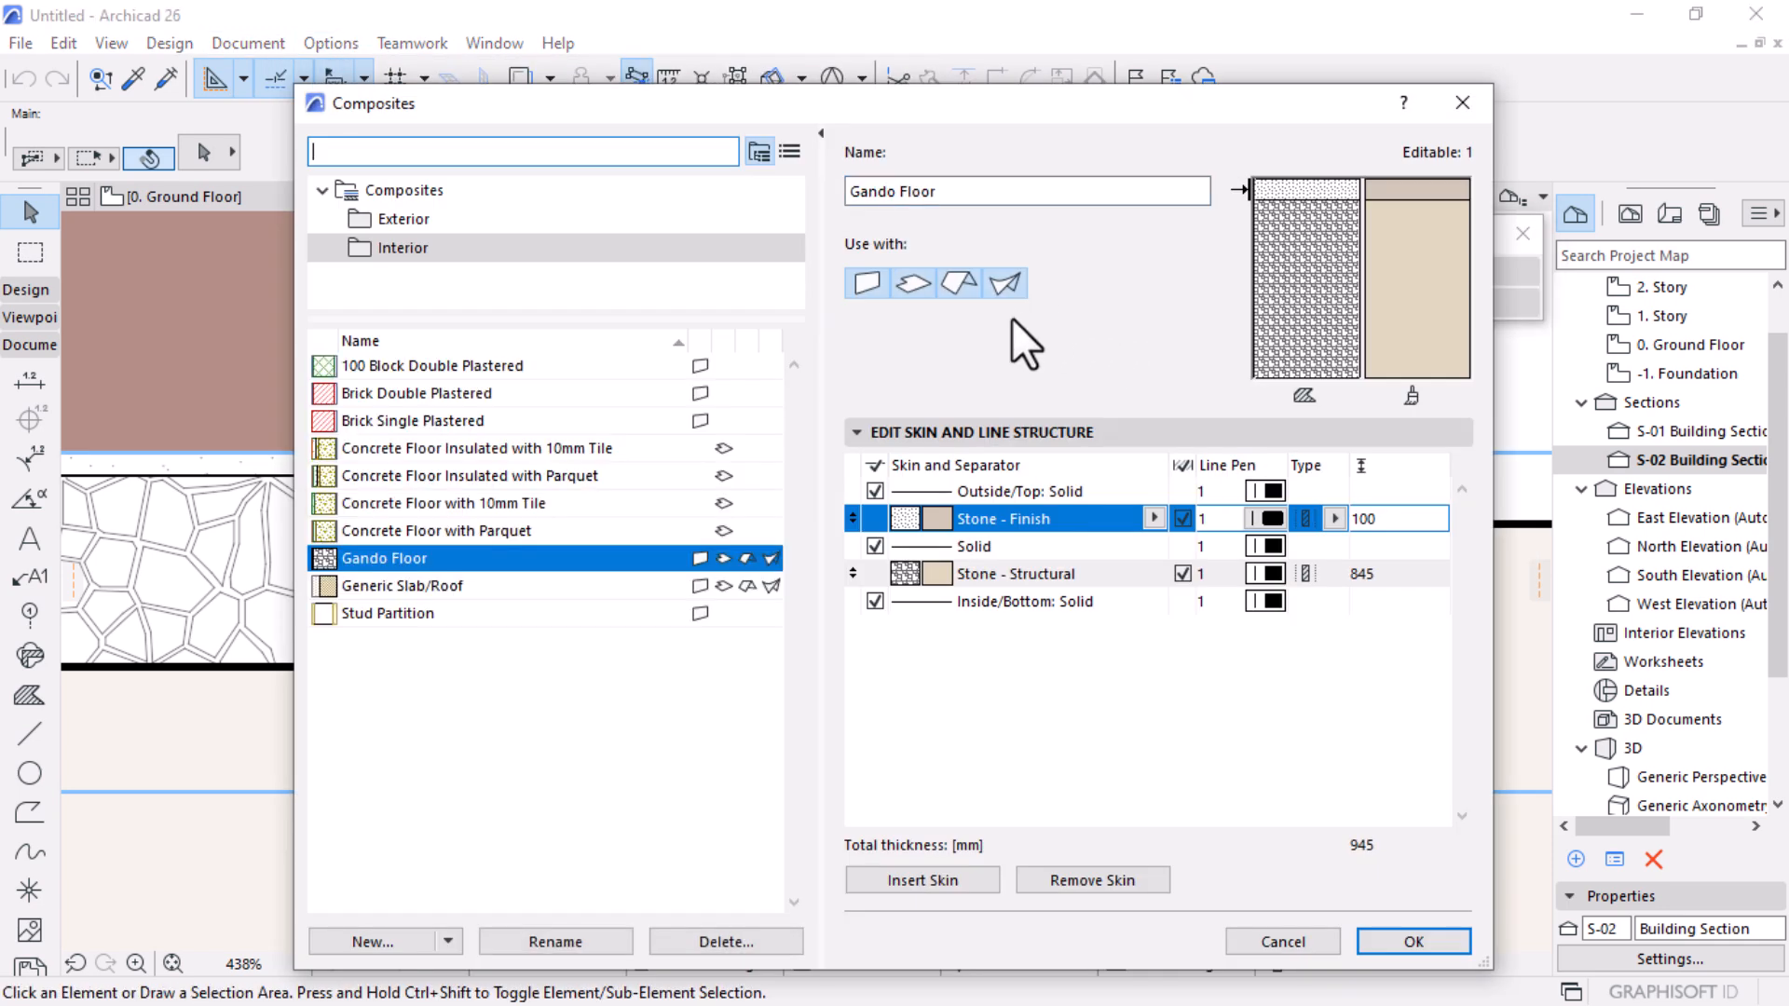
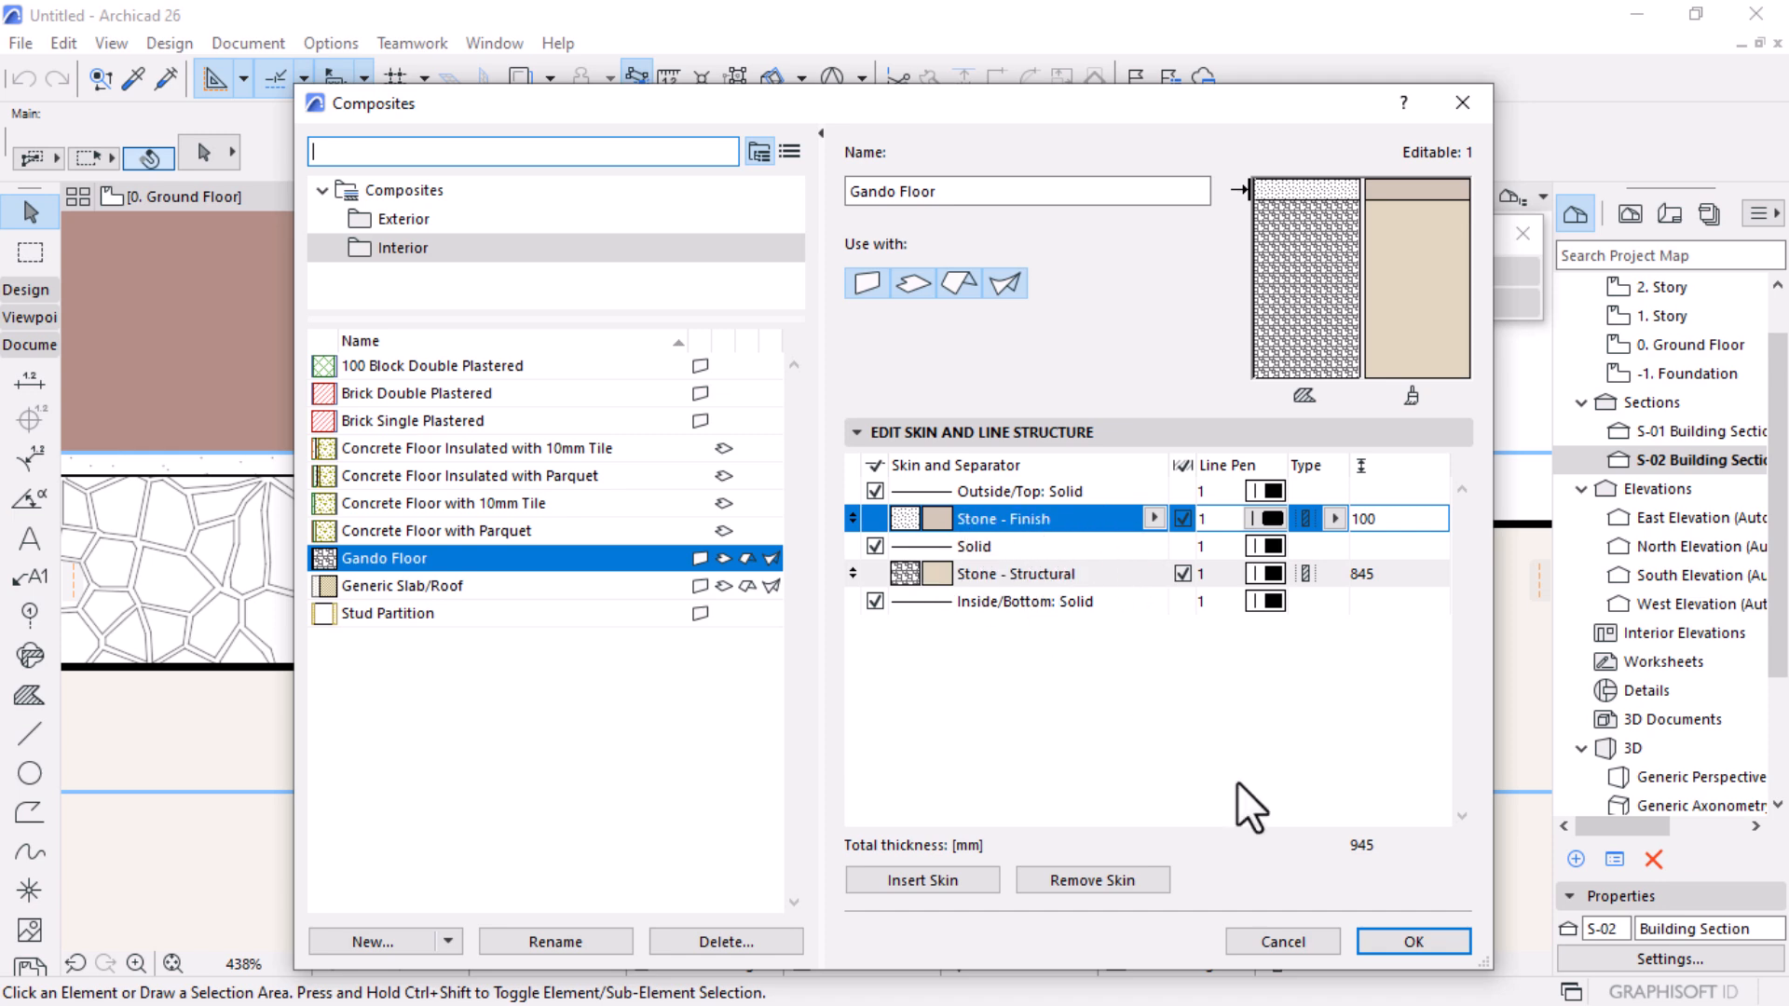
left_click(1409, 941)
Step: Switch from the section to the Ground Floor plan, check the existing terrain mesh around the building, and clear the selection
scroll(948, 452, "down", 3)
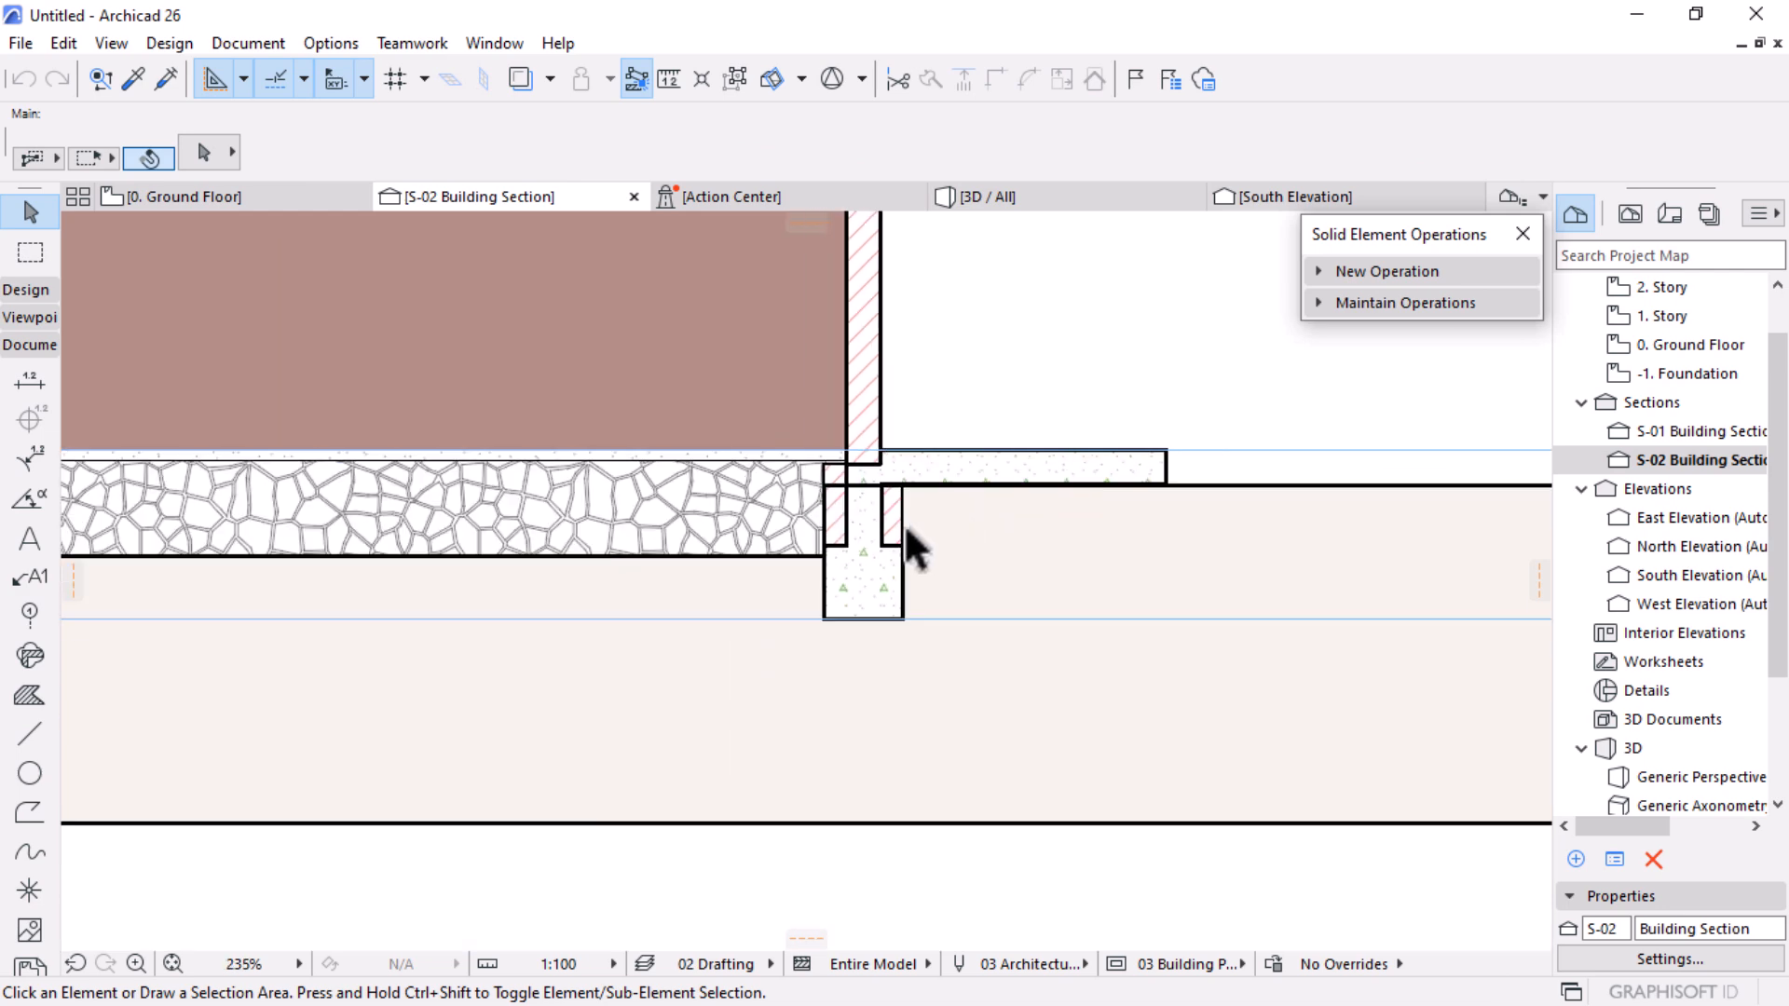
scroll(932, 615, "down", 7)
scroll(792, 582, "up", 5)
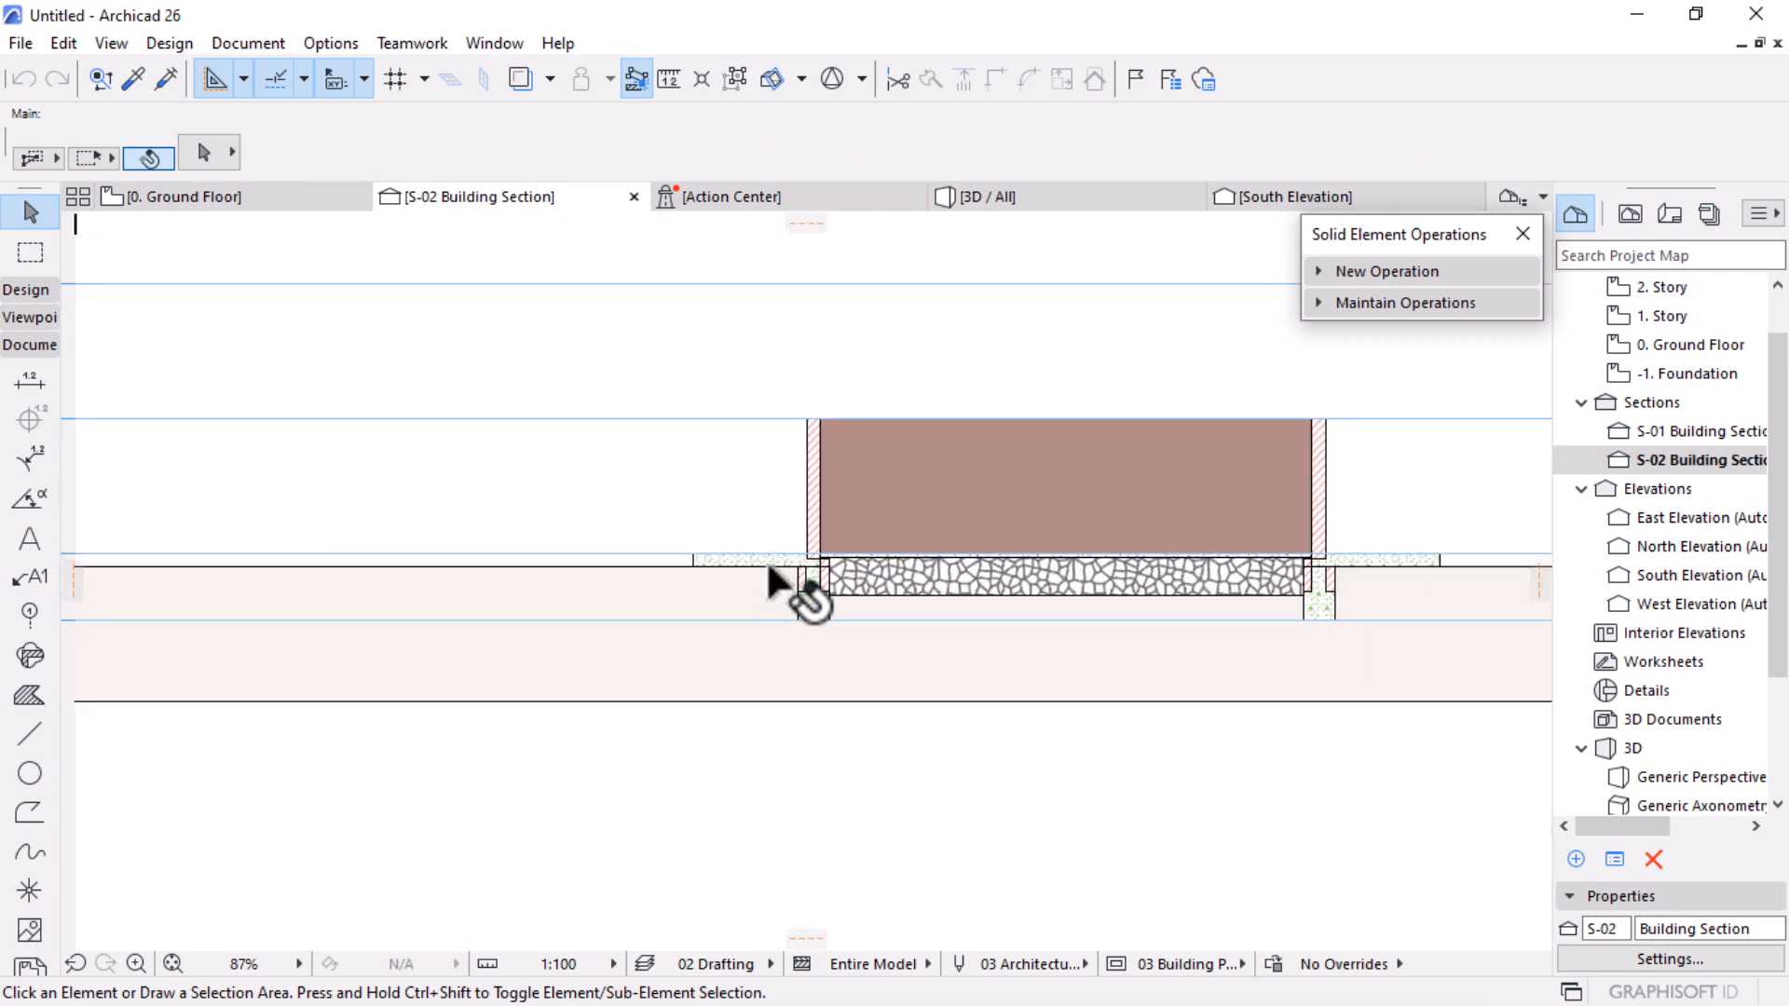
scroll(816, 524, "up", 4)
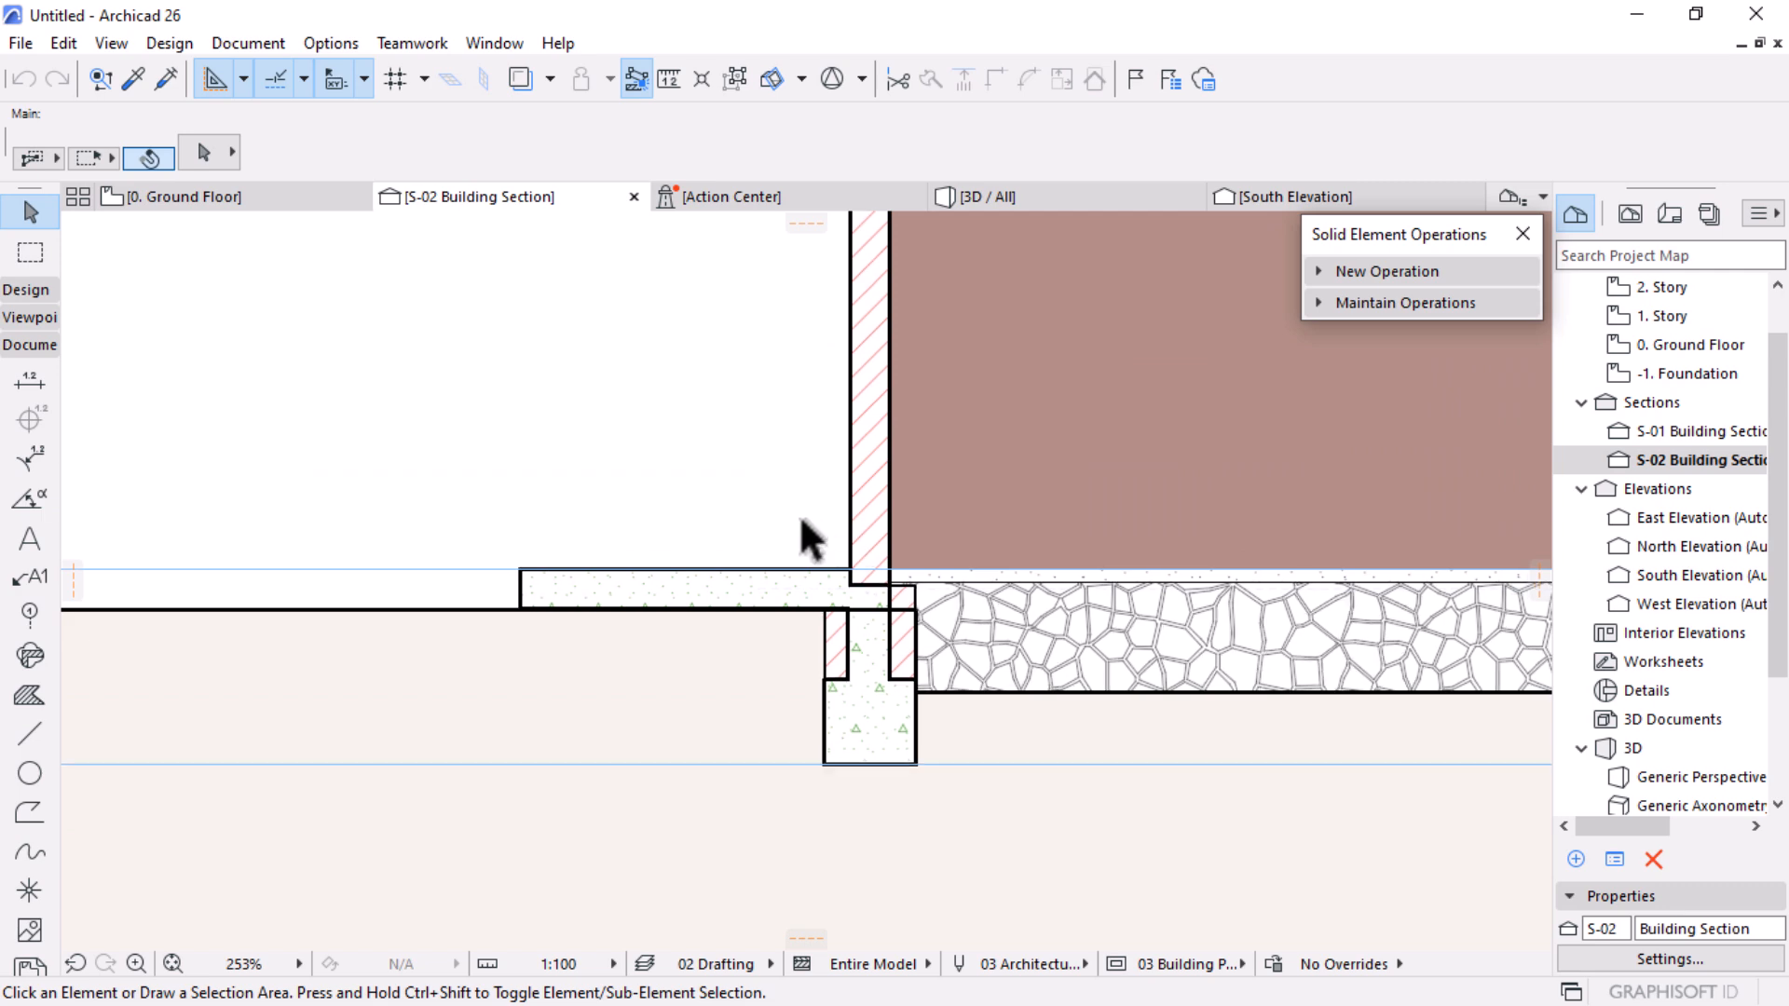
left_click(248, 196)
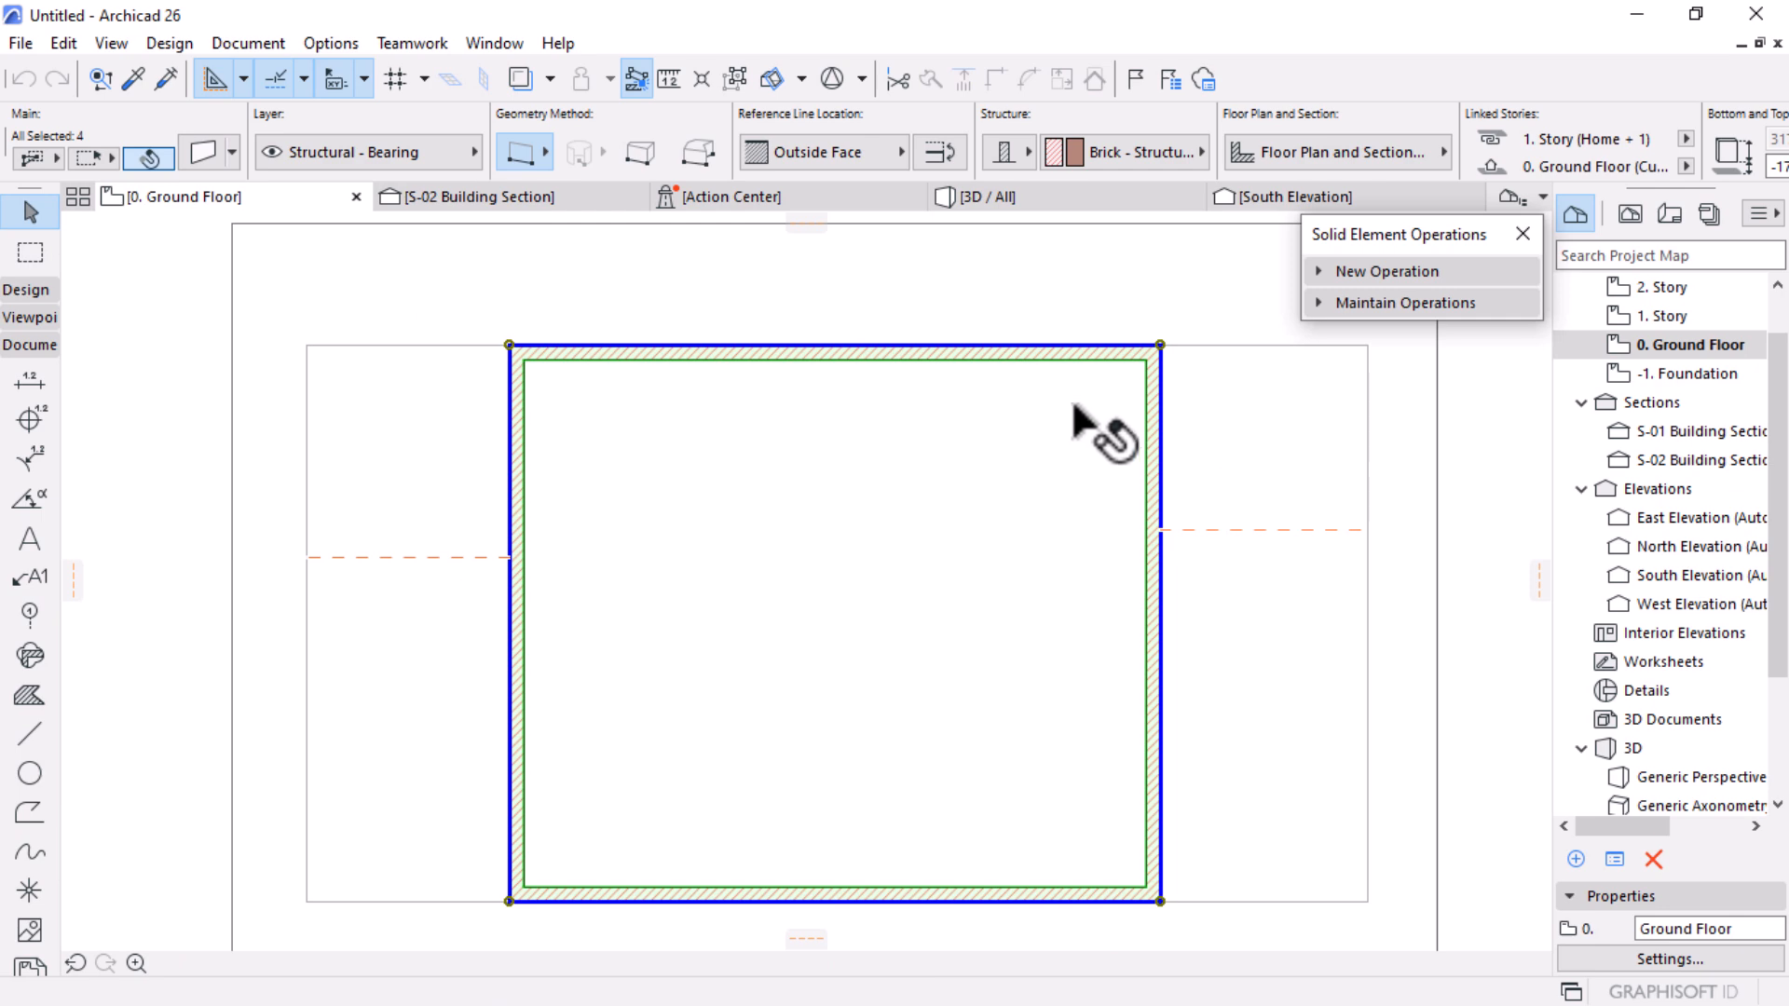
scroll(149, 410, "down", 3)
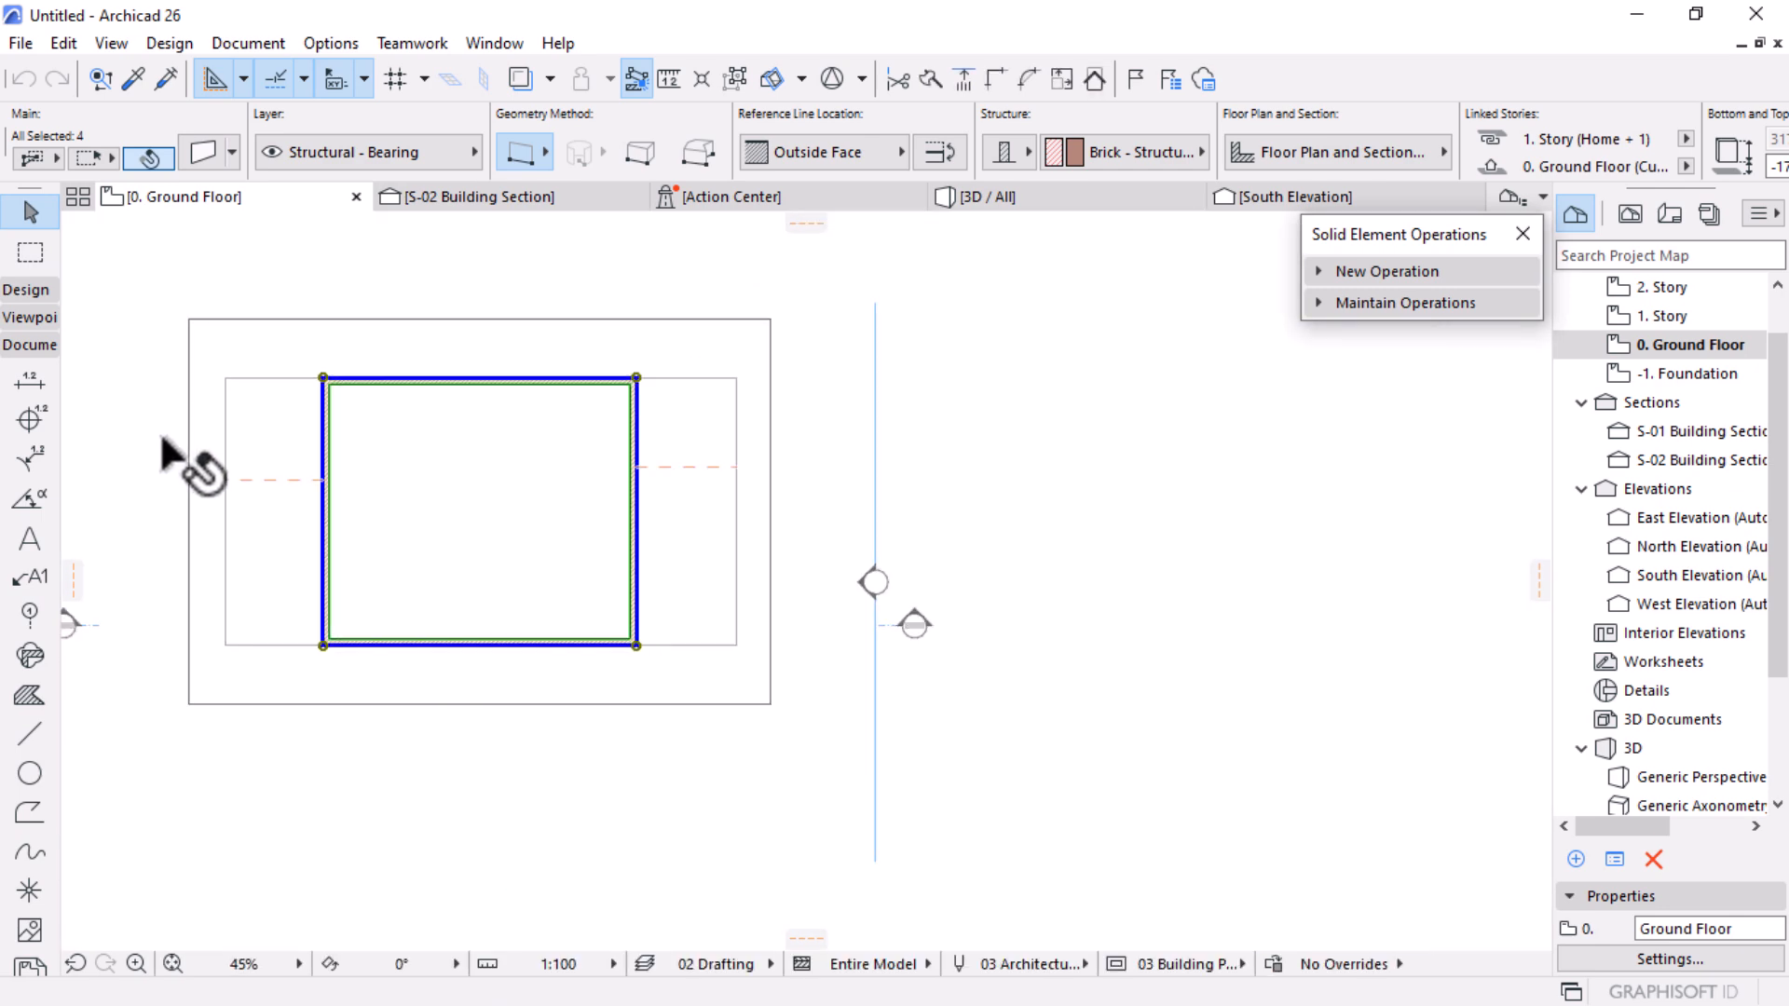
left_click(25, 290)
scroll(158, 494, "up", 3)
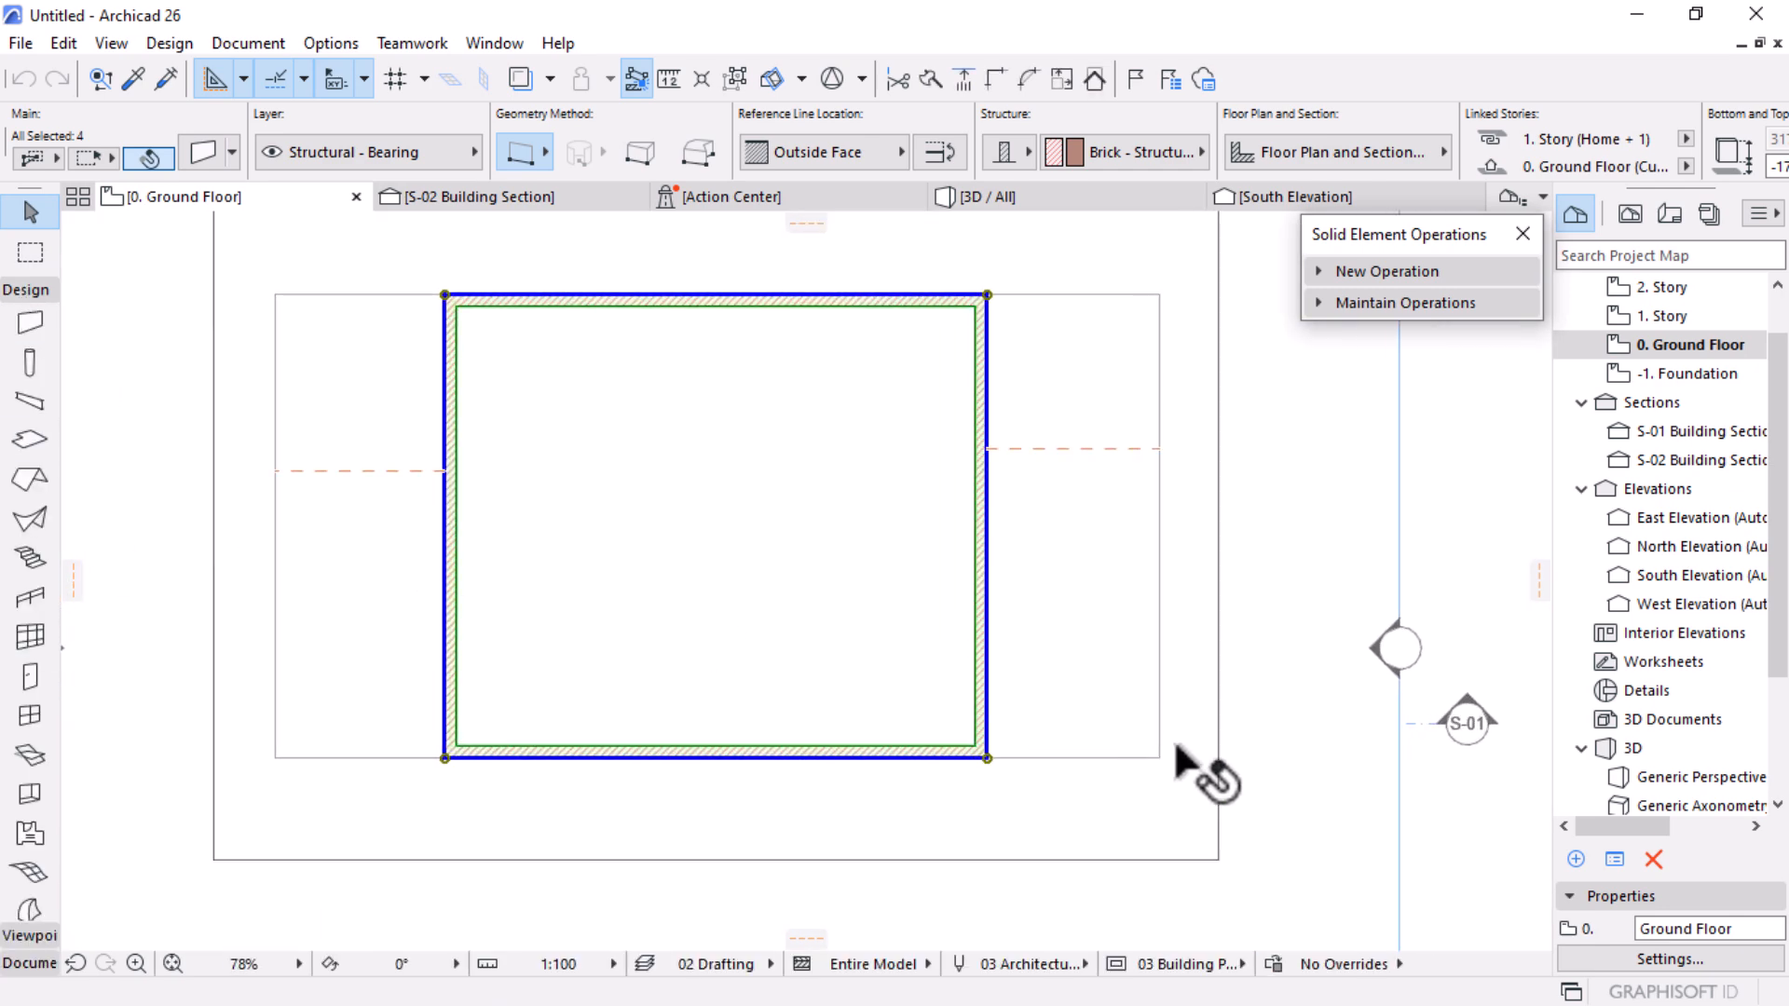
scroll(1123, 746, "down", 2)
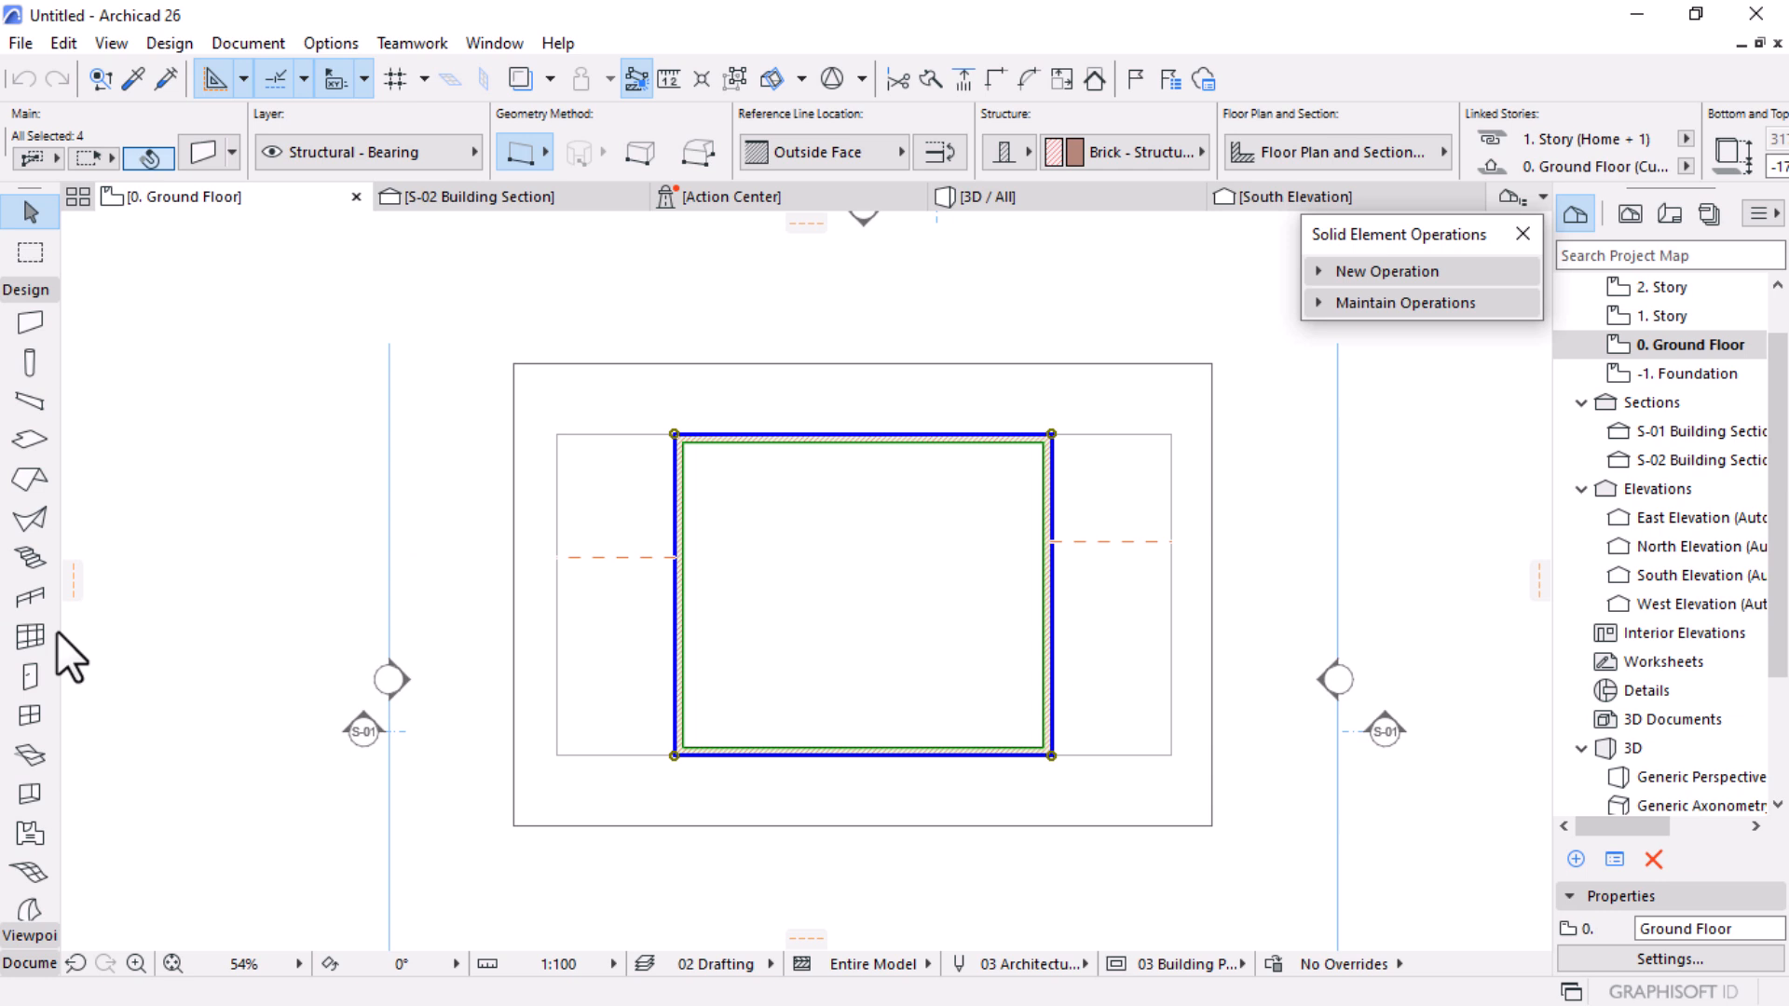
left_click(372, 466)
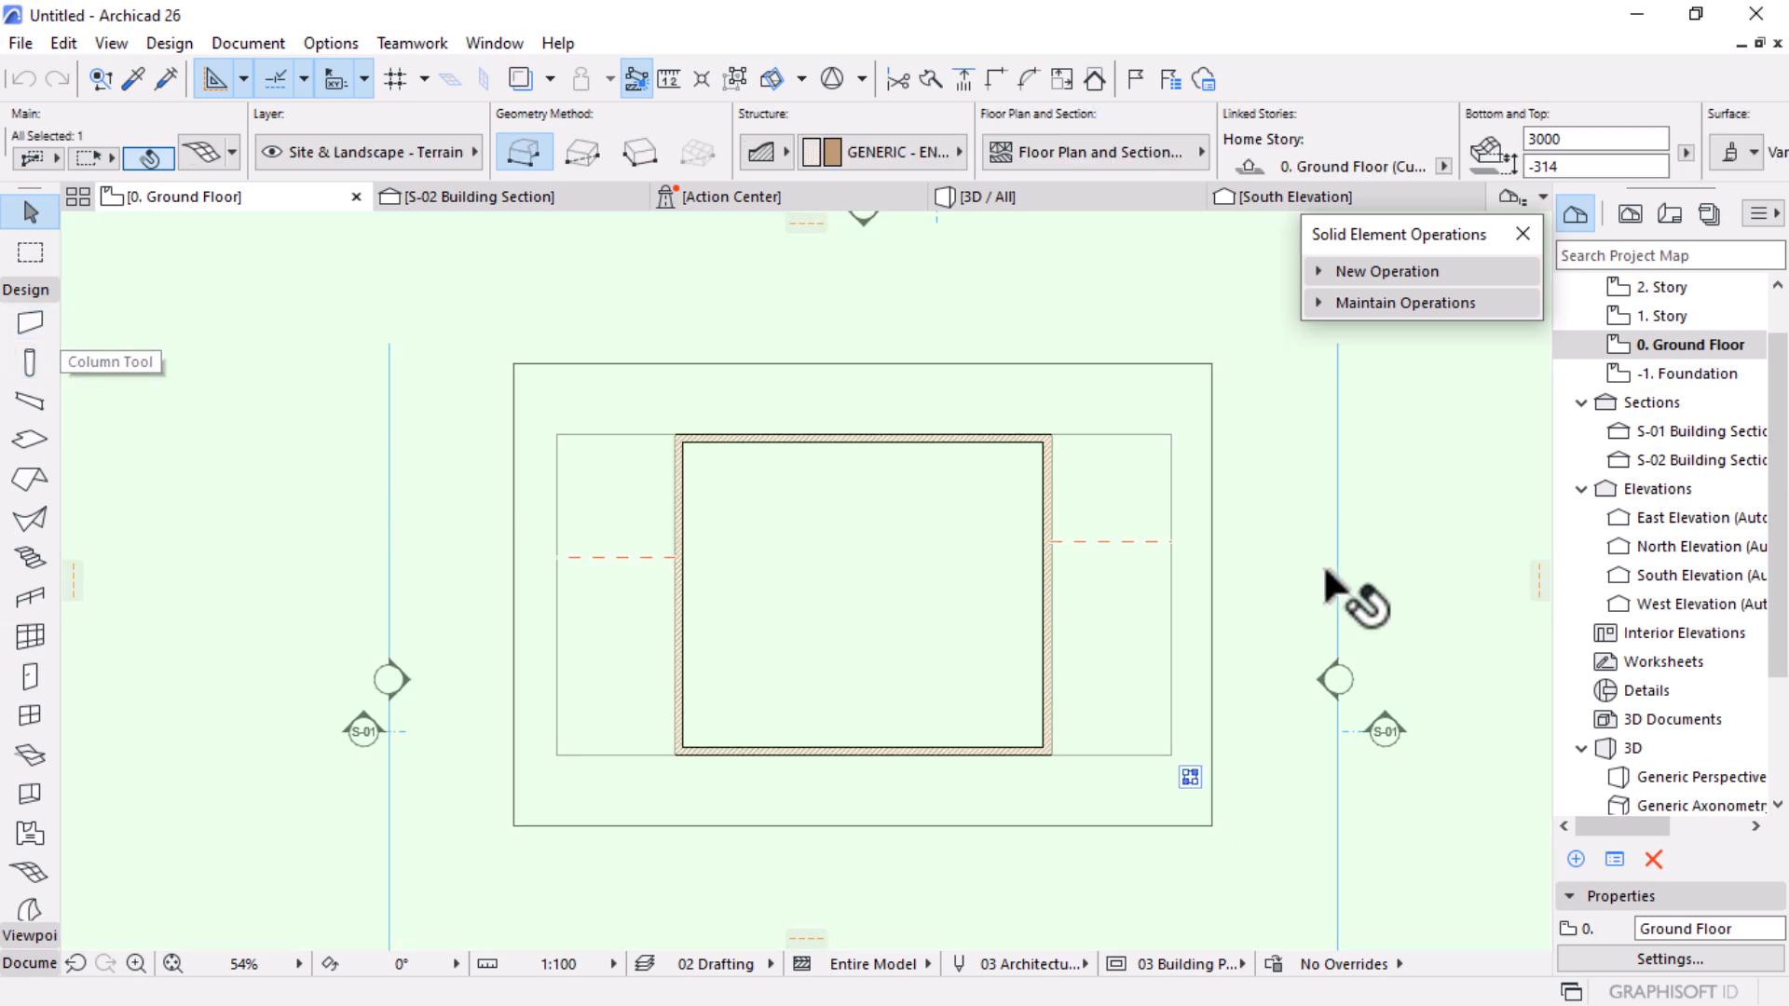
key("Escape")
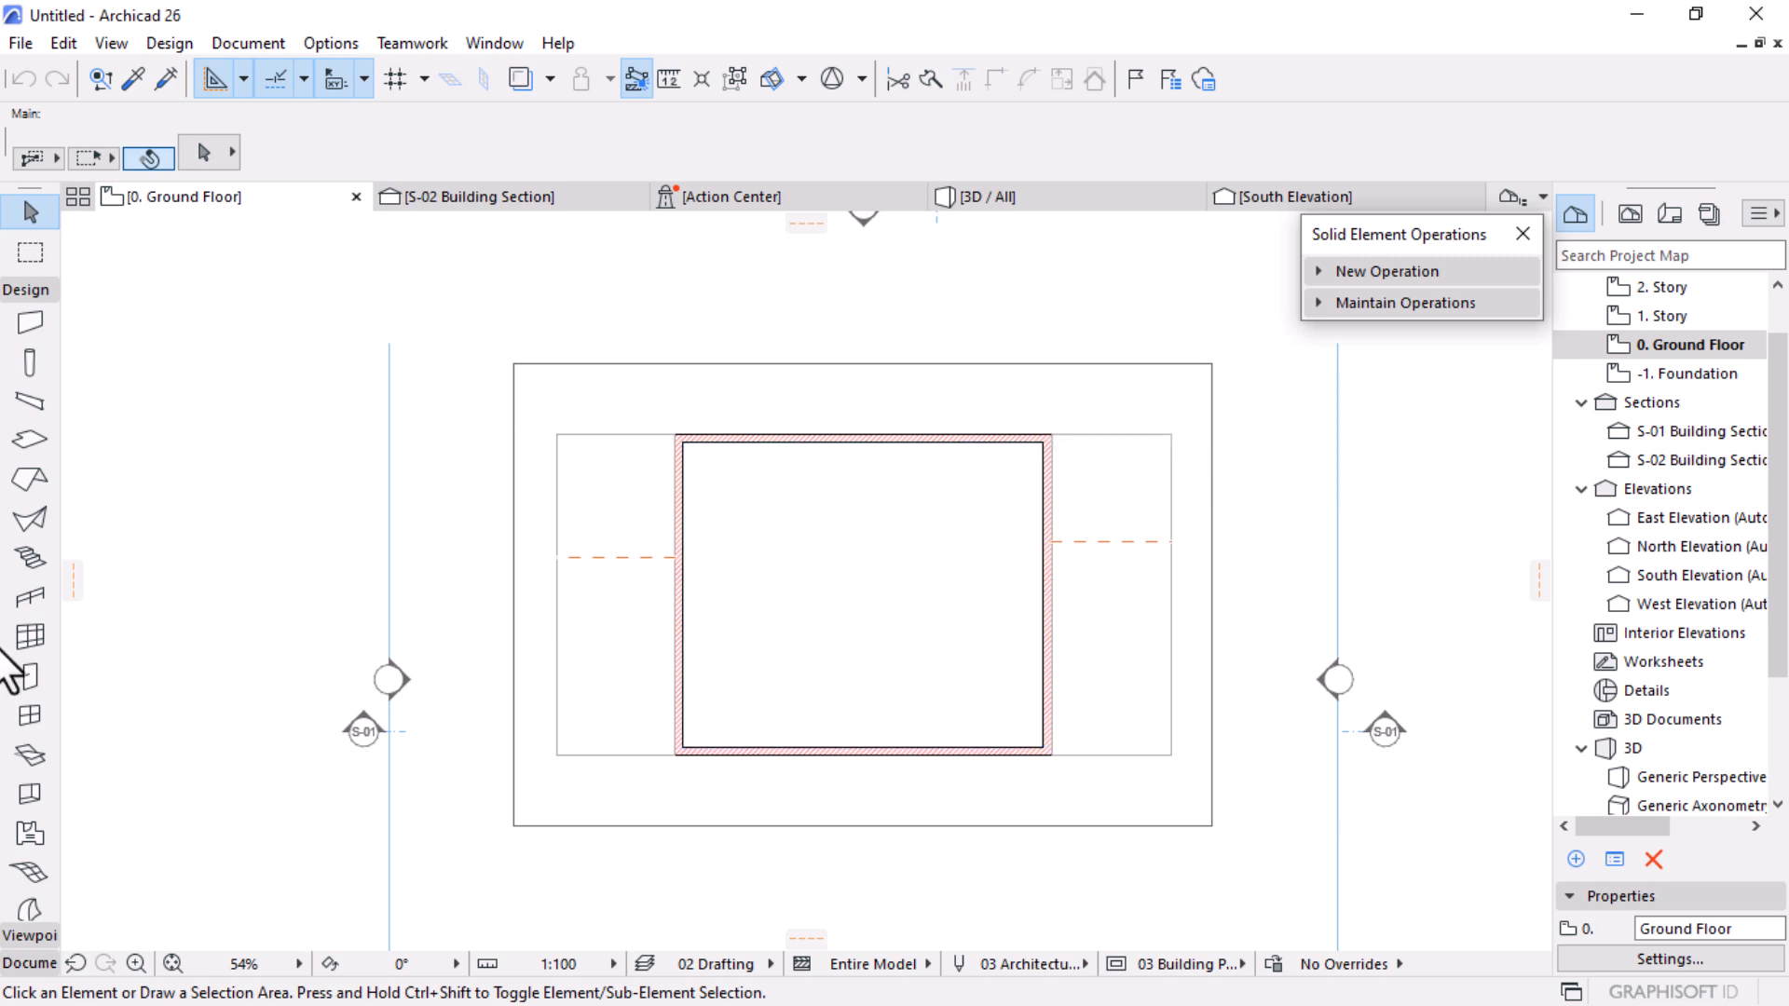
Step: Draw a rectangular mesh in the Ground Floor plan between opposite corners of the outer concrete slab, 25000 mm wide
left_click(19, 875)
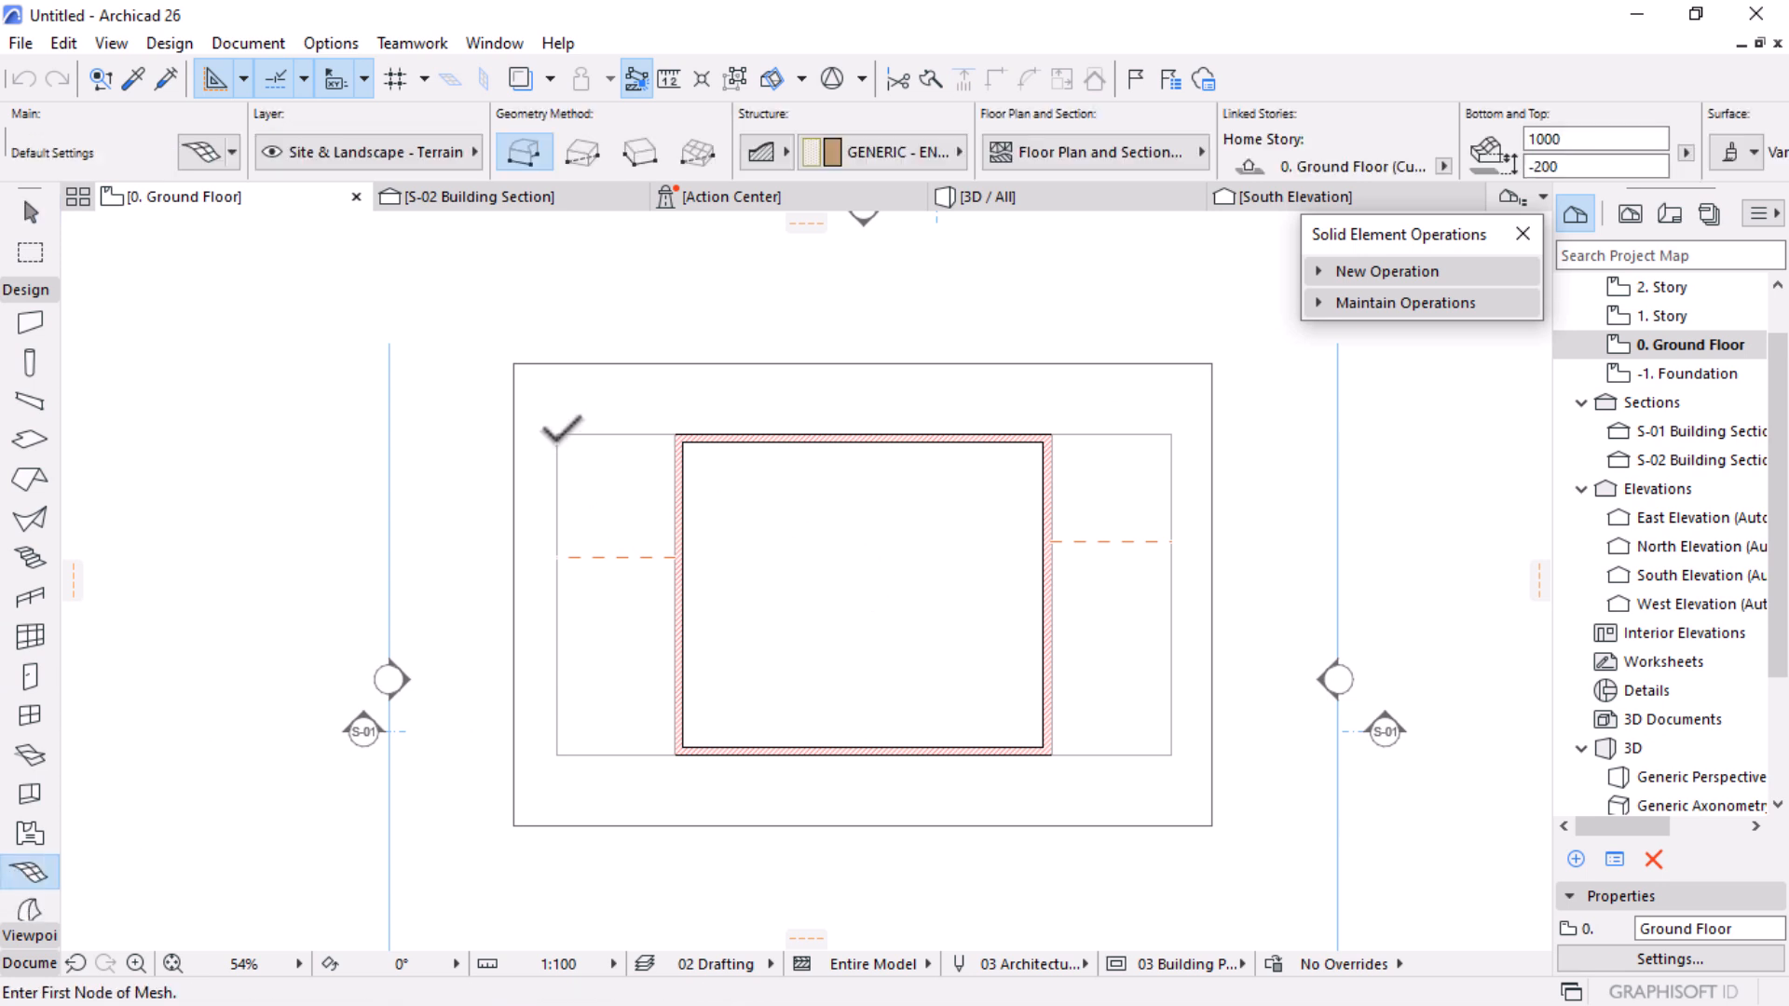
left_click(580, 150)
scroll(1278, 584, "down", 2)
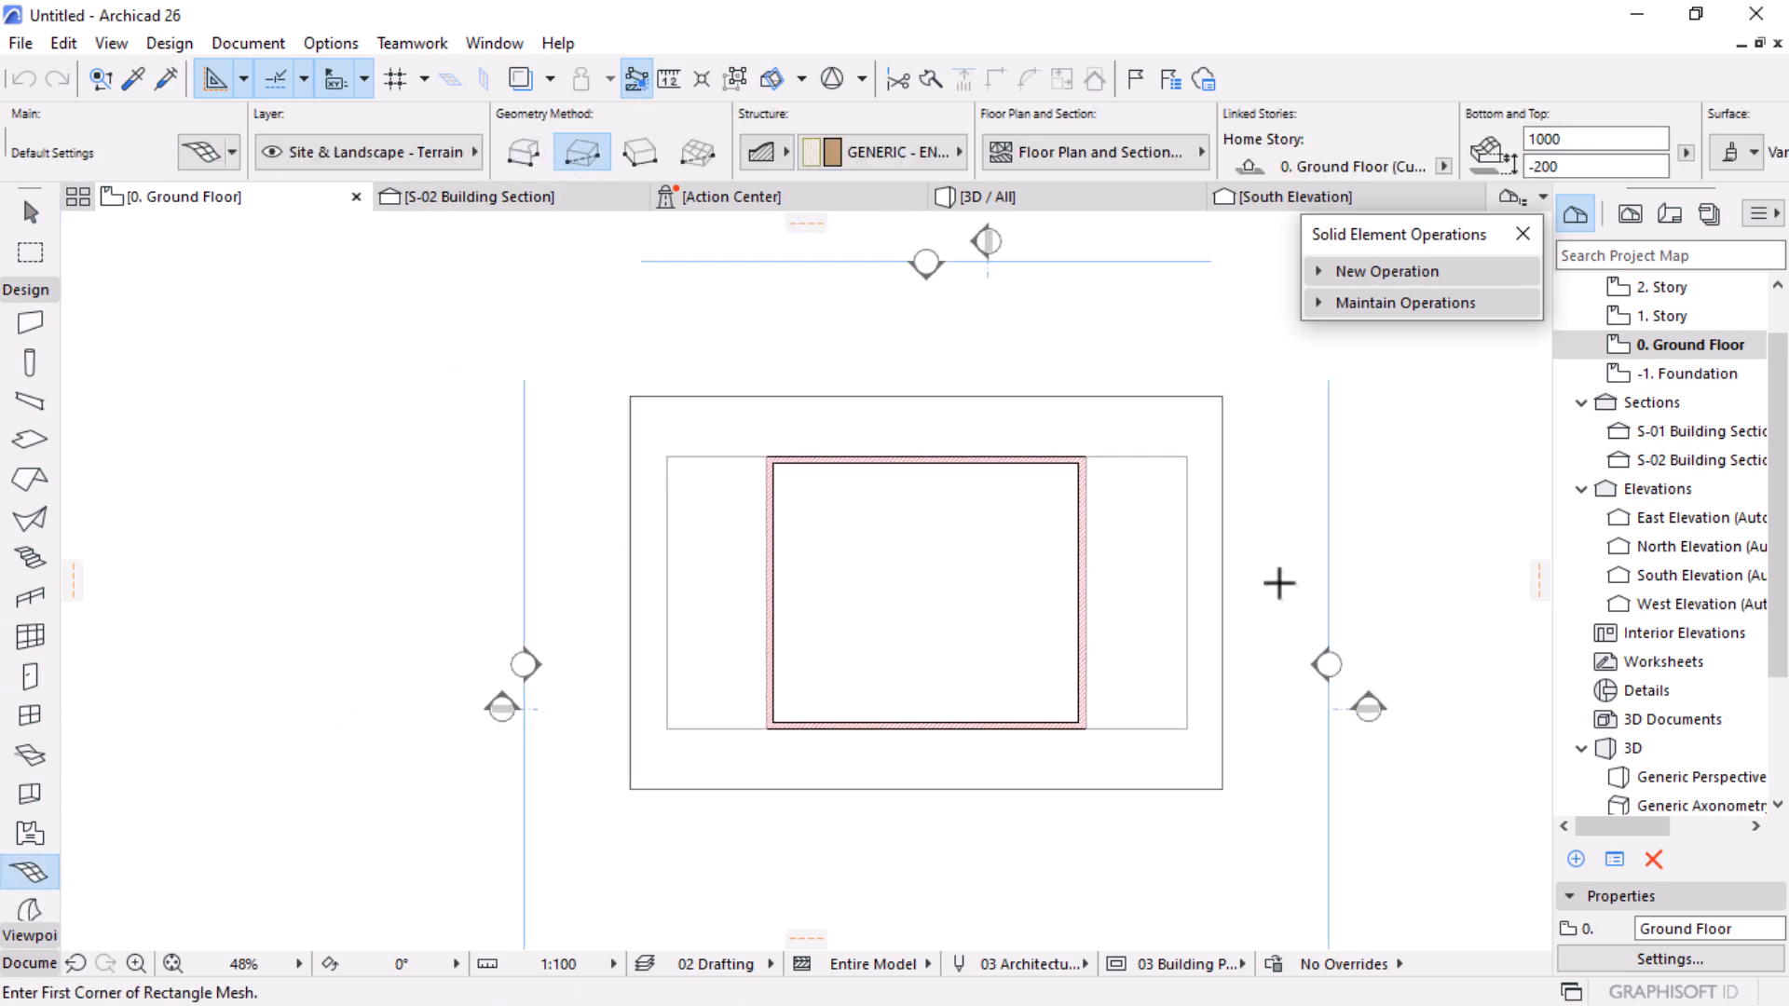
left_click(641, 399)
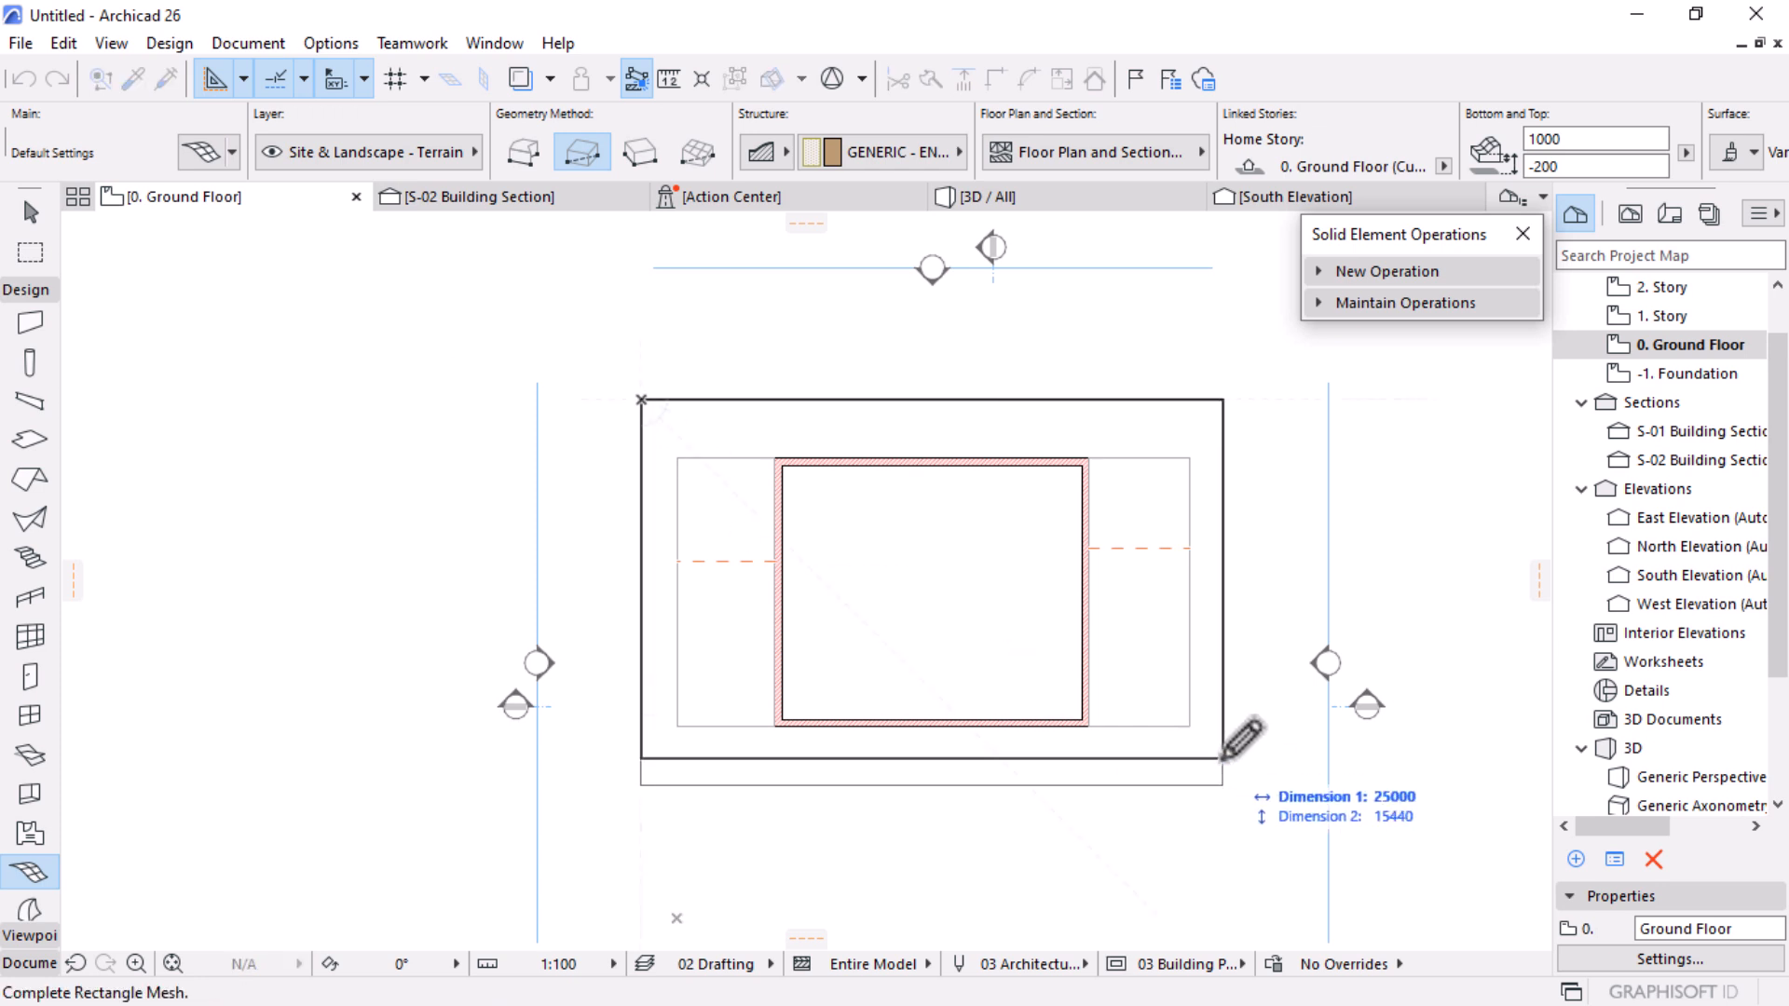
left_click(1222, 785)
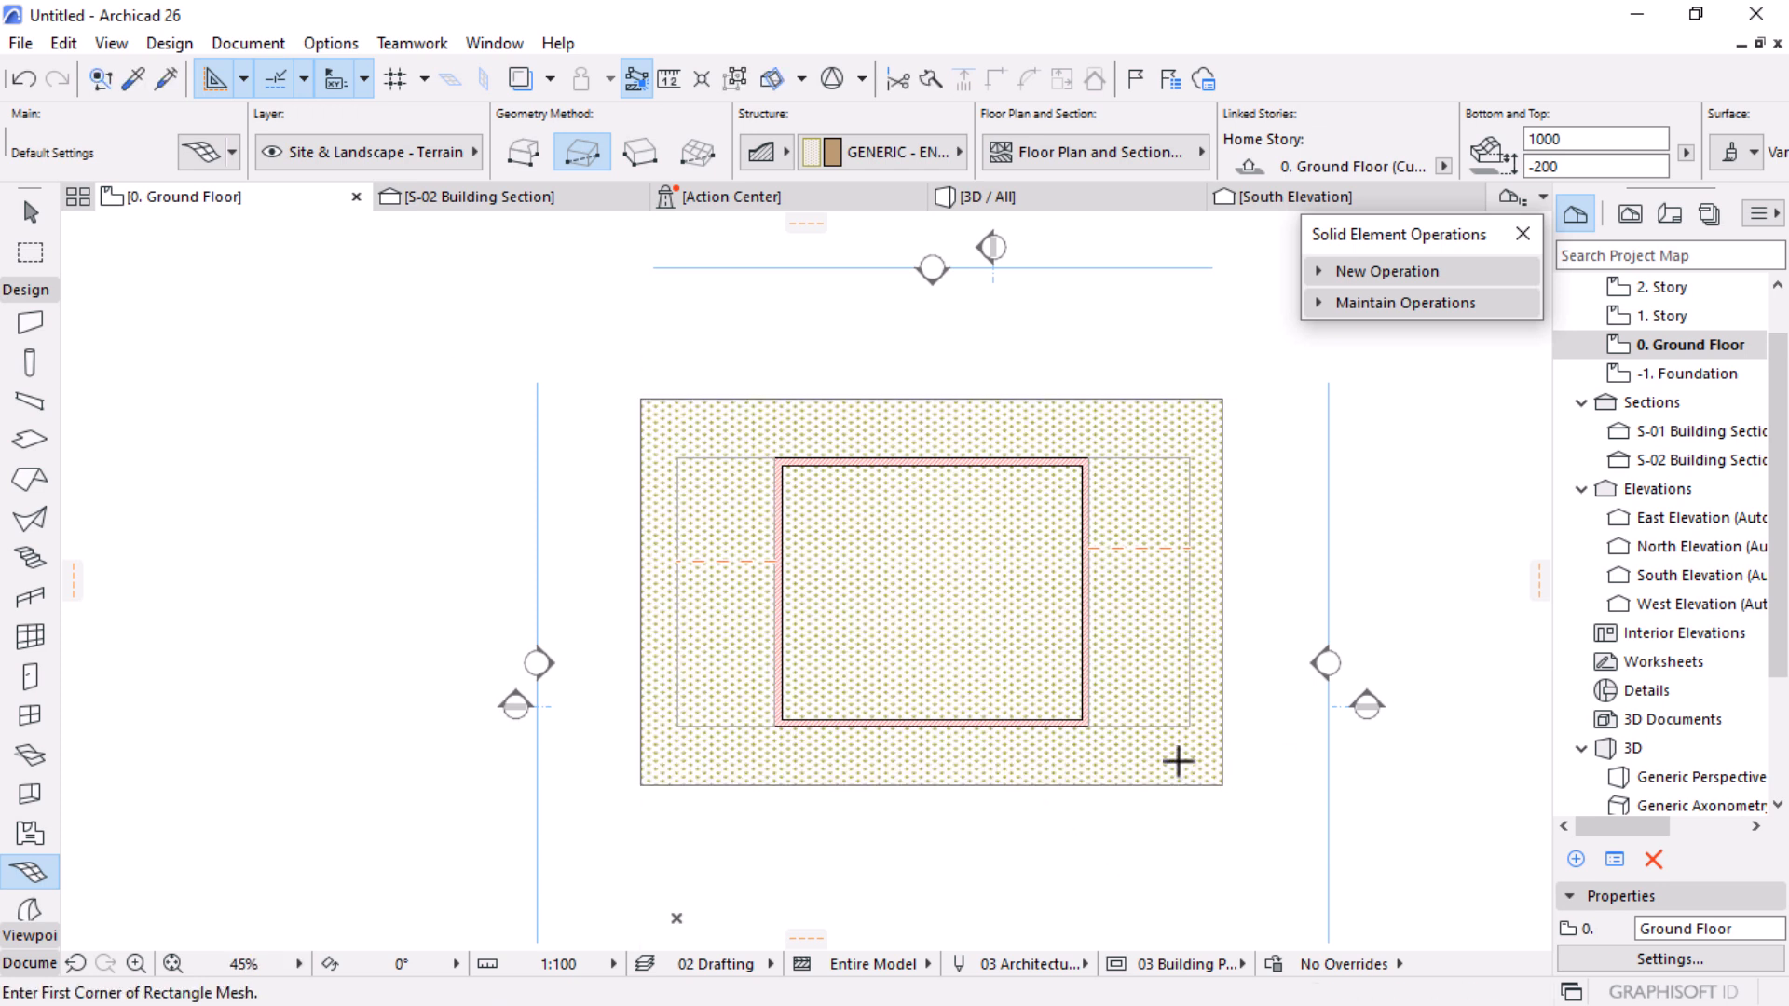
key("Escape")
Step: Select the outer concrete slab, look over its geometry and material settings, and deselect it
left_click(1164, 758)
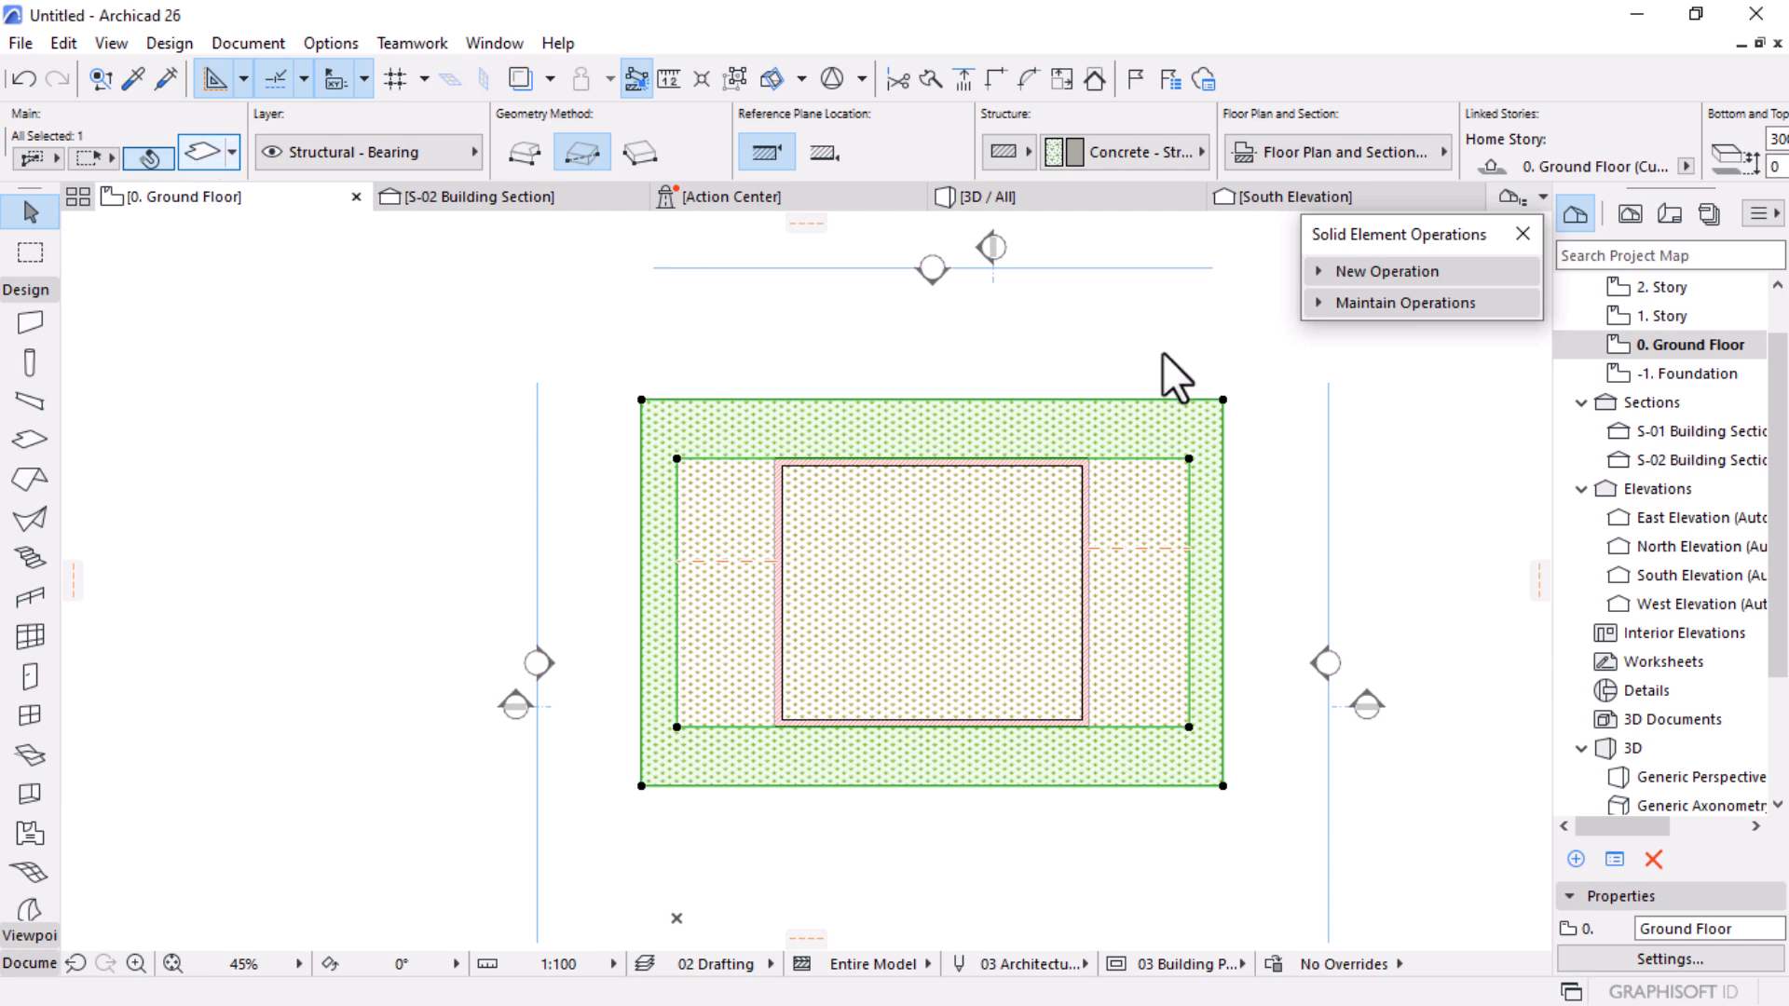
key("ctrl+t")
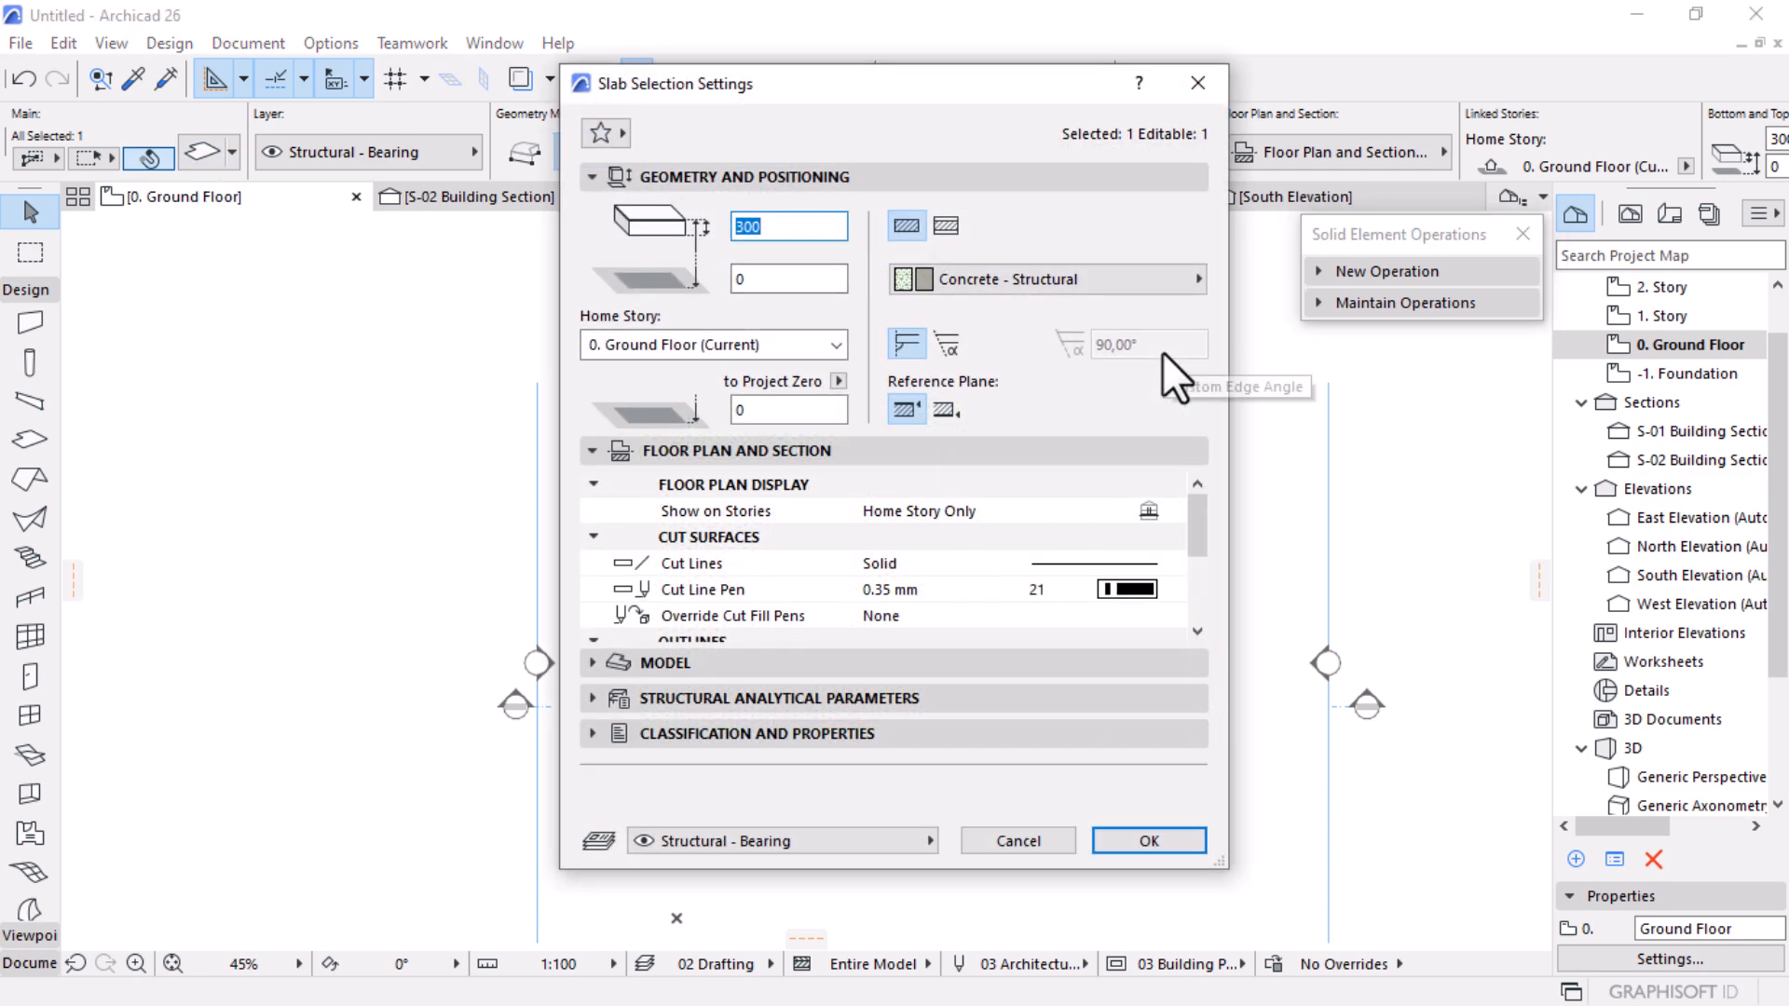
key("Return")
key("Escape")
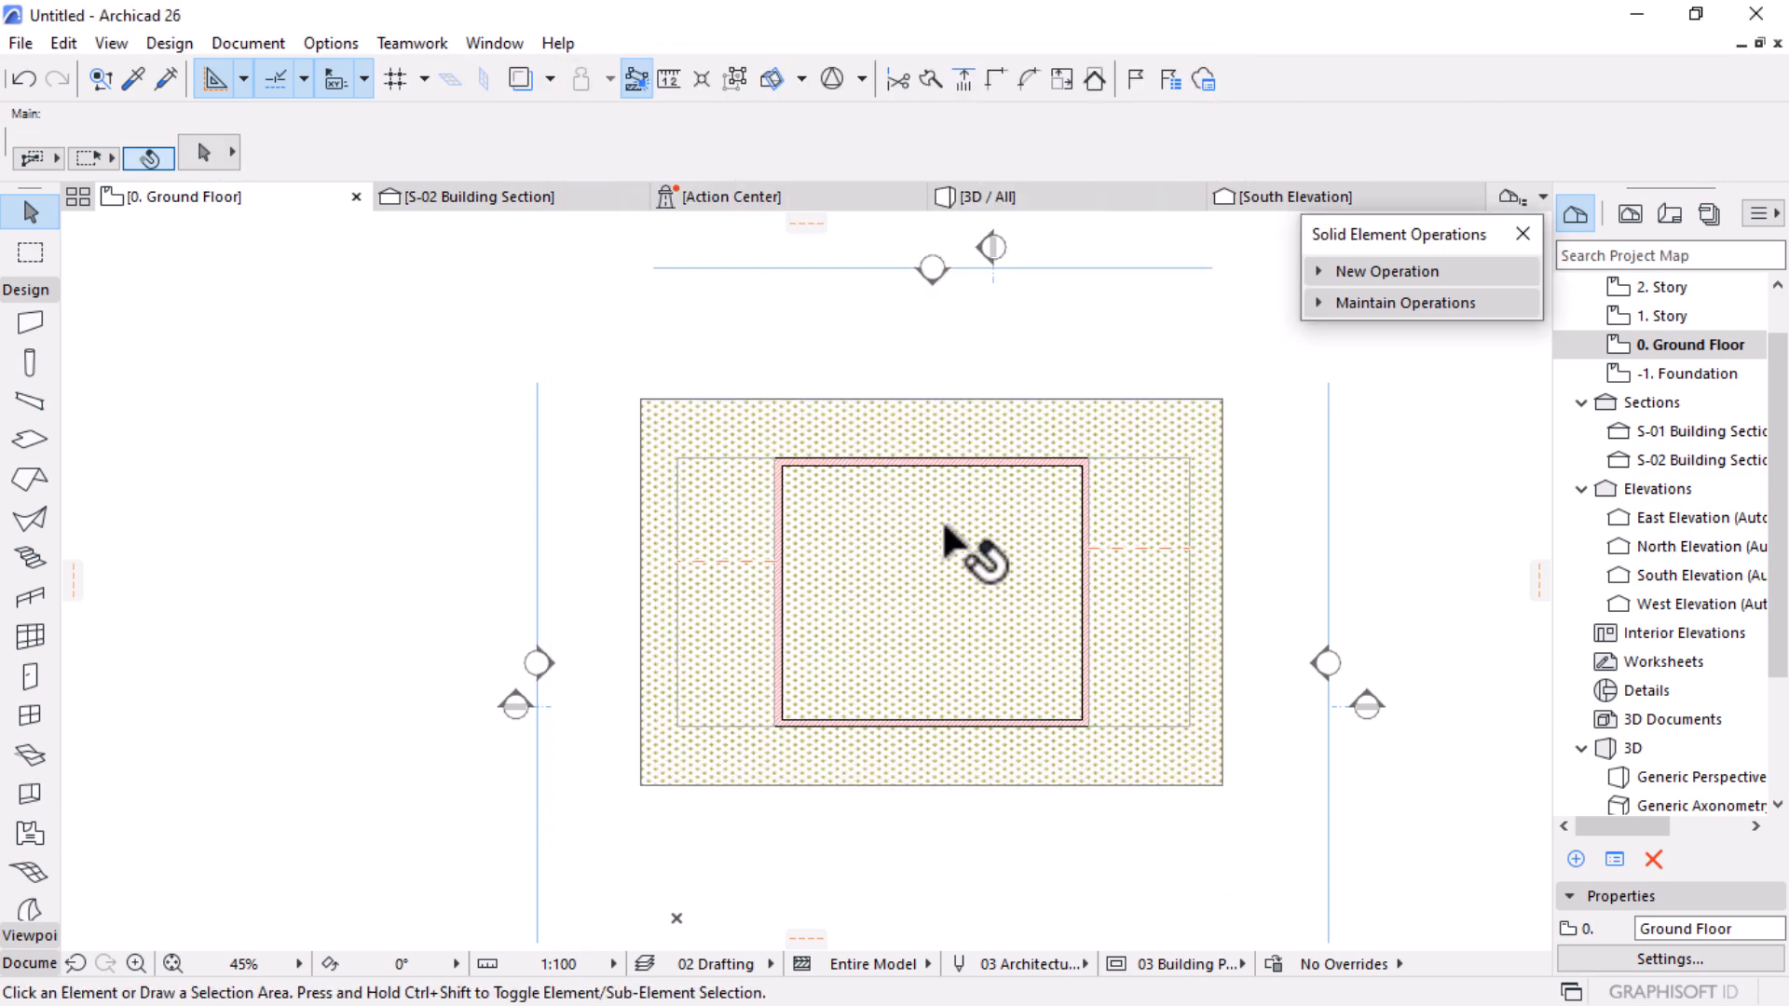
Step: Turn off the cover fill of the rectangular terrain mesh drawn over the outer slab
left_click(652, 760)
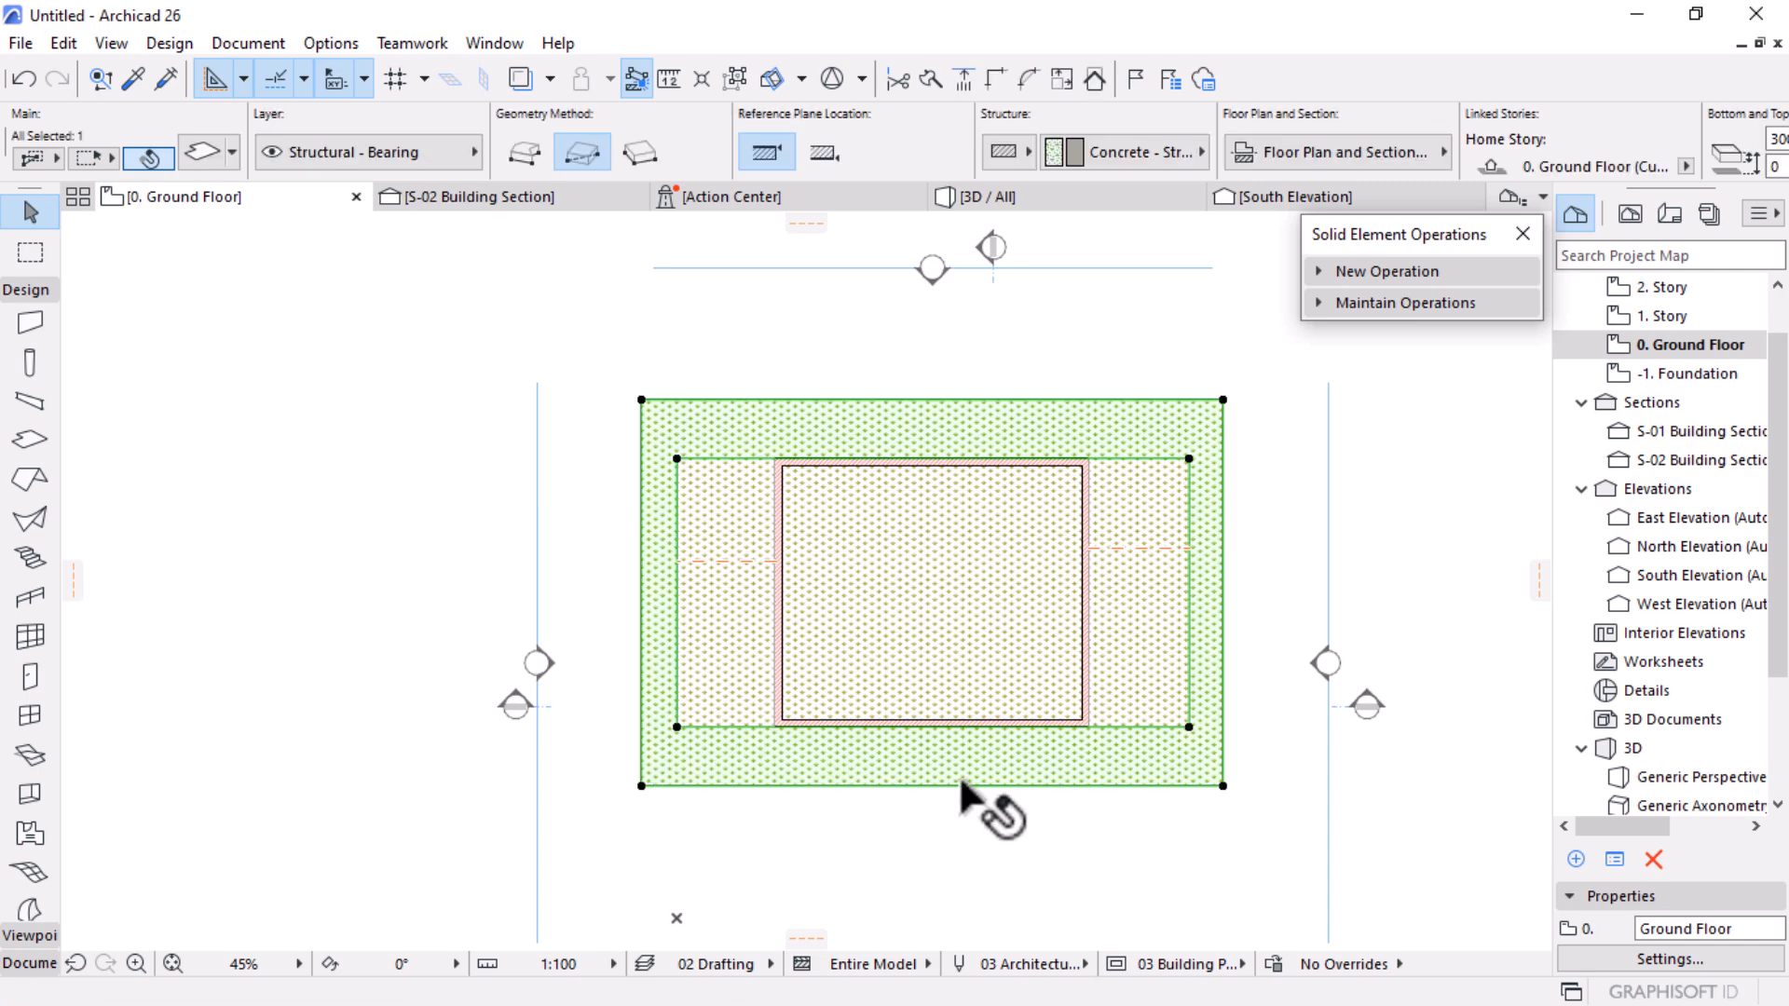
key("Escape")
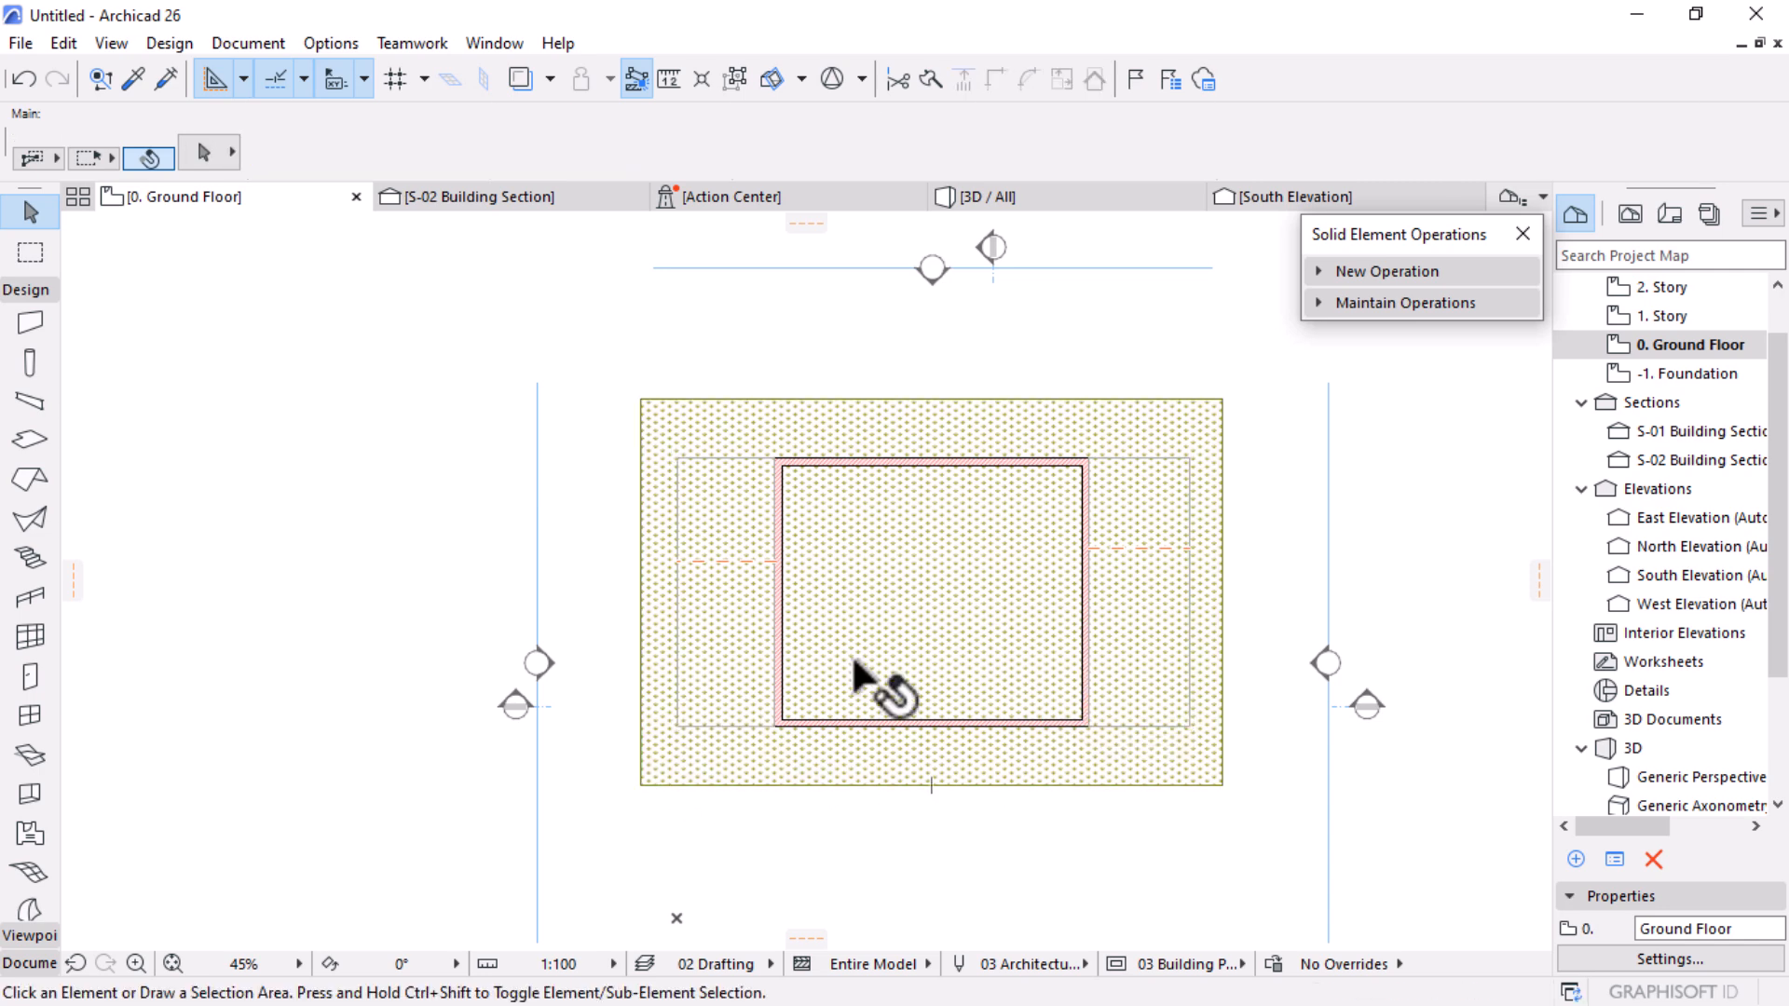
left_click(821, 704)
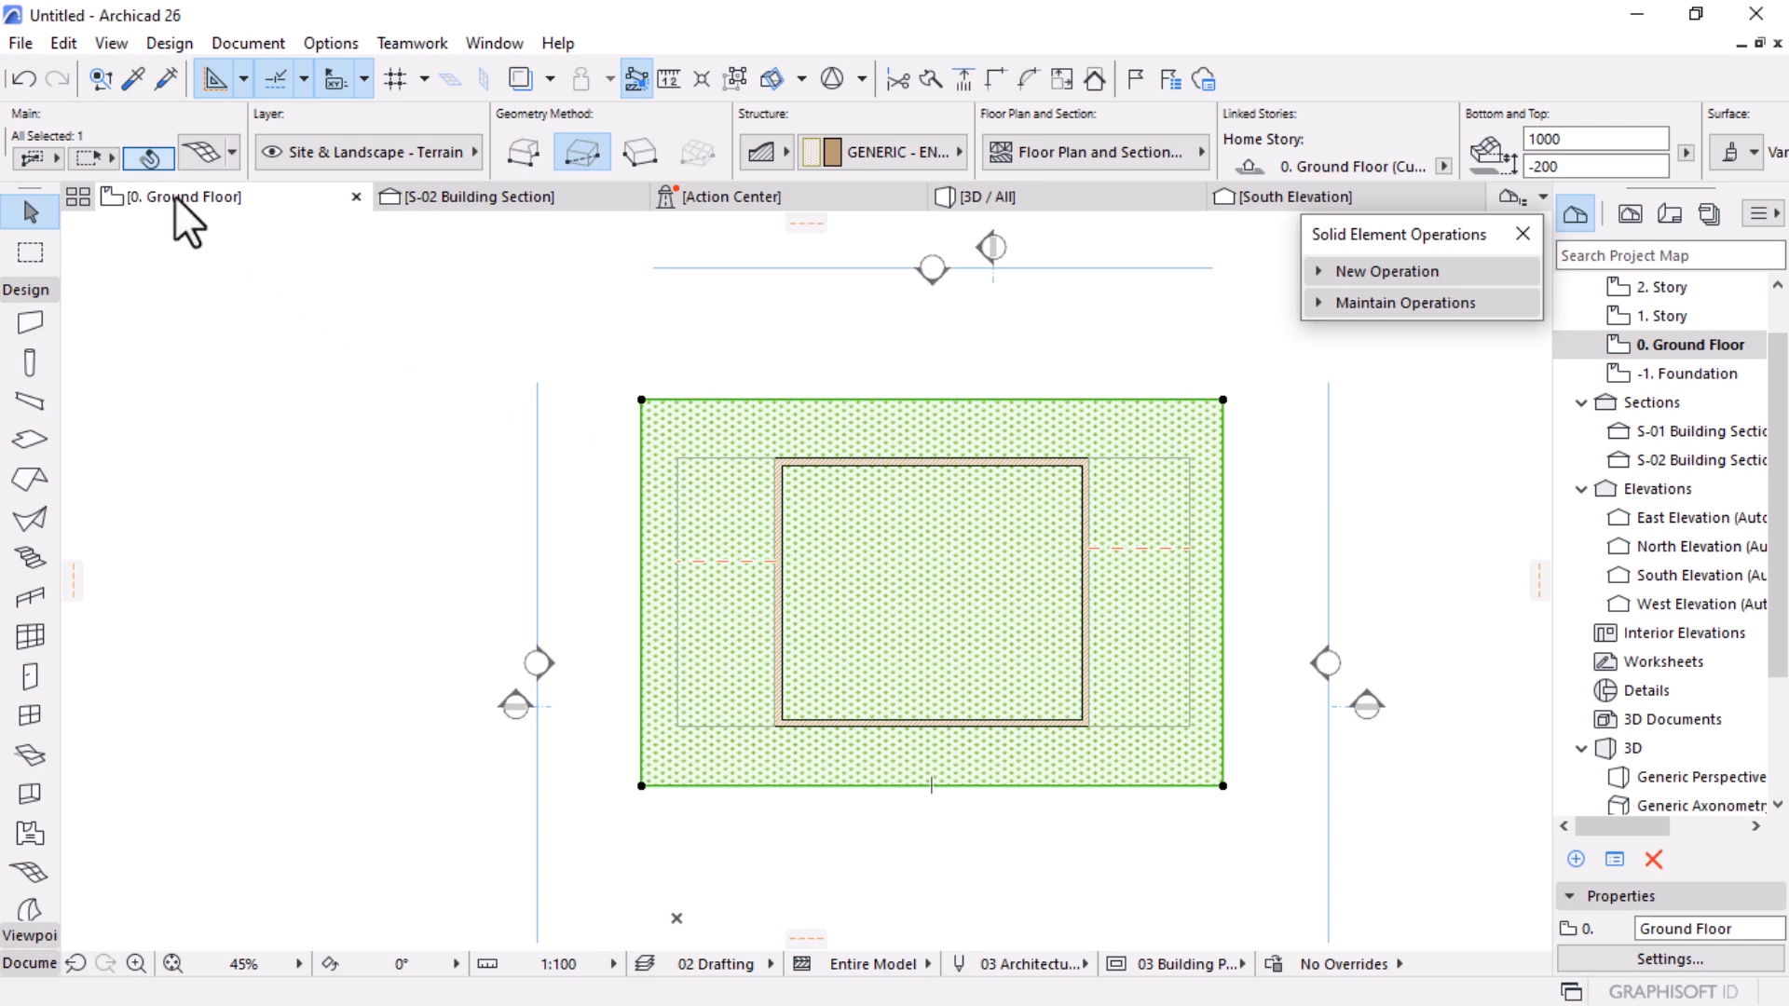
key("ctrl+t")
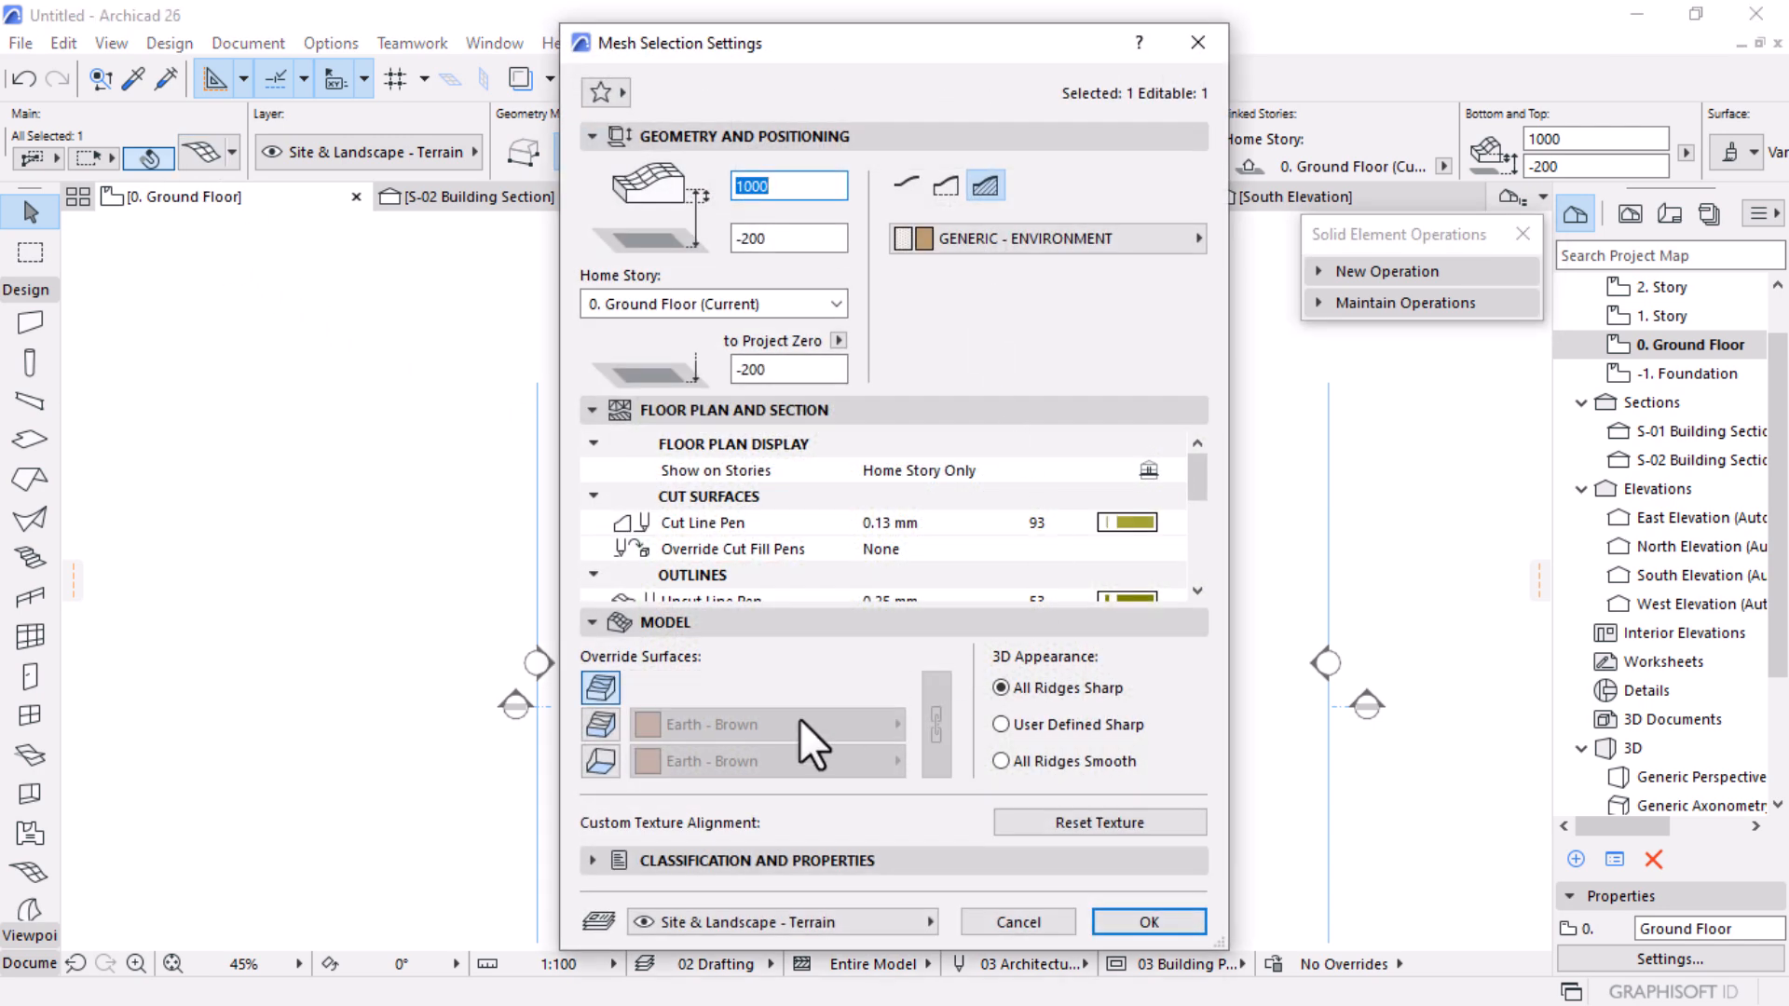
scroll(941, 559, "down", 3)
left_click(1037, 556)
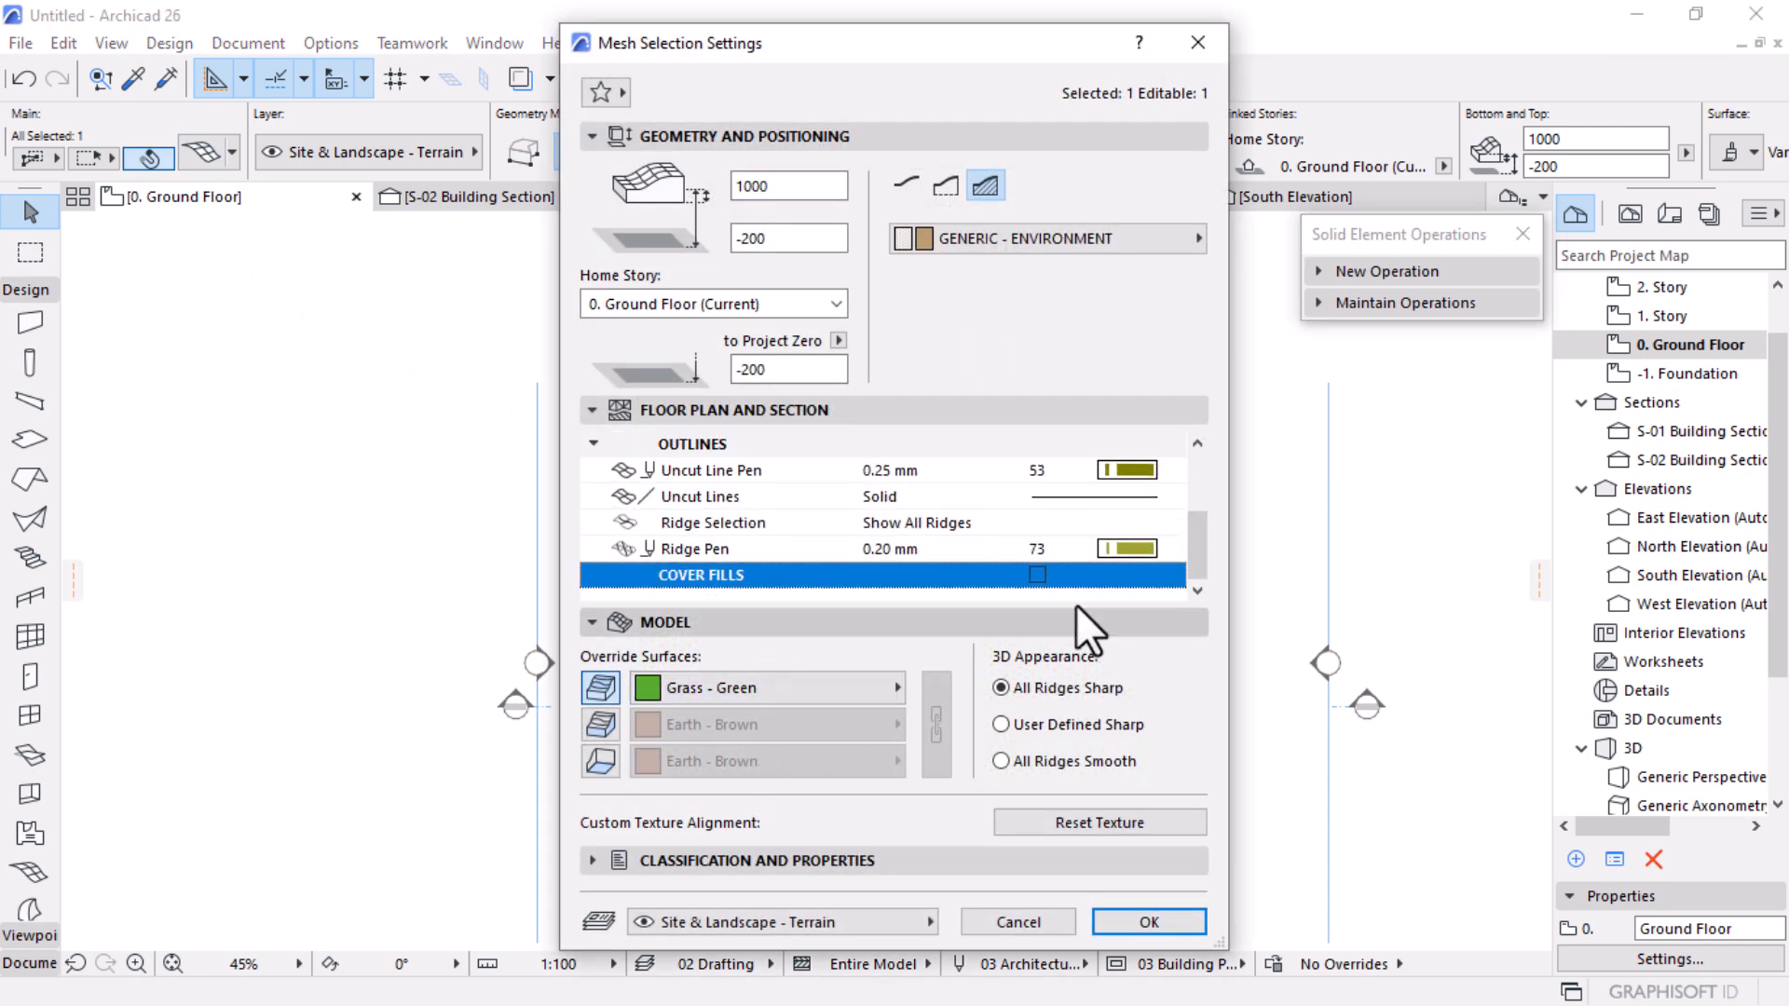
left_click(1139, 930)
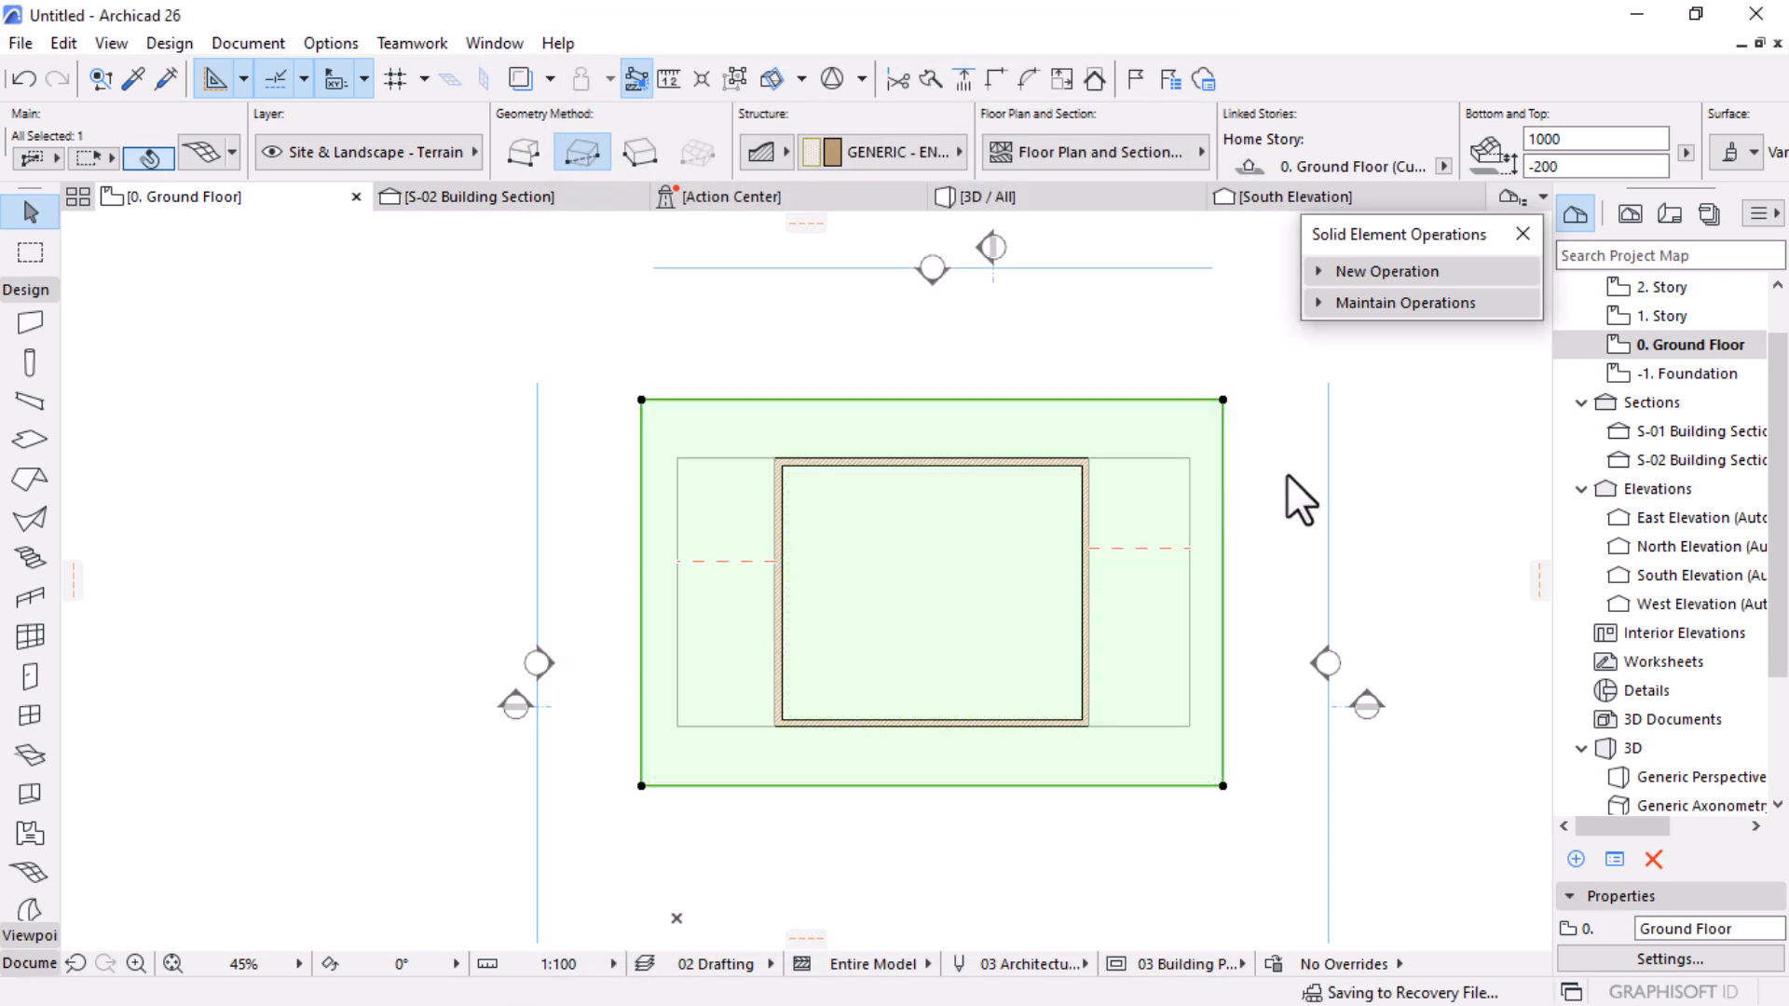
Step: Check the mesh in the S-02 Building Section, and cut a rectangular hole in it along the building's outer wall outline in the Ground Floor plan
left_click(494, 197)
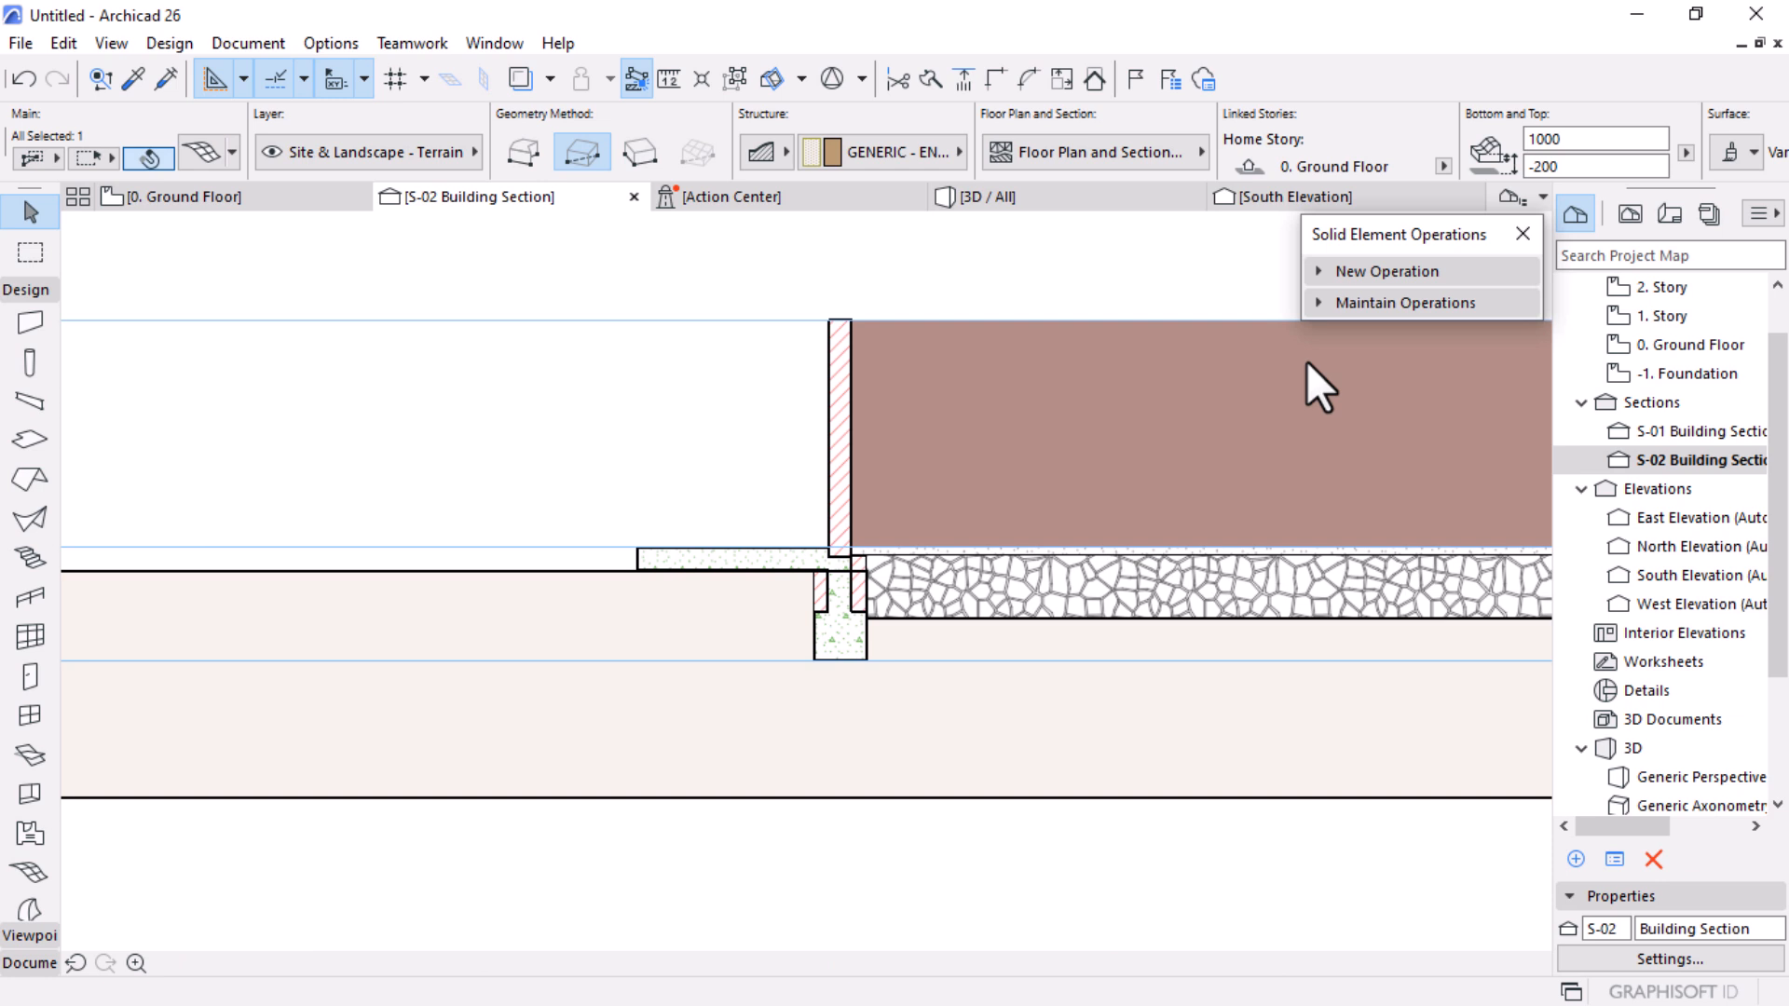
scroll(713, 545, "down", 3)
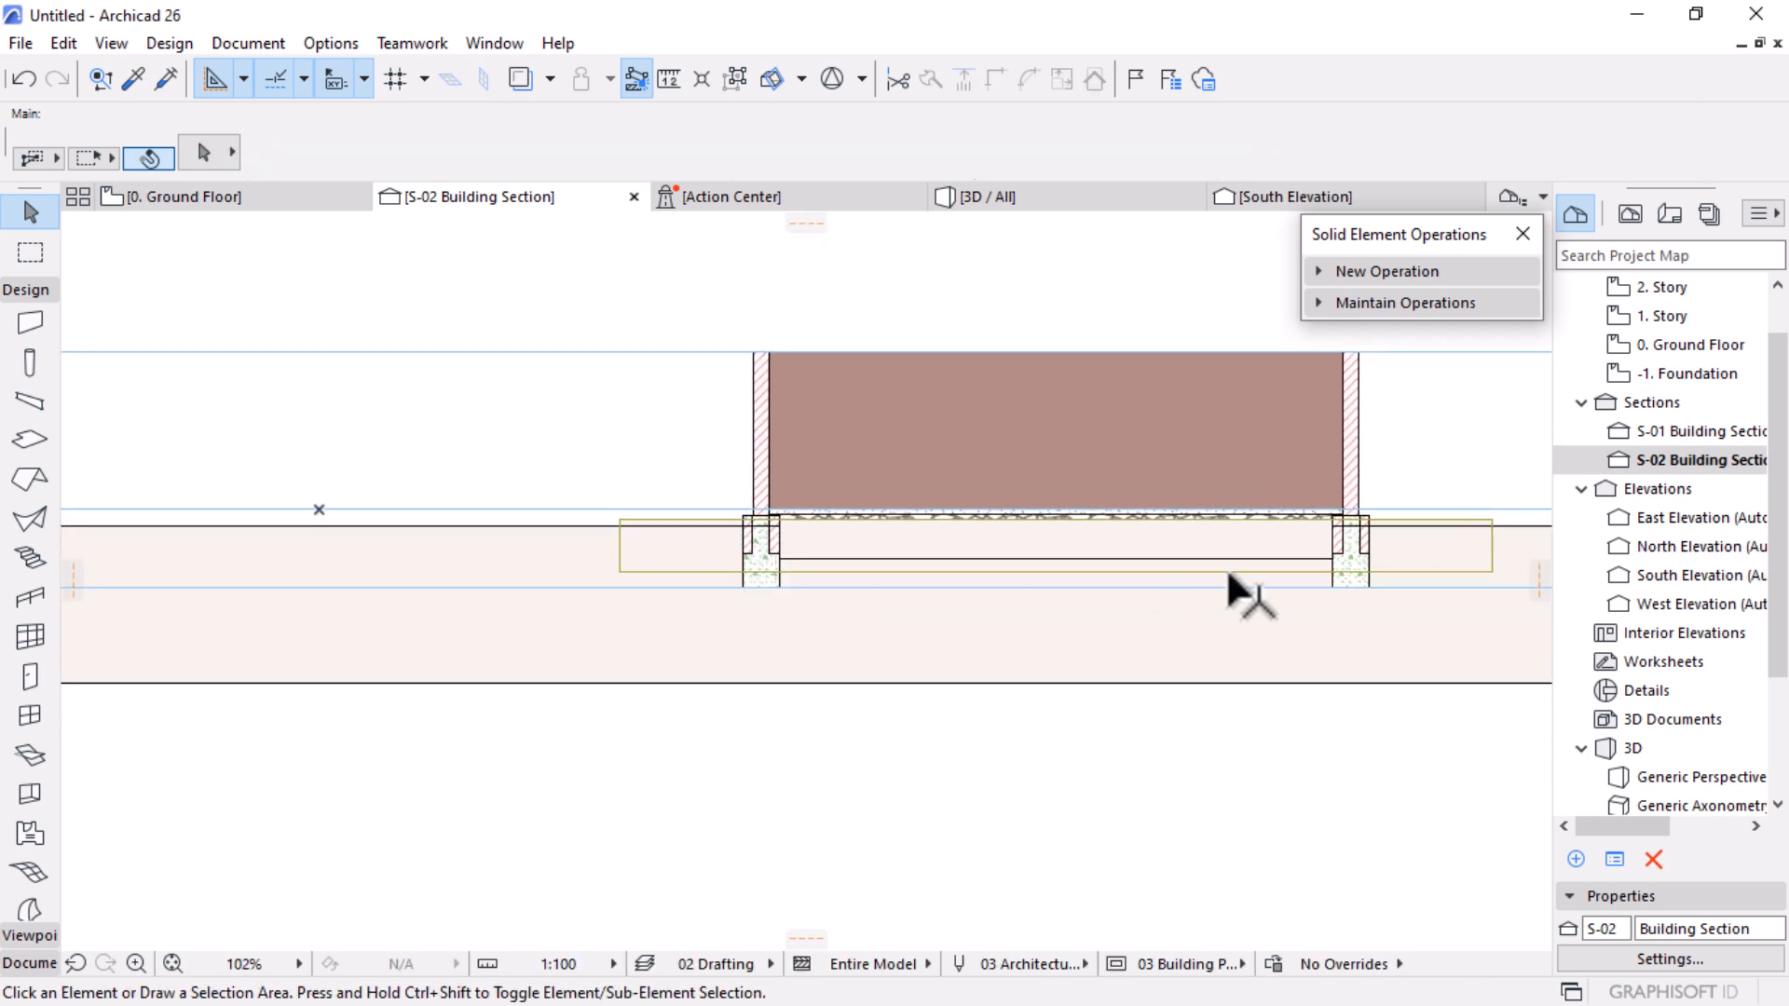
left_click(247, 201)
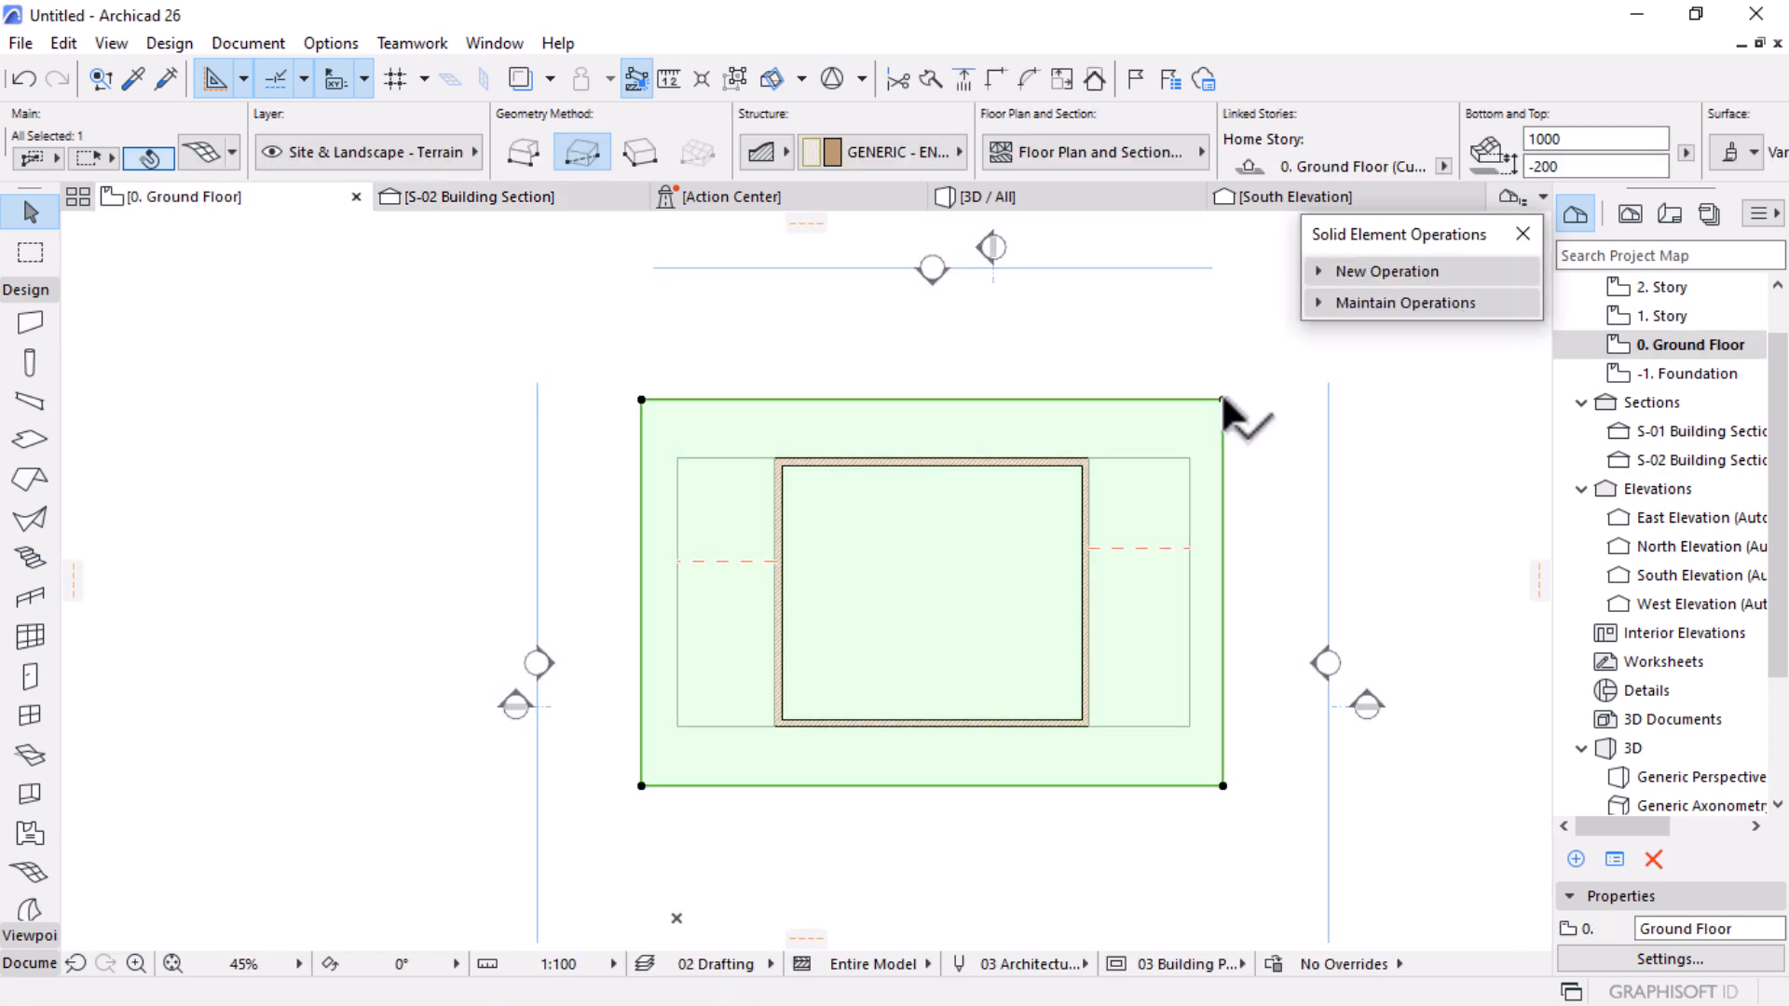
left_click(1223, 399)
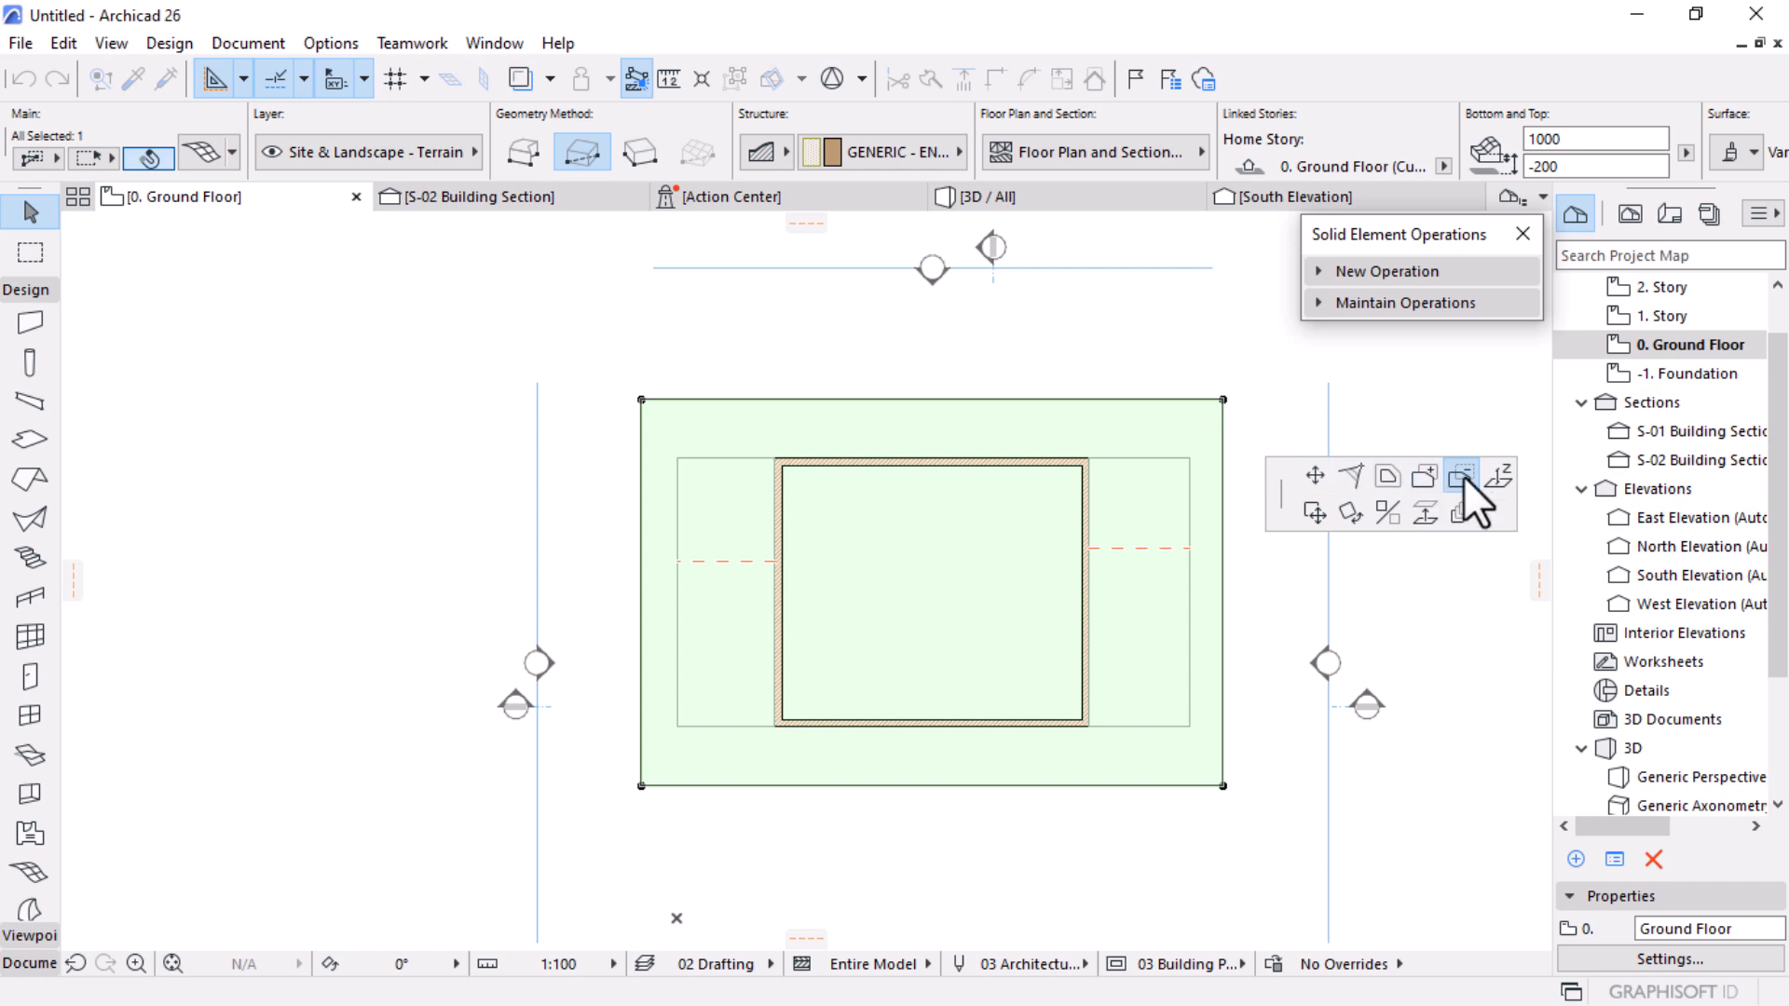
left_click(1086, 459)
left_click(775, 724)
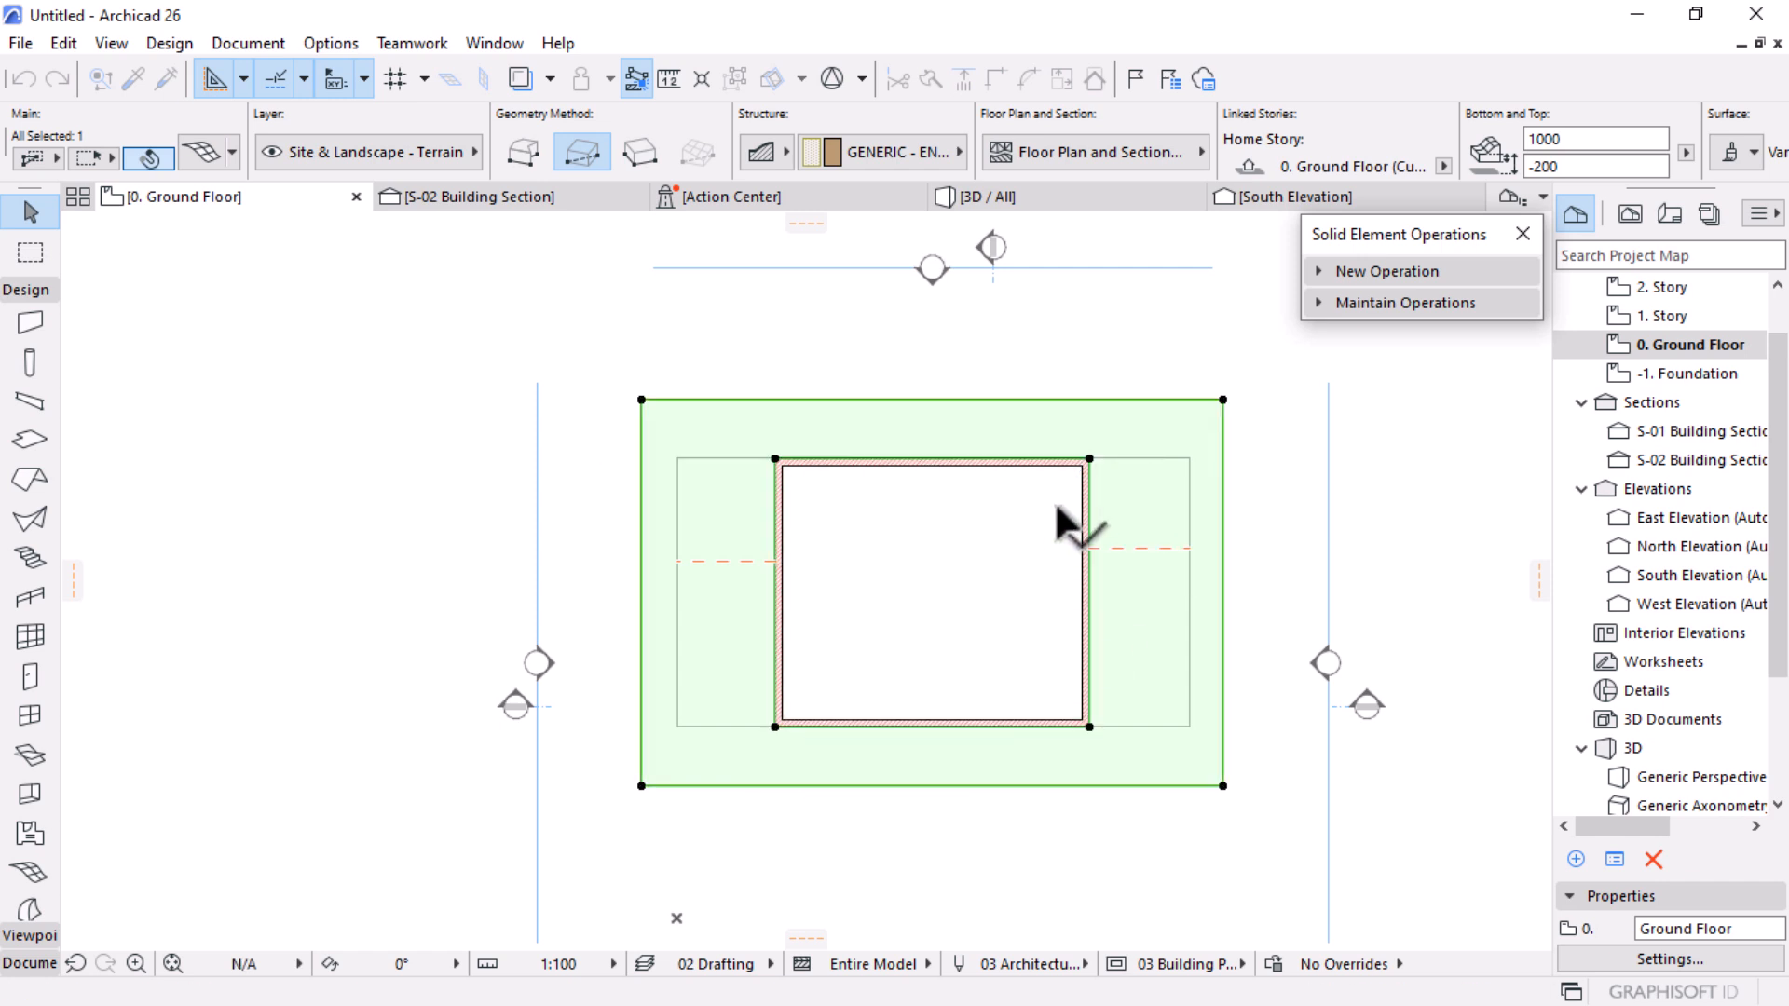
Step: Examine the mesh and its building opening in the S-02 Building Section and in the 3D view
left_click(497, 199)
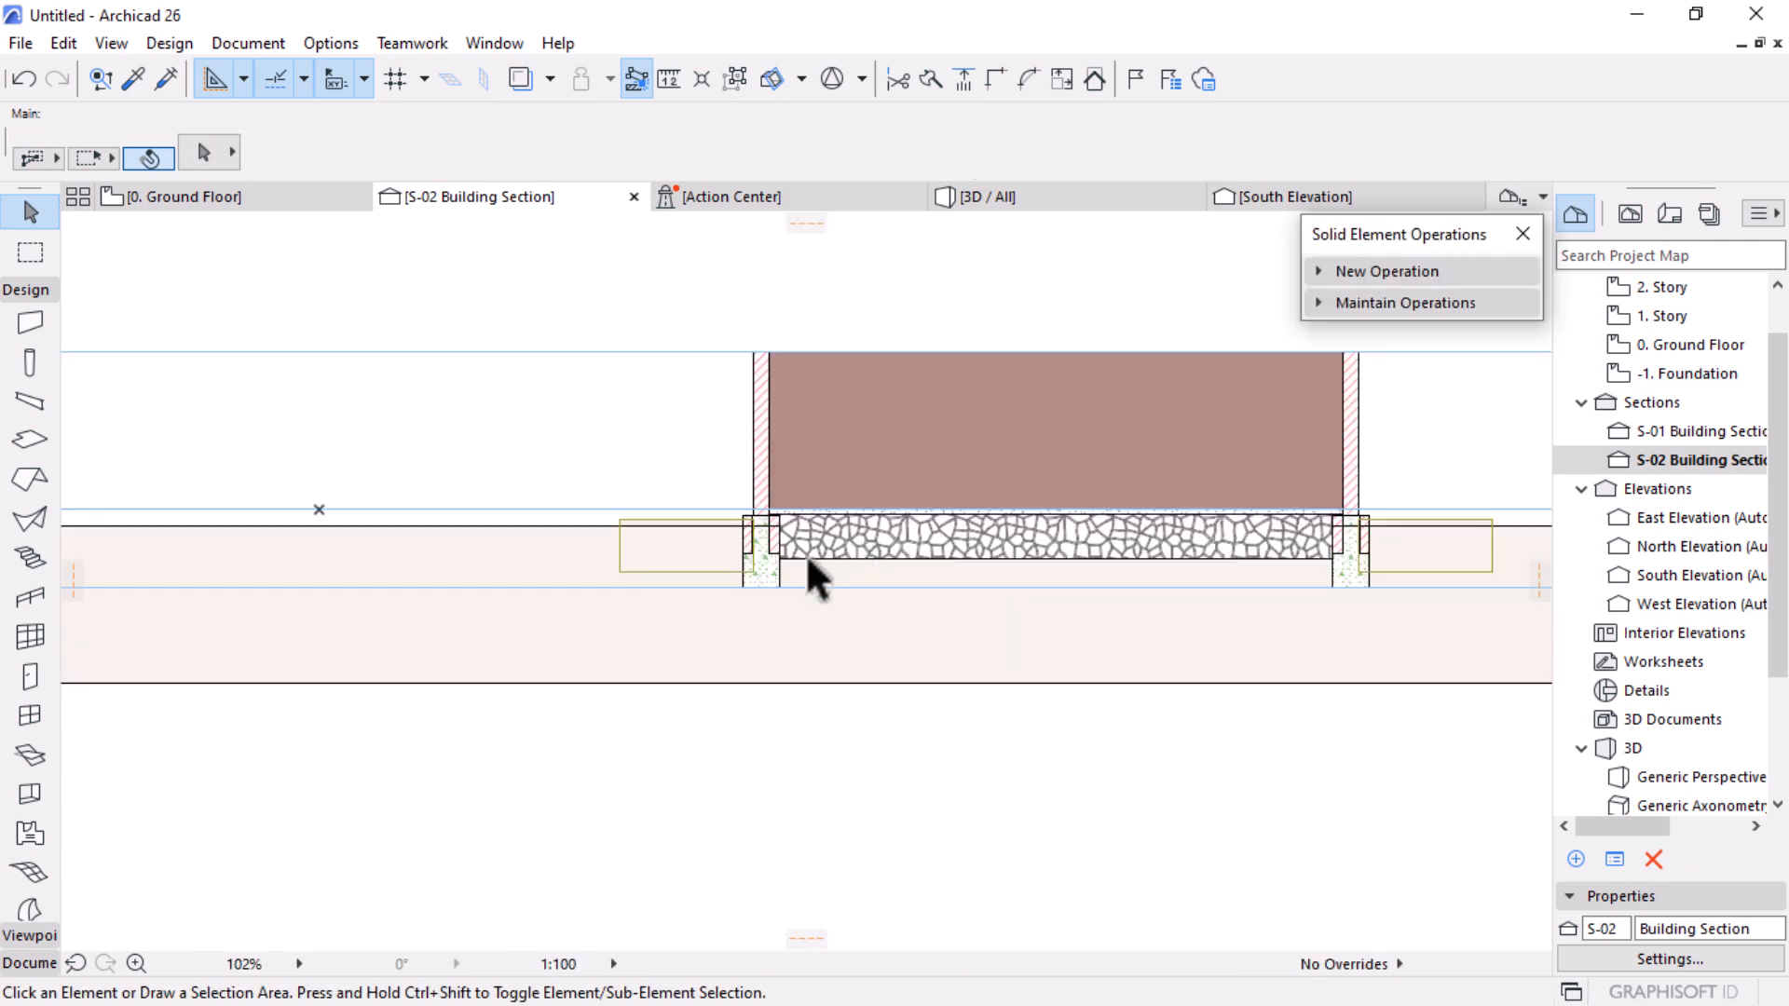
scroll(1430, 511, "up", 3)
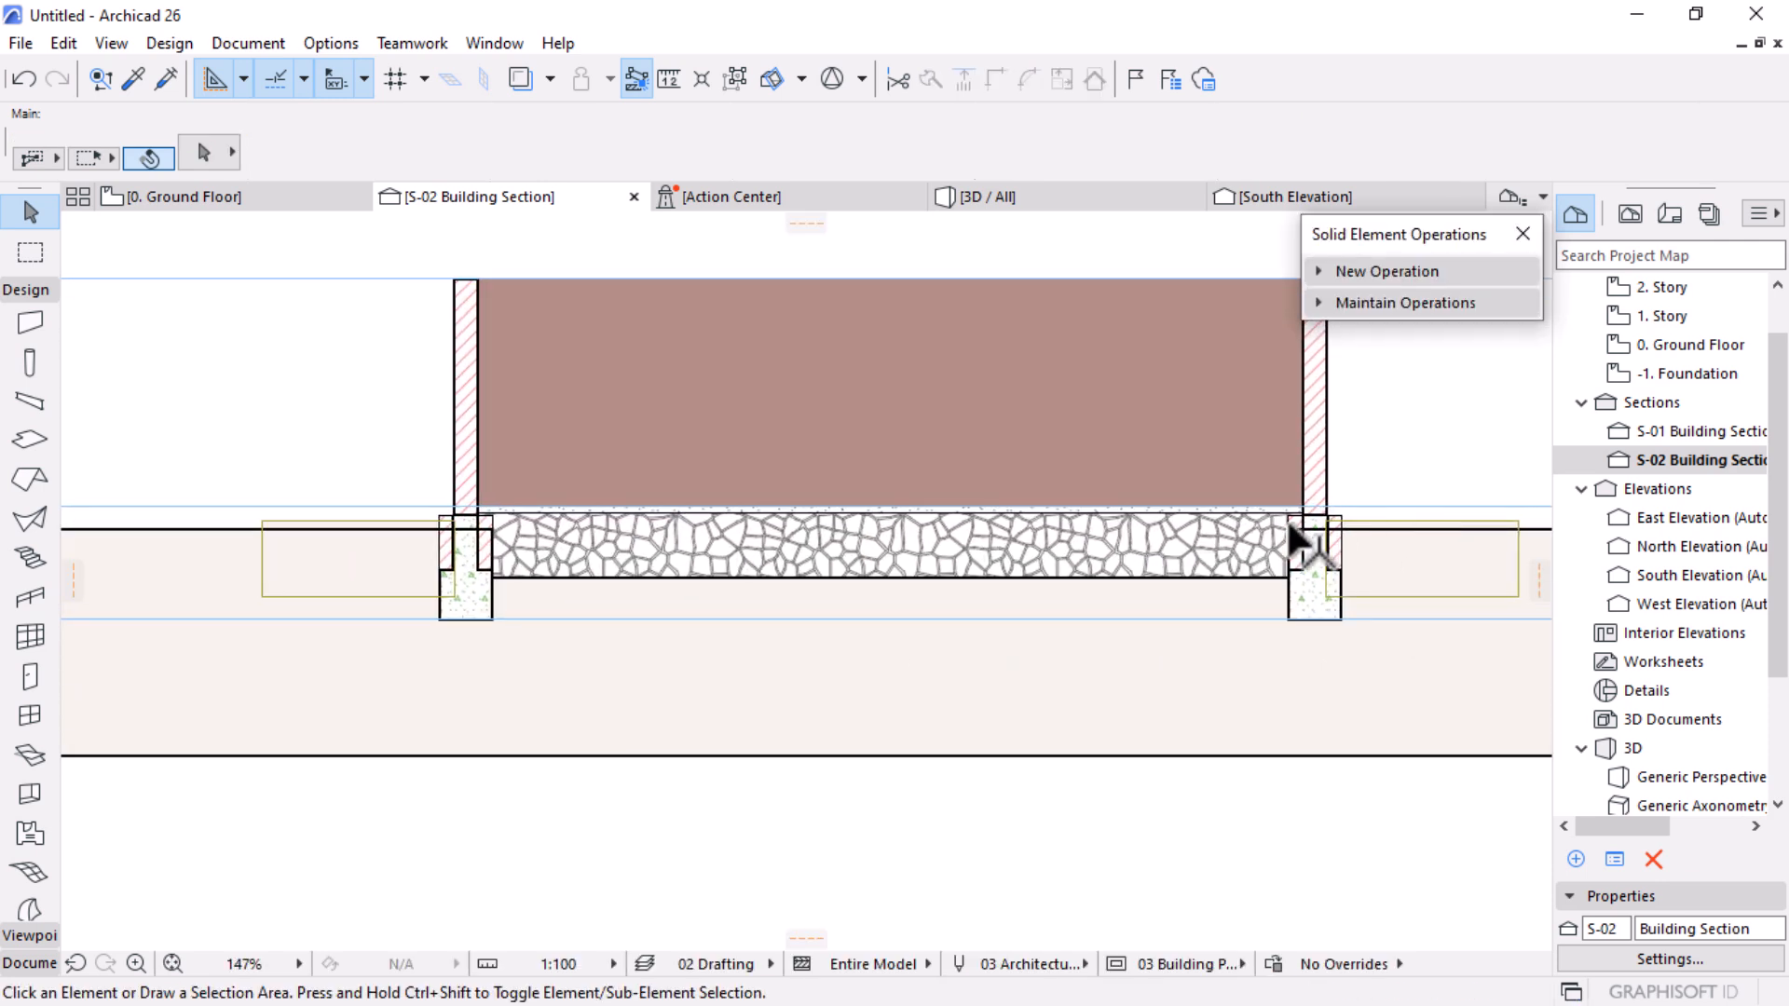
scroll(284, 566, "up", 1)
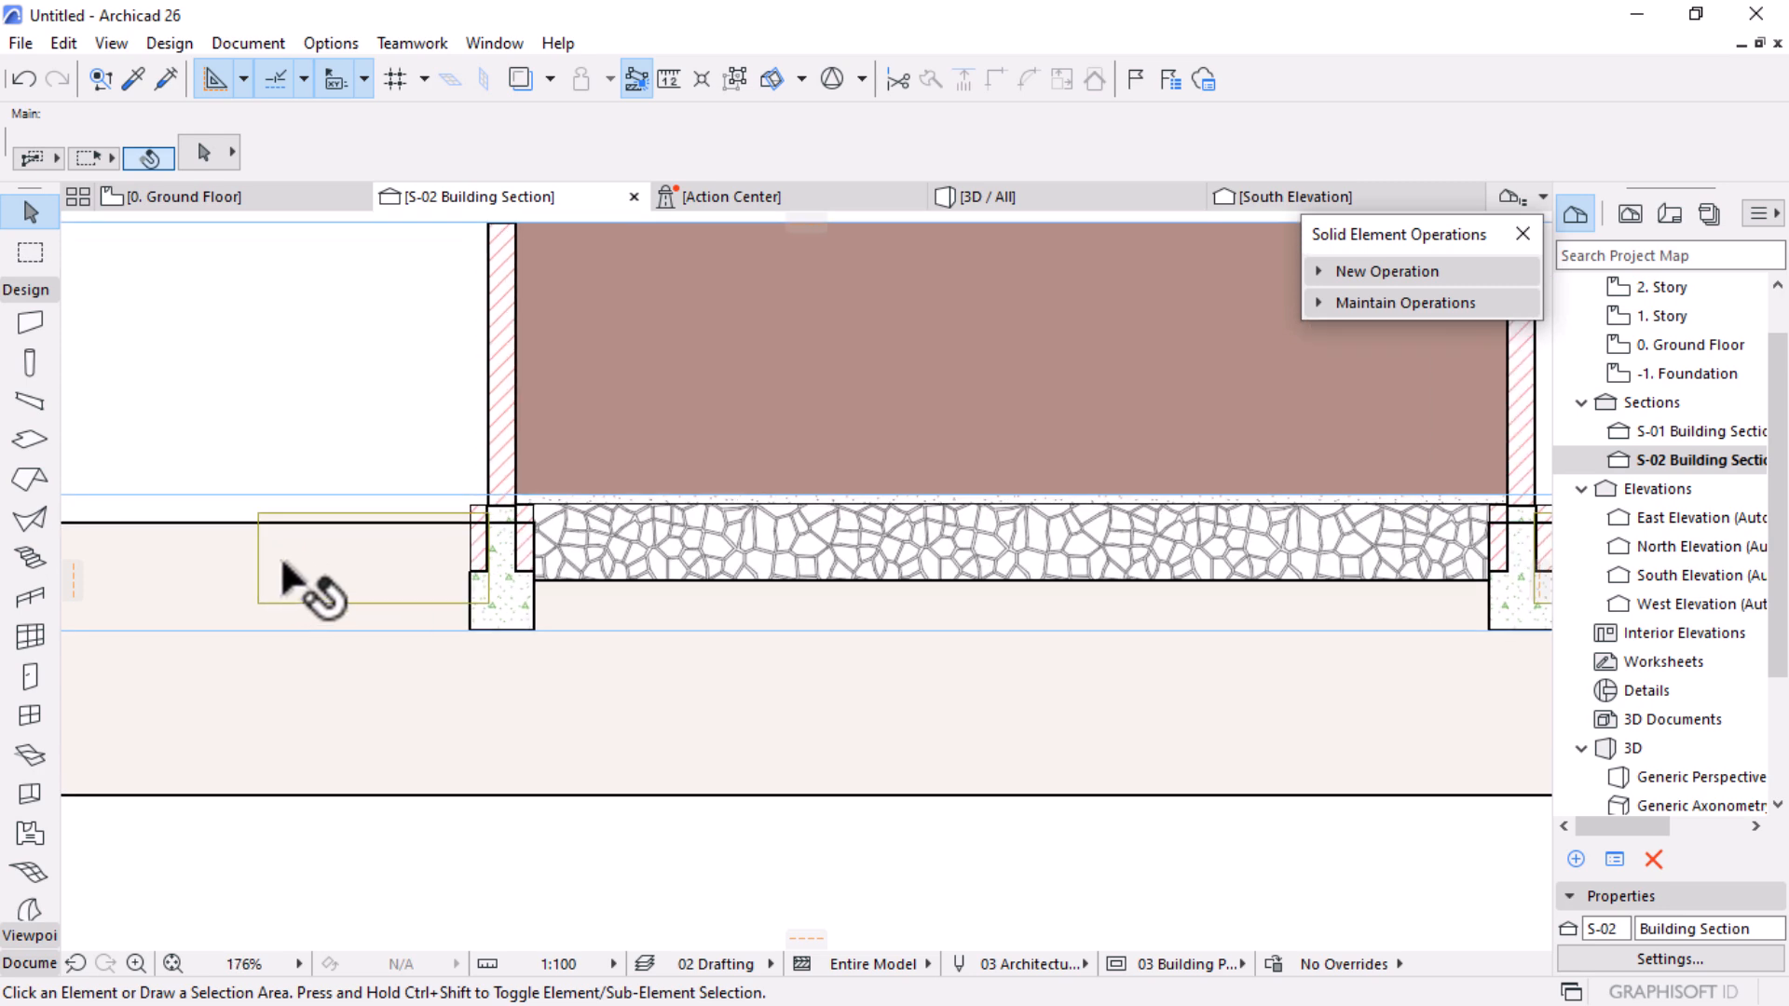
scroll(662, 568, "down", 3)
scroll(1295, 533, "up", 3)
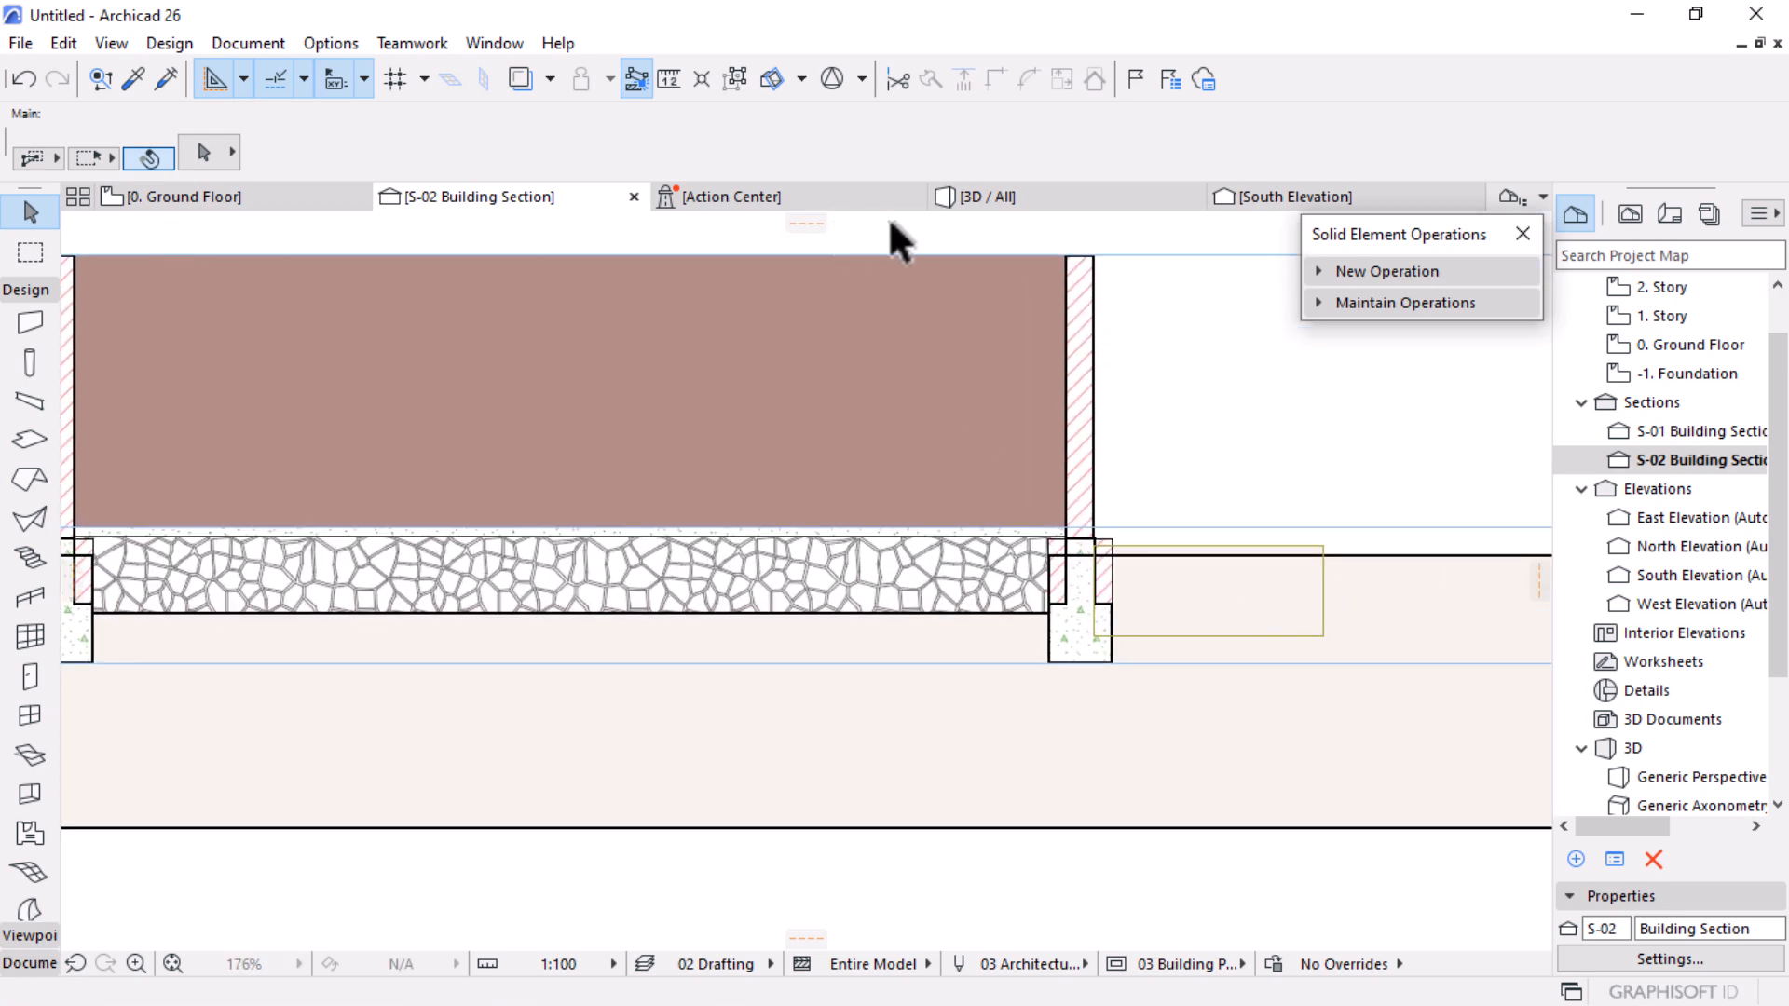
left_click(1031, 199)
scroll(815, 296, "down", 2)
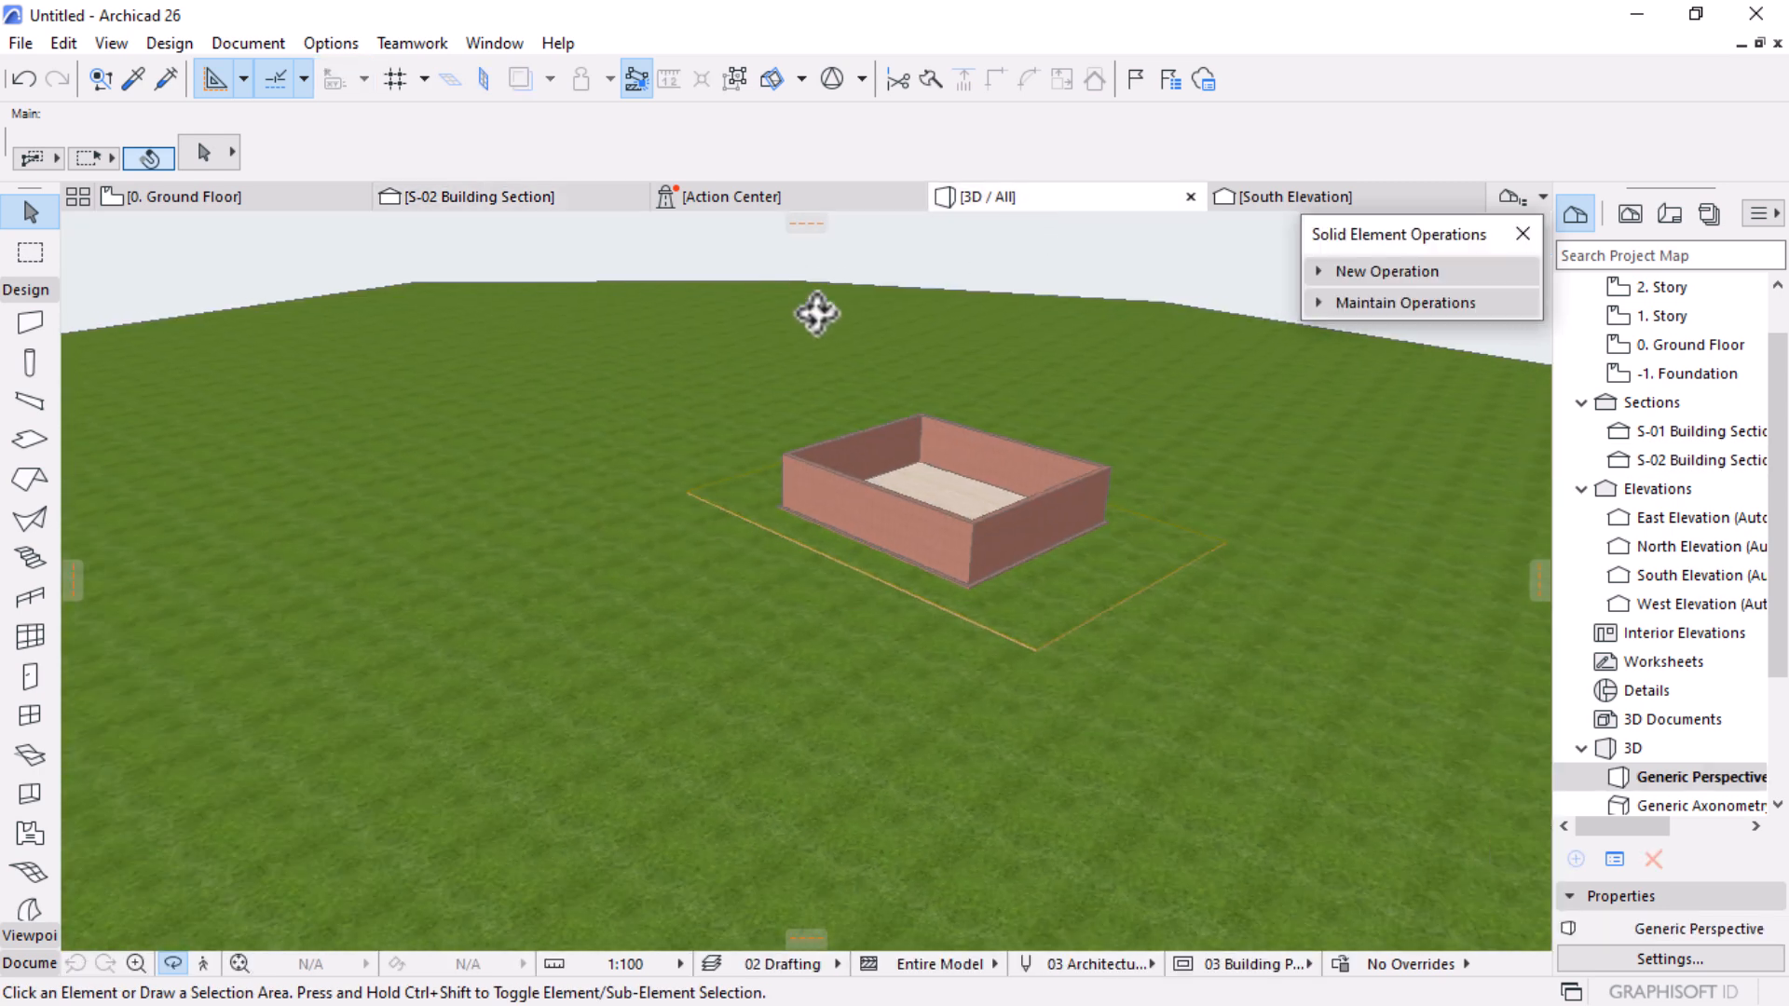
scroll(1162, 574, "up", 5)
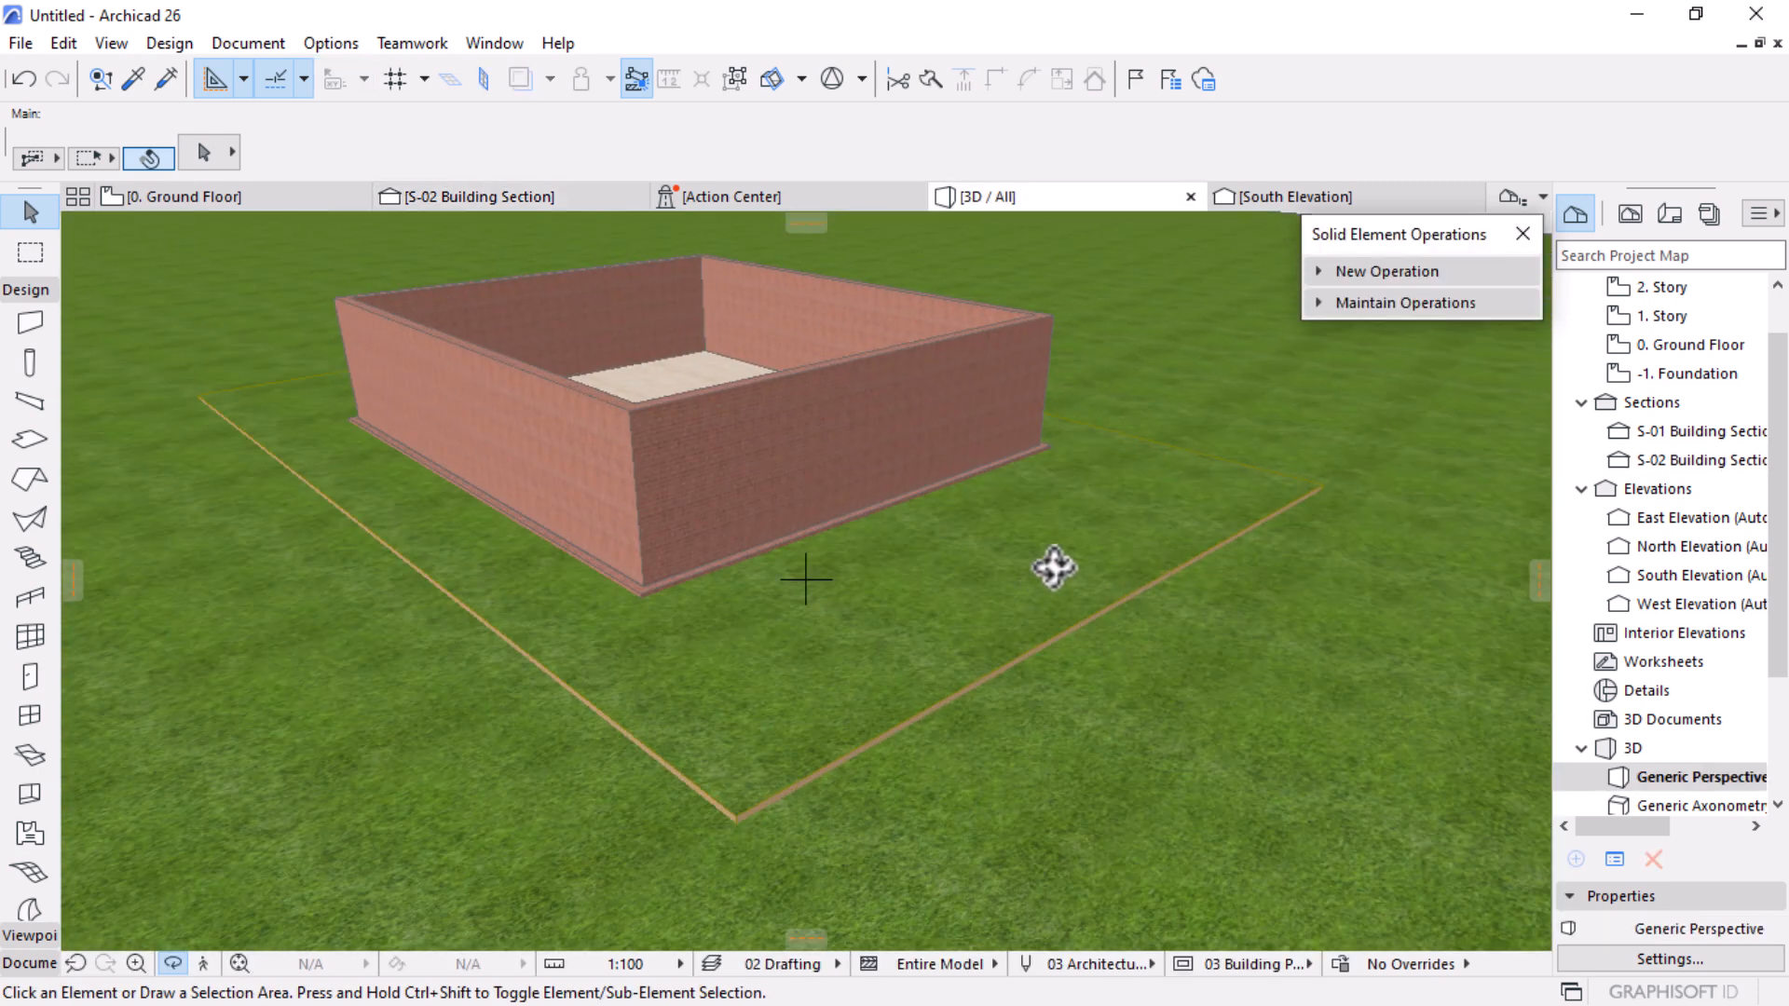
Step: Assign the Stone - Structural building material to the mesh around the building and turn off its Grass - Green surface override
left_click(1026, 596)
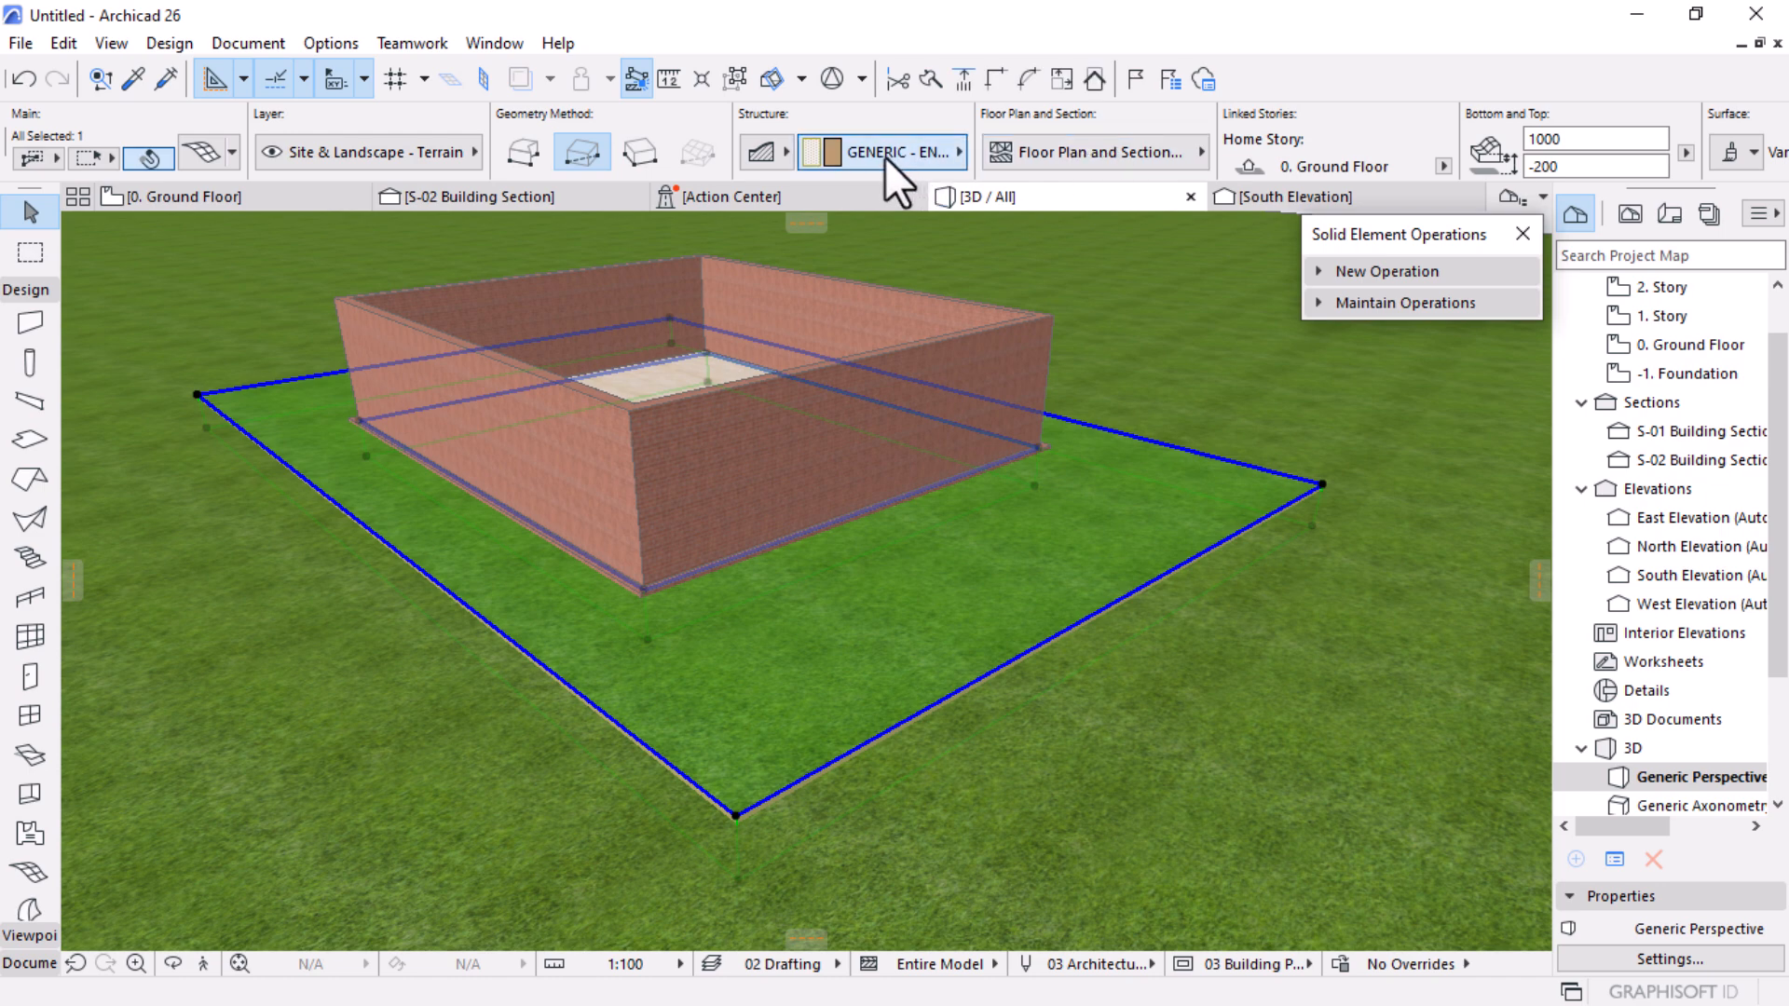
left_click(885, 156)
type("st")
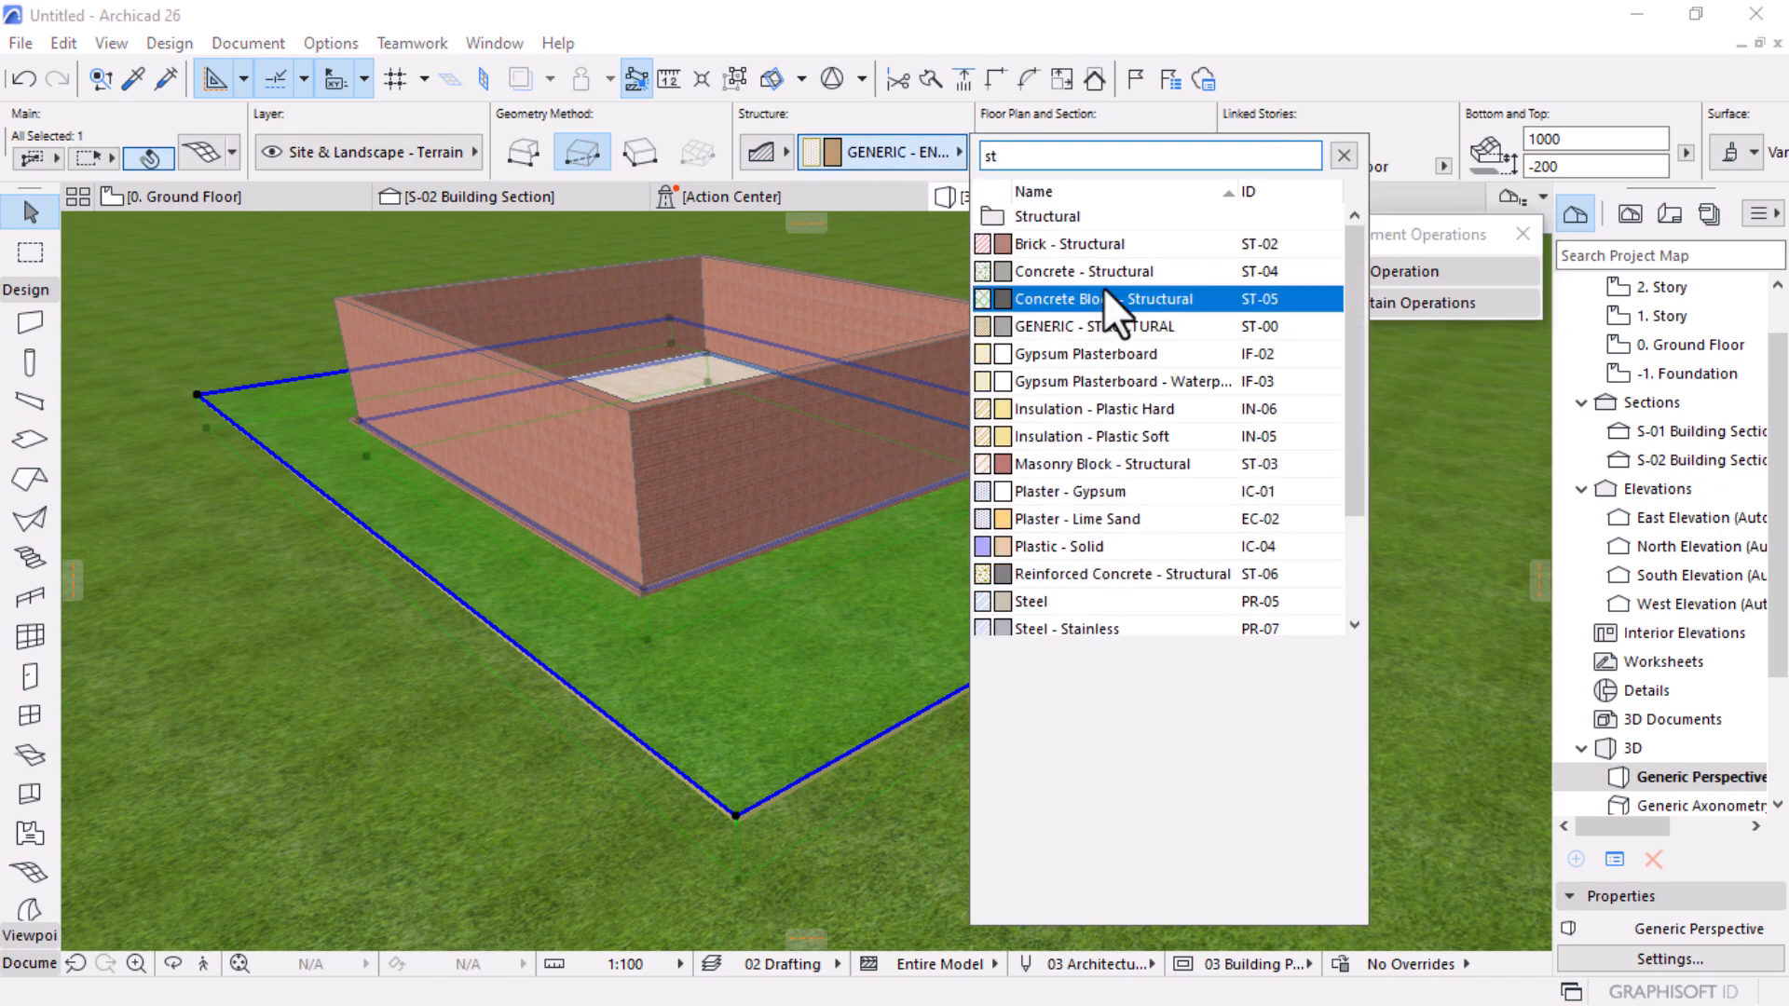
type("o")
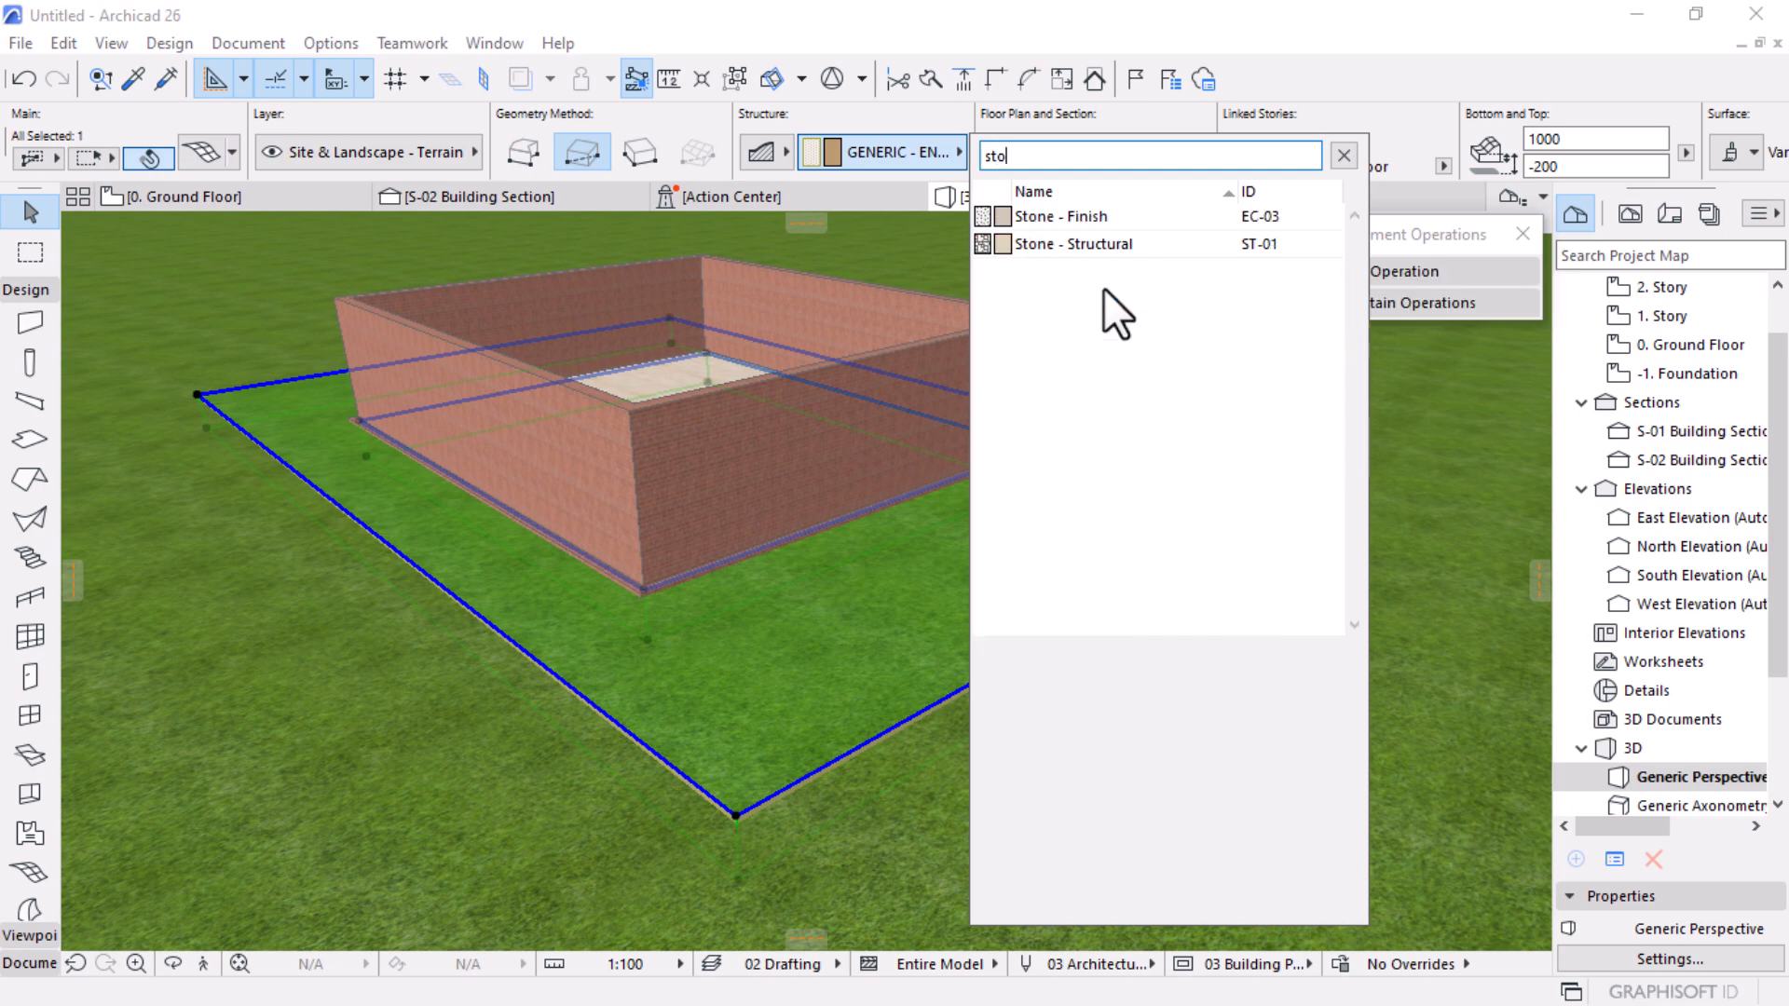
left_click(1062, 244)
left_click(200, 157)
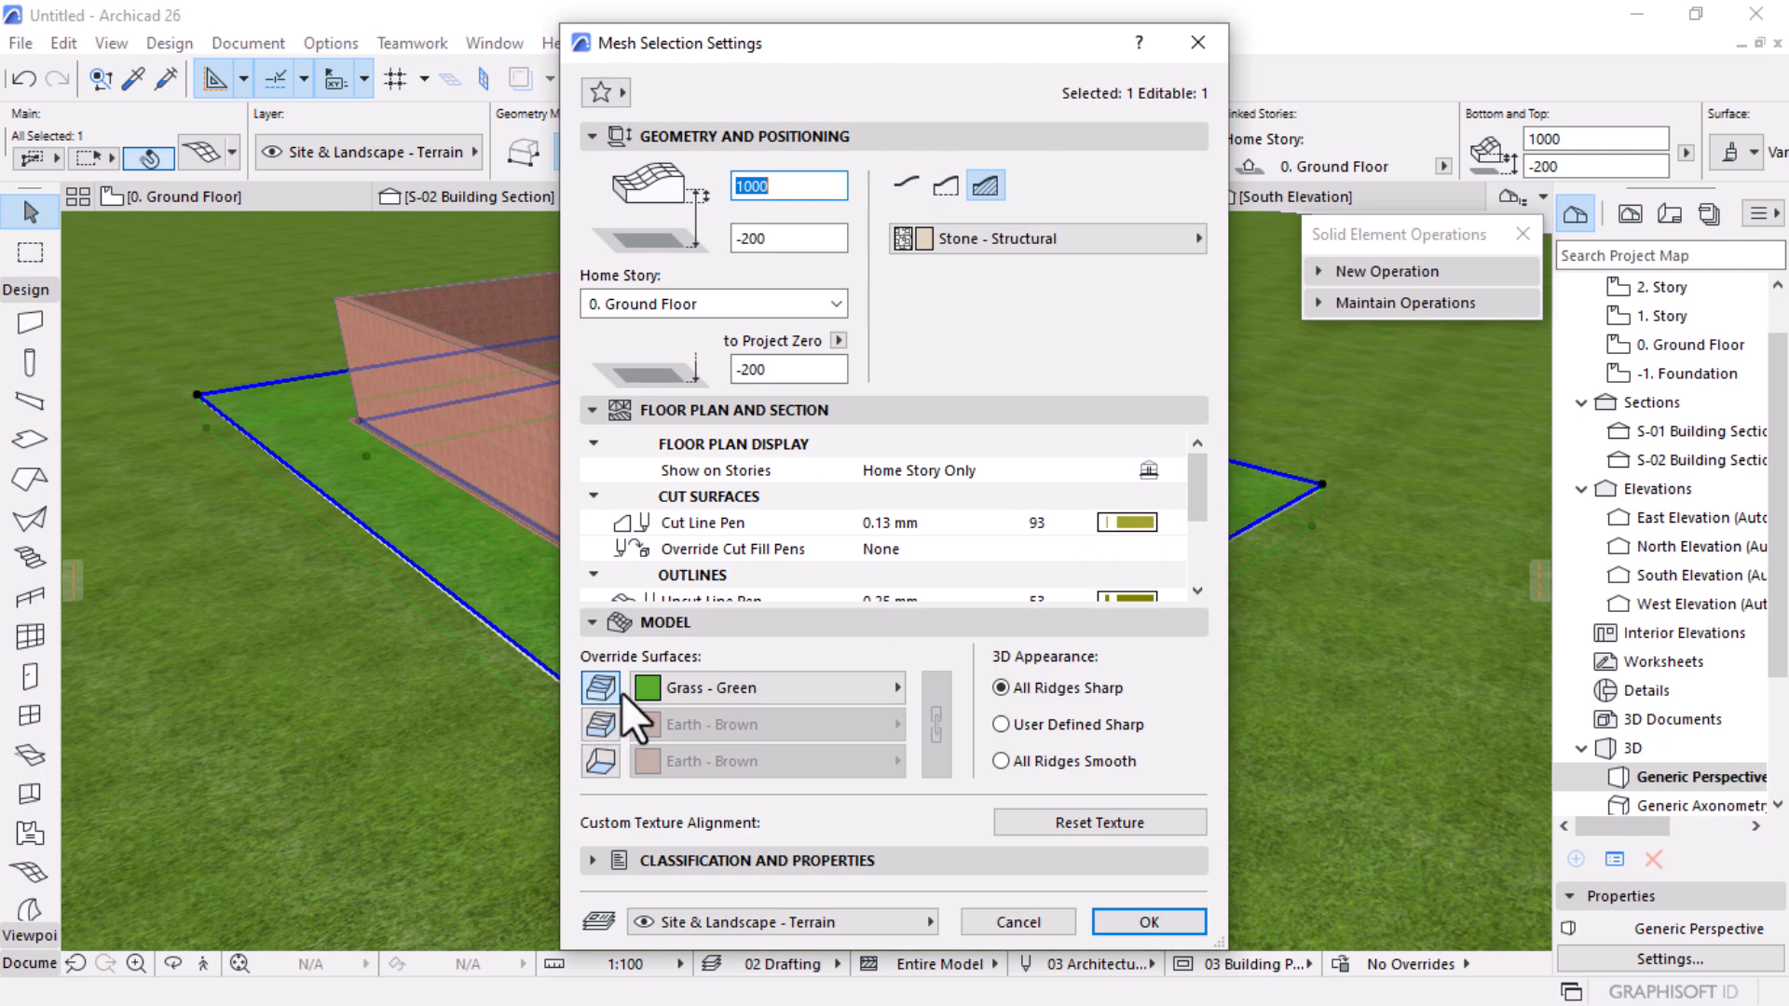
left_click(602, 689)
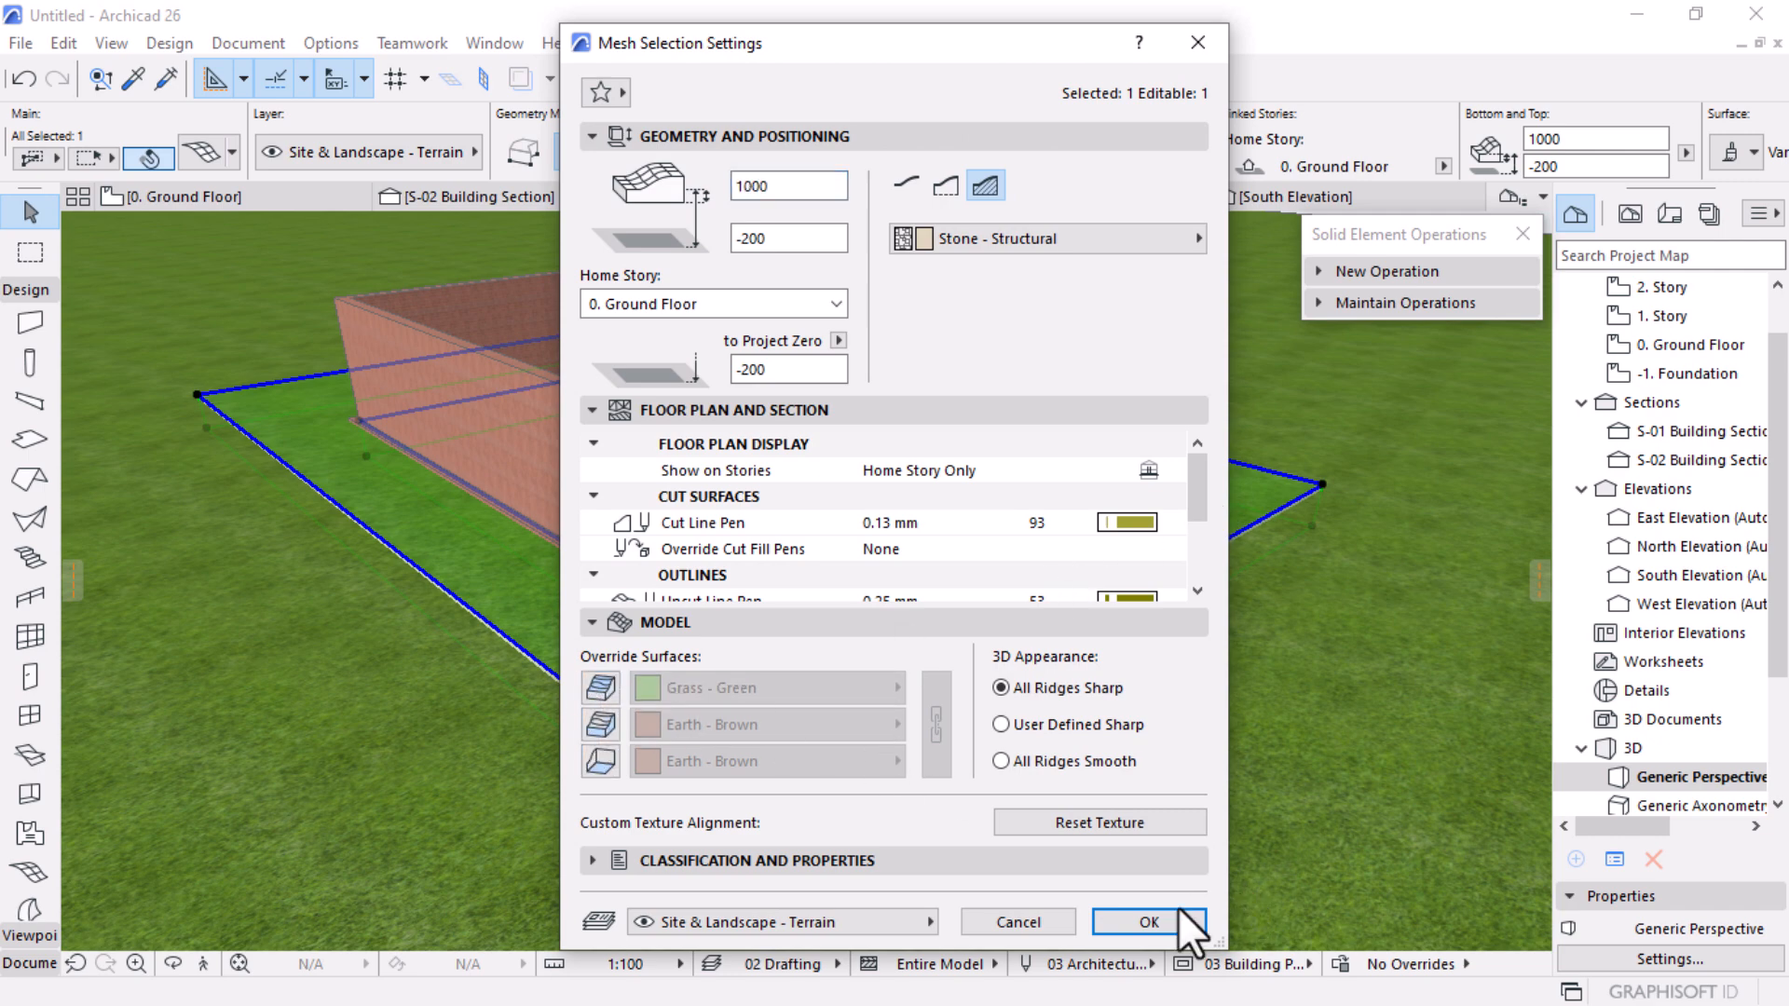
left_click(1149, 922)
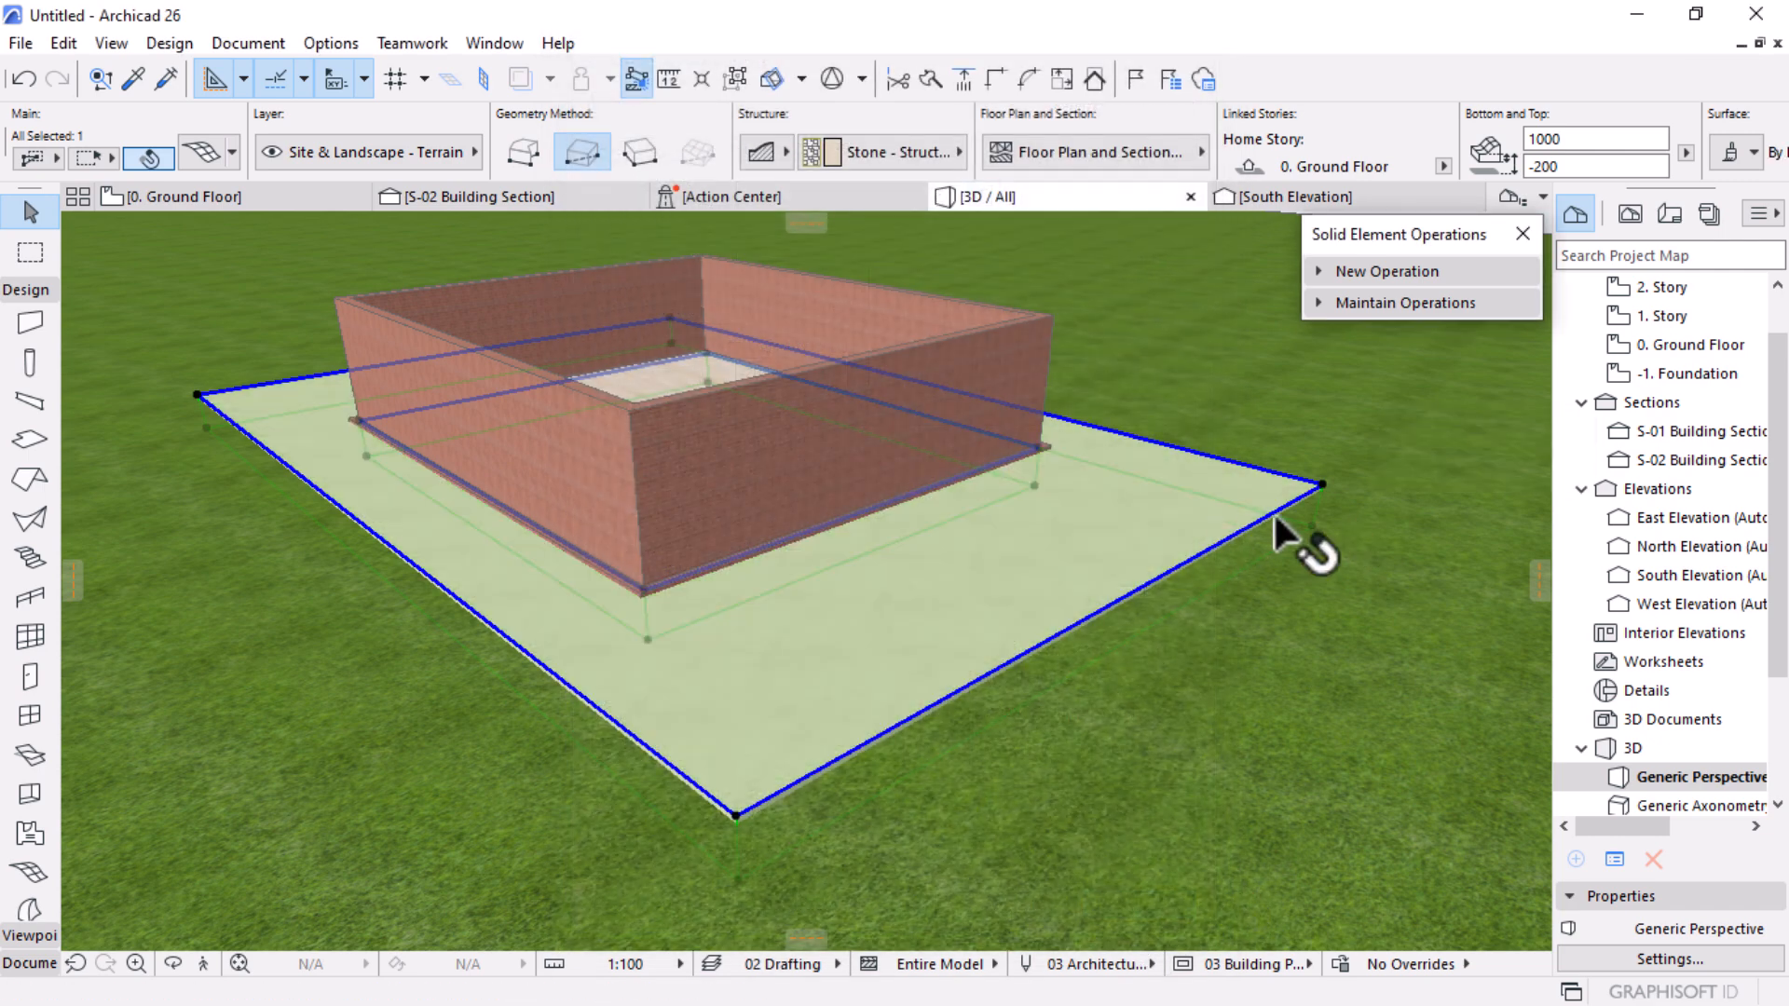
Step: Set the stone mesh's elevation to 0 and clear the selection
left_click_drag(1597, 172, 1442, 173)
type("0")
key("Return")
key("Escape")
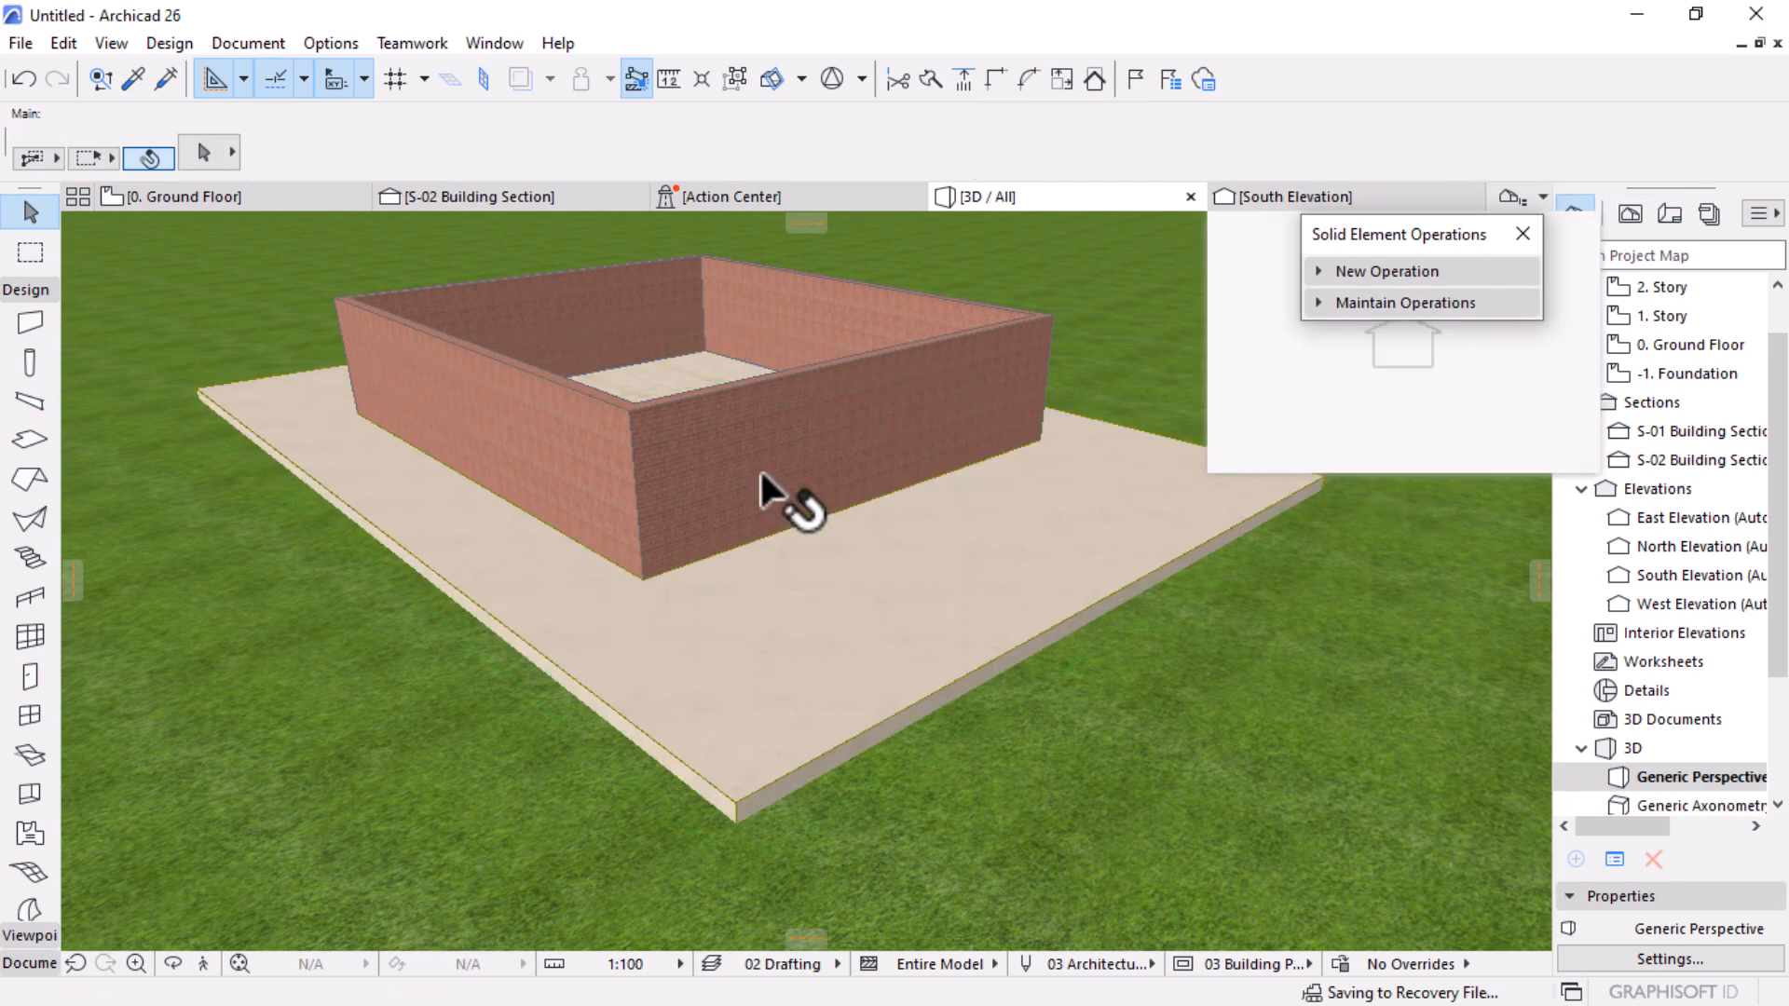
Step: Stretch the stone mesh's height at its near outer corner down to about 319 mm
left_click_drag(670, 519, 844, 529)
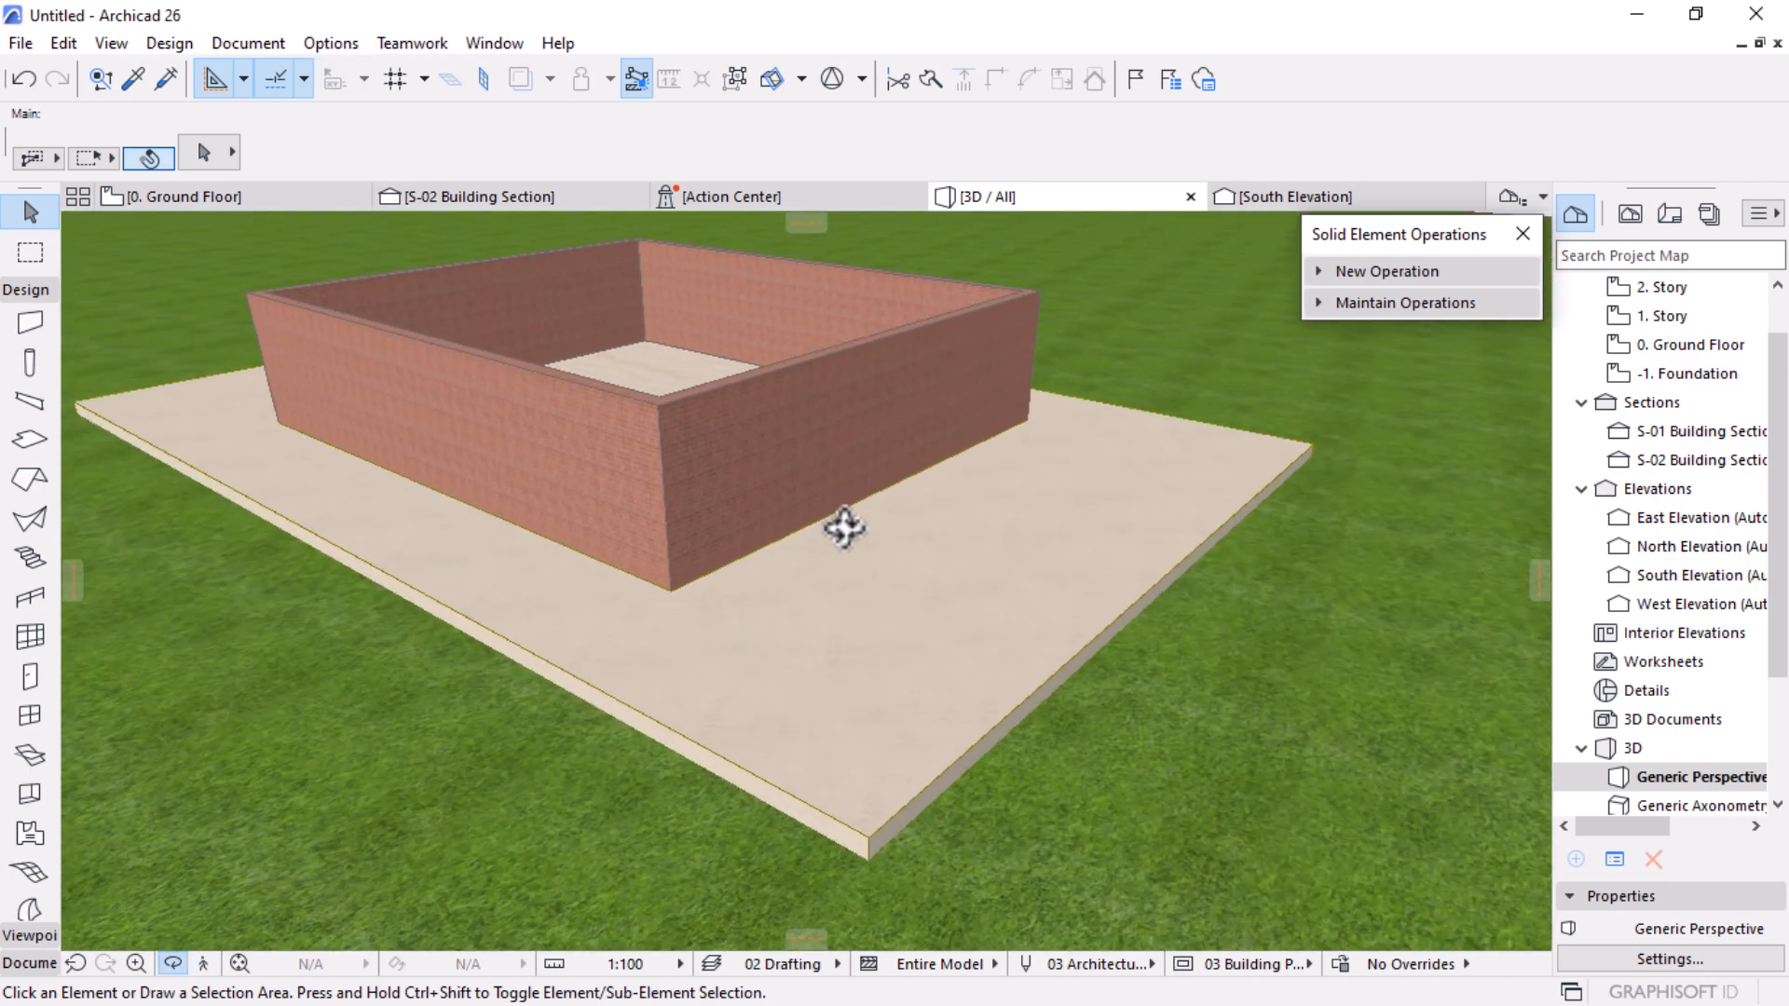
left_click(868, 839)
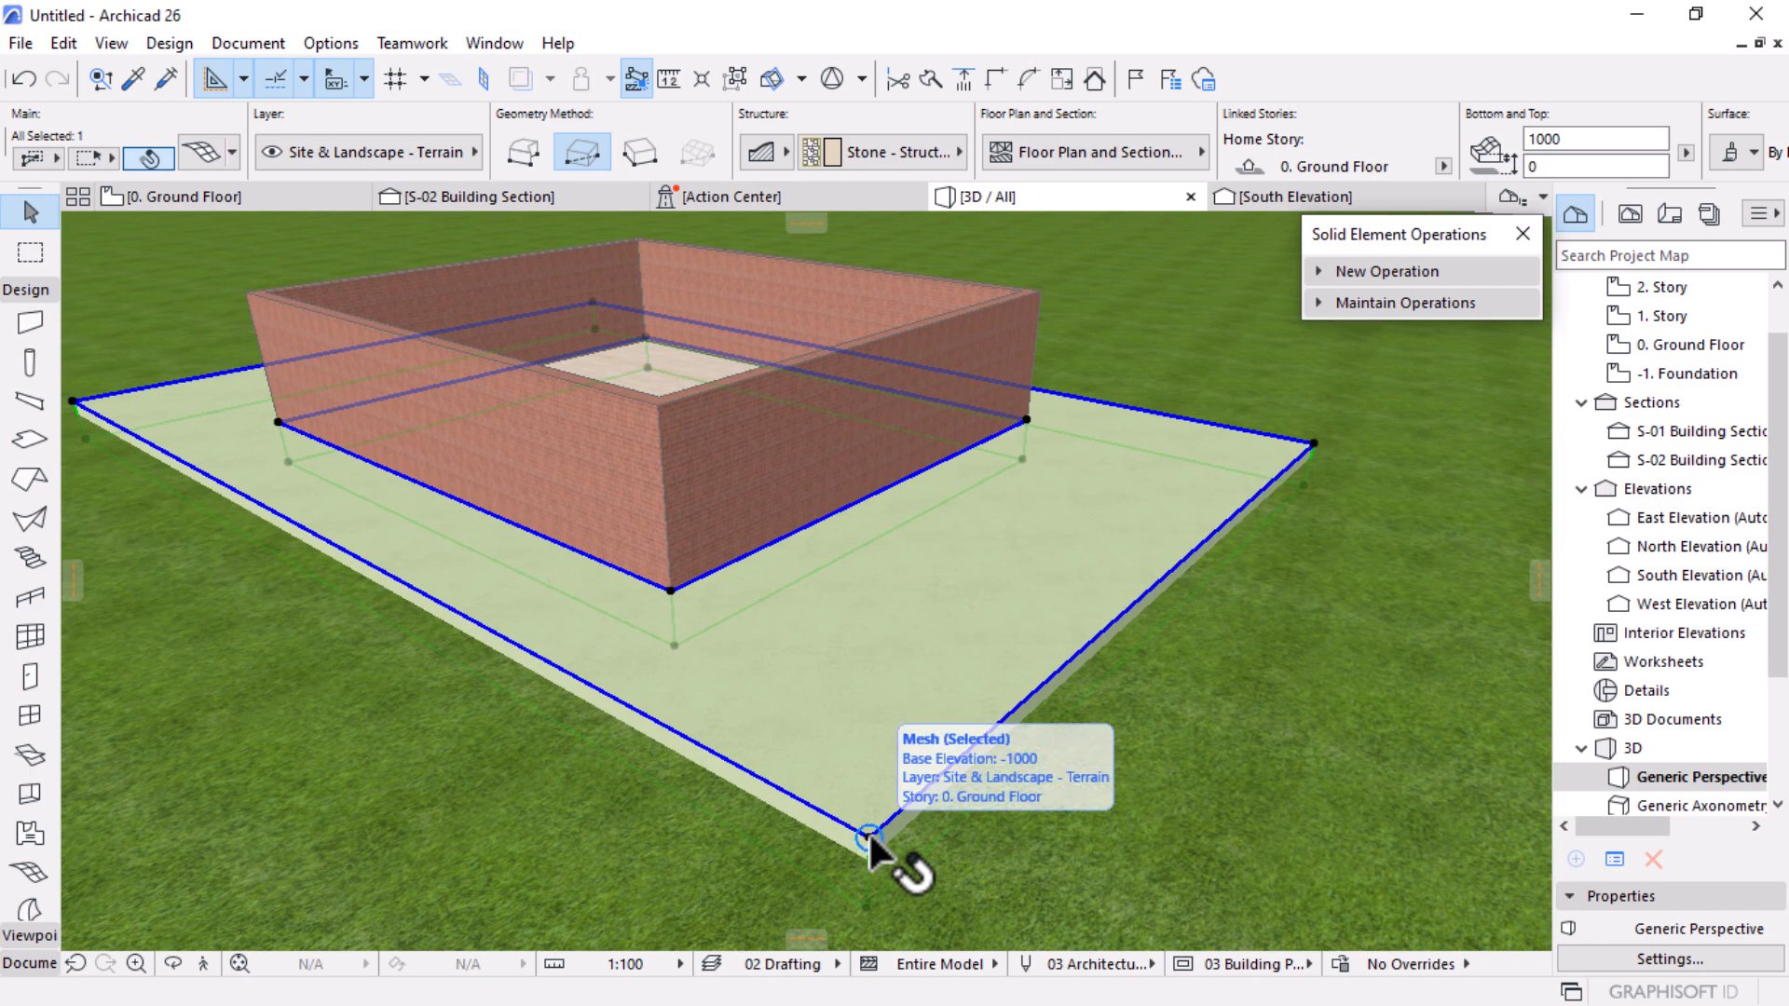
scroll(1144, 451, "down", 2)
scroll(949, 743, "up", 1)
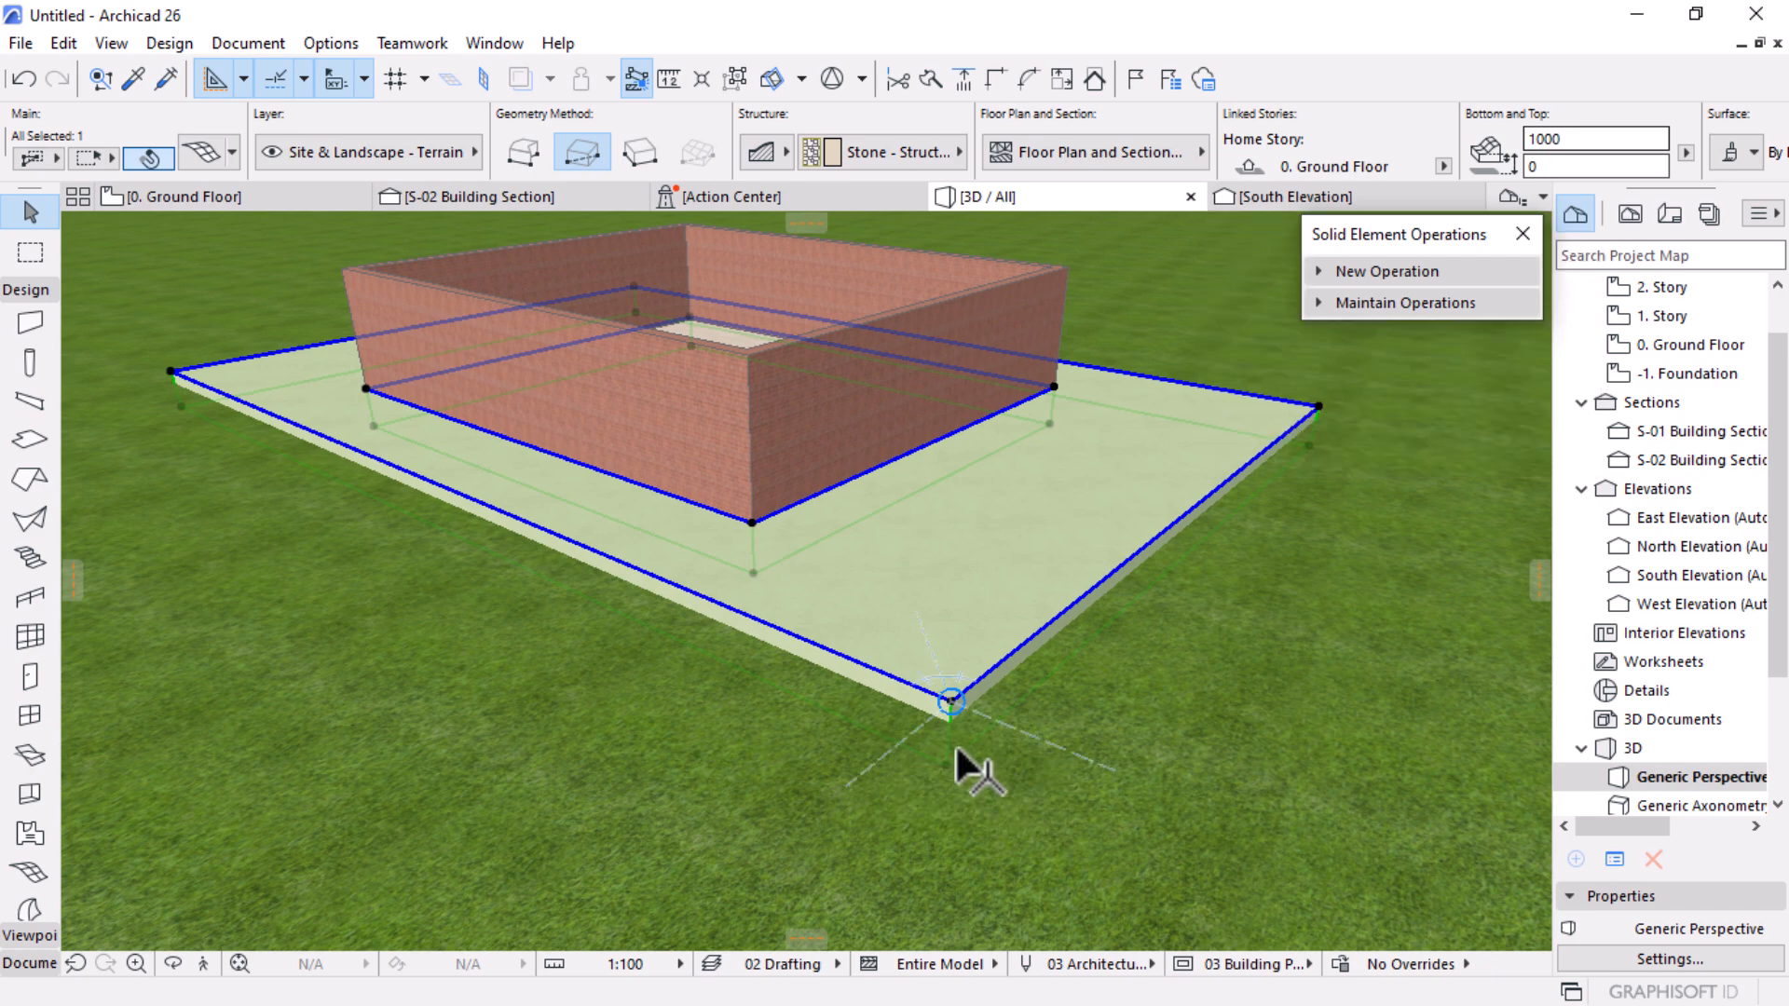
left_click(942, 759)
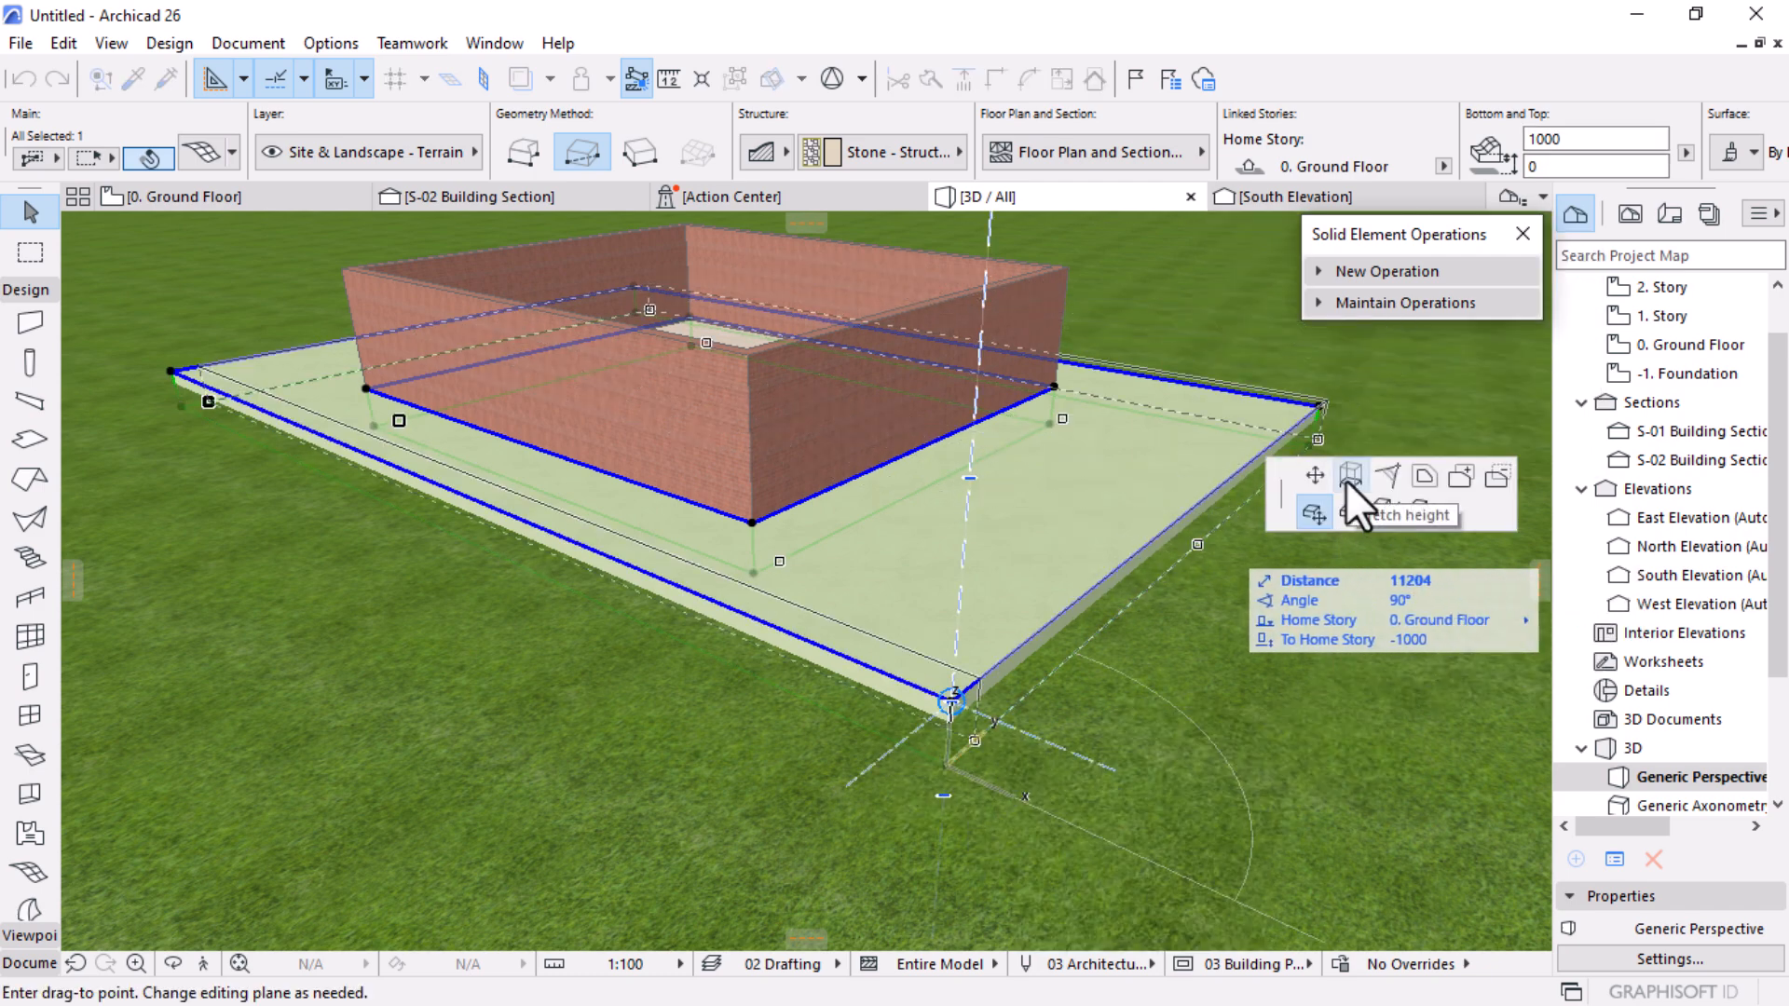
left_click(1349, 476)
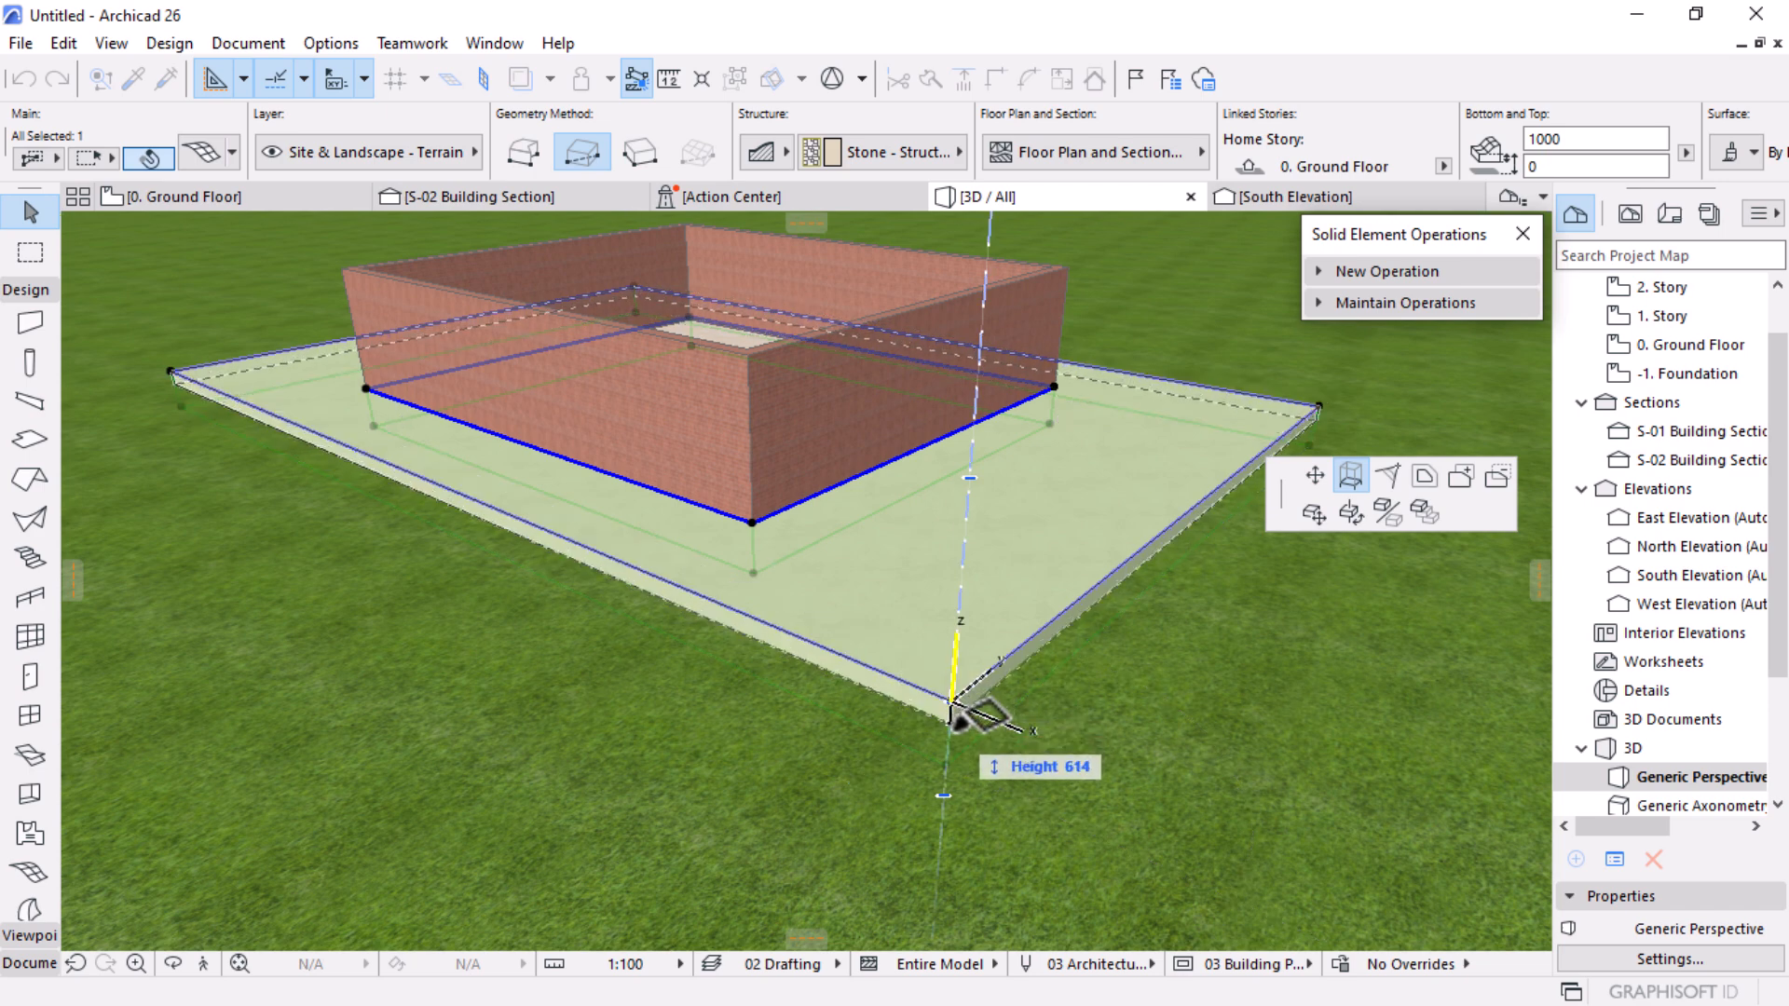
left_click(952, 714)
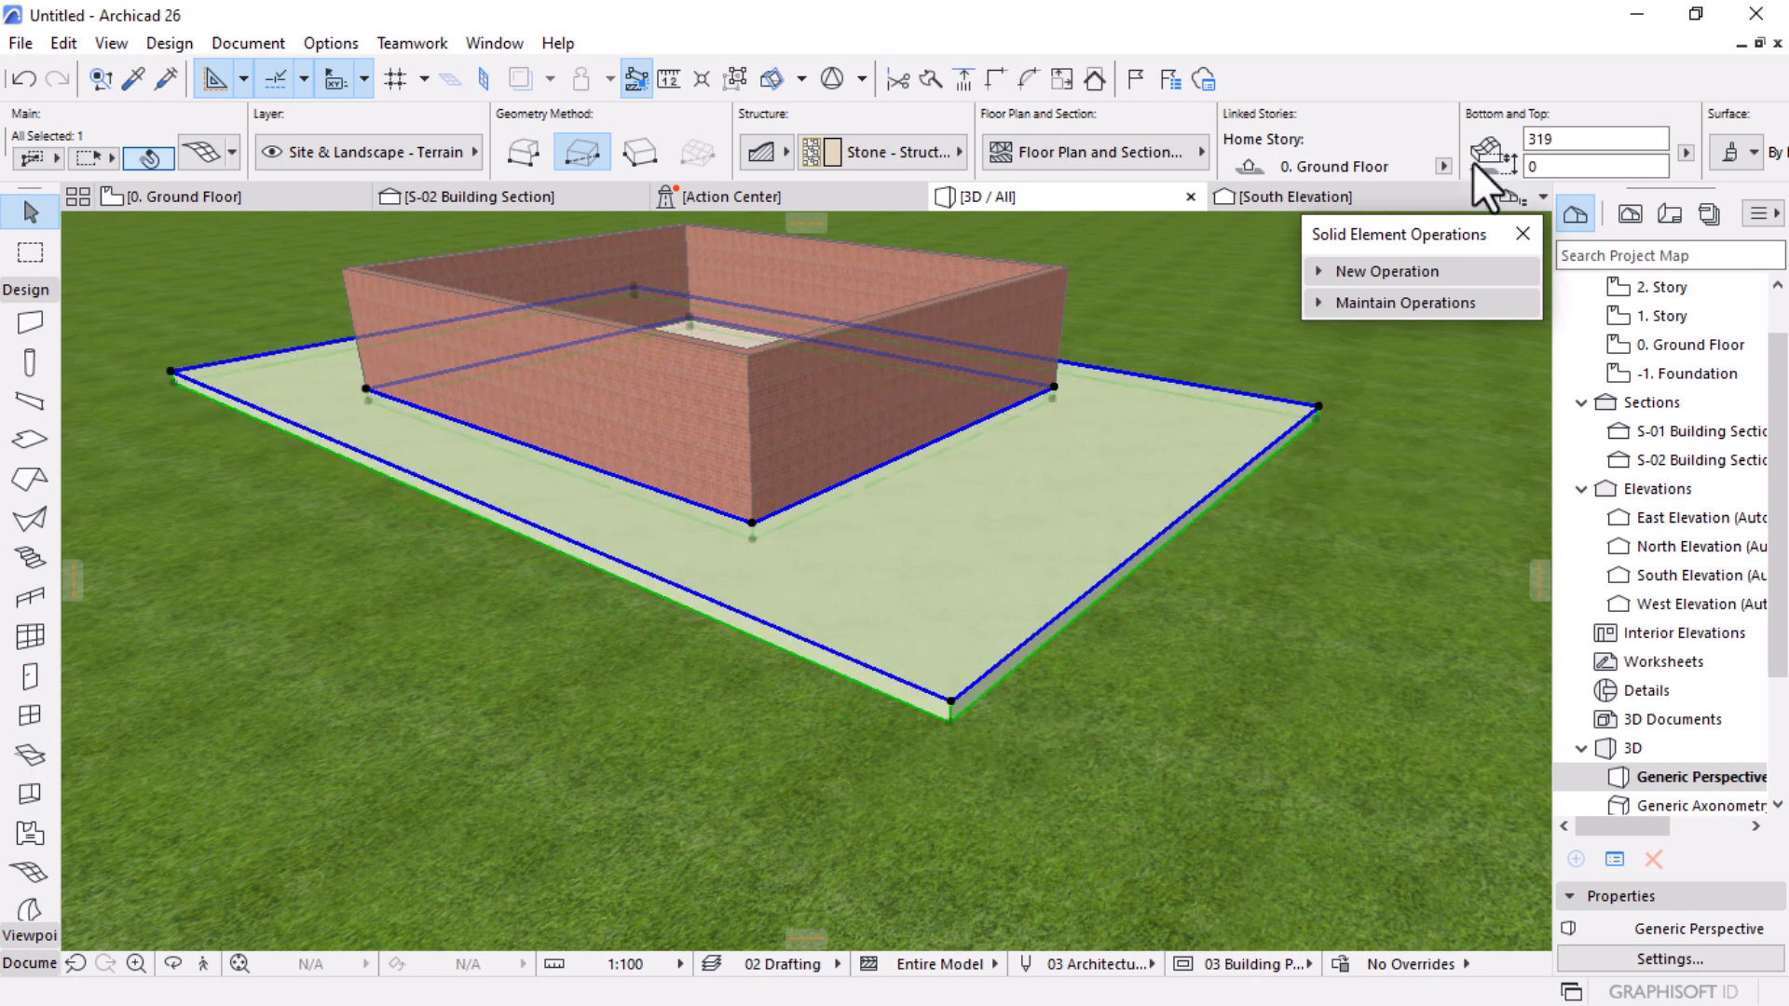
Step: Lower the stone mesh's near outer corner point by 100 mm with the mesh point elevation command
scroll(931, 674, "up", 5)
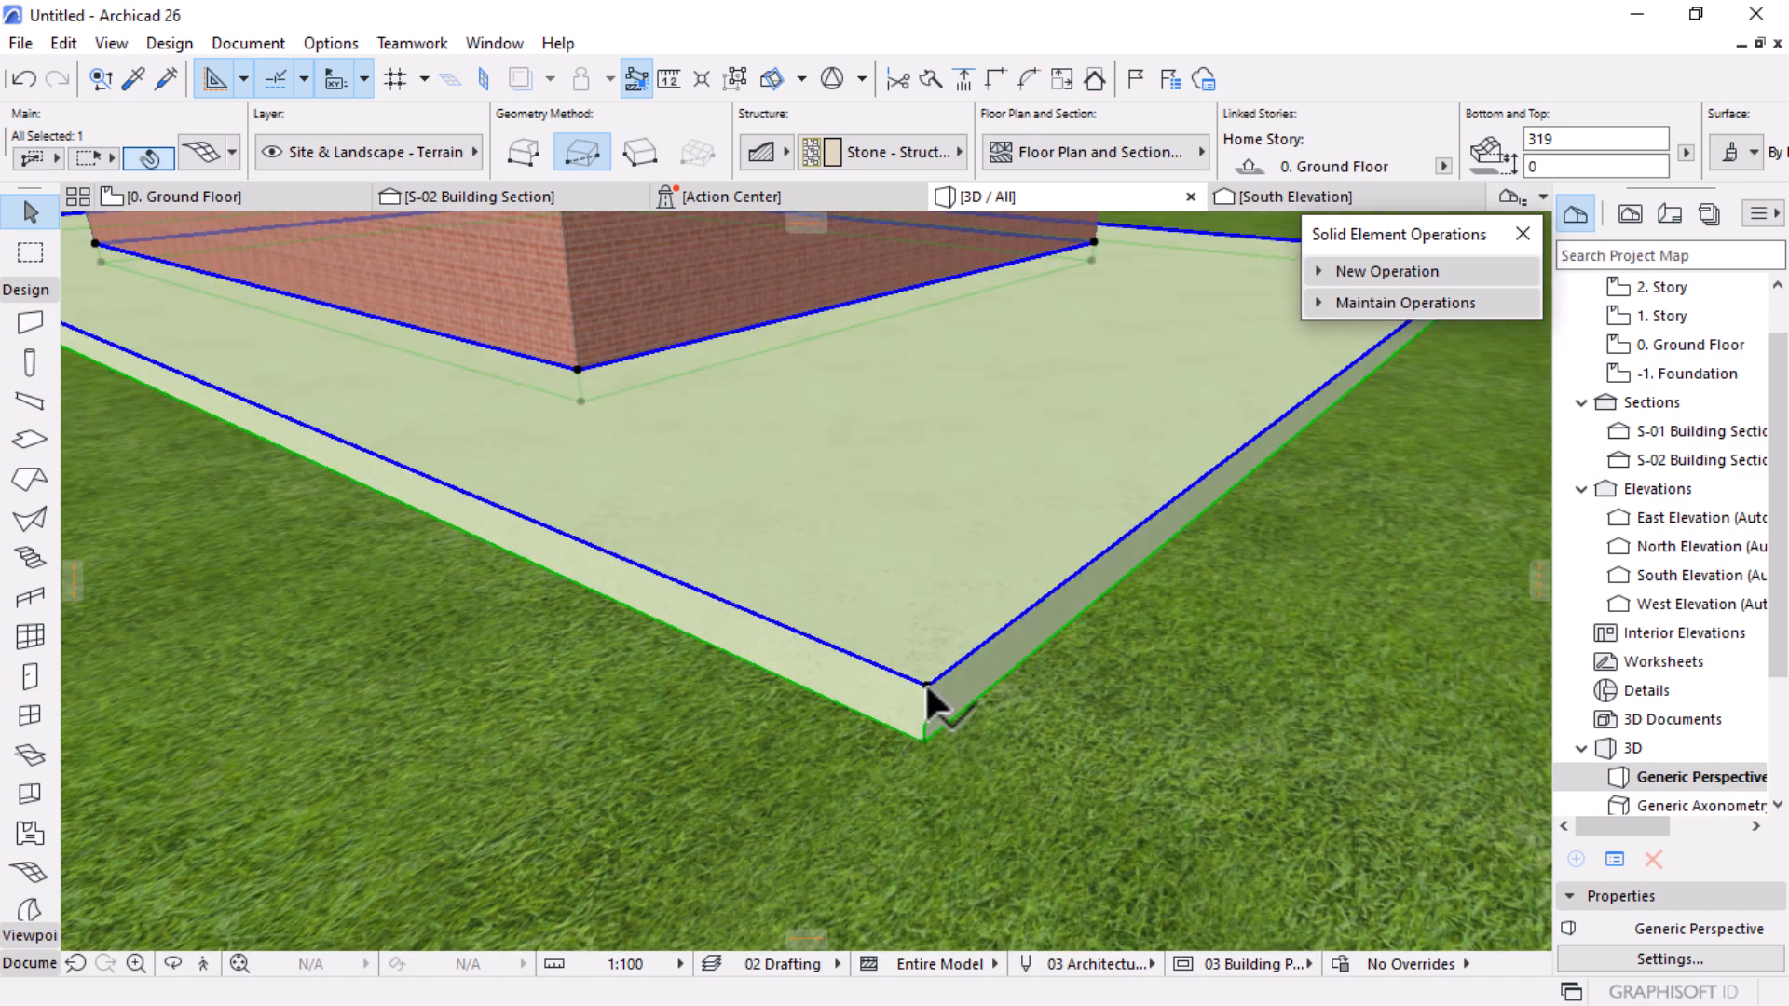
left_click(927, 690)
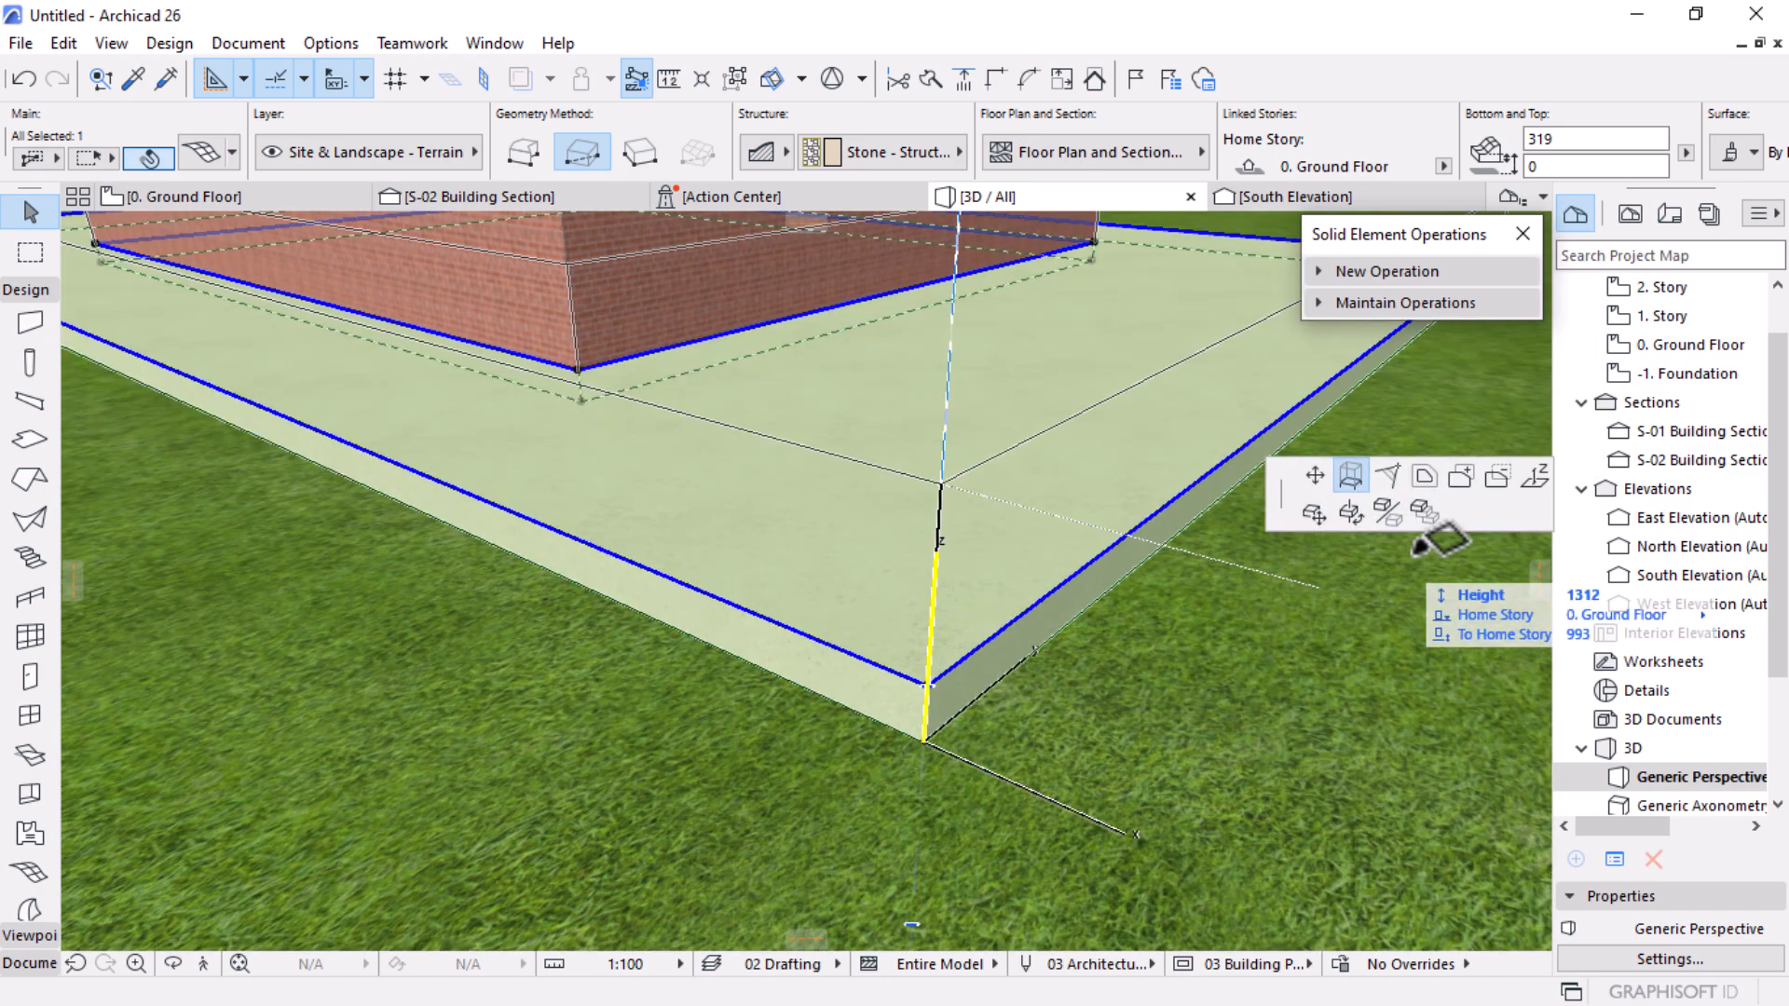
left_click(1535, 479)
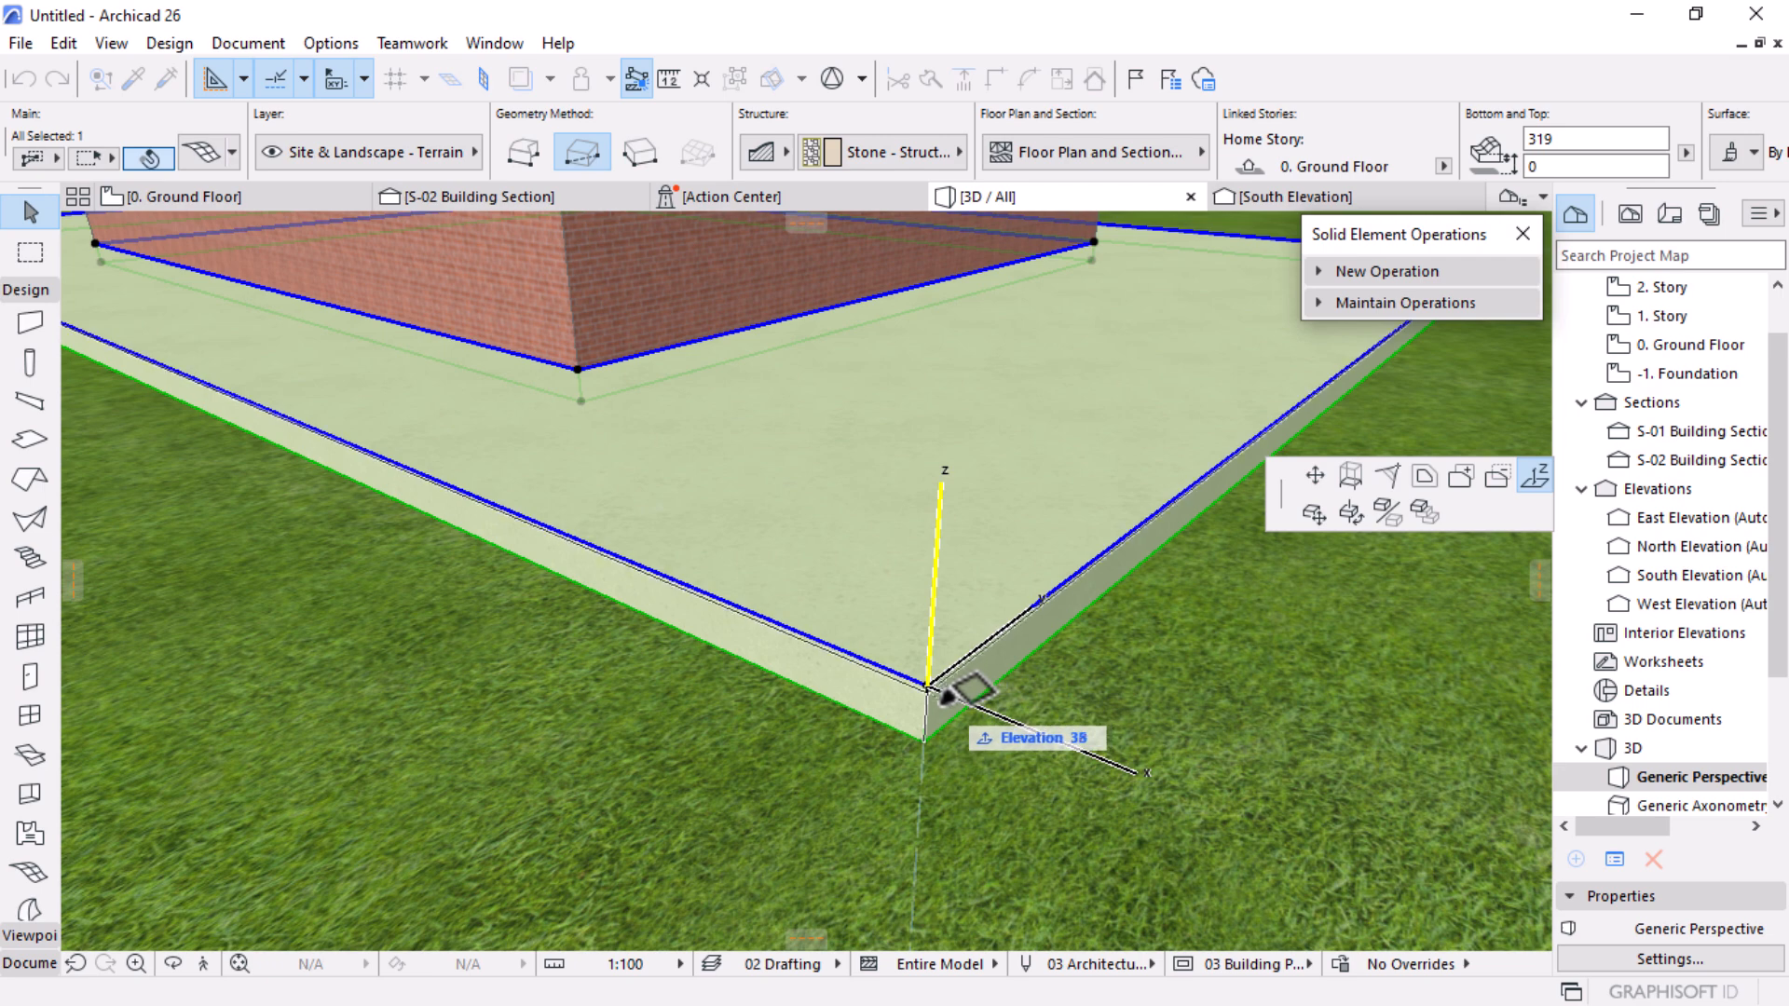
type("100")
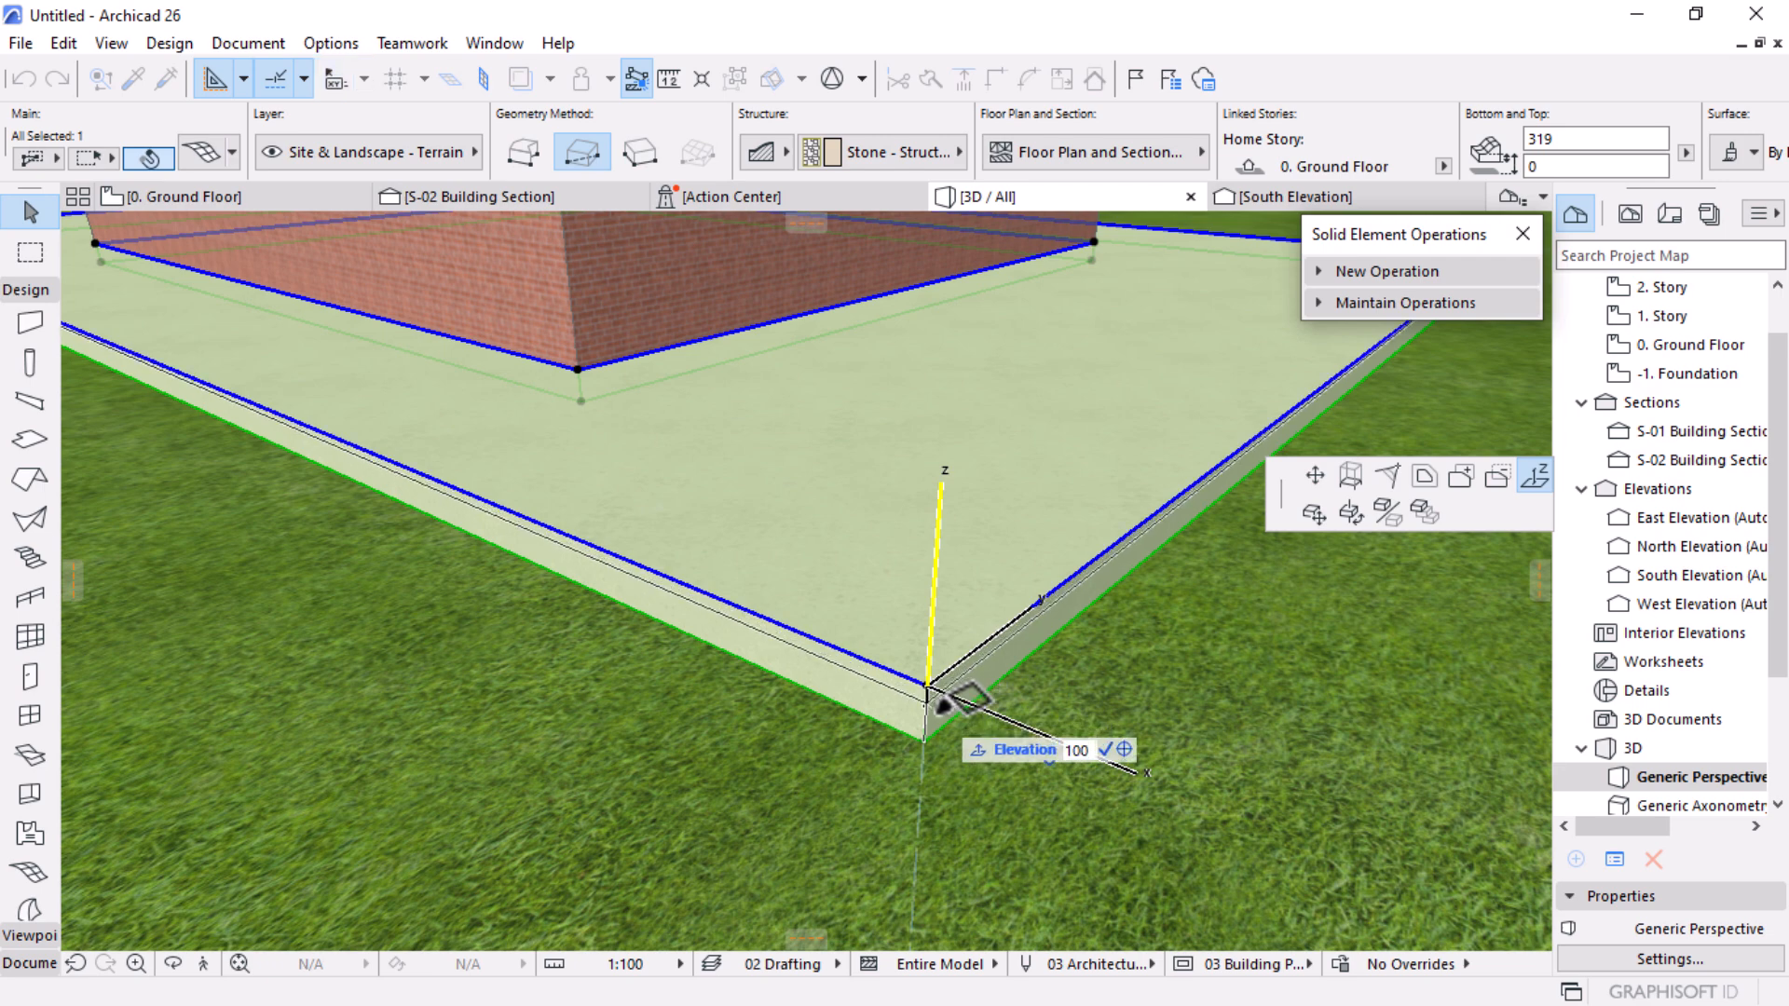
key("Return")
scroll(658, 696, "down", 2)
left_click(1284, 373)
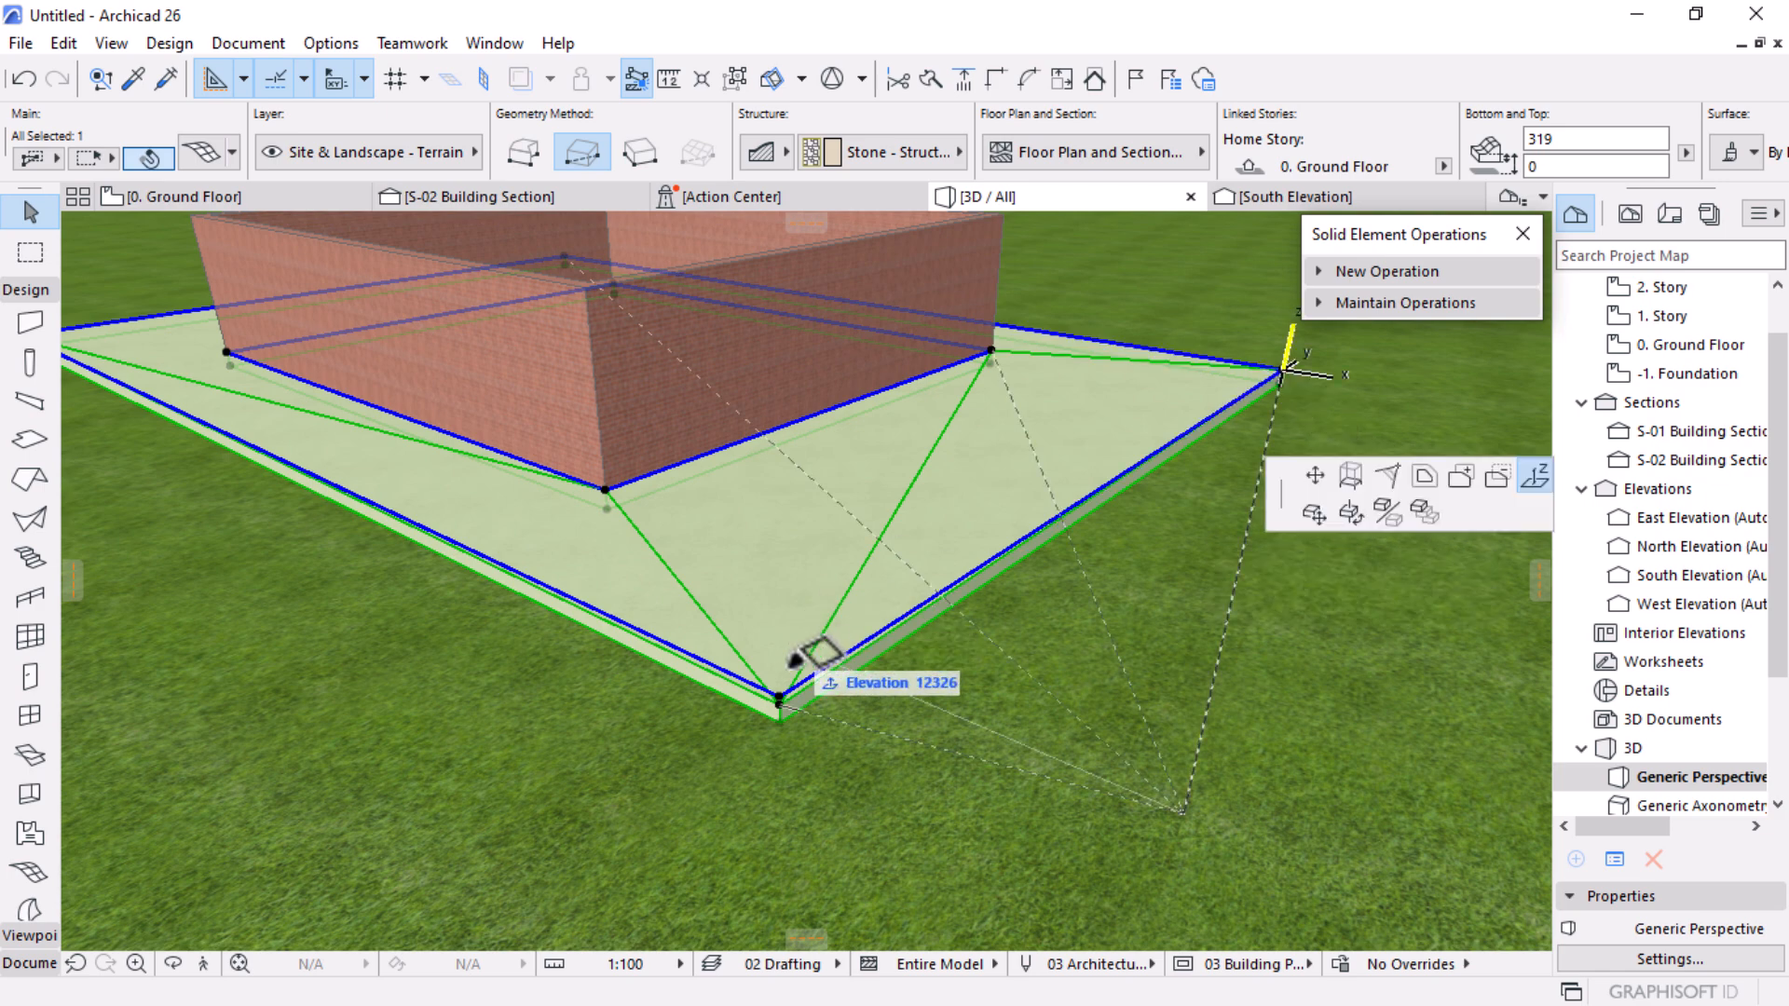
left_click(781, 697)
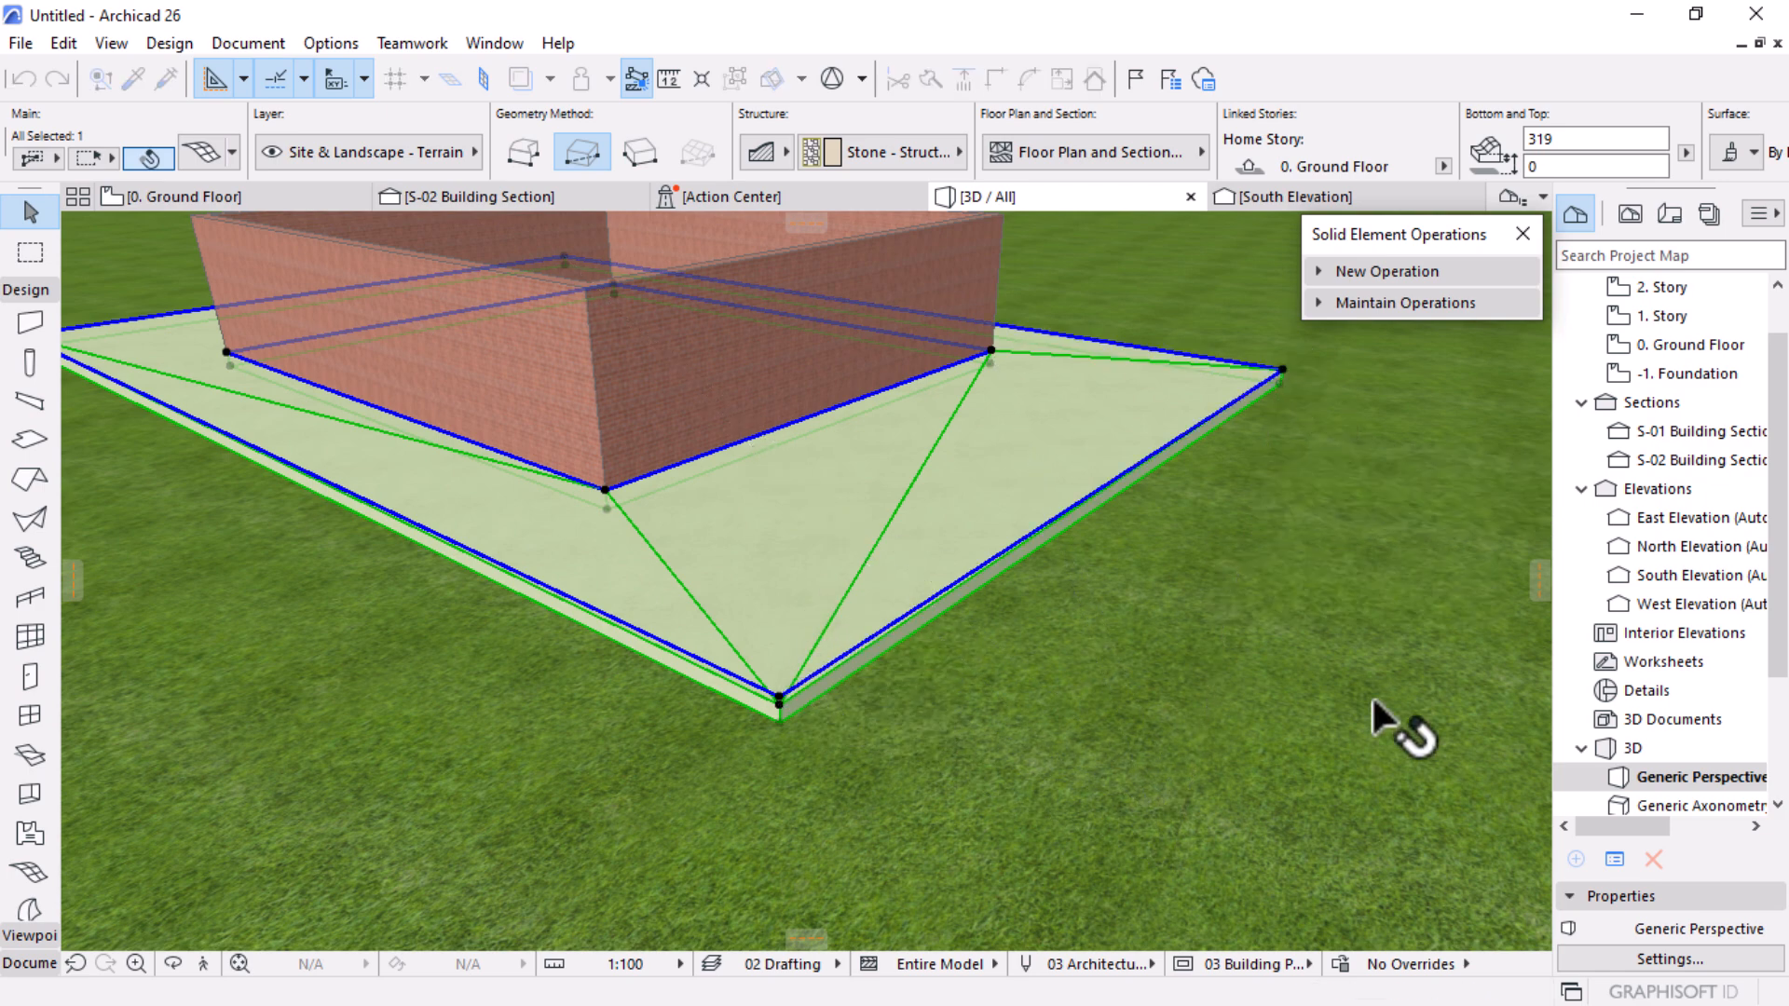
Step: Lower the next two outer corner points of the stone mesh, going around the building, by 100 mm each
scroll(1057, 628, "down", 1)
middle_click_drag(1333, 605, 762, 601, "shift")
scroll(762, 601, "up", 4)
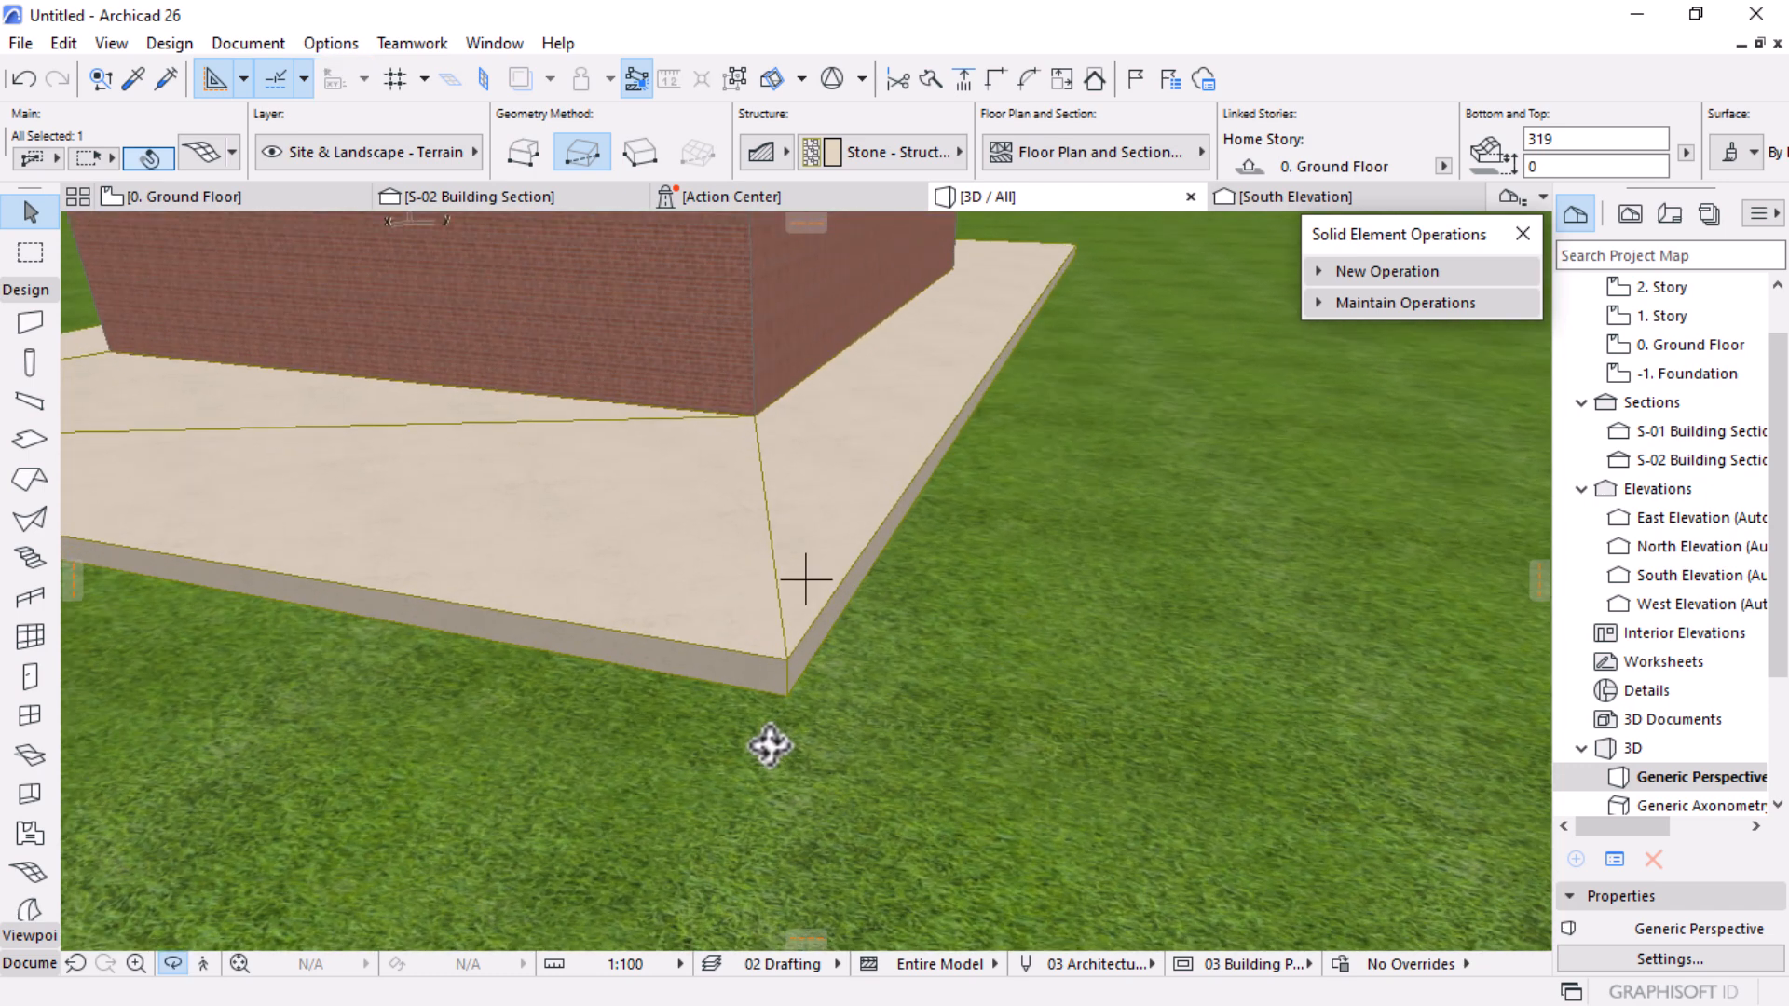
left_click(801, 626)
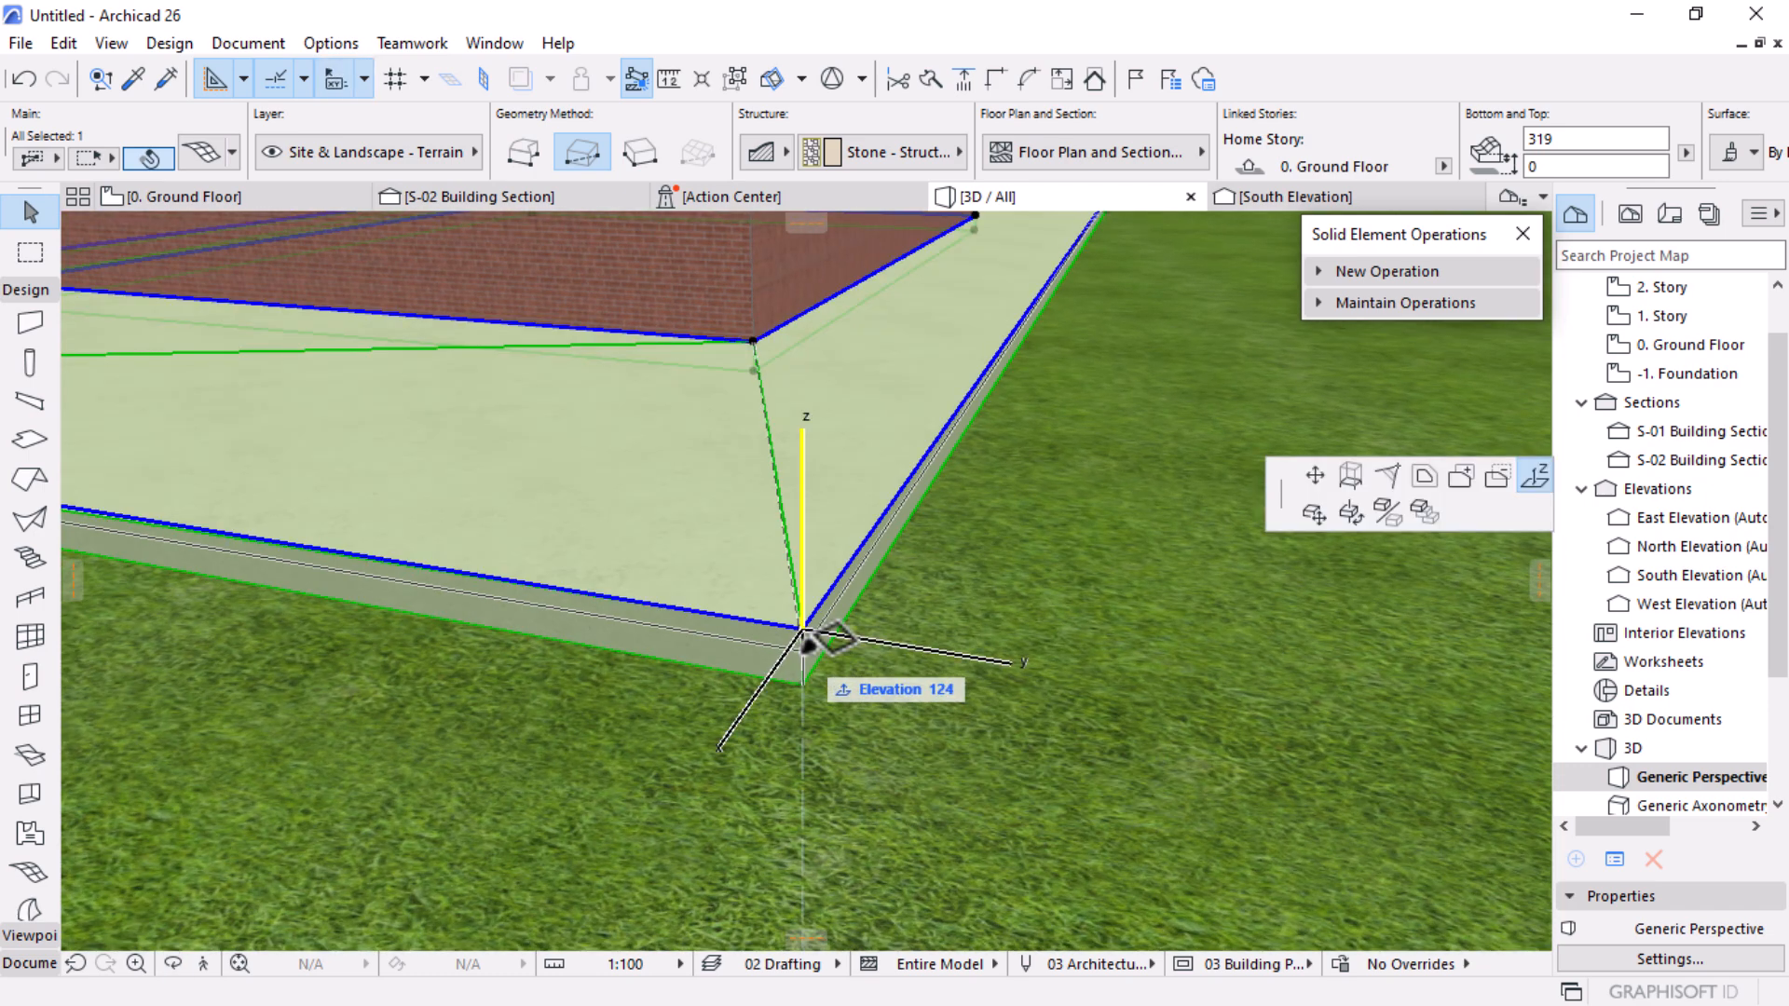
key("Return")
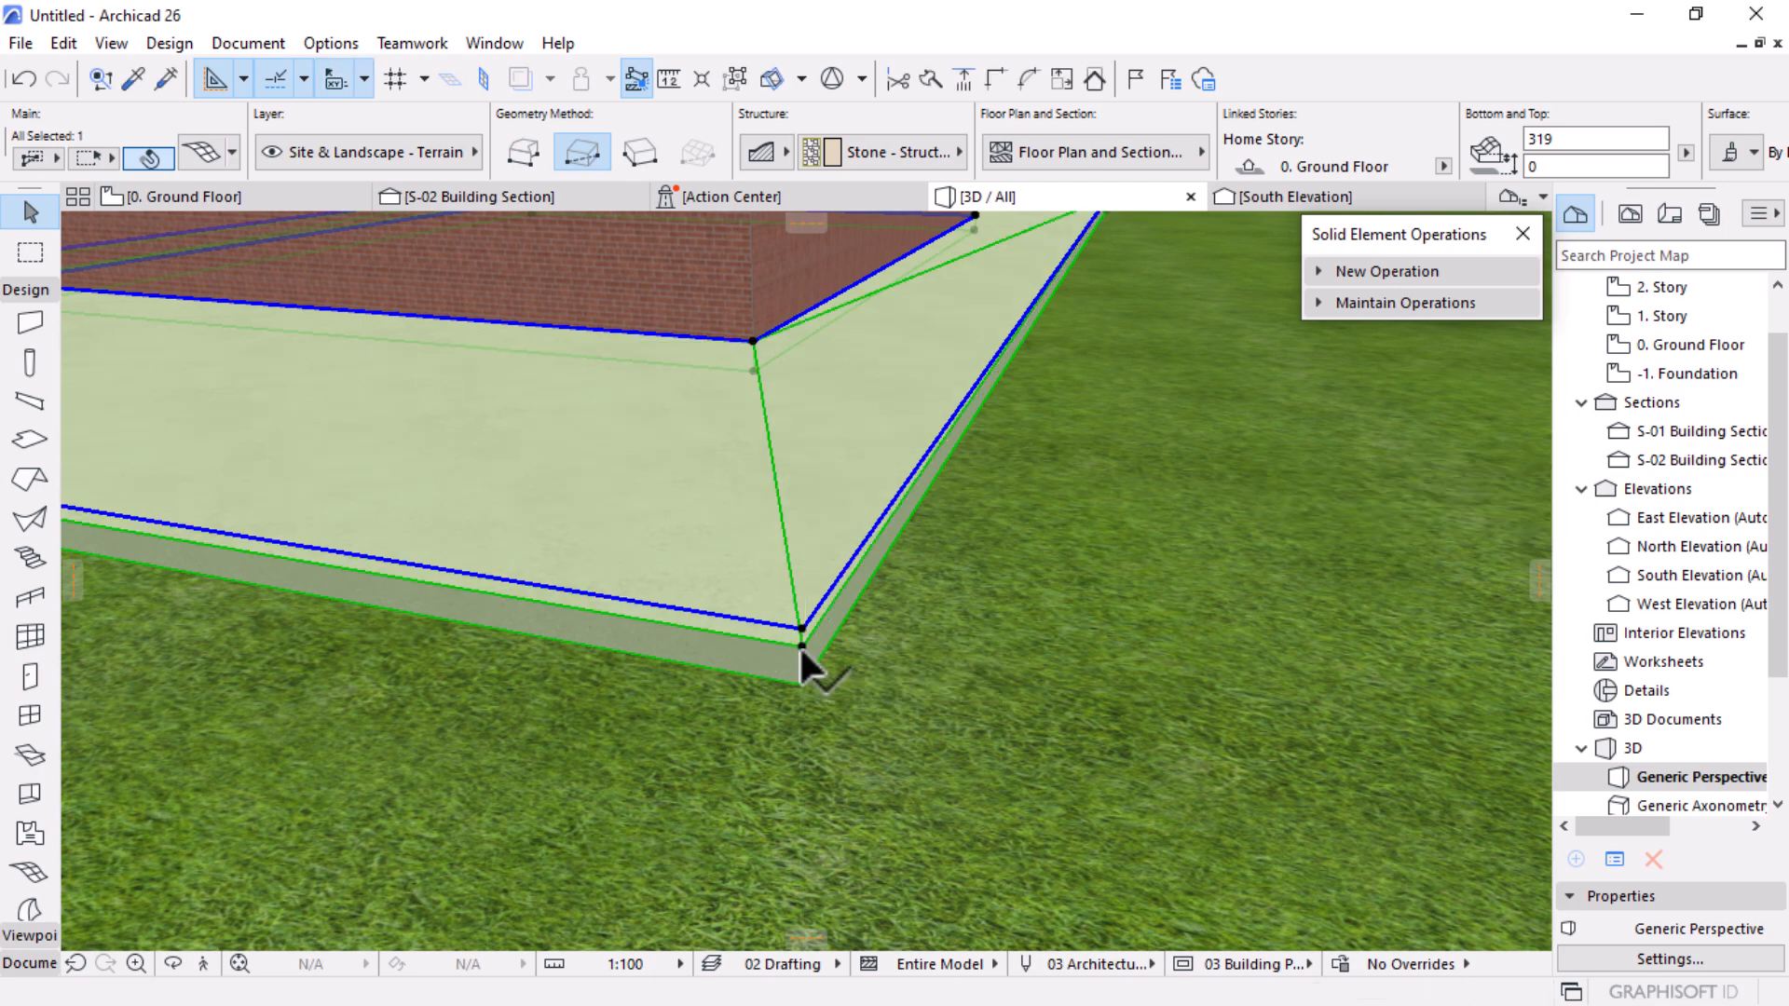
left_click(1049, 284)
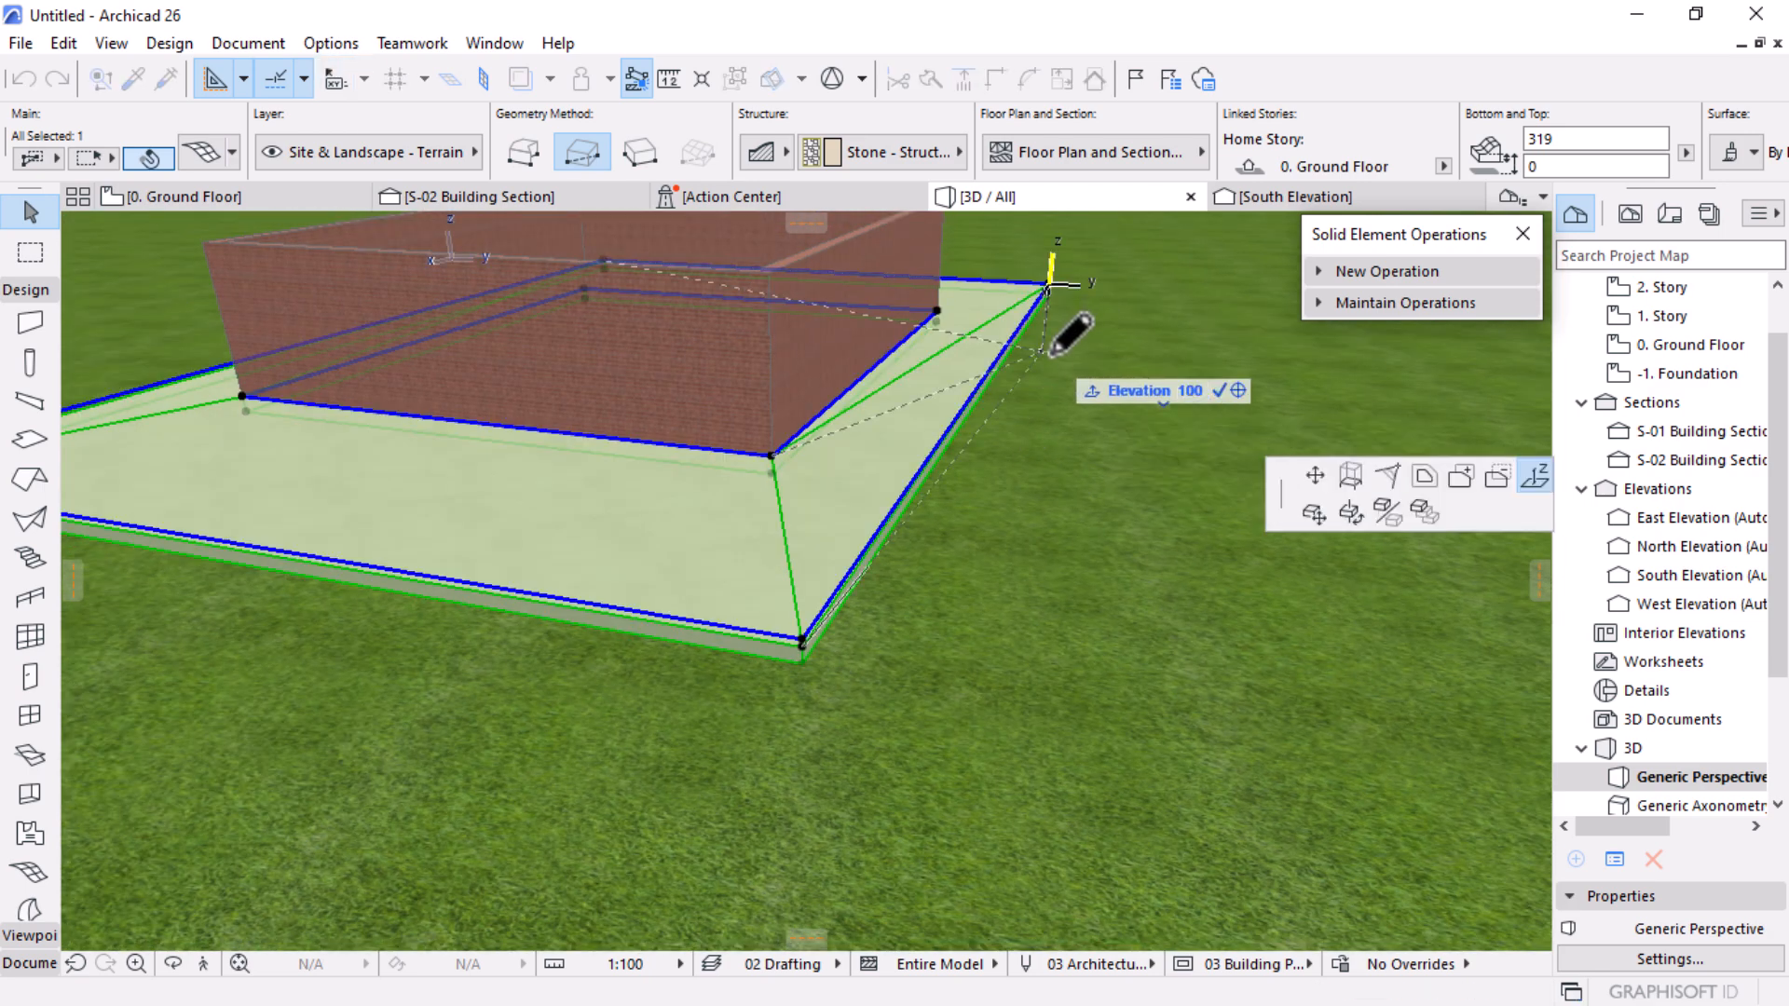
key("Return")
Step: Lower the stone mesh's remaining outer corner point by 100 mm with the mesh point elevation command
middle_click_drag(1193, 449, 832, 535, "shift")
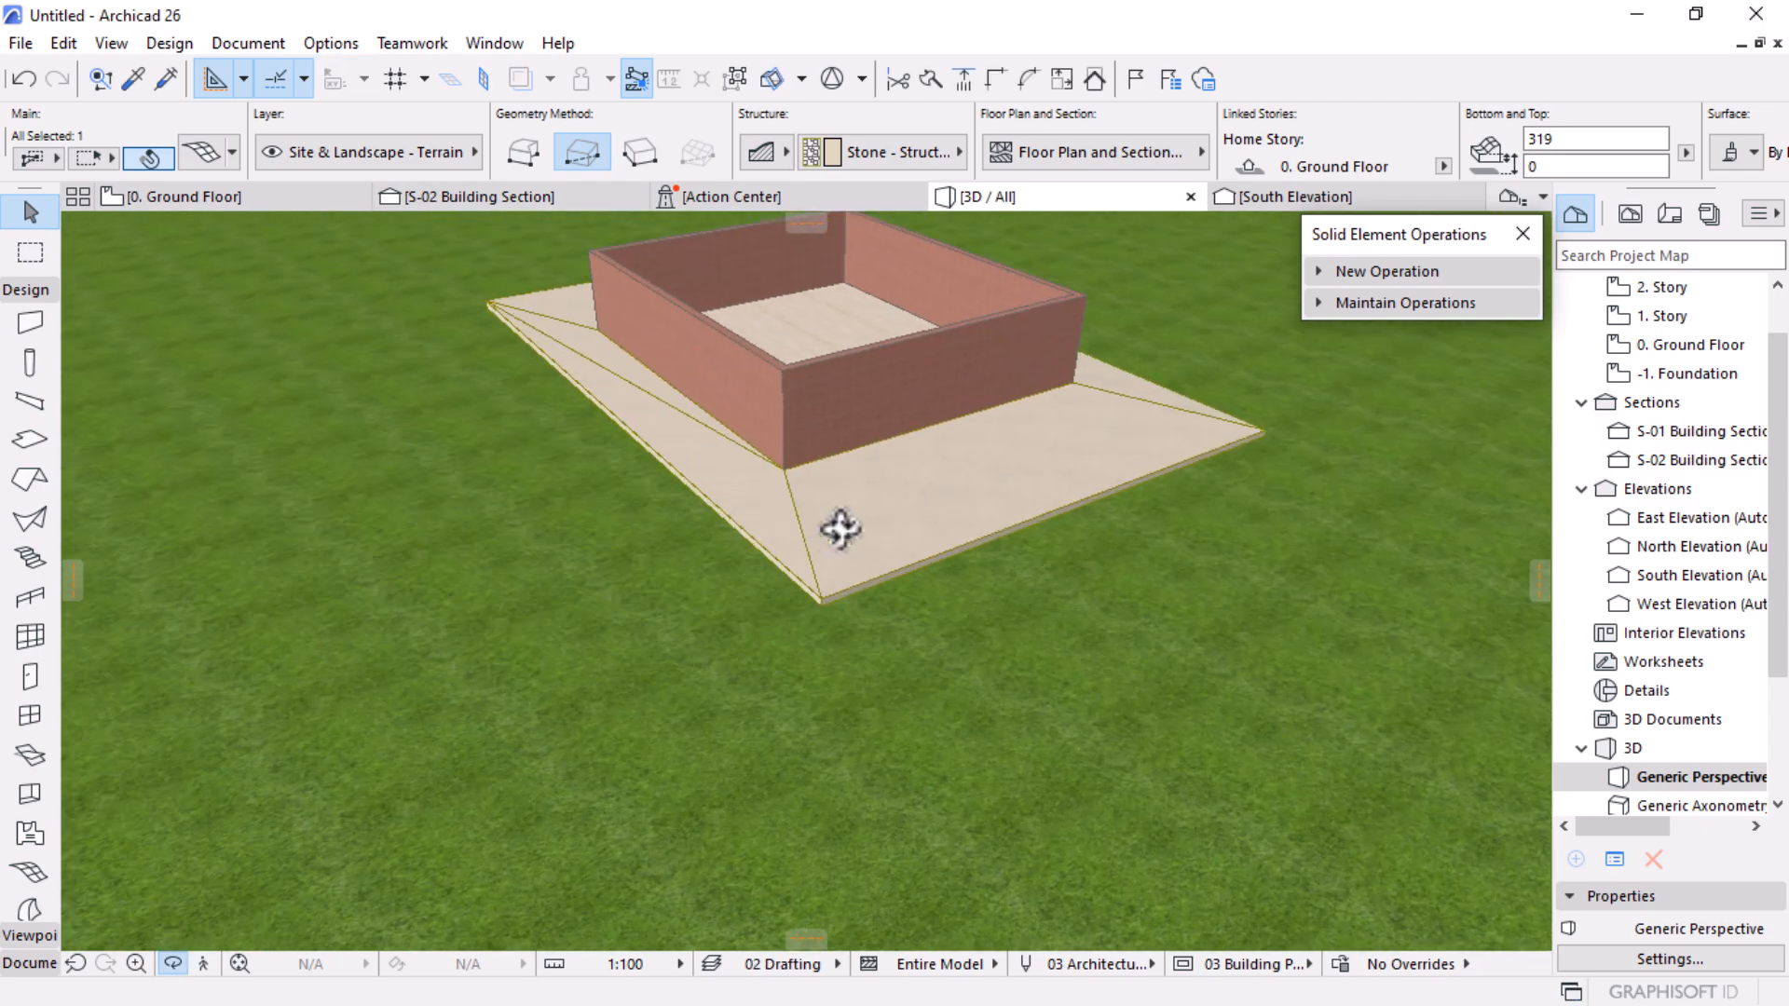
scroll(832, 538, "up", 3)
scroll(1116, 660, "down", 3)
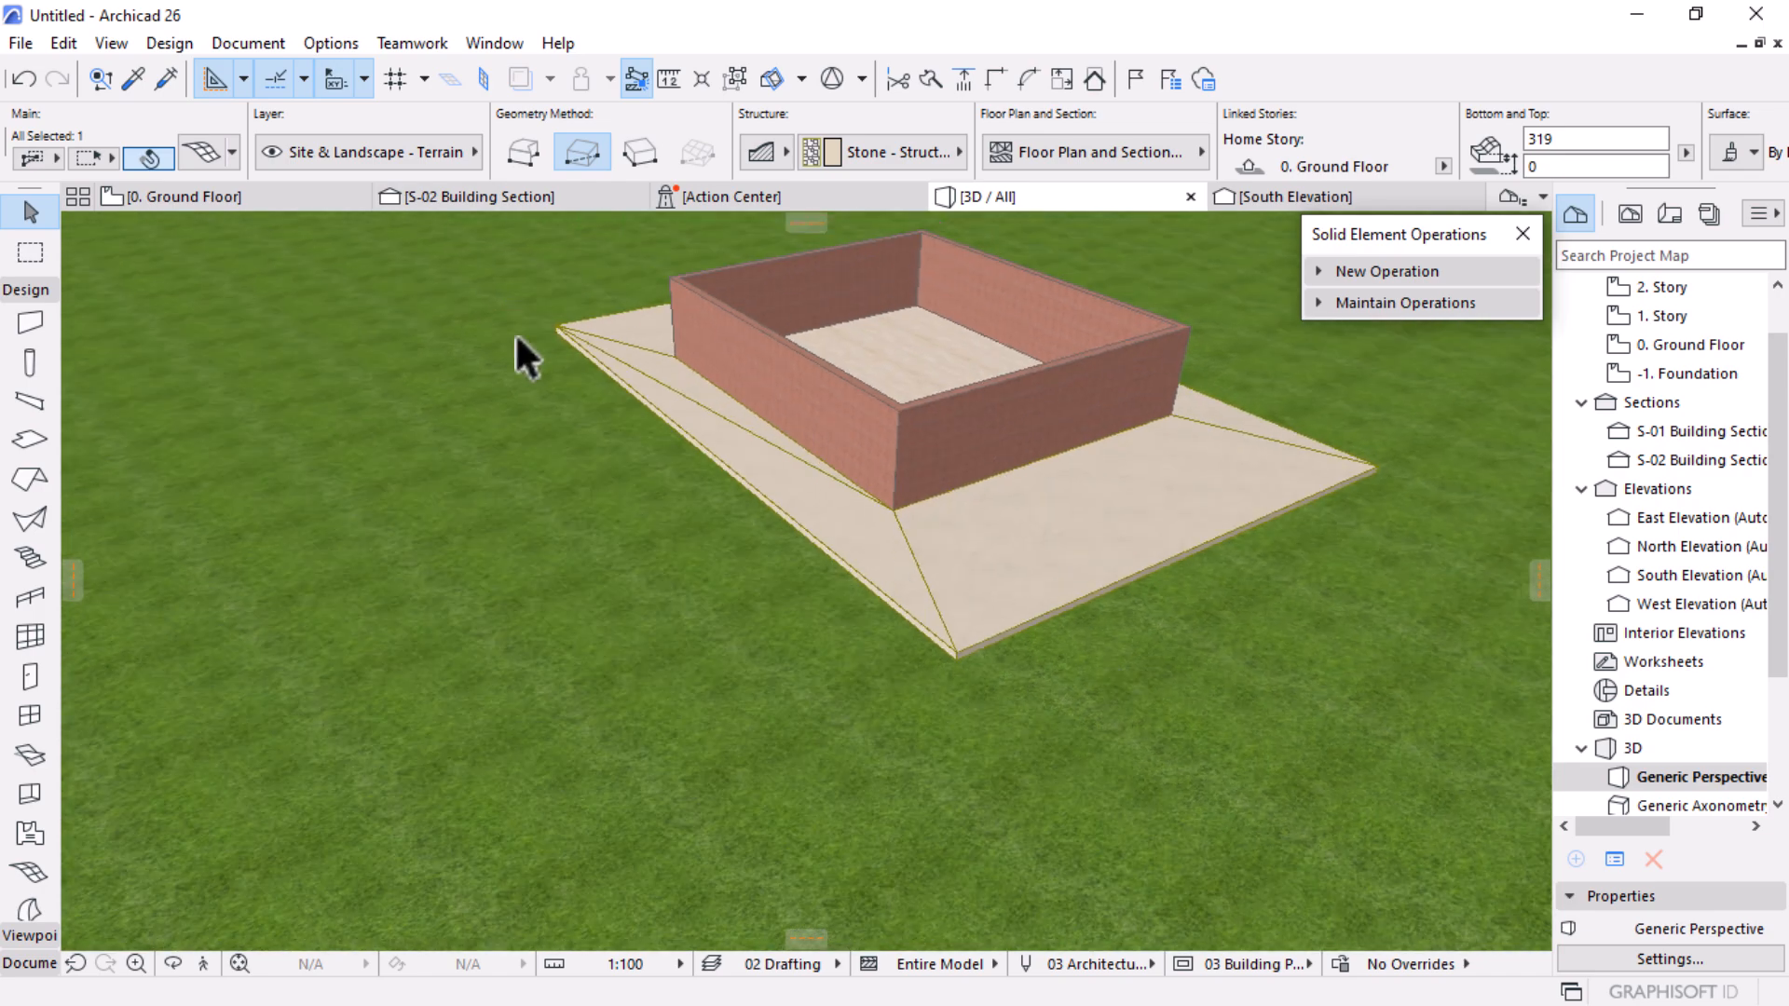
scroll(535, 345, "up", 8)
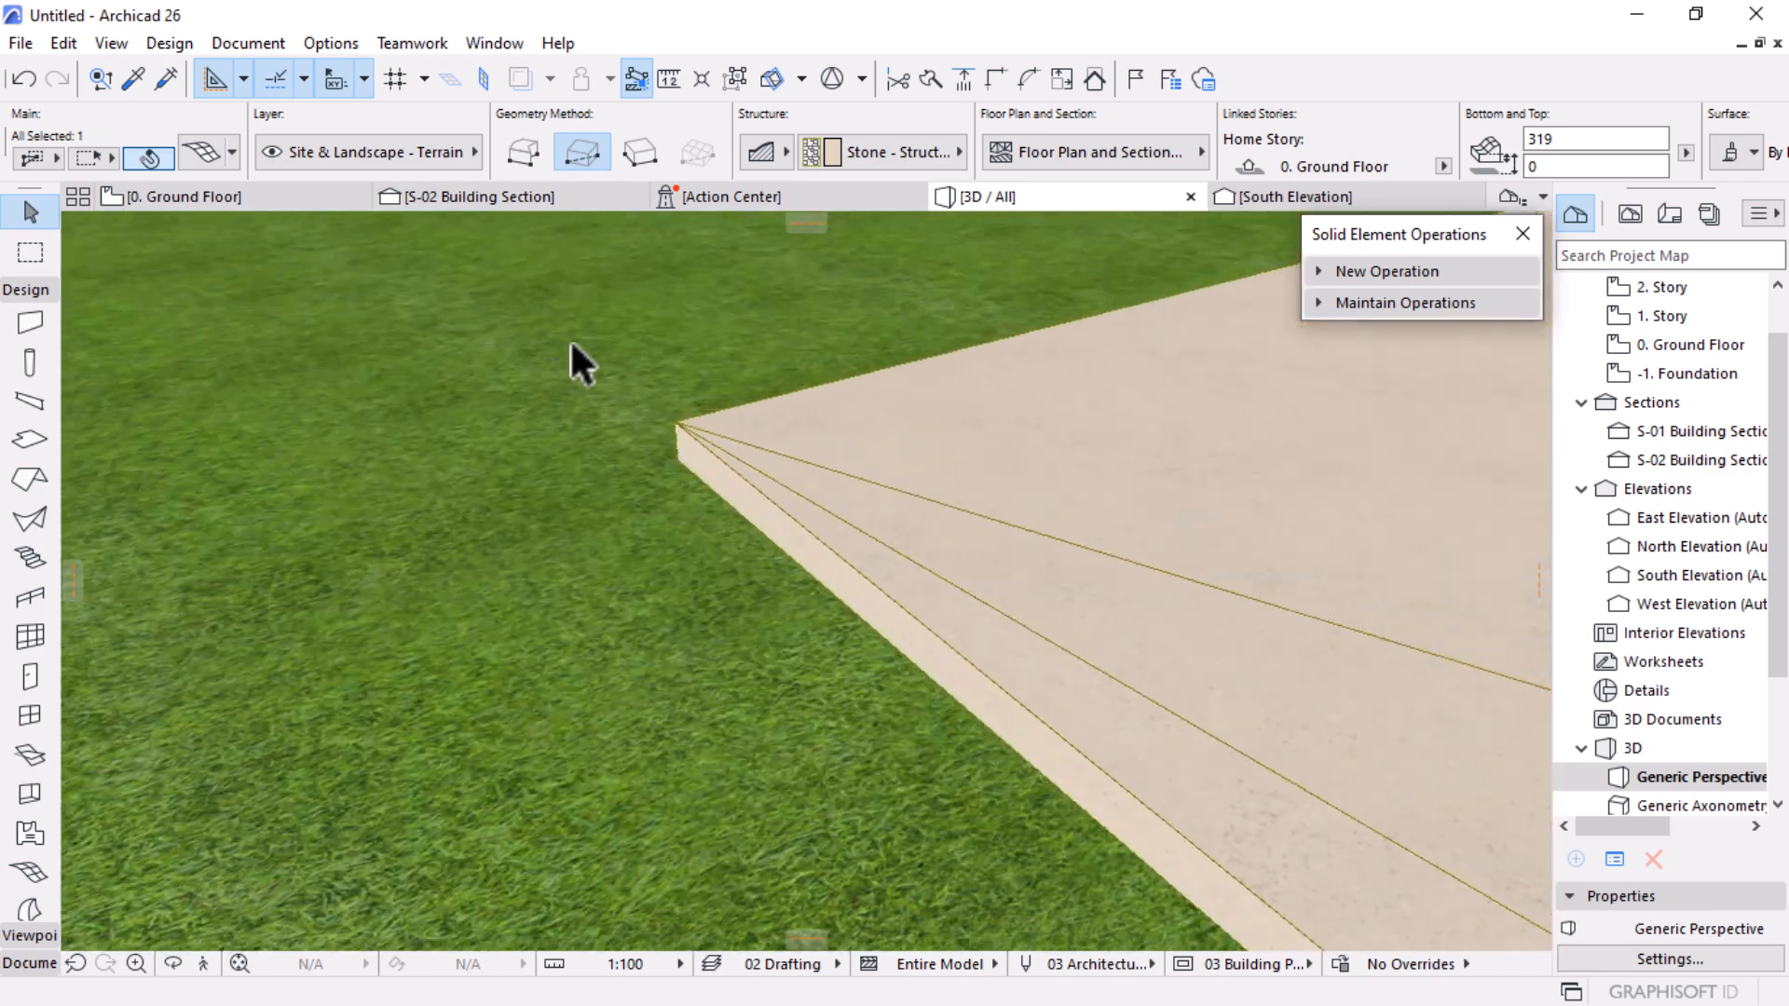
left_click(675, 423)
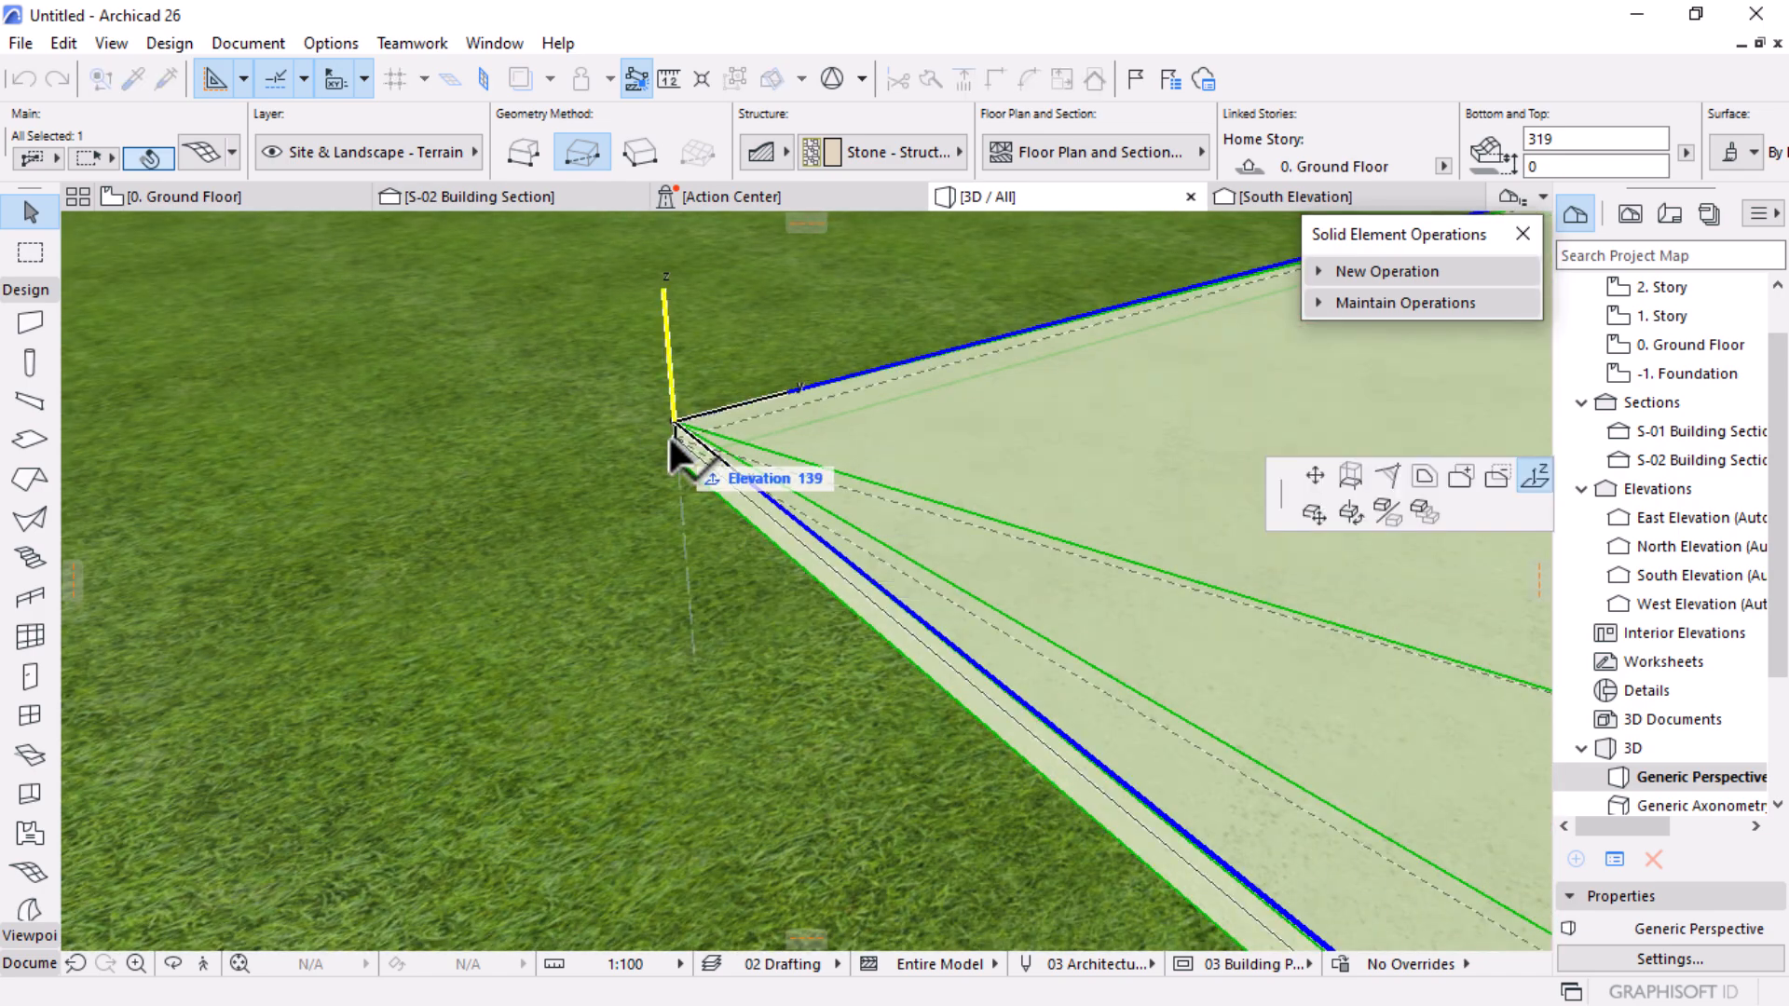
type("100")
key("Return")
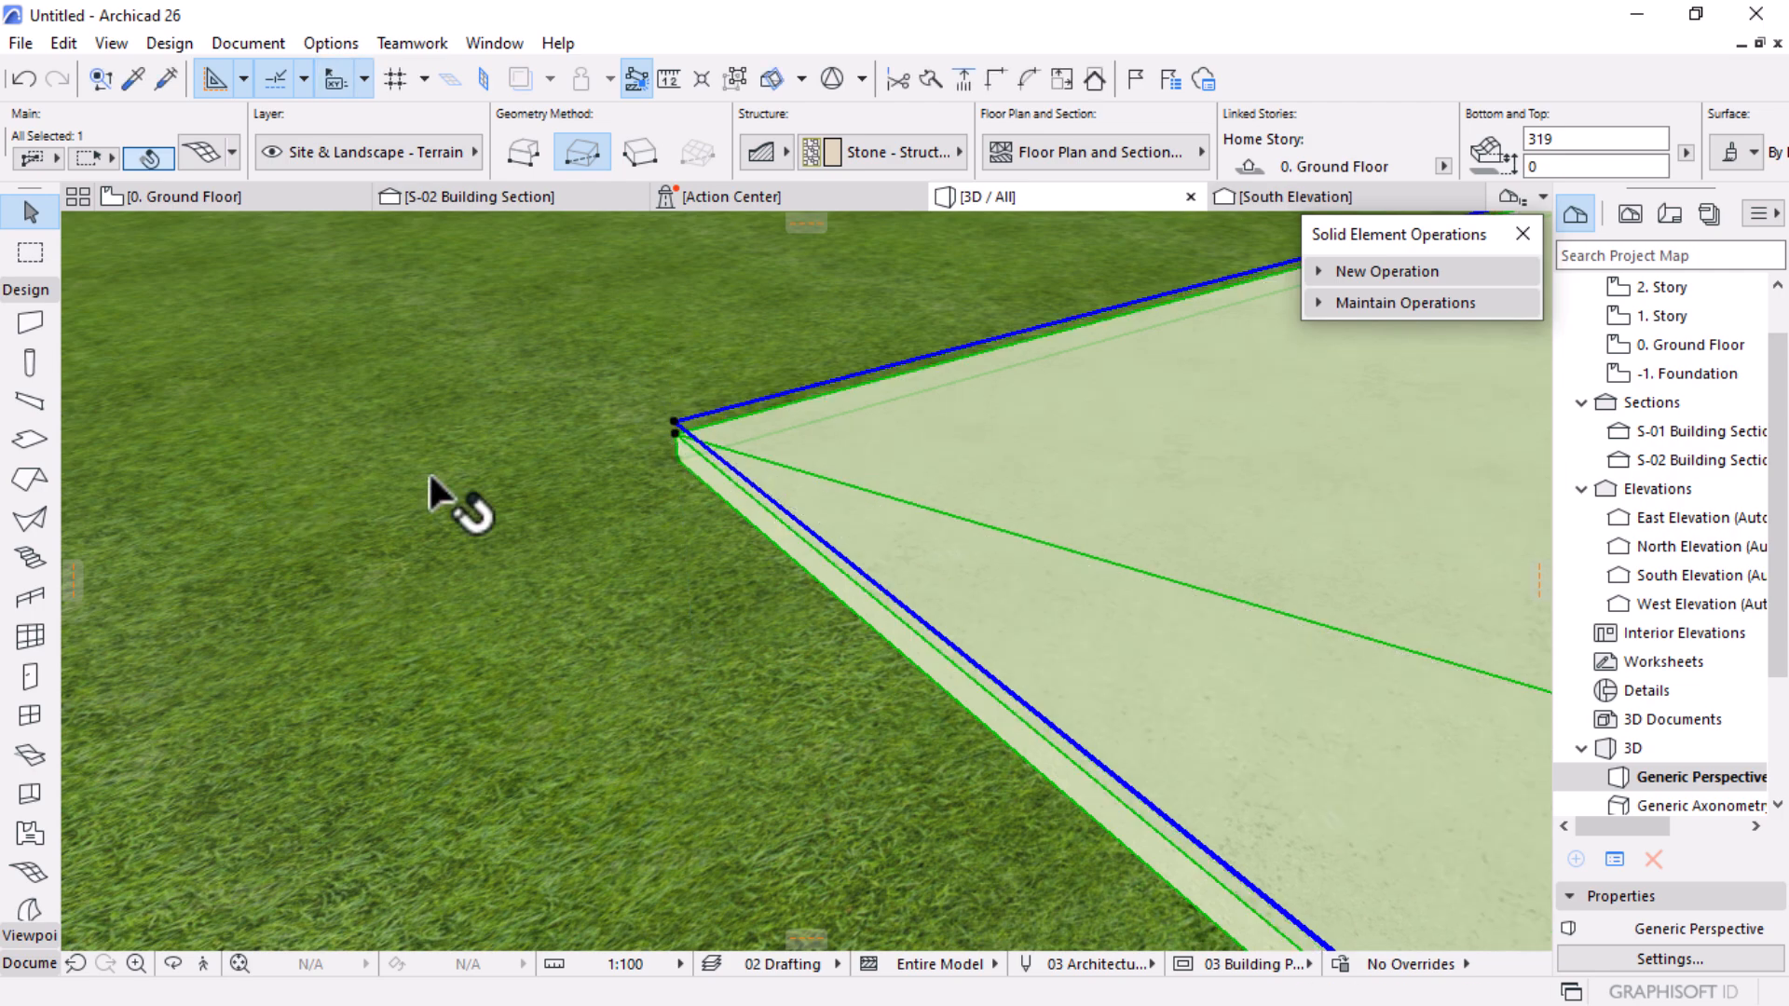
Step: Examine the lowered mesh corners in 3D and the apron's slope beside the walls in the S-02 building section
scroll(591, 423, "down", 9)
middle_click_drag(560, 341, 1008, 423, "shift")
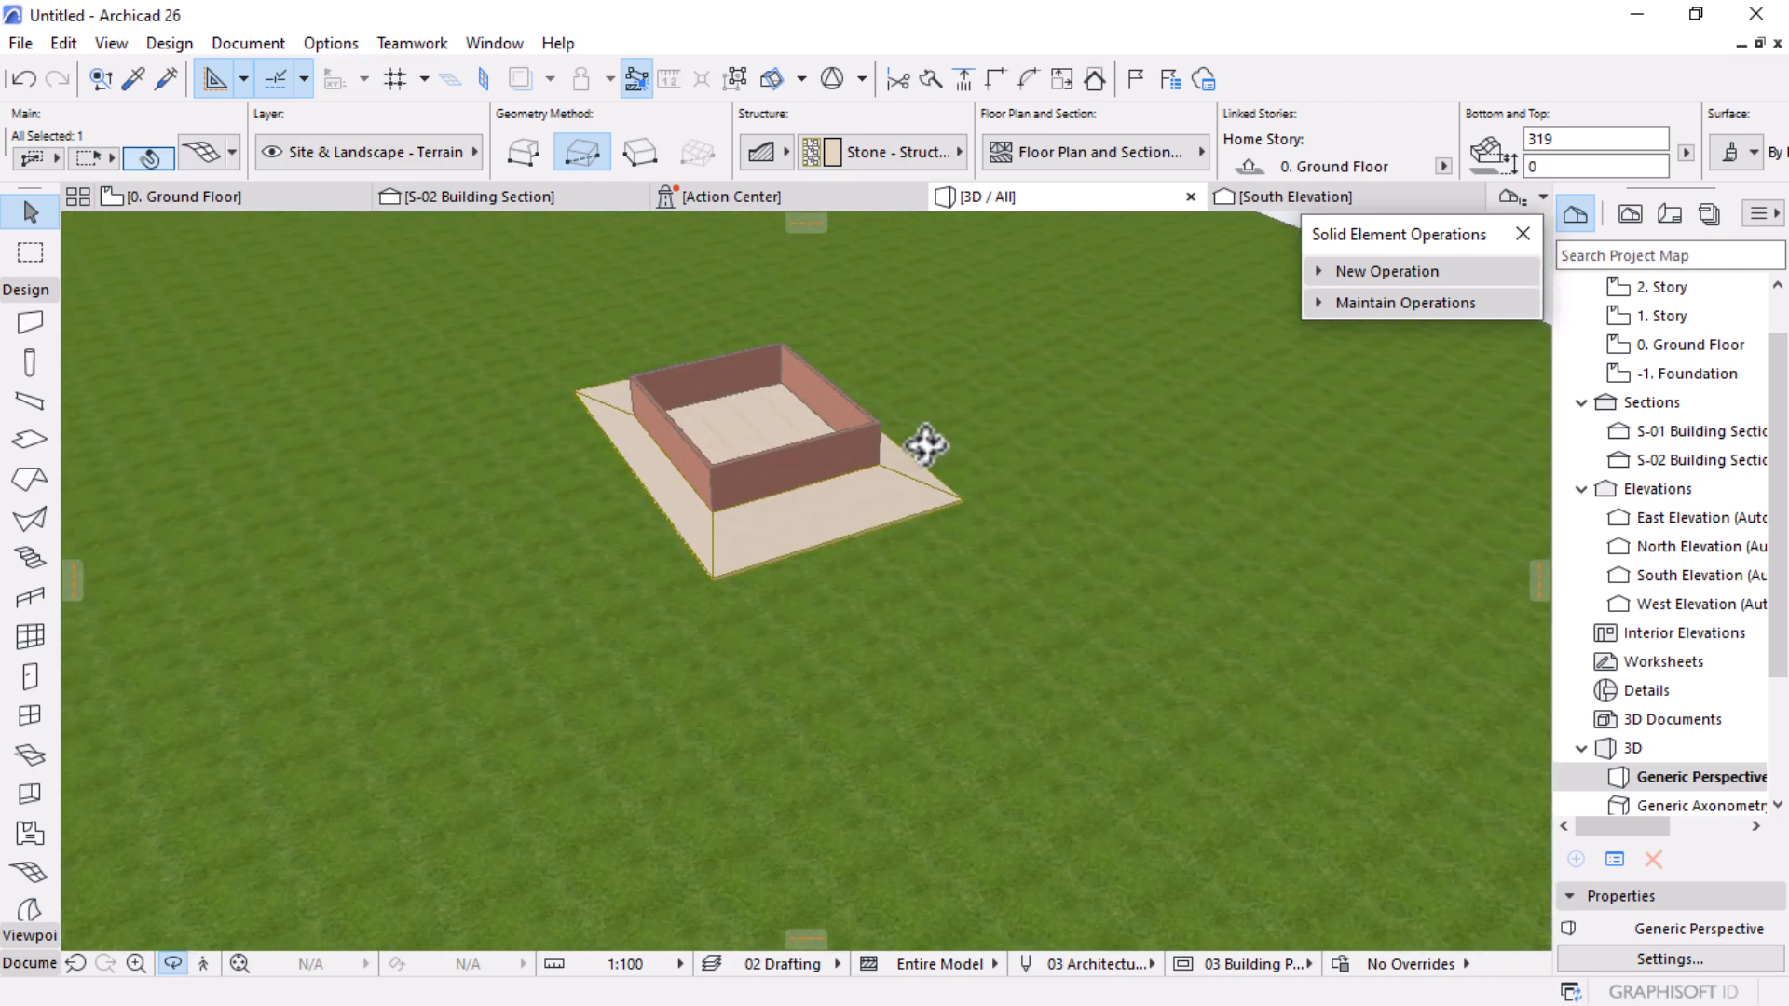
scroll(970, 503, "up", 10)
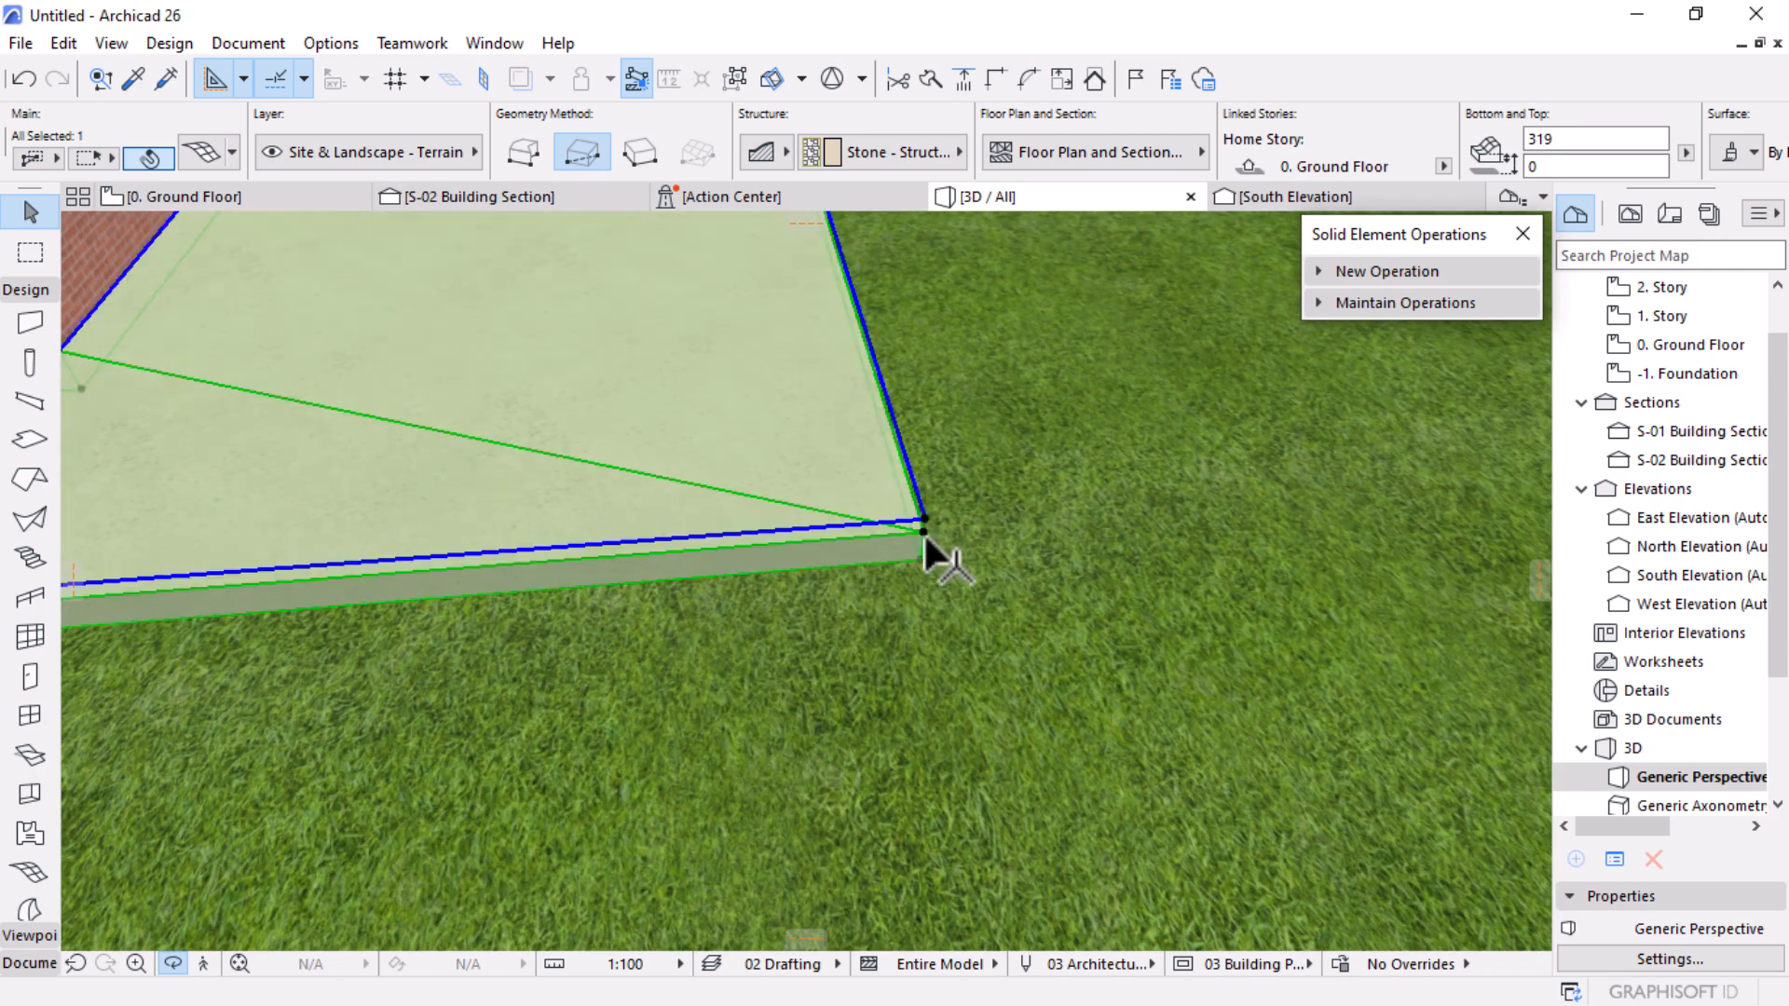
scroll(1289, 624, "down", 10)
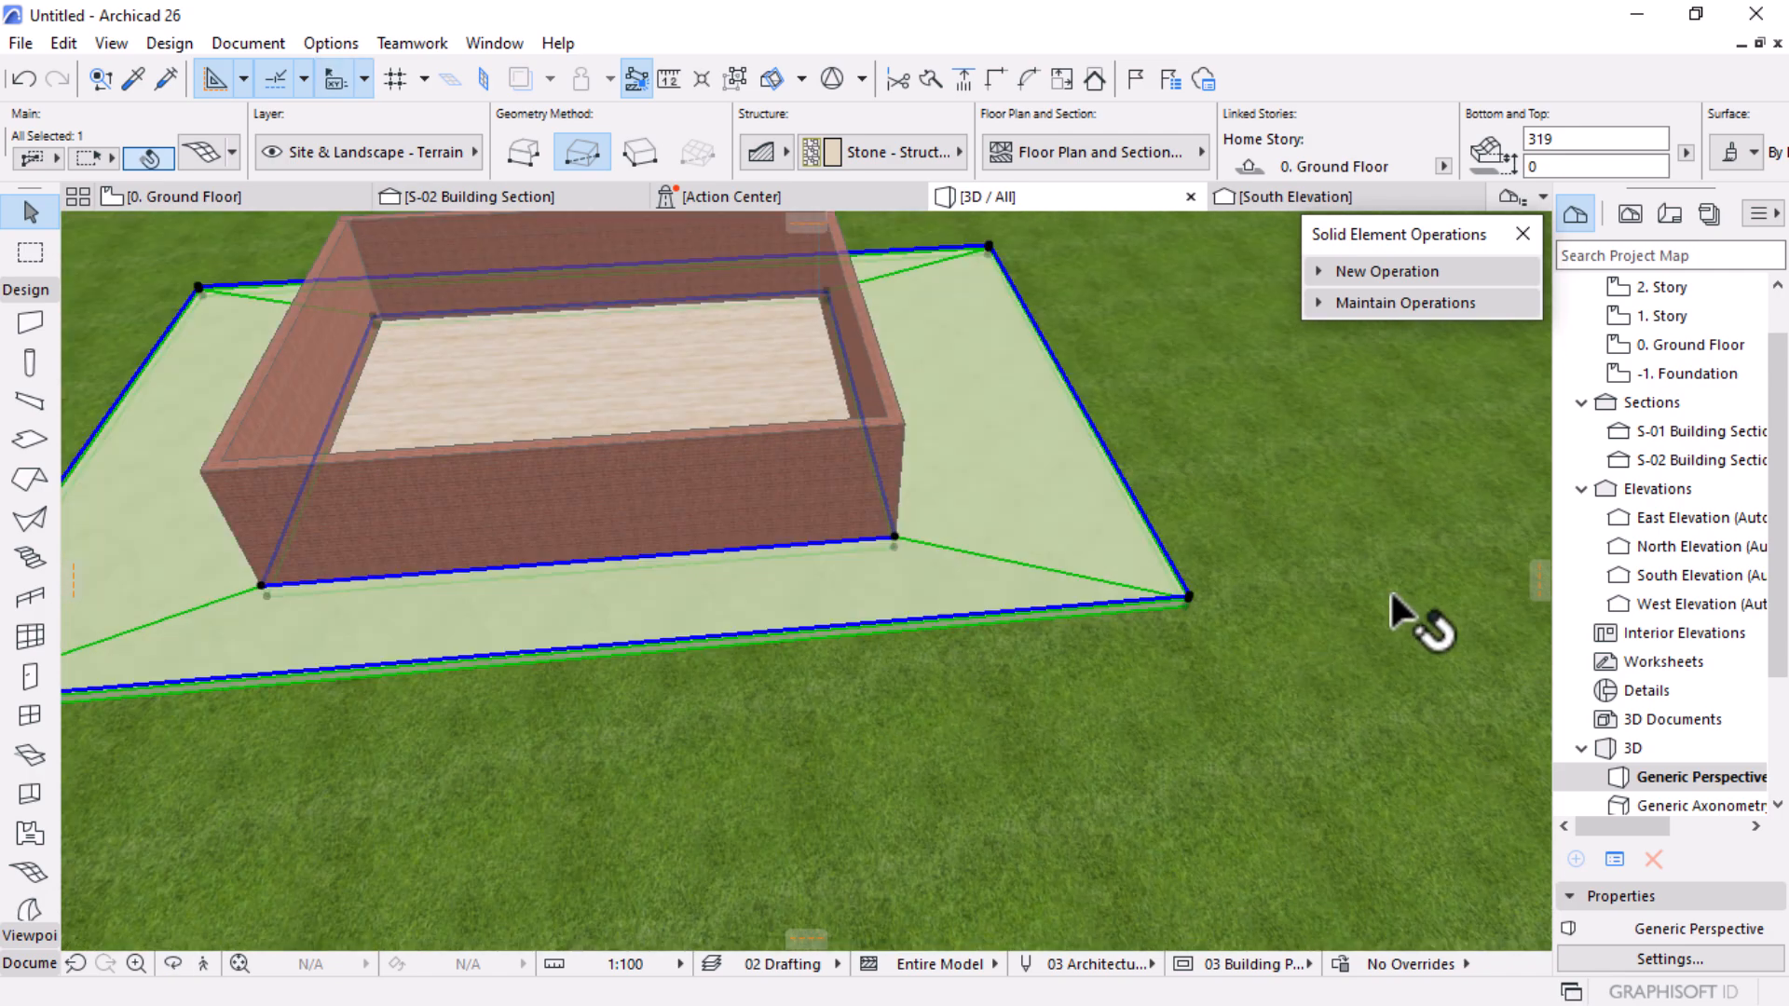
scroll(1366, 591, "down", 3)
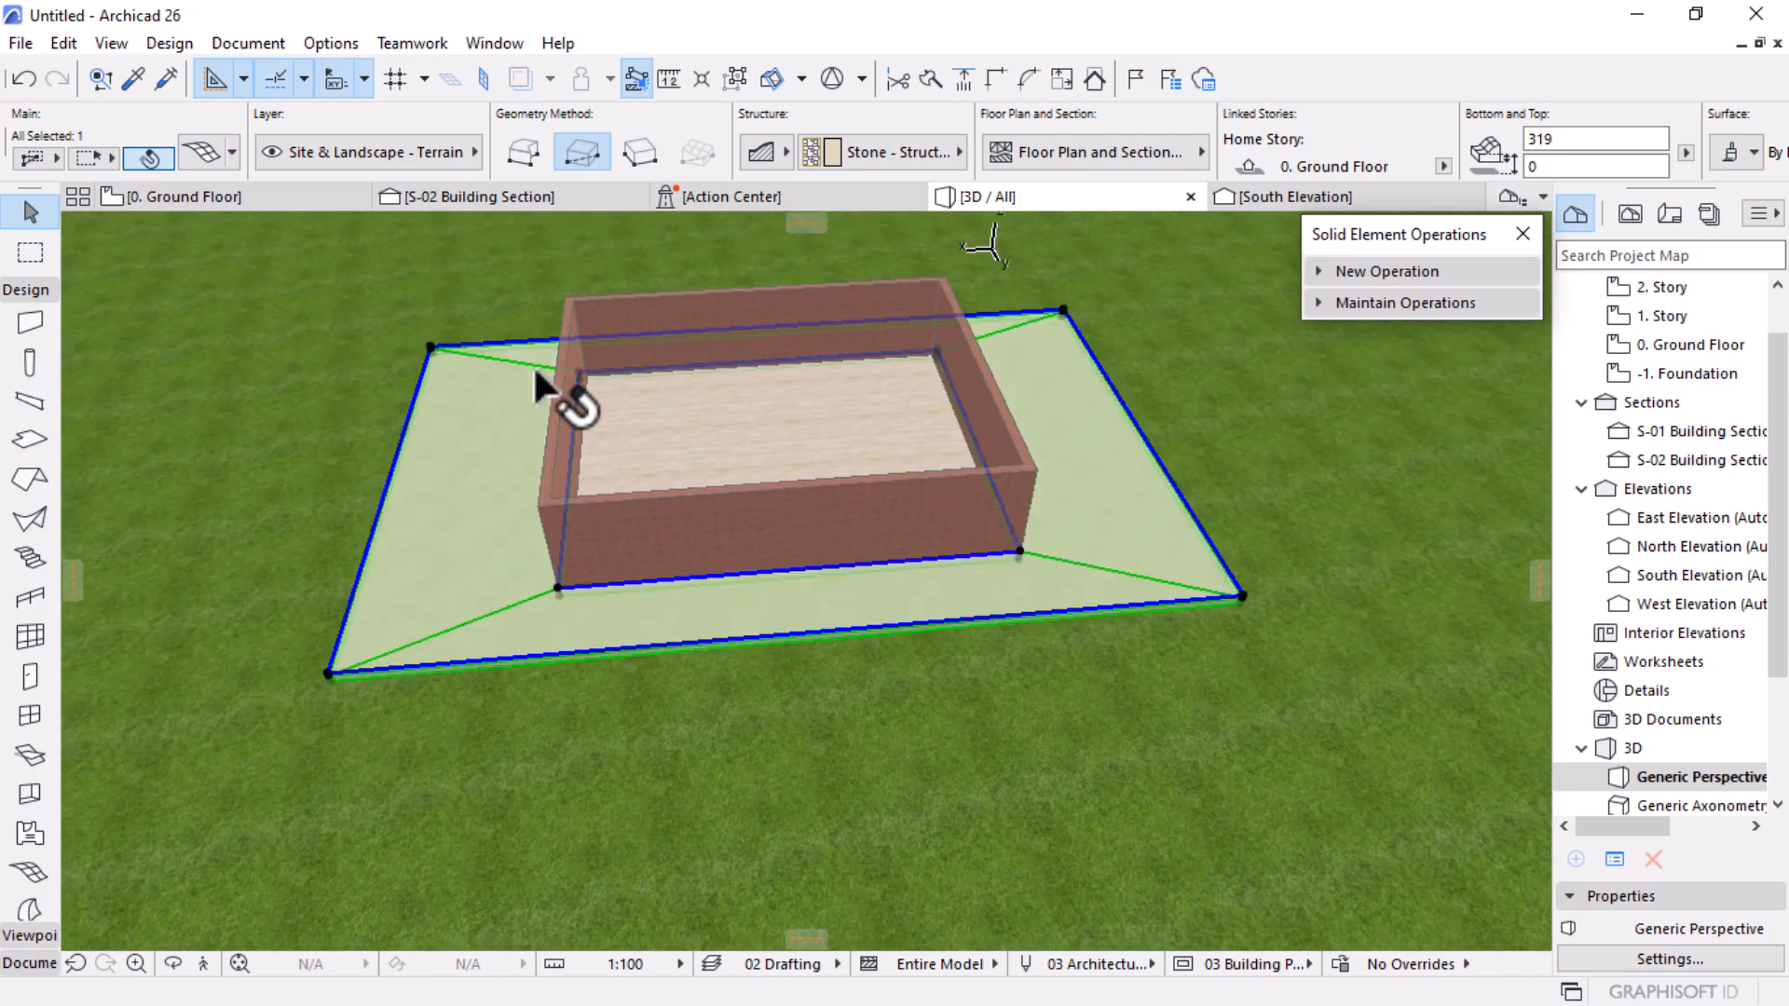
left_click(489, 194)
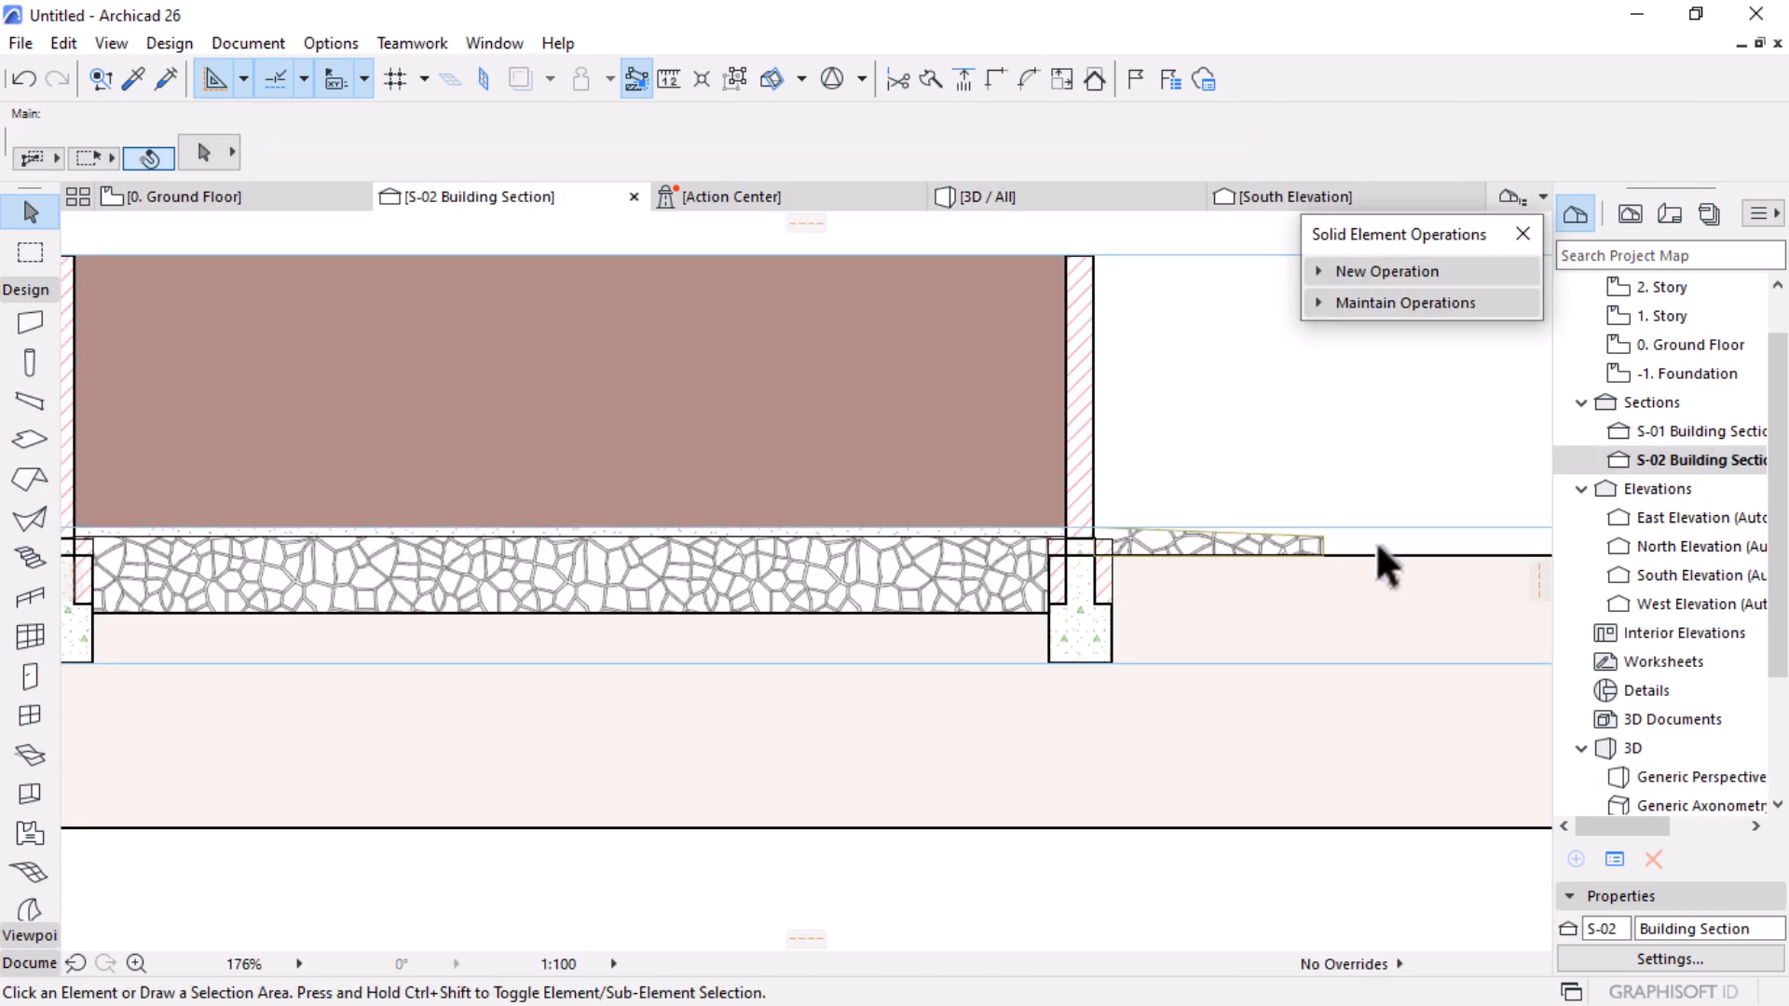
scroll(1346, 564, "up", 5)
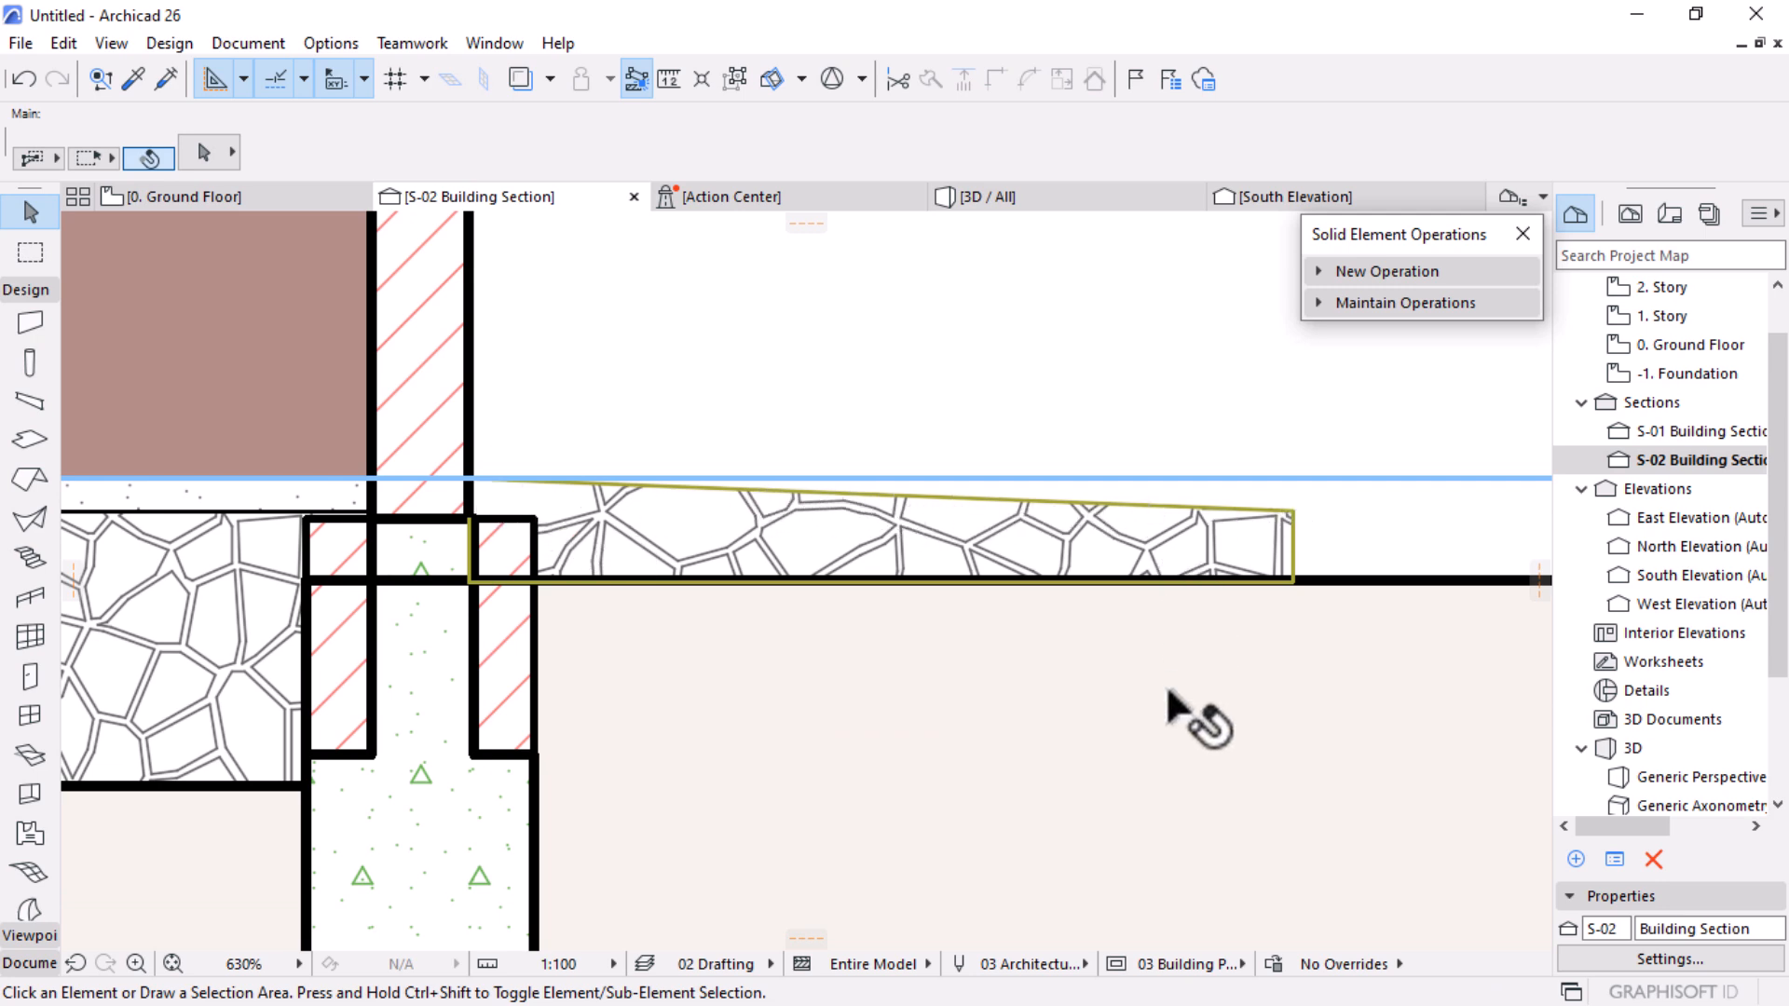
scroll(1182, 703, "down", 4)
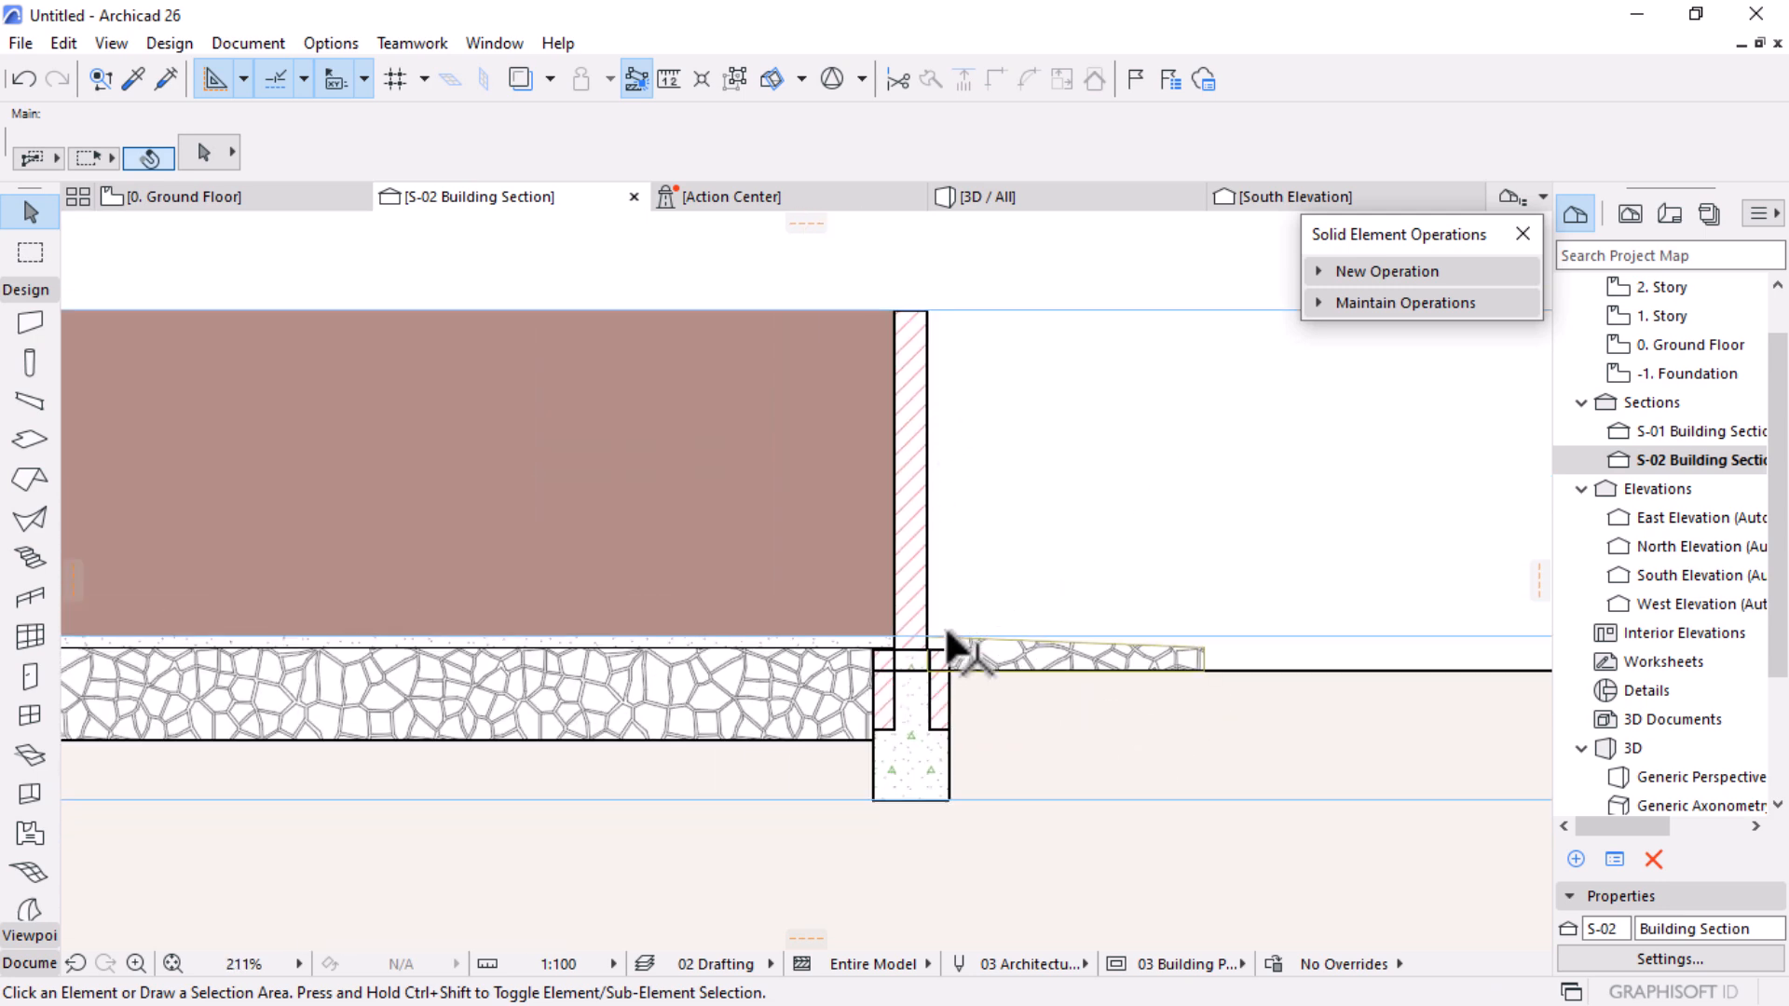
scroll(1138, 656, "up", 3)
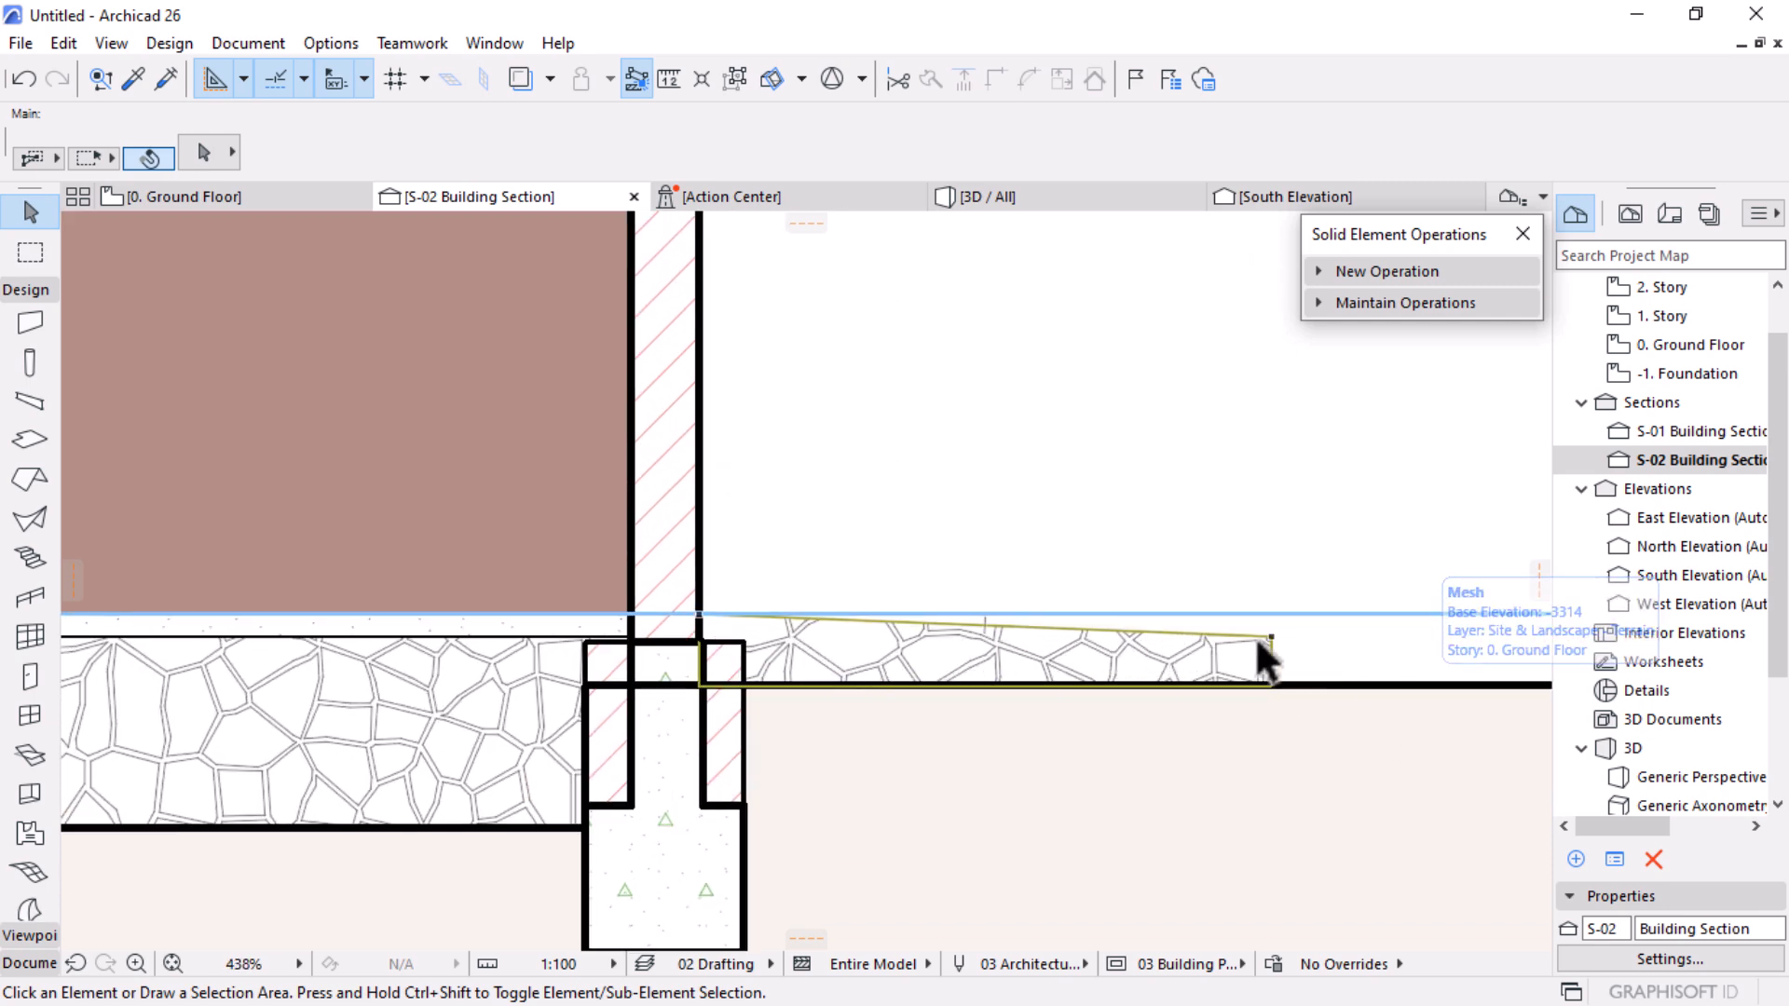
scroll(1301, 556, "down", 2)
scroll(1356, 568, "down", 3)
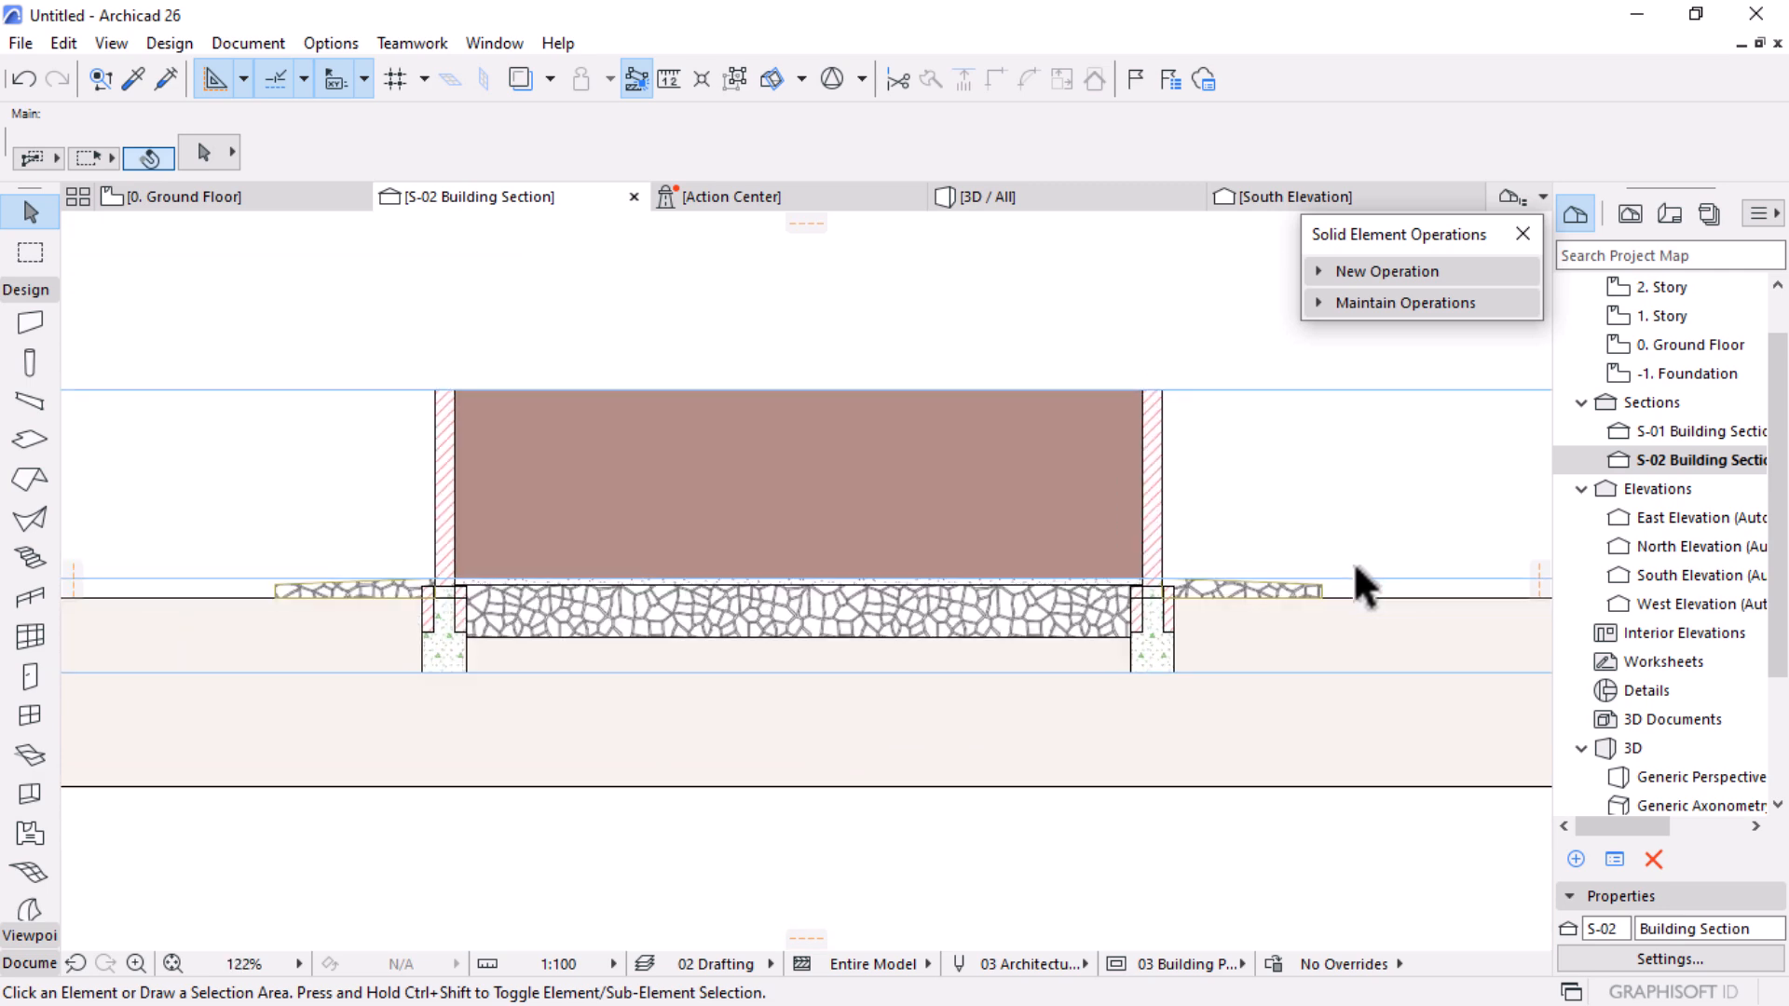
scroll(1349, 578, "up", 4)
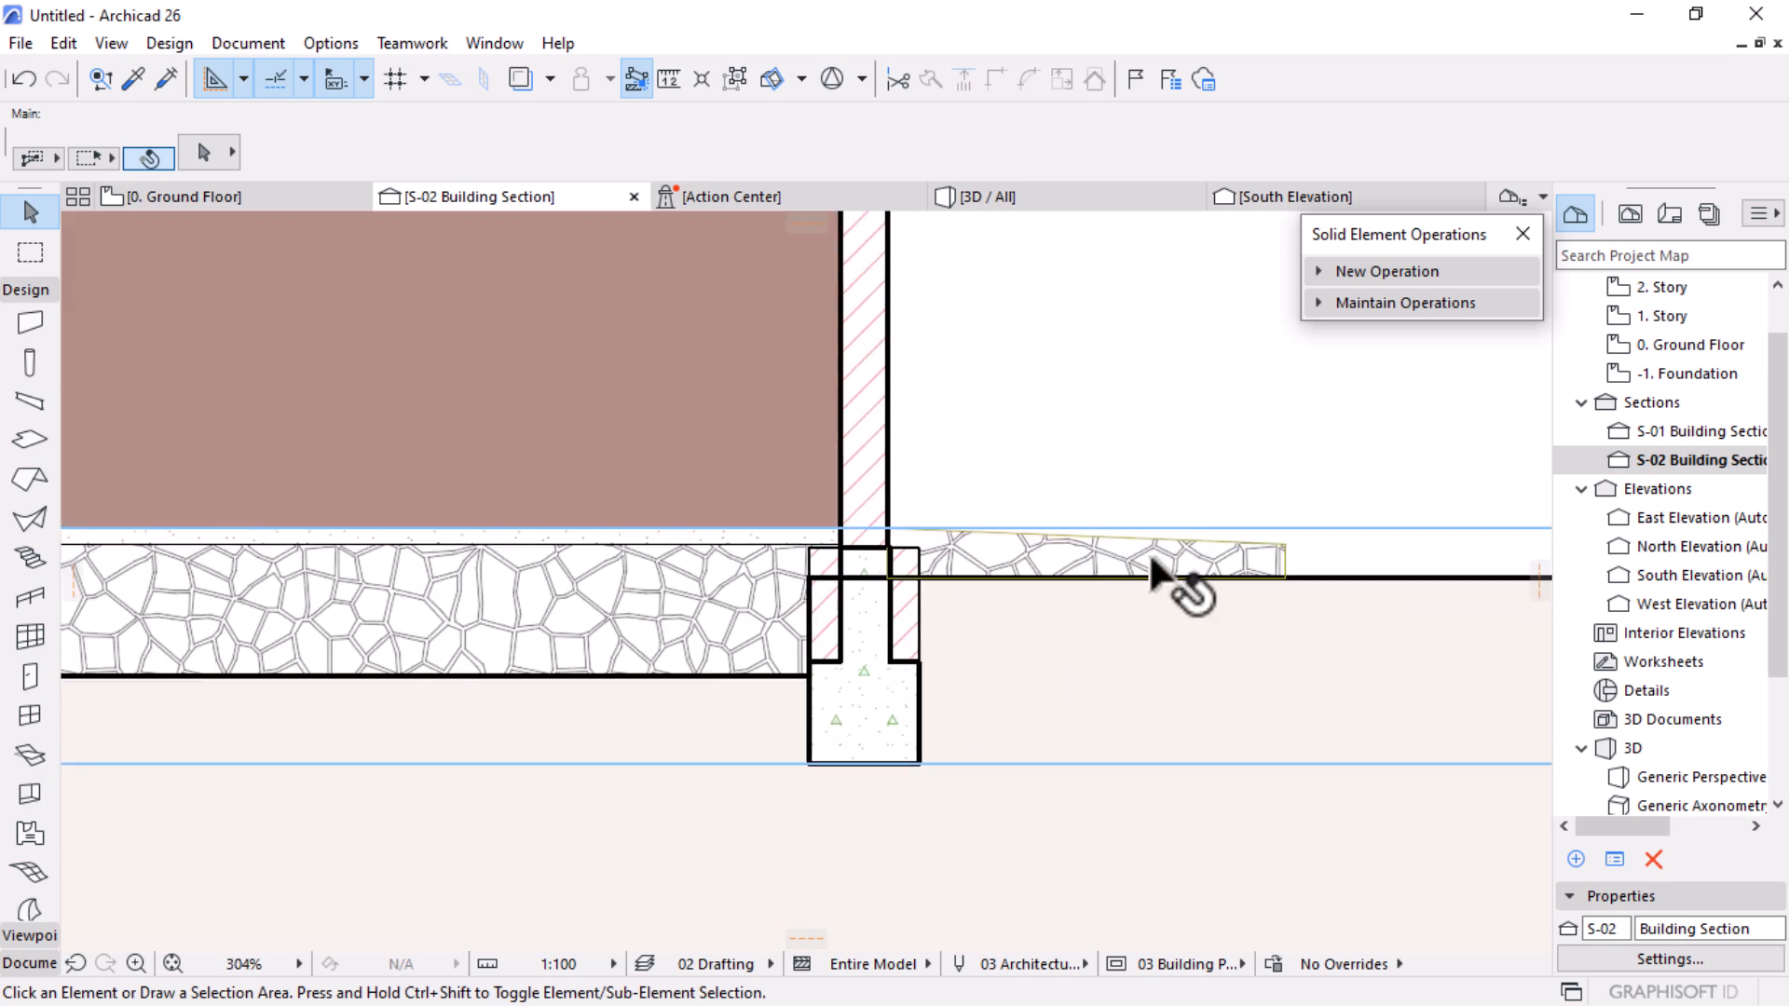
Step: Place a copy of the stone mesh 100 mm straight below the original in the section
left_click(1151, 555)
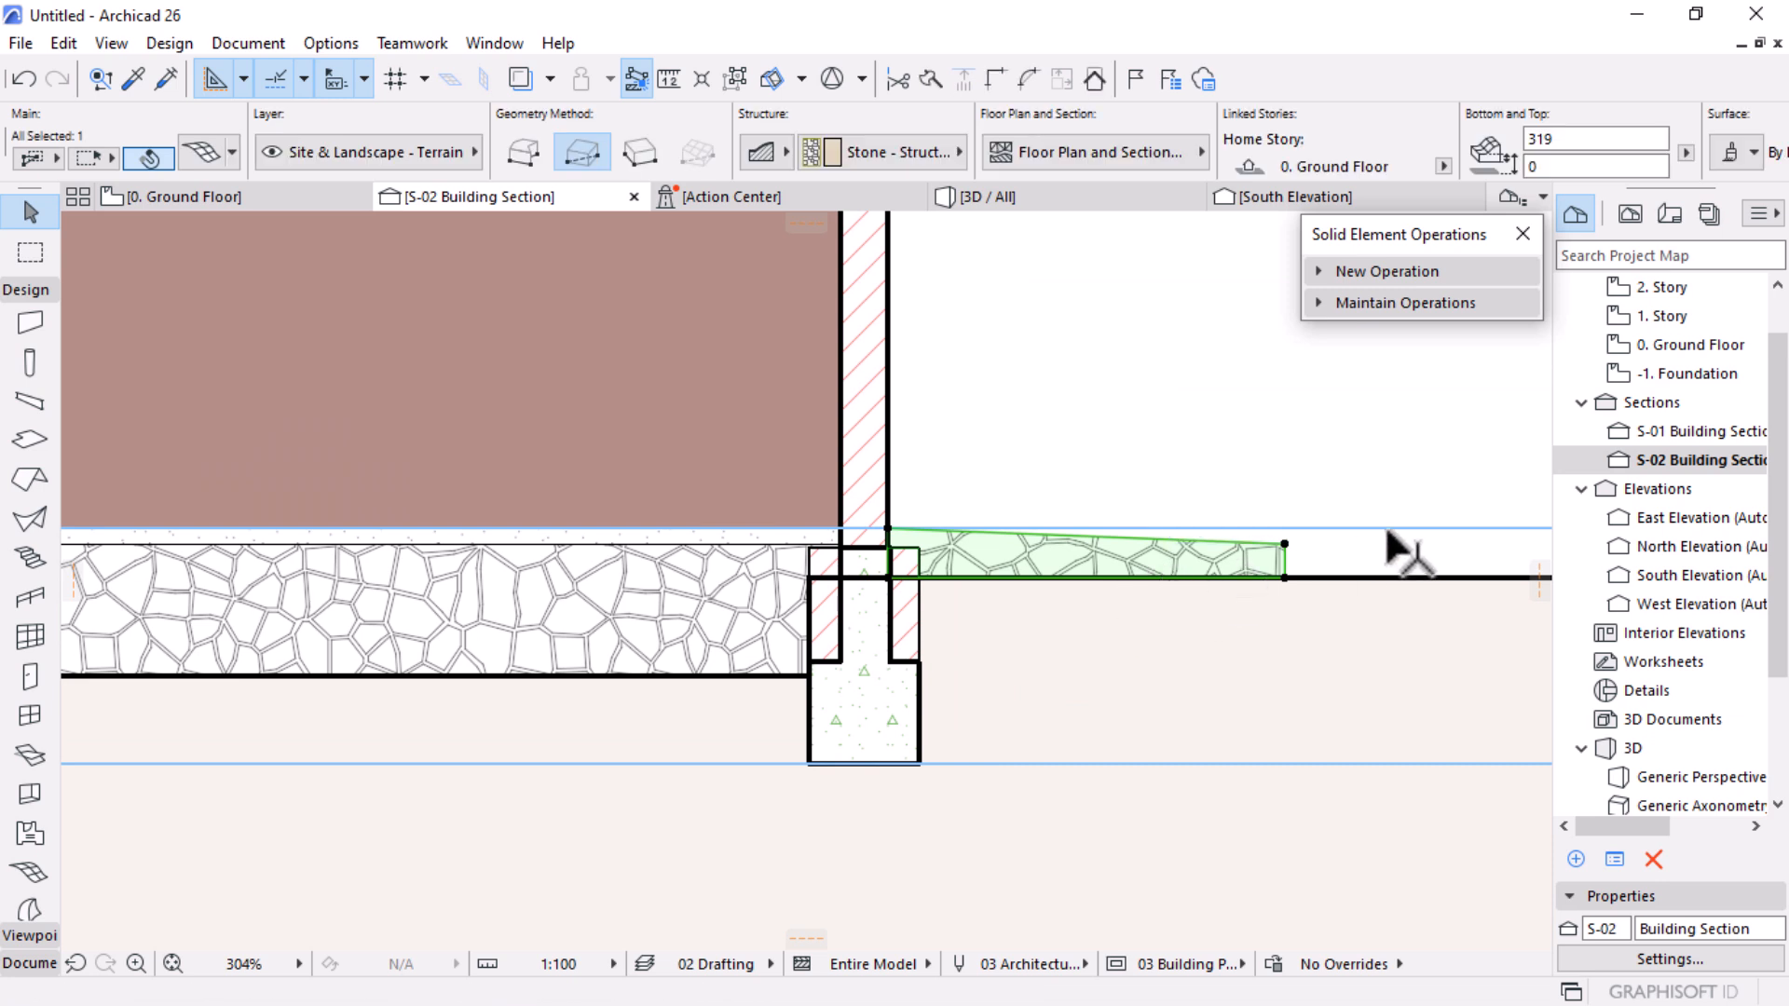
key("ctrl+d")
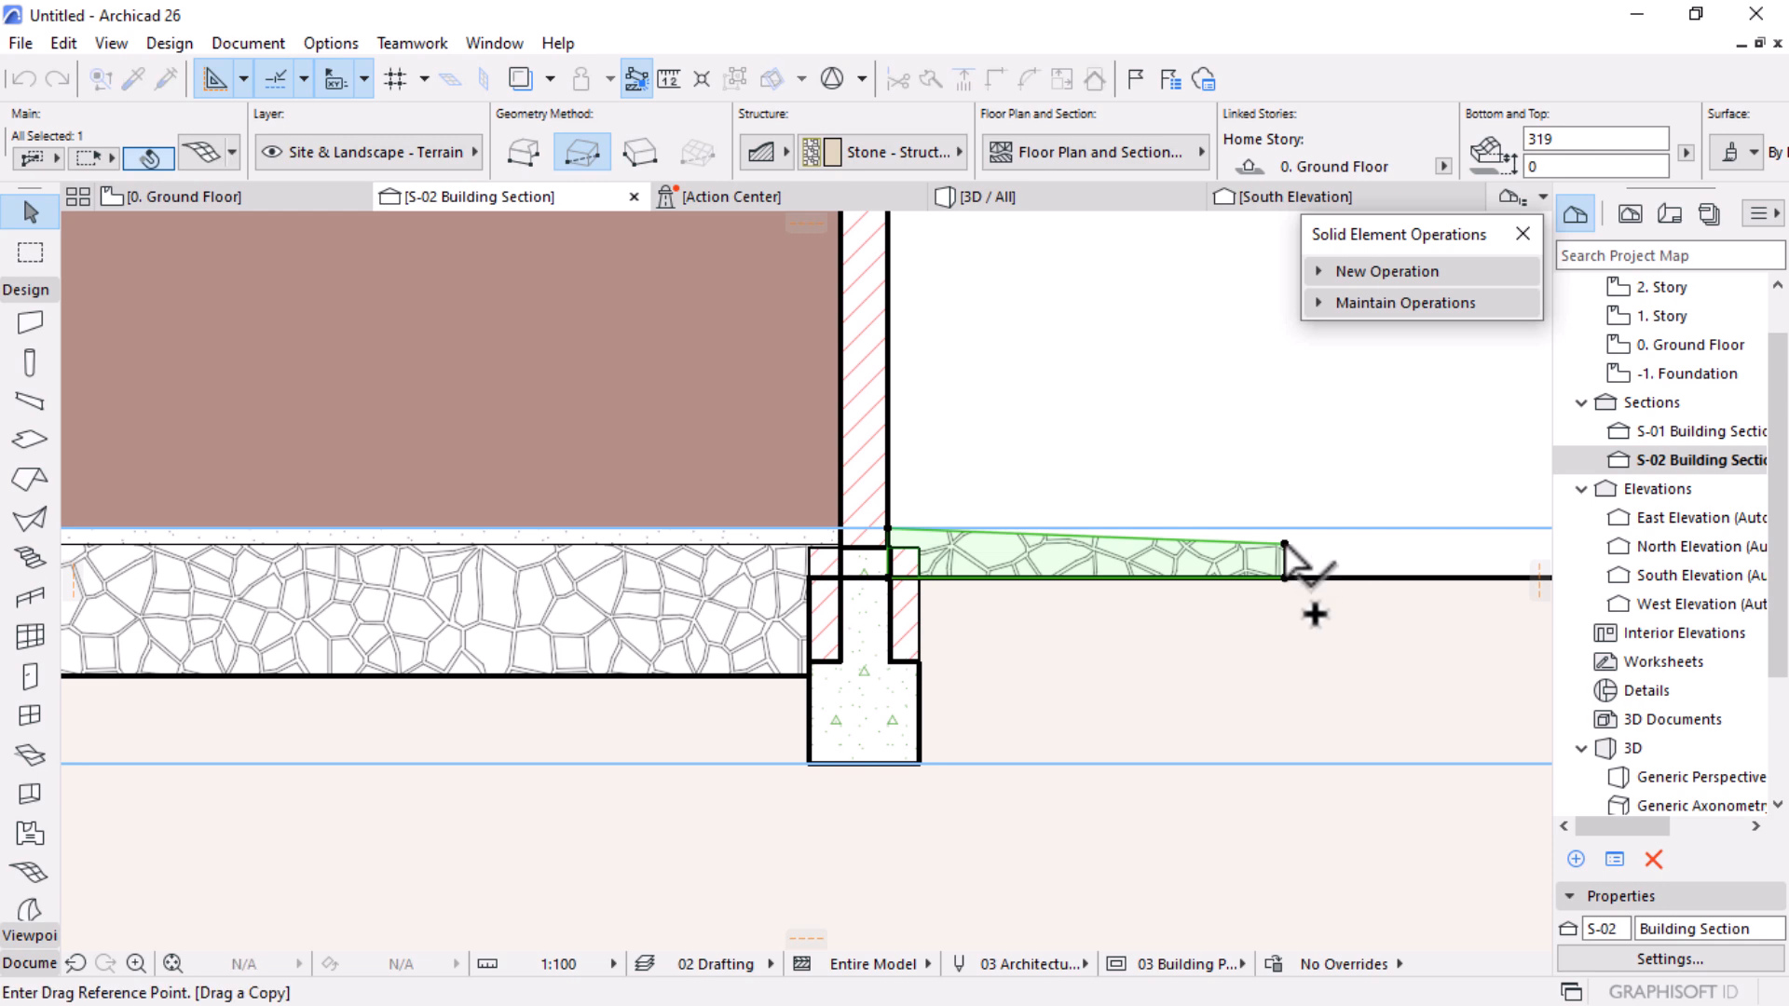
left_click(1285, 543)
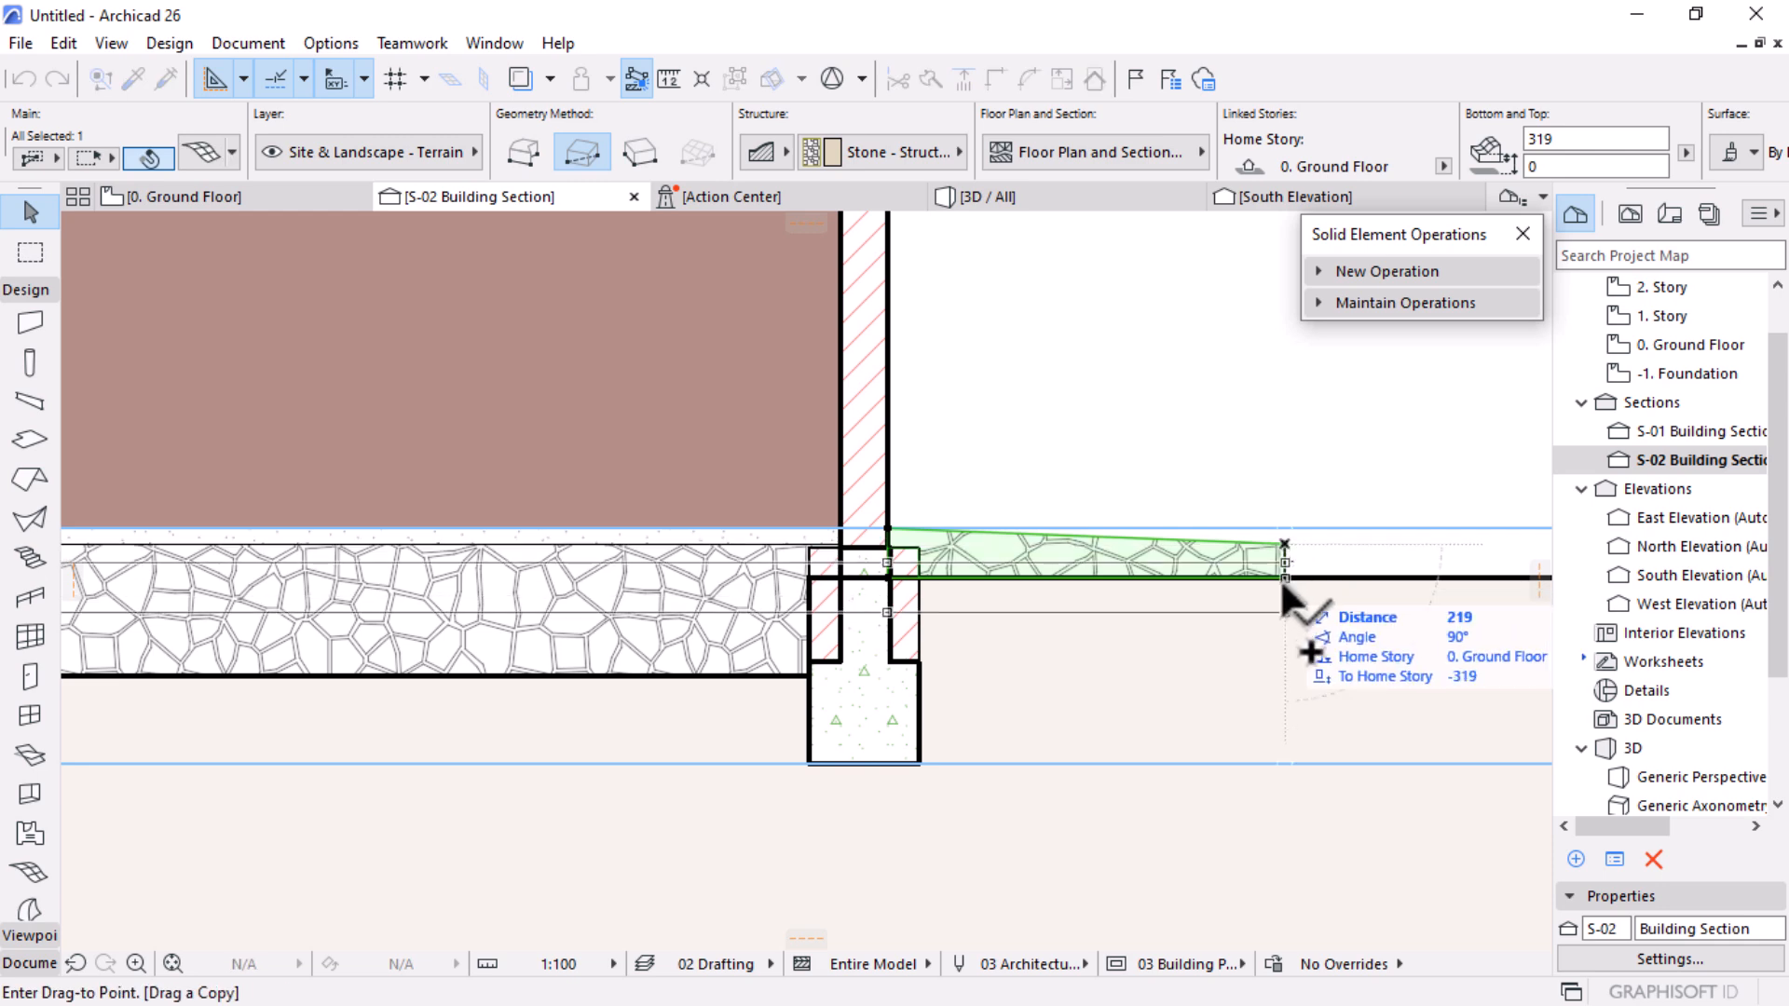
type("10")
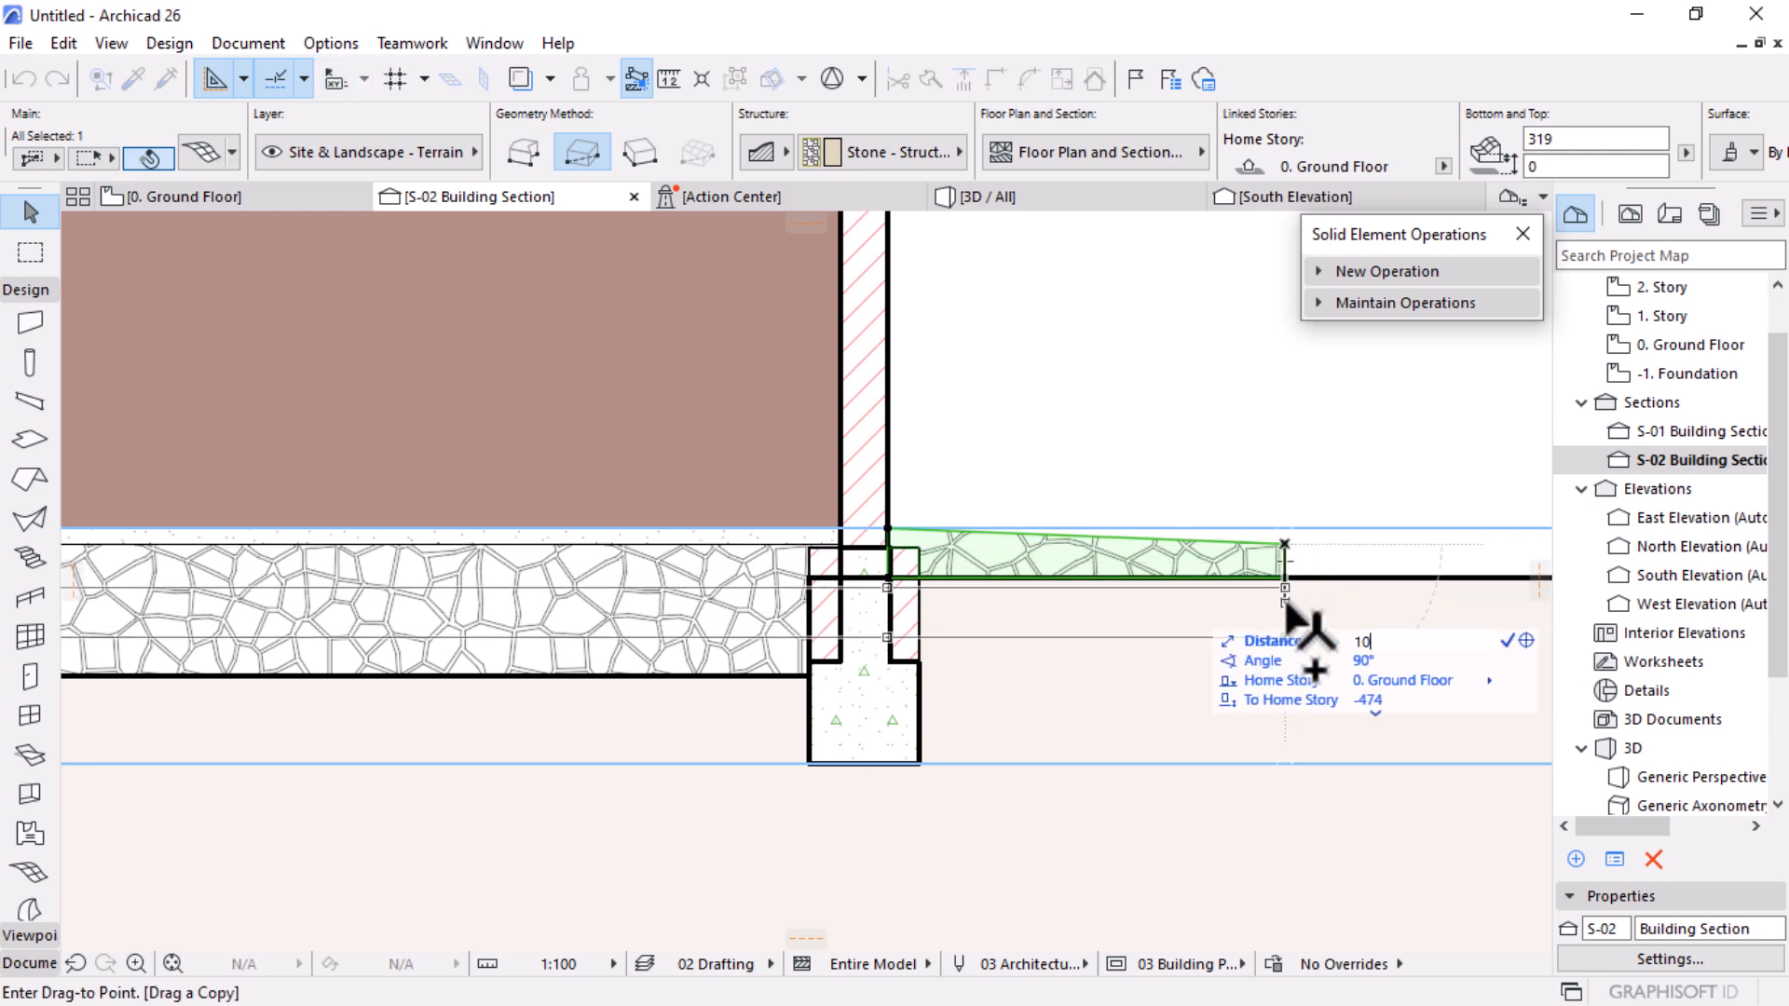
type("0")
key("Return")
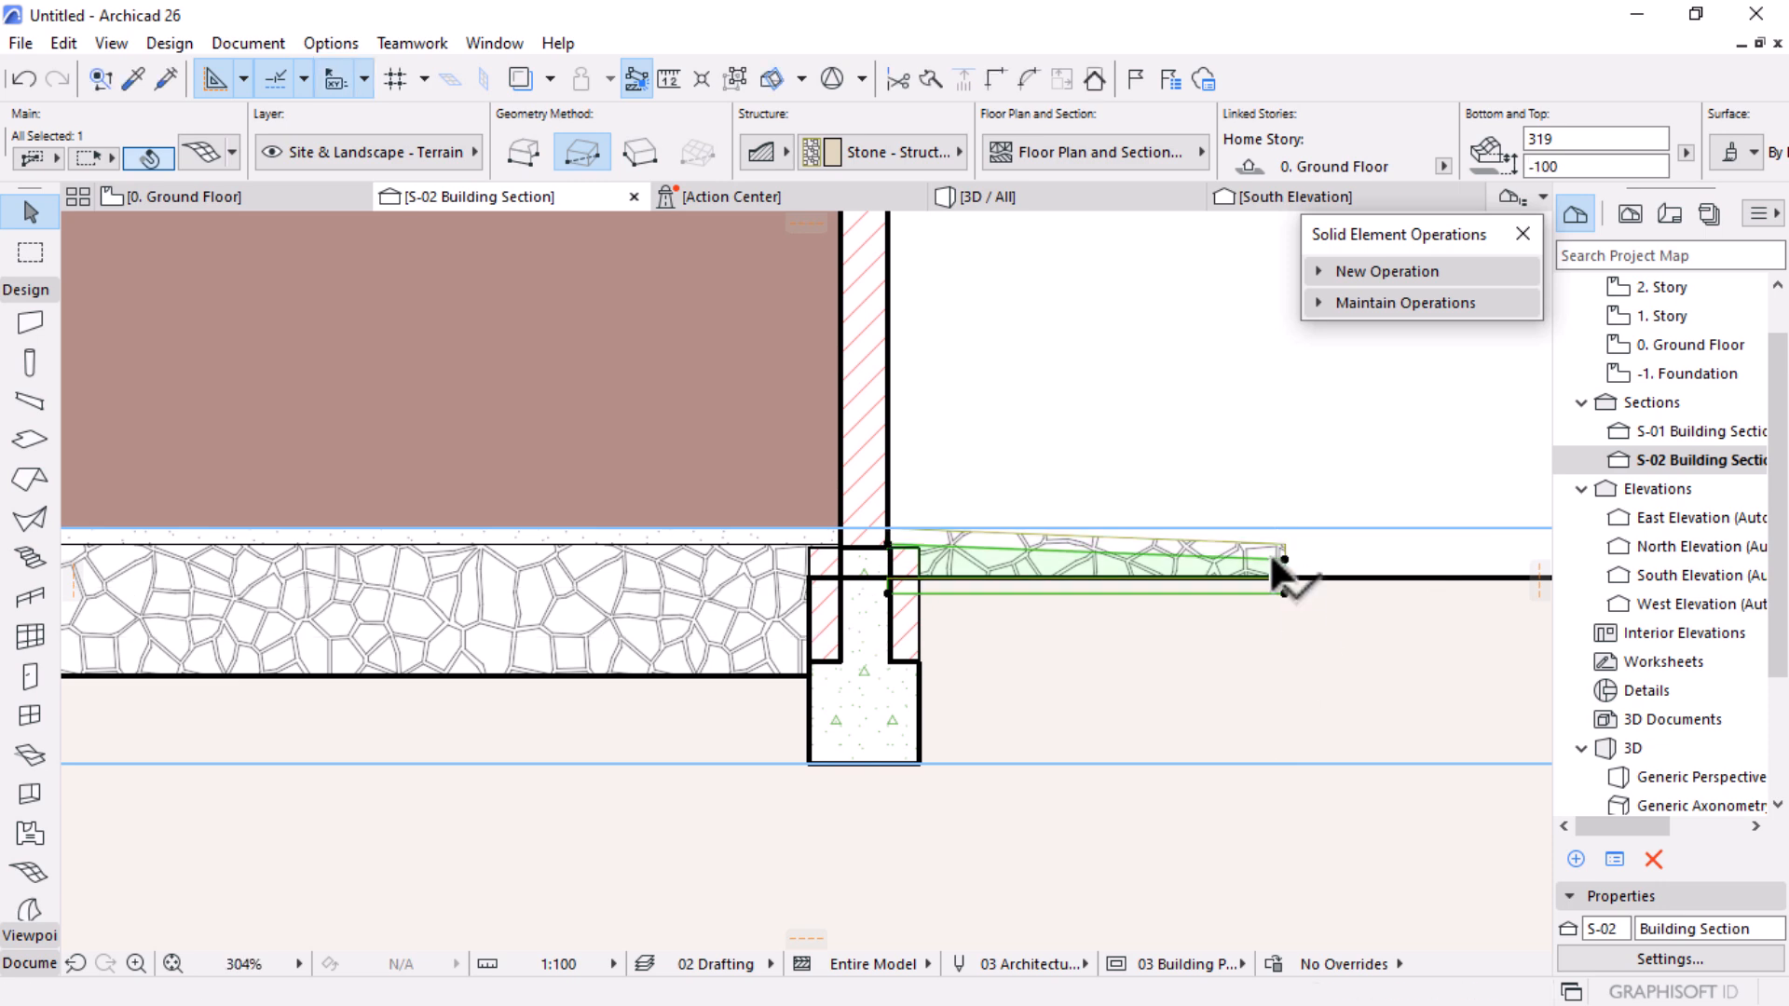
Step: Run a Subtraction with downward extrusion solid operation, with the original stone mesh as target and its lowered copy as operator
scroll(1216, 559, "up", 5)
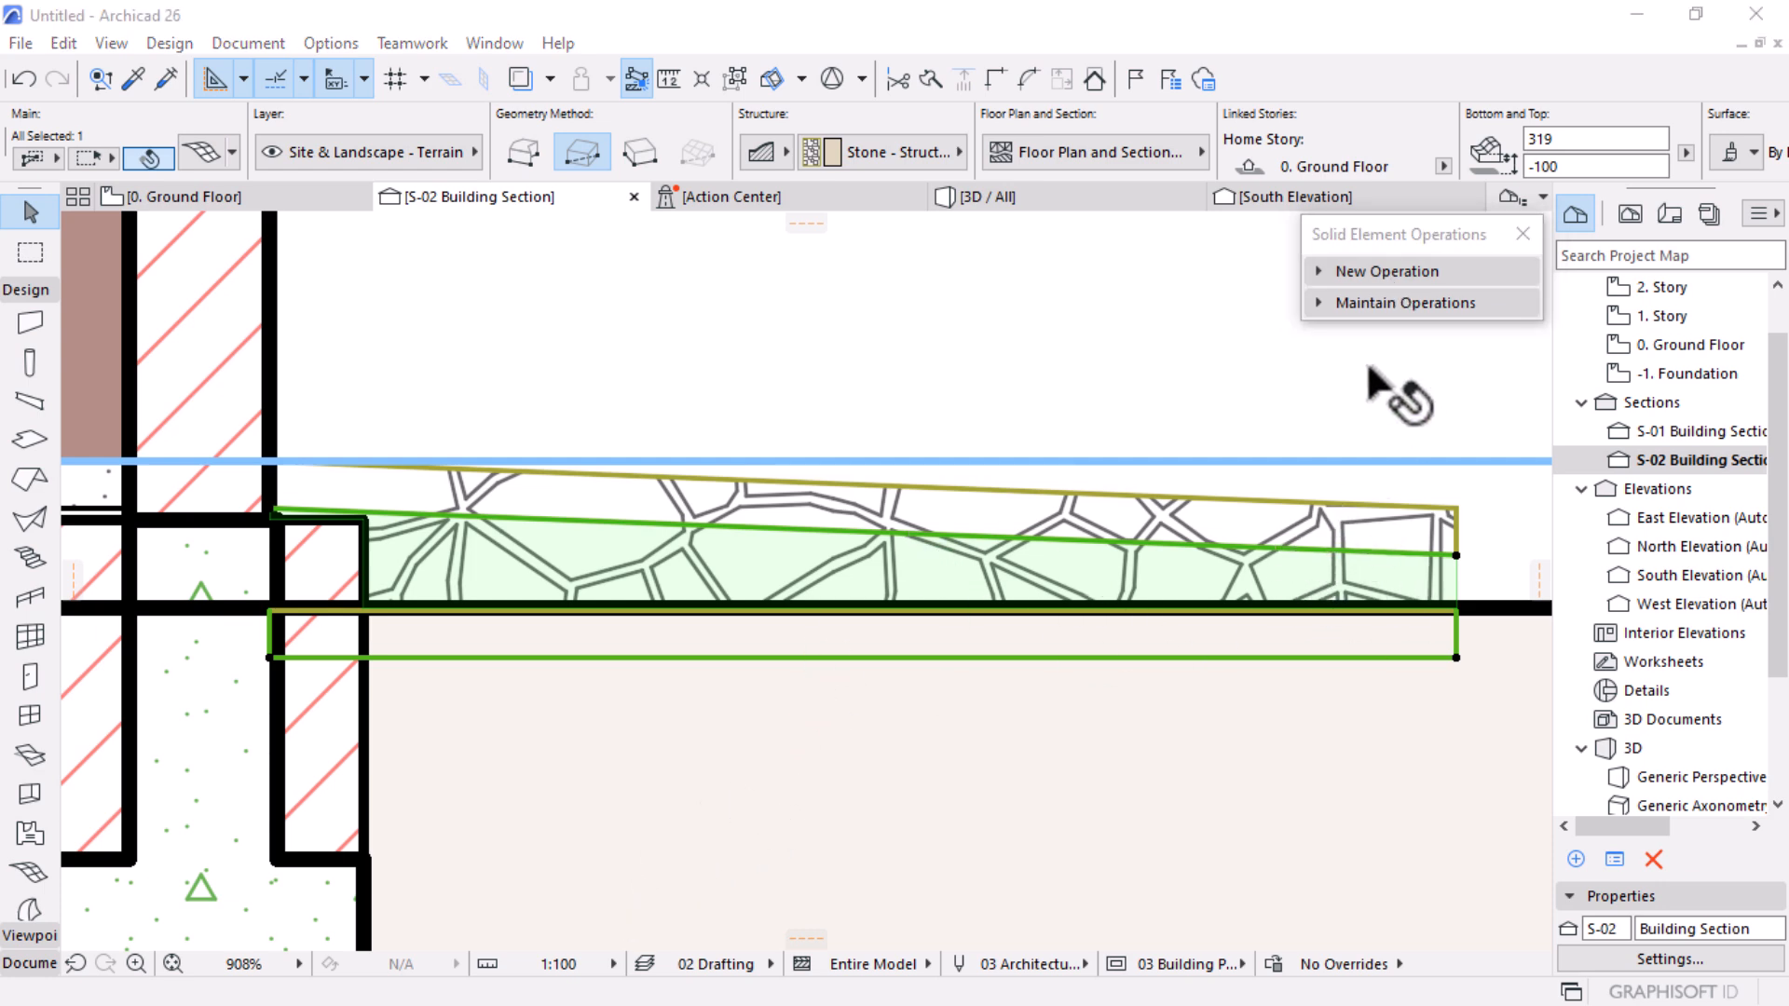
left_click(1369, 270)
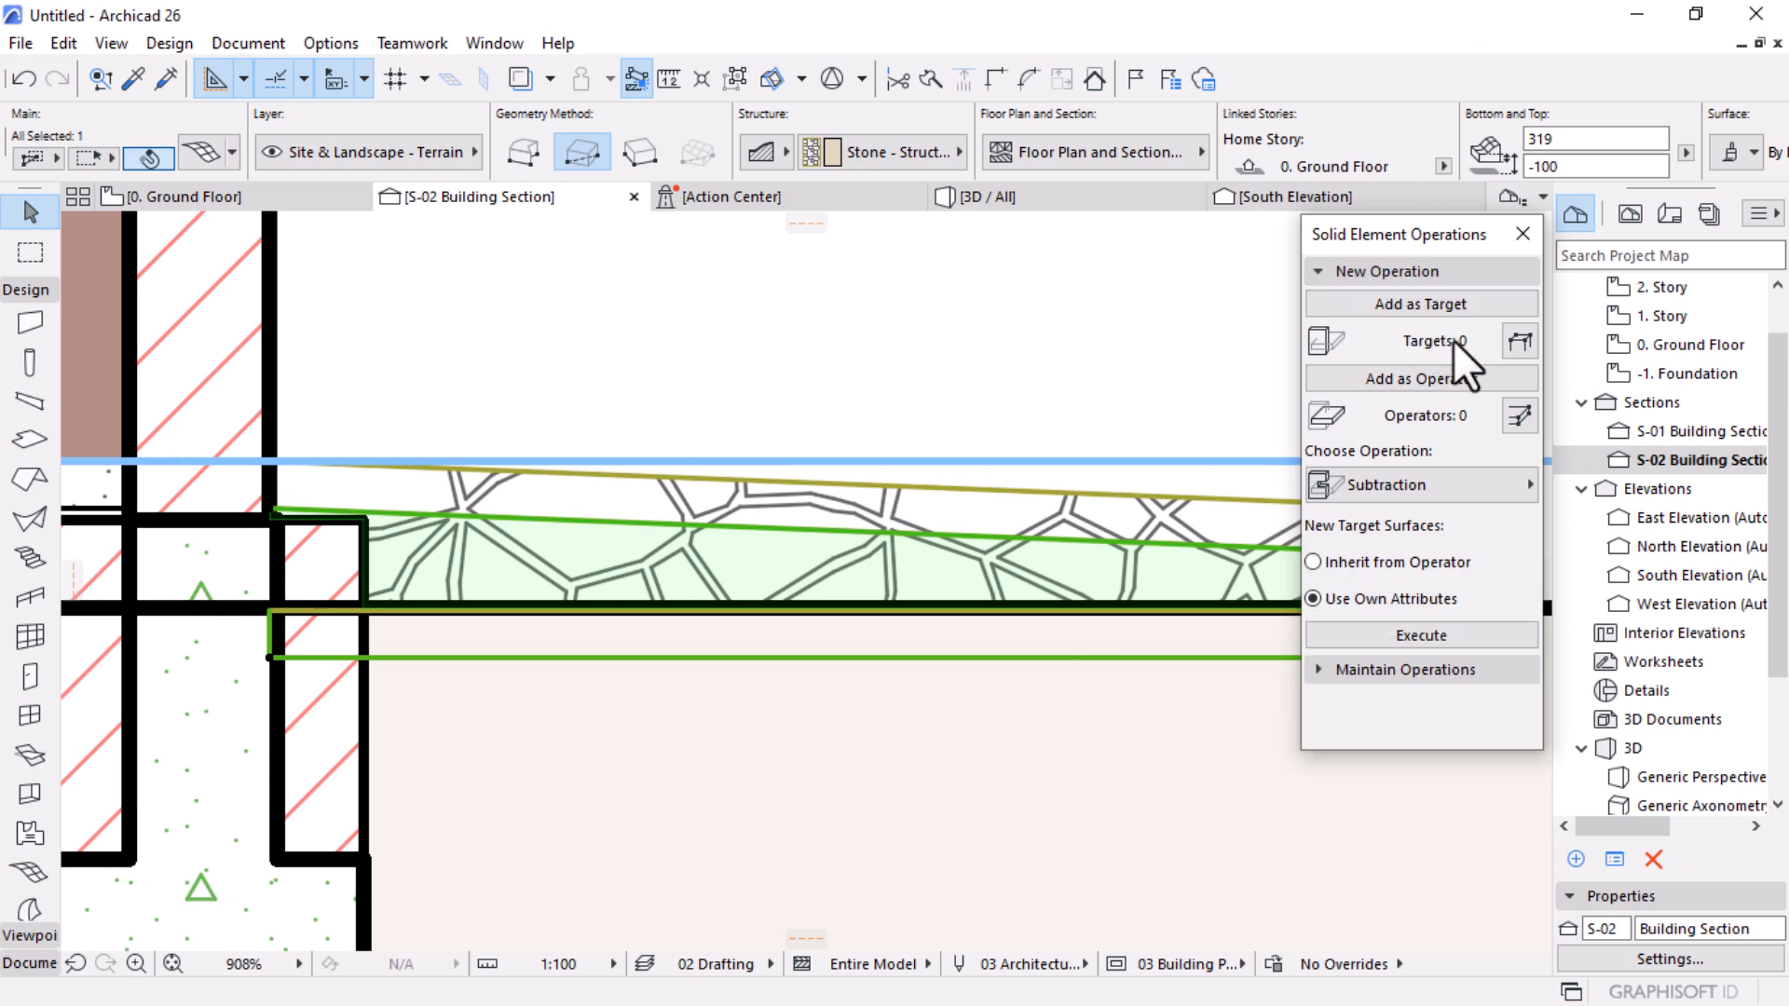
left_click(1428, 300)
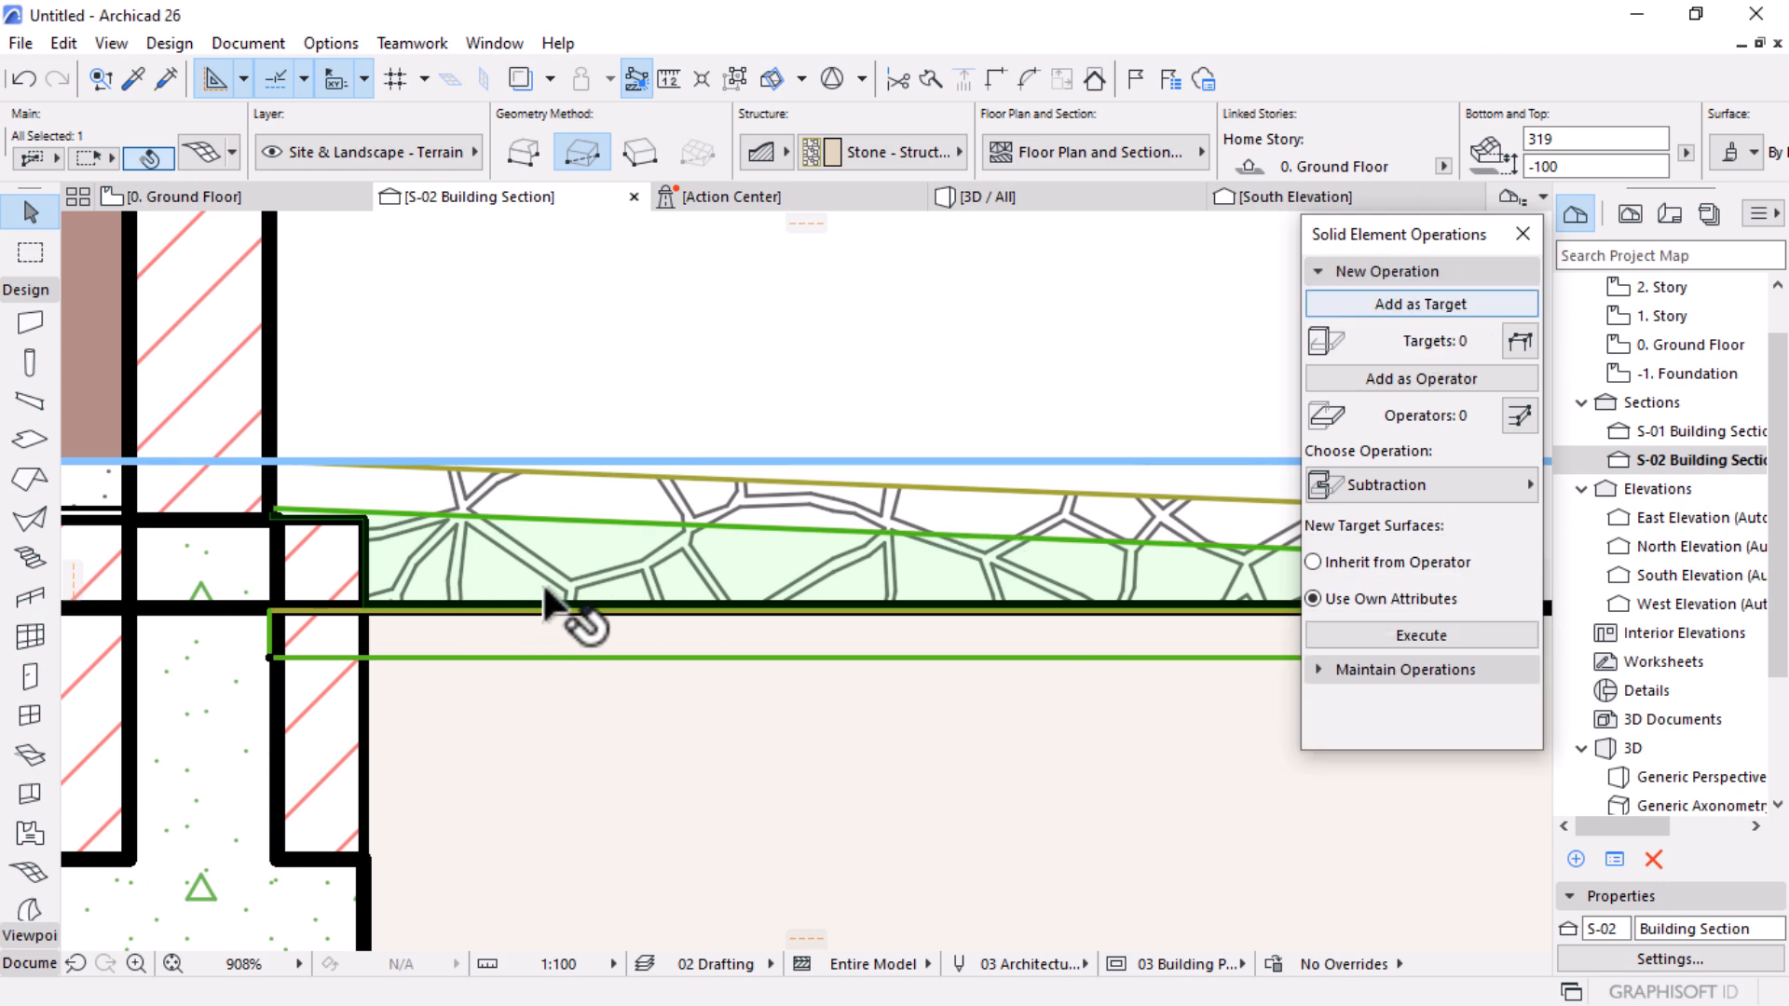
left_click(1466, 379)
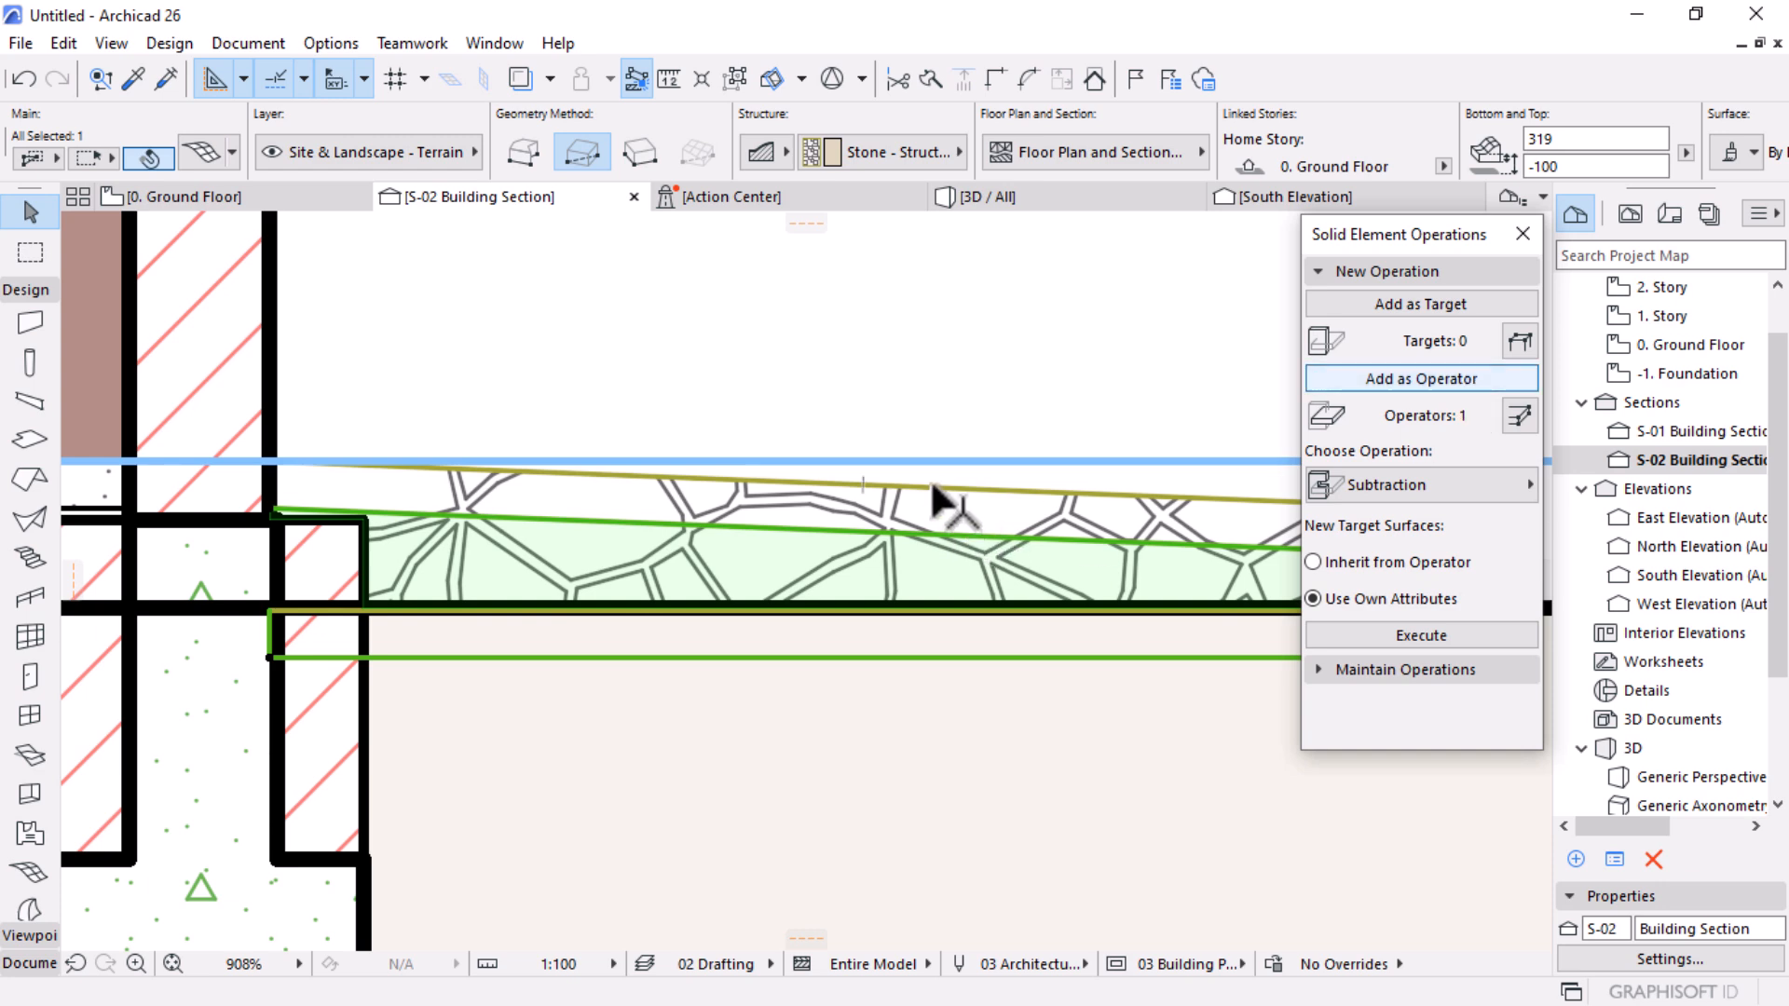
left_click(880, 479)
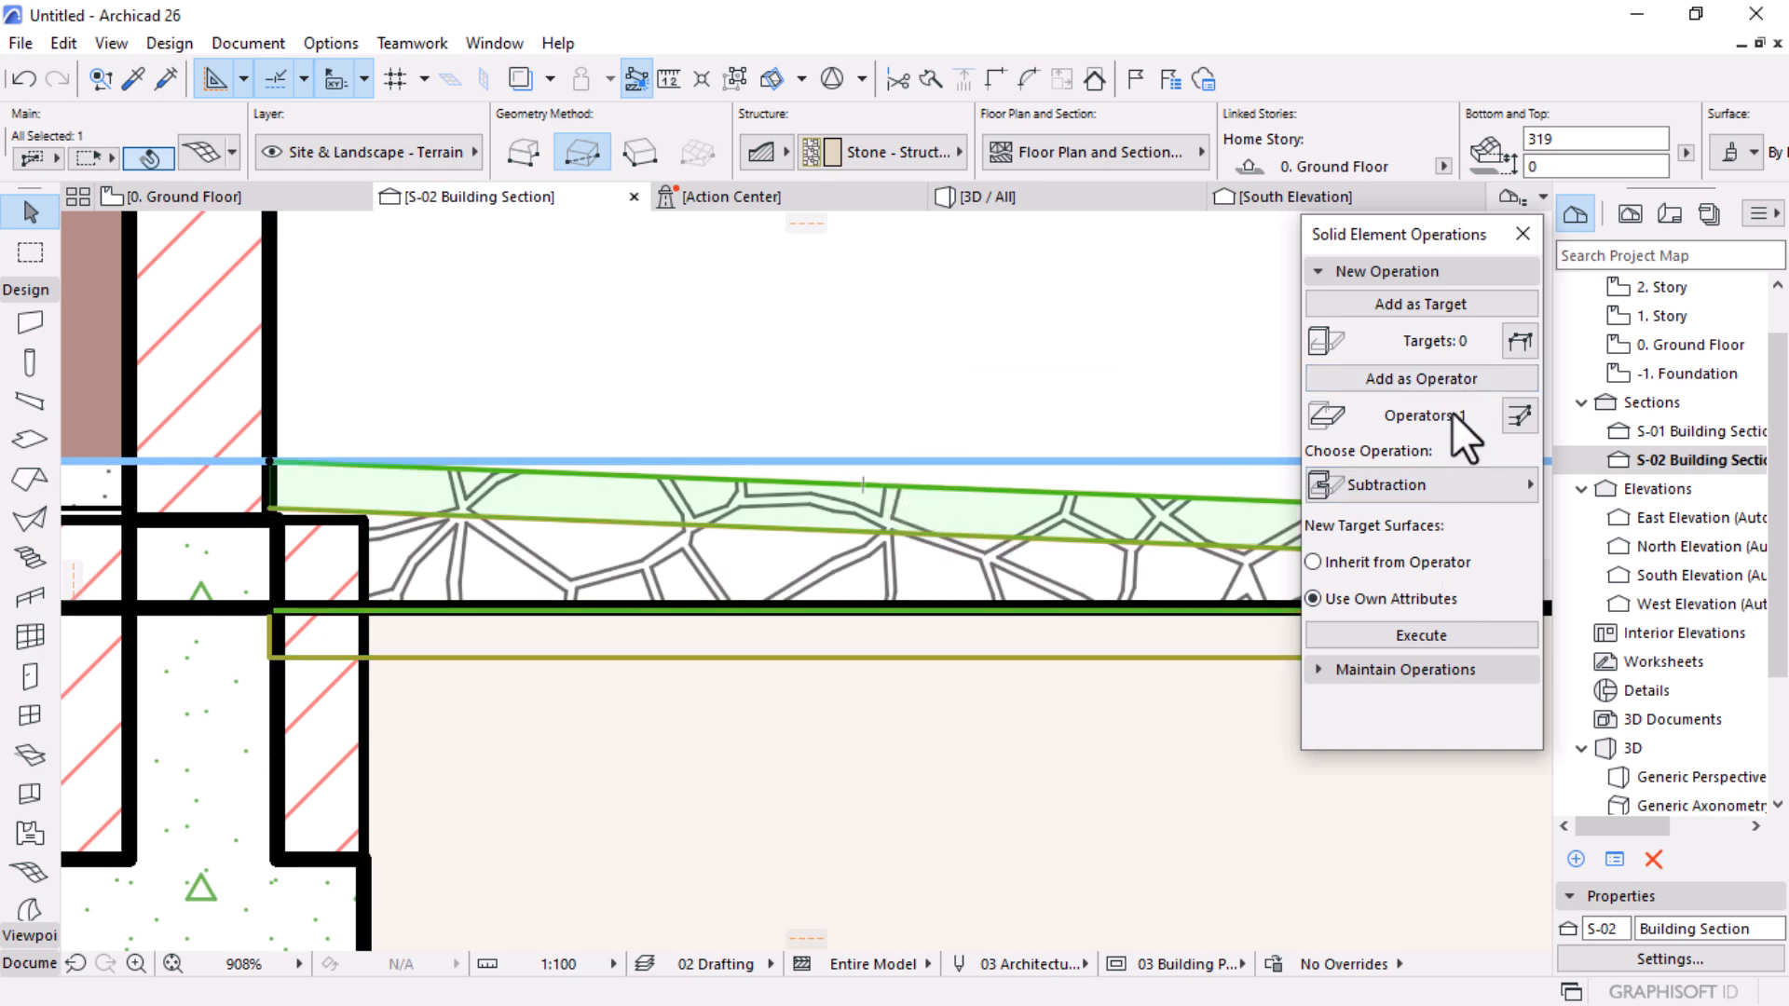
left_click(1428, 300)
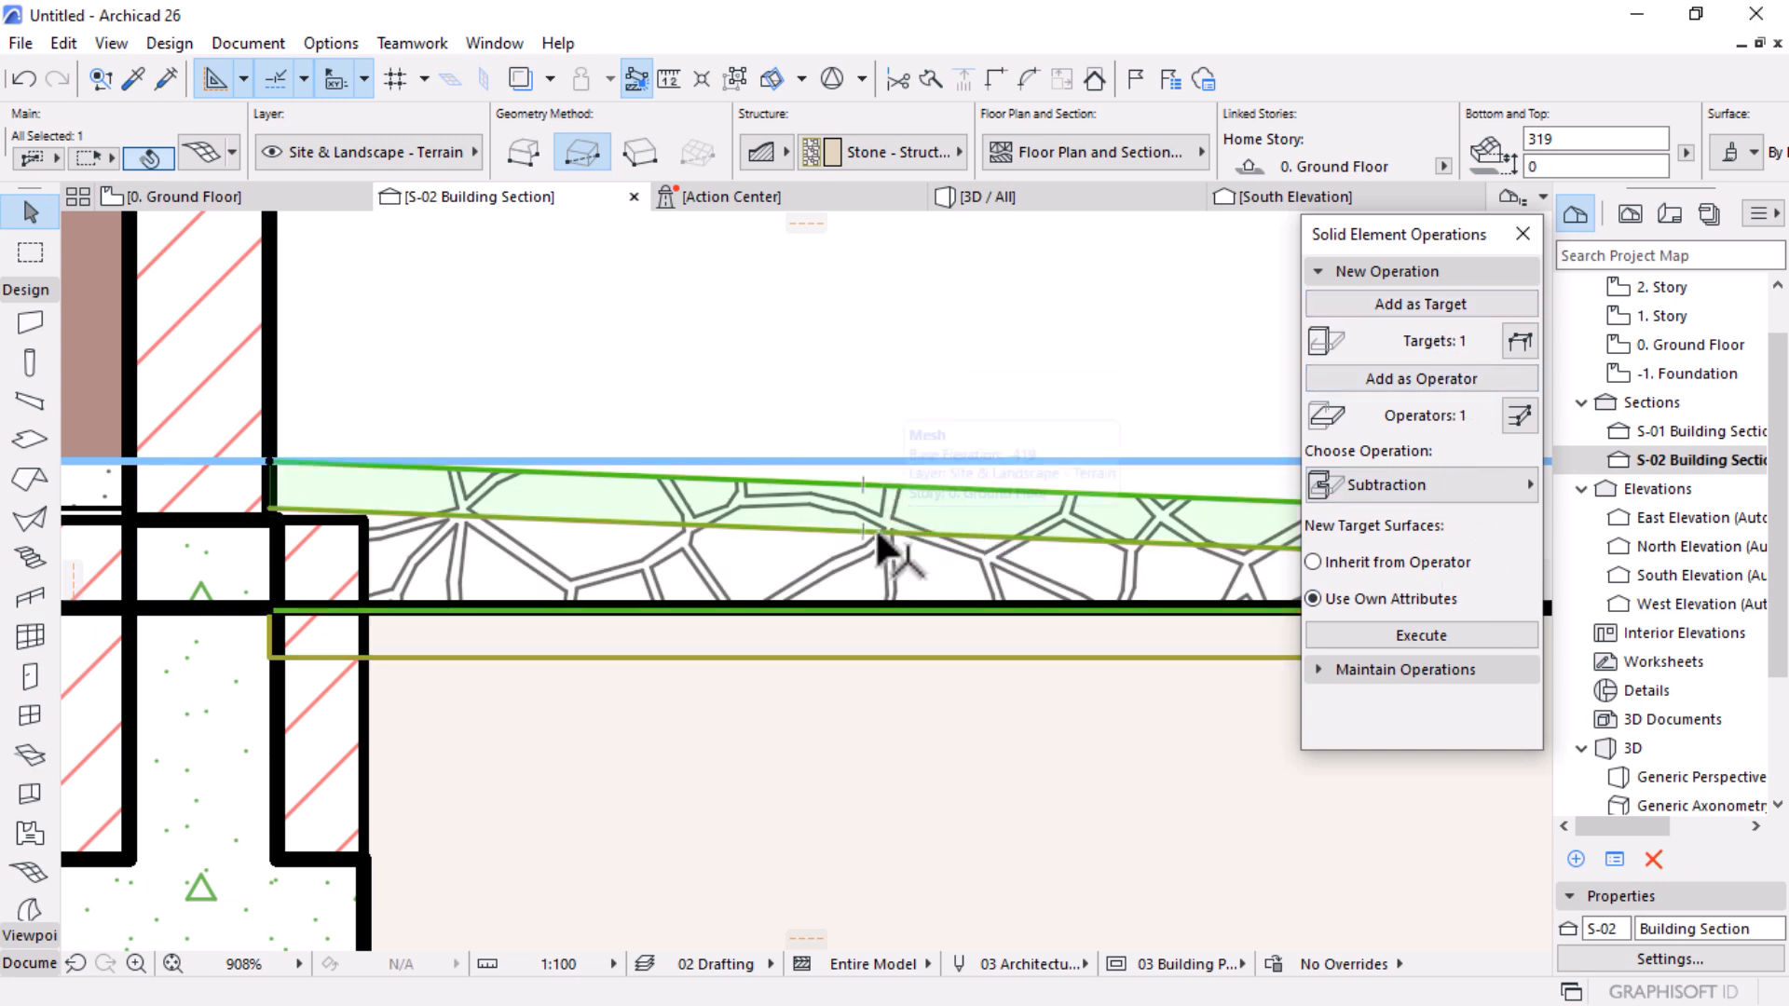
left_click(1452, 482)
left_click(1168, 557)
left_click(1448, 639)
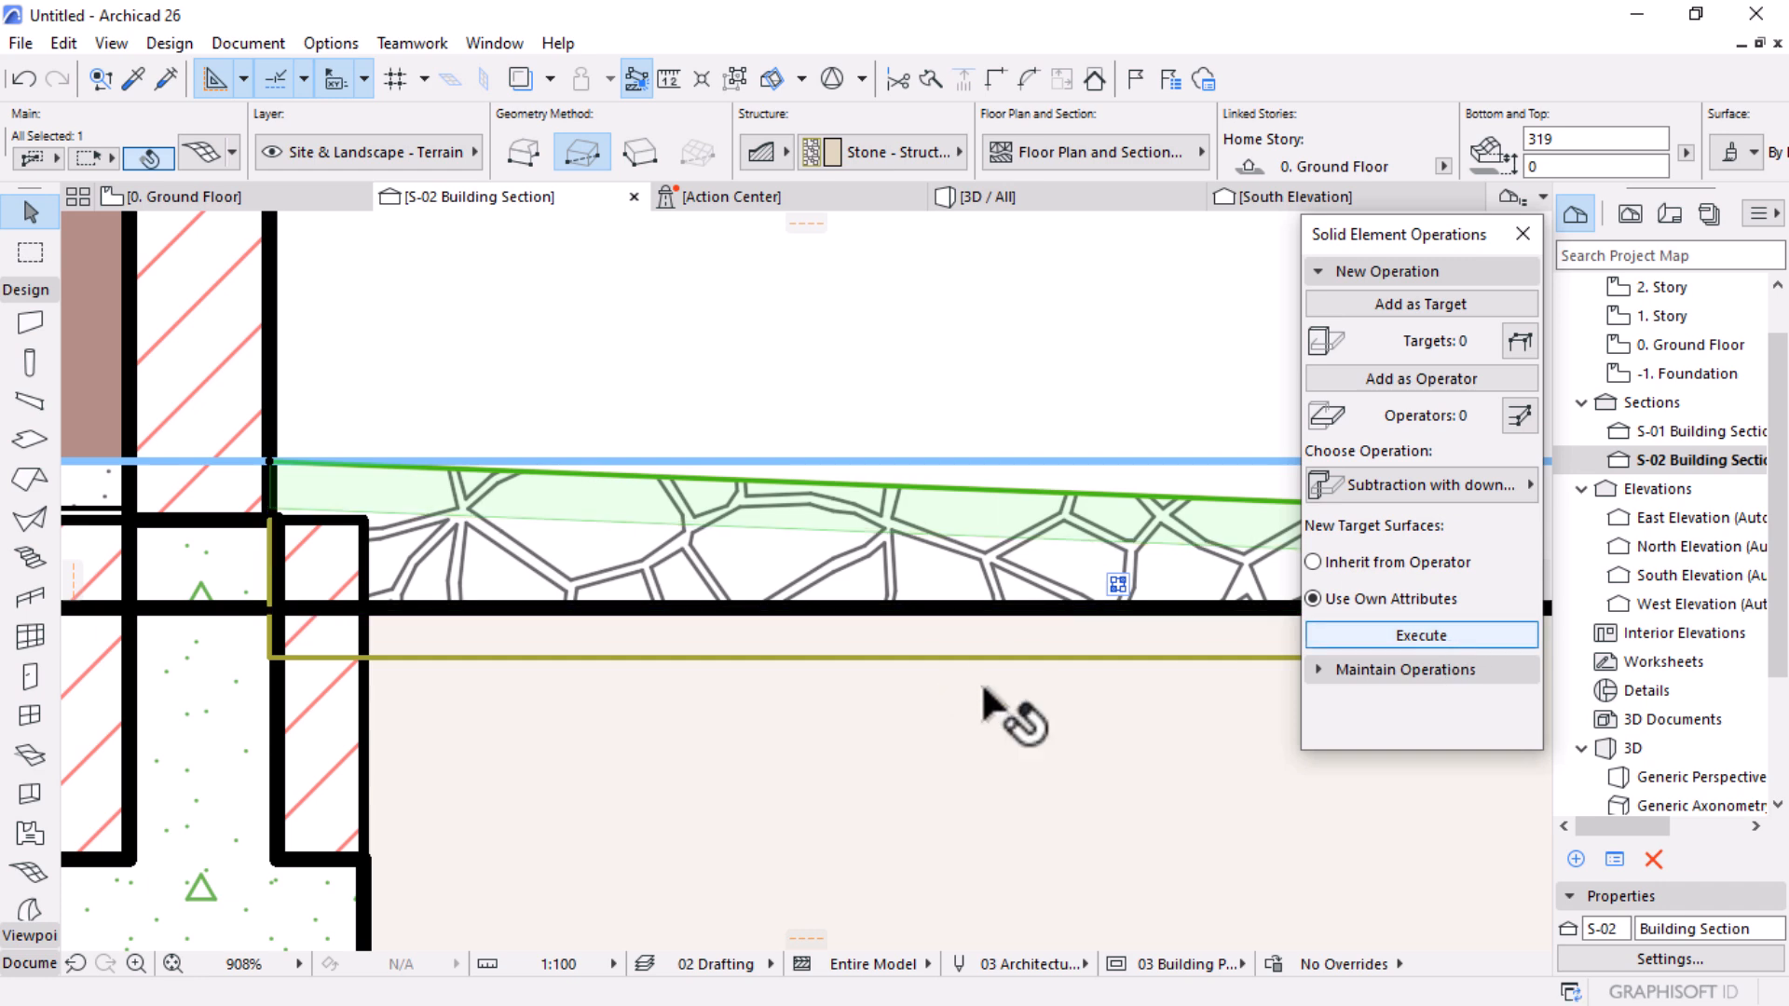
Step: Change the upper apron mesh's building material to Stone - Finish in the section
scroll(899, 597, "down", 4)
left_click(1122, 652)
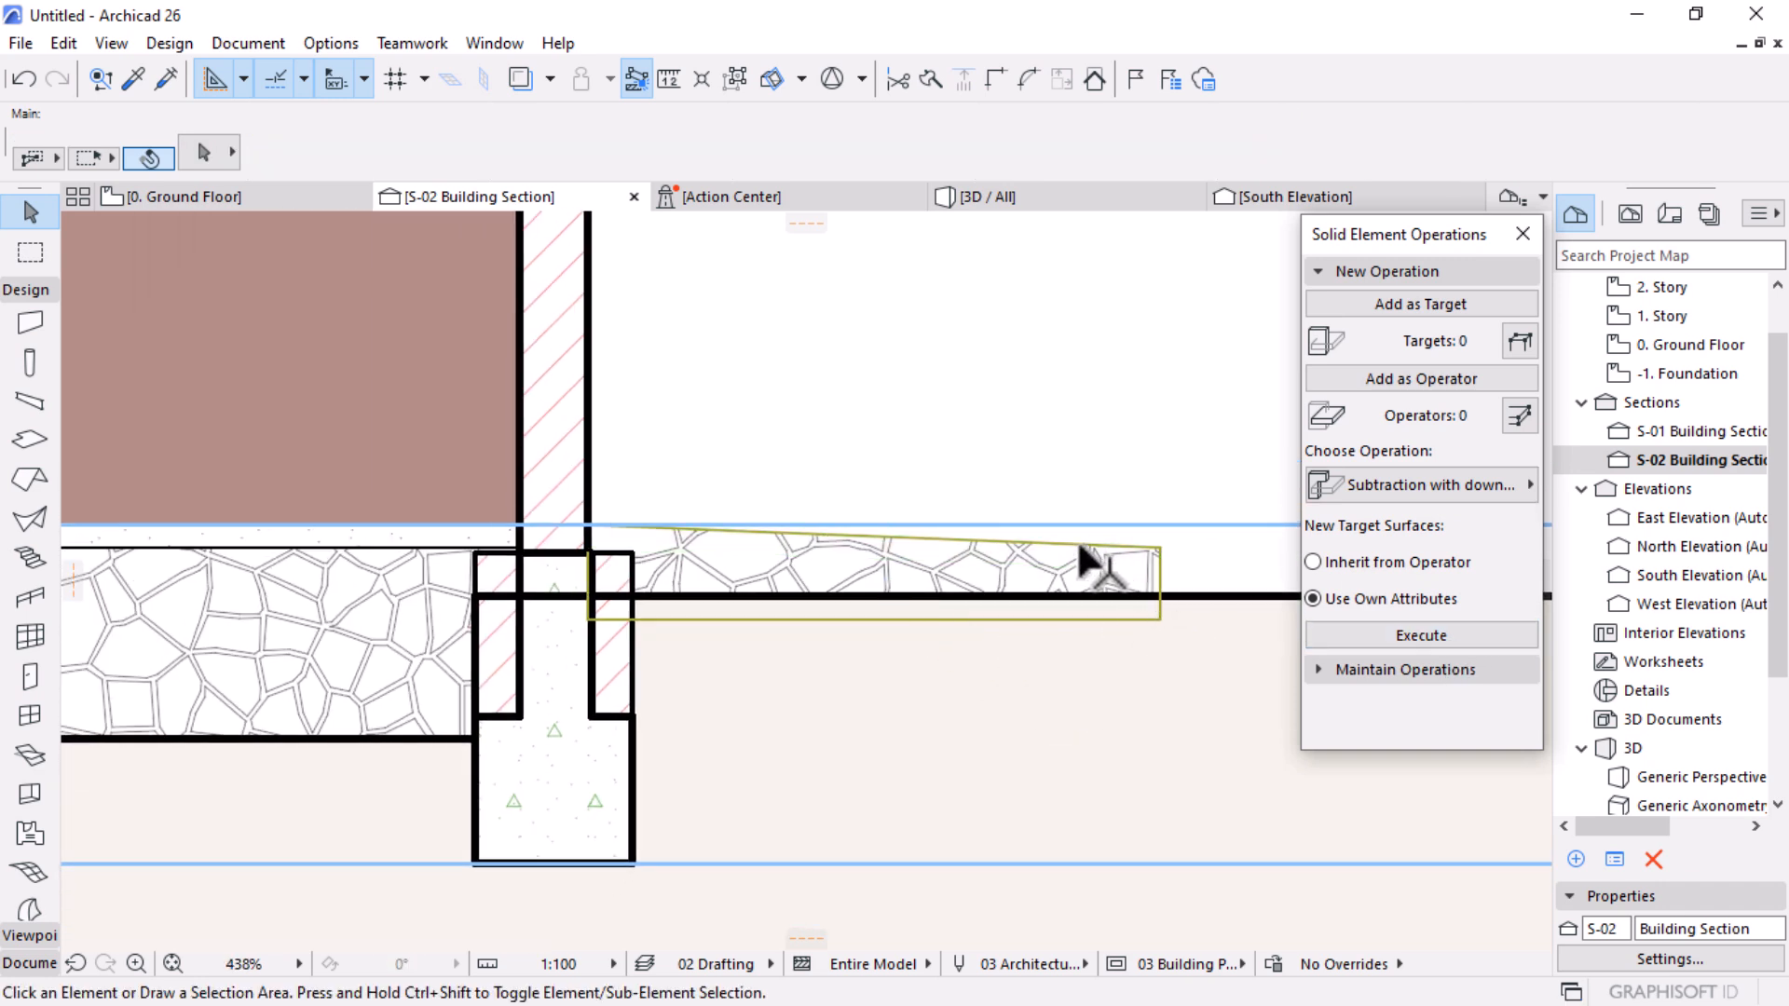
left_click(1043, 542)
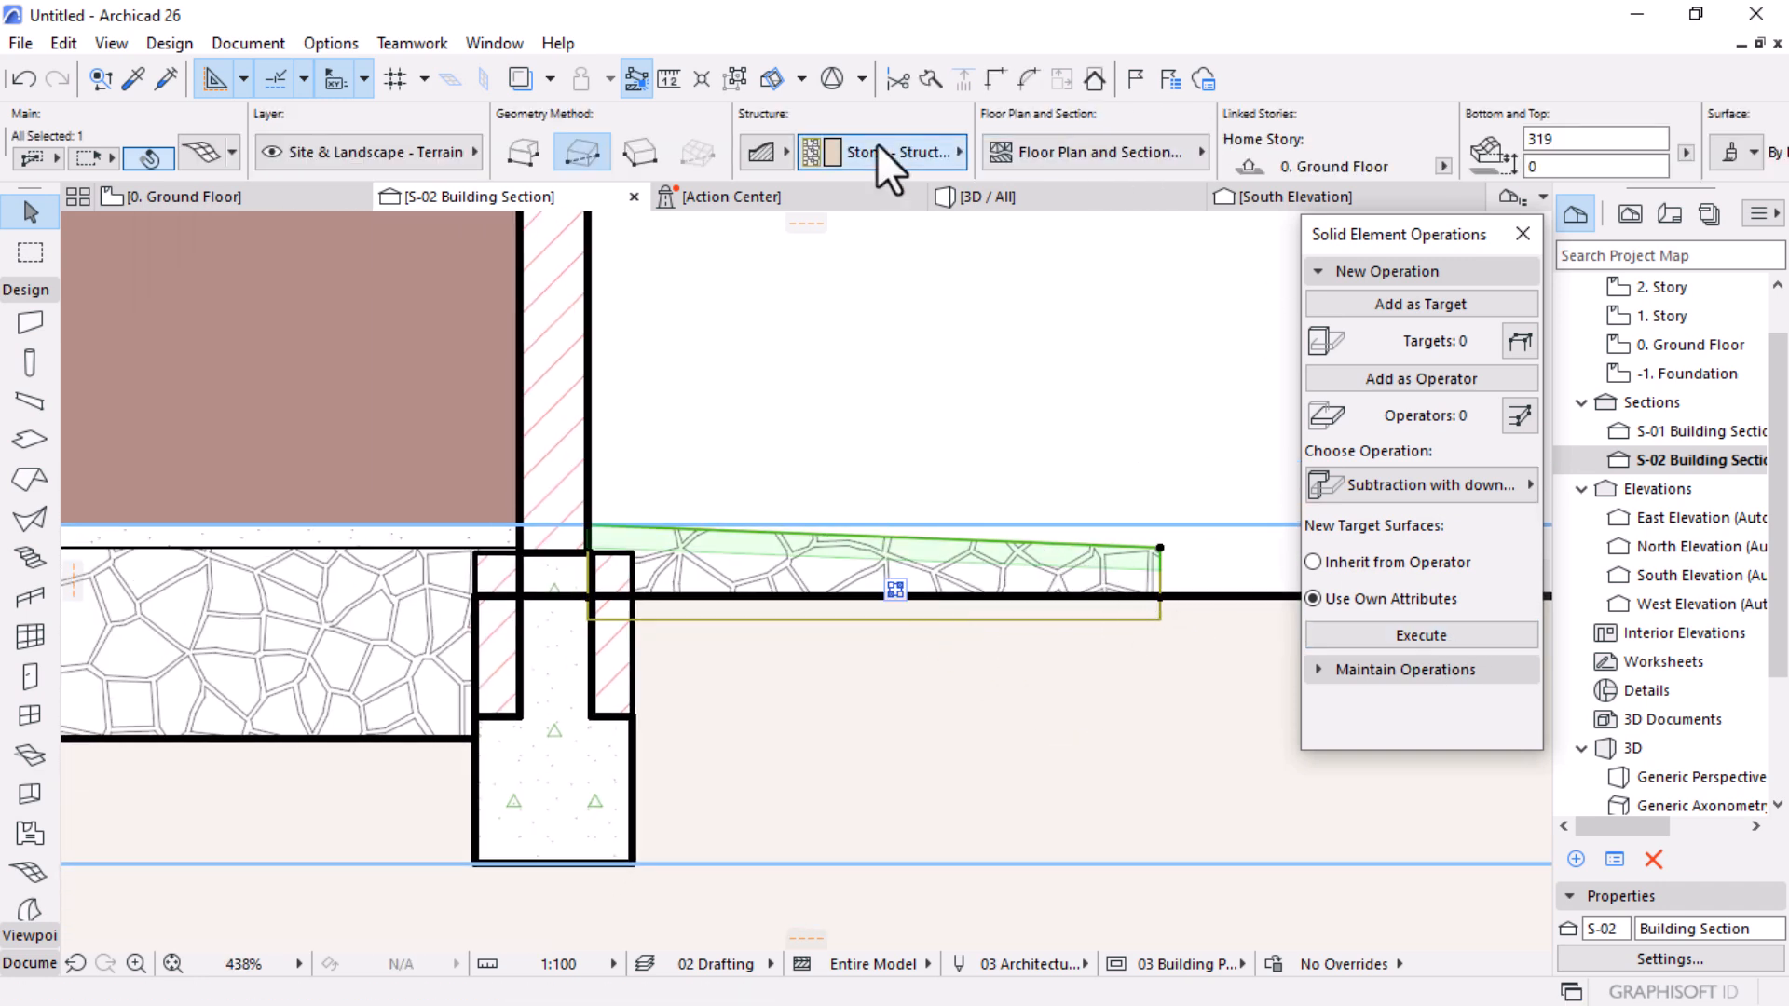
left_click(876, 149)
type("s")
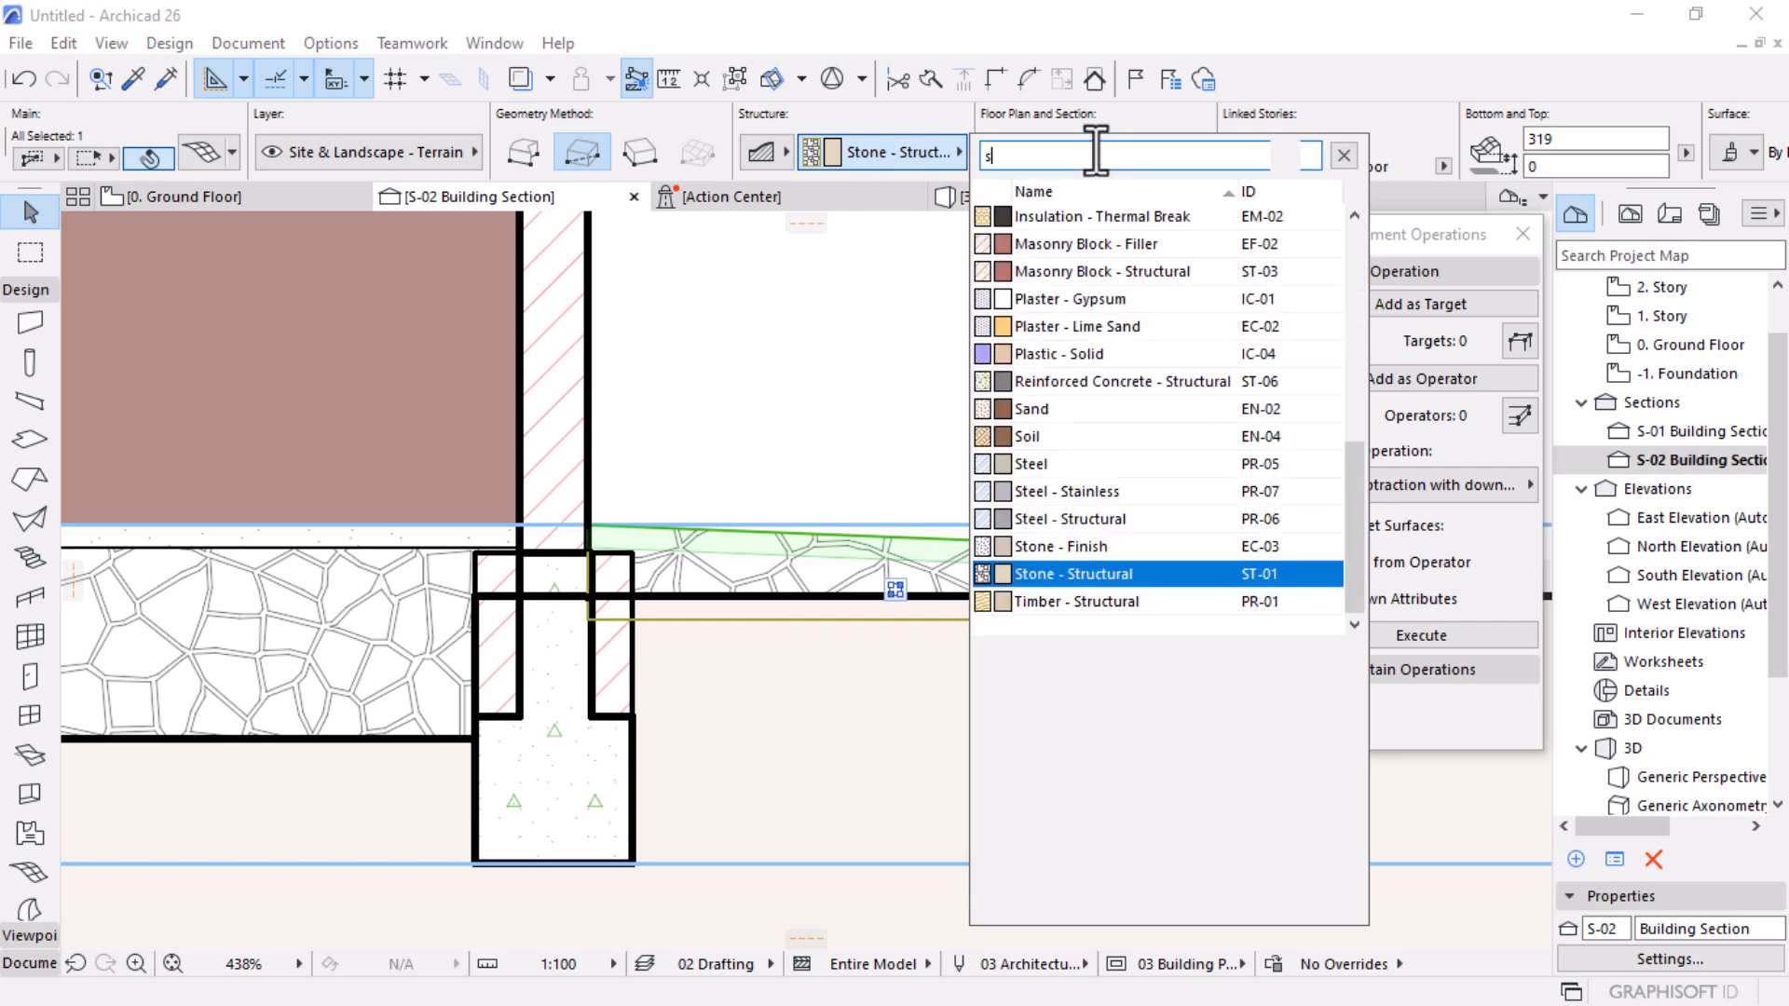
type("tone")
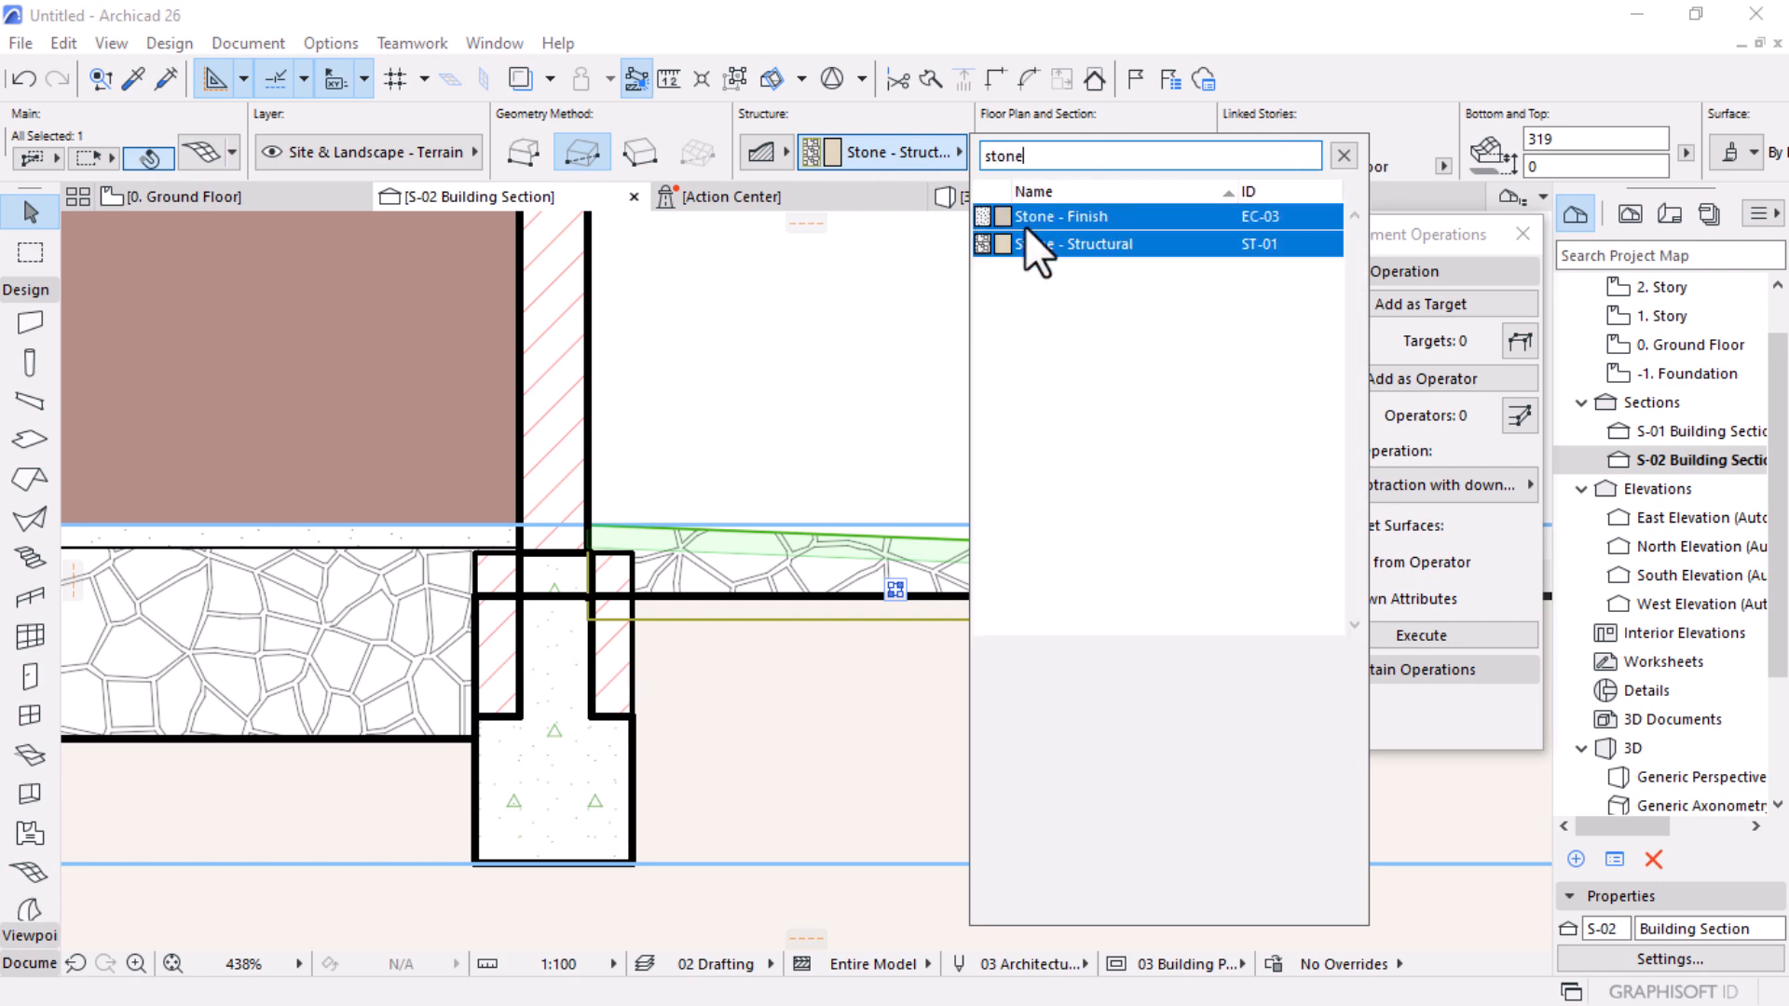
left_click(1034, 216)
key("Escape")
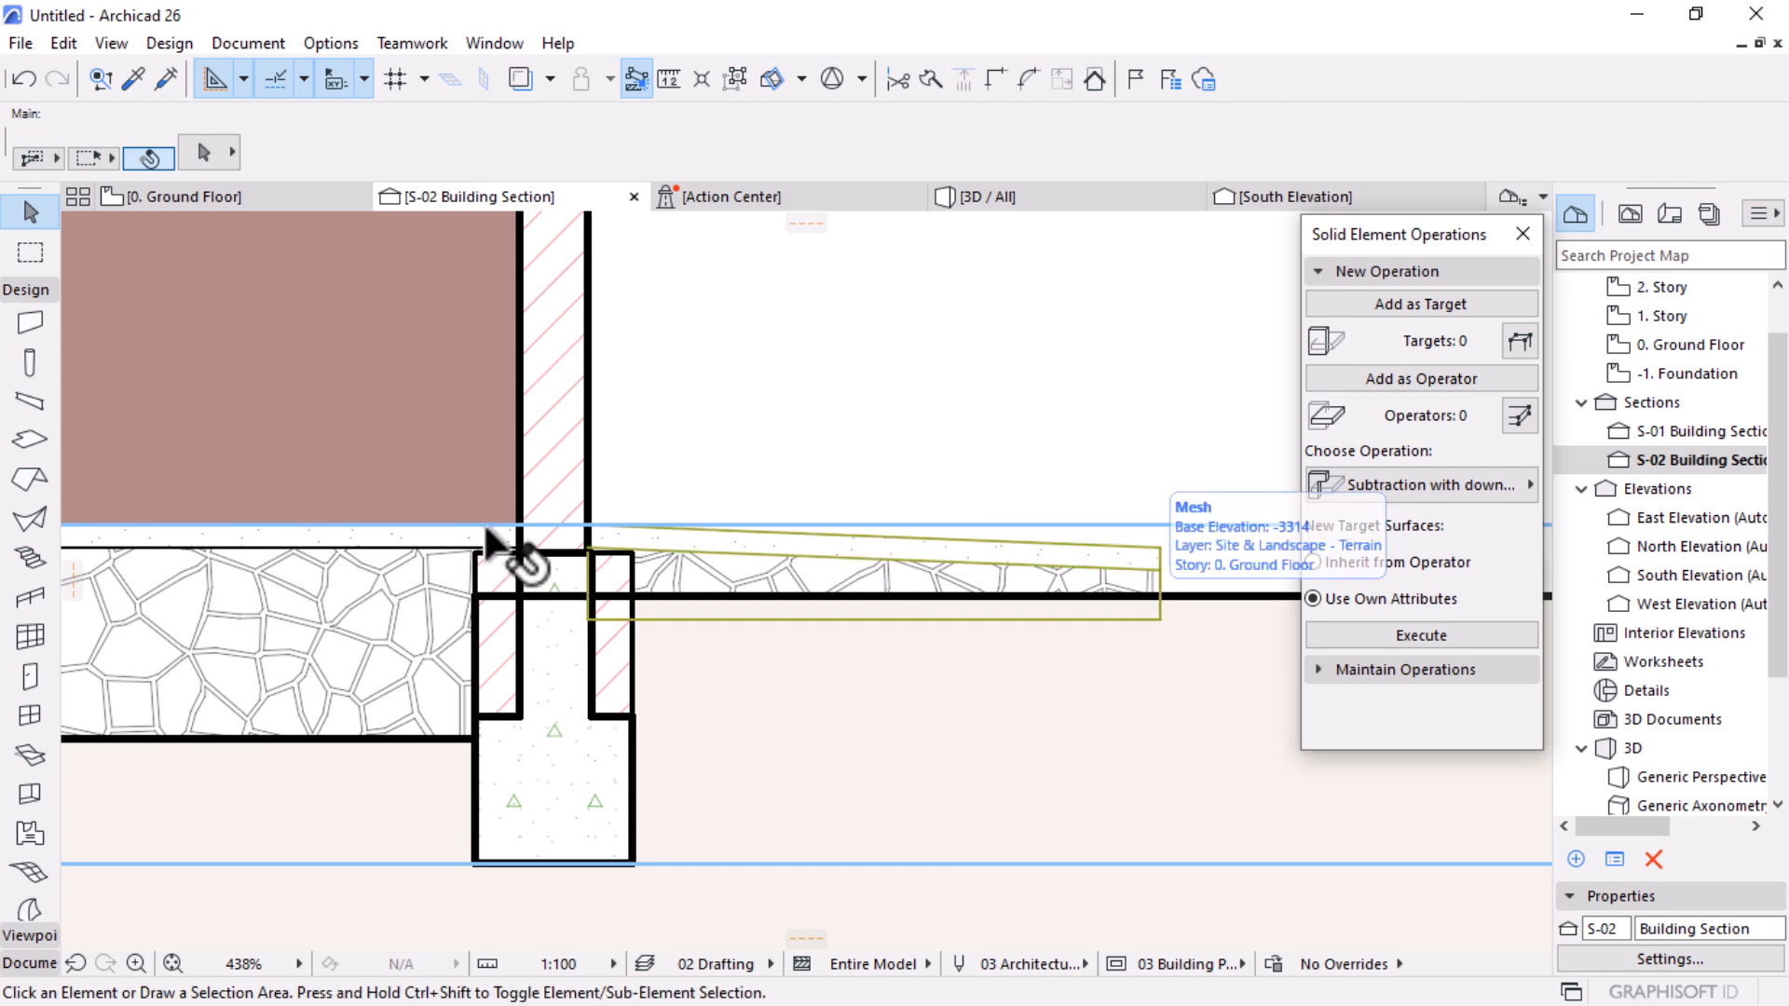
Step: Set the height of the lower Stone - Structural apron mesh to 800 mm
scroll(892, 542, "down", 3)
scroll(596, 580, "up", 2)
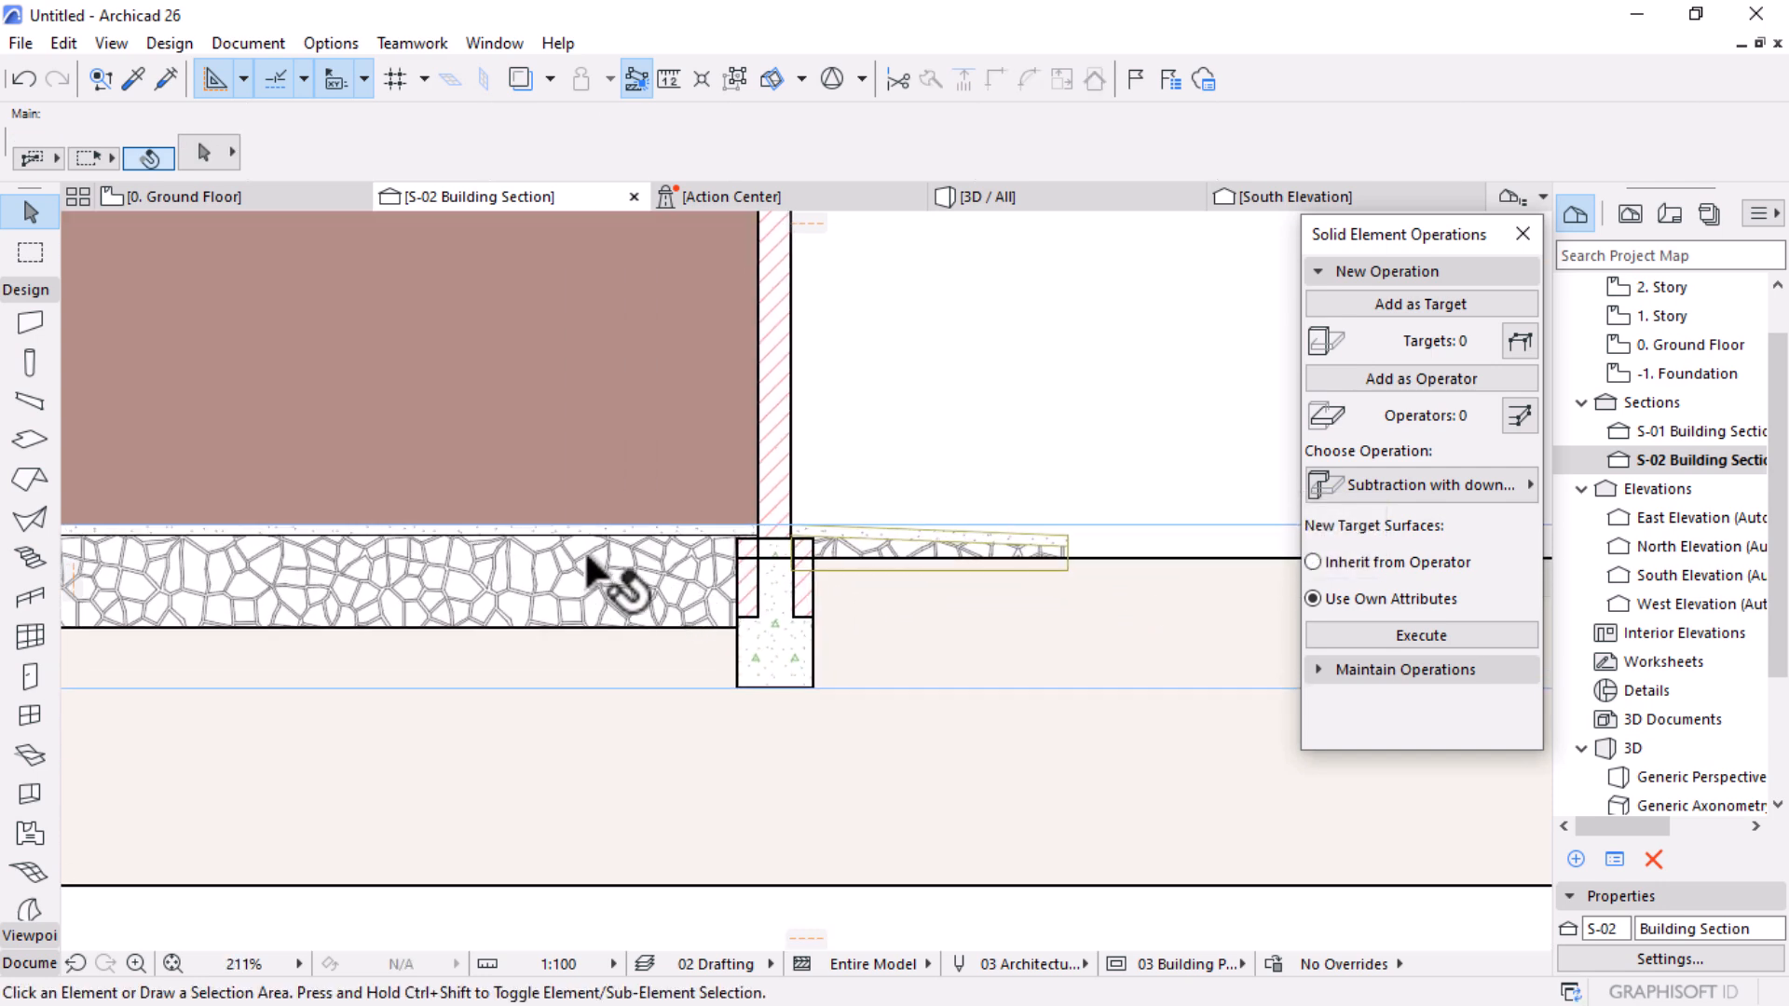
scroll(974, 624, "up", 2)
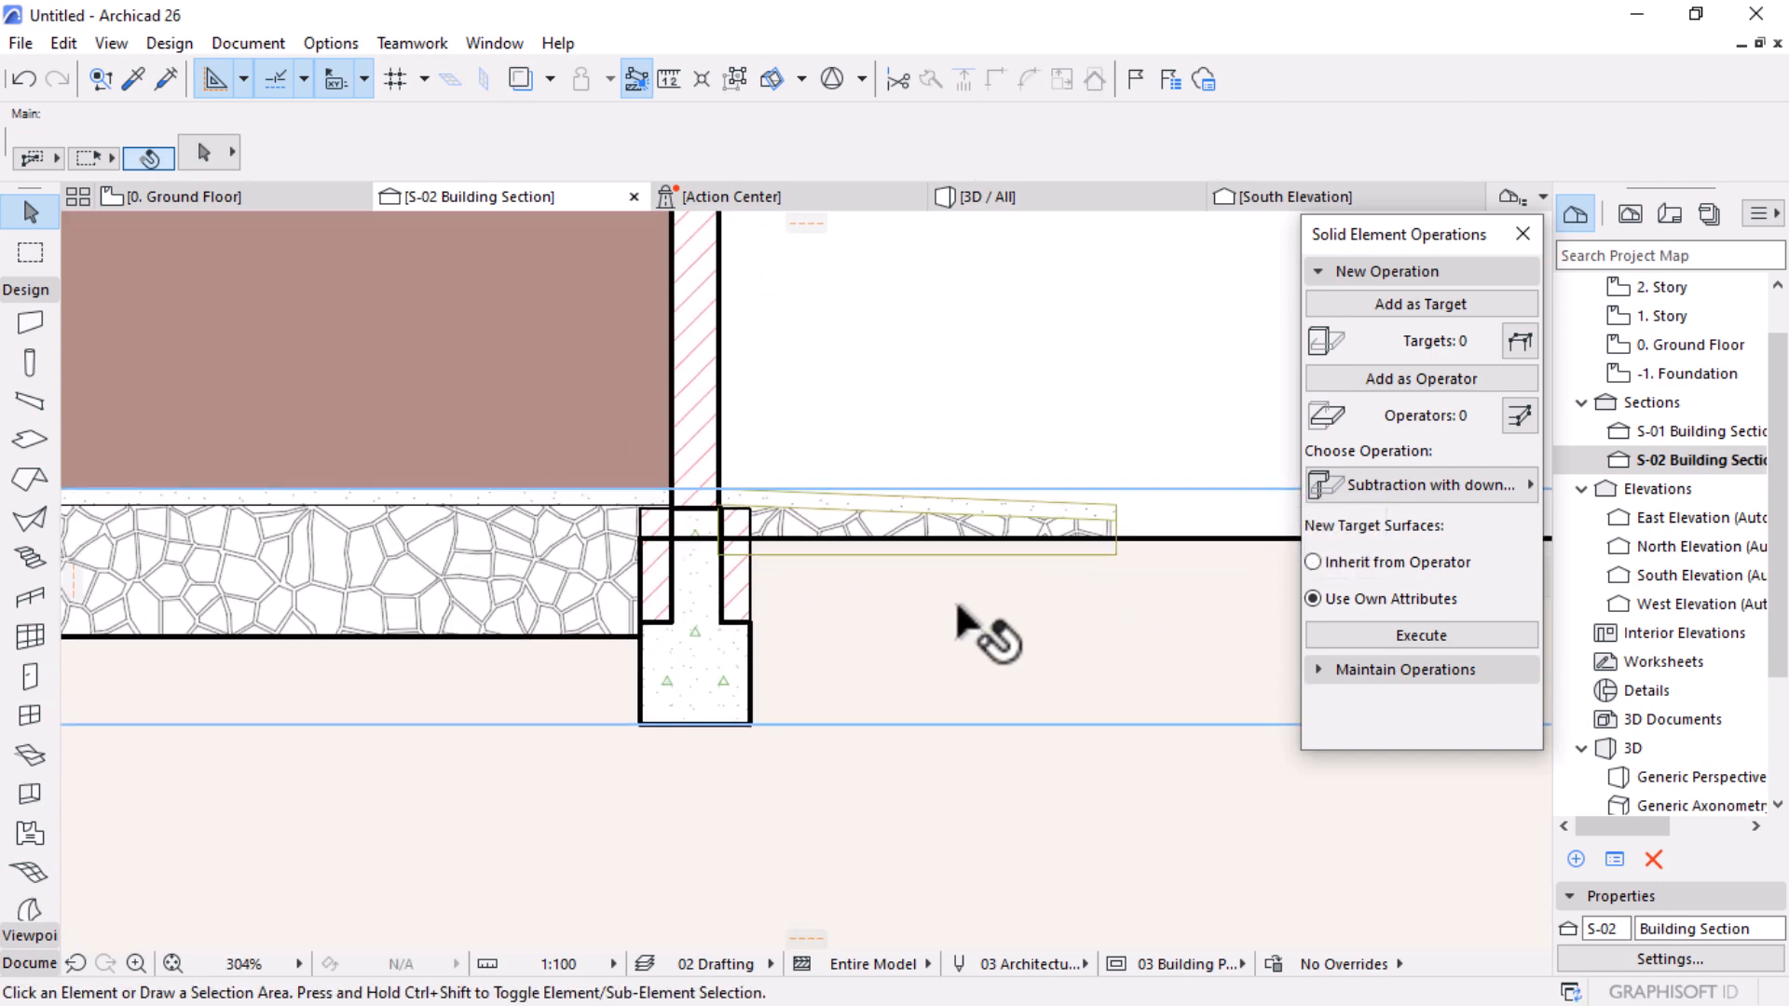
left_click(1129, 568)
left_click(1115, 557)
key("Escape")
left_click(1112, 553)
key("Escape")
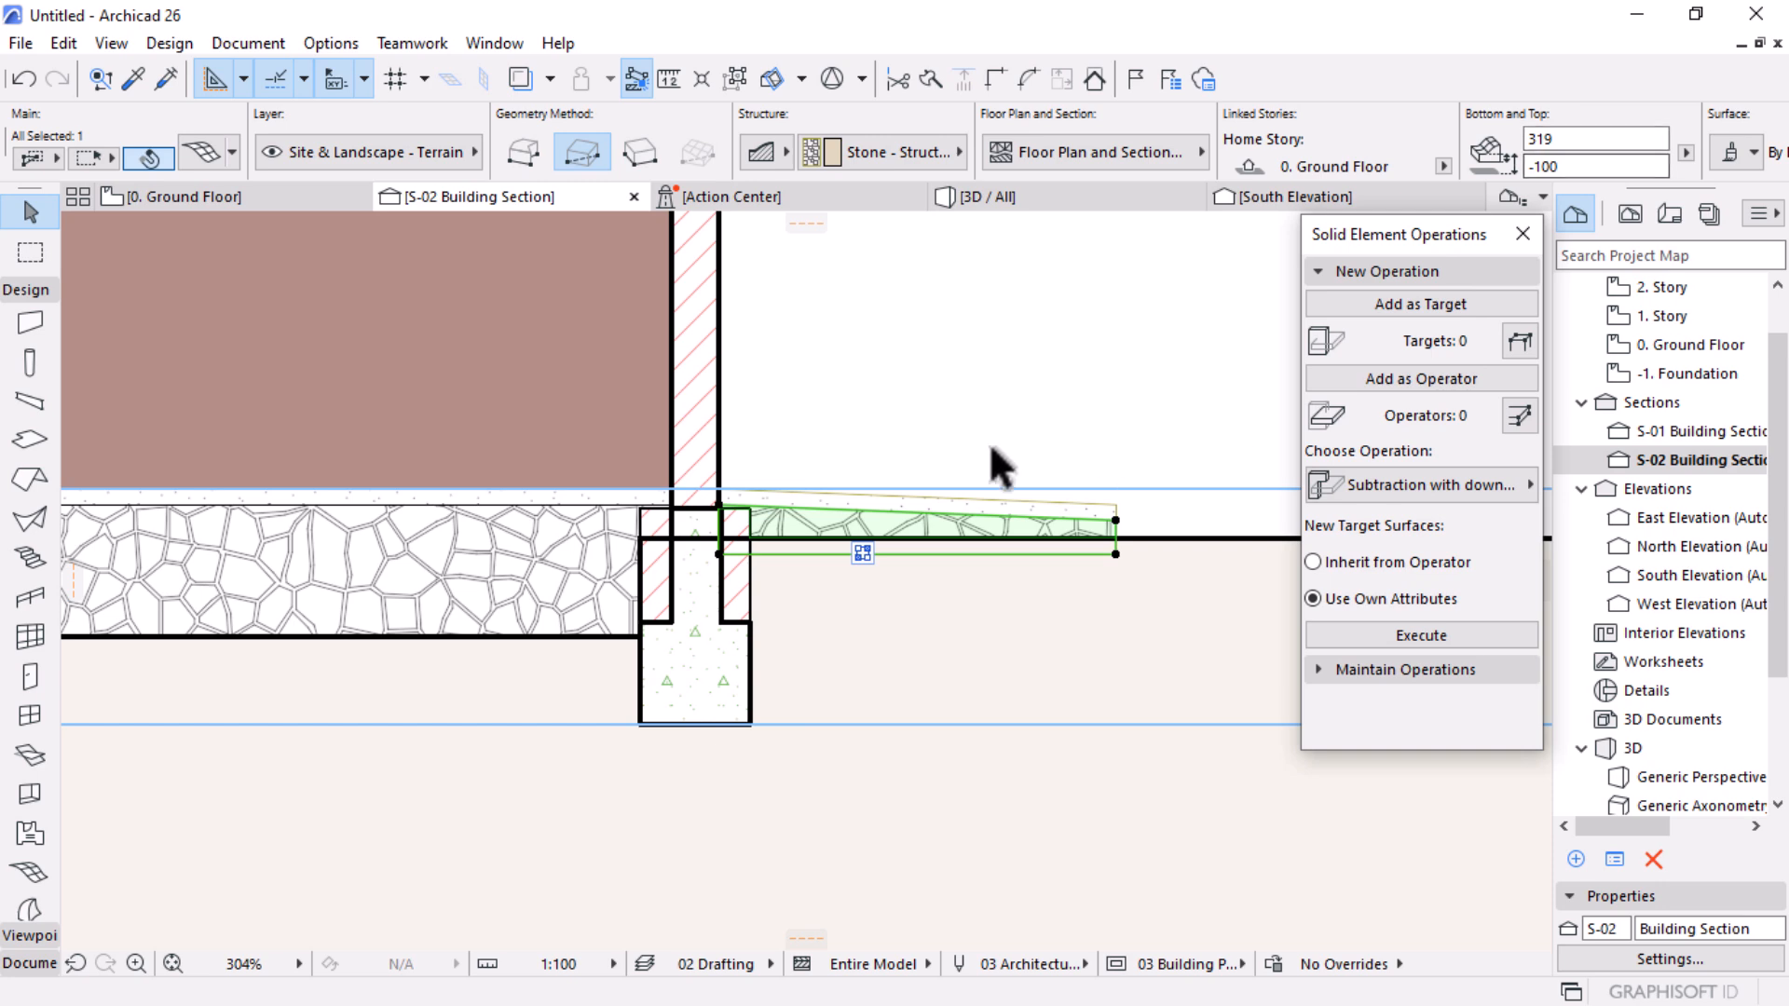
left_click(1595, 140)
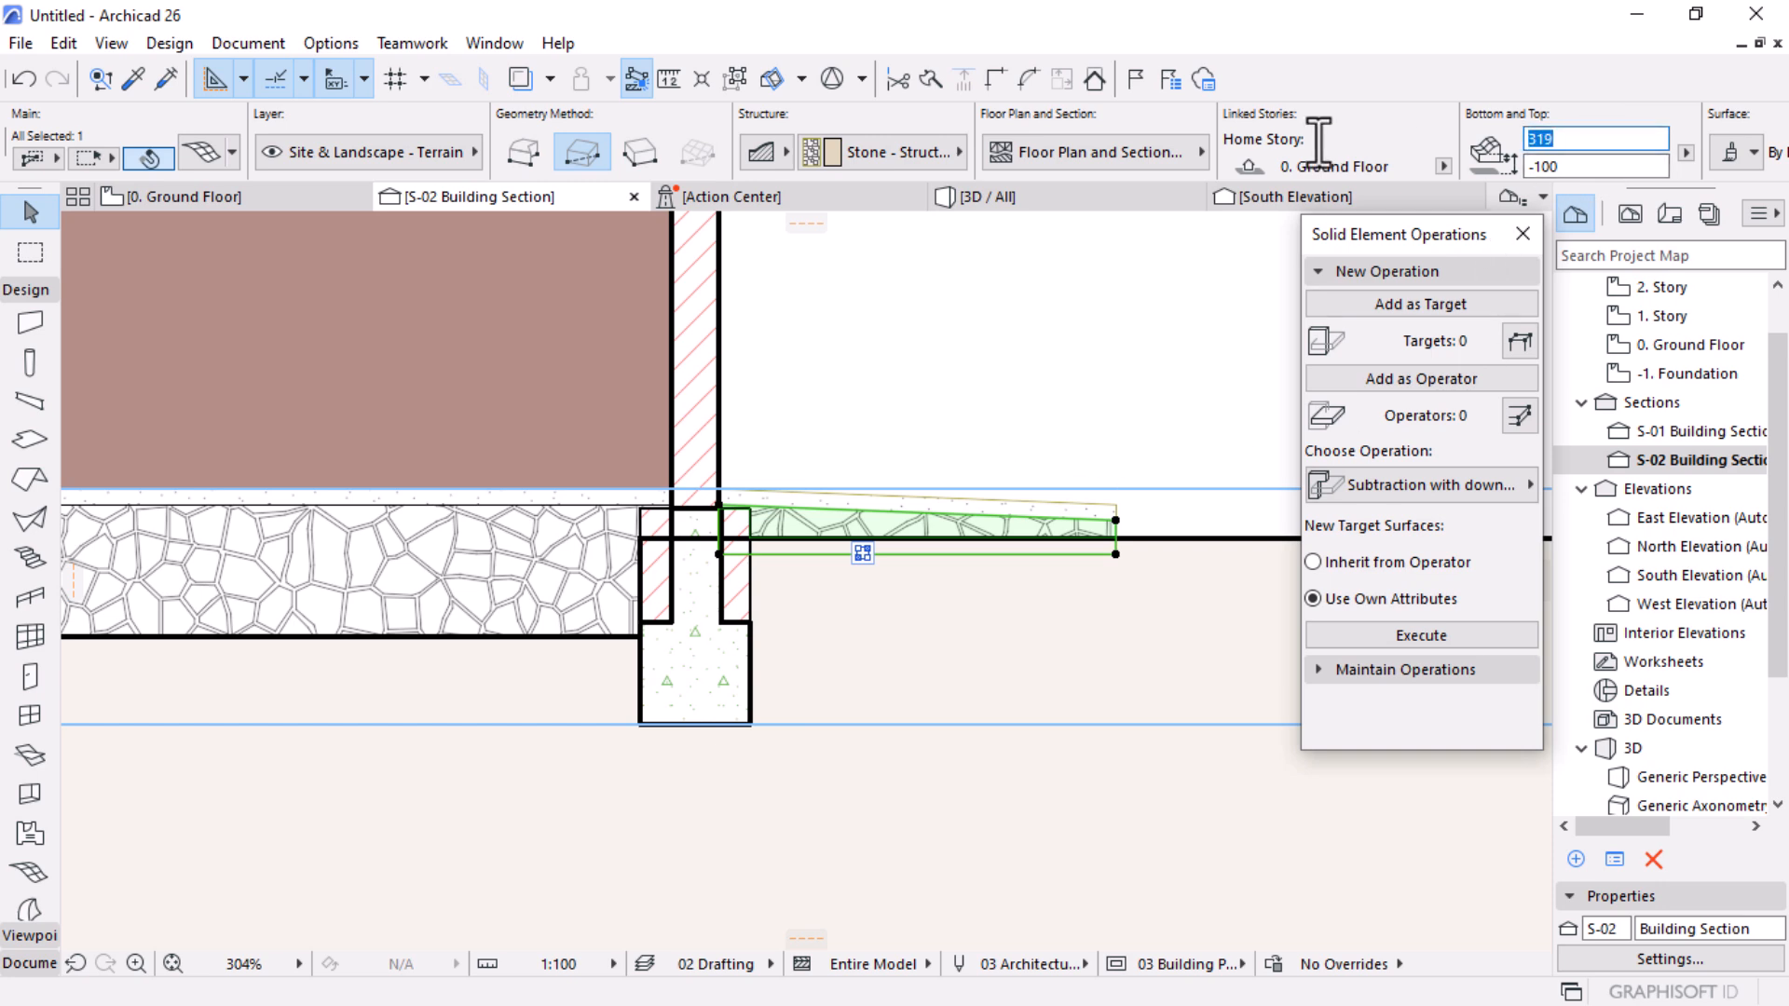
key("Return")
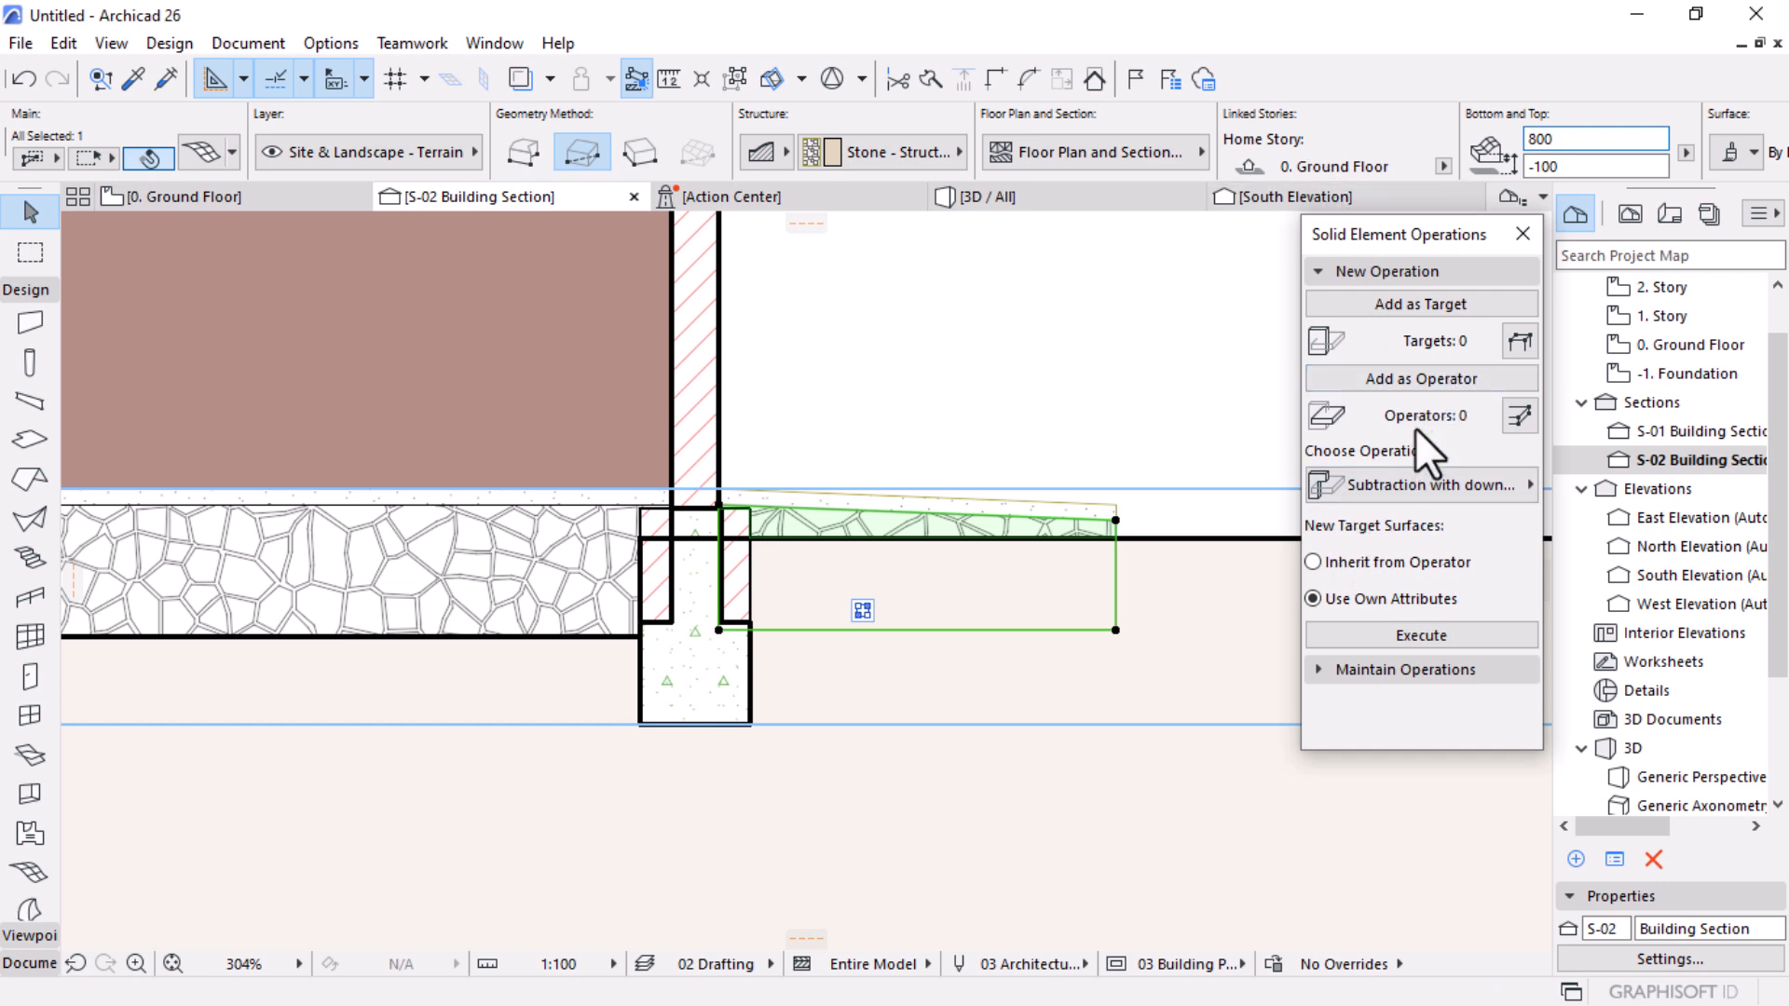
Step: Run a Subtraction solid operation with the terrain mesh as target and the lower stone mesh as operator
left_click(1416, 376)
left_click(1081, 675)
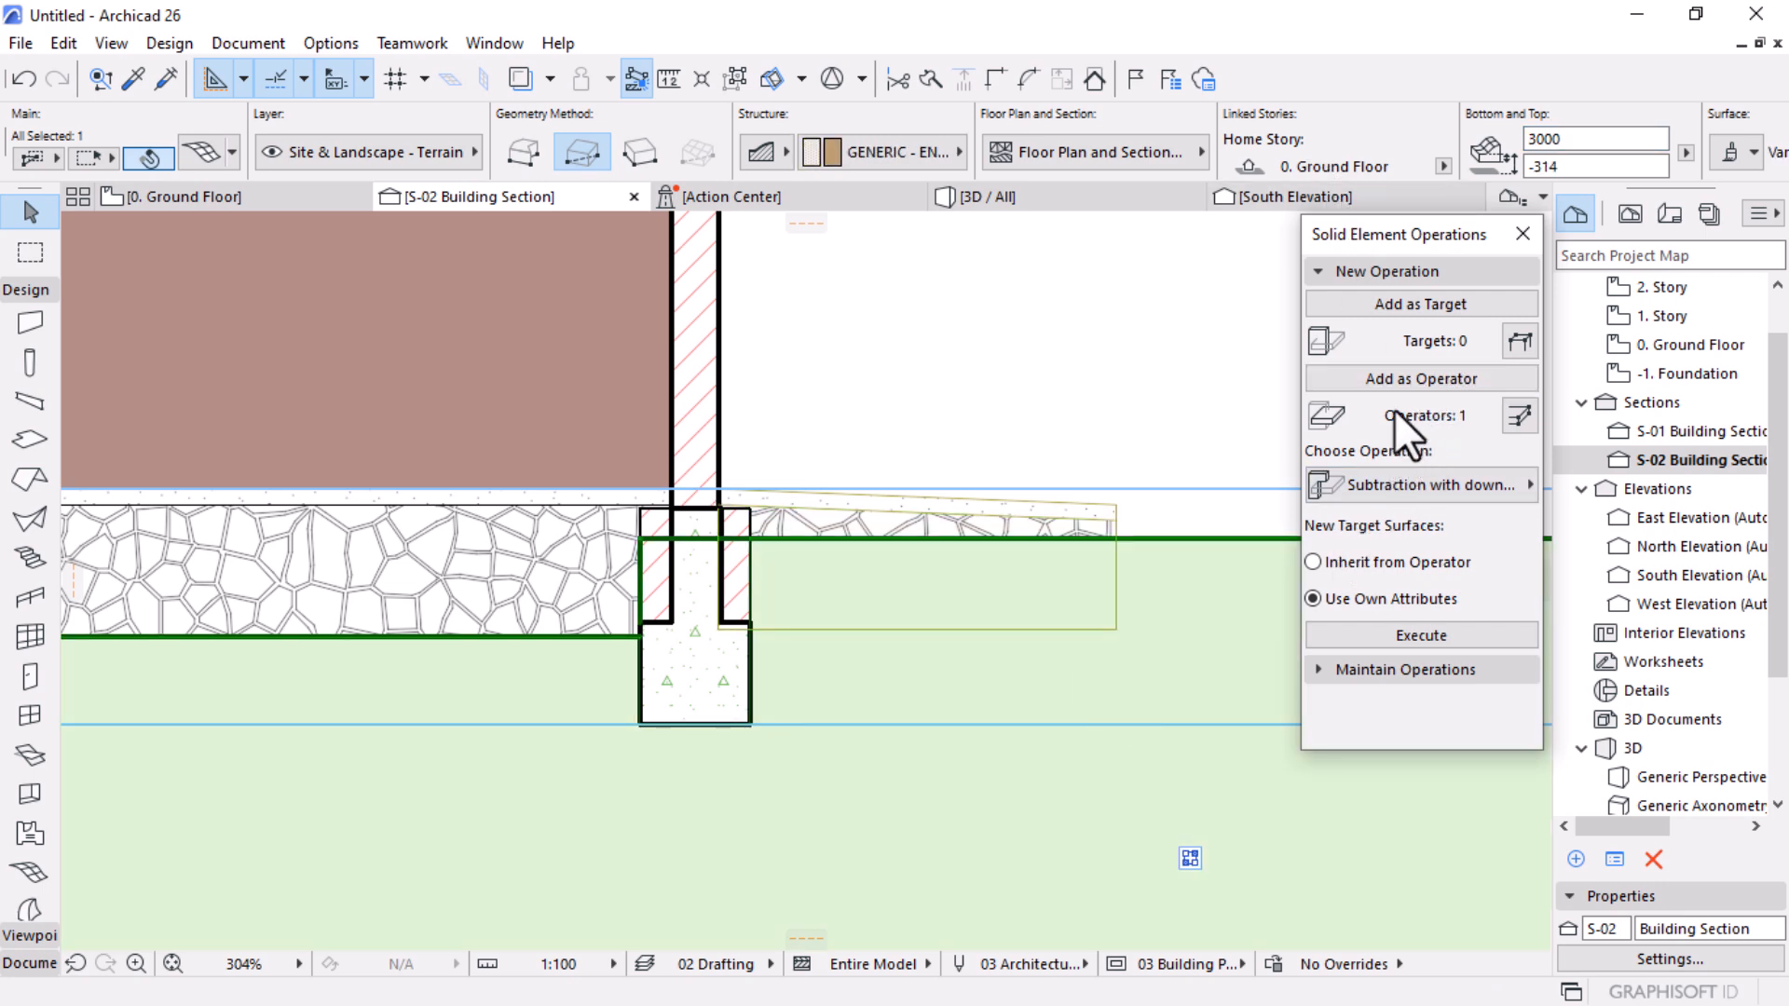
left_click(1403, 307)
left_click(1512, 486)
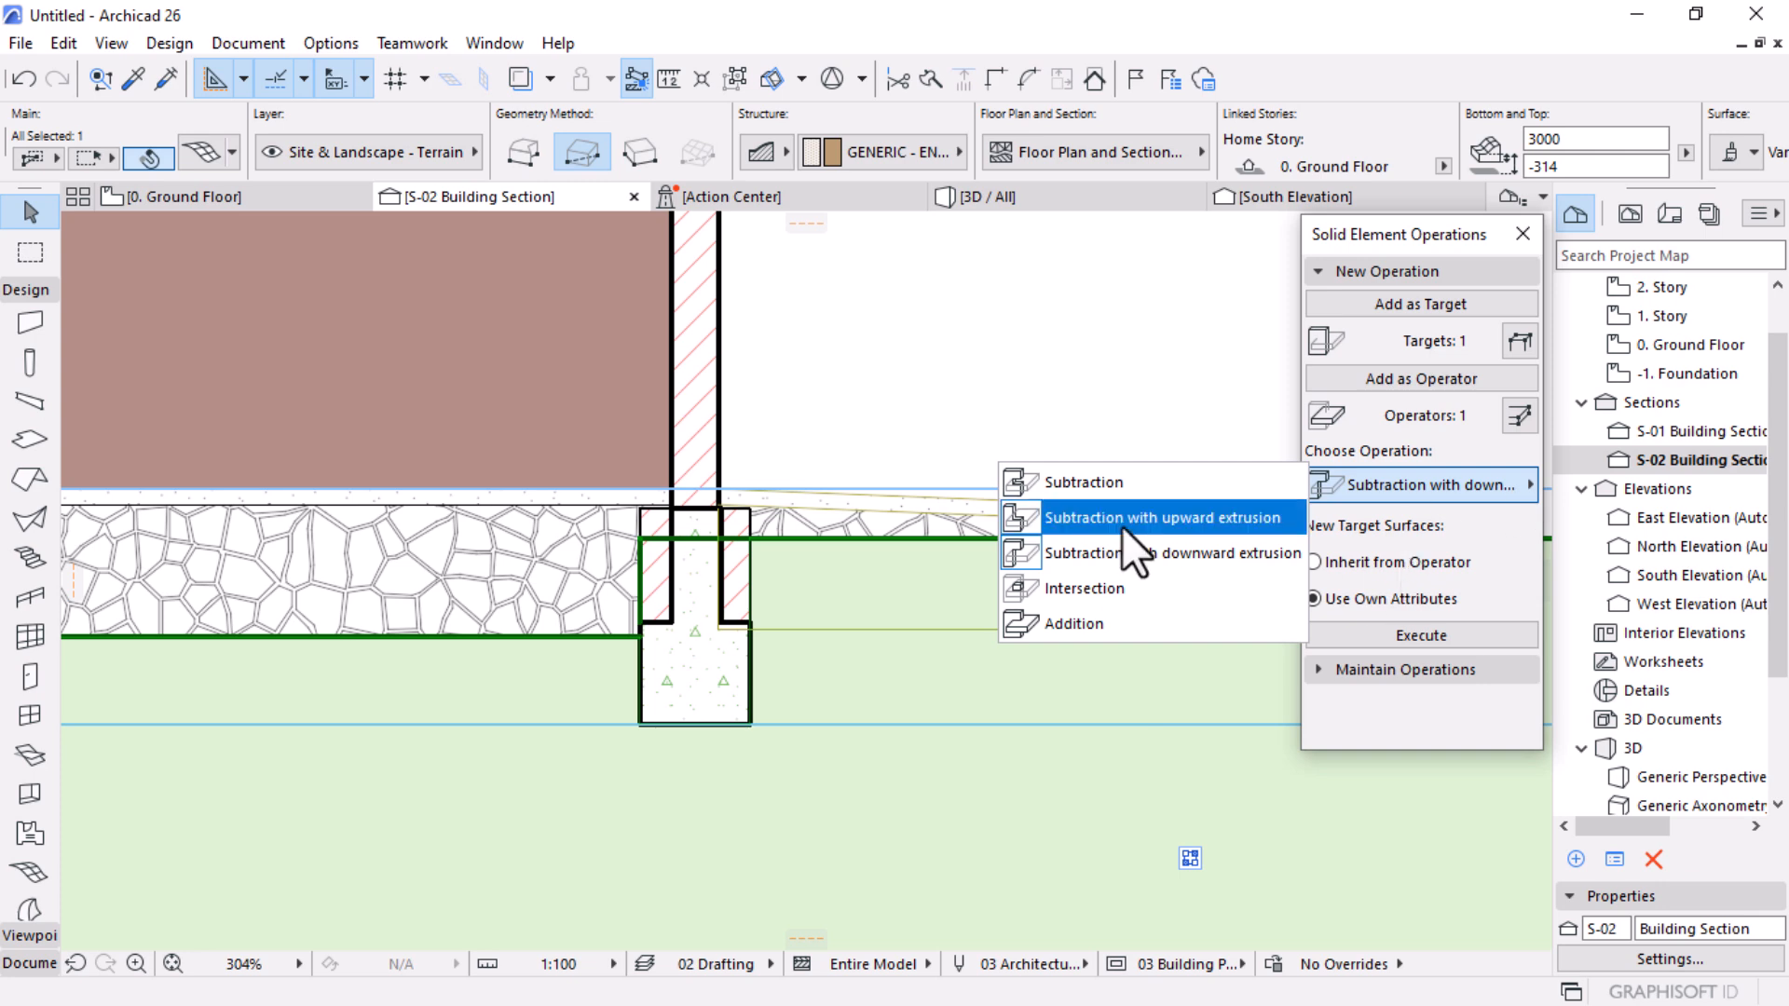
left_click(1109, 492)
left_click(1435, 637)
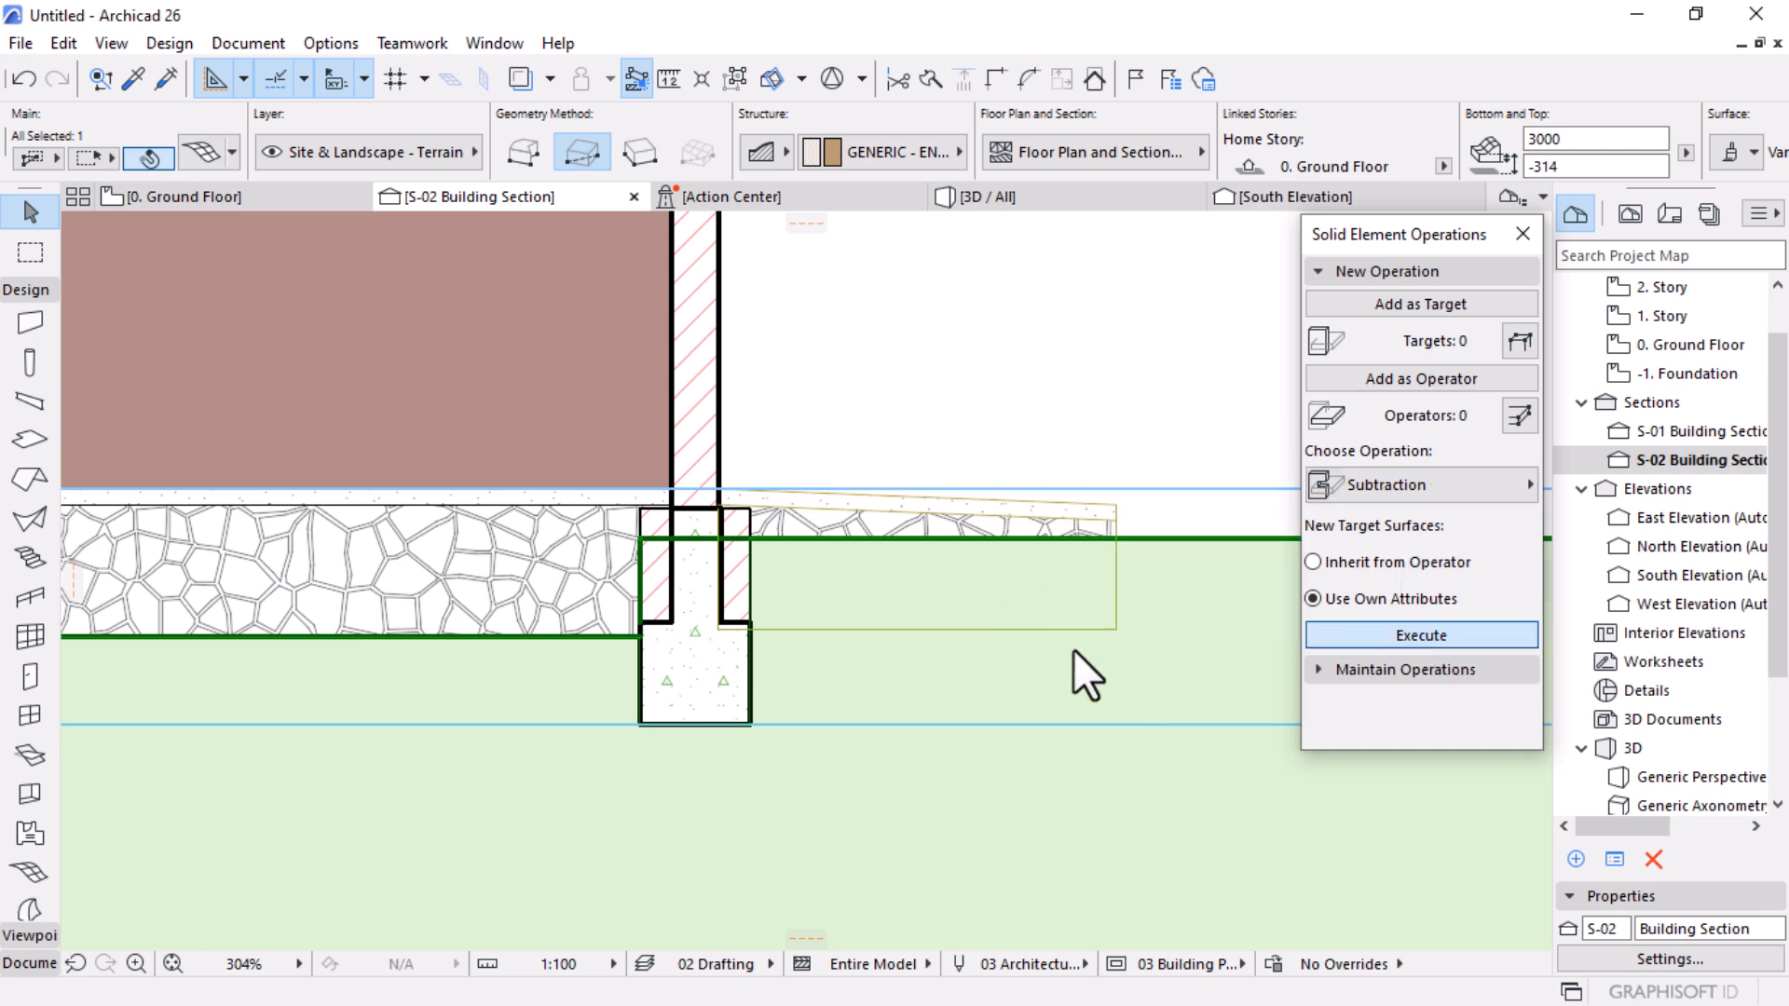
left_click(1084, 333)
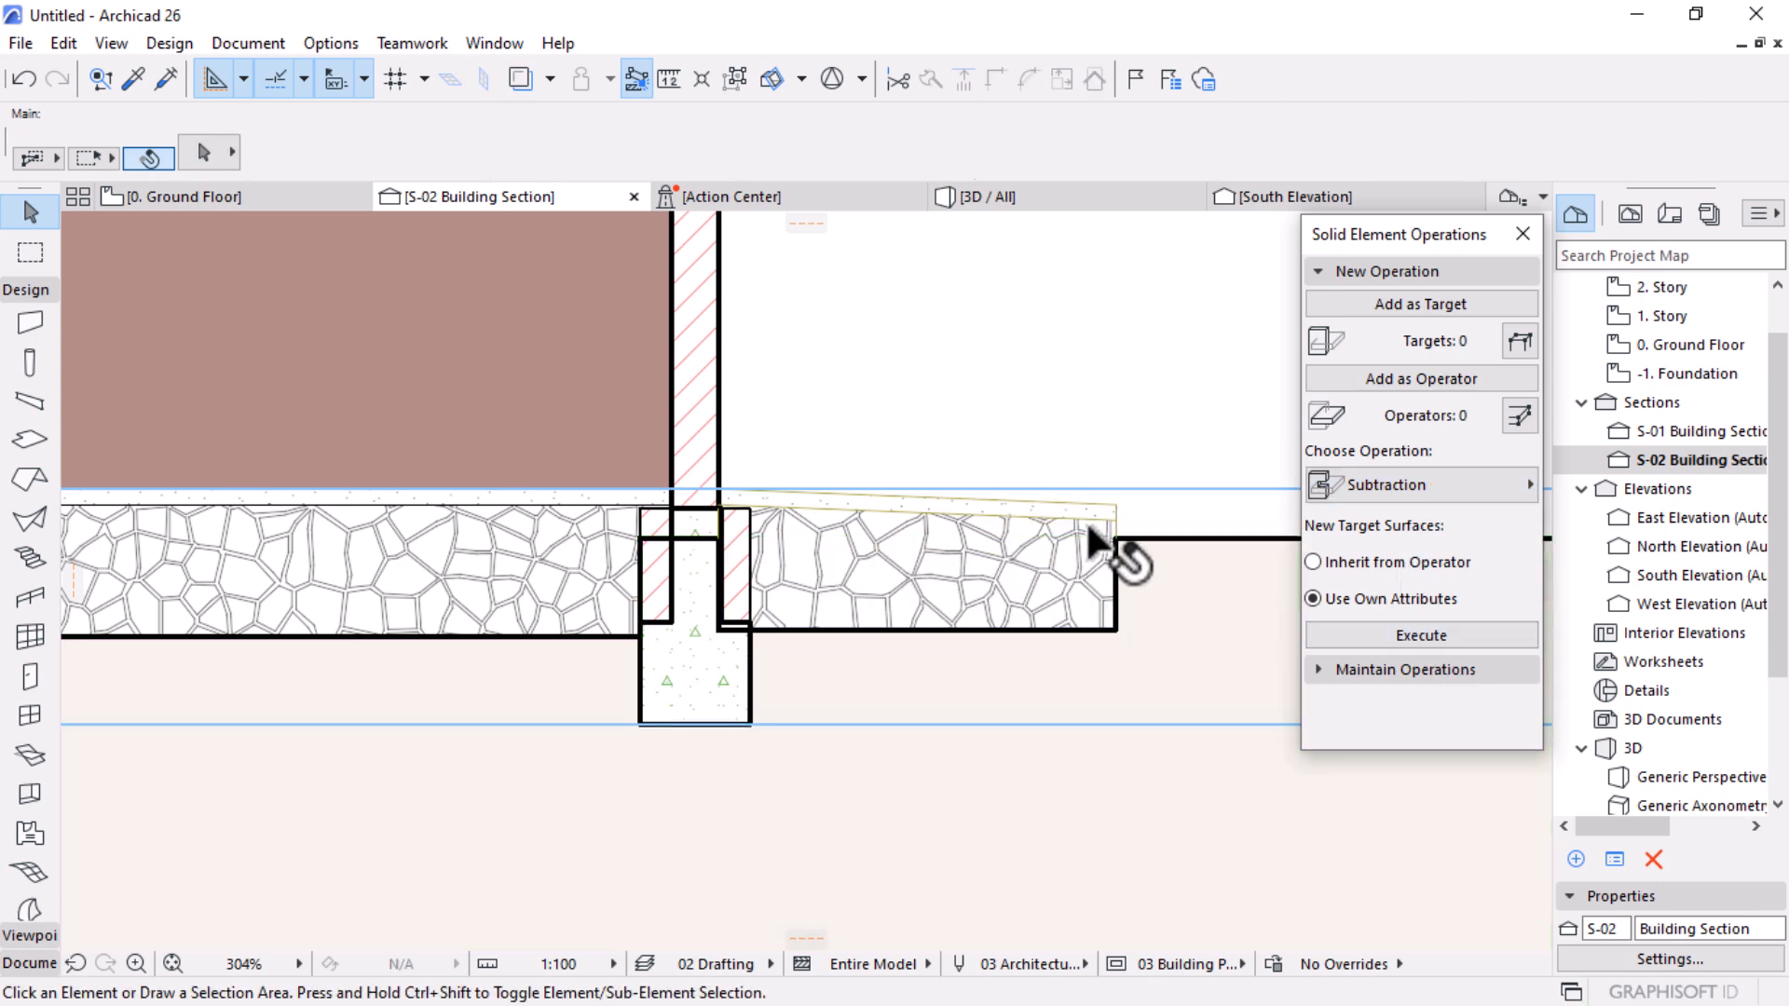
Step: Examine the layered apron beside the wall and footing in the section and its sloped surface around the building in 3D
scroll(1086, 520, "down", 5)
scroll(990, 607, "up", 3)
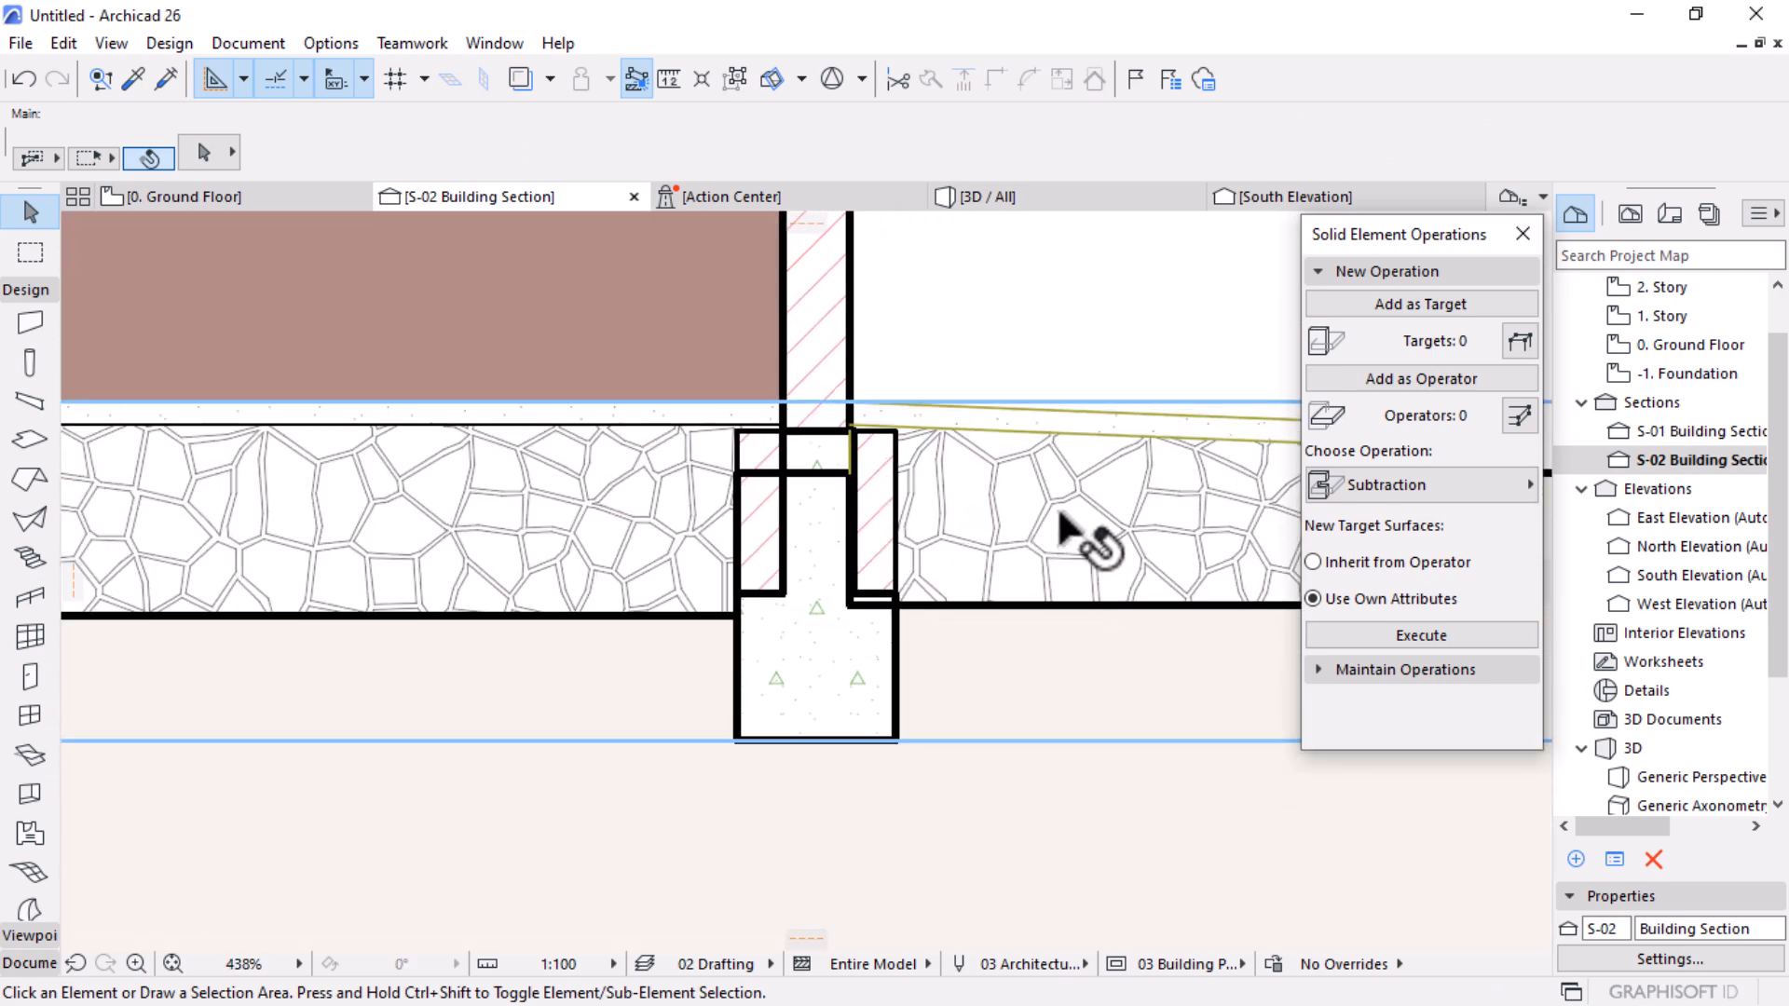
scroll(1038, 583, "down", 1)
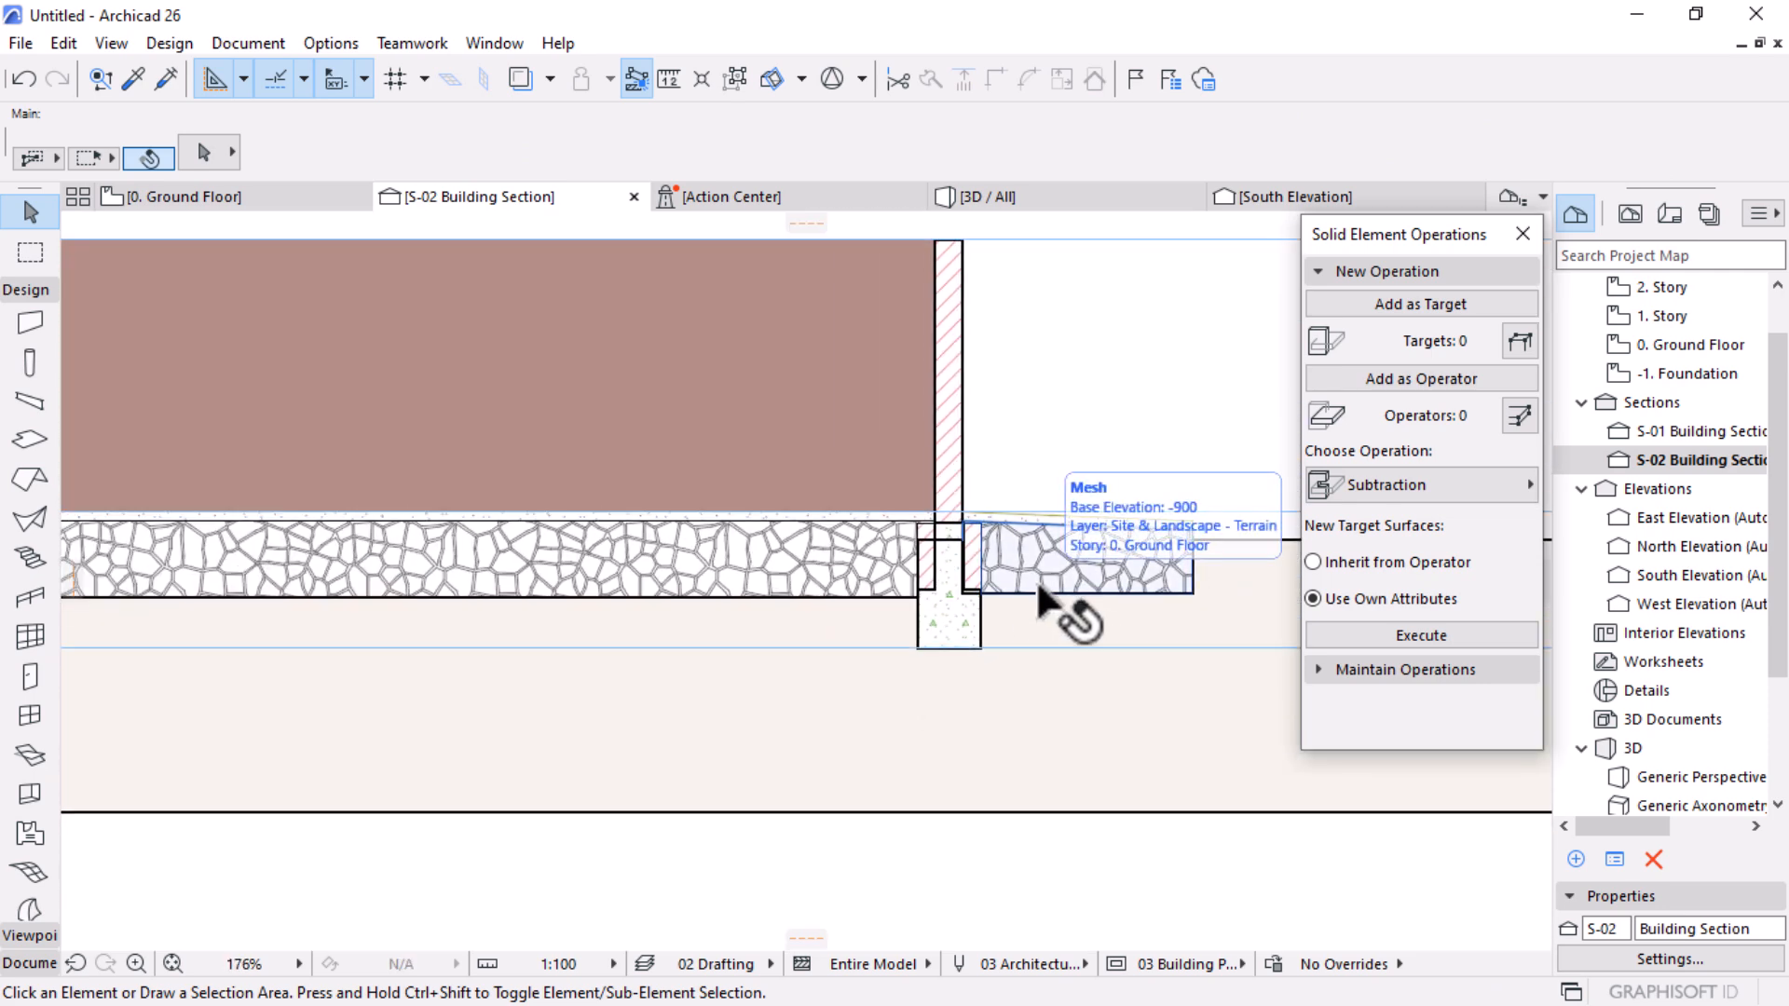
scroll(1036, 579, "down", 4)
scroll(1072, 574, "up", 4)
left_click(1076, 194)
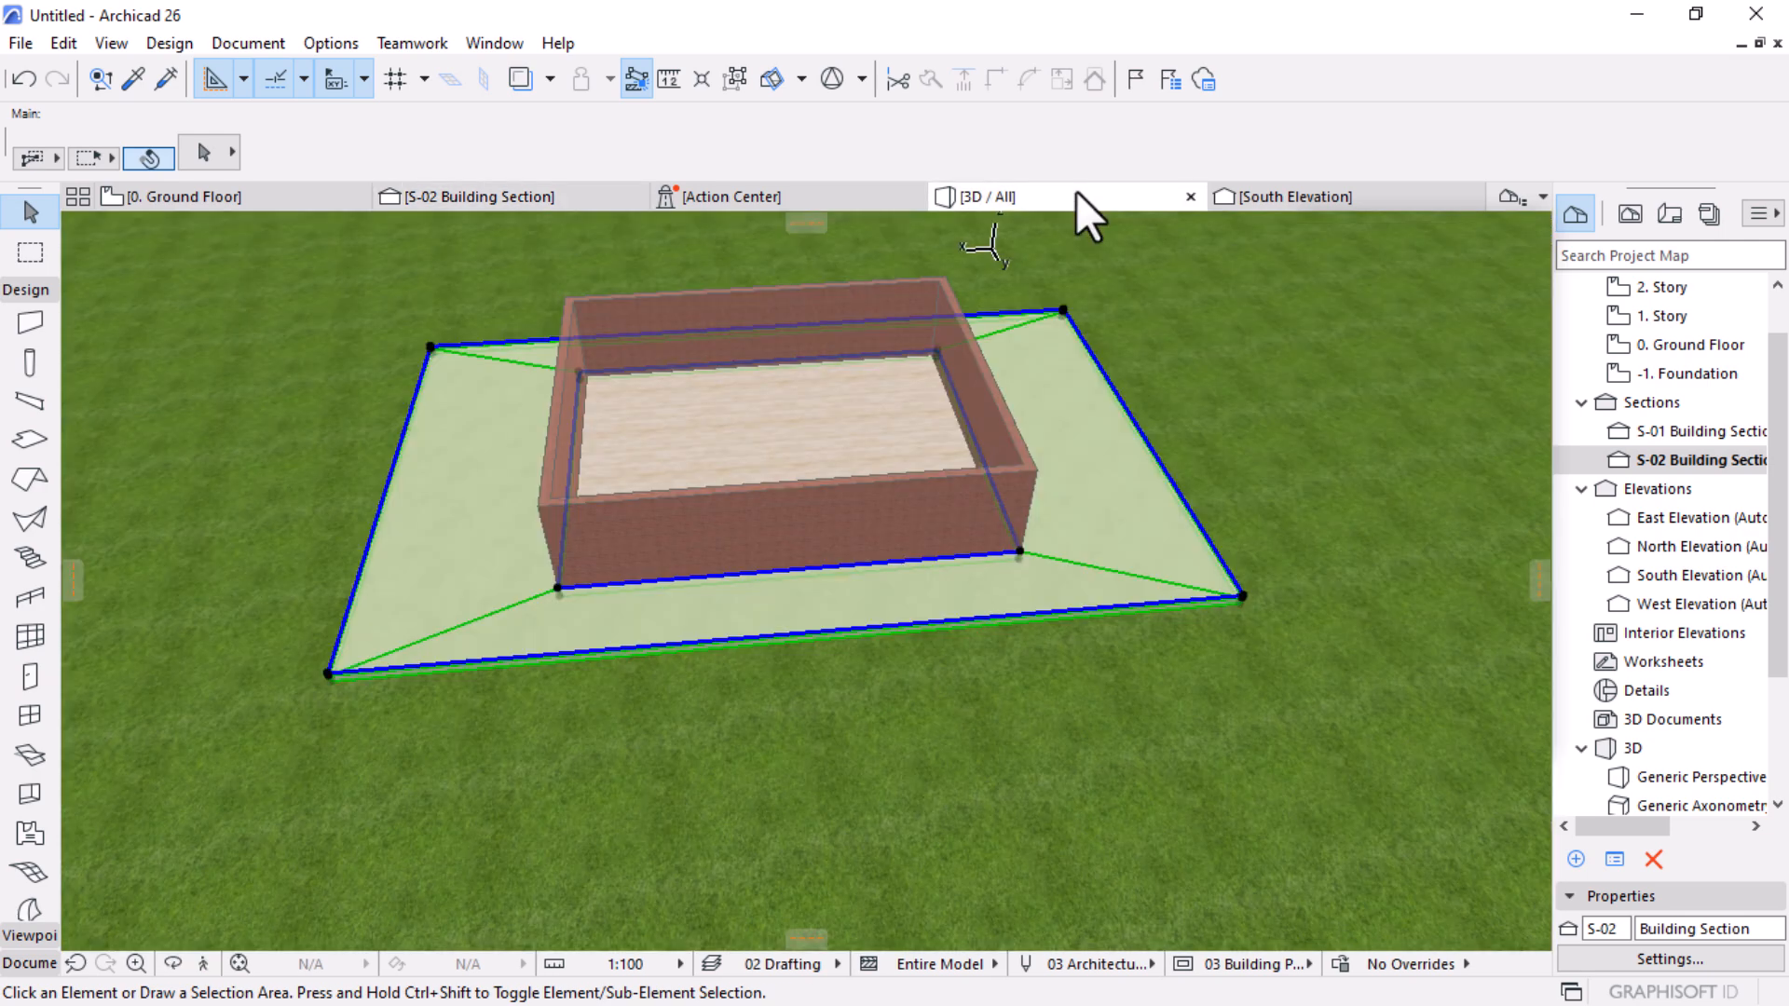
scroll(1189, 551, "up", 6)
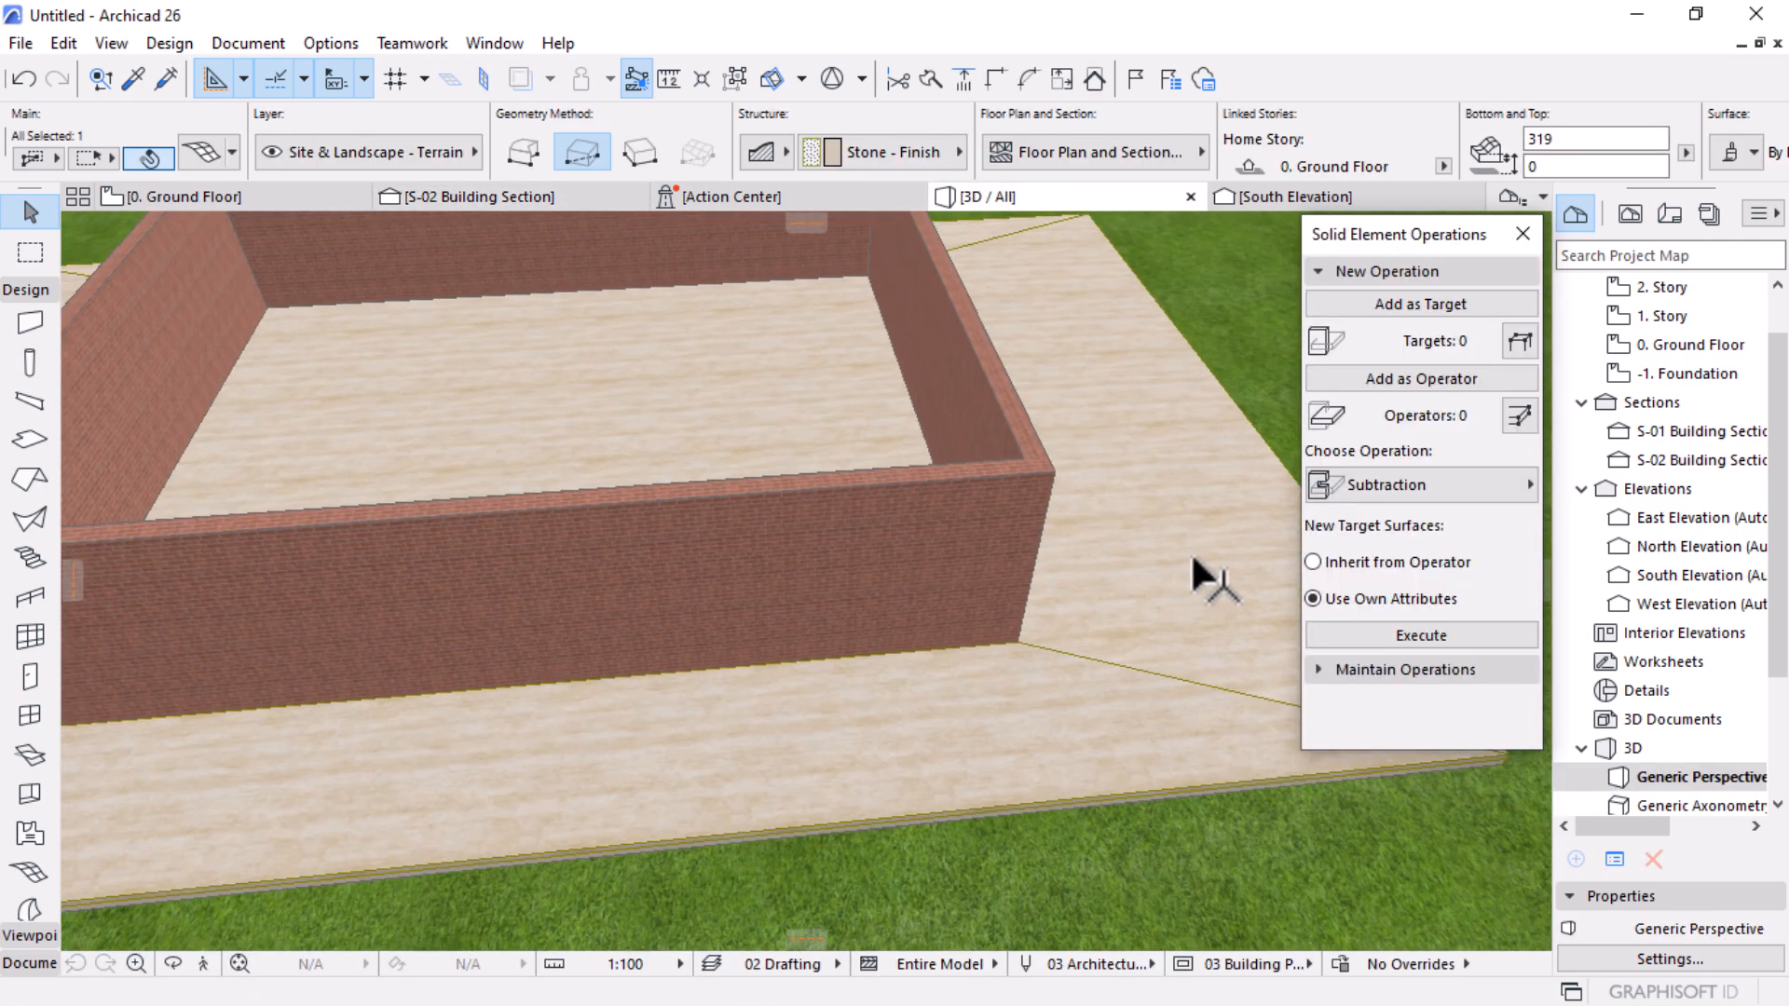
scroll(1052, 601, "up", 3)
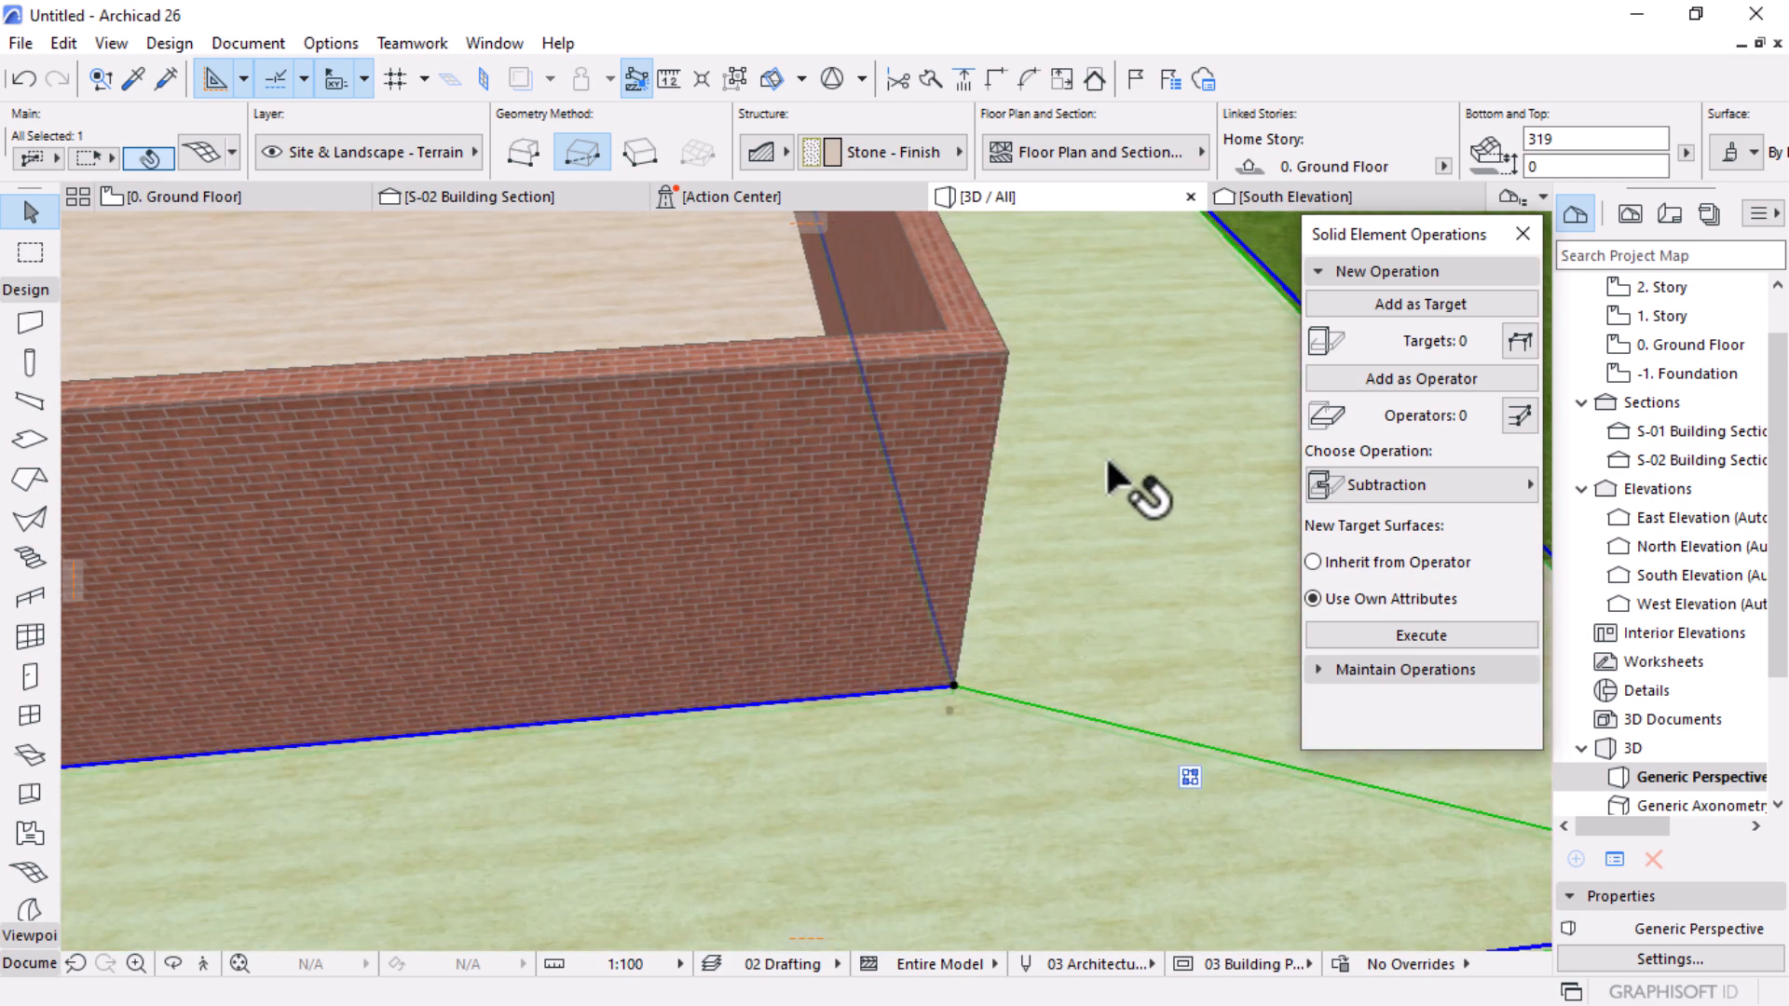
scroll(1097, 562, "down", 3)
scroll(1099, 601, "down", 5)
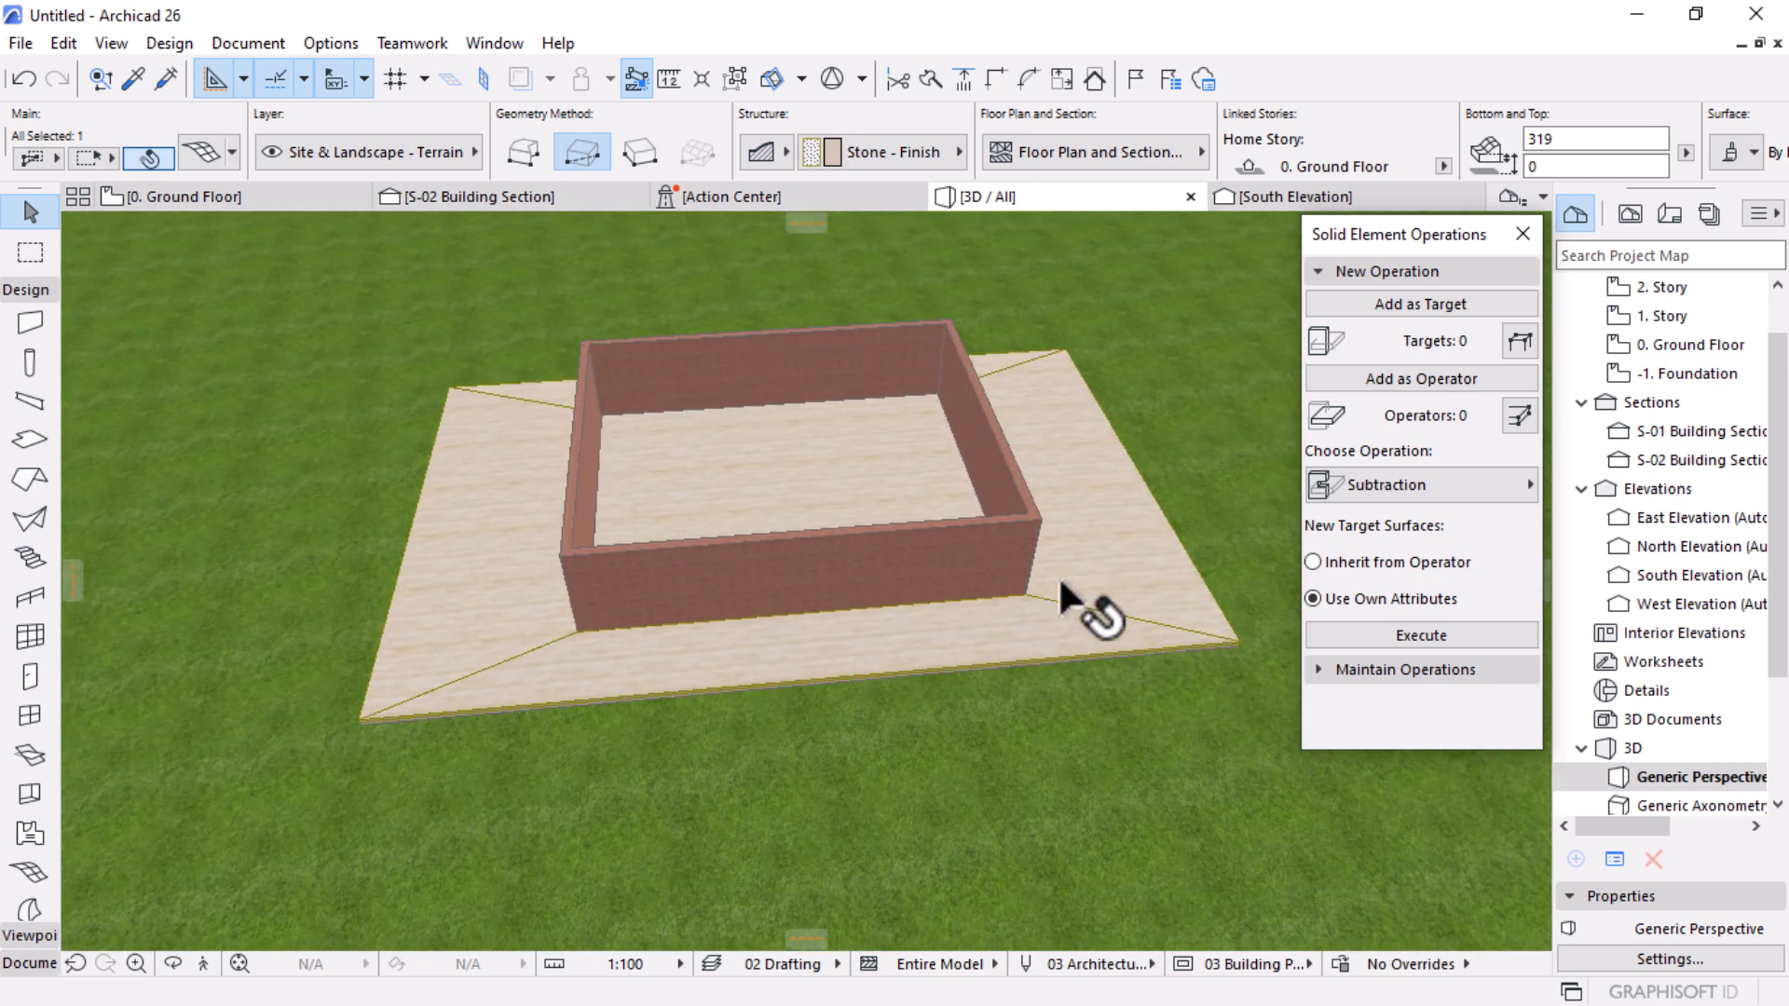
scroll(1060, 582, "up", 2)
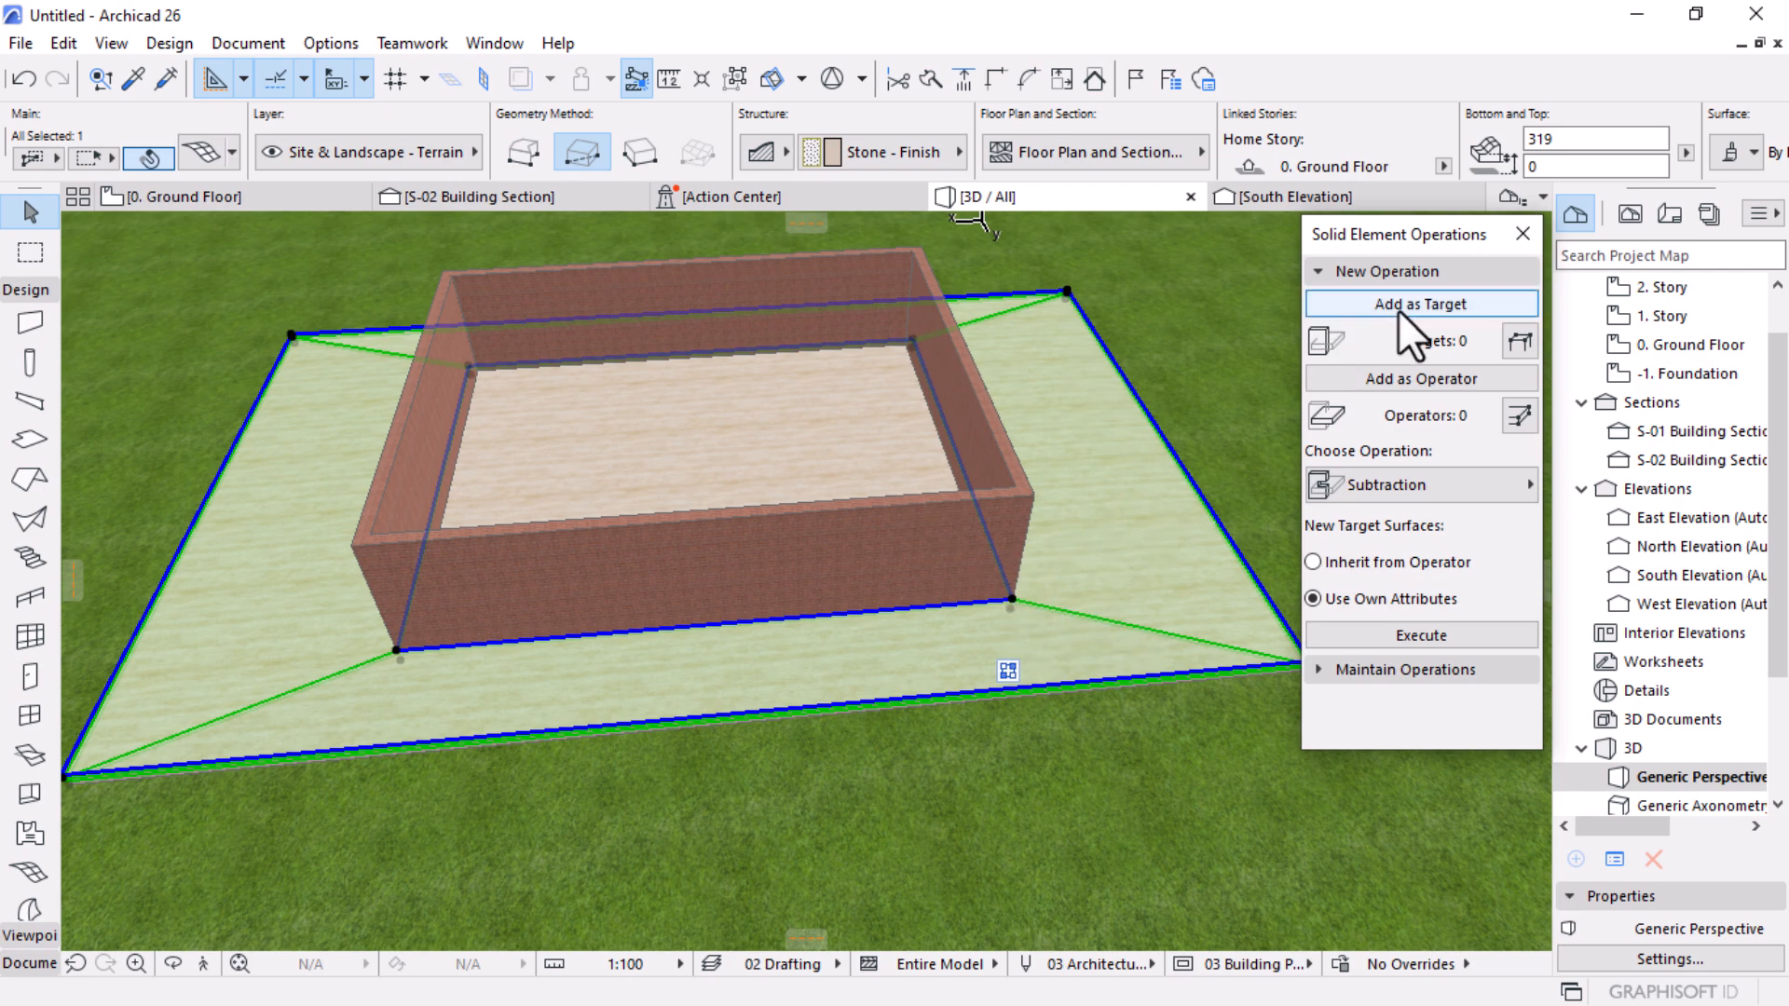
left_click(1416, 273)
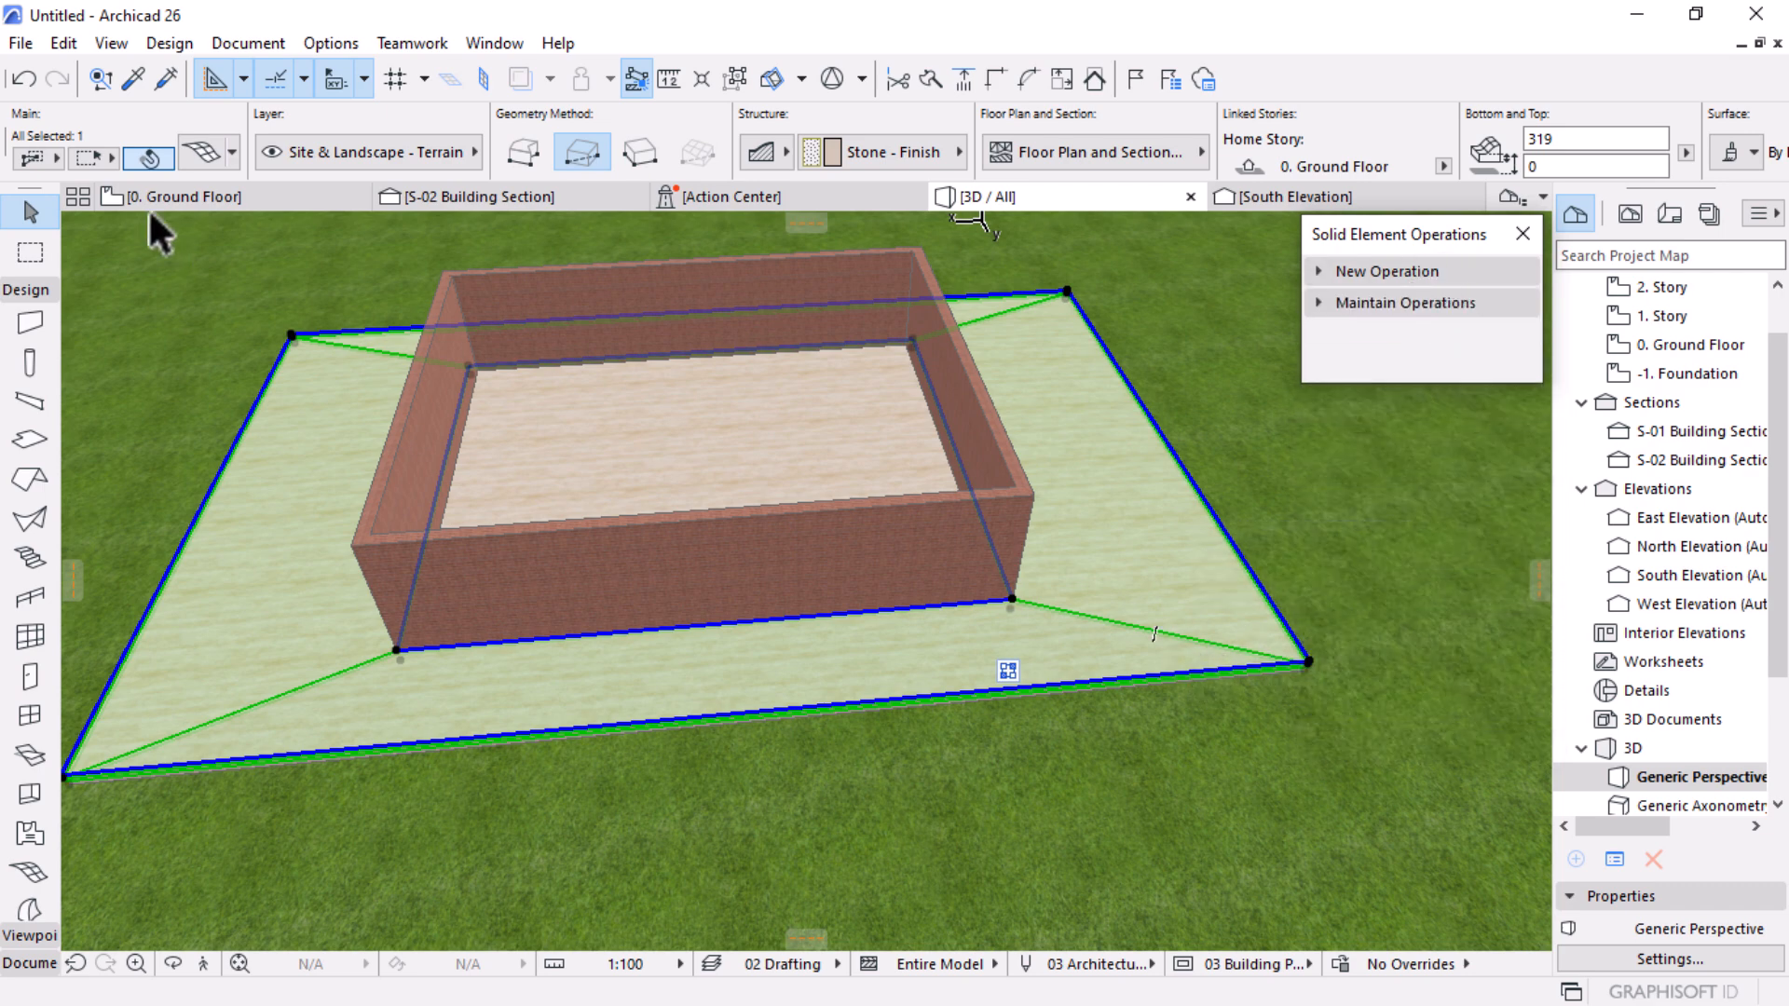
Step: Delete the Stone - Finish apron mesh and the Stone - Structural mesh beneath it in 3D
key("Escape")
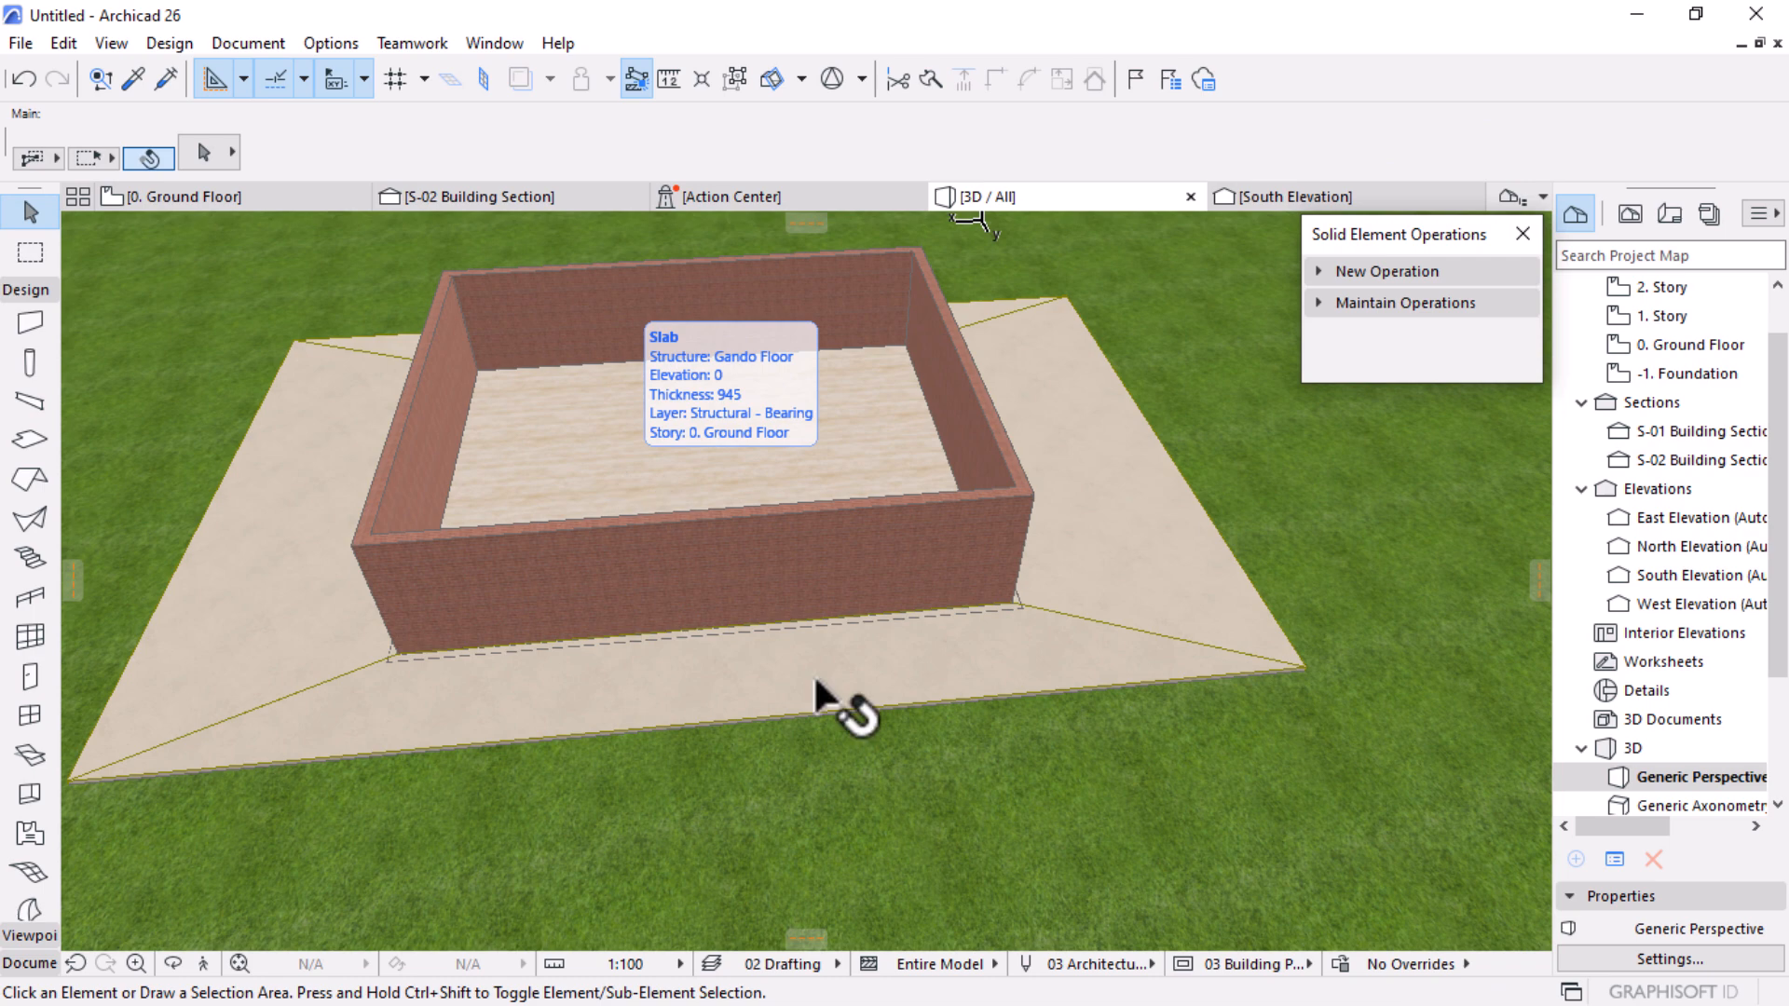
left_click(1130, 576)
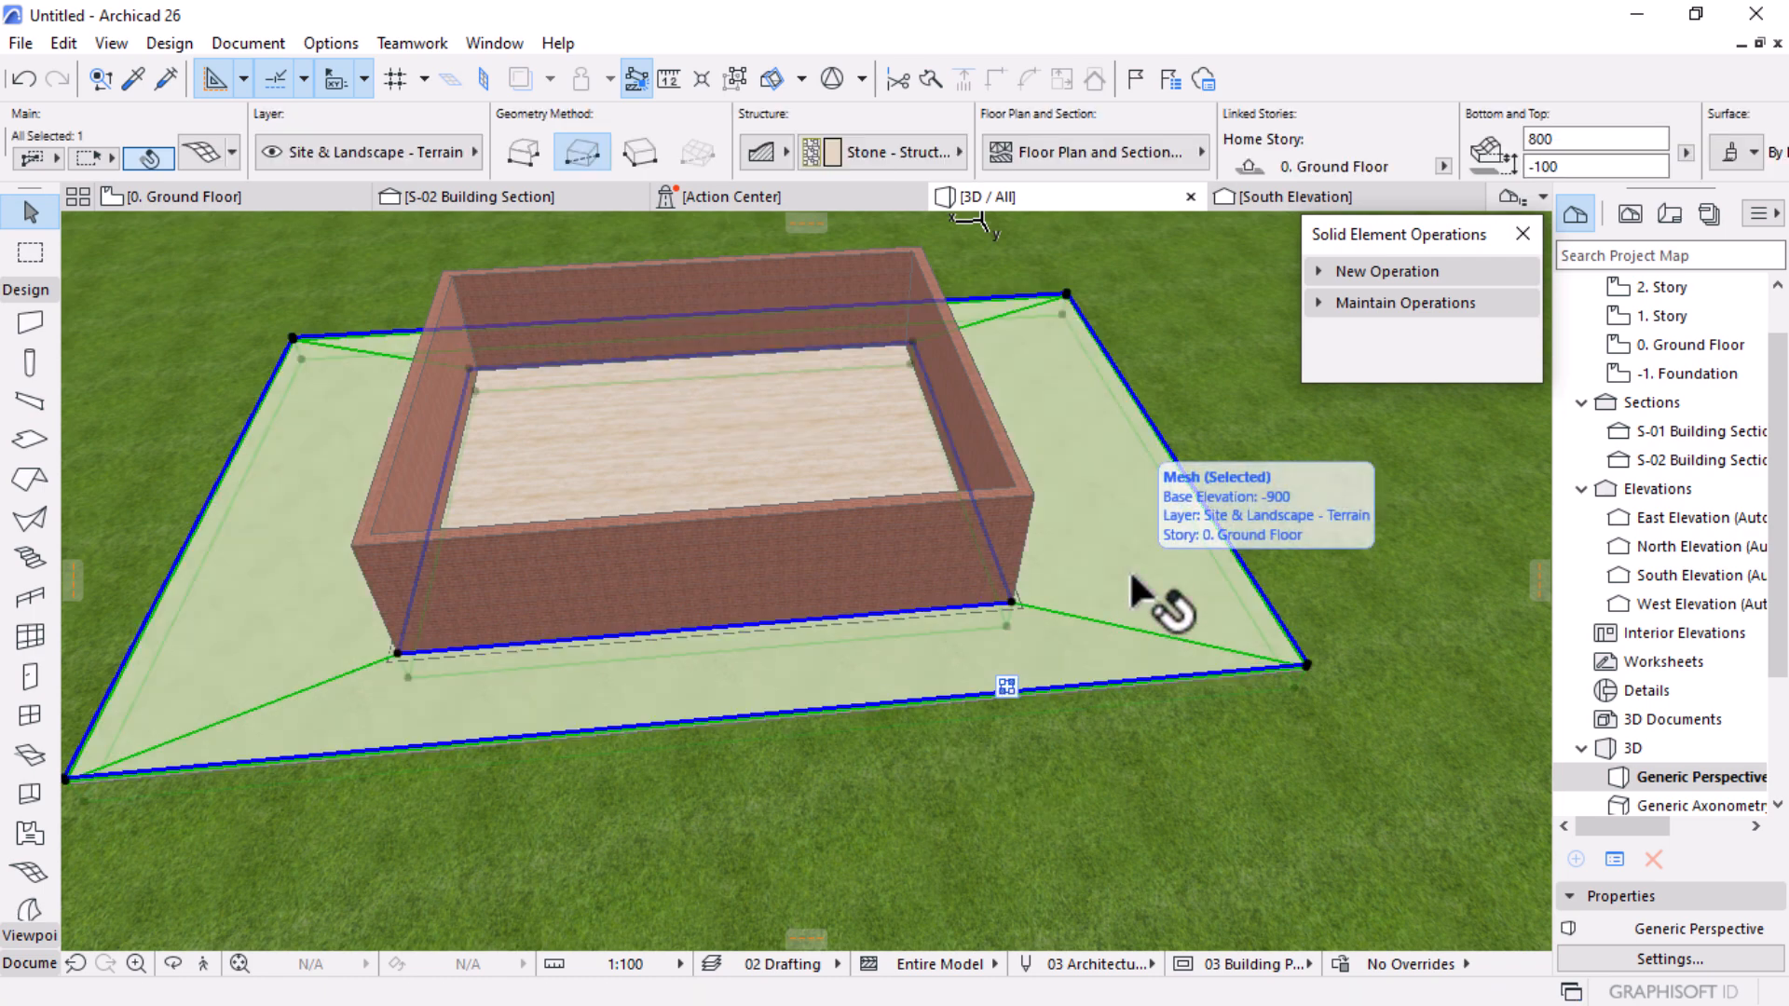
key("Delete")
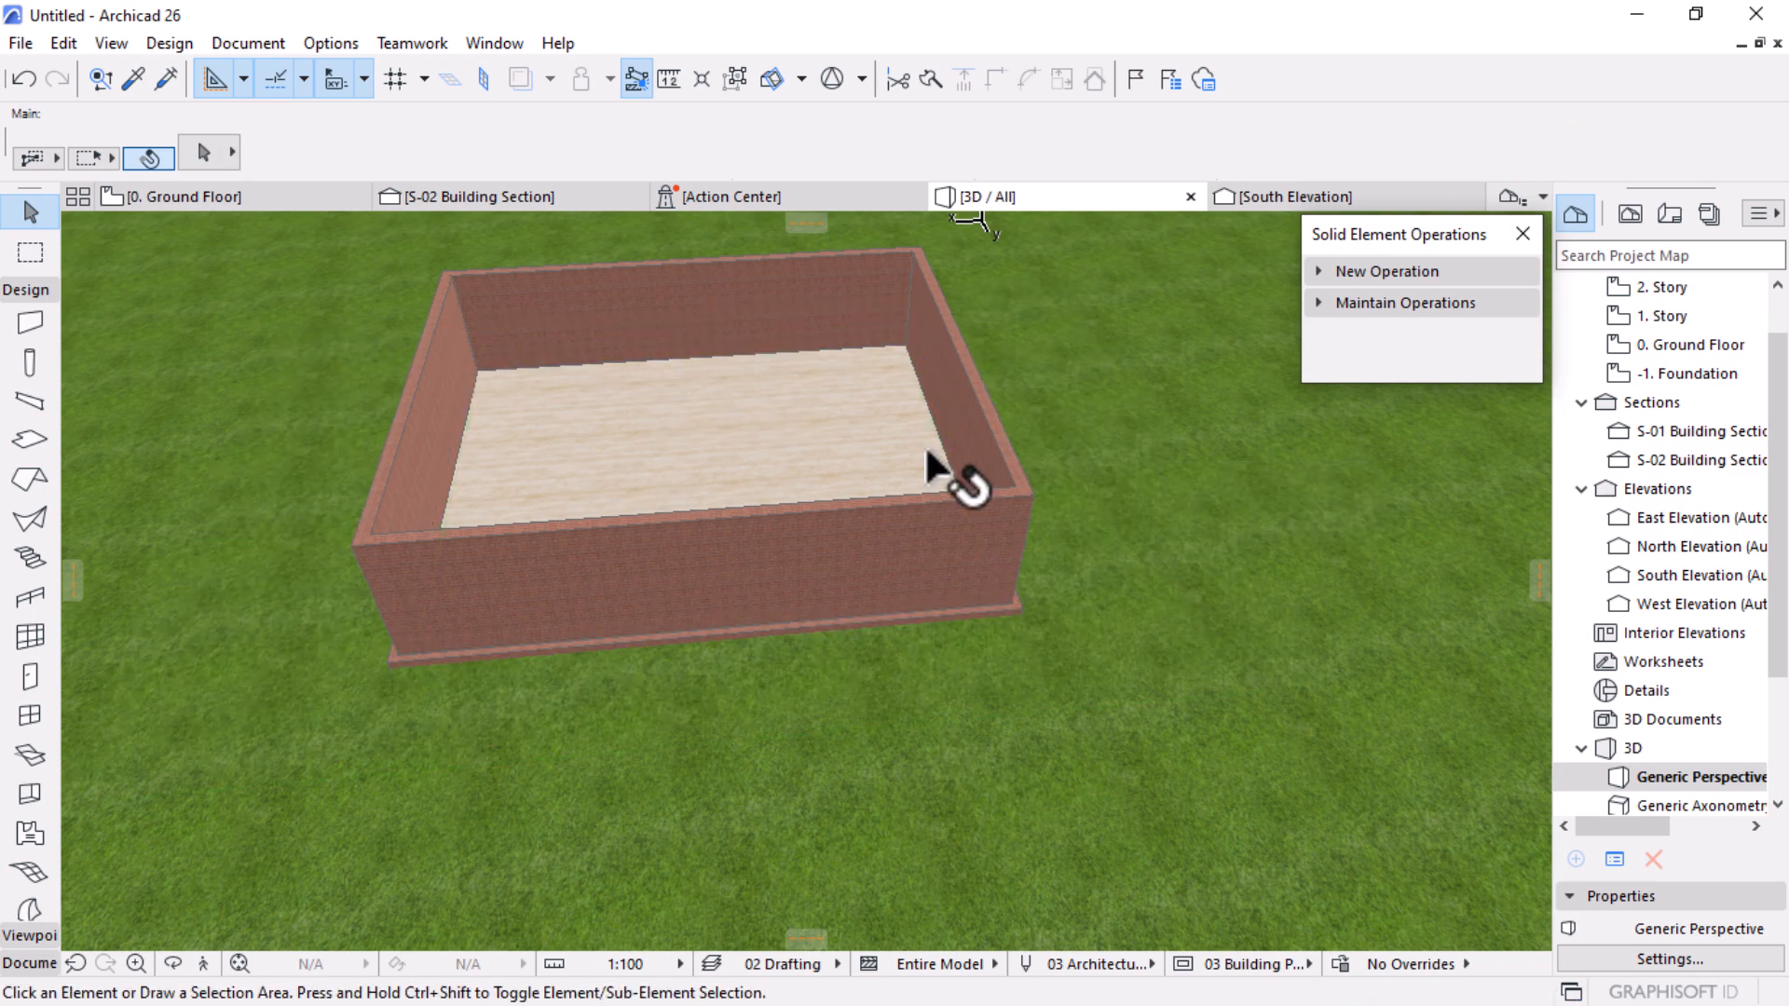
Step: Undo the deletion of the lower stone apron mesh
left_click(204, 200)
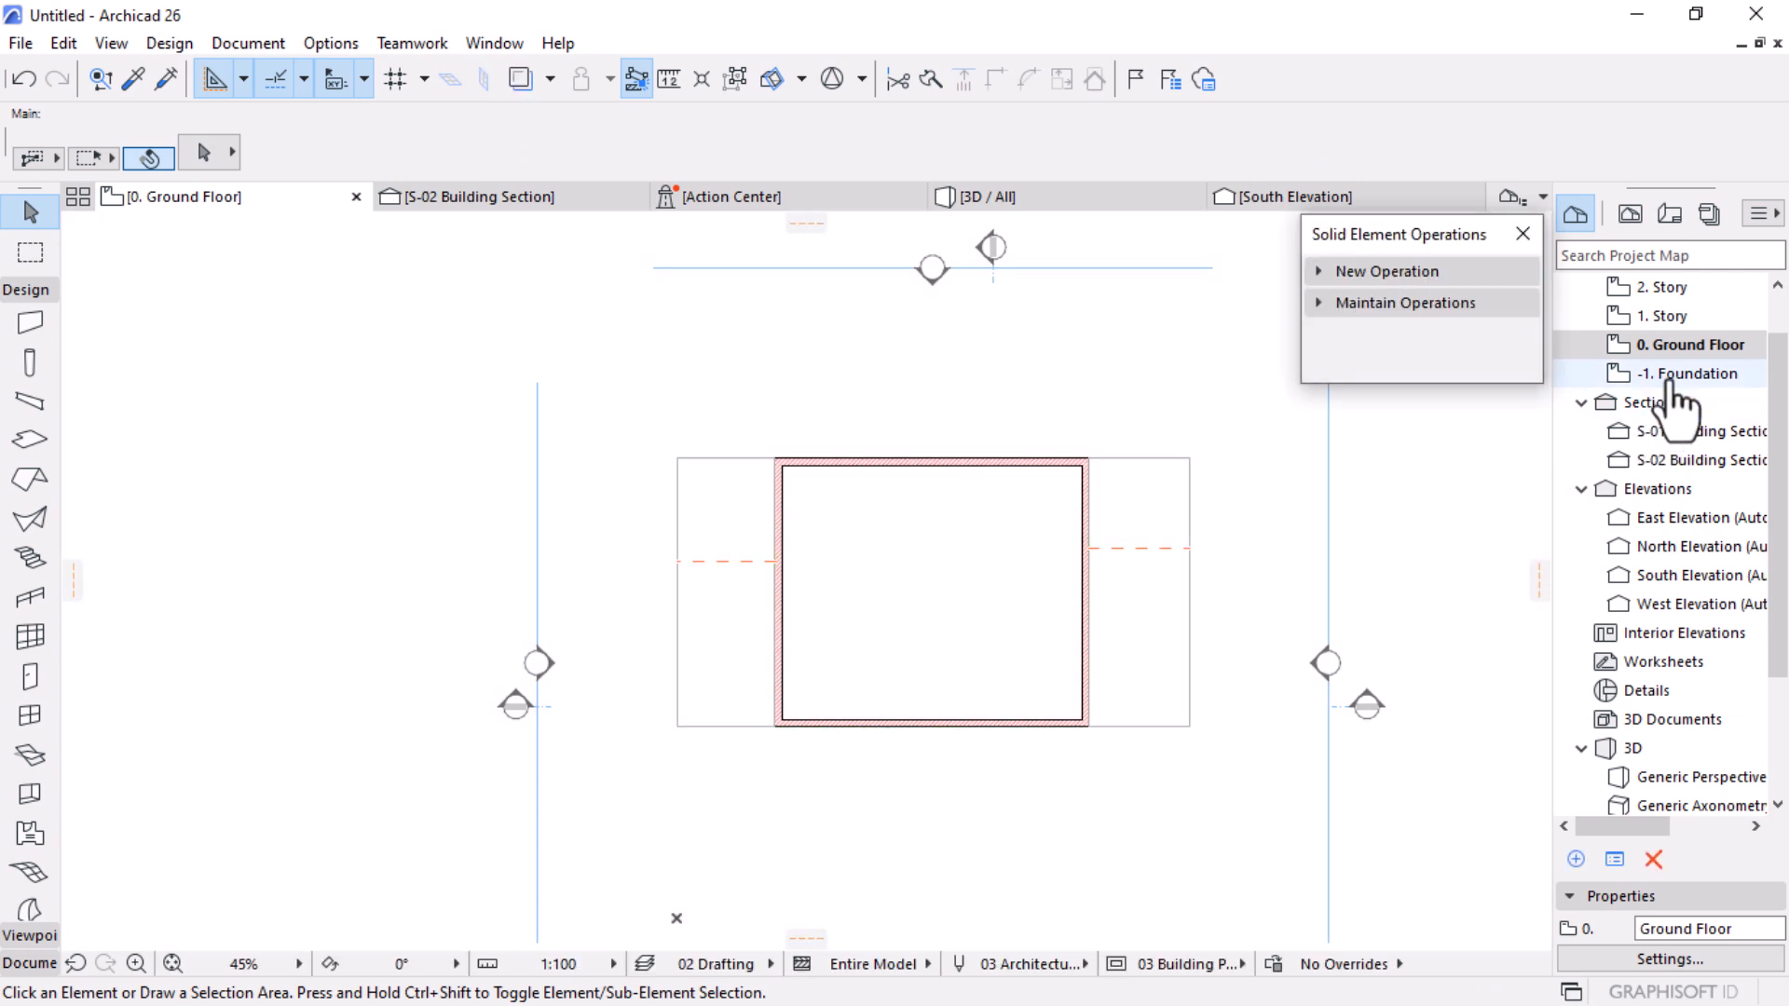
key("F3")
key("ctrl+z")
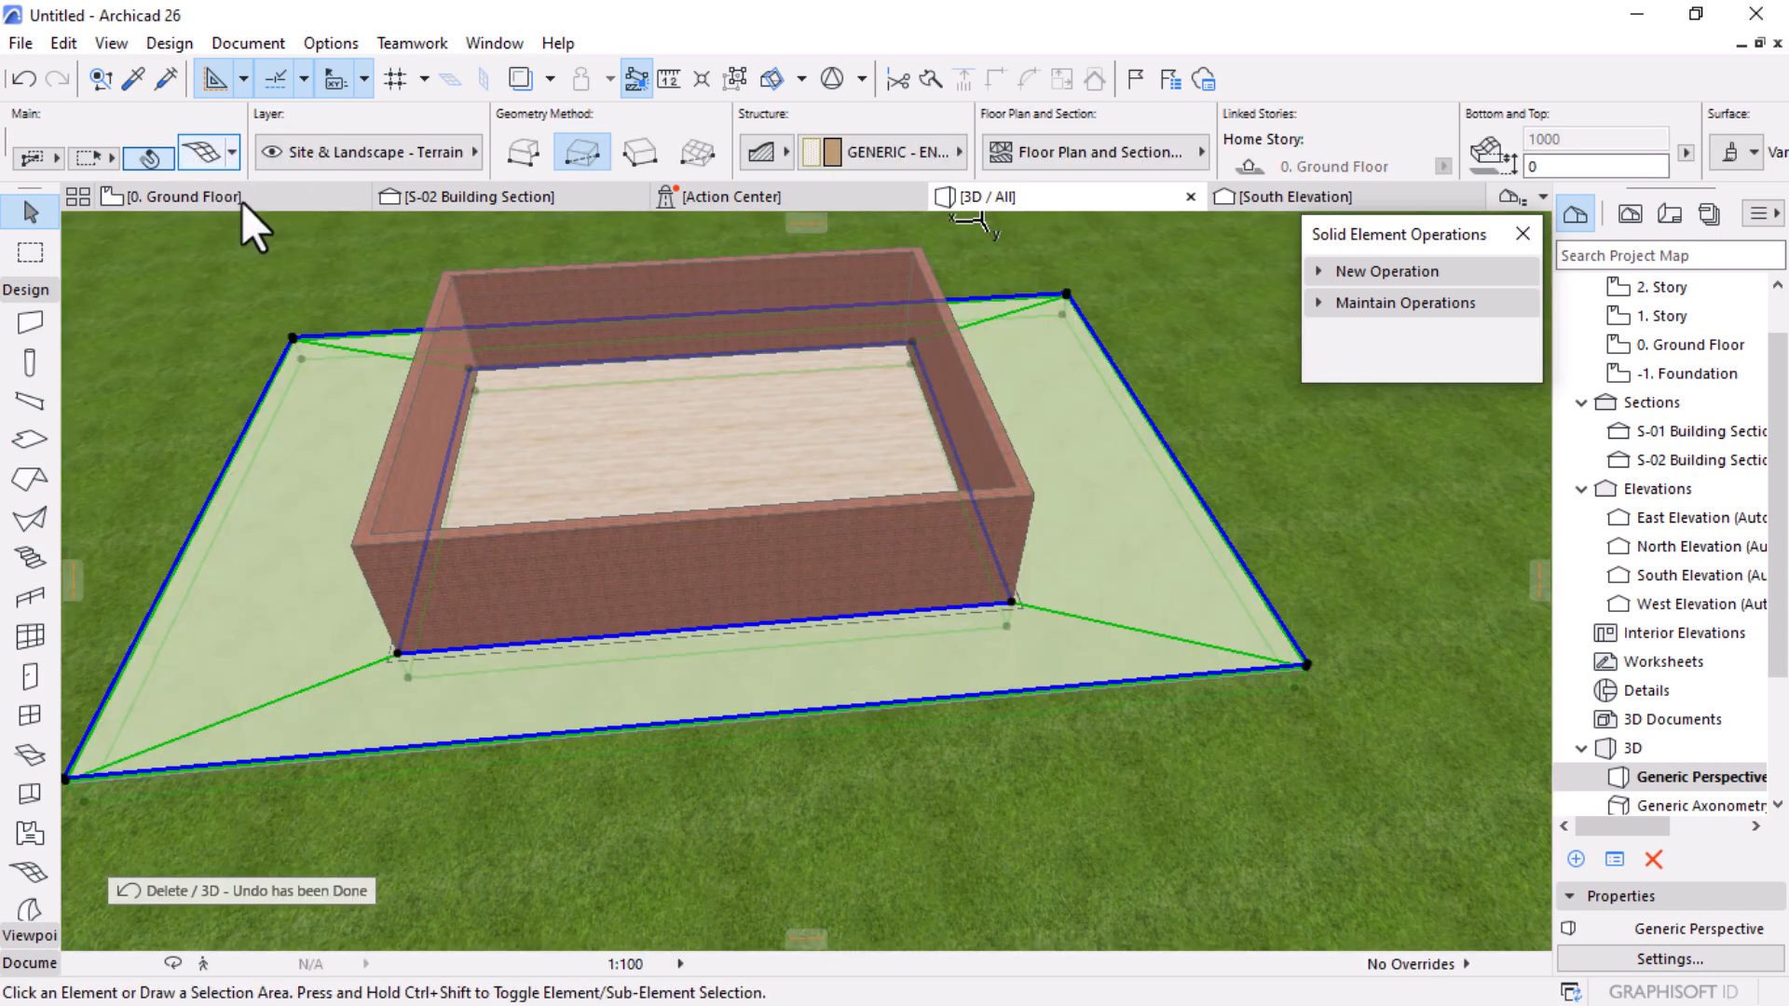
Step: Trace the apron mesh's outer edge on the ground floor plan with a solid rectangular polyline, and delete the mesh
left_click(240, 199)
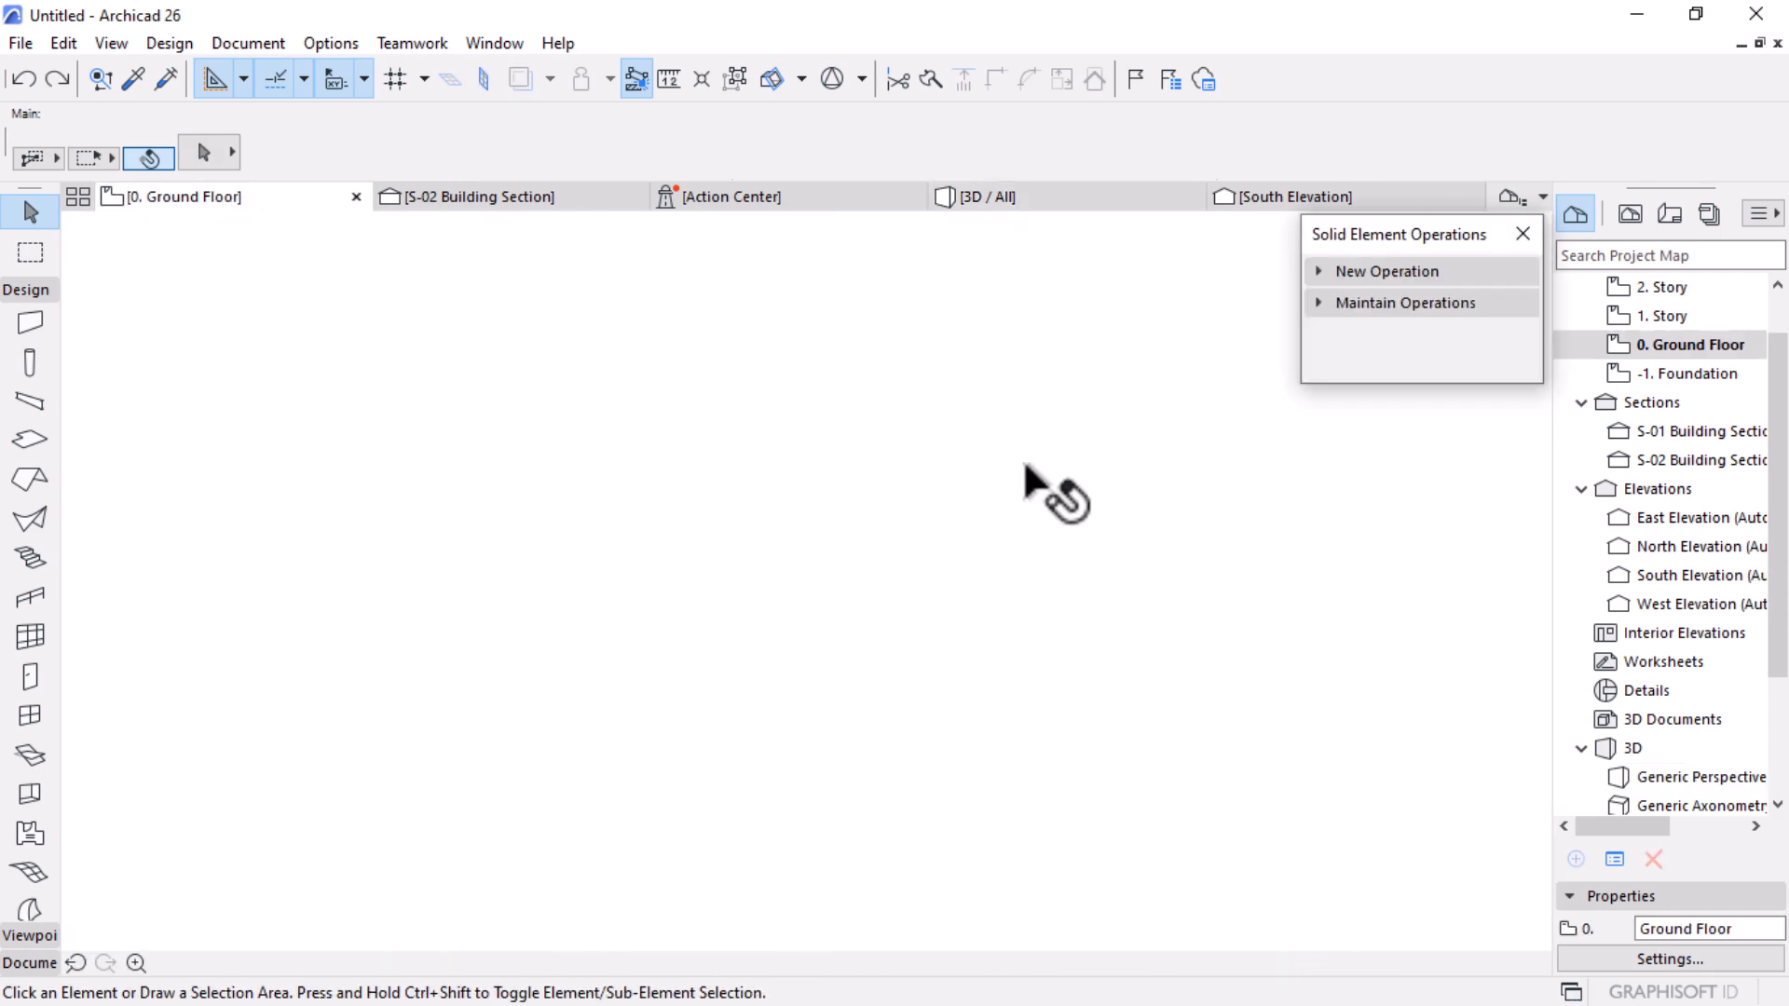
left_click(1187, 456, "alt")
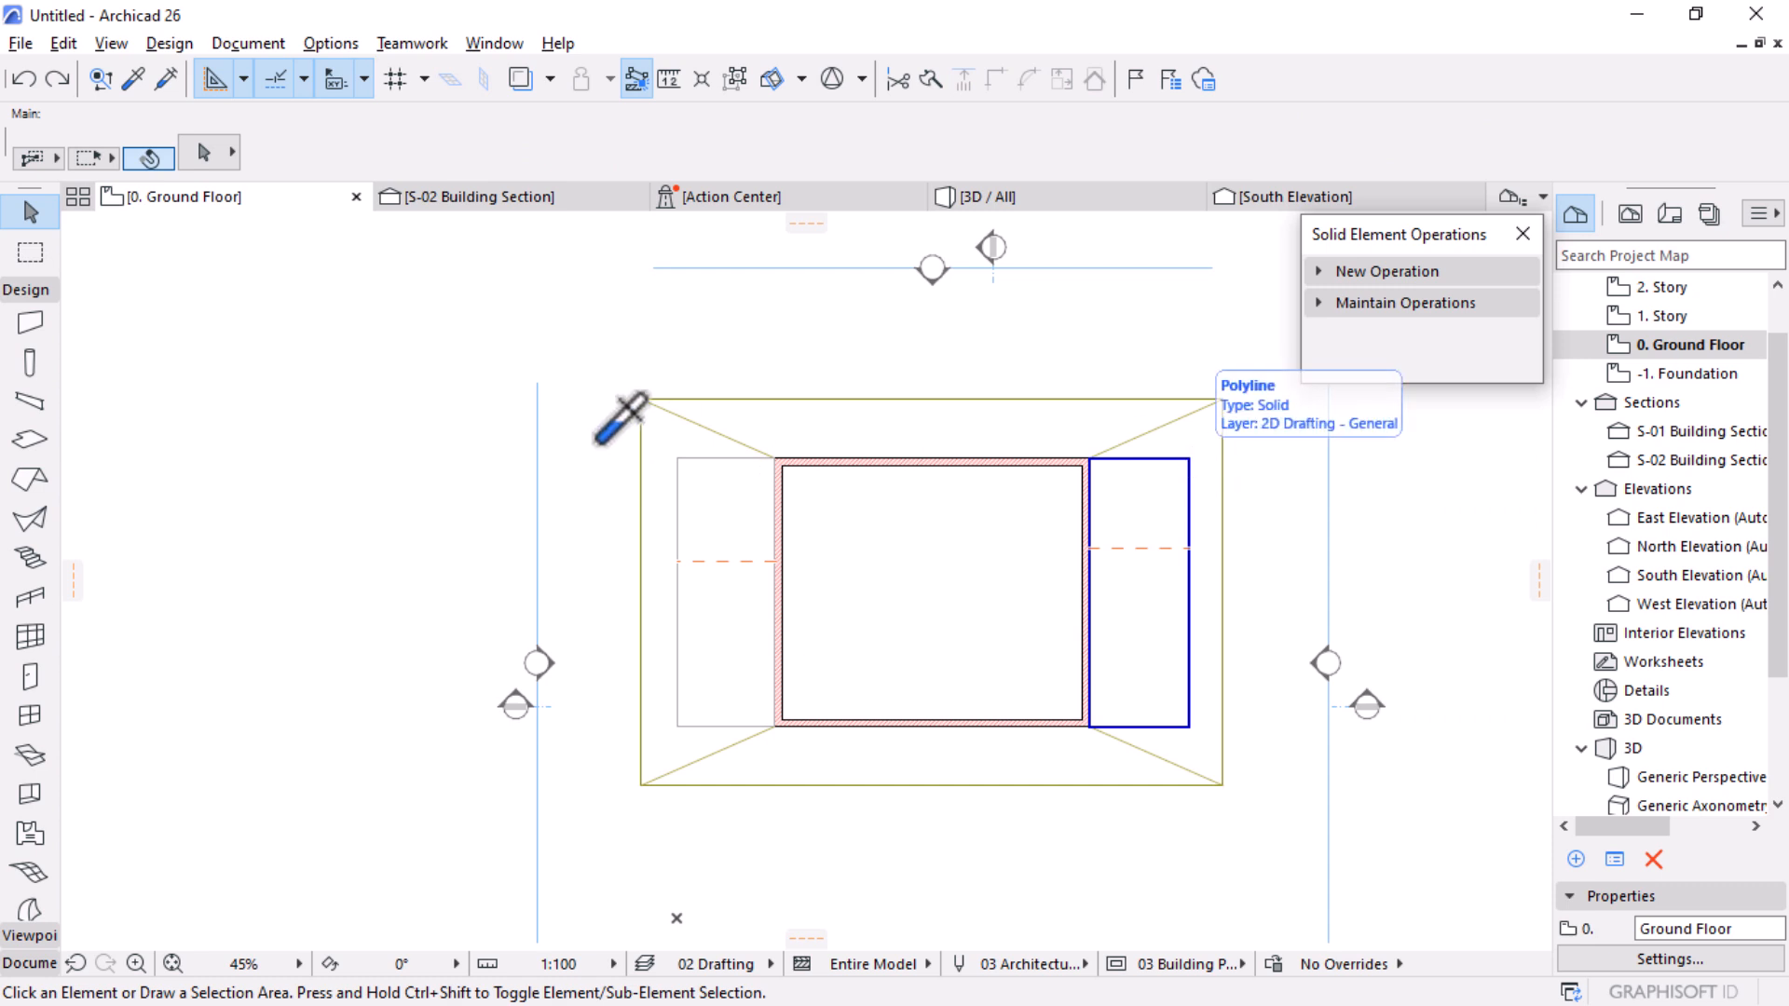
left_click(641, 401)
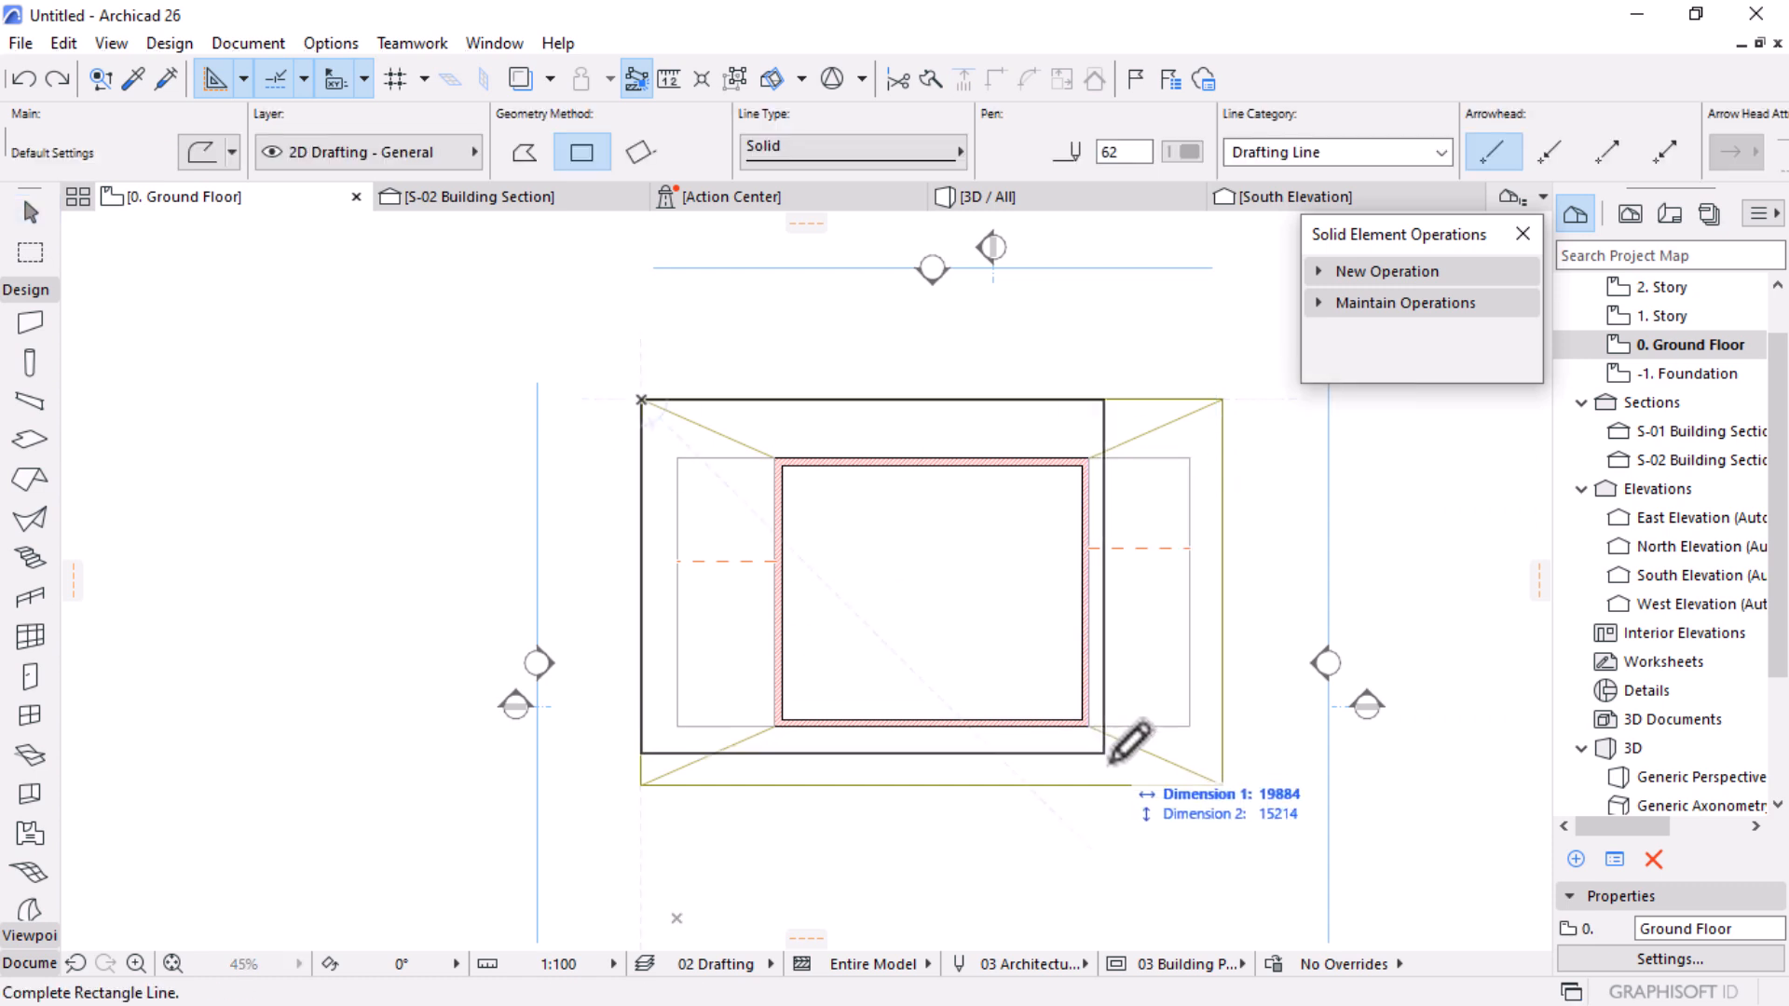
left_click(1223, 786)
key("Escape")
left_click(1172, 427)
key("Escape")
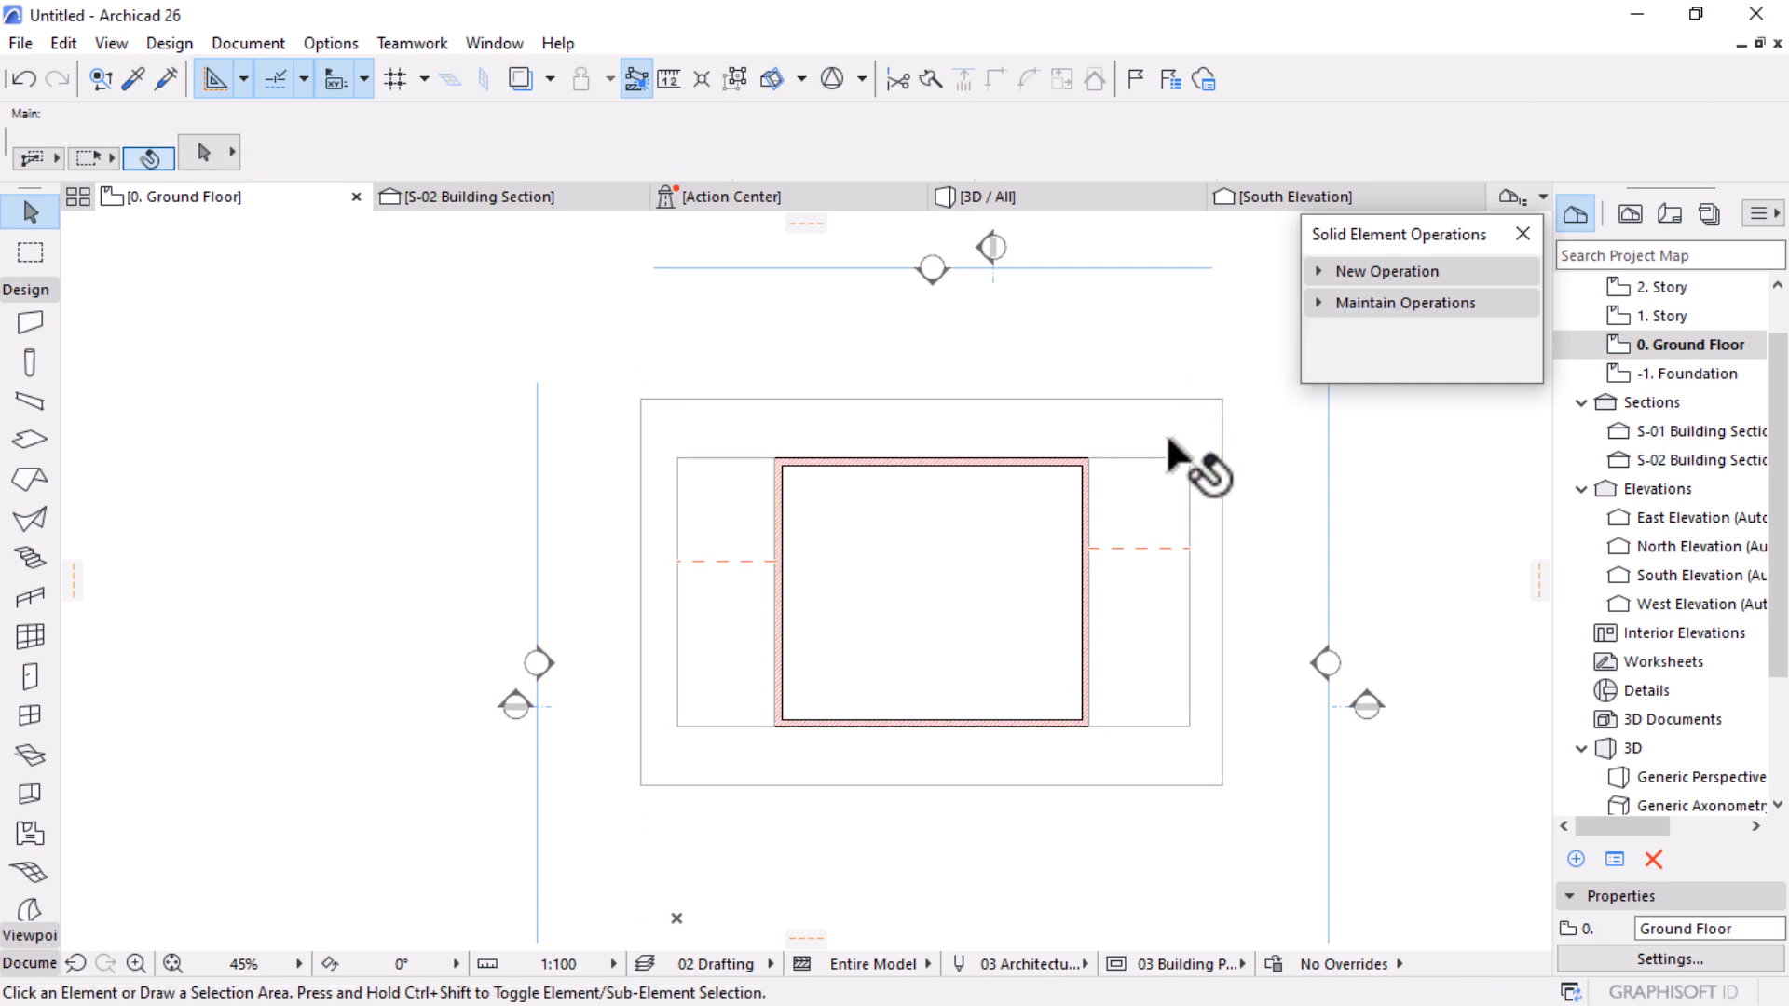
Step: Set up the Roof tool for single-plane geometry with the Gando Floor composite from the Interior composites
scroll(1018, 419, "down", 1)
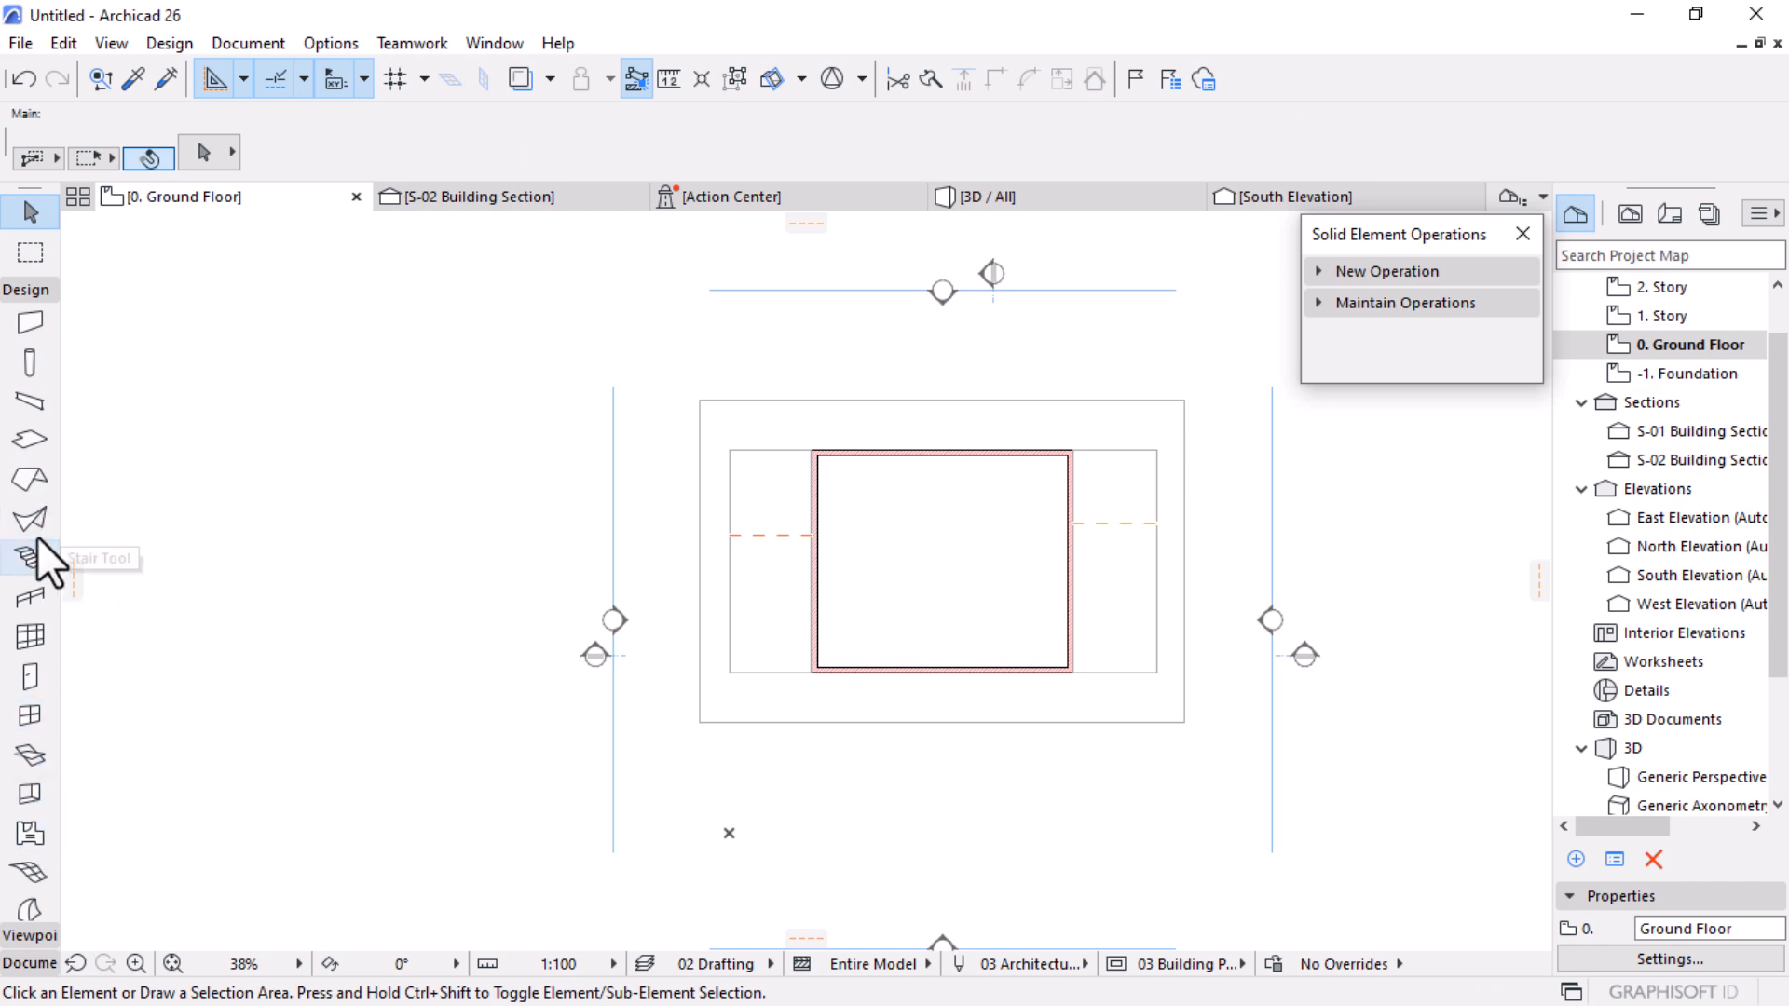
left_click(23, 492)
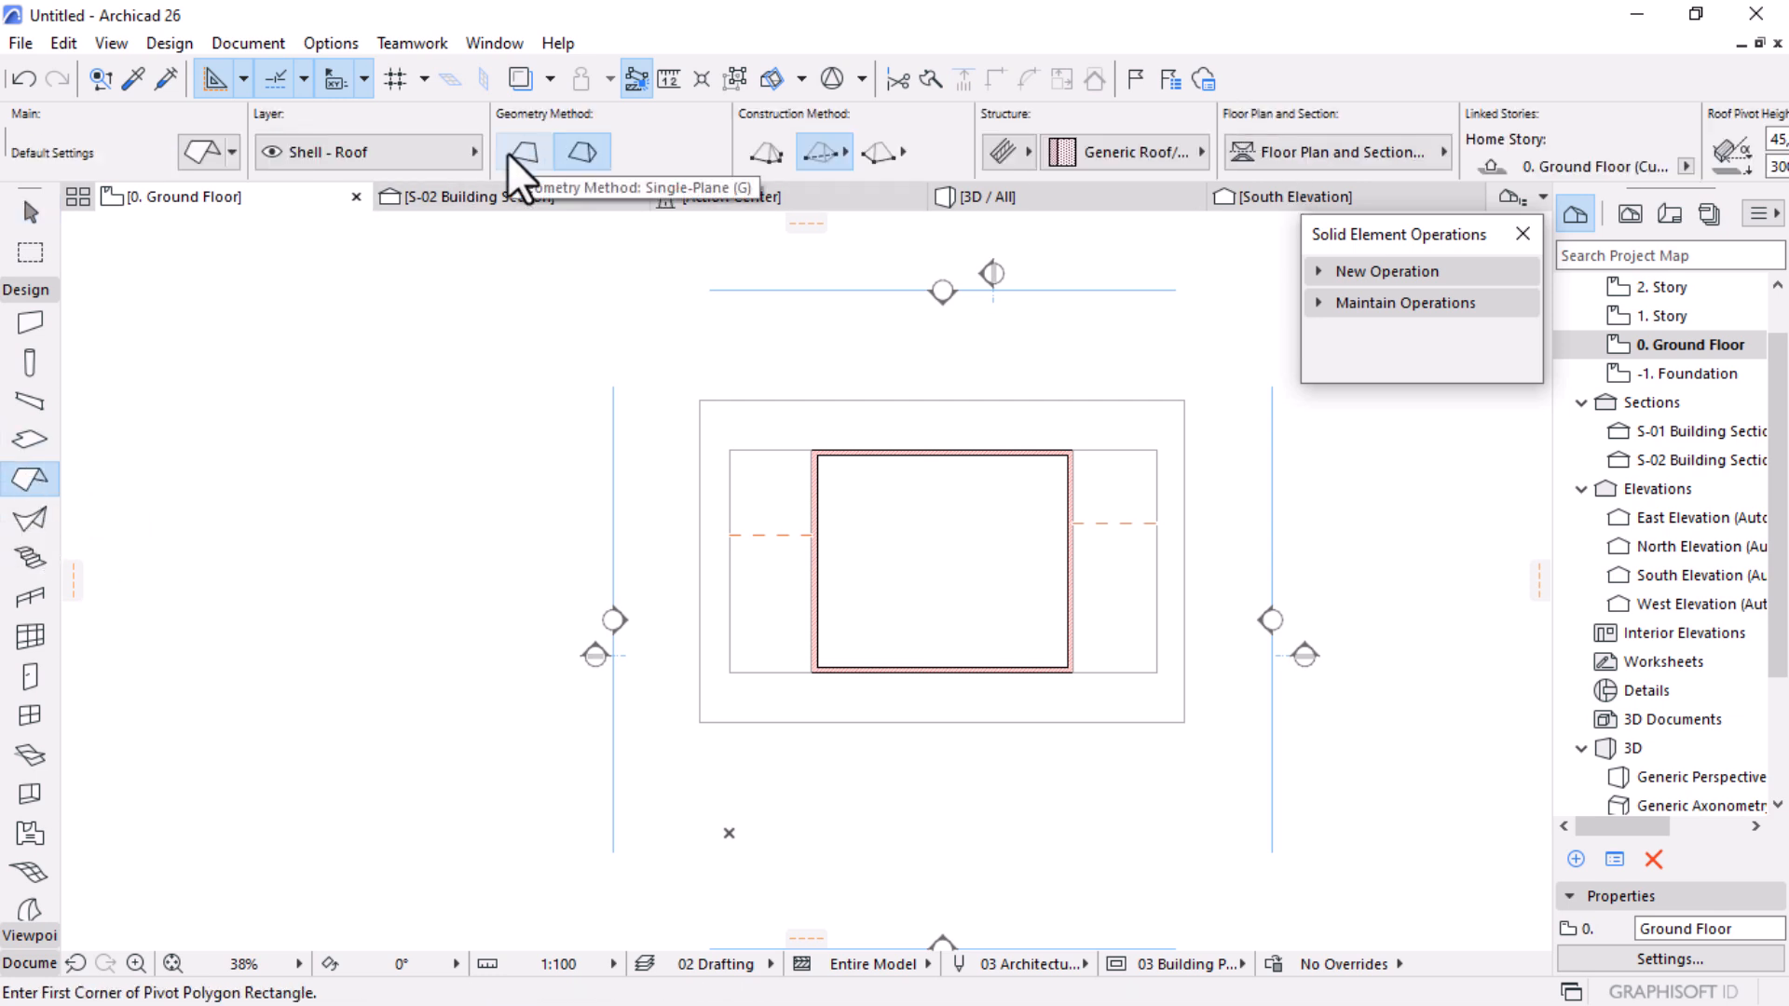
left_click(524, 153)
scroll(774, 709, "up", 2)
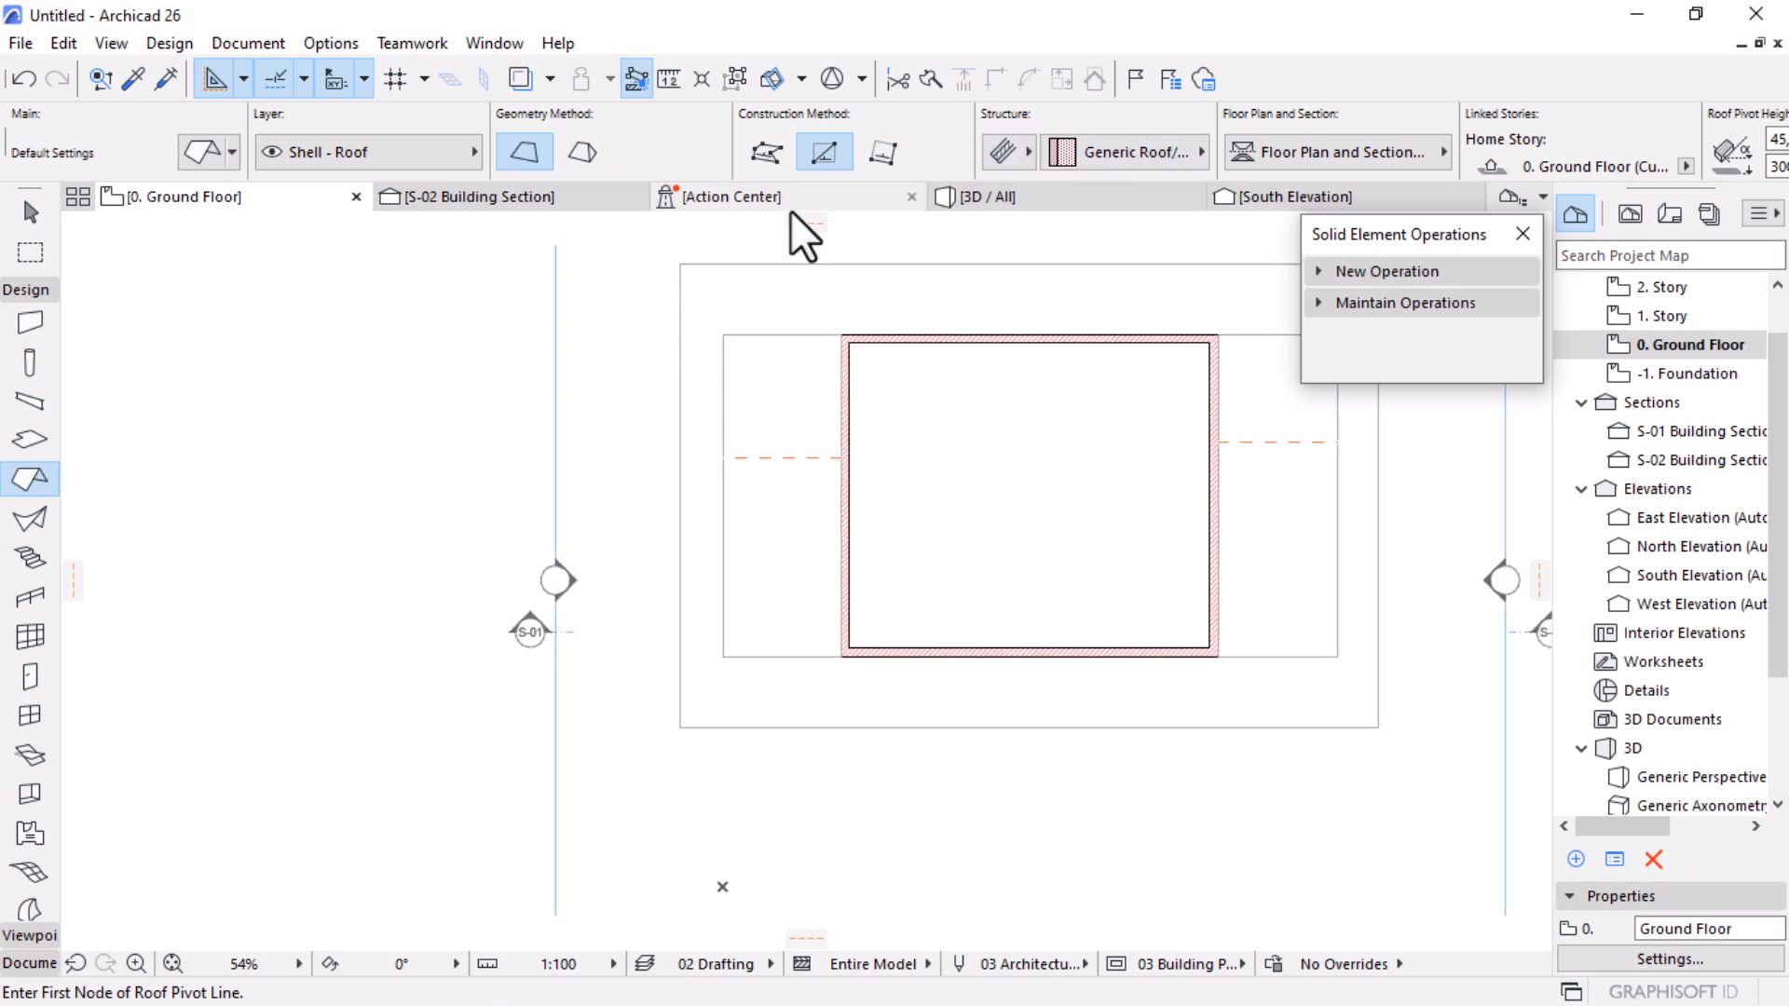
left_click(995, 151)
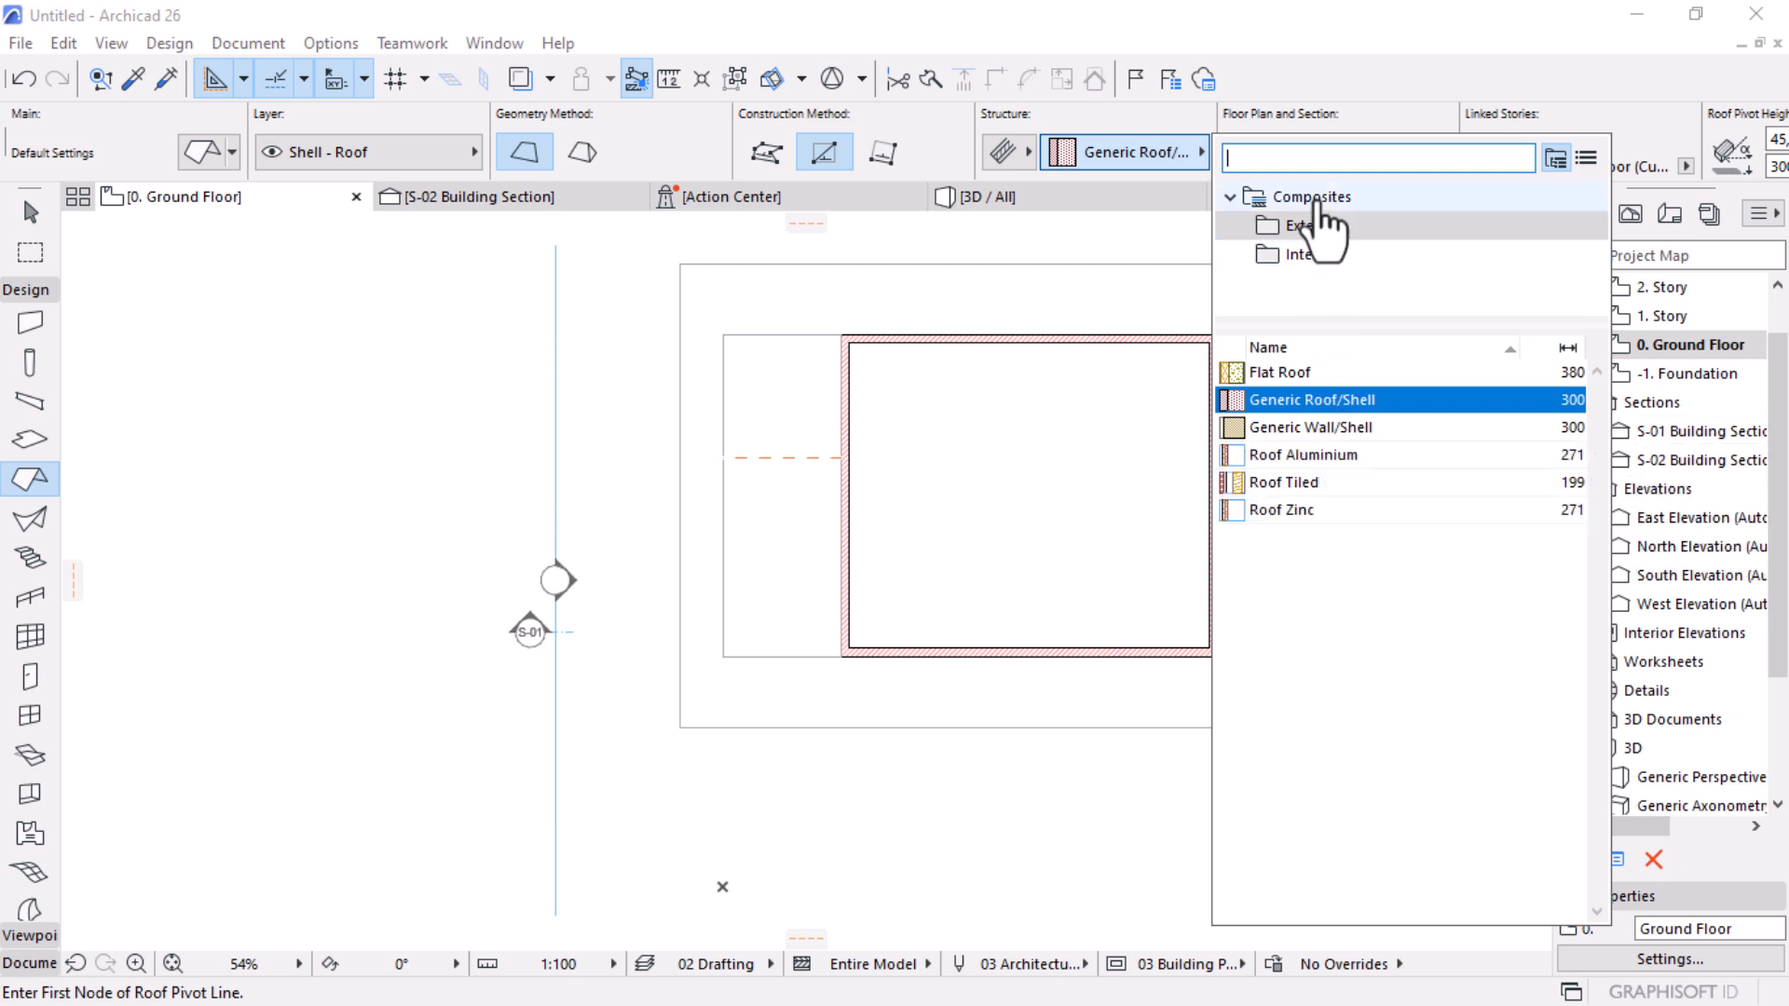
left_click(1316, 199)
double_click(1284, 375)
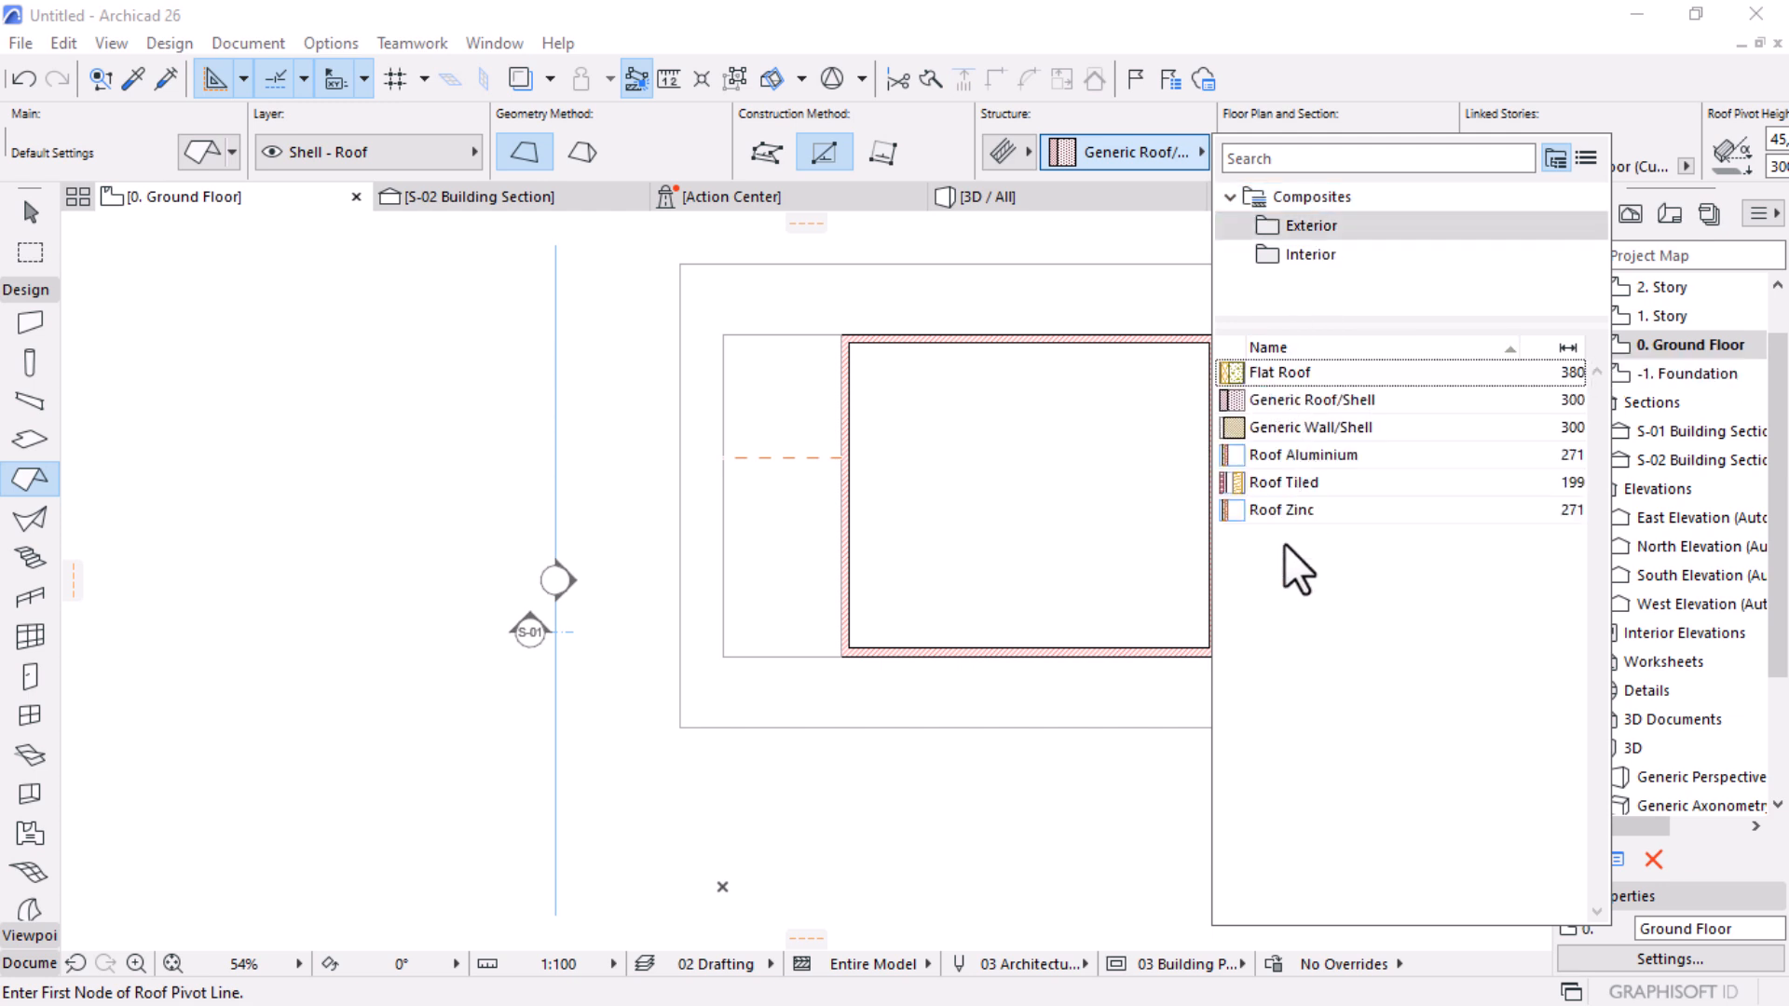
left_click(1286, 257)
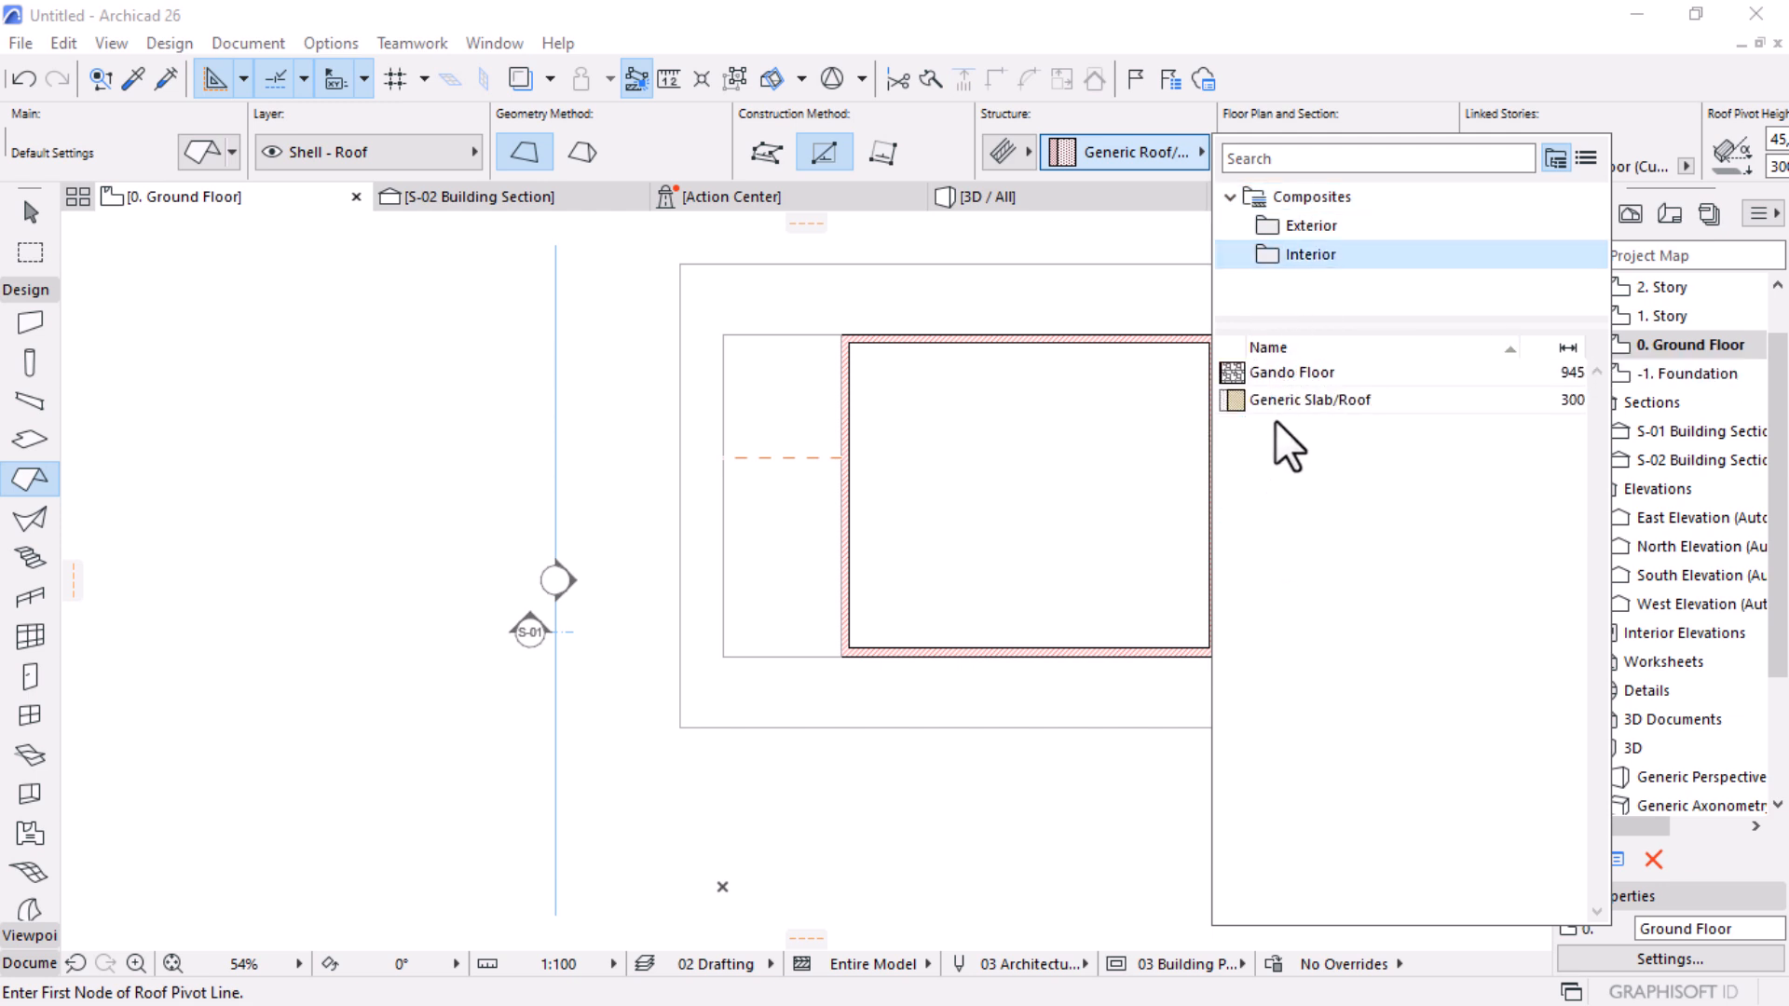
double_click(1296, 373)
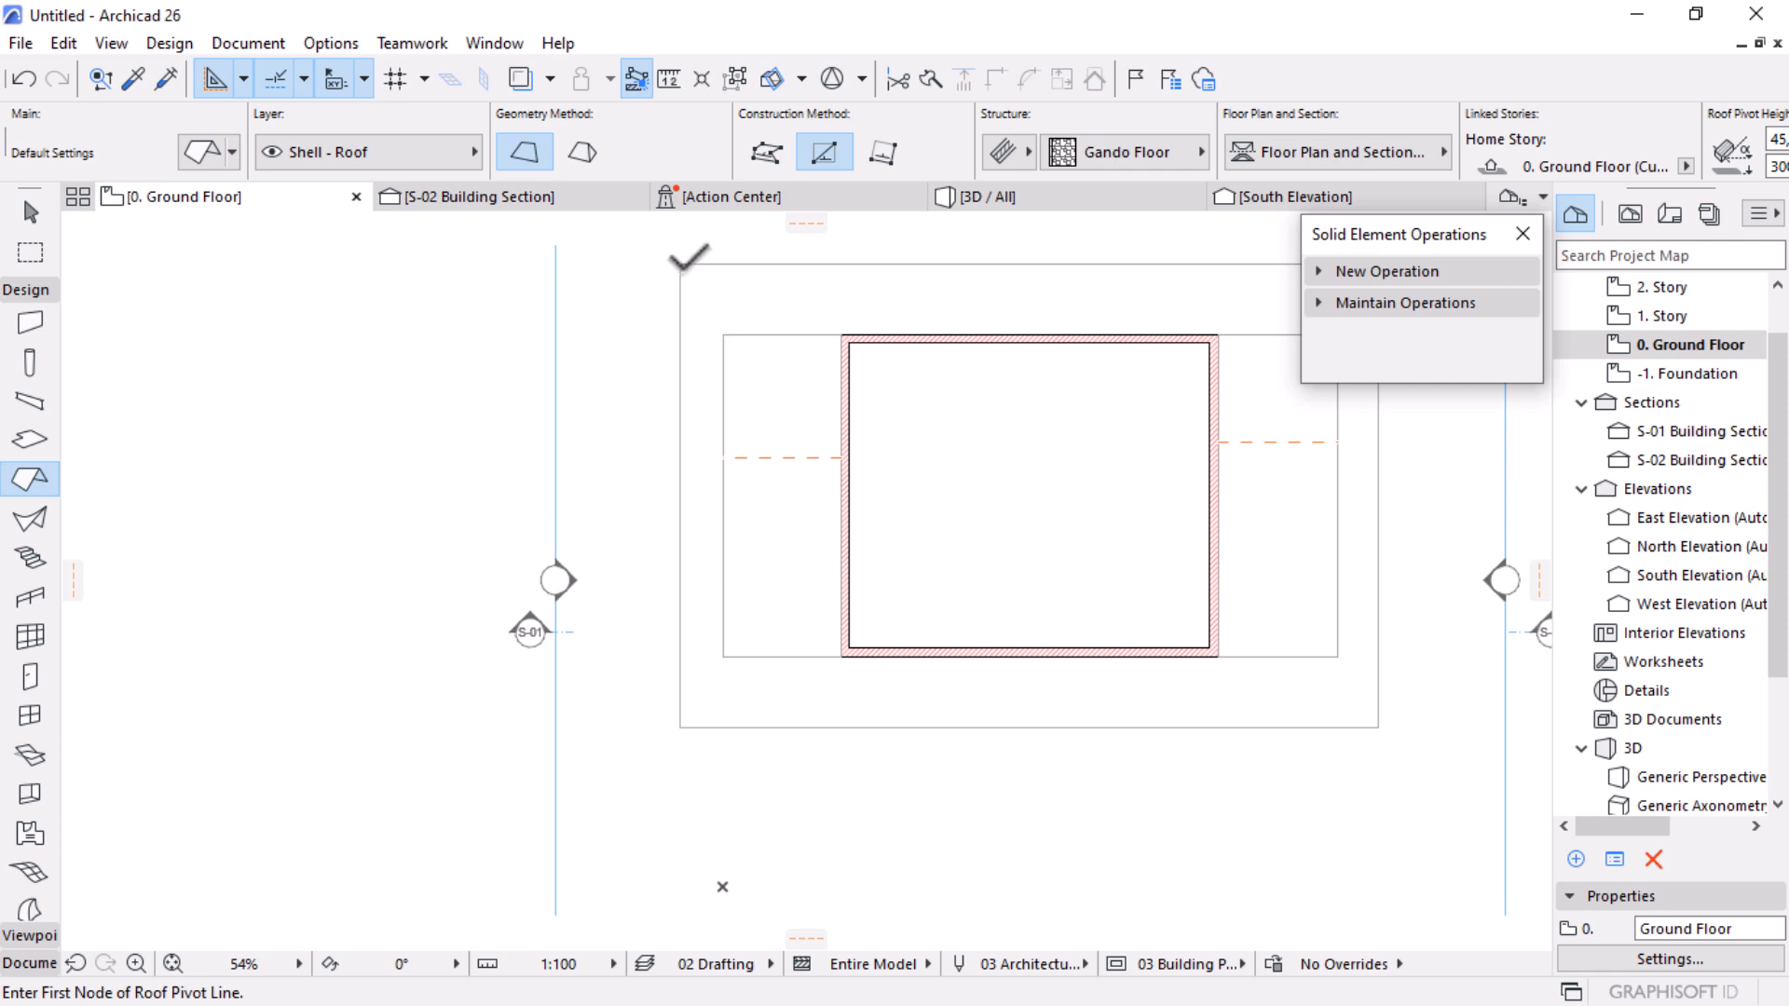
Step: Draw a rectangular single-plane roof about 5632 by 16600 mm from the outline's west edge, with its pivot line there and sloping up toward the building
left_click(680, 264)
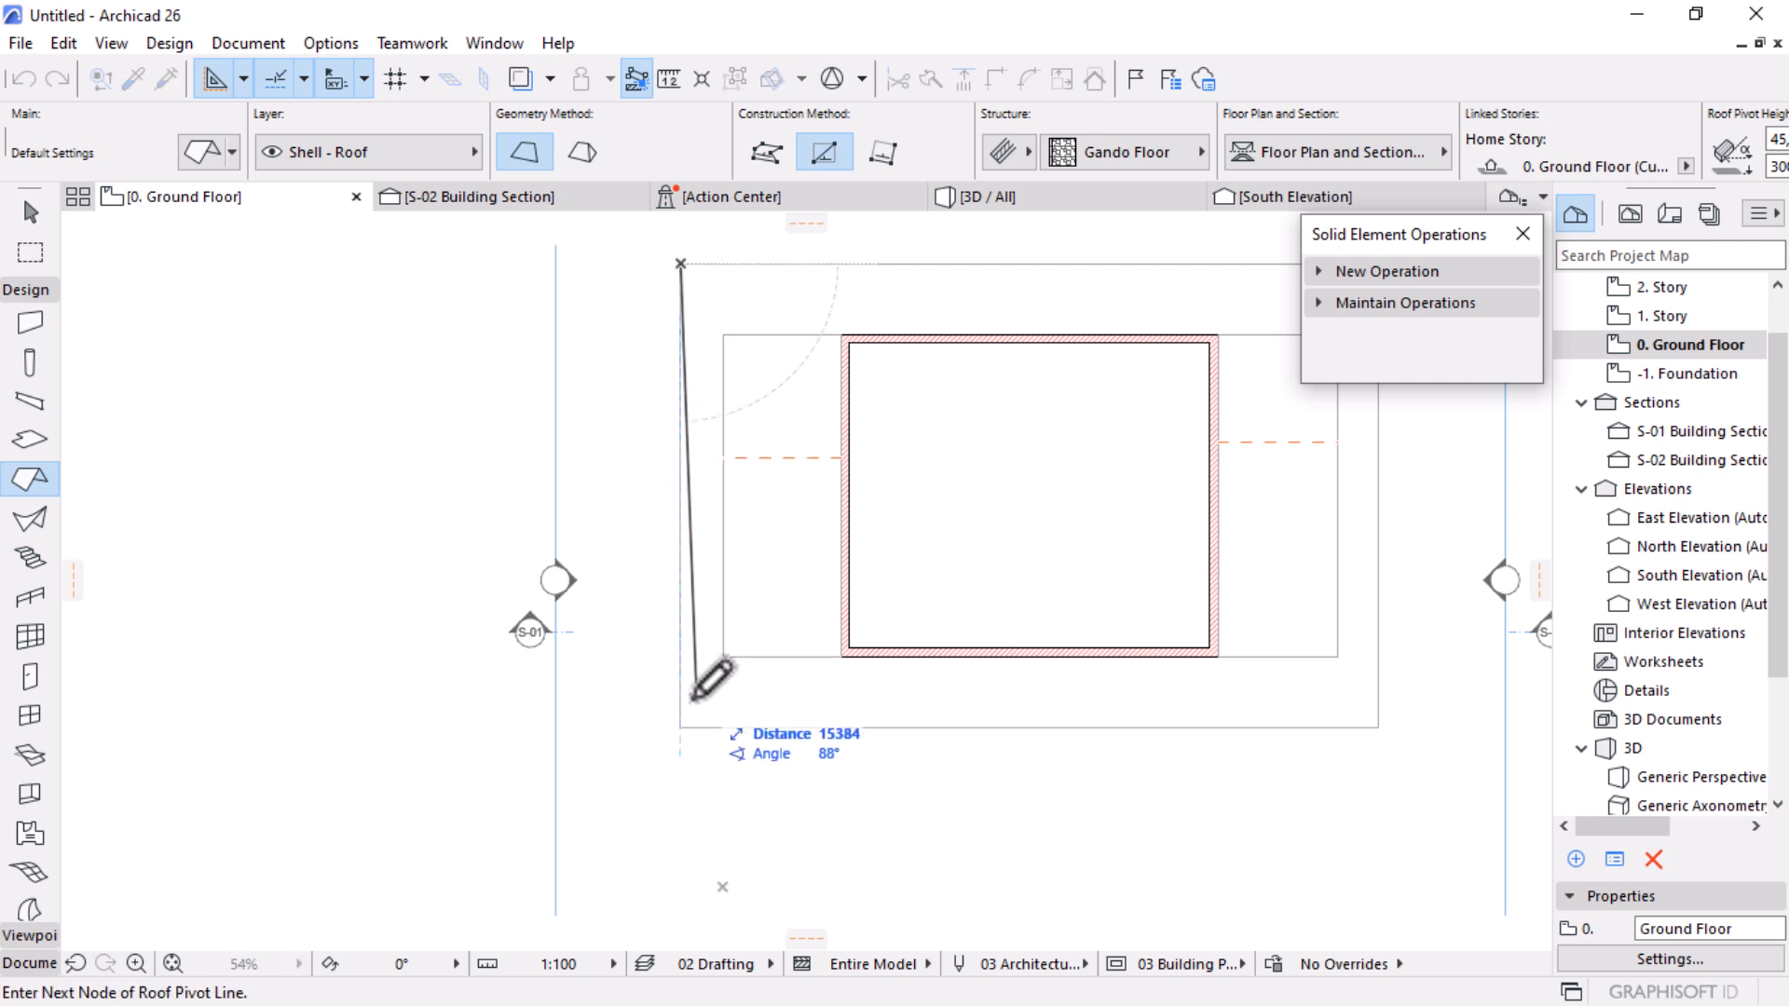
left_click(680, 726)
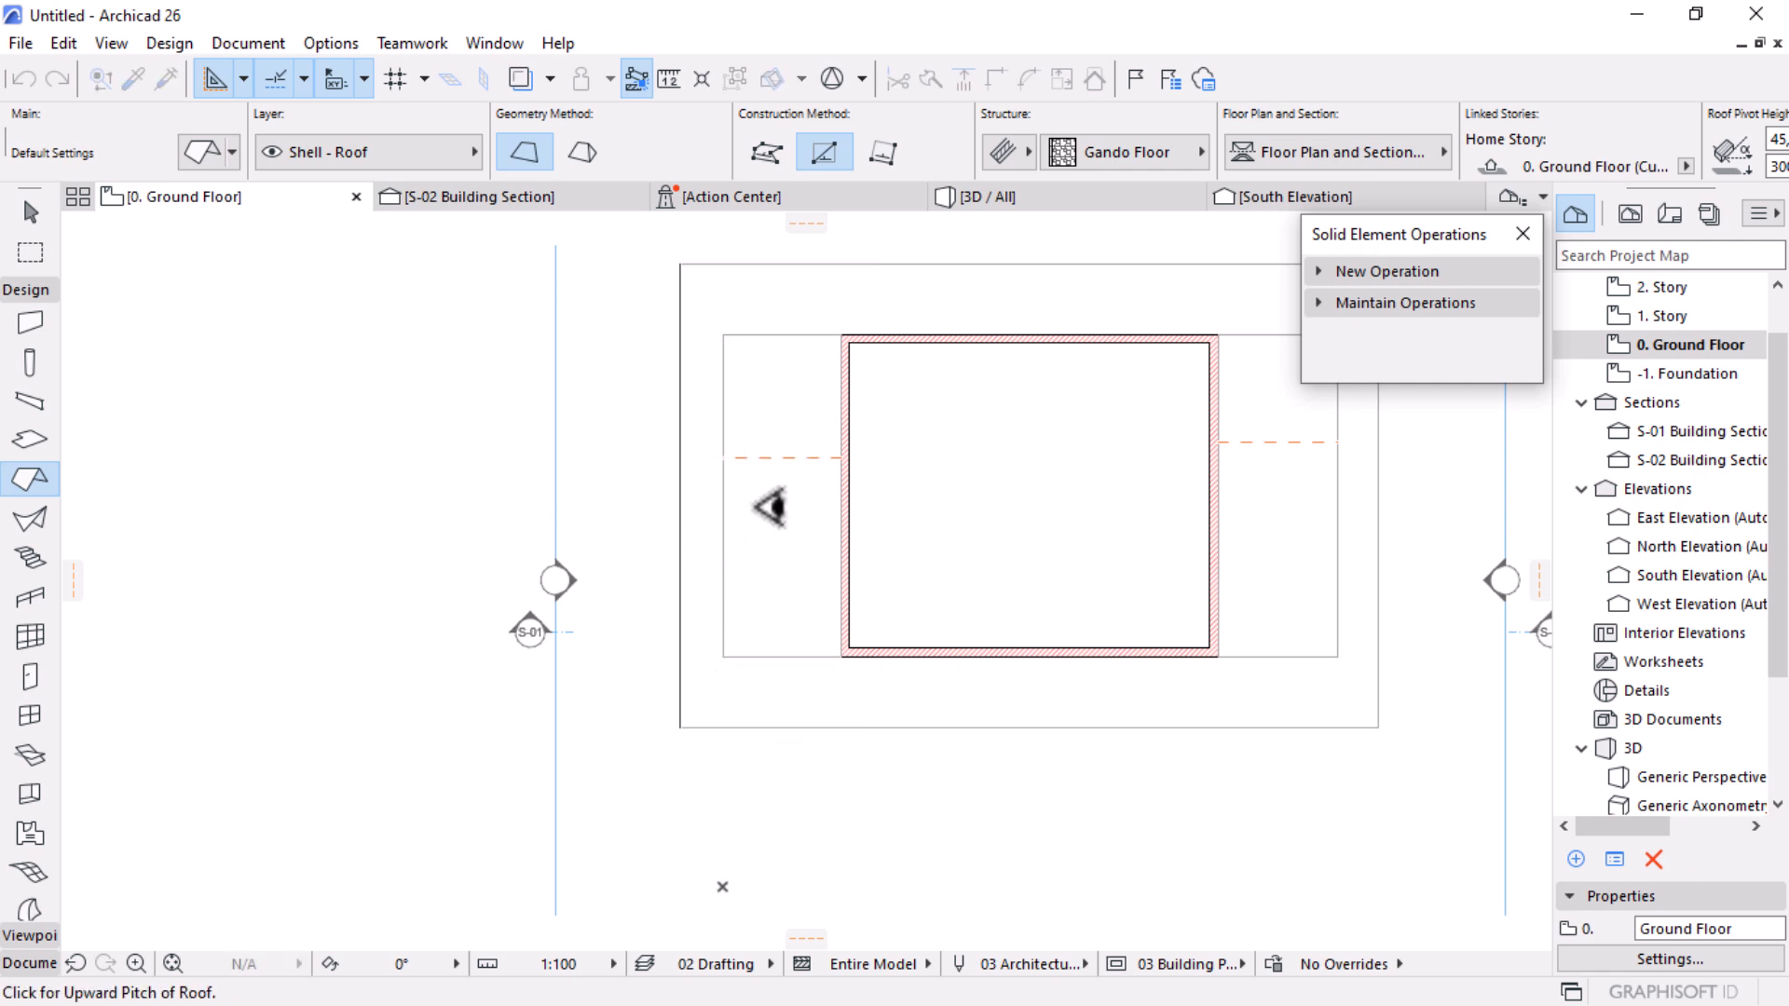
left_click(1036, 510)
left_click(680, 264)
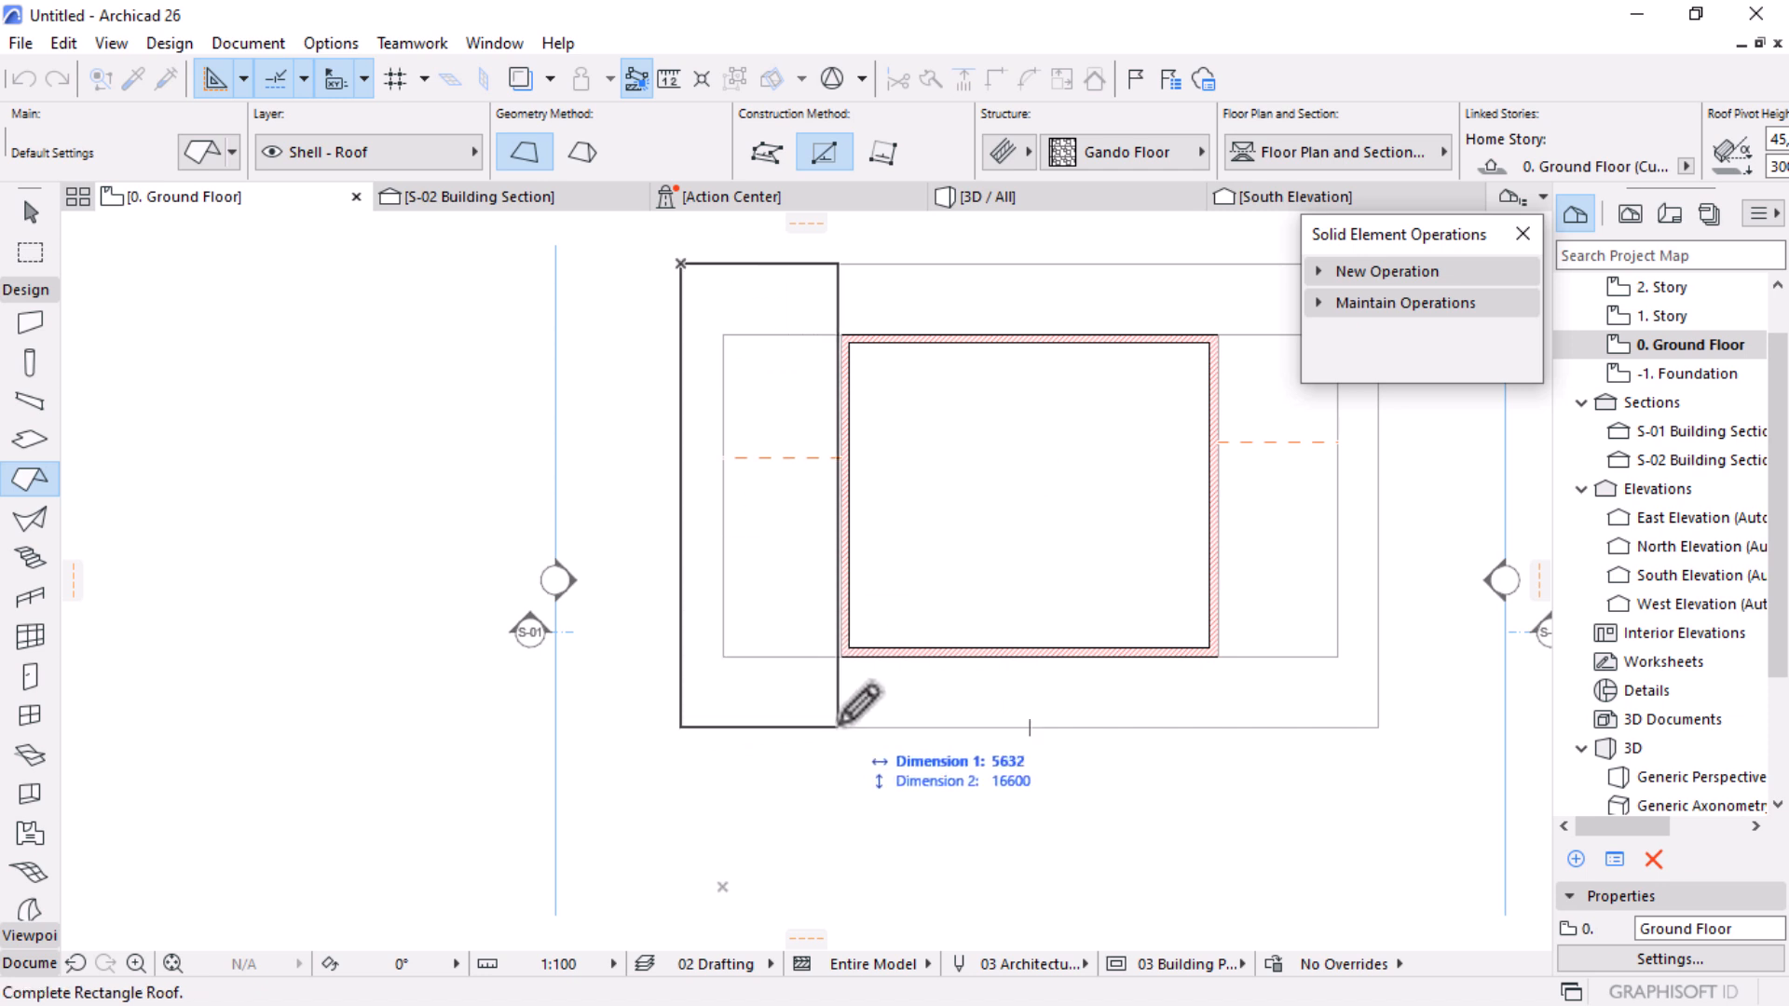
left_click(839, 726)
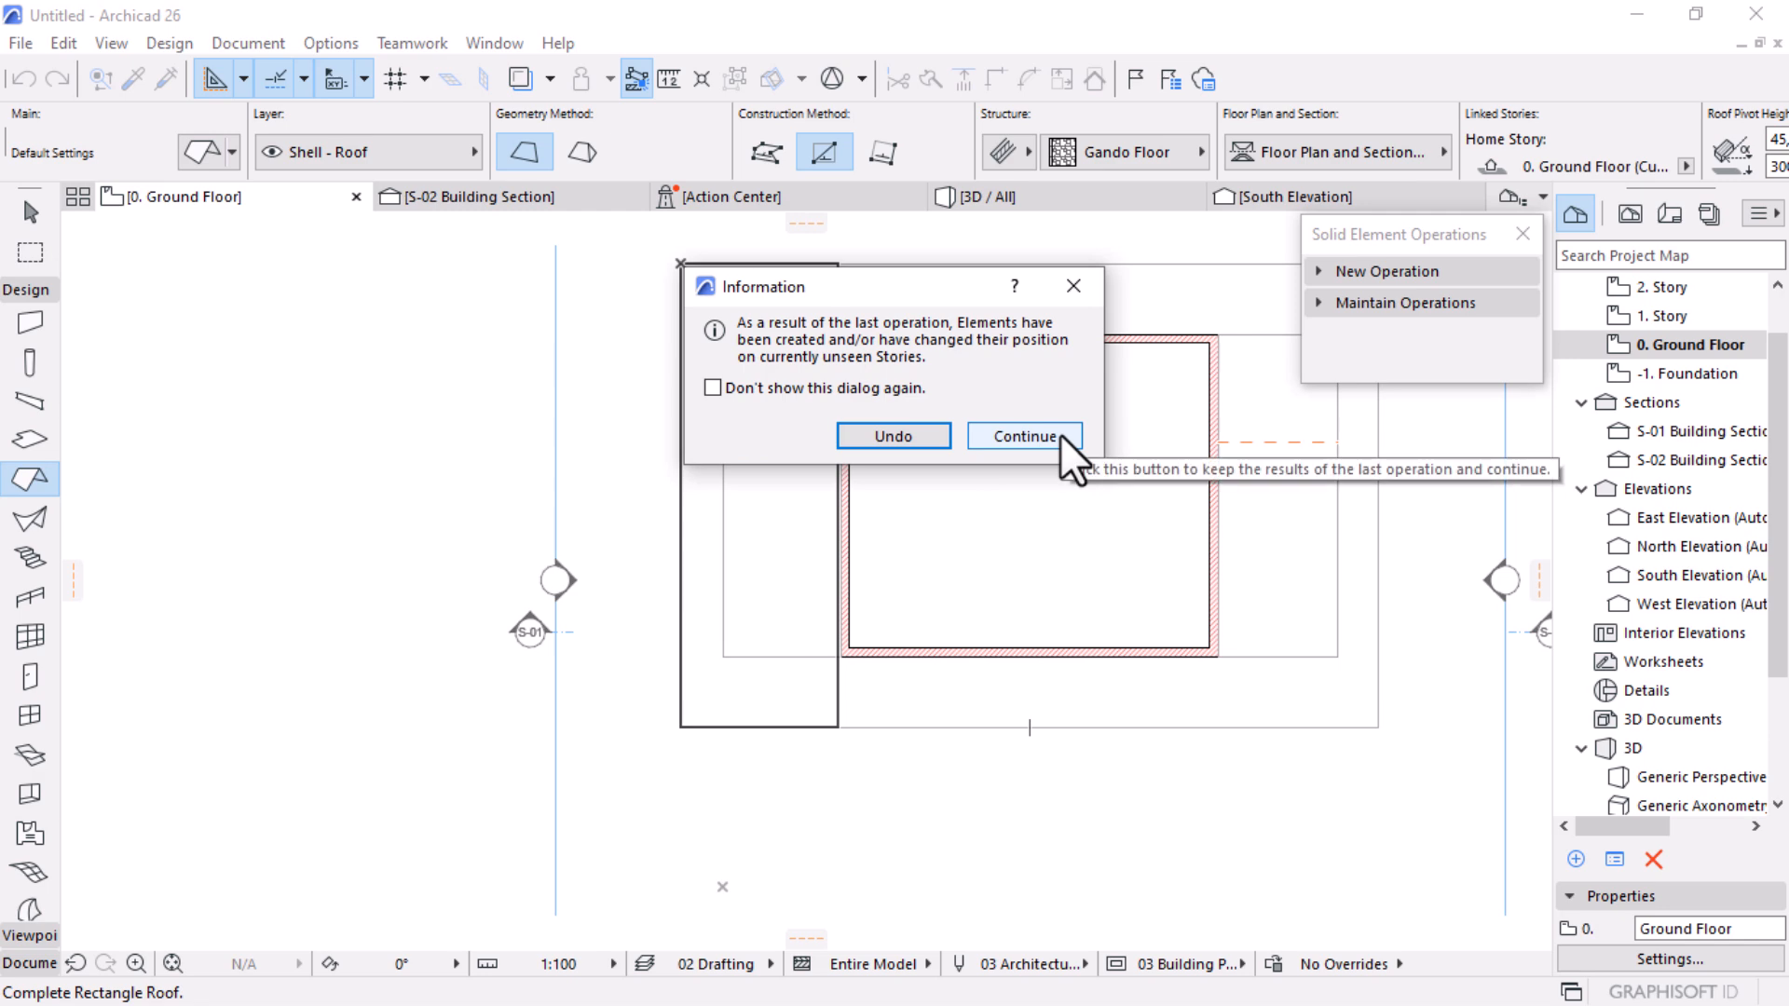
left_click(1062, 441)
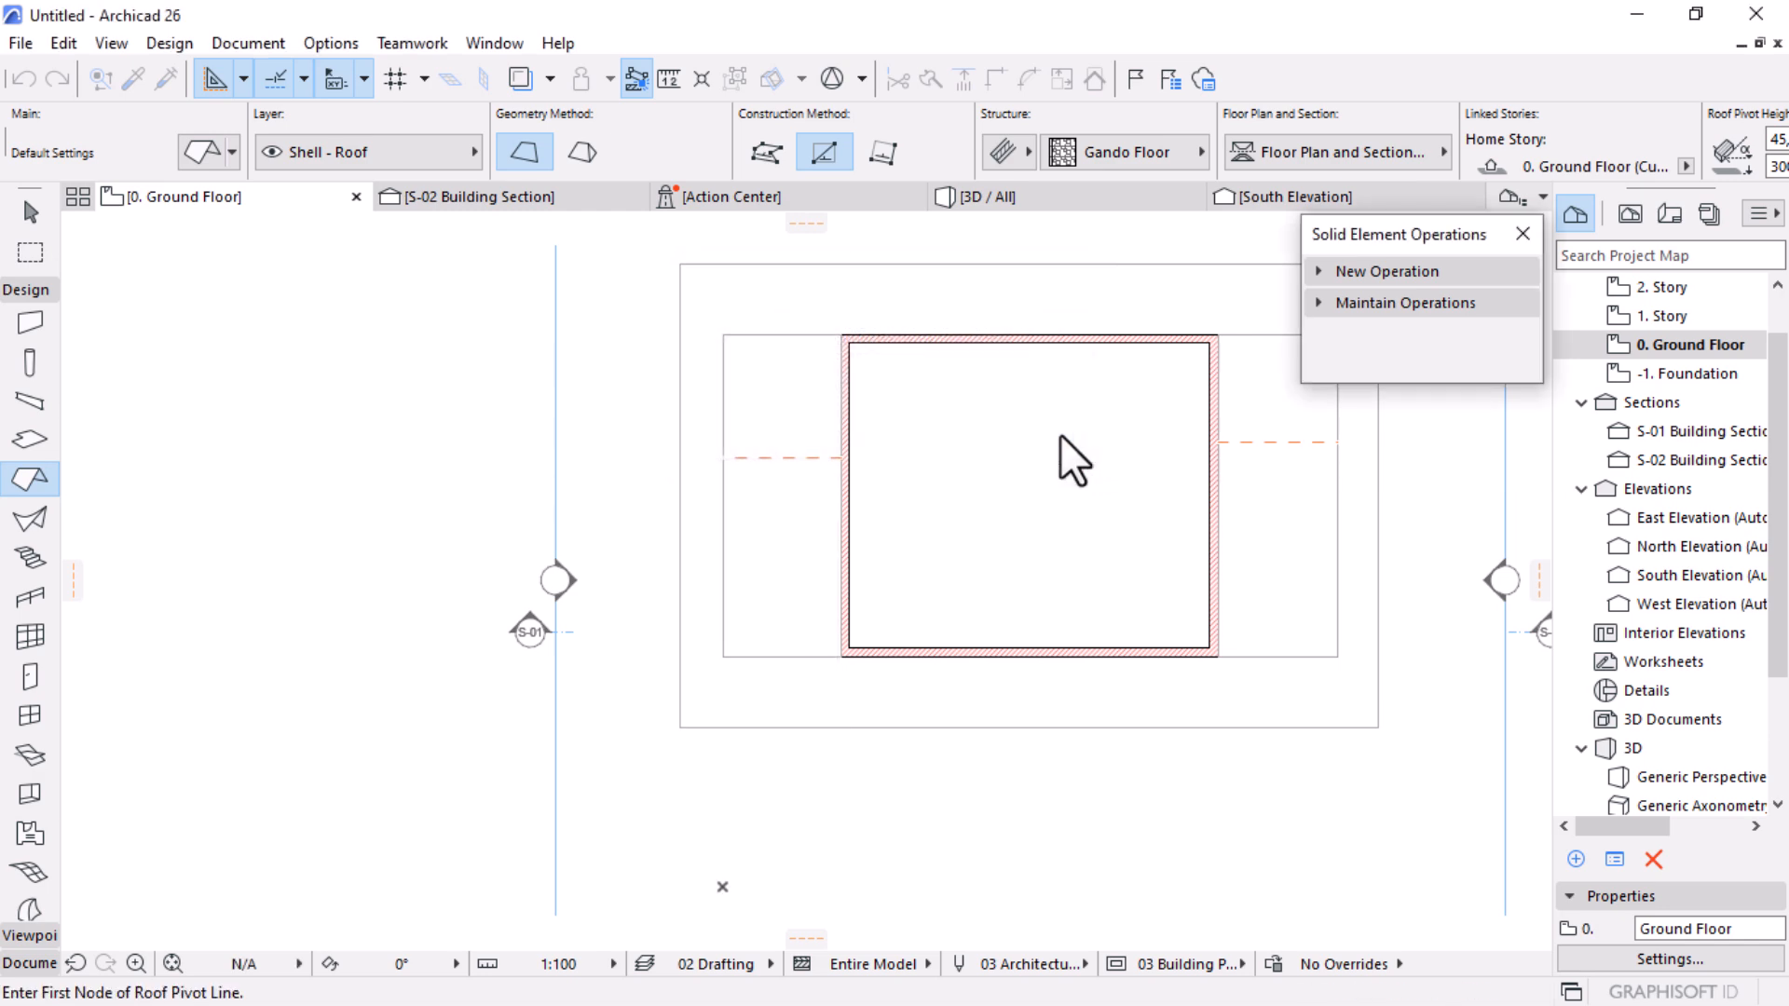
Step: Select the new roof on the 1. Story plan and set its home story to -1. Foundation
double_click(1663, 317)
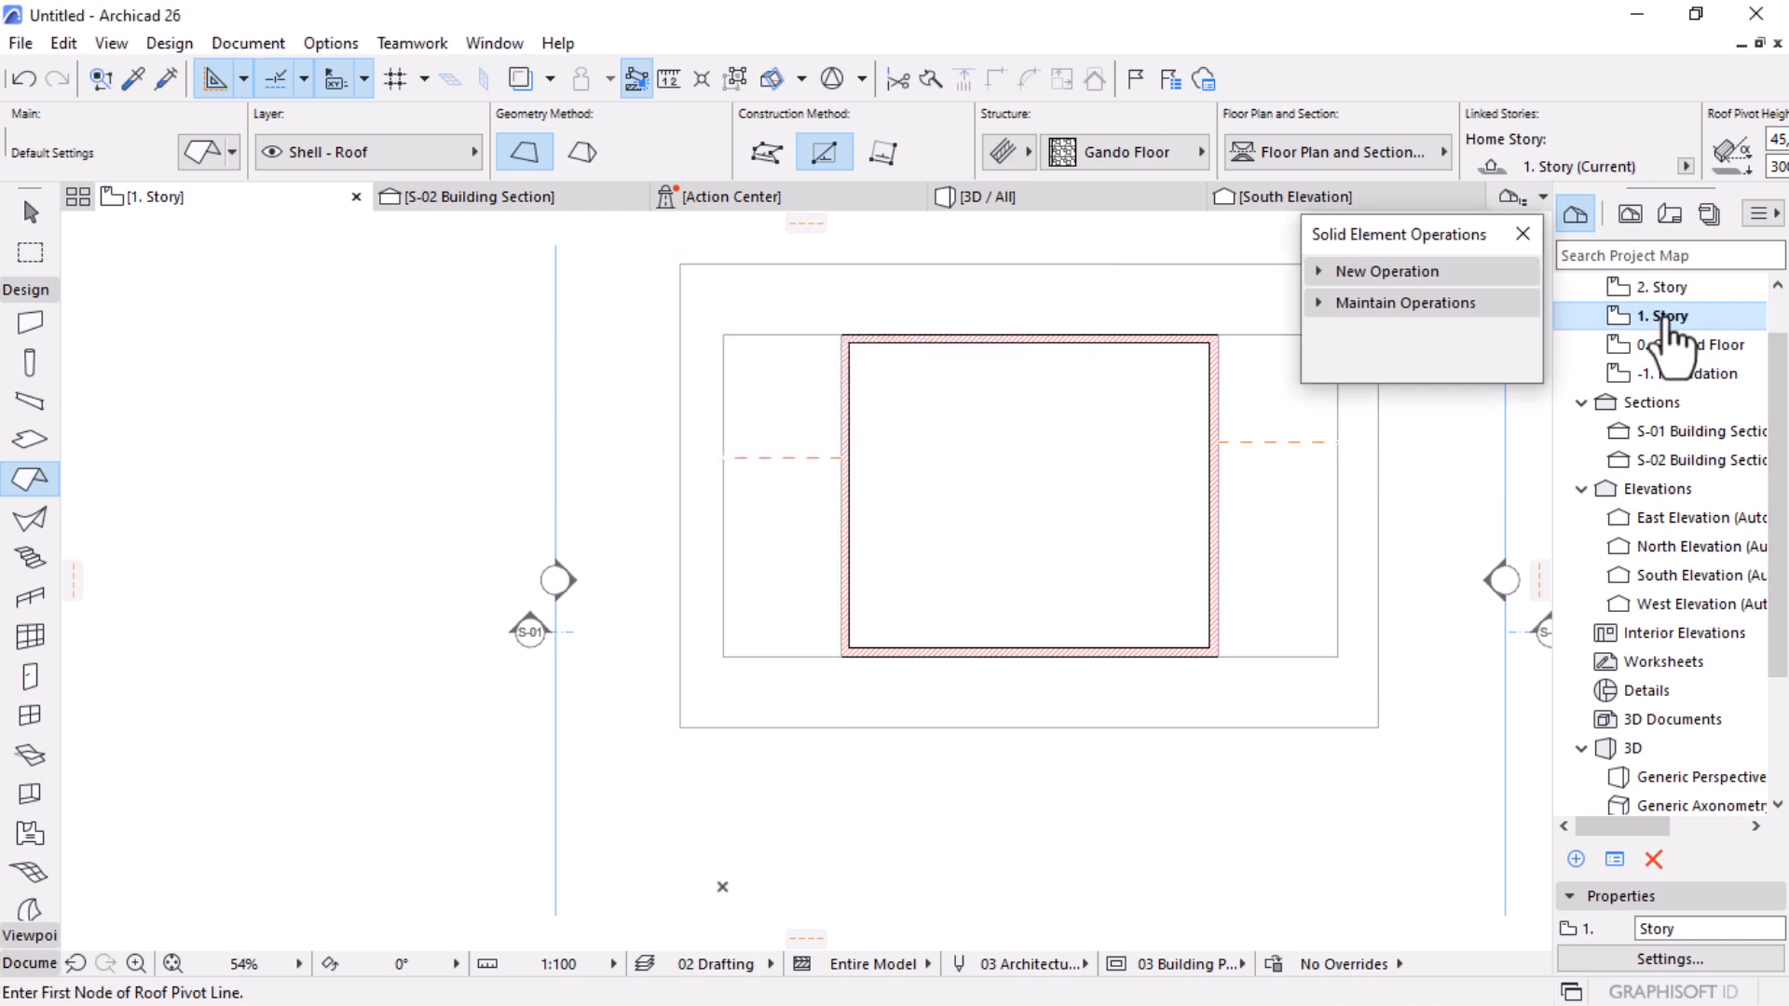
left_click(714, 326)
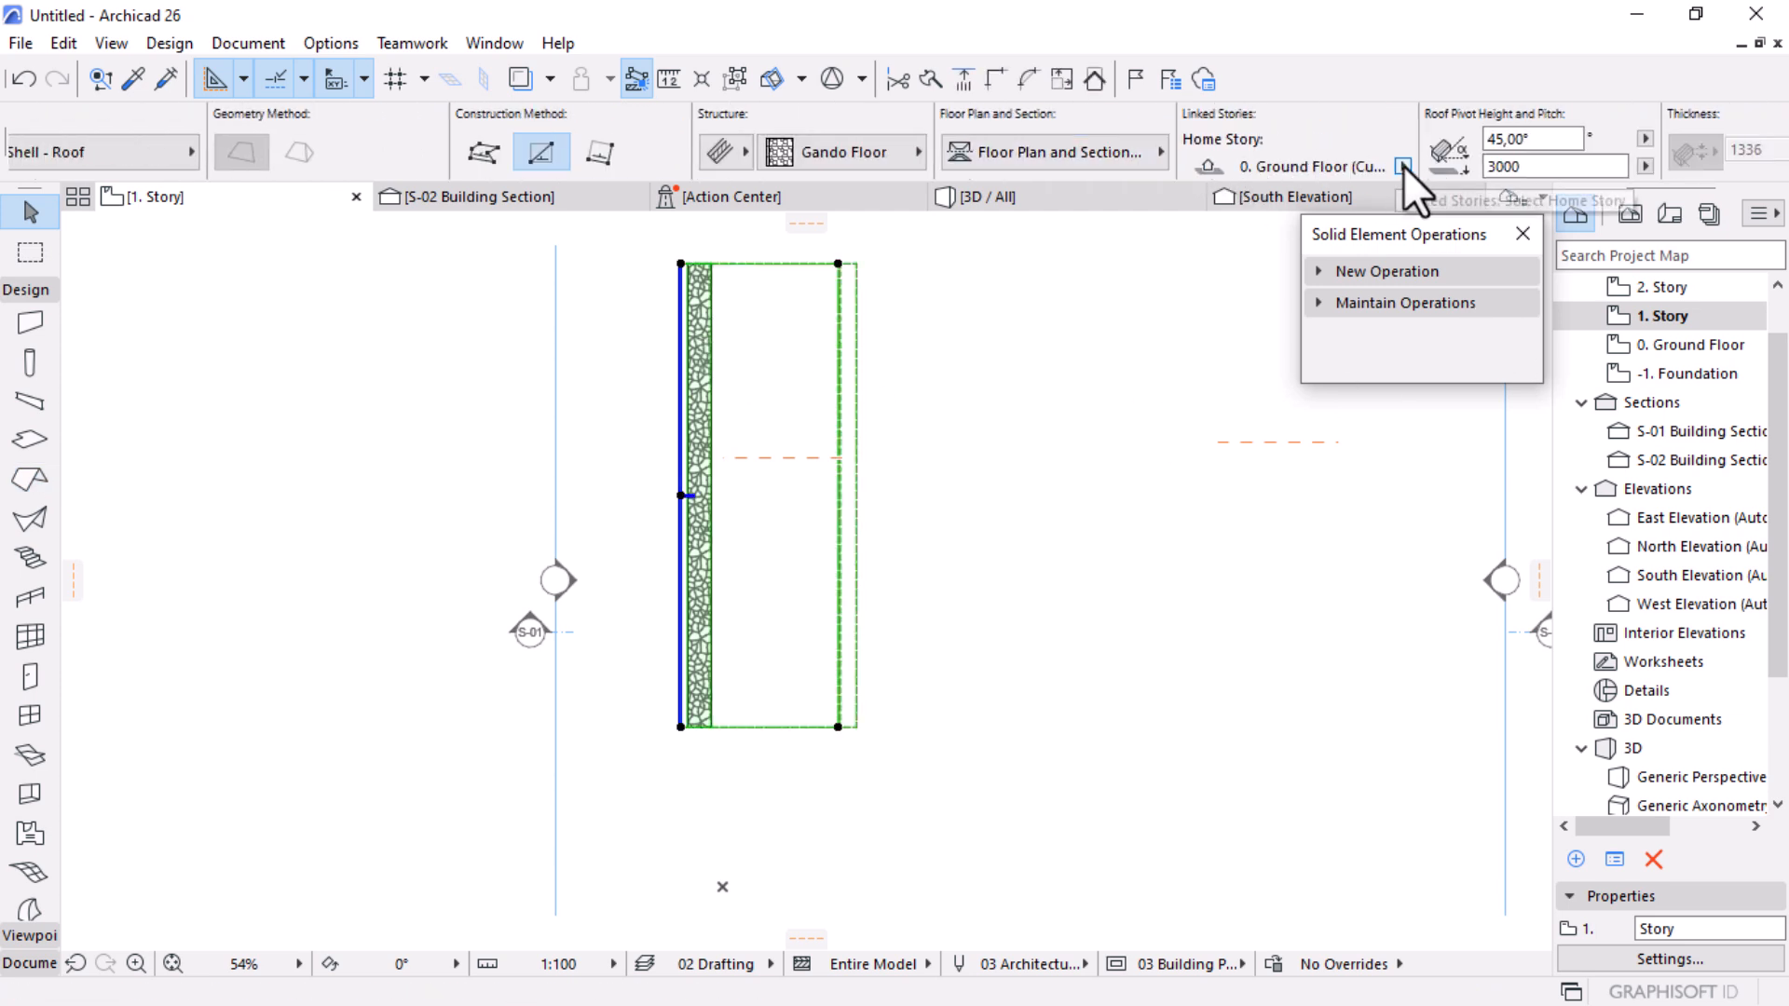
left_click(1402, 166)
left_click(1496, 220)
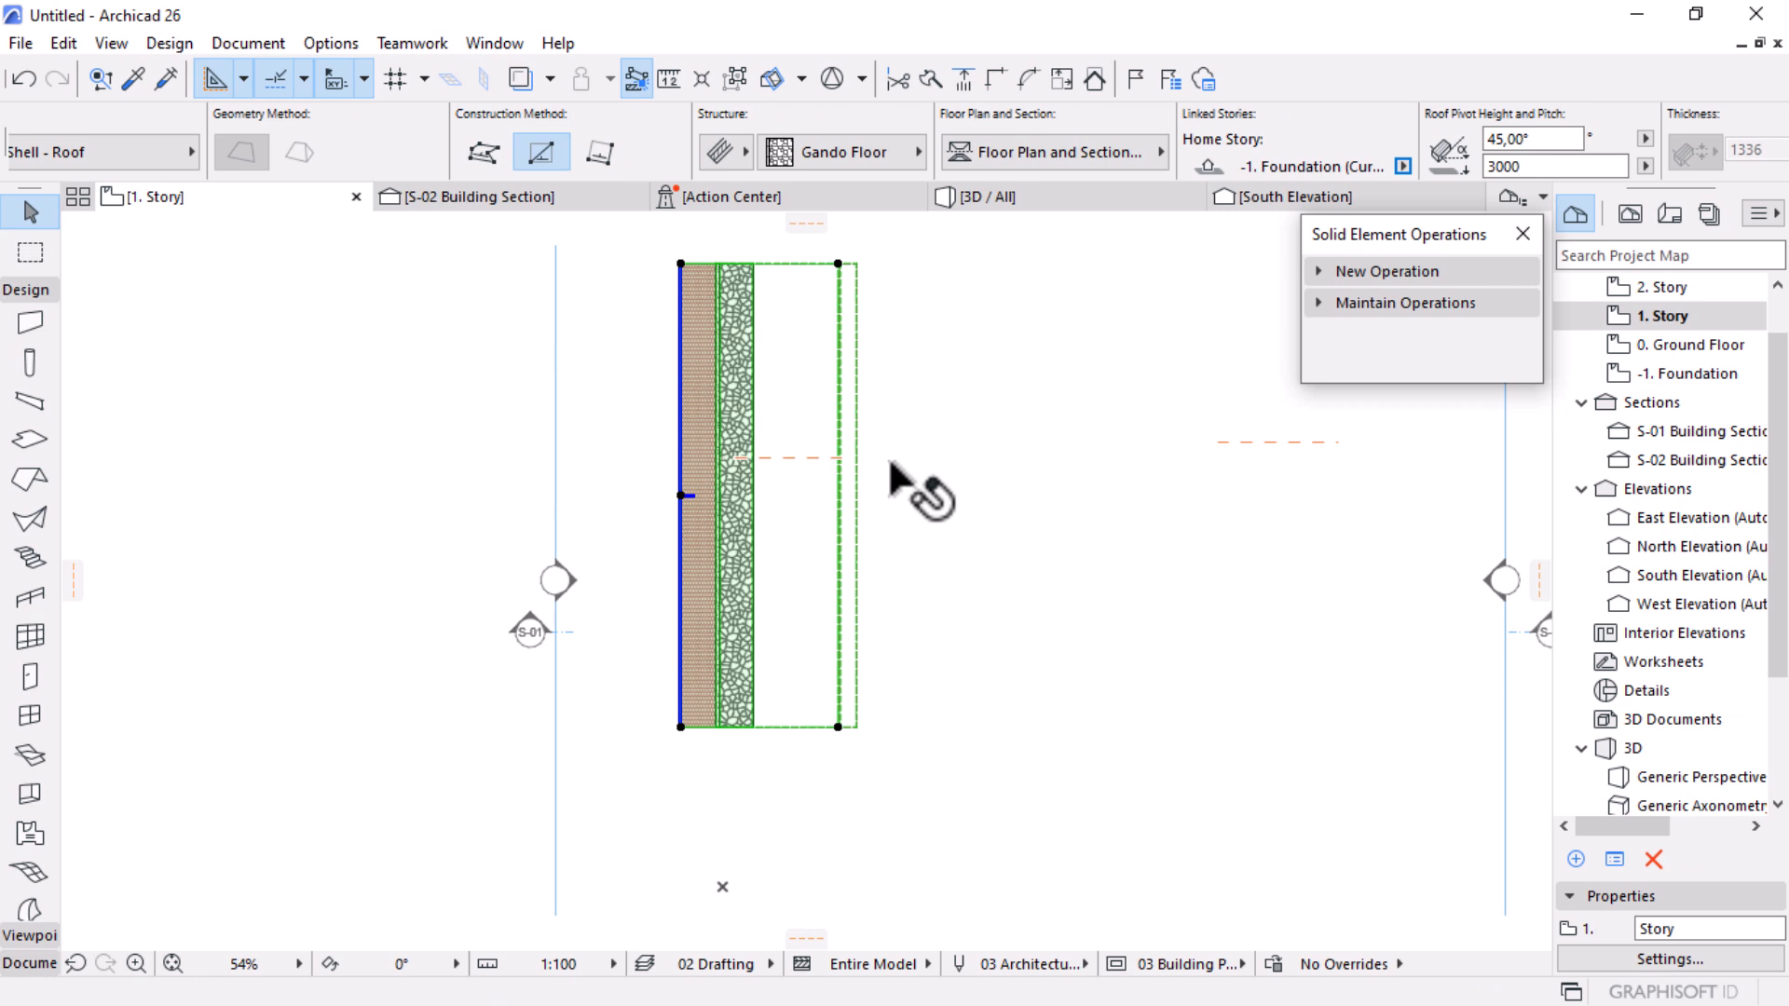
Step: On the ground floor plan, move the roof's two inner corners to the building's adjacent outer wall corners to form a trapezoid
left_click(1706, 347)
double_click(1706, 347)
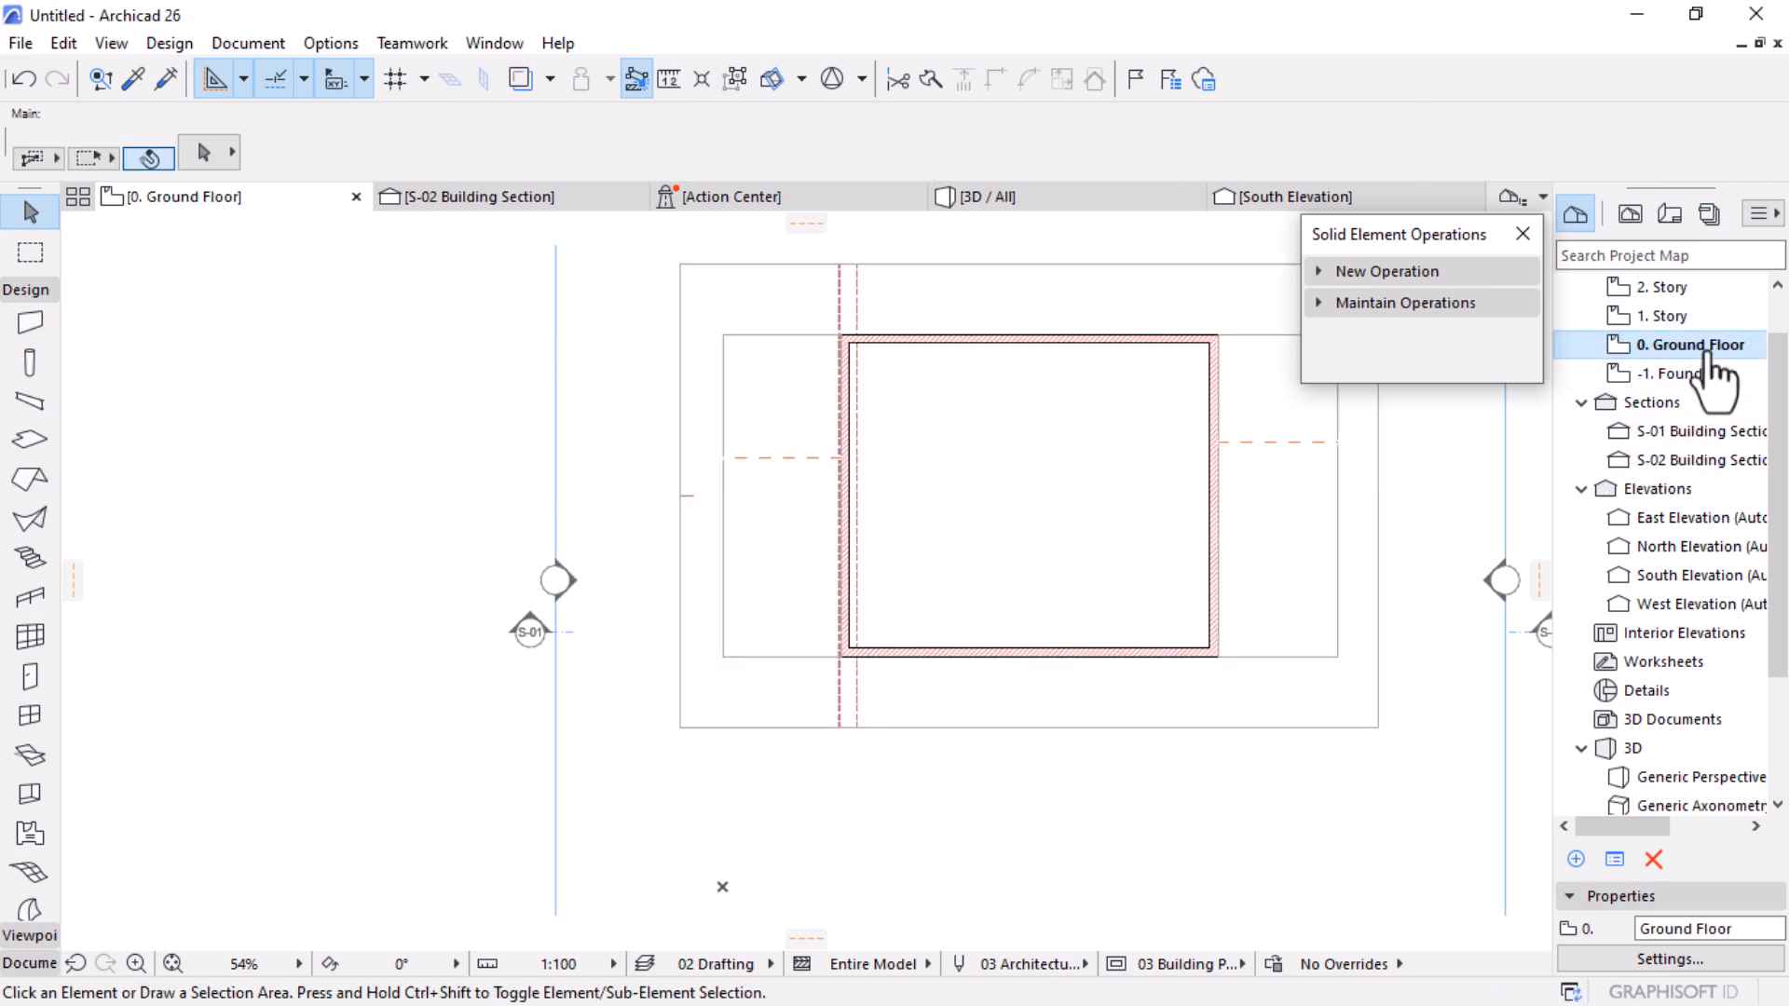
left_click(759, 340)
left_click(683, 503)
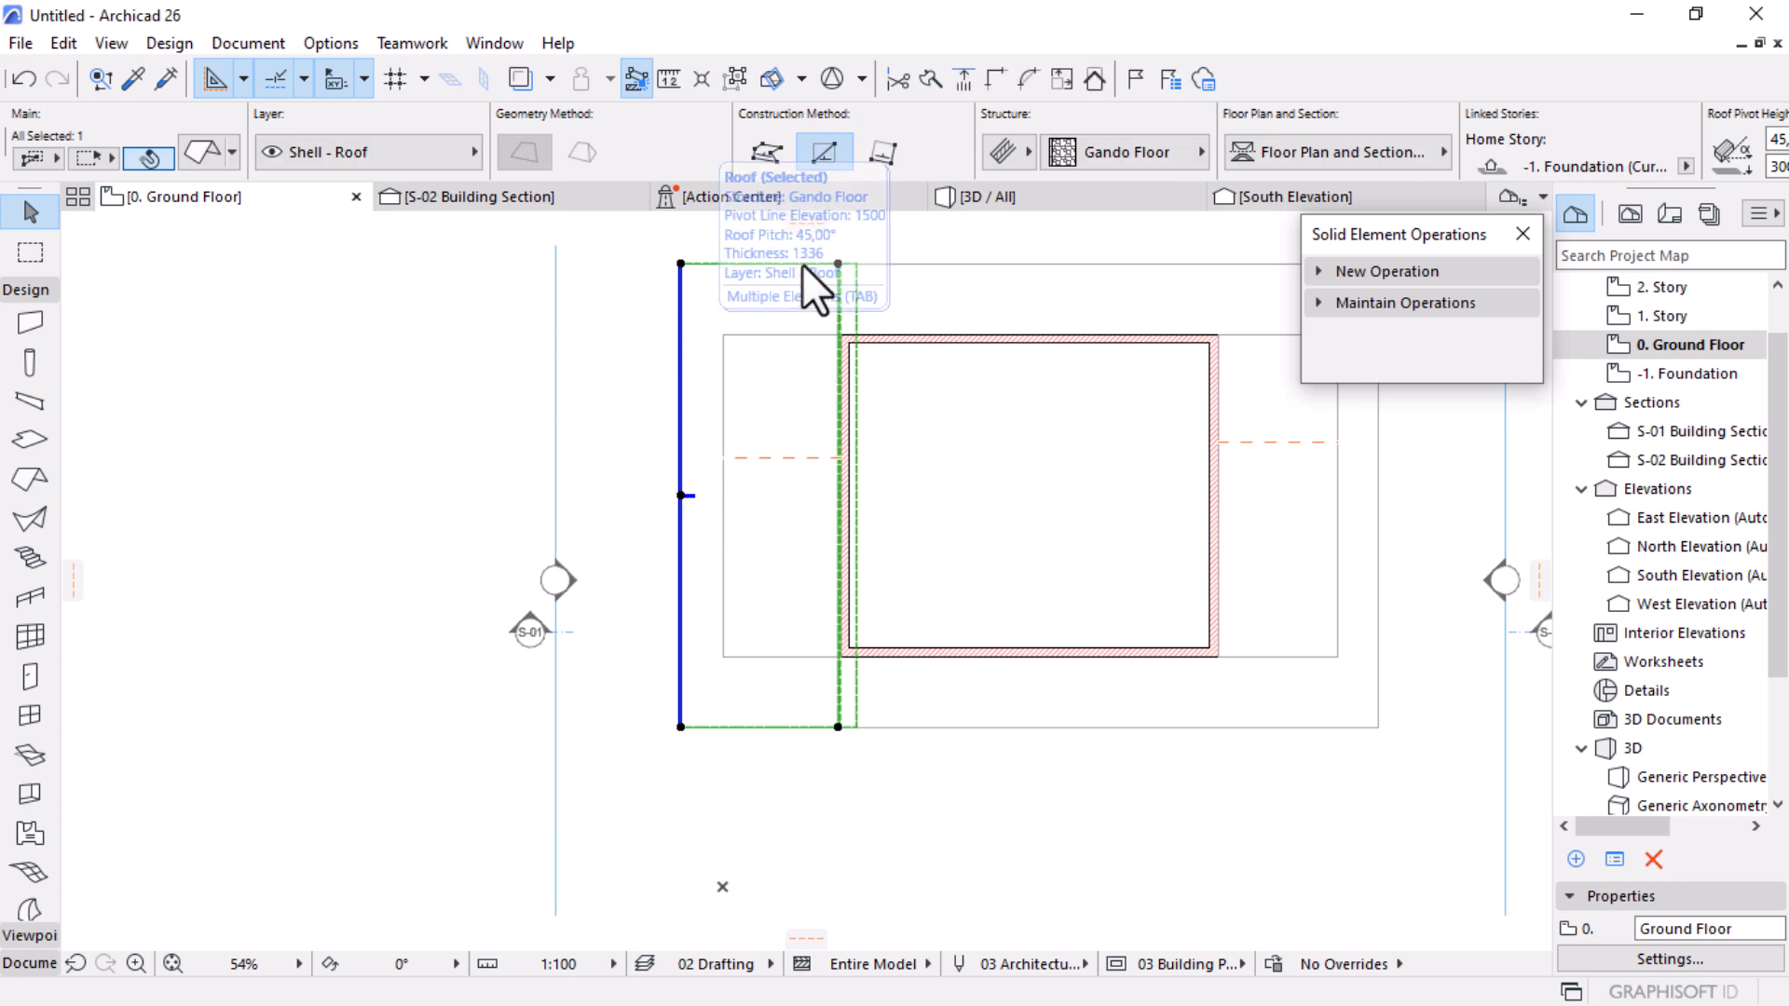
scroll(813, 229, "up", 3)
left_click(863, 301)
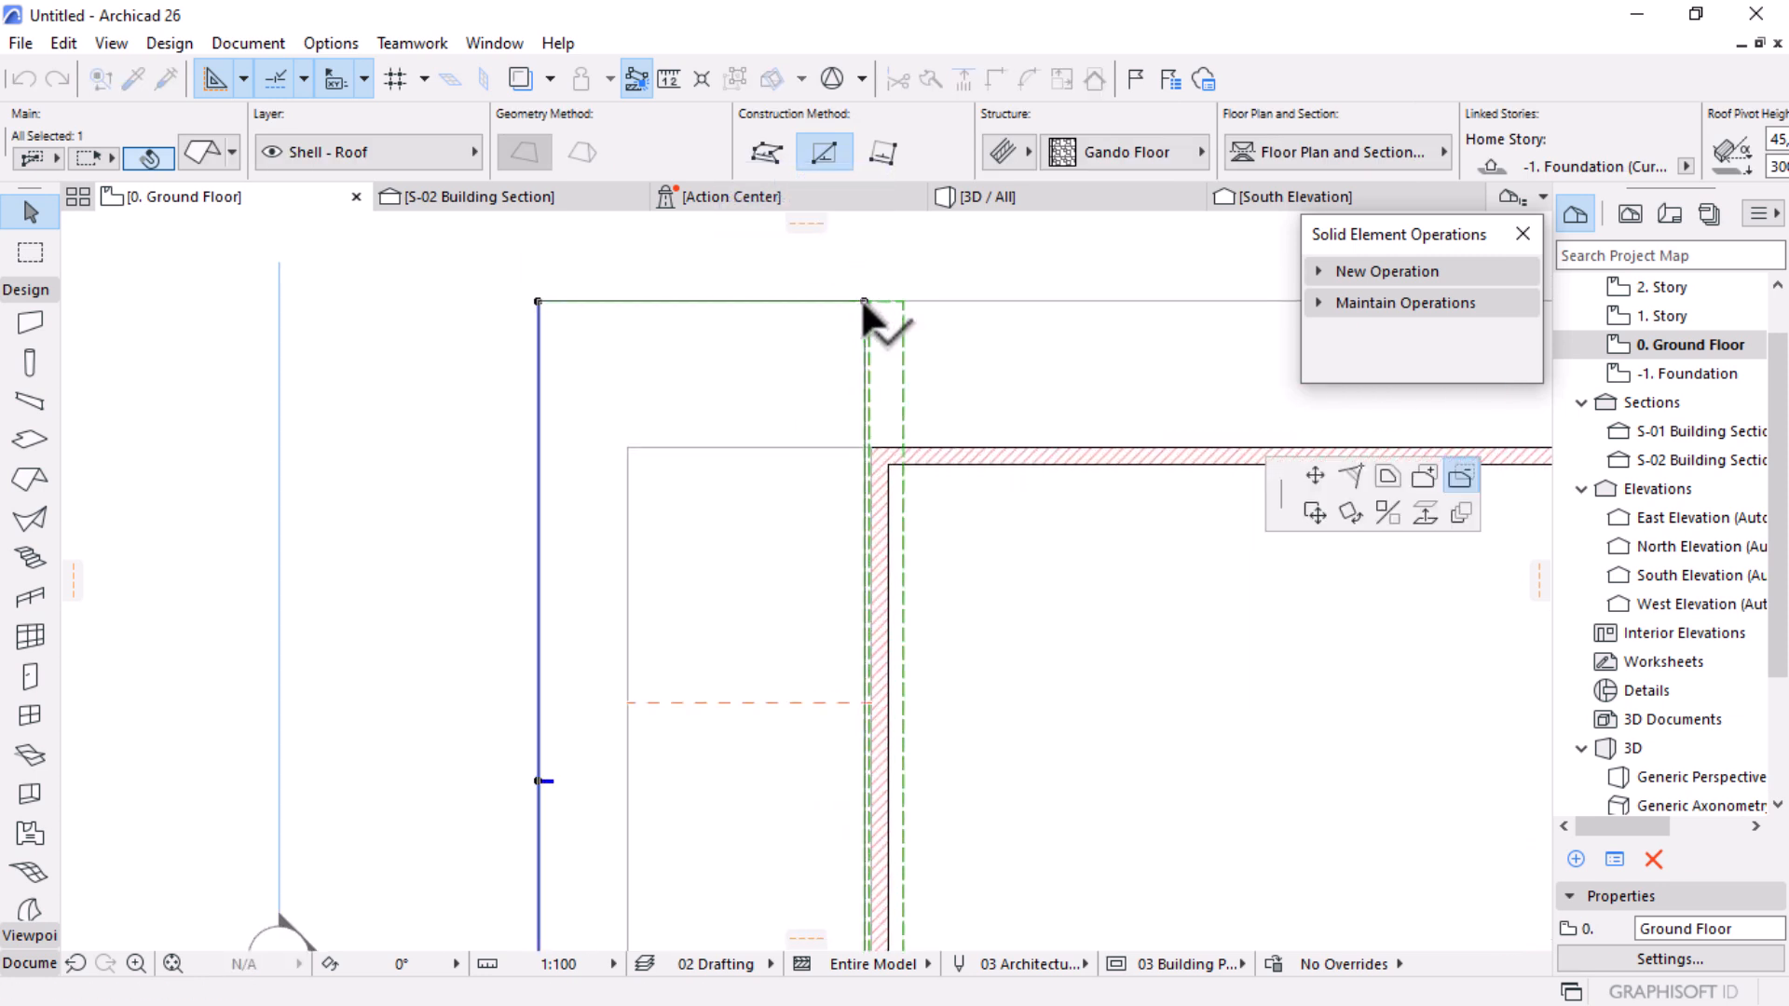
left_click(1318, 476)
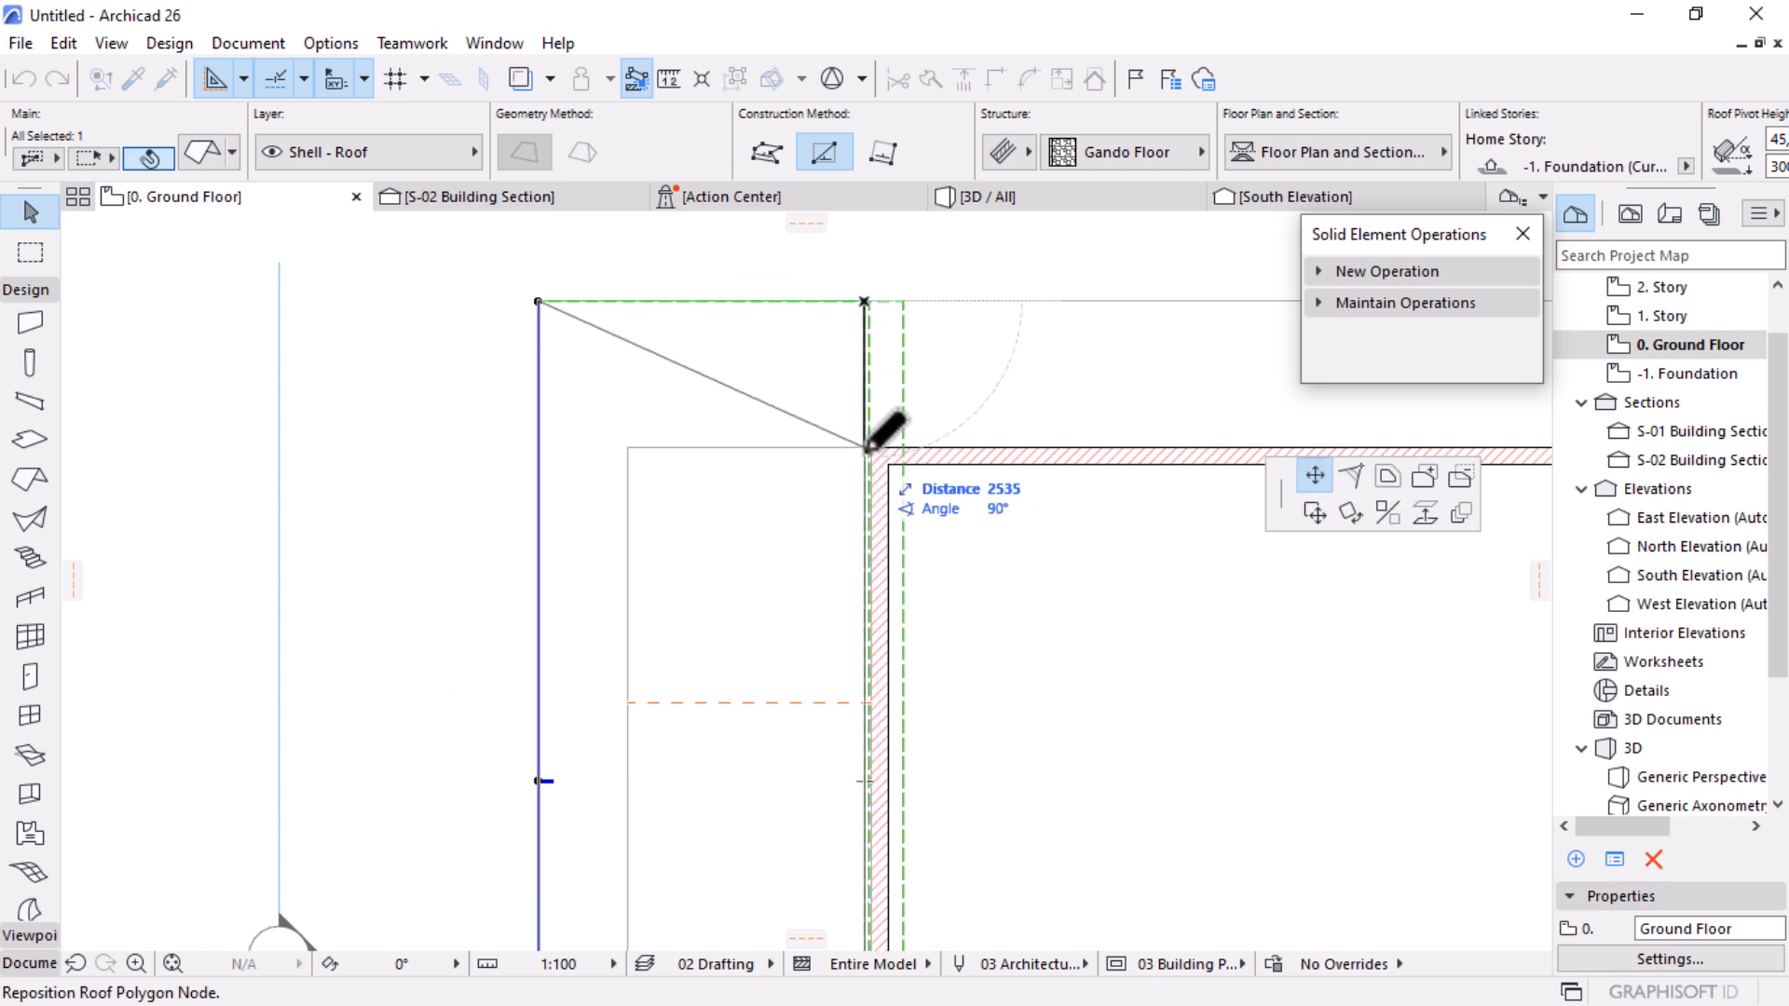
left_click(904, 427)
scroll(824, 634, "down", 3)
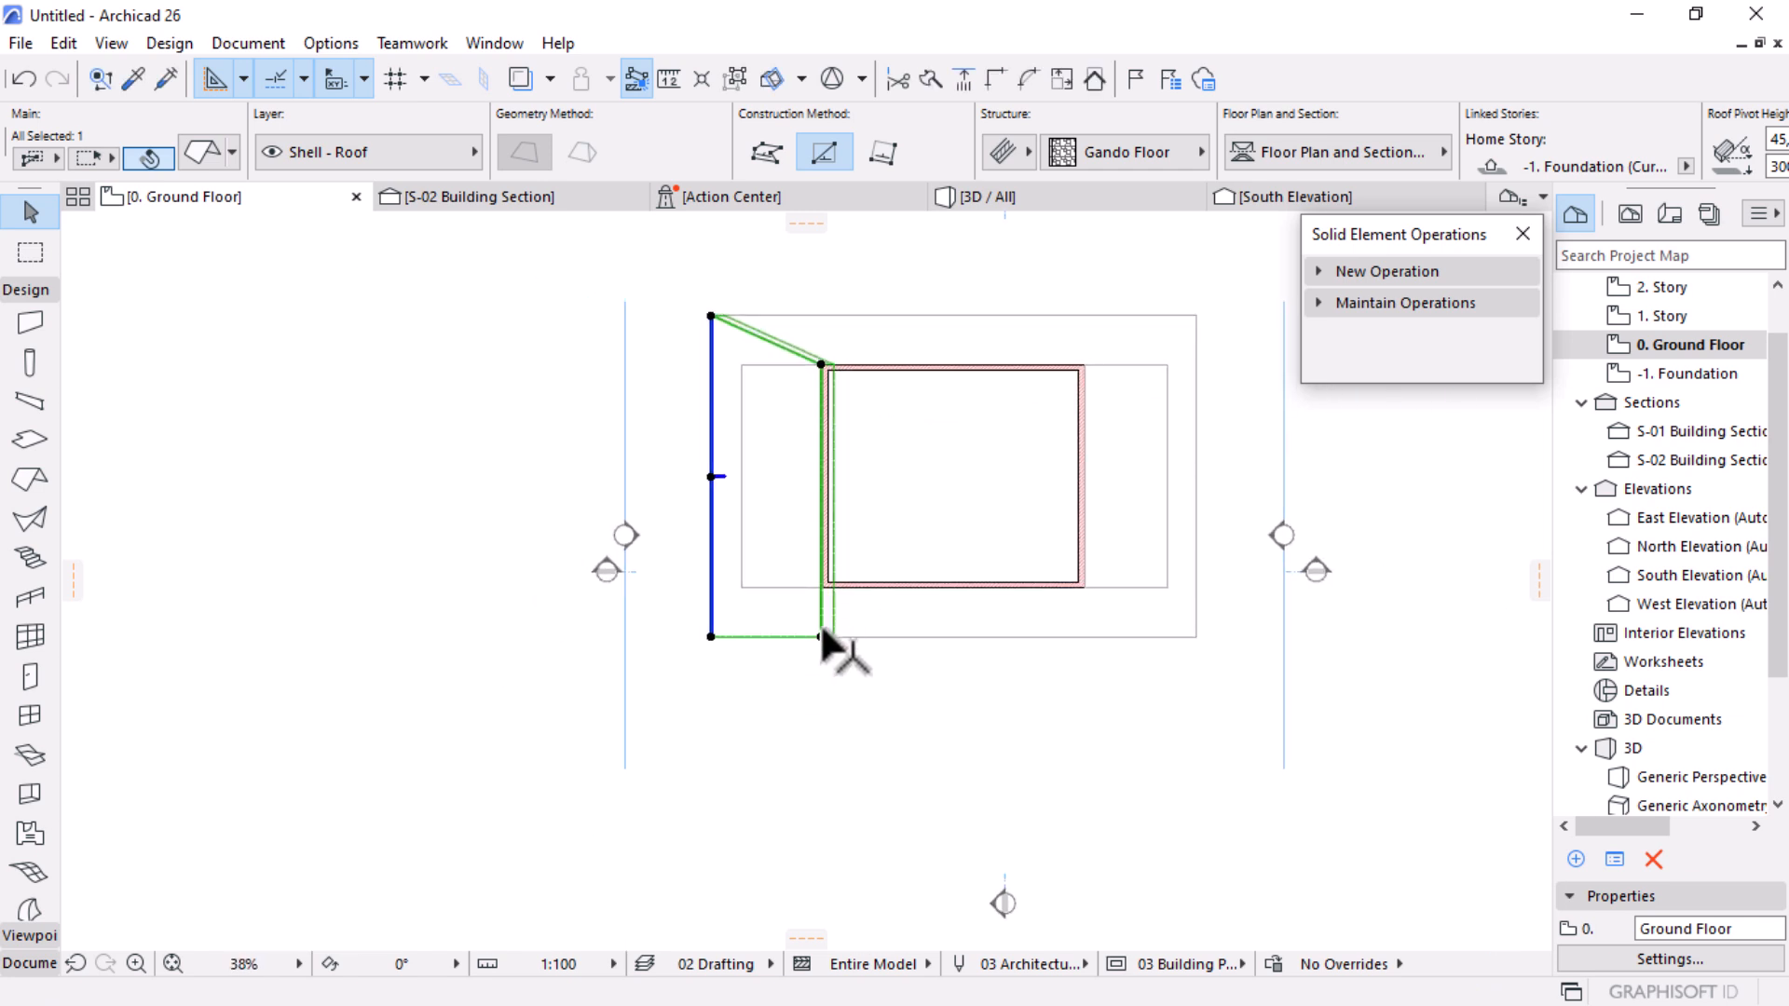
left_click(822, 640)
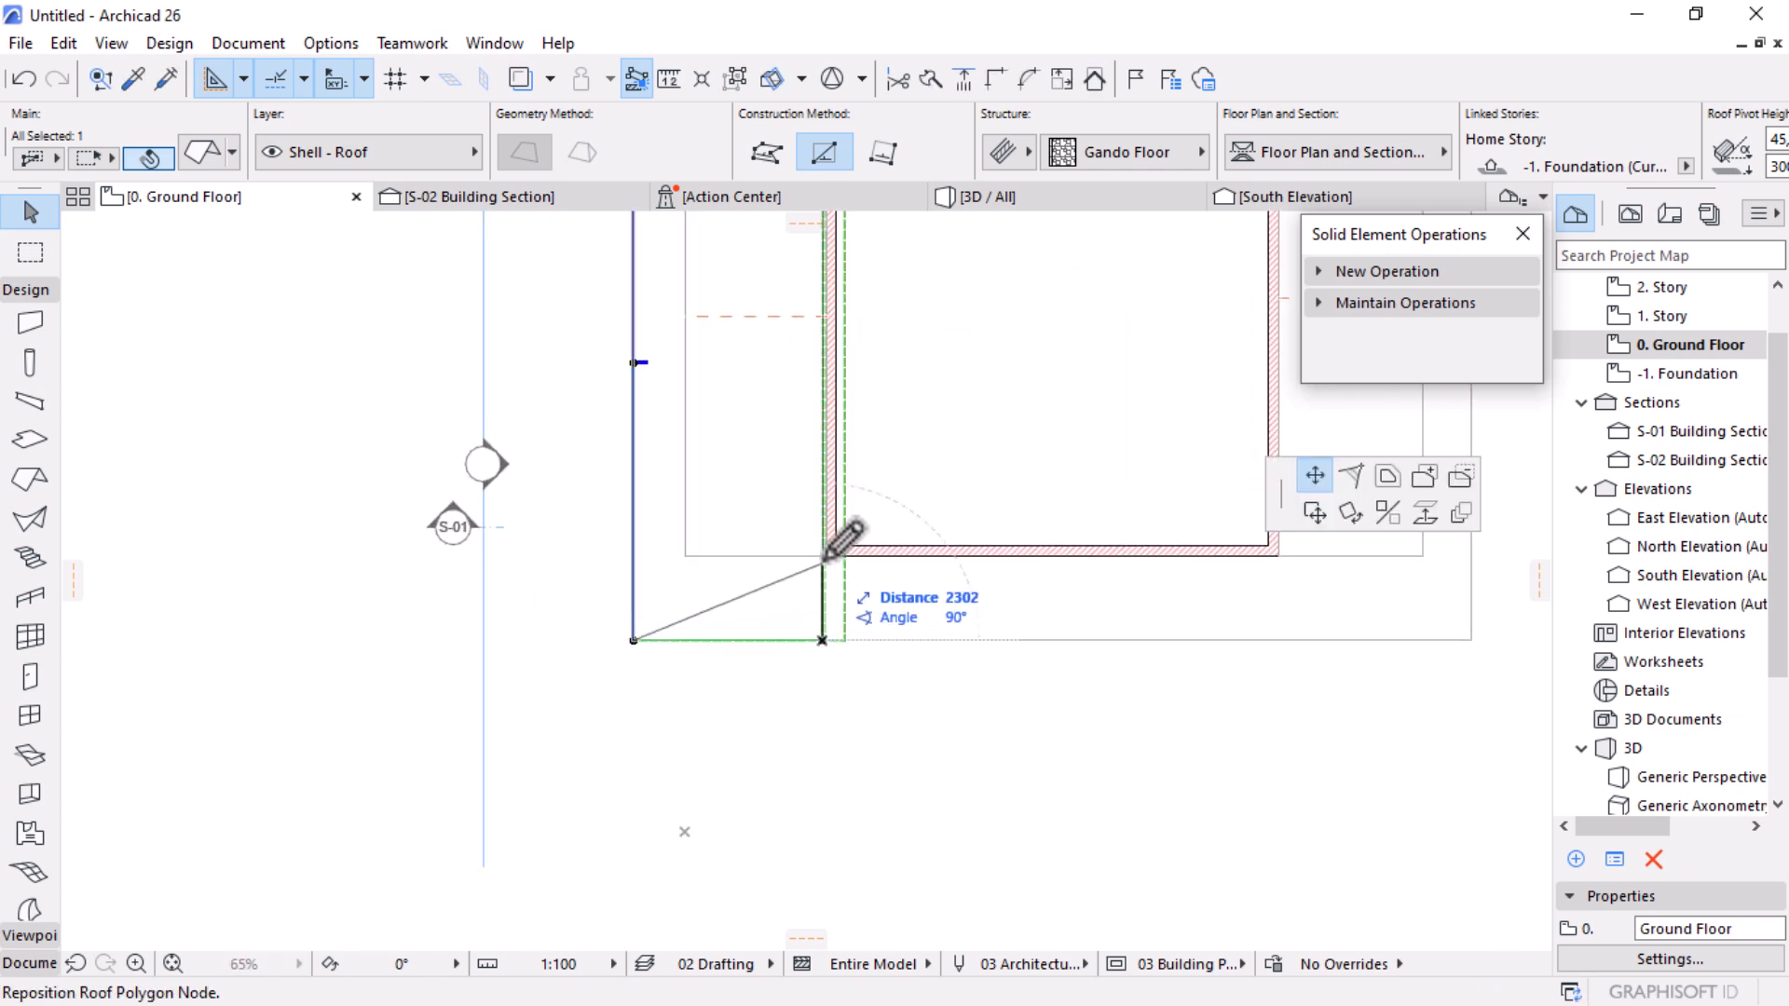
scroll(826, 556, "up", 3)
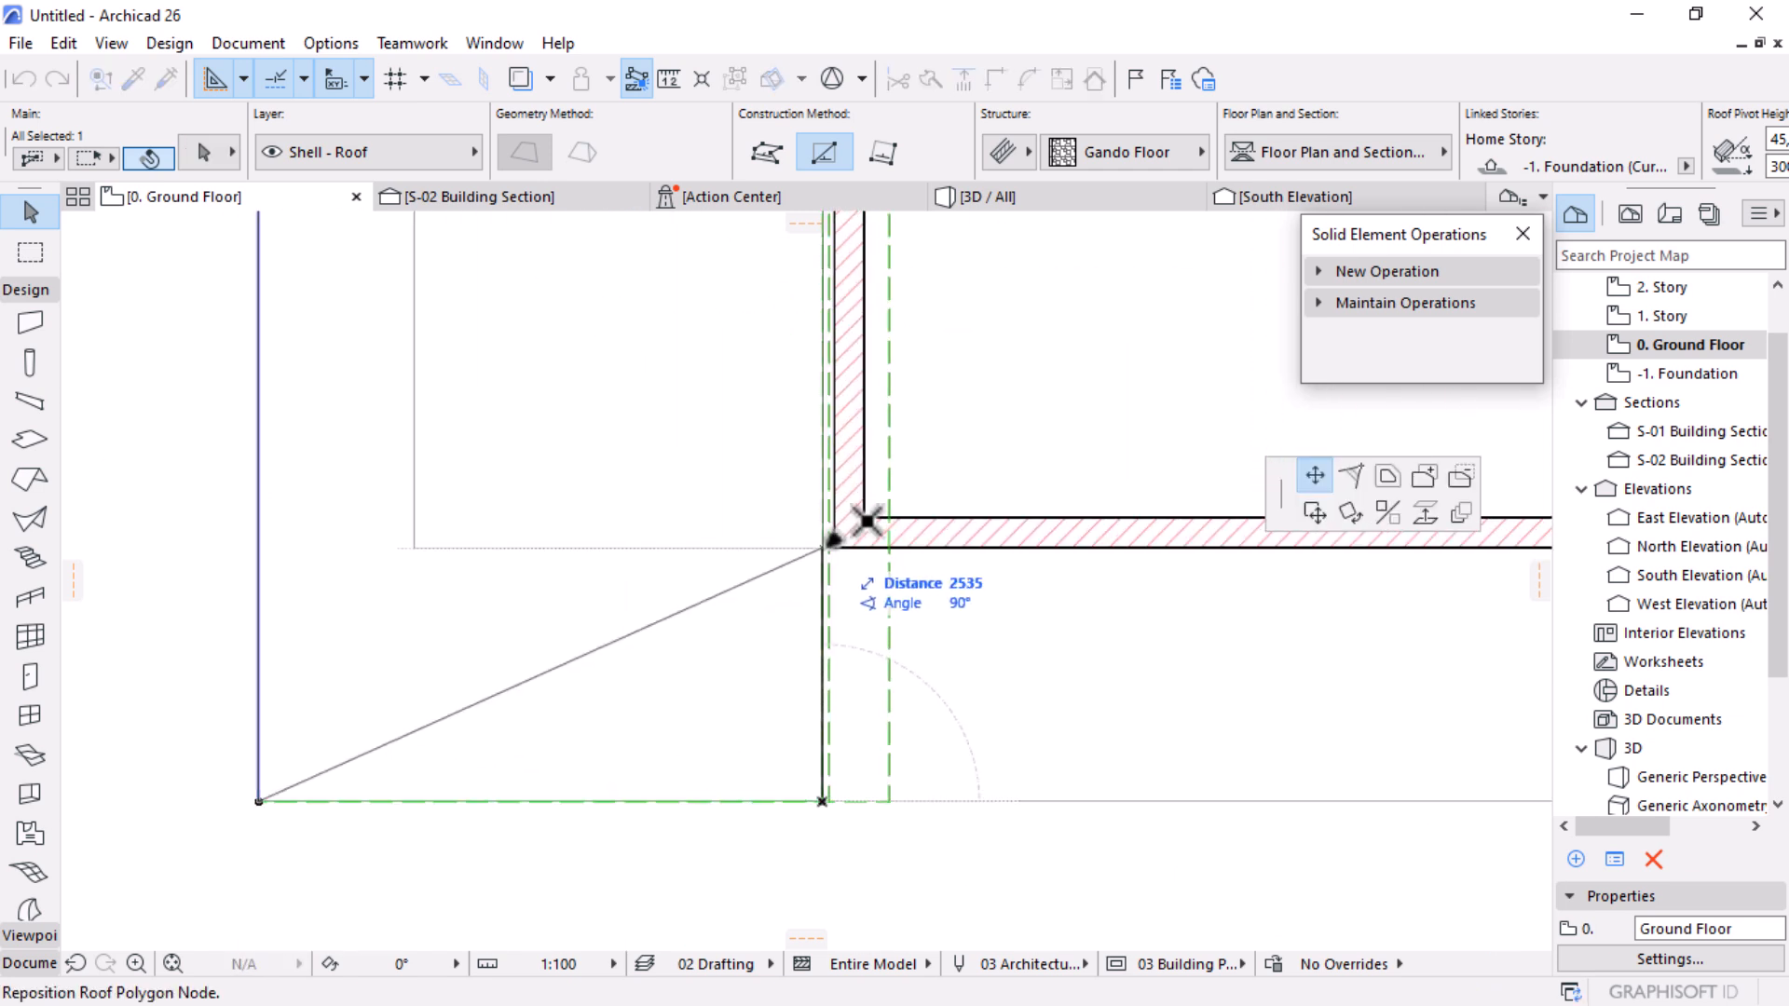
left_click(828, 548)
scroll(851, 687, "down", 5)
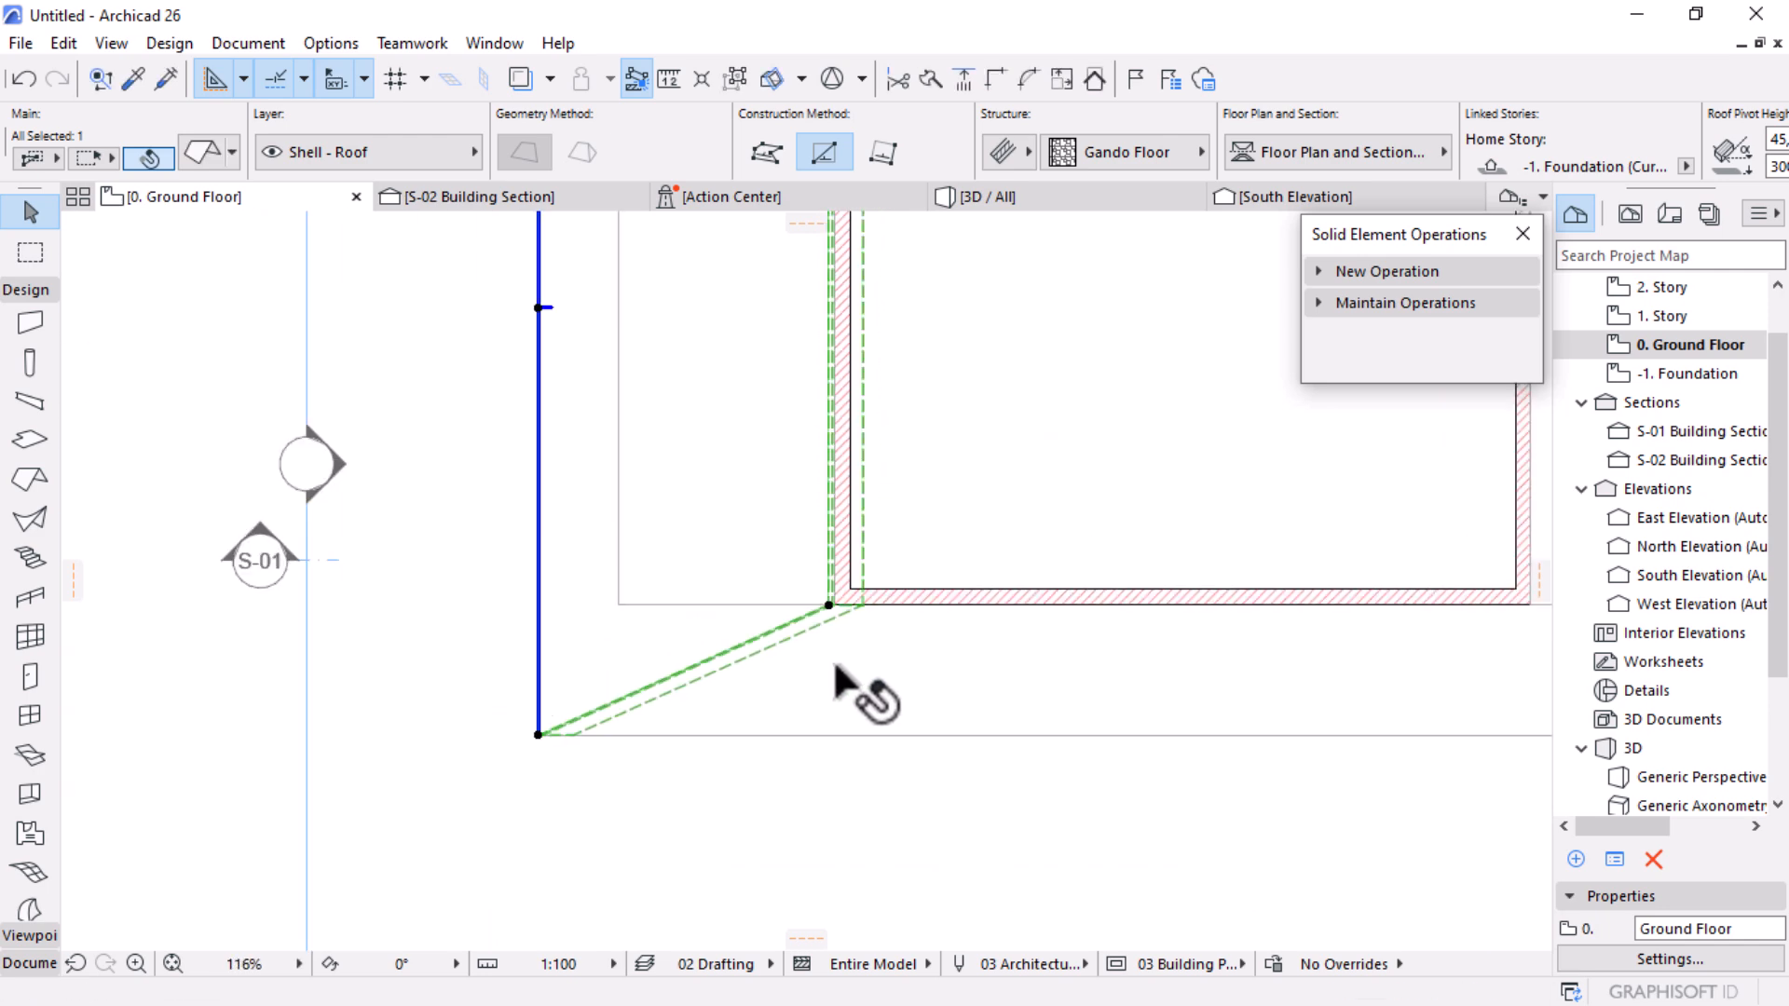
Step: Set the trapezoidal roof's pitch to 6 degrees
left_click(1096, 151)
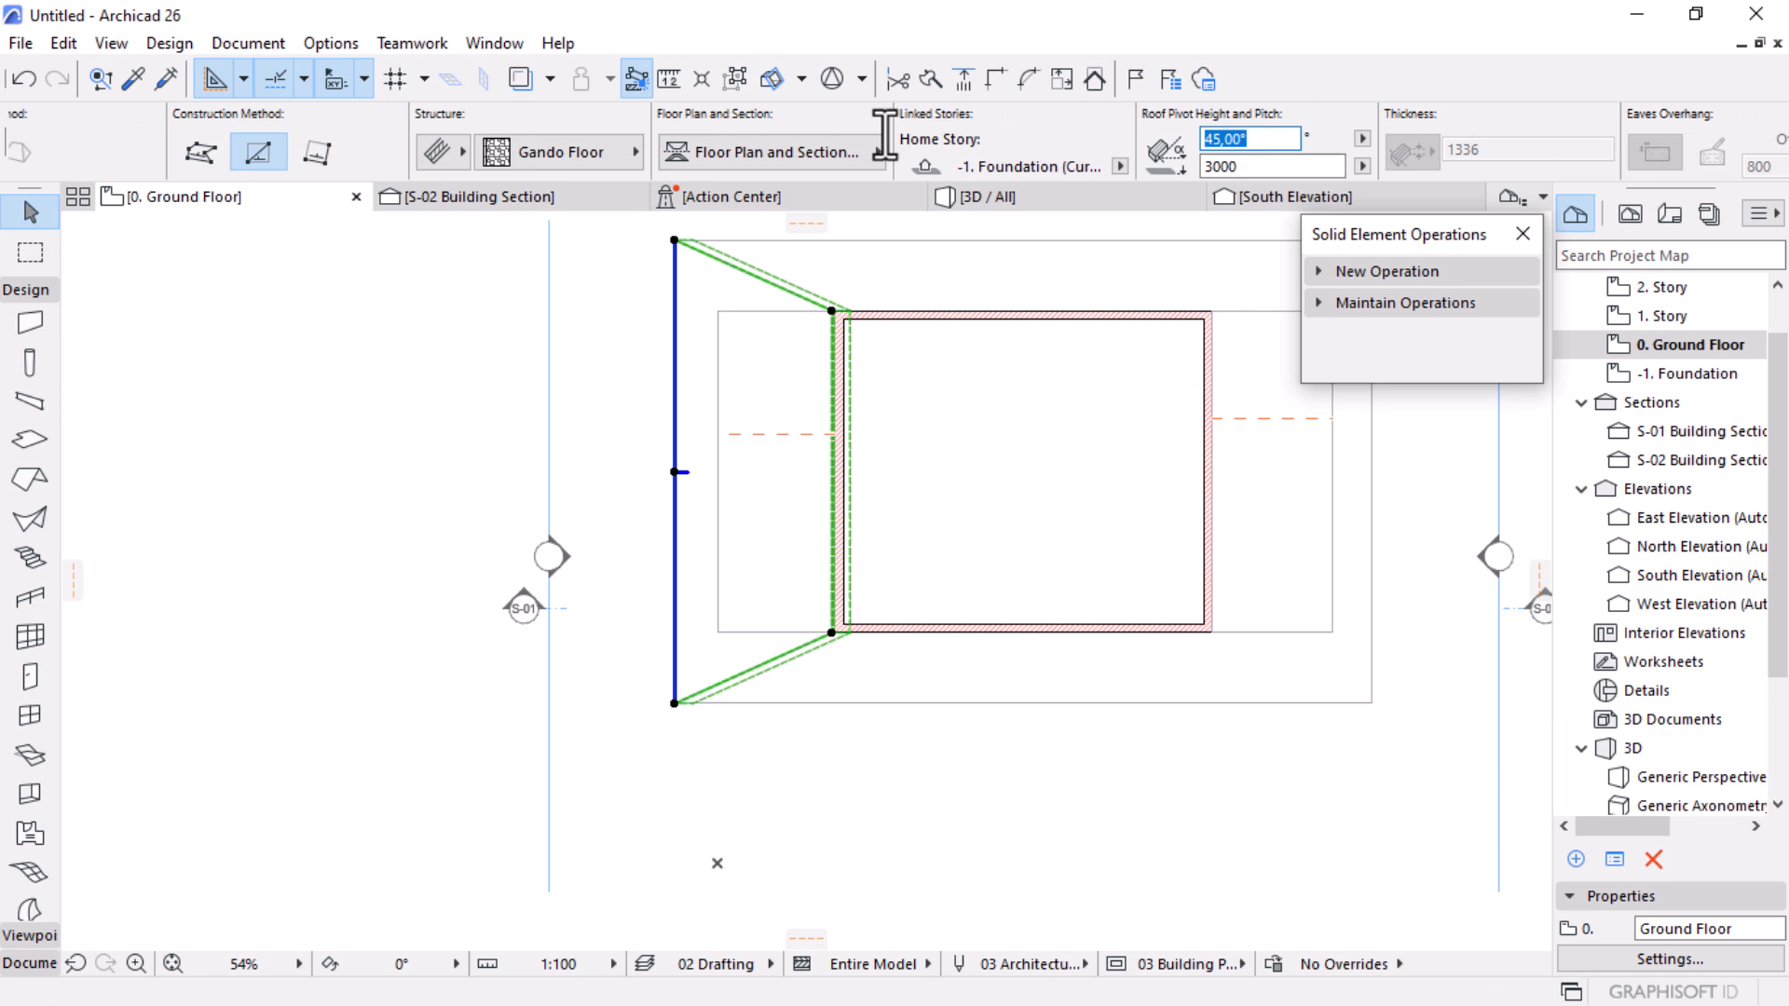
key("Return")
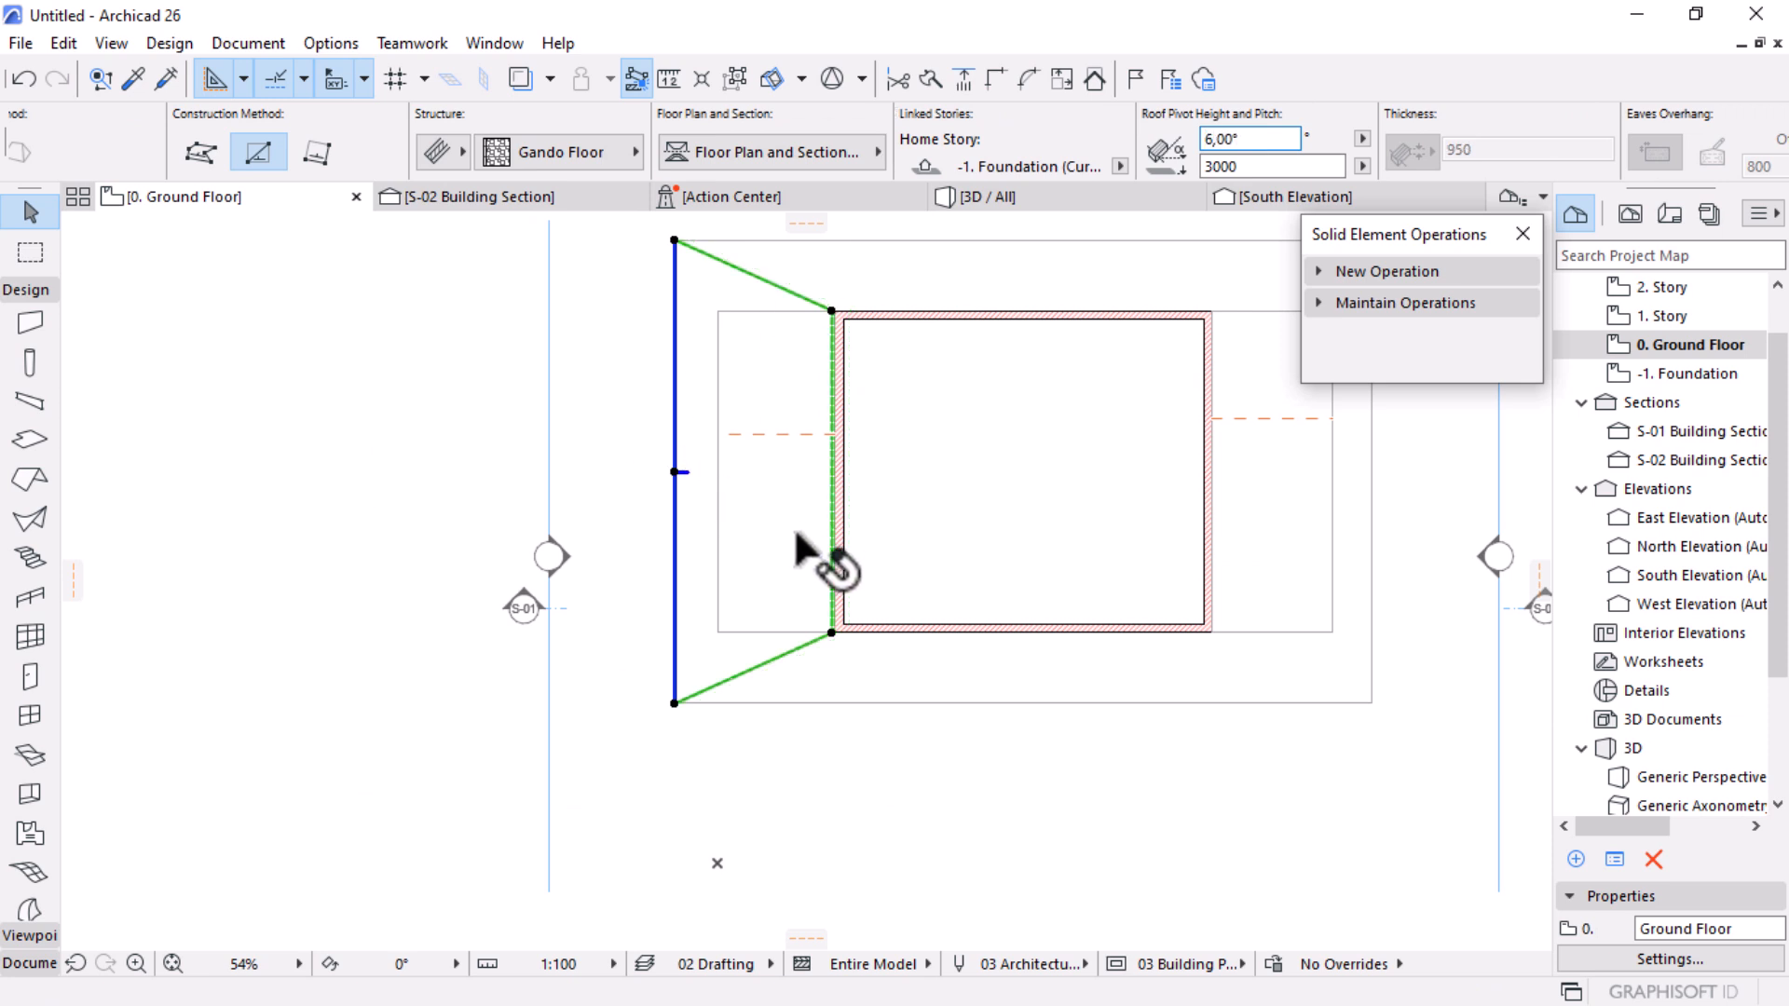
scroll(678, 557, "down", 3)
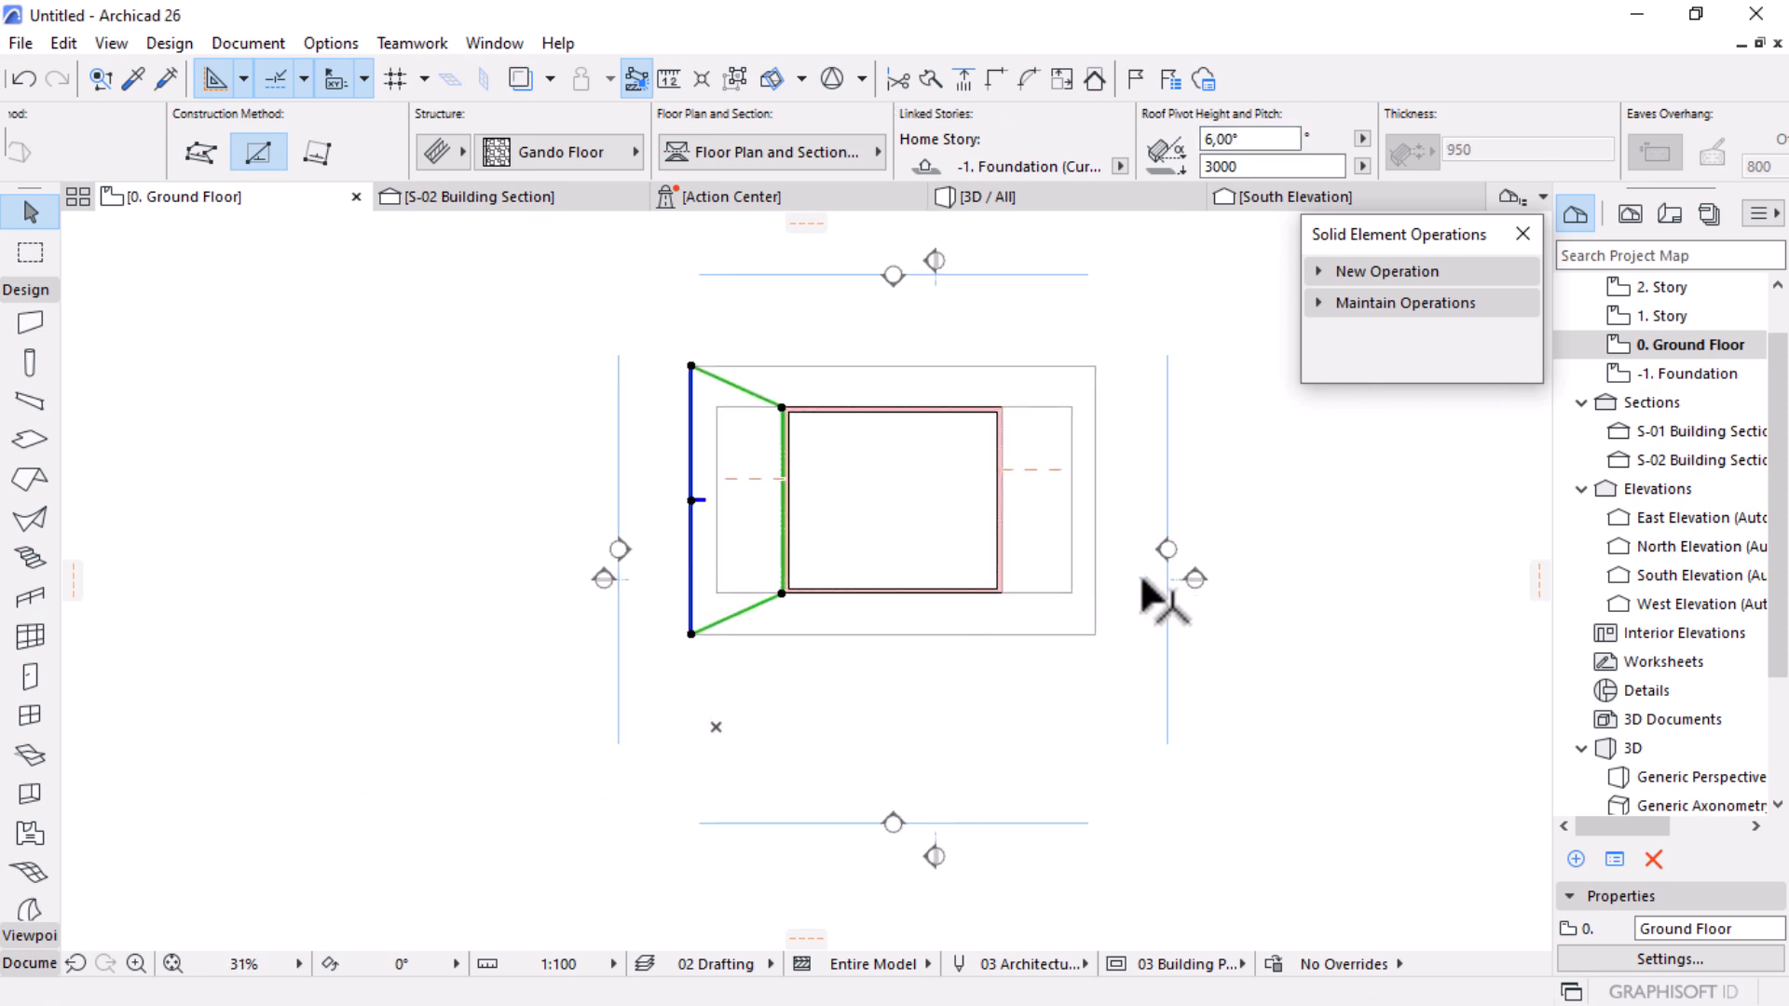
Step: Move the S-01 section line north on the ground floor plan so it cuts nearer the building's middle, and open that section
key("Escape")
key("ctrl+d")
left_click(1306, 685)
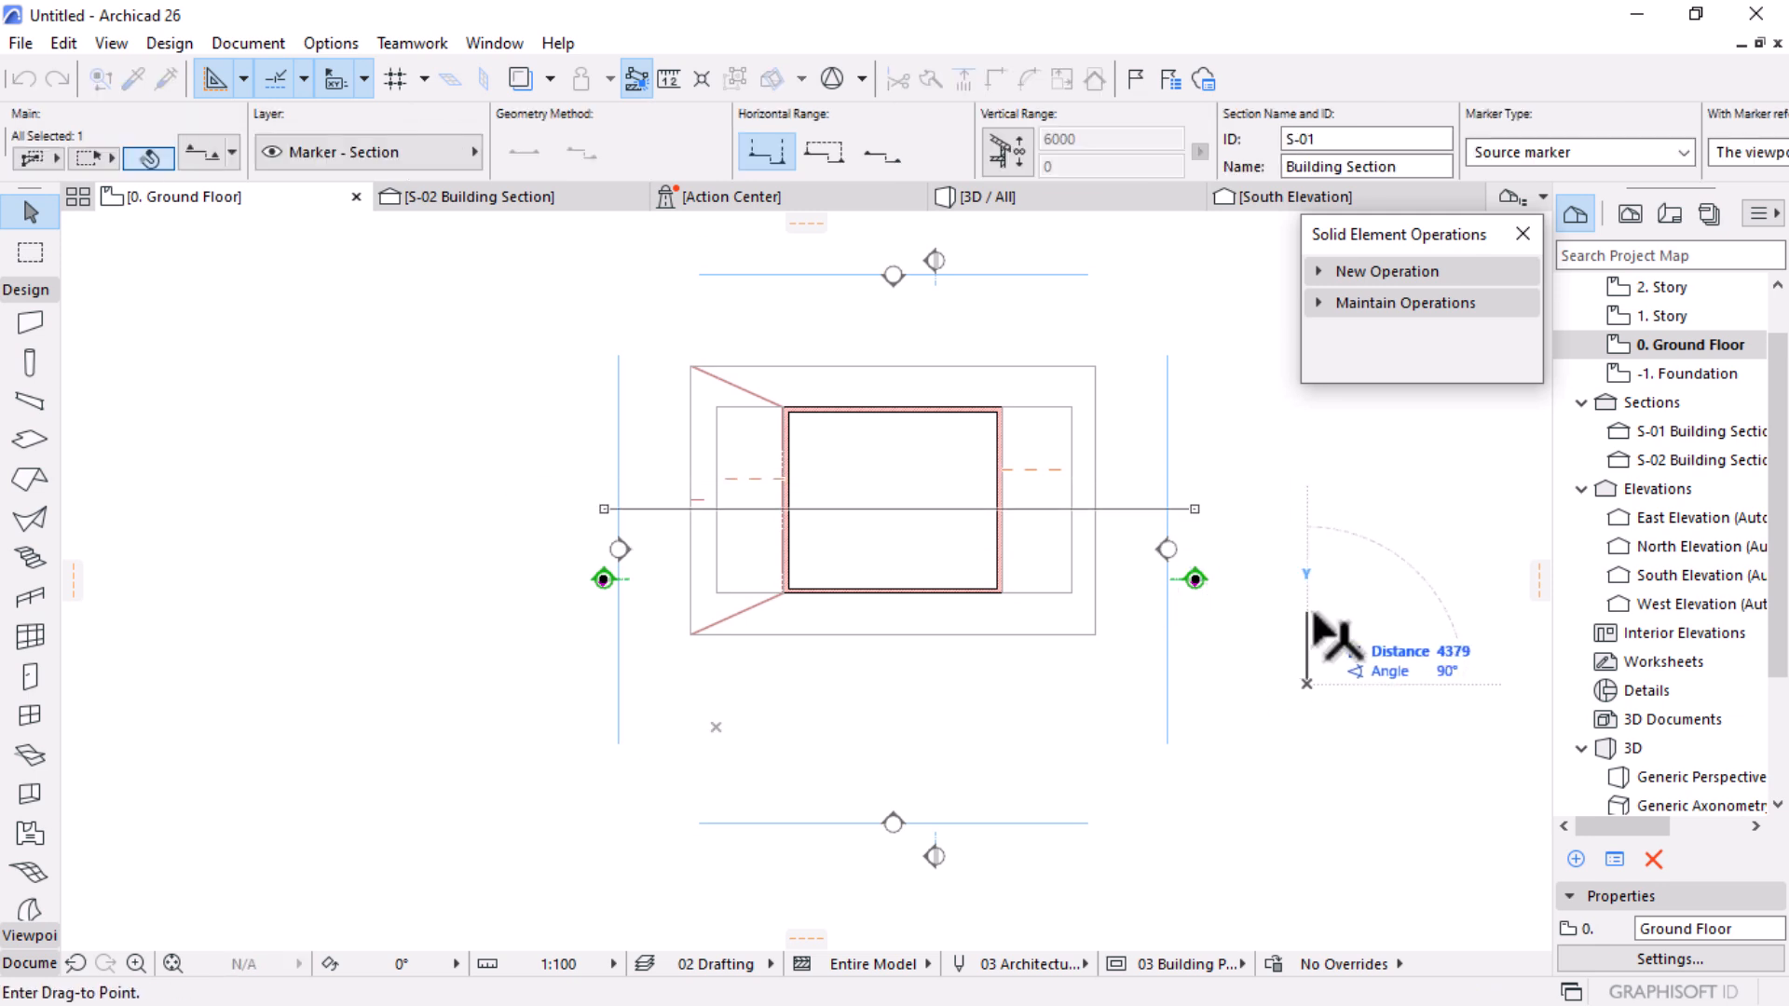
left_click(1313, 617)
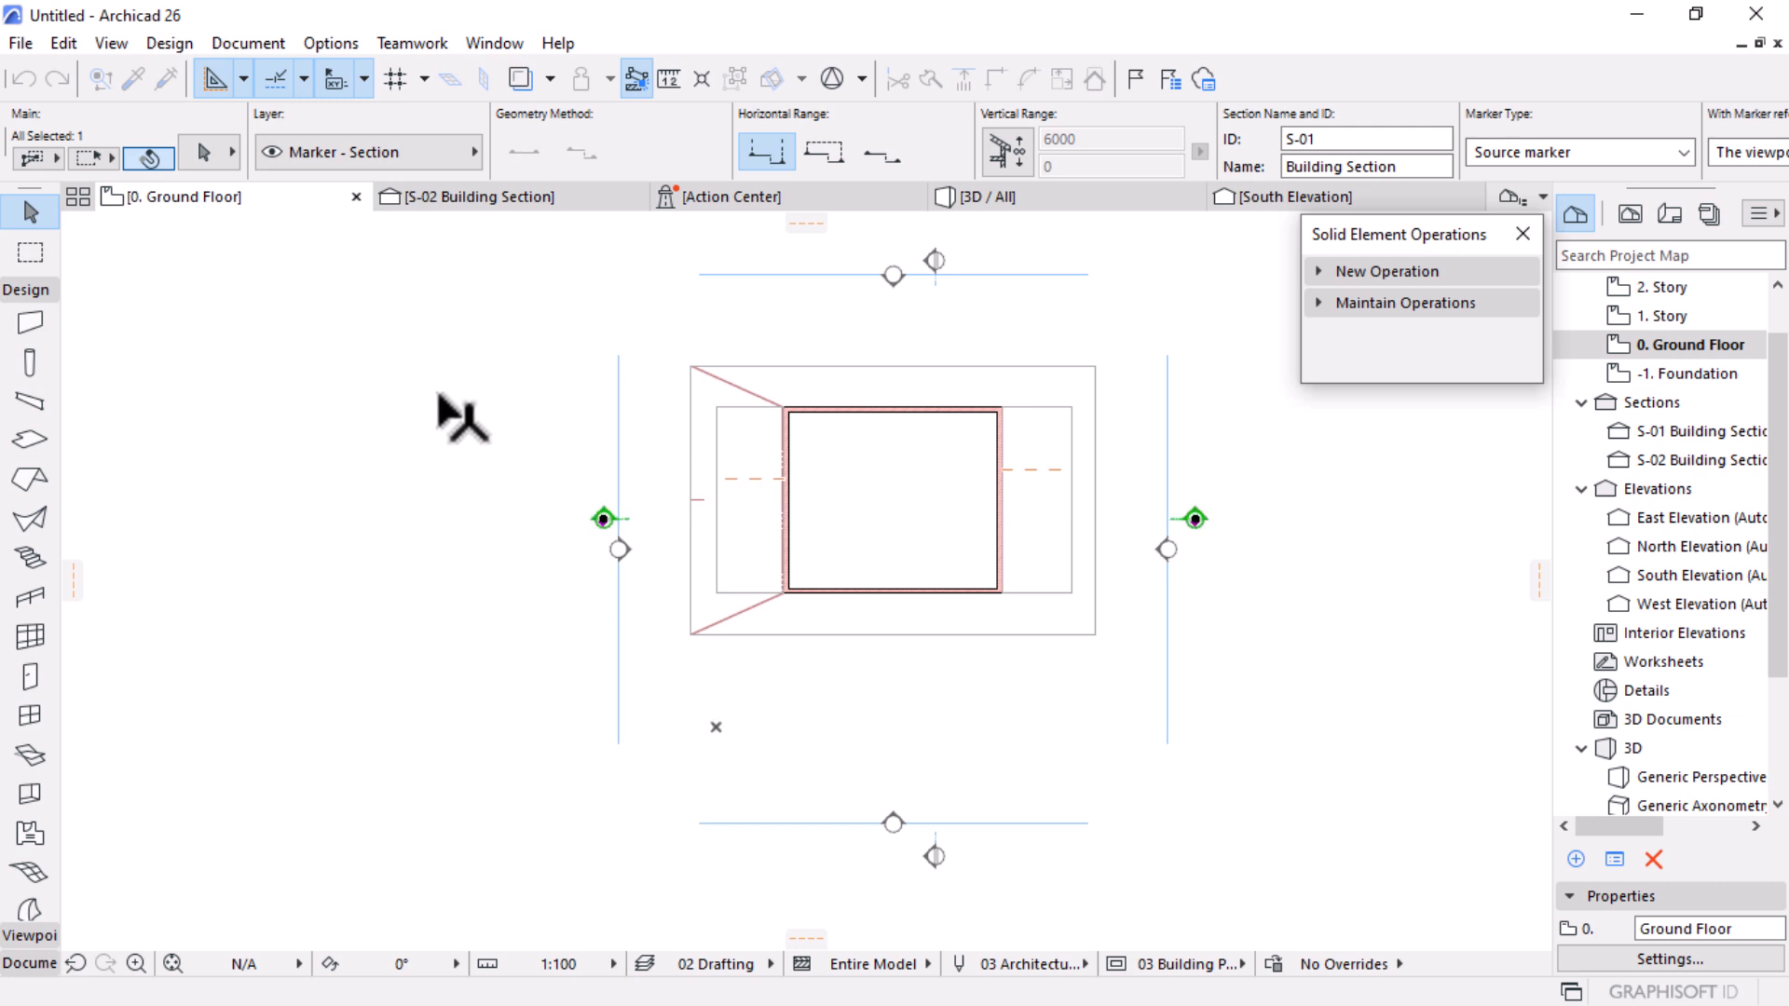
right_click(444, 491)
left_click(557, 358)
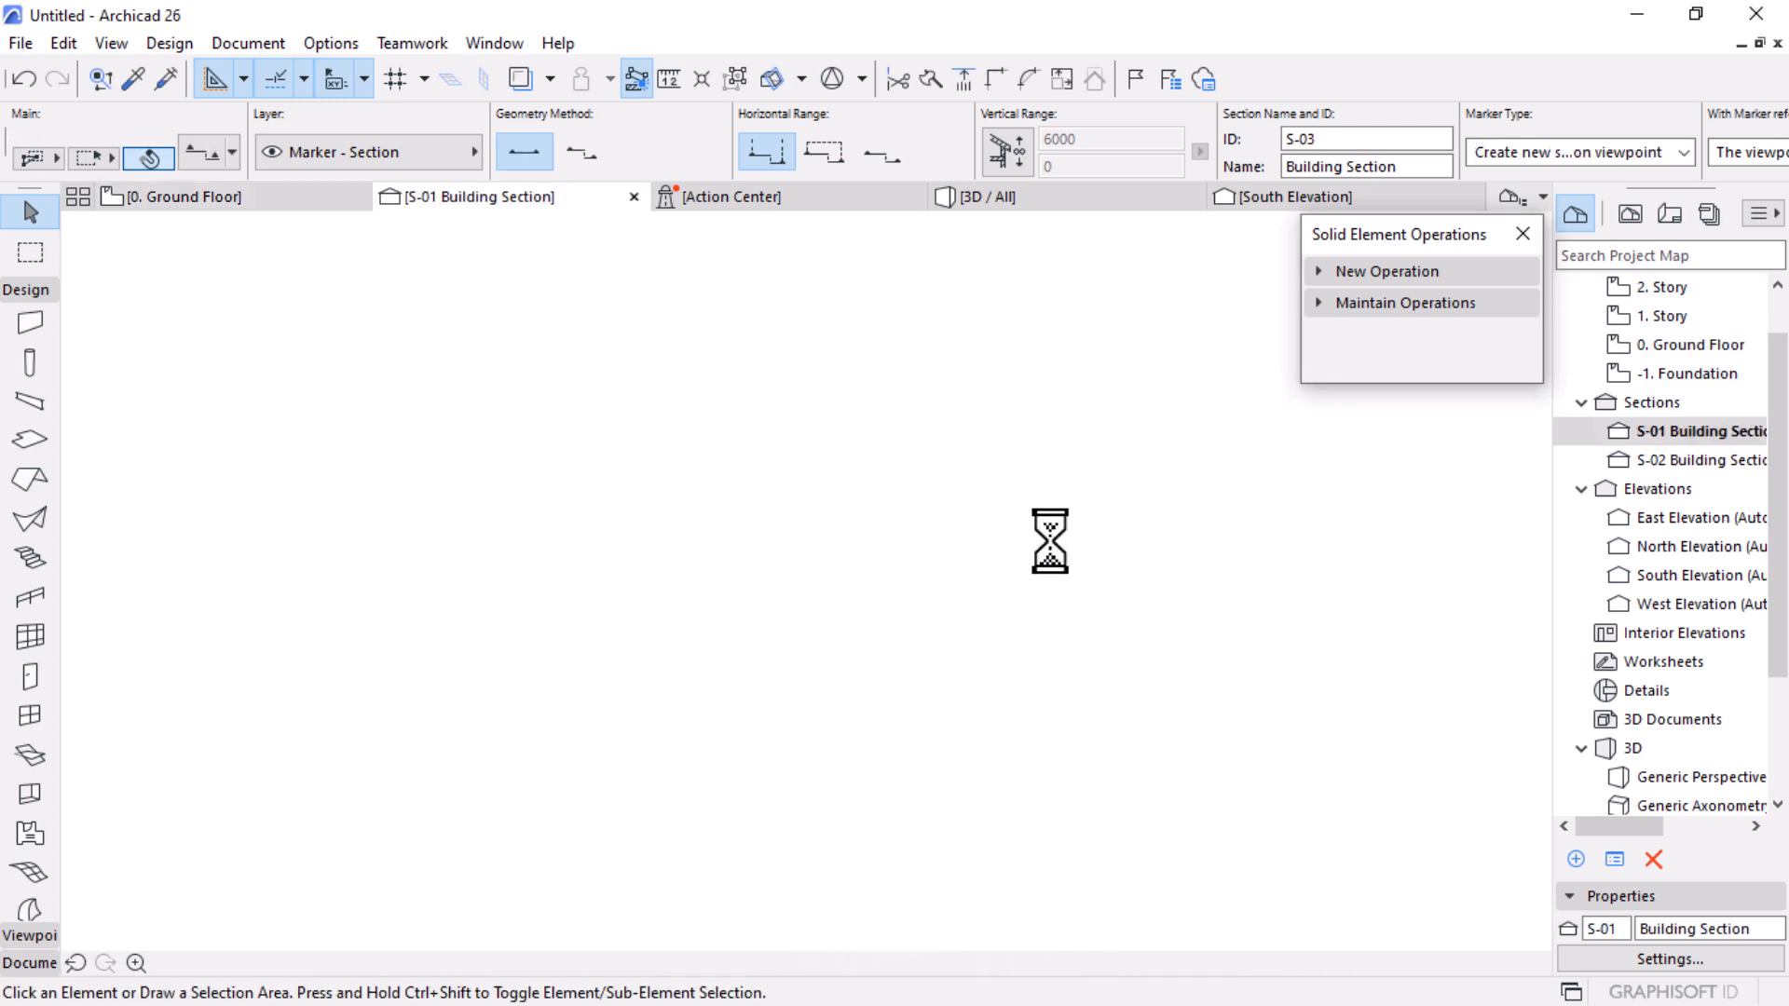
Step: Move the Gando Floor roof down in the section so its upper end meets the top of the footing at the wall
scroll(387, 624, "up", 5)
left_click(724, 510)
key("ctrl+d")
left_click(878, 416)
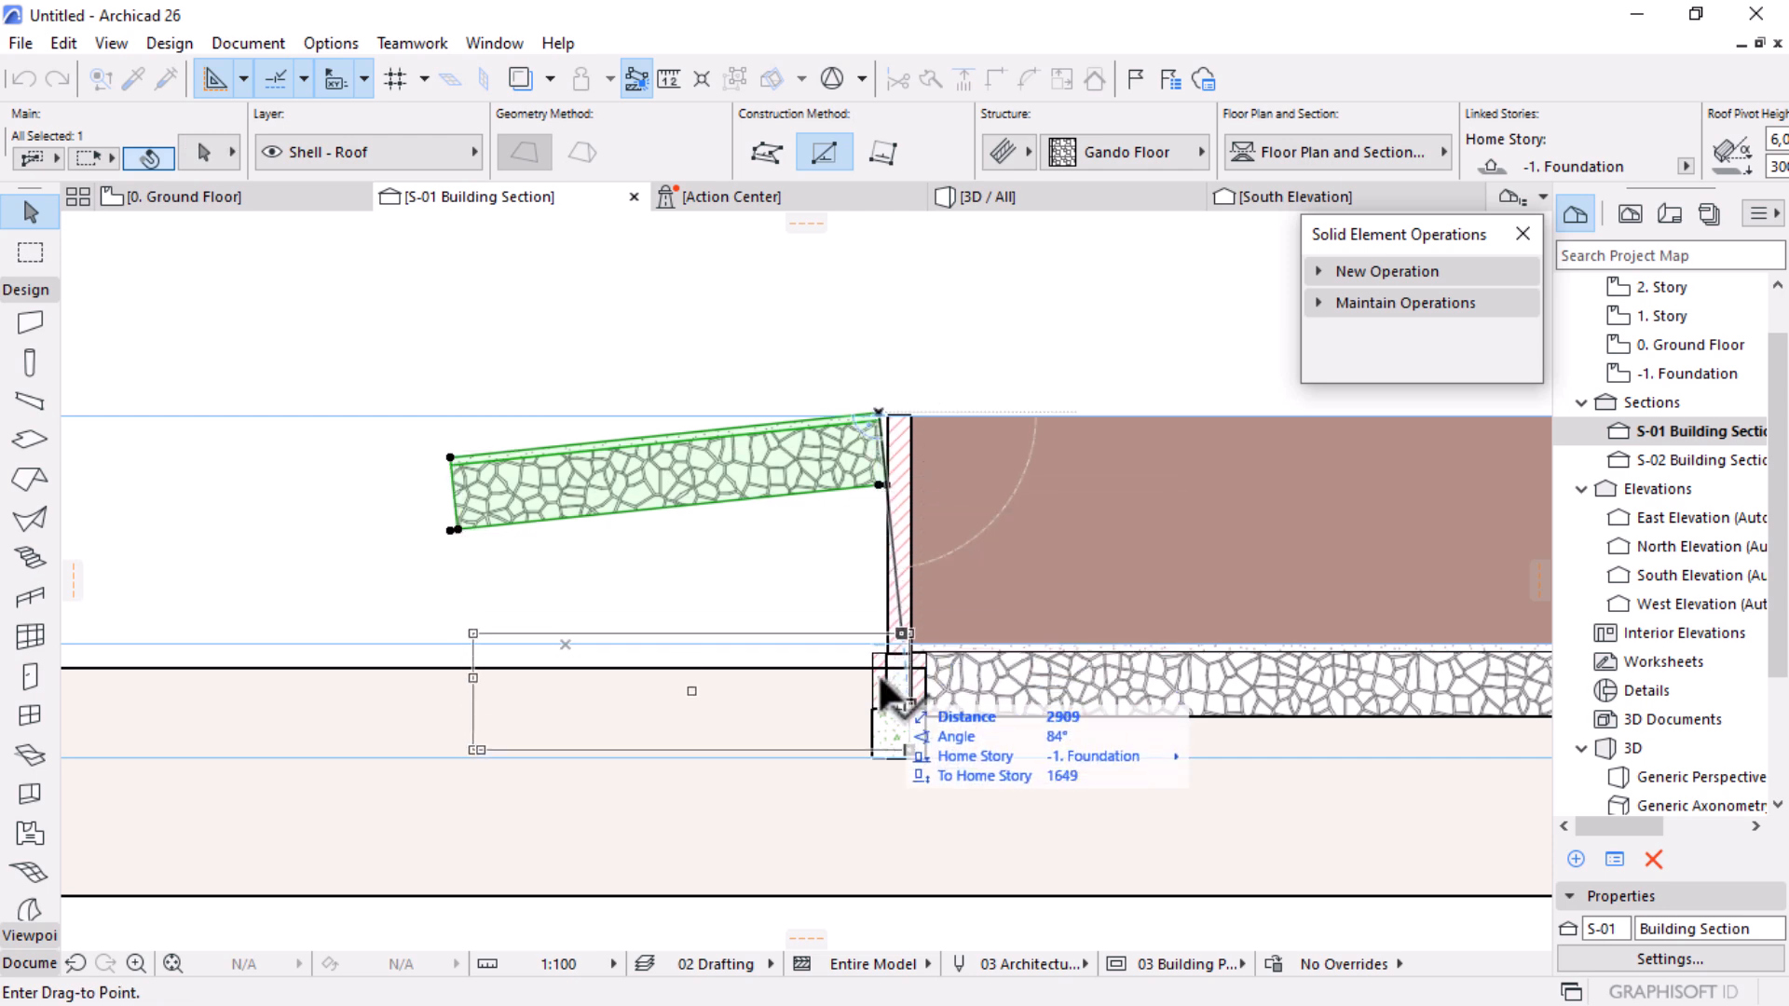
scroll(899, 706, "up", 3)
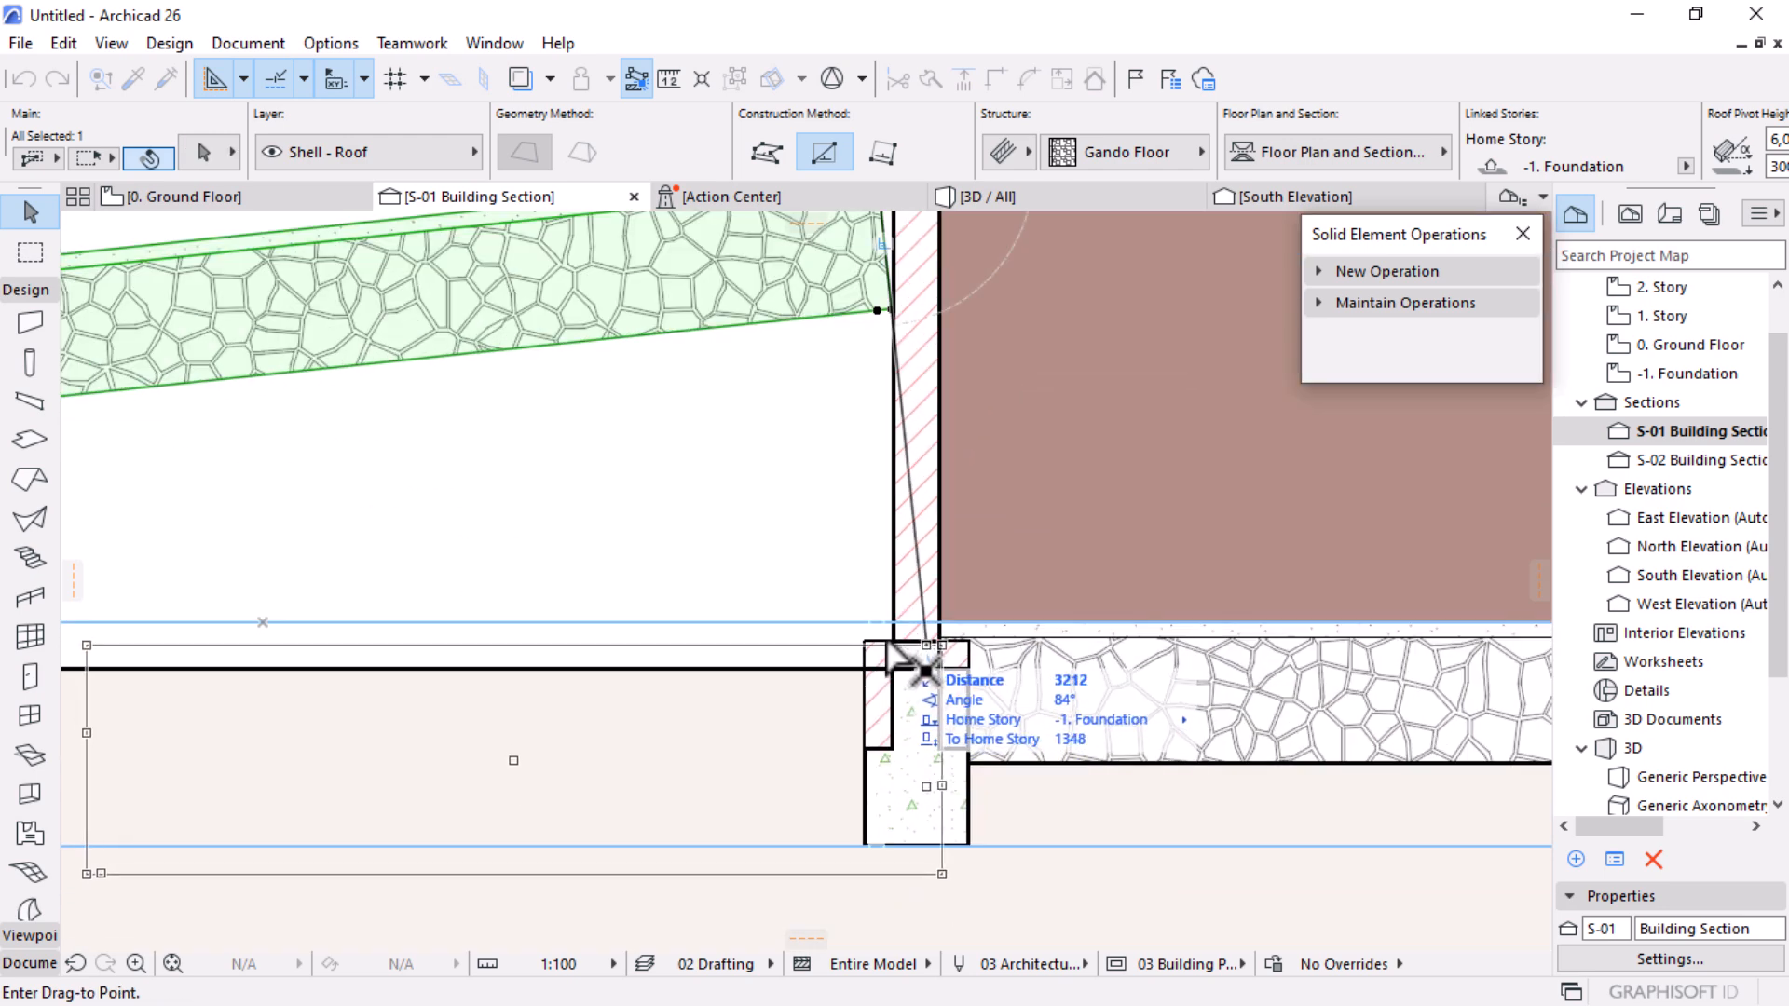
left_click(896, 652)
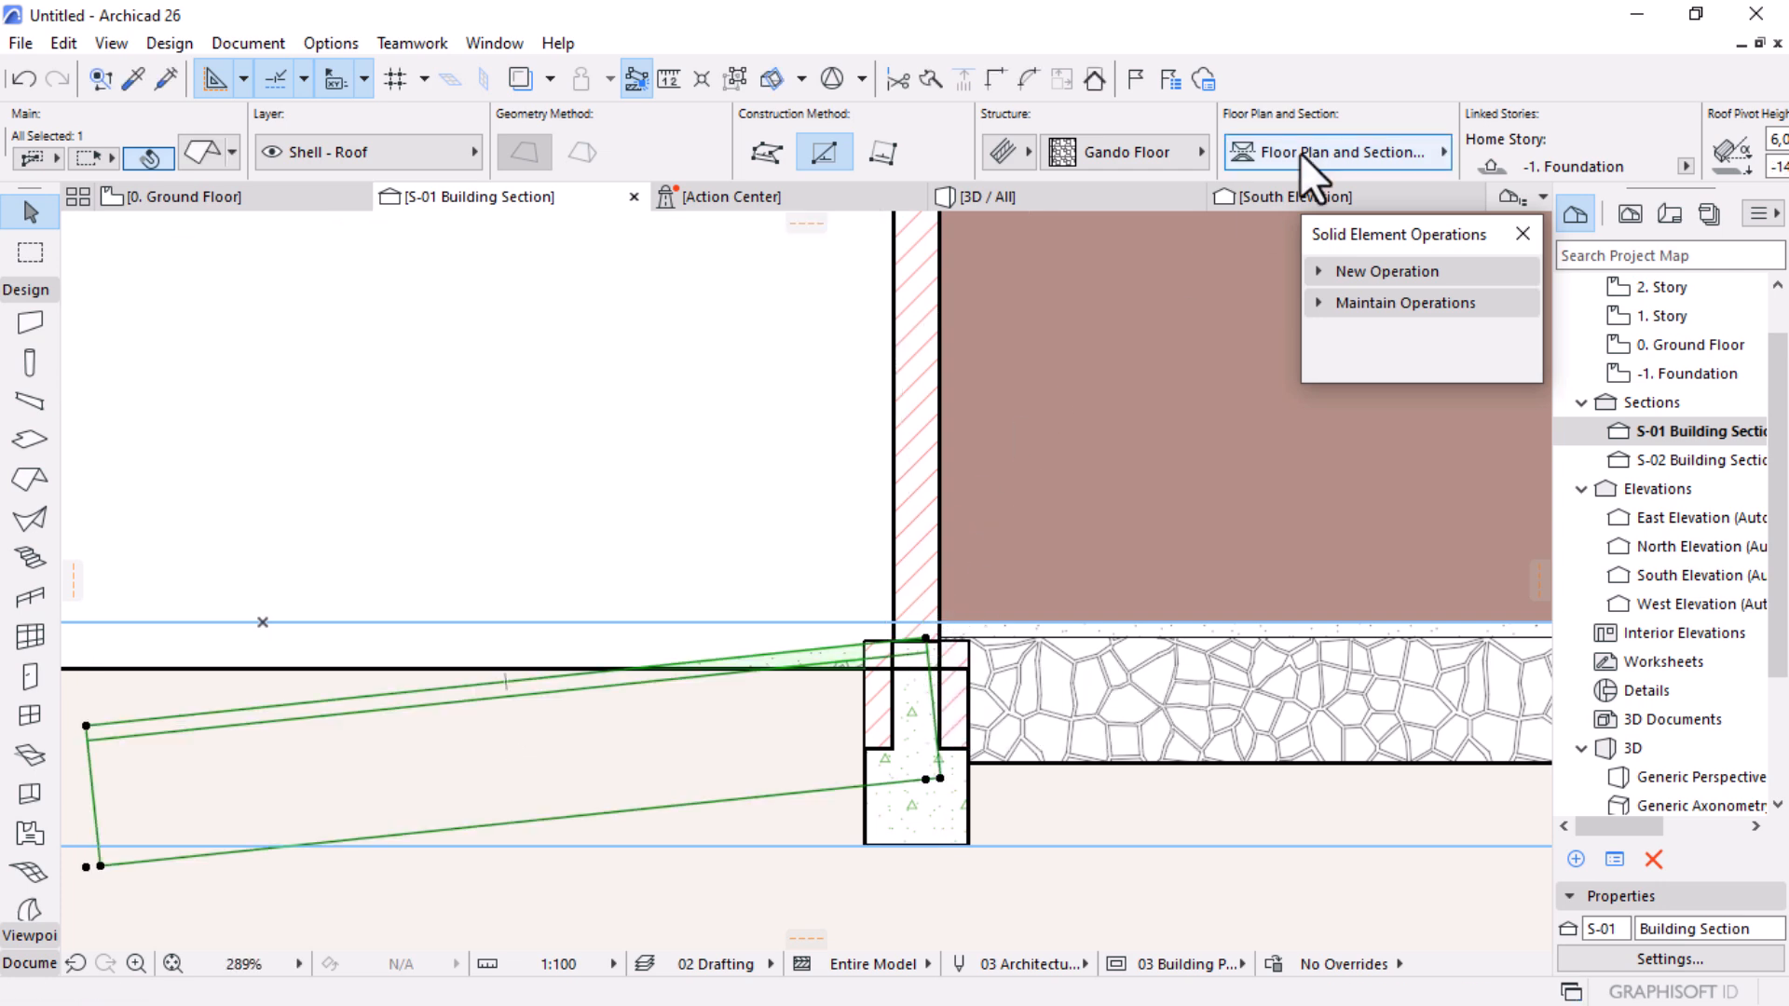
Step: Set the roof's pivot height to -100 mm relative to the Foundation story
scroll(1299, 152, "down", 3)
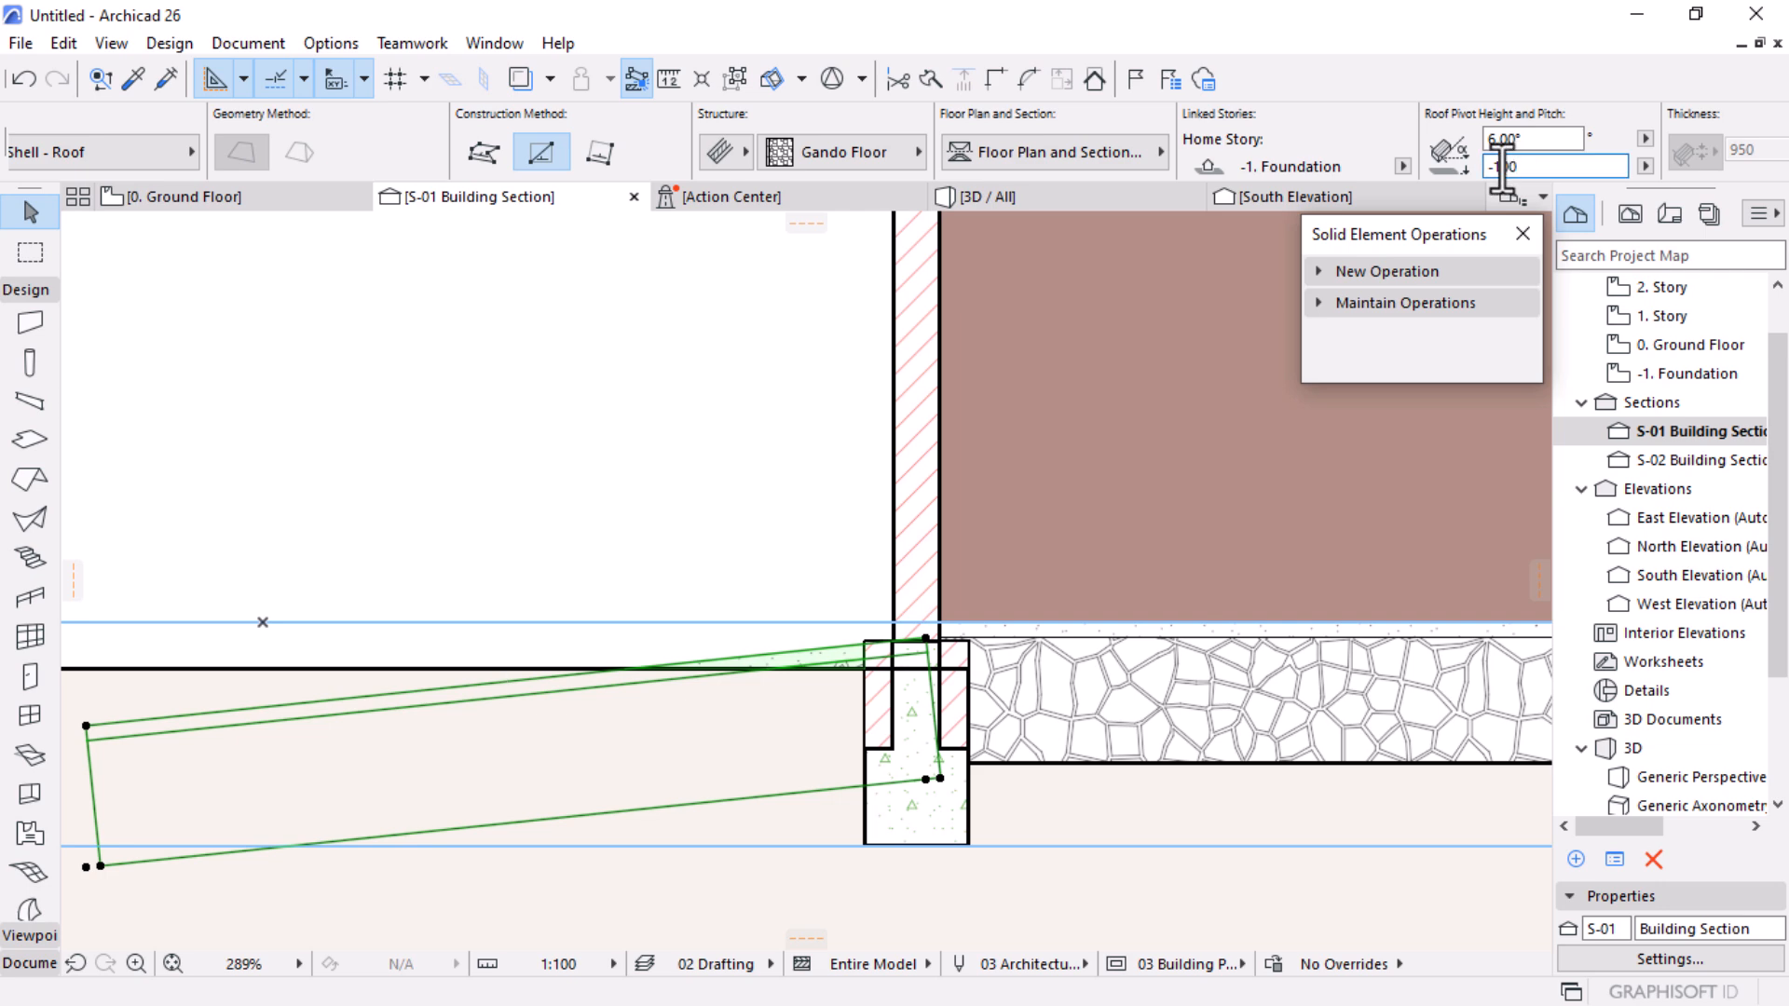
key("Return")
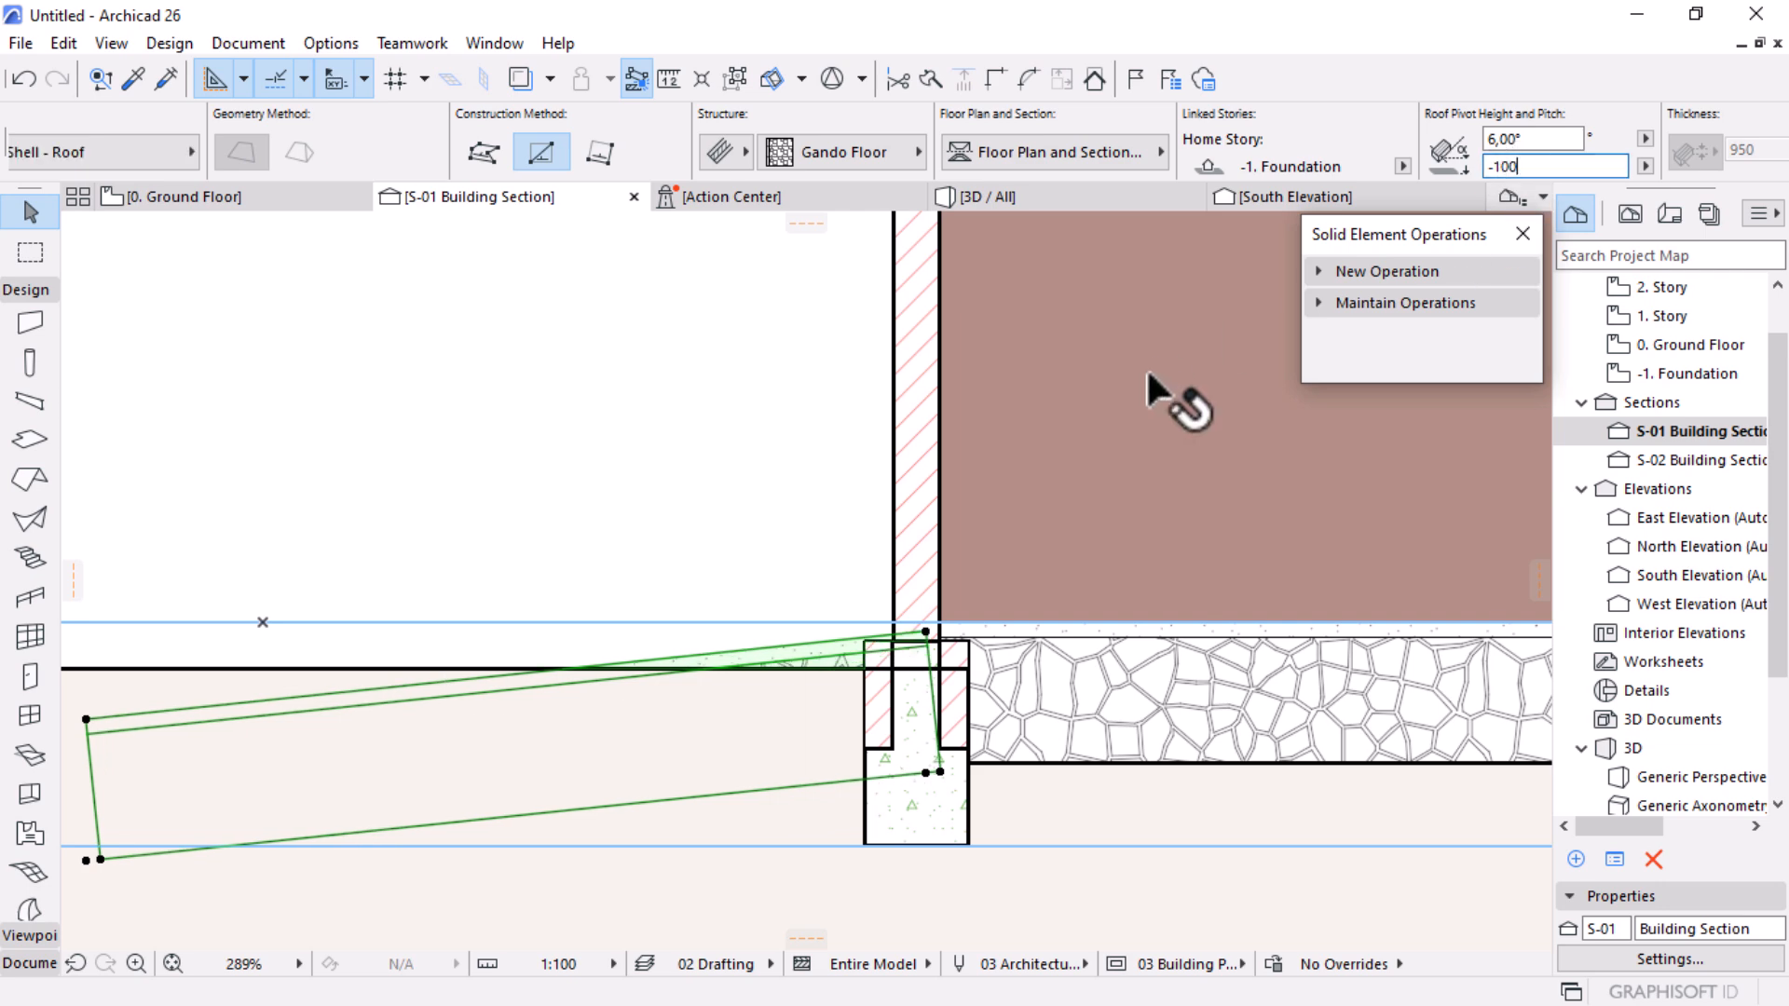
scroll(1146, 367, "down", 2)
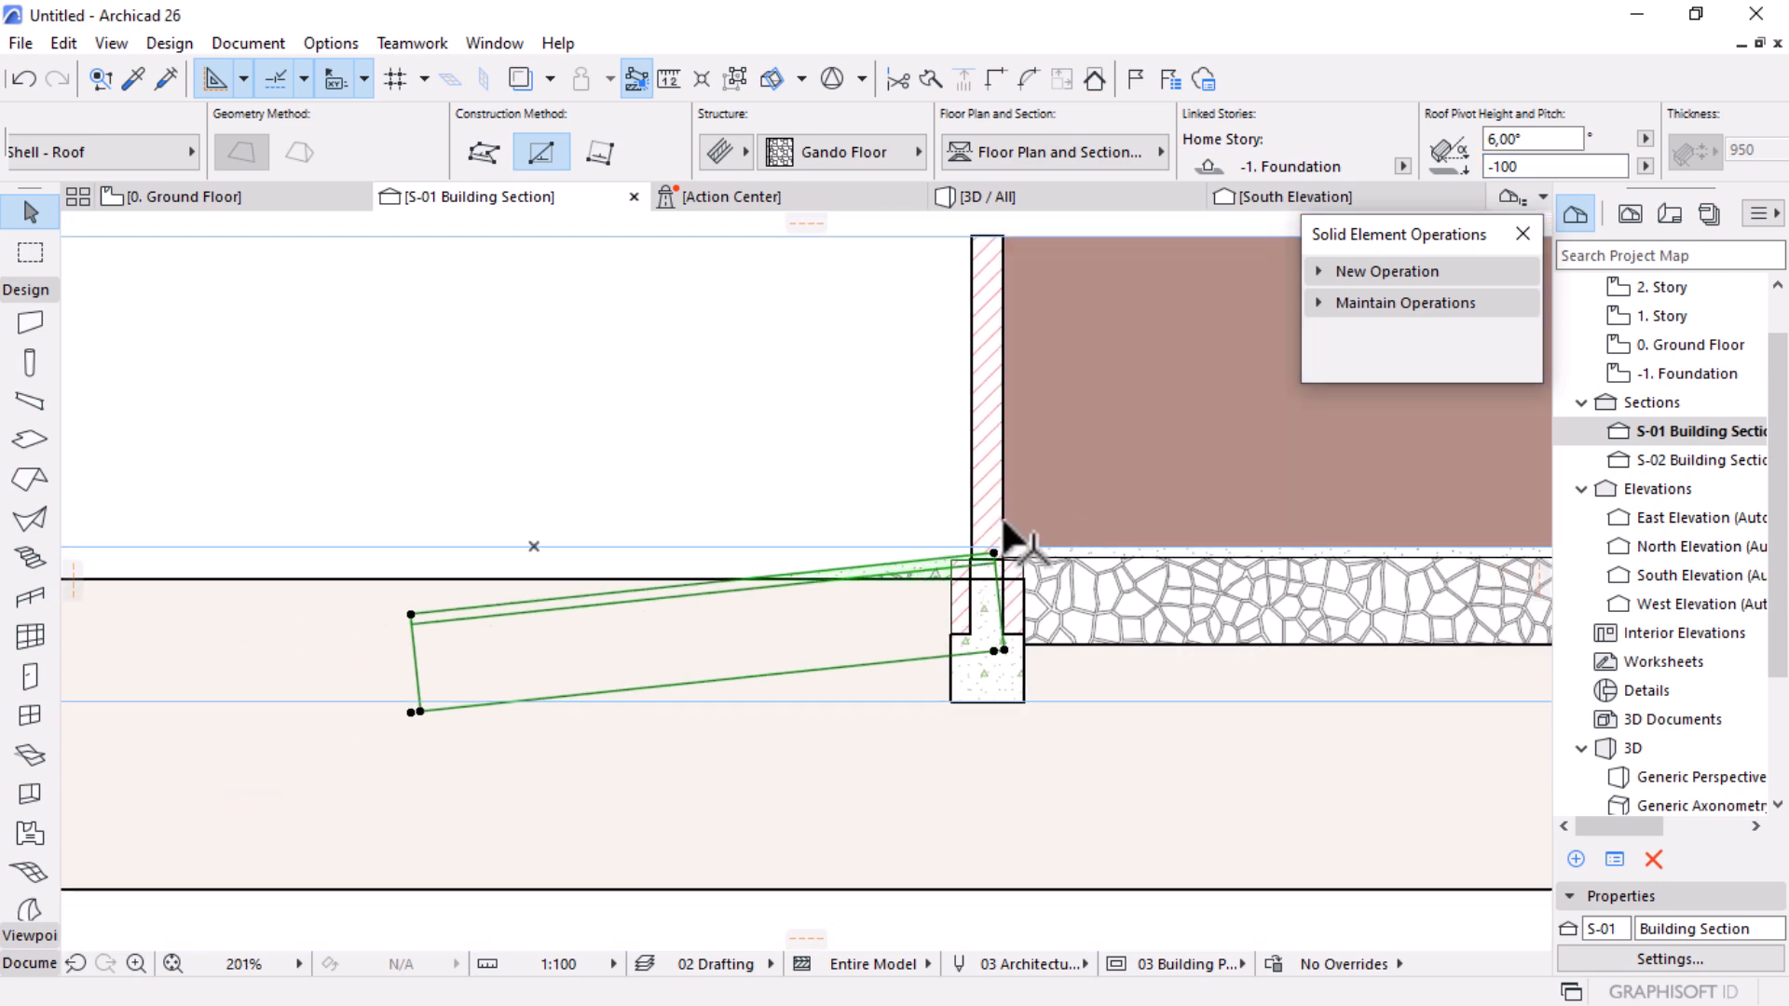
Step: Set the Gando Floor roof's pitch to 4 degrees and its pivot height to 0 relative to the Foundation story
left_click(1528, 138)
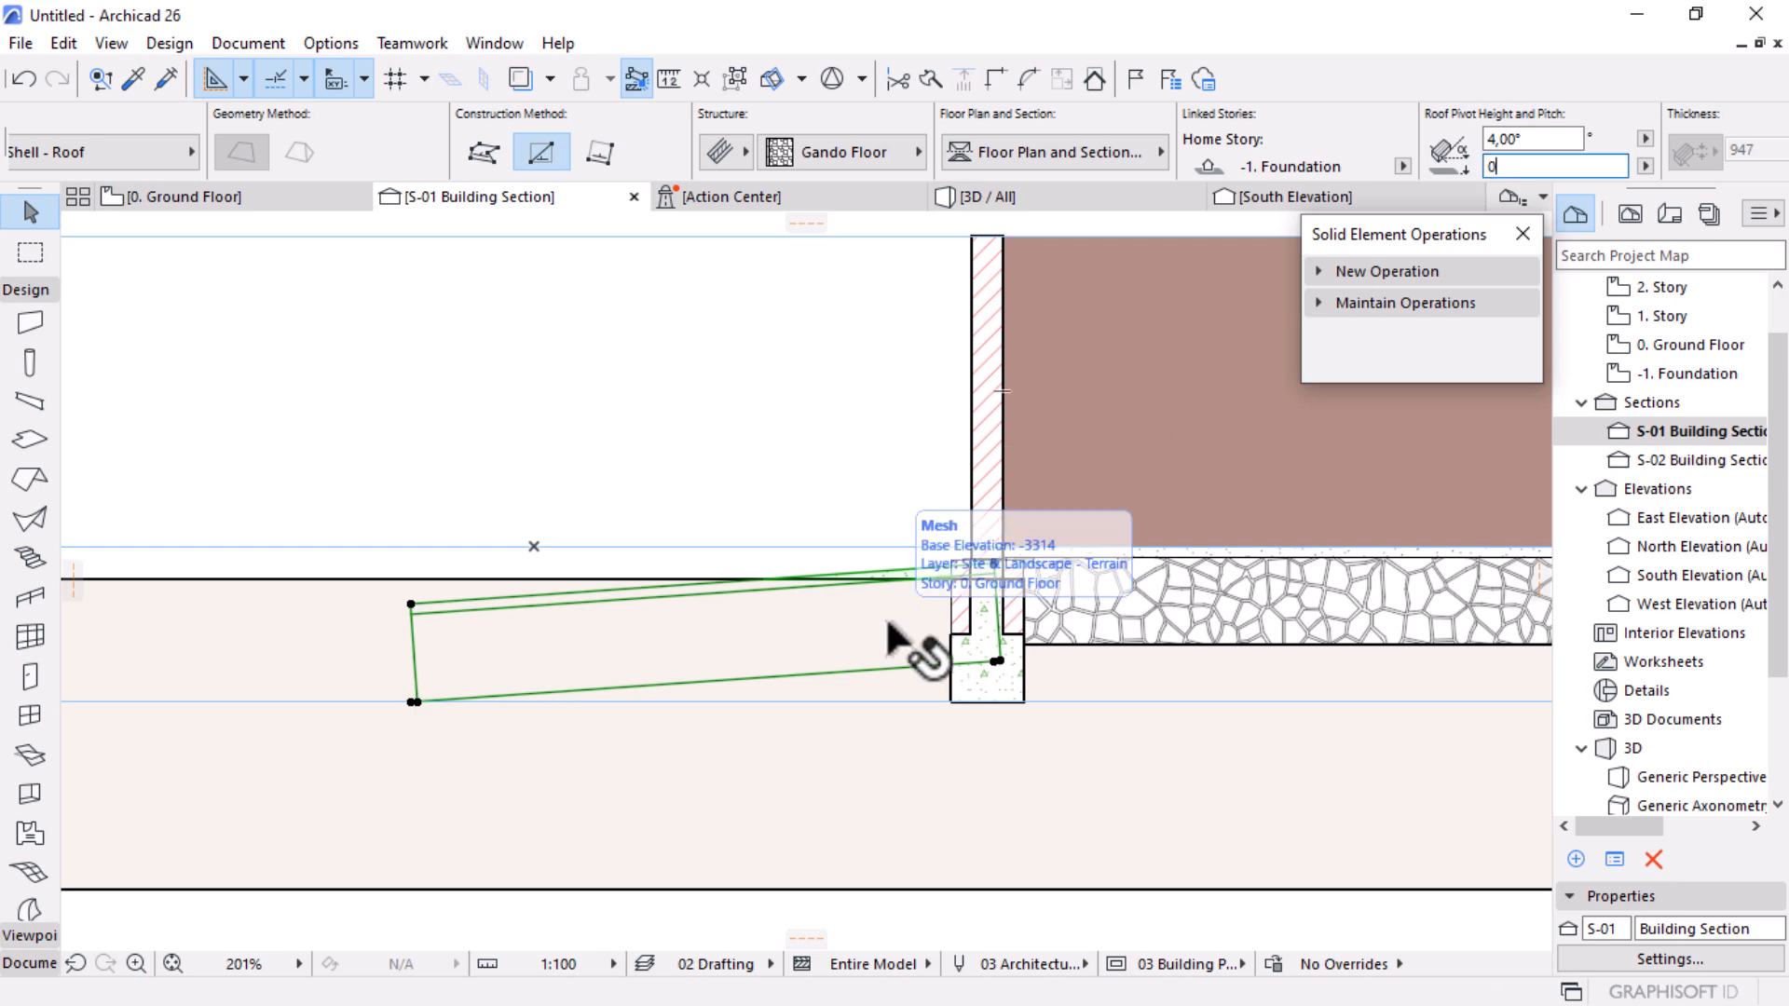
scroll(985, 653, "up", 3)
scroll(987, 656, "up", 1)
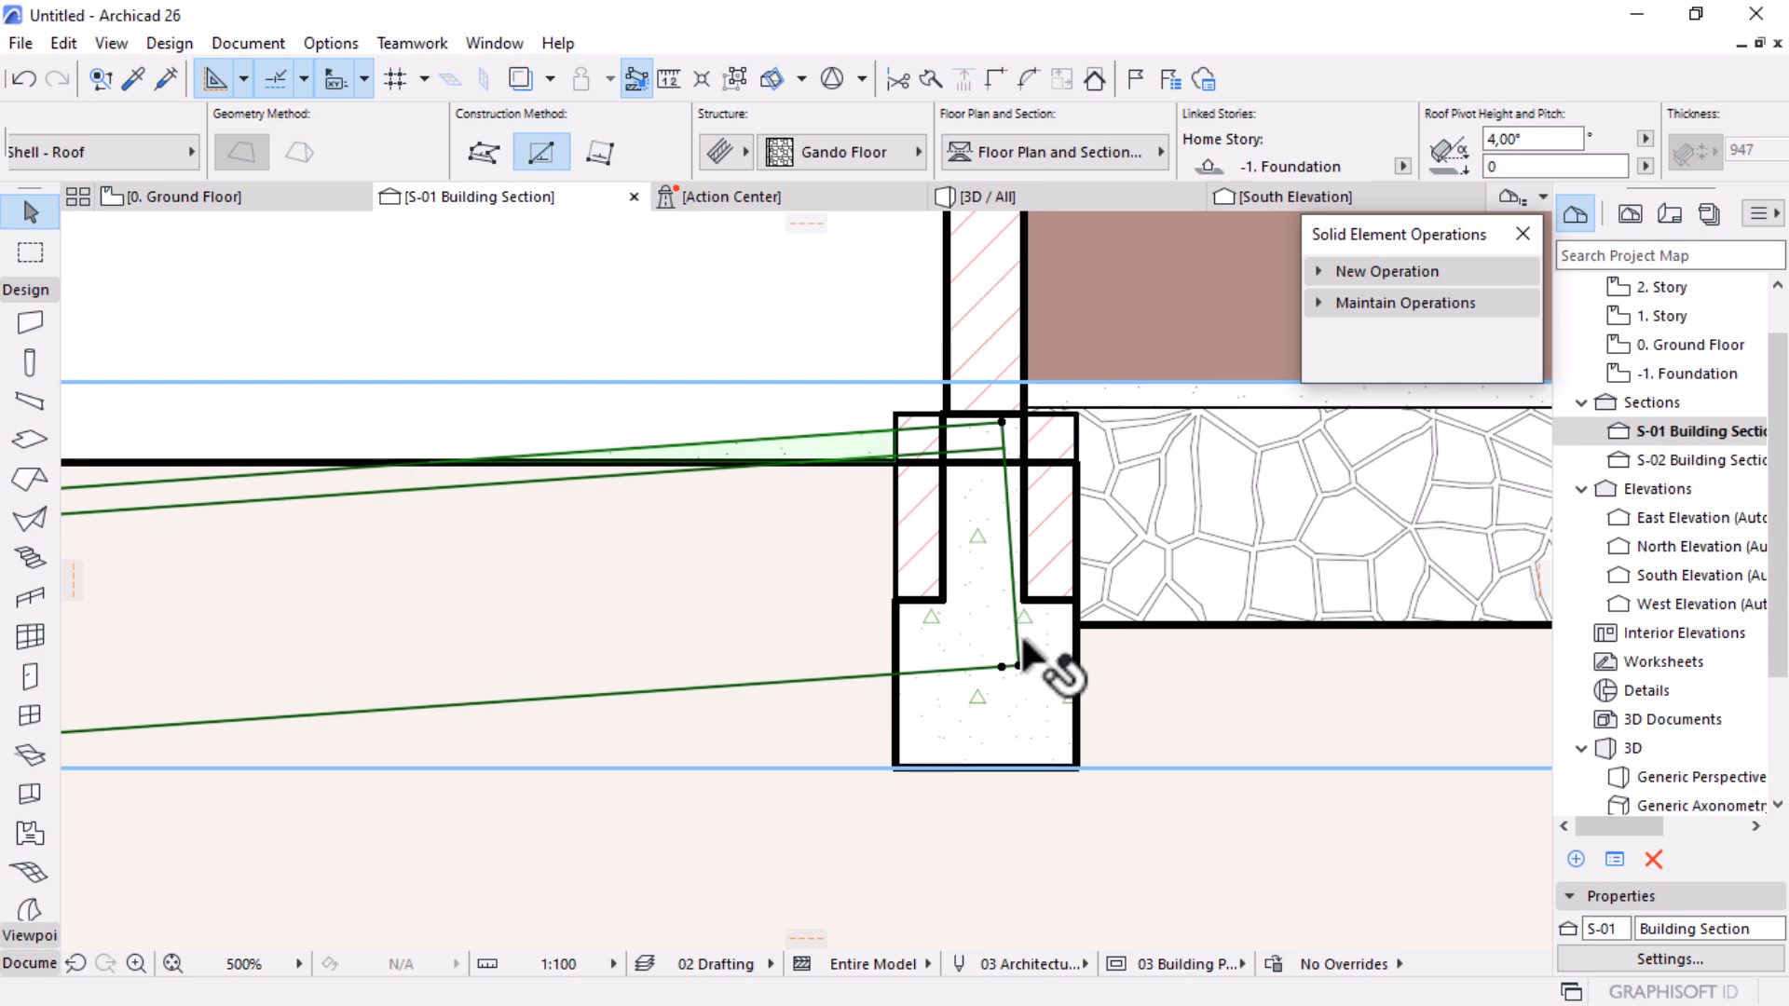
Step: Change the Gando Floor roof's edge angle from perpendicular to vertical in its selection settings
scroll(1004, 154, "up", 3)
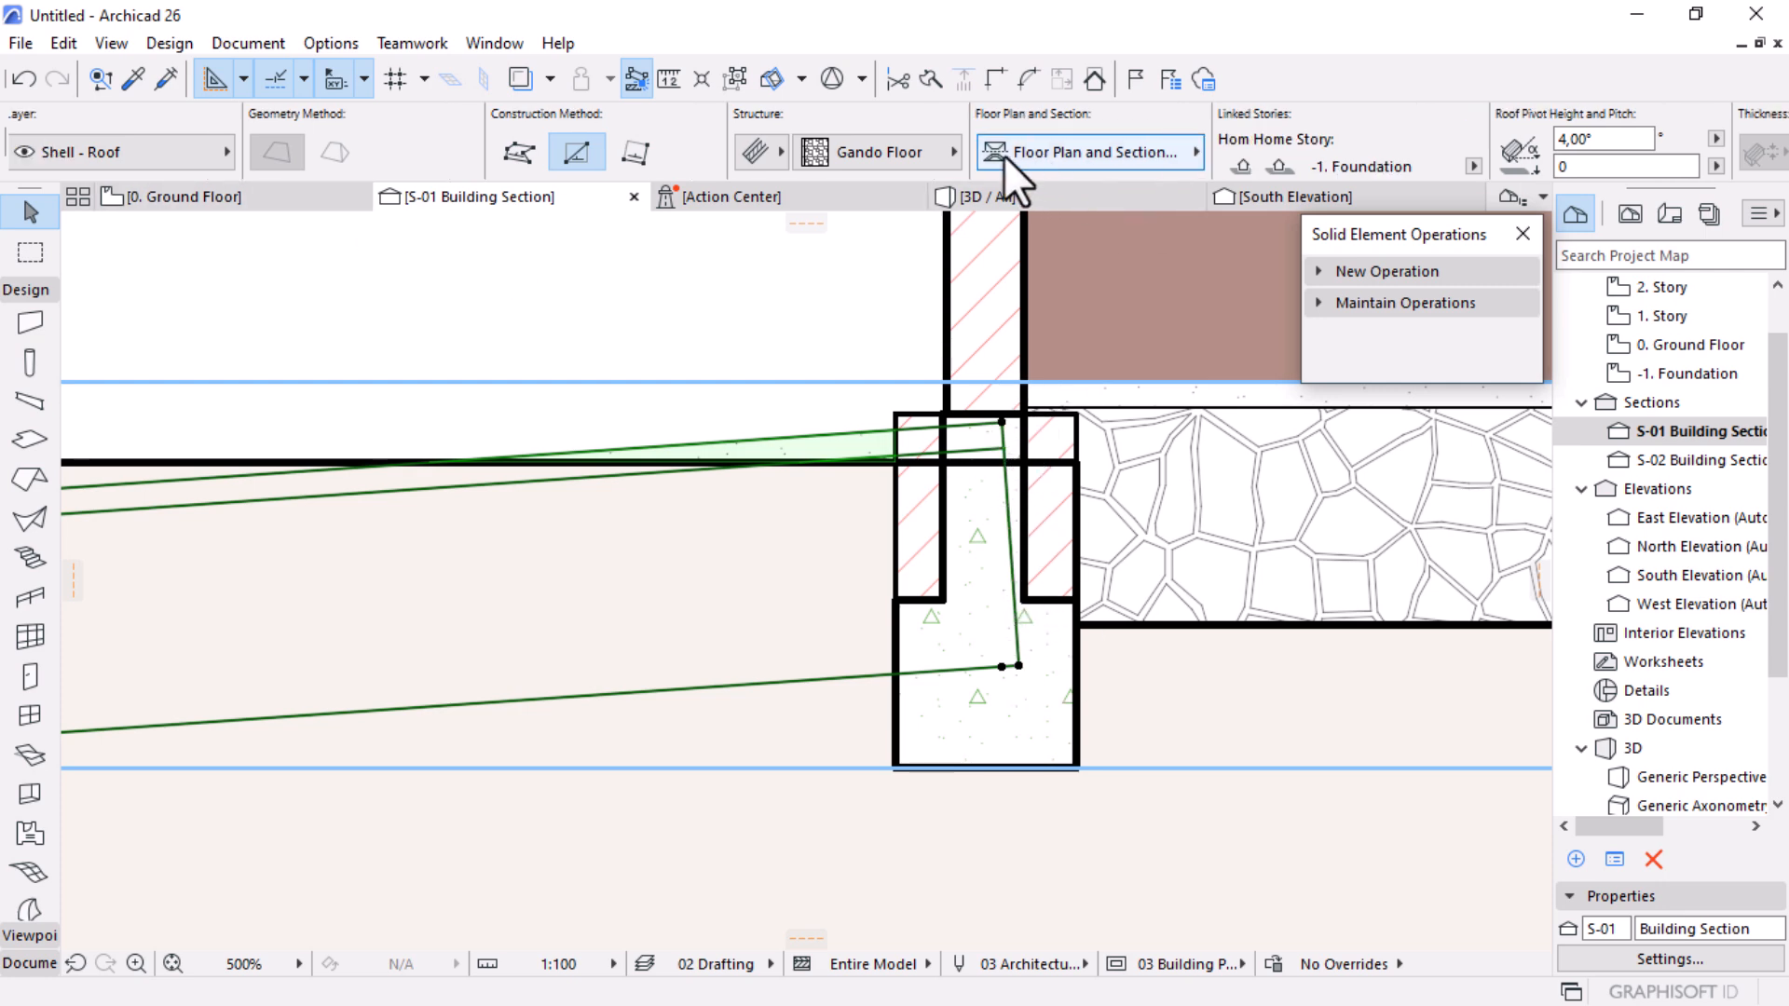
scroll(985, 149, "up", 1)
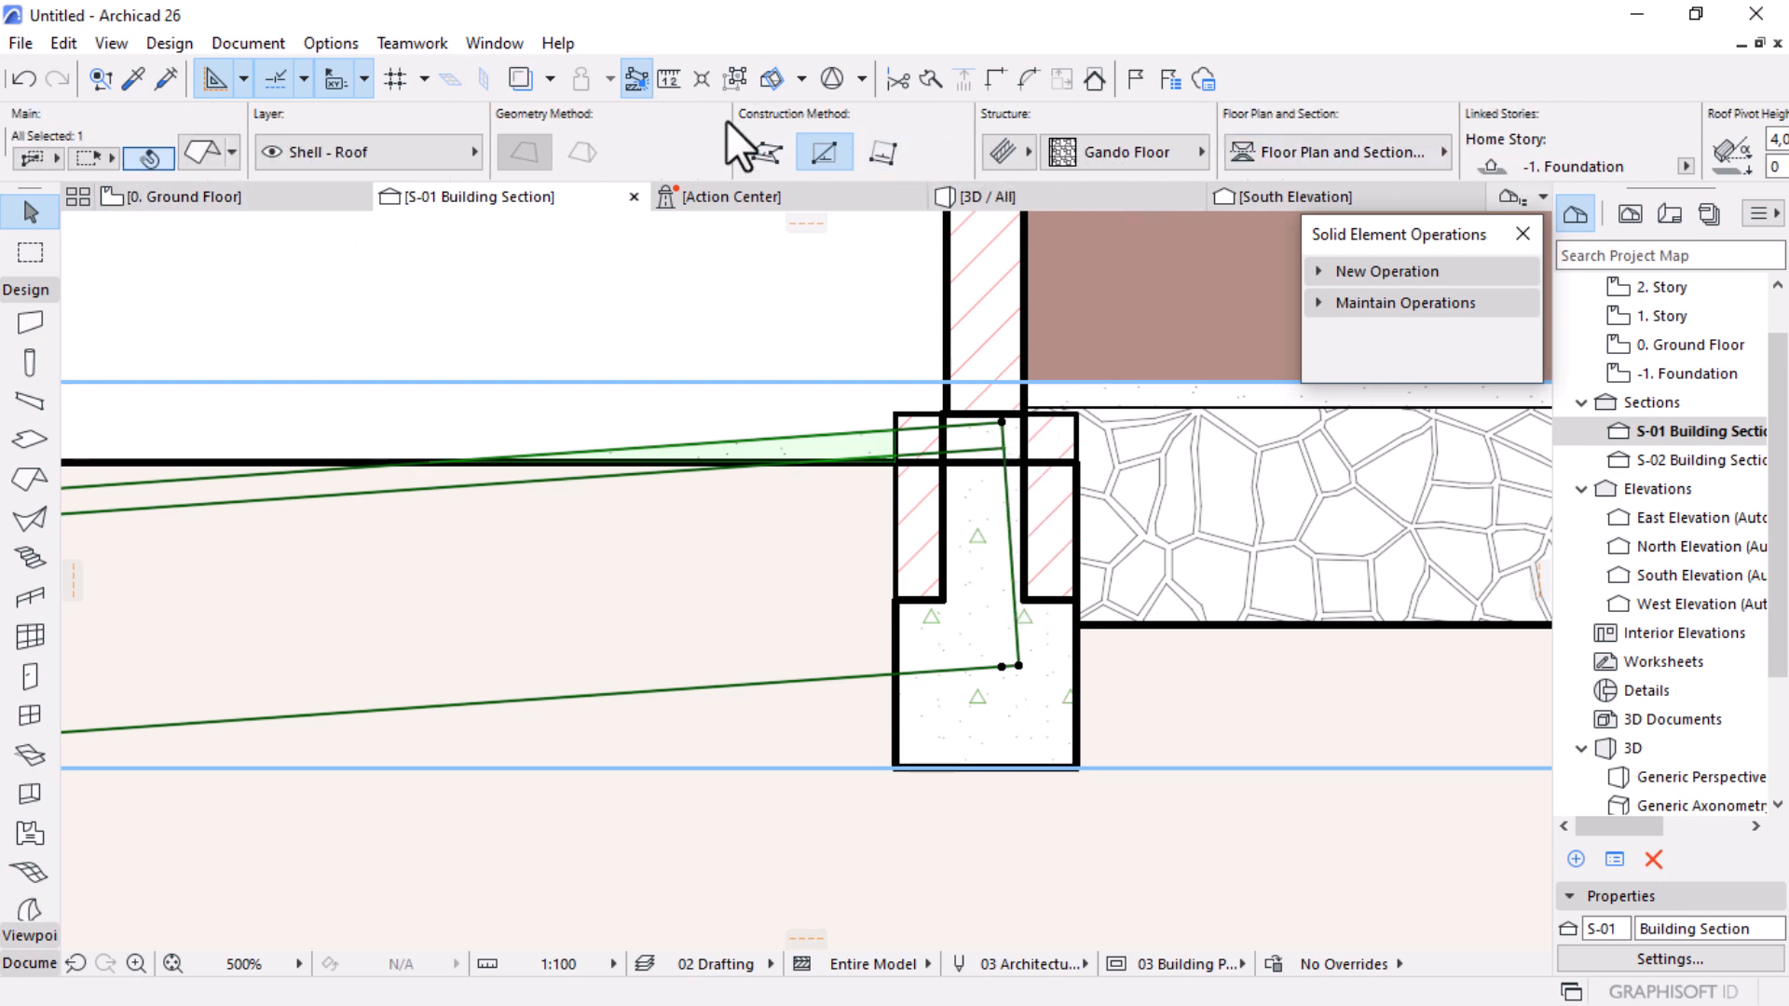
double_click(1117, 338)
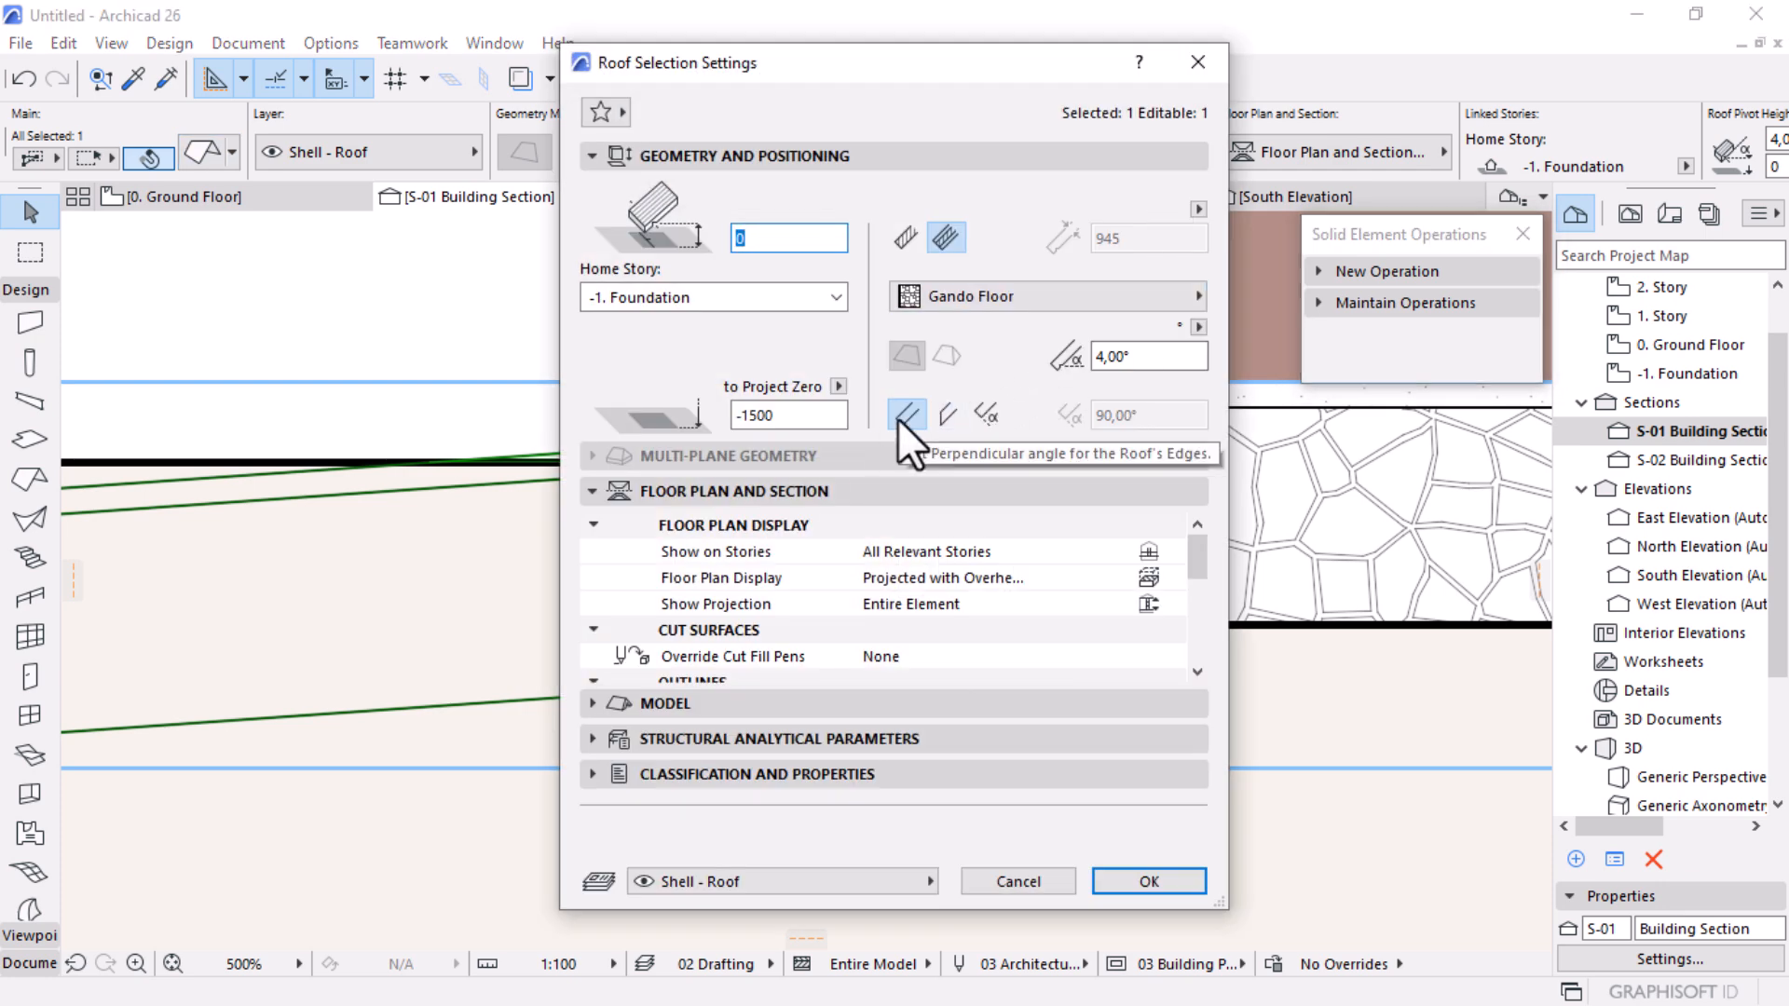
left_click(943, 412)
left_click(1146, 879)
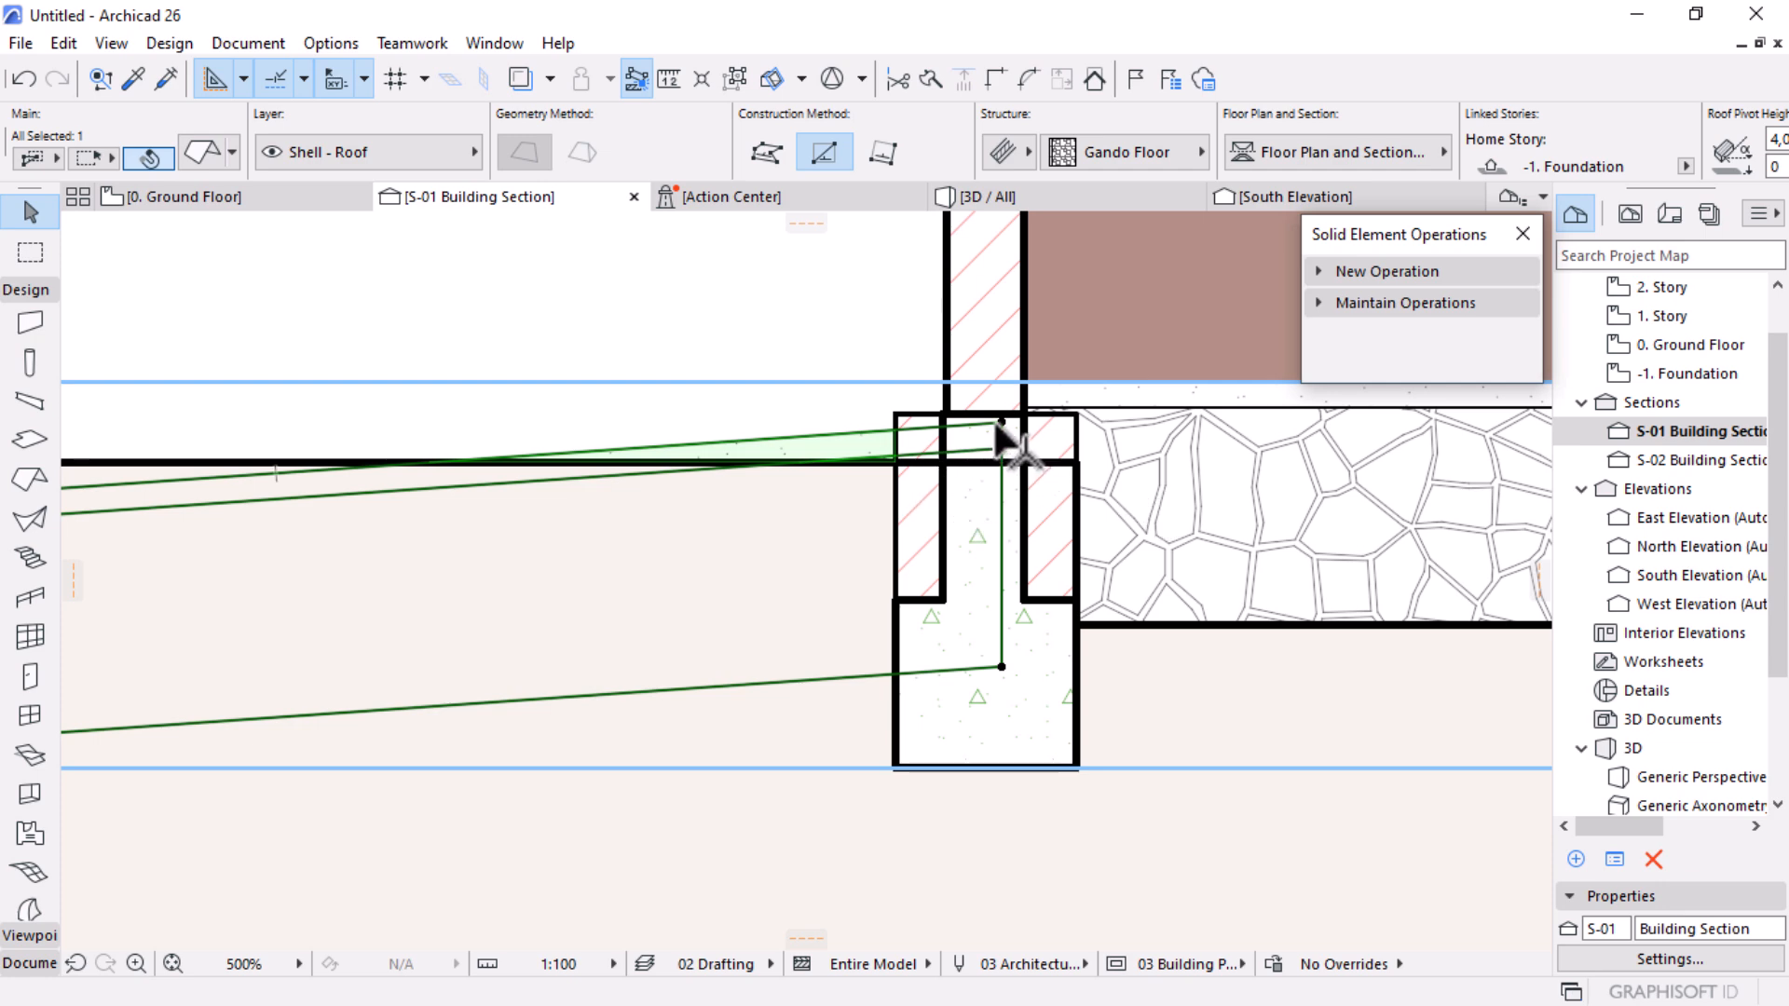
Step: On the Foundation story plan, offset the roof's building-side edge outward to the outer face of the footing
double_click(1689, 352)
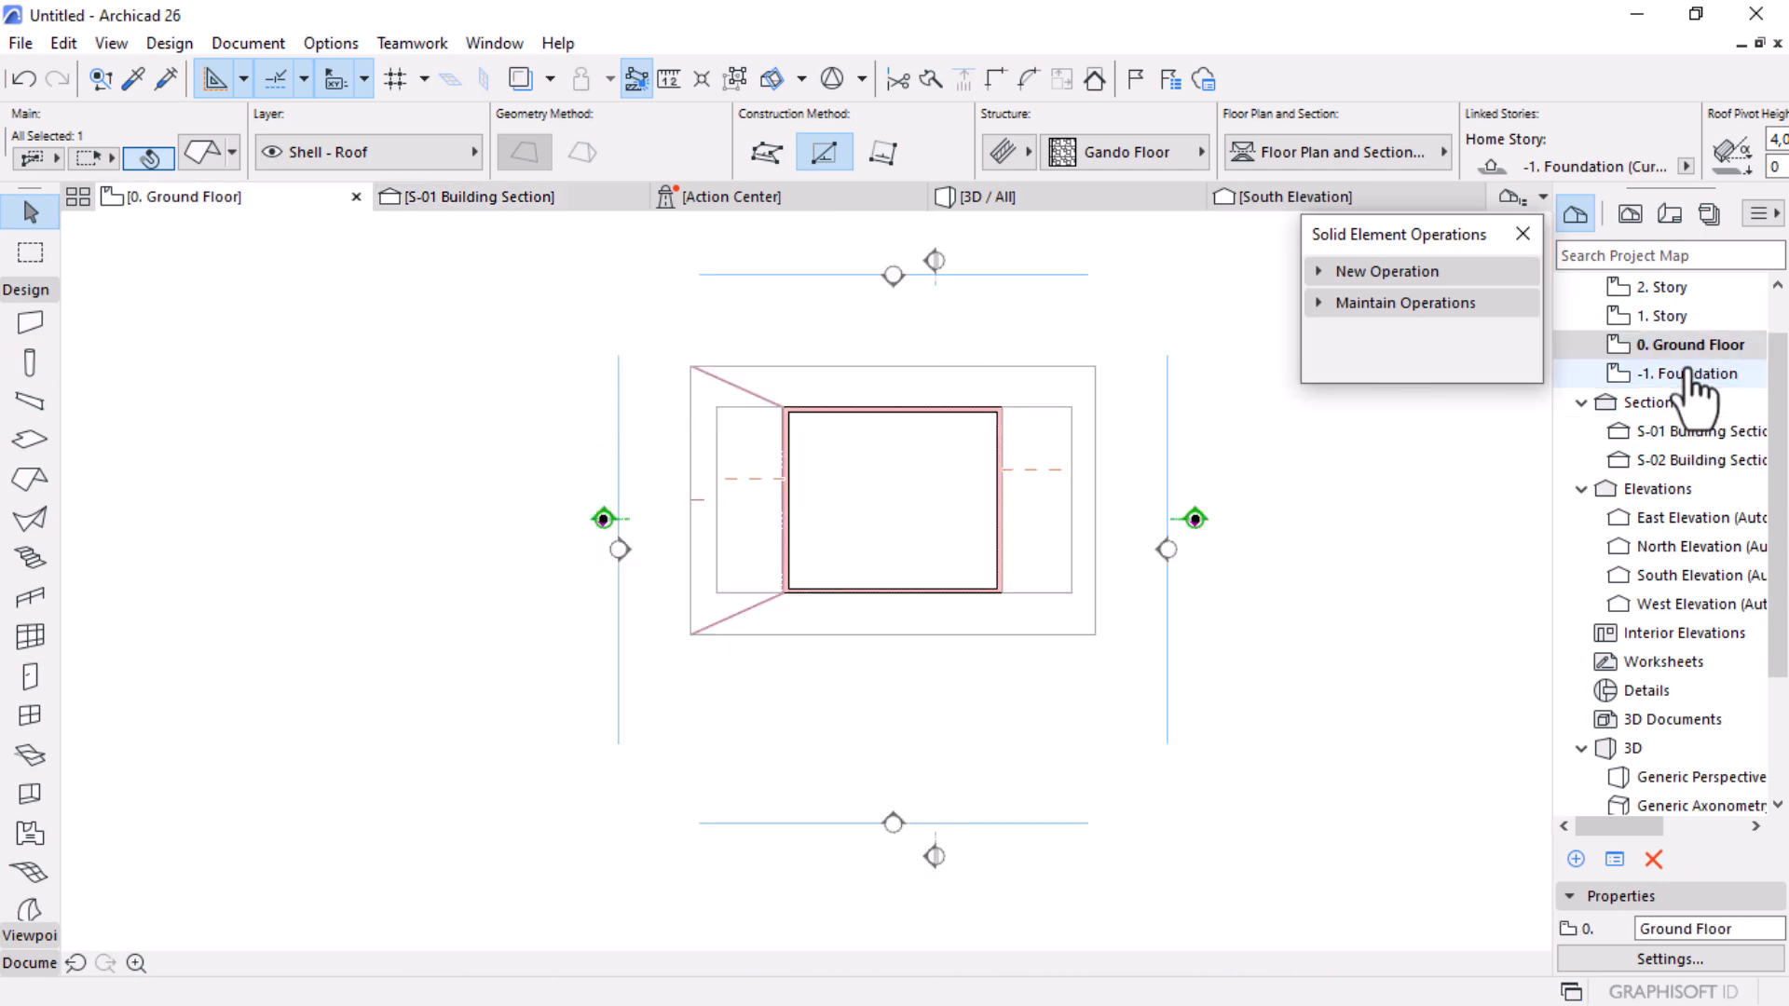
double_click(1689, 373)
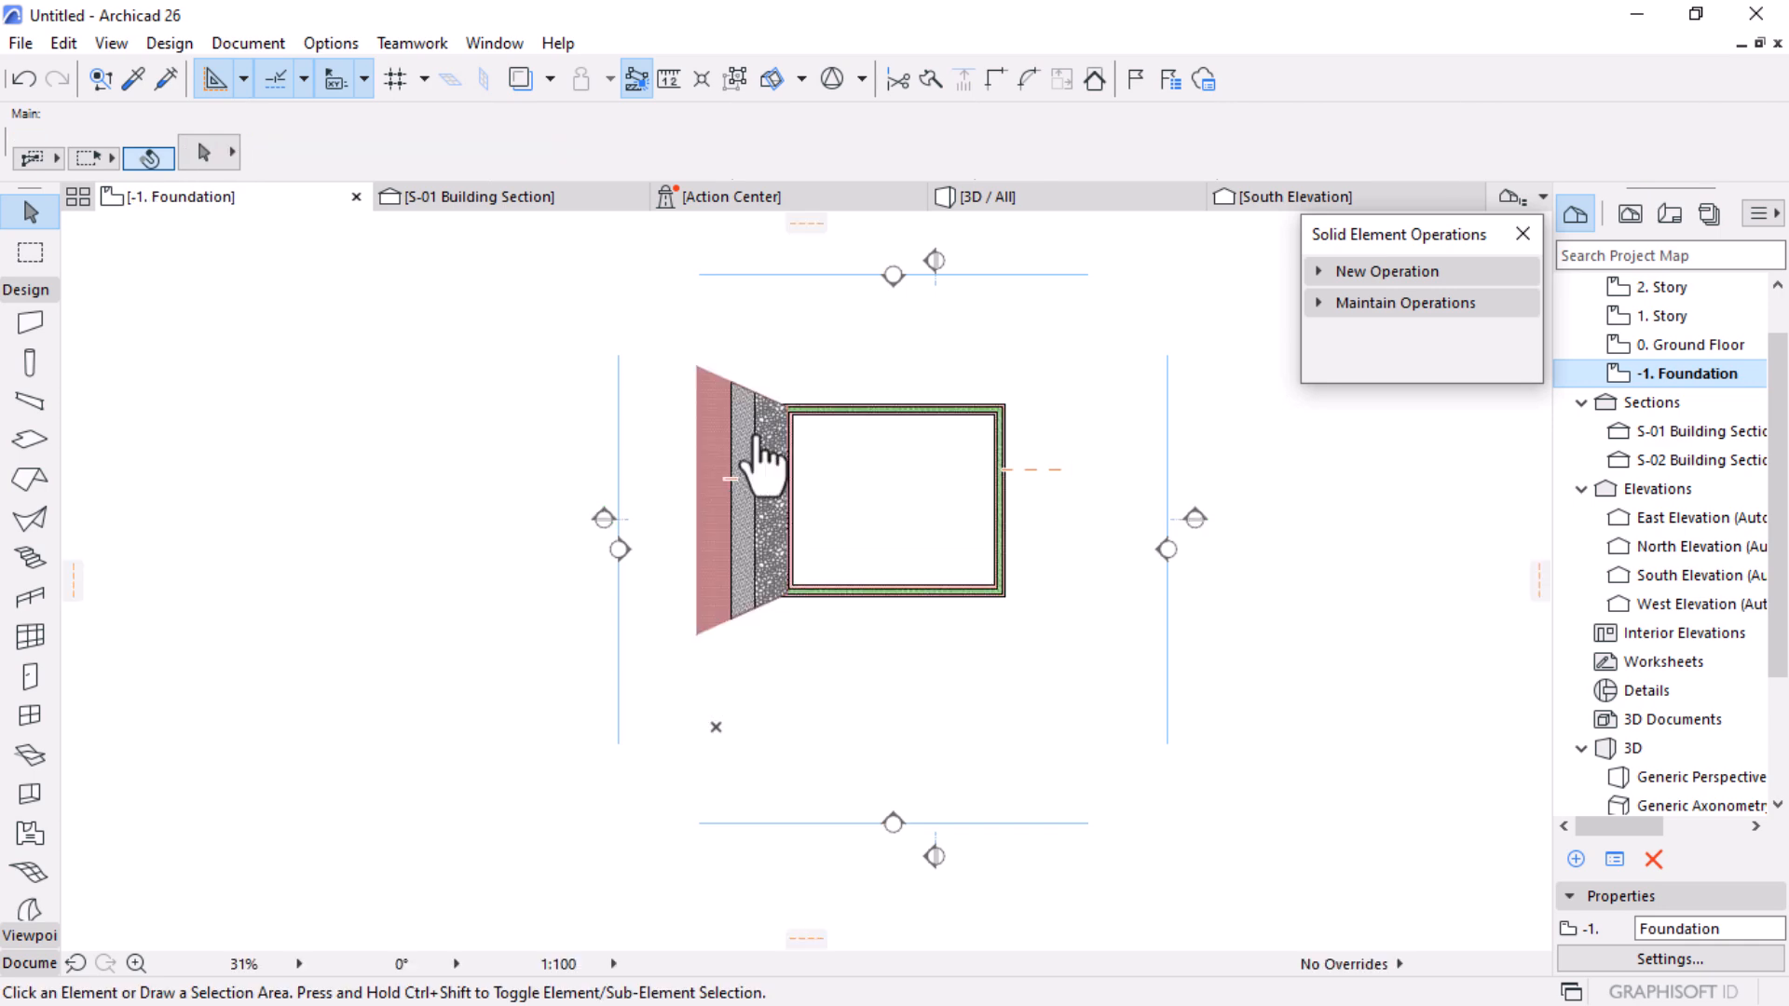
scroll(757, 415, "up", 10)
left_click(786, 358)
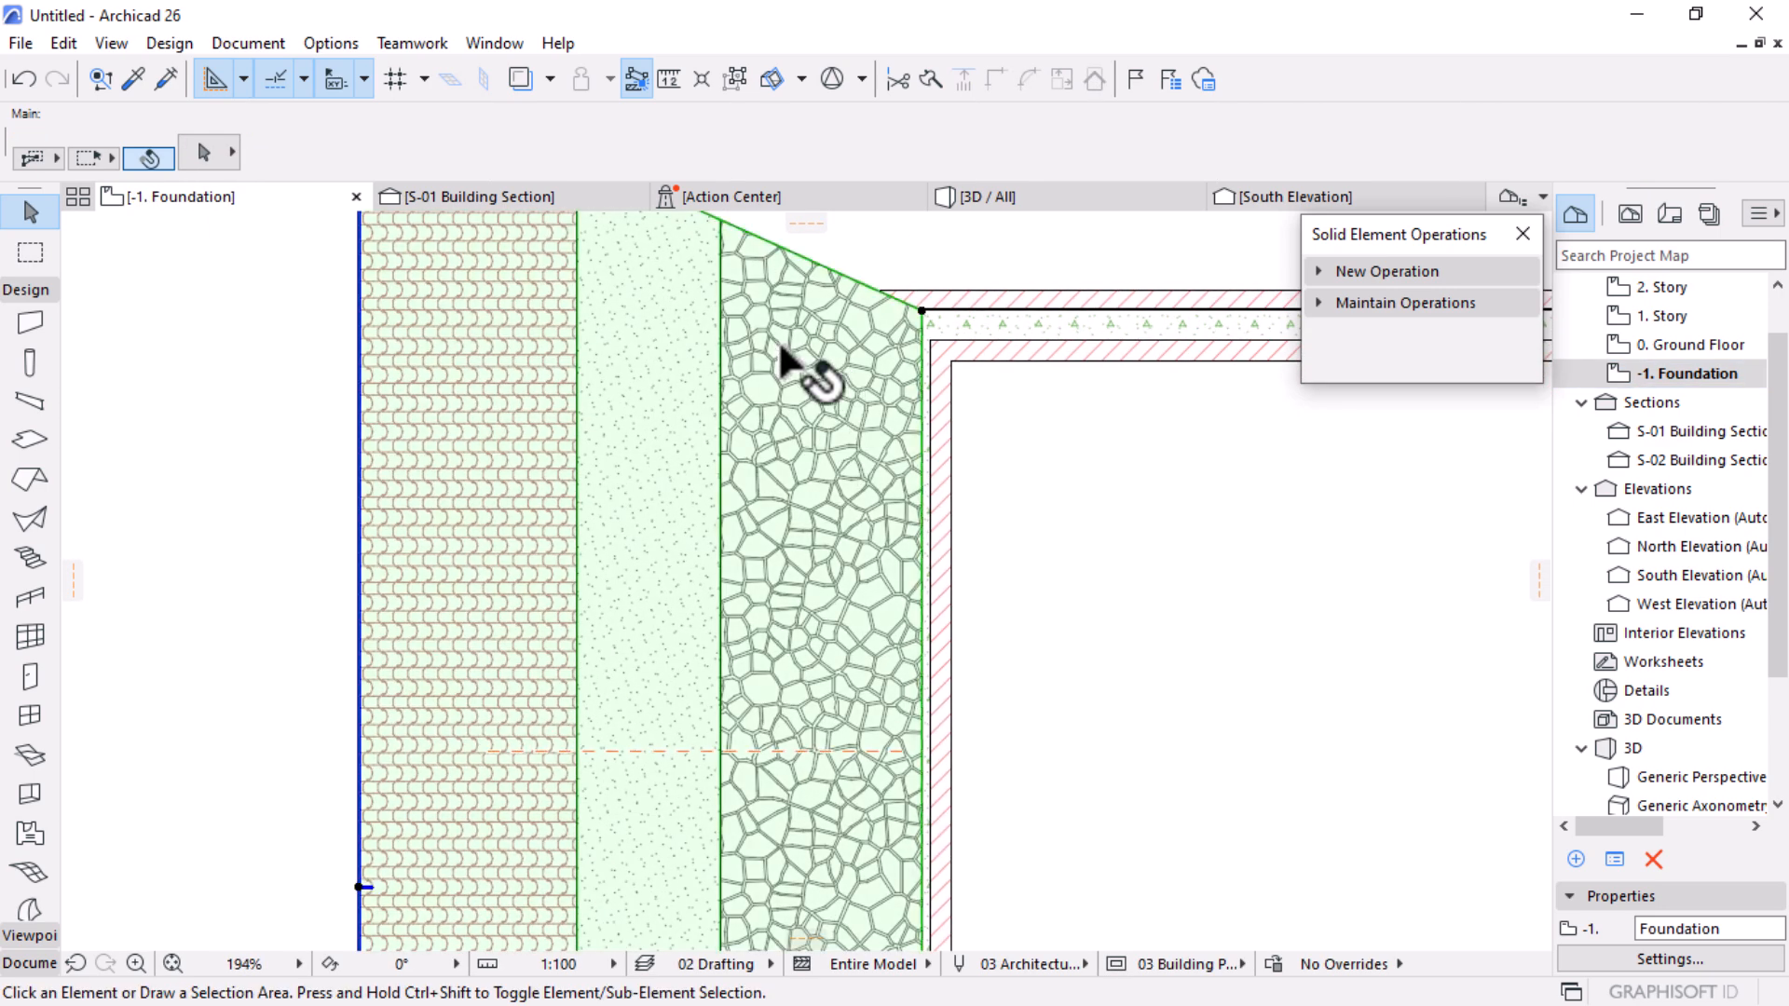
left_click(919, 424)
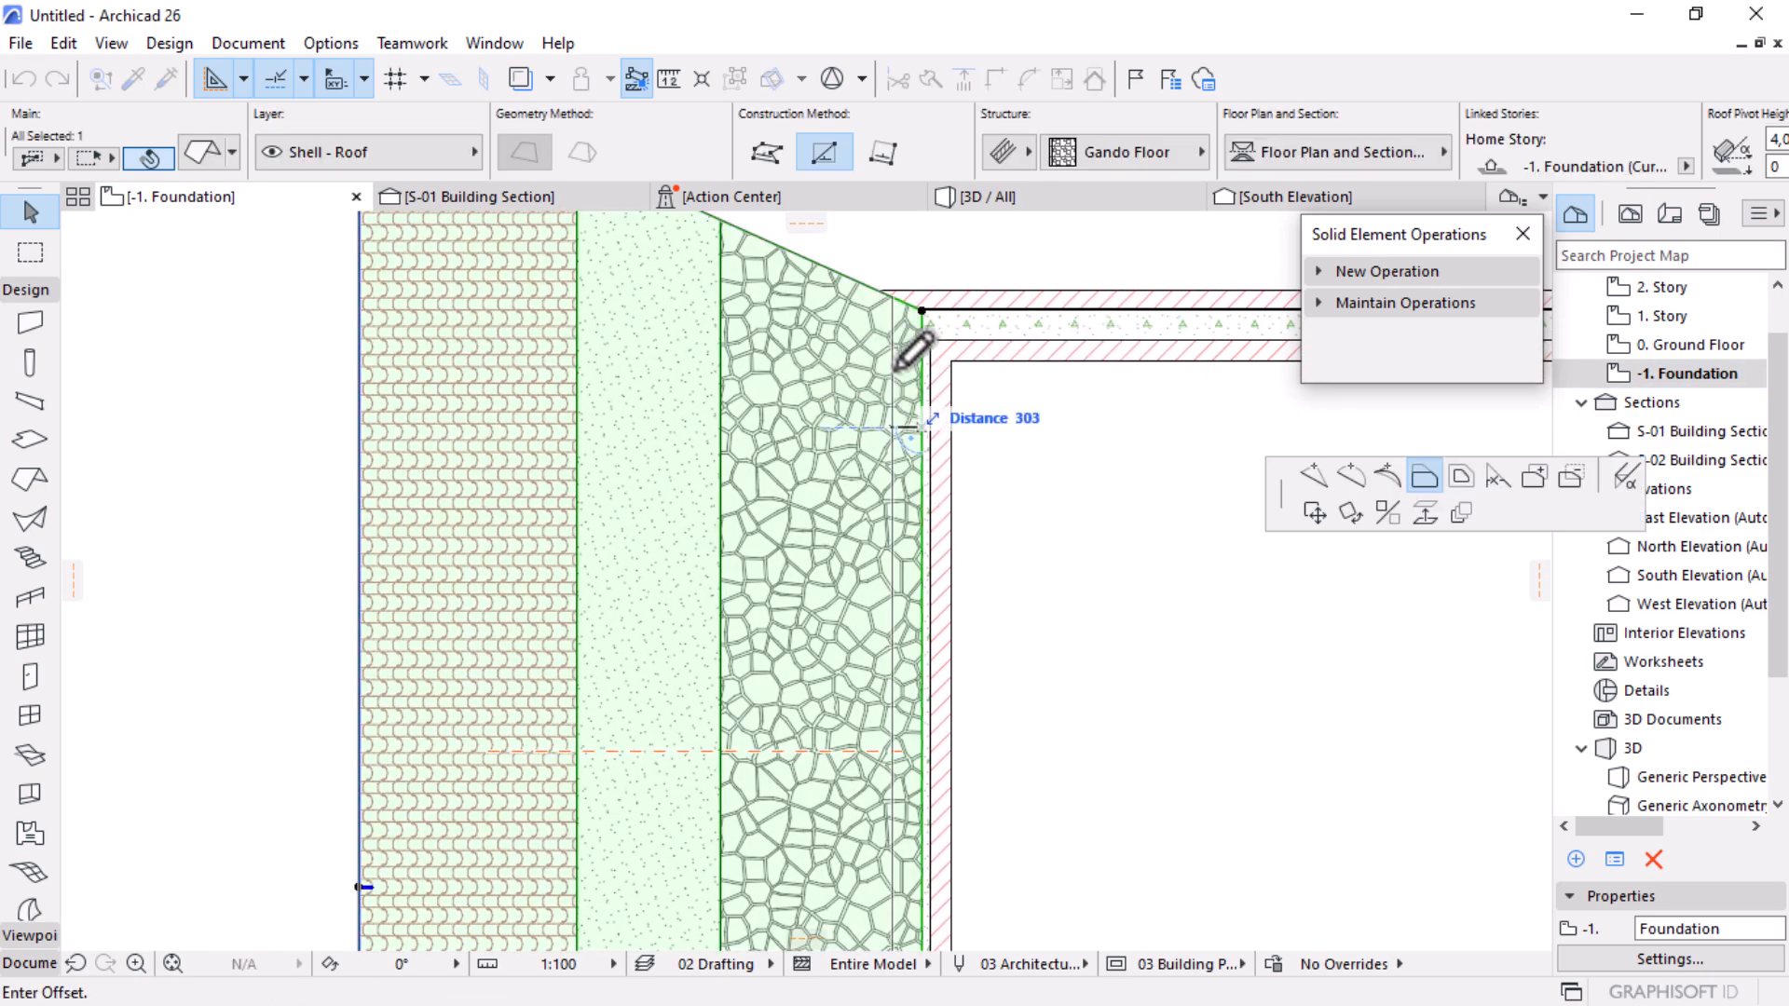
left_click(884, 293)
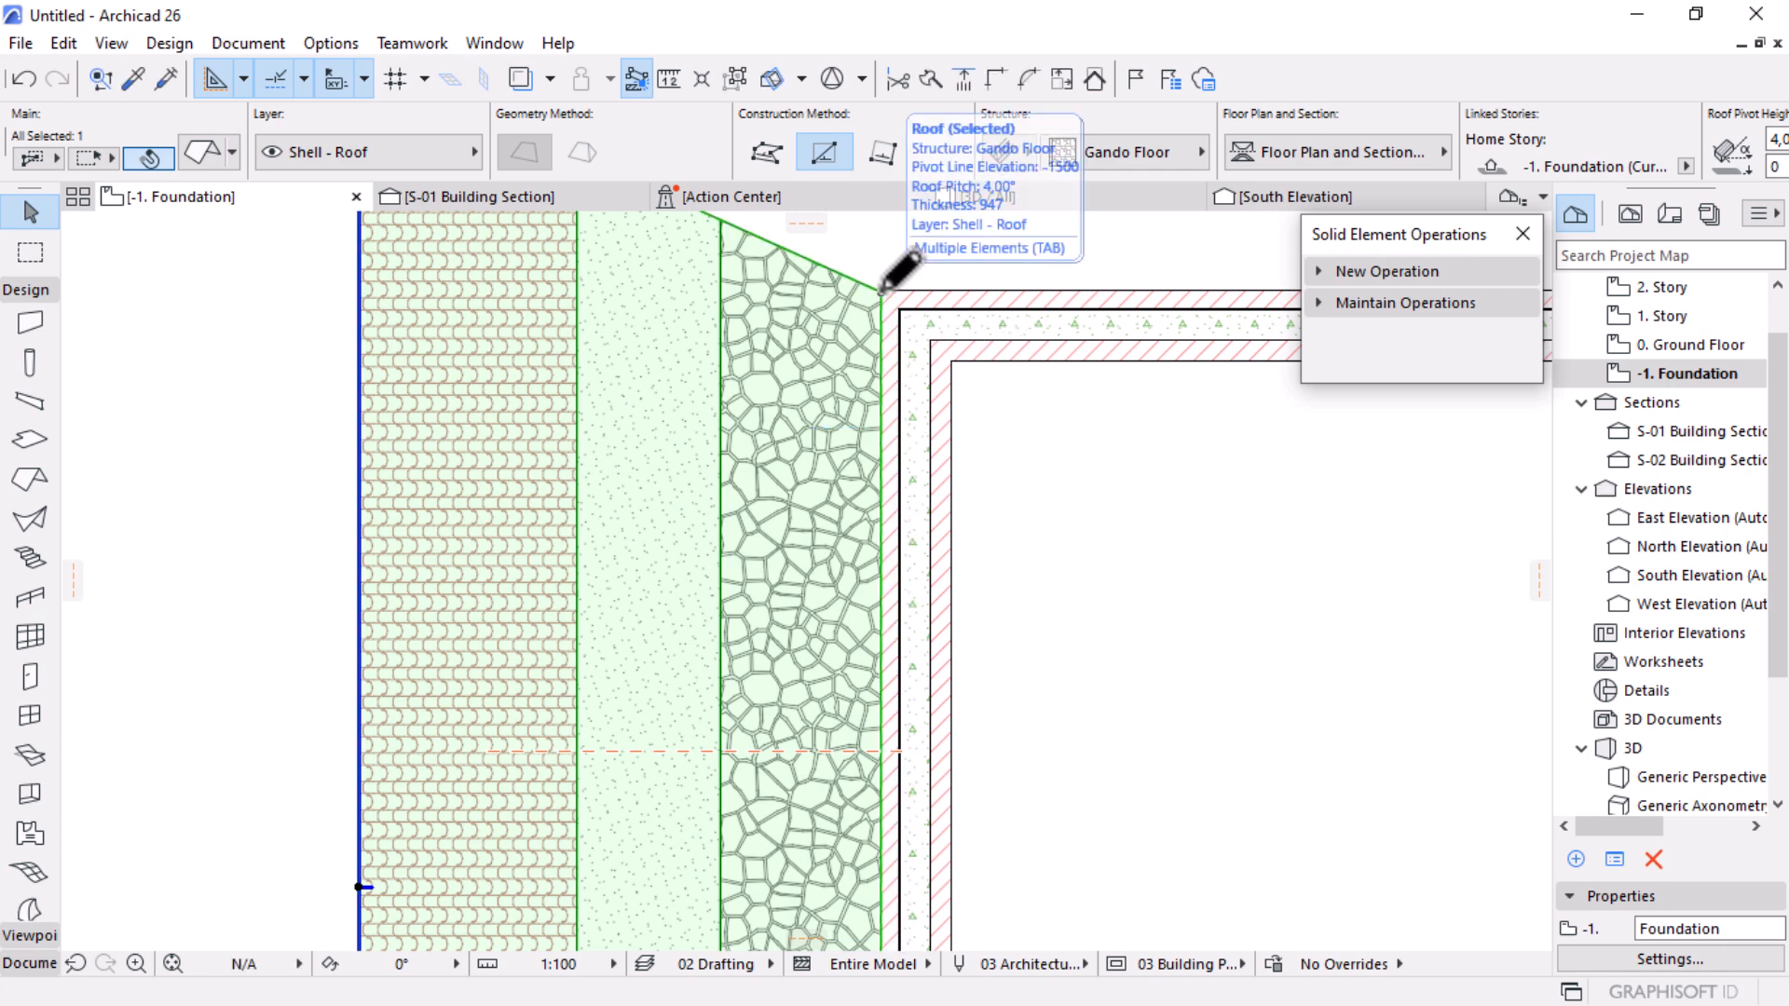
Step: Examine in the S-01 section how the sloped roof meets the footing, the terrain and the floor slab
left_click(561, 196)
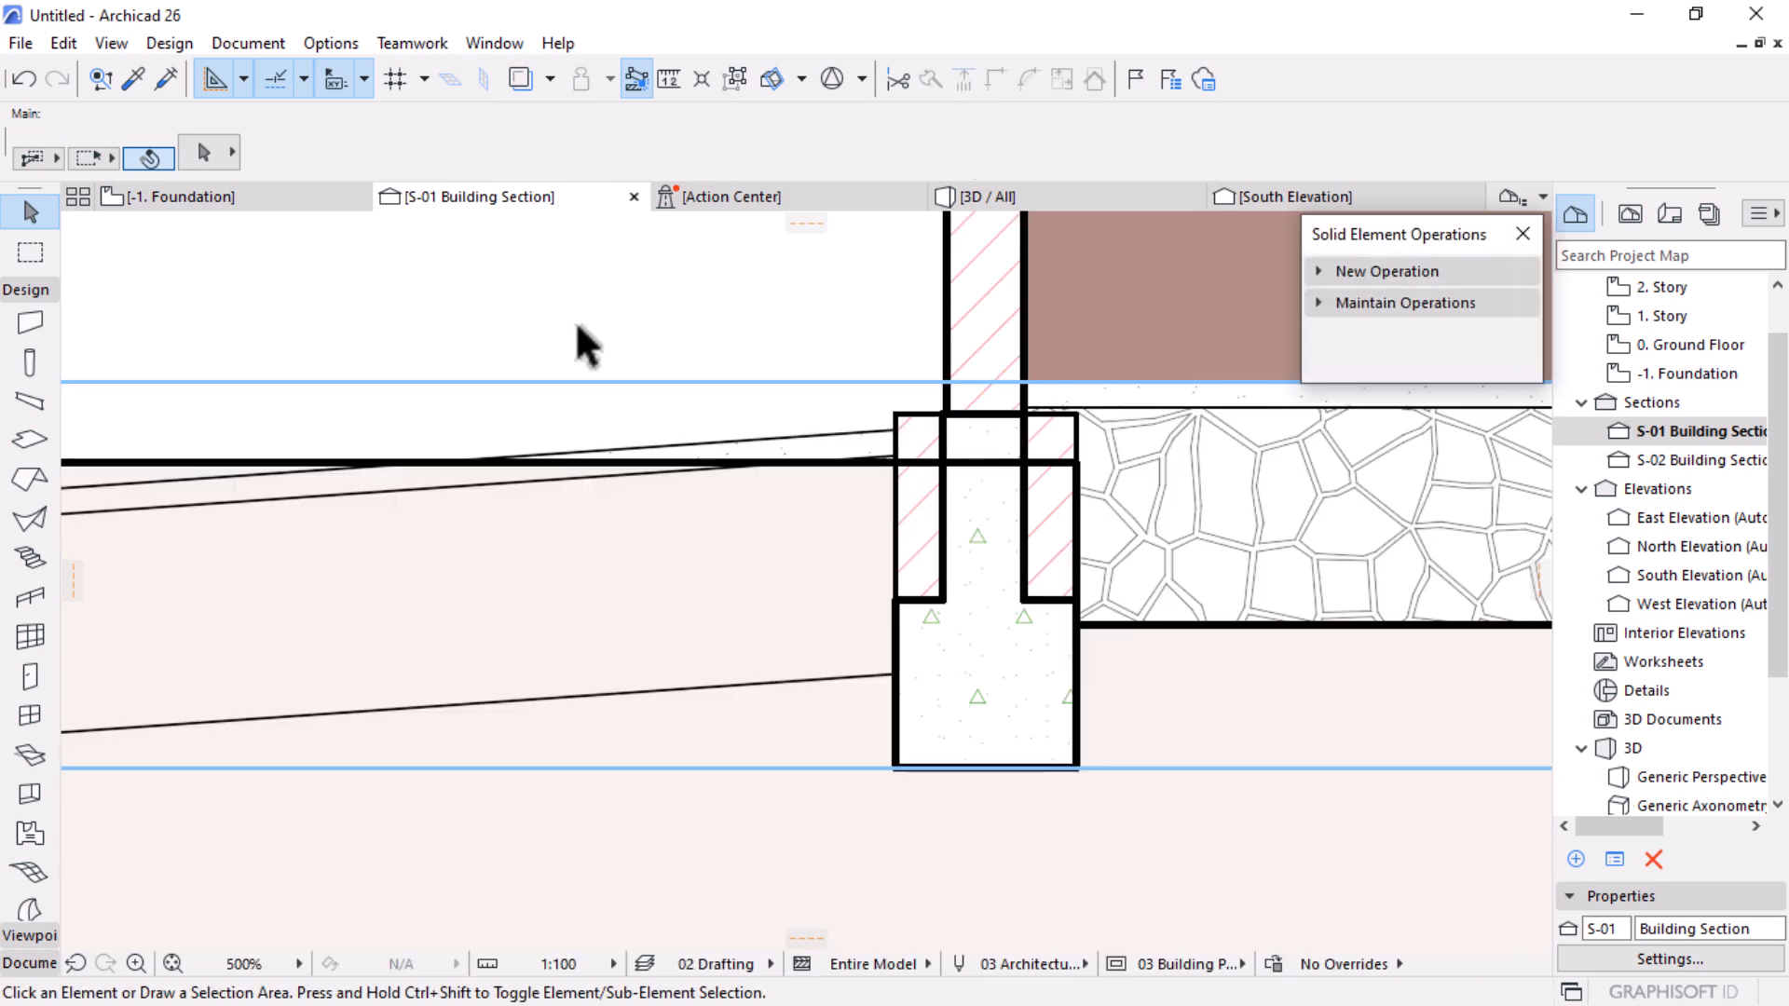
scroll(945, 462, "up", 2)
scroll(945, 462, "up", 1)
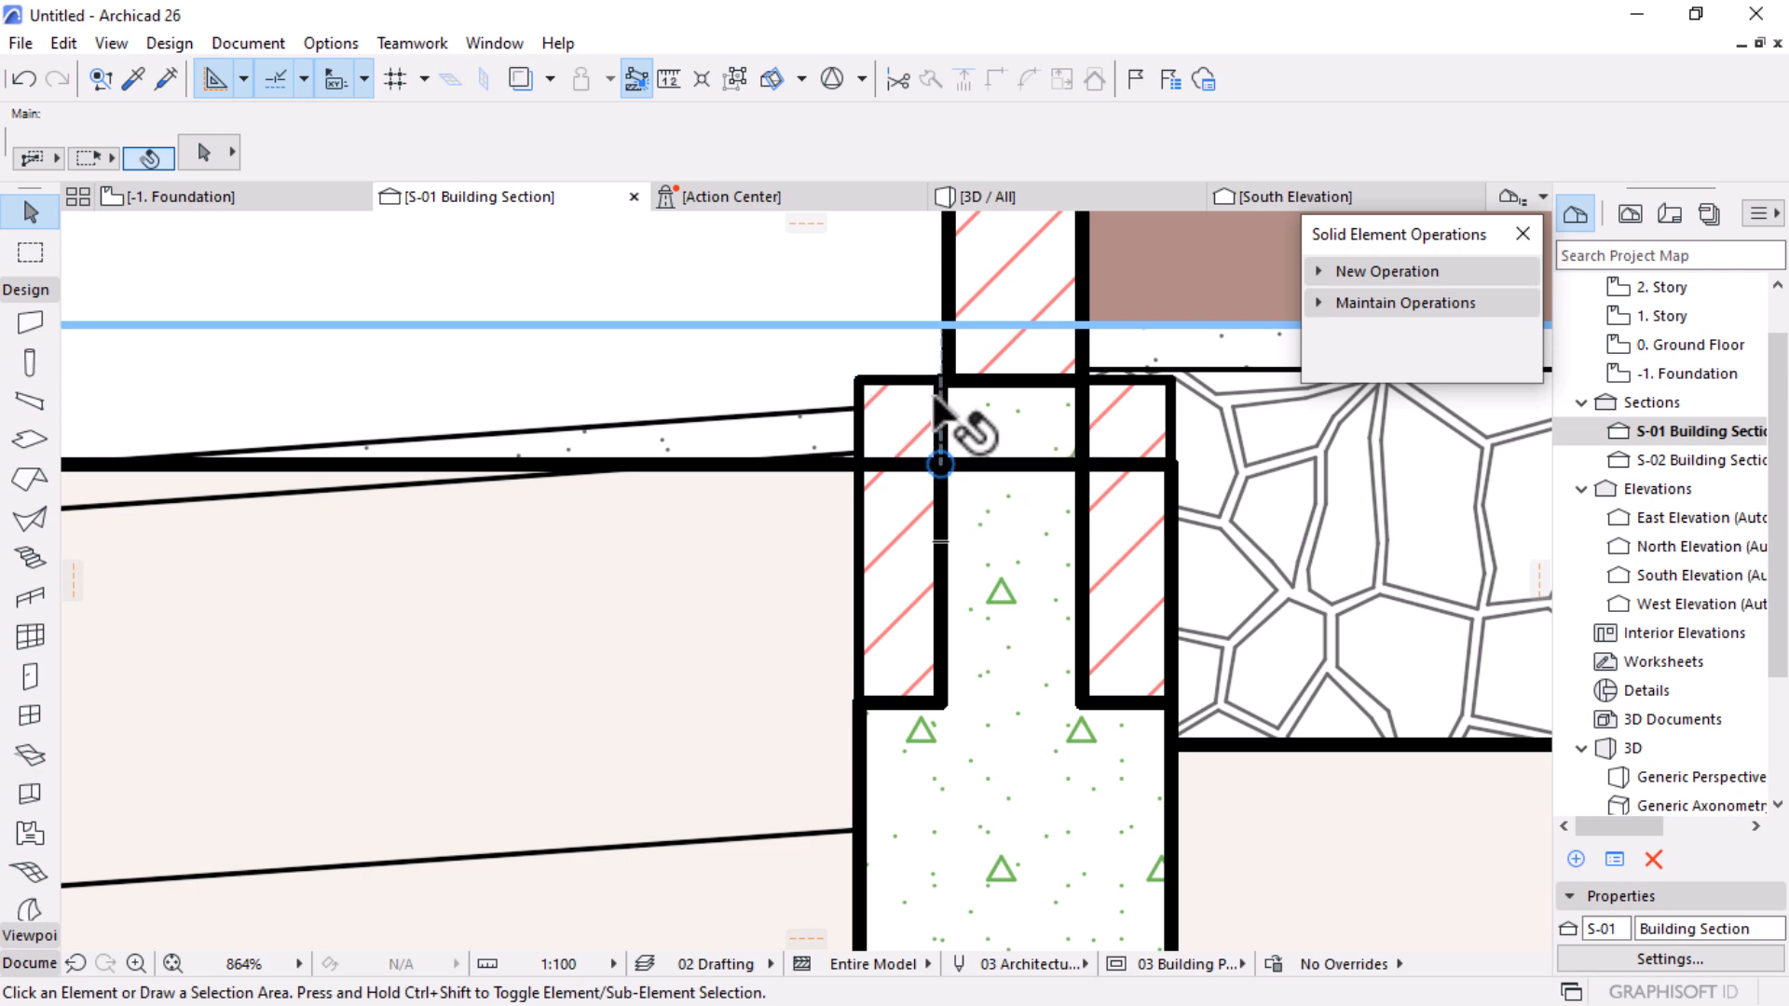
scroll(940, 401, "down", 3)
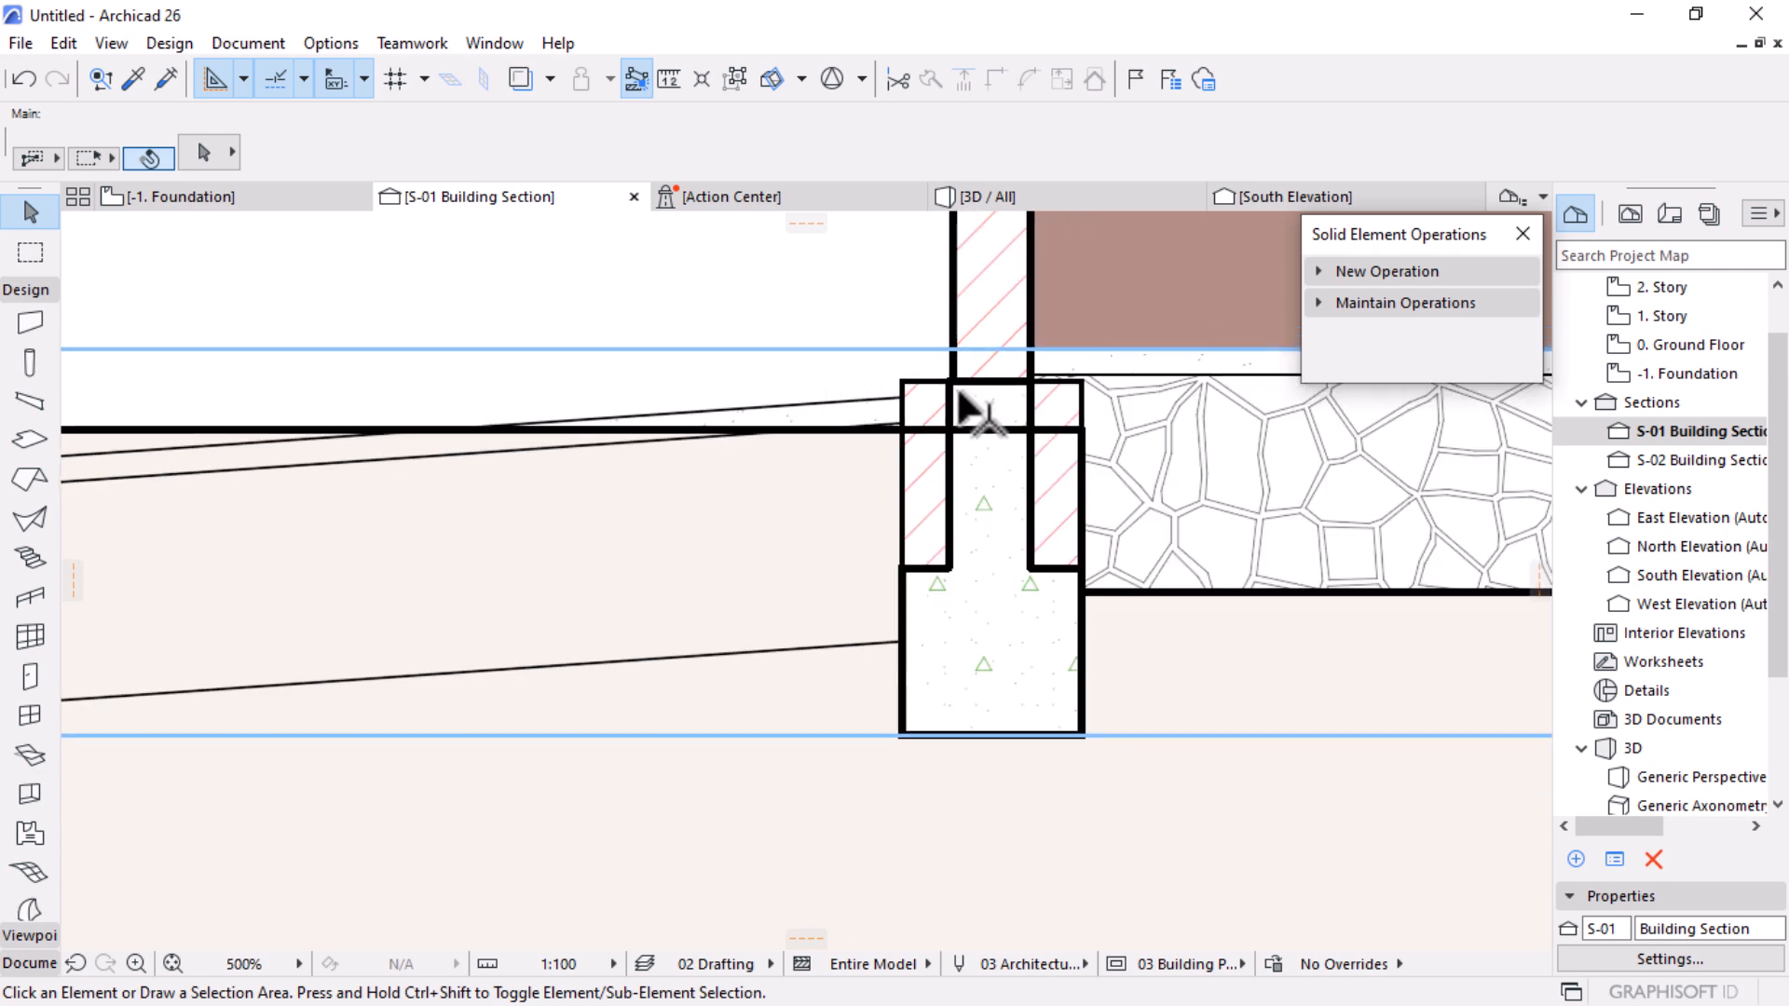
scroll(907, 411, "down", 1)
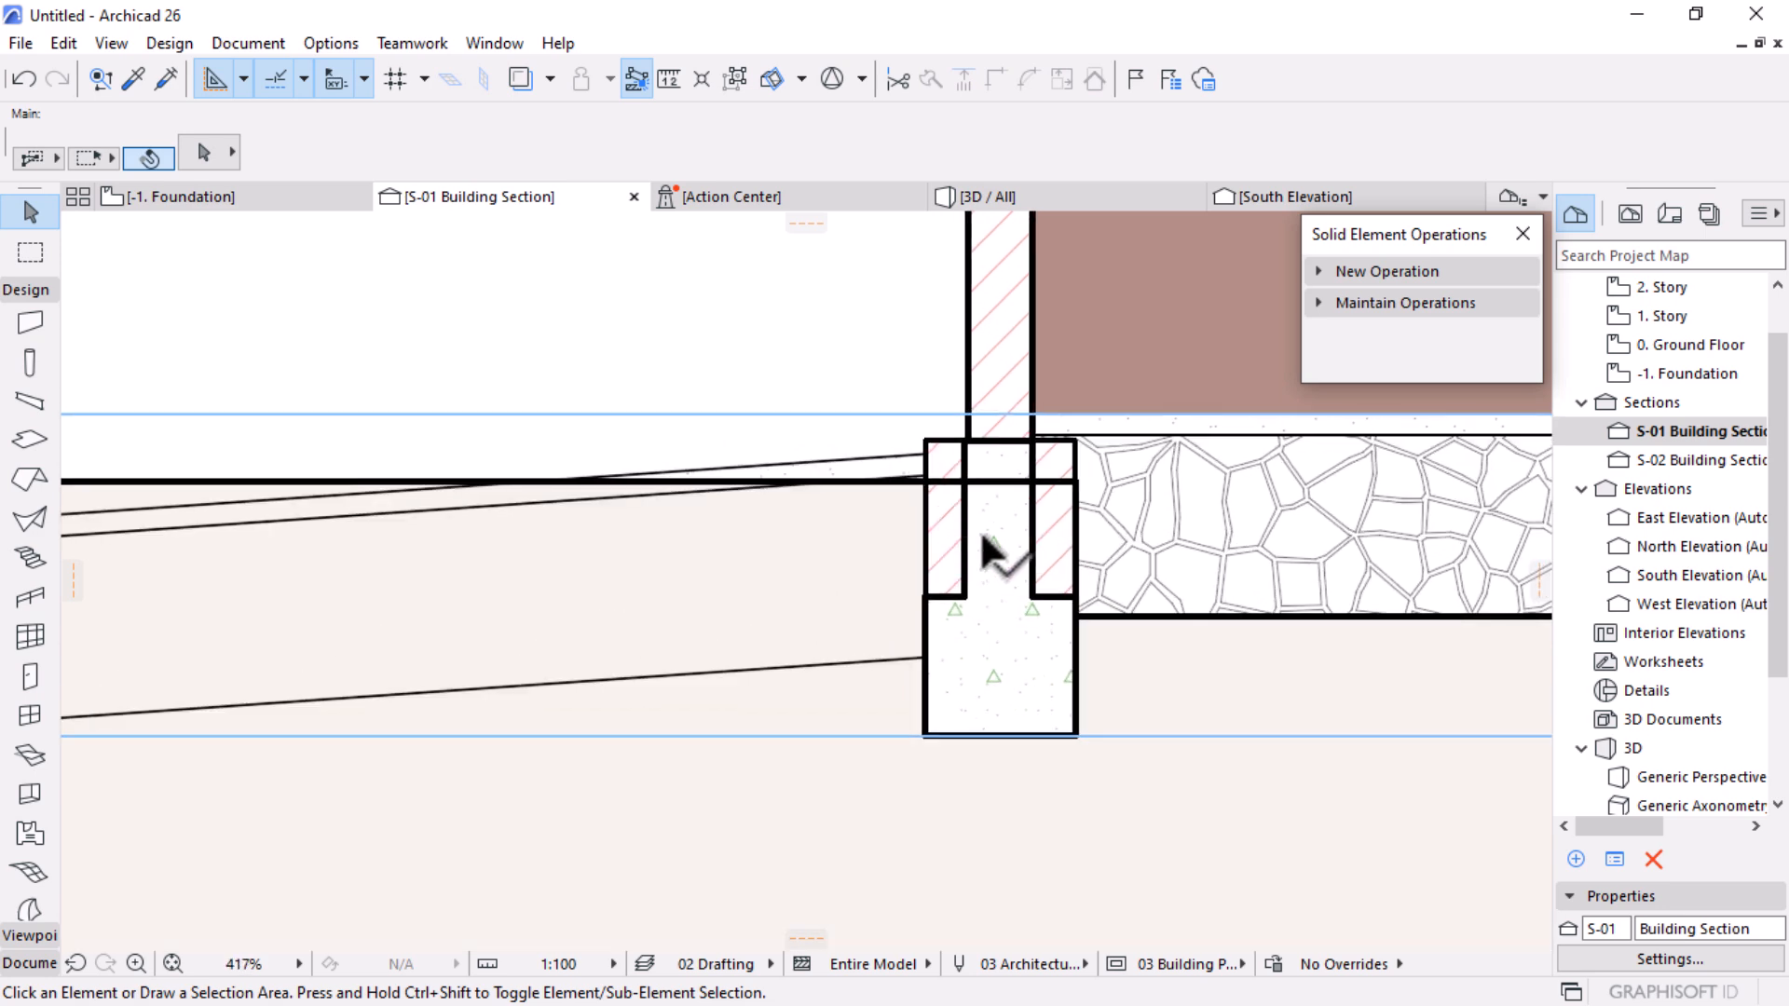
scroll(1113, 536, "down", 5)
scroll(539, 540, "down", 4)
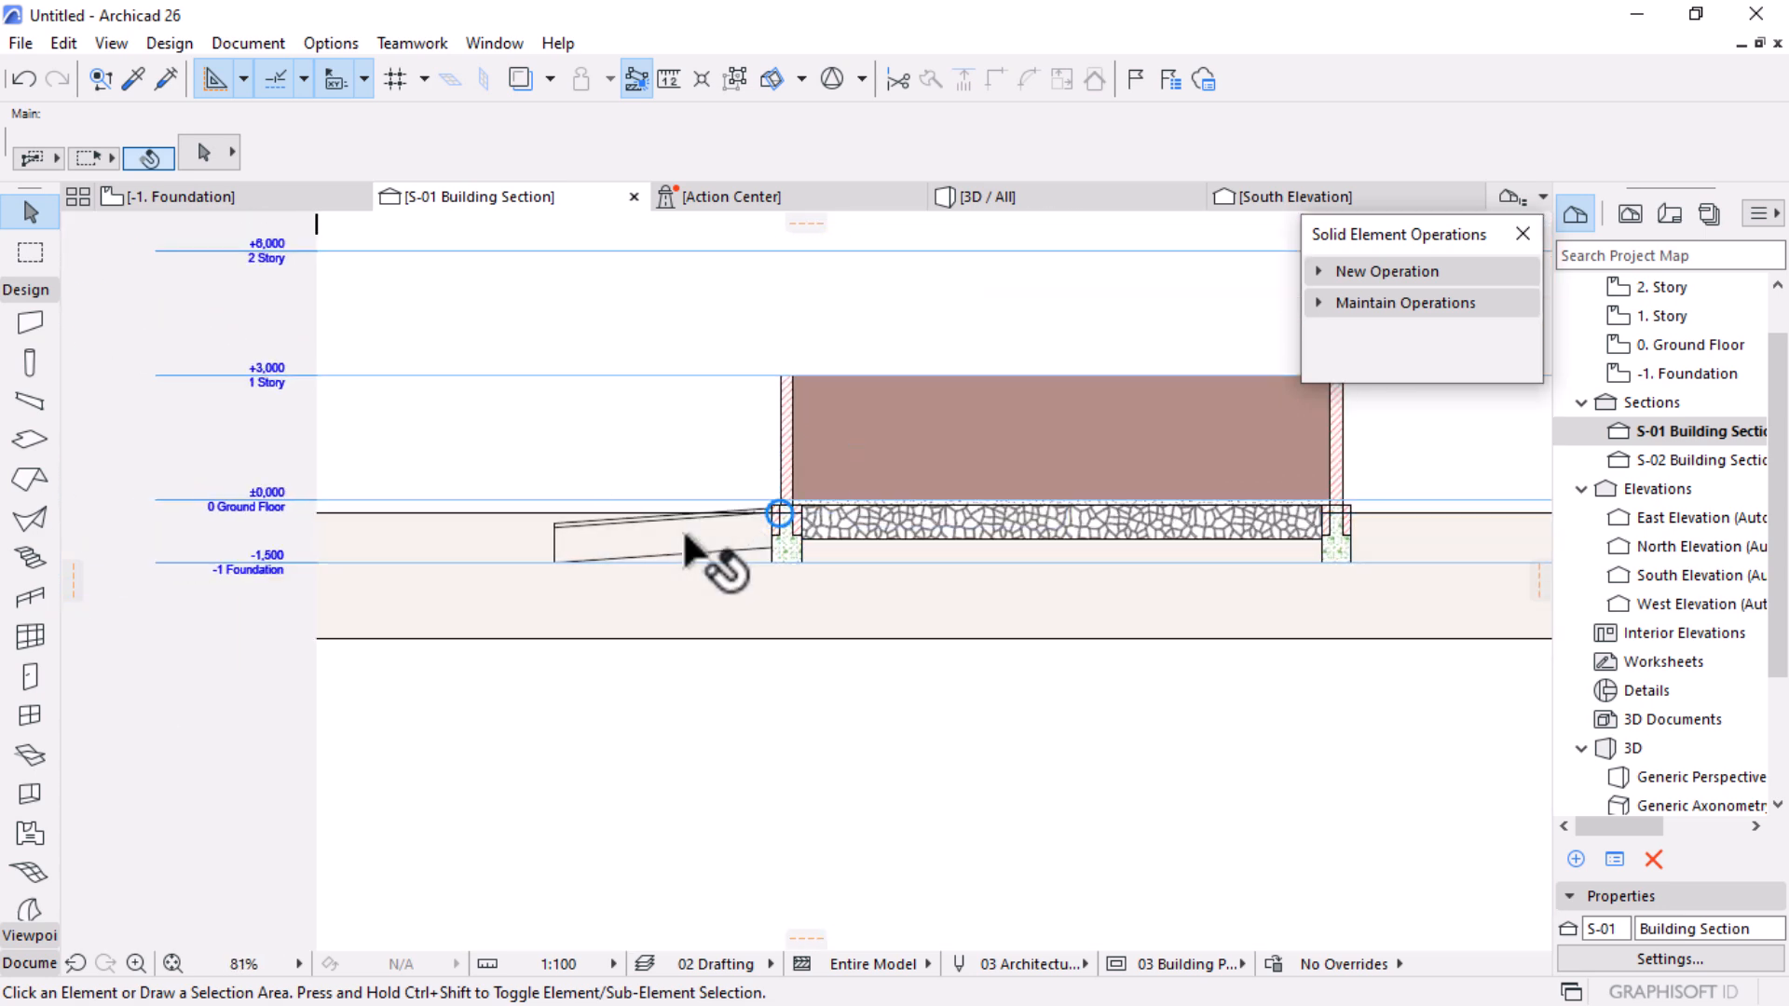
scroll(686, 538, "up", 3)
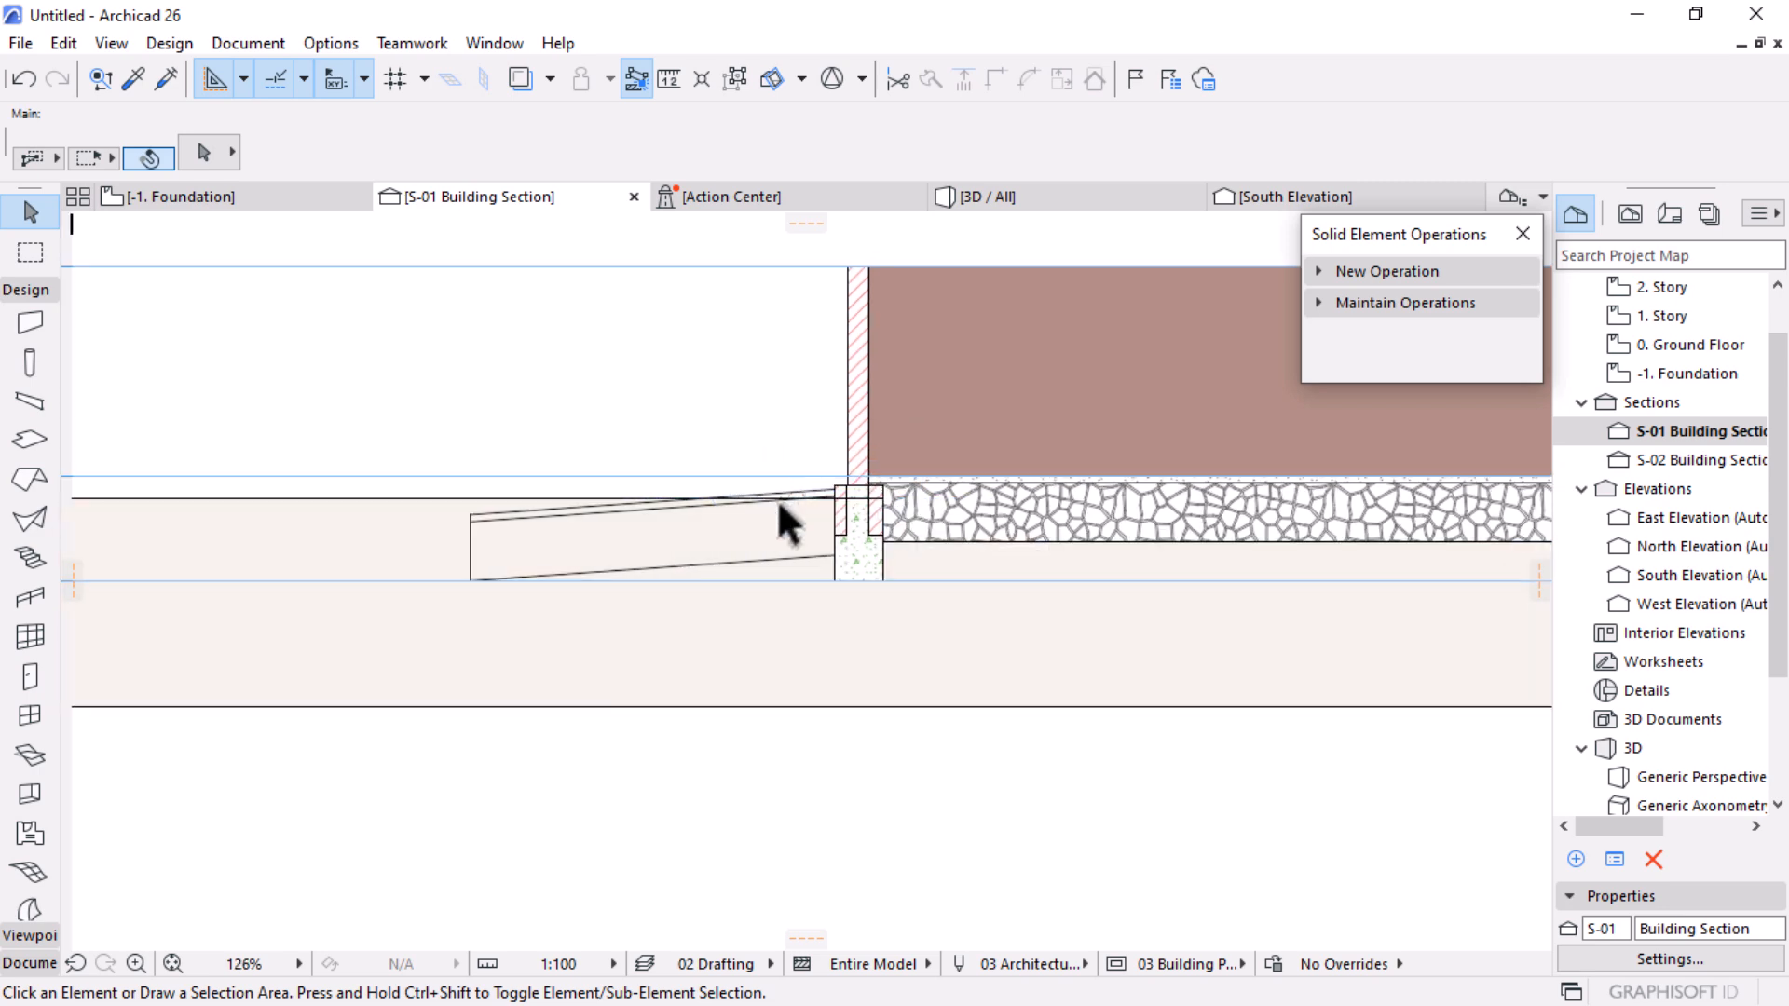
scroll(779, 512, "down", 4)
scroll(946, 507, "up", 2)
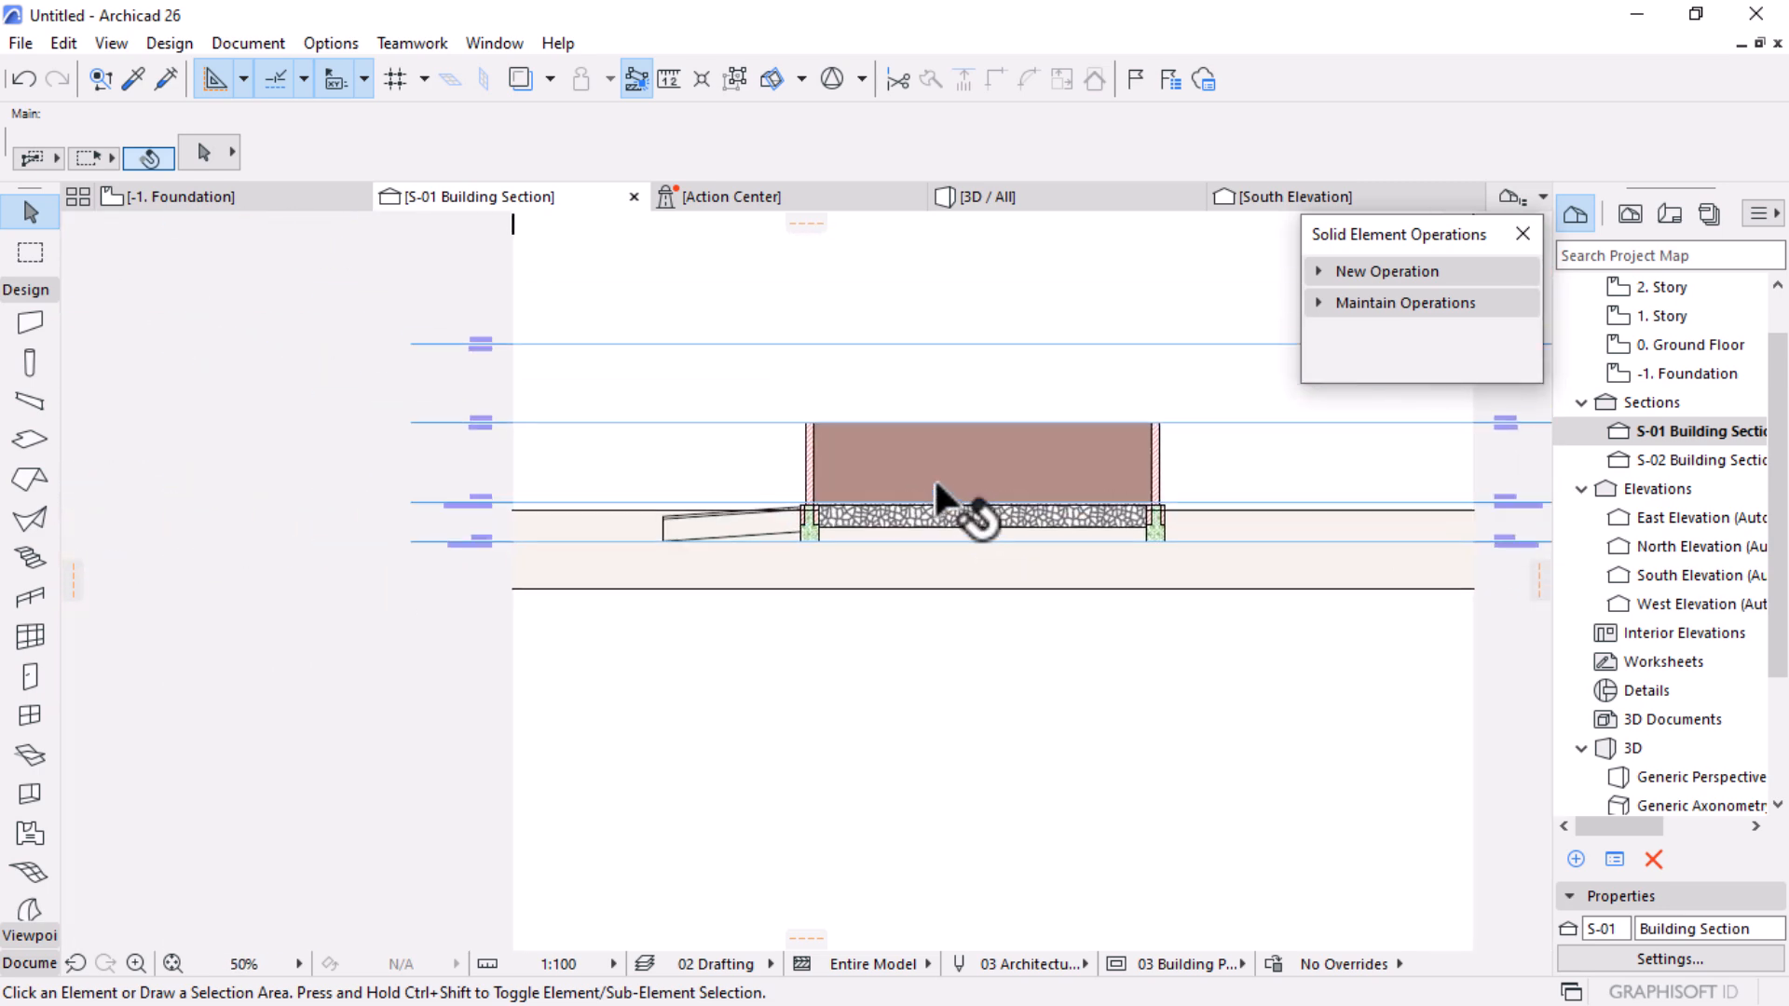
scroll(934, 477, "up", 1)
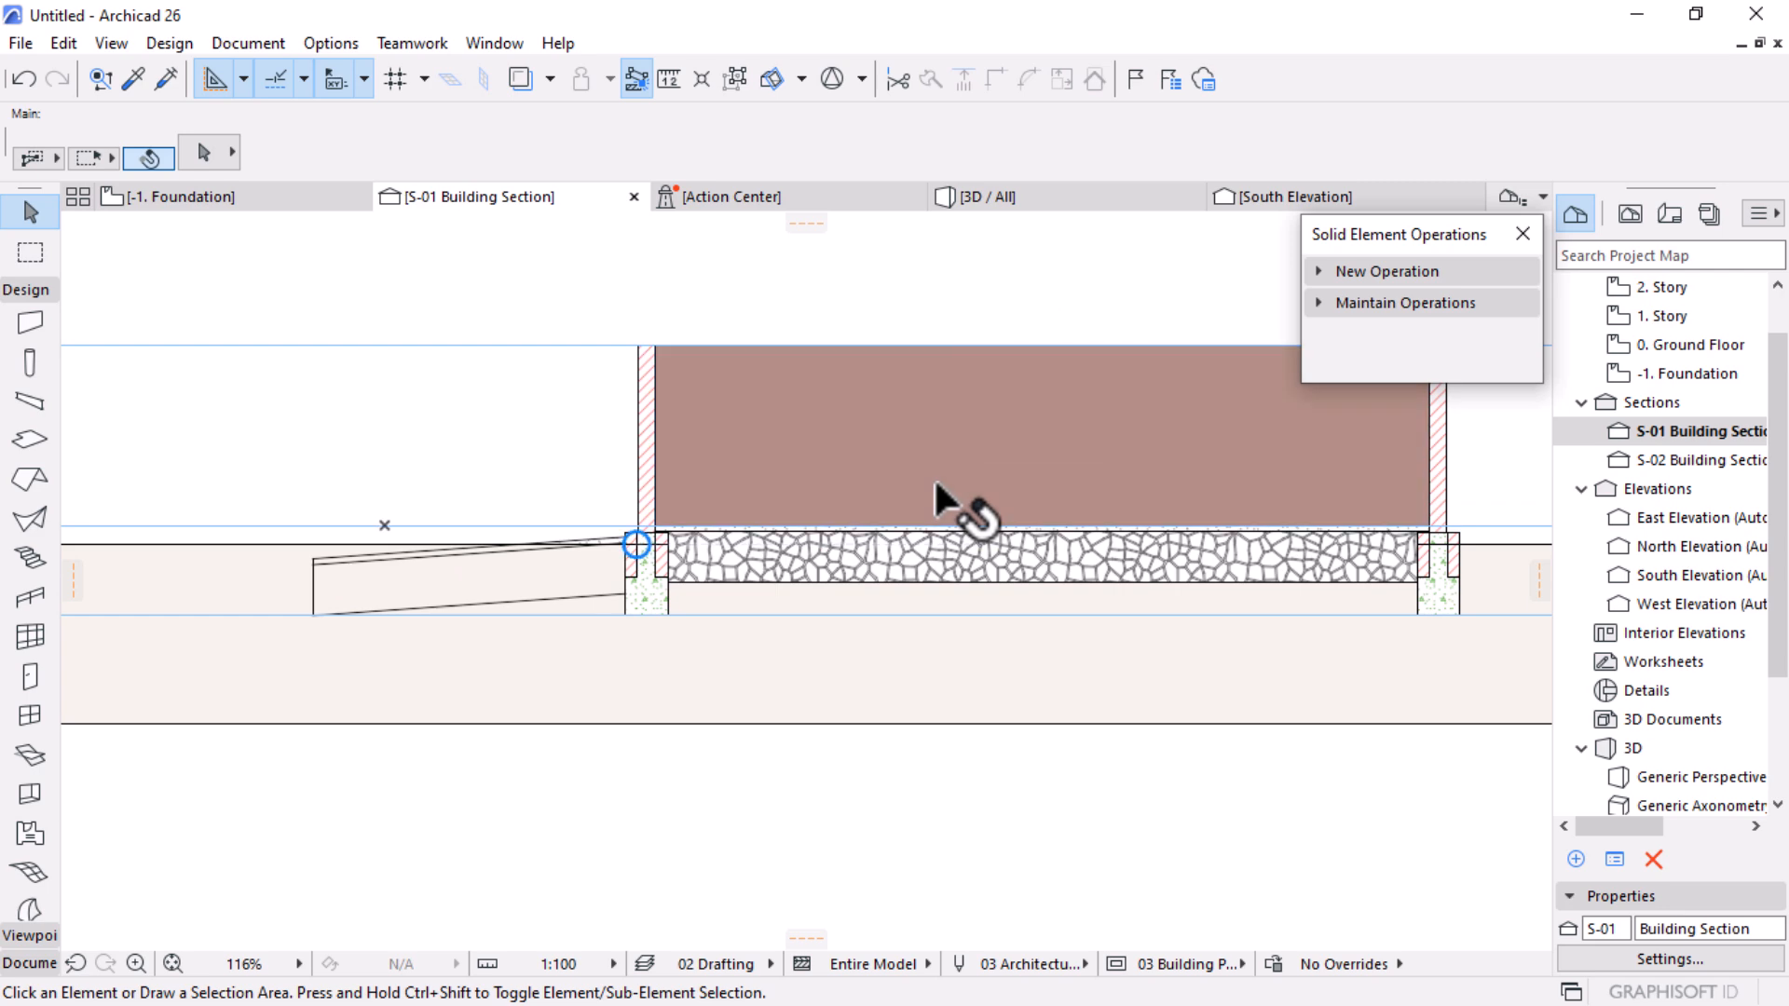
Step: Subtract the sloped Gando Floor roof from the terrain mesh with a solid element operation
scroll(1025, 516, "down", 3)
scroll(670, 564, "up", 5)
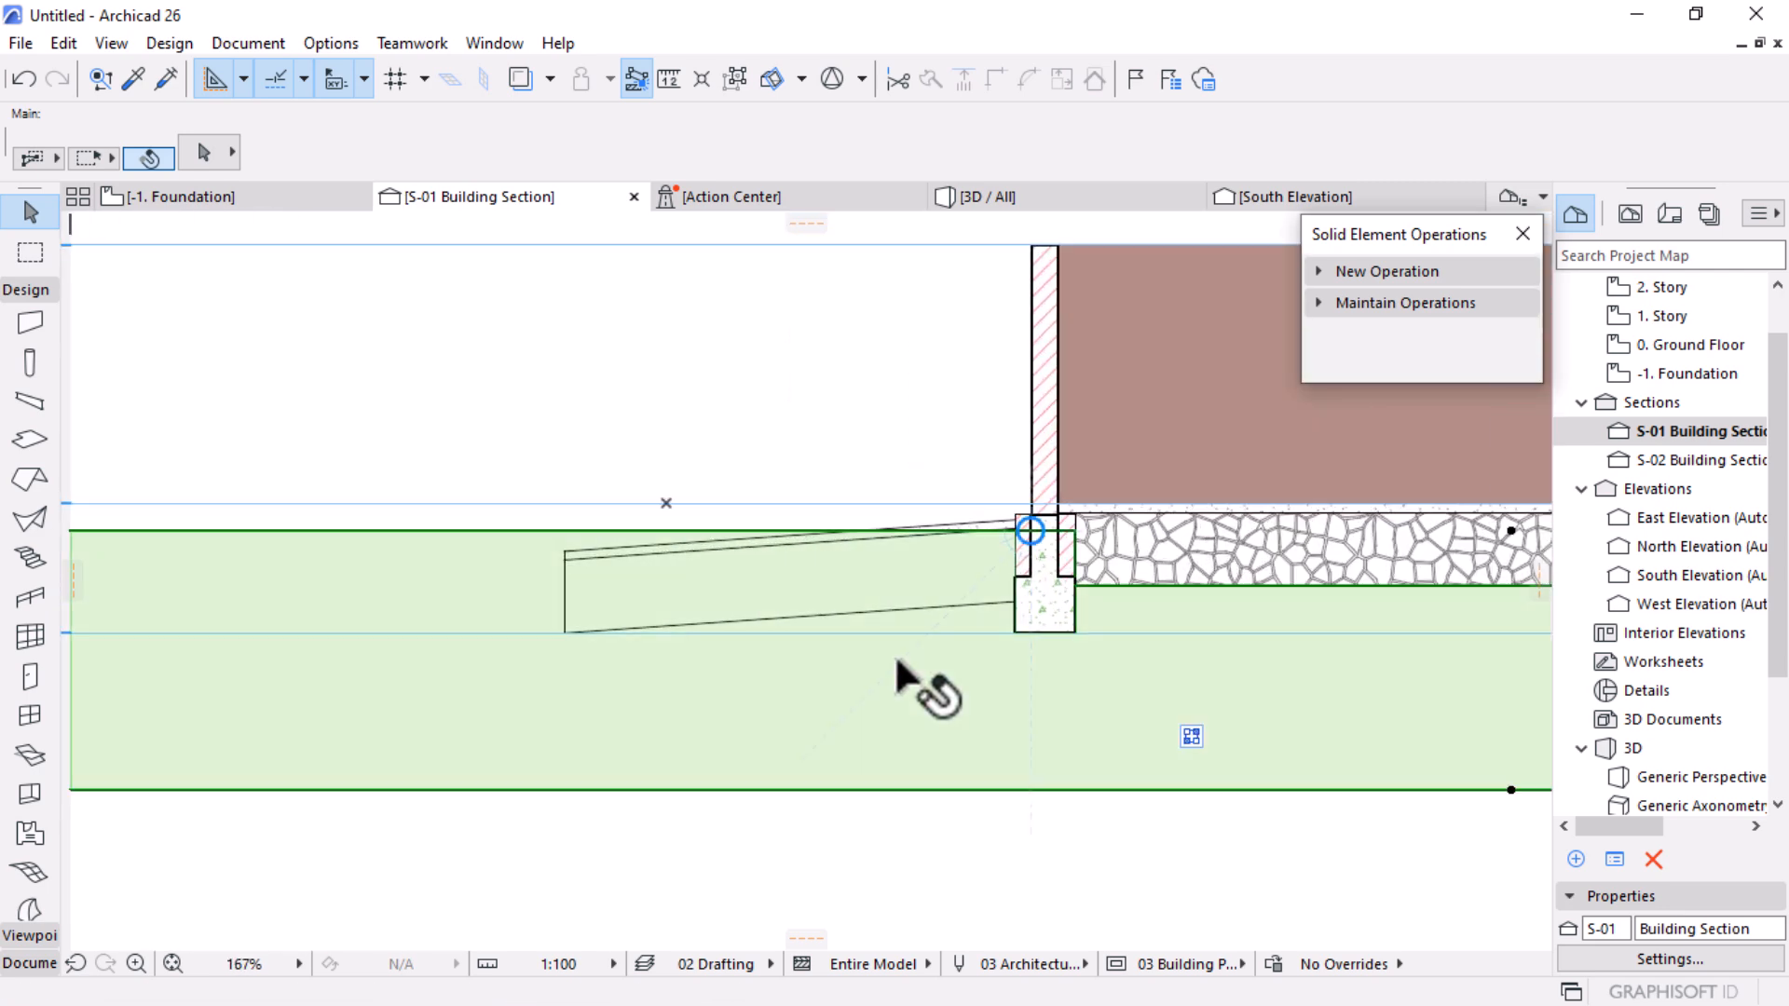
left_click(859, 699)
left_click(1397, 272)
left_click(1417, 307)
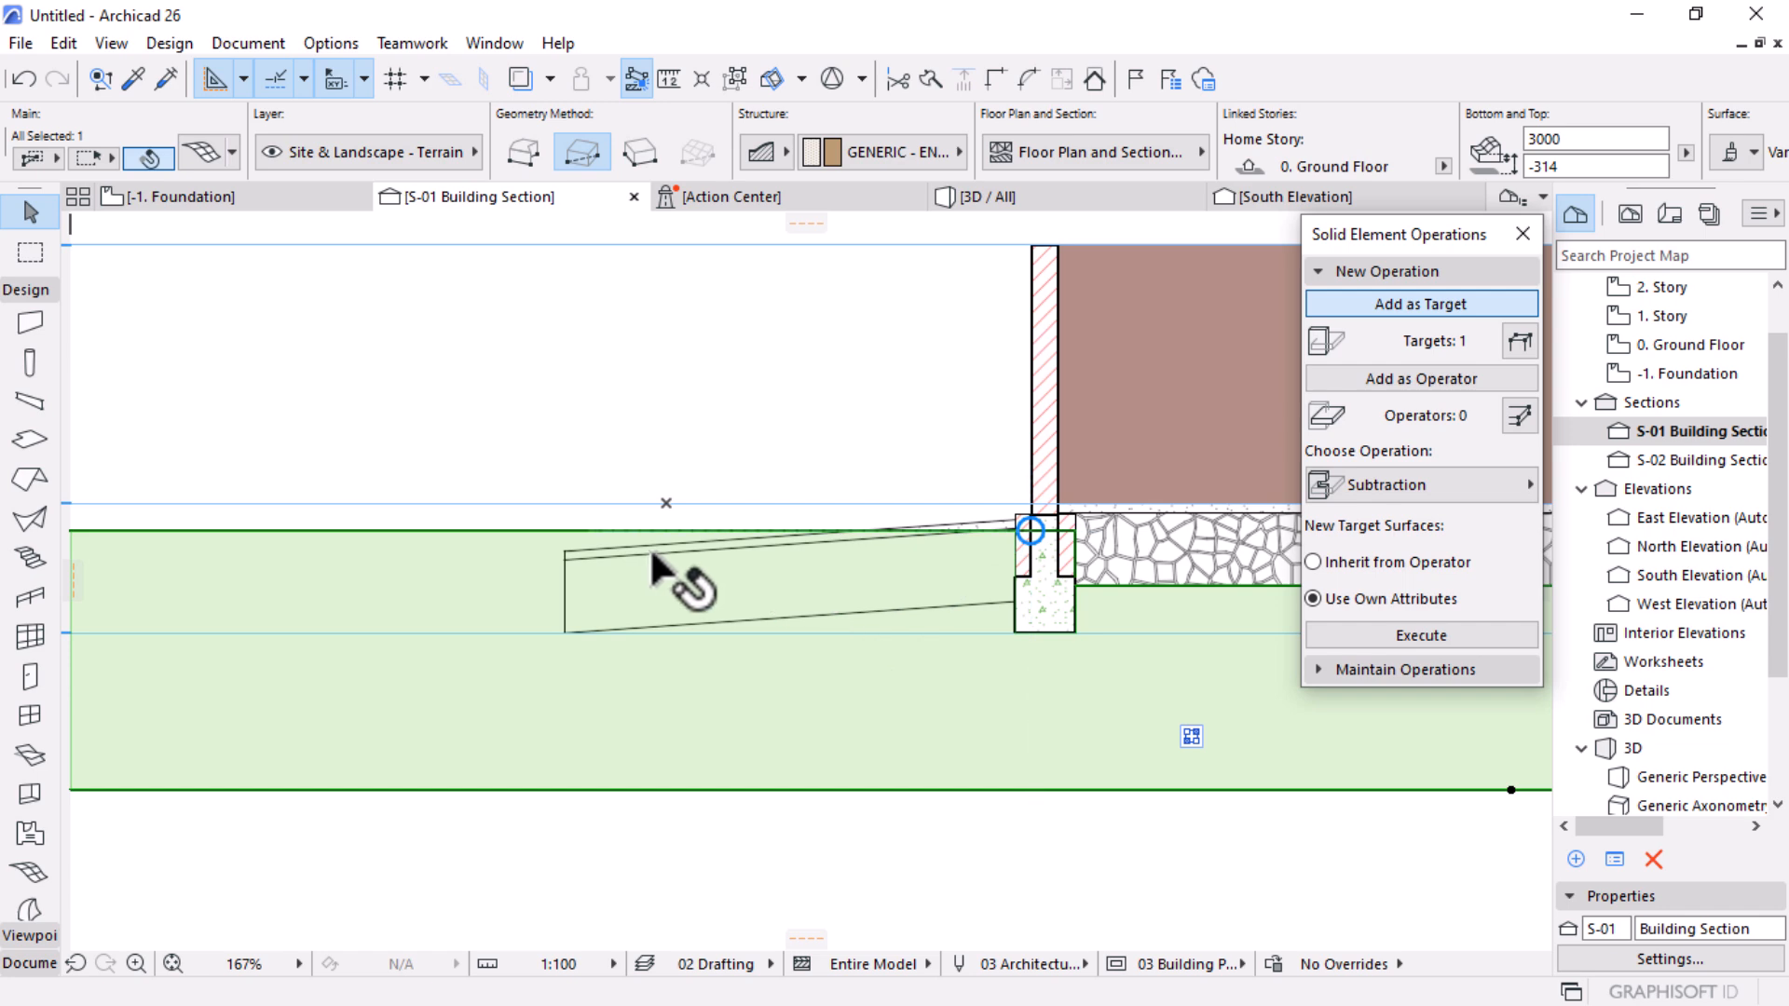
left_click(562, 557)
left_click(1395, 377)
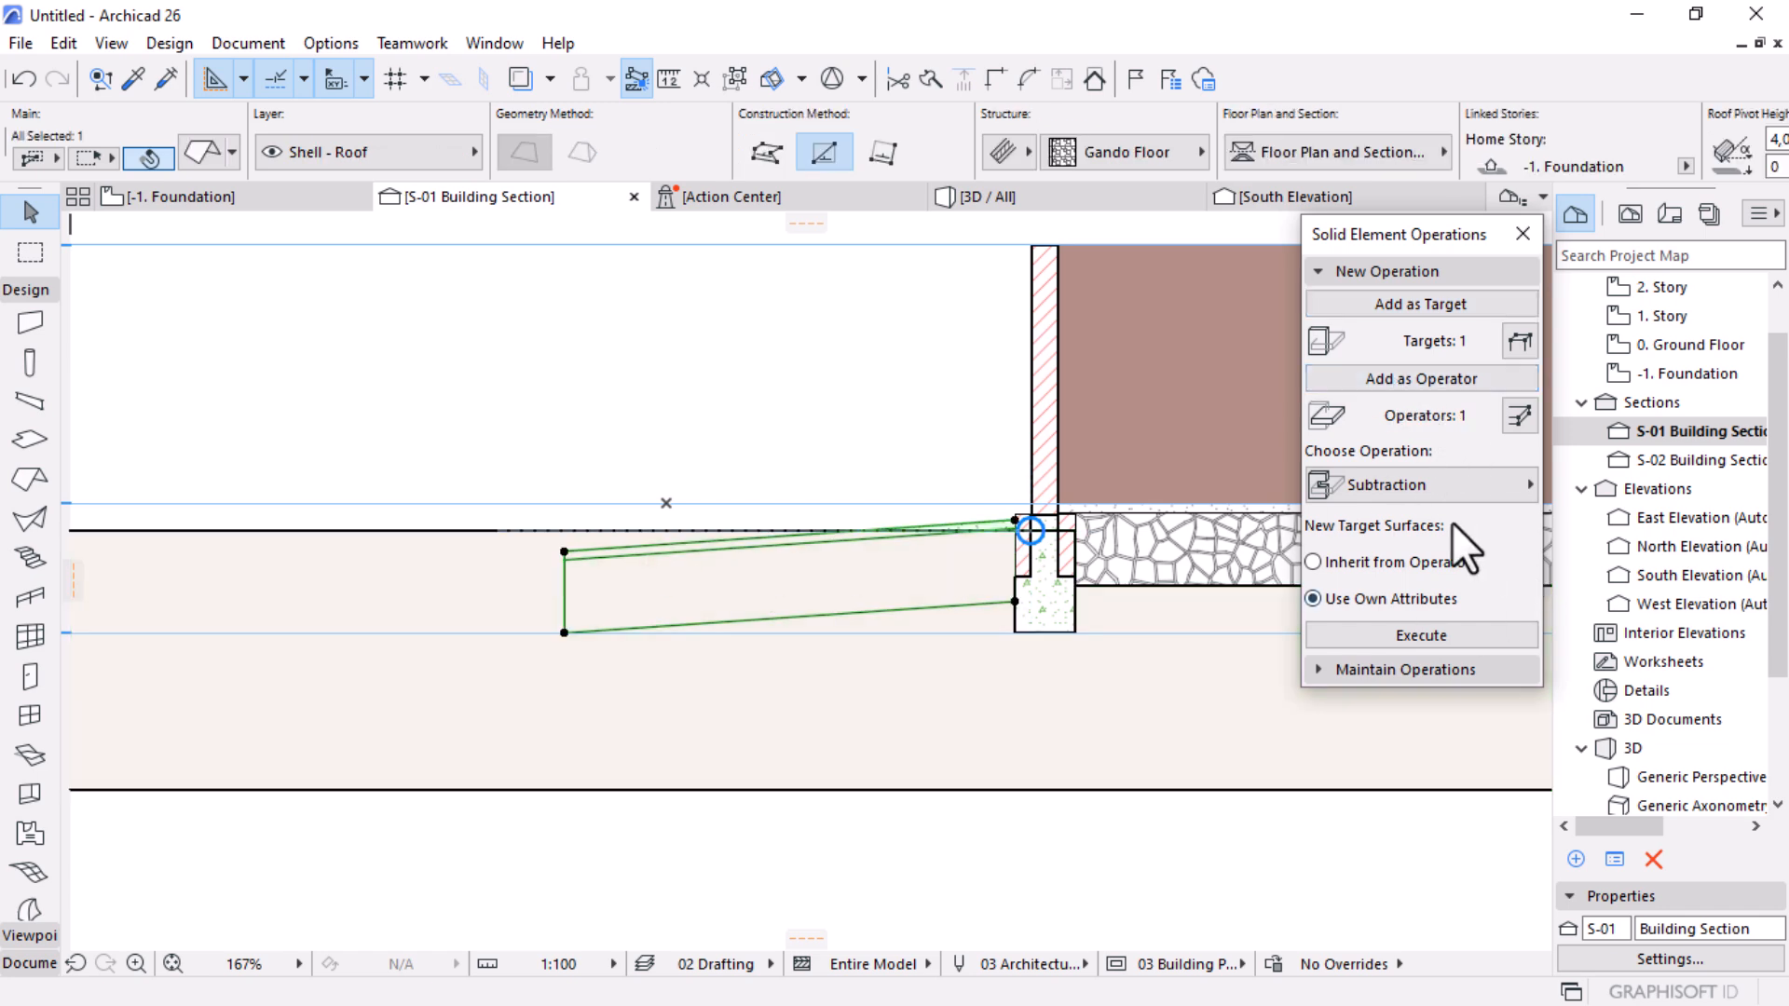
left_click(1369, 627)
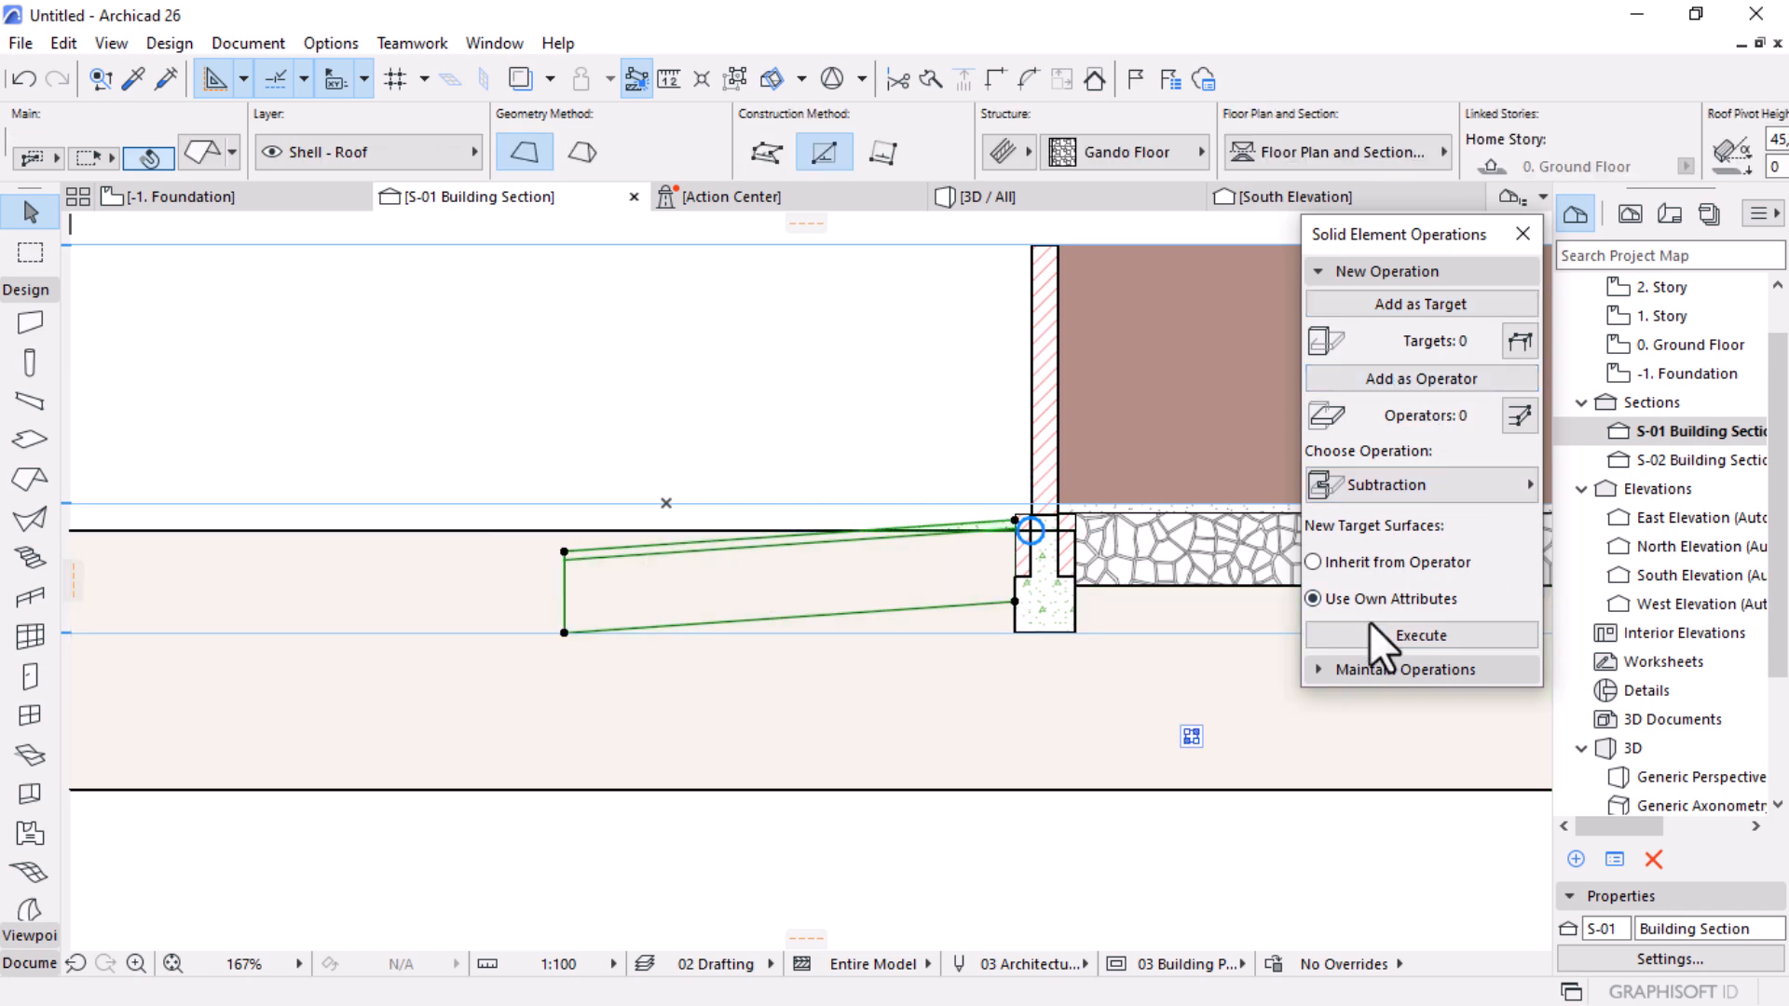
left_click(571, 428)
scroll(575, 447, "down", 5)
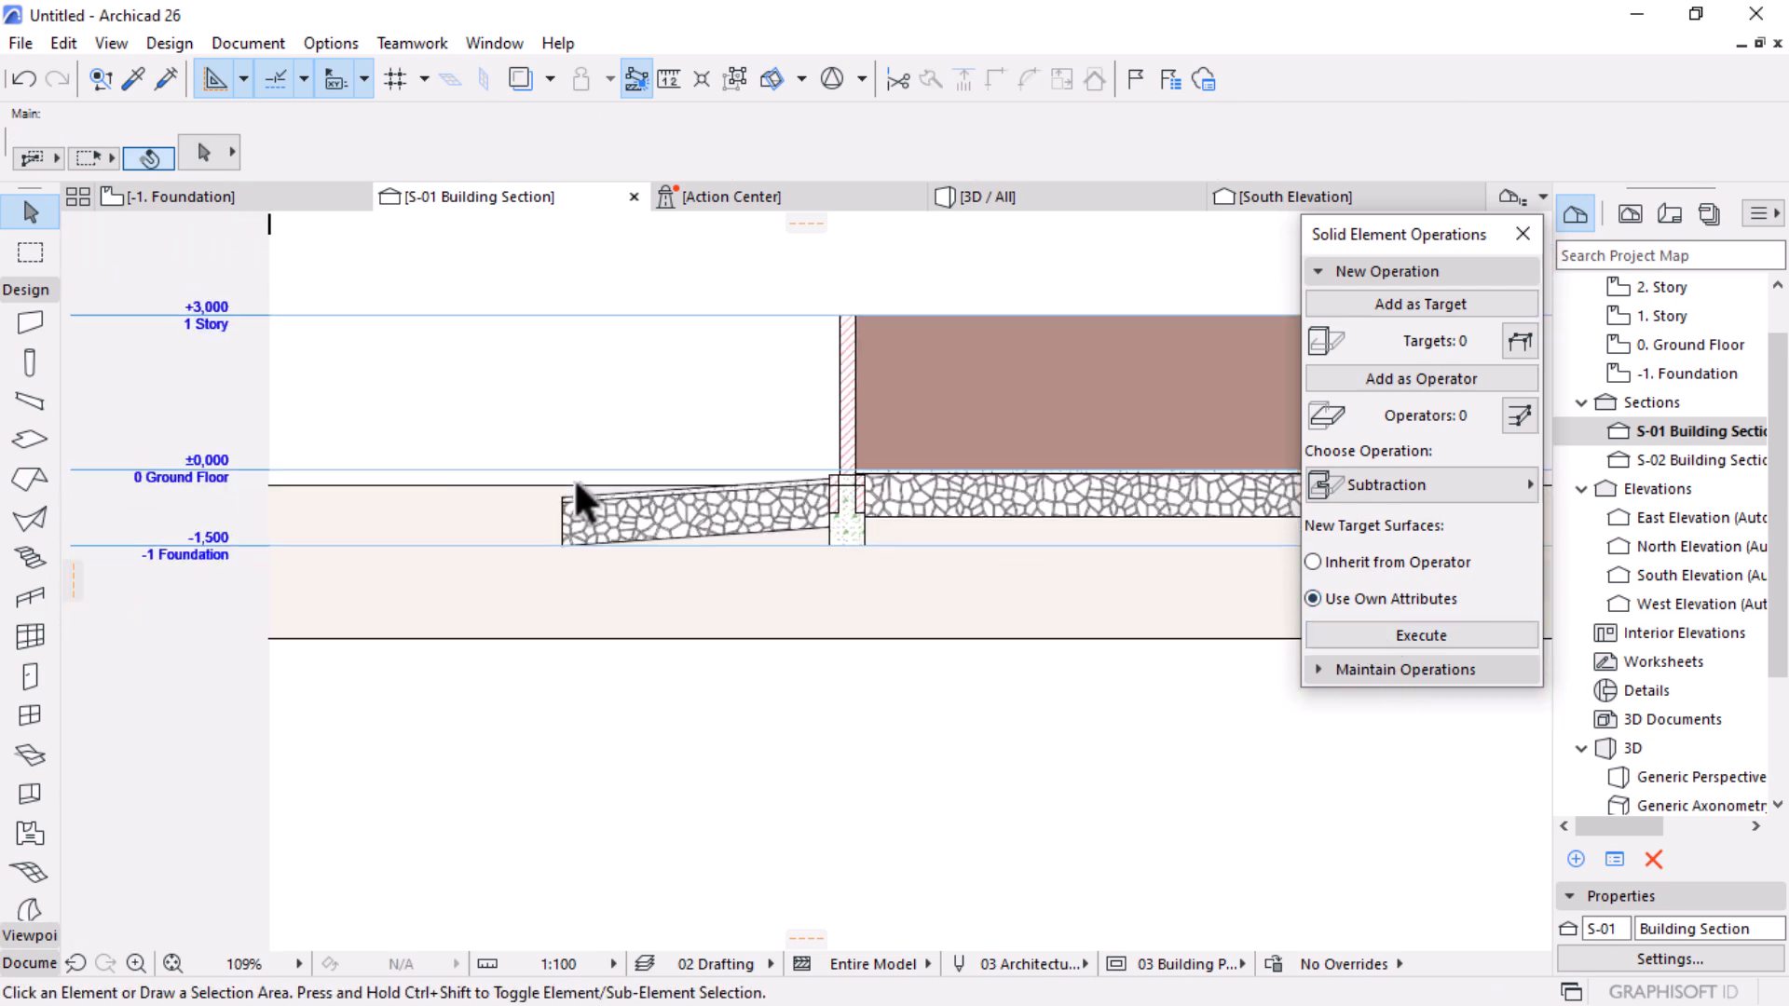
Step: Subtract the concrete base footing walls from the terrain mesh with a solid element operation, keeping the mesh's own attributes
scroll(591, 466, "up", 6)
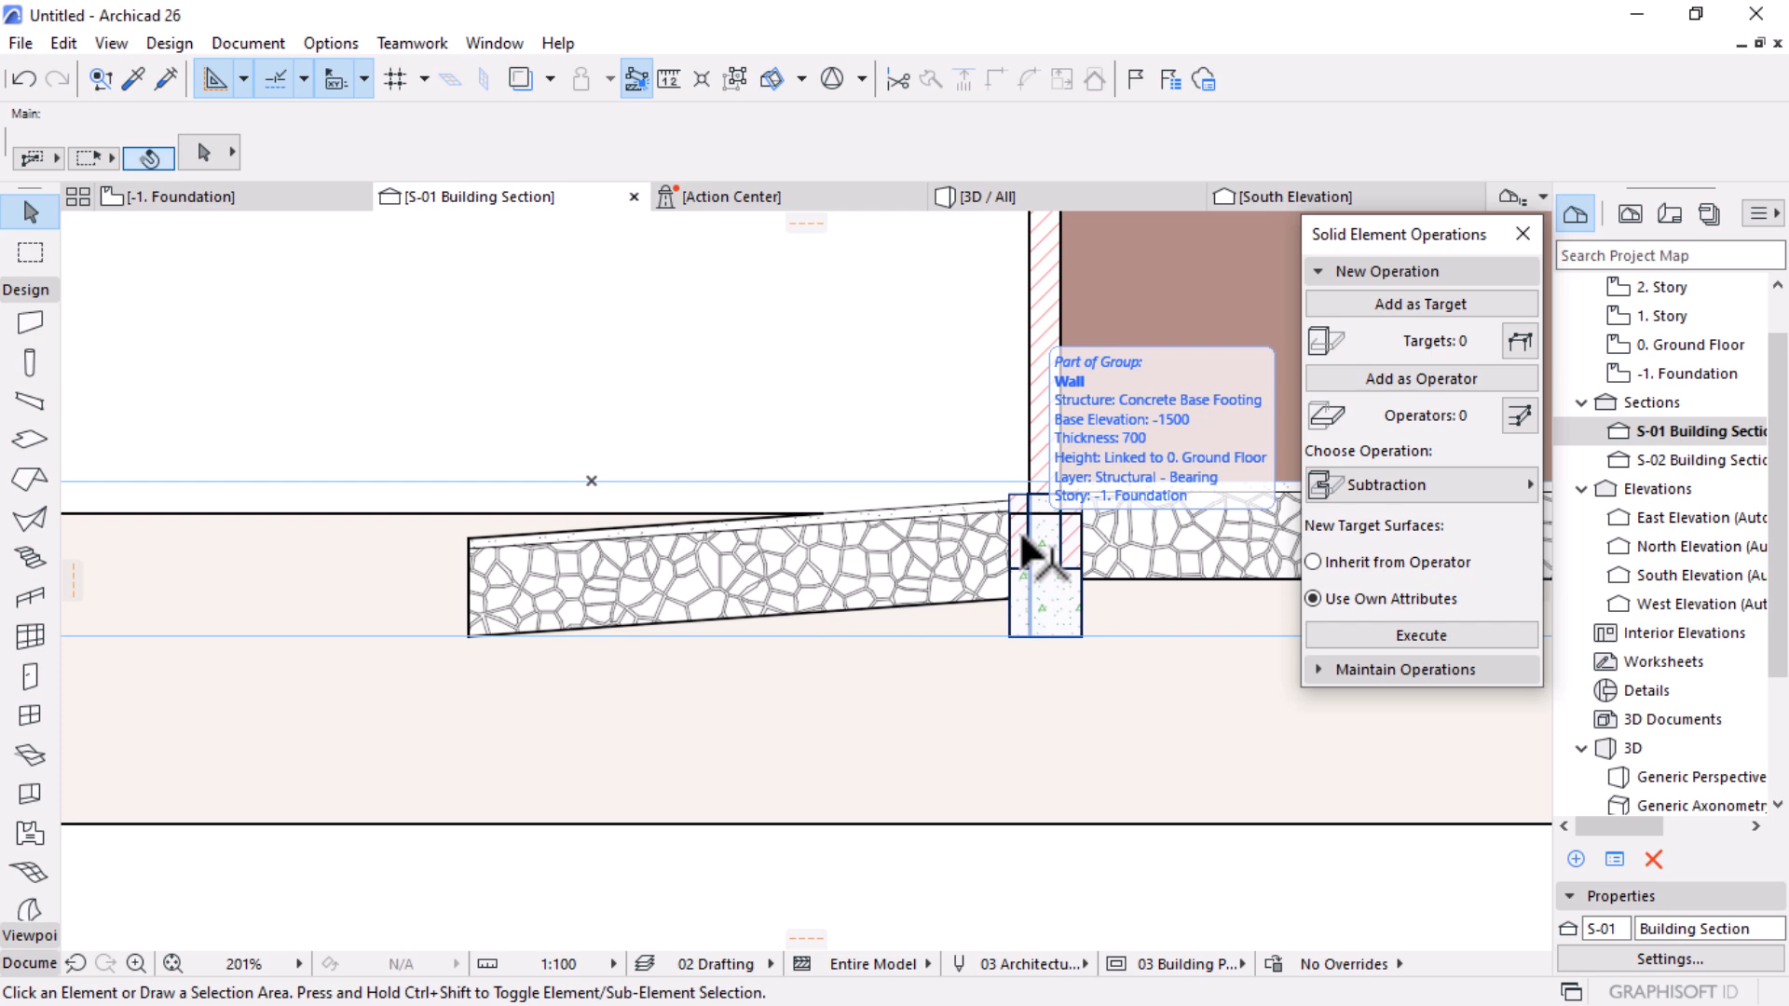
scroll(1081, 559, "up", 6)
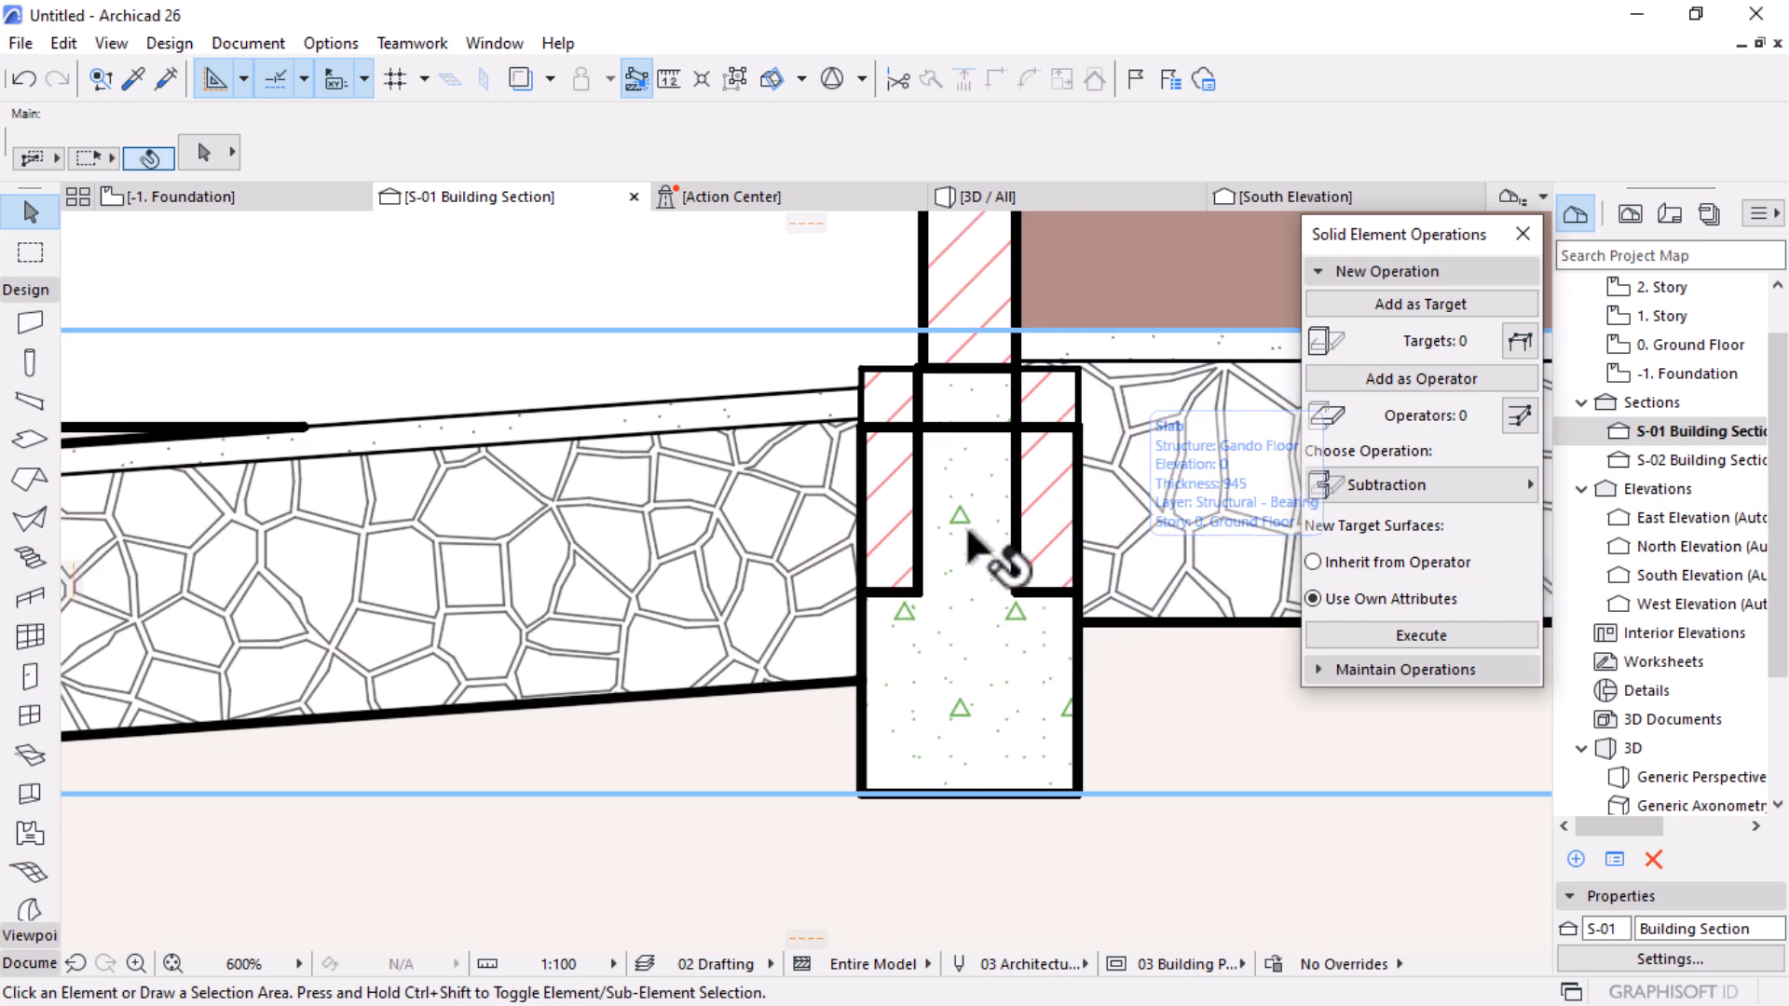
scroll(880, 399, "up", 3)
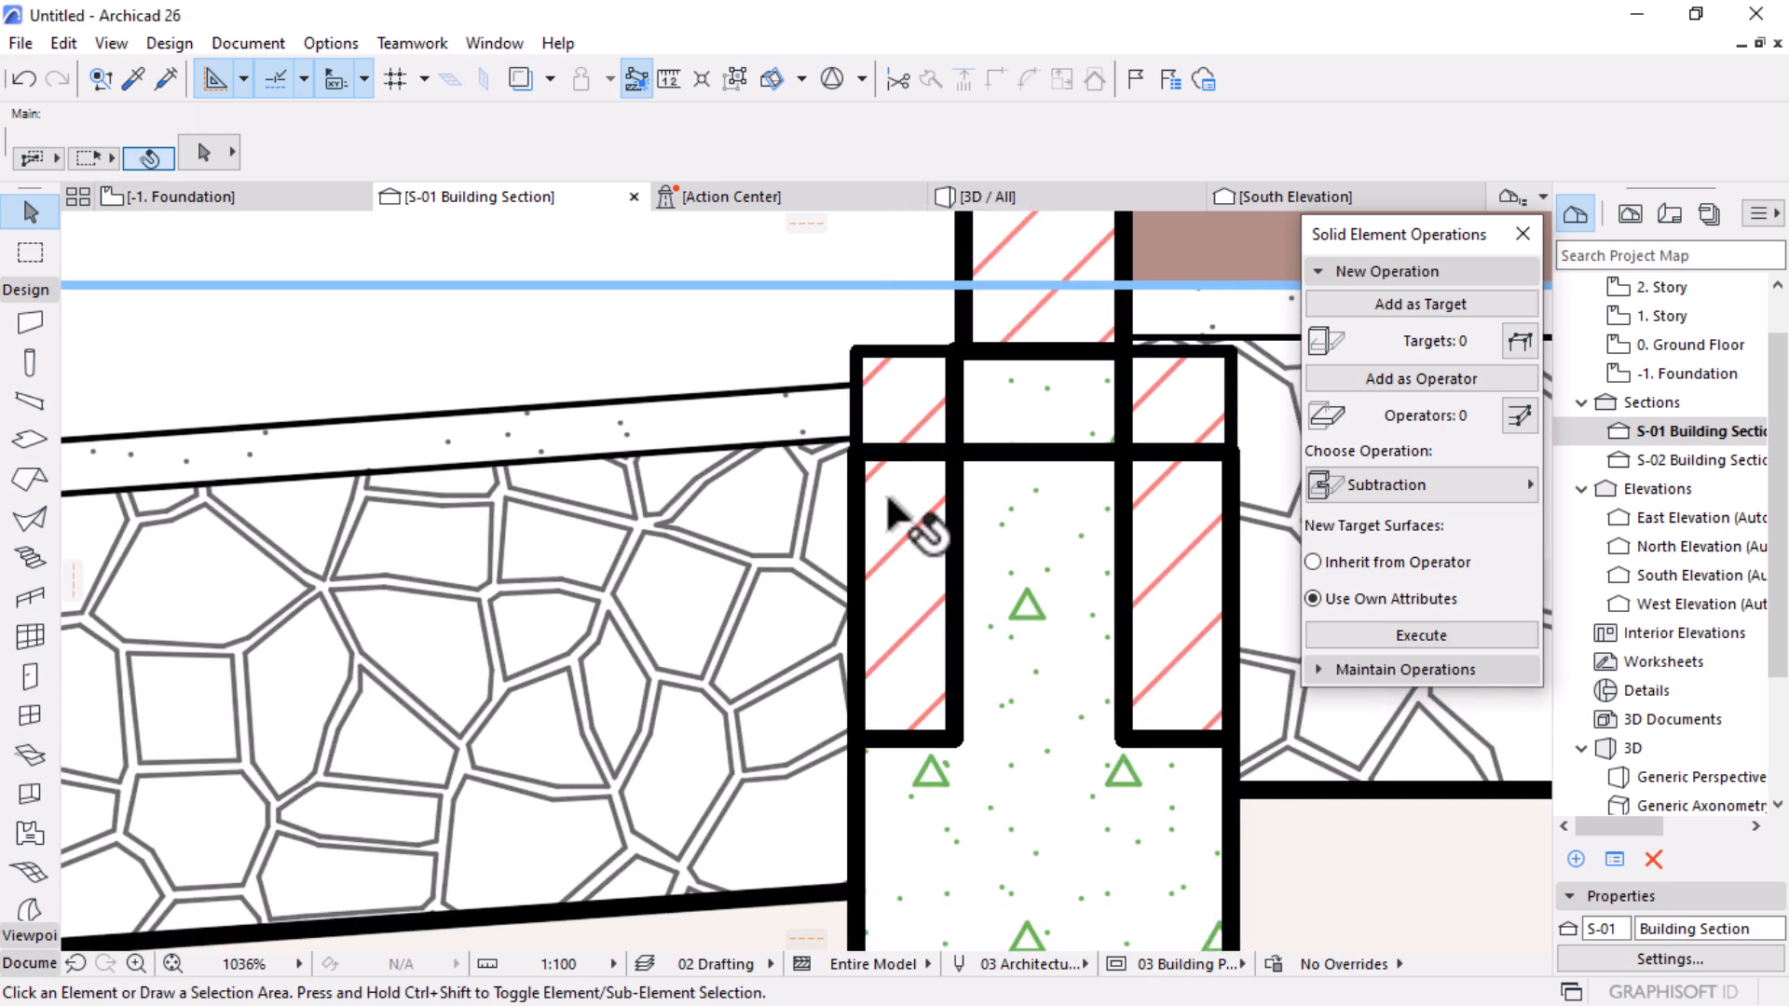
scroll(782, 377, "down", 4)
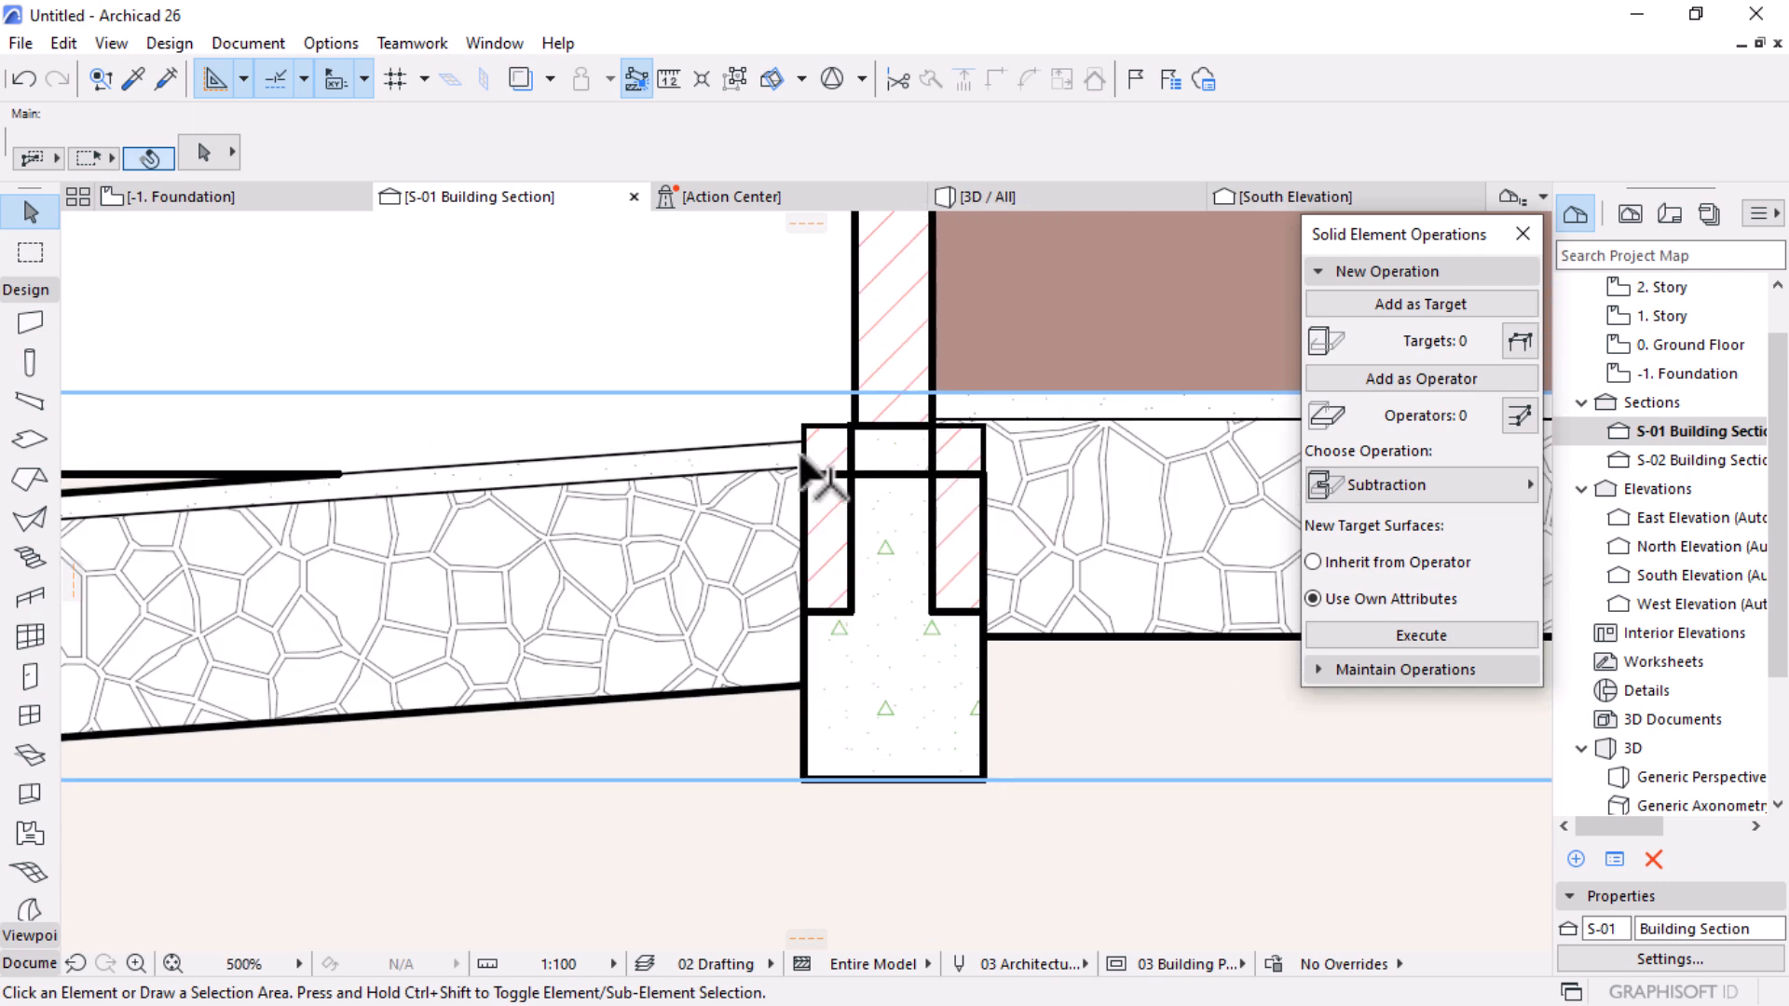
left_click(985, 510)
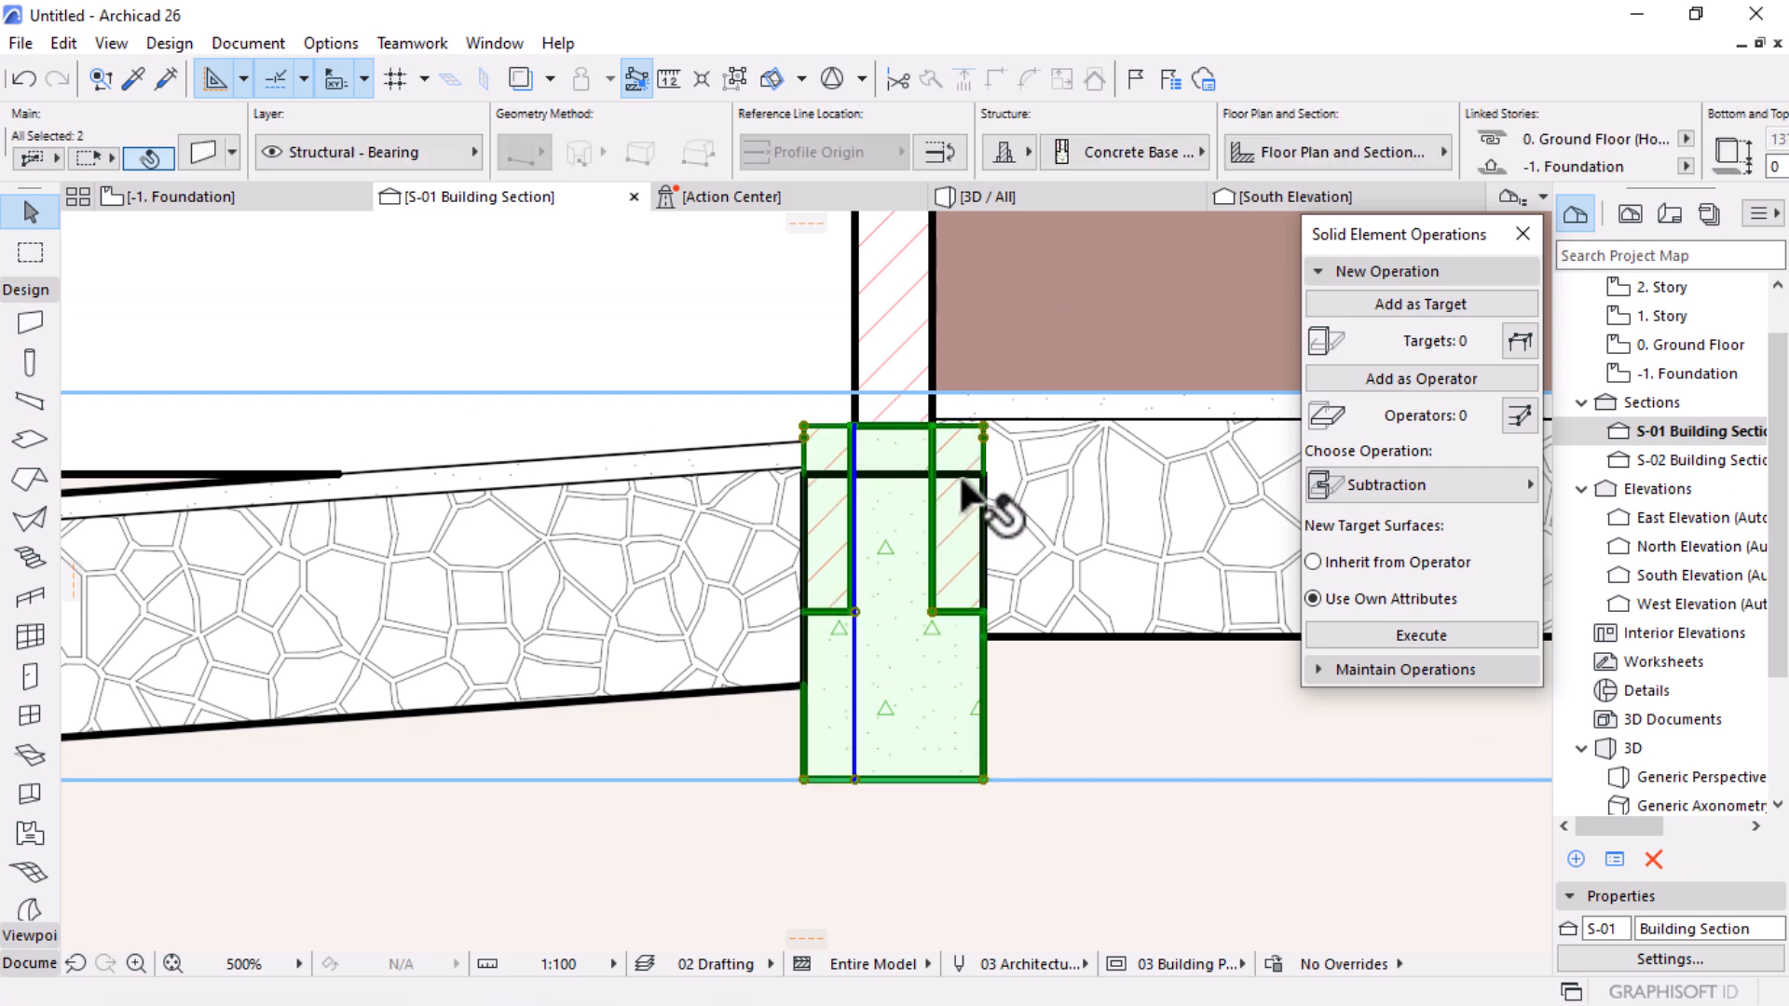
key("Escape")
left_click(959, 467)
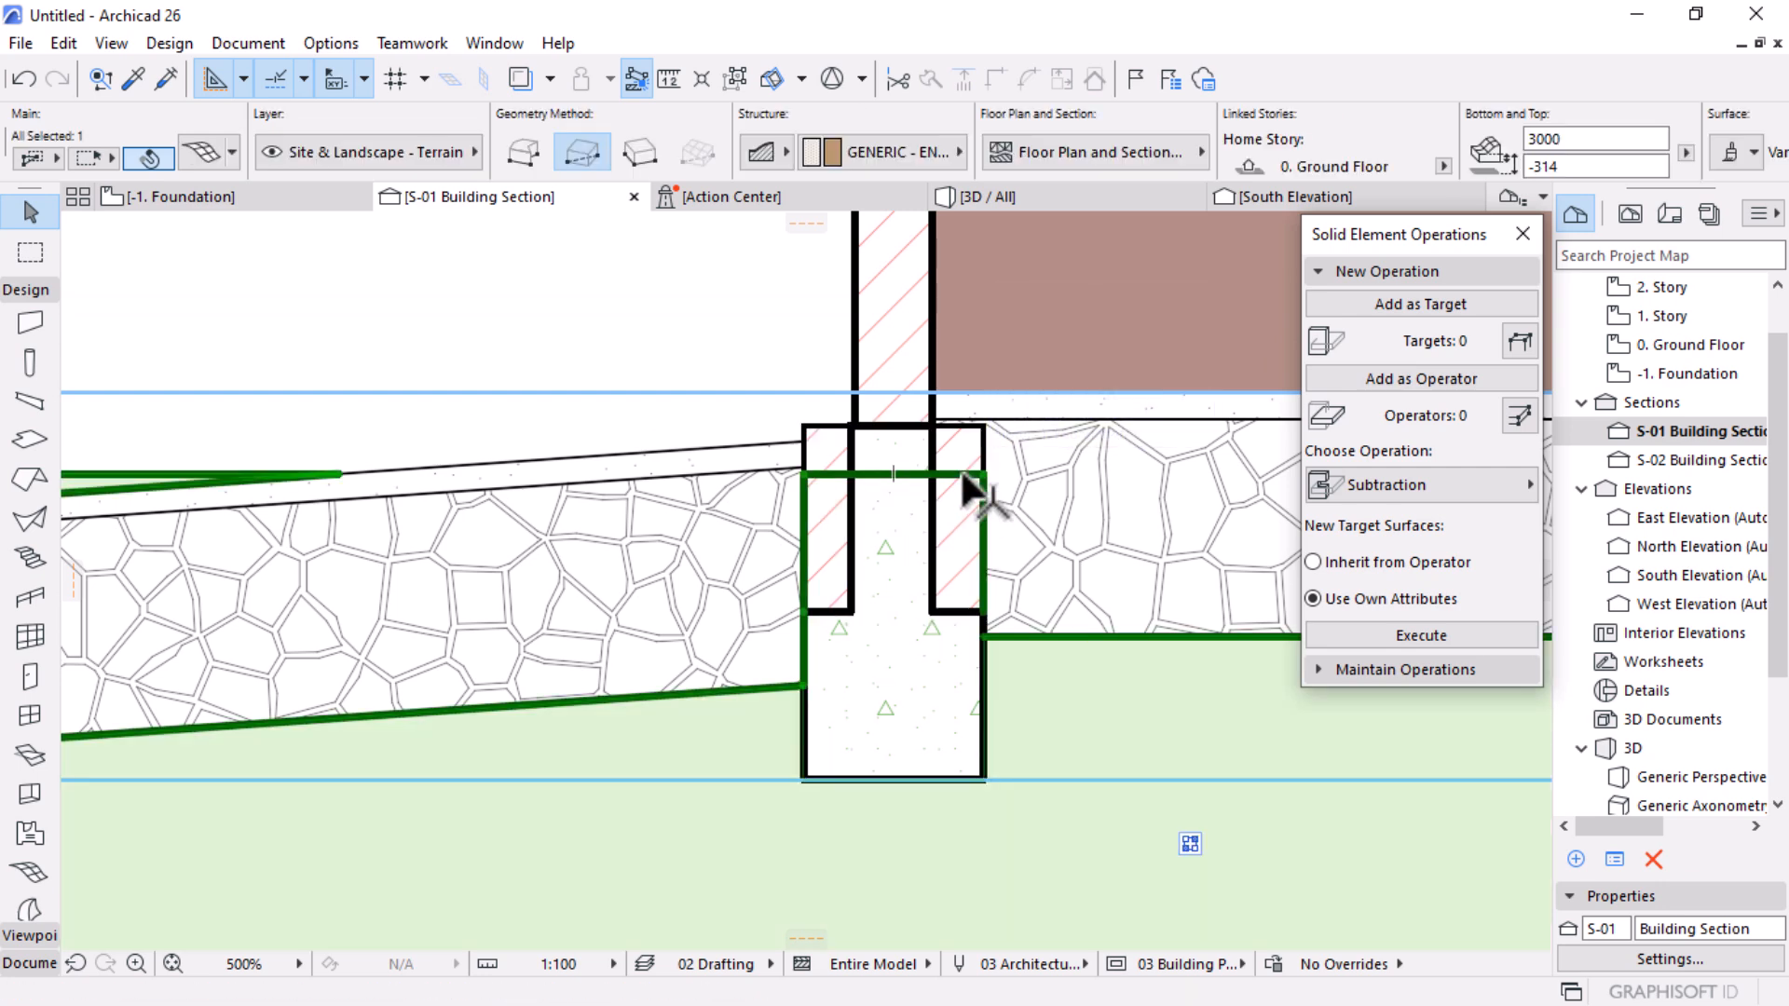
left_click(1418, 305)
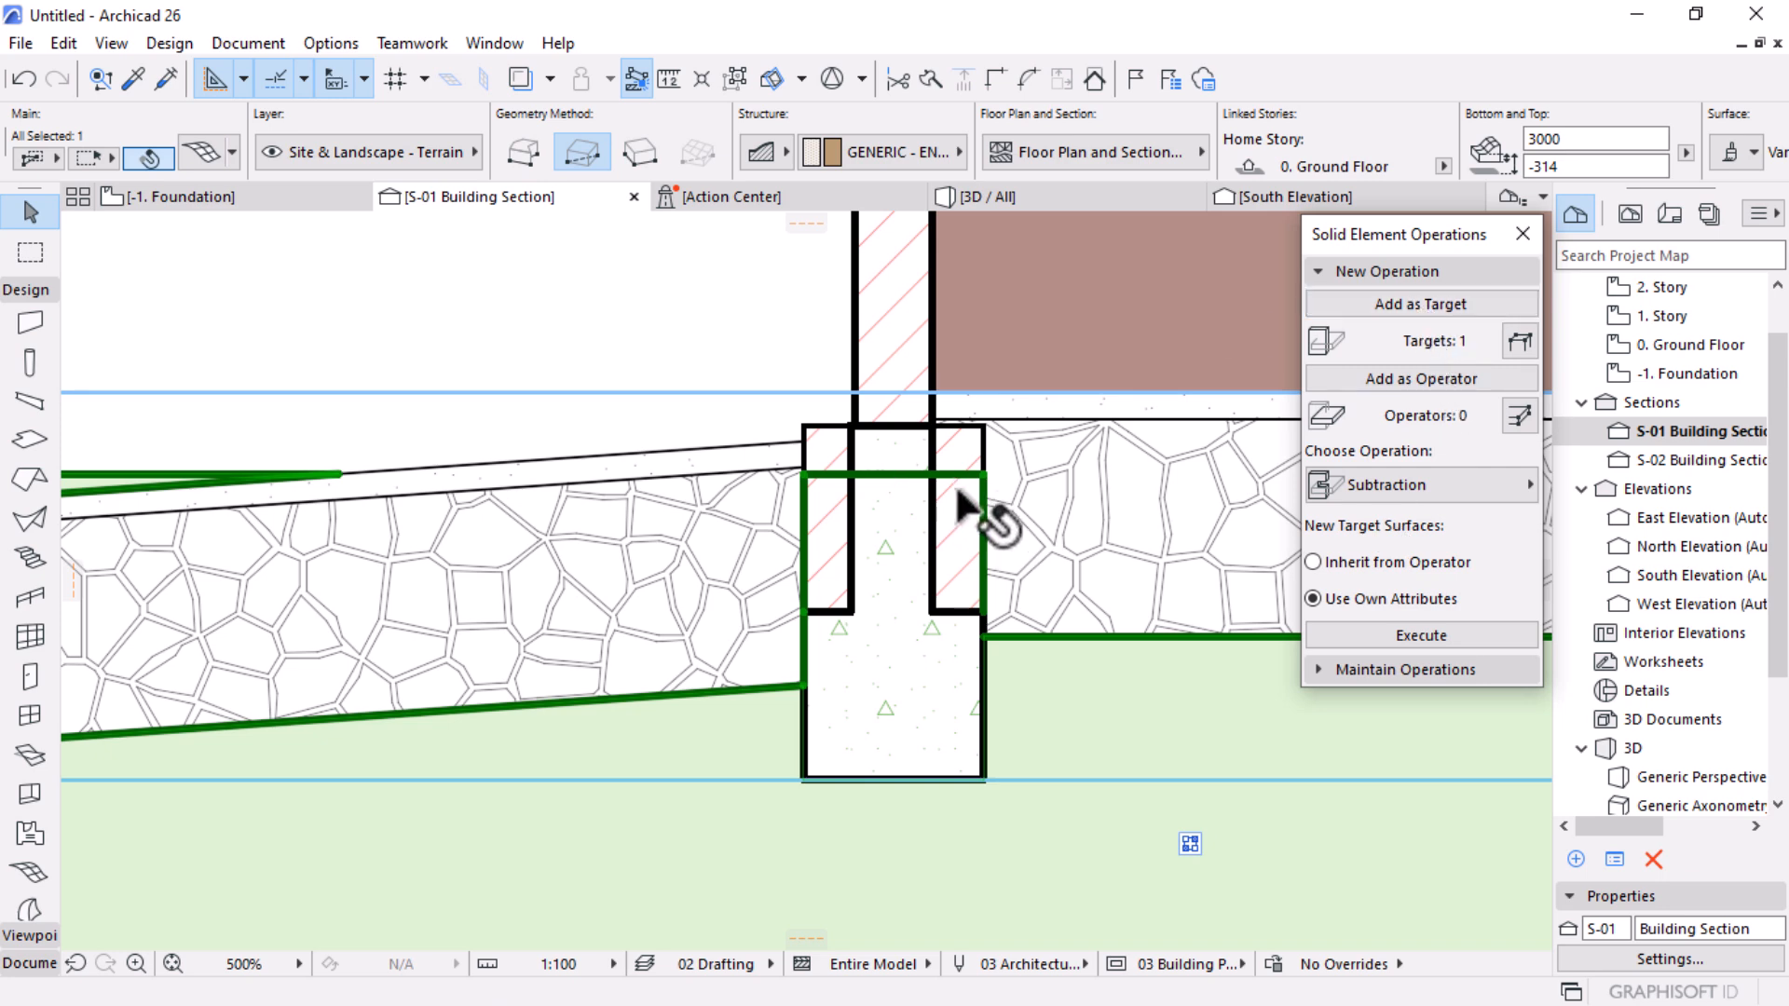
left_click(910, 448)
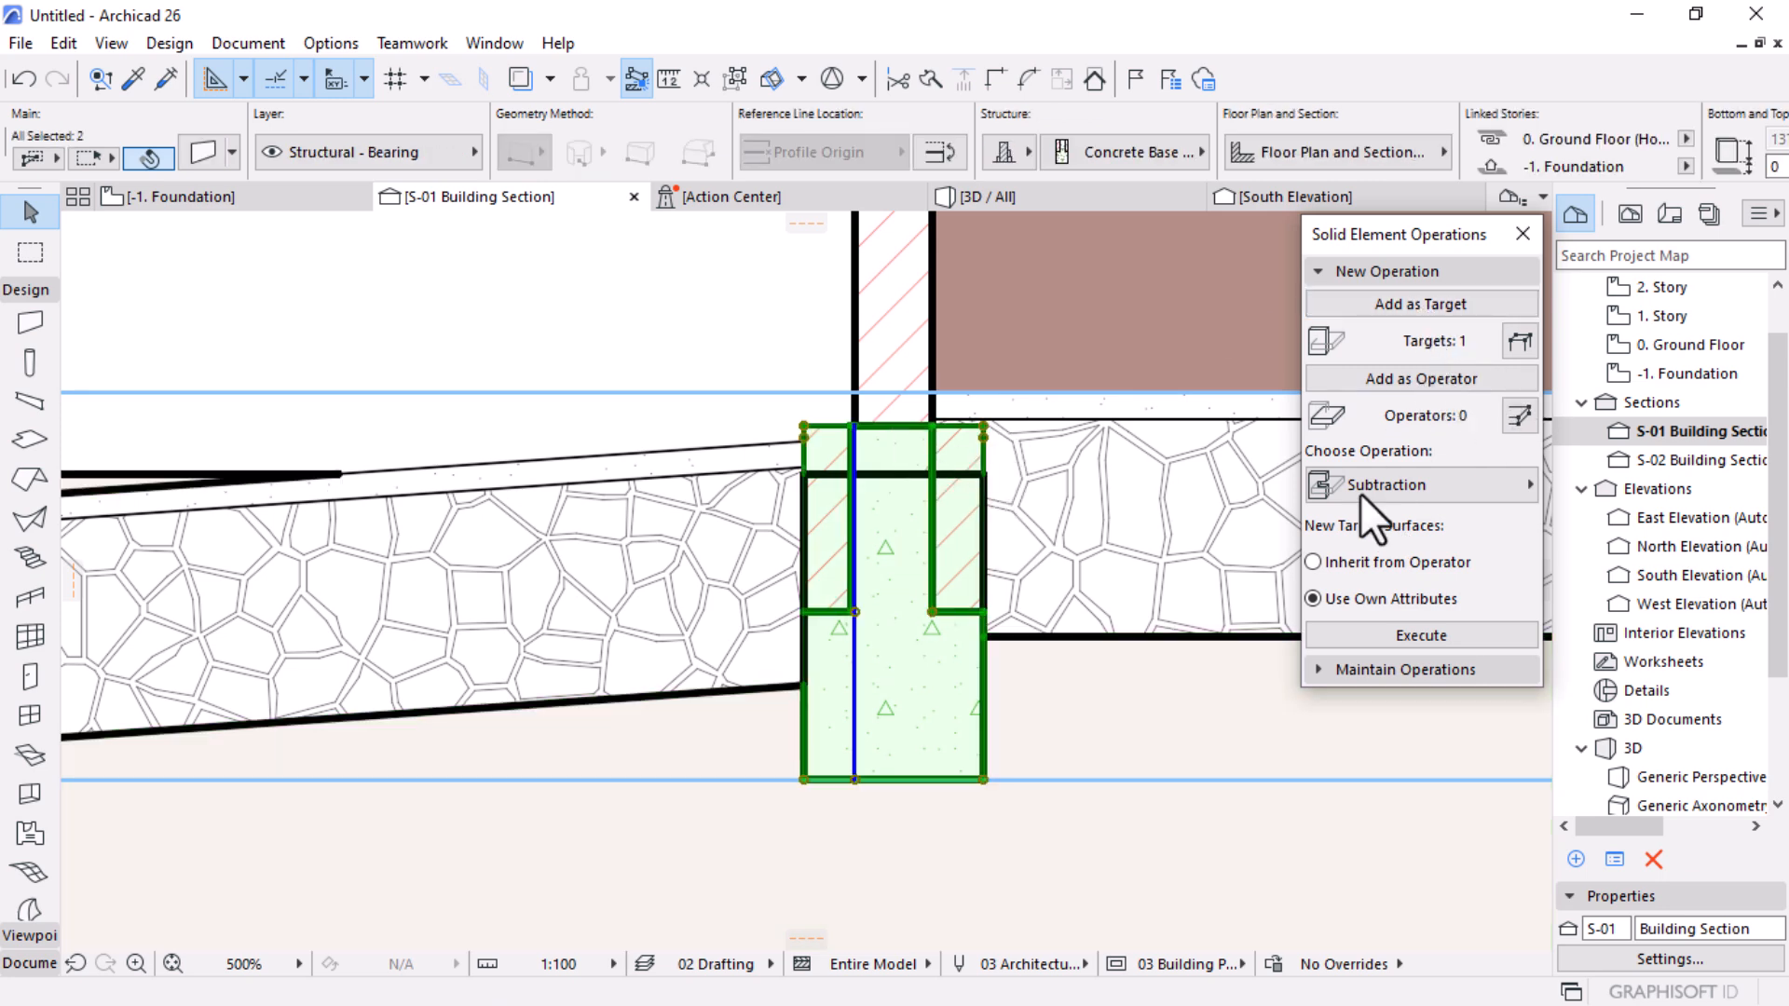
left_click(1418, 636)
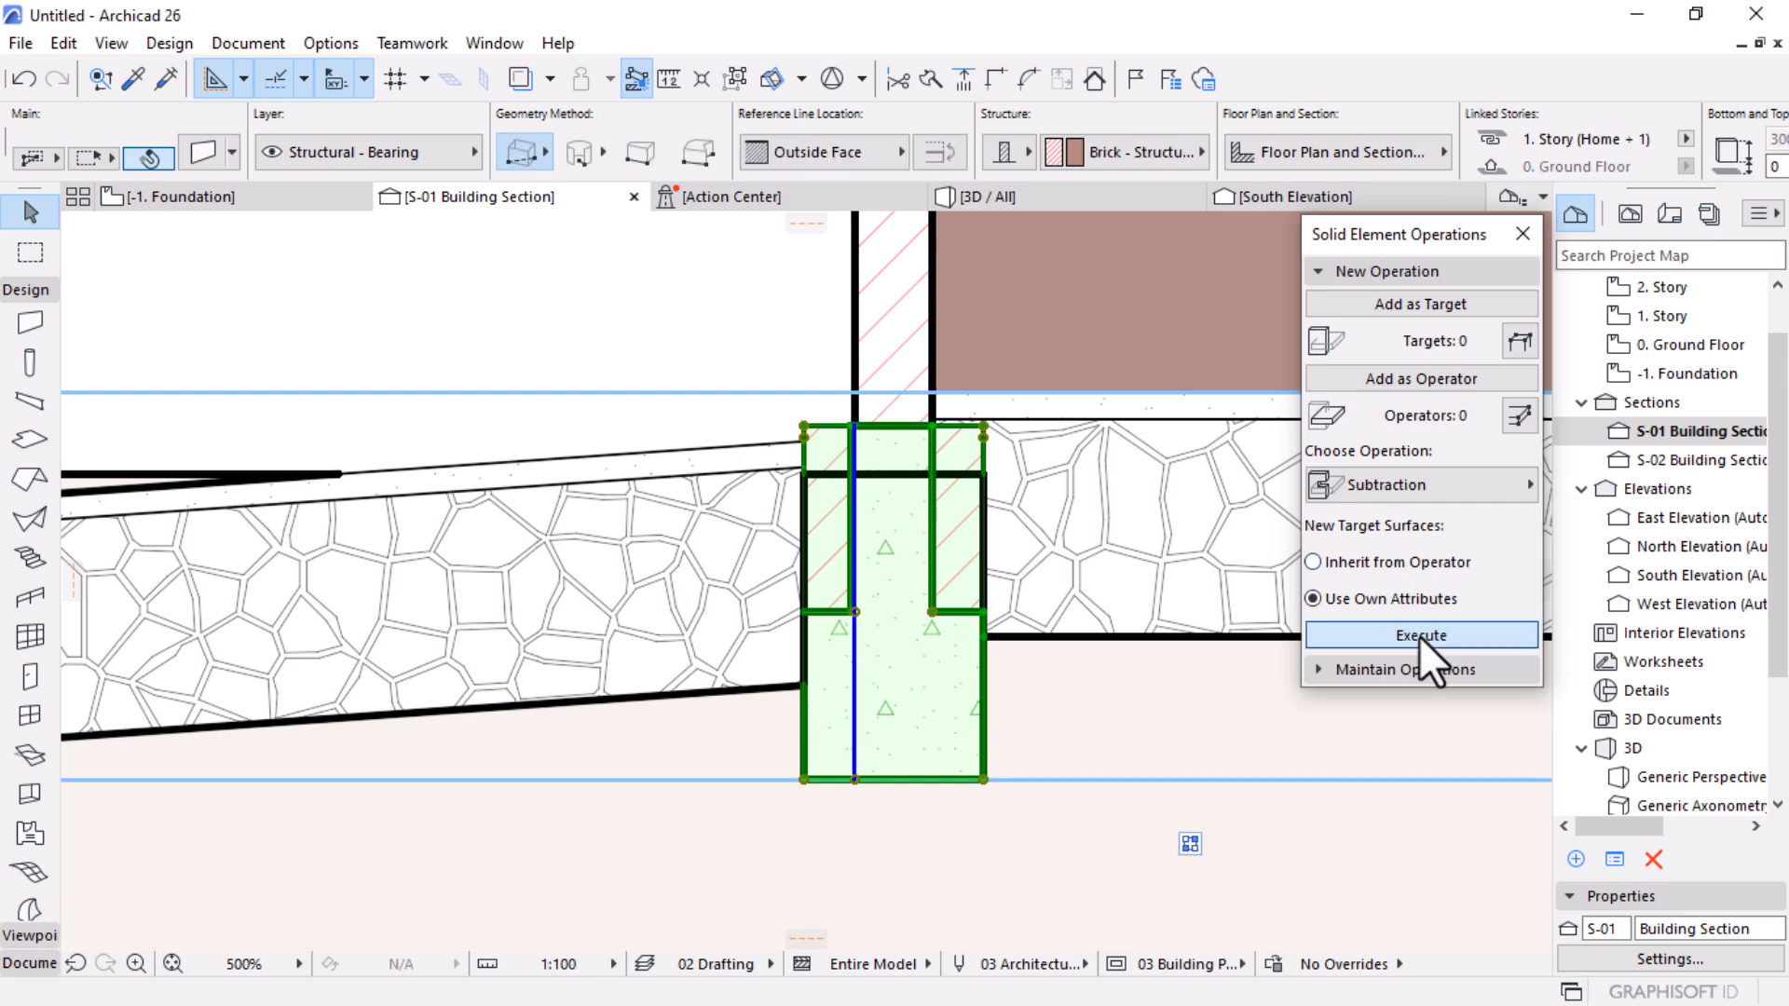
key("Escape")
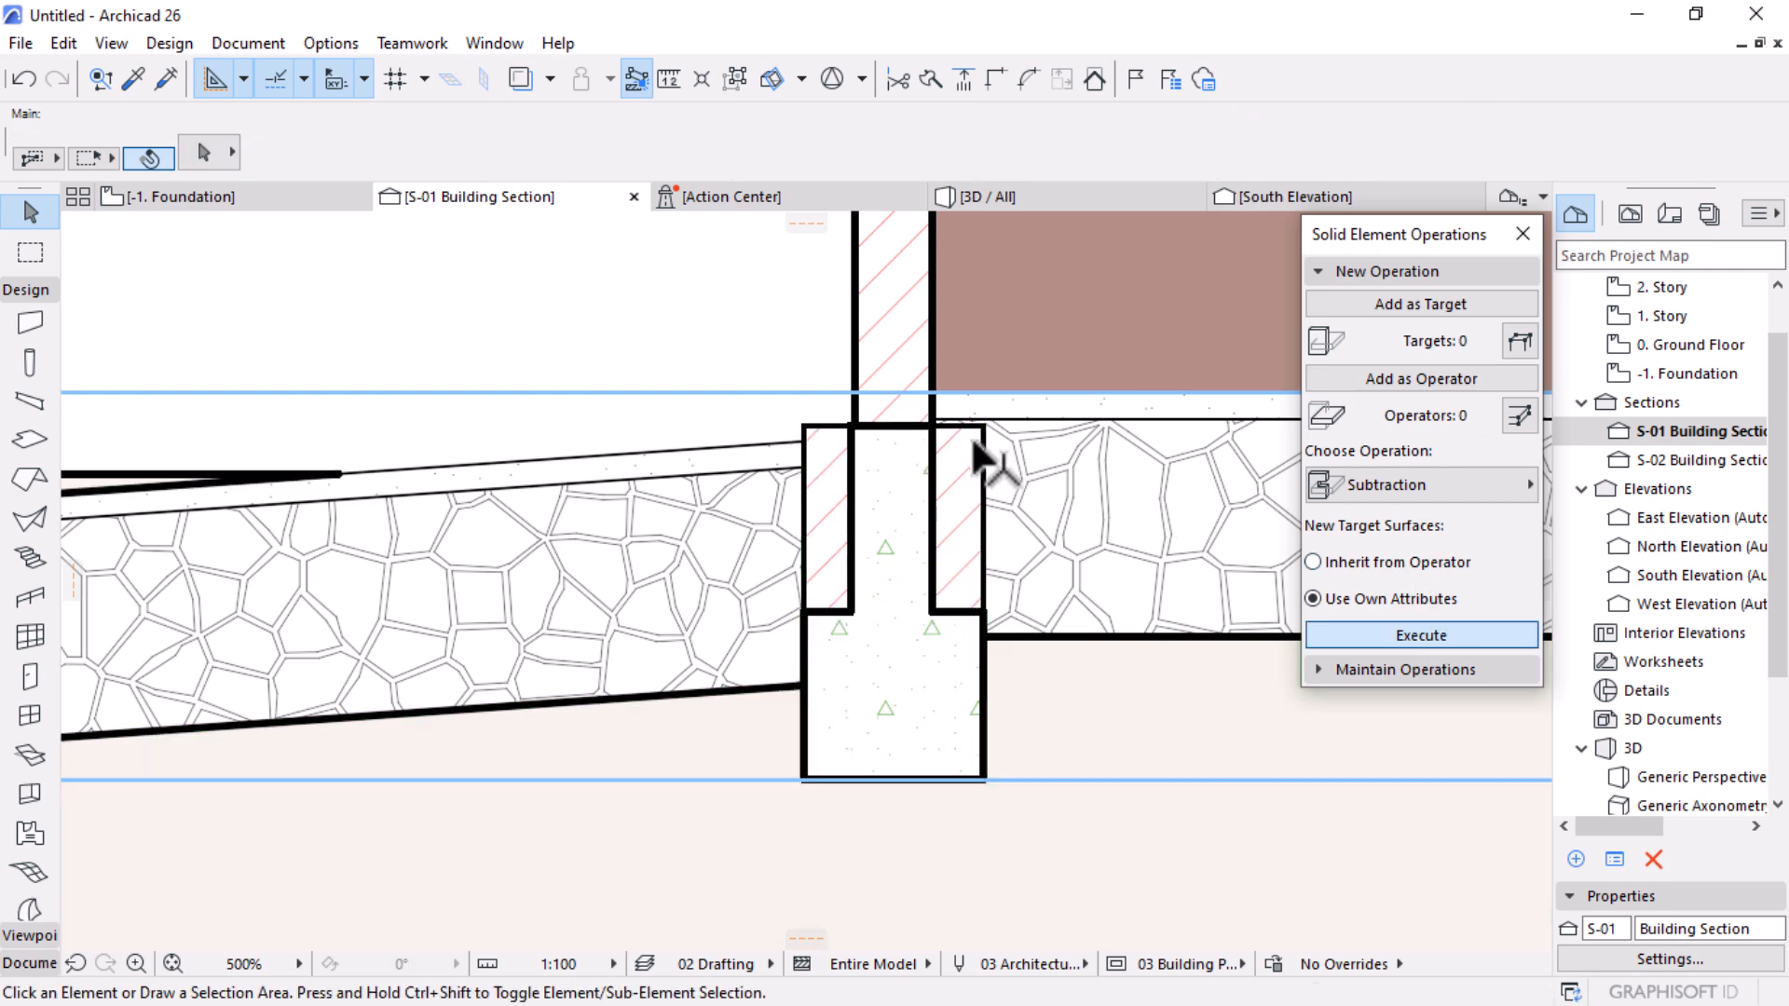
scroll(1065, 470, "down", 4)
scroll(997, 443, "up", 4)
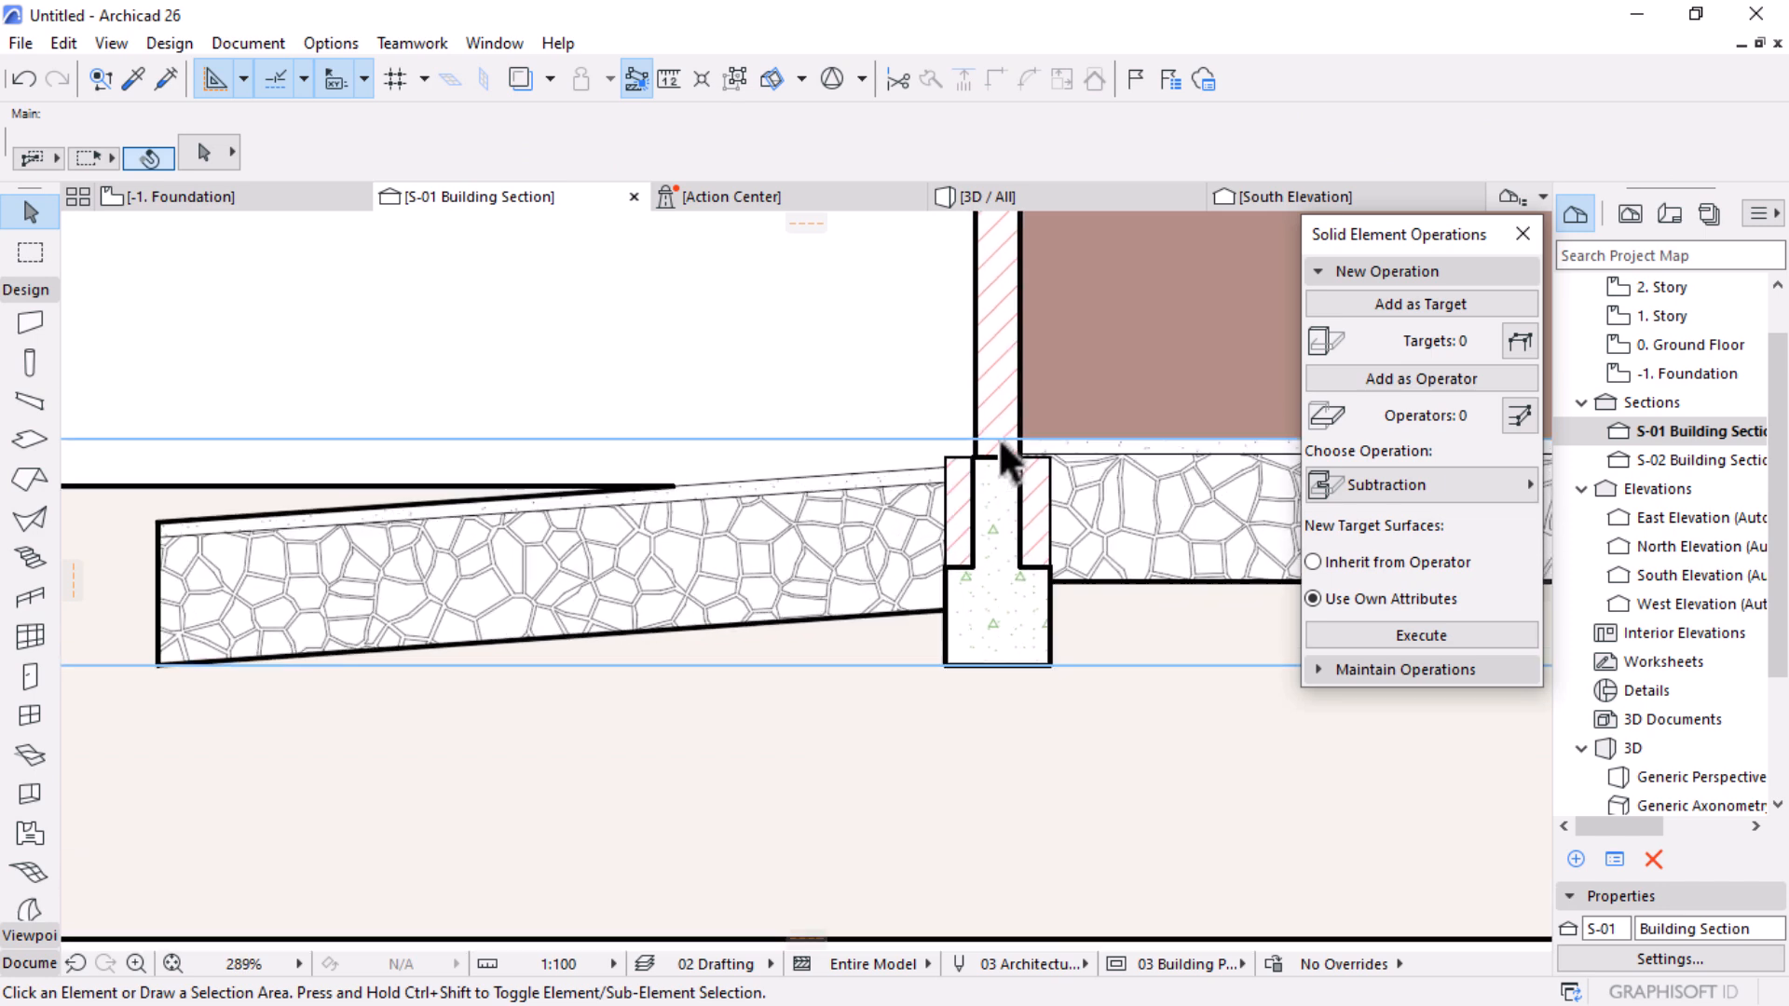
Step: On the Foundation story plan, offset the sloped roof's building-side edge 200 mm inward to the face of the footing's concrete core
left_click(896, 486)
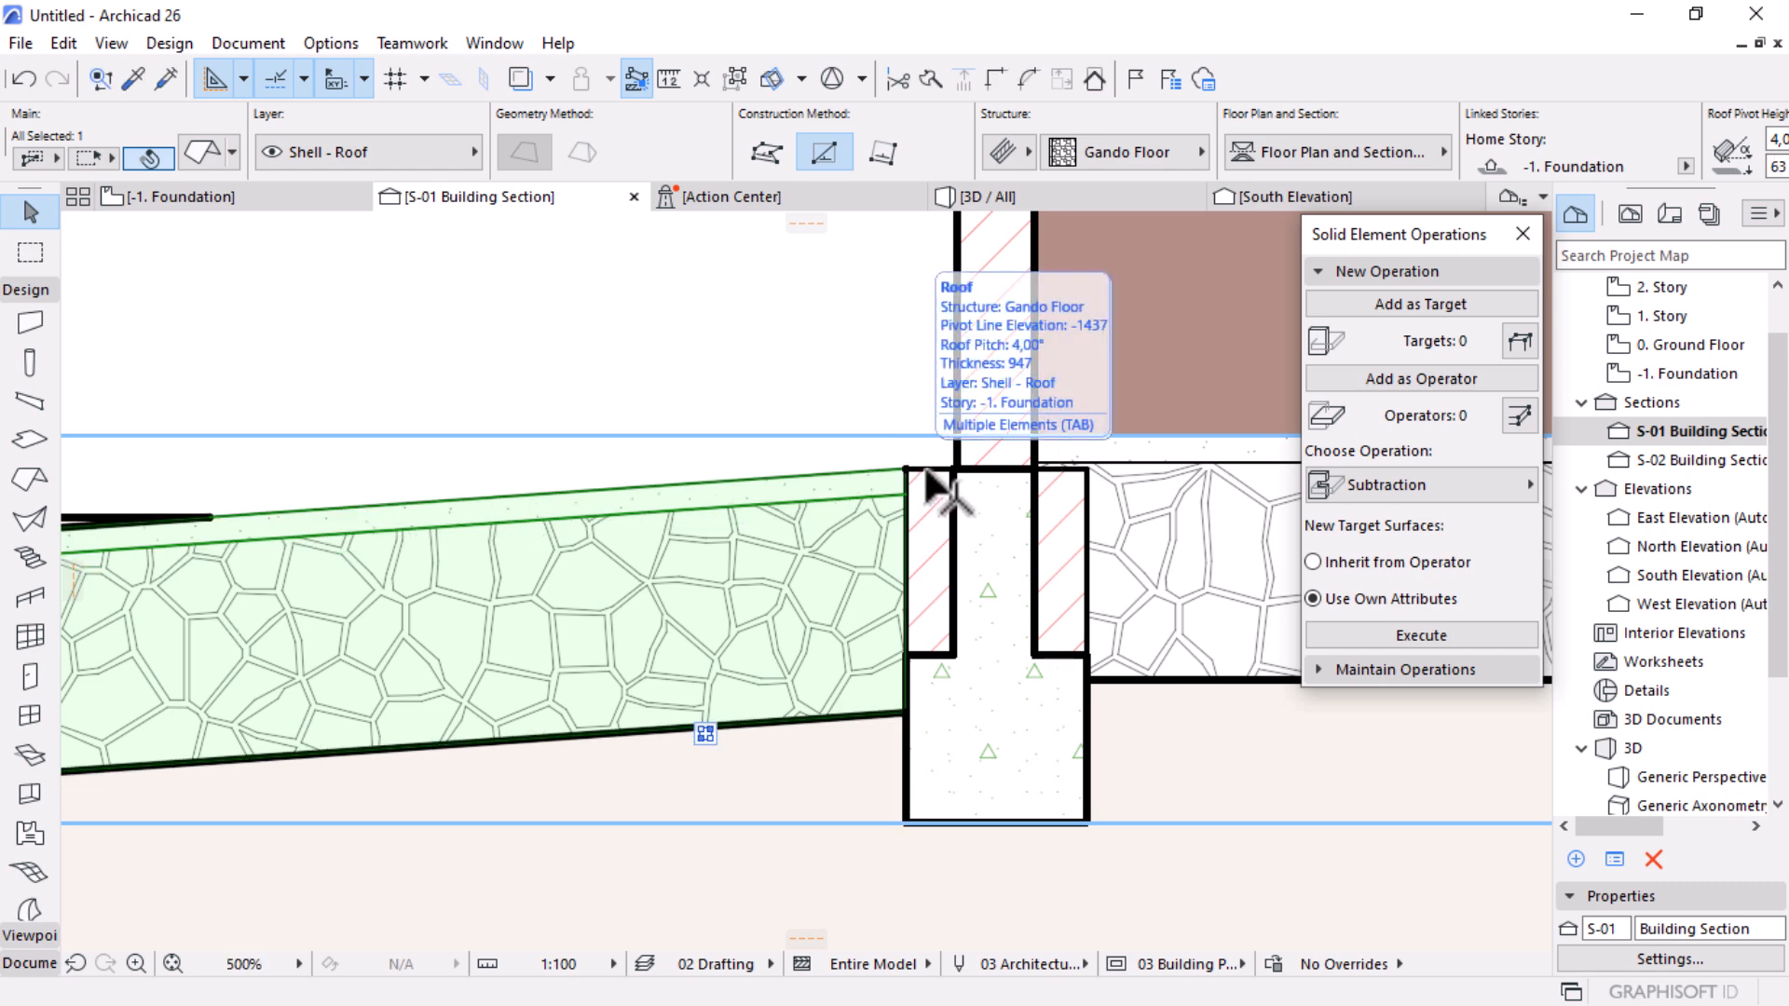
scroll(949, 466, "up", 4)
scroll(950, 474, "up", 2)
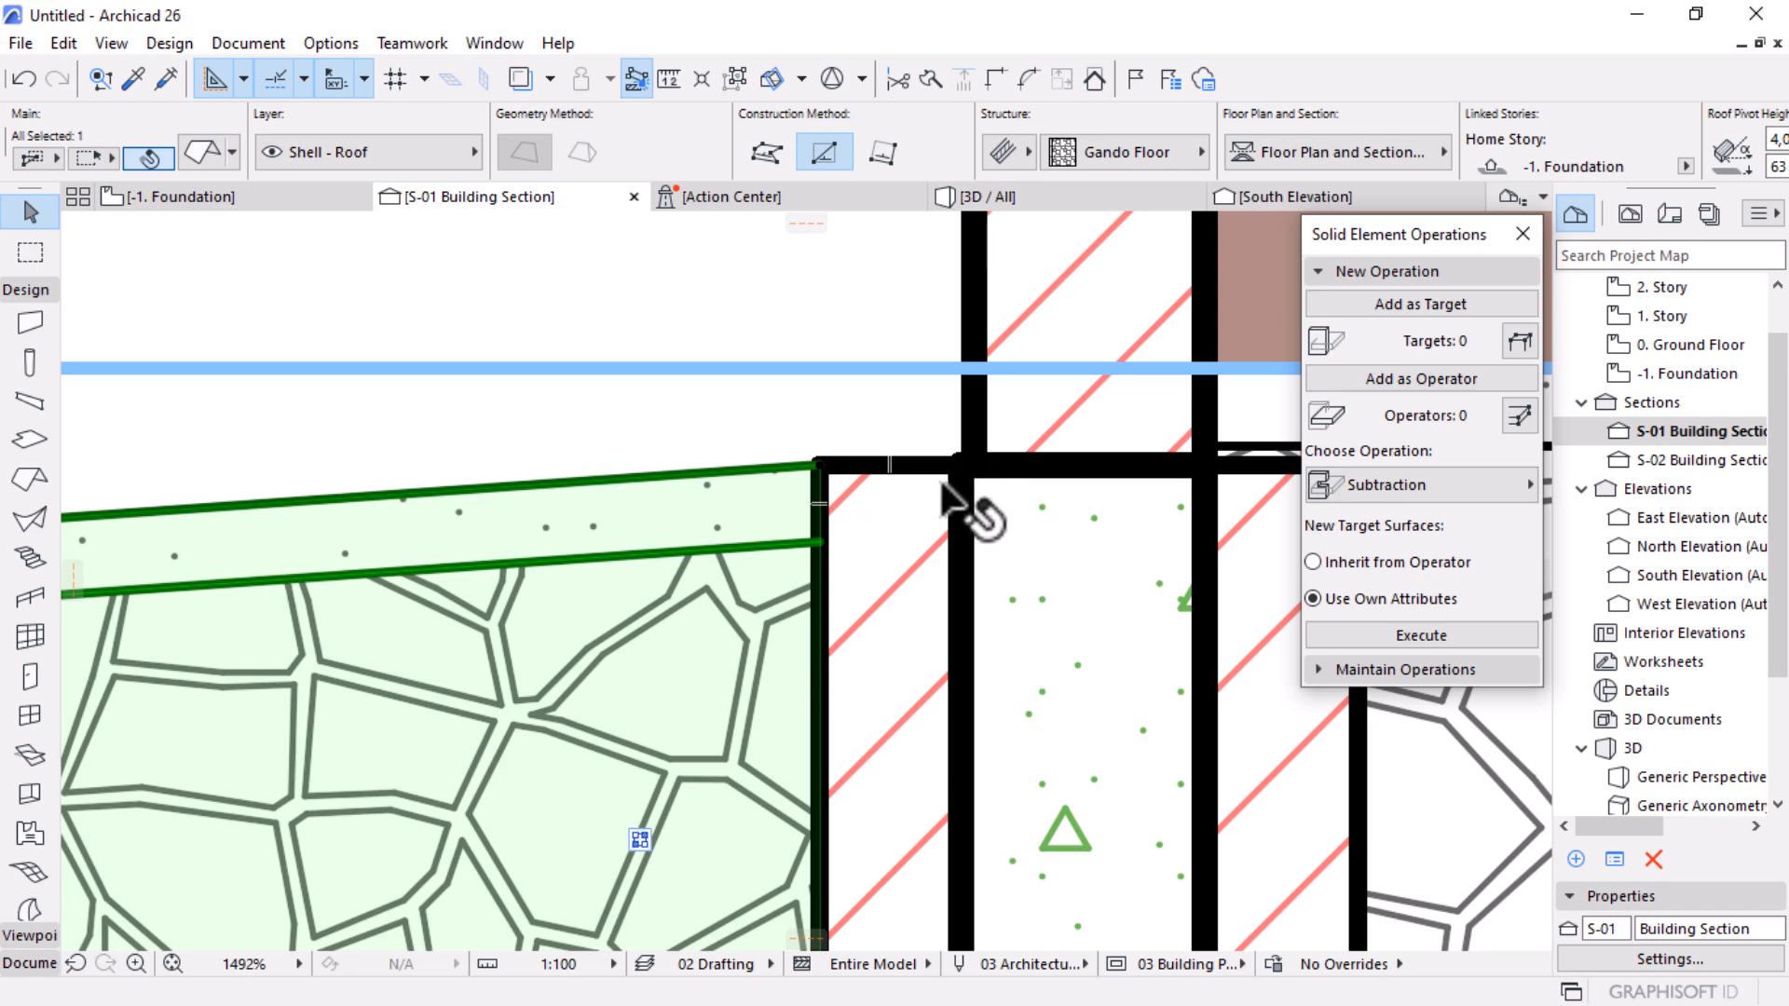
scroll(969, 480, "down", 2)
scroll(847, 511, "up", 4)
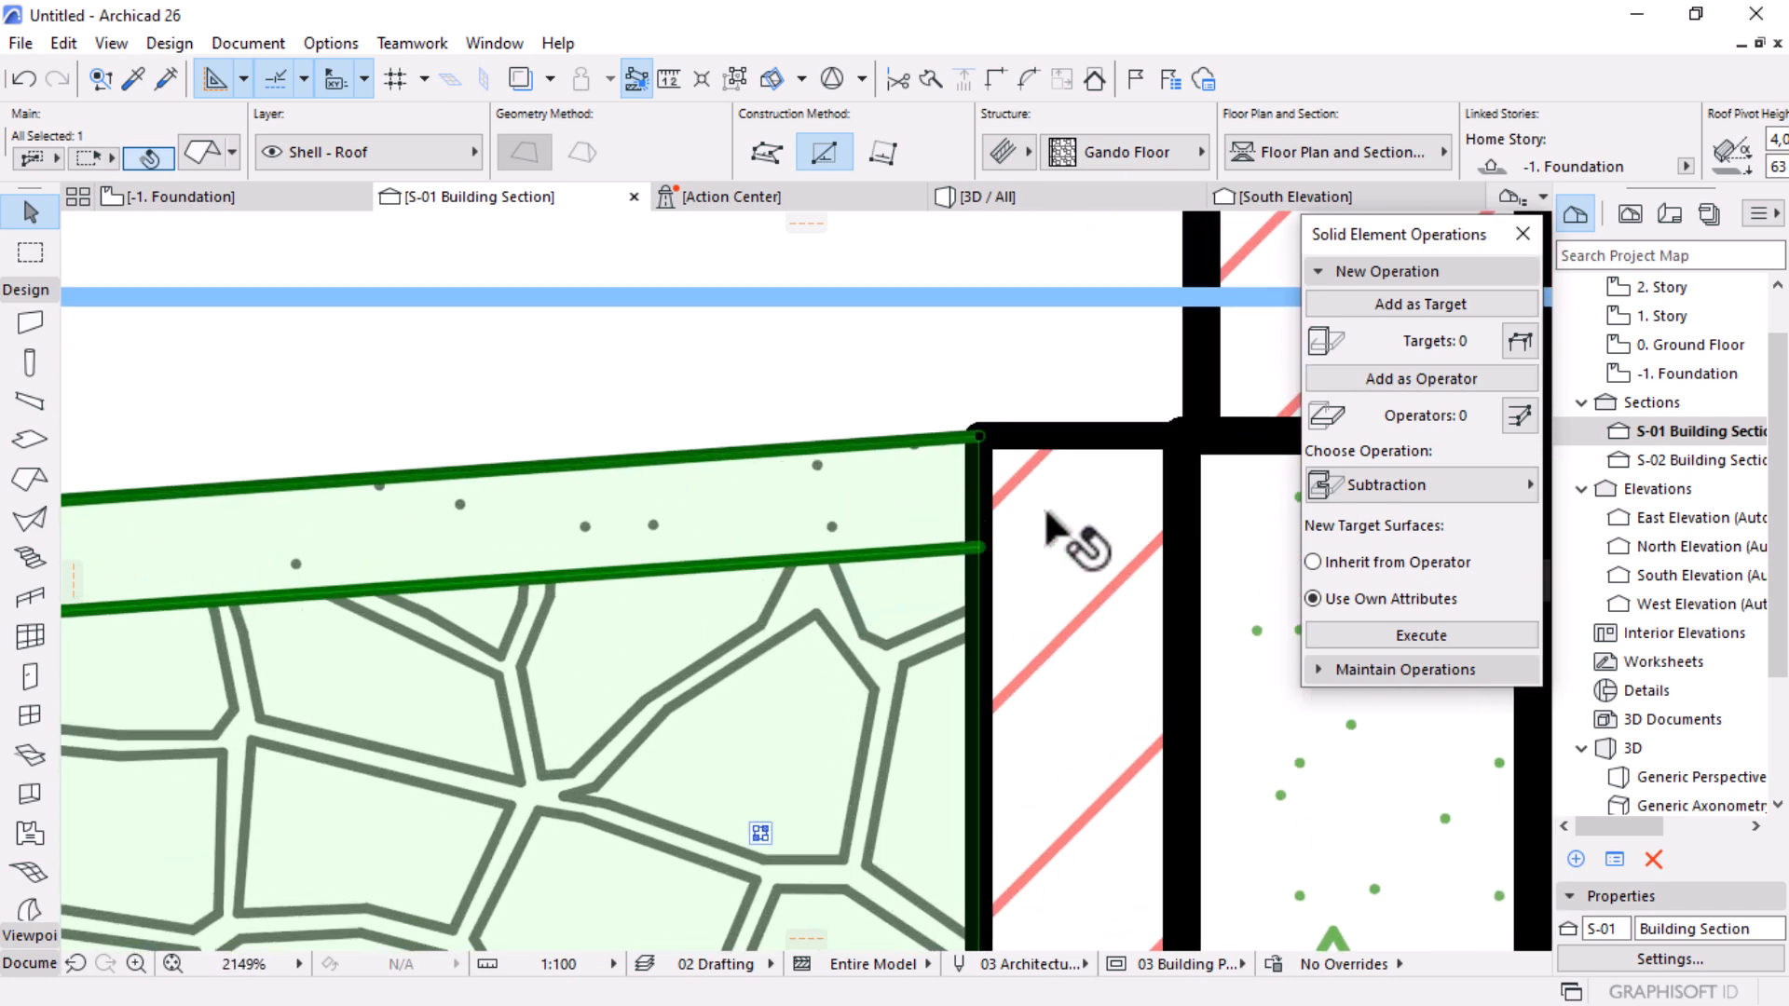
scroll(1103, 491, "down", 6)
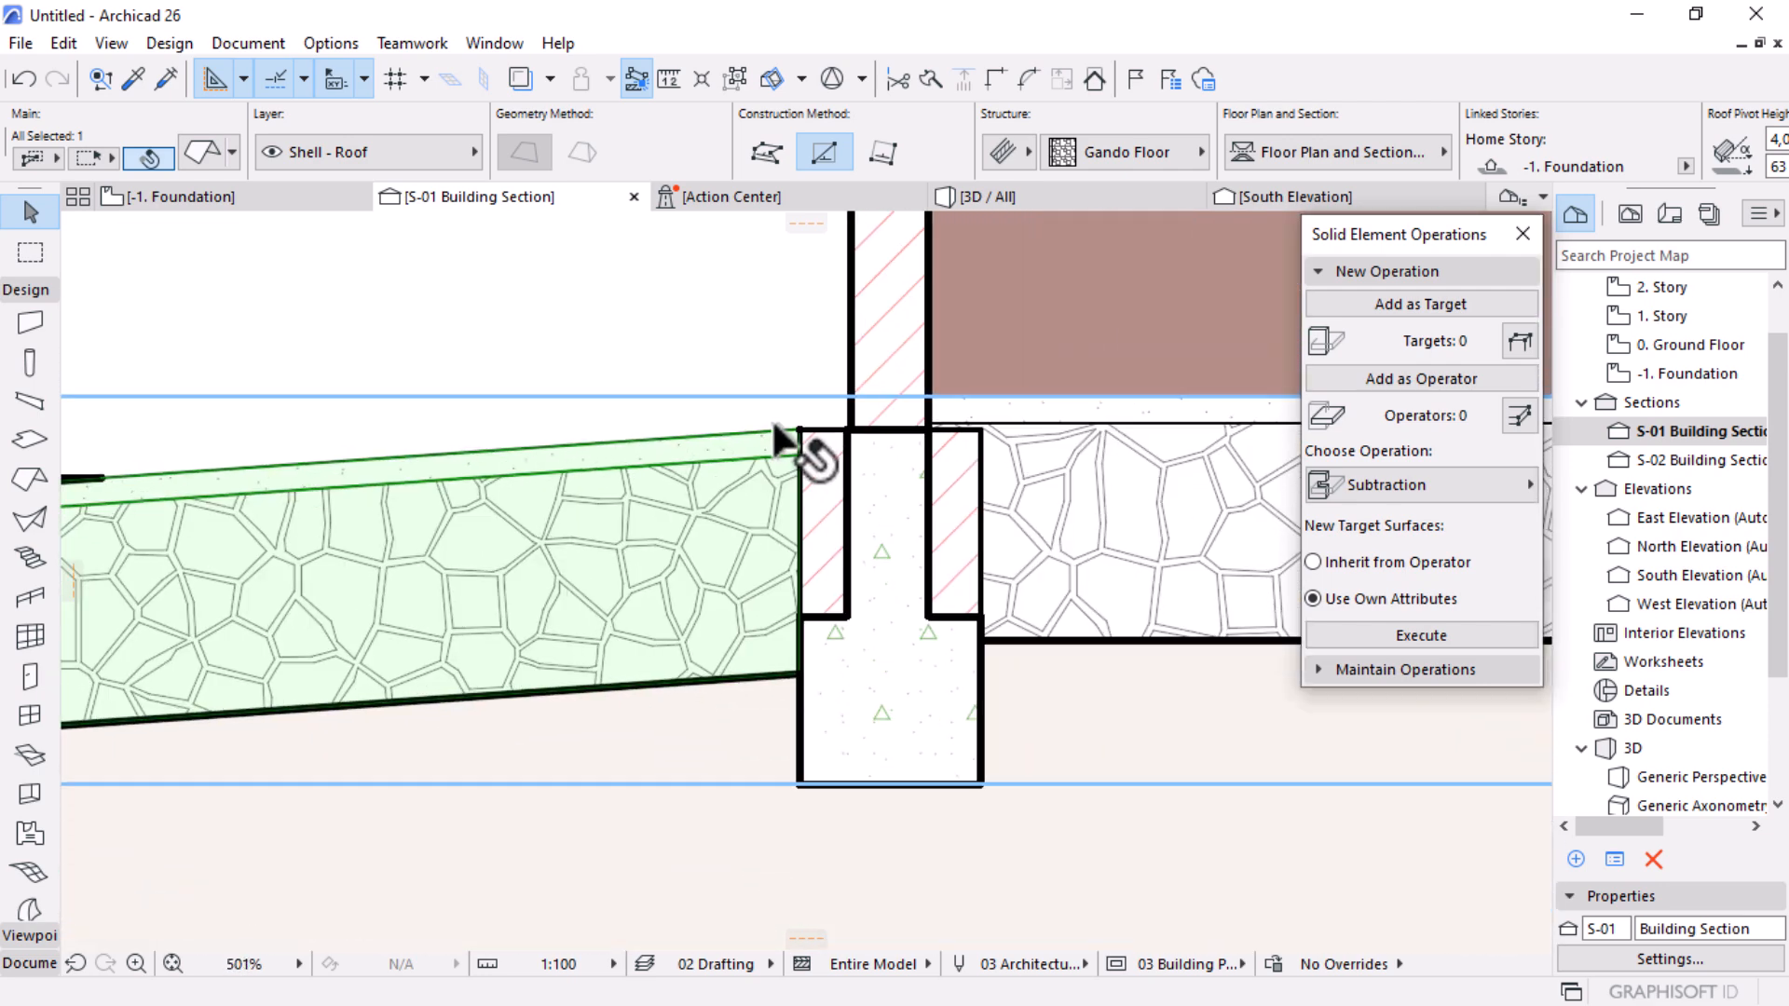
scroll(777, 430, "up", 3)
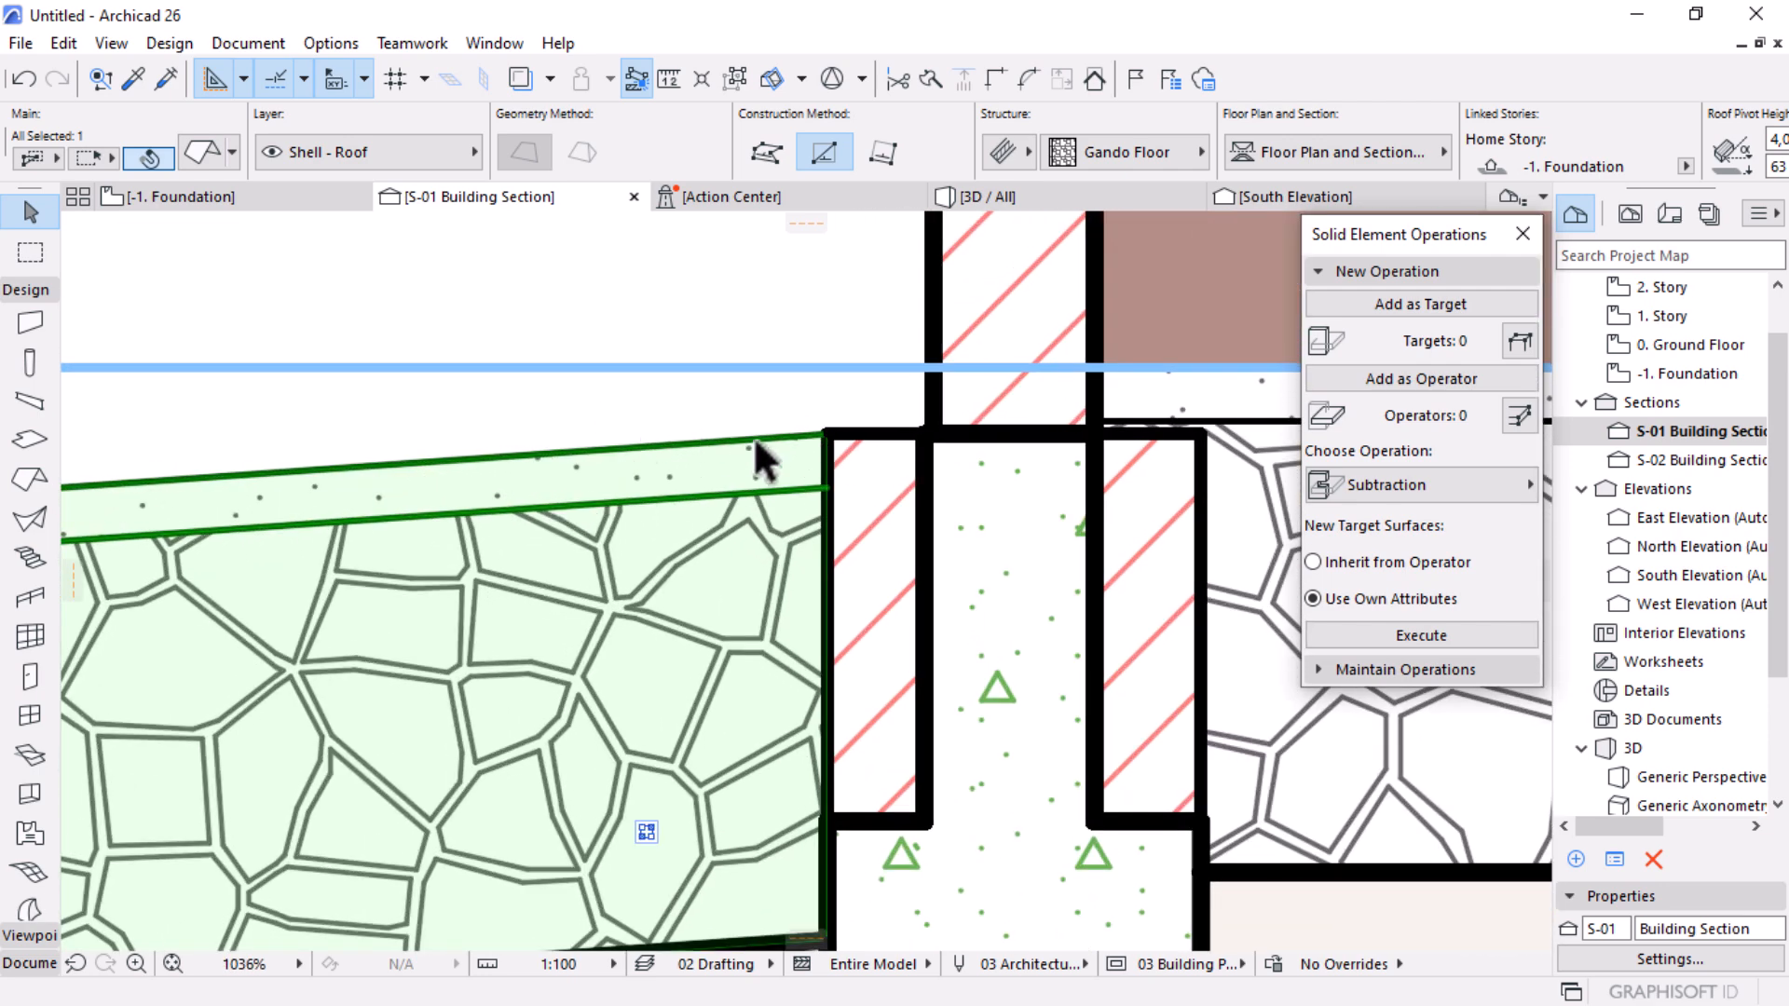
left_click(217, 200)
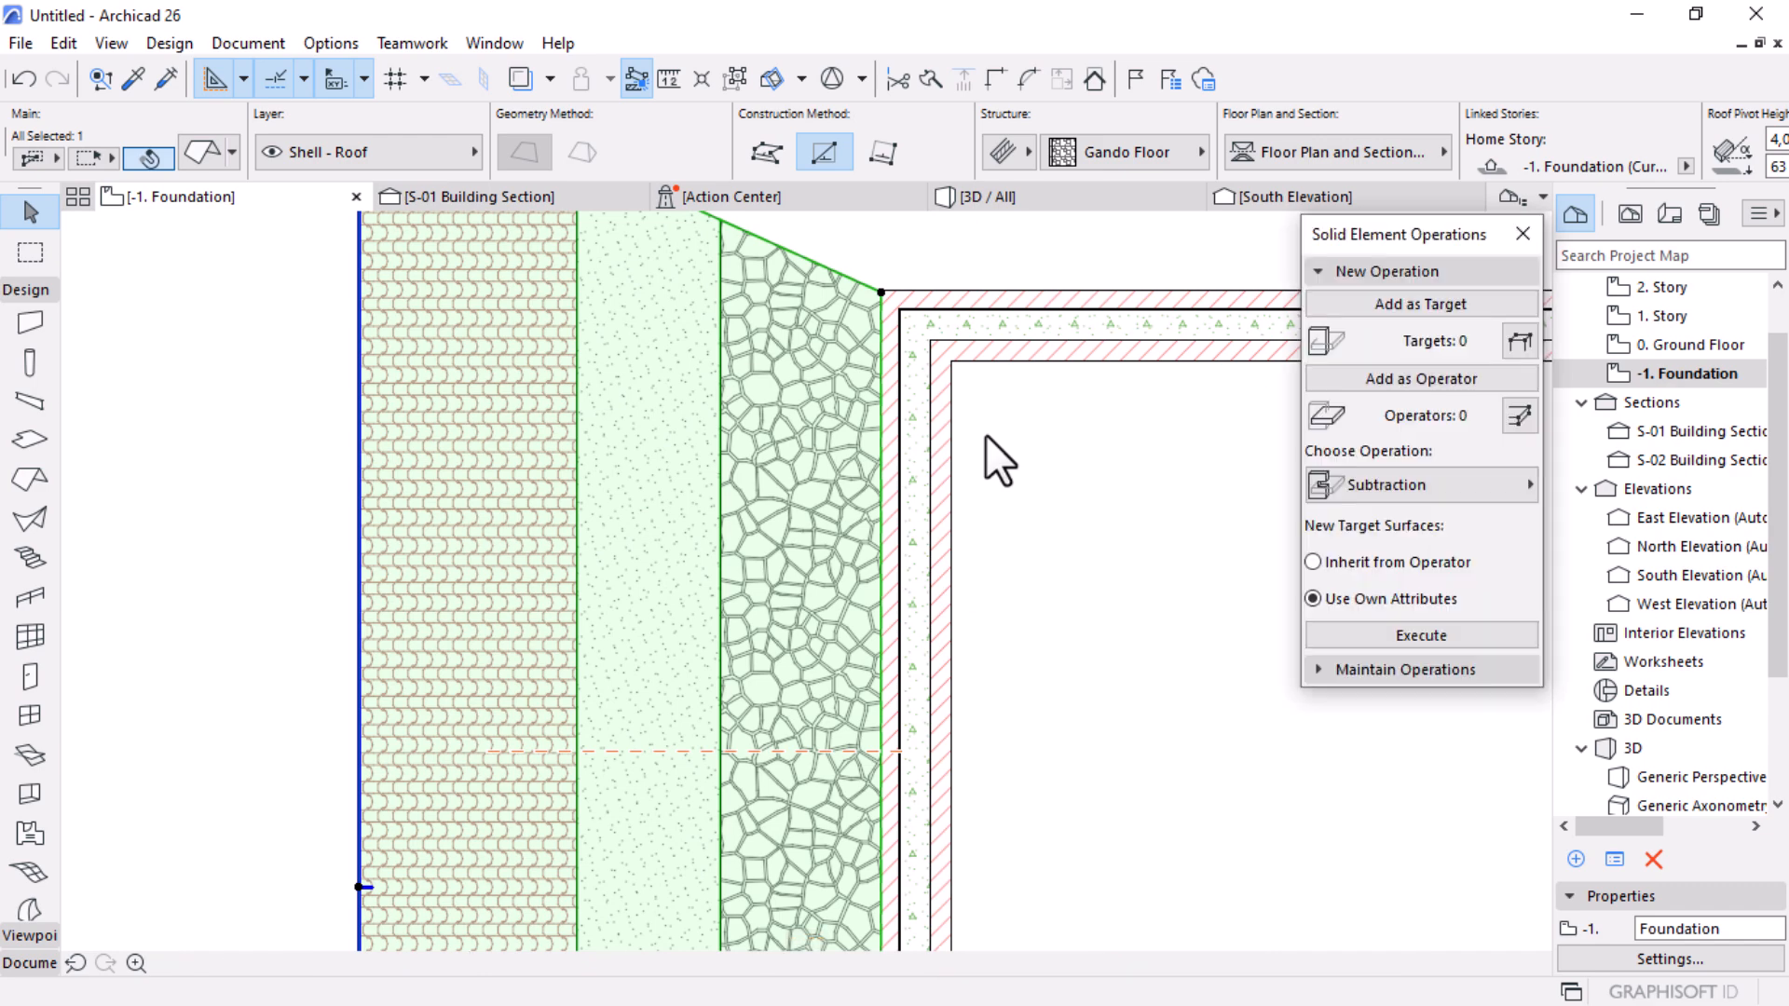
scroll(903, 349, "up", 2)
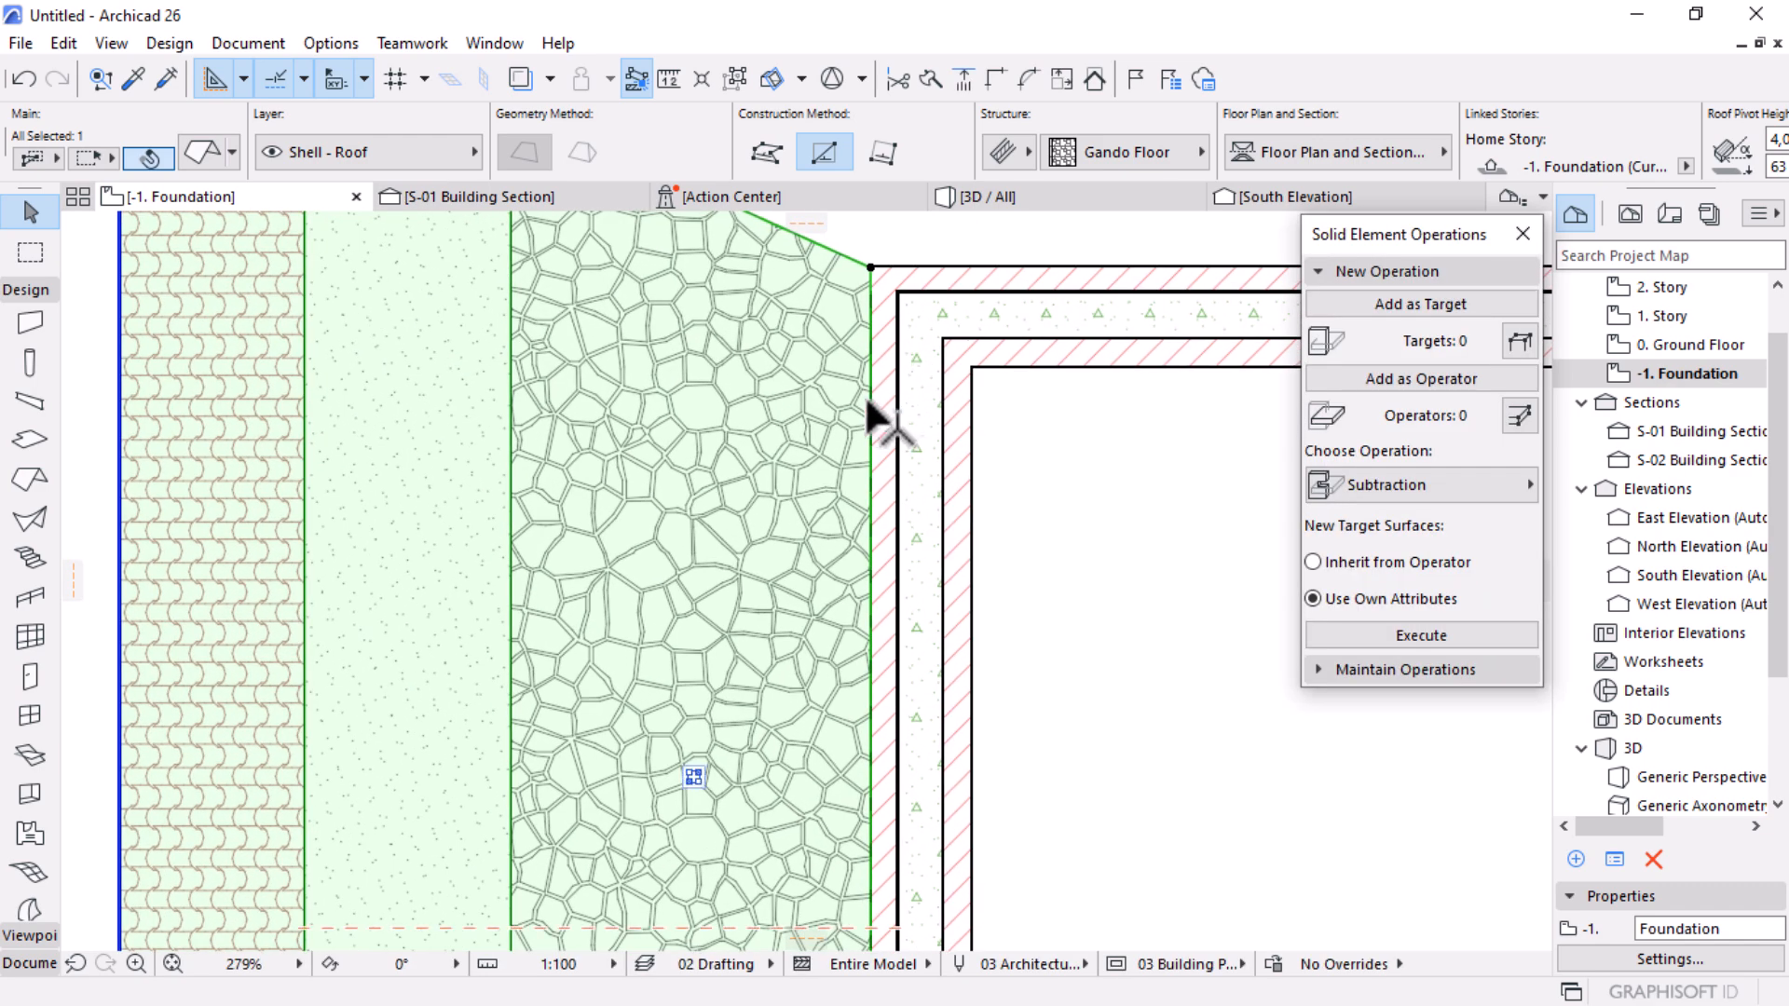
left_click(870, 403)
scroll(887, 381, "up", 2)
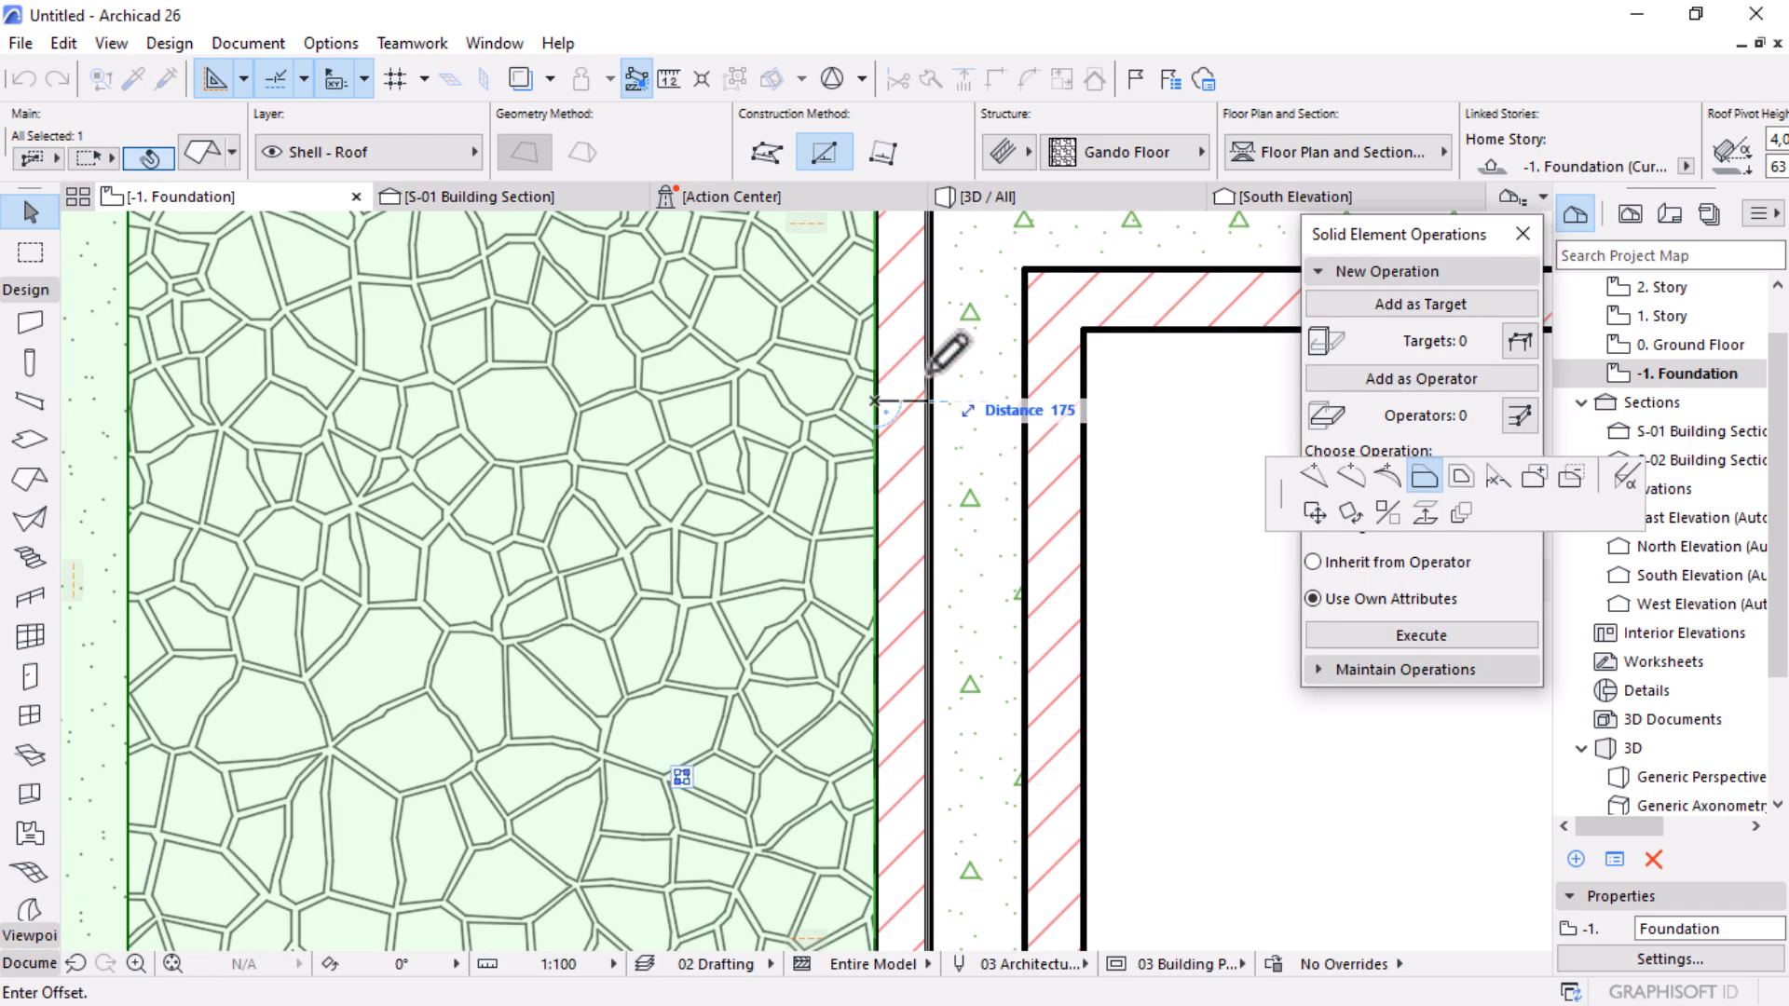
scroll(928, 366, "down", 2)
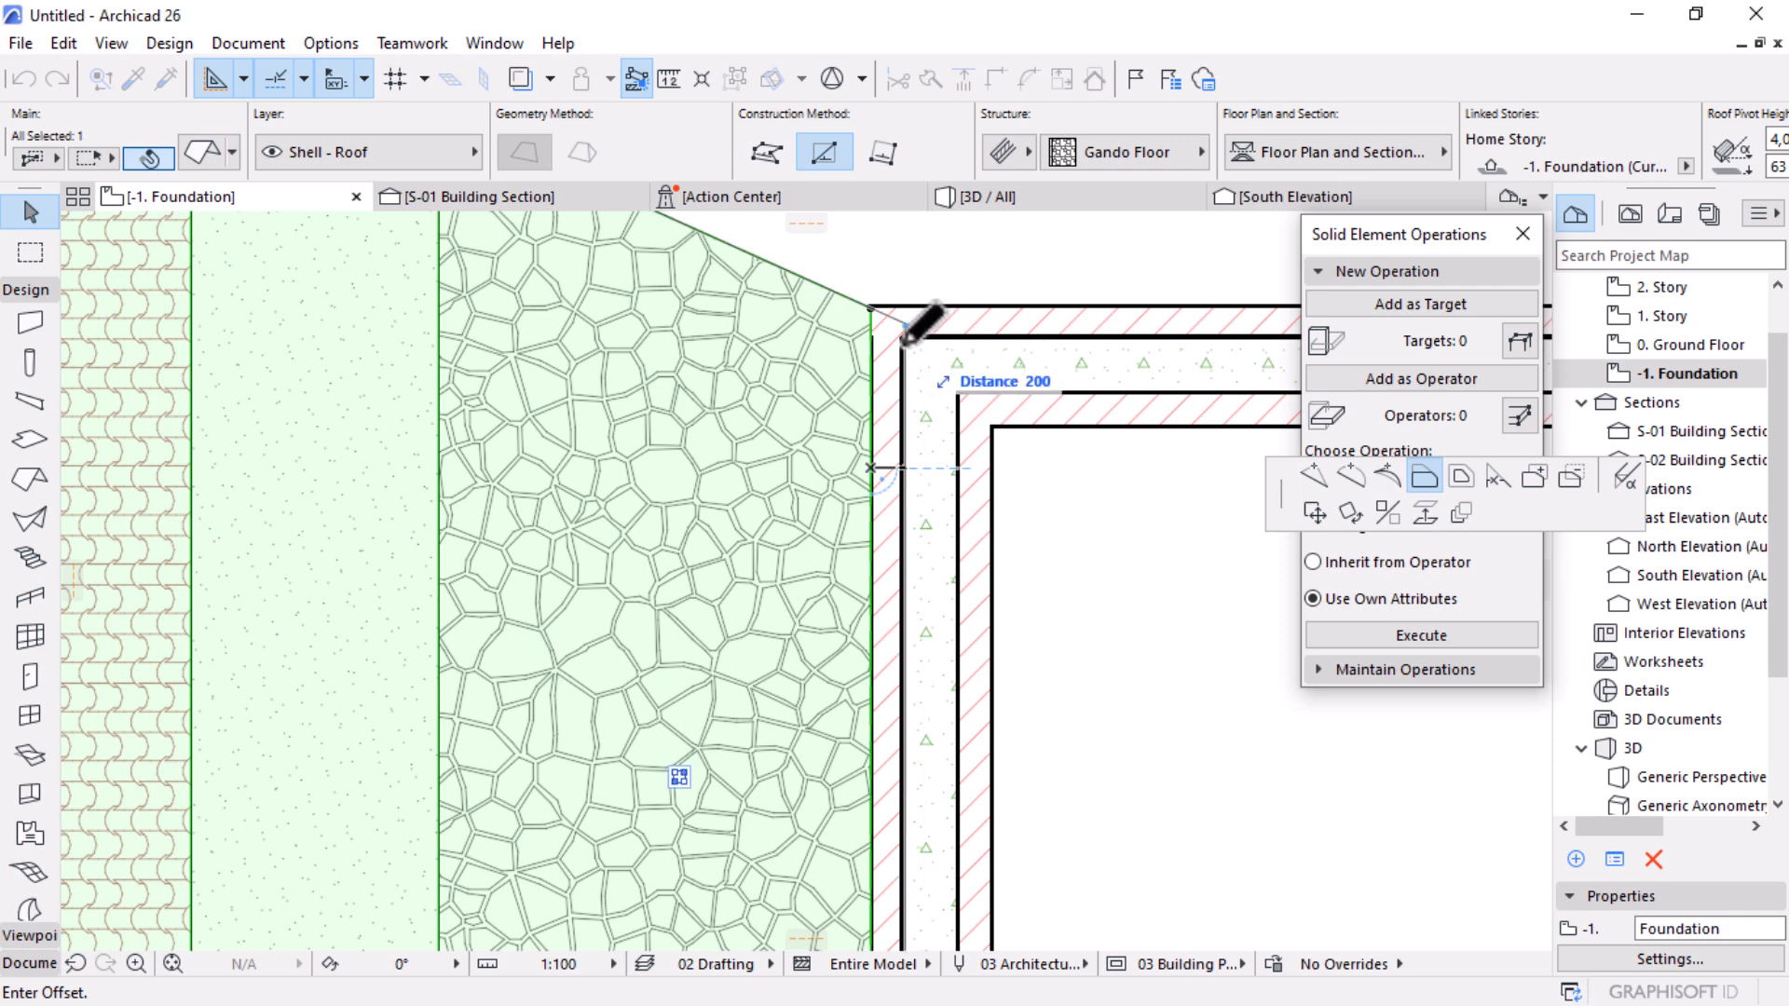
left_click(904, 335)
Step: Examine in the S-01 section how the extended sloped roof overlaps the footing's outer brick leaf and concrete base
left_click(589, 199)
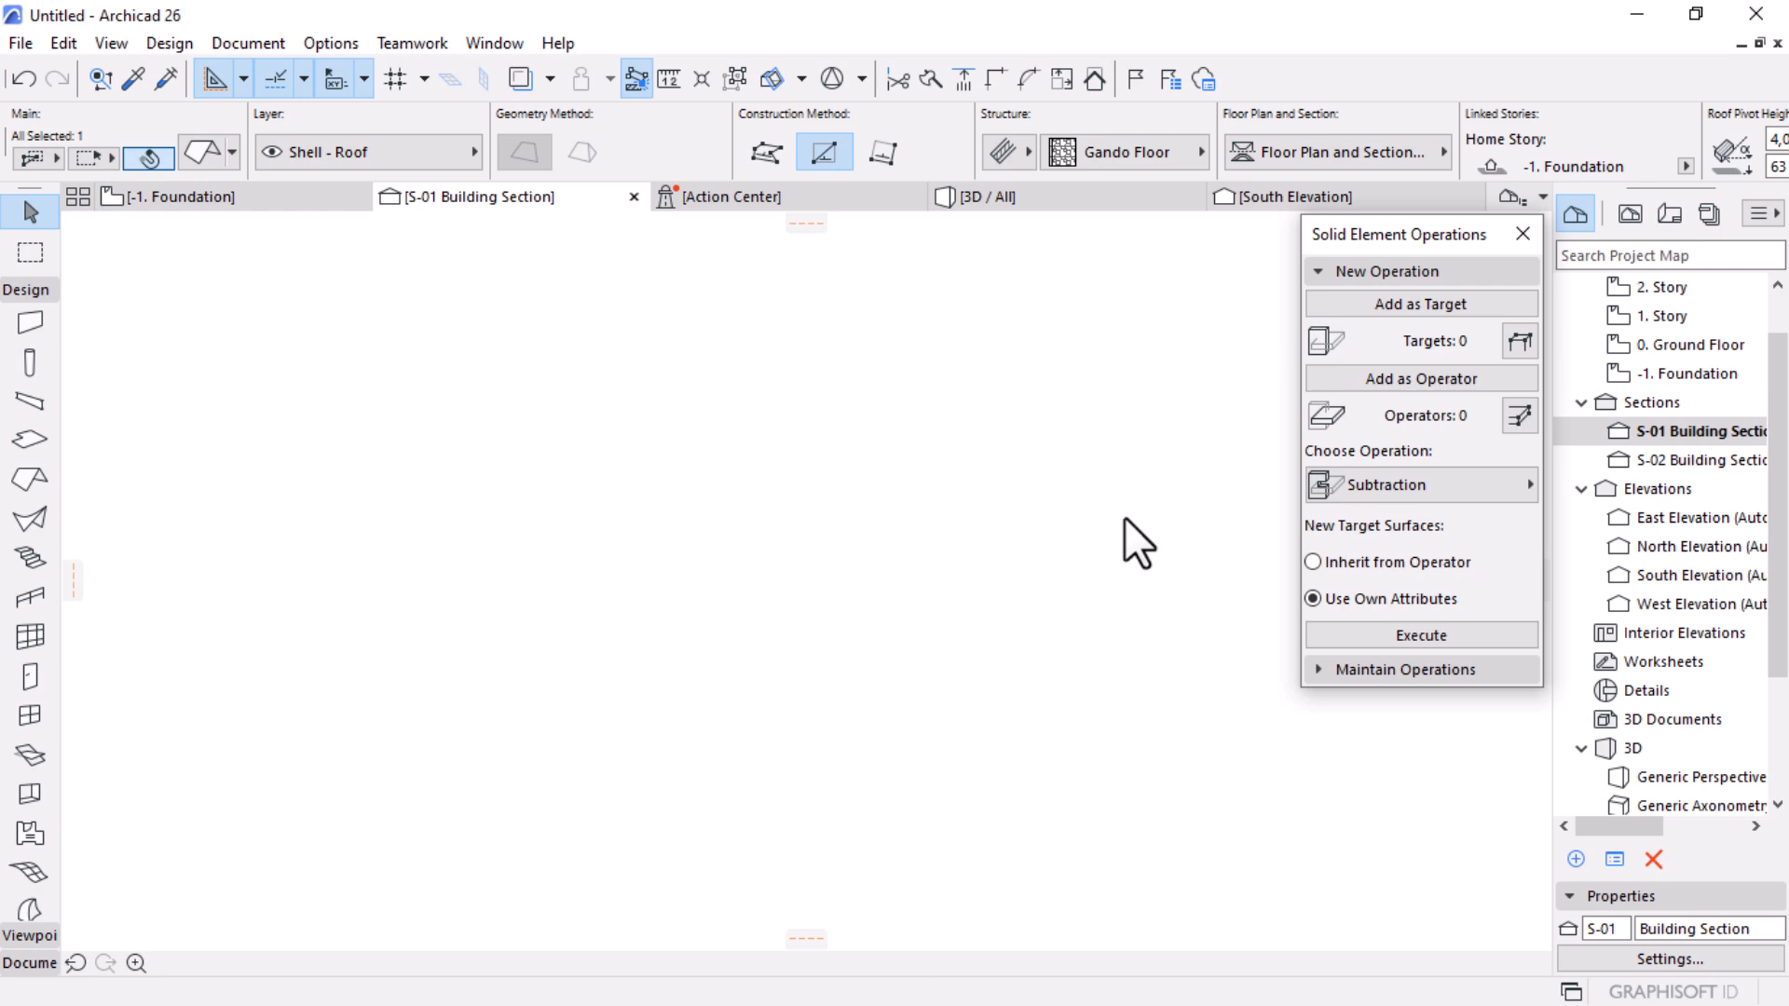
scroll(1030, 471, "down", 4)
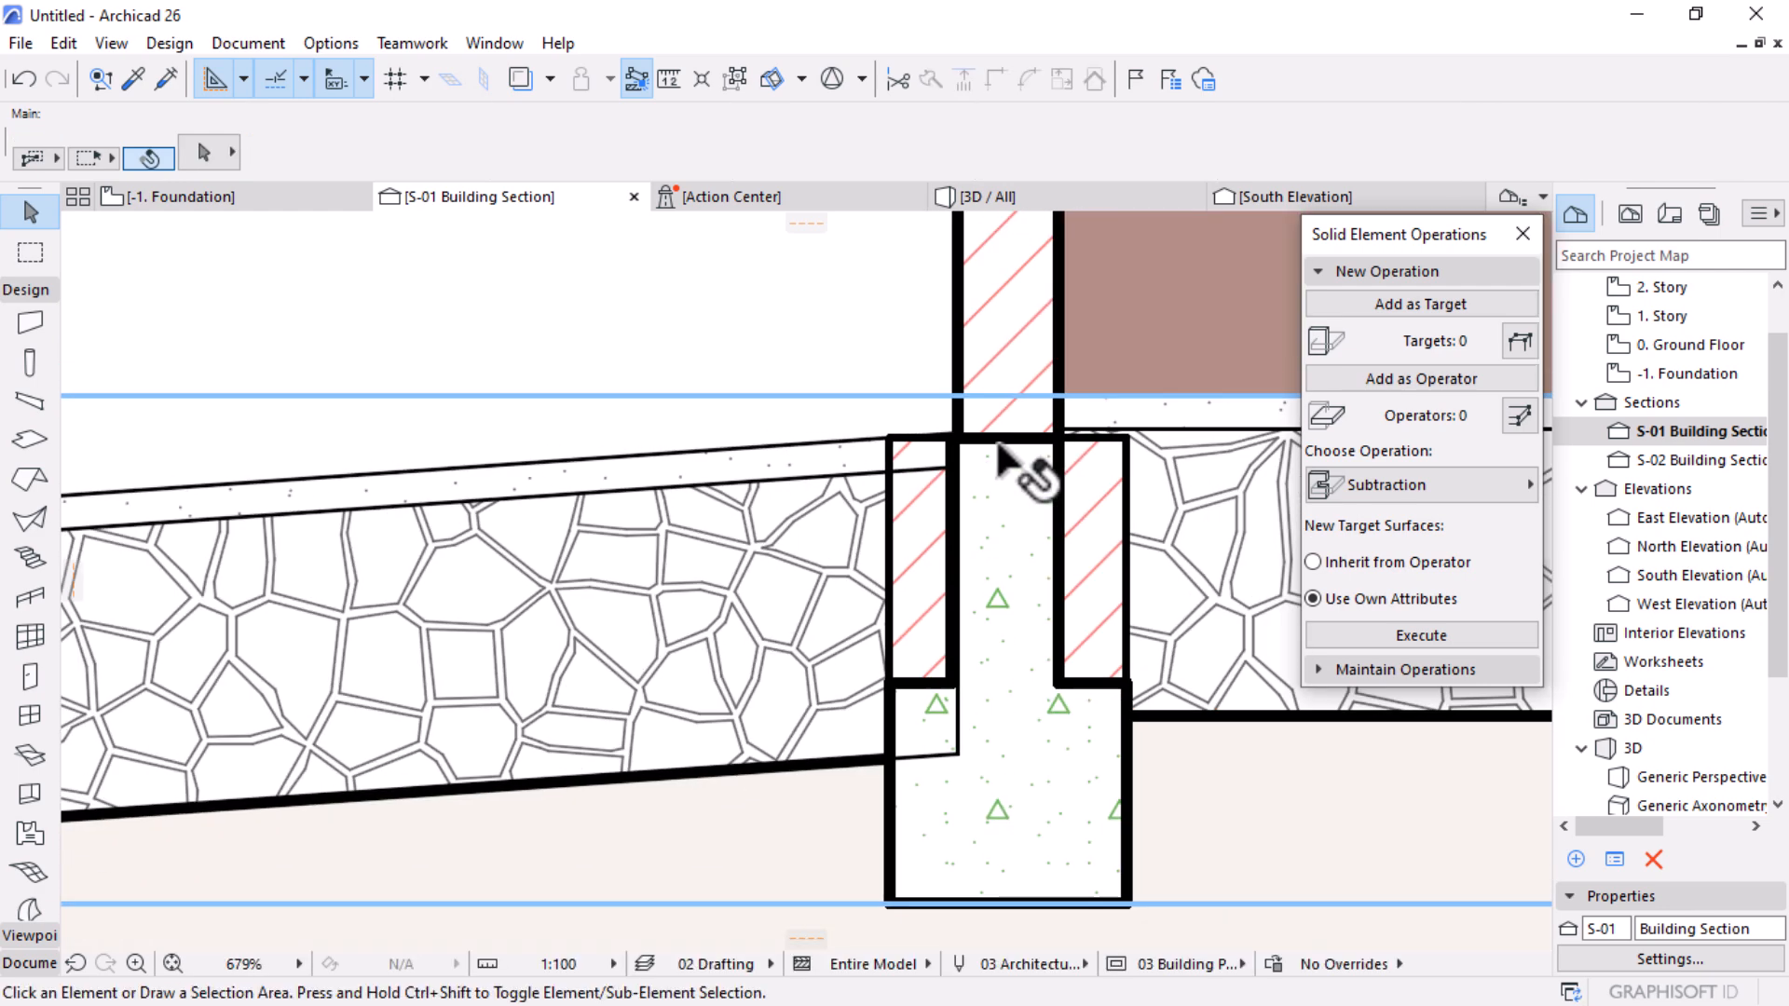
scroll(972, 707, "up", 2)
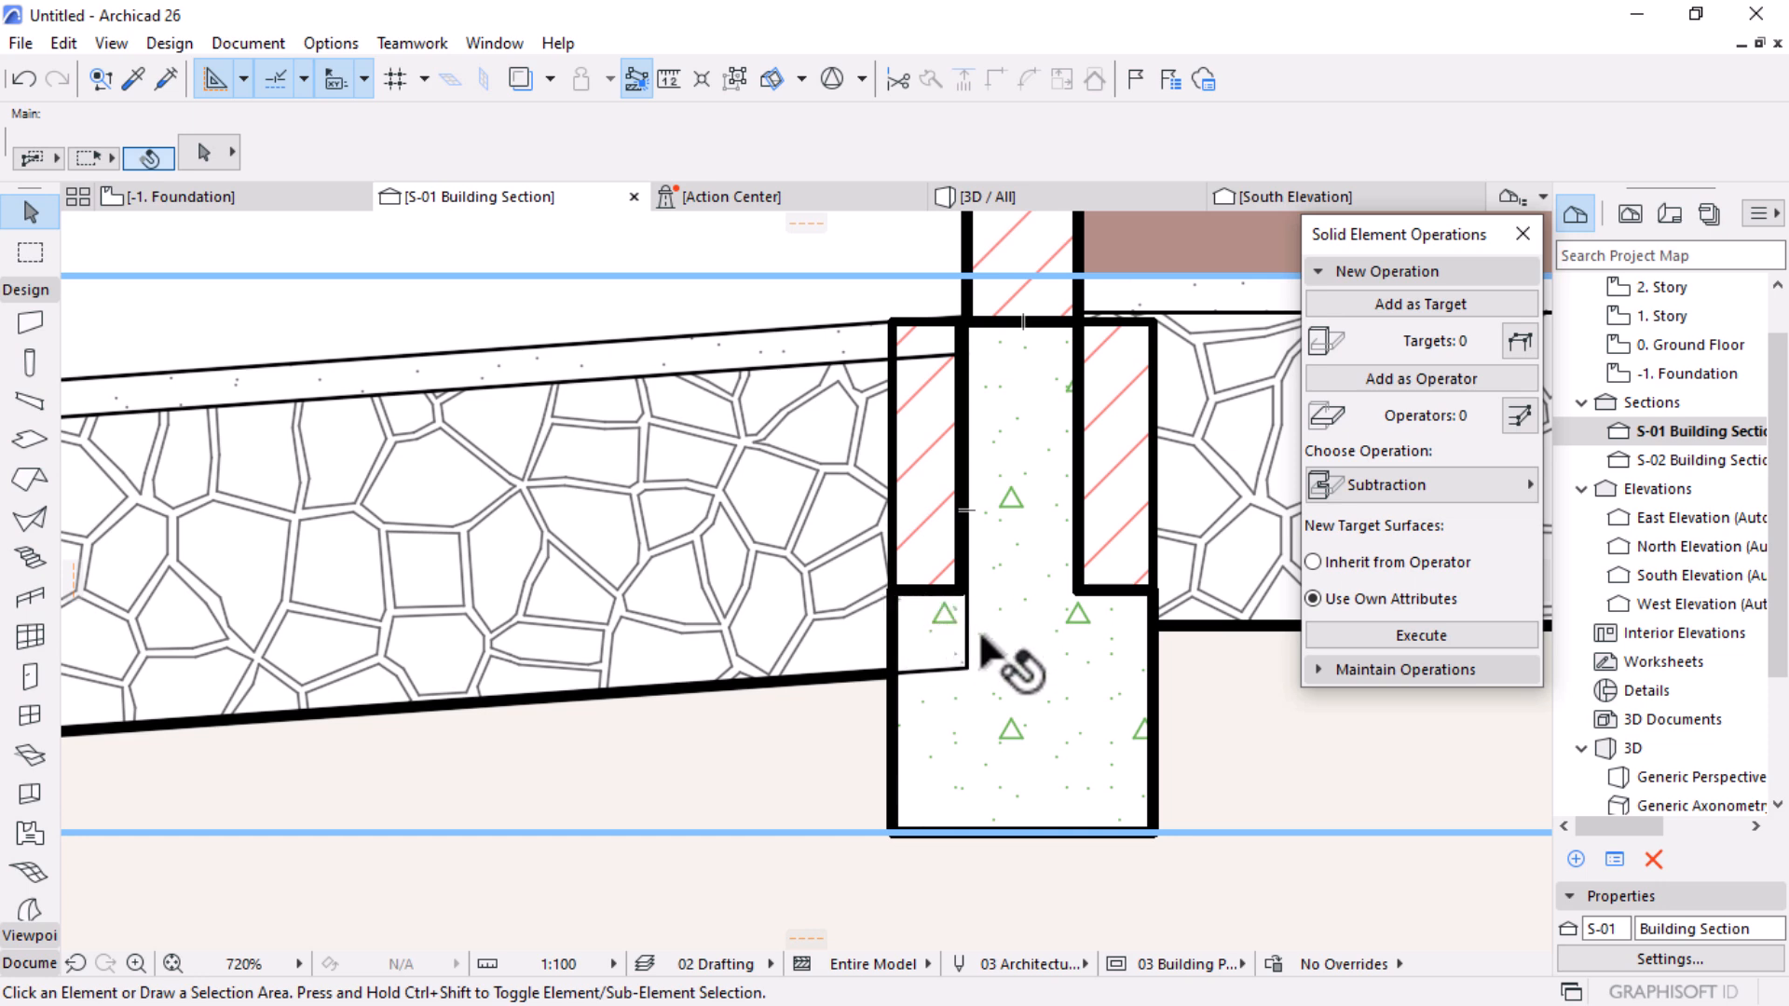
scroll(928, 589, "up", 1)
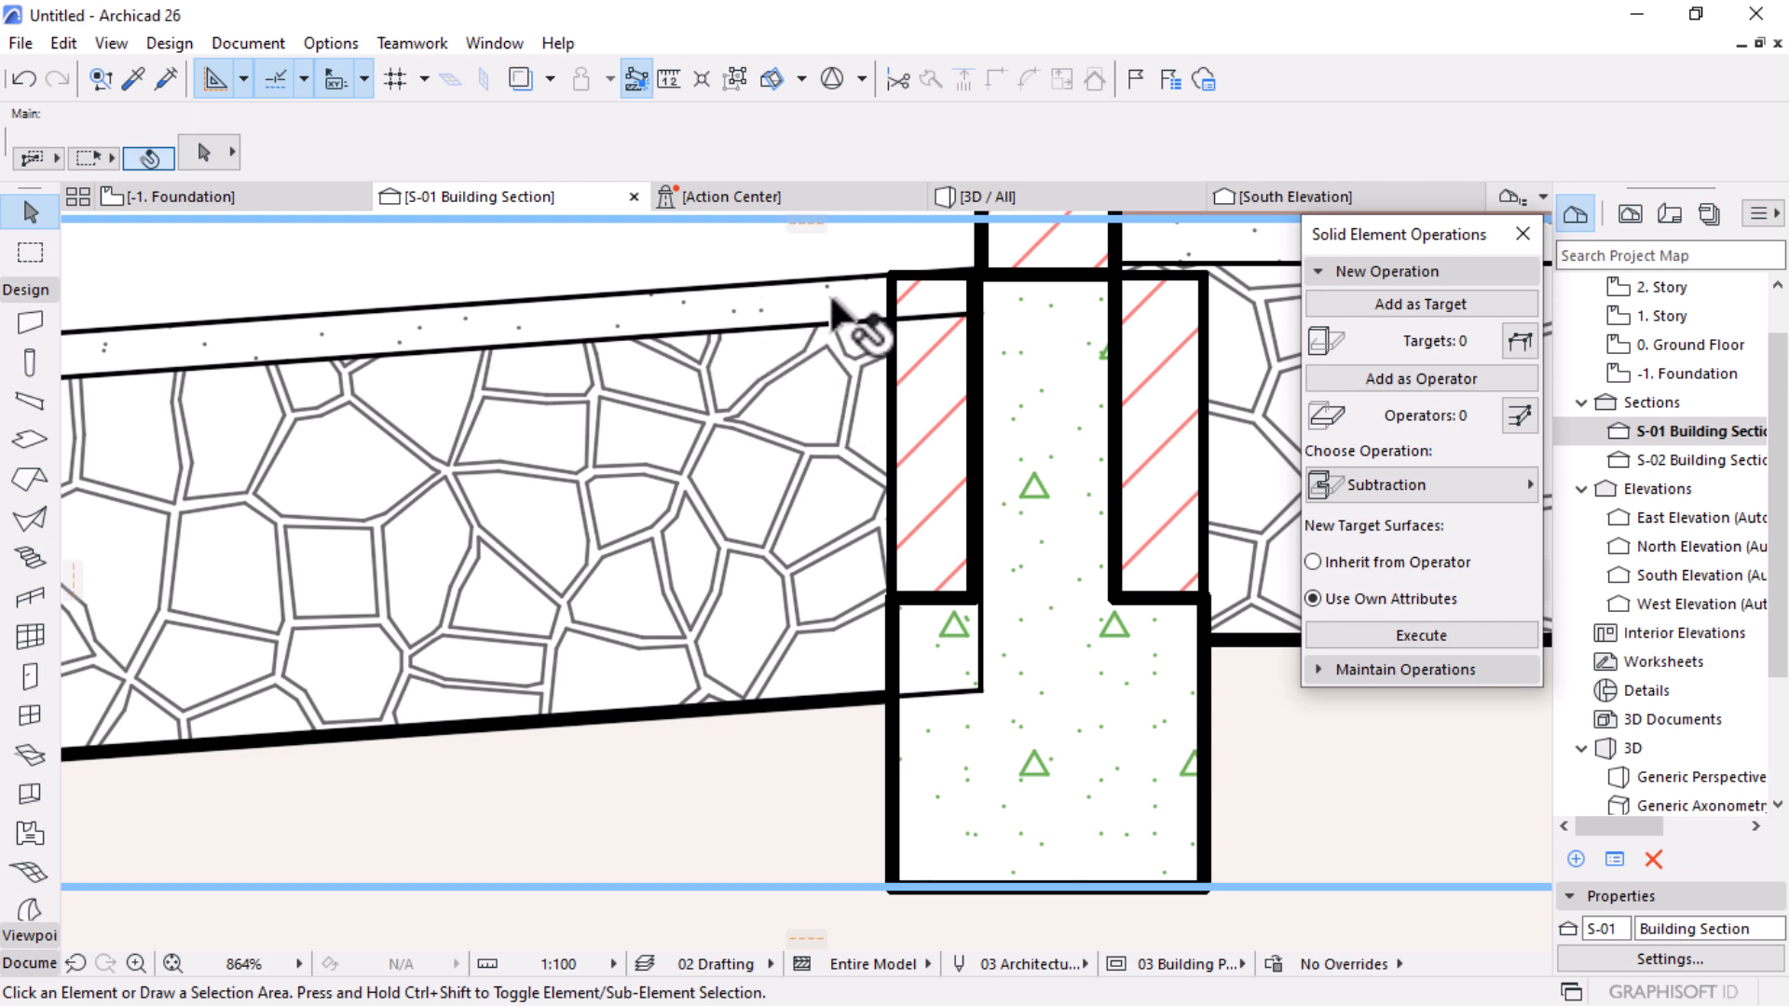
mouse_move(798, 300)
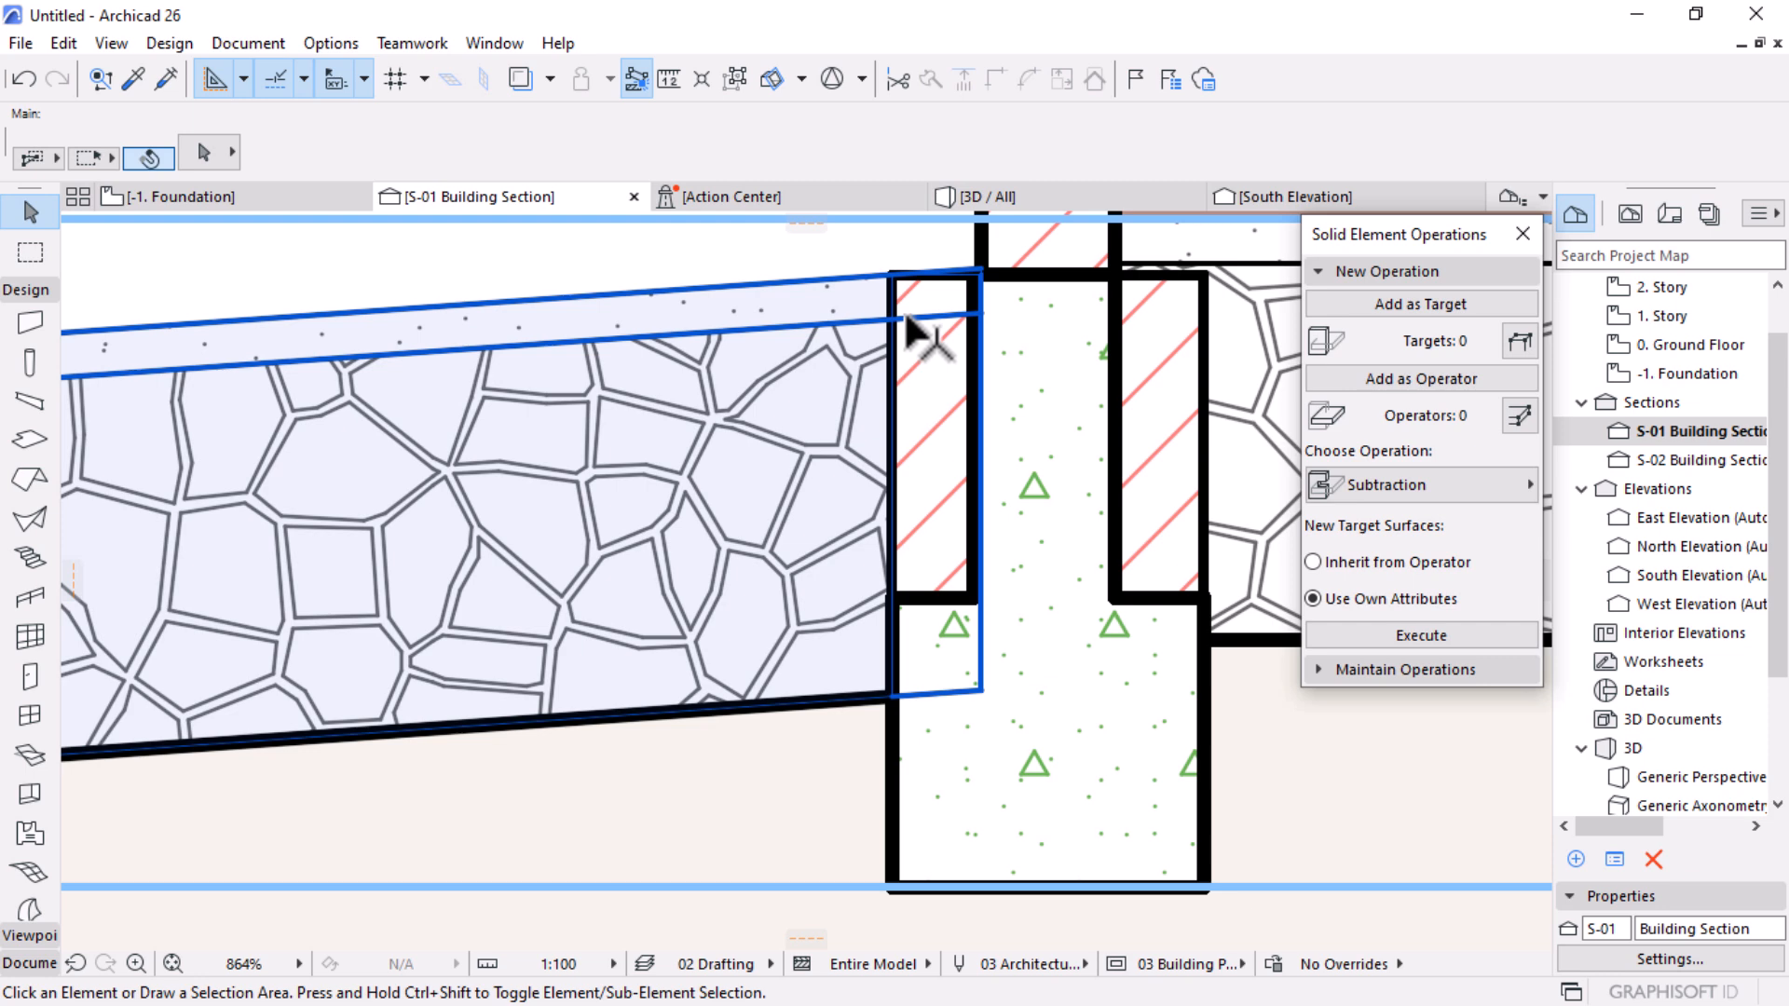
scroll(1020, 239, "up", 2)
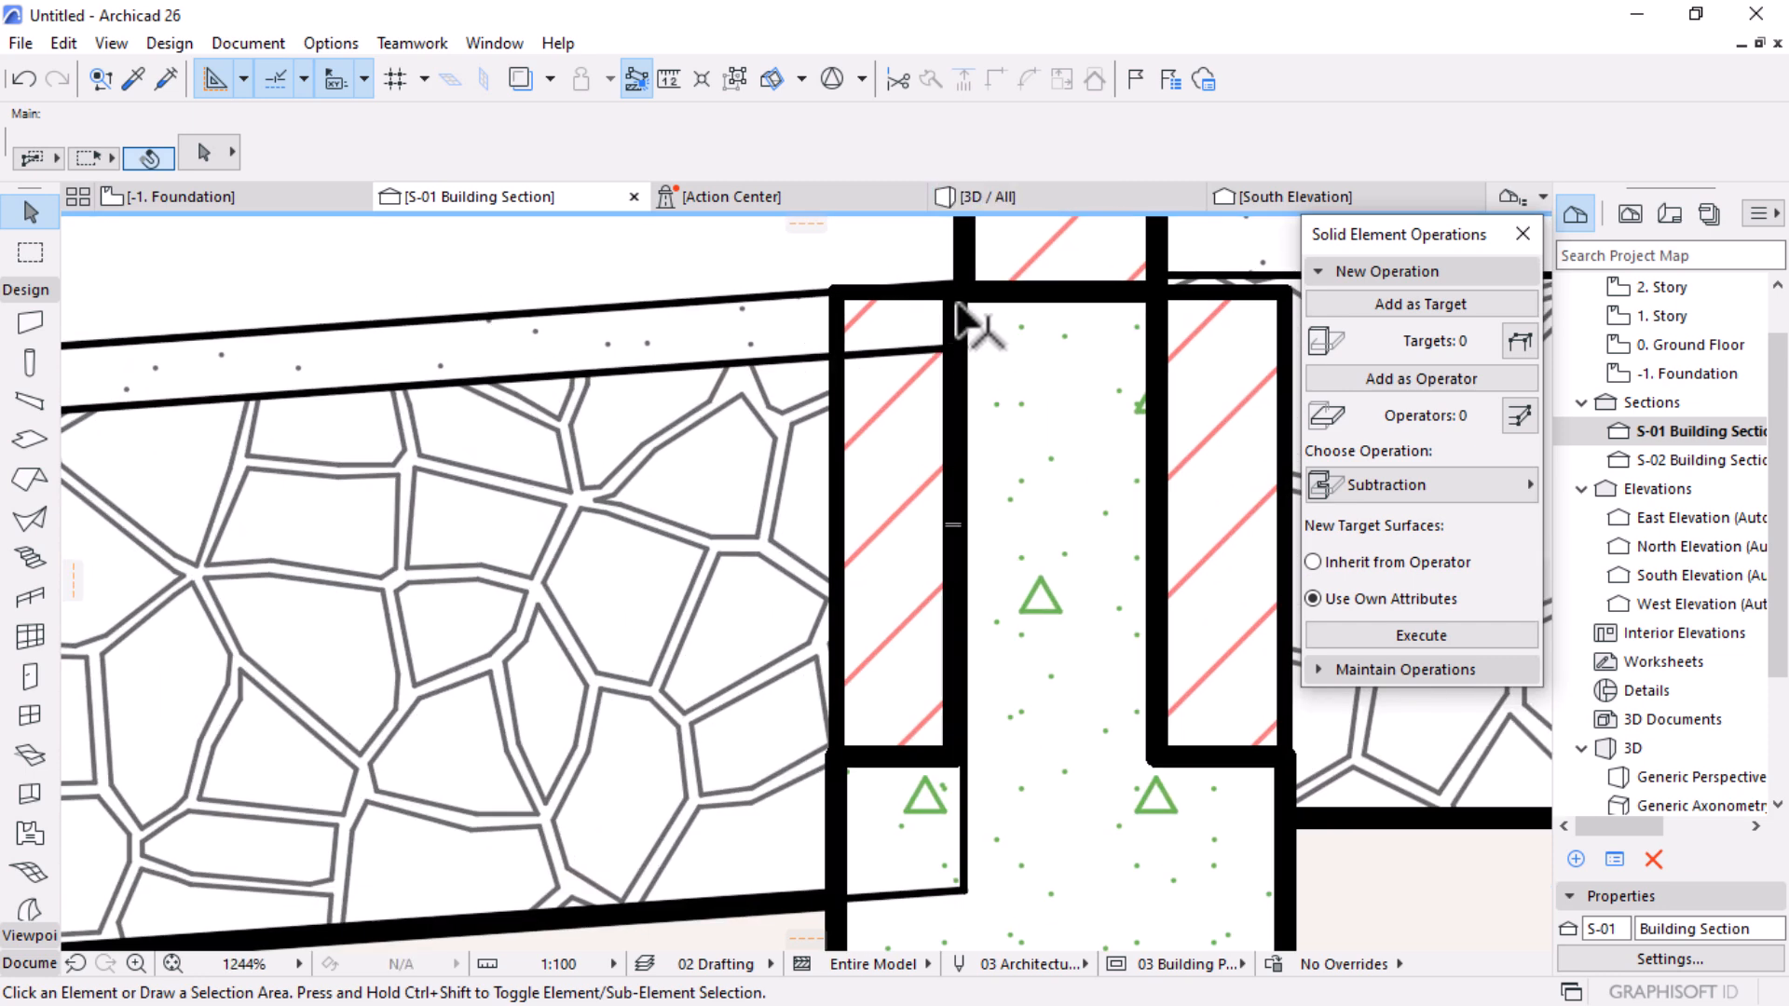
scroll(973, 322, "down", 2)
scroll(910, 359, "up", 1)
Step: With the sloped roof and footing walls selected, set the Stone - Finish building material's intersection priority to 941
left_click(806, 475)
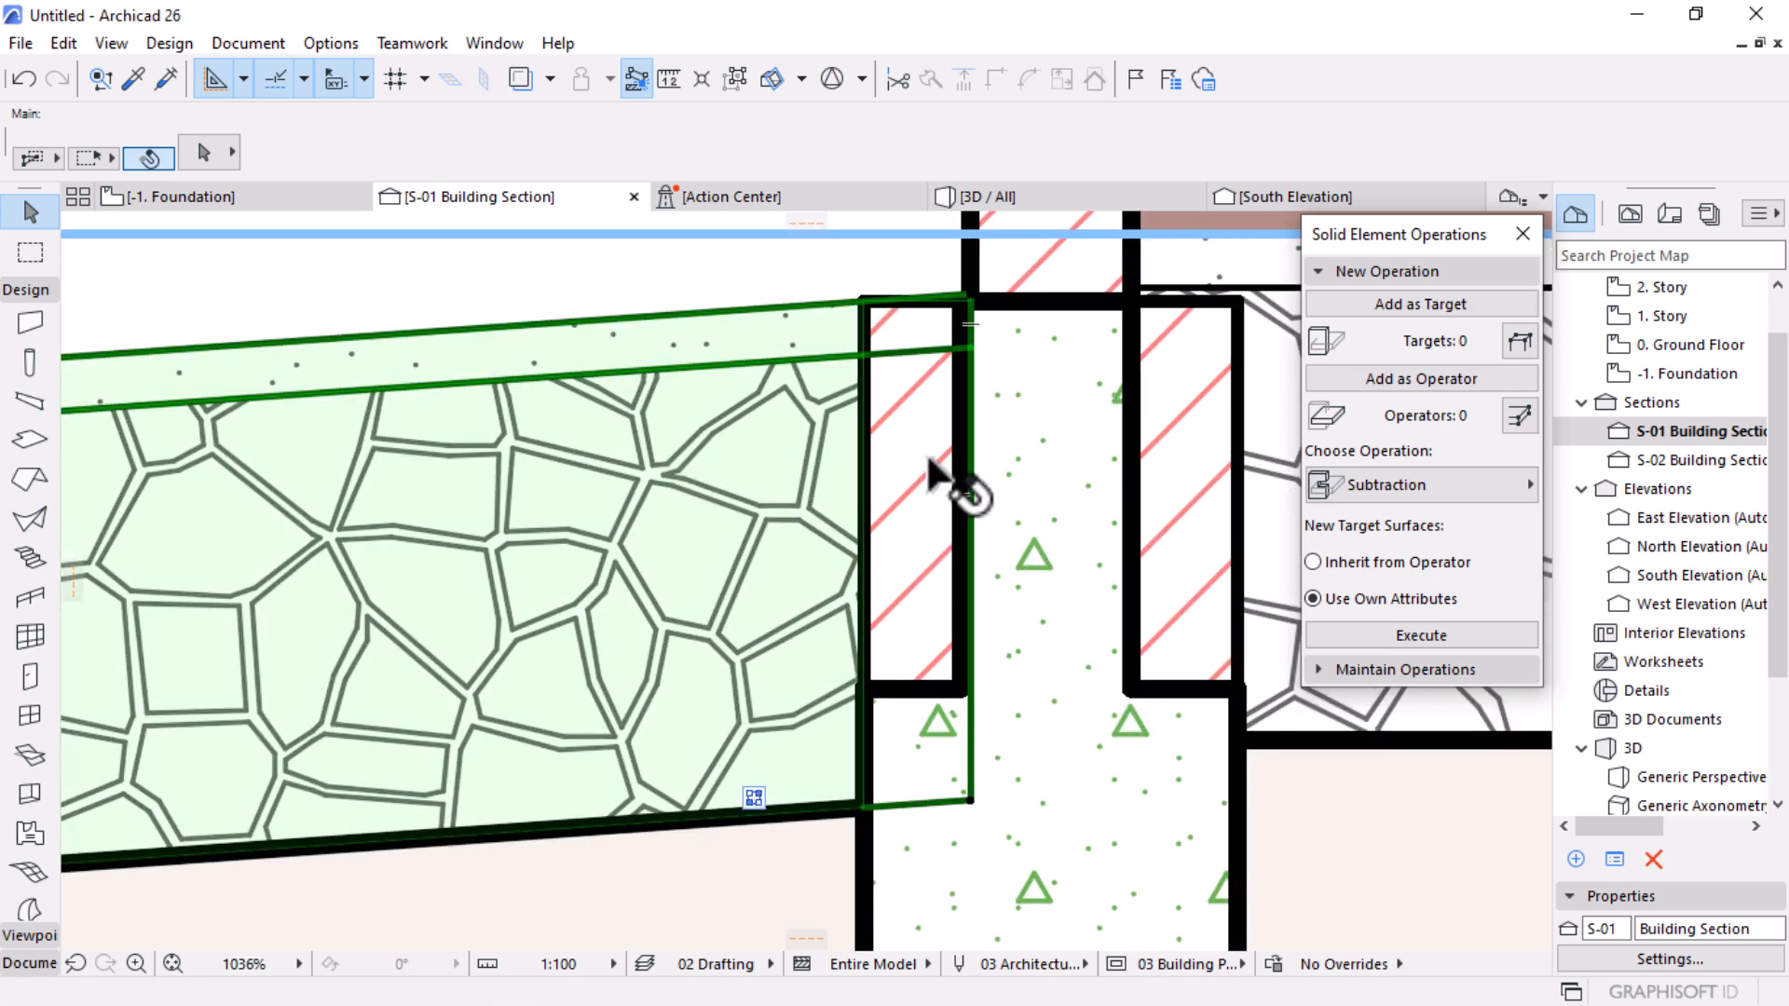
left_click(1046, 432, "shift")
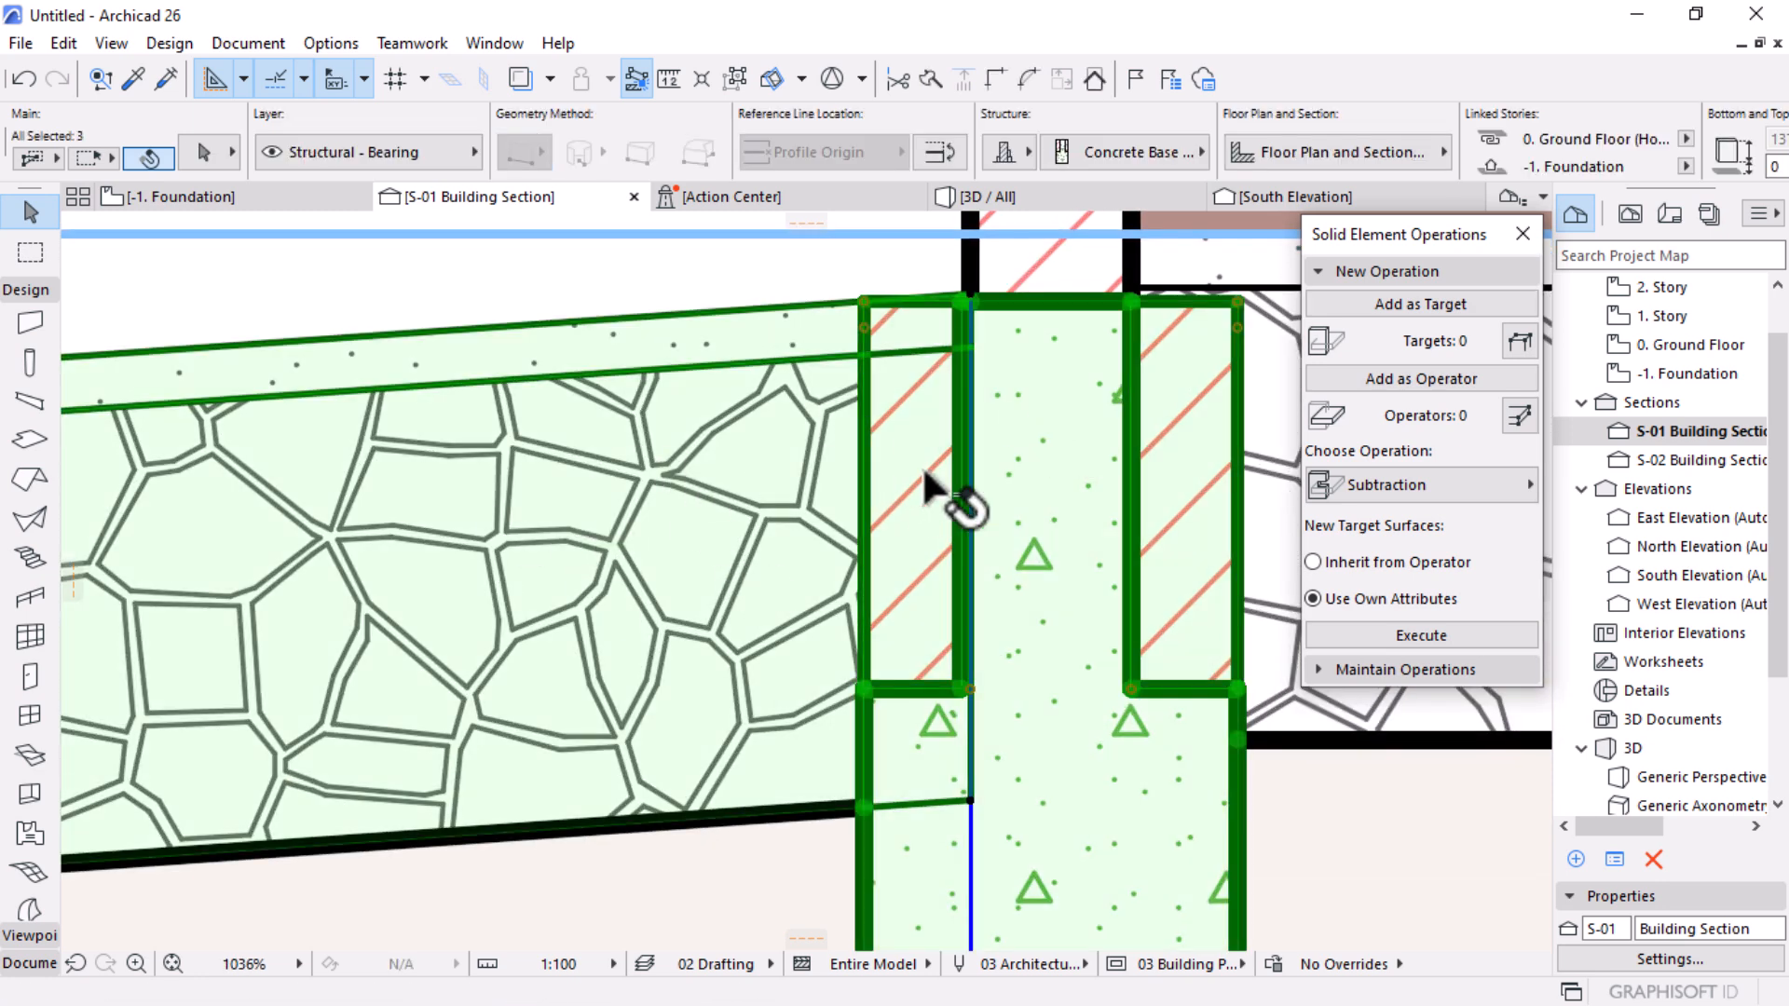
left_click(328, 41)
mouse_move(419, 70)
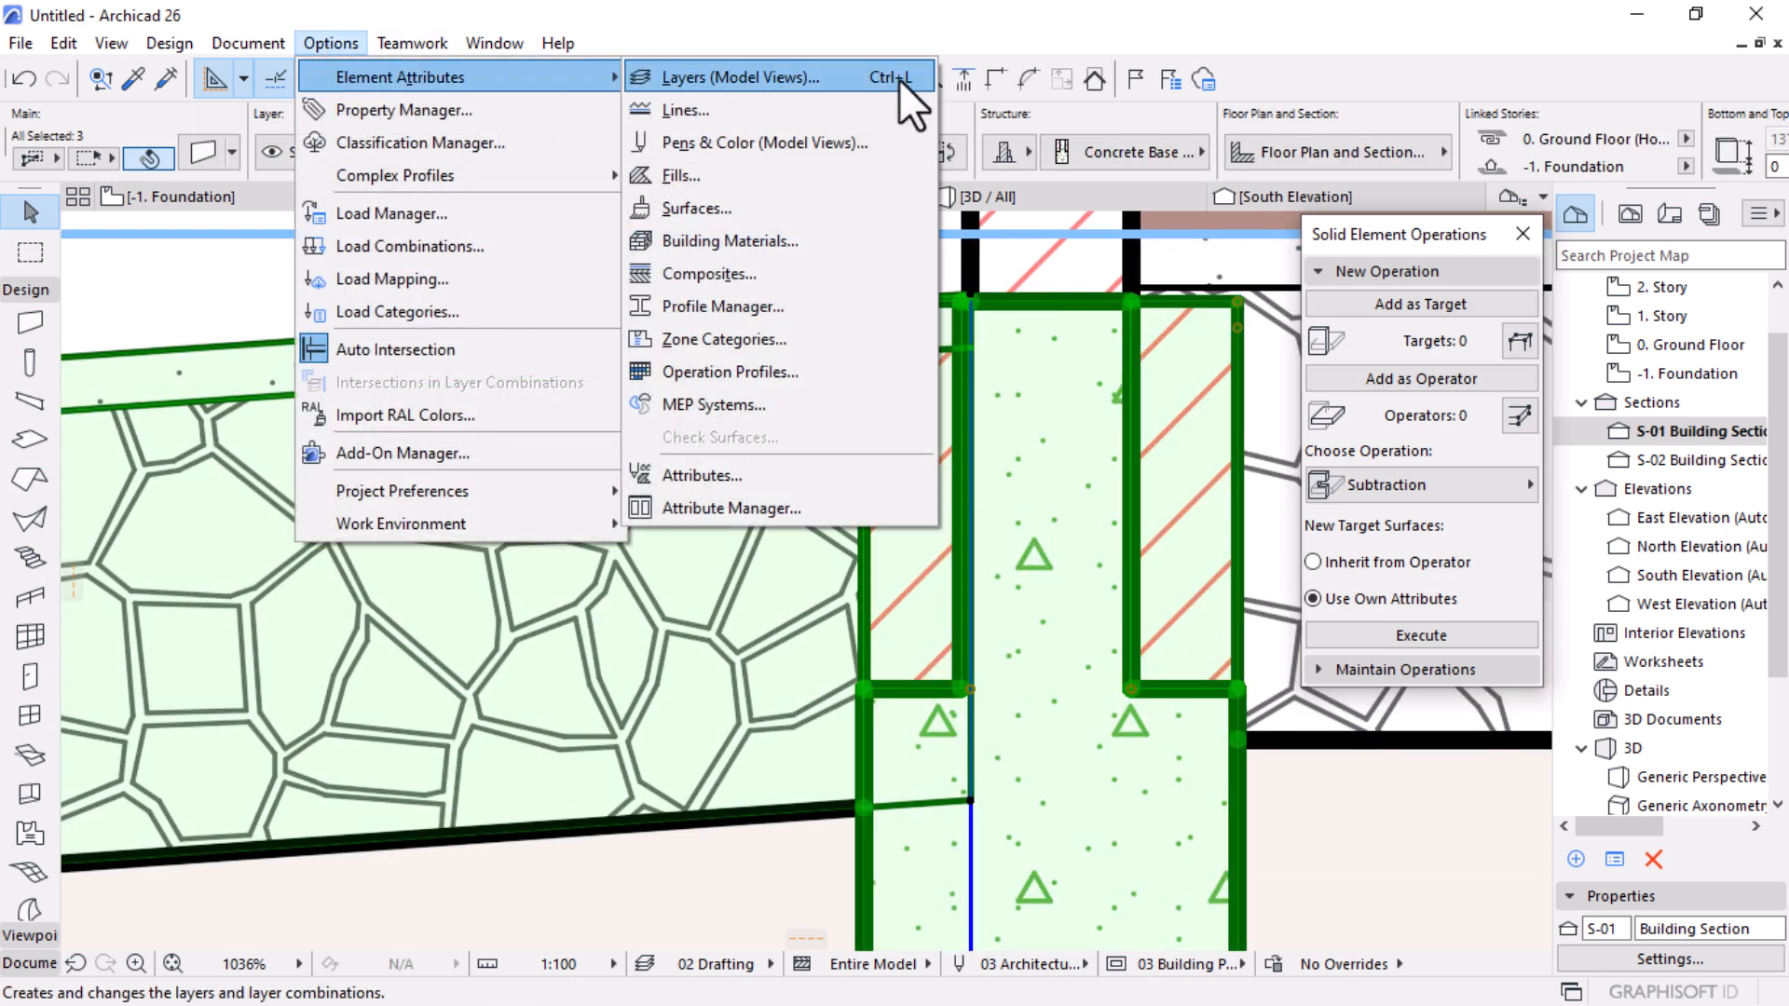
left_click(737, 241)
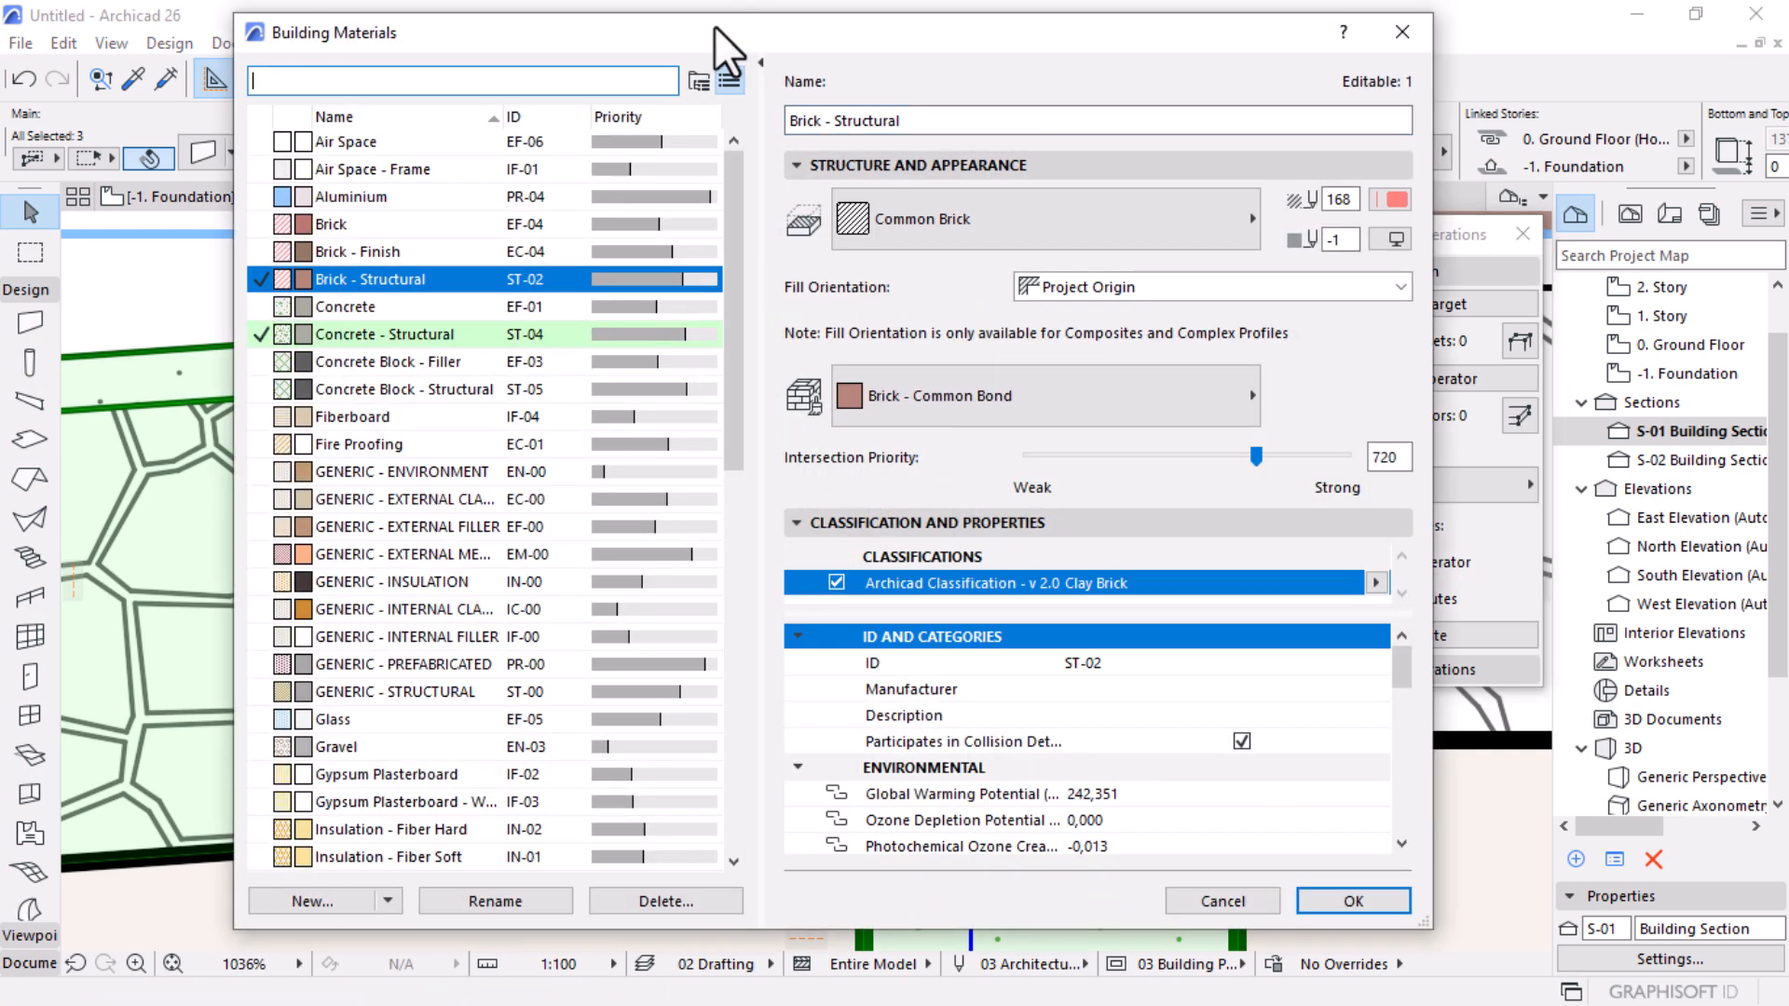
left_click_drag(716, 29, 1498, 54)
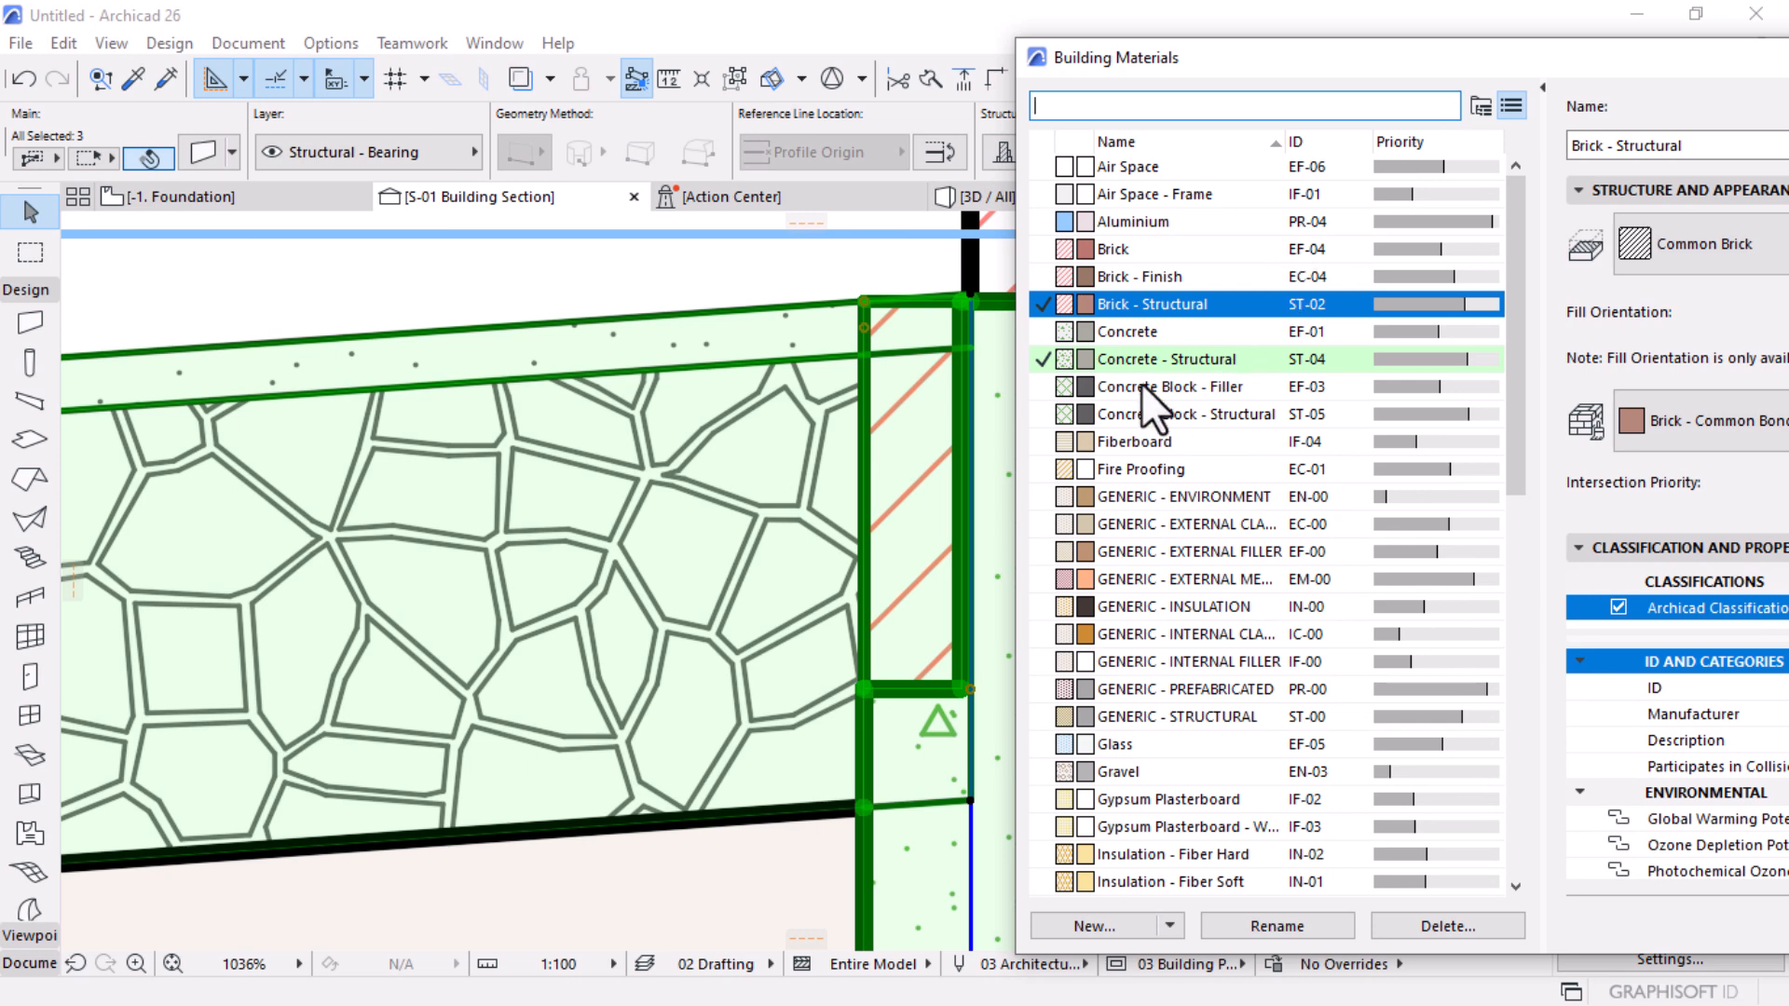
scroll(1161, 360, "down", 1)
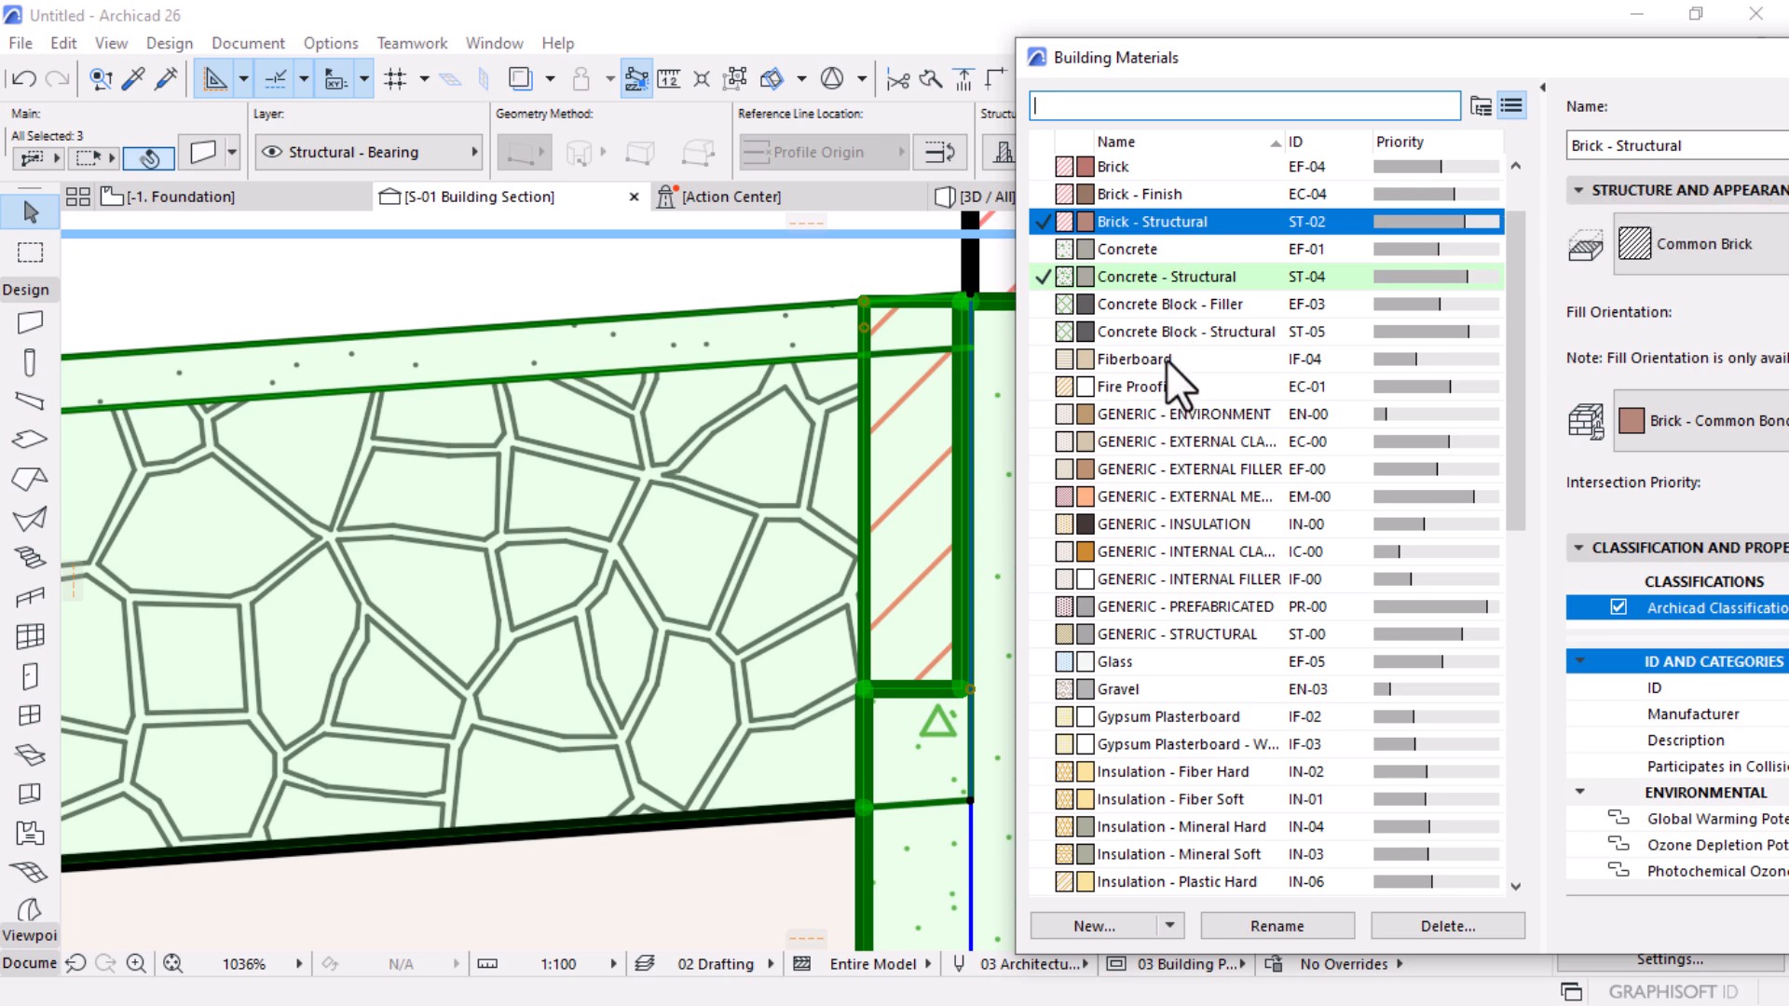
scroll(1167, 360, "down", 6)
scroll(1166, 359, "down", 3)
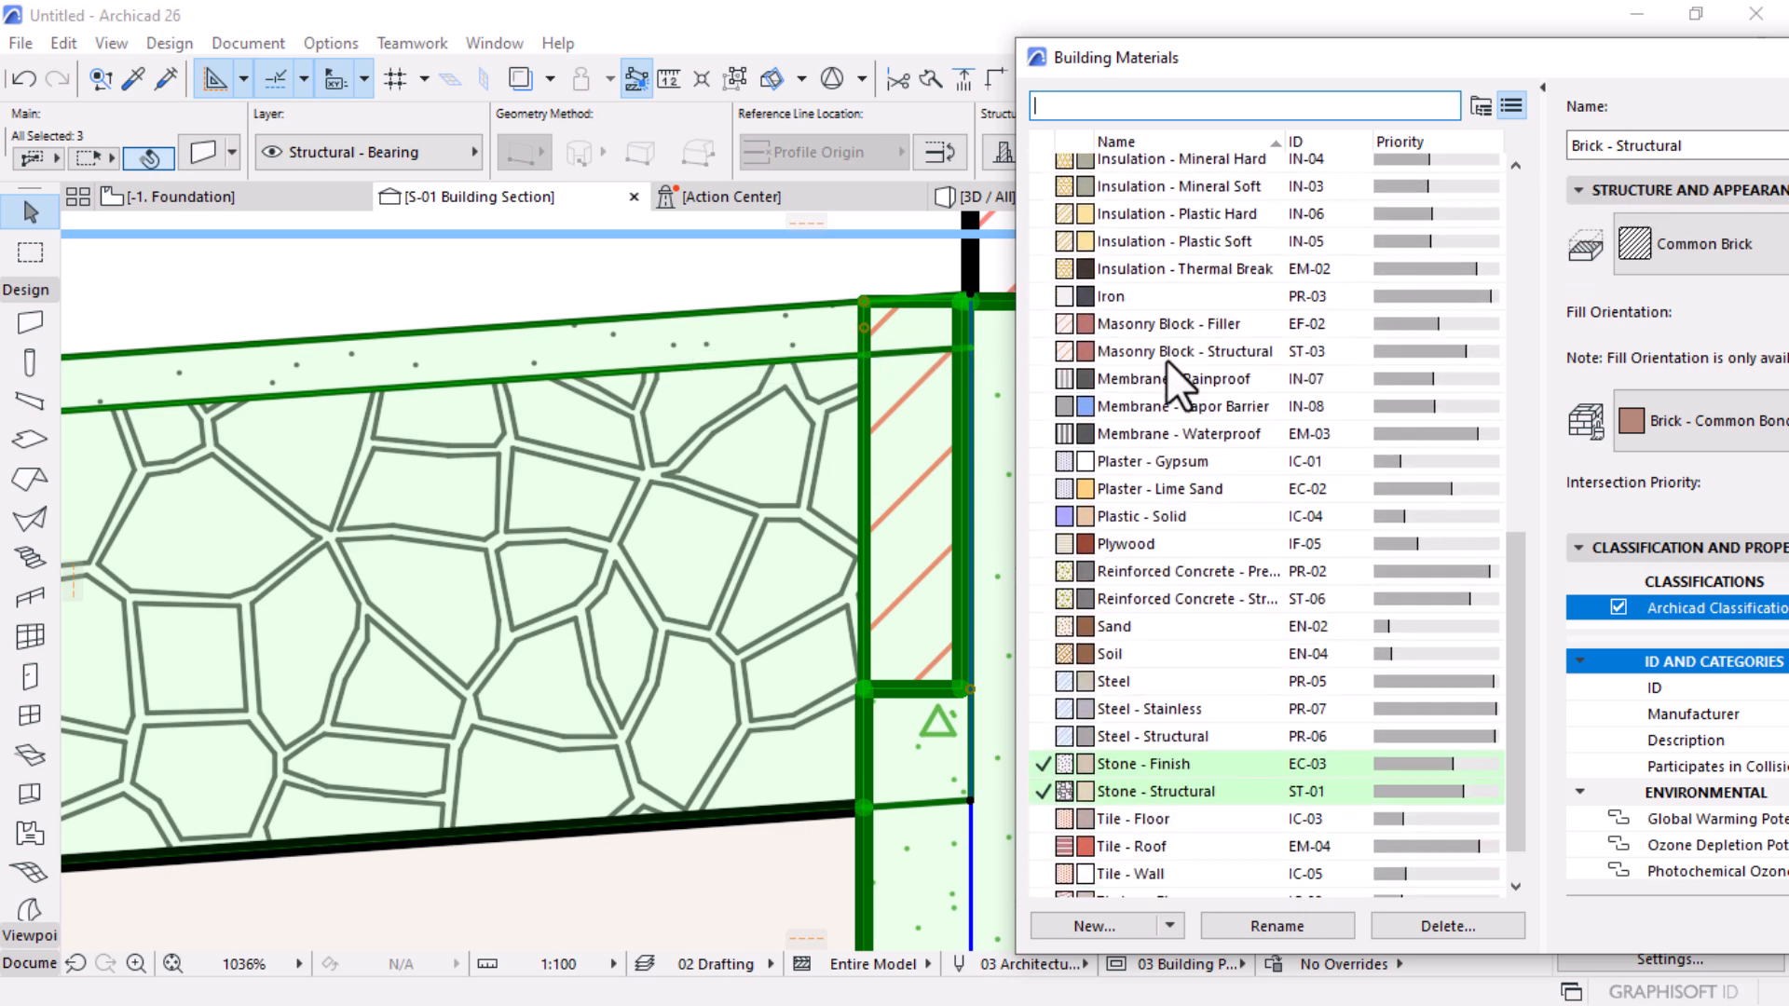
left_click(1164, 688)
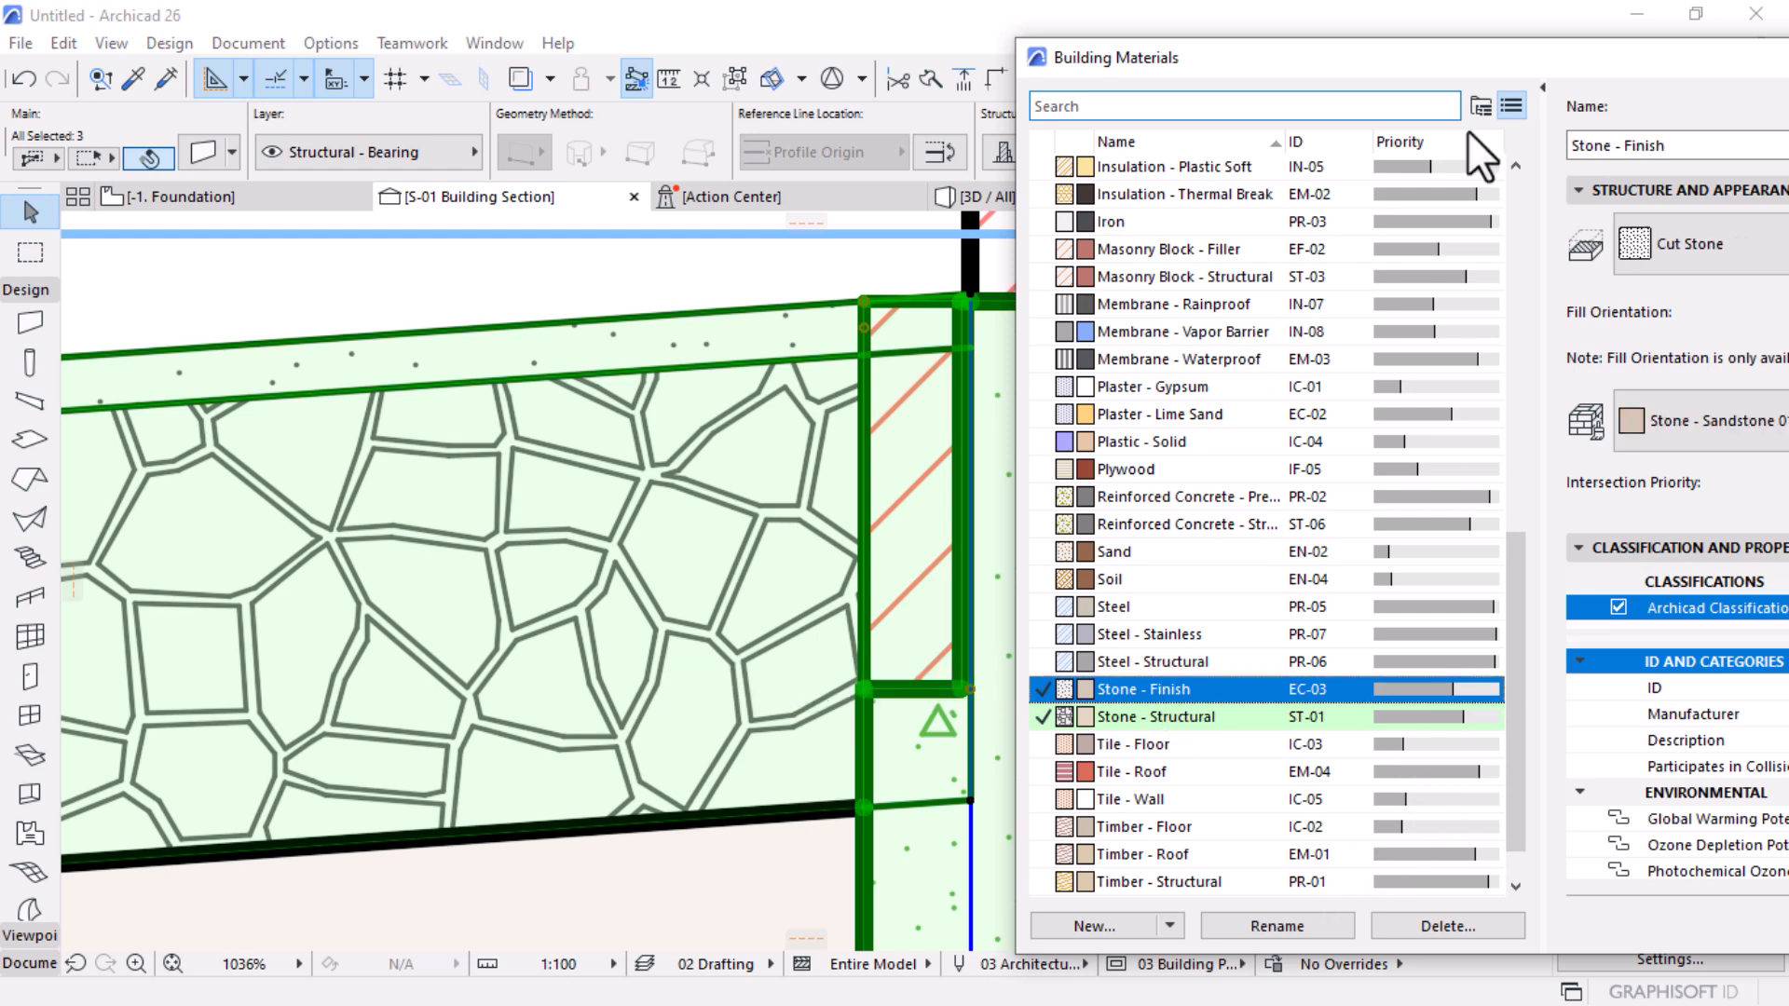
left_click_drag(1474, 52, 883, 73)
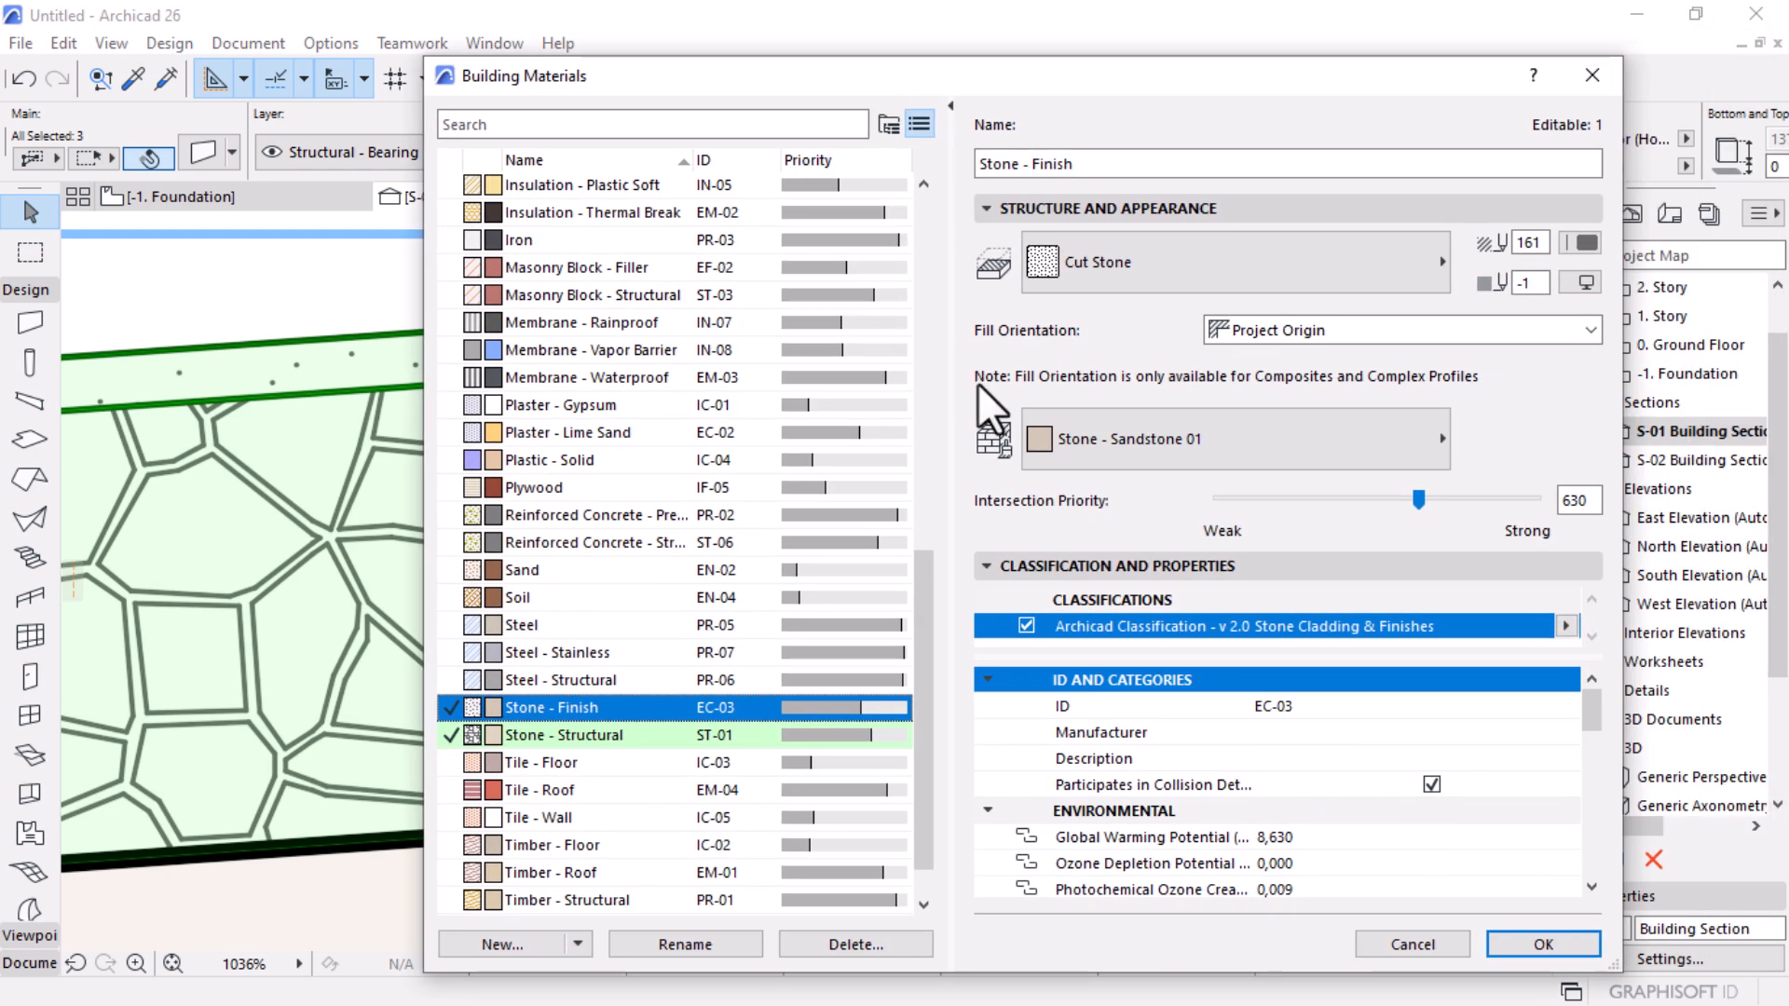
left_click_drag(1417, 500, 1517, 501)
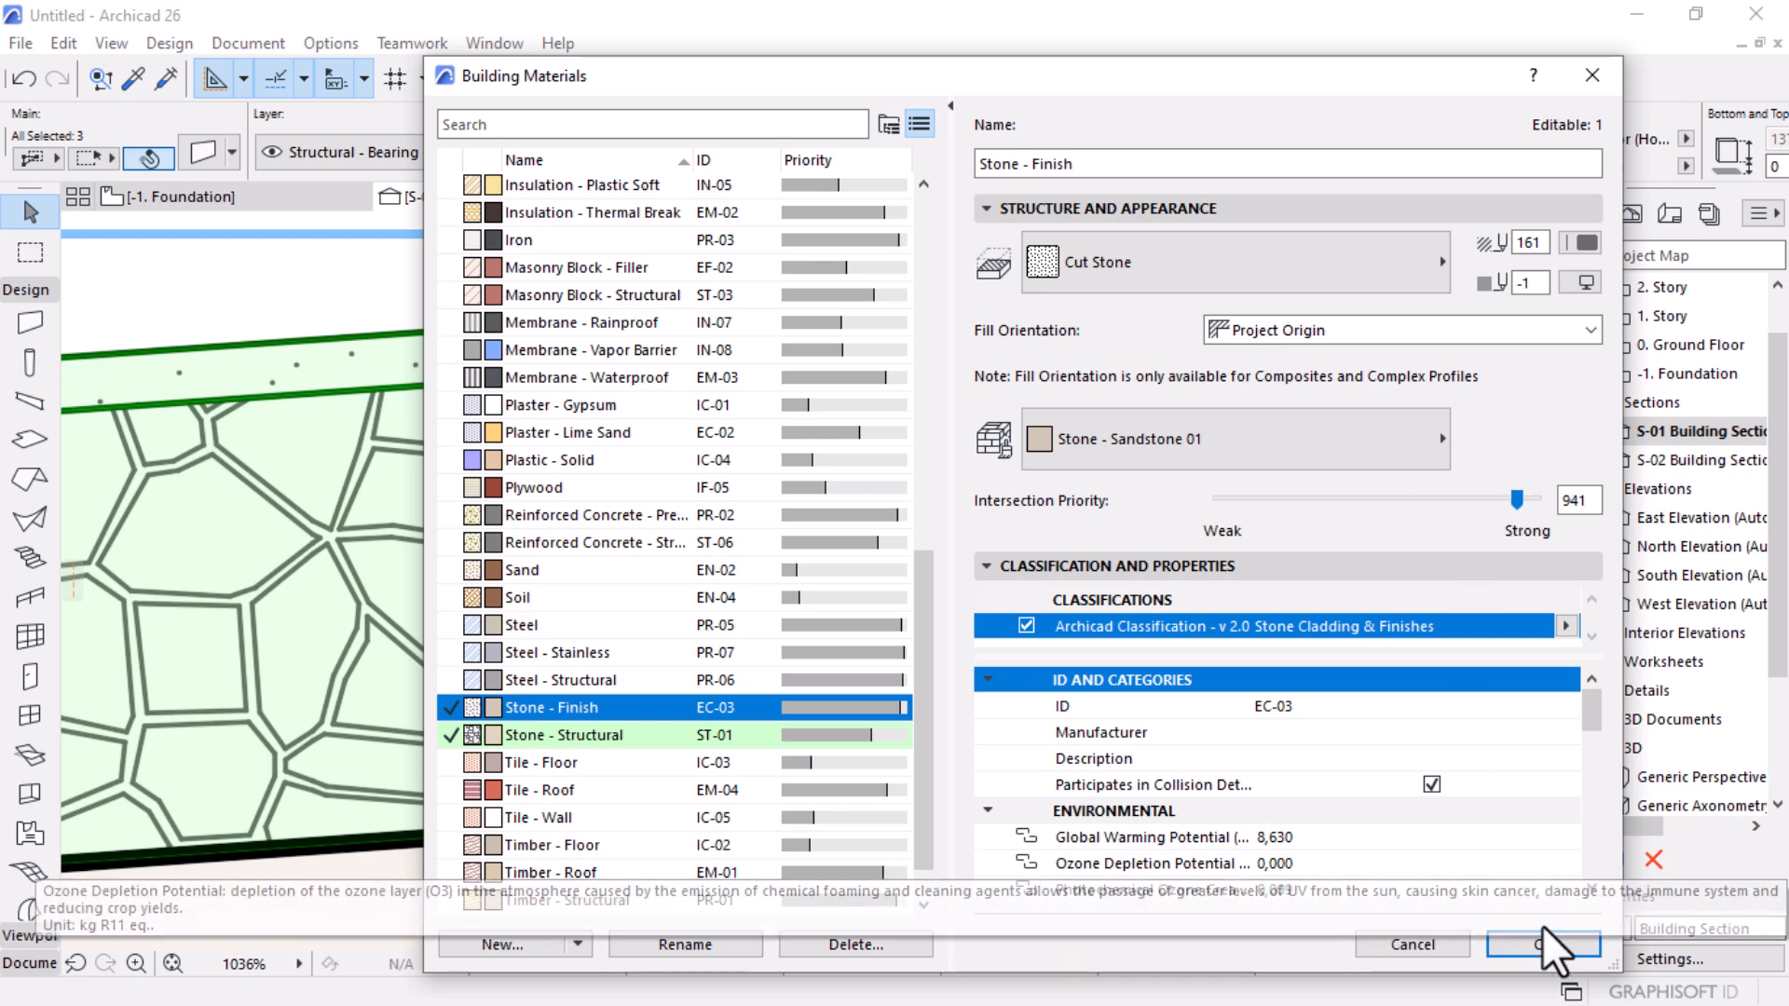
left_click(1539, 947)
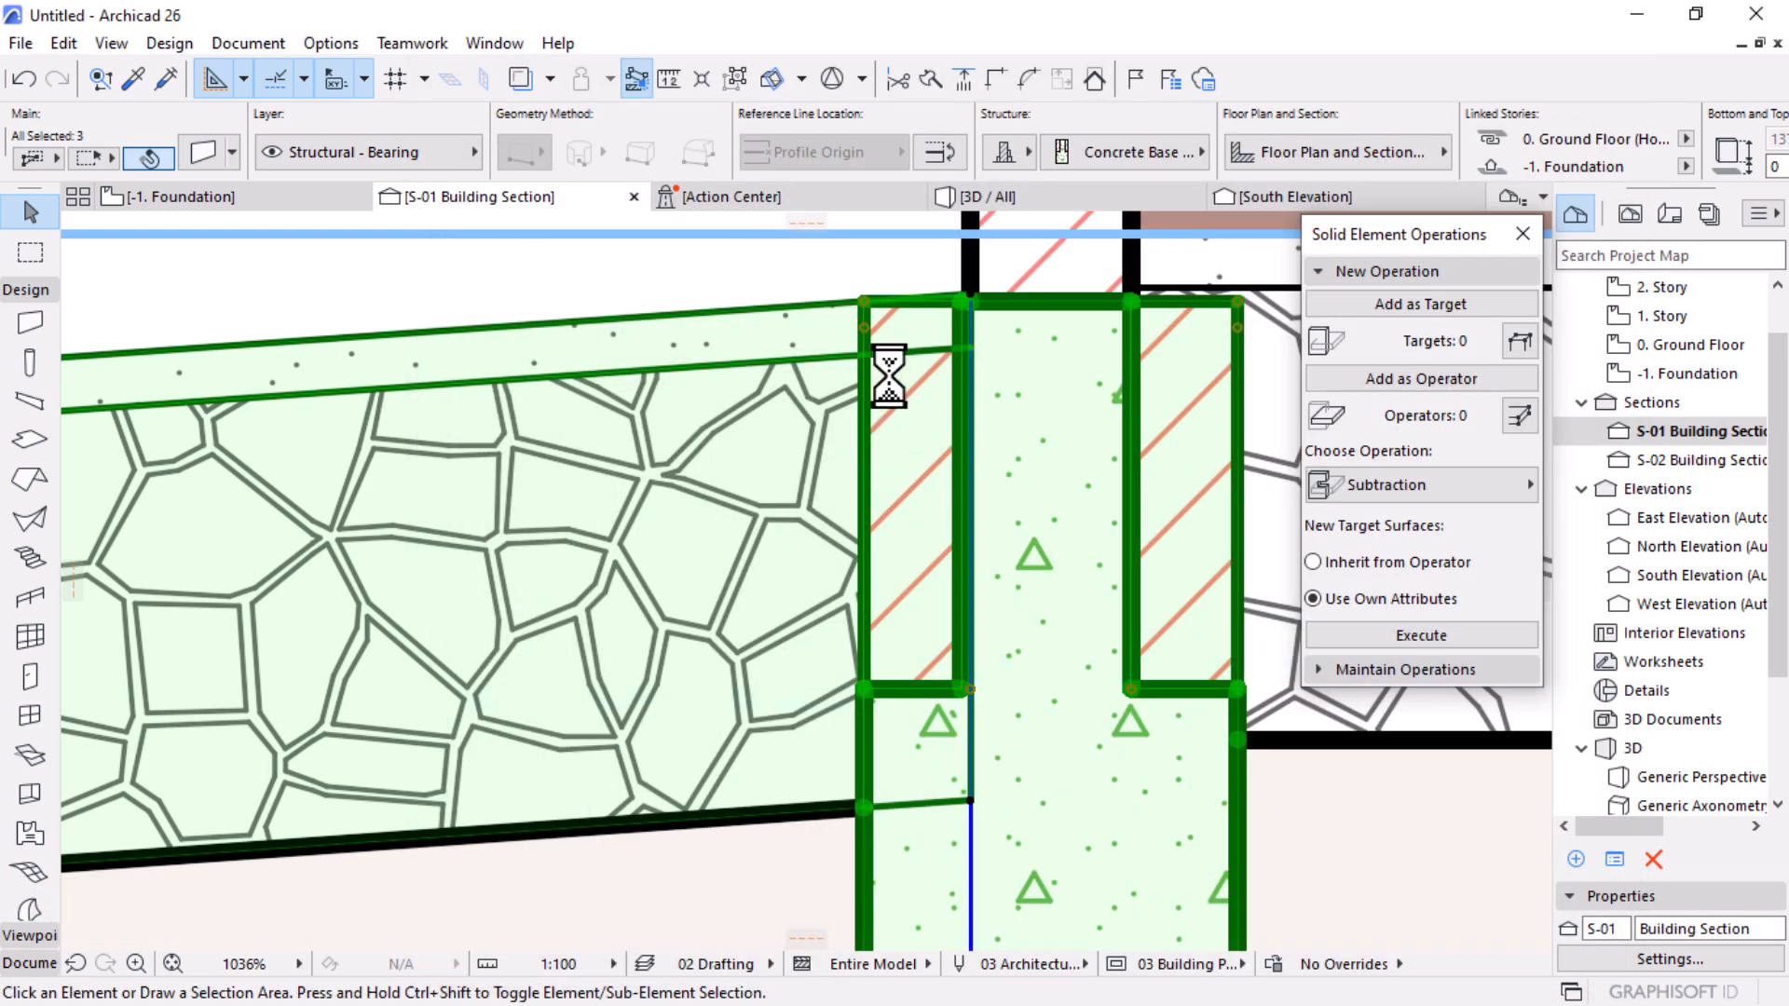
key("Escape")
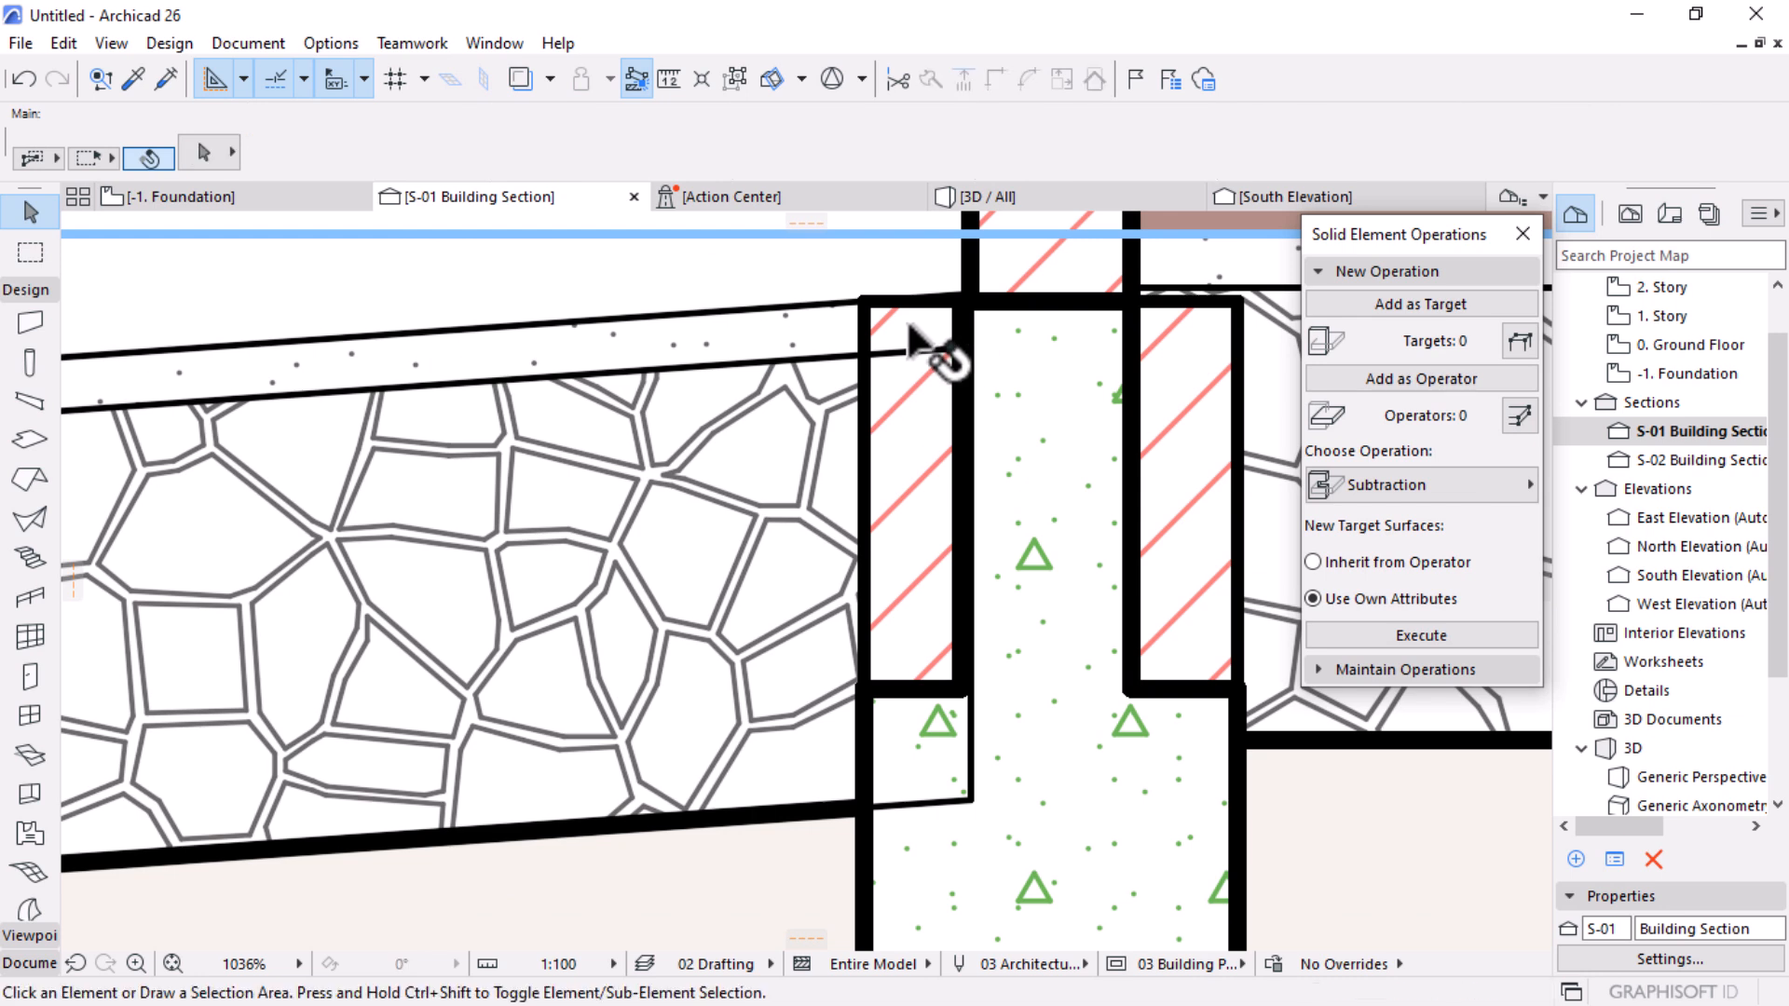
Step: With the footing walls and sloped roof selected, raise the Stone - Finish building material's intersection priority to 970
scroll(880, 349, "up", 3)
left_click(970, 491)
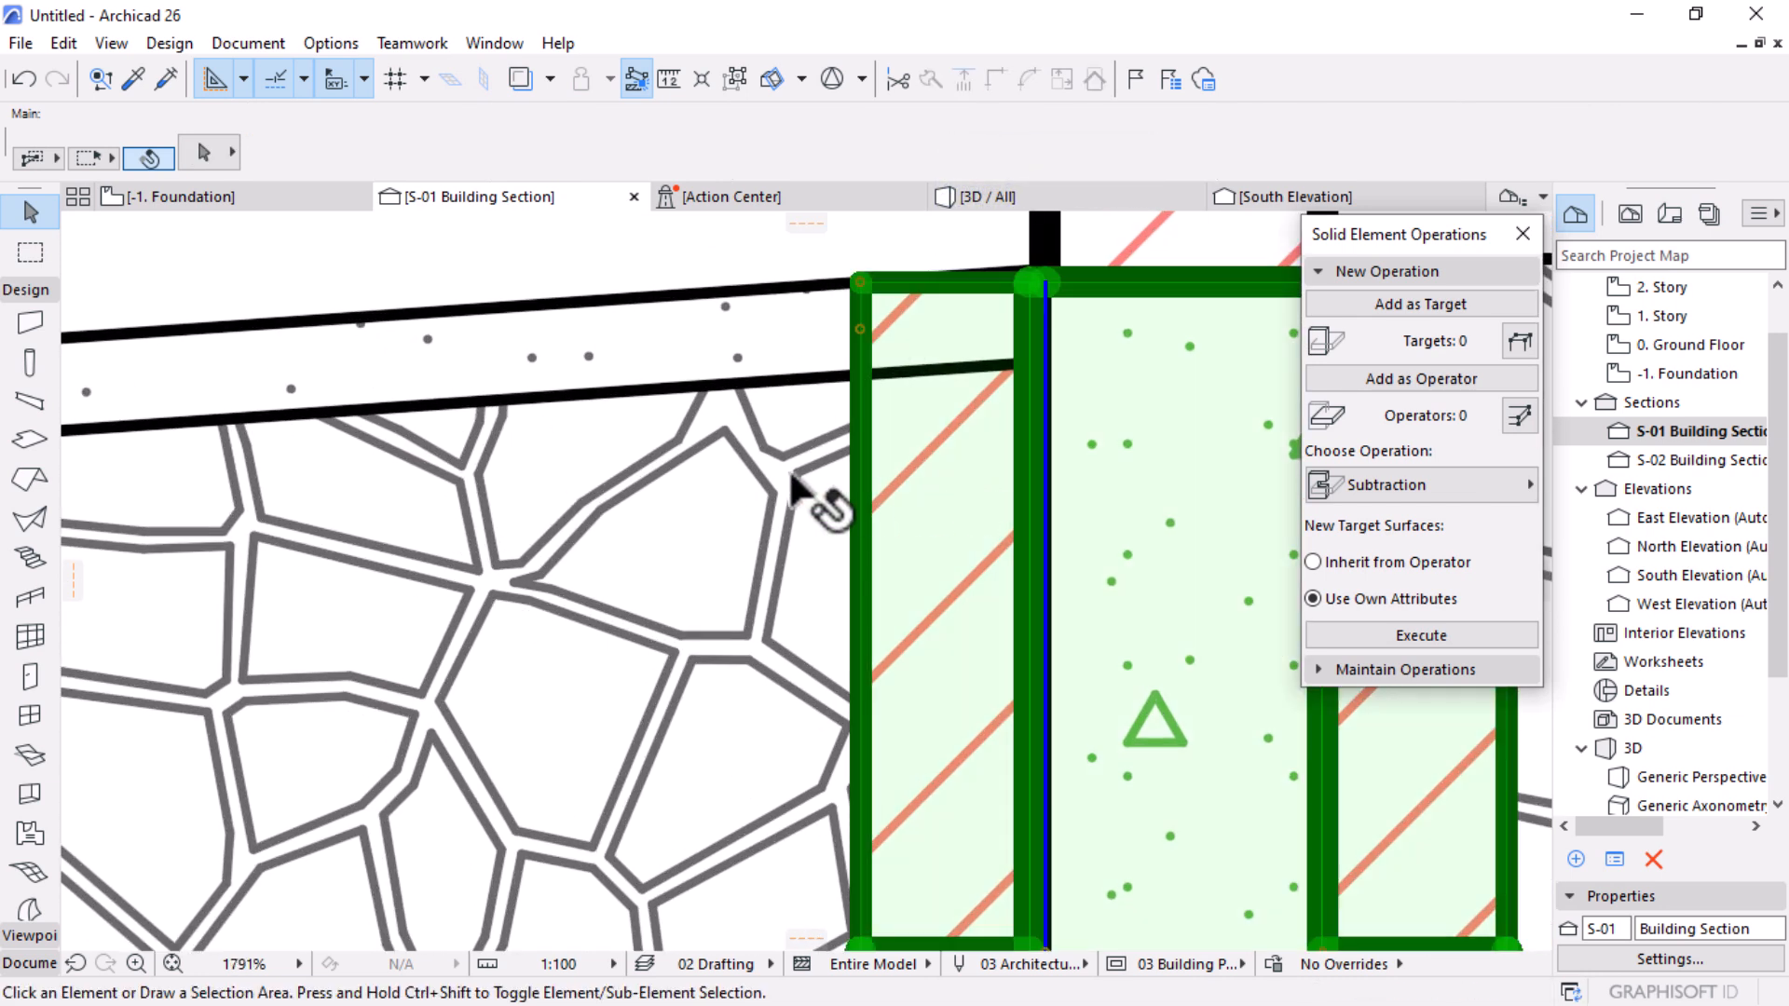
left_click(731, 455, "shift")
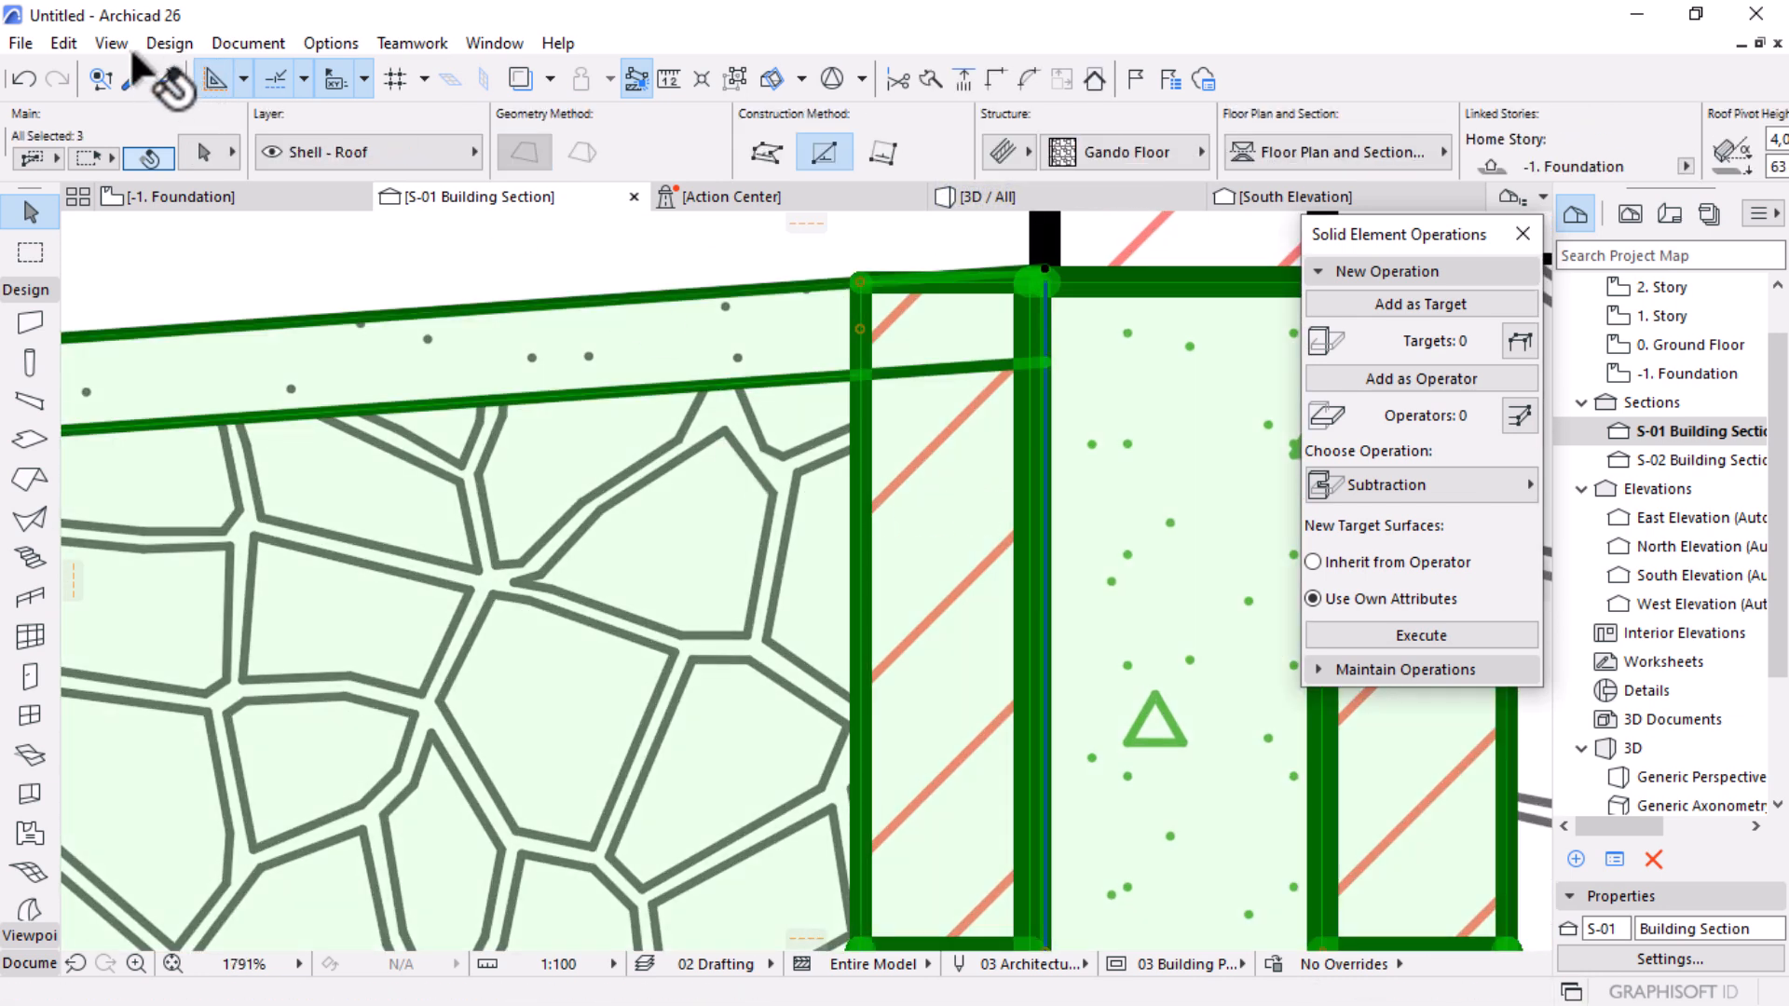
left_click(331, 43)
mouse_move(478, 80)
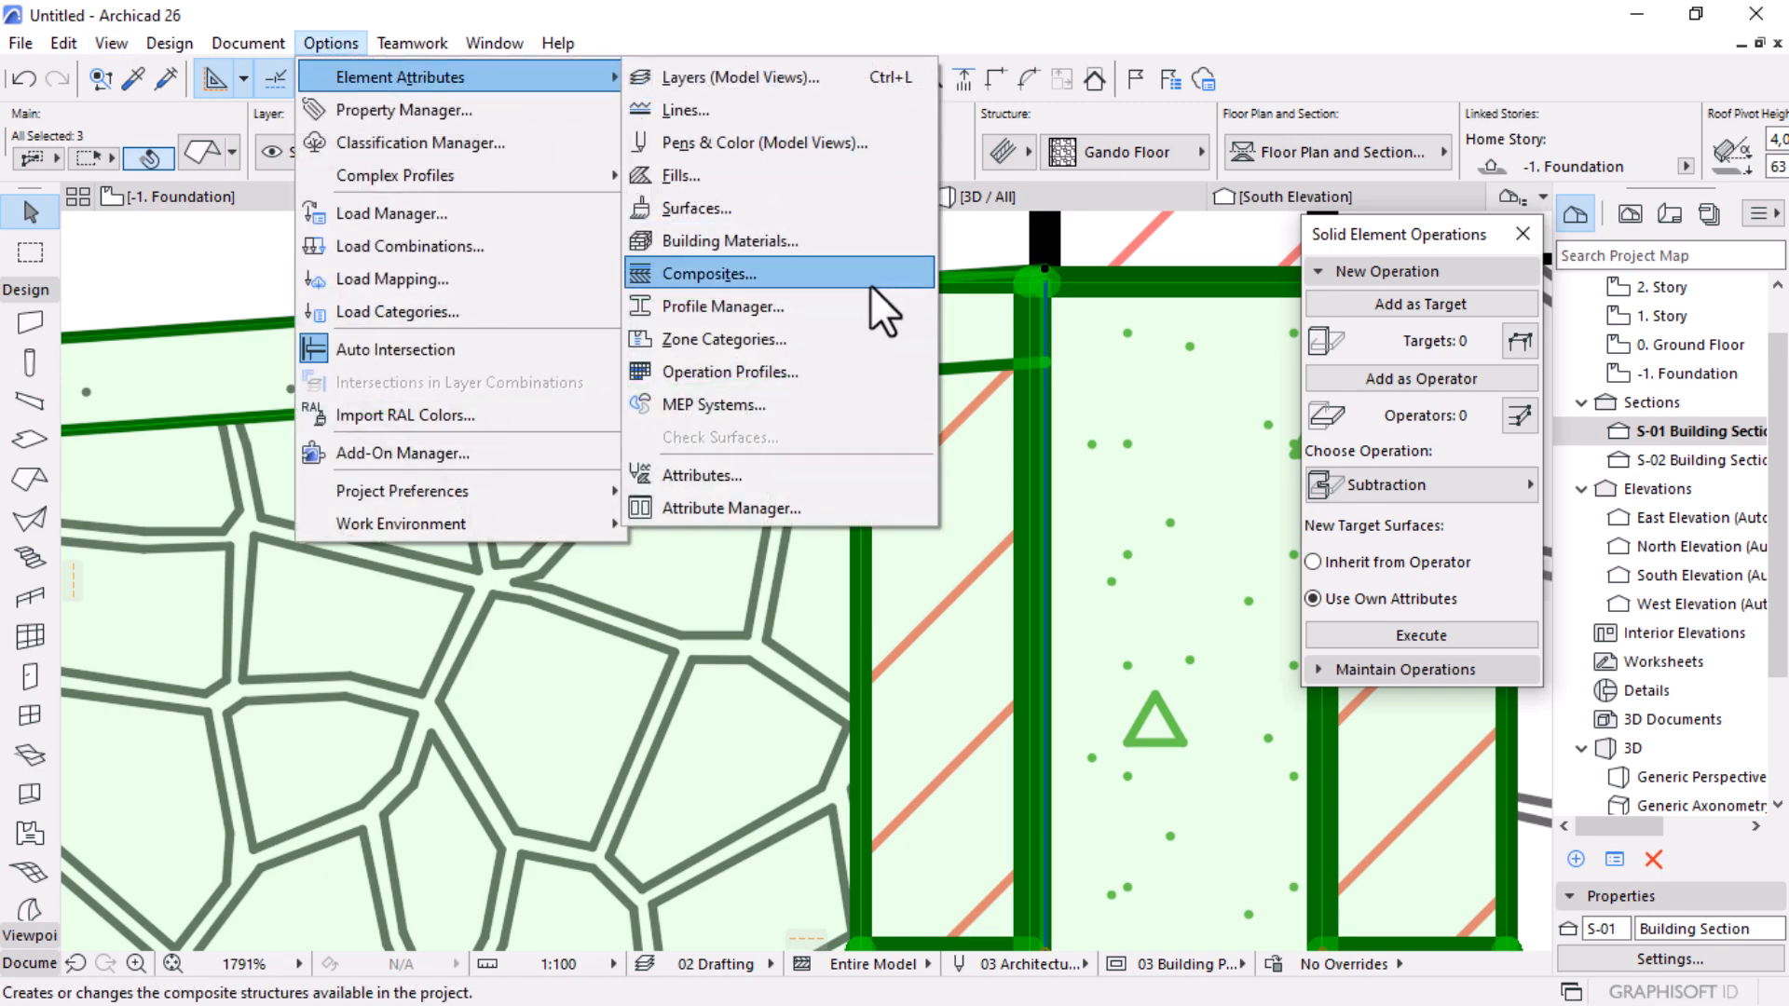
left_click(766, 244)
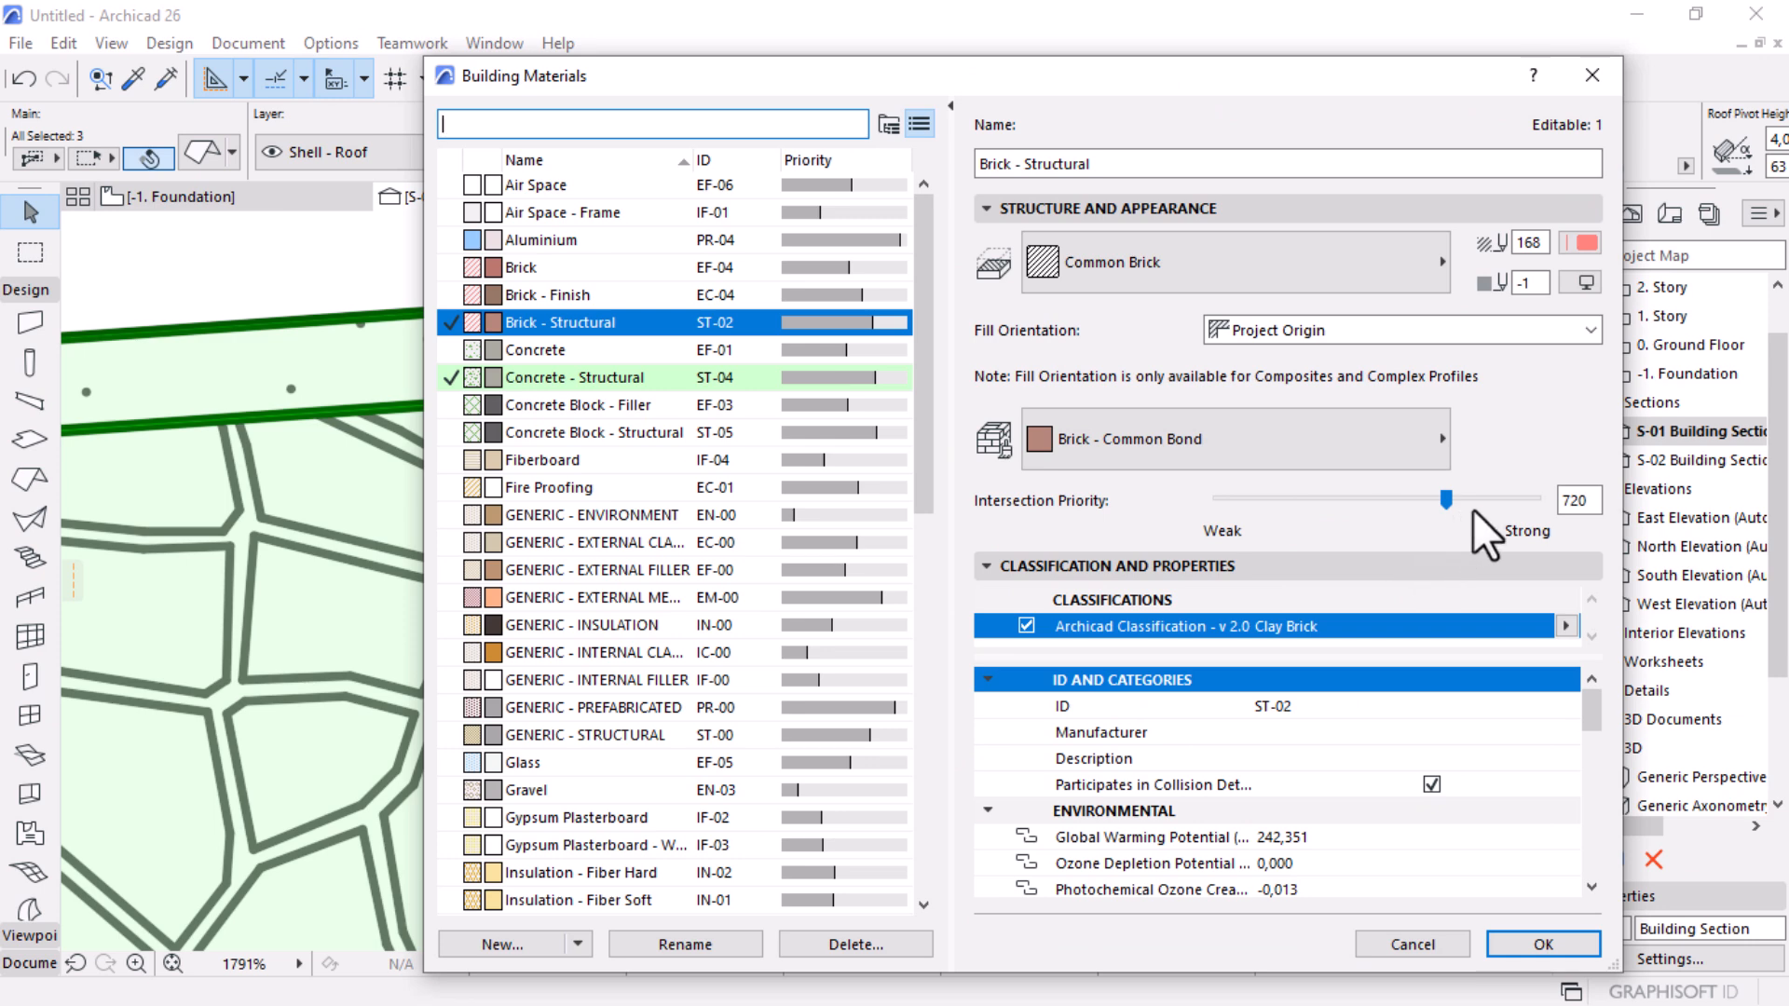
scroll(697, 591, "down", 13)
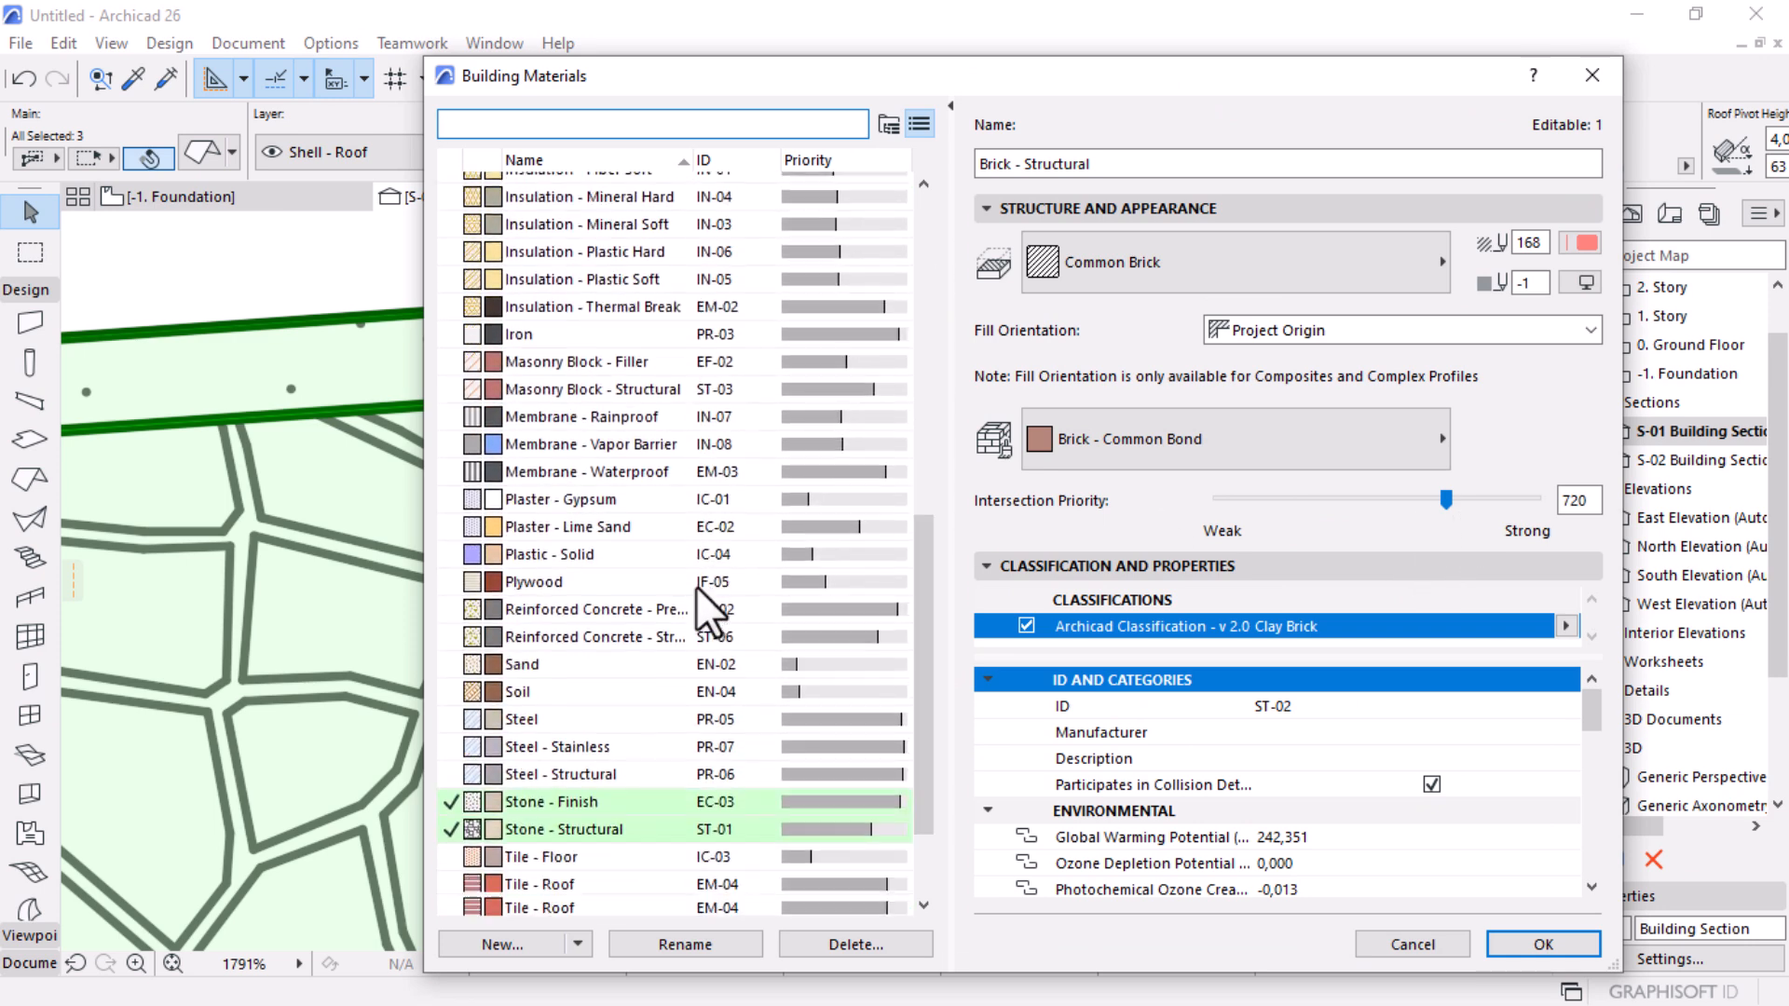
left_click(574, 653)
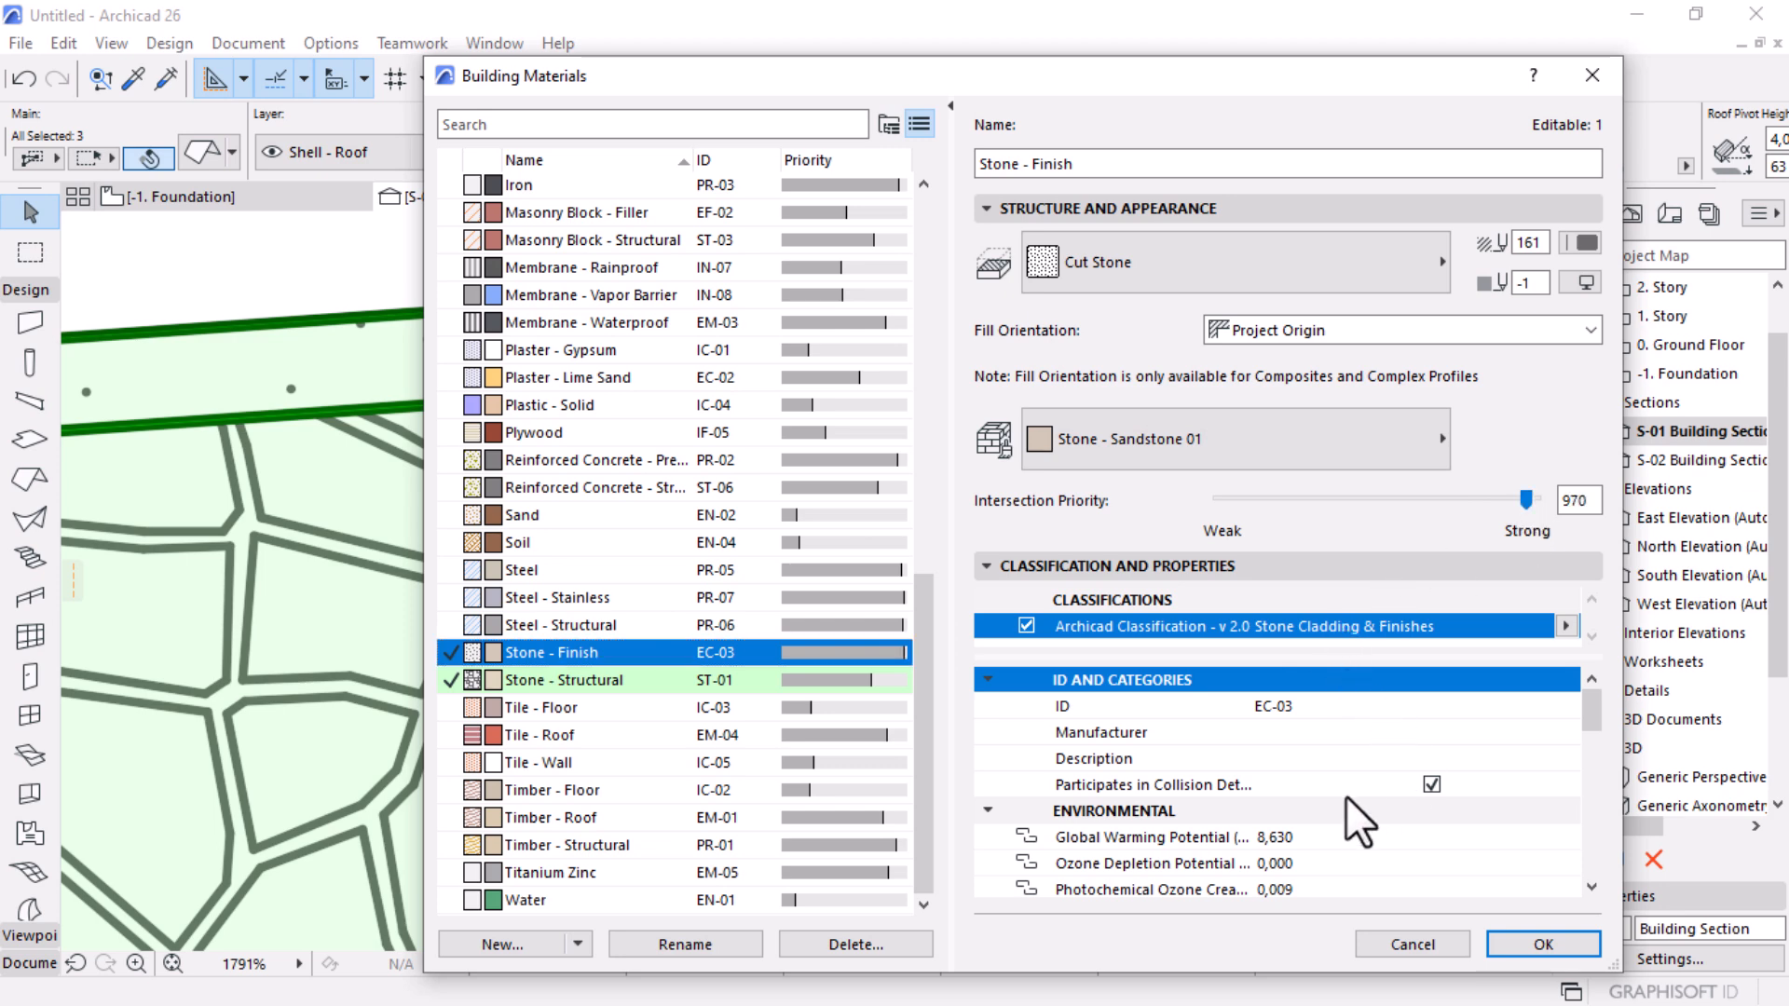
left_click(1528, 944)
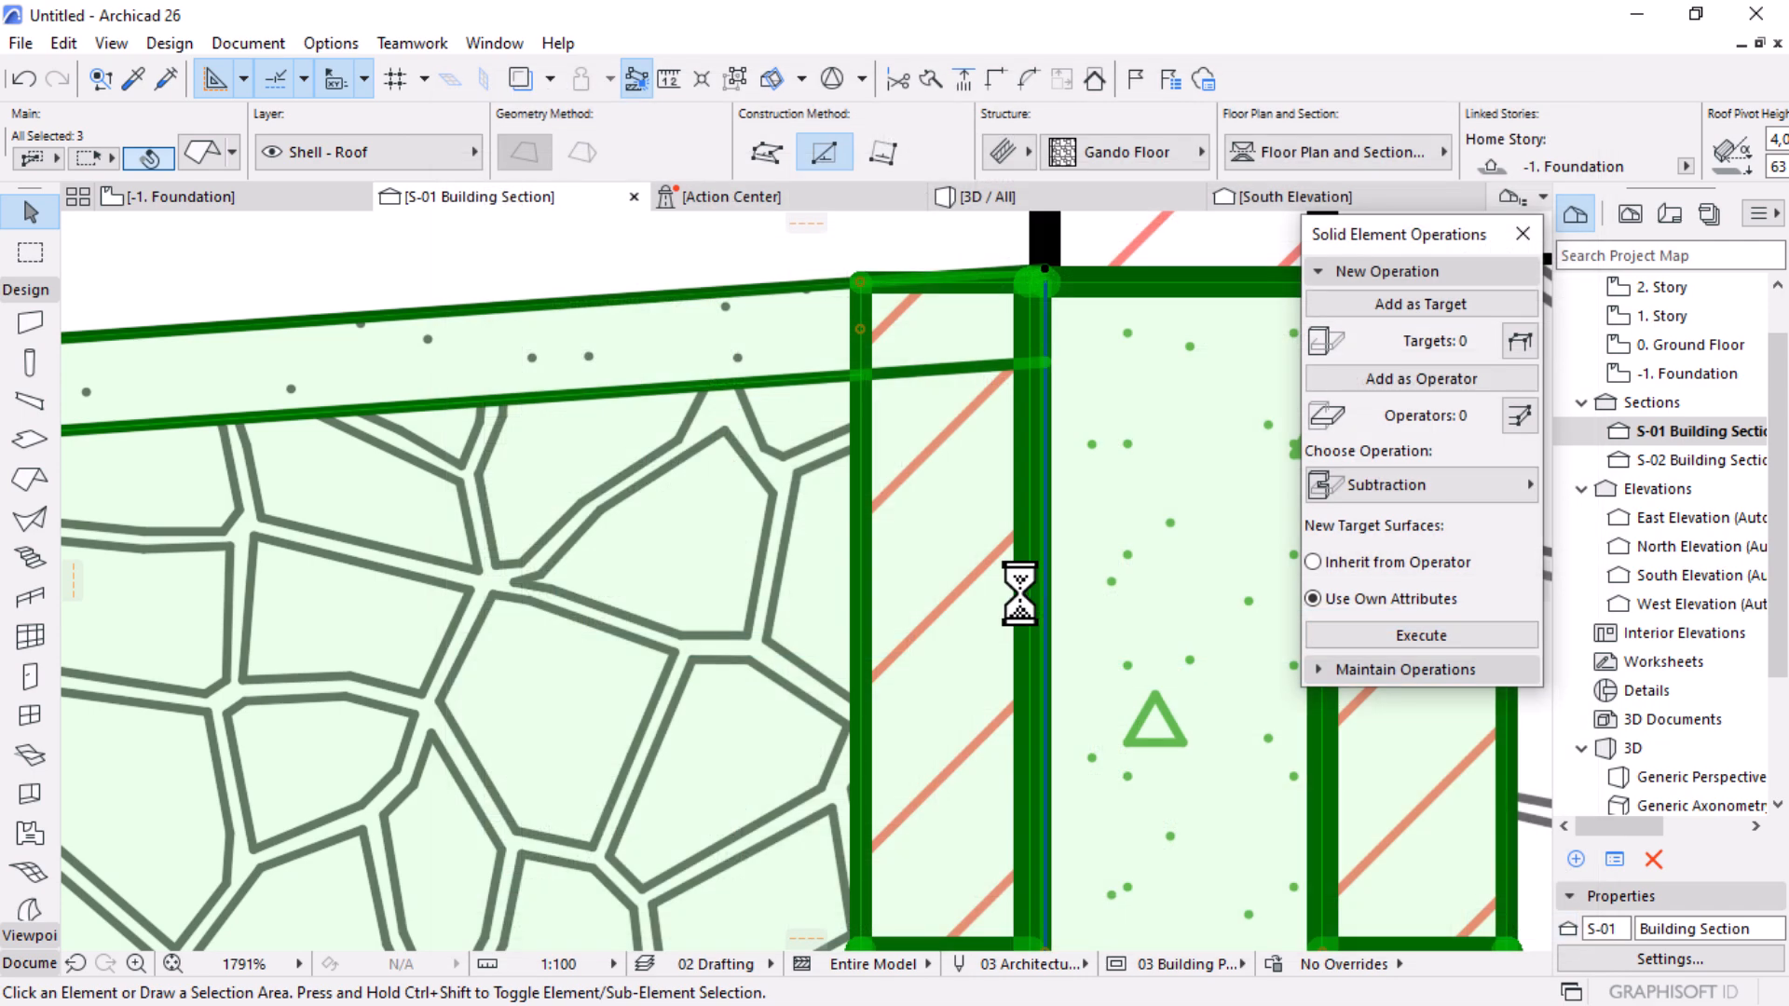
key("Escape")
scroll(782, 407, "down", 5)
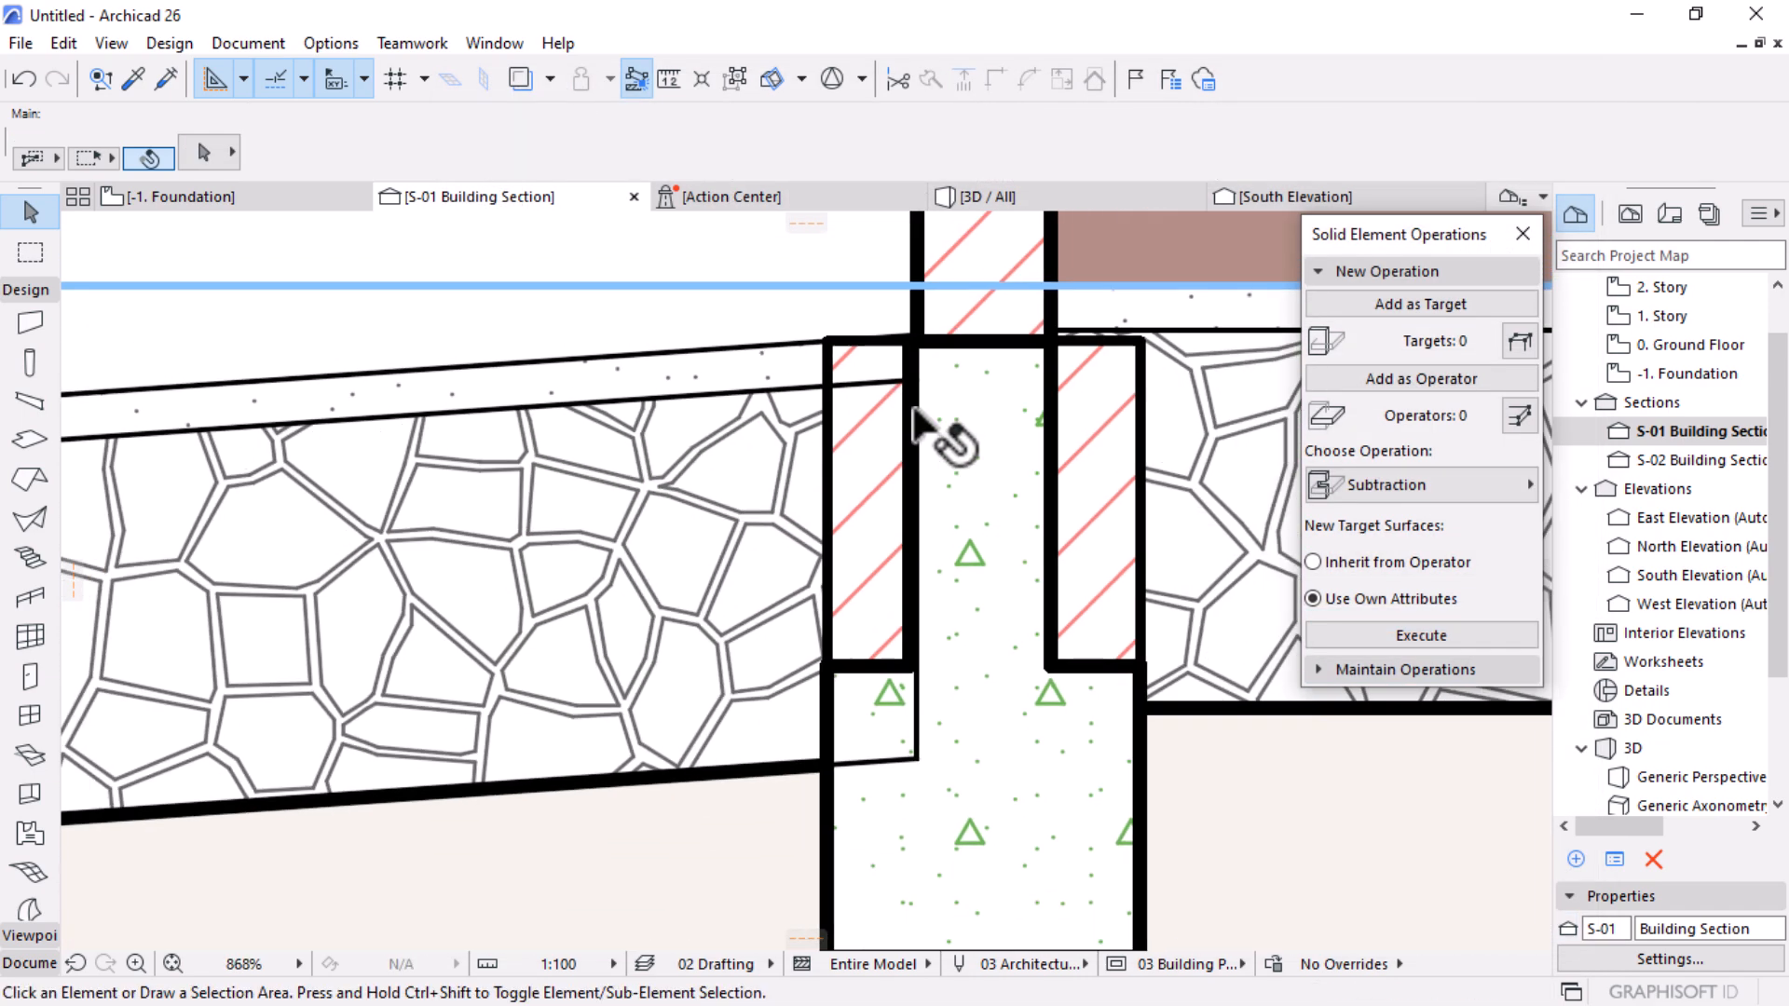
Step: In the S-01 section, move the sloped roof vertically upward by its top layer's thickness, from that layer's lower corner to its upper corner
left_click(776, 480)
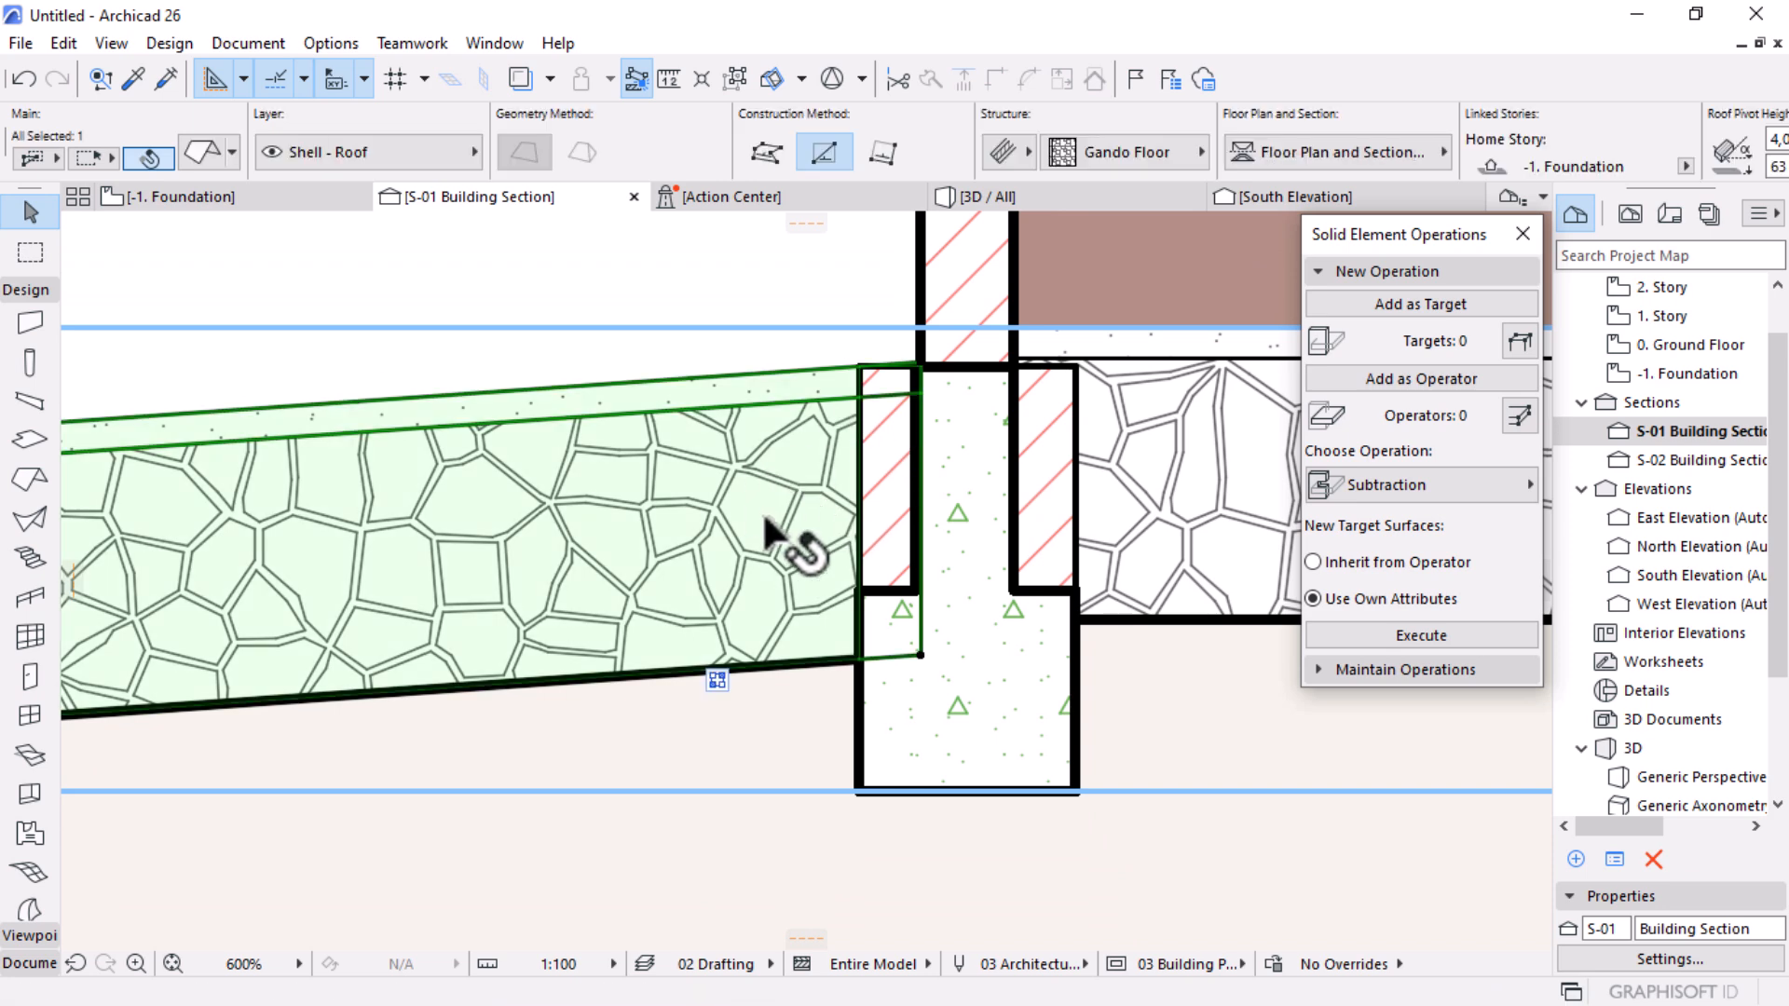
scroll(757, 508, "up", 1)
scroll(774, 531, "up", 1)
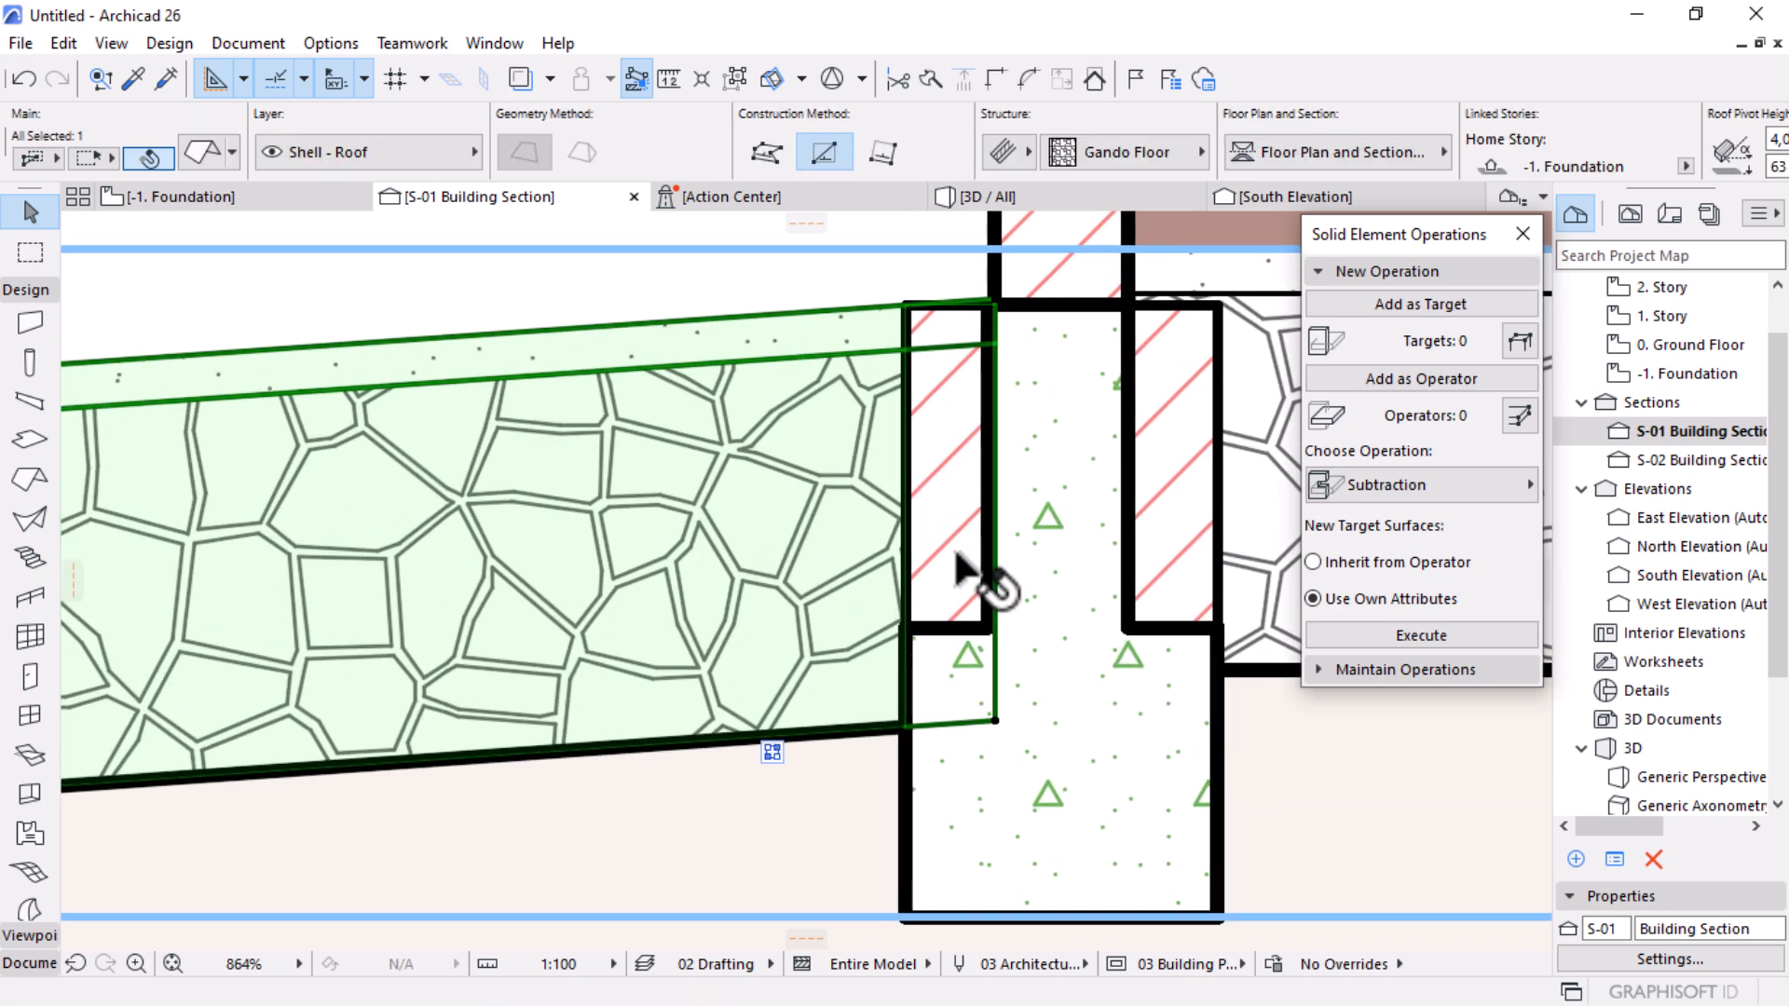
scroll(988, 552, "down", 3)
scroll(969, 419, "up", 3)
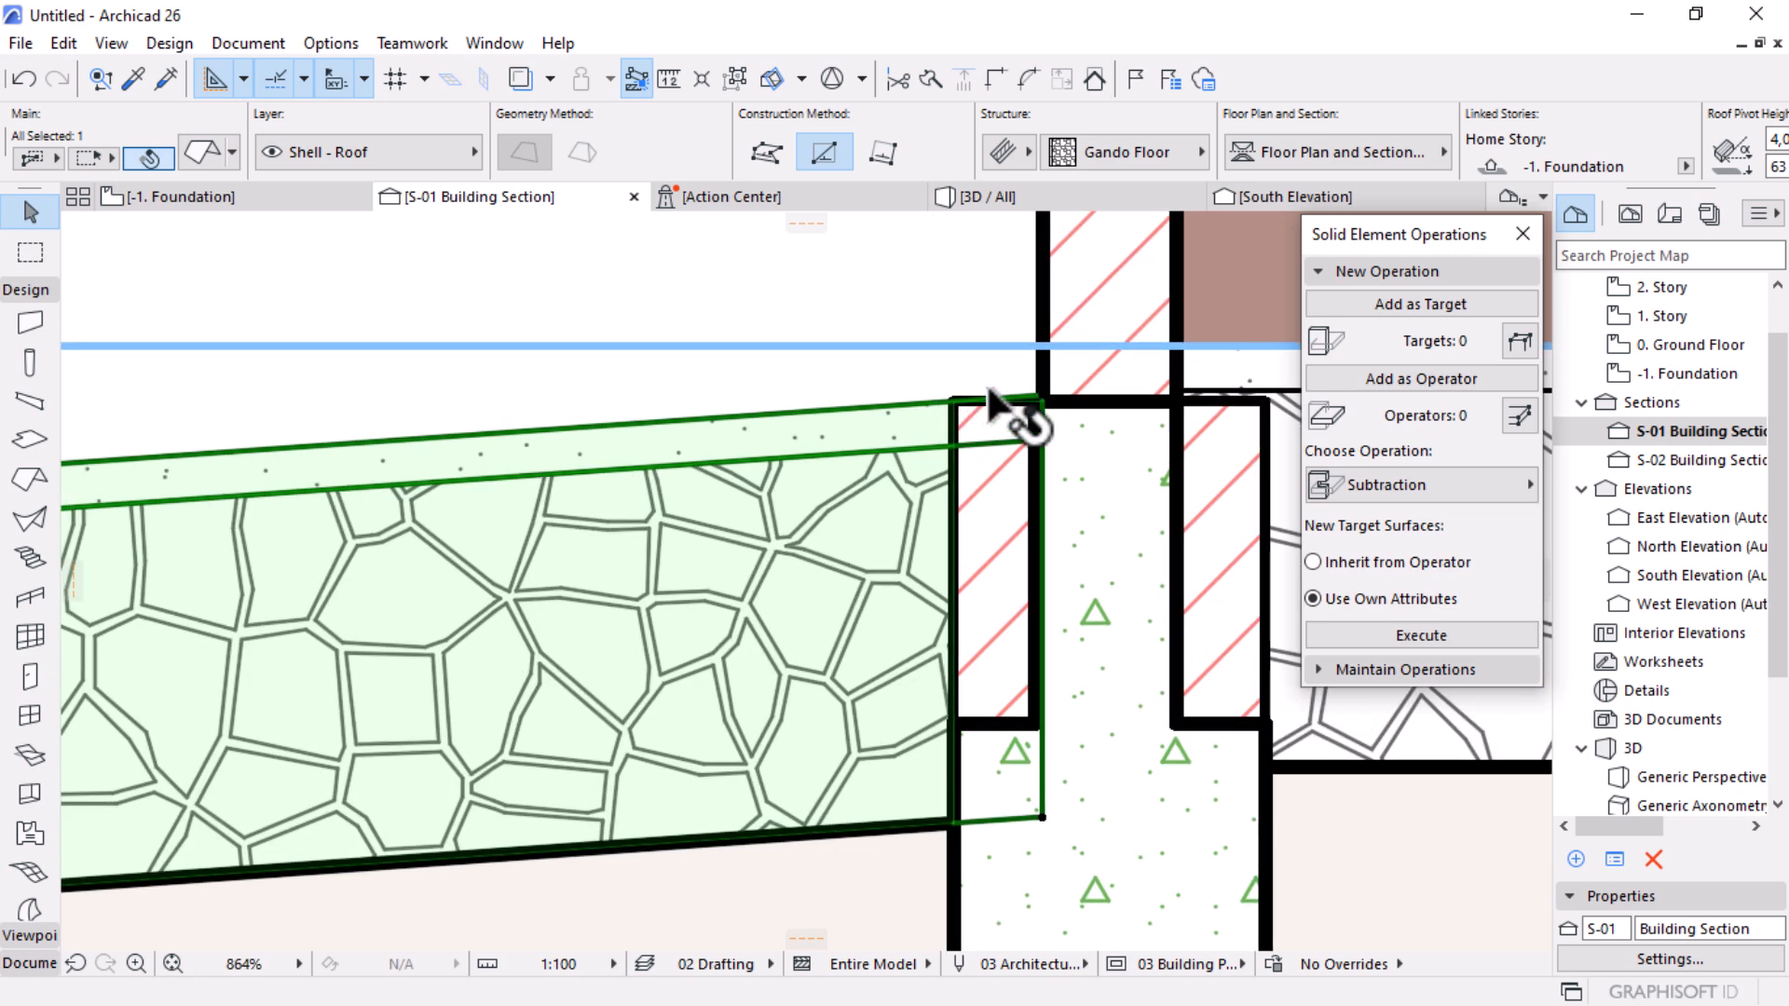
scroll(1001, 384, "up", 3)
key("ctrl+d")
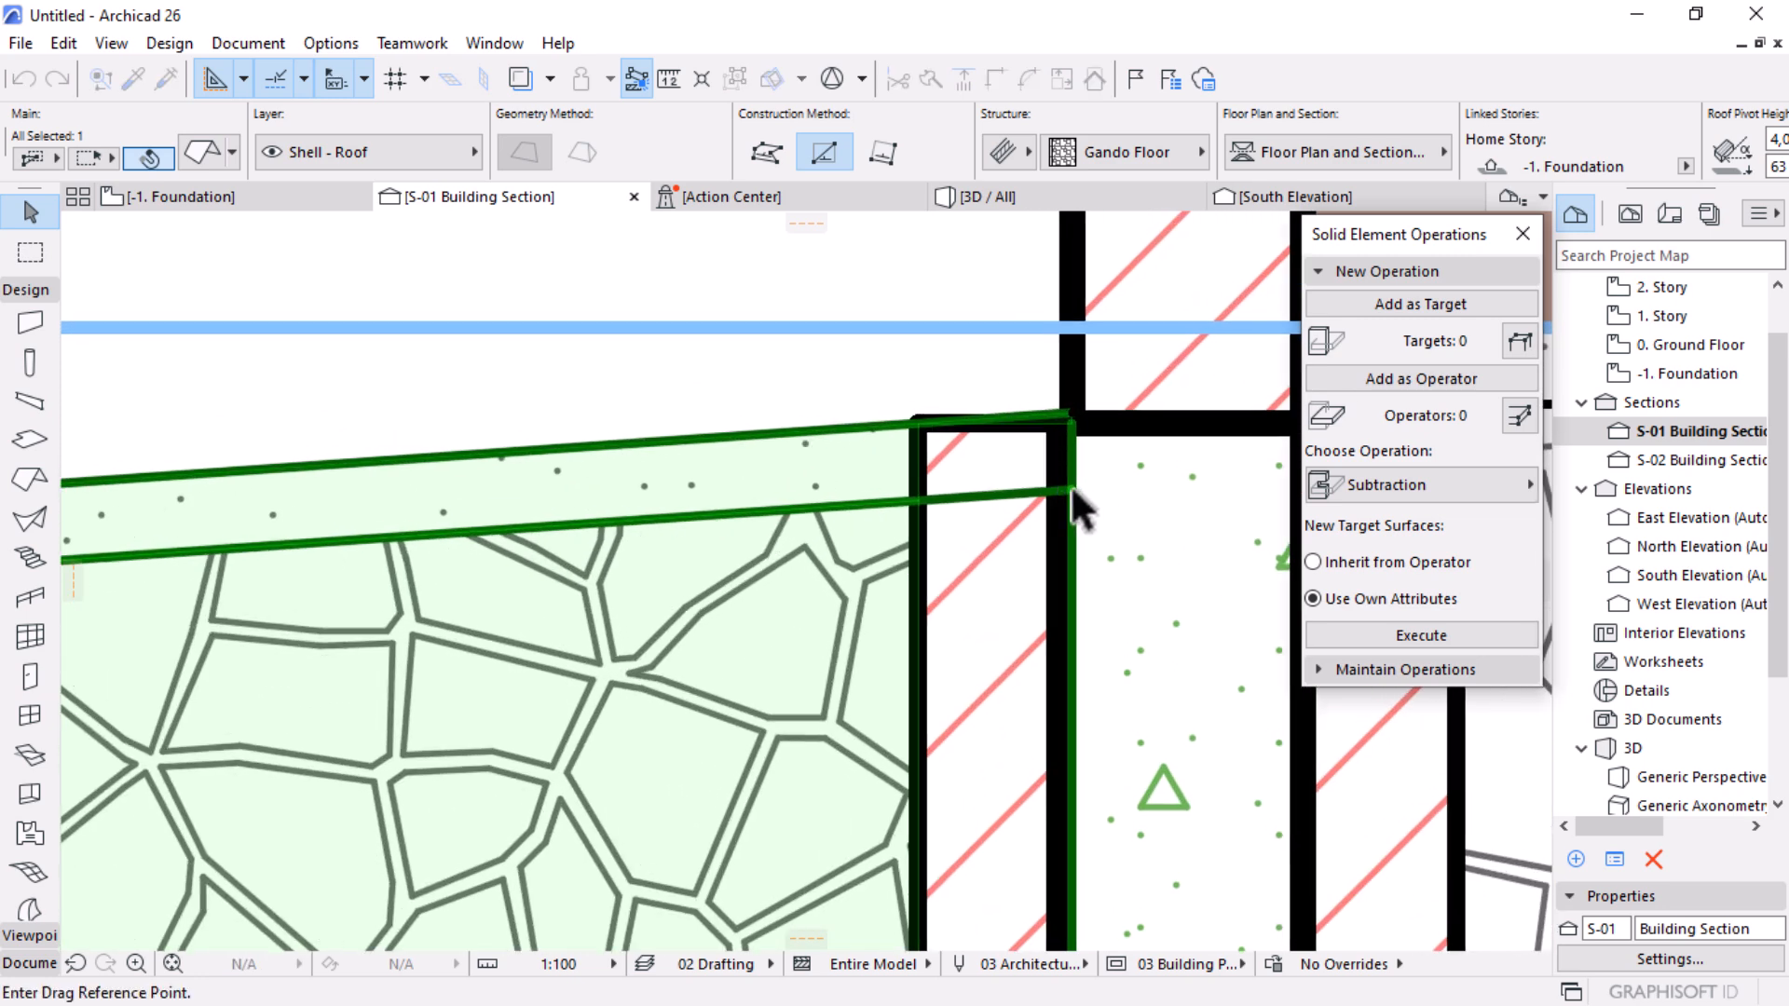
left_click(1072, 475)
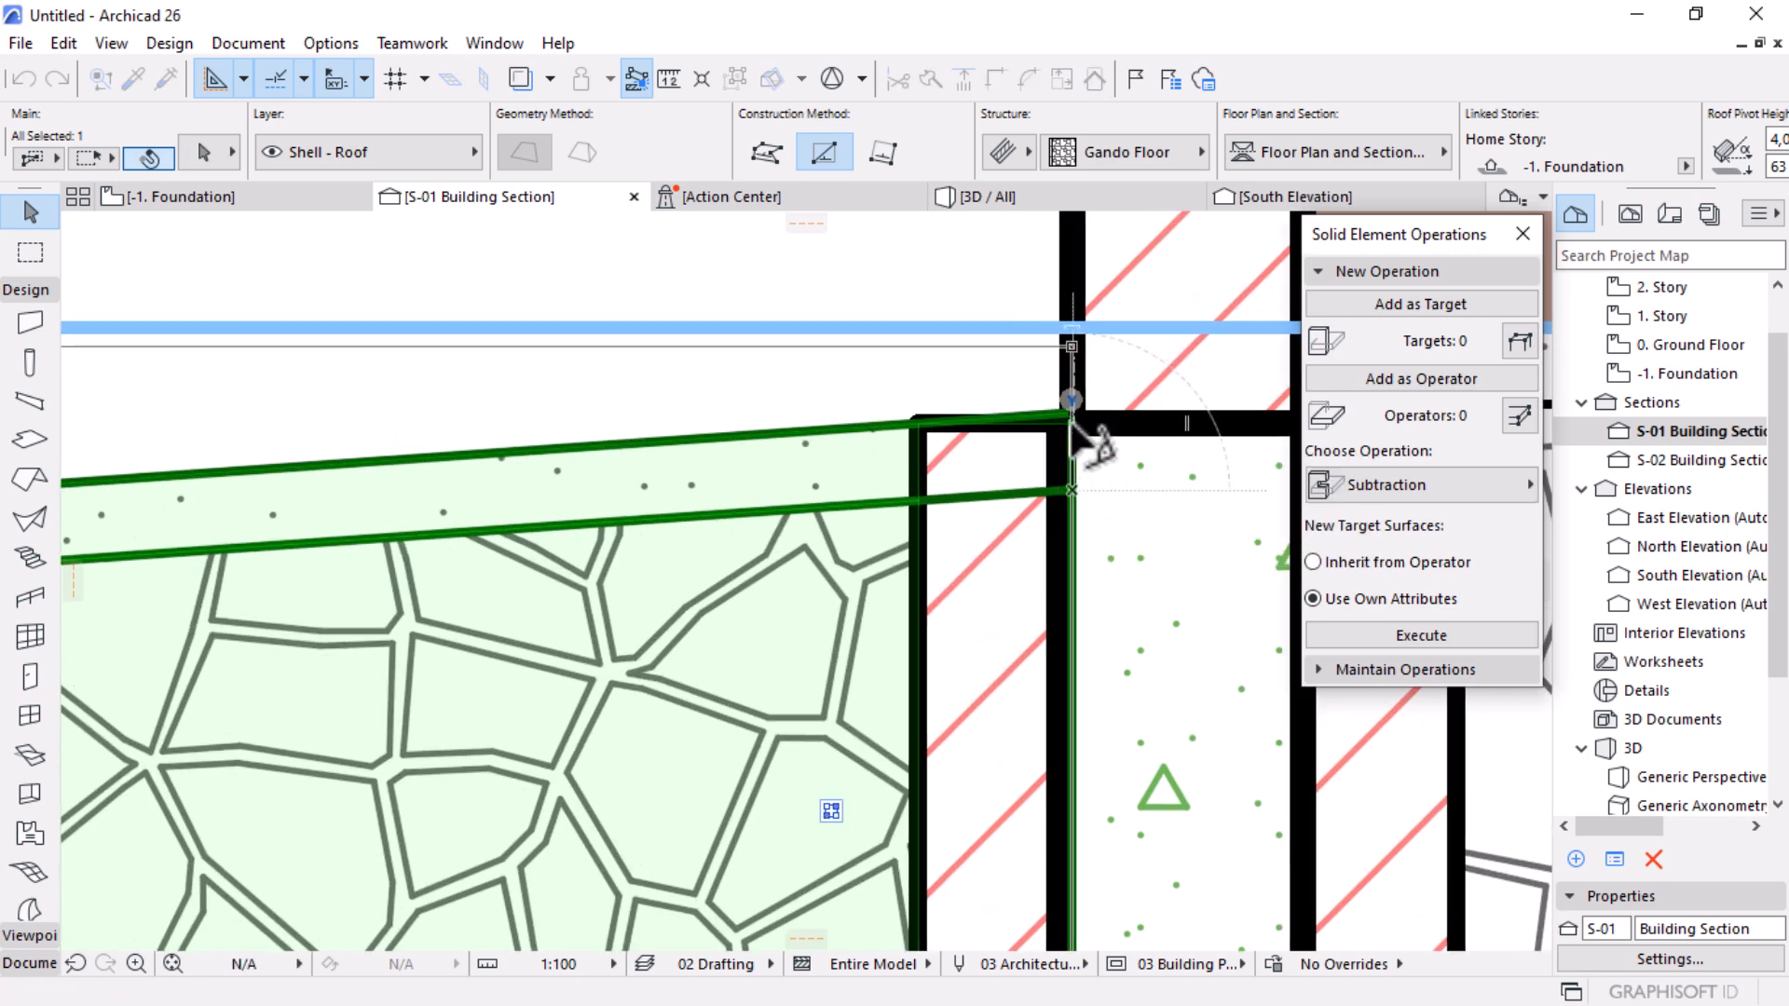
left_click(1071, 415)
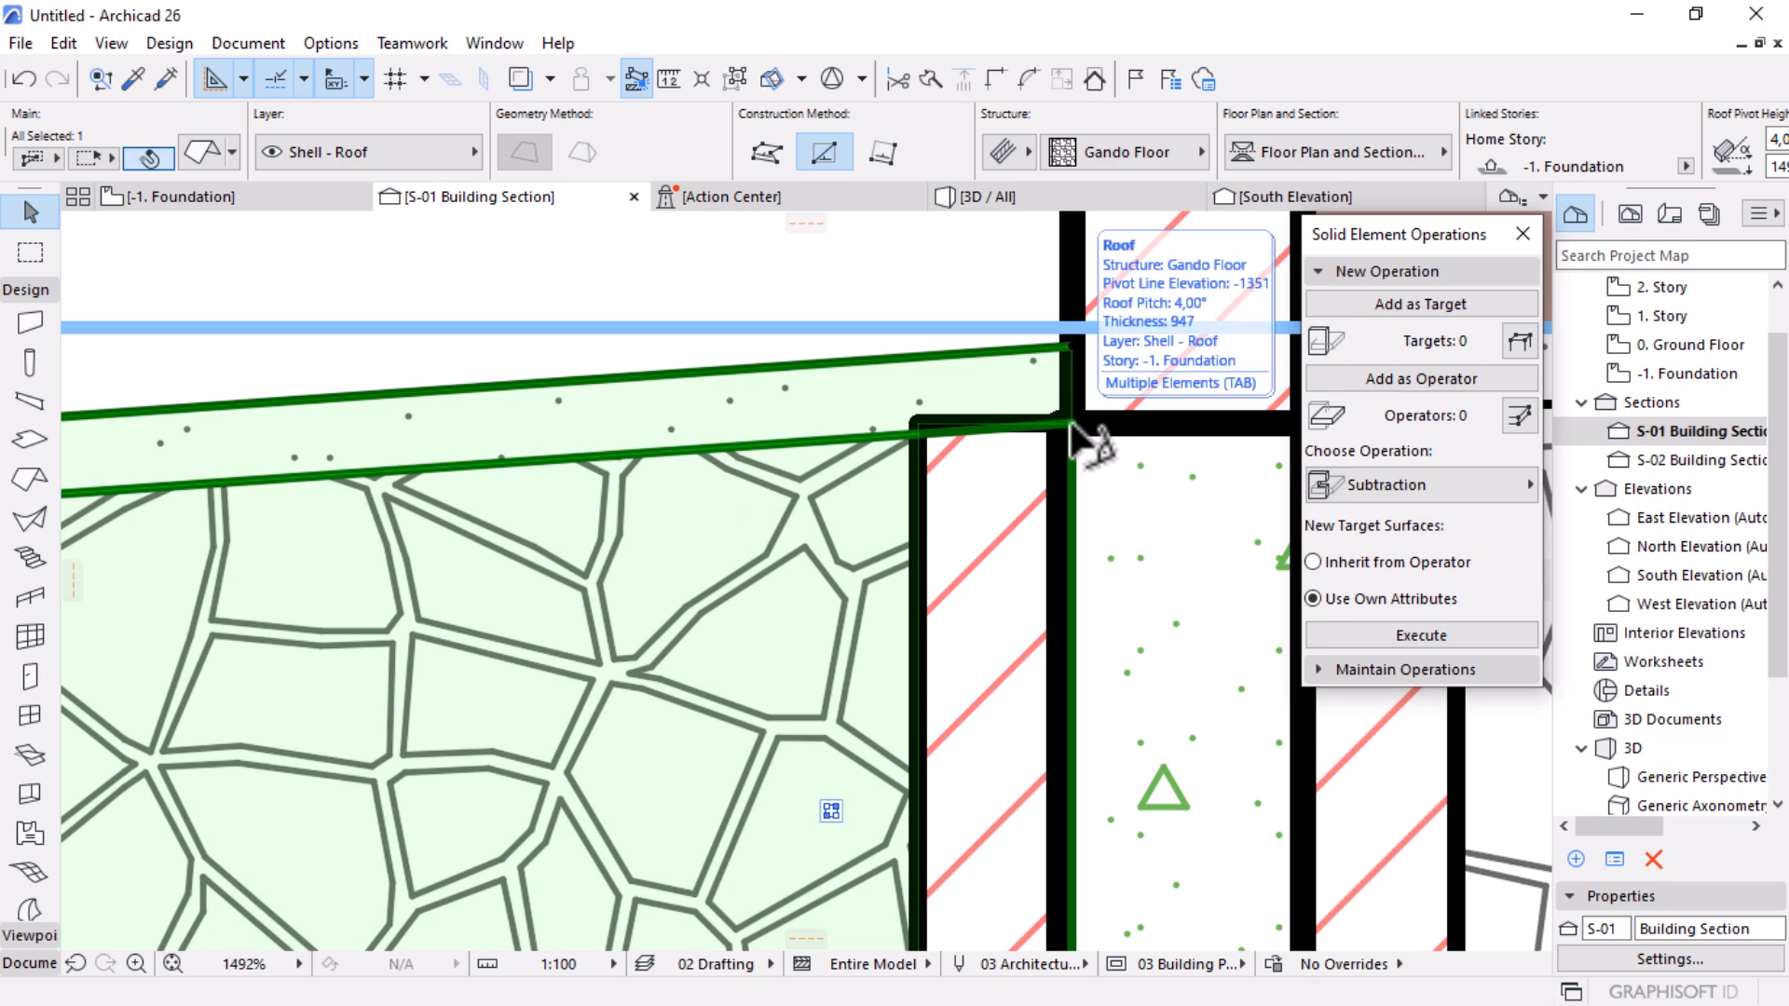
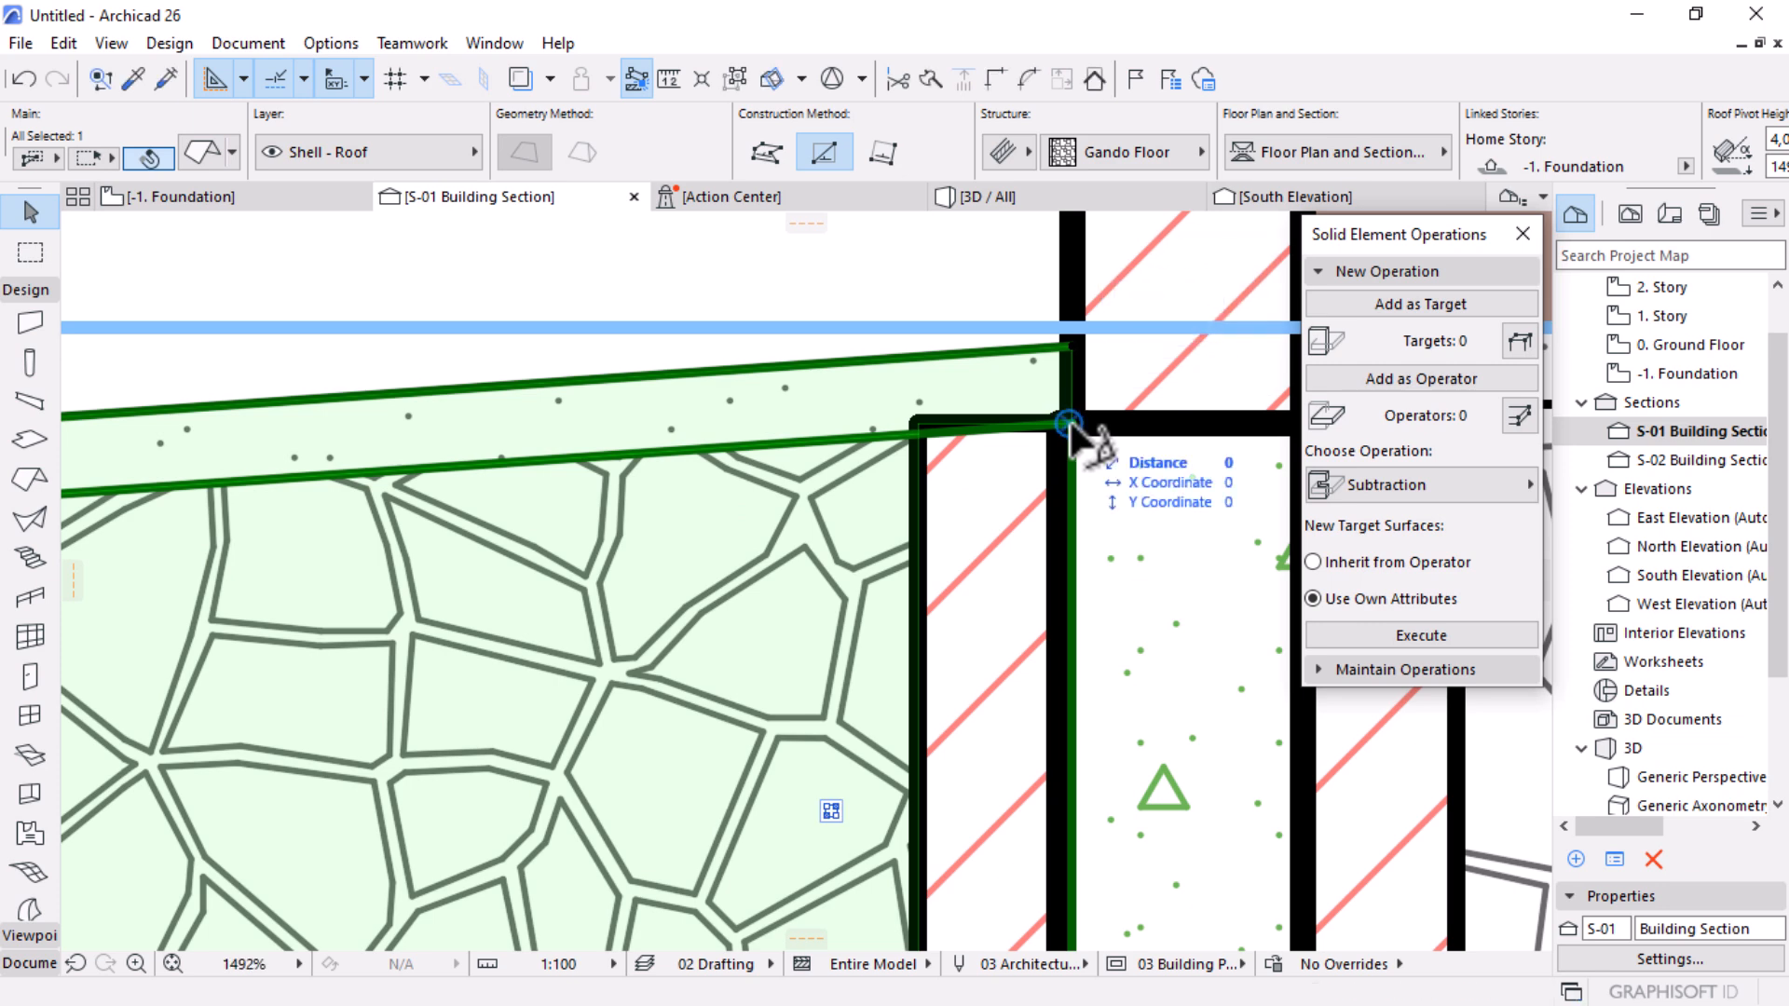
key("ctrl+d")
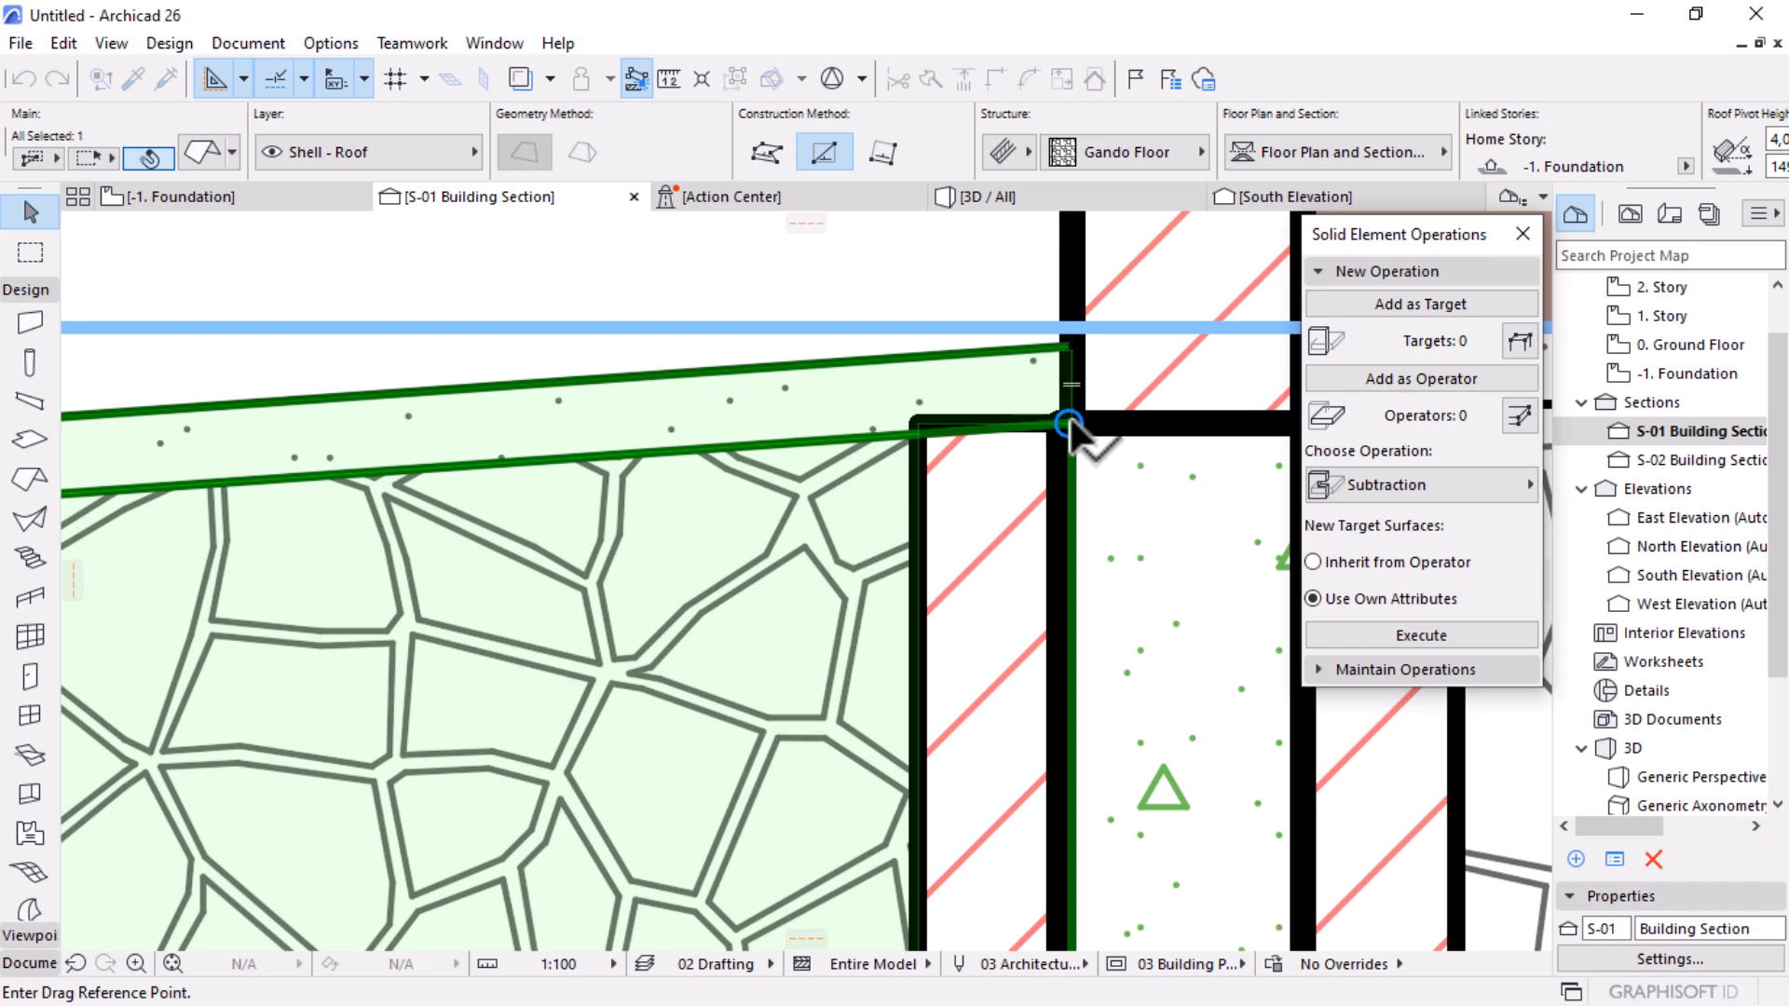
left_click(1069, 425)
left_click(1071, 419)
key("Escape")
Step: Move the sloped roof another 50 mm vertically upward, using the lower corner of its top layer at the wall as reference
scroll(1086, 410, "down", 3)
scroll(896, 462, "up", 2)
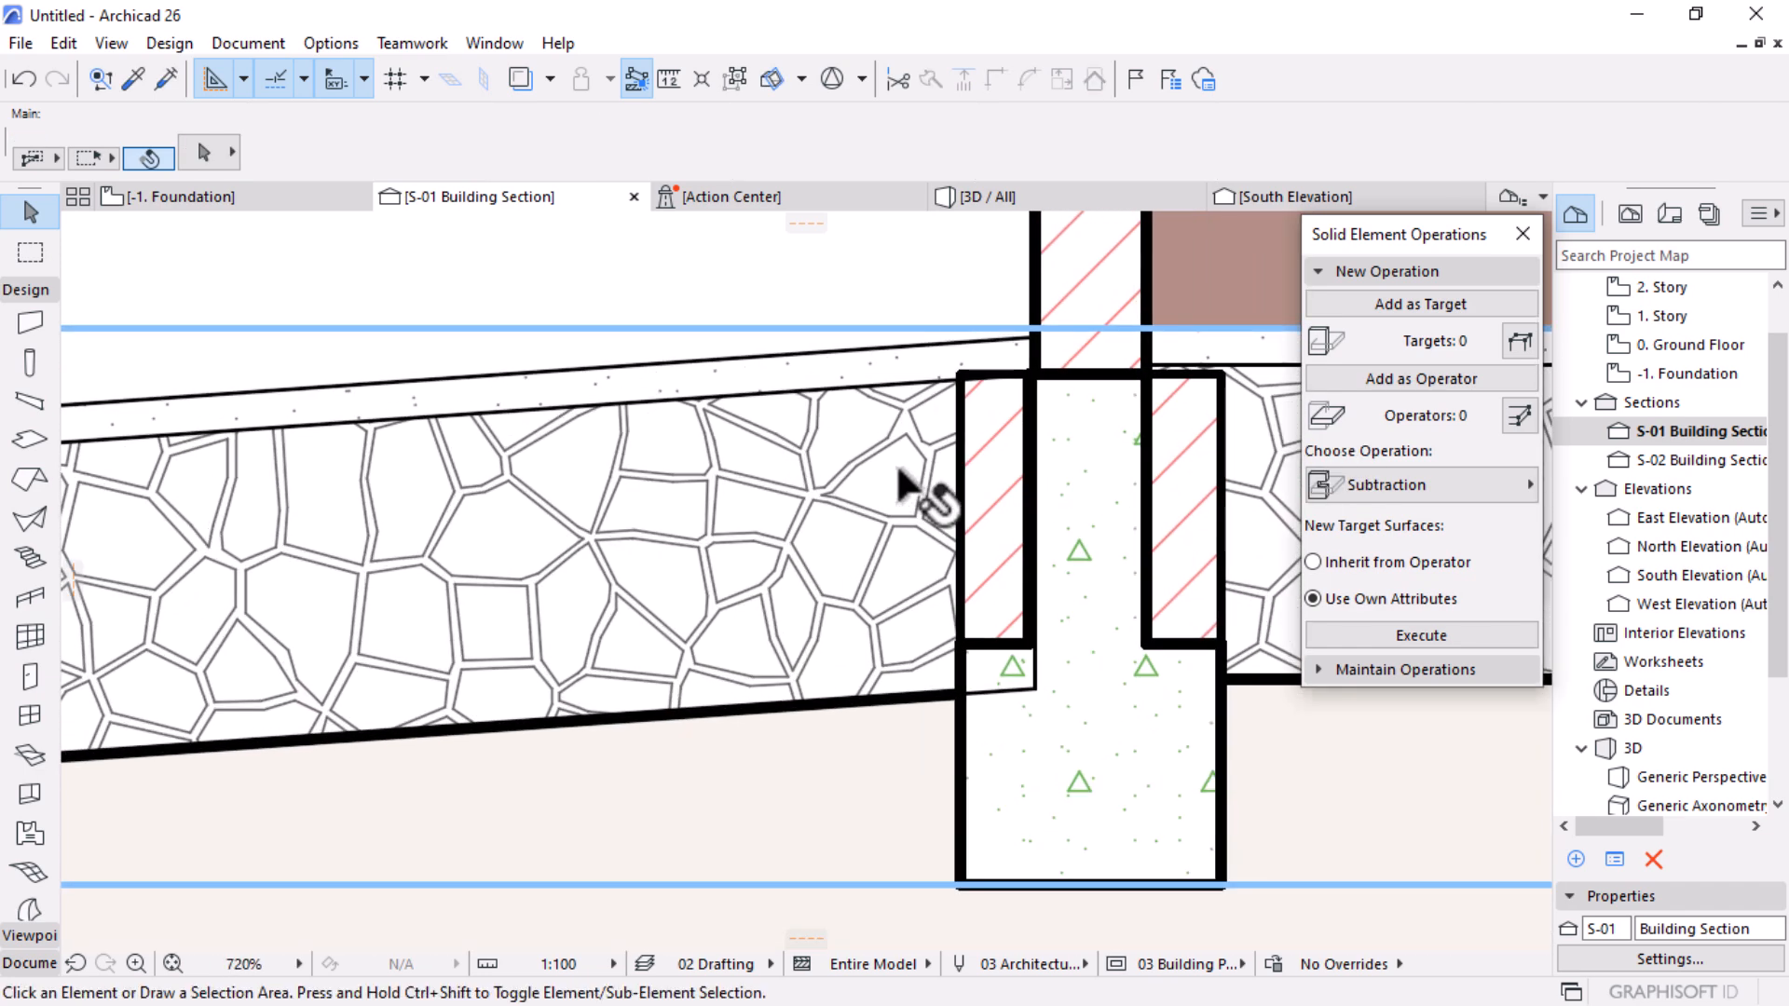
left_click(783, 518)
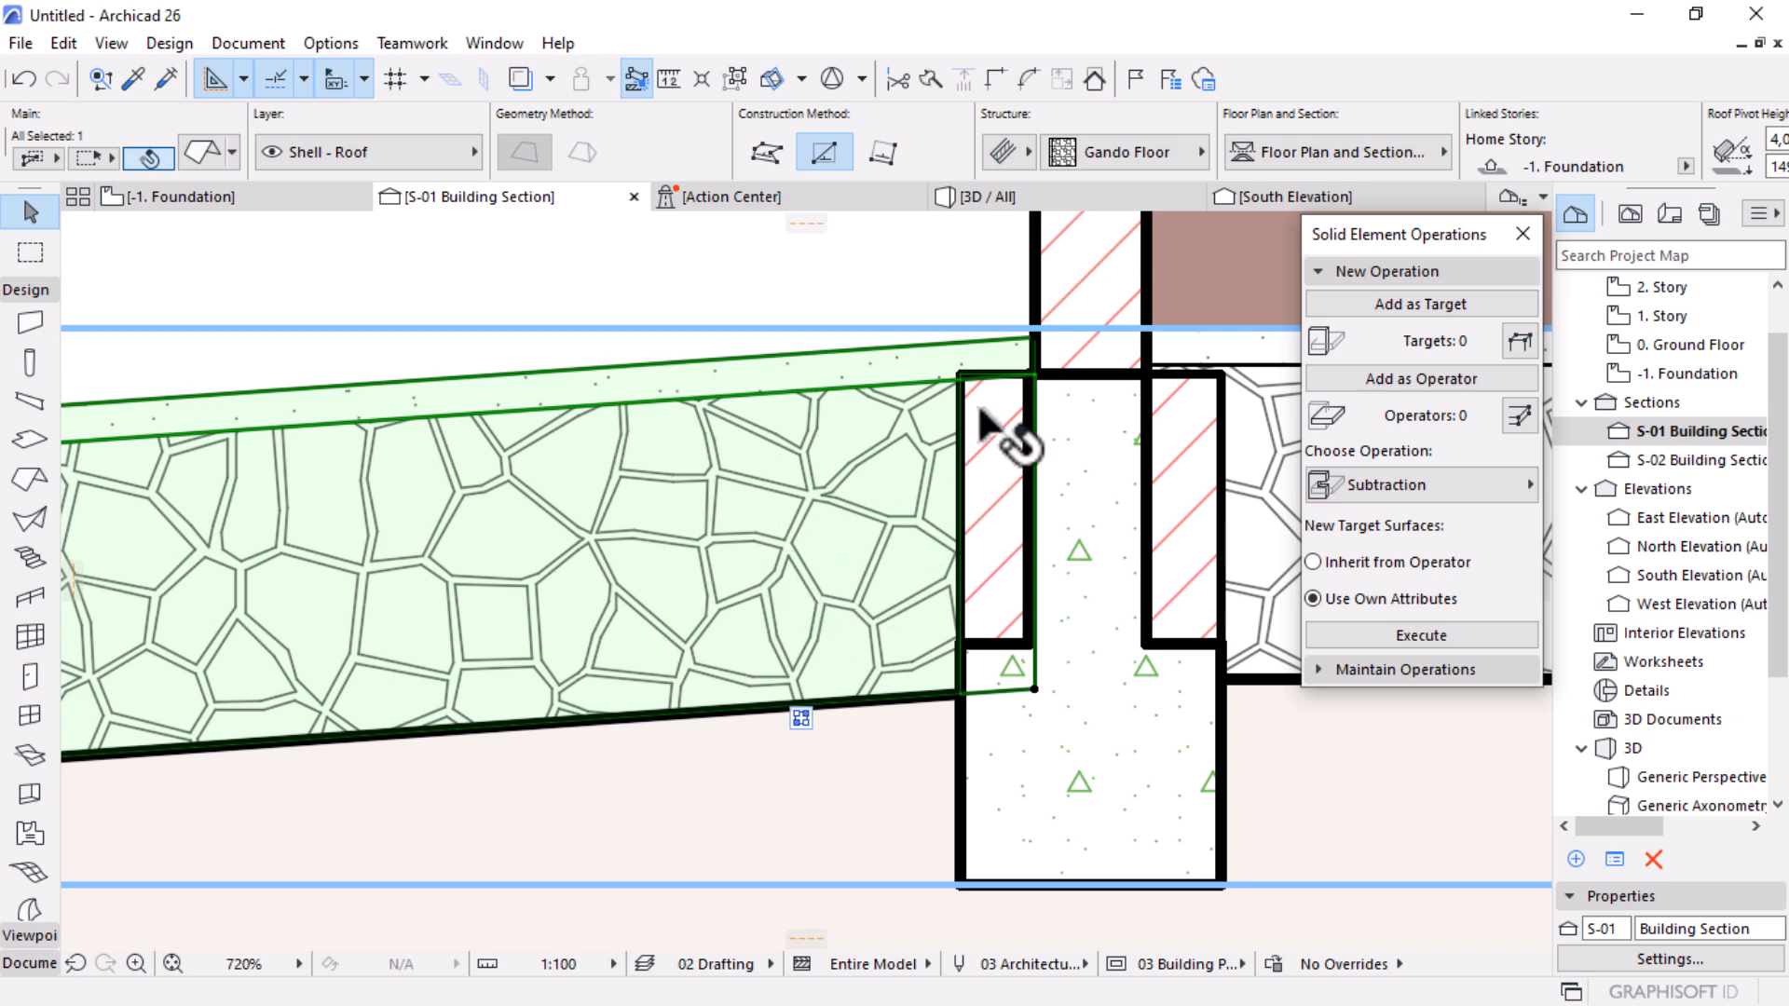
scroll(1030, 368, "up", 5)
scroll(1100, 370, "up", 2)
key("ctrl+d")
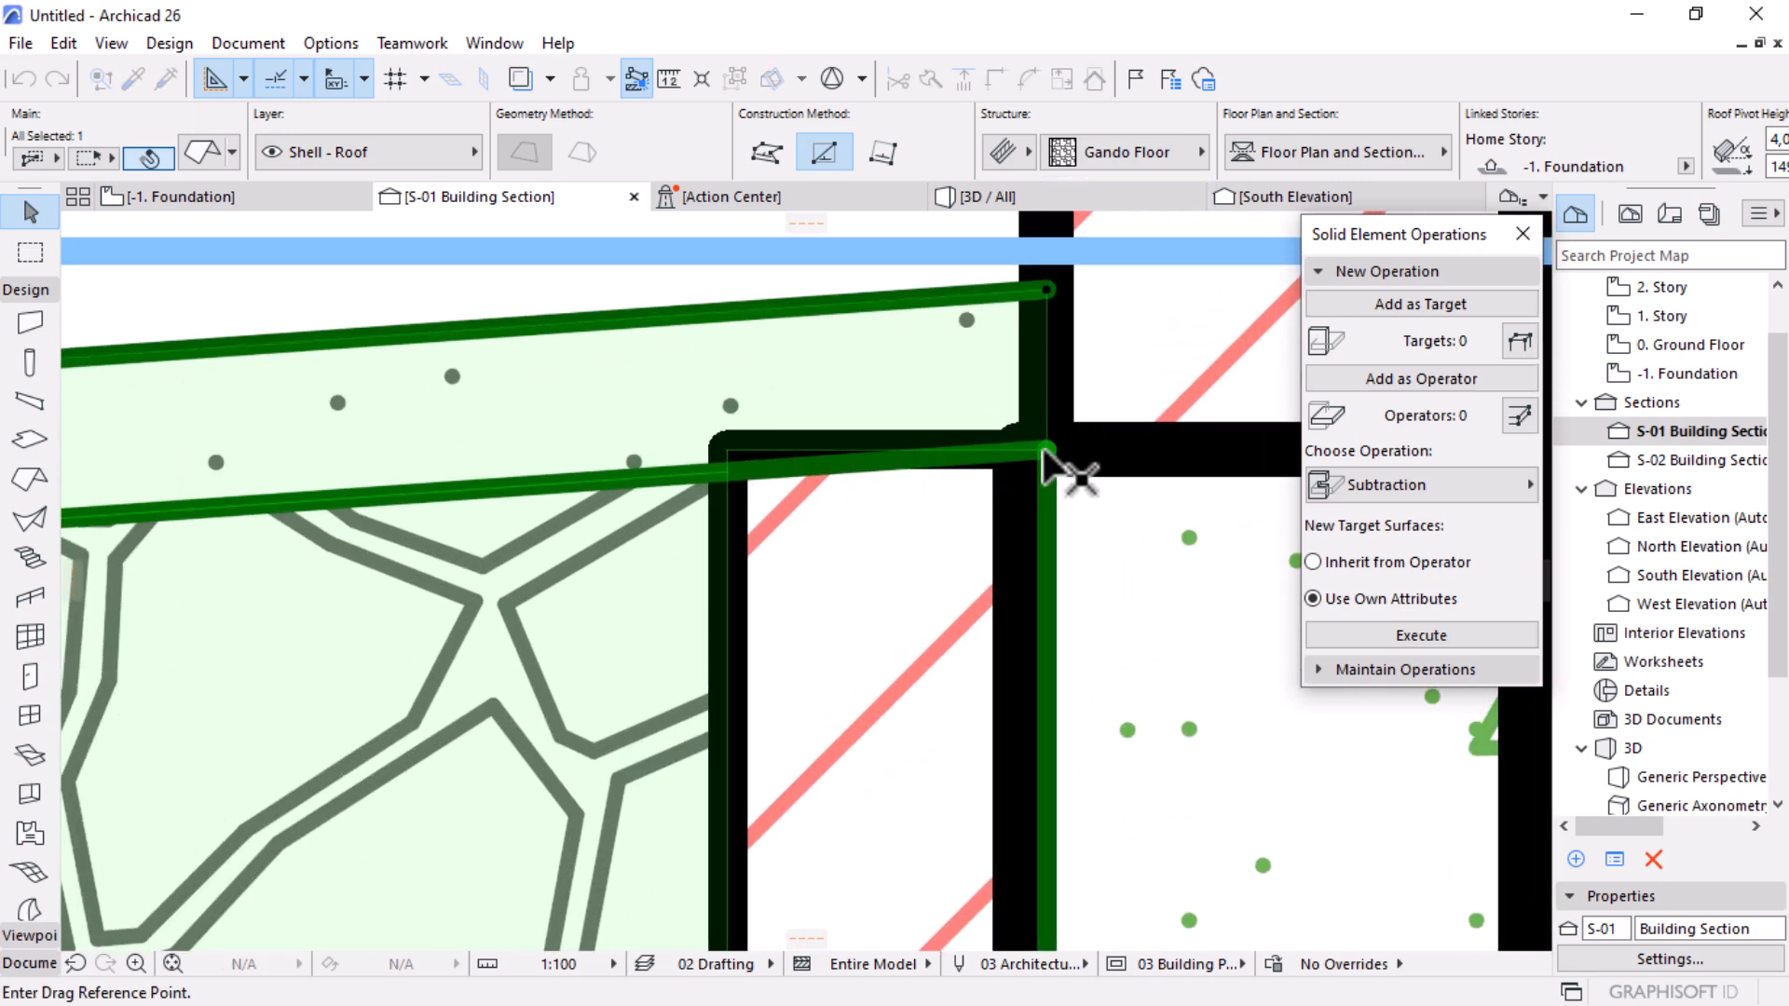
left_click(1042, 449)
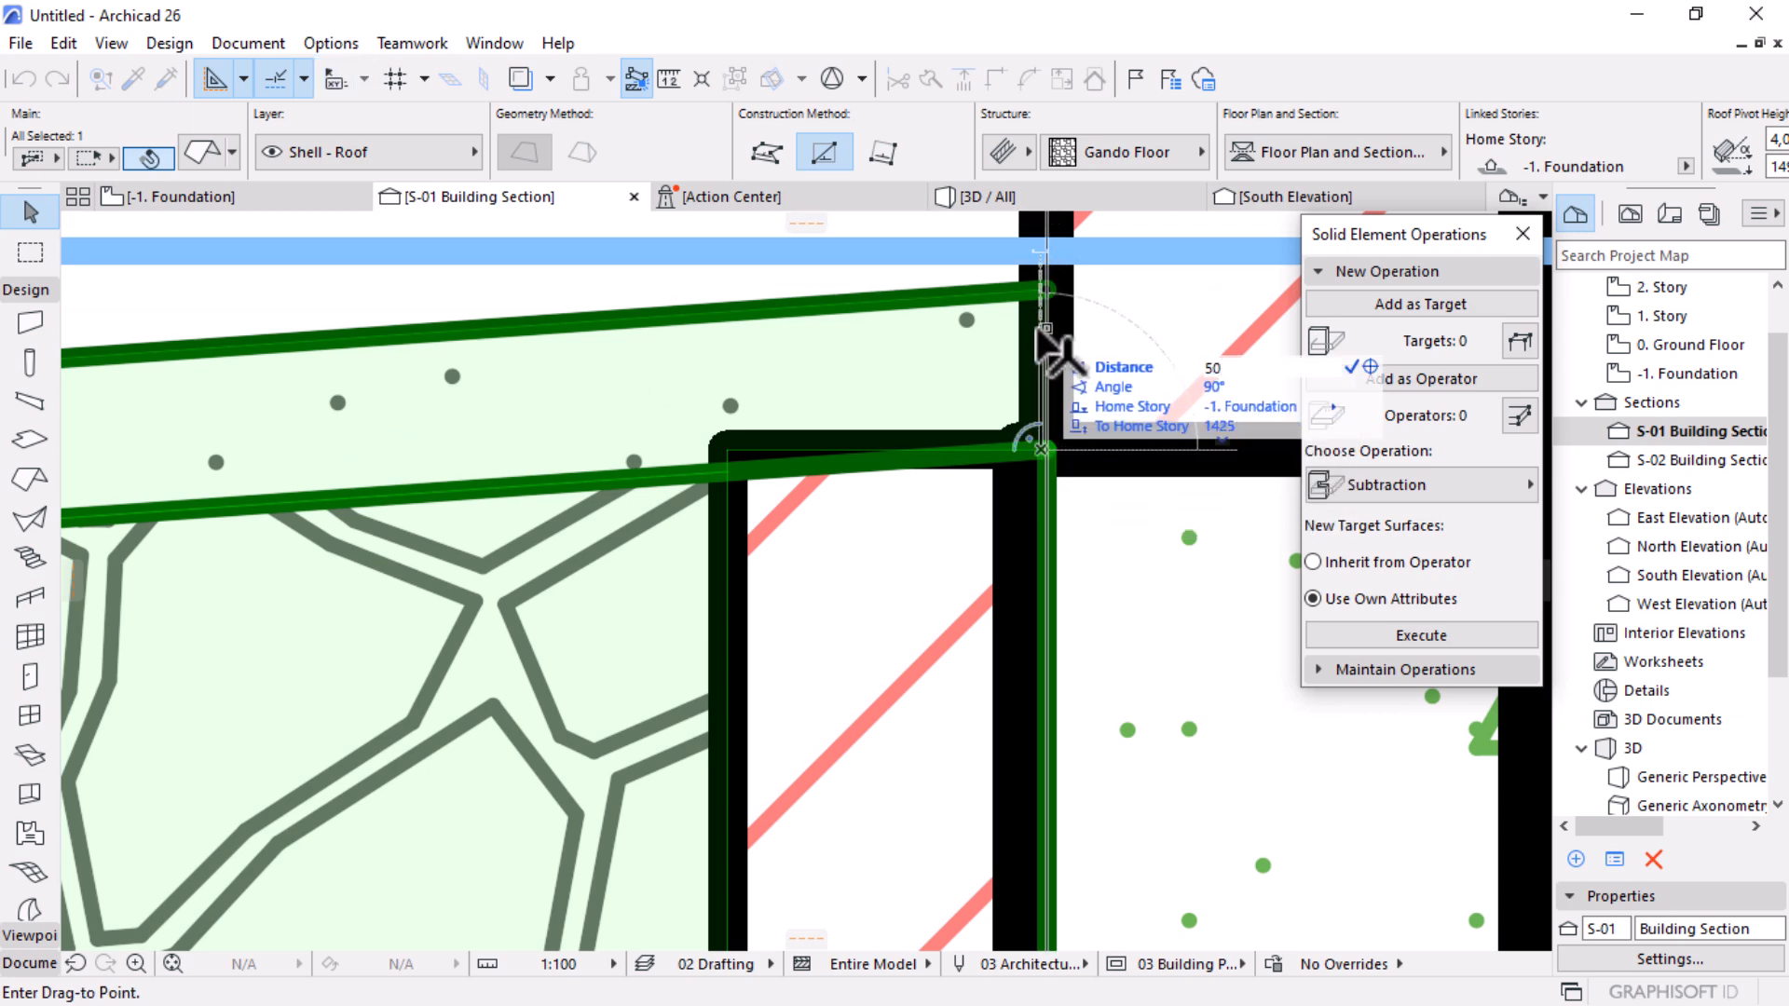
left_click(1046, 370)
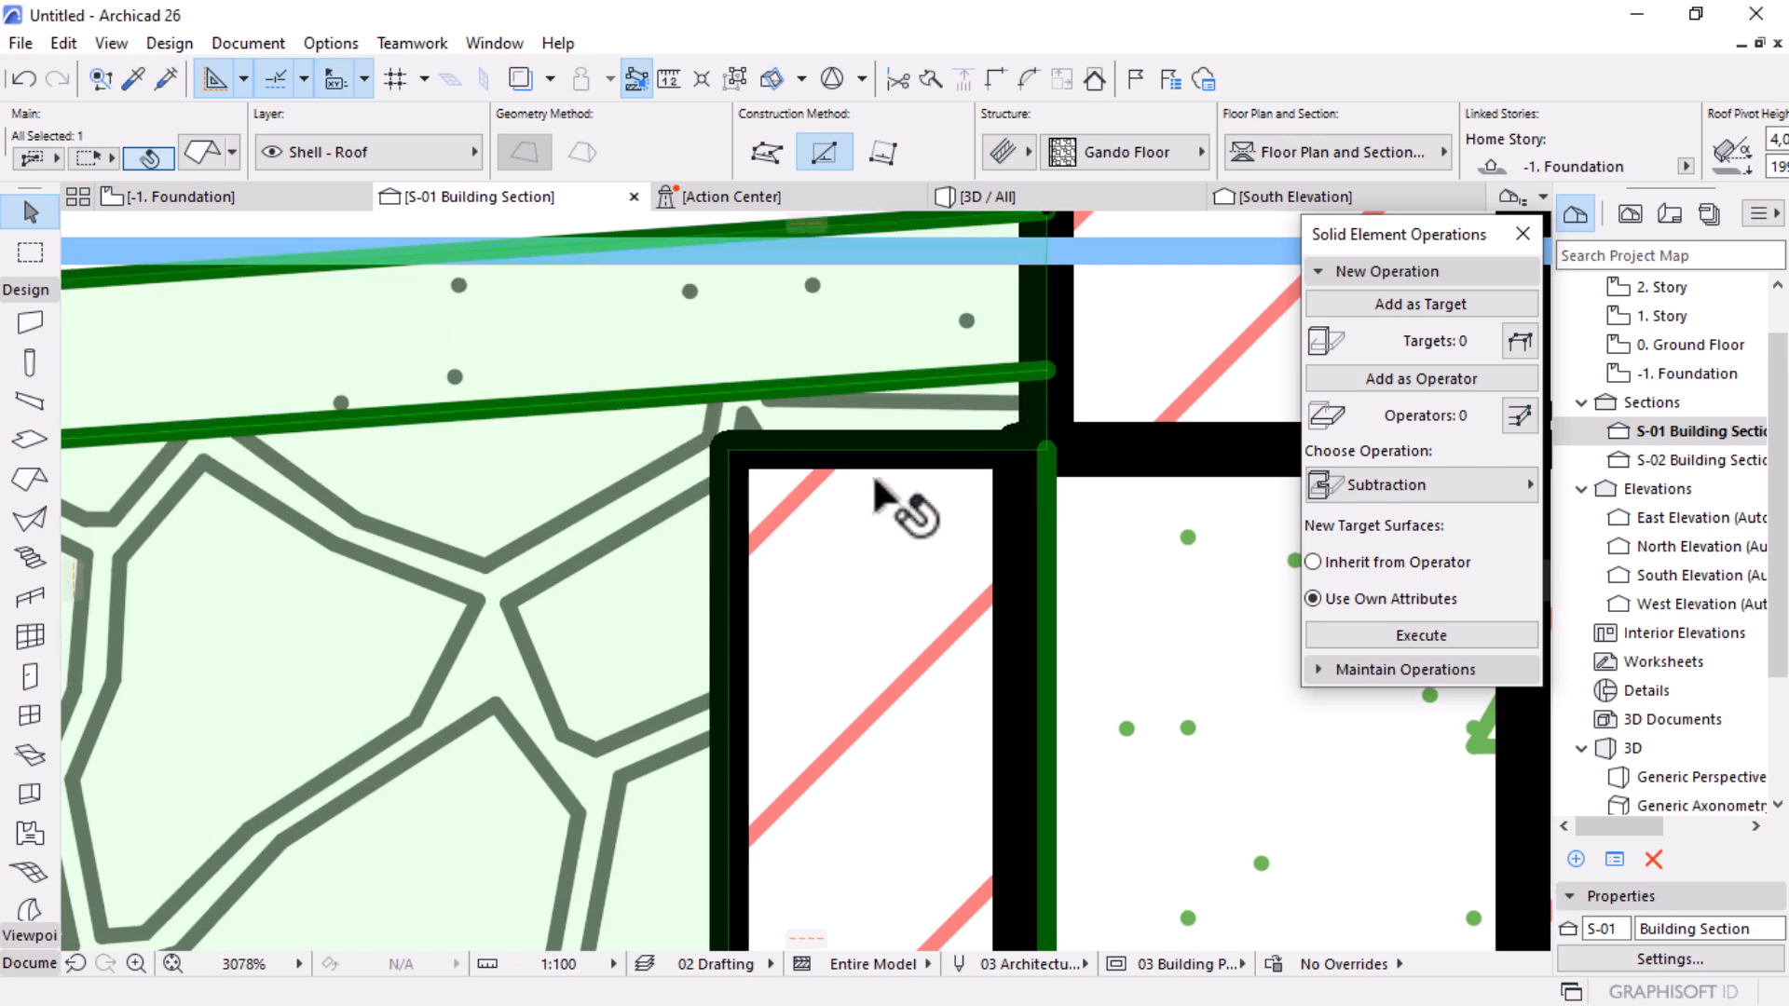
scroll(950, 499, "down", 5)
scroll(957, 504, "down", 1)
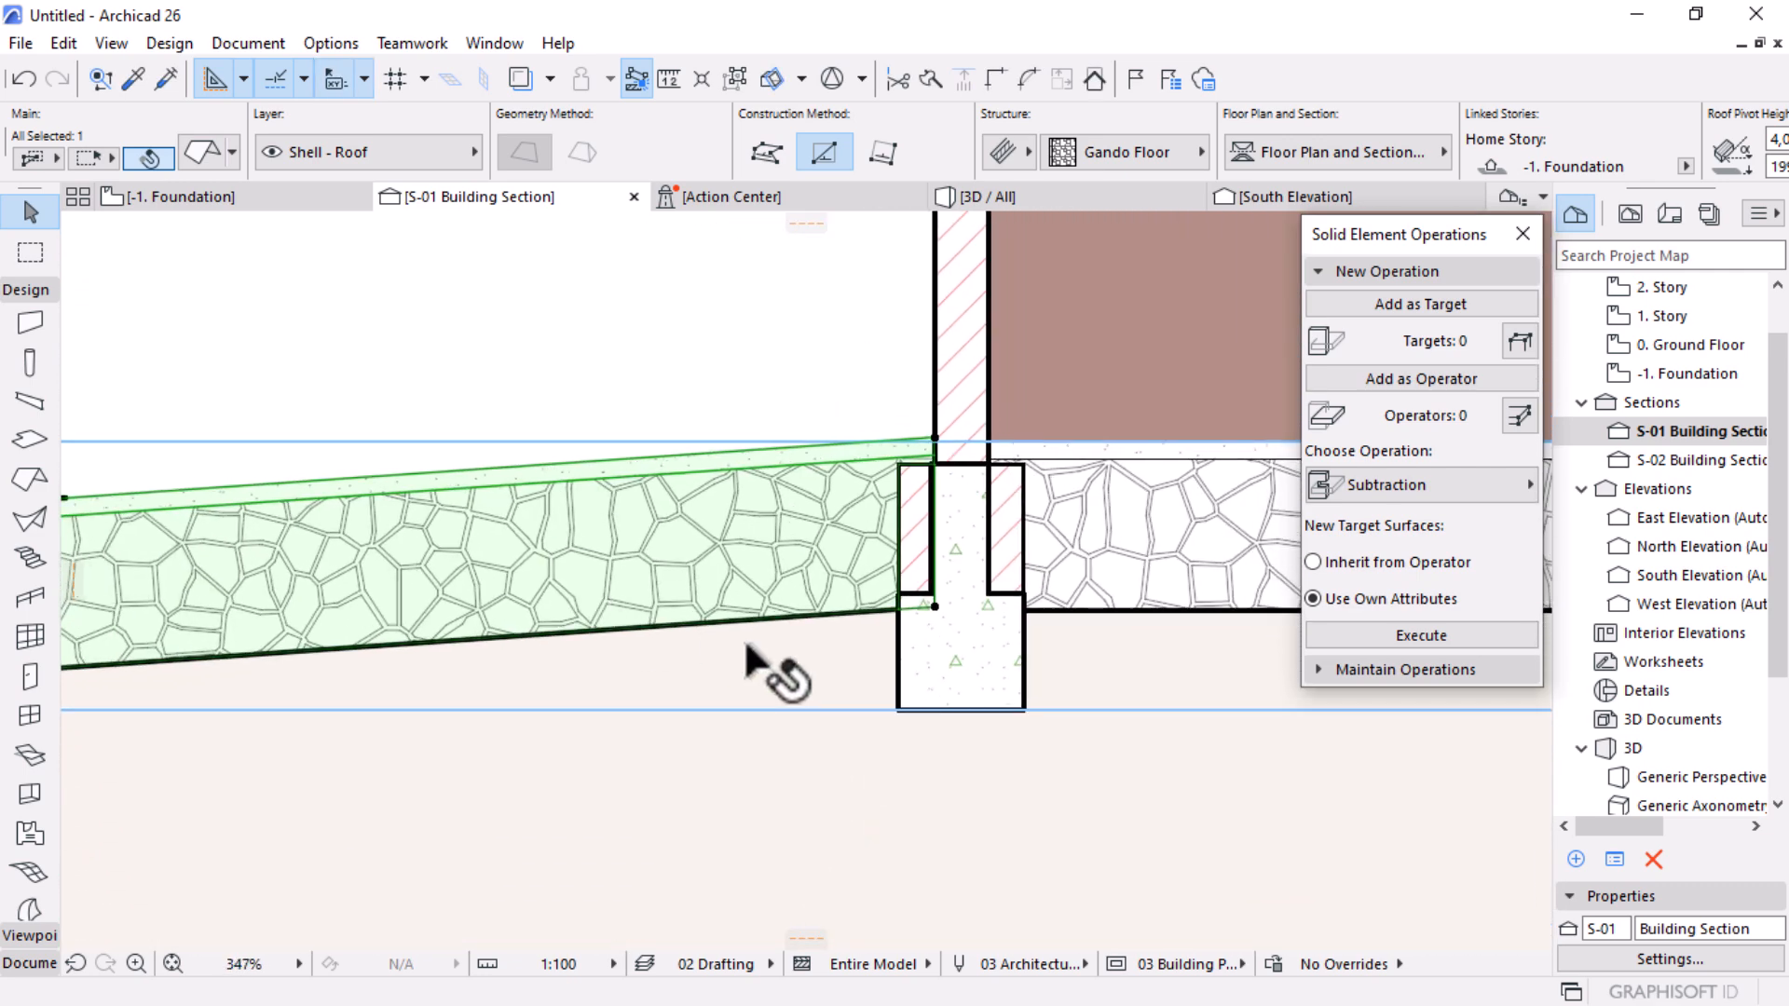
key("Escape")
Step: Subtract the footing walls from the sloped roof with a solid element operation, keeping the roof's own surface attributes
scroll(823, 547, "down", 2)
scroll(801, 623, "up", 3)
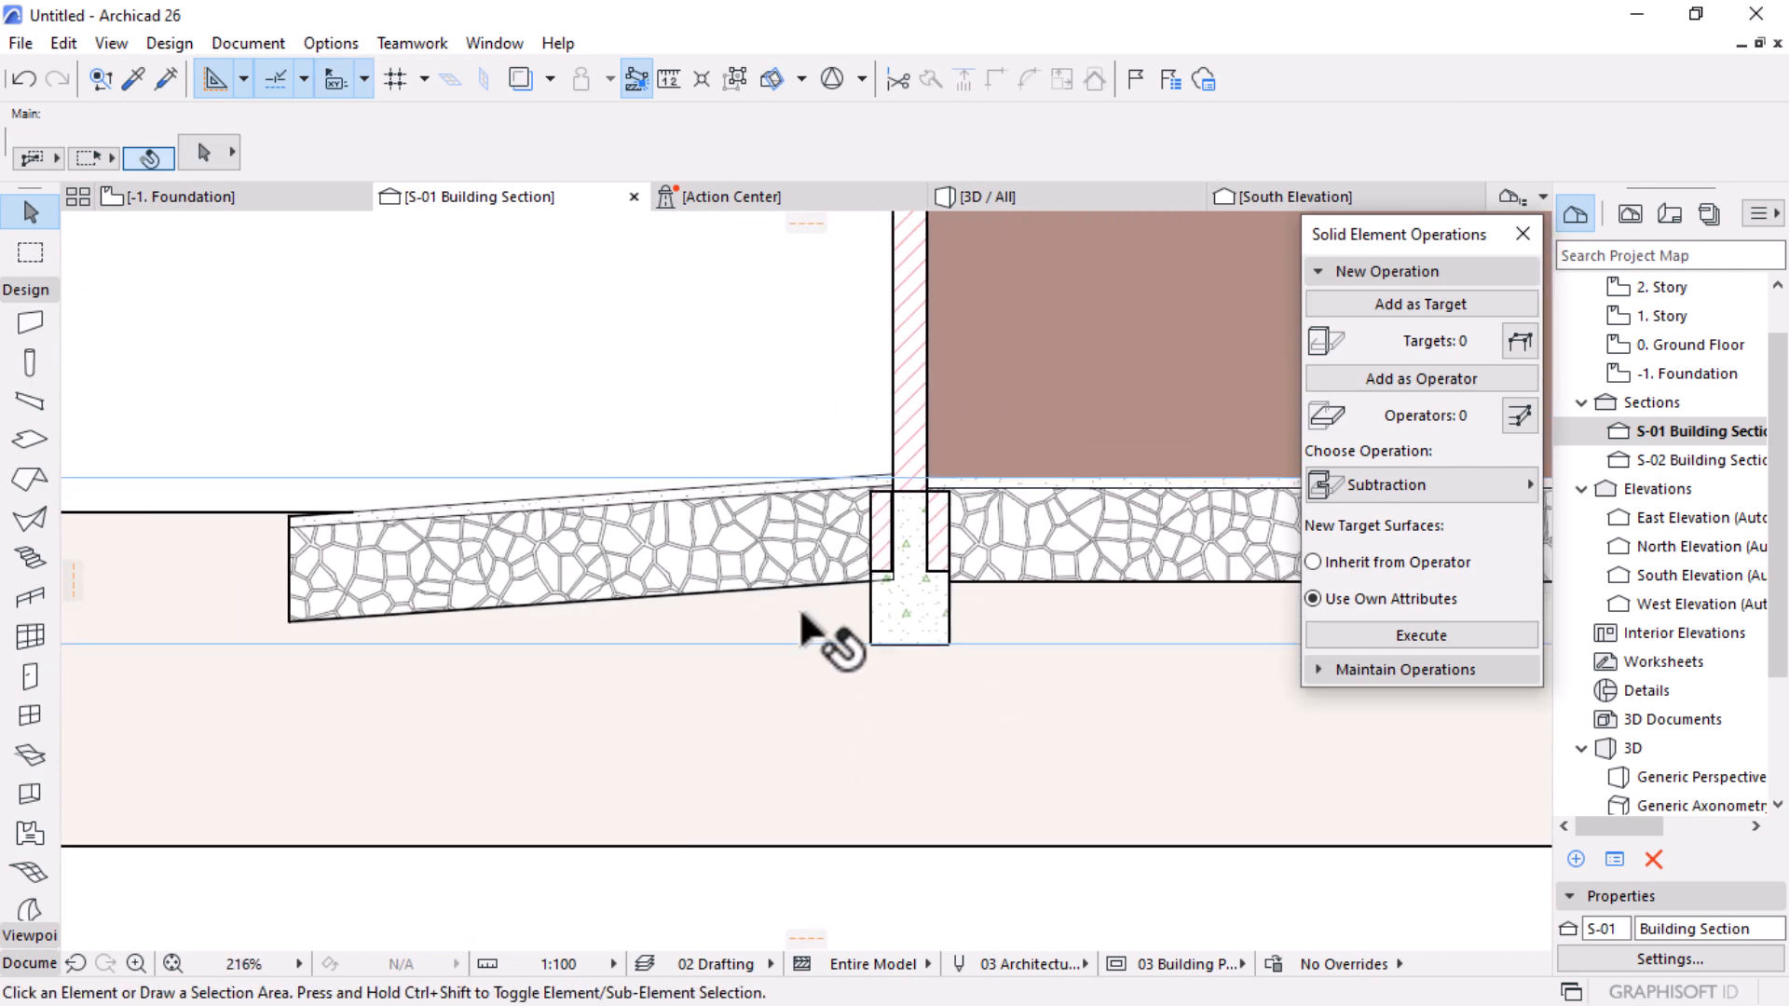
scroll(953, 546, "up", 1)
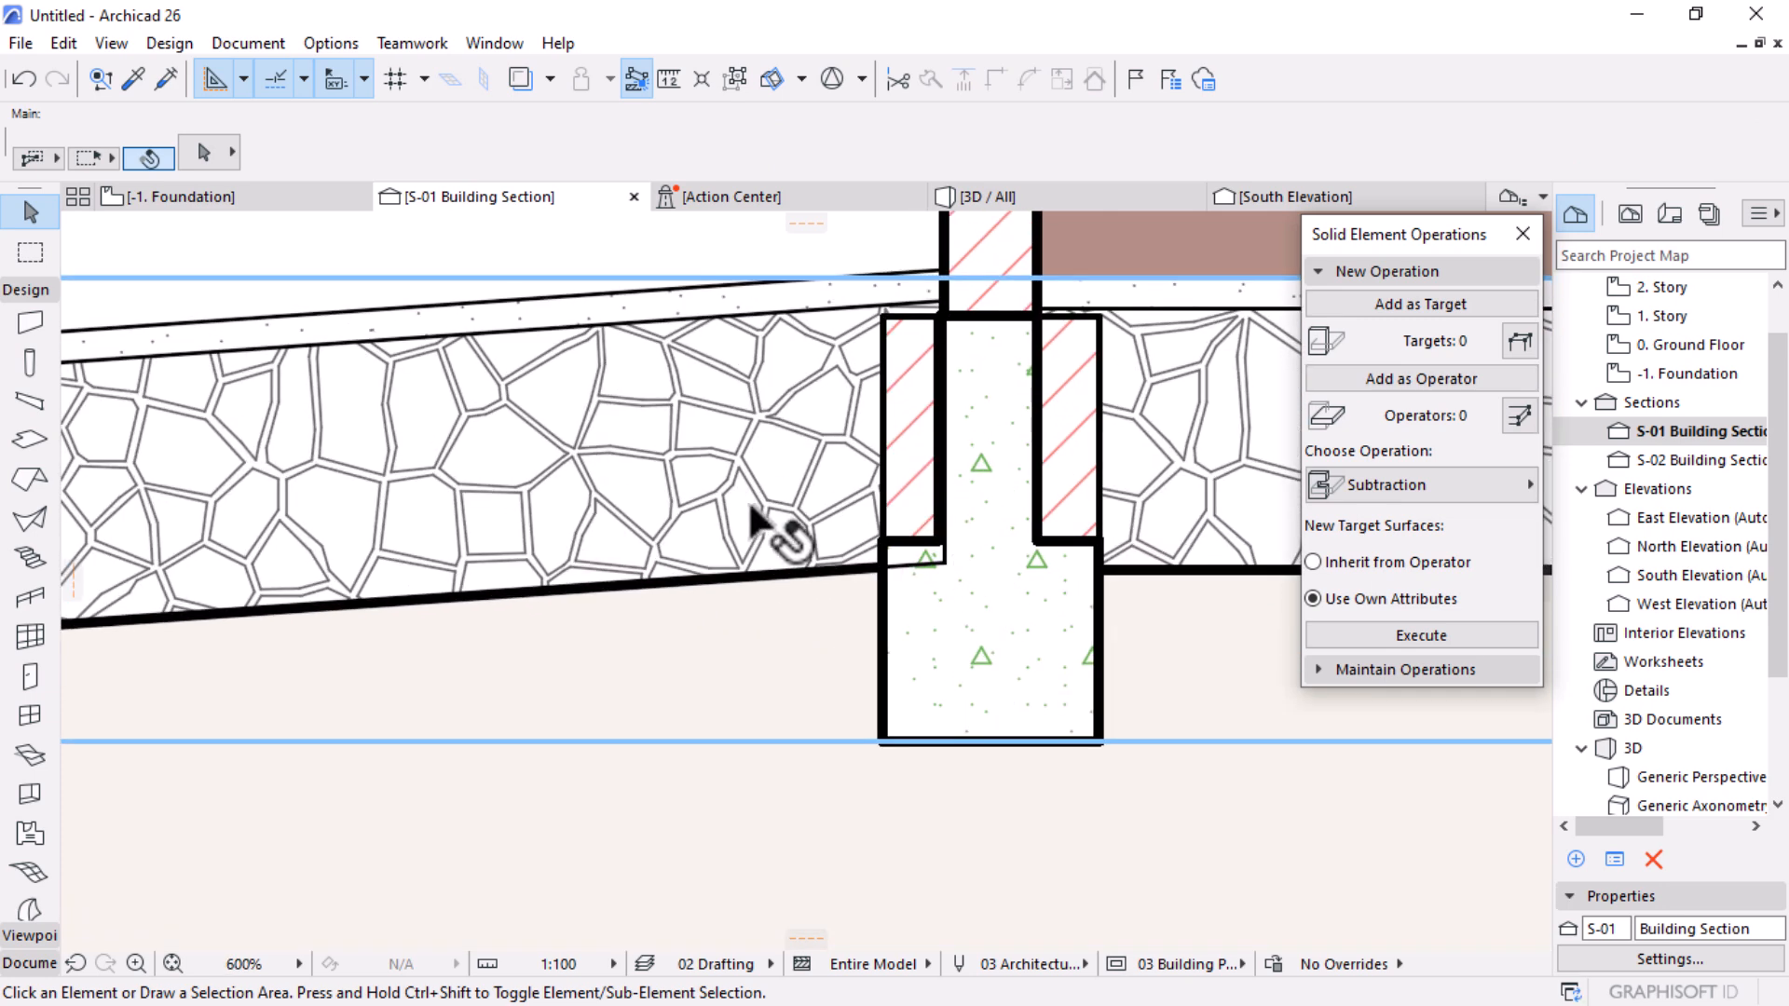
left_click(736, 526)
left_click(1410, 305)
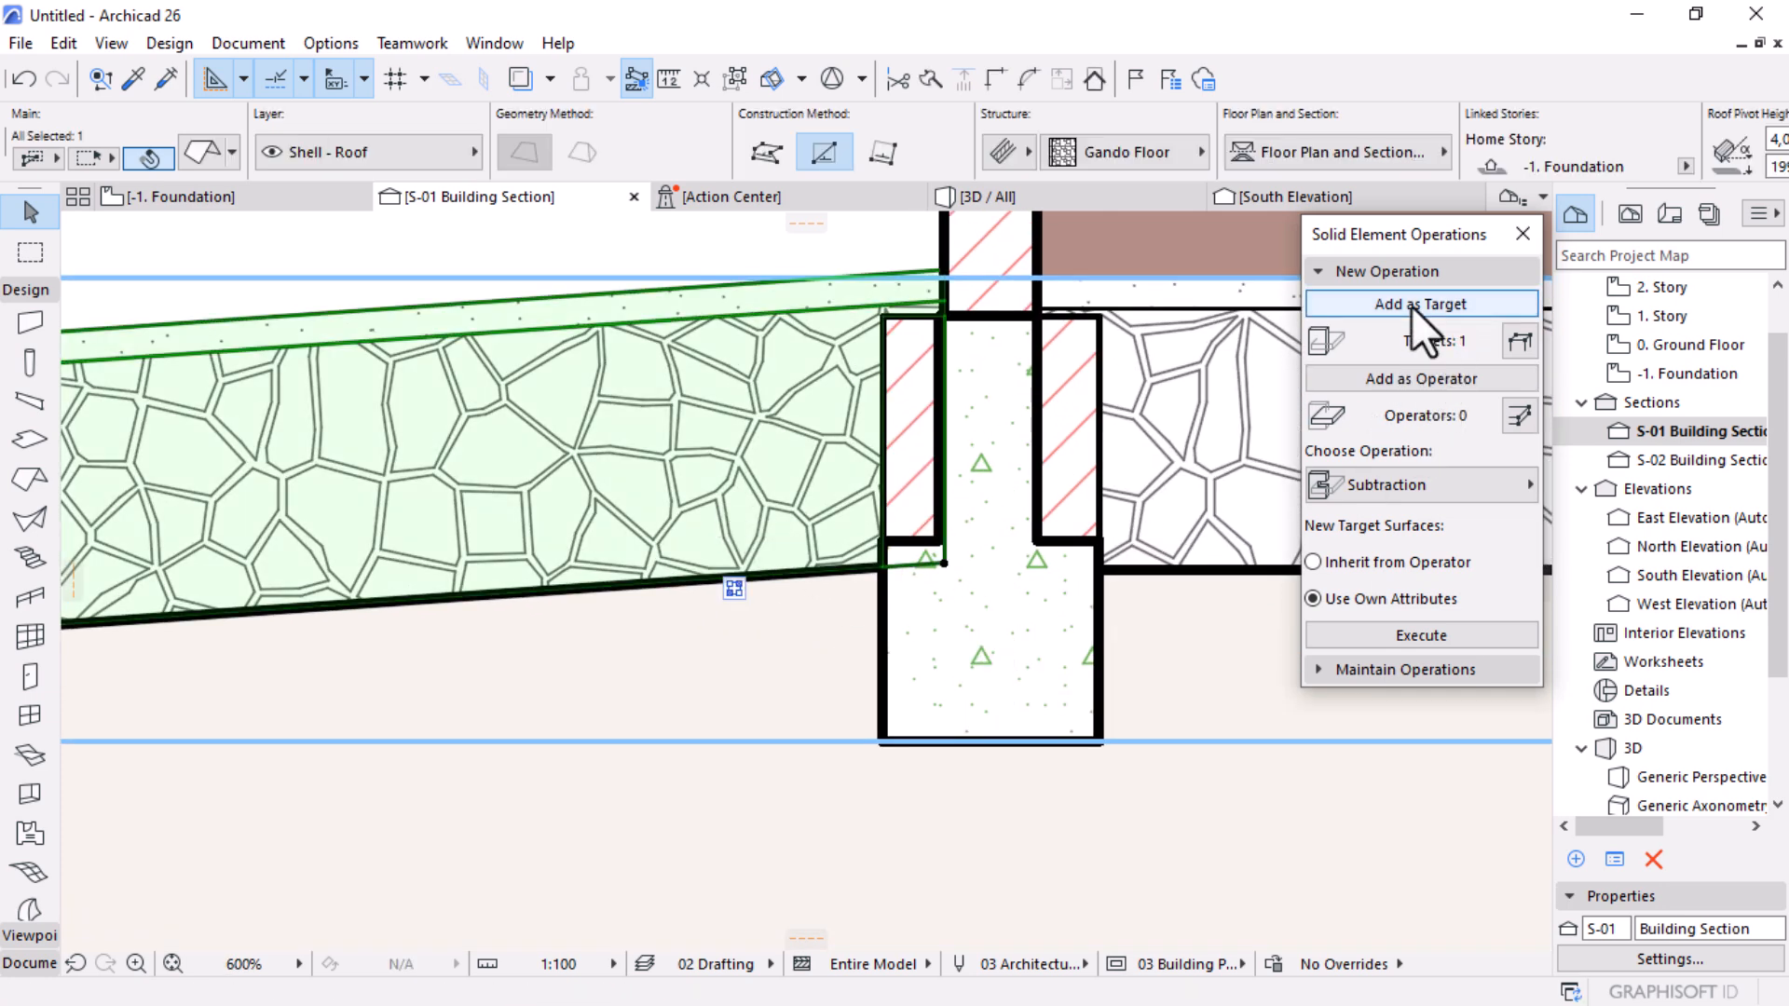
left_click(965, 609)
left_click(1406, 382)
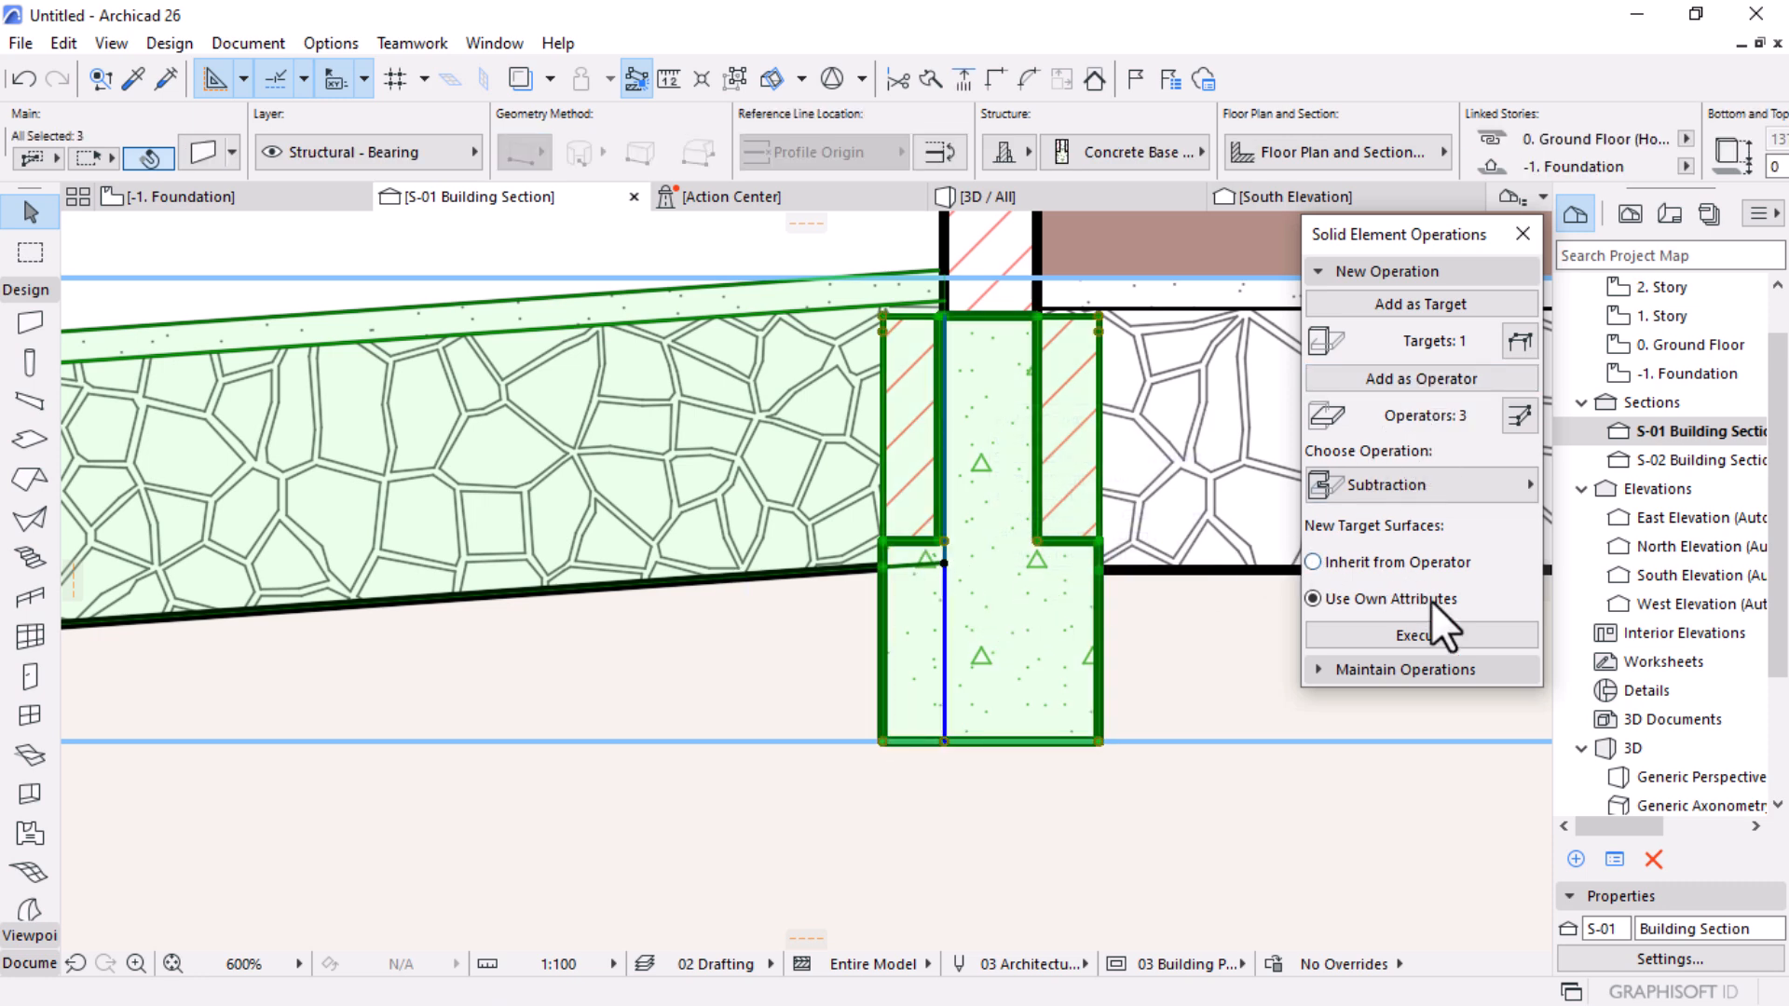
left_click(1424, 633)
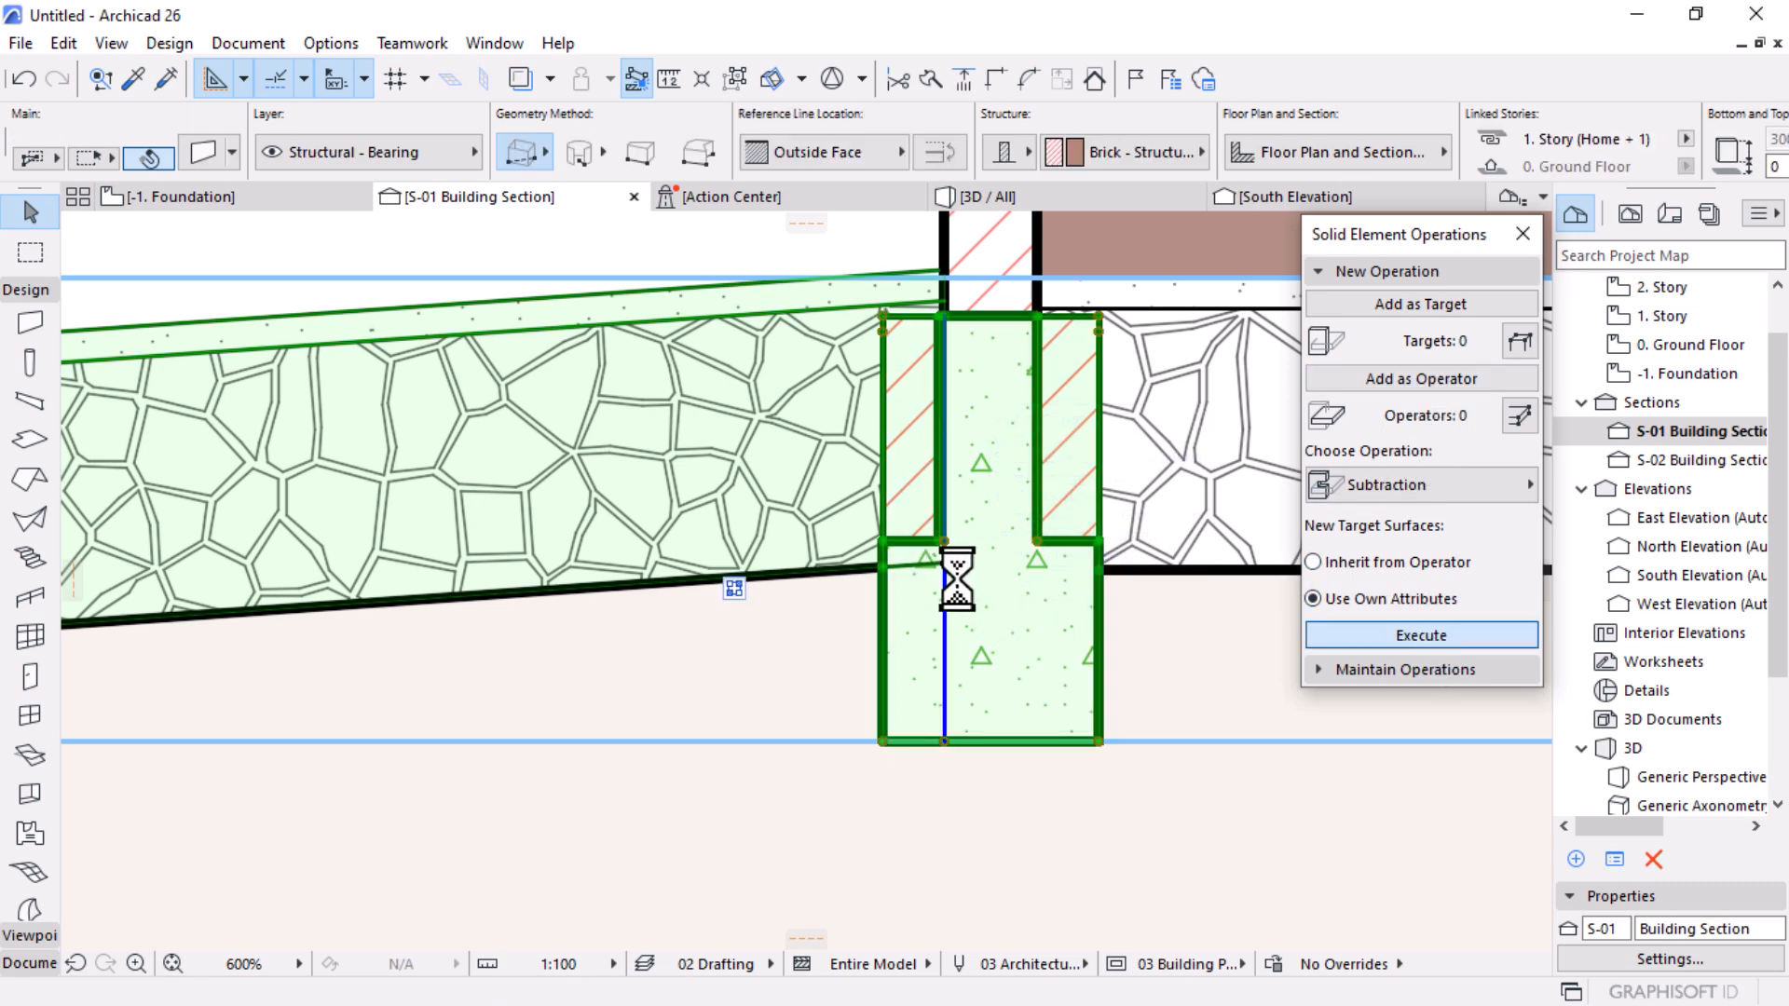
key("Escape")
Step: Examine in the S-01 section how the raised sloped roof meets the footing, the wall and the terrain surface
scroll(820, 545, "down", 5)
scroll(819, 540, "down", 2)
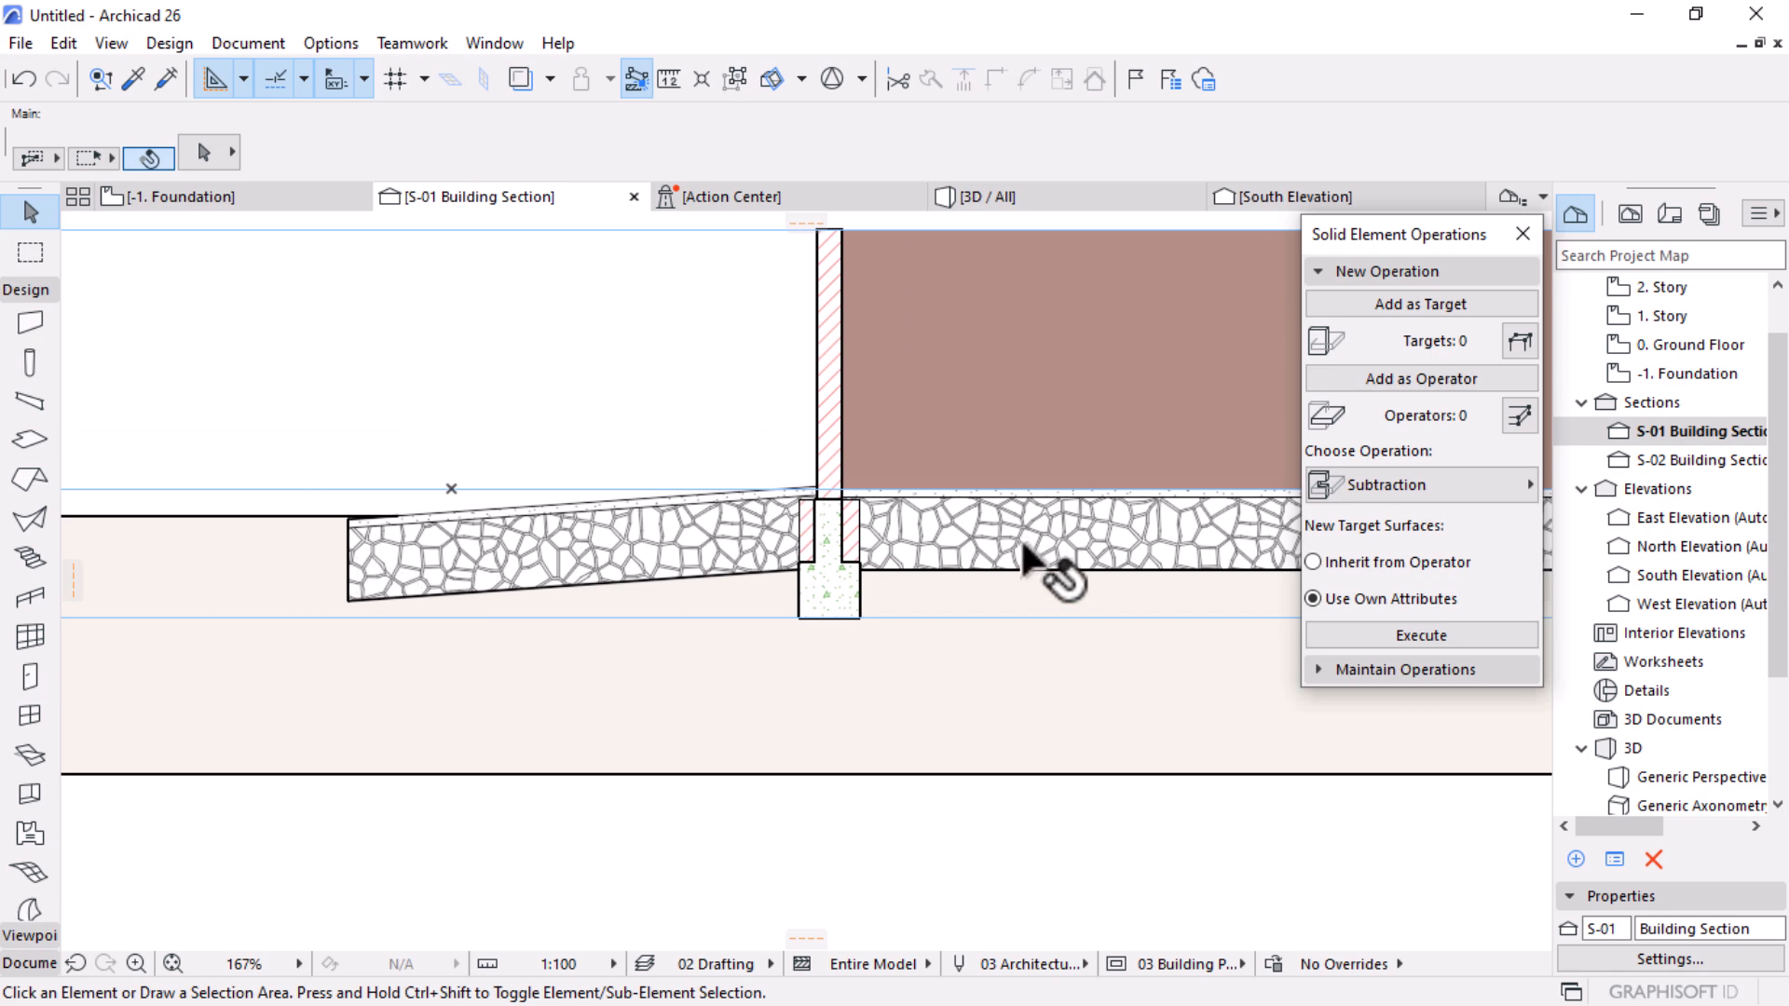
scroll(966, 529, "down", 4)
scroll(863, 511, "up", 5)
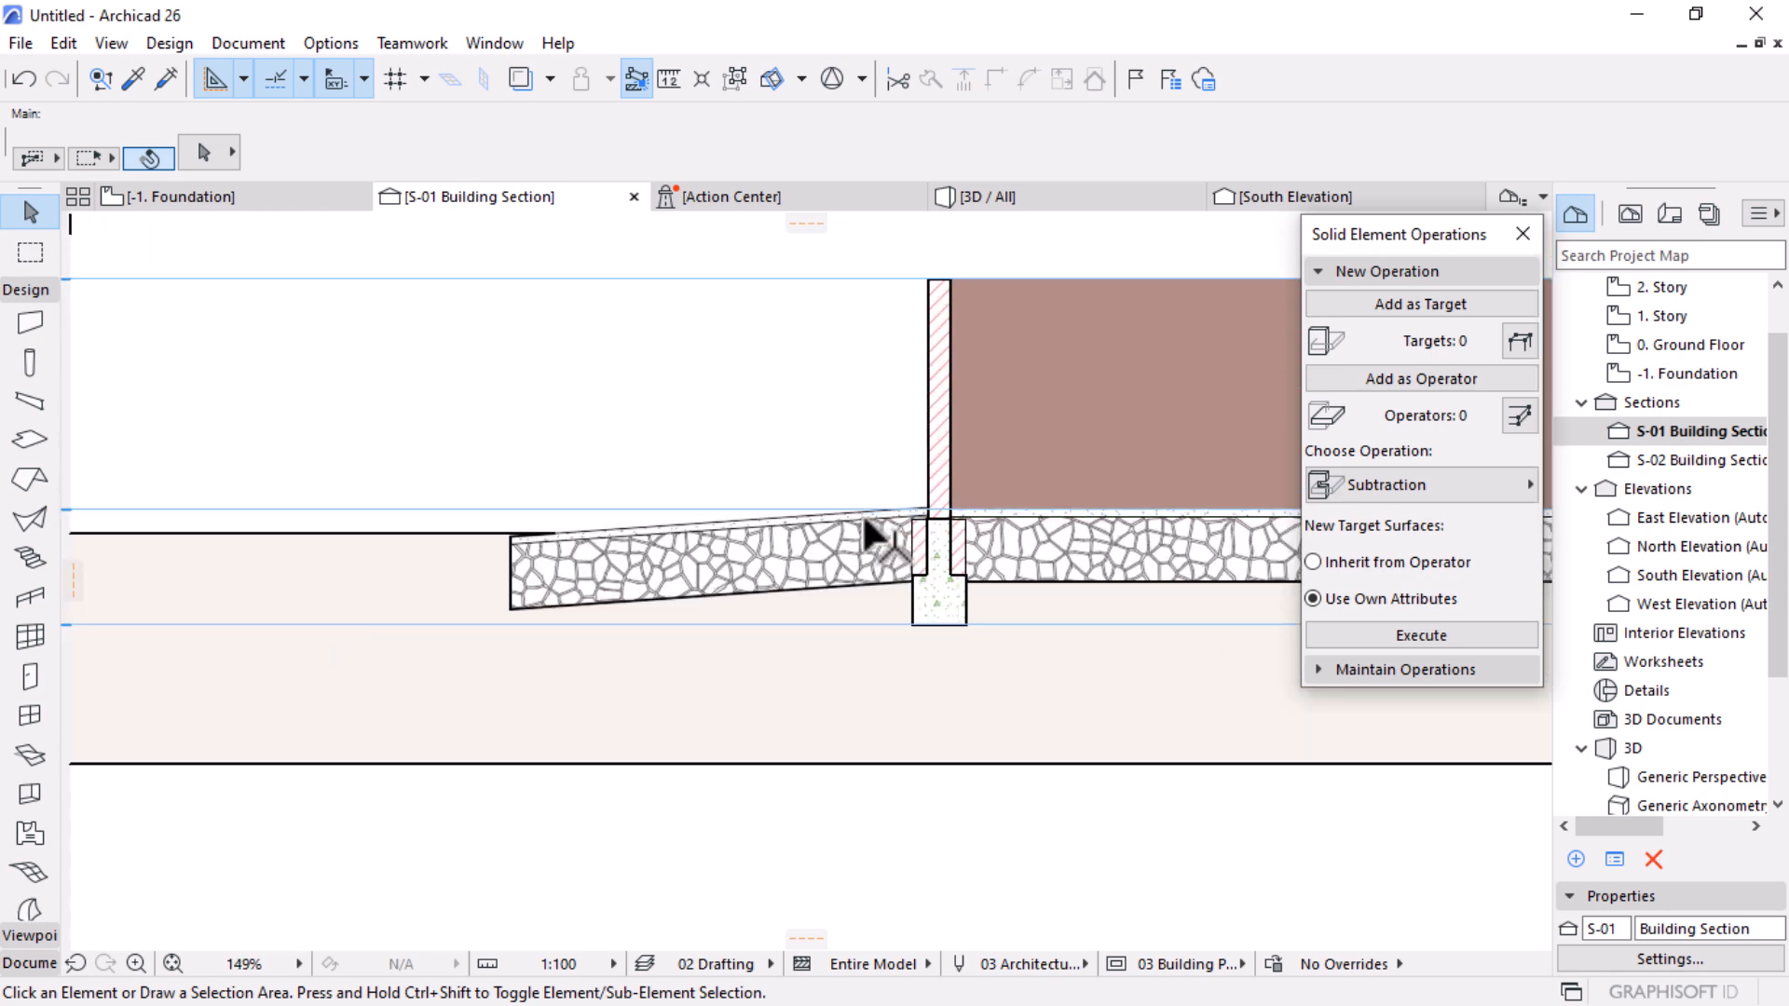
scroll(658, 600, "up", 2)
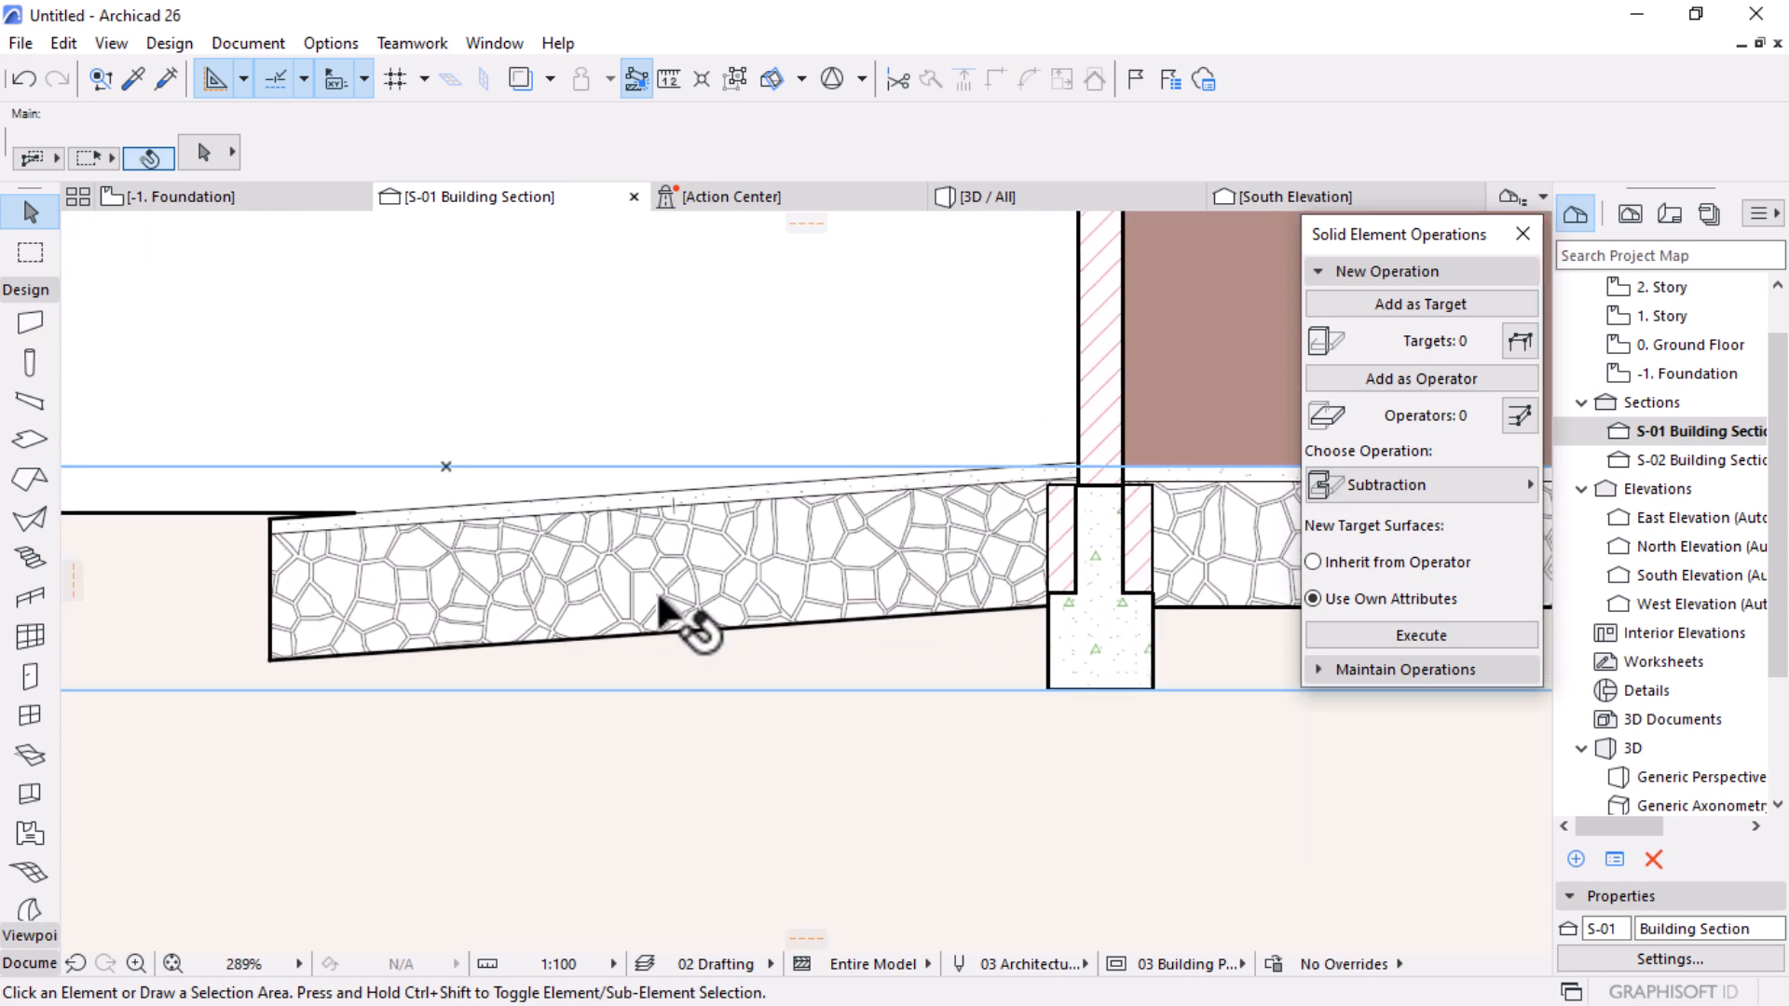
left_click(659, 600)
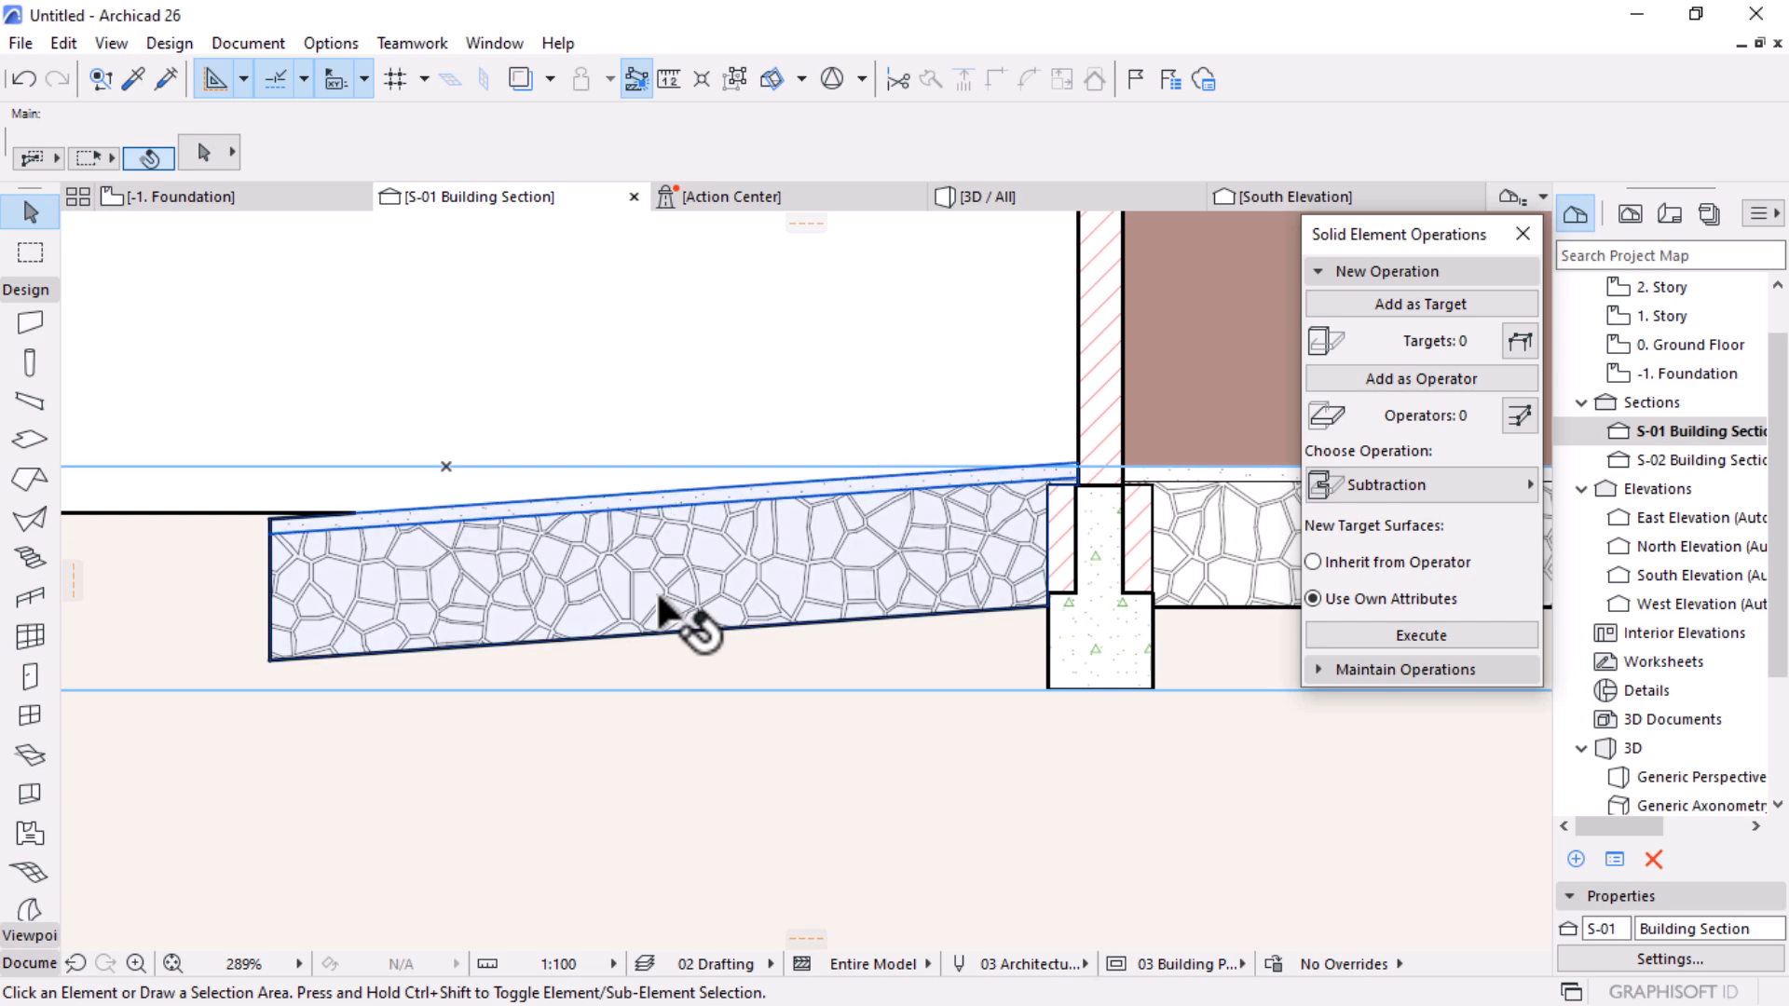
scroll(933, 601, "down", 3)
scroll(1047, 672, "up", 3)
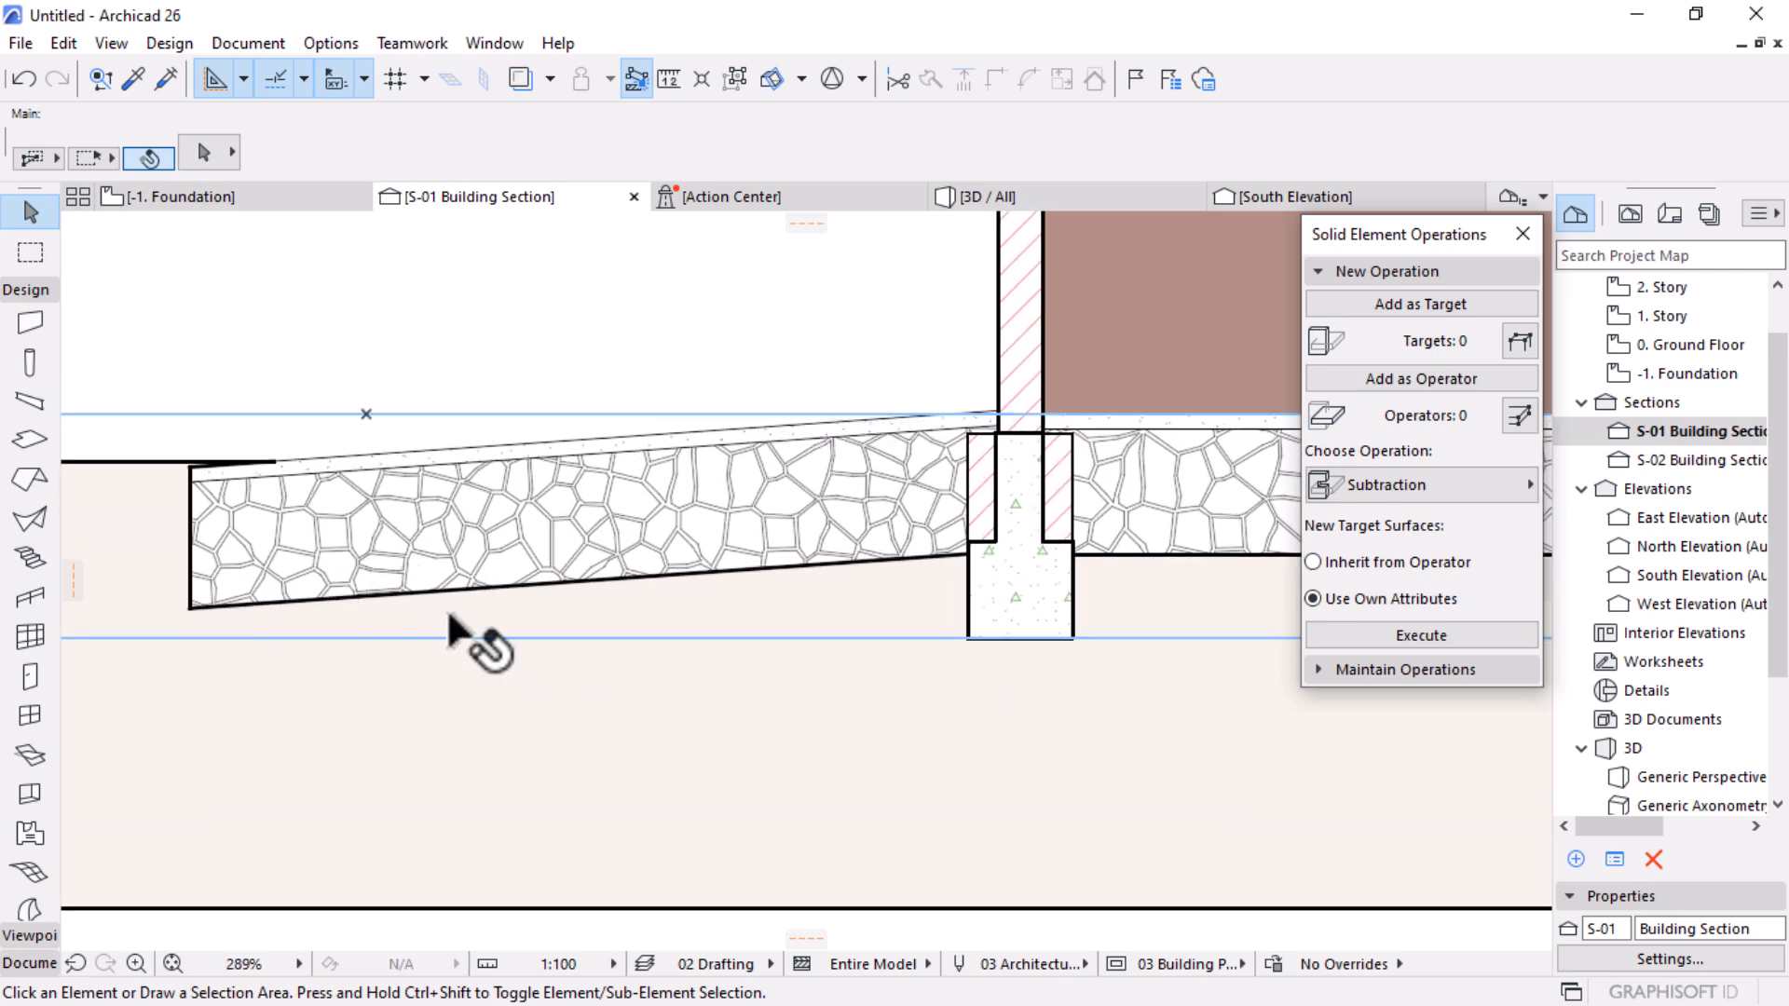
scroll(711, 547, "down", 3)
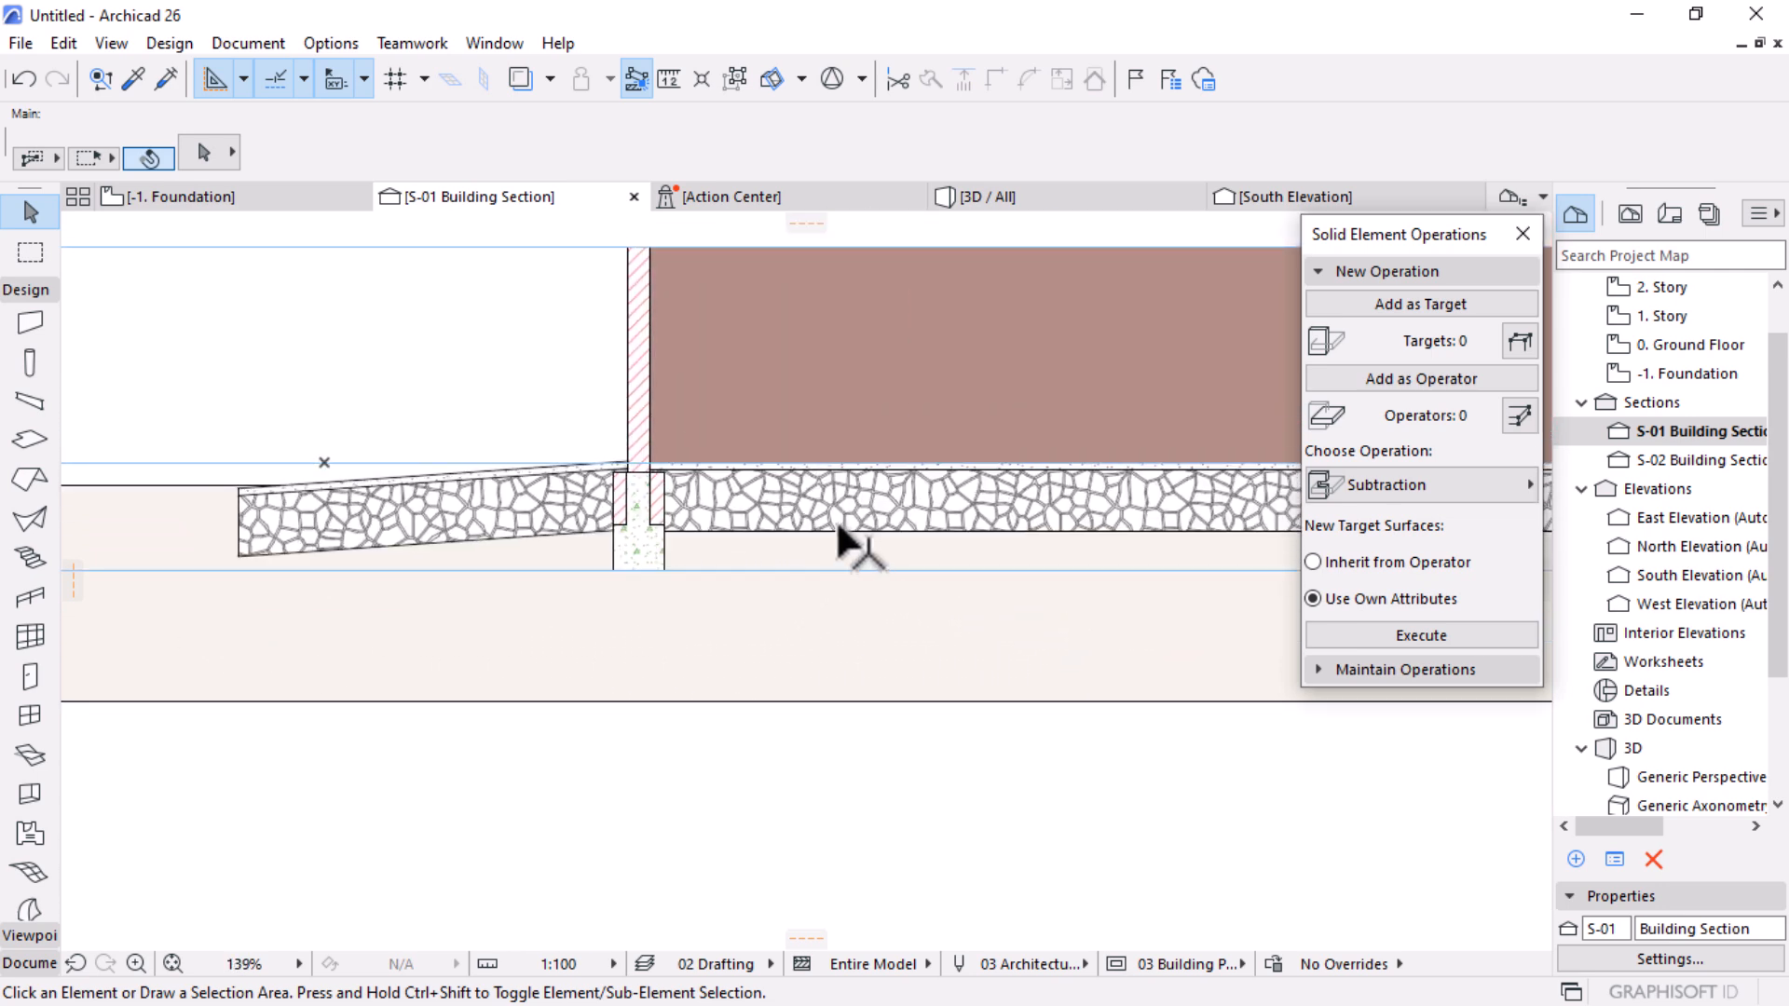
scroll(250, 527, "up", 2)
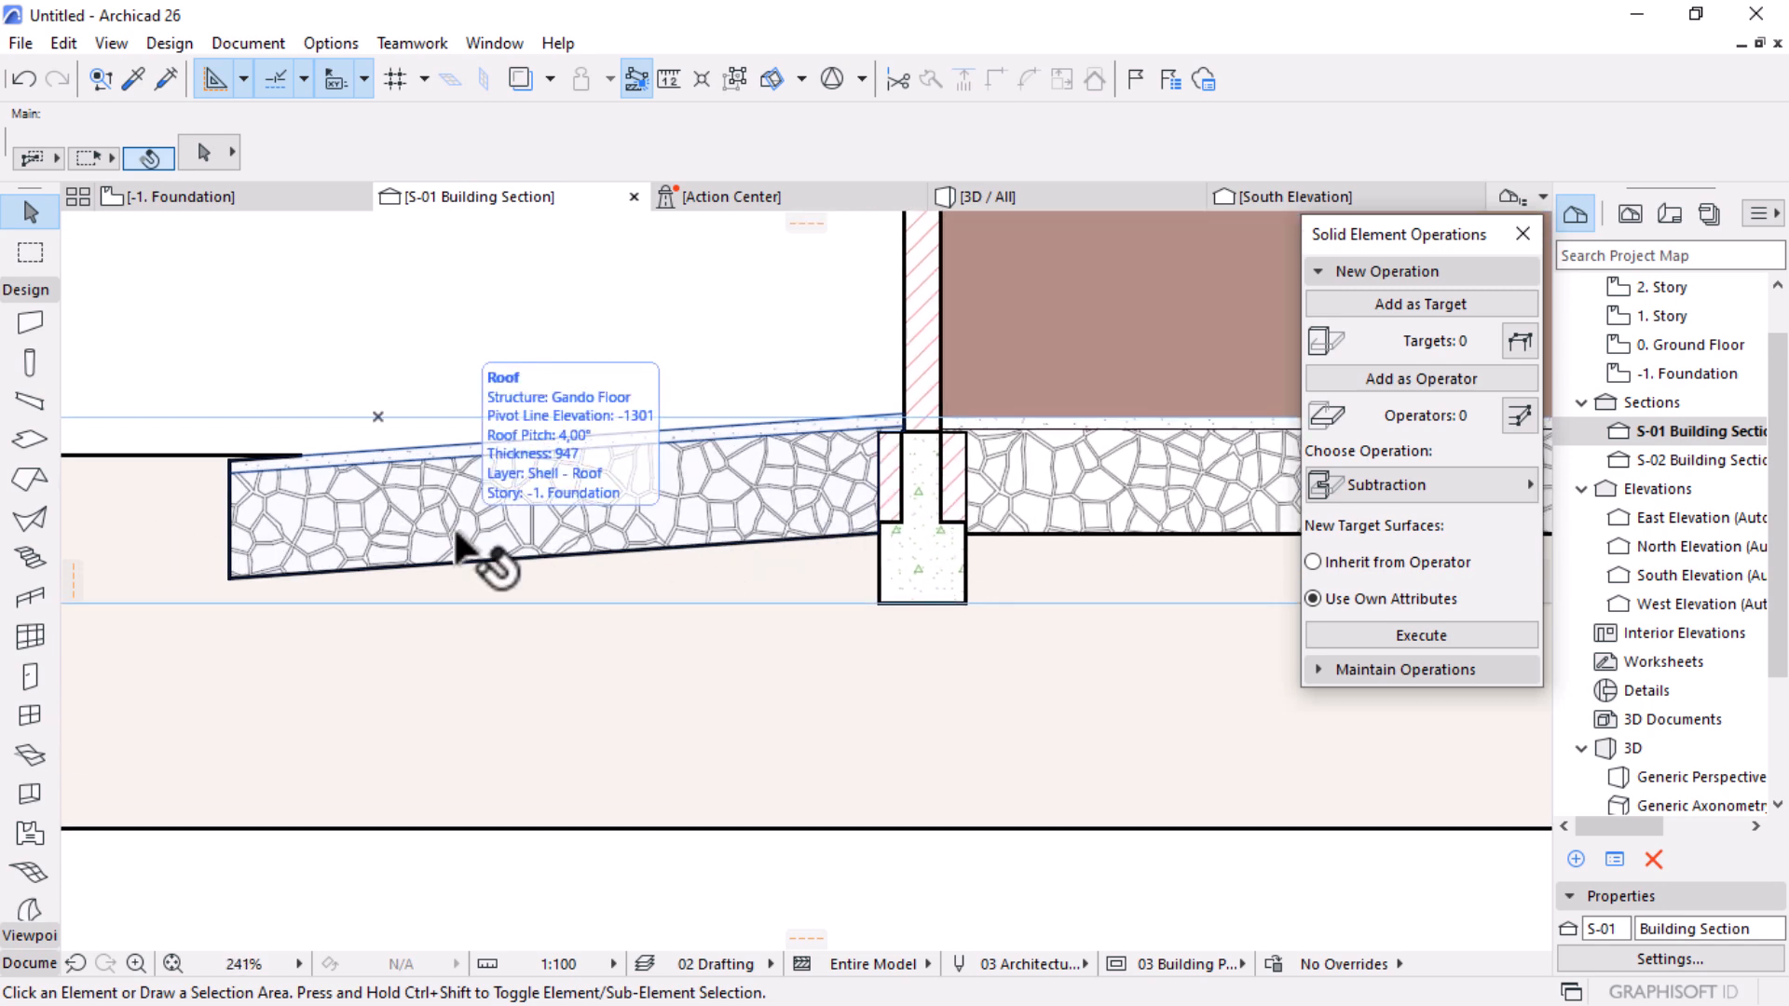
Step: Undo the solid subtraction on the sloped roof and its last 50 mm upward move
left_click(32, 76)
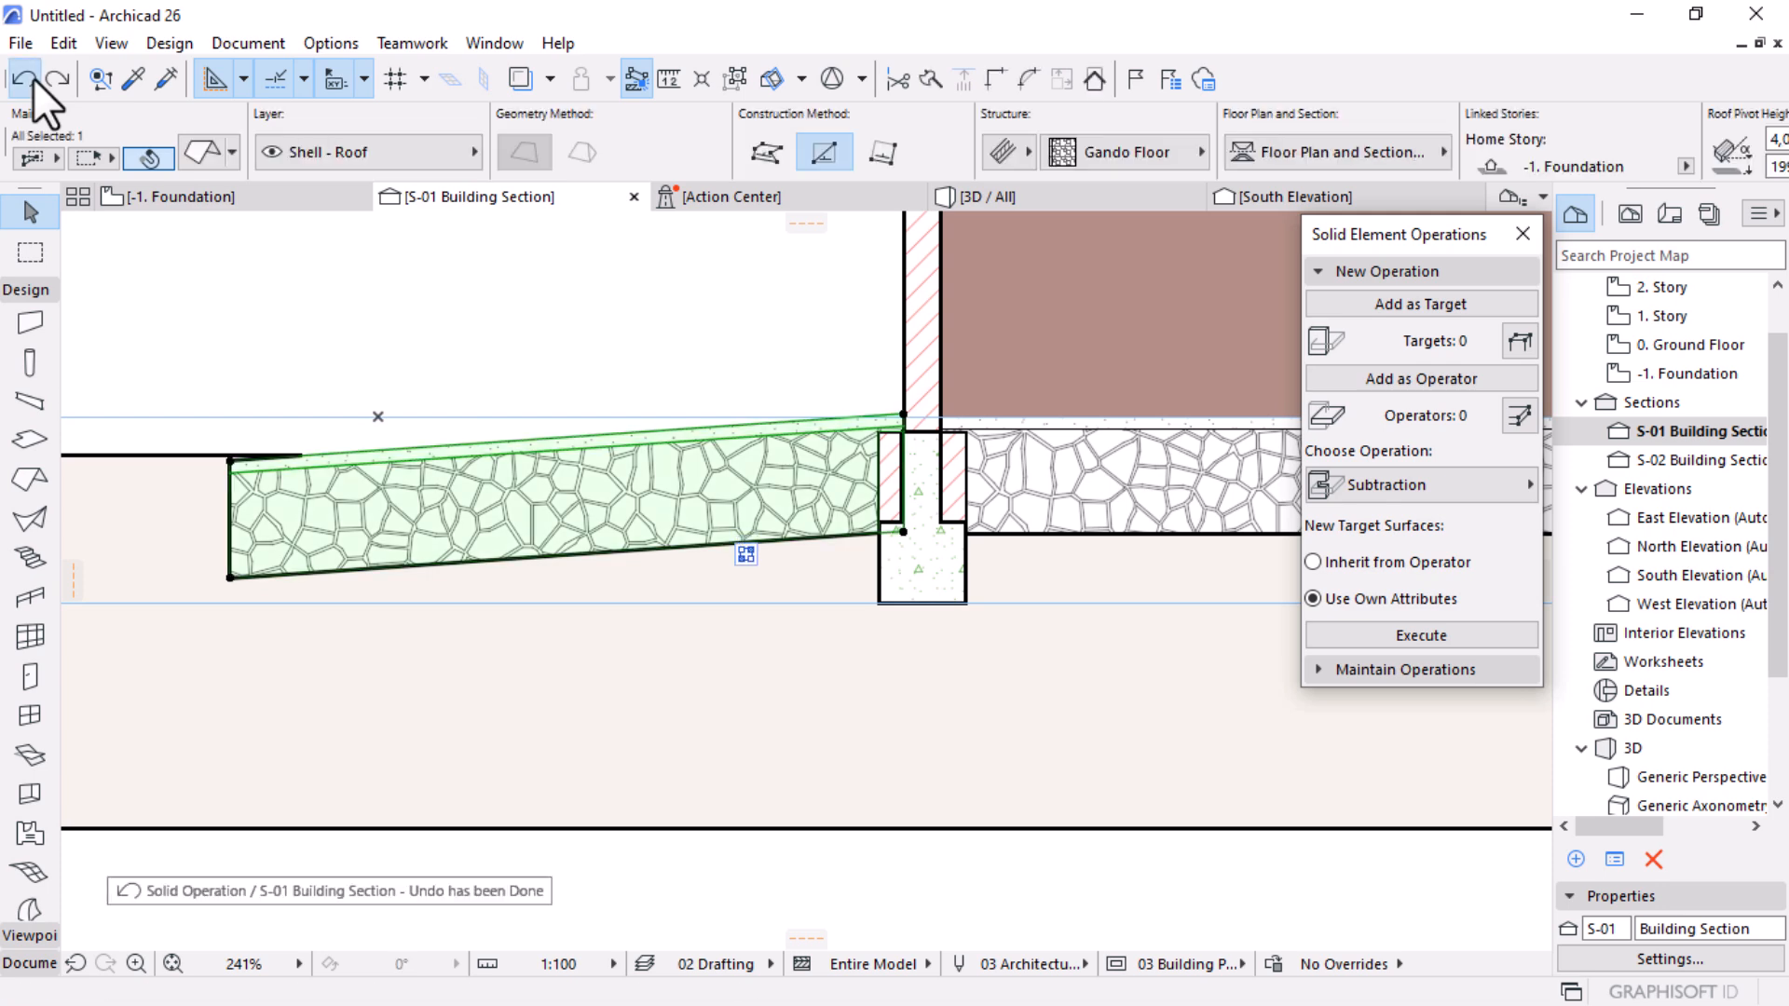
left_click(31, 77)
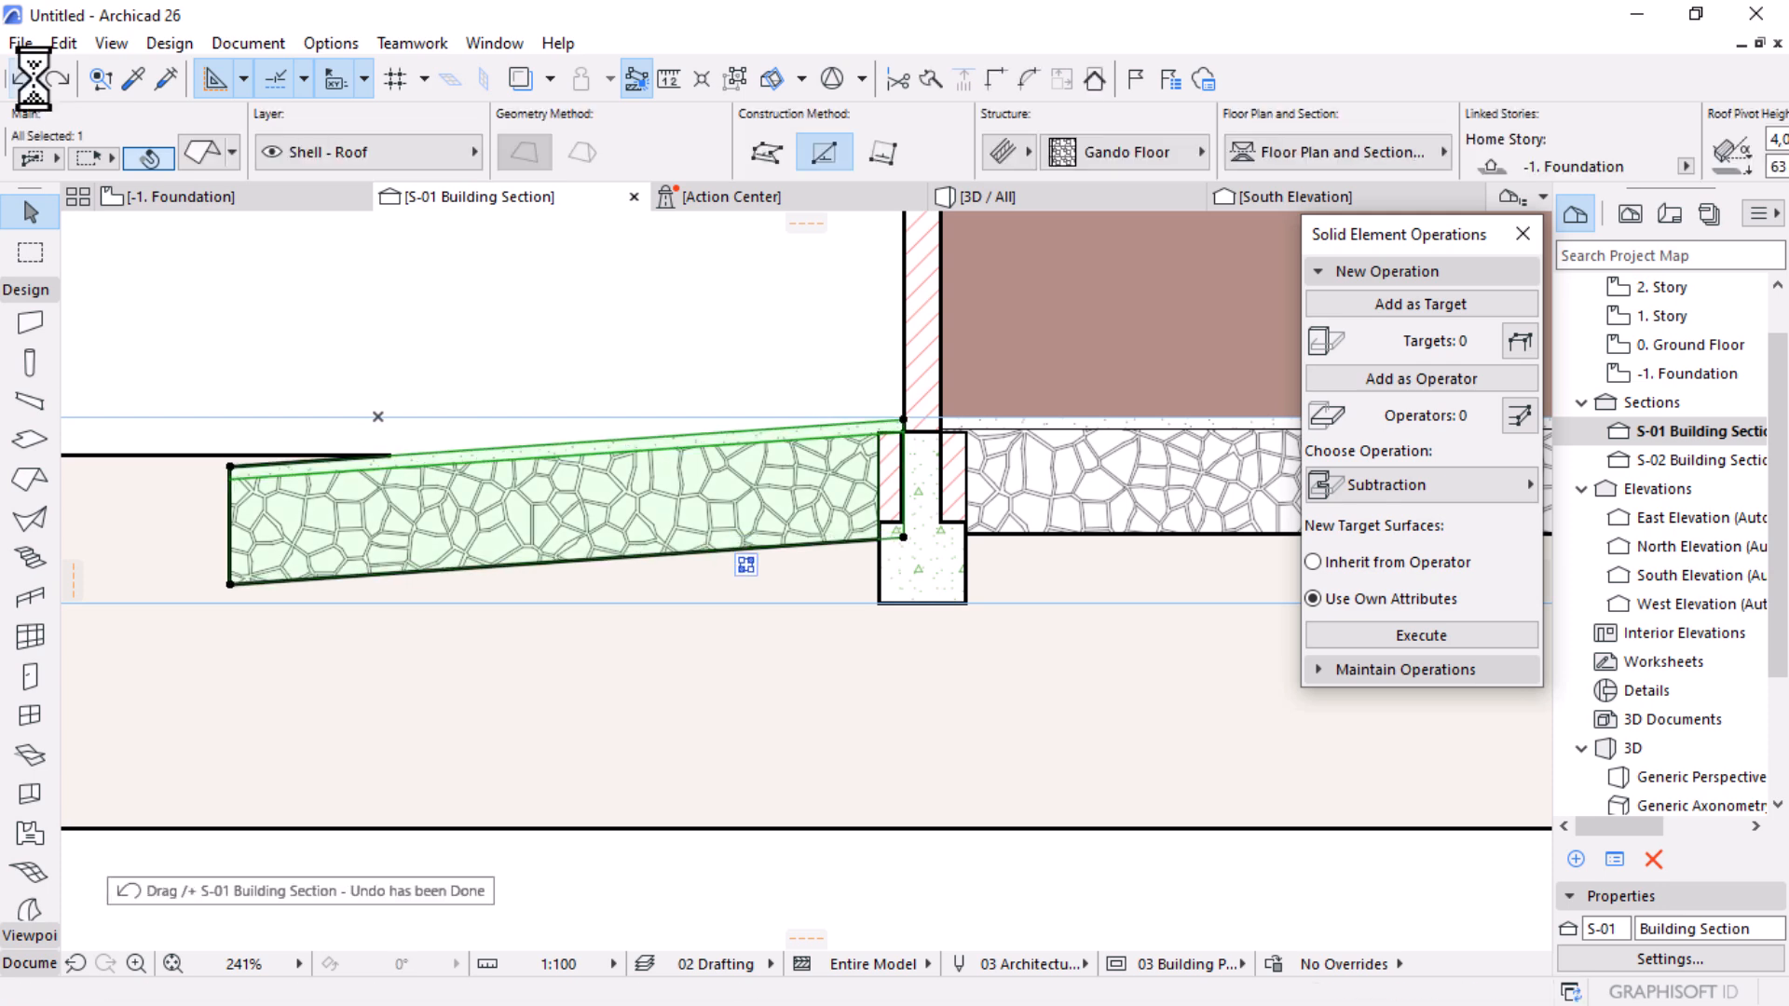
Step: Undo the recent drag and edits of the sloped stone roof element, and delete it from the Foundation plan
left_click(32, 76)
left_click(30, 81)
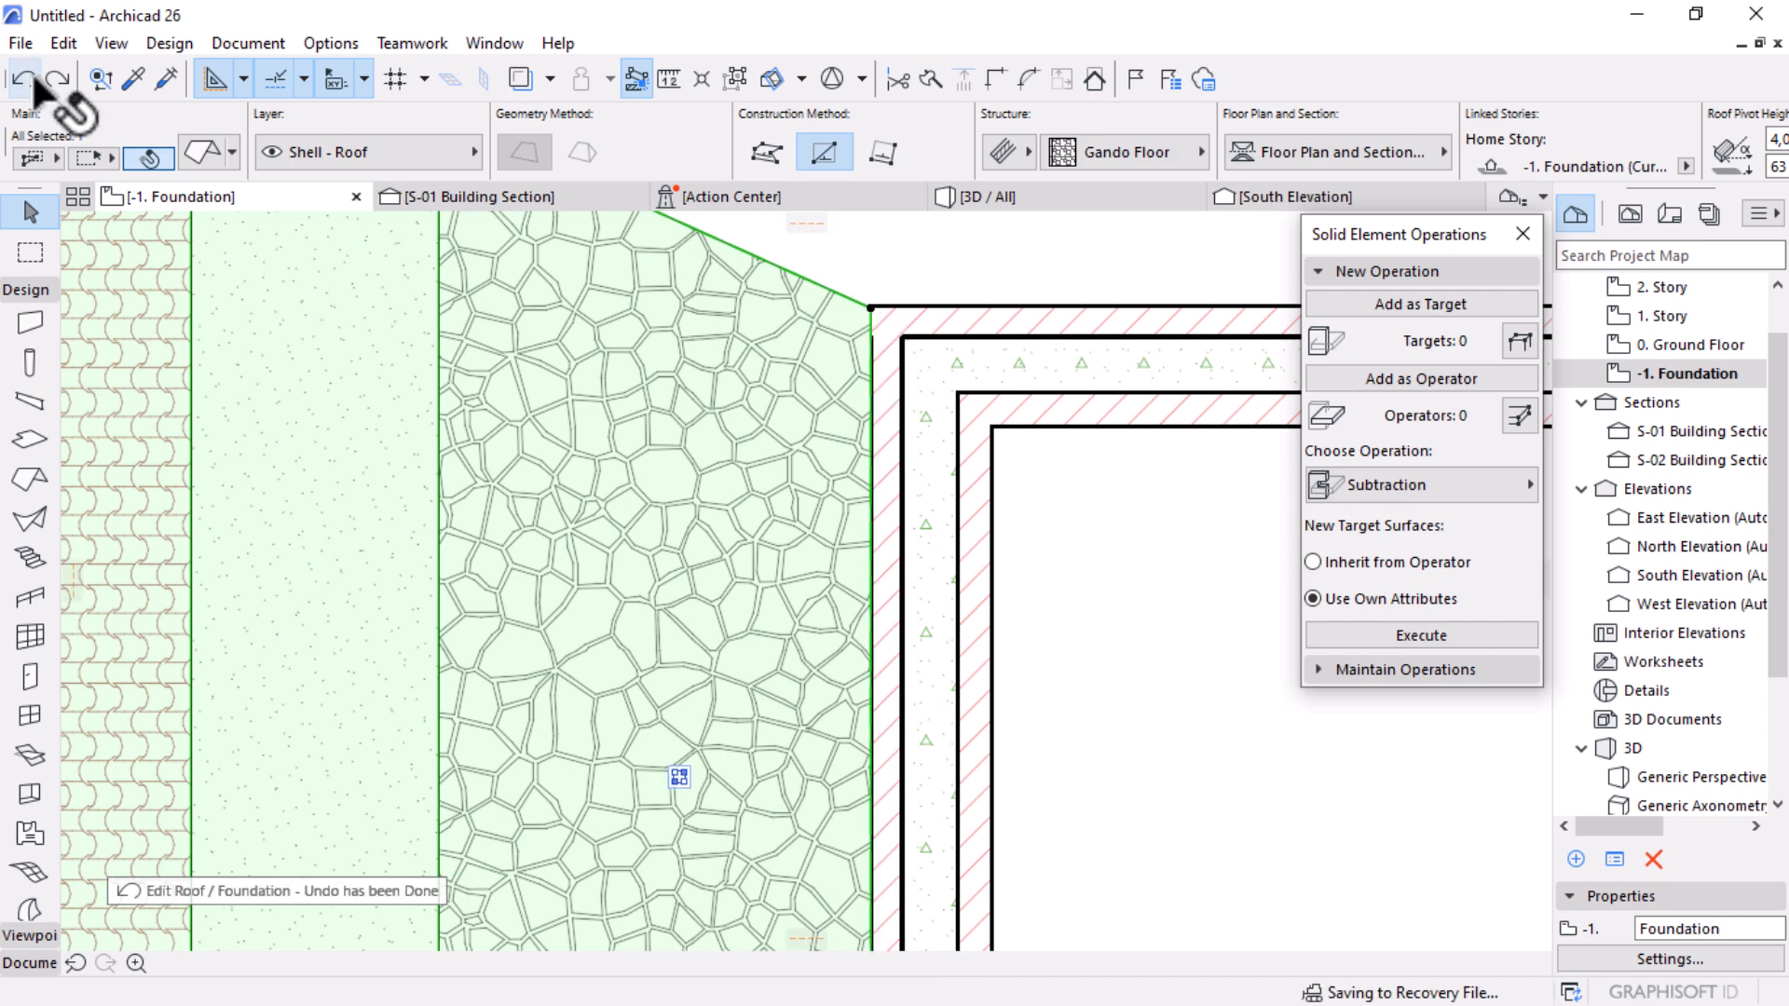
left_click(32, 77)
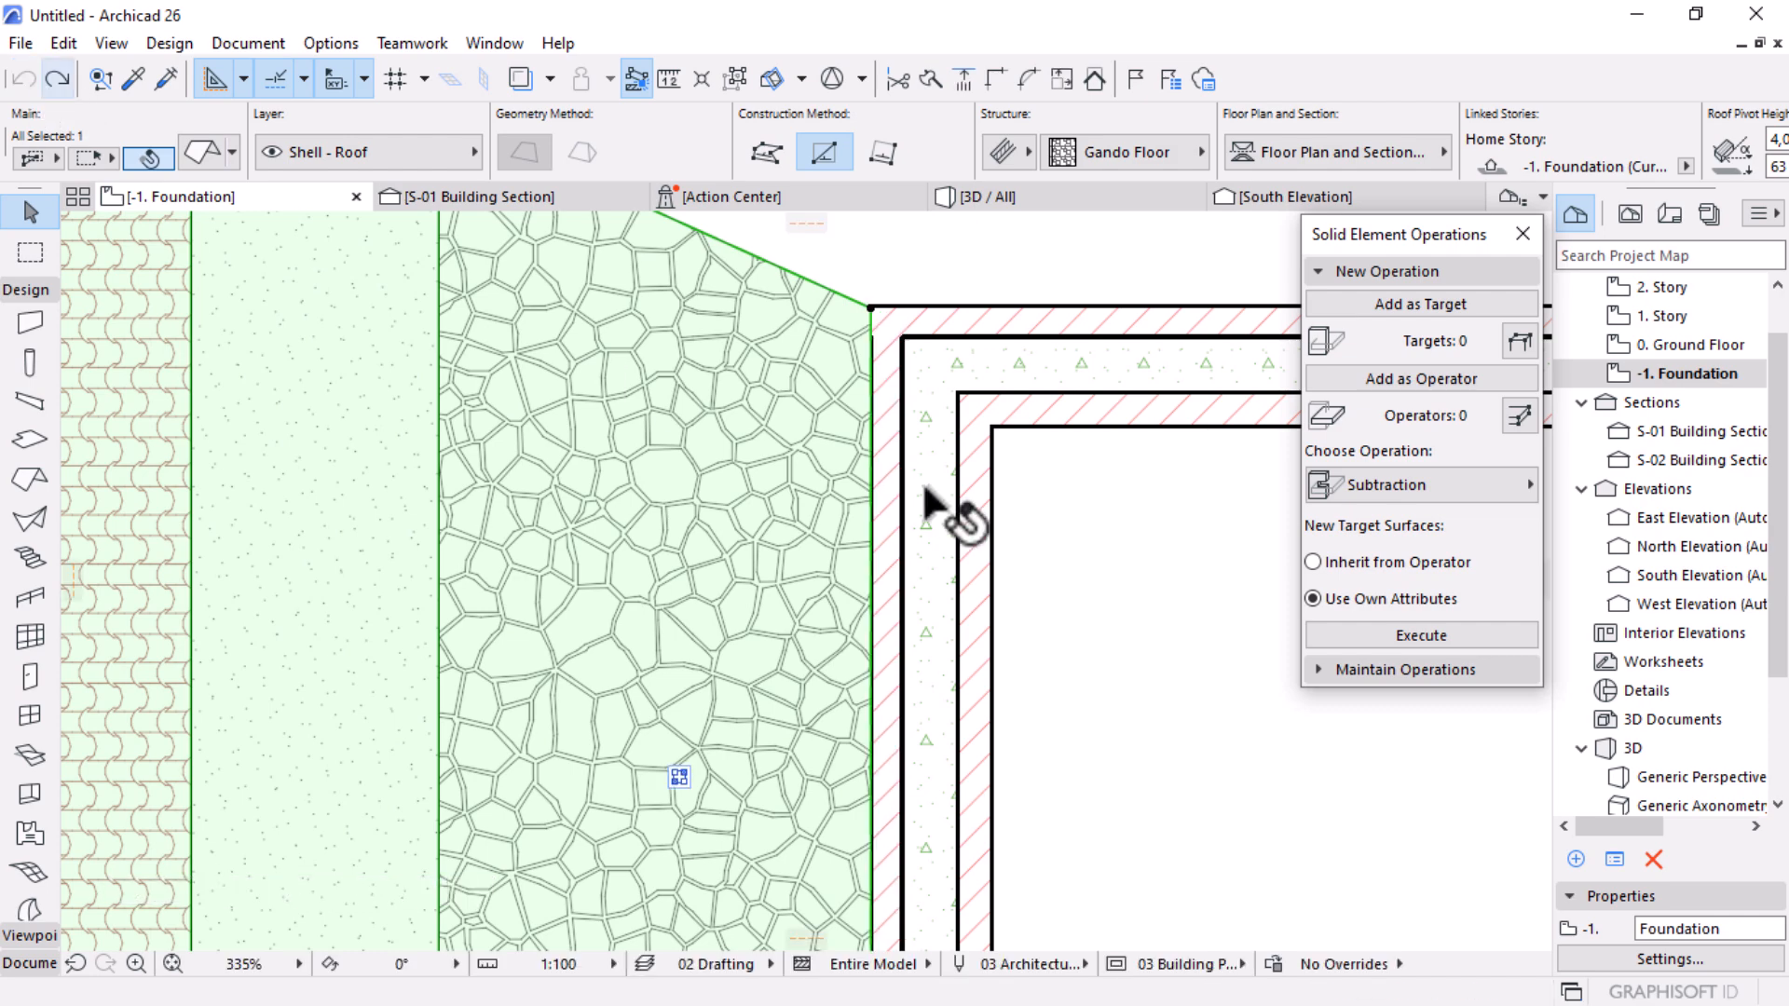
scroll(921, 483, "down", 10)
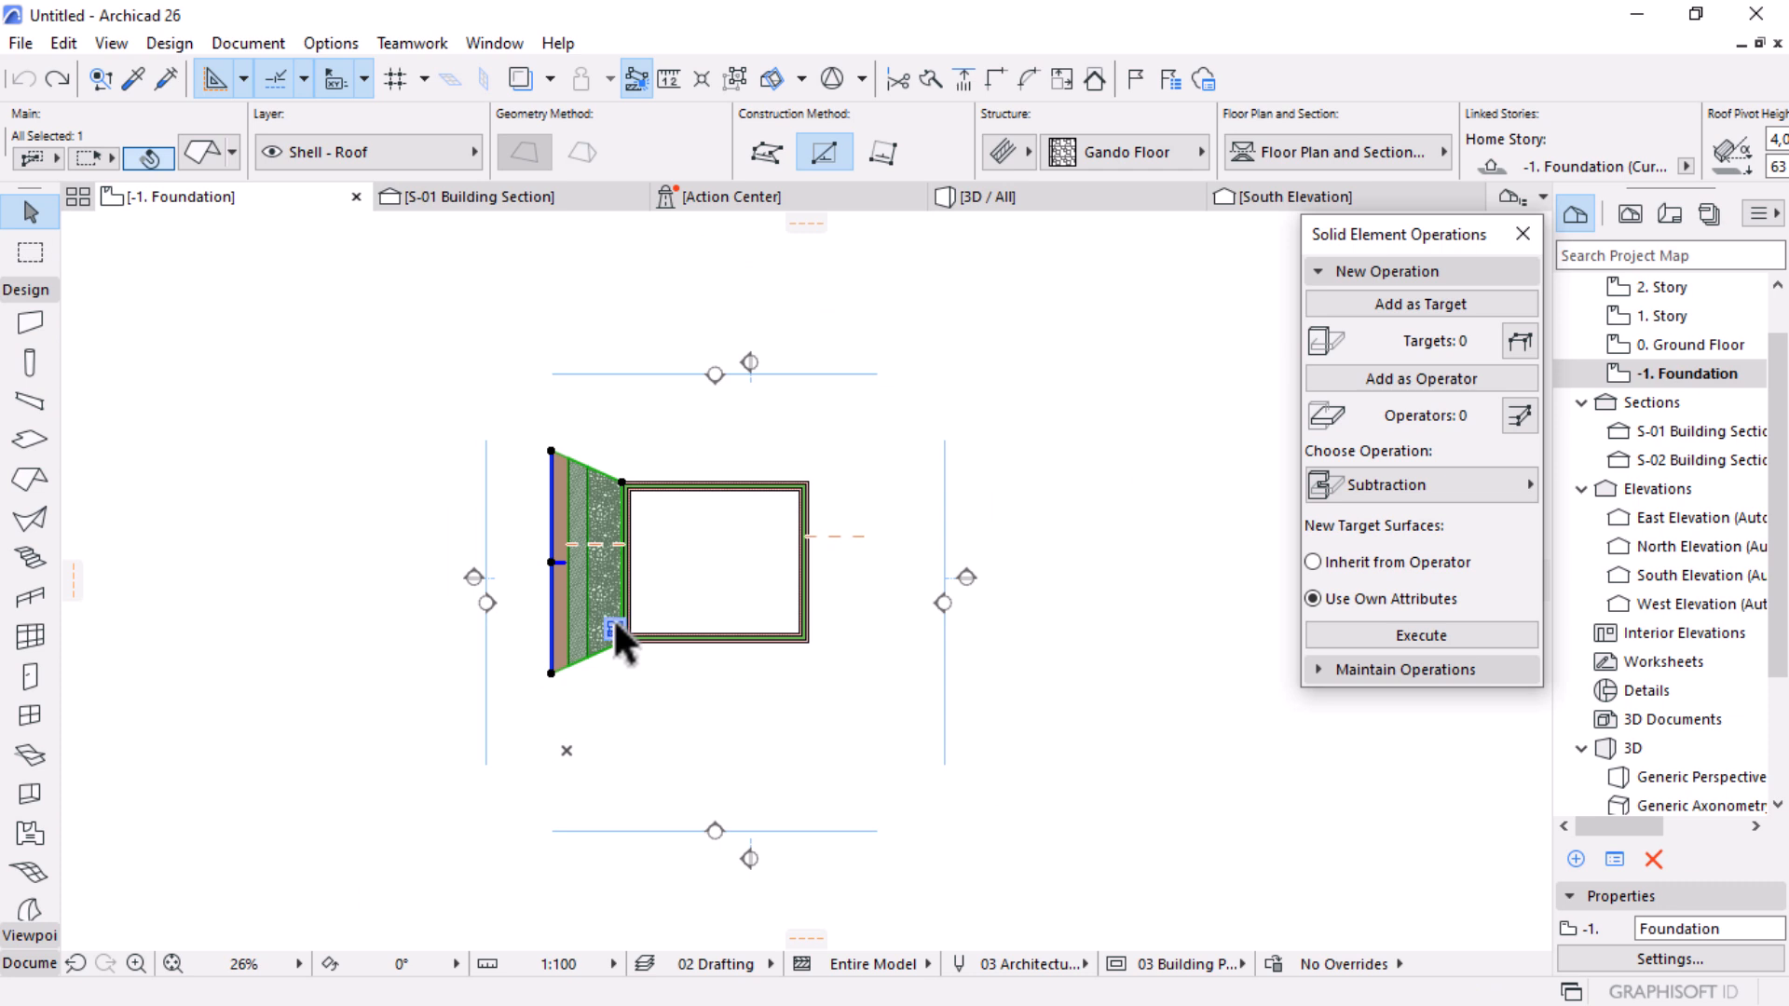
key("Delete")
scroll(643, 513, "up", 5)
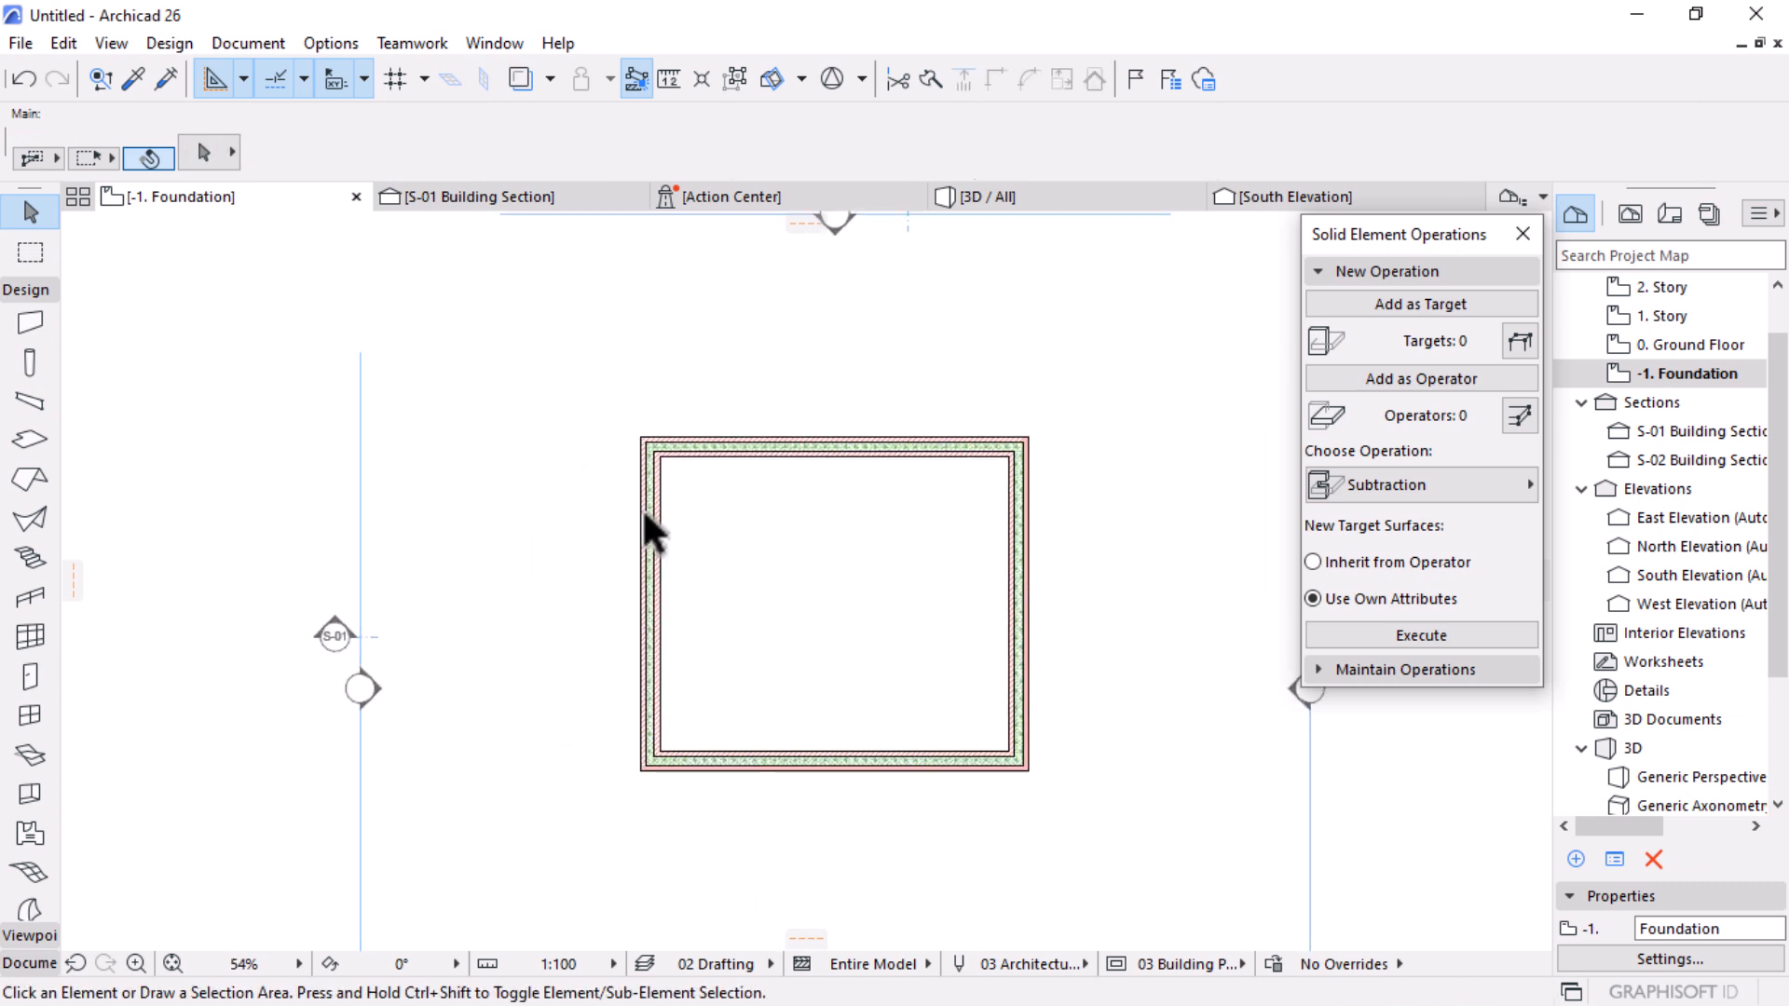
left_click(1406, 271)
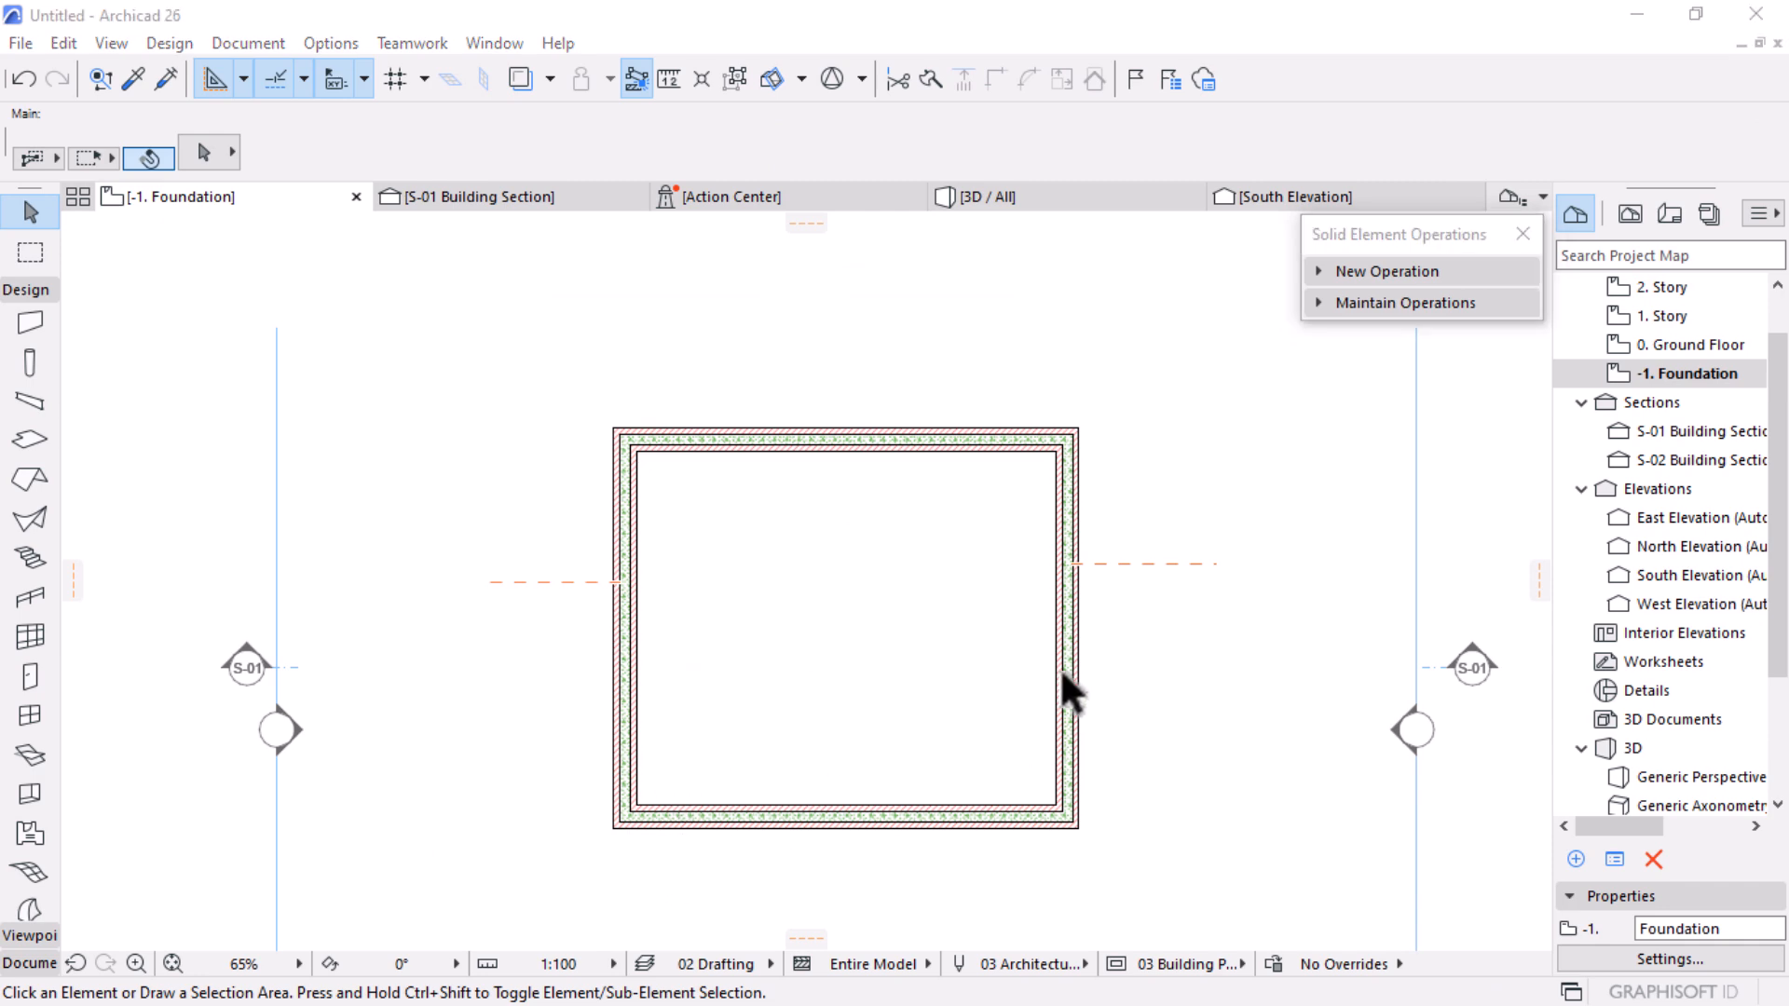
Step: On the Ground Floor plan, draw a rectangular mesh over the outermost rectangle surrounding the building
double_click(1673, 347)
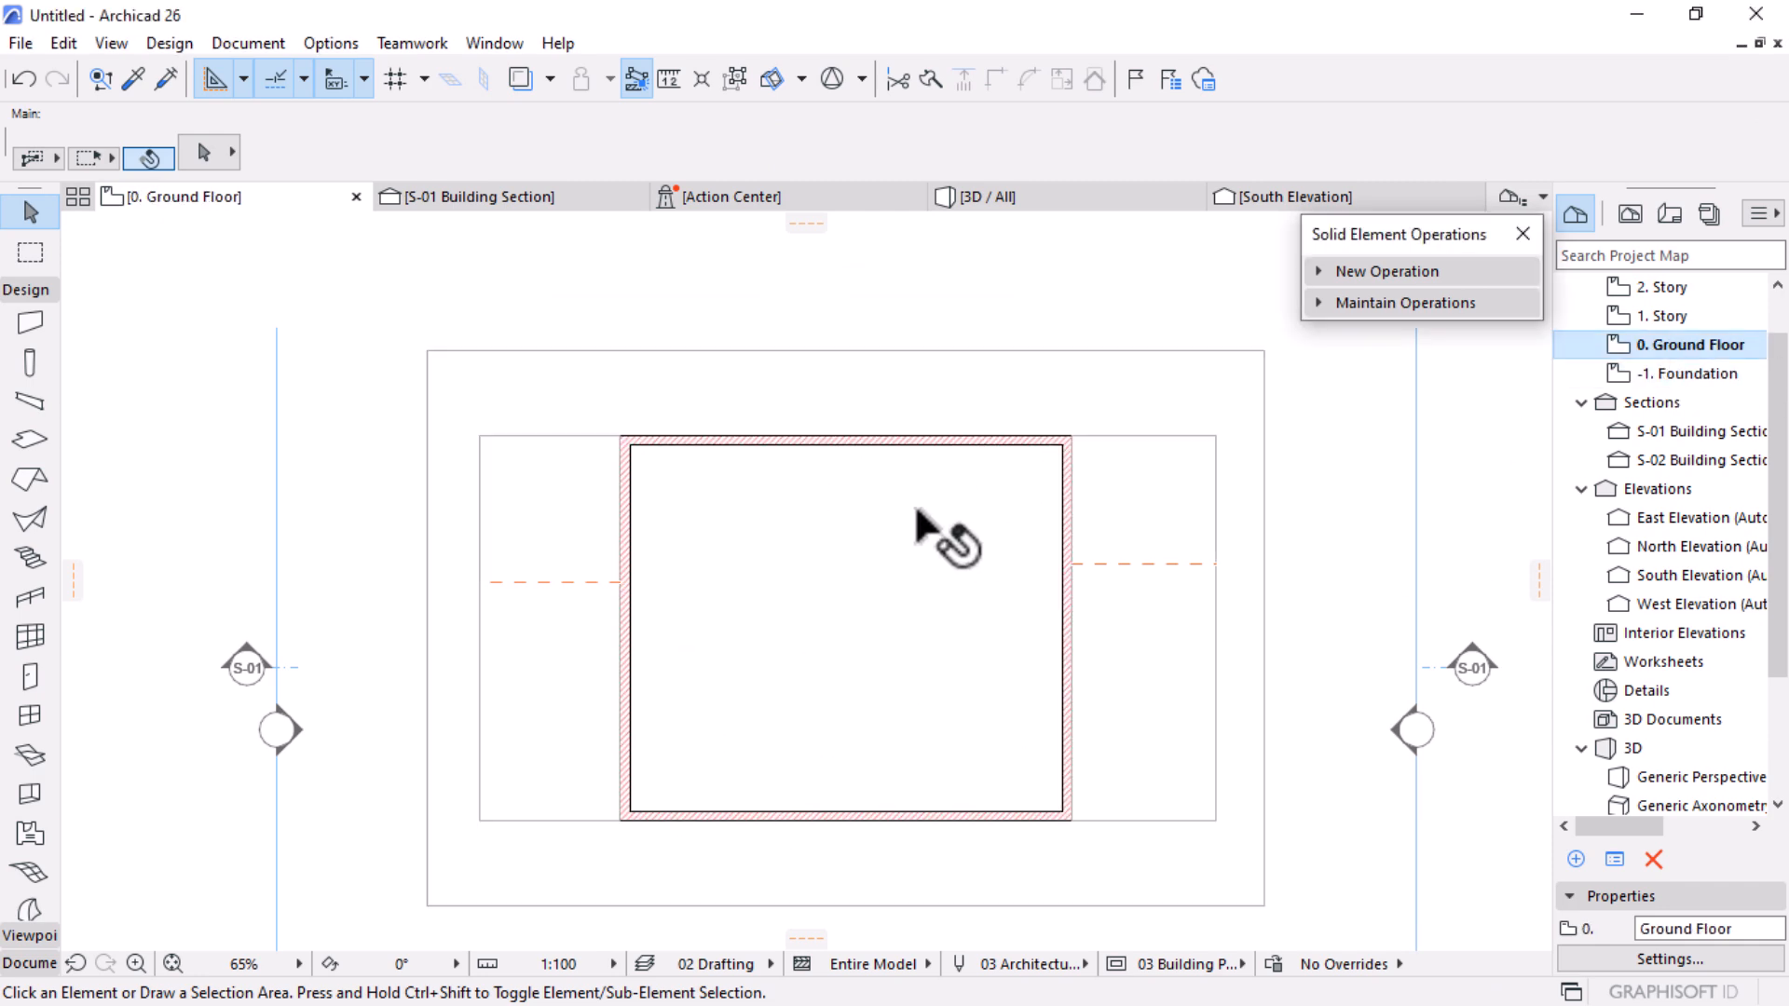
scroll(960, 535, "down", 3)
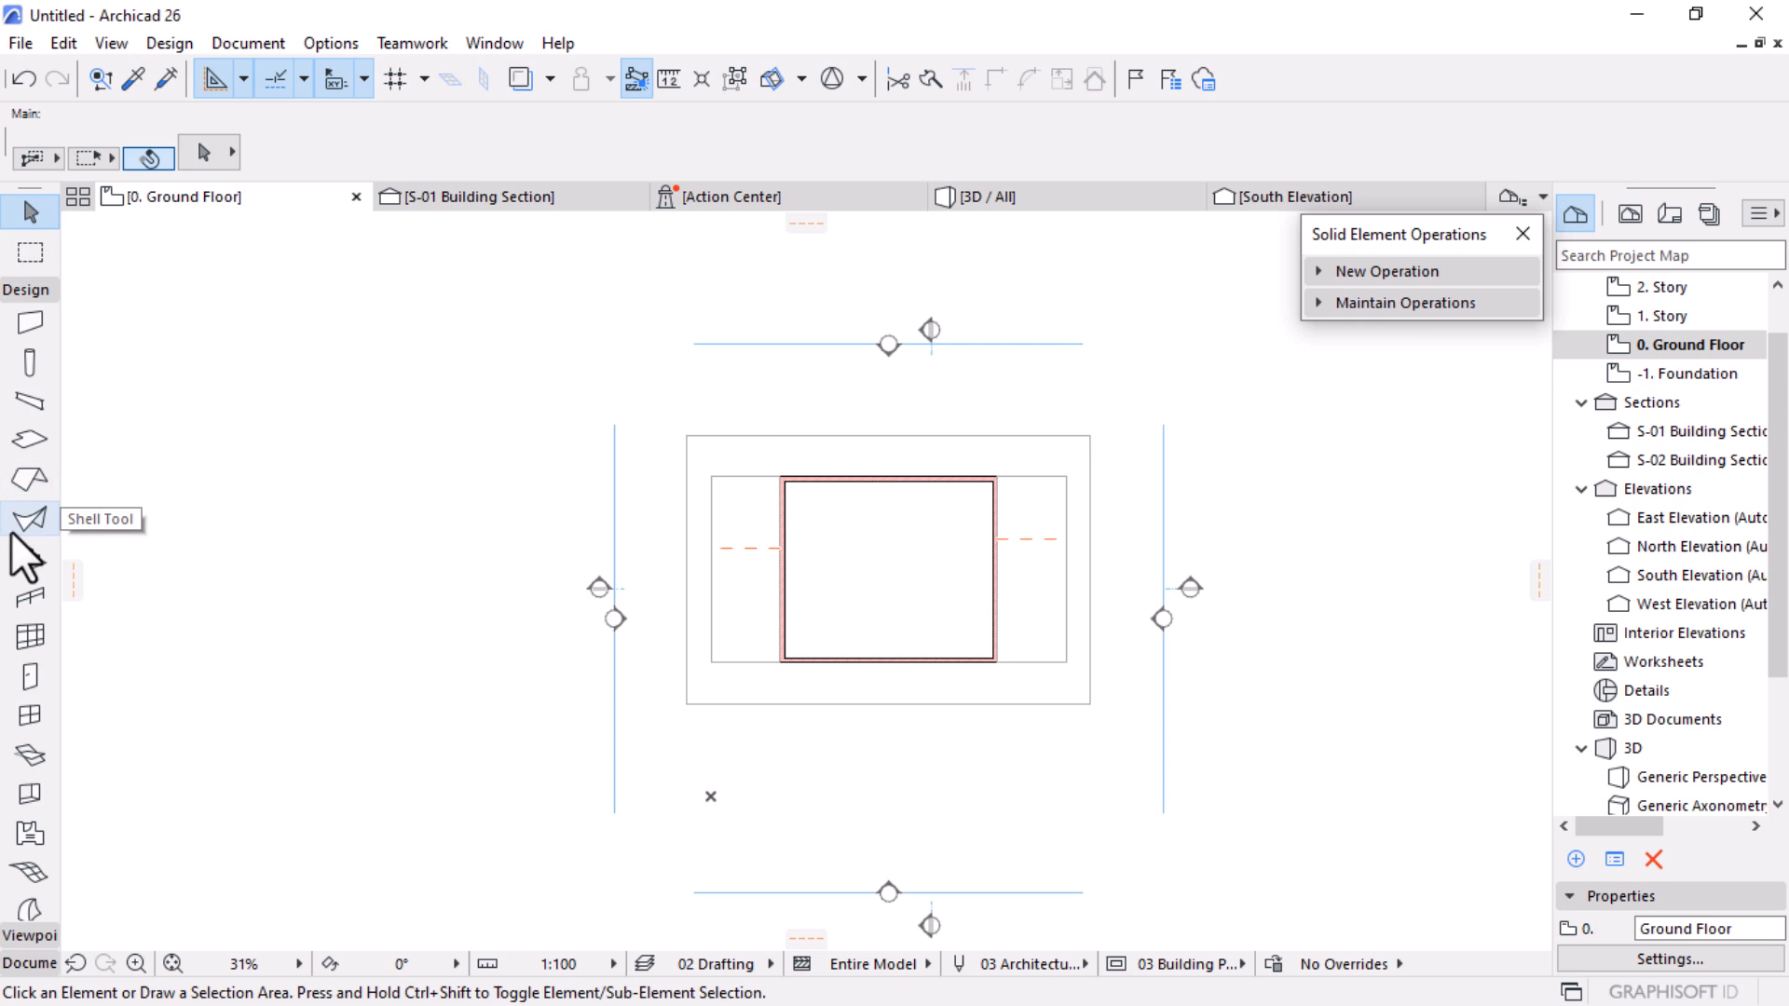
scroll(26, 708, "down", 3)
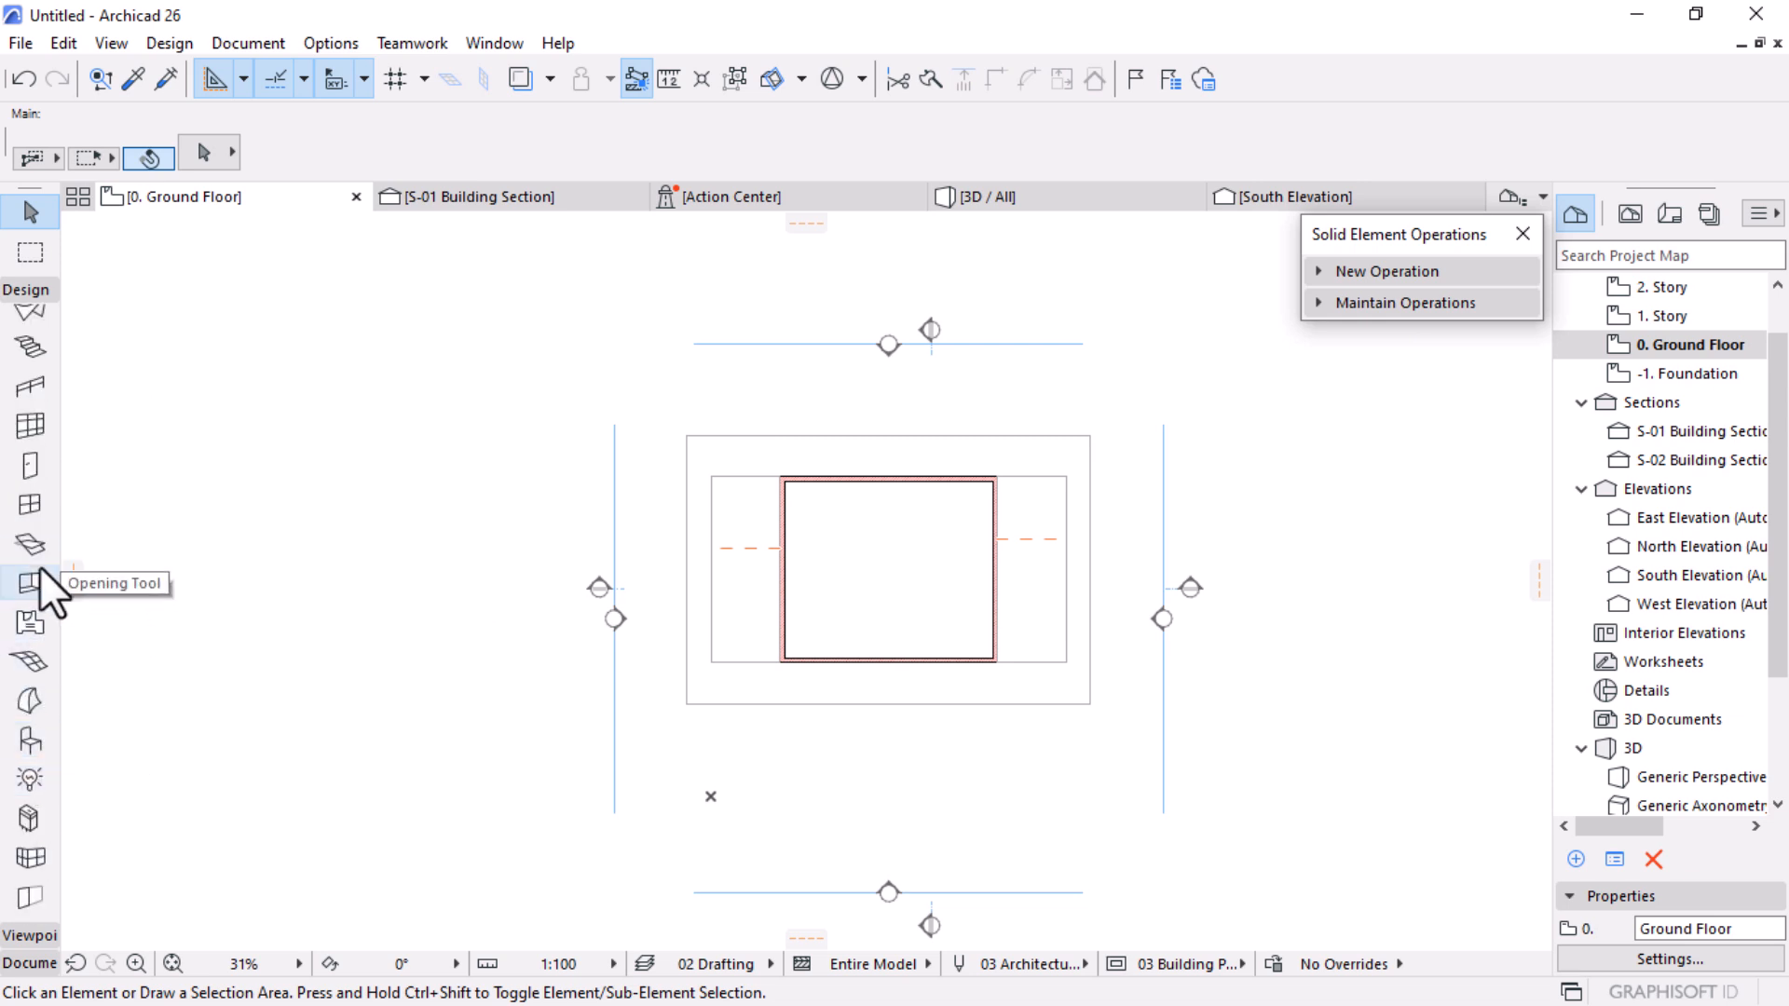
scroll(708, 541, "up", 1)
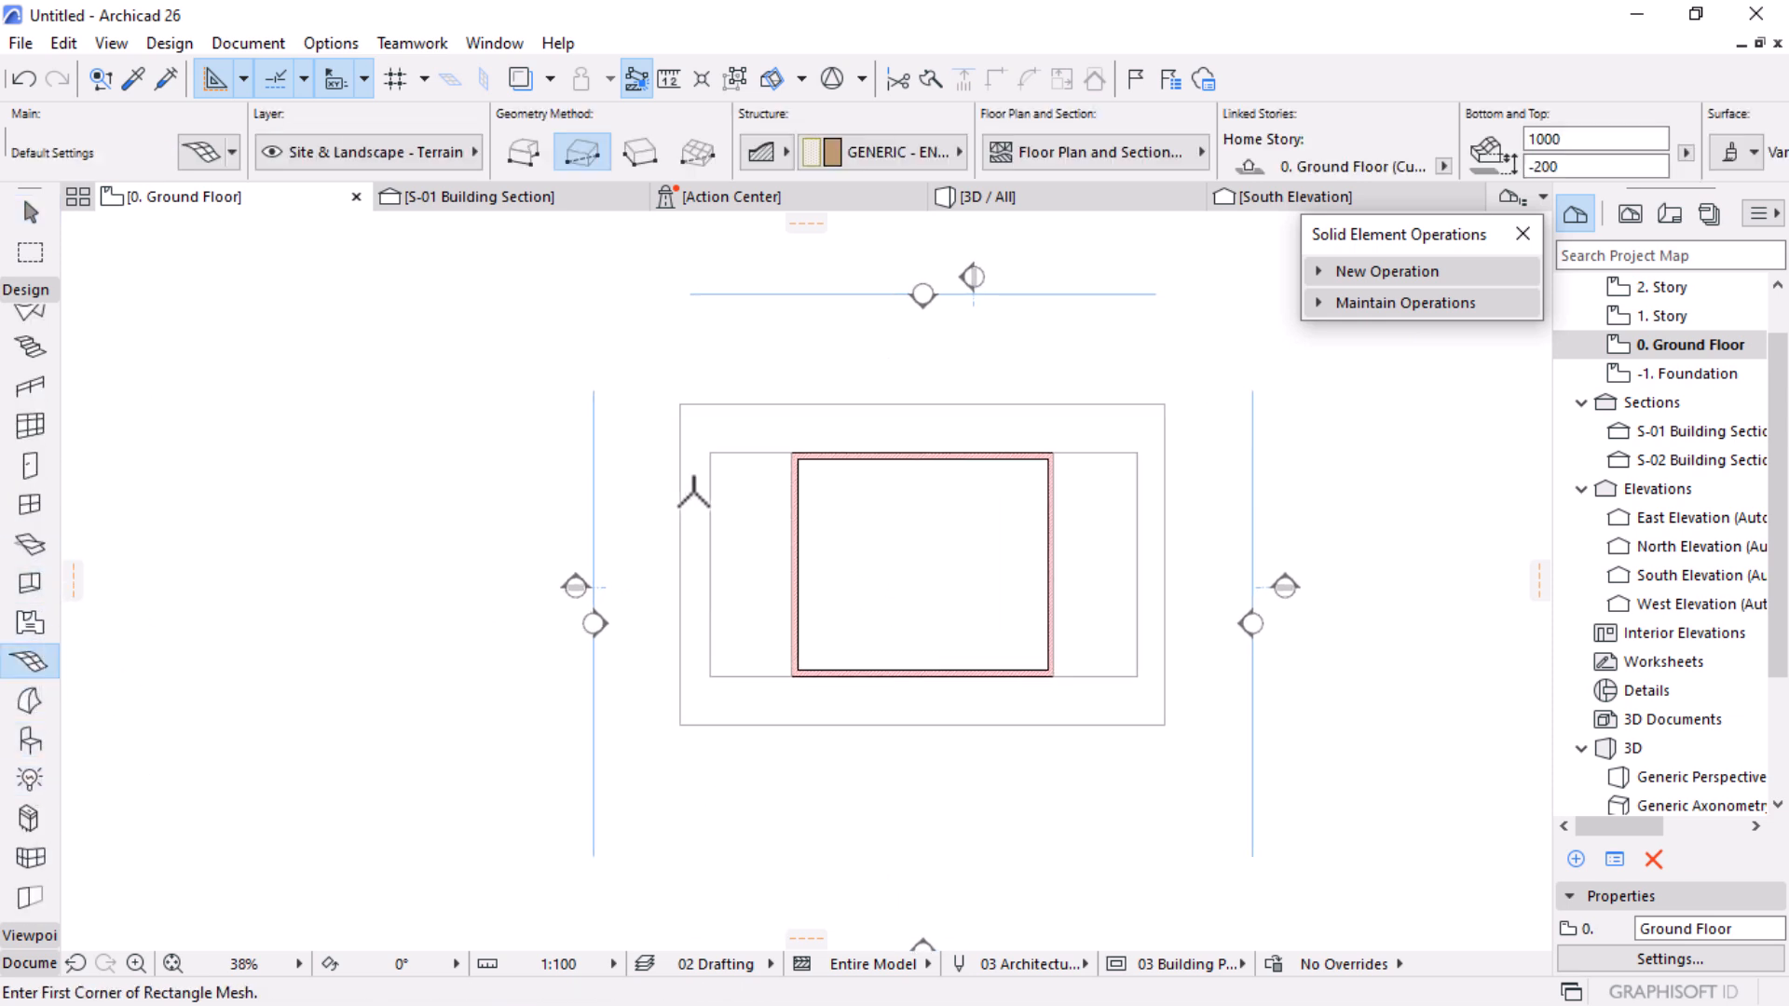
left_click(680, 404)
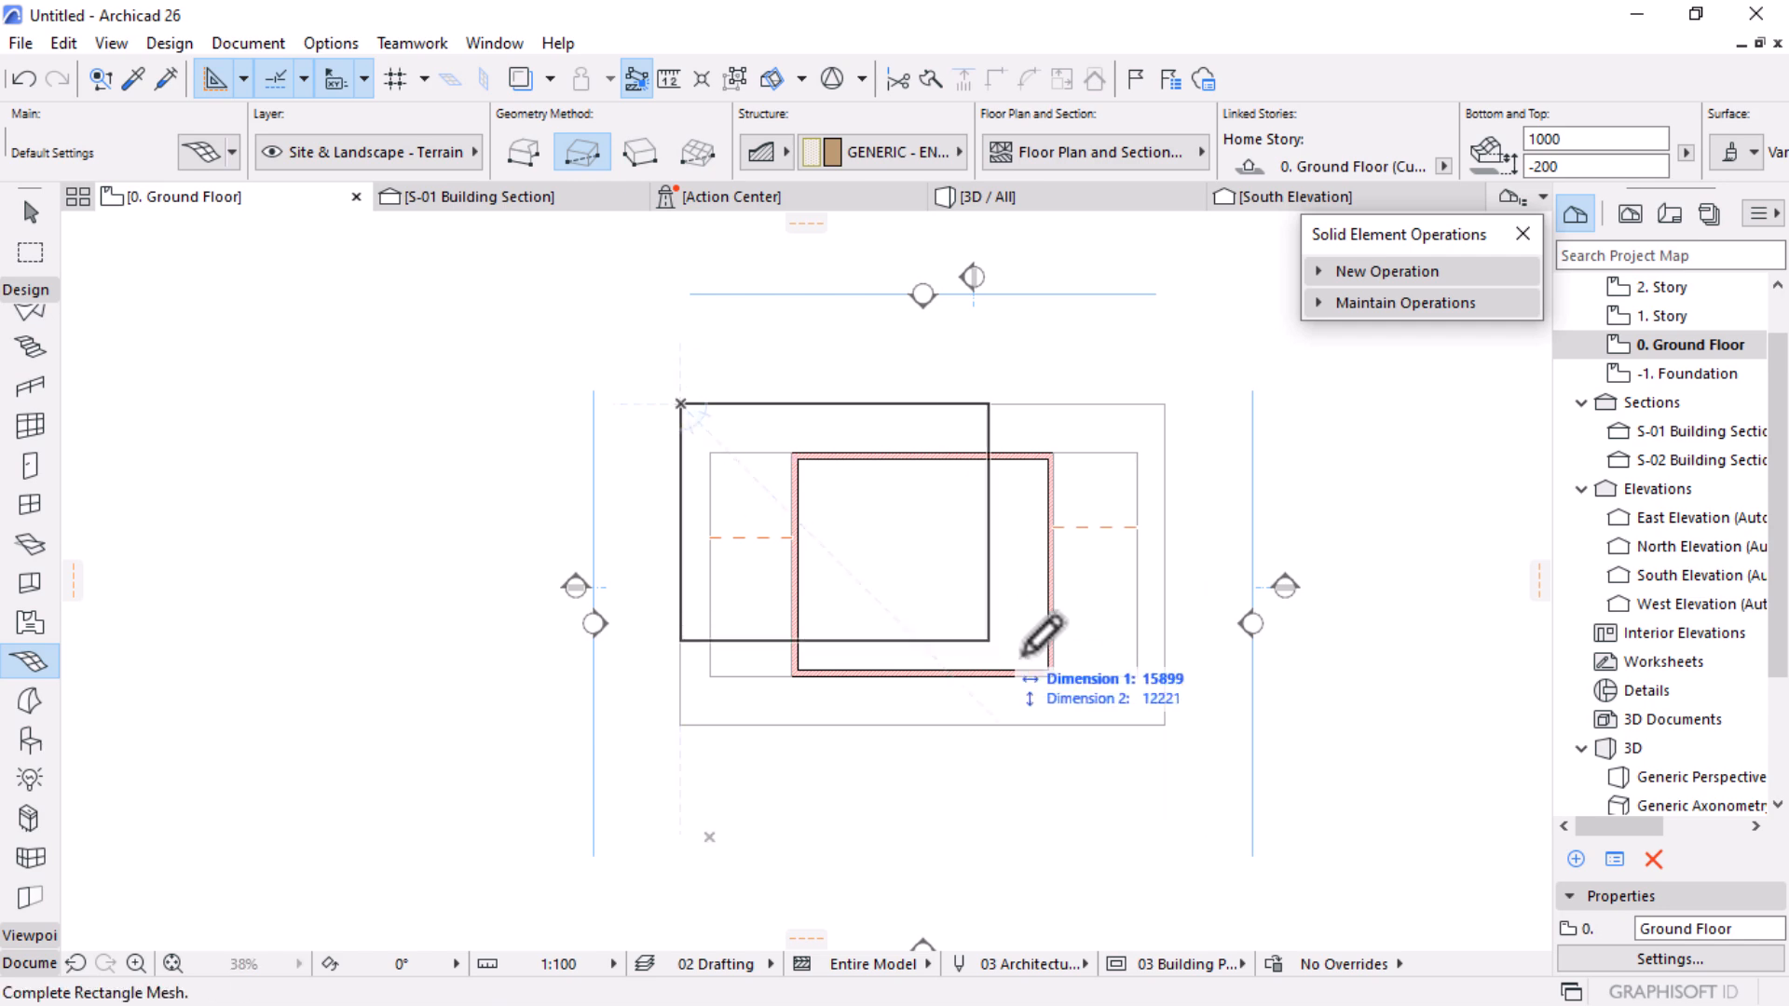
left_click(1164, 725)
scroll(1044, 611, "up", 3)
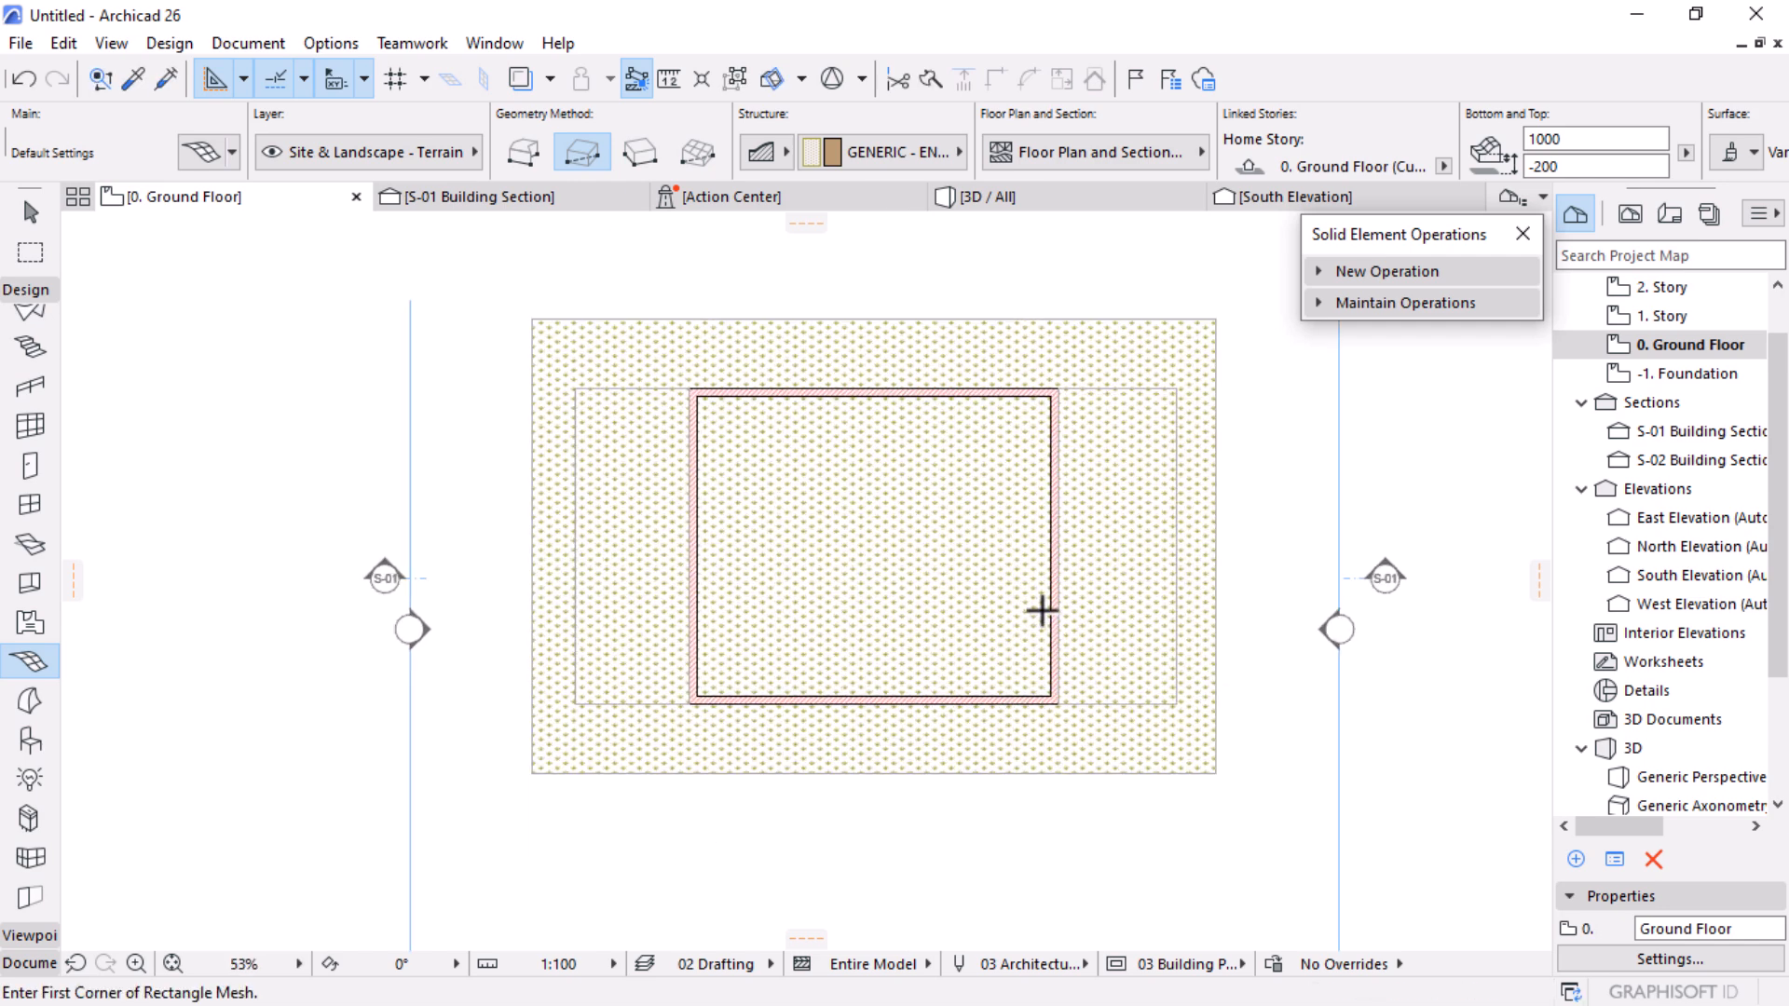
key("Escape")
Step: Turn off the new mesh's cover fill in its selection settings
left_click(1135, 411)
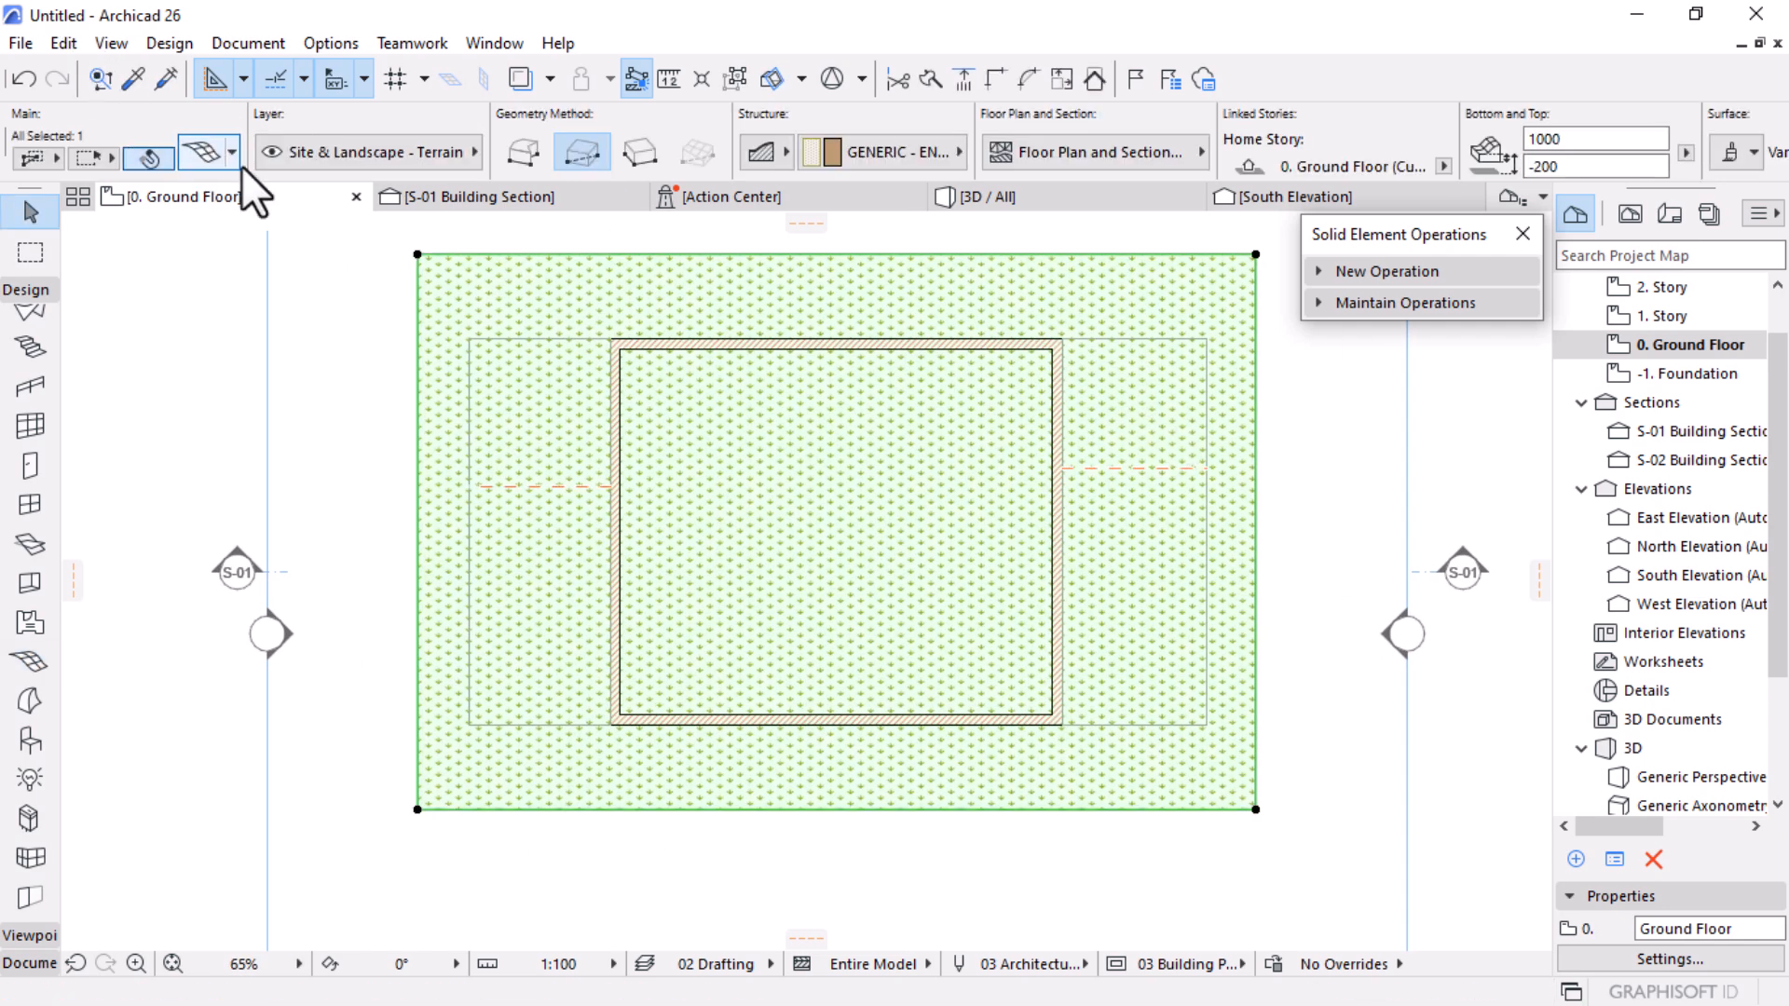
double_click(1199, 308)
scroll(1046, 541, "down", 5)
double_click(1034, 447)
left_click(1127, 924)
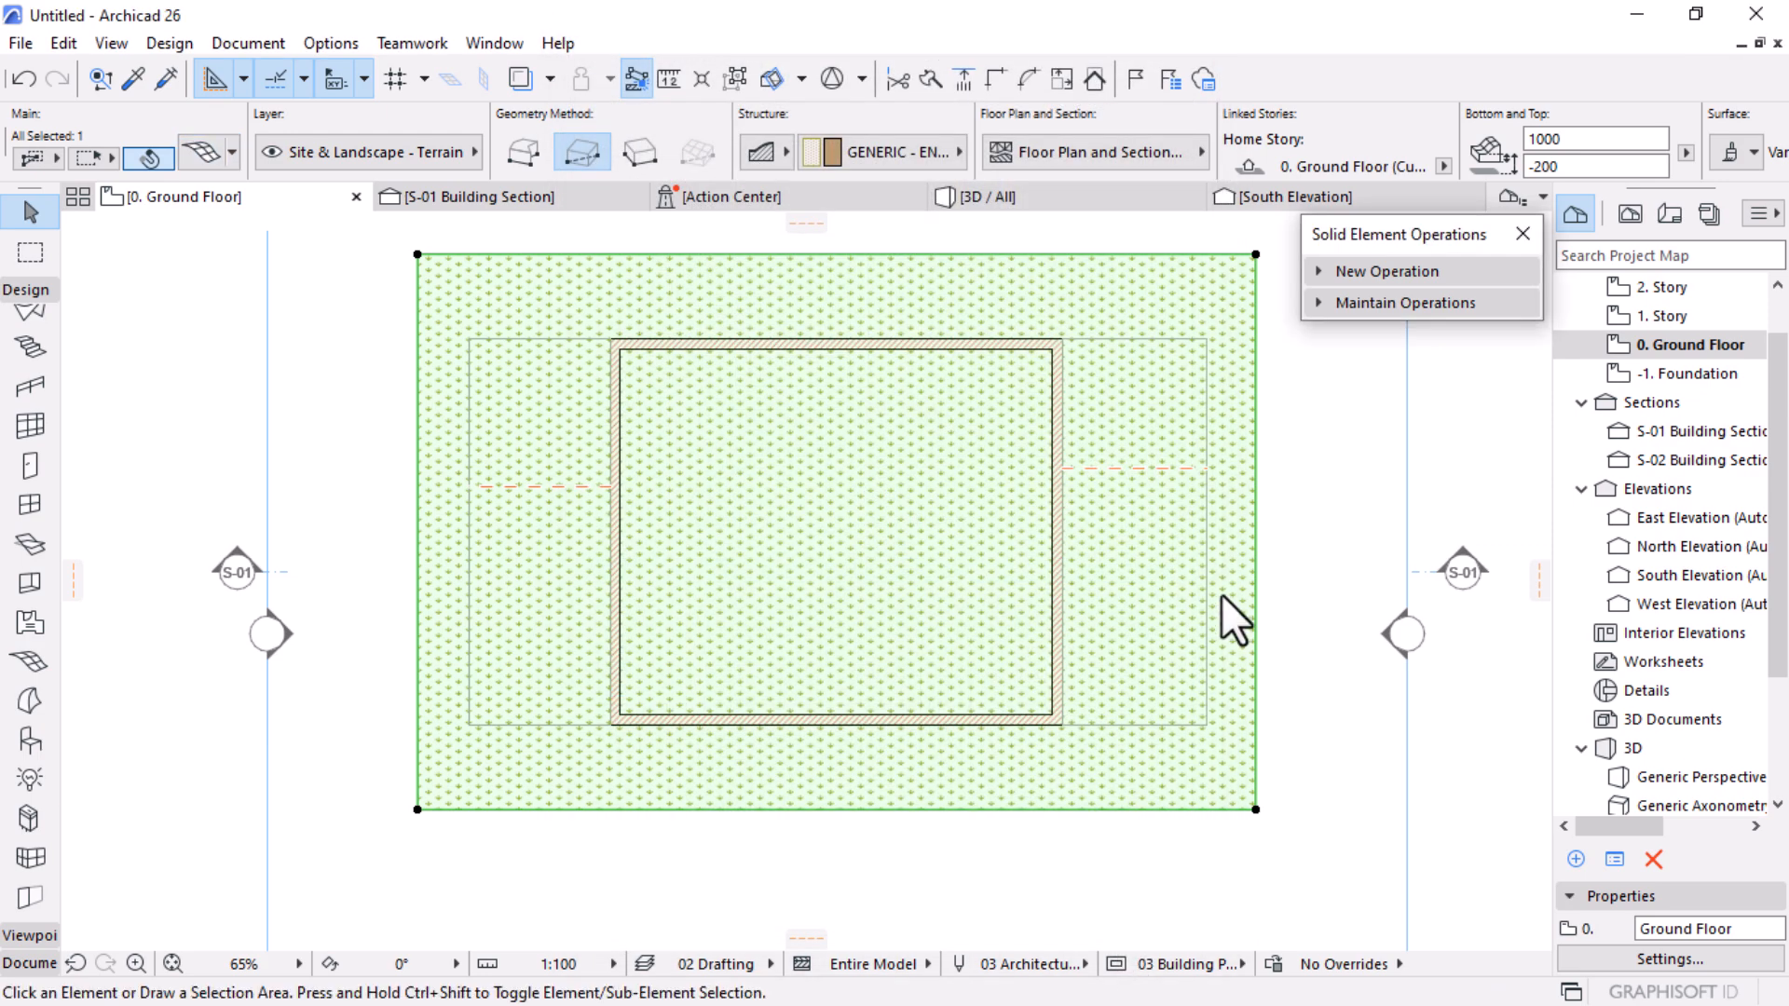
Step: Cut a rectangular hole in the mesh along the outer corners of the building's walls
left_click(1256, 254)
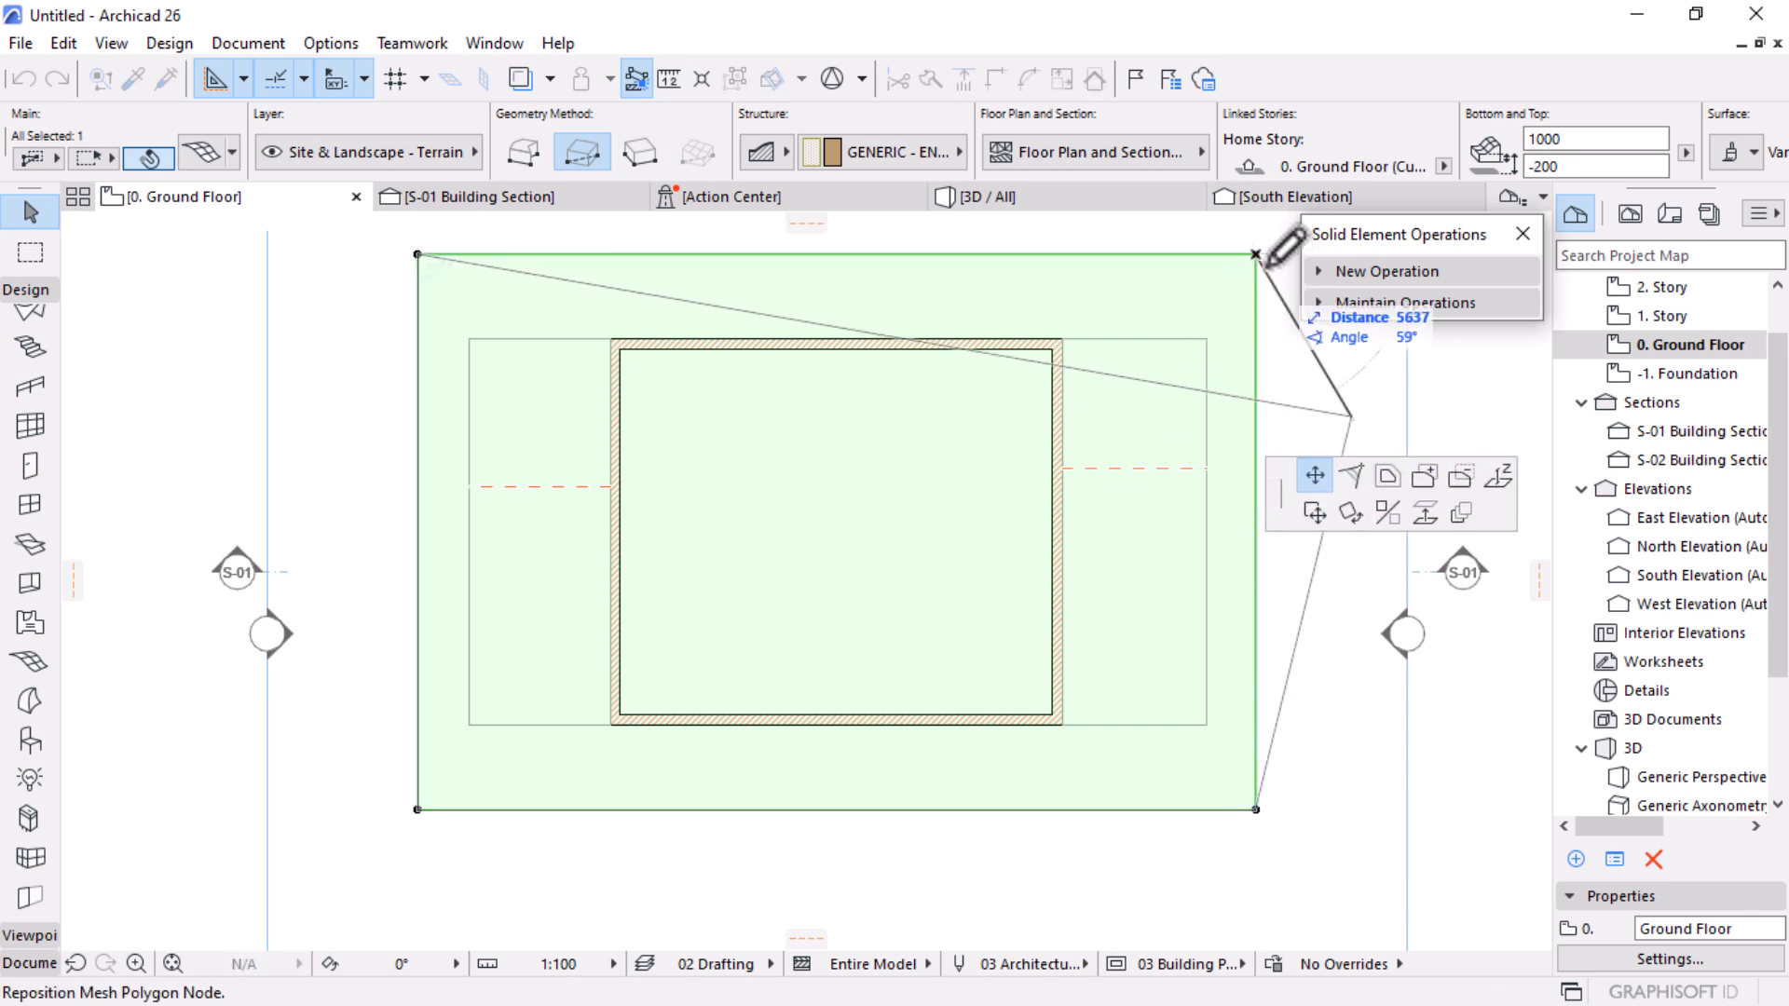
left_click(1462, 479)
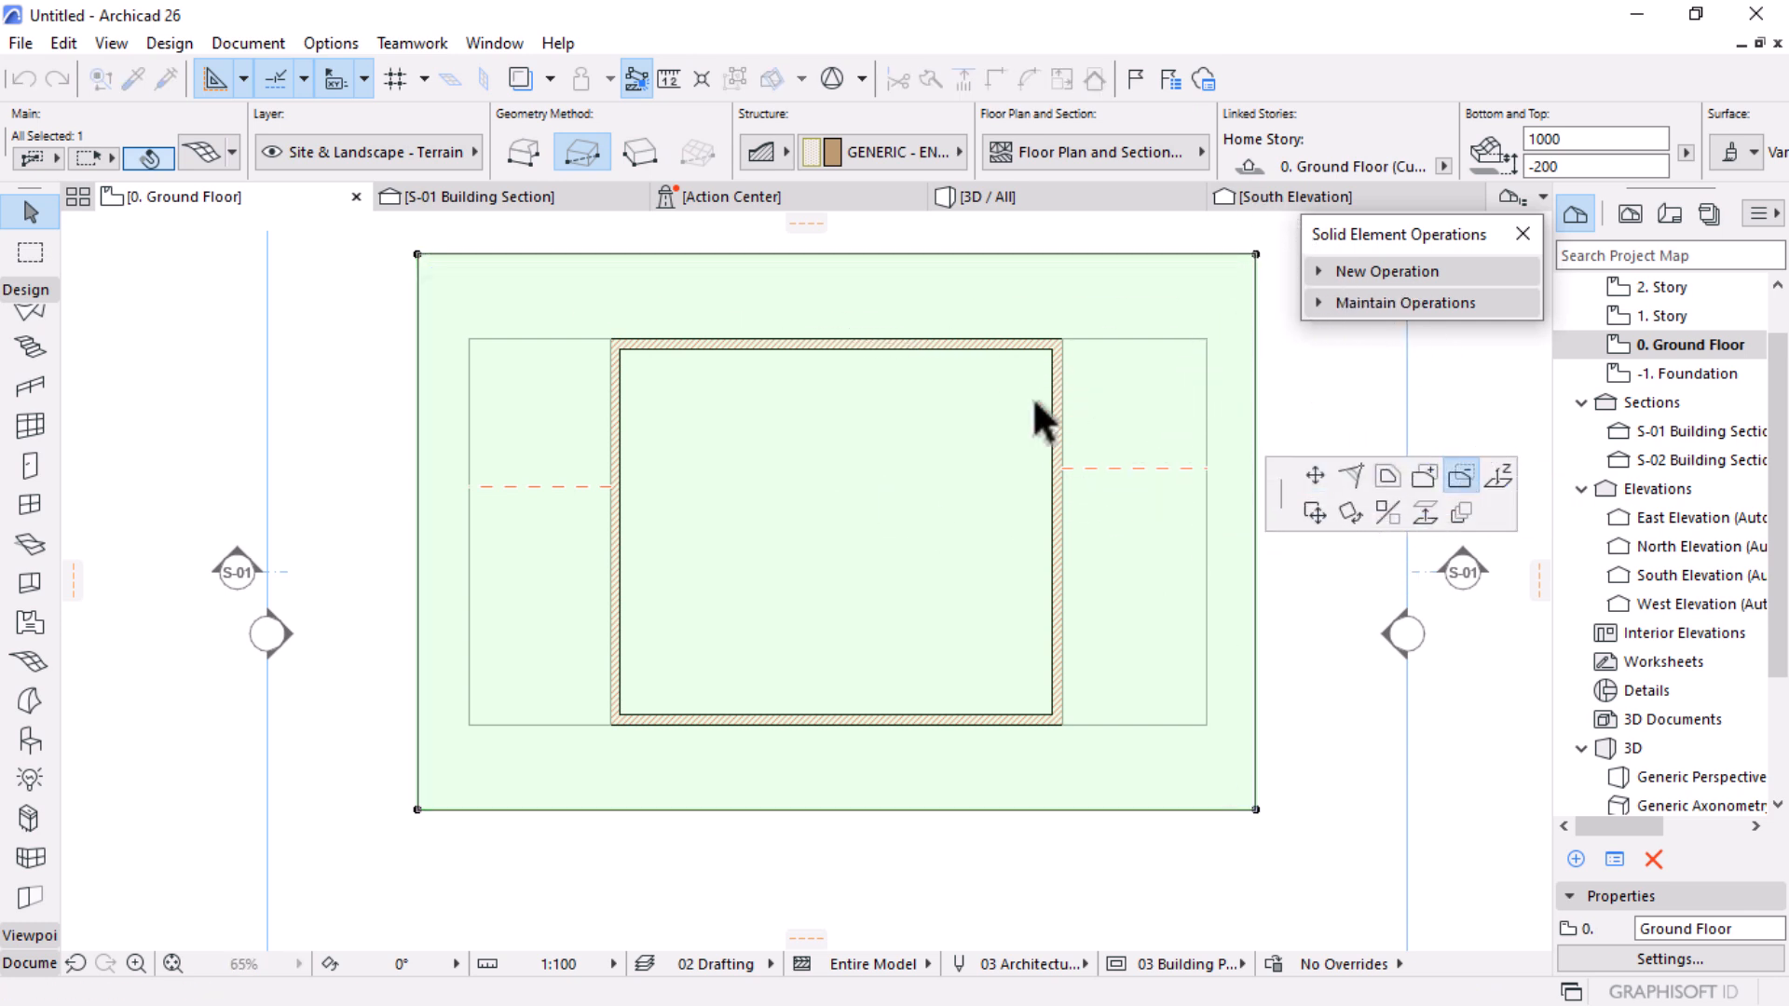
left_click(1062, 341)
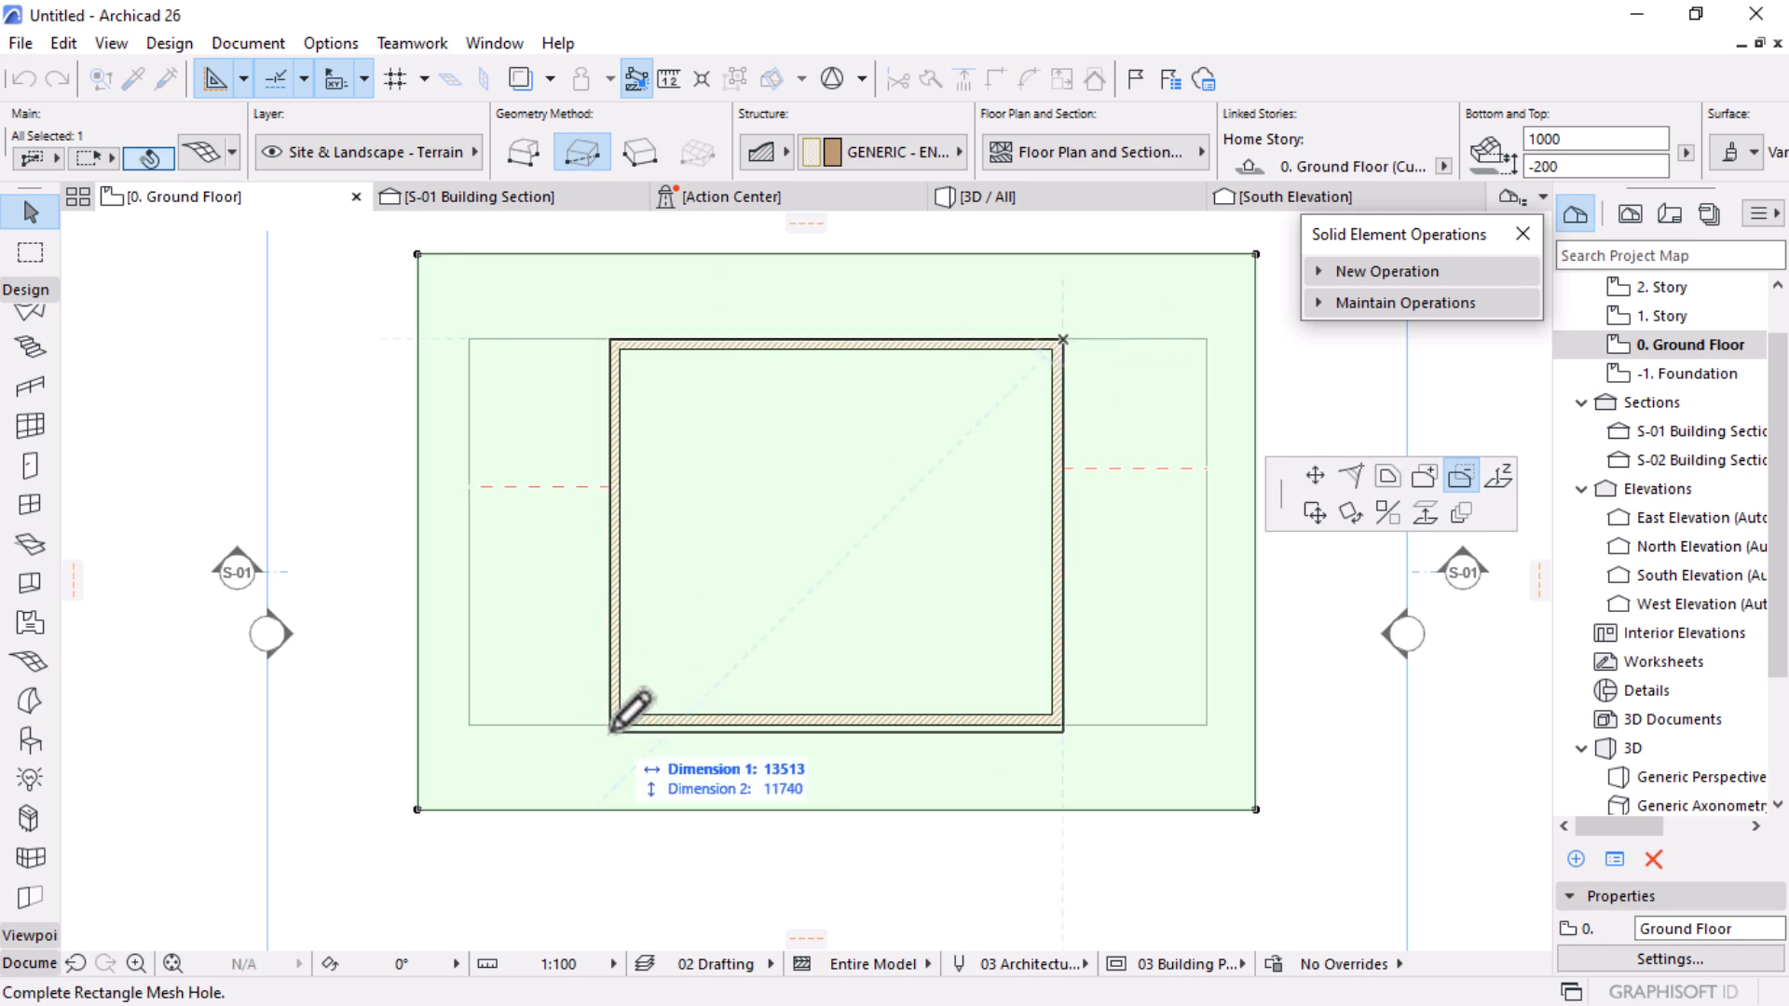
left_click(612, 724)
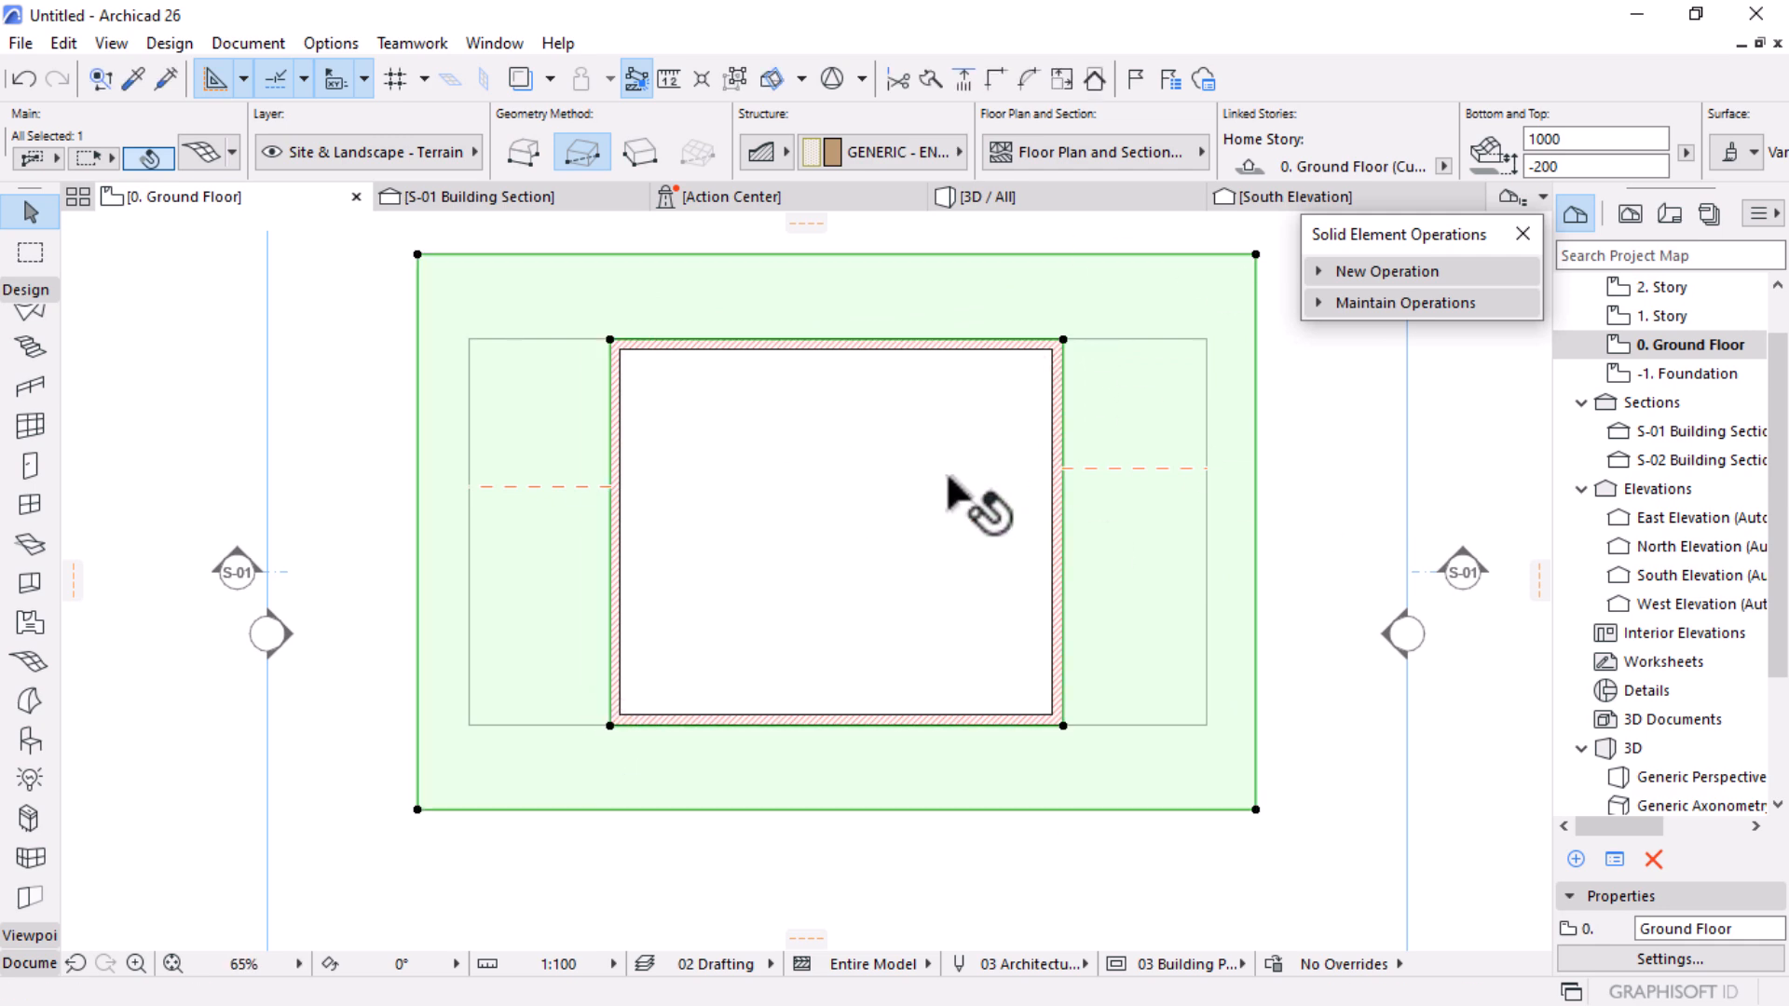
Step: In the 3D view, set the mesh's building material to Stone - Structural
left_click(990, 192)
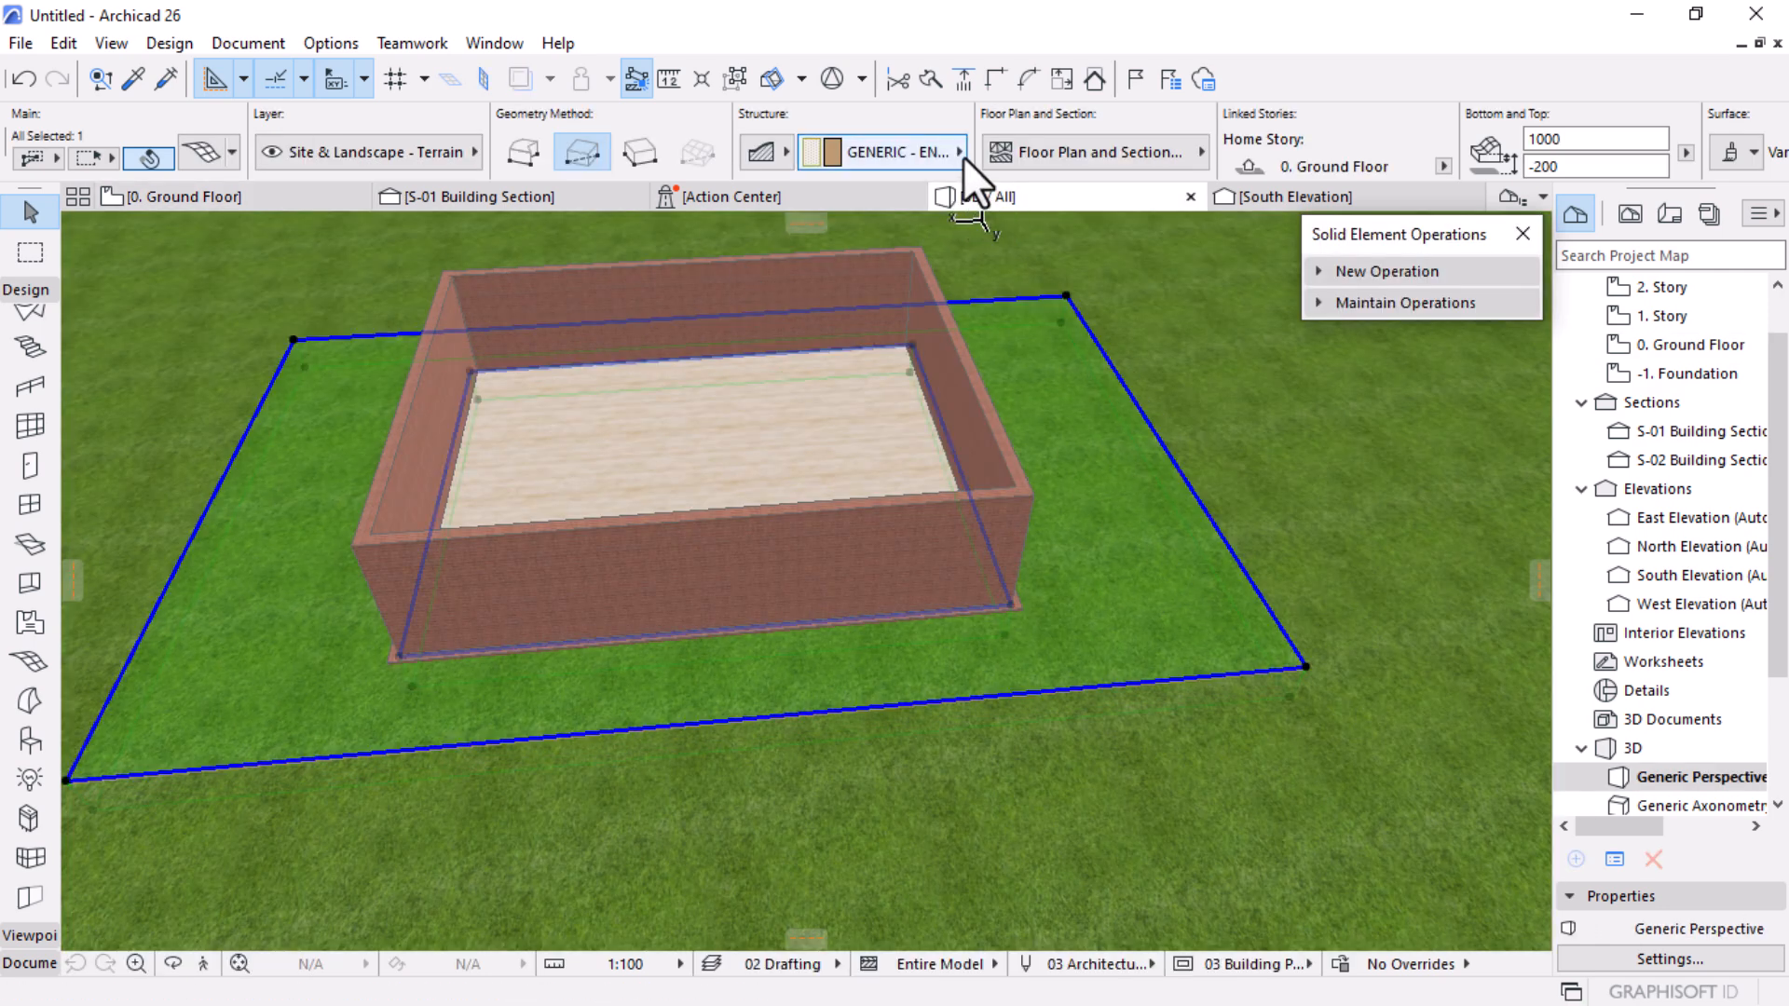
left_click(960, 152)
type("ston")
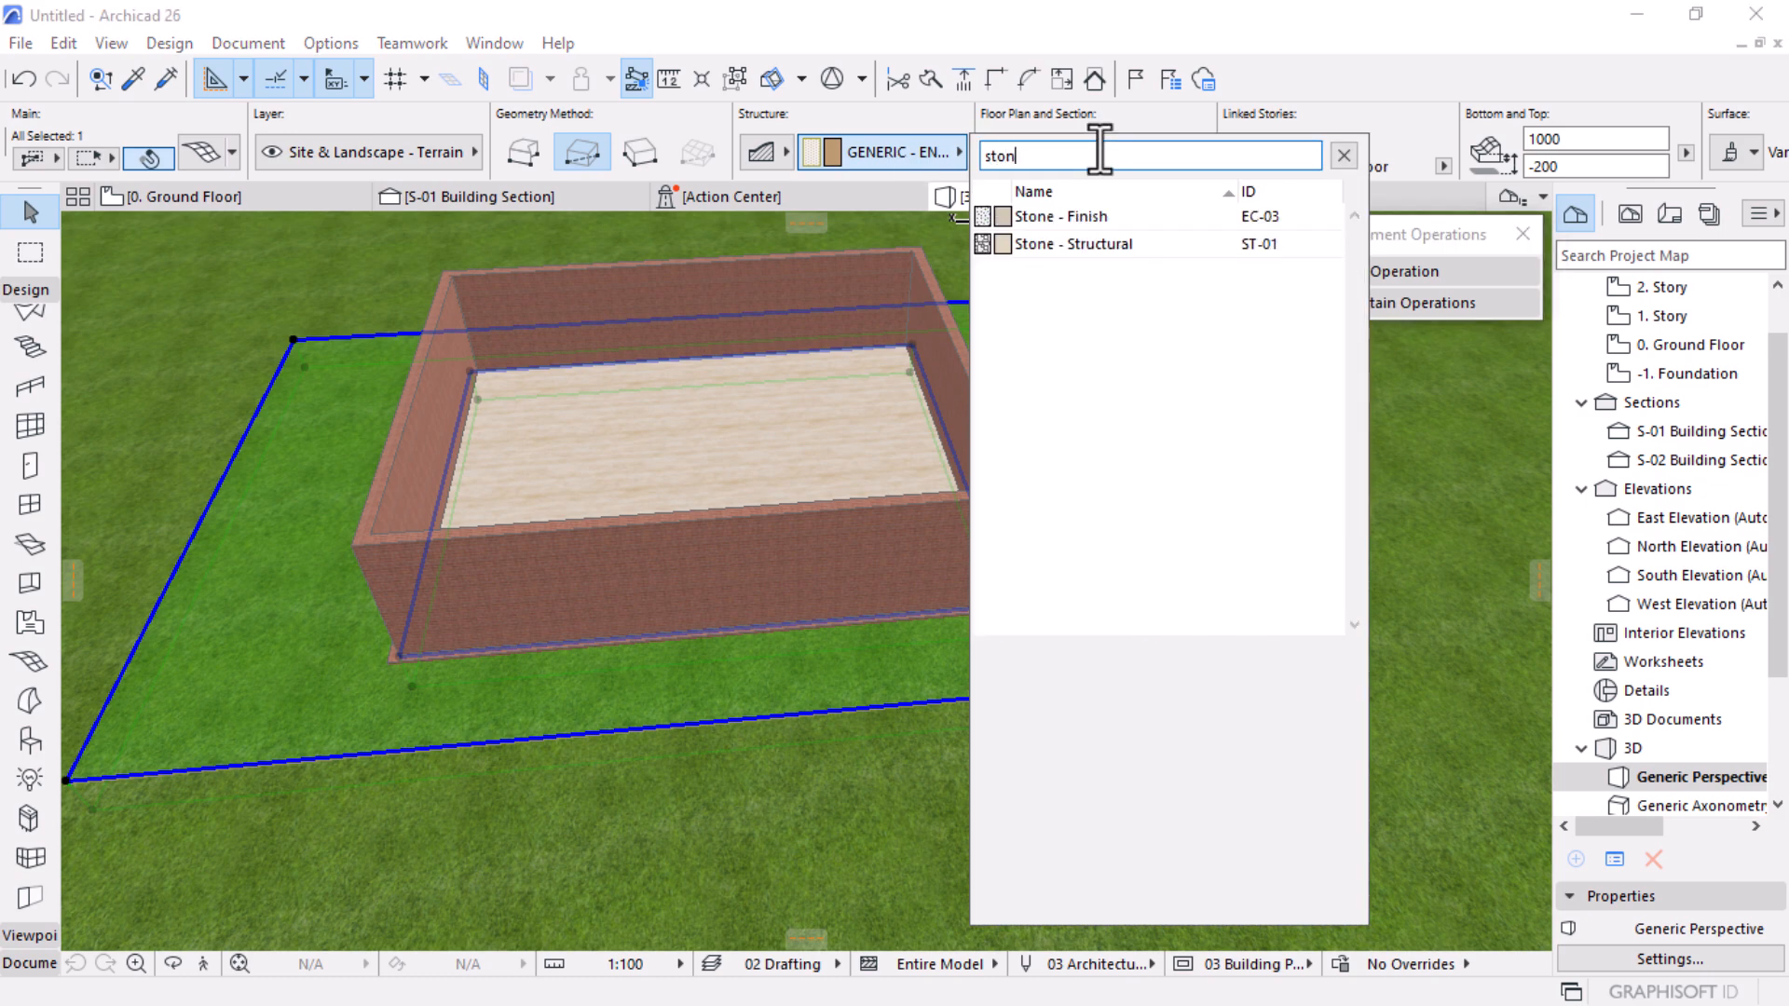
left_click(1195, 244)
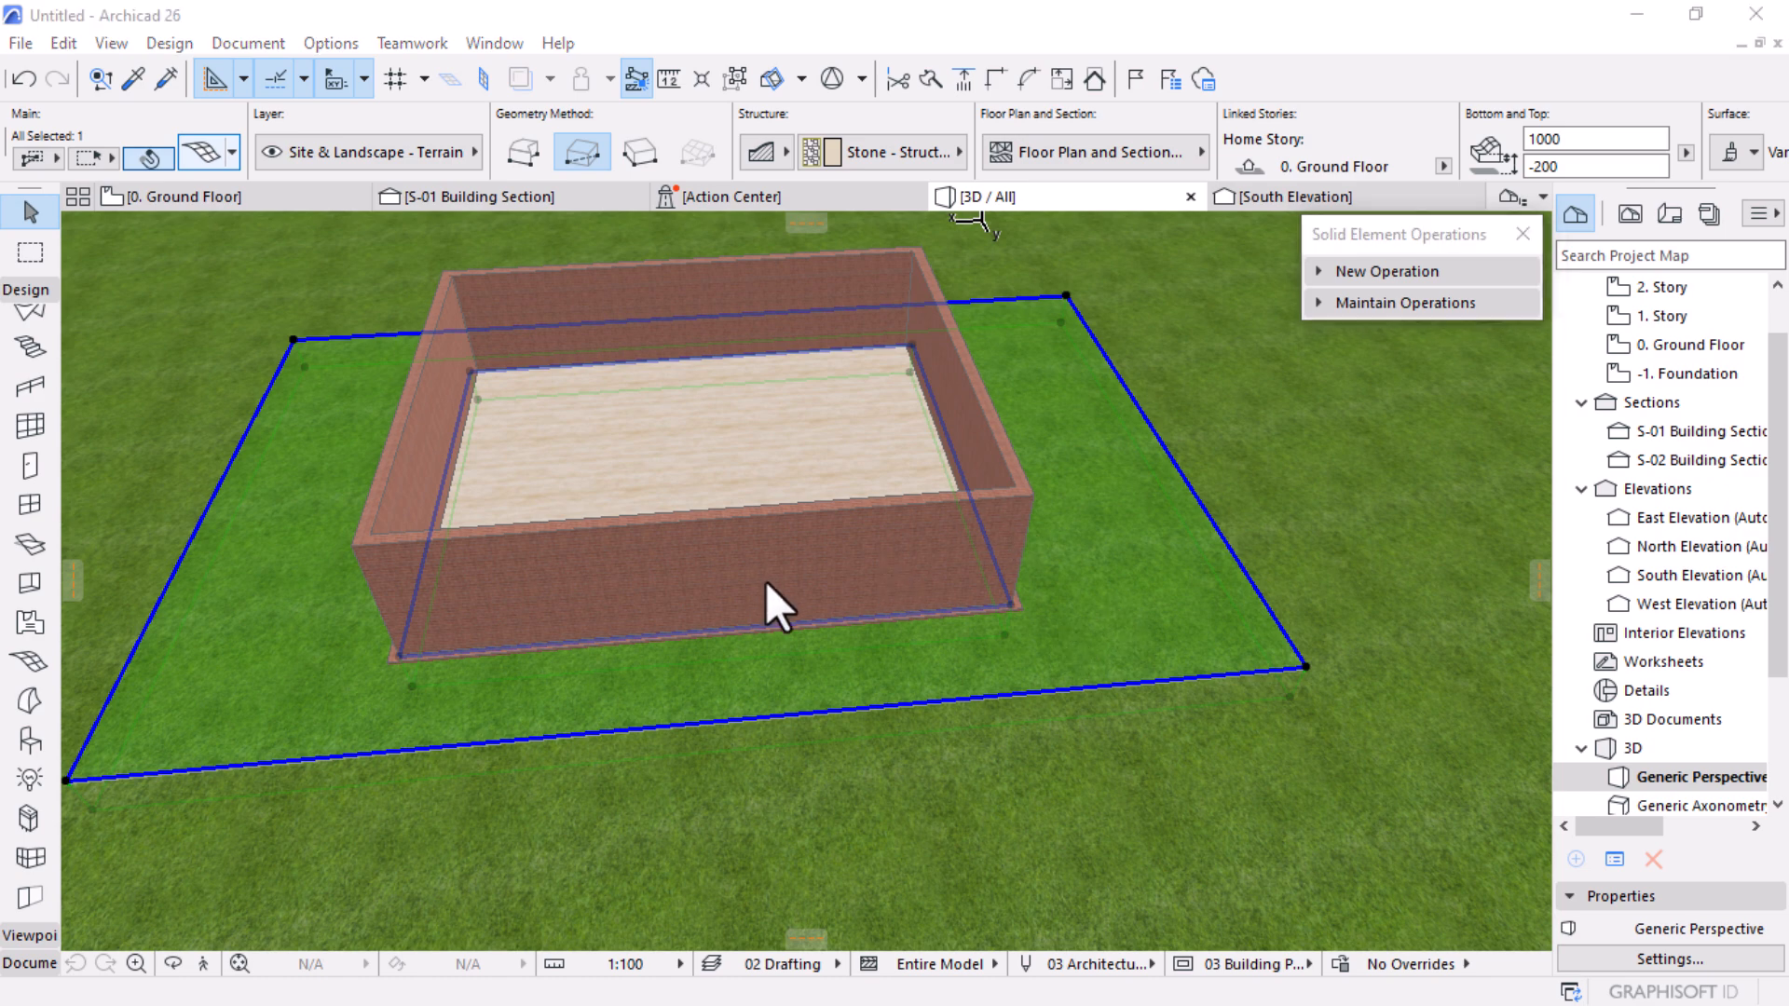
Step: Remove the mesh's surface overrides so that its own building material is used
key("ctrl+t")
left_click(600, 688)
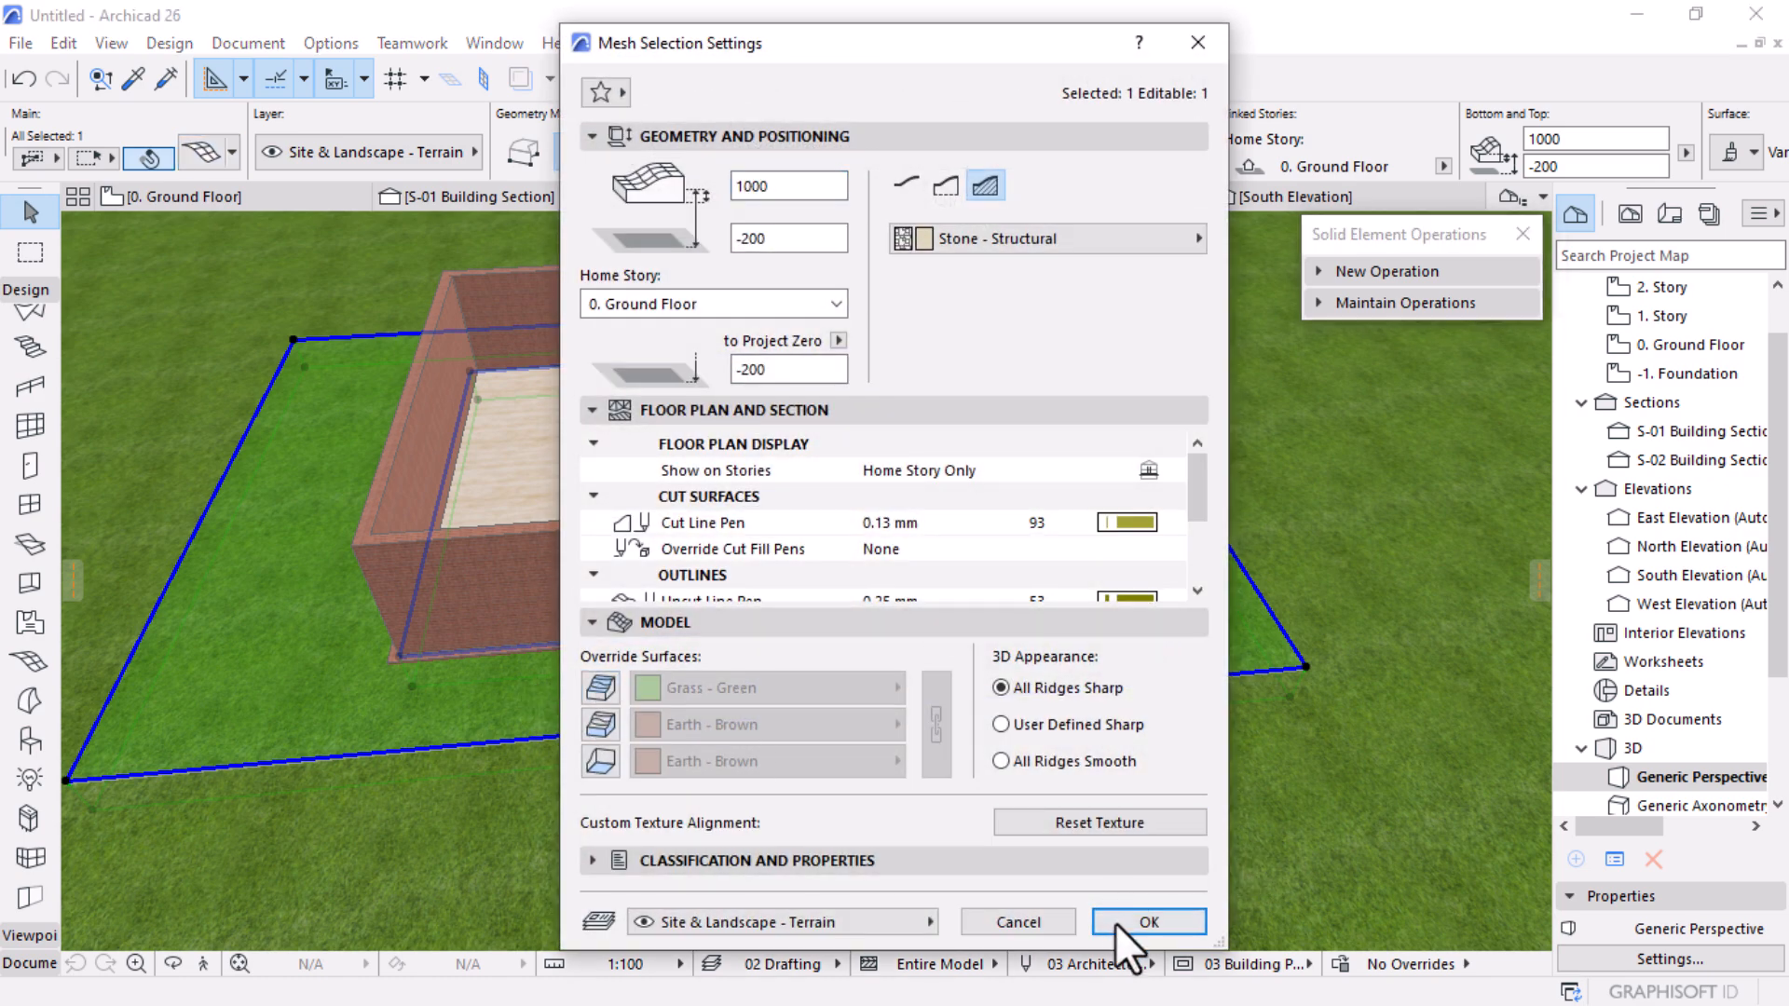
left_click(1146, 921)
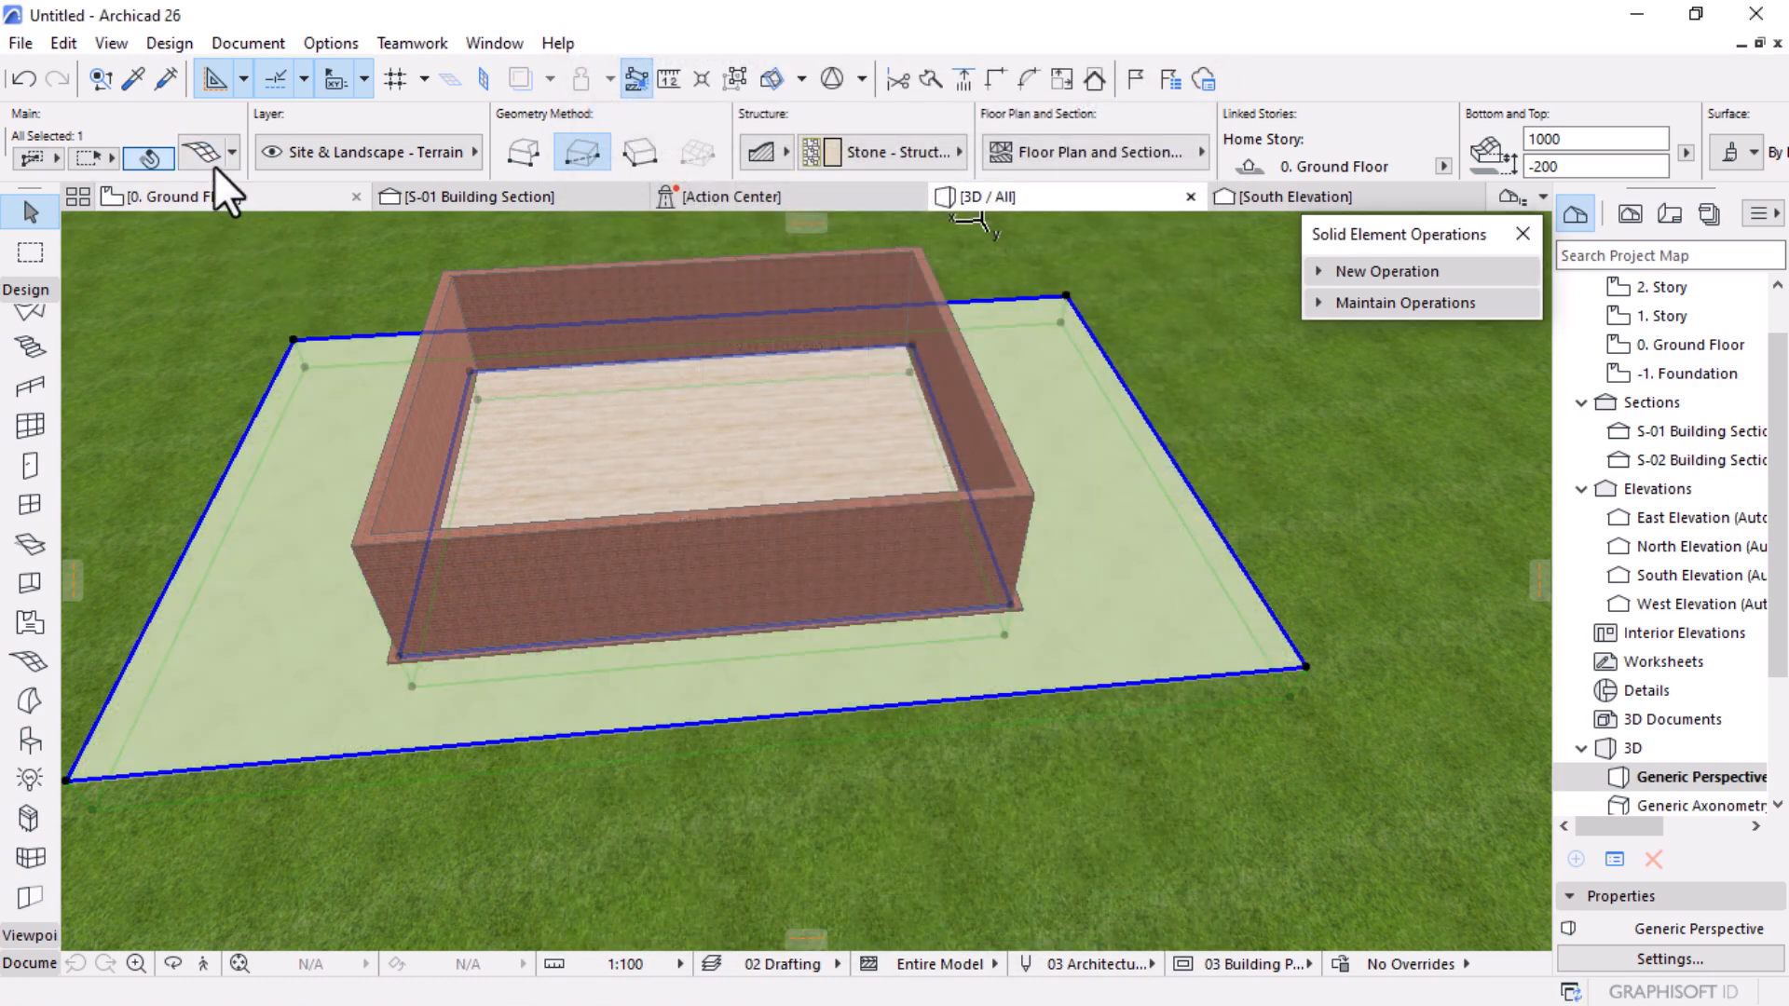
Step: Override the mesh's top surface with Stonework - 12
scroll(1260, 615, "up", 5)
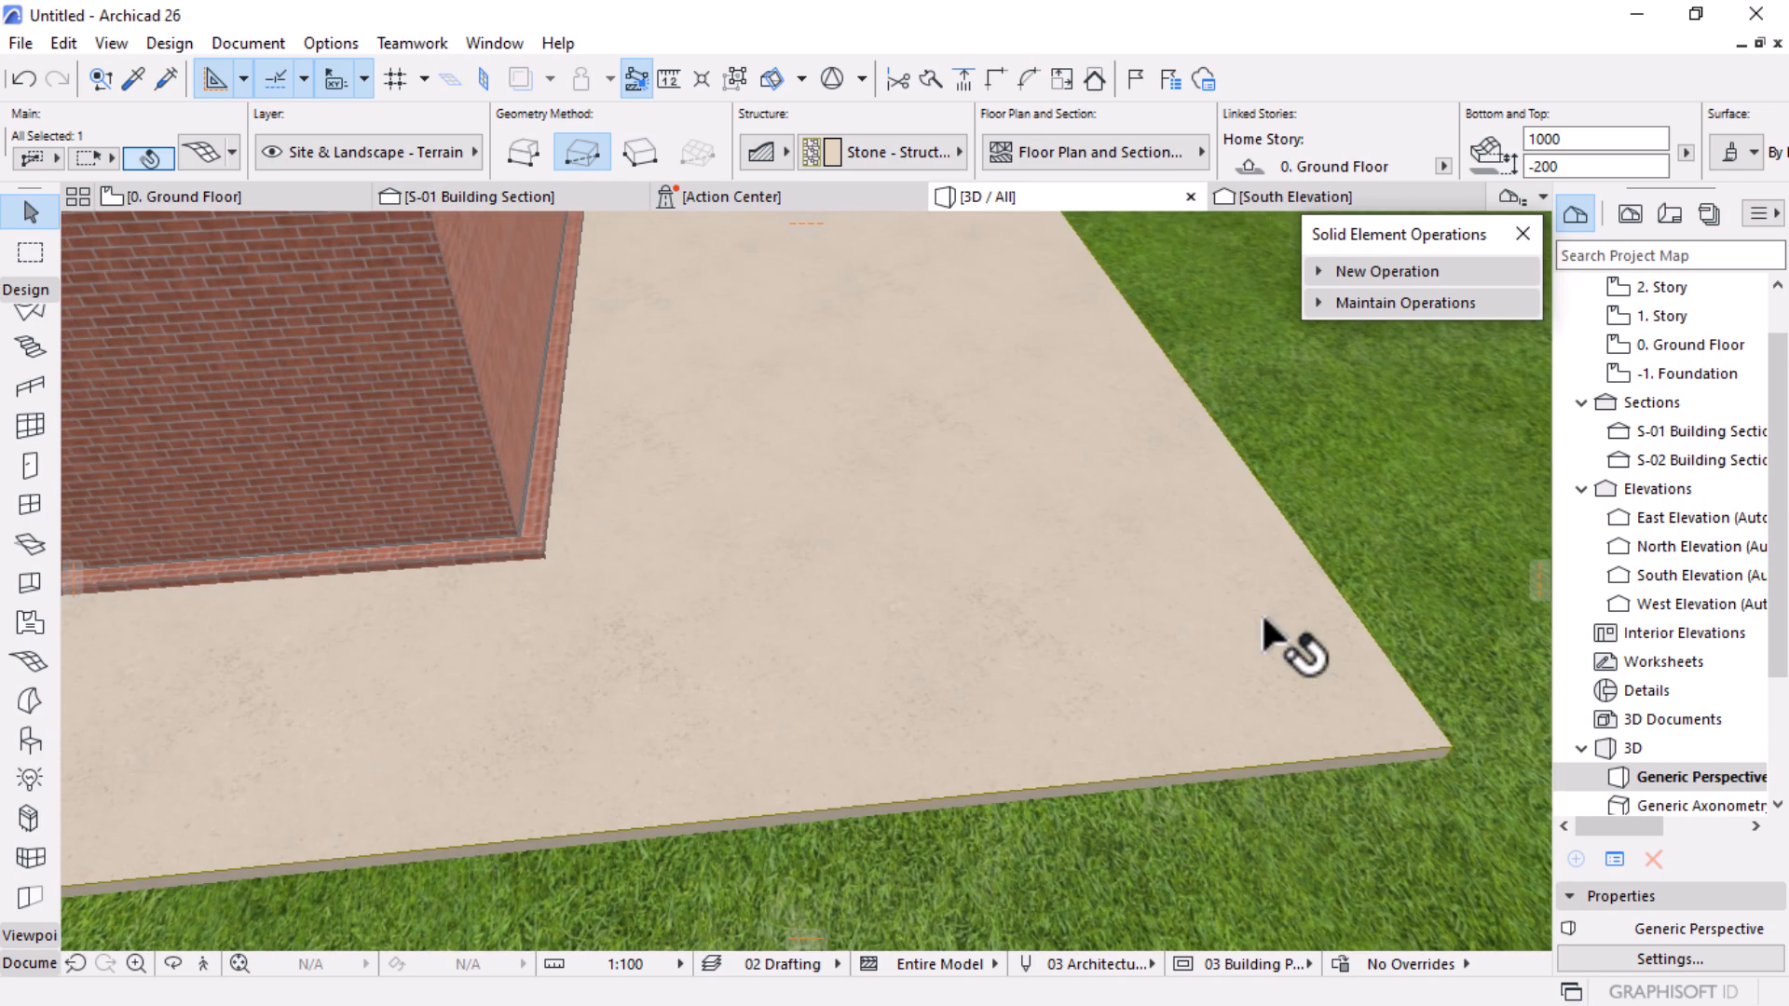
scroll(1384, 613, "down", 3)
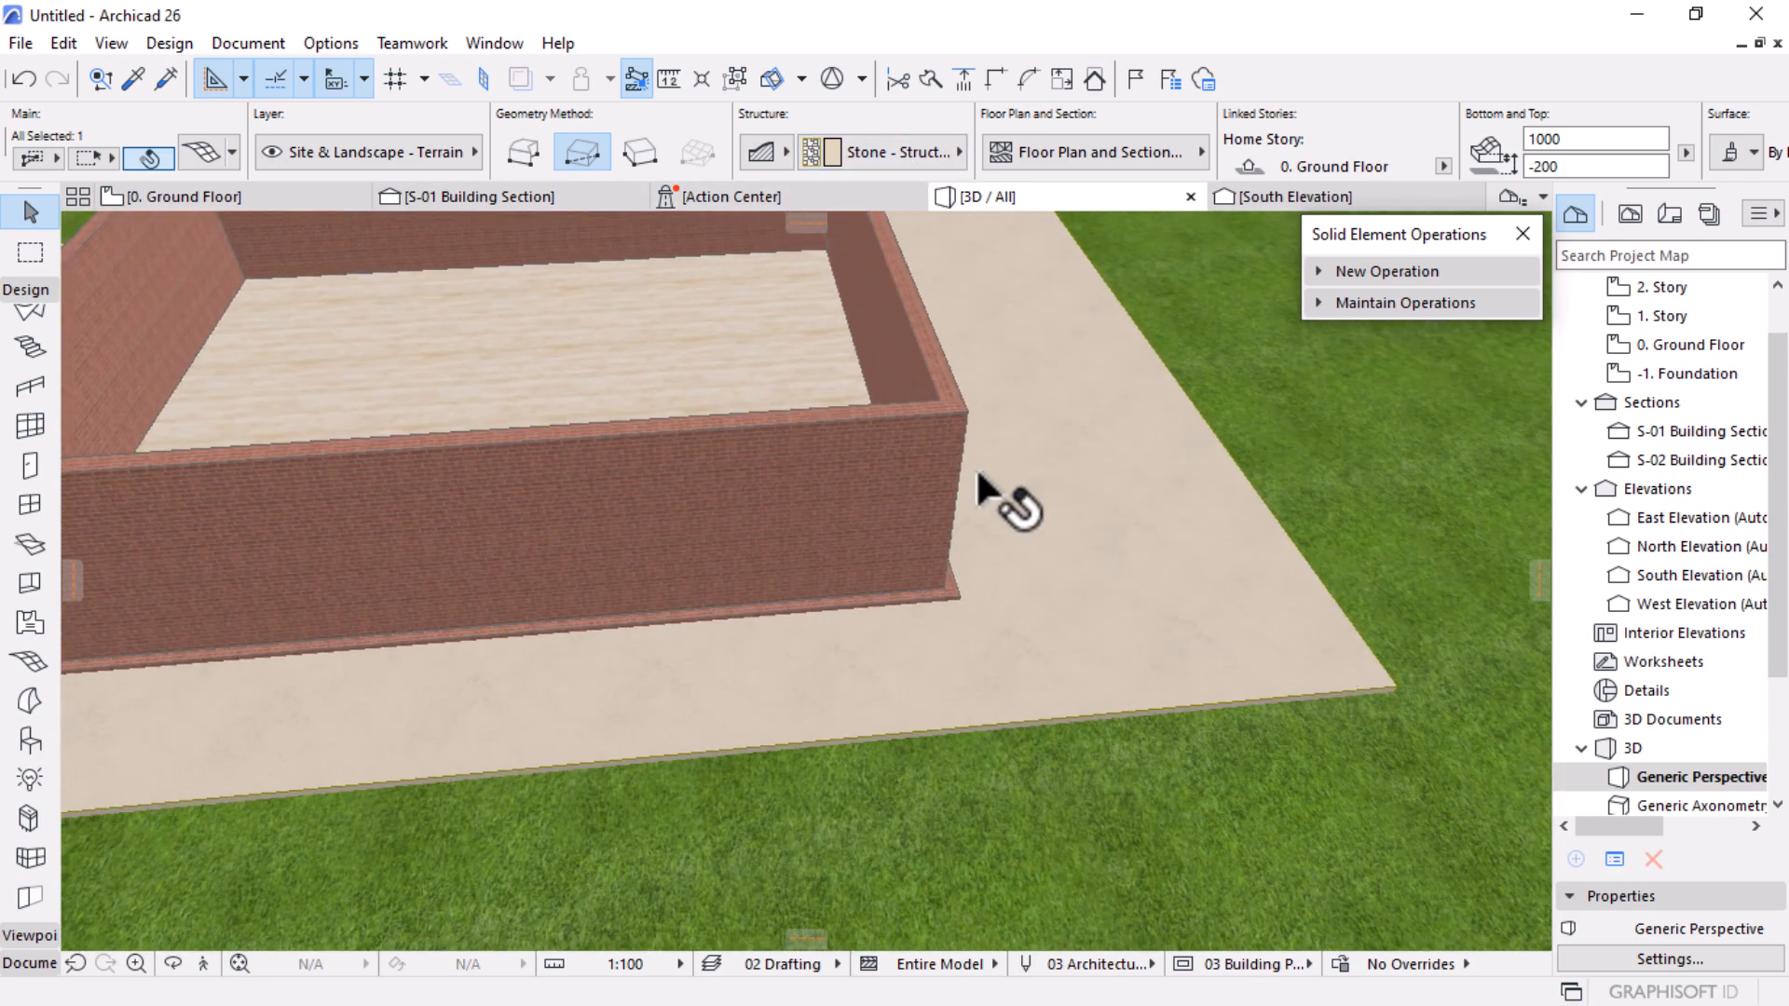
double_click(560, 641)
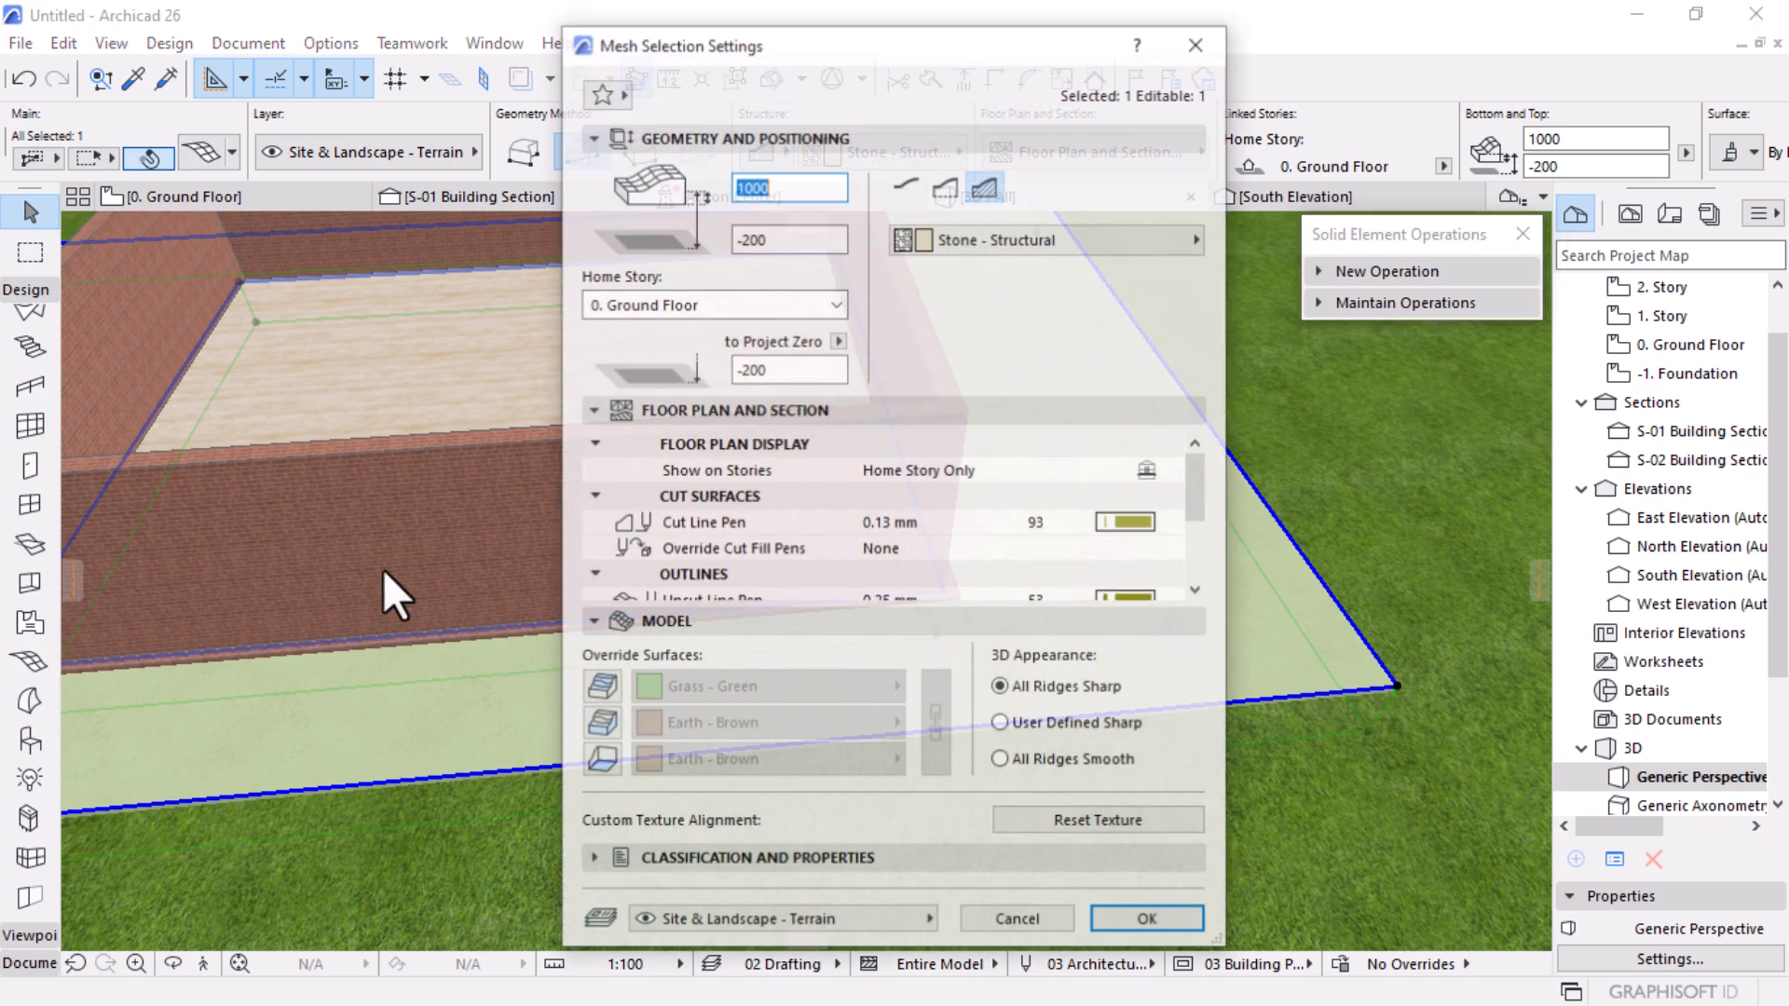
left_click(833, 688)
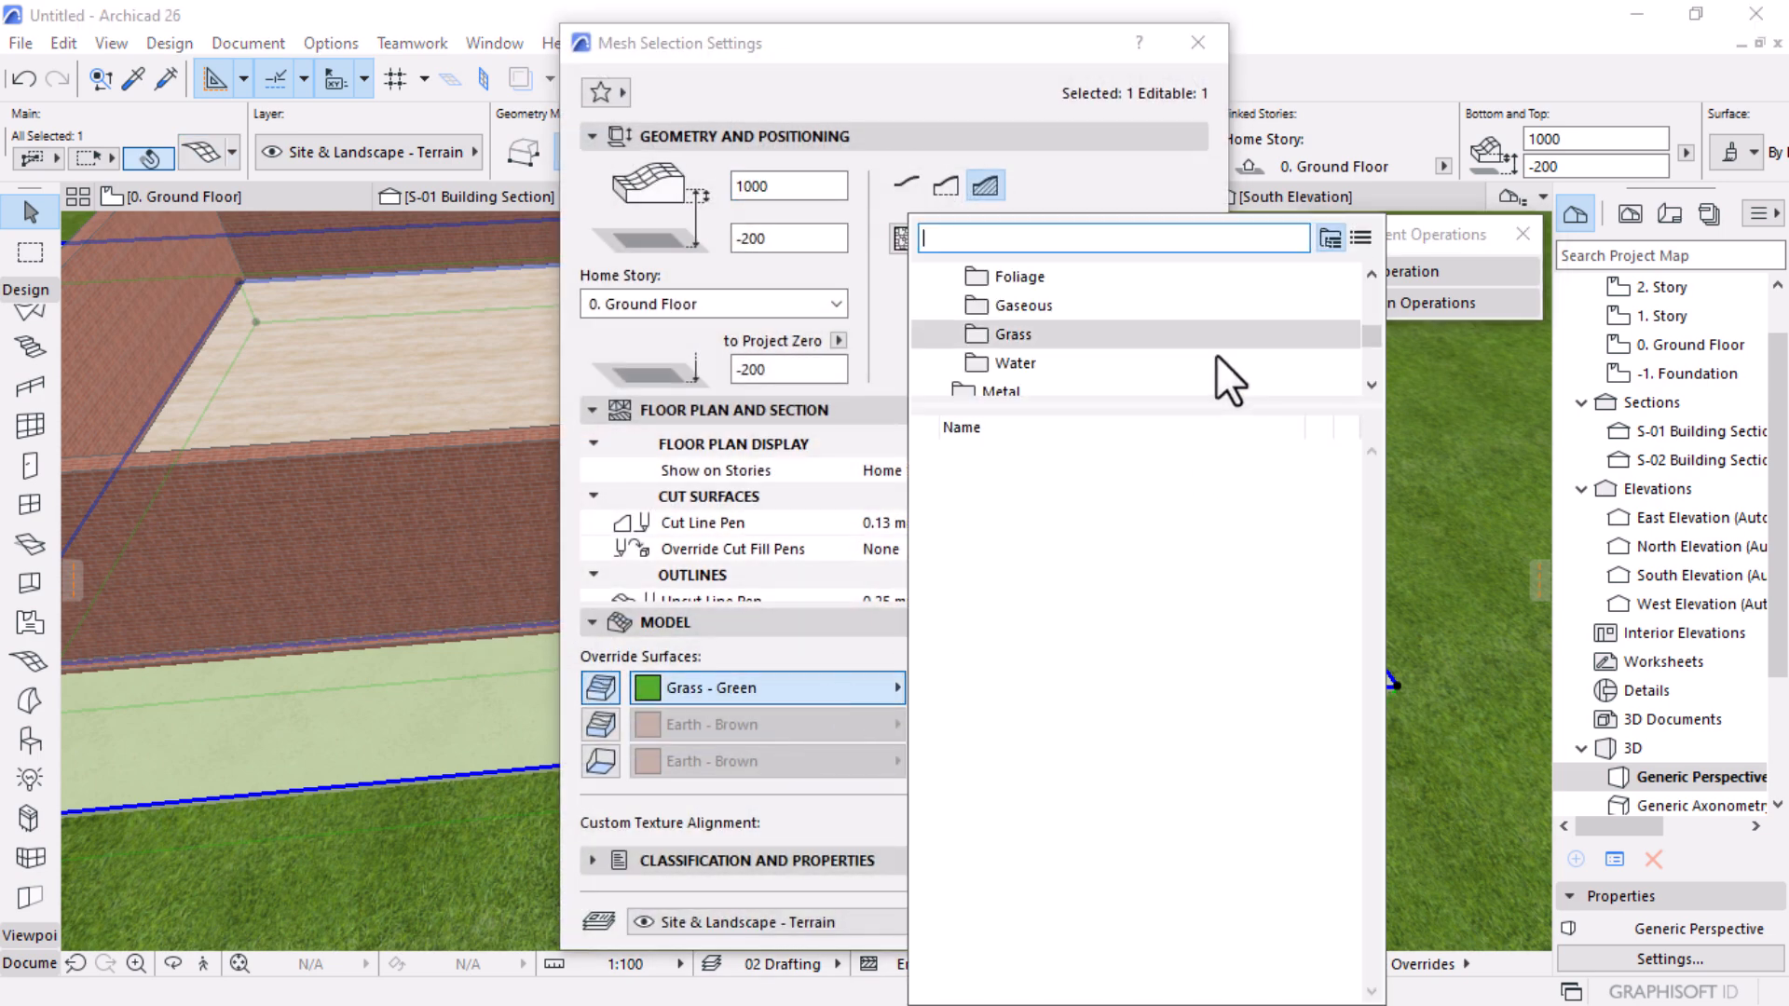
type("stone")
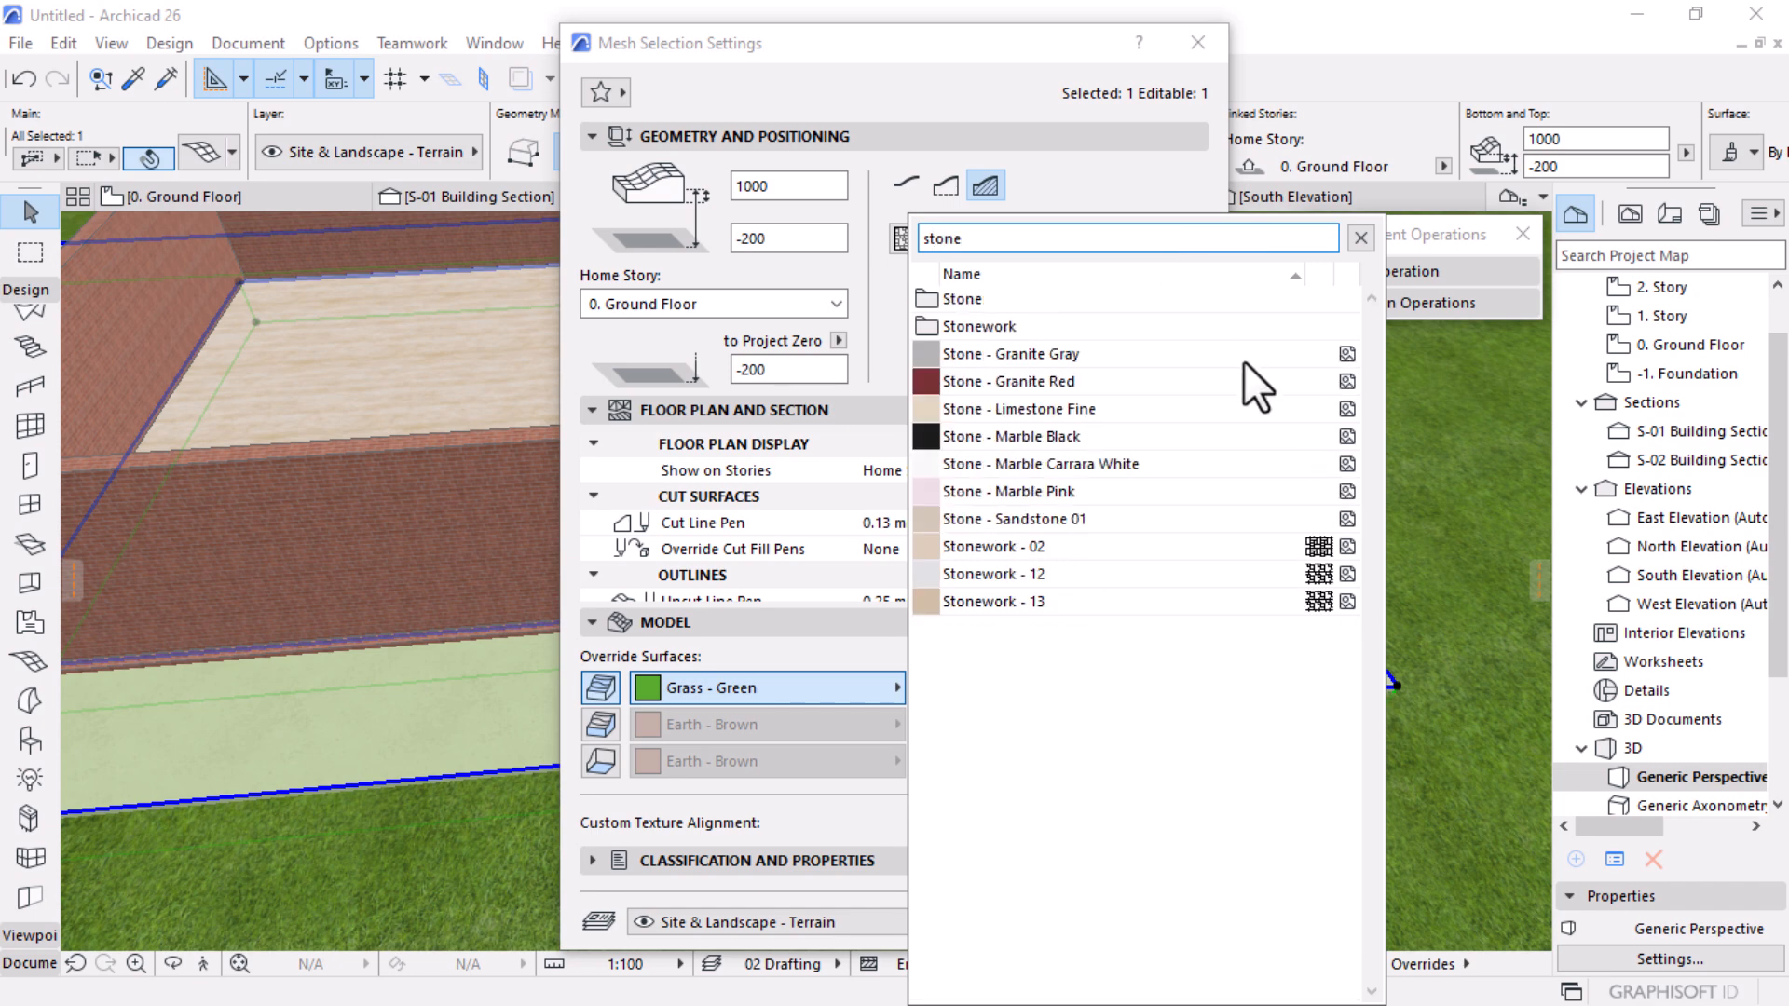
left_click(1077, 572)
left_click(1123, 932)
Step: Set the mesh's elevation relative to its Ground Floor home story to 0
middle_click_drag(1287, 762, 1125, 623, "shift")
key("Escape")
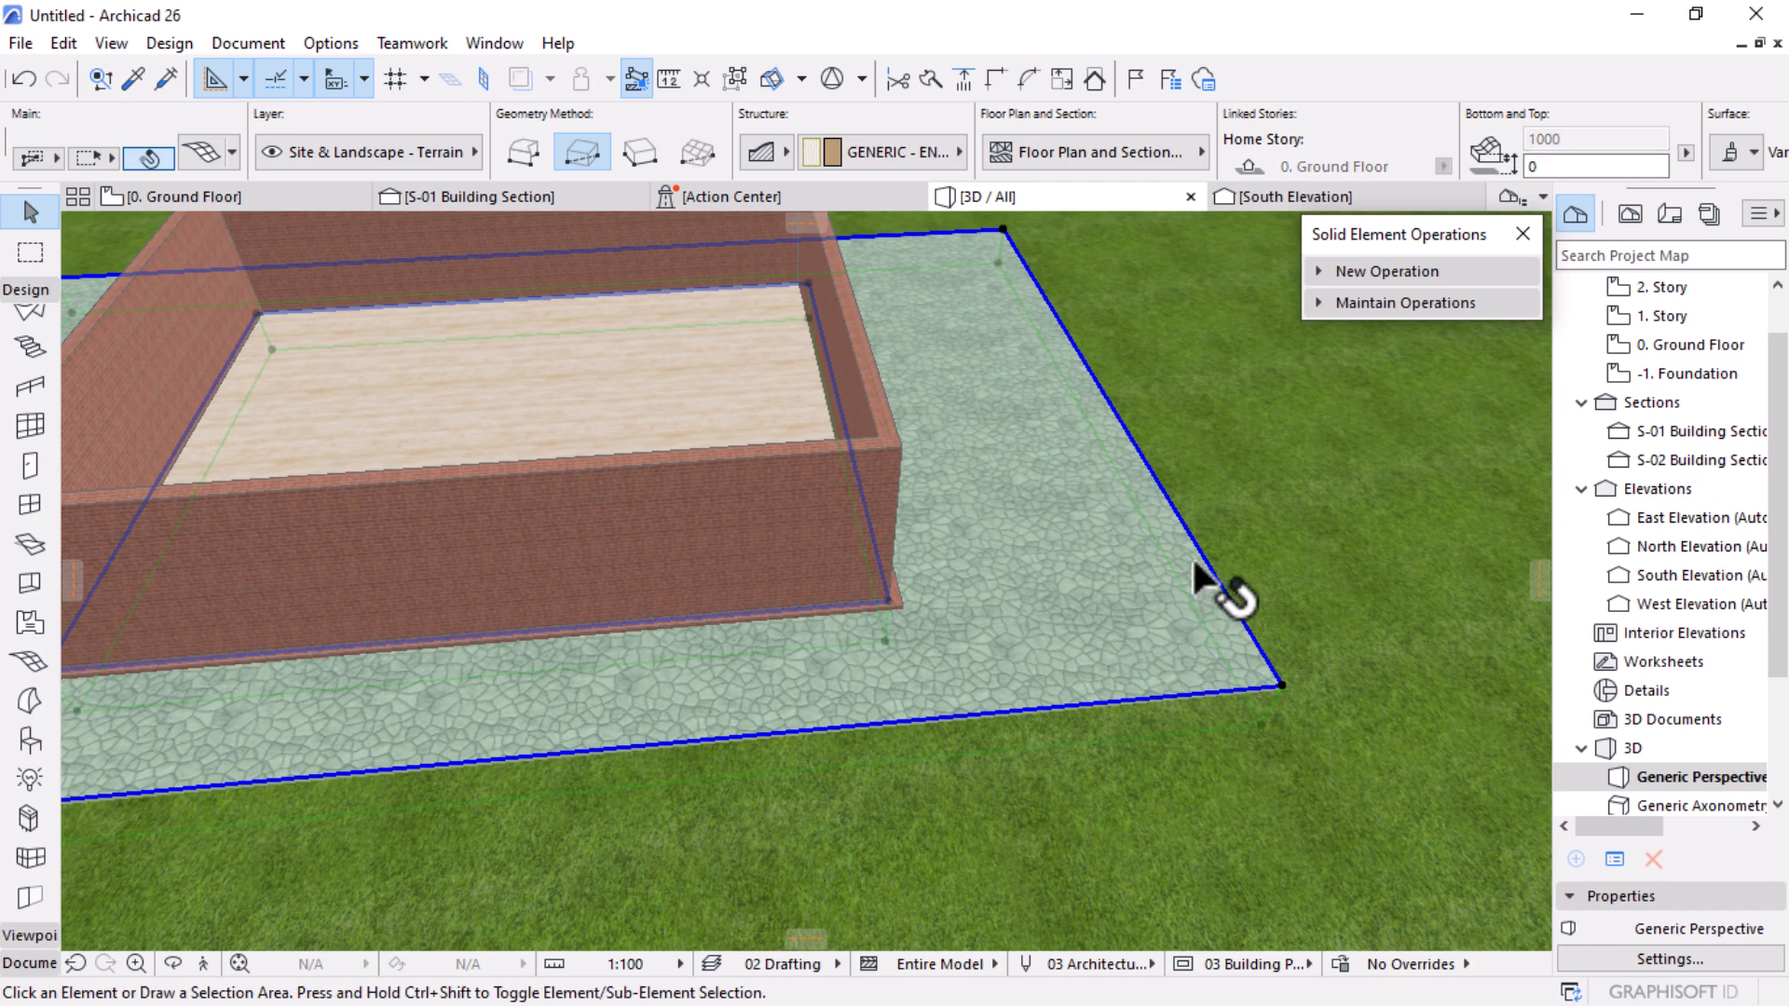
left_click(1076, 597)
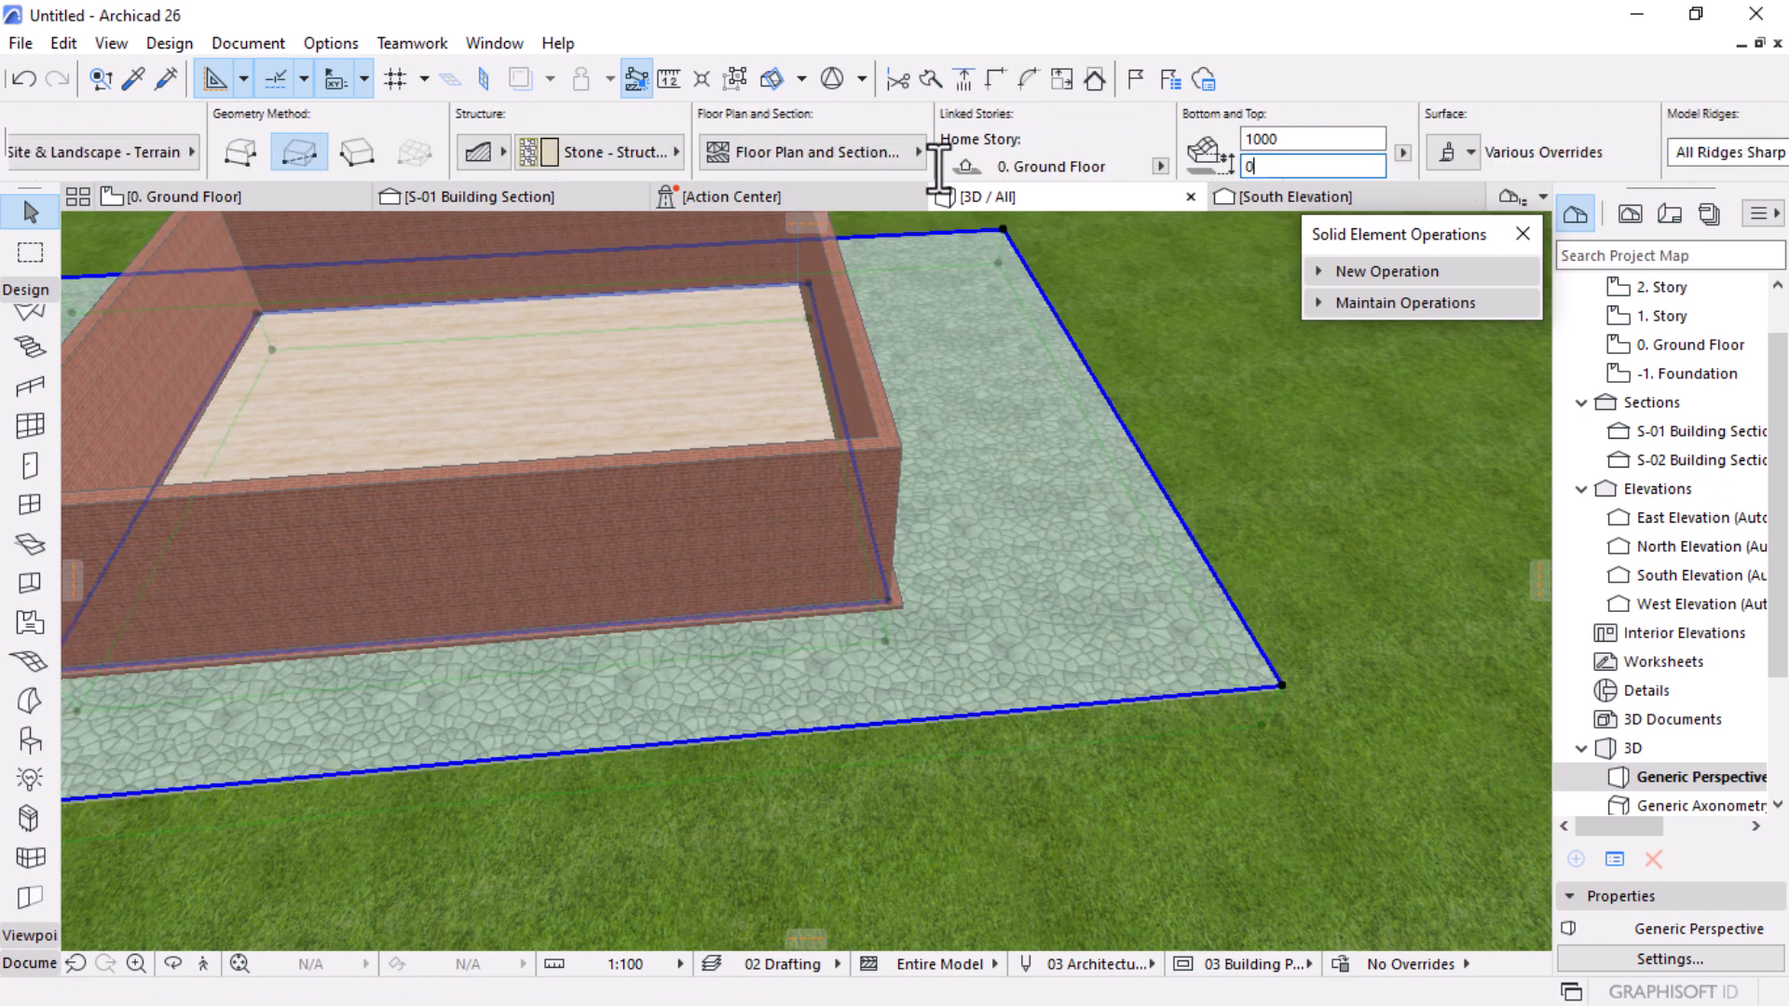
type("0")
key("Escape")
Step: Lower the elevation of the mesh's nearest outer corner point by 100 mm
middle_click_drag(1179, 552, 897, 583, "shift")
scroll(1242, 862, "up", 6)
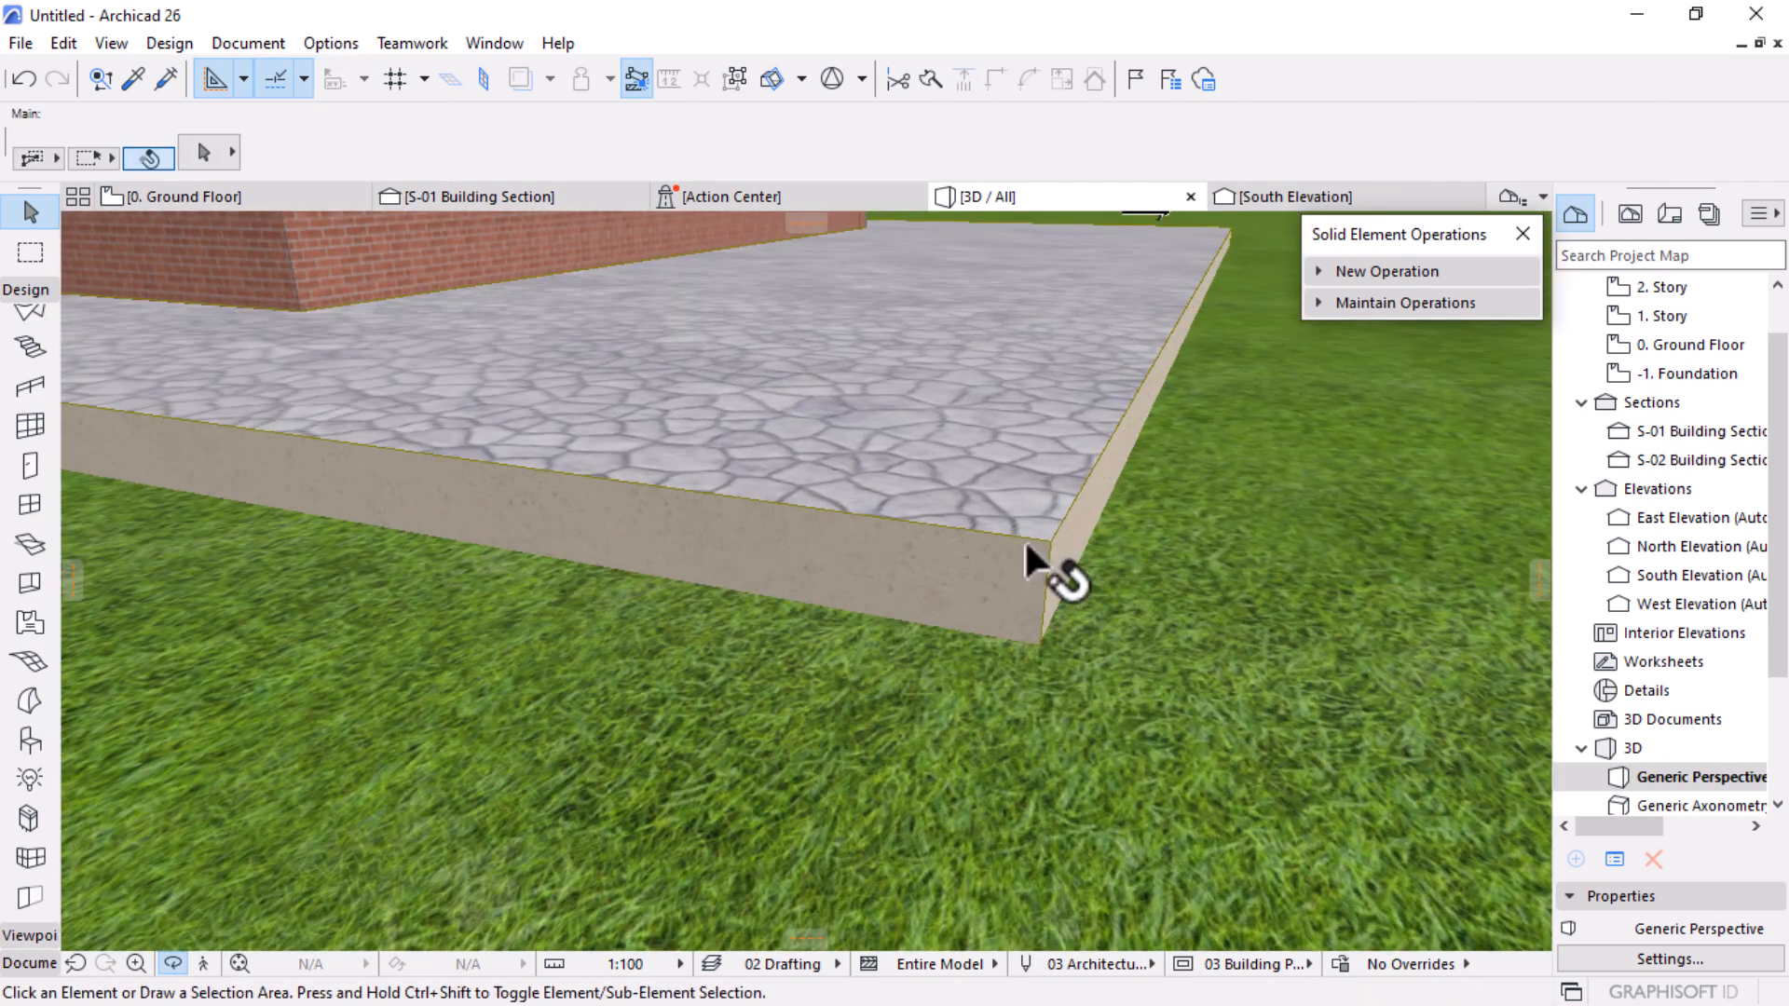
left_click(1026, 546)
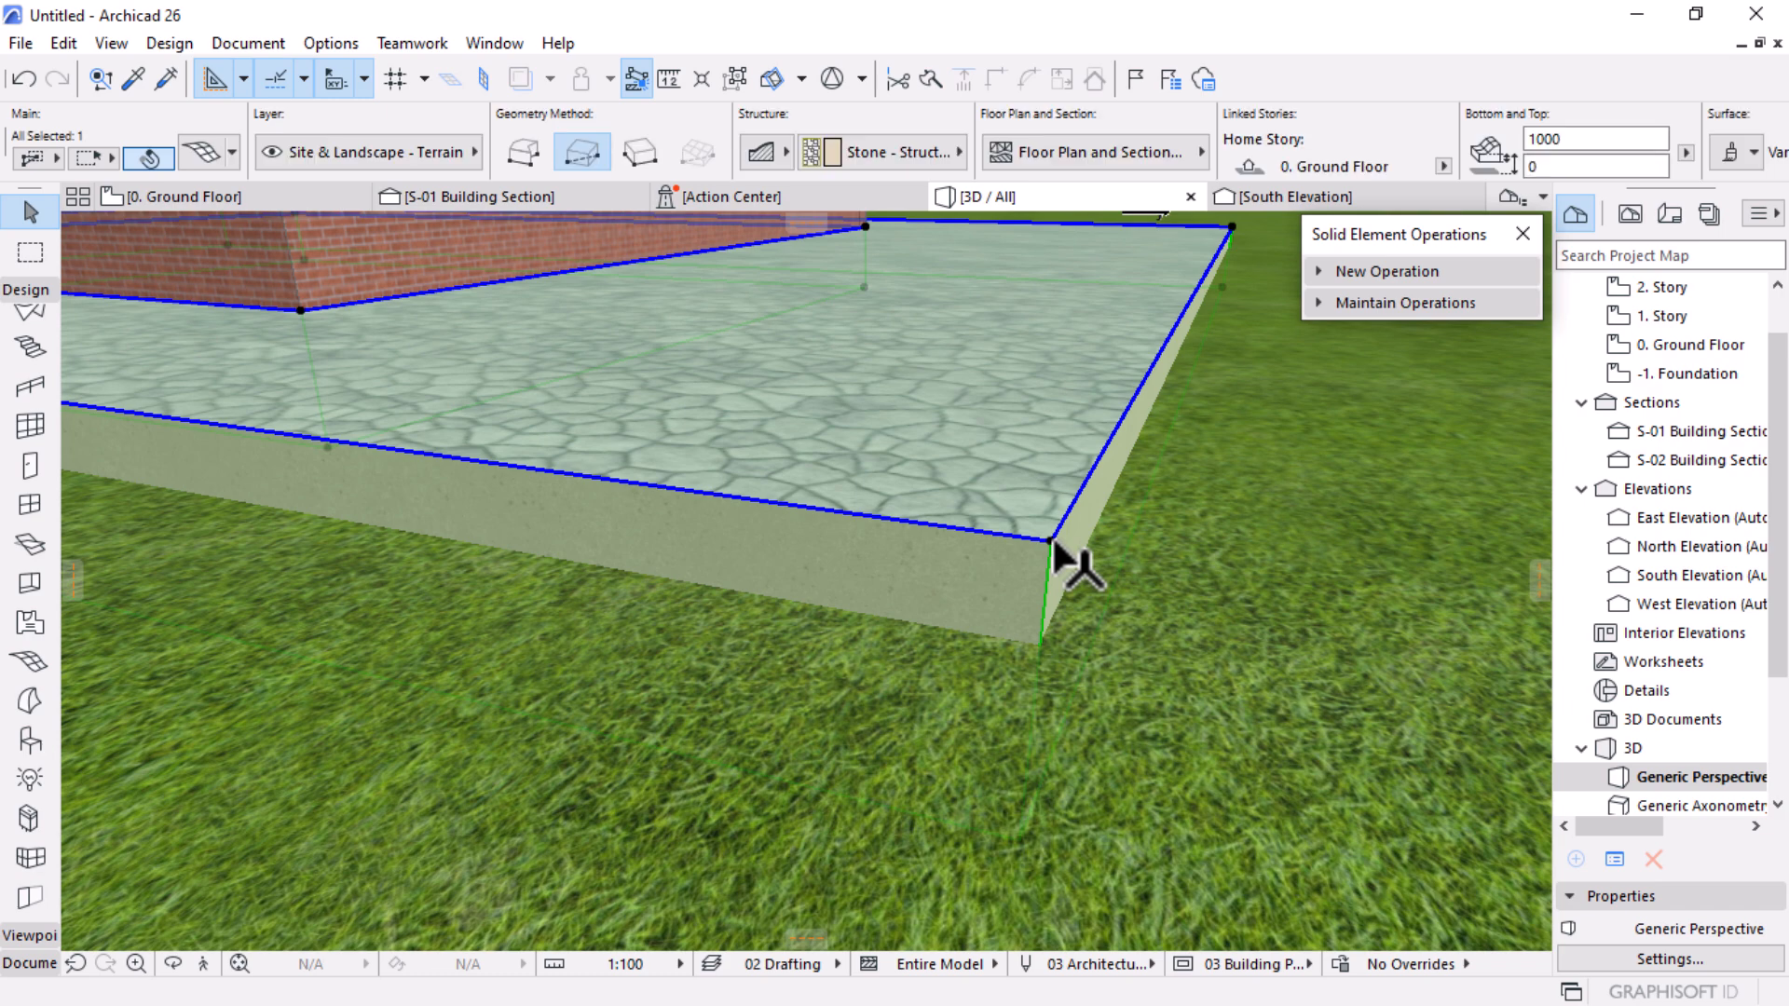
left_click(1051, 541)
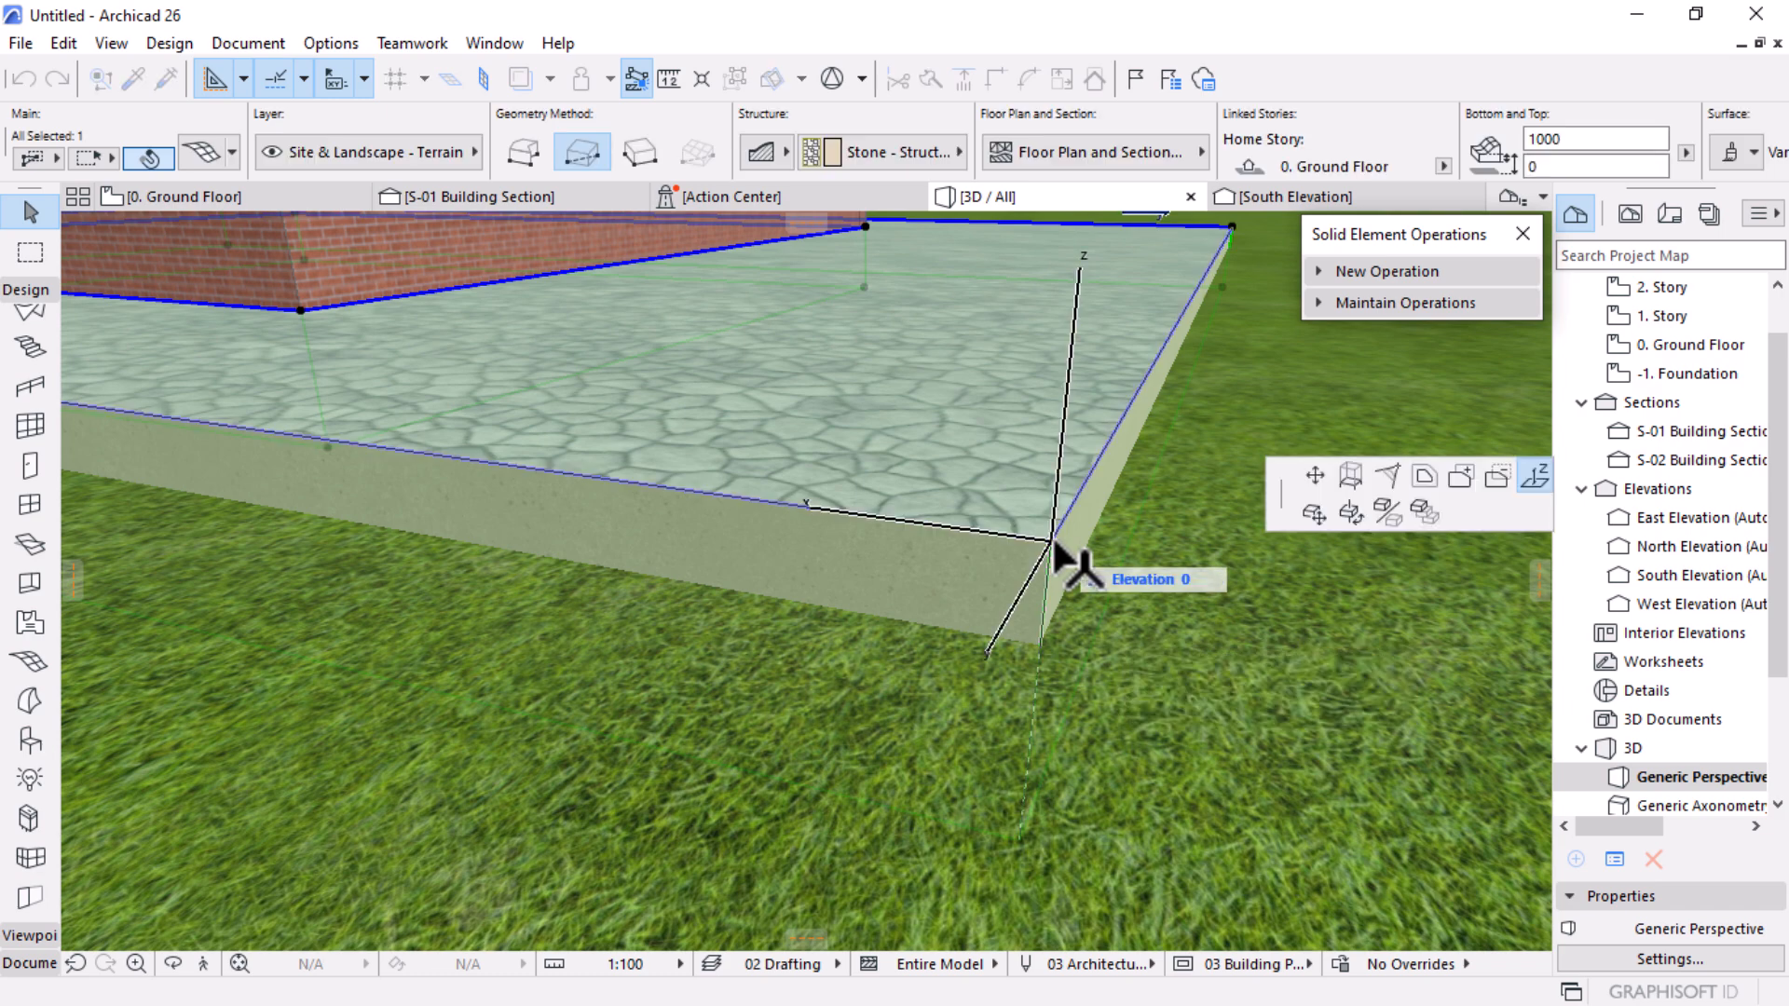
left_click(1528, 480)
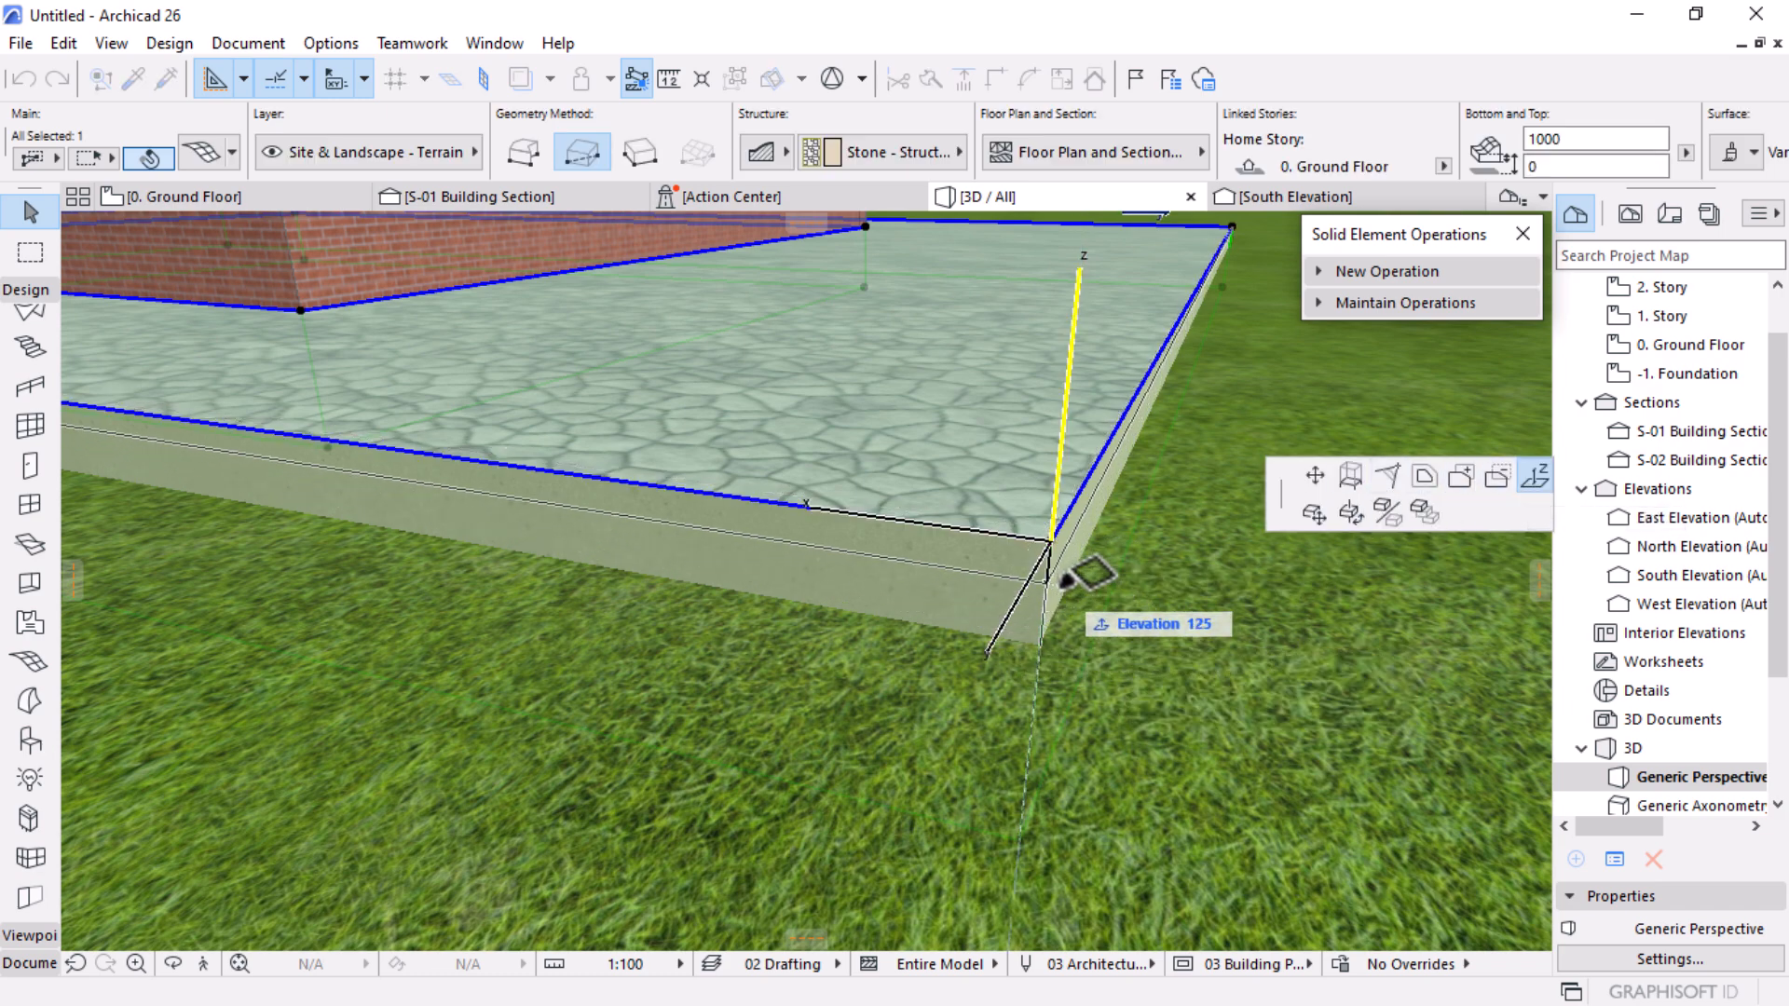
type("100")
key("Return")
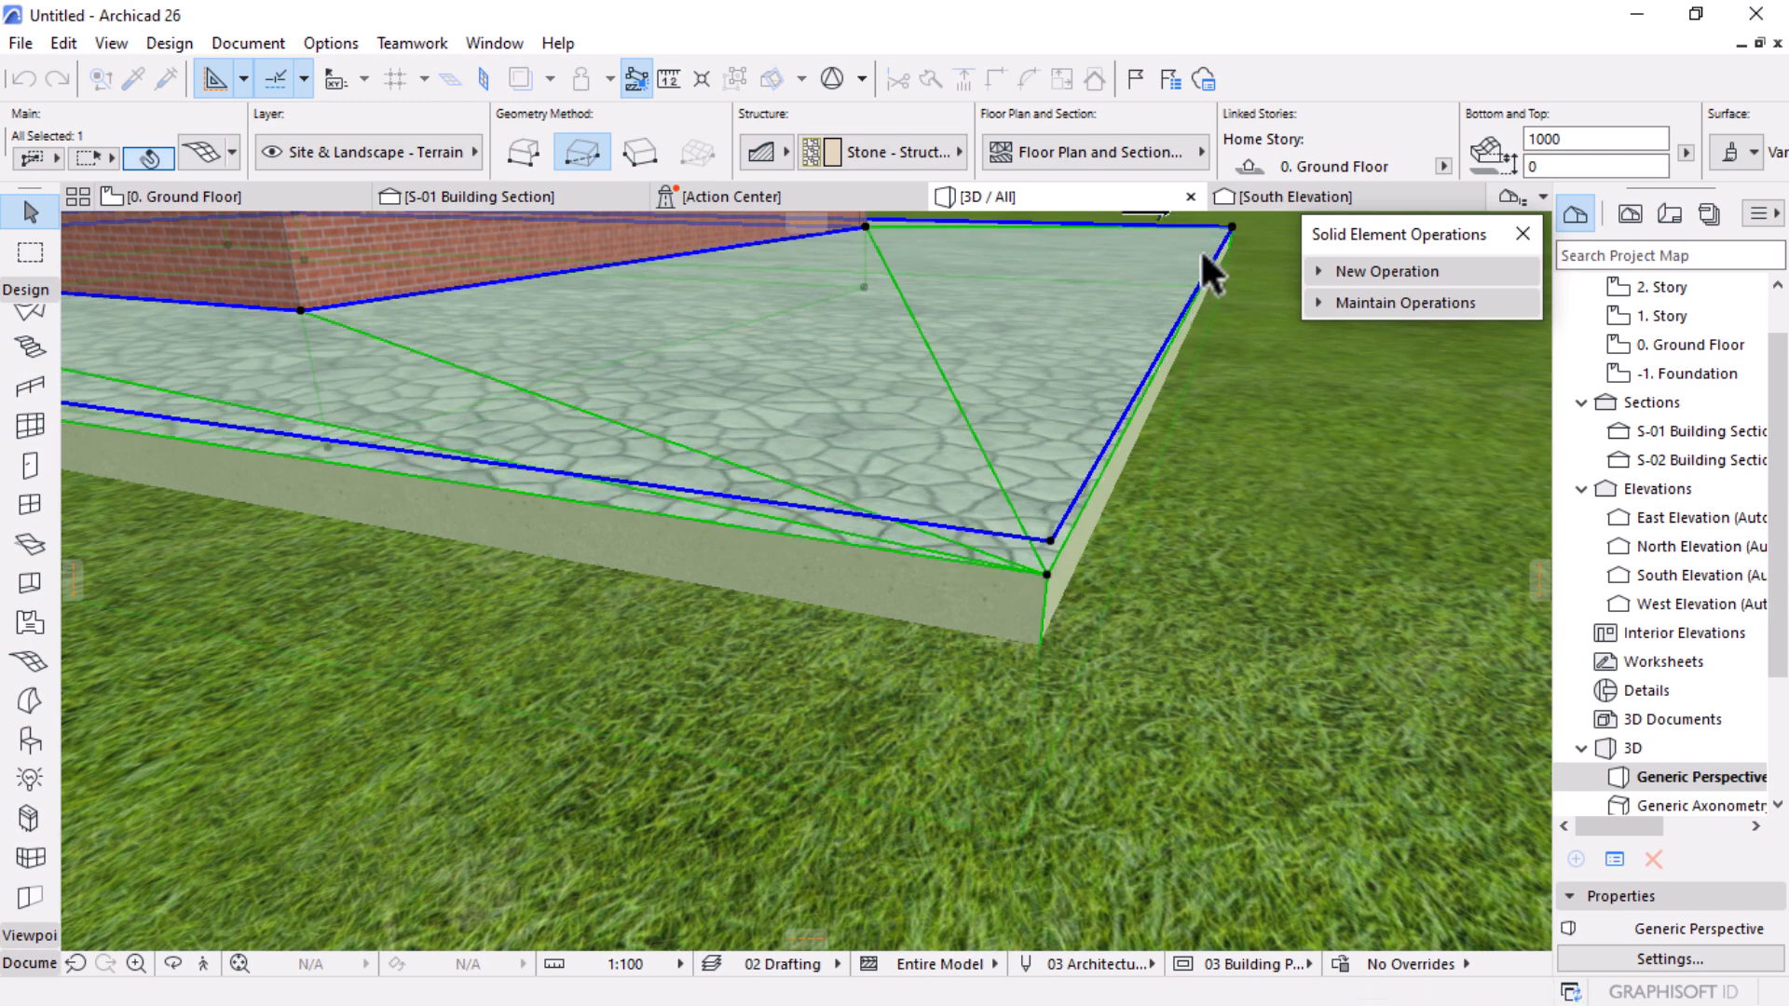
Step: Lower the two outer mesh corners adjacent to the already lowered corner to that corner's elevation
left_click(1232, 227)
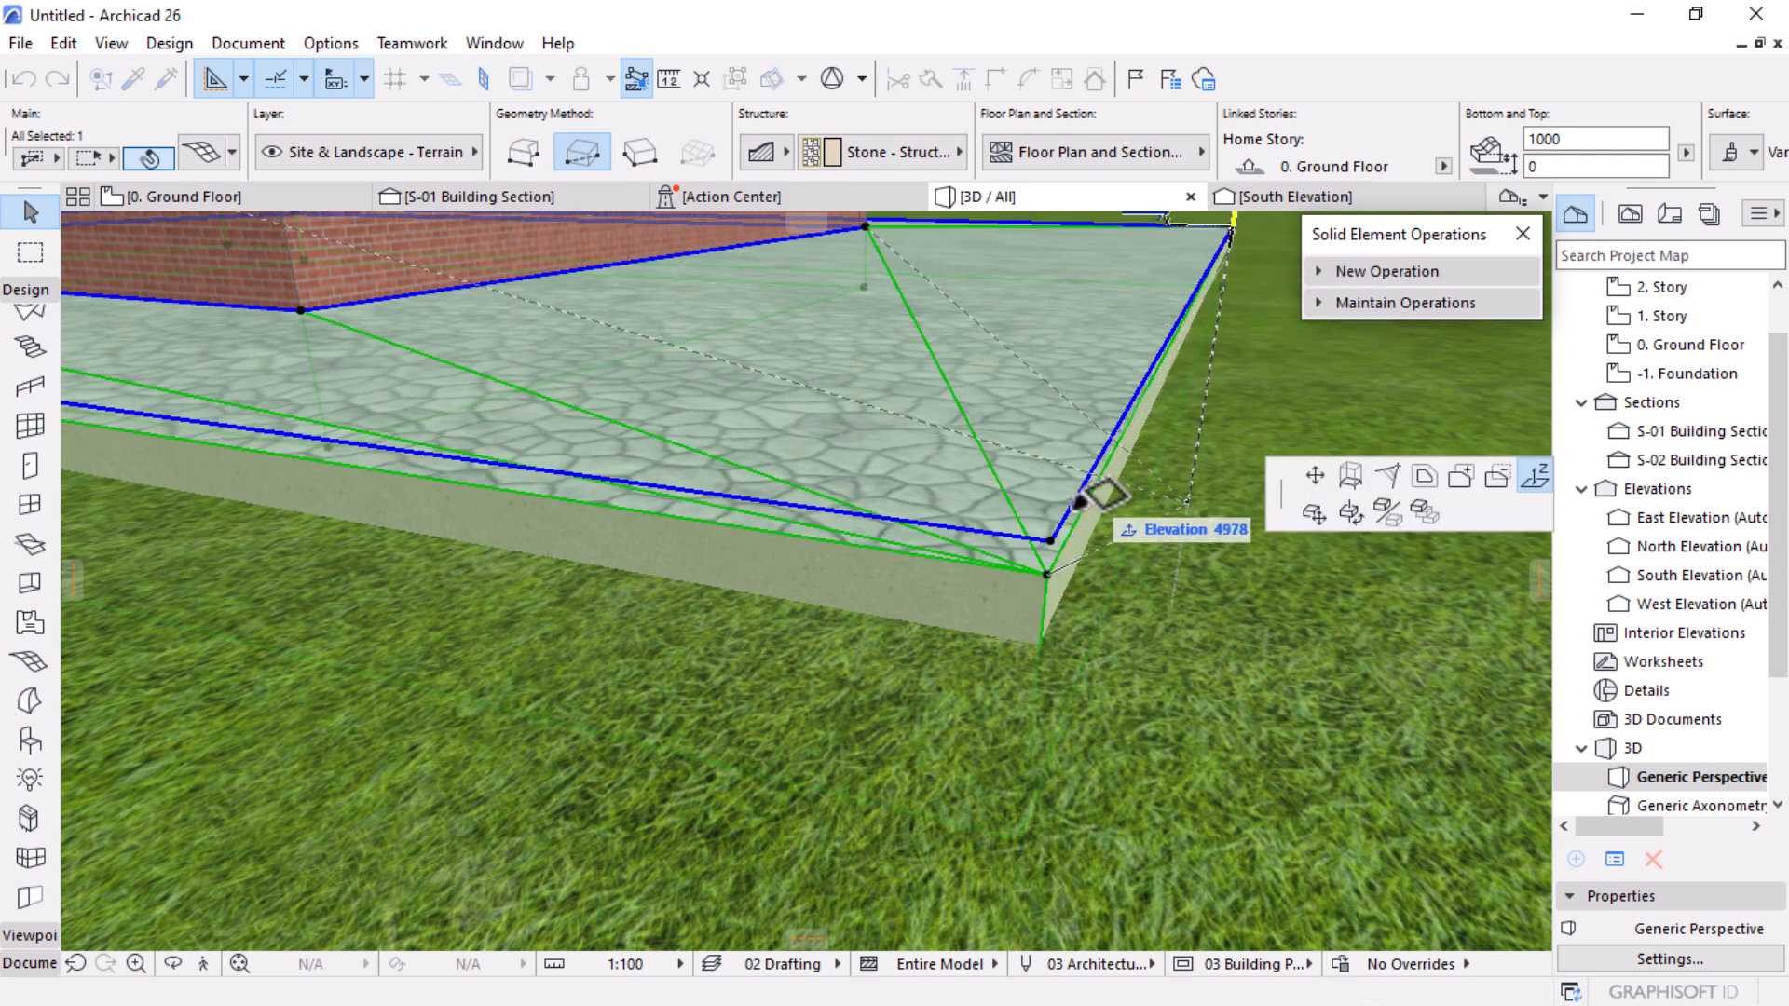
left_click(1049, 573)
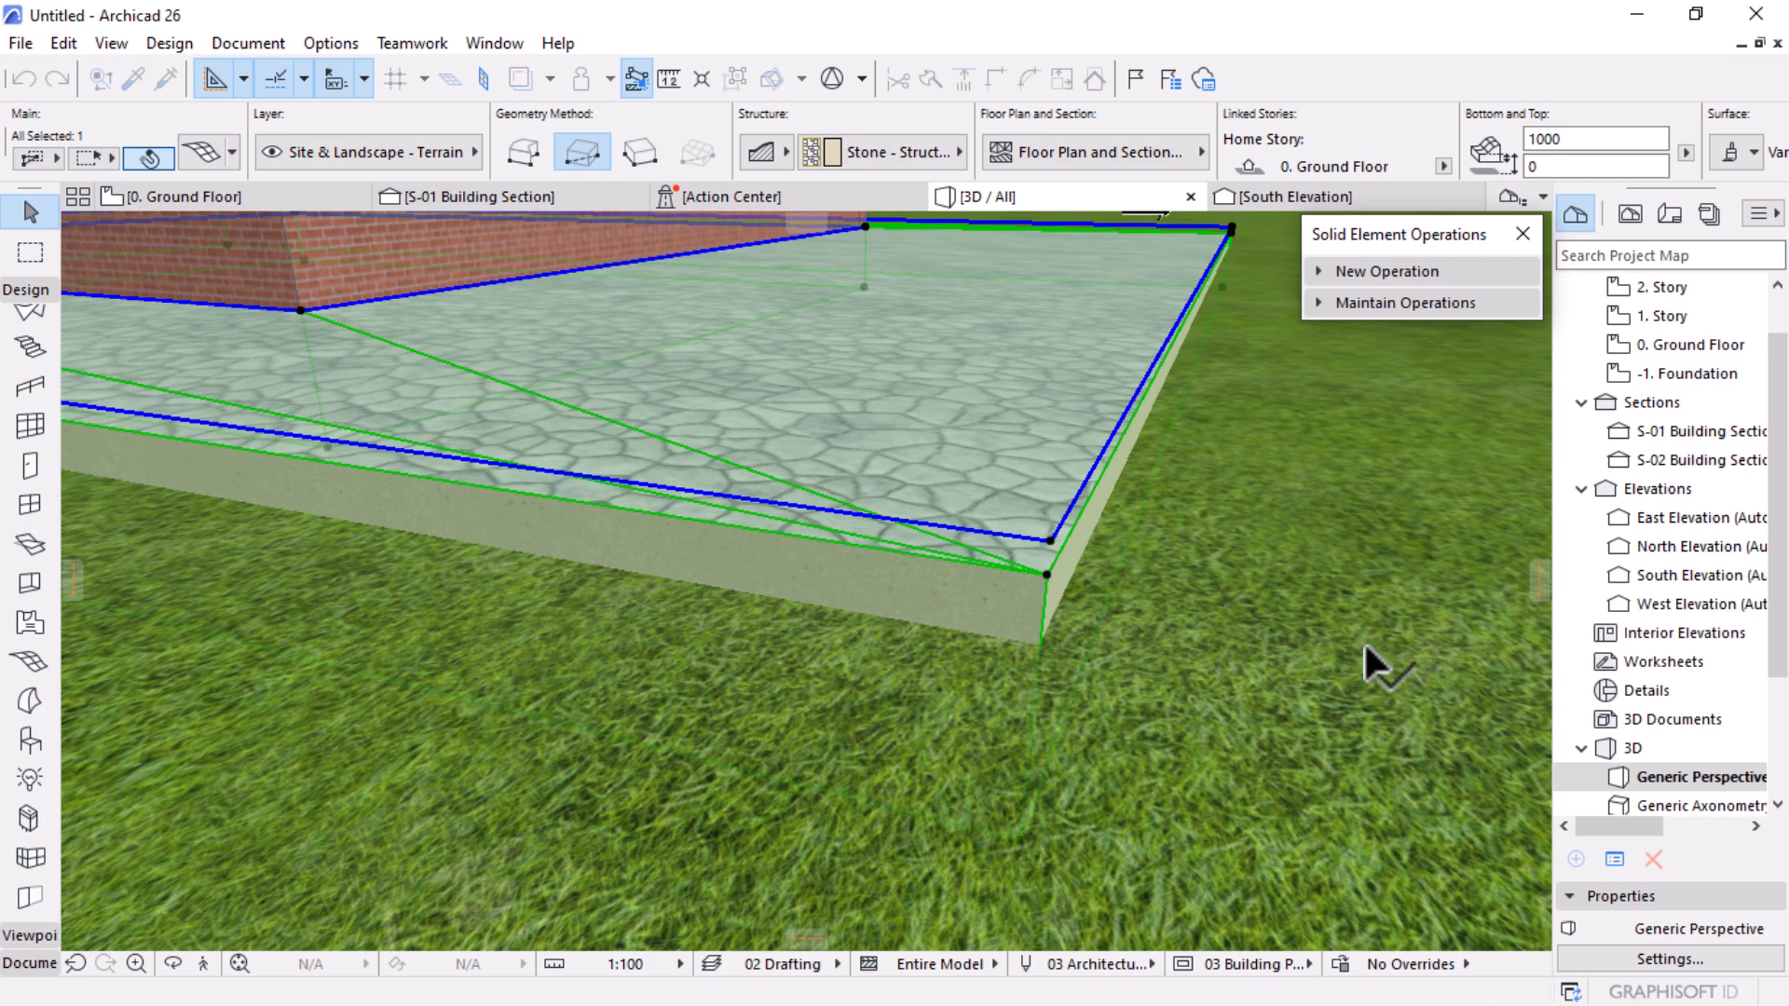
scroll(1363, 640, "down", 7)
left_click(171, 449)
scroll(1334, 682, "up", 2)
scroll(1300, 618, "up", 3)
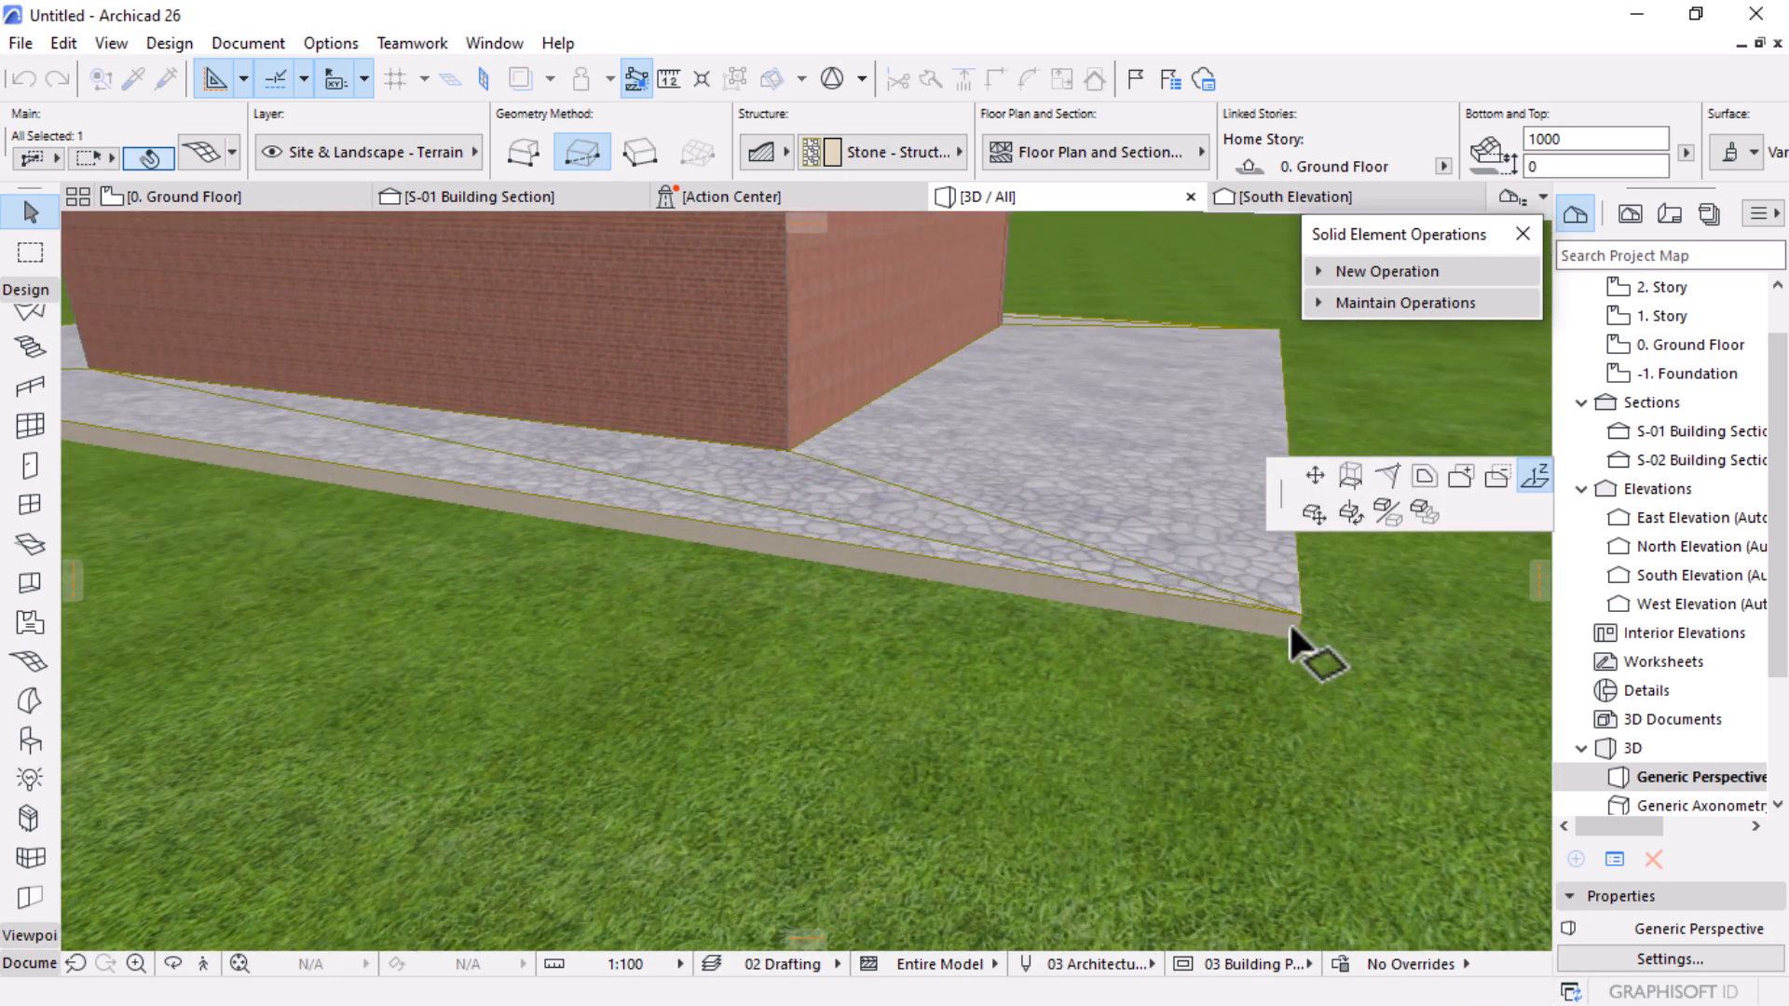
left_click(1305, 612)
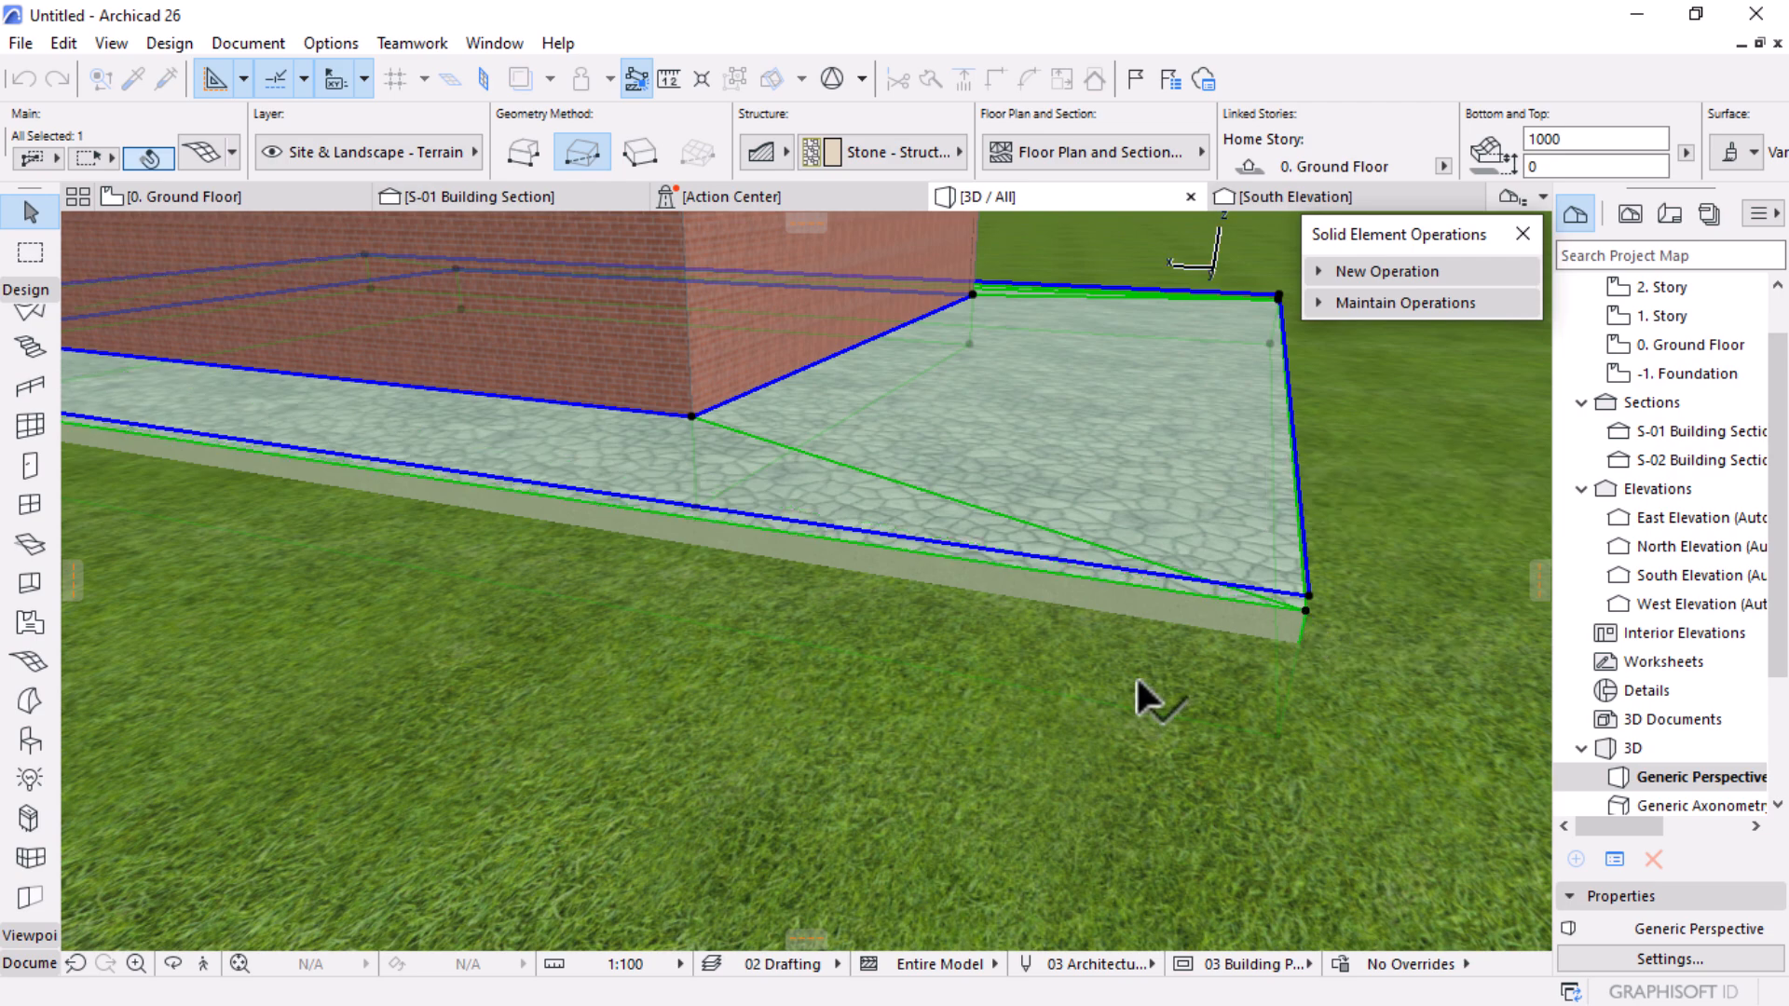
Step: Lower the elevation of the mesh's remaining raised outer corner point by 100 mm
middle_click_drag(1137, 674, 718, 667, "shift")
scroll(883, 698, "up", 5)
scroll(994, 695, "up", 3)
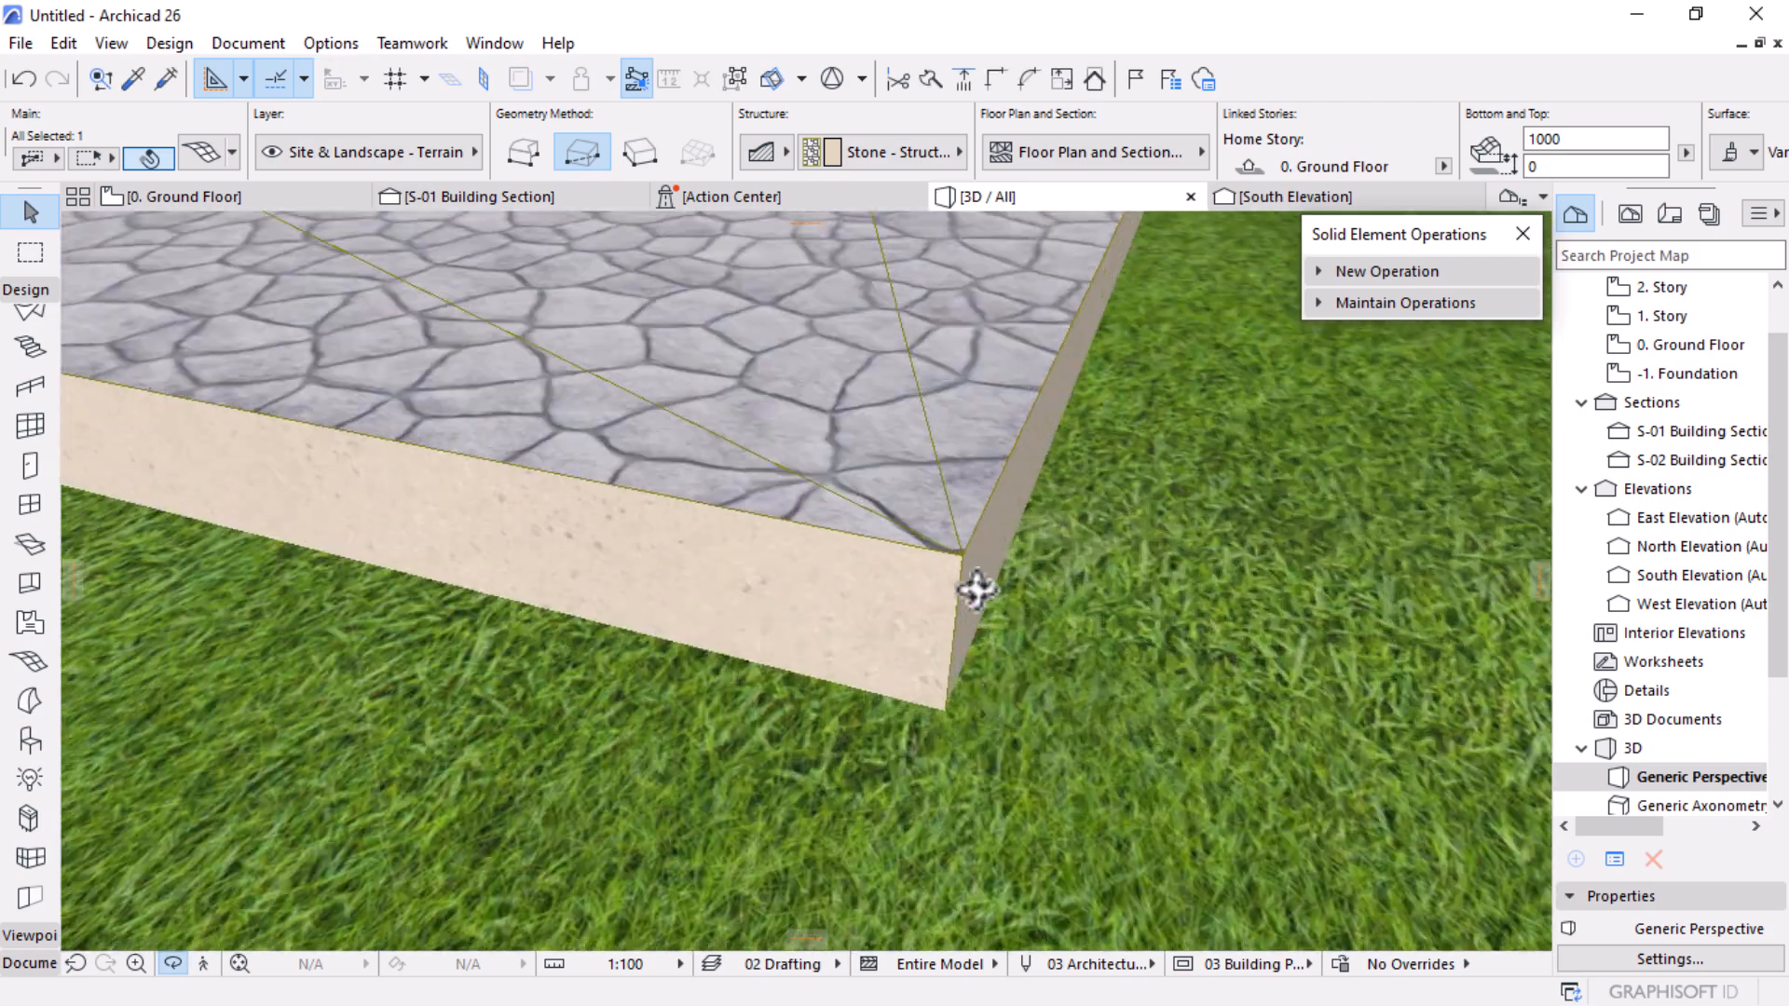
left_click(958, 556)
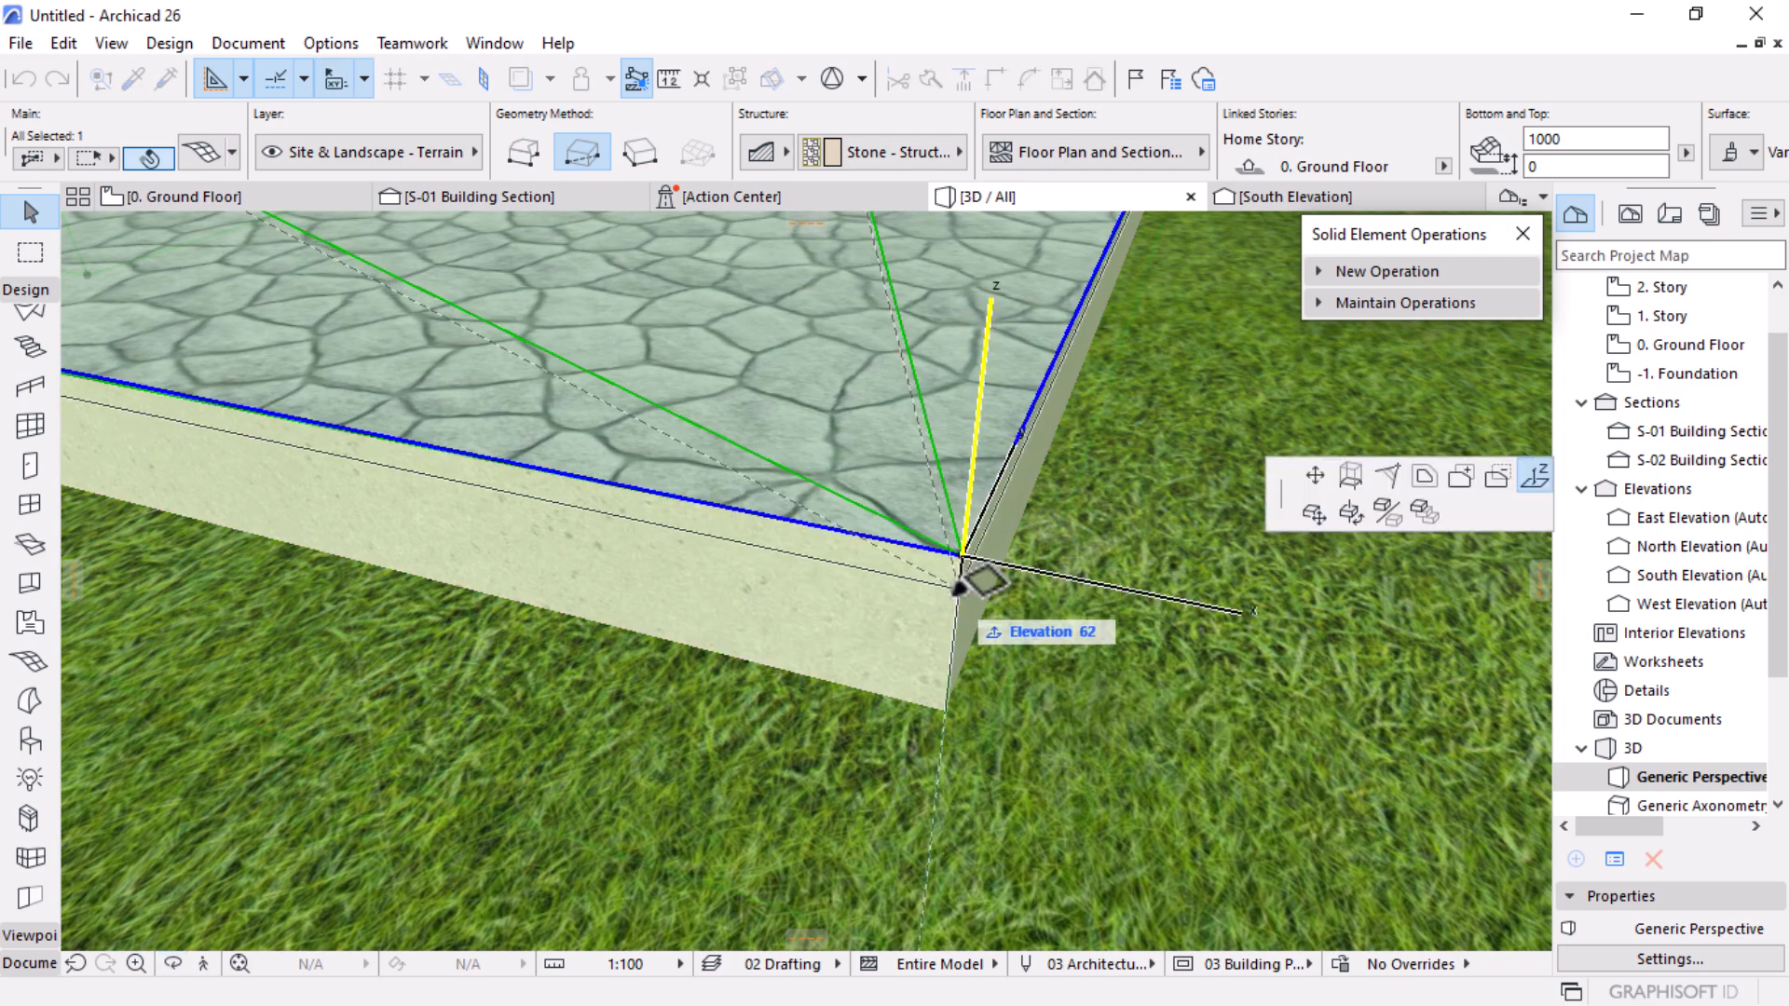
type("100")
key("Return")
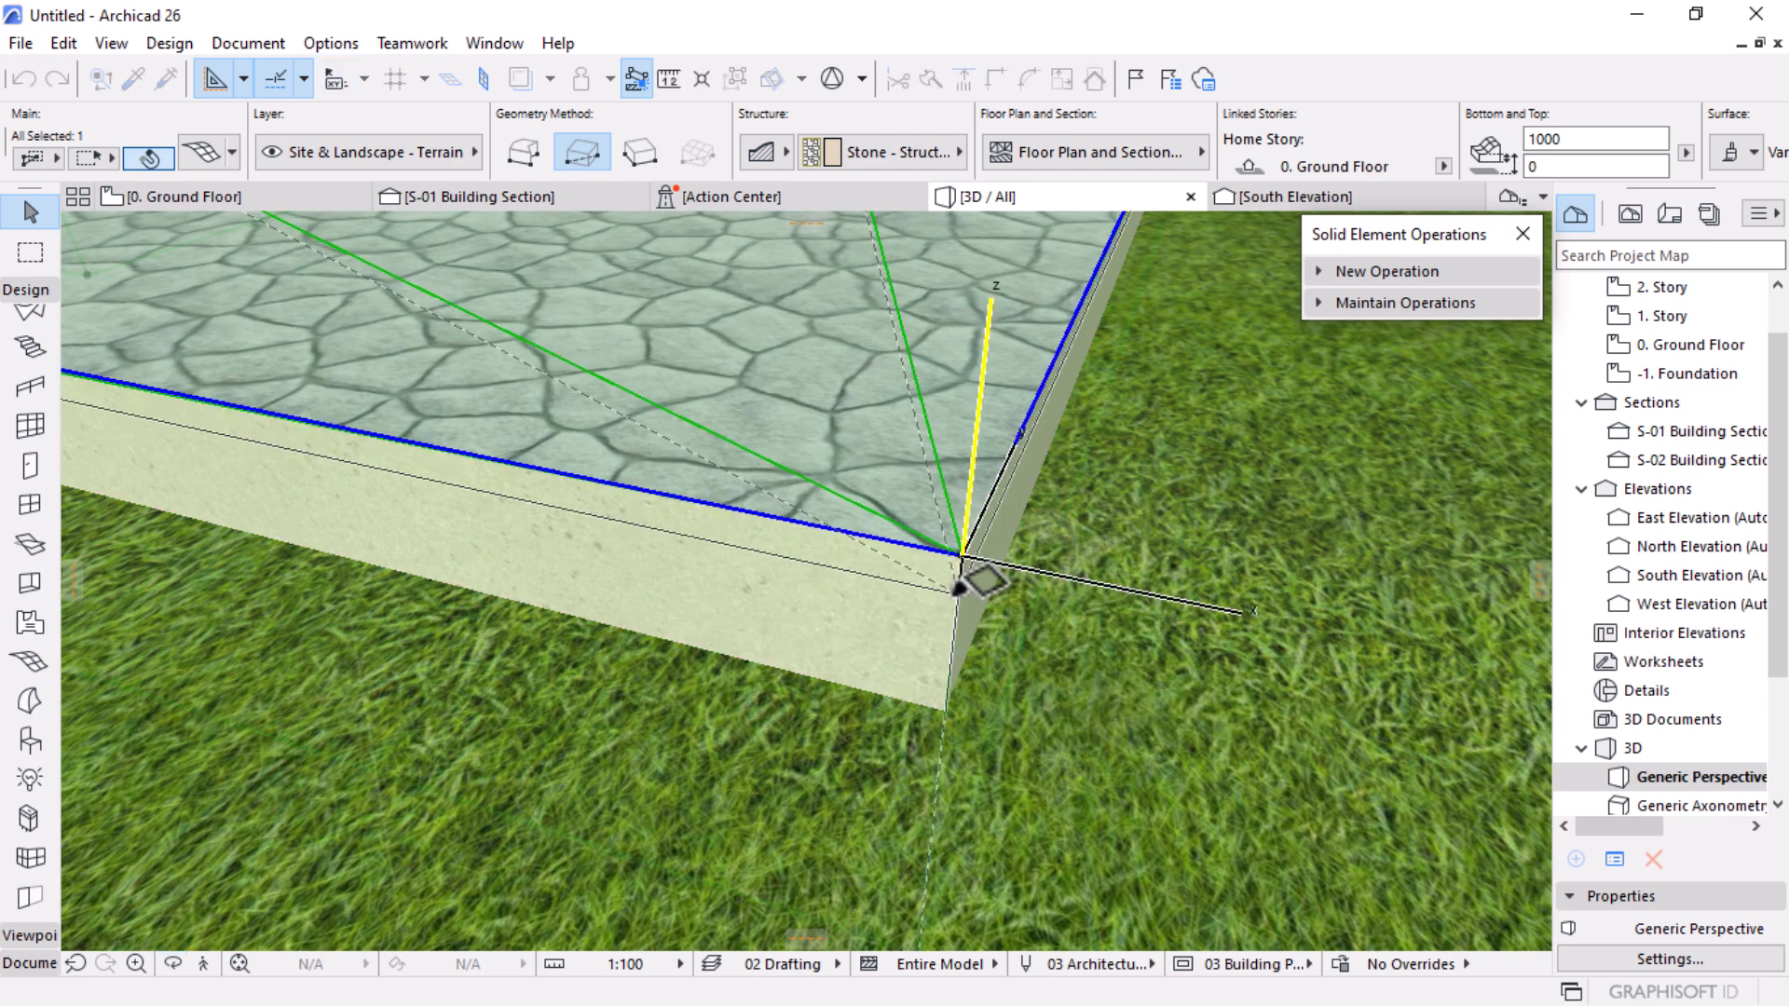
Step: Drag a copy of the apron mesh 100 mm straight down from its outer corner
scroll(997, 671, "down", 5)
scroll(1046, 620, "up", 5)
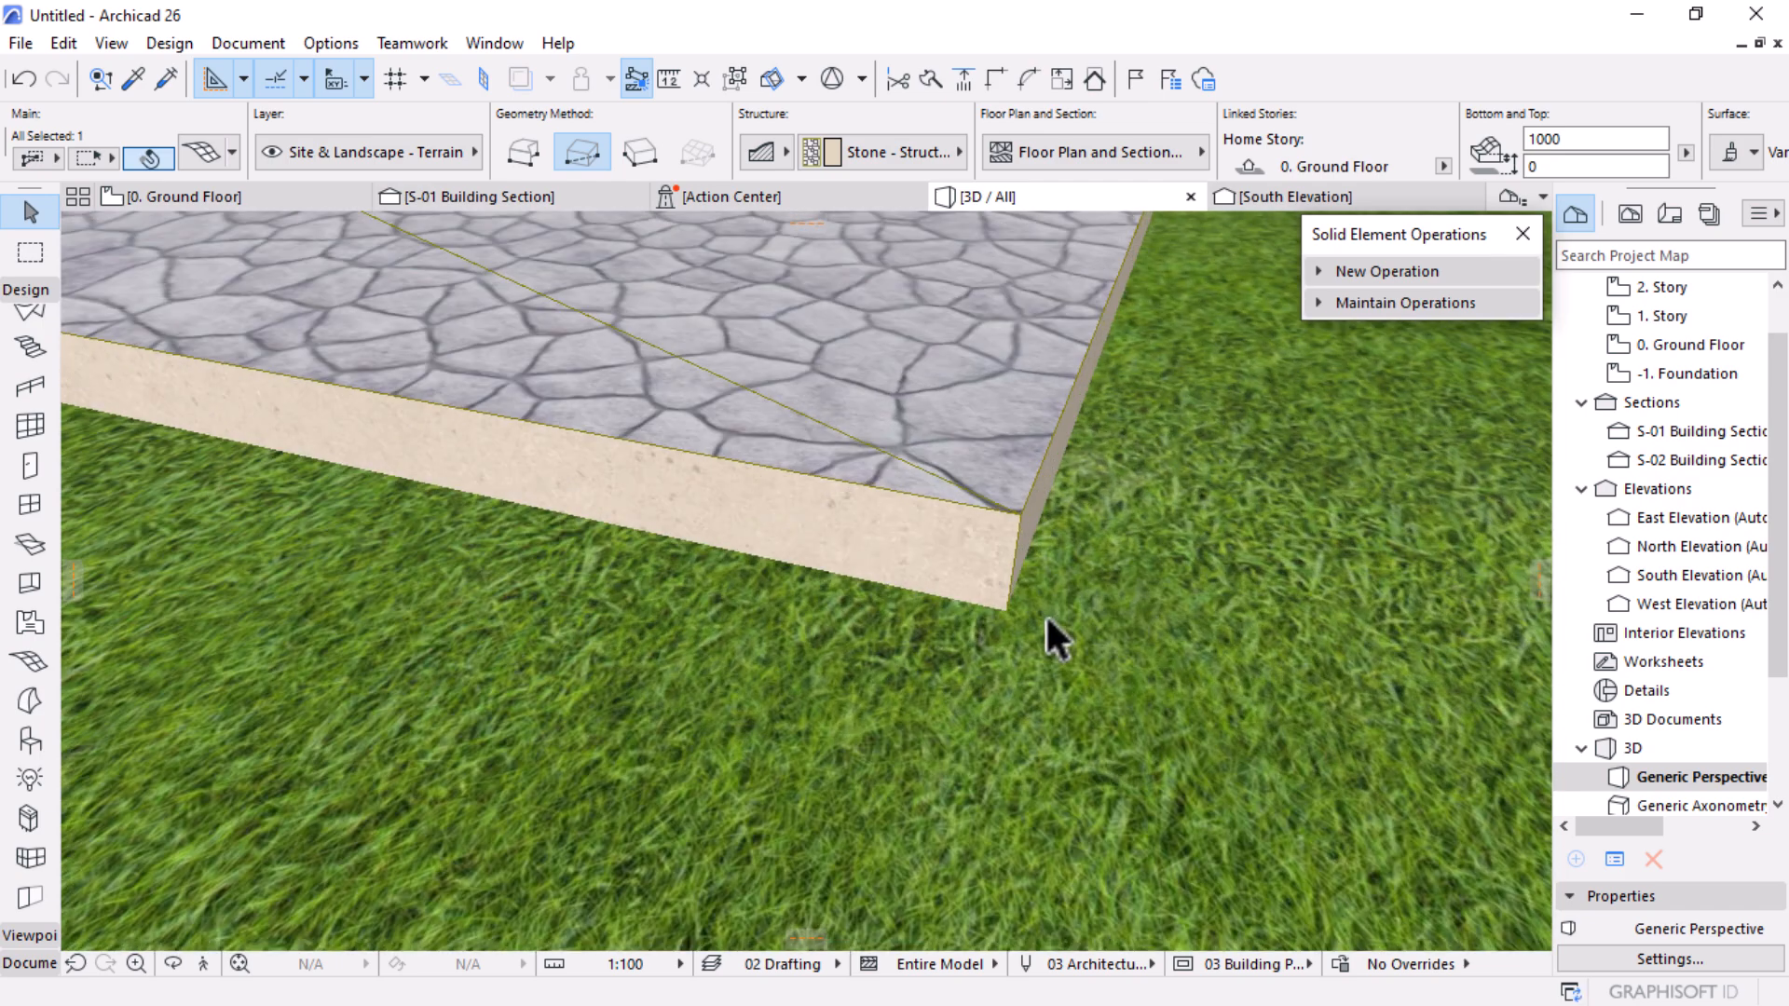
scroll(1045, 617, "down", 2)
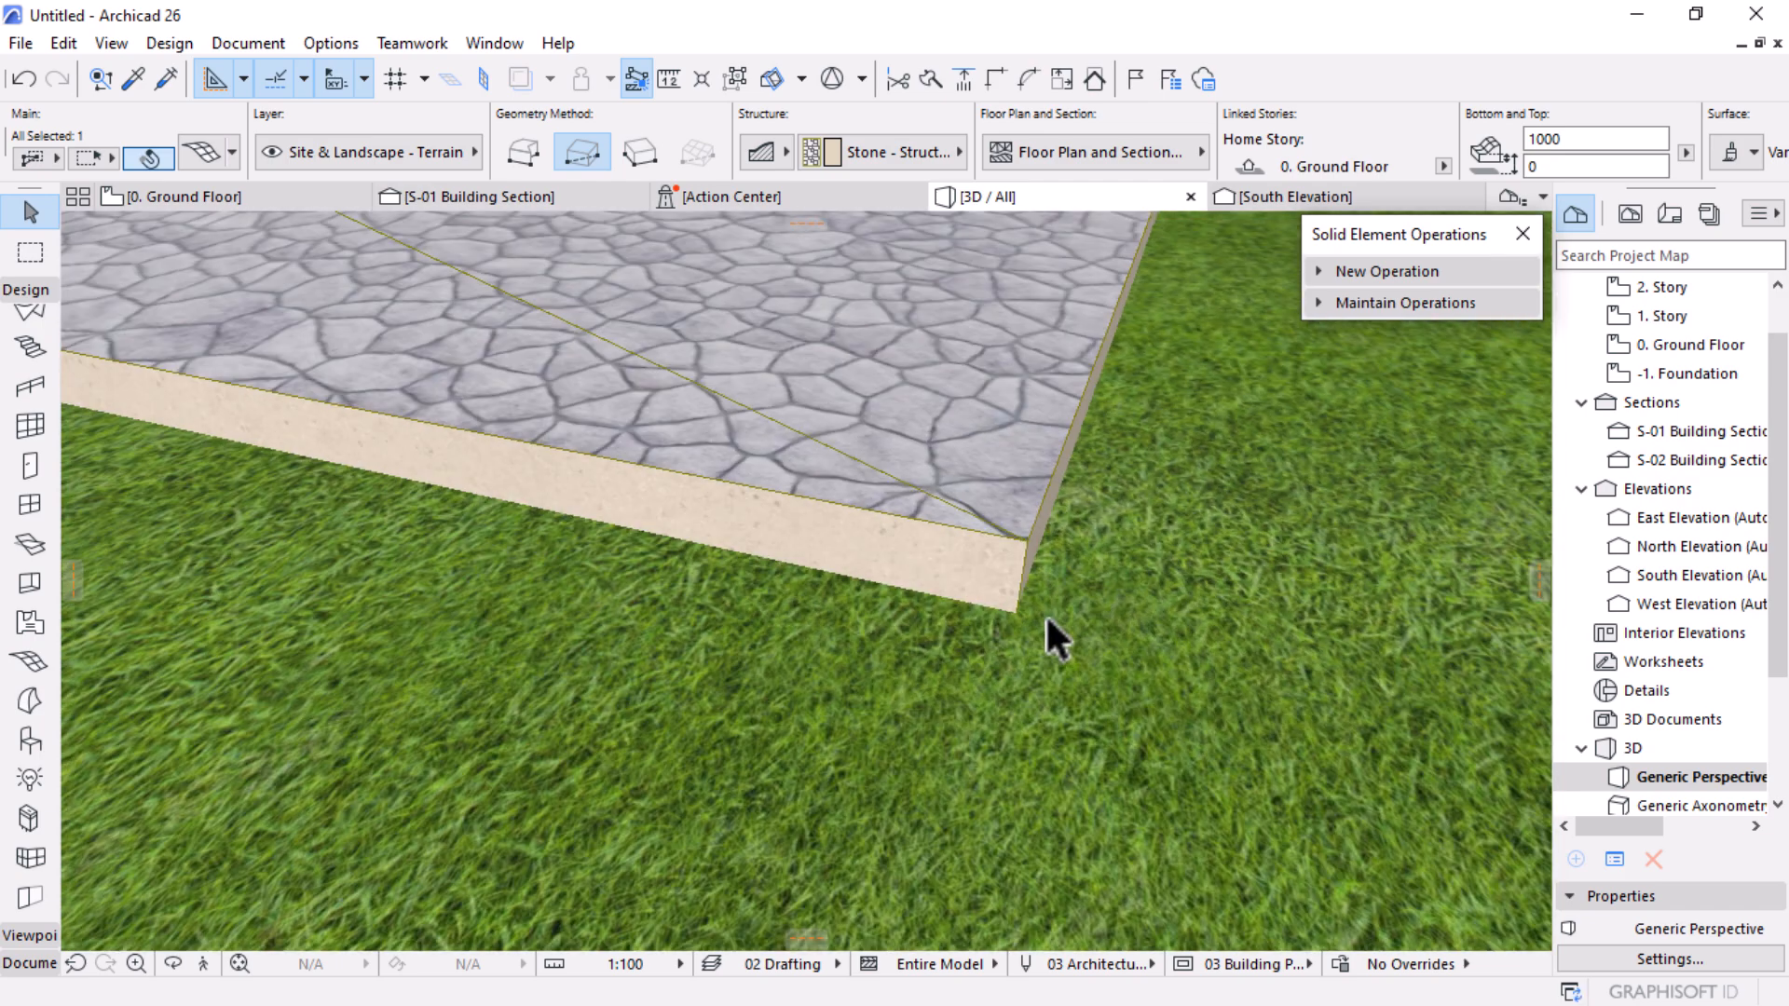
key("ctrl+d")
left_click(1027, 538)
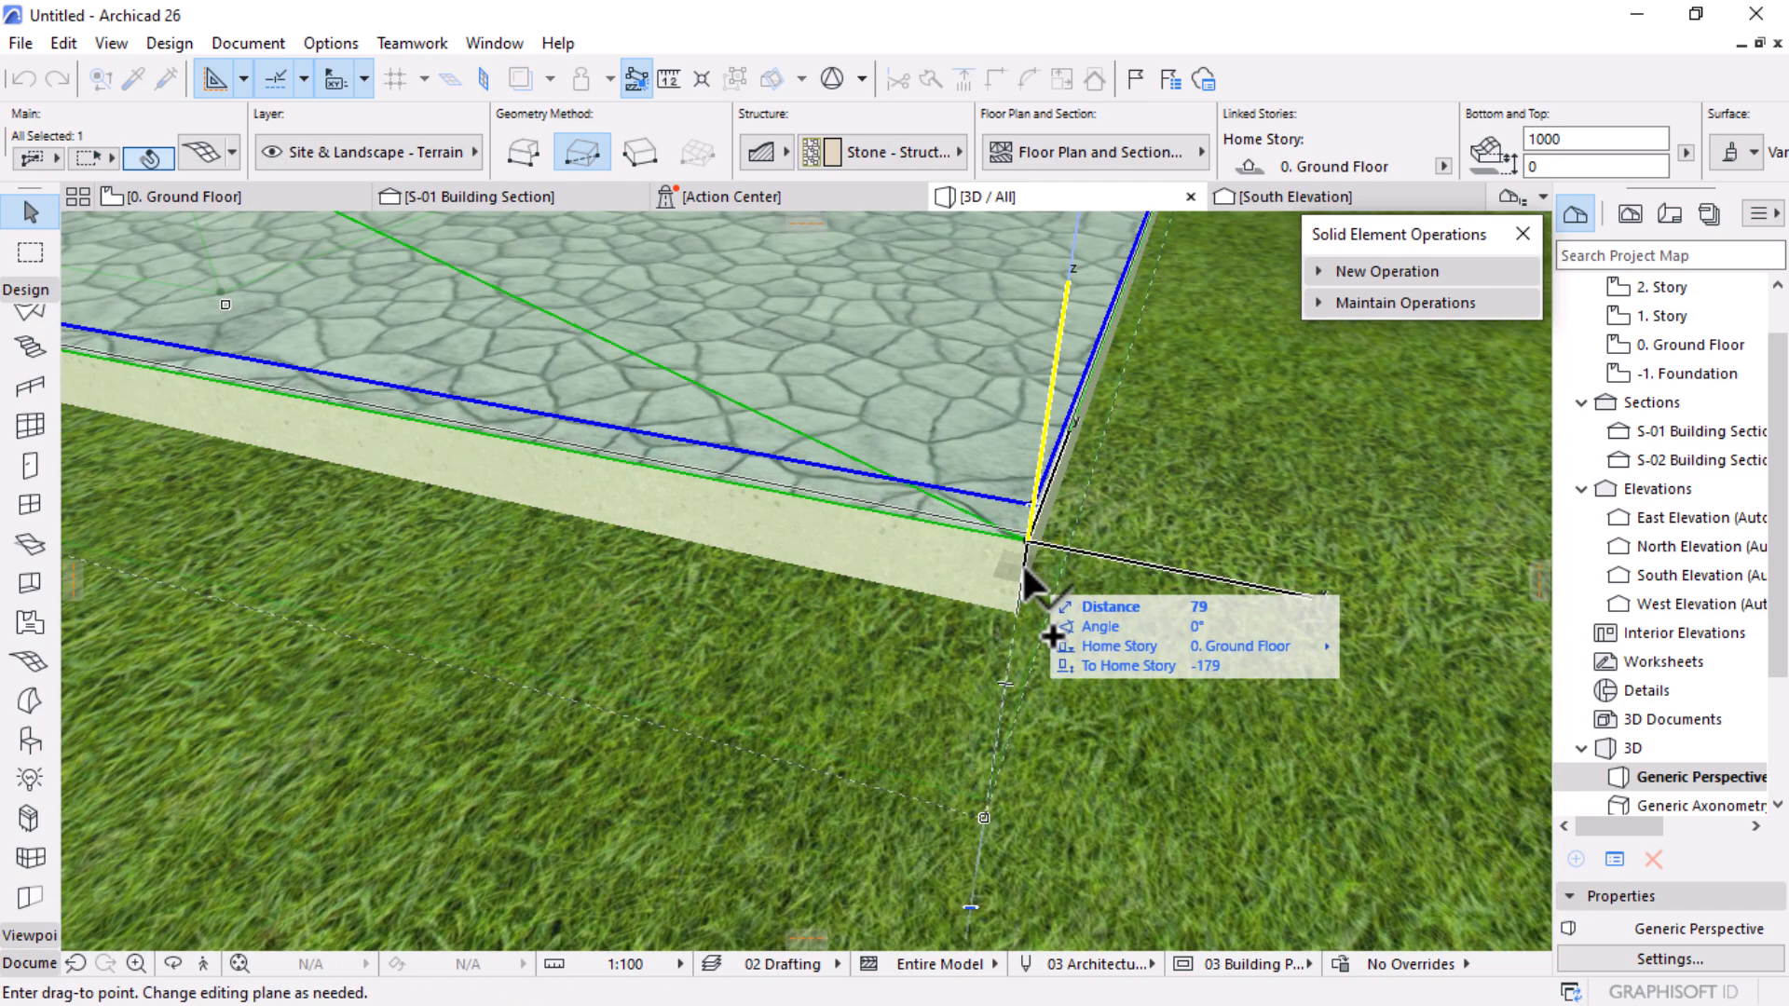
type("100")
key("Return")
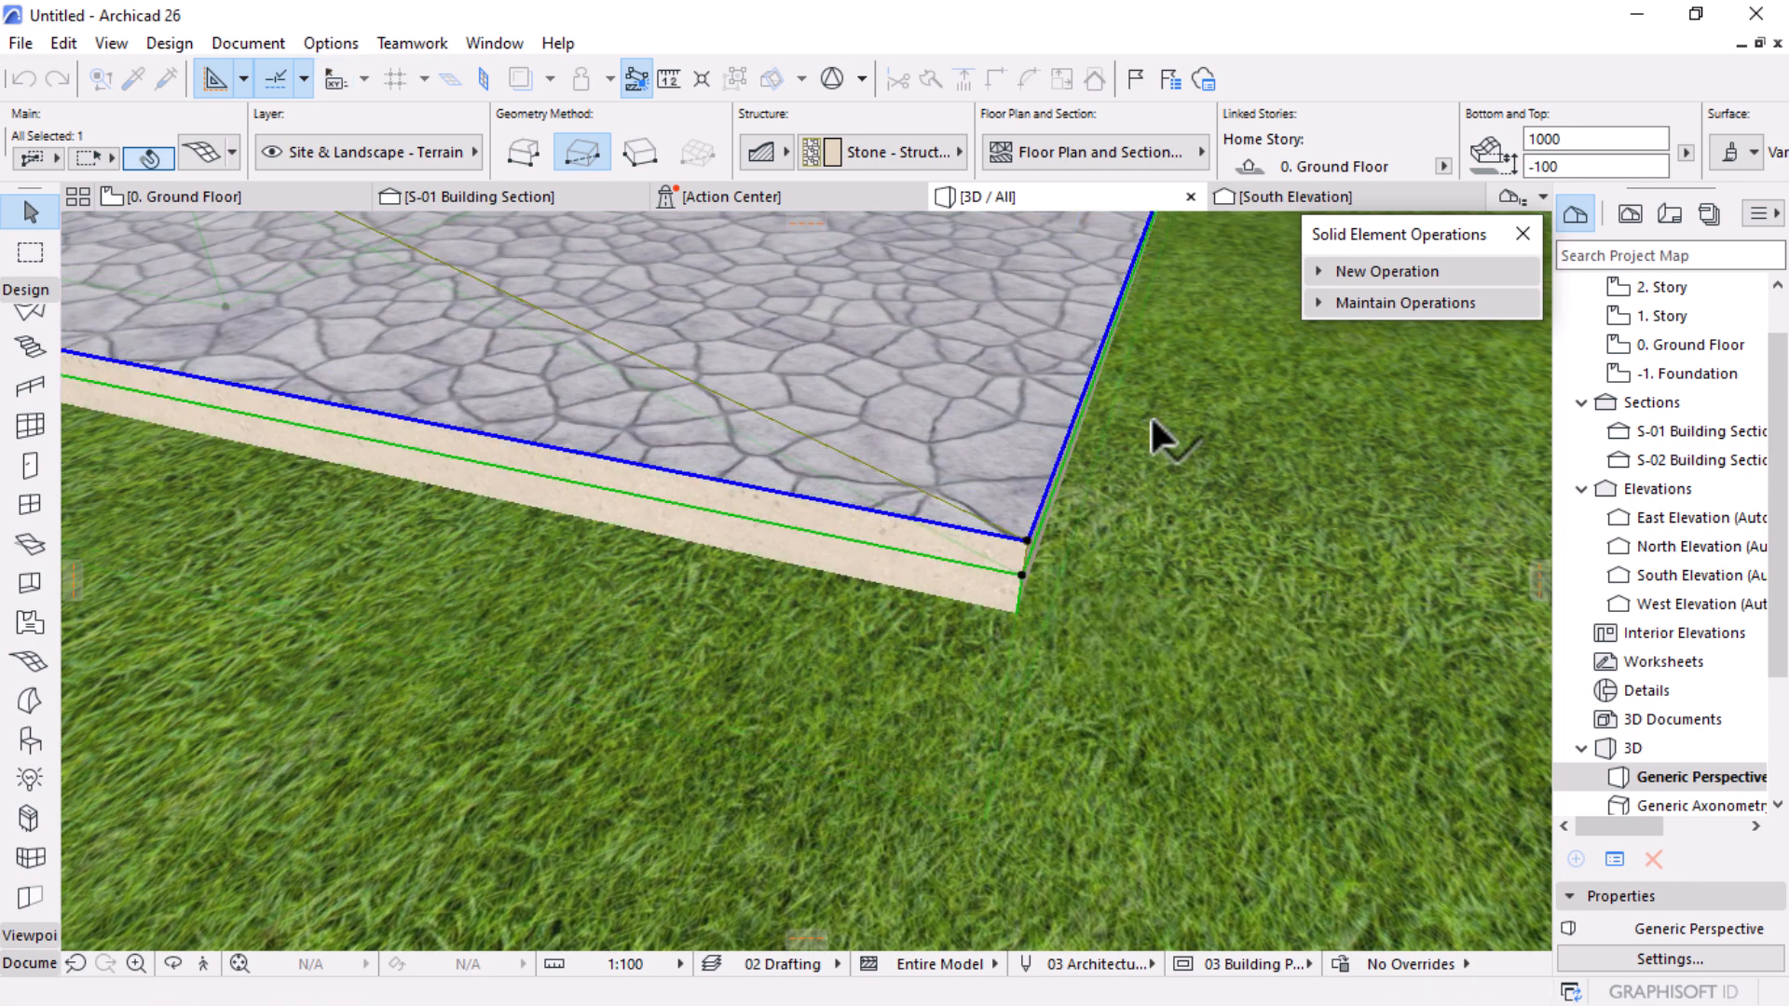
Step: Set the lower mesh copy as operator and the upper mesh as target of a solid element operation
left_click(1353, 273)
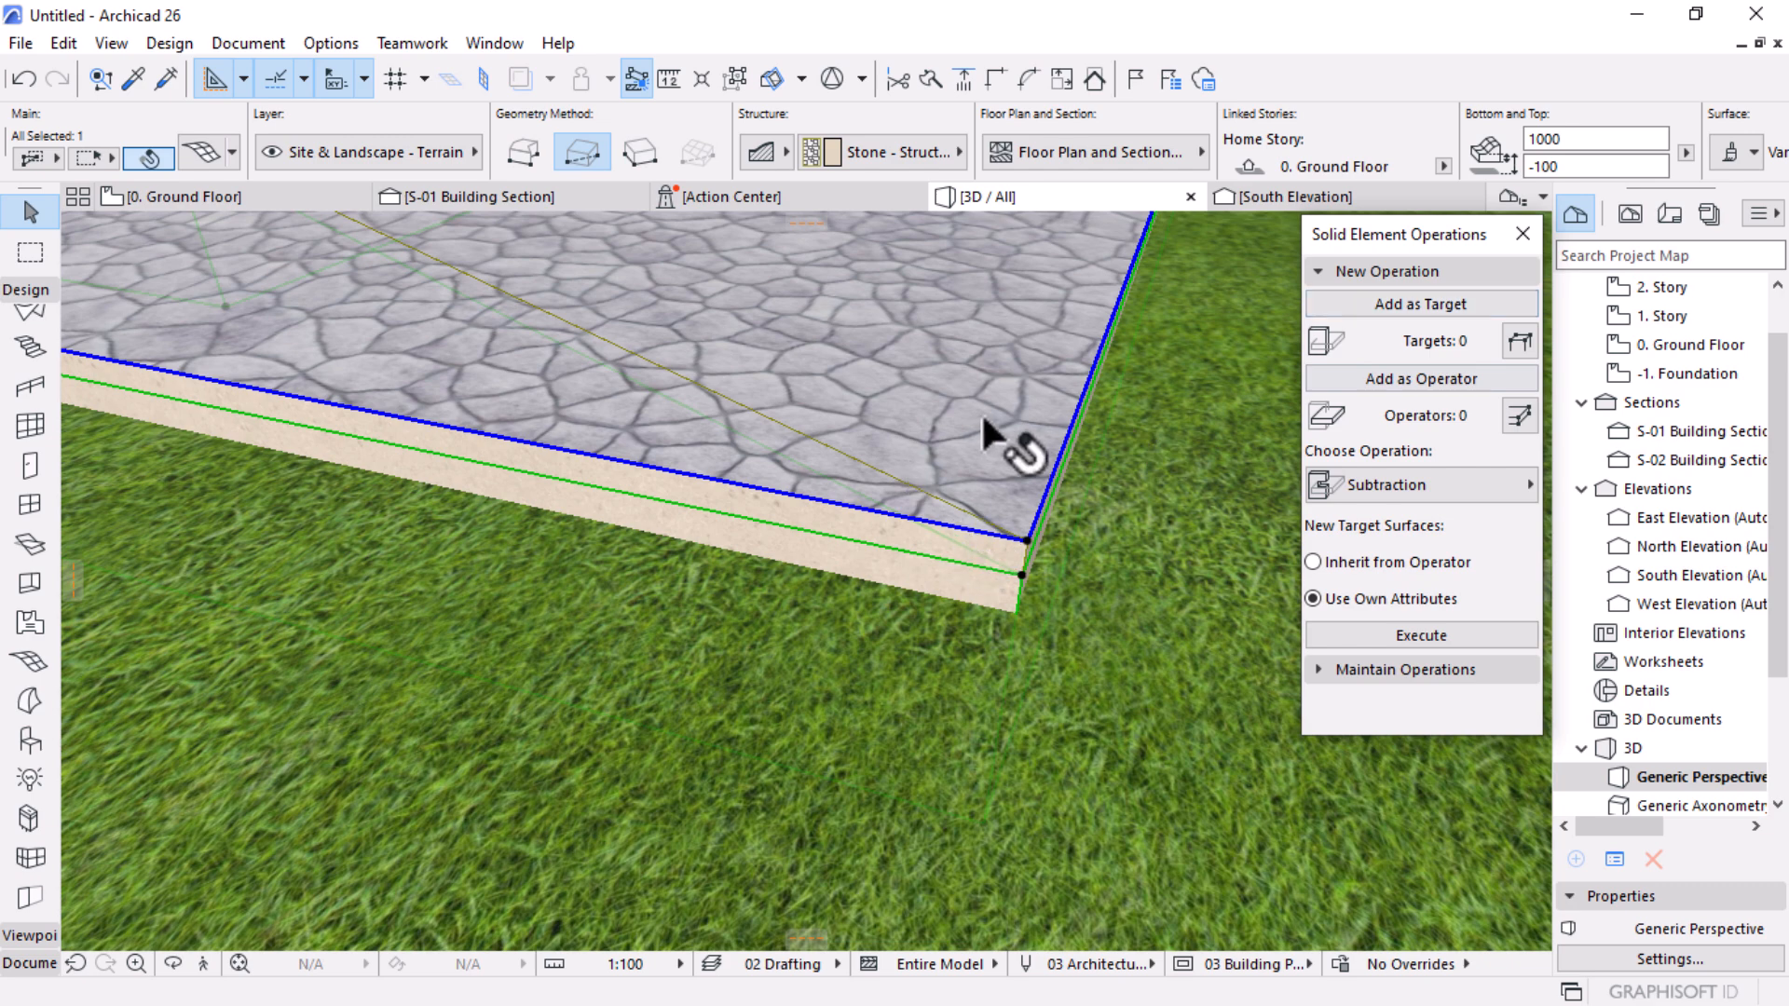
left_click(1418, 305)
left_click(1022, 575)
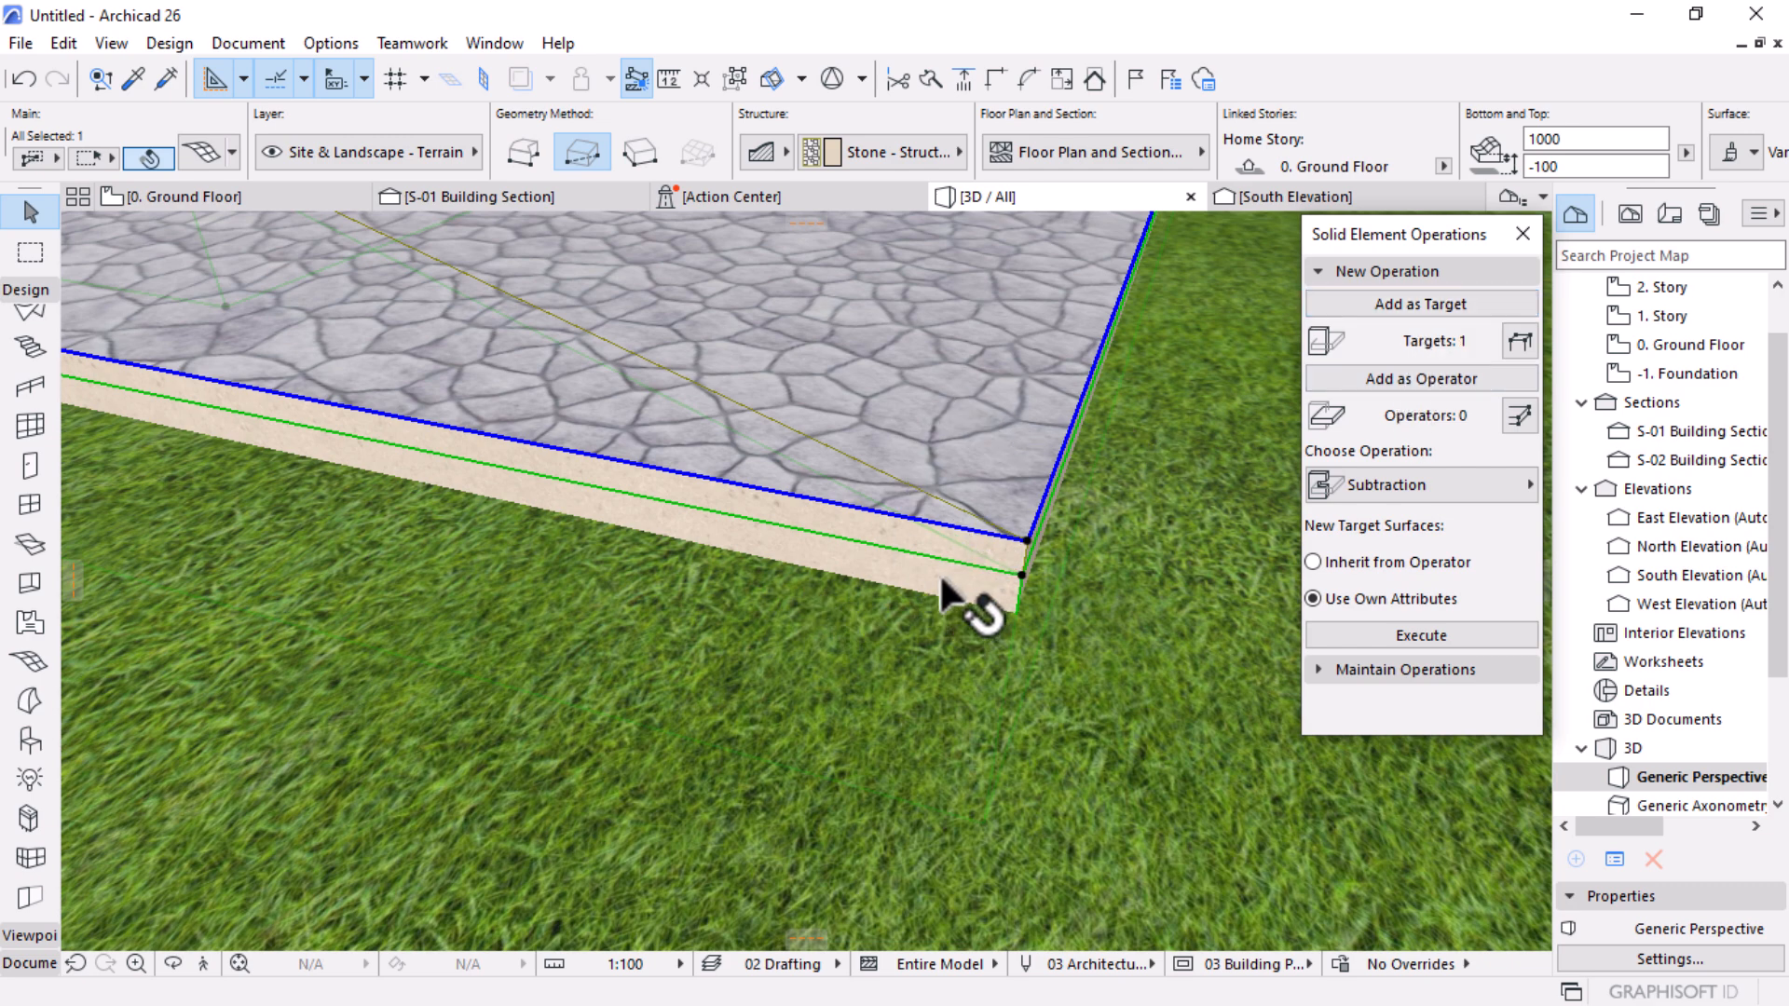
key("Escape")
left_click(1396, 383)
key("Escape")
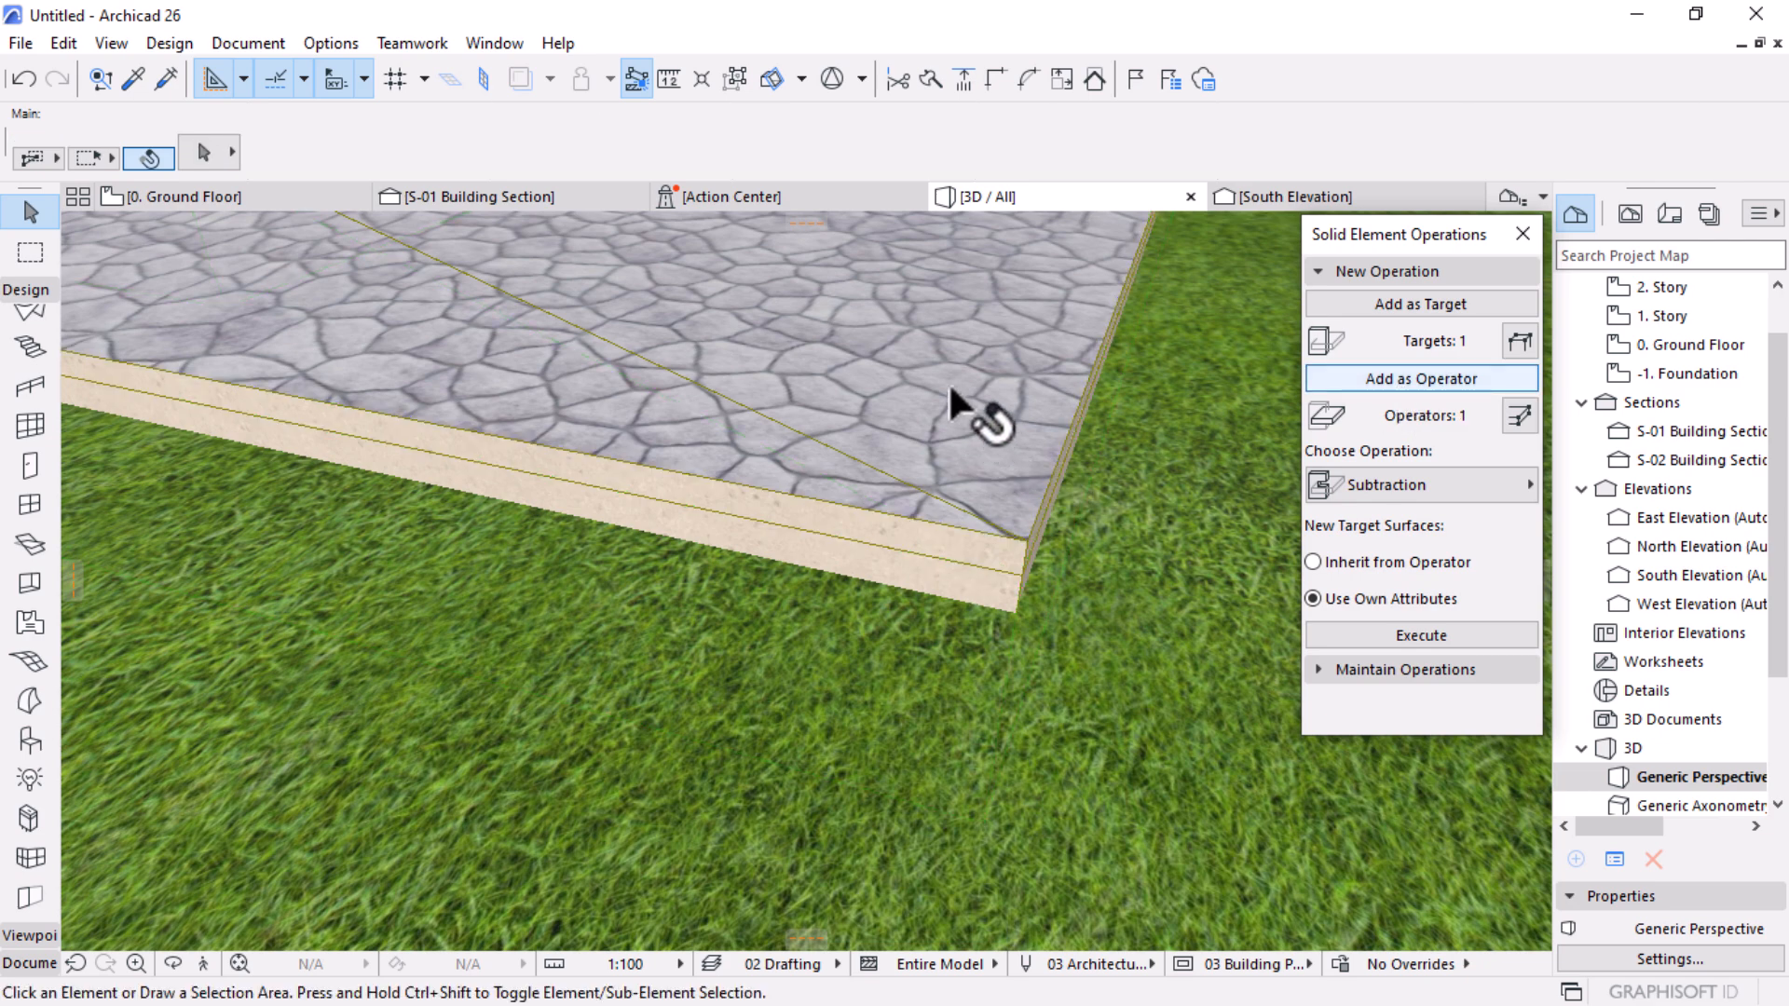
left_click(948, 382)
left_click(1435, 304)
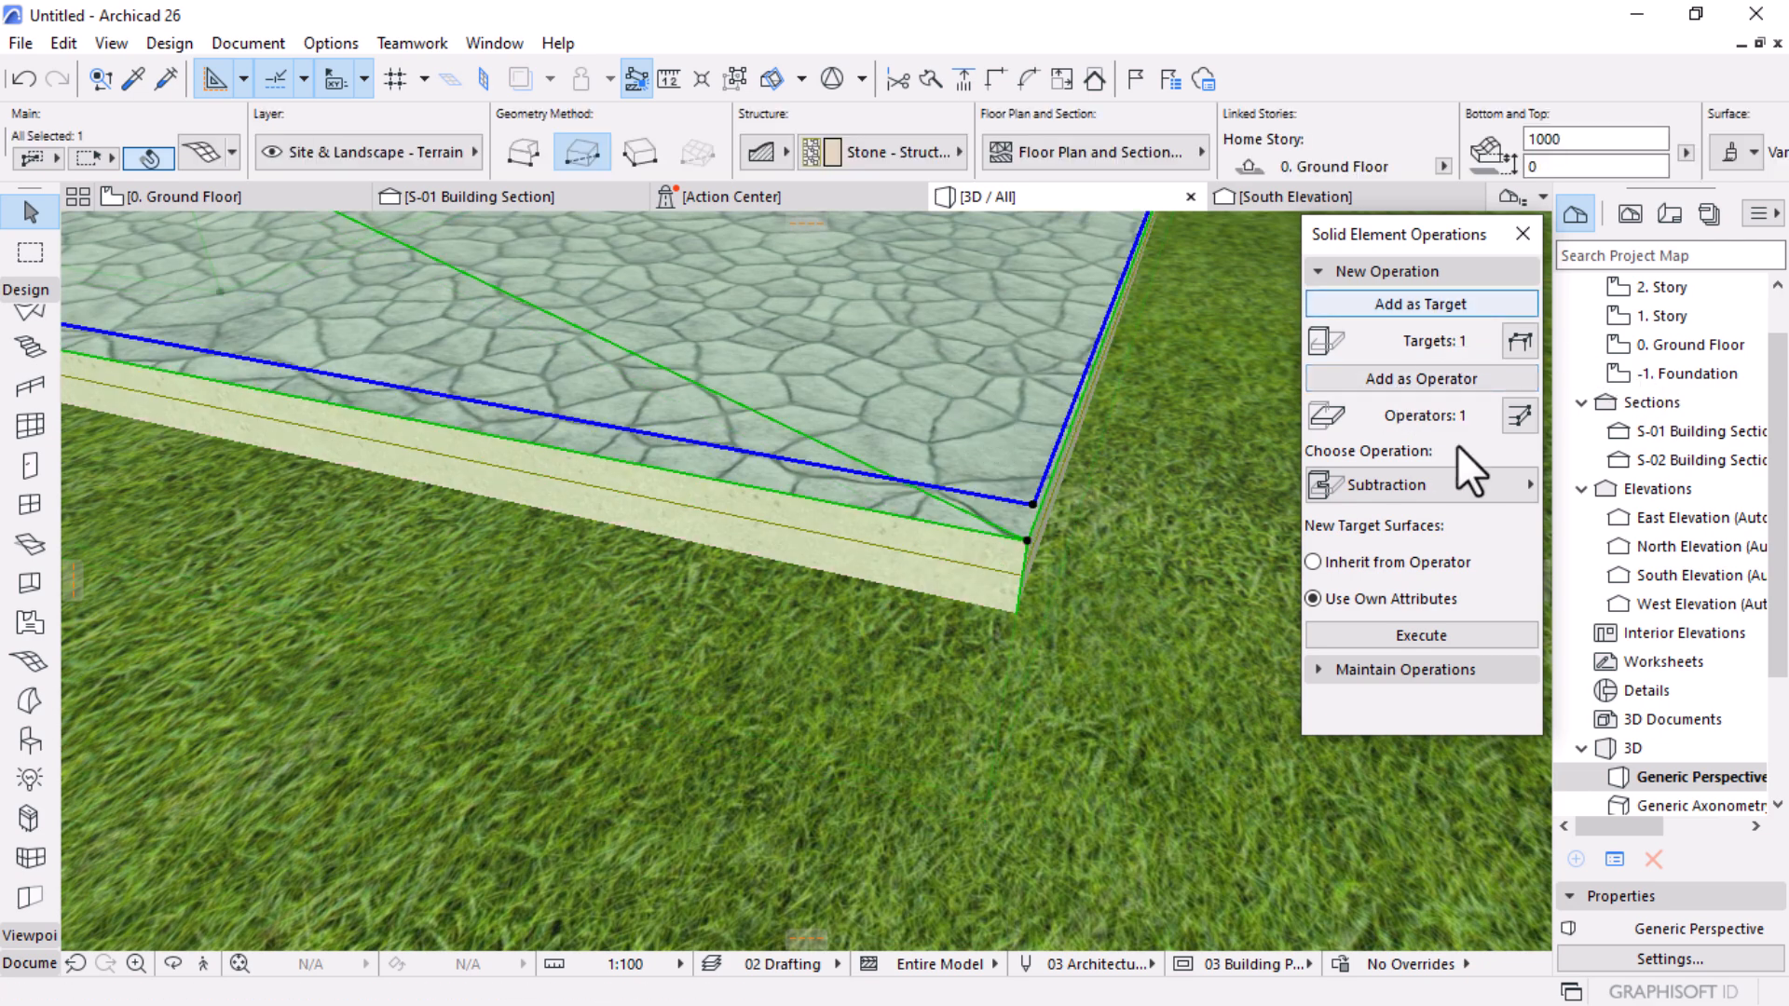
Step: Subtract the lower mesh from the upper mesh using subtraction with downwards extrusion
left_click(1426, 478)
left_click(1076, 553)
left_click(1412, 636)
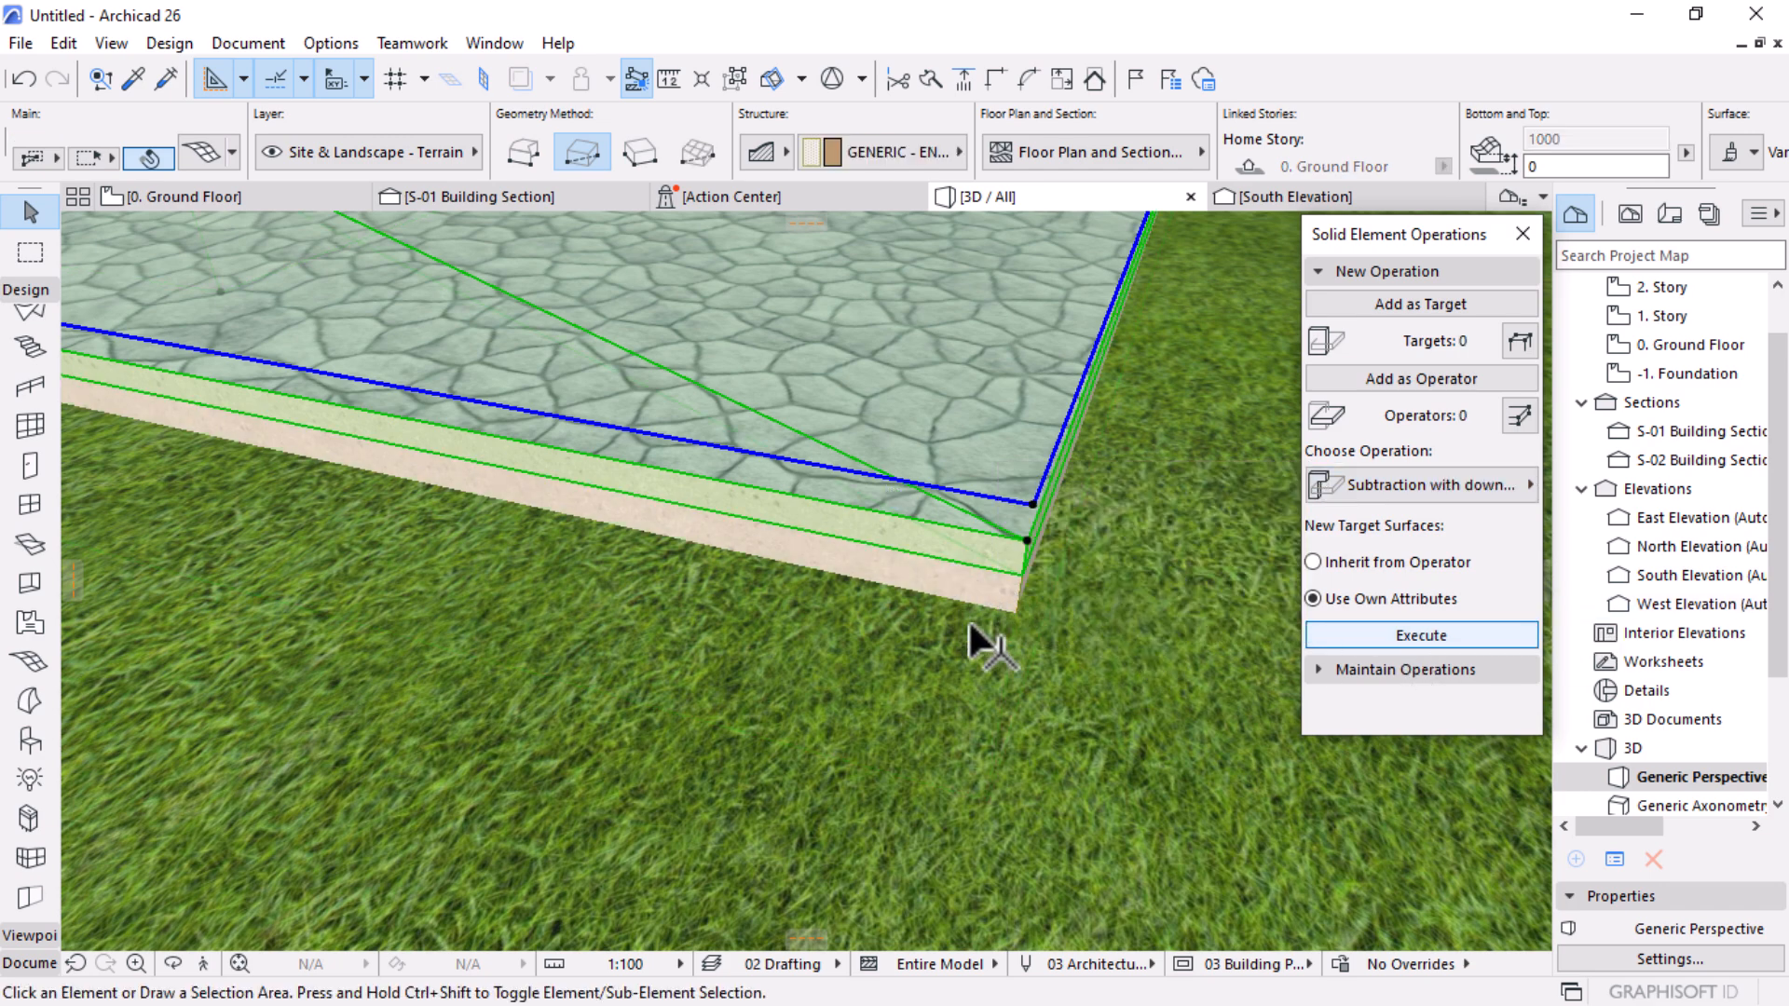
left_click(948, 583)
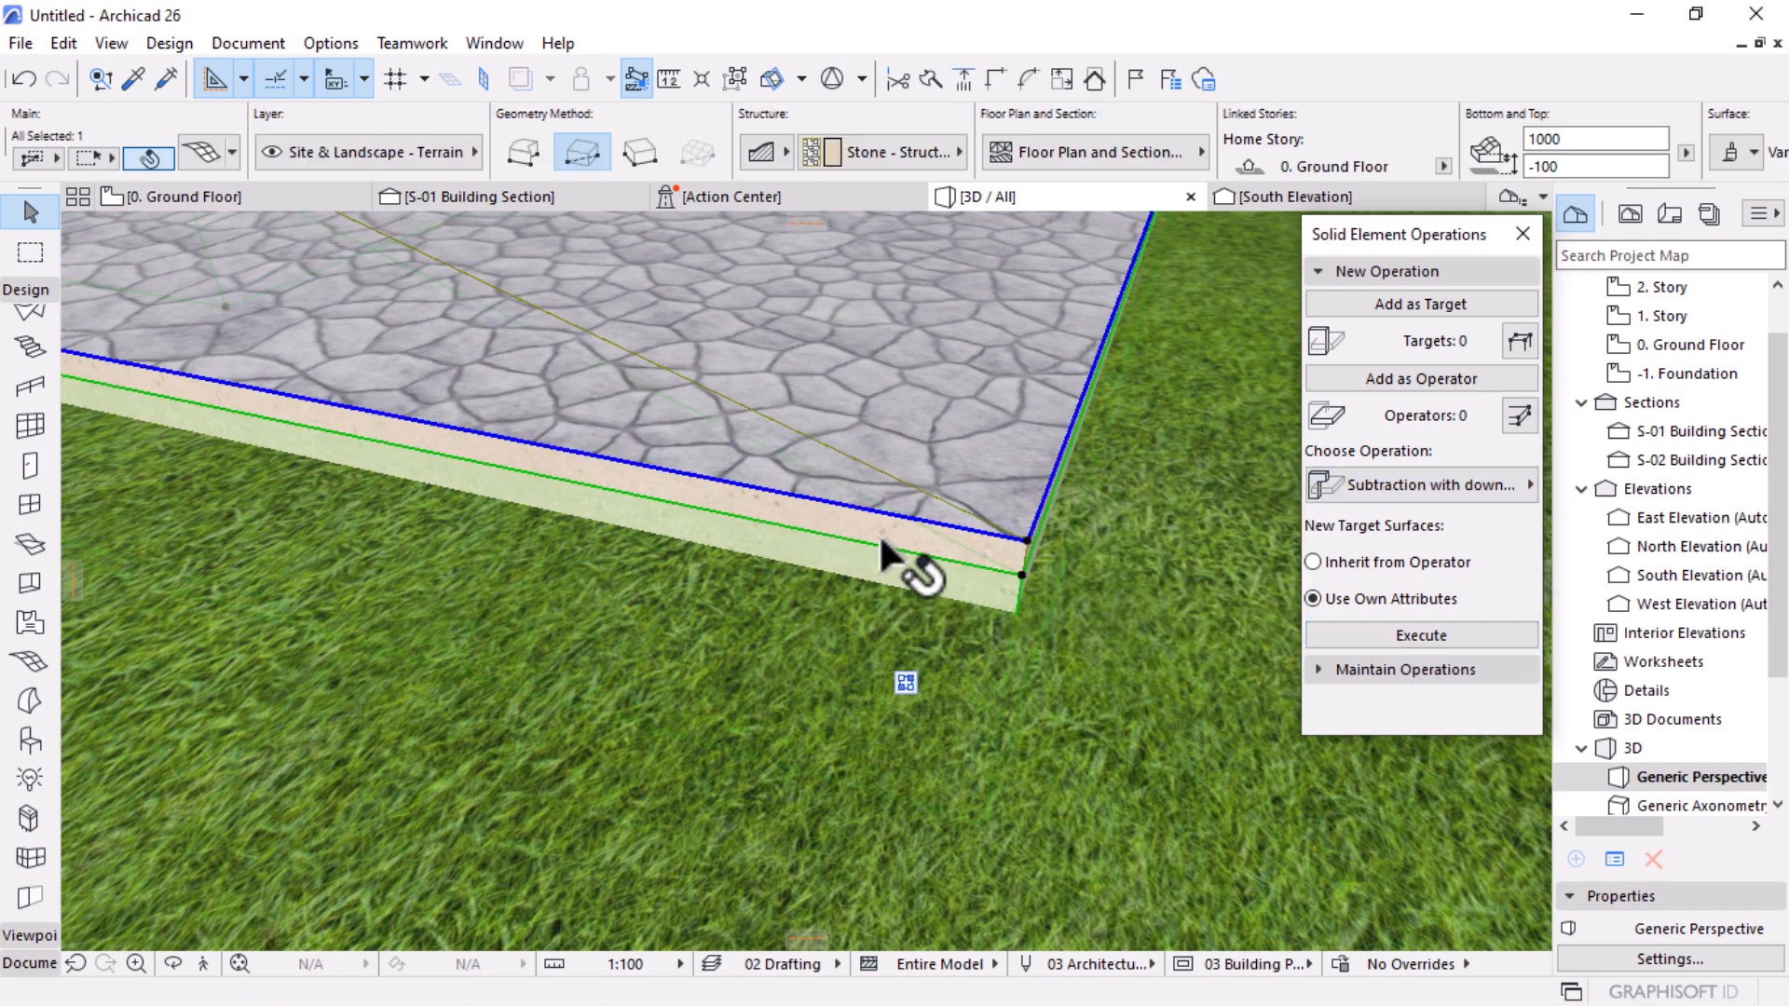
key("Escape")
scroll(908, 624, "down", 4)
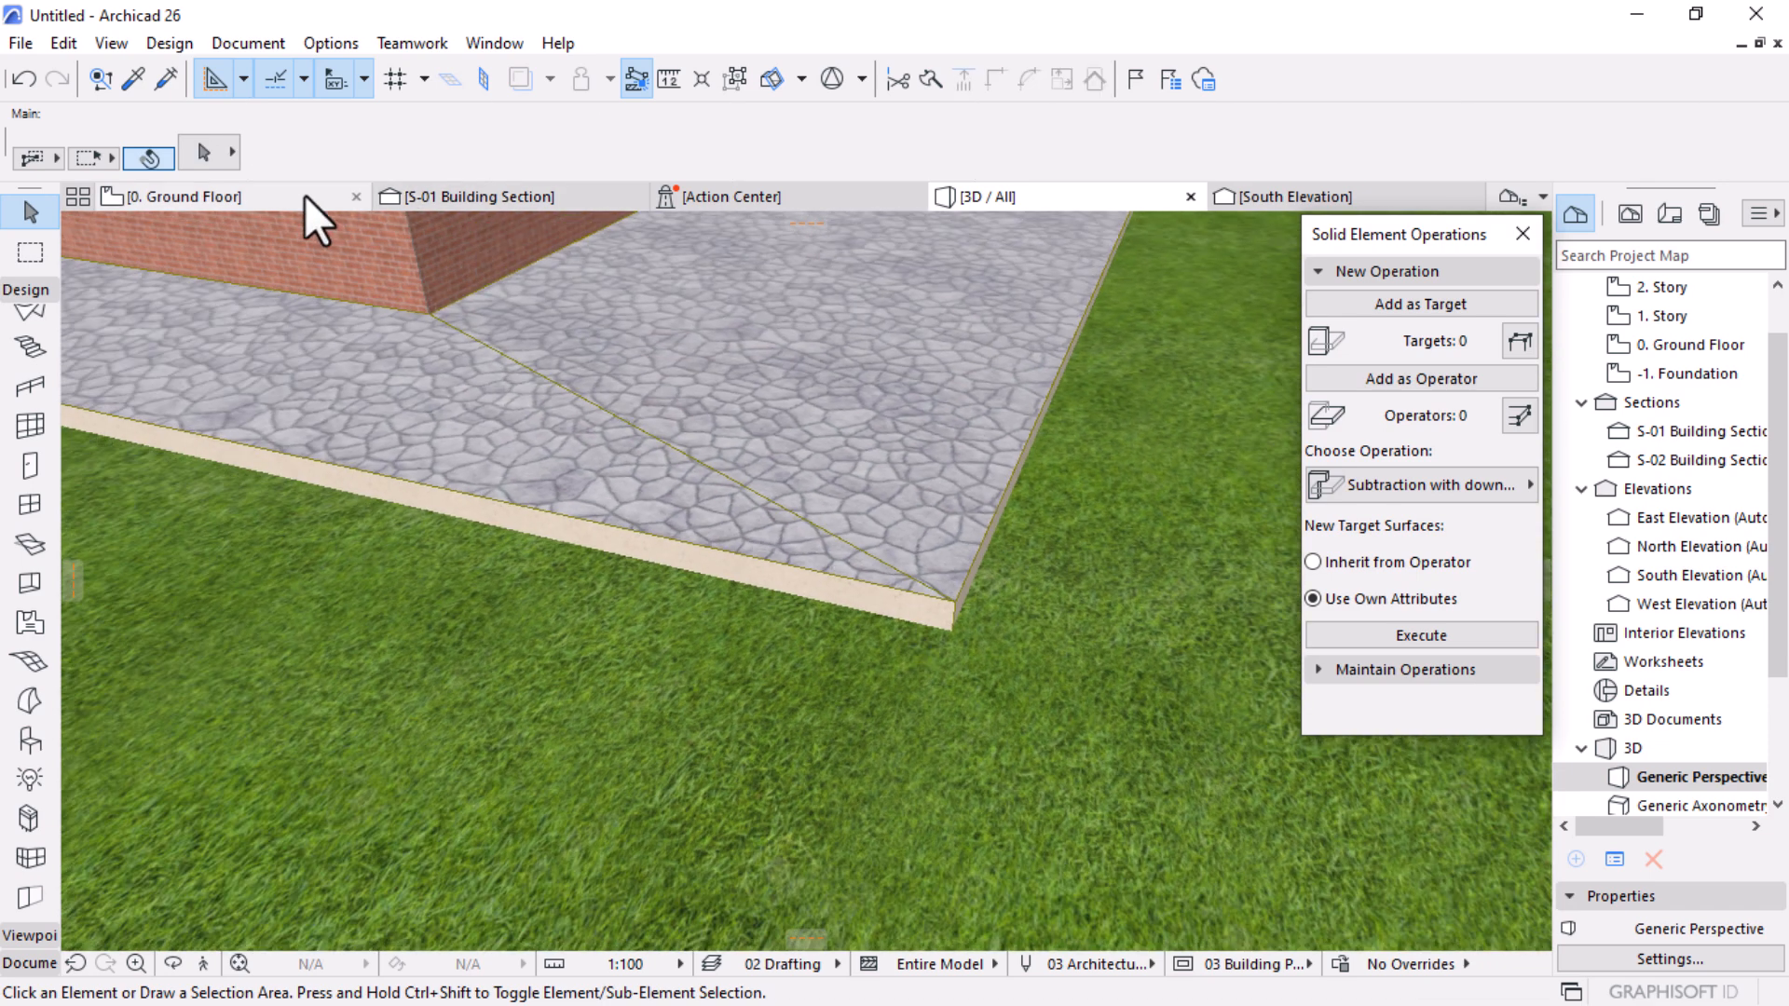
Step: In the S-01 Building Section, change the upper mesh layer's building material to Stone - Finish
left_click(517, 197)
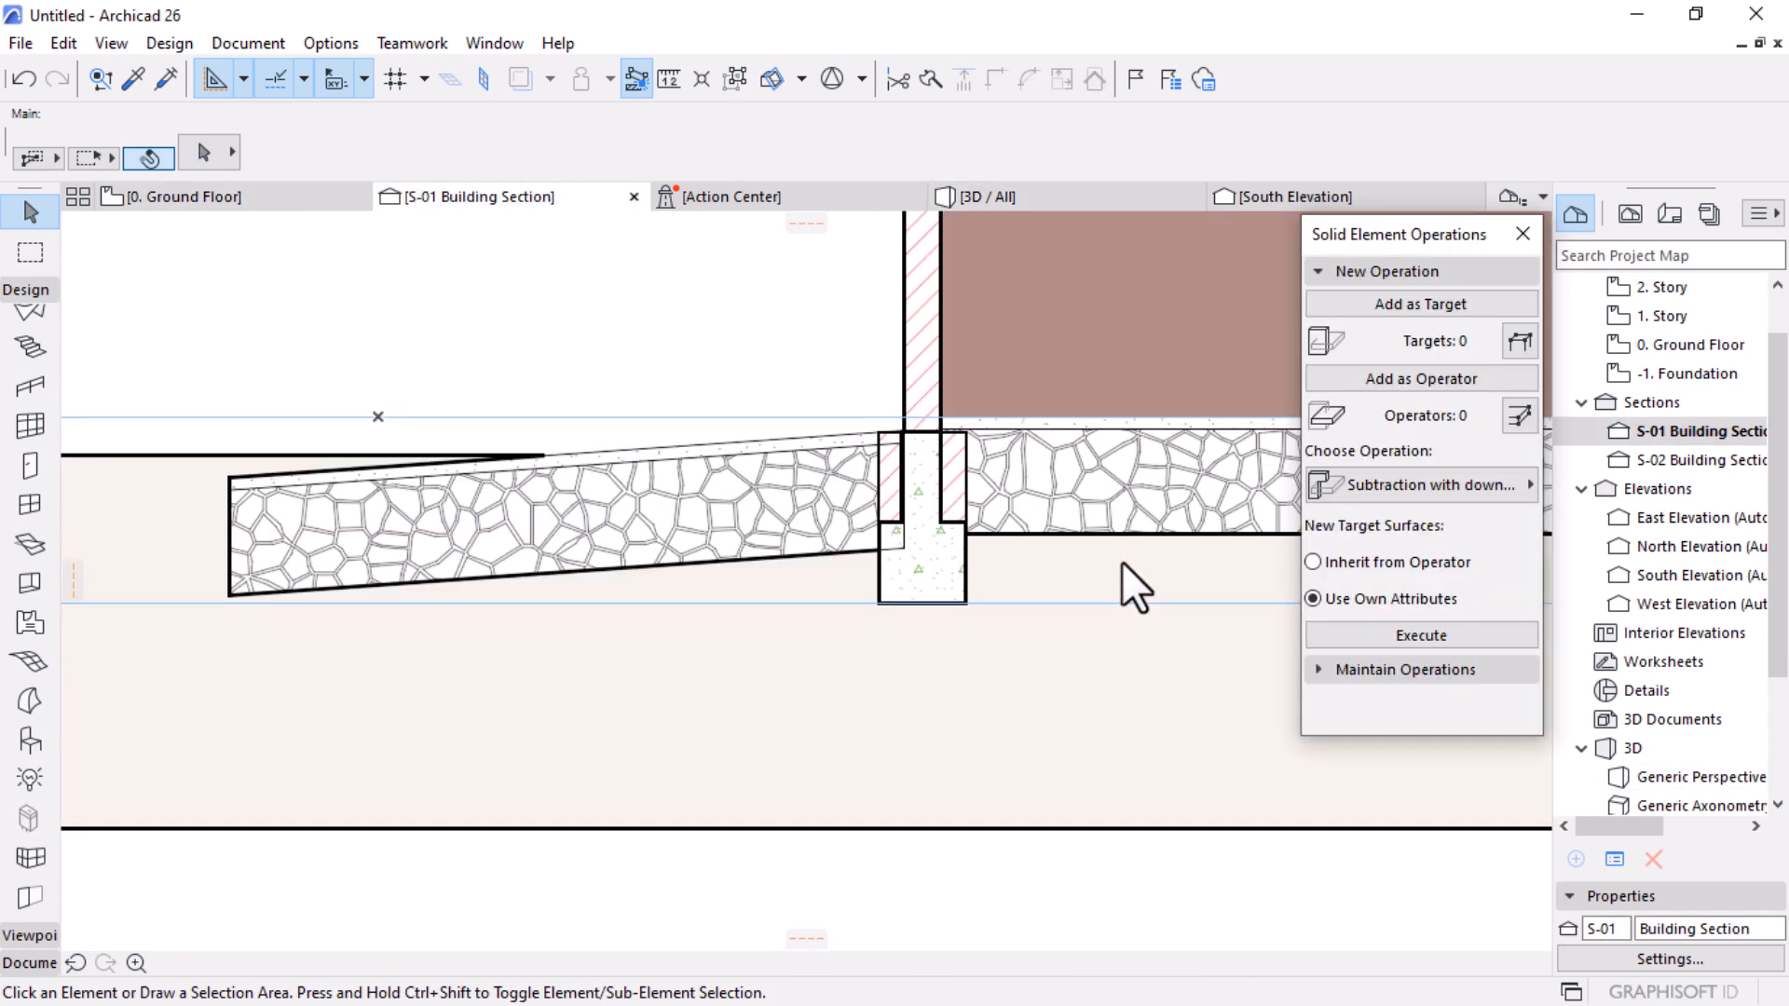
scroll(608, 462, "up", 3)
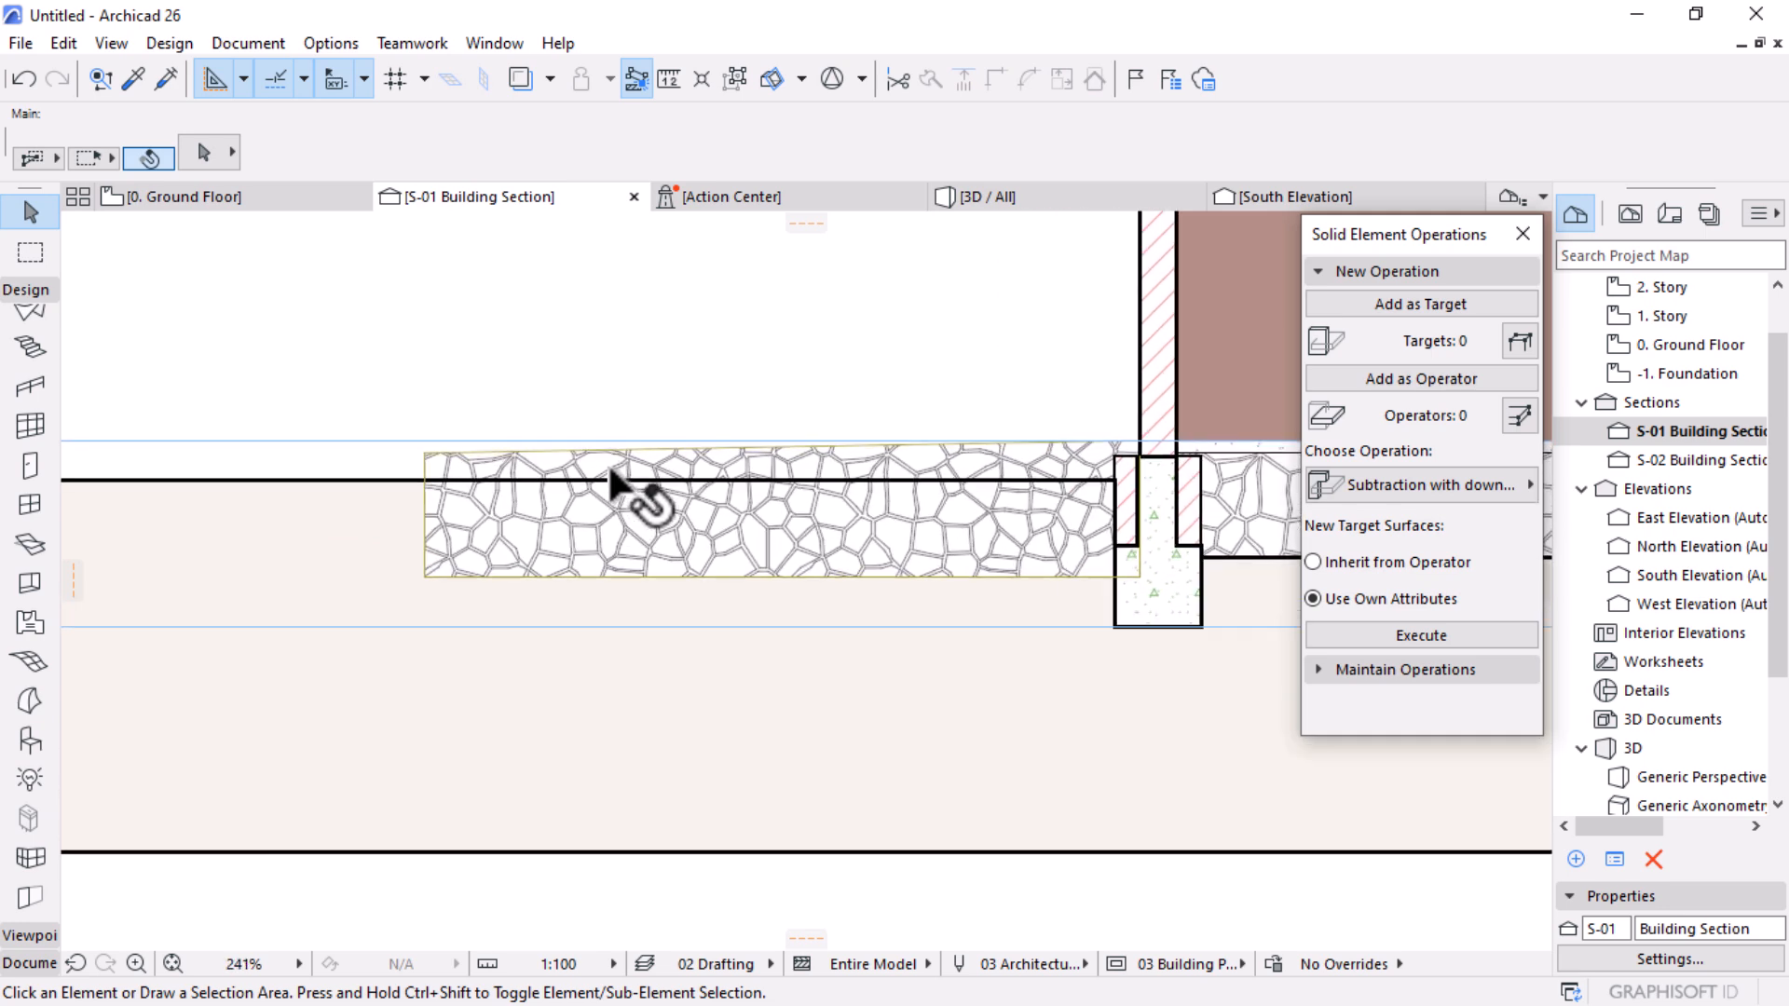
left_click(862, 462)
left_click(896, 151)
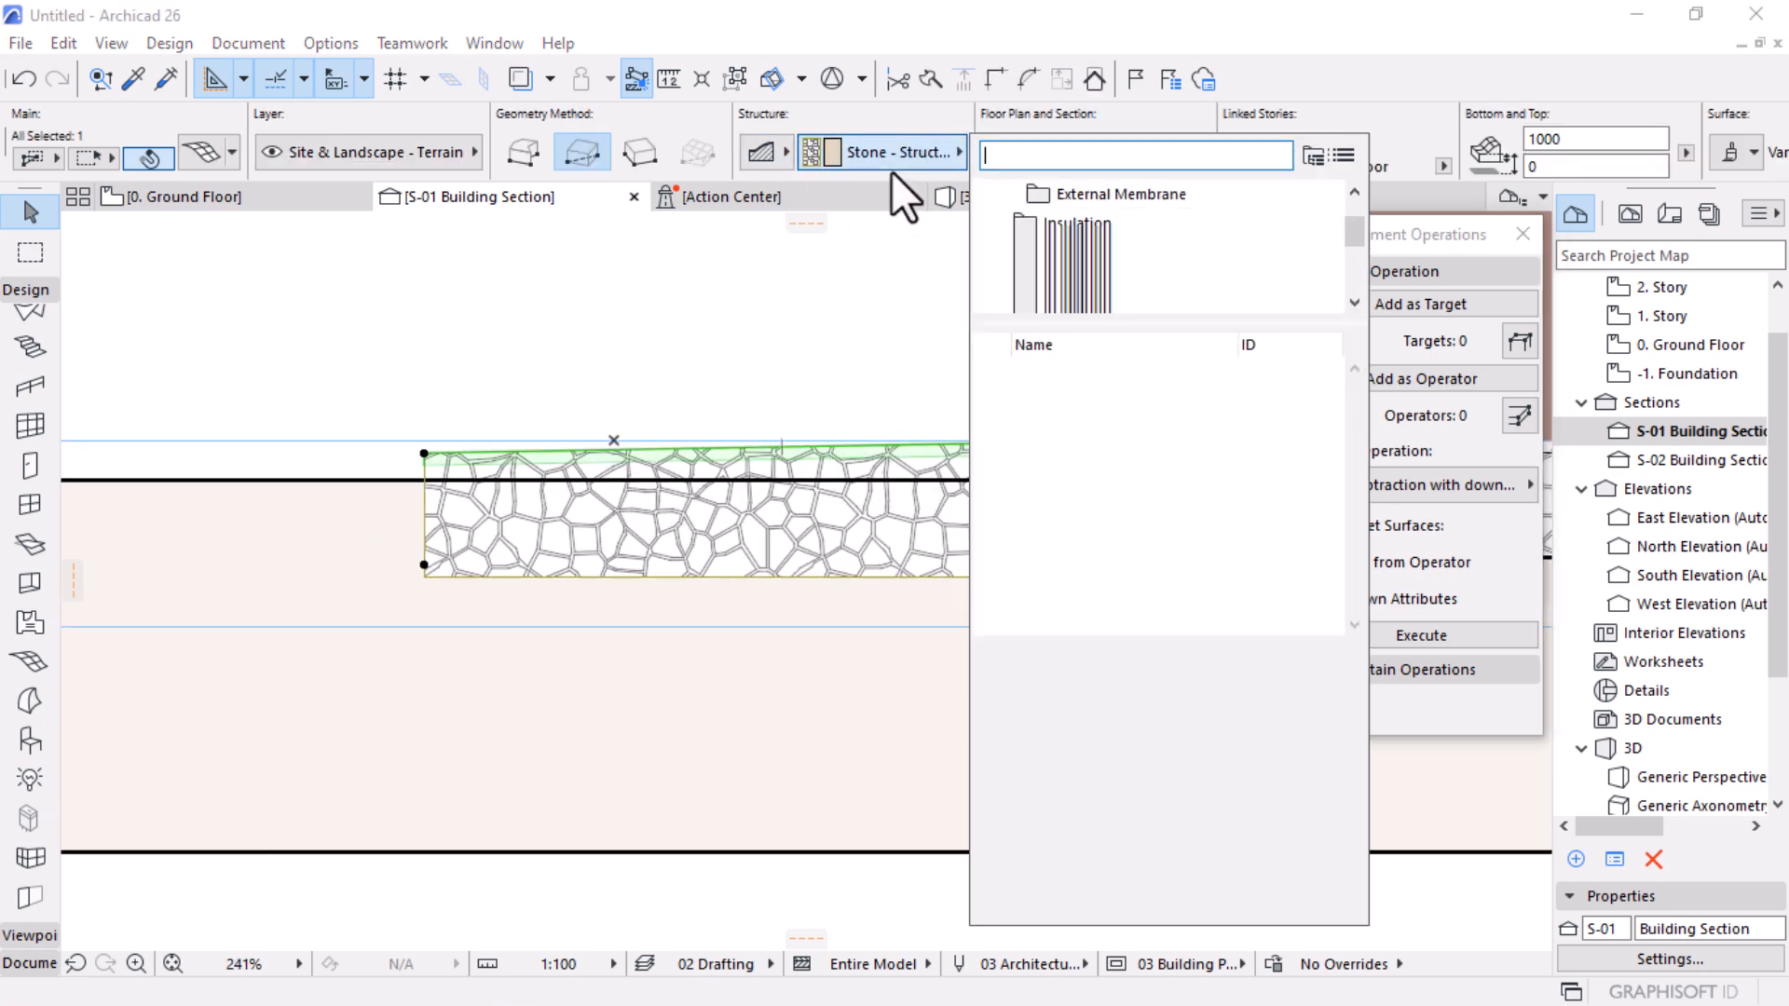
type("stone")
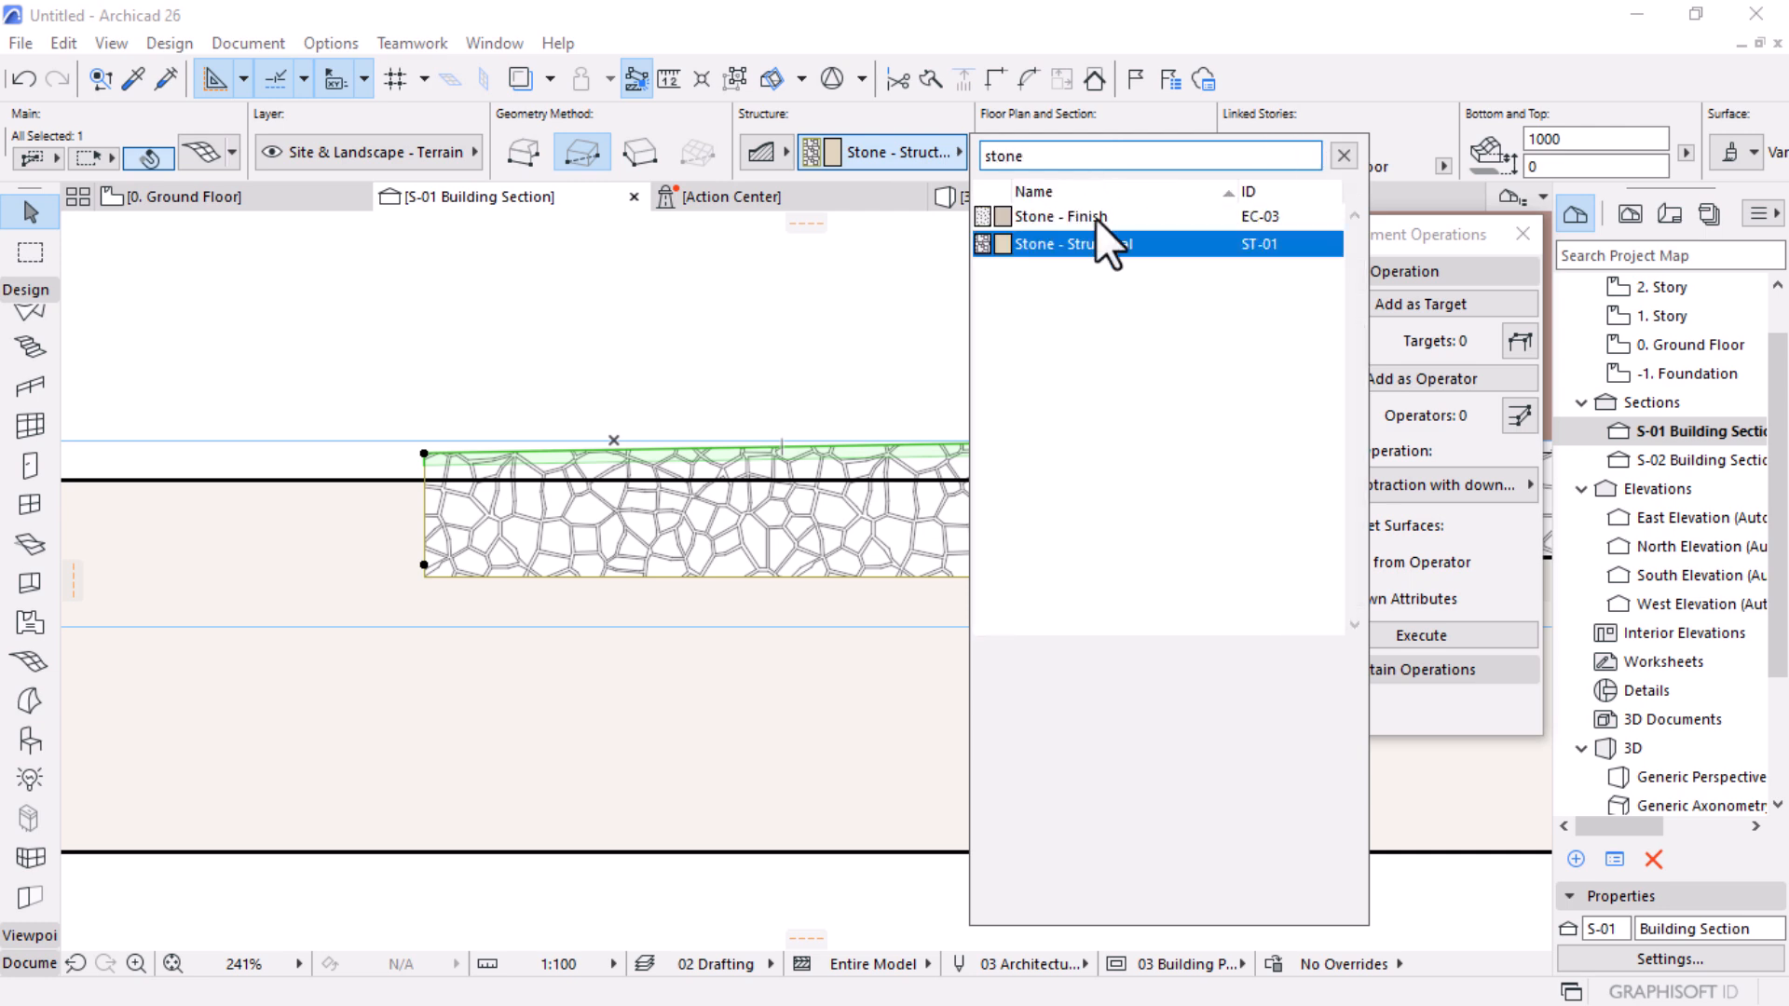
left_click(1062, 216)
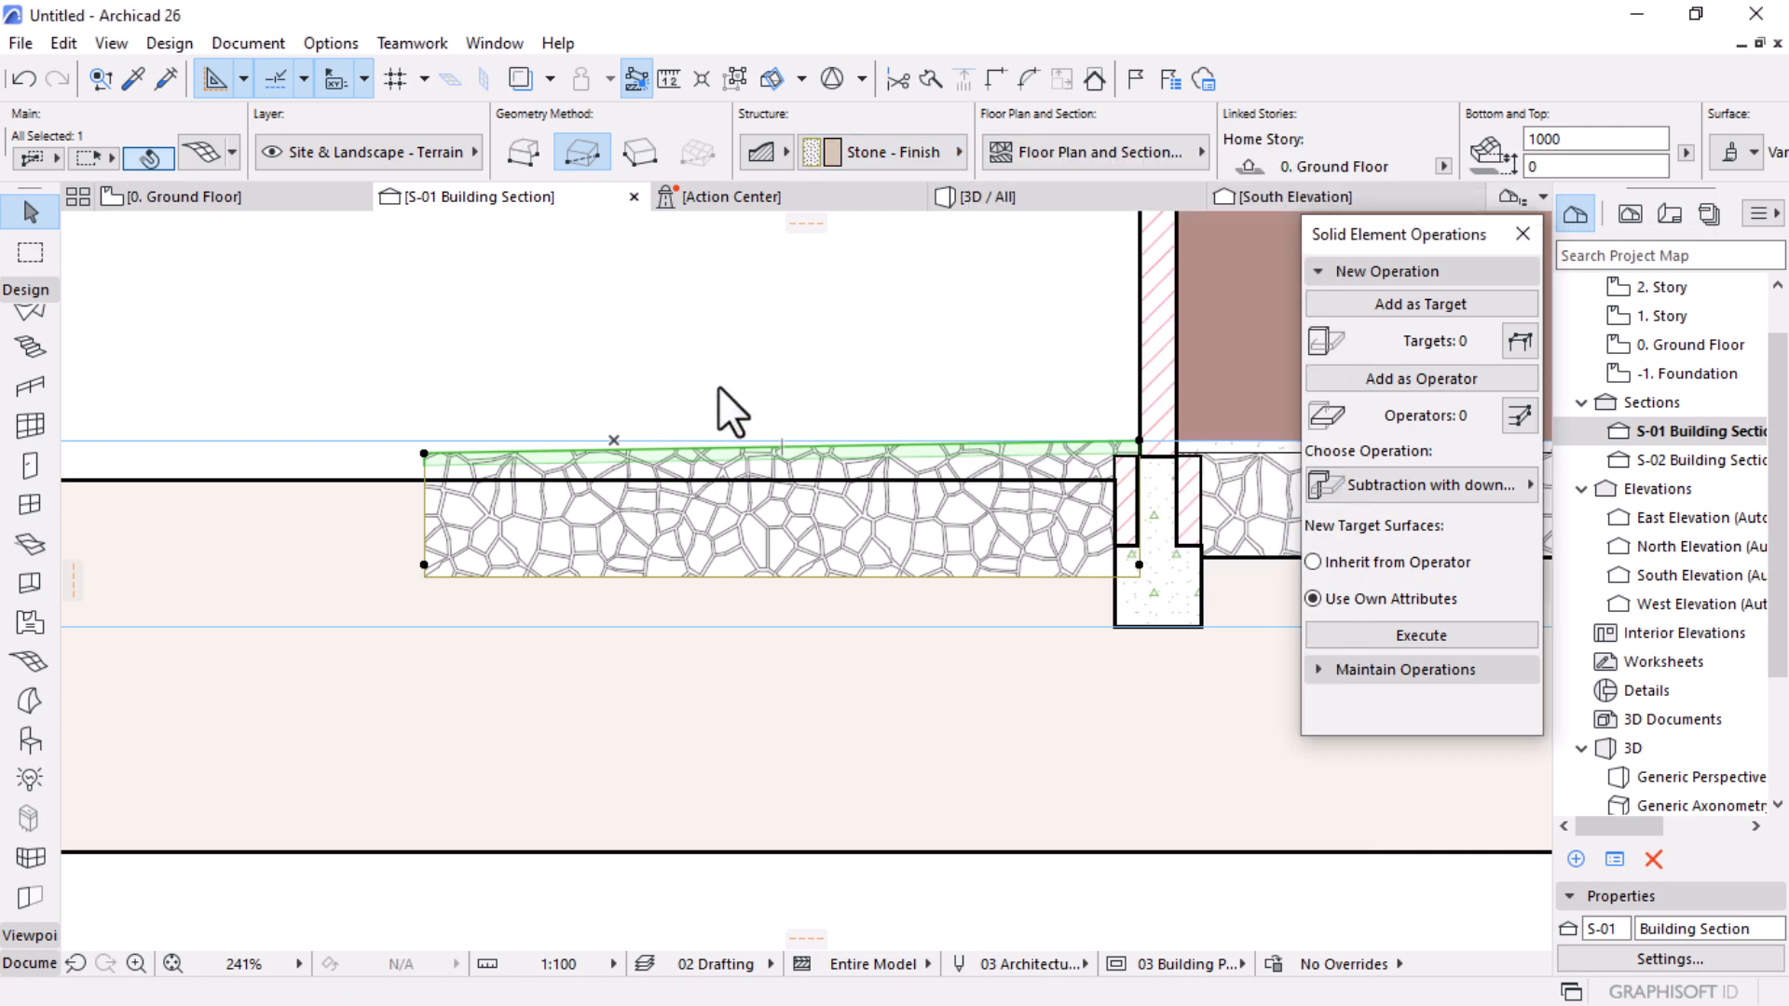
left_click(553, 430)
scroll(553, 430, "down", 4)
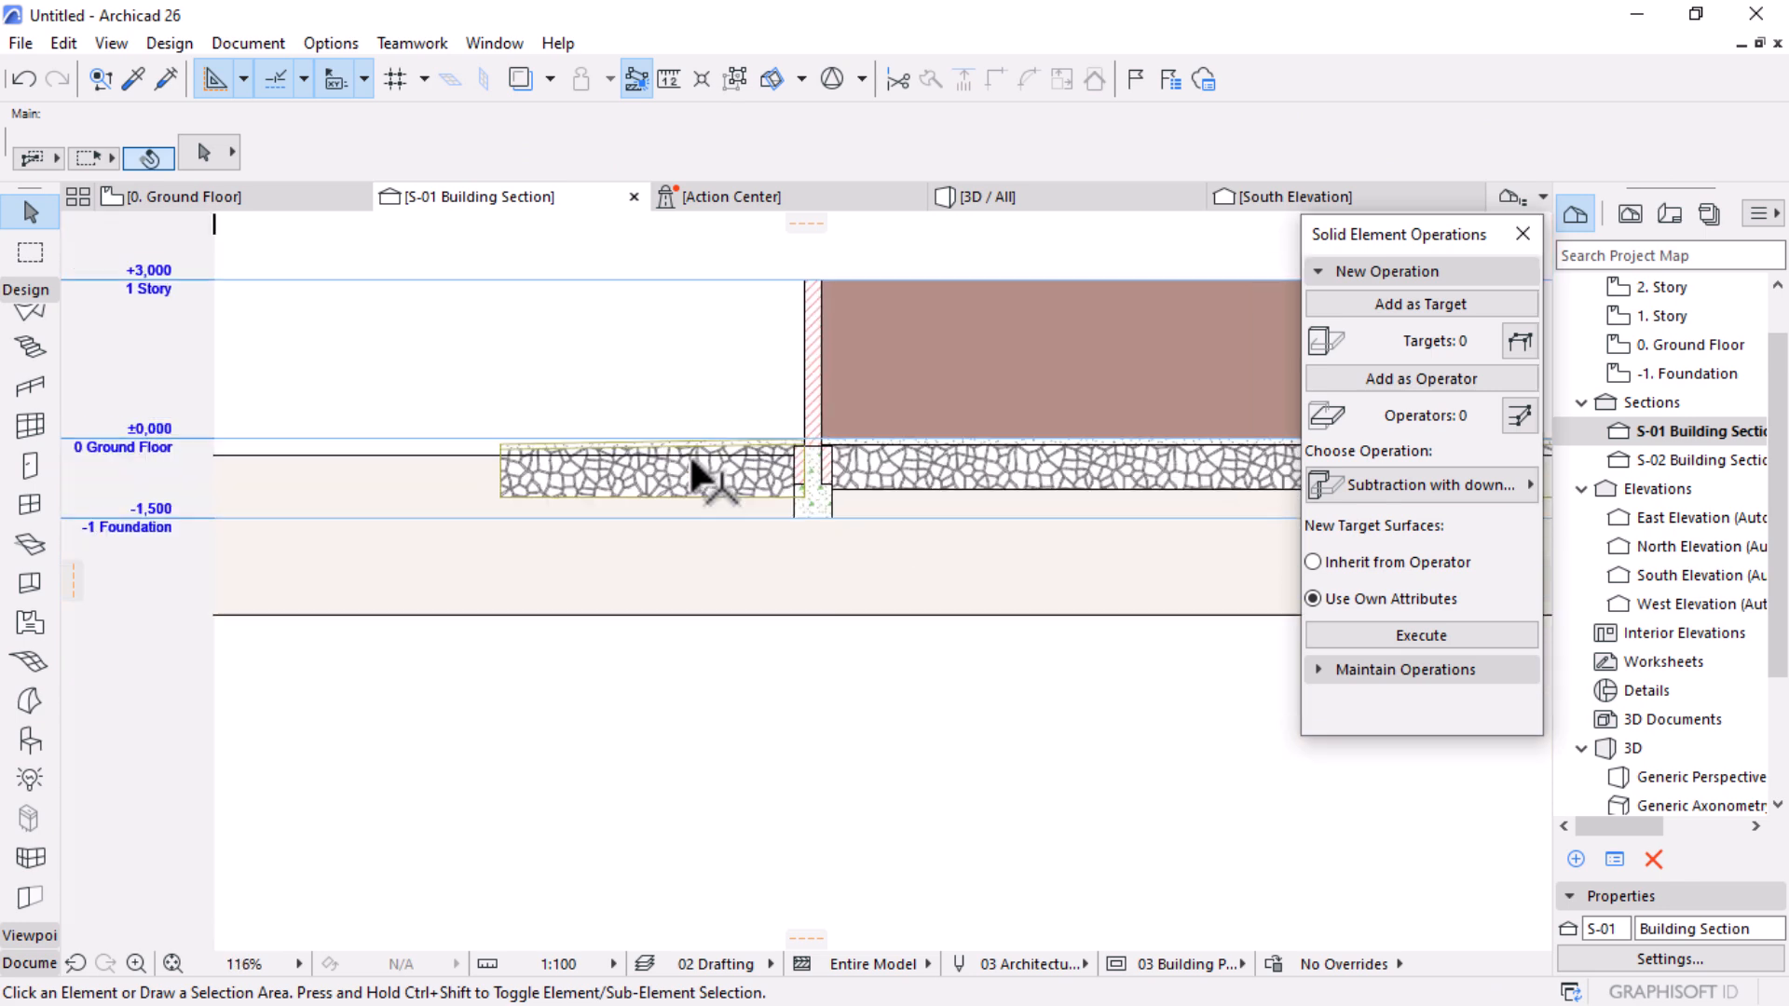
left_click(1371, 269)
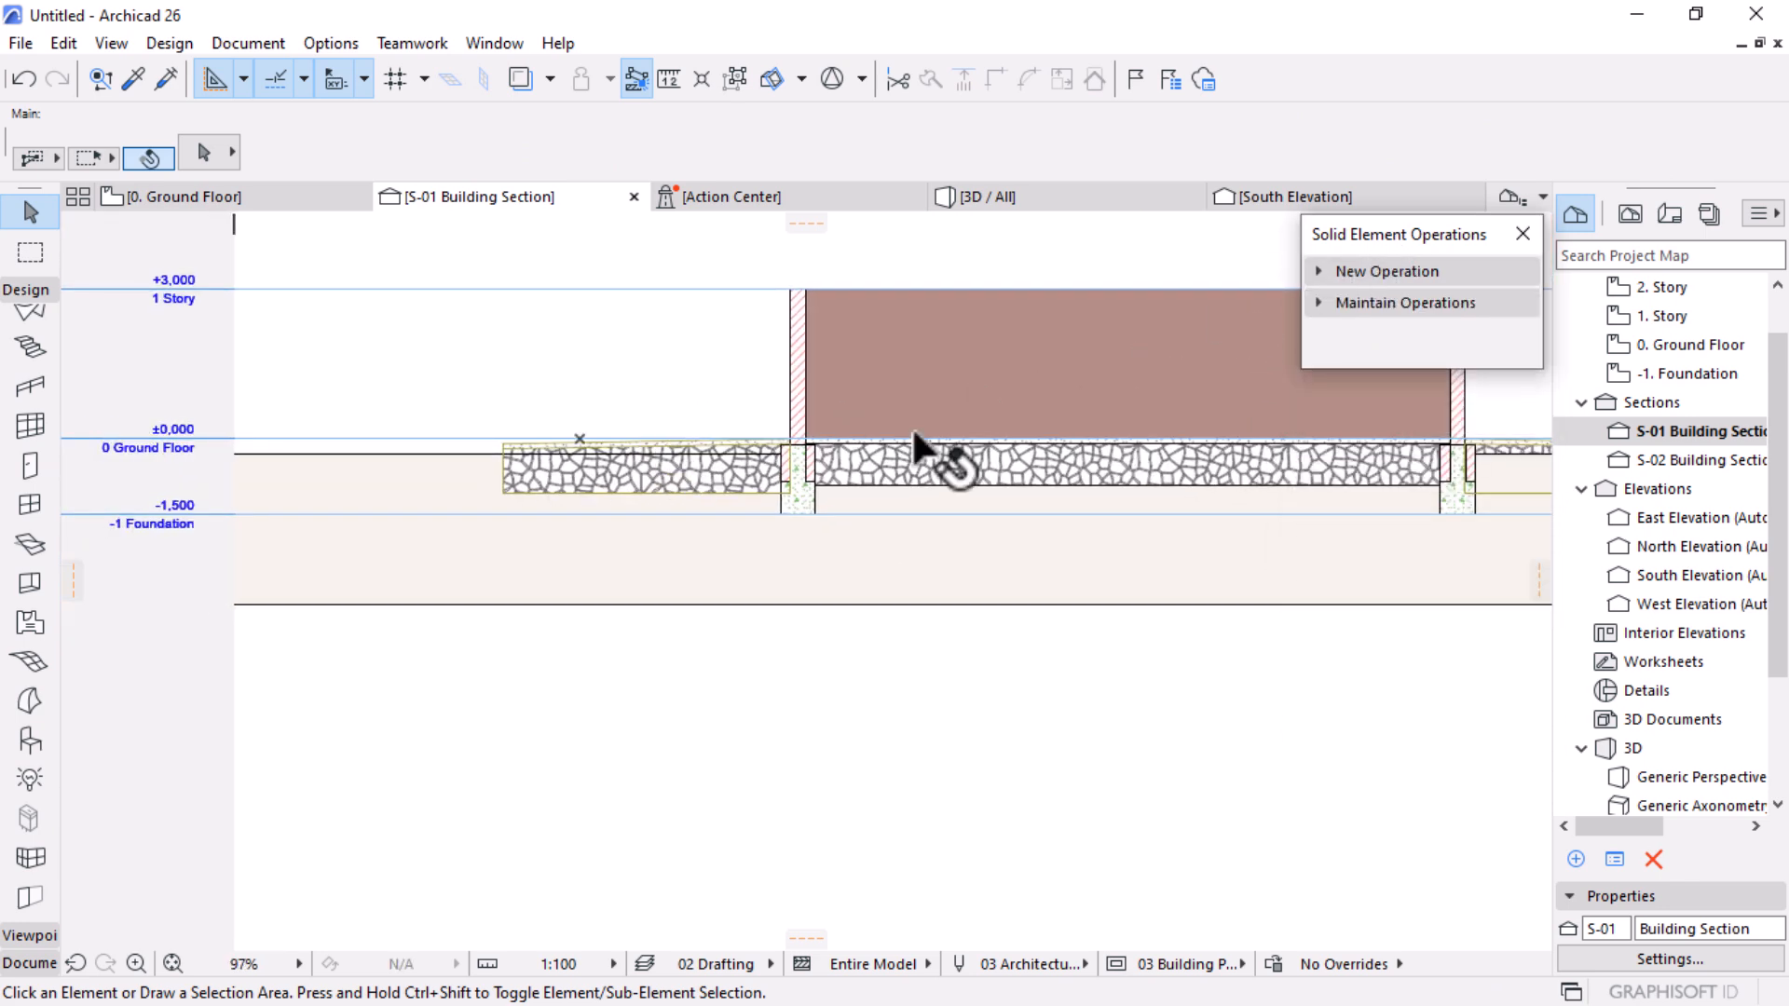
Step: Measure the vertical distance from the lower mesh's top at the wall down to the foundation ledge
scroll(494, 447, "up", 4)
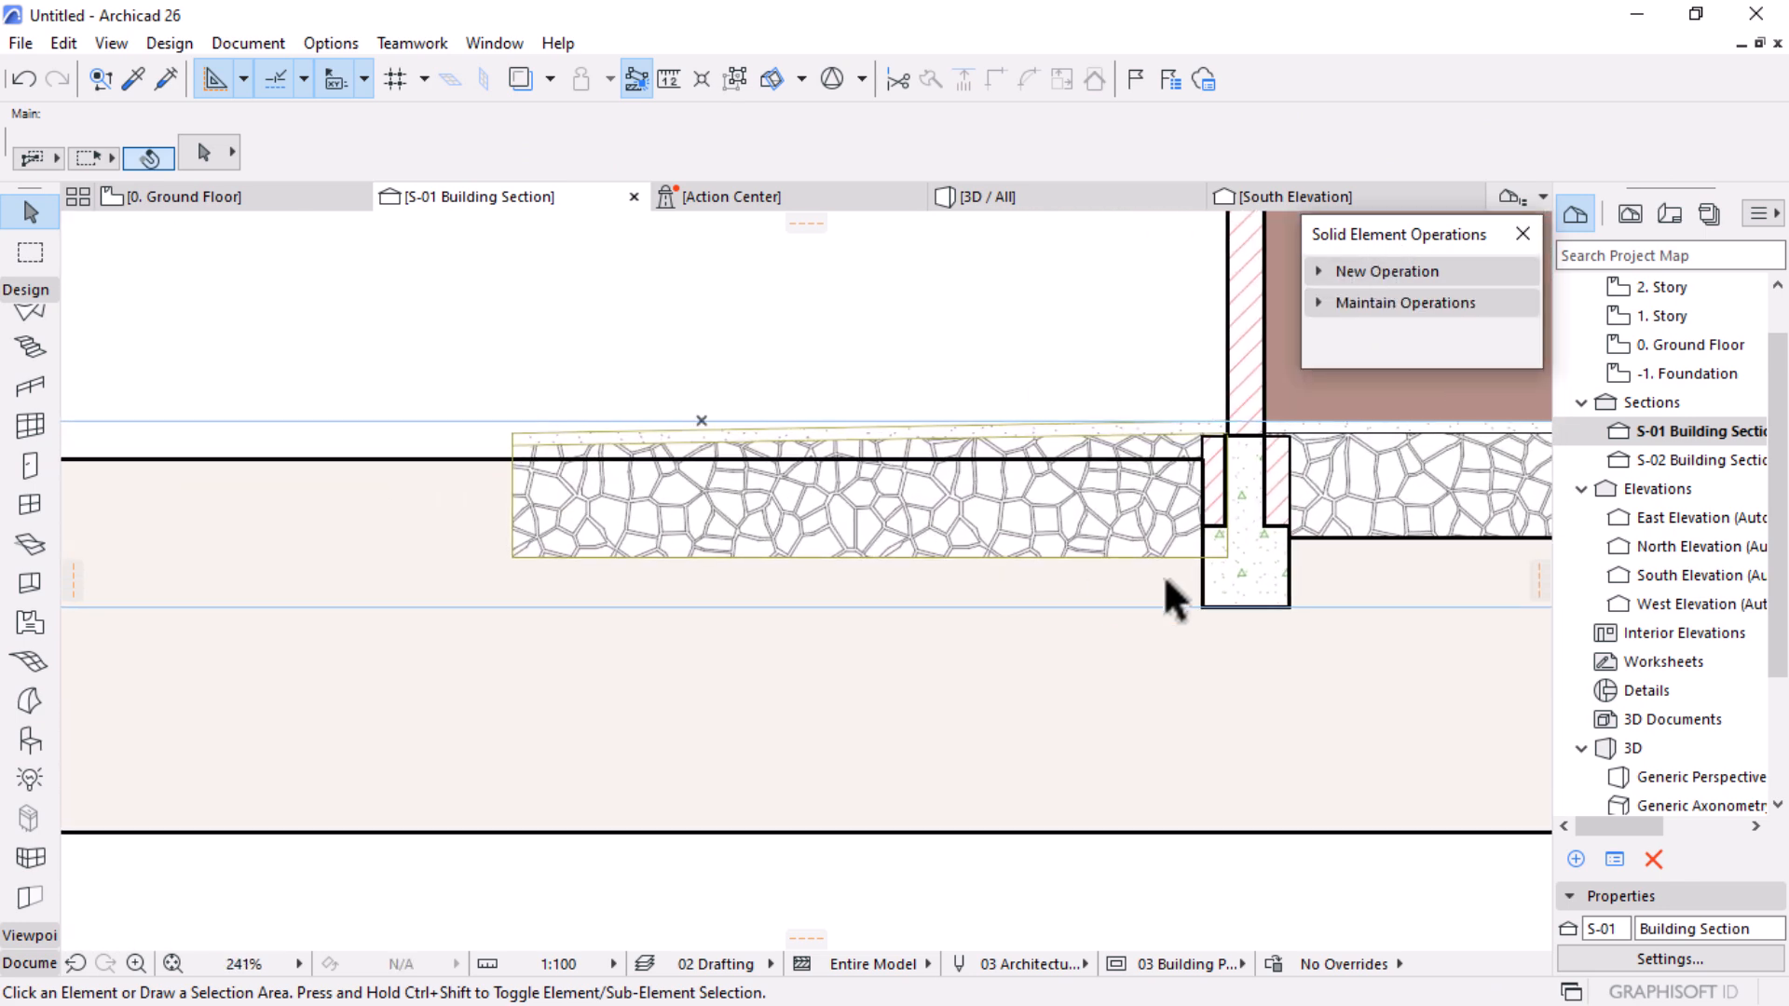
scroll(1358, 484, "up", 3)
scroll(764, 522, "down", 3)
scroll(939, 523, "up", 6)
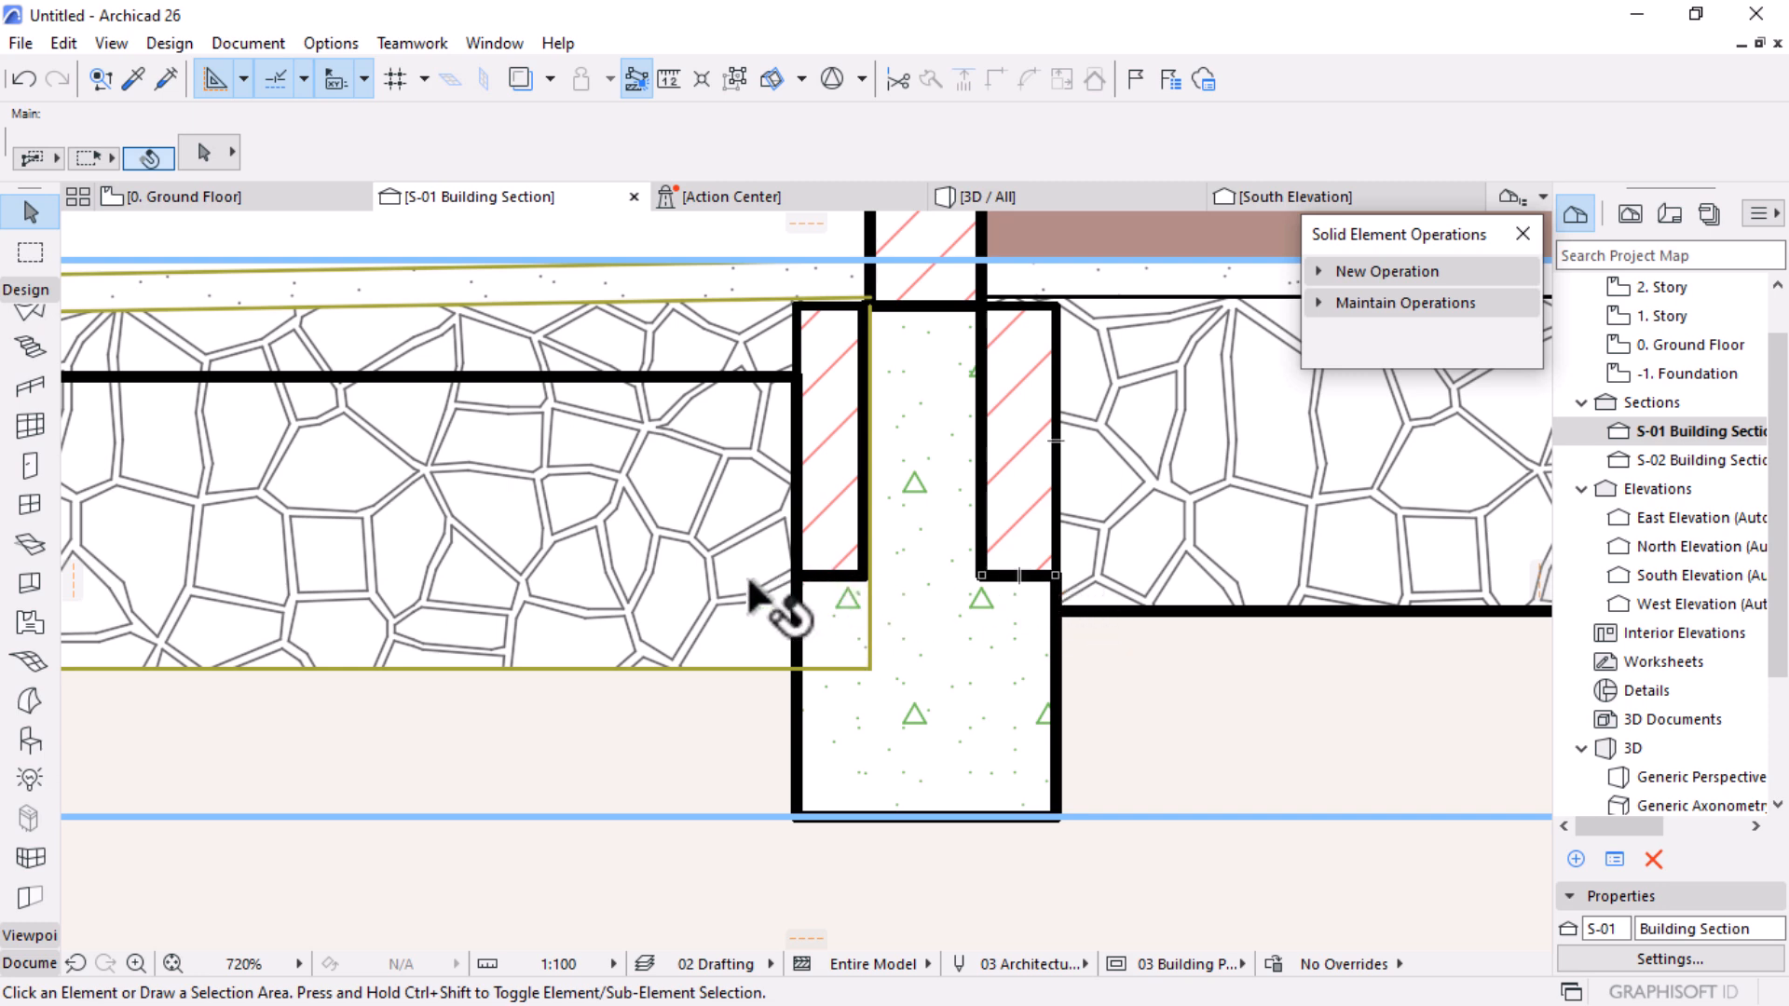
left_click(626, 643)
key("Escape")
key("m")
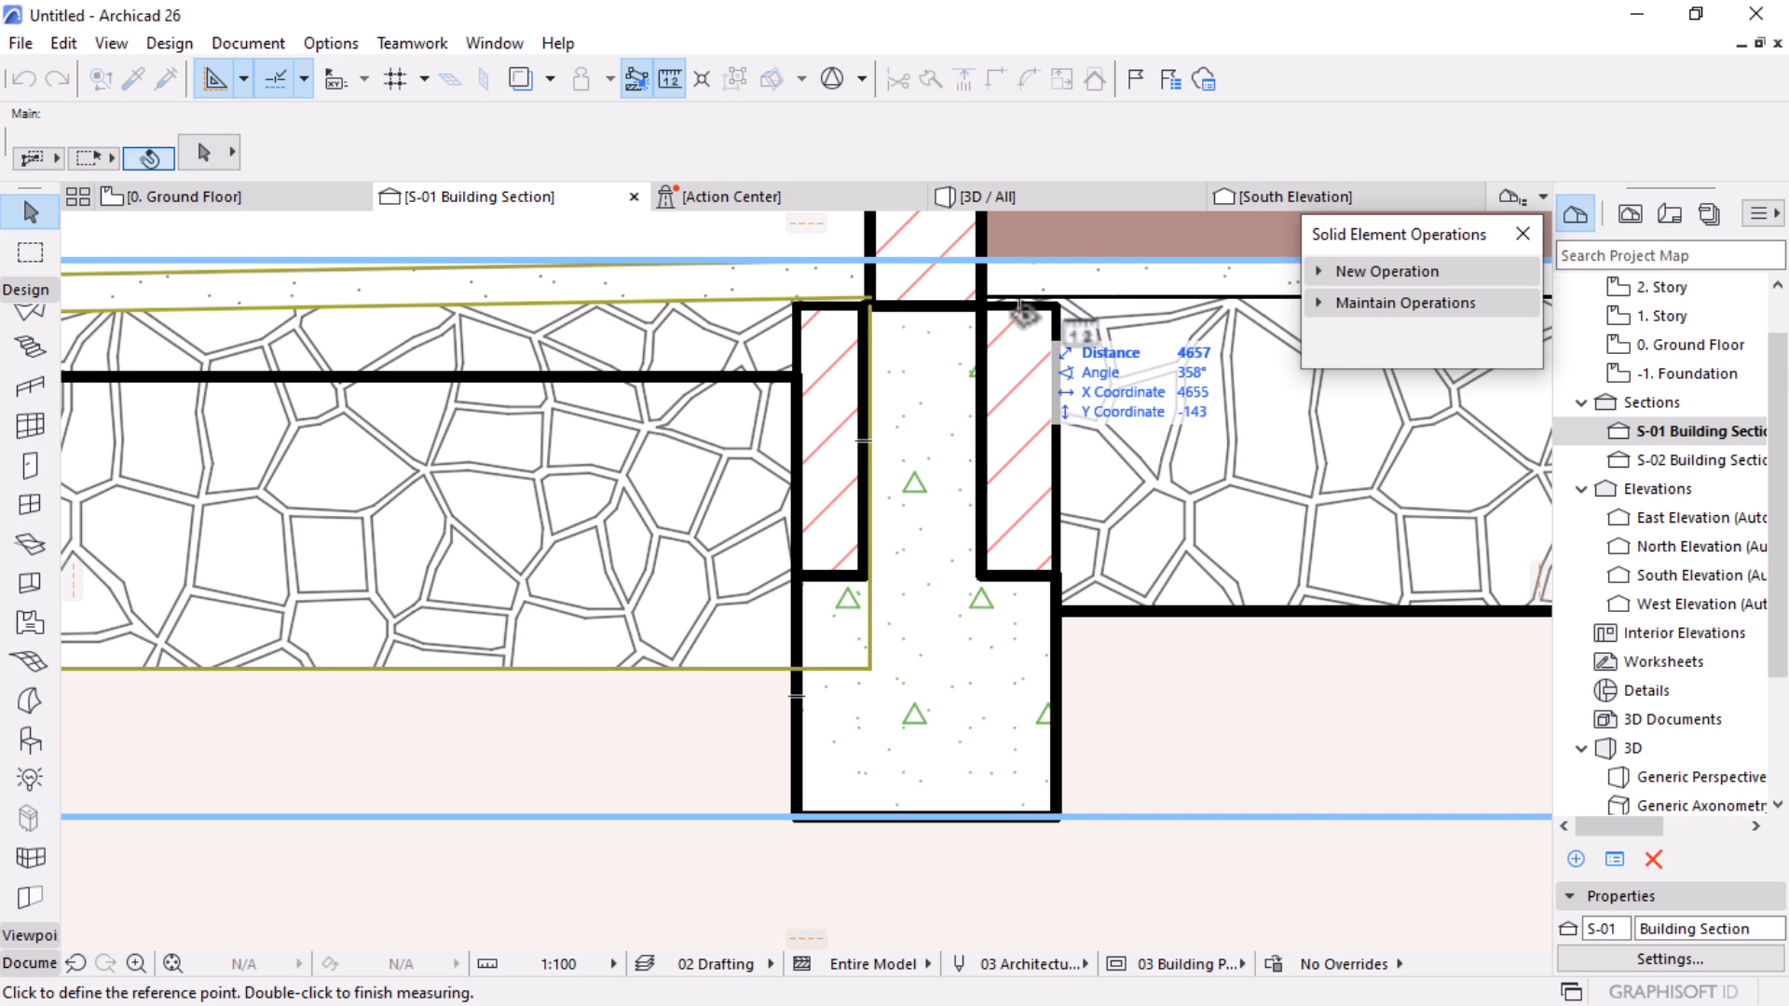
left_click(870, 298)
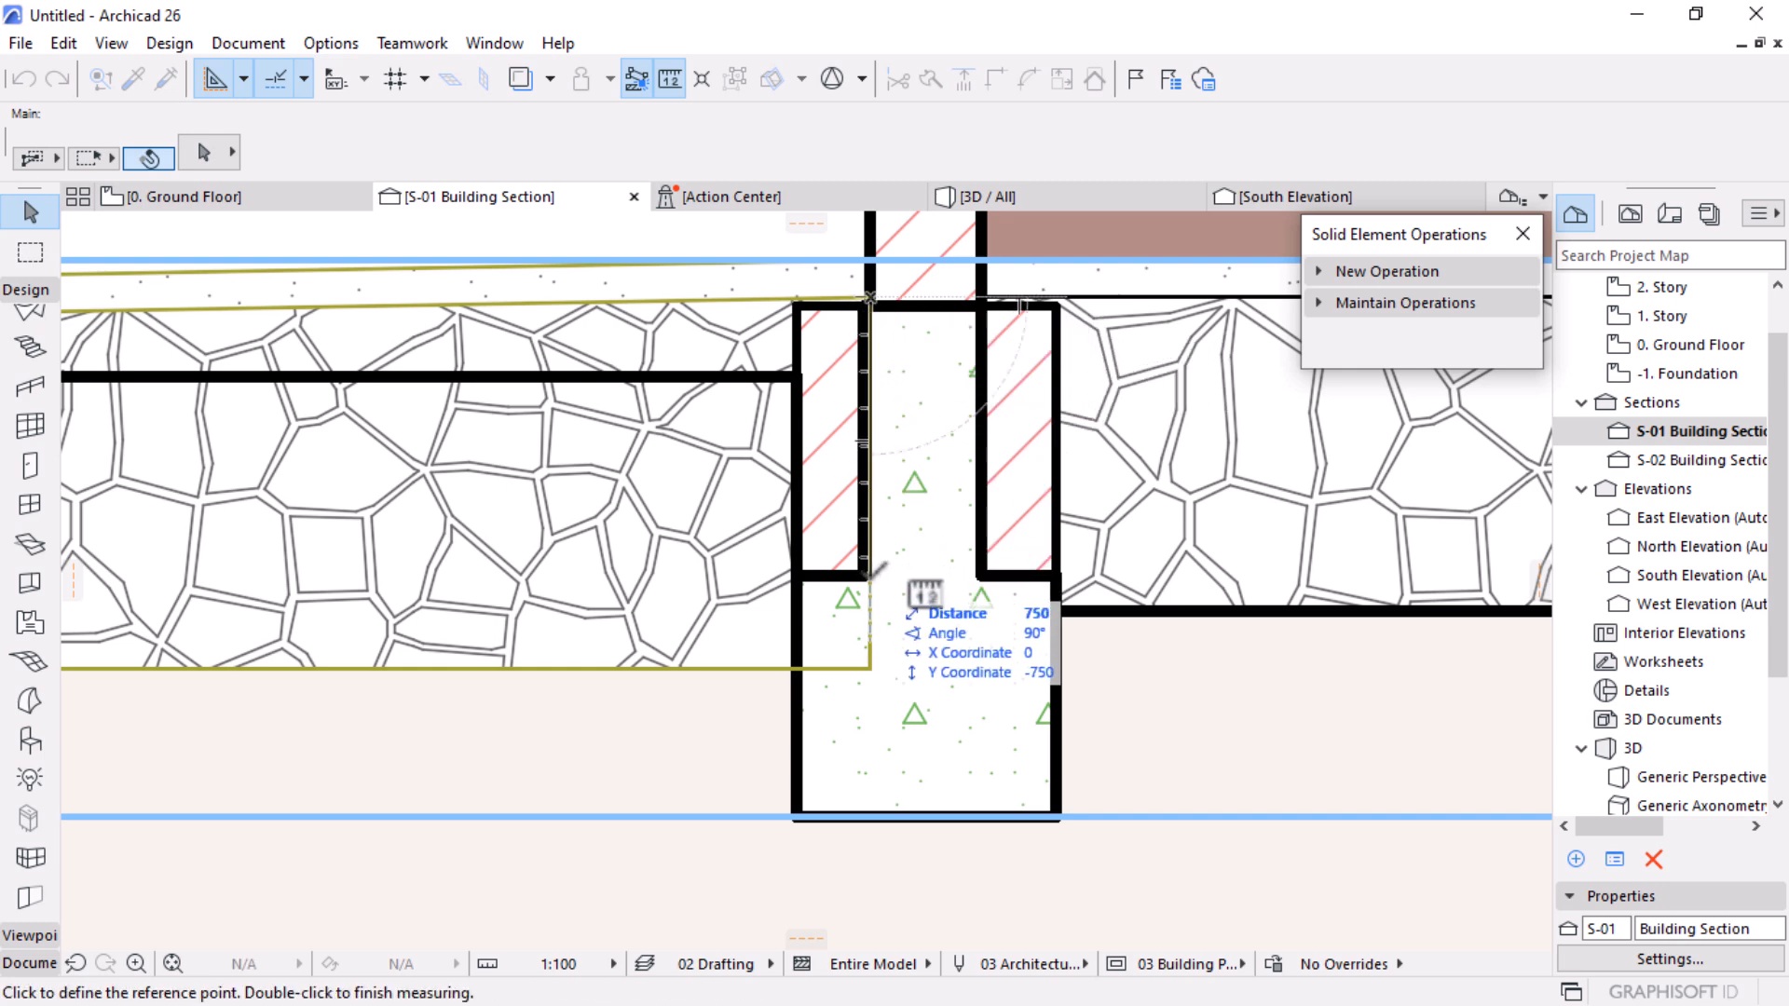
key("Escape")
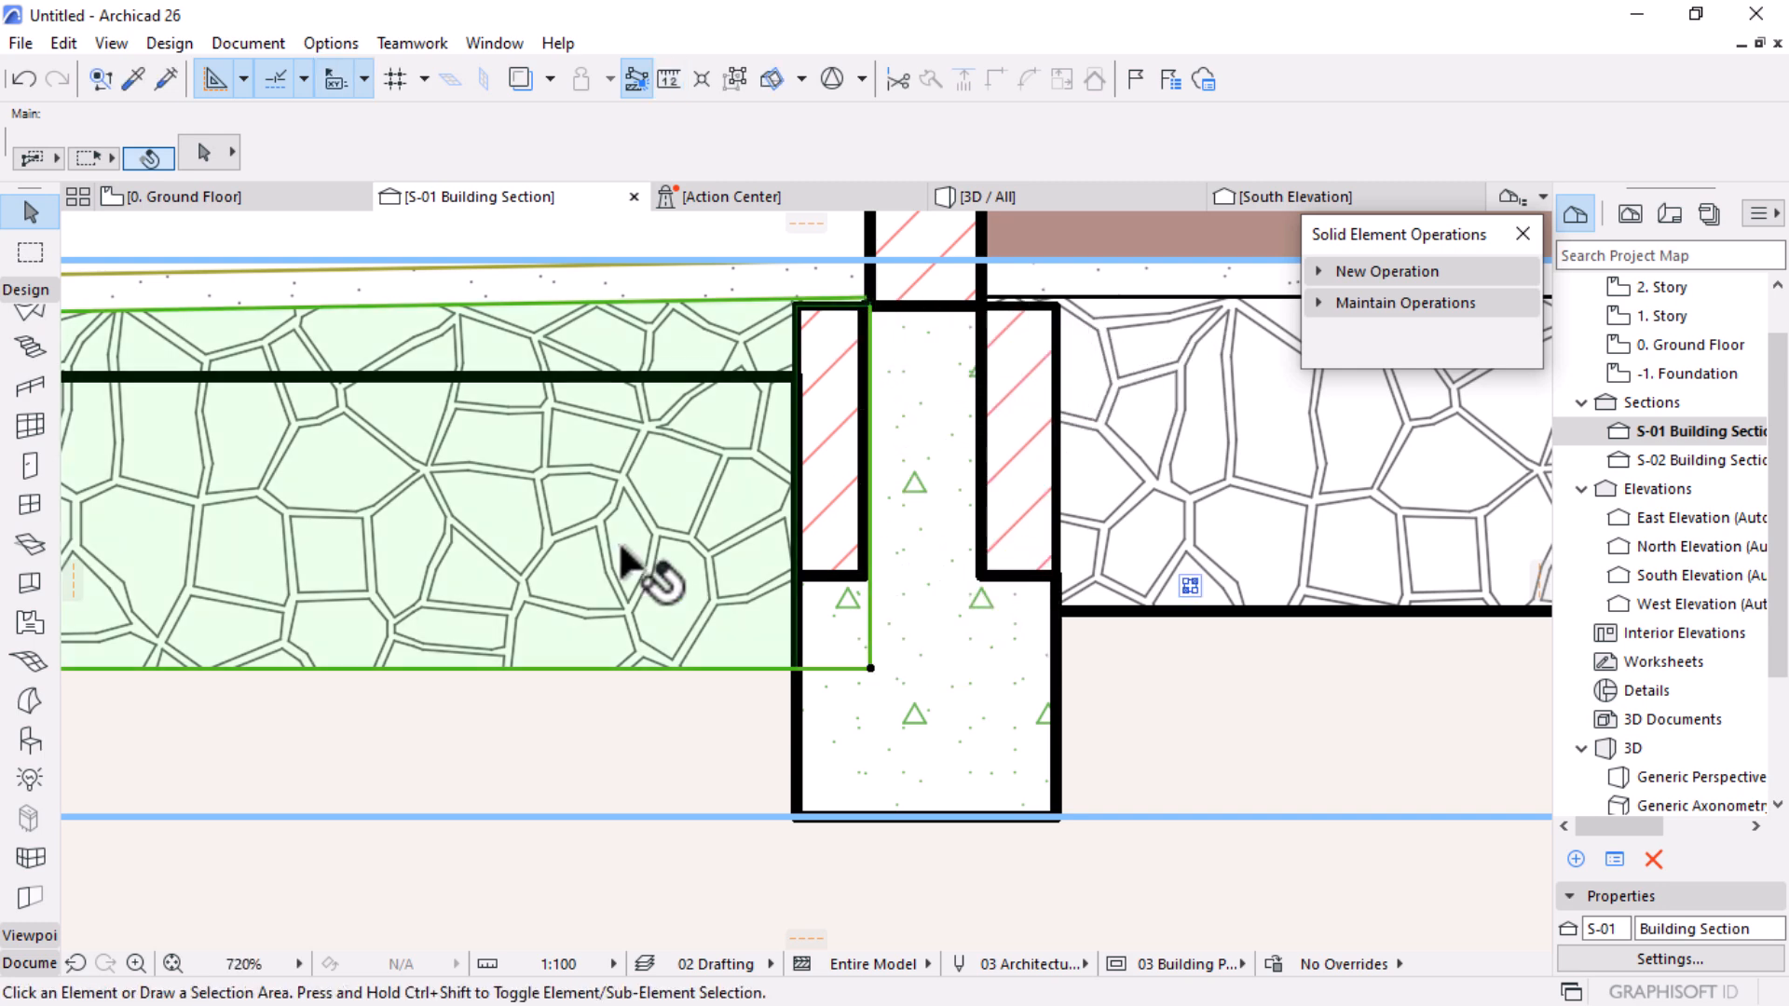
Step: Set the height of the lower stone mesh to 750 mm
left_click(643, 568)
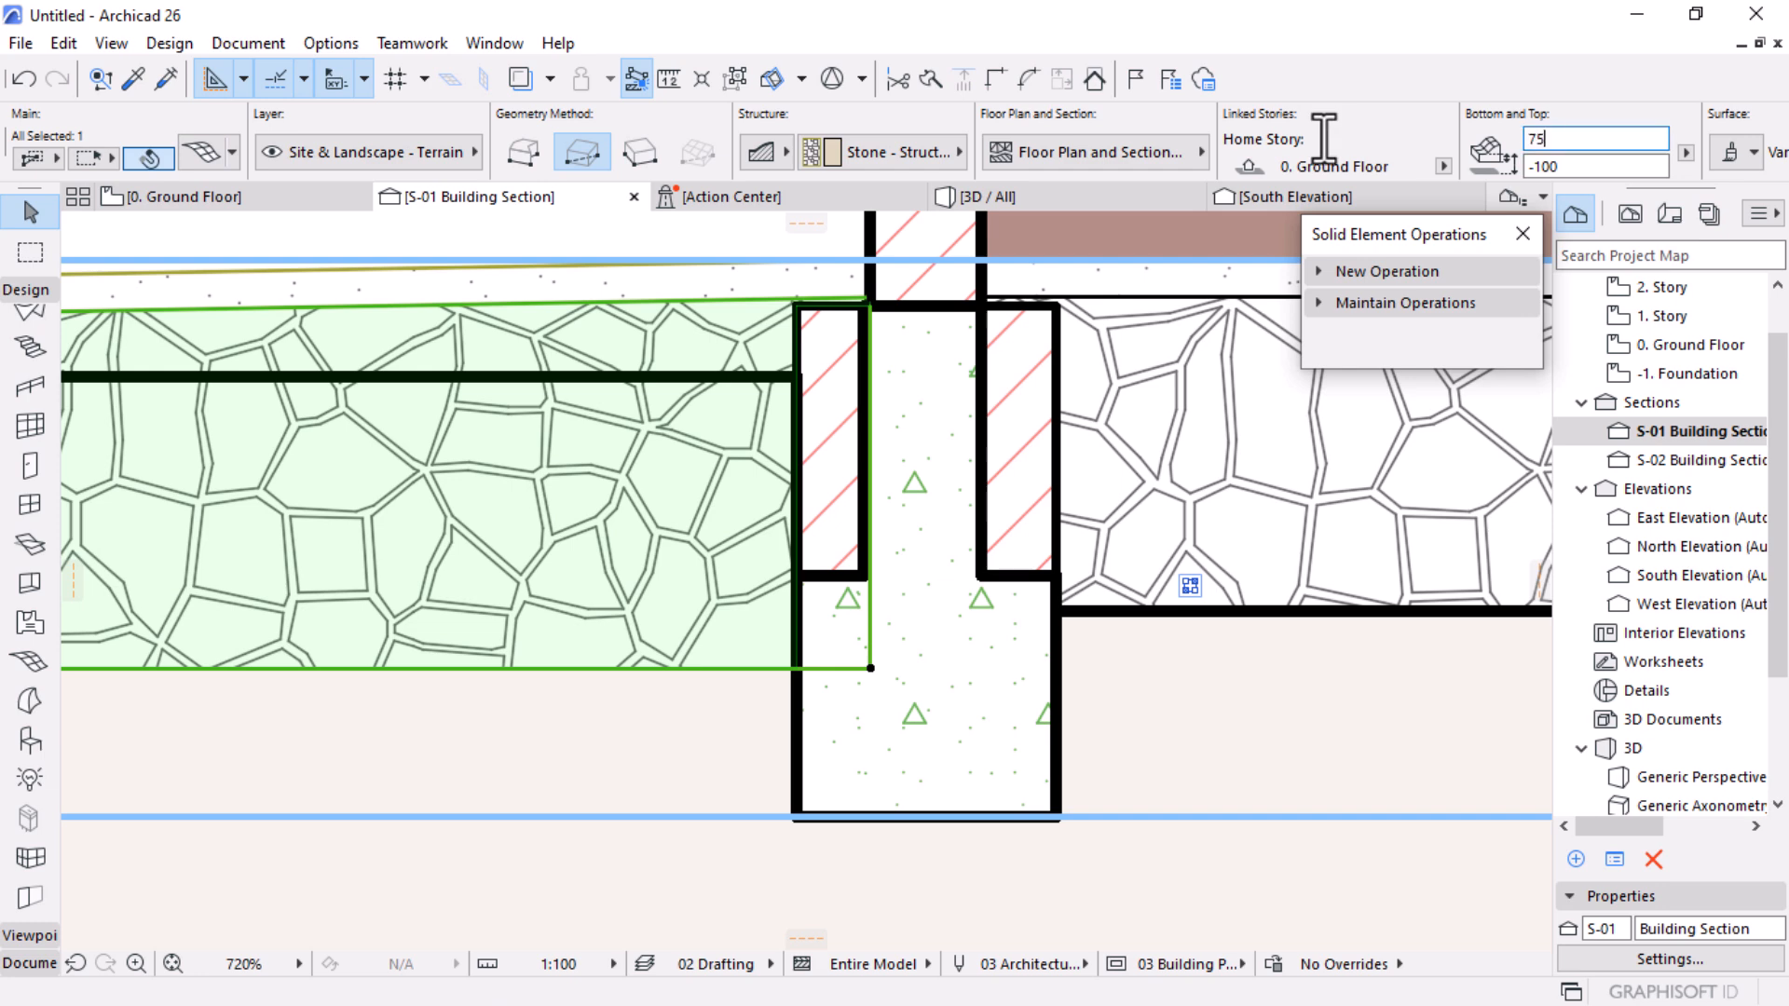
key("Return")
key("Escape")
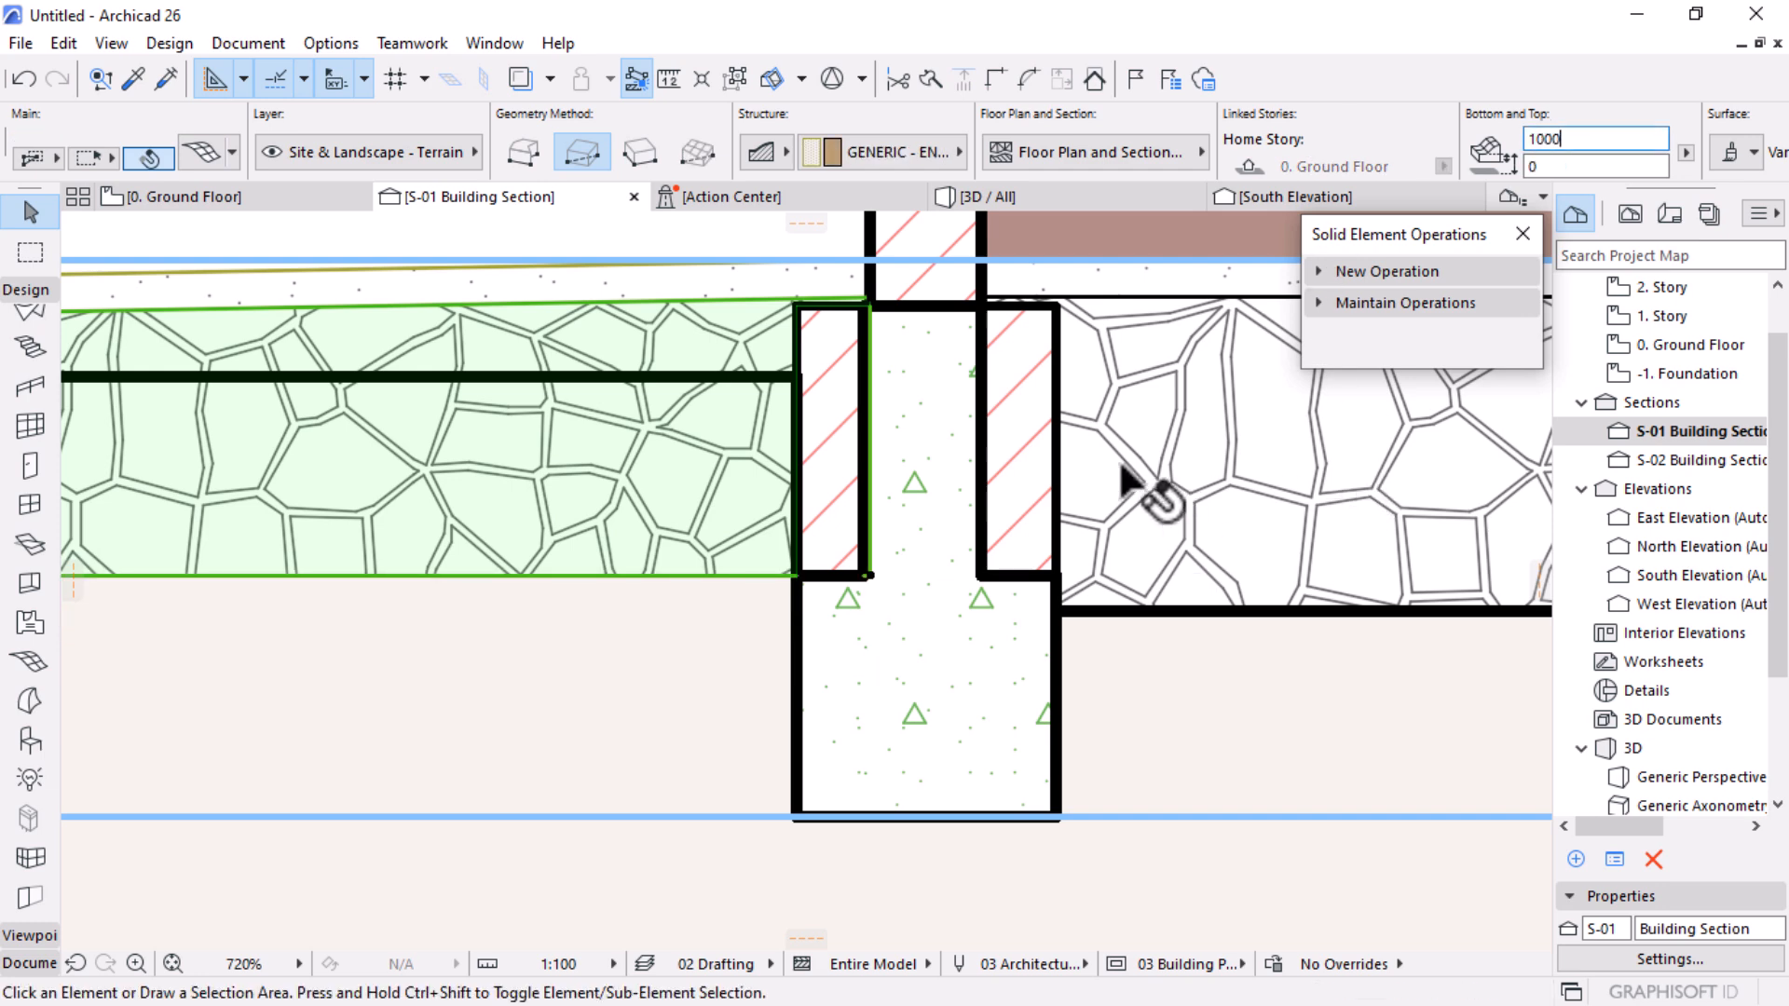
Step: Measure the vertical distance from the top of the interior stone layer down to the foundation ledge
key("m")
left_click(1098, 296)
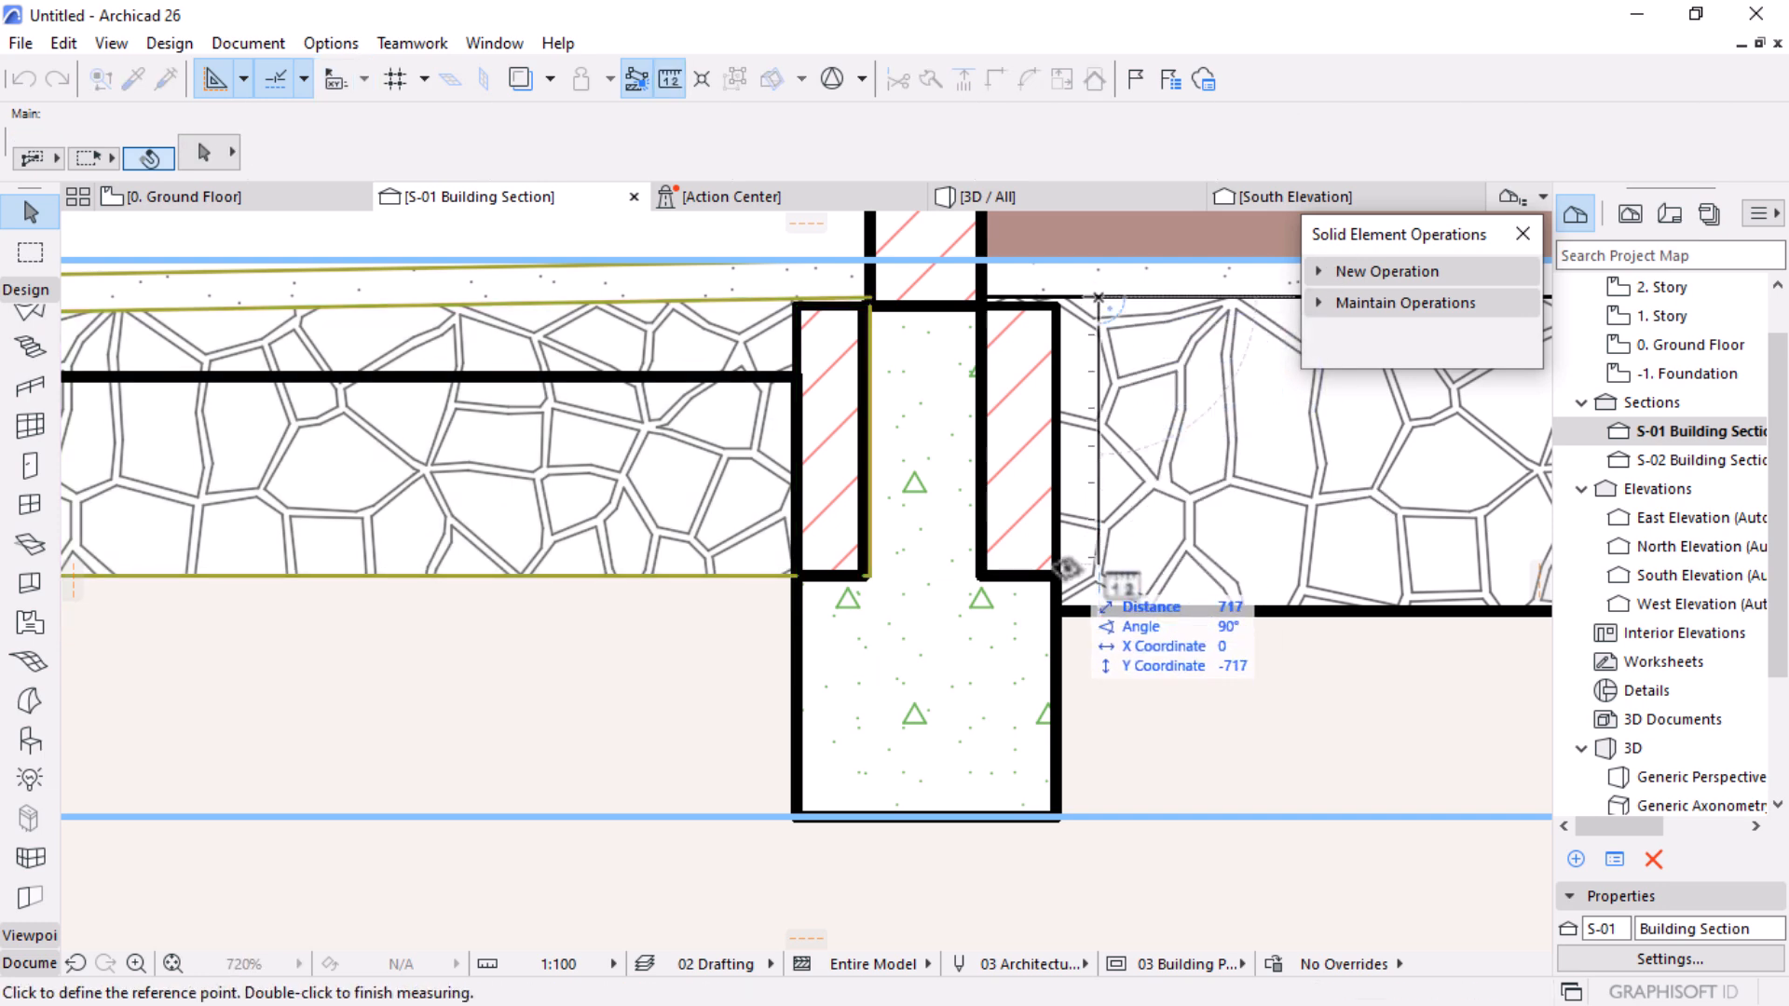
key("Escape")
Step: In the interior slab's Gando Floor composite, set the Stone - Structural skin thickness to 750 mm
left_click(1207, 400)
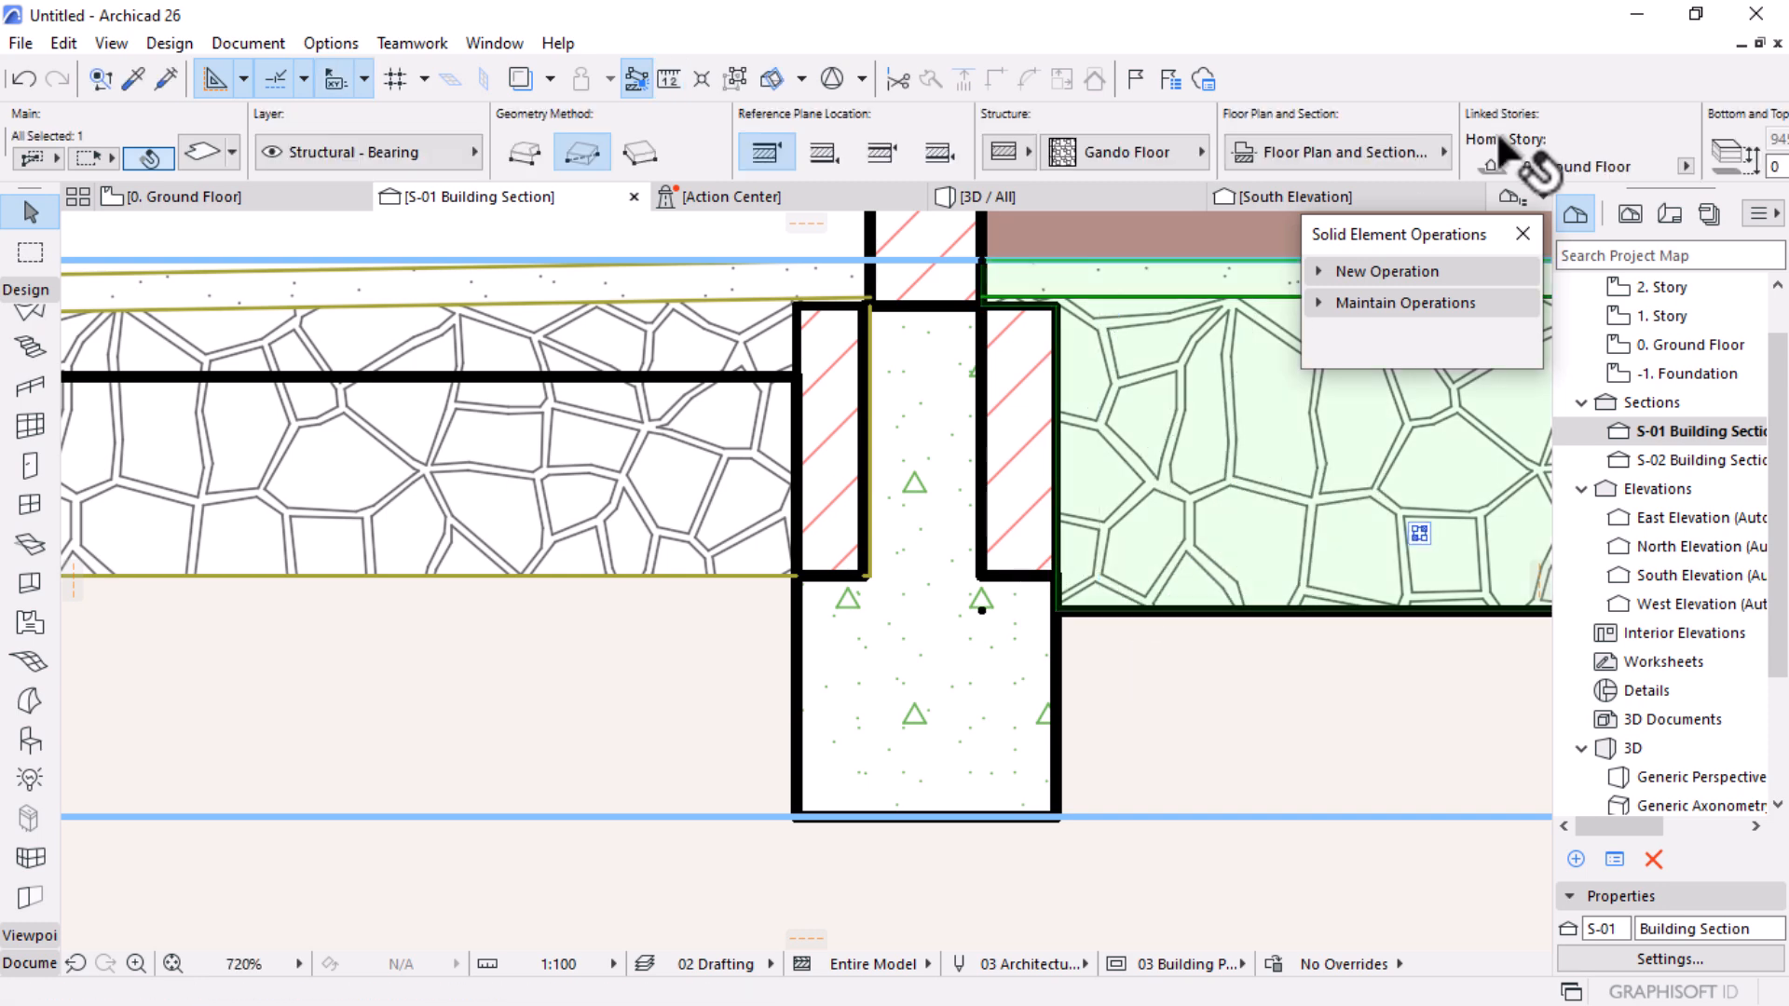
scroll(1311, 134, "down", 3)
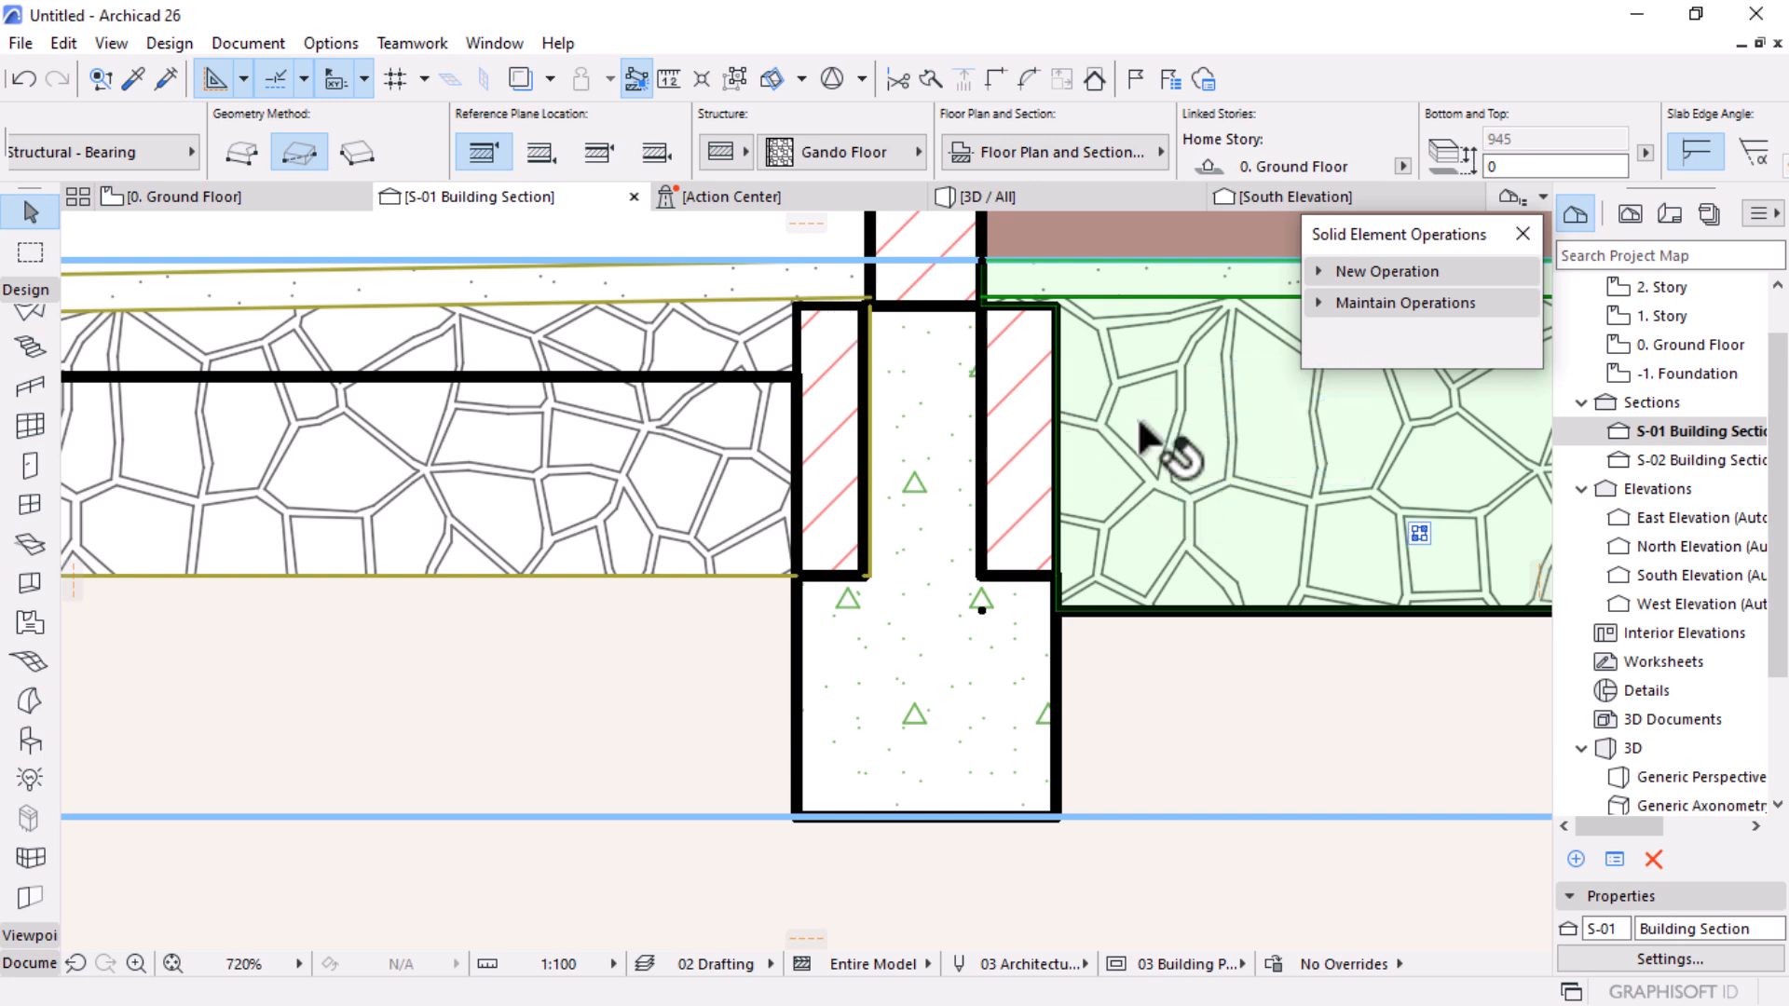
right_click(1115, 391)
left_click(1202, 694)
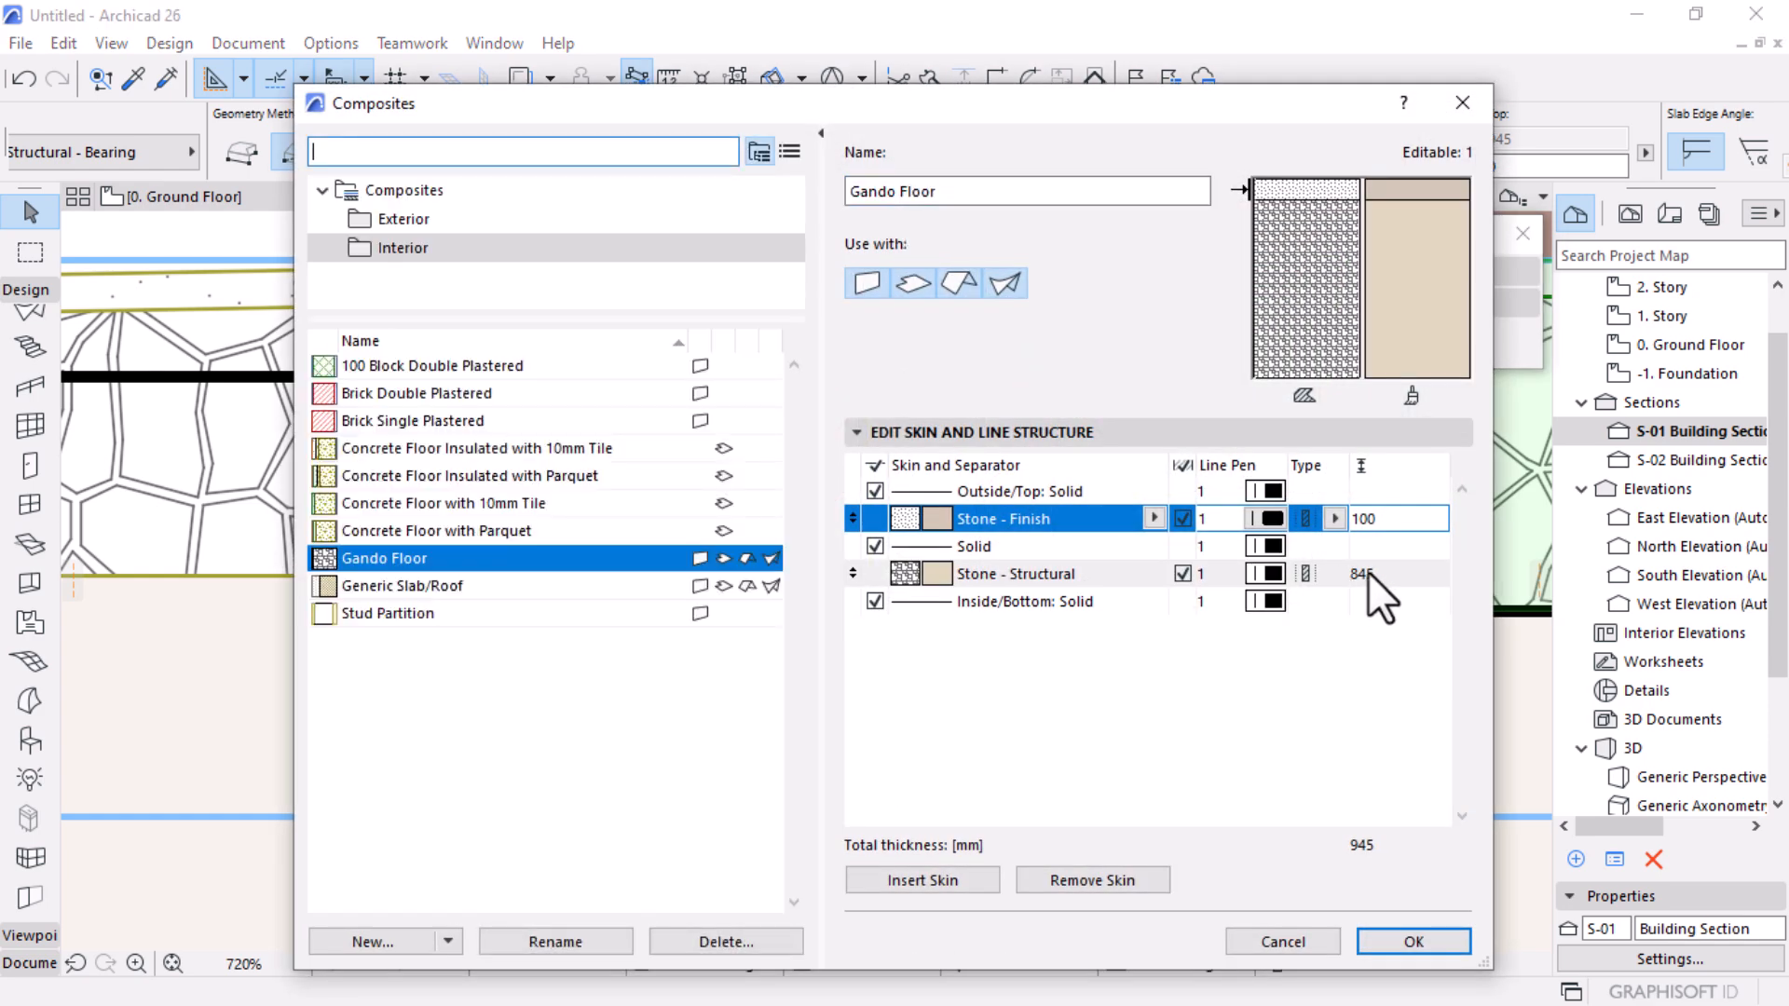
left_click(1380, 574)
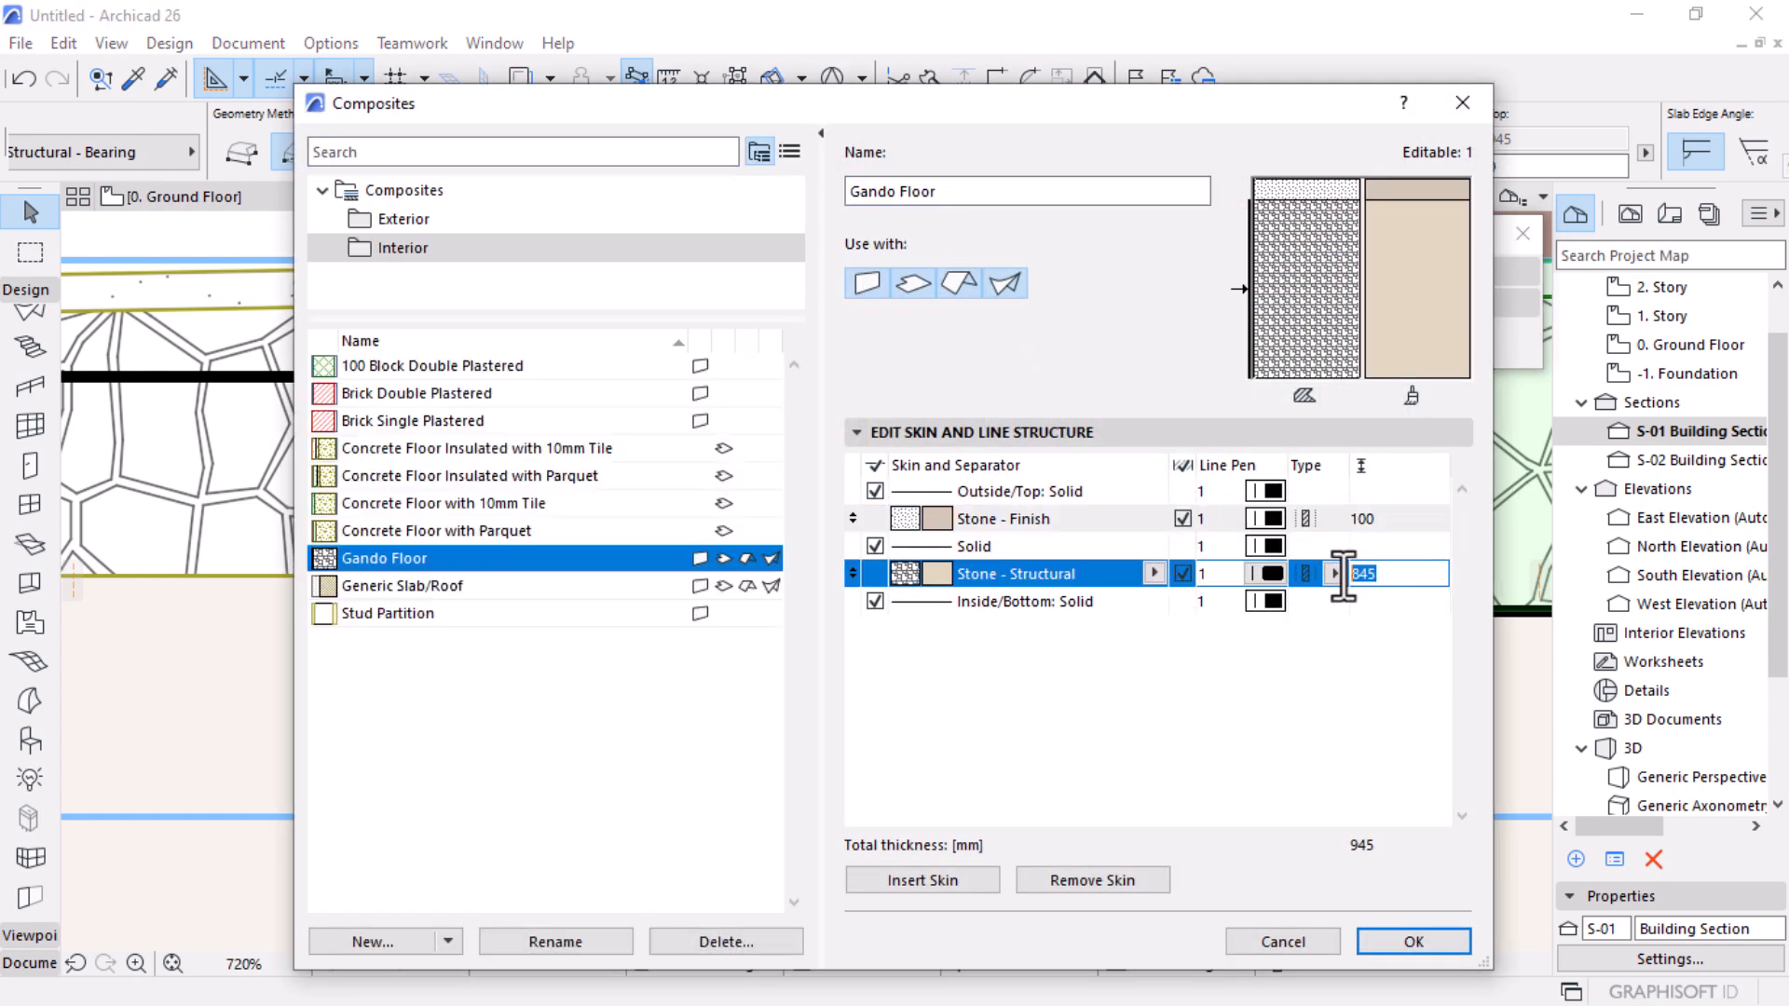
type("750")
key("Return")
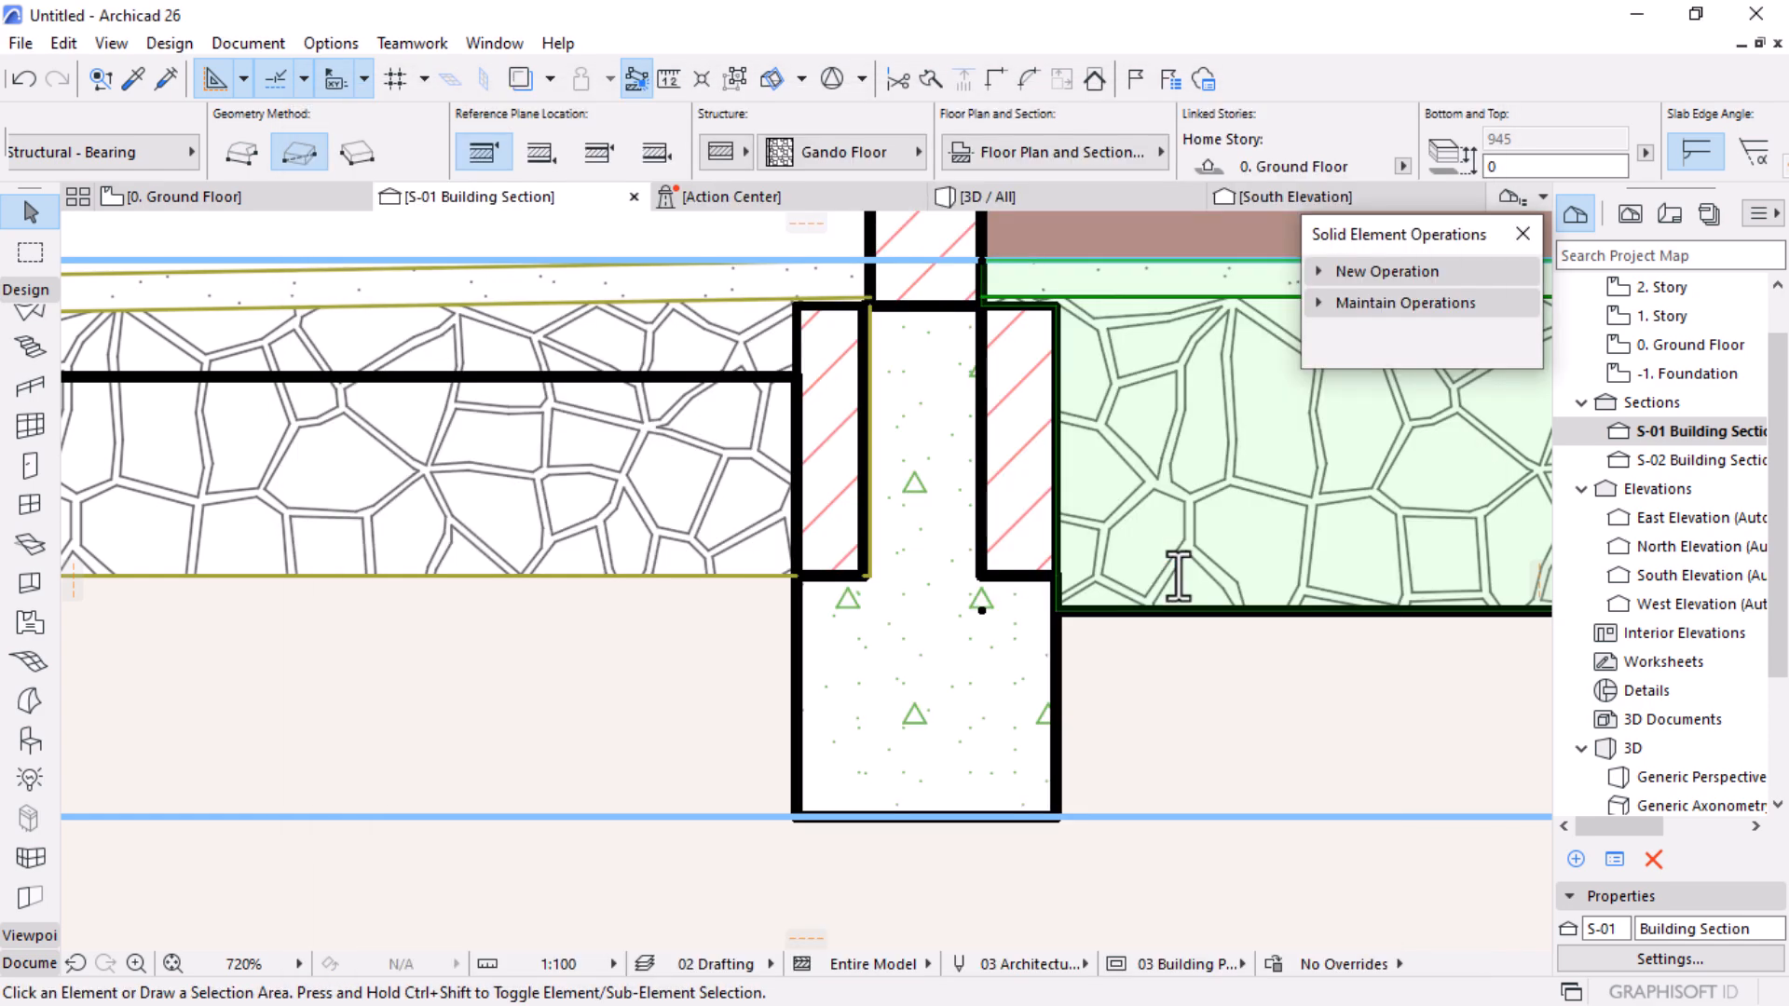
key("Escape")
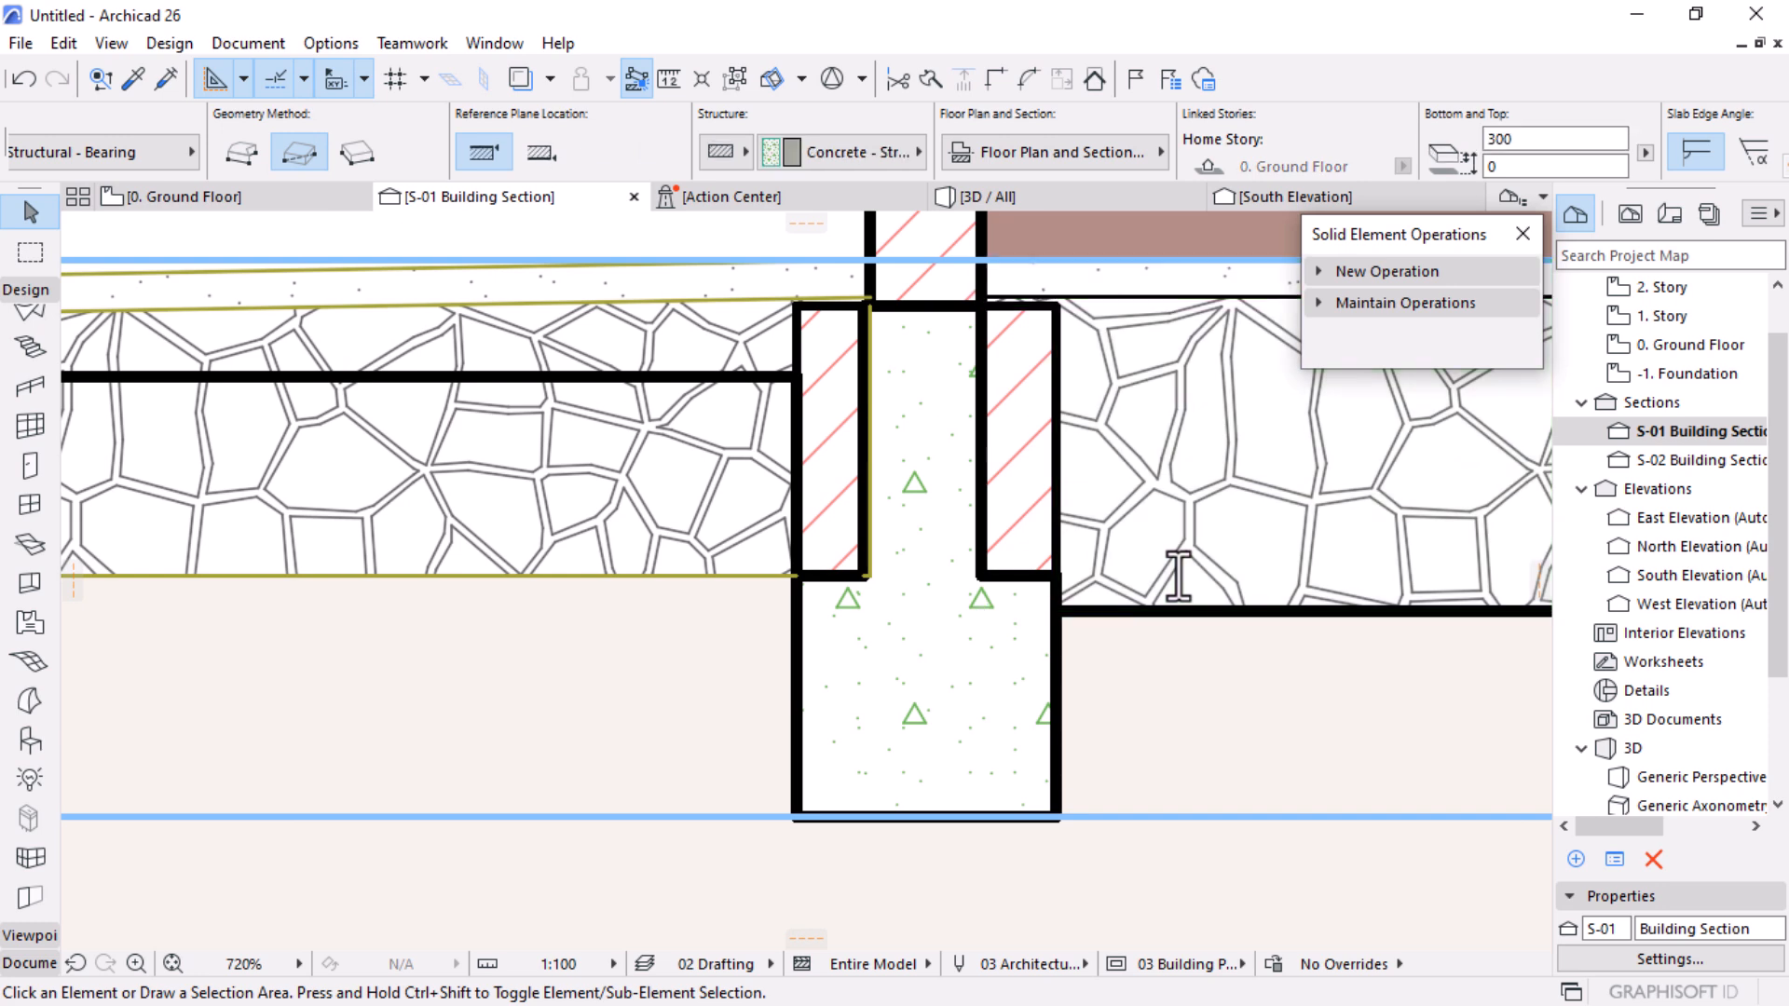
scroll(596, 568, "down", 3)
scroll(594, 569, "up", 3)
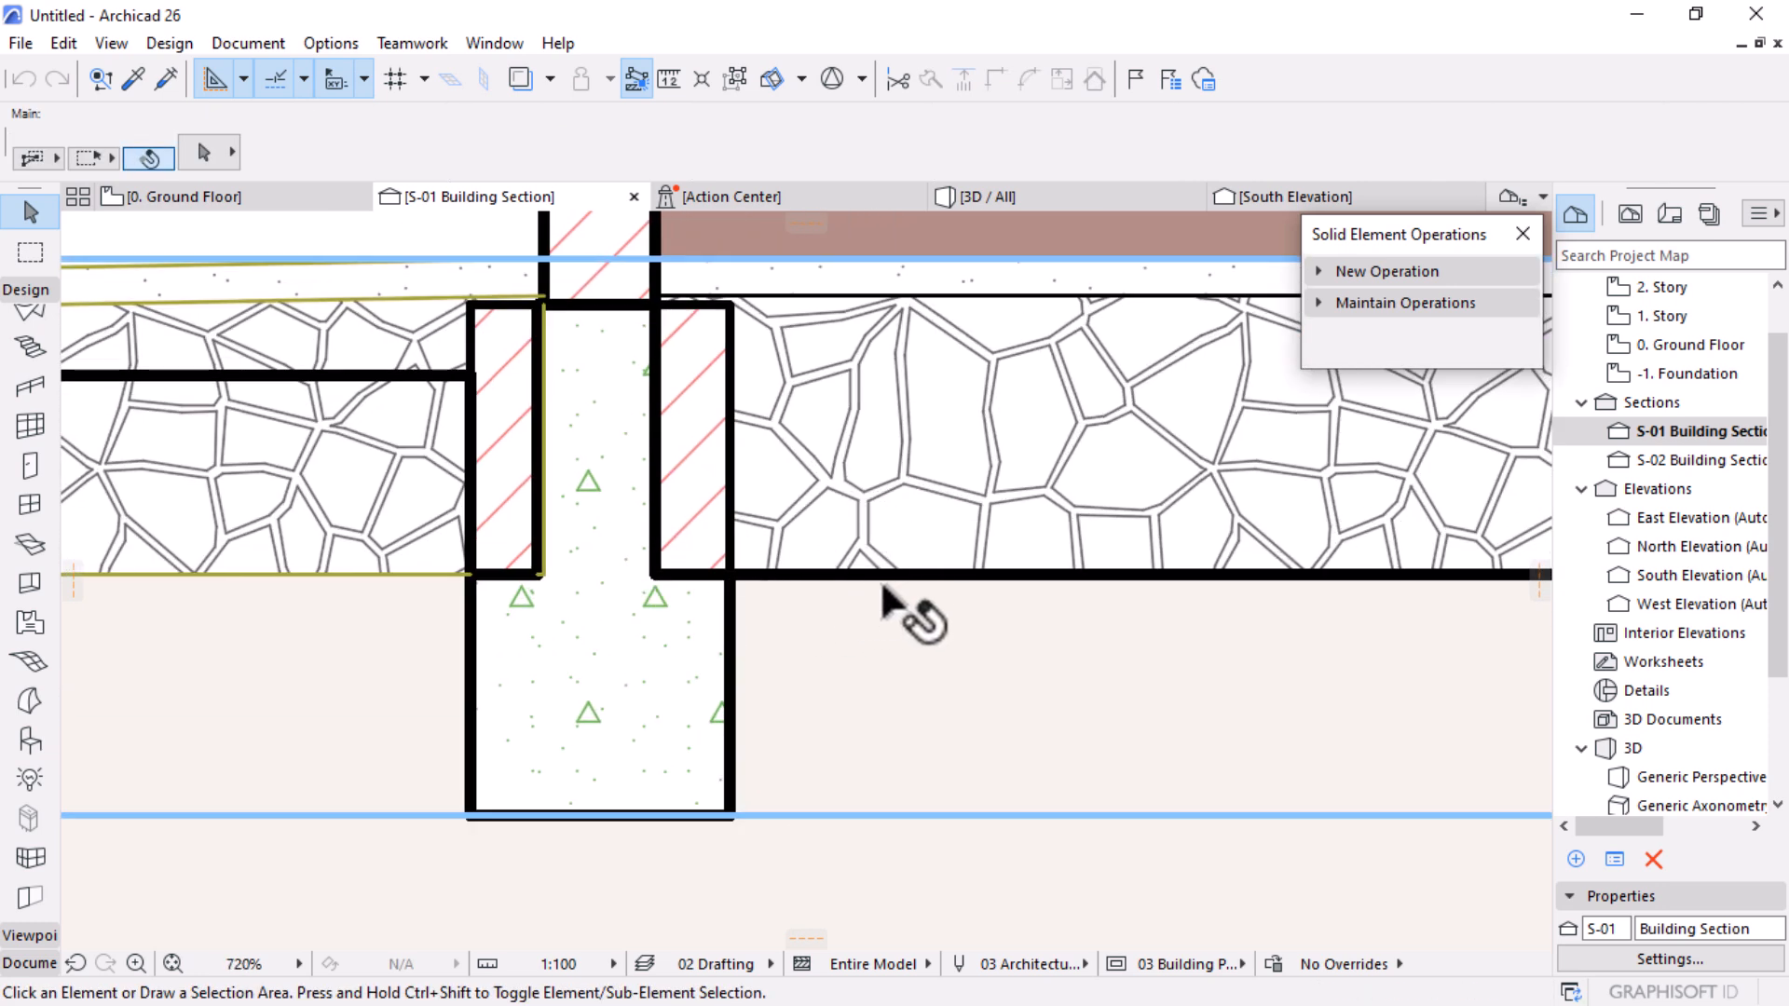
Step: Turn off the Inside/Bottom separator line in the interior slab's Gando Floor composite
left_click(911, 461)
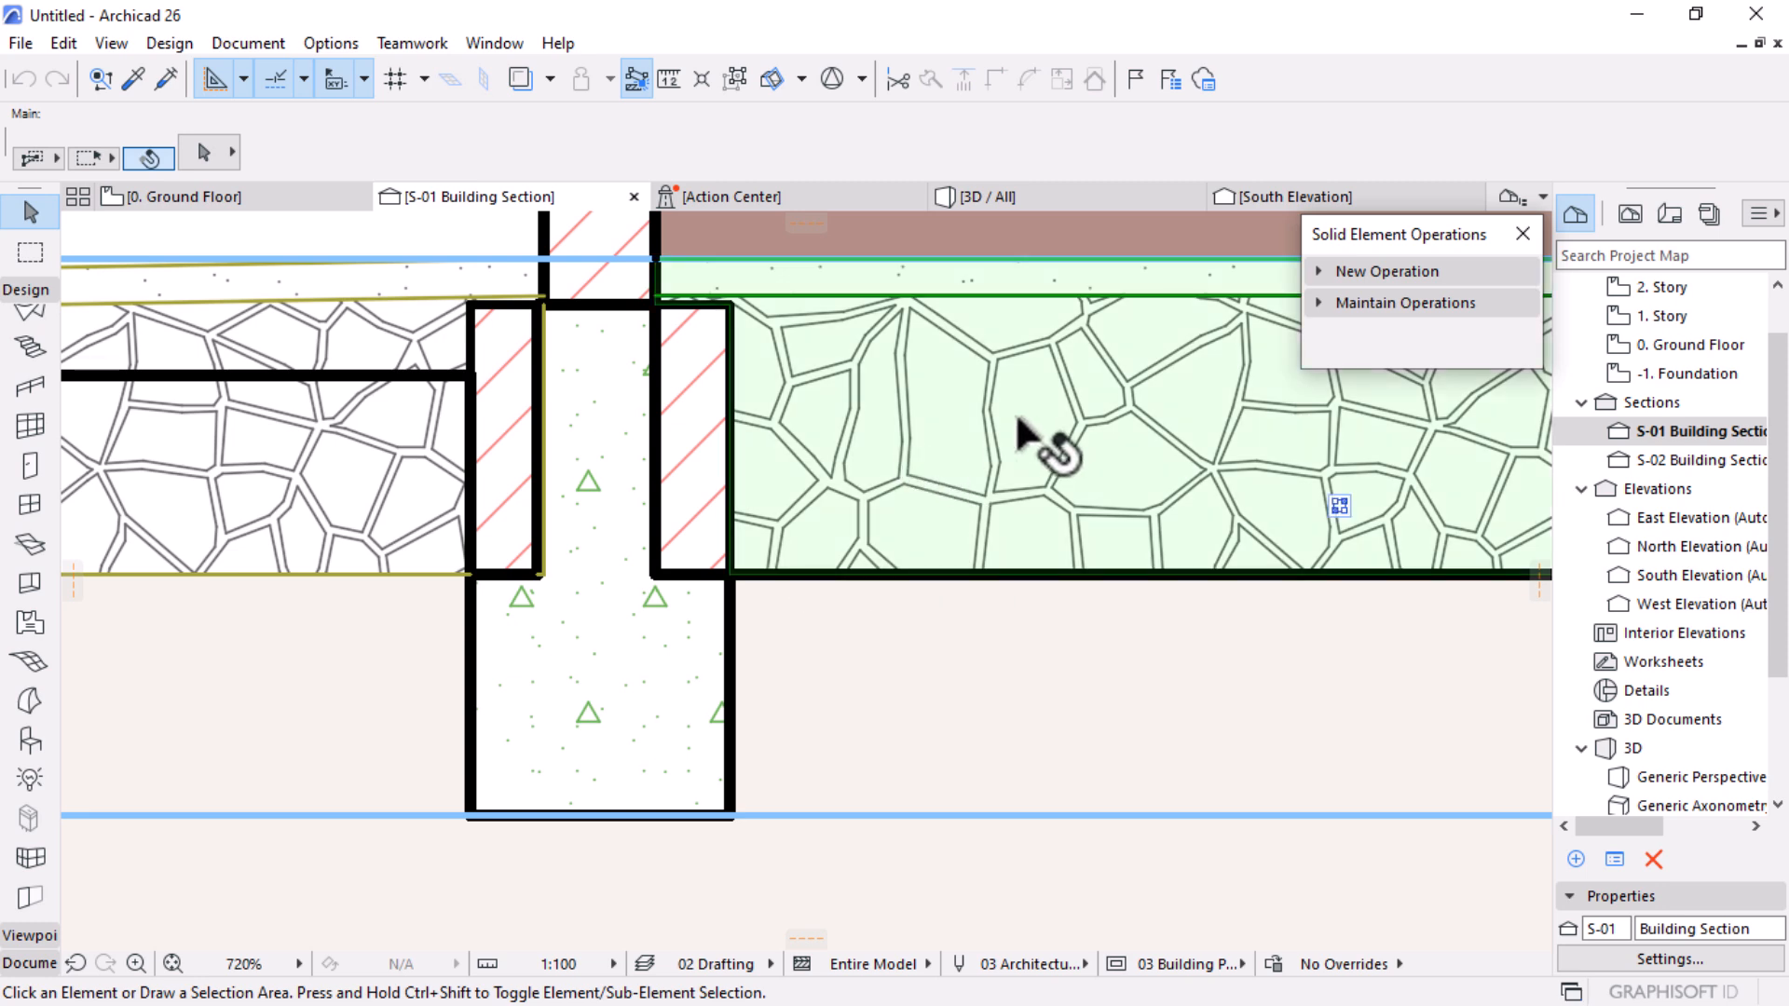
right_click(941, 381)
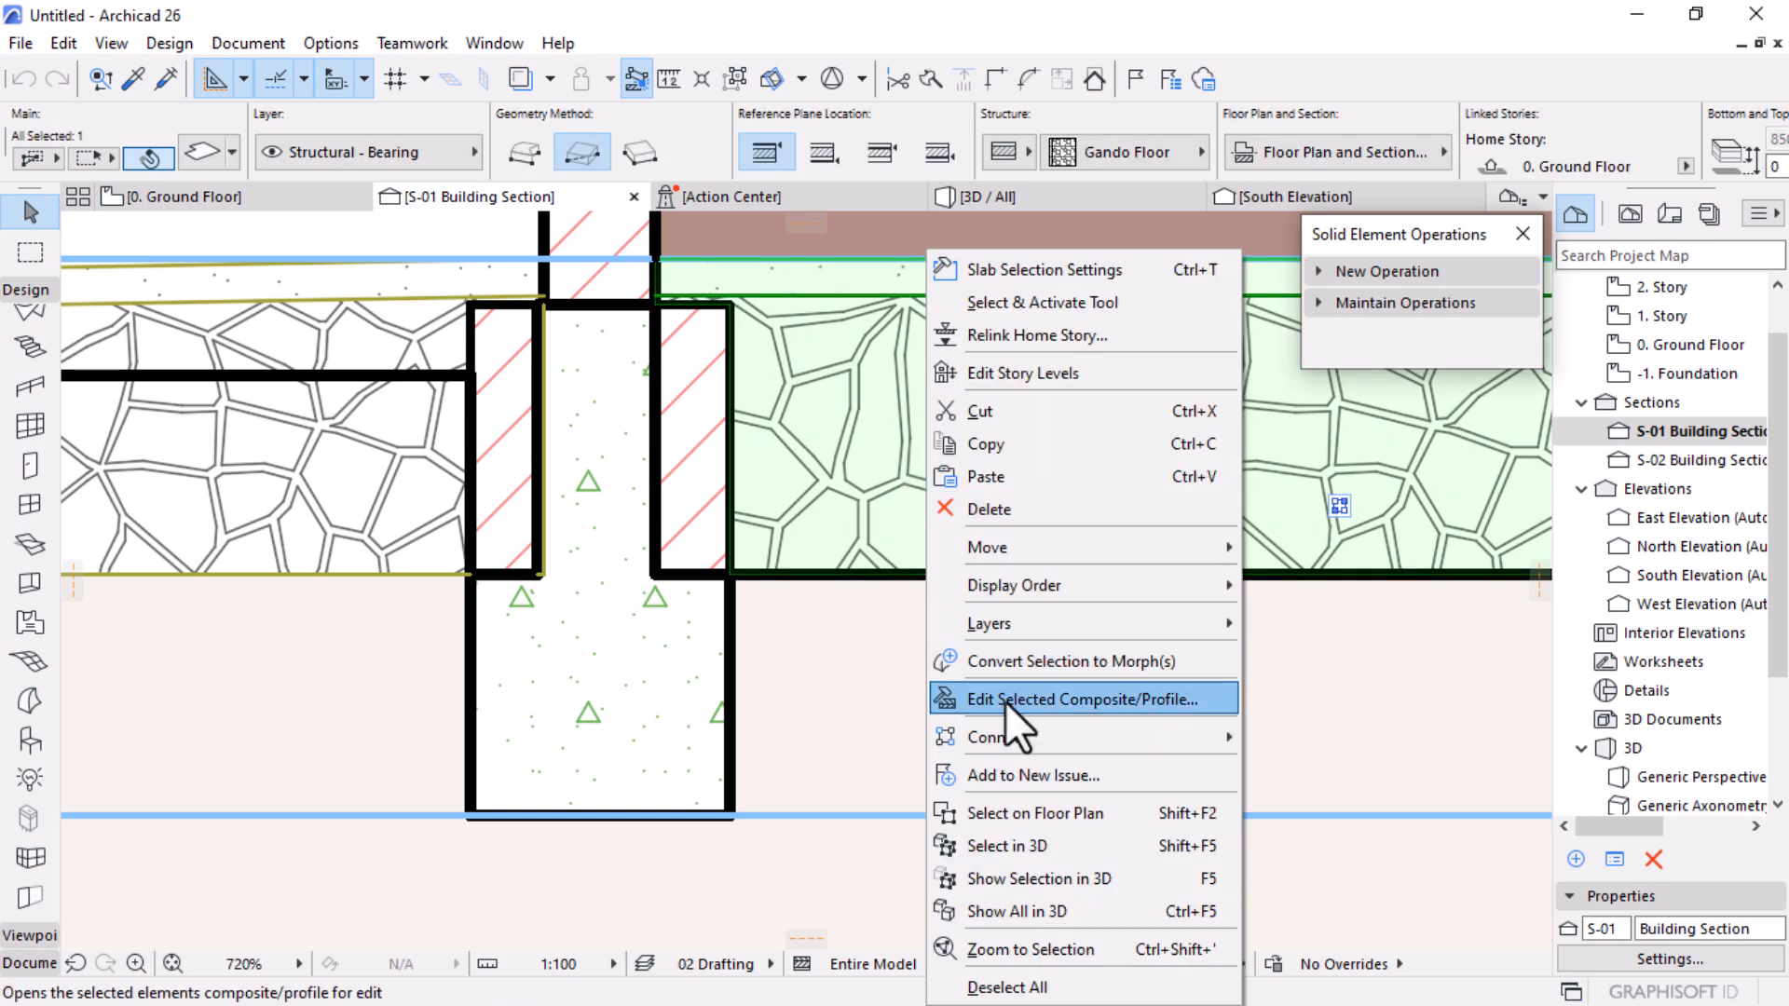
left_click(1024, 702)
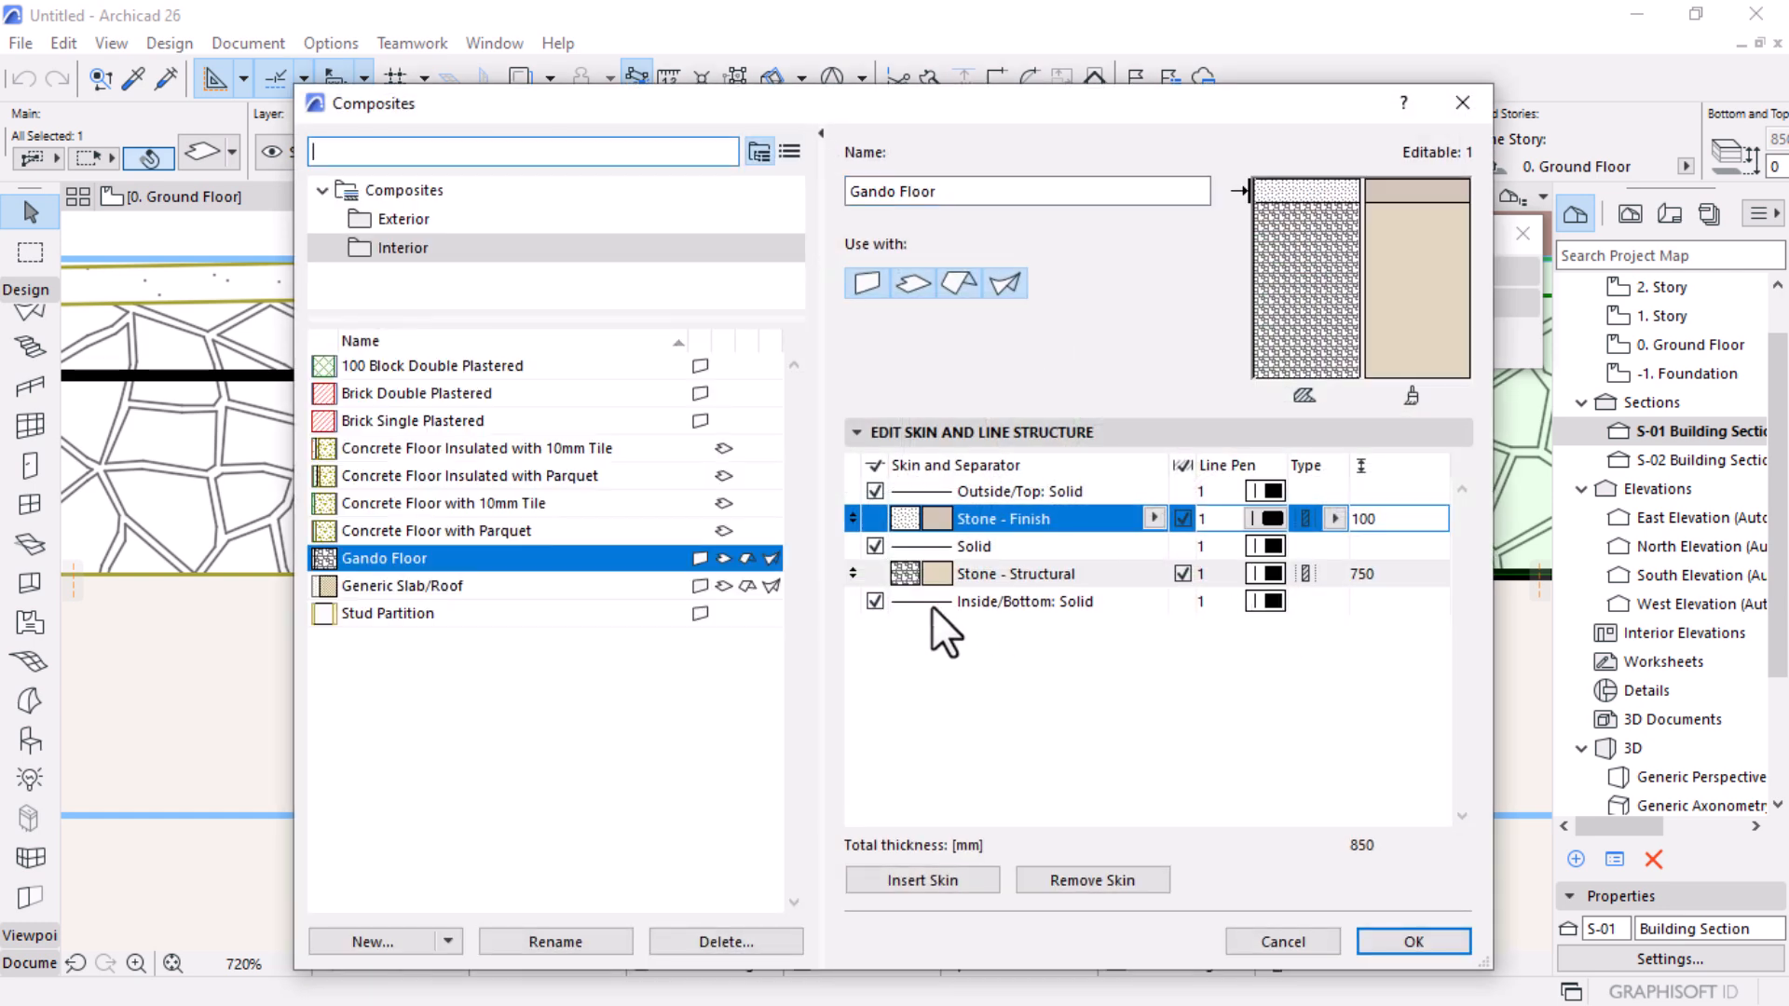
left_click(875, 601)
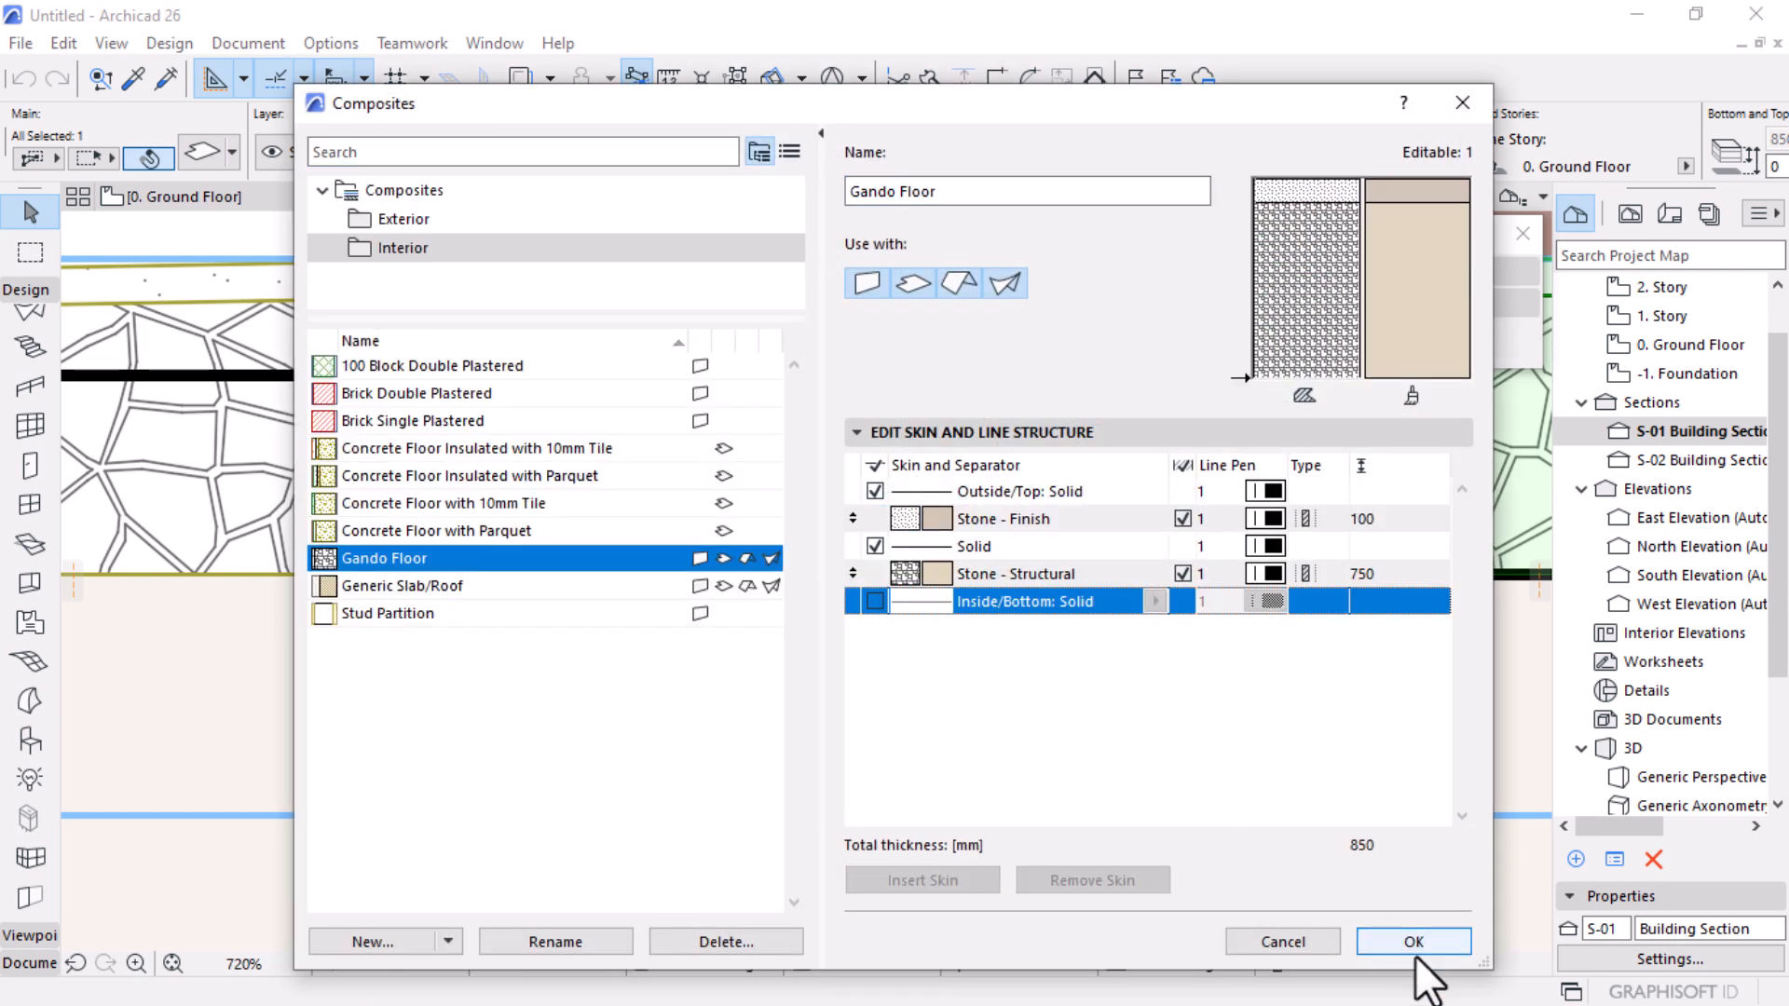
left_click(1413, 942)
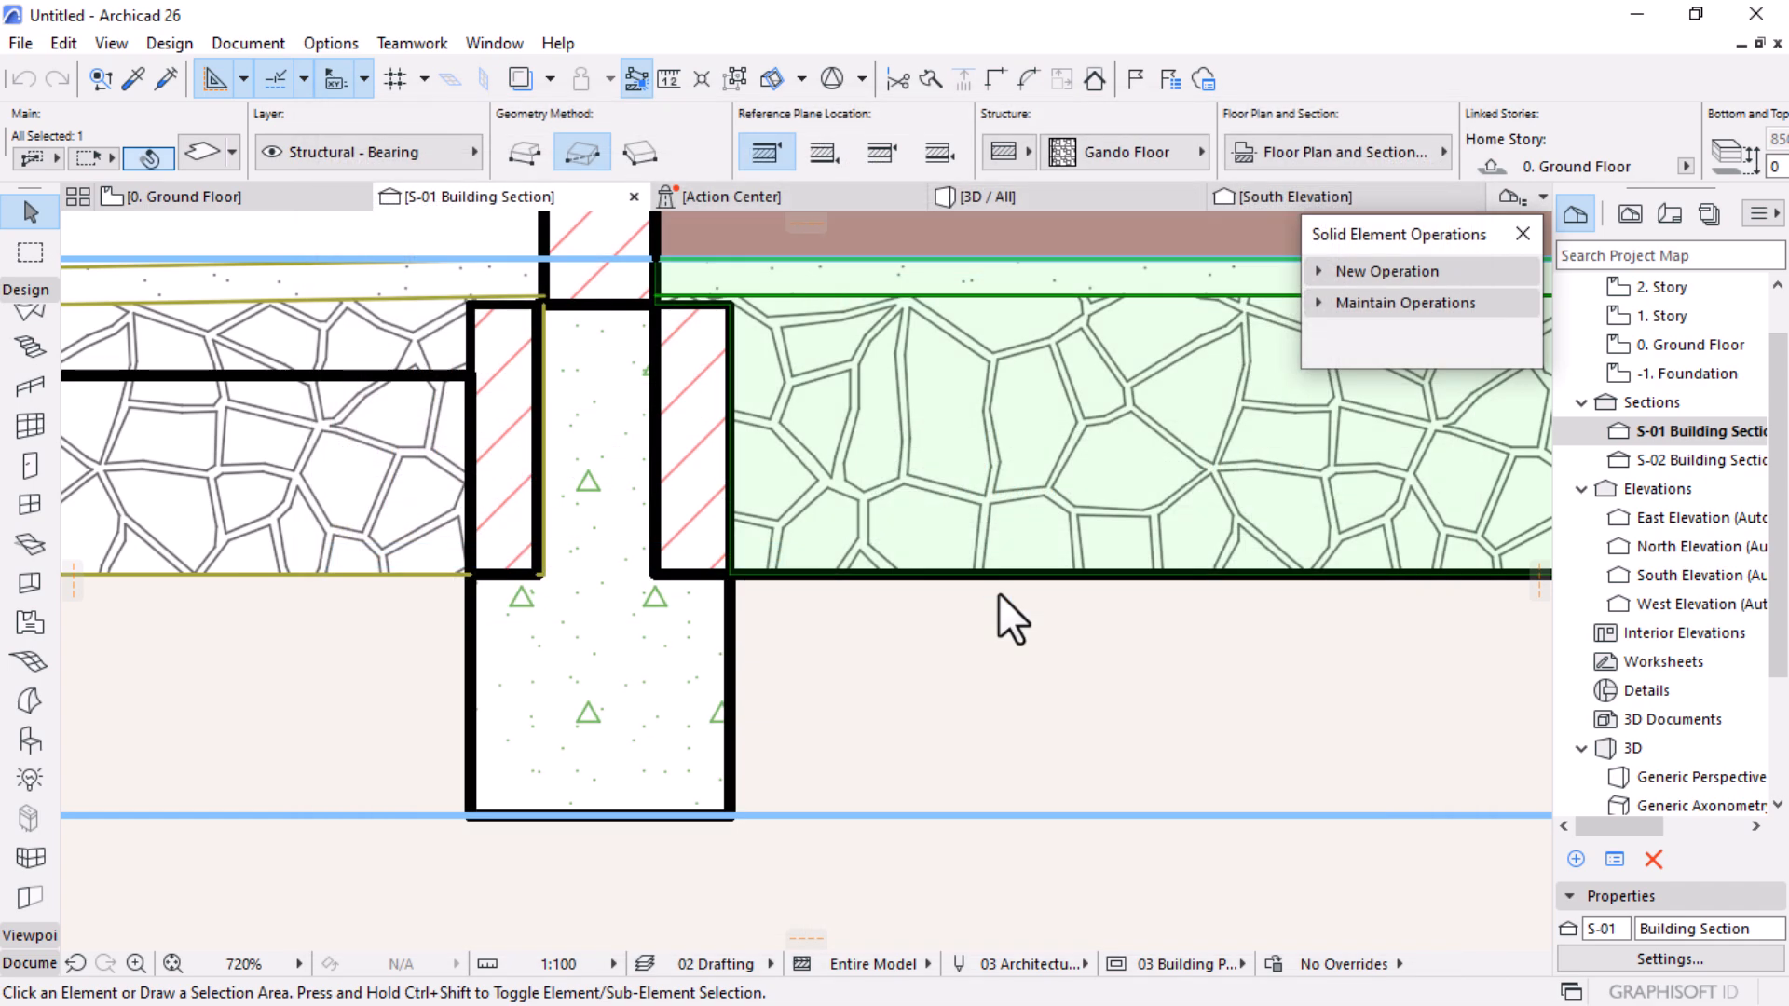
Step: Set the terrain mesh's cut line pen to the 0.10 mm pen 161
left_click(999, 592)
scroll(731, 518, "down", 4)
scroll(650, 559, "down", 5)
scroll(730, 615, "up", 4)
left_click(955, 620)
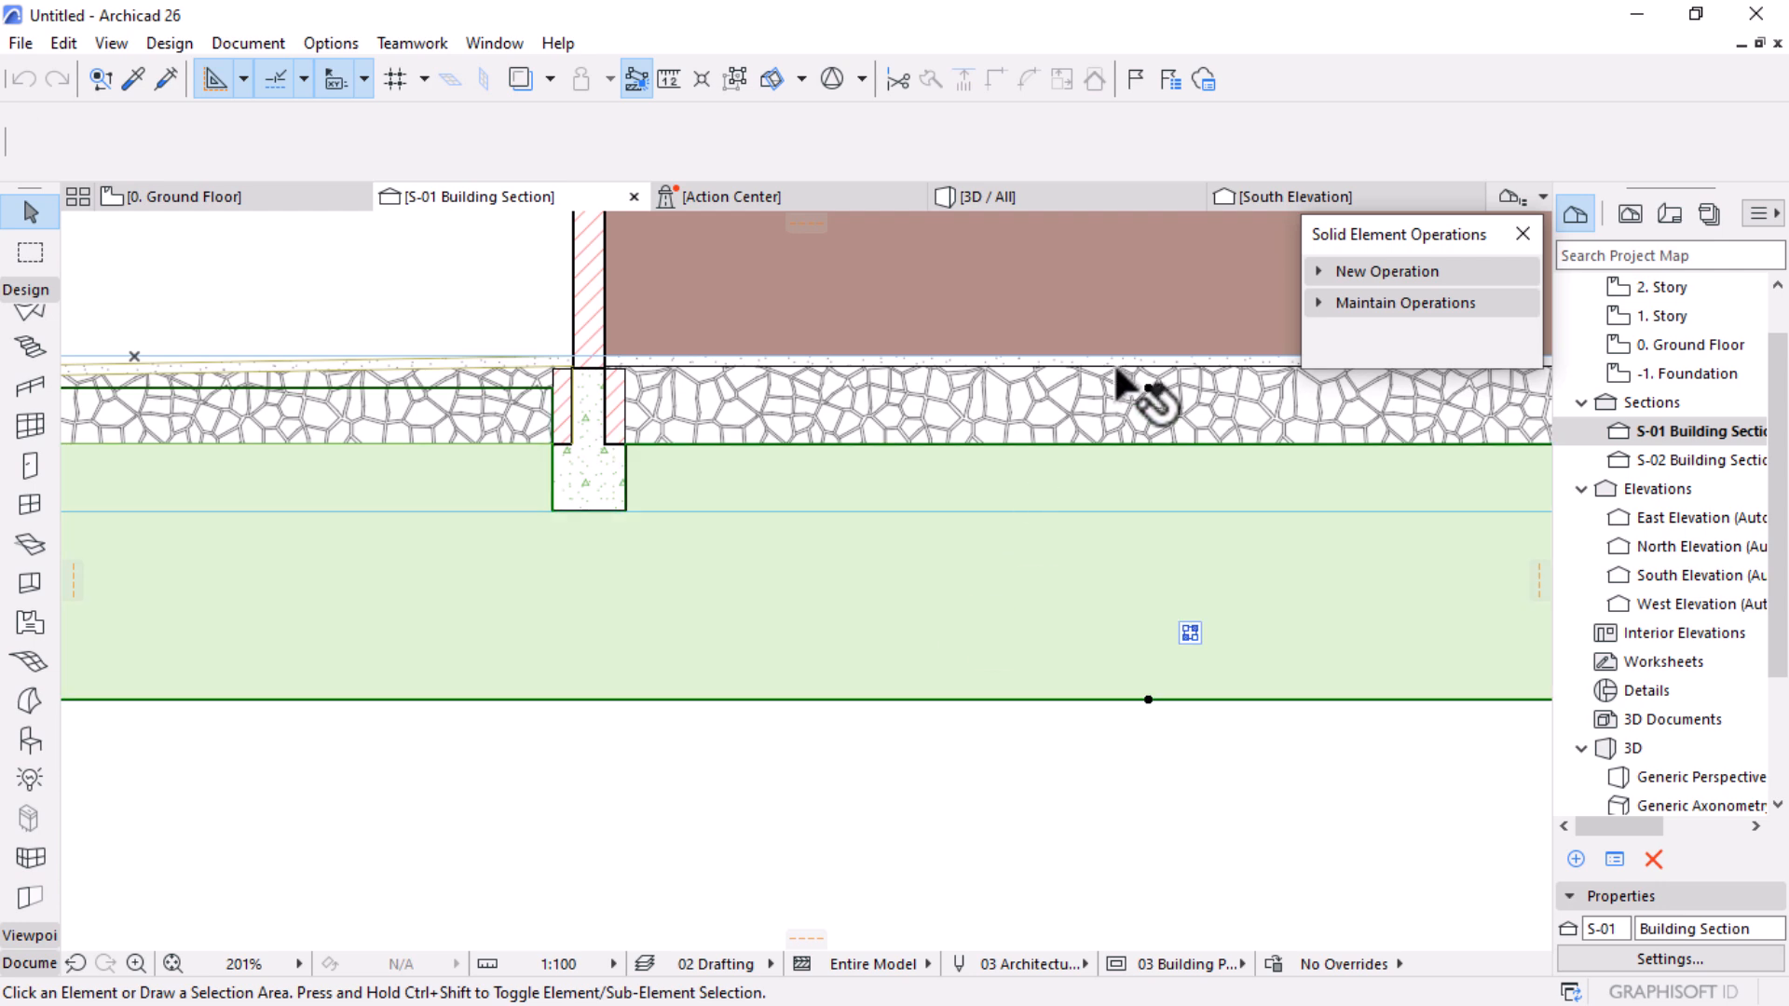
left_click(1104, 156)
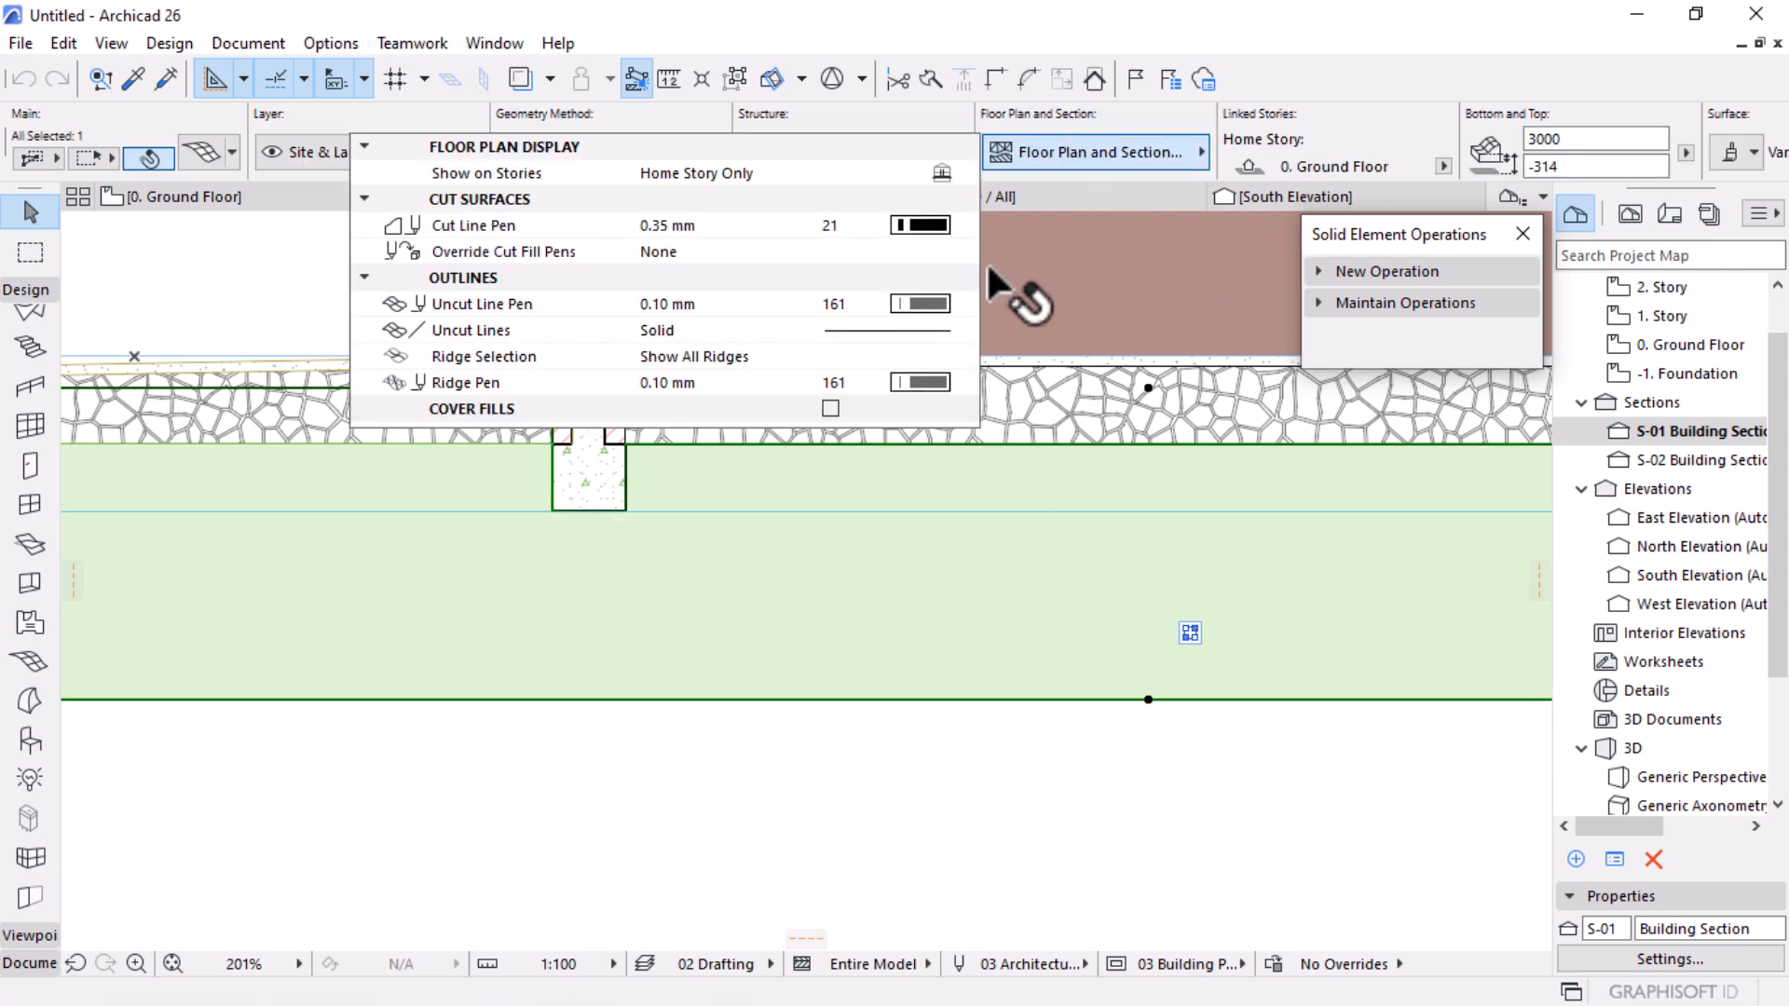
left_click(932, 232)
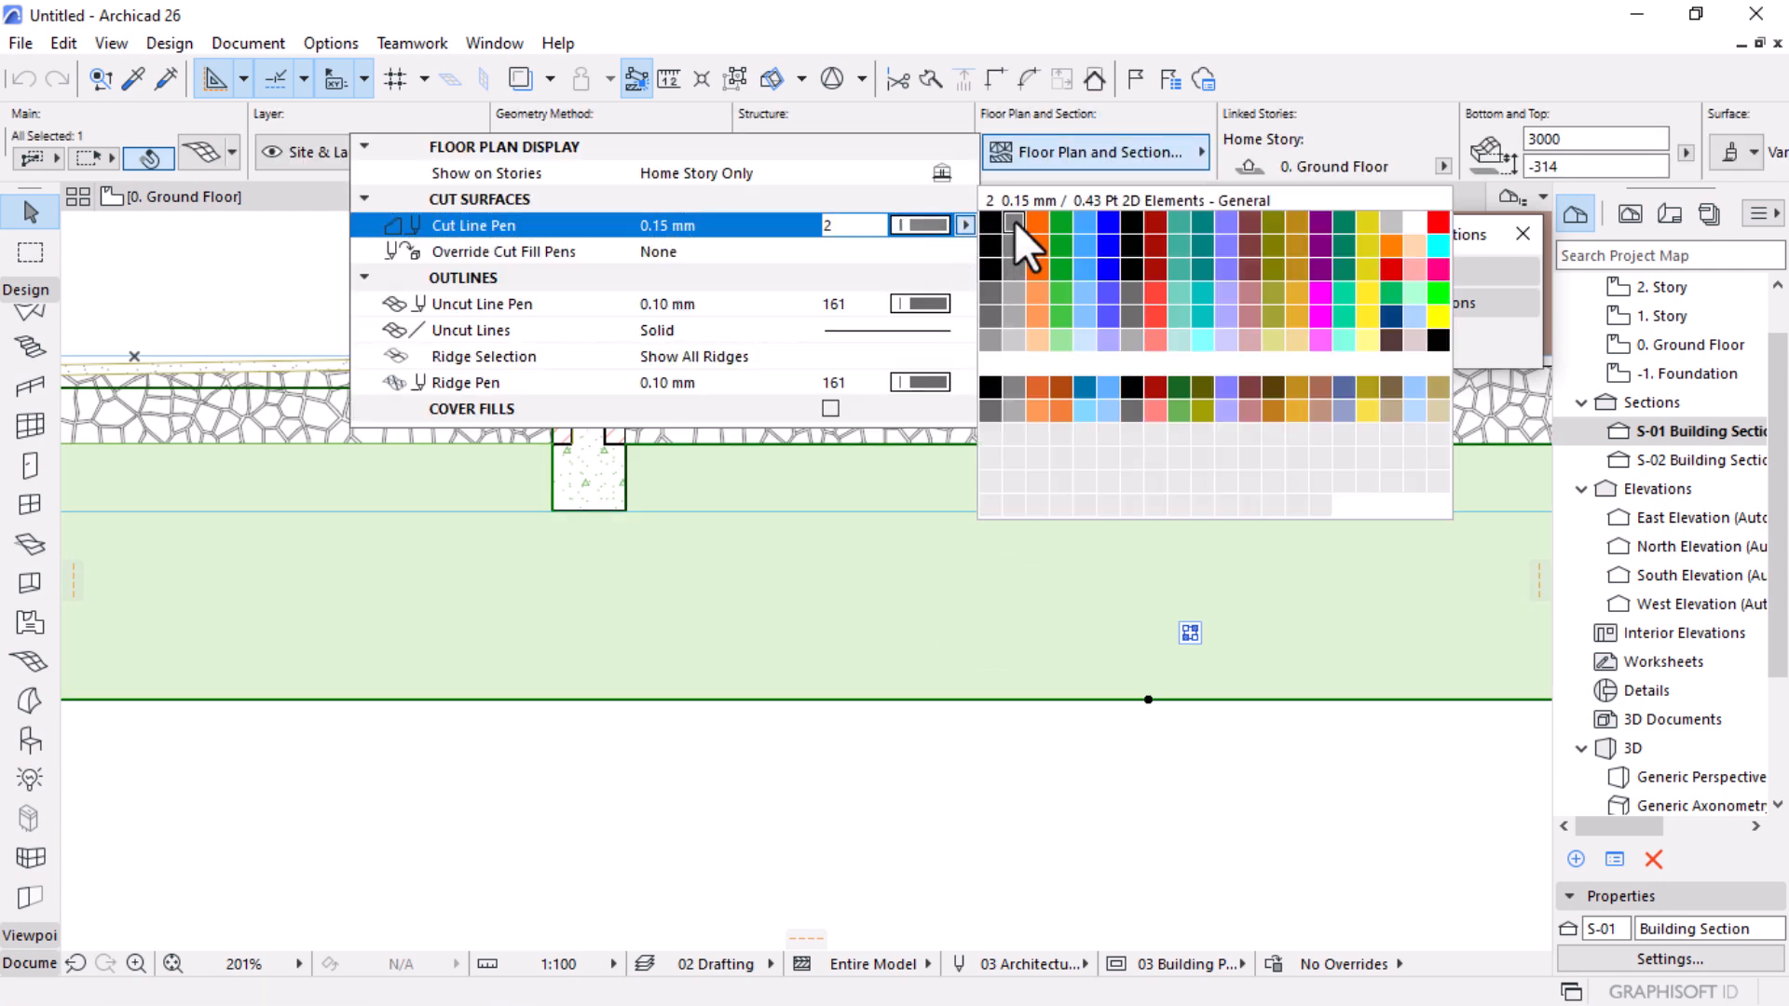
left_click(986, 406)
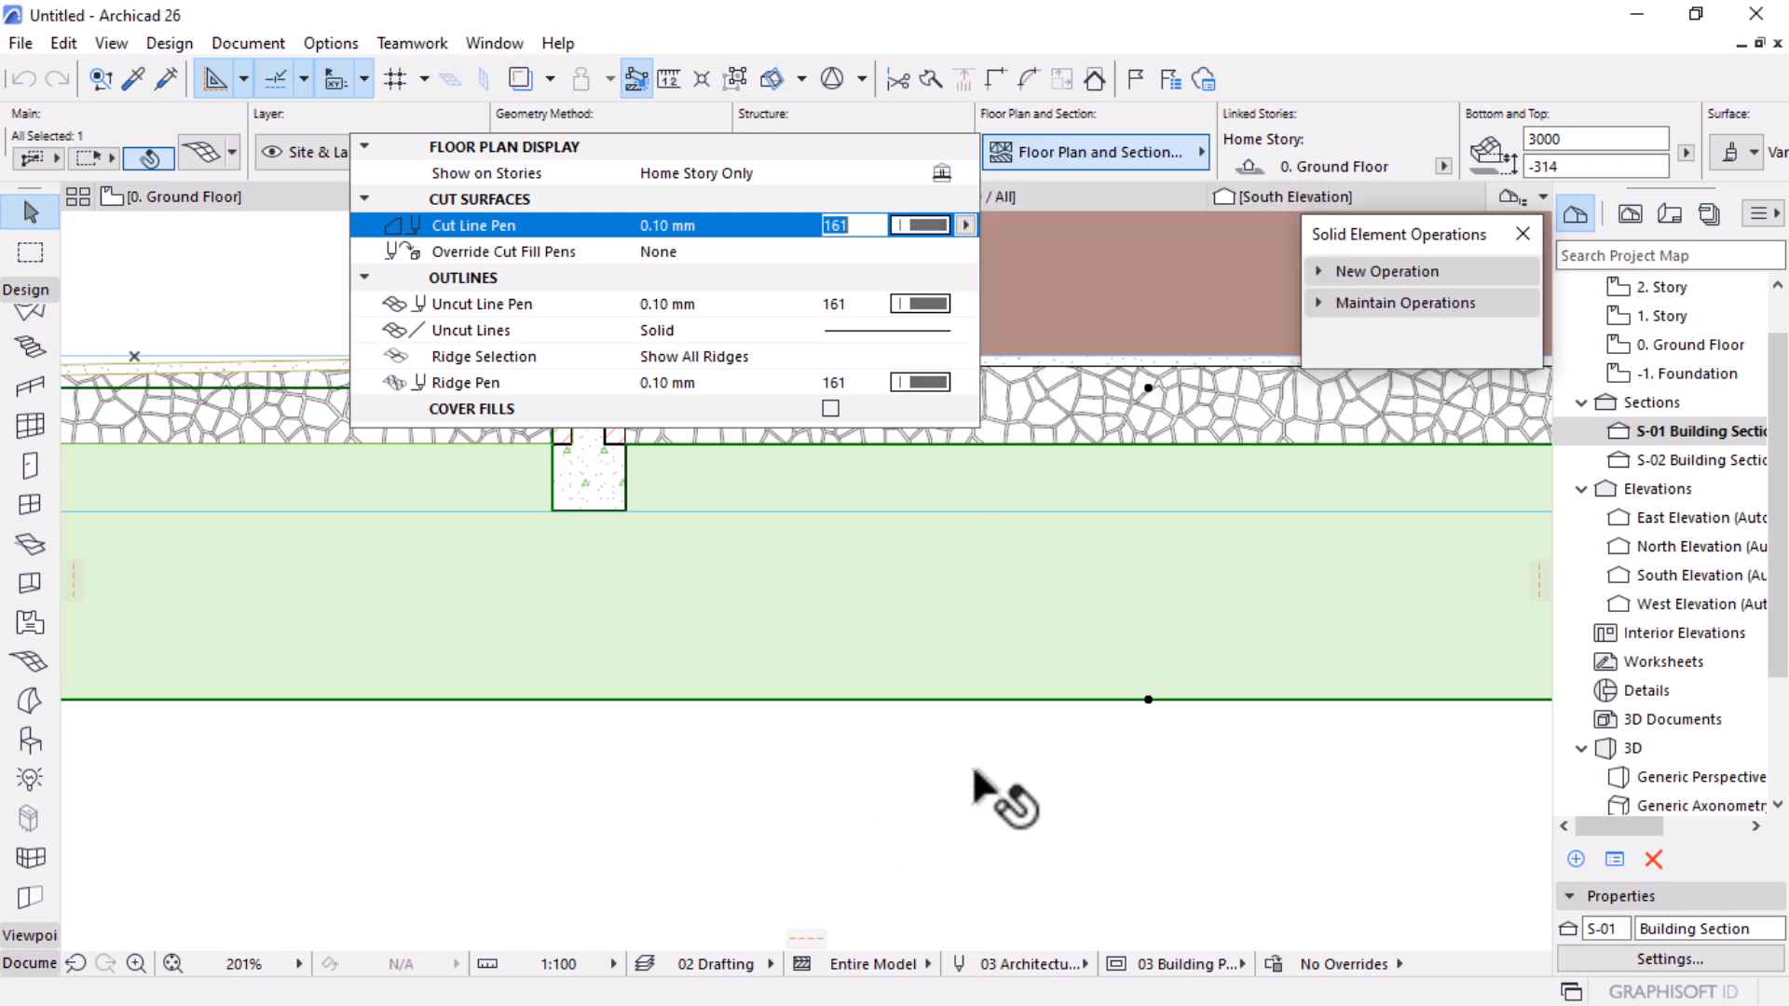
left_click(959, 807)
Step: Subtract the lower stone mesh from the terrain mesh using plain Subtraction, keeping the target's own surface attributes
scroll(620, 466, "up", 5)
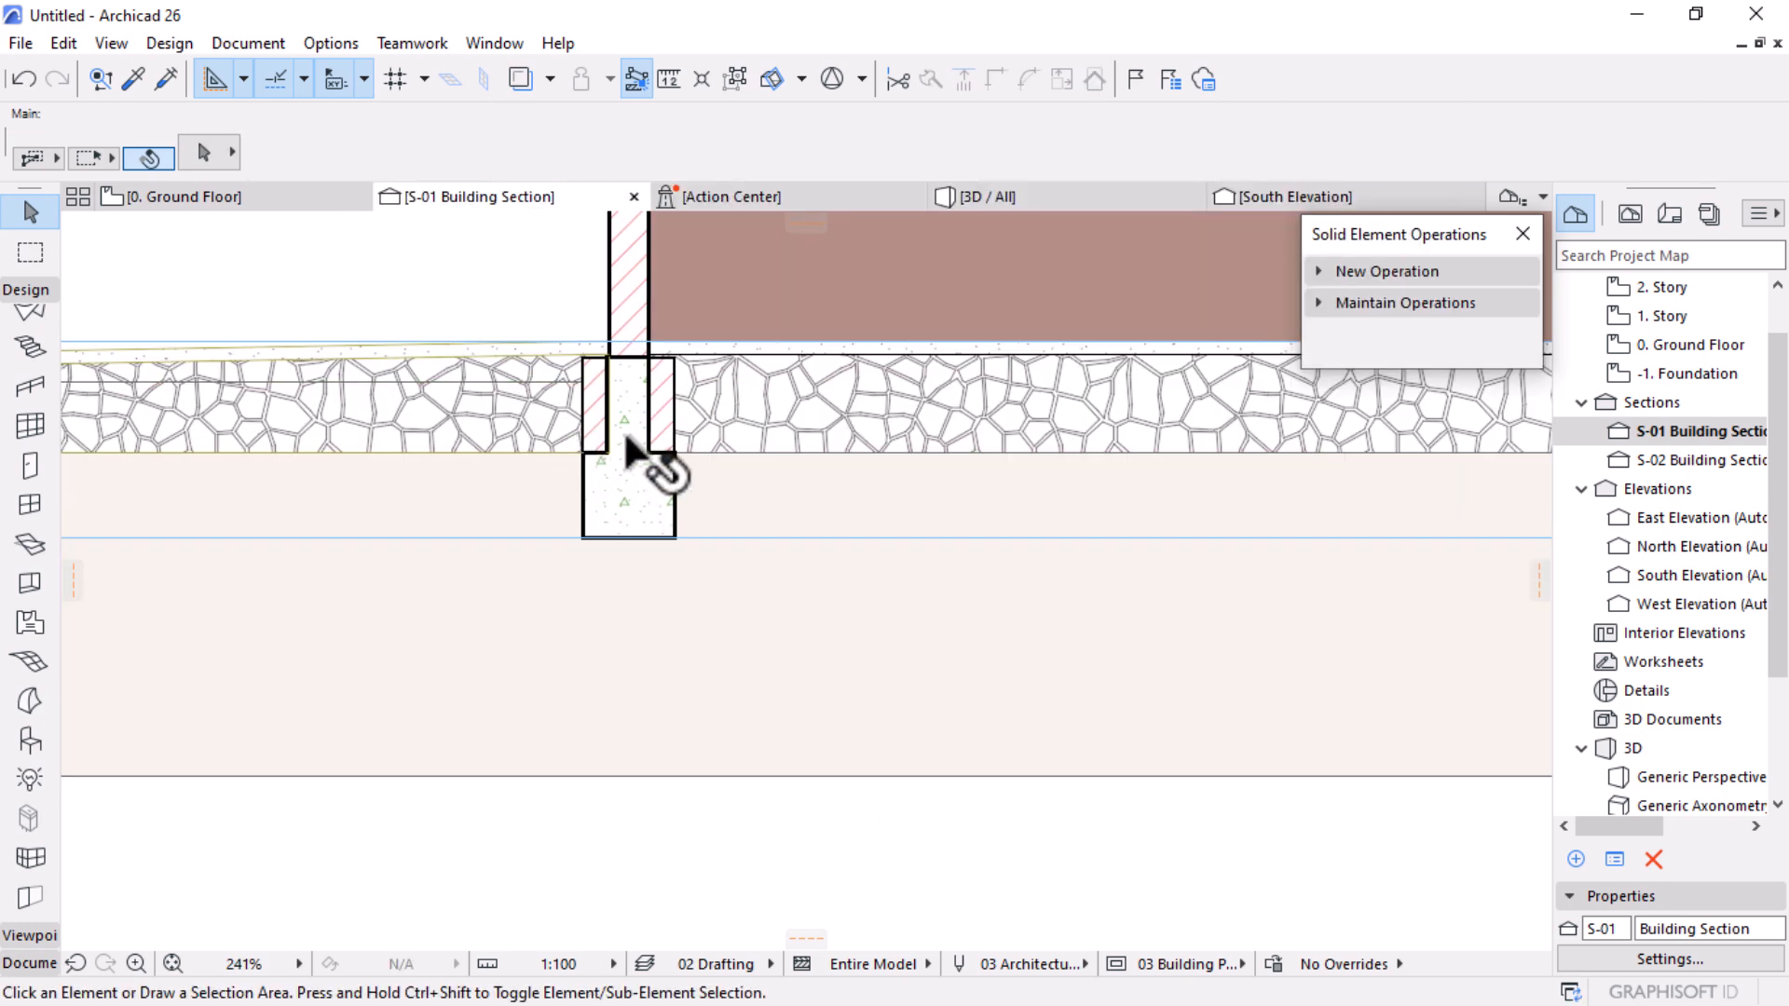
scroll(1043, 691, "down", 2)
scroll(781, 389, "up", 6)
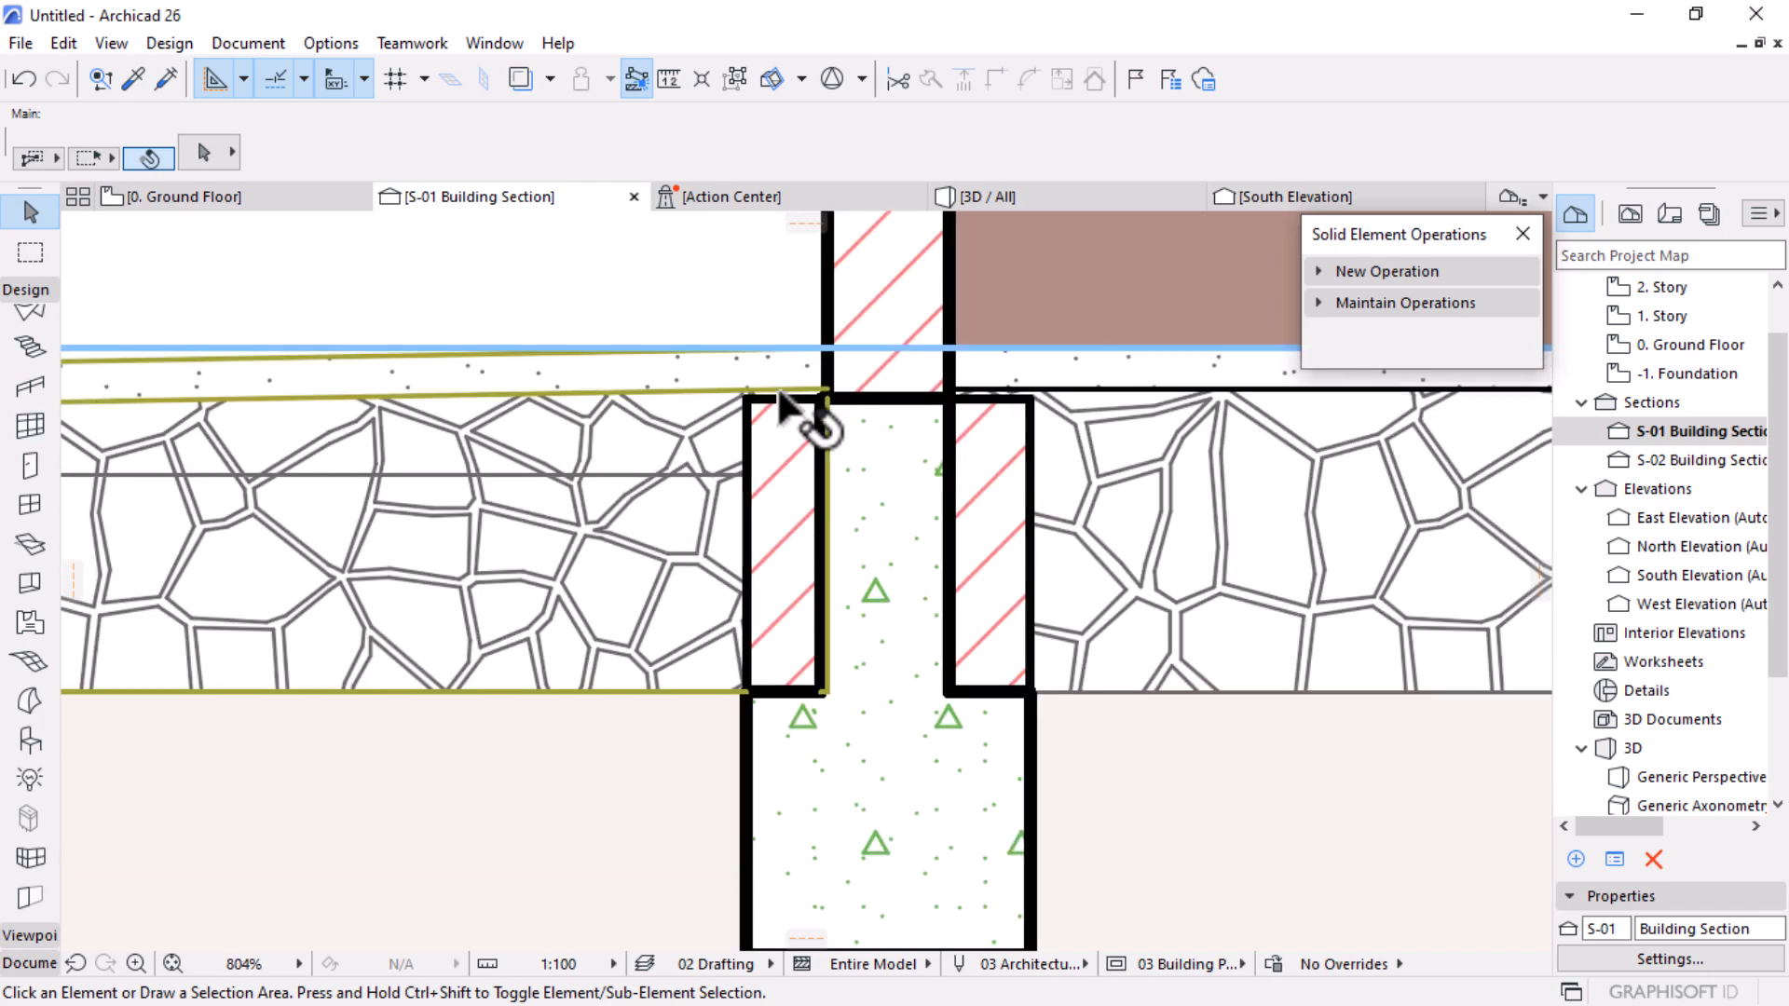
scroll(1213, 389, "down", 3)
scroll(1304, 447, "down", 6)
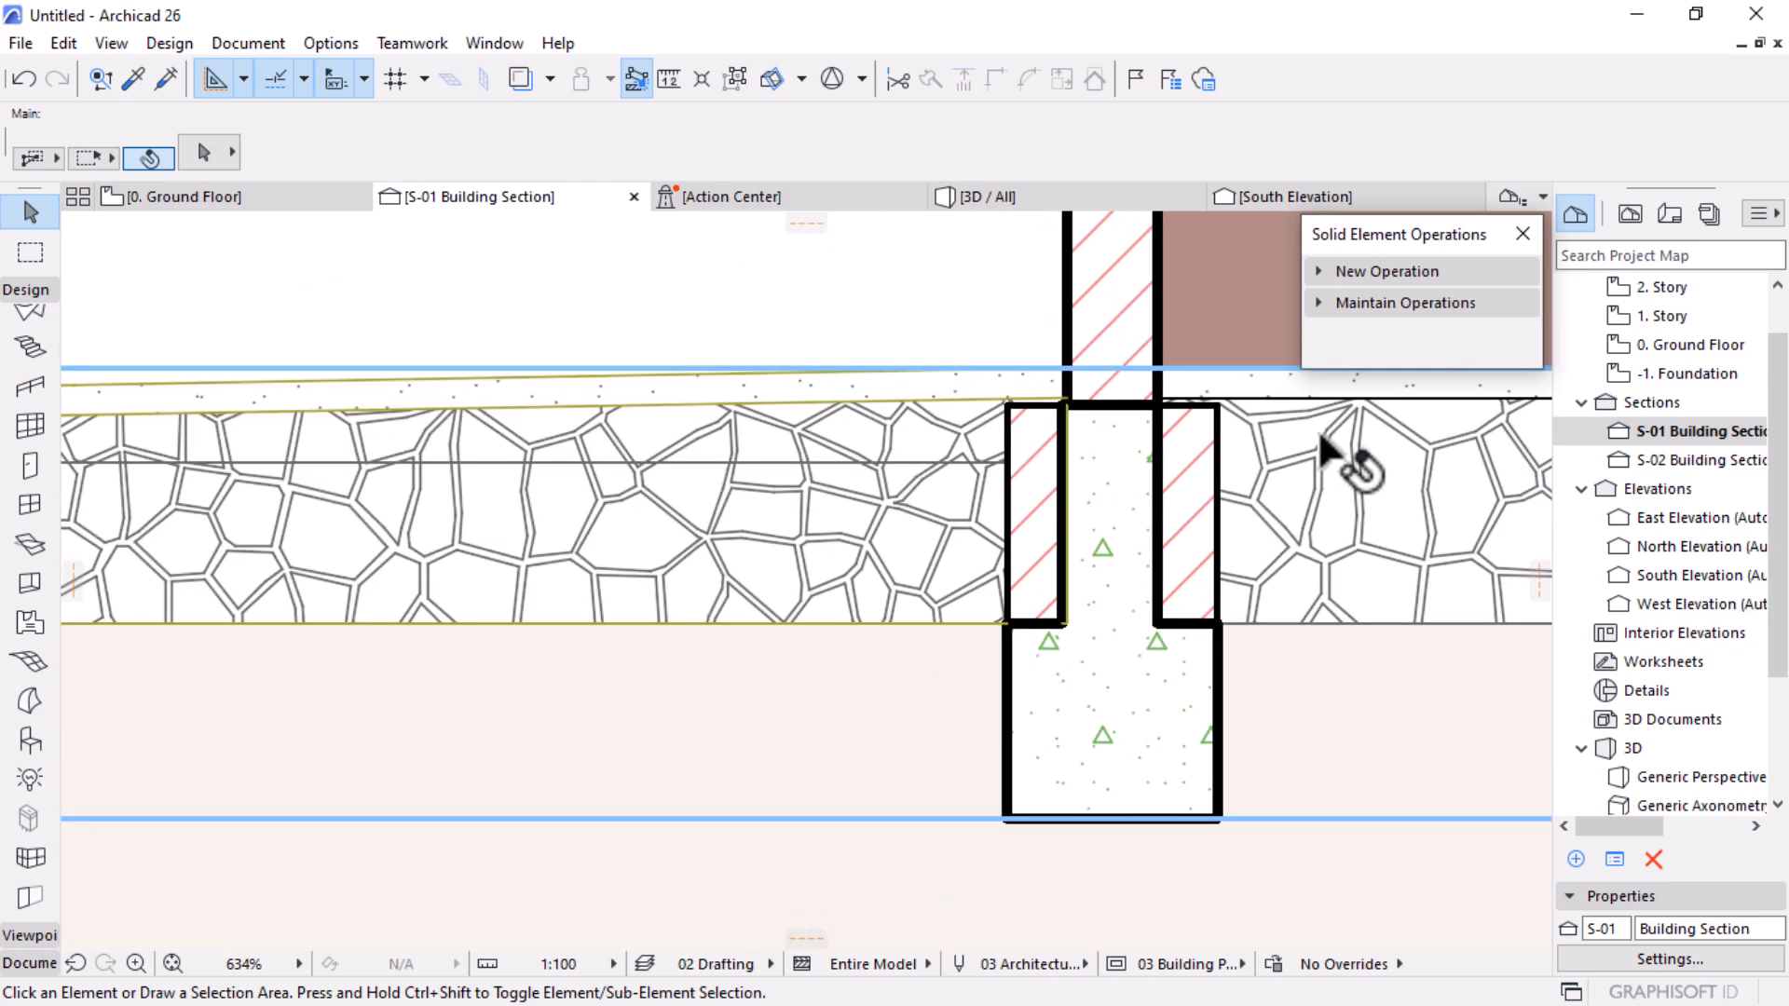
left_click(480, 540)
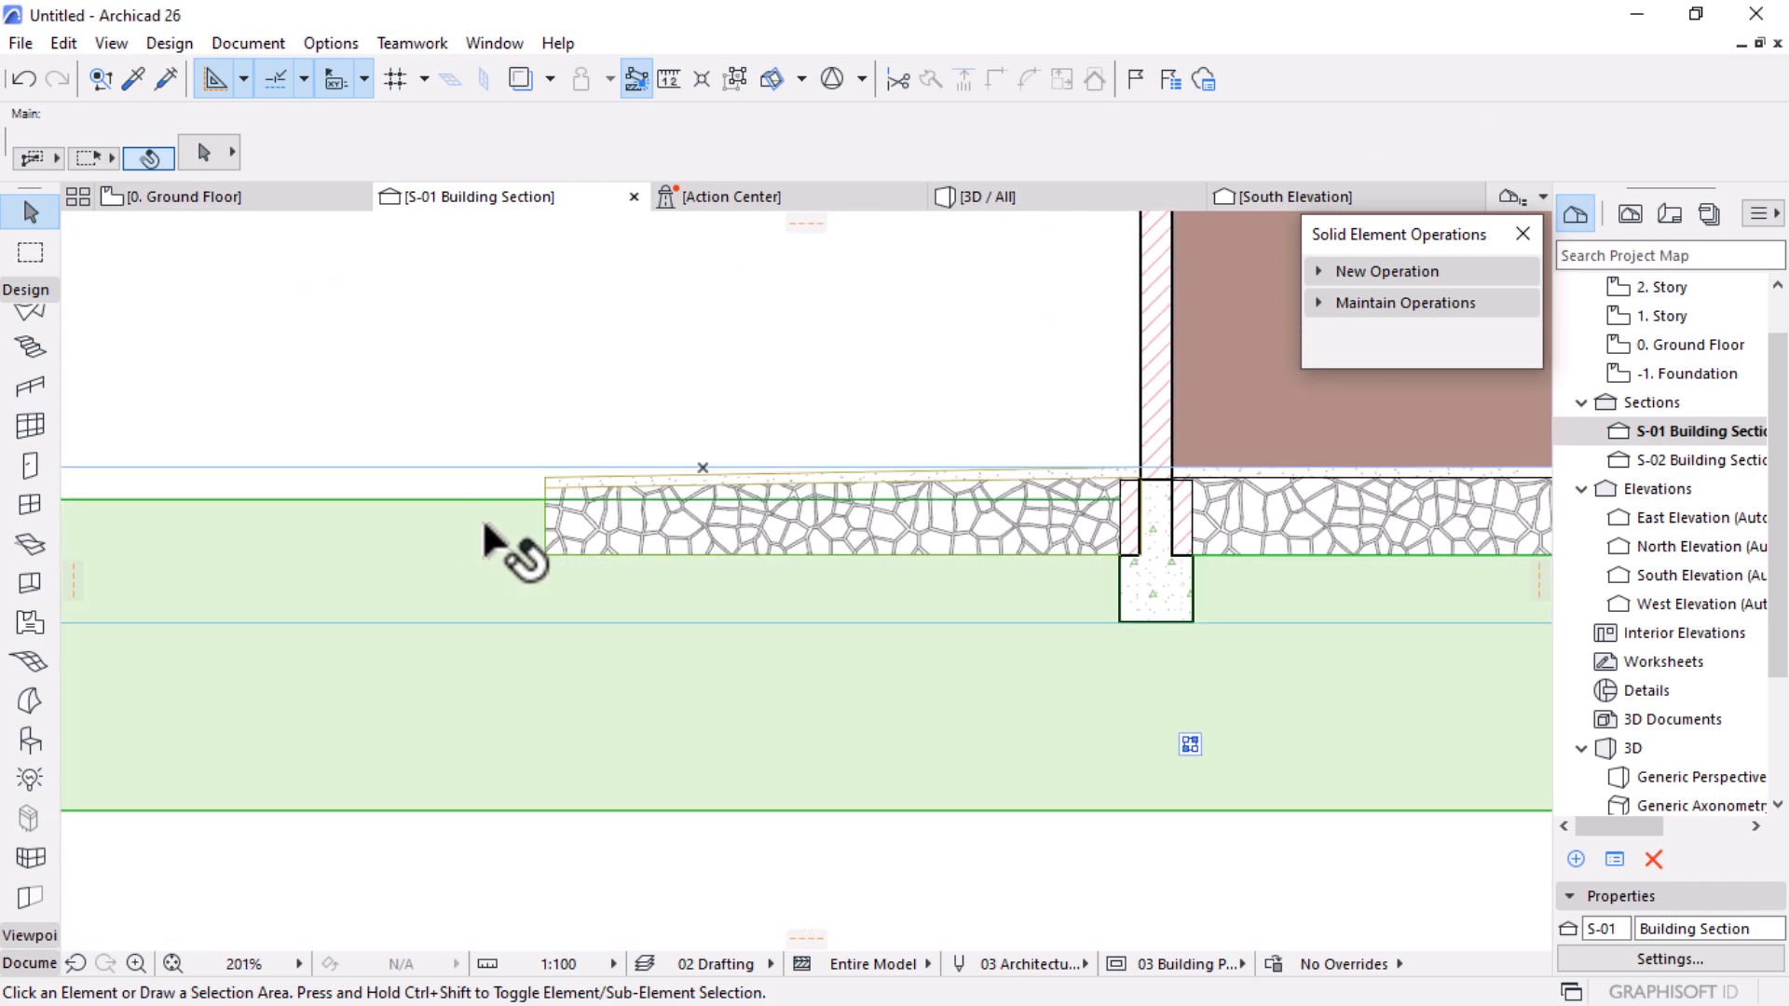
left_click(1384, 271)
left_click(1429, 309)
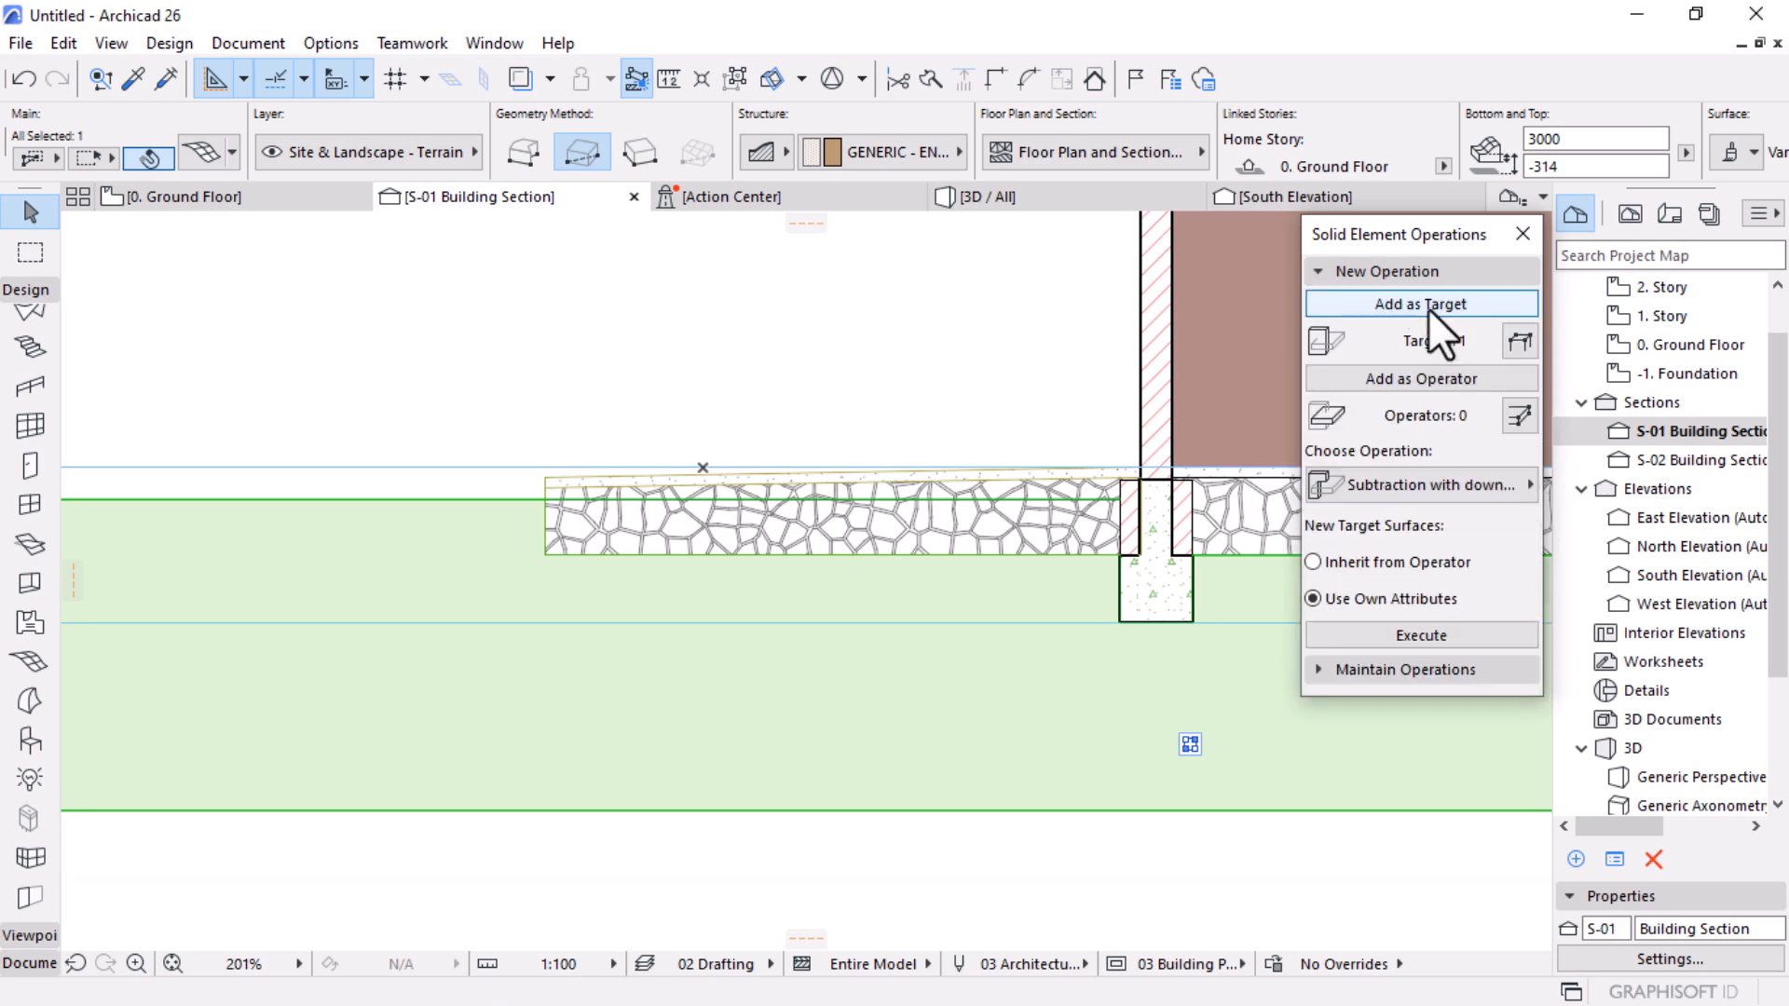
left_click(678, 544)
left_click(1403, 382)
left_click(1495, 485)
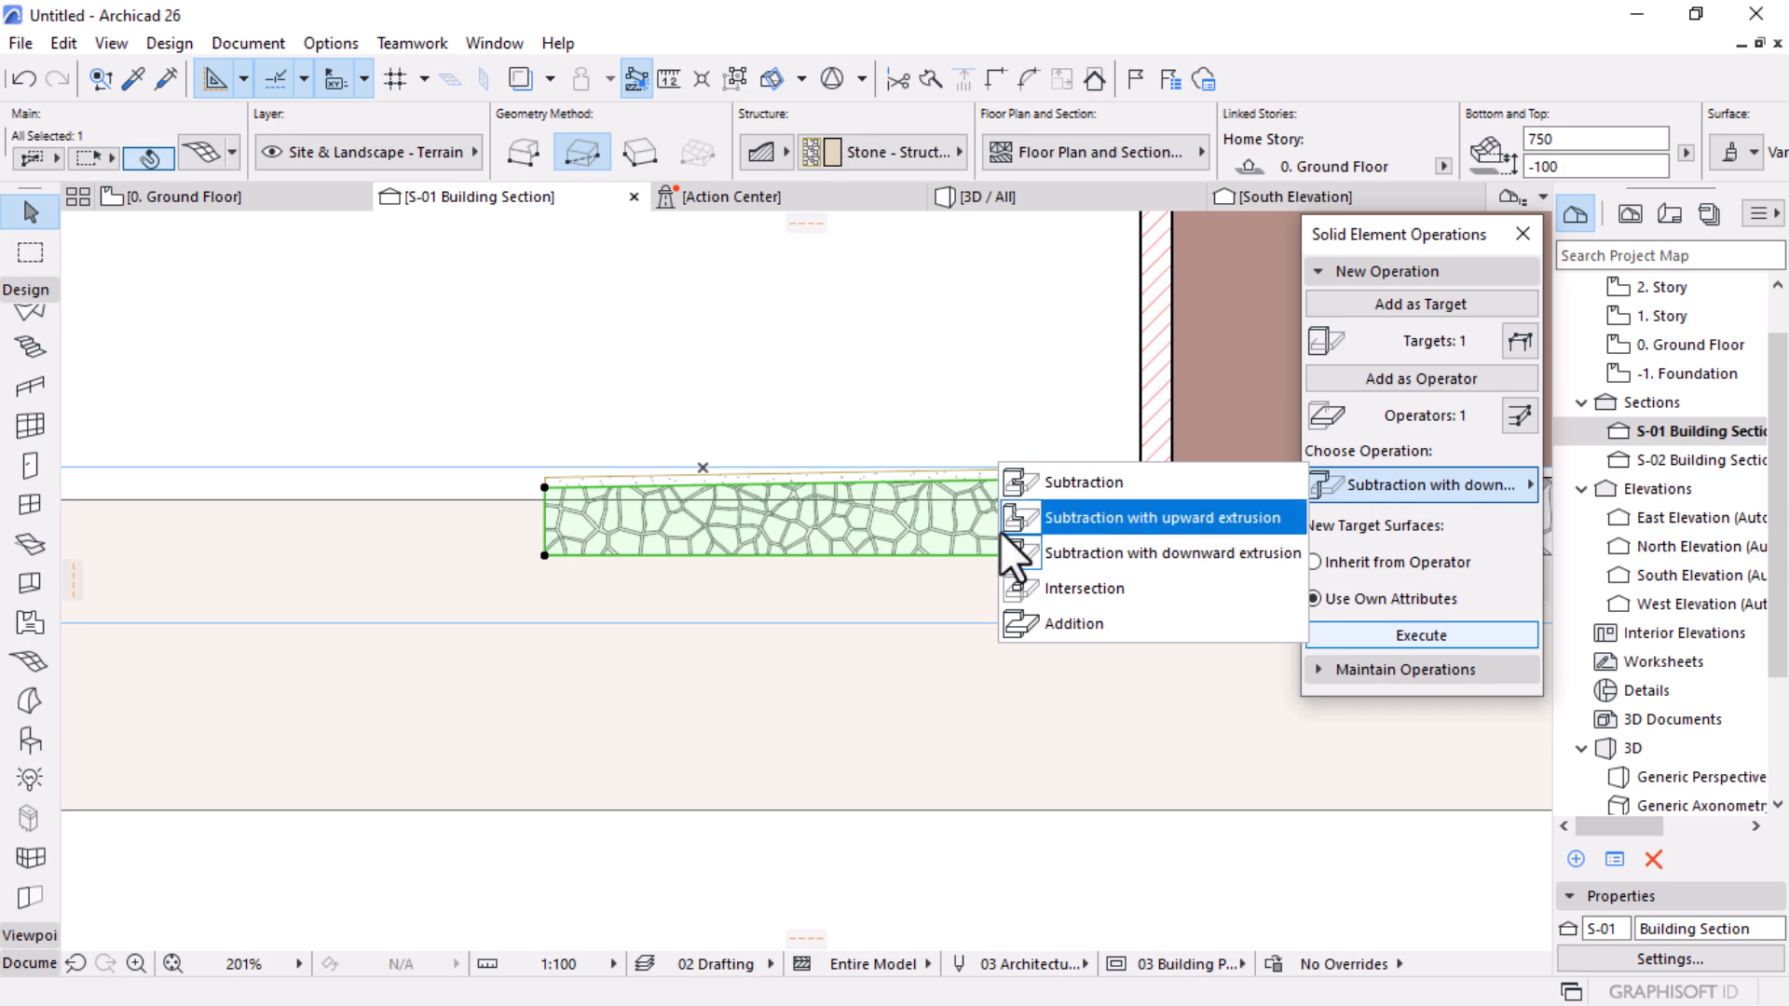
left_click(1083, 483)
left_click(1450, 636)
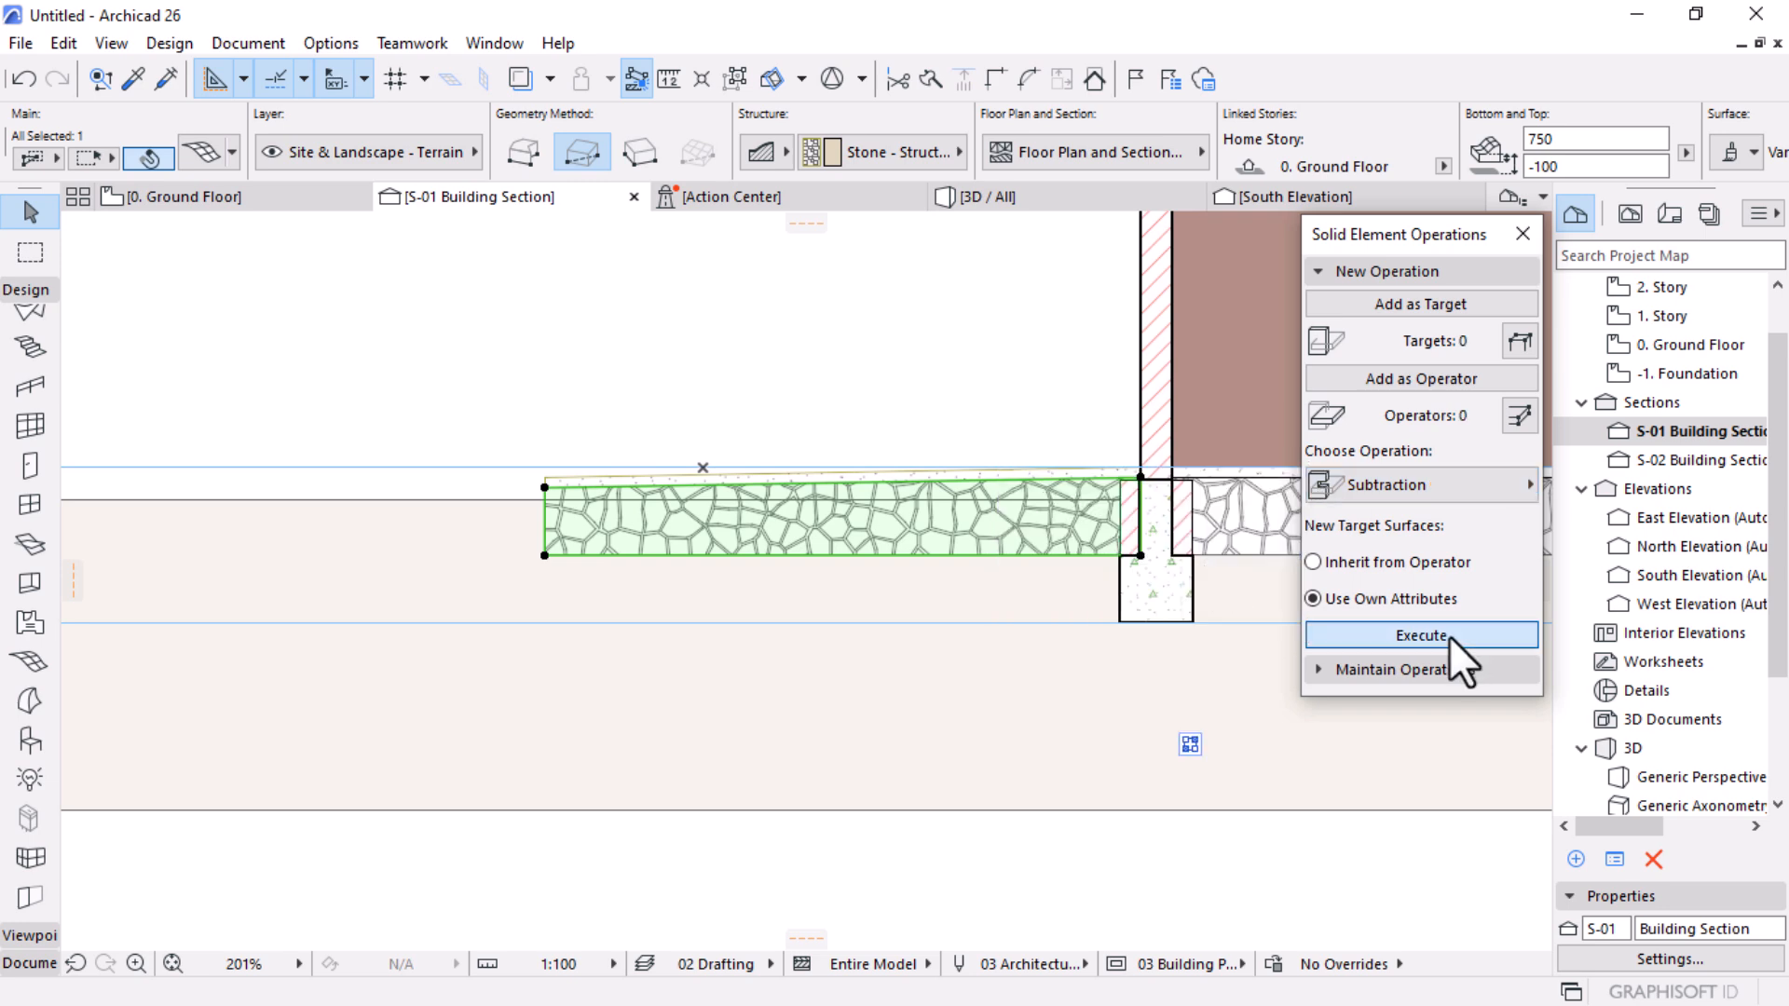
Step: Examine where the terrain meets the stone layers and foundations on both sides of the building section
scroll(434, 600, "down", 3)
scroll(433, 600, "down", 3)
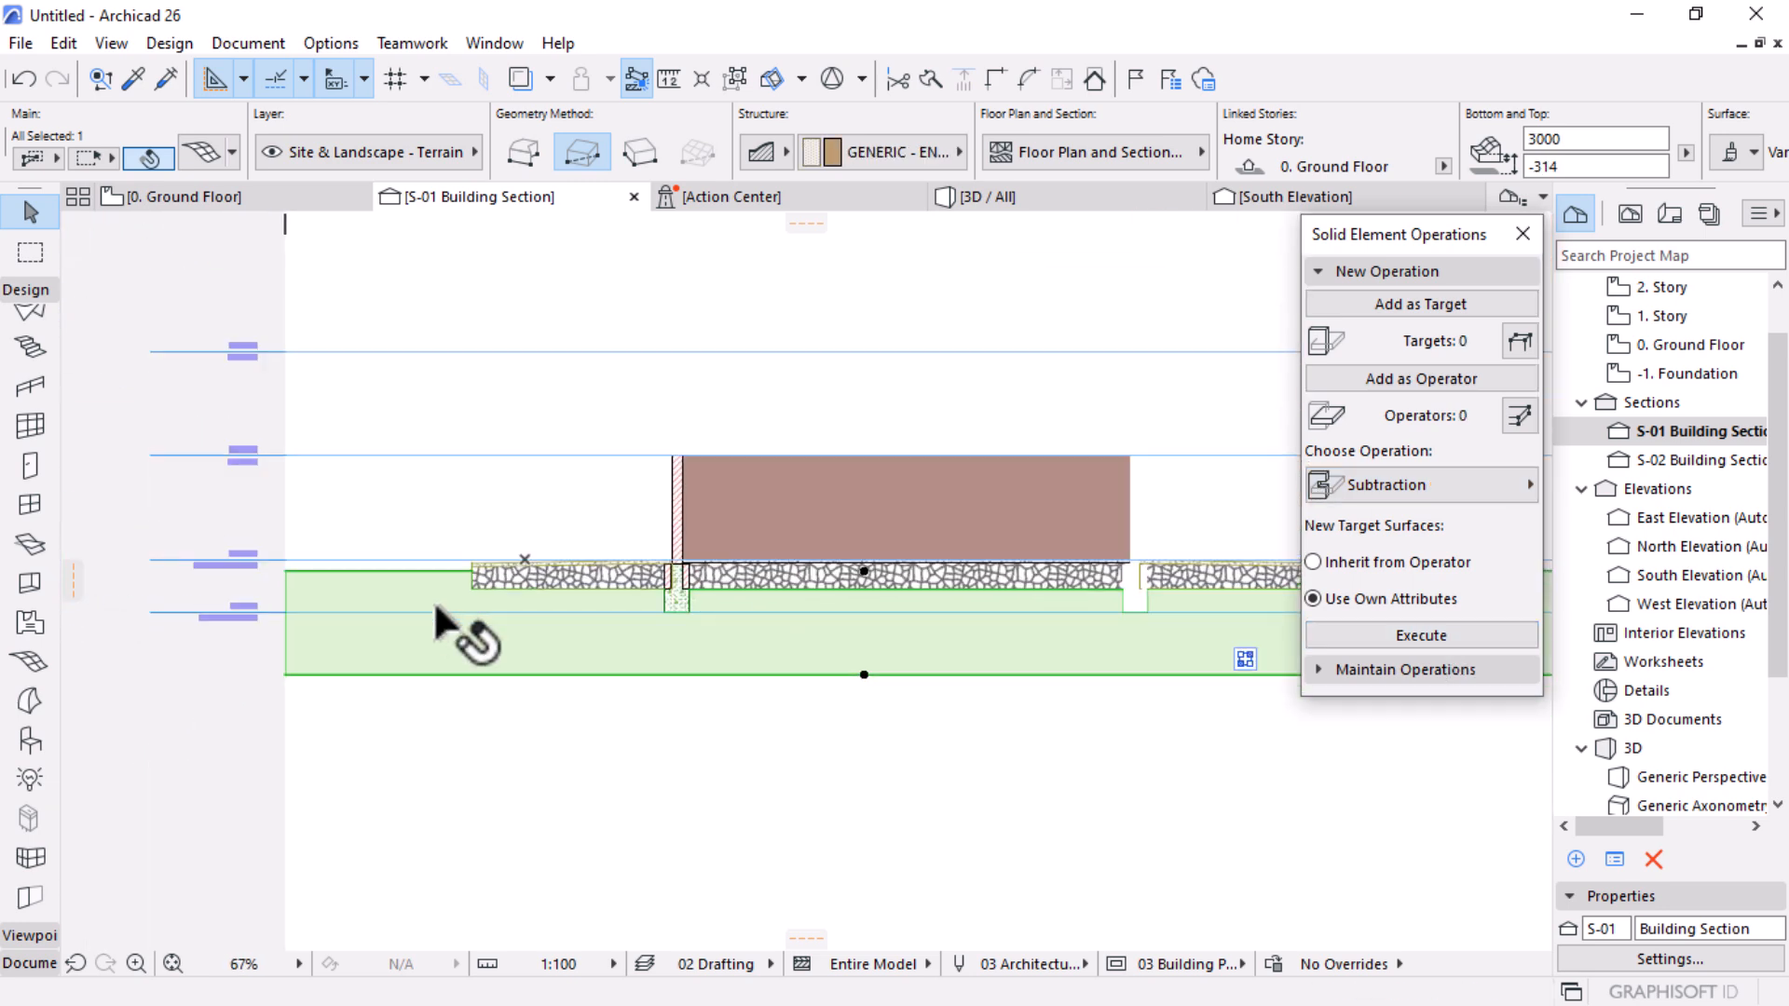
scroll(932, 601, "up", 4)
scroll(1179, 565, "up", 2)
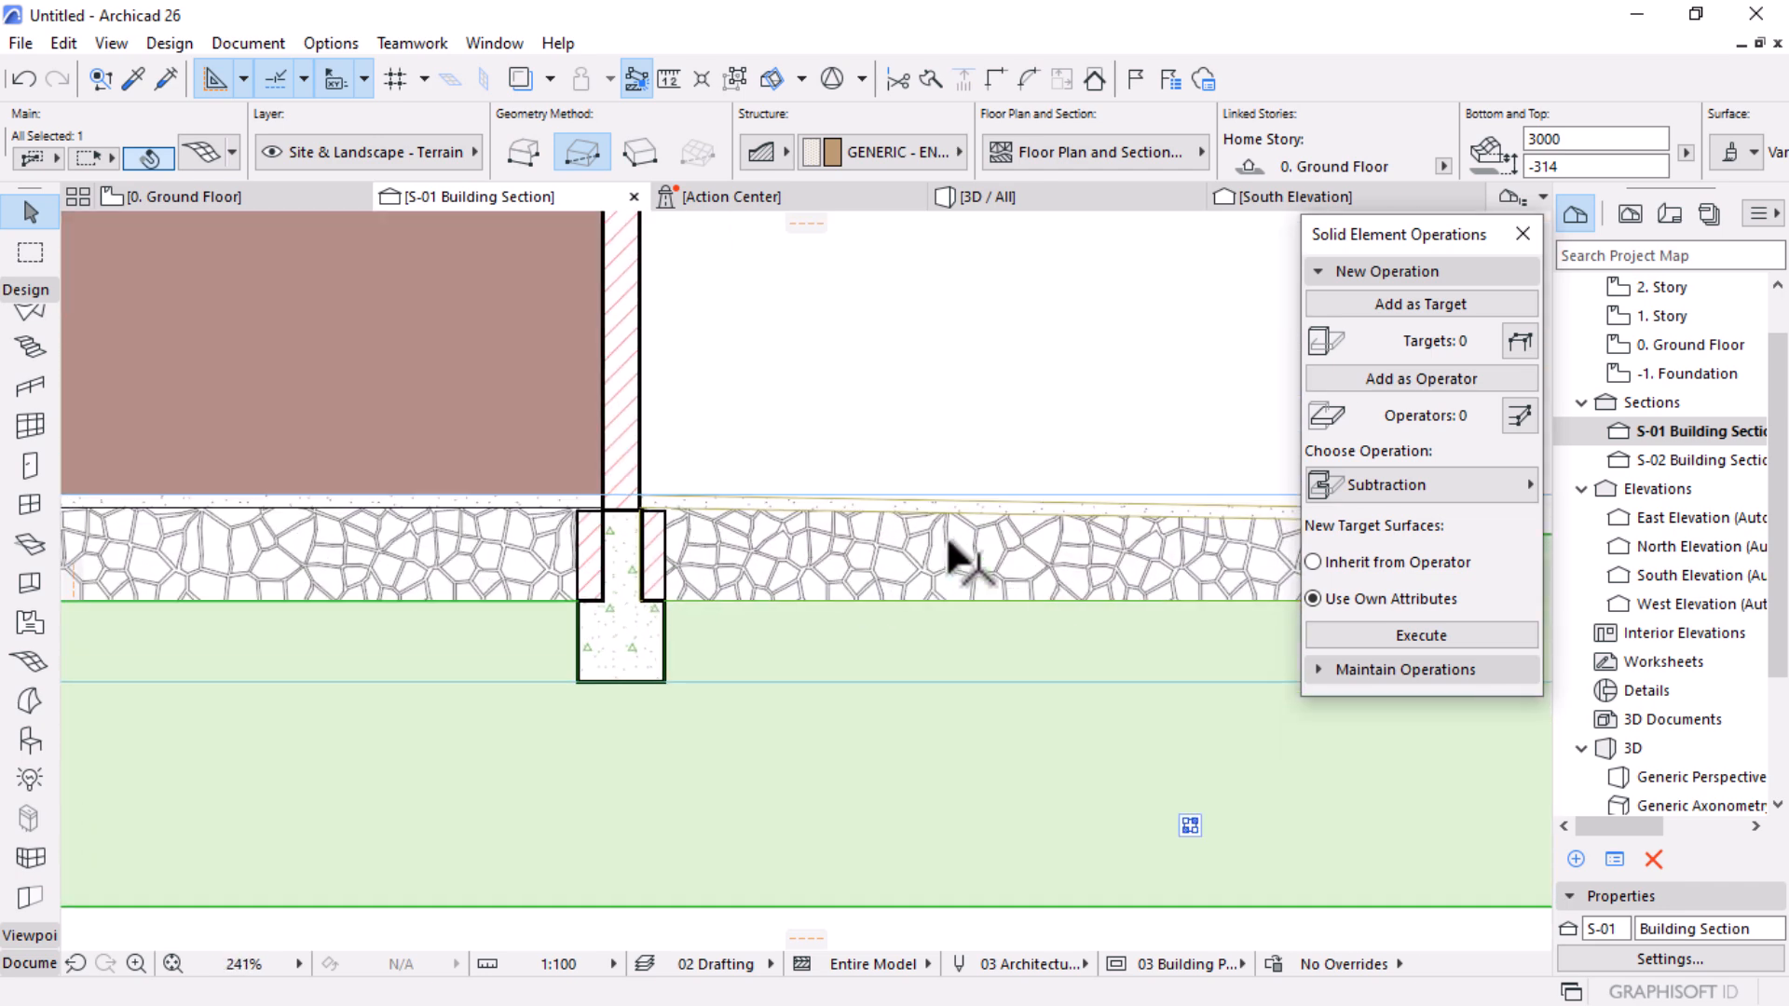
scroll(948, 562, "down", 2)
scroll(821, 555, "down", 1)
scroll(820, 557, "up", 1)
scroll(678, 511, "up", 3)
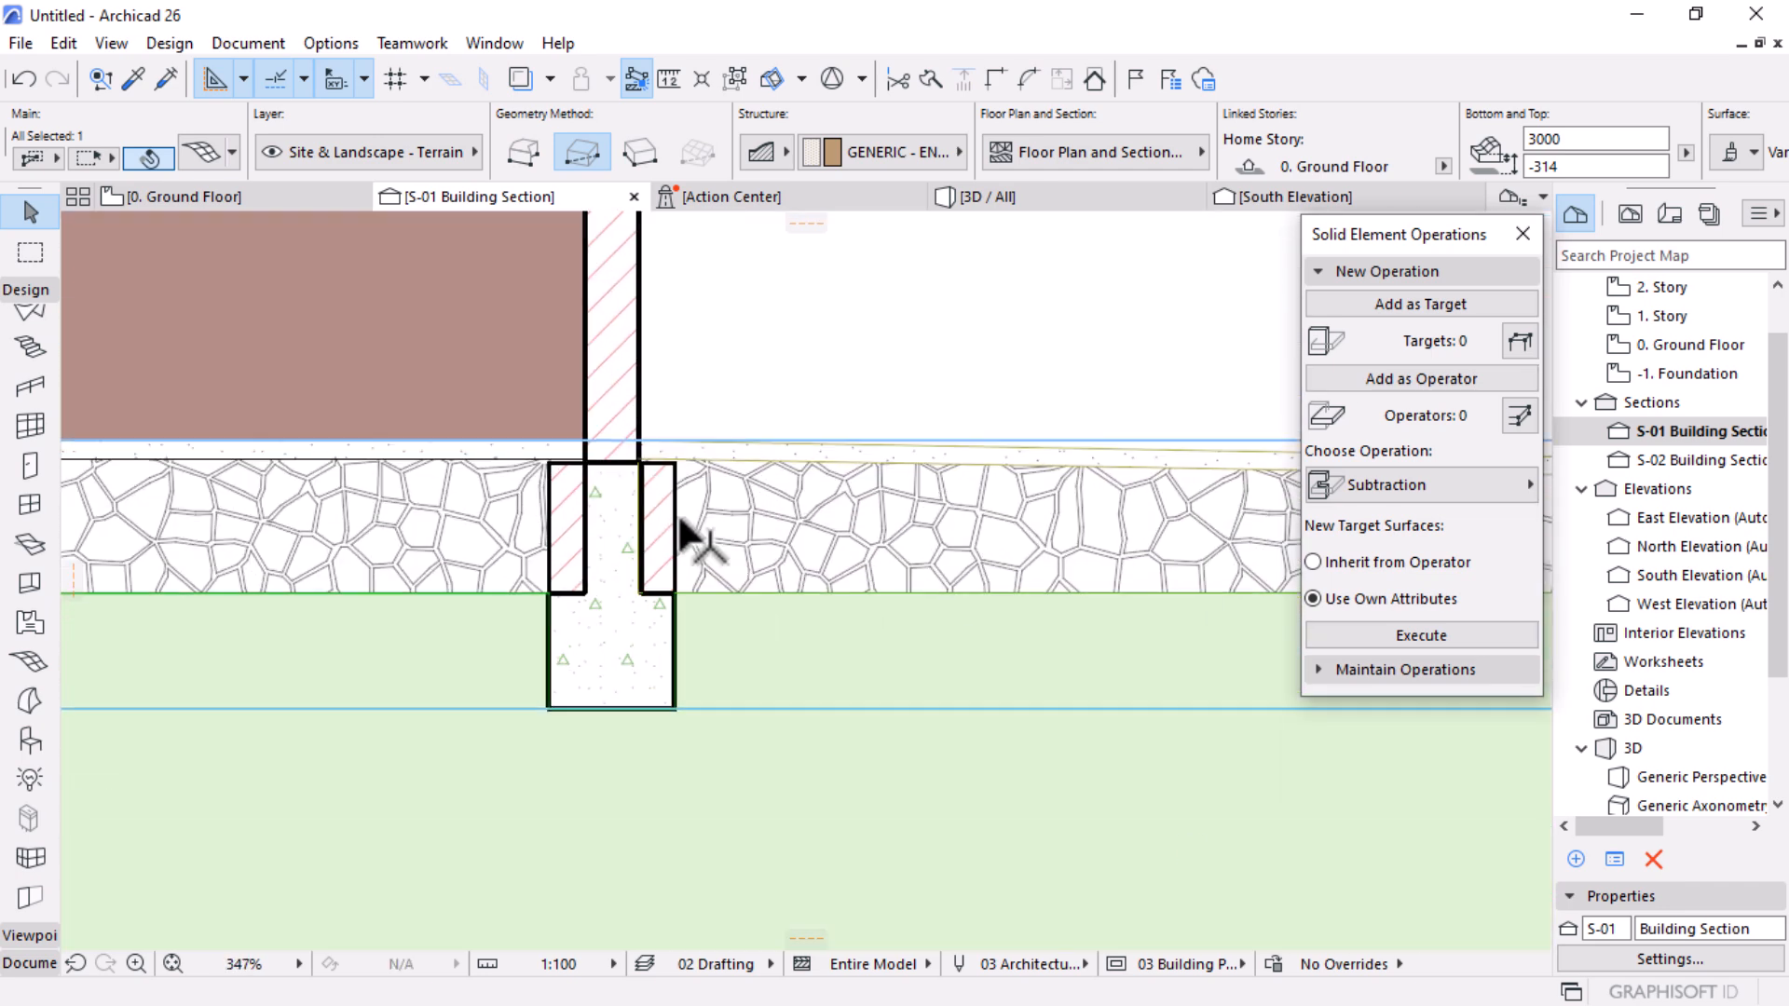
scroll(1069, 450, "down", 4)
scroll(745, 667, "down", 2)
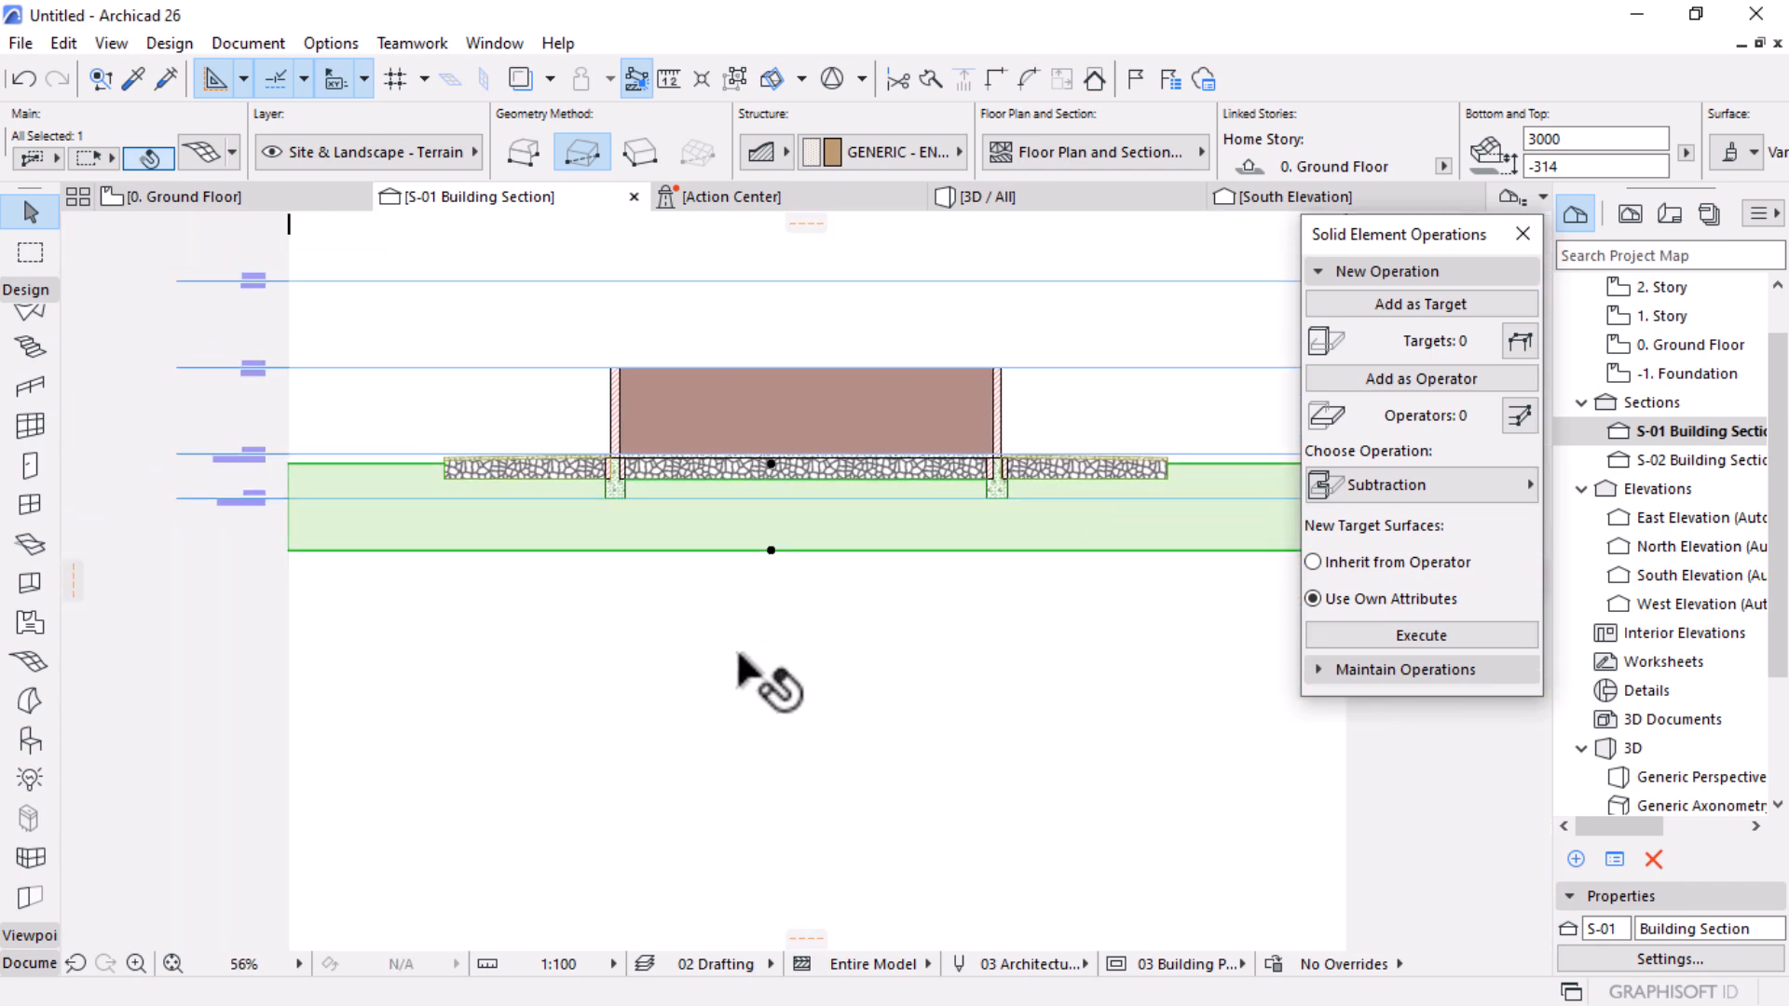
Step: Deselect the terrain mesh and close the Solid Element Operations palette
left_click(788, 619)
scroll(570, 435, "up", 3)
left_click(1402, 271)
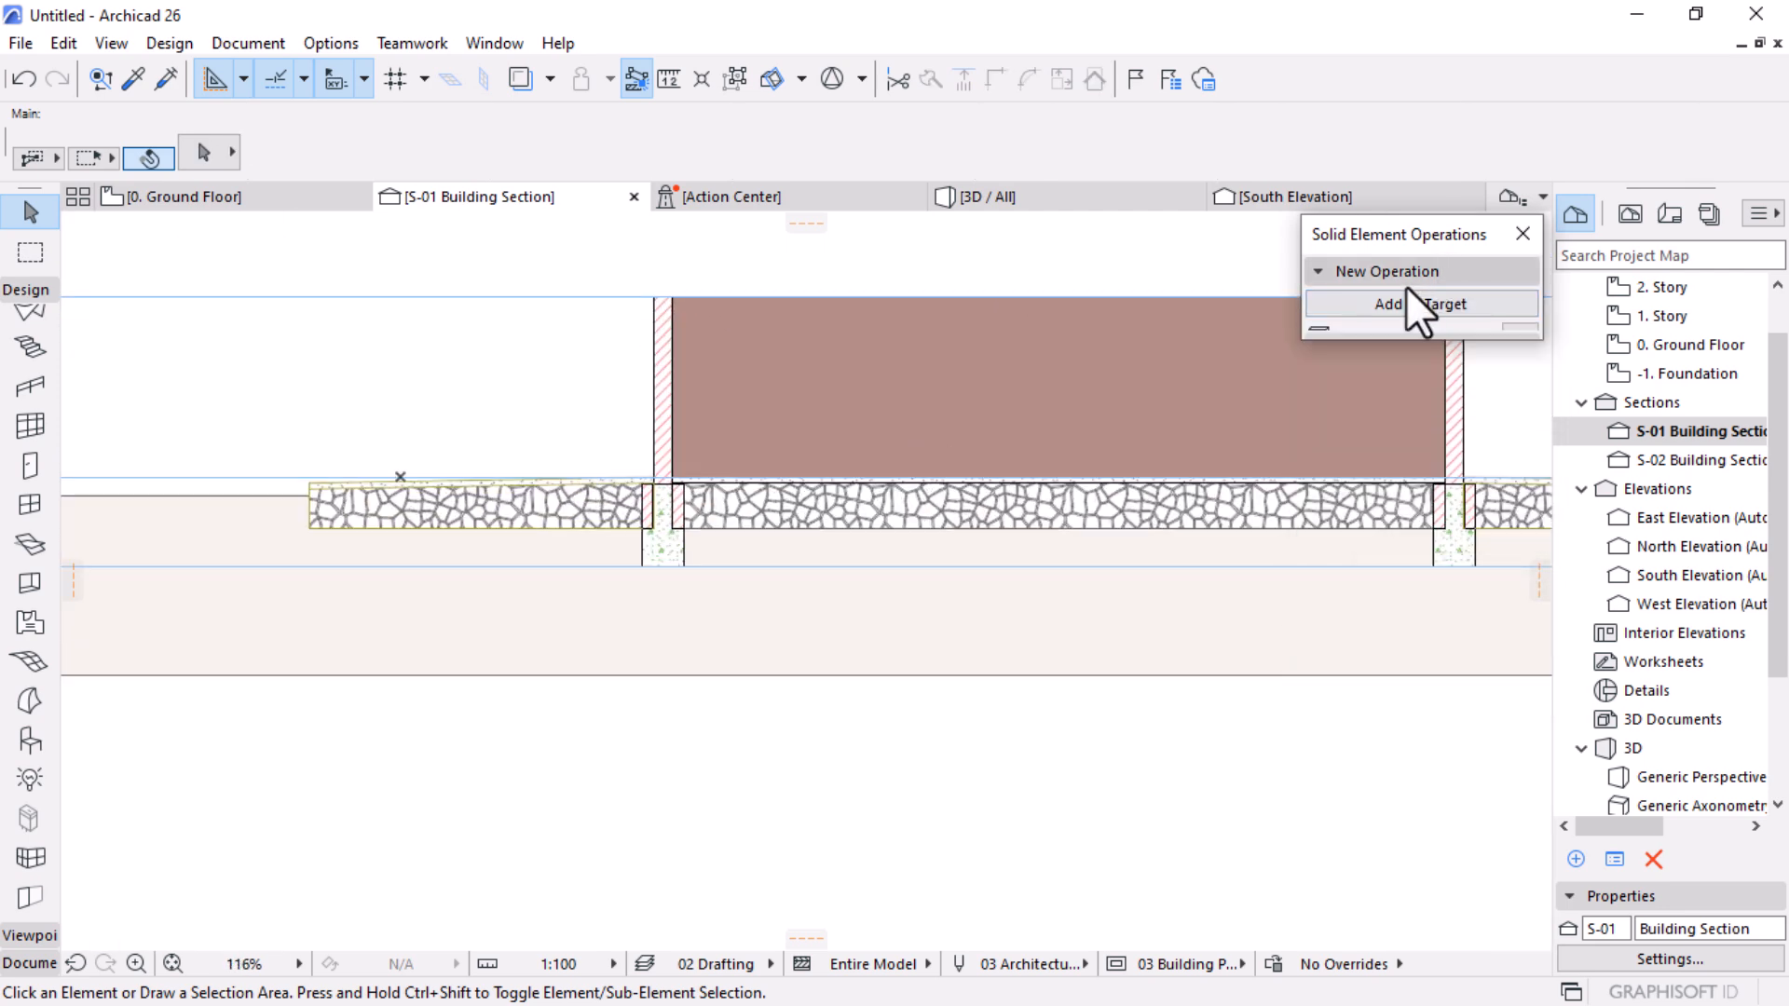
left_click_drag(1410, 235, 1470, 52)
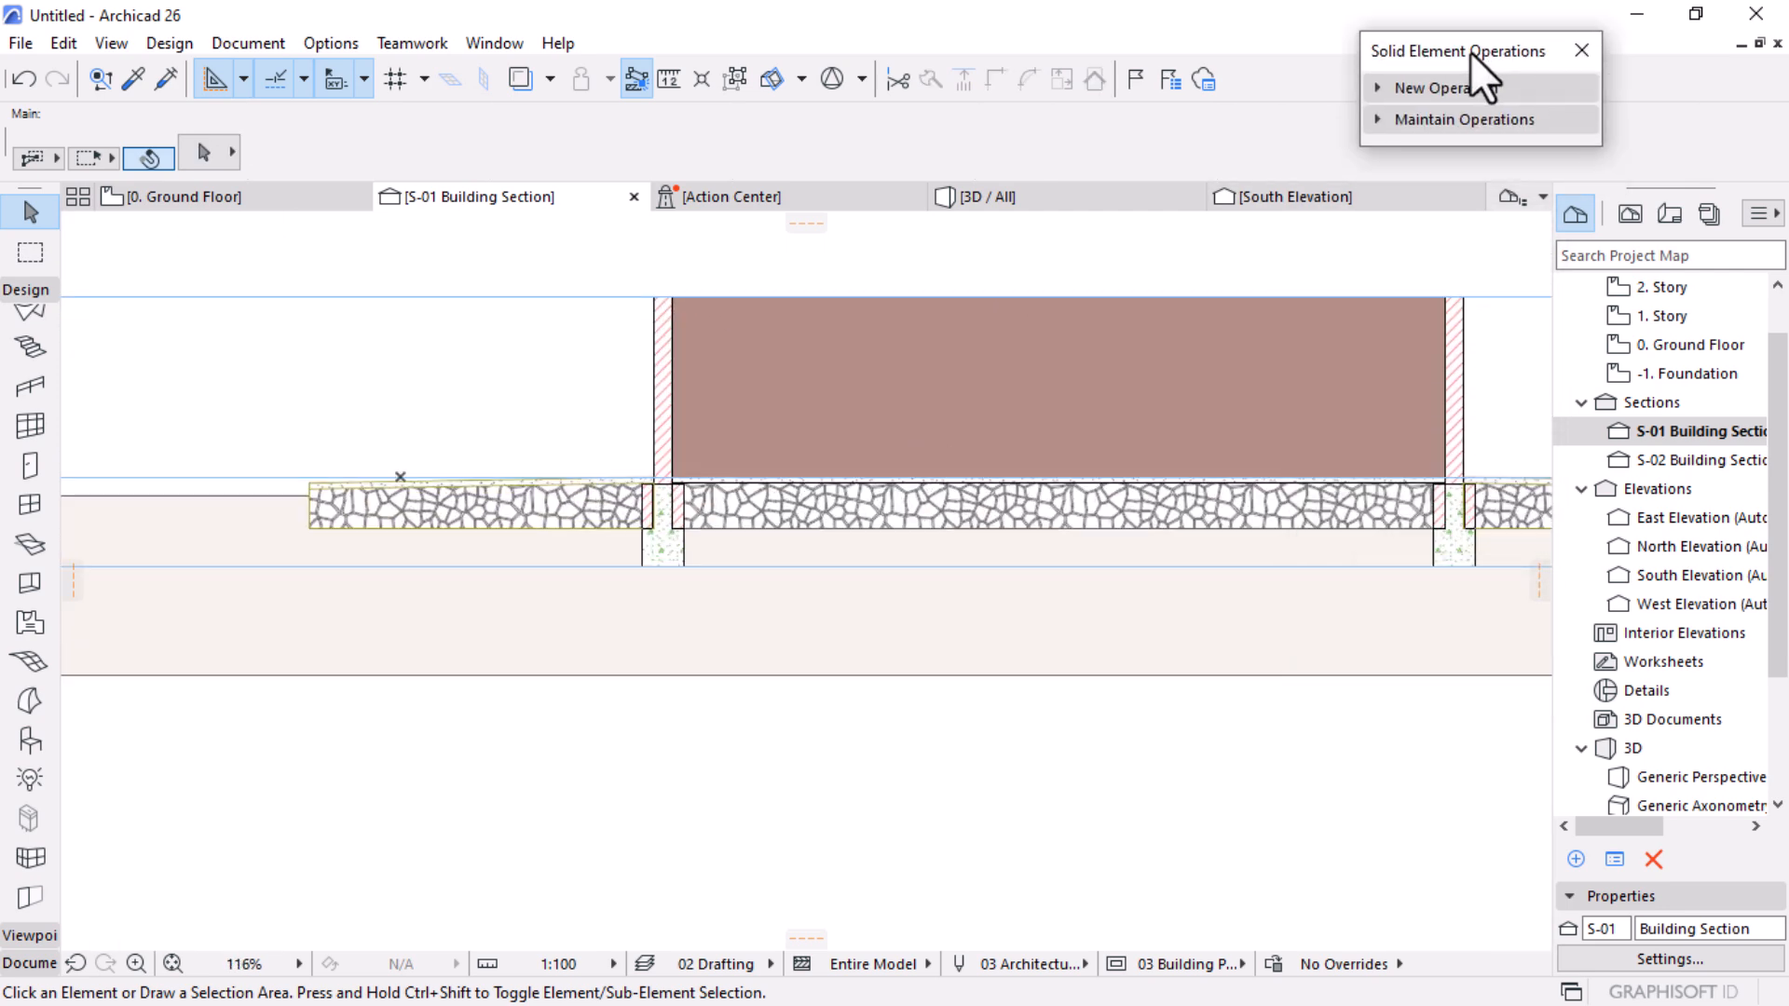
left_click(1582, 50)
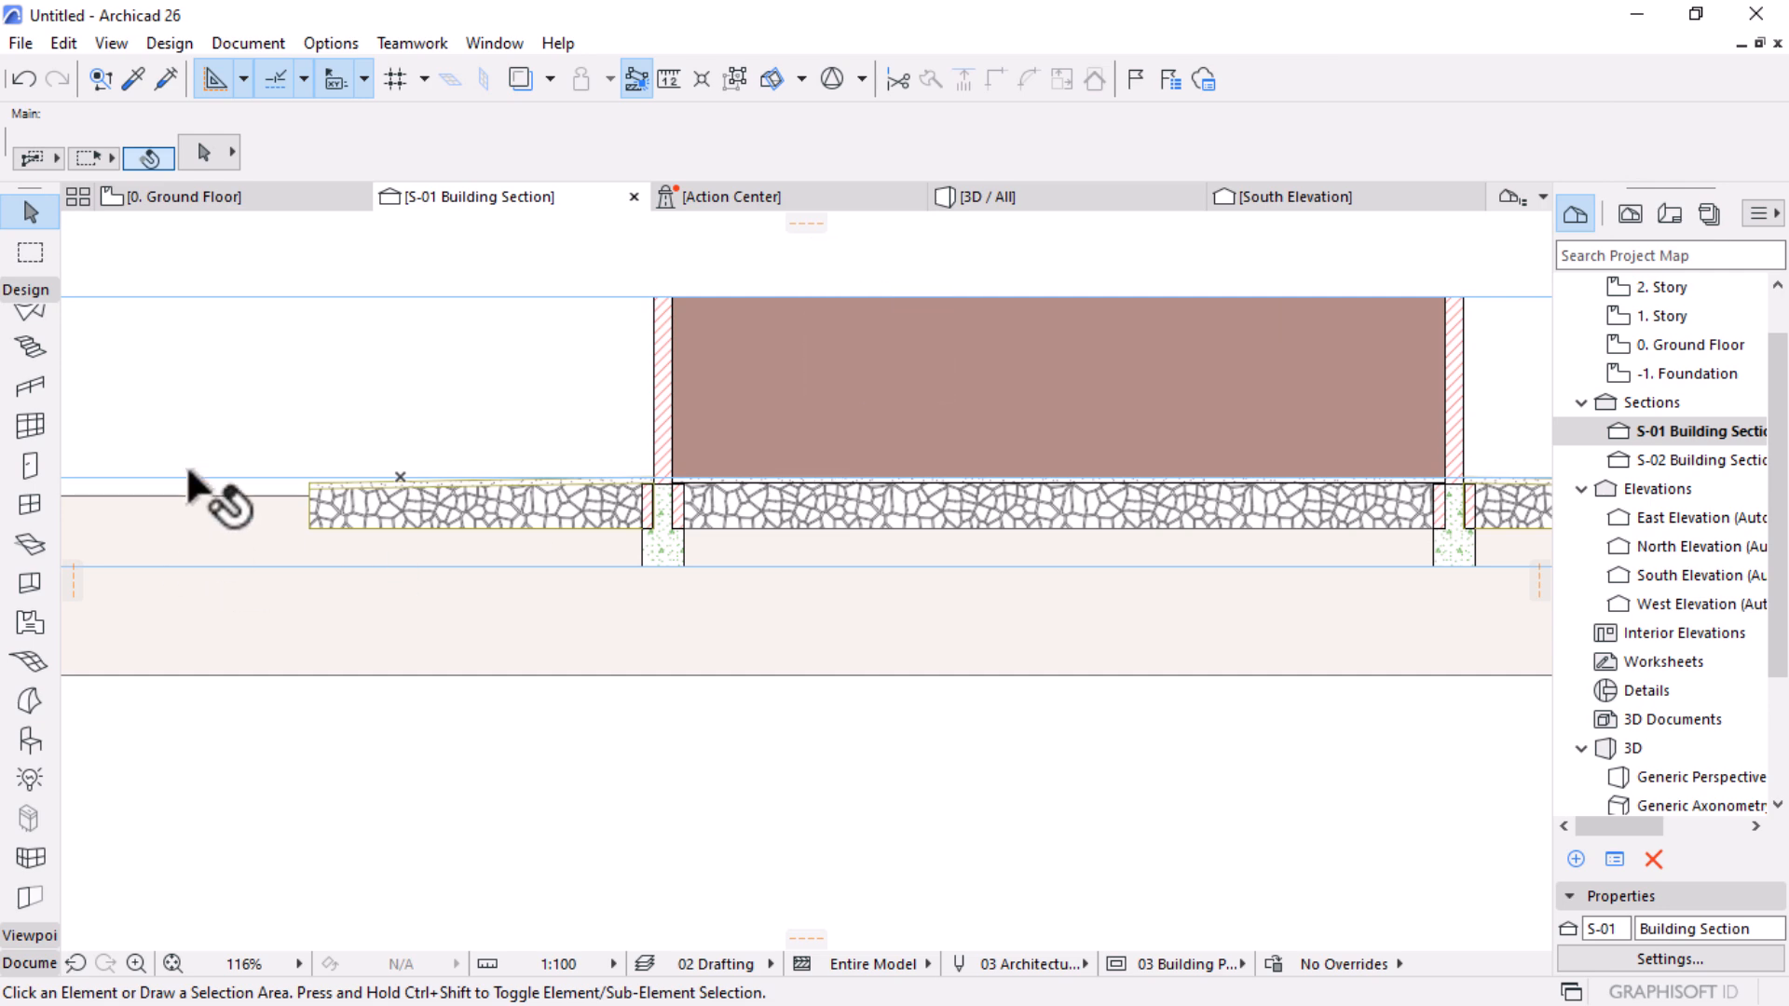
Step: Check the apron's outer edge in the section, switch to the 0. Ground Floor plan and clear the mesh selection
scroll(188, 467, "up", 3)
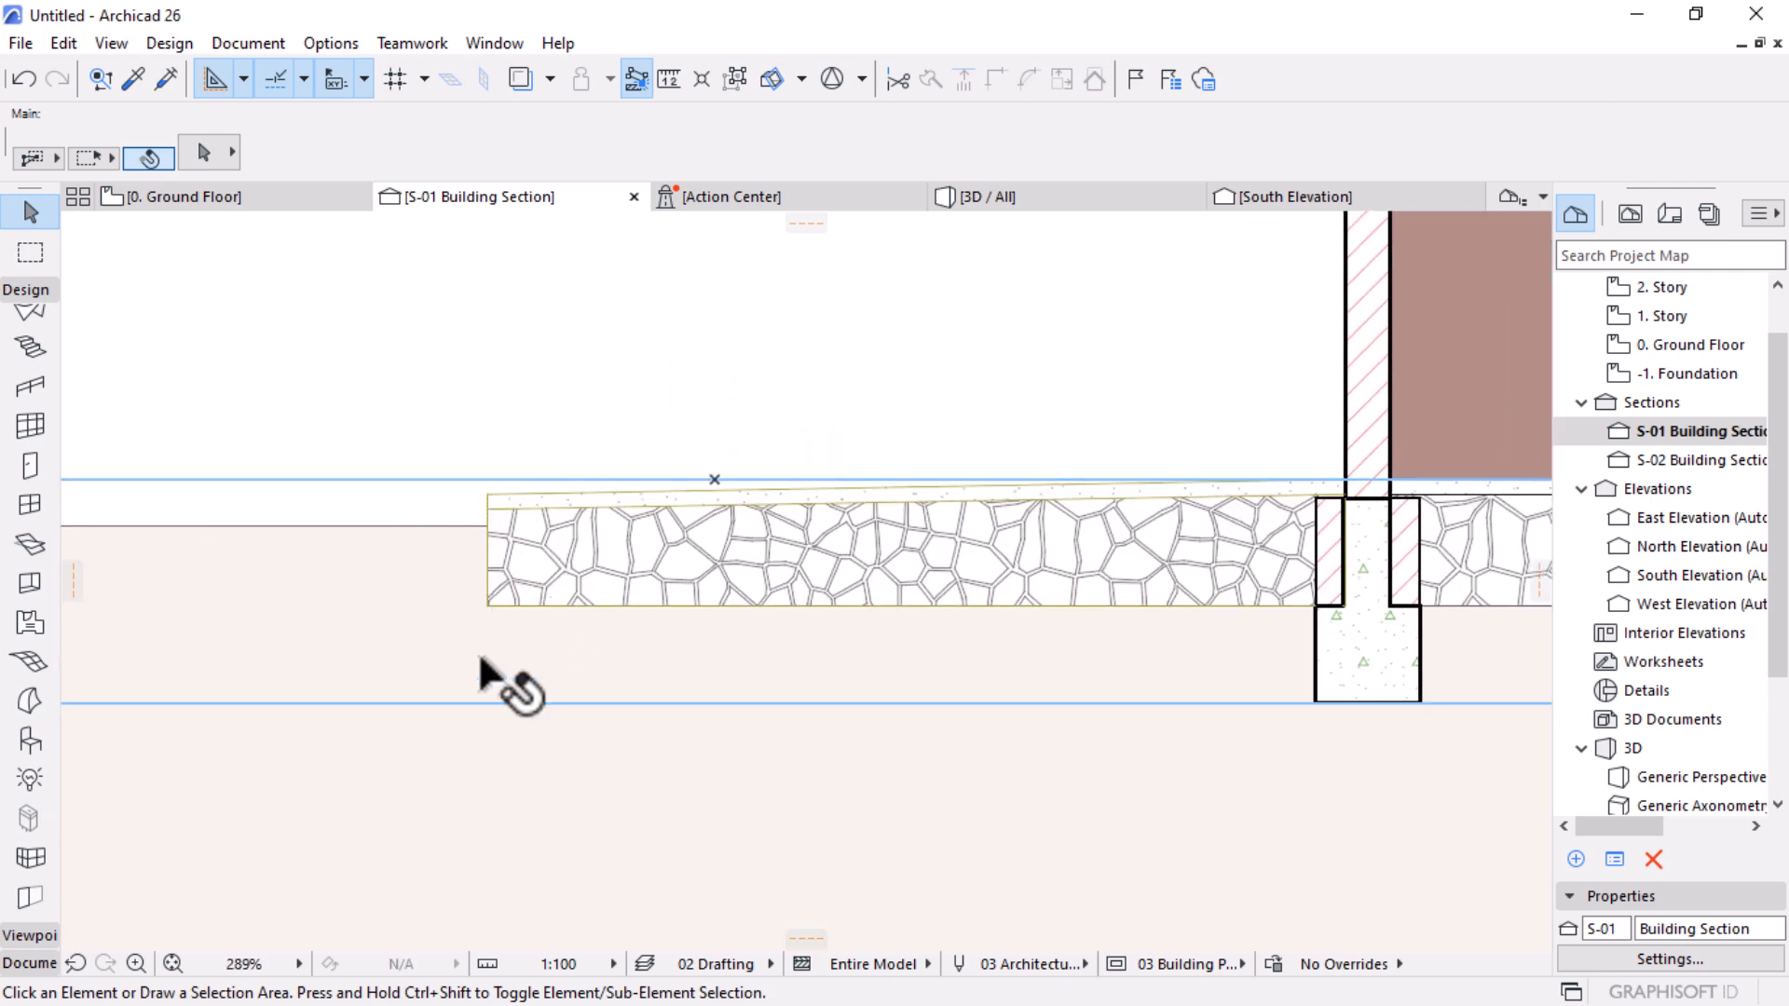
scroll(1230, 571, "down", 3)
scroll(706, 559, "up", 5)
scroll(704, 551, "up", 1)
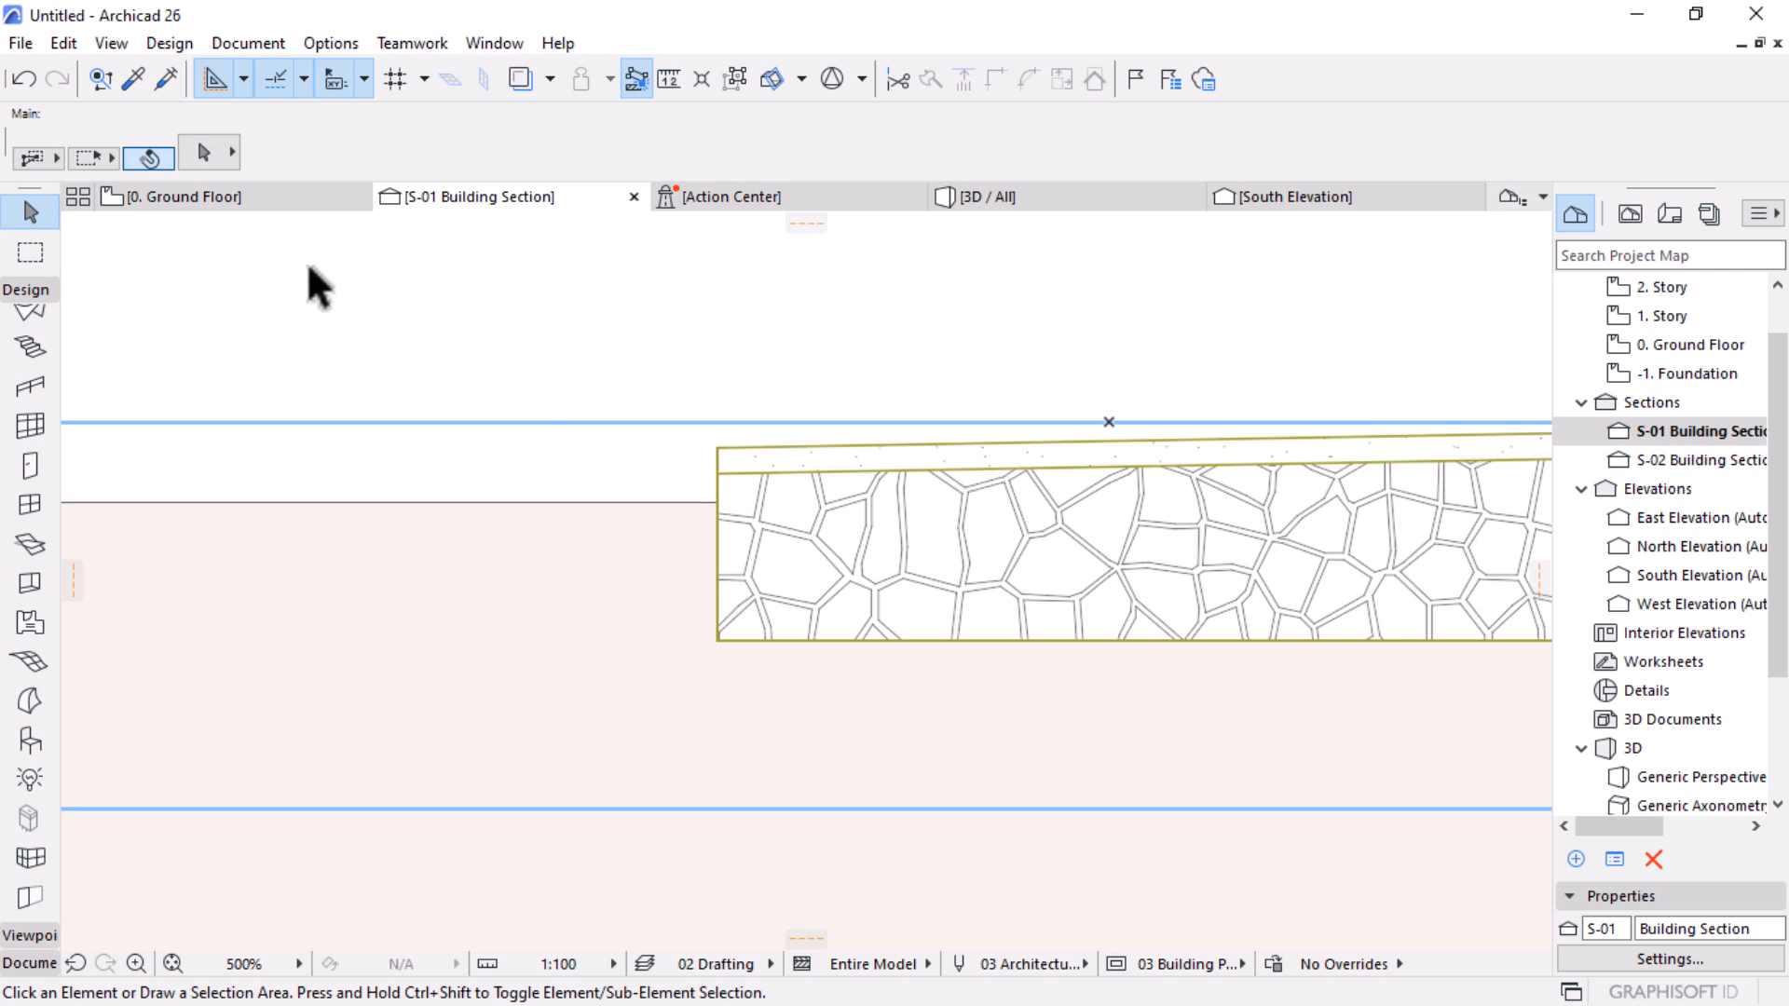
left_click(263, 199)
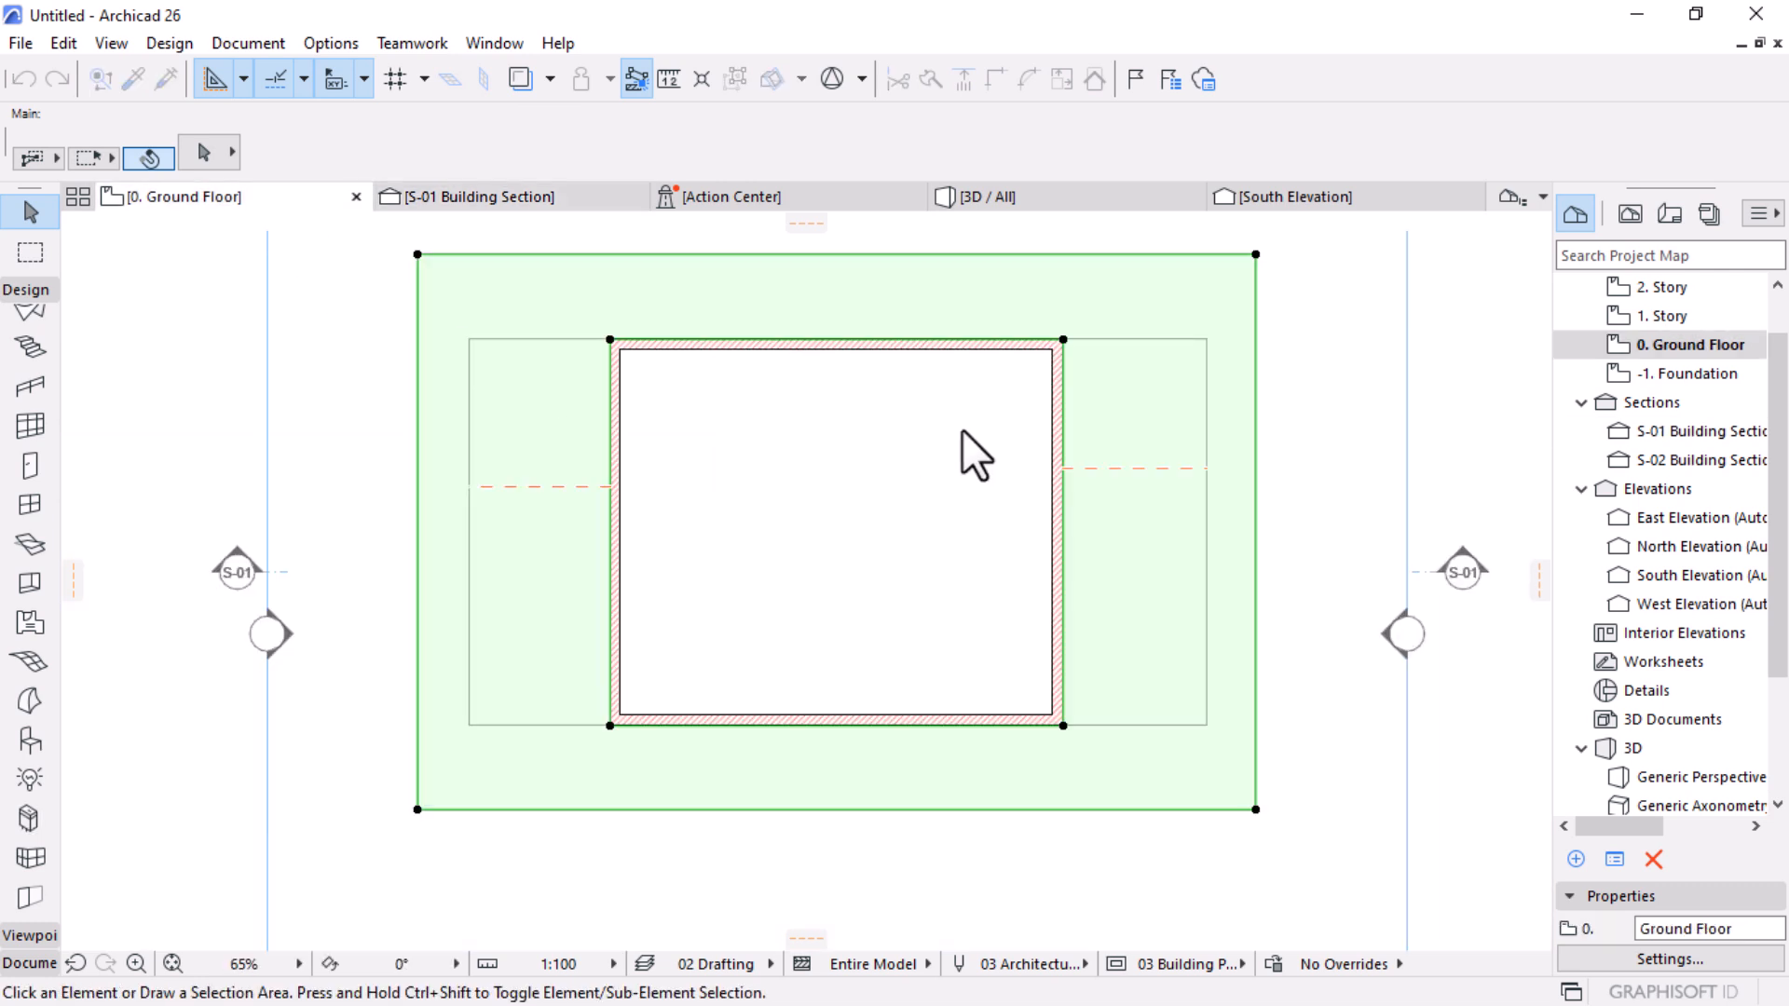
key("Escape")
scroll(33, 358, "up", 3)
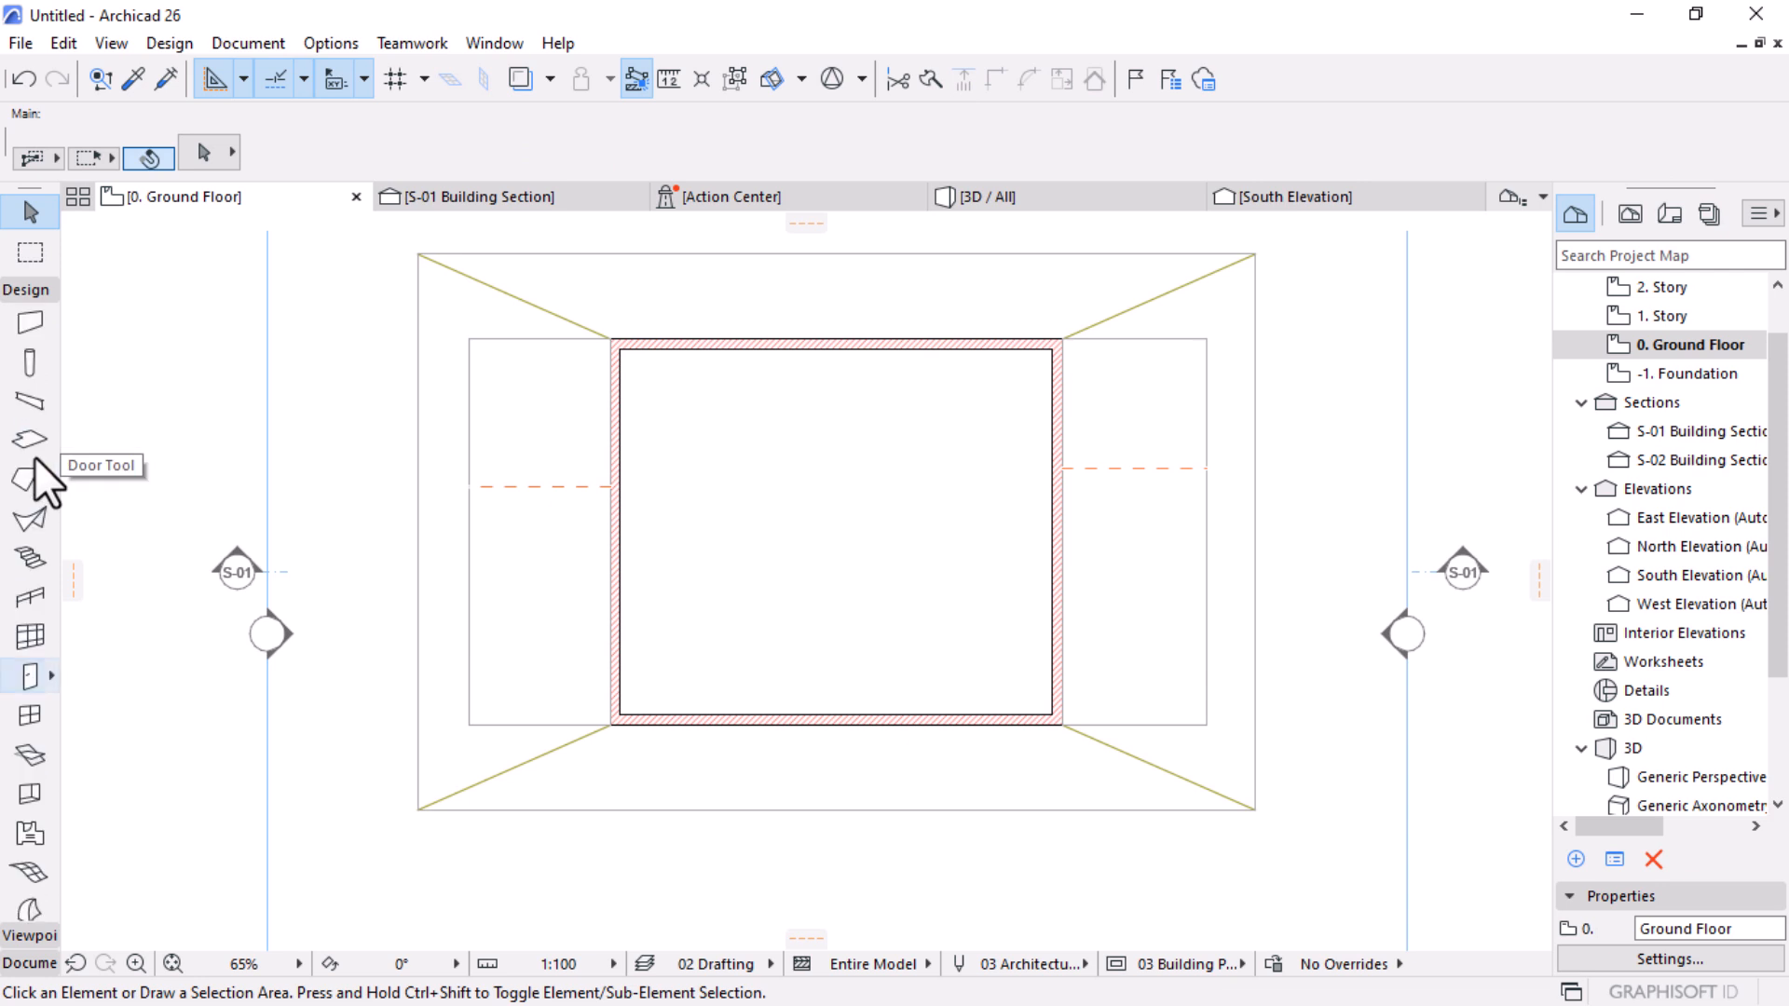
Step: Draw a rectangular chain of 300 mm structural brick walls along the stone apron's outer boundary on the ground floor plan
left_click(31, 324)
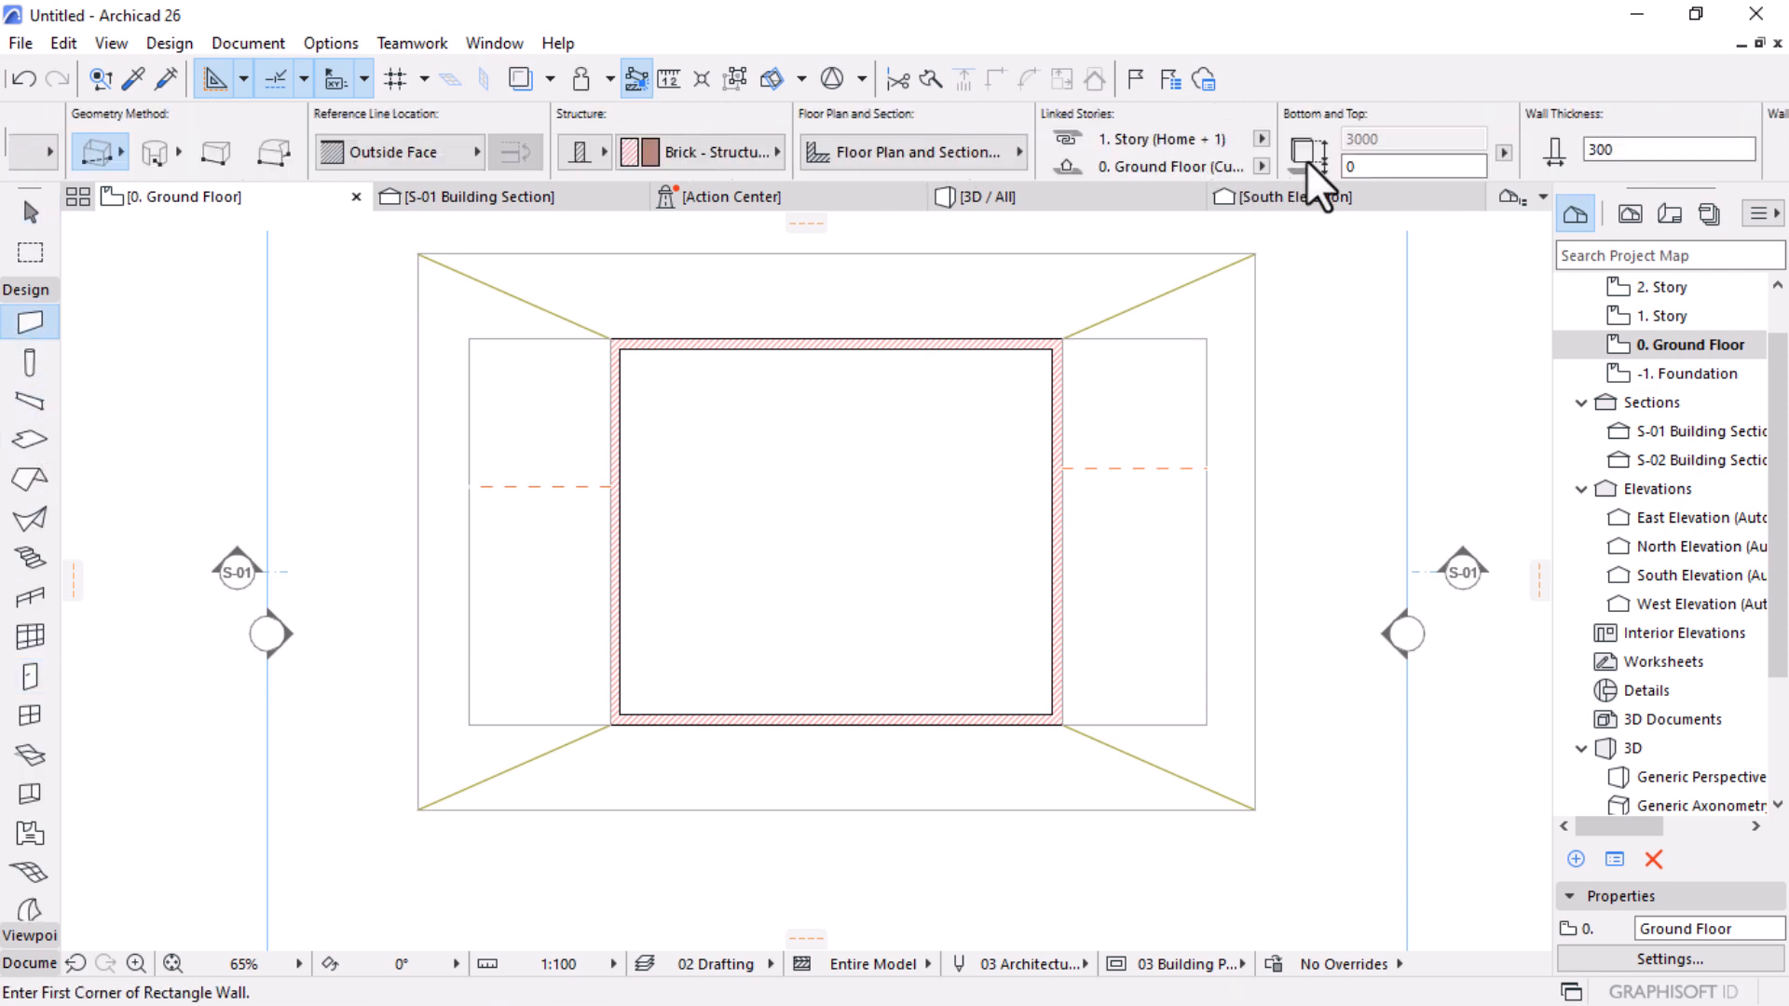
scroll(1307, 163, "down", 5)
left_click_drag(1200, 150, 1131, 151)
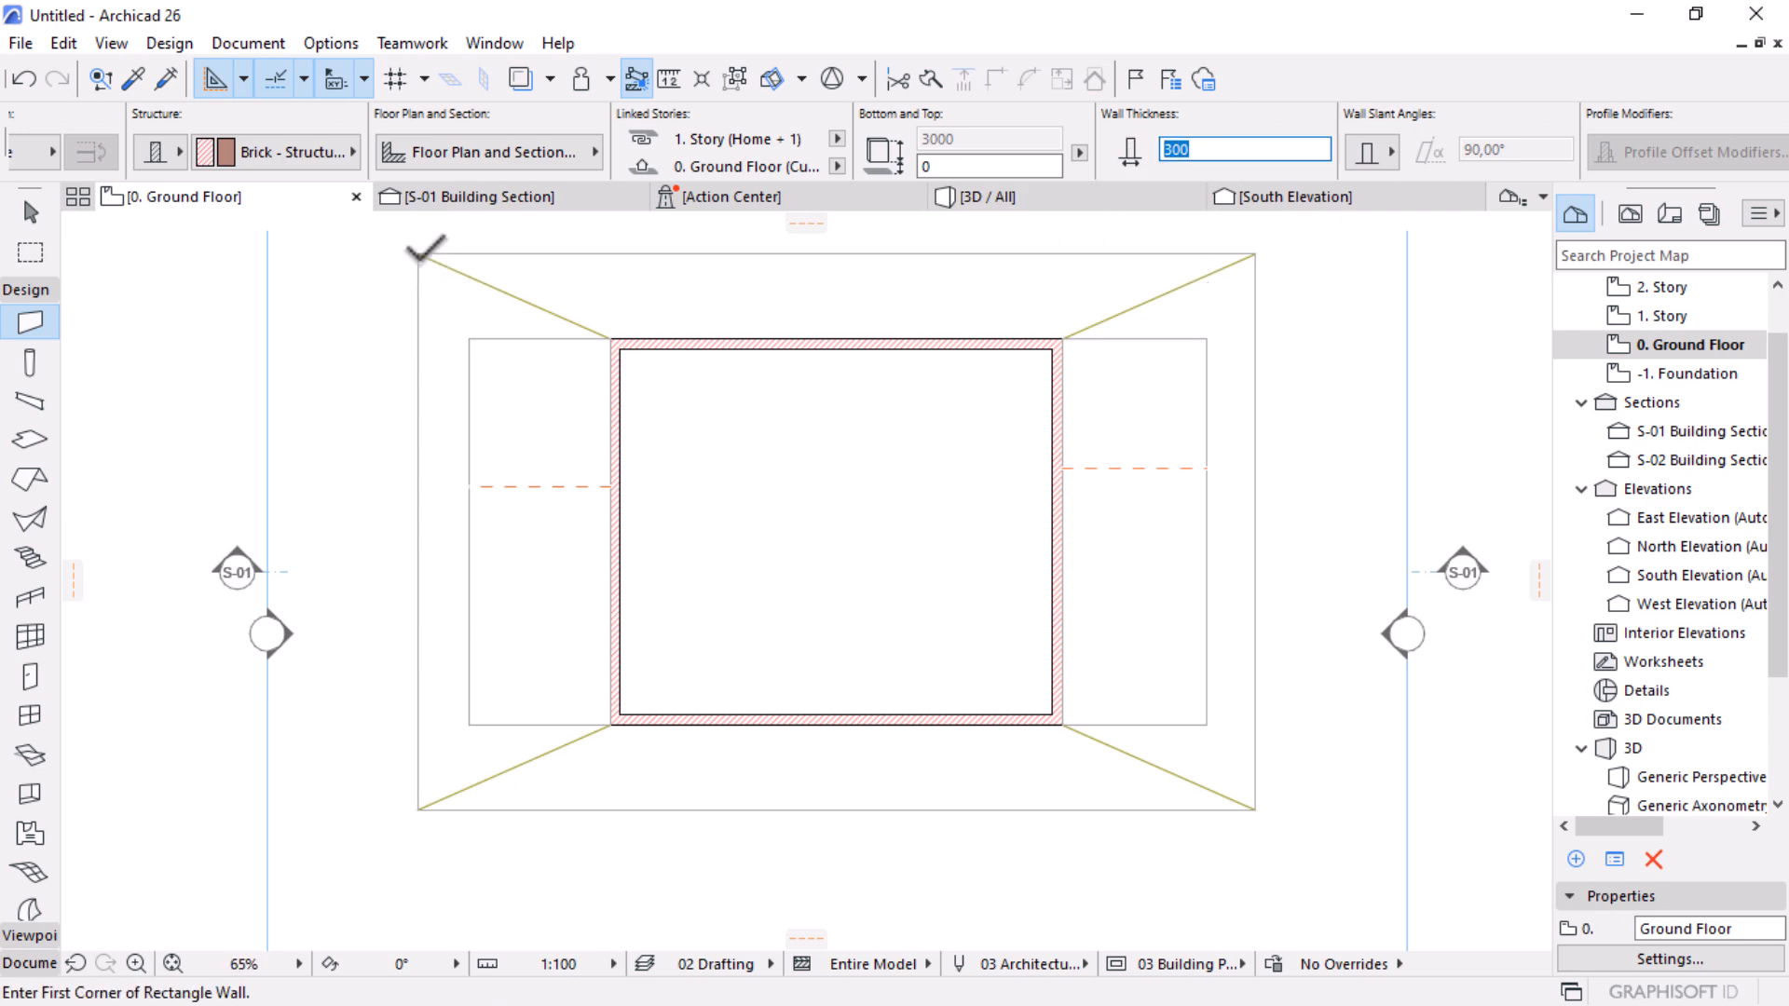
left_click(417, 254)
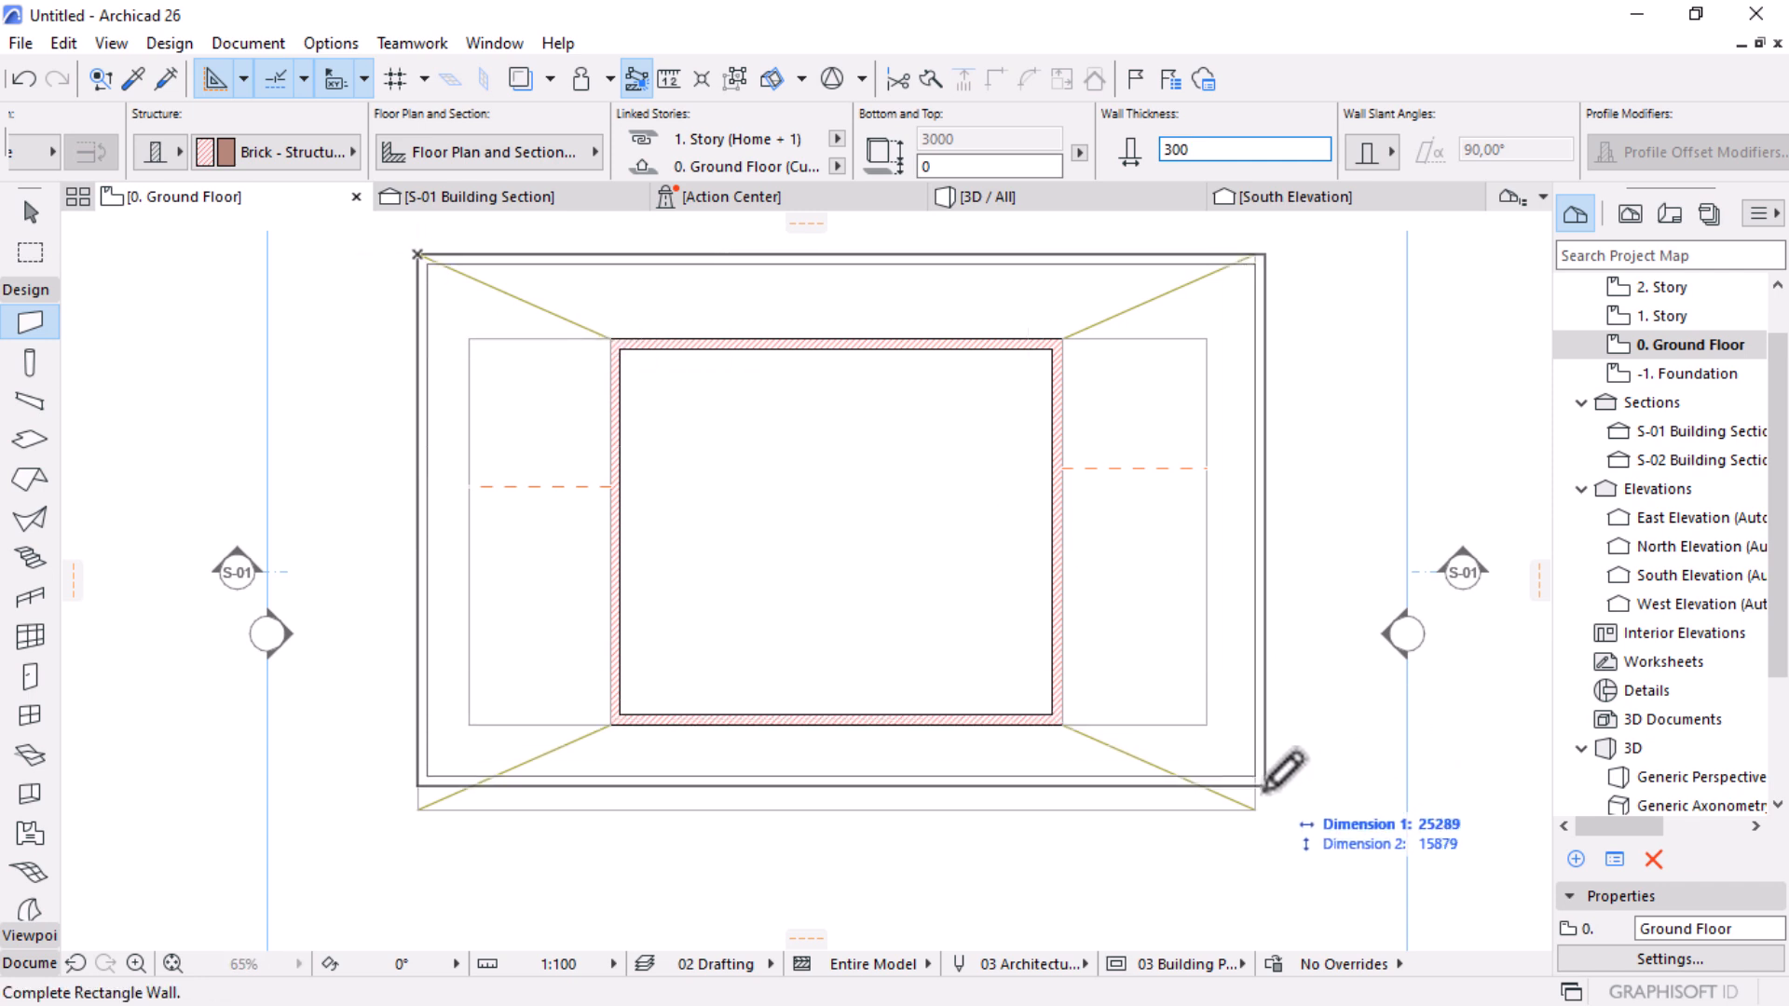
left_click(1253, 808)
scroll(1253, 806, "up", 3)
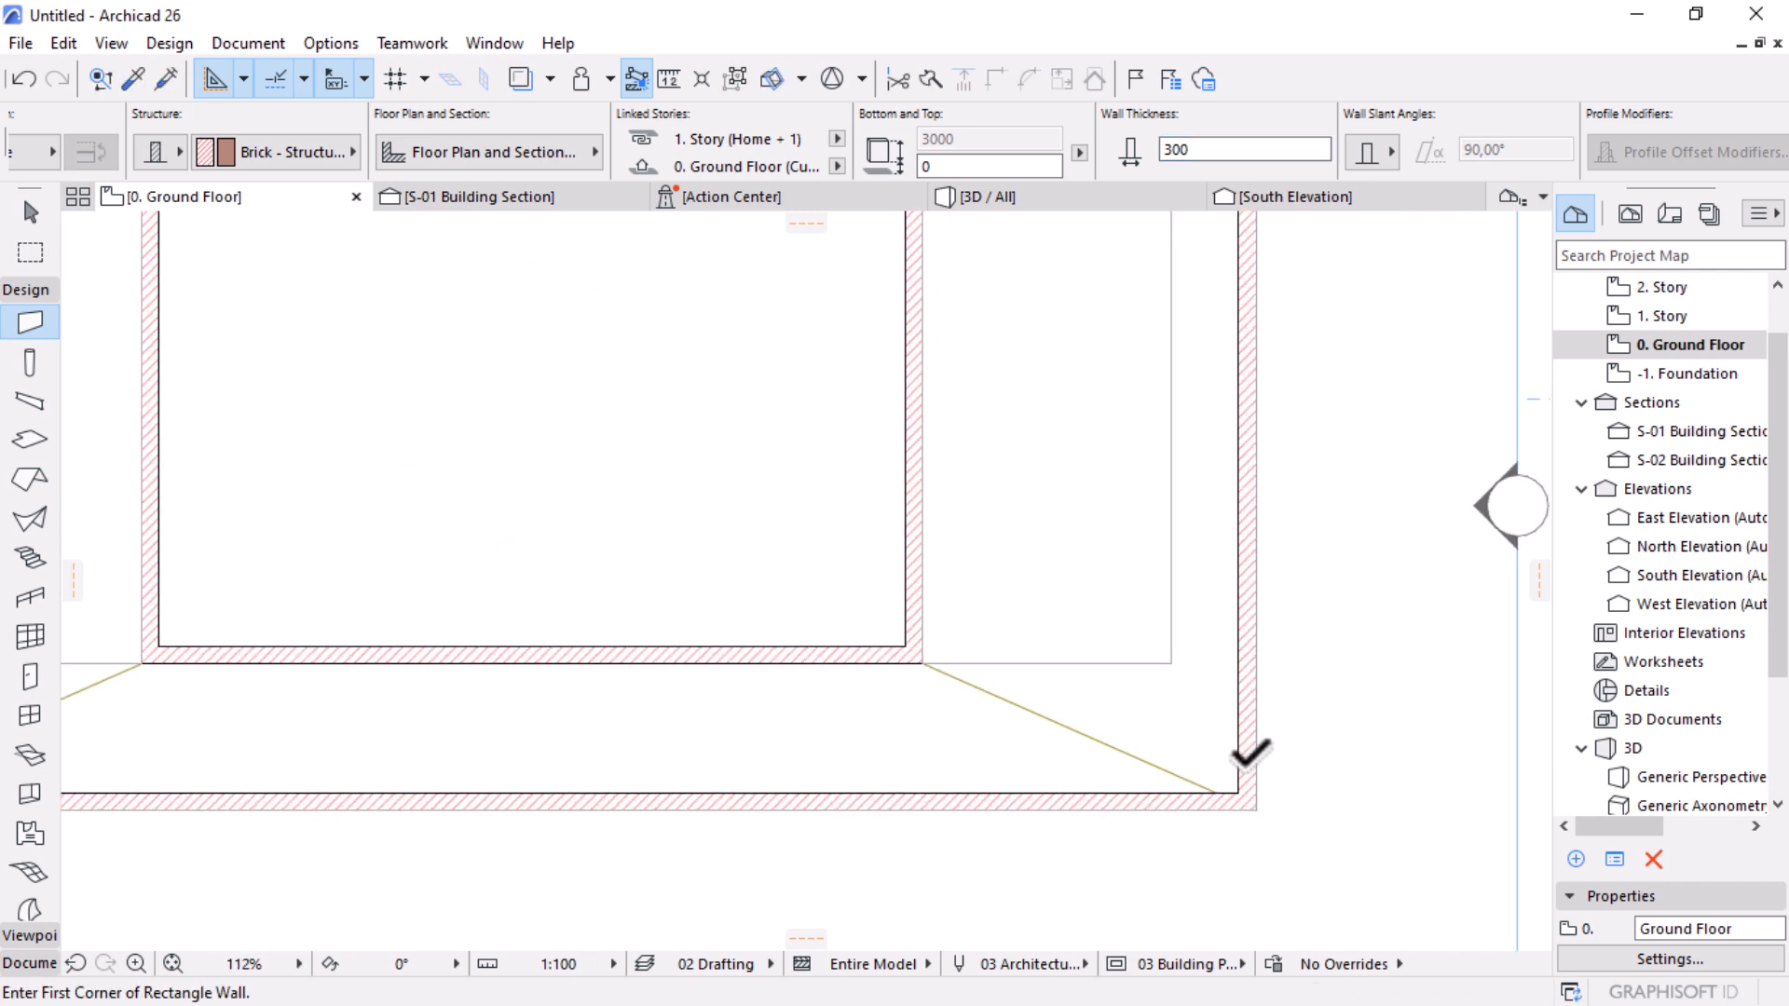
key("Escape")
Step: Flip the grouped perimeter walls about their reference line so their thickness lies outside the apron's edge
left_click(1165, 704)
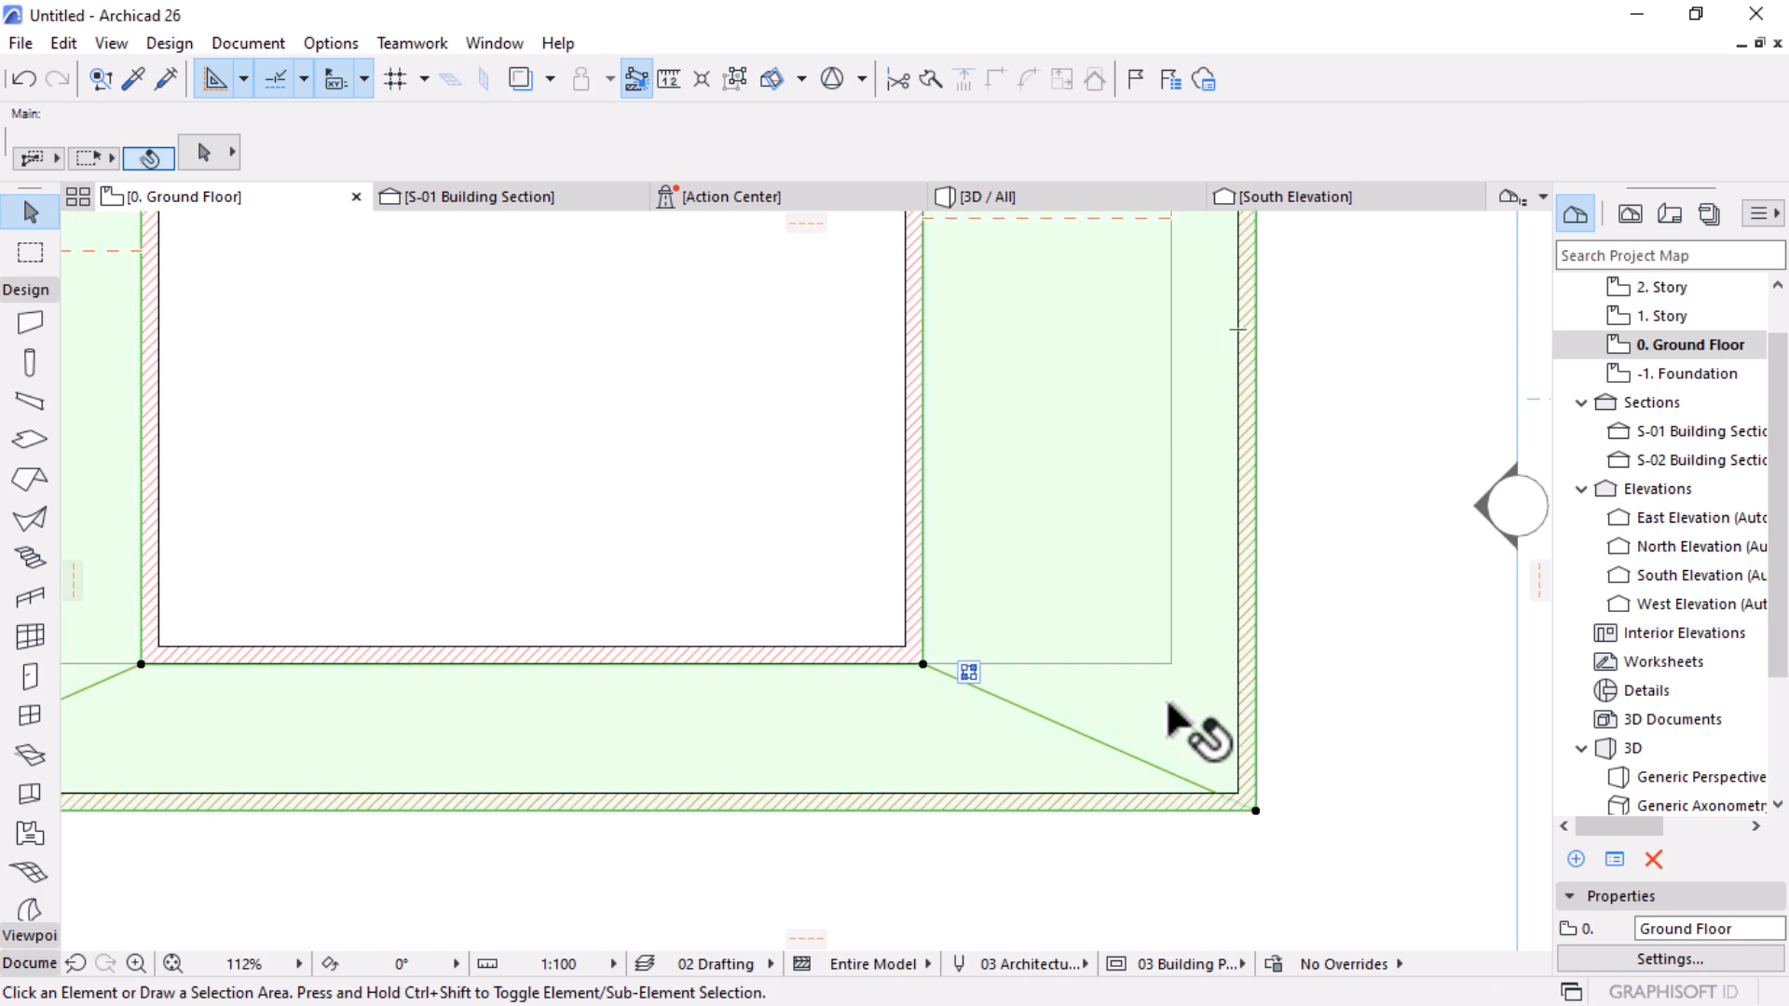
left_click(1241, 651)
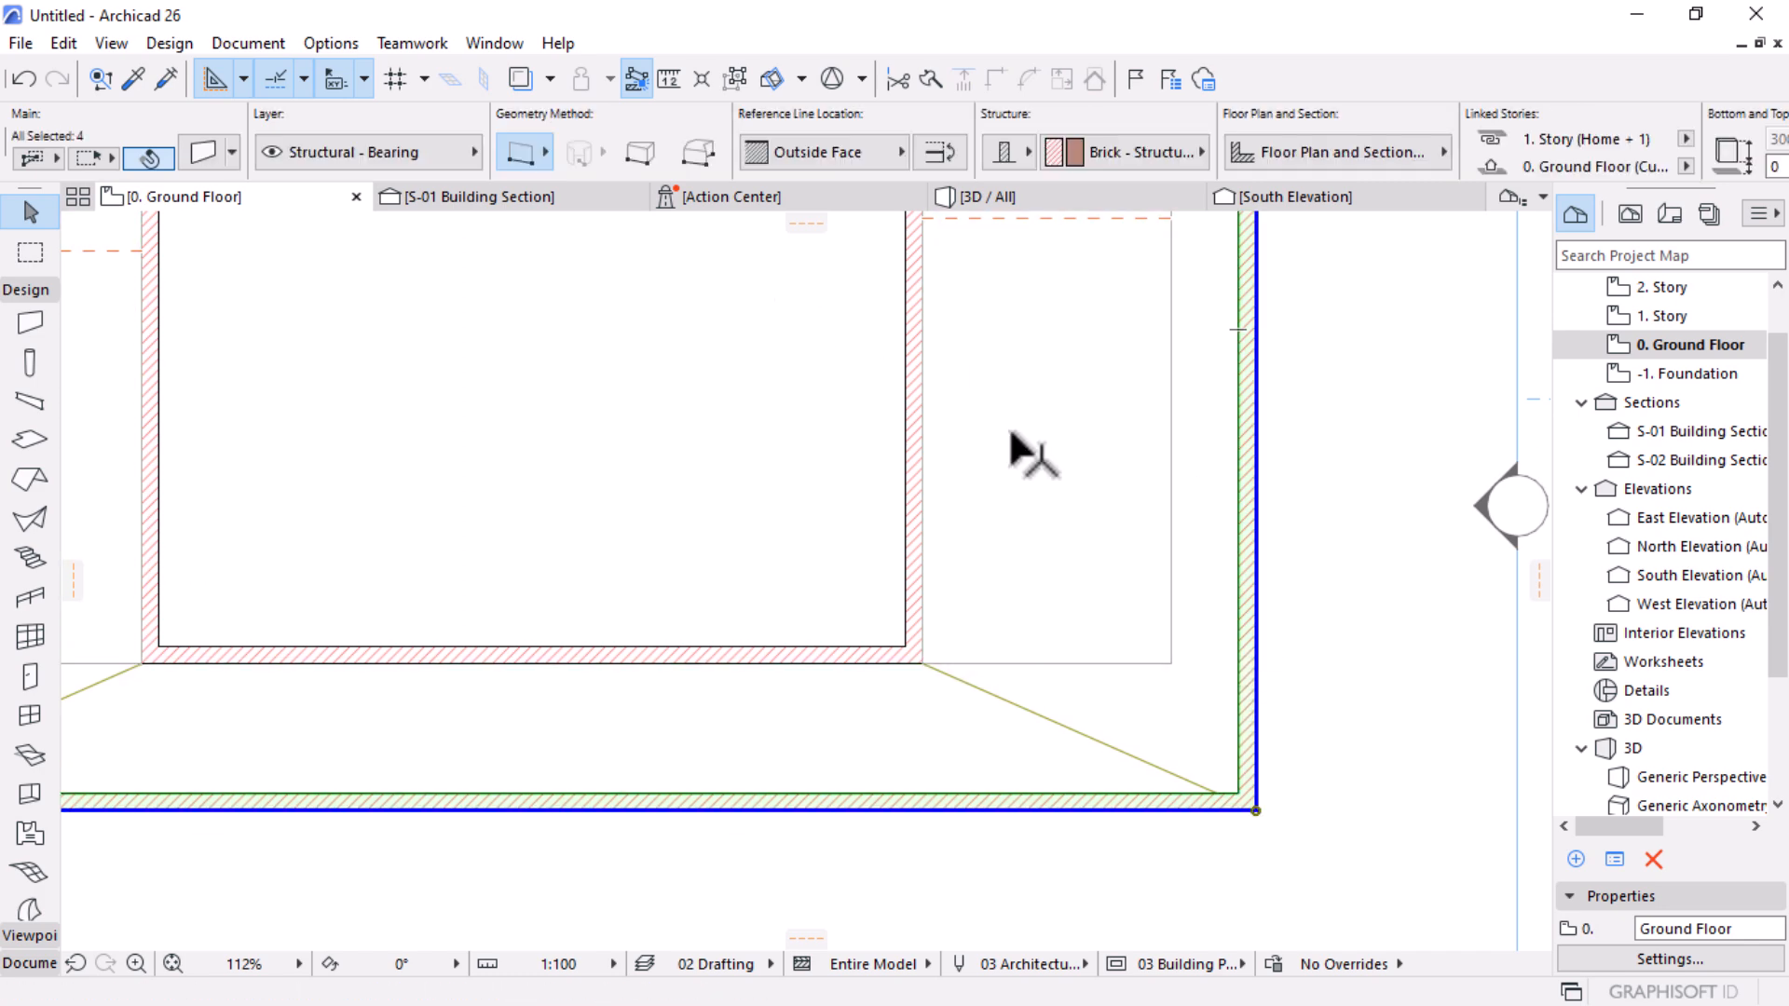
left_click(939, 151)
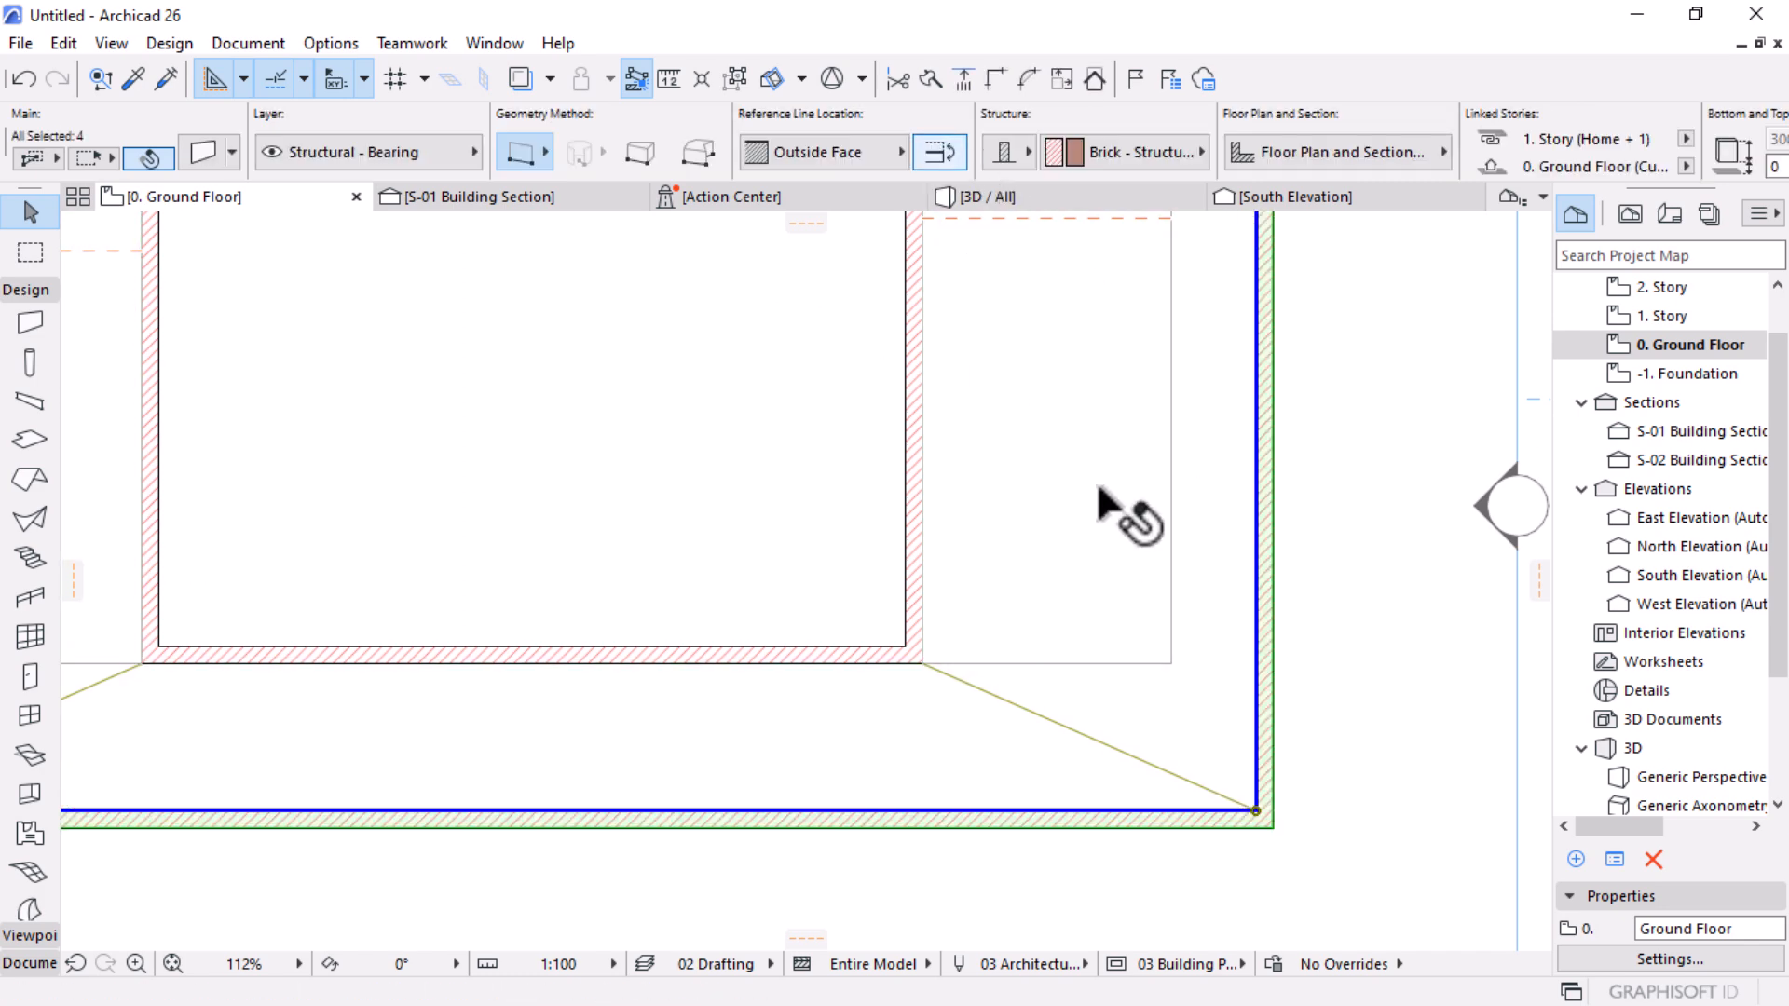
scroll(1058, 387, "down", 5)
scroll(1017, 383, "up", 1)
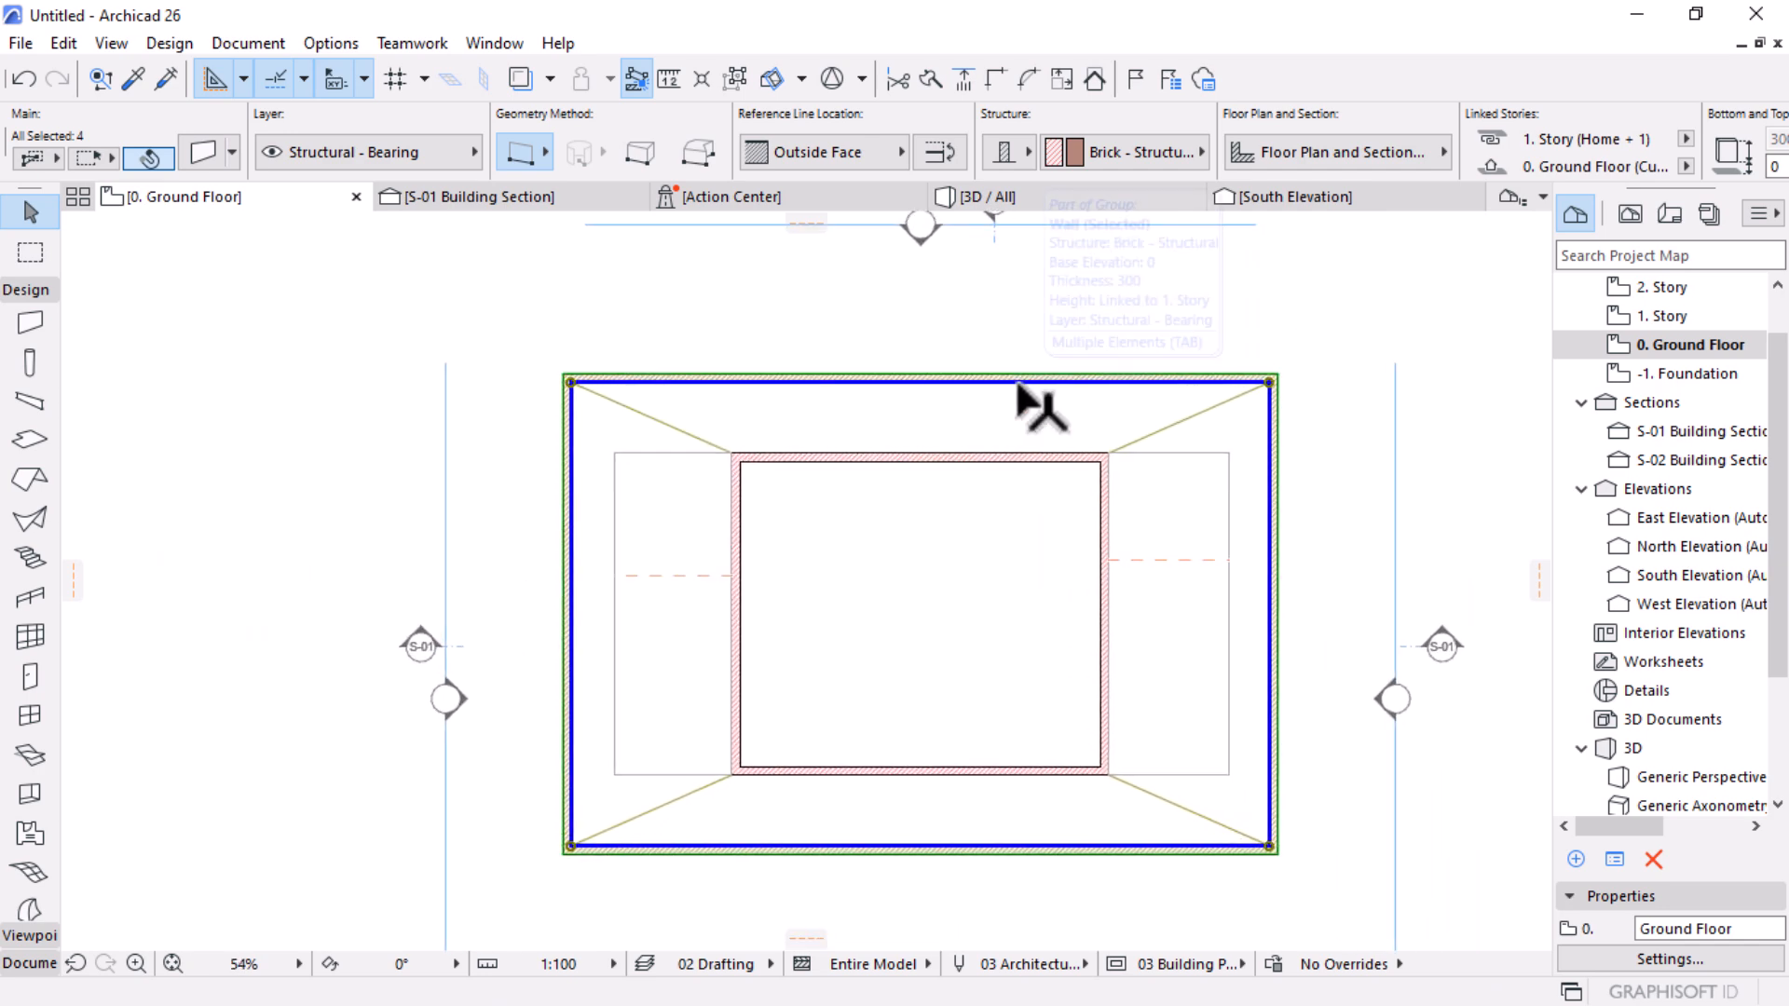
Step: In the S-01 Building Section, unlink the top of the perimeter walls from the story above
left_click(522, 198)
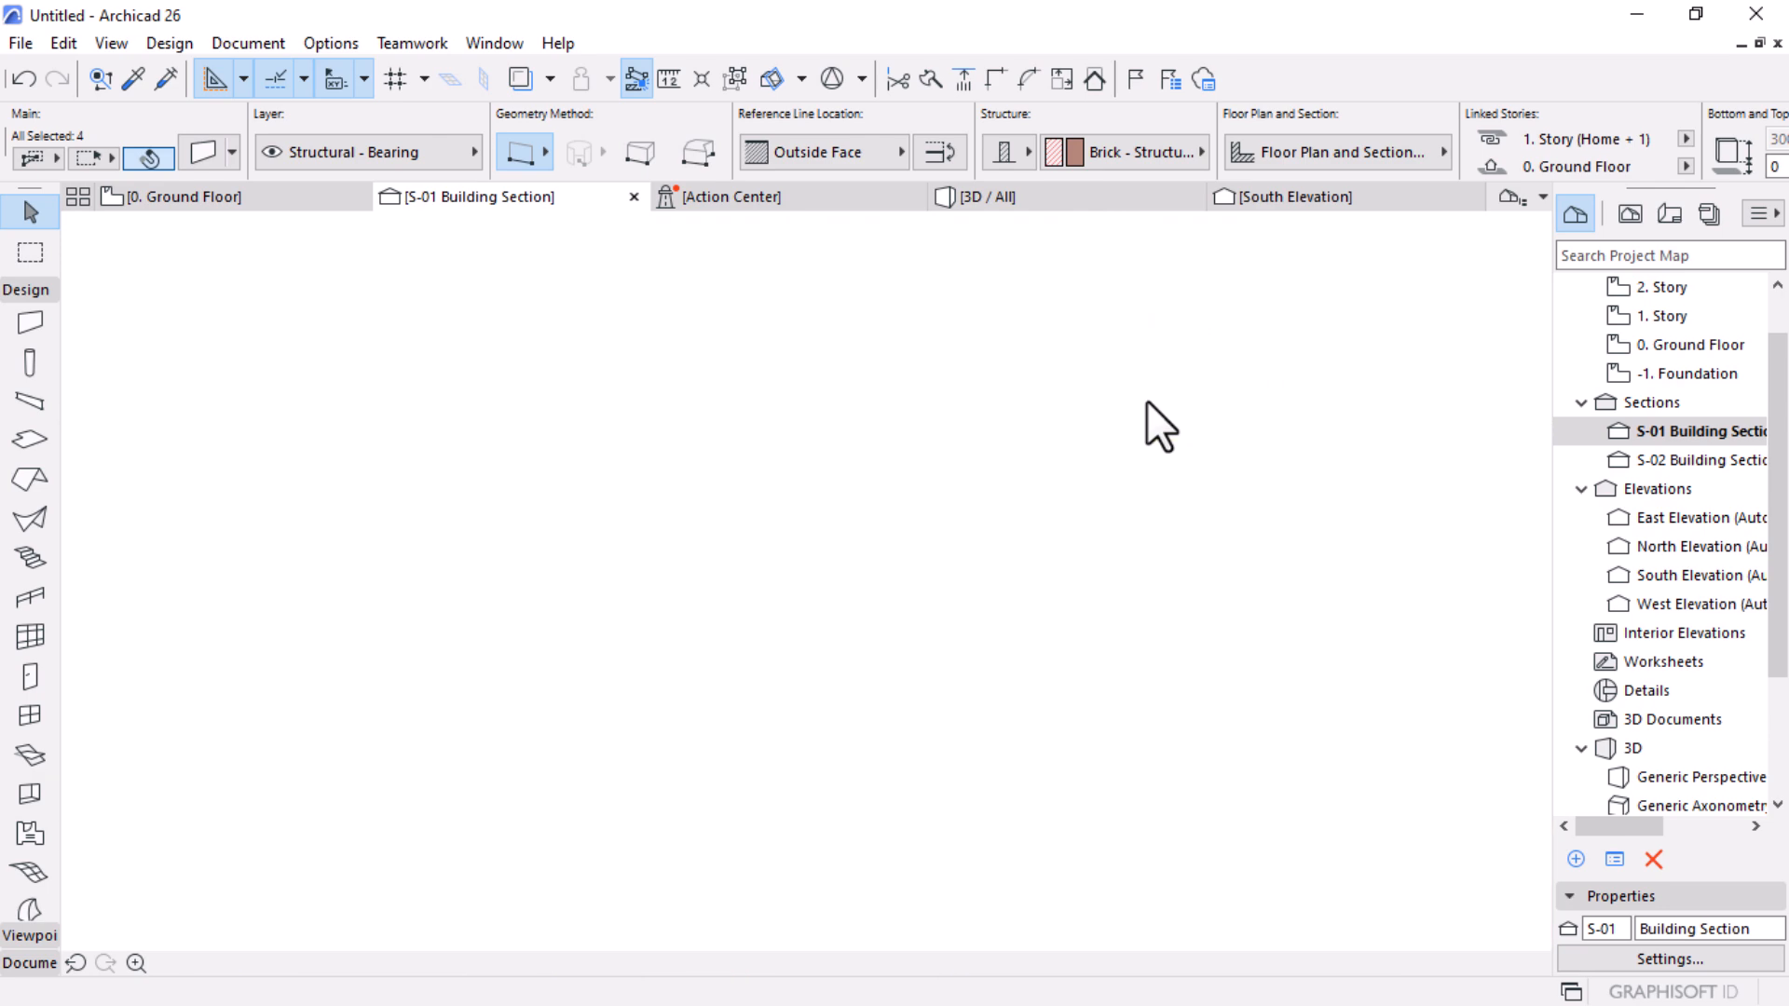
scroll(725, 645, "down", 6)
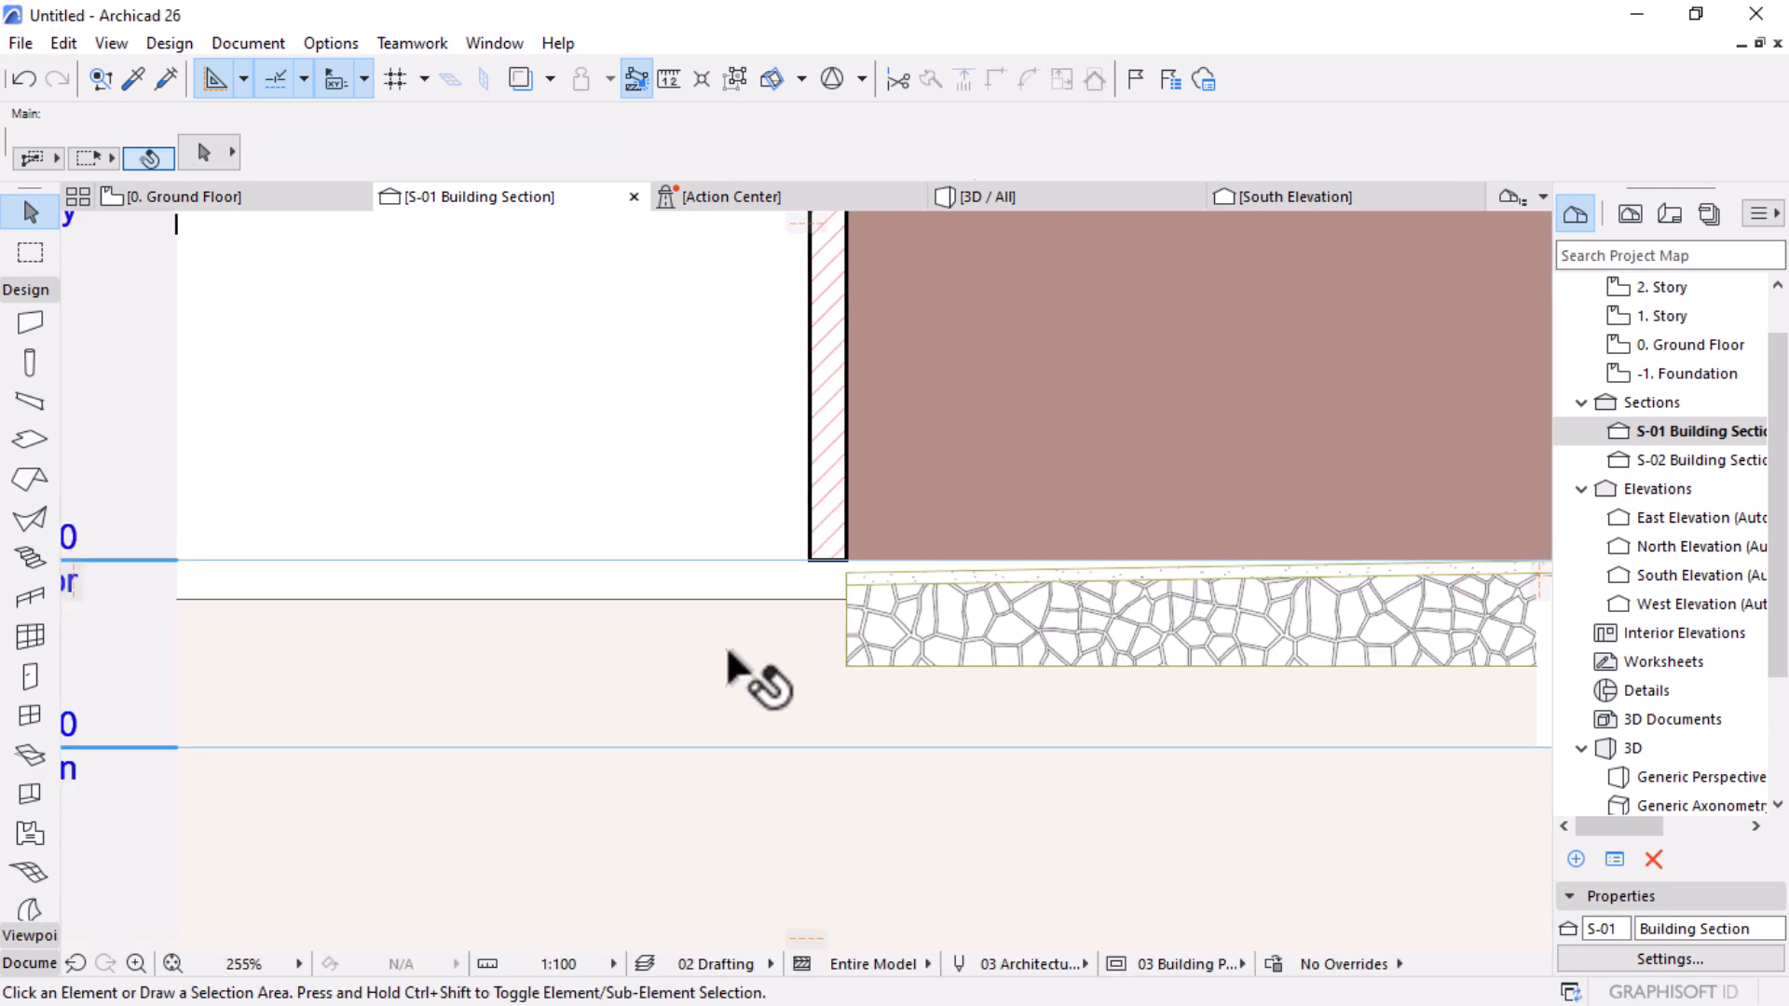
left_click(768, 517)
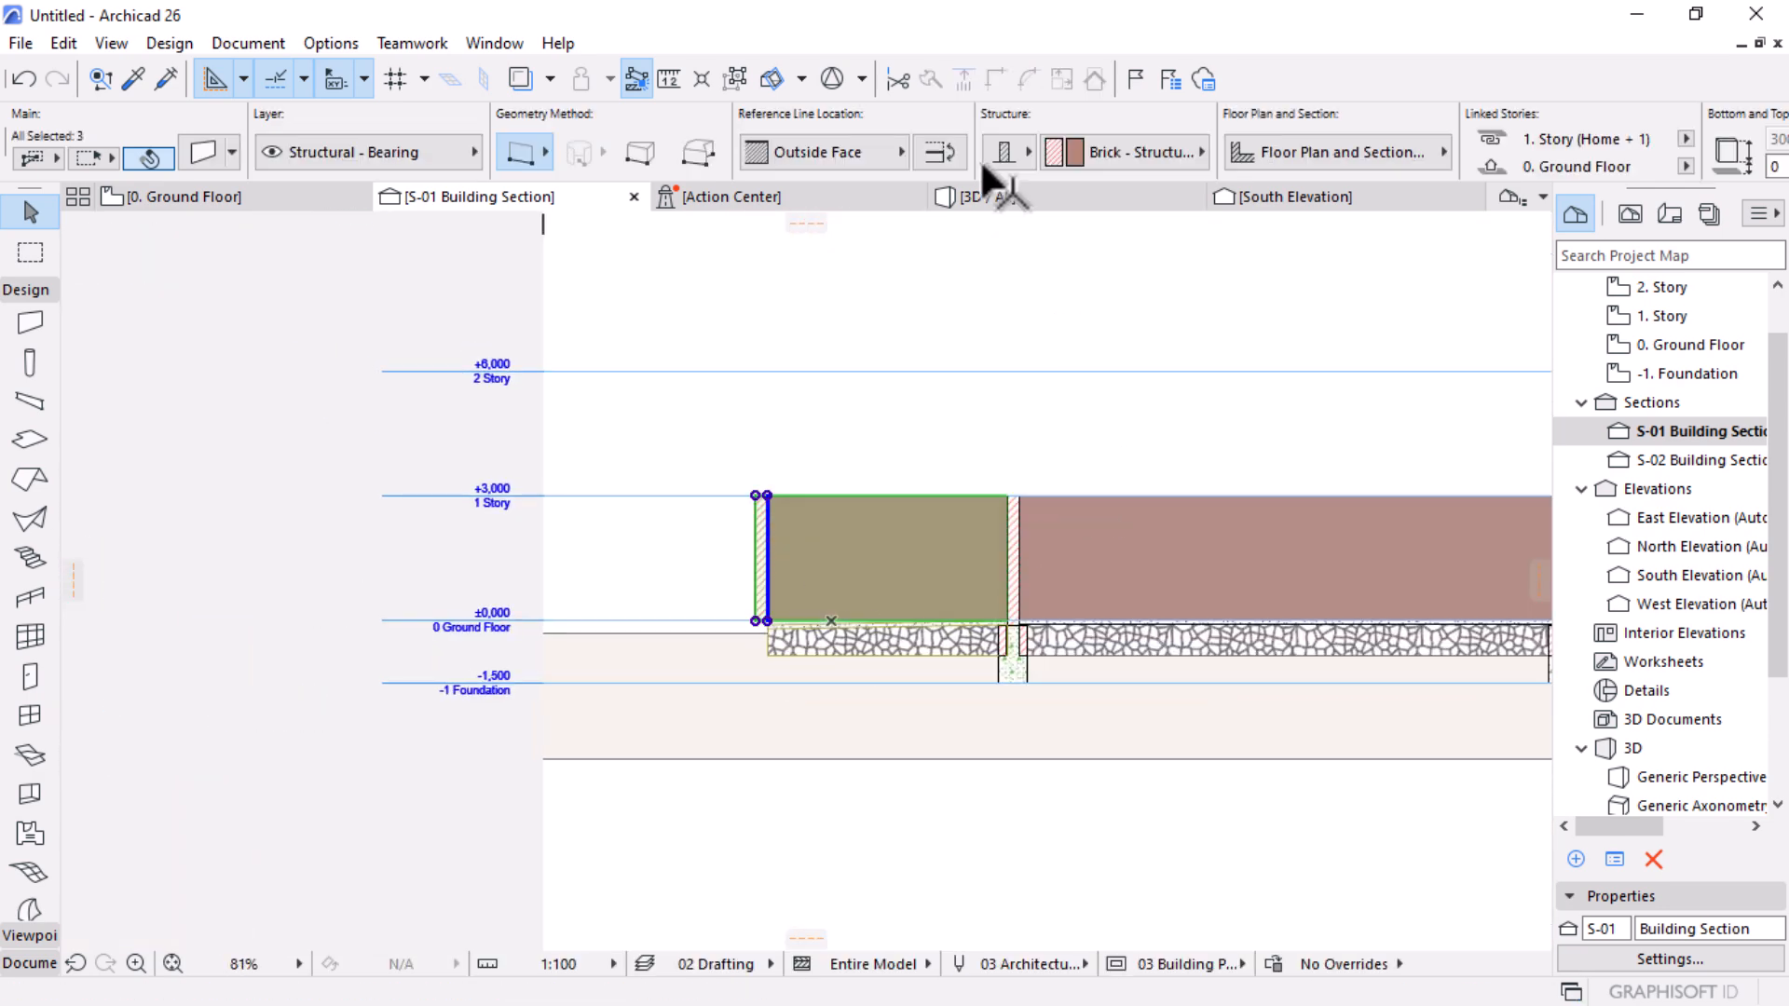
scroll(1267, 142, "down", 5)
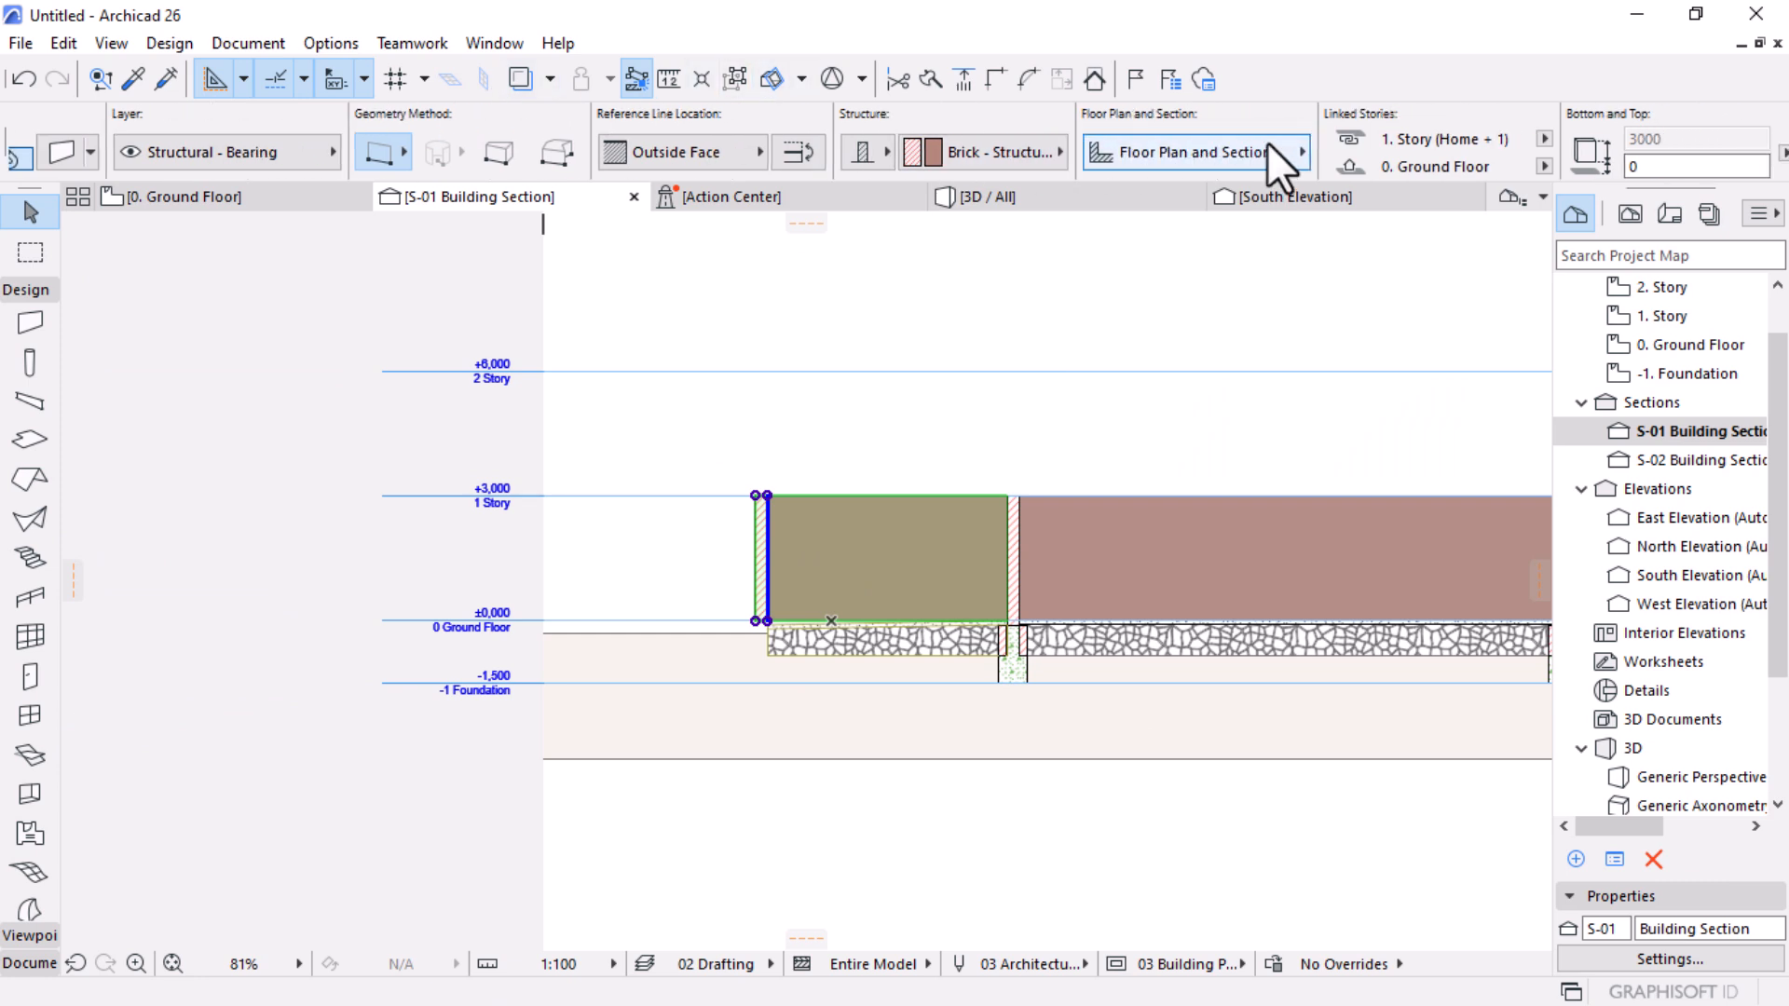
scroll(1270, 157, "down", 3)
left_click(1117, 137)
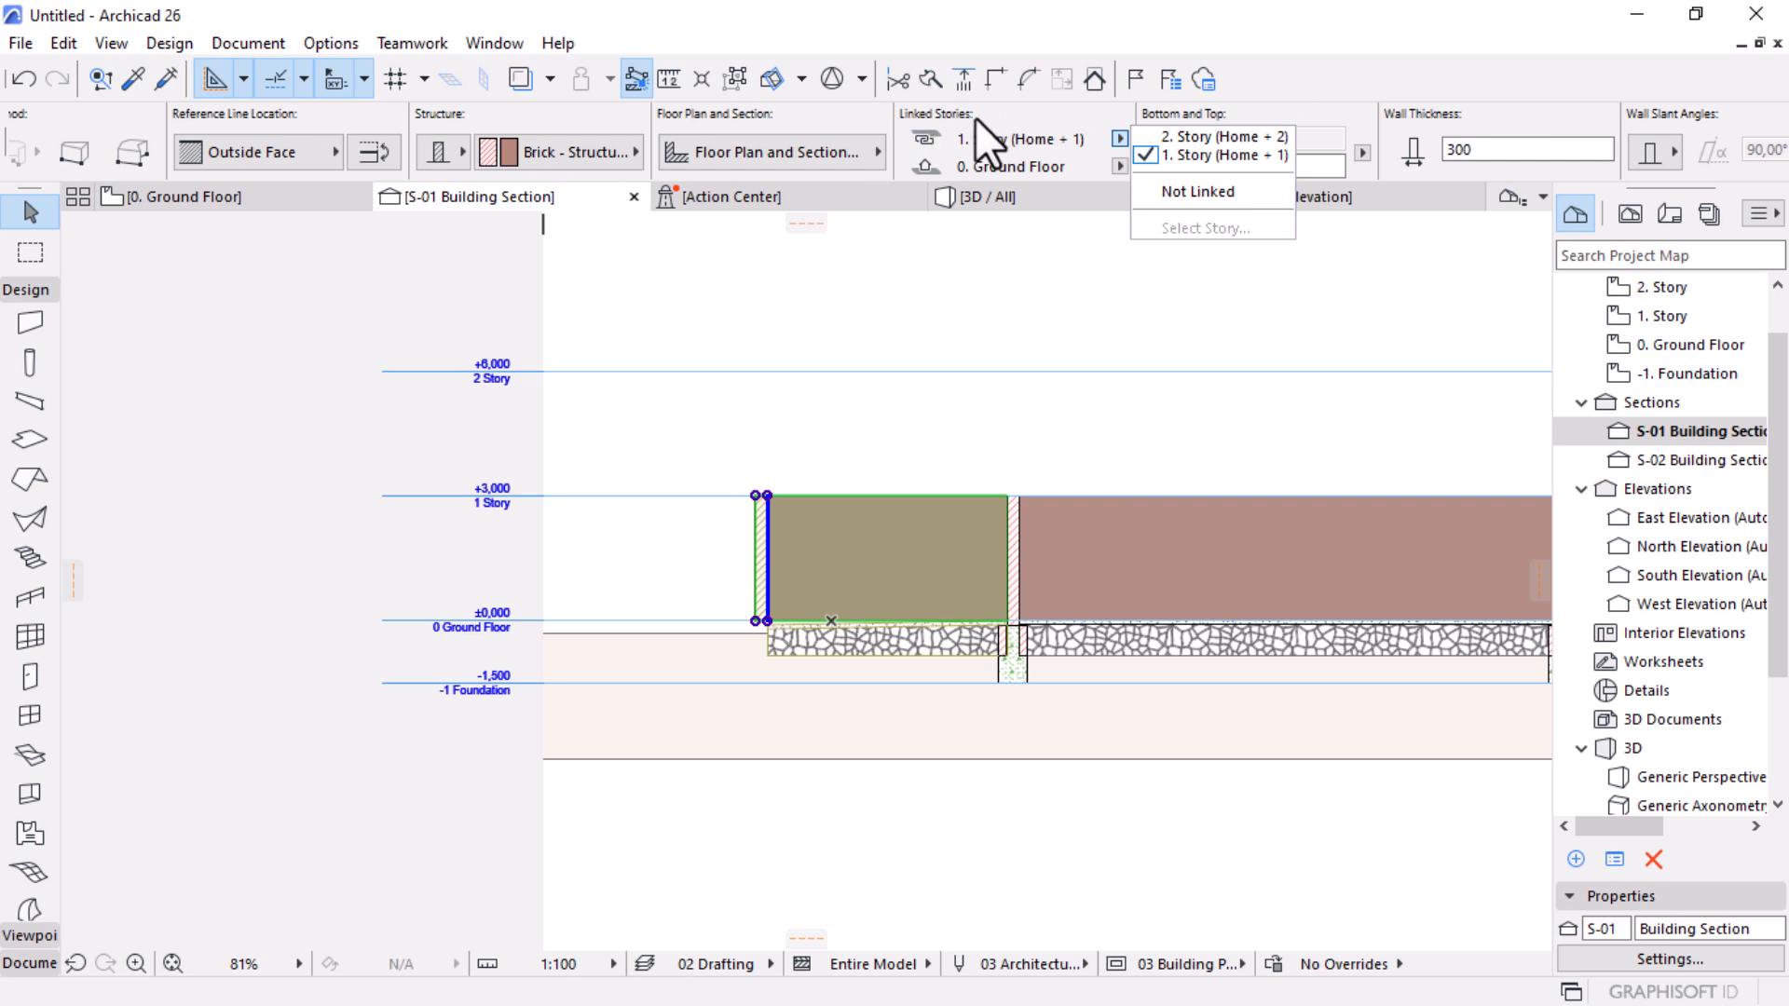
left_click(1198, 191)
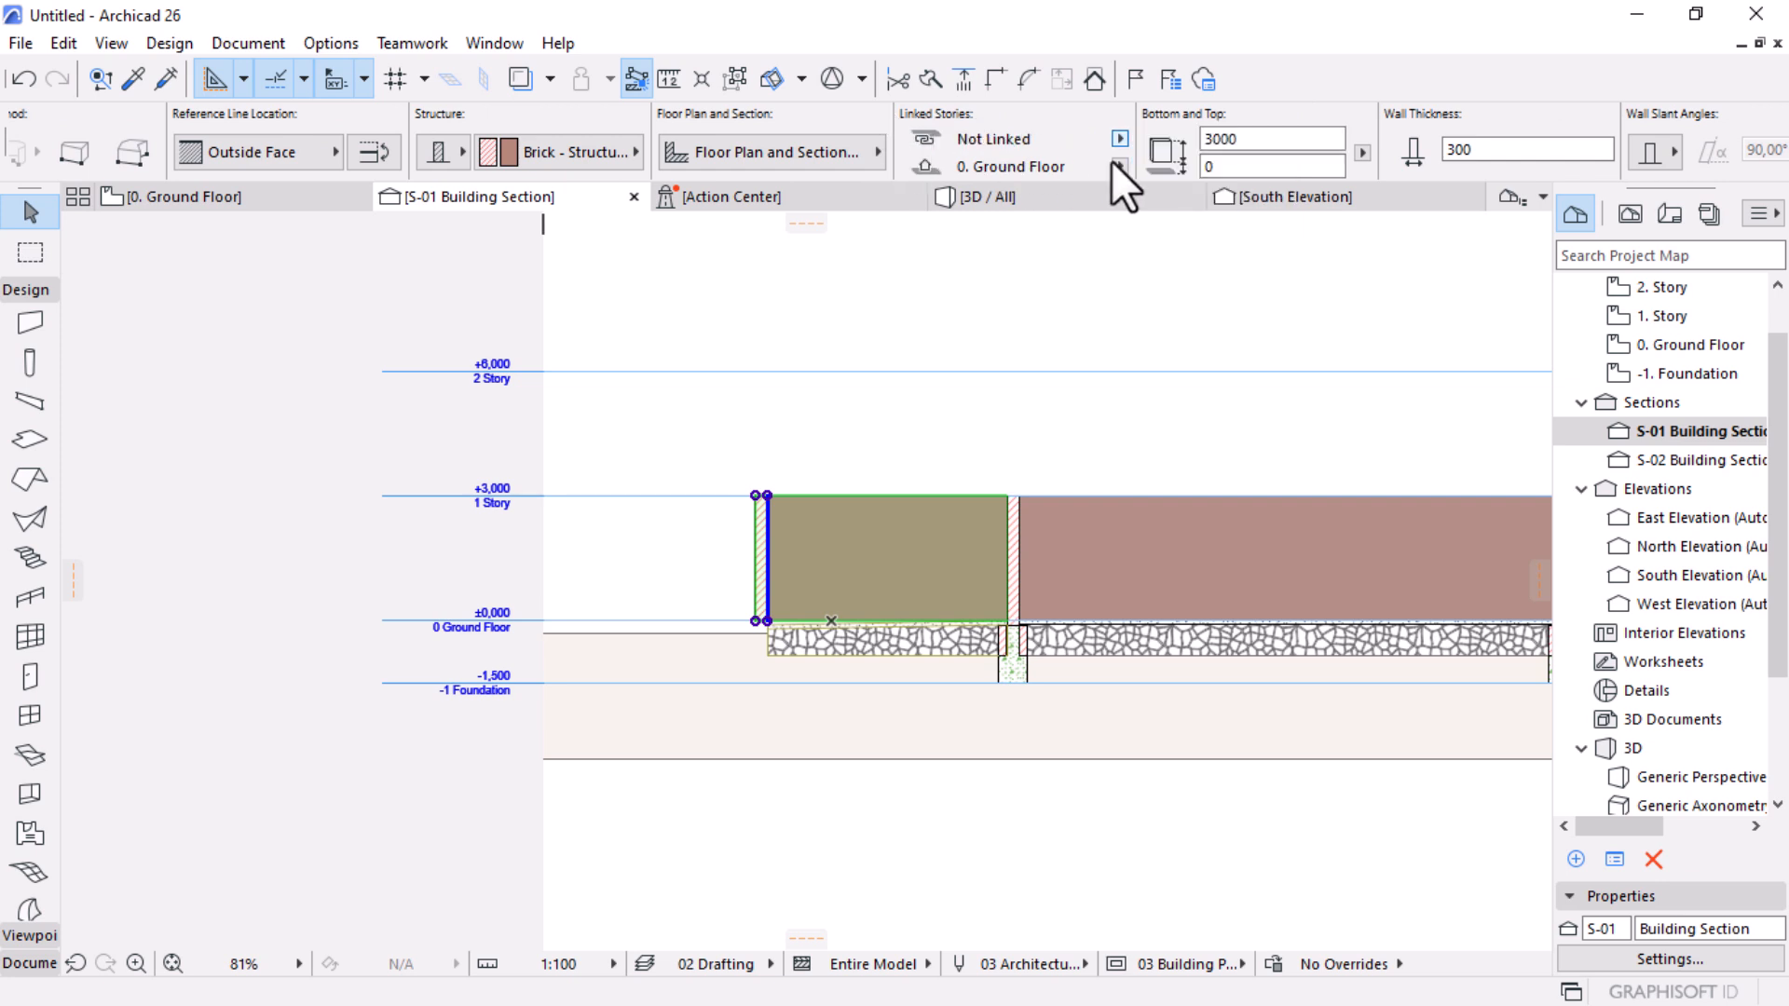
Step: Set the perimeter walls' height to 400 mm and link their base to the -1. Foundation story
left_click(1262, 138)
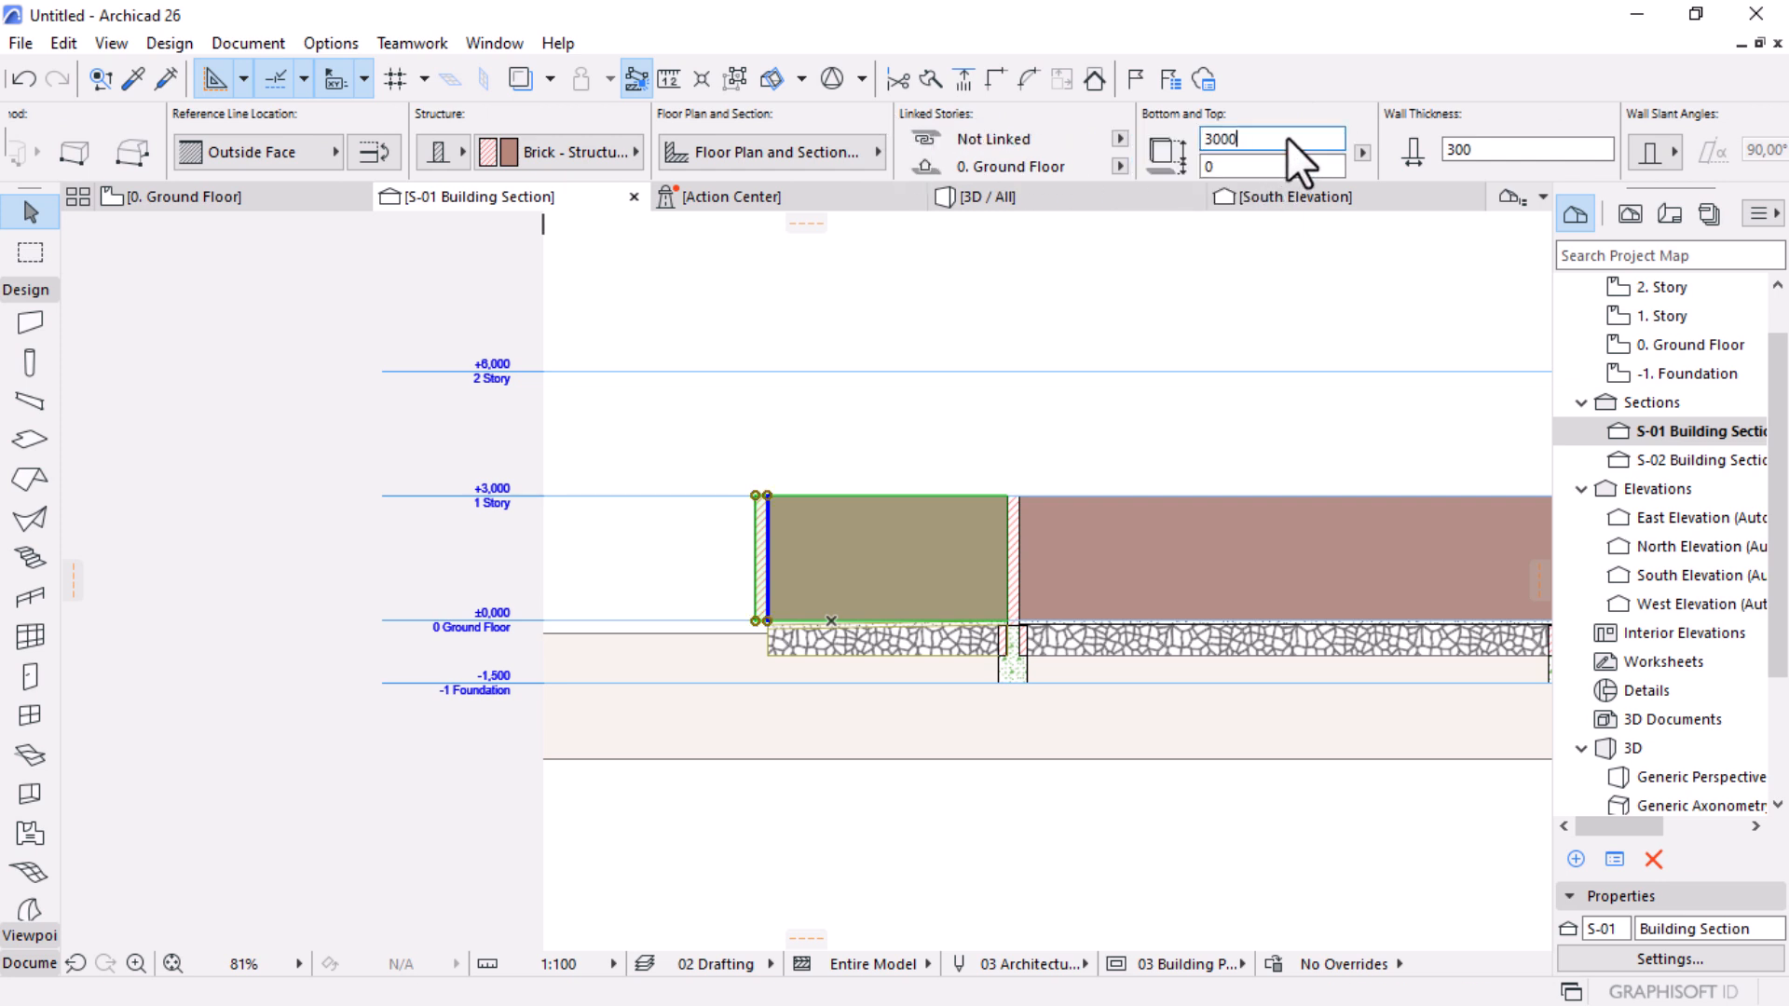
double_click(1287, 137)
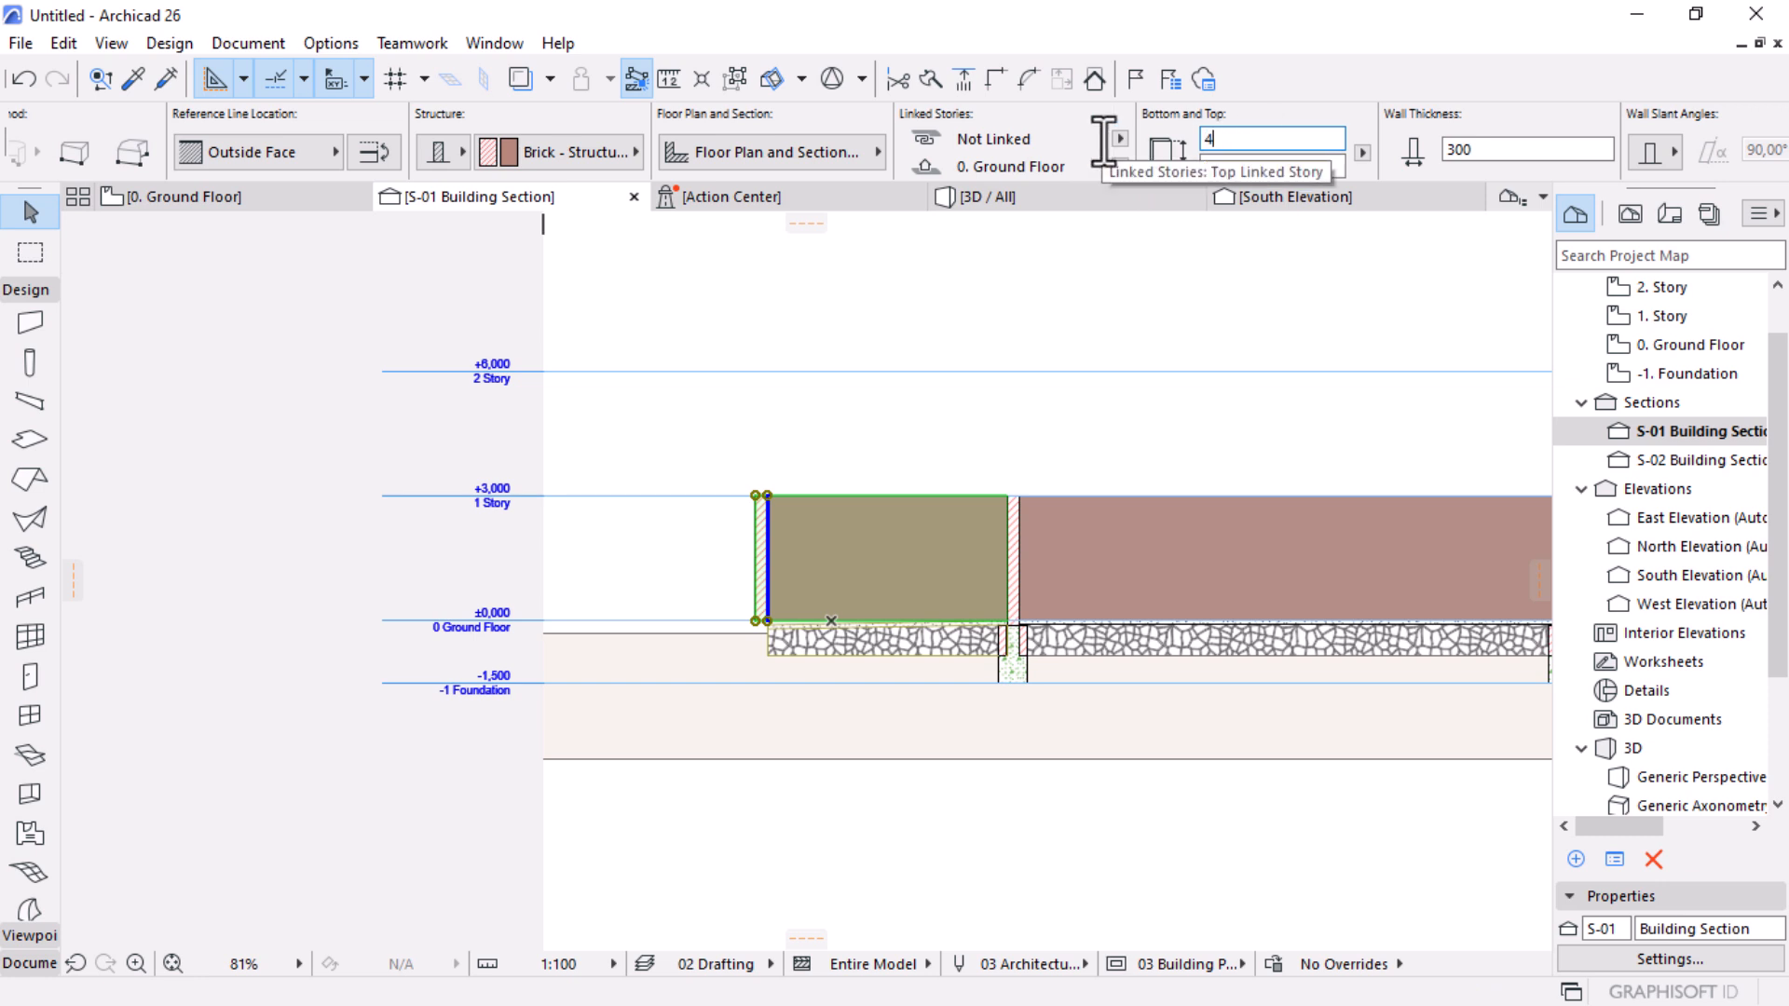
key("Return")
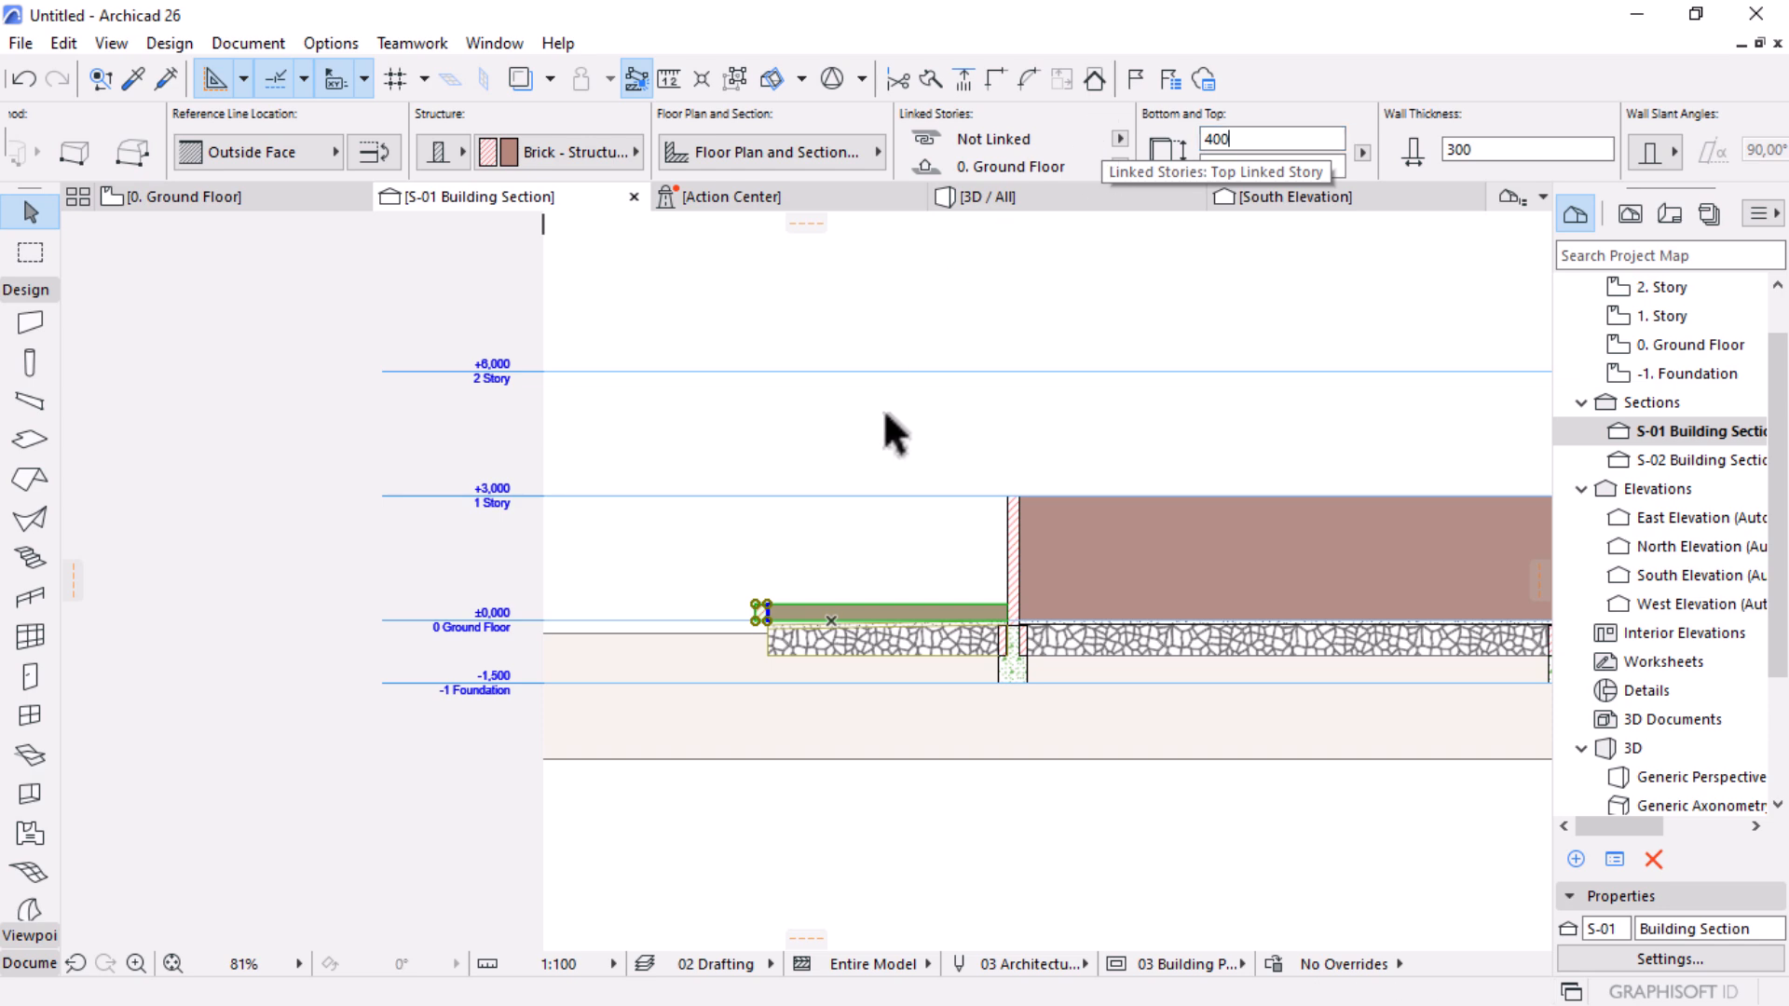
scroll(772, 657, "up", 6)
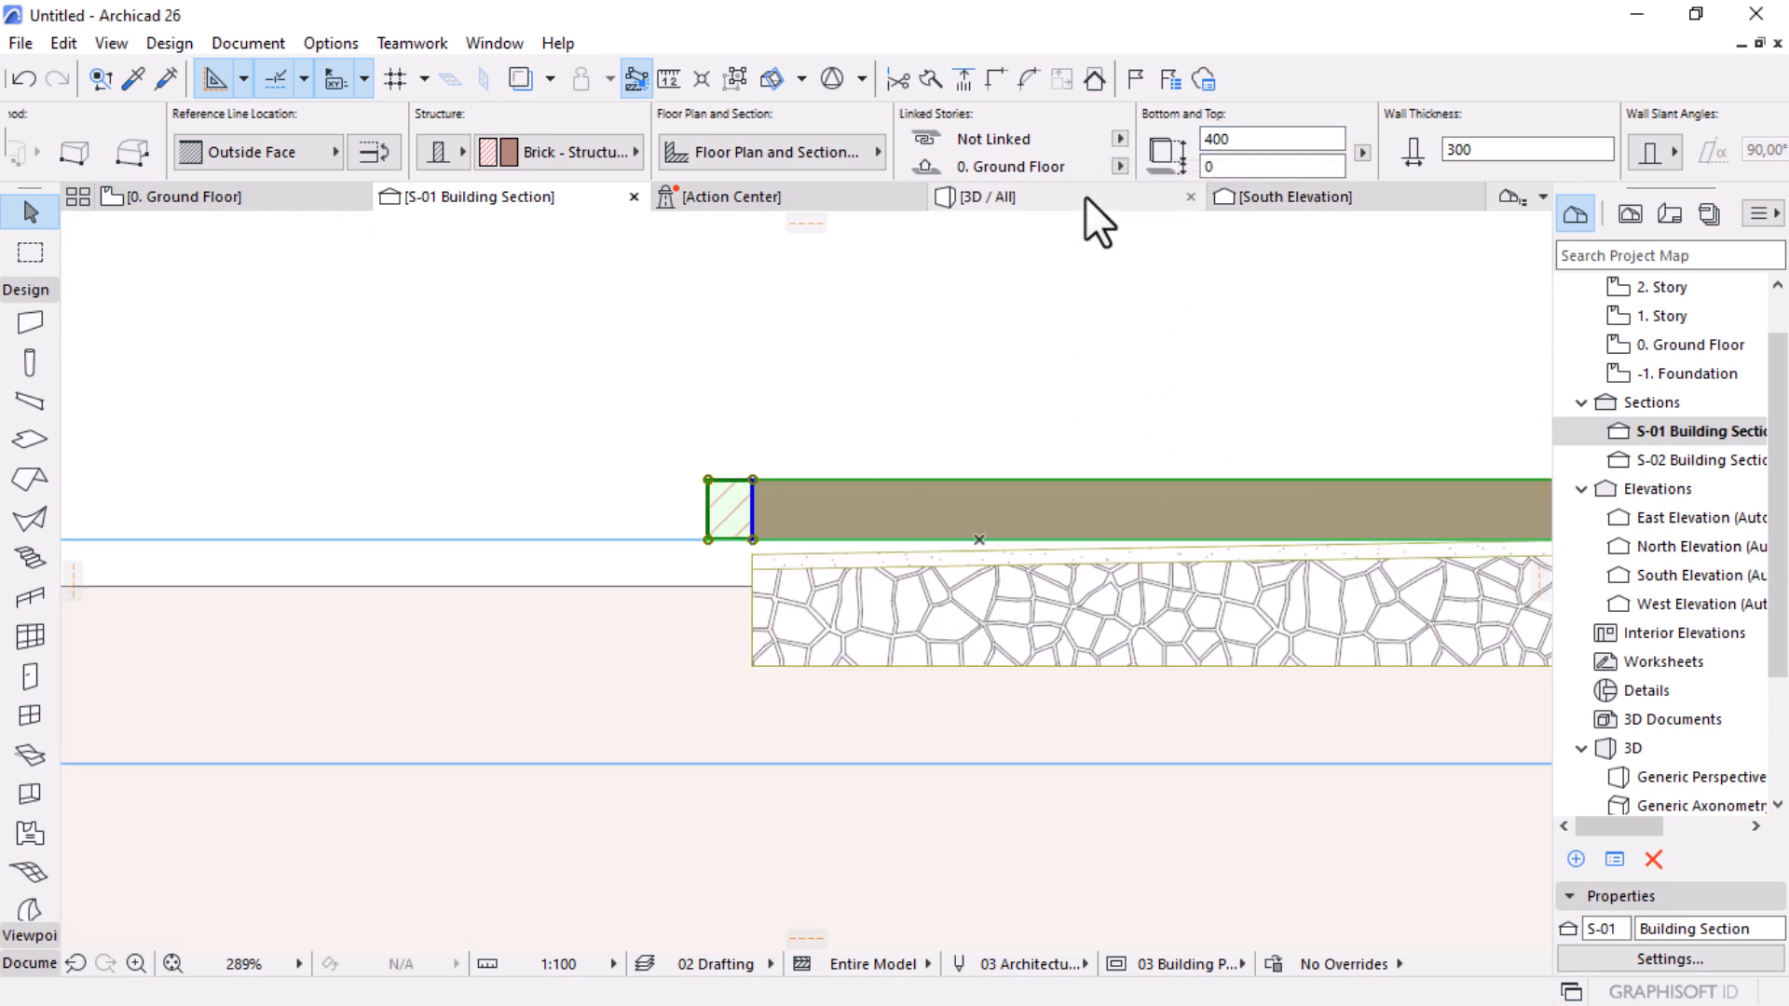
left_click(1118, 165)
left_click(1230, 222)
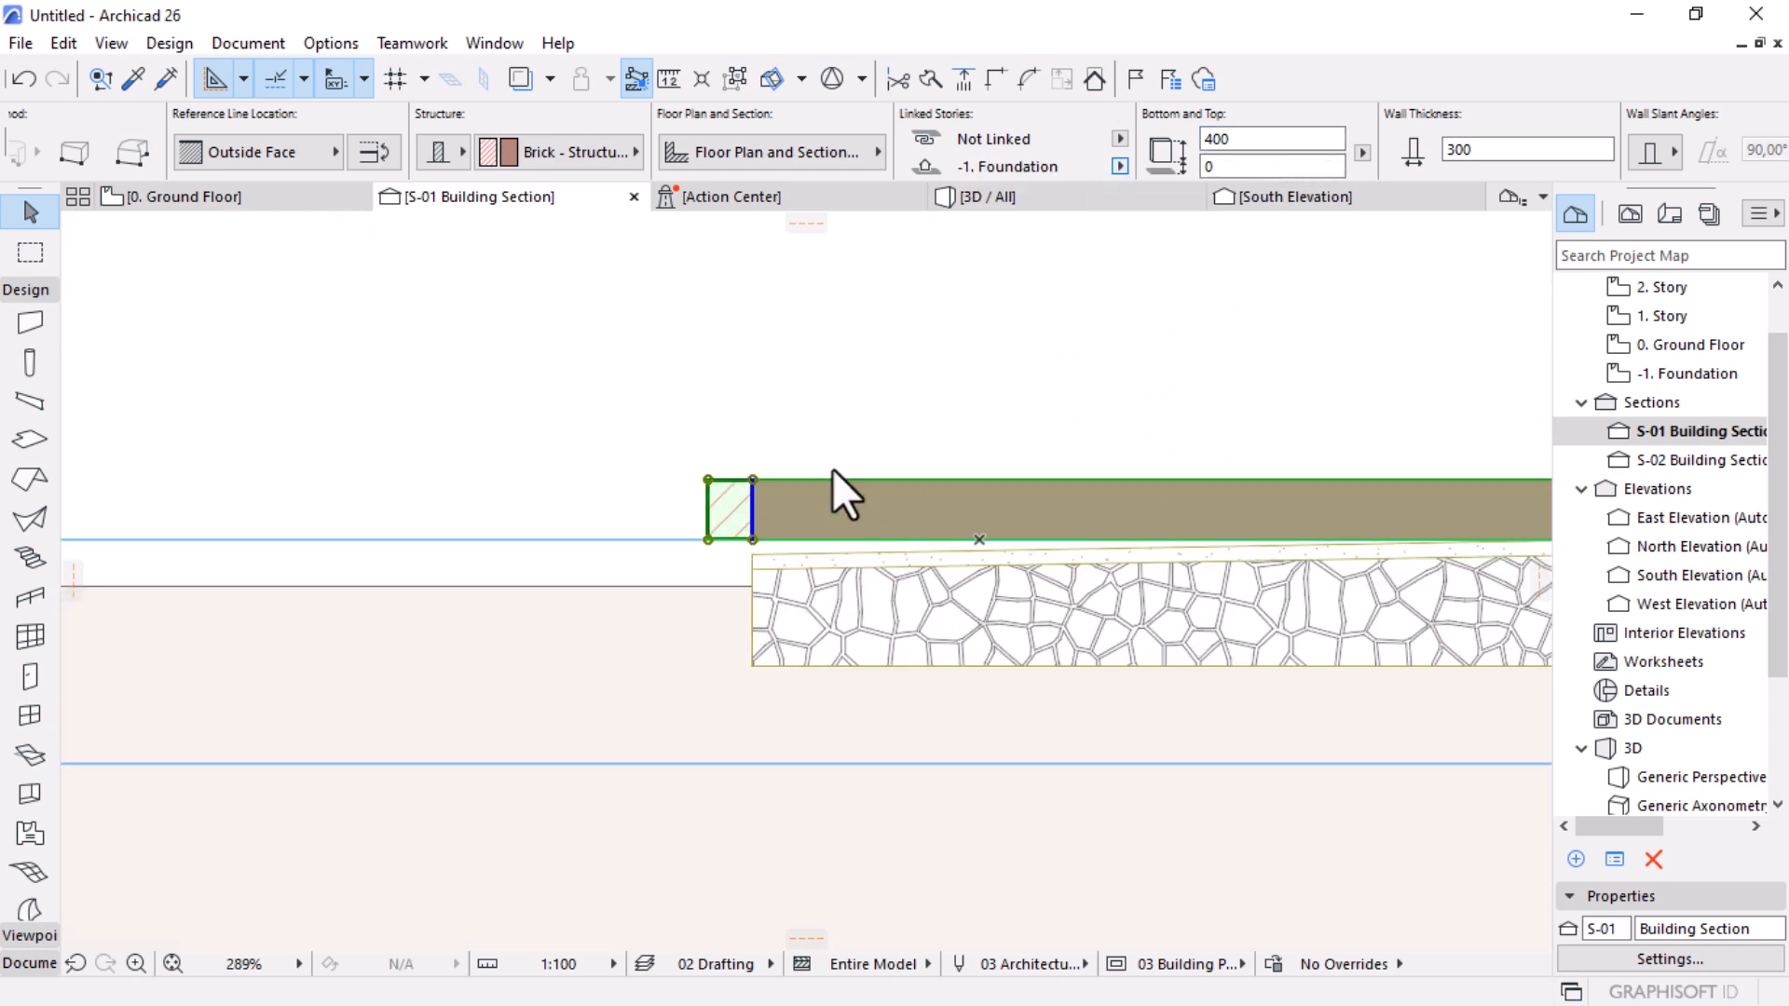
scroll(891, 580, "down", 3)
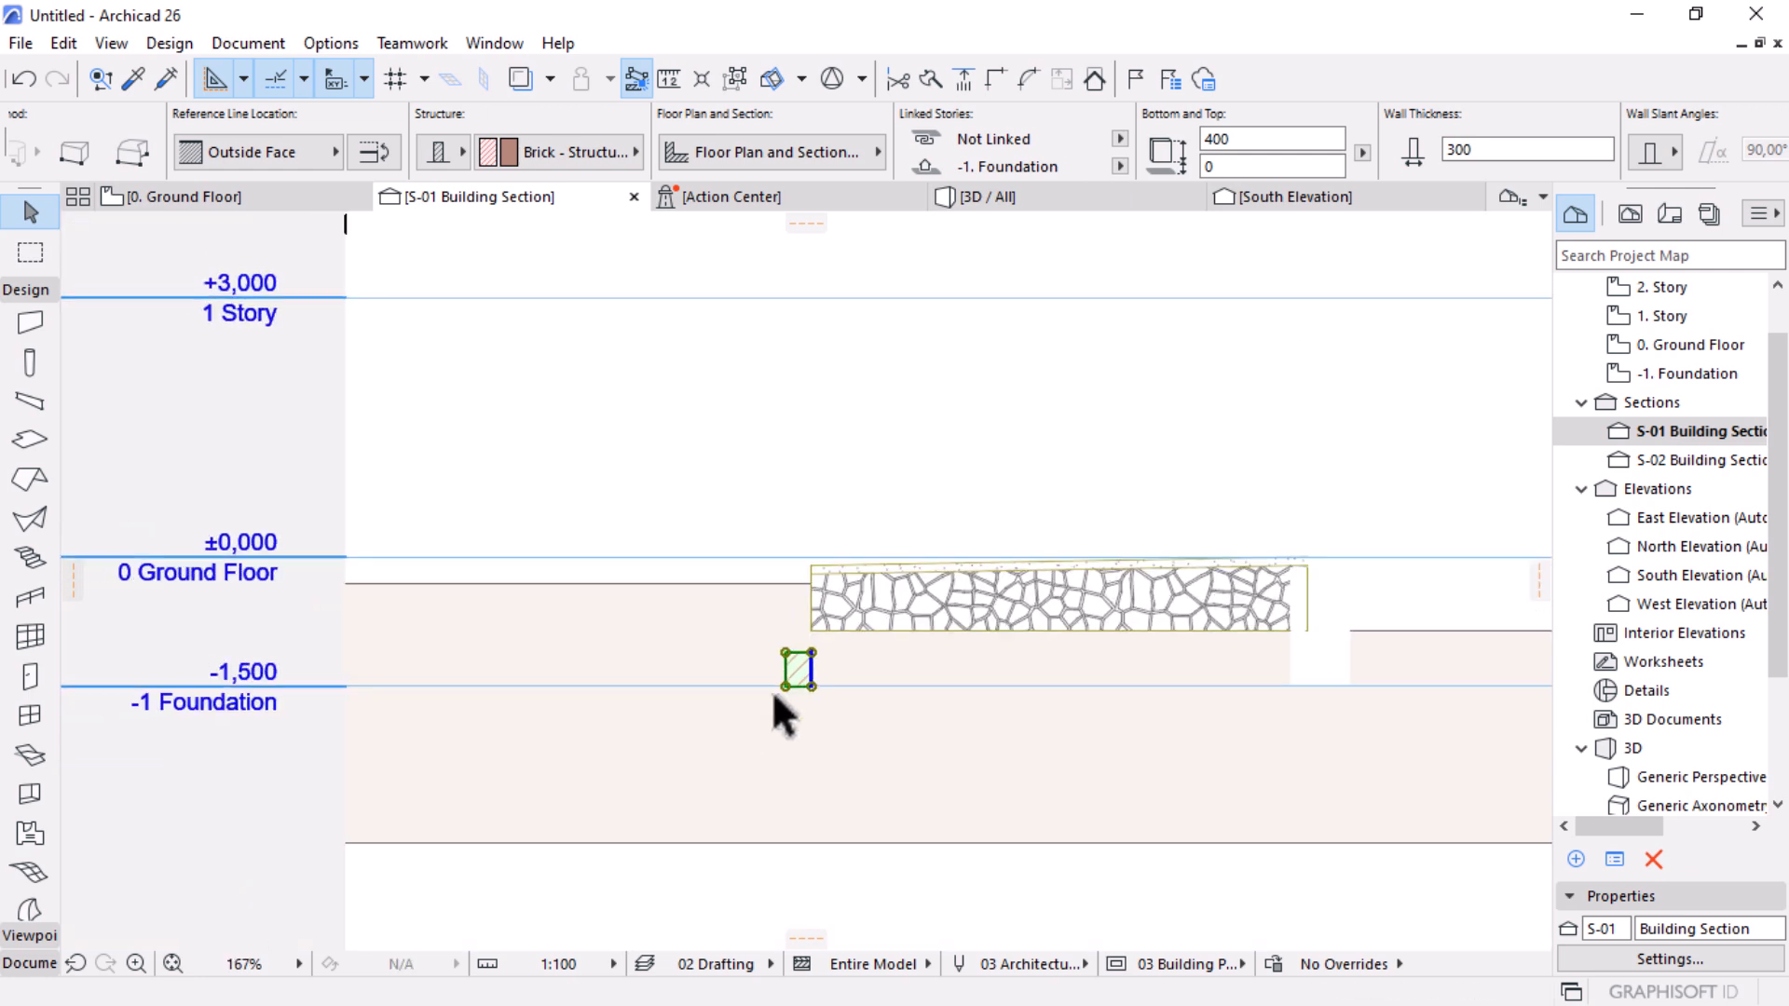
Step: Move the perimeter walls up 1000 mm so their top inner corner meets the apron's upper outer corner
scroll(773, 695, "up", 3)
key("ctrl+d")
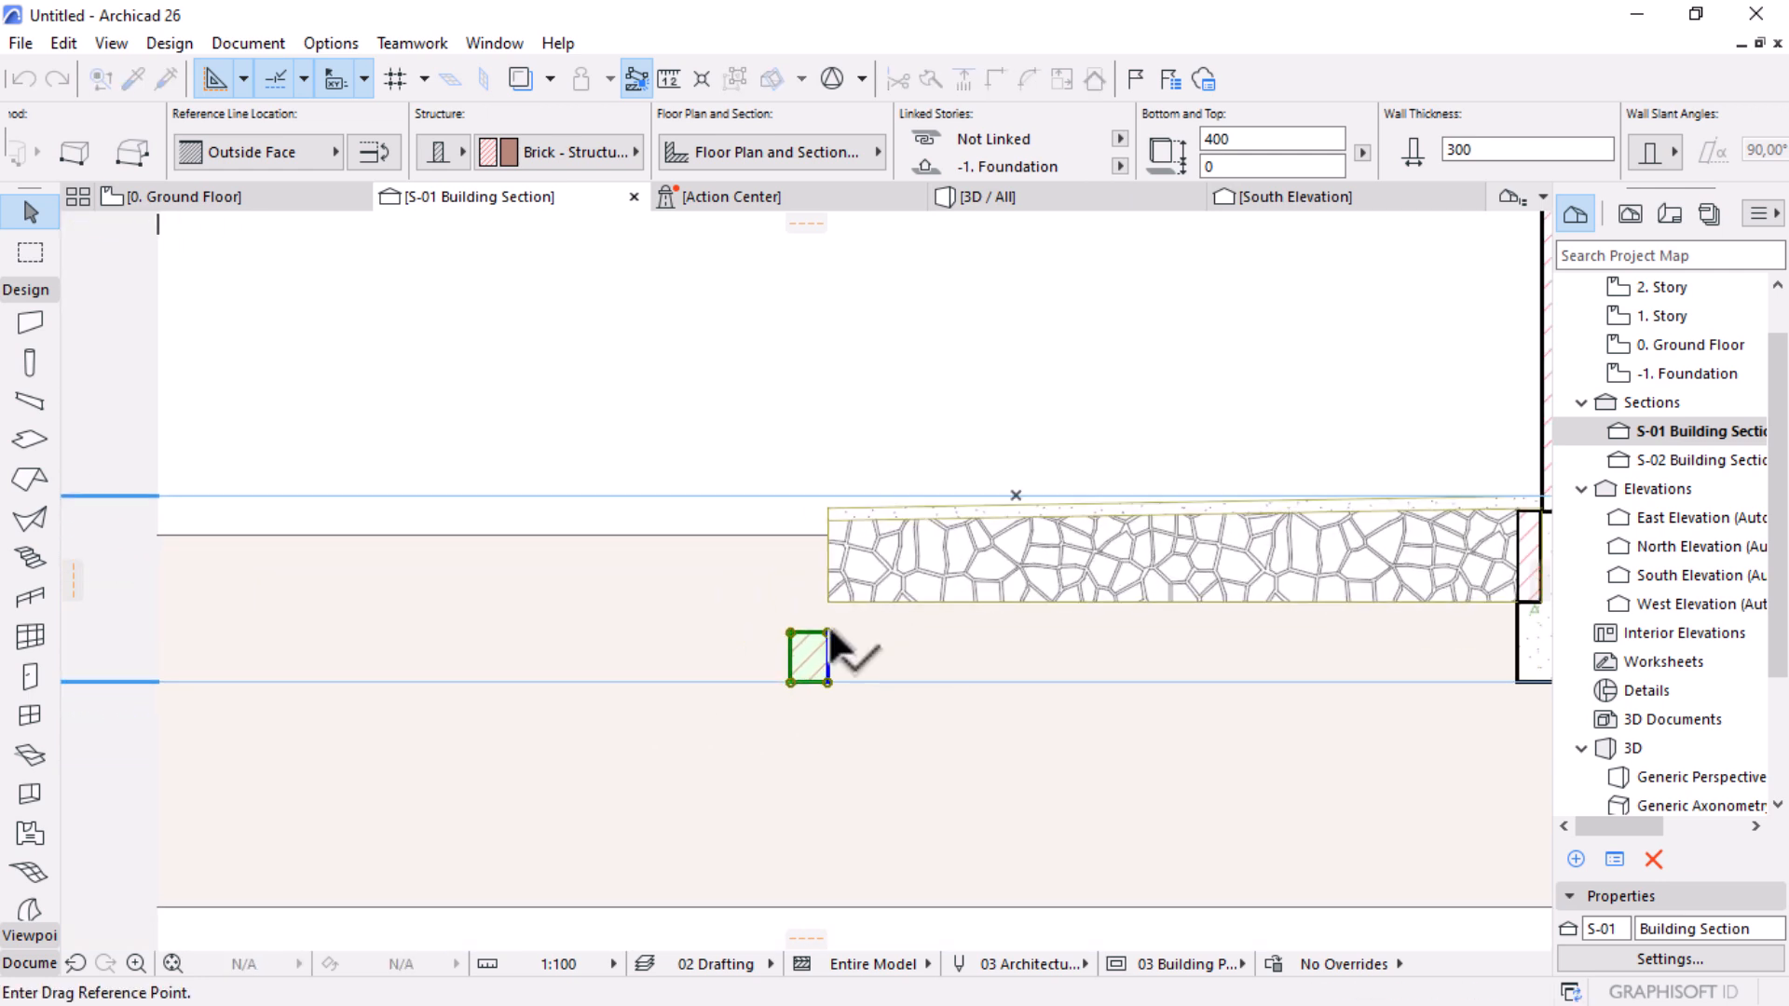
left_click(828, 631)
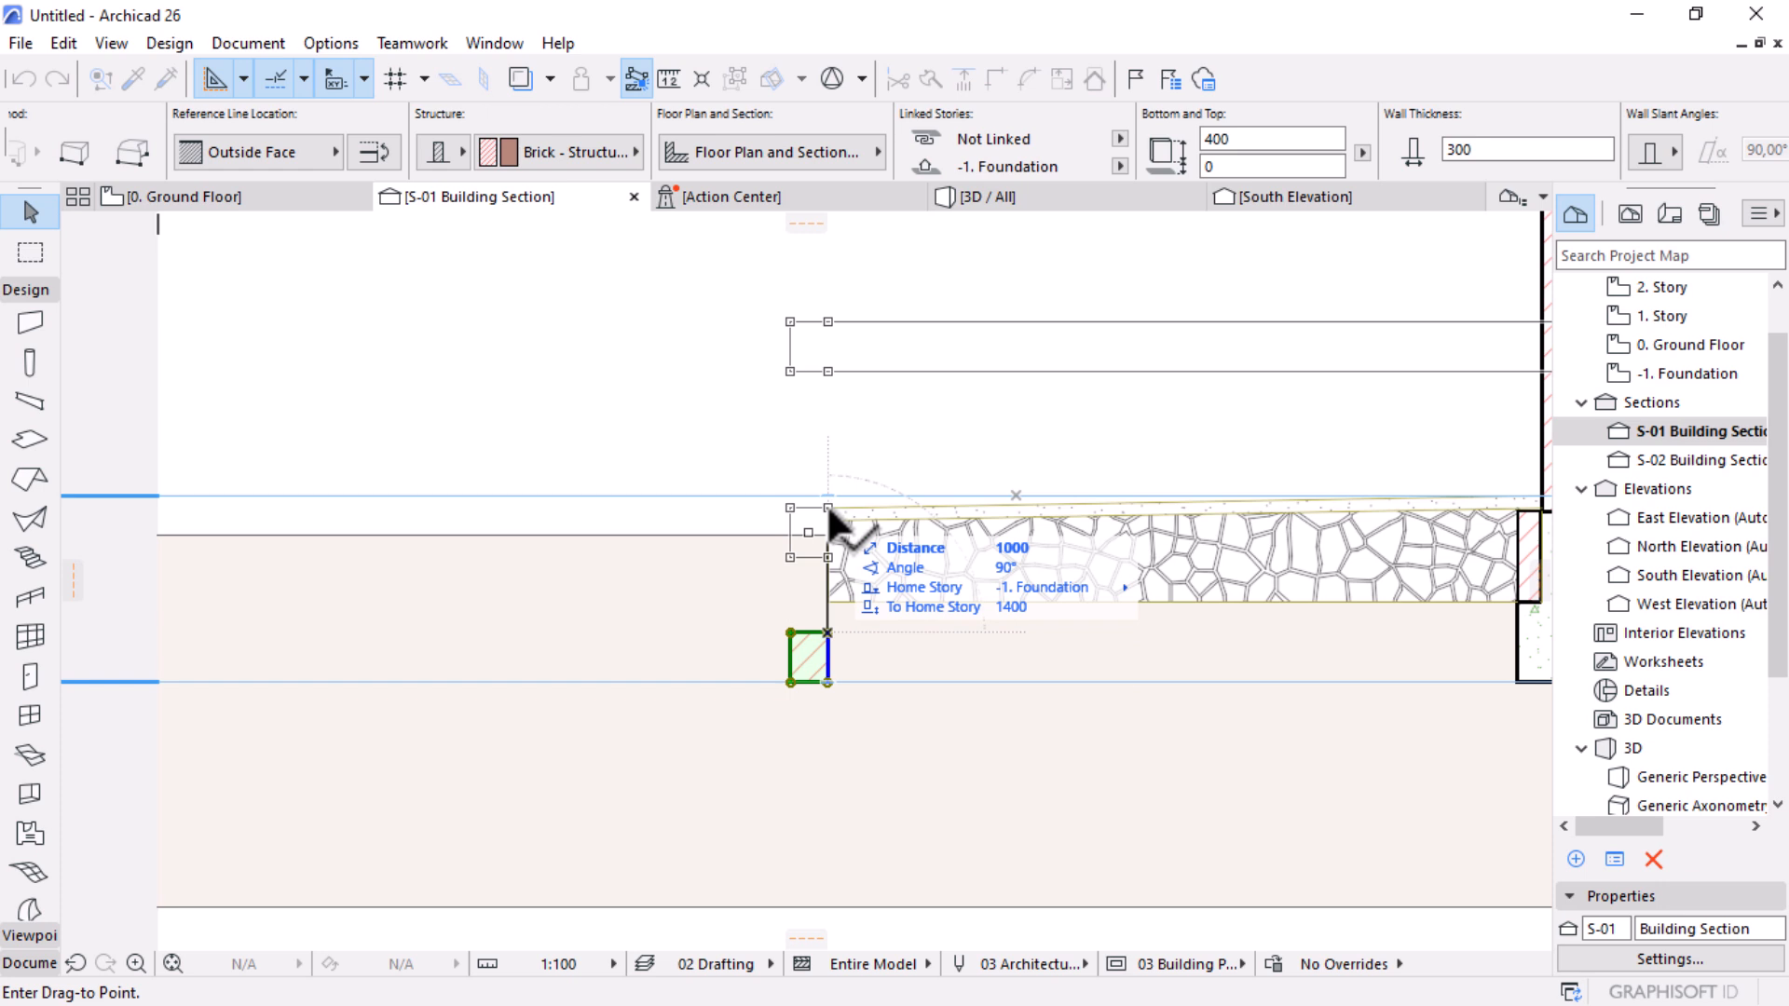
left_click(828, 508)
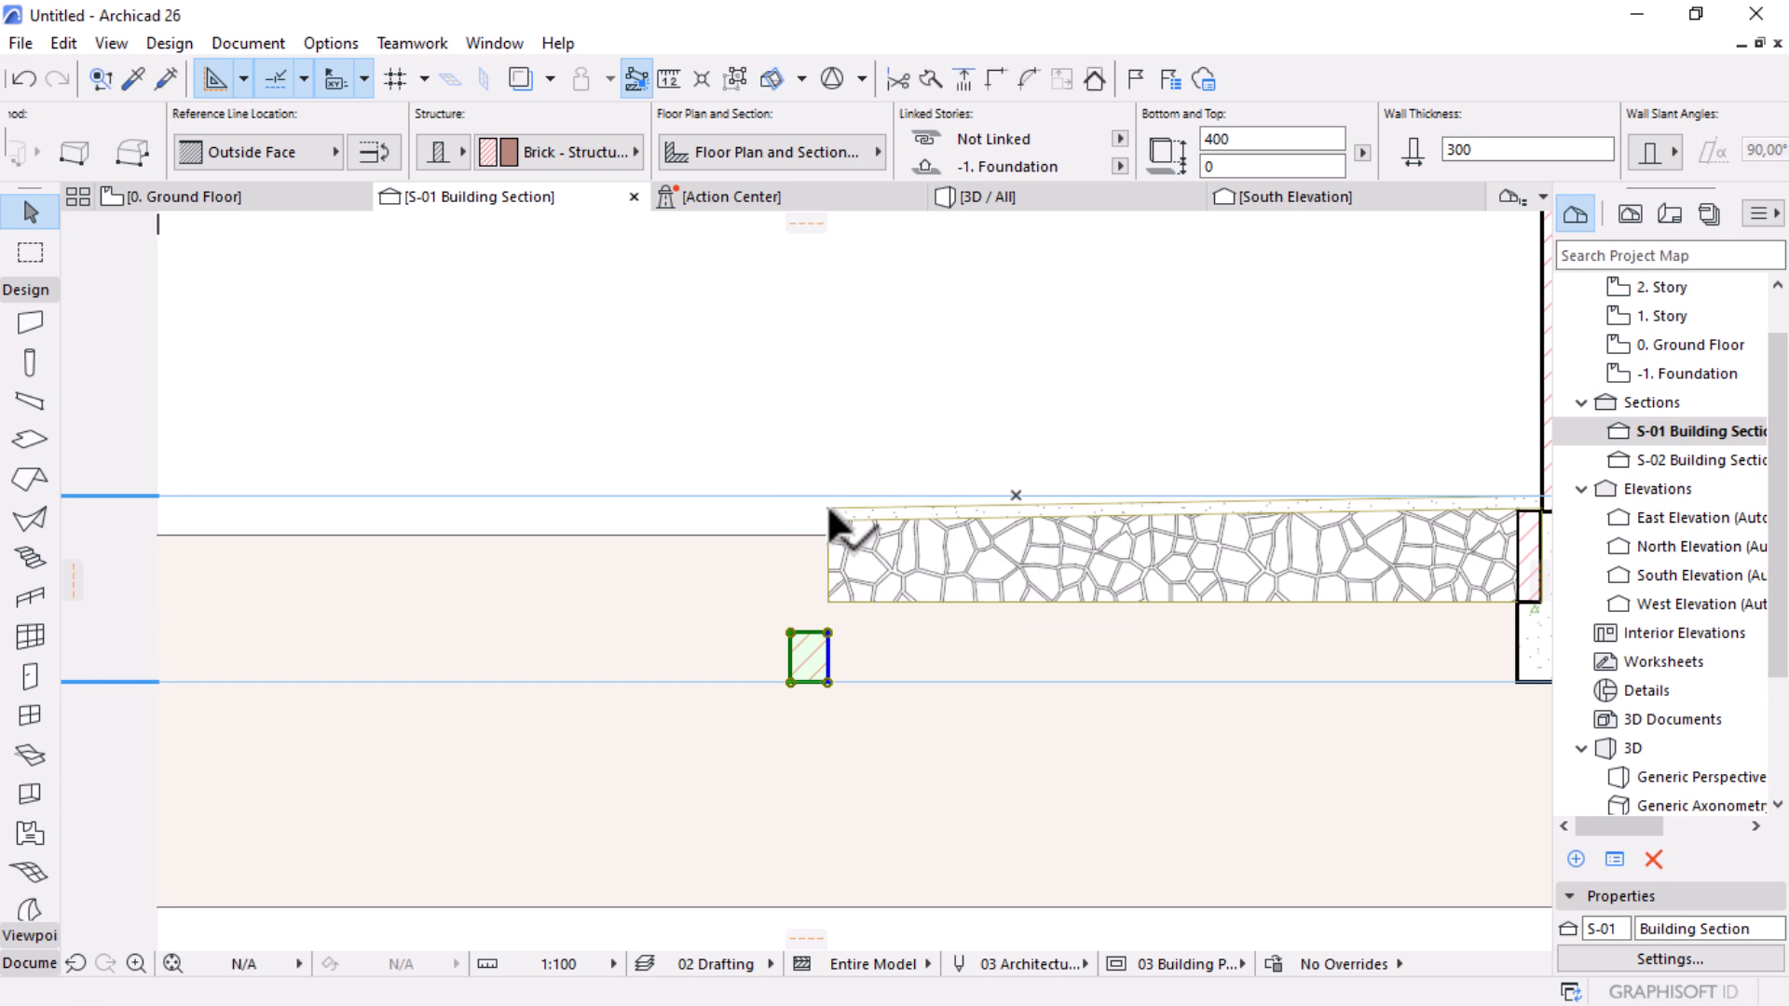
Step: Set the perimeter walls' height to 750 mm
scroll(821, 615, "up", 4)
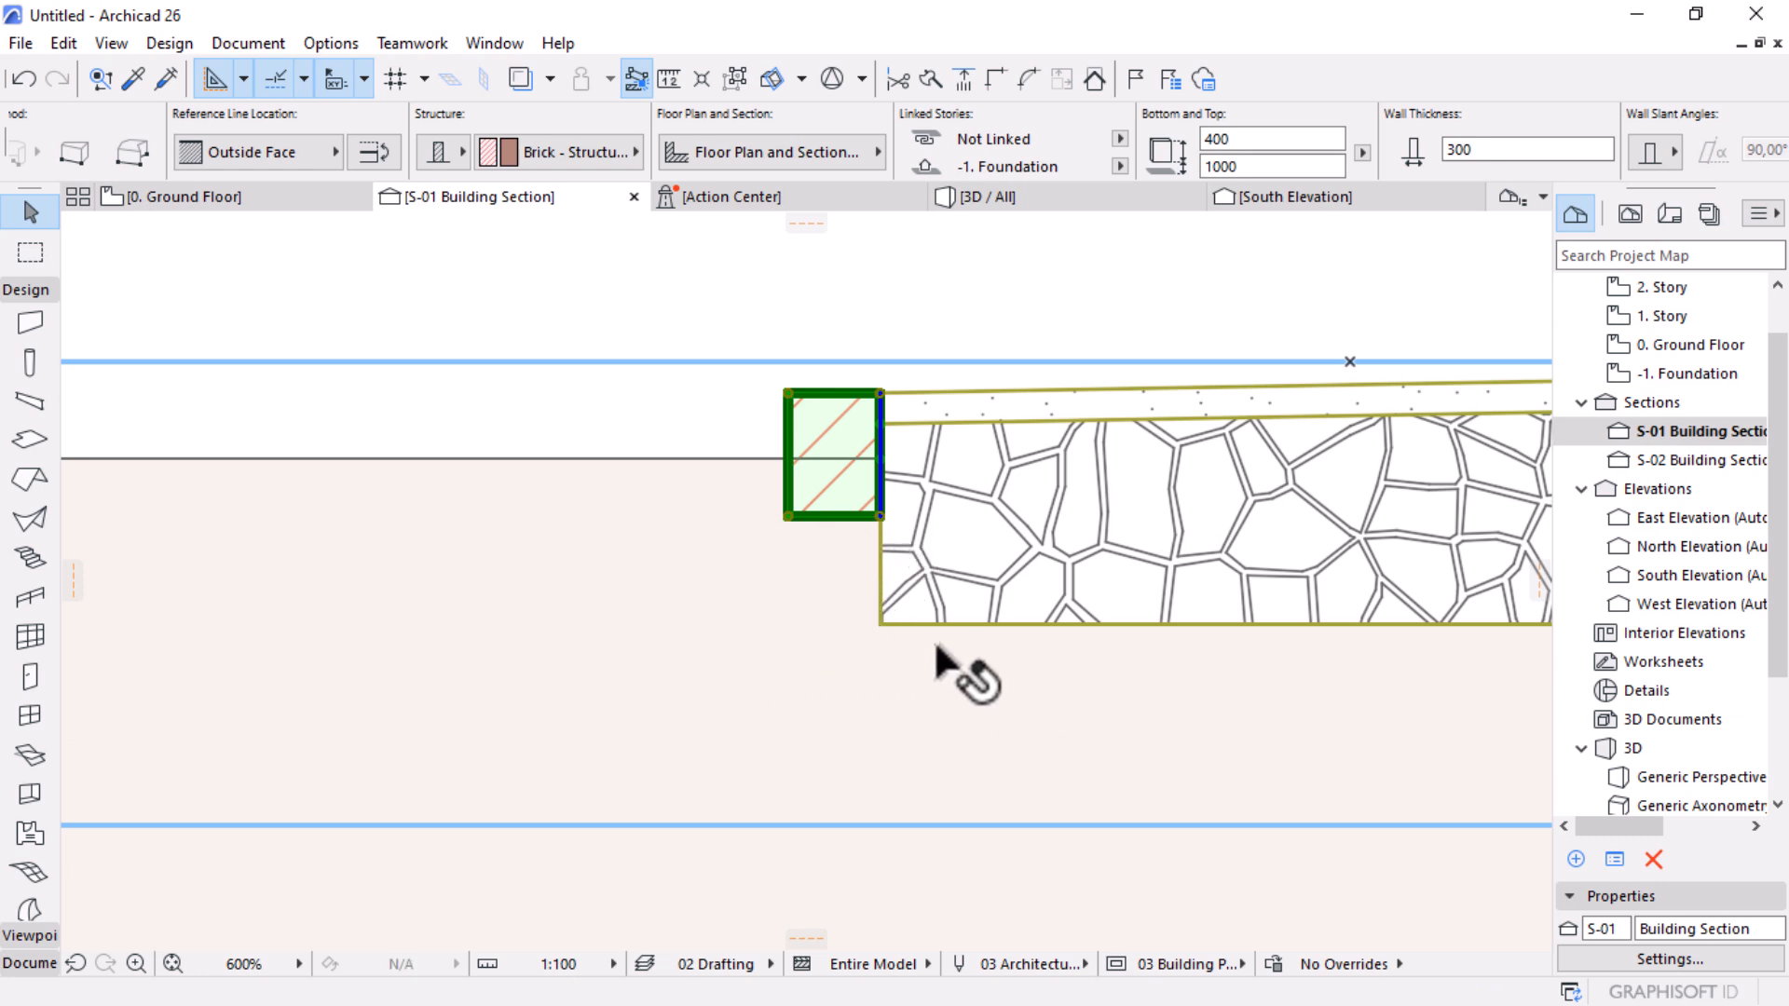
scroll(859, 419, "down", 2)
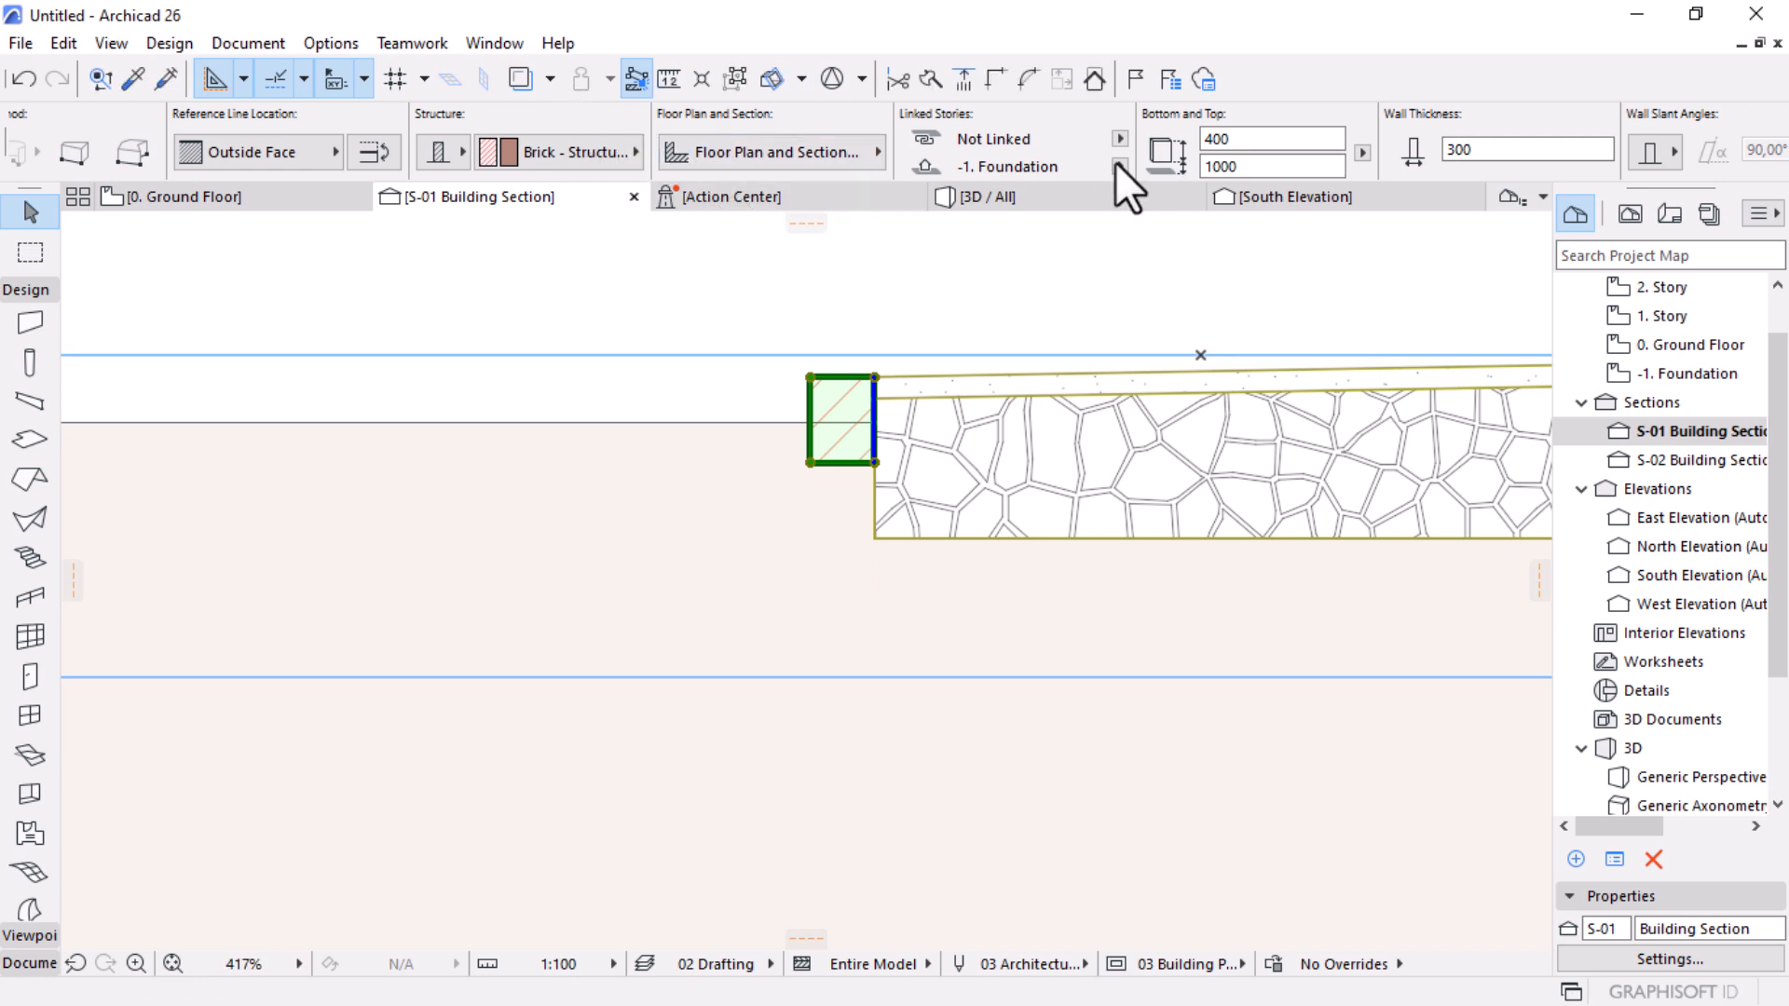
key("m")
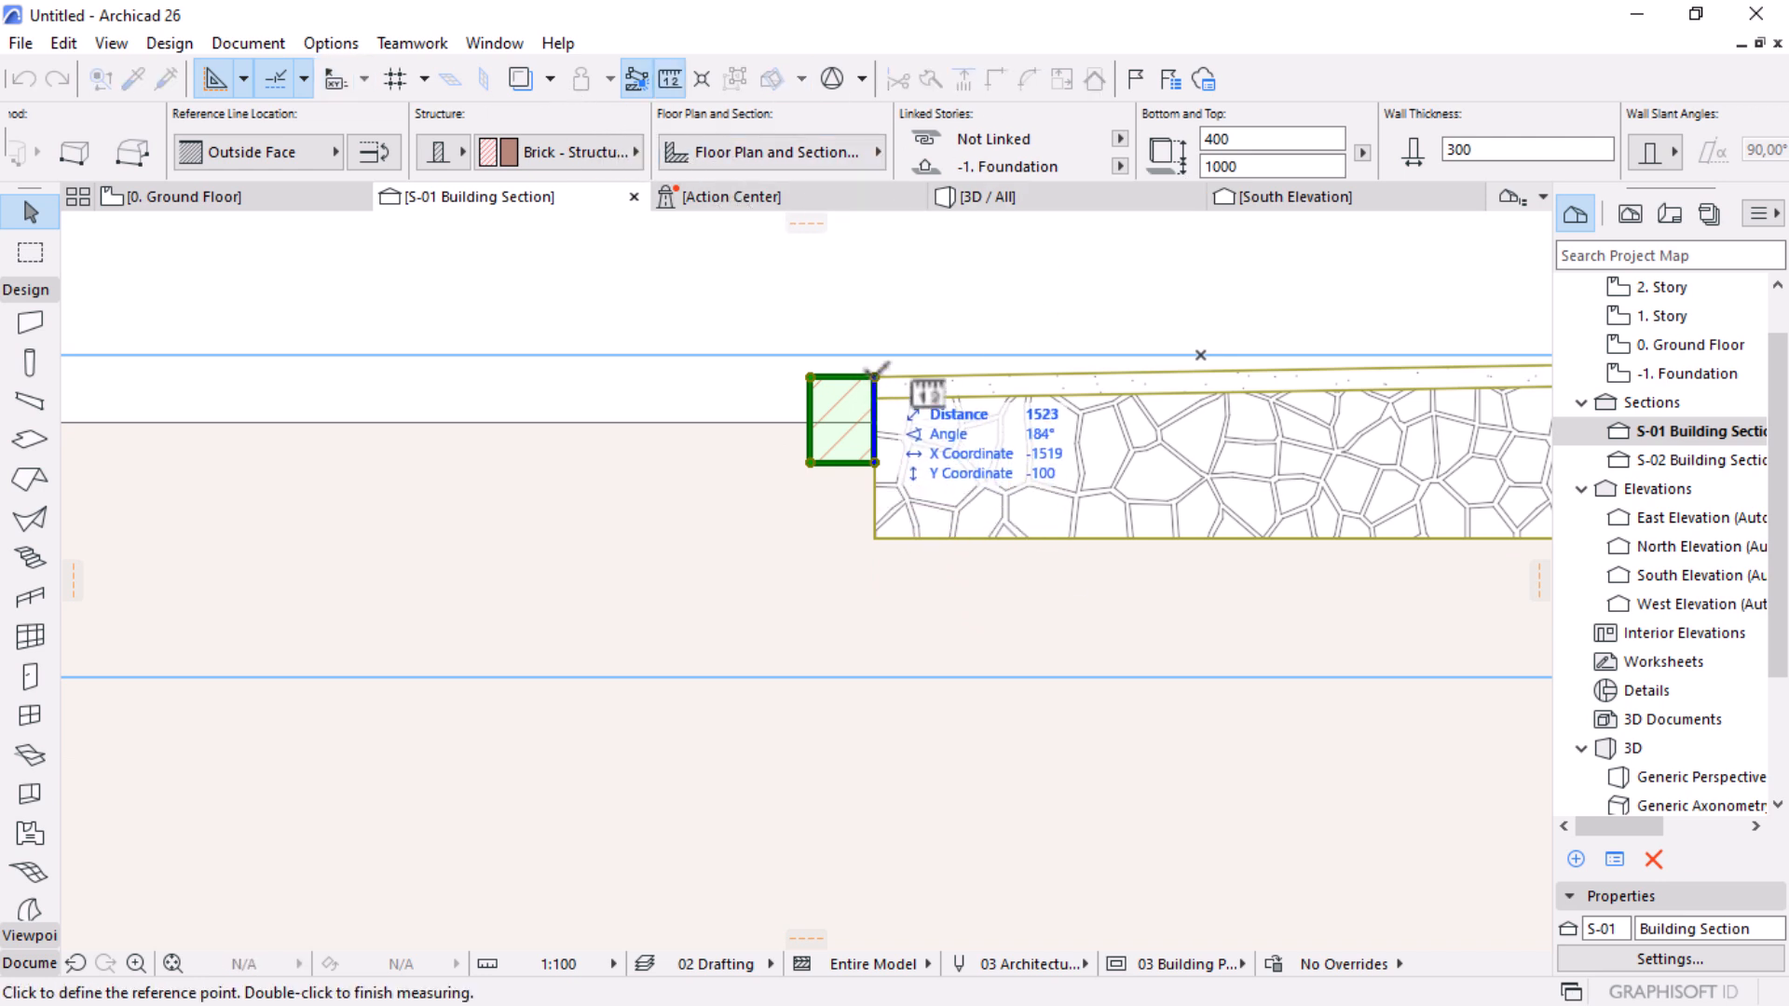
key("Escape")
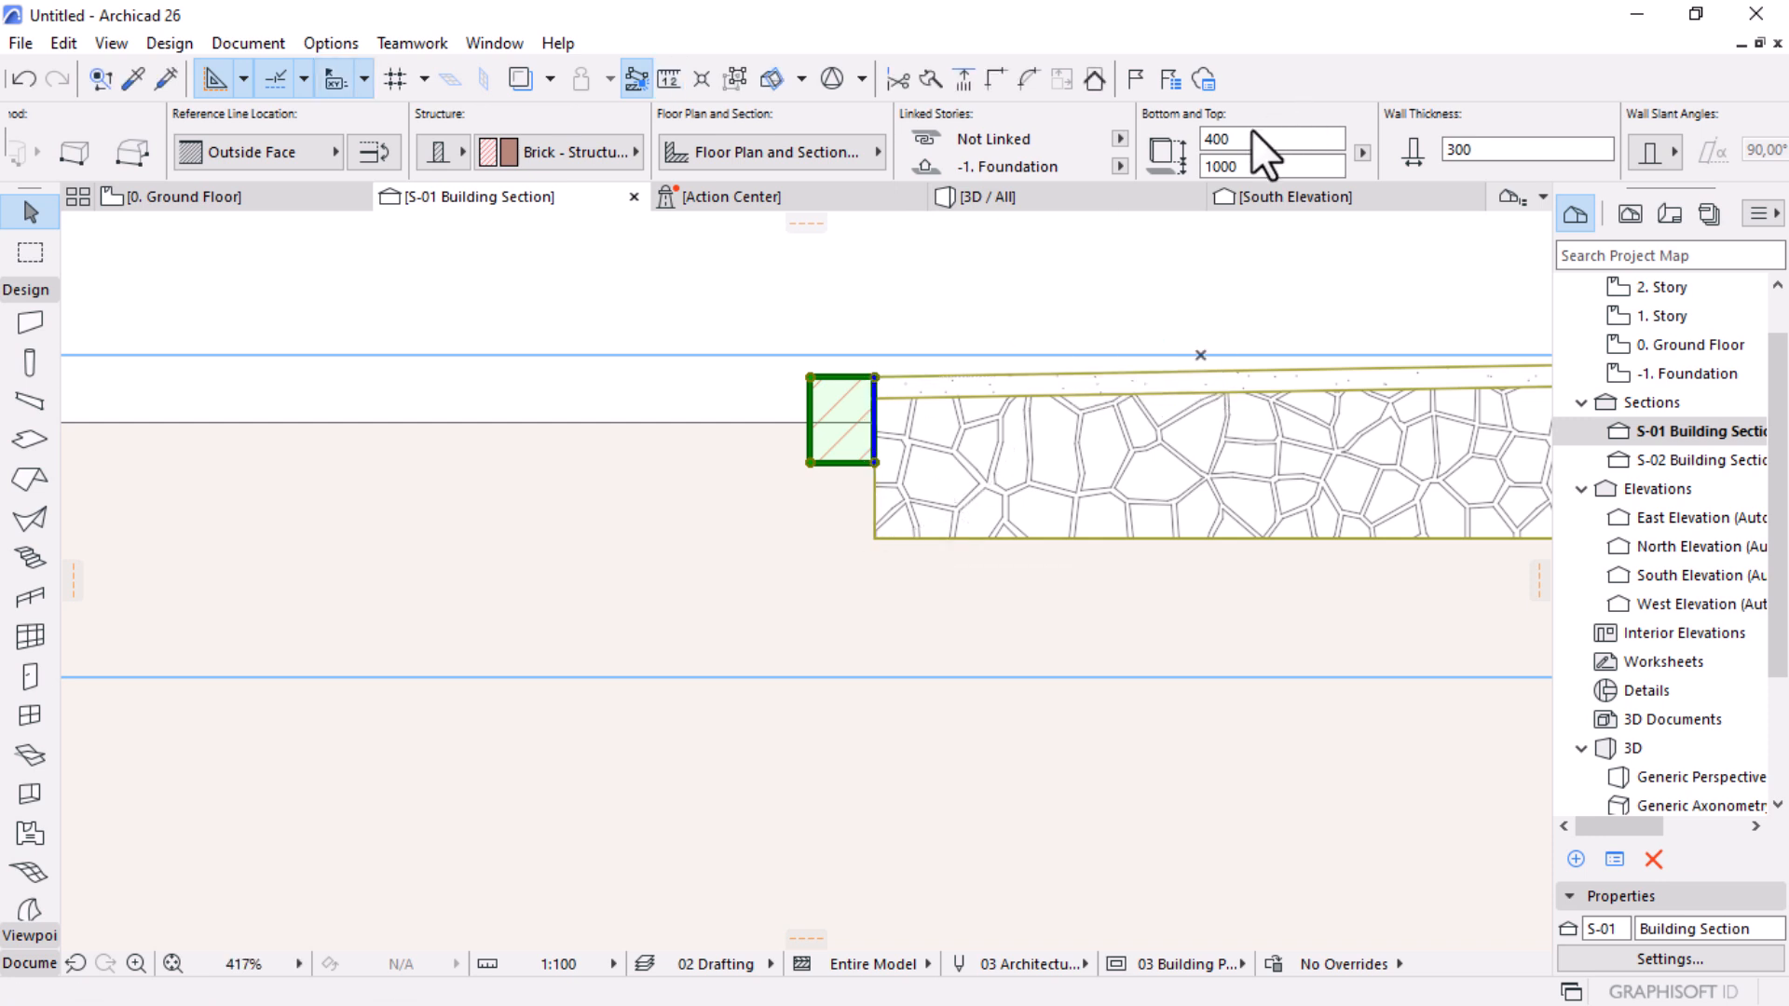
left_click_drag(1328, 138, 793, 135)
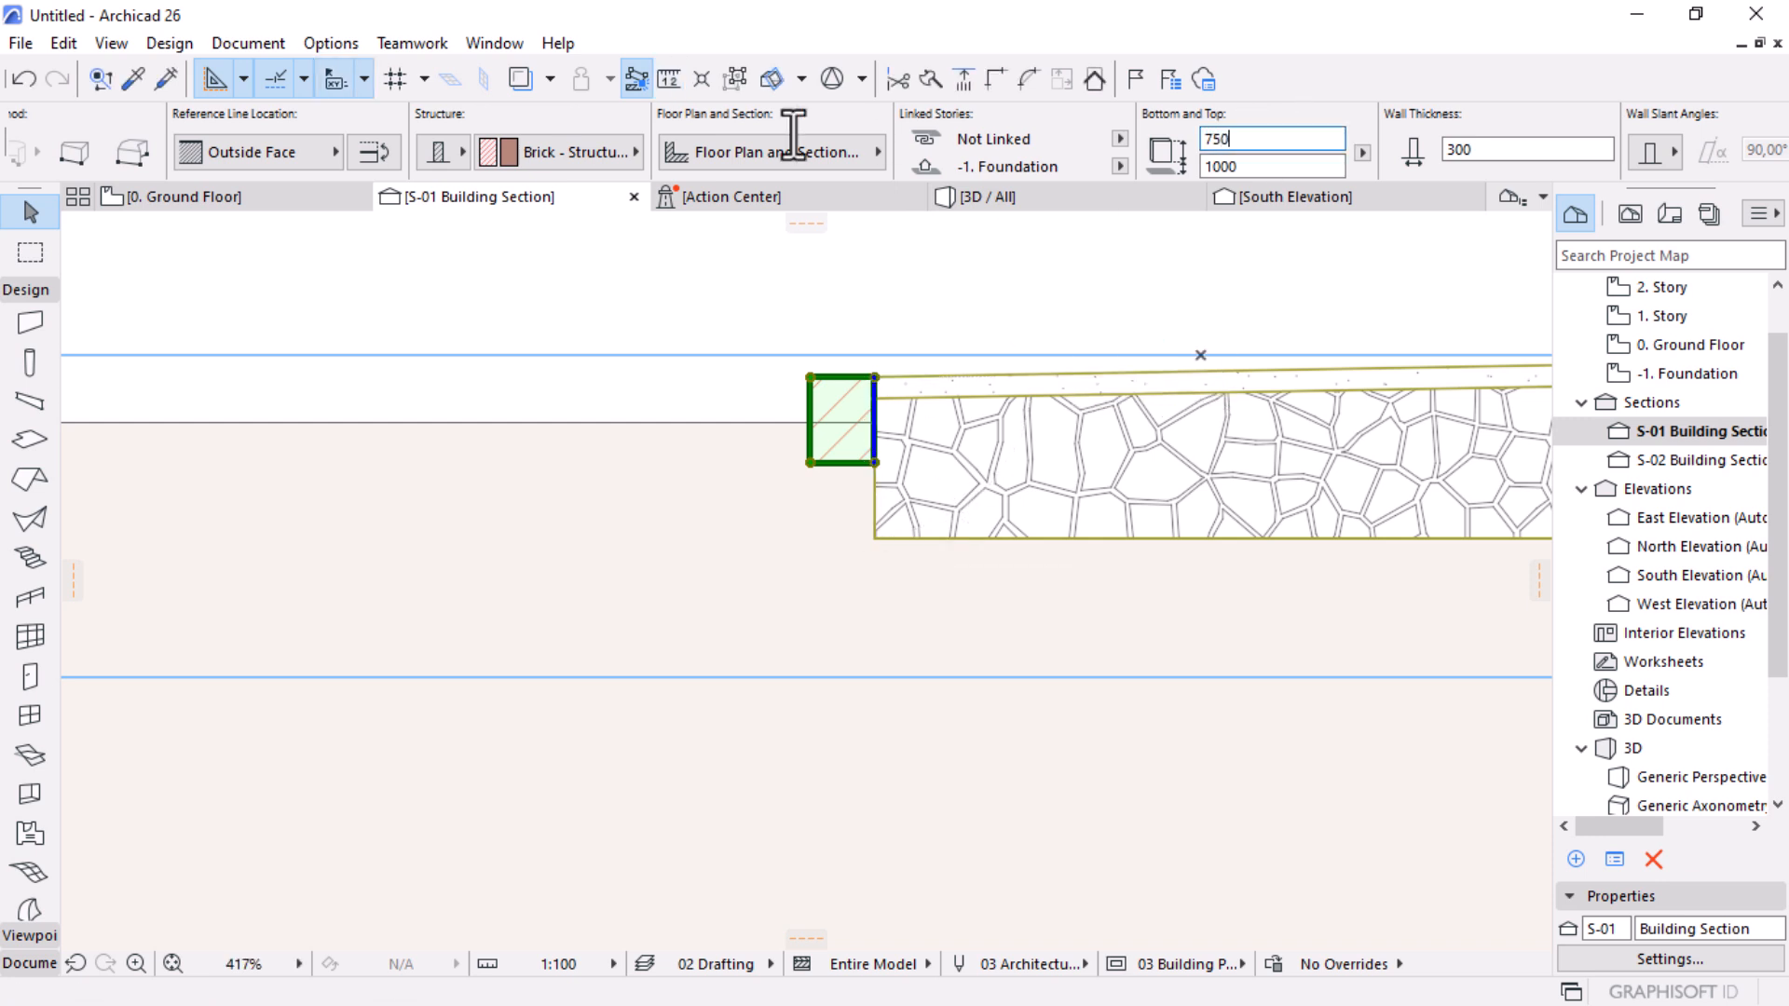
key("Return")
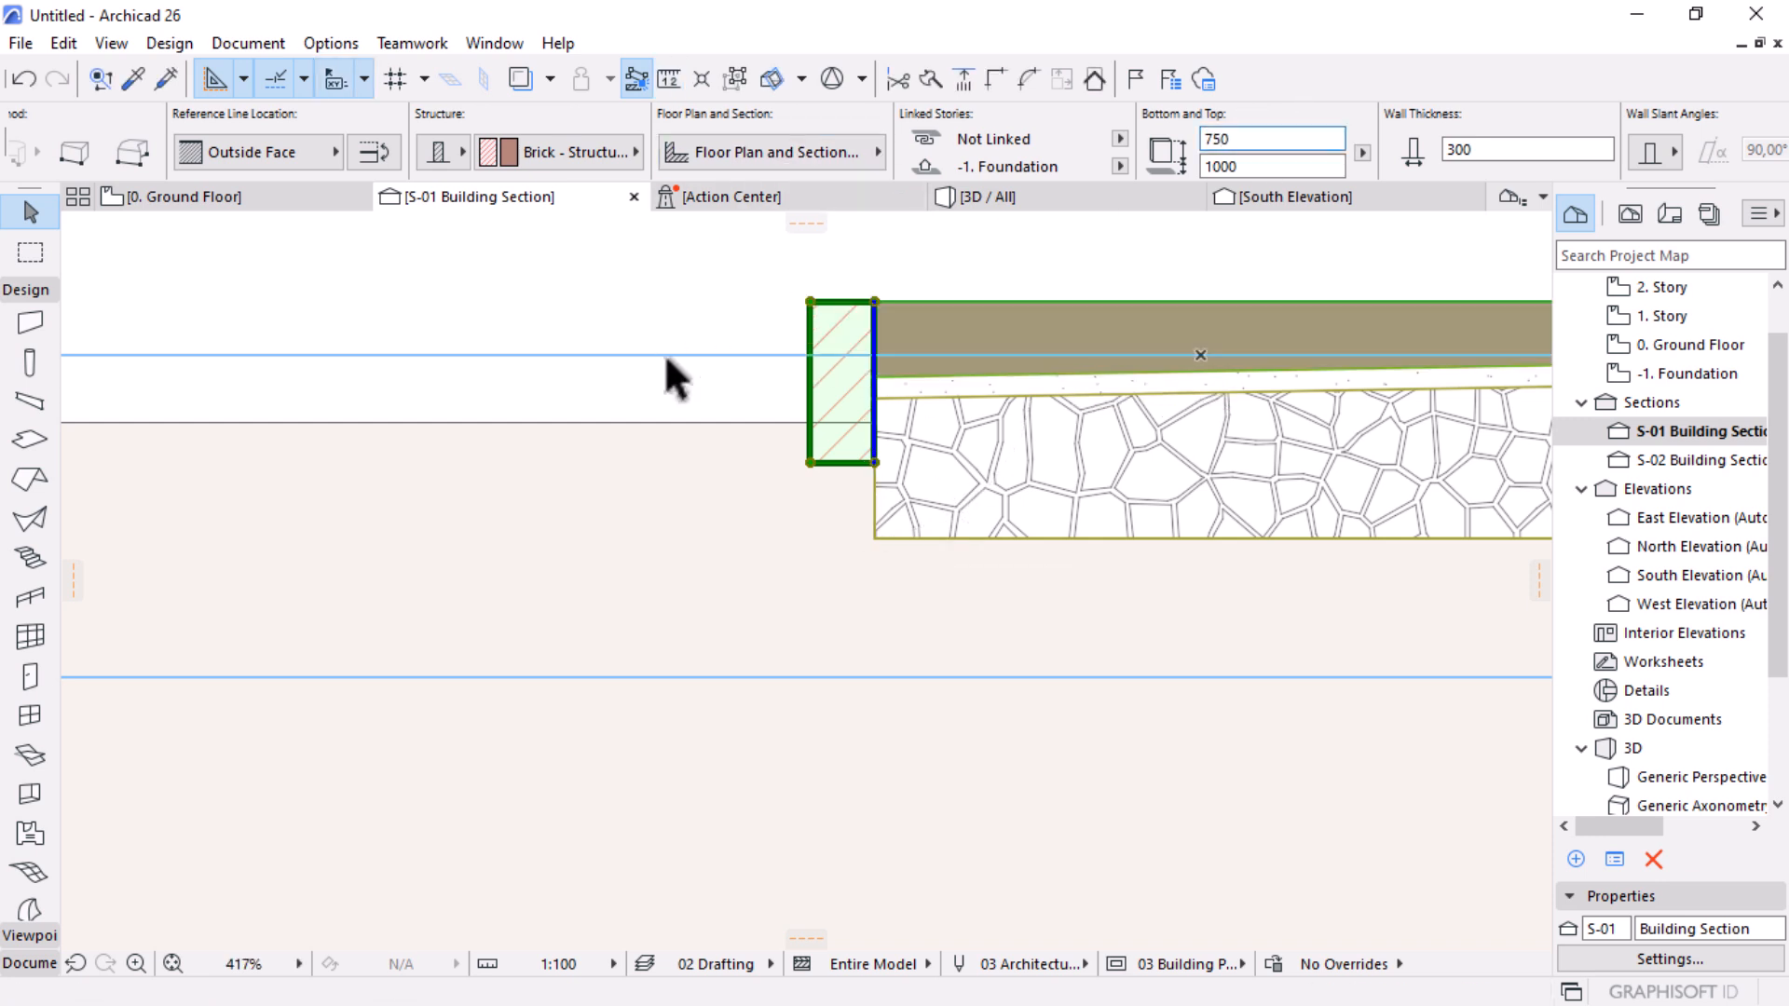
Step: Move the perimeter walls down 350 mm so their base aligns with the underside of the stone layer
key("ctrl+d")
left_click(874, 463)
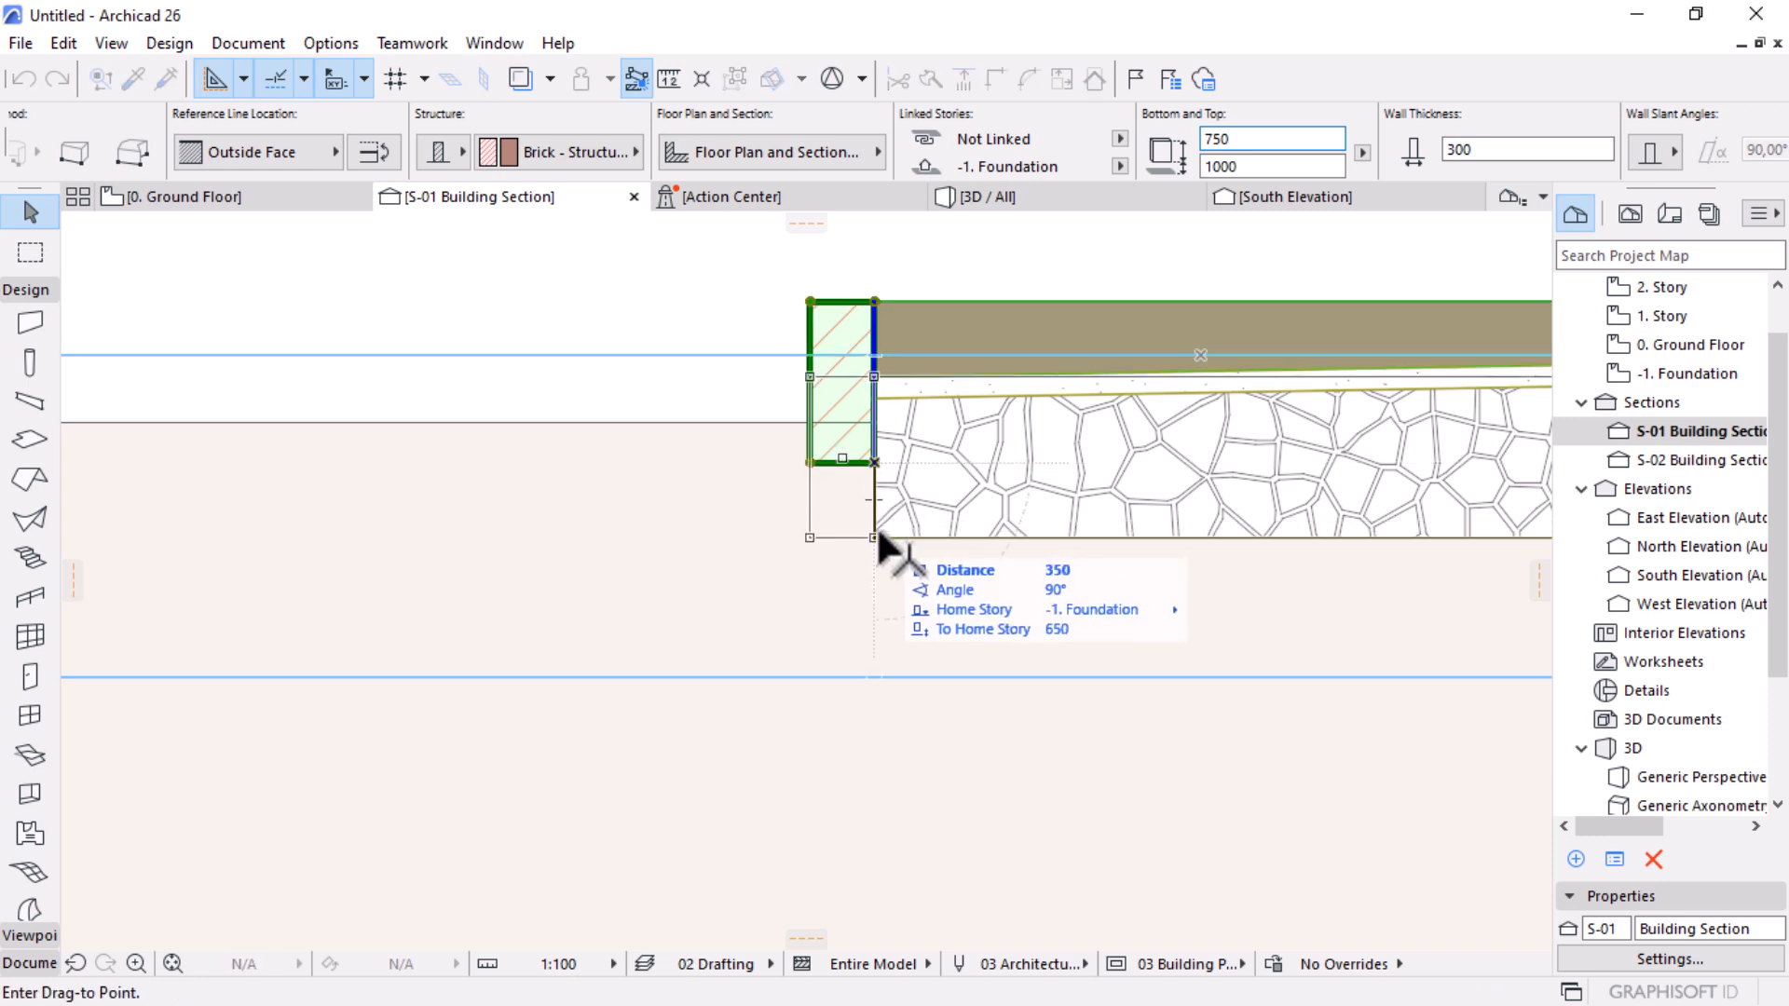
left_click(876, 527)
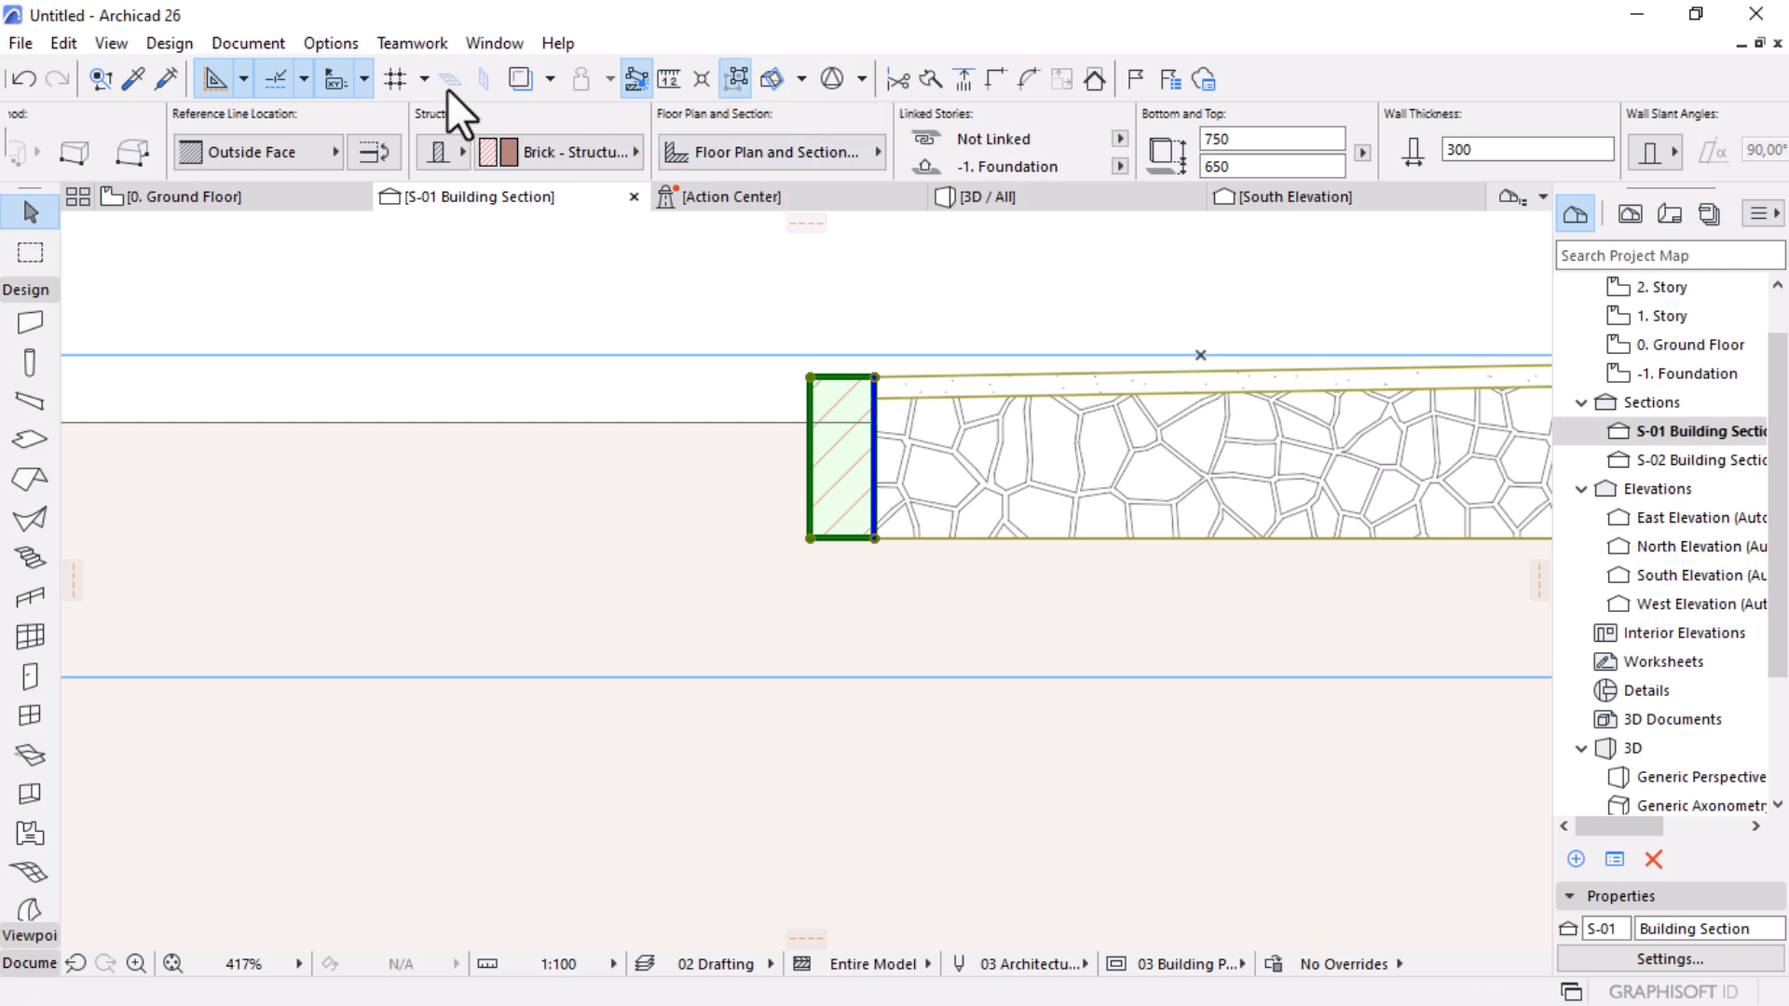
Step: Open the Profile Manager and capture the selected perimeter wall's cross-section as a custom profile
left_click(313, 41)
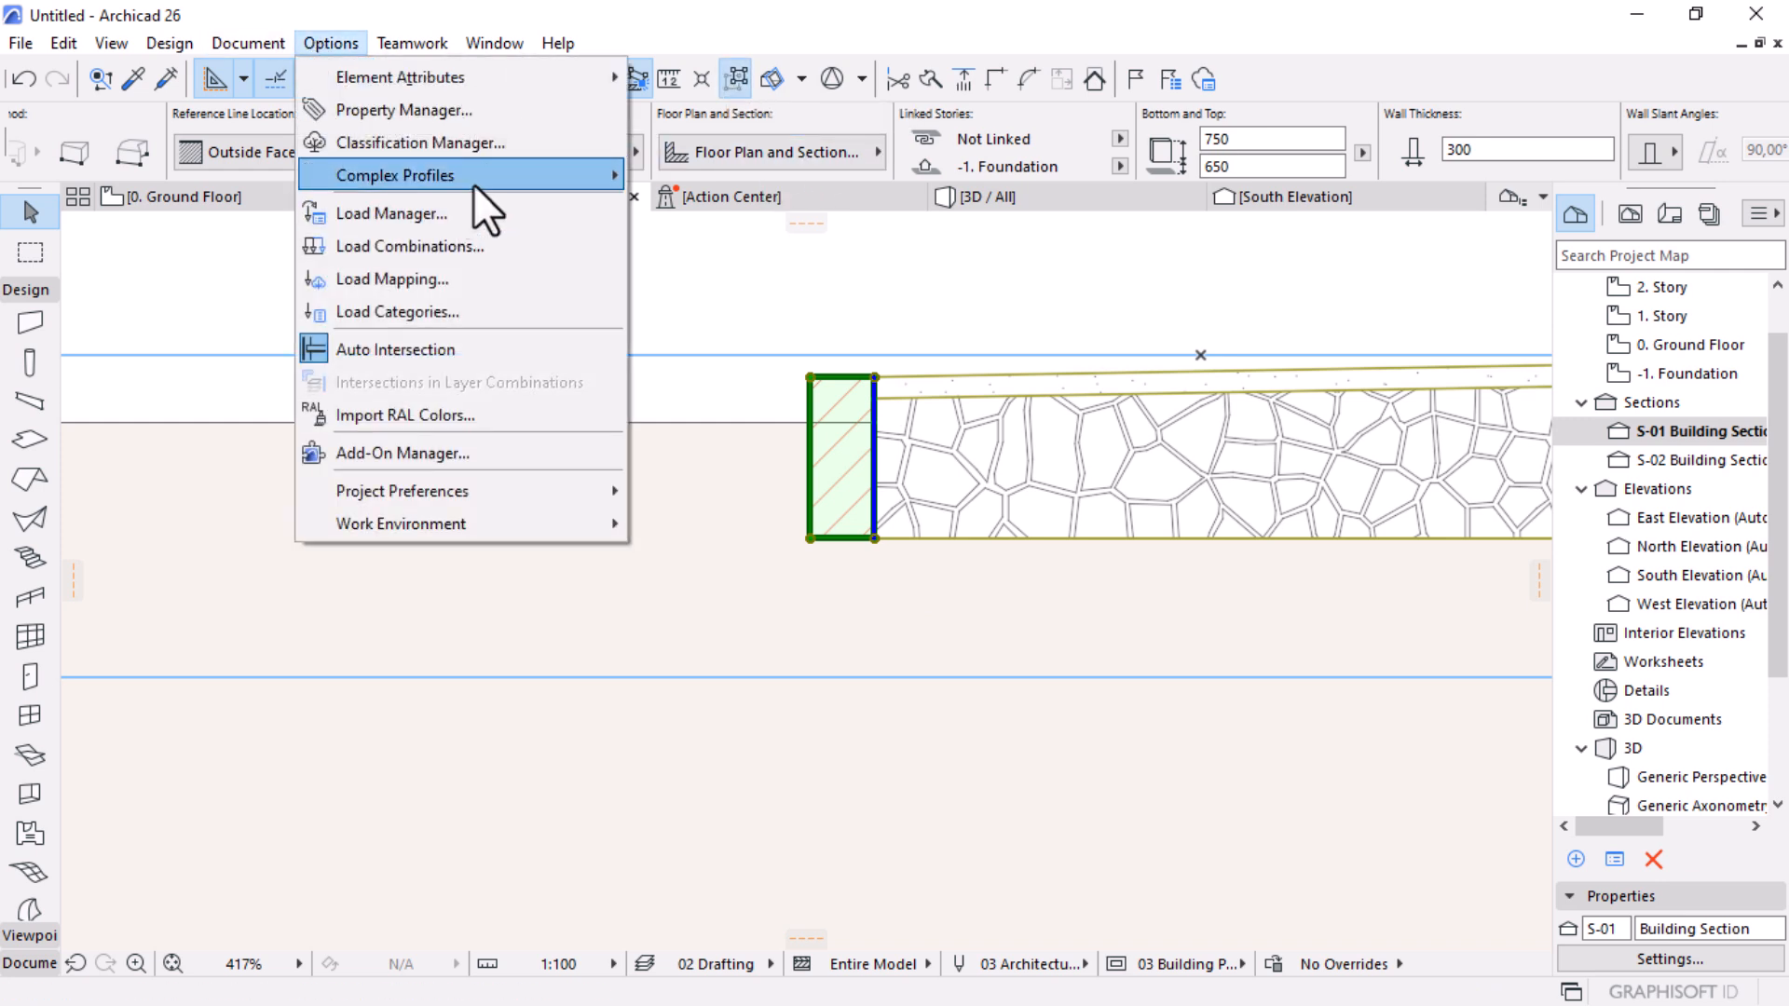
mouse_move(477, 175)
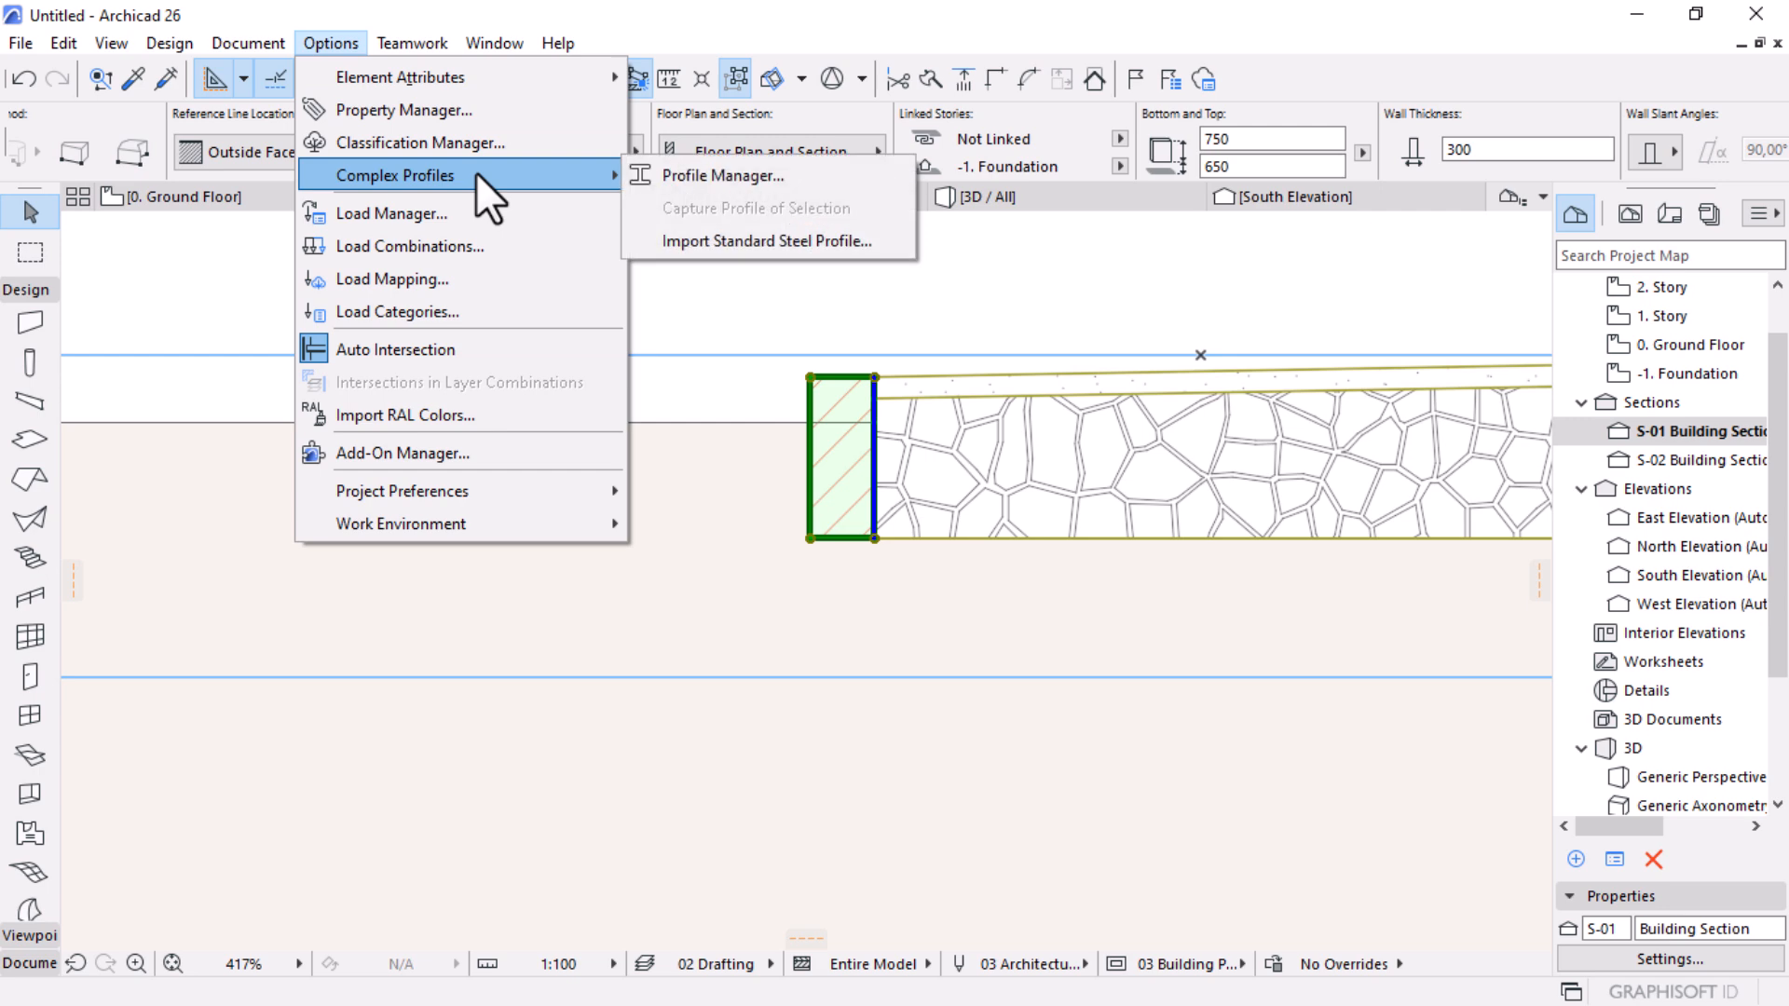
left_click(734, 177)
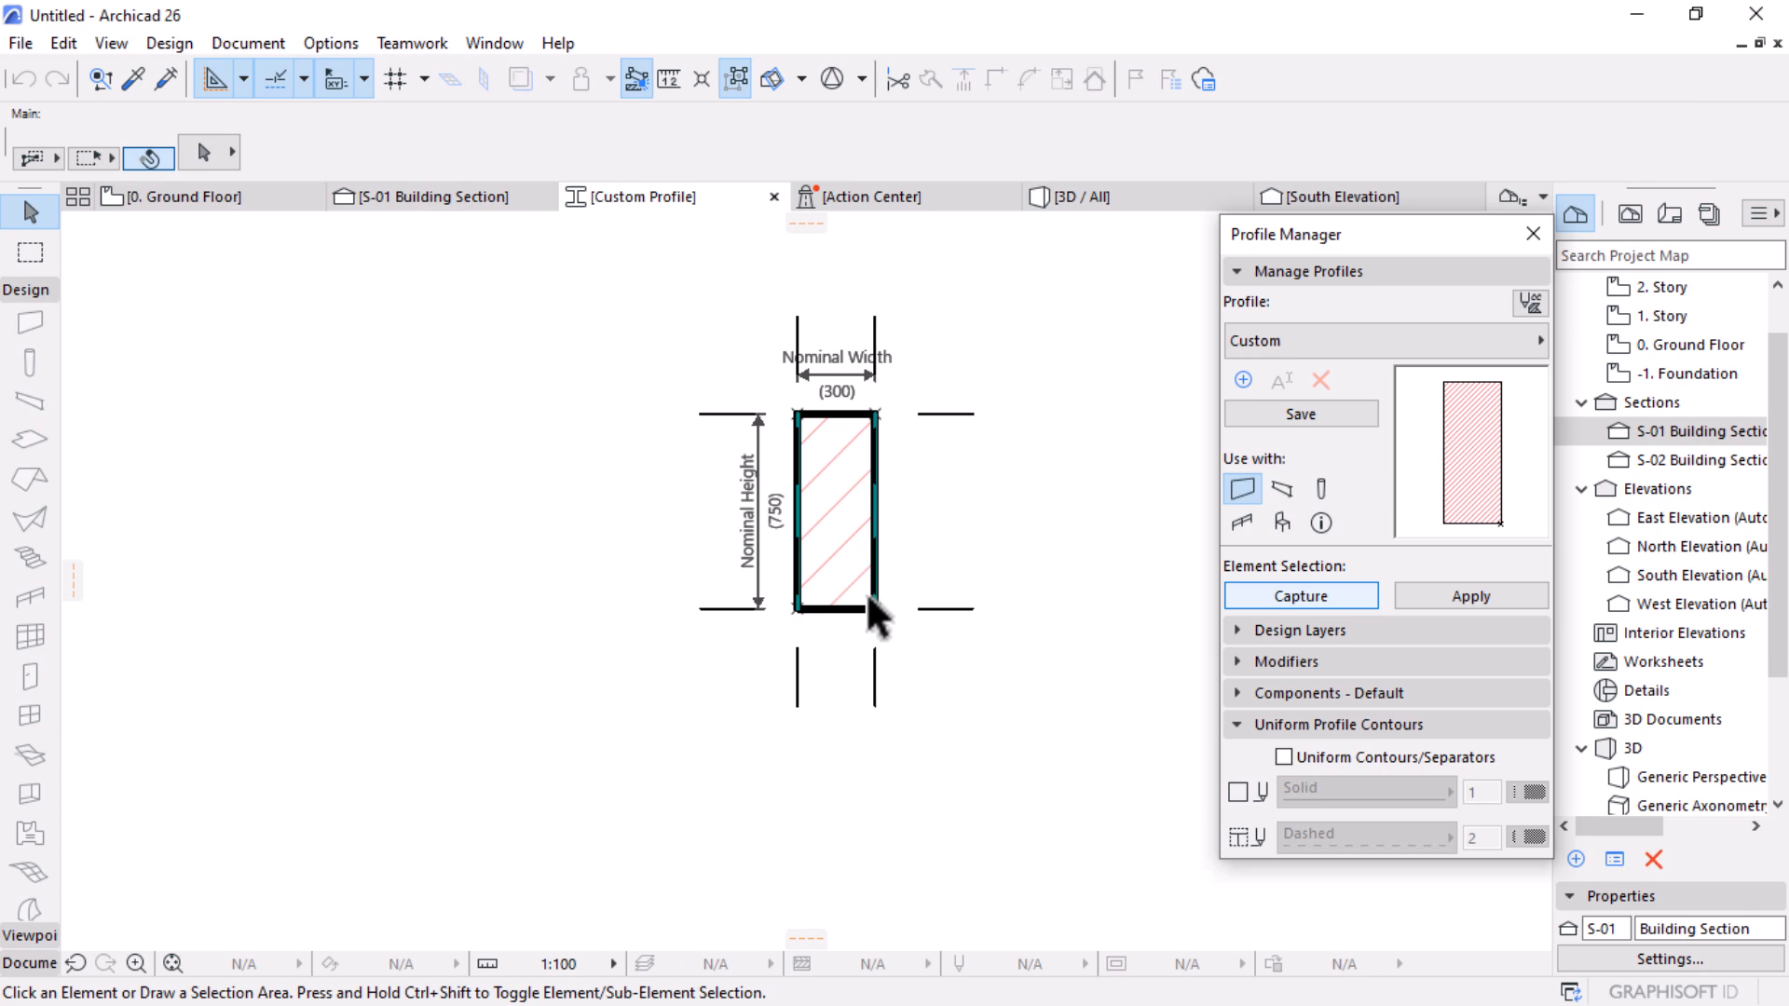
Step: Draw a 700 x 700 mm rectangular Concrete - Structural fill directly beneath the brick component in the profile
key("alt")
left_click(853, 471, "alt")
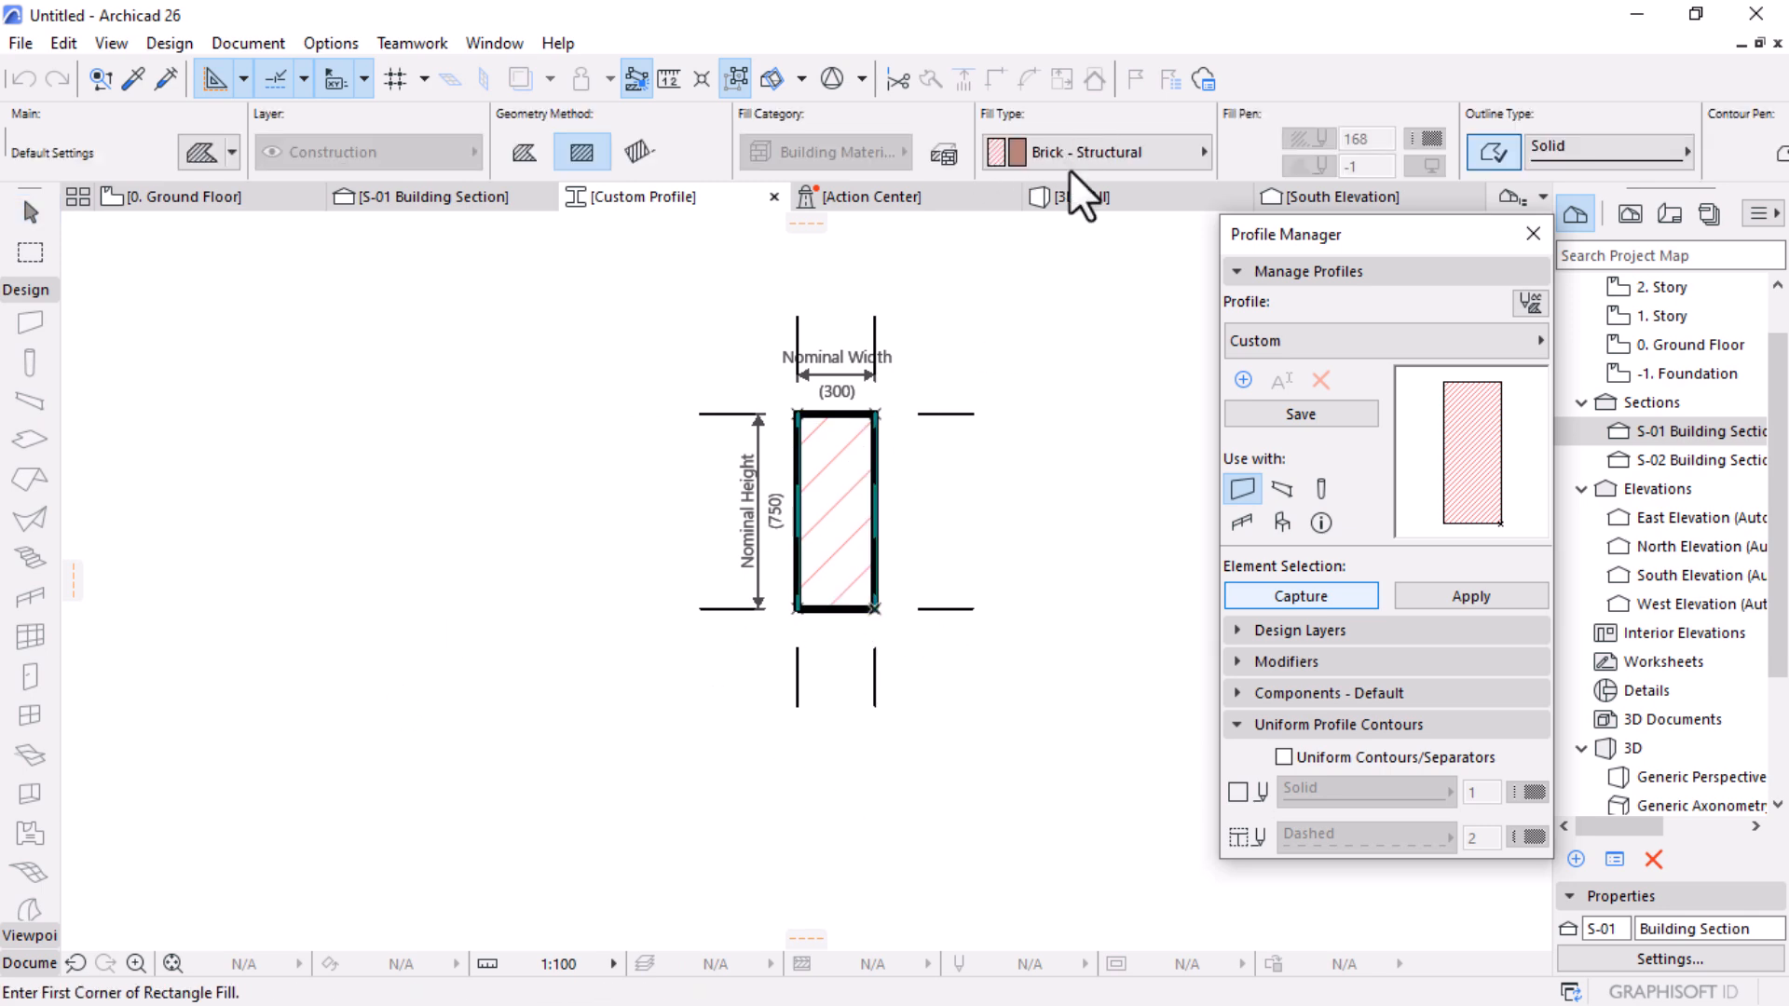
left_click(1093, 149)
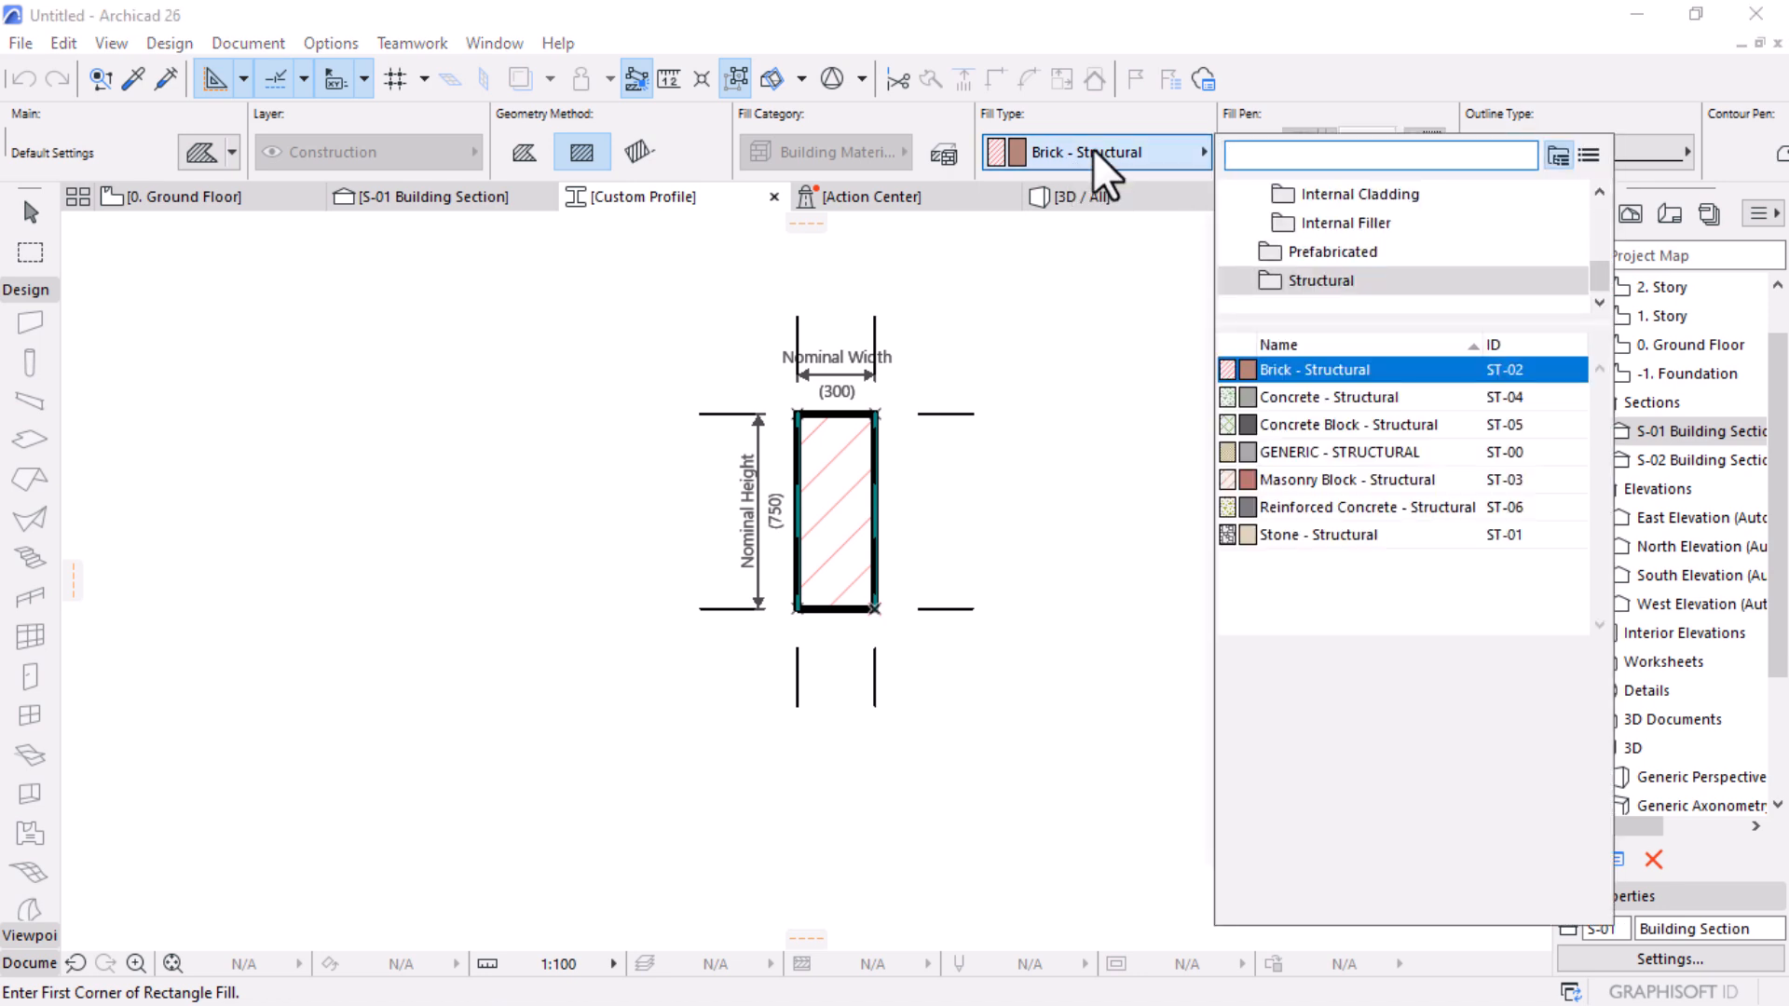
left_click(1305, 395)
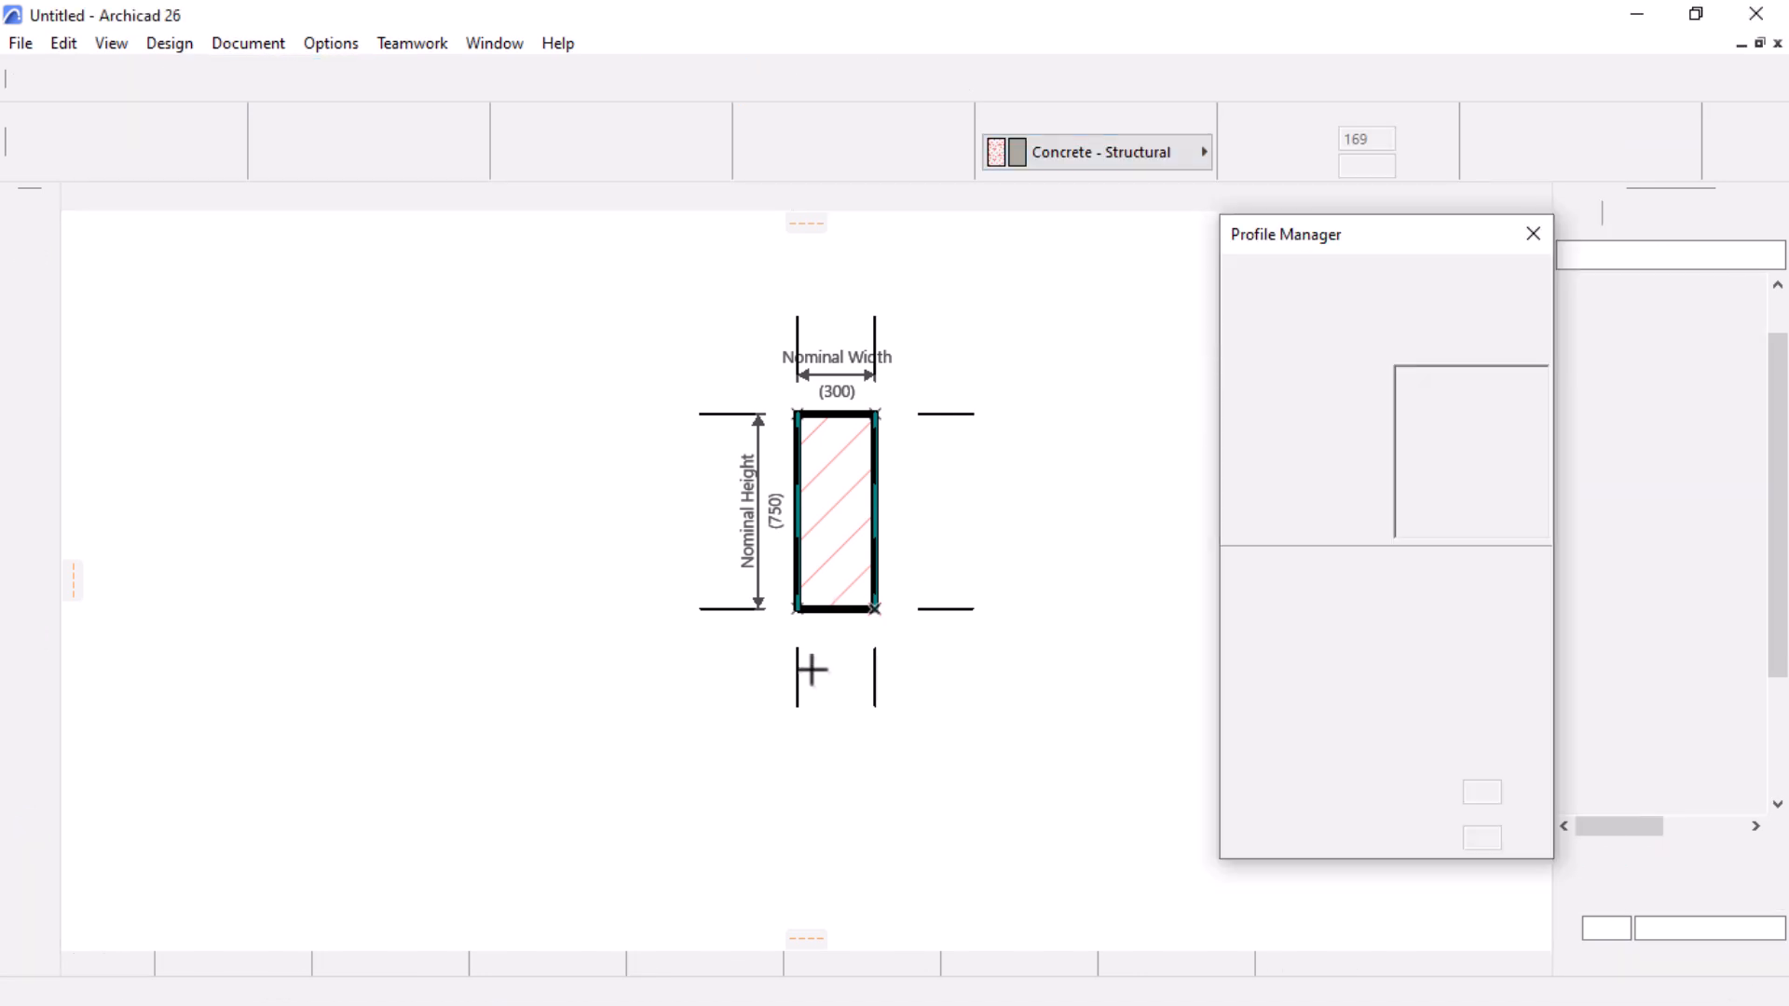
left_click(749, 610)
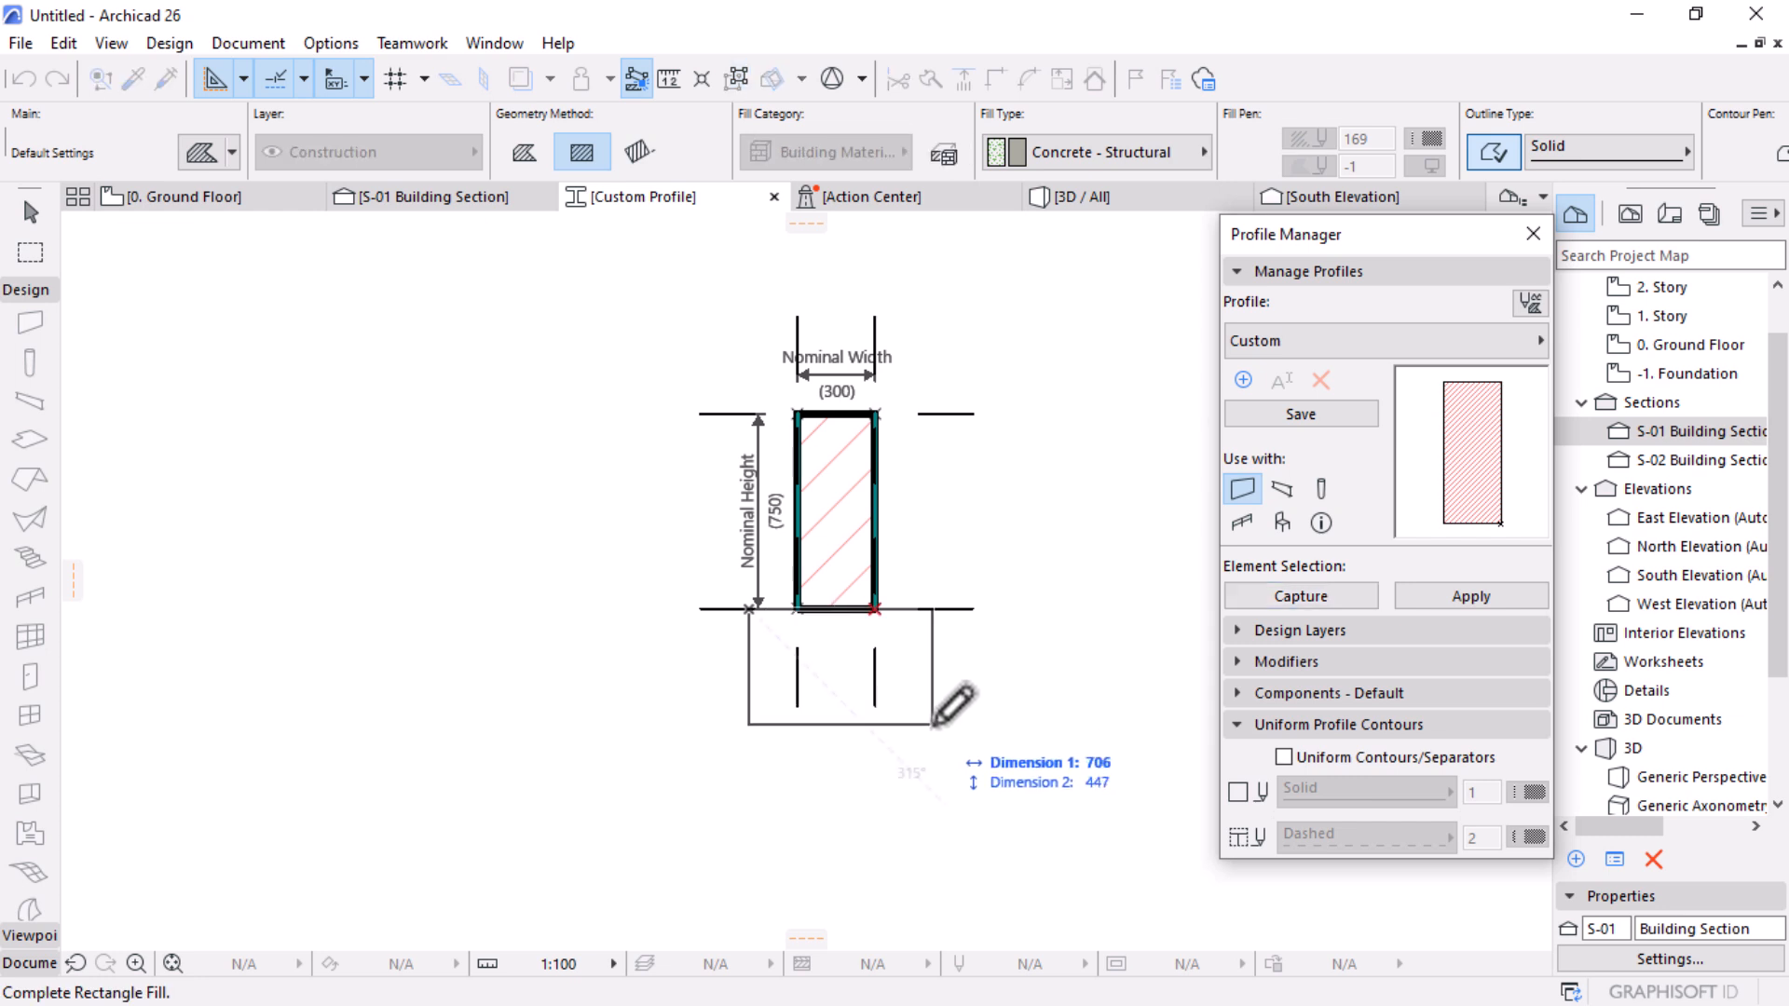
type("7")
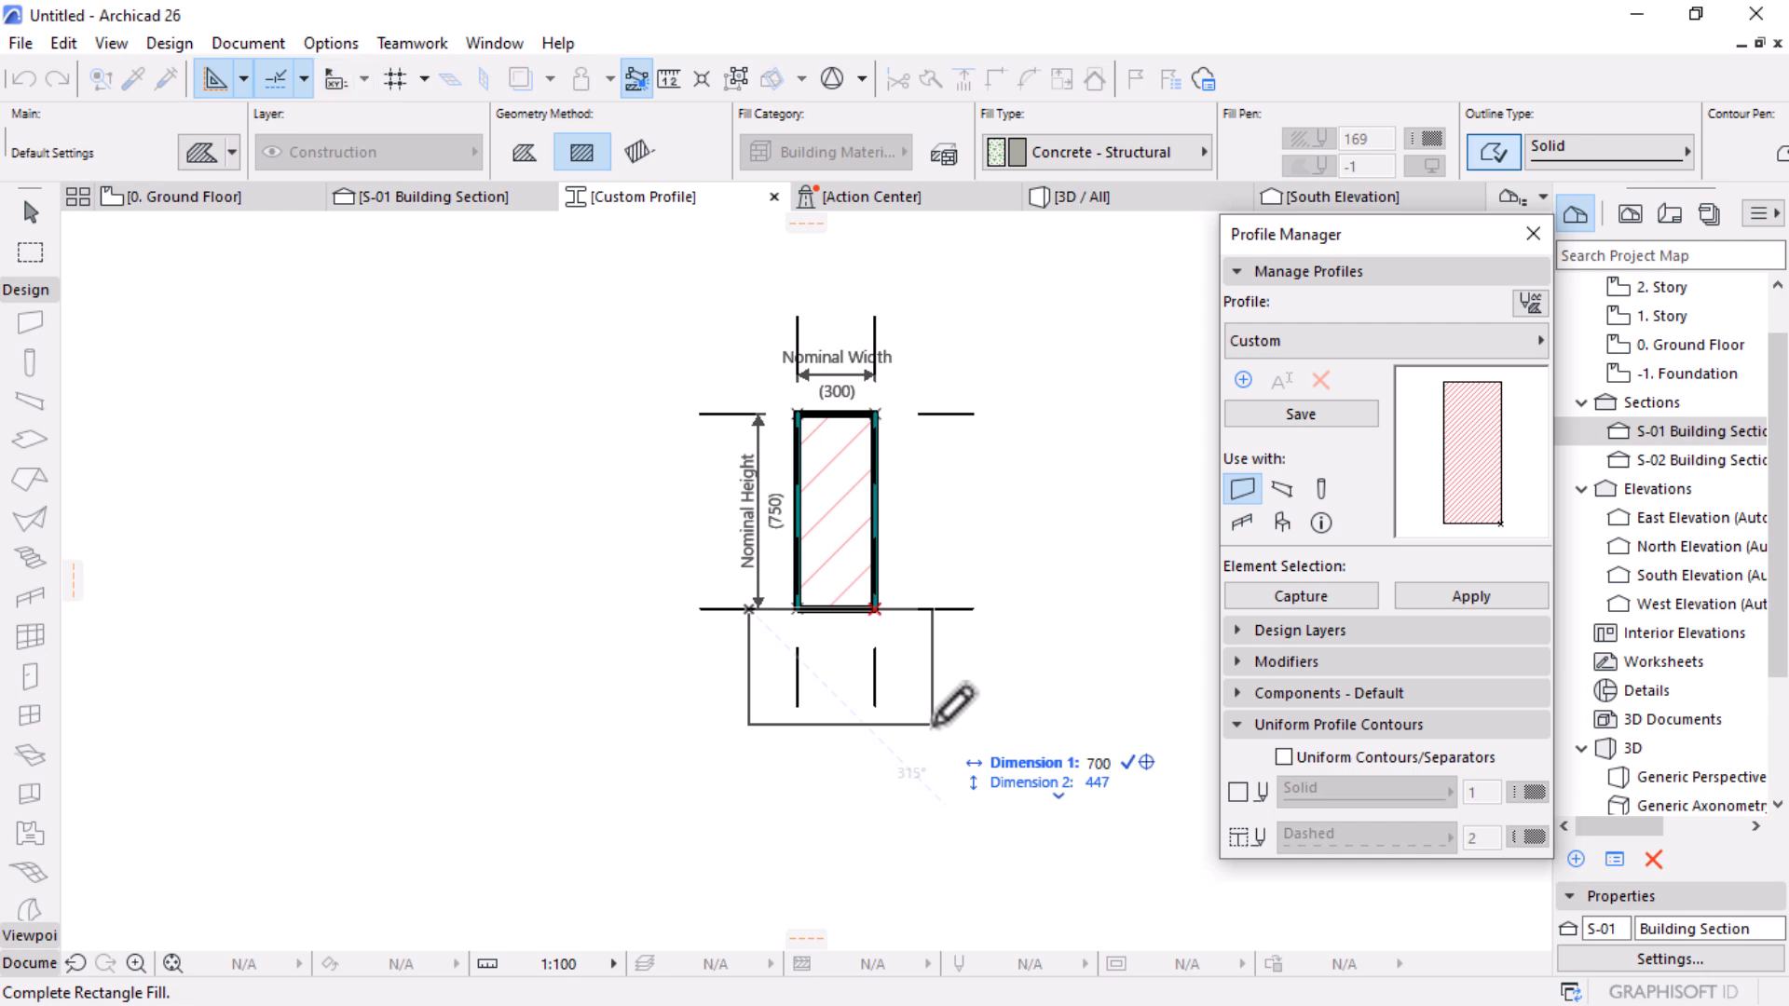
key("Tab")
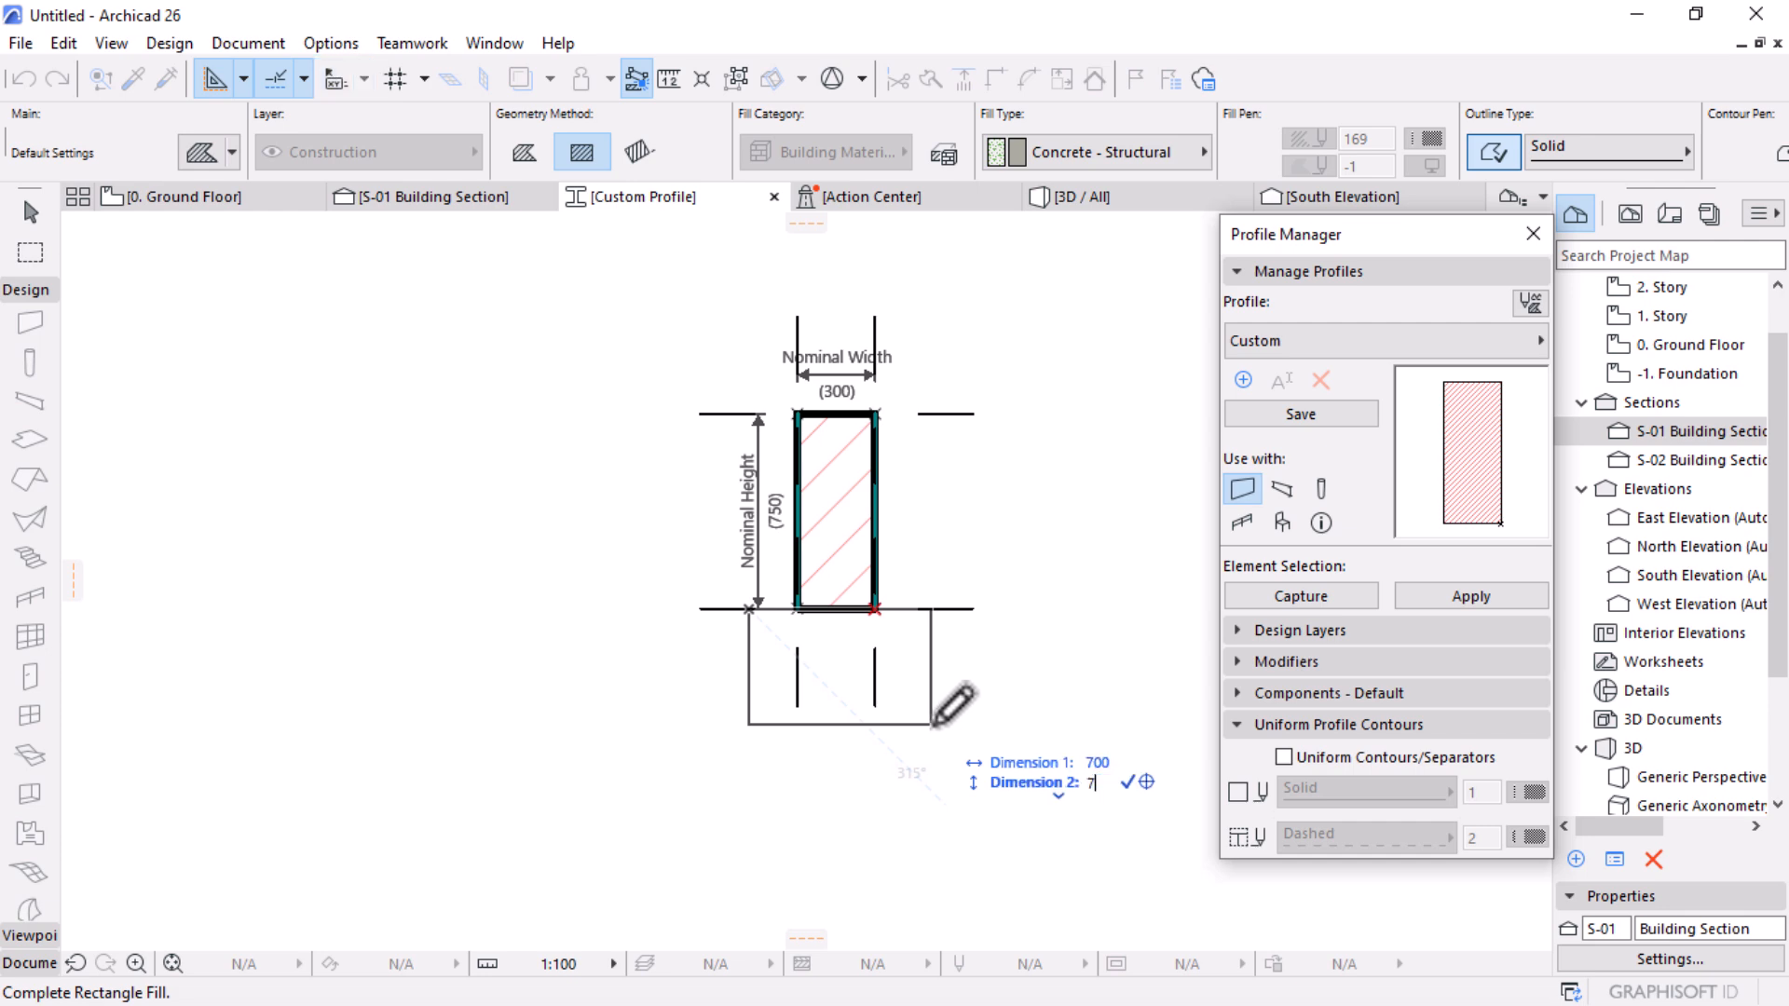
key("Return")
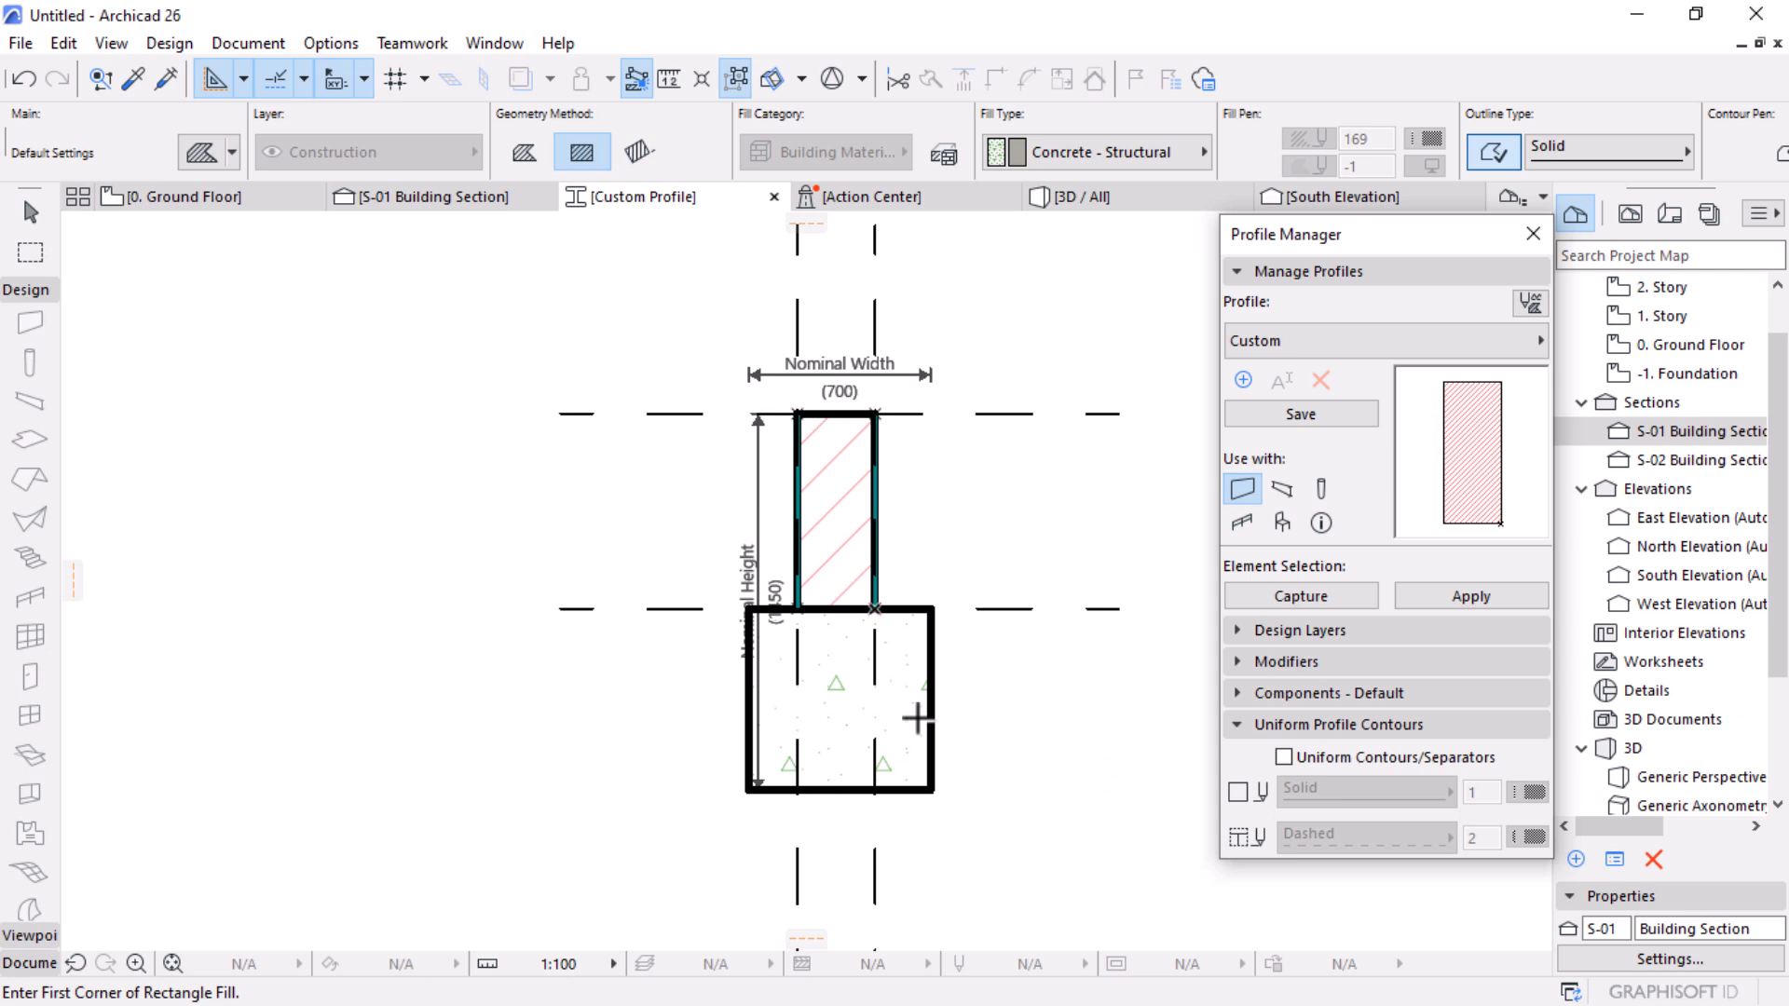
Step: Offset the concrete footing's bottom edge upward by 100 mm
scroll(858, 731, "up", 2)
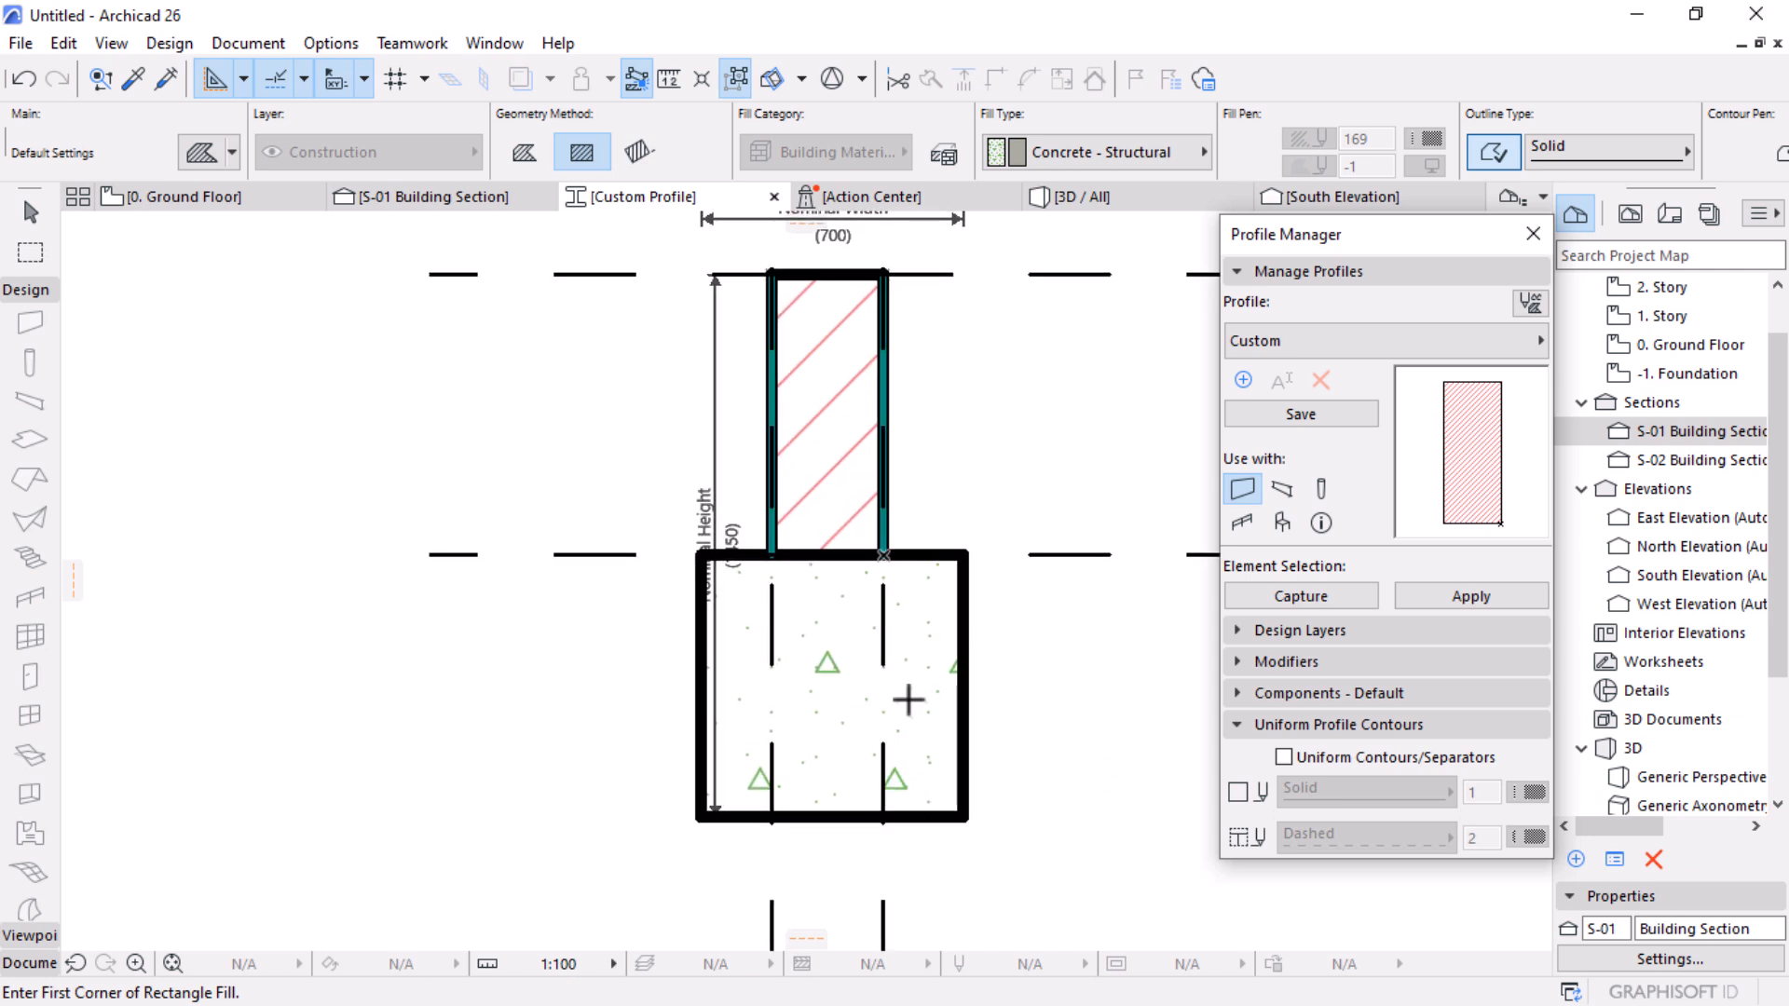
key("Escape")
left_click(922, 816)
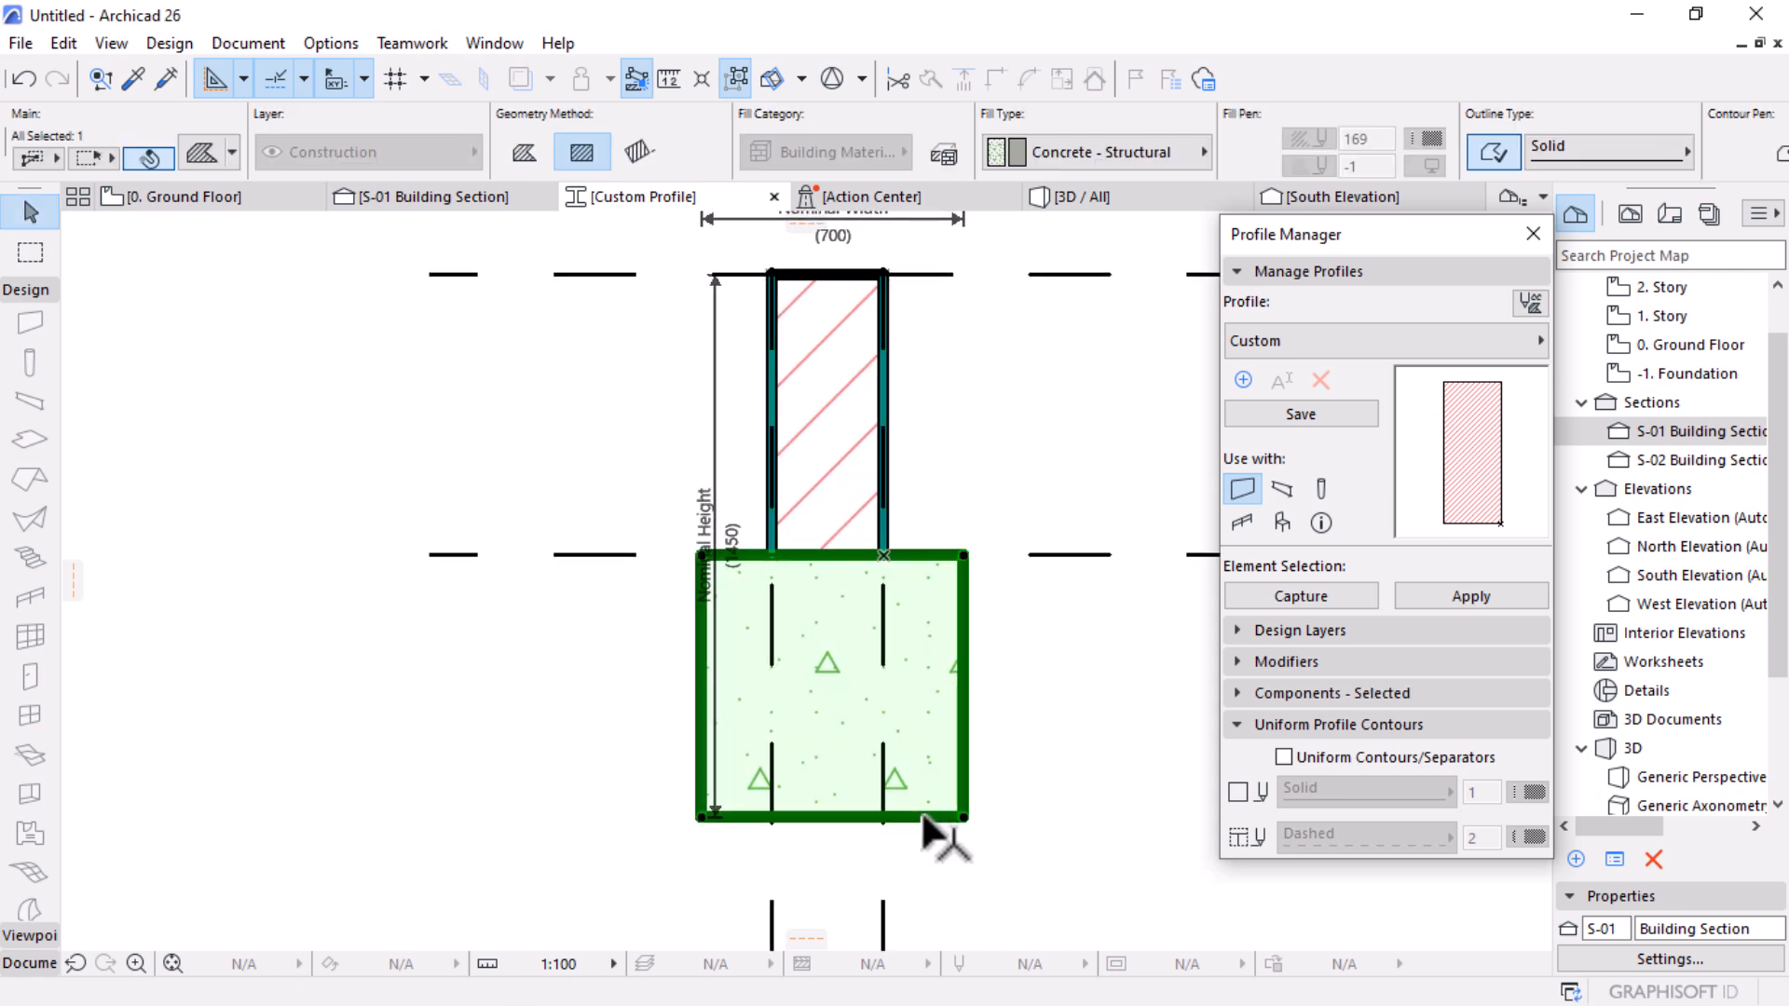
left_click(923, 816)
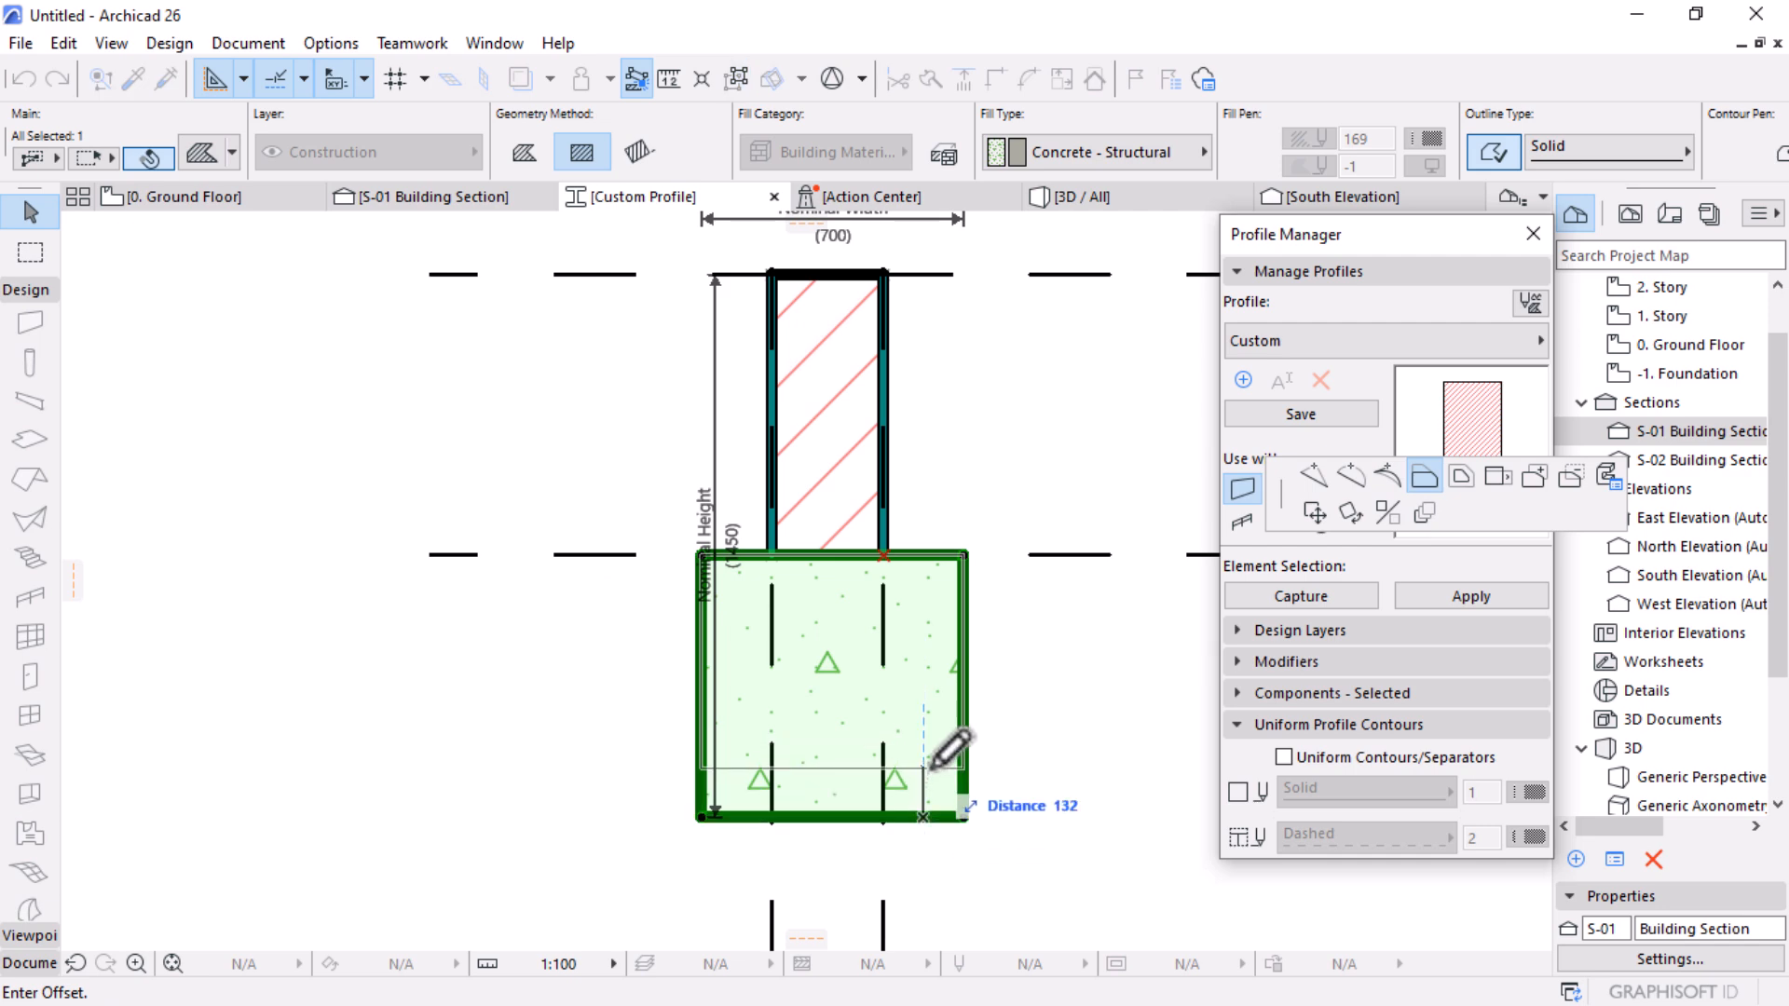
type("10")
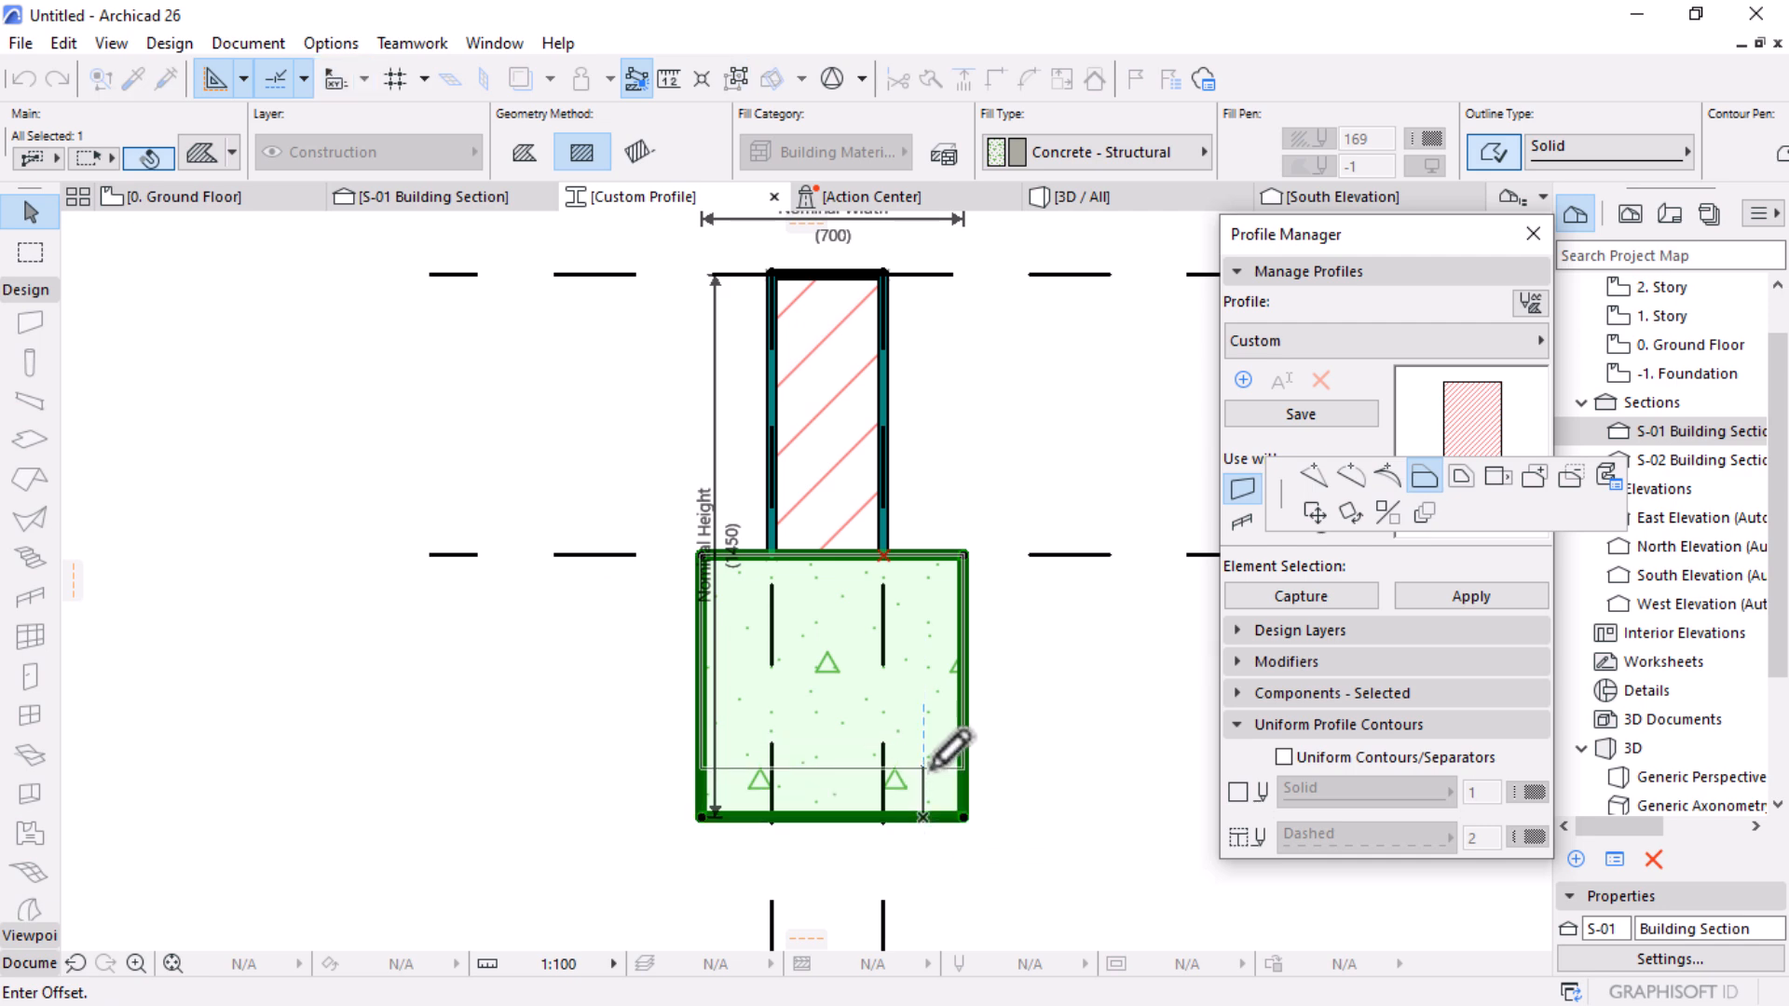
key("Return")
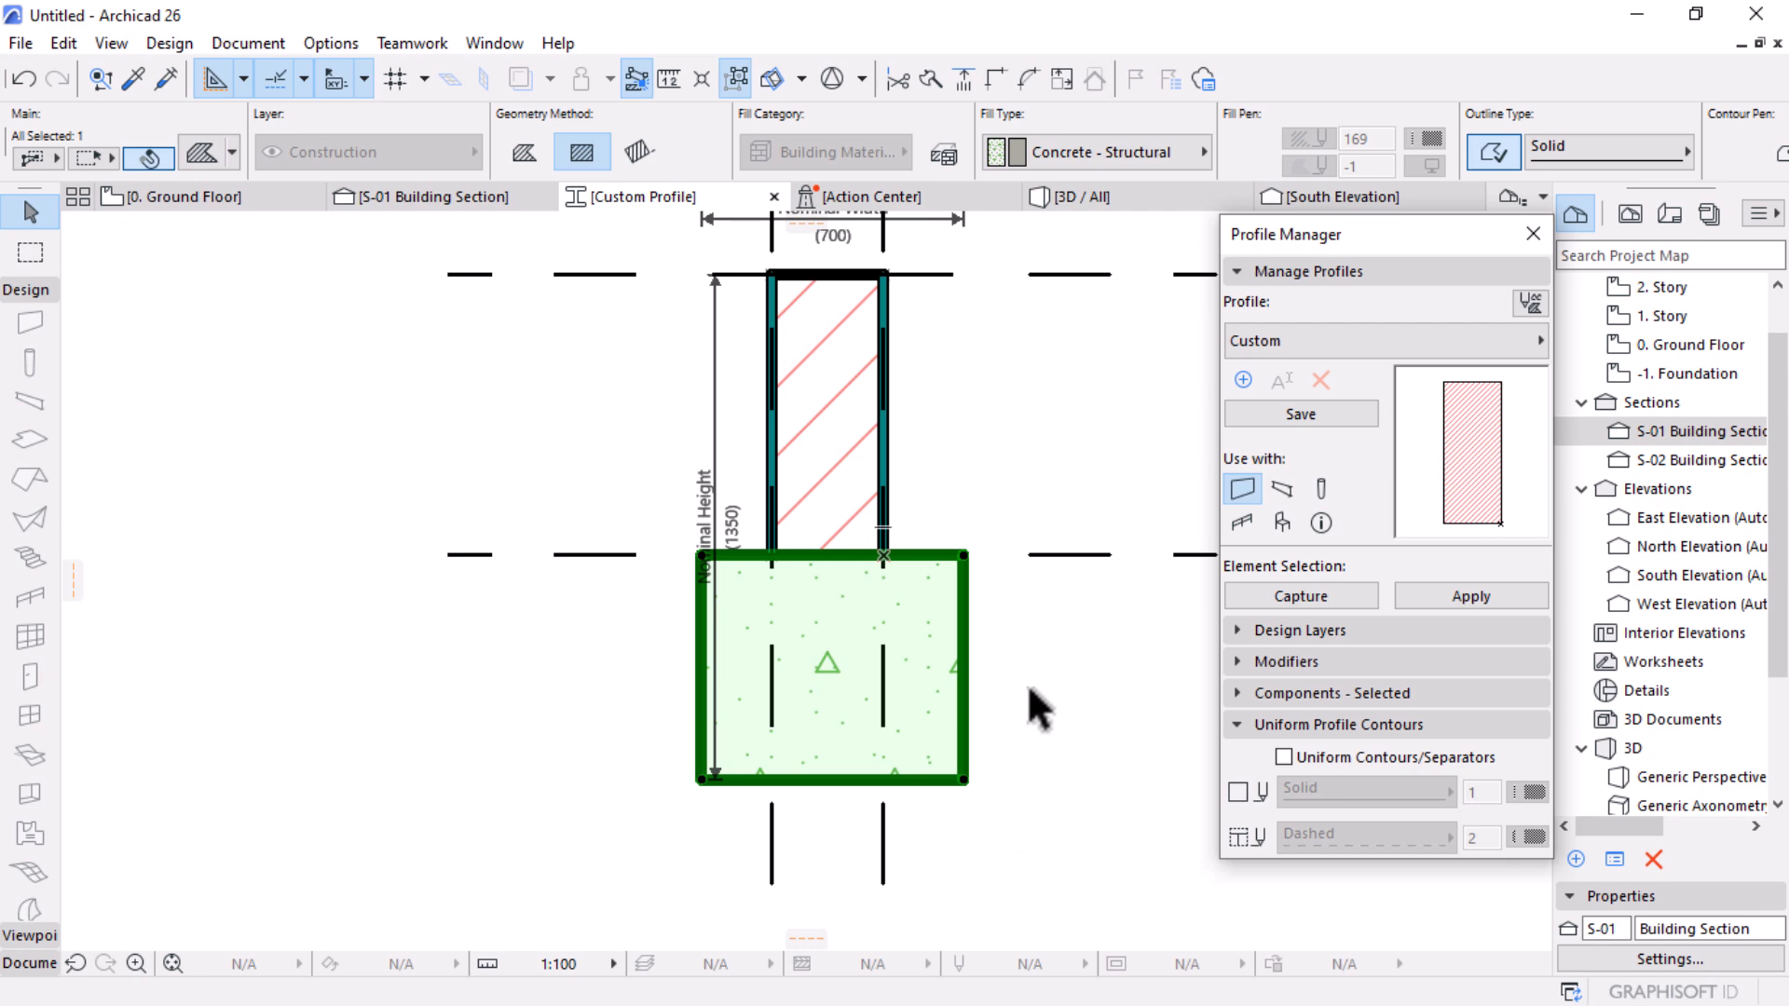
Step: Shift the concrete footing 13 mm horizontally so its top midpoint is centred under the brick component
scroll(1027, 684, "down", 2)
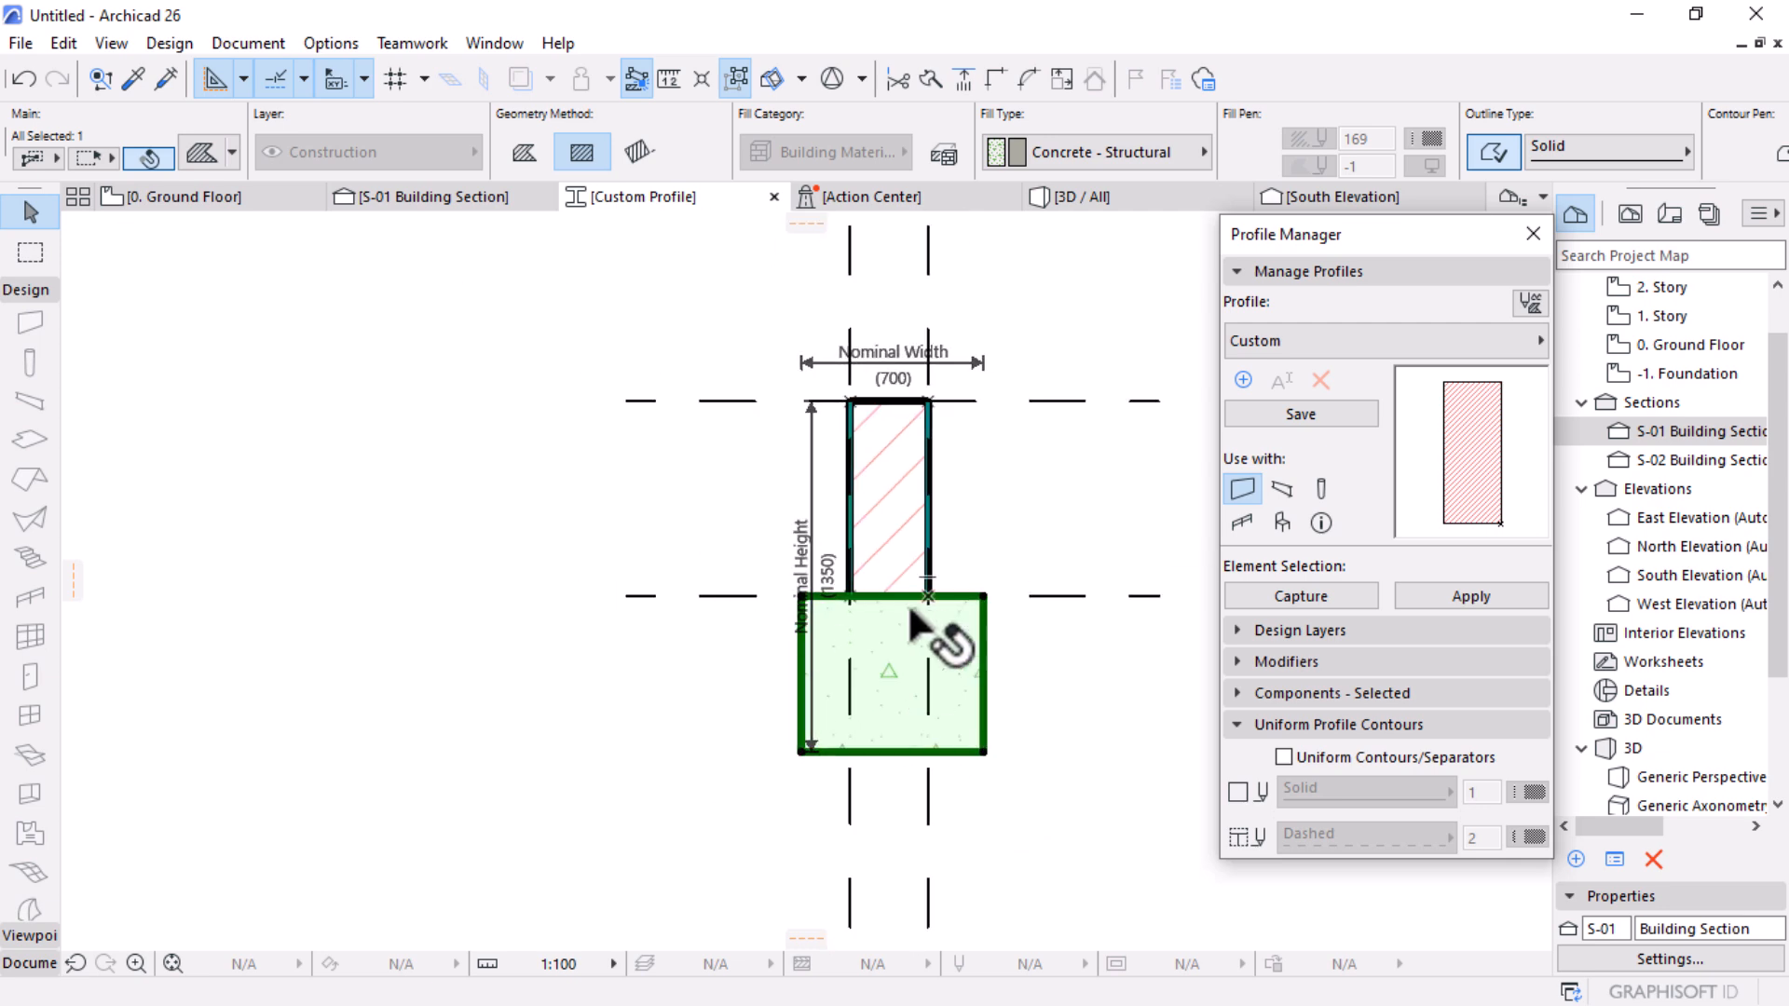
scroll(911, 559, "up", 4)
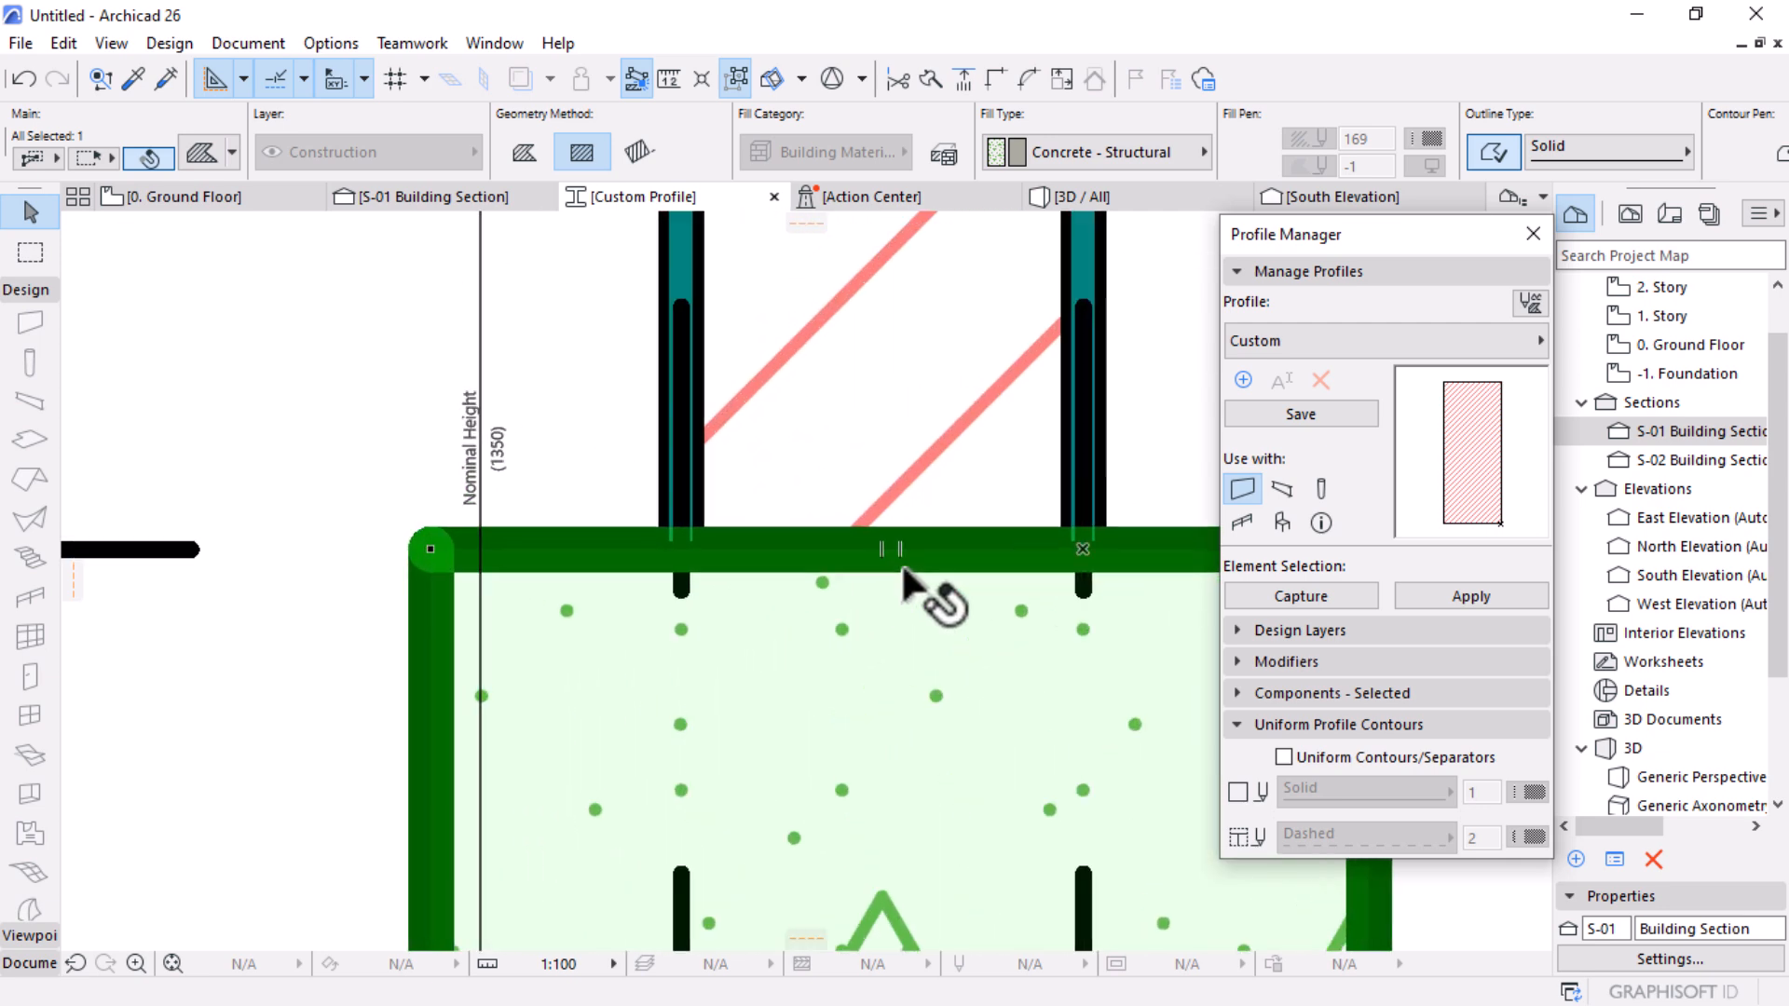
left_click(898, 548)
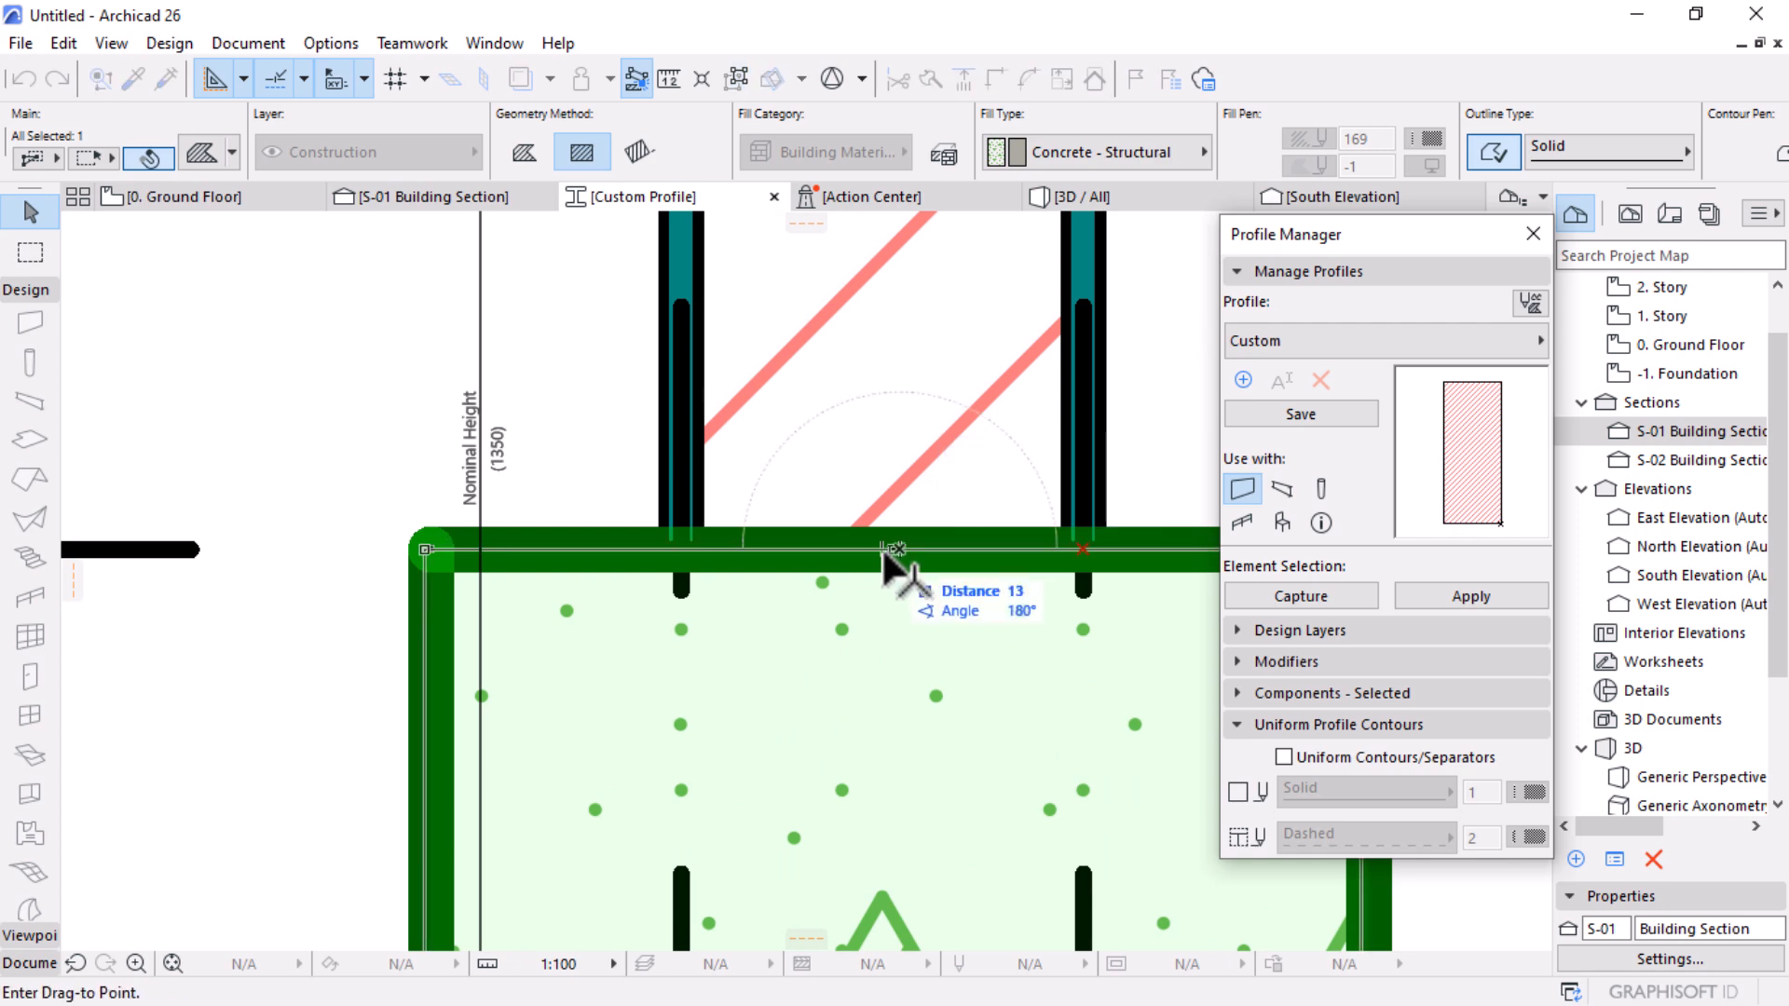
left_click(881, 546)
scroll(839, 450, "down", 3)
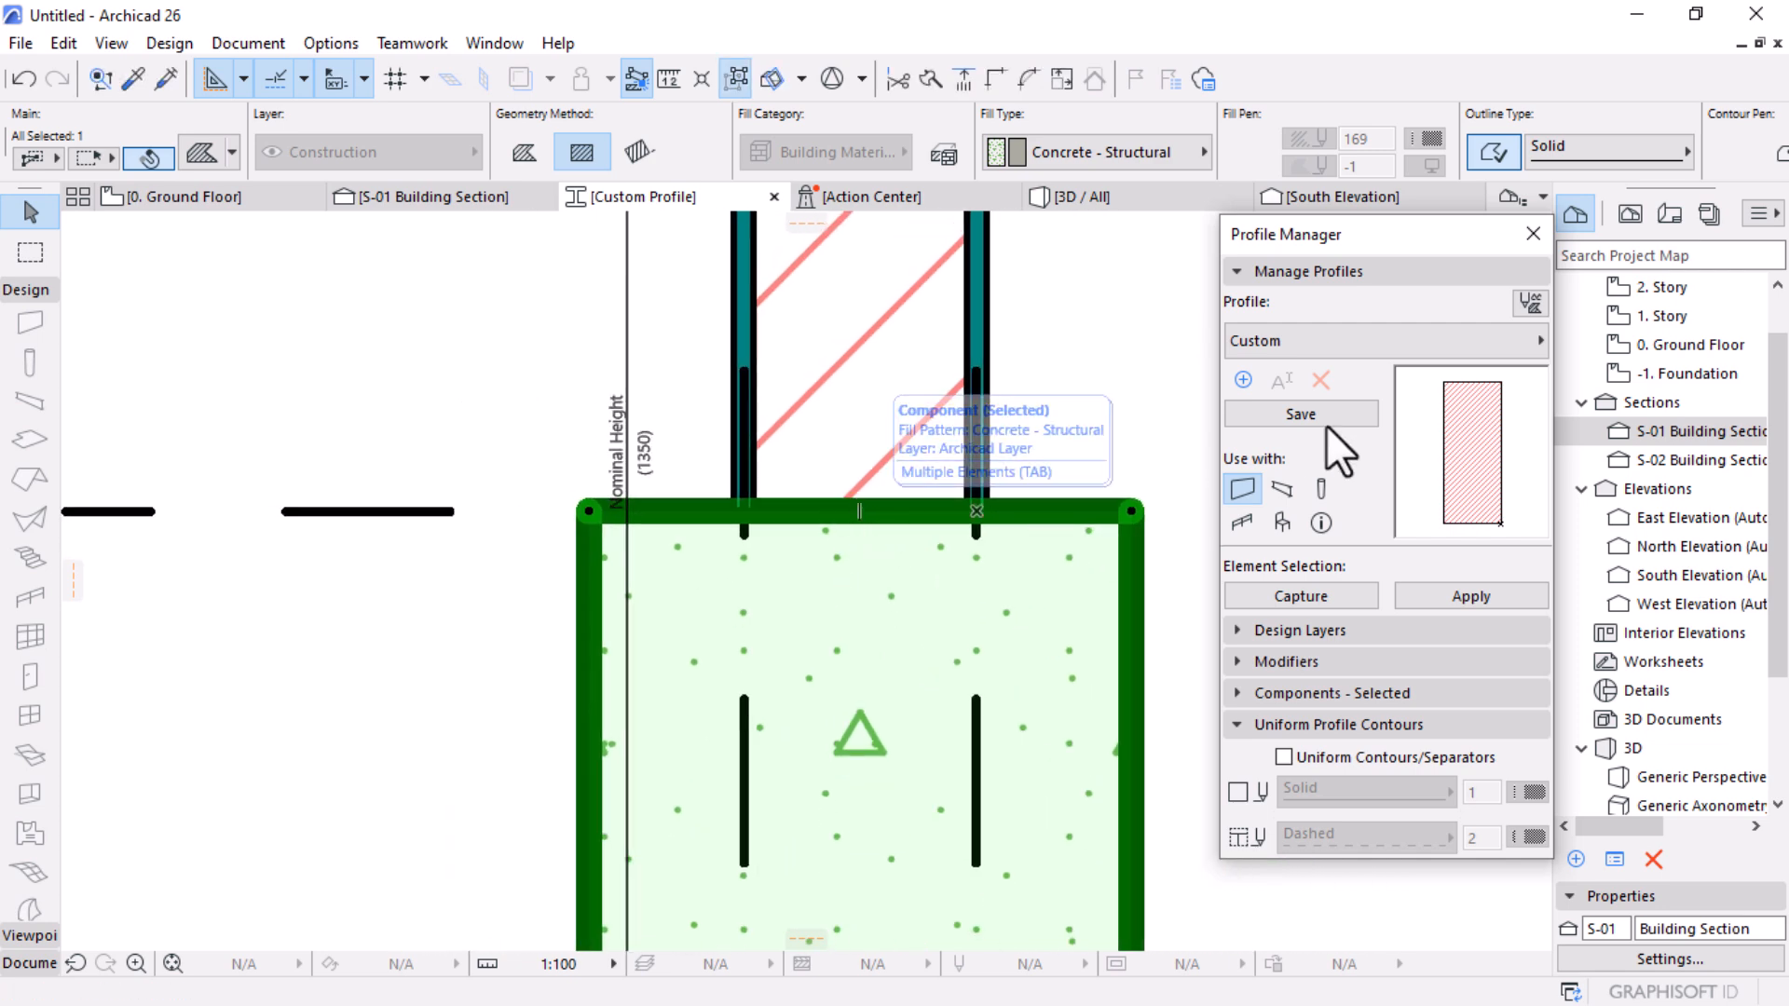
Step: Save the custom profile under the name Apron-Walkaways Footing Base
left_click(1254, 413)
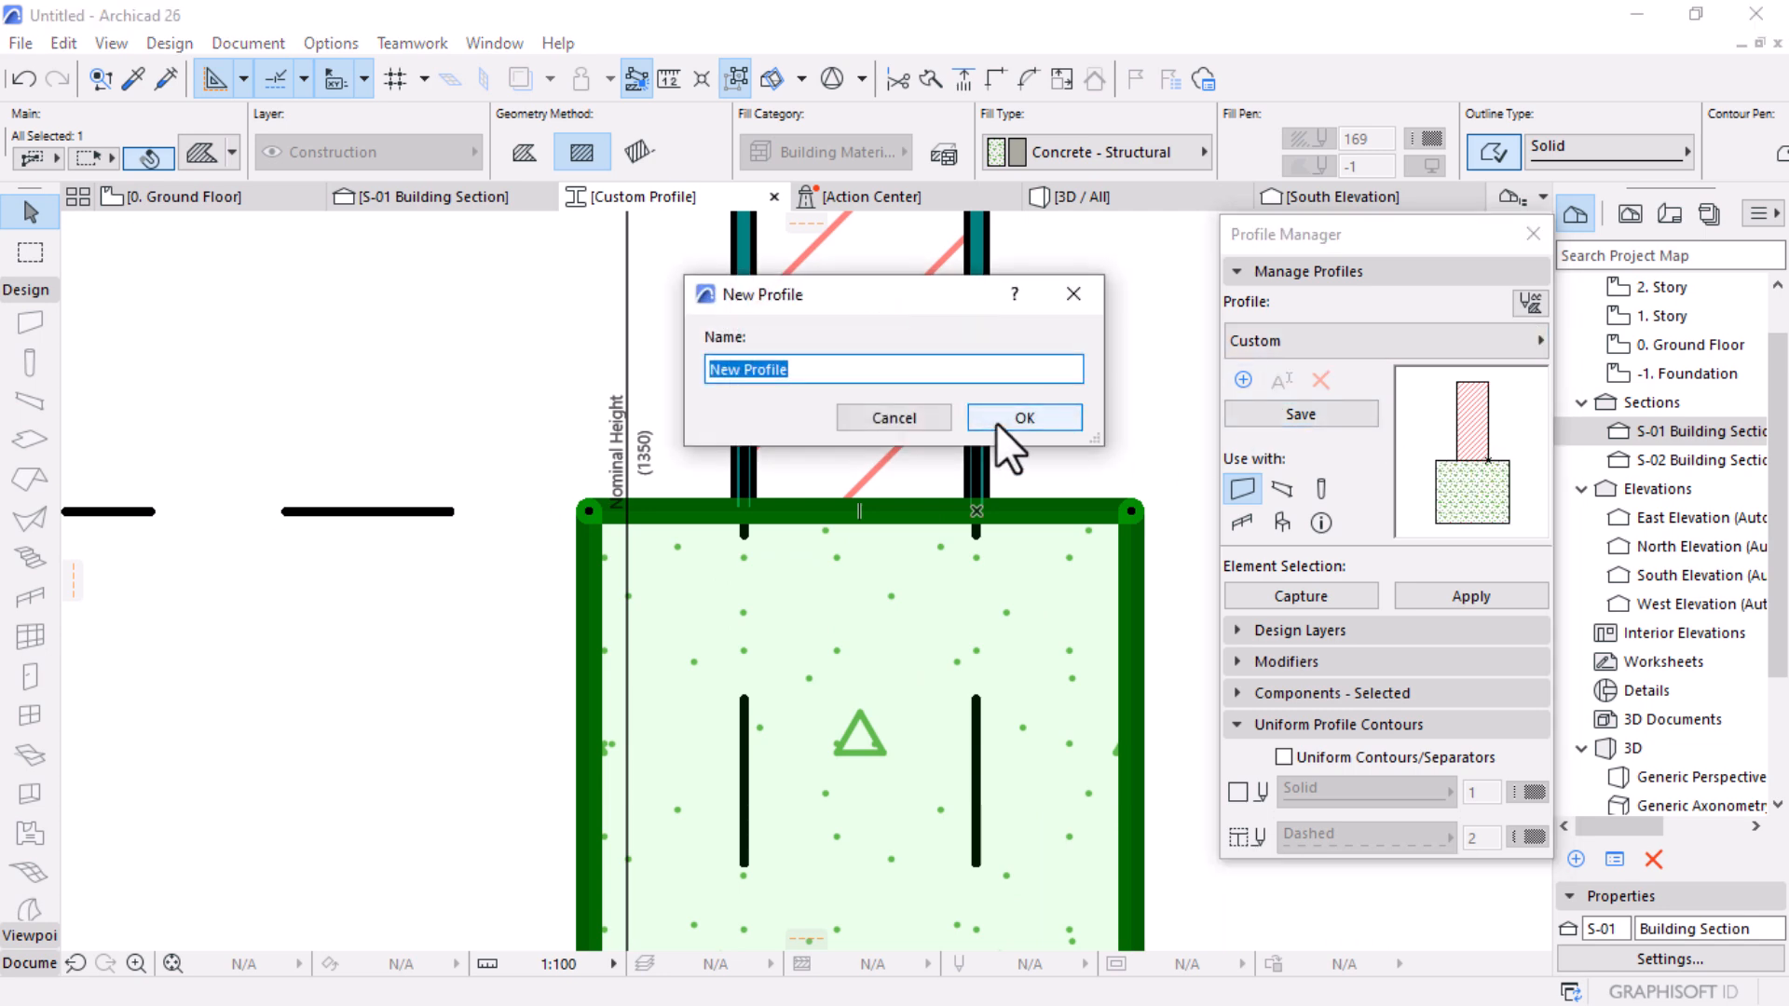
type("Apron-Walkaways Footing base")
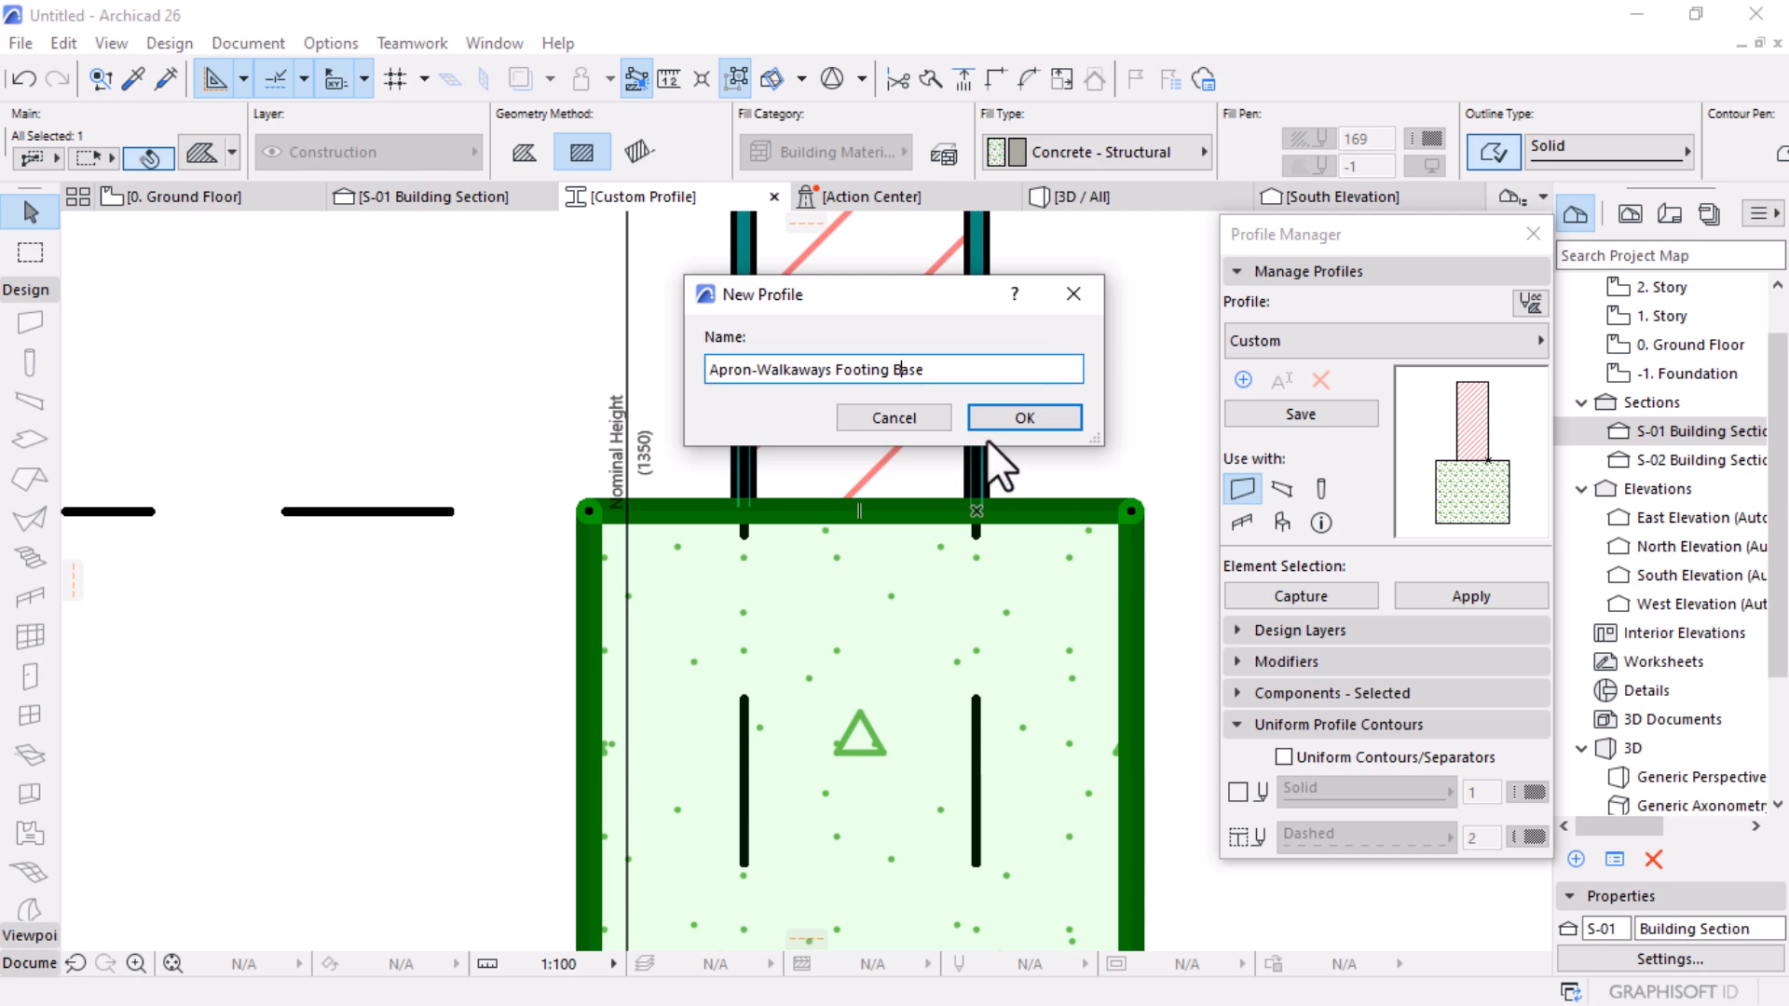
left_click(1025, 417)
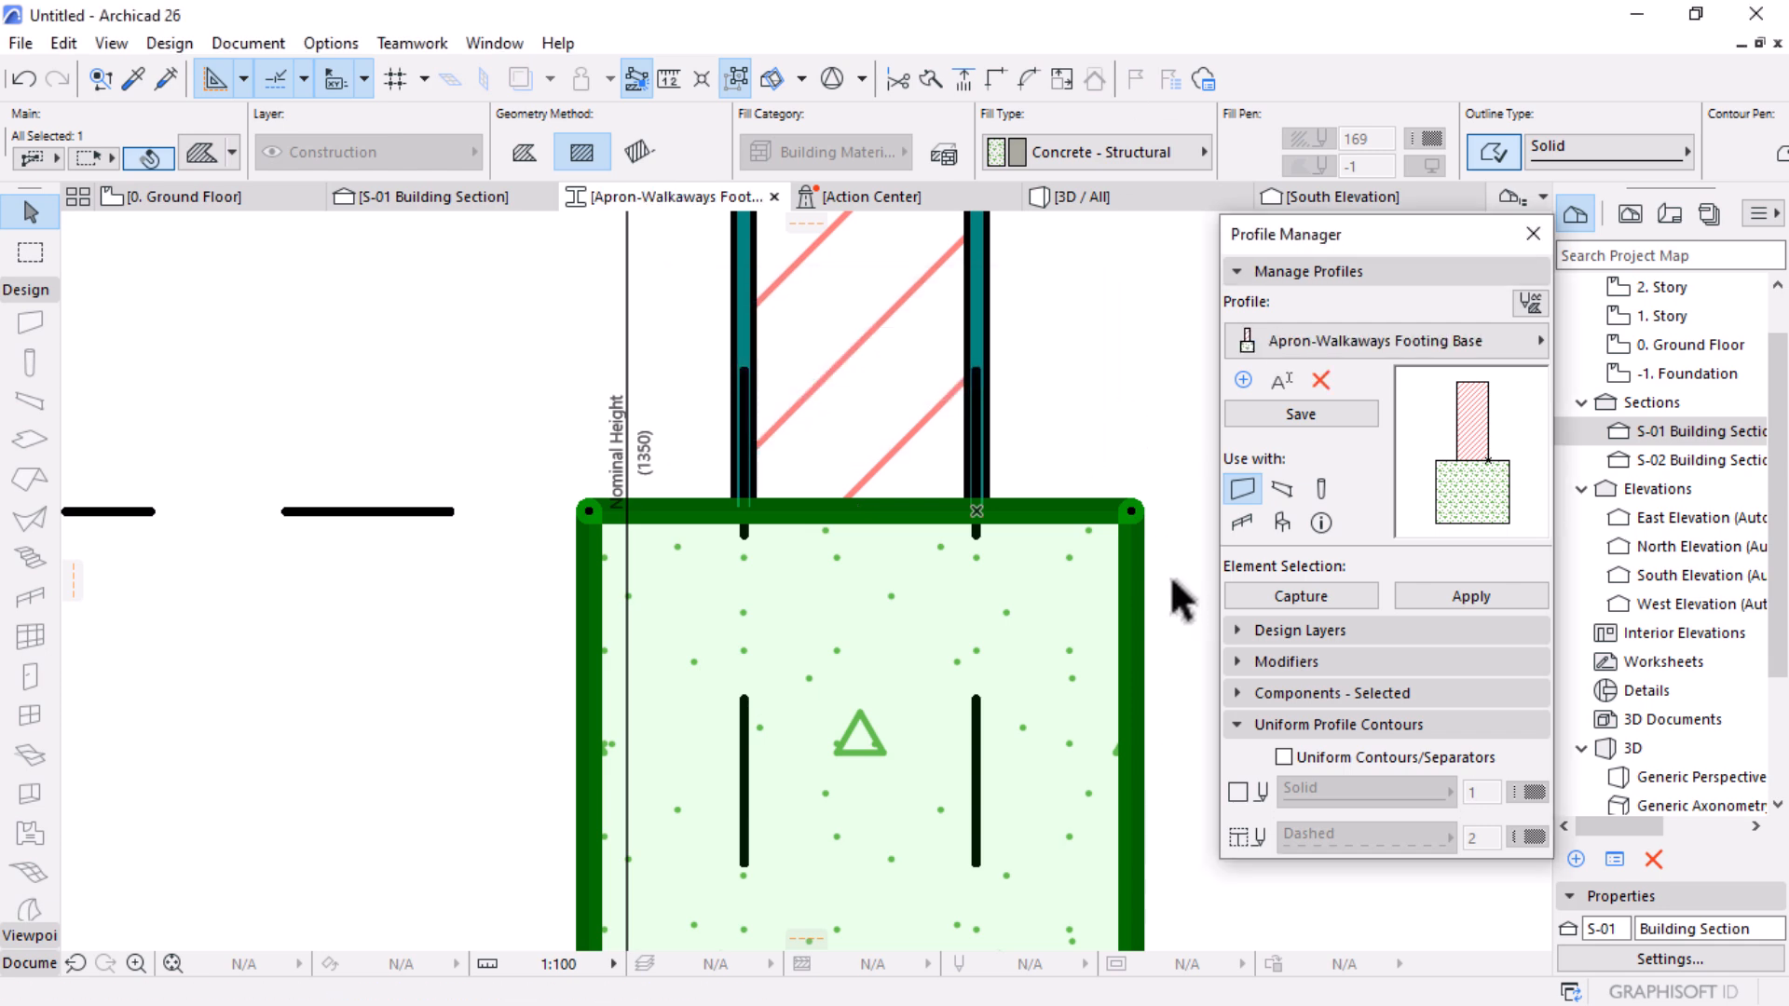
Step: Reposition the Nominal Height and Nominal Width dimensions so they sit clear of the profile's components
scroll(854, 548, "down", 1)
scroll(855, 548, "down", 5)
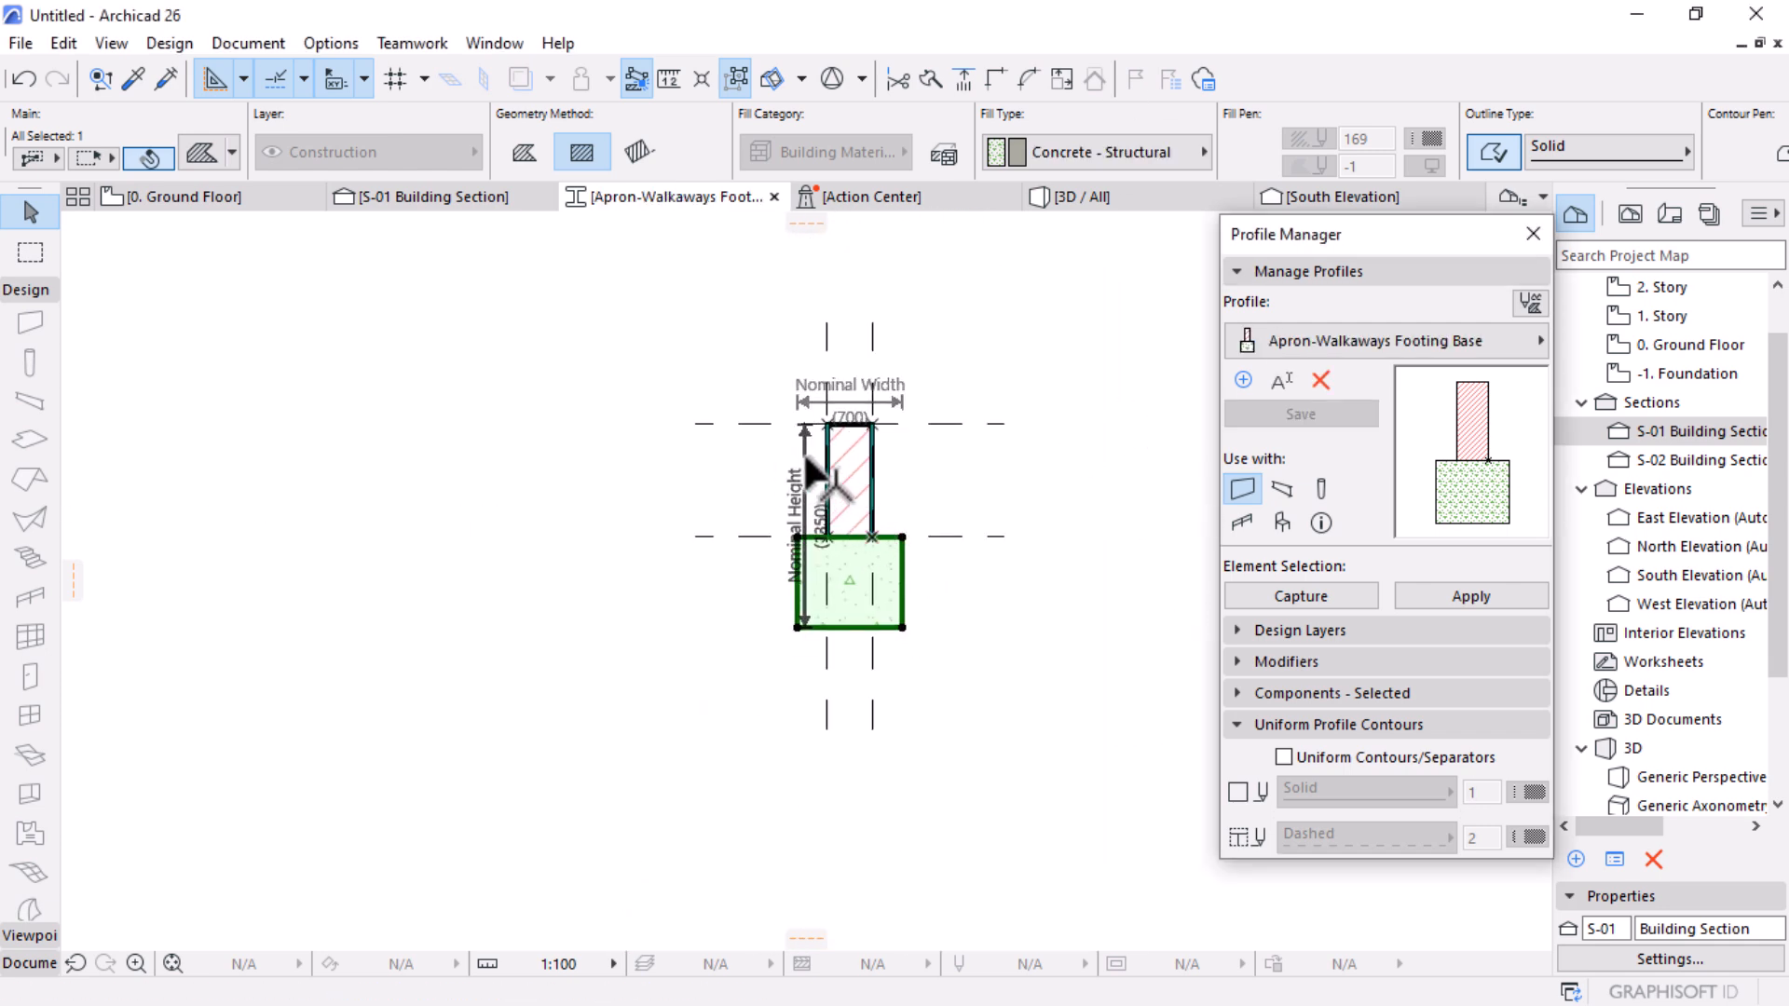
left_click_drag(779, 459, 746, 461)
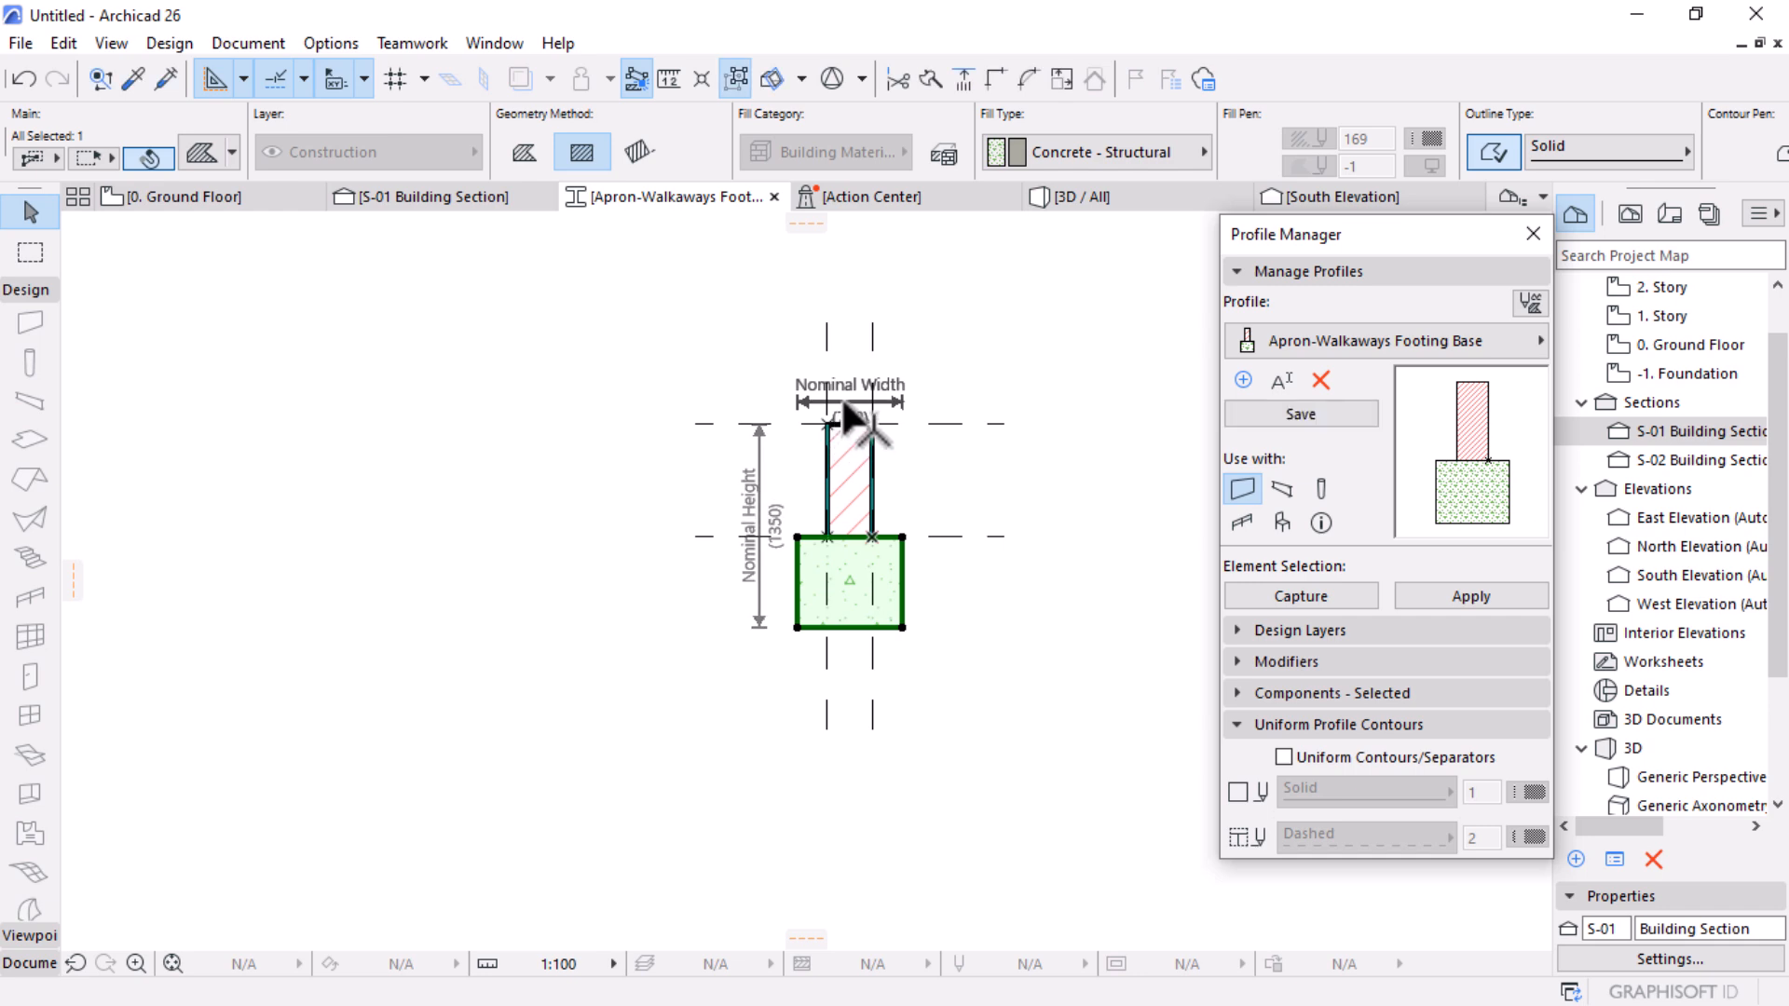
left_click_drag(845, 403, 847, 373)
scroll(1007, 466, "up", 2)
Step: Enable the footing profile for use with beams as well as walls and save it
left_click(1310, 412)
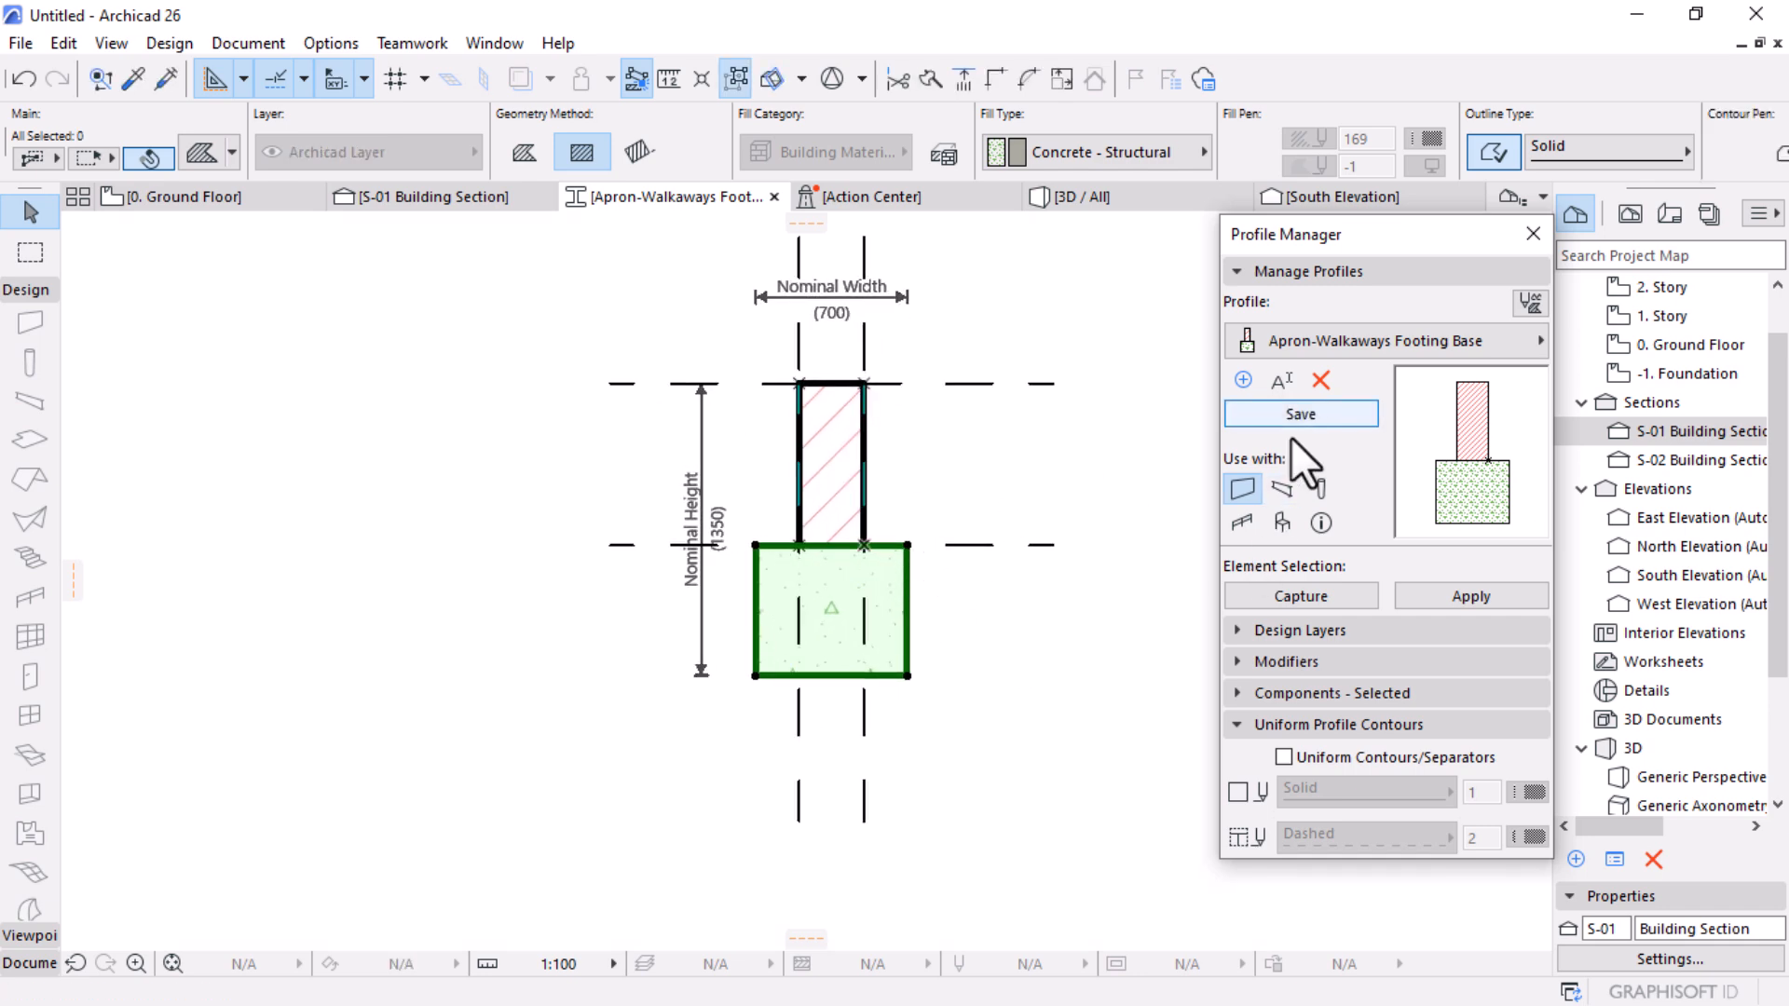
left_click(1284, 484)
left_click(1304, 415)
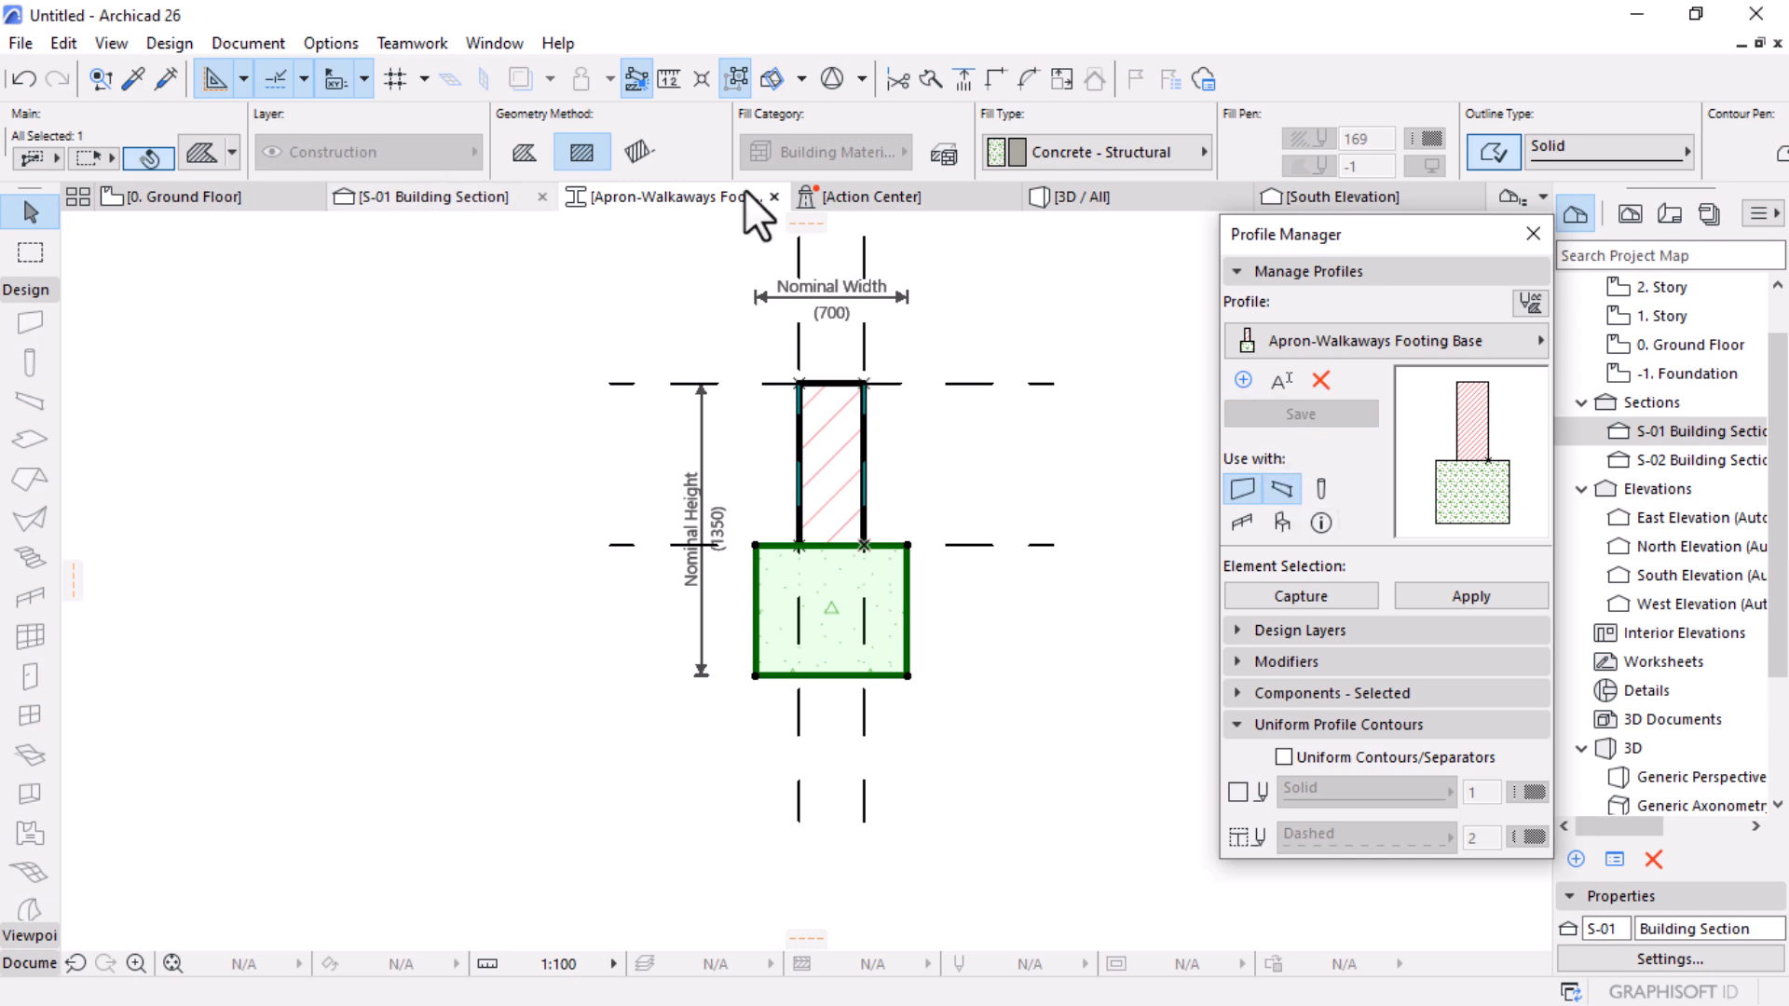
Step: Change the profile's upper brick component to the Stone - Structural building material and save the profile
left_click(1095, 192)
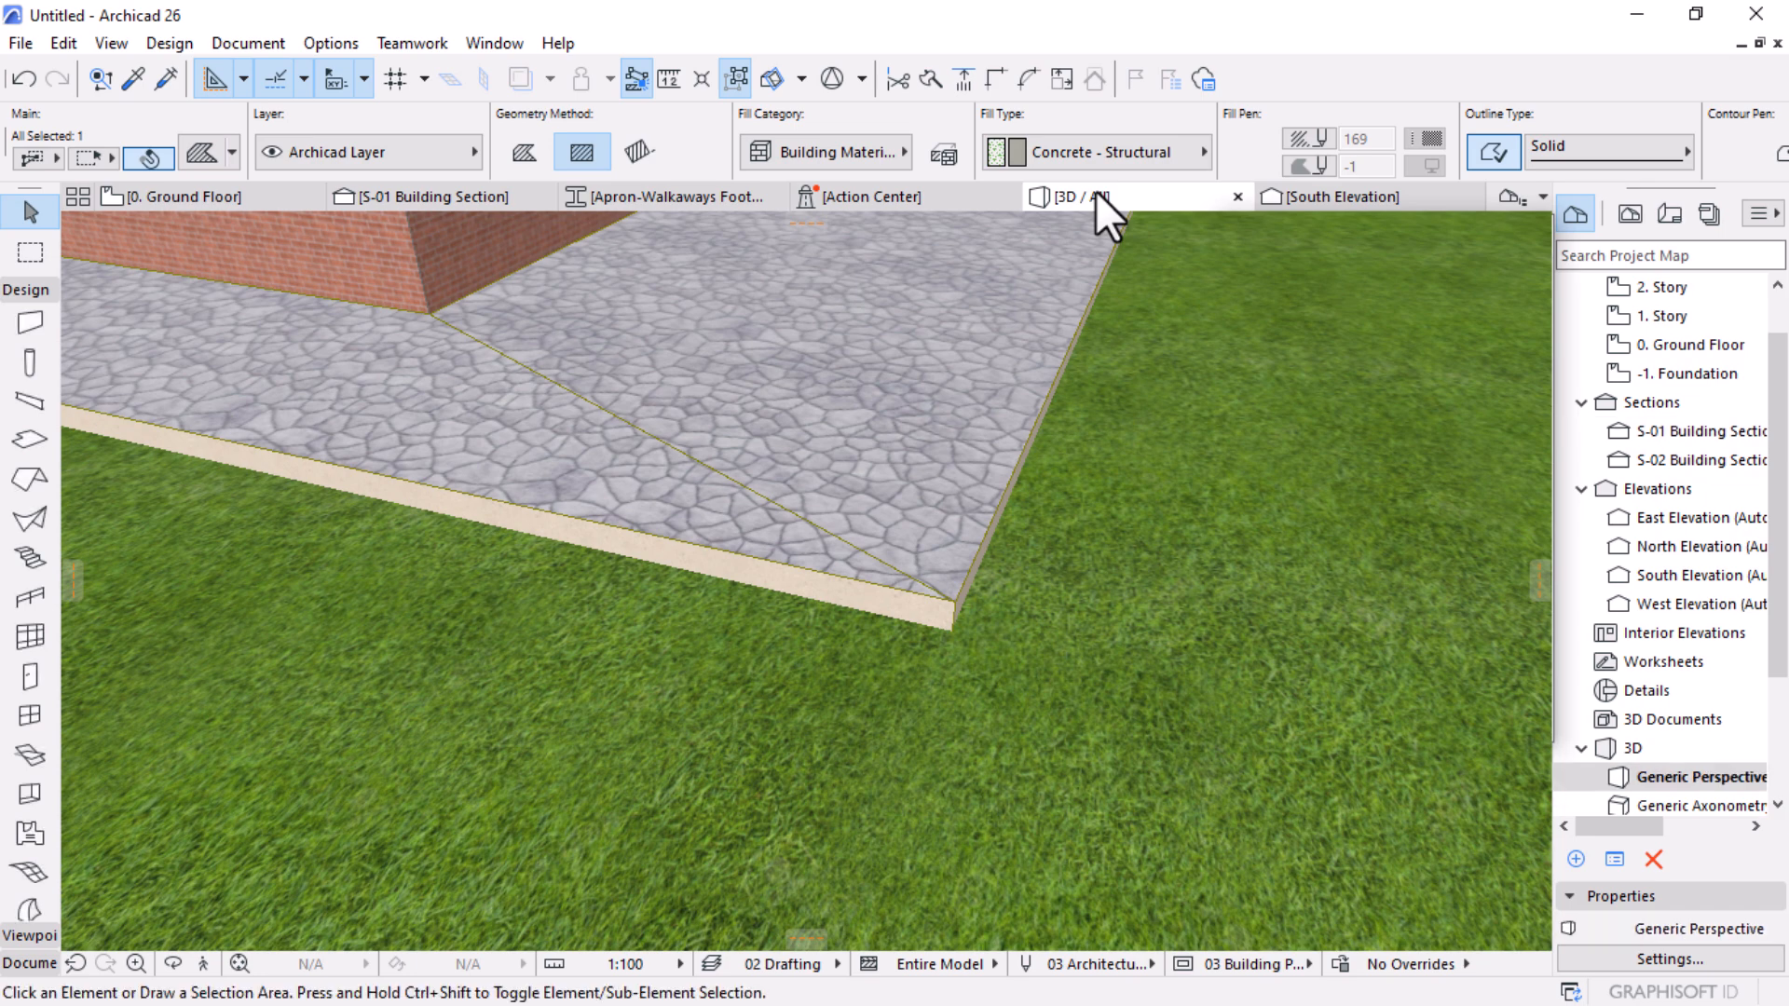
scroll(948, 543, "down", 3)
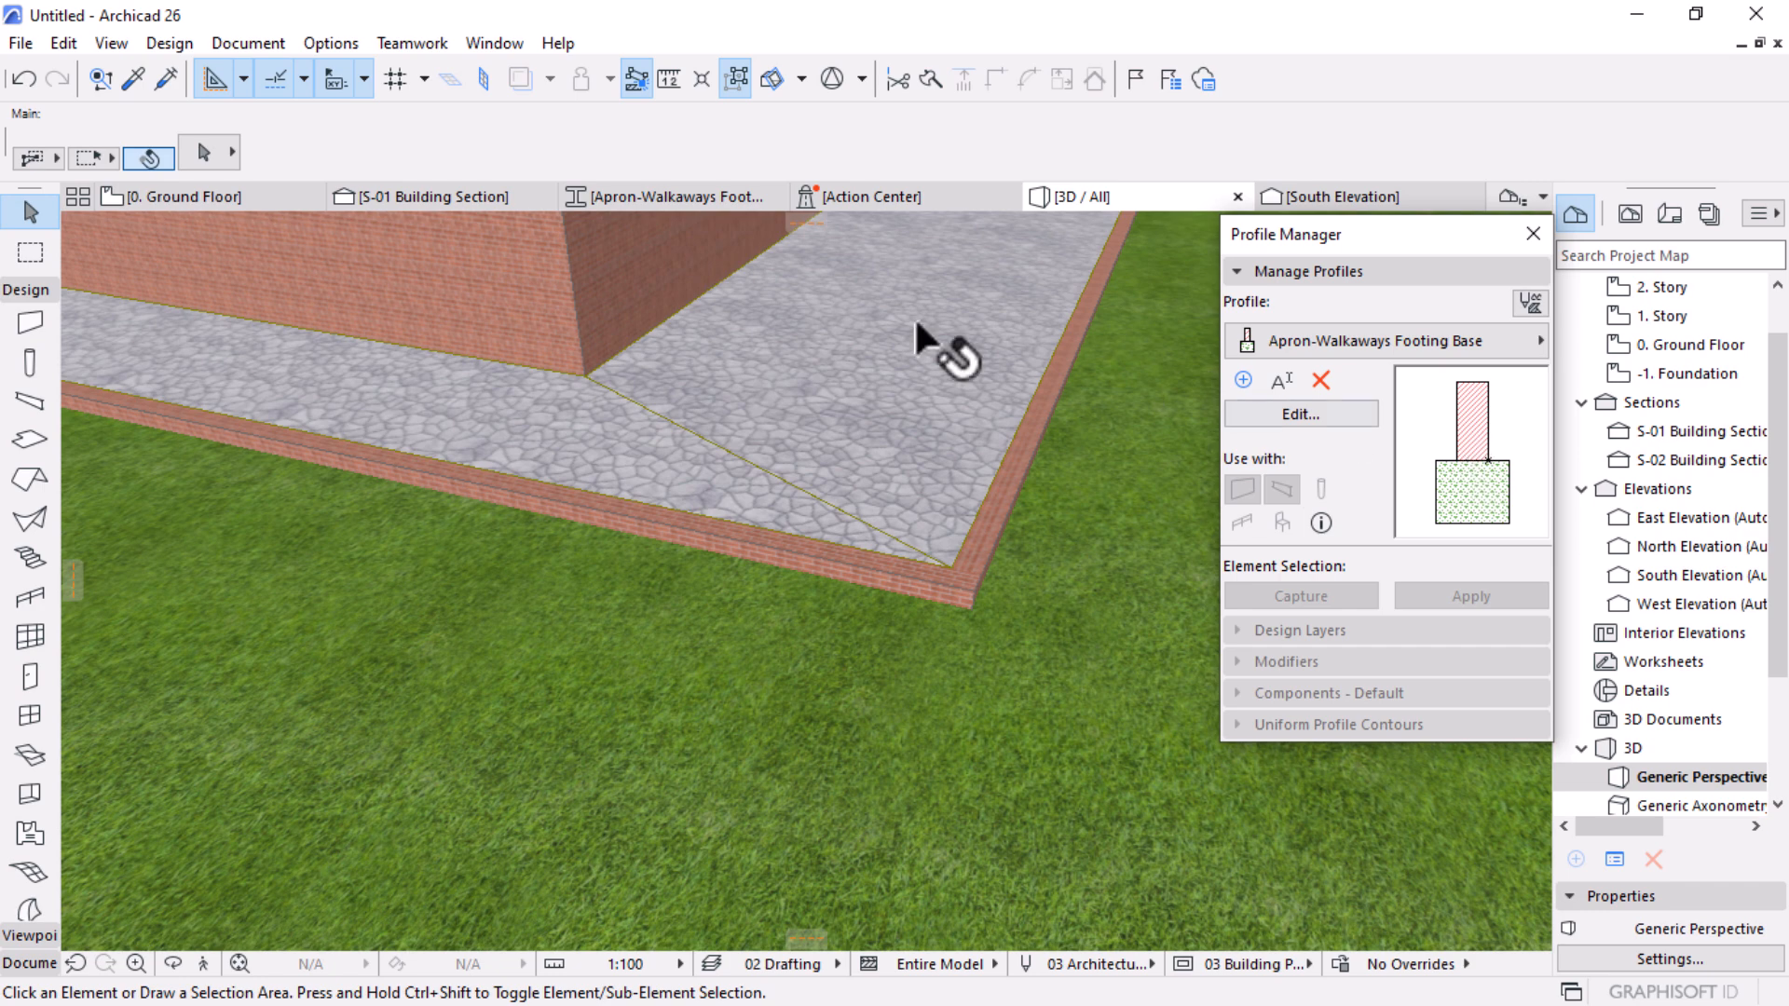
left_click(649, 194)
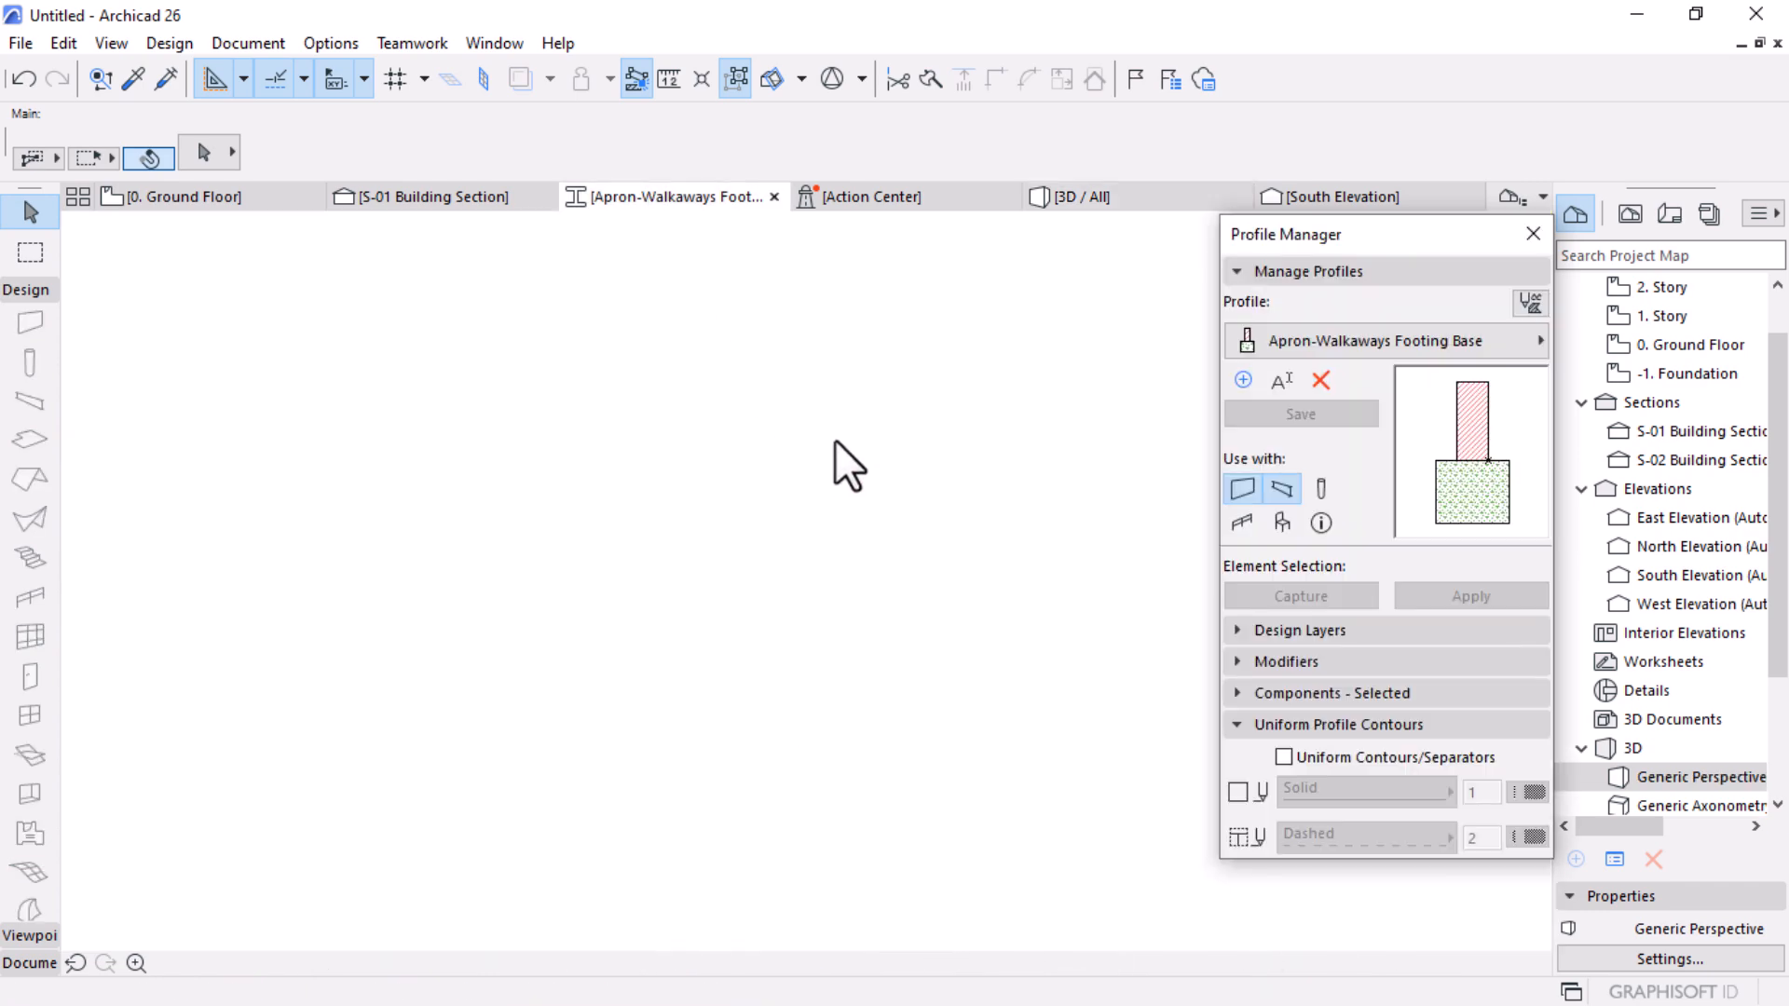
left_click(835, 434)
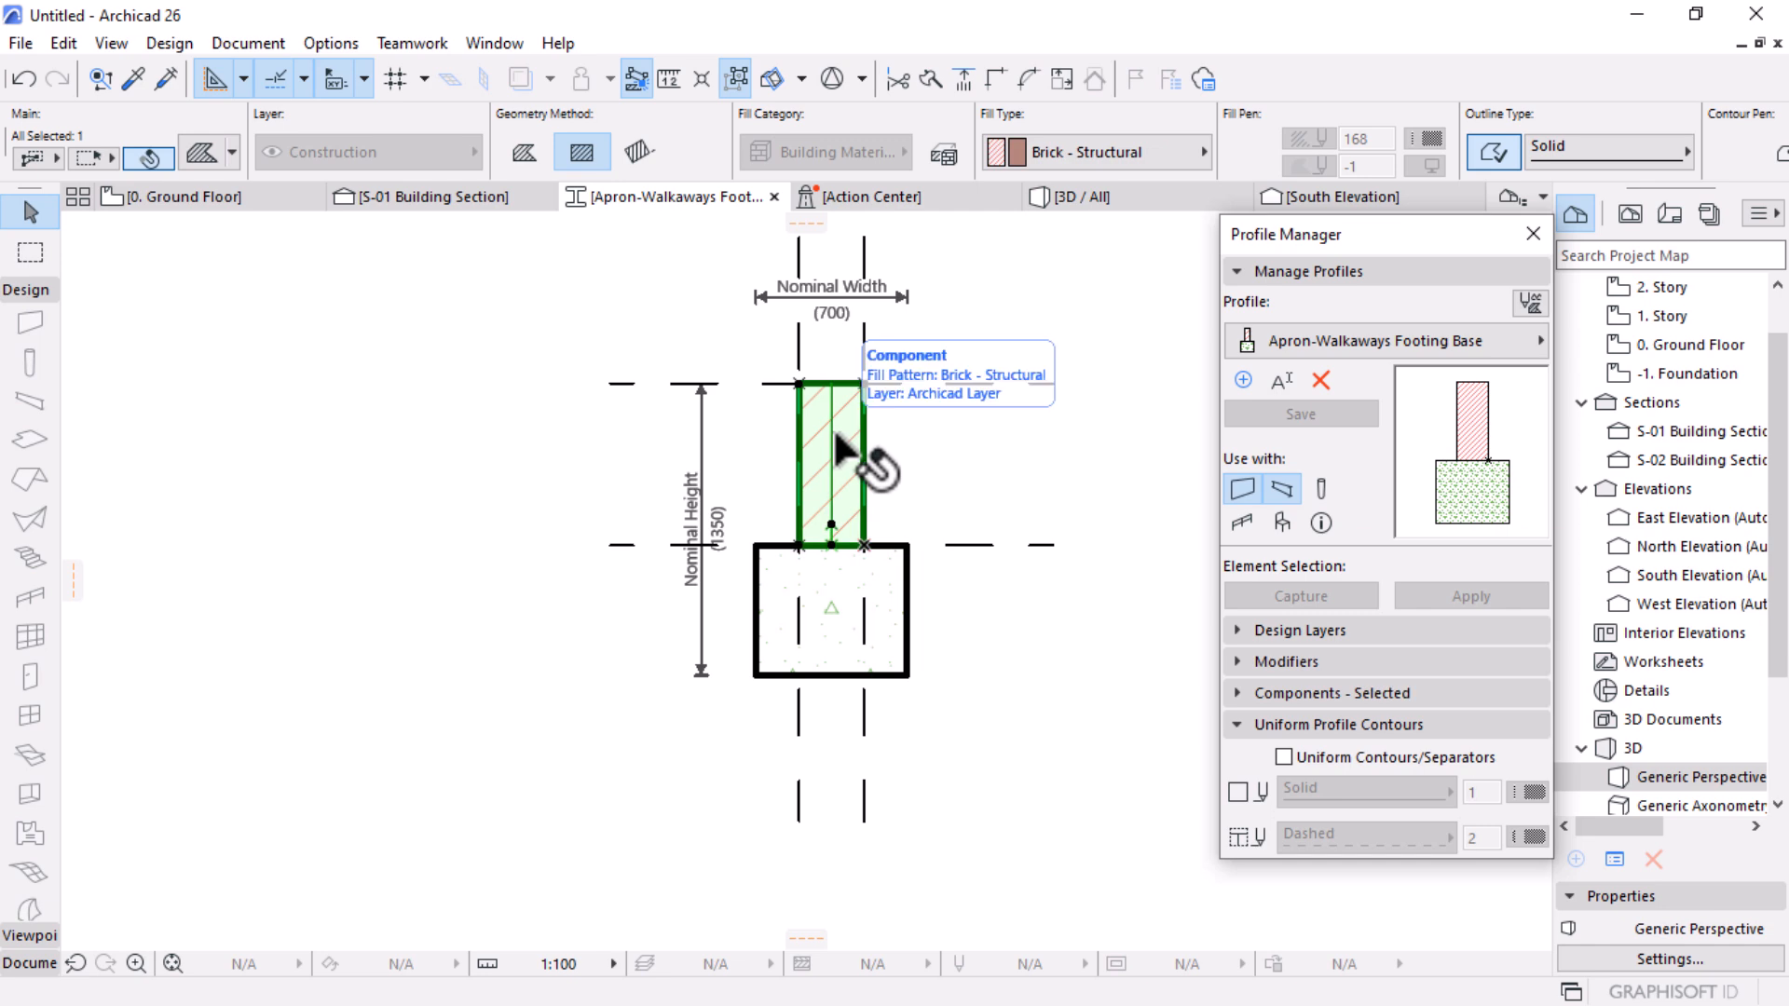
left_click(1133, 153)
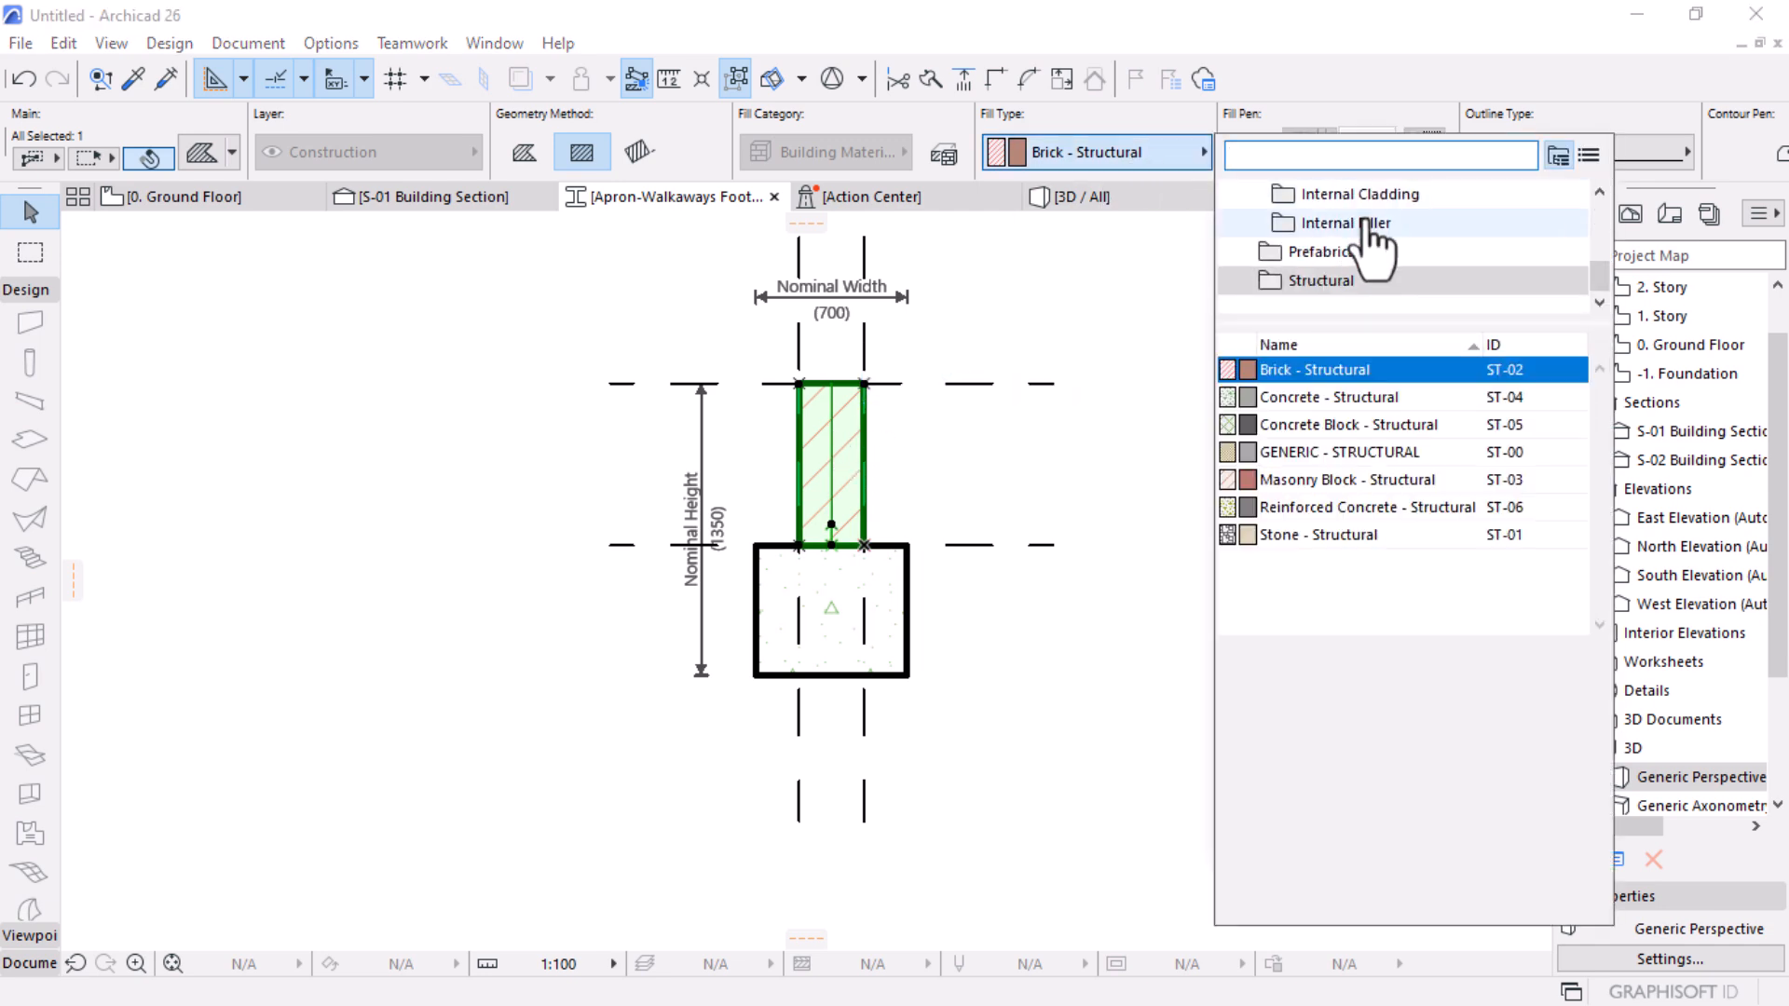
type("sto")
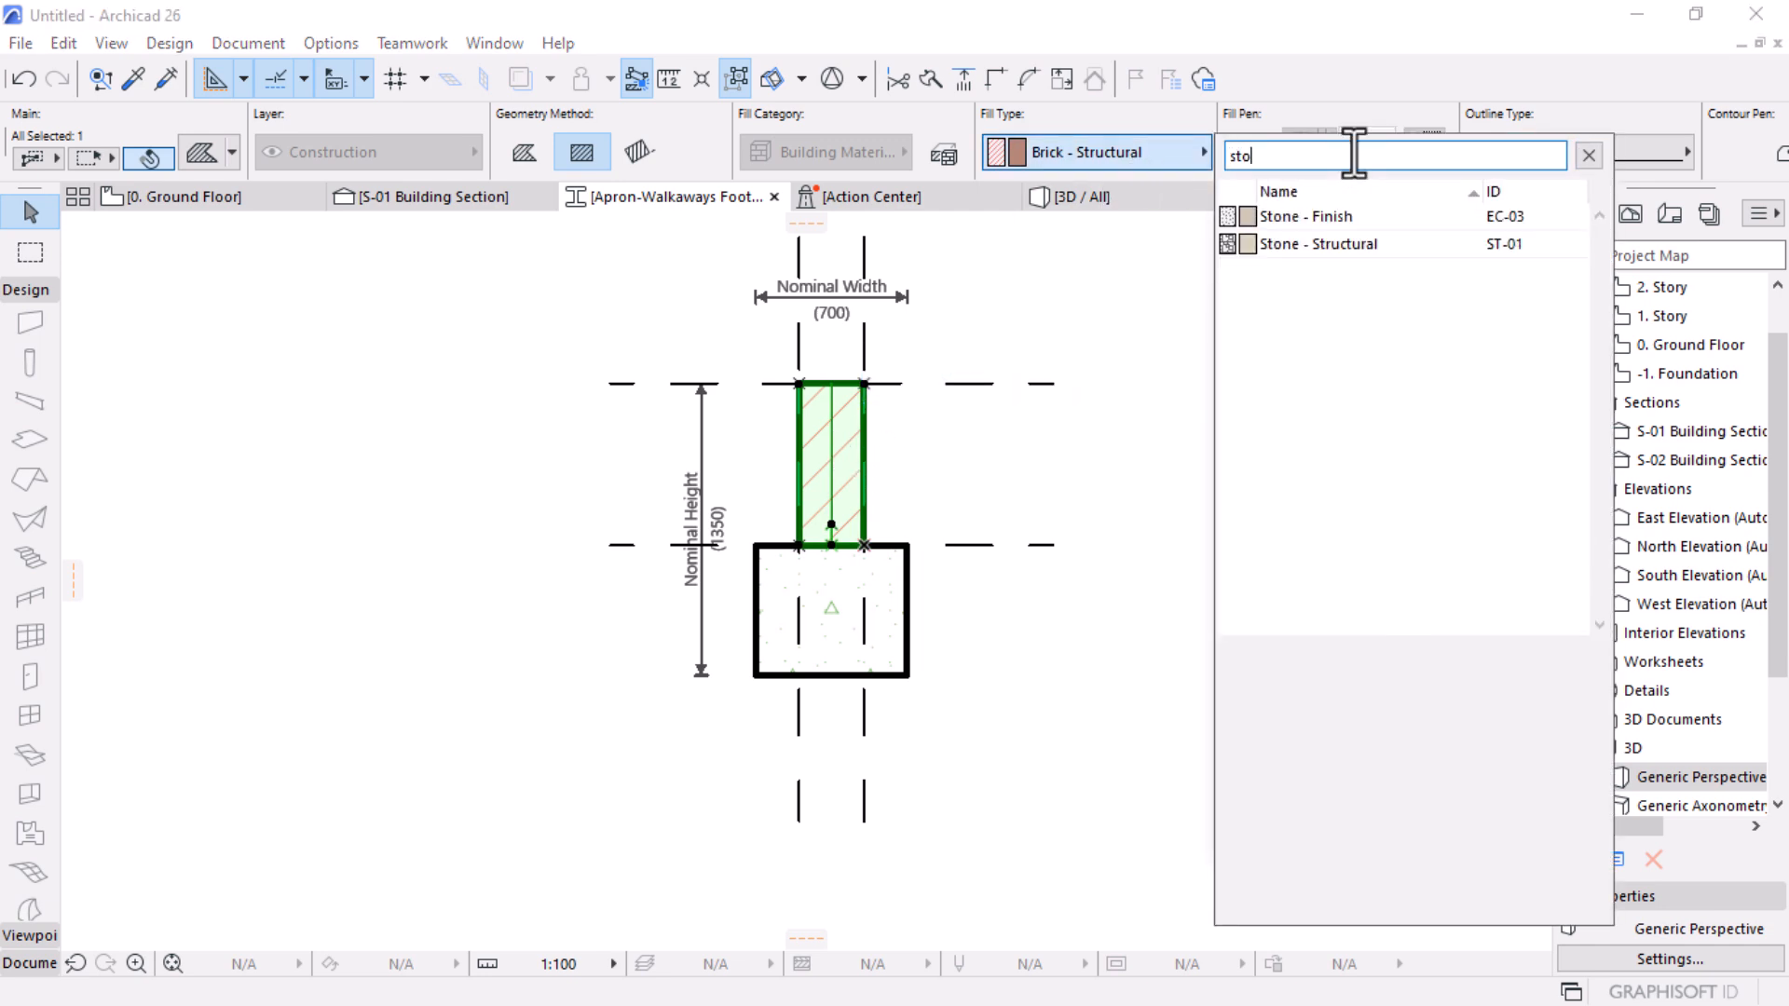
type("ne")
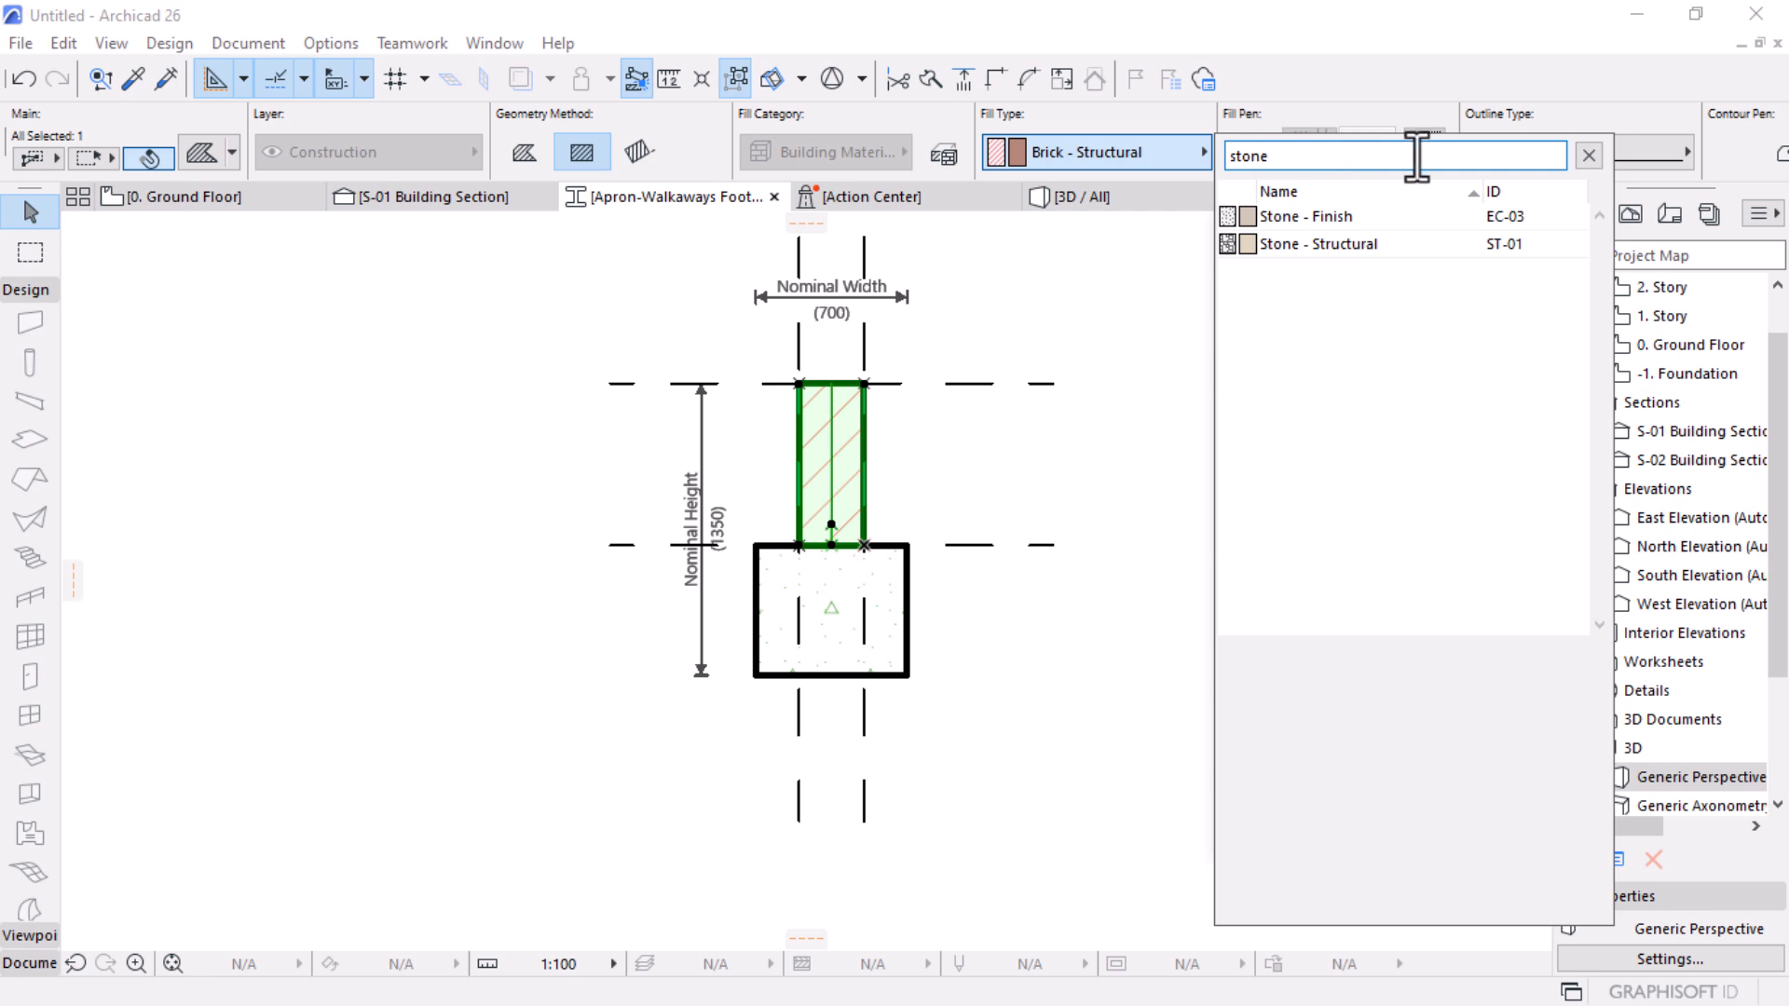
left_click(1341, 244)
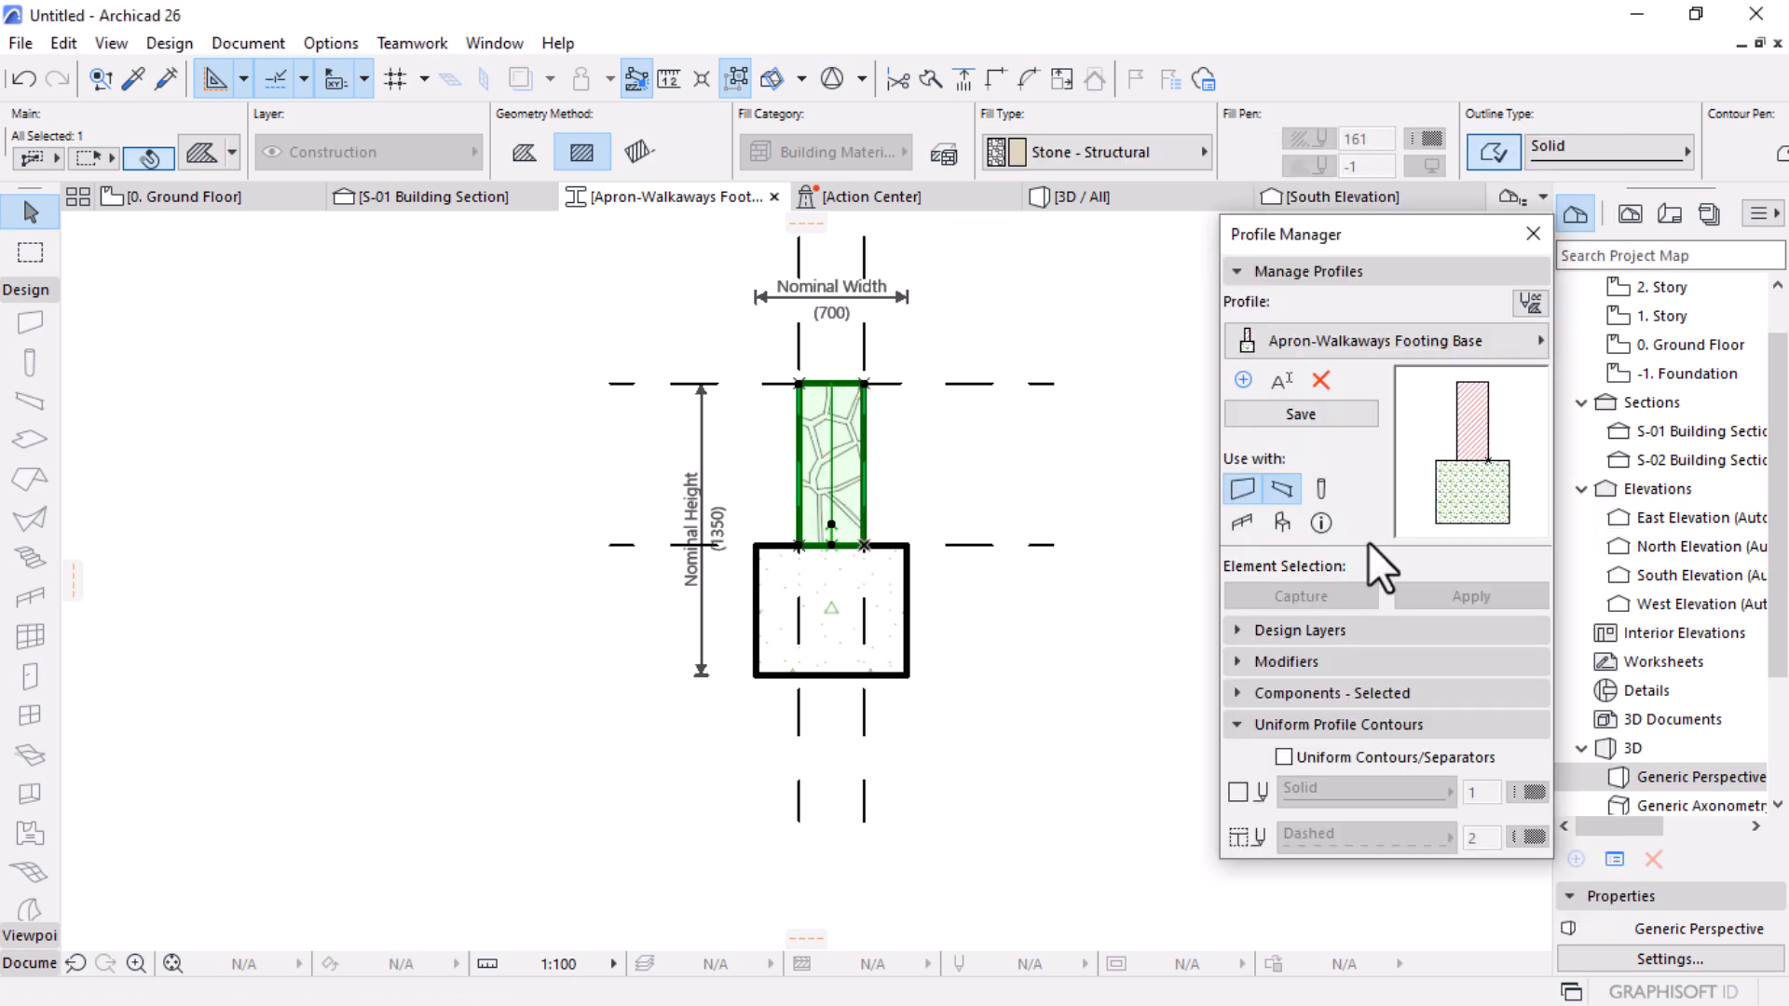
left_click(1311, 412)
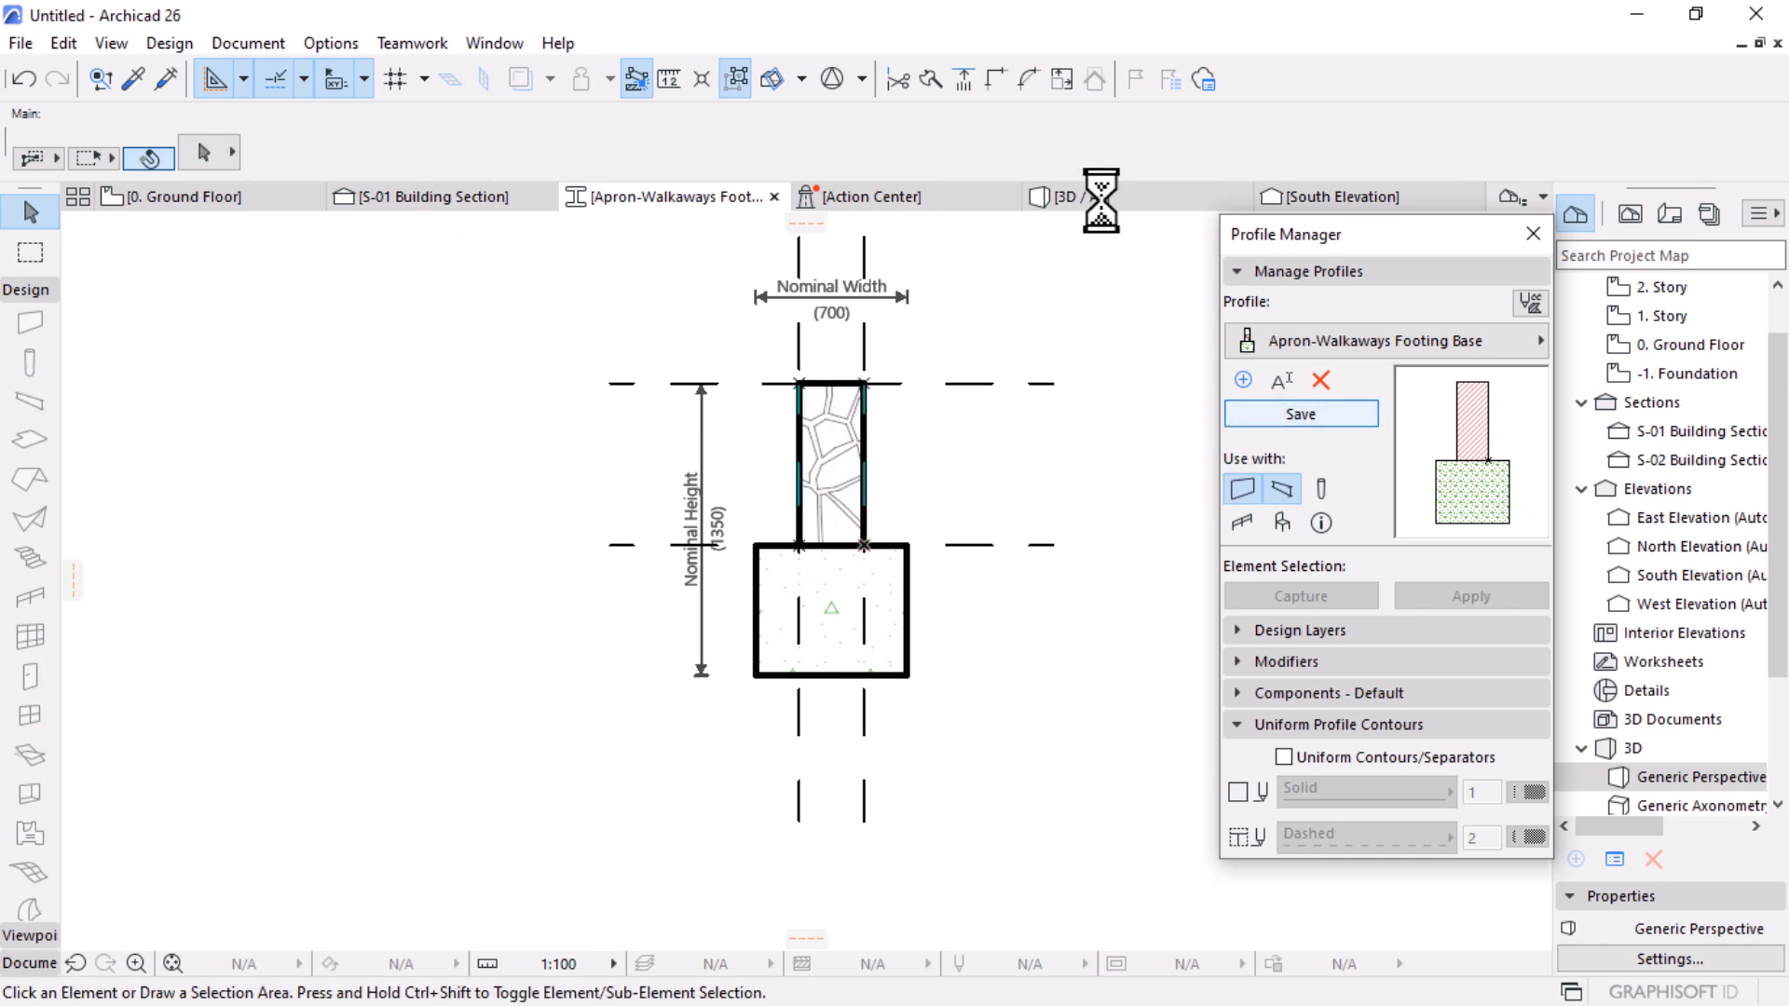
Step: Apply the Apron-Walkaways Footing Base profile to the four grouped perimeter walls around the apron in the 3D view
left_click(1099, 198)
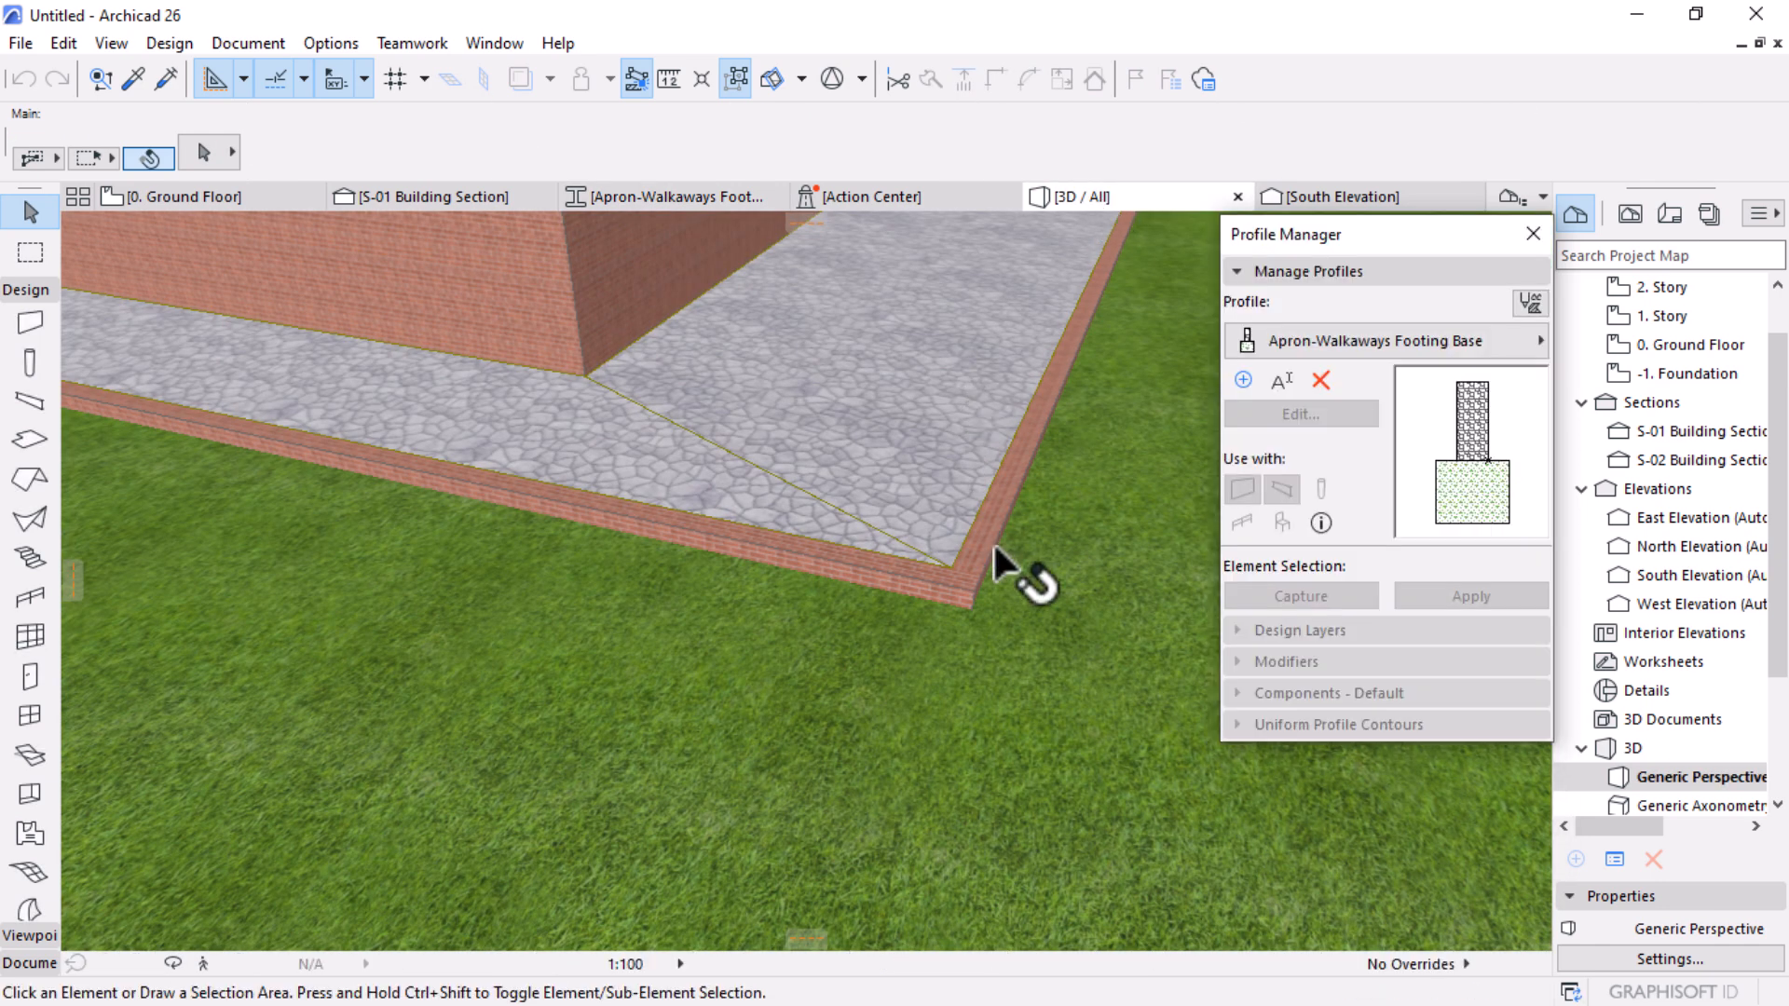
left_click(982, 527)
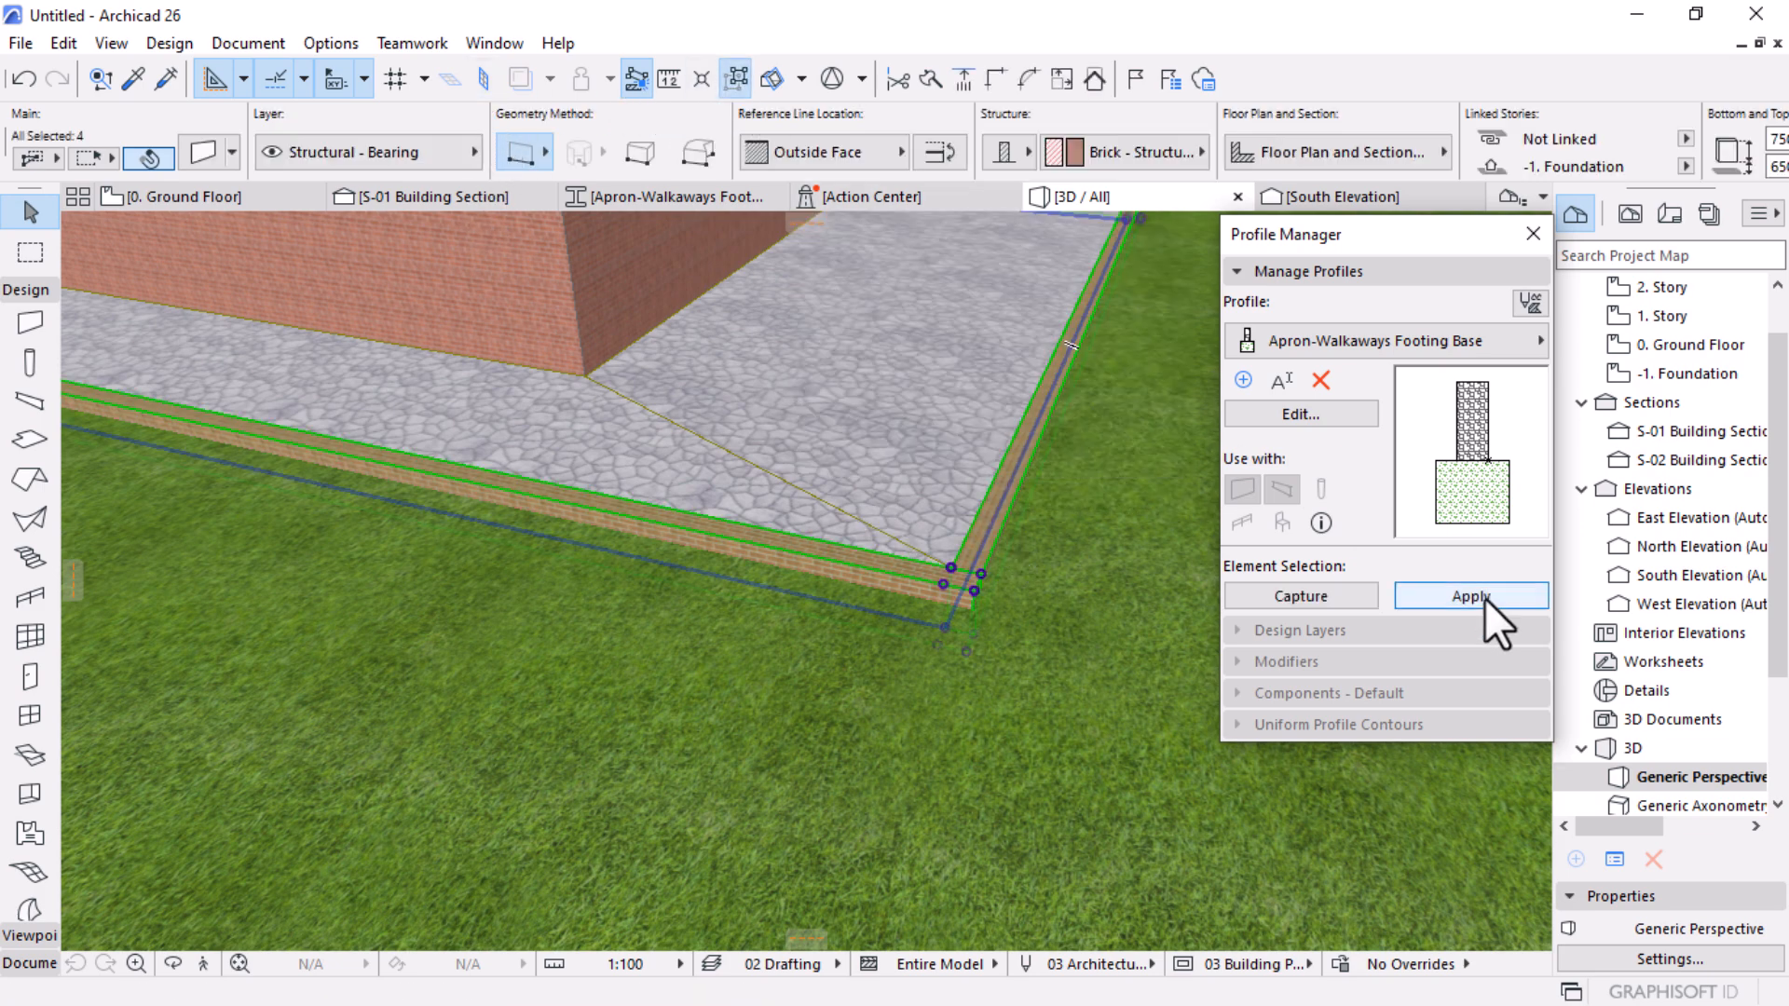
left_click(731, 71)
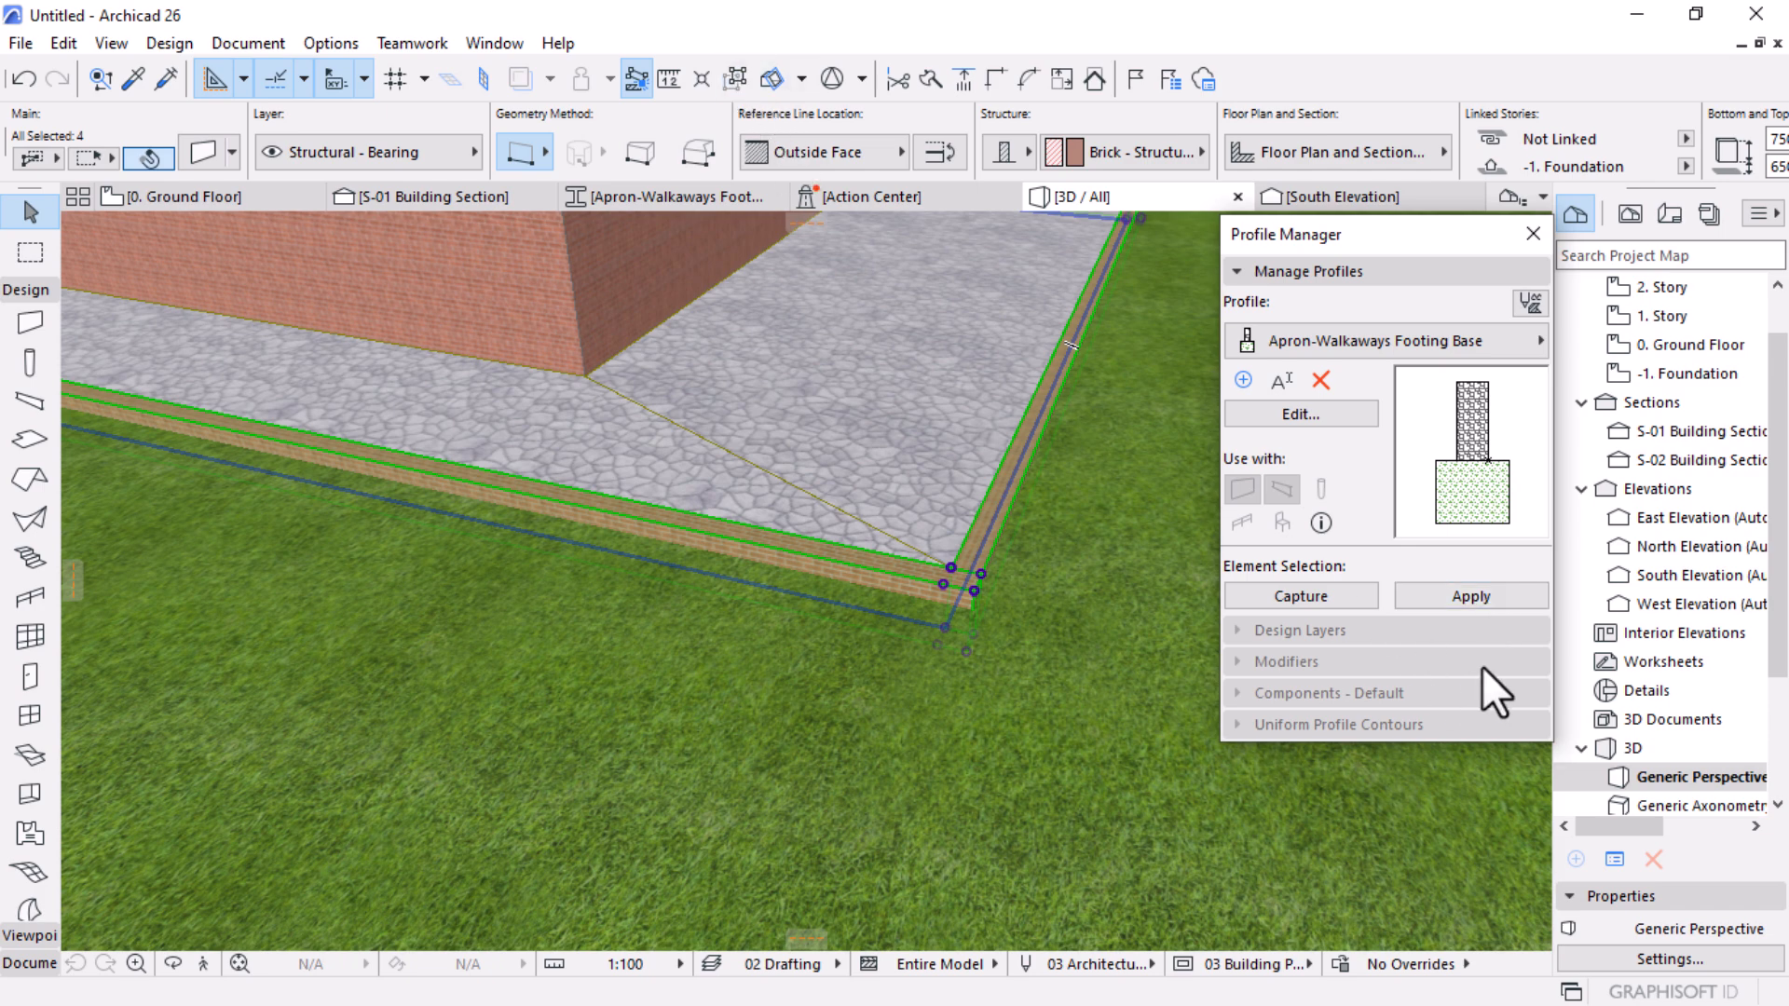
left_click(1478, 605)
left_click(1472, 600)
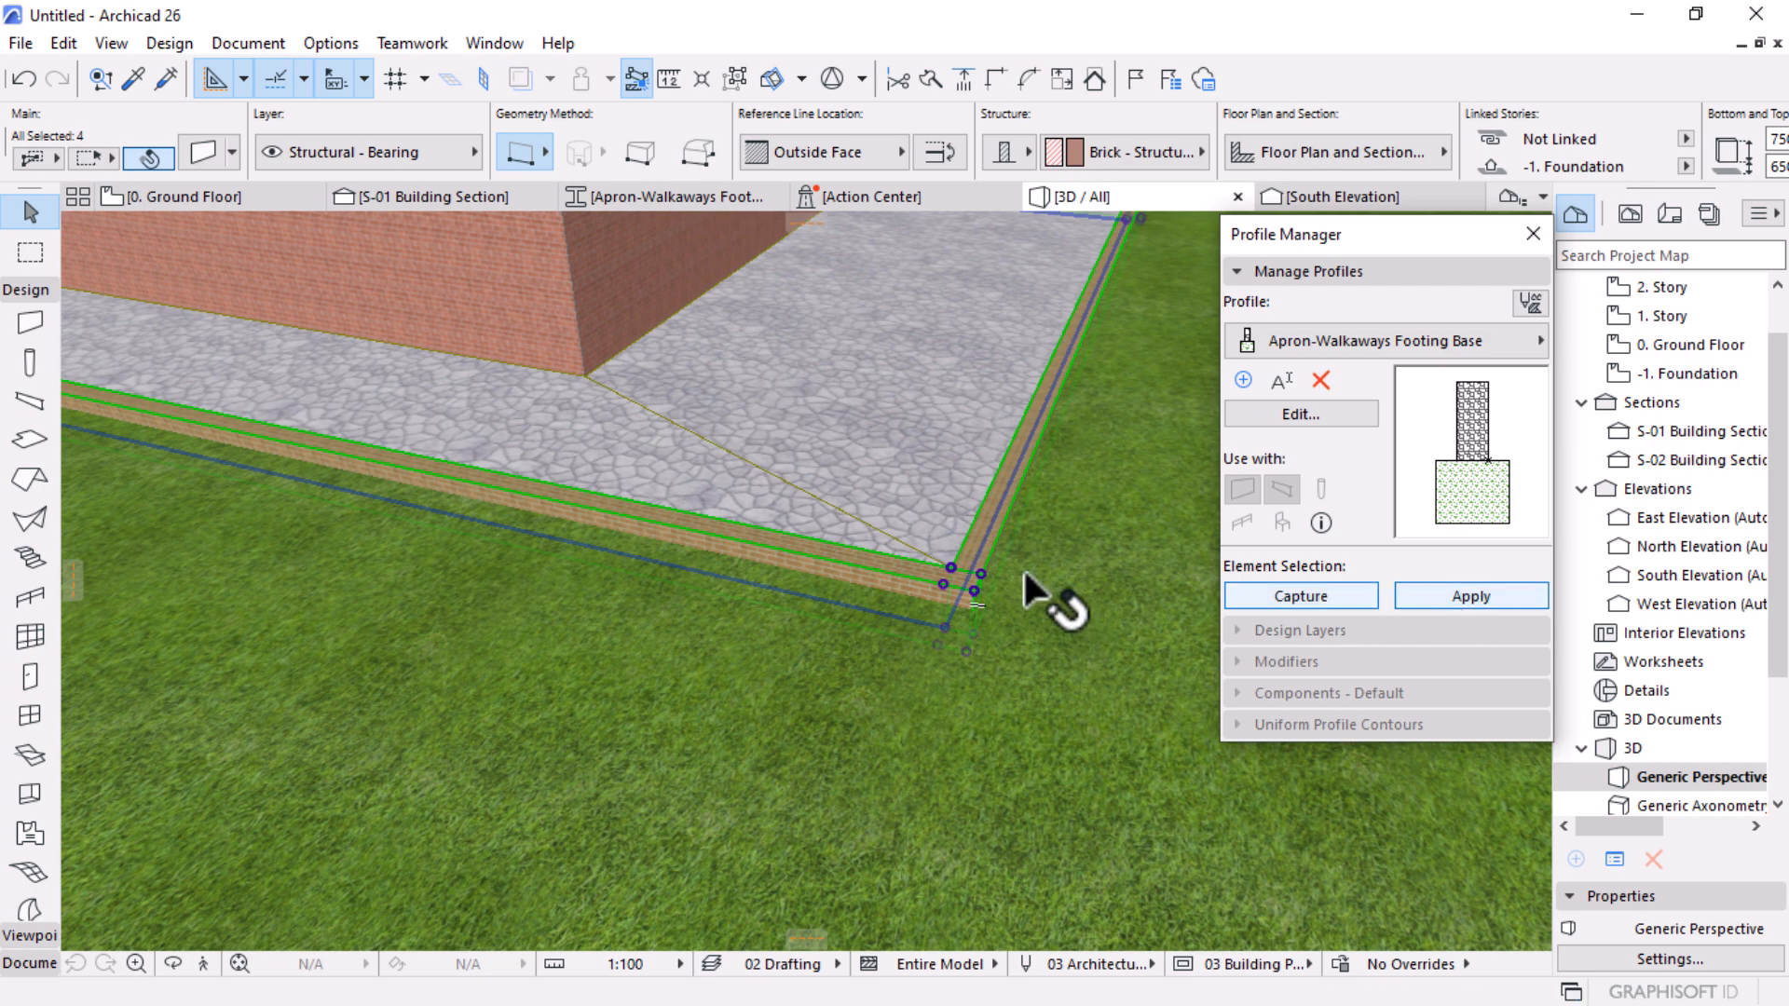
left_click(736, 78)
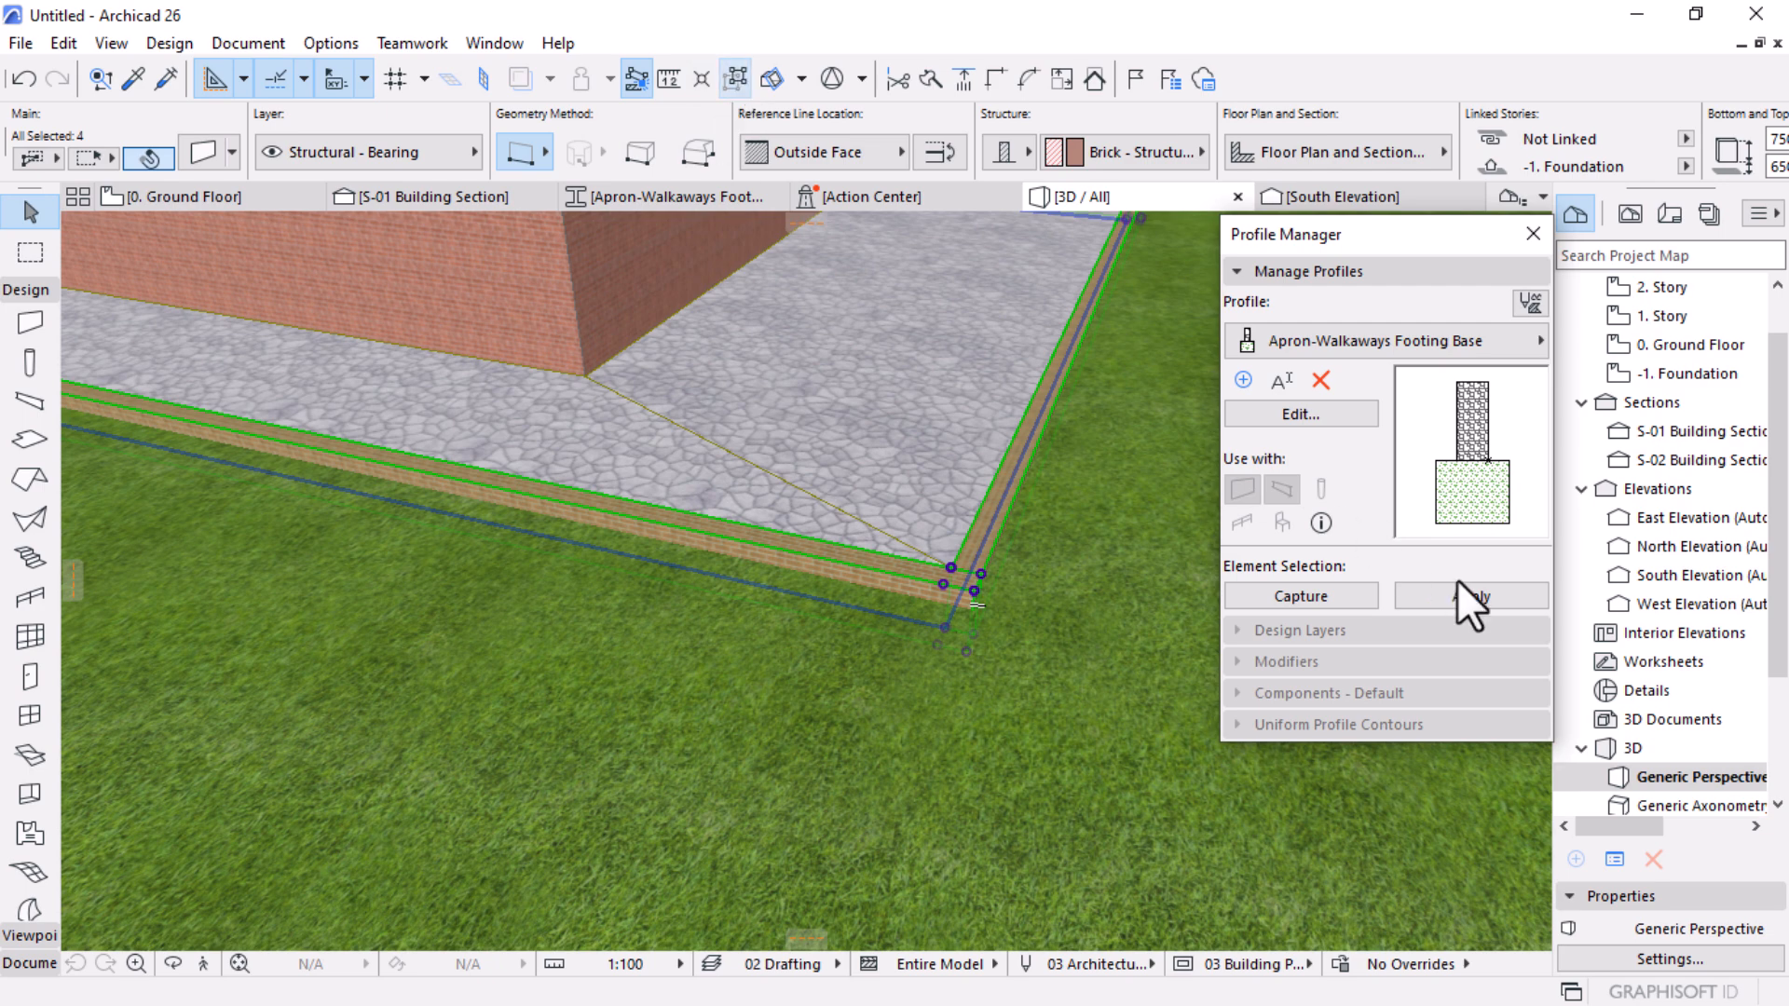
left_click(1501, 598)
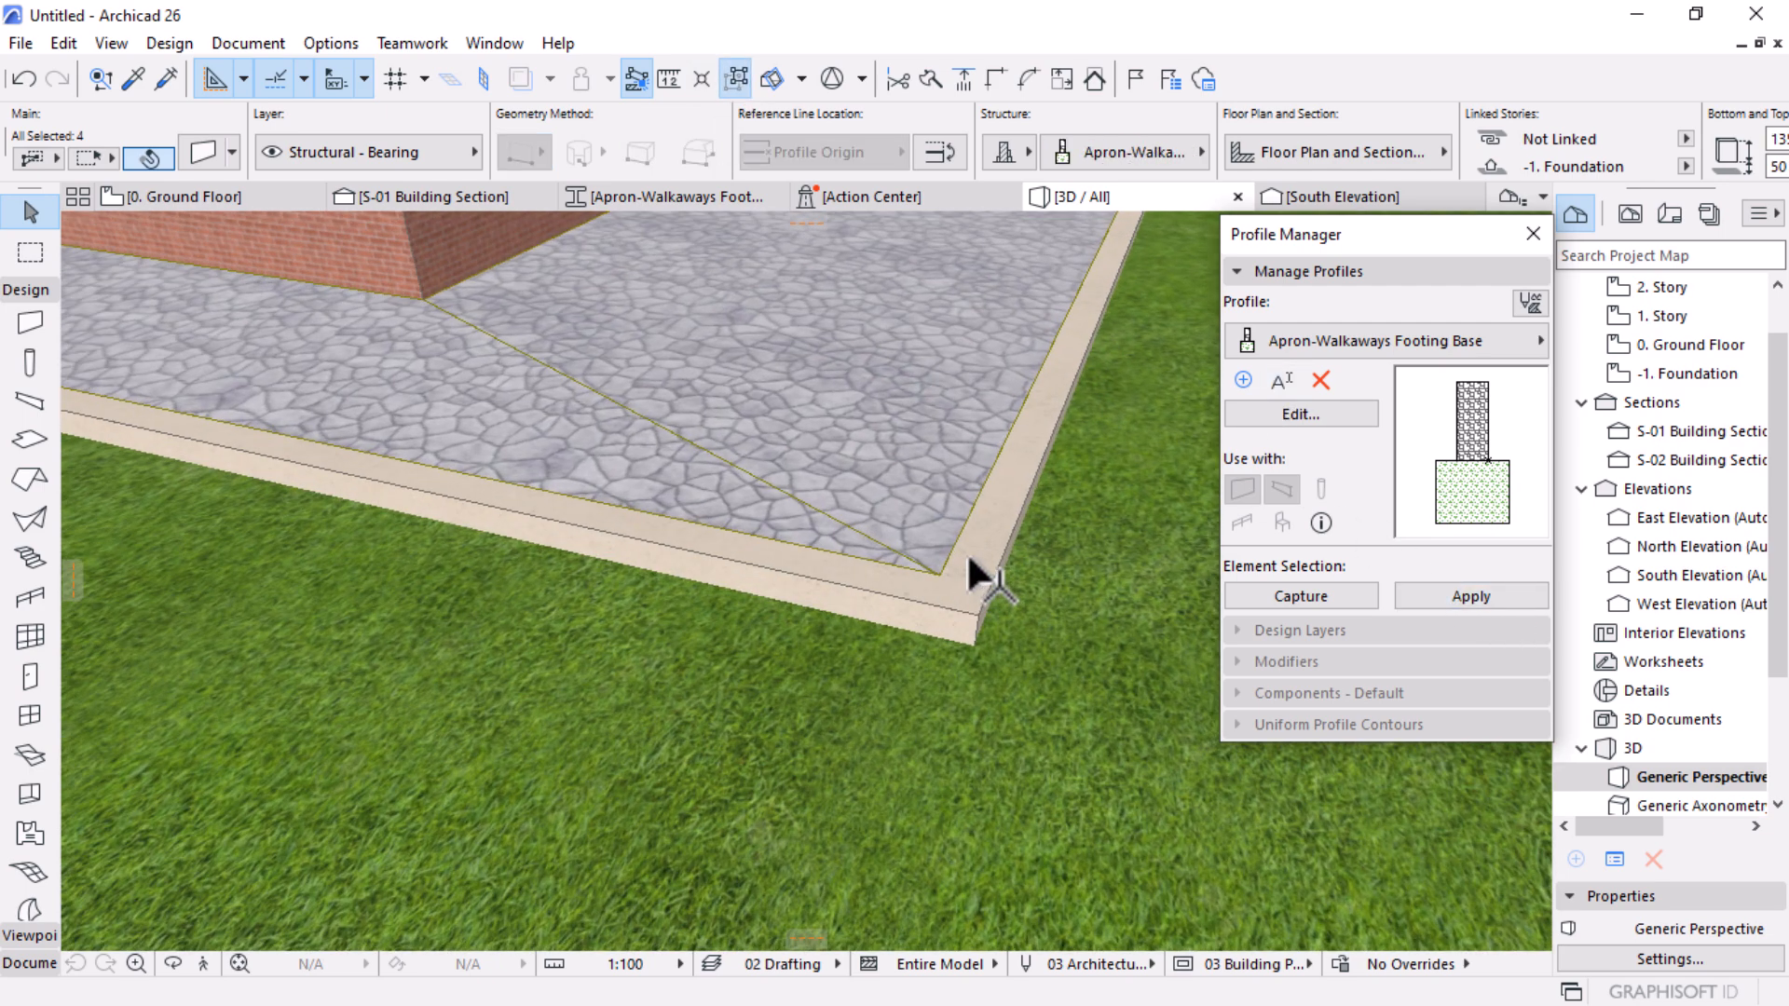
Step: Override both the extrusion and edge surfaces of the four perimeter walls with Stonework - 12 and deselect them
scroll(1155, 531, "up", 3)
scroll(1062, 524, "up", 1)
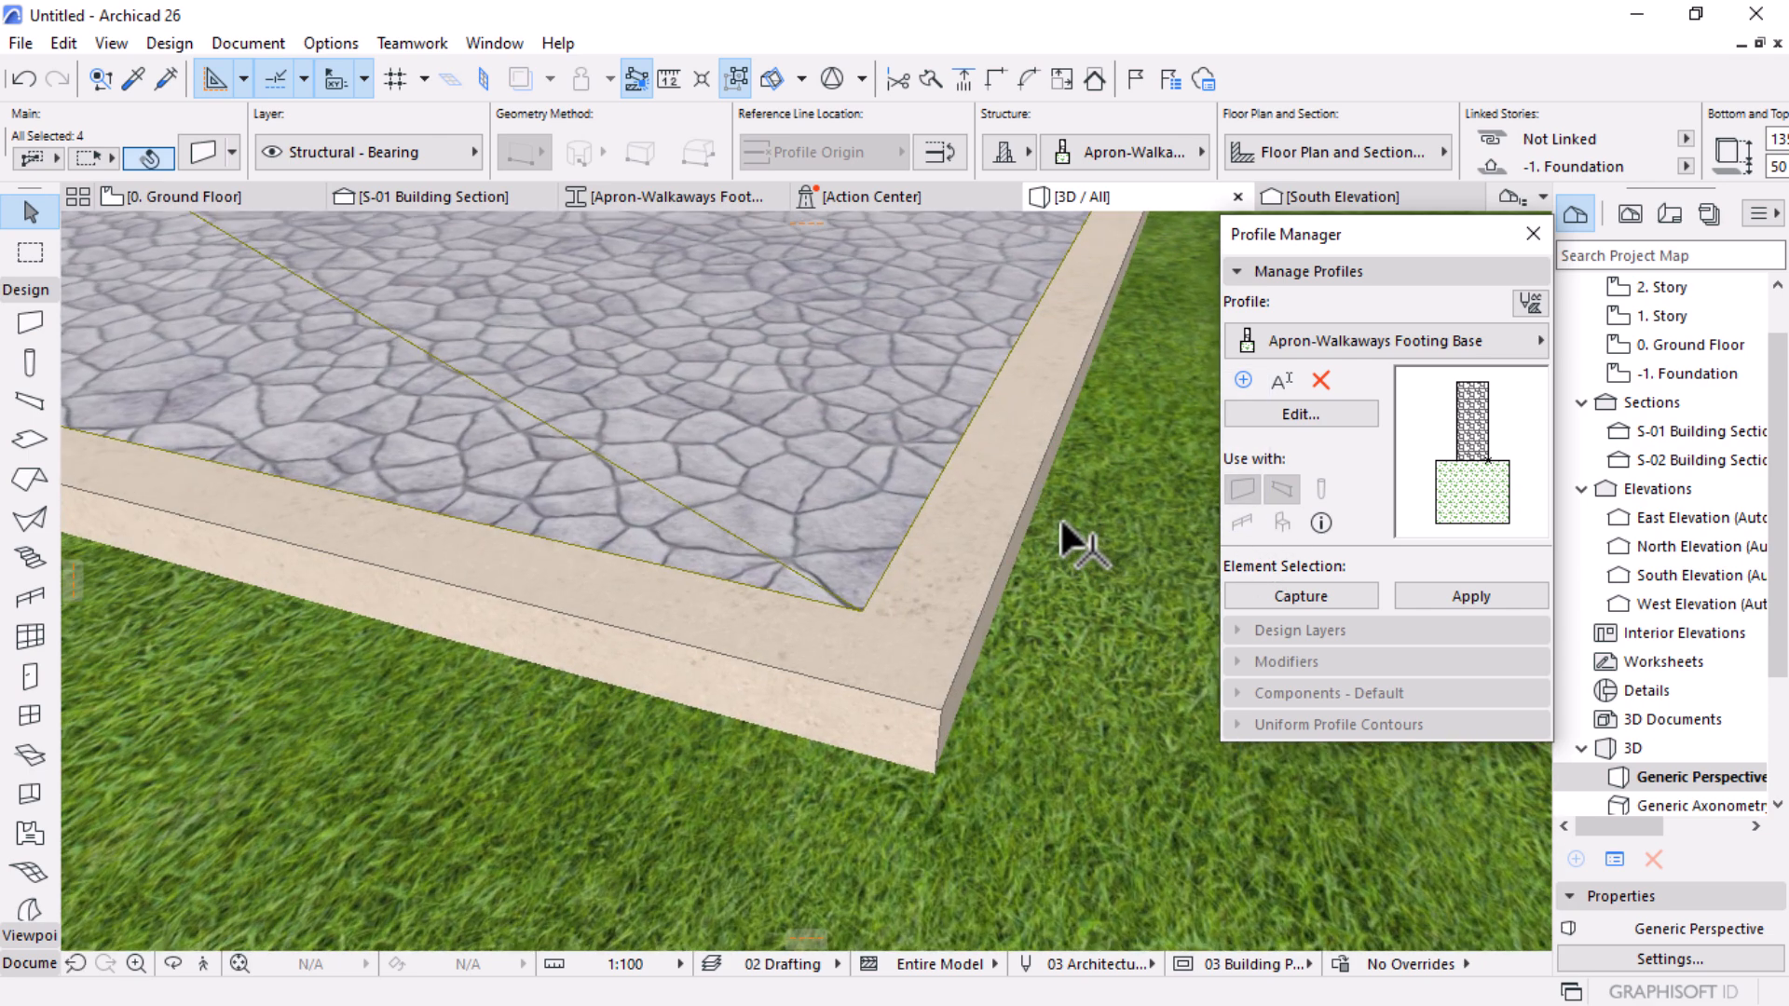
scroll(1062, 523, "up", 1)
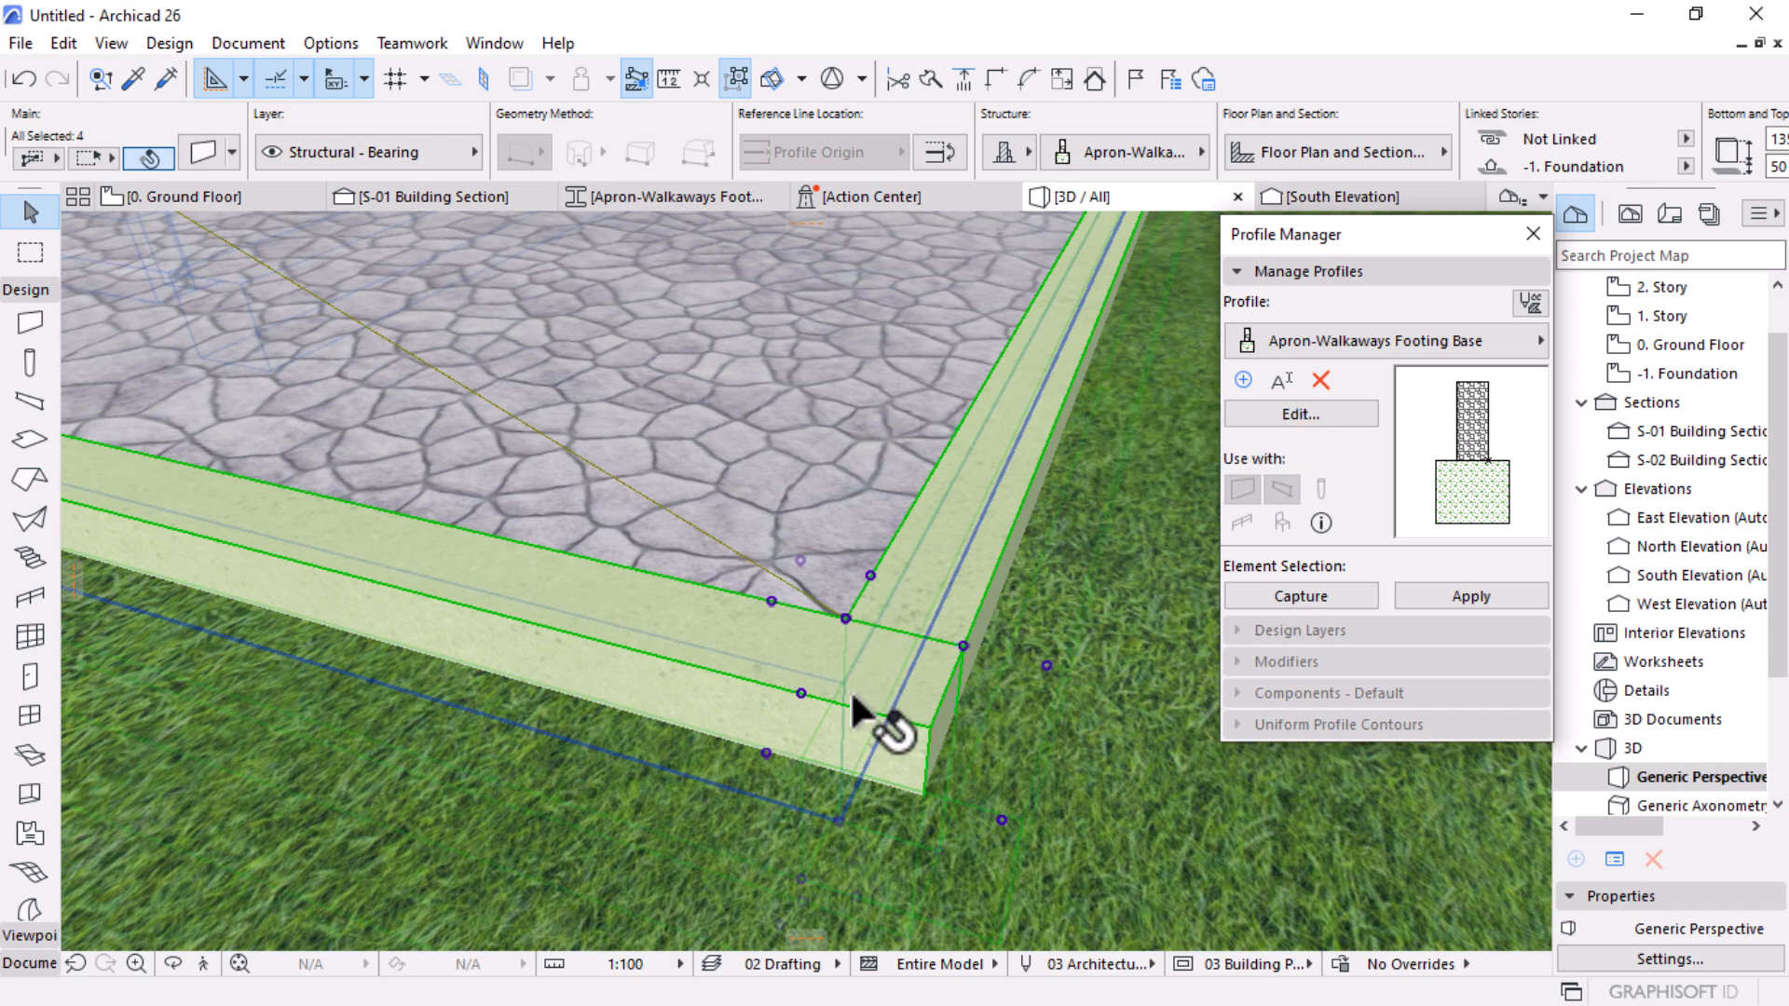
scroll(850, 689, "up", 1)
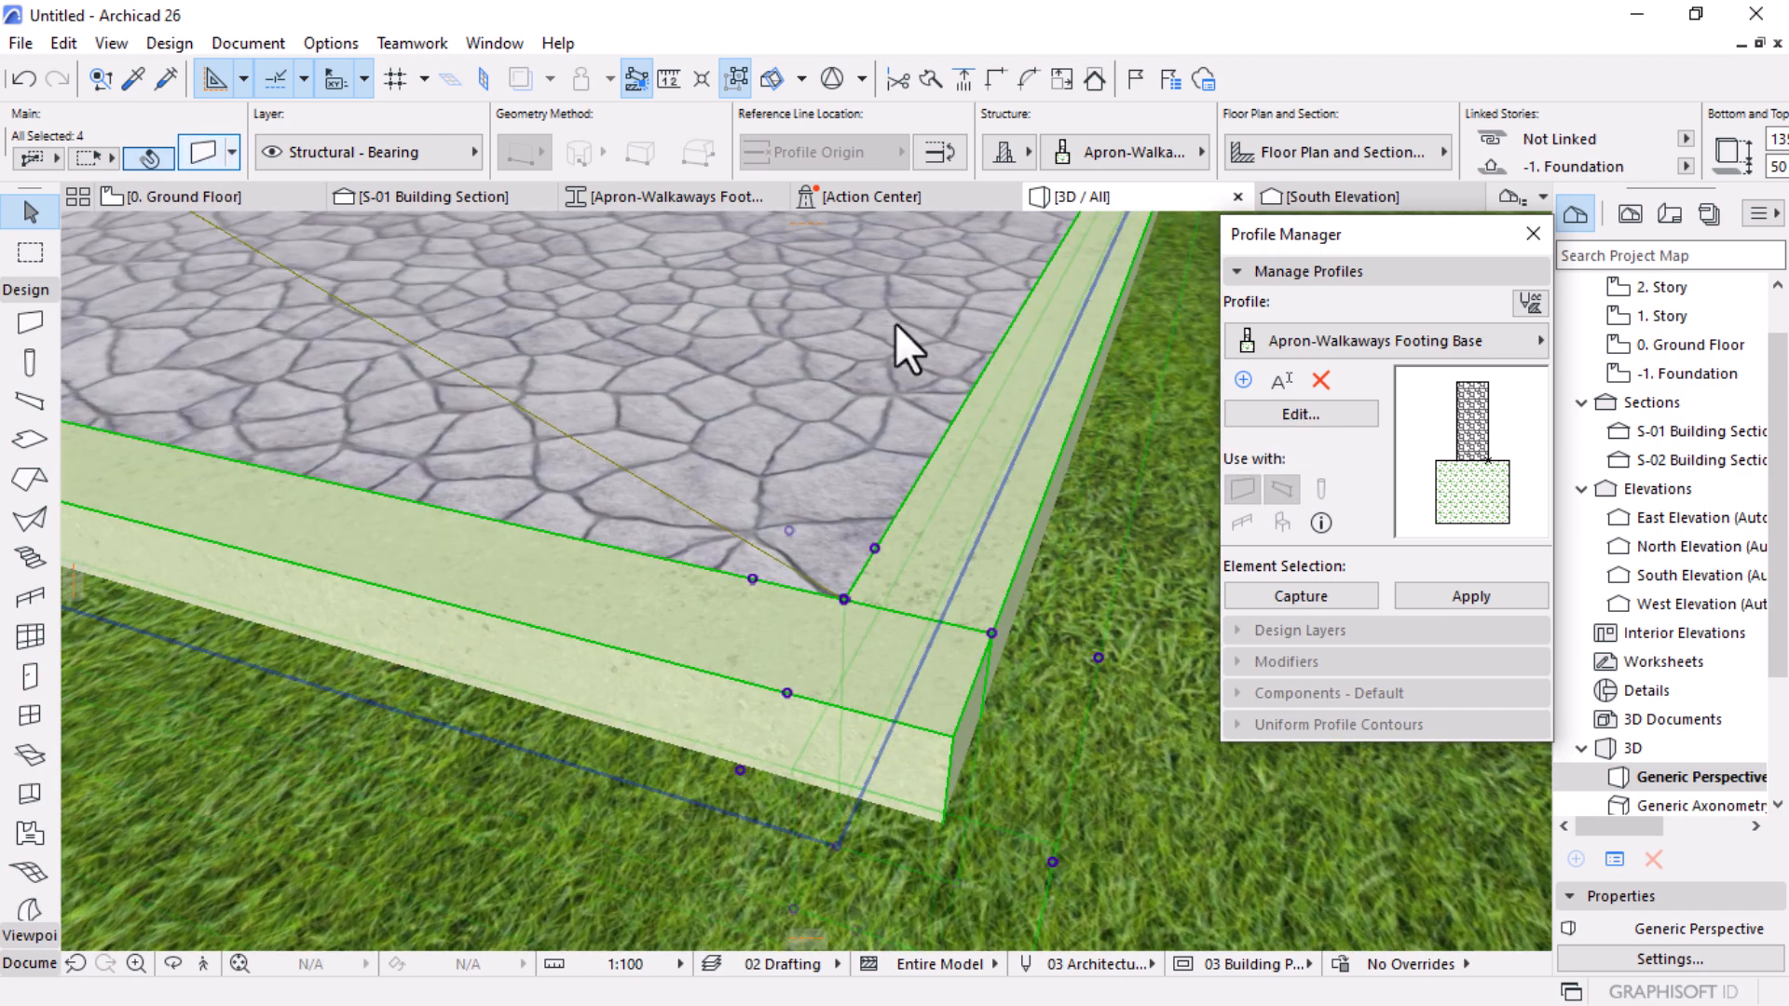
key("ctrl+t")
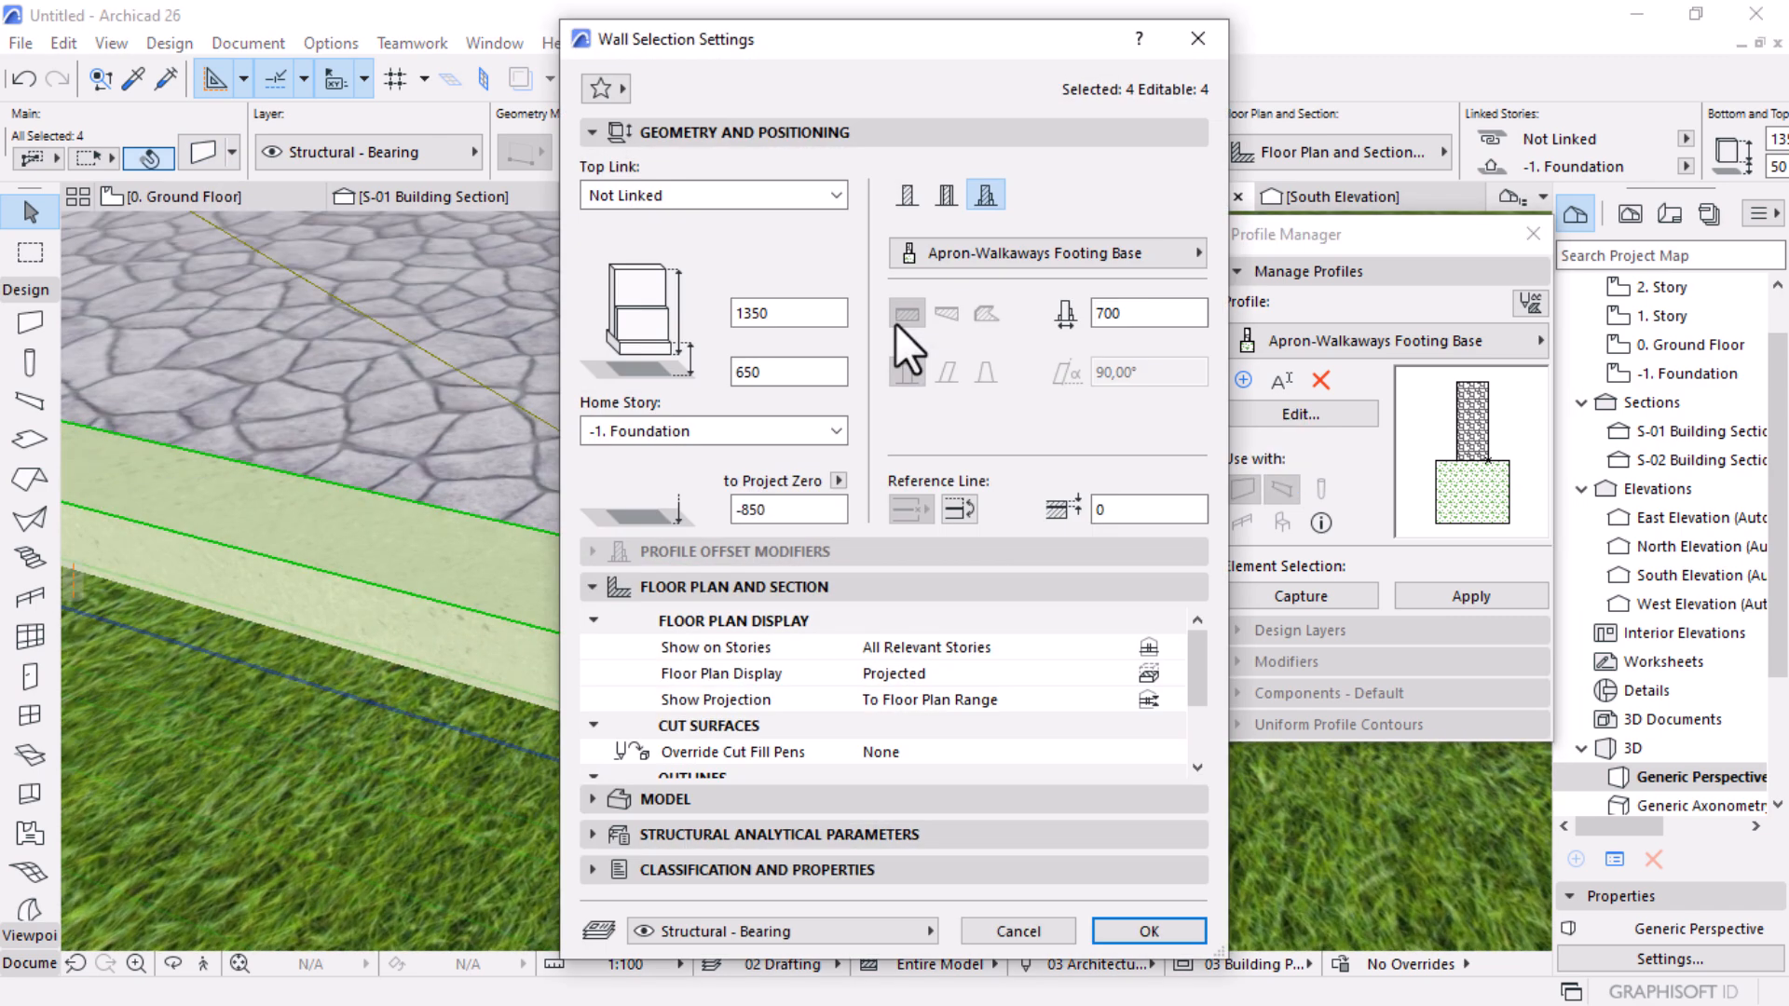
left_click(602, 790, "ctrl")
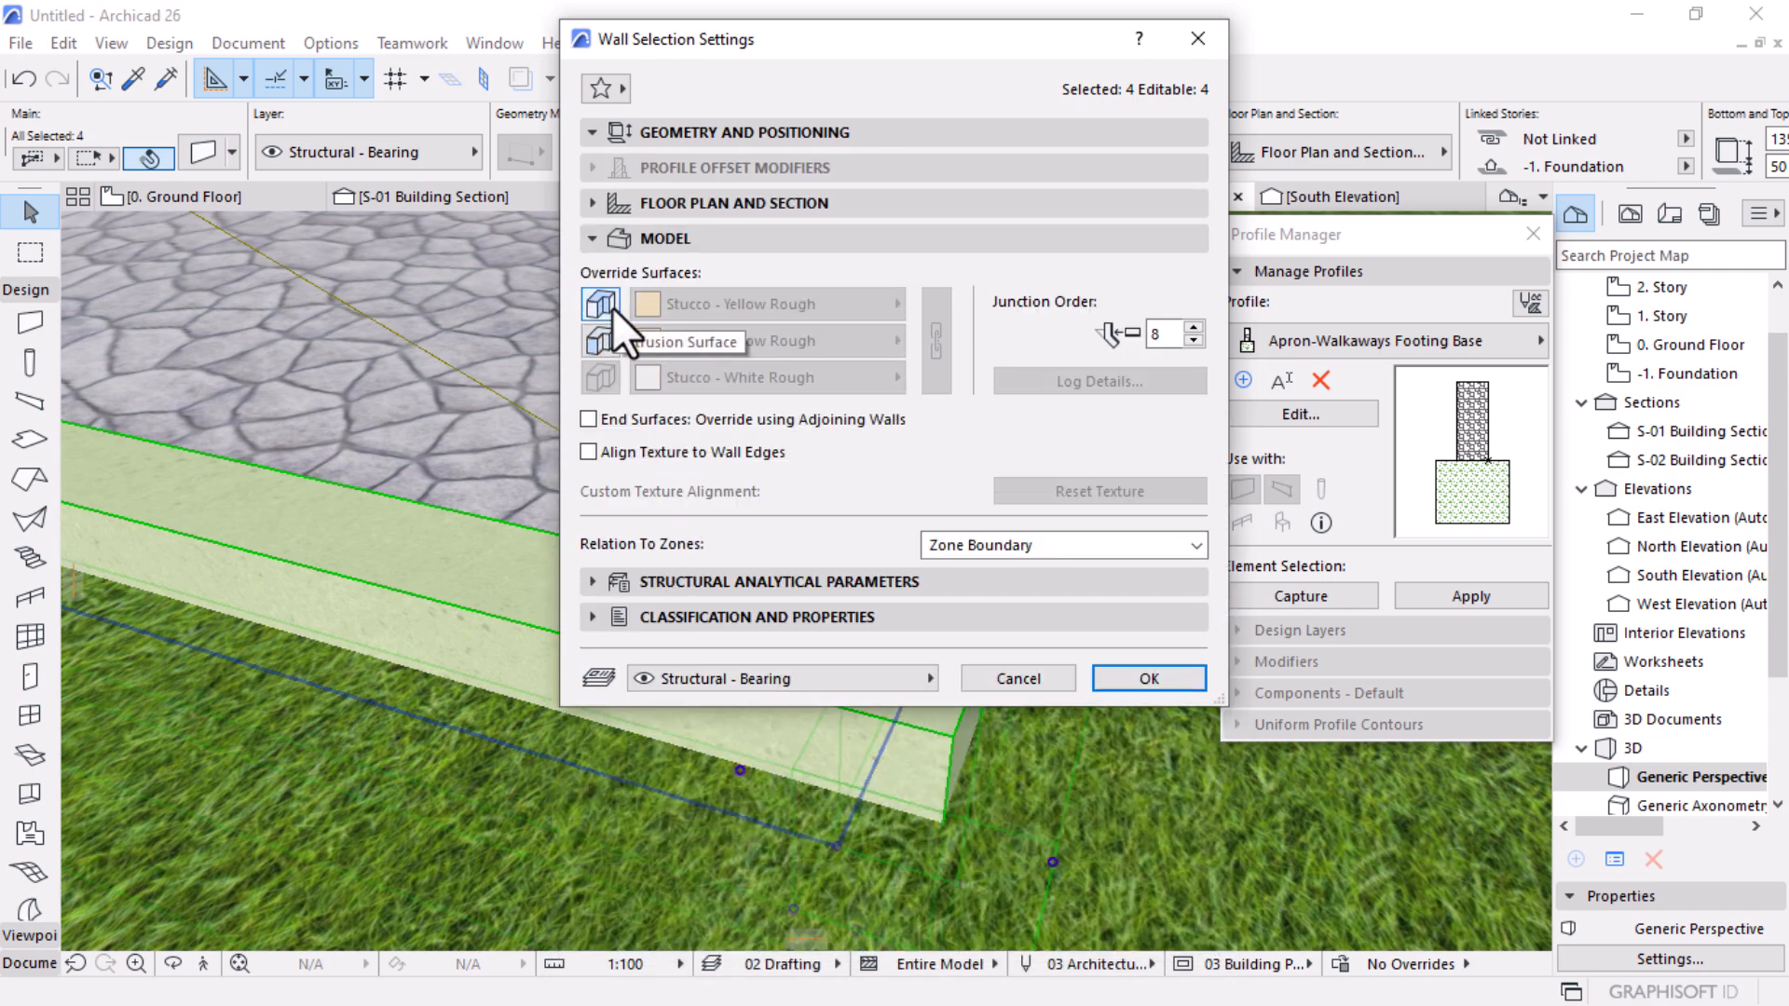
left_click(612, 308)
left_click(612, 347)
left_click(792, 340)
type("st")
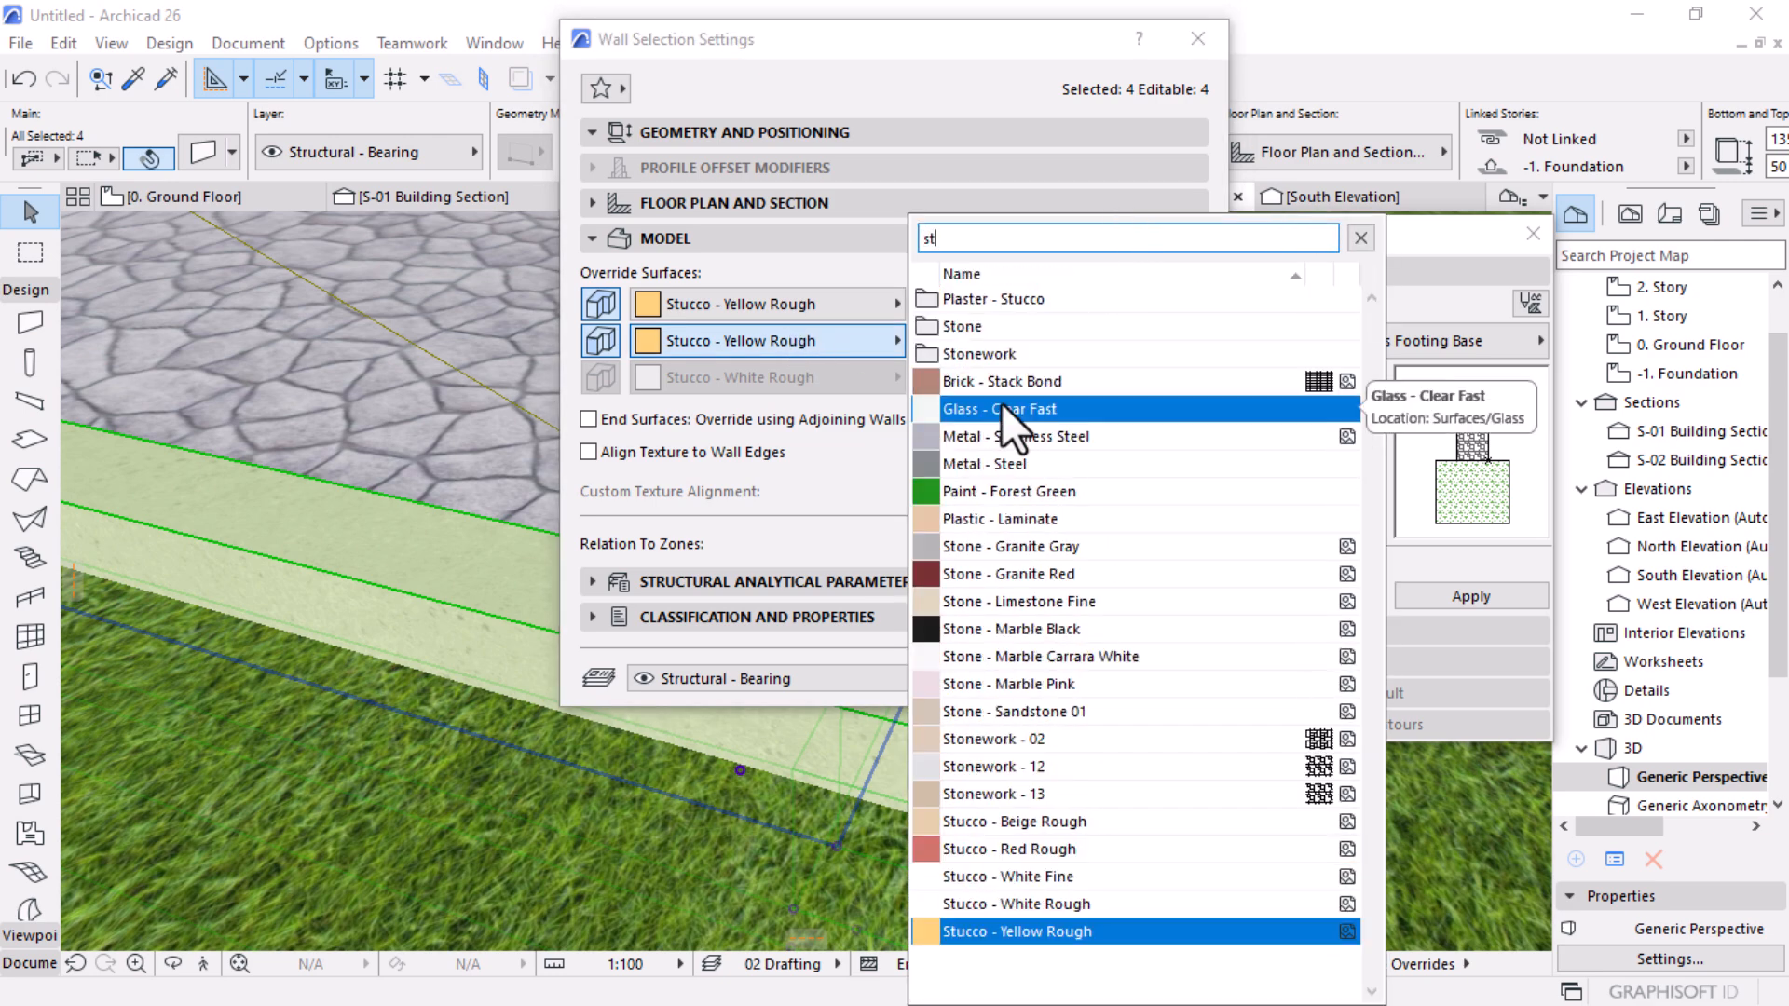
left_click(1059, 768)
left_click(930, 339)
left_click(1182, 682)
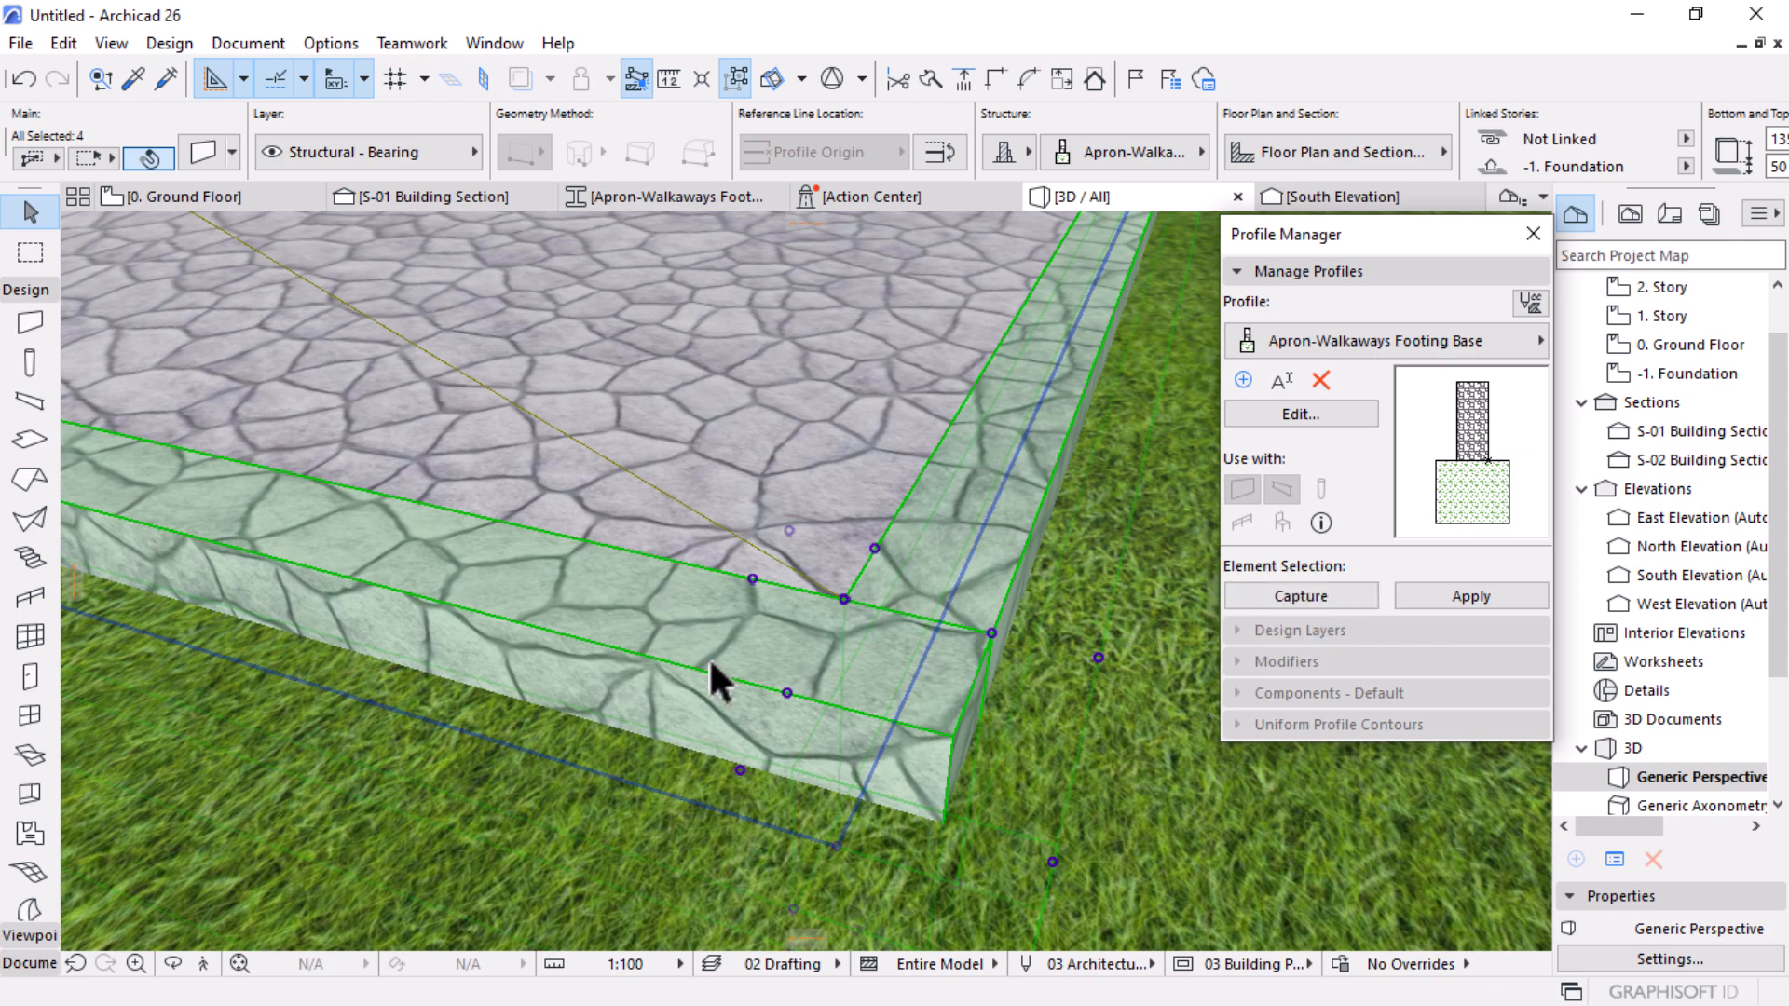
scroll(699, 659, "down", 6)
scroll(1051, 753, "down", 3)
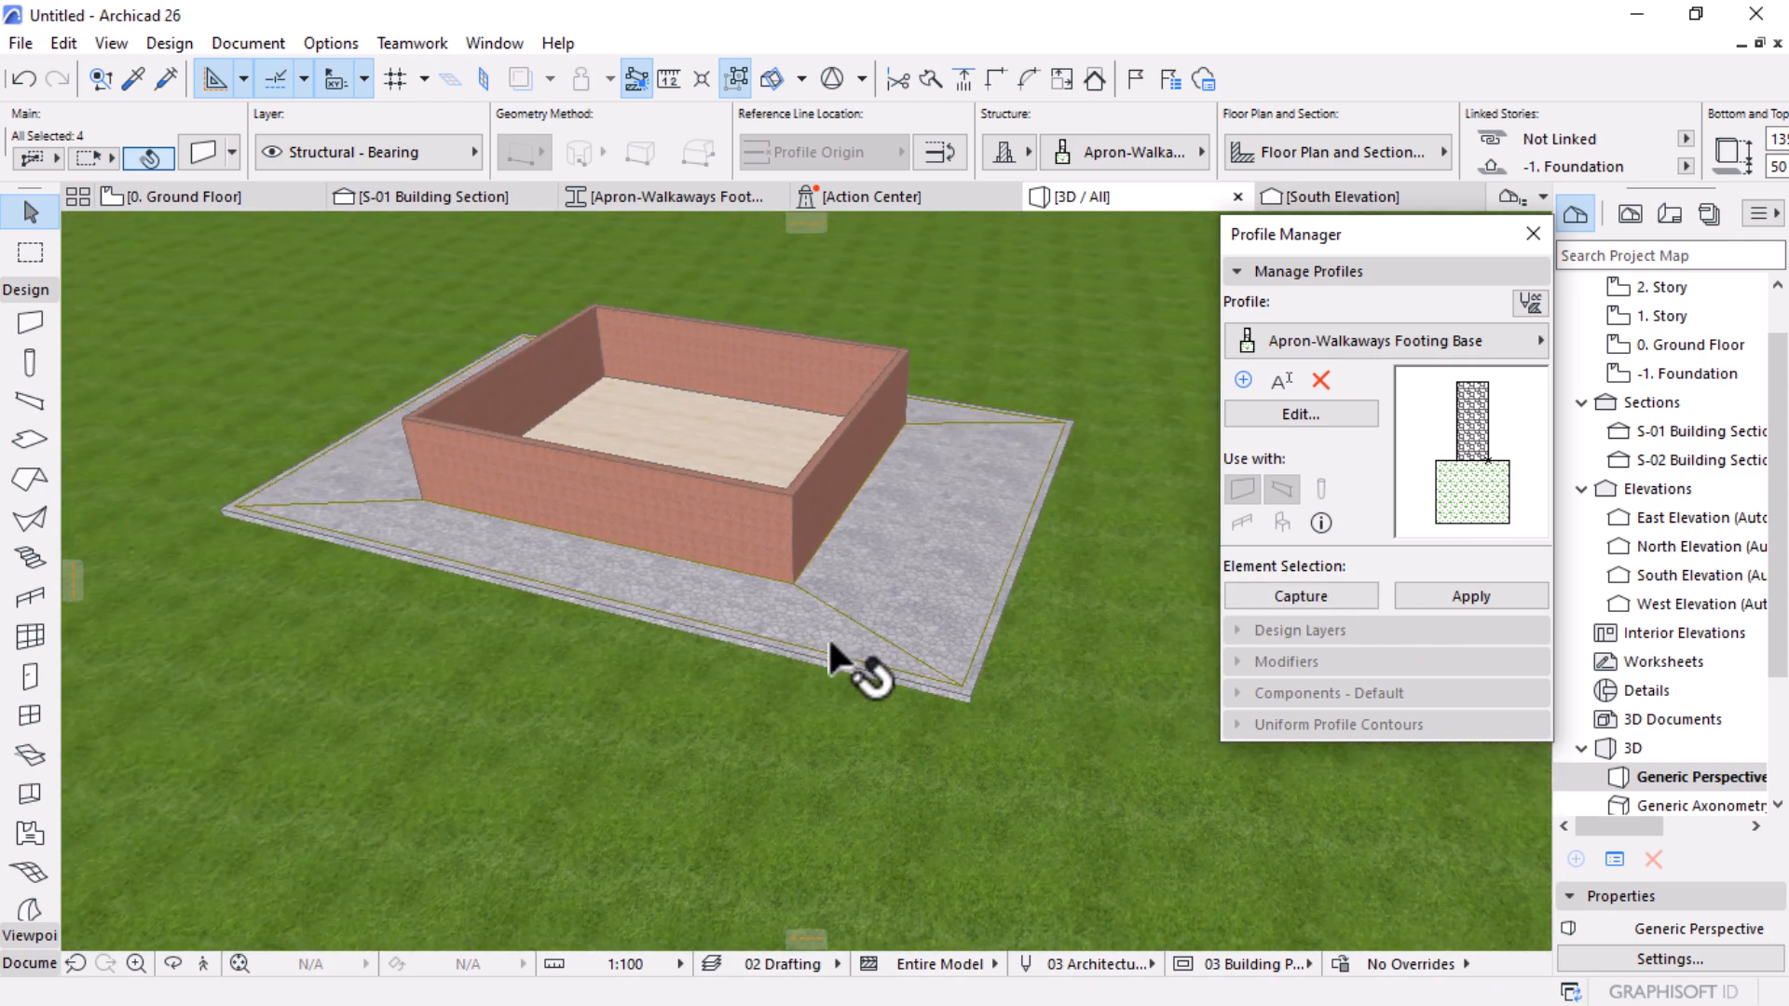
key("Escape")
Step: Examine how the new footing profile meets the apron and its stone fill in the S-01 Building Section
middle_click_drag(927, 642, 863, 642, "shift")
left_click(454, 201)
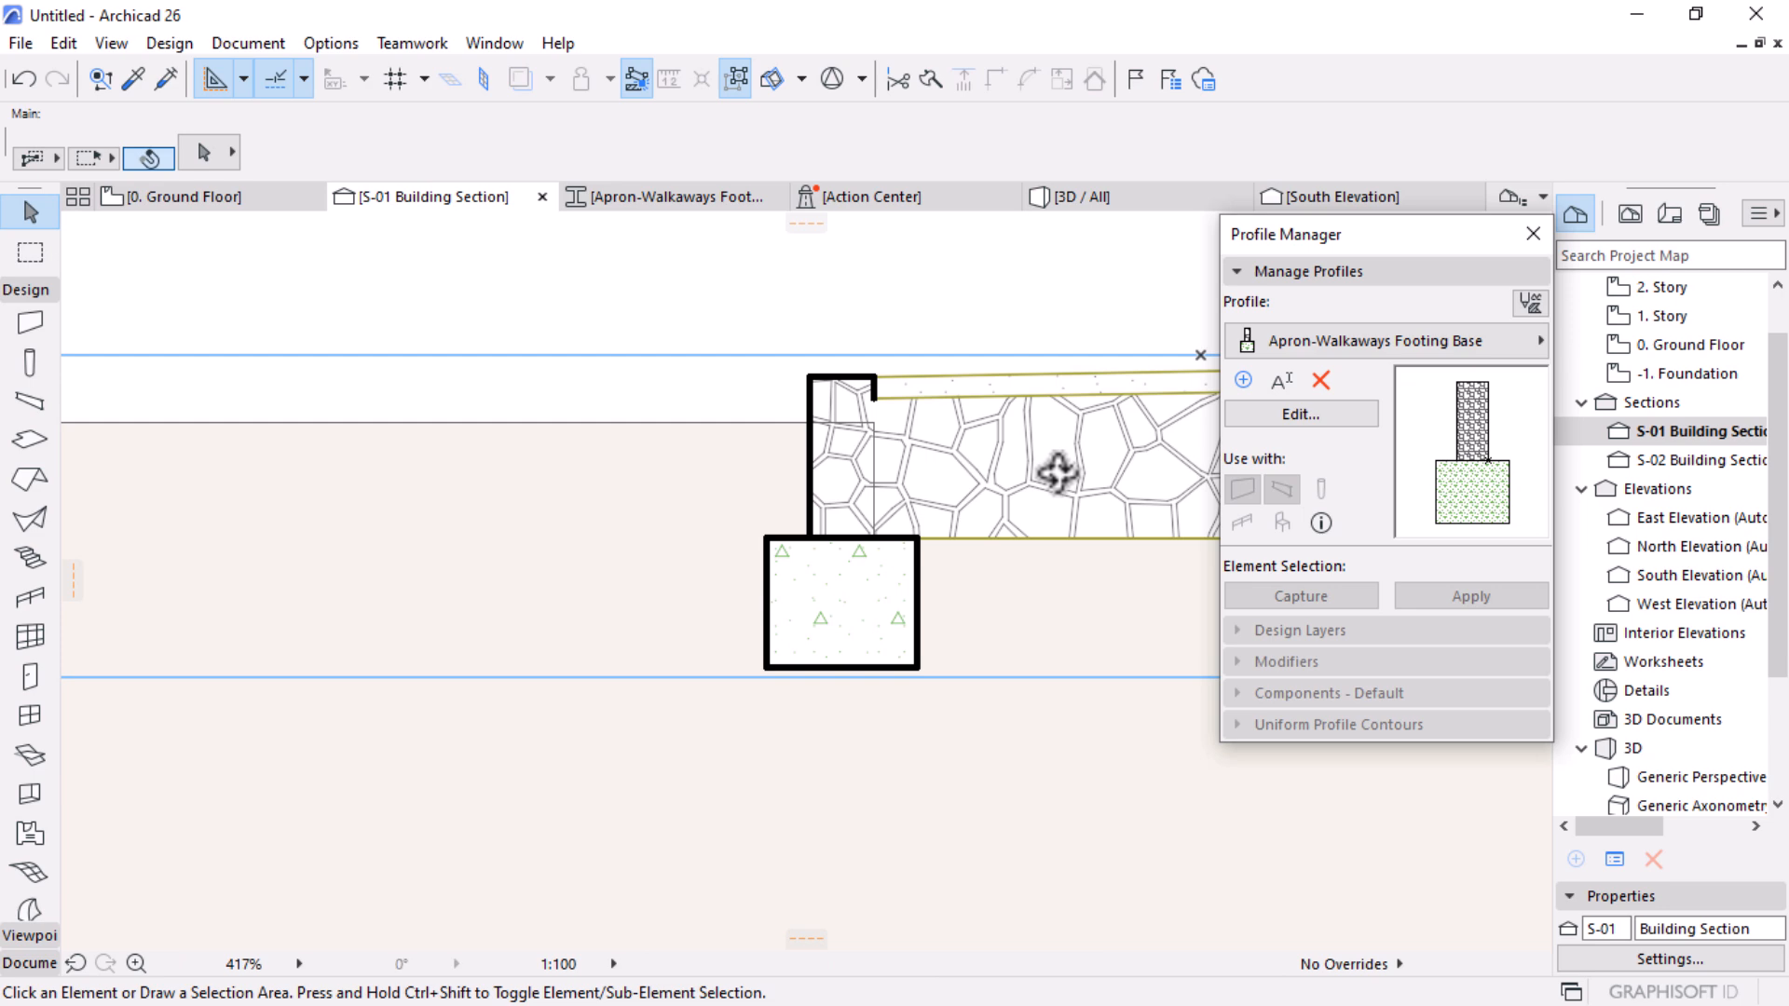
scroll(781, 482, "down", 5)
middle_click_drag(868, 560, 623, 517)
scroll(550, 475, "up", 4)
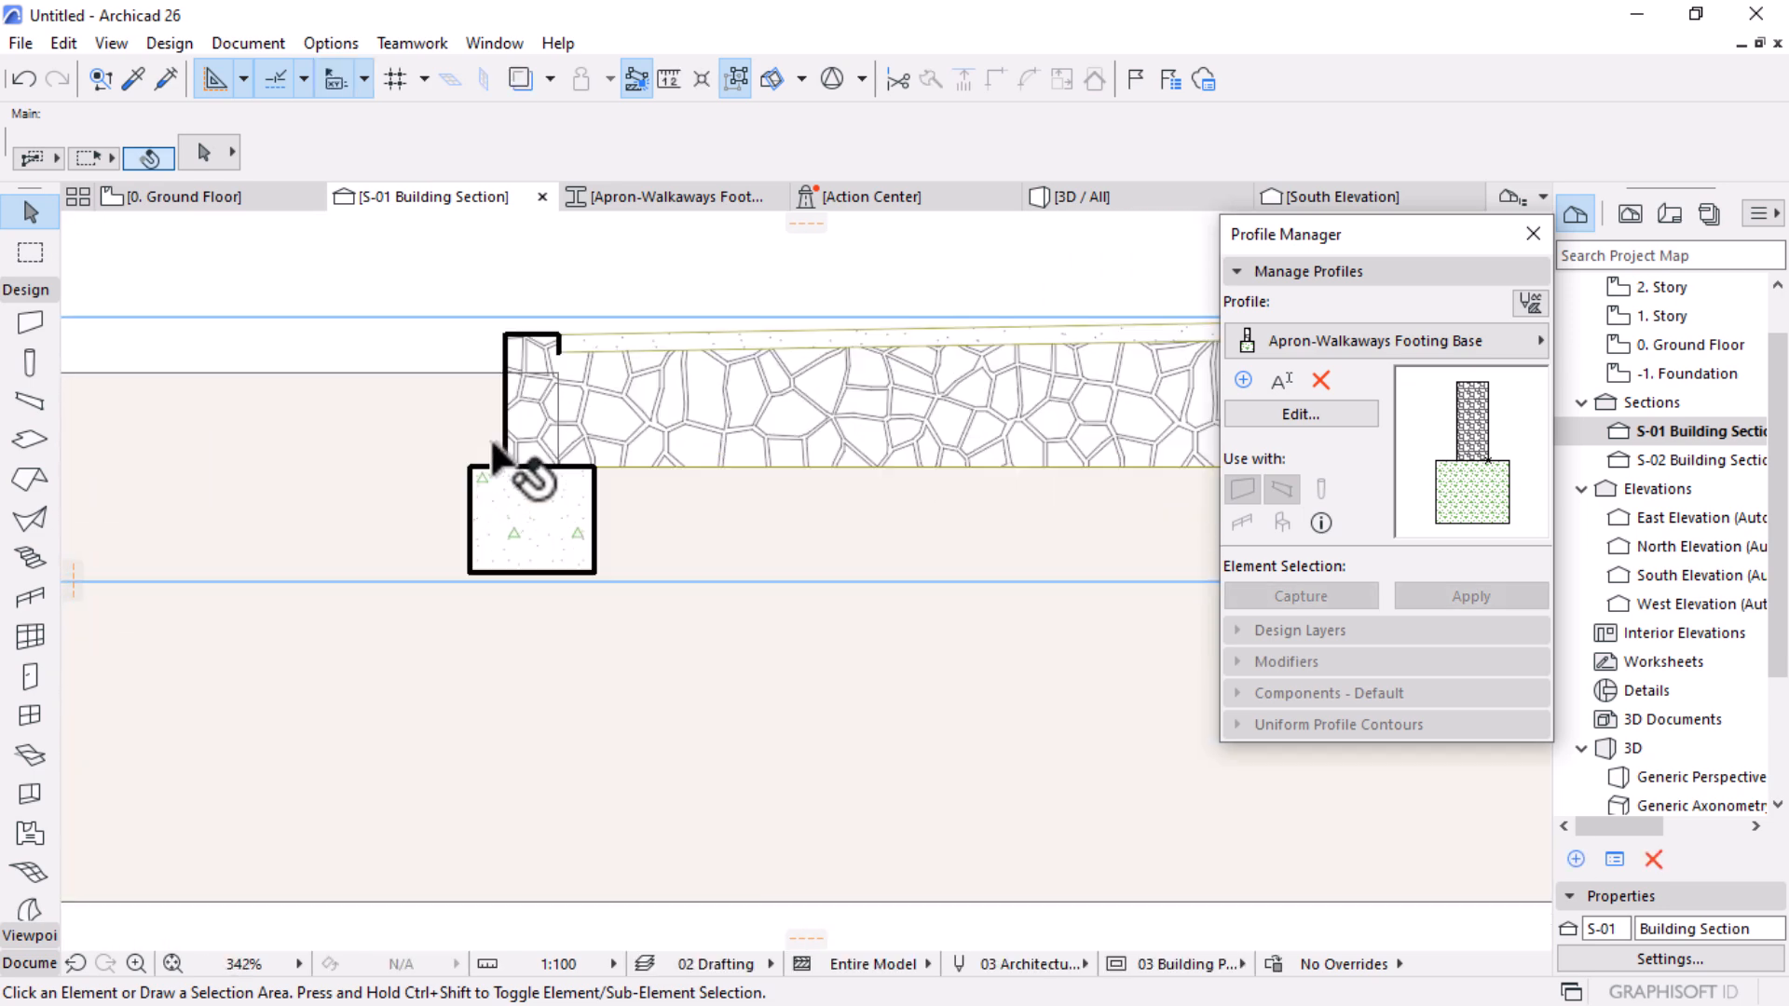
scroll(537, 462, "down", 5)
scroll(500, 410, "up", 5)
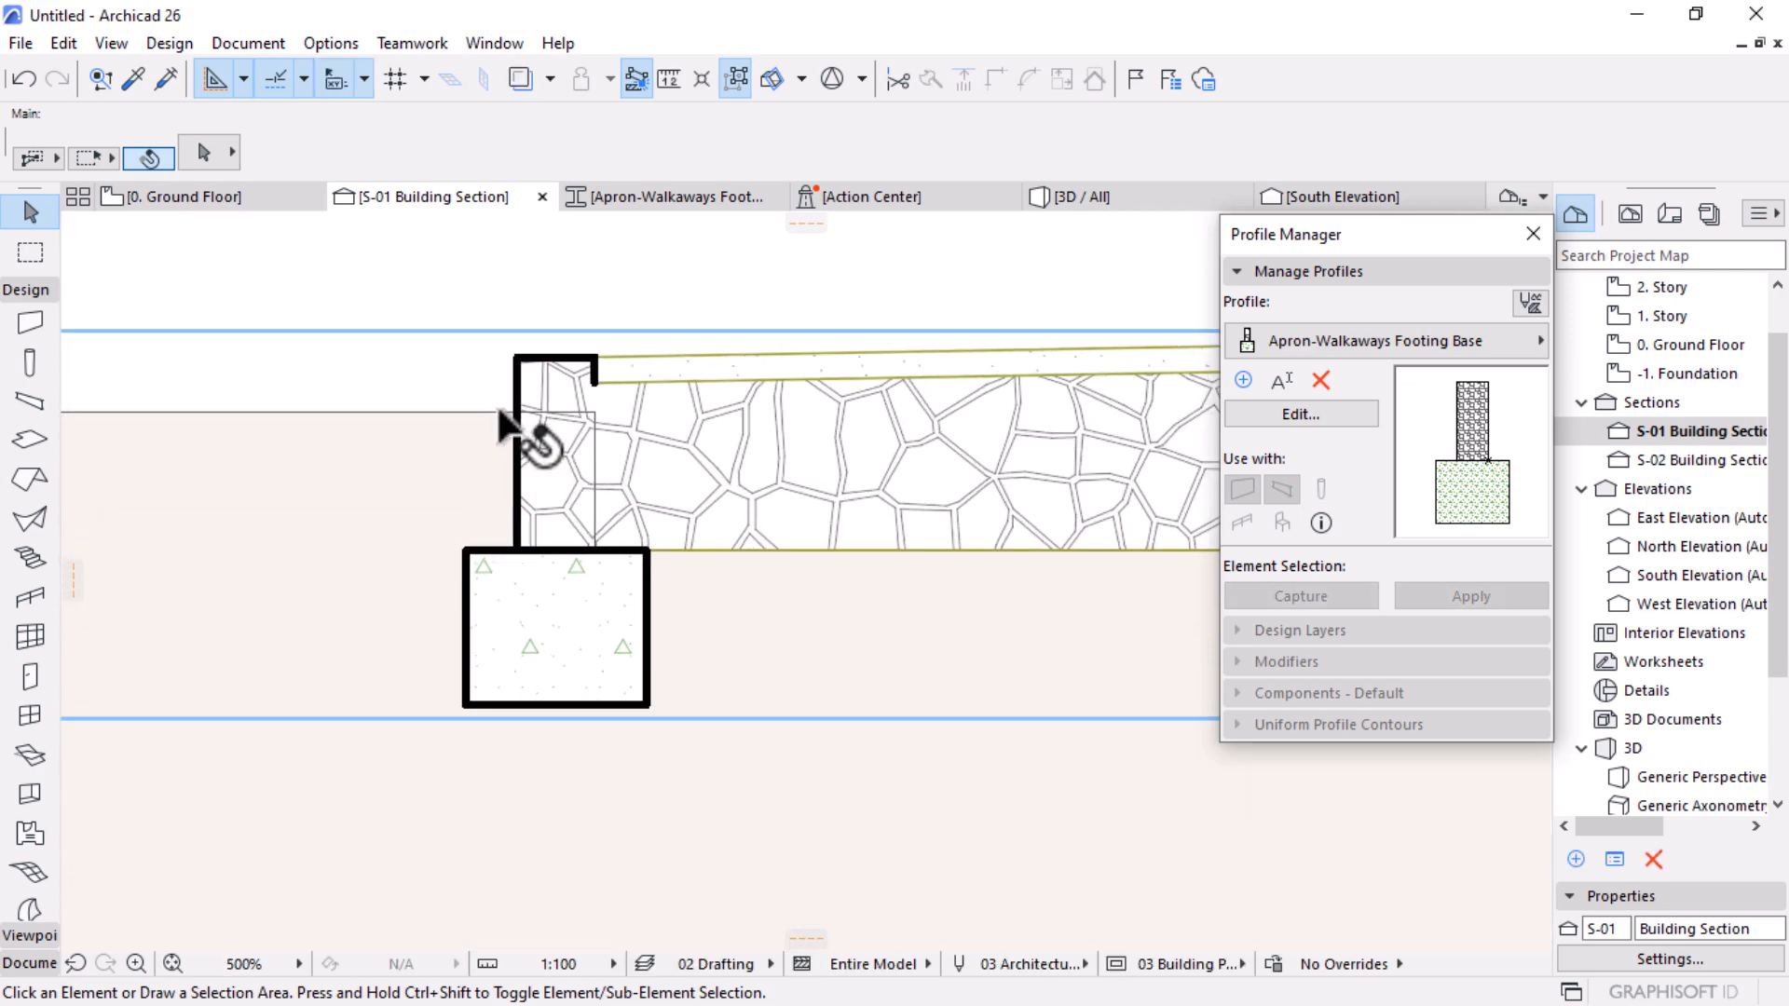
scroll(828, 508, "down", 3)
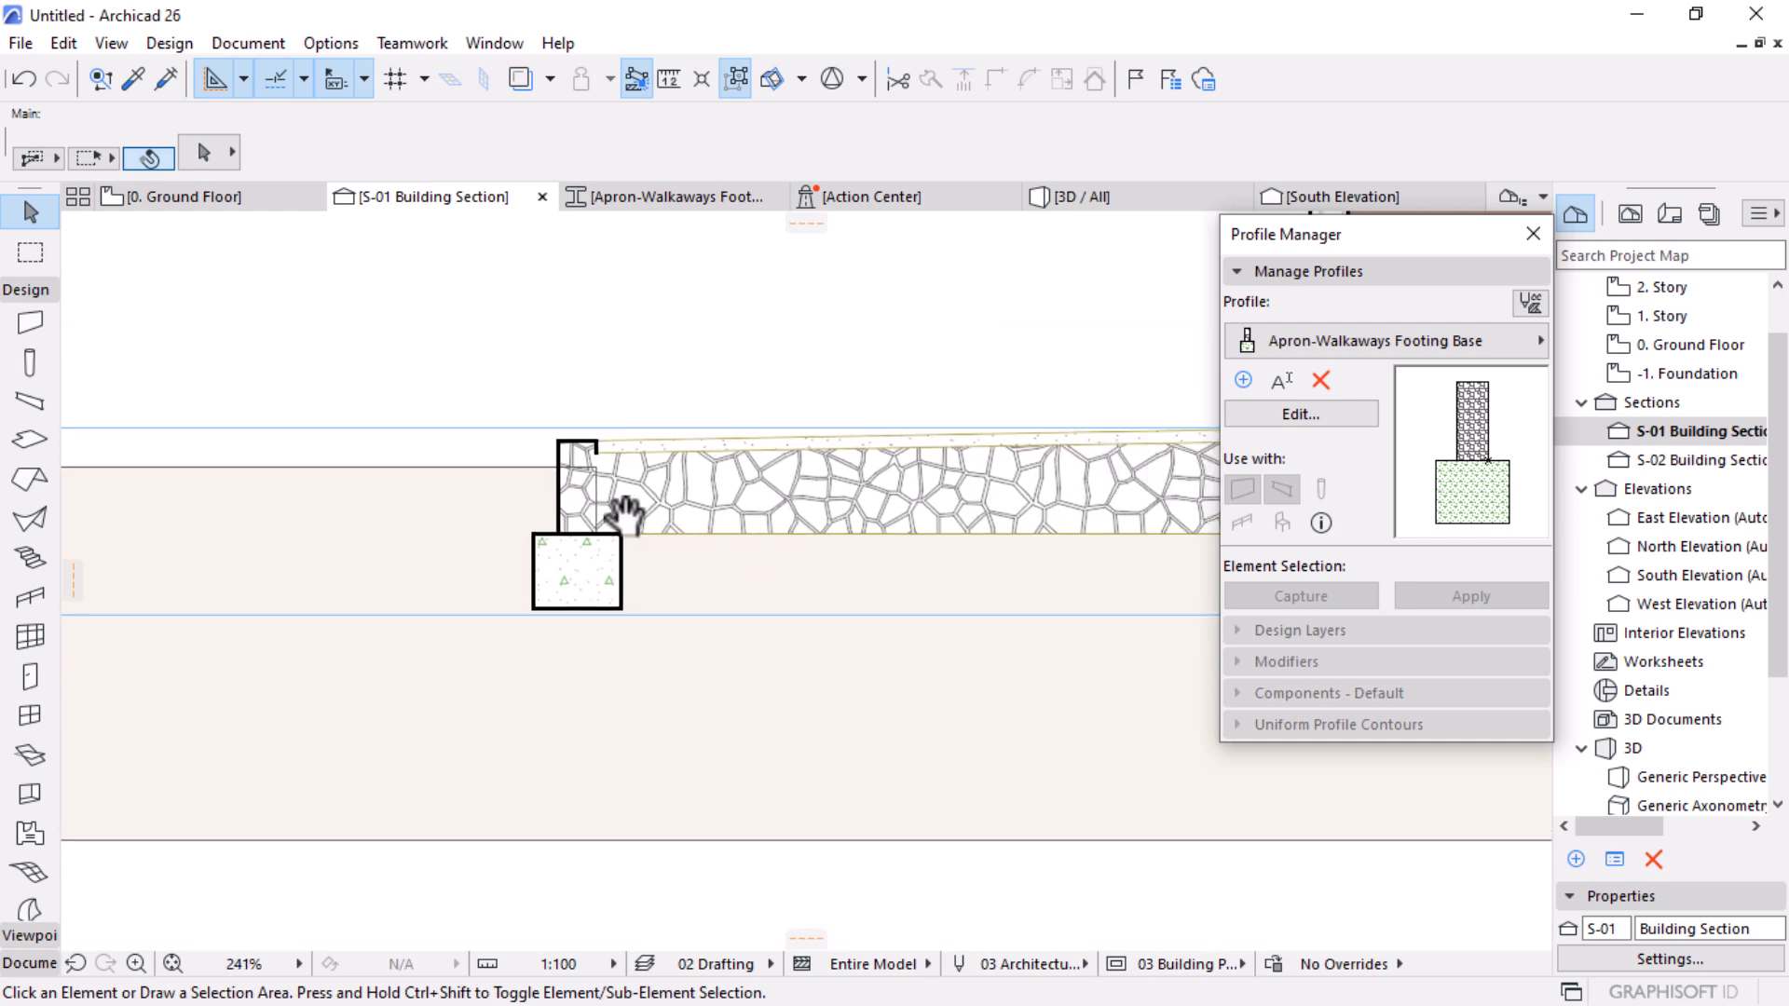
scroll(559, 517, "down", 4)
scroll(859, 505, "up", 3)
Step: Close the Profile Manager and set the cut line pen of the stone fill mesh under the apron to 21 (0.35 mm)
left_click(815, 488)
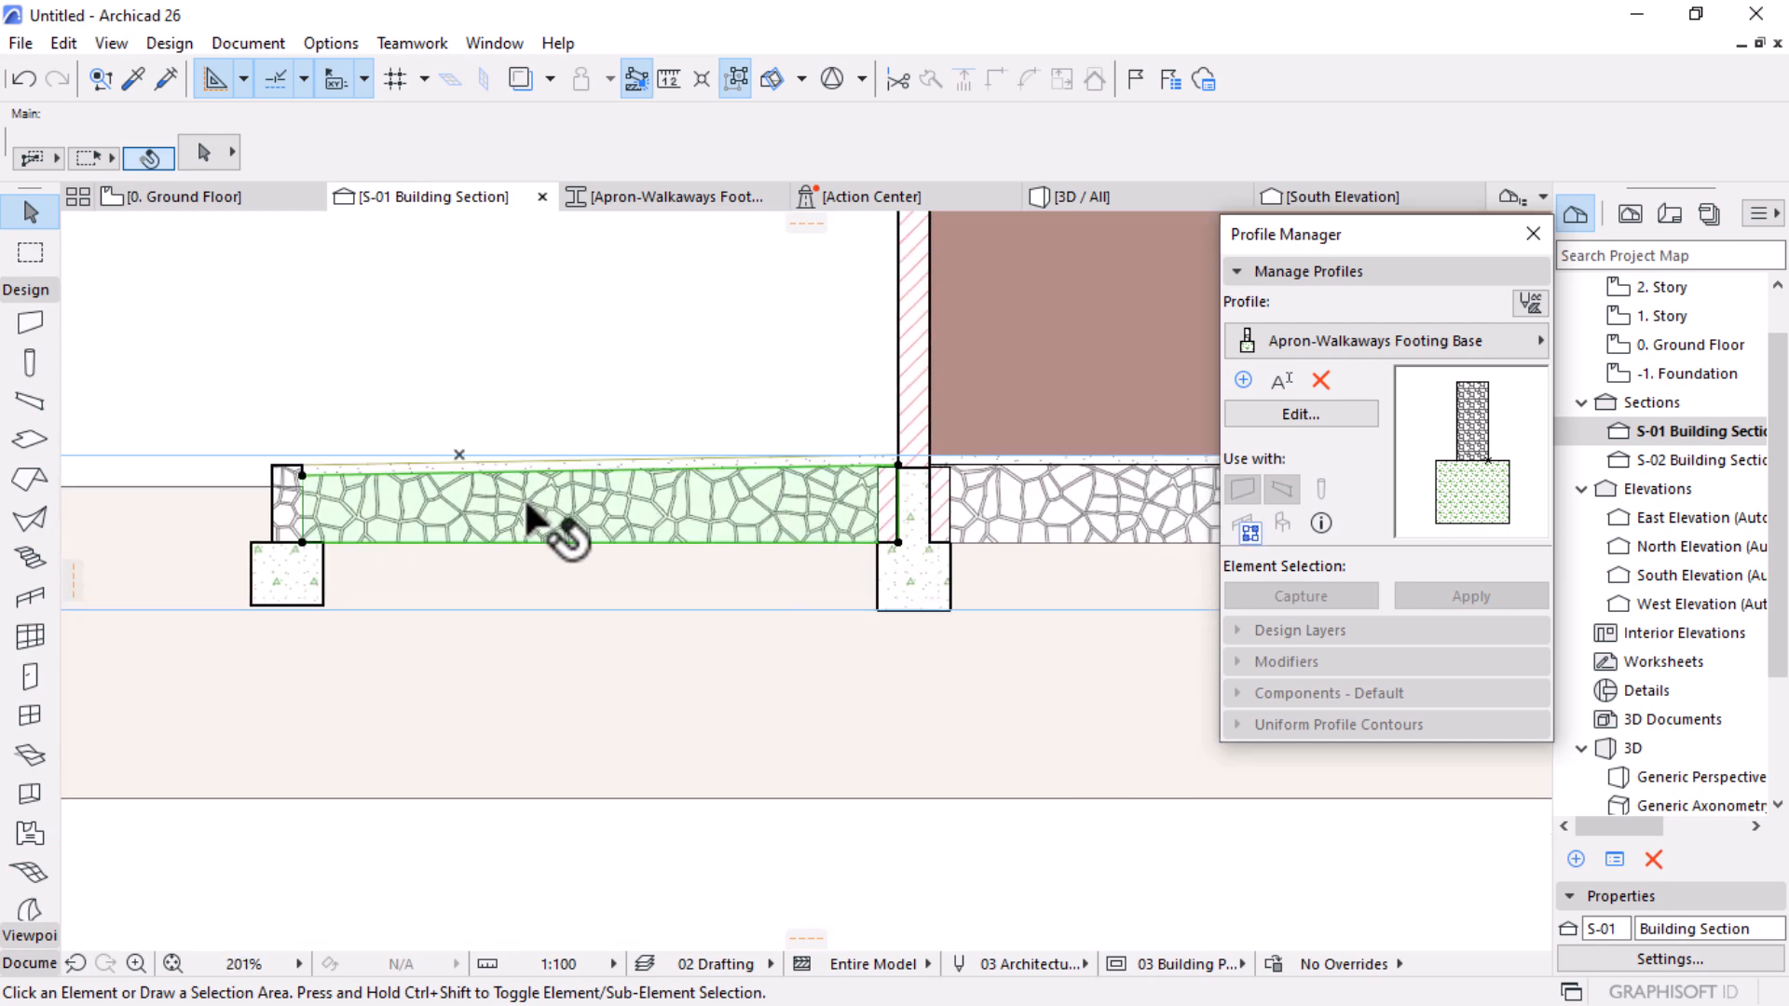
scroll(284, 507, "up", 5)
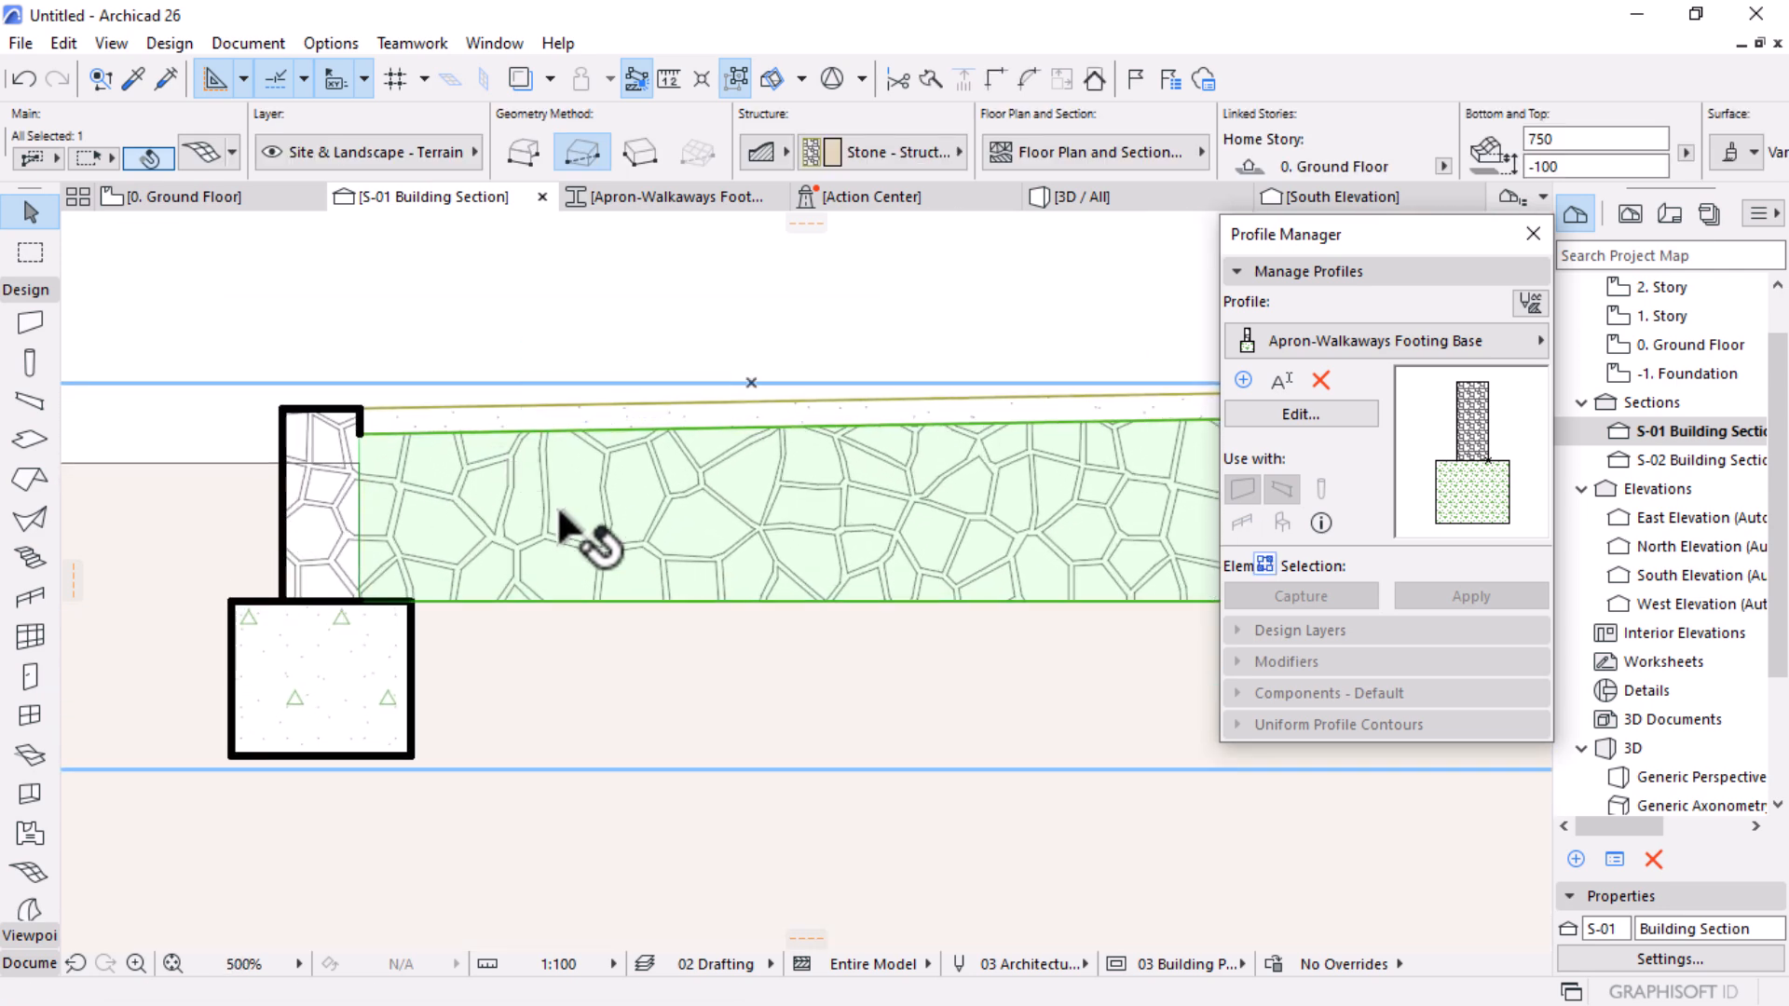
scroll(623, 424, "down", 2)
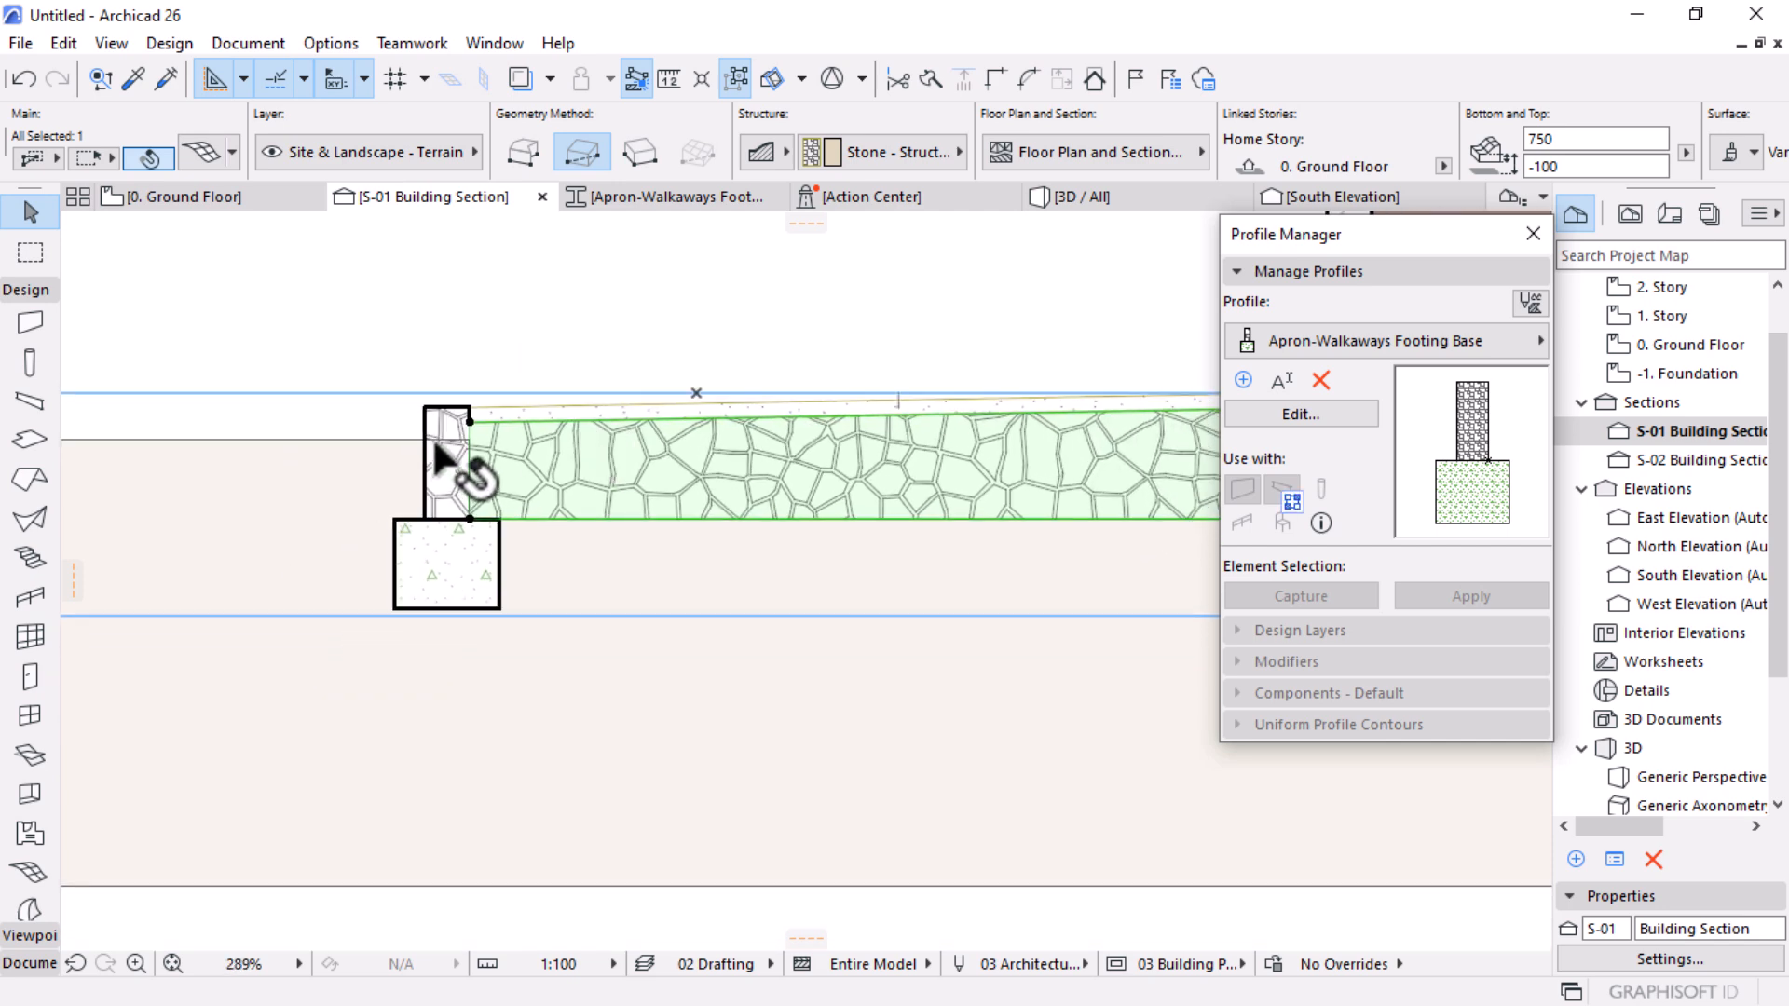
scroll(466, 429, "up", 4)
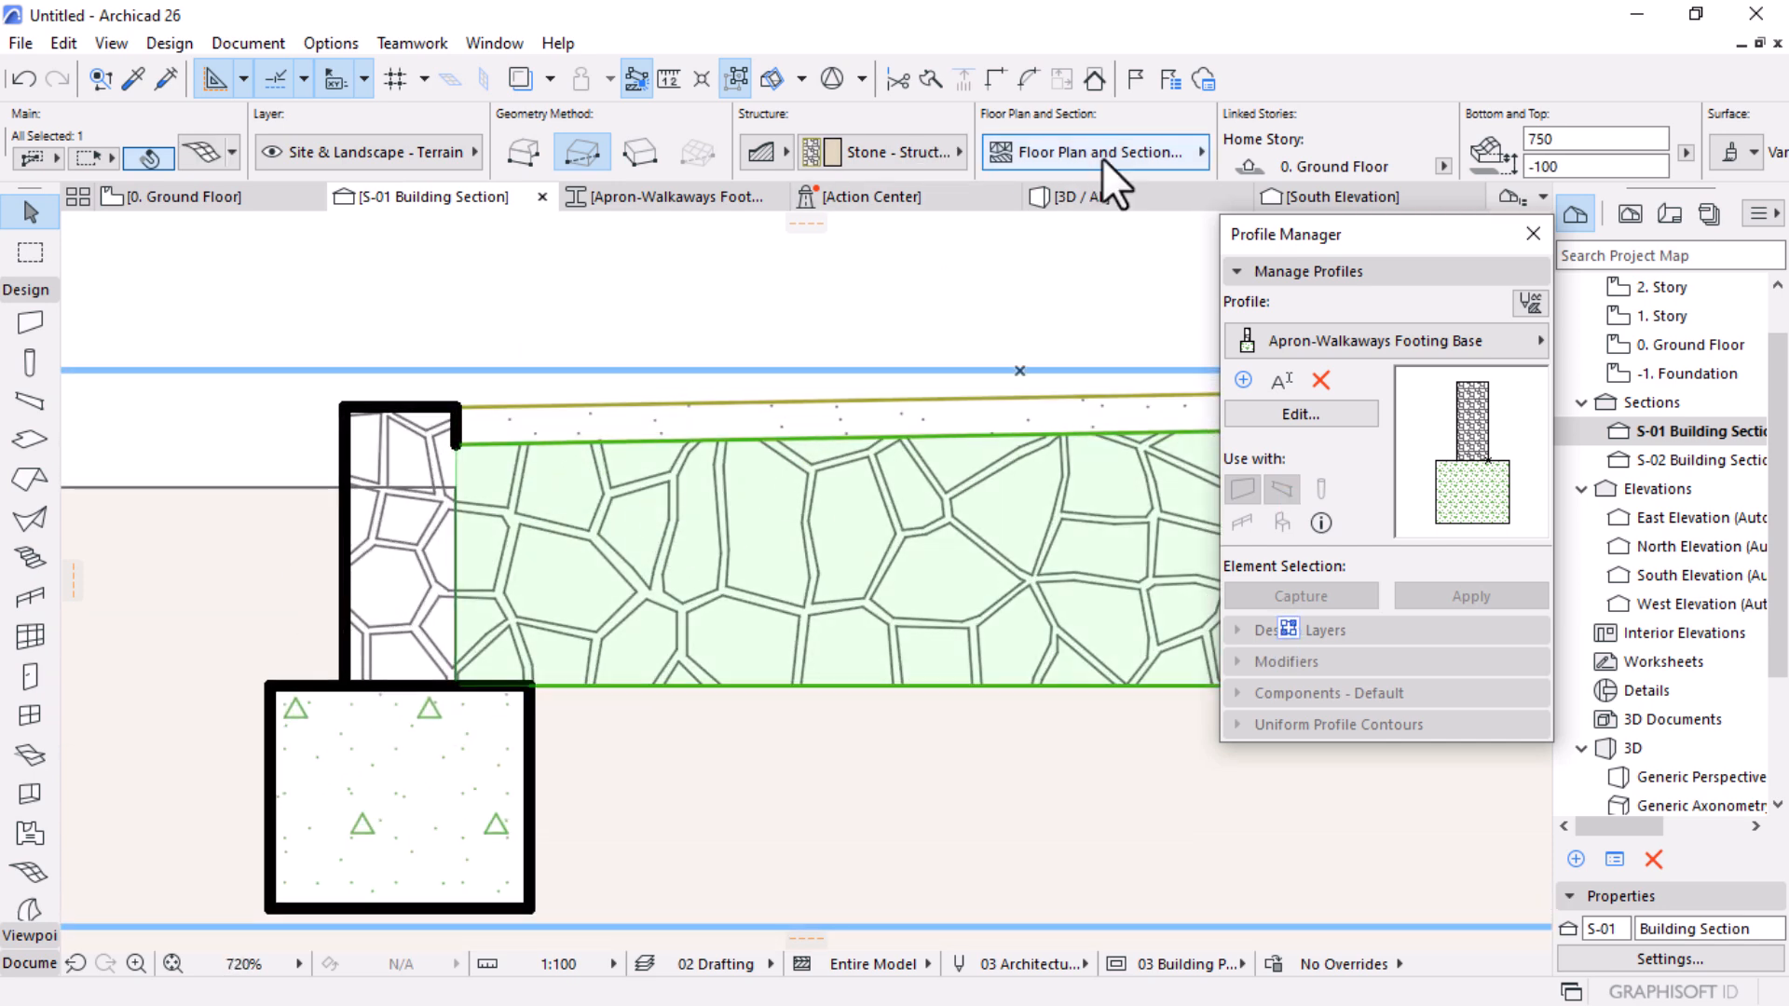
left_click(1529, 233)
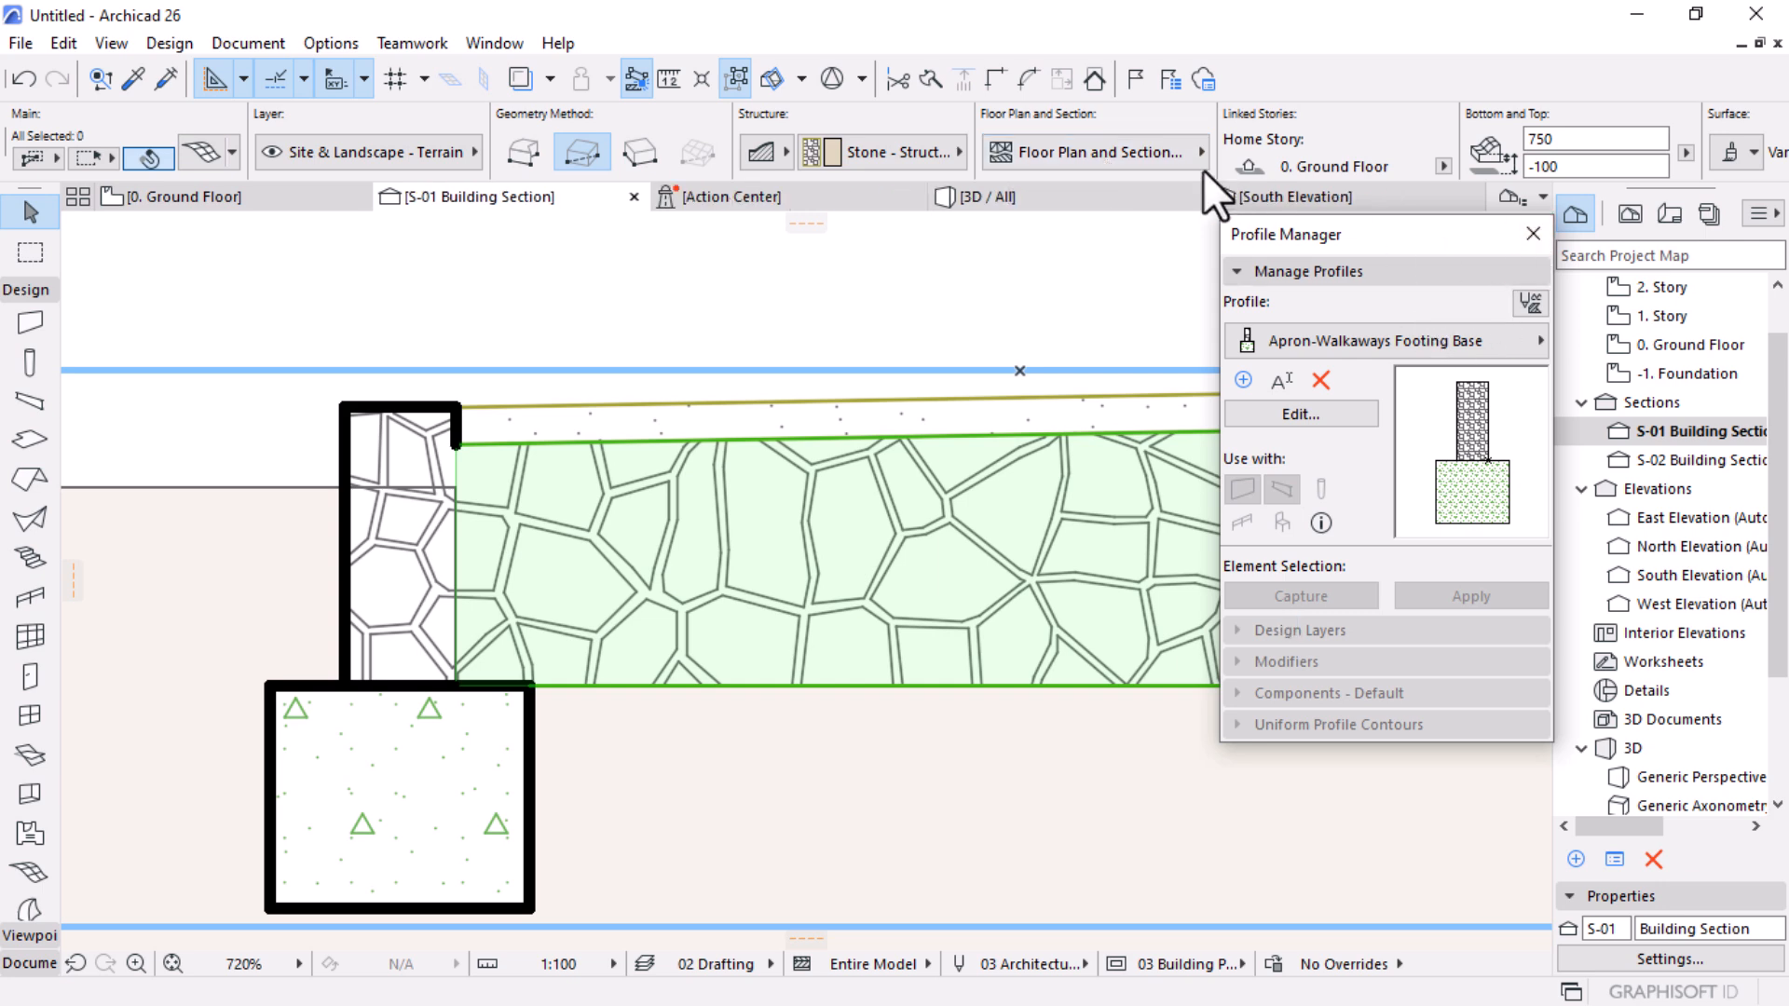
left_click(1111, 152)
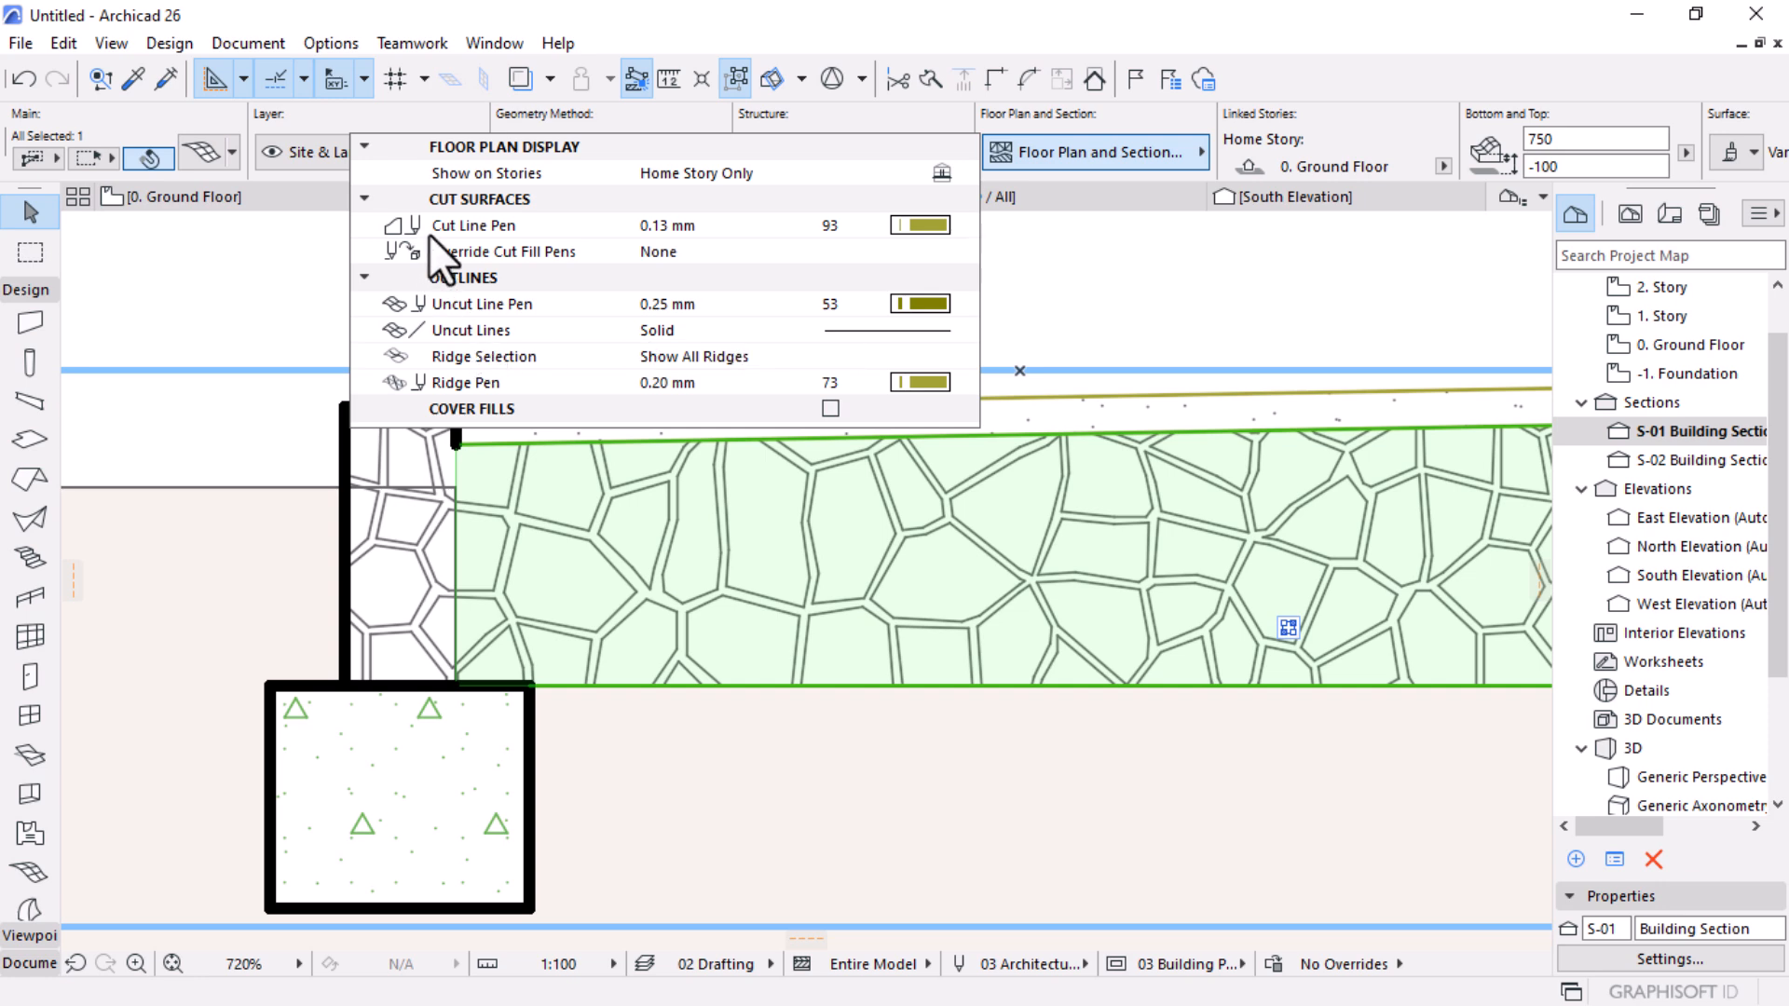
left_click(932, 225)
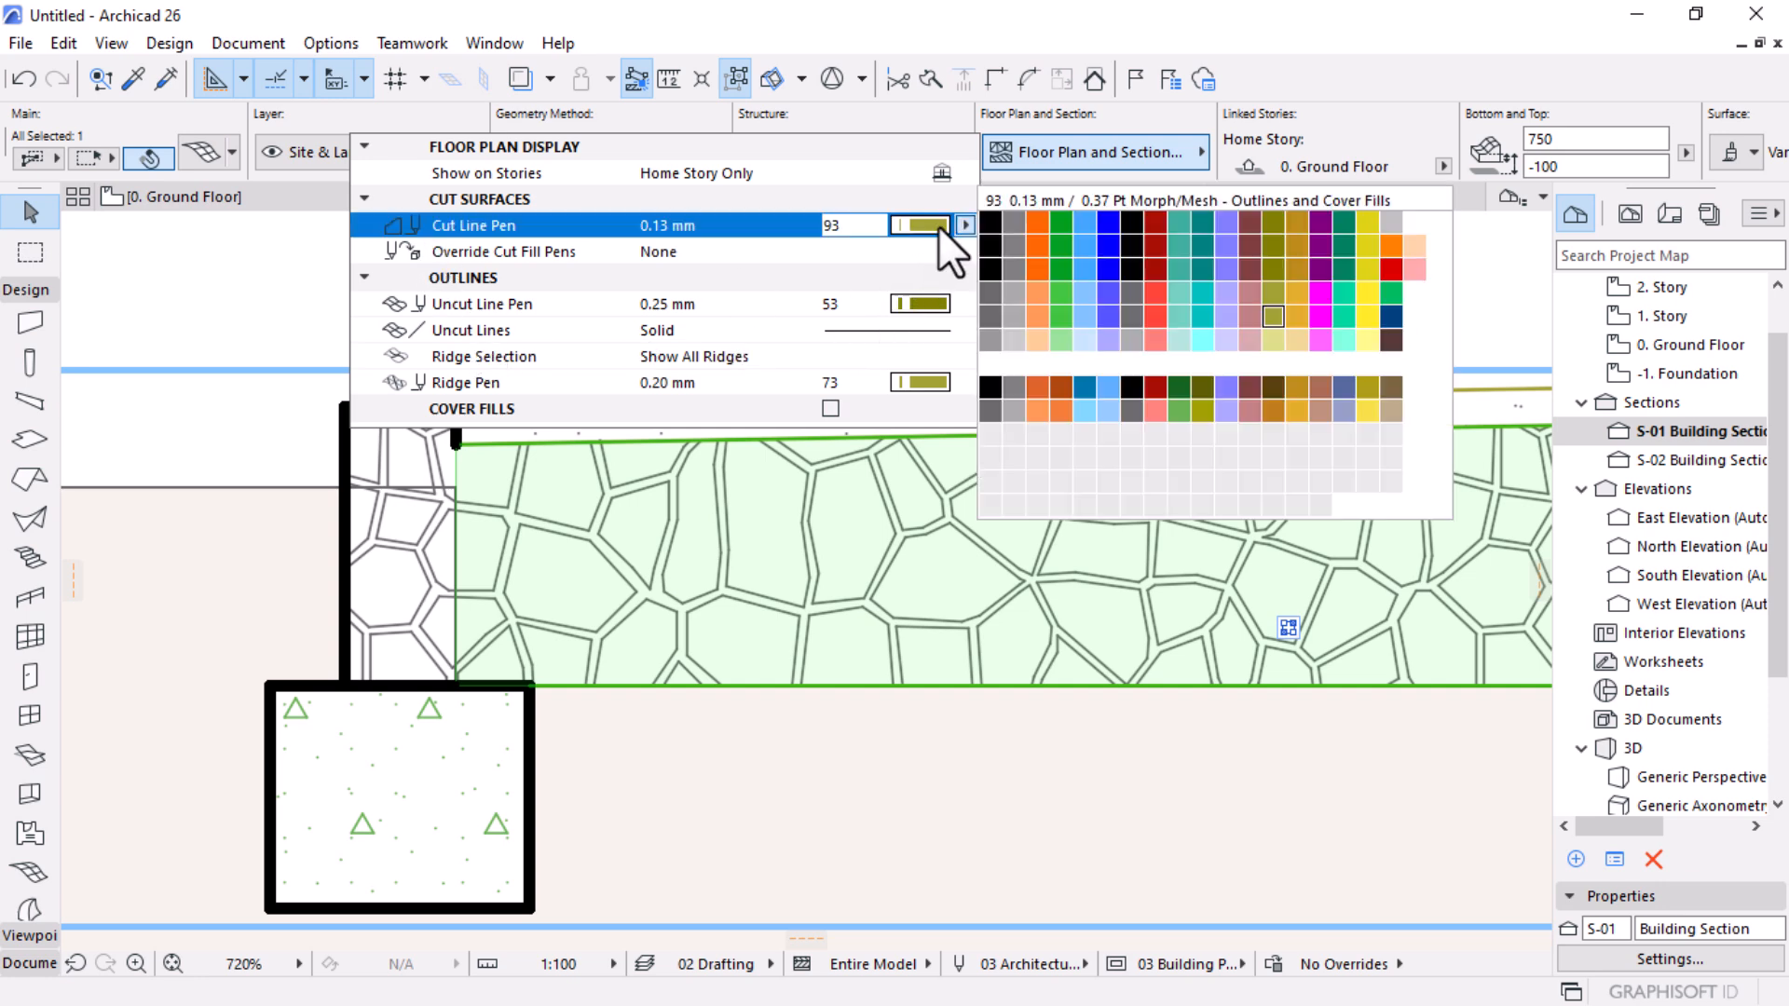
left_click(991, 245)
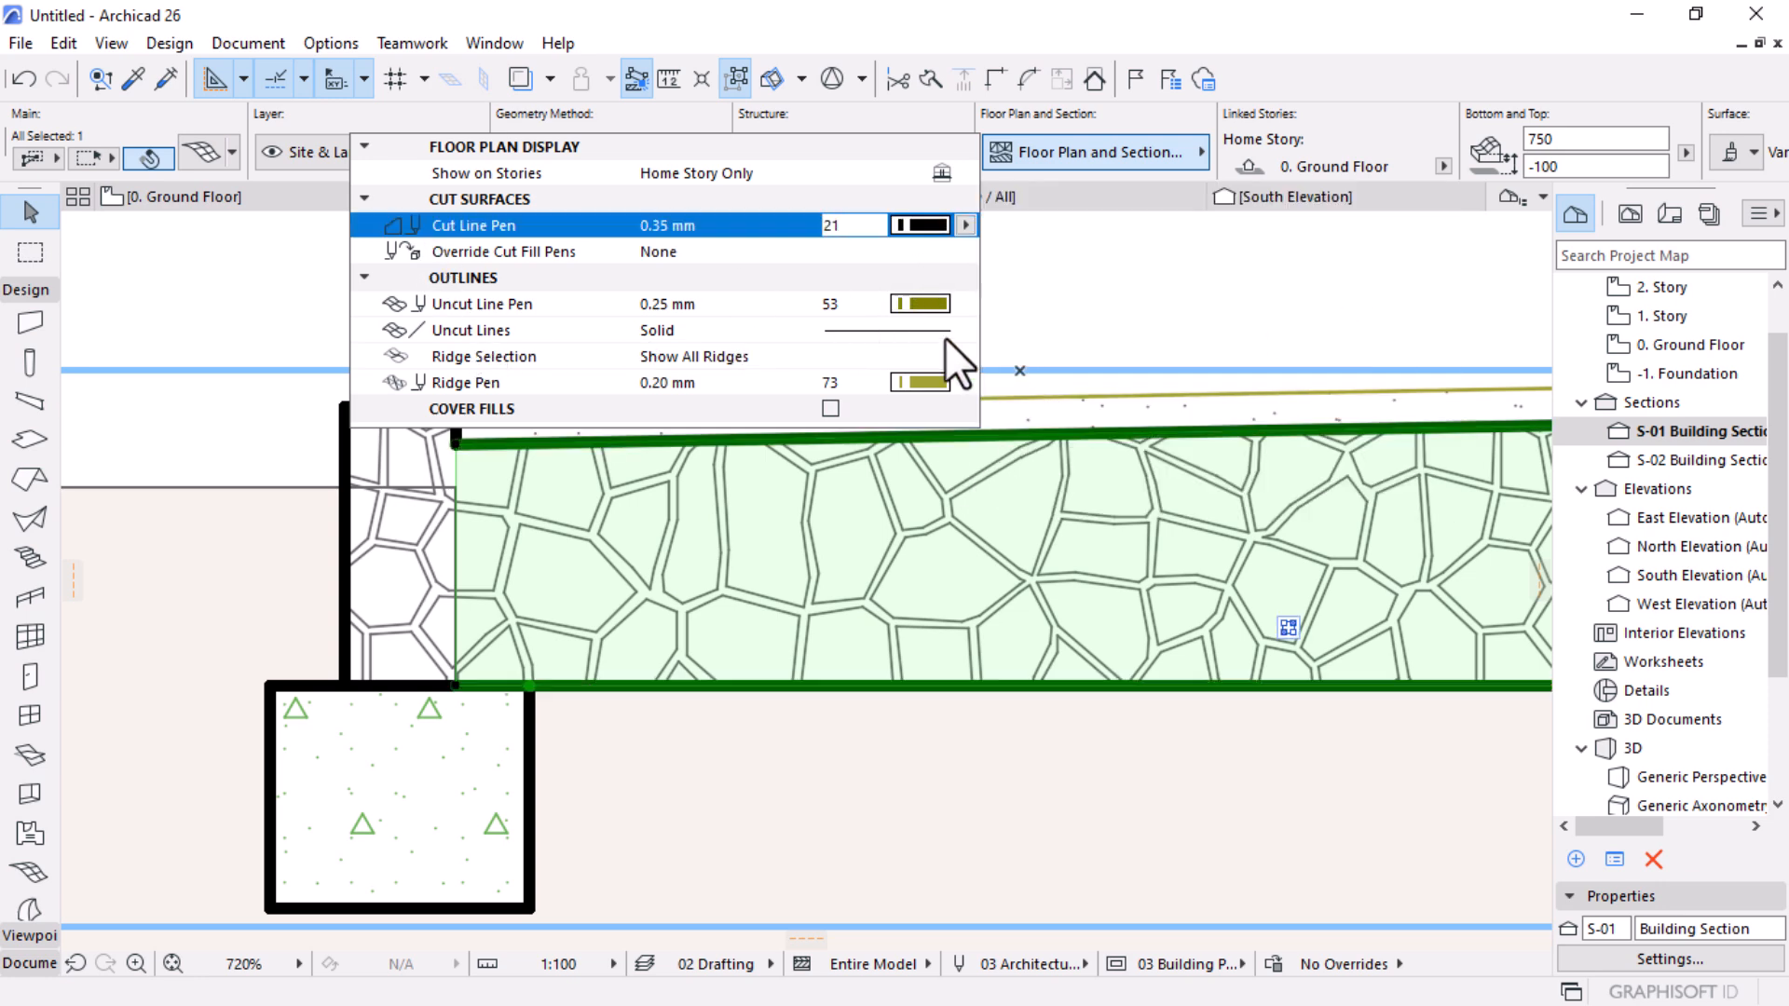
left_click(1057, 308)
scroll(764, 364, "down", 1)
scroll(764, 369, "down", 2)
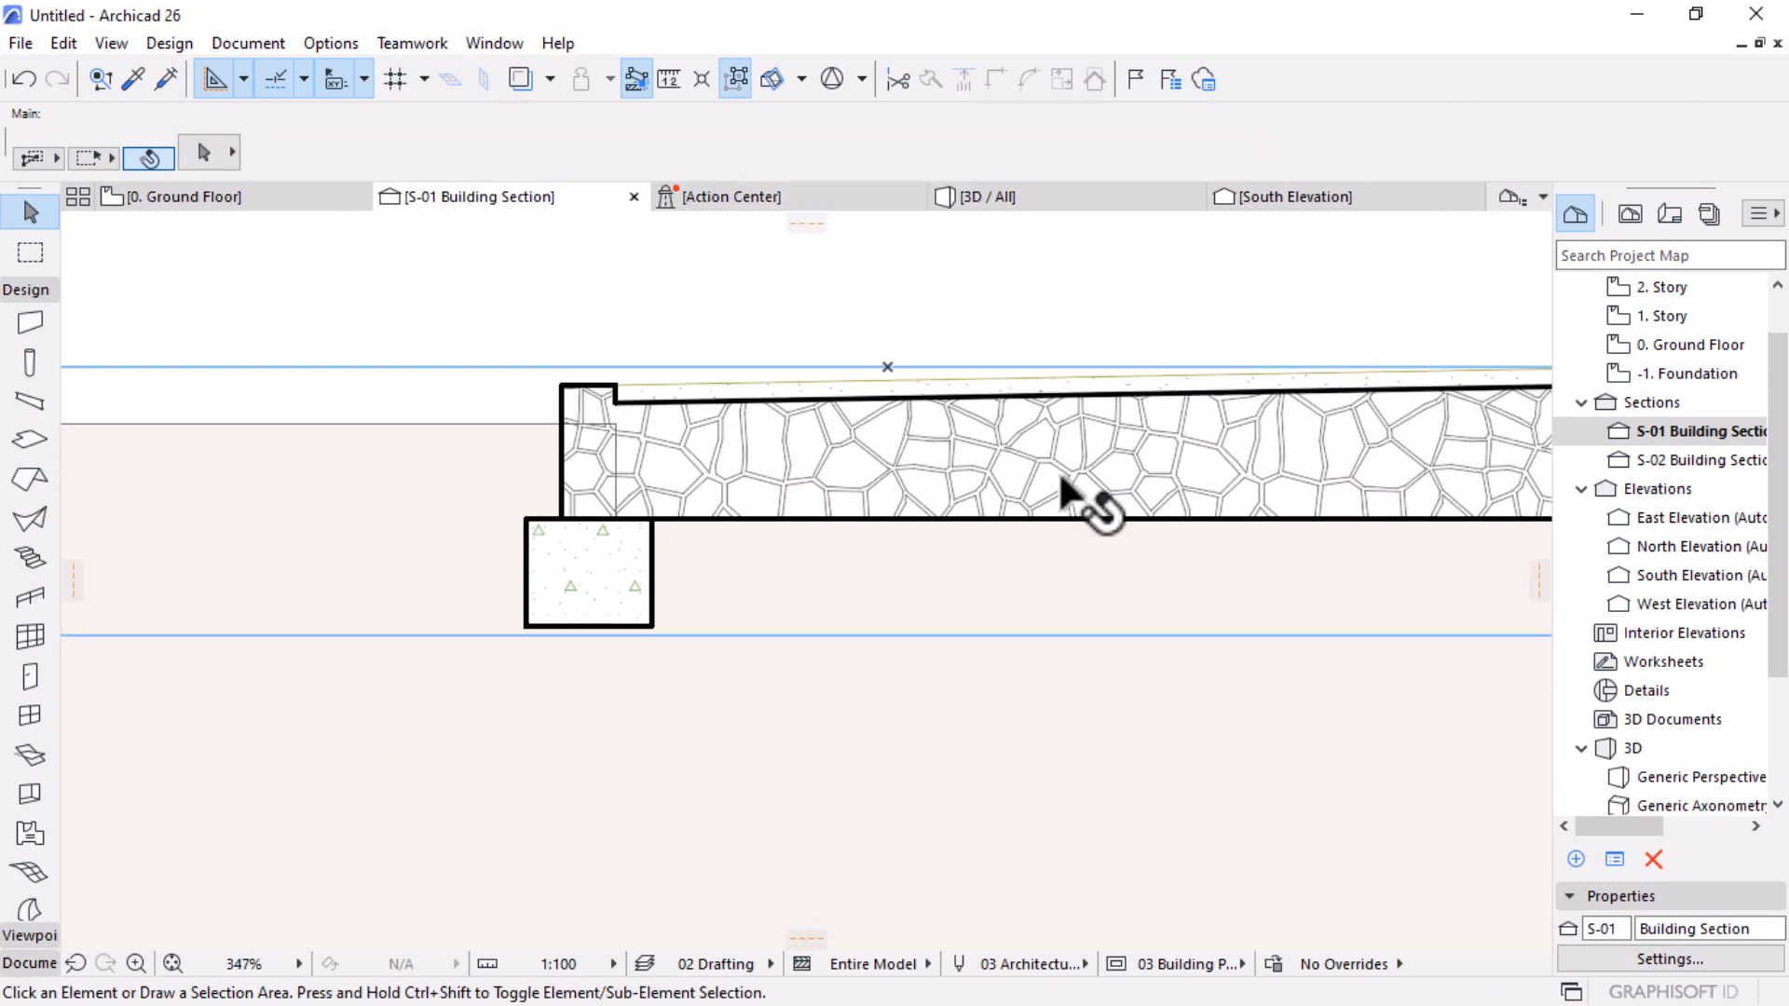
Step: Start a new solid element subtraction in the section with the stone fill mesh under the apron as the target
scroll(620, 578, "down", 3)
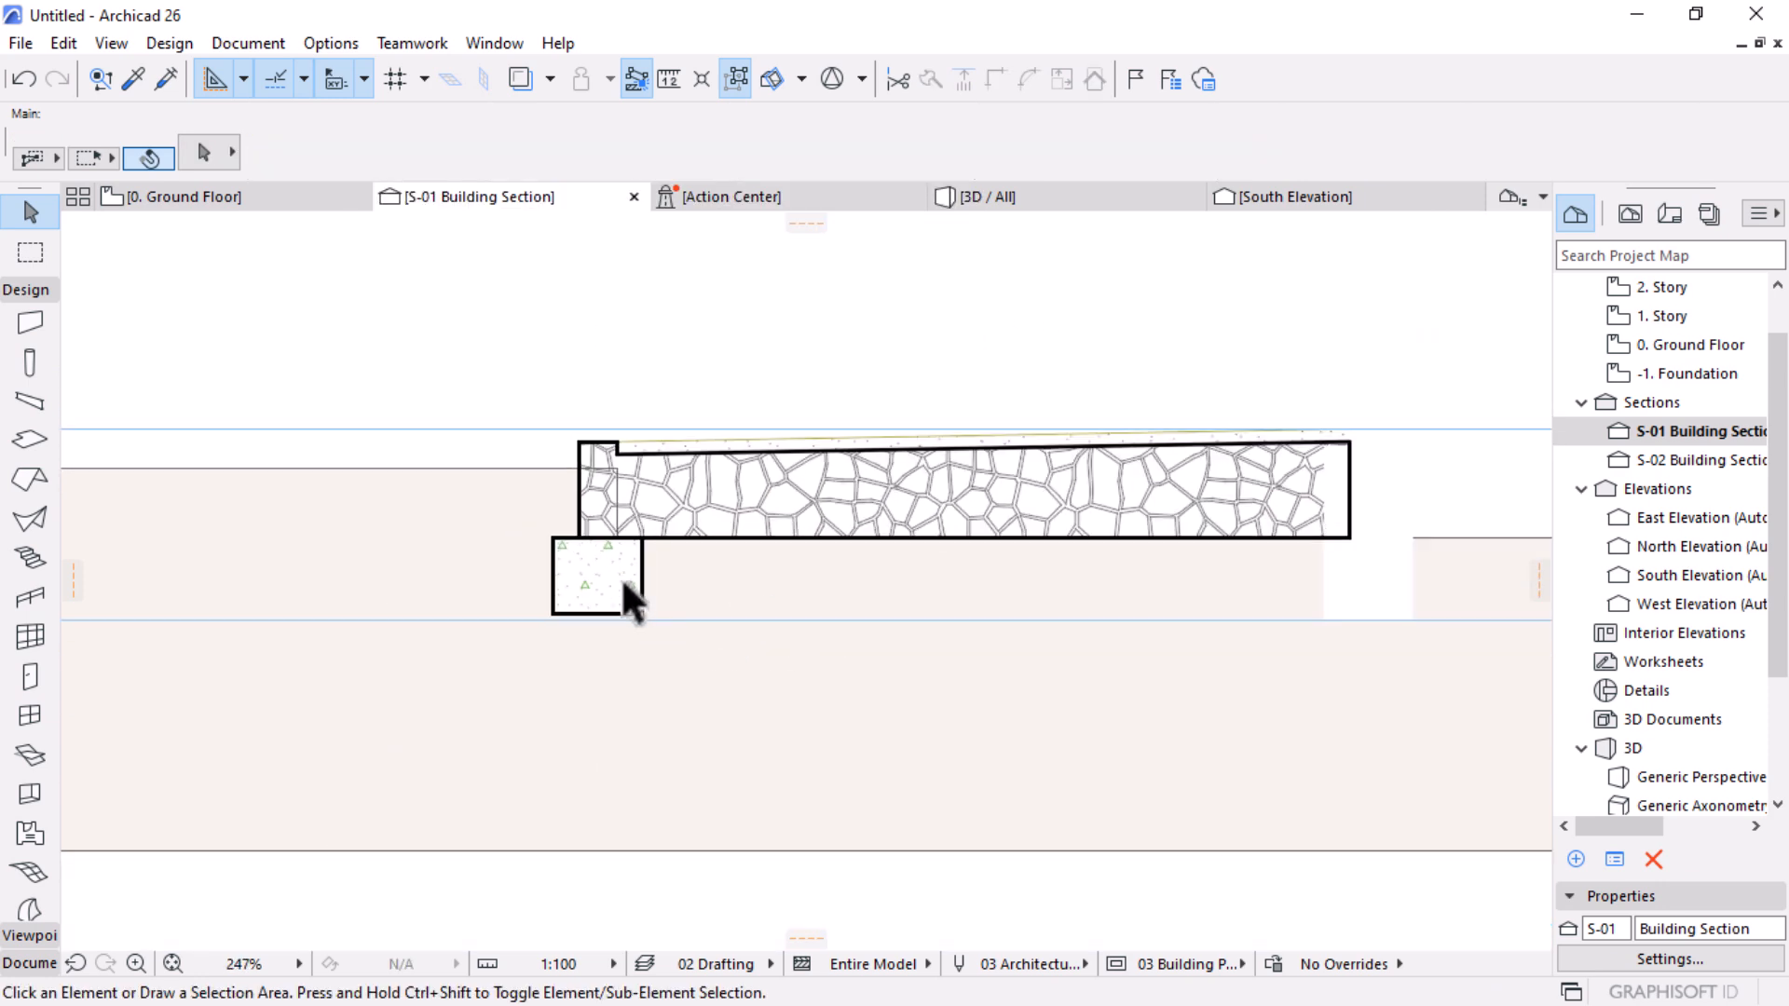
scroll(1204, 471, "up", 9)
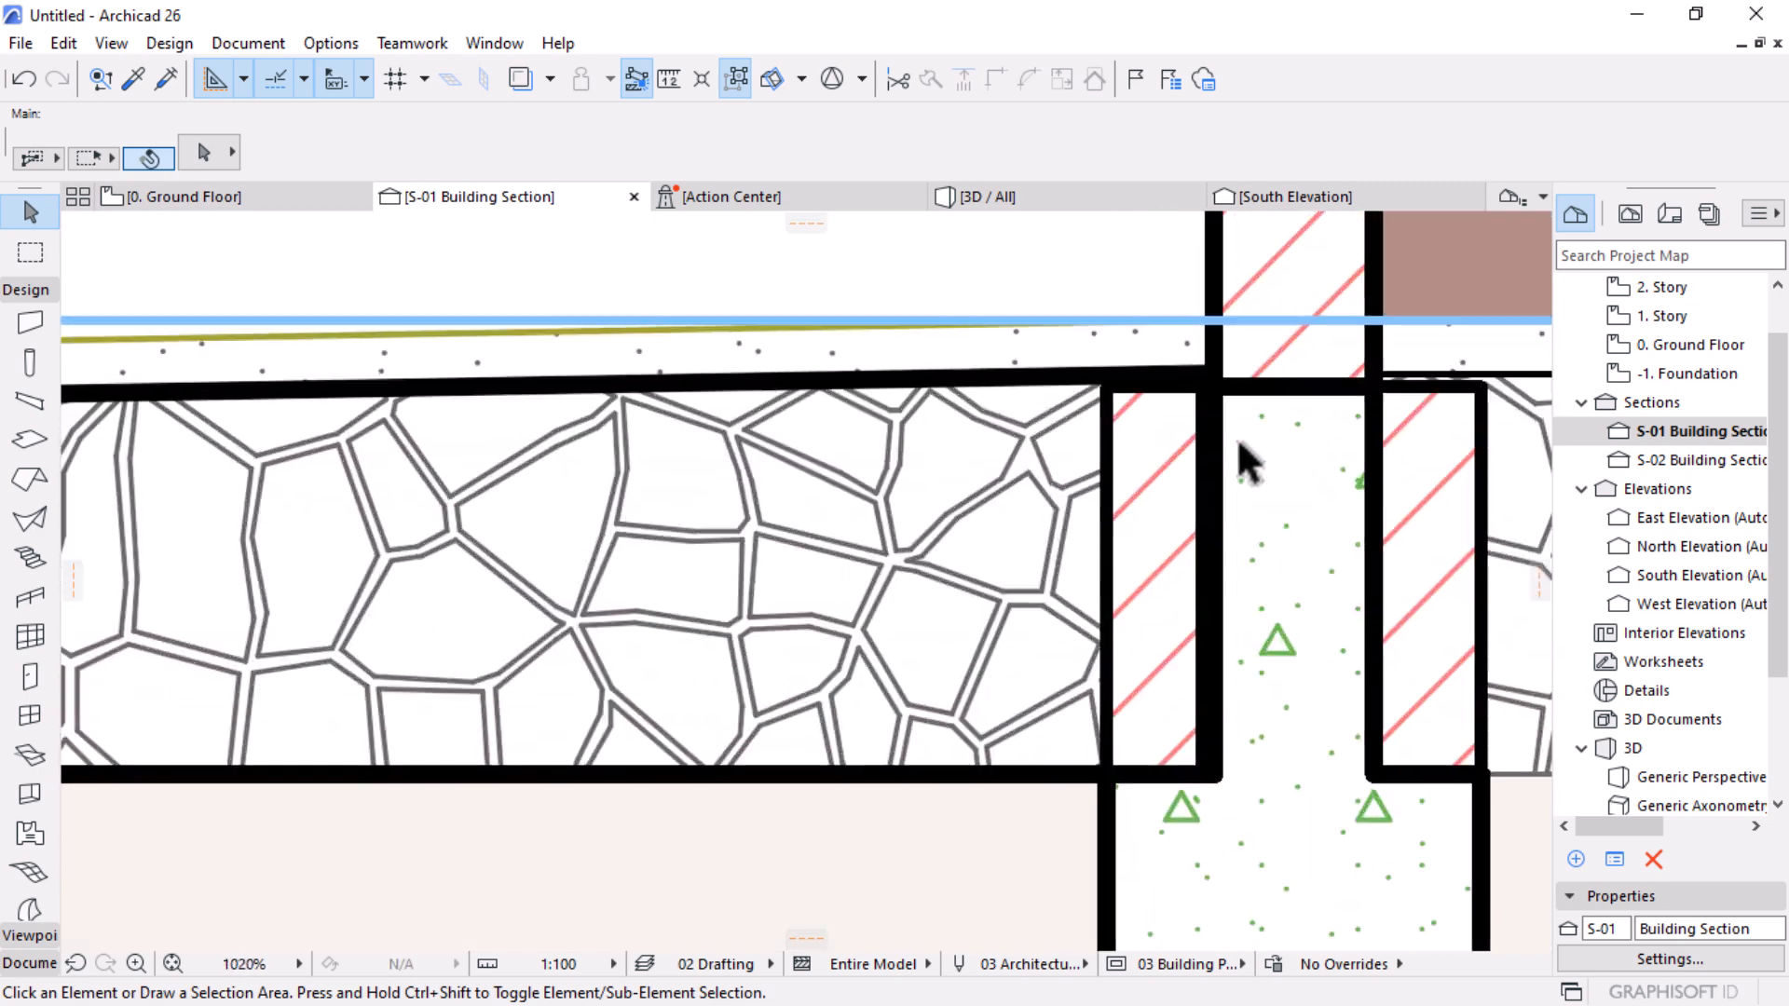
scroll(1188, 382, "down", 4)
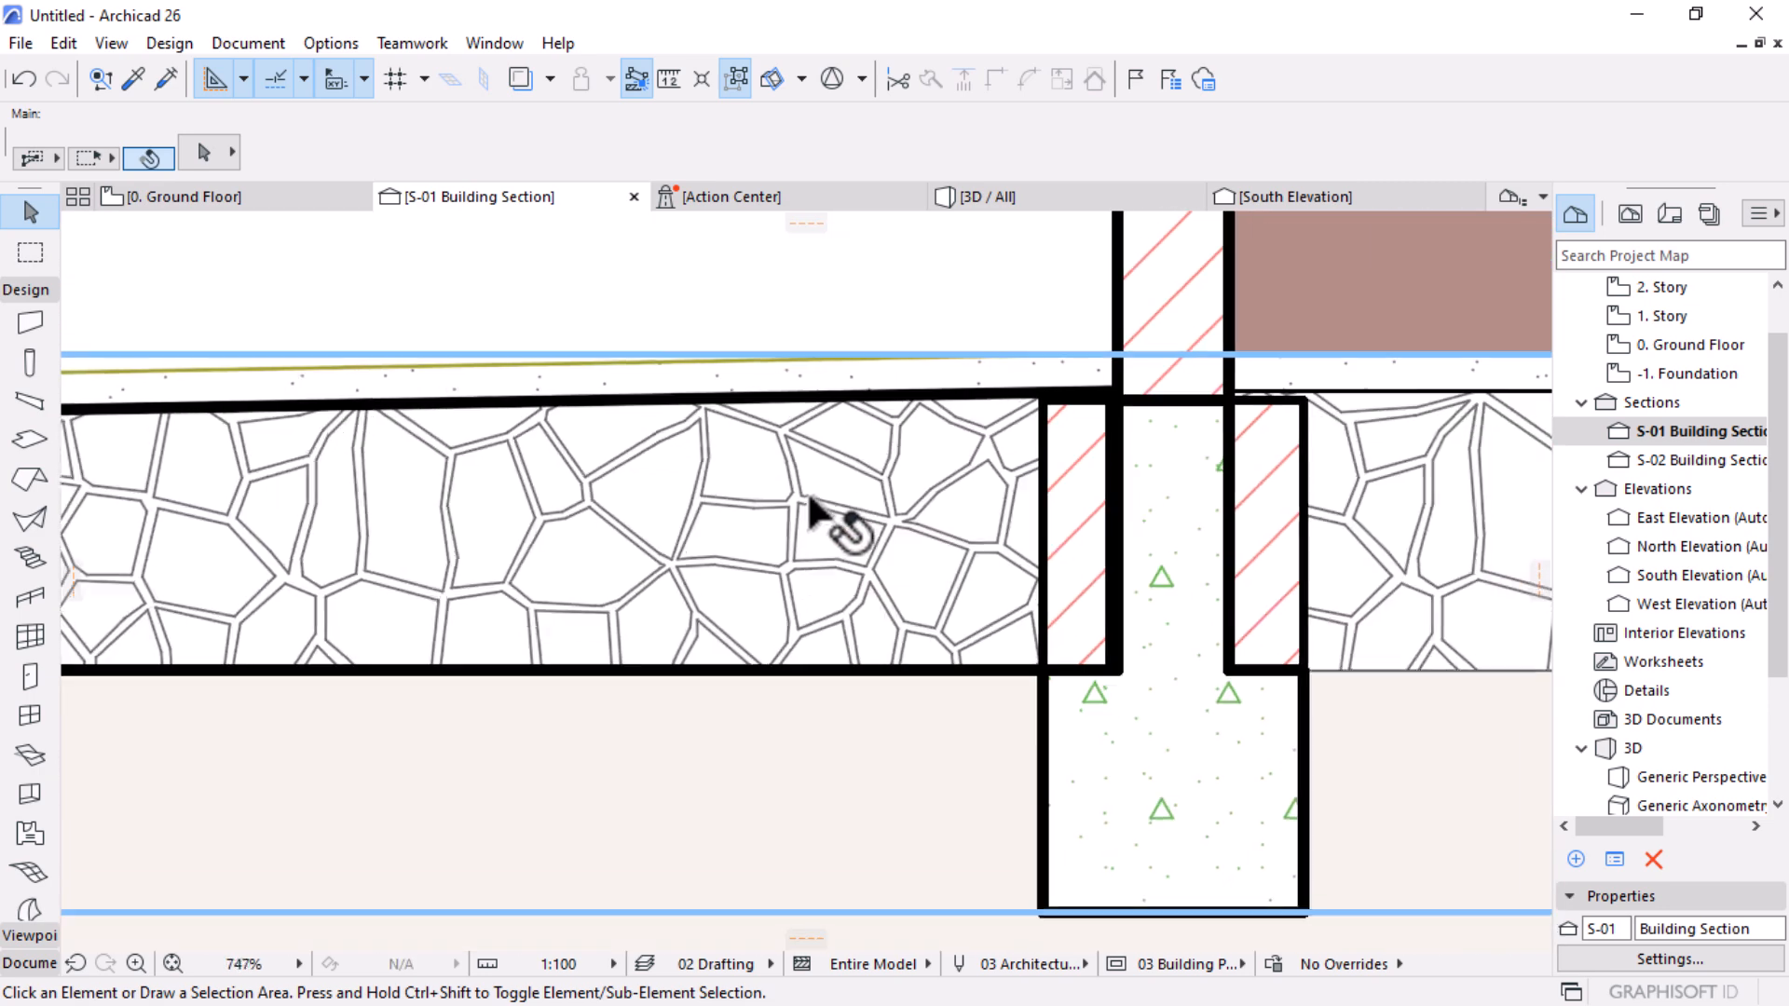
left_click(809, 494)
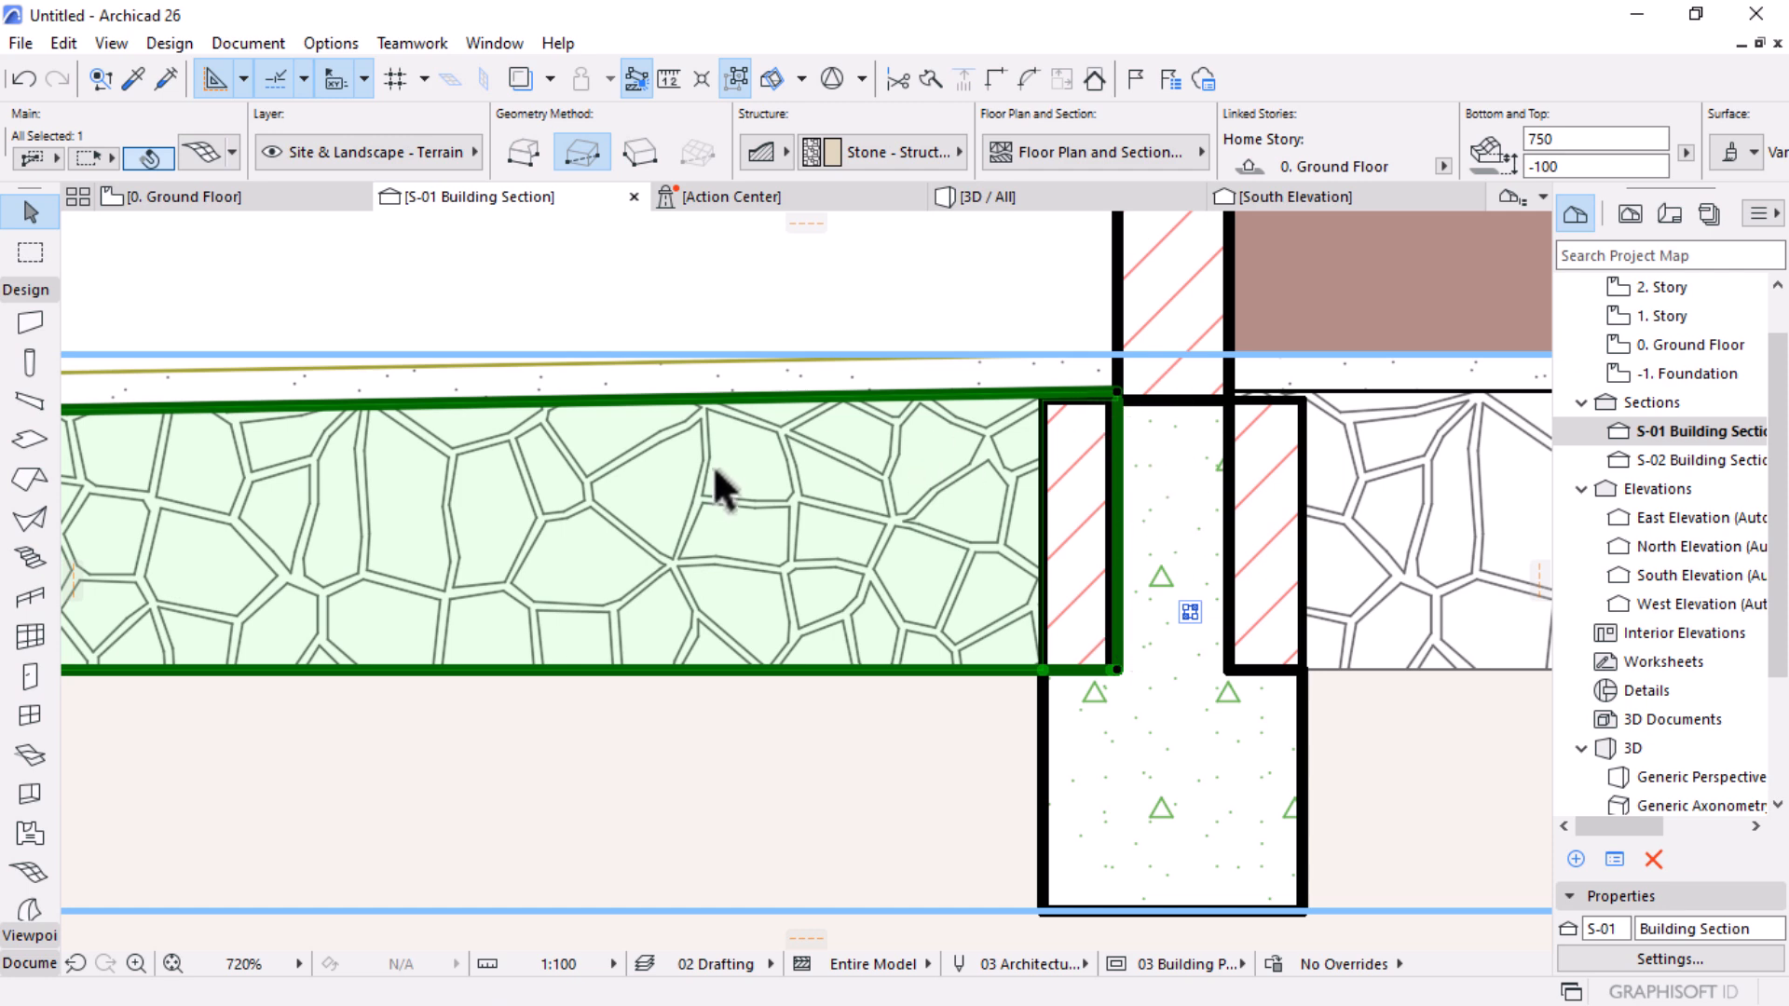
right_click(952, 268)
mouse_move(1217, 605)
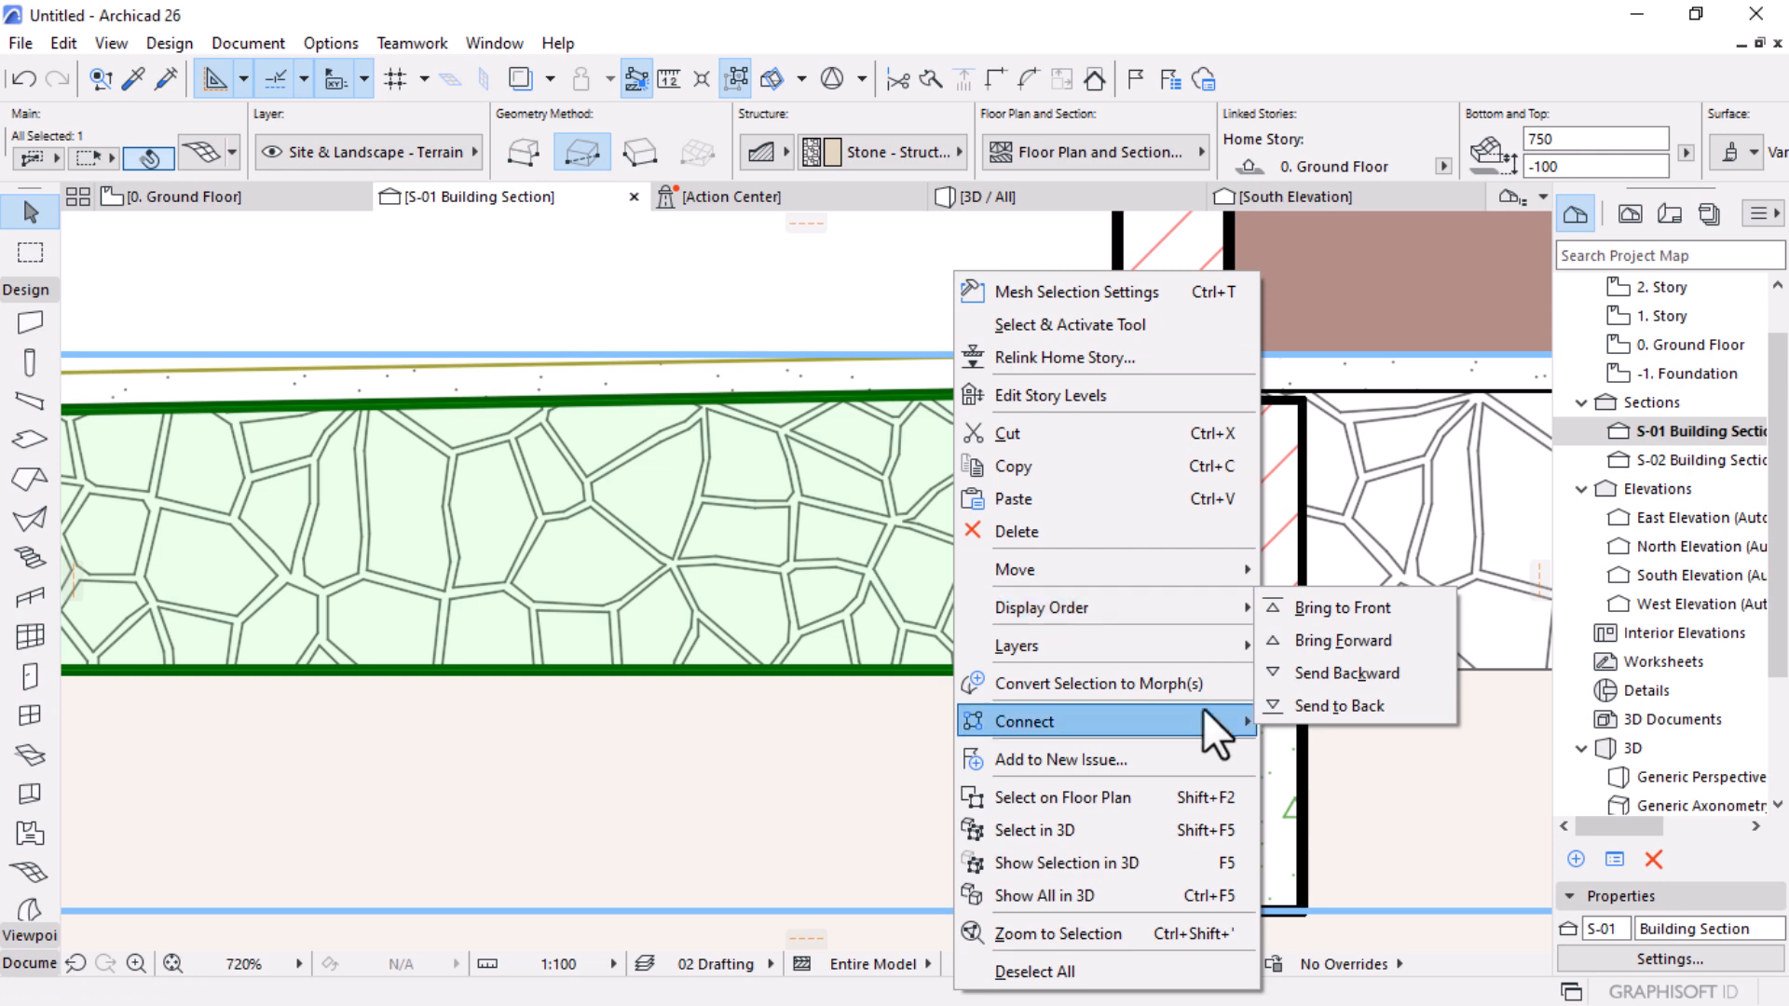
mouse_move(1200, 721)
left_click(1416, 790)
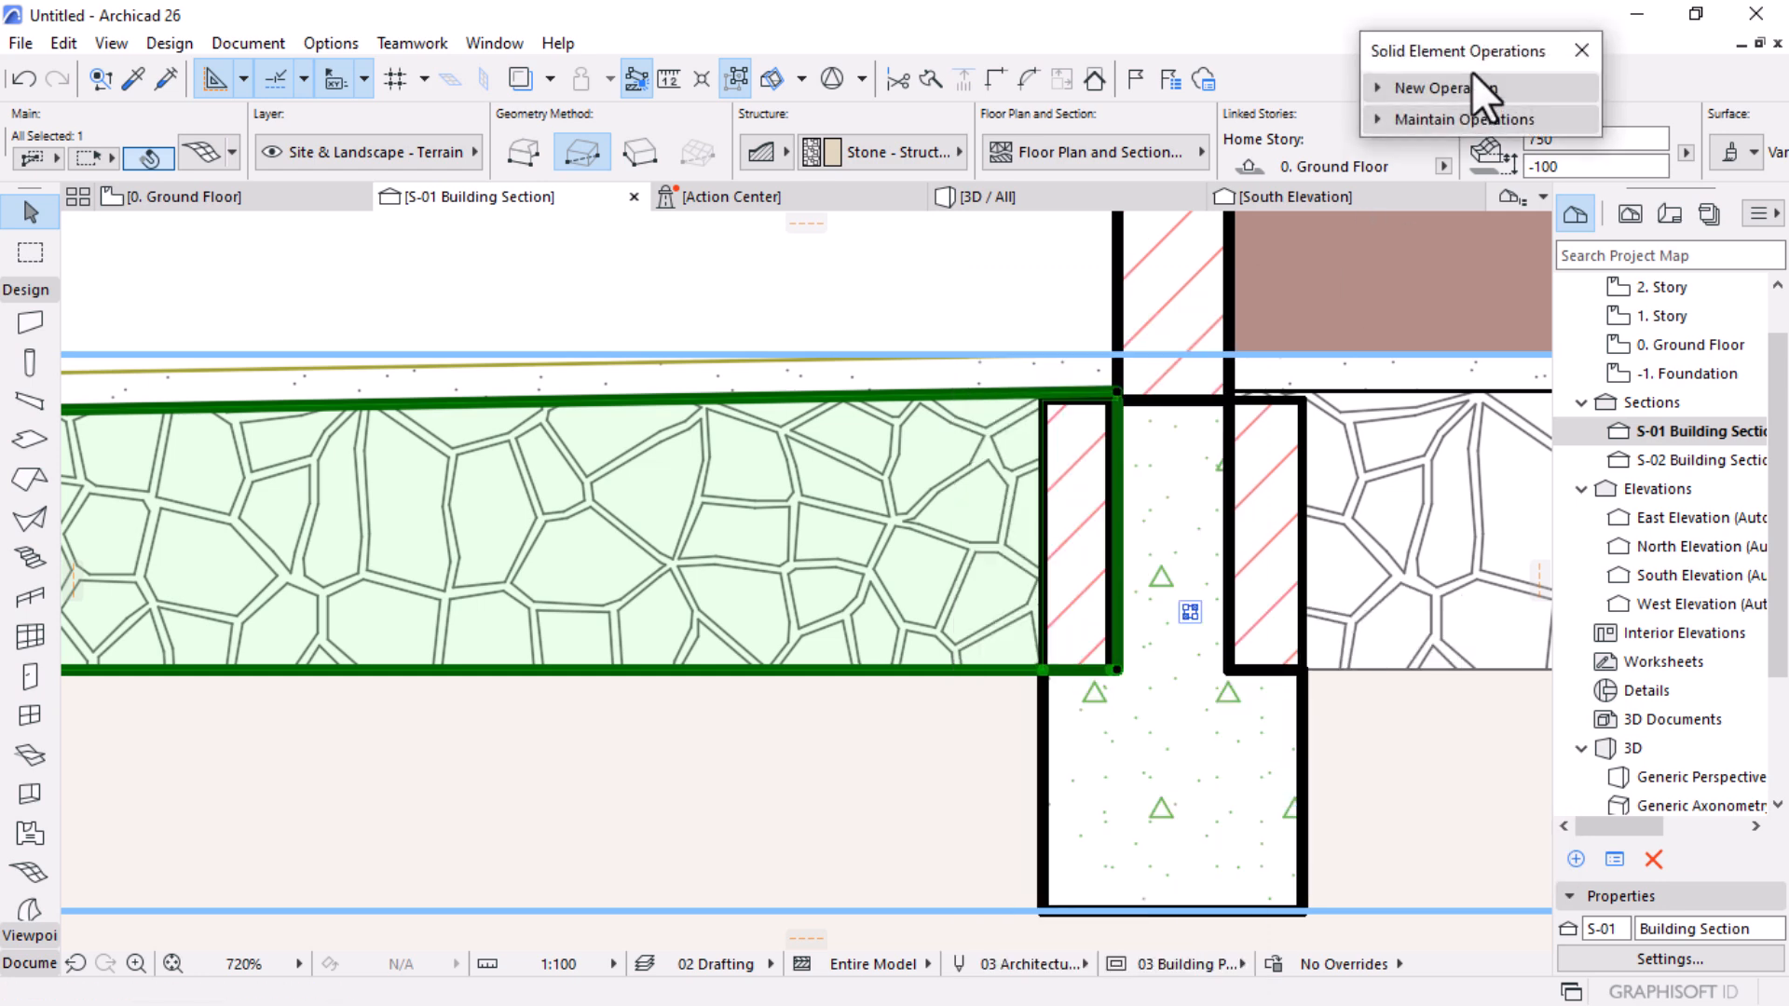
left_click(1454, 87)
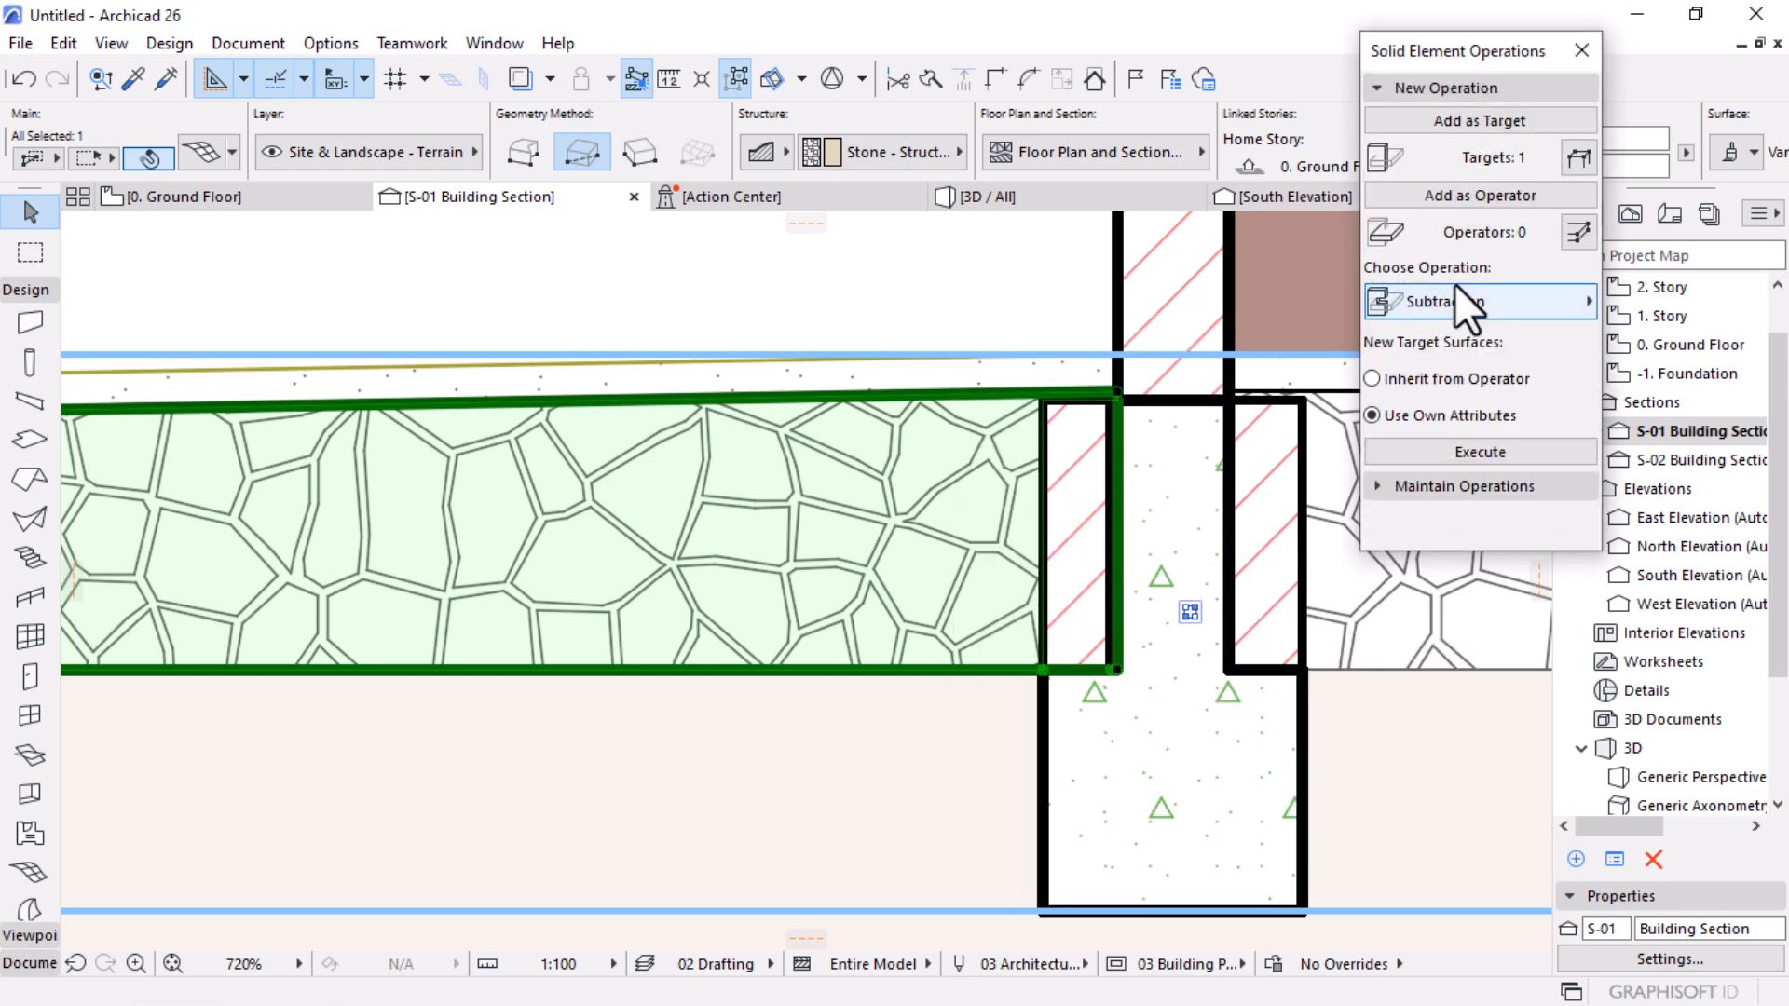
Step: Add the building's concrete base footing walls as operators of the subtraction
left_click(1249, 827)
left_click(1456, 196)
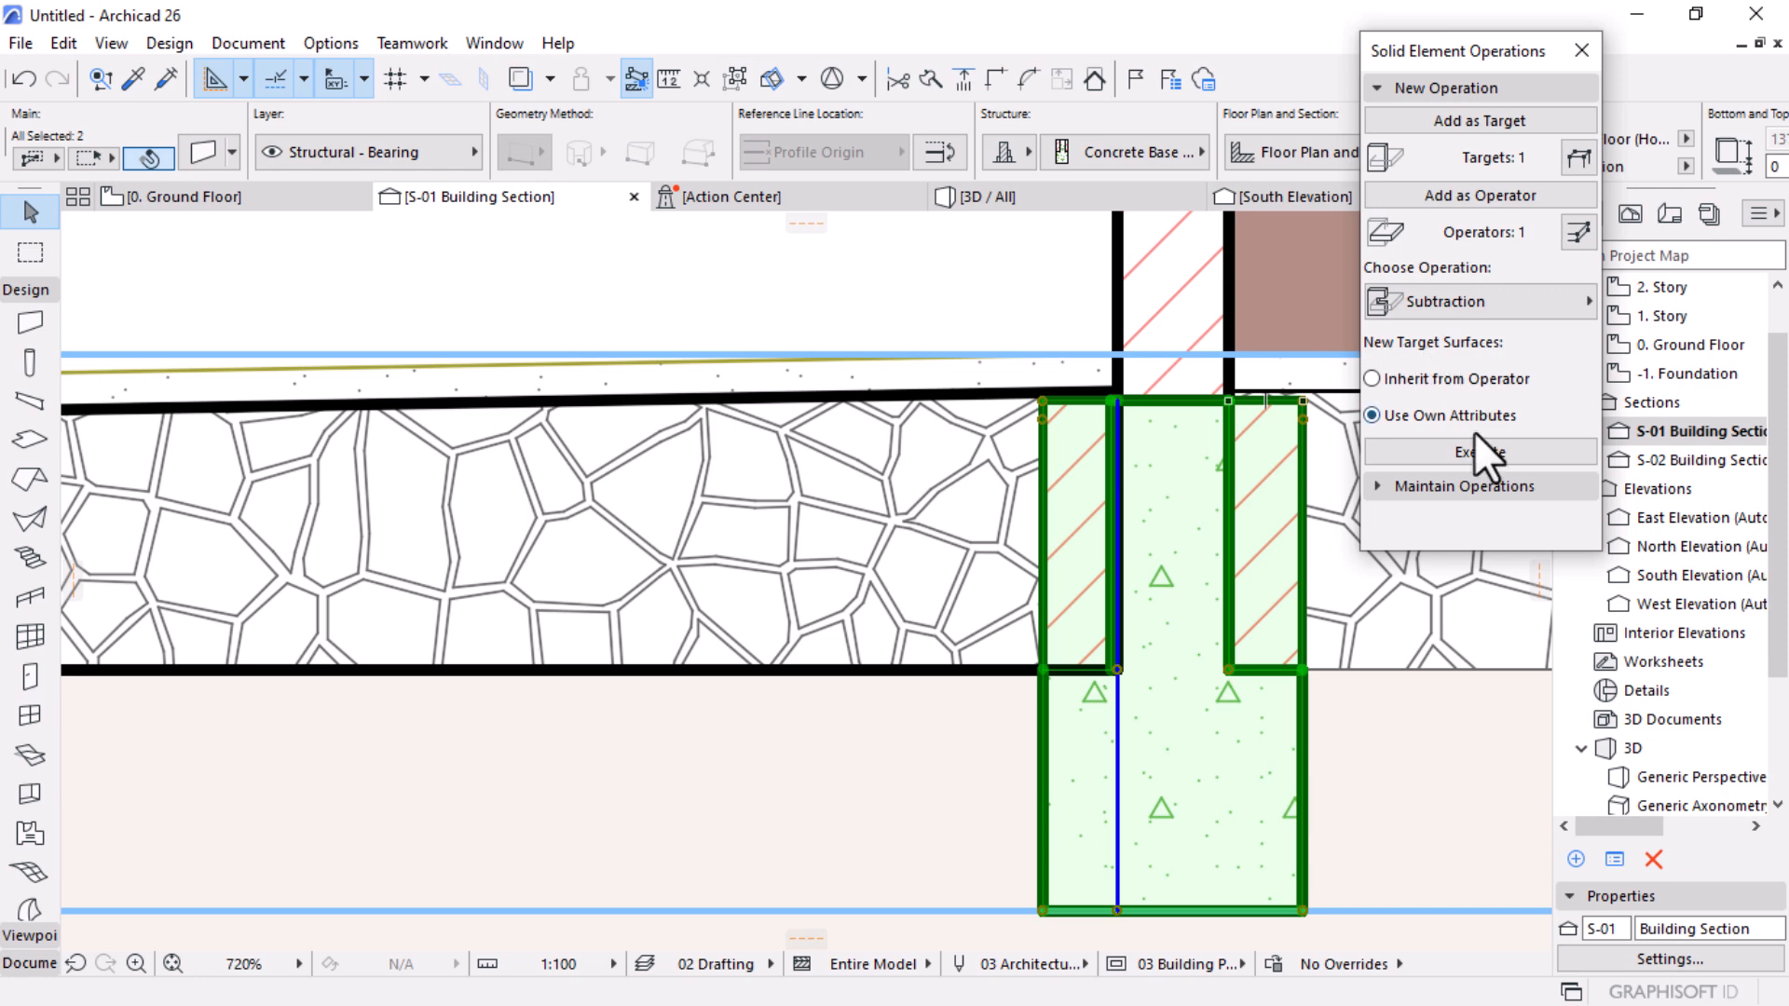
left_click(1473, 199)
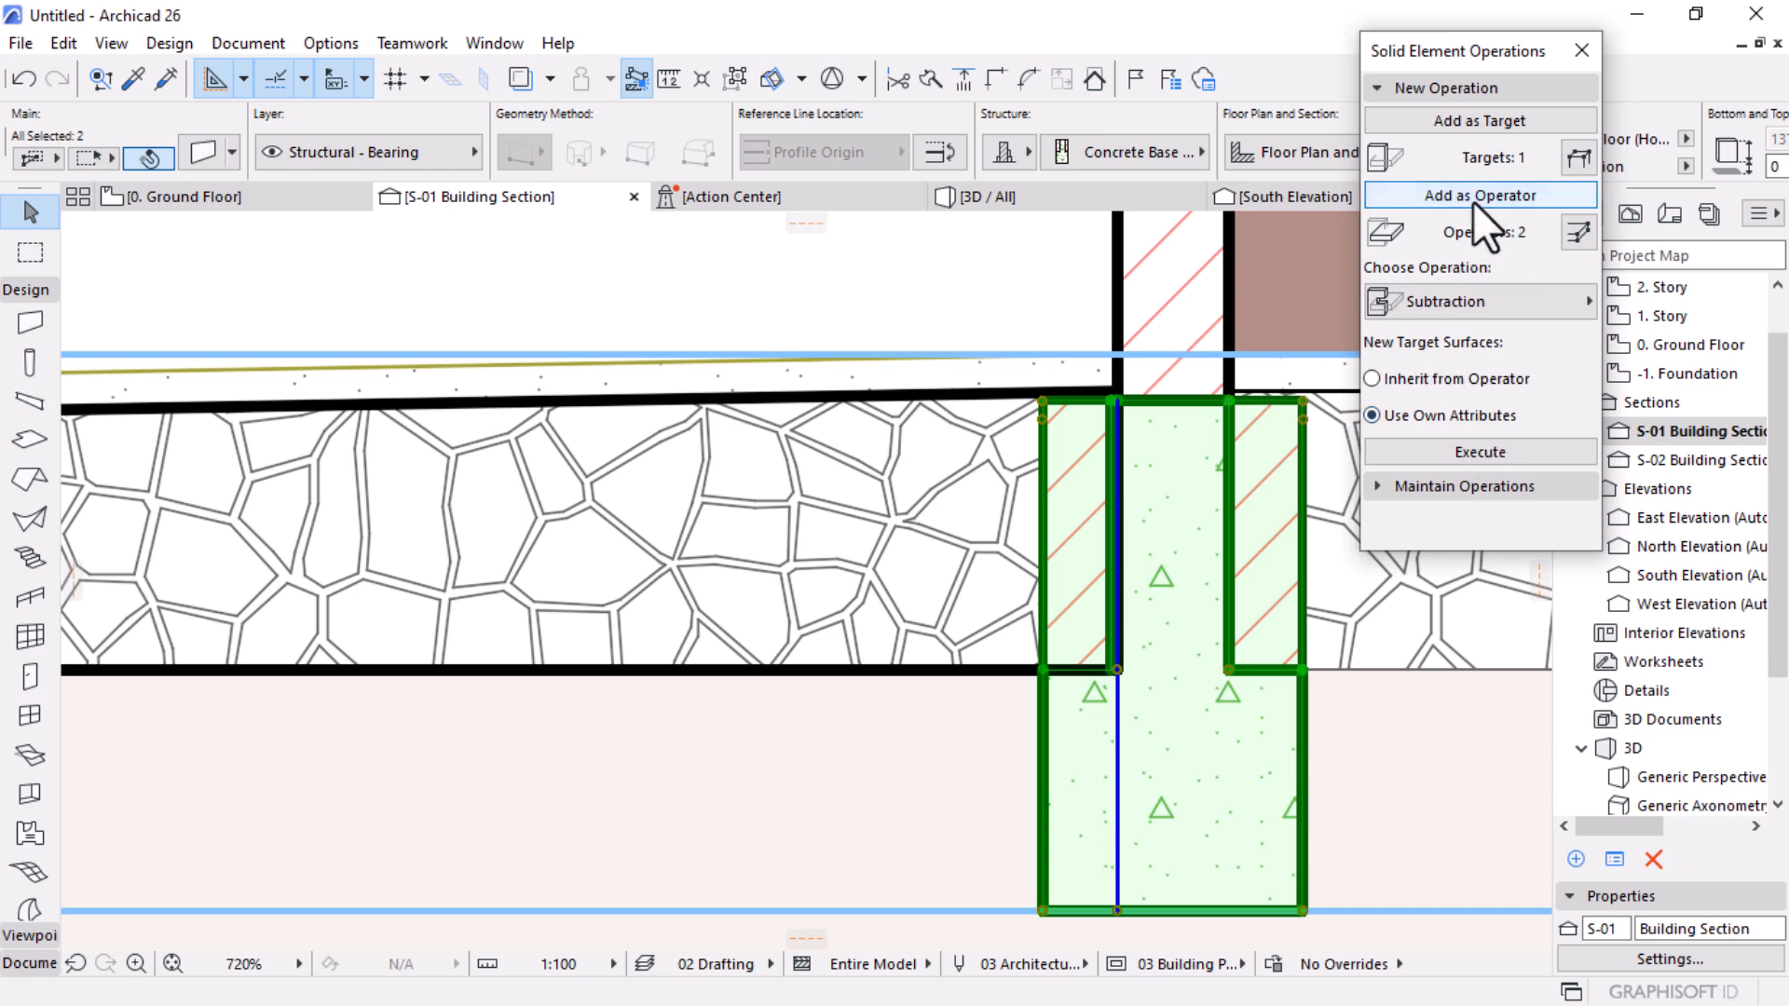
scroll(785, 498, "down", 10)
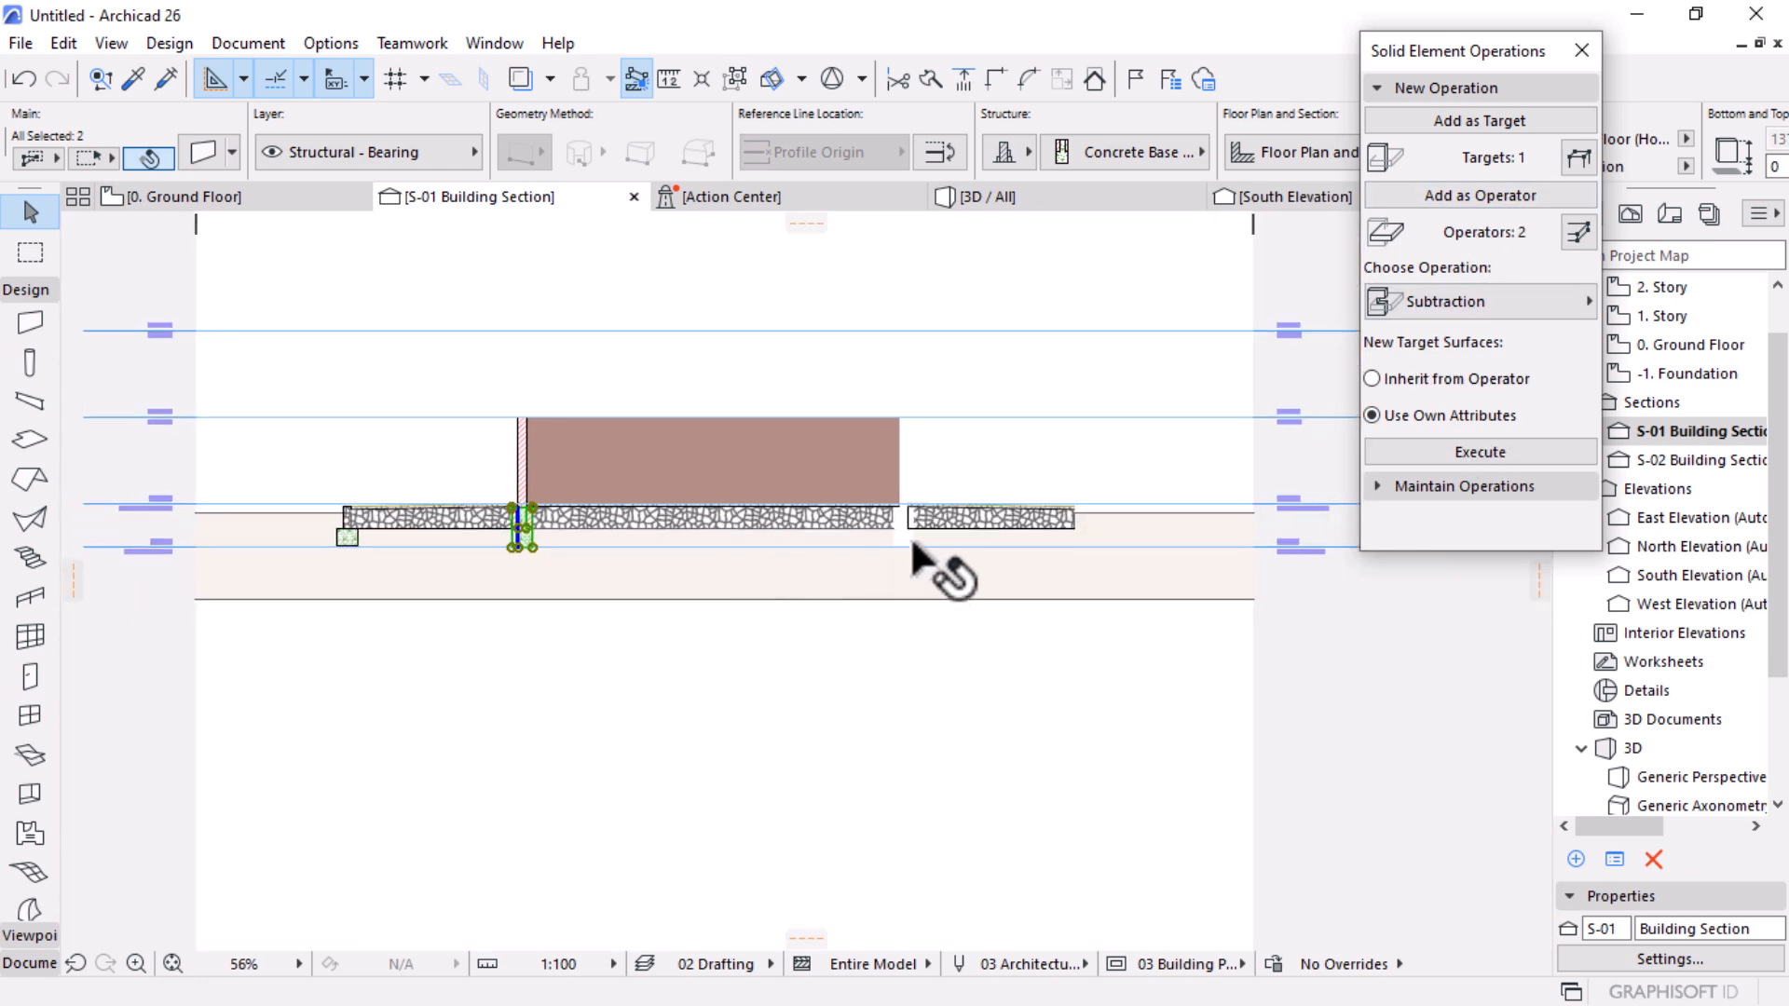
scroll(893, 524, "up", 10)
scroll(1031, 260, "down", 4)
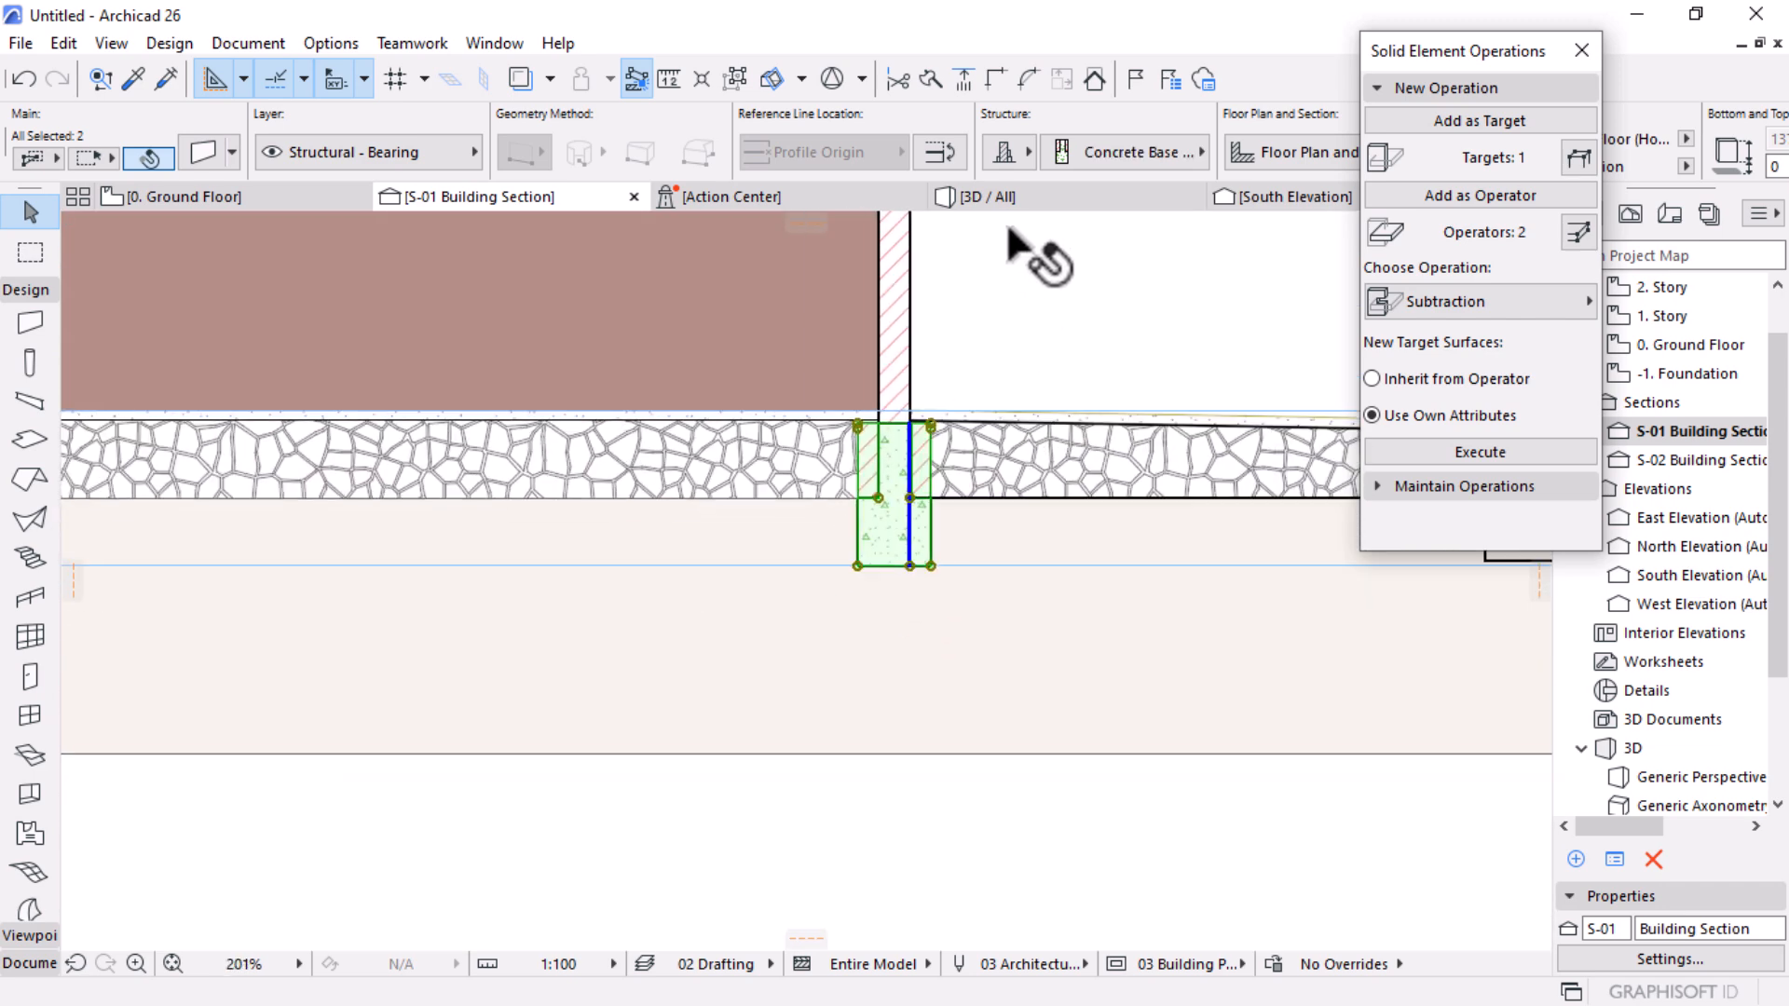
Step: Add the four perimeter walls as operators from the 3D view and execute the subtraction with the target's own attributes
left_click(1043, 193)
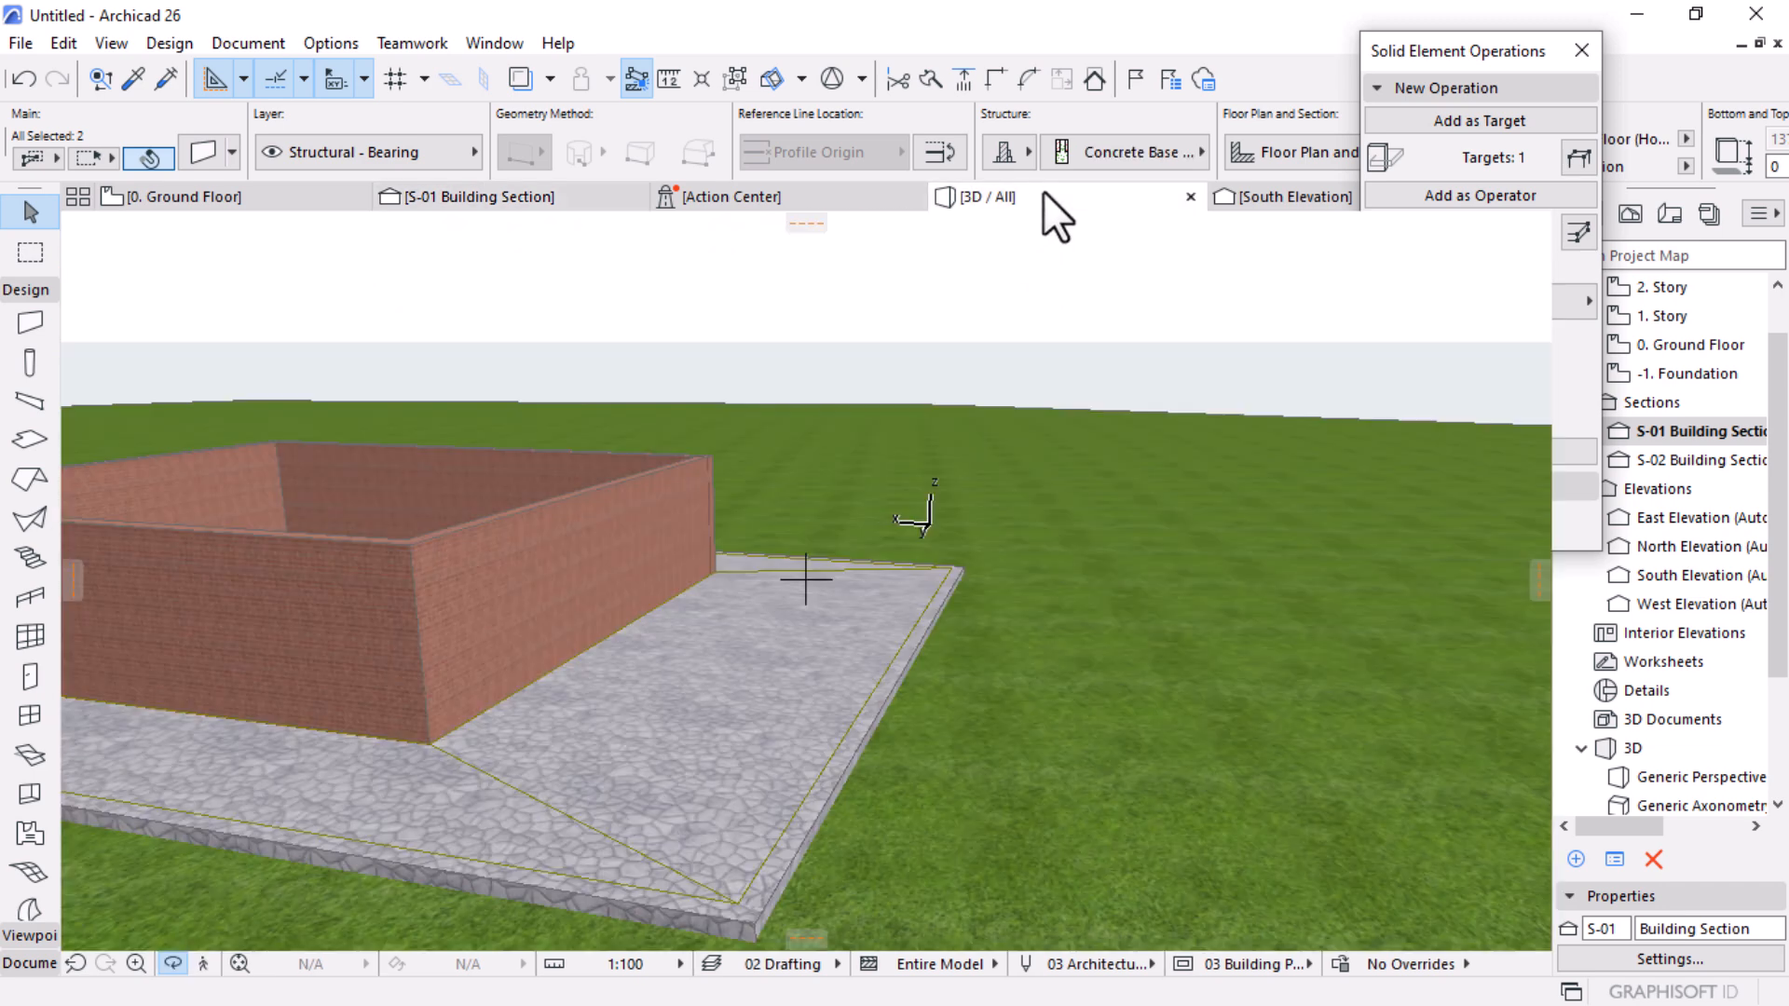
left_click(919, 643)
left_click(1480, 194)
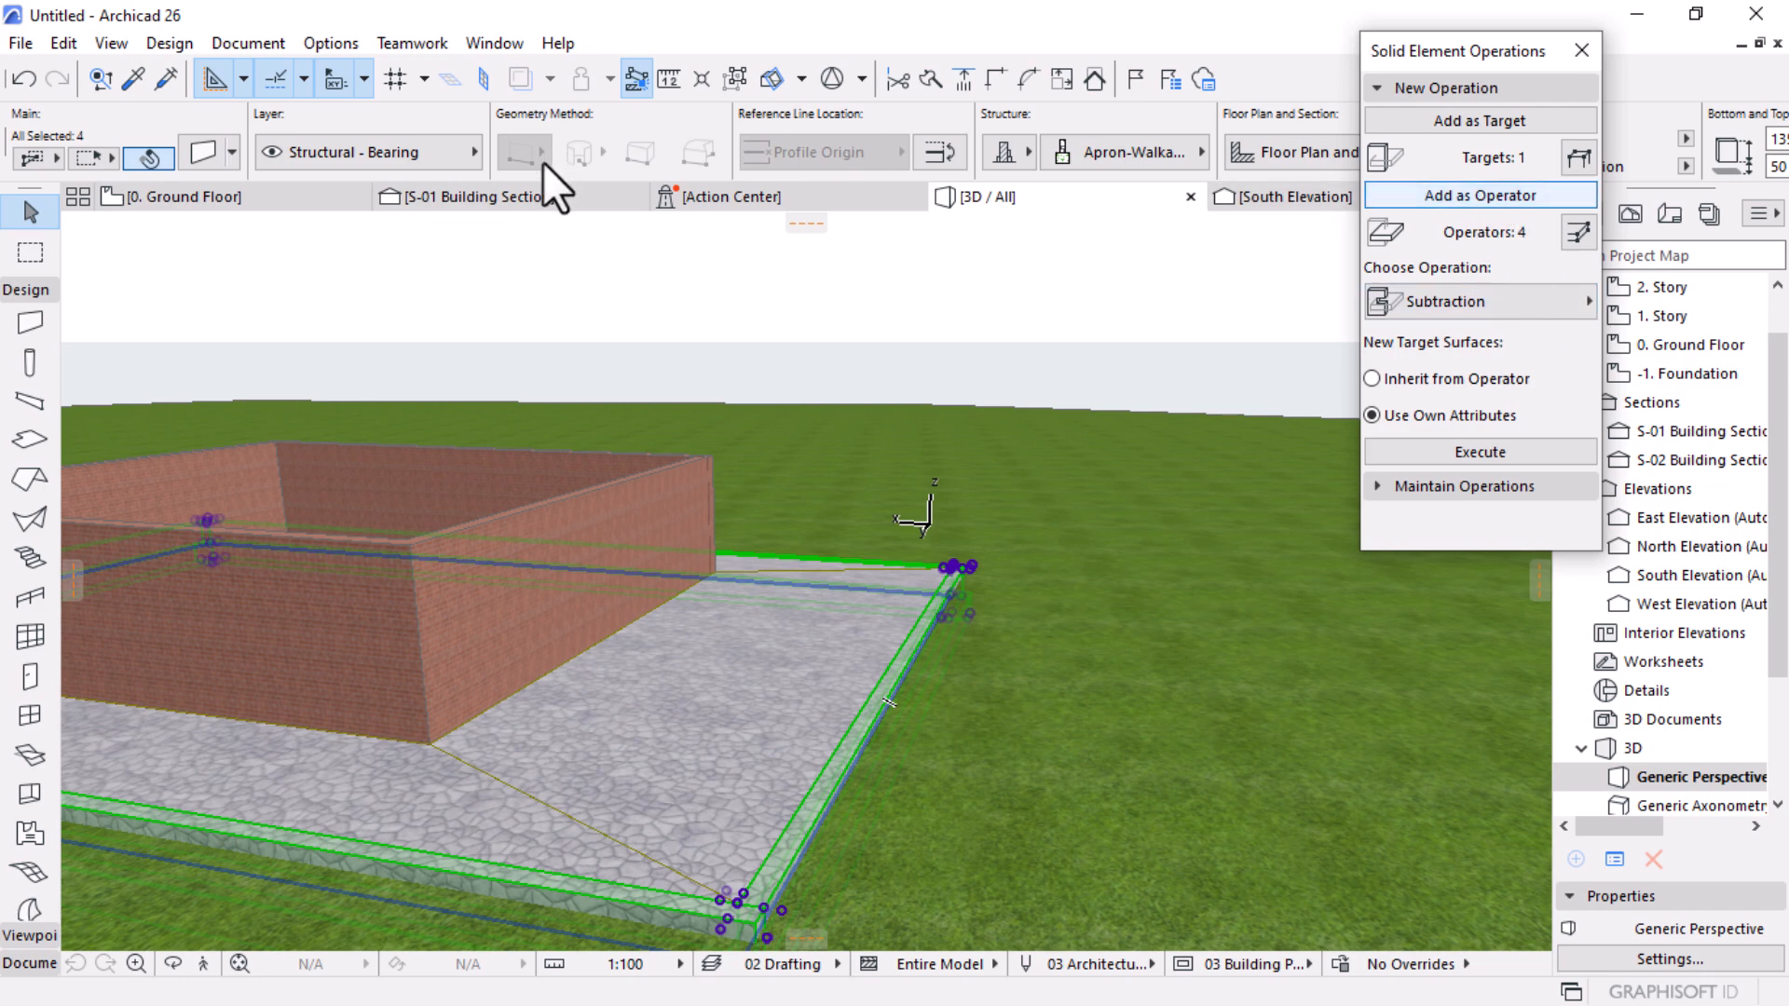
left_click(451, 198)
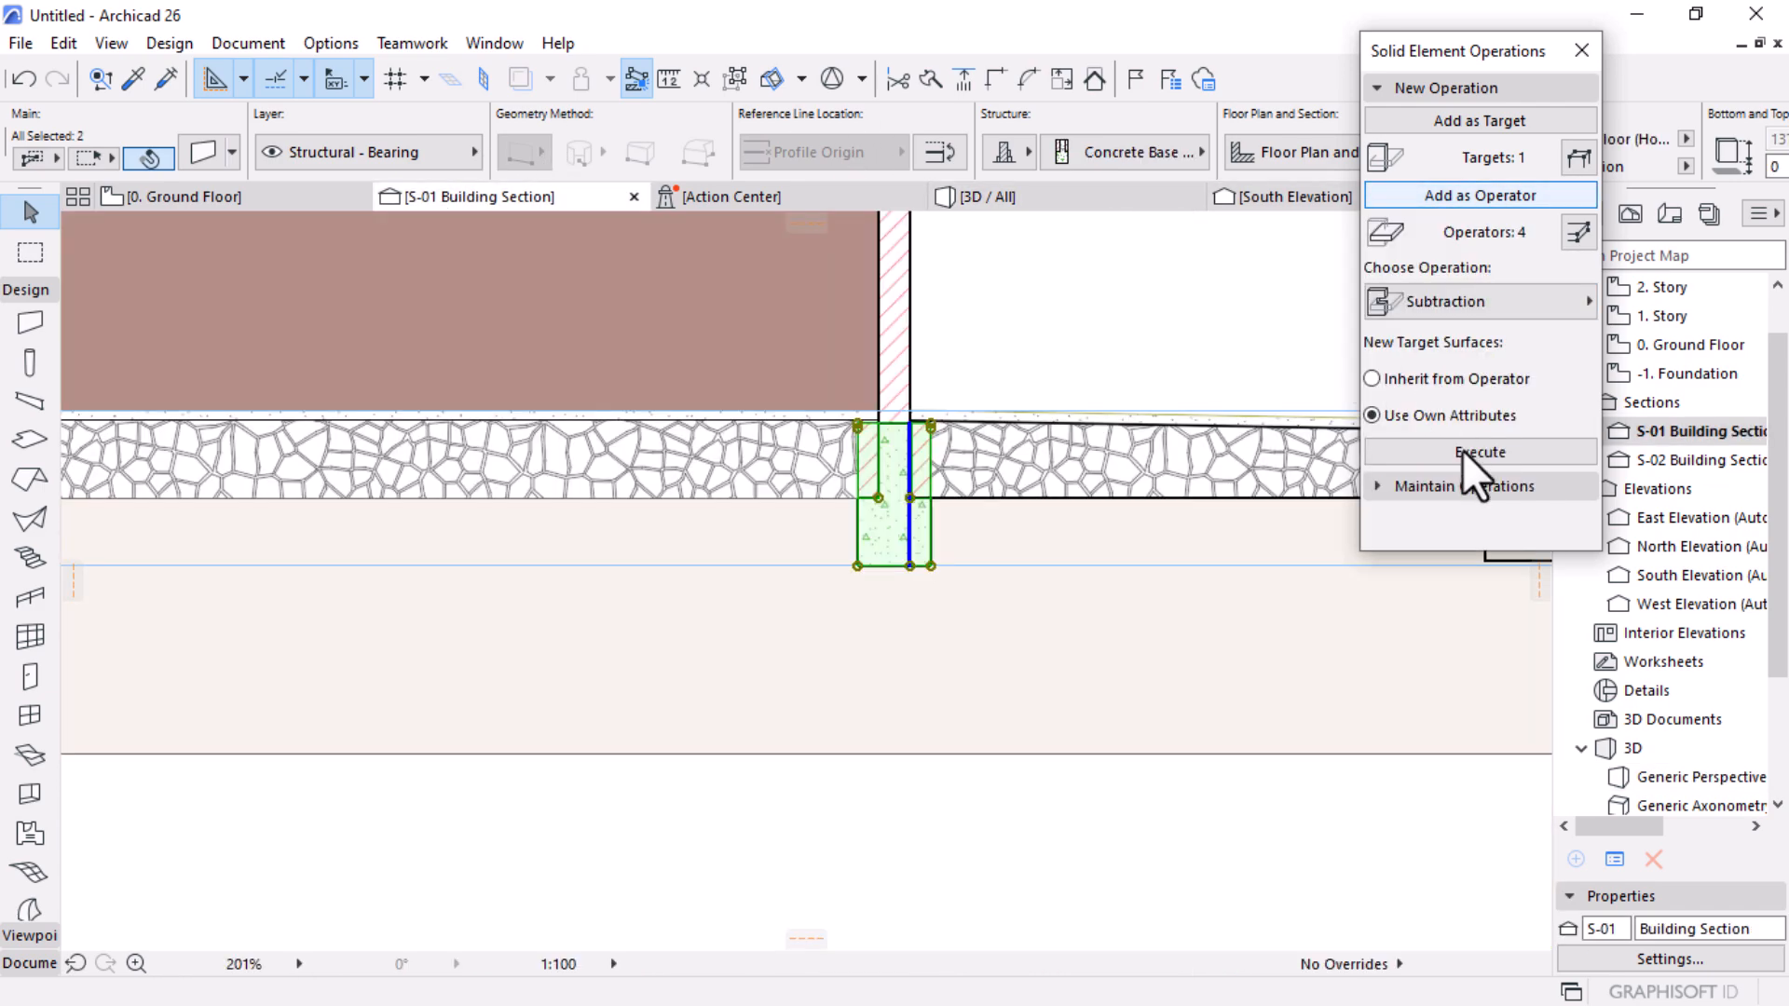
left_click(1462, 451)
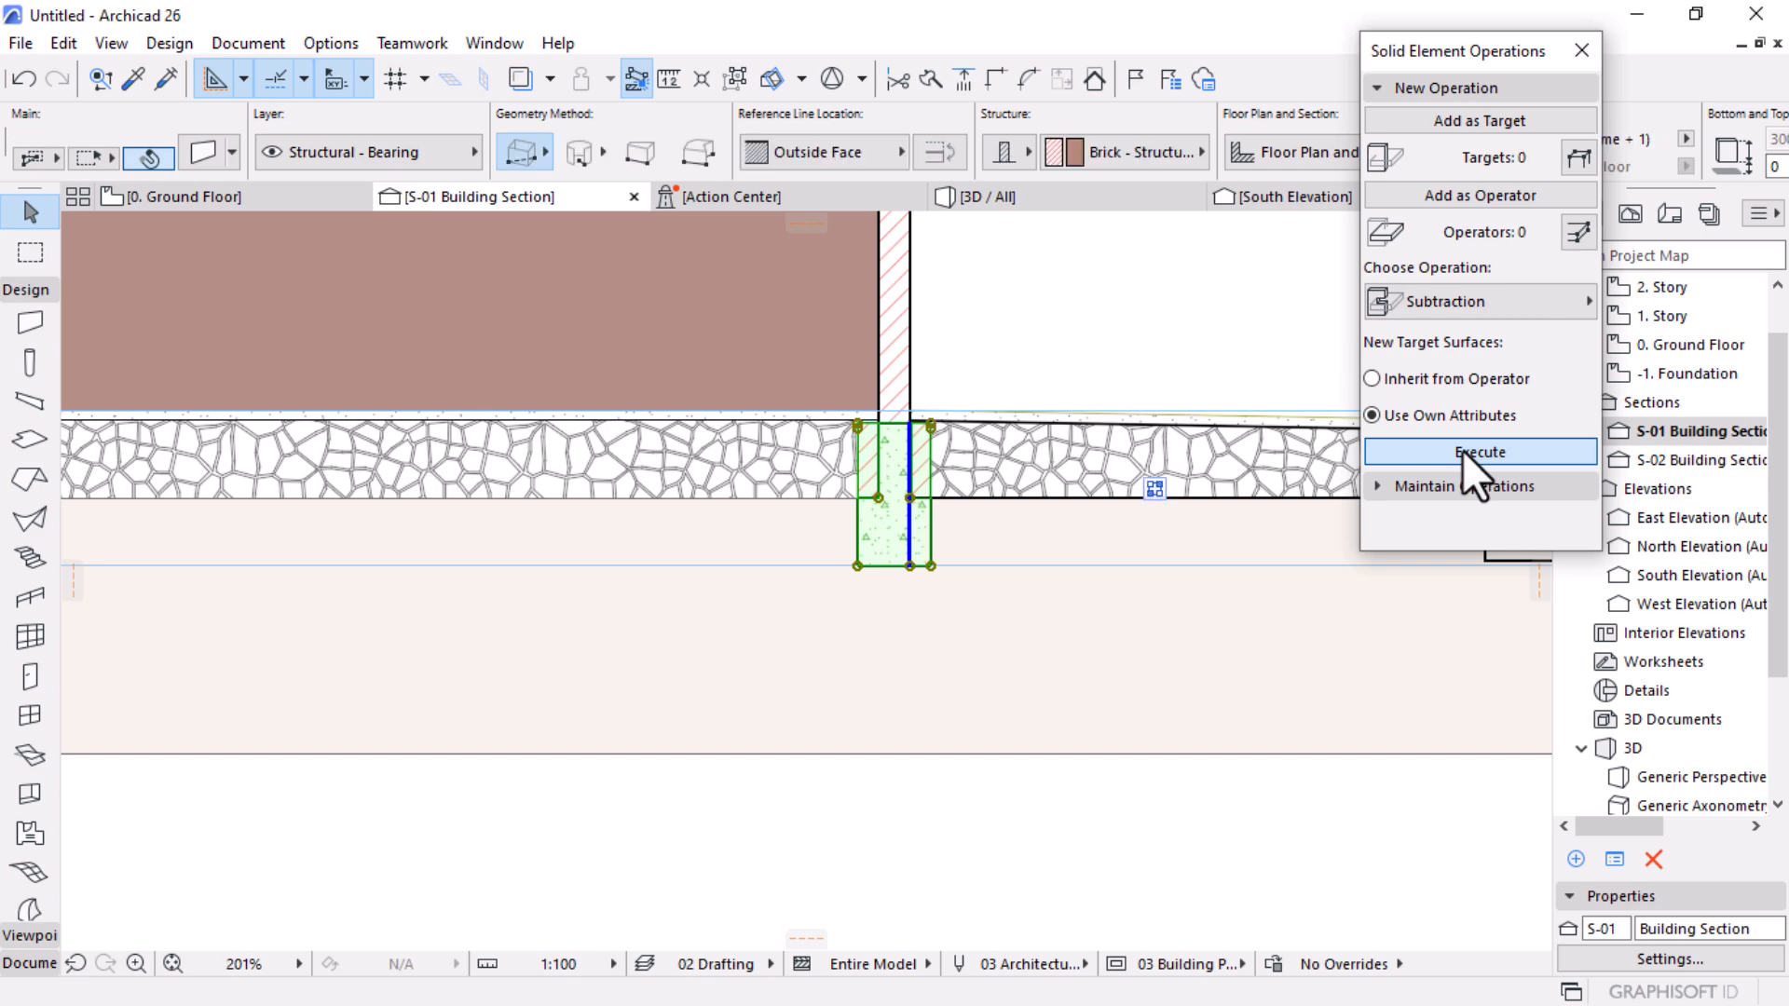
Step: Examine how the stone fill mesh meets the footing and brick wall in the building section
left_click(1086, 492)
scroll(1164, 485, "down", 5)
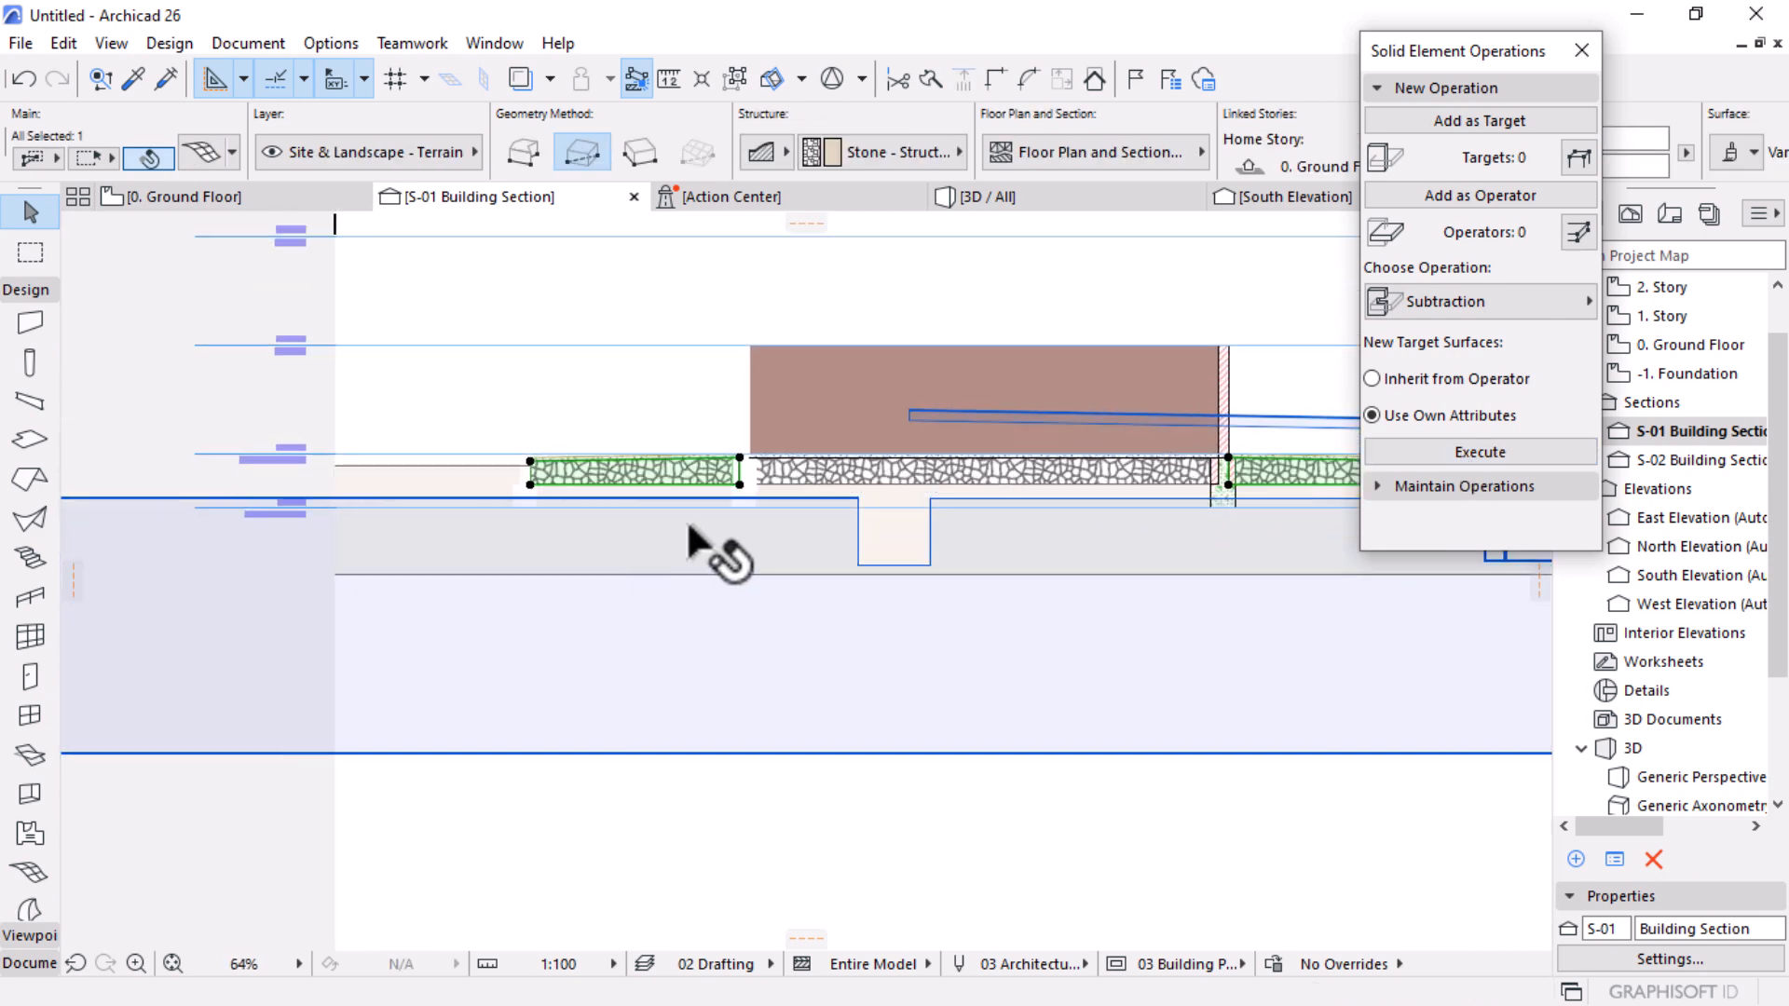
scroll(936, 416, "up", 10)
key("Escape")
scroll(998, 683, "down", 3)
scroll(819, 460, "up", 4)
left_click(871, 531)
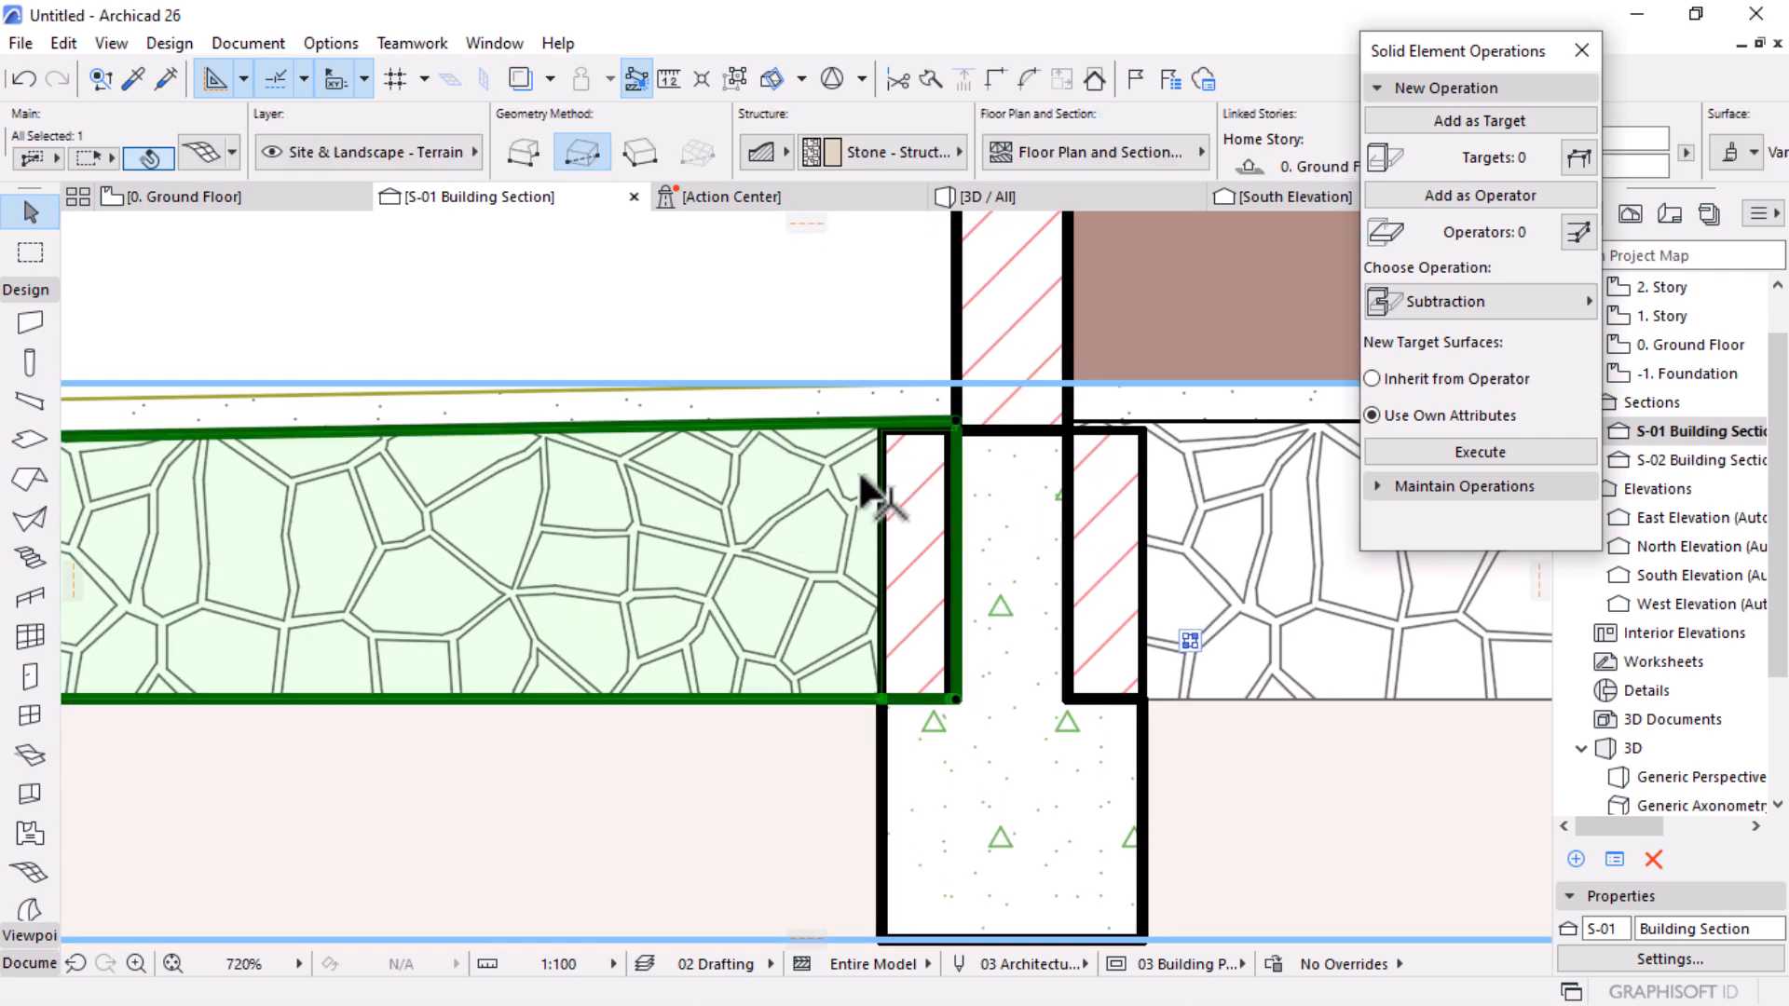
scroll(862, 484, "up", 2)
left_click(1092, 480)
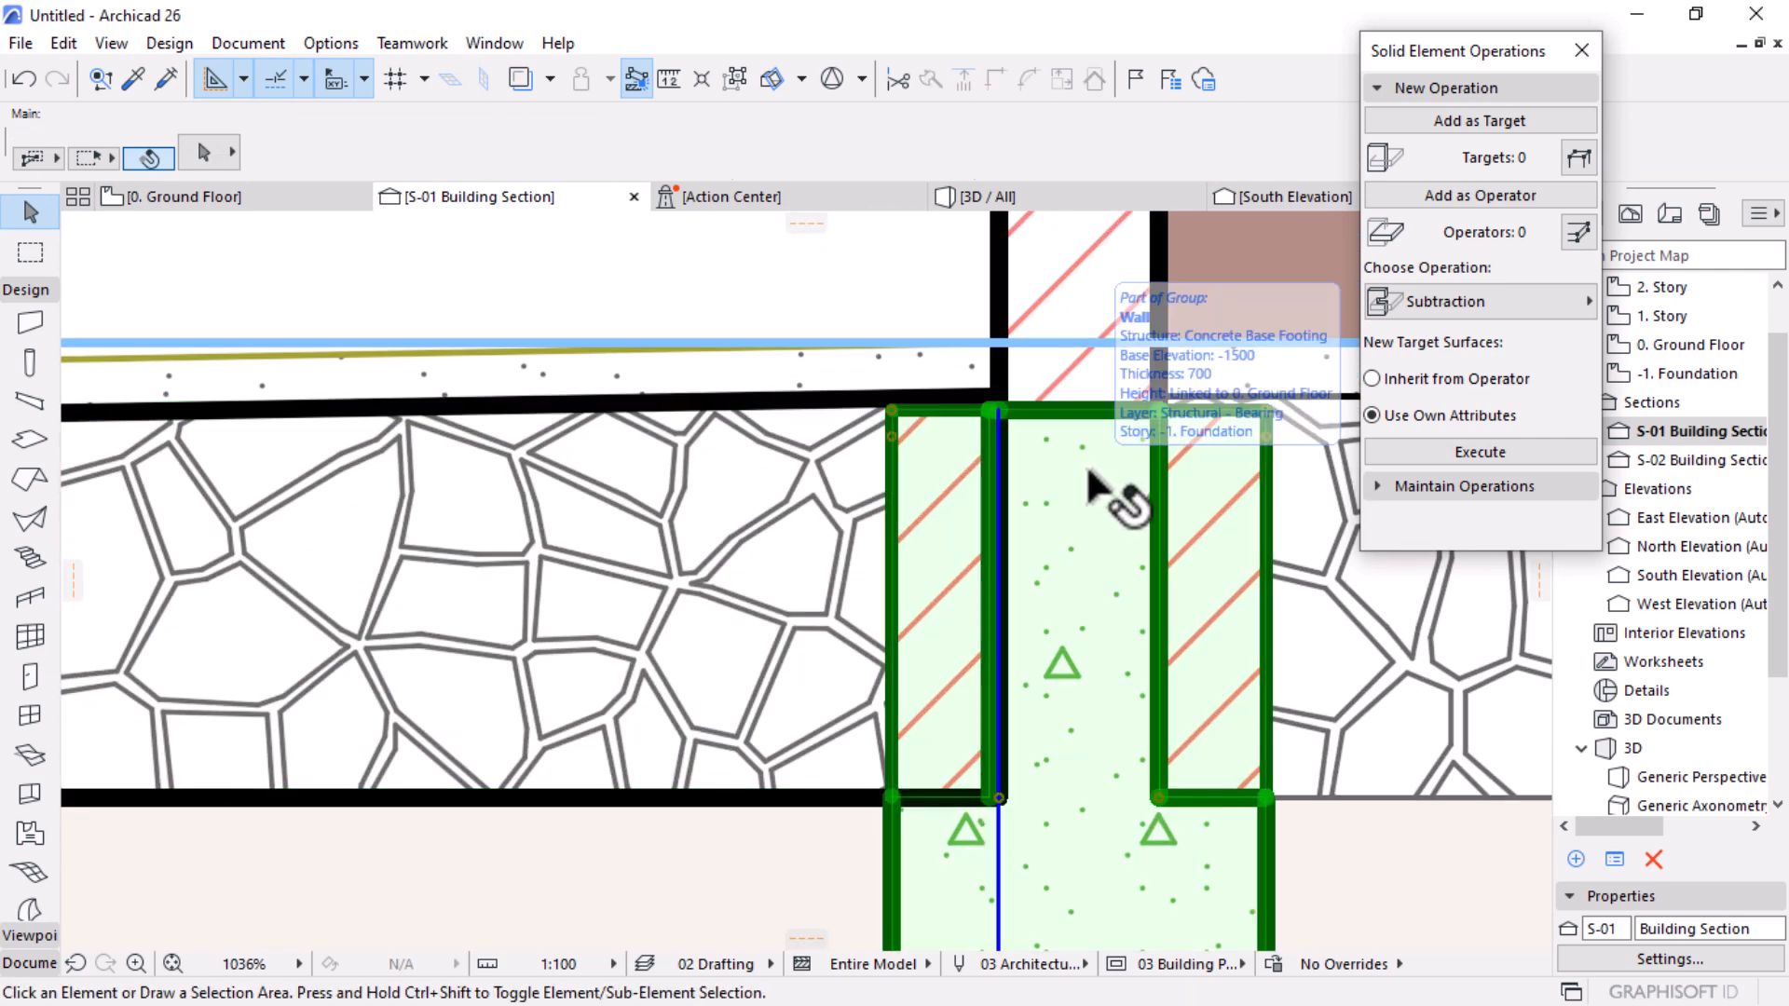
left_click(1078, 326)
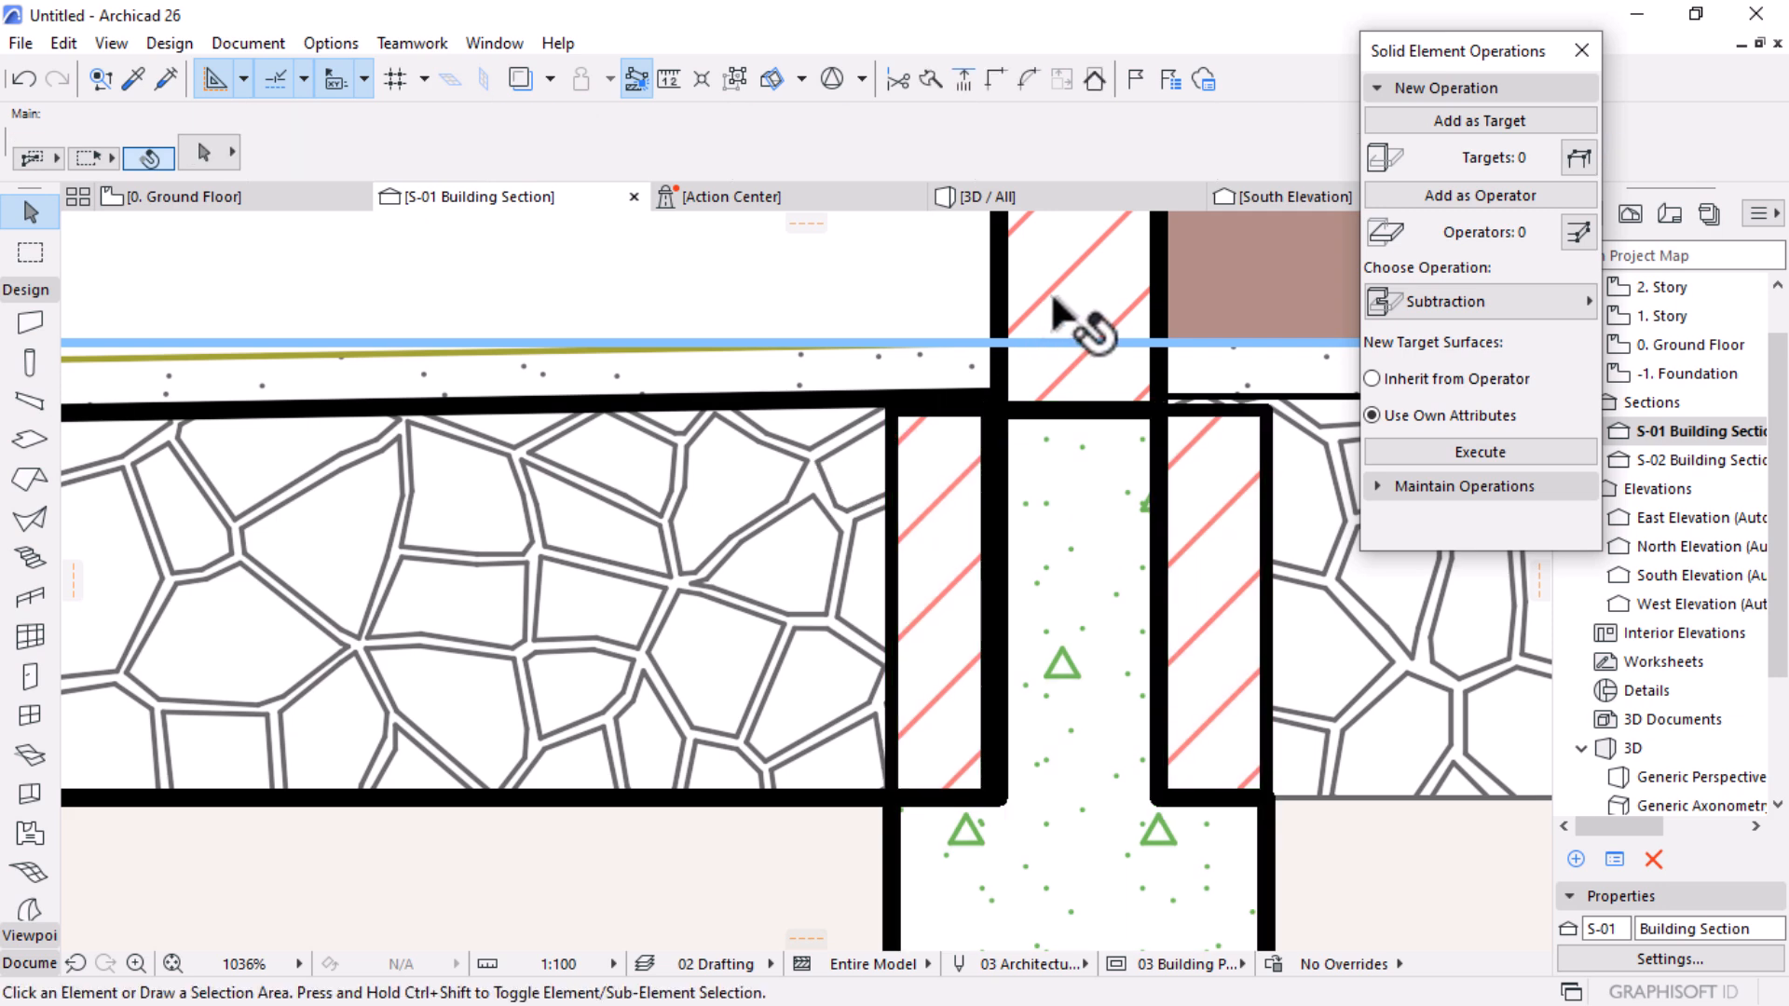
left_click(948, 528)
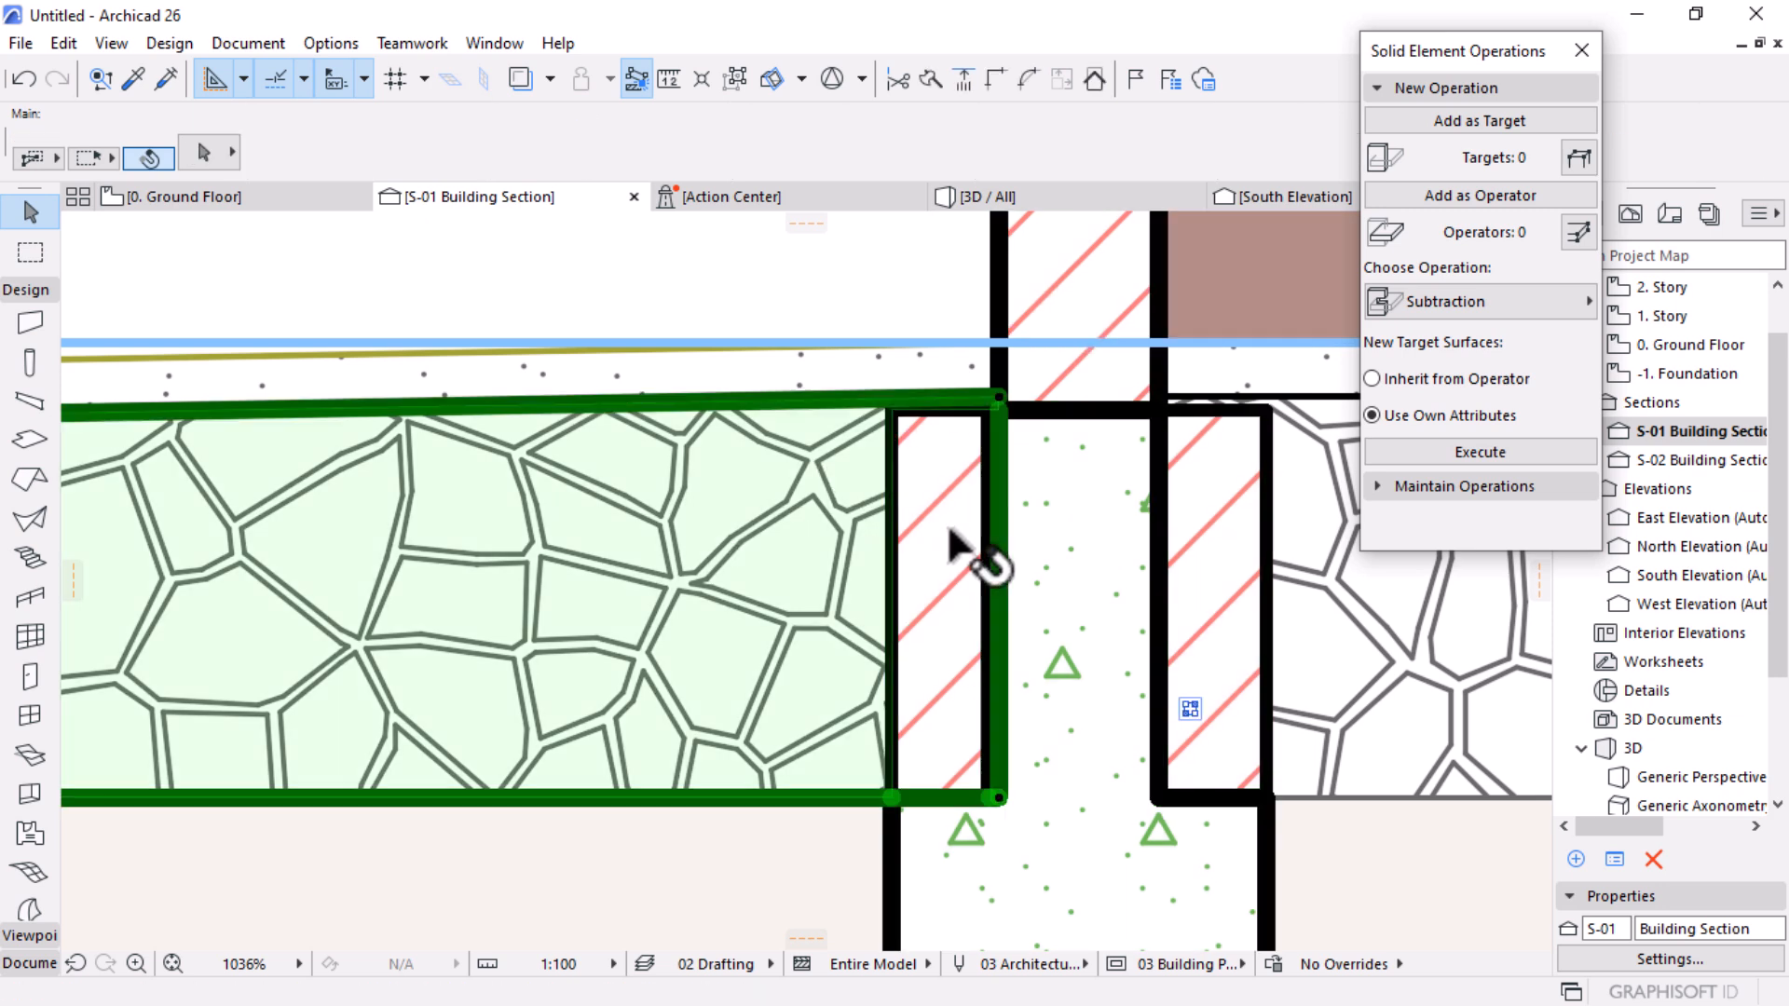
key("Escape")
Step: Turn off the True Line Weight display in the building section
left_click(110, 42)
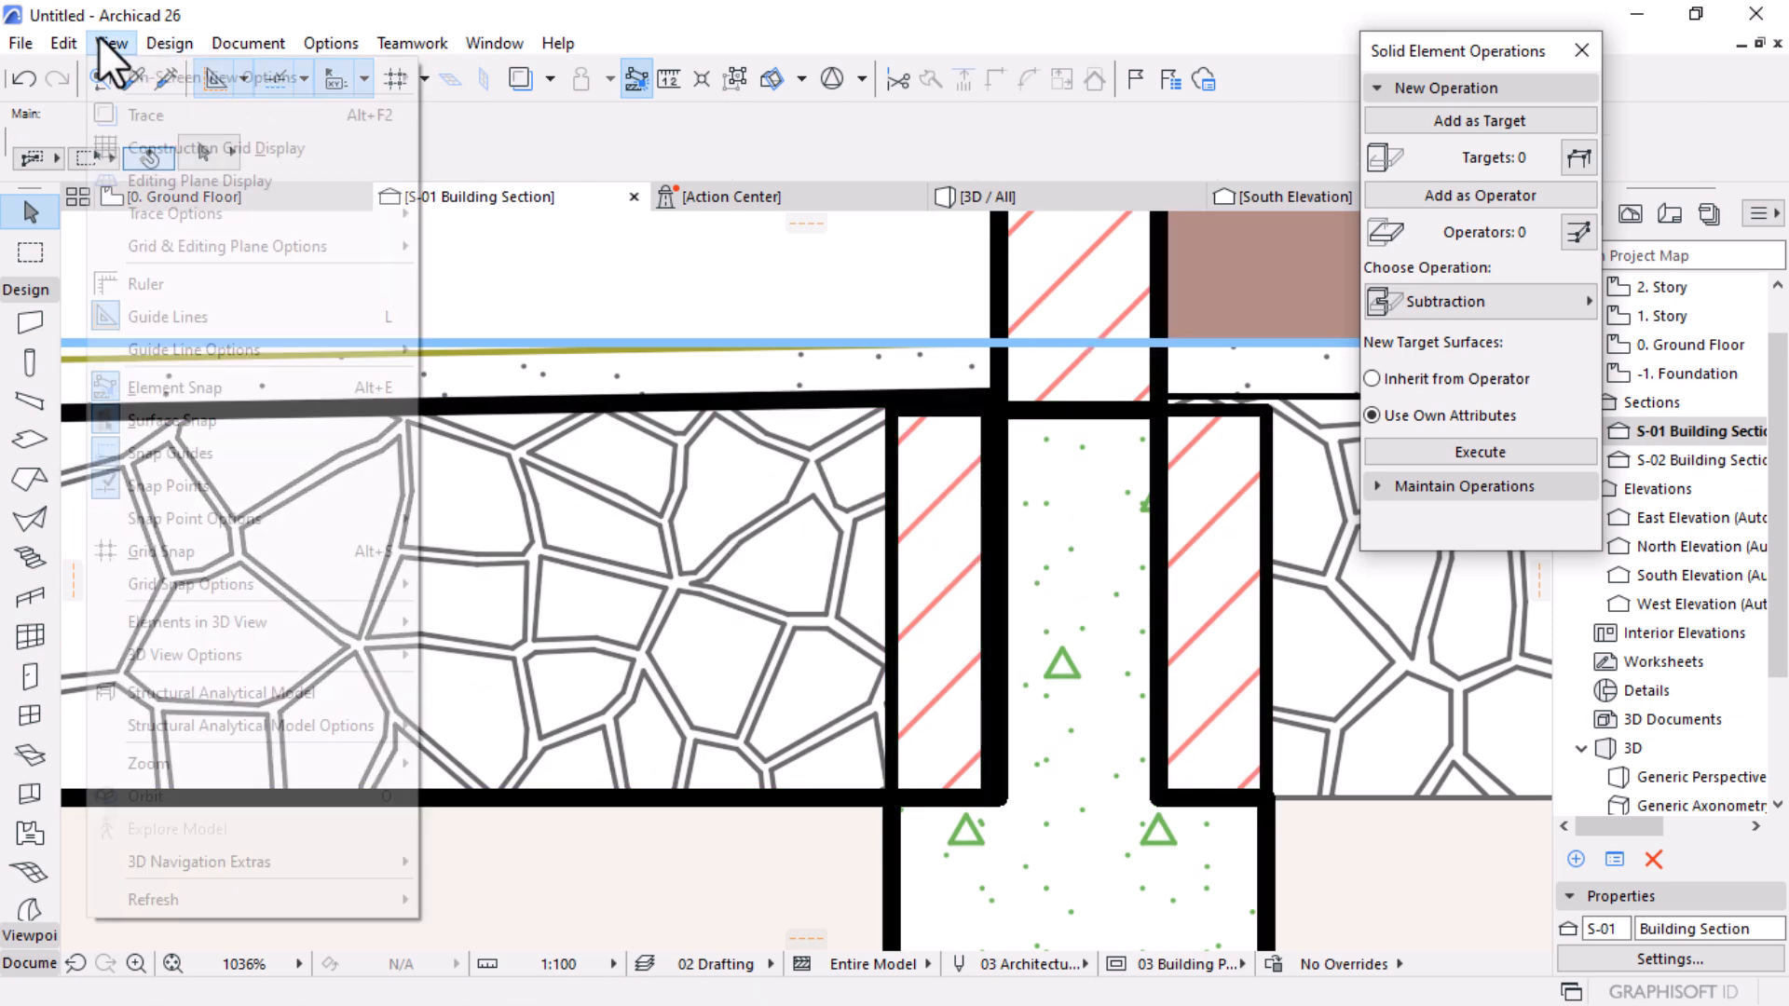
mouse_move(358, 82)
left_click(497, 339)
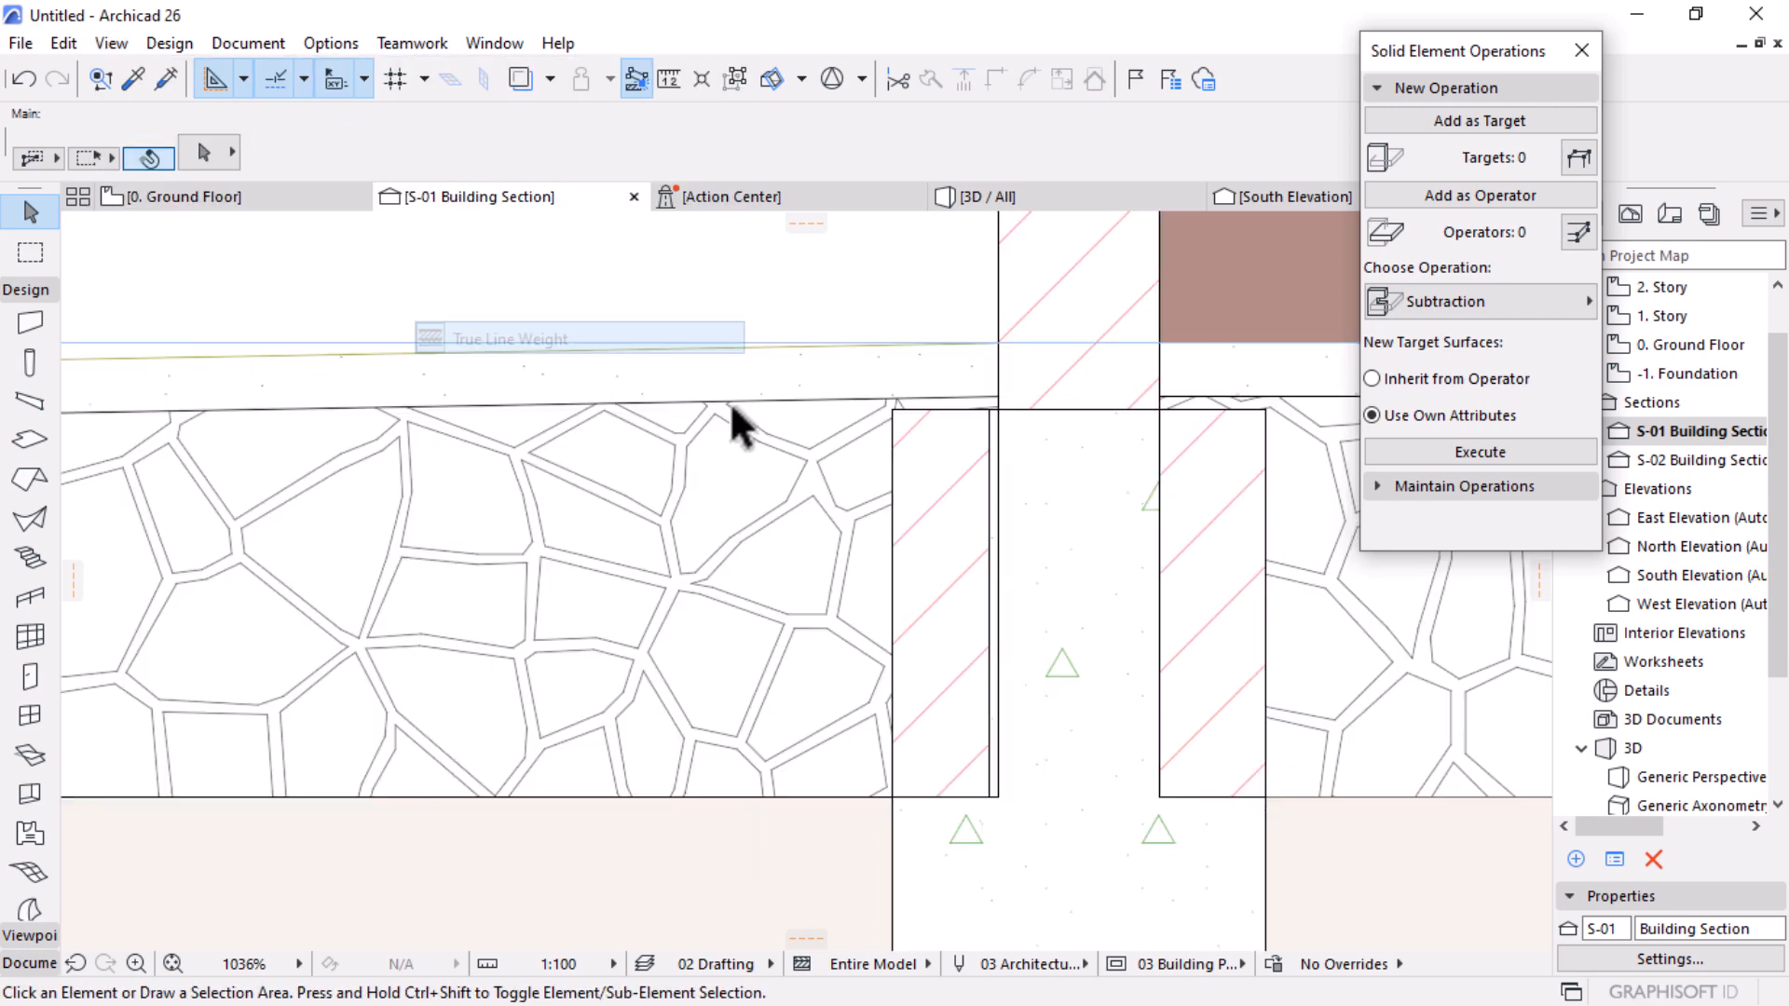
Step: Examine the double line between the footing's outer brick leaf and its concrete core, from its upper end to its base
left_click(699, 557)
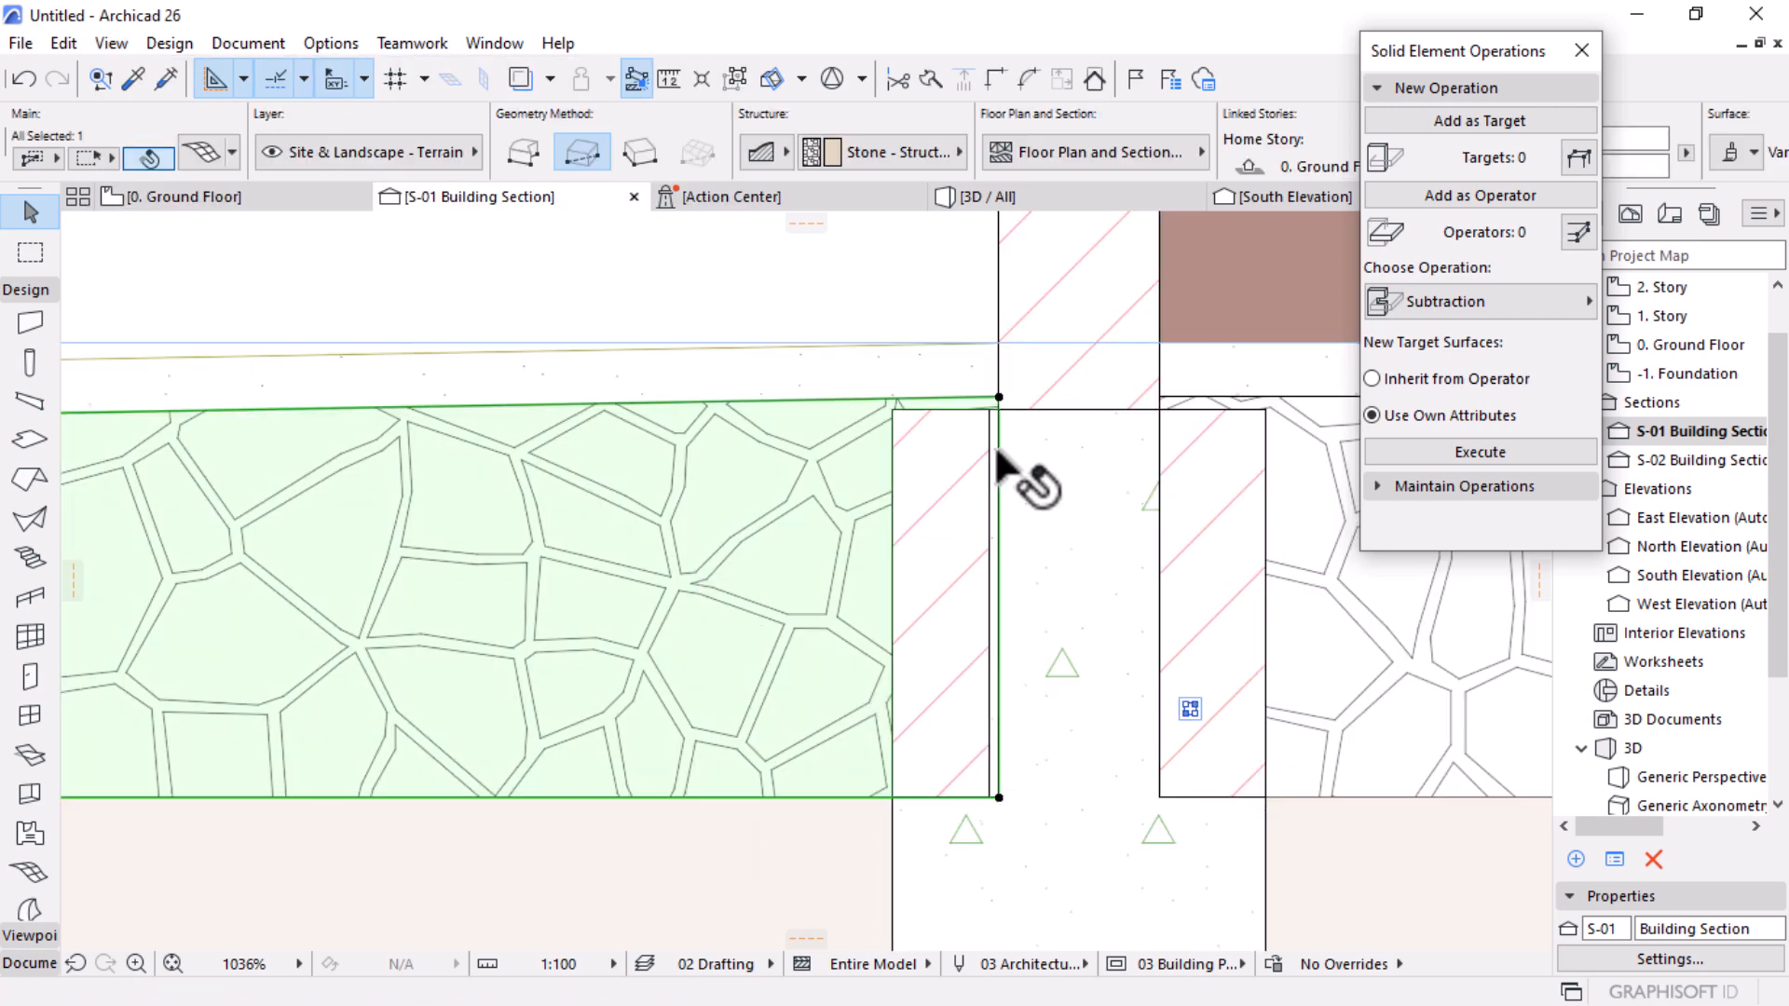
scroll(990, 443, "up", 3)
left_click(991, 446, "shift")
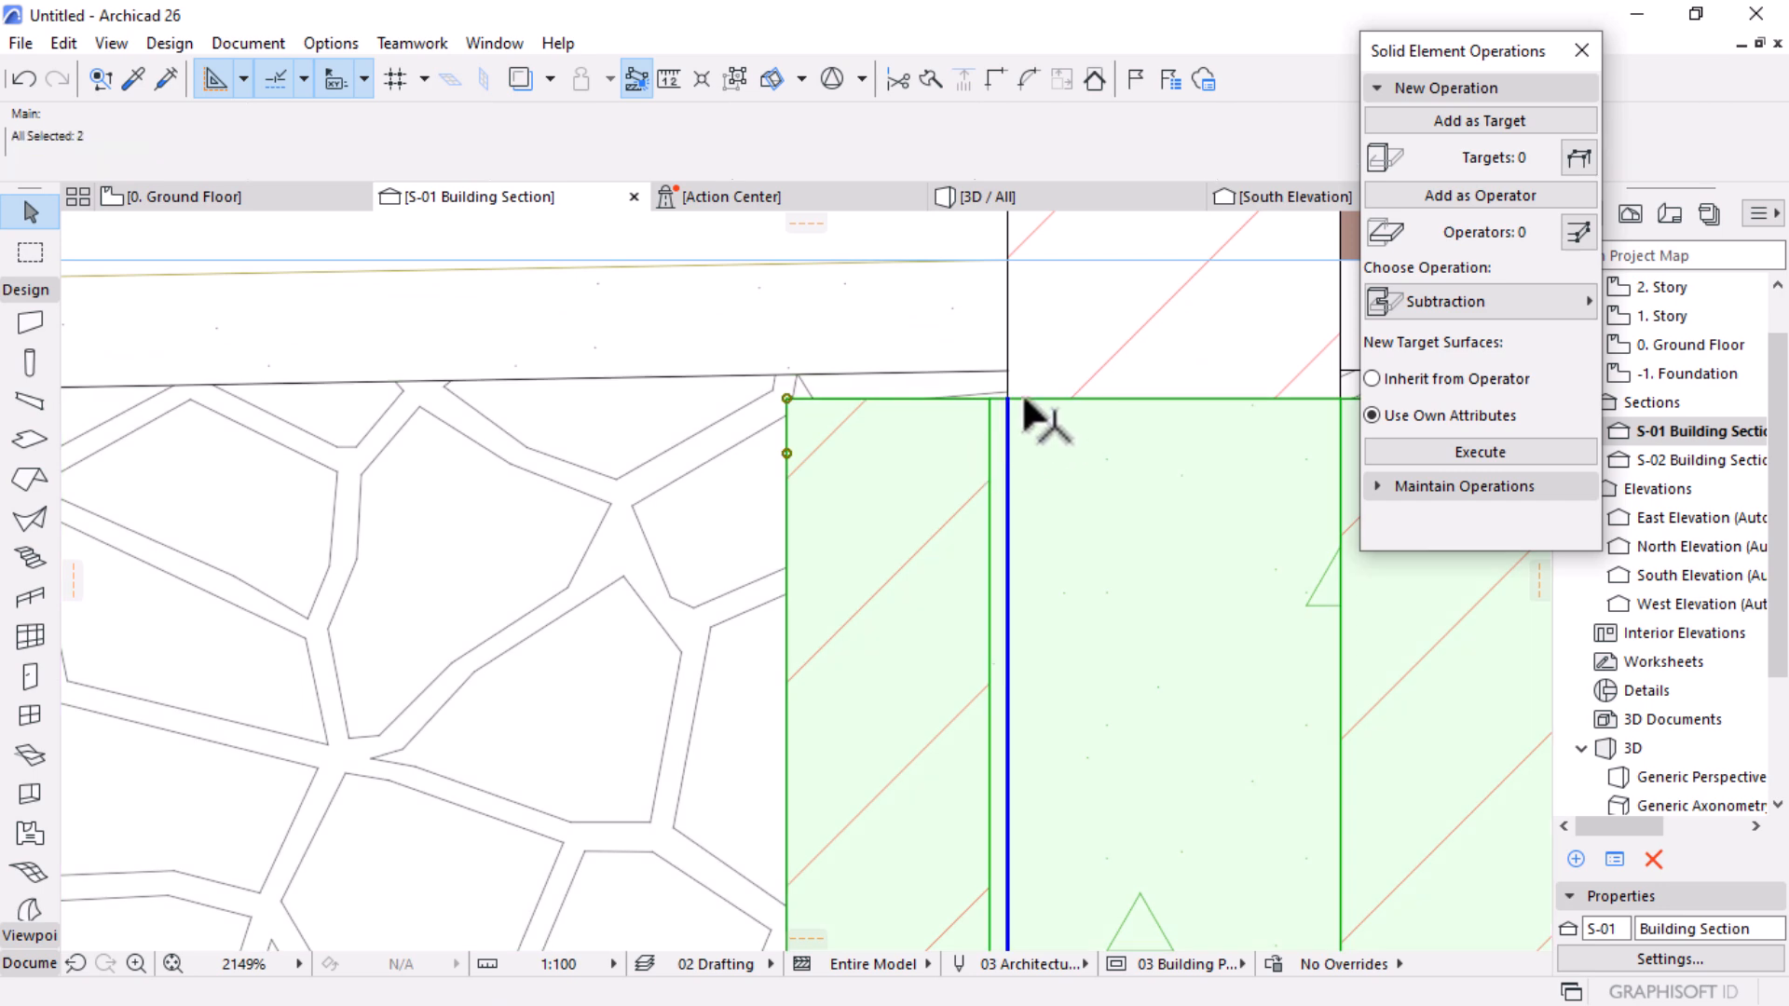
scroll(909, 399, "down", 3)
key("Escape")
scroll(925, 732, "up", 5)
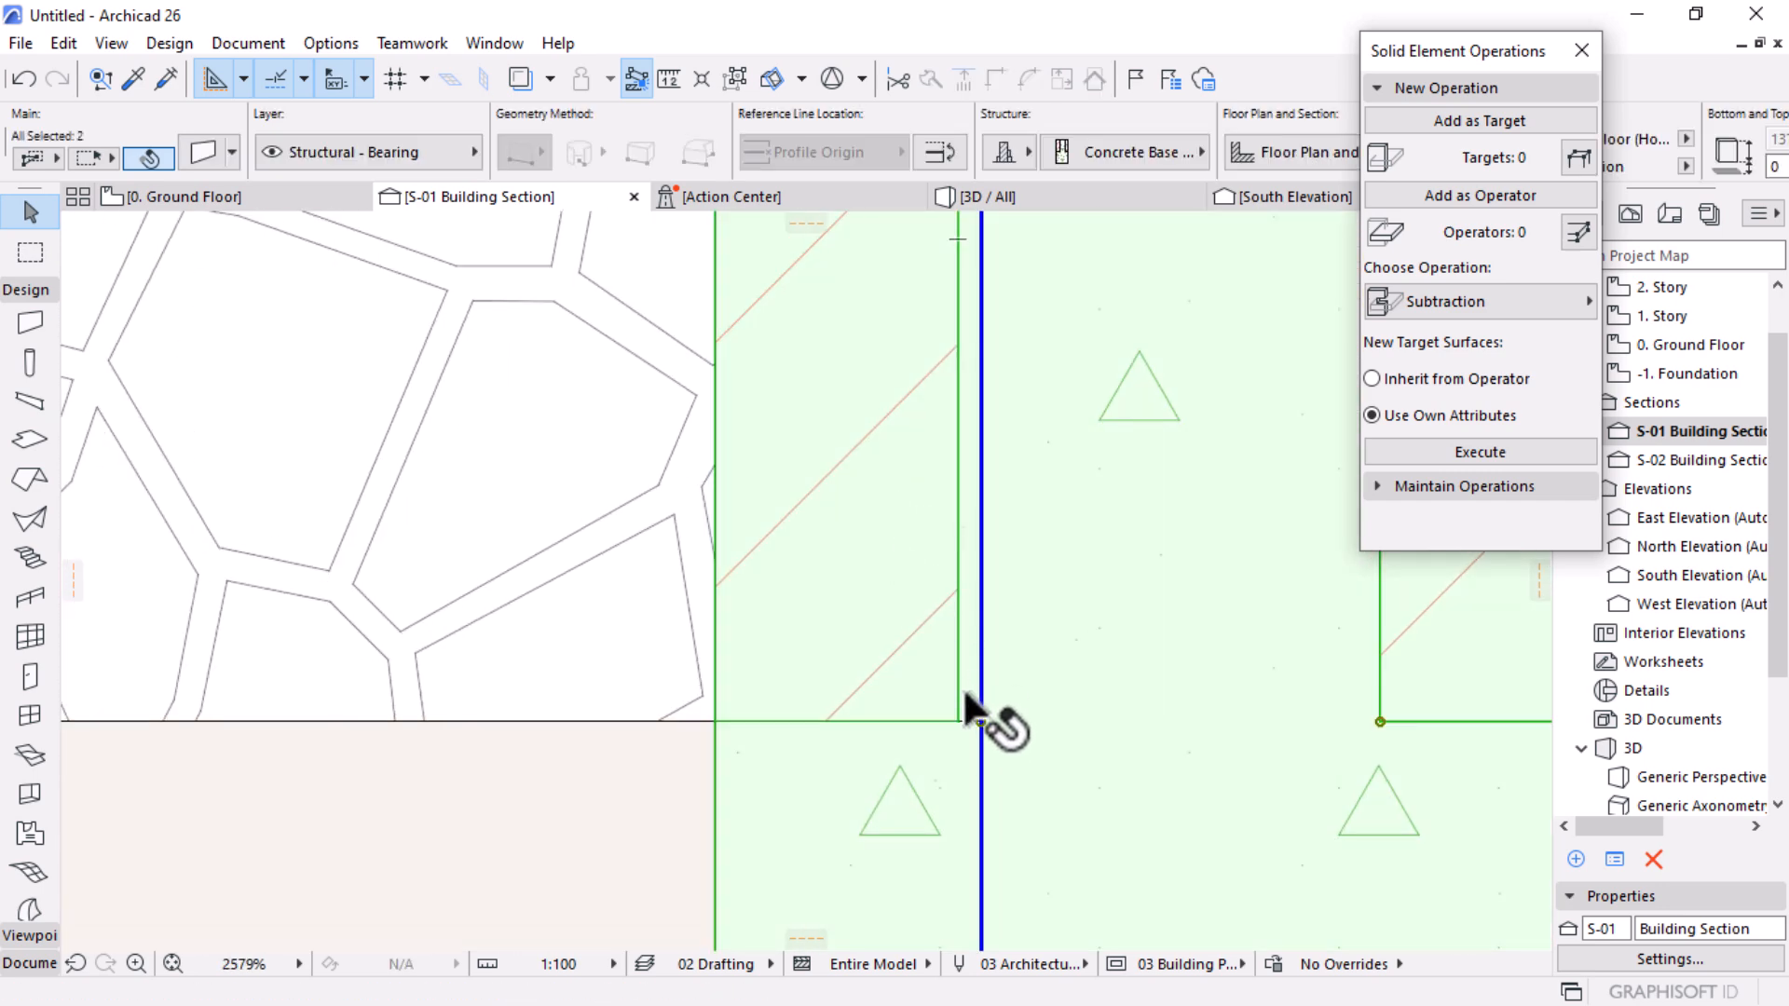
left_click(956, 736)
left_click(902, 520)
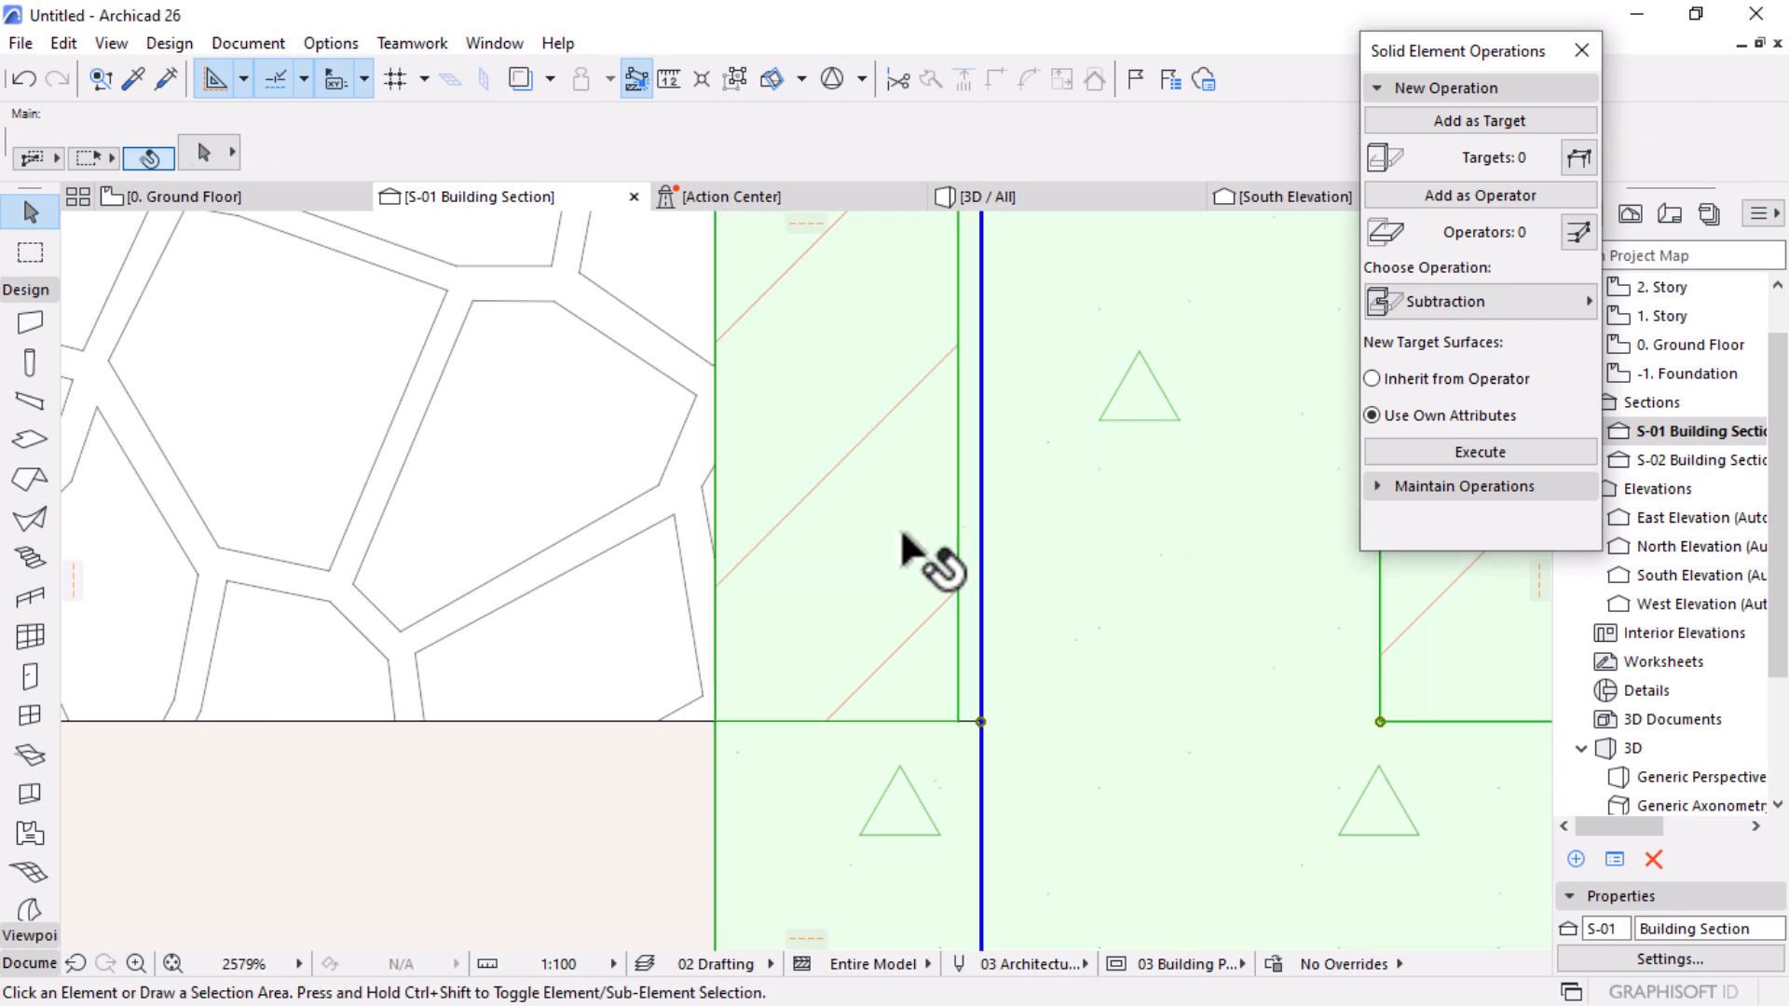
scroll(921, 483, "down", 5)
scroll(921, 448, "up", 2)
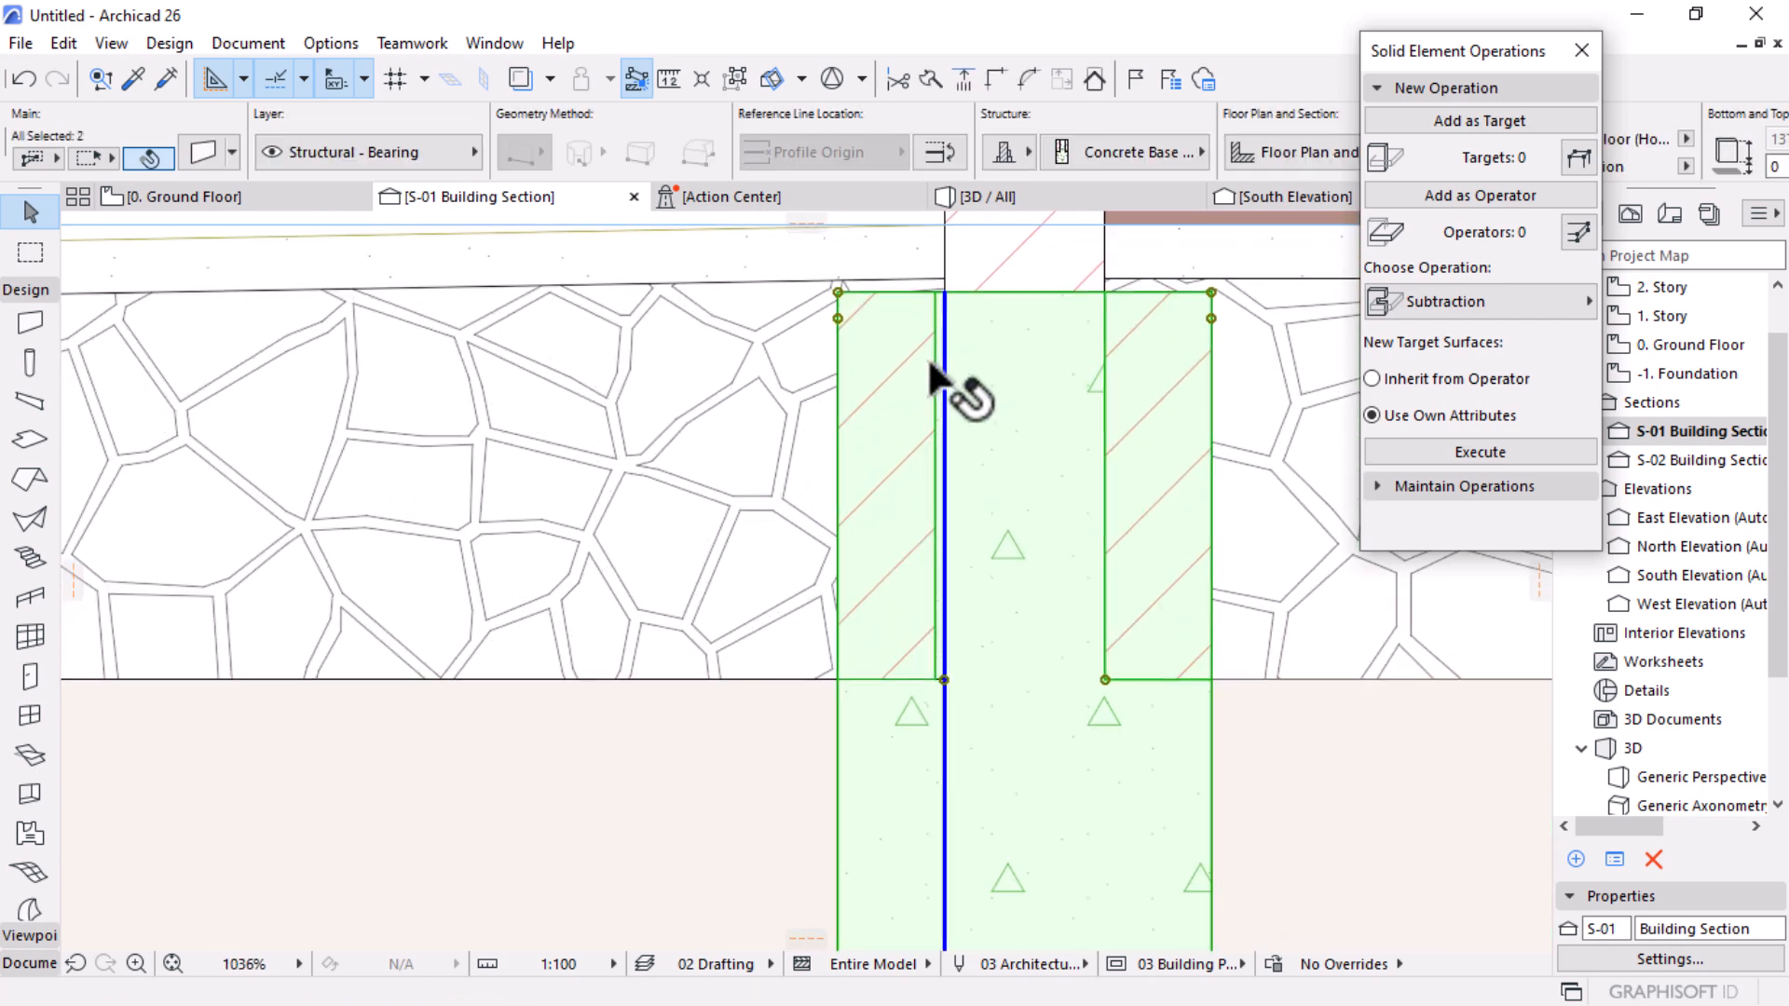
Step: Open the Concrete Base Footing profile of the single foundation wall for editing and check its two structural brick fills
right_click(906, 352)
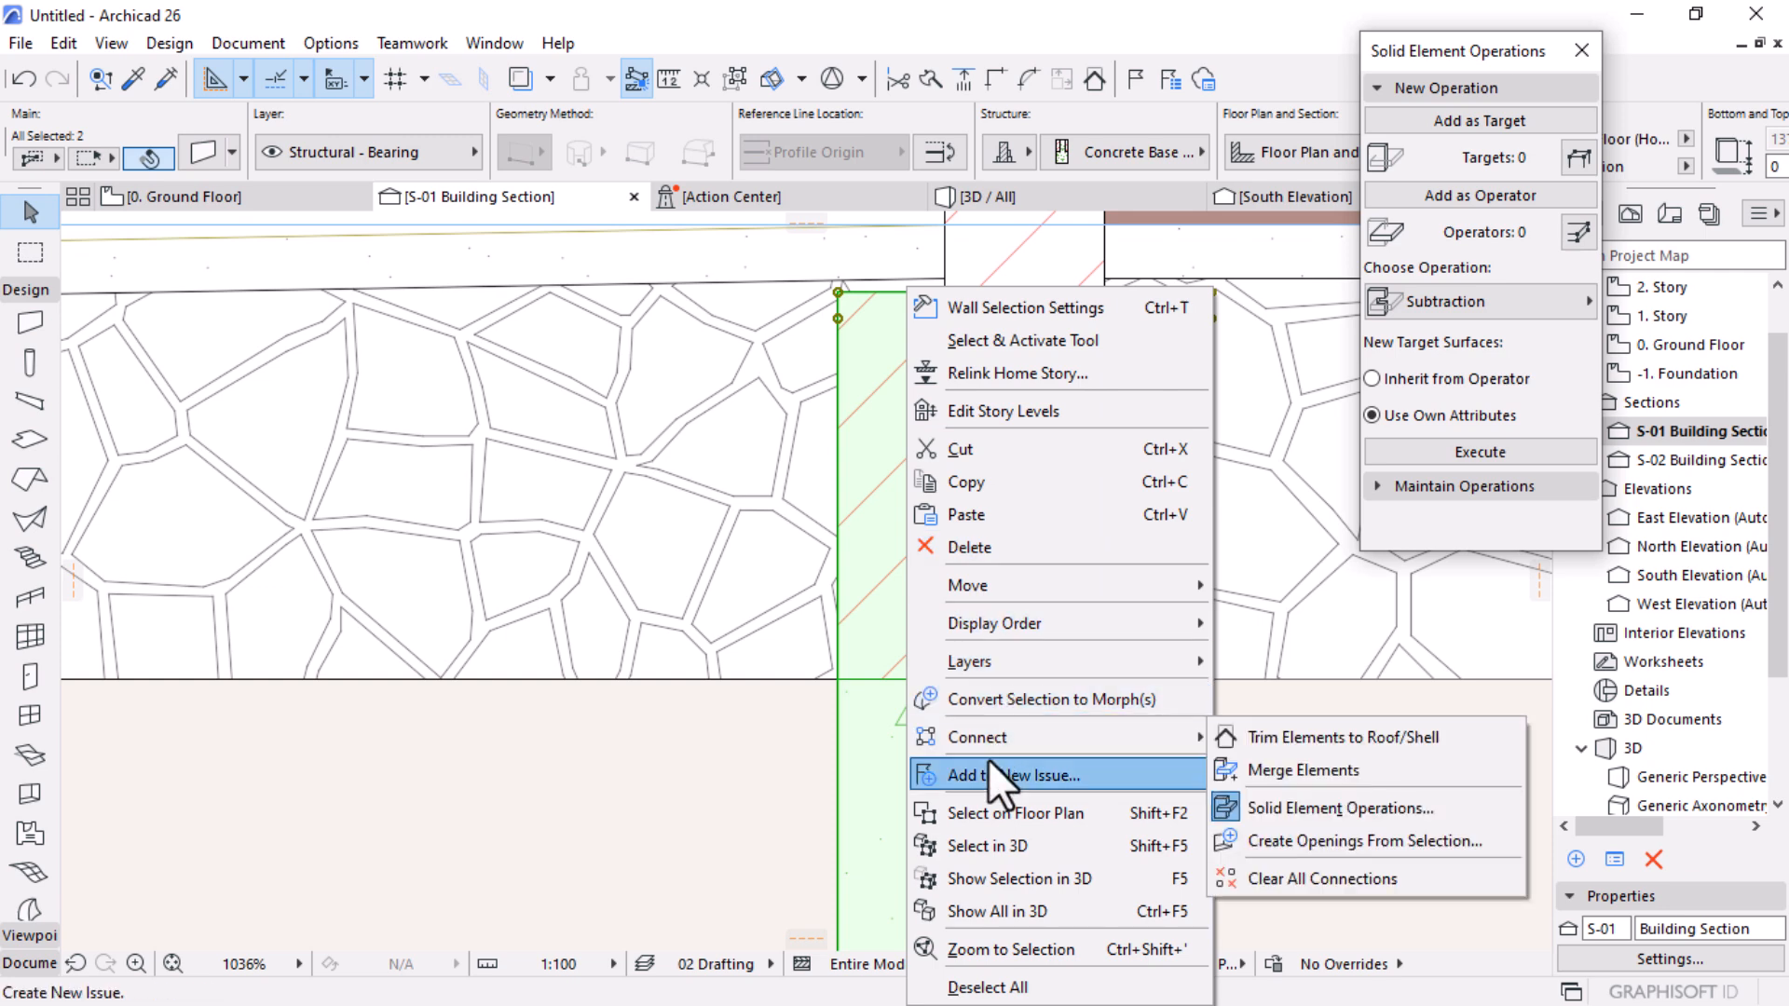
left_click(951, 698)
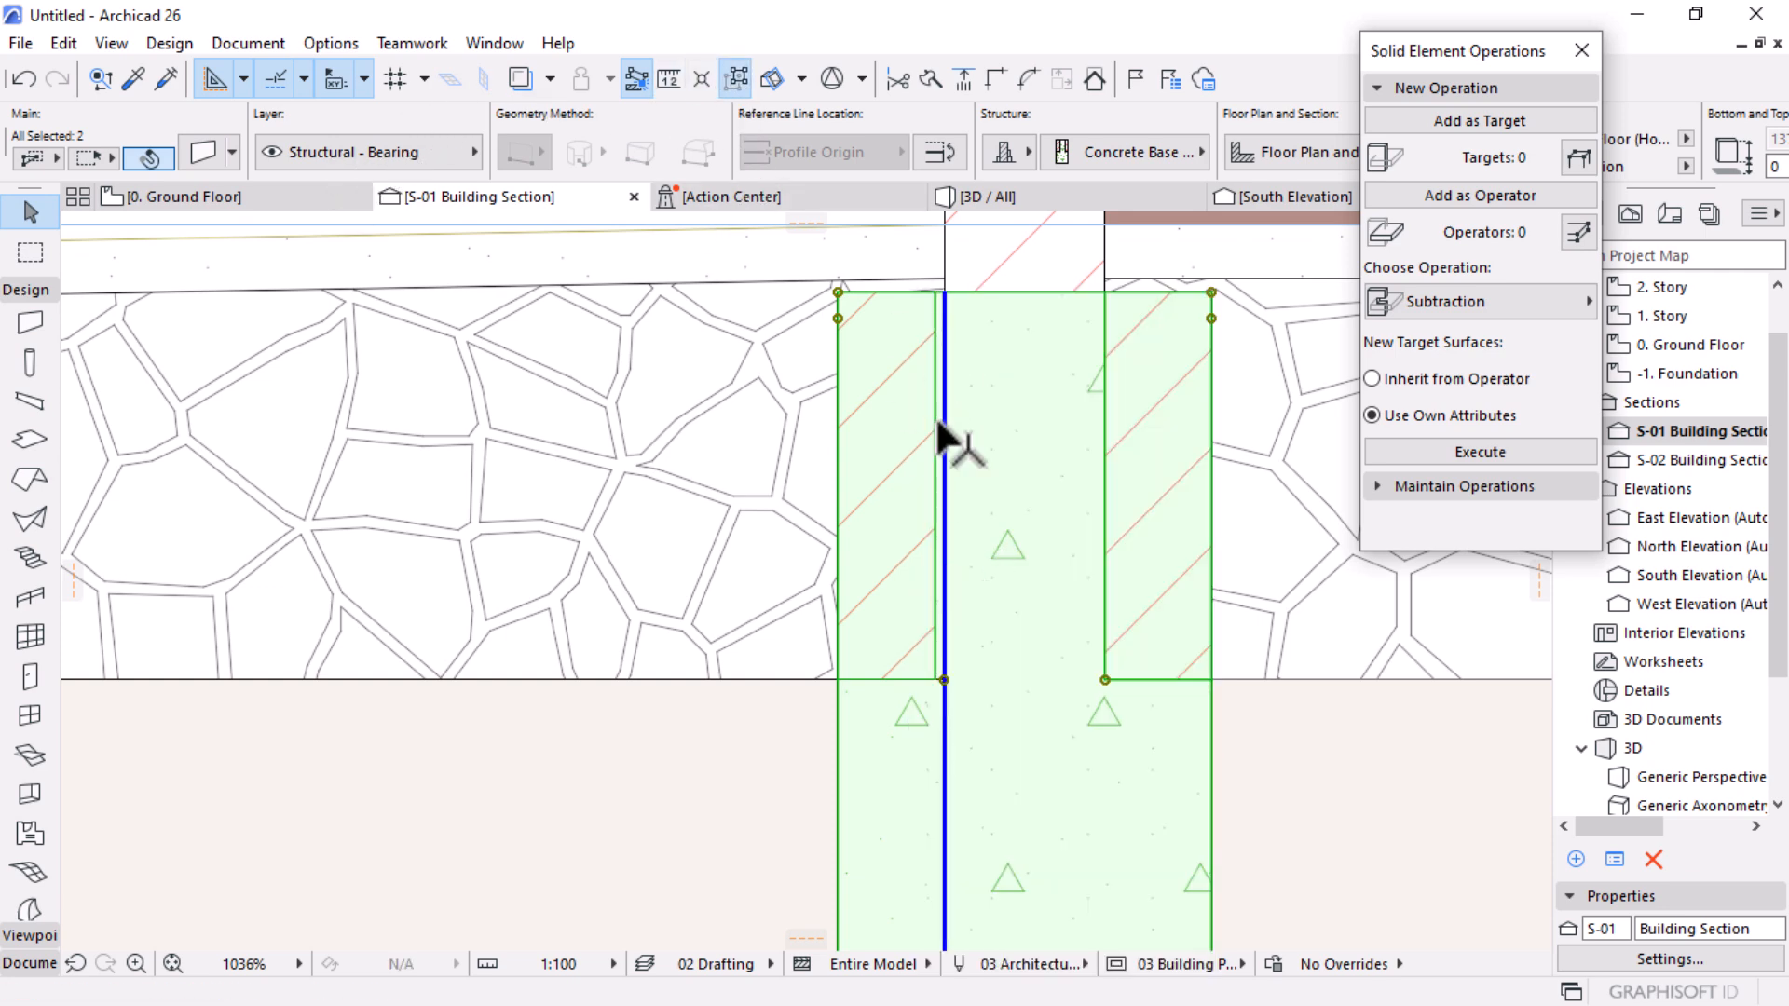
right_click(990, 448)
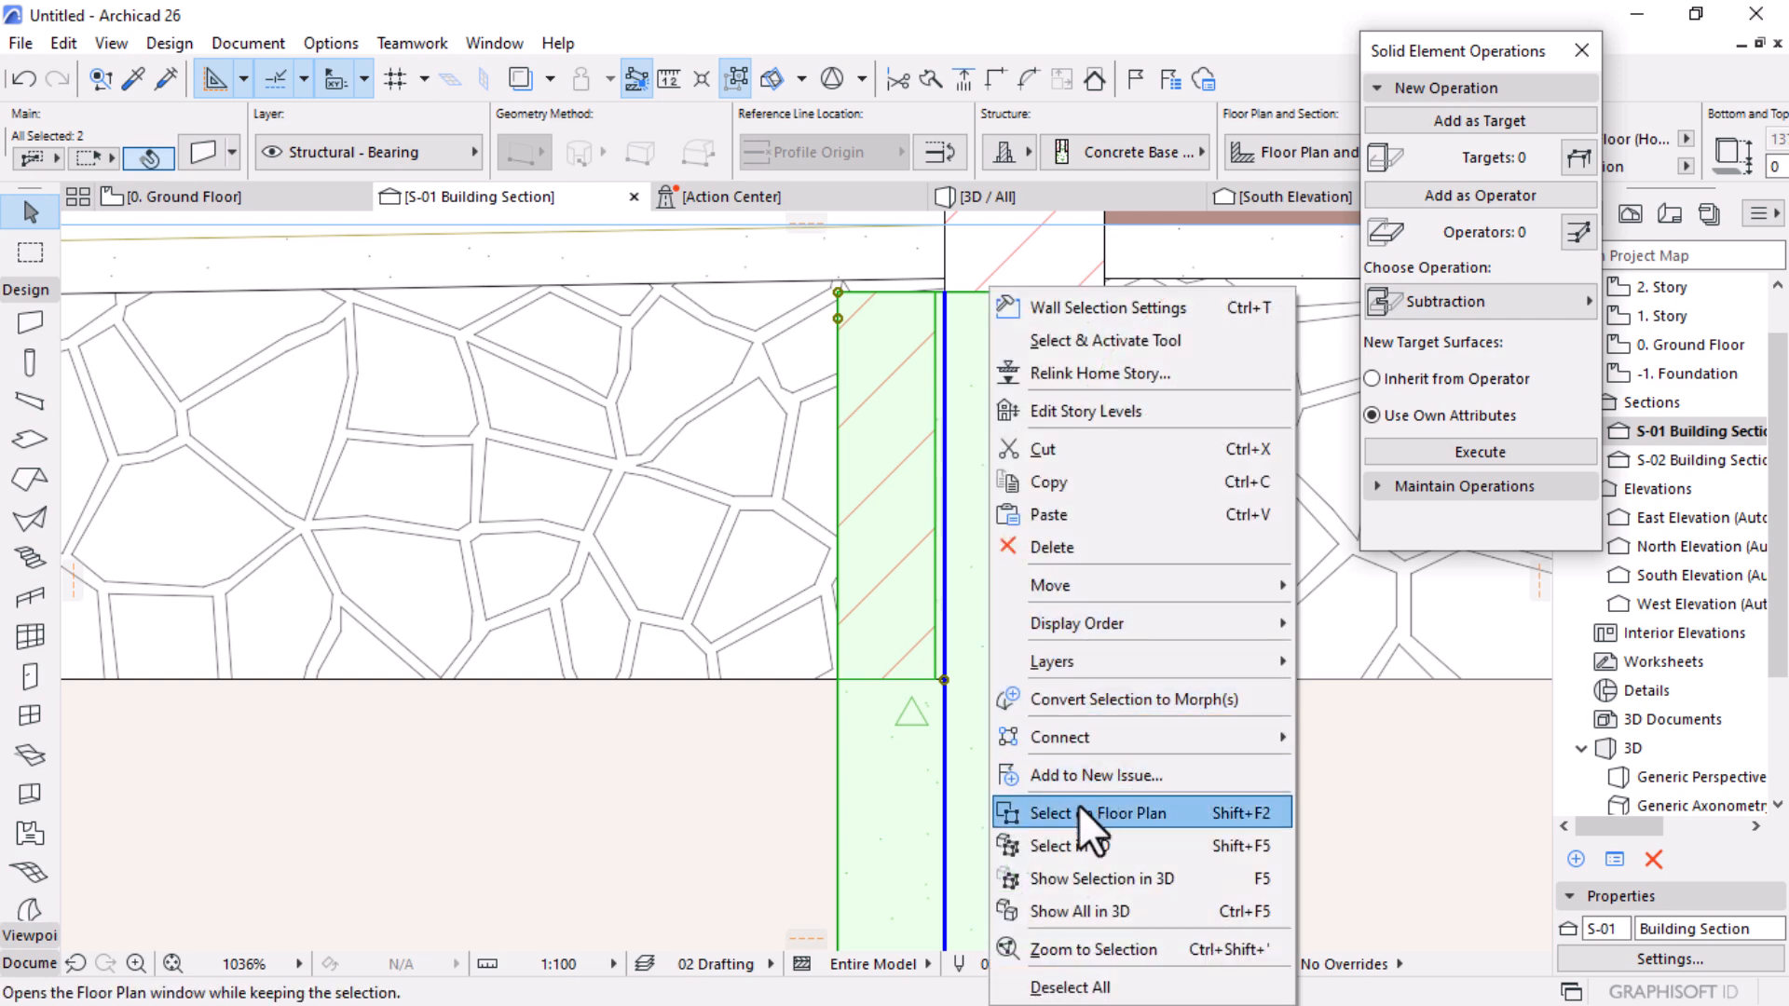
left_click(1082, 701)
left_click(1020, 489)
right_click(1013, 504)
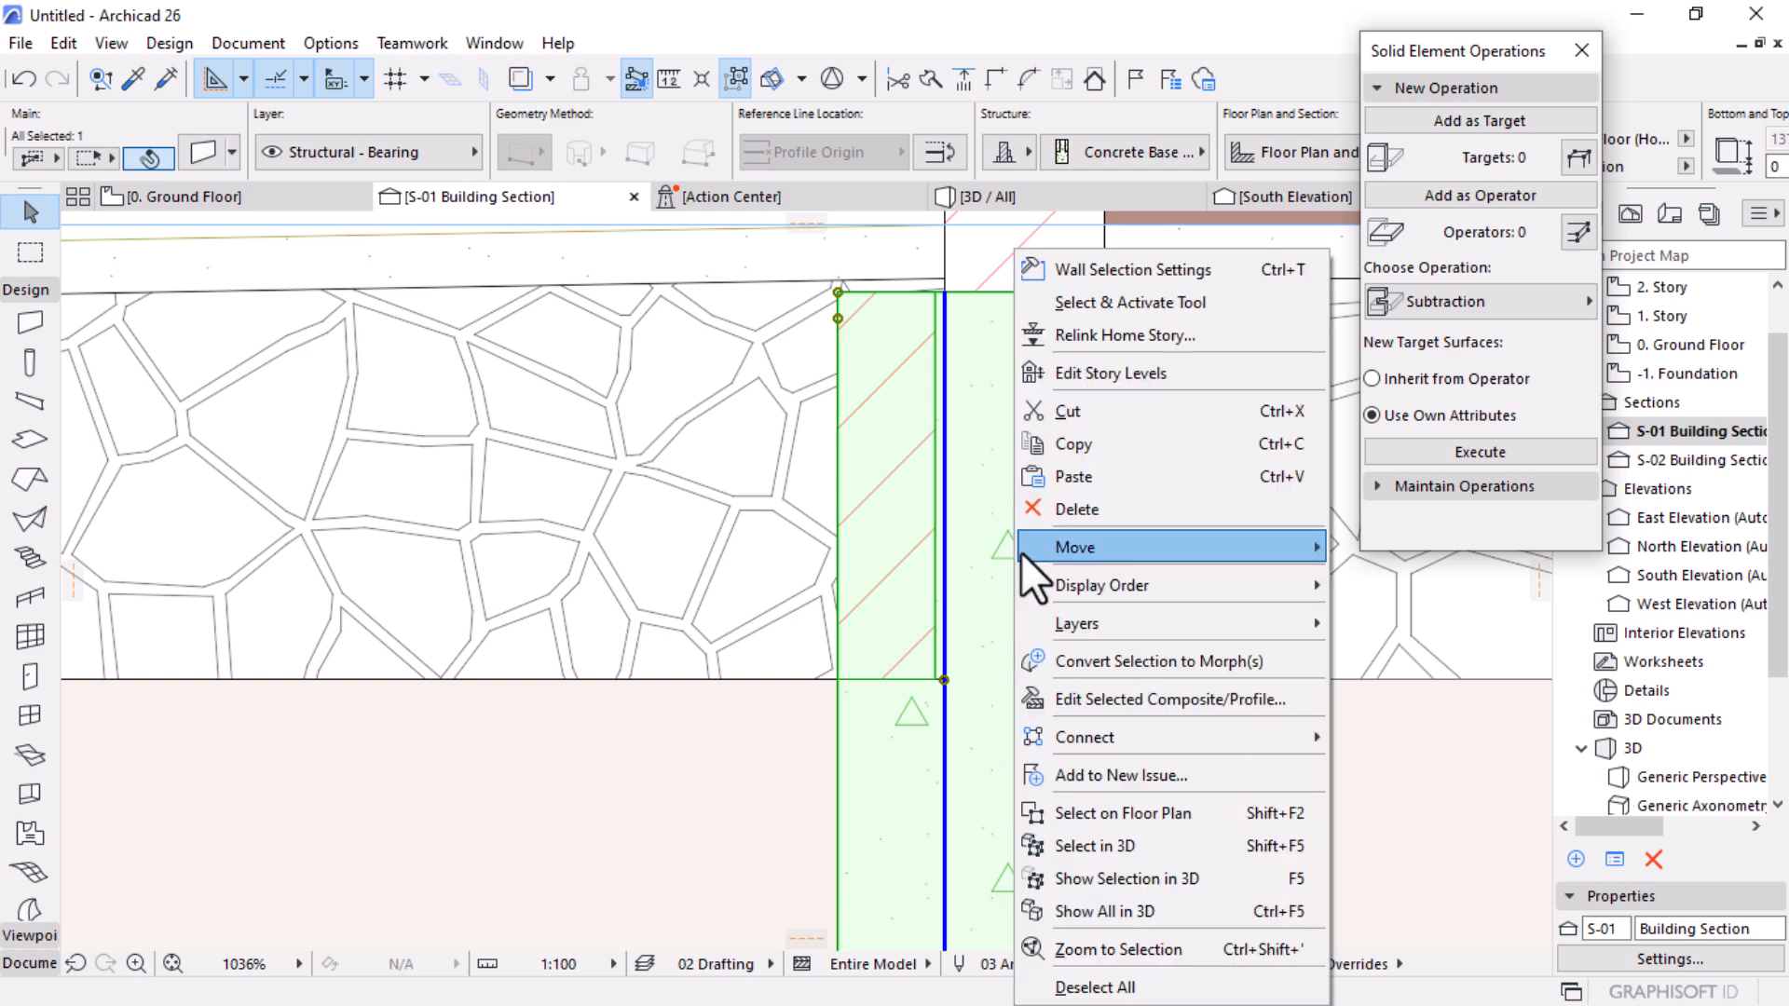
left_click(1118, 701)
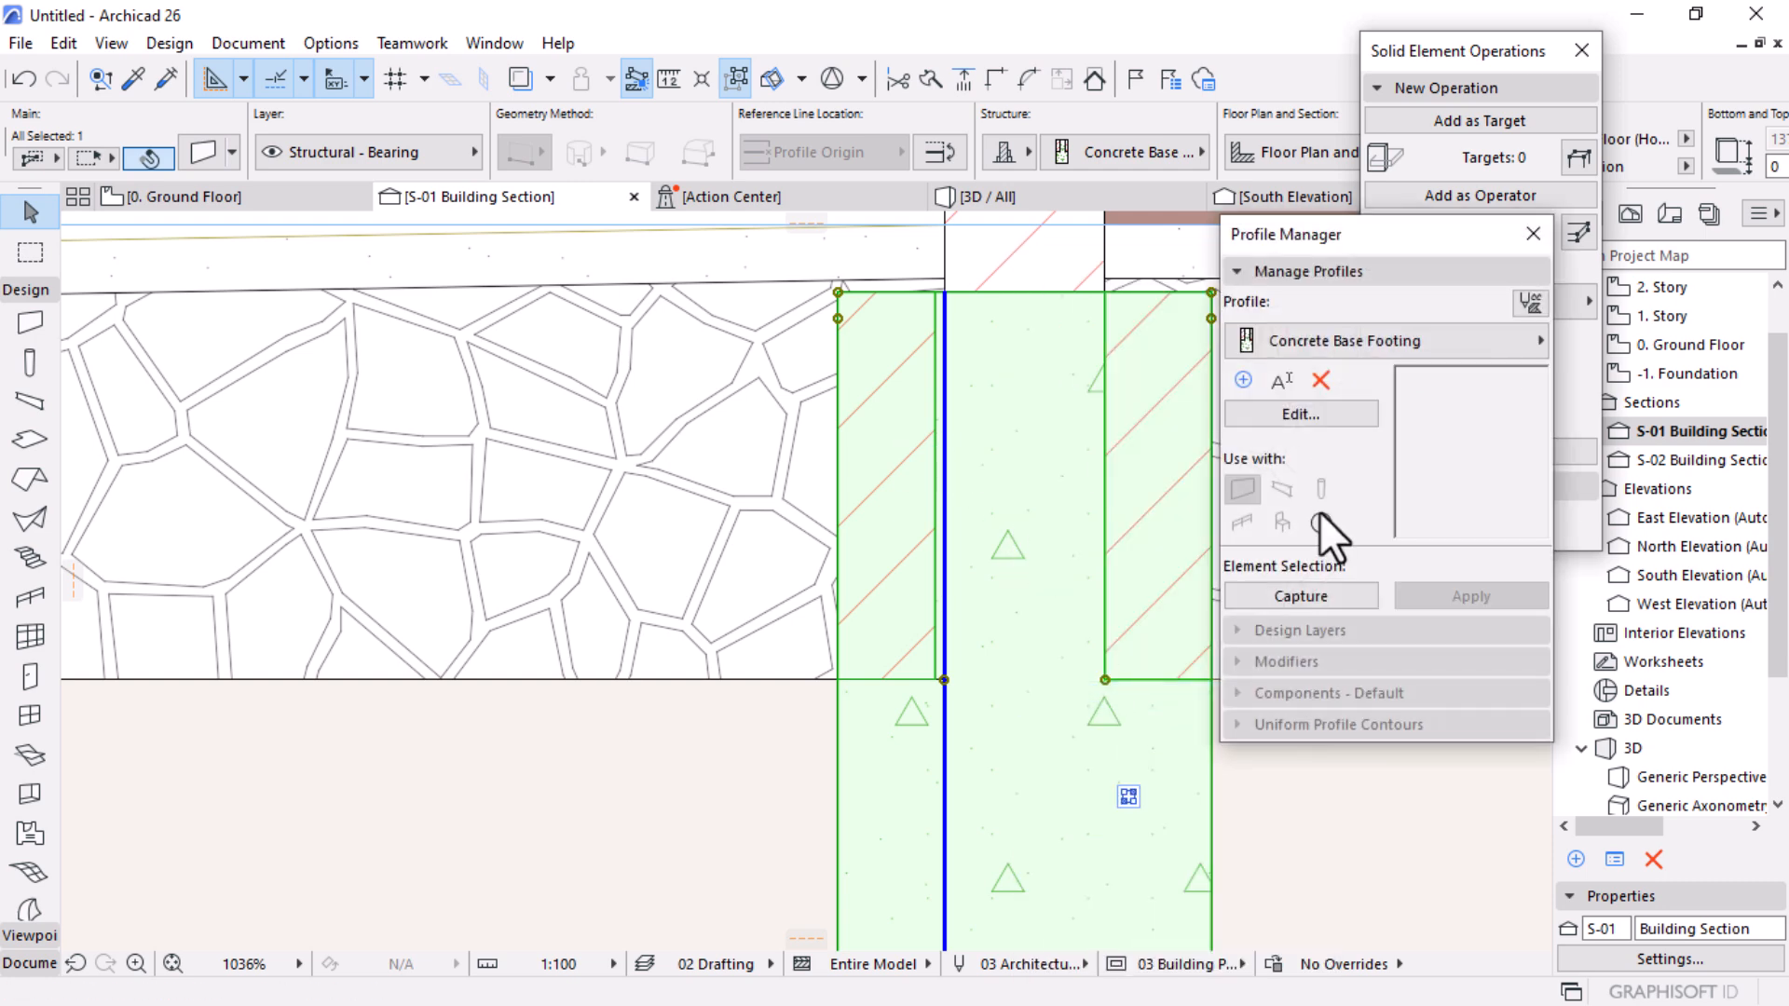
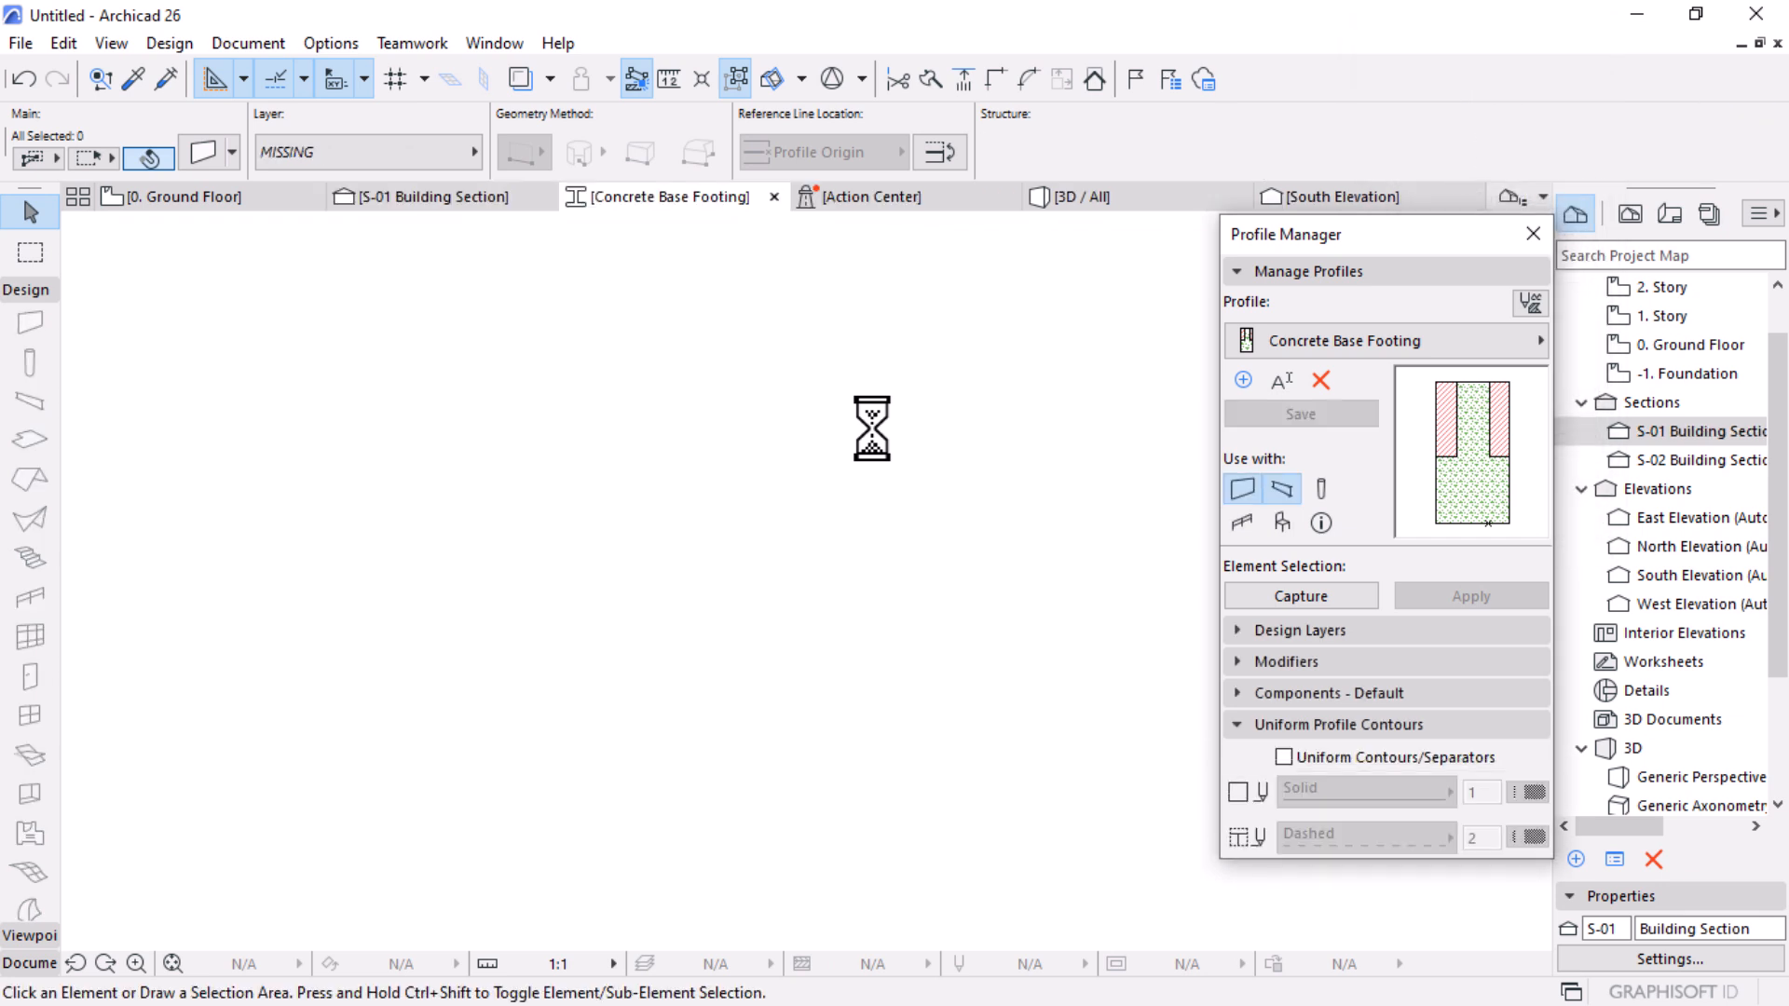
left_click(700, 366)
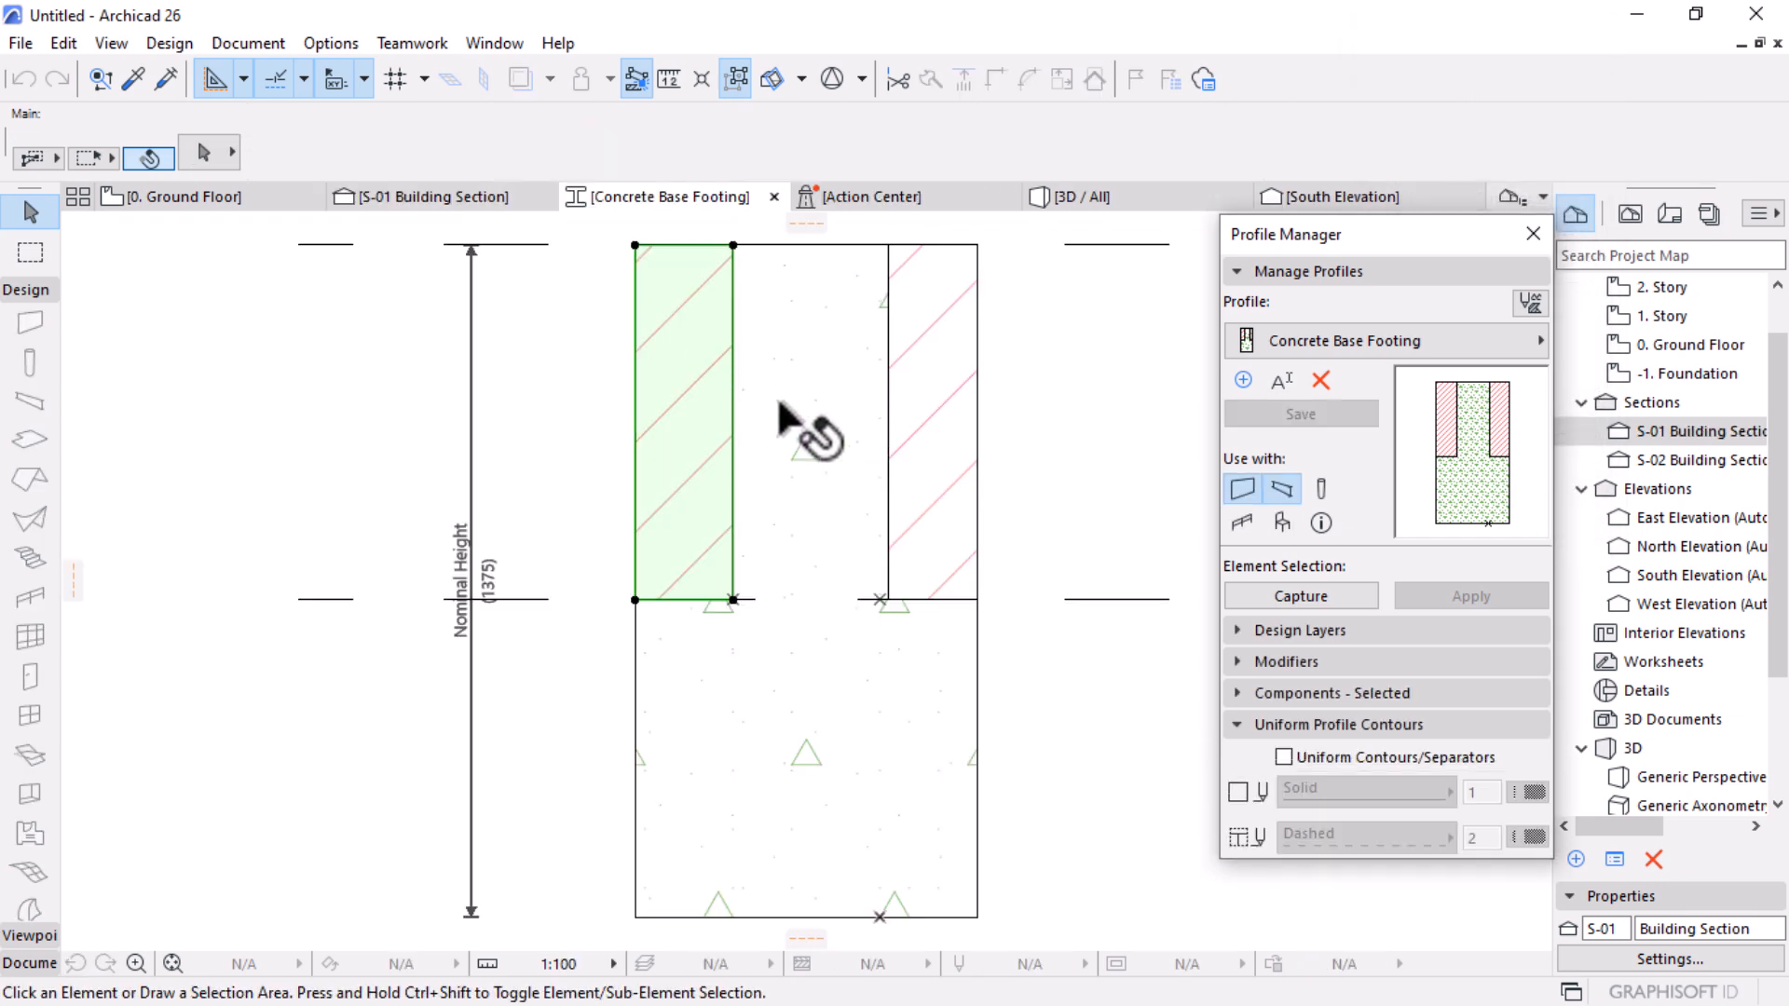
left_click(935, 396)
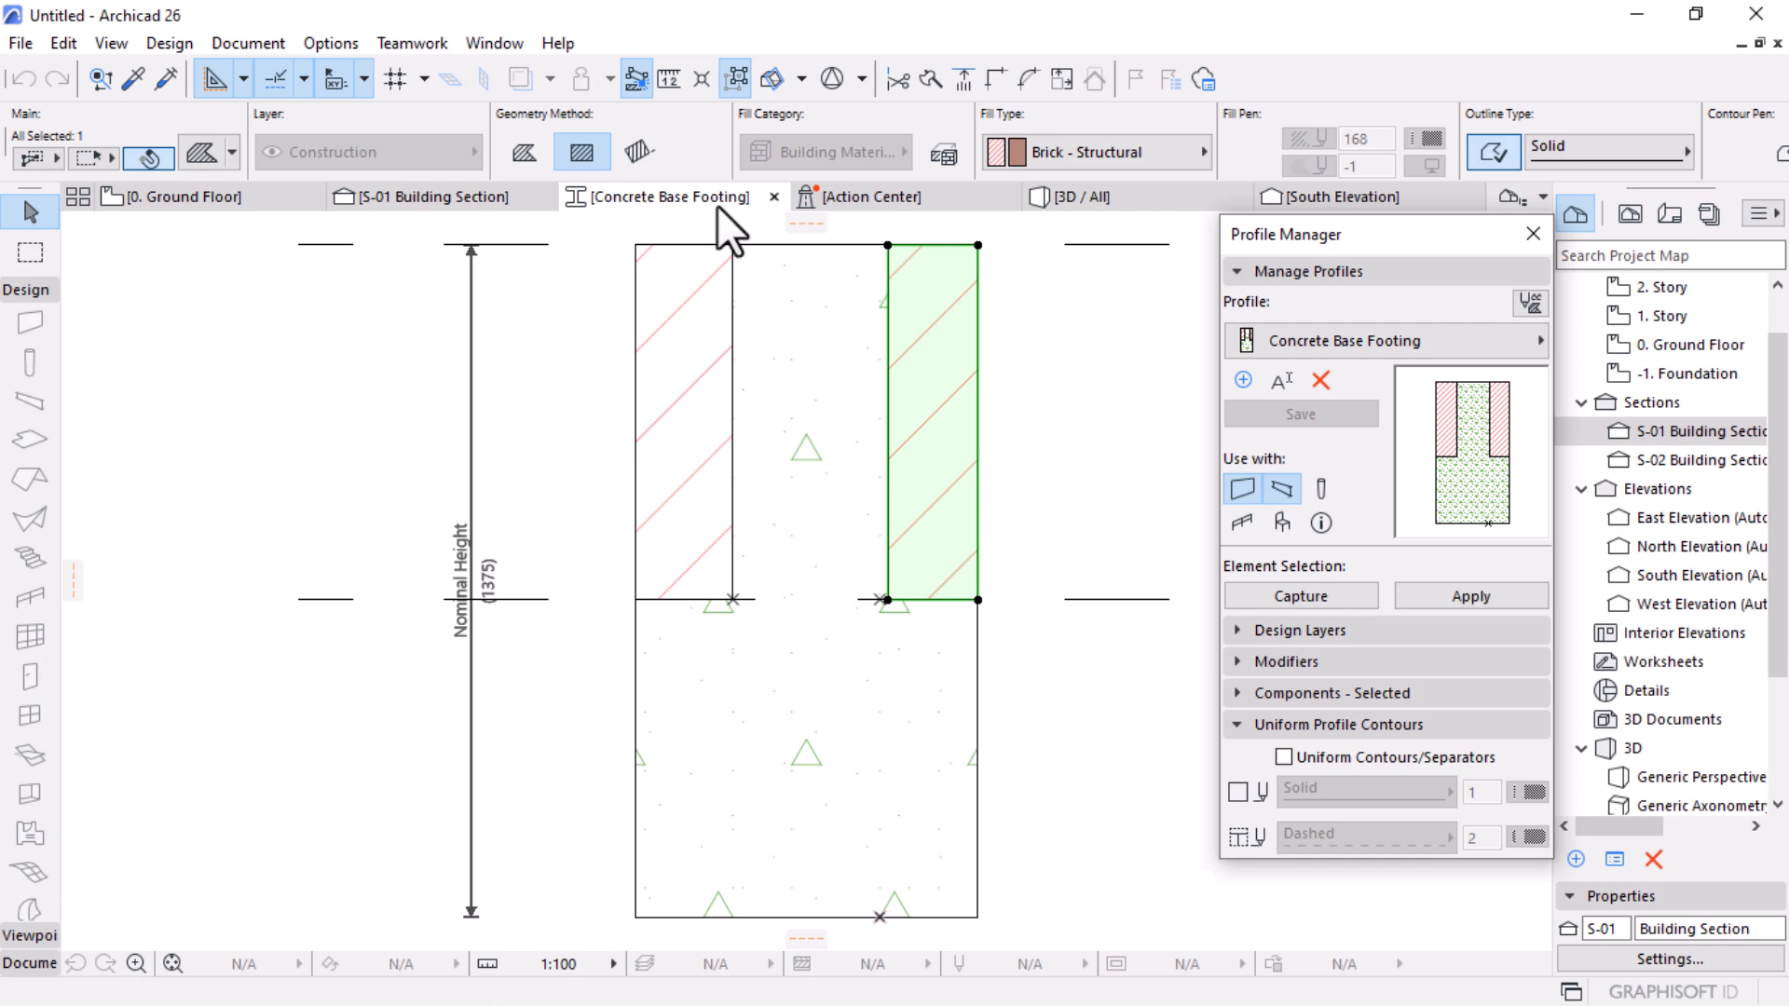
Step: Close the Concrete Base Footing profile and examine how the stone fill mesh meets the footing at one end of the building section
left_click(773, 196)
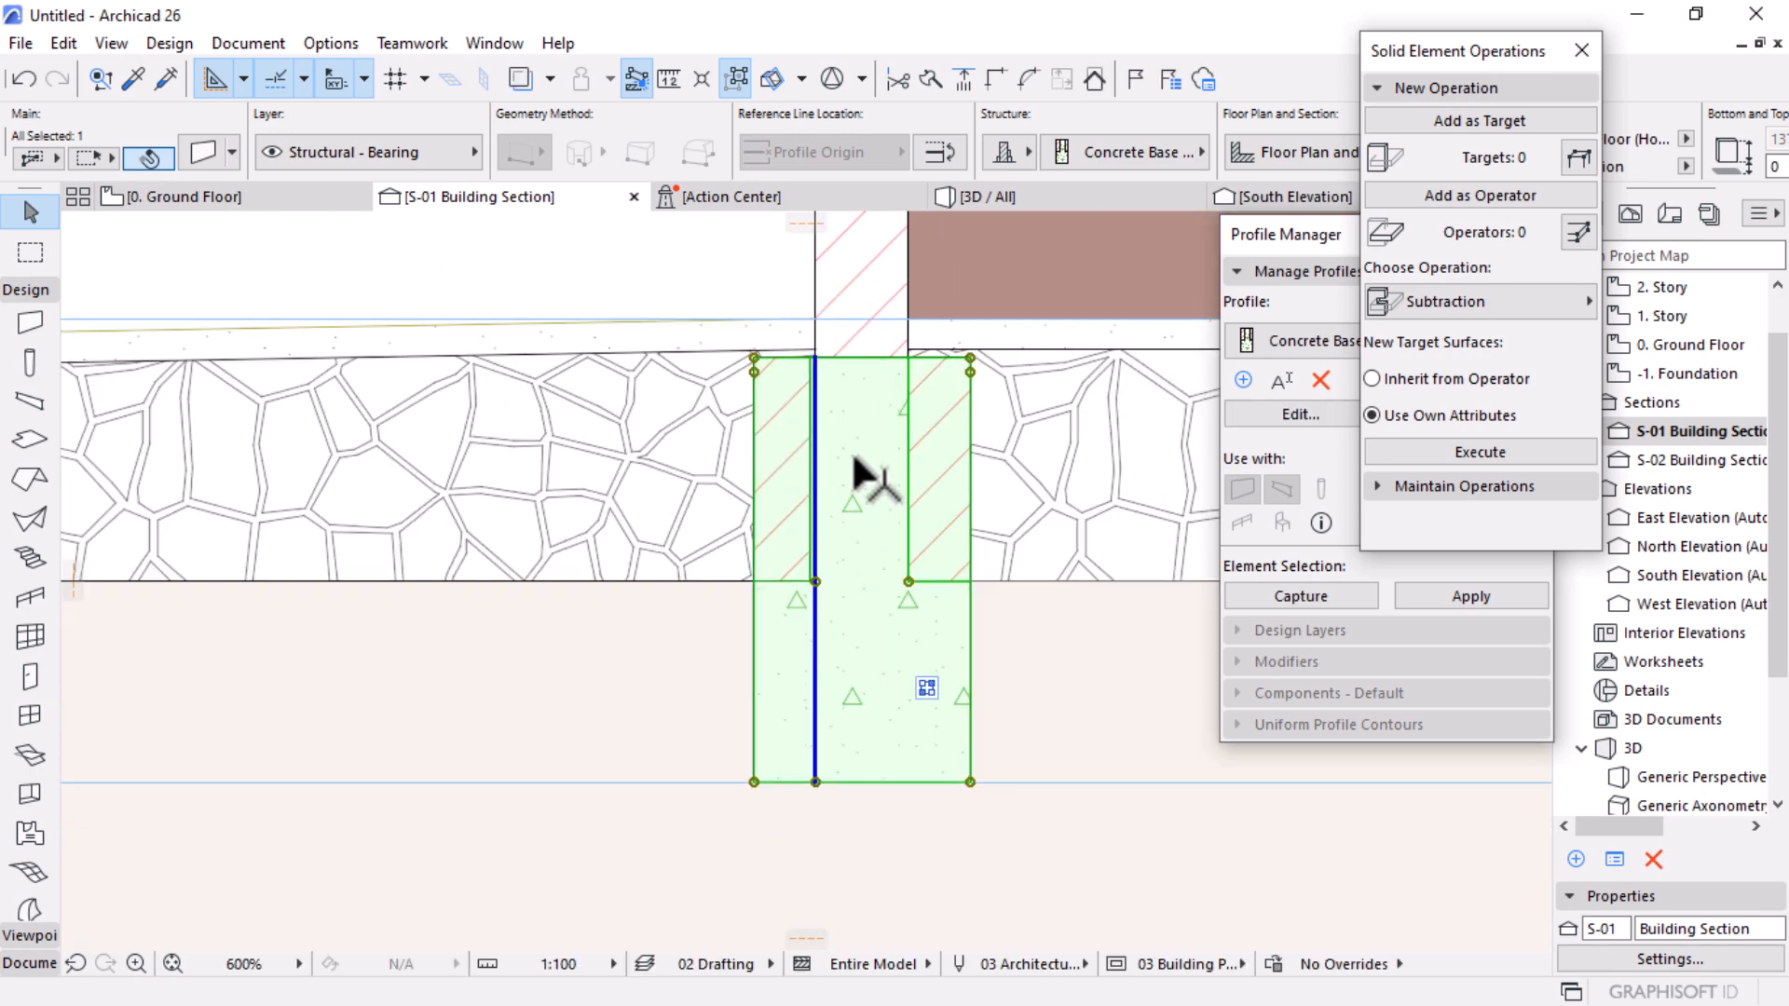
left_click(499, 485)
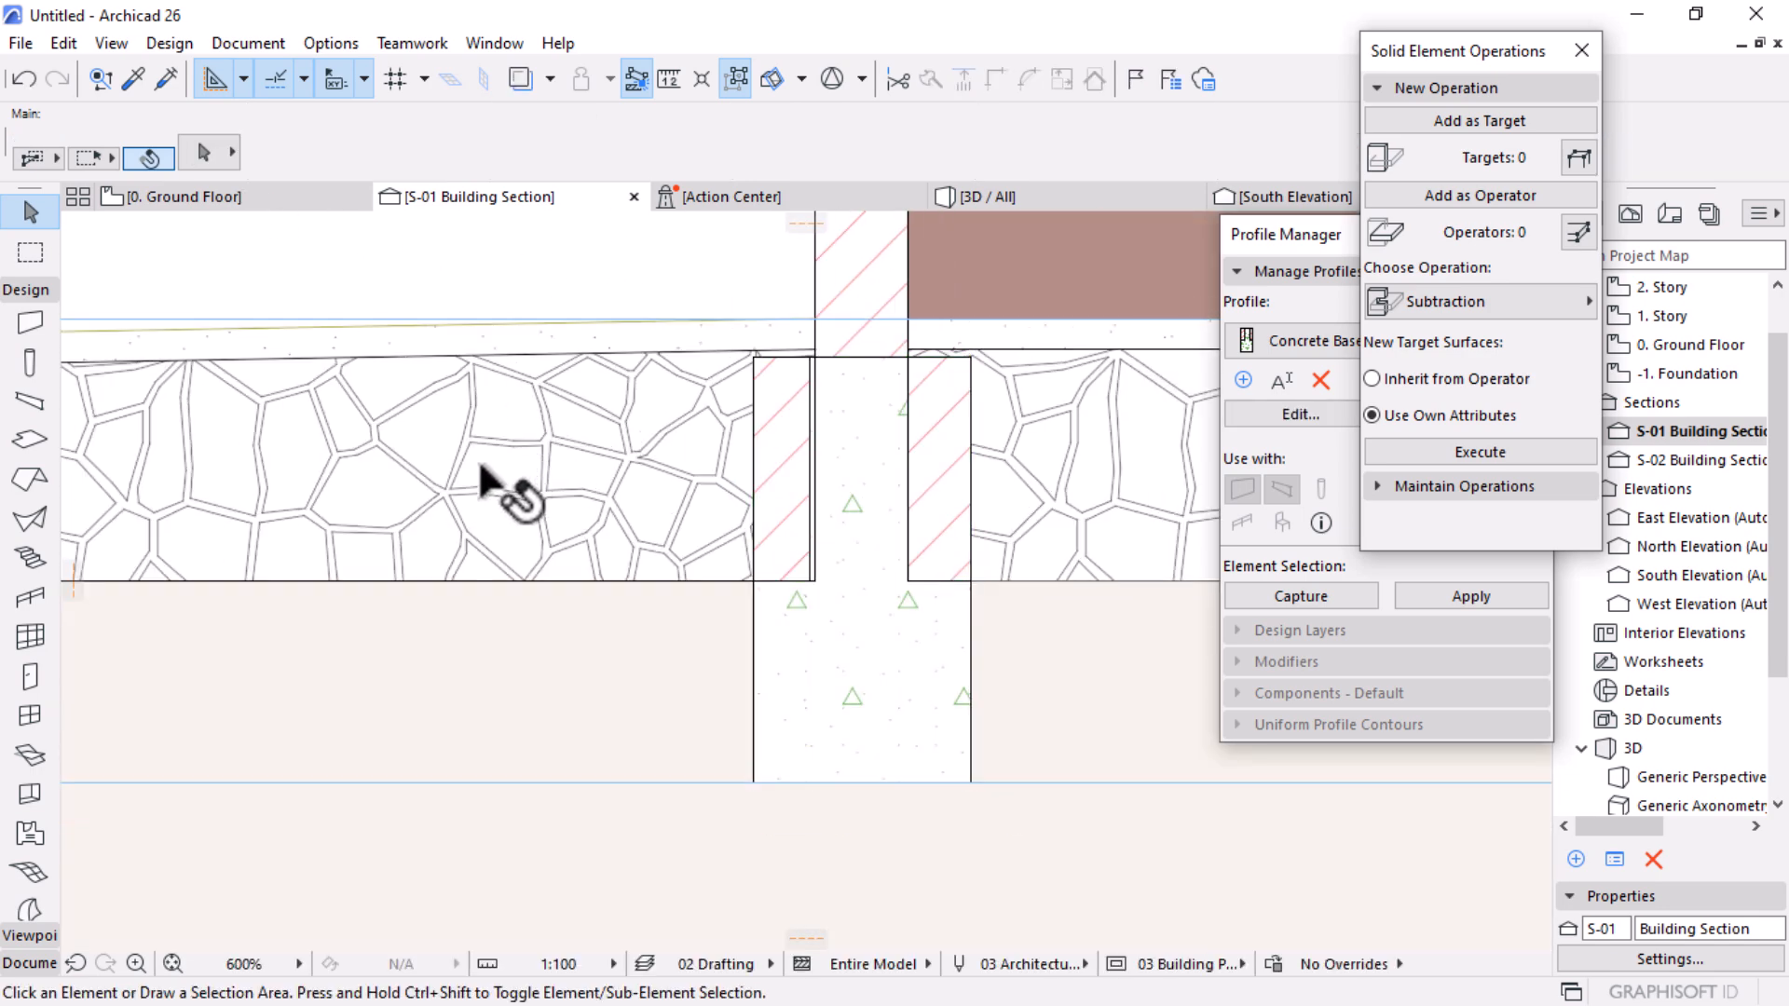
scroll(643, 378, "up", 4)
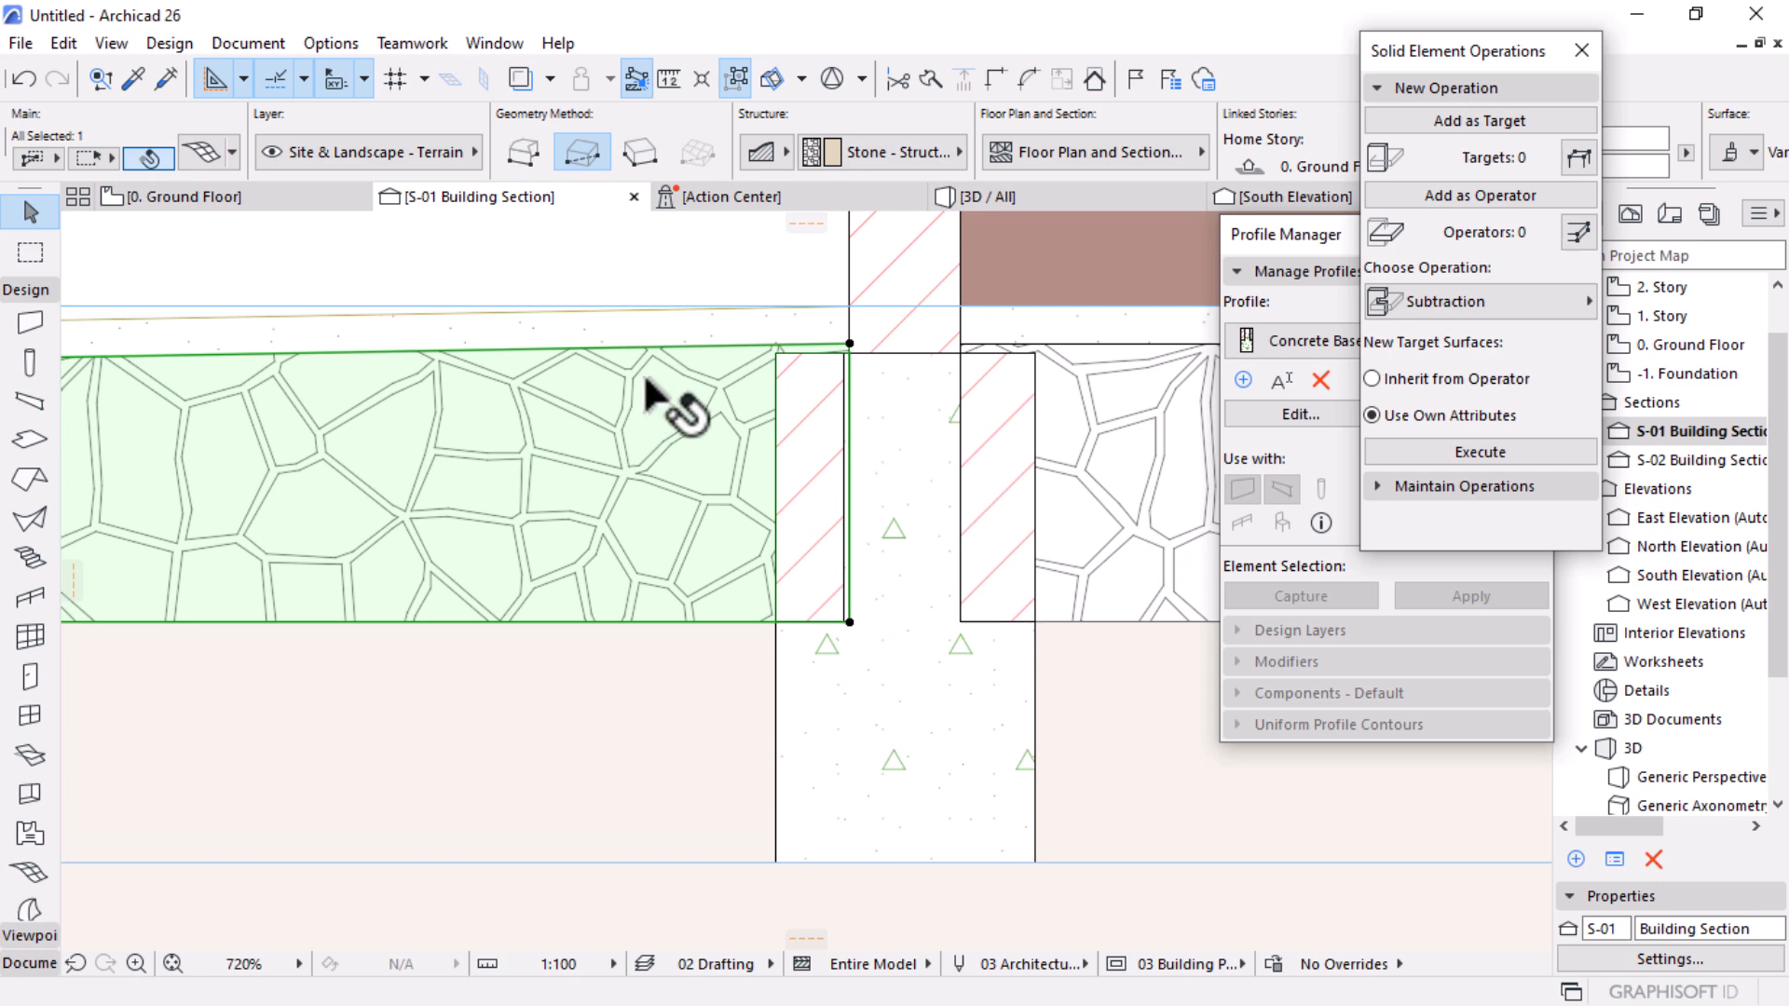
scroll(899, 332, "up", 2)
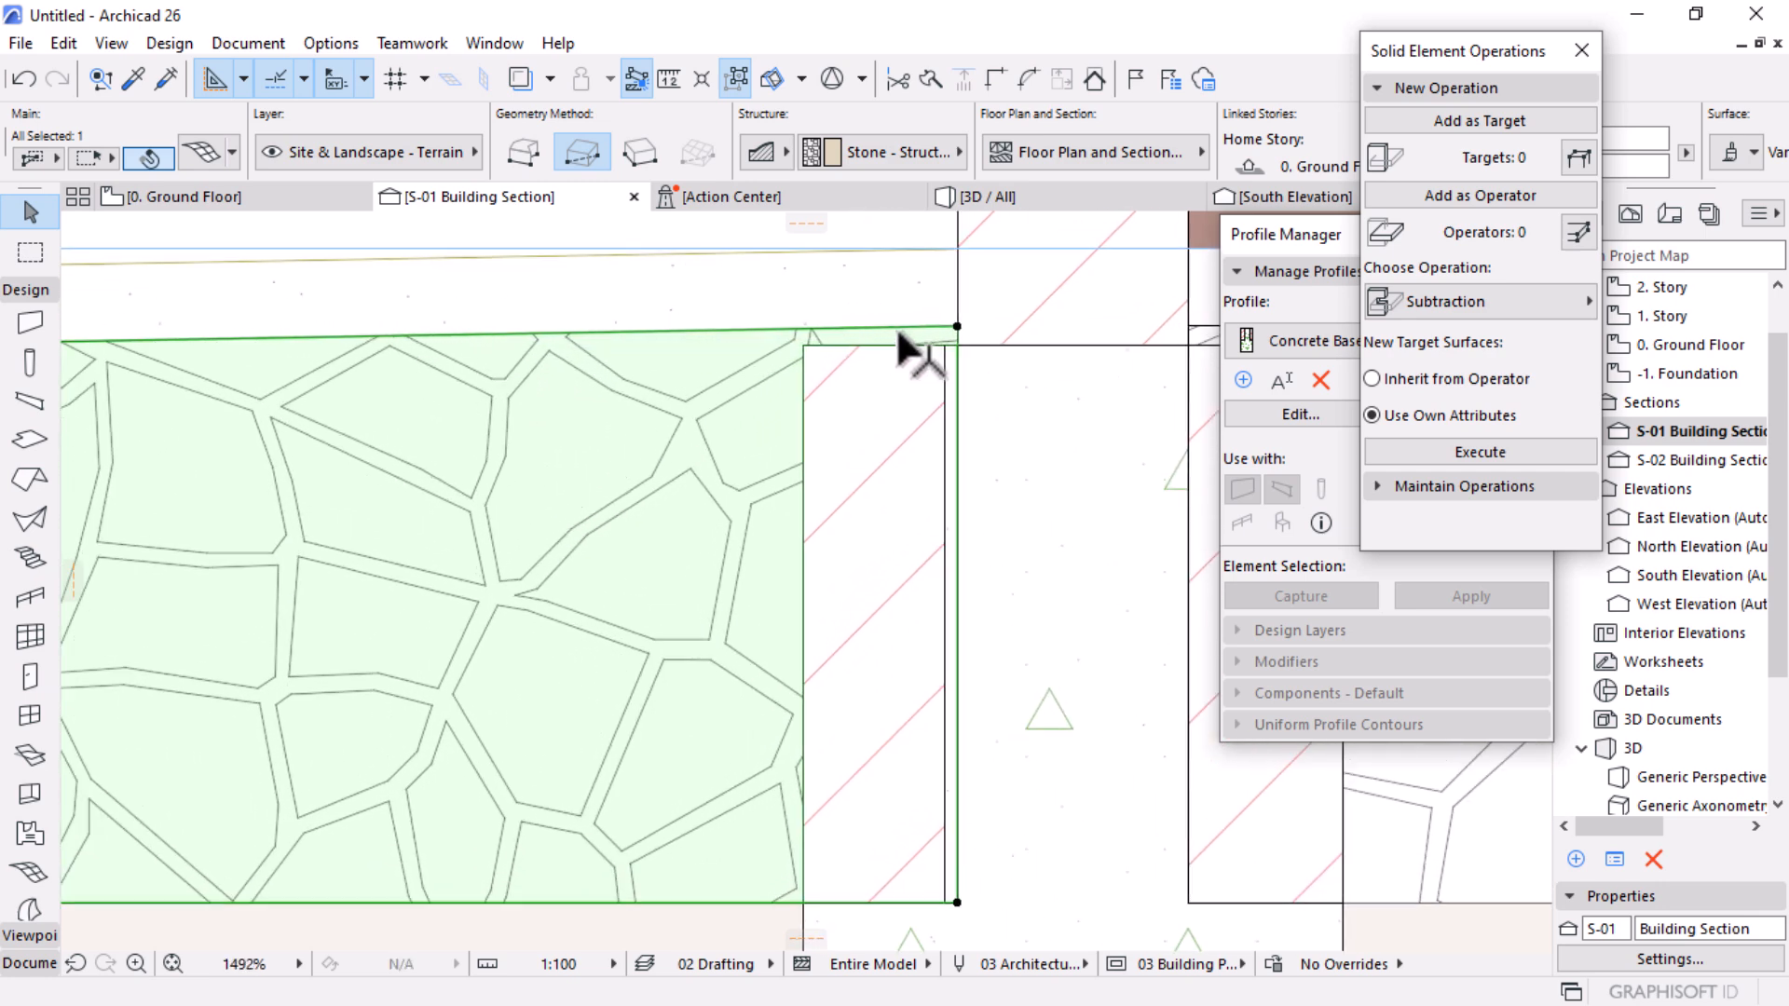
scroll(921, 405, "down", 2)
key("Escape")
left_click(876, 452)
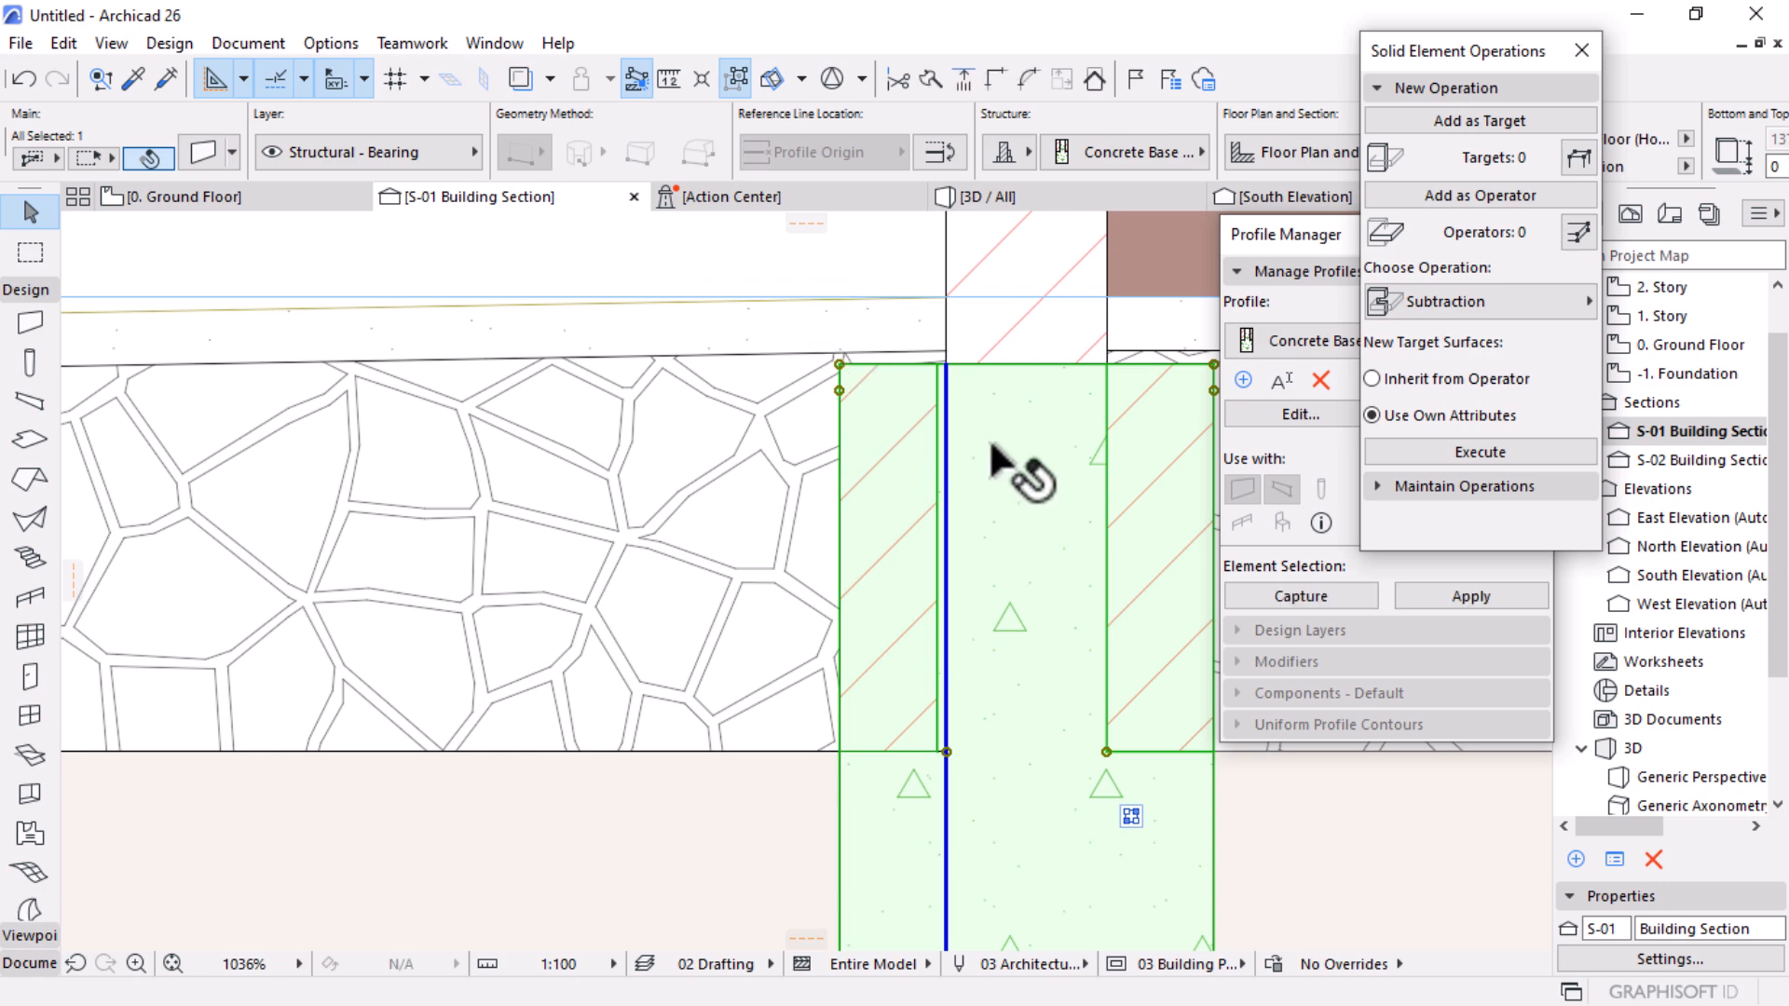
scroll(408, 354, "down", 3)
Step: Examine the double line beside the outer brick leaf of the footing at the opposite end of the building section
scroll(279, 513, "down", 8)
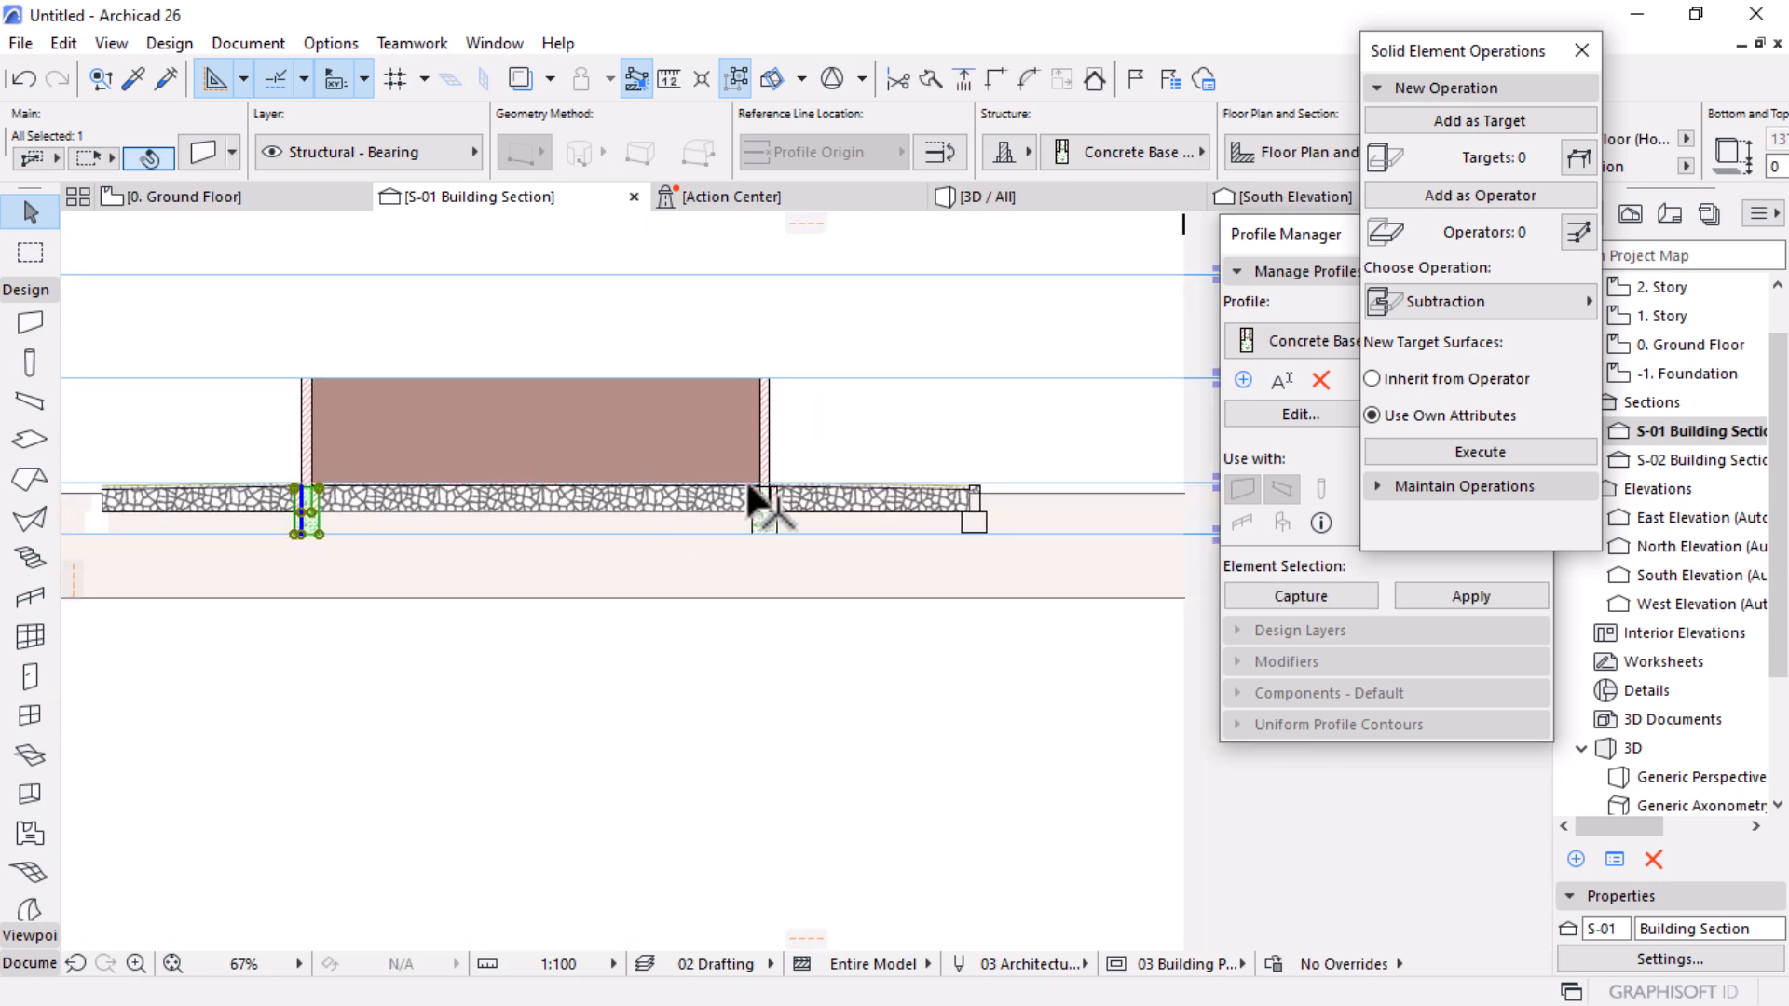
scroll(760, 499, "up", 10)
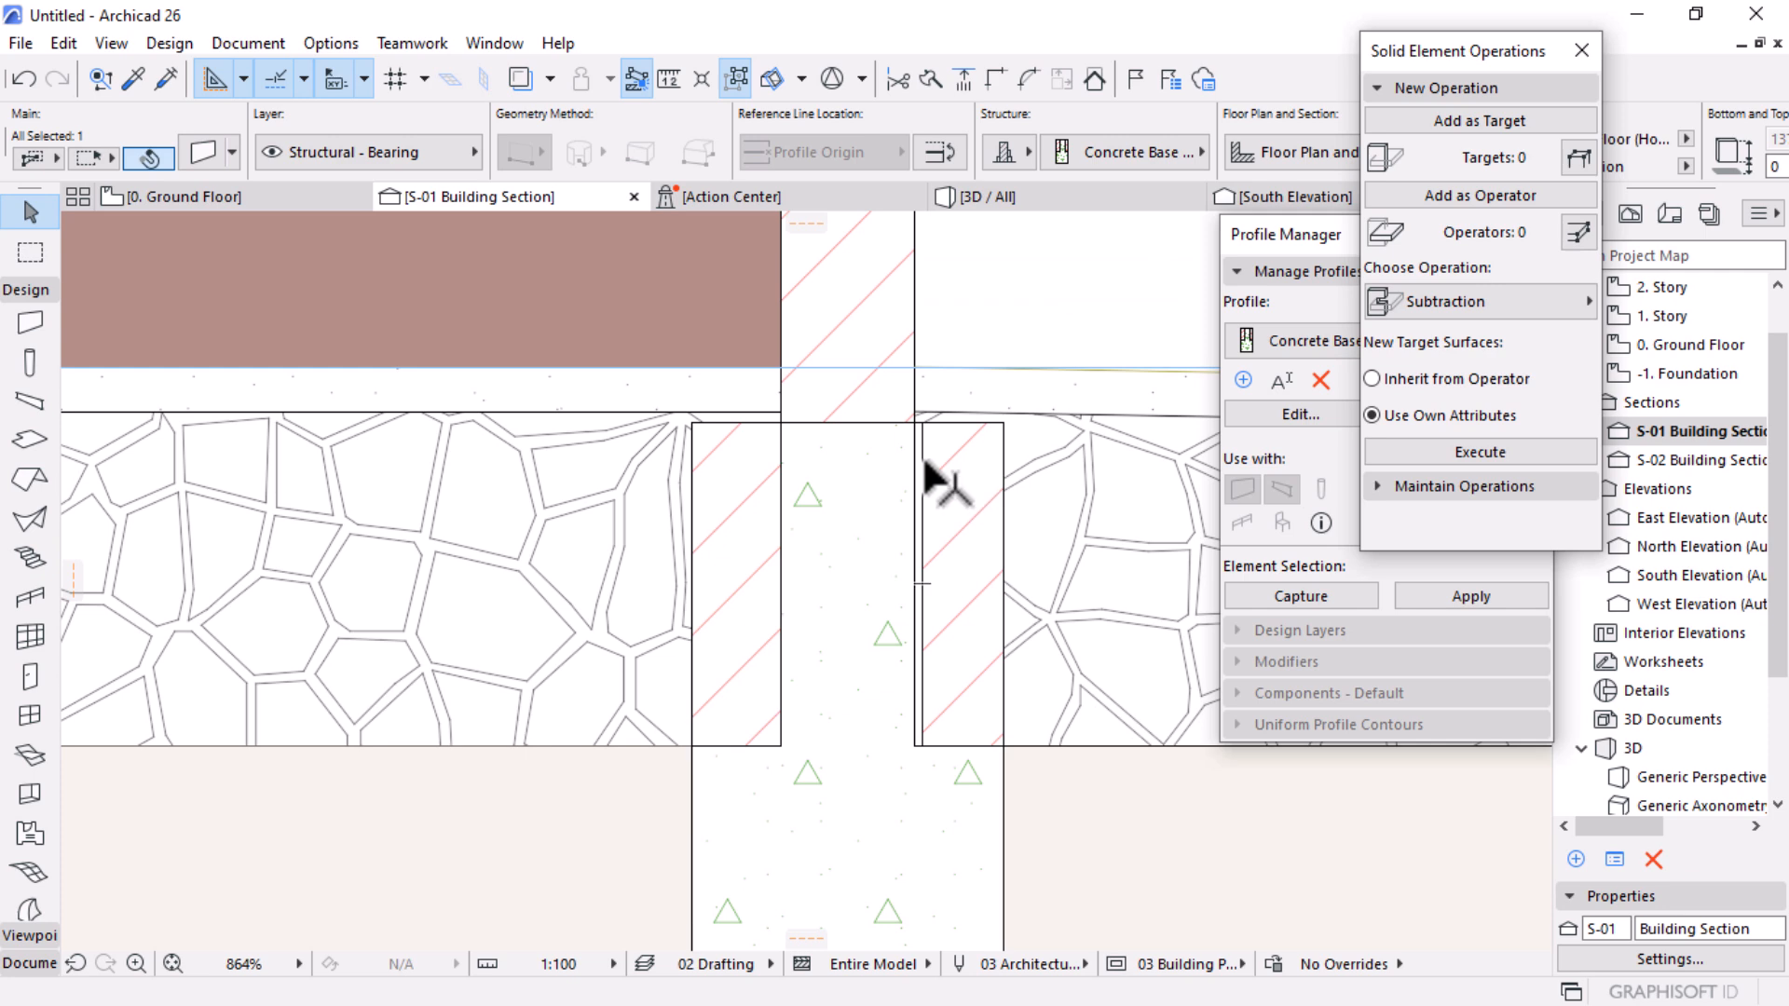
left_click(922, 457)
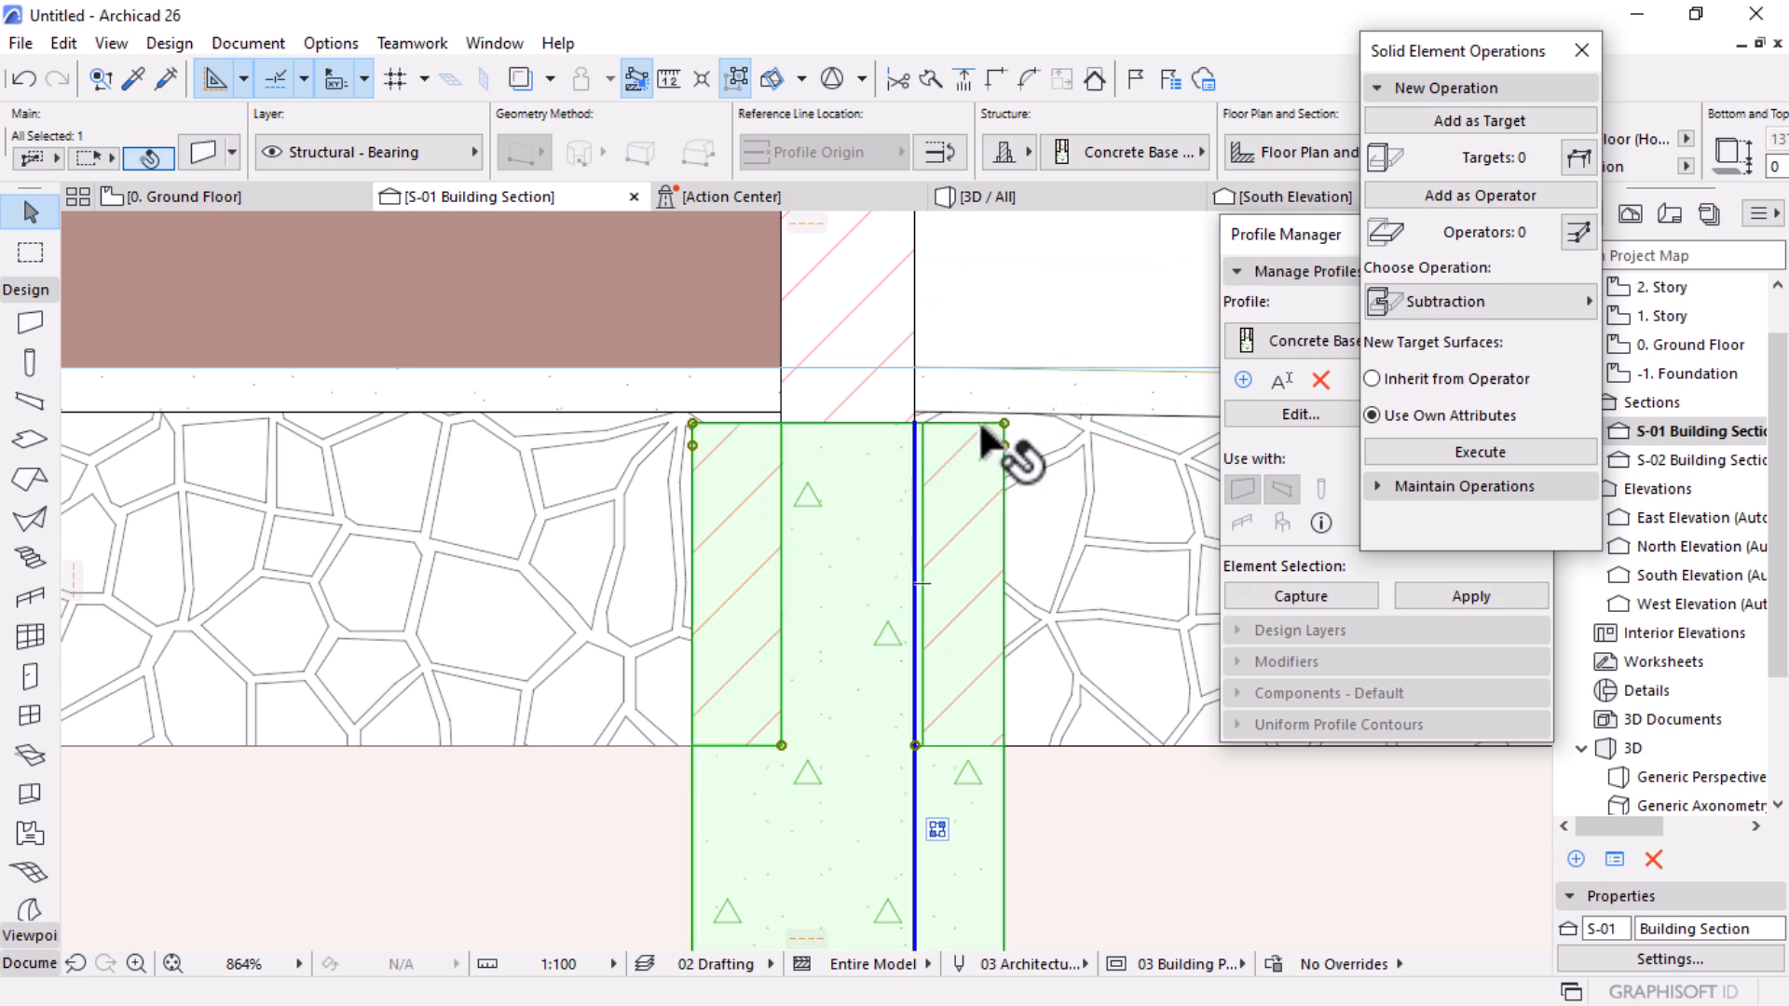
key("Escape")
scroll(783, 502, "down", 5)
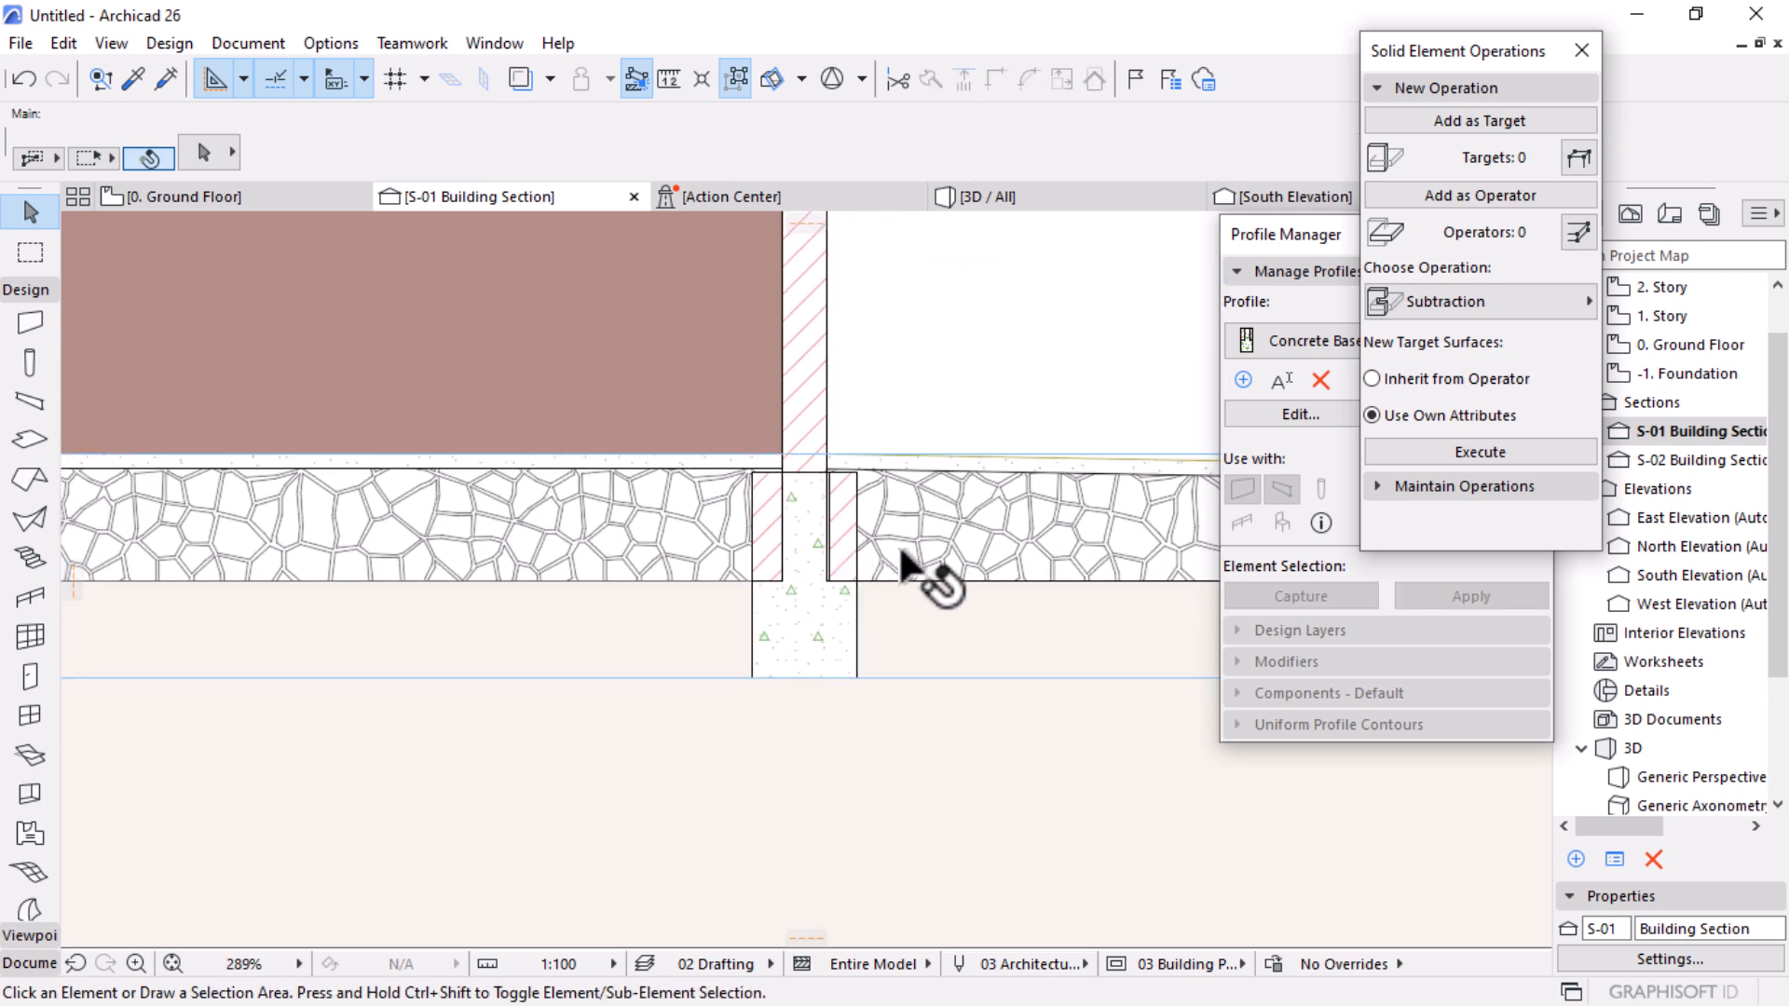
left_click(946, 524)
scroll(827, 482, "up", 7)
left_click(837, 456)
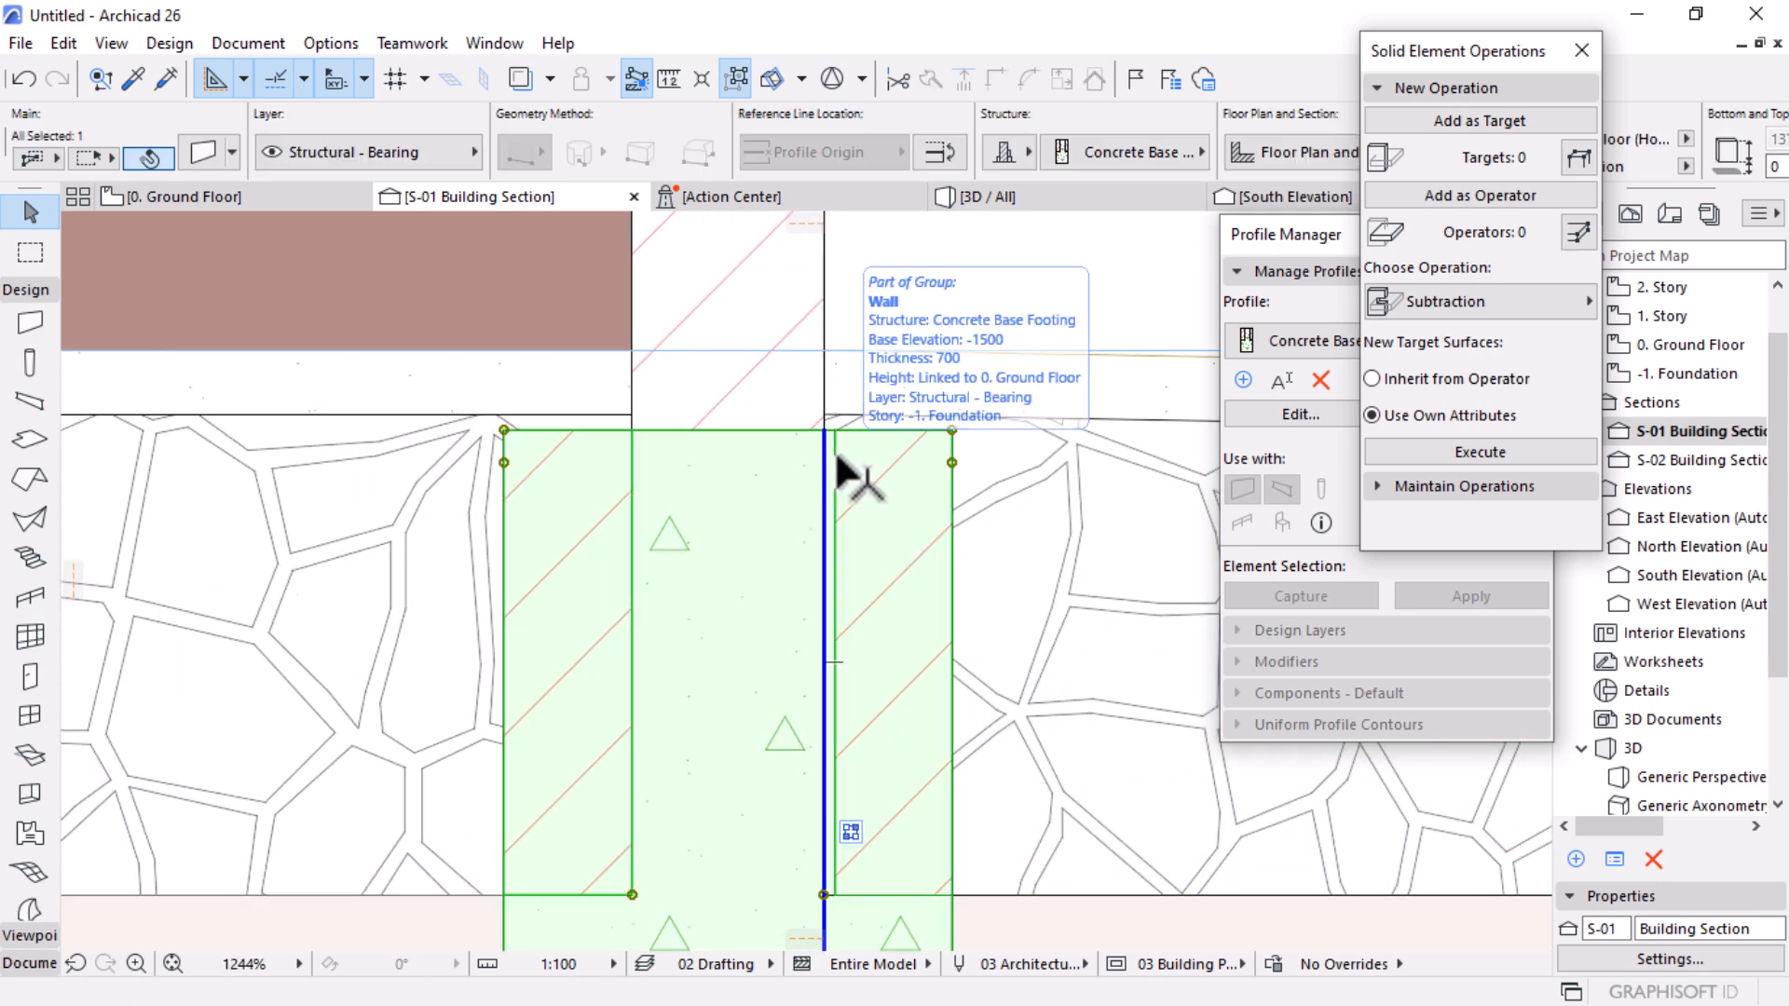
scroll(843, 470, "up", 2)
Step: Switch to the 3D view of the whole building, clear the selection, and collapse the Profile Manager and Solid Element Operations palettes
left_click(989, 197)
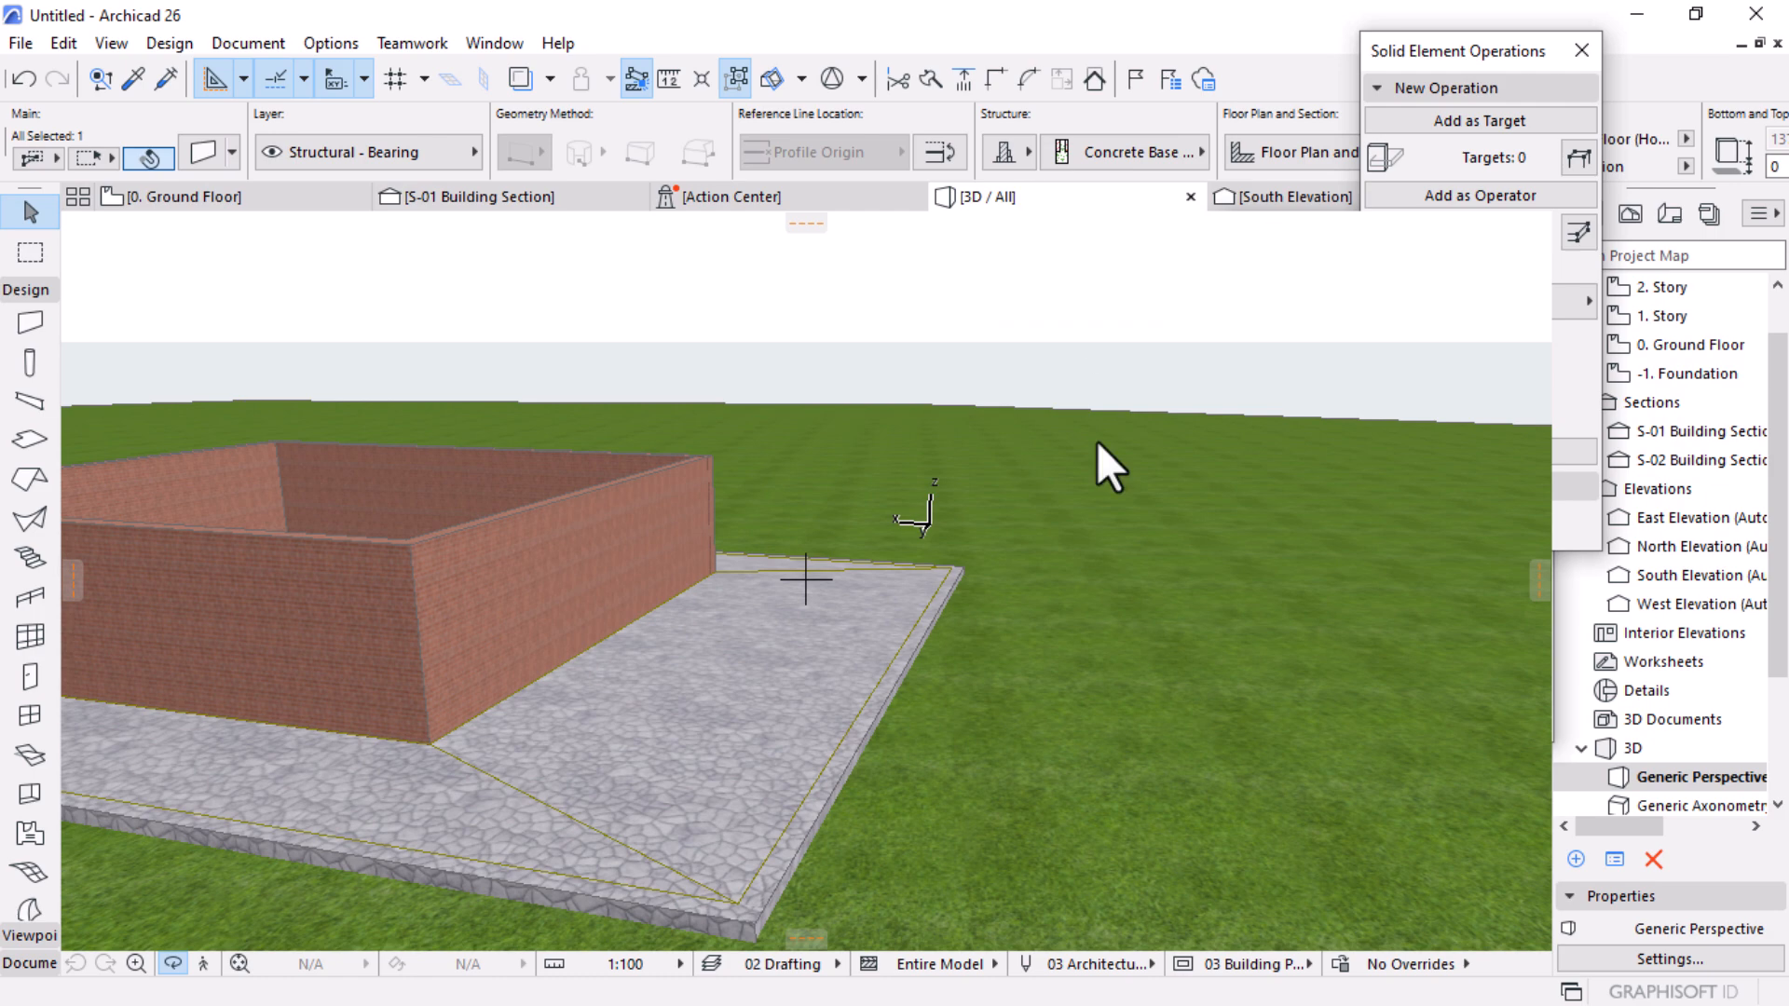
scroll(1110, 557, "down", 5)
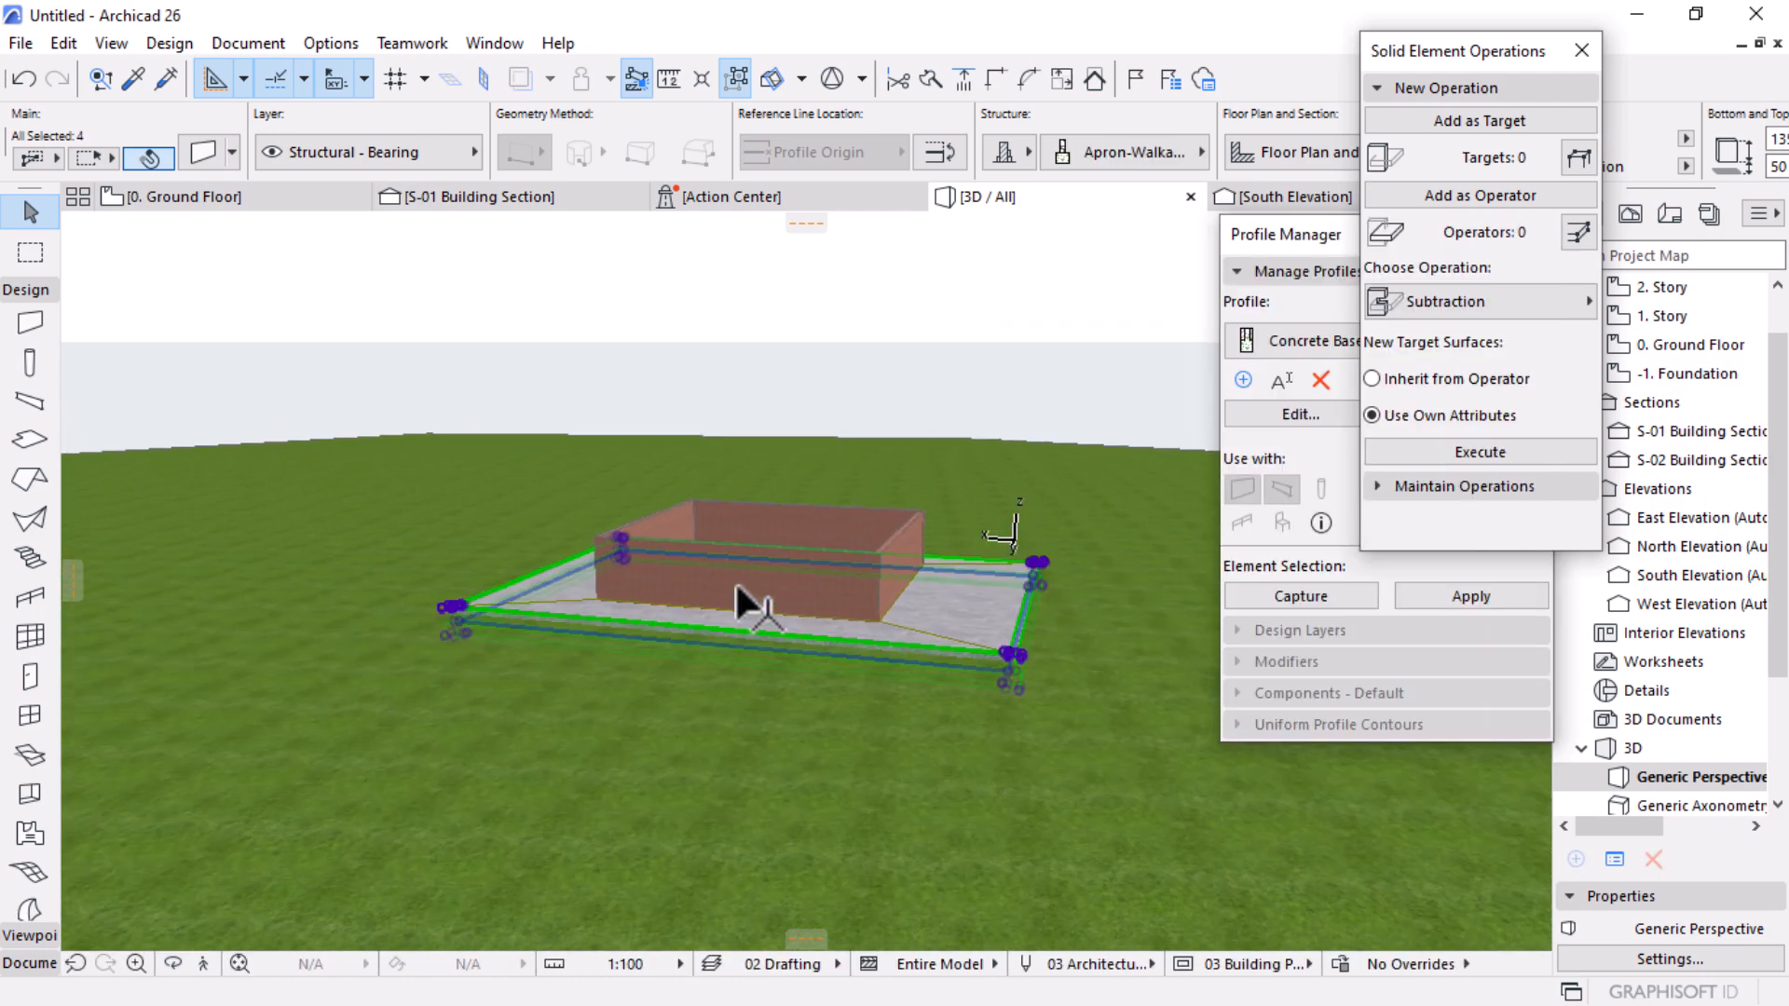
key("Escape")
left_click(1286, 276)
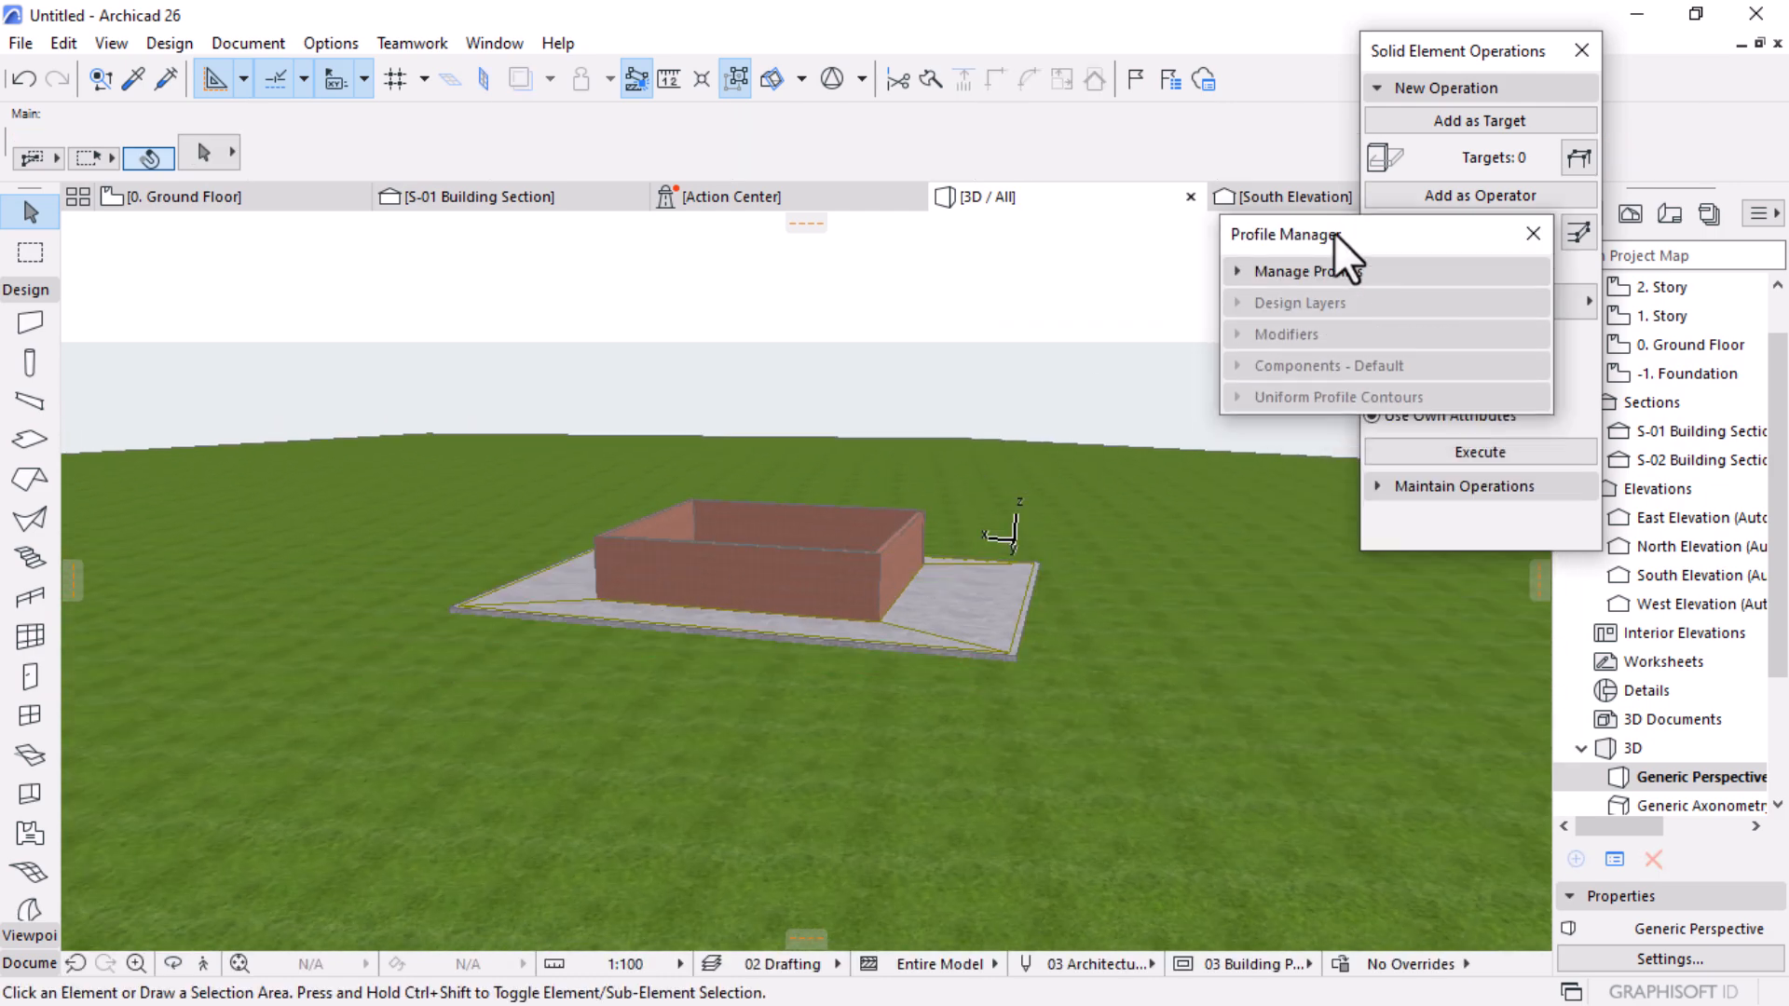
left_click_drag(1333, 232, 1116, 103)
left_click(1449, 91)
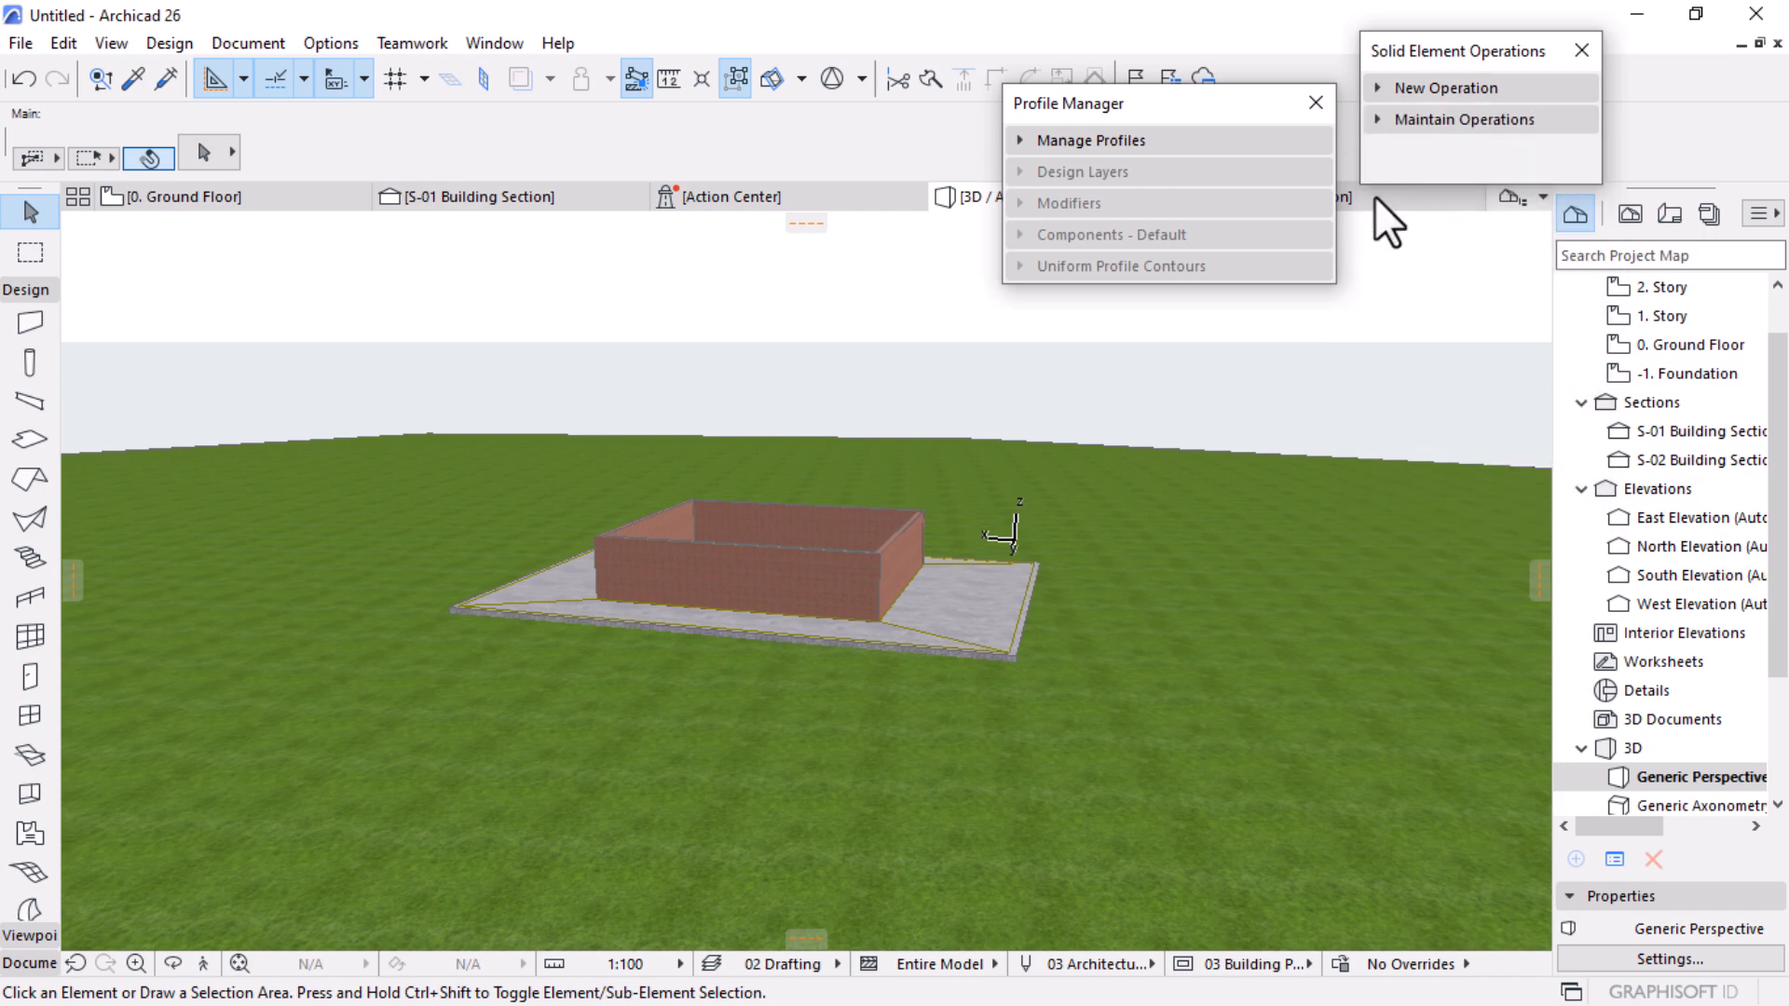
Step: Examine the brick wall corner, the stone apron and the interior floor from above in 3D
scroll(830, 571, "up", 4)
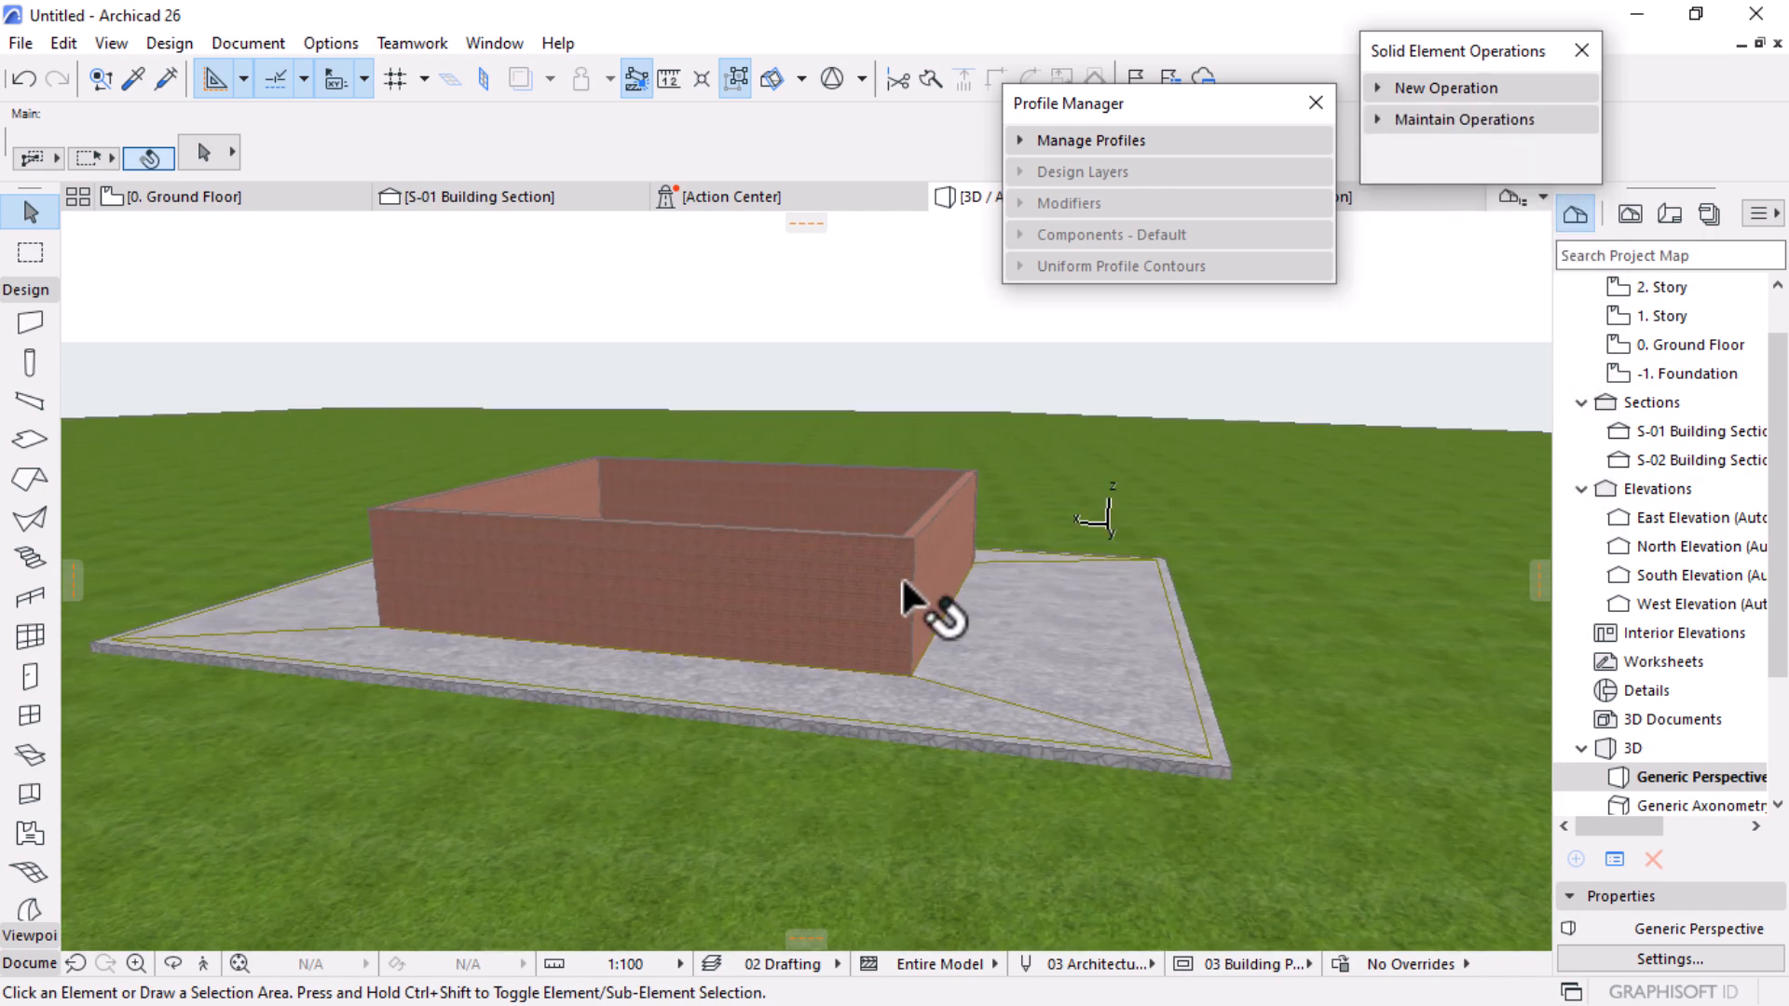
key("o")
left_click_drag(987, 523, 667, 679)
middle_click_drag(784, 777, 802, 636)
scroll(868, 475, "up", 2)
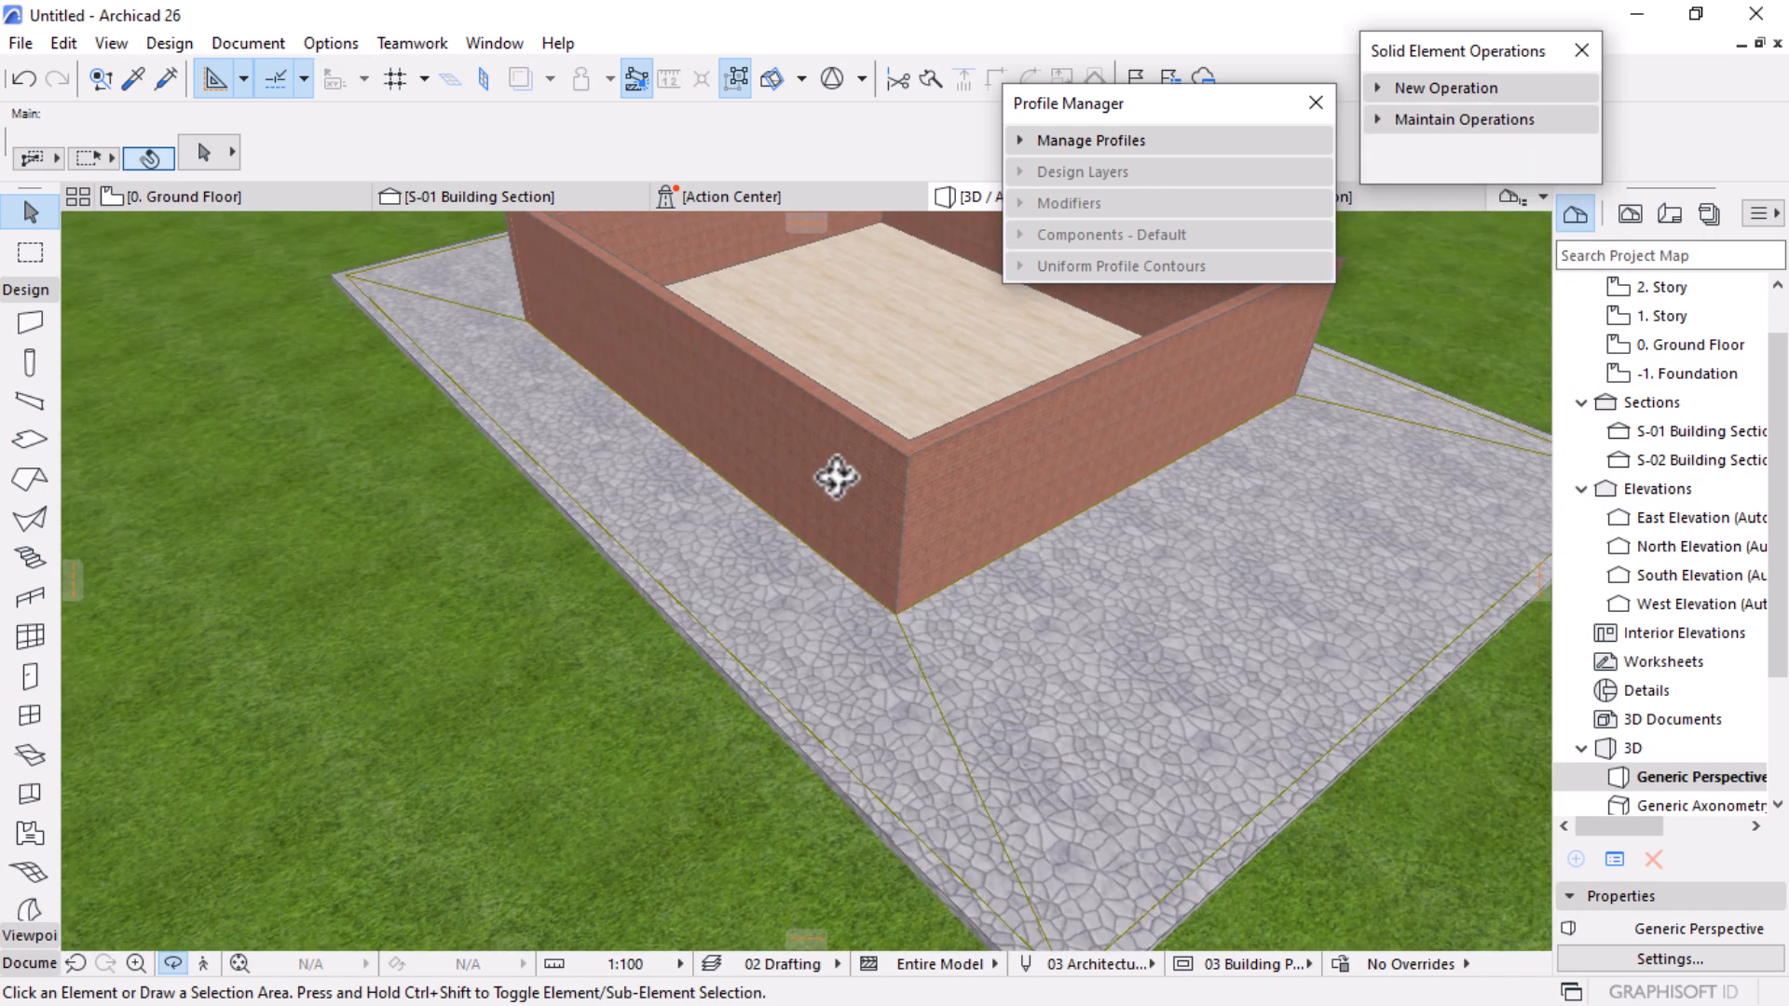
scroll(835, 547, "up", 3)
left_click_drag(959, 660, 517, 742)
key("Escape")
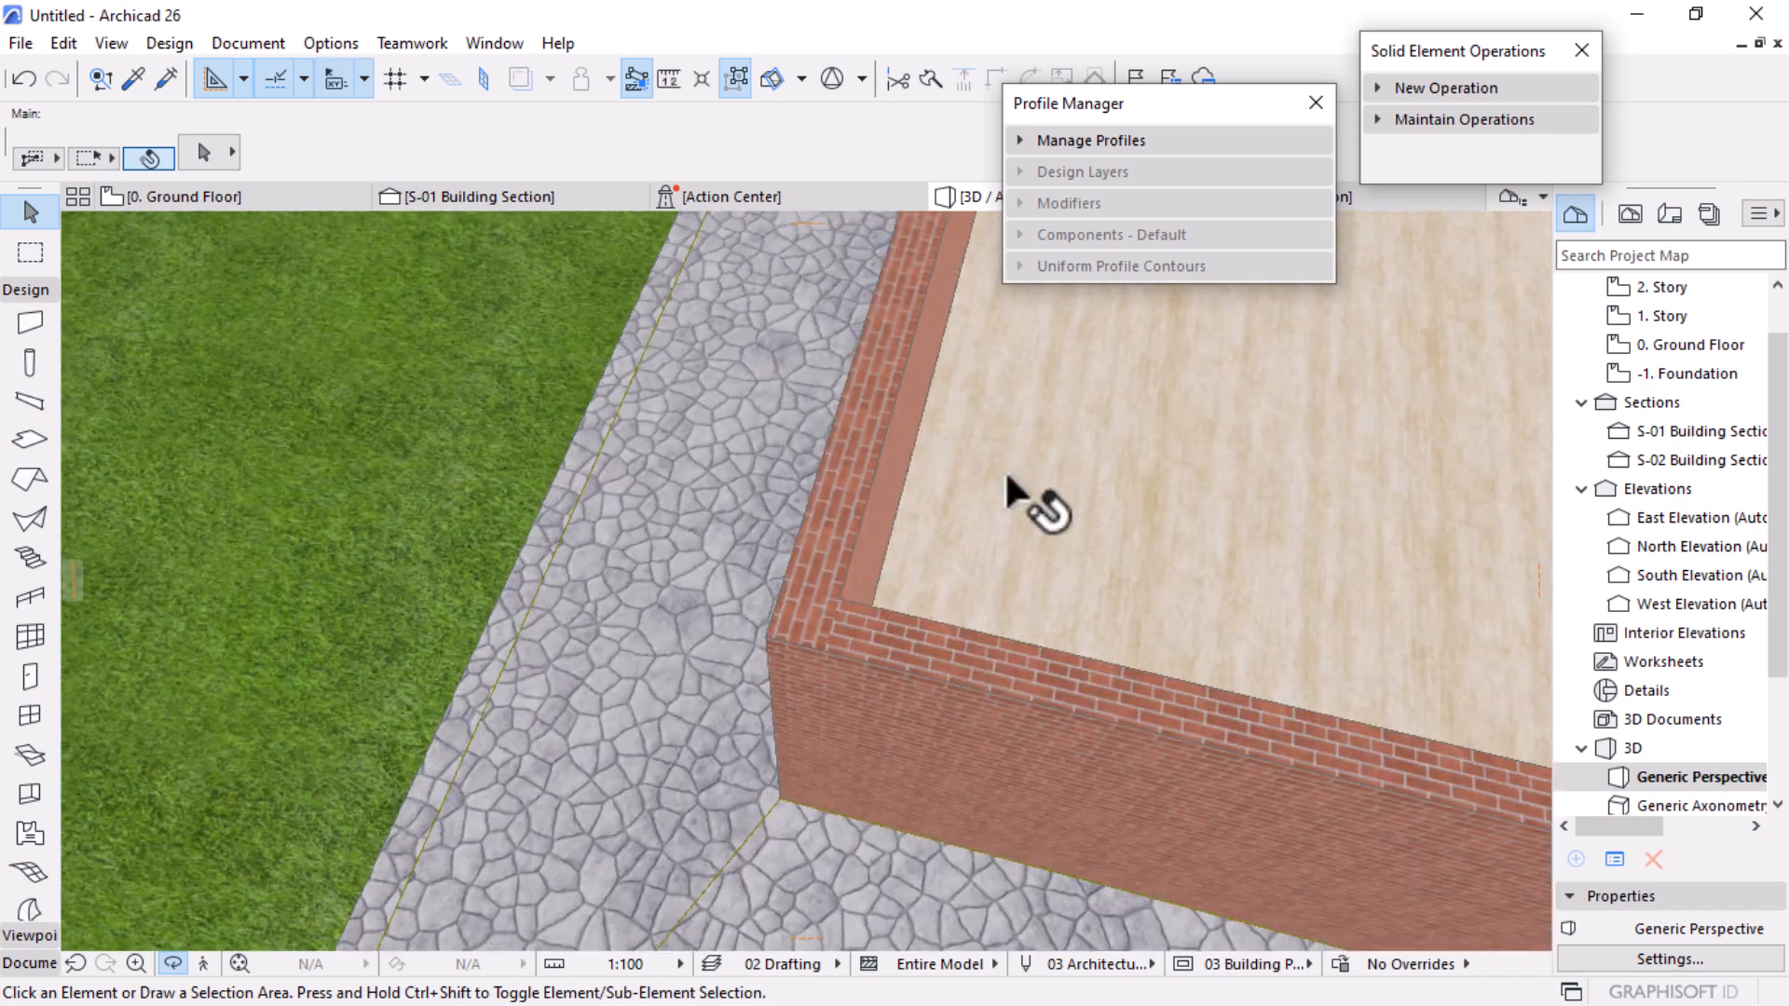
left_click(1011, 484)
Step: Check the outer stone fill mesh and the interior mesh against the brick wall's faces on the 0. Ground Floor plan
left_click(237, 196)
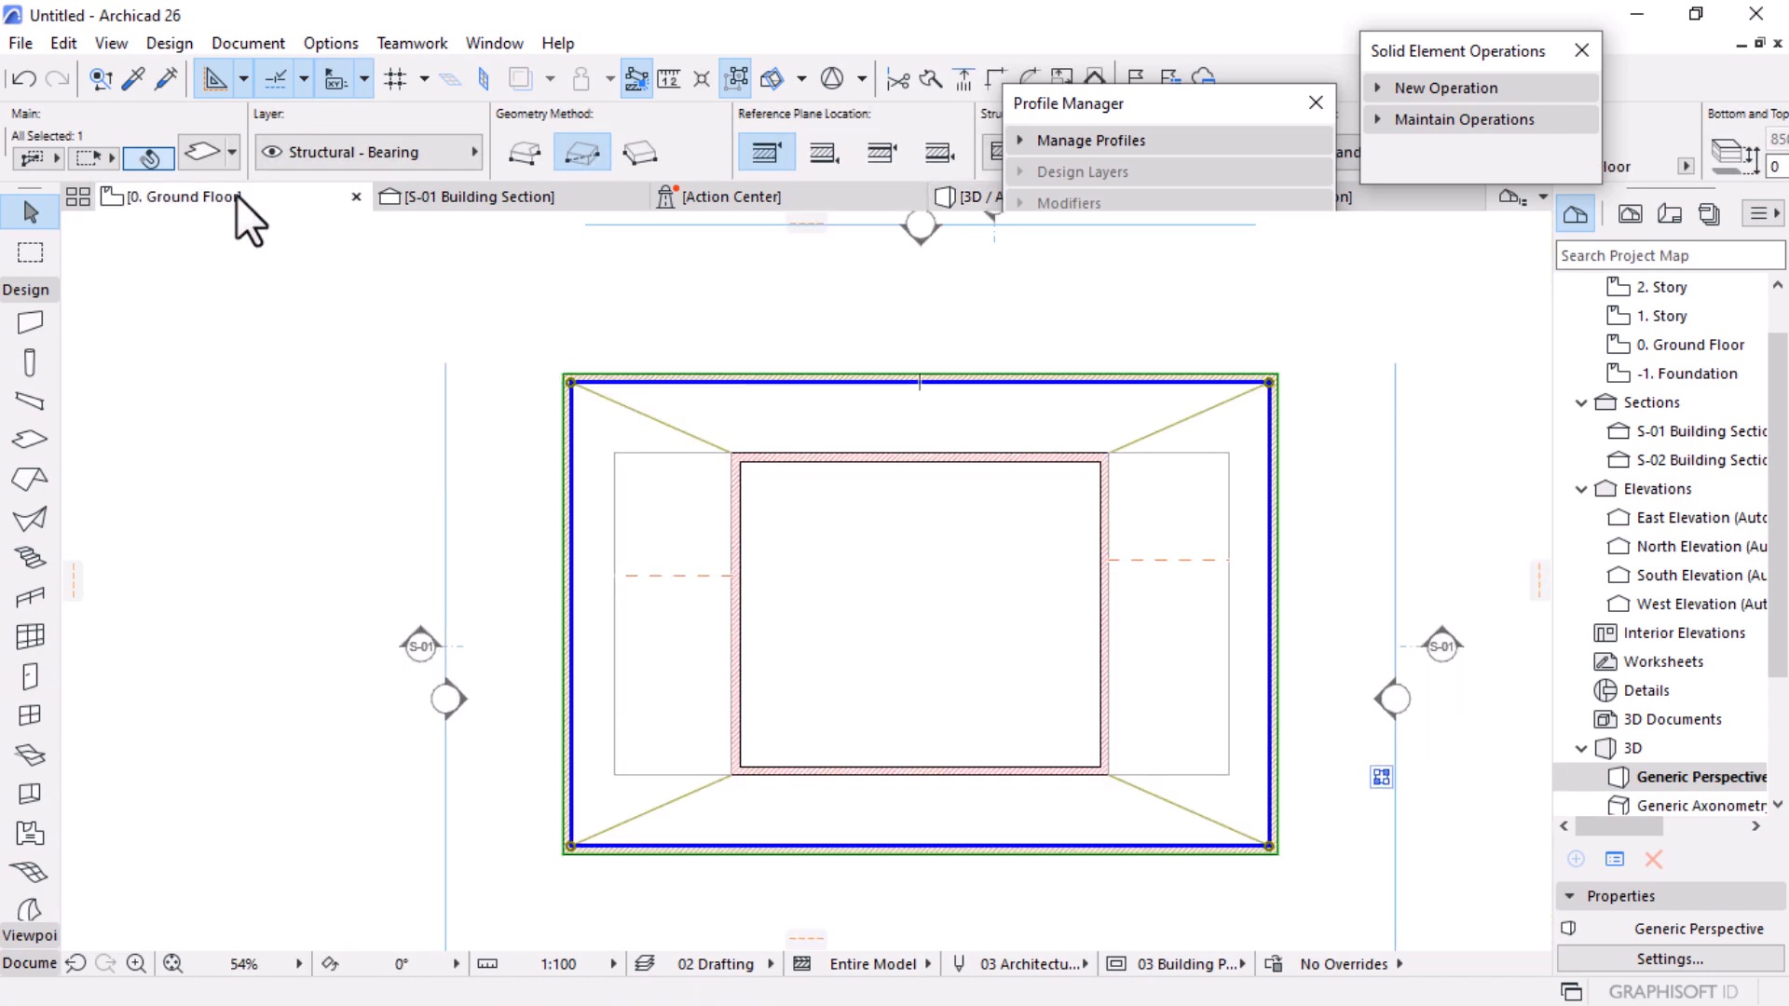
left_click(870, 563)
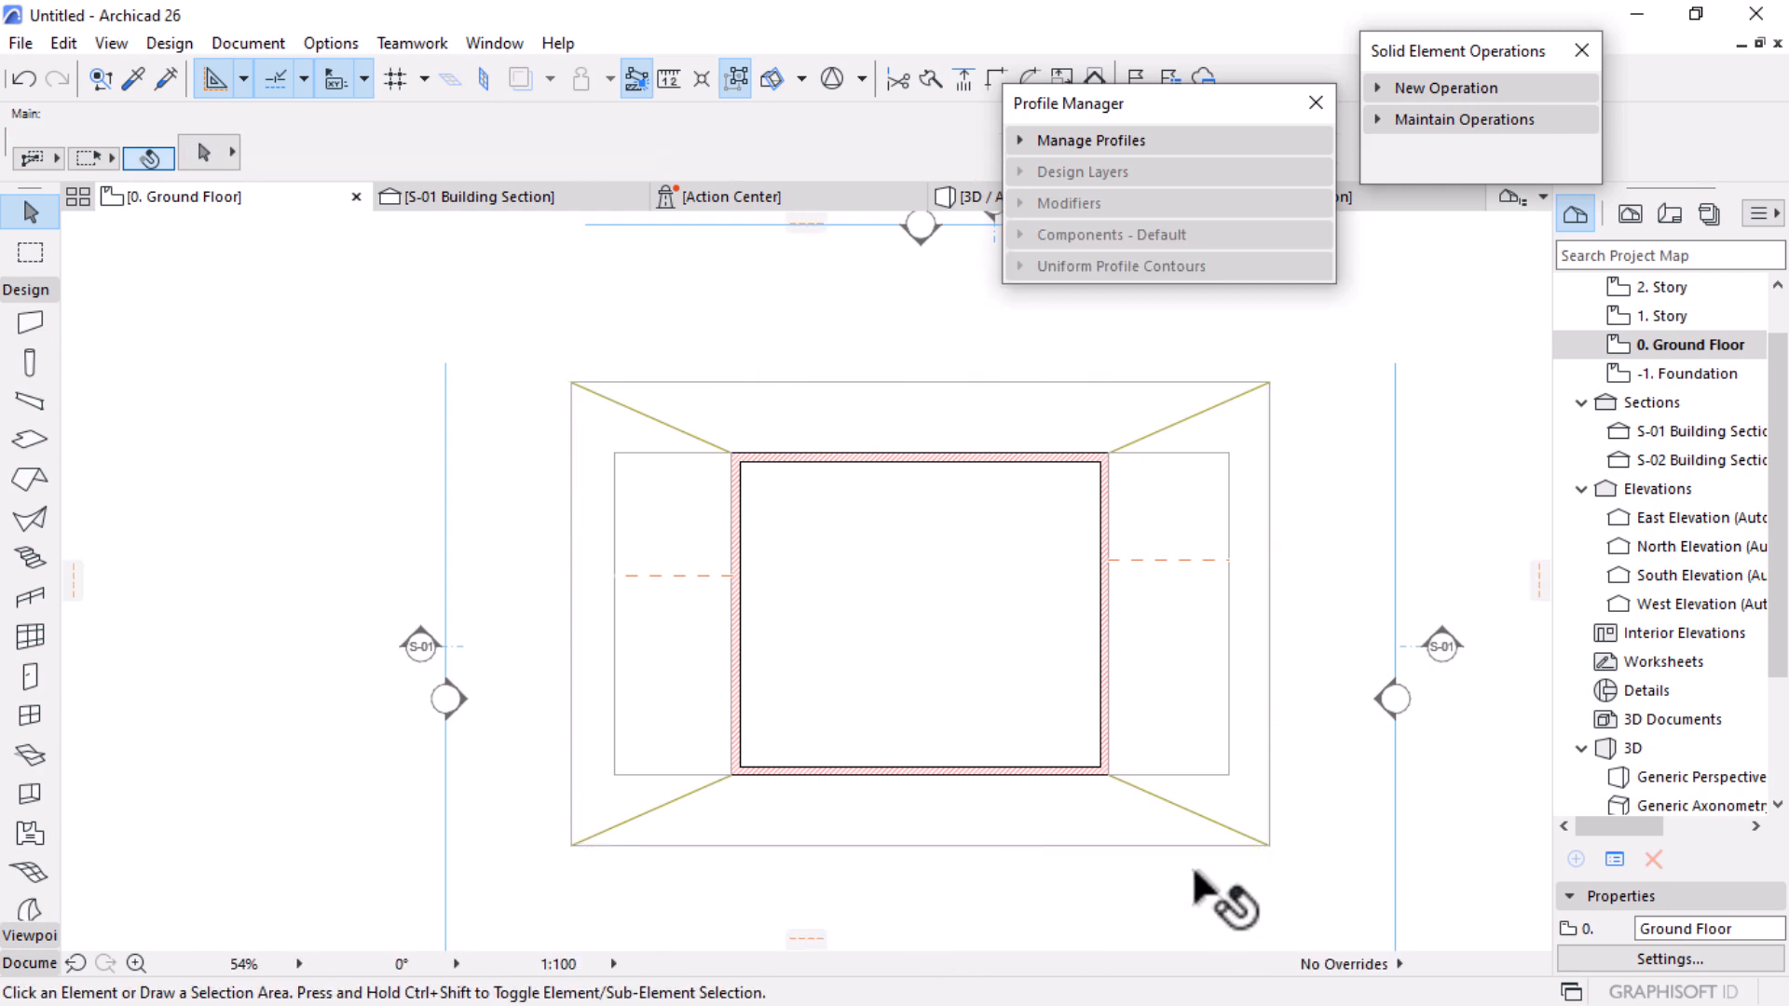
scroll(1193, 868, "up", 4)
left_click(967, 745)
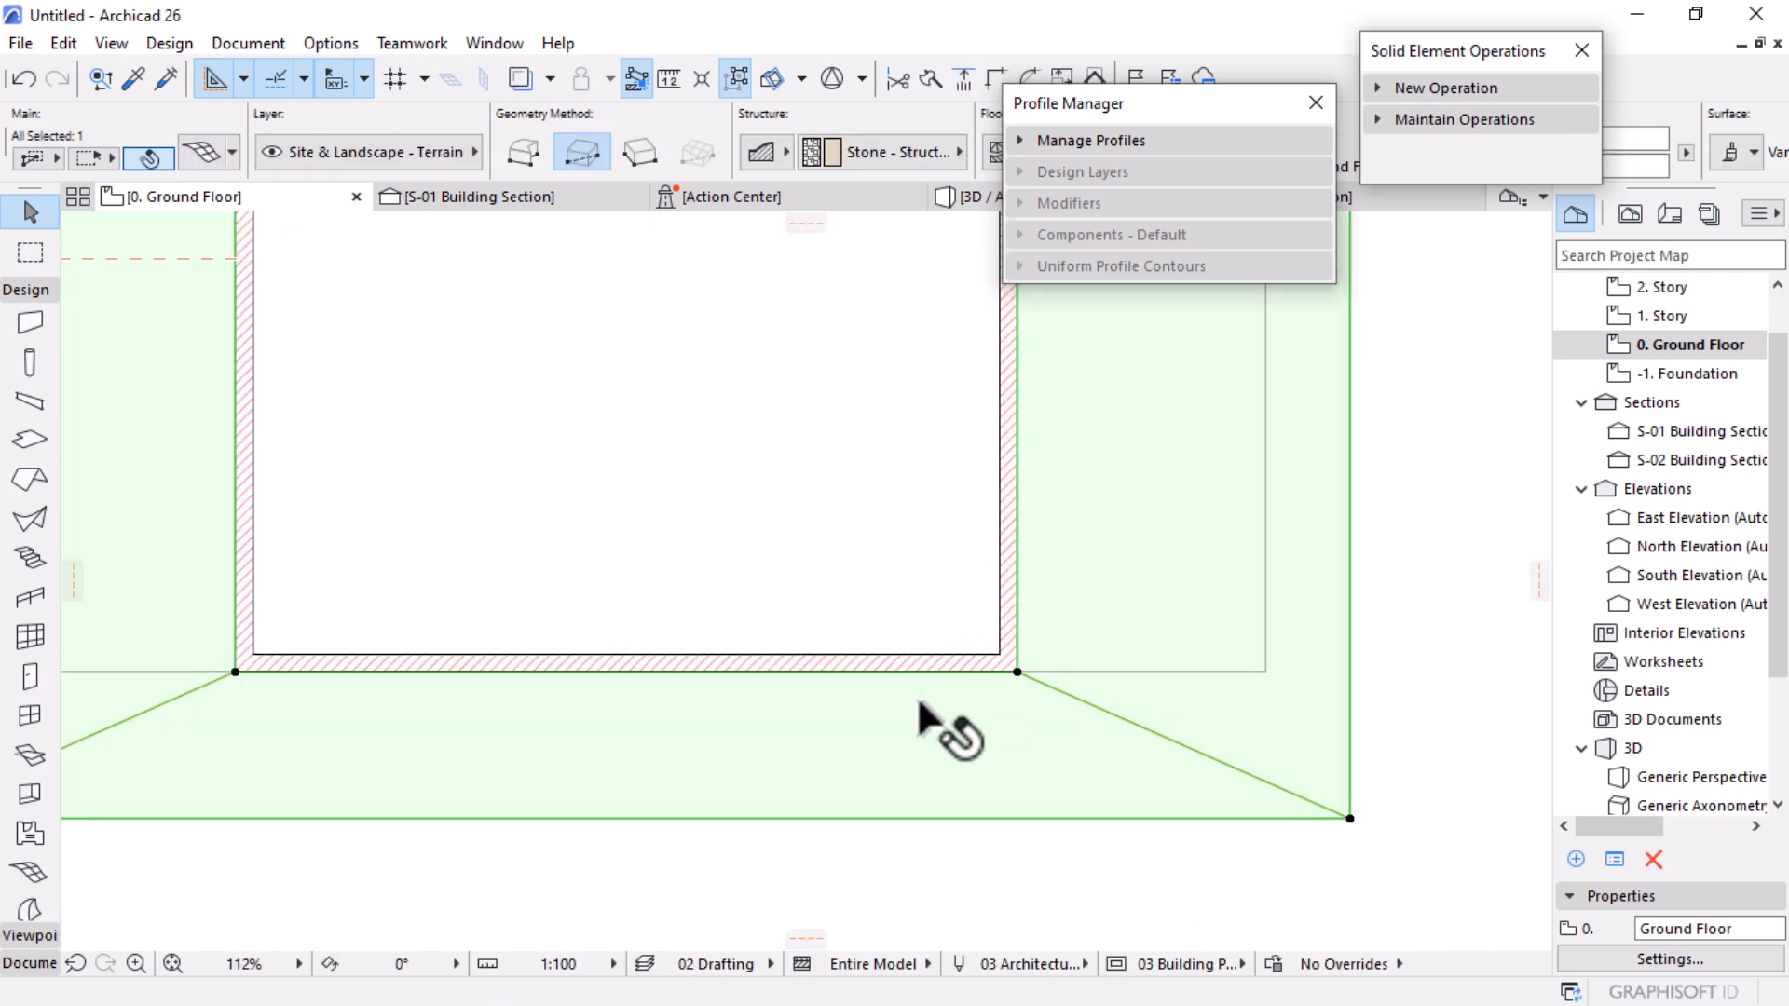
scroll(932, 708, "up", 10)
left_click(880, 390)
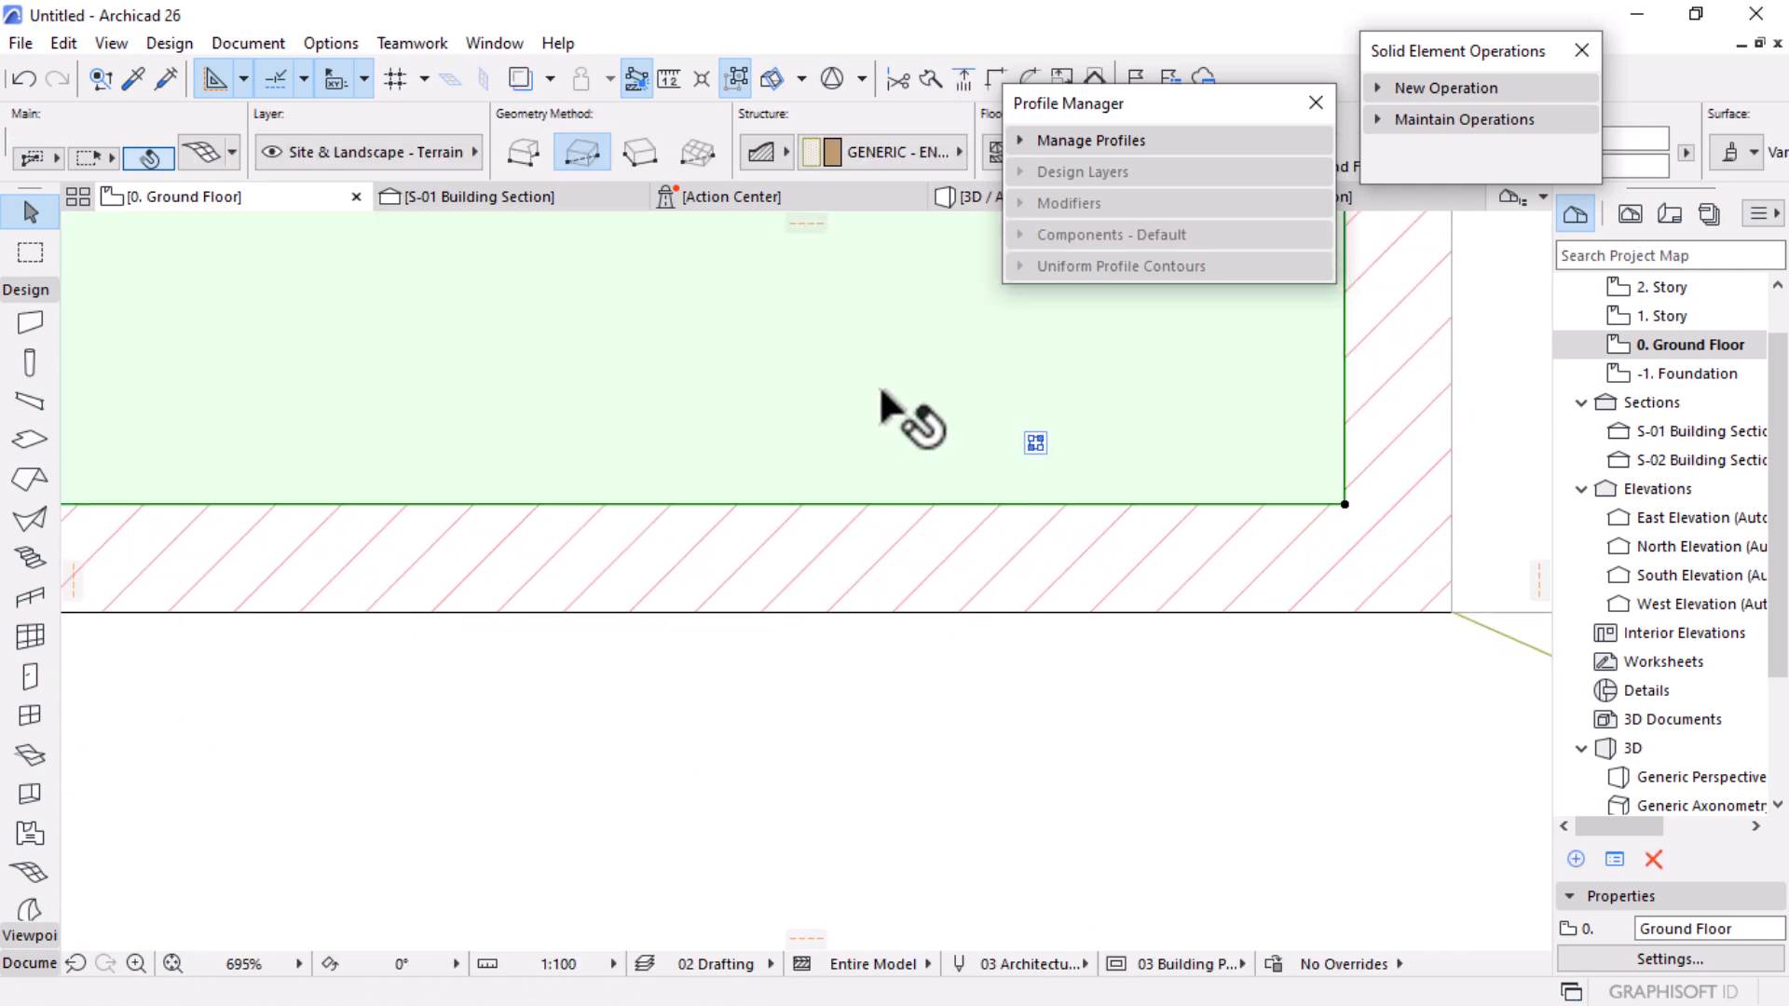
left_click(875, 725)
scroll(1172, 614, "down", 5)
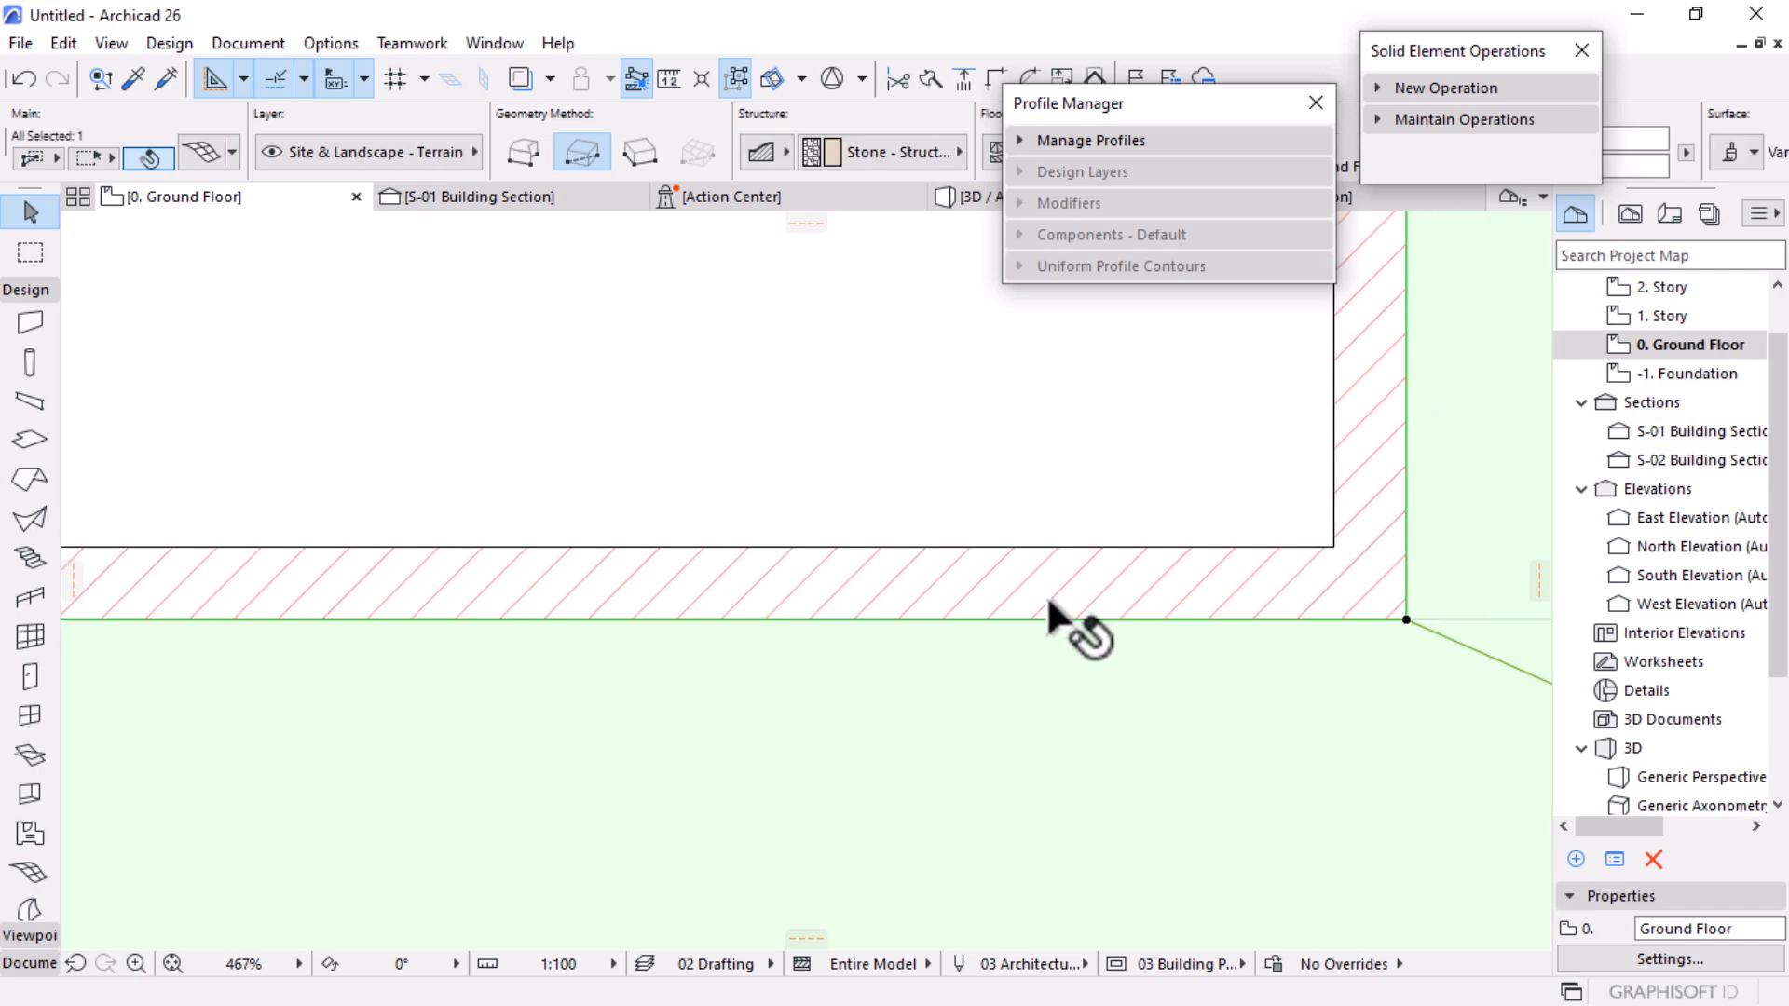
Step: Examine the footing wall's reference line against the edge of its concrete core at the corner on the -1. Foundation plan
left_click(1717, 375)
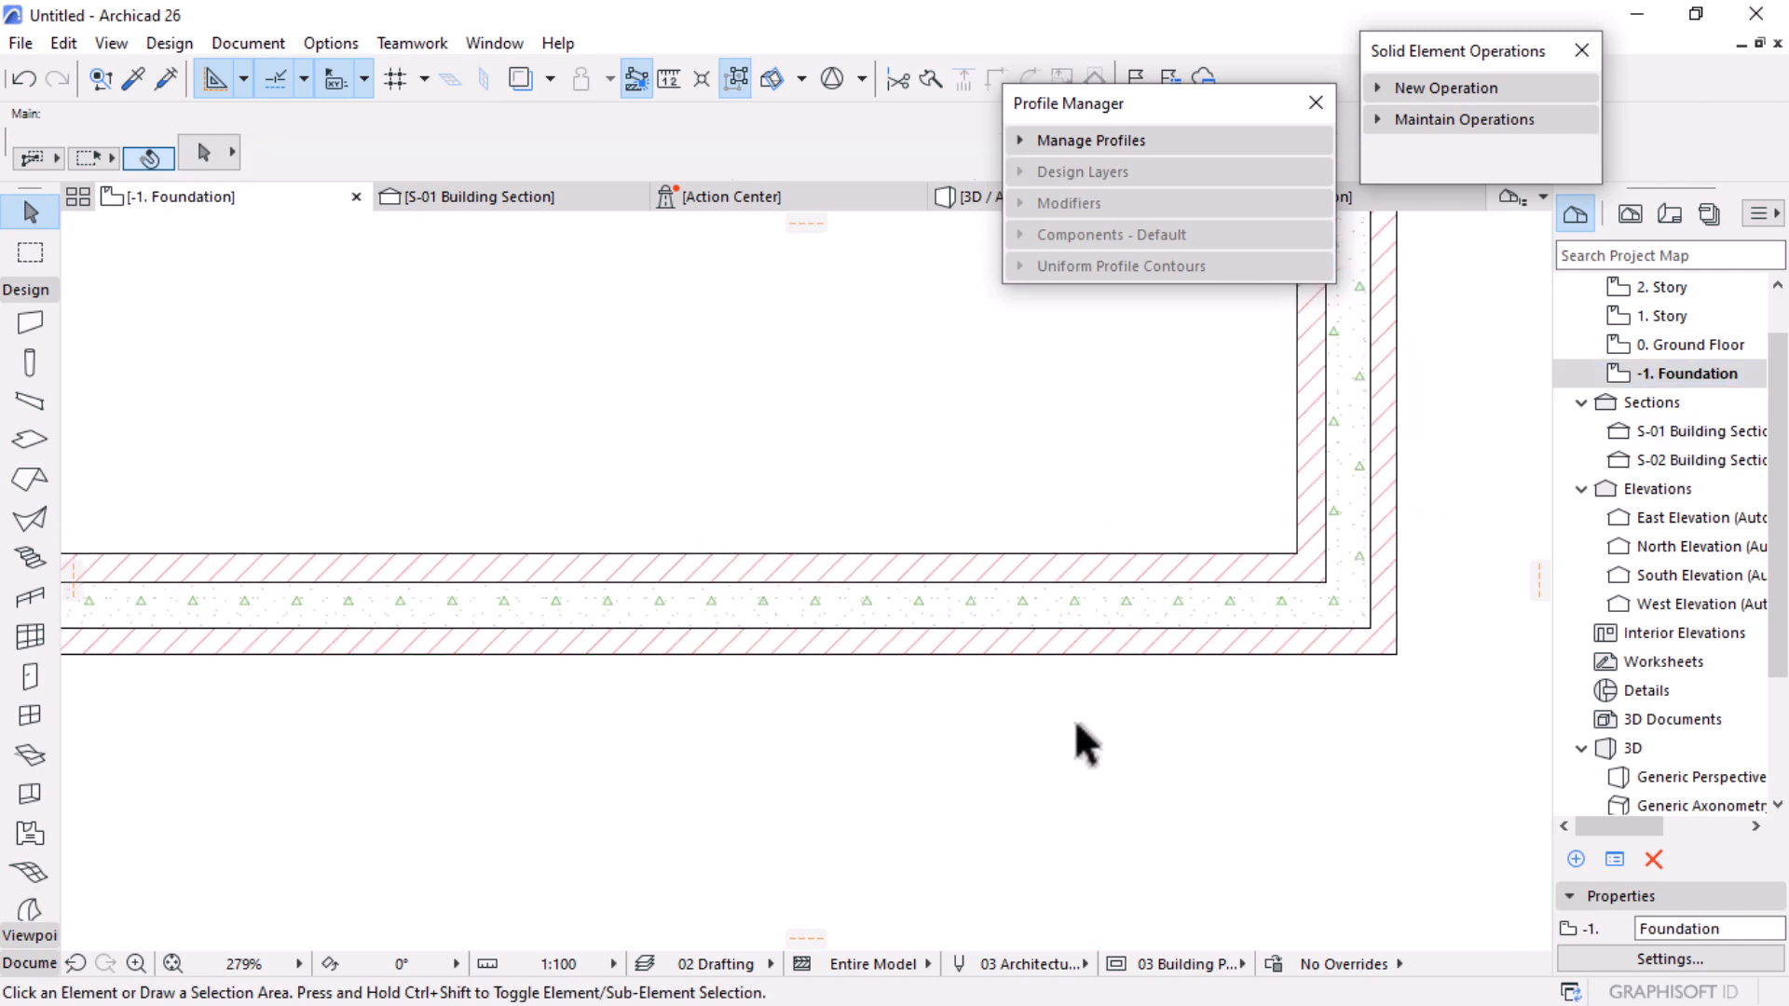
left_click(943, 630)
scroll(1306, 667, "up", 7)
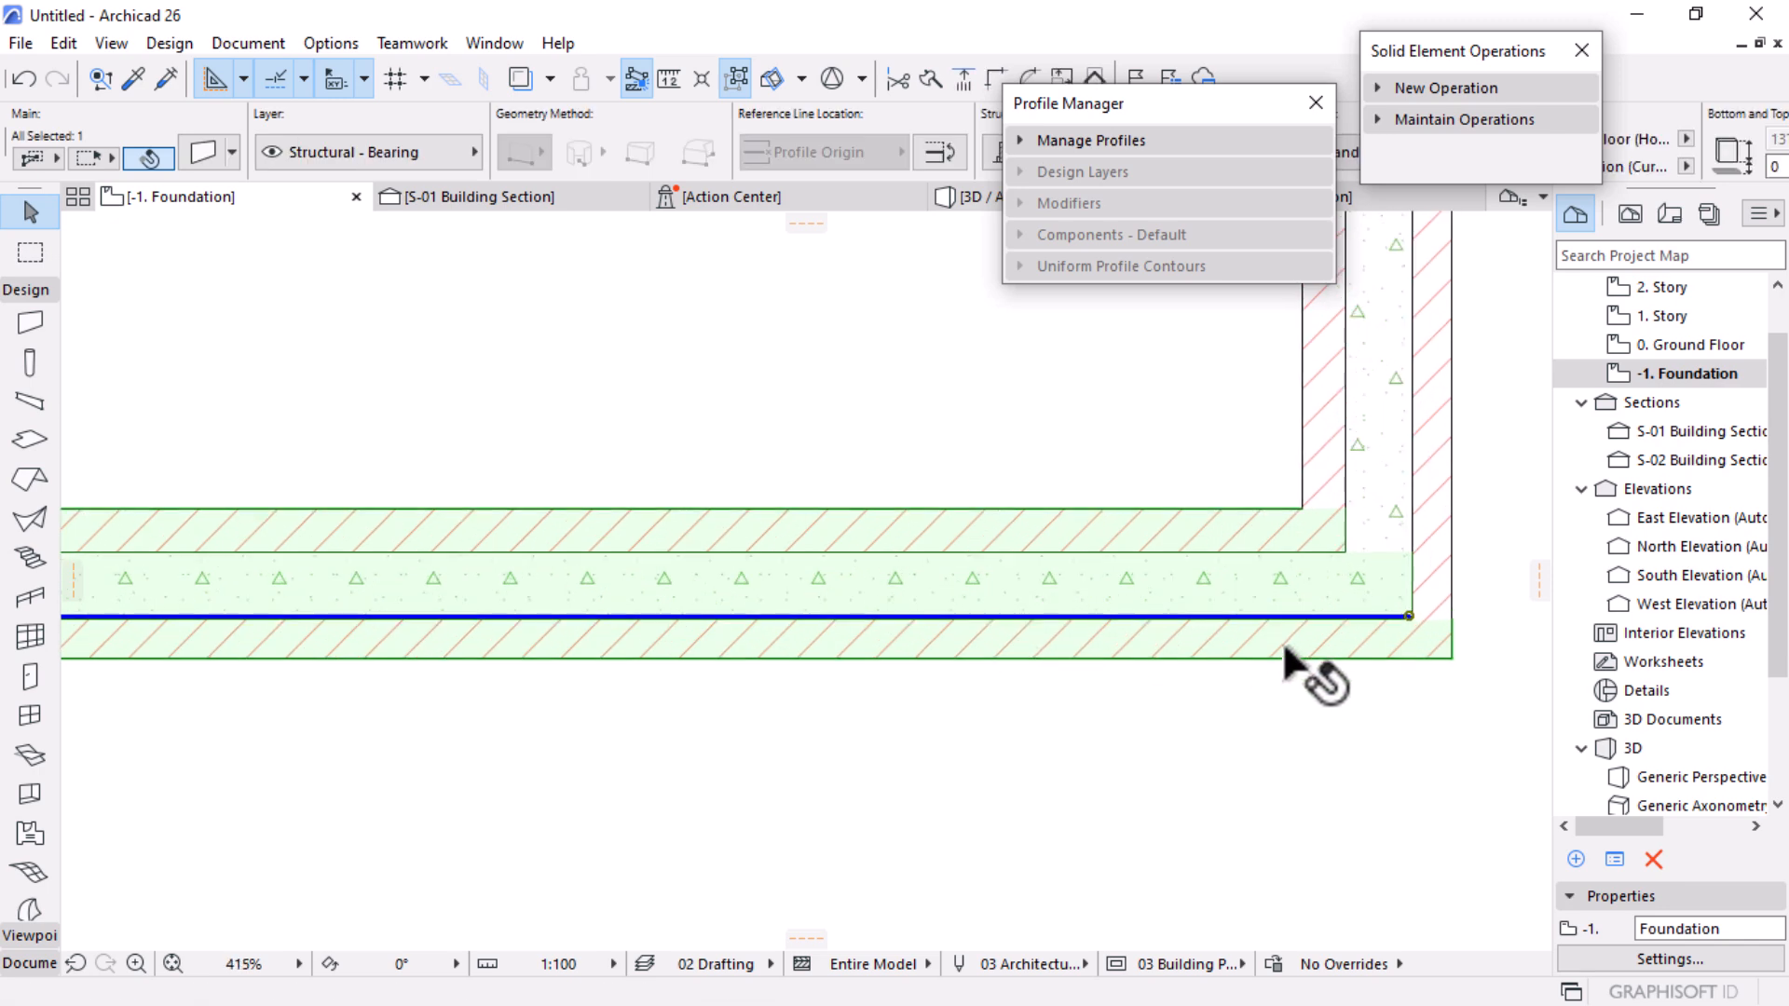
scroll(1109, 578, "up", 4)
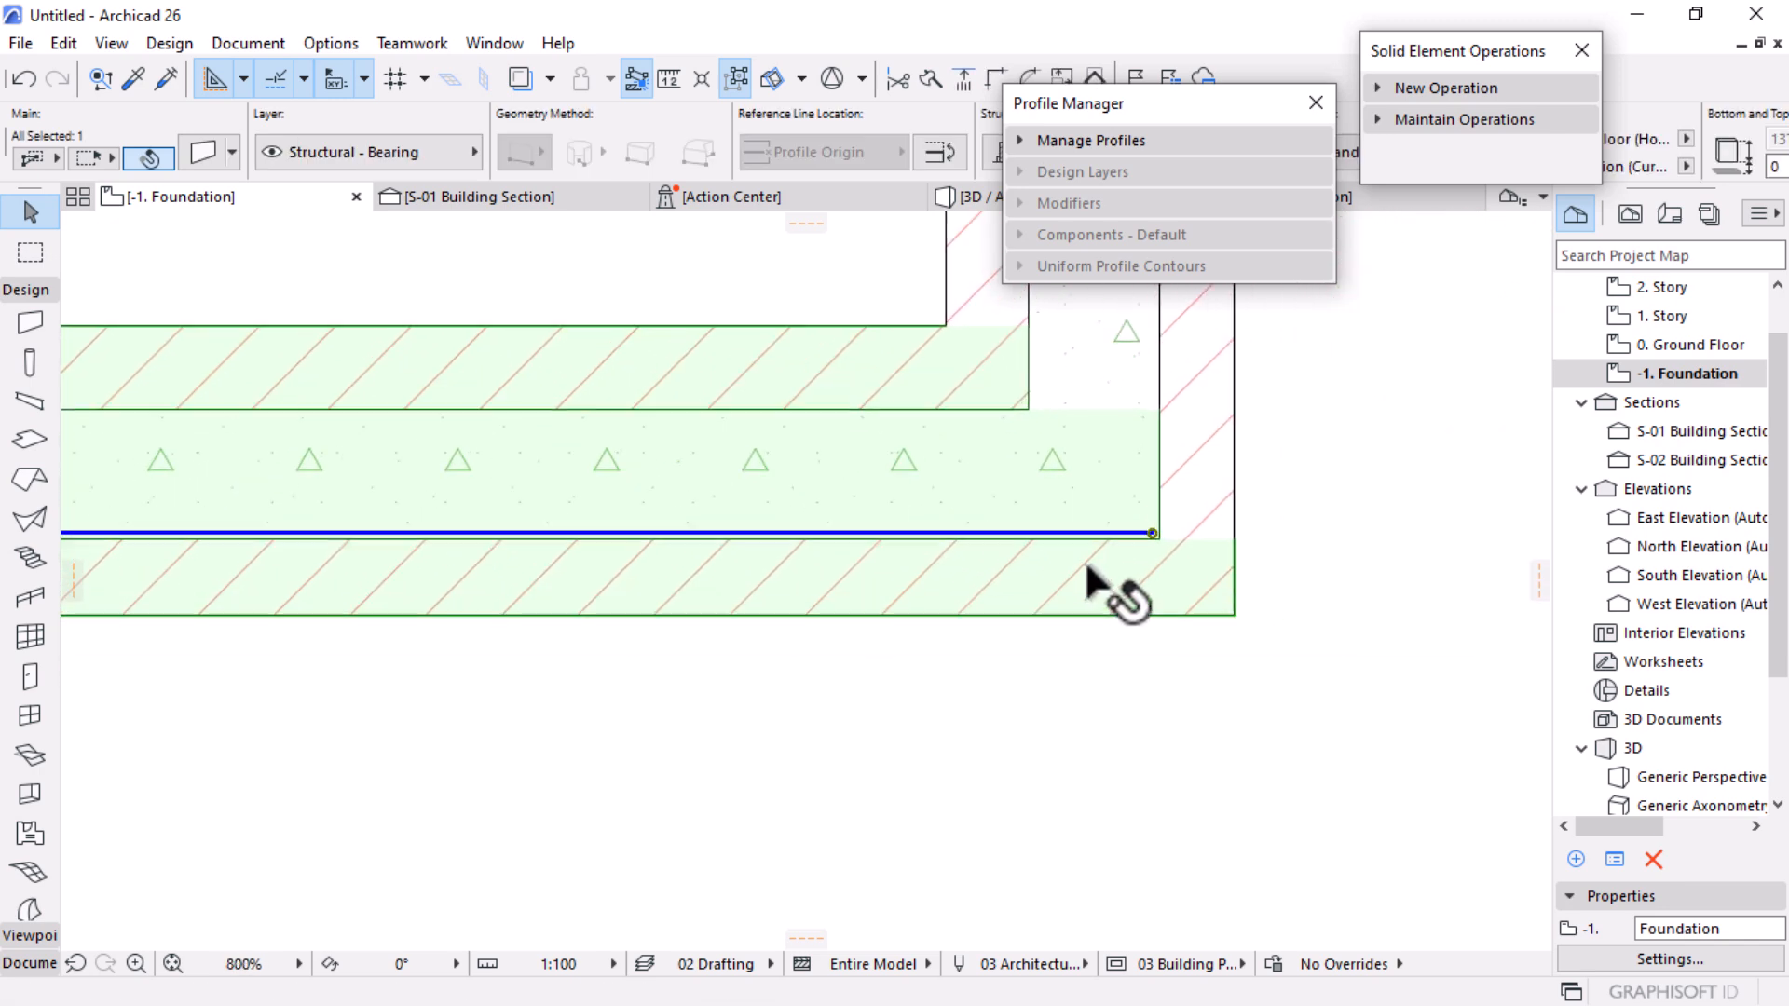
key("Escape")
left_click(1104, 539)
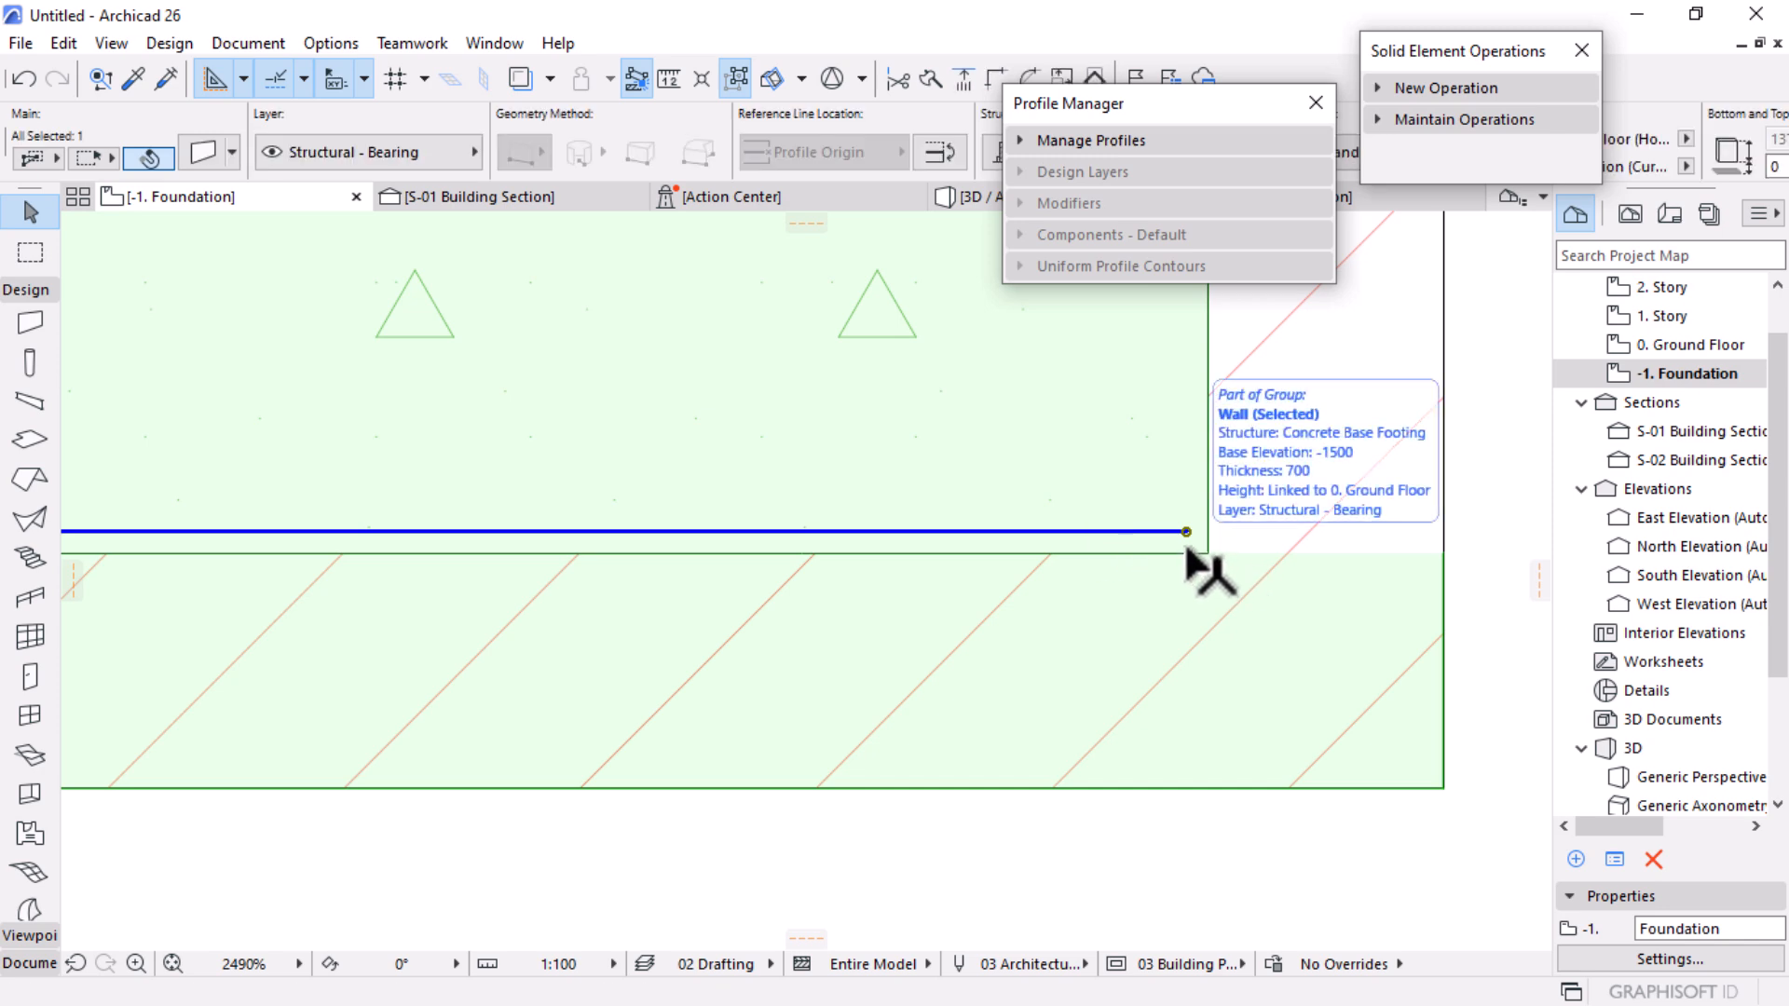
Step: Open the Concrete Base Footing profile for editing and move the hotspot beside the outer brick fill onto that fill's lower inner corner
left_click(1057, 139)
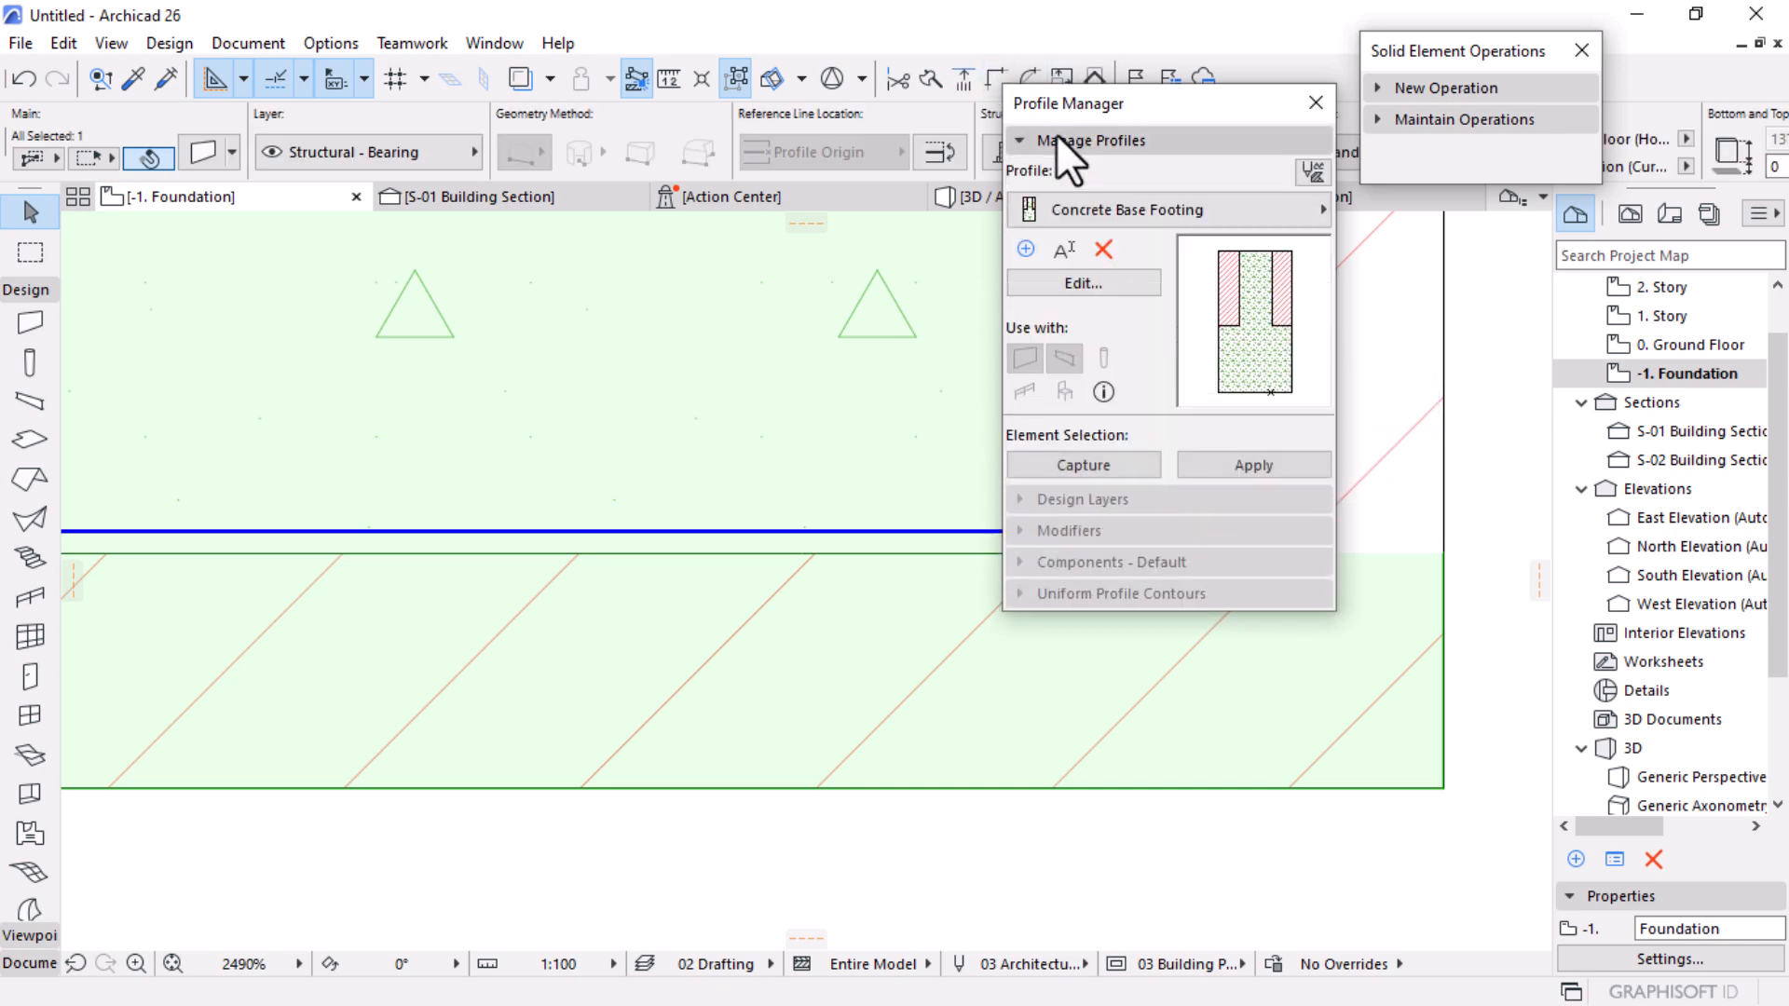
left_click(1099, 286)
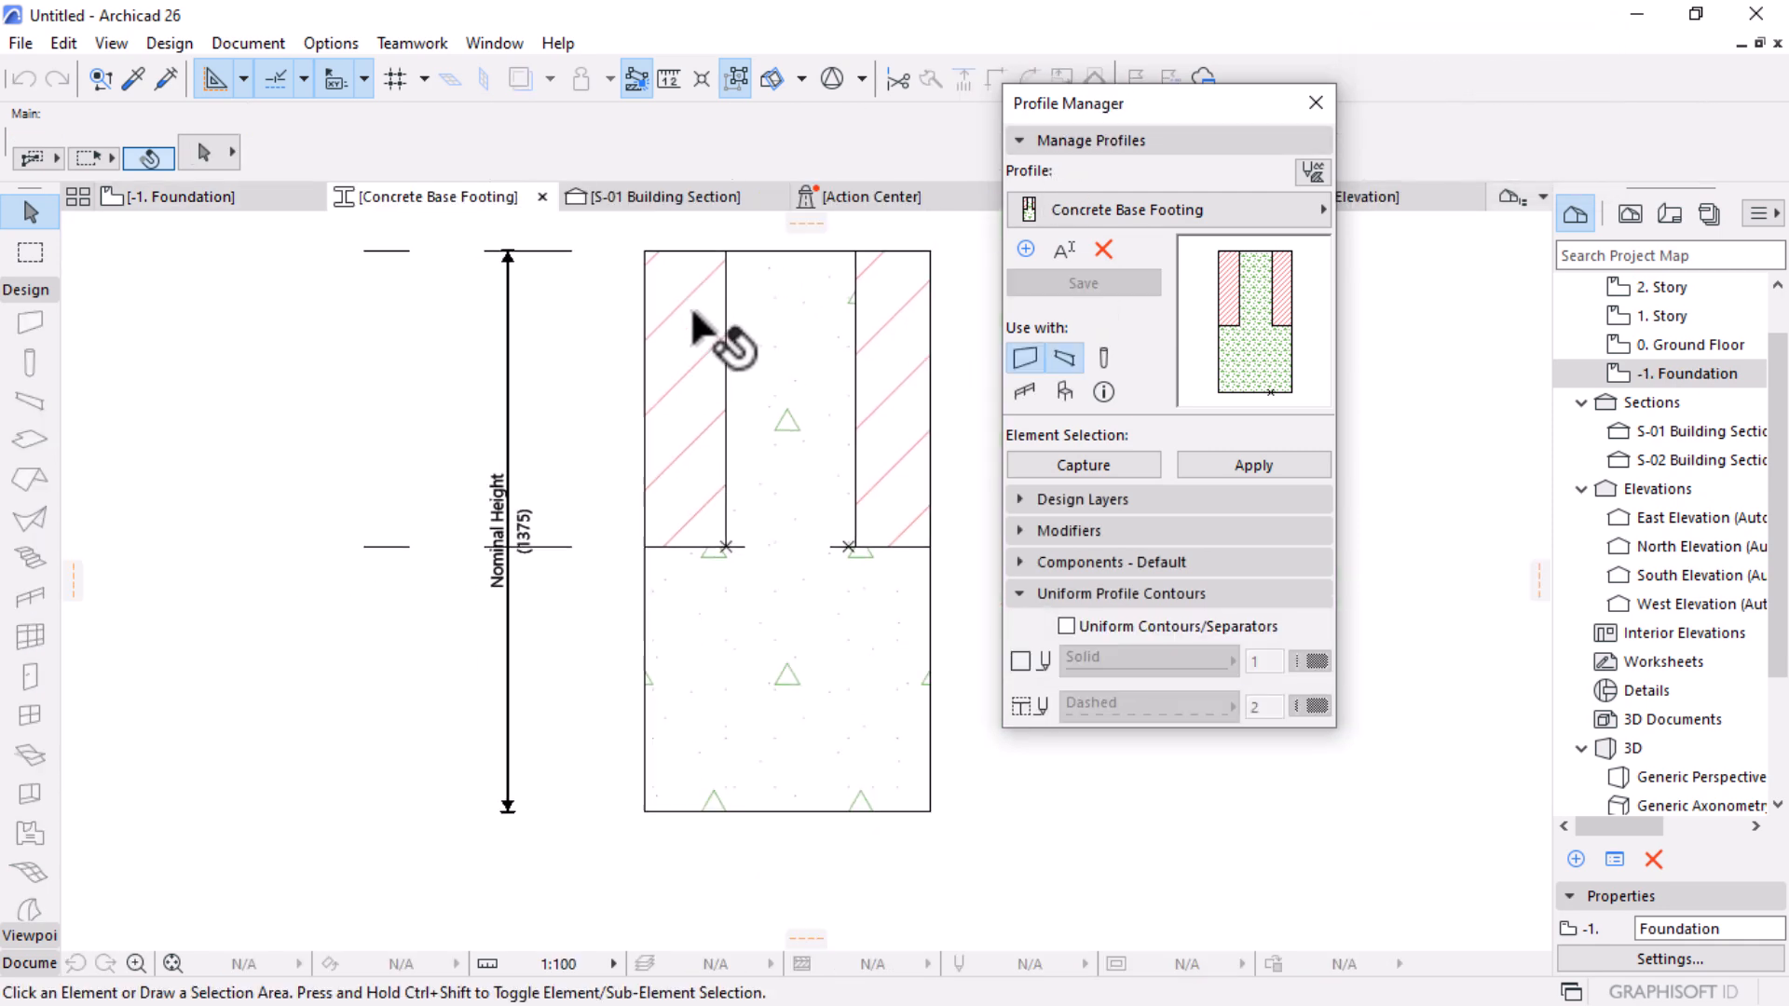
scroll(810, 517, "up", 3)
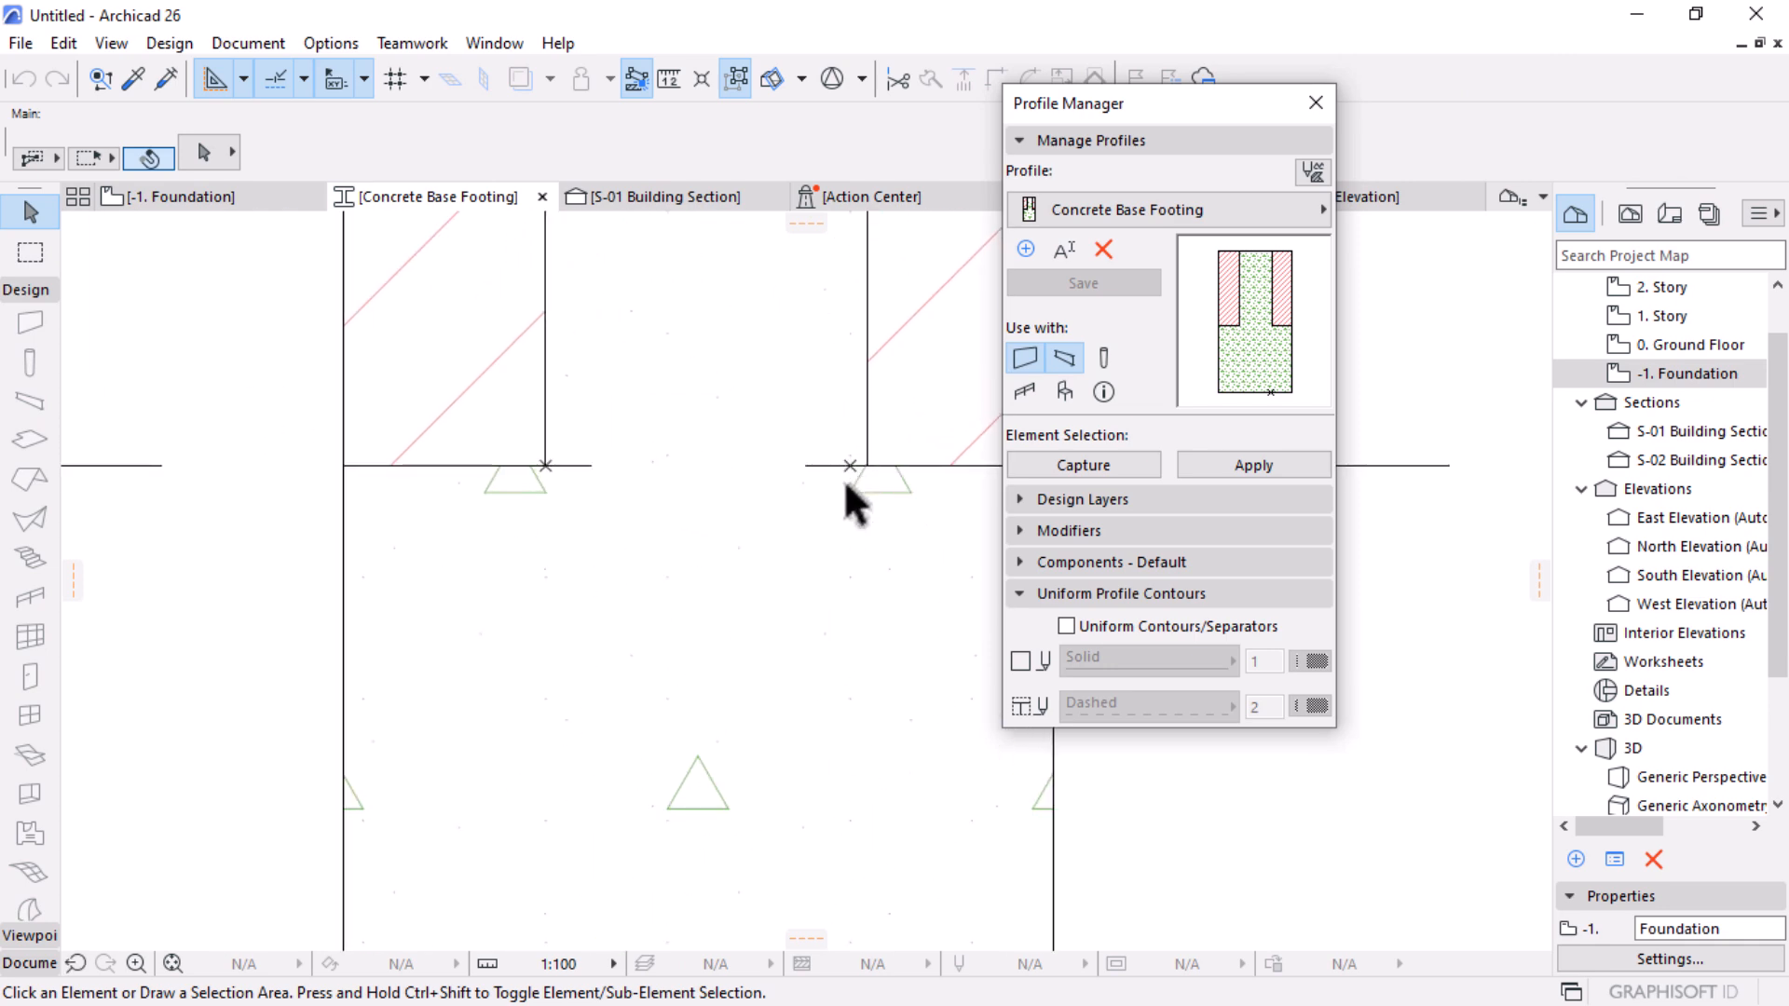
scroll(774, 430, "down", 1)
scroll(880, 531, "up", 1)
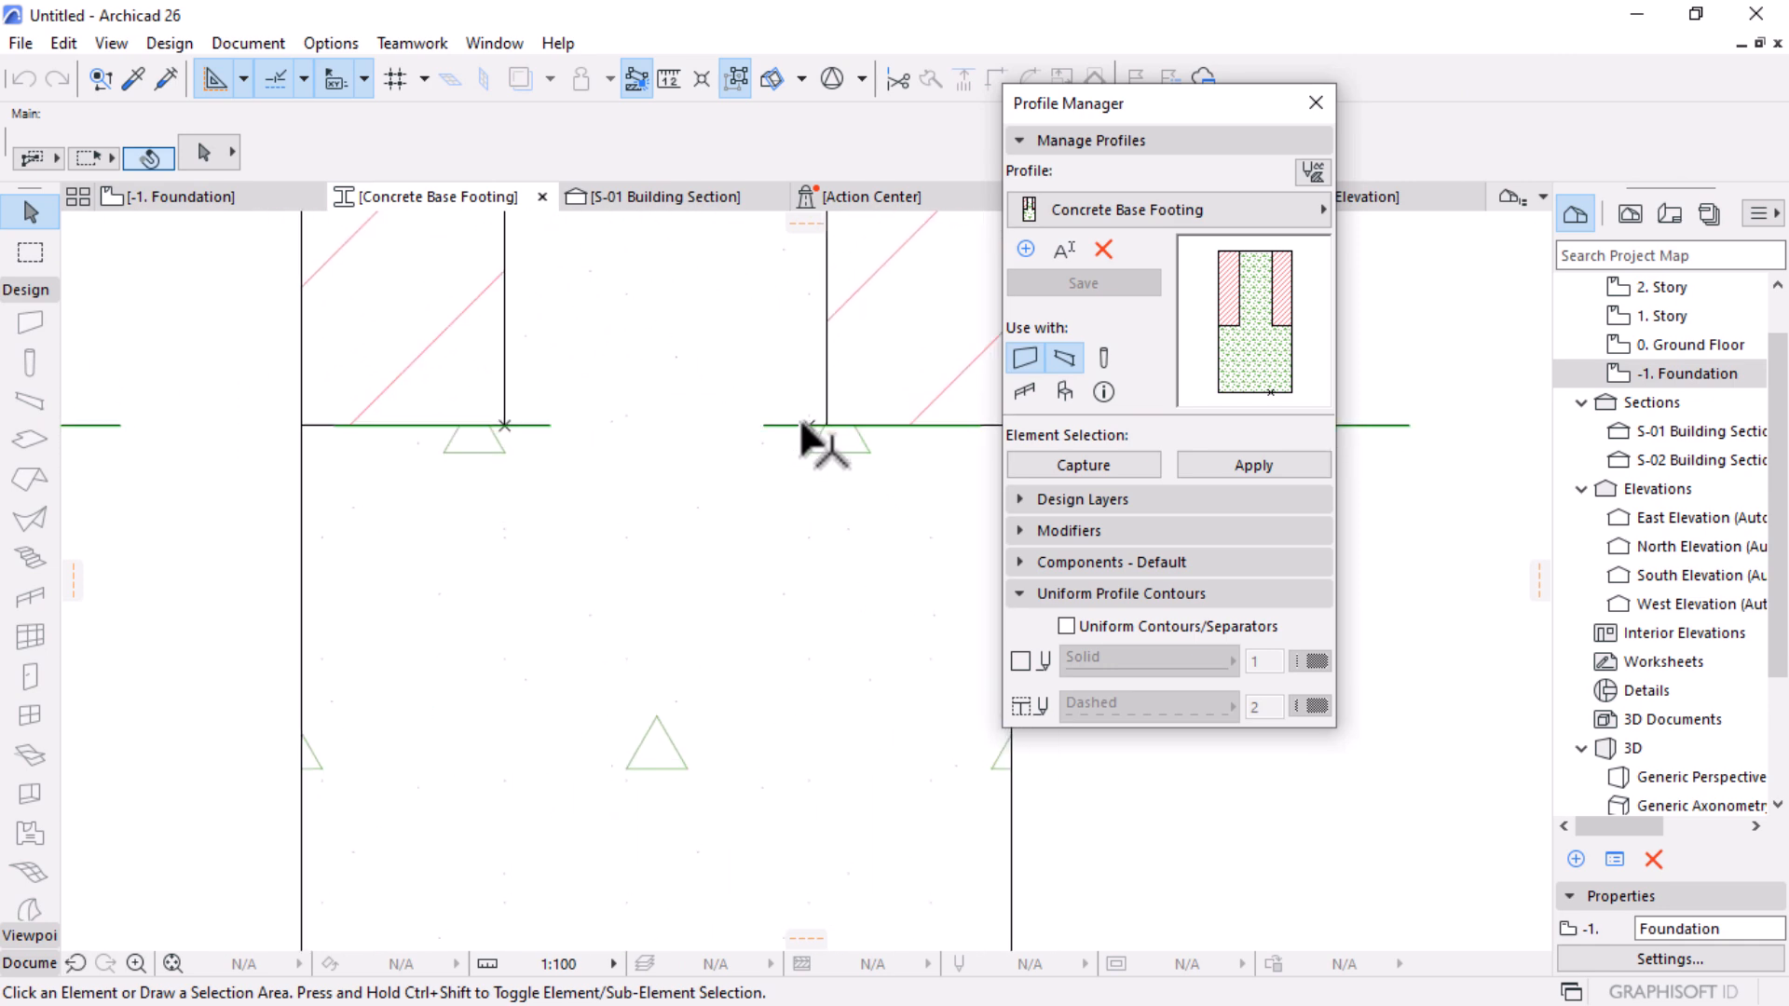
key("Escape")
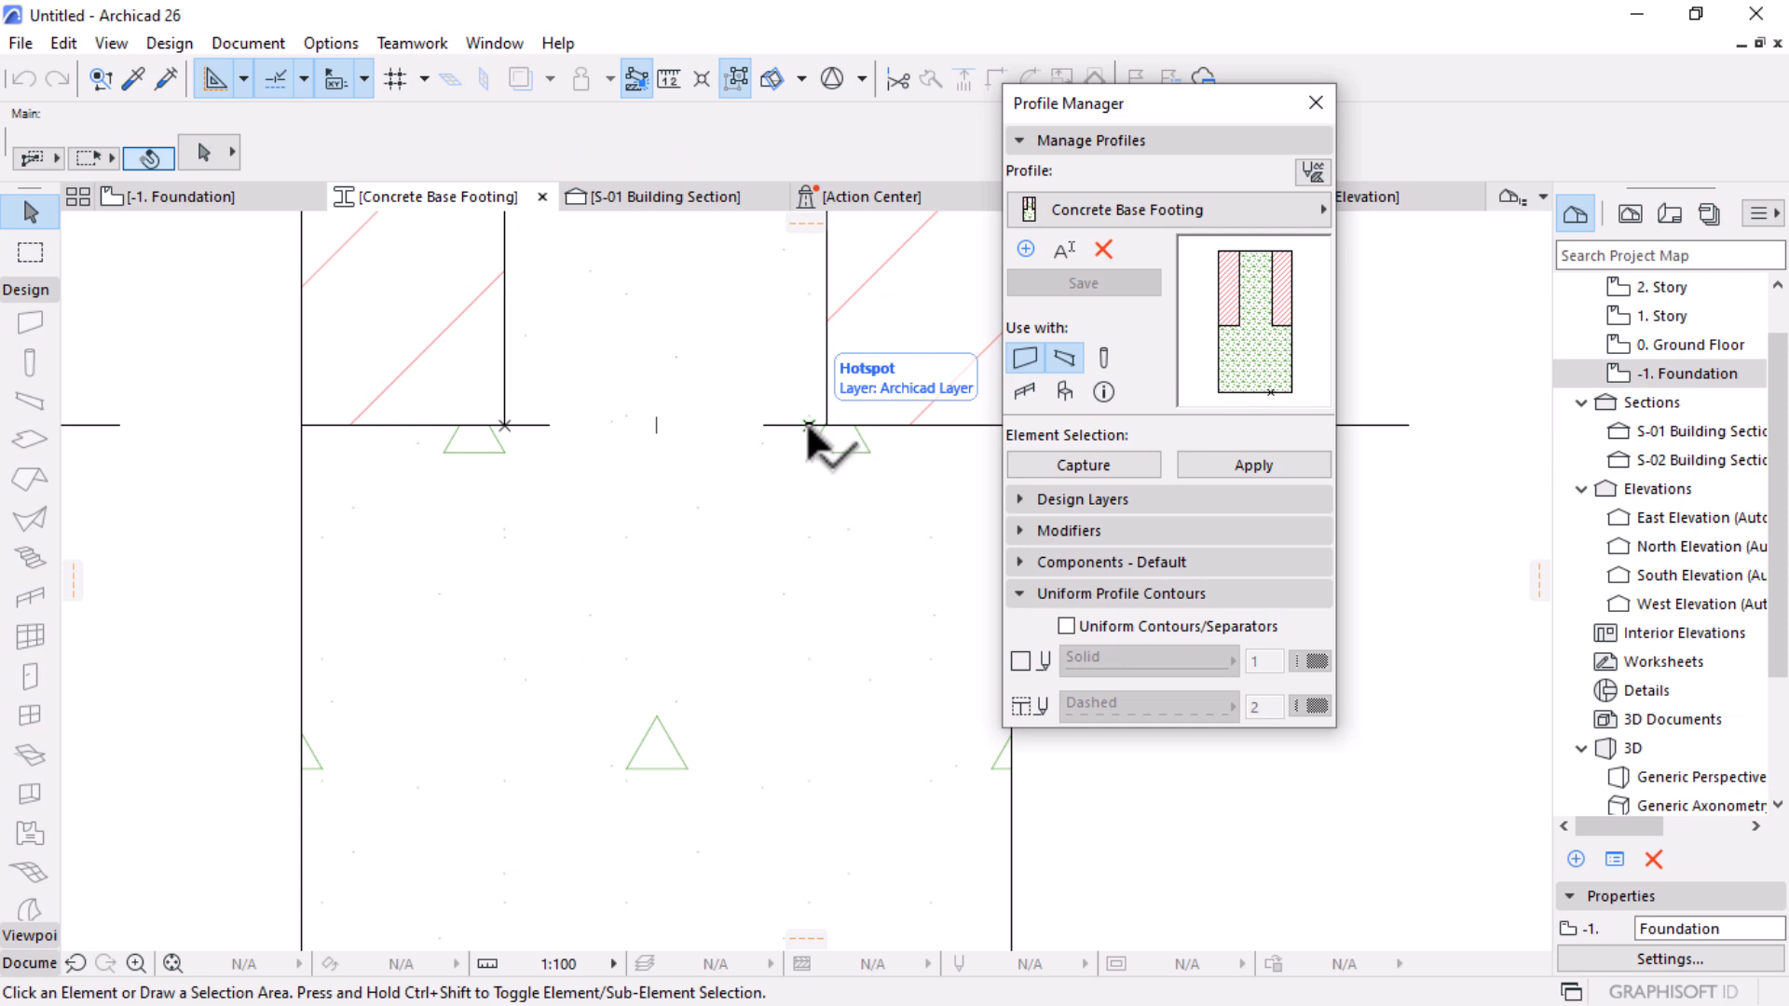
left_click(808, 427)
left_click(811, 428)
left_click(825, 427)
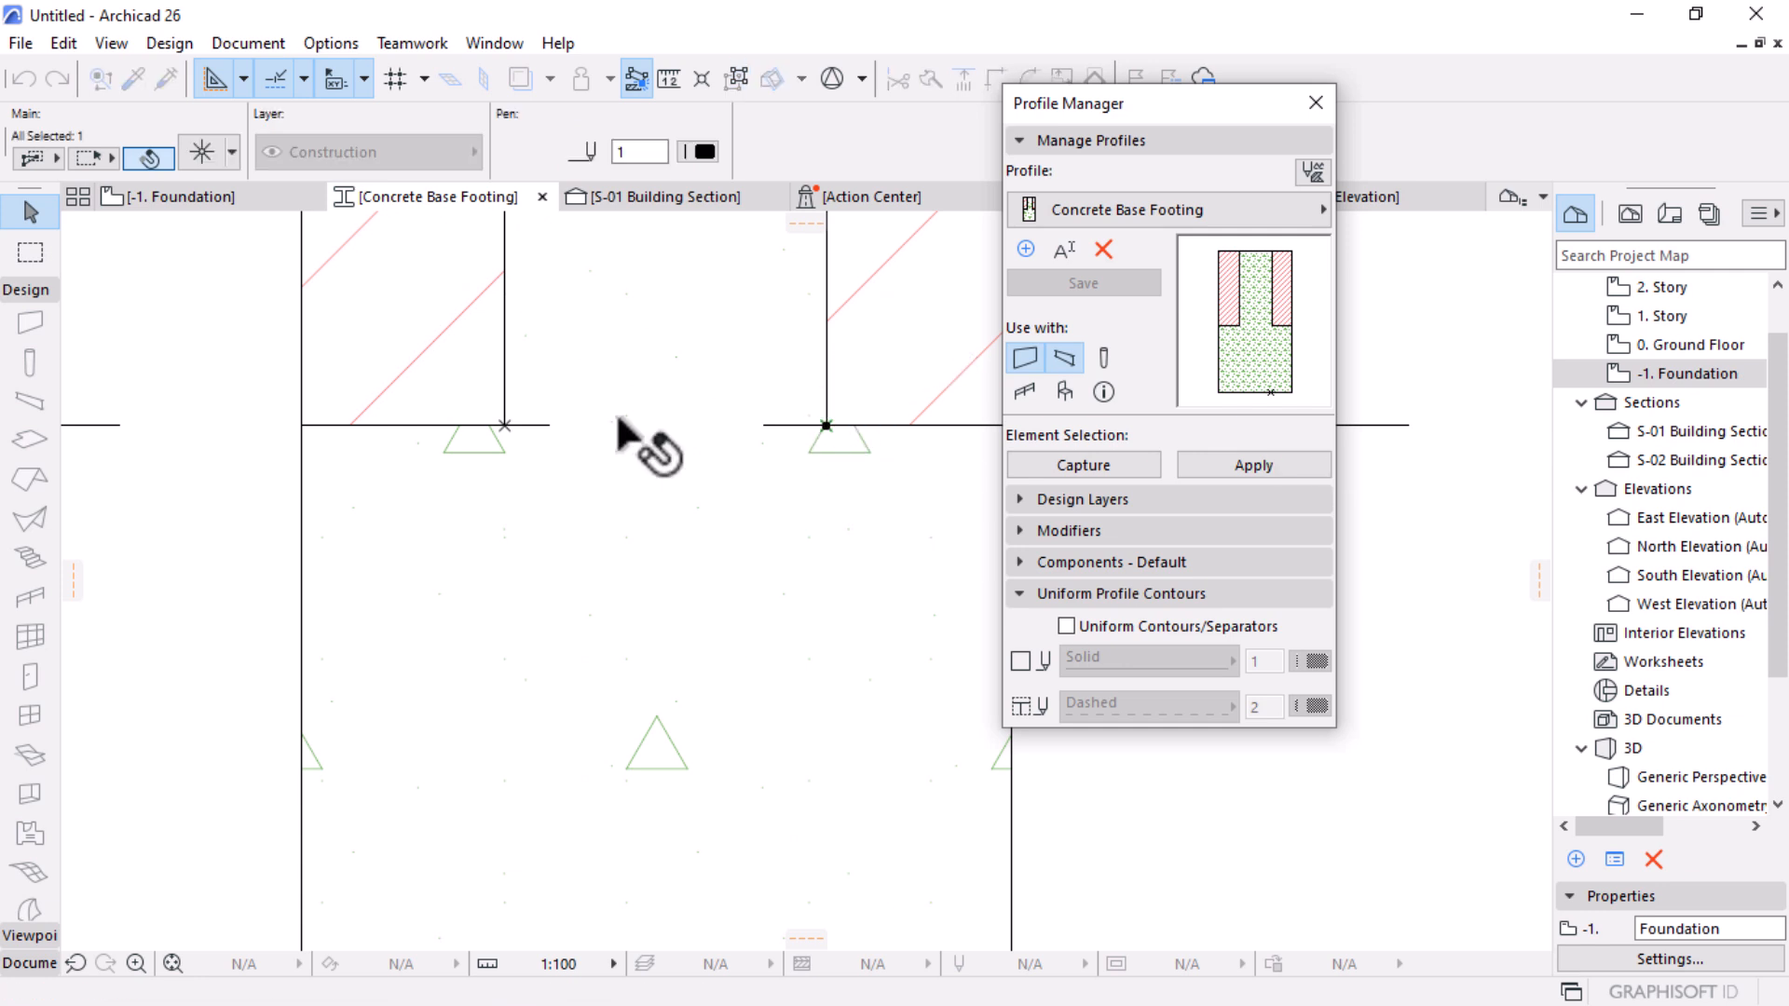
Step: Move all the footing profile's fills and hotspots horizontally so the outer brick fill's inner edge lines up with the profile origin, and save the profile
scroll(519, 431, "up", 6)
scroll(501, 364, "down", 5)
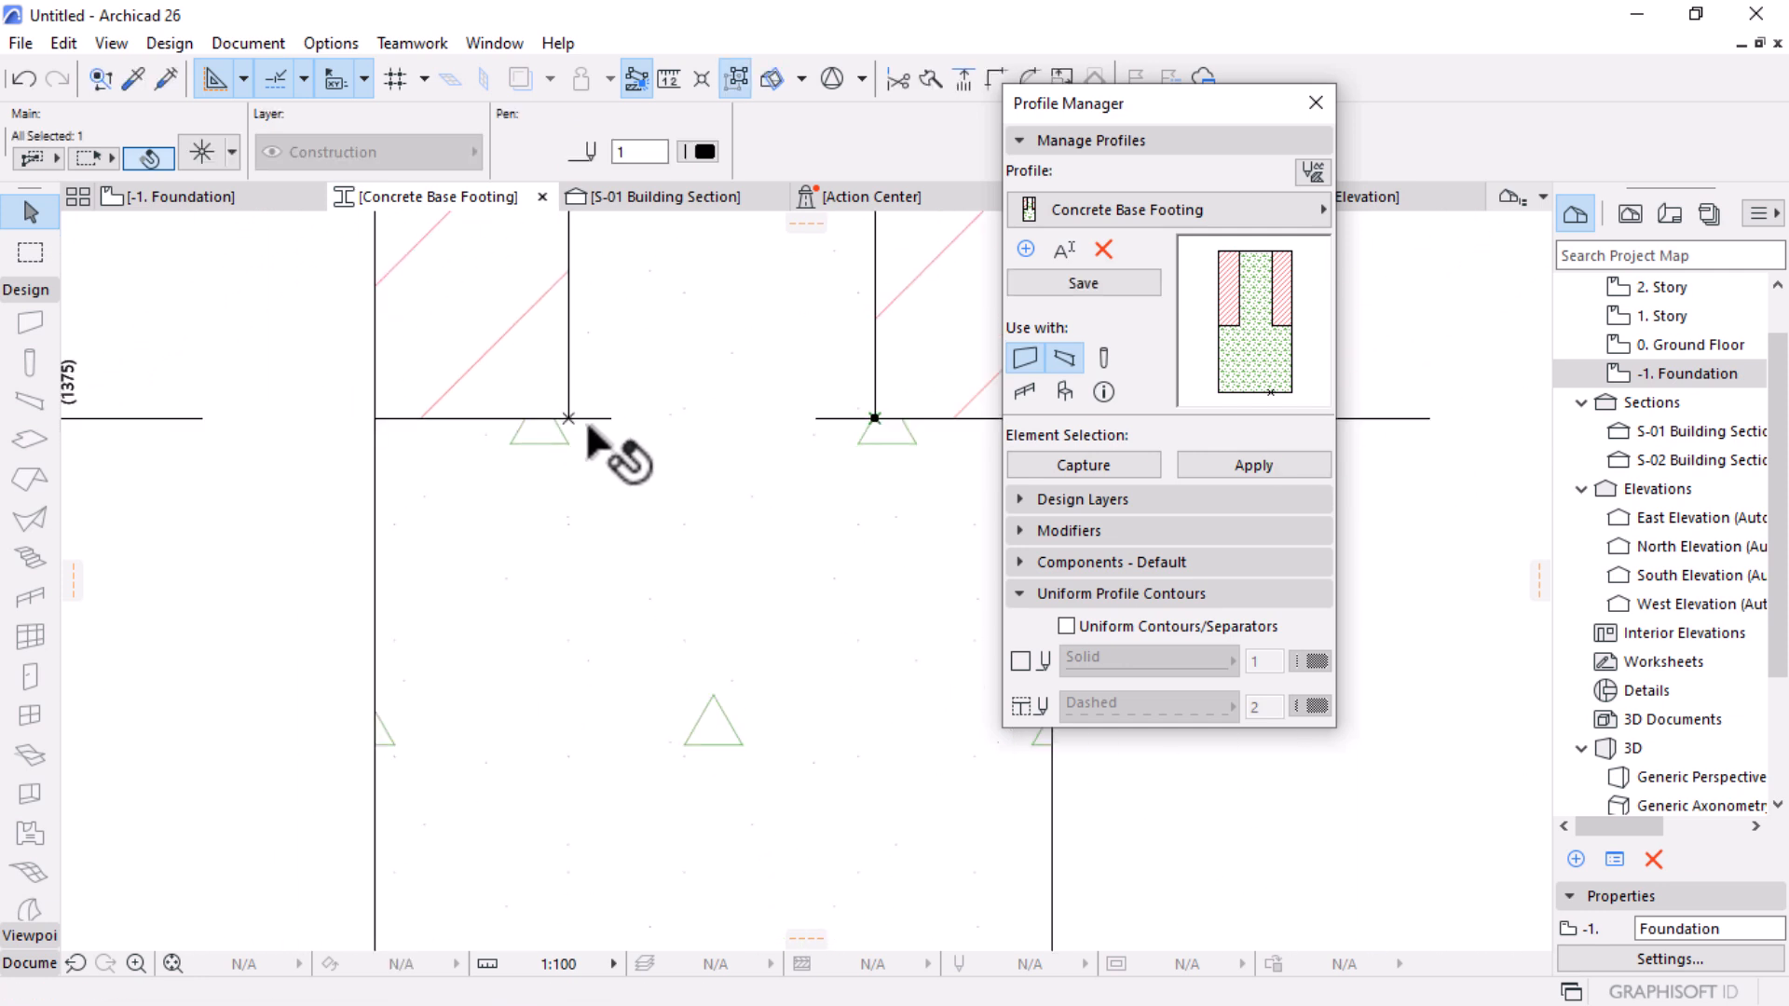
scroll(764, 693, "down", 4)
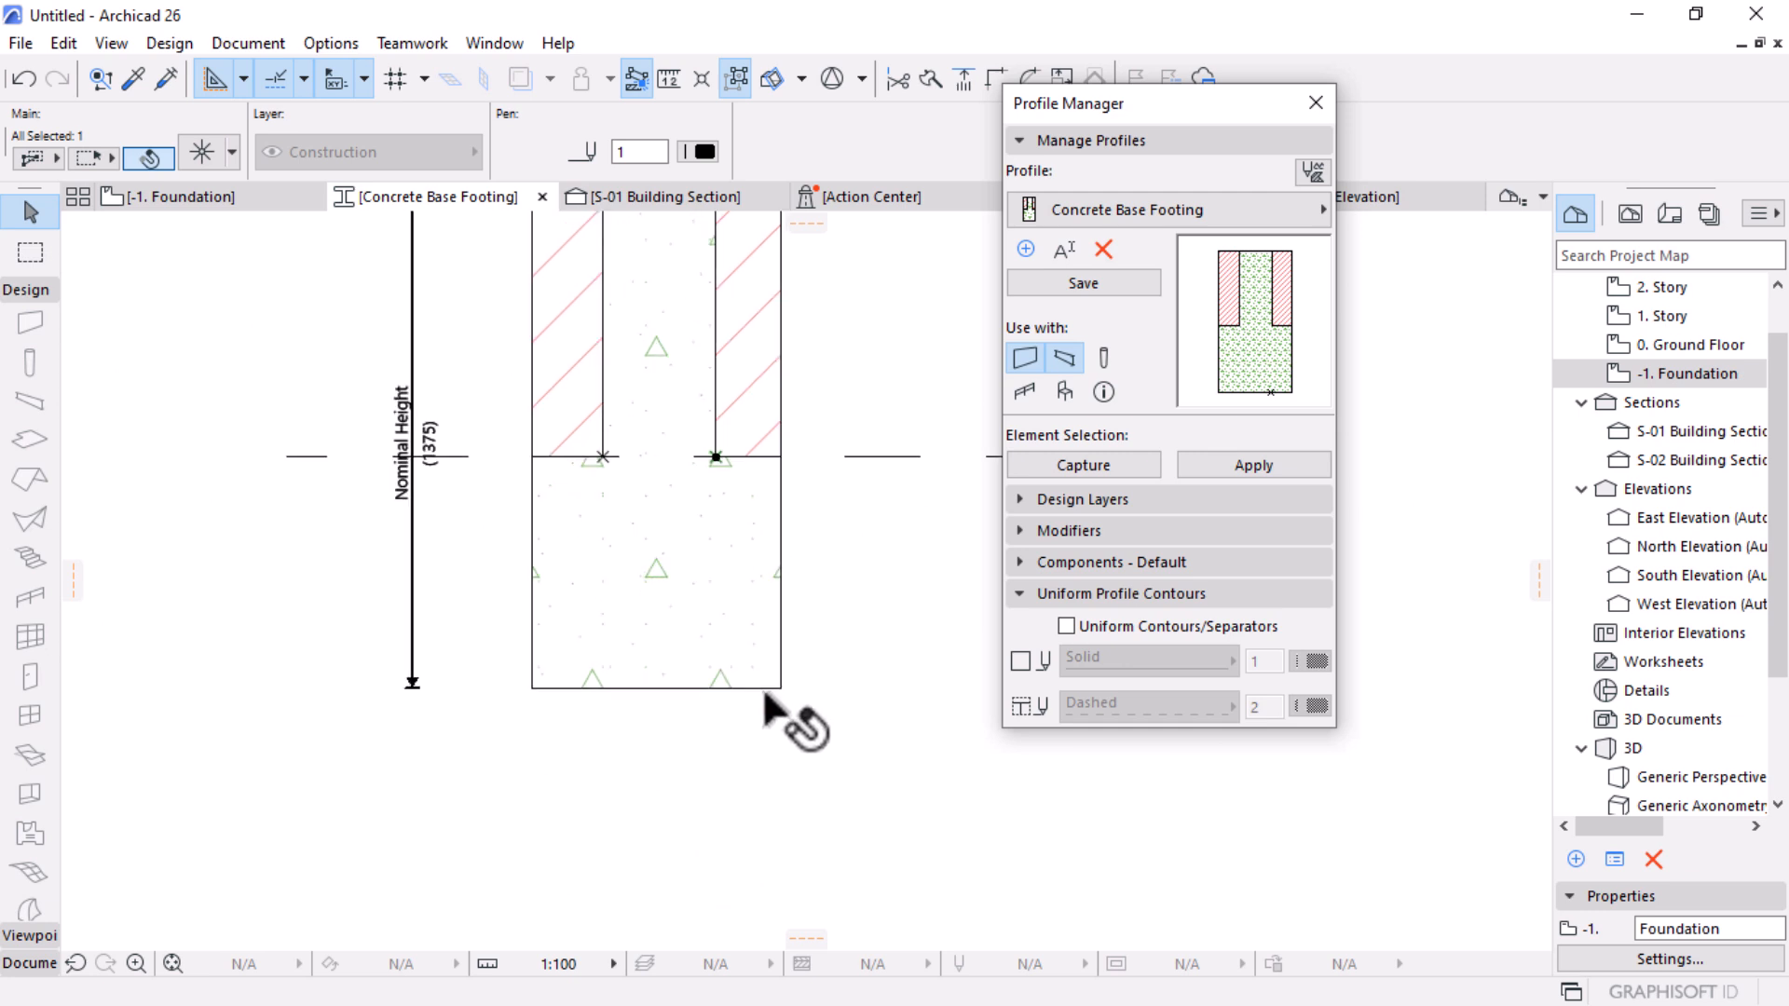
left_click(820, 397)
left_click(834, 384)
left_click(628, 720)
scroll(723, 691, "up", 3)
scroll(723, 684, "up", 2)
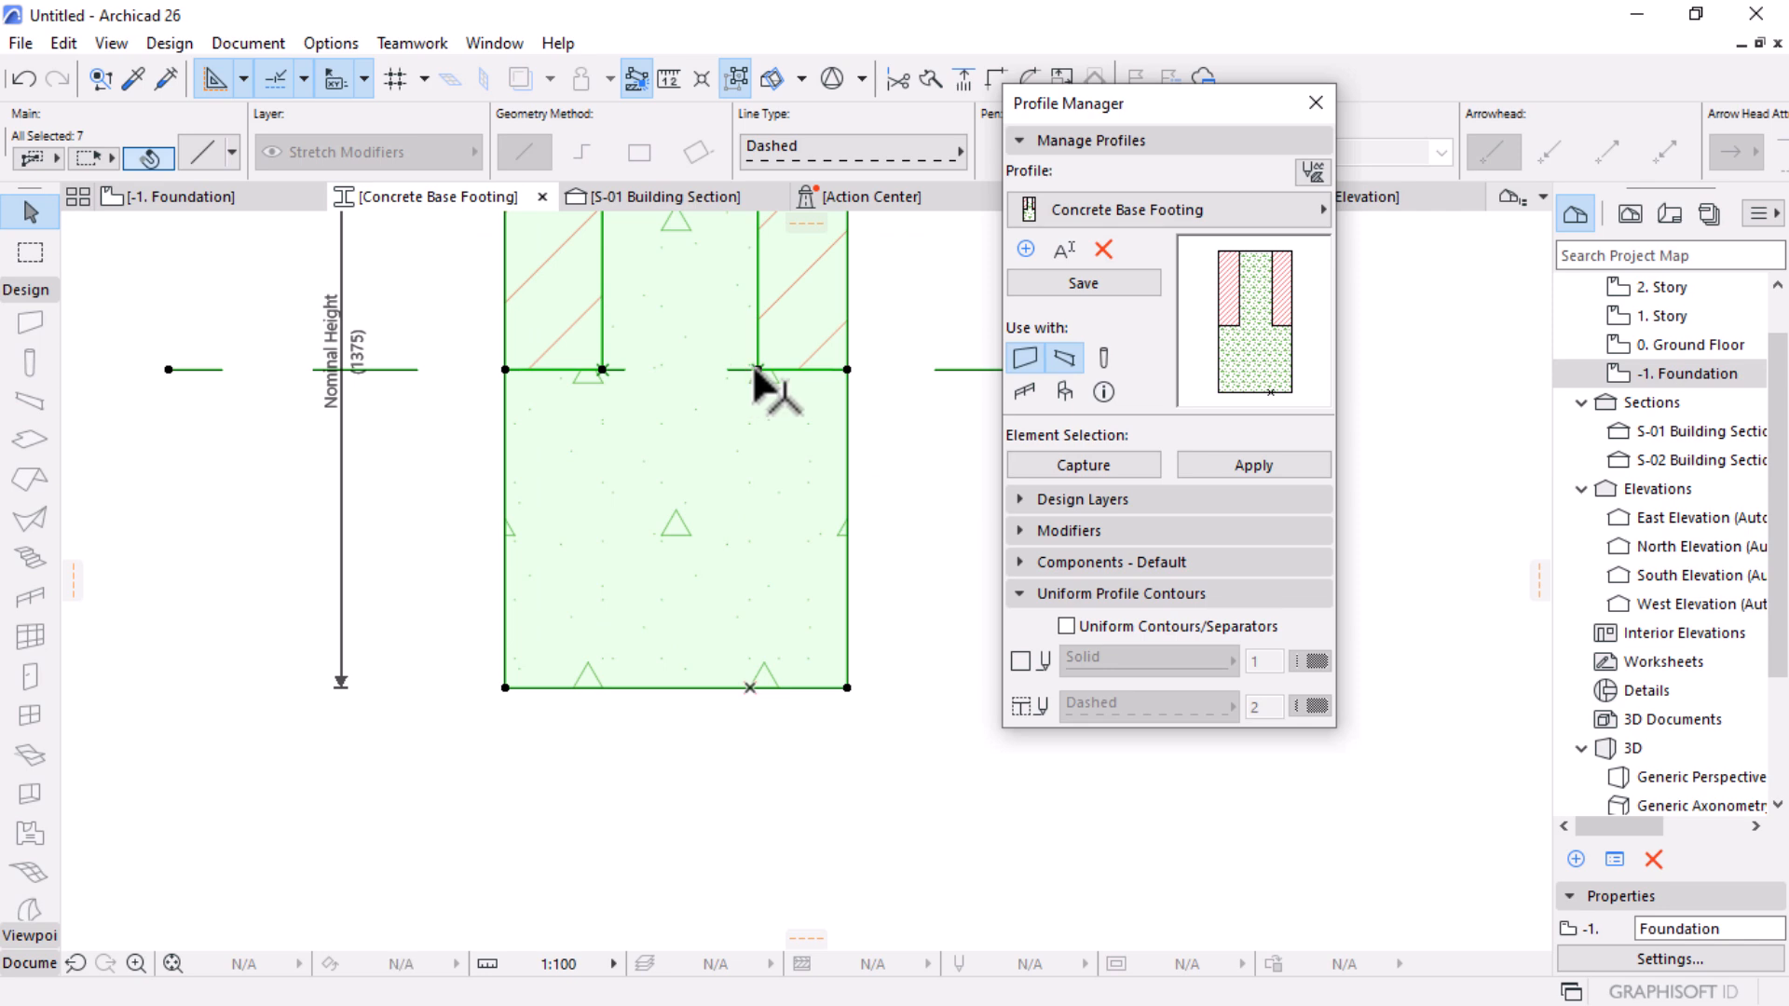
key("ctrl+d")
left_click(758, 370)
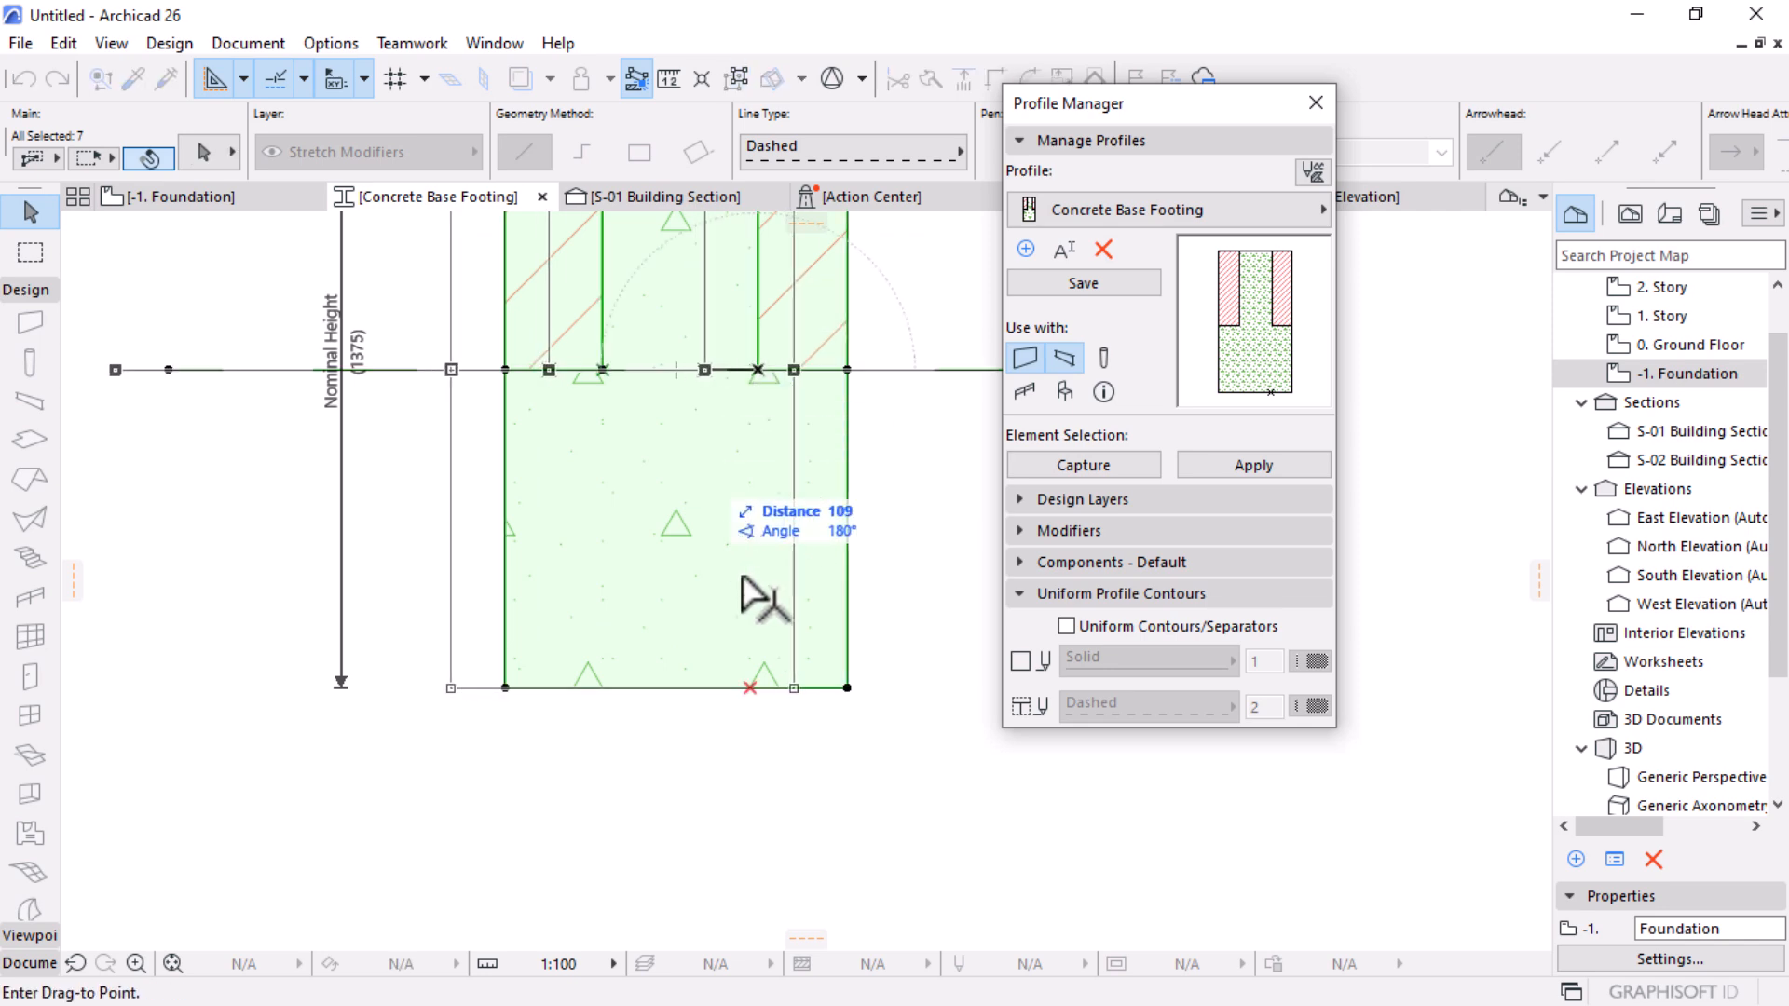
left_click(748, 688)
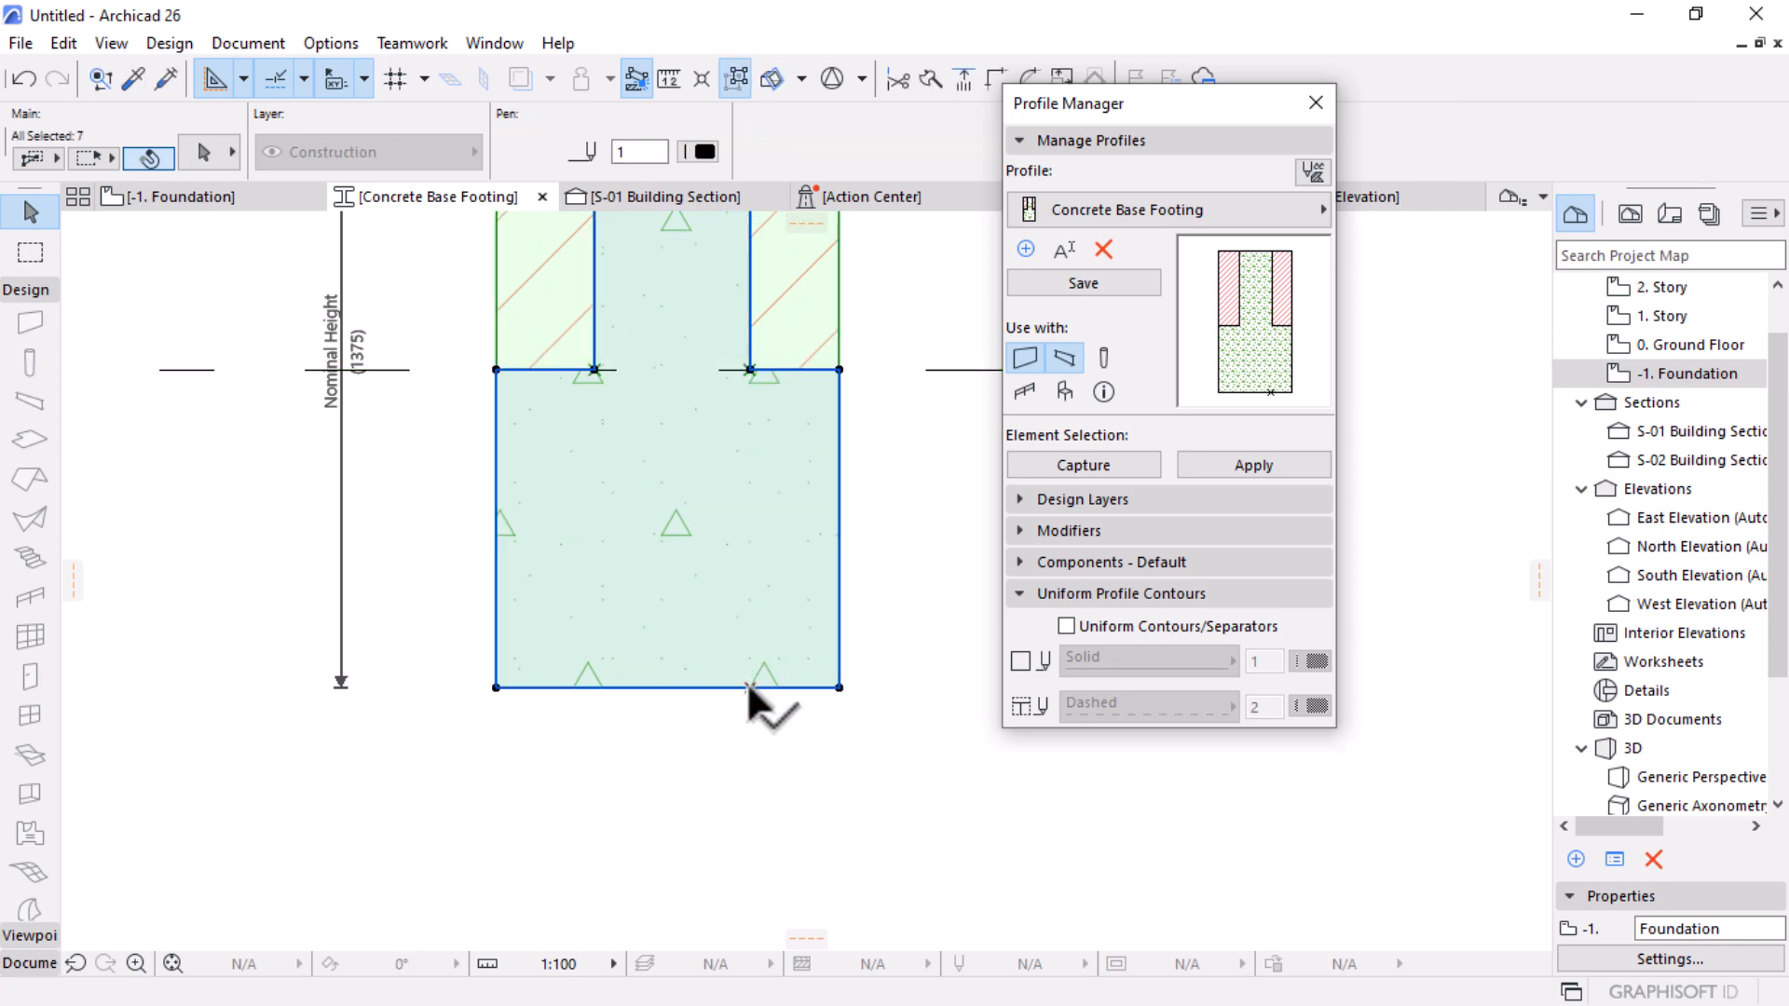
left_click(1114, 283)
Step: Collapse the Profile Manager's expanded sections, move it clear of the drawing and close the Concrete Base Footing profile editor
left_click(1041, 142)
left_click_drag(1165, 115, 1366, 244)
left_click(1221, 399)
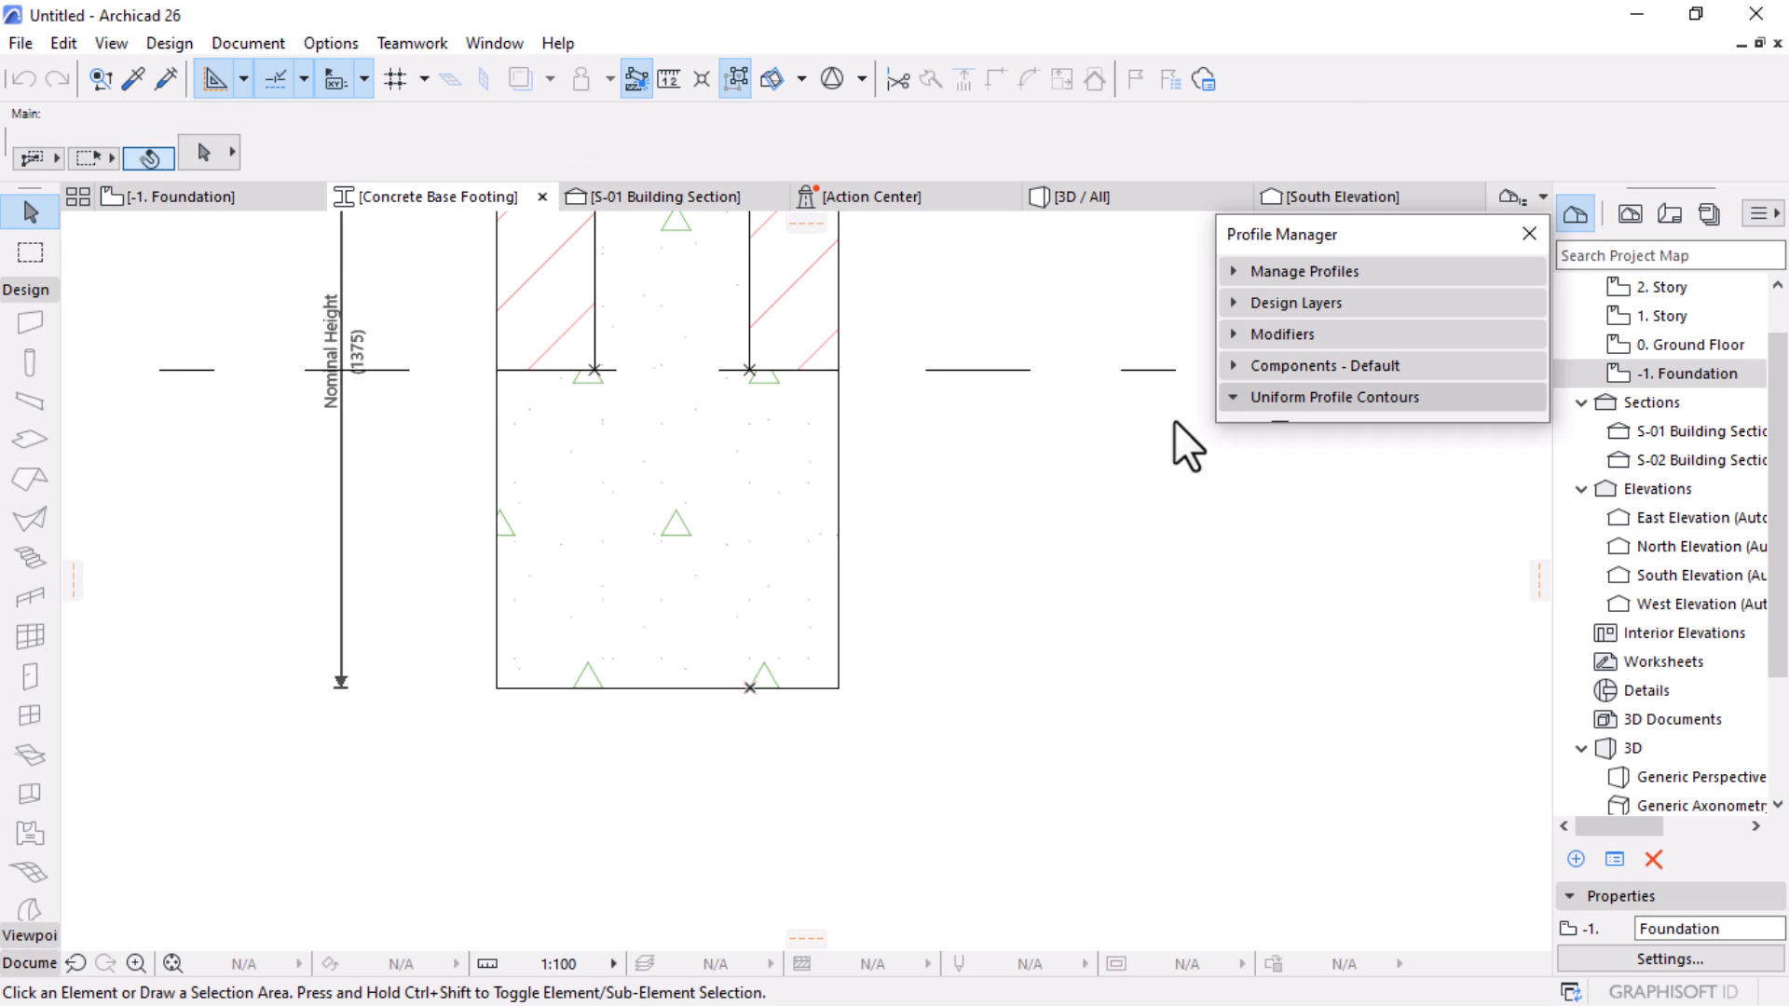
scroll(726, 291, "down", 8)
middle_click_drag(596, 233, 804, 448)
scroll(1006, 275, "up", 4)
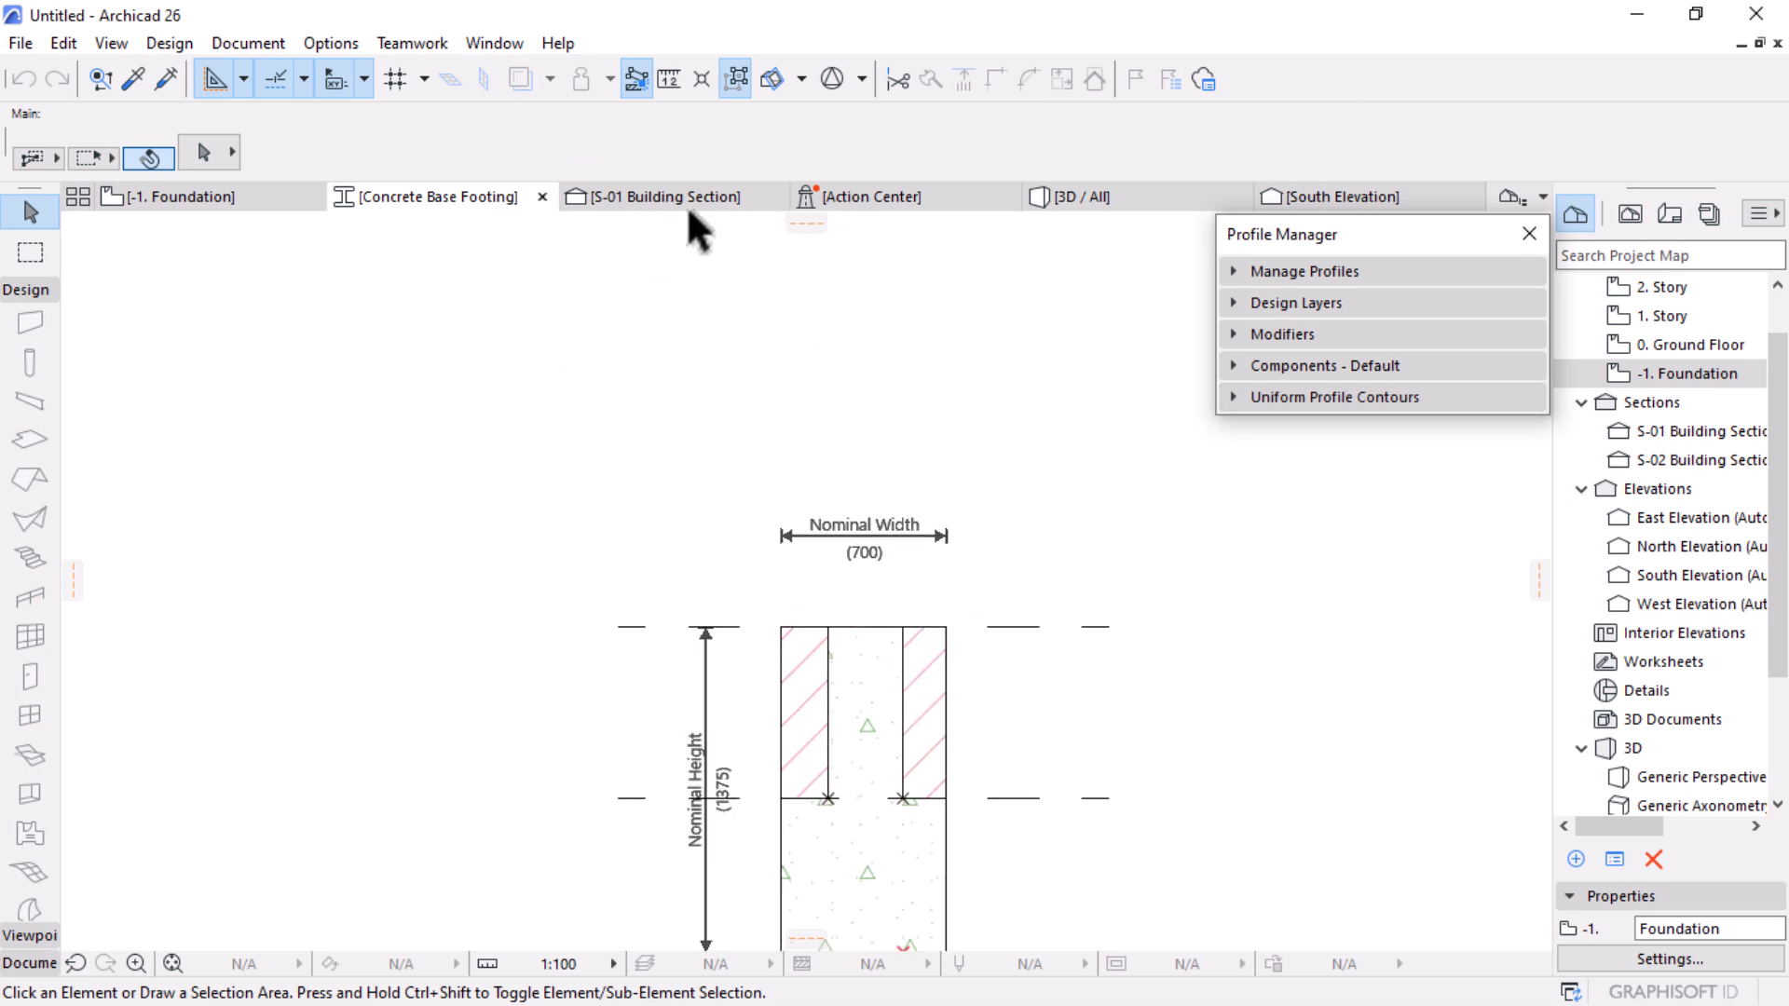
left_click(541, 197)
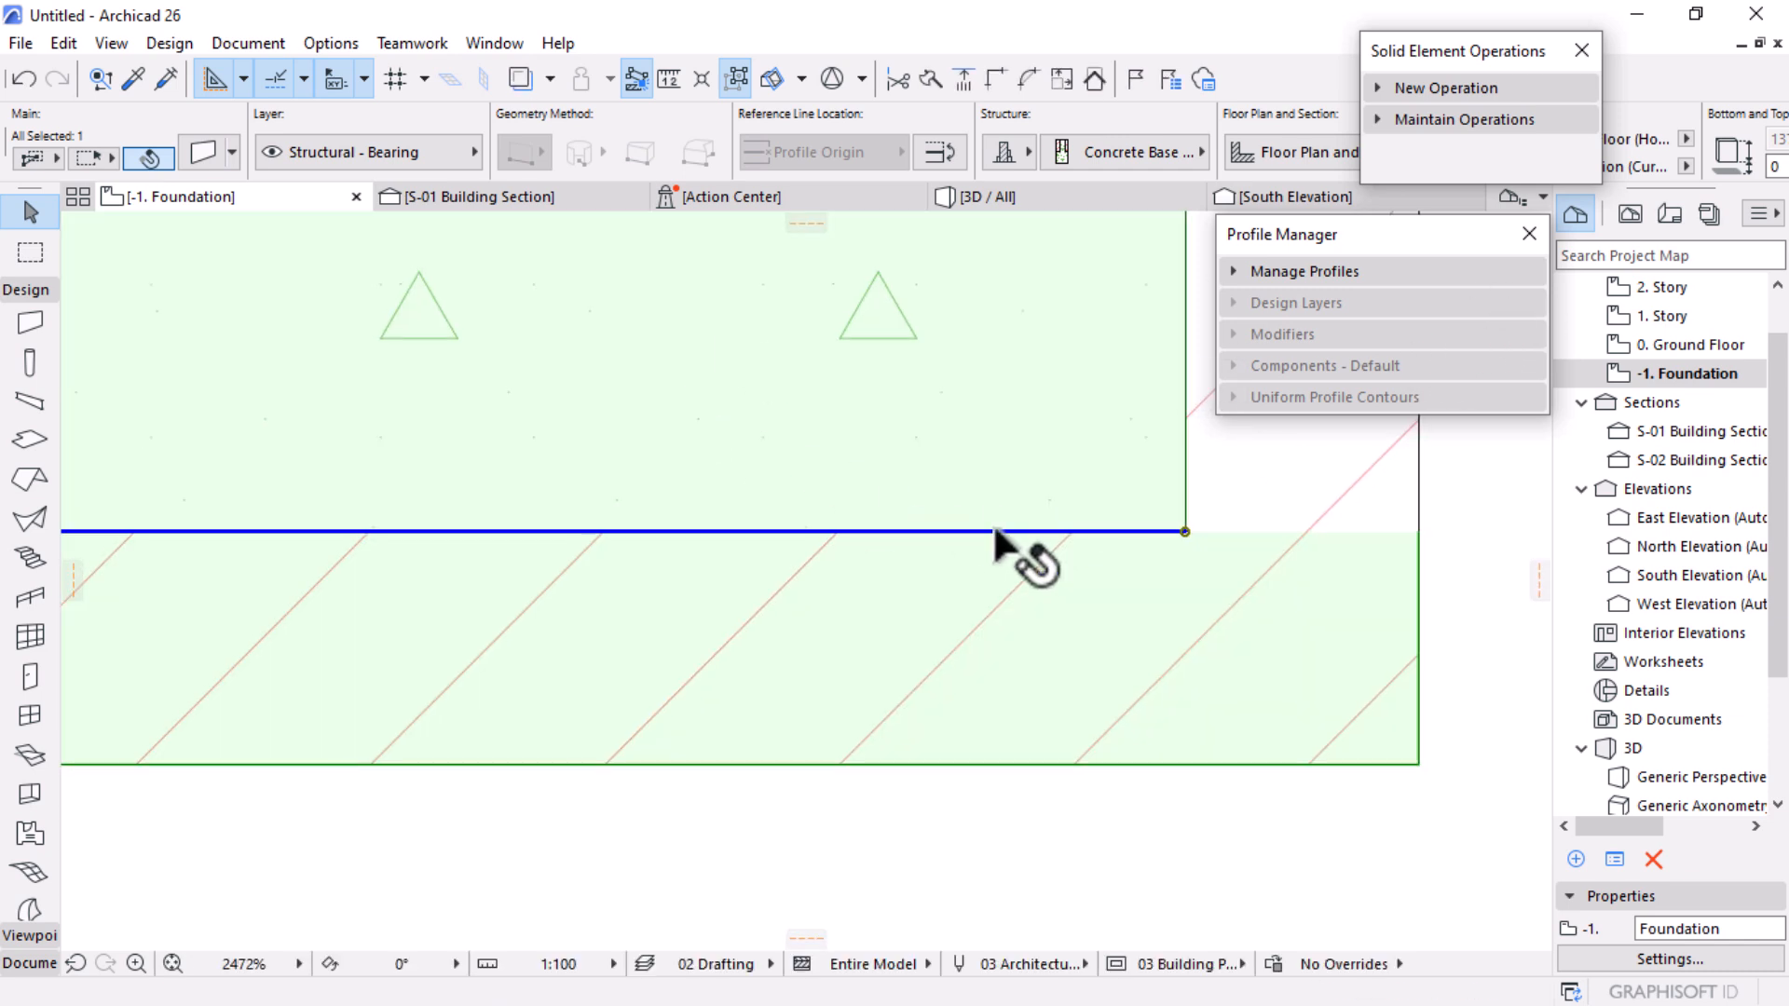
Step: Open the S-01 Building Section and check the brick wall's faces against the edges of the footing's concrete core
scroll(995, 531, "down", 8)
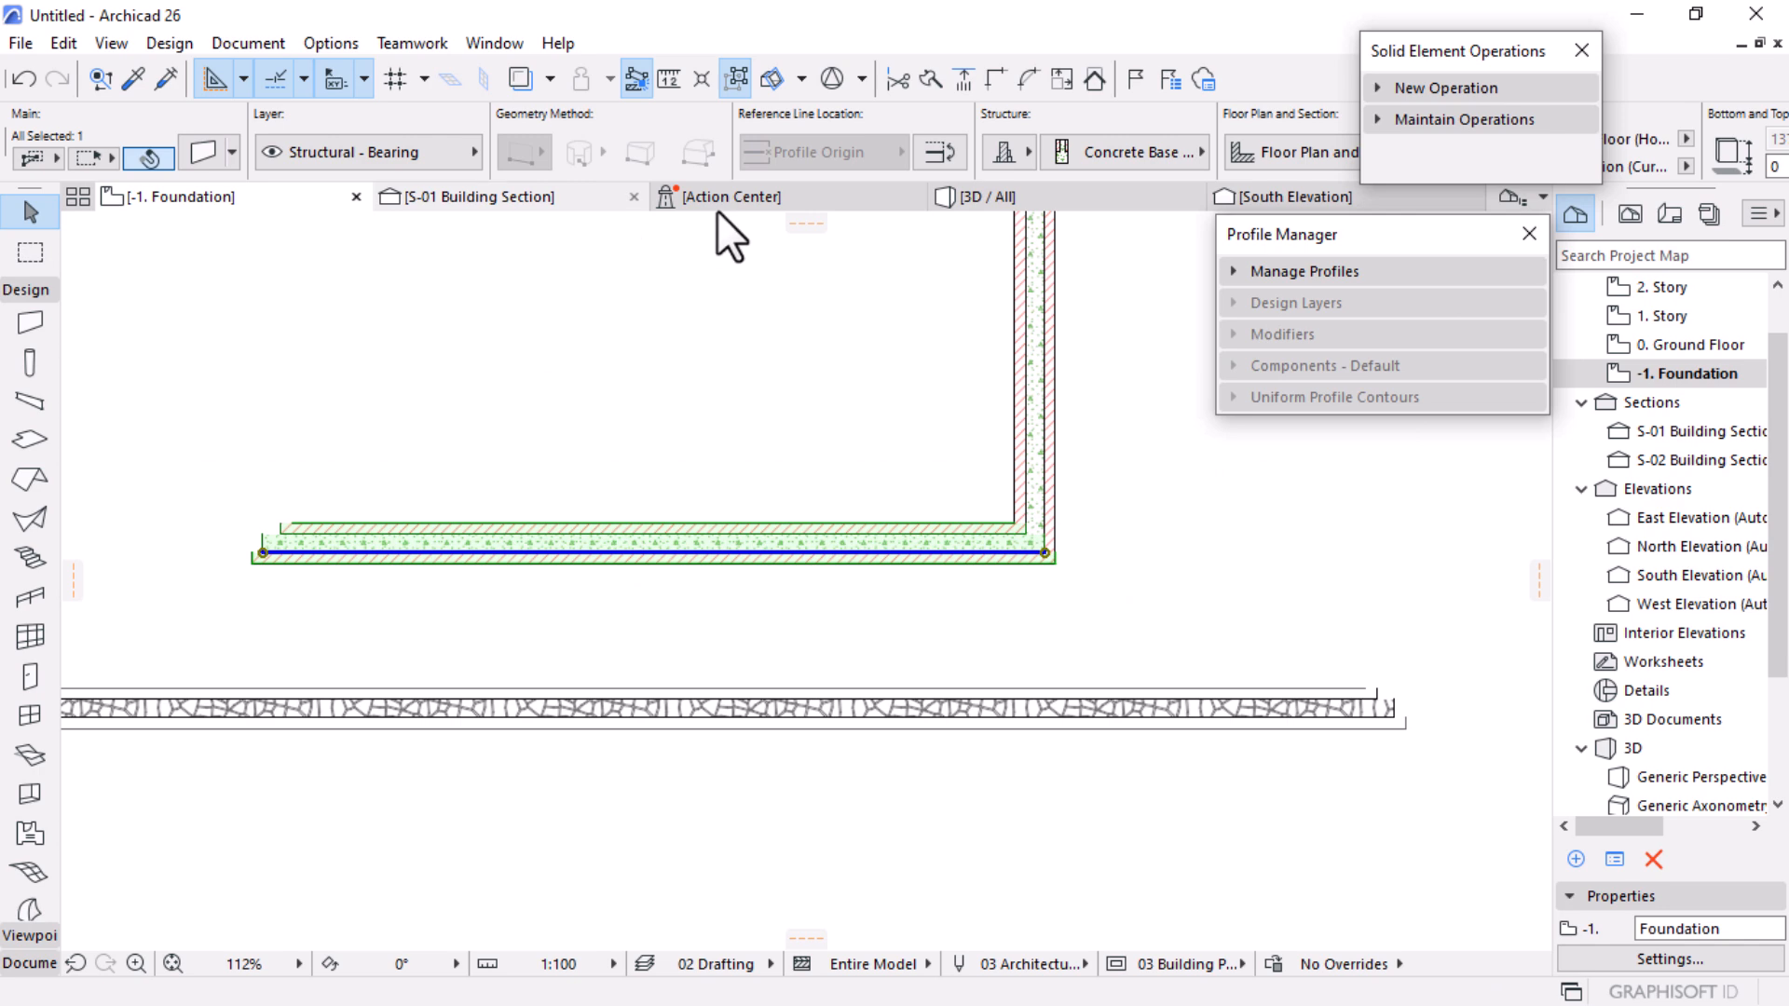
left_click(441, 199)
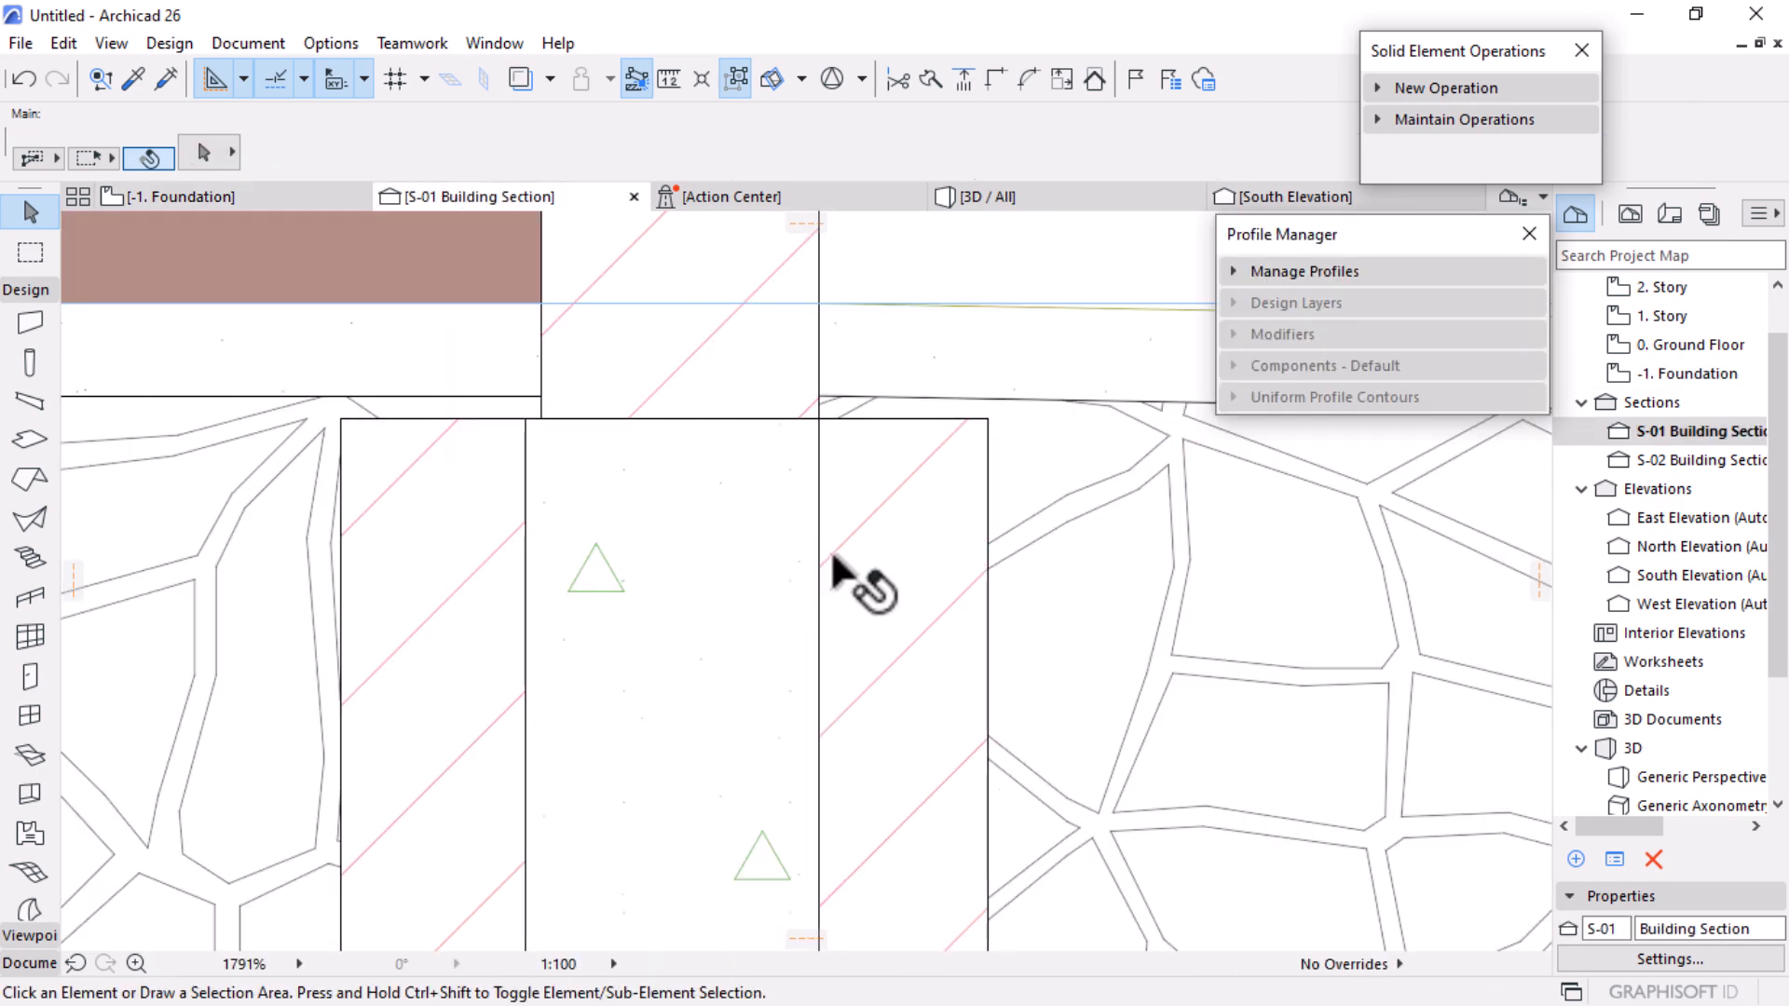
scroll(1099, 452, "down", 3)
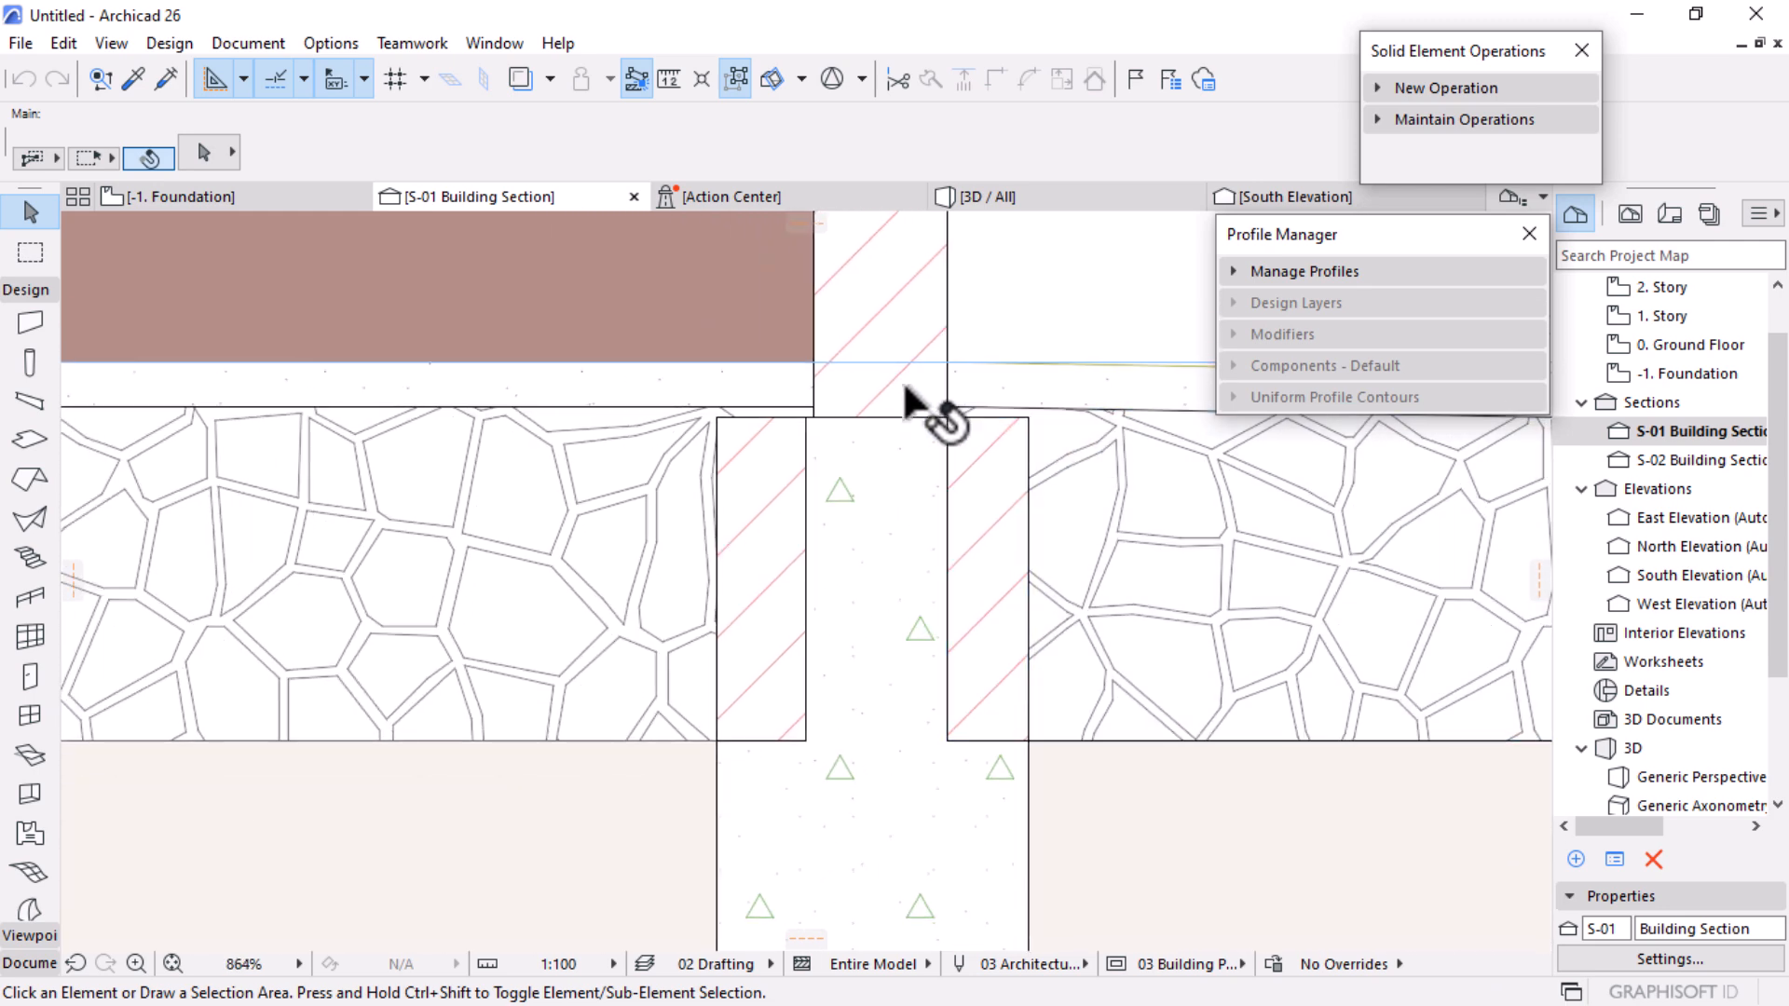
scroll(927, 407, "up", 2)
scroll(863, 456, "up", 3)
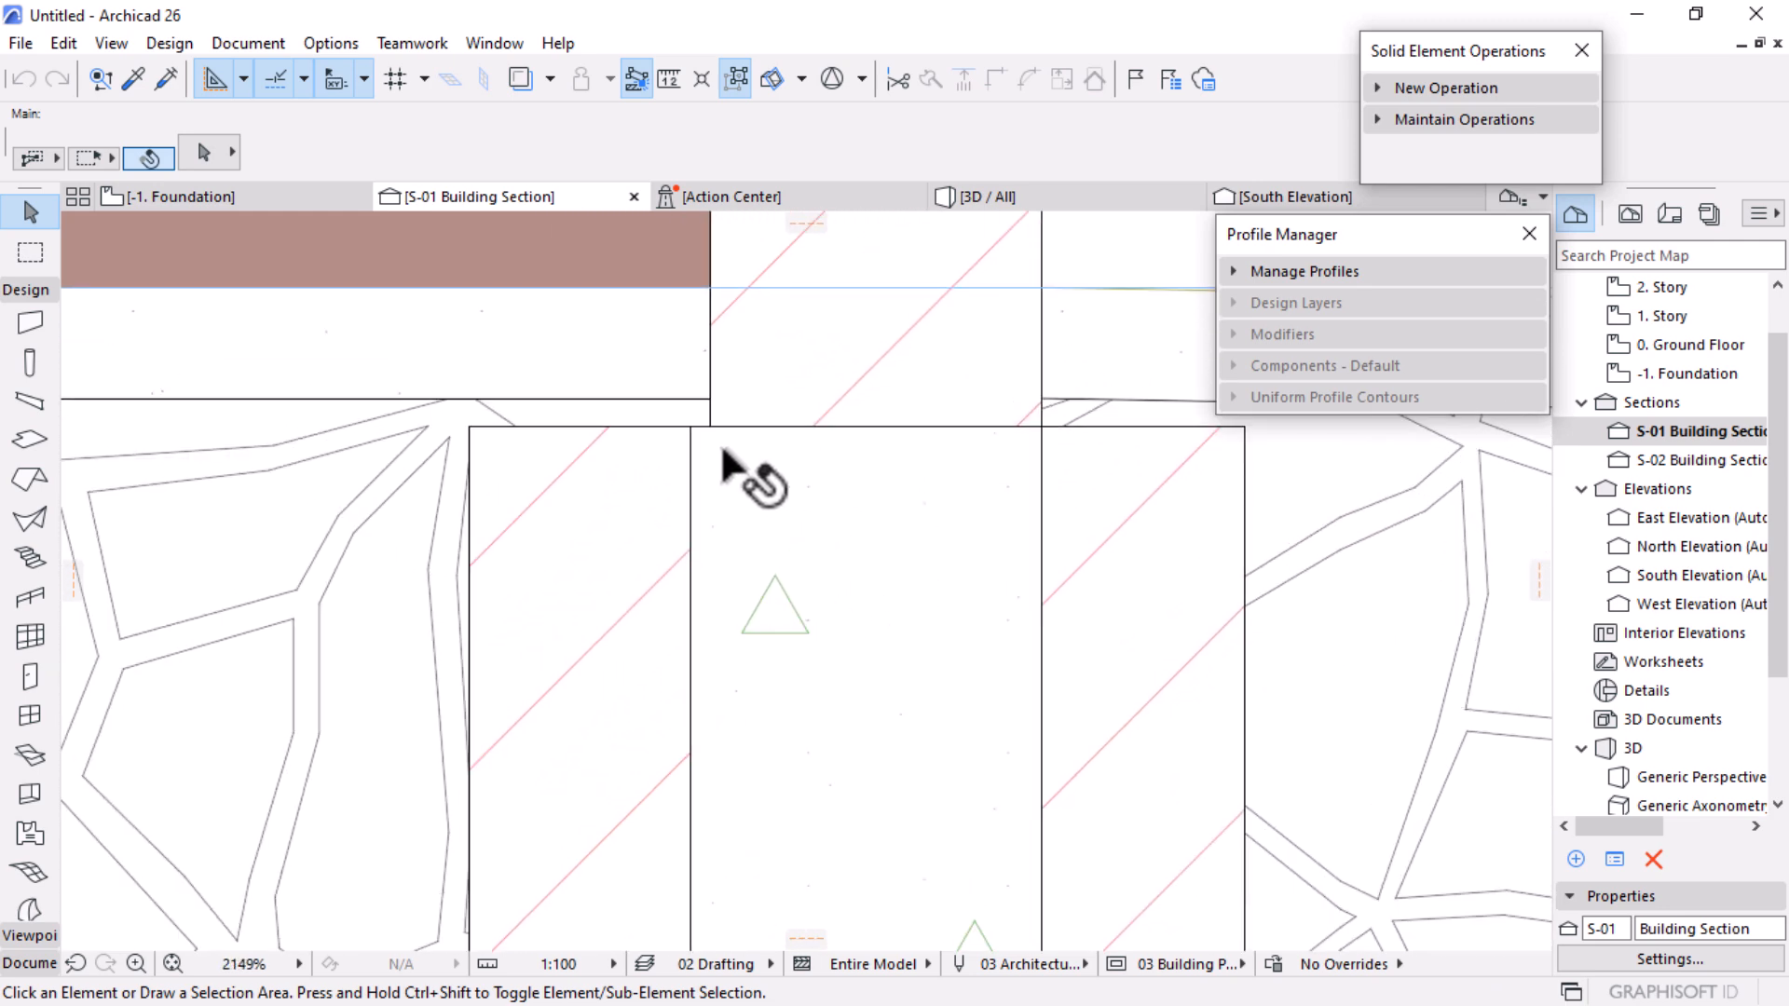
Step: Open the footing's Concrete Base Footing profile for editing and draw a horizontal guide line of length 300 from the outer brick fill's inner edge across the core
left_click(861, 463)
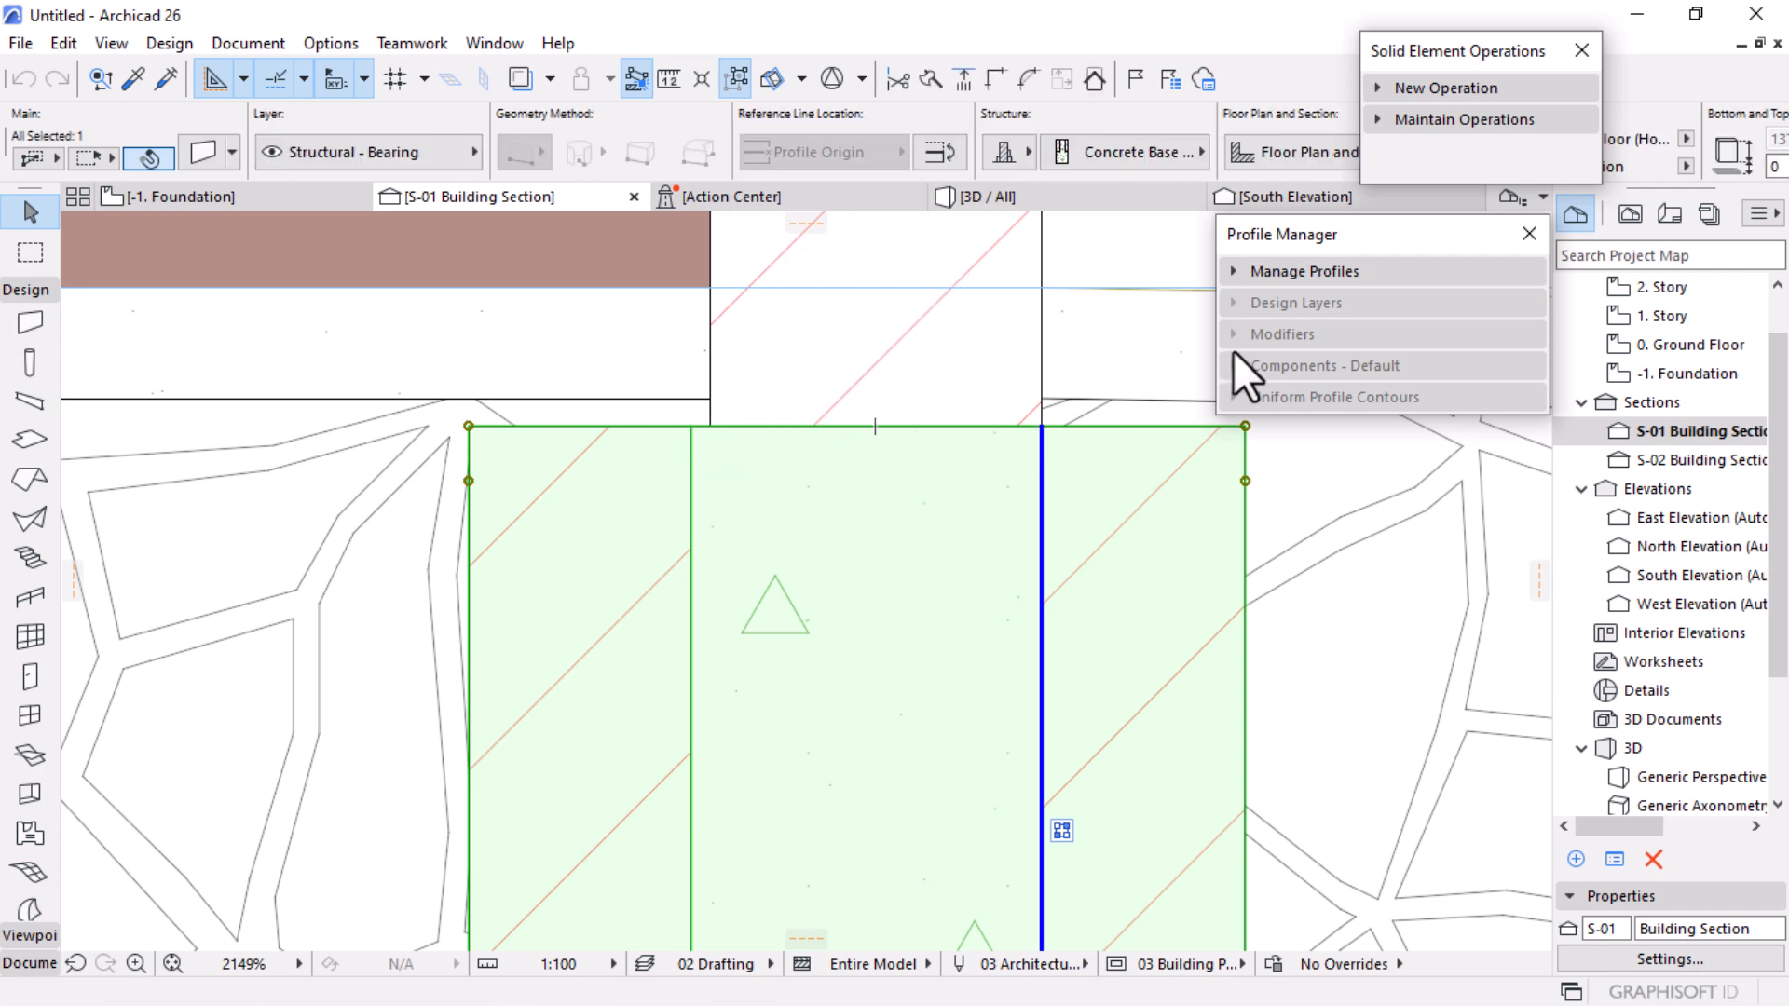
left_click(1300, 275)
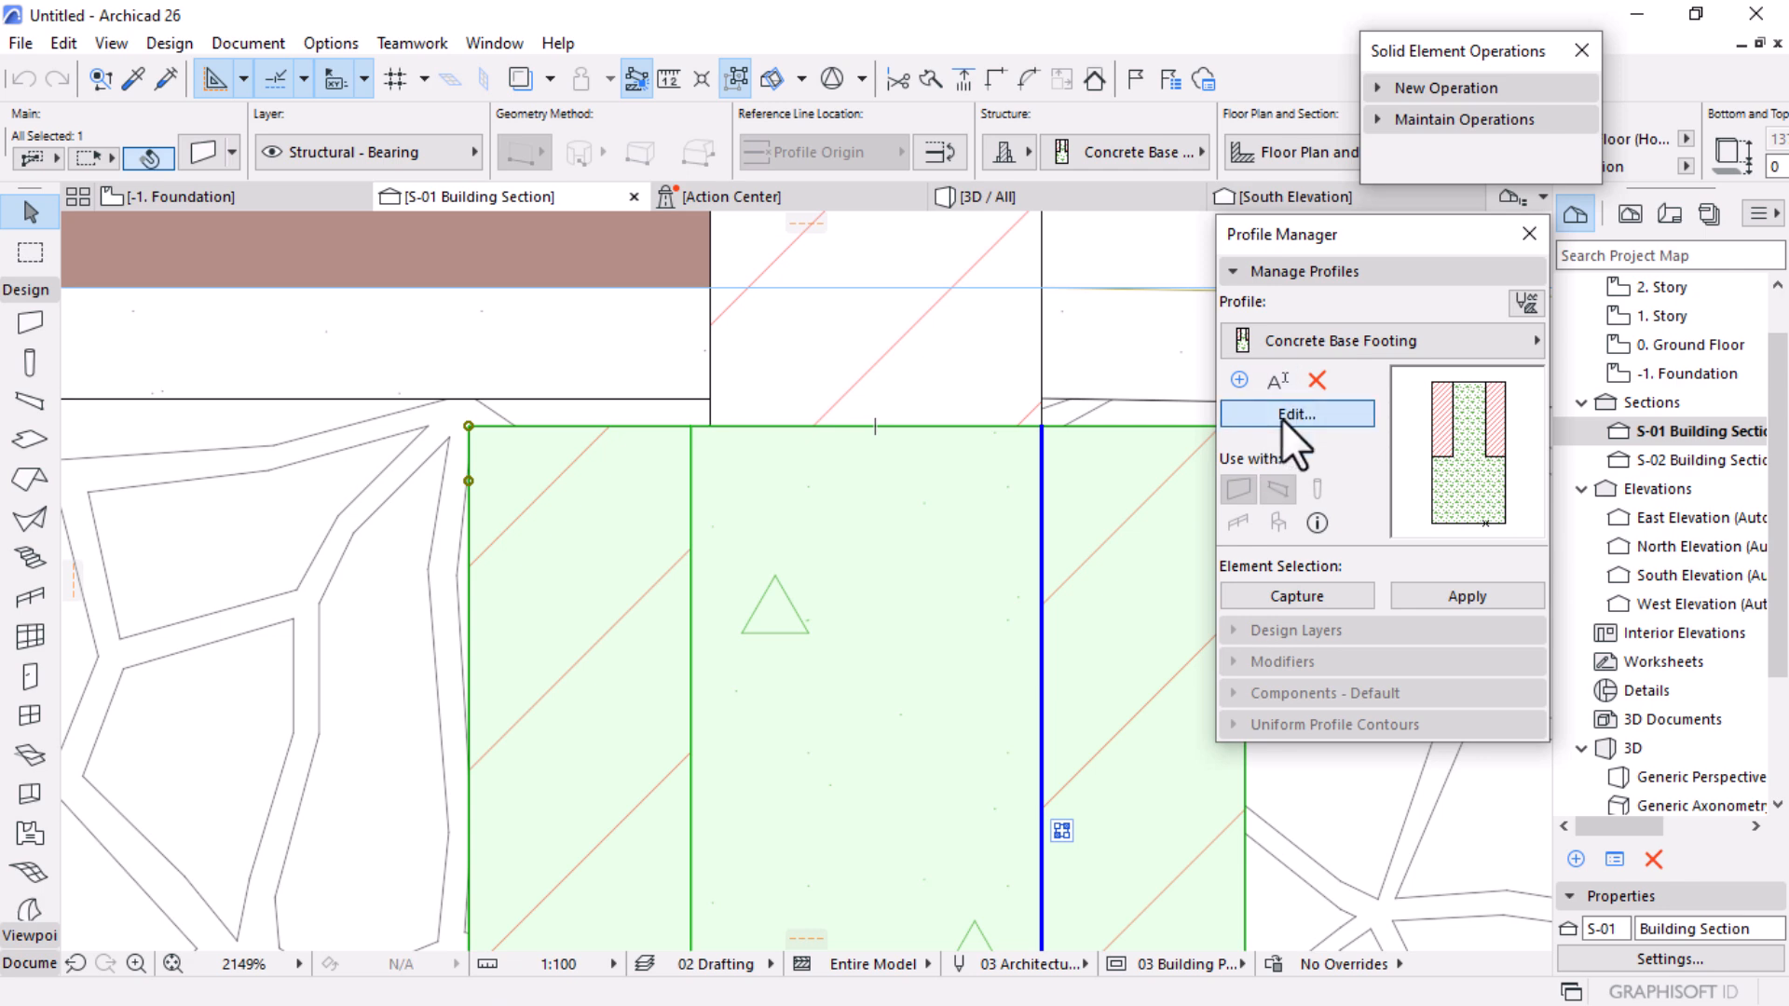
left_click(1282, 417)
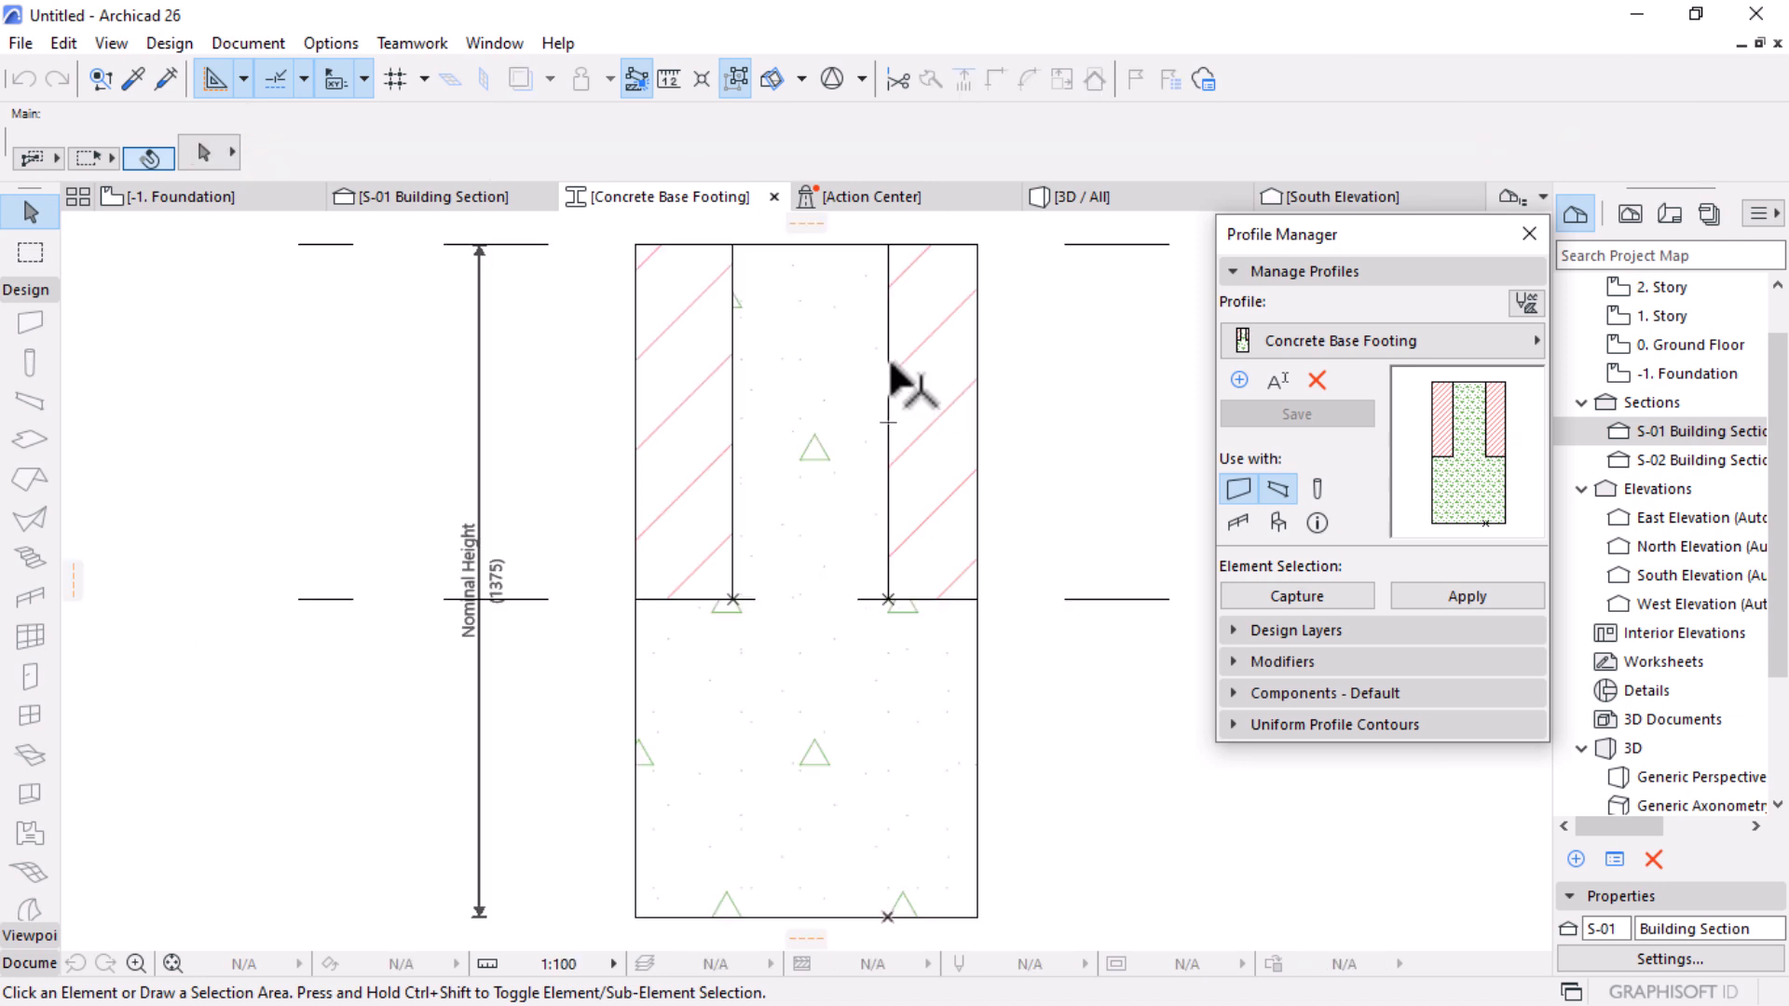
left_click(863, 367)
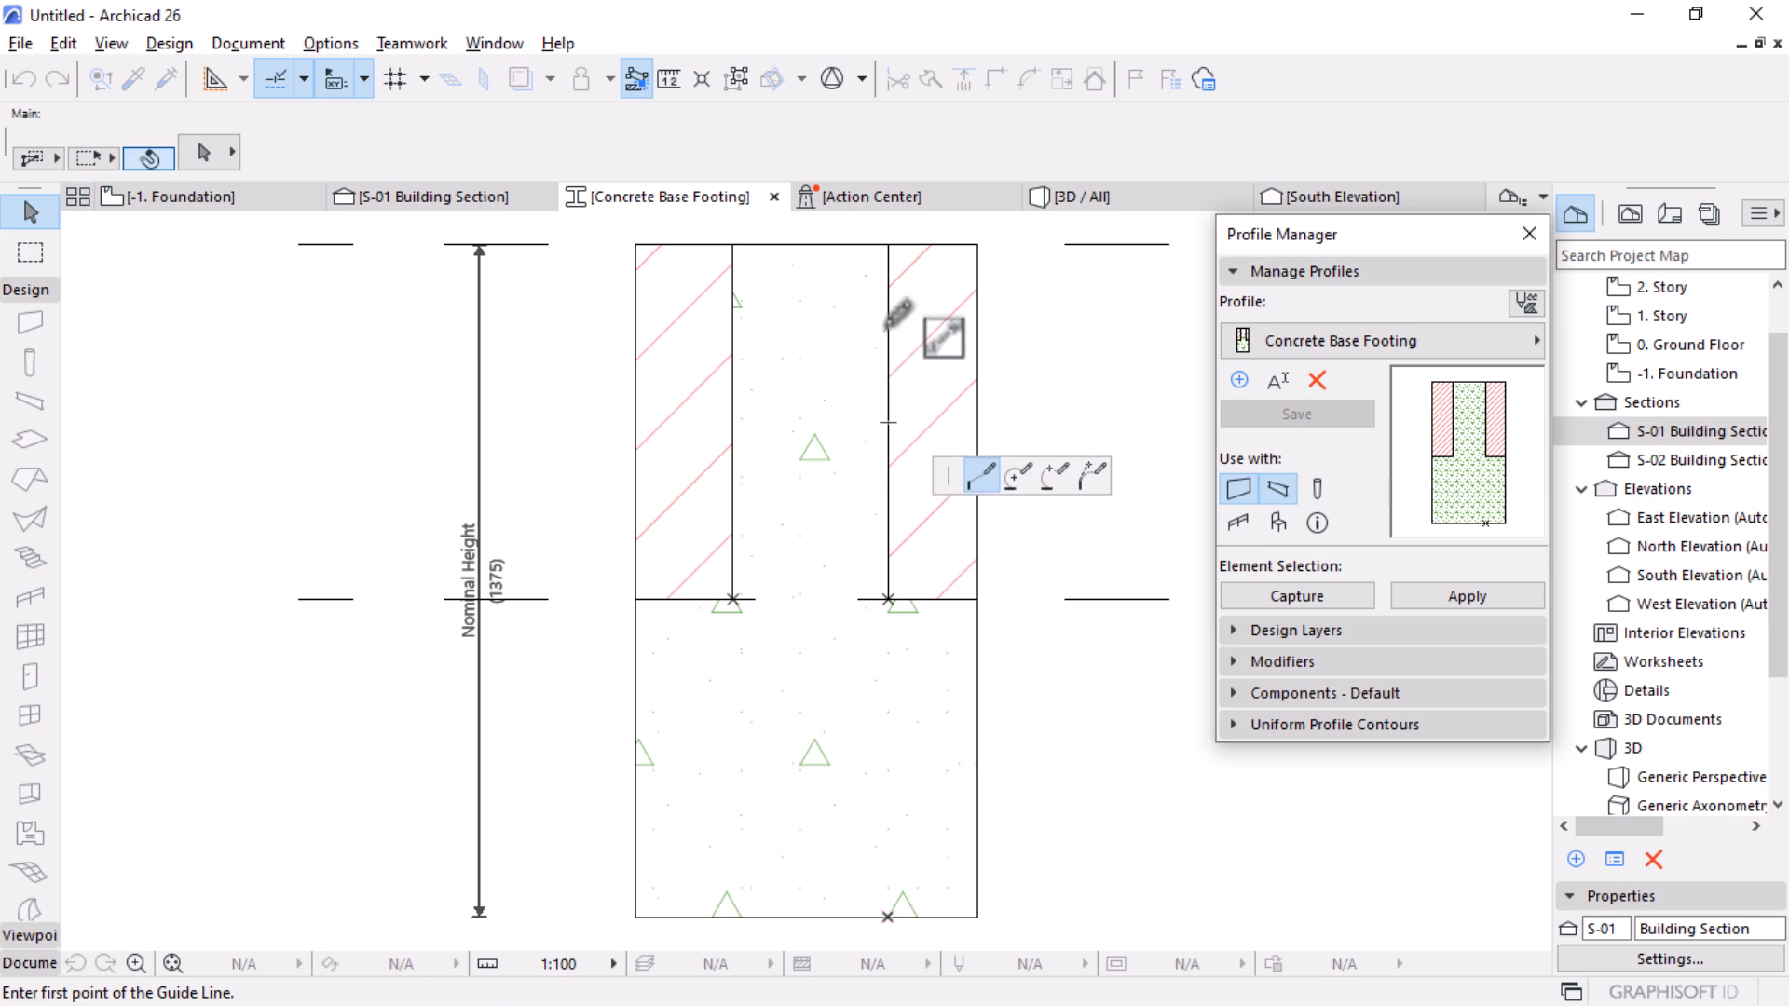
left_click(887, 326)
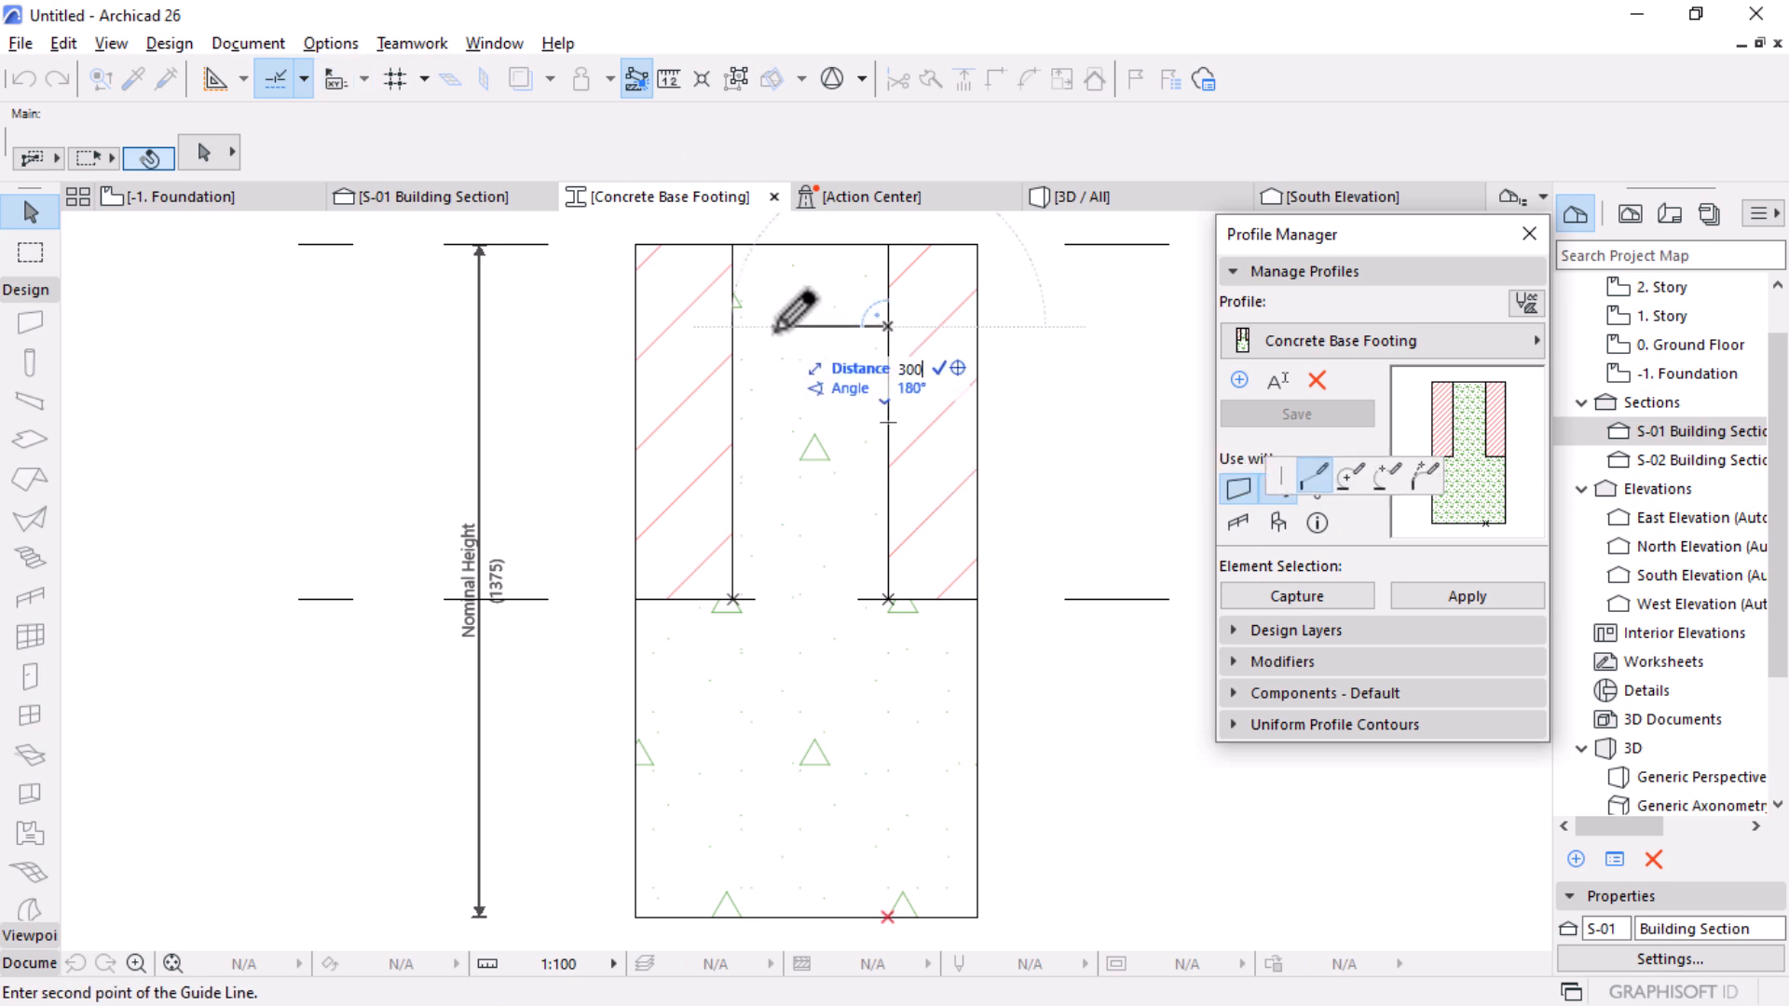
type("300")
key("Return")
Step: Move the shared edge of the inner brick fill and the concrete core to the end of the horizontal guide line
left_click(736, 347)
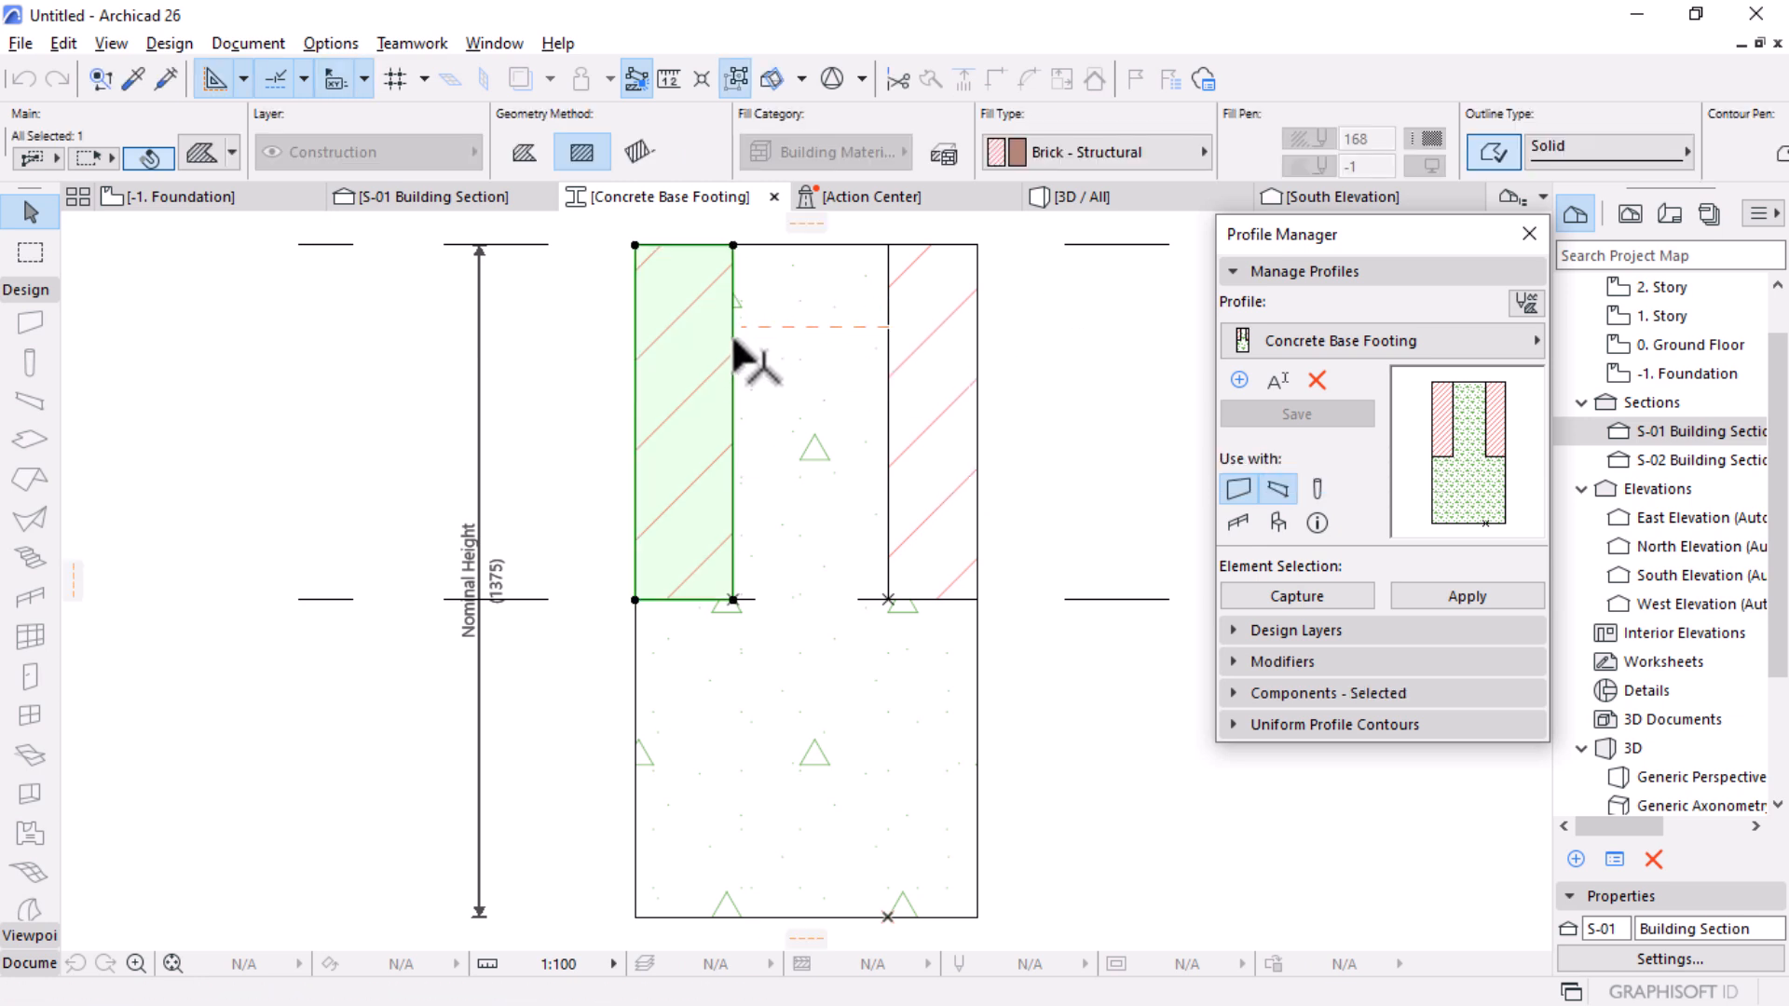
left_click(734, 337)
key("Escape")
left_click(741, 361)
left_click(735, 334)
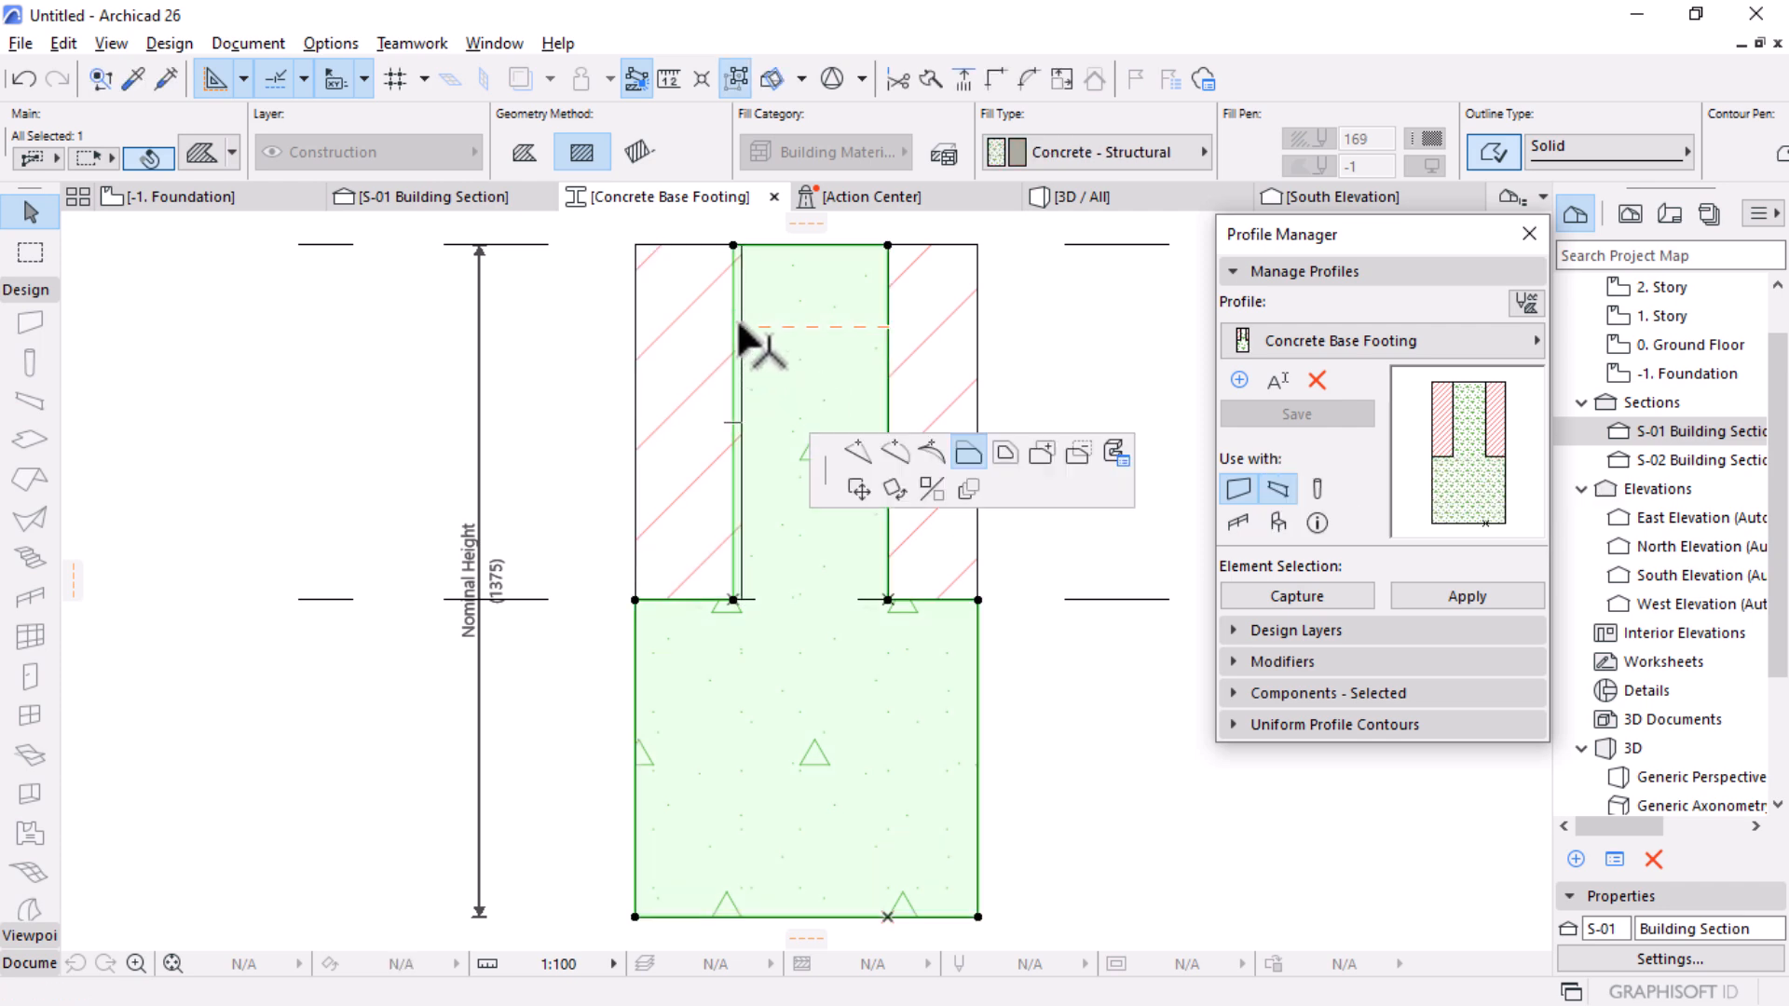
key("Escape")
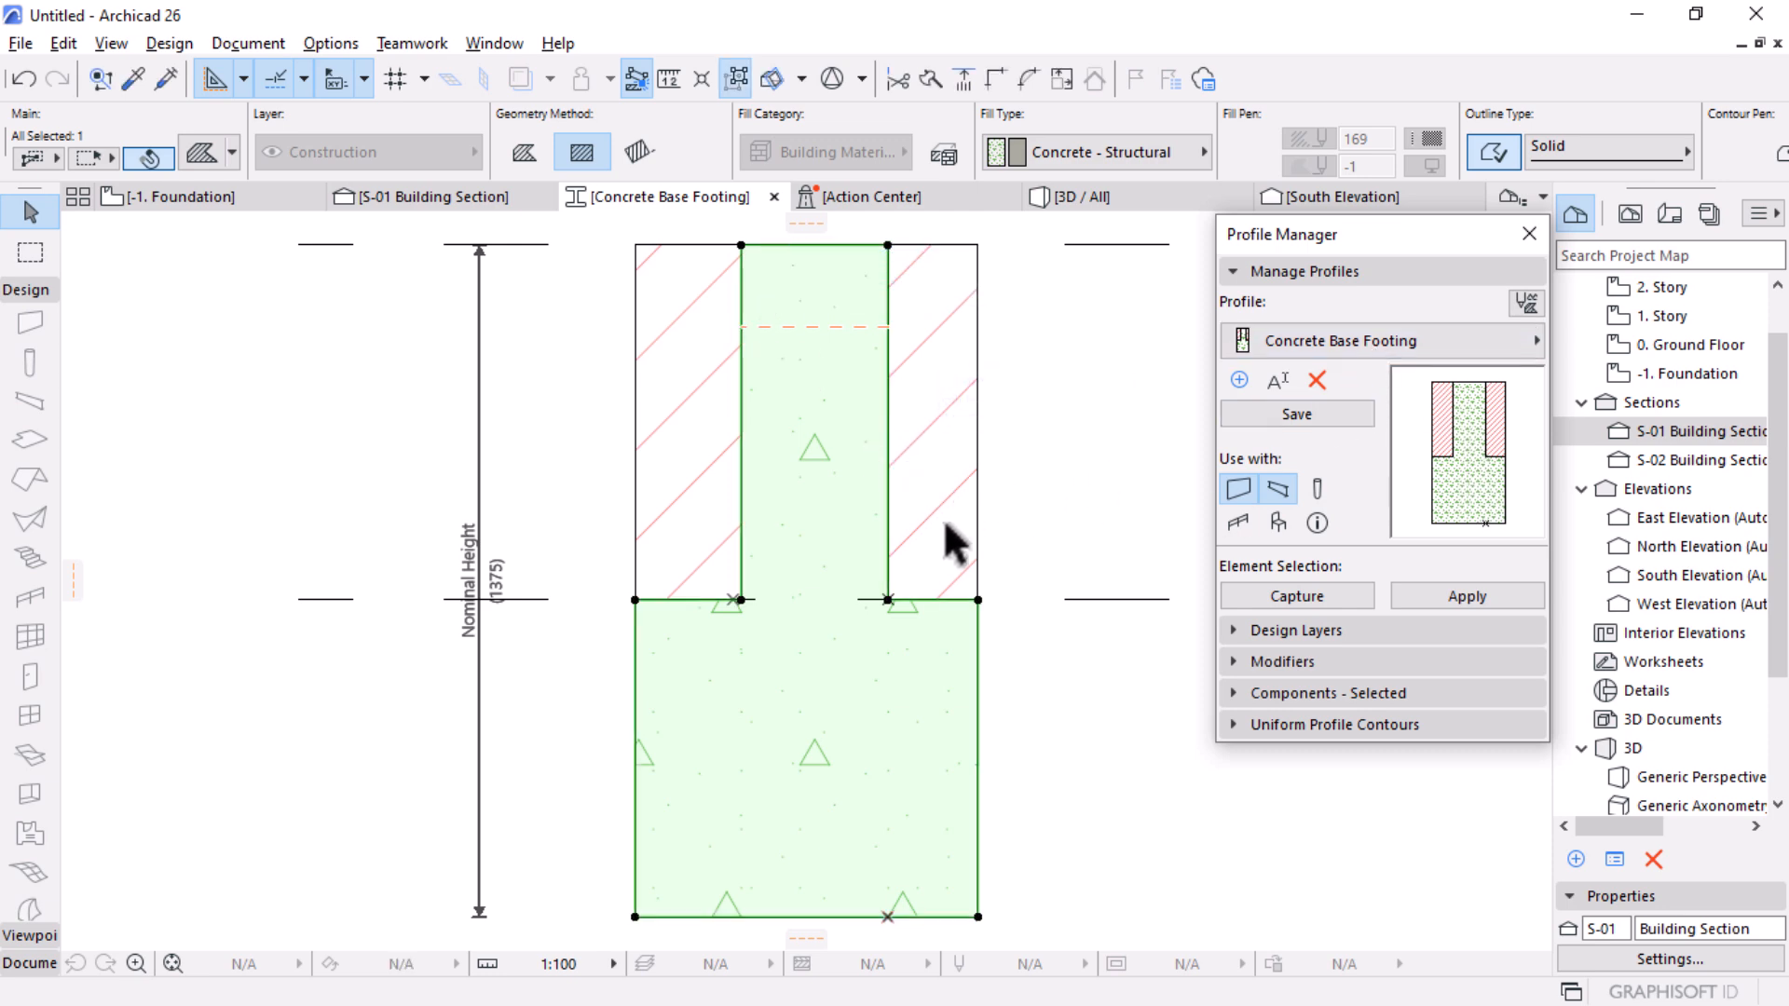
Step: Measure the widths of the outer brick fill, the inner brick fill and the whole concrete base
key("m")
left_click(887, 478)
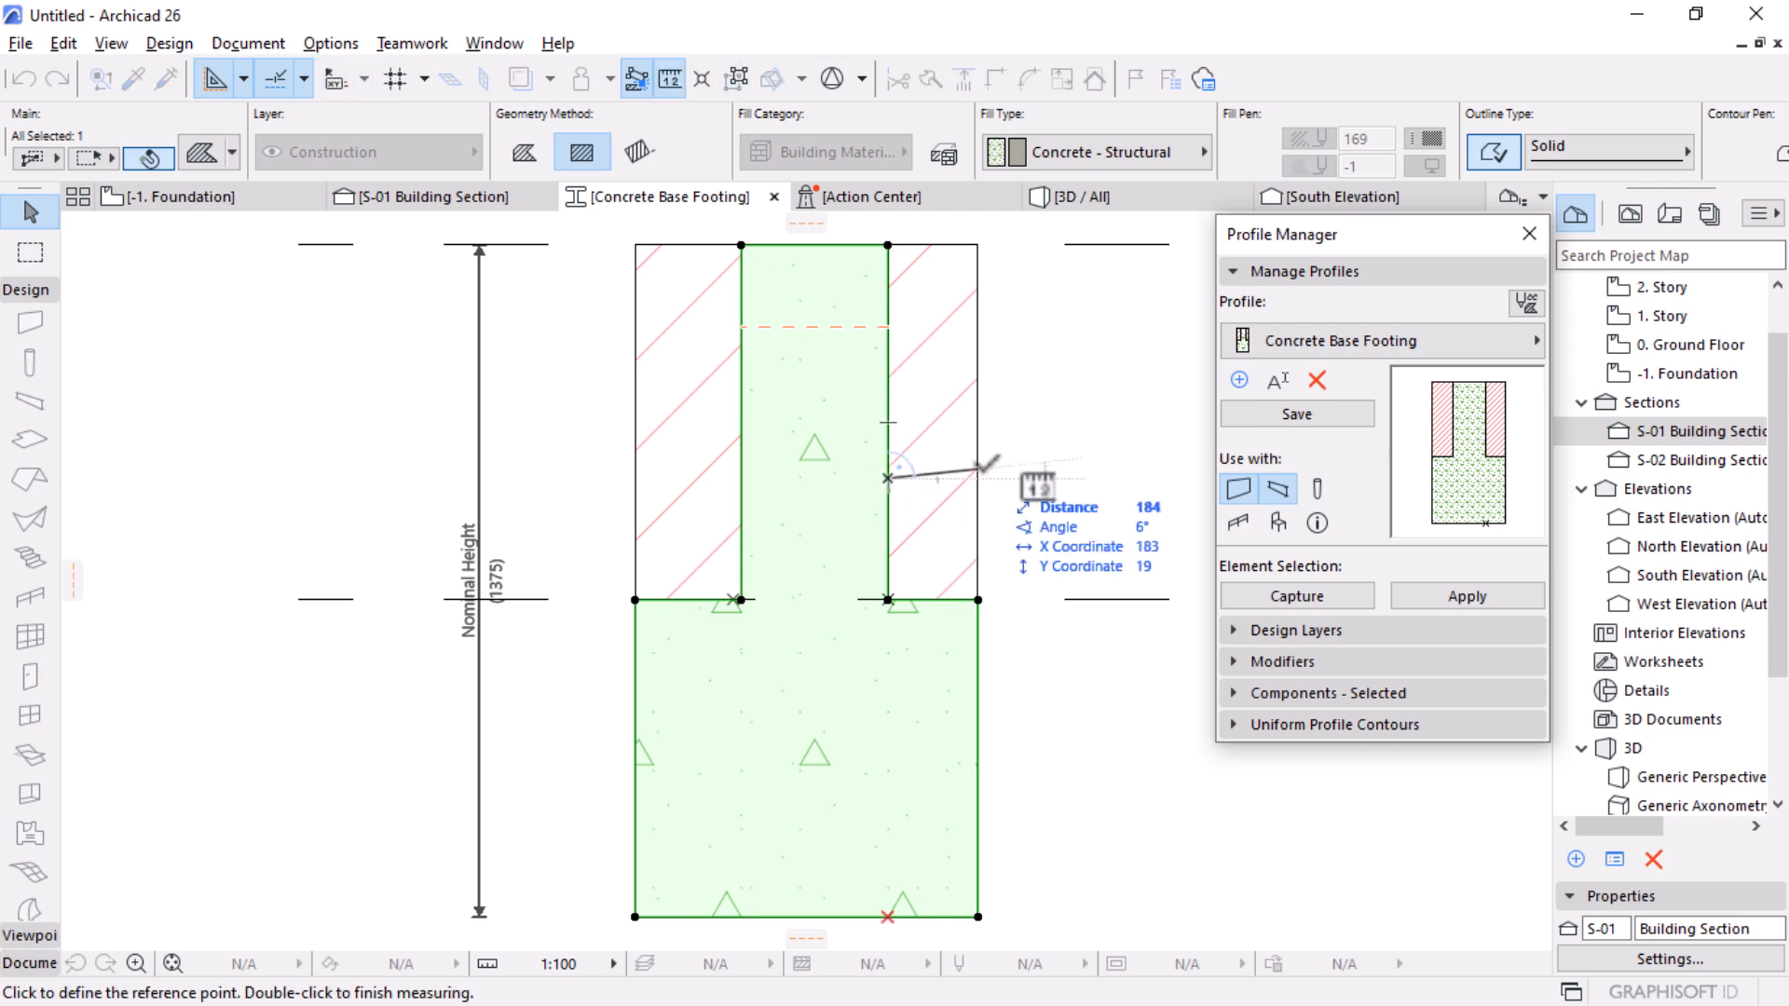
key("Escape")
key("m")
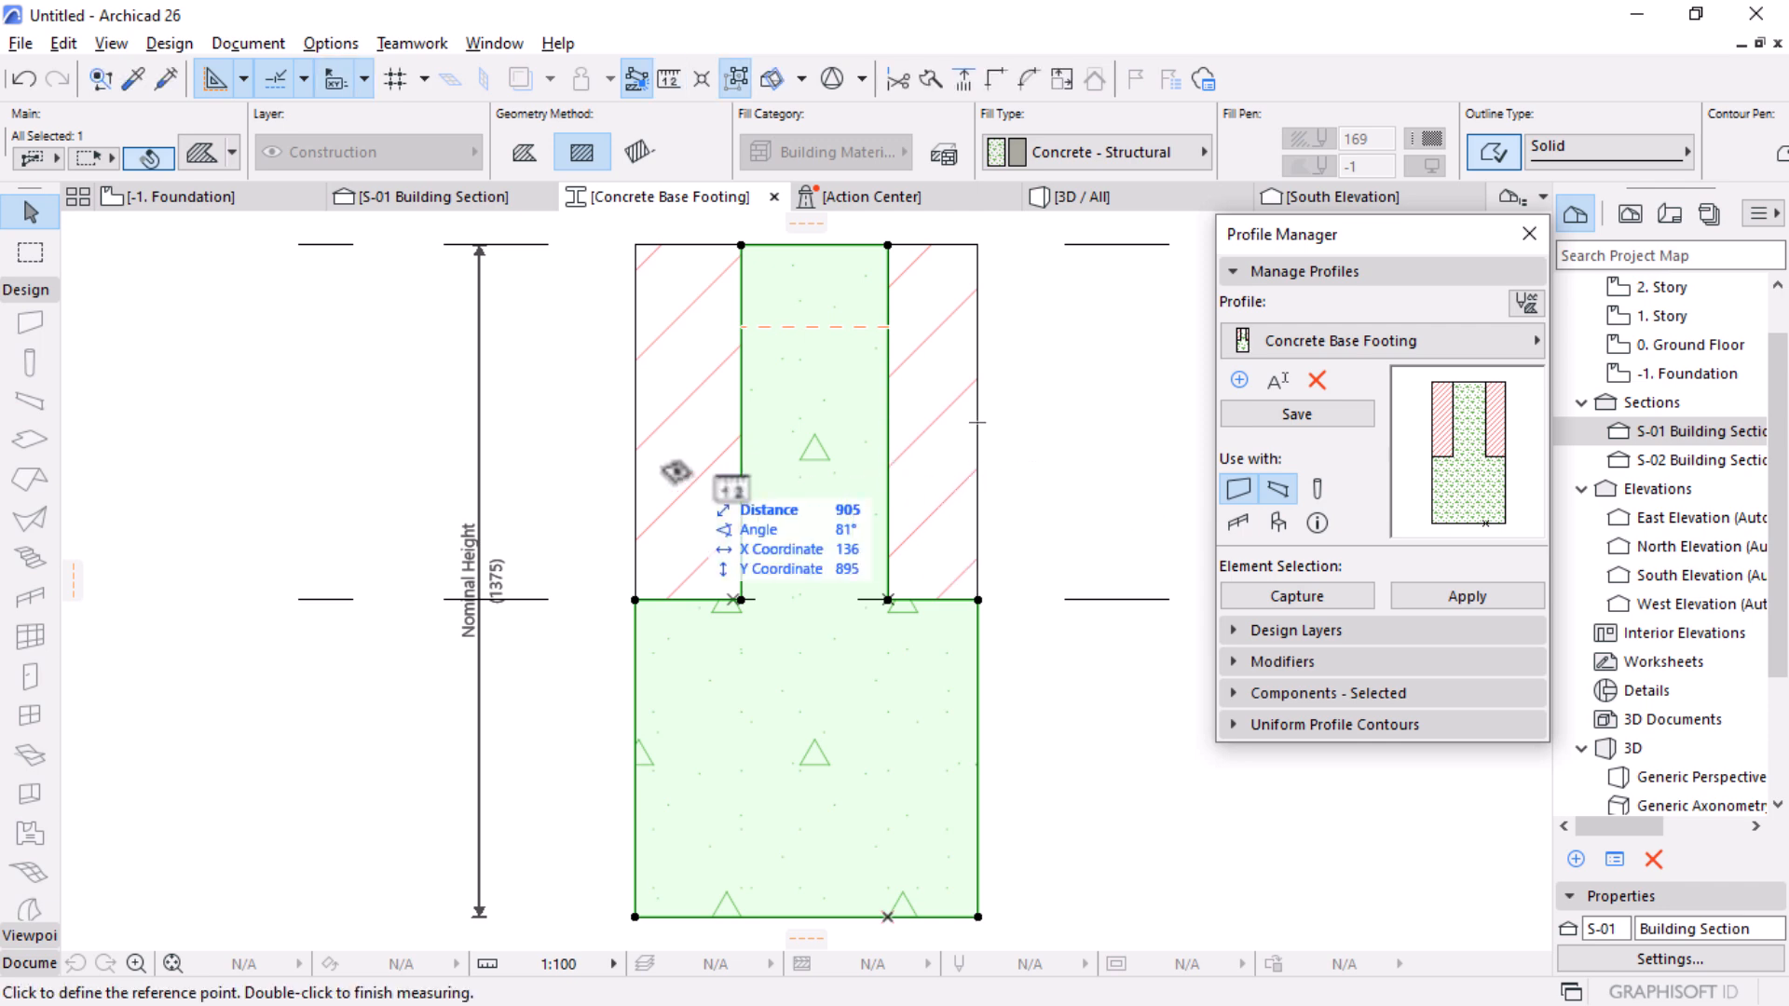
left_click(634, 475)
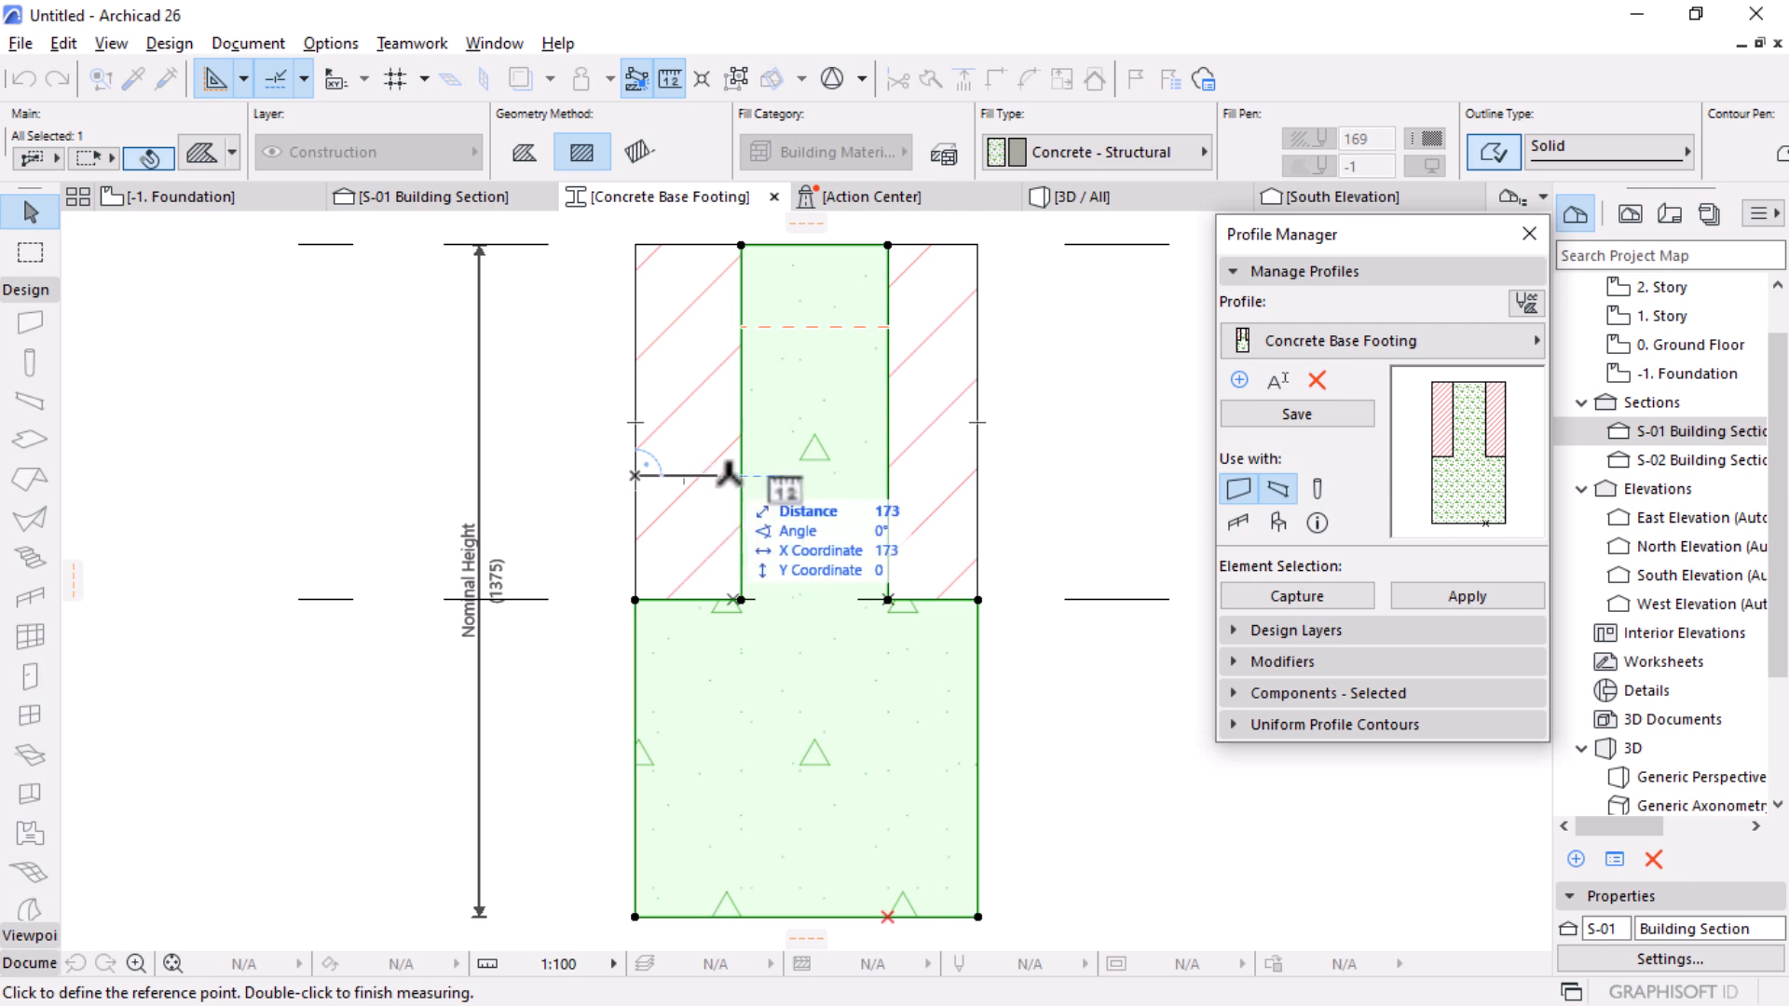
scroll(947, 420, "down", 3)
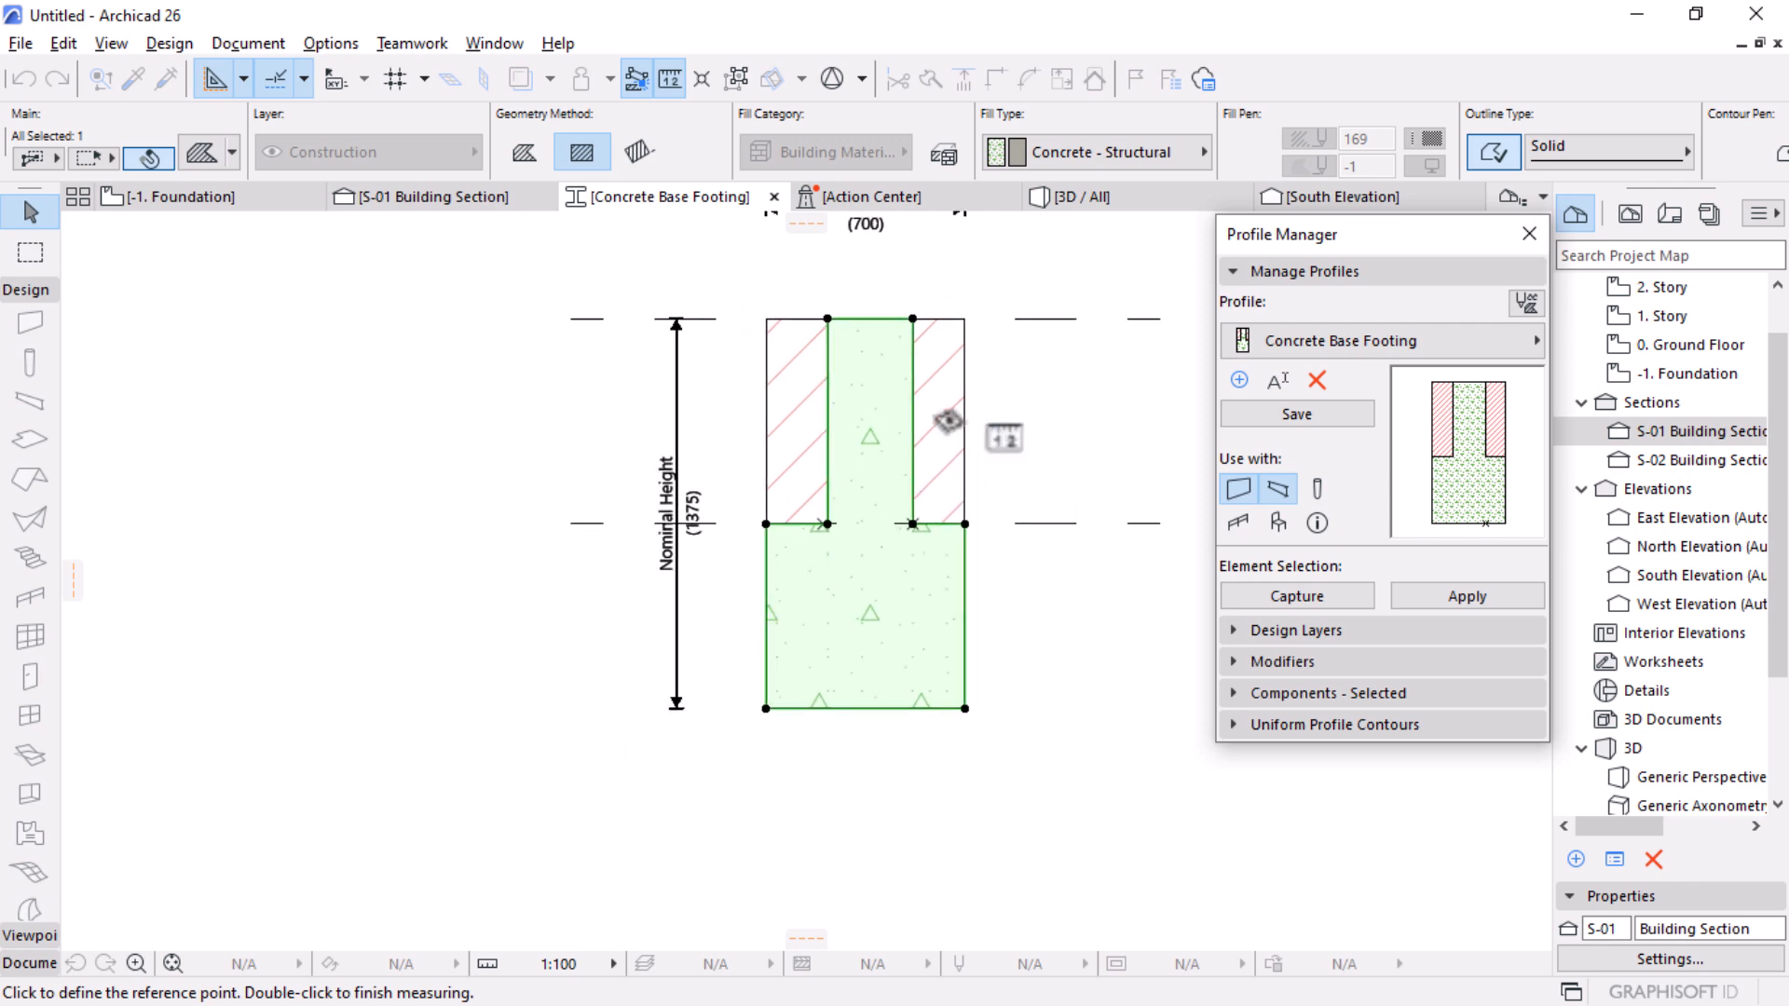
key("Escape")
key("Escape")
key("m")
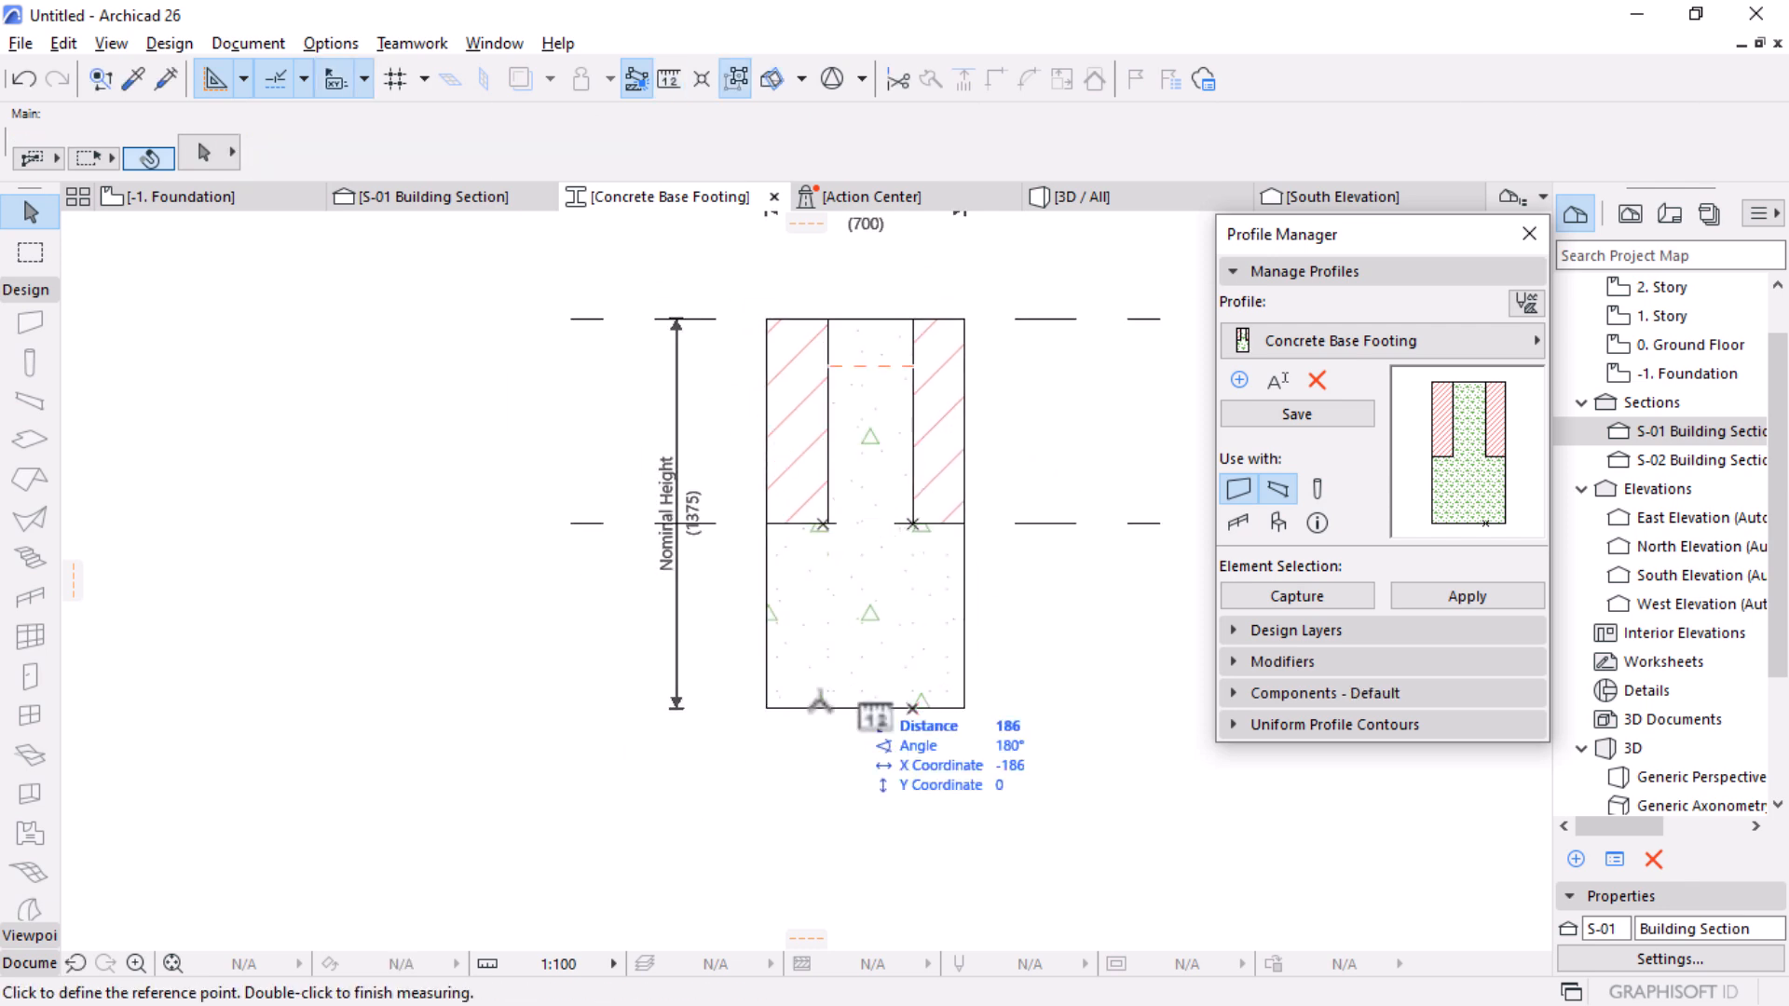
left_click(766, 670)
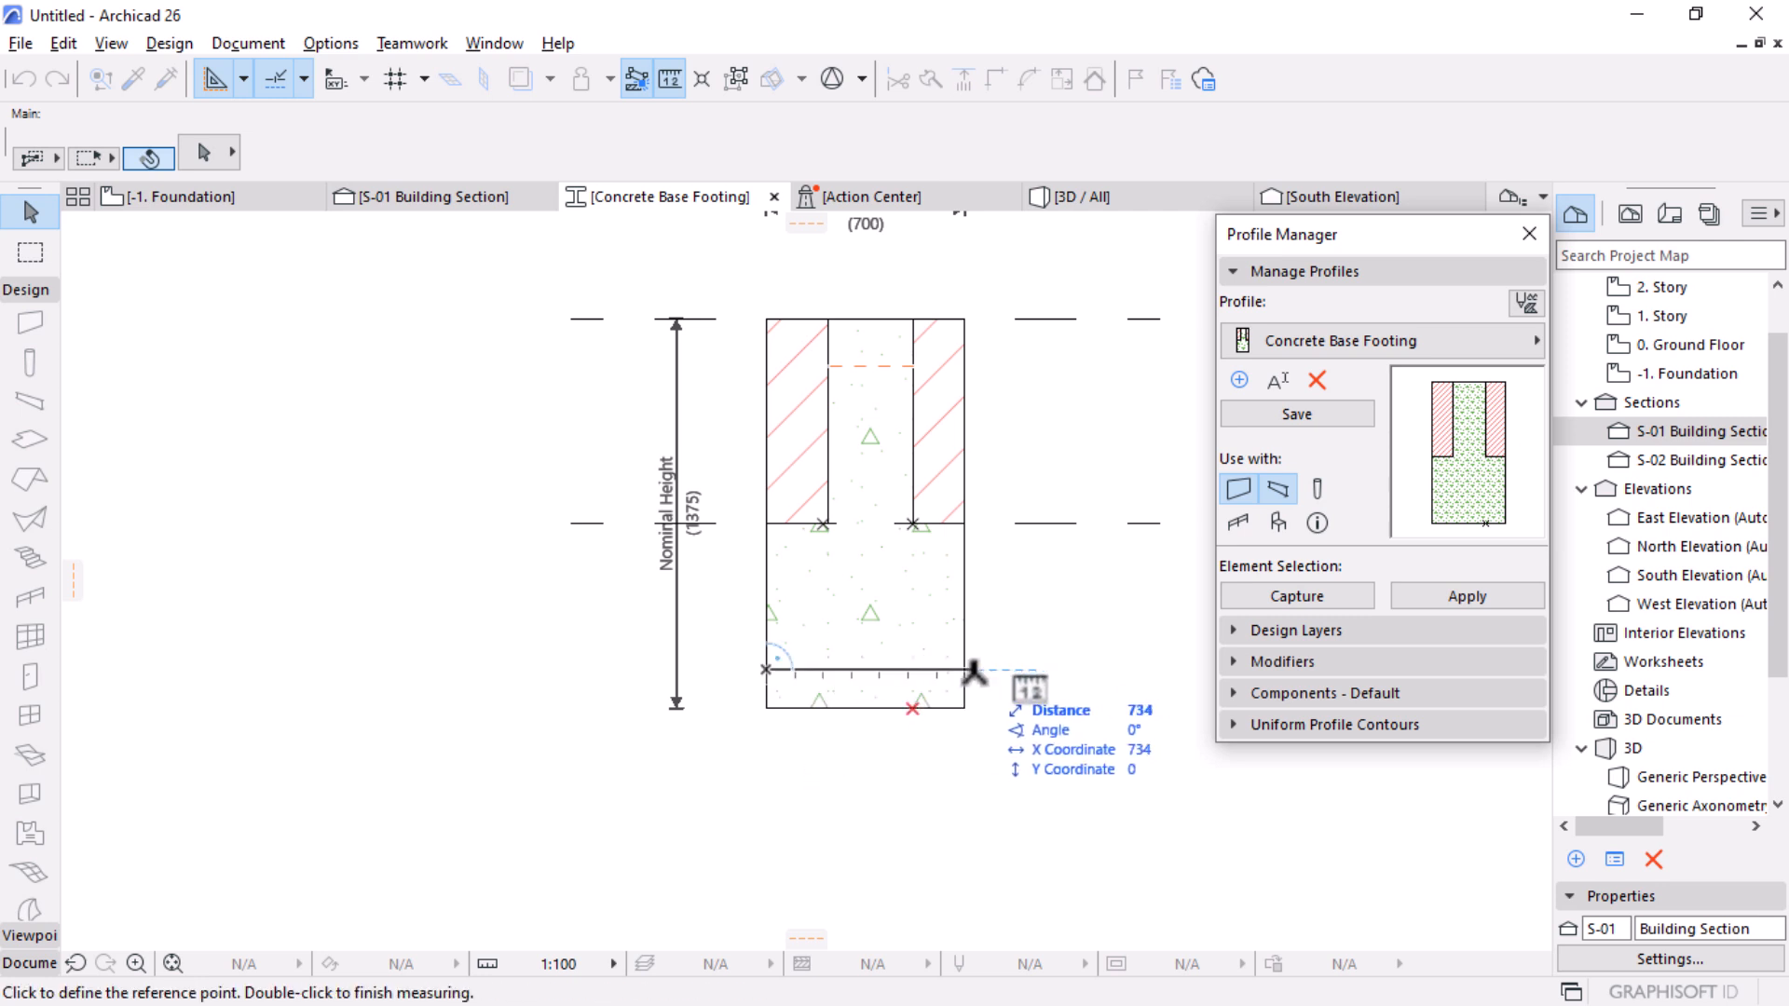
key("Escape")
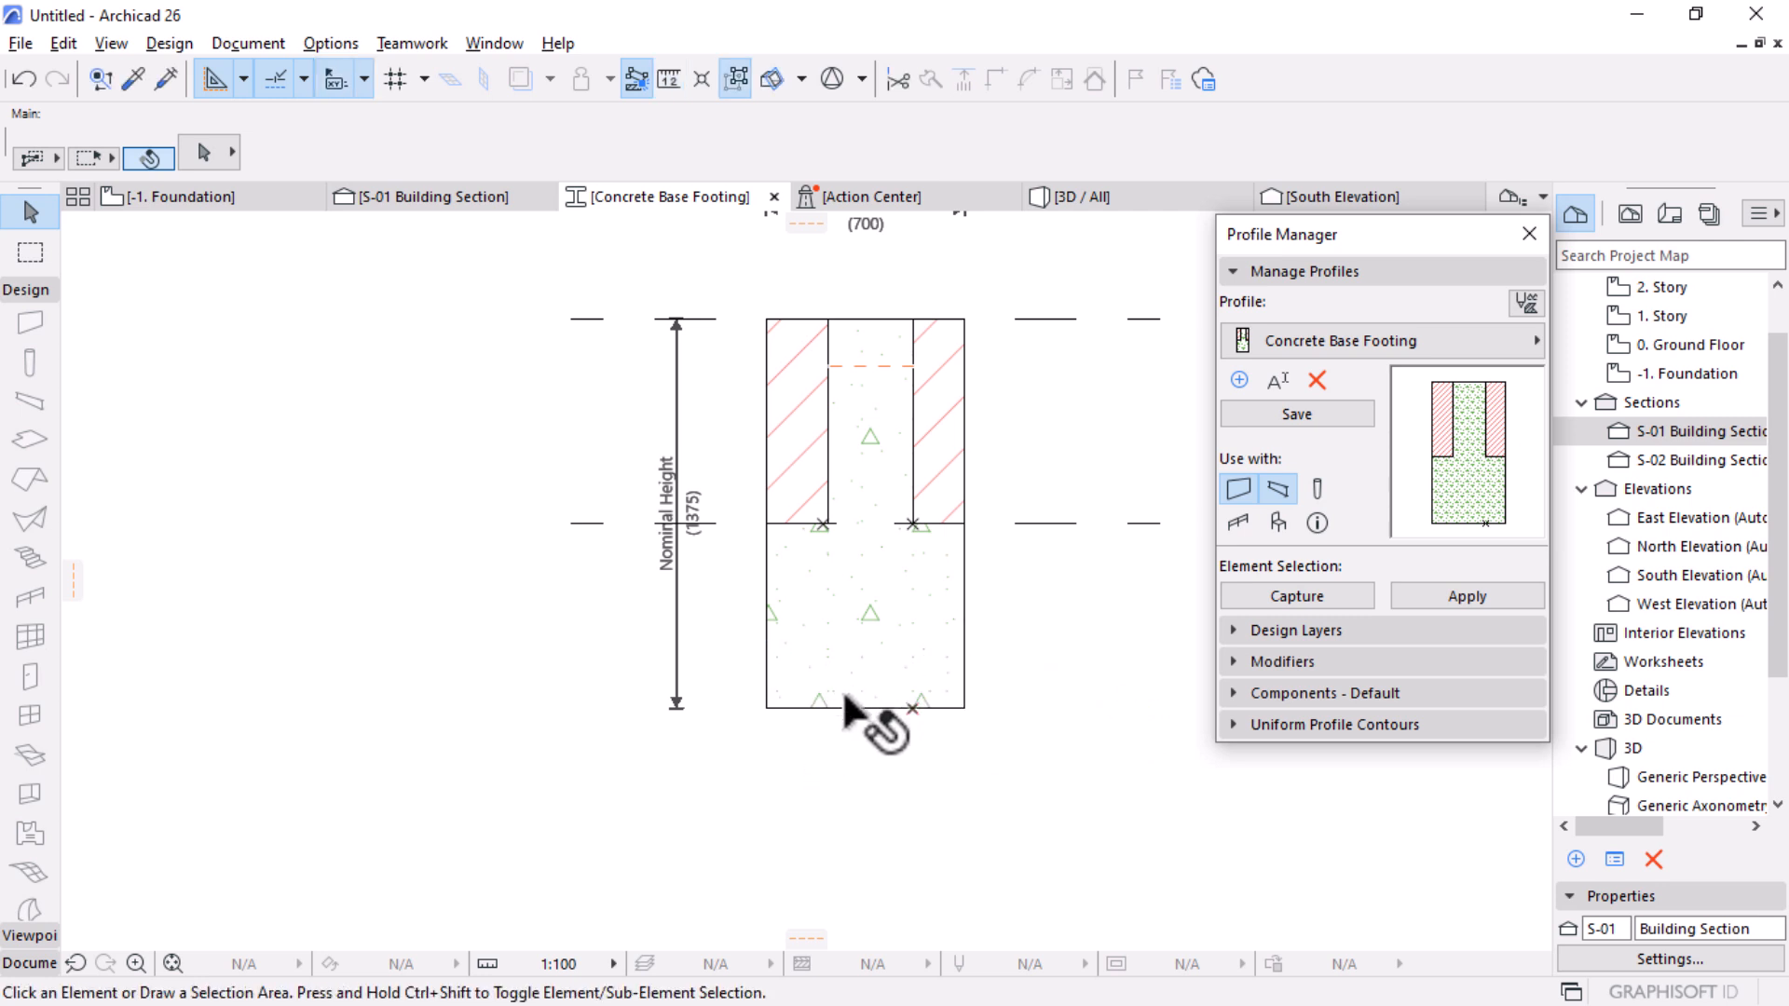
Step: Draw a vertical guide line through the midpoint of the concrete base's bottom edge, extending above the profile
key("ctrl+l")
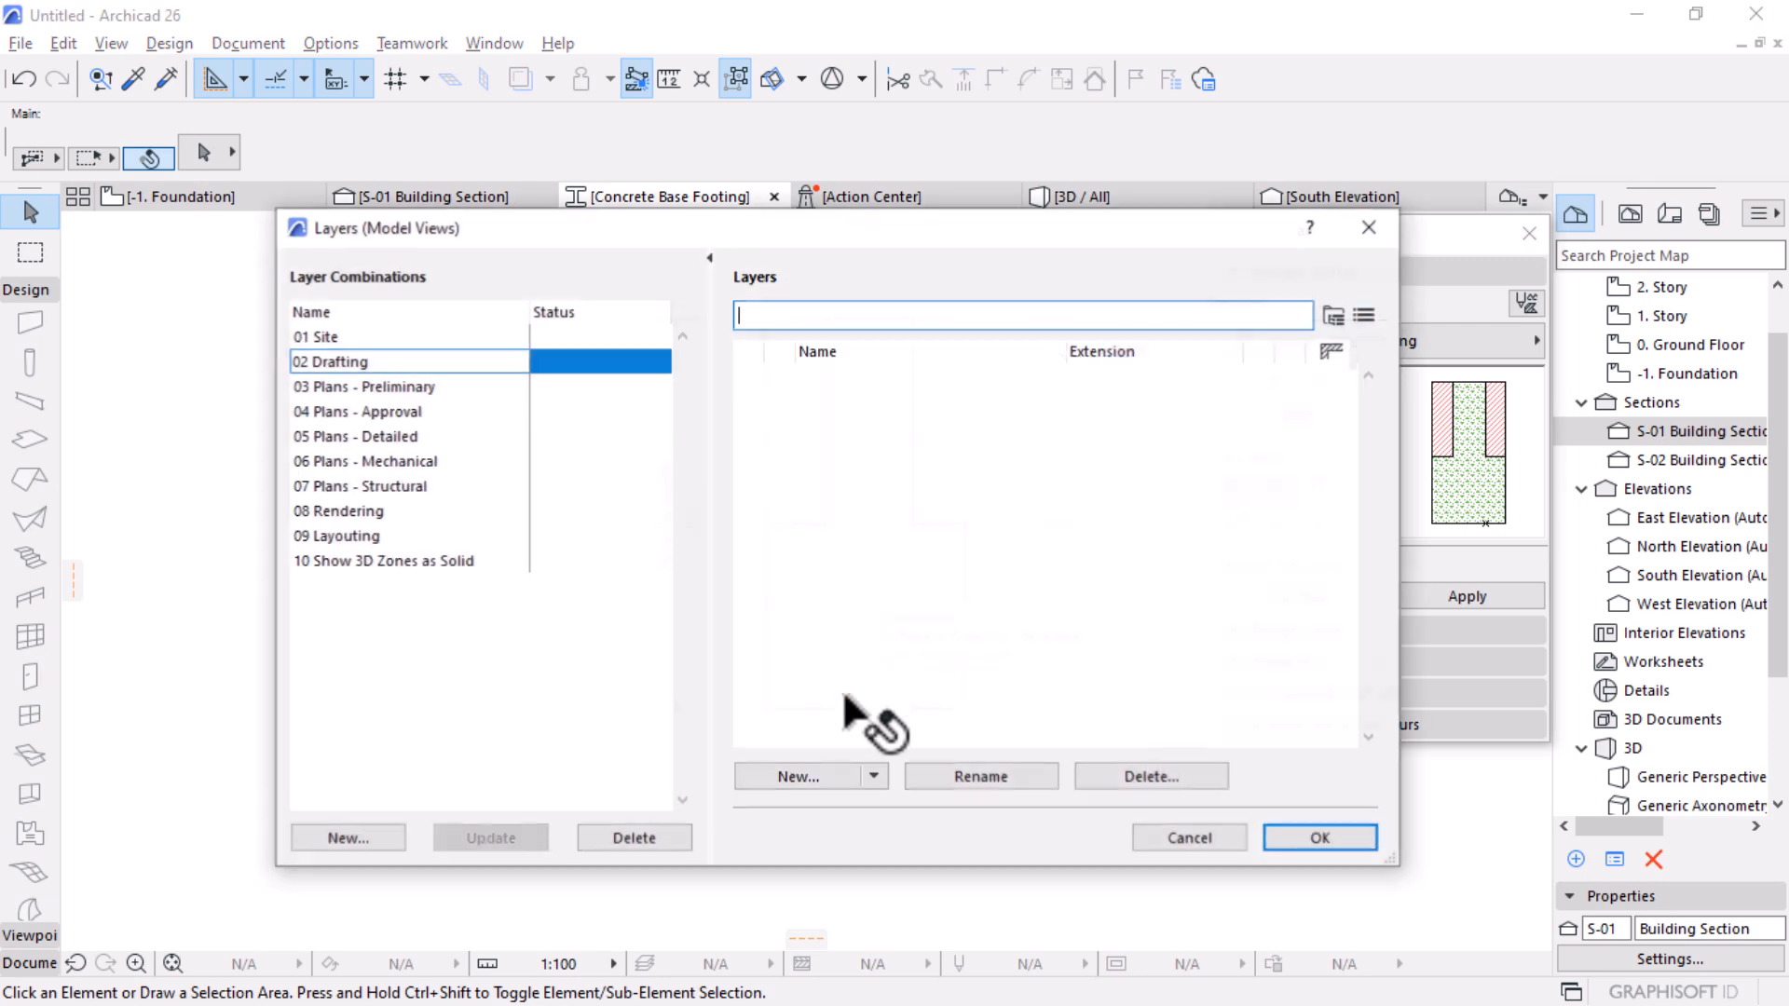
key("Escape")
key("g")
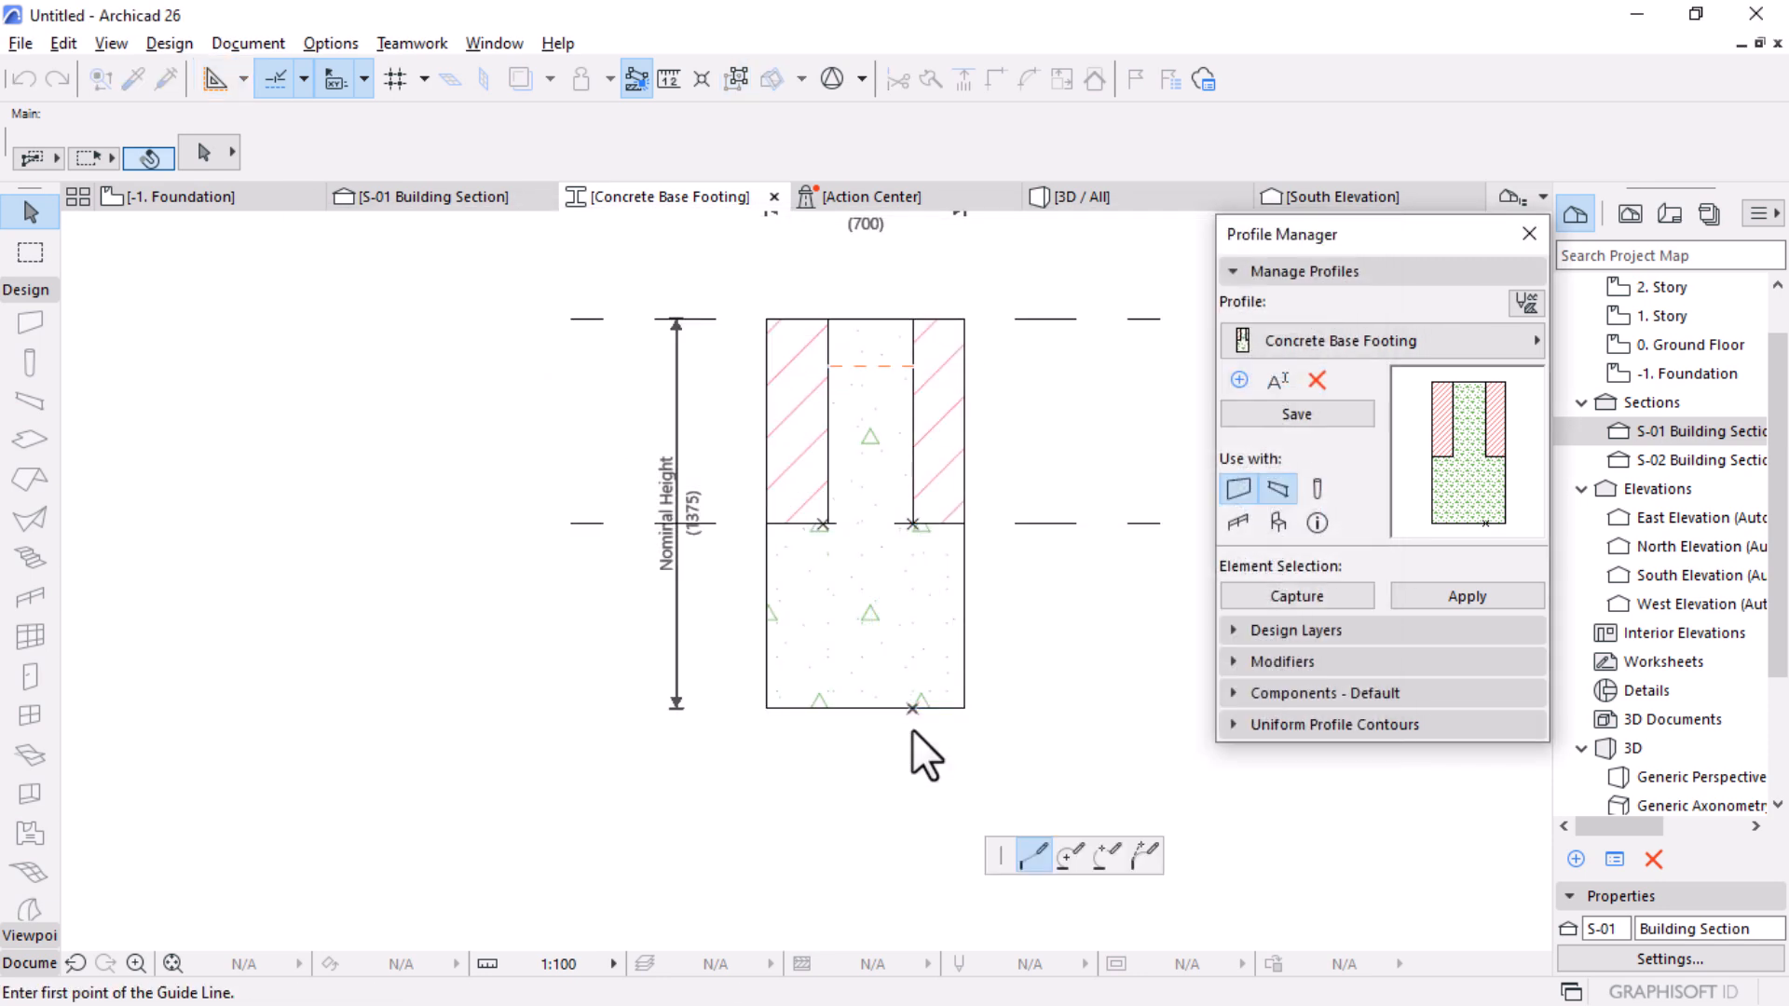
left_click(865, 708)
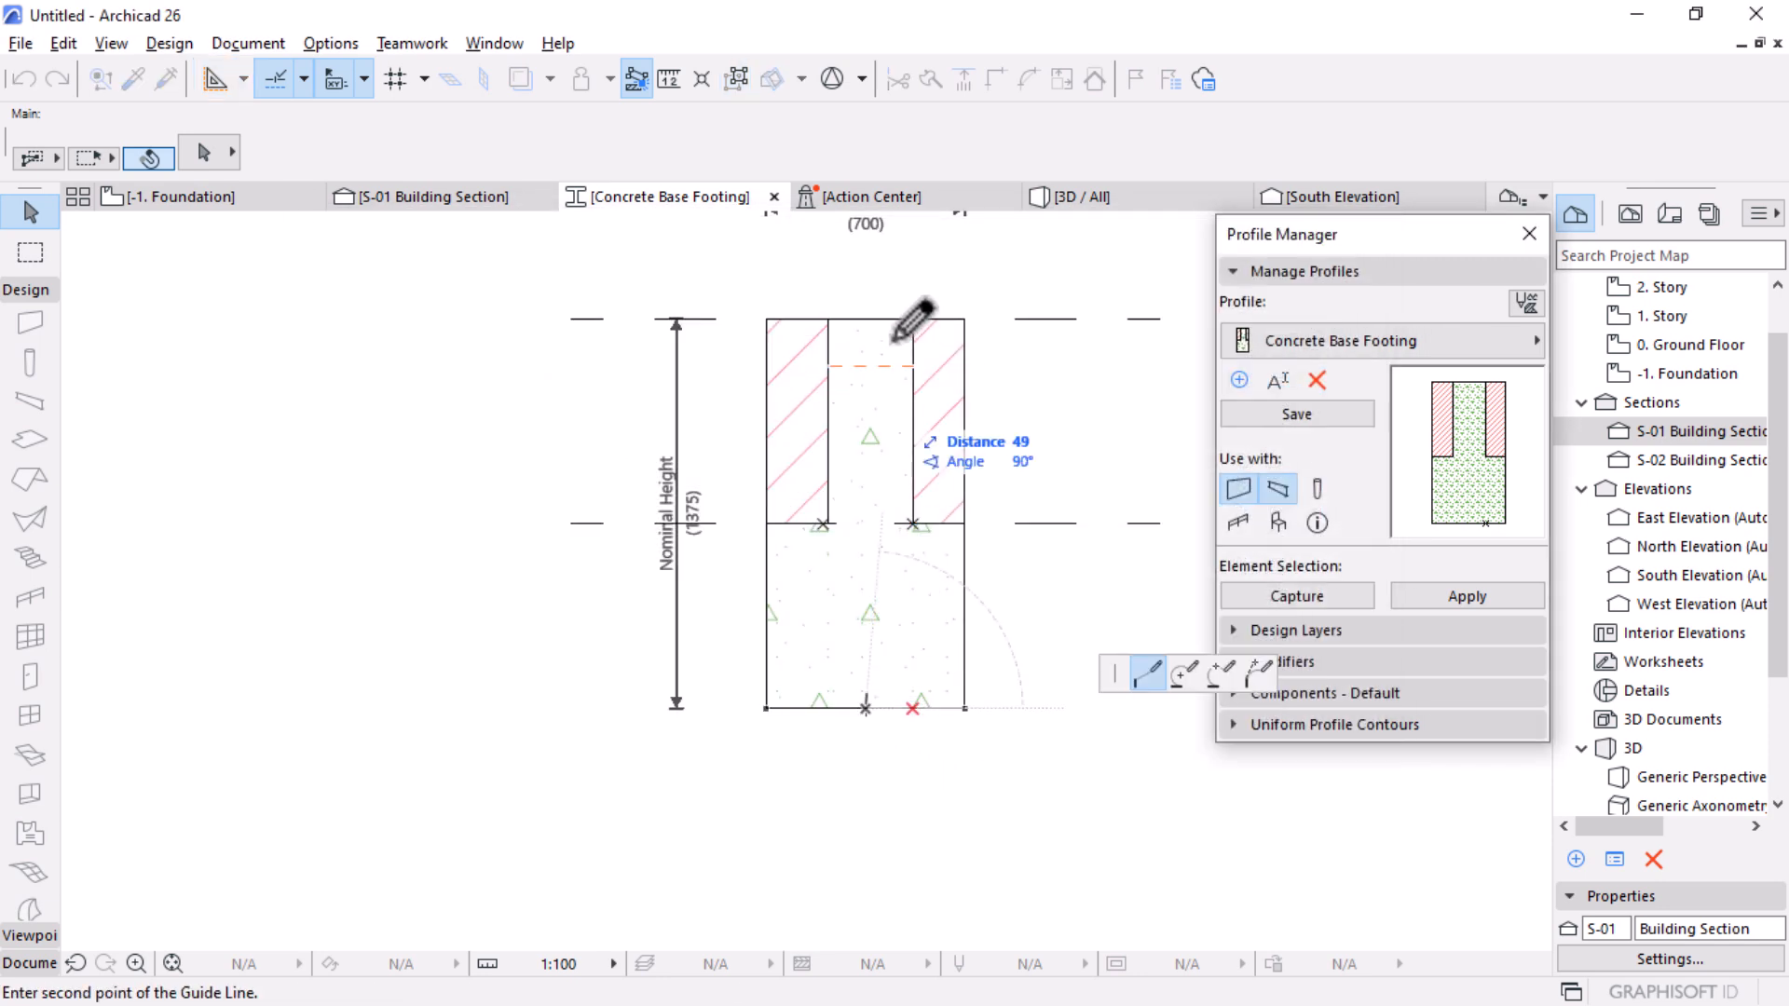
left_click(867, 270)
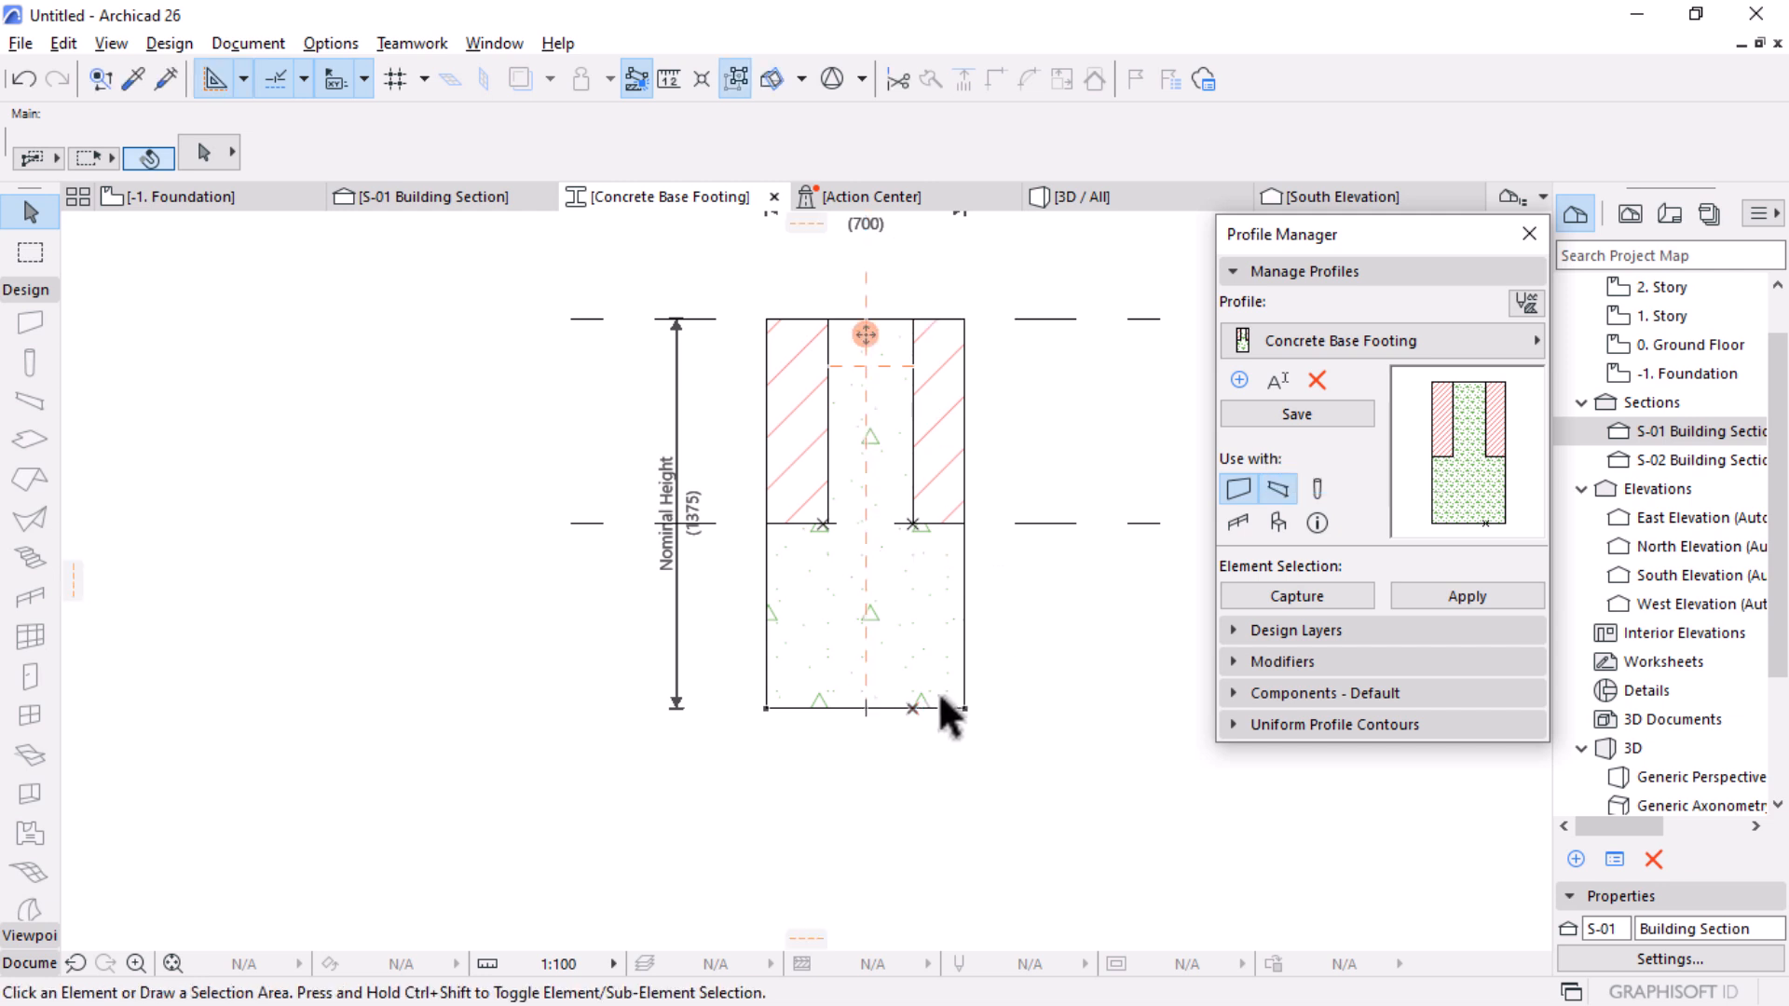
Step: Draw a horizontal guide line of length 150 from the vertical centre guide line toward the inner brick fill
scroll(938, 690, "up", 3)
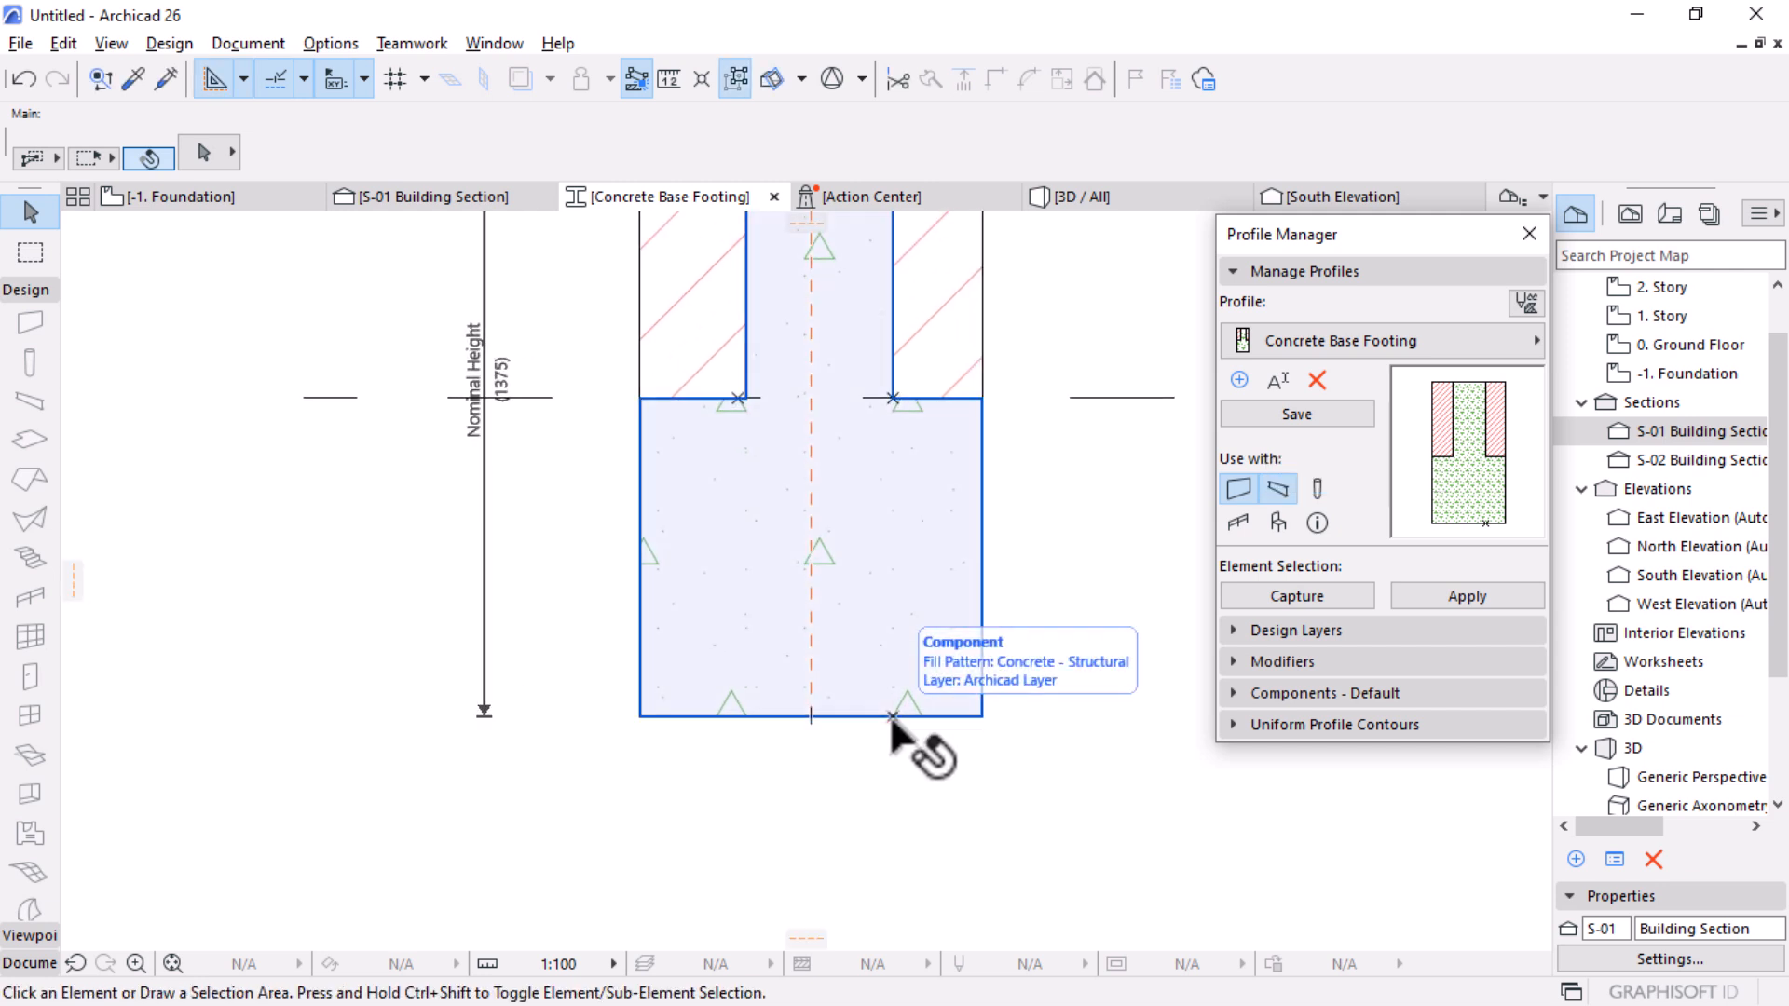
scroll(959, 718, "down", 2)
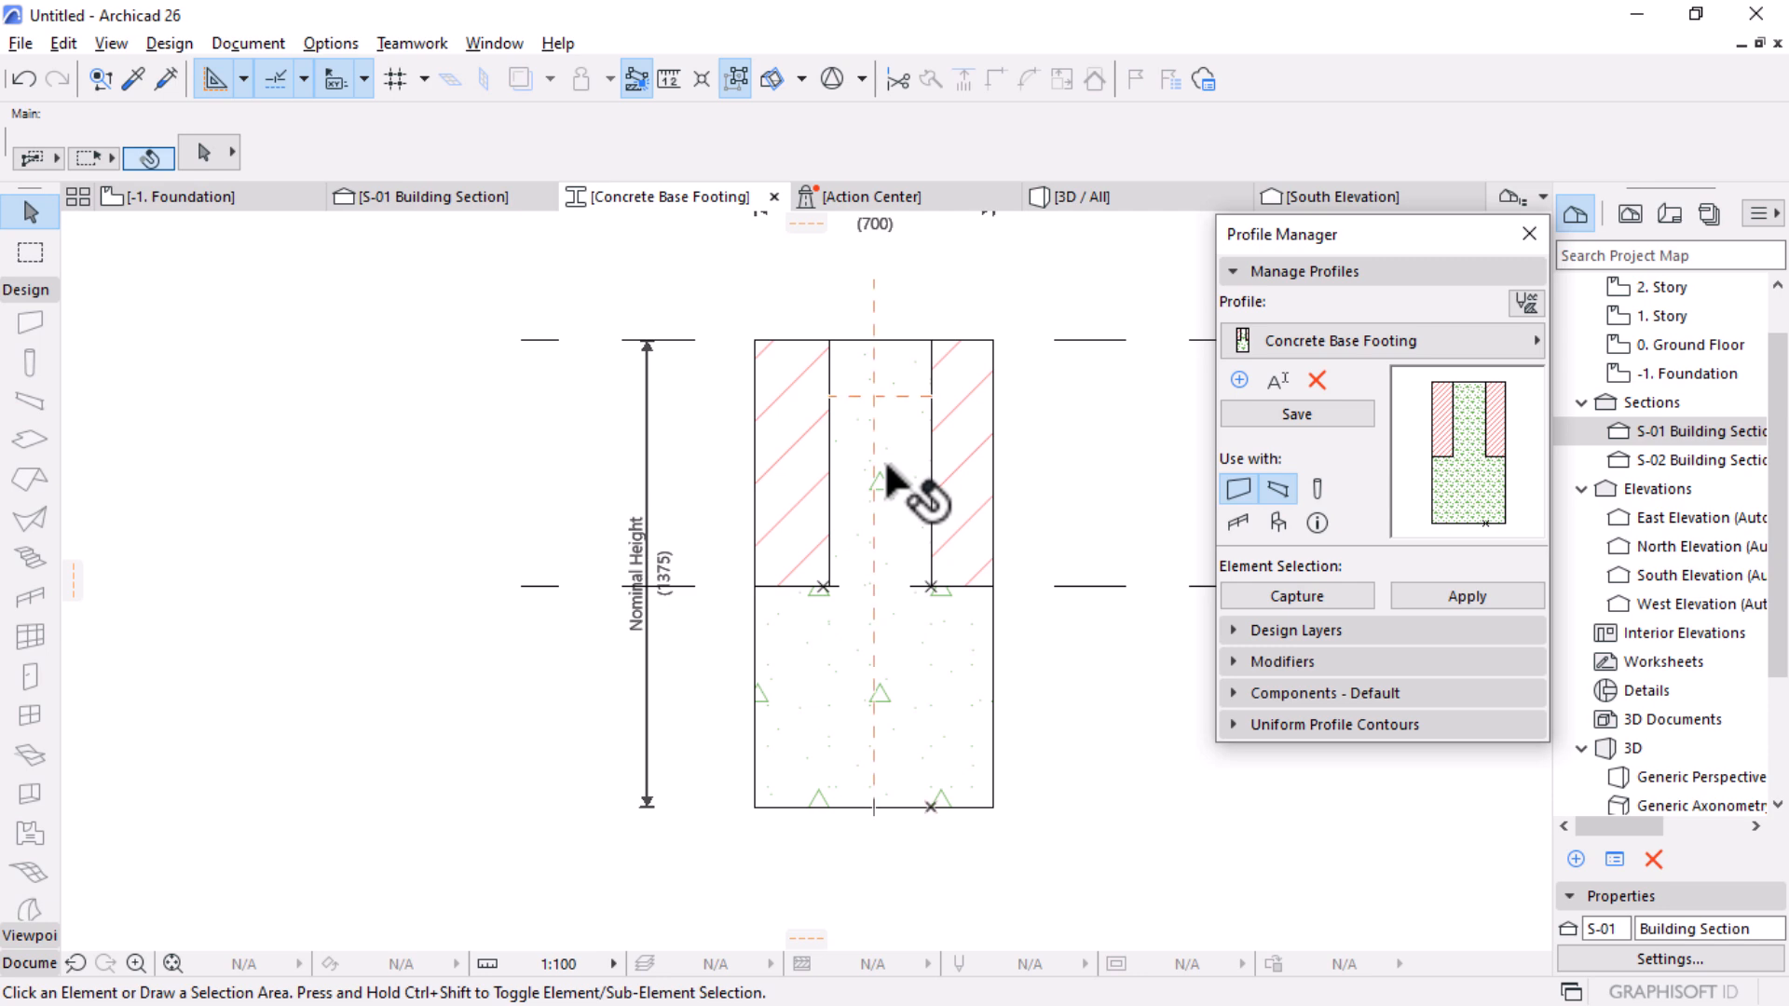
key("shift+l")
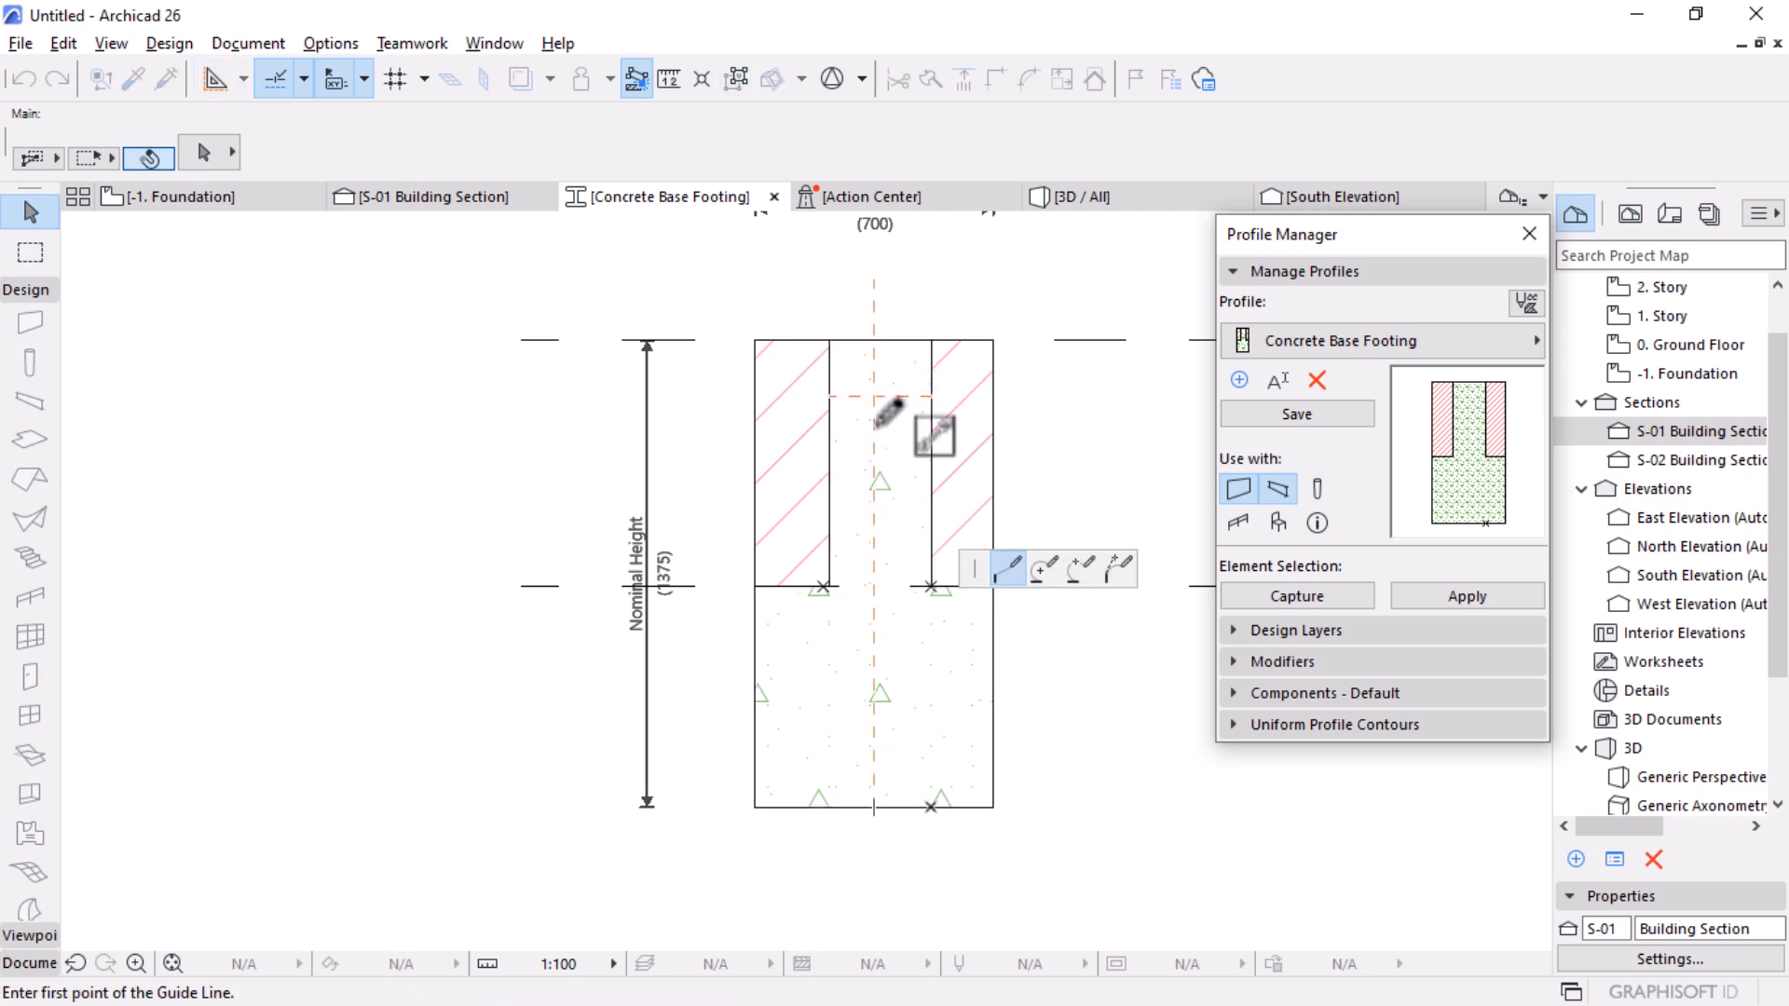
left_click(874, 425)
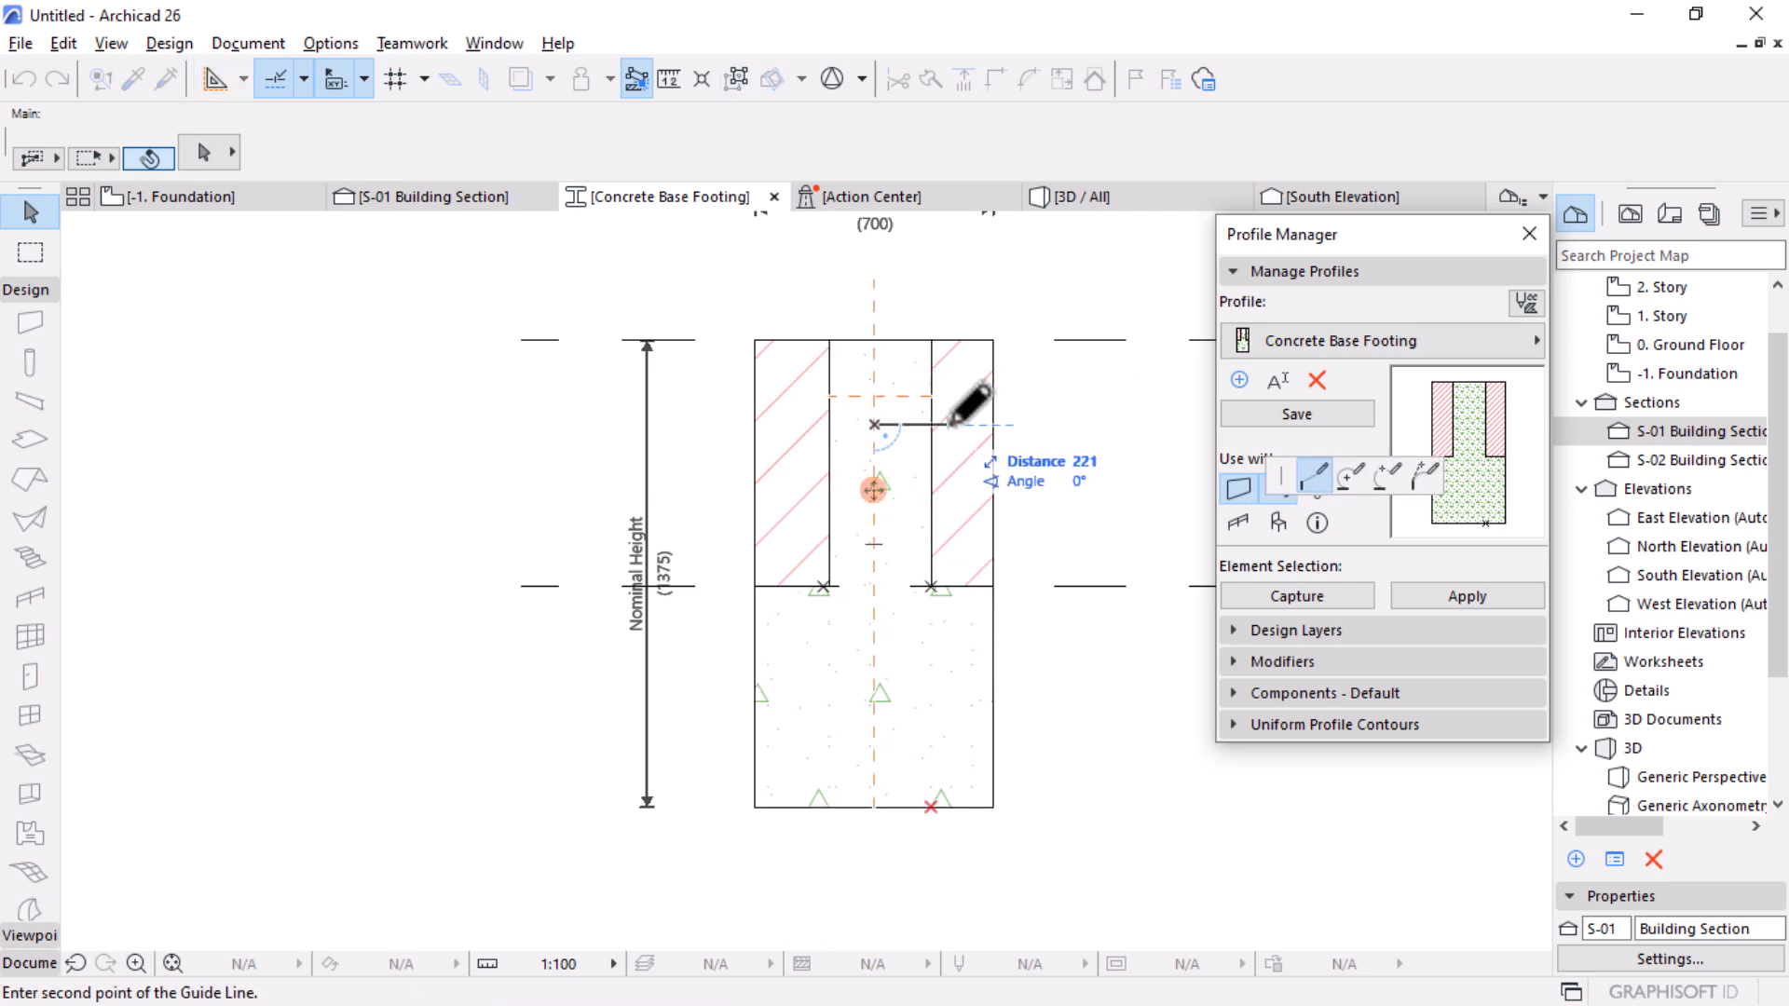
type("150")
key("Return")
scroll(935, 421, "up", 2)
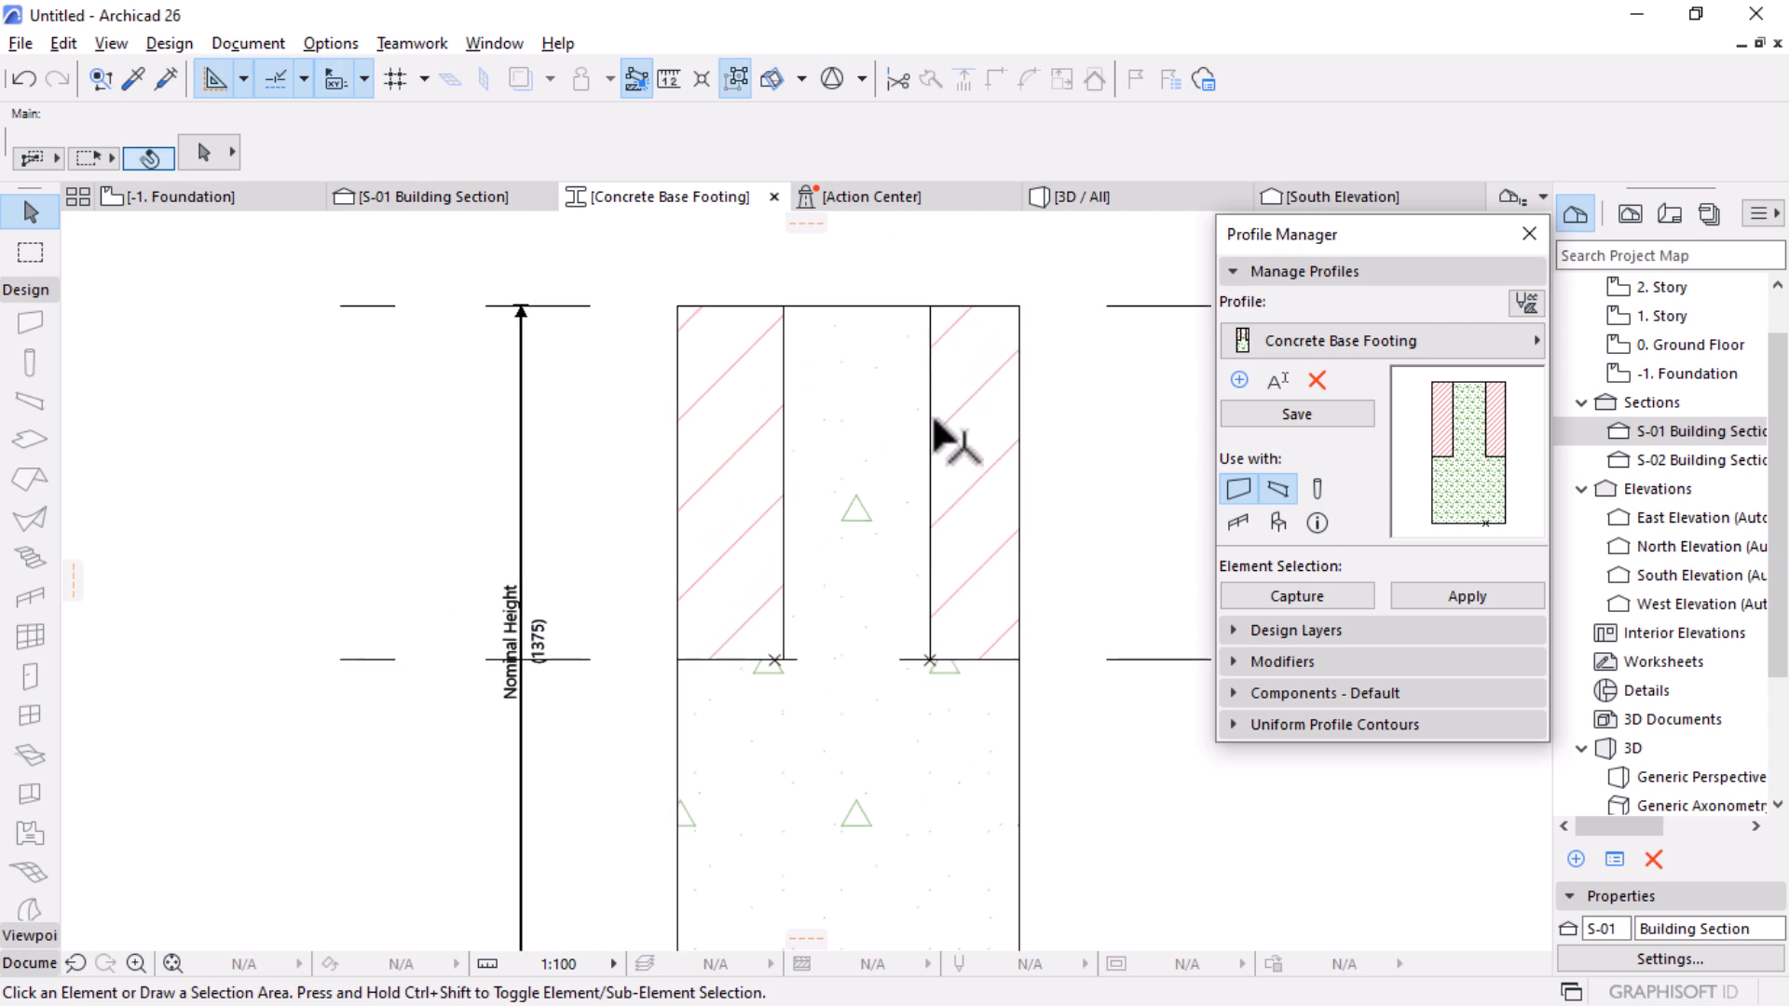
Step: Move the shared edge of the concrete core and the inner brick fill to the end of the 150 guide line
scroll(931, 429, "up", 3)
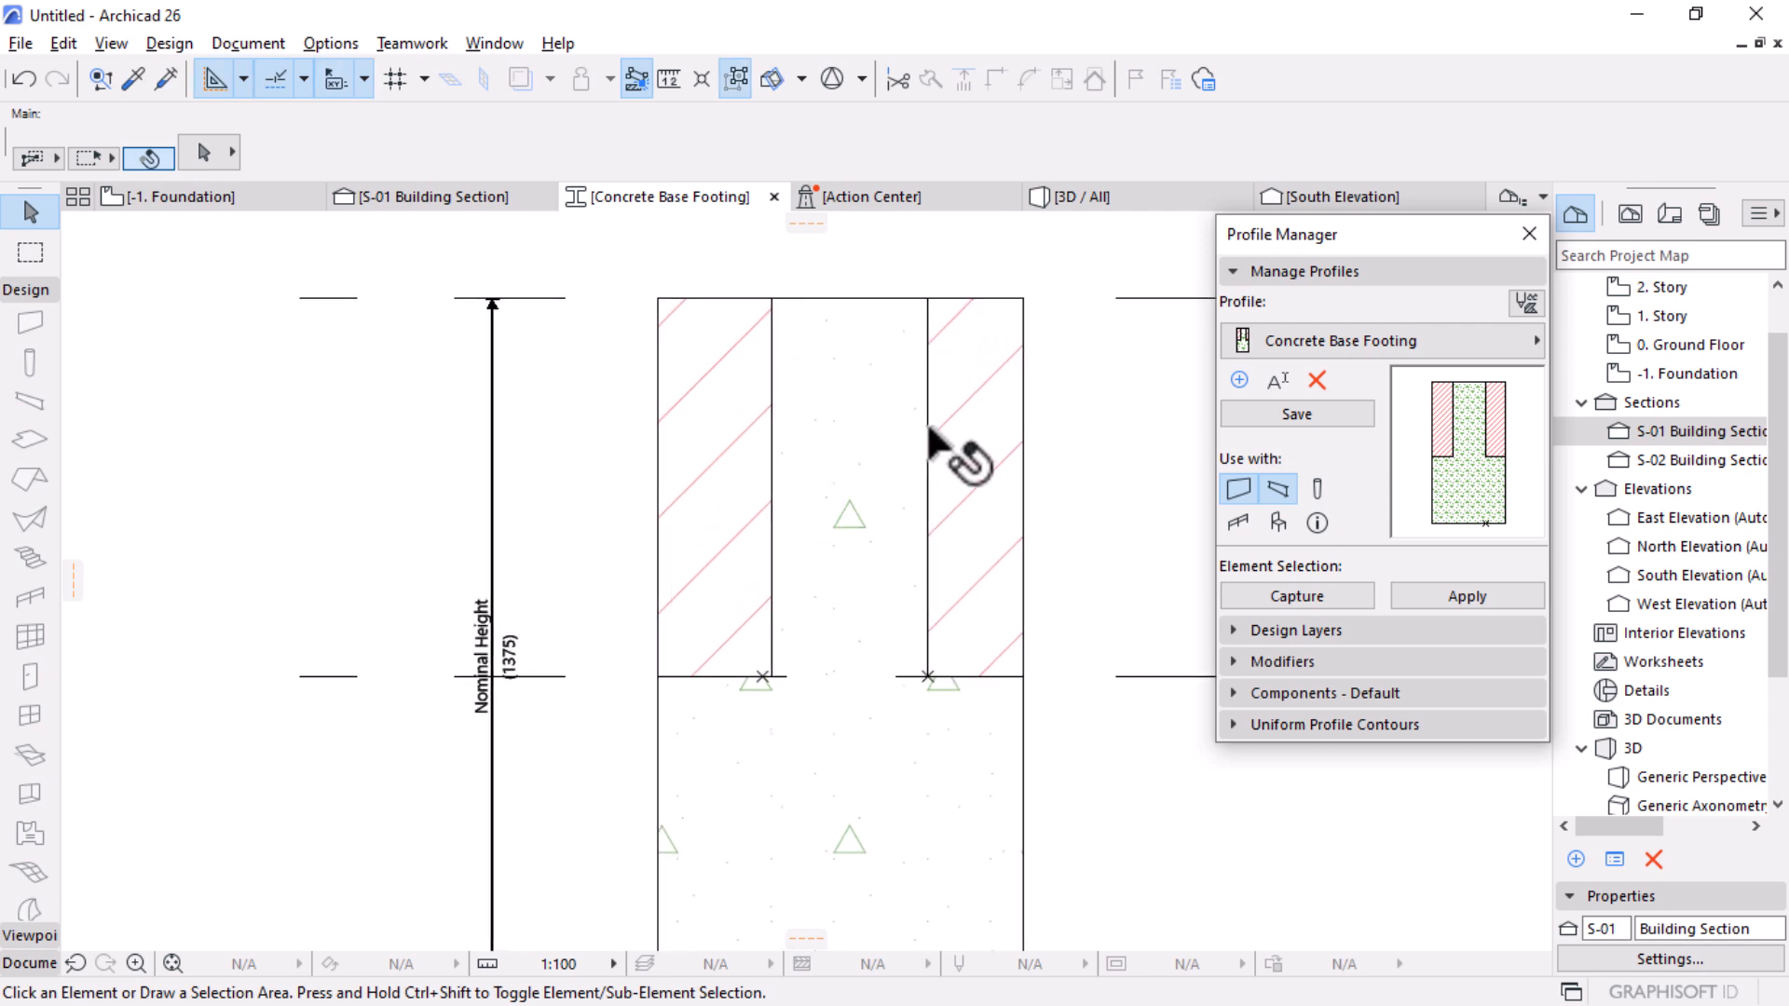
left_click(890, 436)
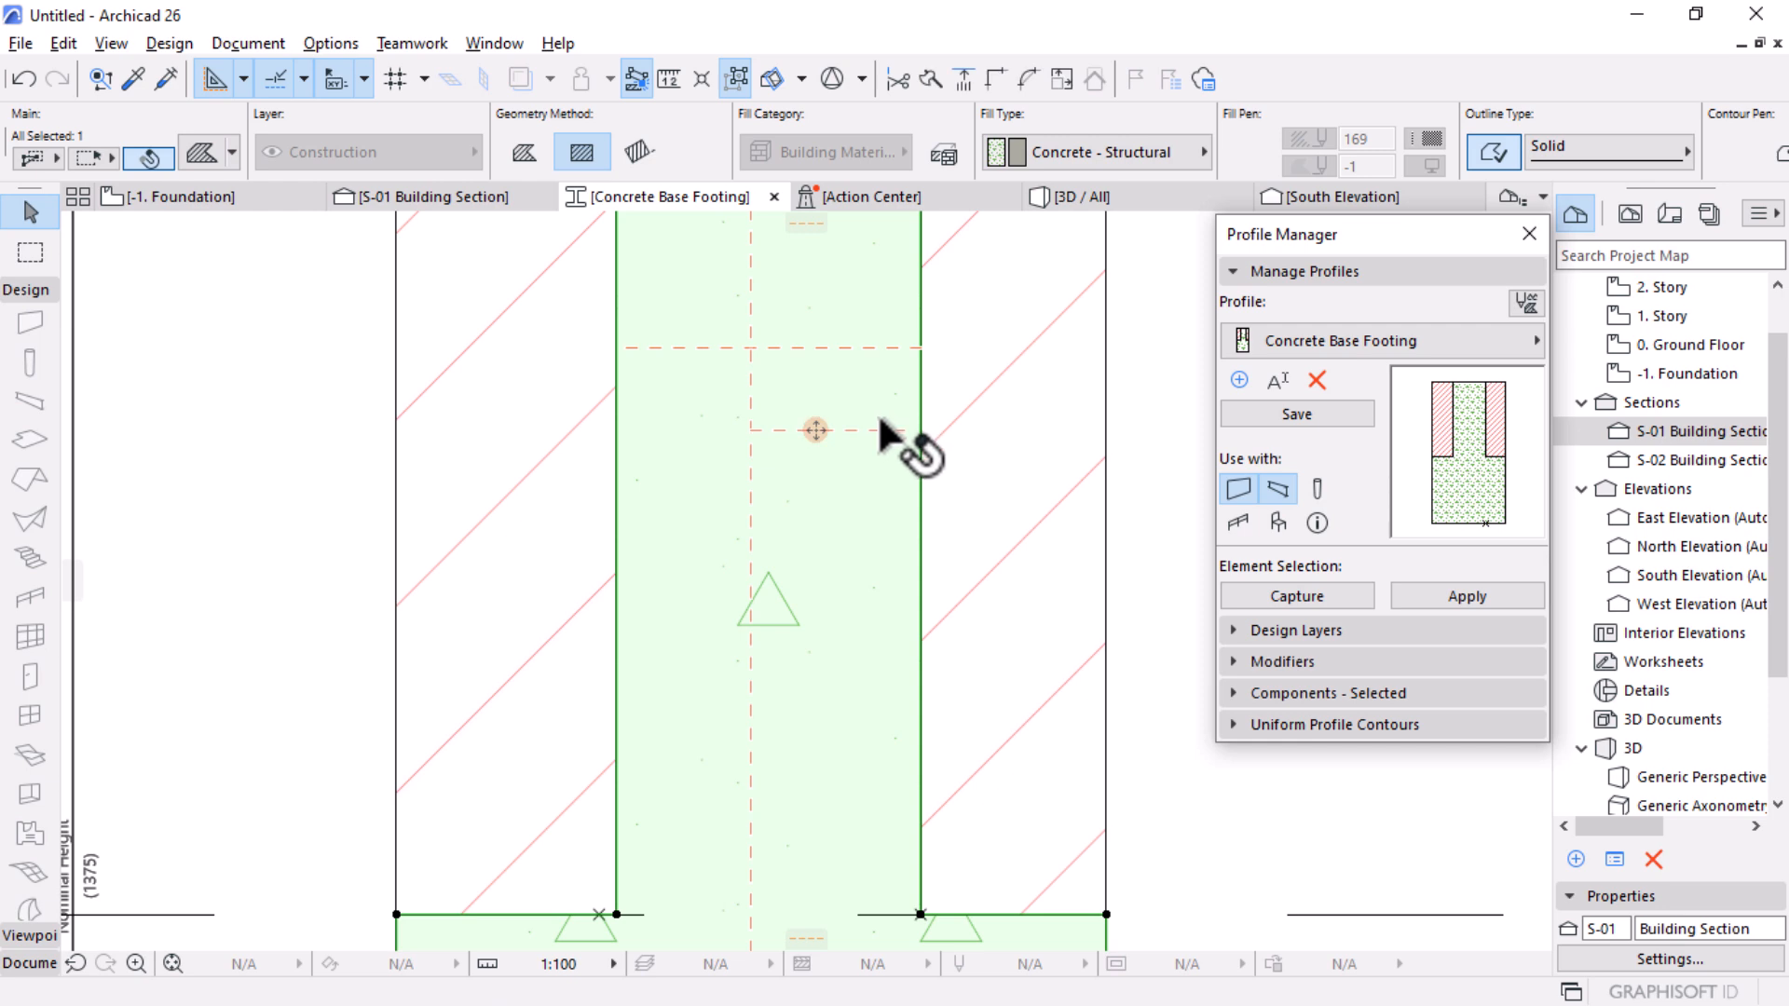
left_click(913, 430)
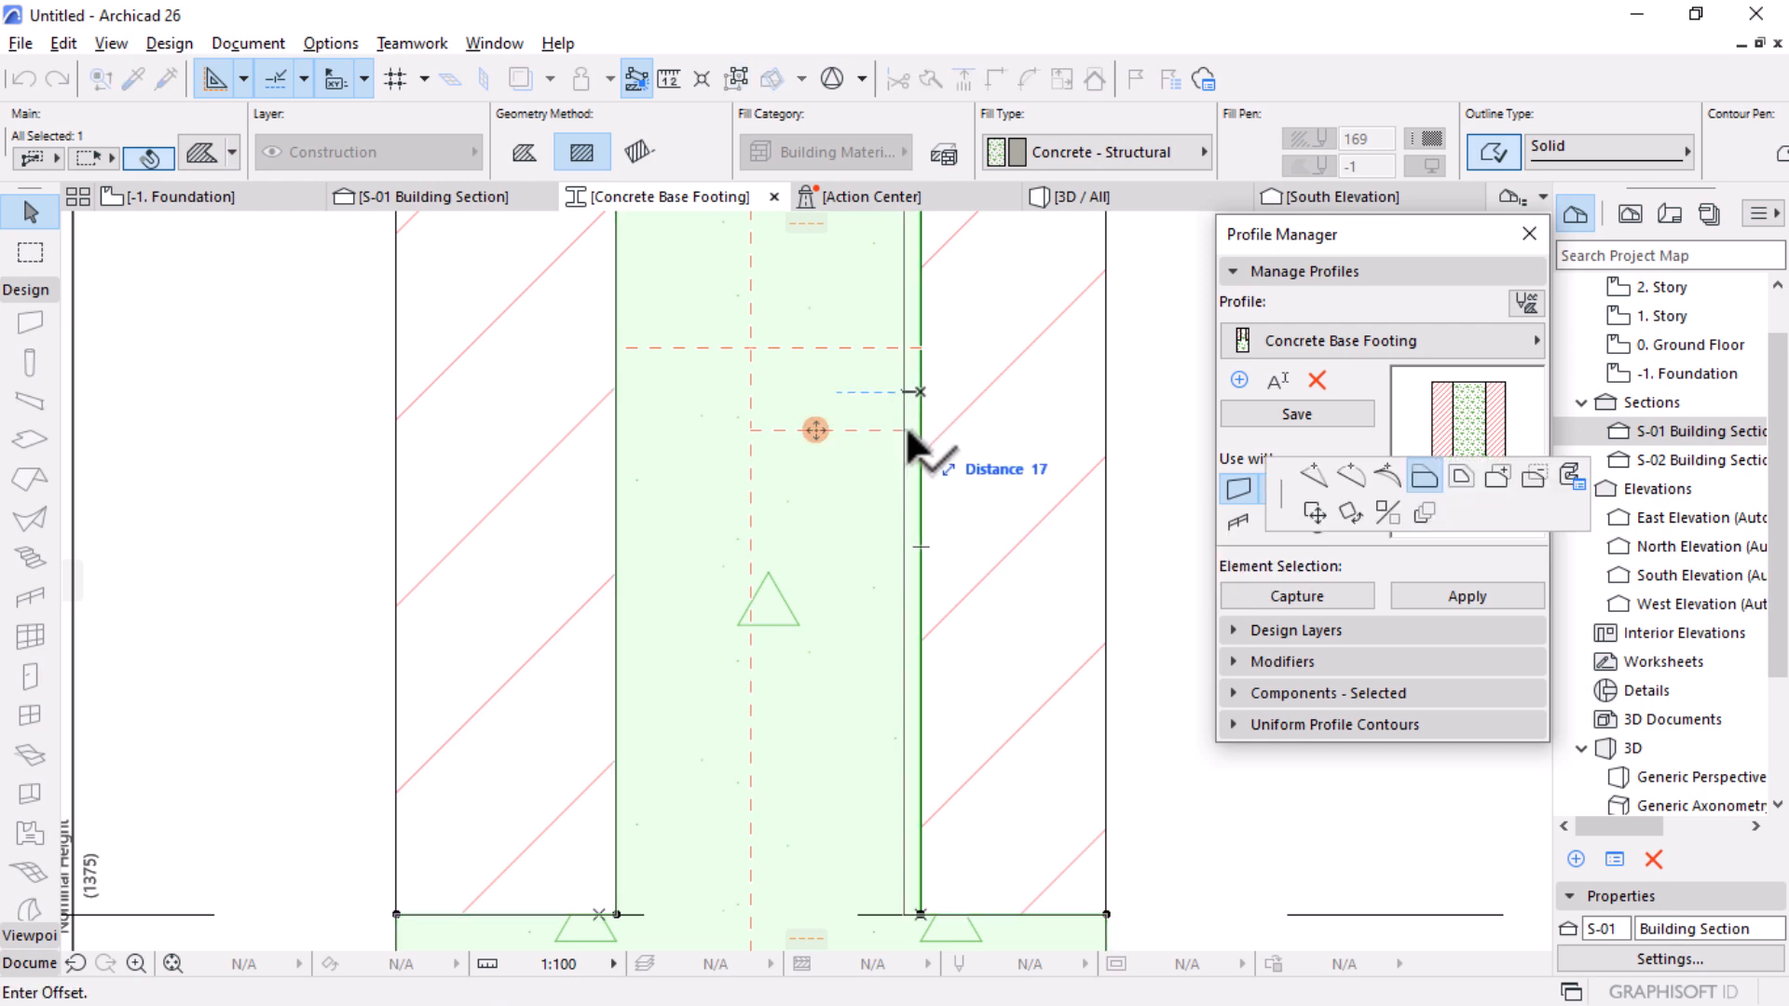
left_click(908, 426)
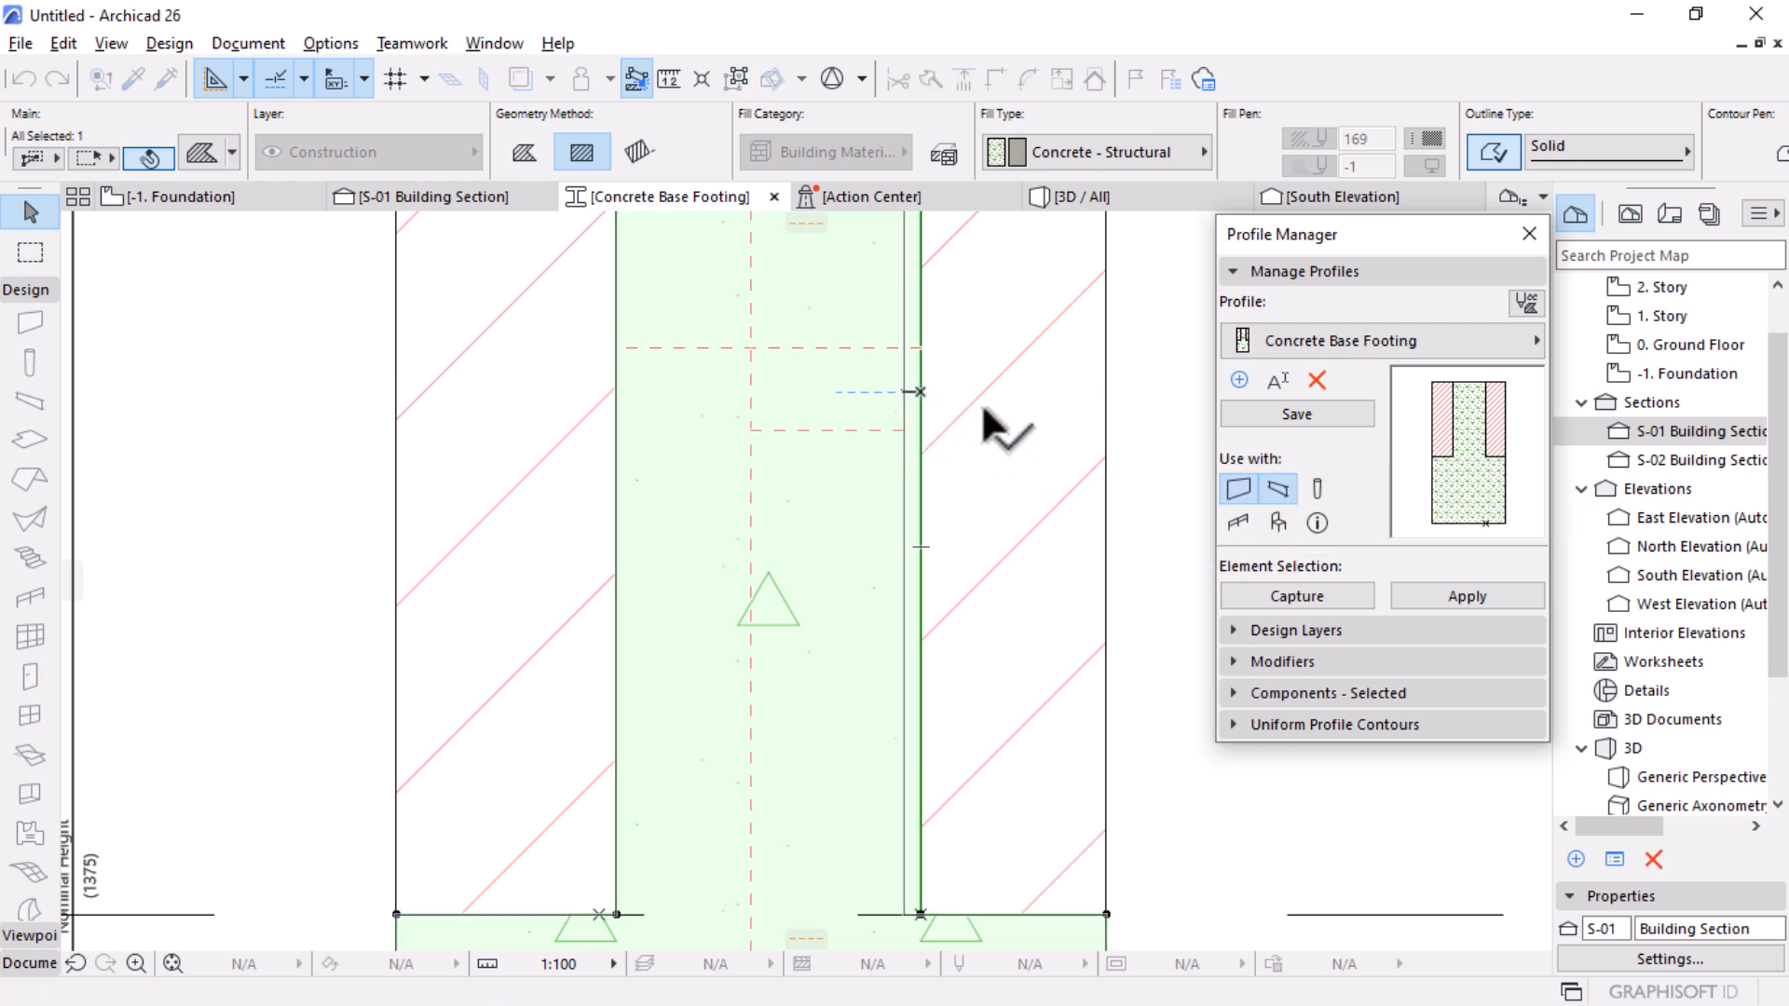
left_click(994, 397)
left_click(921, 391)
left_click(903, 430)
scroll(923, 411, "down", 3)
key("Escape")
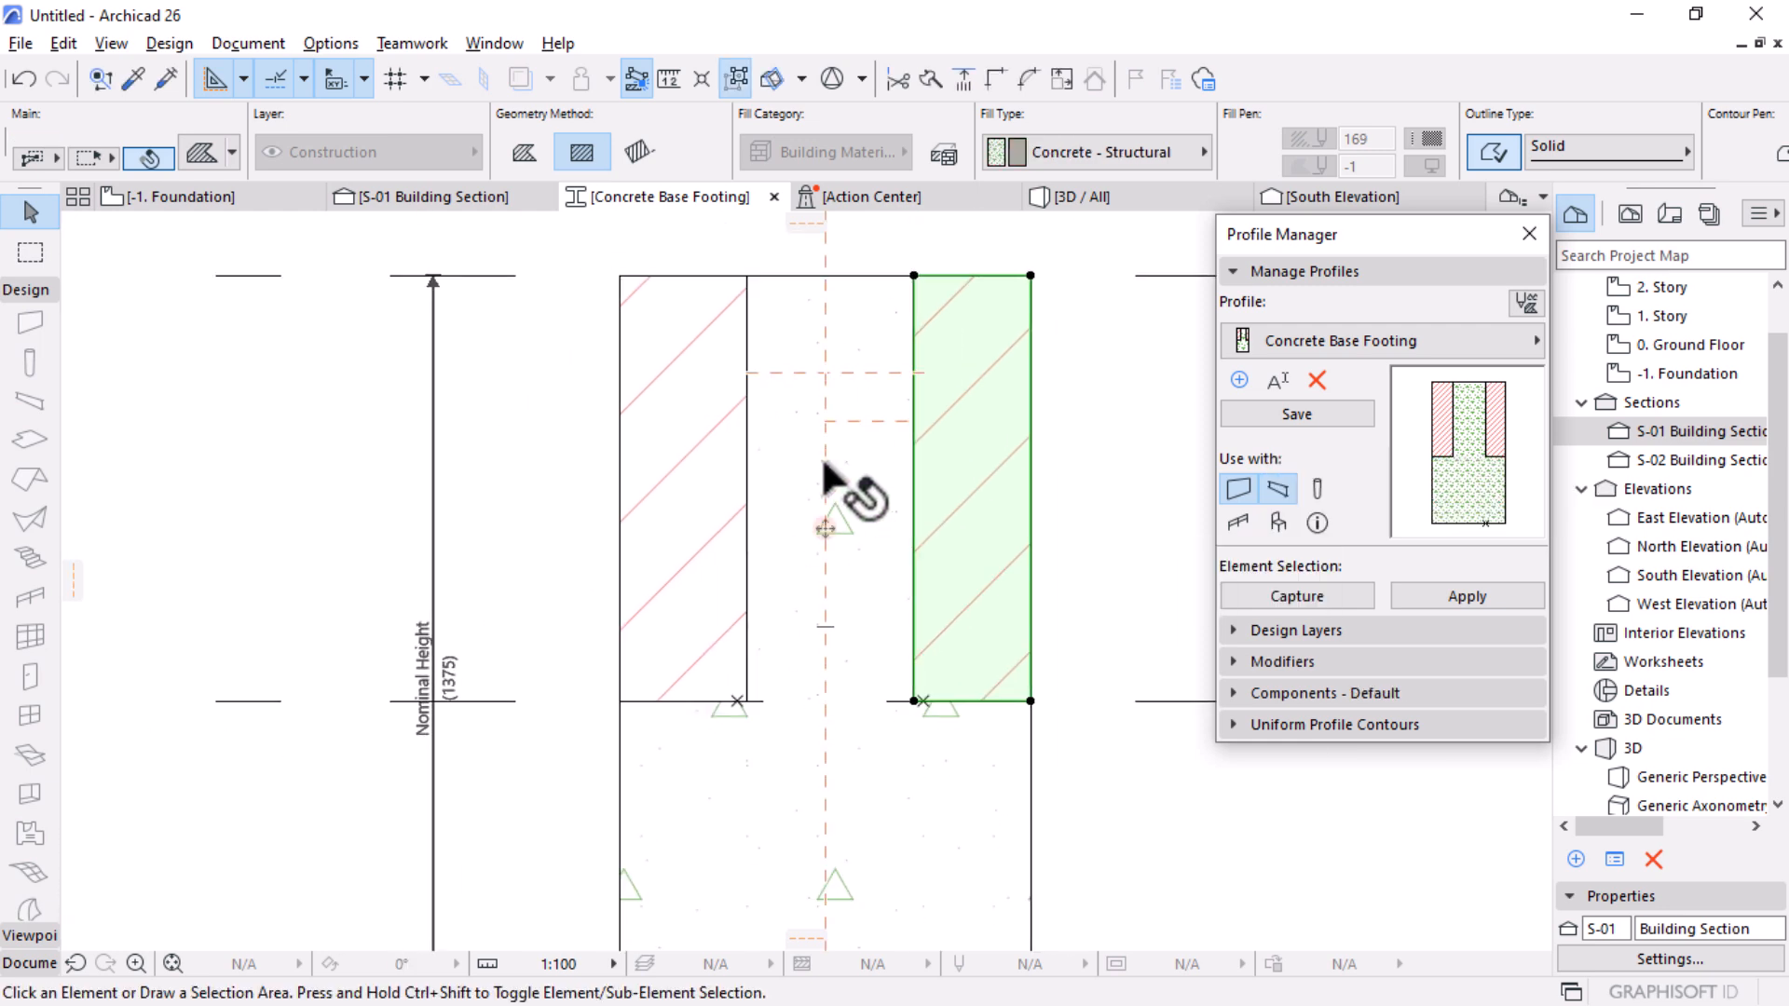
Step: Draw a second horizontal guide line of length 150 from the vertical centre guide line toward the outer brick fill
key("shift+l")
left_click(823, 462)
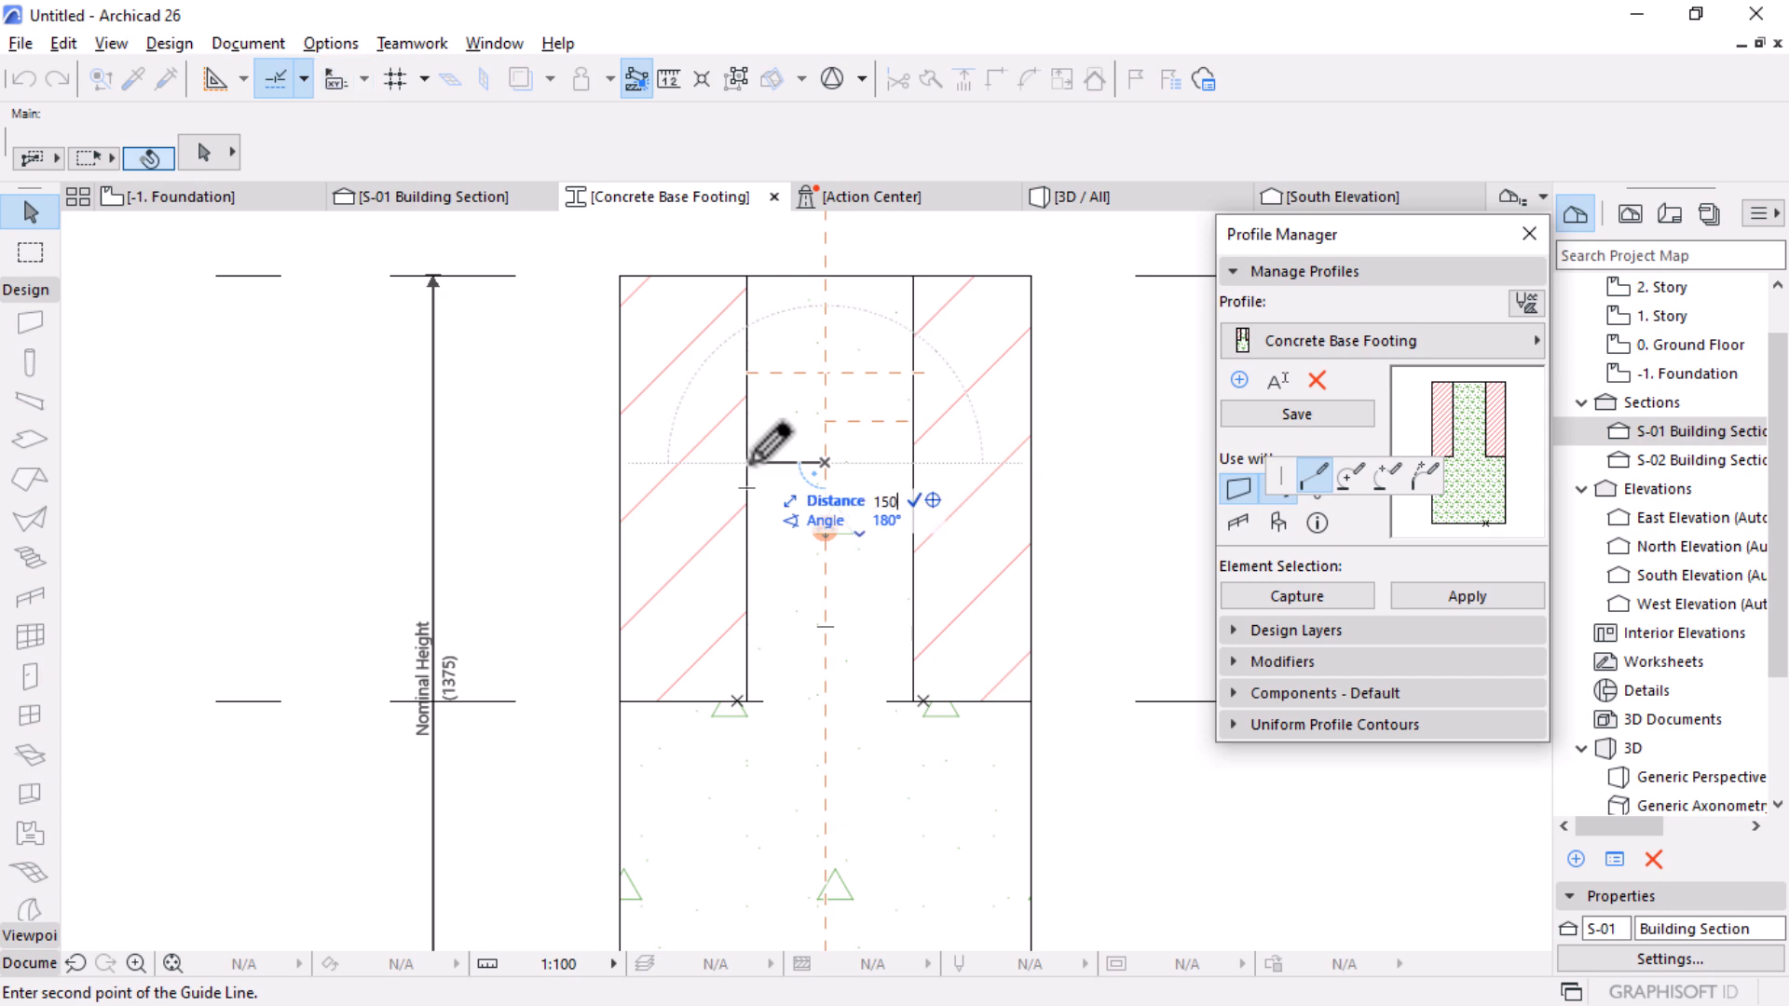
key("Return")
Step: Move the outer brick fill's inner edge and the concrete core's adjoining edge to the end of the second 150 guide line
left_click(747, 430)
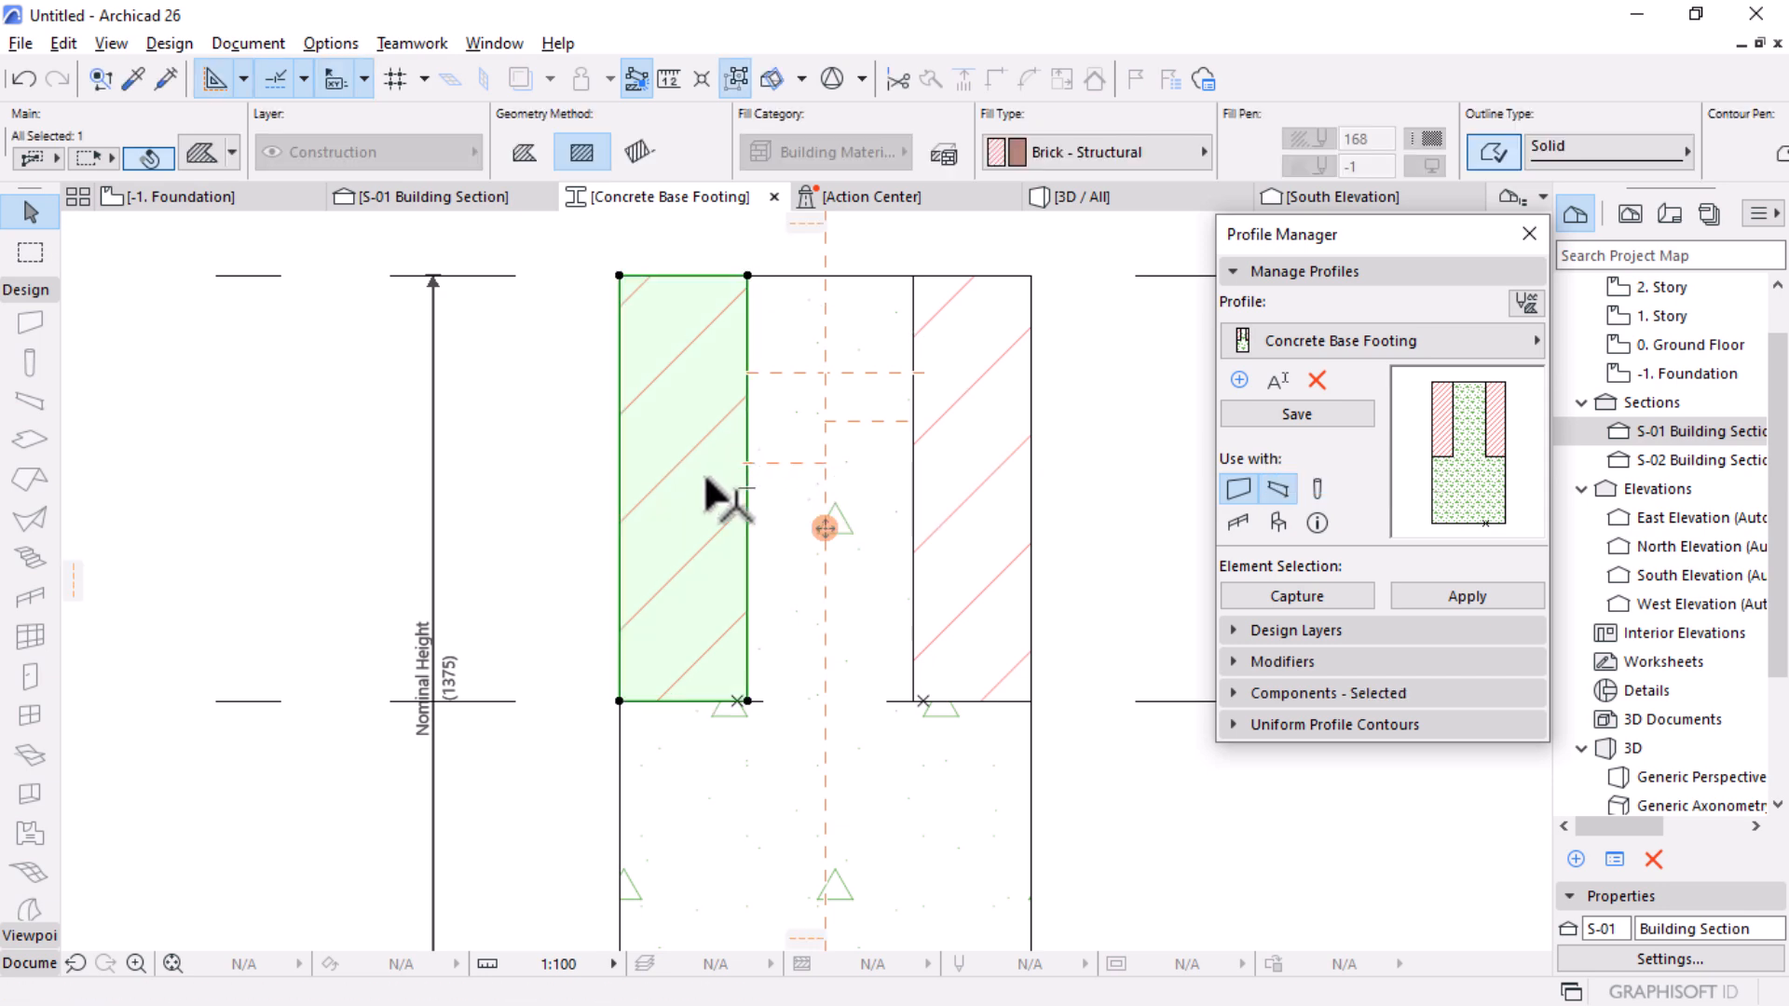
left_click(747, 440)
scroll(742, 460, "up", 3)
scroll(743, 462, "up", 1)
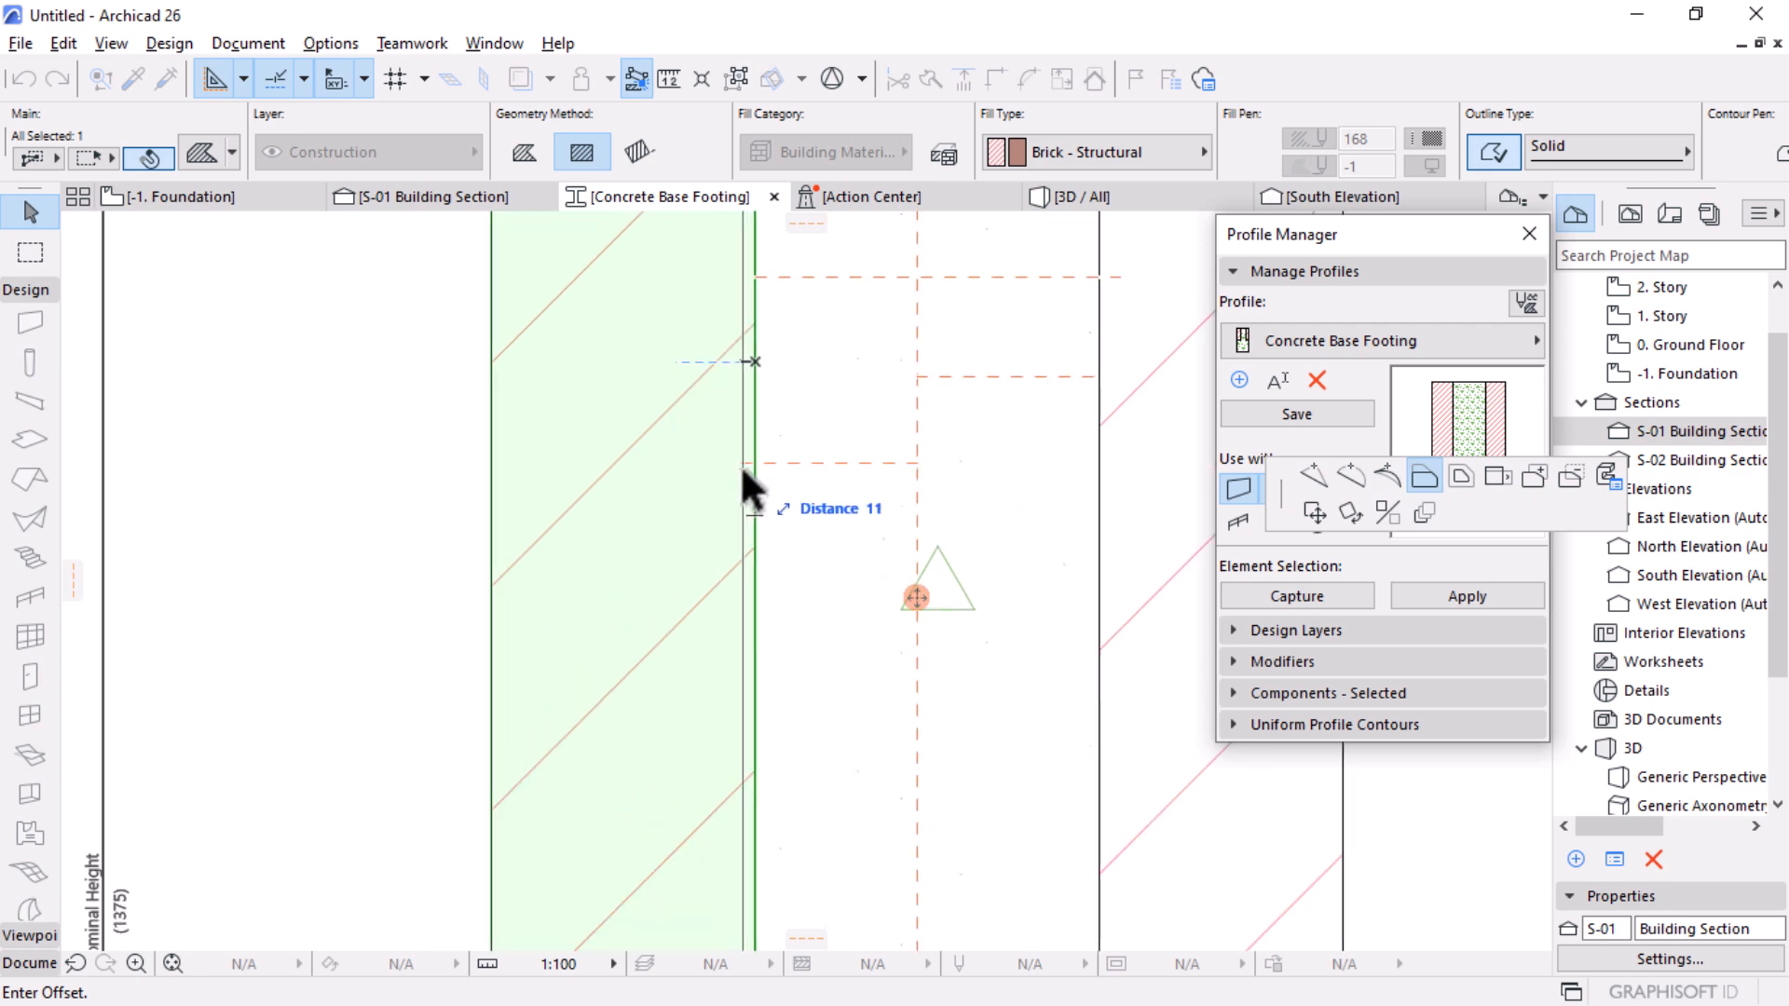
left_click(736, 453)
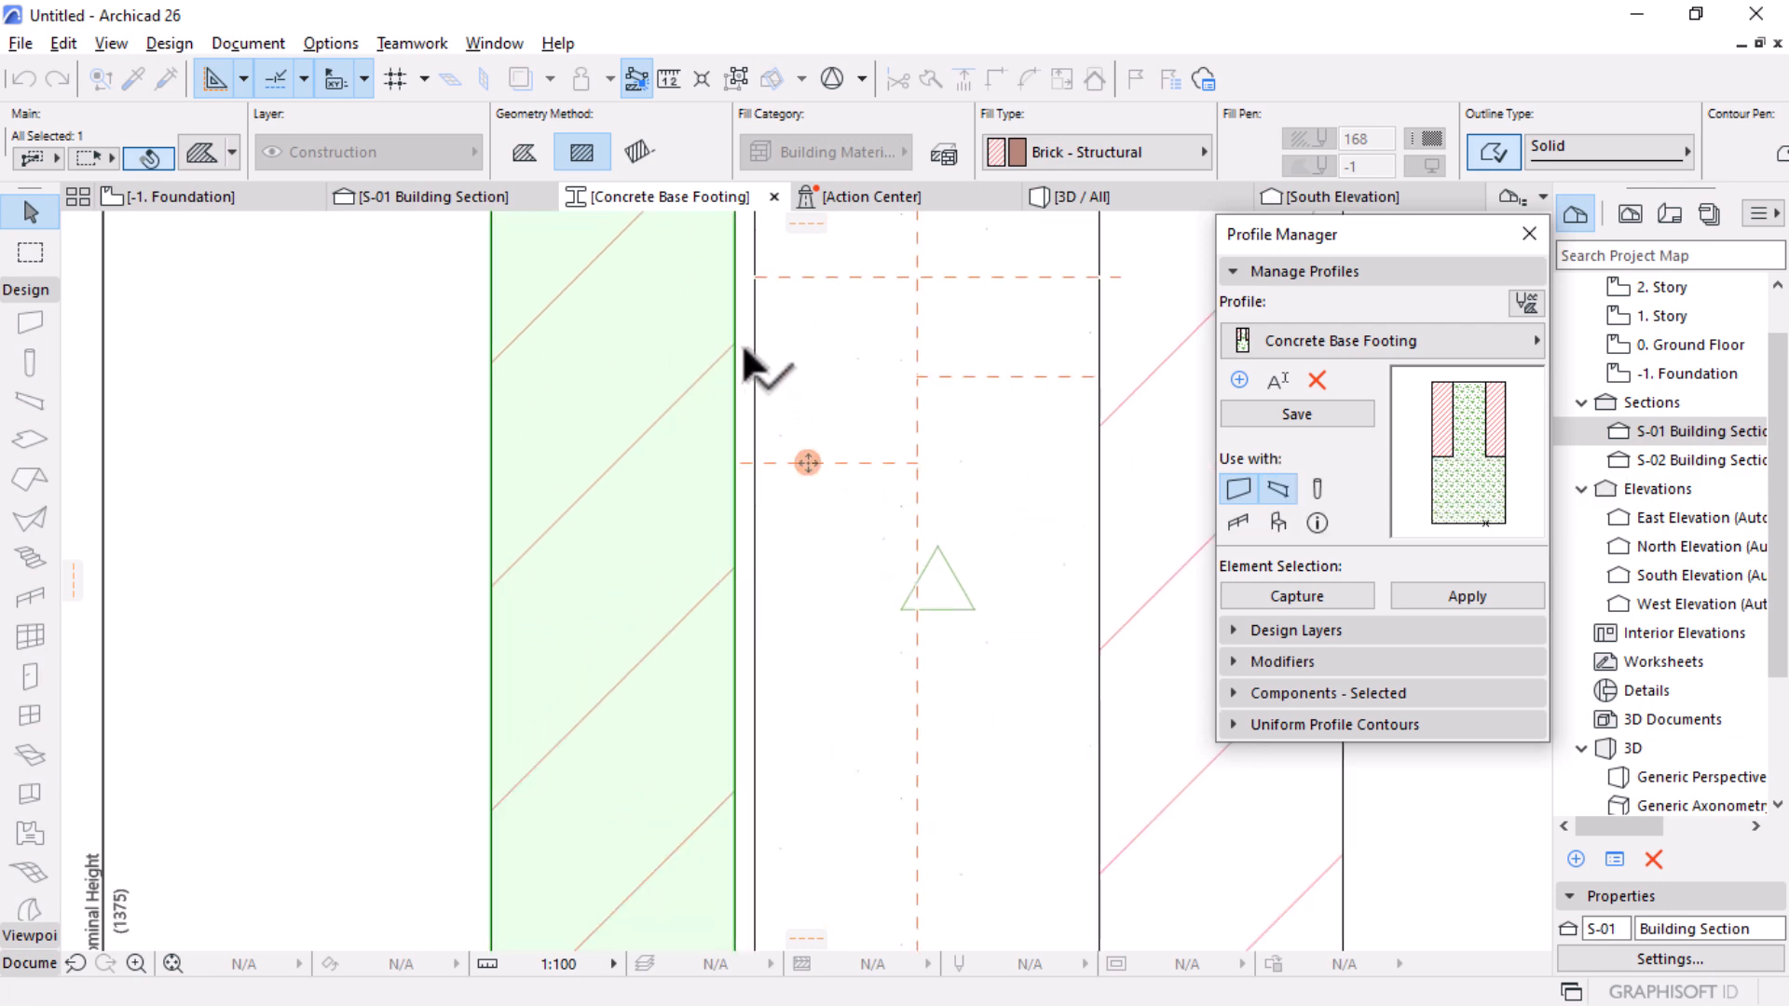
scroll(735, 391, "up", 2)
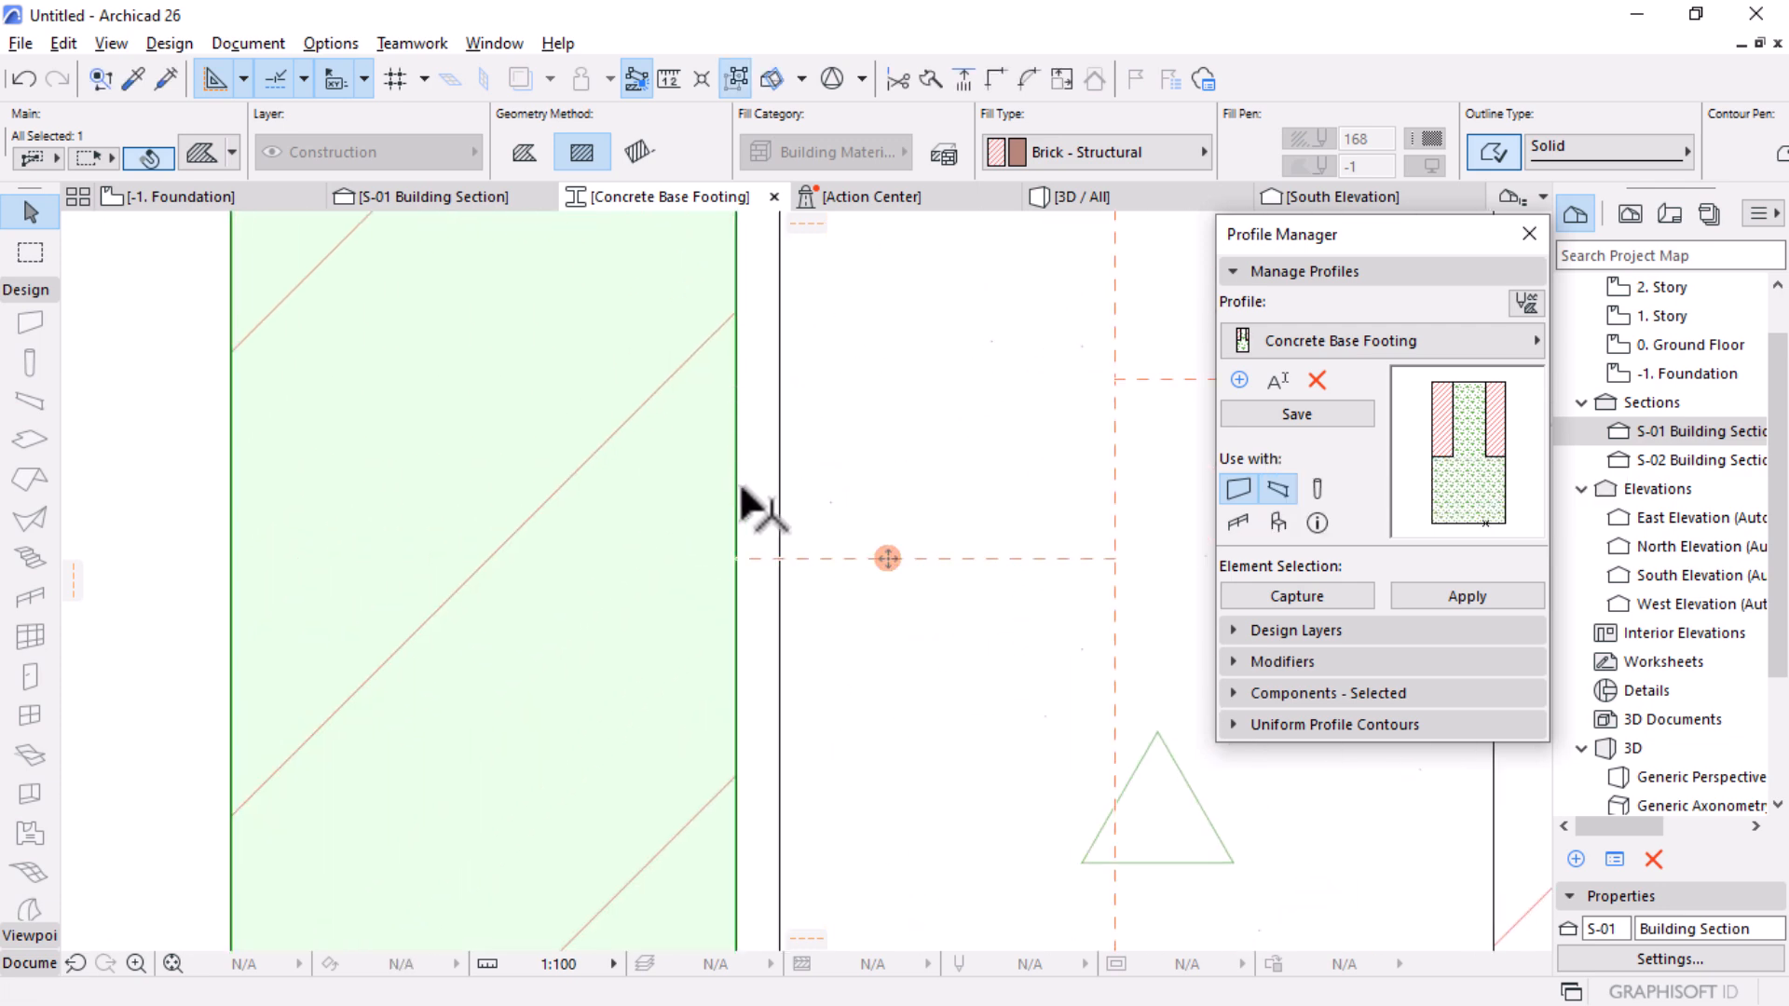
left_click(785, 366)
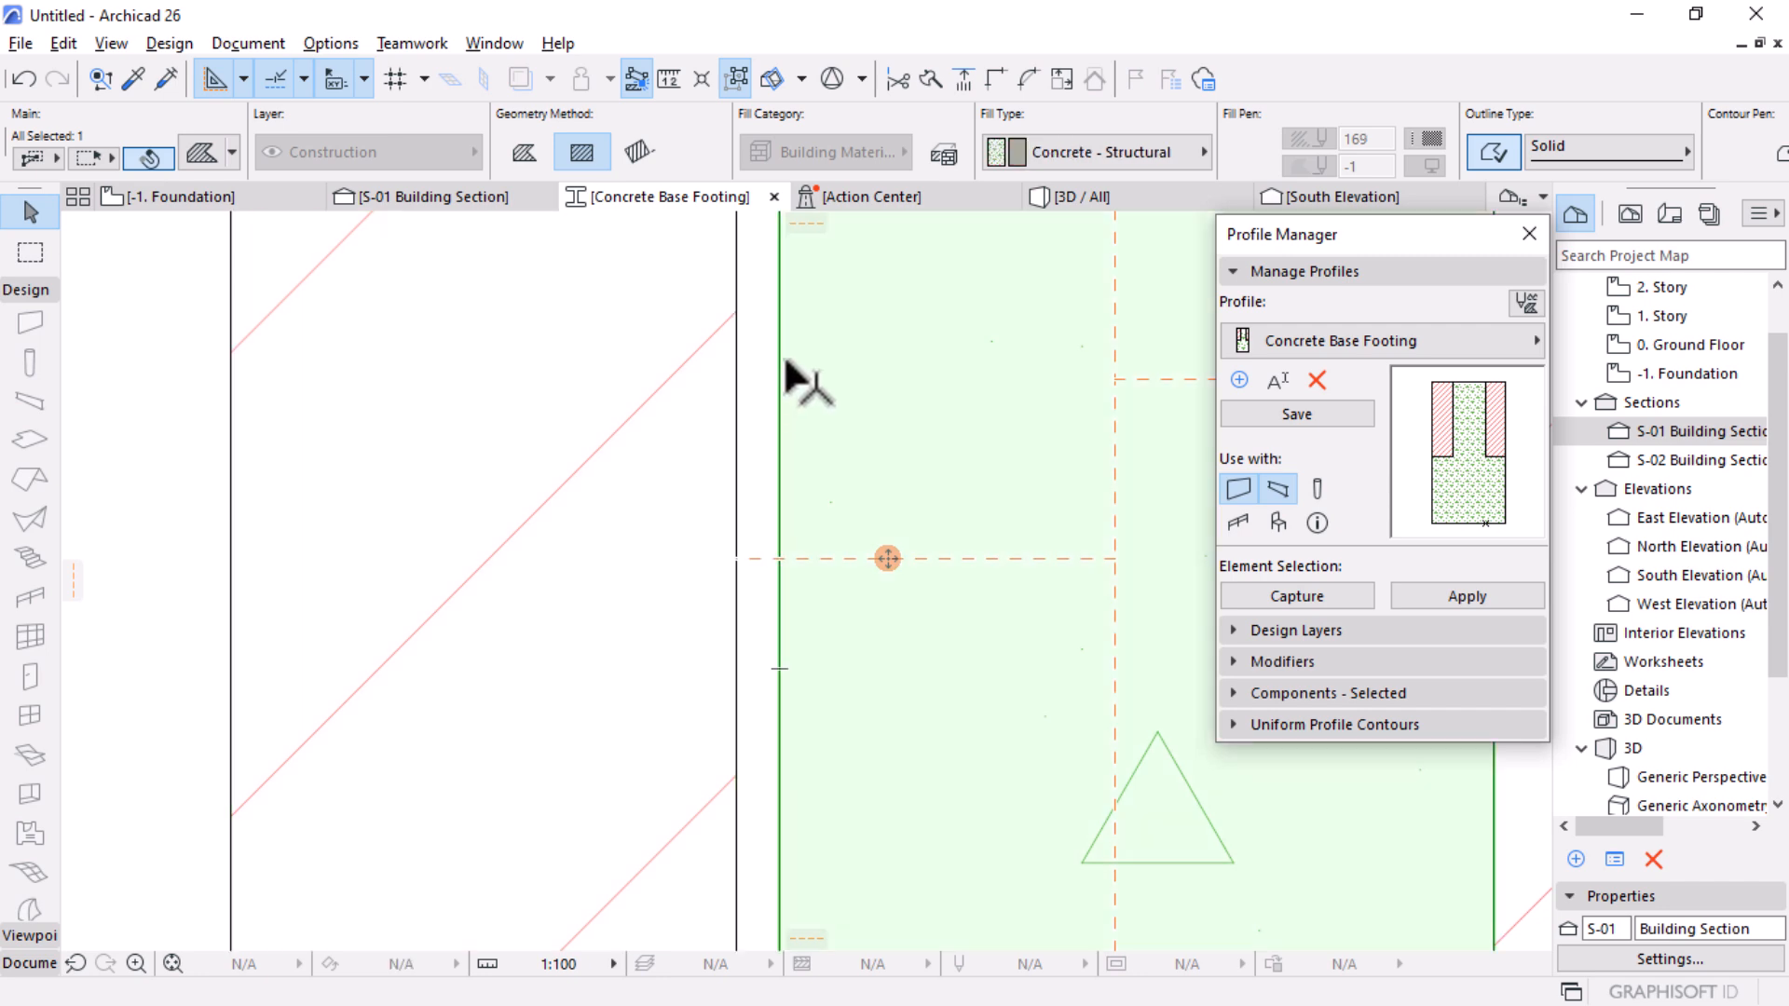
left_click(781, 352)
left_click(733, 563)
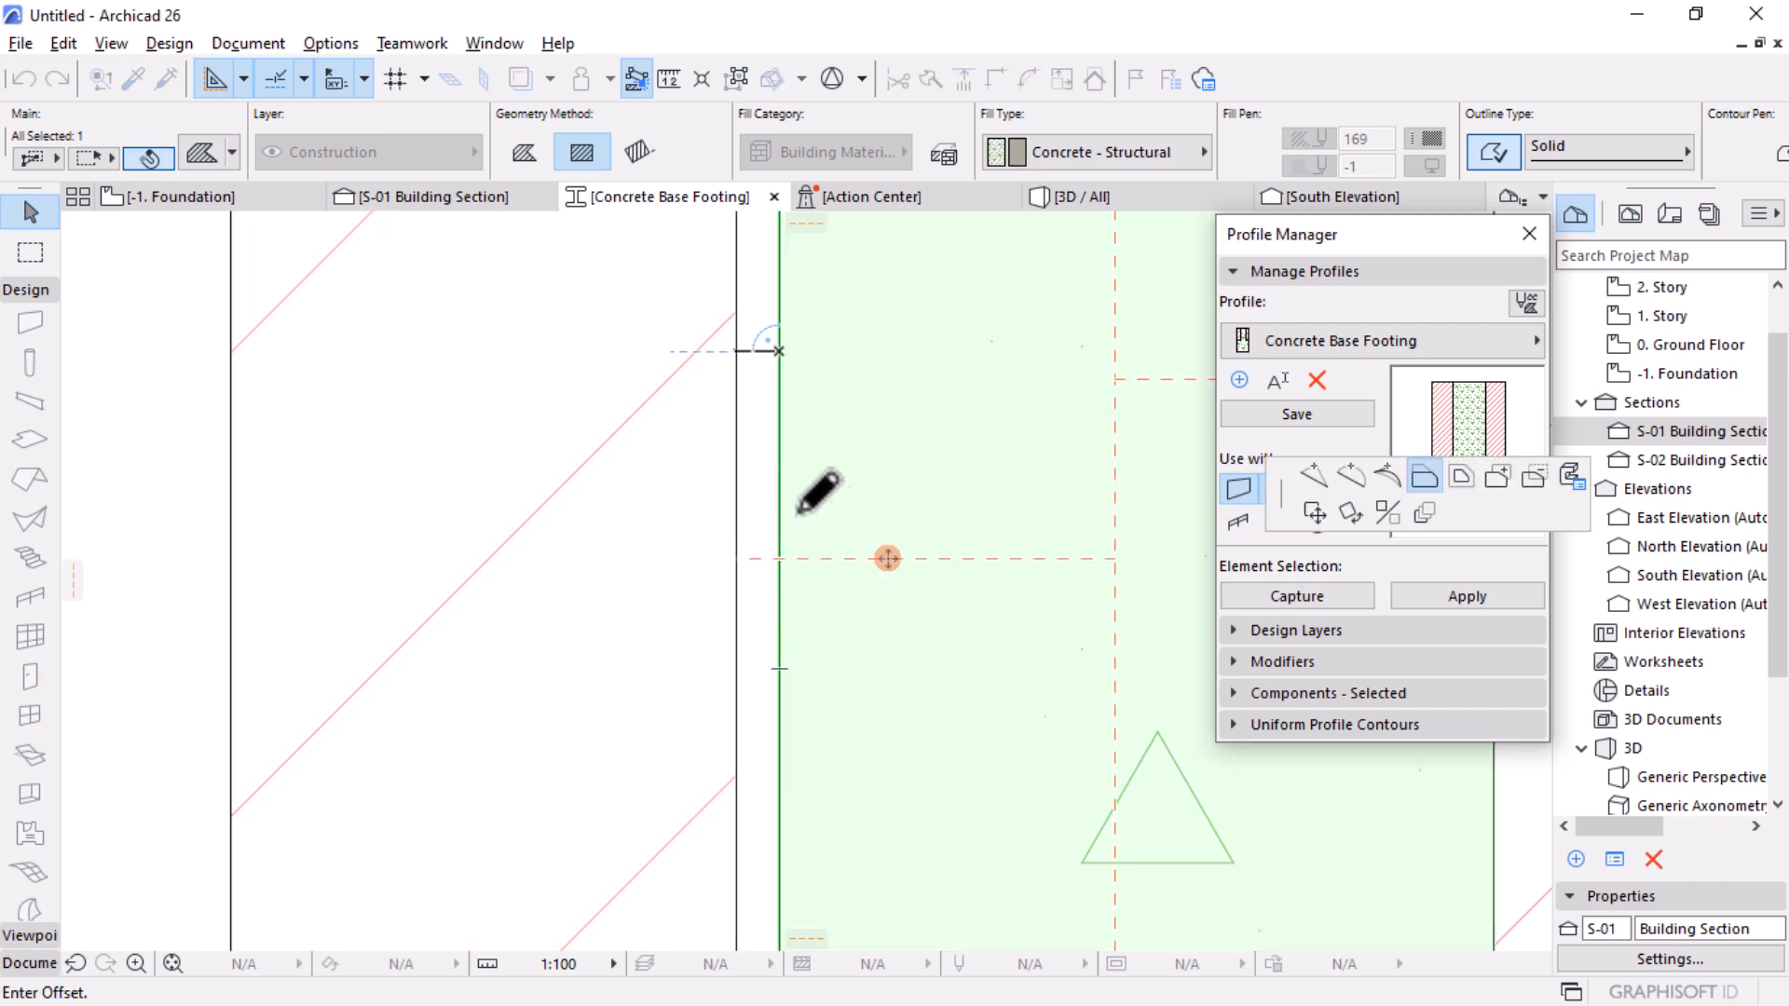
scroll(753, 489, "down", 6)
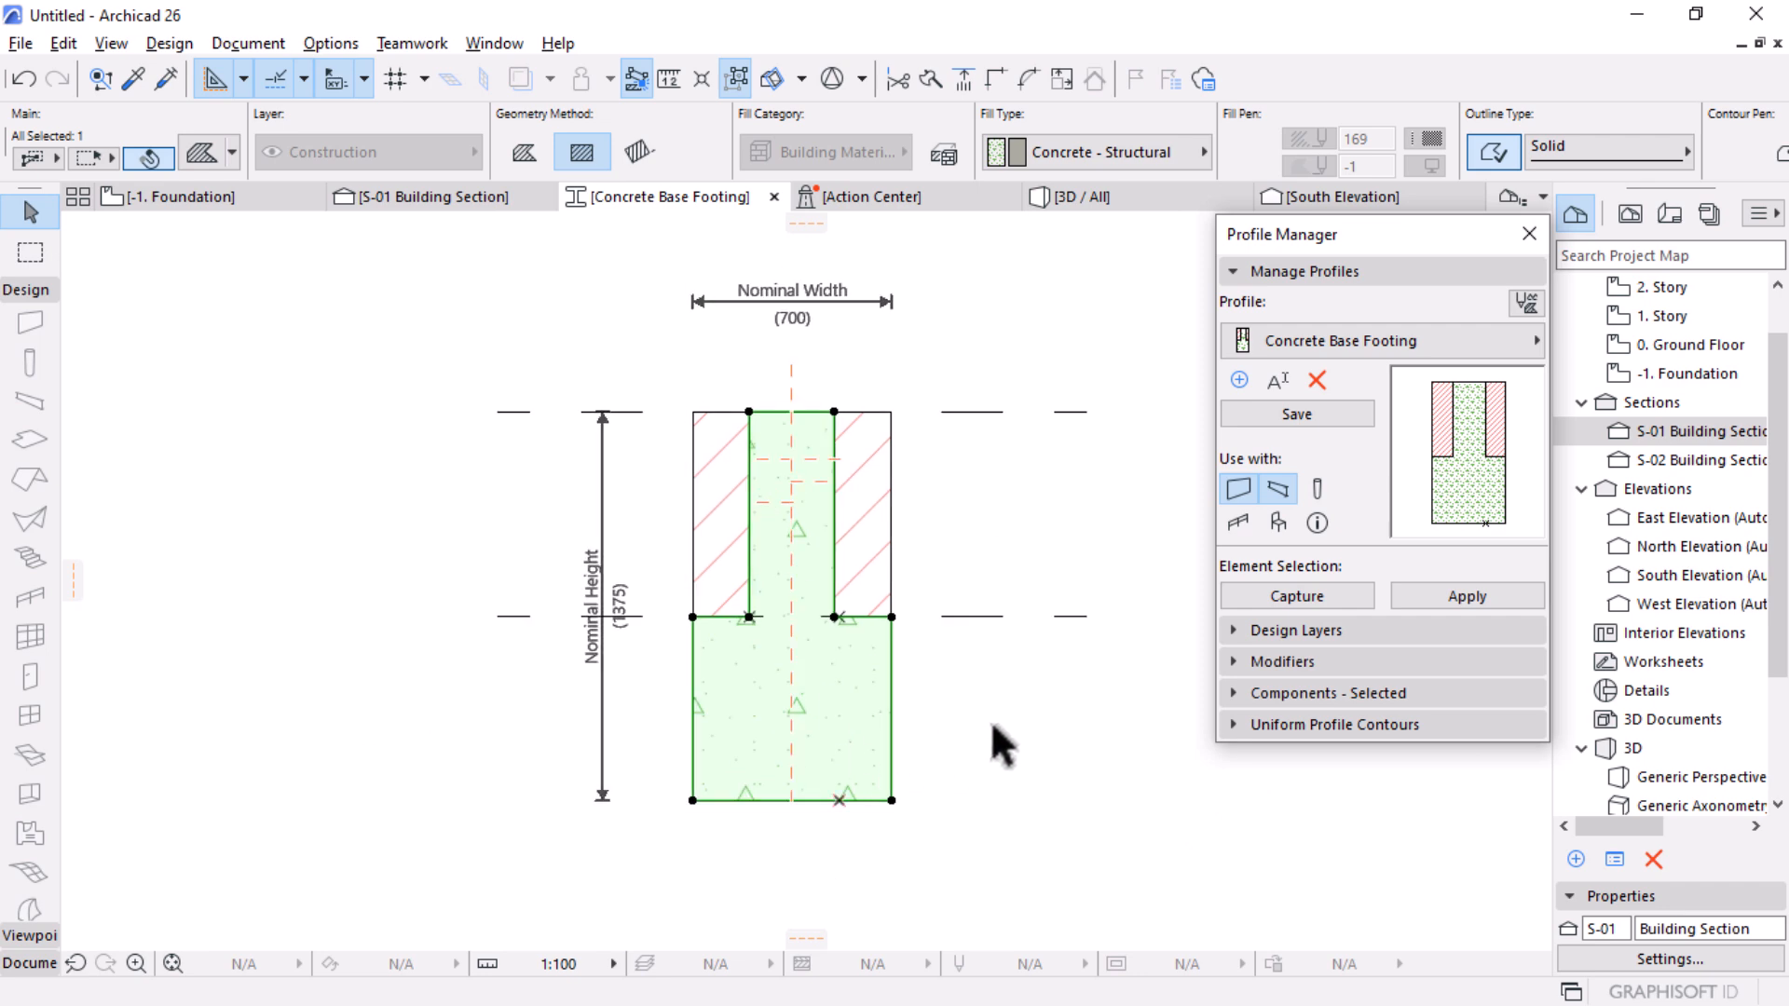
left_click(948, 631)
Step: Select the whole profile and move it horizontally so the core's inner bottom corner lines up with the profile origin
scroll(926, 408, "down", 3)
scroll(849, 529, "up", 4)
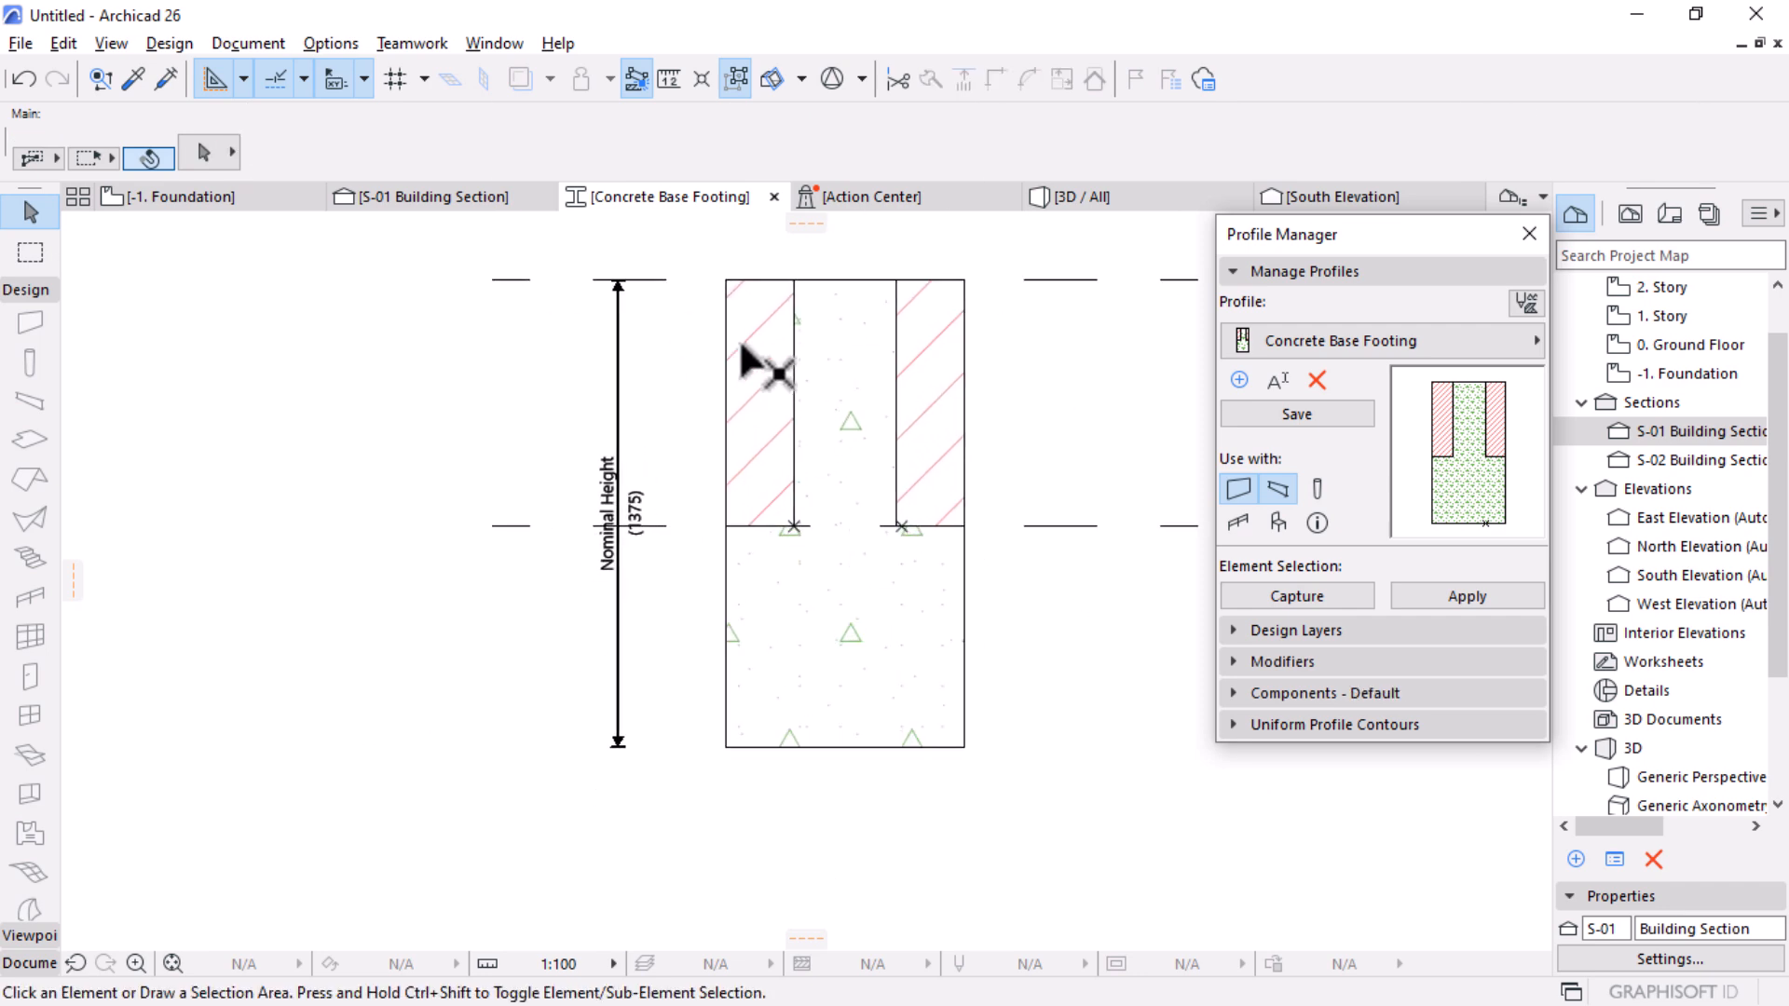
left_click(629, 256)
left_click(1058, 780)
scroll(998, 787, "up", 2)
key("ctrl+d")
scroll(847, 466, "up", 2)
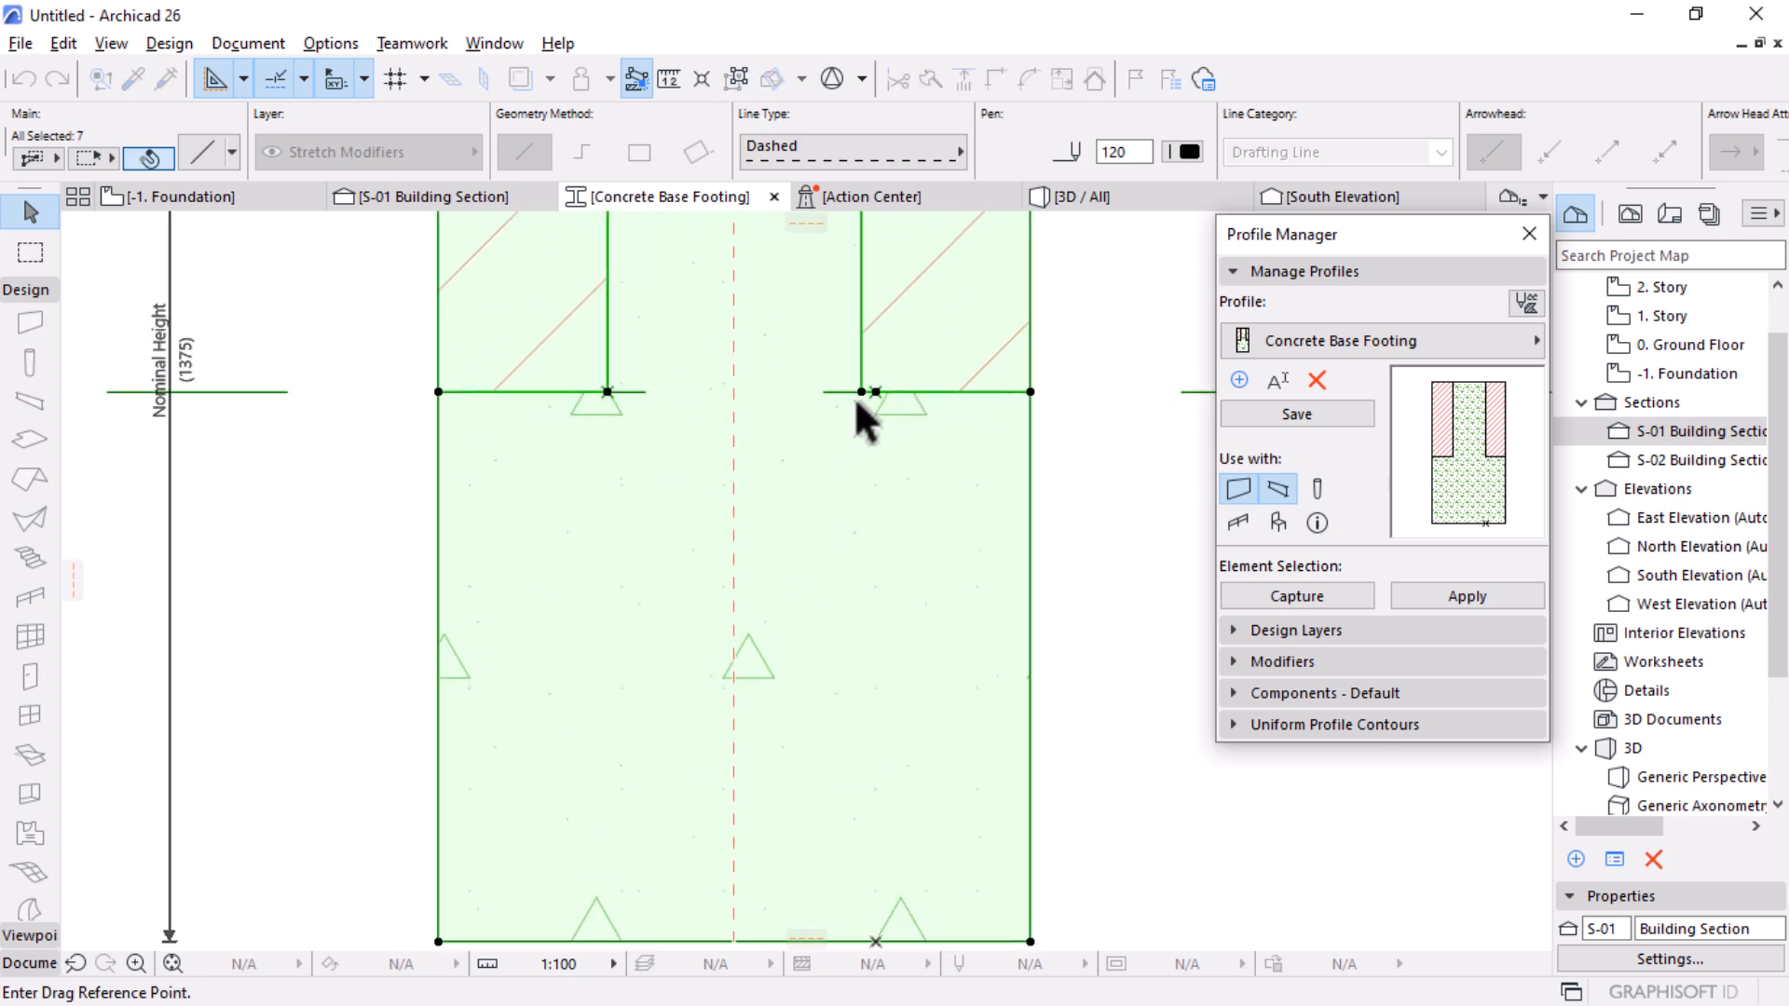
left_click(862, 392)
scroll(957, 414, "down", 3)
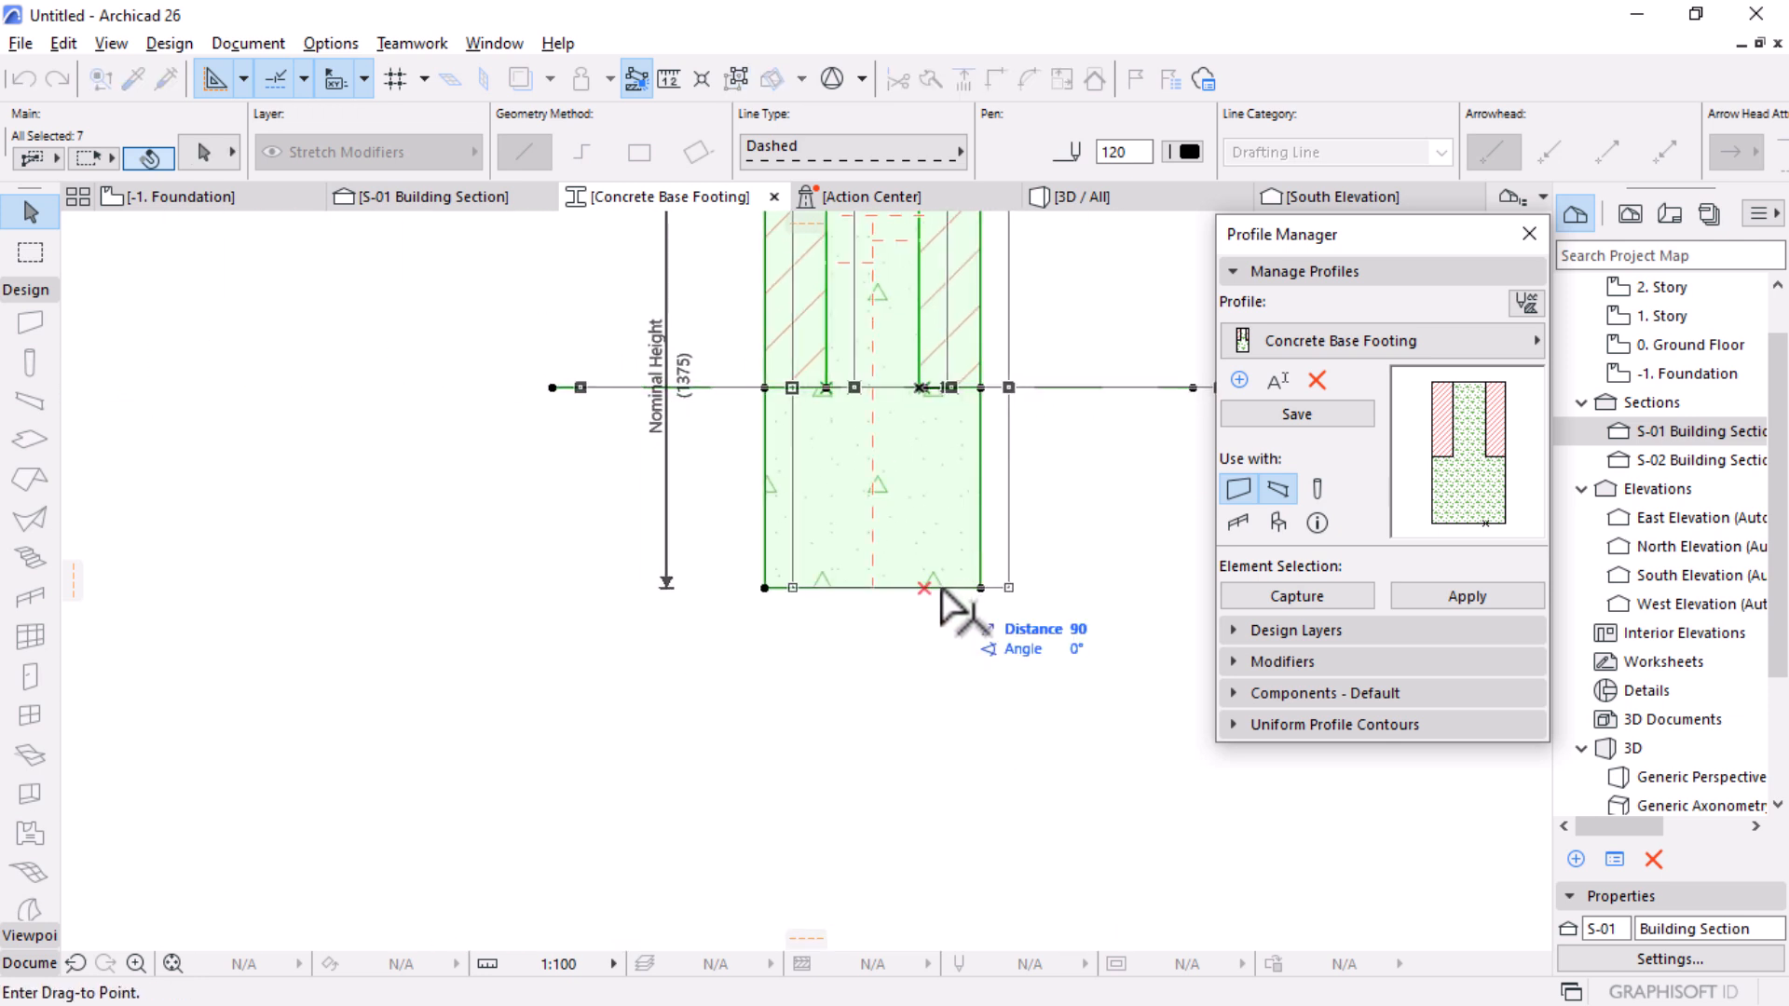
left_click(931, 603)
Step: Move the hotspot beside the inner brick fill onto the core's inner bottom corner and save the Concrete Base Footing profile
scroll(909, 368, "up", 3)
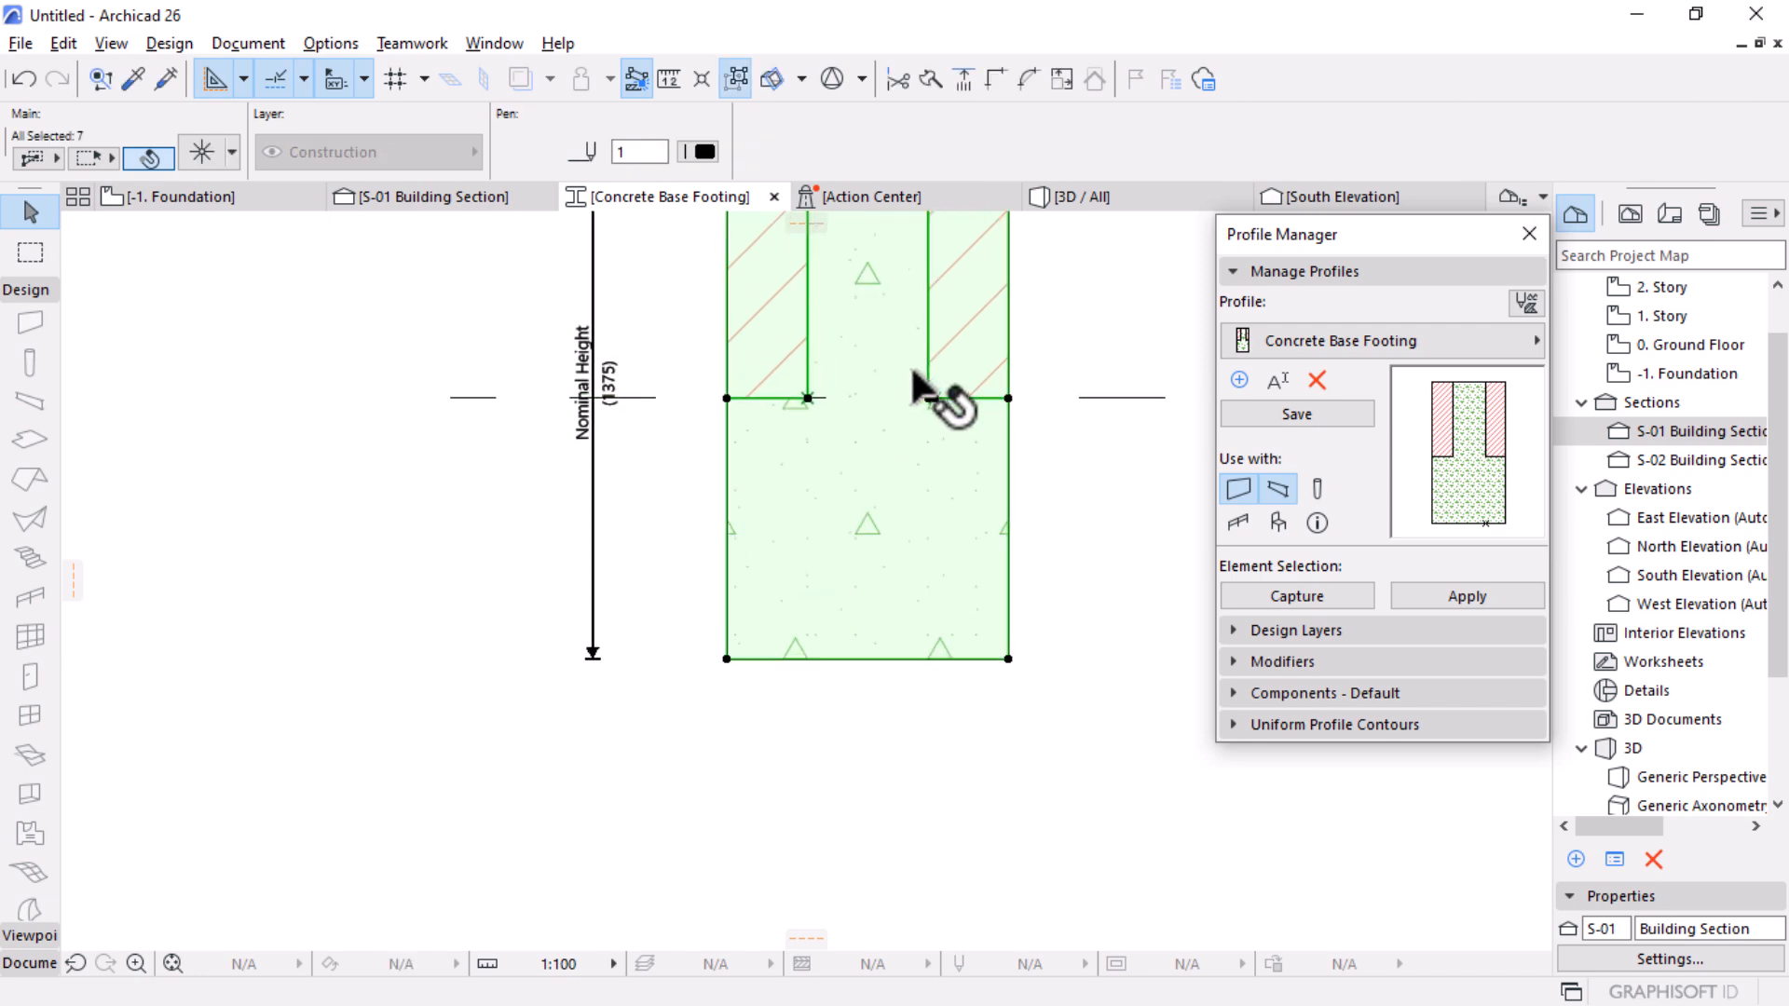
scroll(943, 460, "up", 2)
left_click(1020, 508)
key("Escape")
key("Escape")
left_click(1022, 507)
left_click(1020, 503)
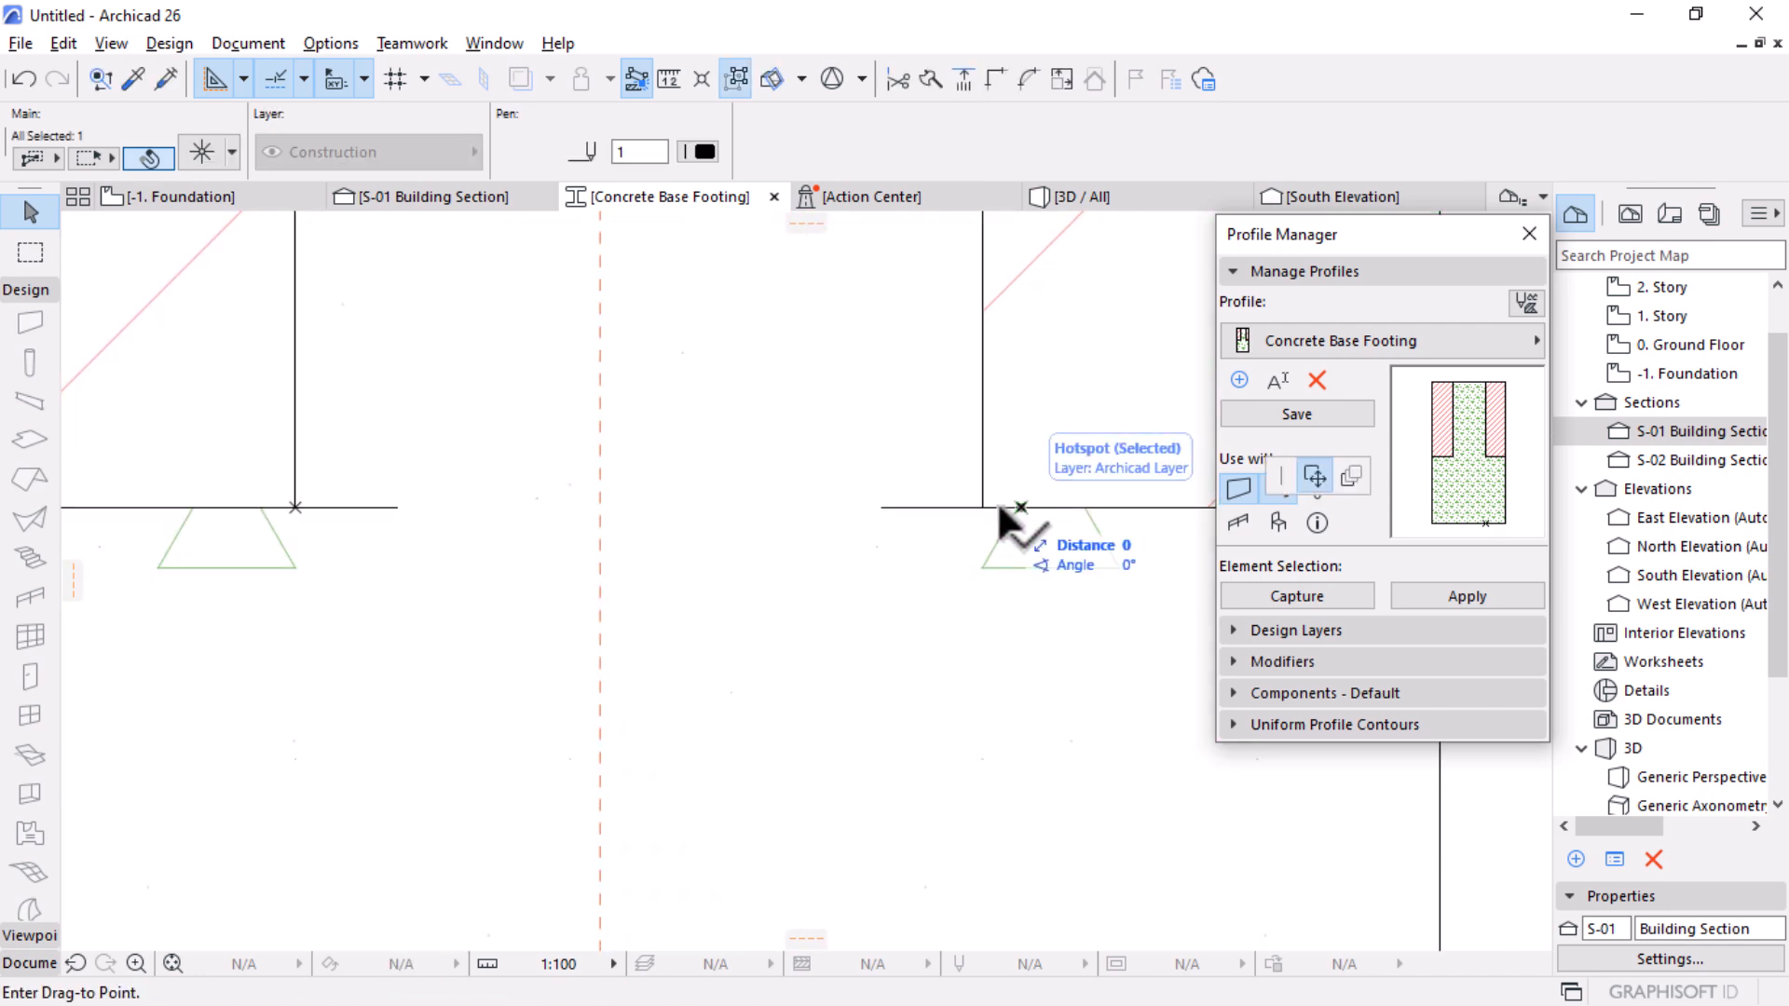
left_click(983, 506)
scroll(952, 459, "down", 2)
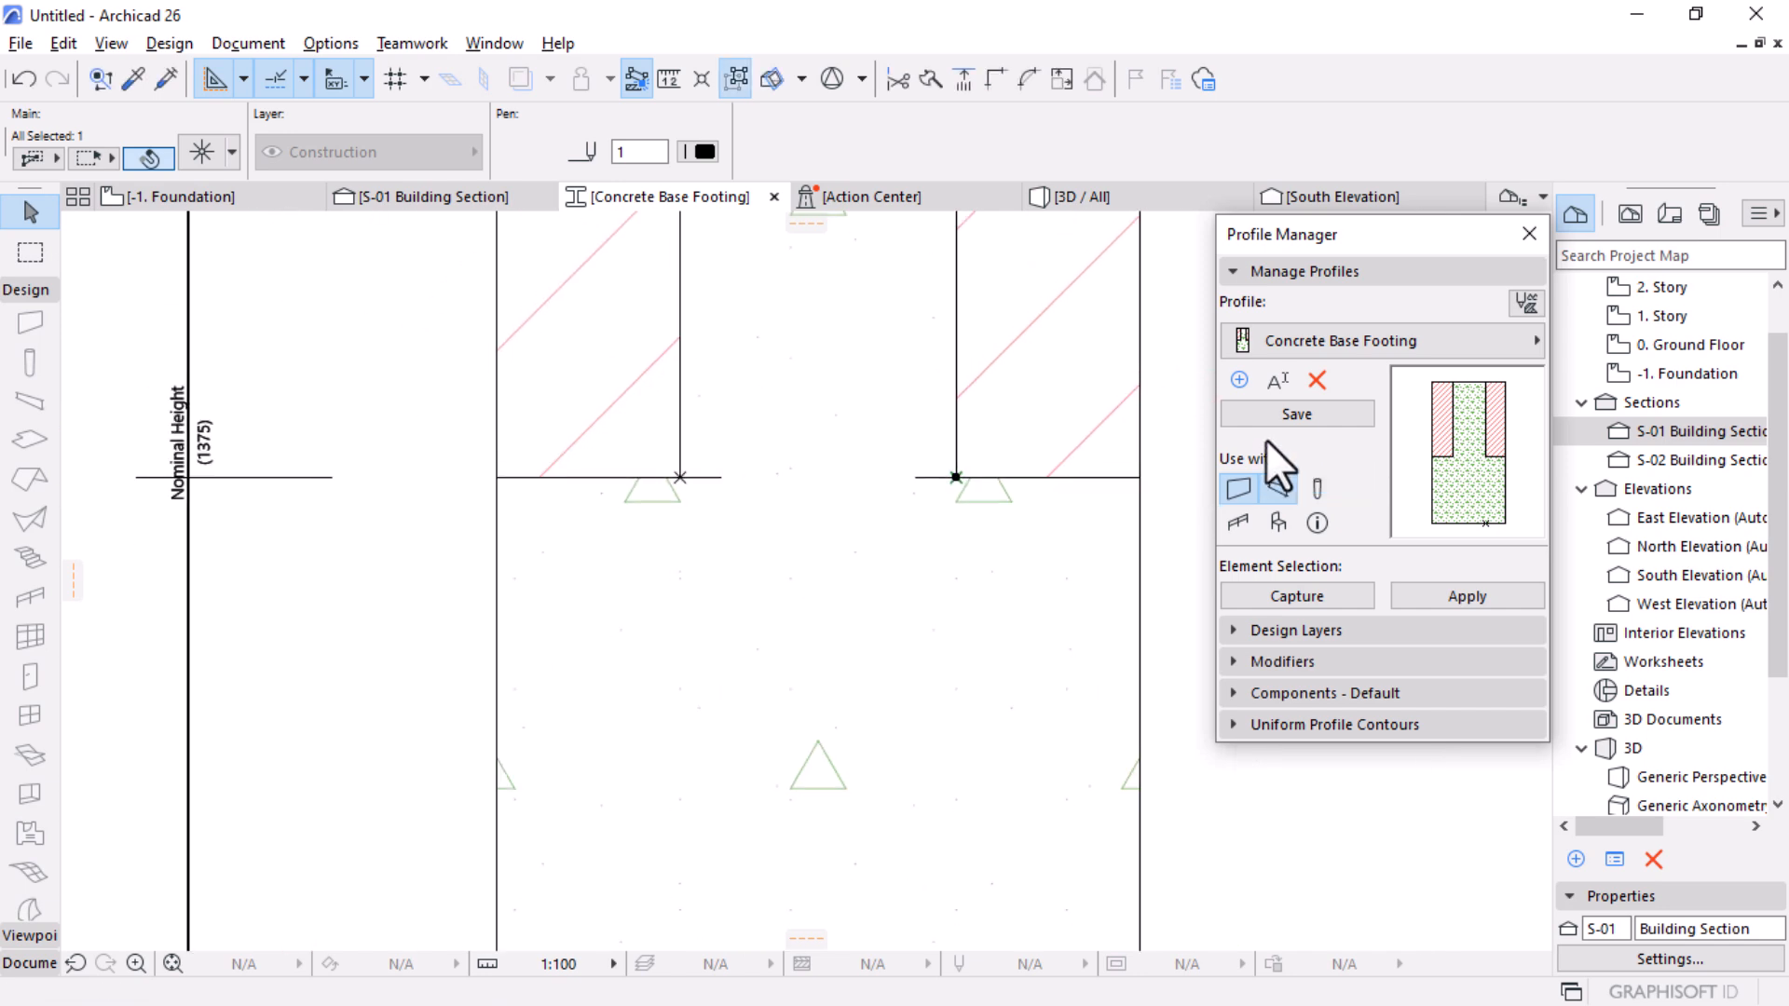
left_click(1261, 406)
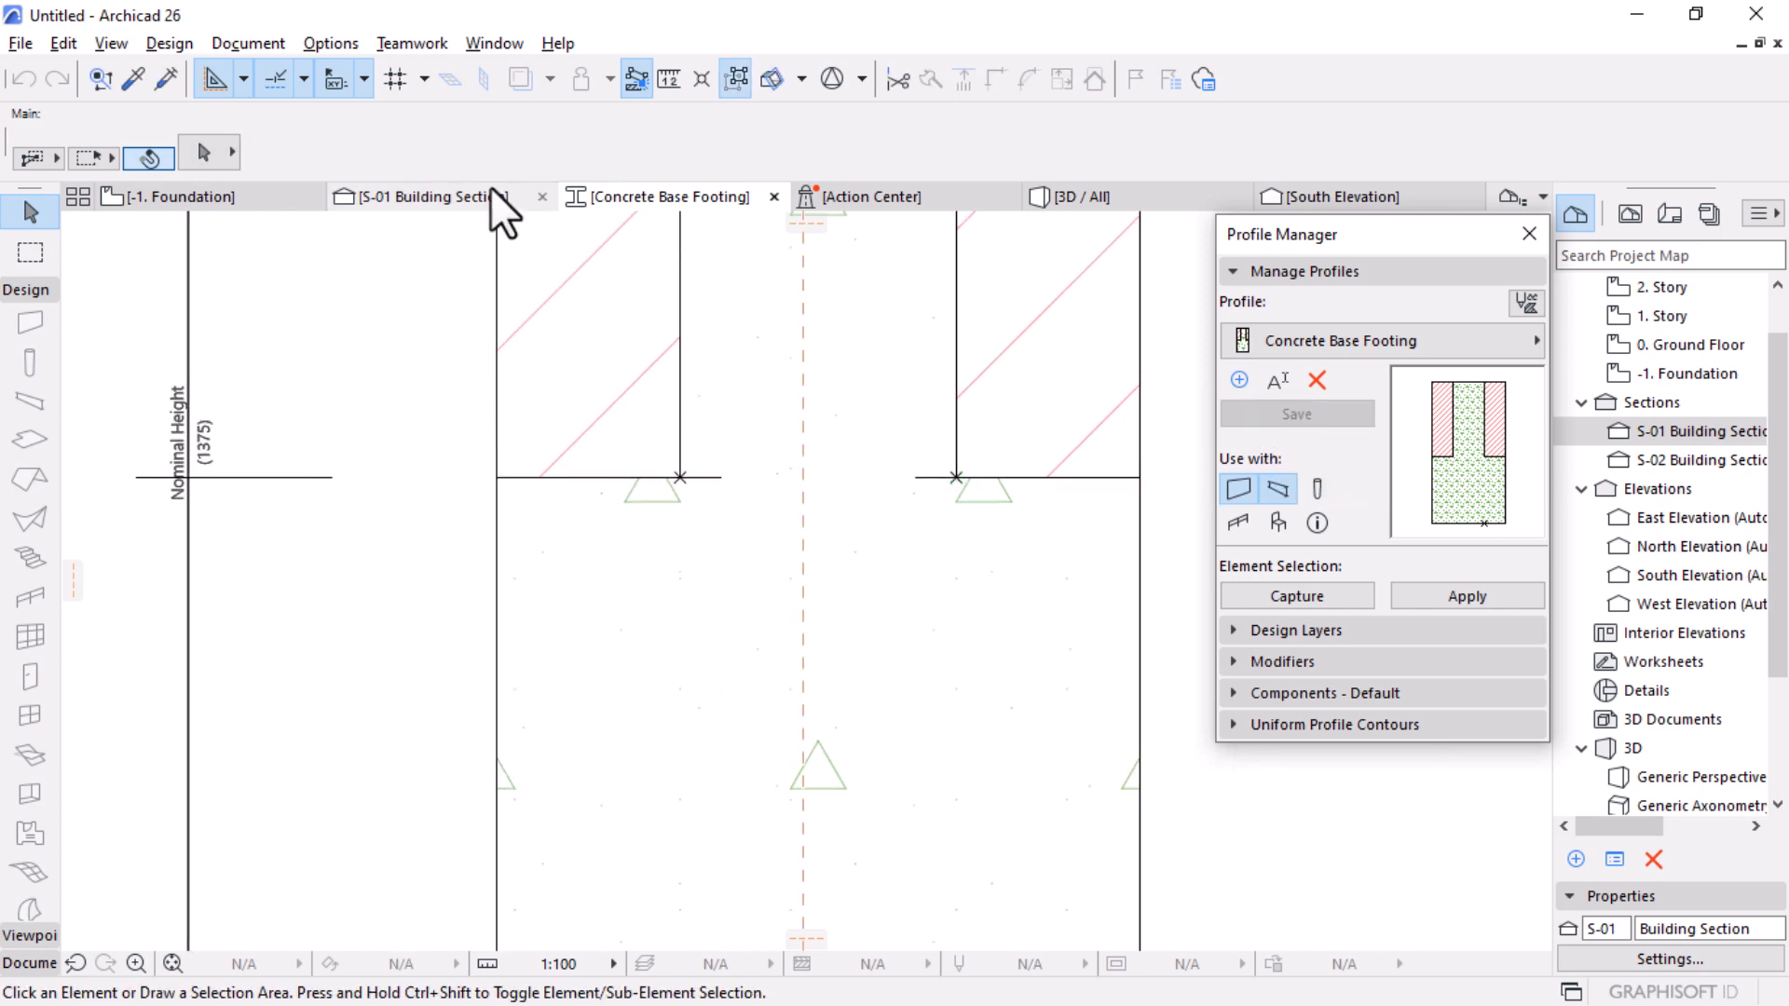
Step: Open the S-01 Building Section, examine how the footings meet the walls and stone fill, and close the Profile Manager
left_click(442, 195)
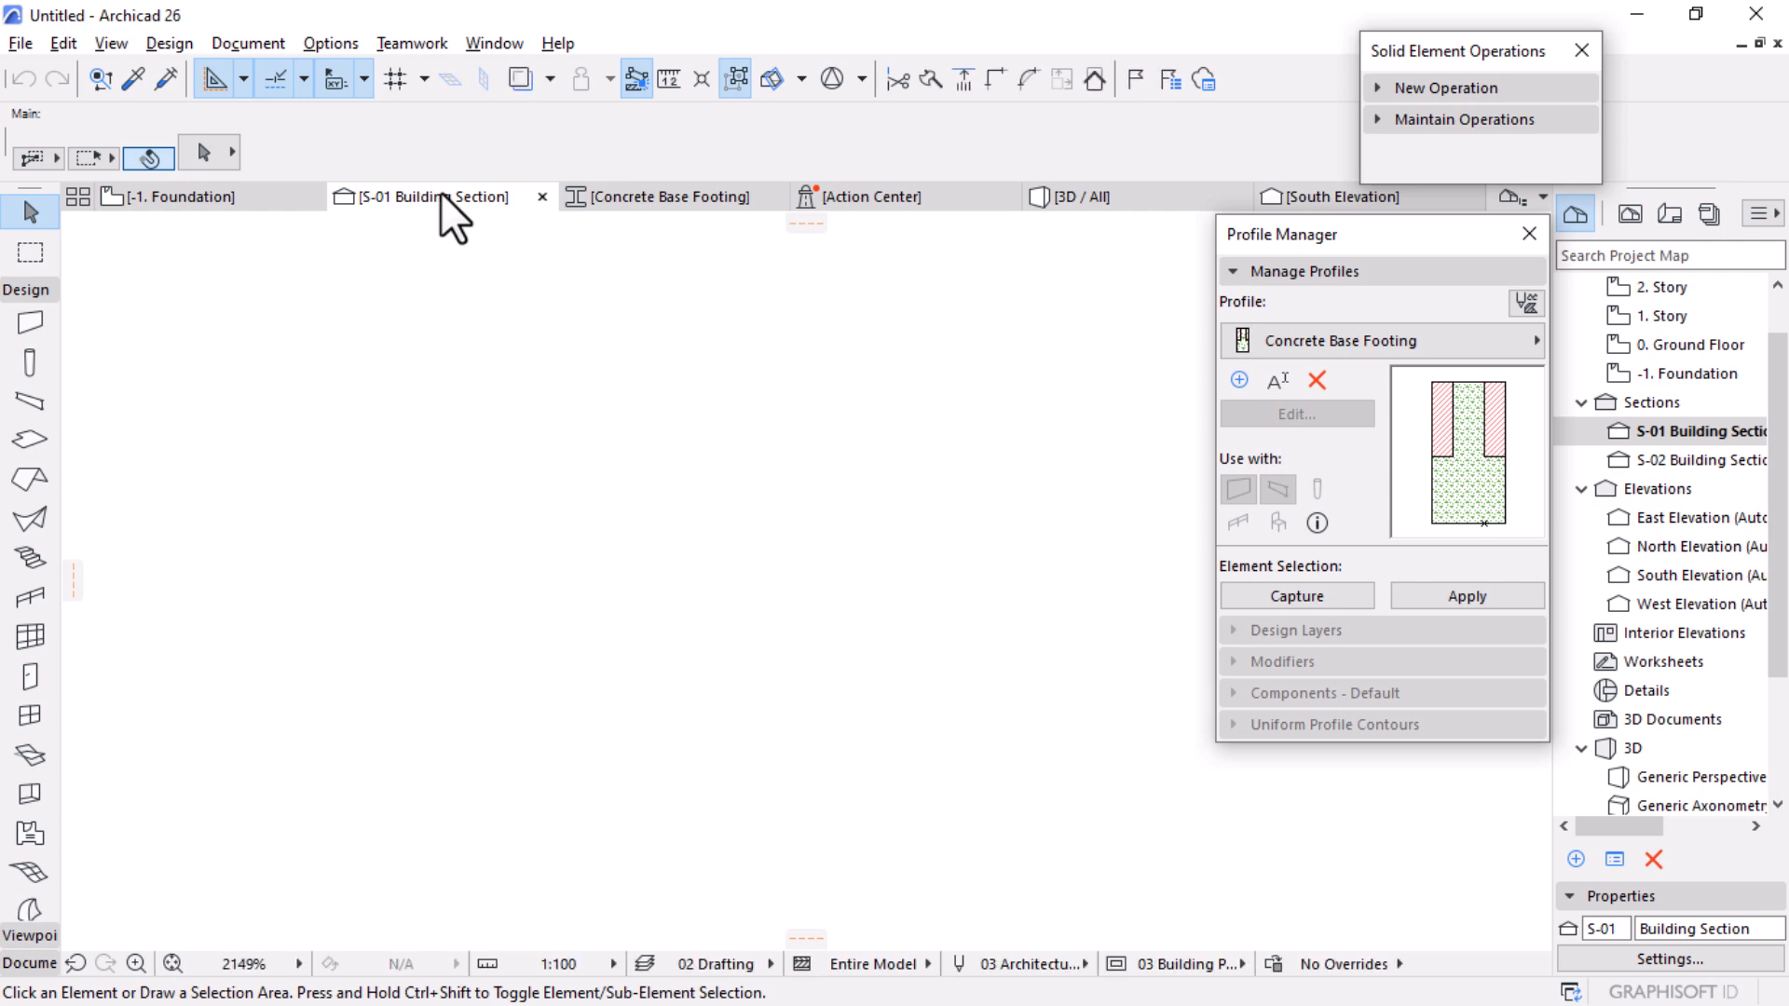
scroll(732, 521, "down", 6)
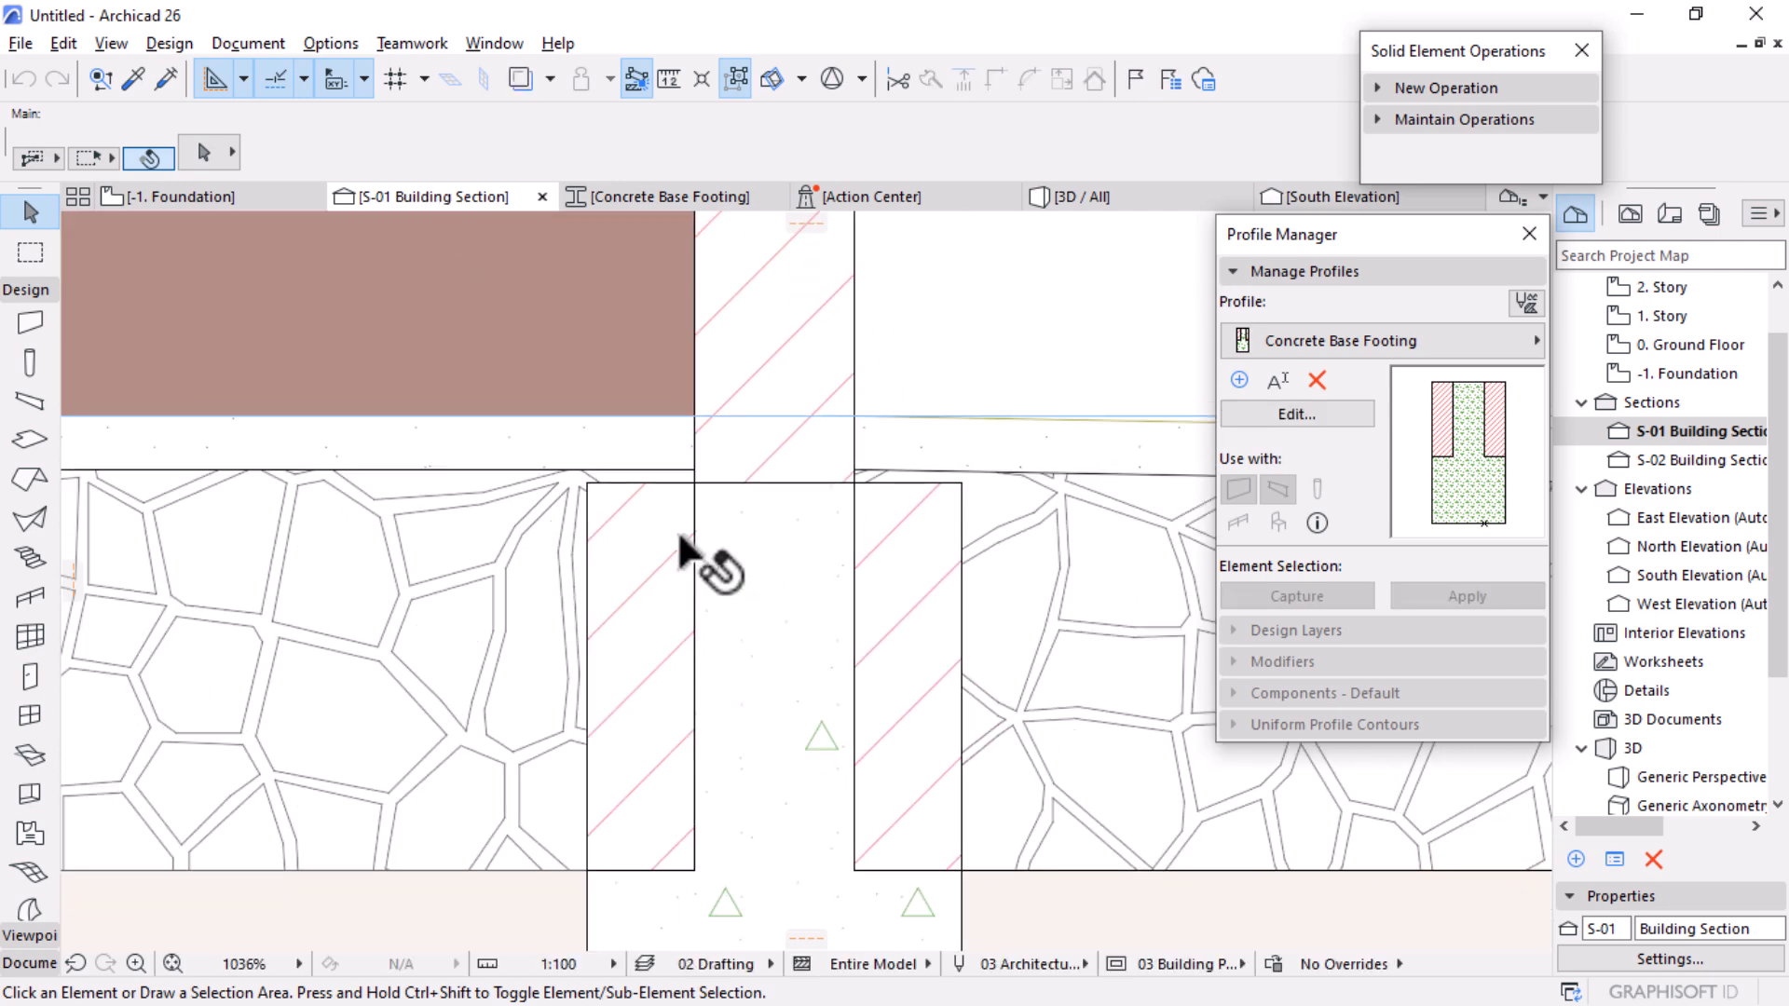
scroll(924, 455, "down", 3)
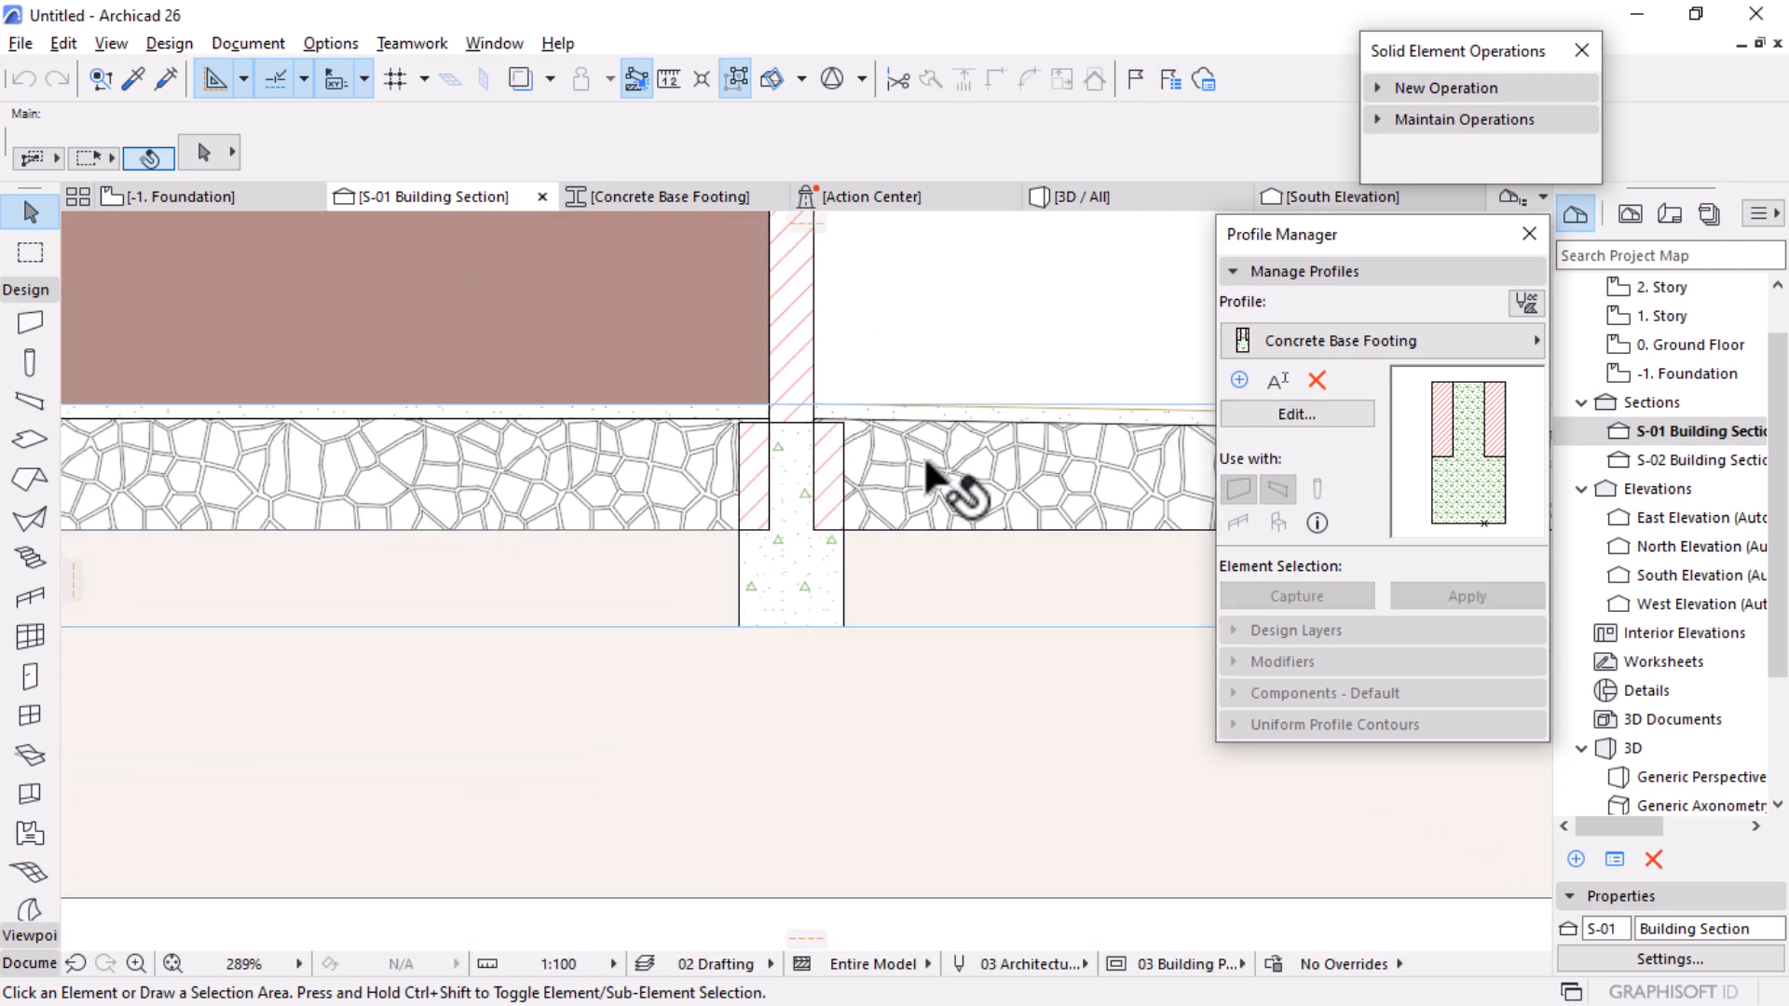
scroll(1034, 540, "down", 10)
scroll(652, 482, "up", 12)
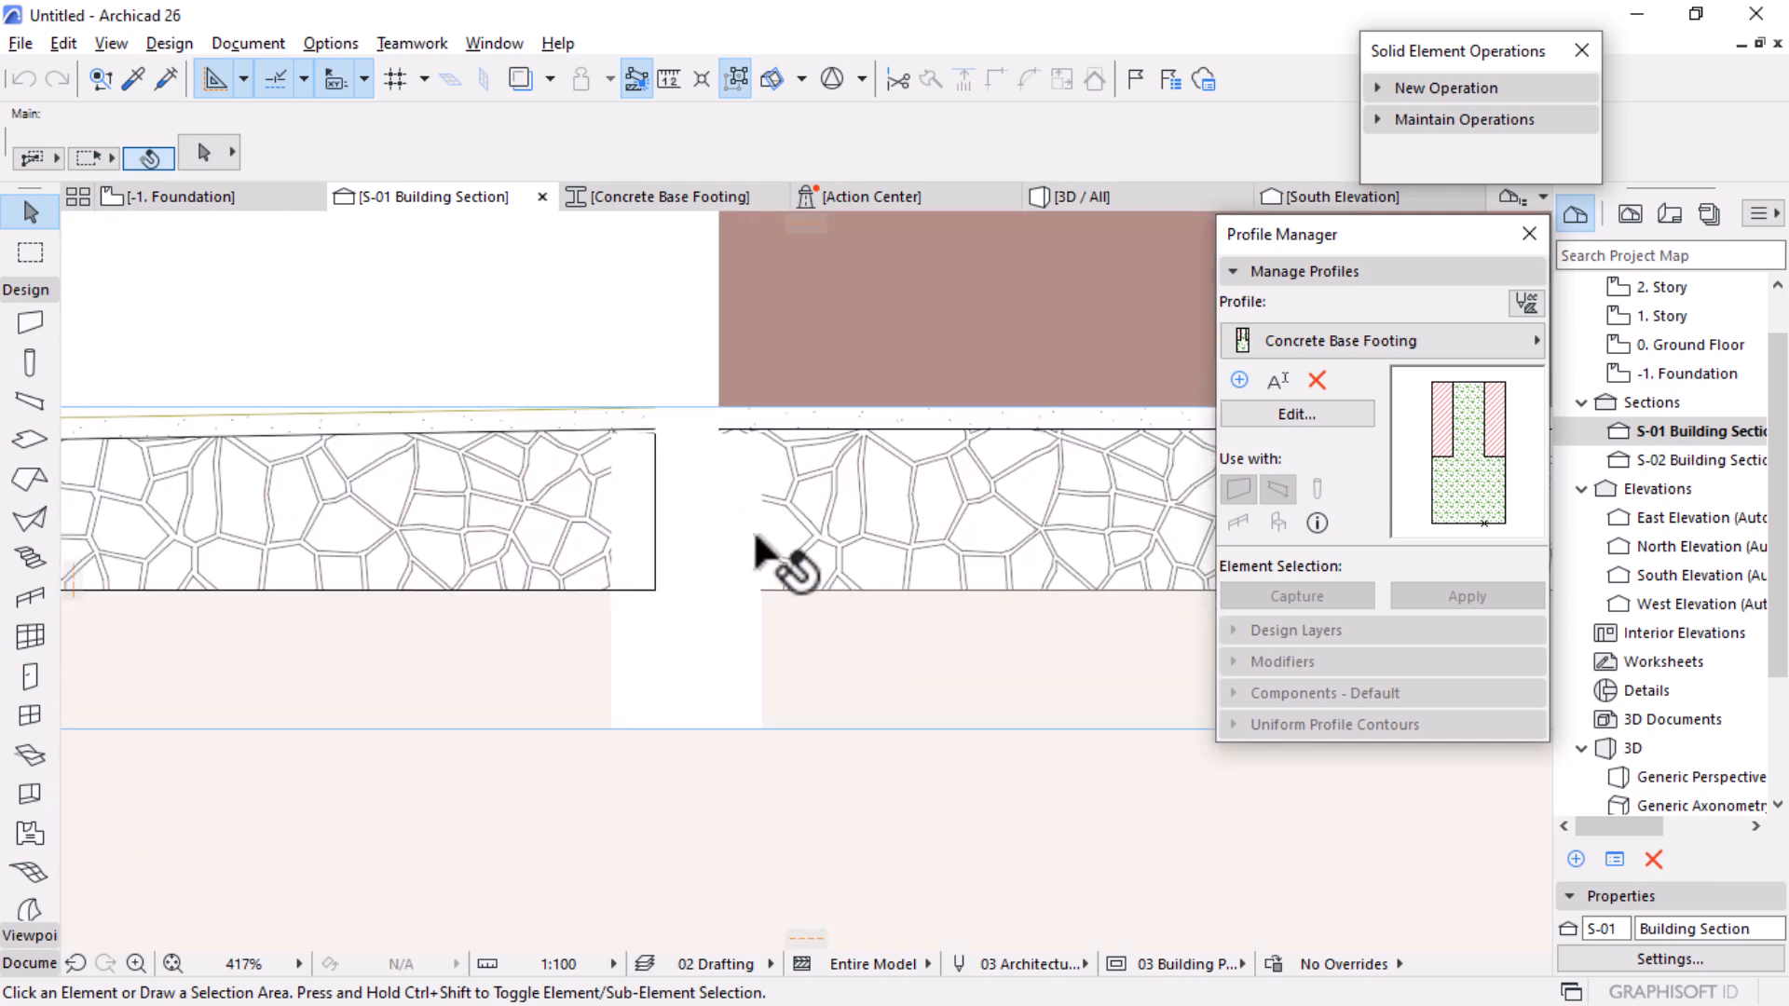
scroll(658, 419, "up", 4)
scroll(874, 469, "down", 5)
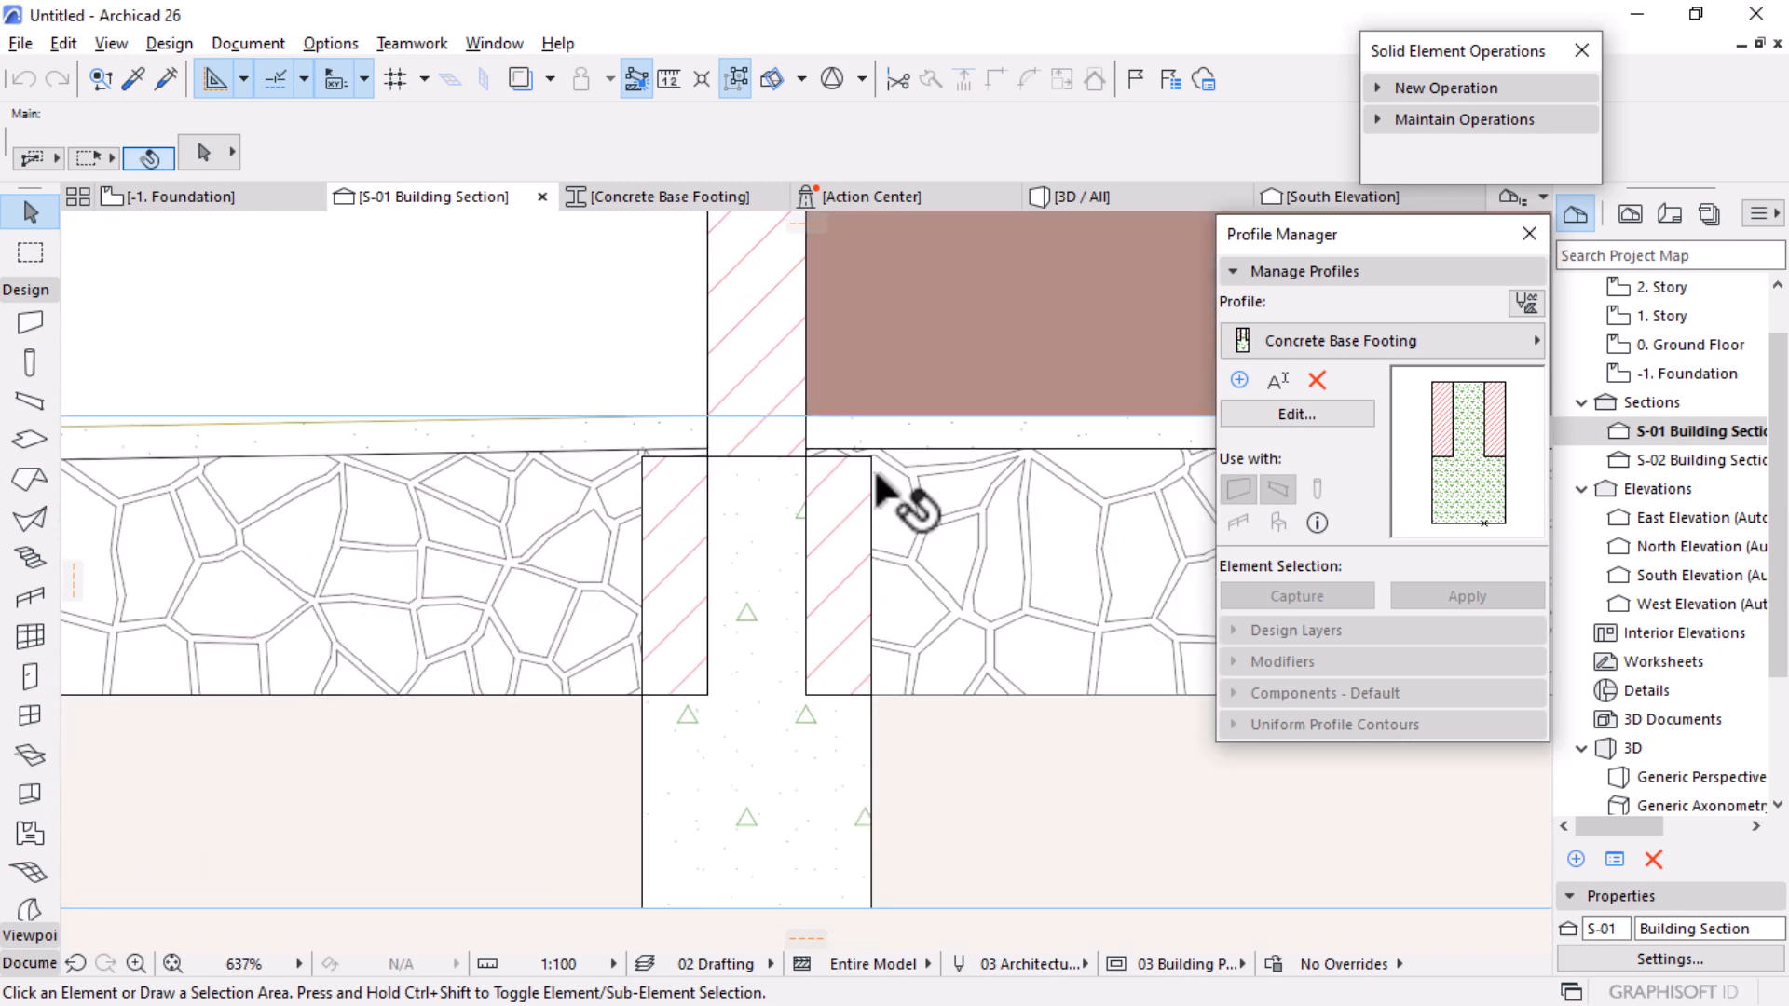
left_click(1302, 270)
left_click(1529, 233)
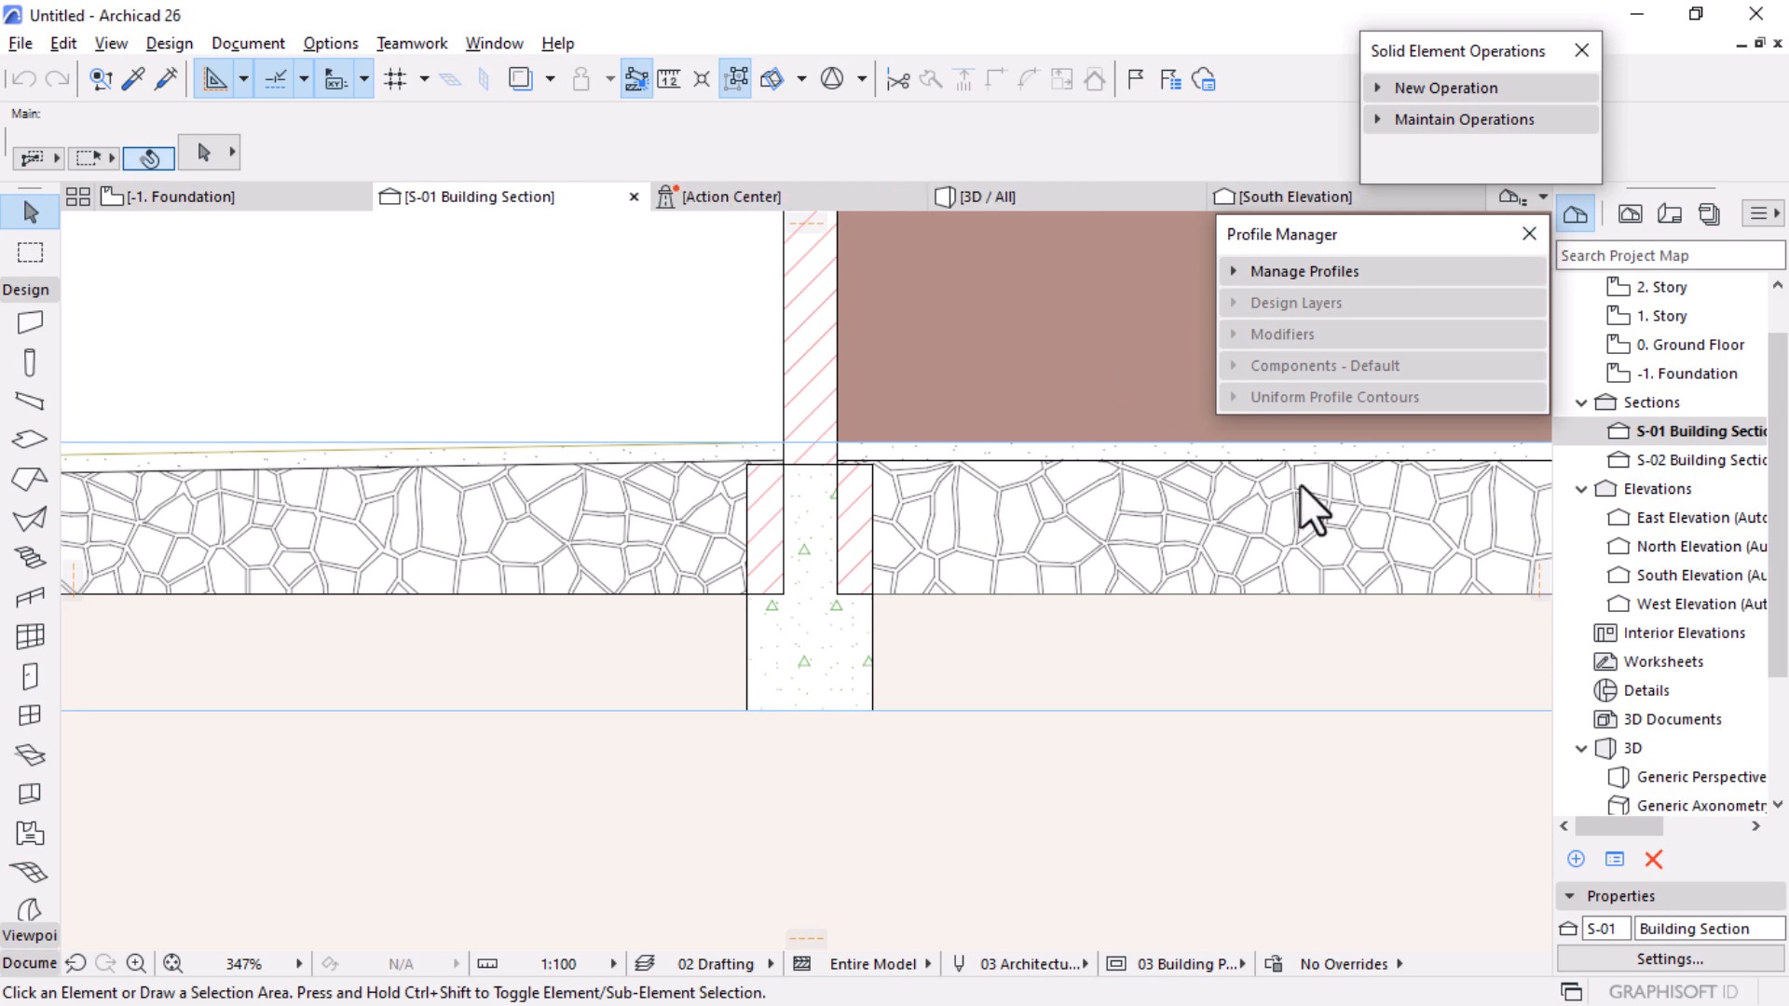
Step: Select the sloped mesh over the stone fill beside the wall and set its Cut Line Pen to 161
scroll(941, 446, "down", 2)
scroll(708, 461, "down", 4)
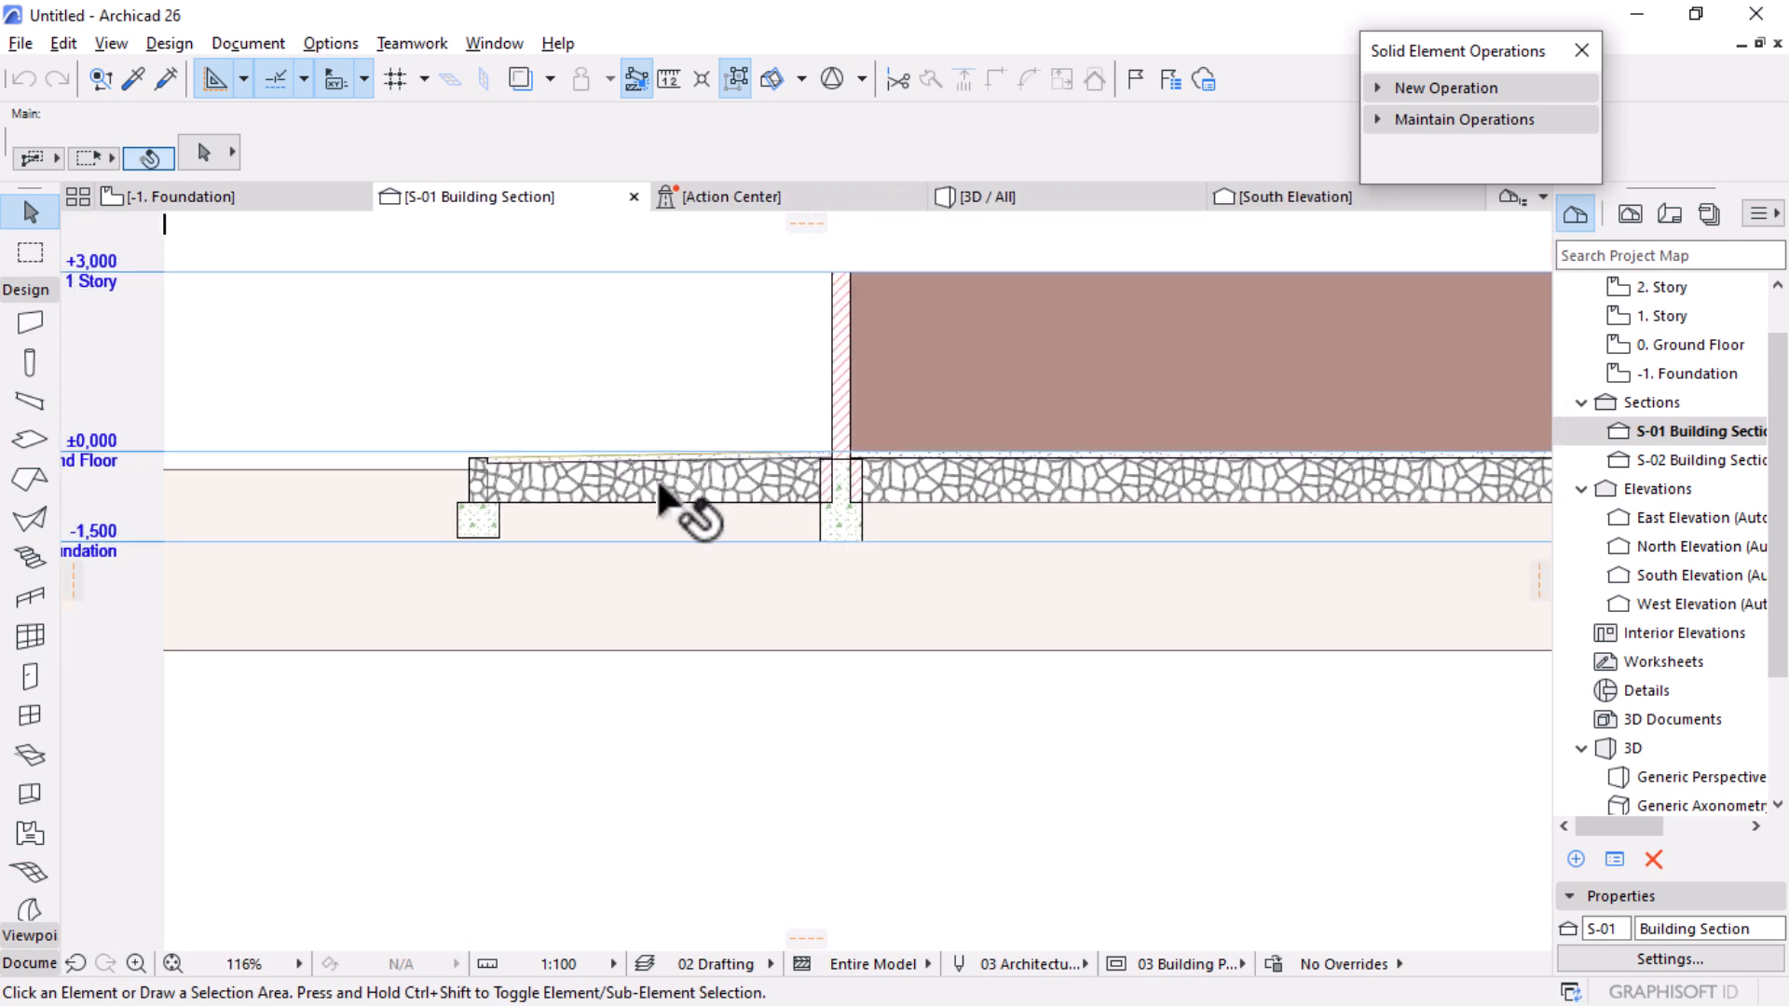
scroll(412, 466, "up", 4)
scroll(412, 467, "up", 2)
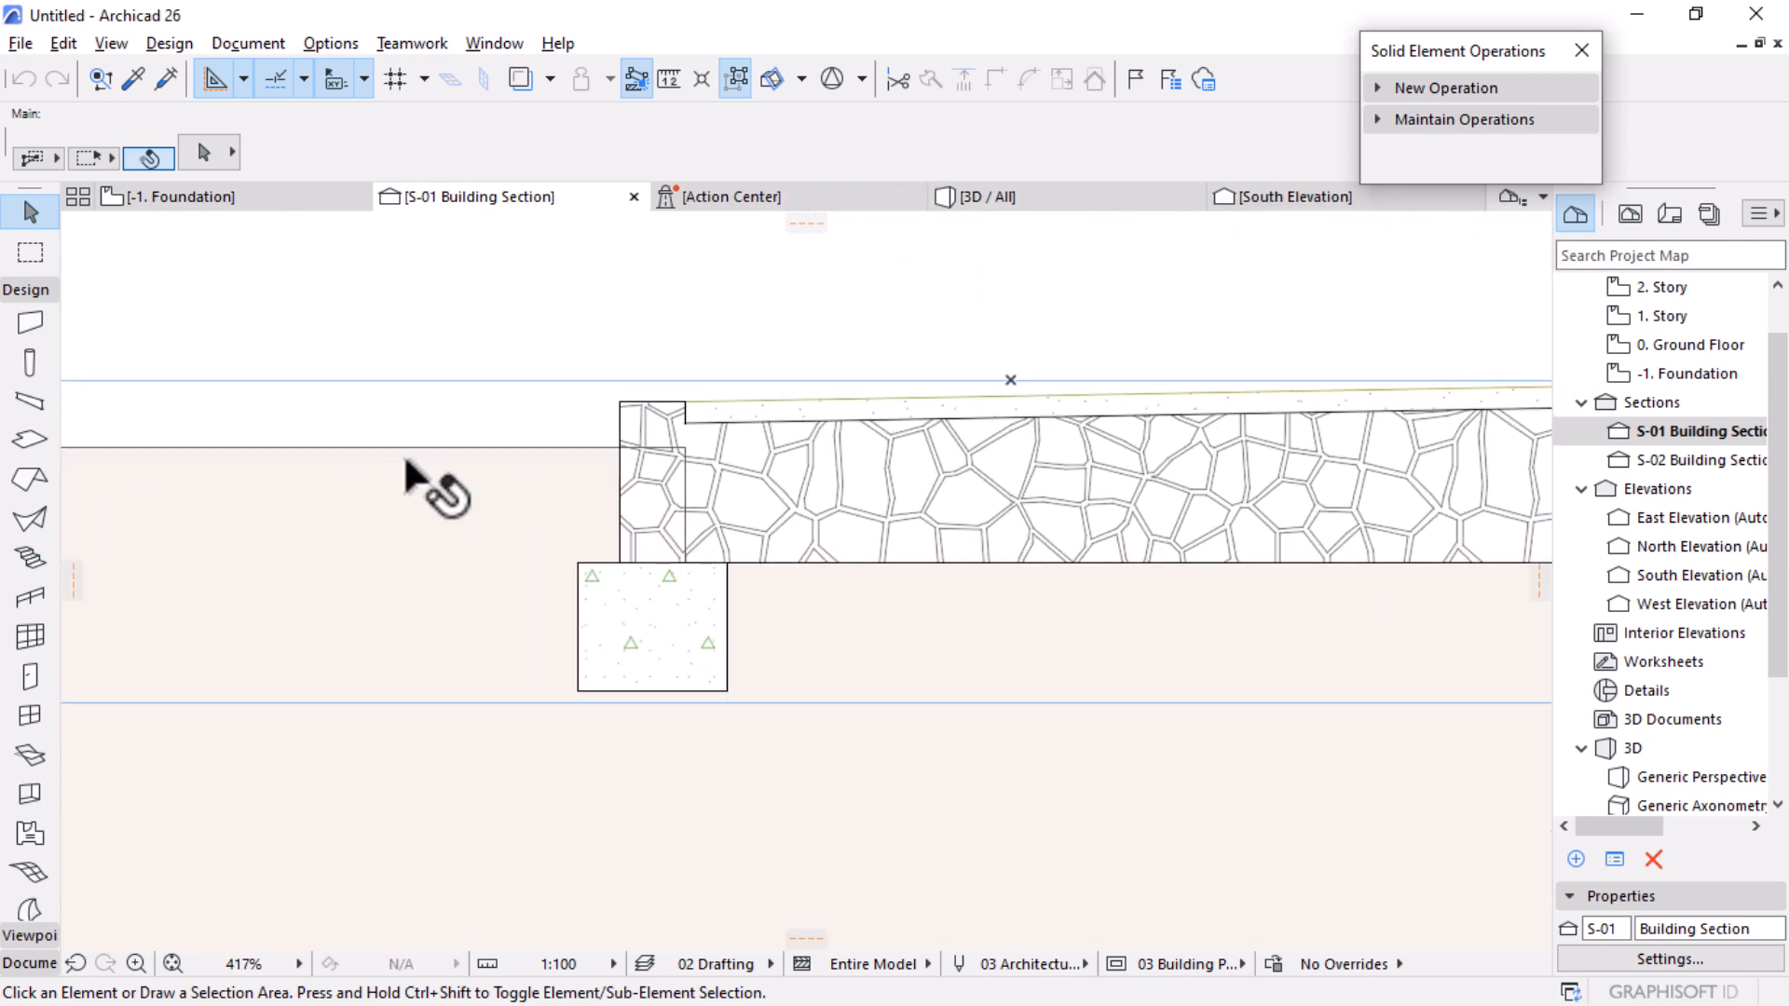
scroll(687, 346, "down", 5)
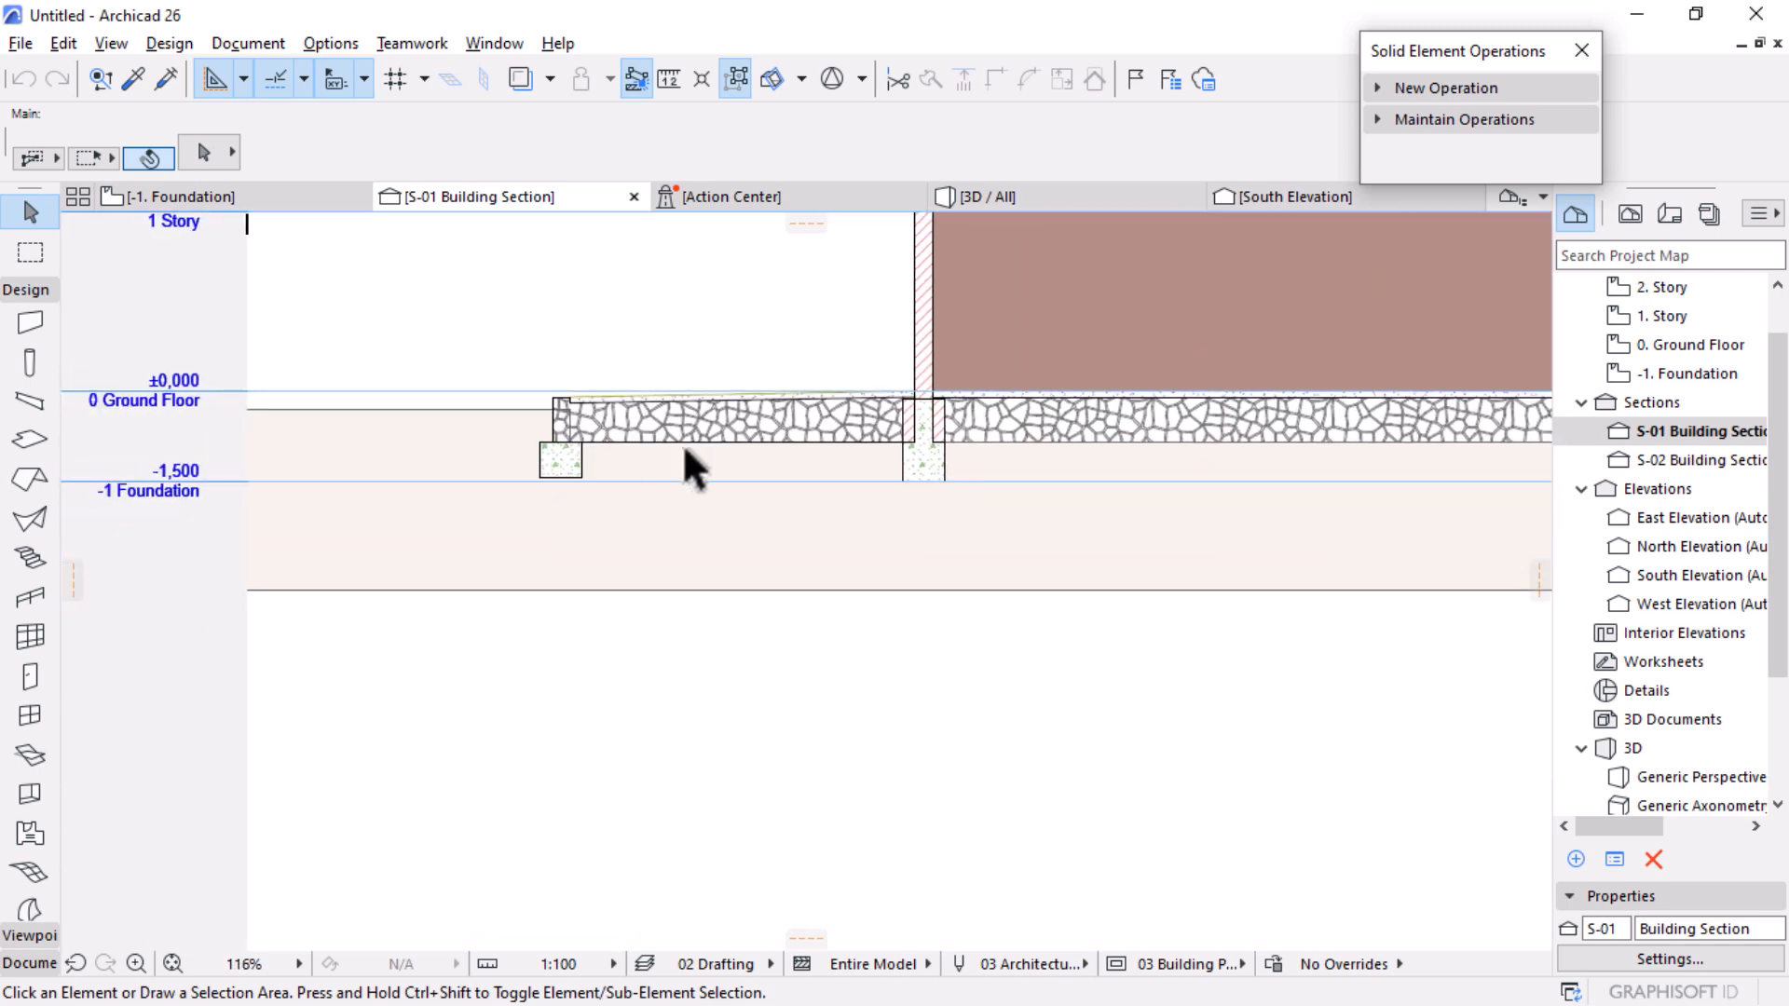
scroll(504, 402, "up", 6)
left_click(583, 410)
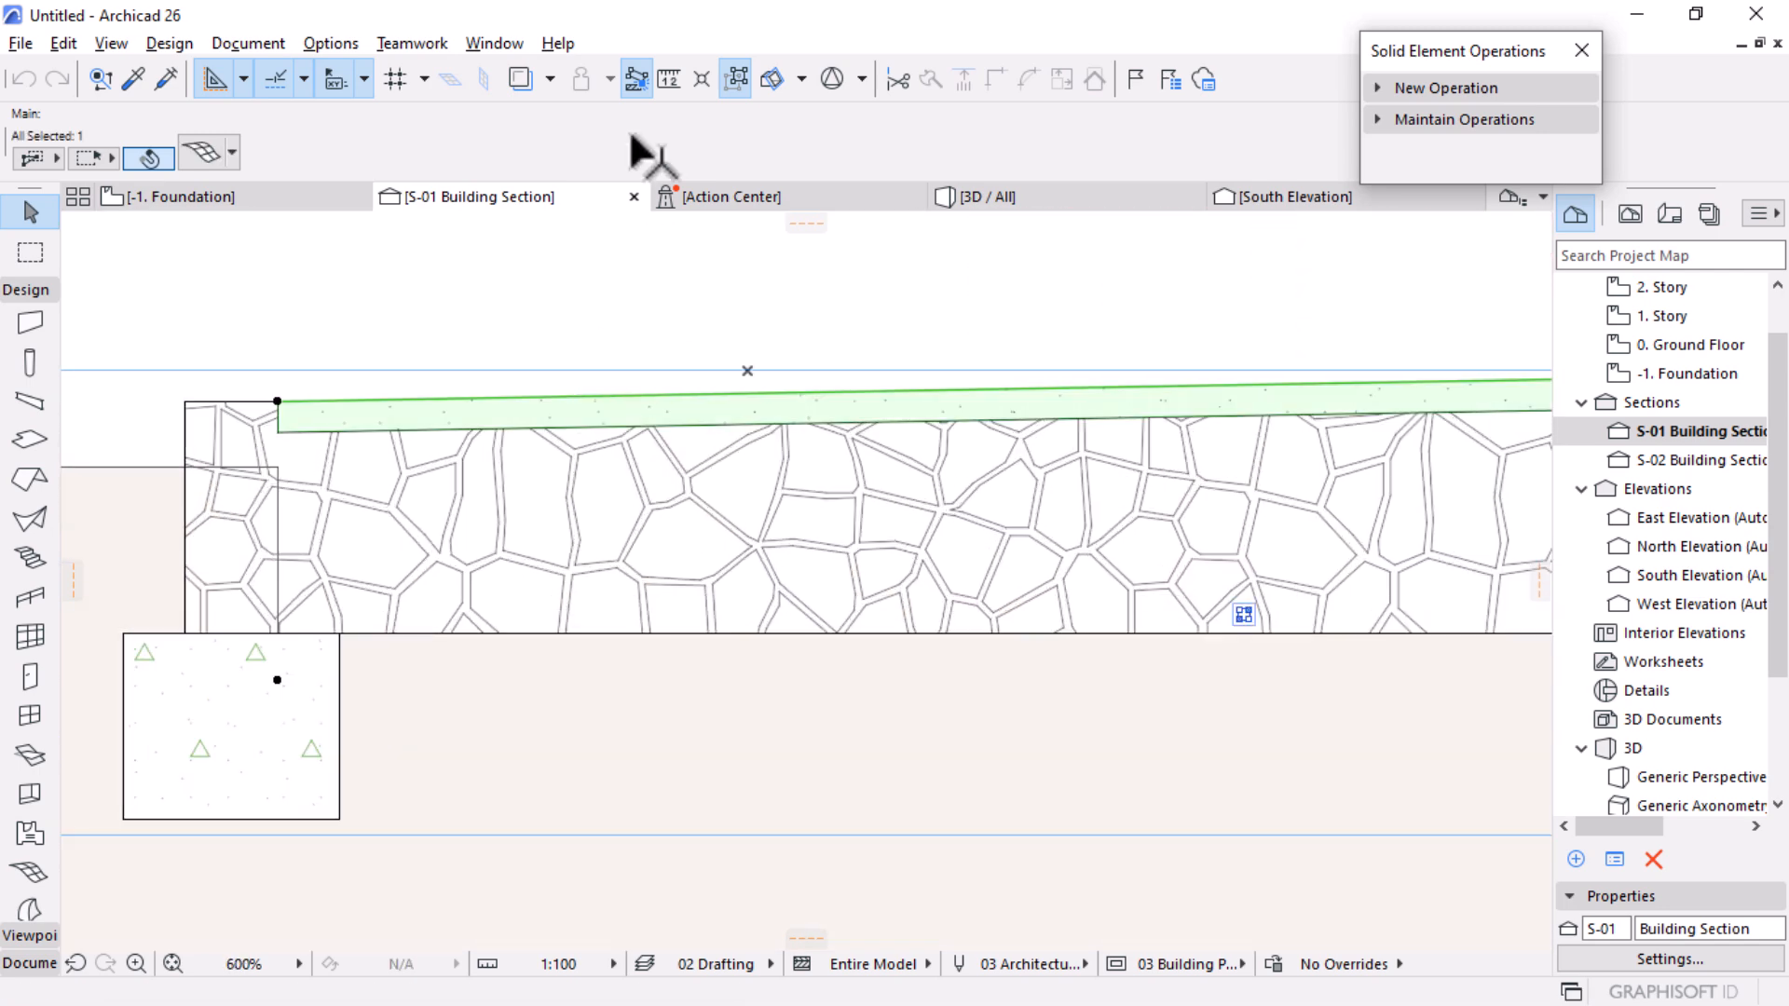
left_click(1107, 151)
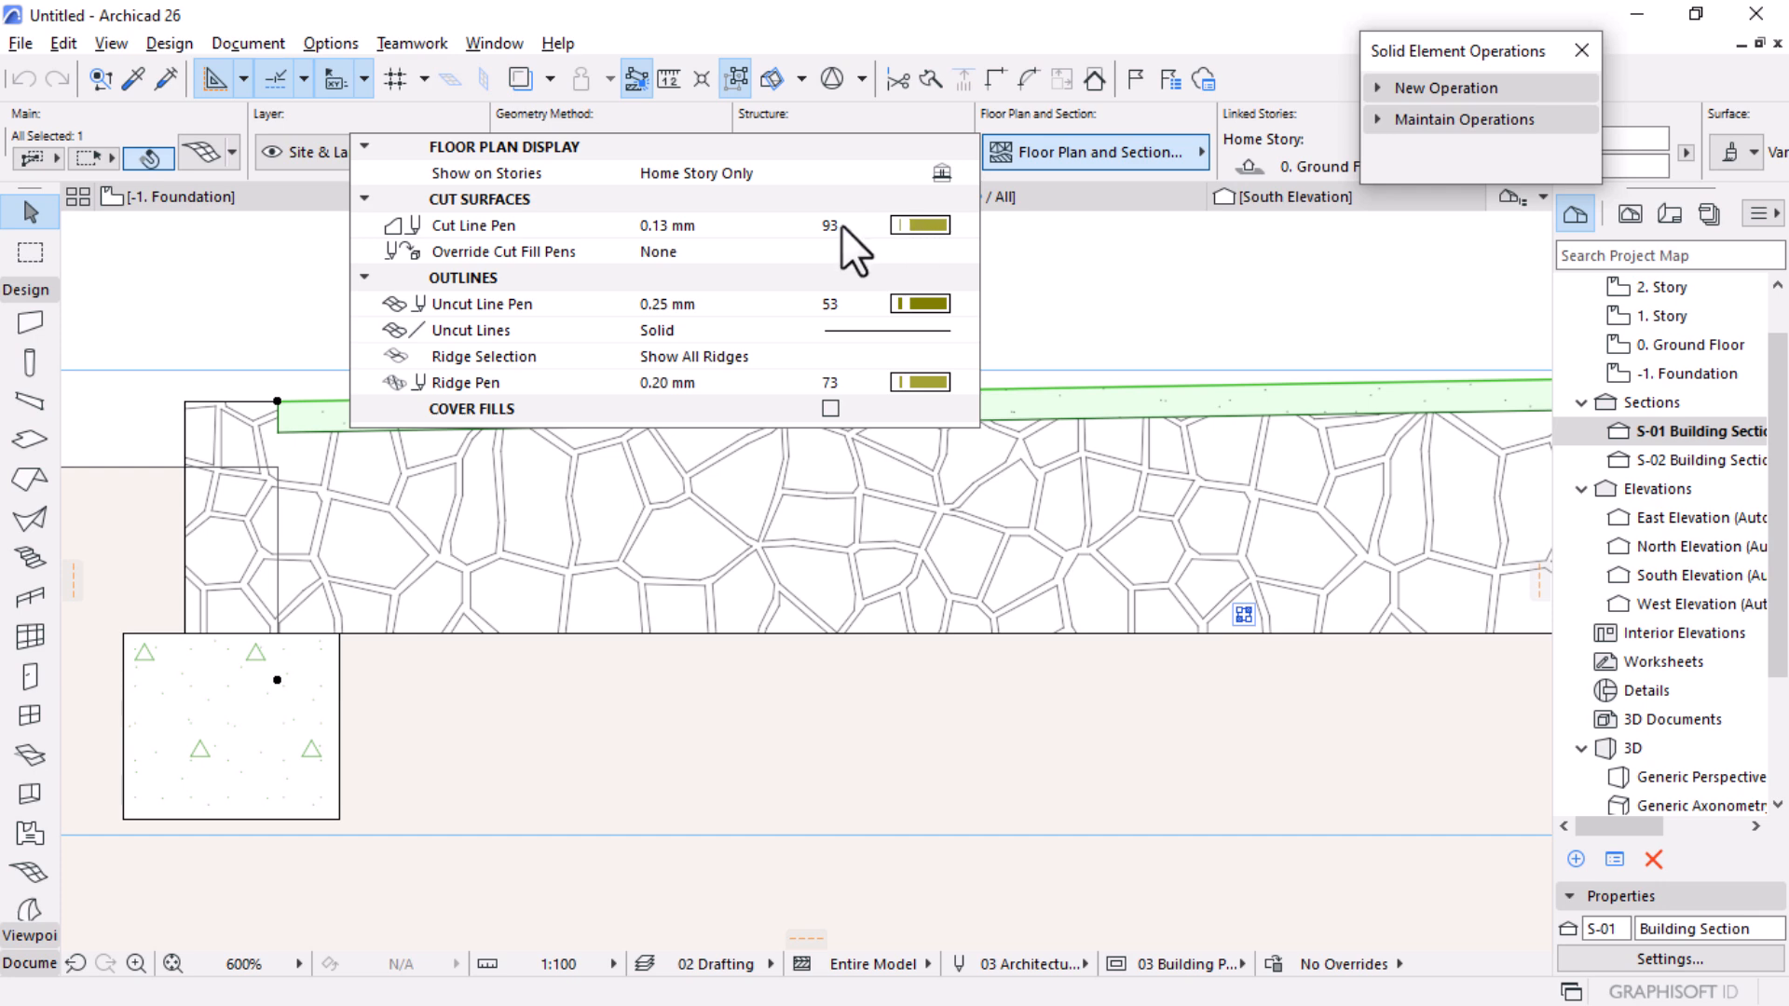
left_click(917, 228)
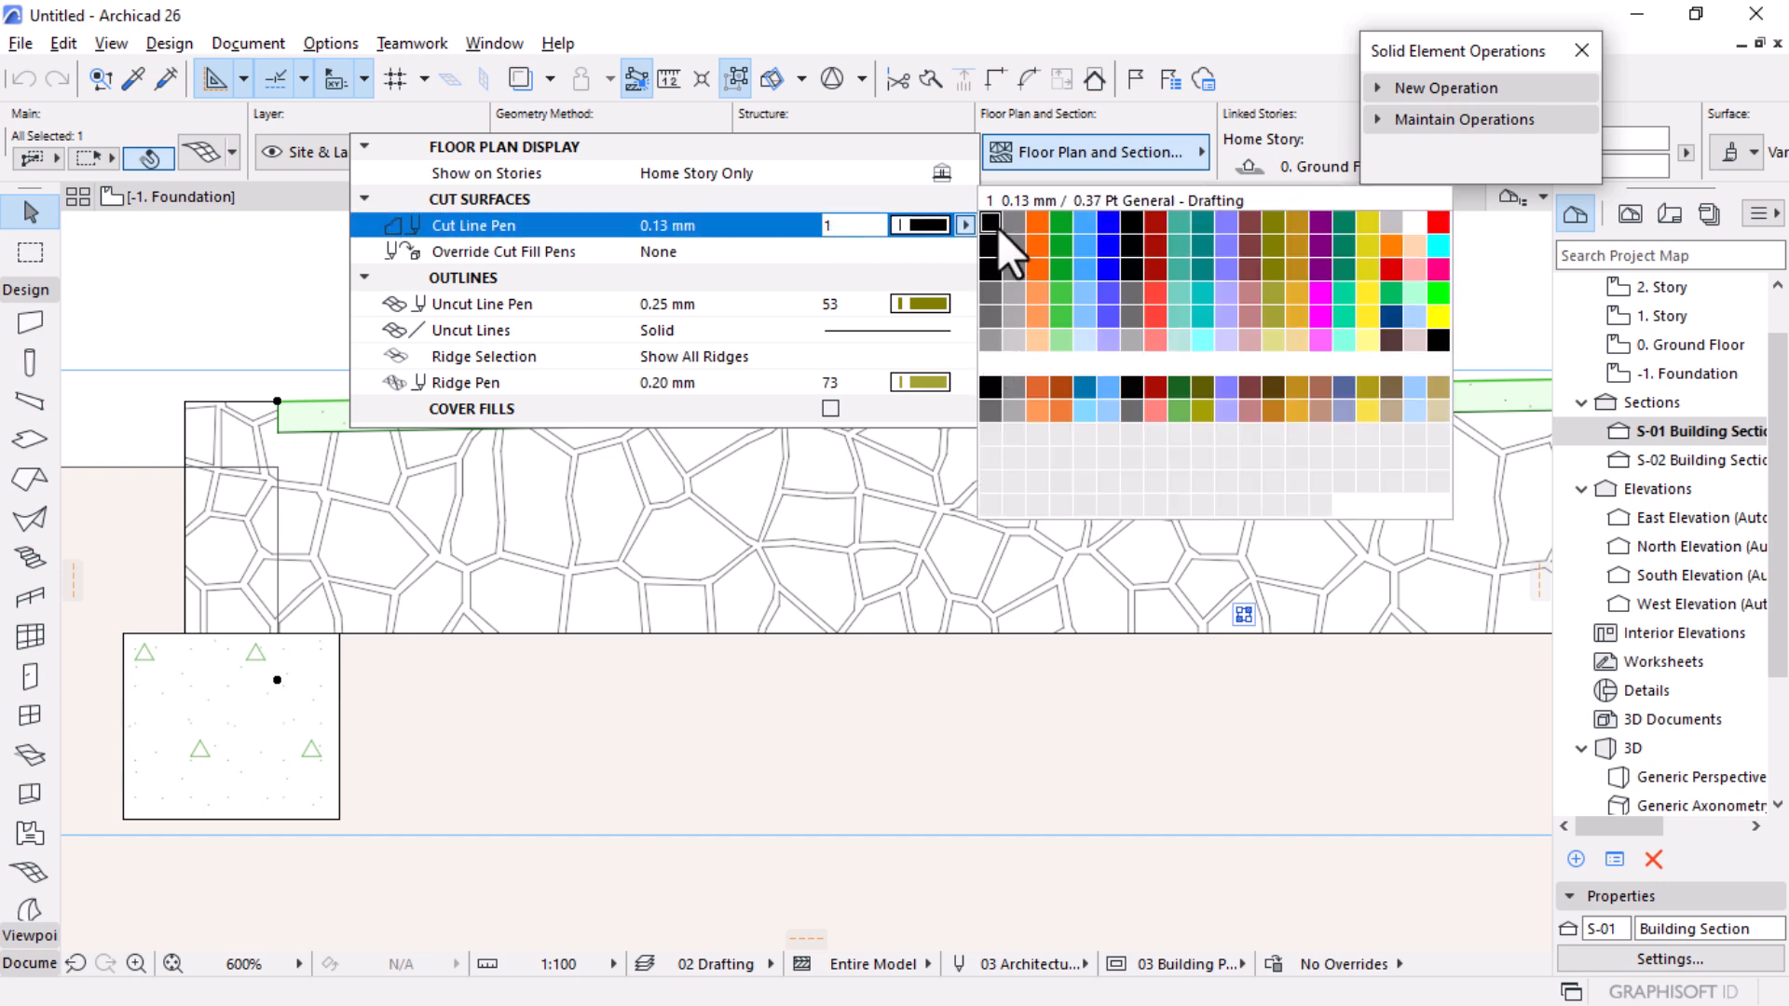
left_click(991, 392)
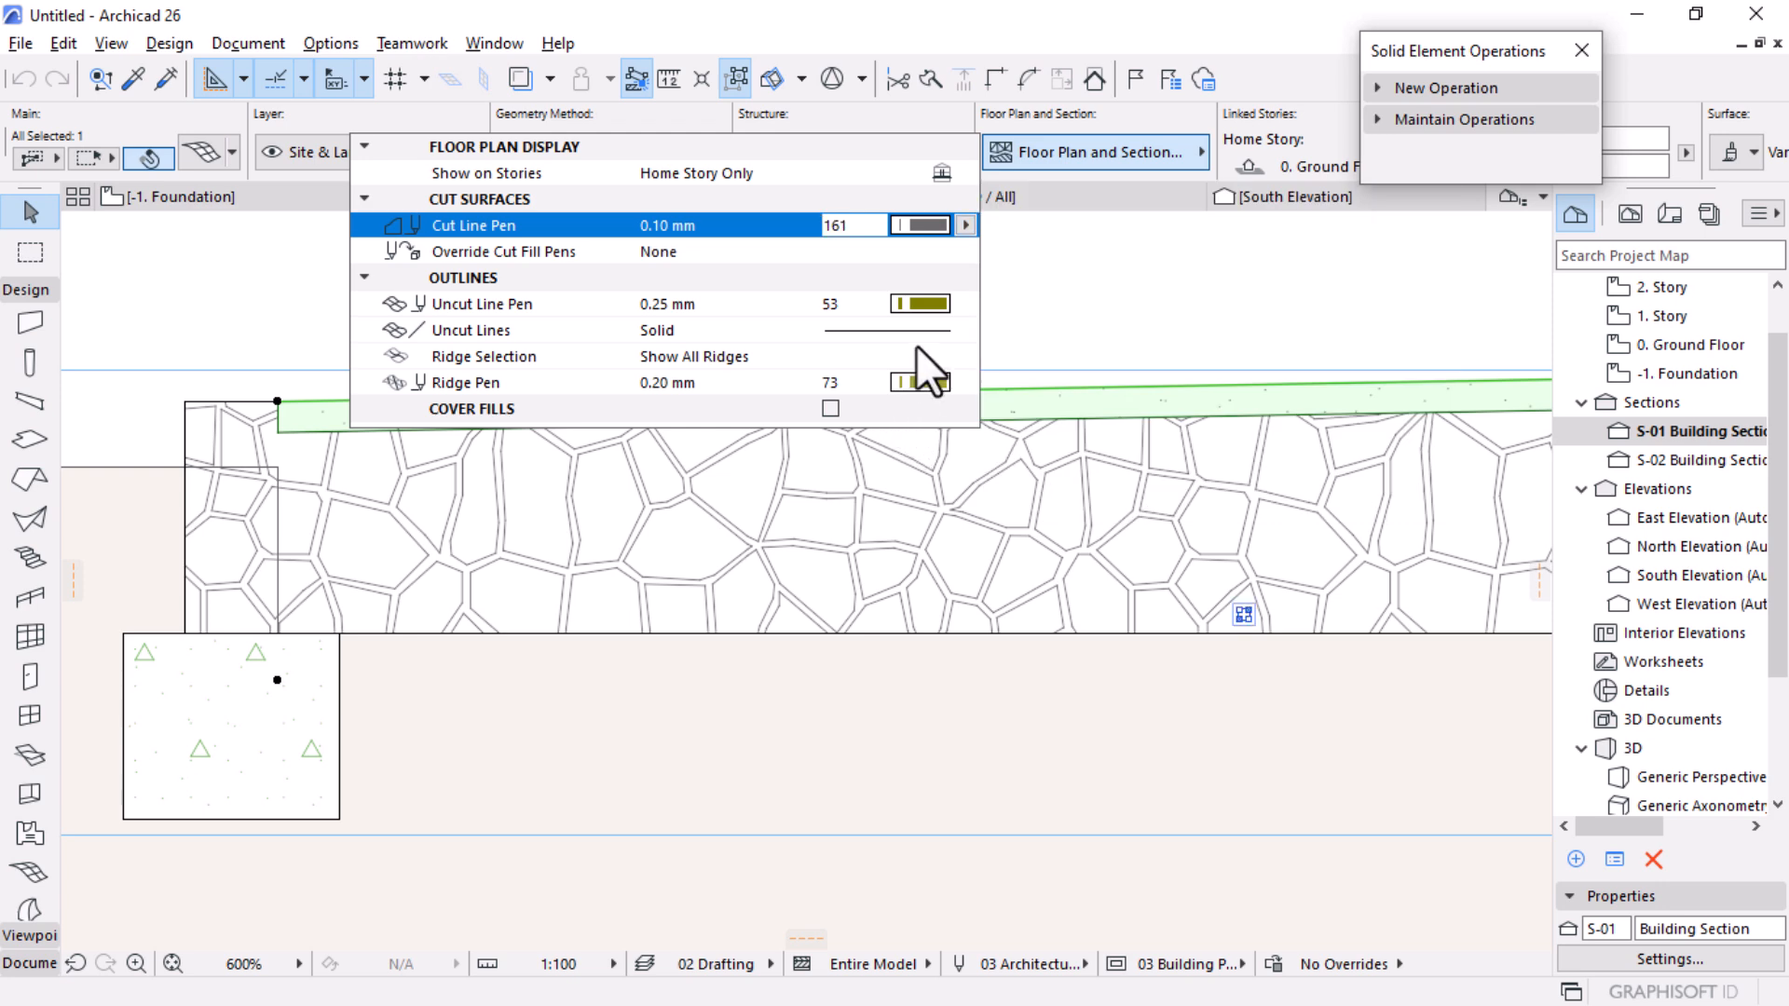
Step: Set the sloped mesh's Uncut Line Pen and Ridge Pen to 161 and deselect the mesh
left_click(932, 304)
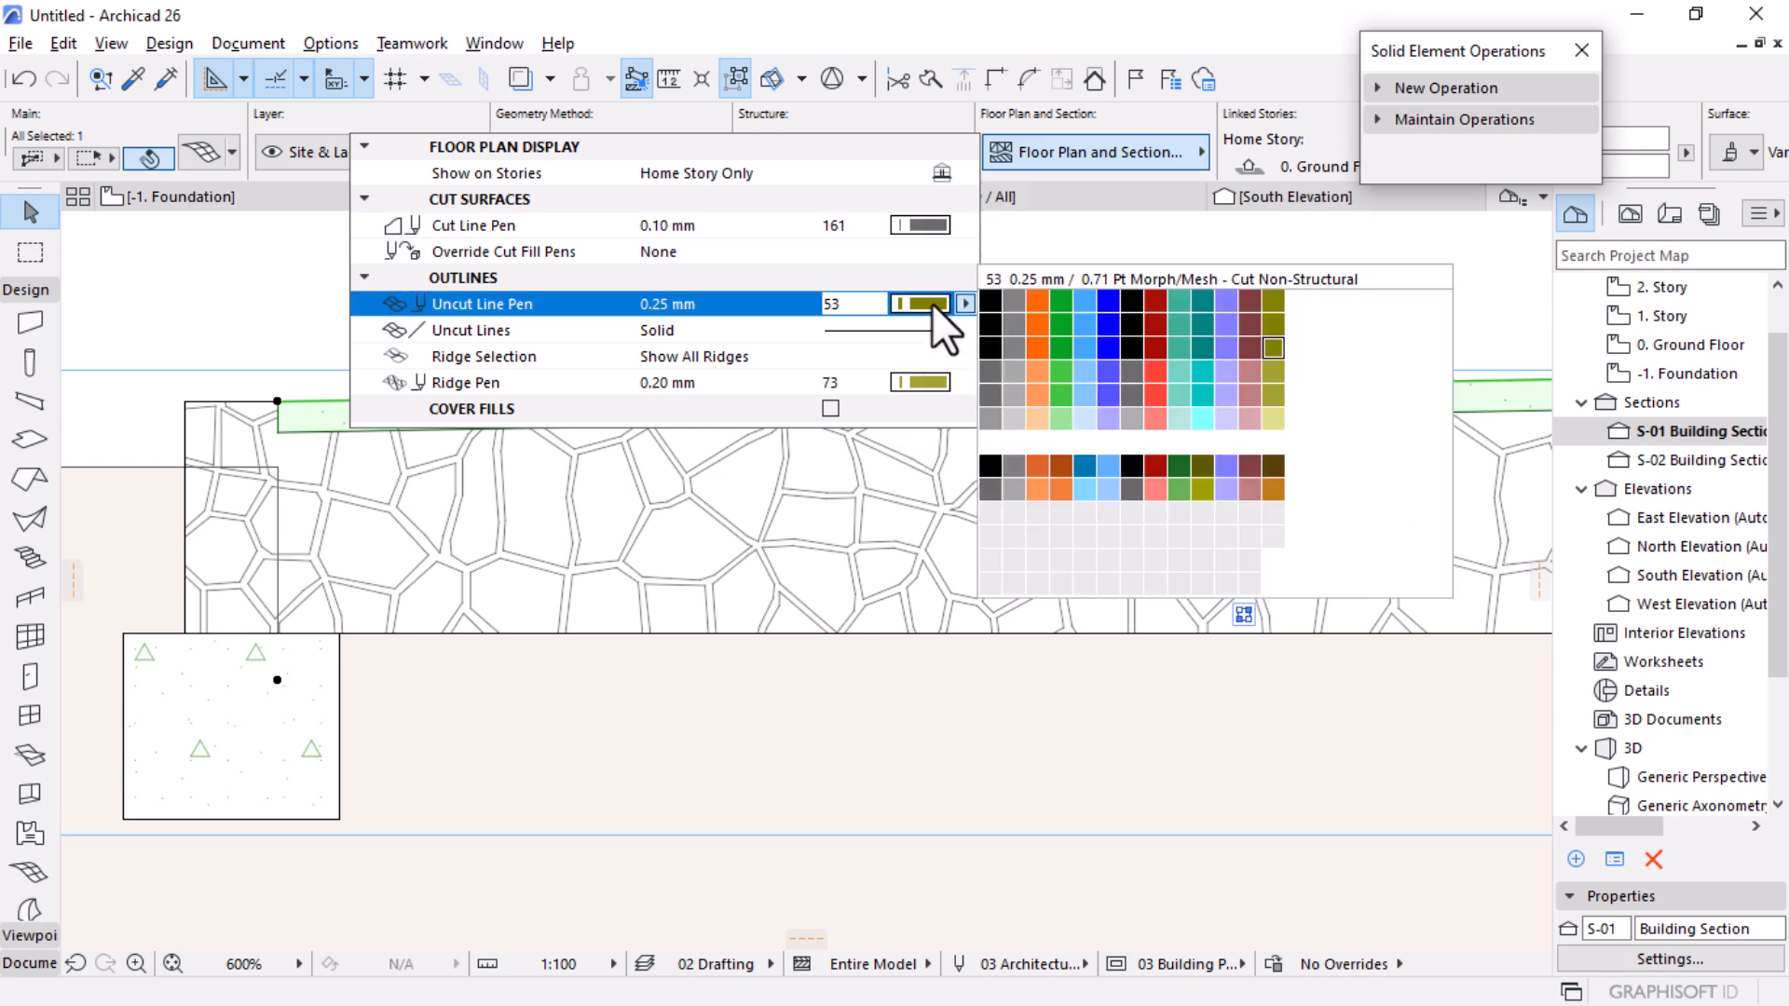
left_click(992, 484)
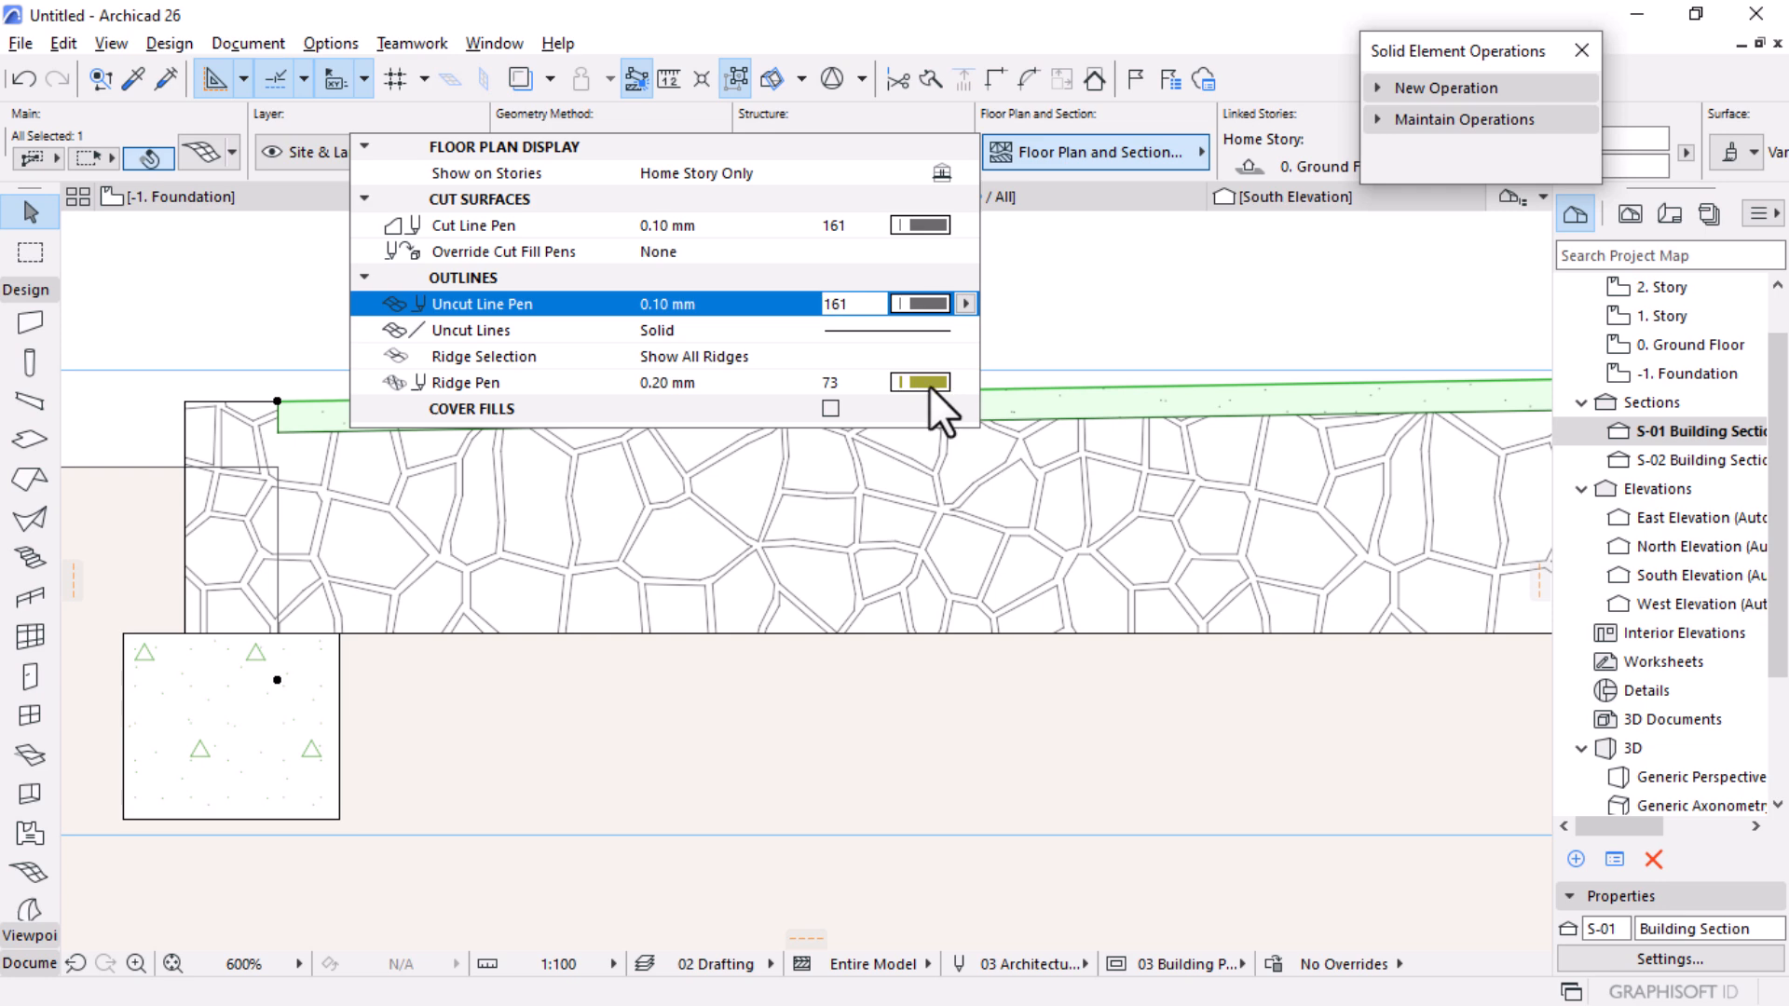
left_click(932, 382)
left_click(986, 555)
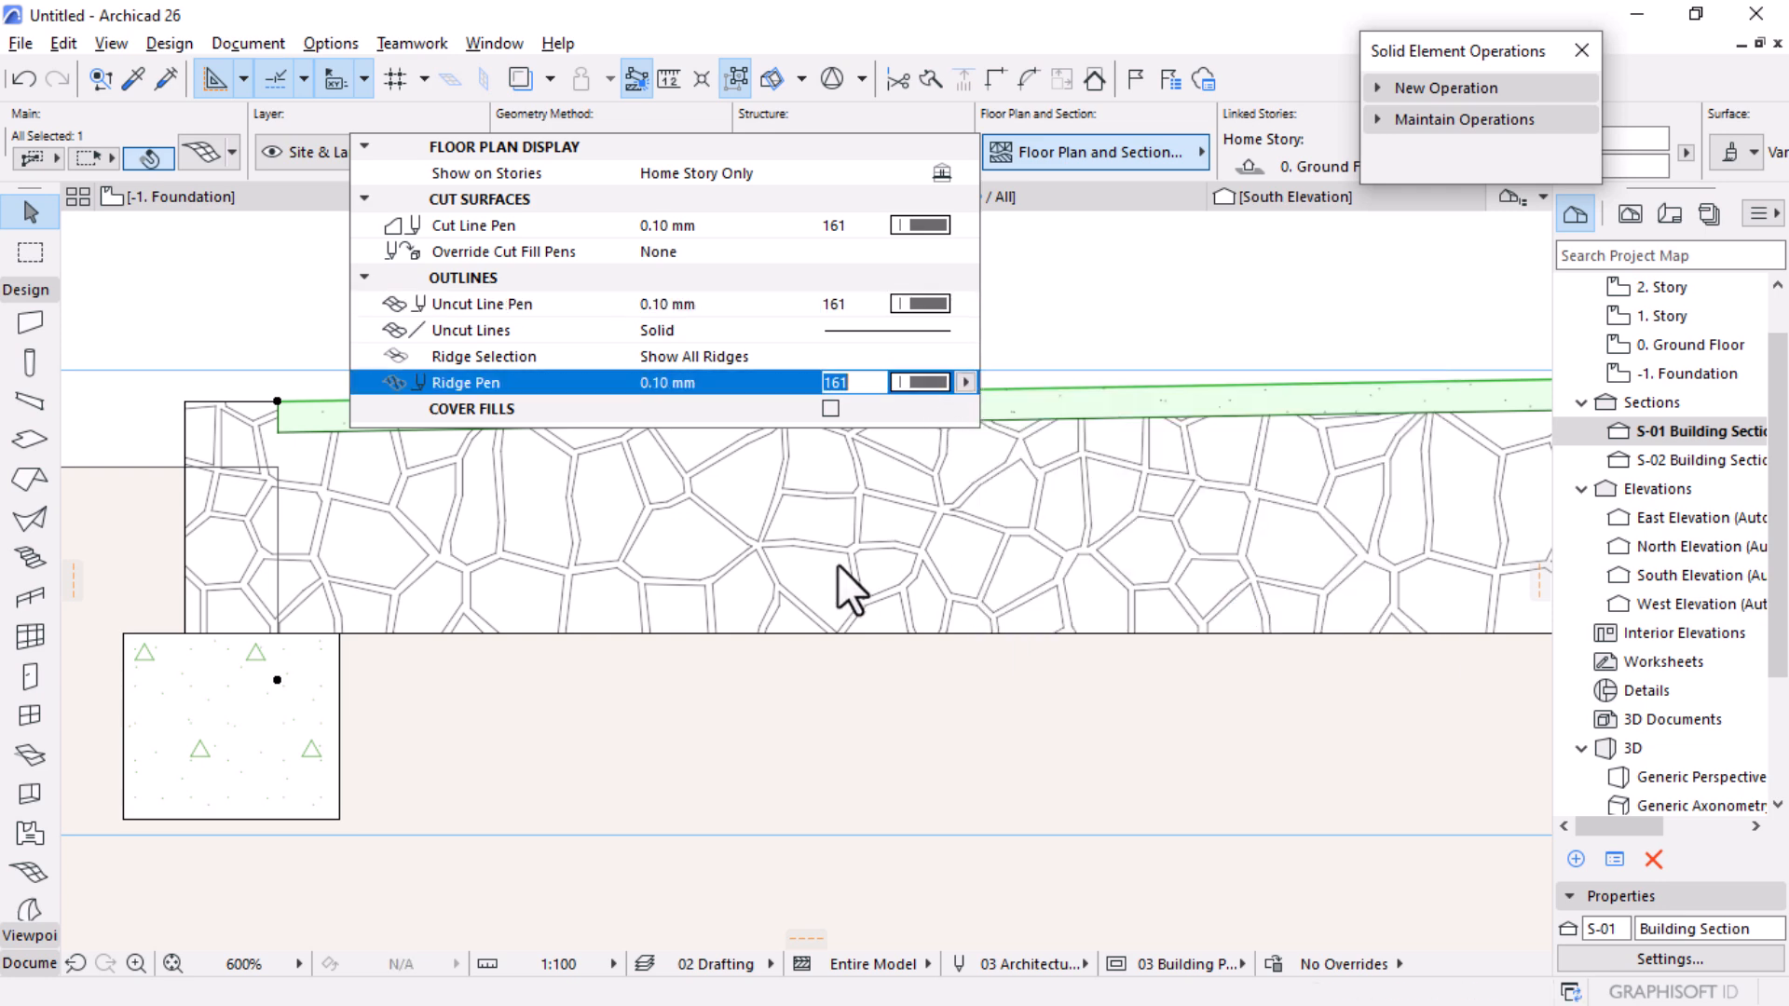
left_click(331, 395)
key("Escape")
Step: Examine the whole building section, including both brick walls, their footings and the stone fill between and beside them
scroll(476, 425, "down", 6)
middle_click_drag(695, 483, 560, 478)
middle_click_drag(881, 407, 861, 492)
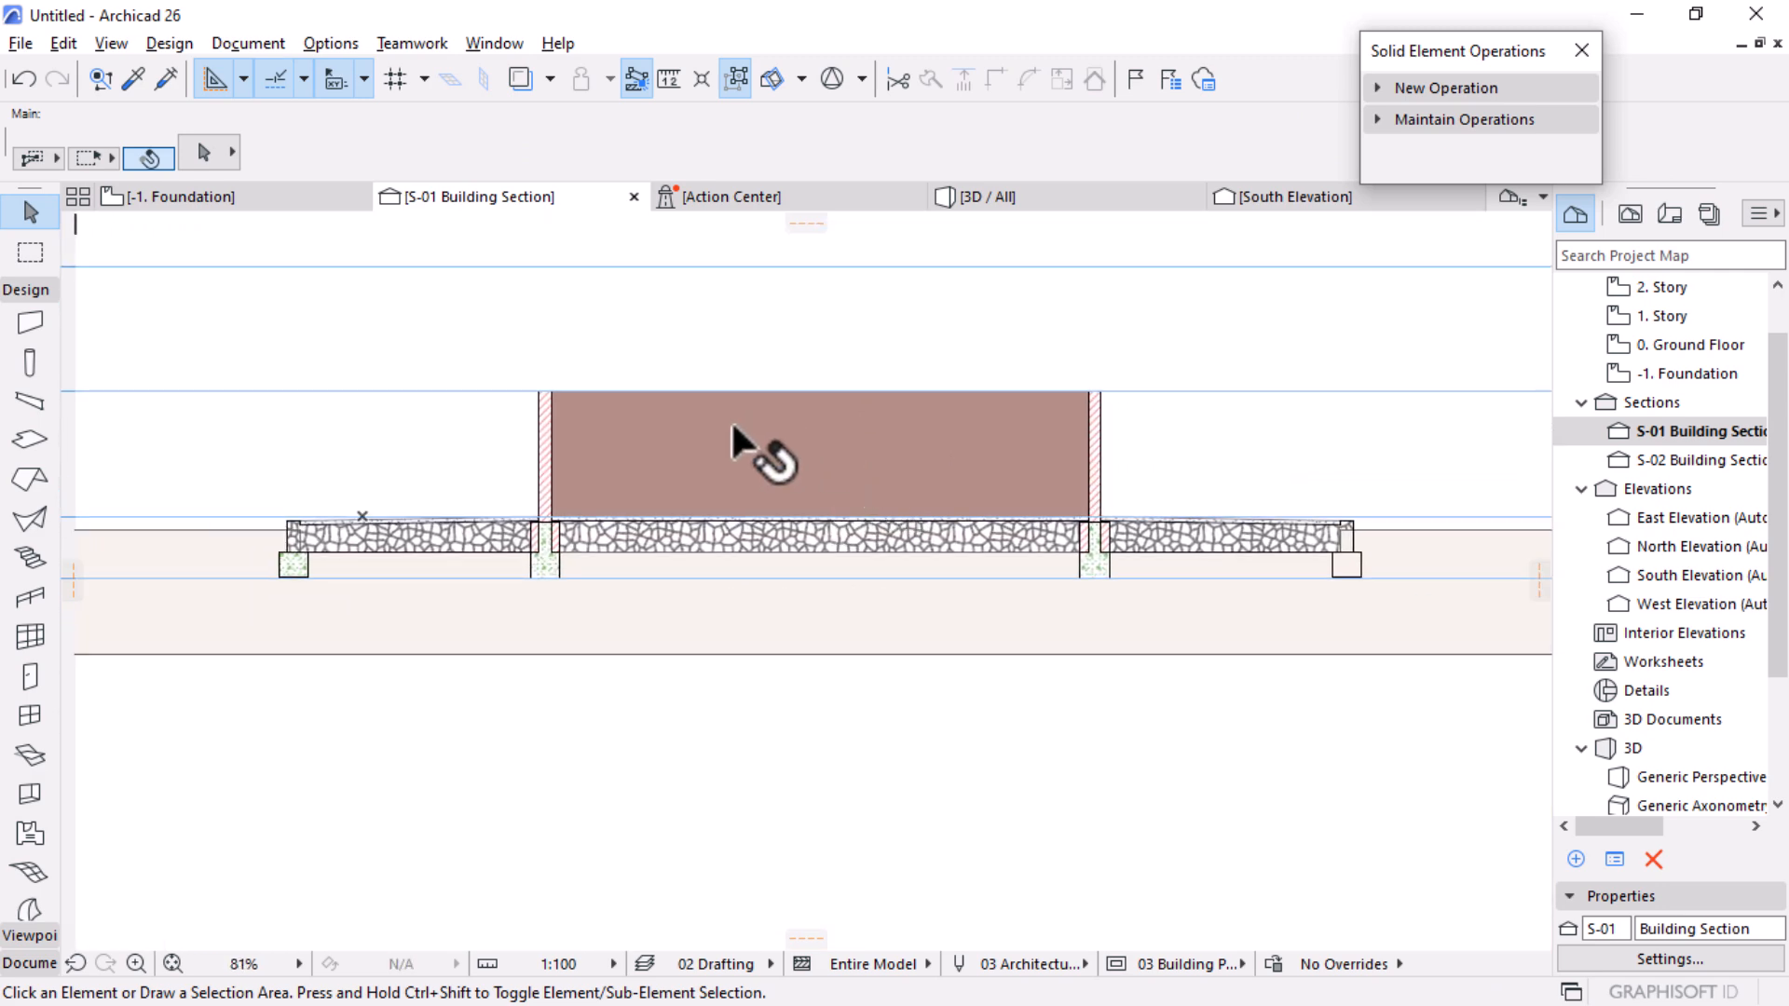
scroll(969, 466, "up", 1)
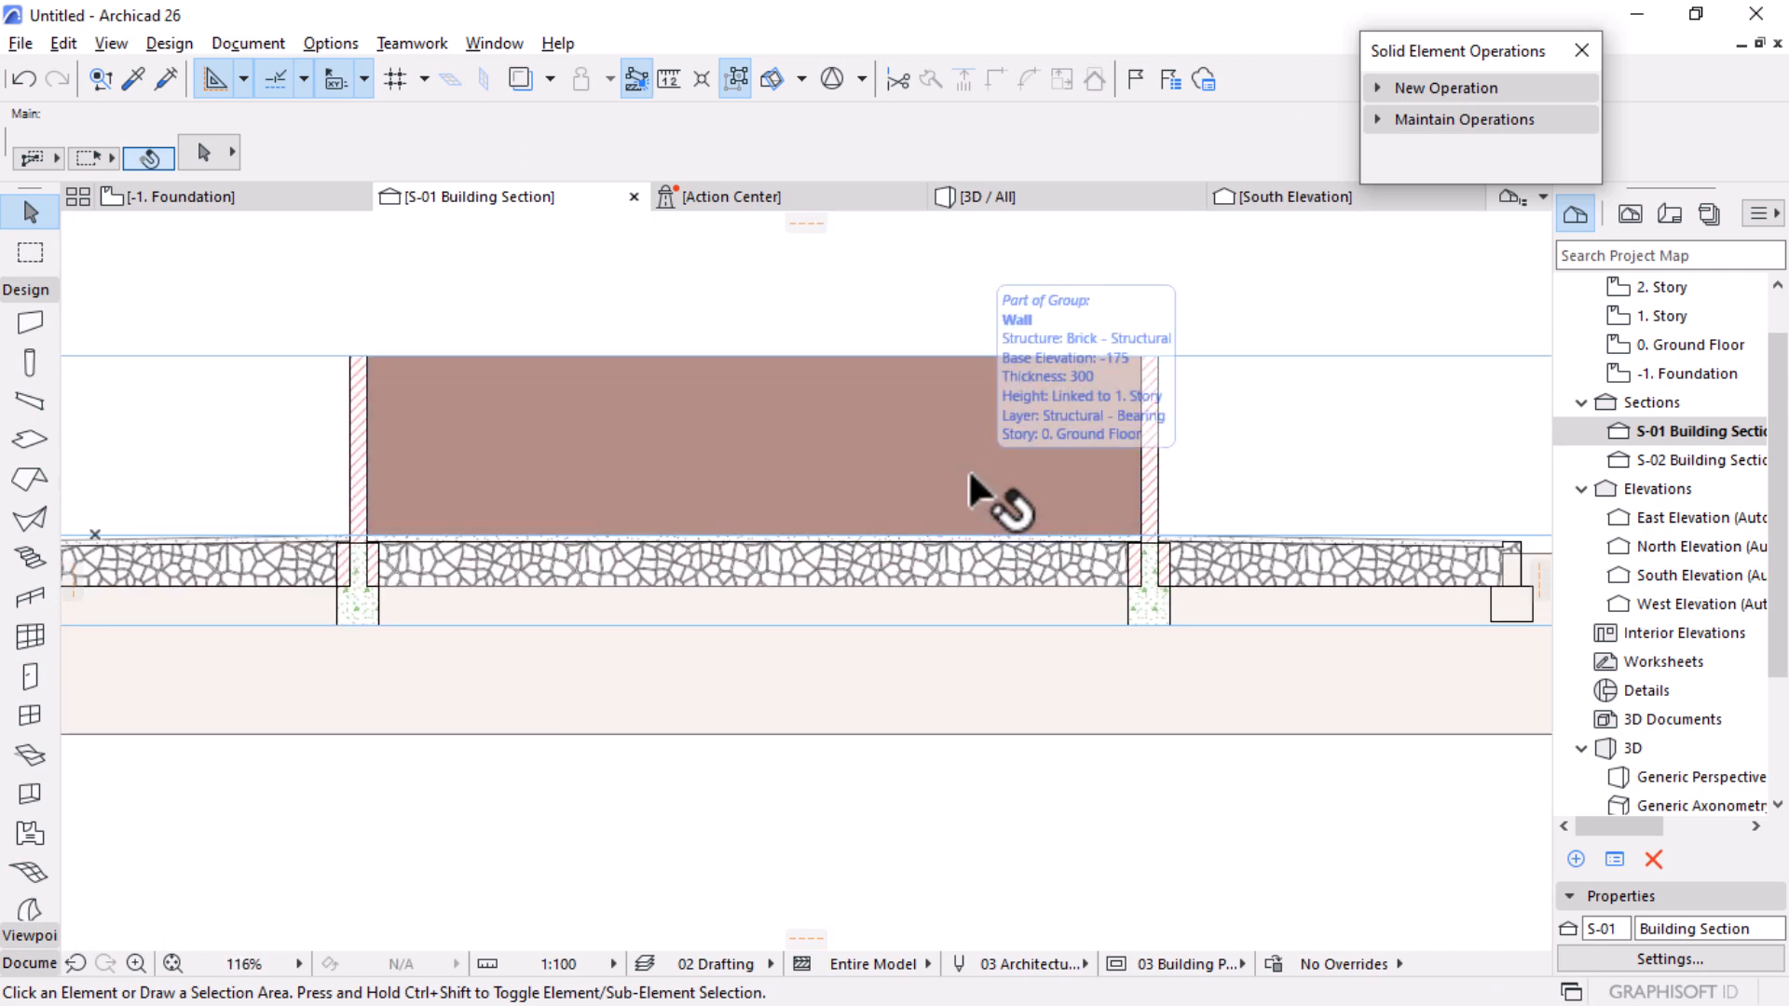
scroll(1202, 363, "up", 1)
scroll(1202, 363, "down", 1)
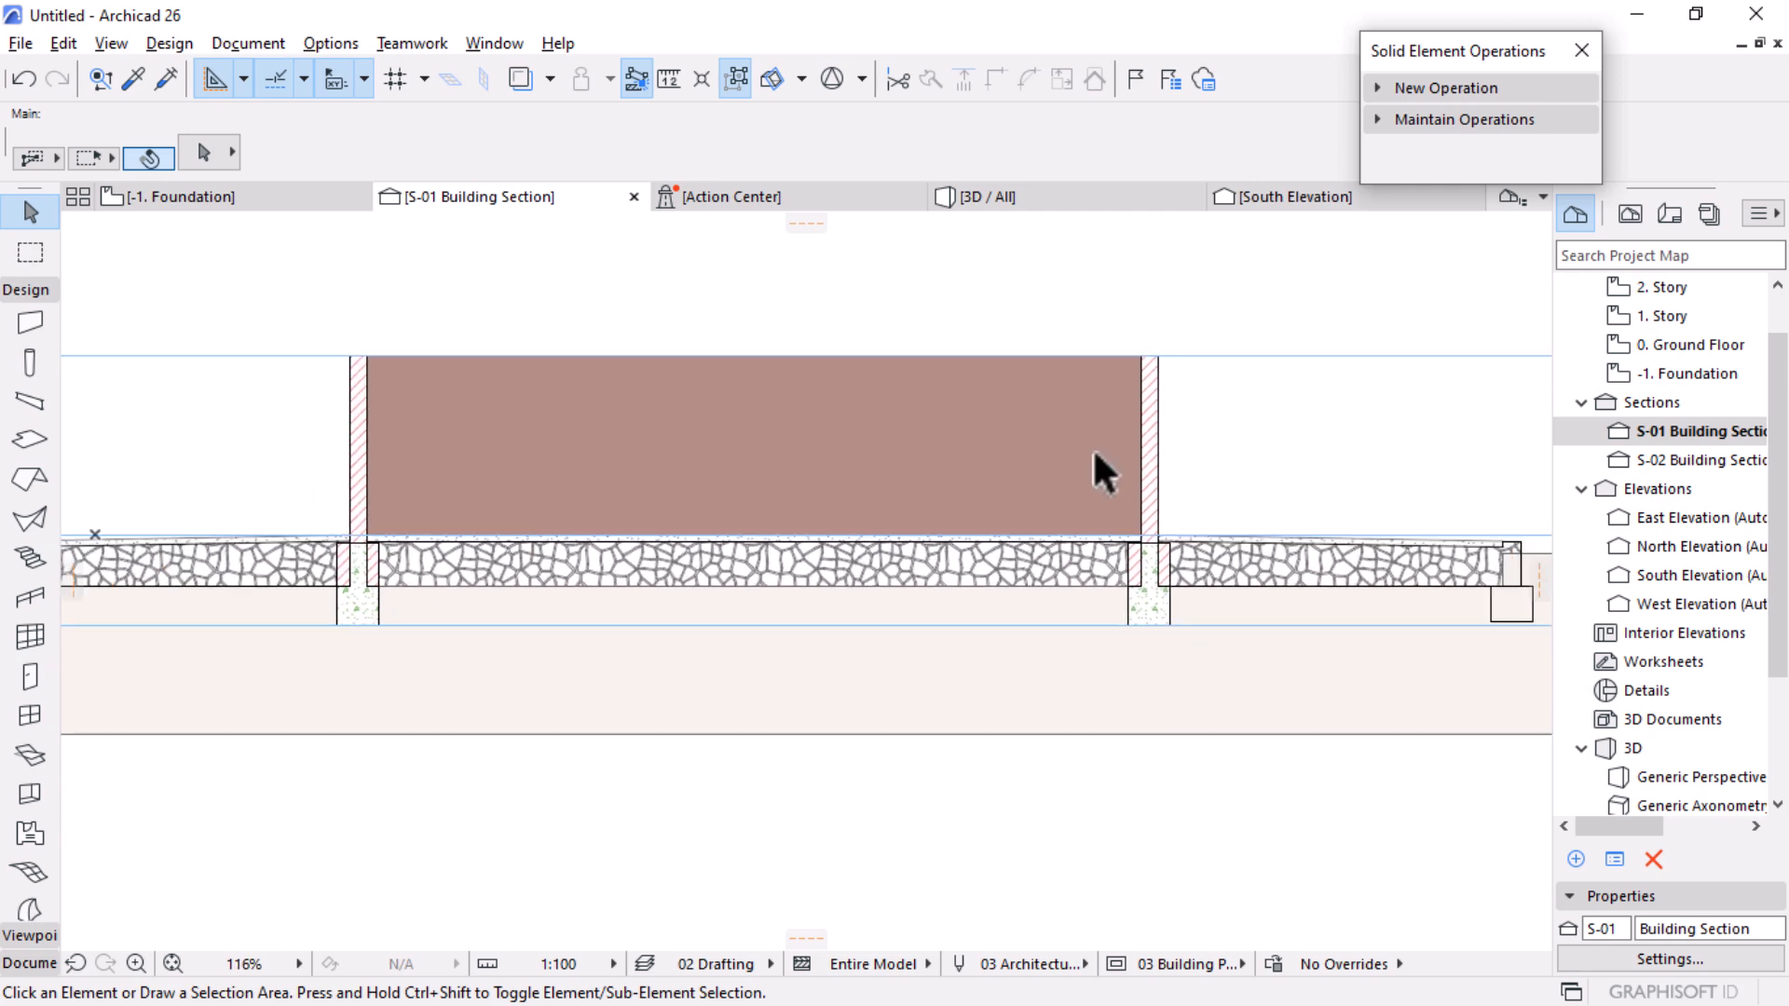
scroll(1040, 457, "down", 2)
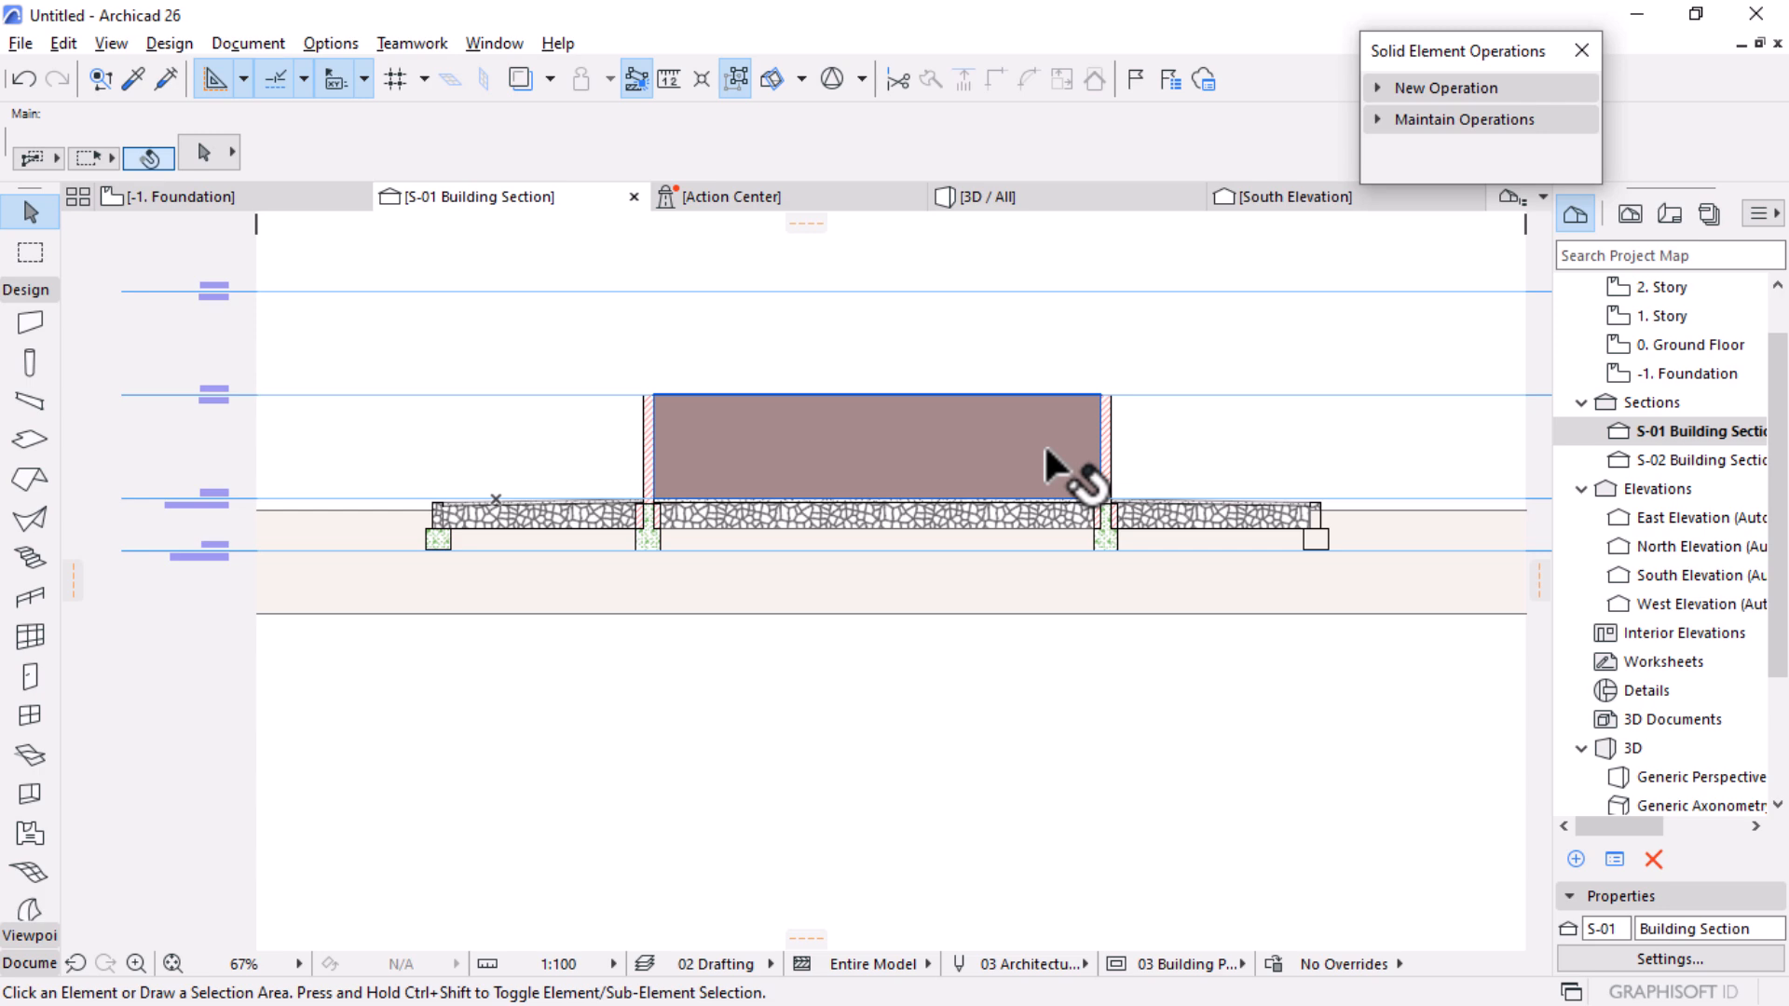
scroll(728, 394, "up", 2)
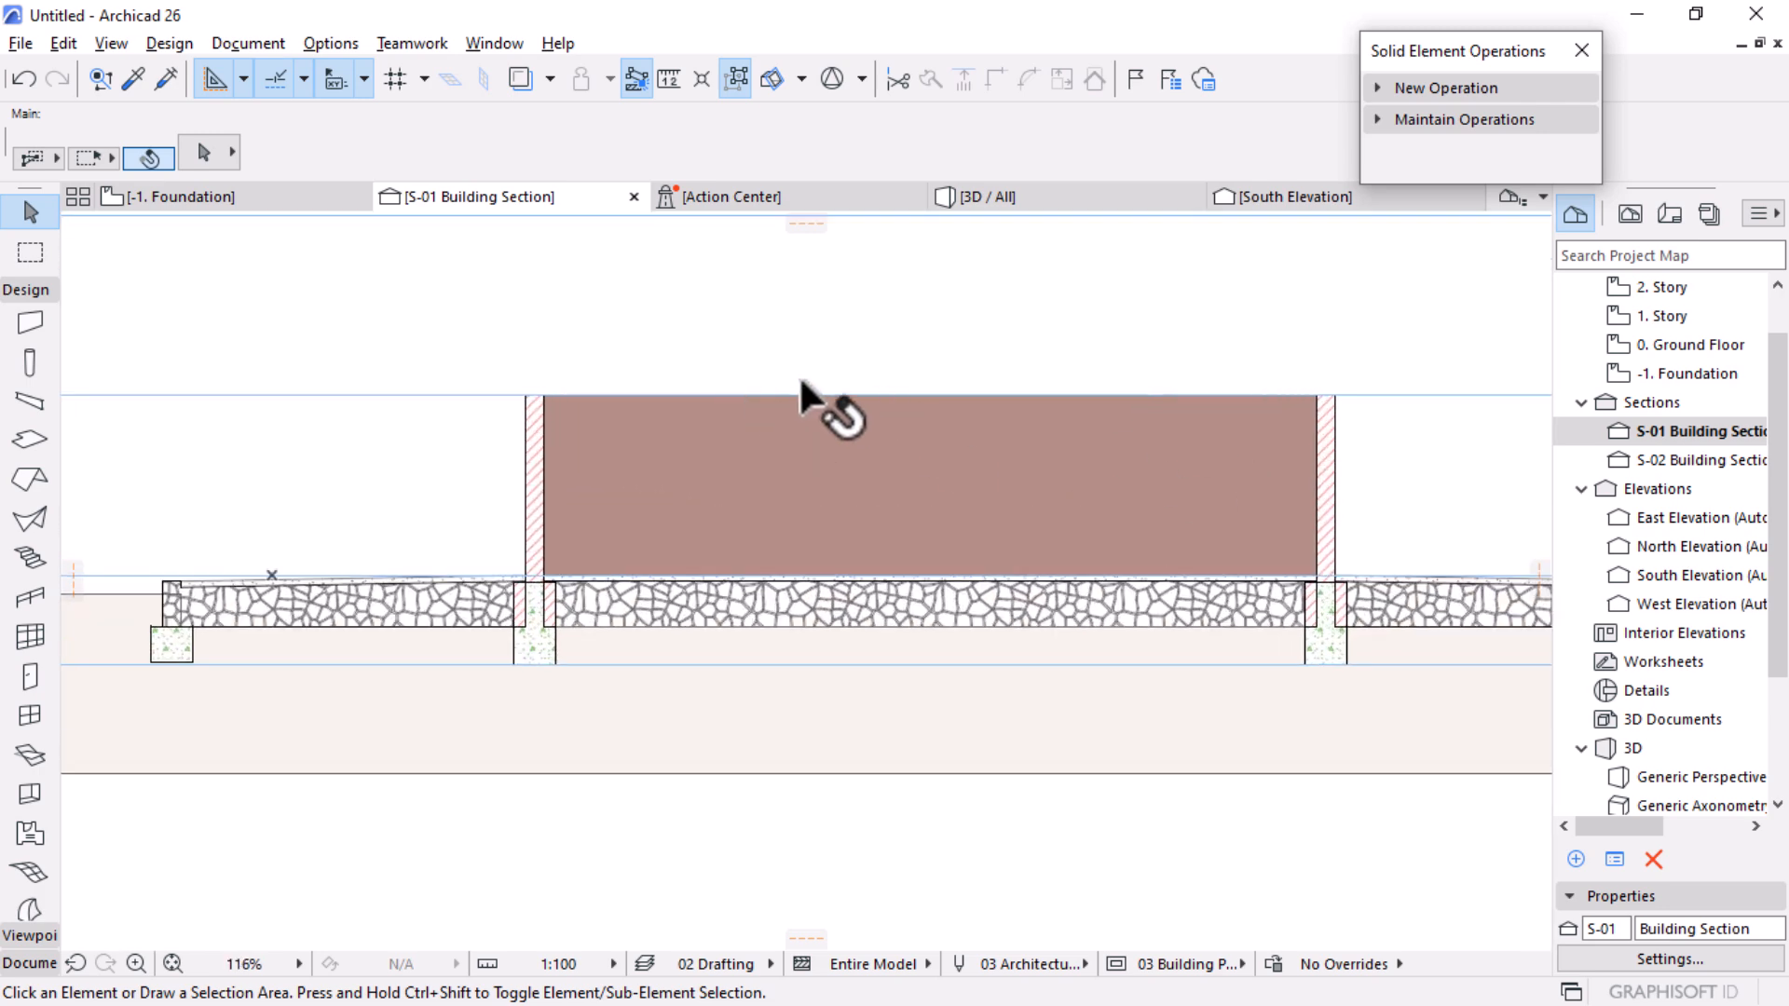
scroll(1018, 382, "down", 1)
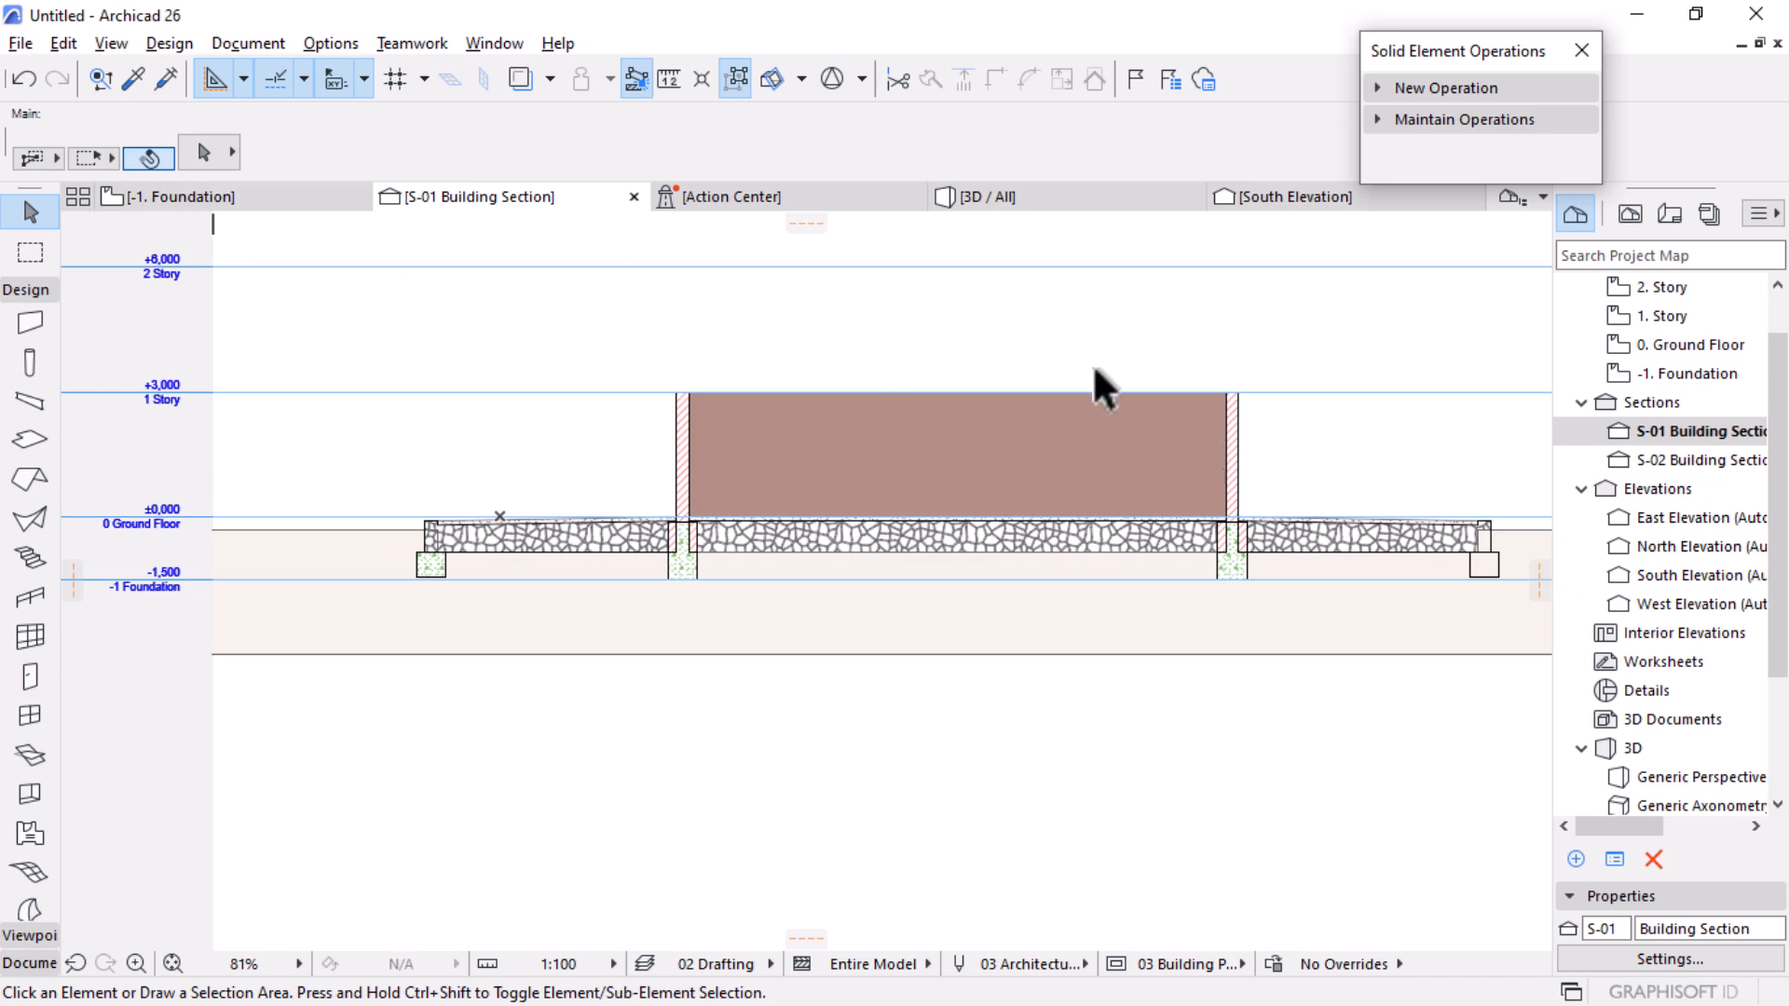
Step: Open the 3D view and inspect the brick walls, floor slab and surrounding stone paving from outside
left_click(1040, 196)
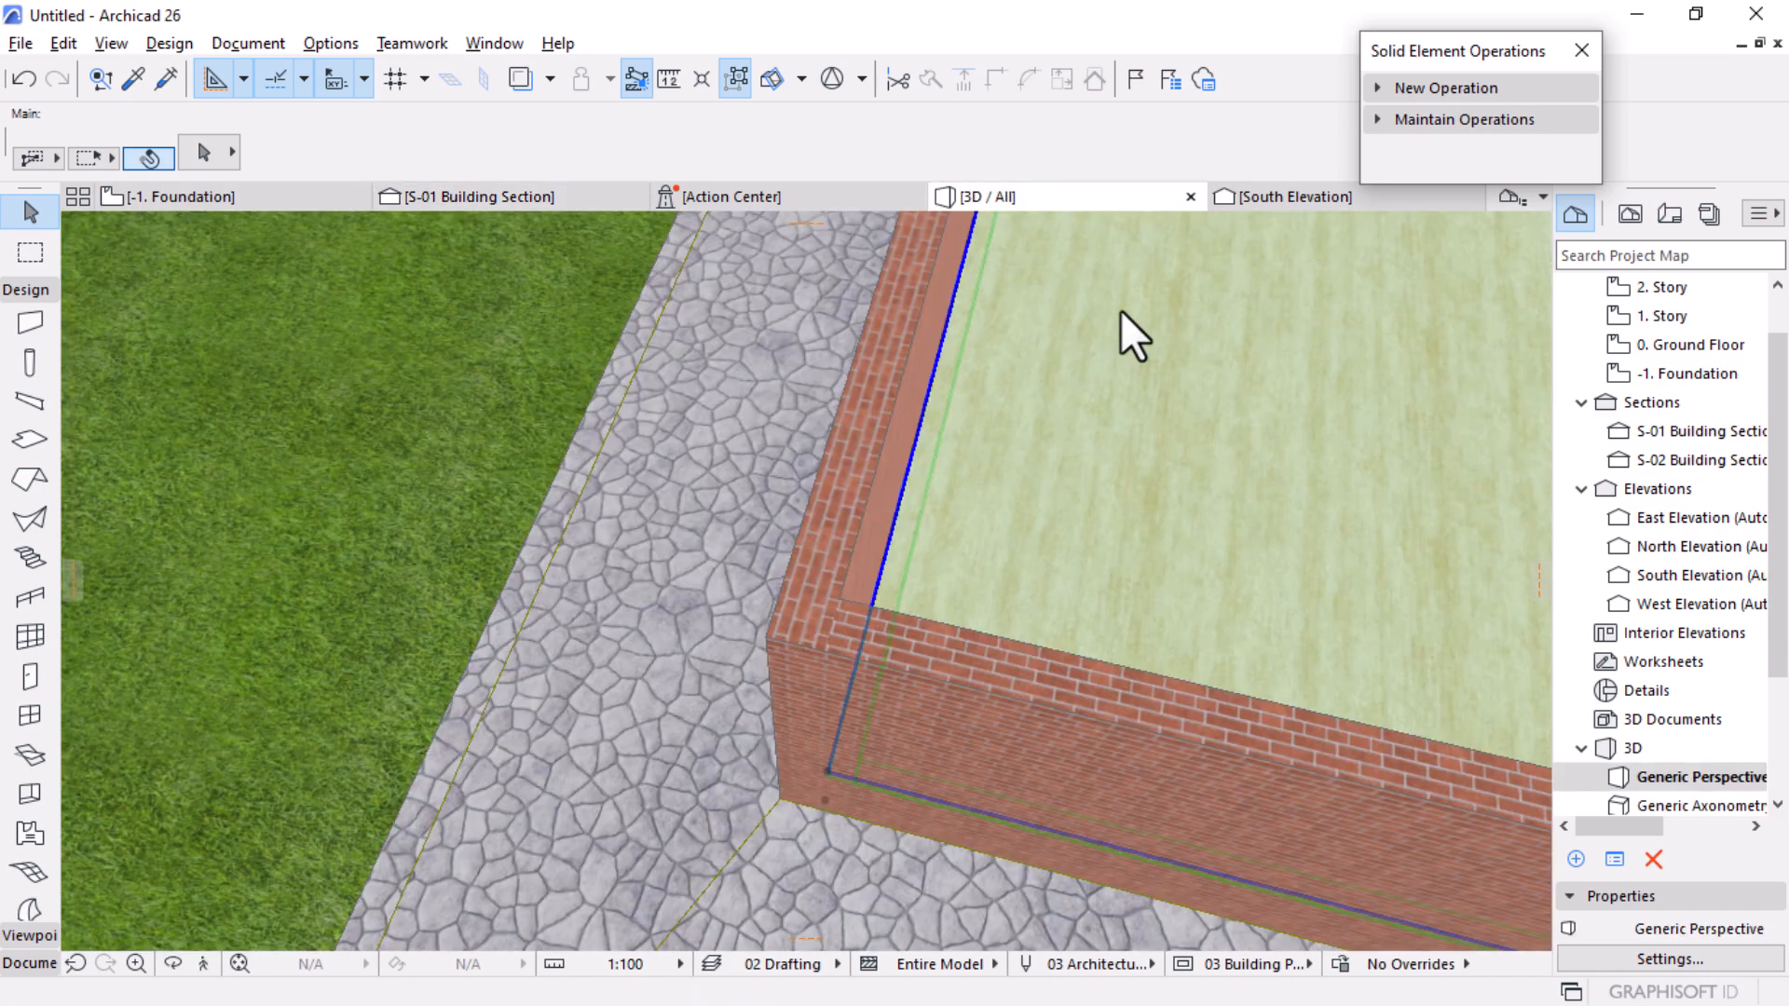
left_click(1120, 309)
scroll(786, 384, "down", 6)
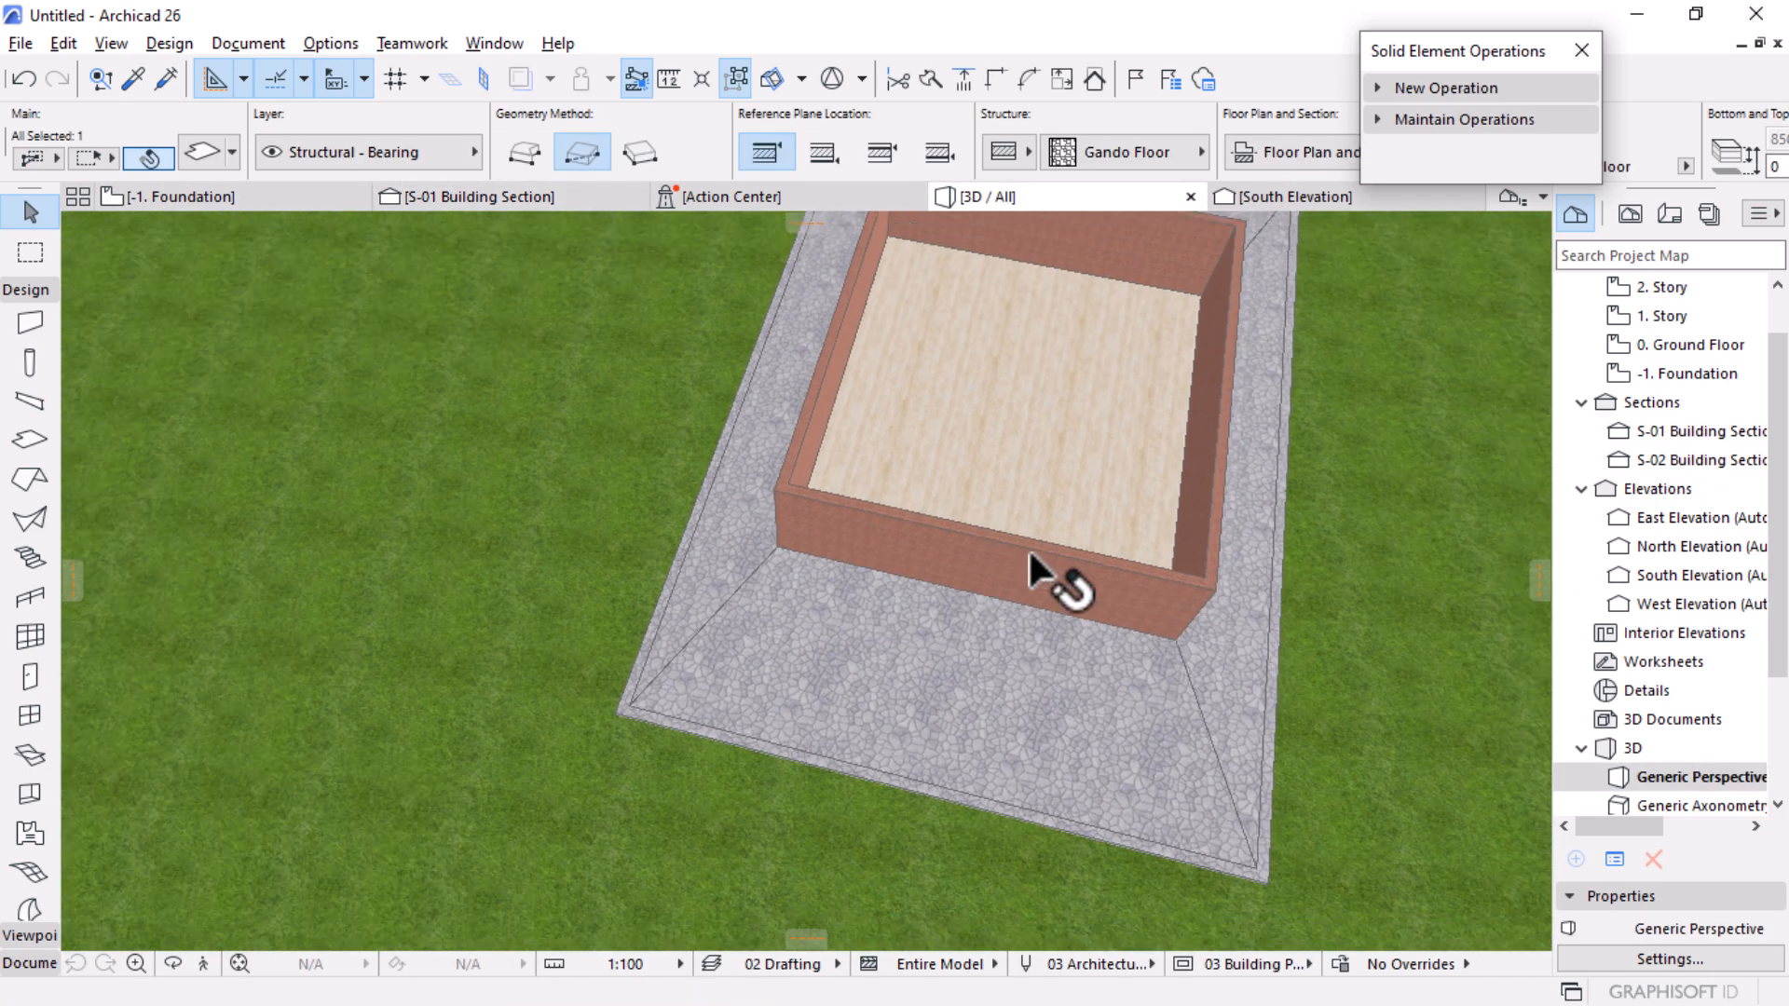
key("Escape")
middle_click_drag(855, 657, 454, 463, "shift")
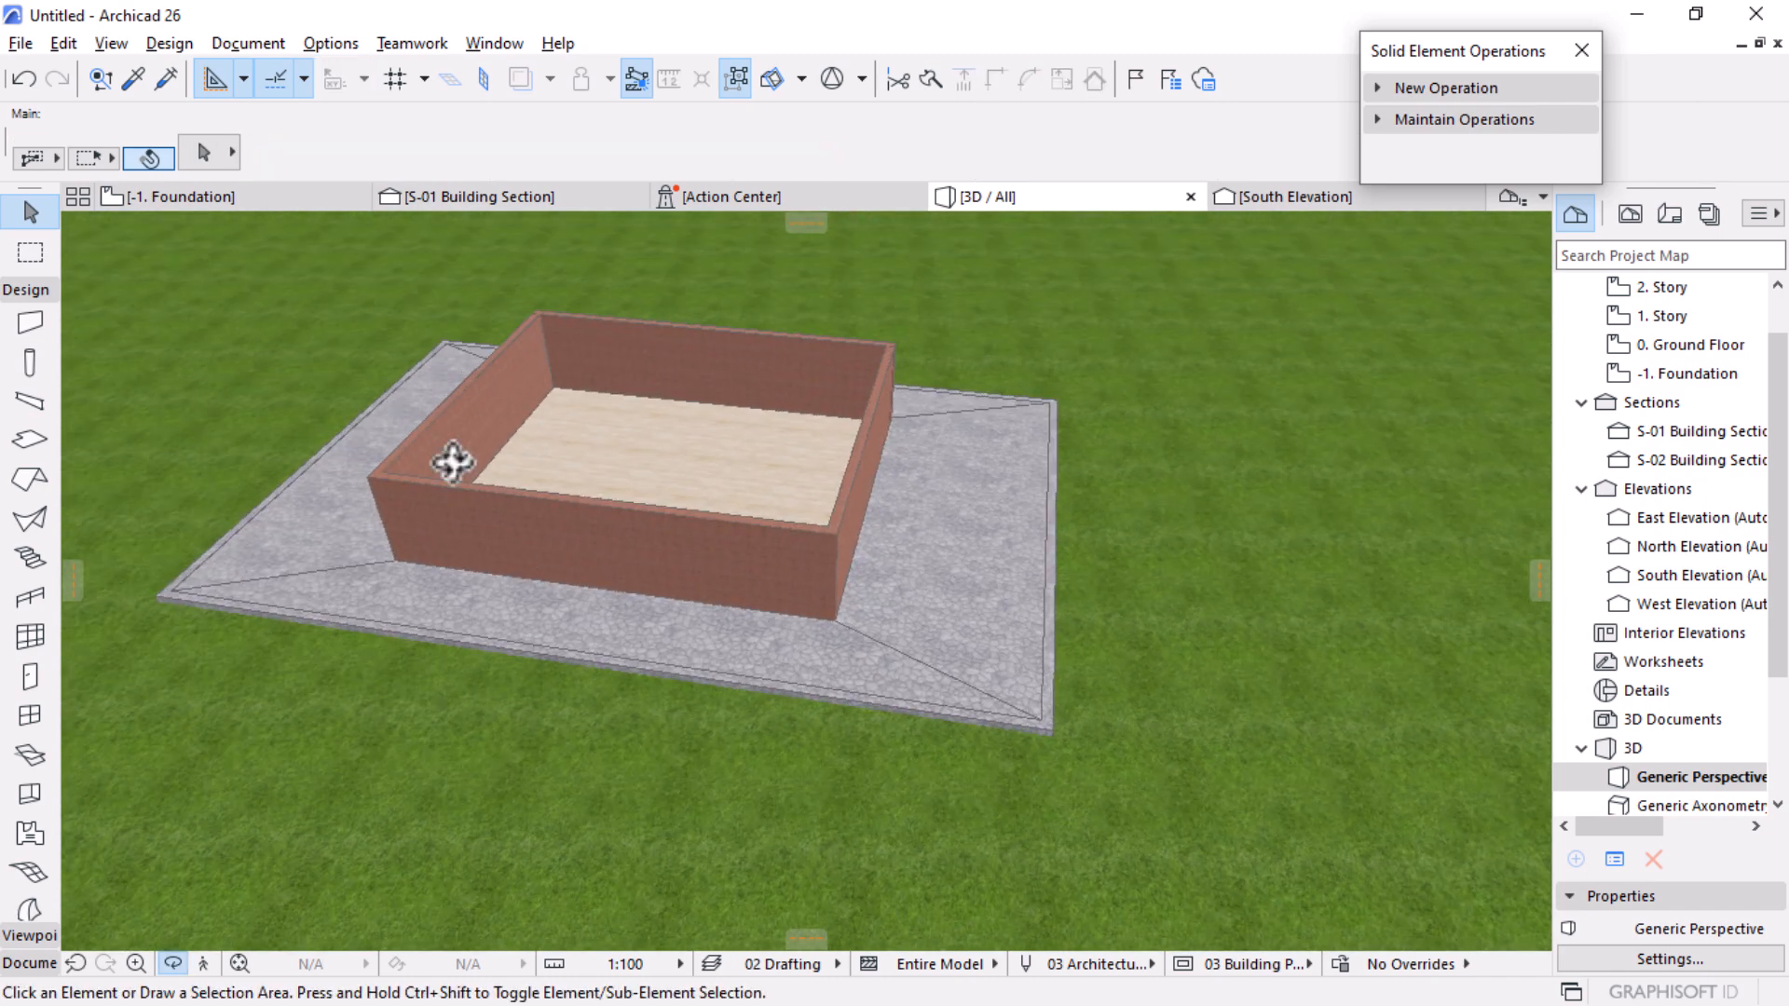
Step: Open the 0. Ground Floor plan and remove all guide lines
double_click(1686, 372)
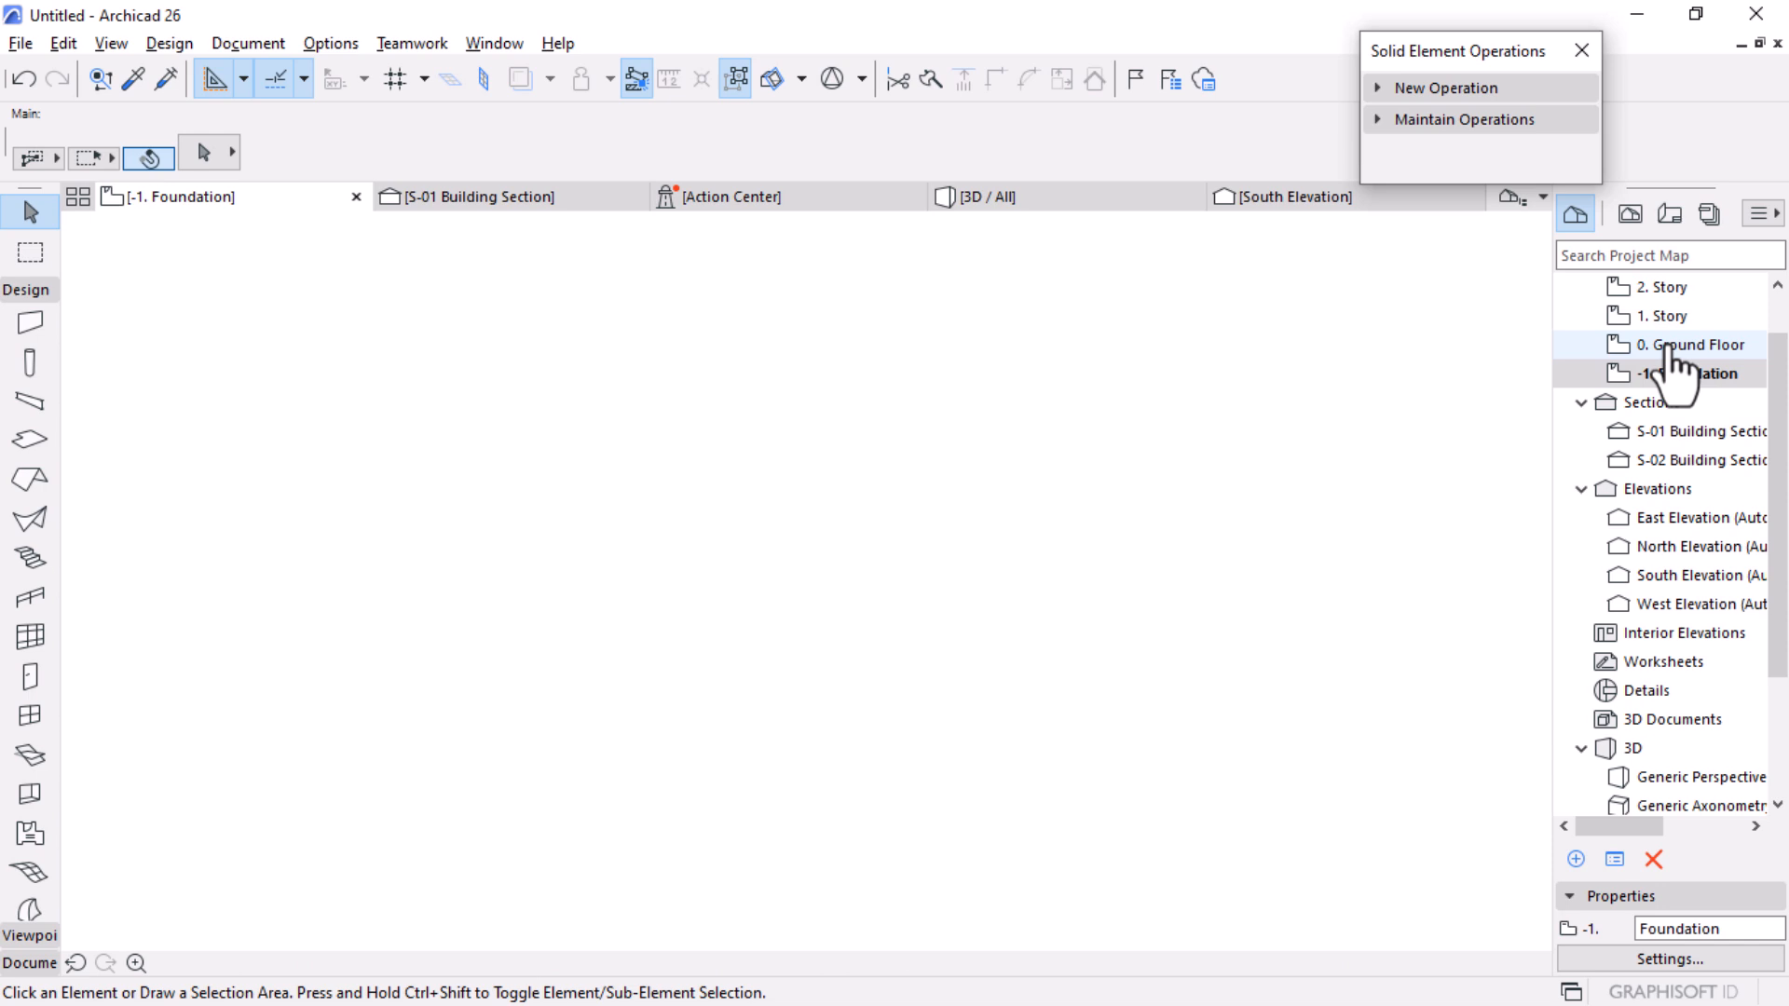
double_click(1668, 345)
scroll(1198, 620, "up", 5)
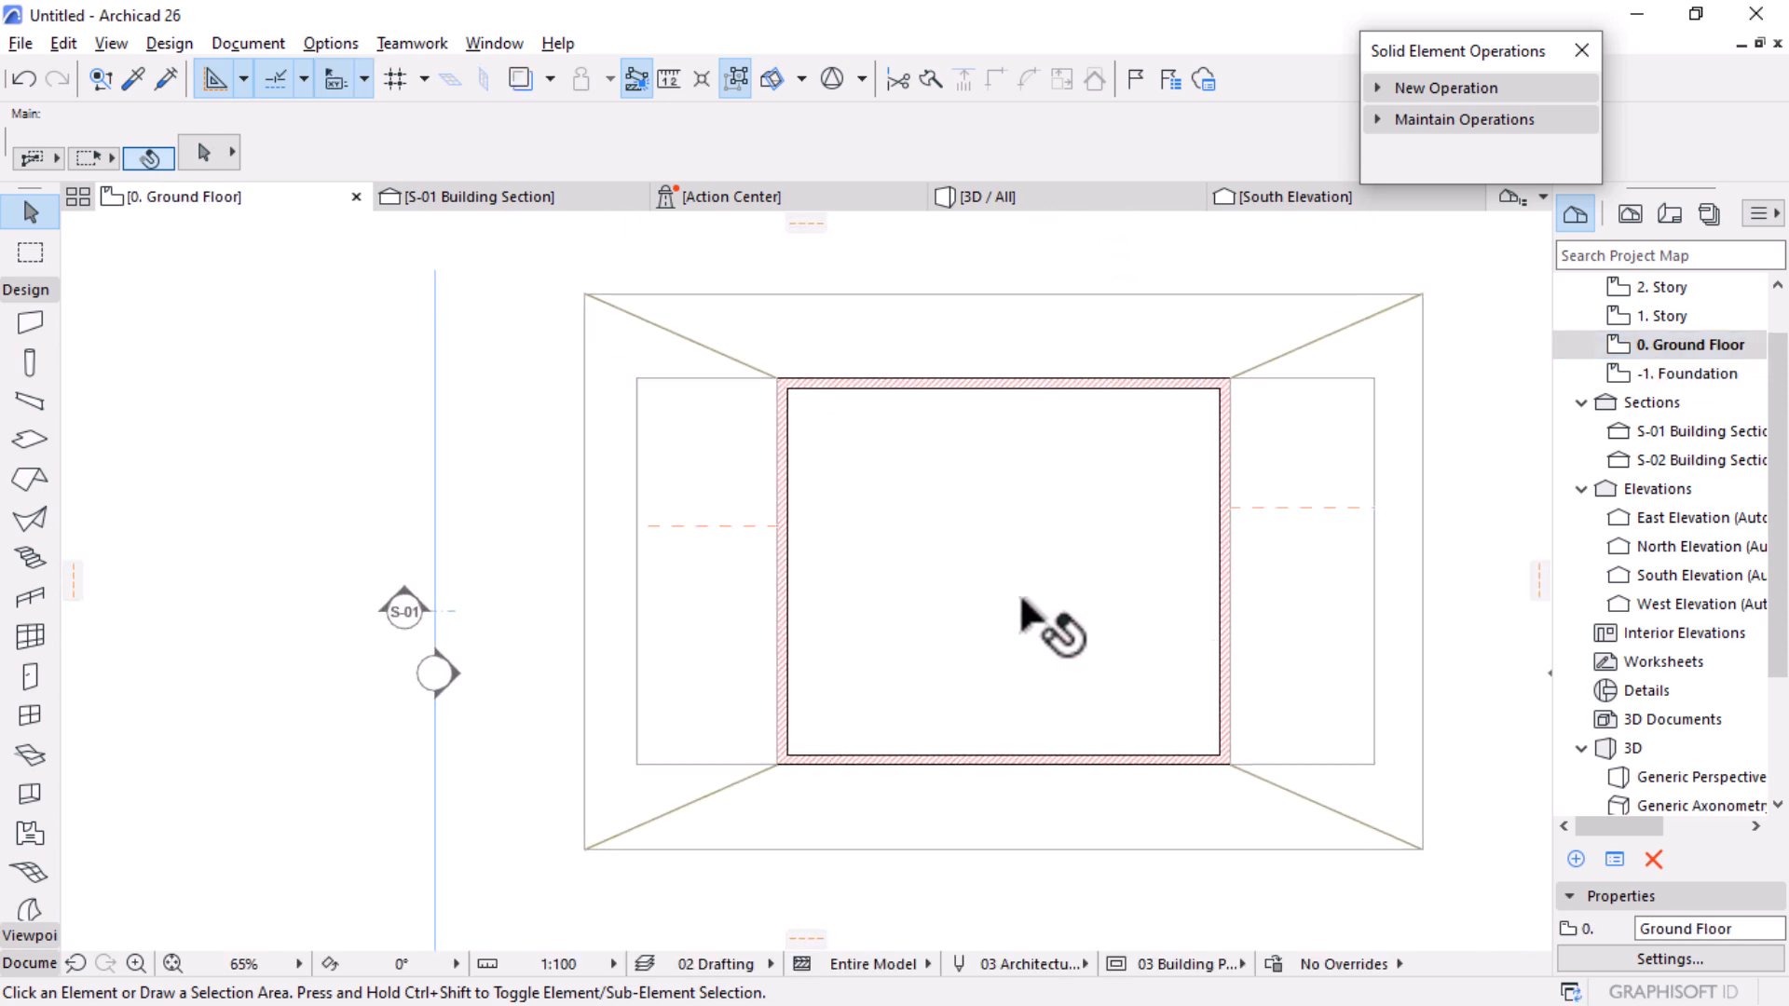
middle_click_drag(1066, 527, 1072, 508)
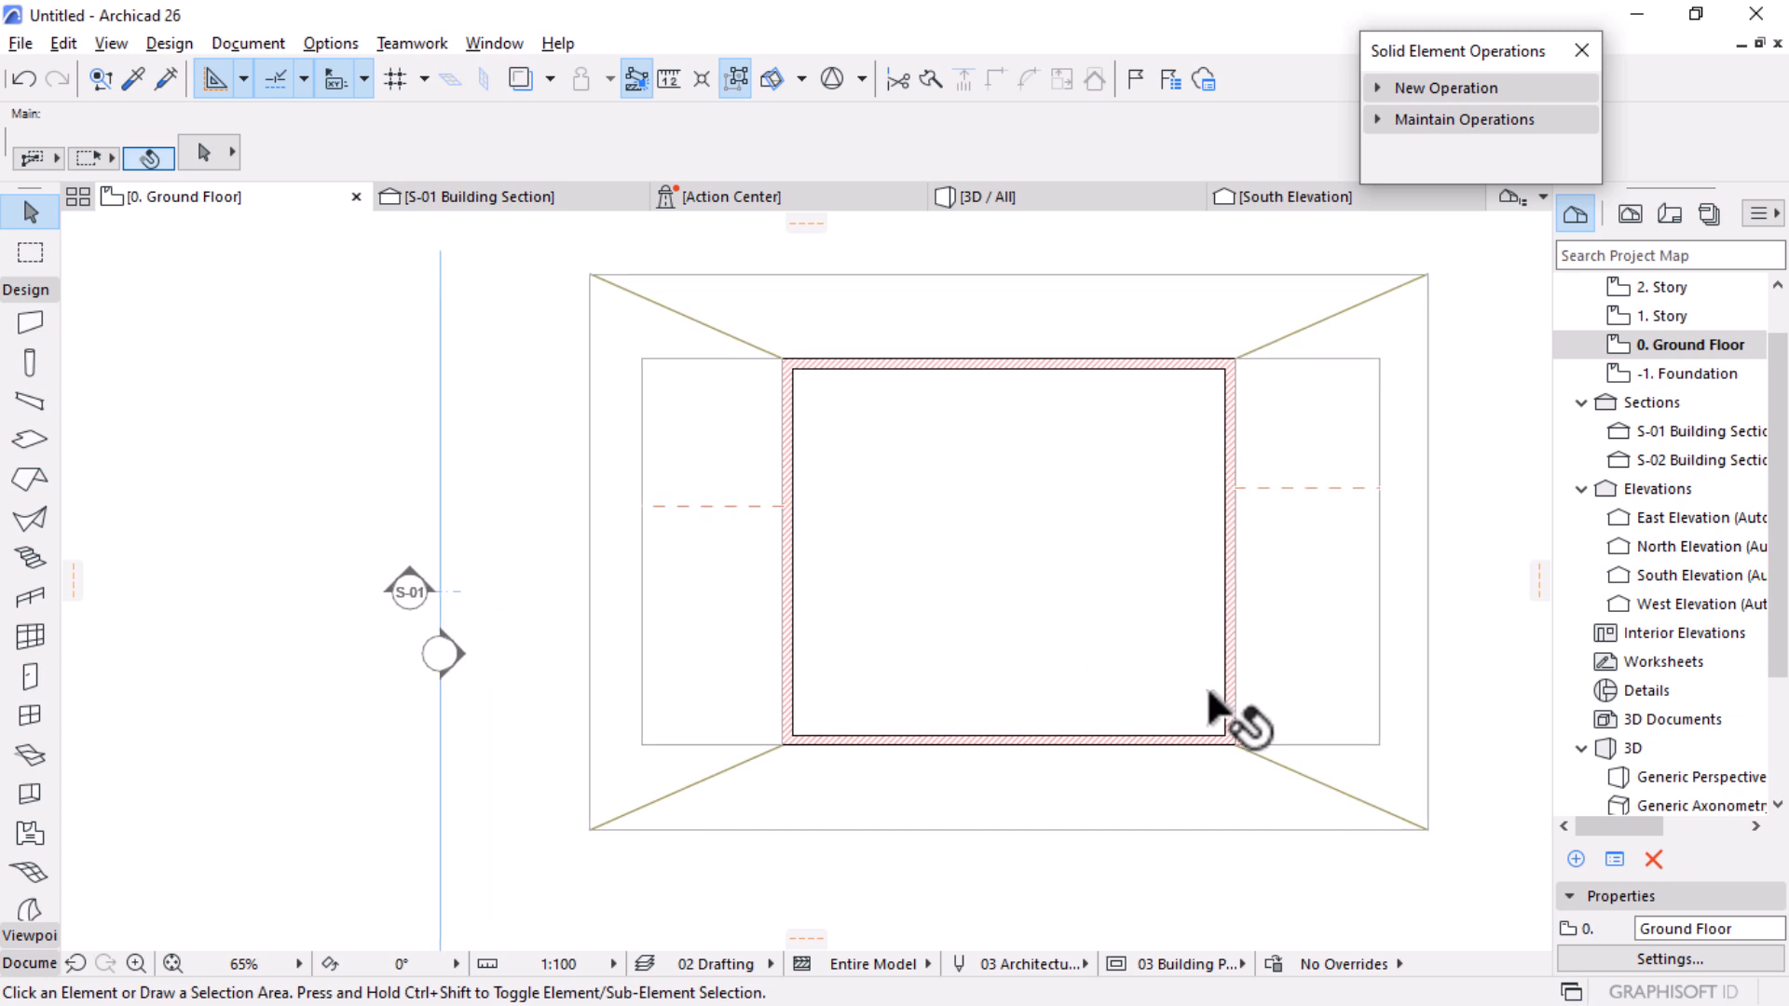
scroll(1211, 708, "up", 1)
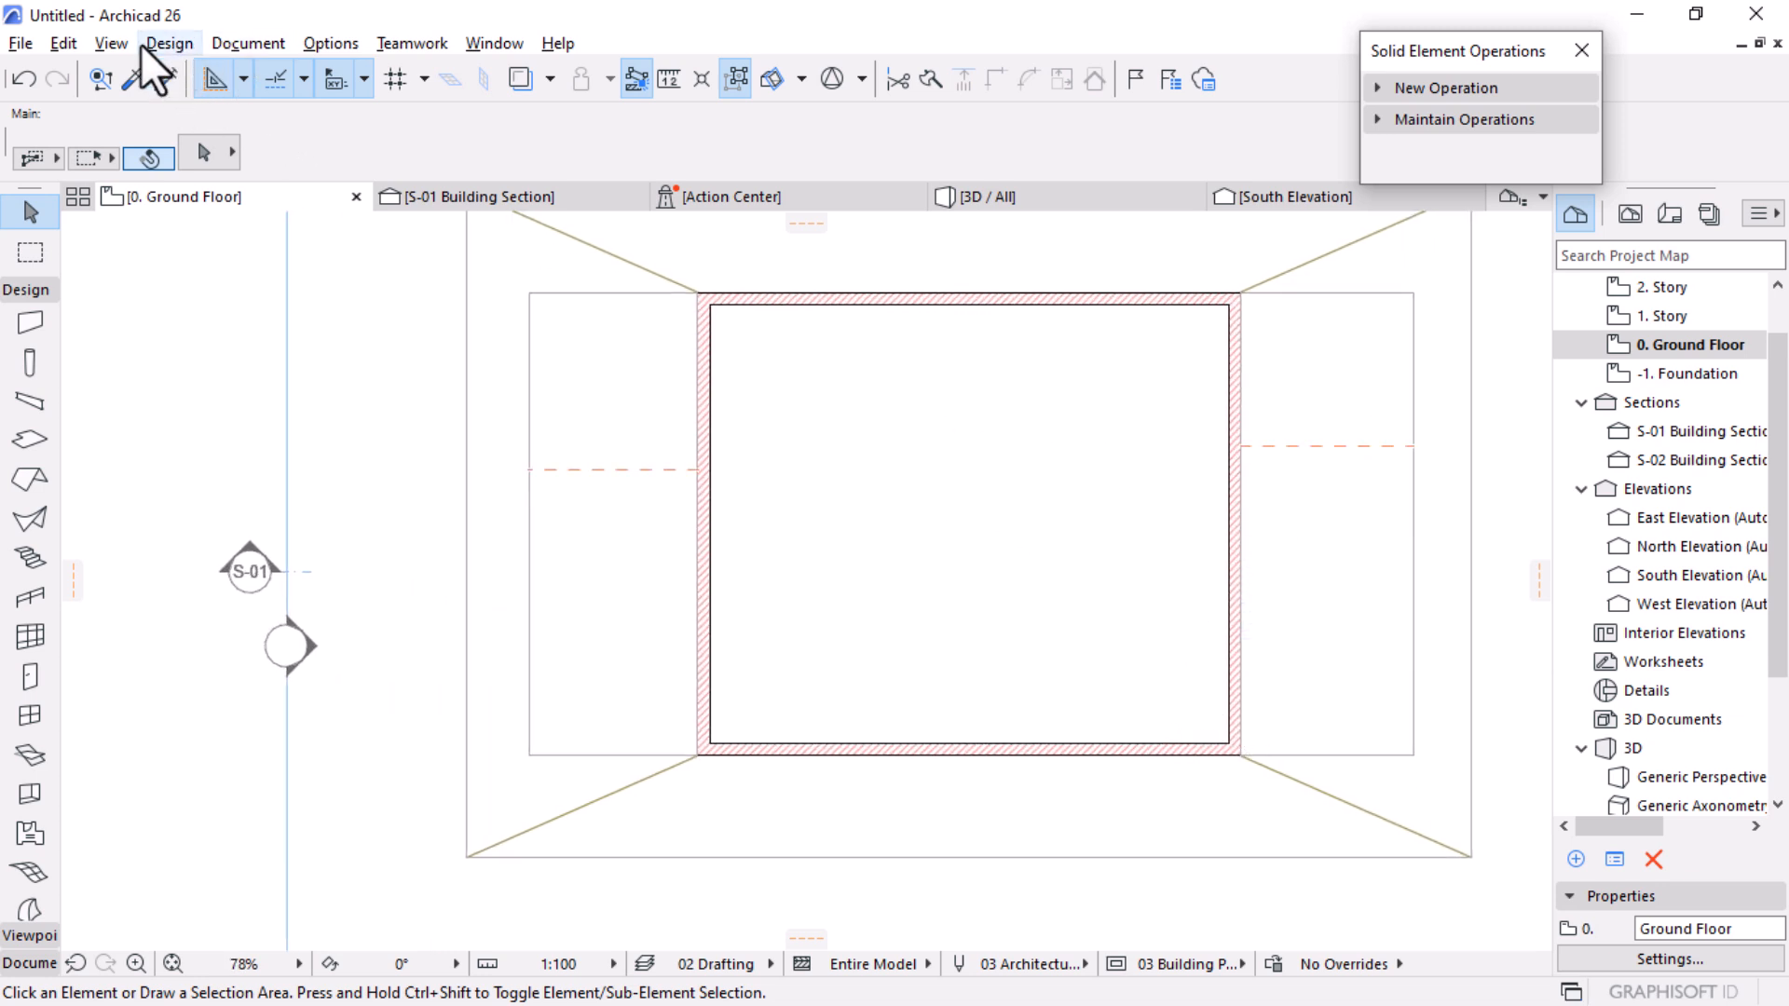
left_click(242, 86)
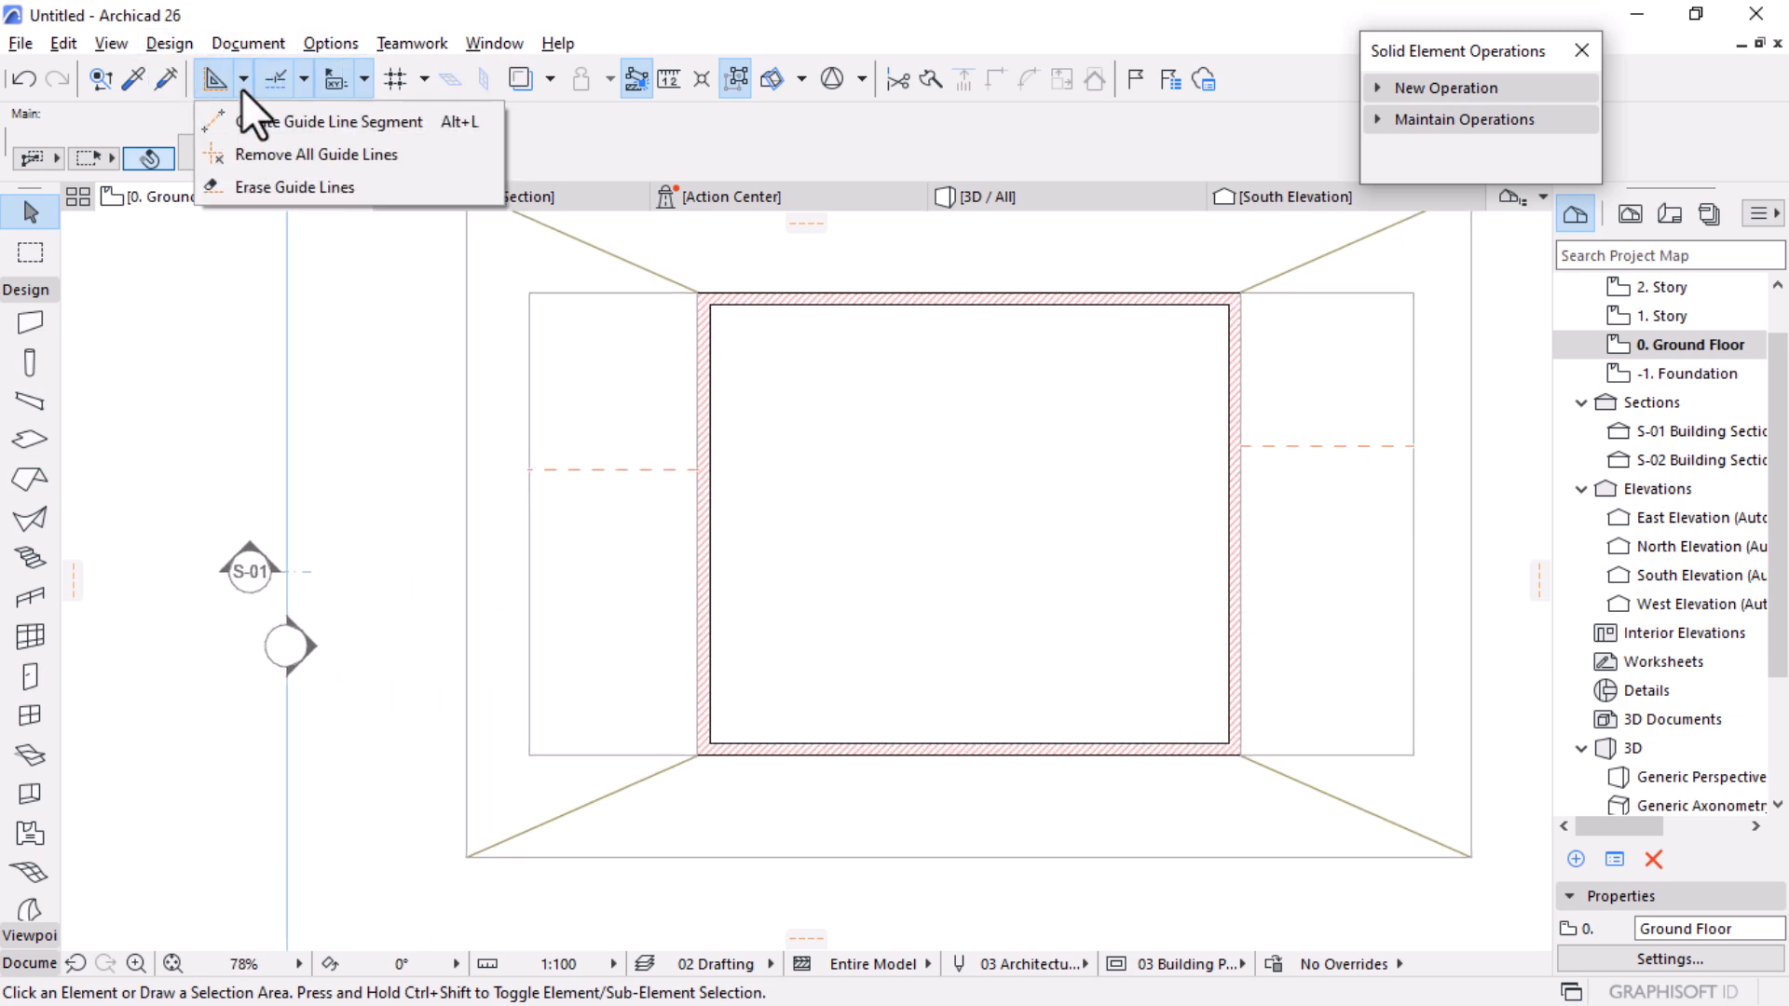
left_click(283, 152)
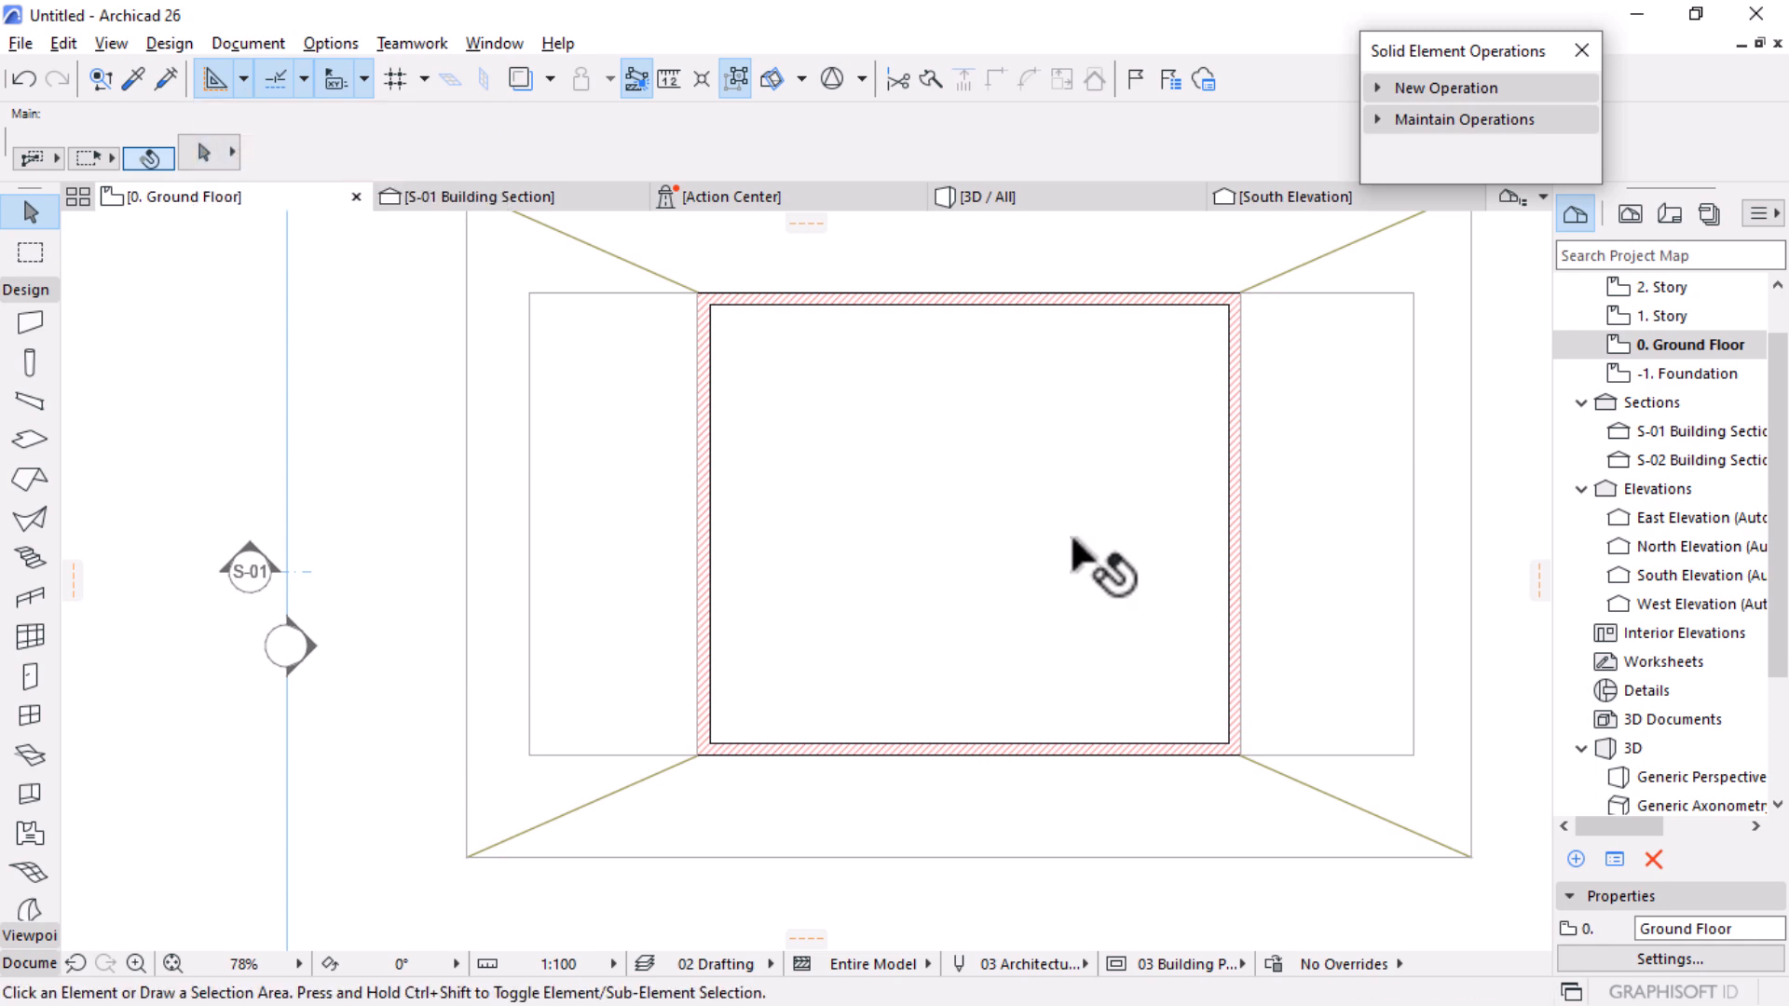
Step: Select all four brick walls as a group and link their top to 2. Story (Home + 2)
scroll(1071, 536, "down", 2)
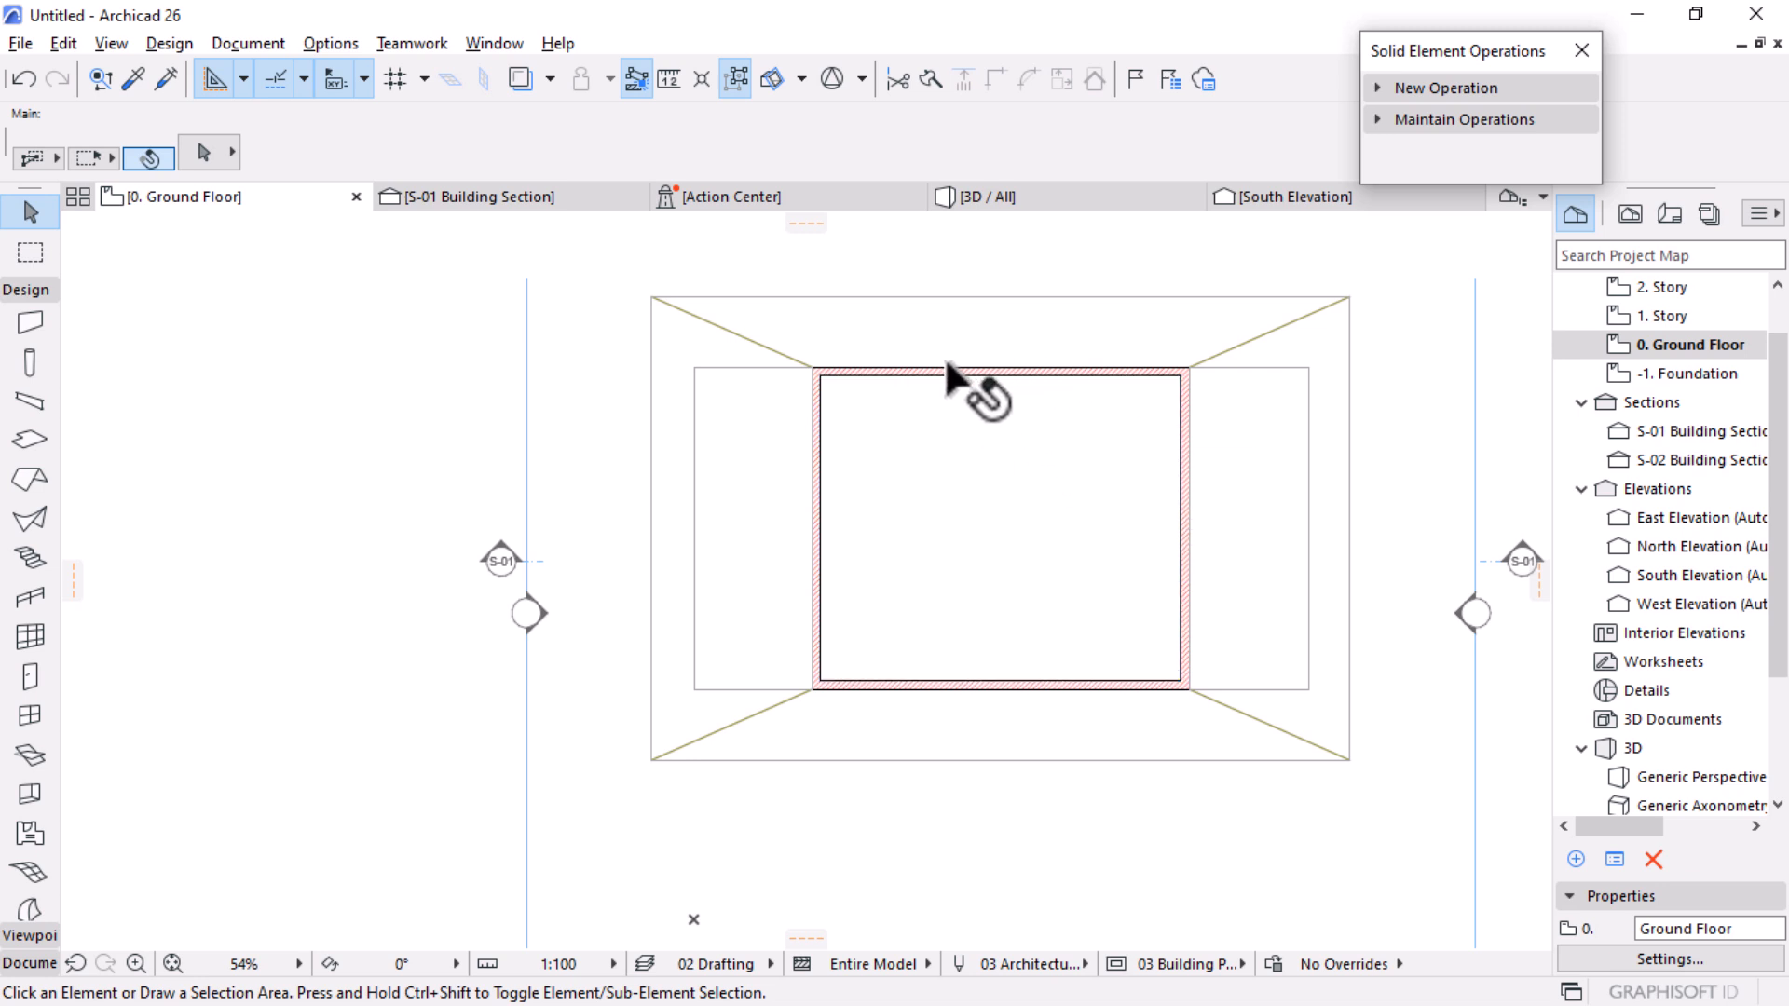
left_click(814, 409)
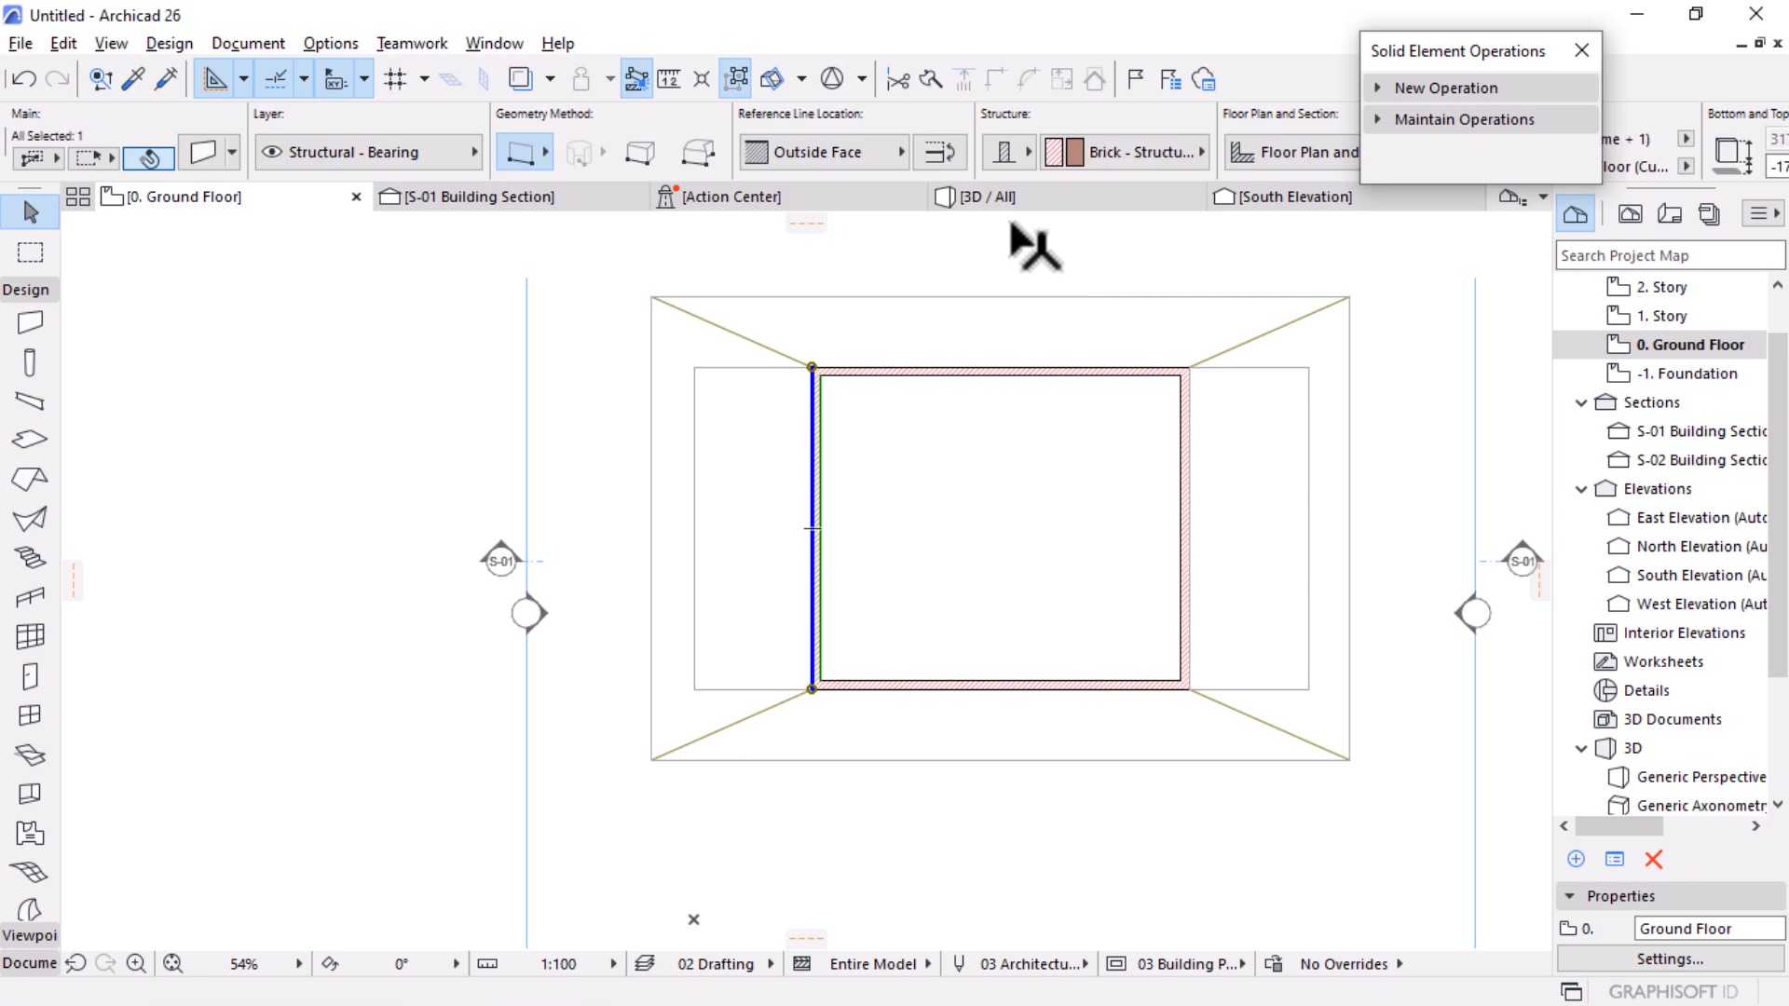
left_click(736, 80)
scroll(1088, 153, "down", 5)
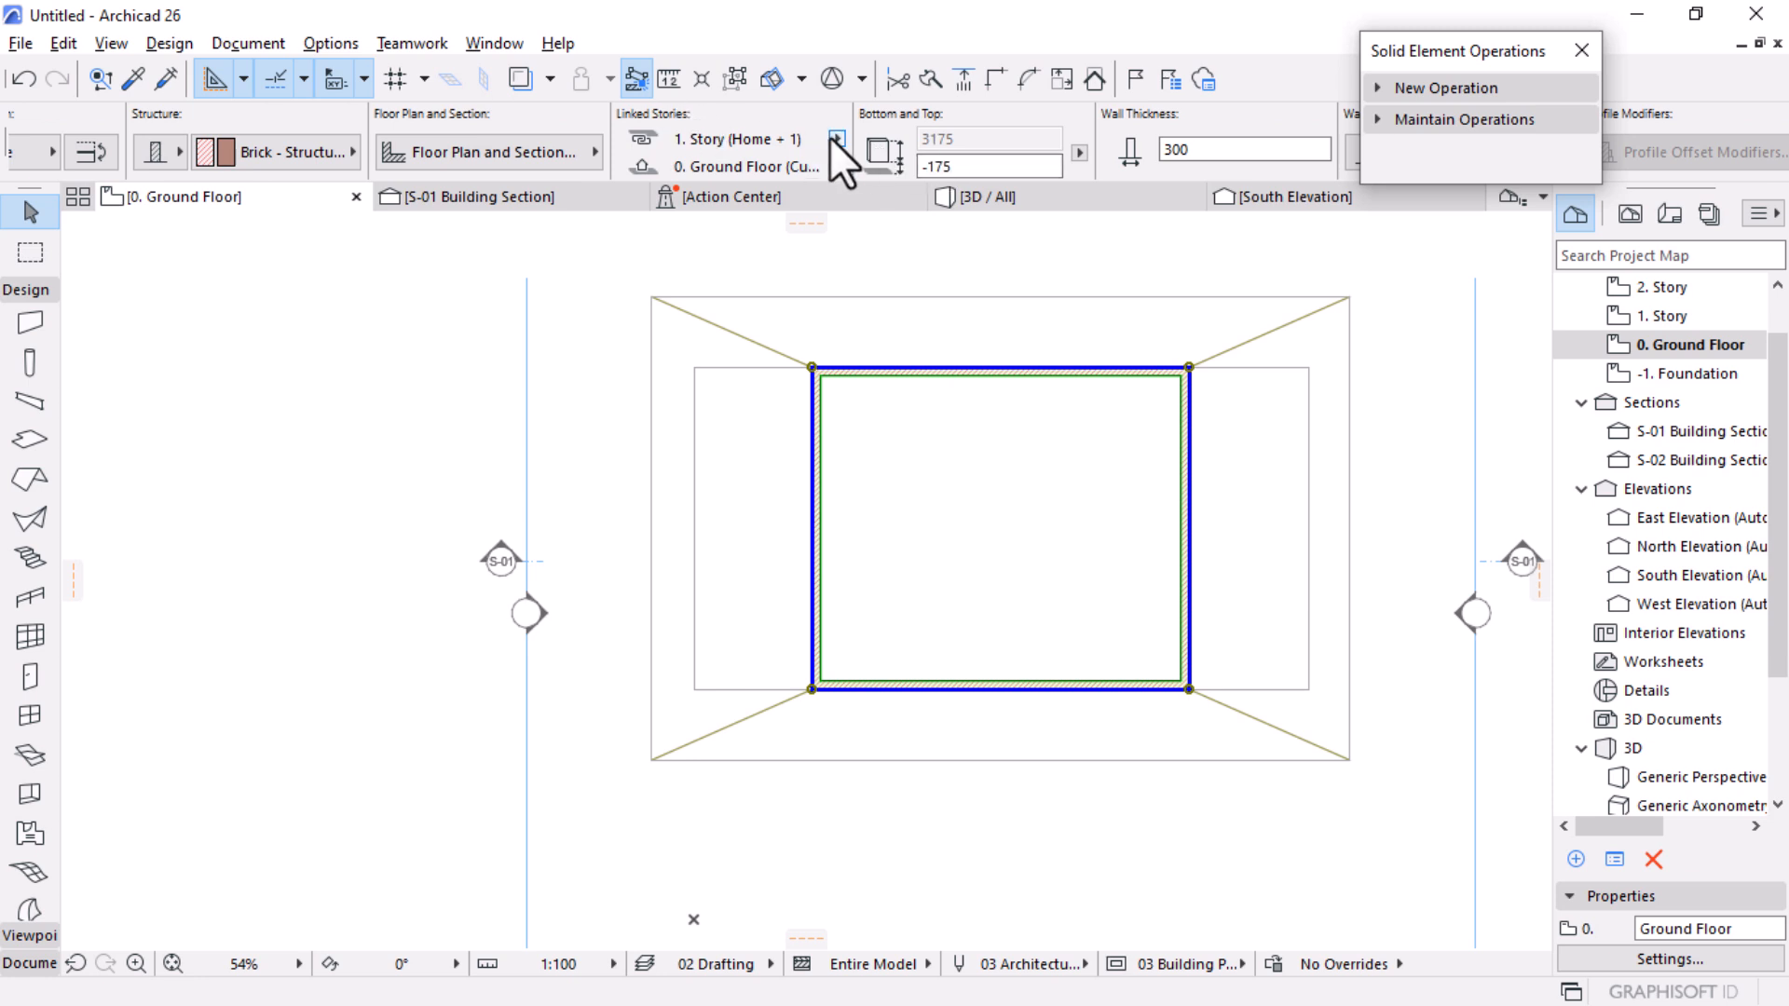
left_click(835, 139)
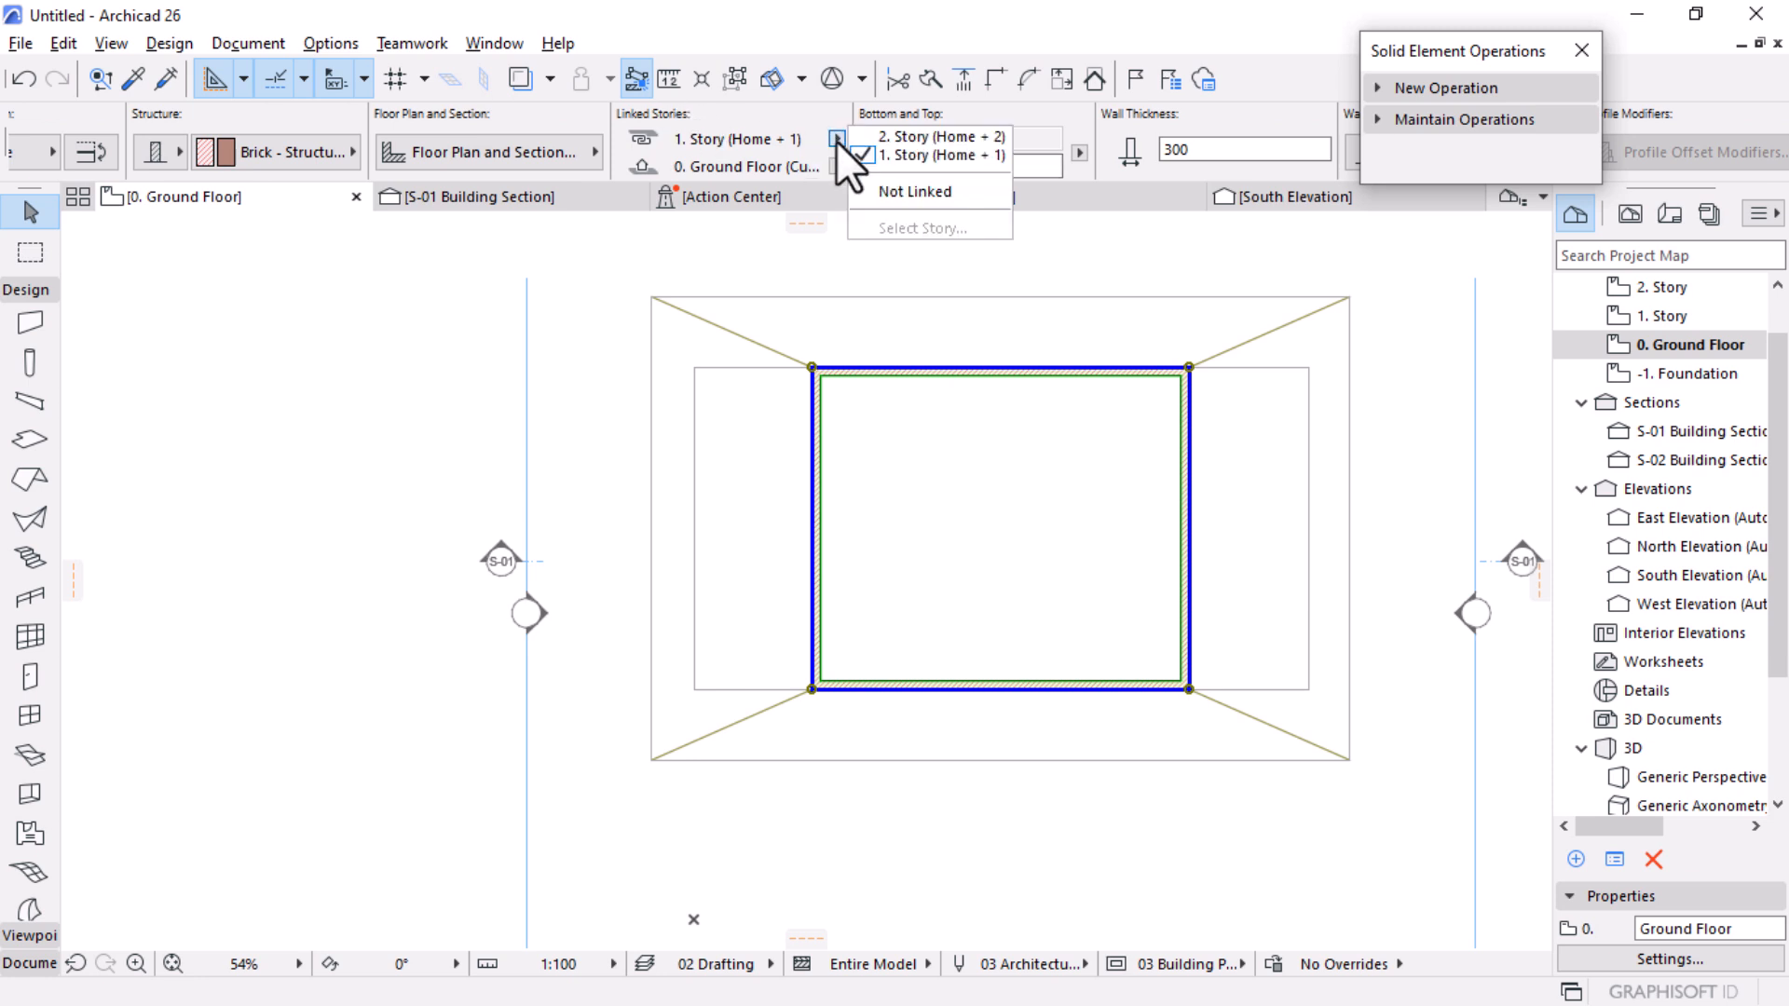
left_click(954, 140)
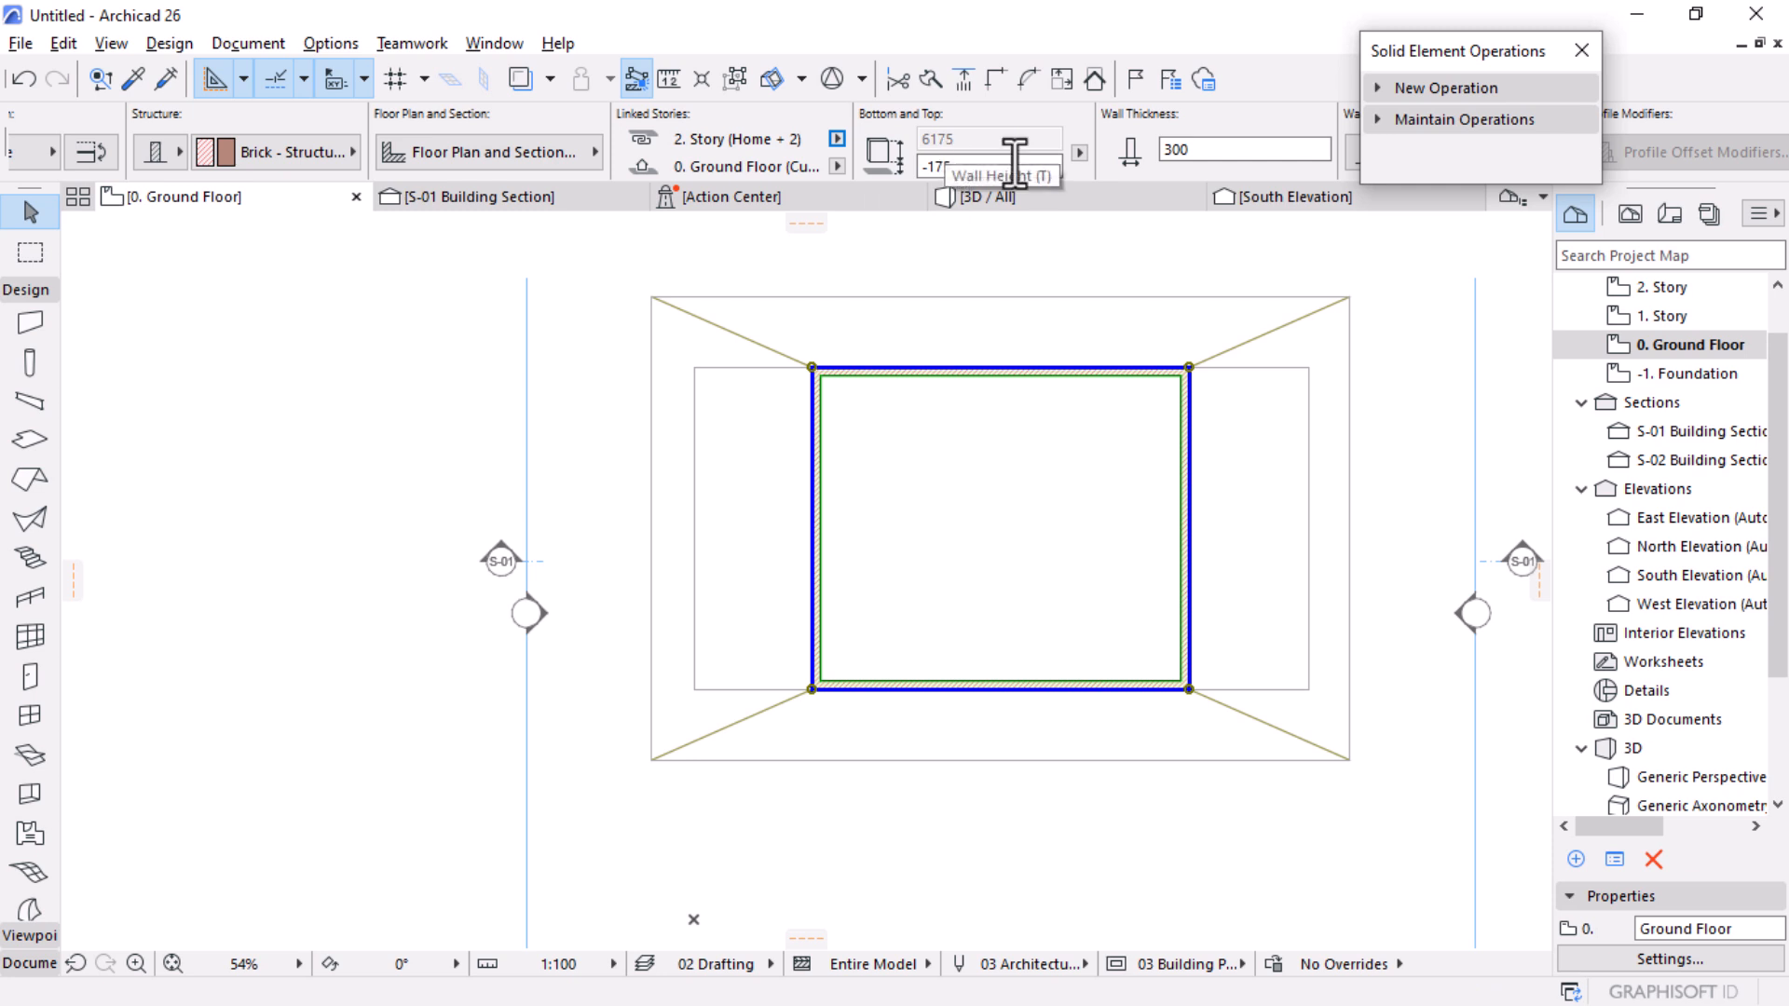
Step: Set the top link of the four brick walls to Not Linked and deselect them
left_click(839, 139)
left_click(878, 183)
left_click(1013, 140)
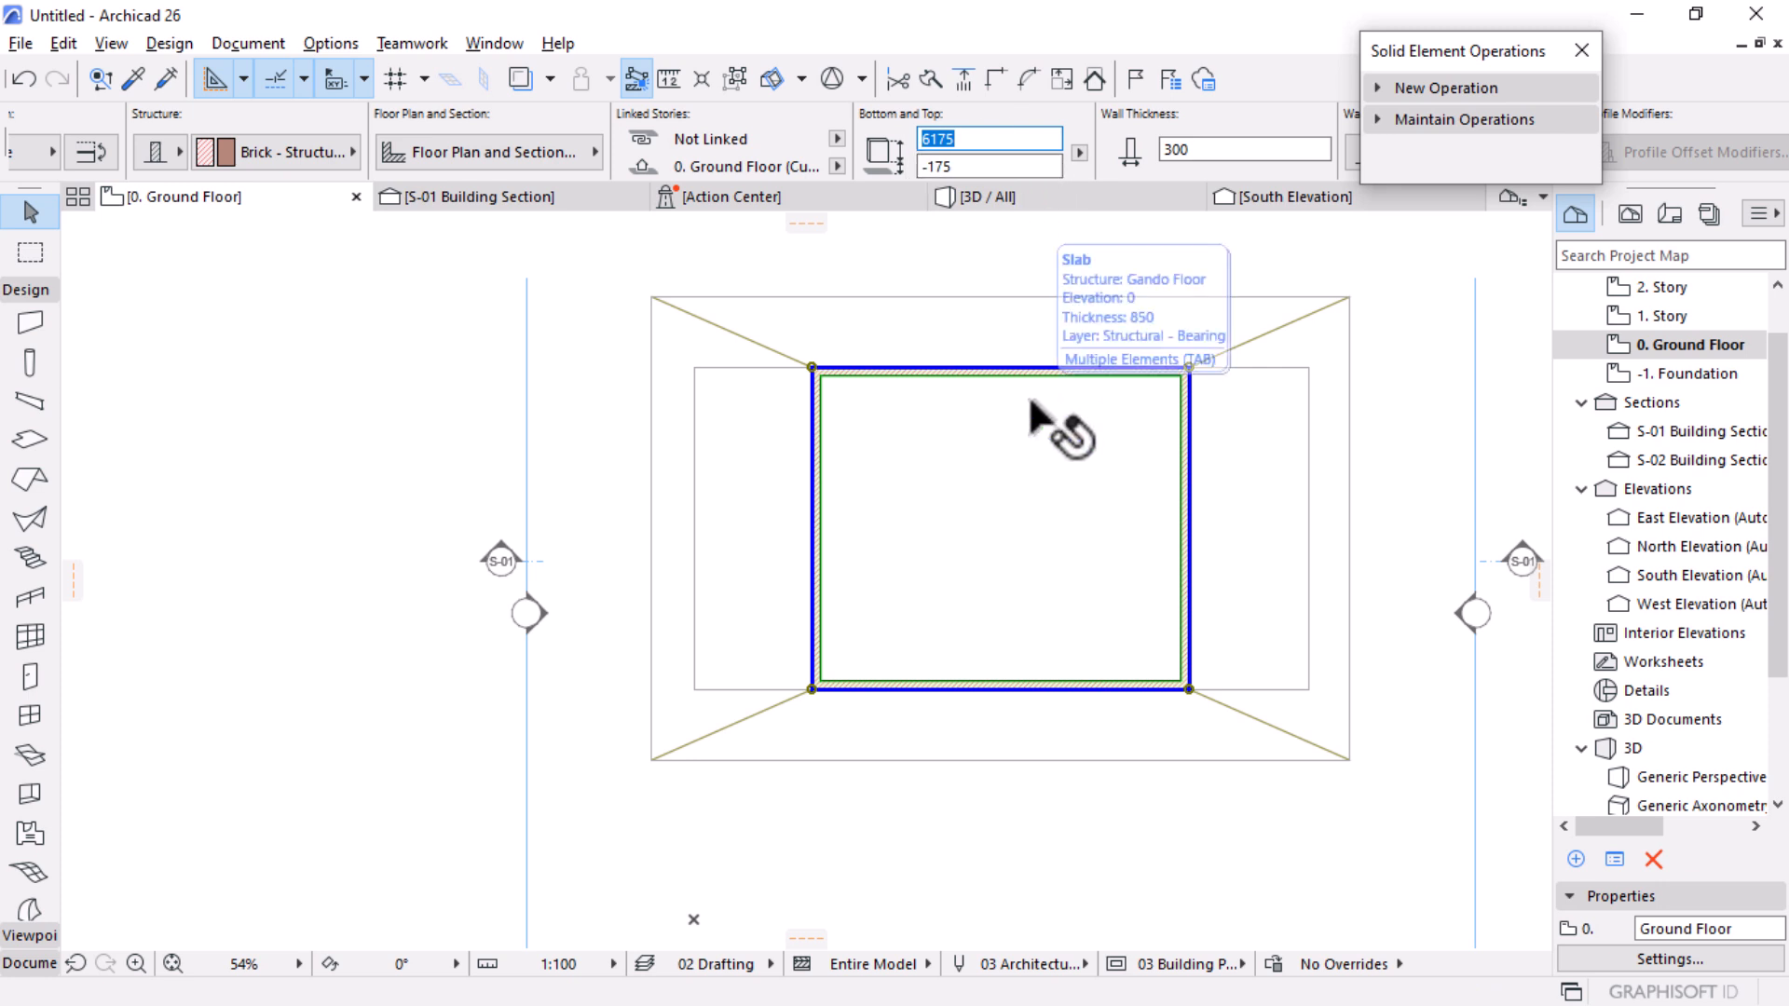
key("Escape")
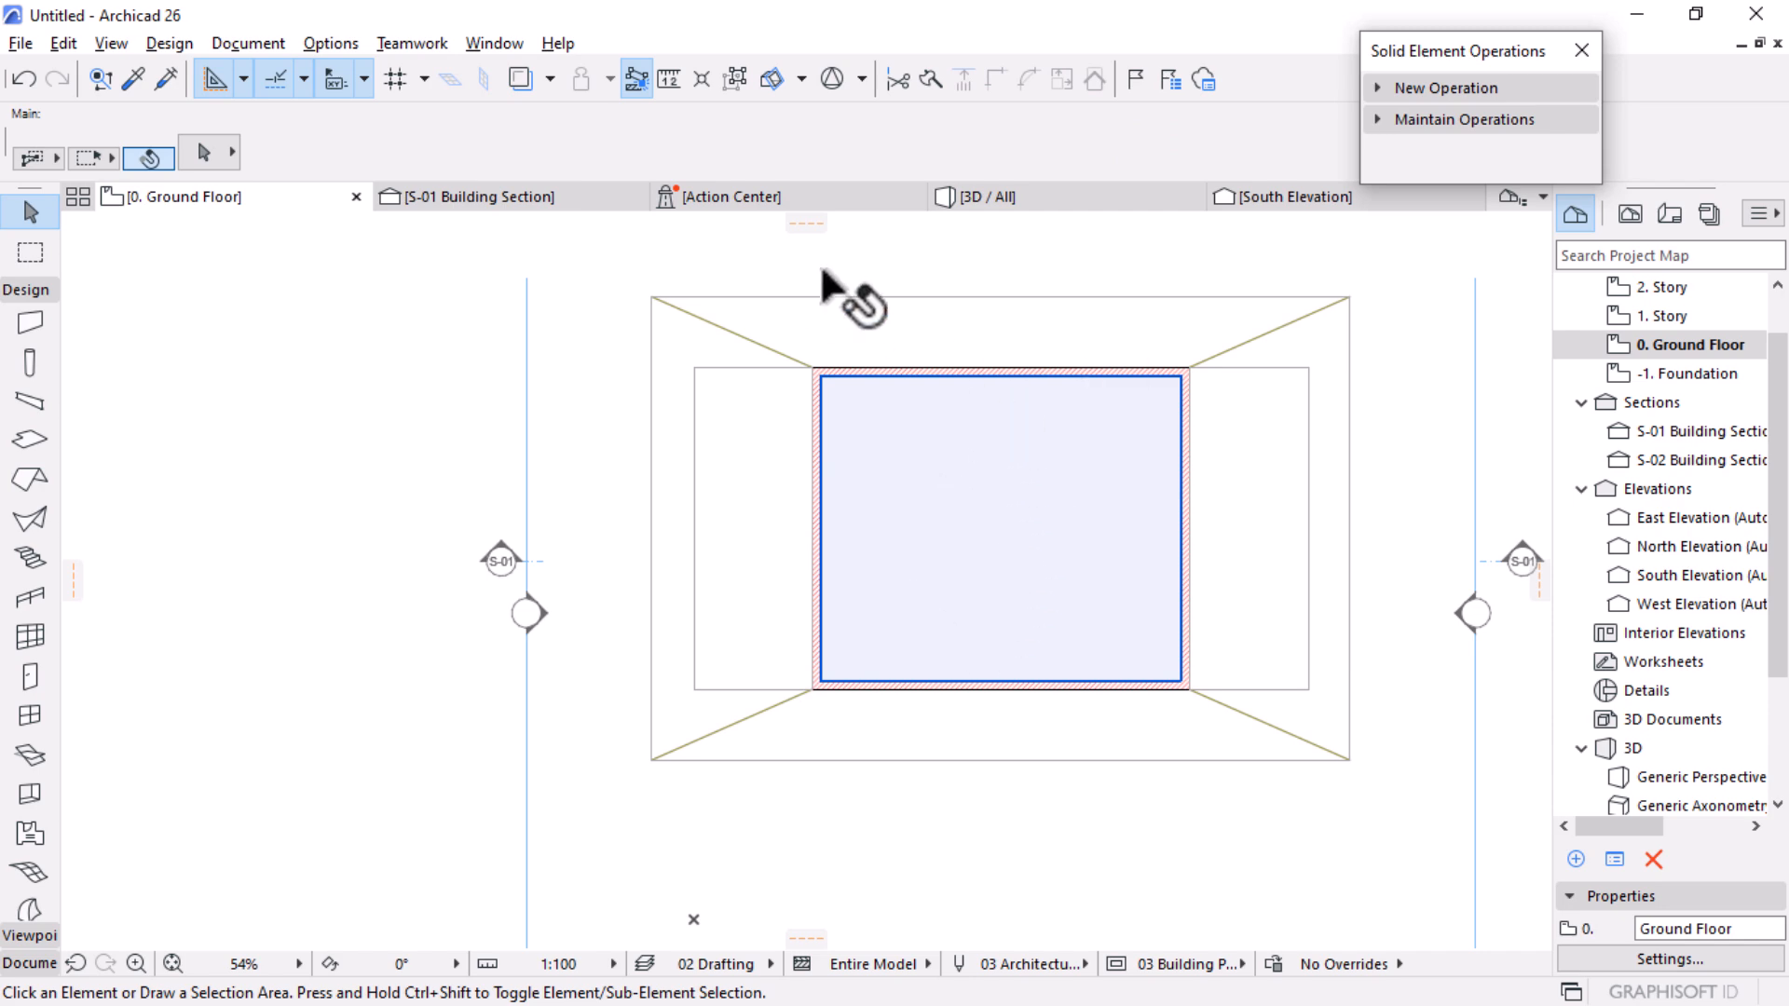
Step: Inspect the raised brick walls and the room interior in the 3D view
left_click(993, 200)
middle_click_drag(483, 339, 830, 259, "shift")
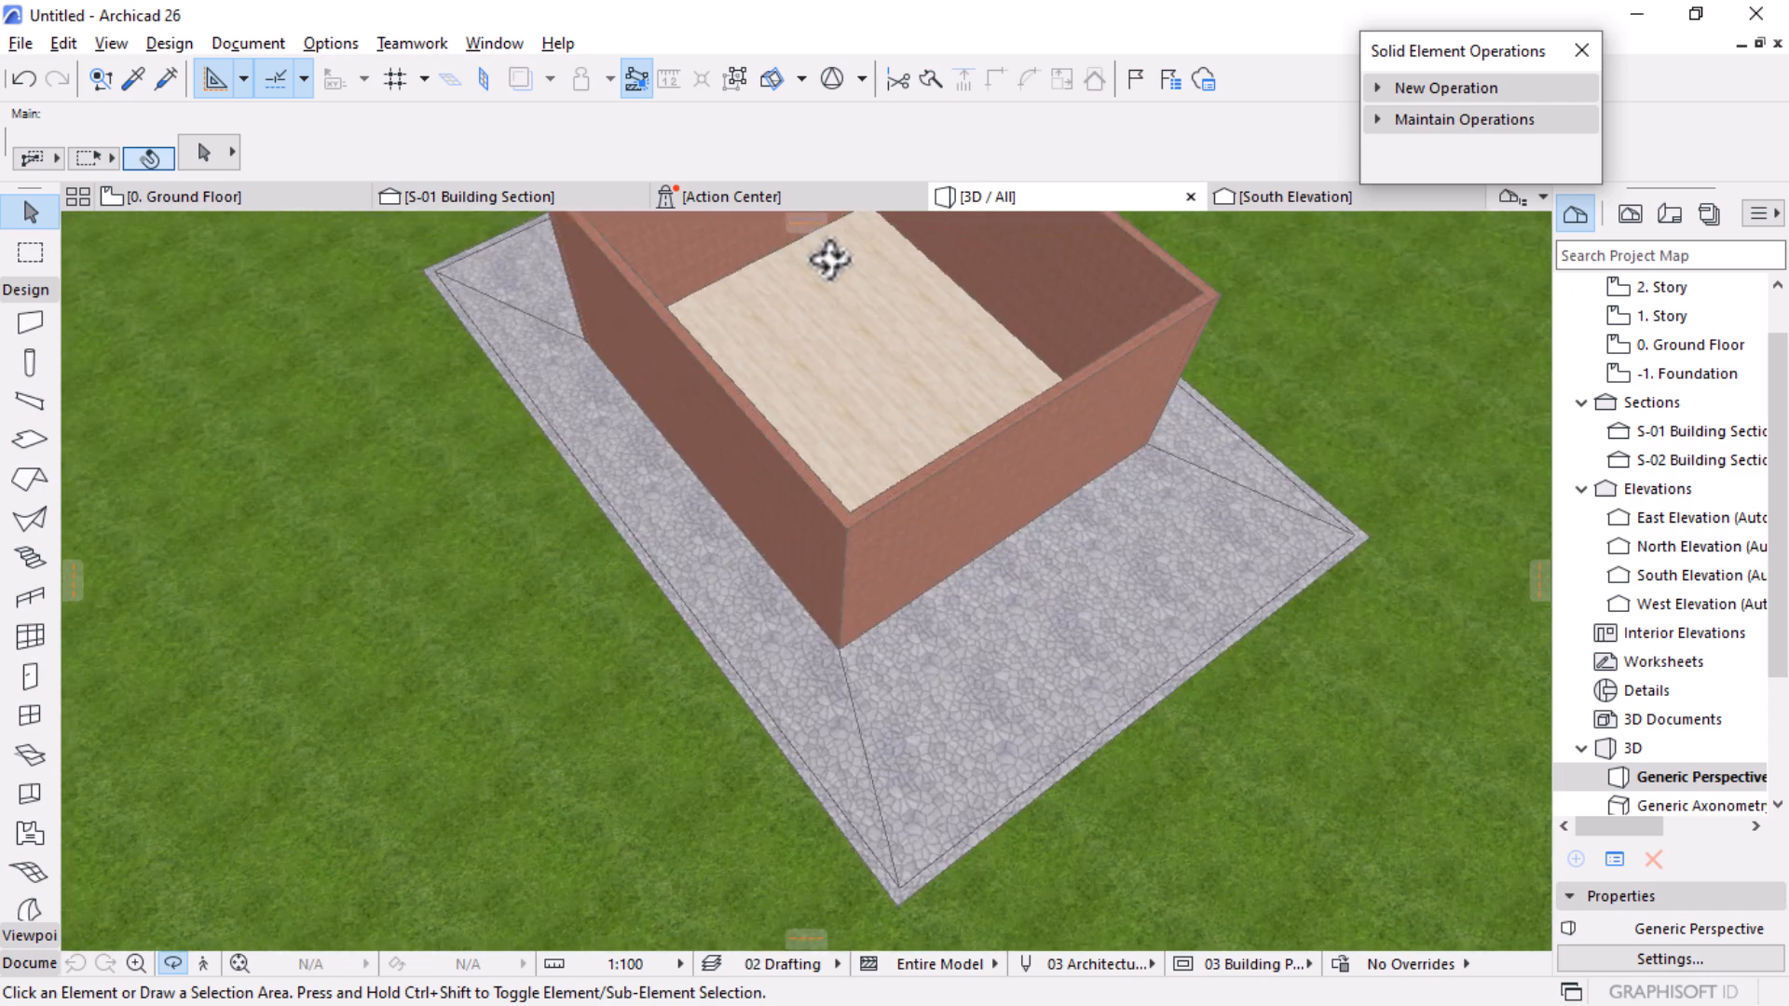
scroll(870, 475, "up", 6)
middle_click_drag(579, 632, 704, 502, "shift")
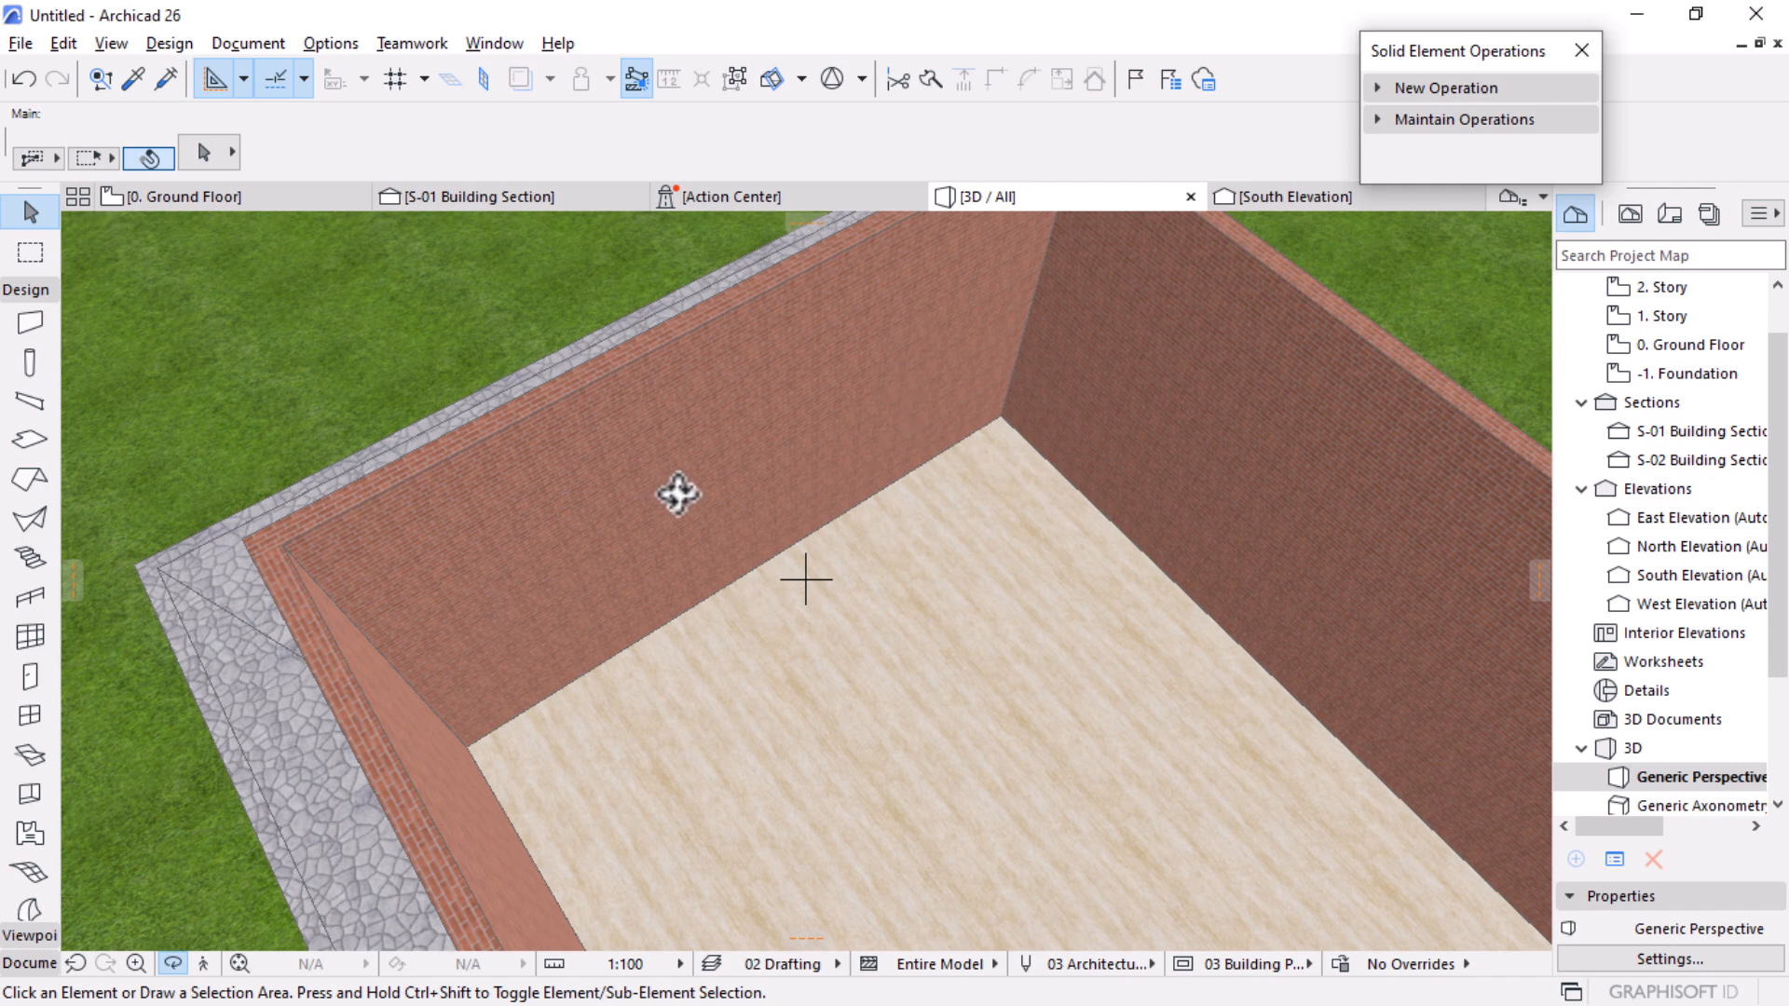
middle_click_drag(674, 492, 1015, 415, "shift")
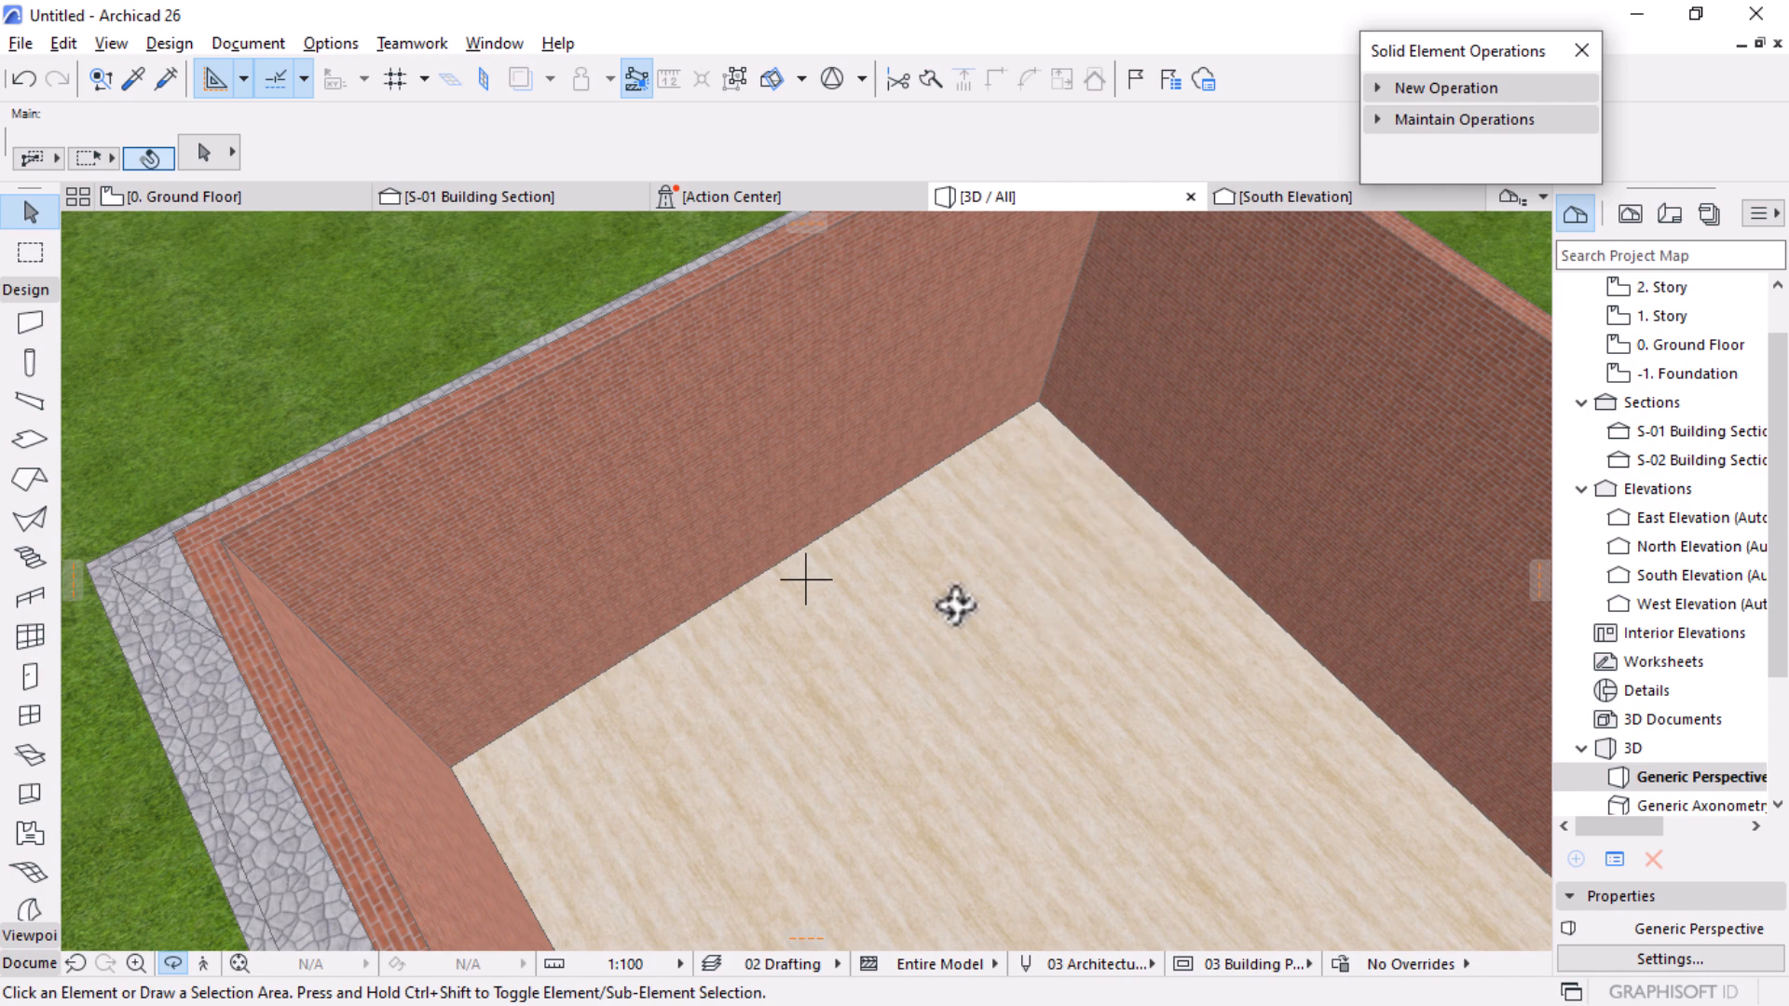
Step: On the ground floor plan, draw a 3000-wide rectangular Gando Floor slab from the room's upper left inner corner to the opposite wall
left_click(220, 199)
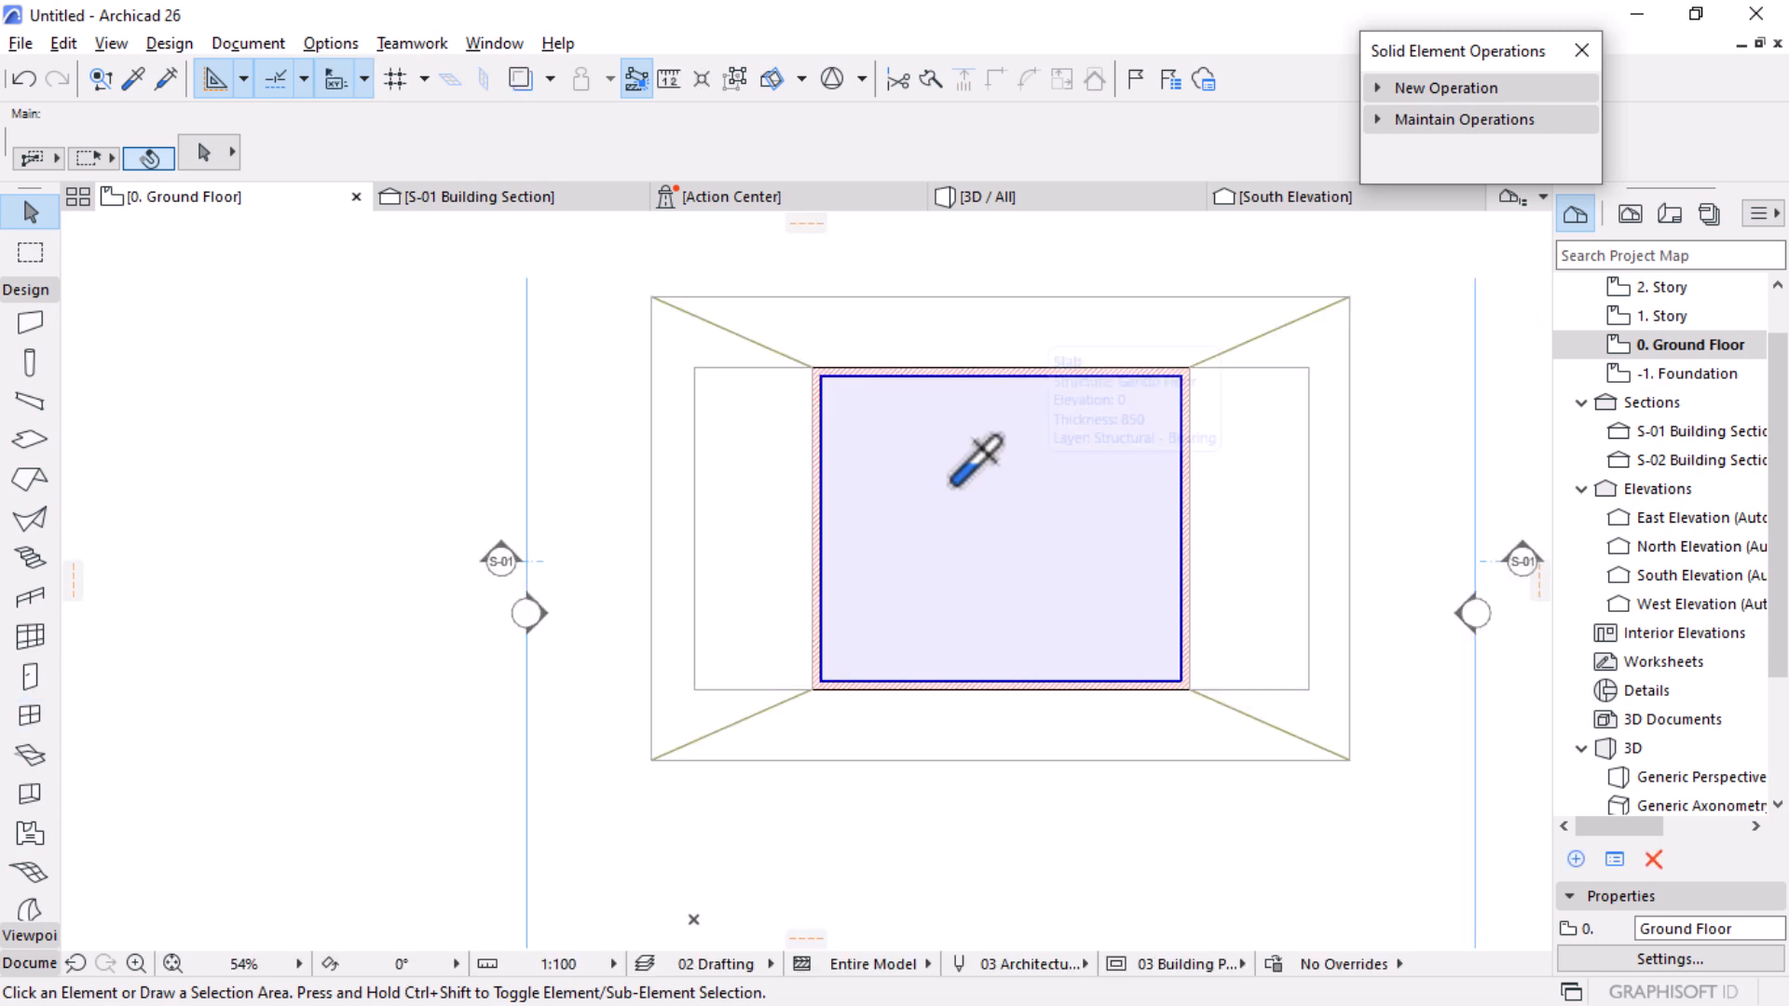
left_click(816, 394, "alt")
left_click(821, 375)
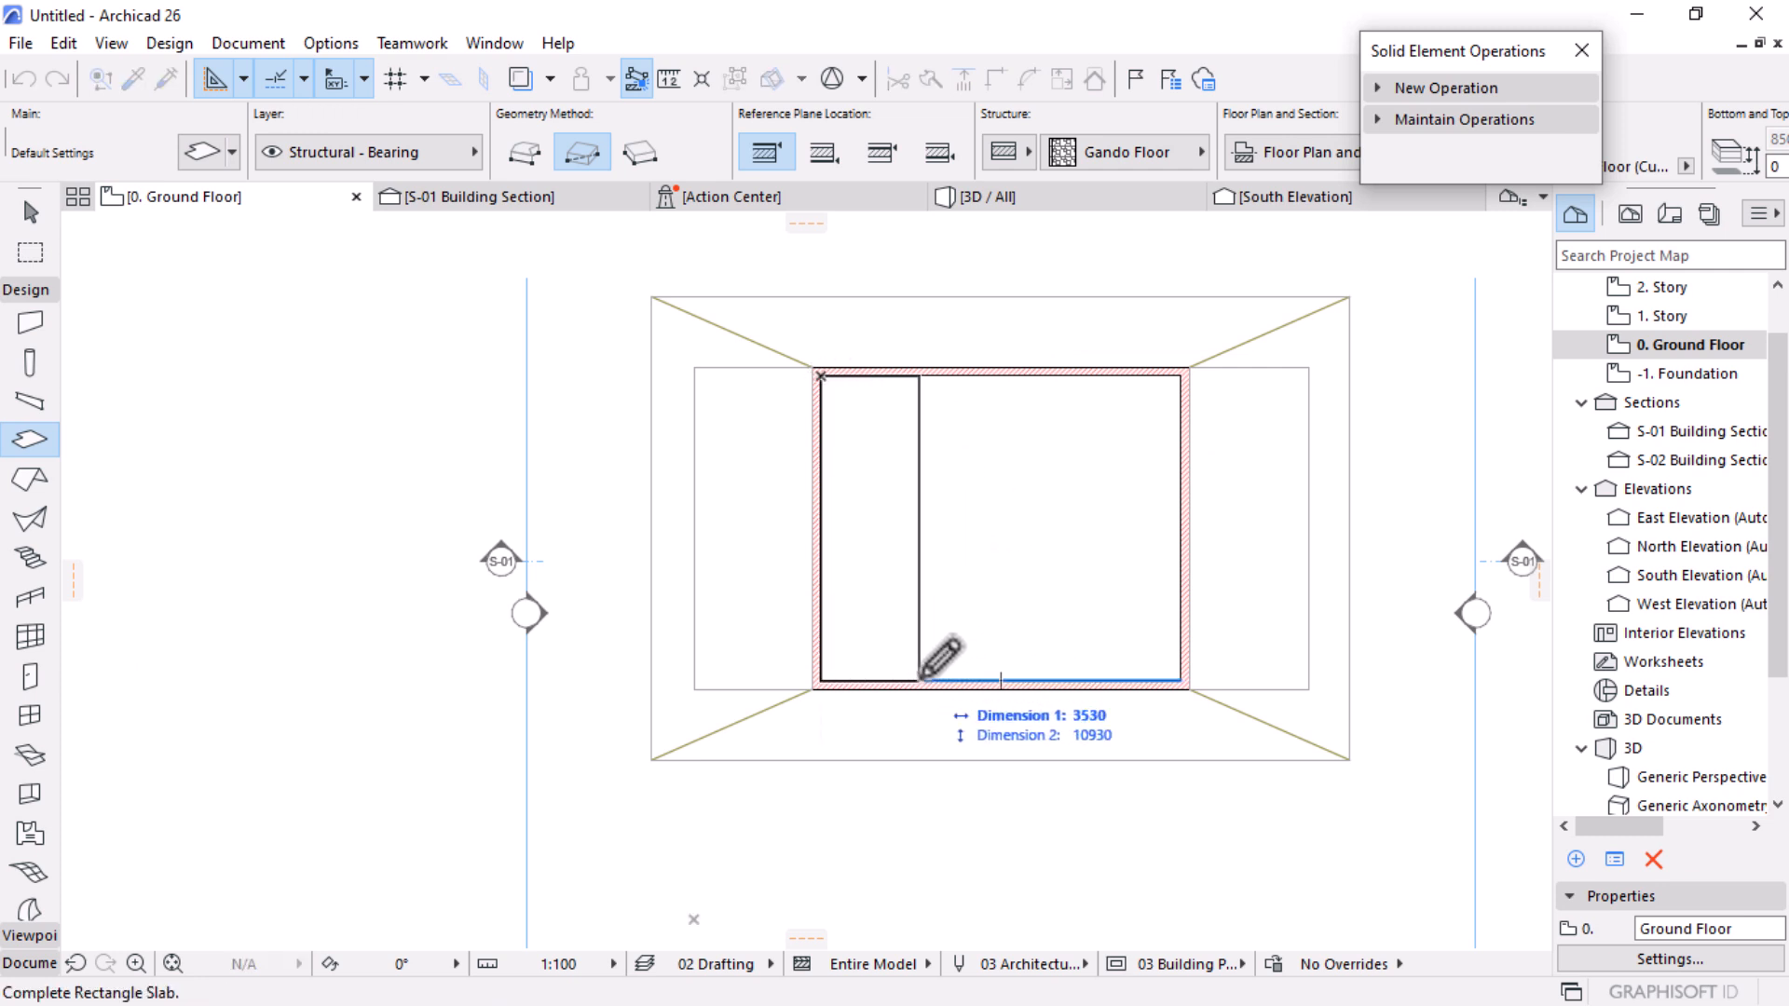
type("3000")
key("Tab")
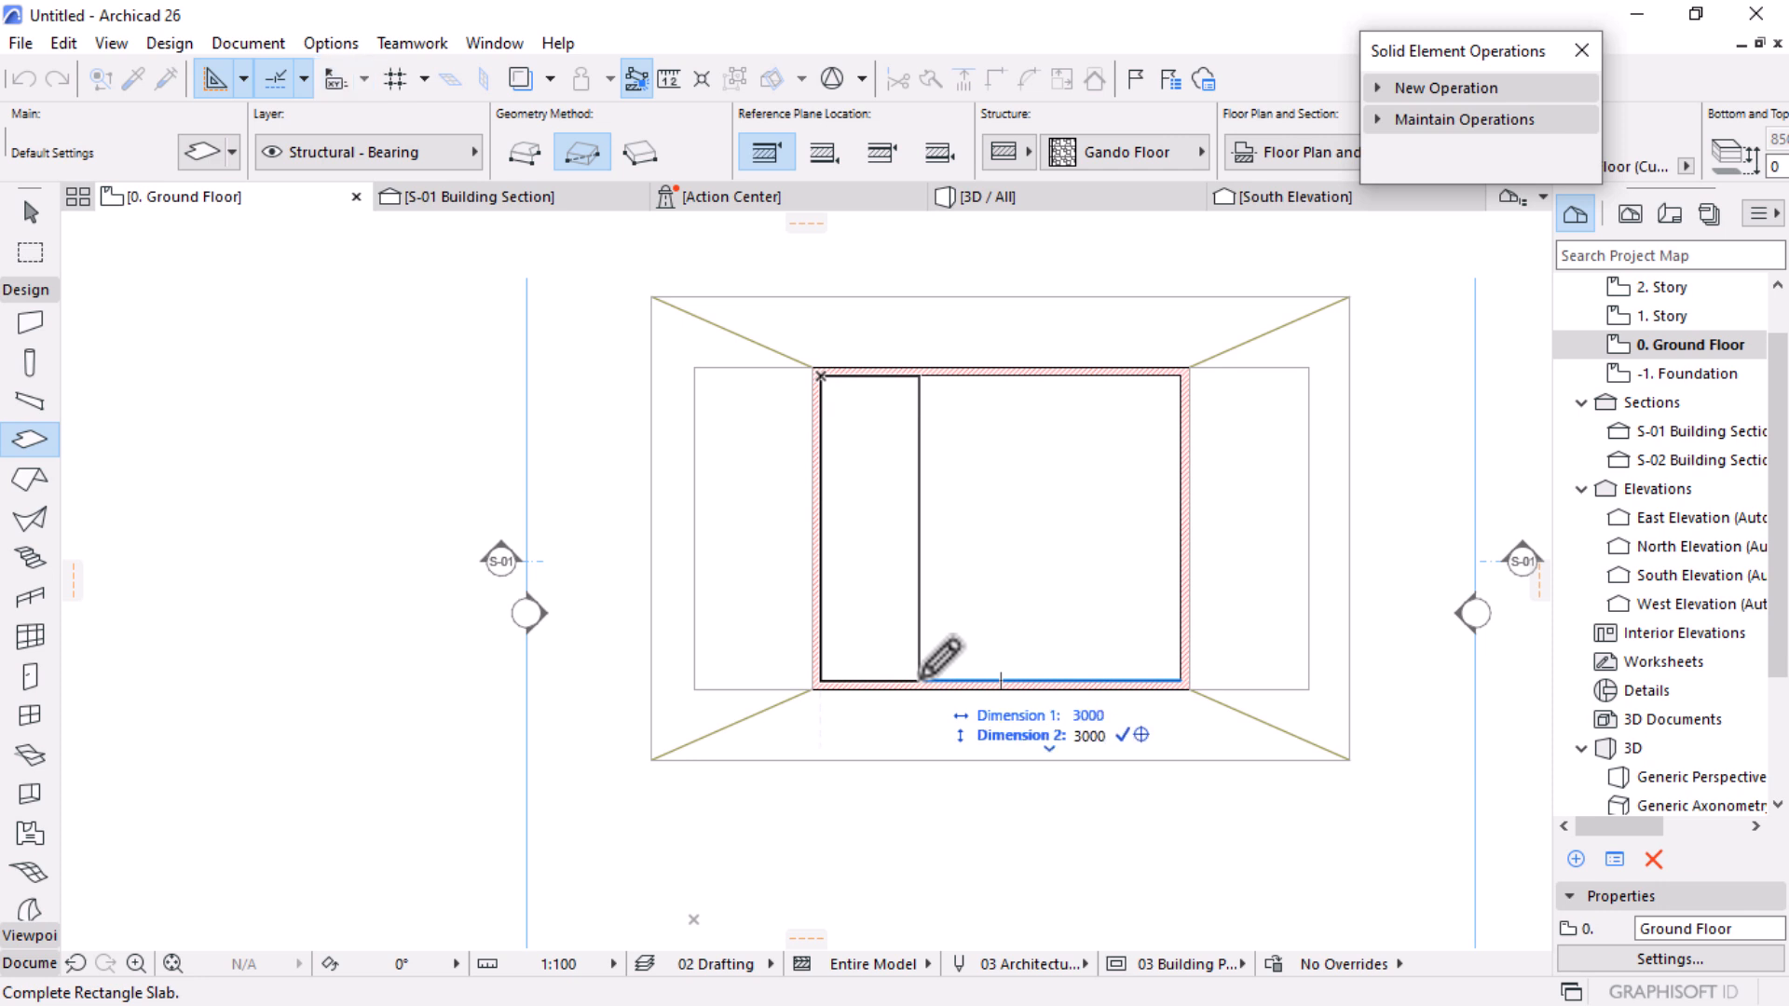
key("Return")
key("Escape")
Step: Select the 3000-wide slab and open the editing options at its lower right corner
left_click(880, 511)
left_click(903, 679)
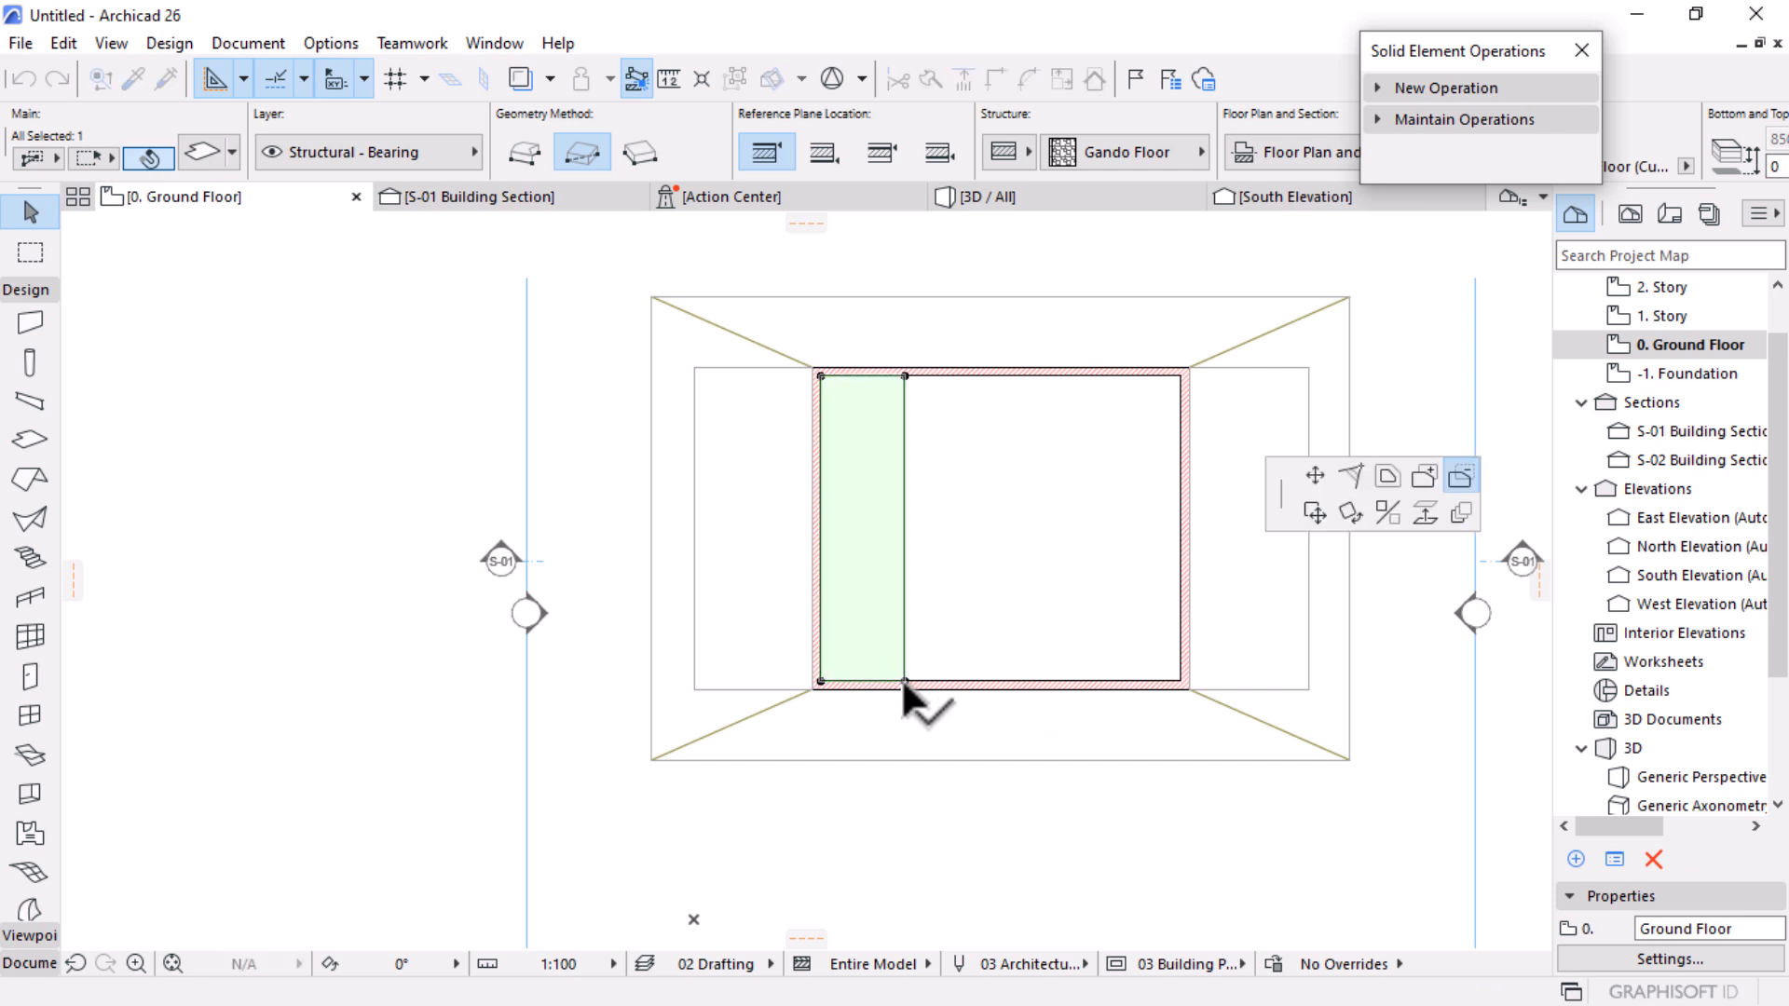
Step: Move the narrow slab's lower inner corner node horizontally toward the outer wall, halfway along the slab's lower edge
left_click(1313, 479)
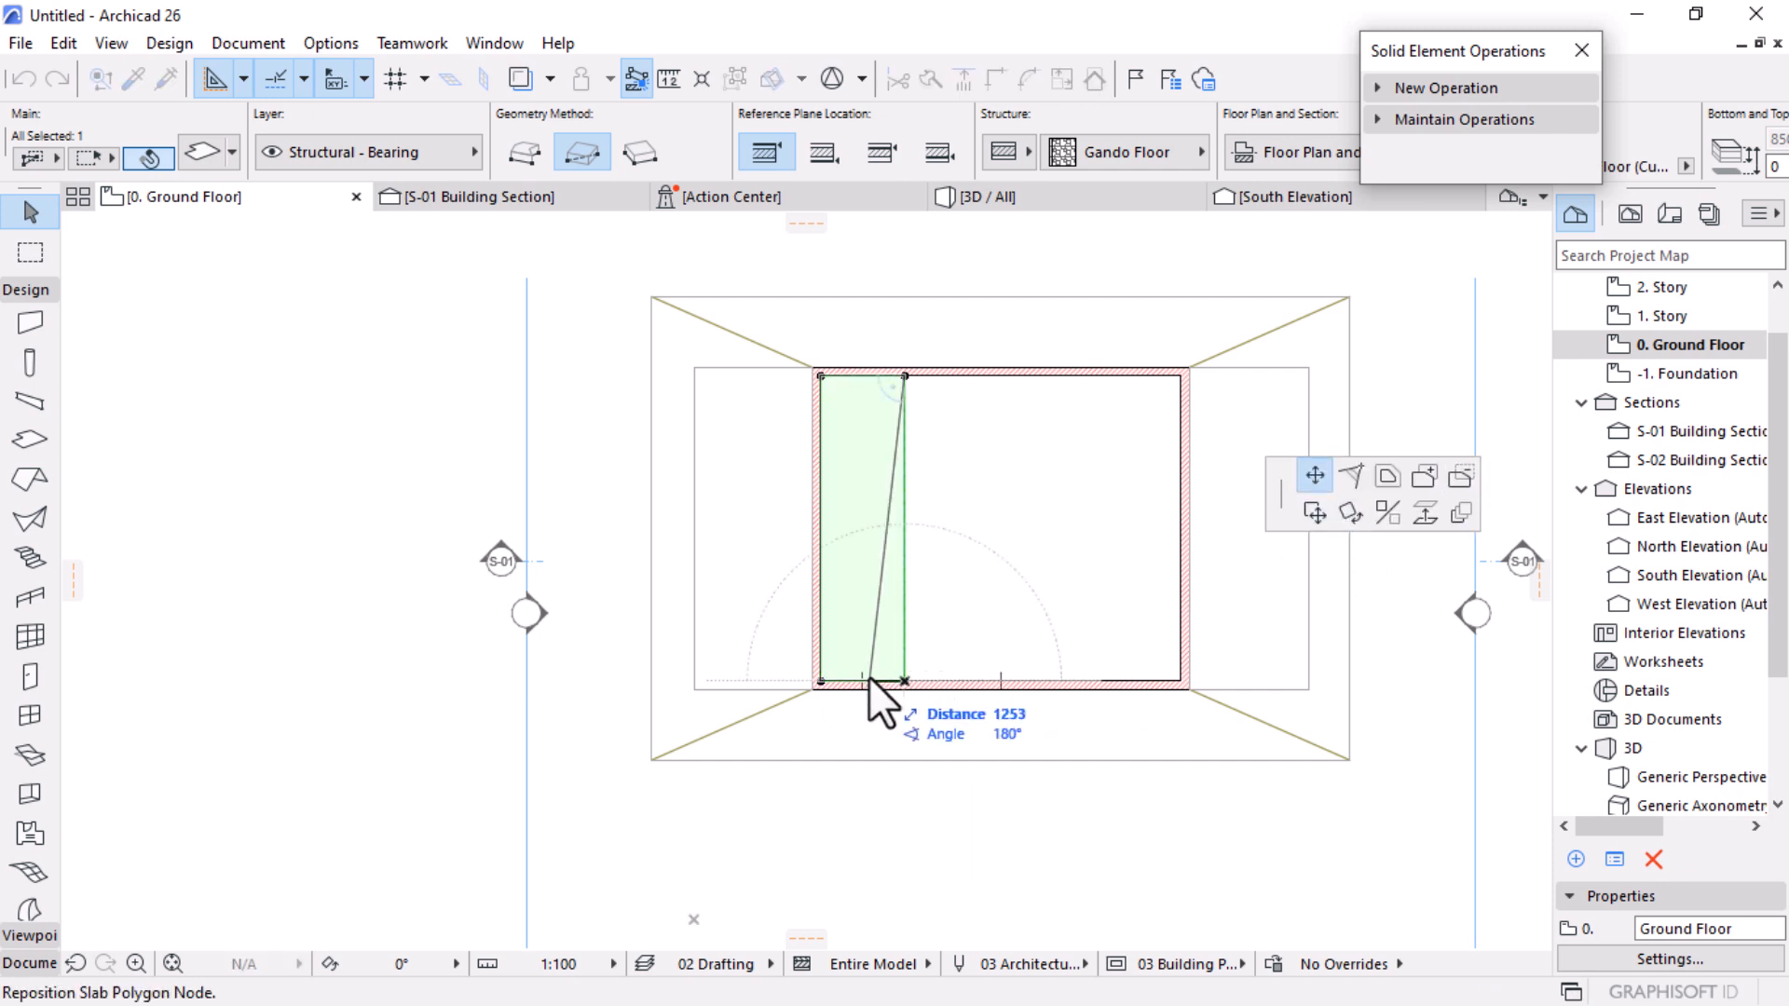
left_click(862, 681)
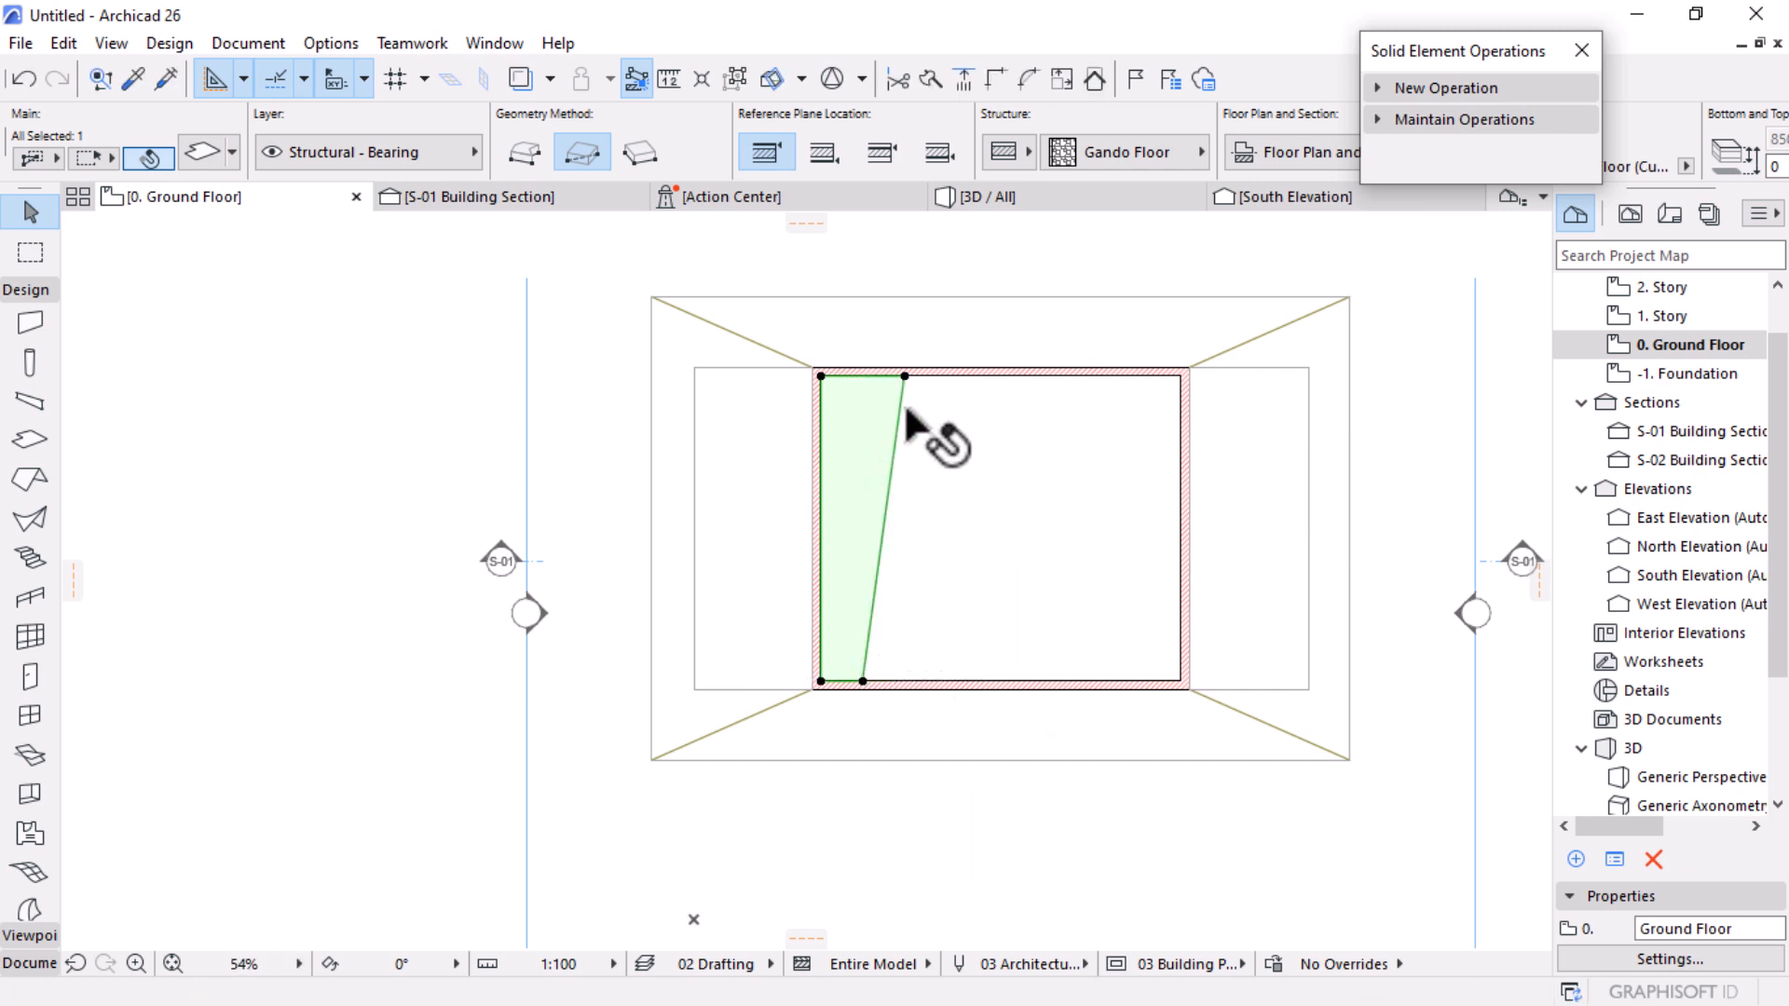
Step: Change the tapered slab from a composite to a basic structure with the building material Stone - Structural
scroll(1070, 136, "down", 3)
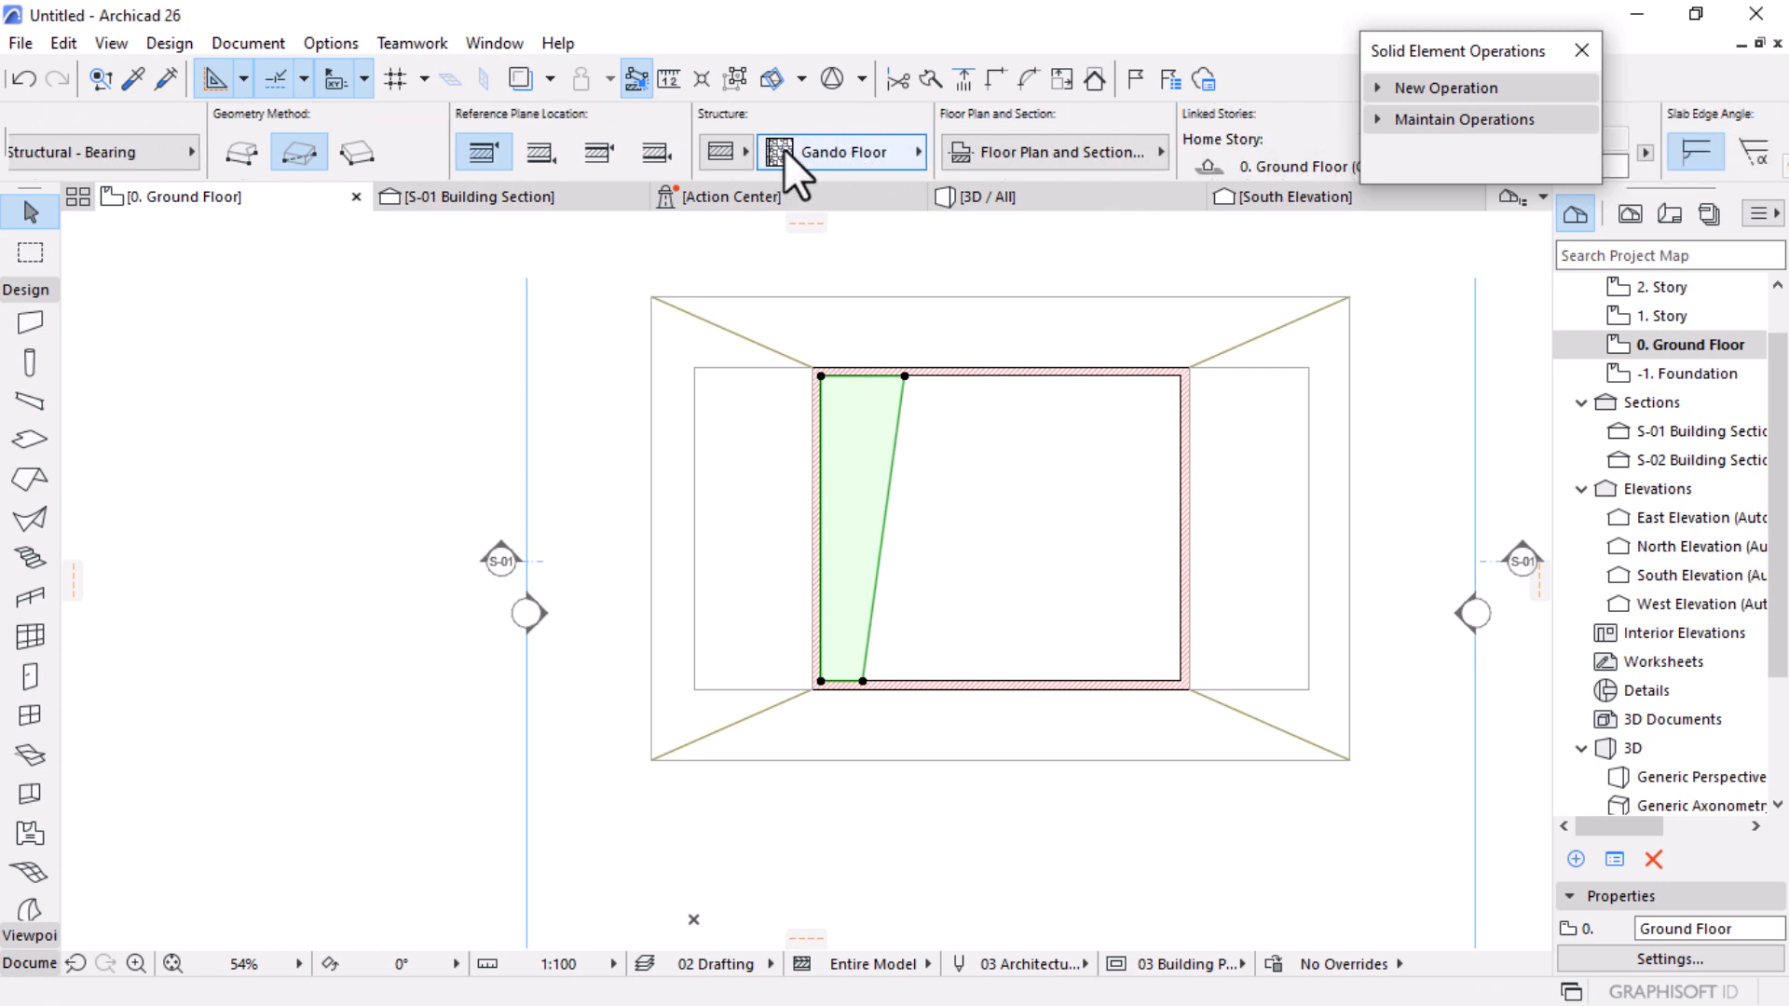
left_click(819, 149)
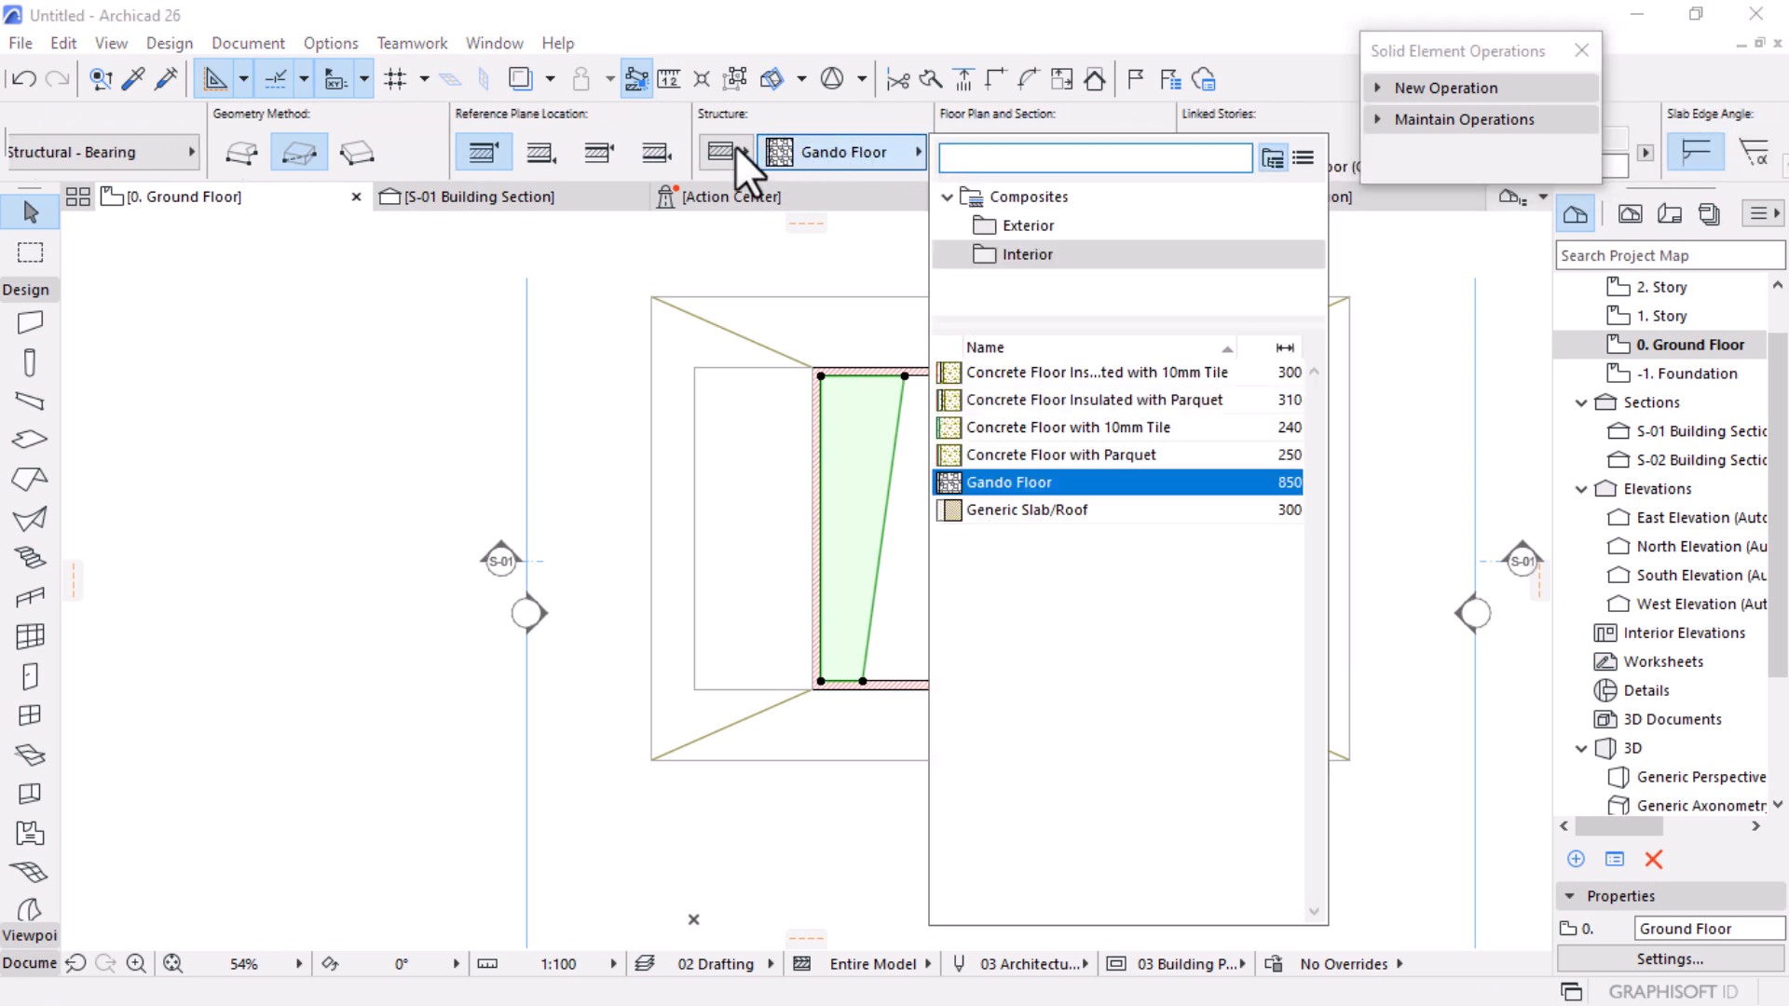
left_click(734, 149)
left_click(734, 147)
left_click(775, 148)
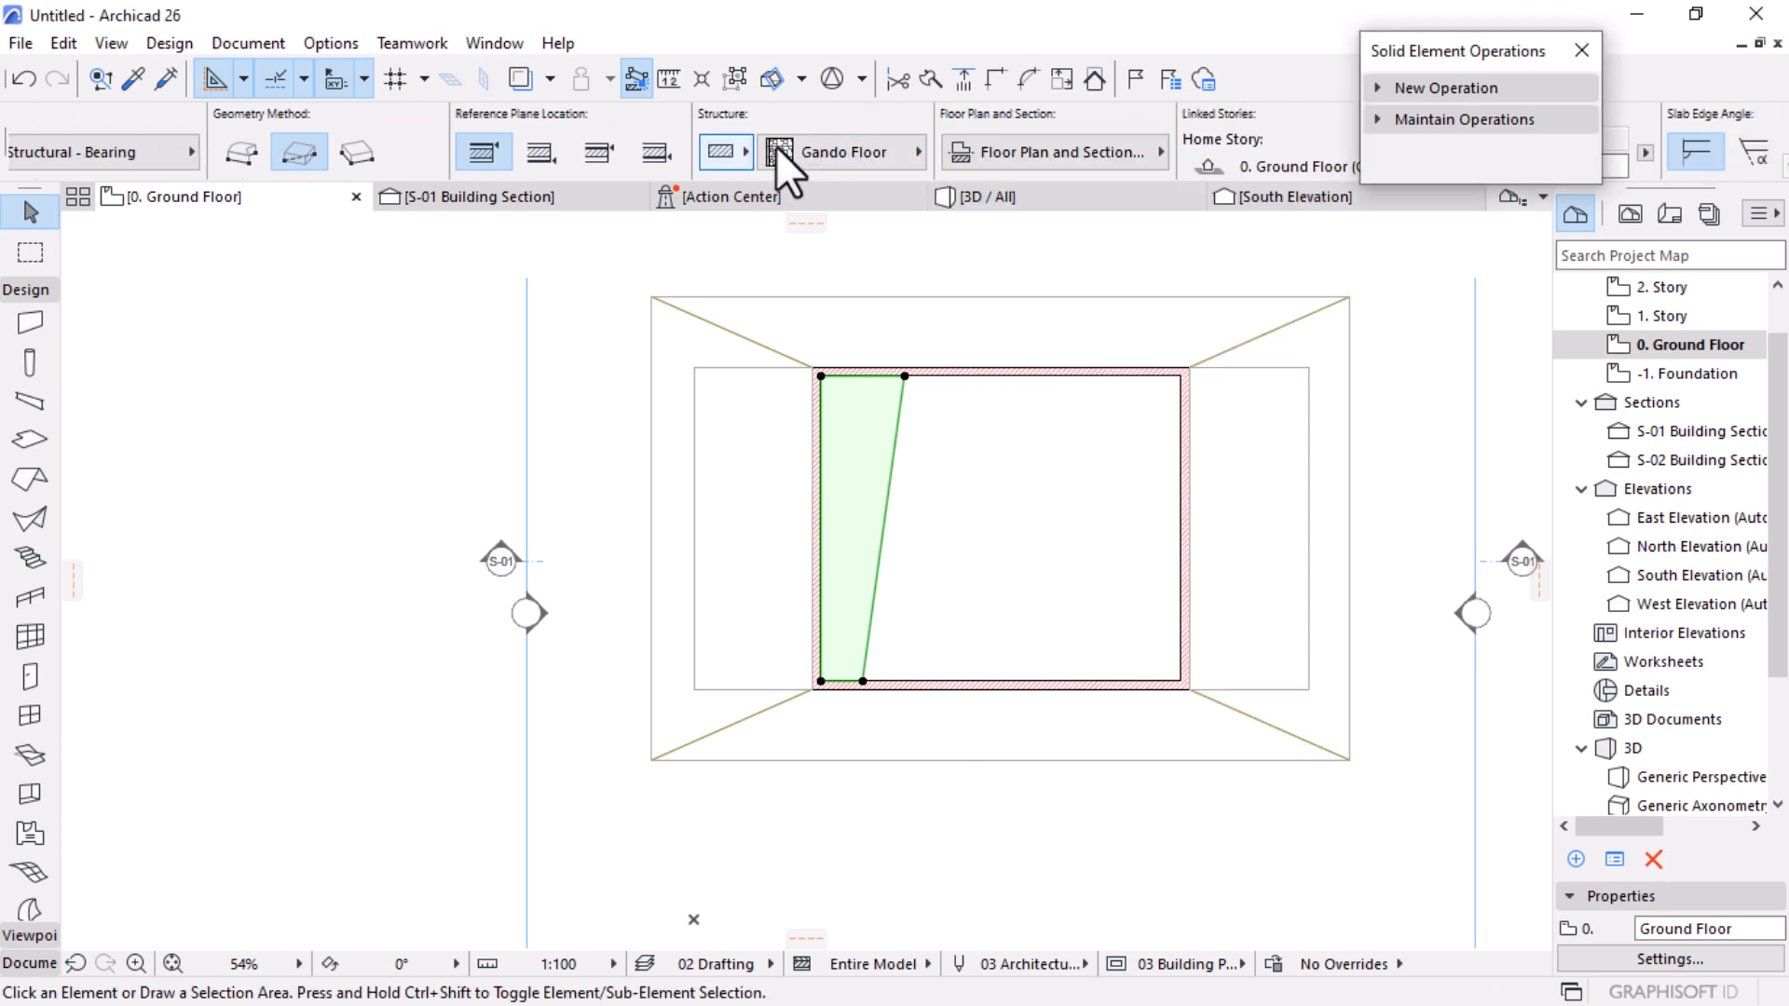
left_click(847, 152)
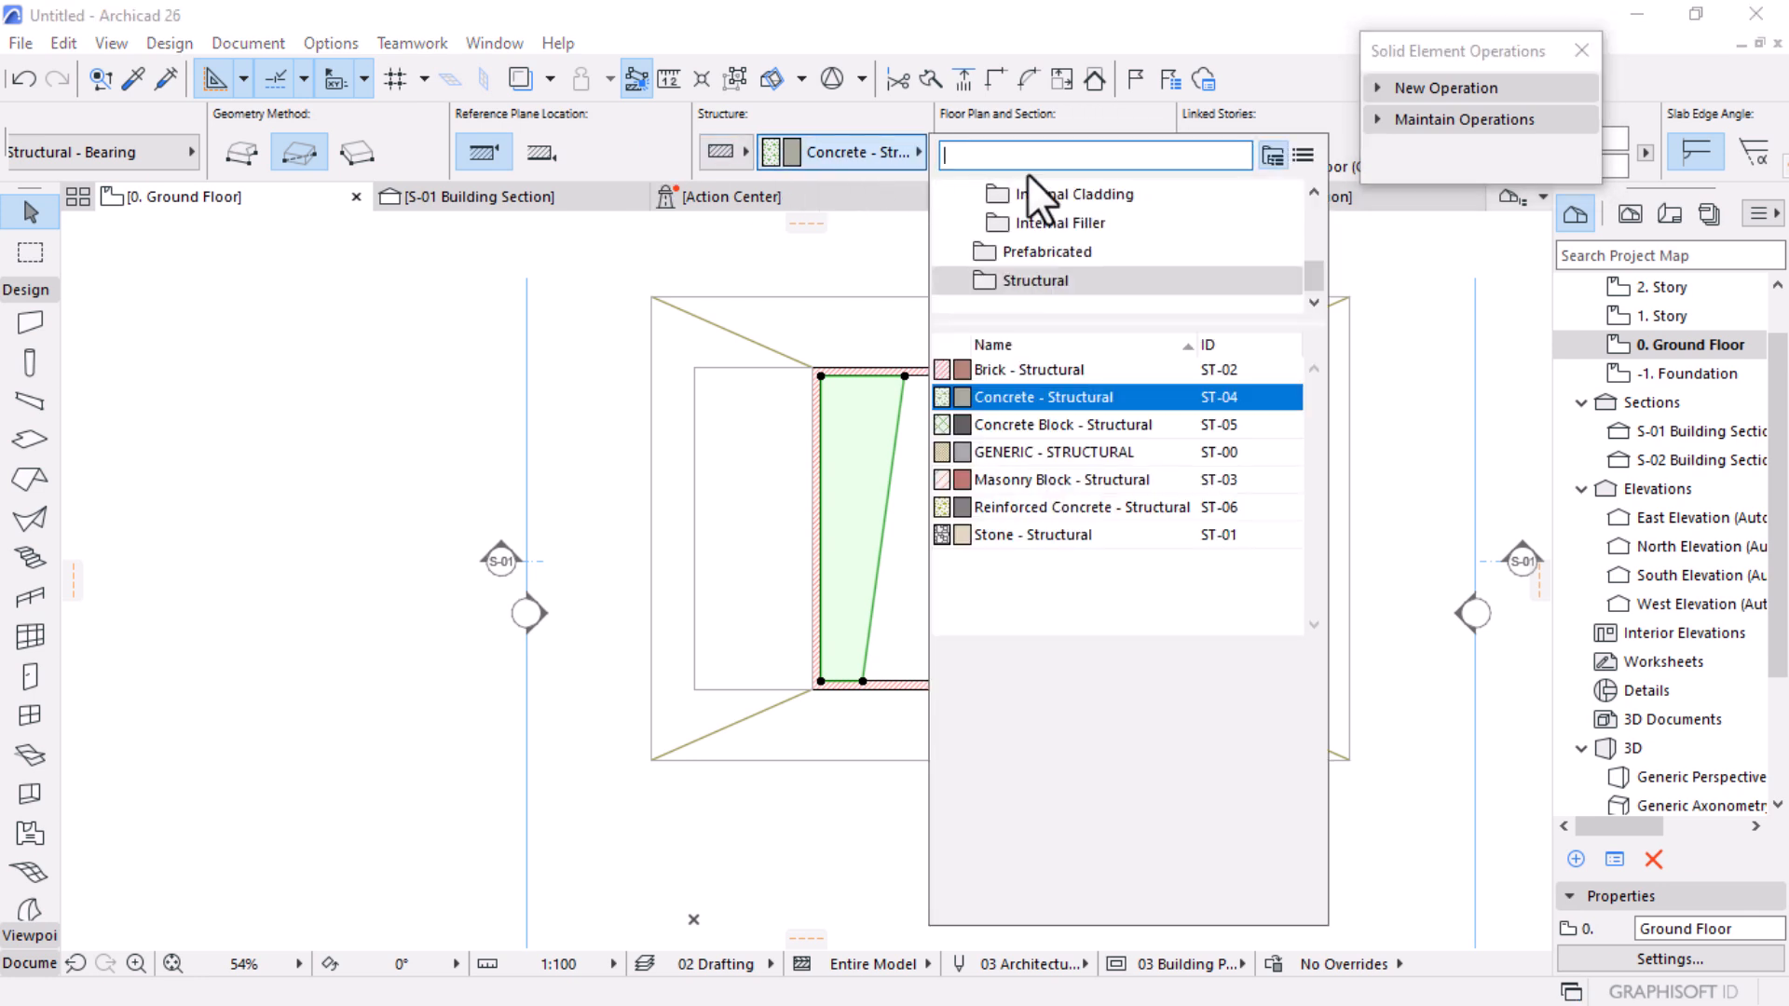
type("sto")
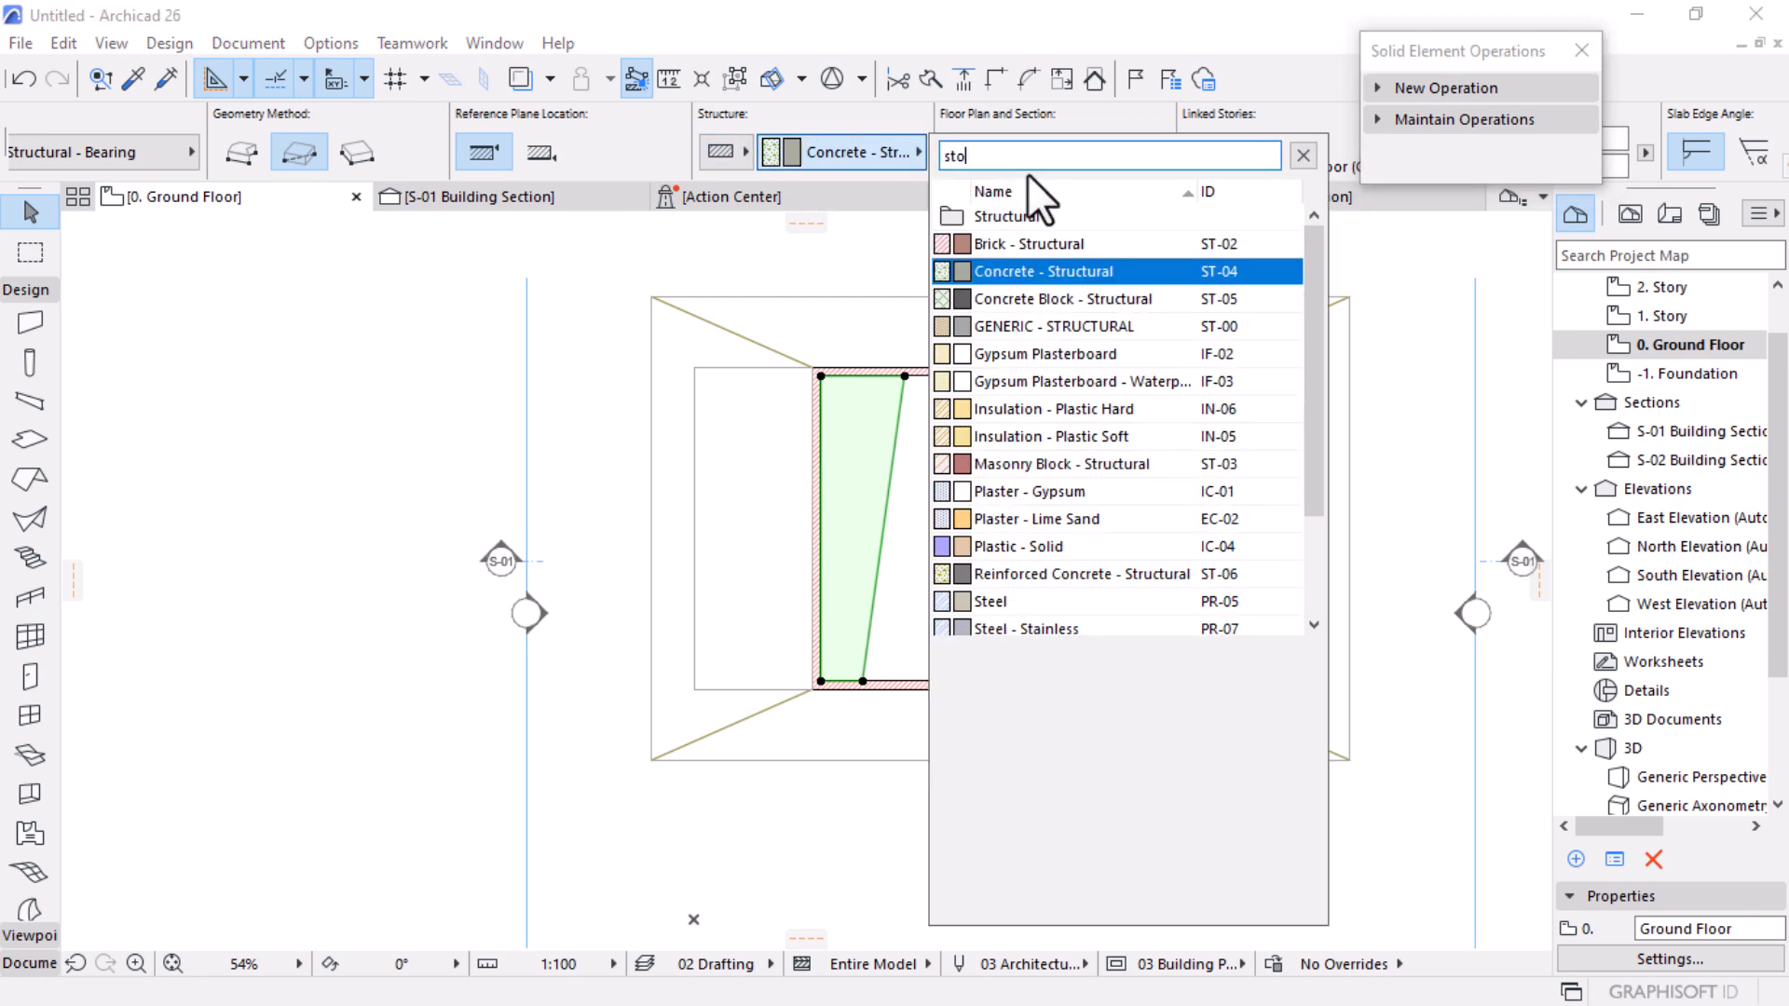
type("ne")
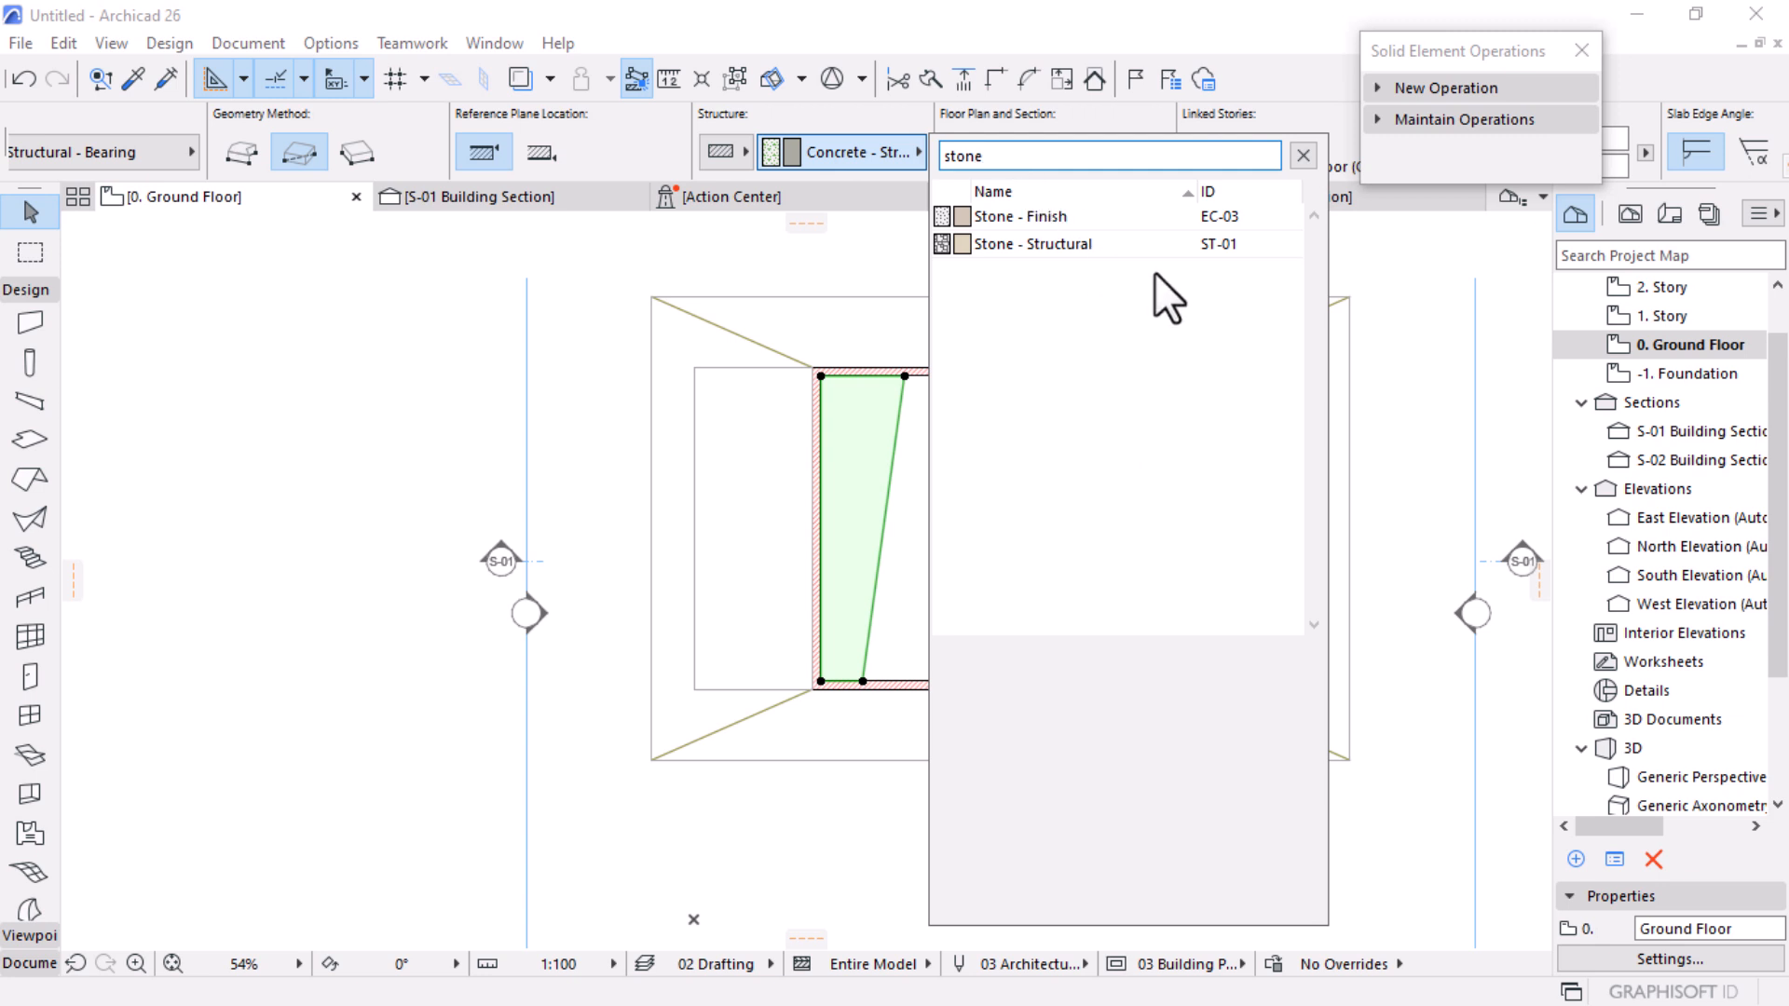
left_click(1082, 240)
Step: In the 3D view, select the stone slab and set its reference plane to the bottom so it rises above the floor
scroll(849, 382, "up", 2)
scroll(1054, 154, "right", 5)
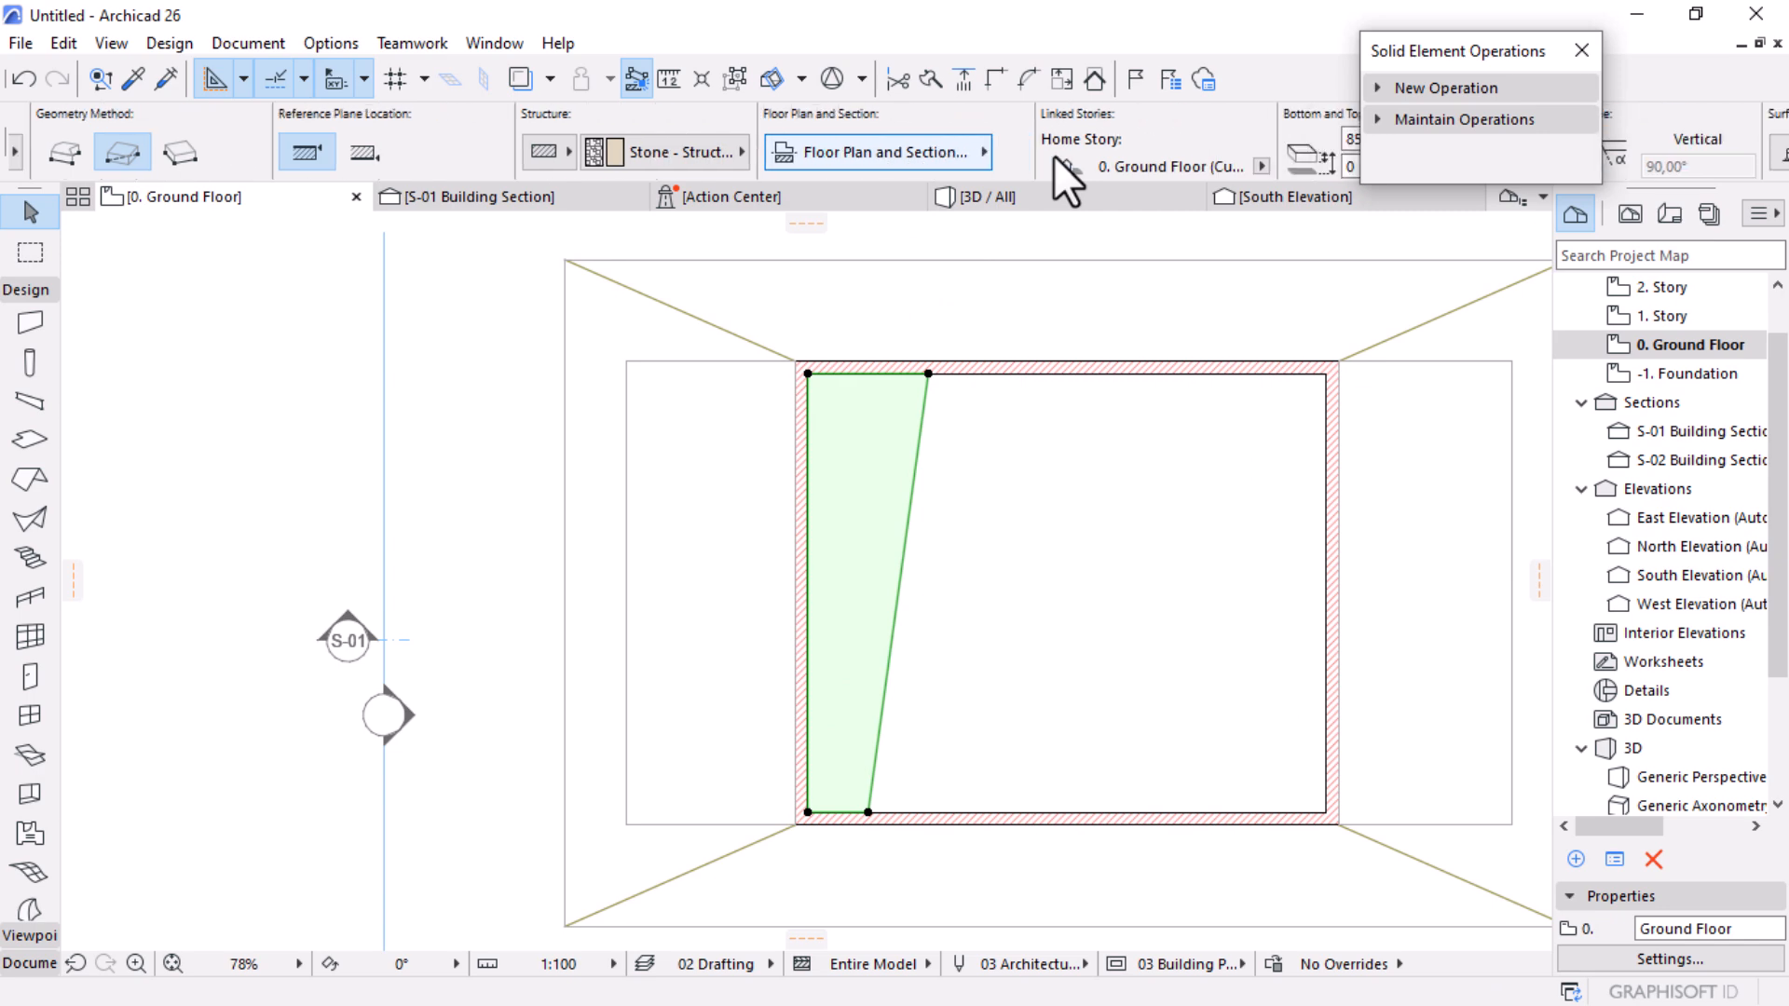
left_click(1048, 166)
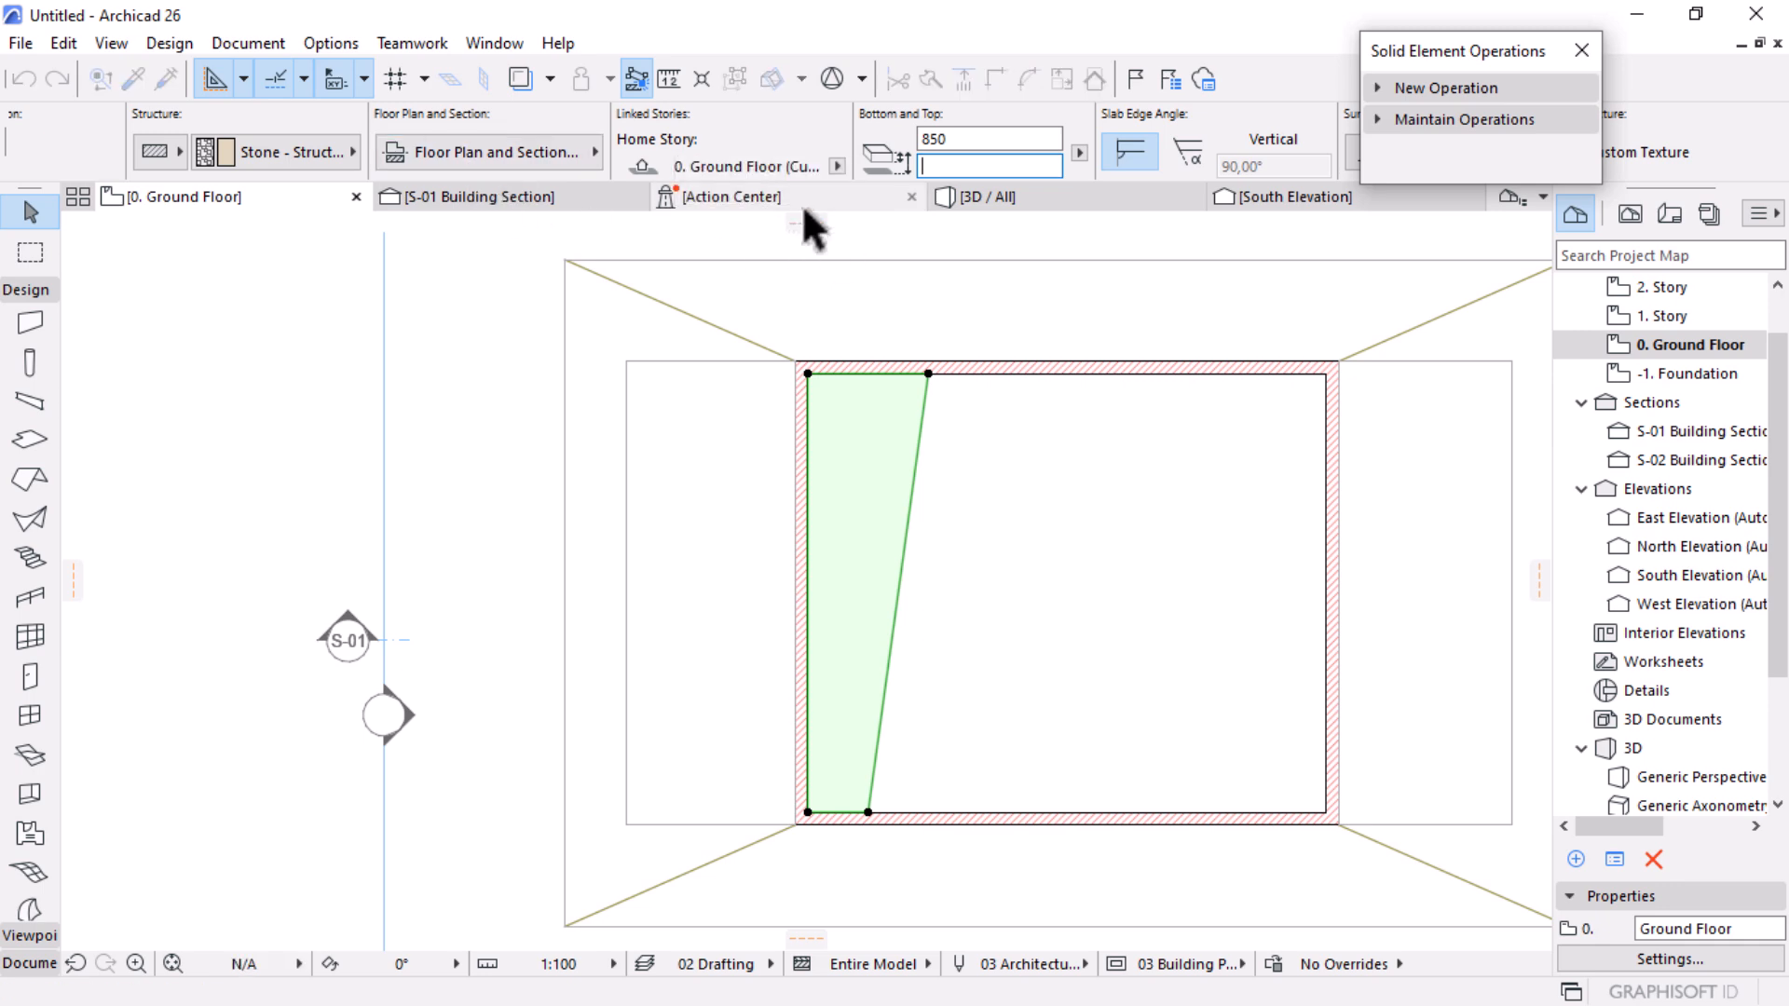
left_click(987, 196)
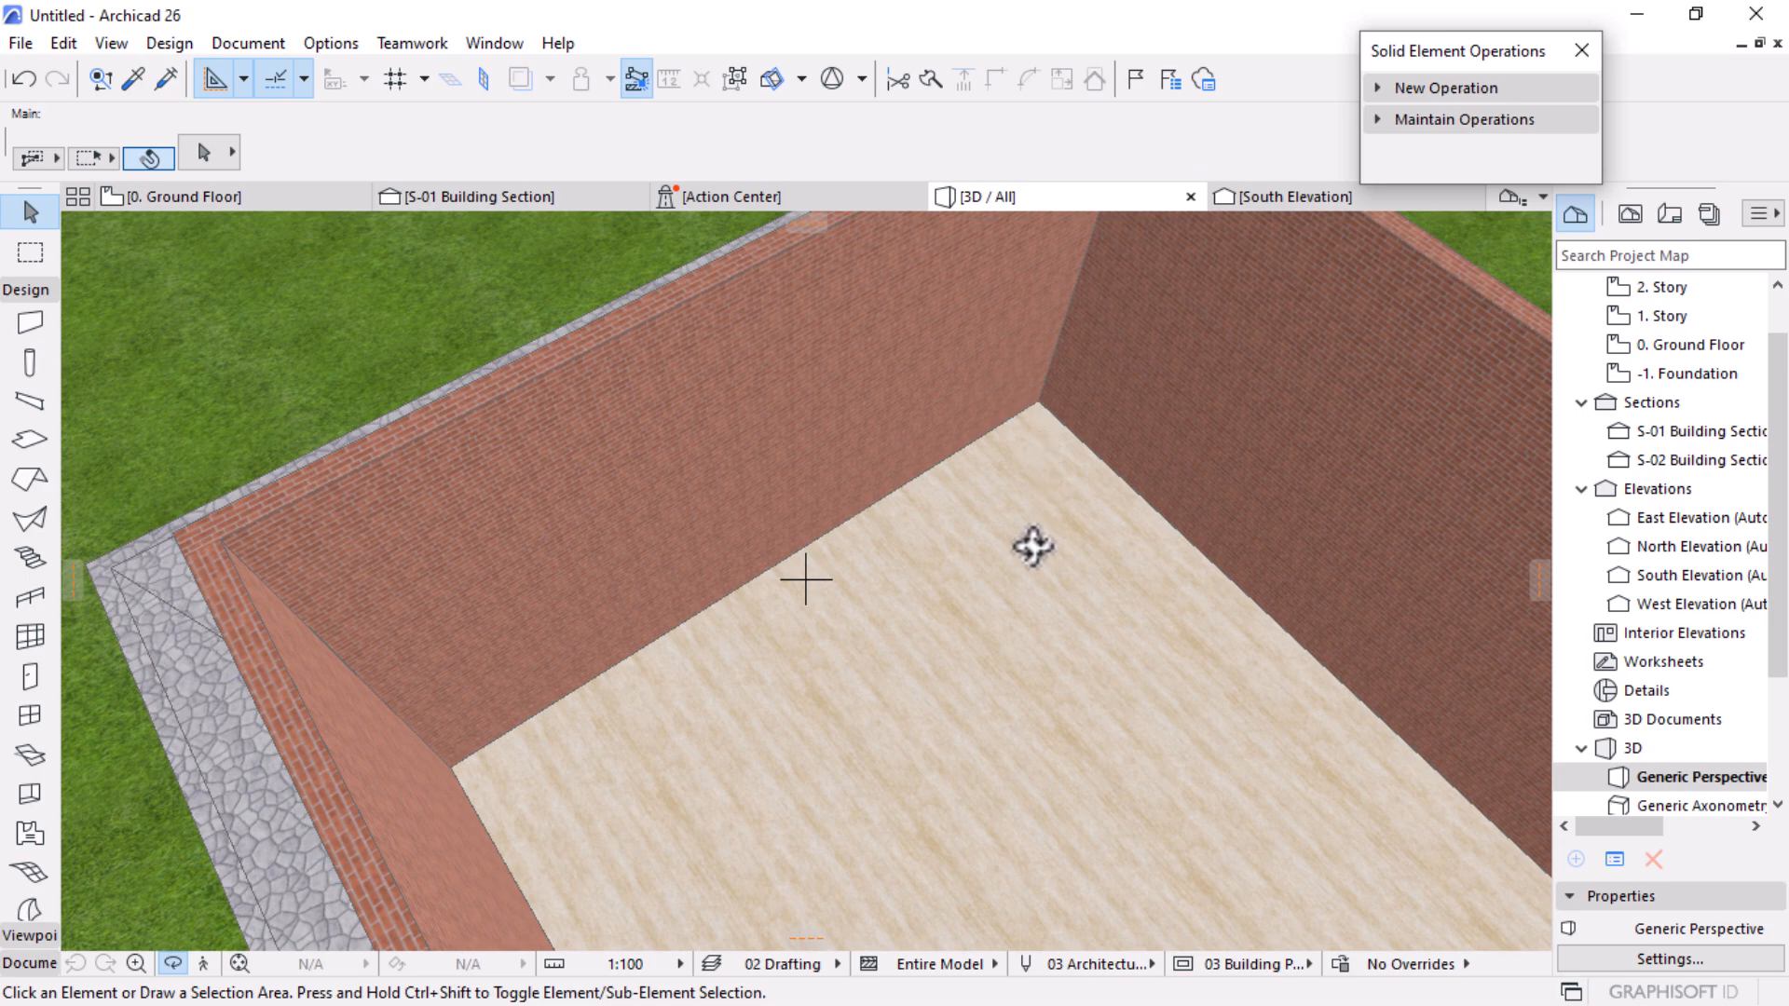
mouse_move(1126, 719)
left_mouse_down()
mouse_move(813, 377)
mouse_move(1130, 719)
left_mouse_up()
left_click_drag(1238, 640, 484, 579)
scroll(390, 457, "up", 5)
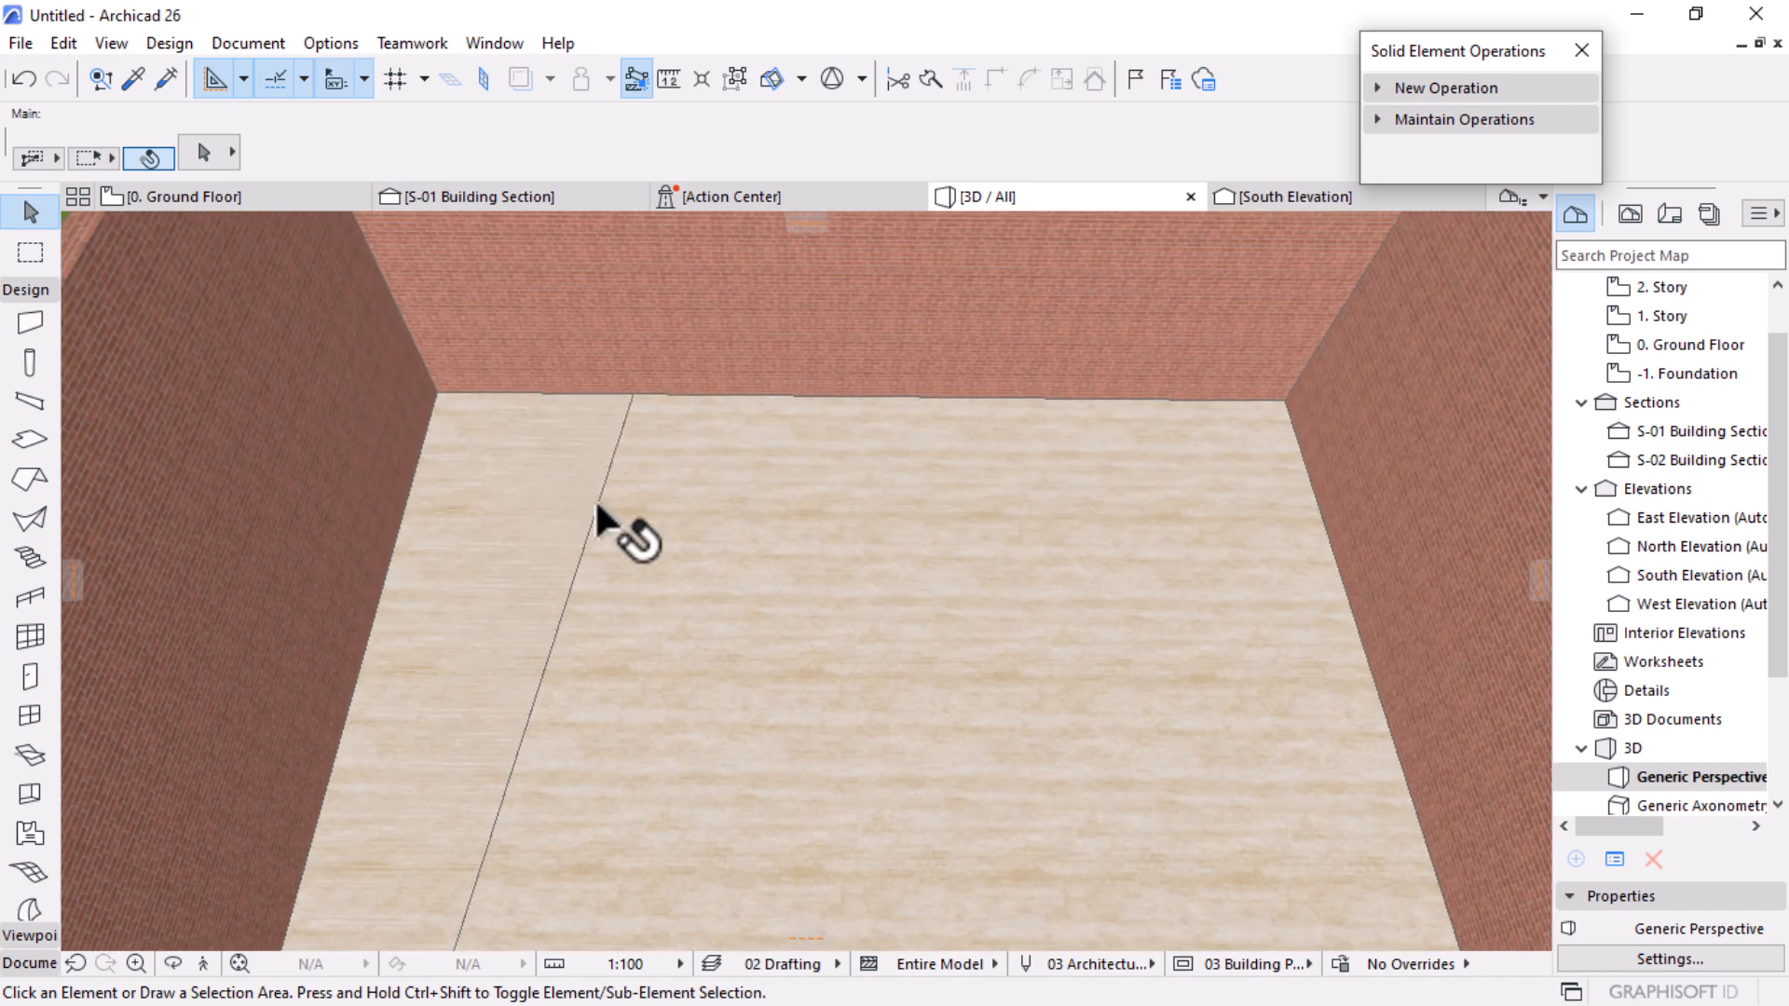
left_click(602, 474)
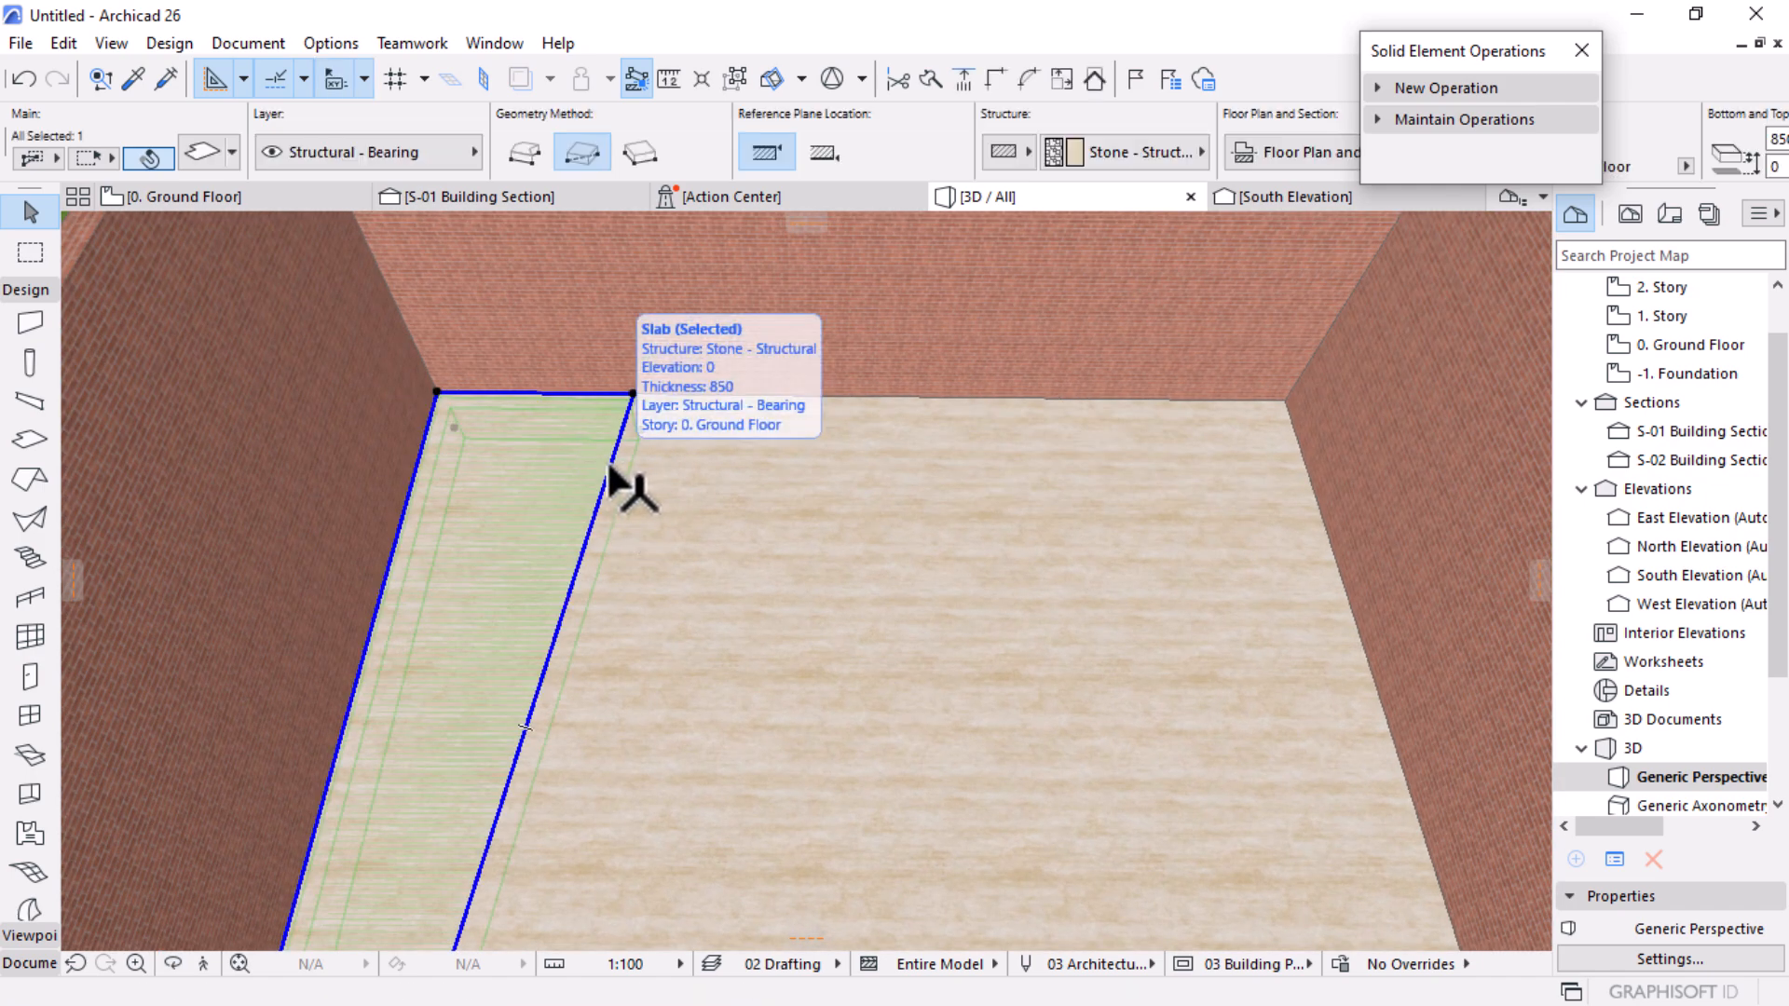
left_click(825, 154)
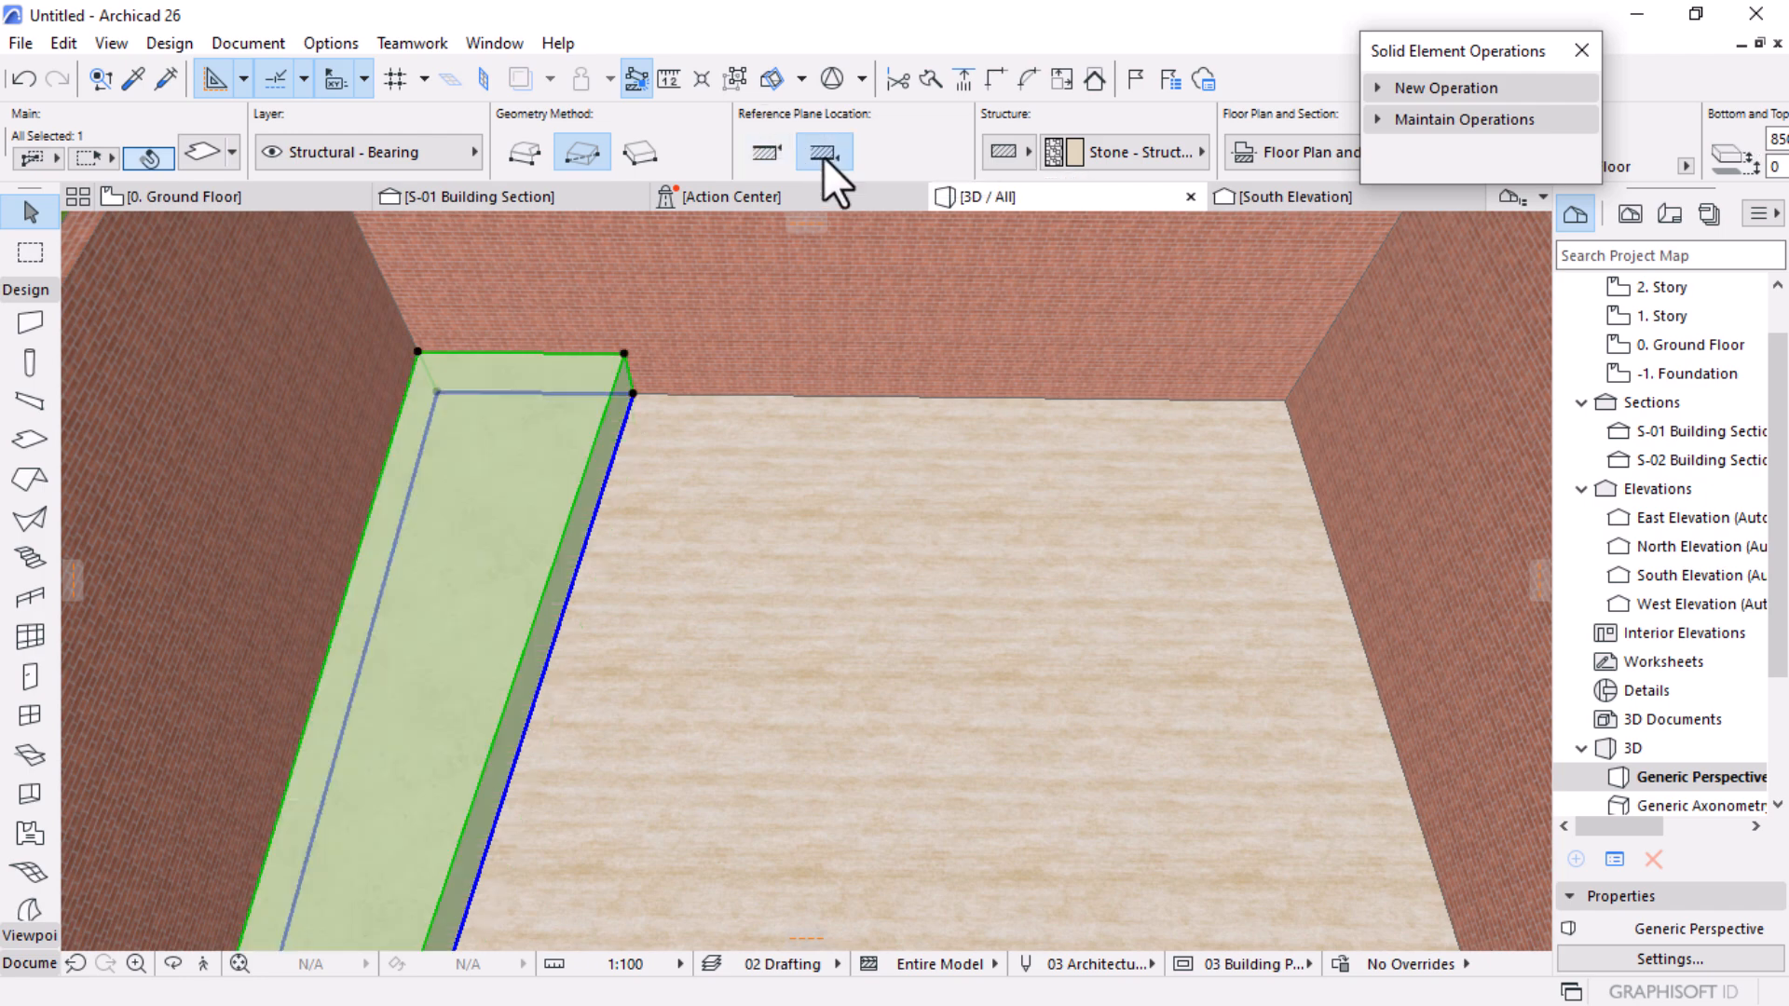
Step: Set the stone slab's thickness to 200 and deselect it
scroll(519, 578, "down", 6)
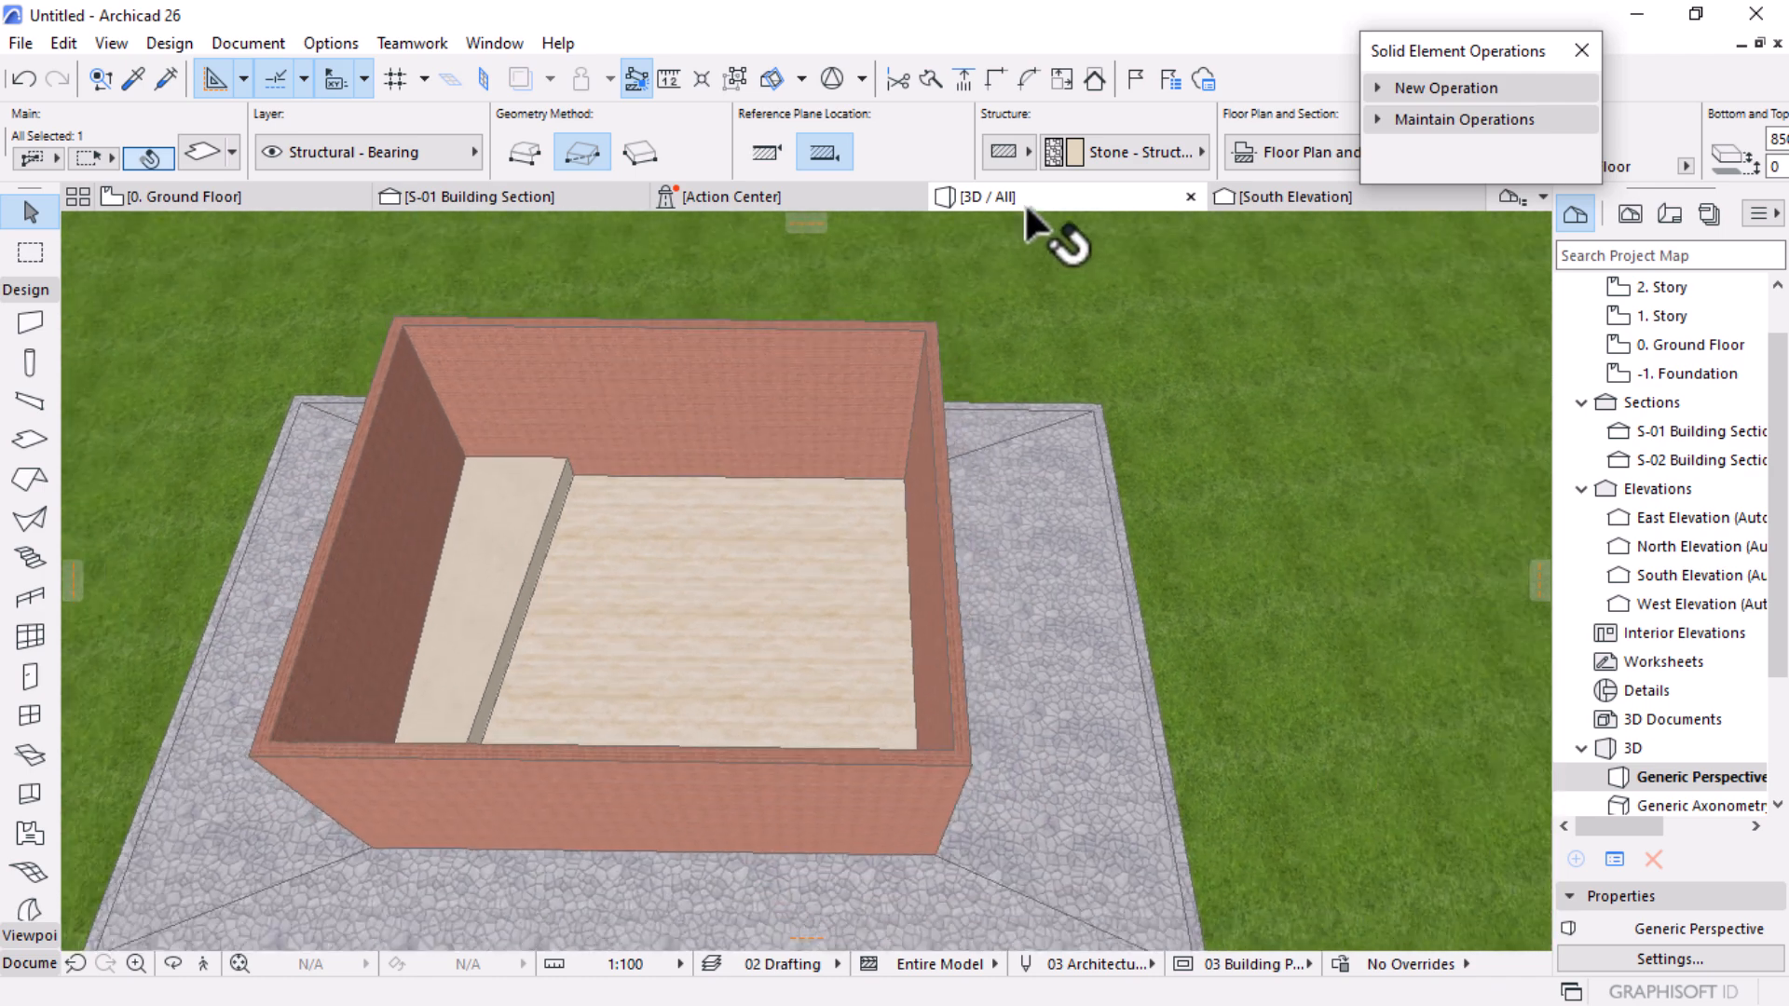
scroll(1042, 142, "down", 8)
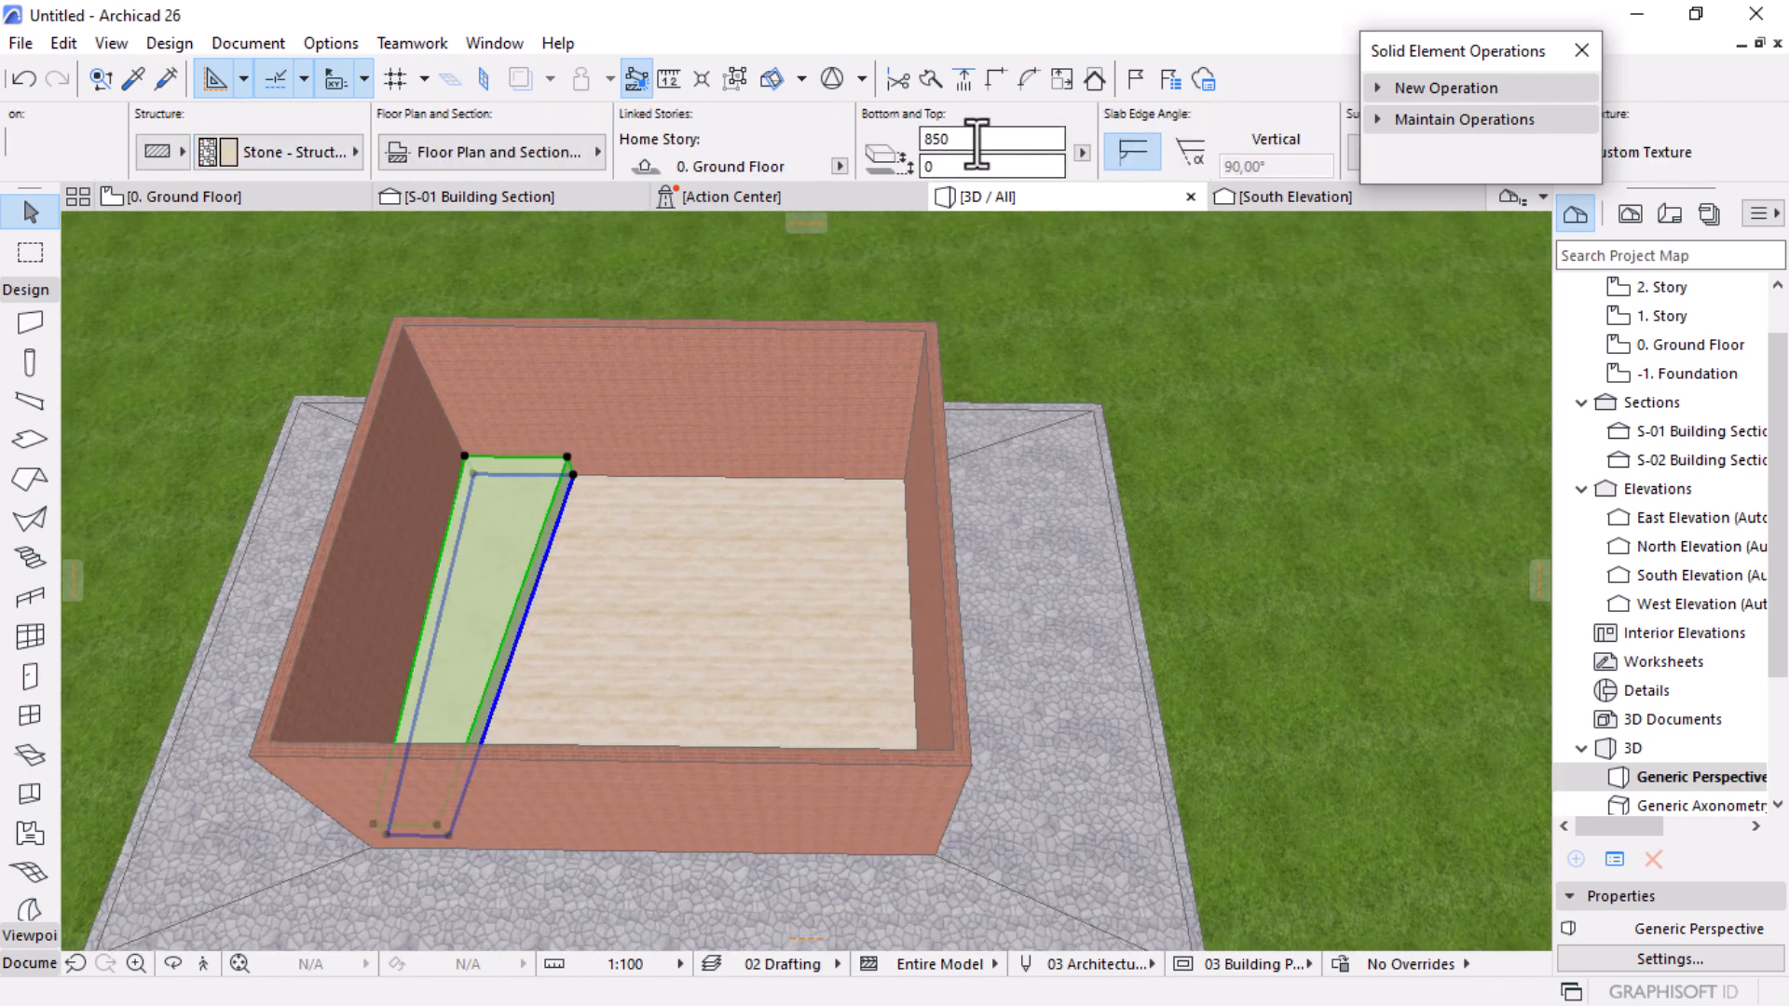
left_click_drag(998, 140, 828, 142)
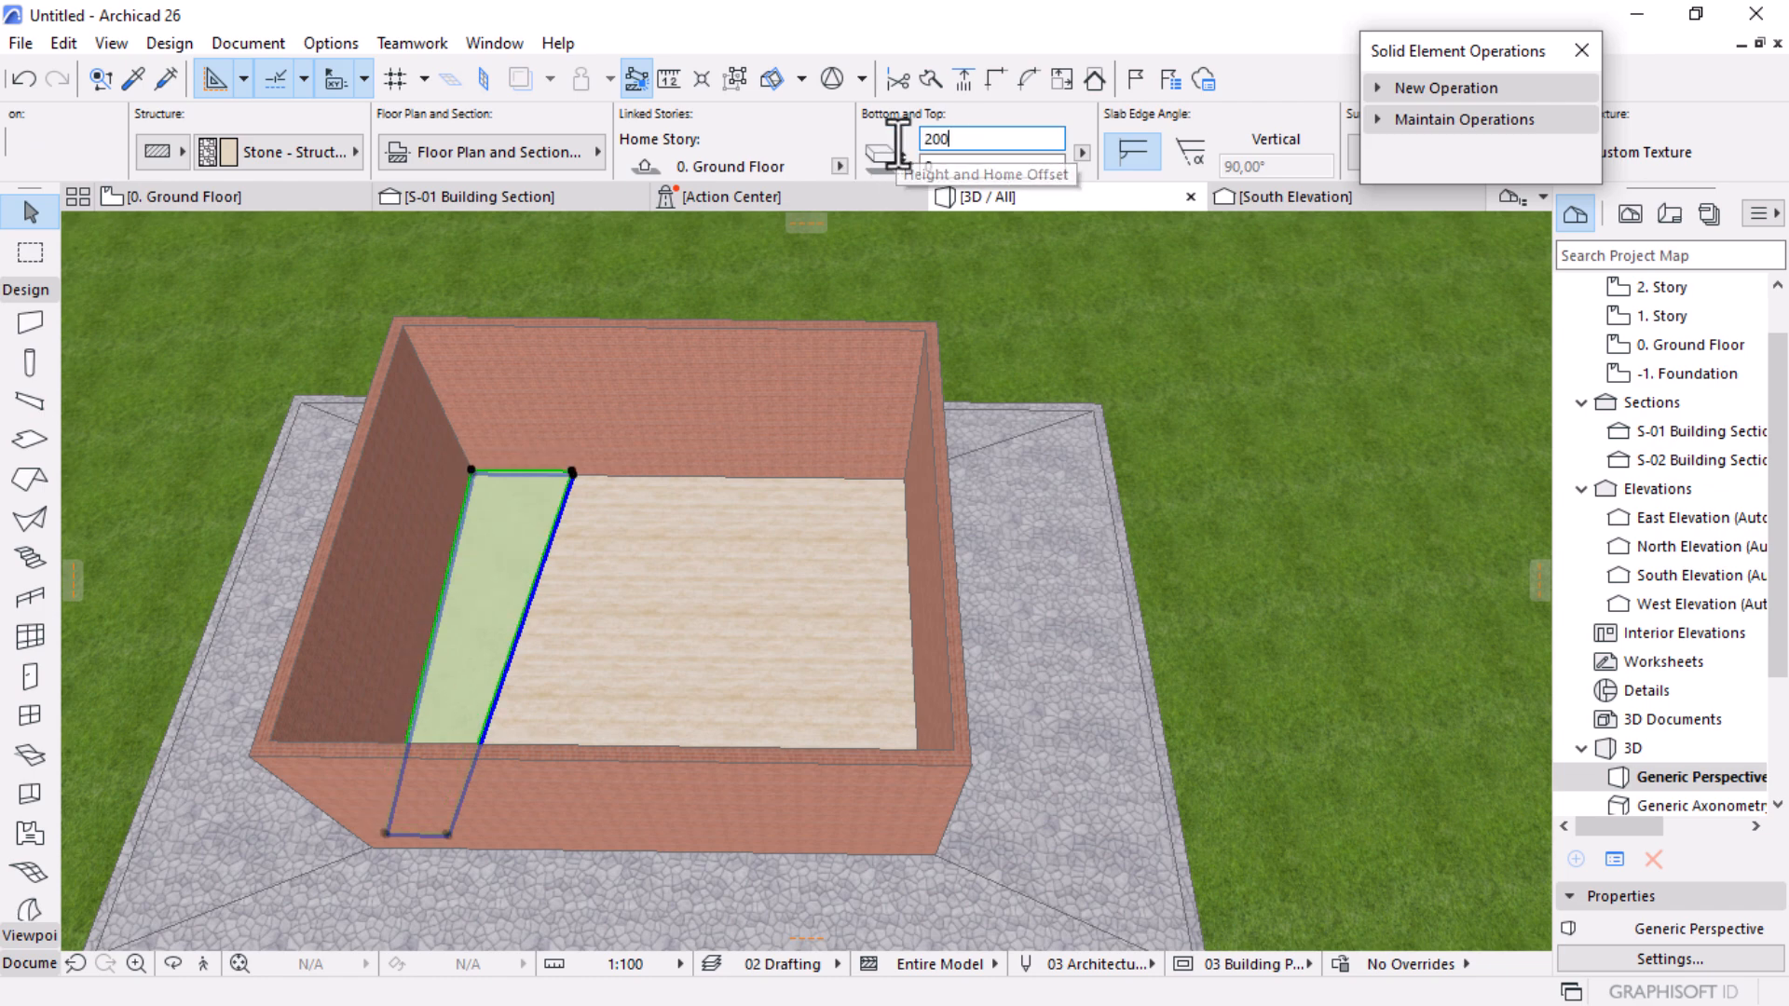
key("Escape")
Step: Examine the raised stone platform and the surrounding walls, base and terrain from several angles in 3D
scroll(611, 538, "up", 5)
left_click_drag(746, 579, 707, 355)
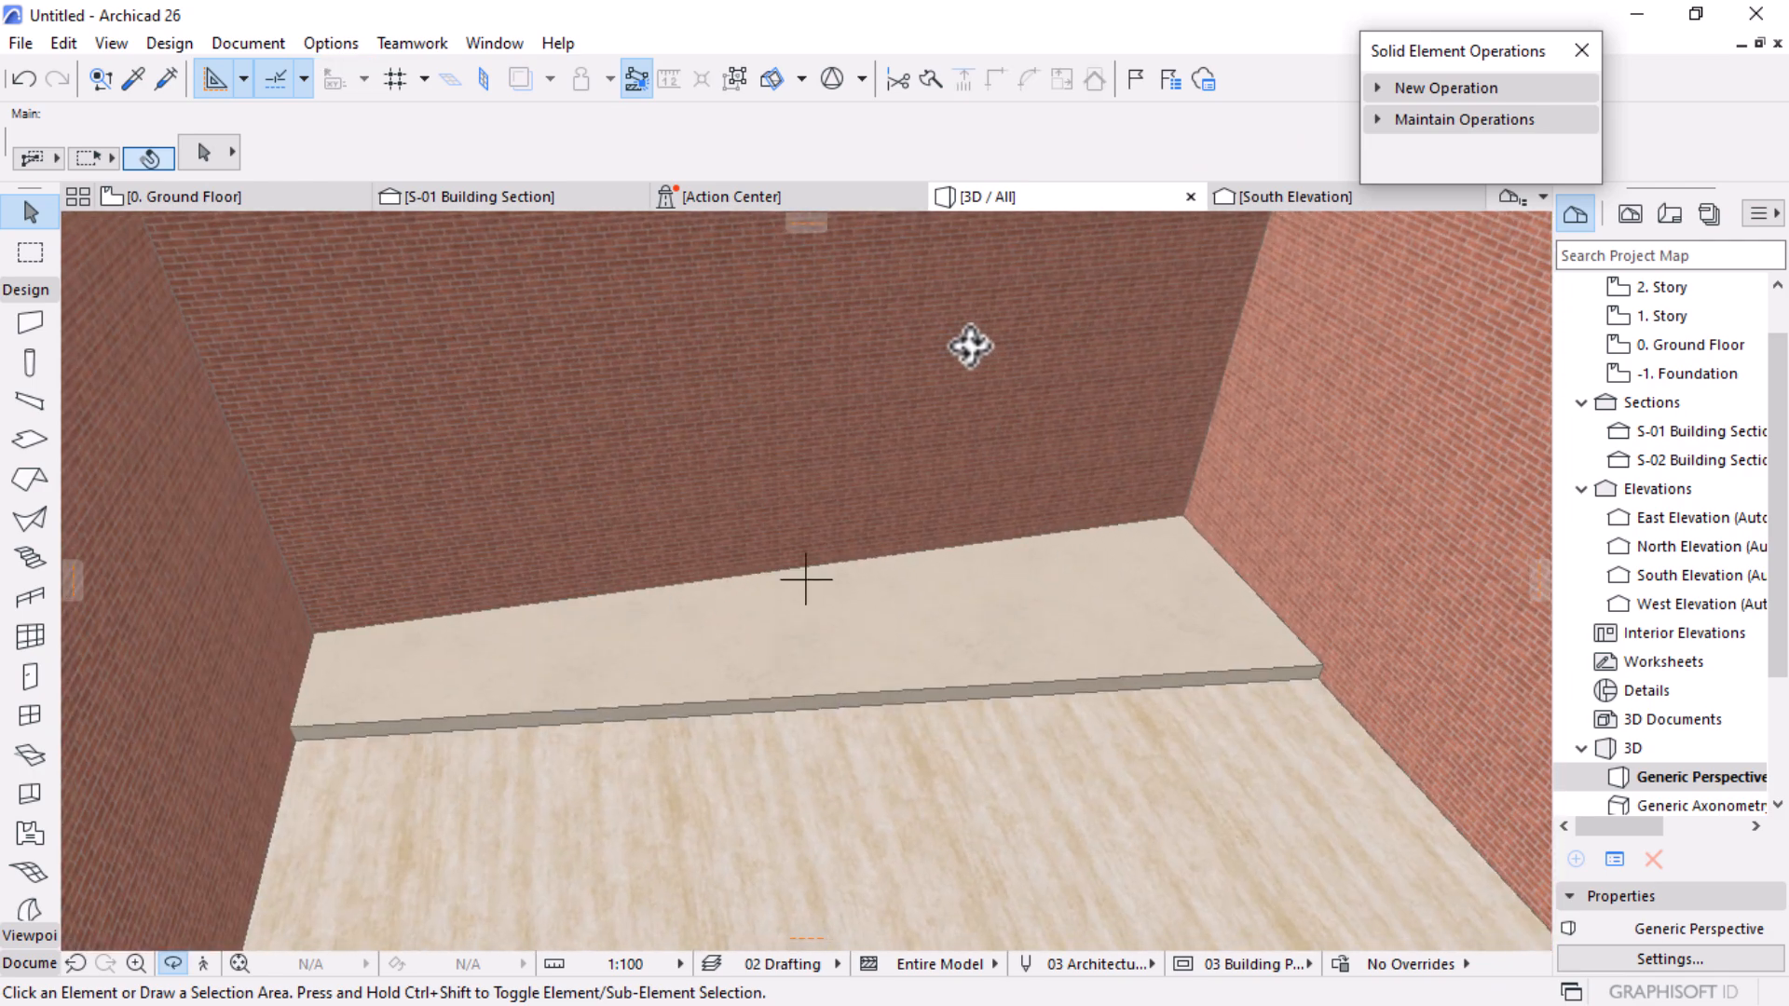
left_click_drag(826, 364, 607, 333)
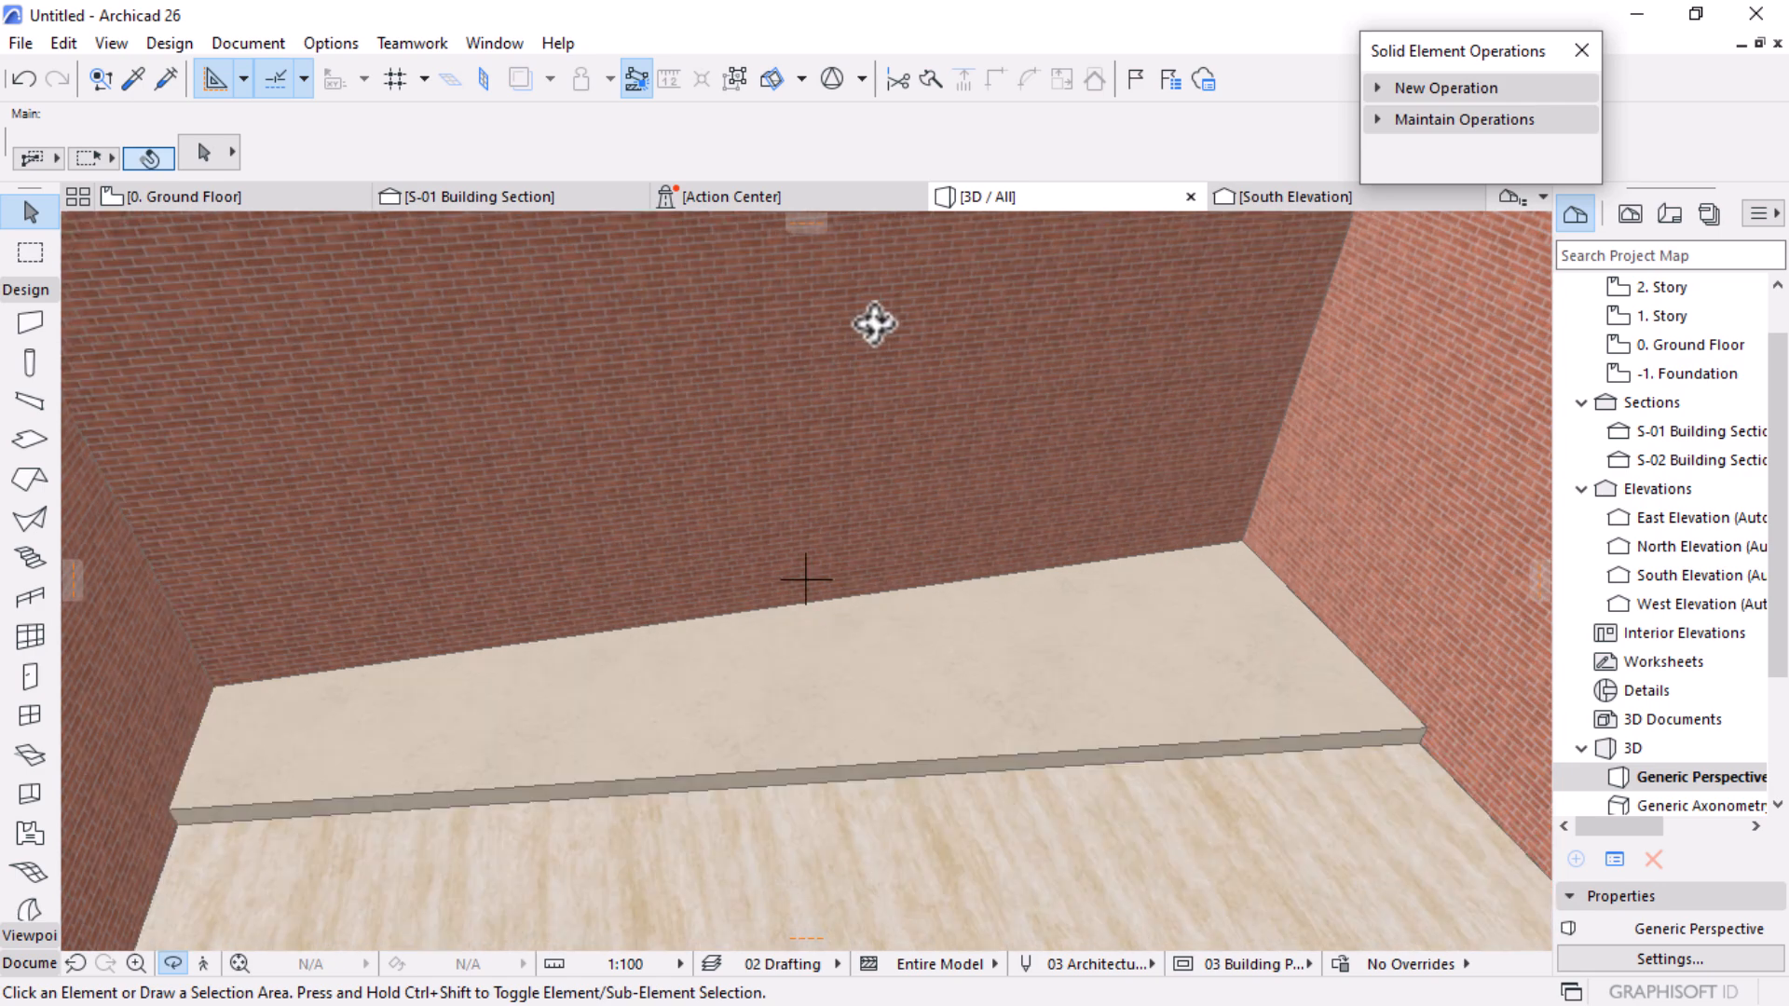
left_click_drag(808, 529, 1120, 669)
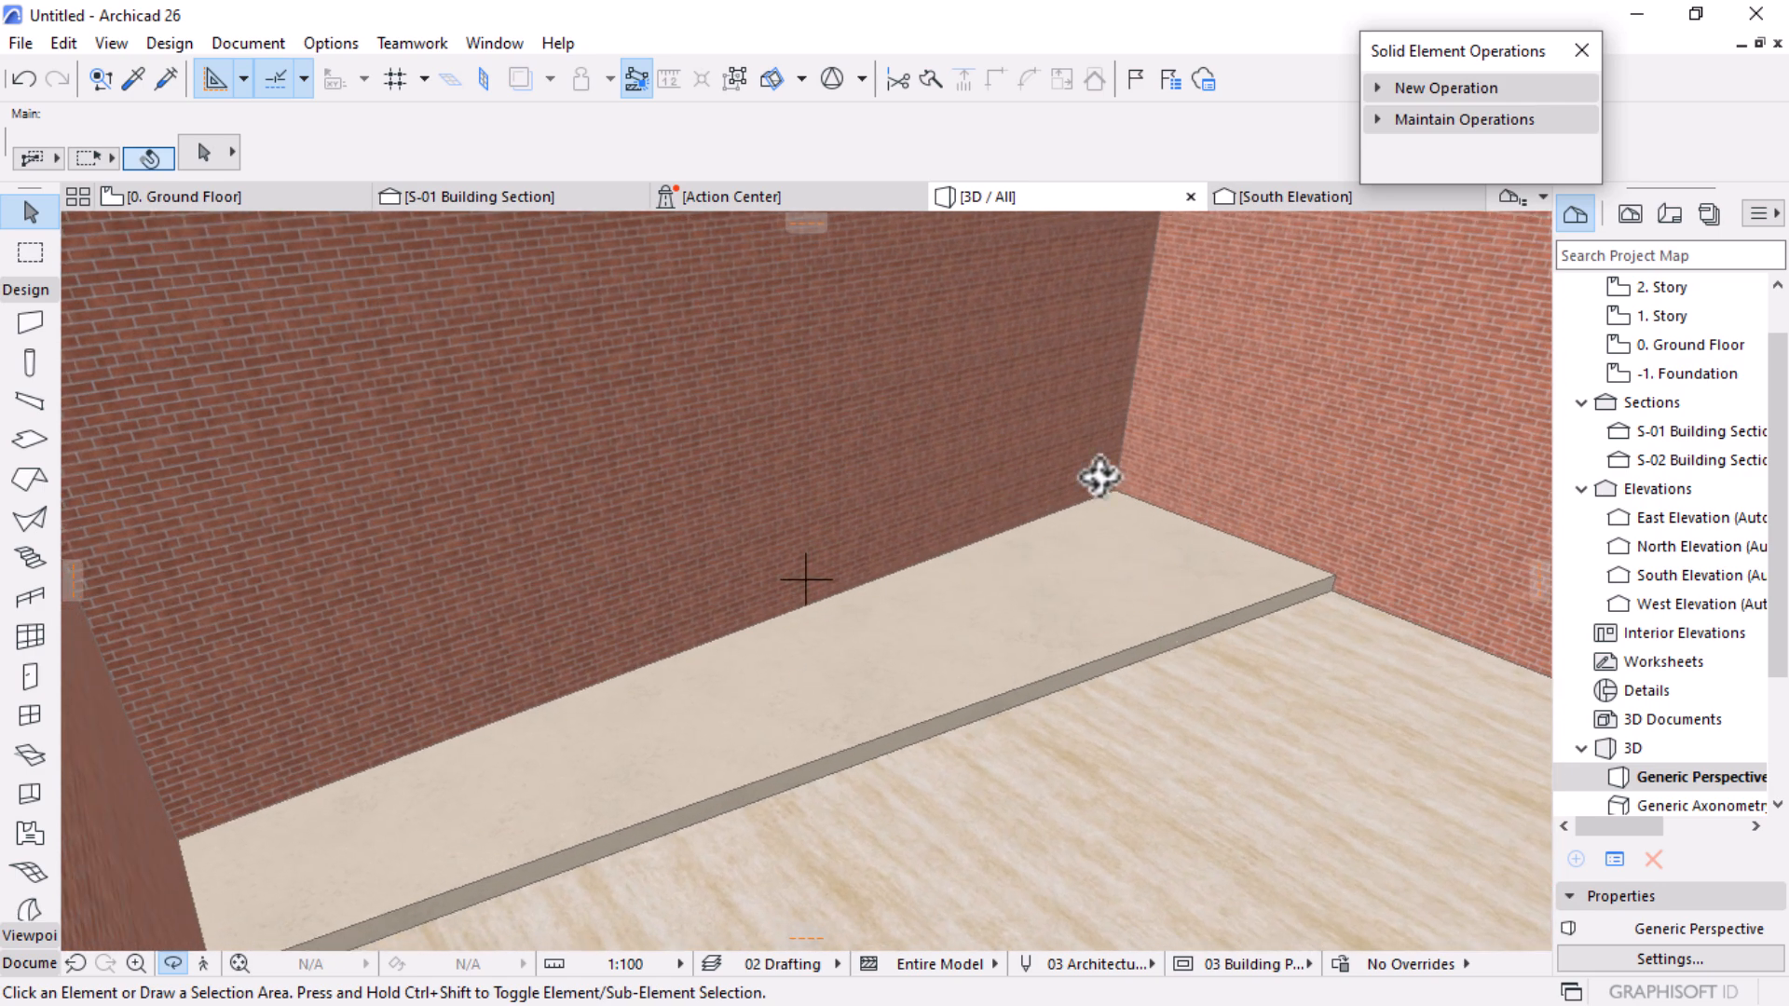
scroll(1139, 622, "down", 5)
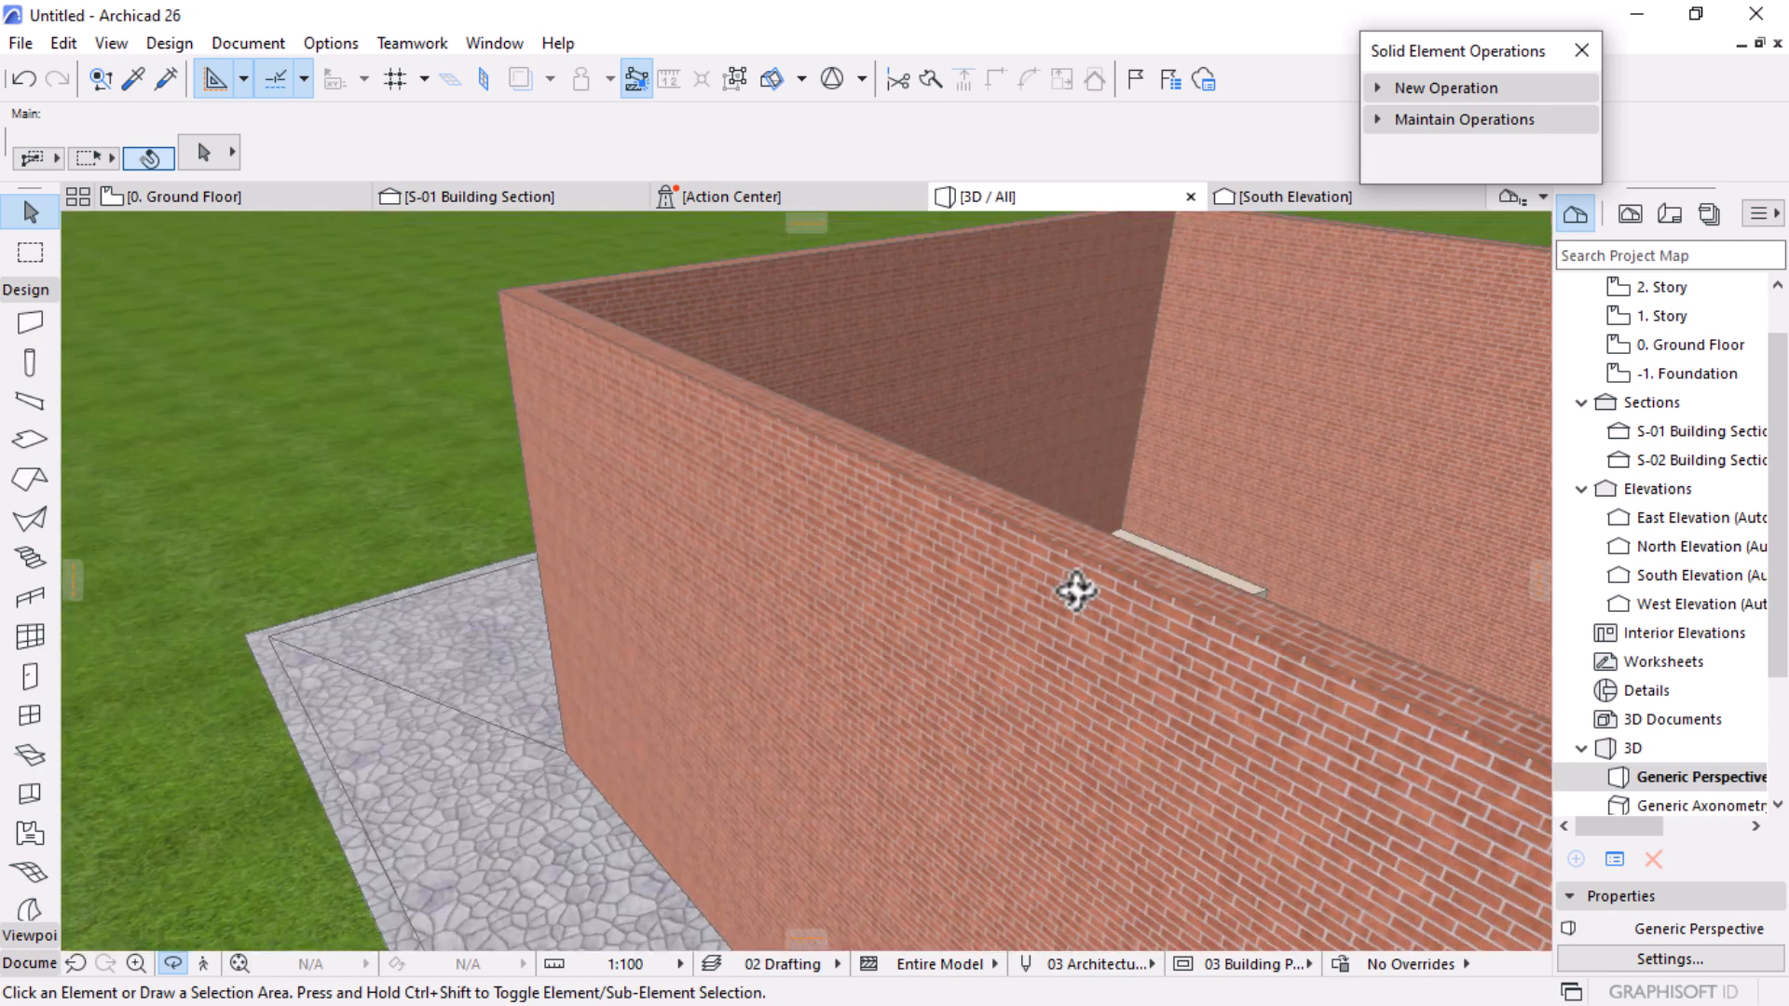
scroll(1031, 575, "down", 8)
left_click_drag(1034, 718, 1349, 680)
scroll(1071, 403, "up", 10)
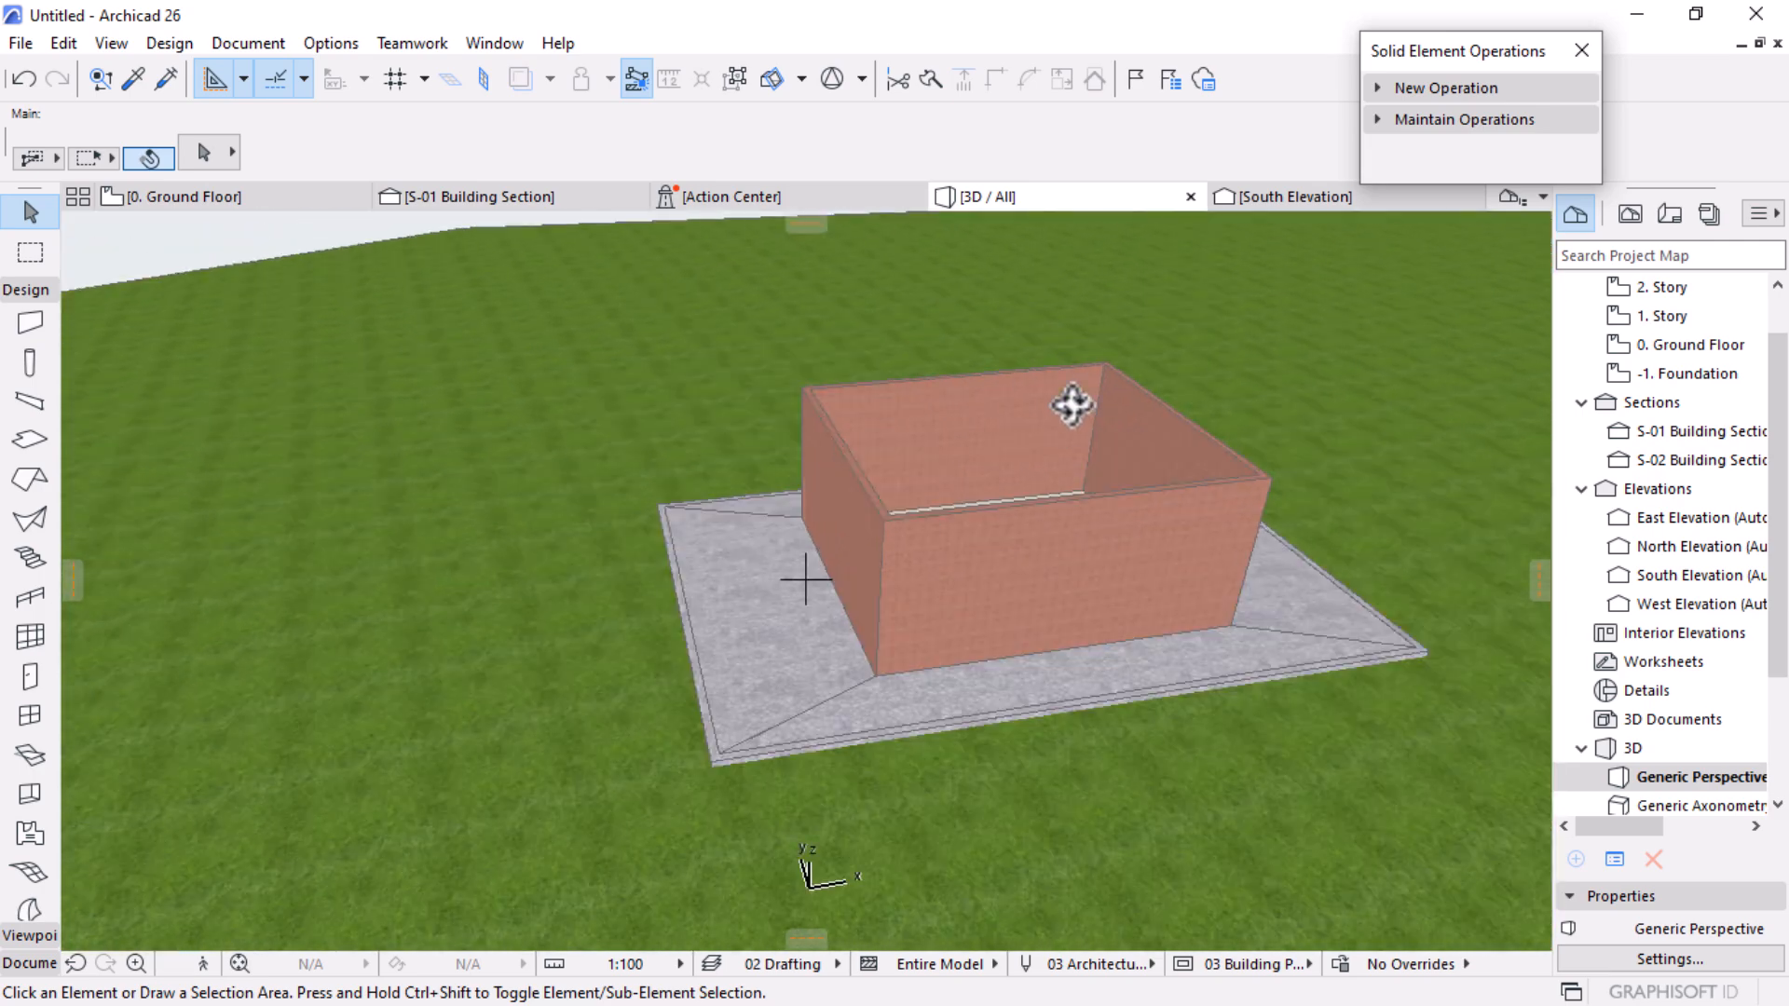
left_click_drag(1025, 507, 915, 506)
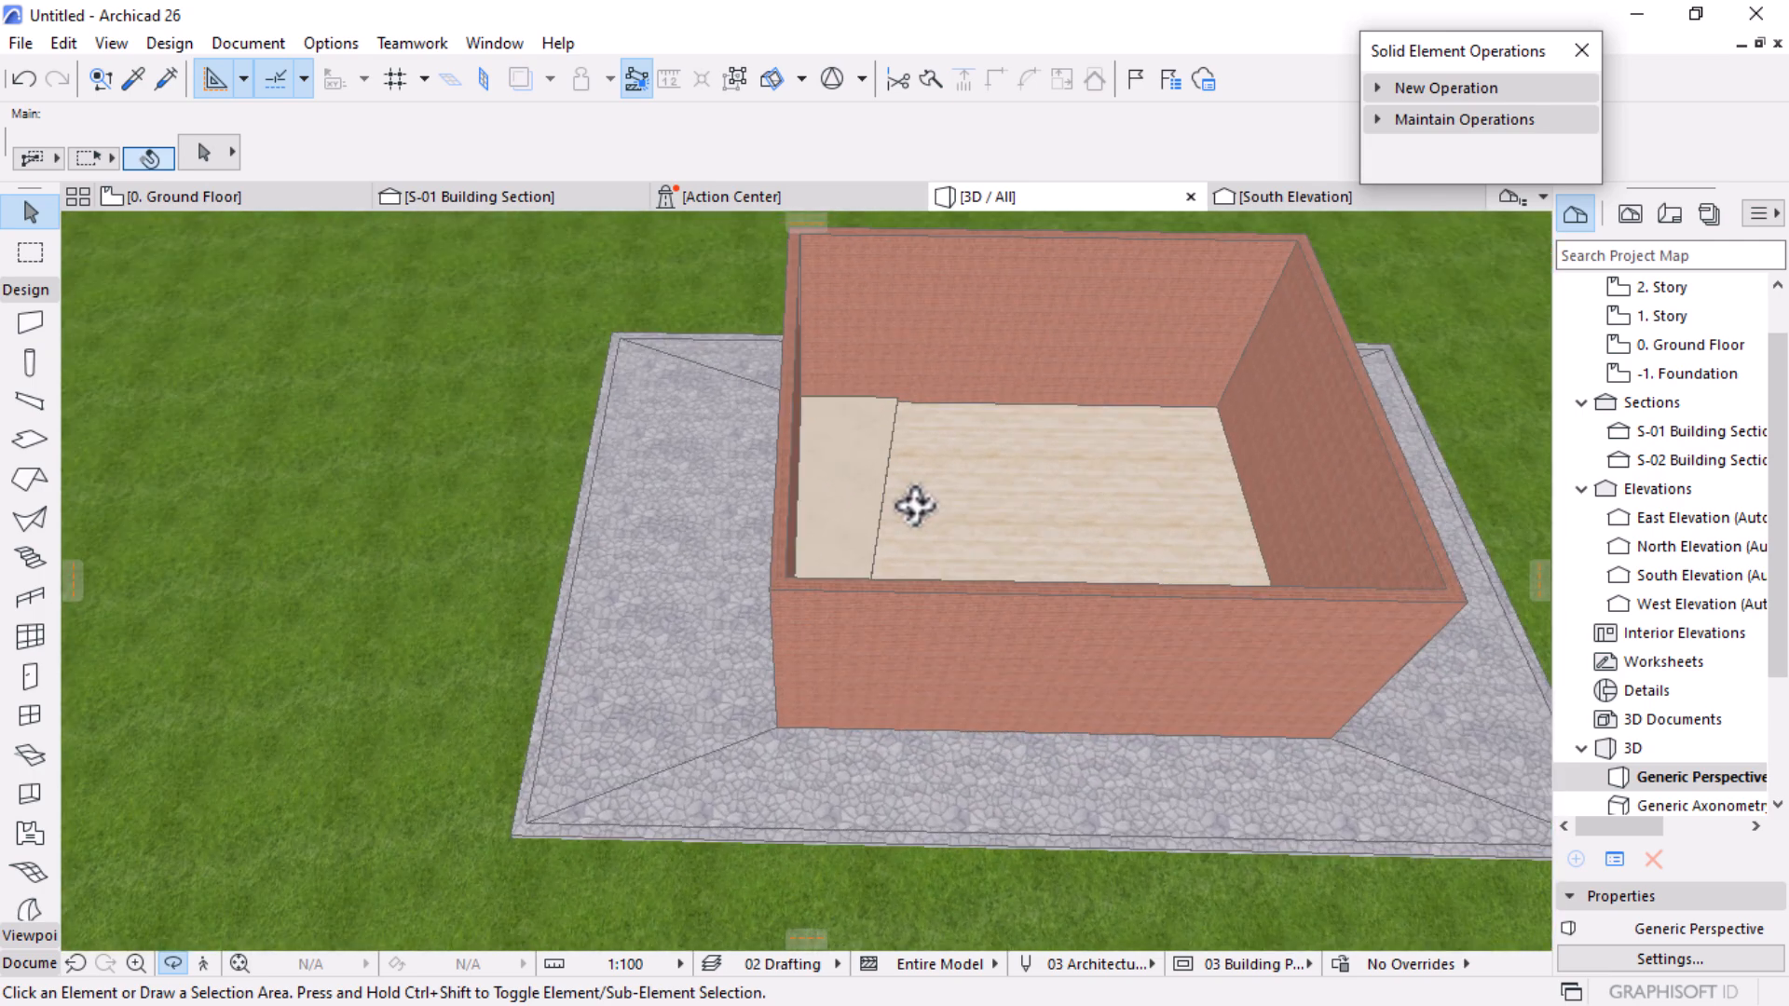
scroll(757, 489, "down", 10)
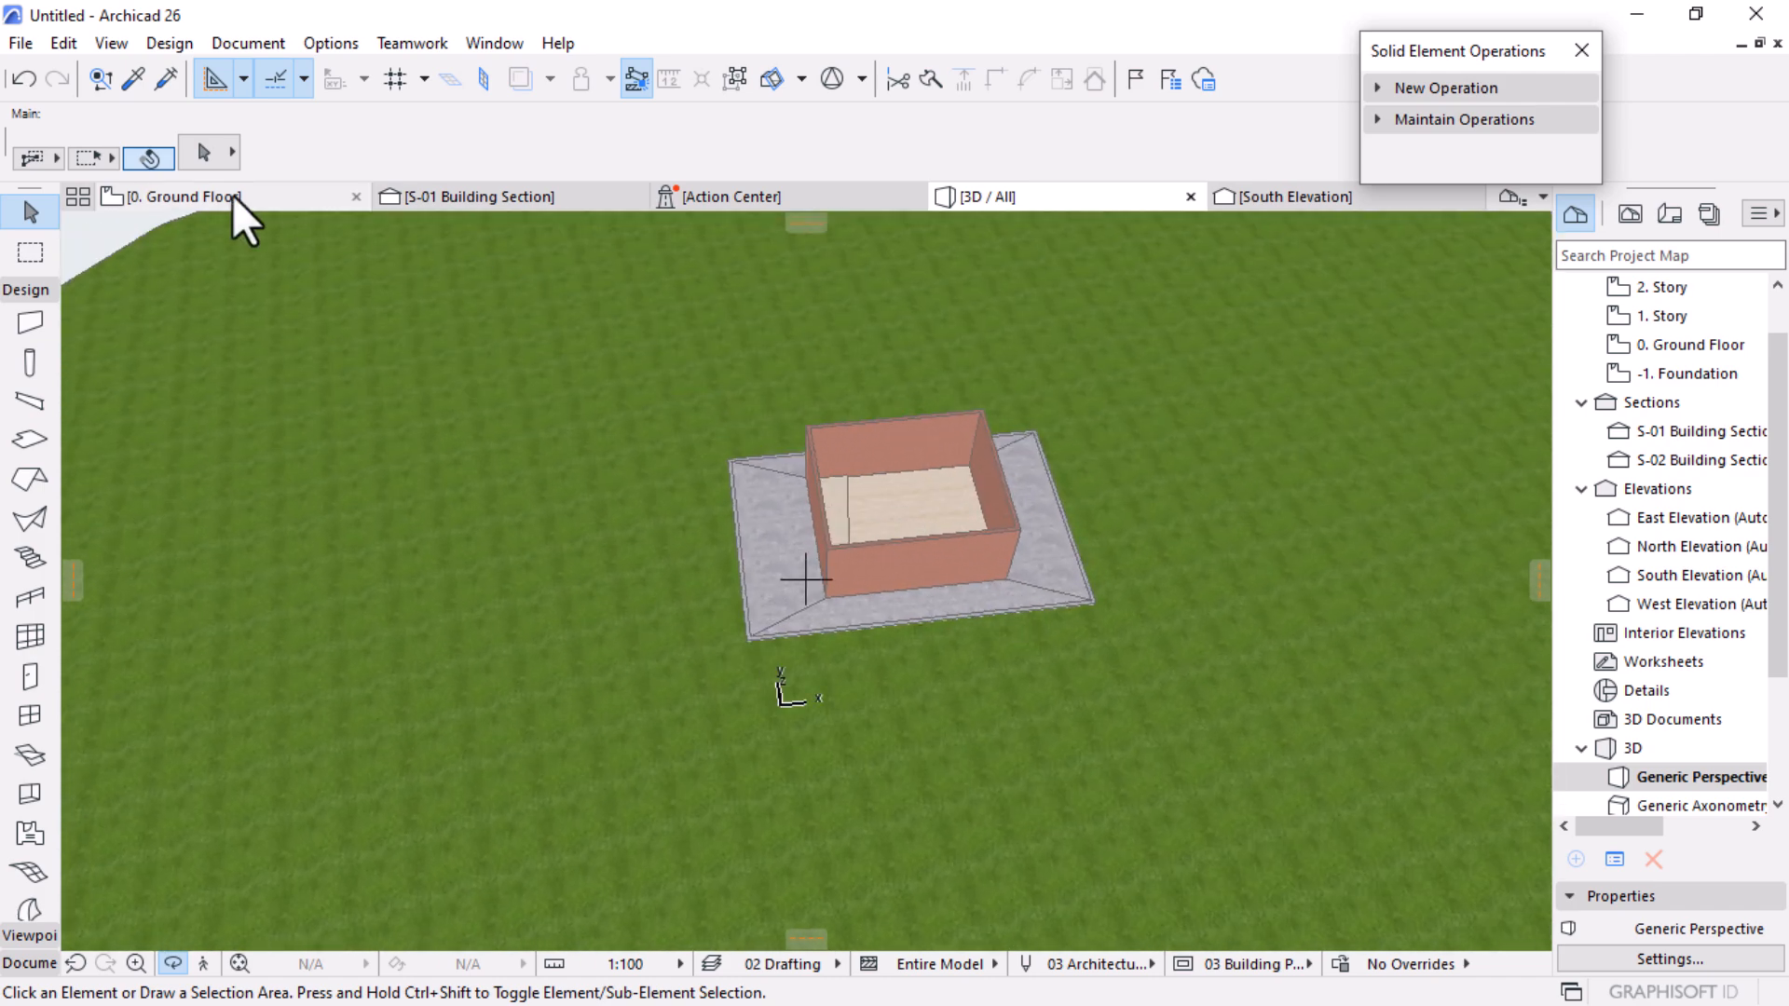
scroll(1299, 432, "up", 1)
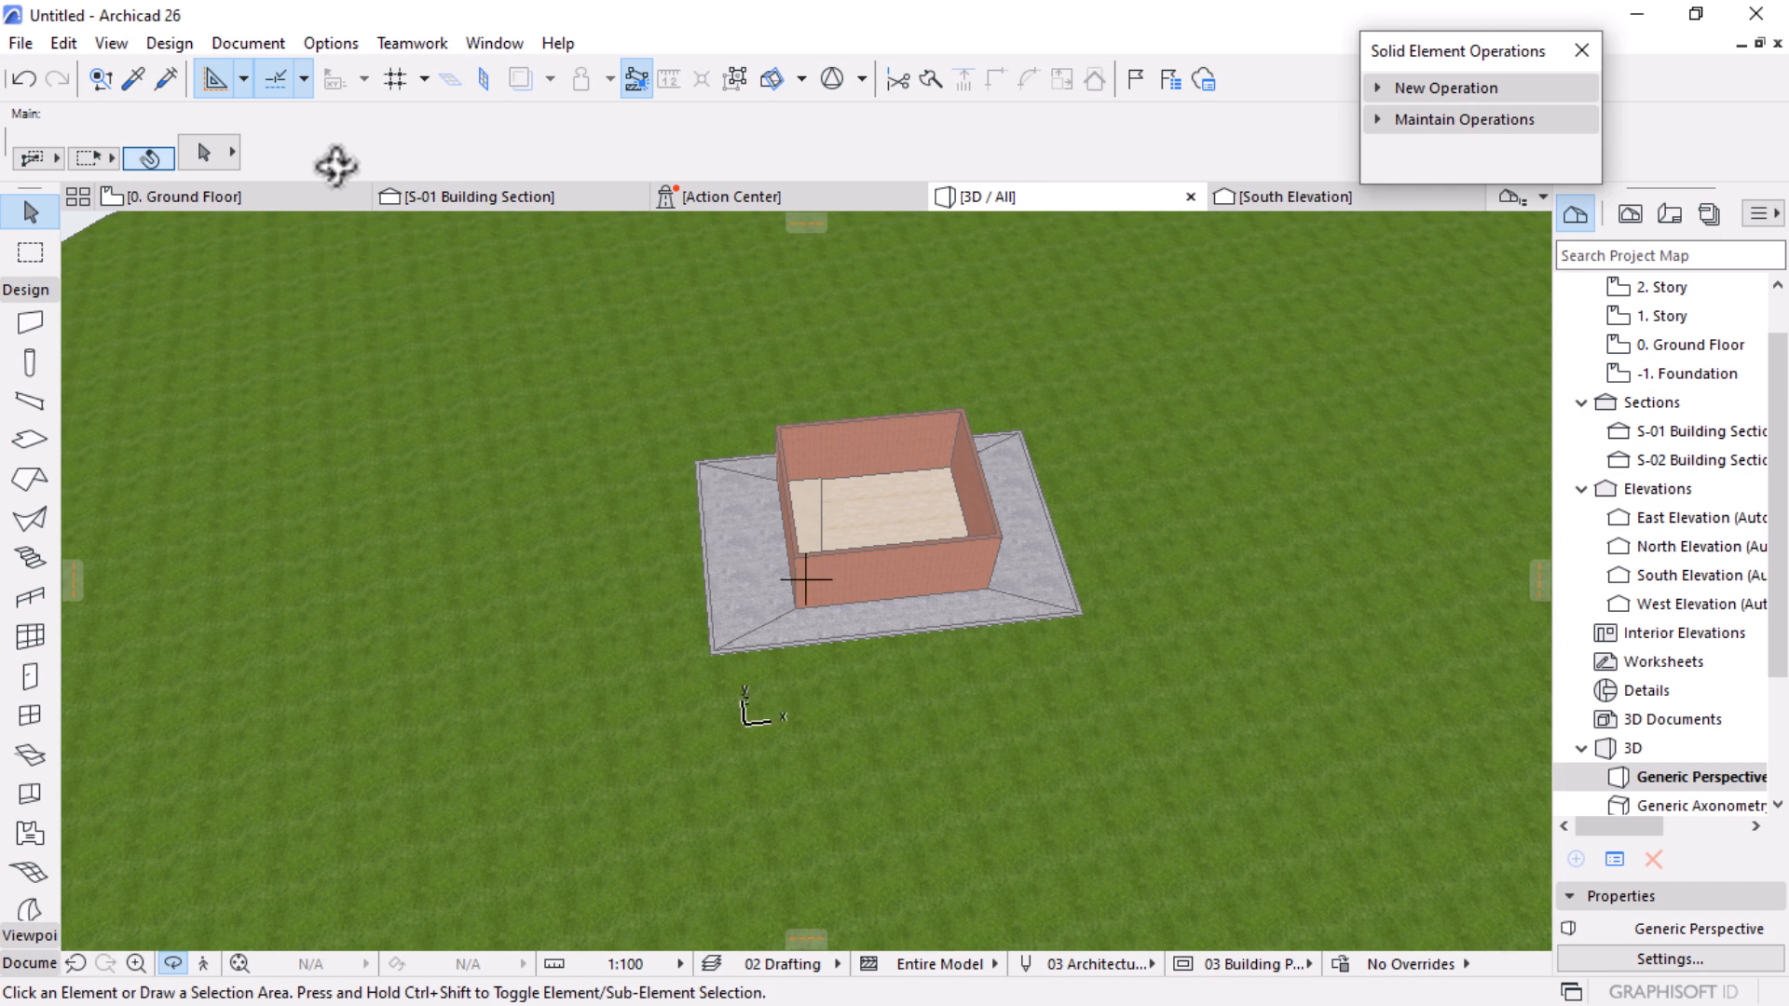
left_click(240, 196)
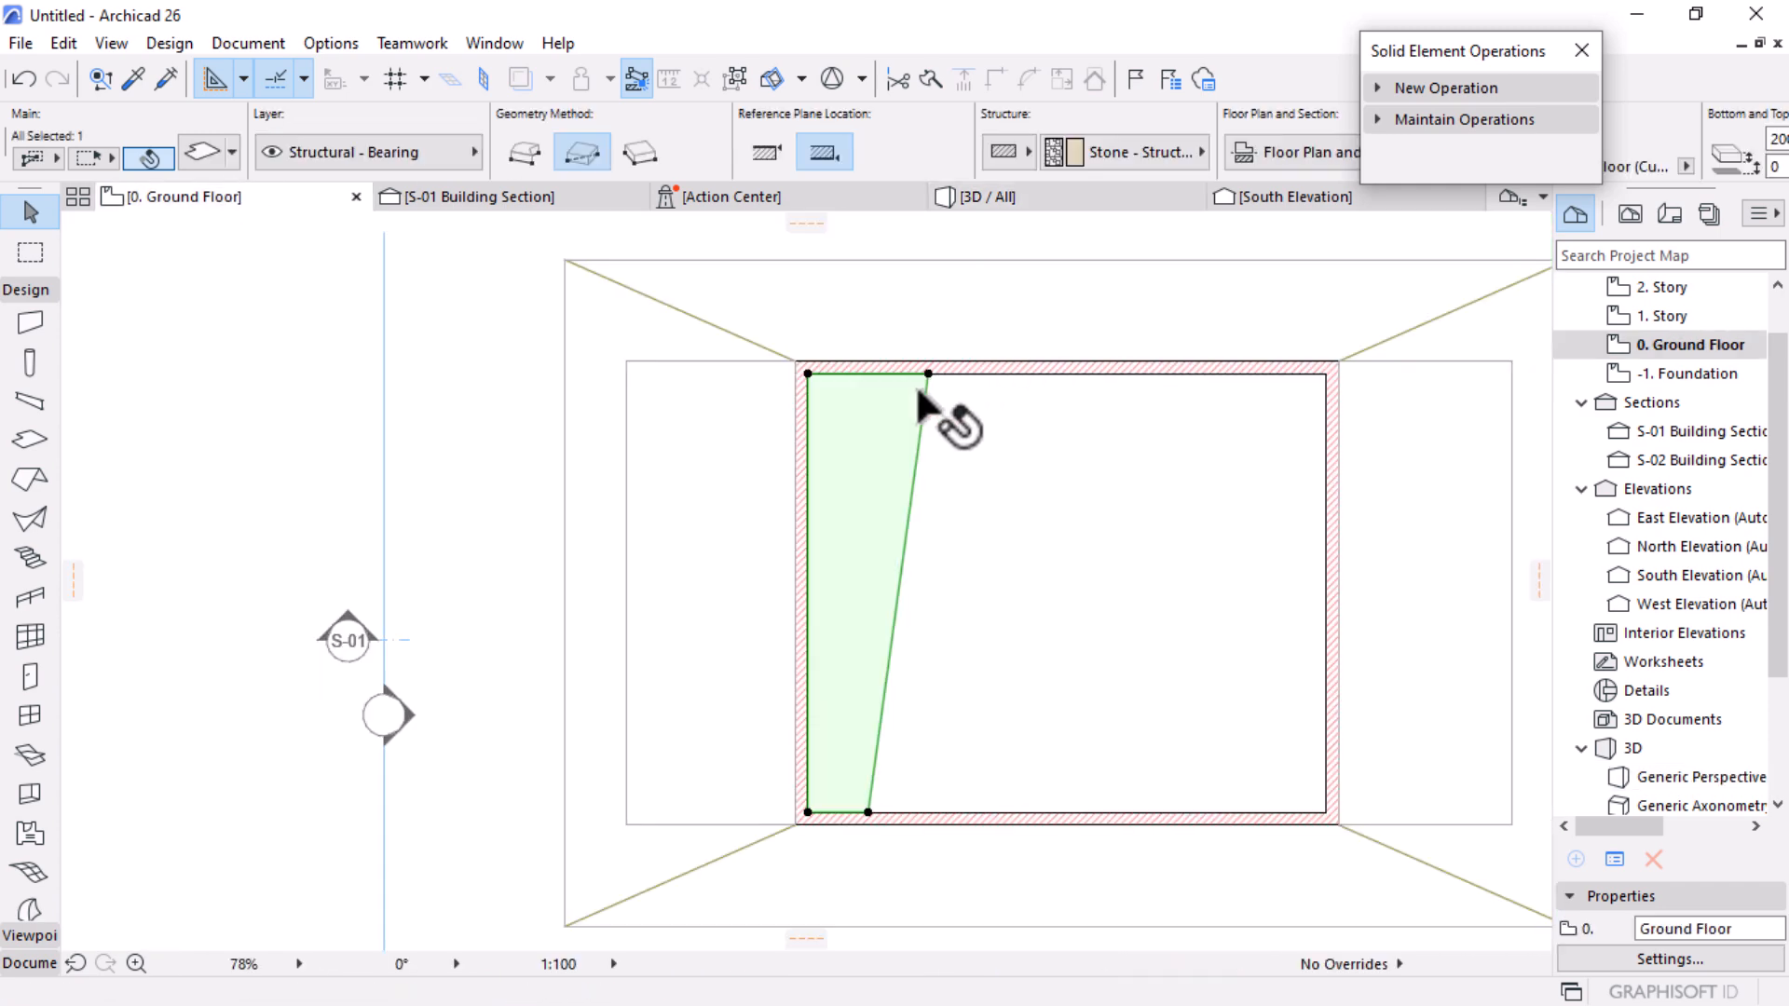
left_click(1073, 197)
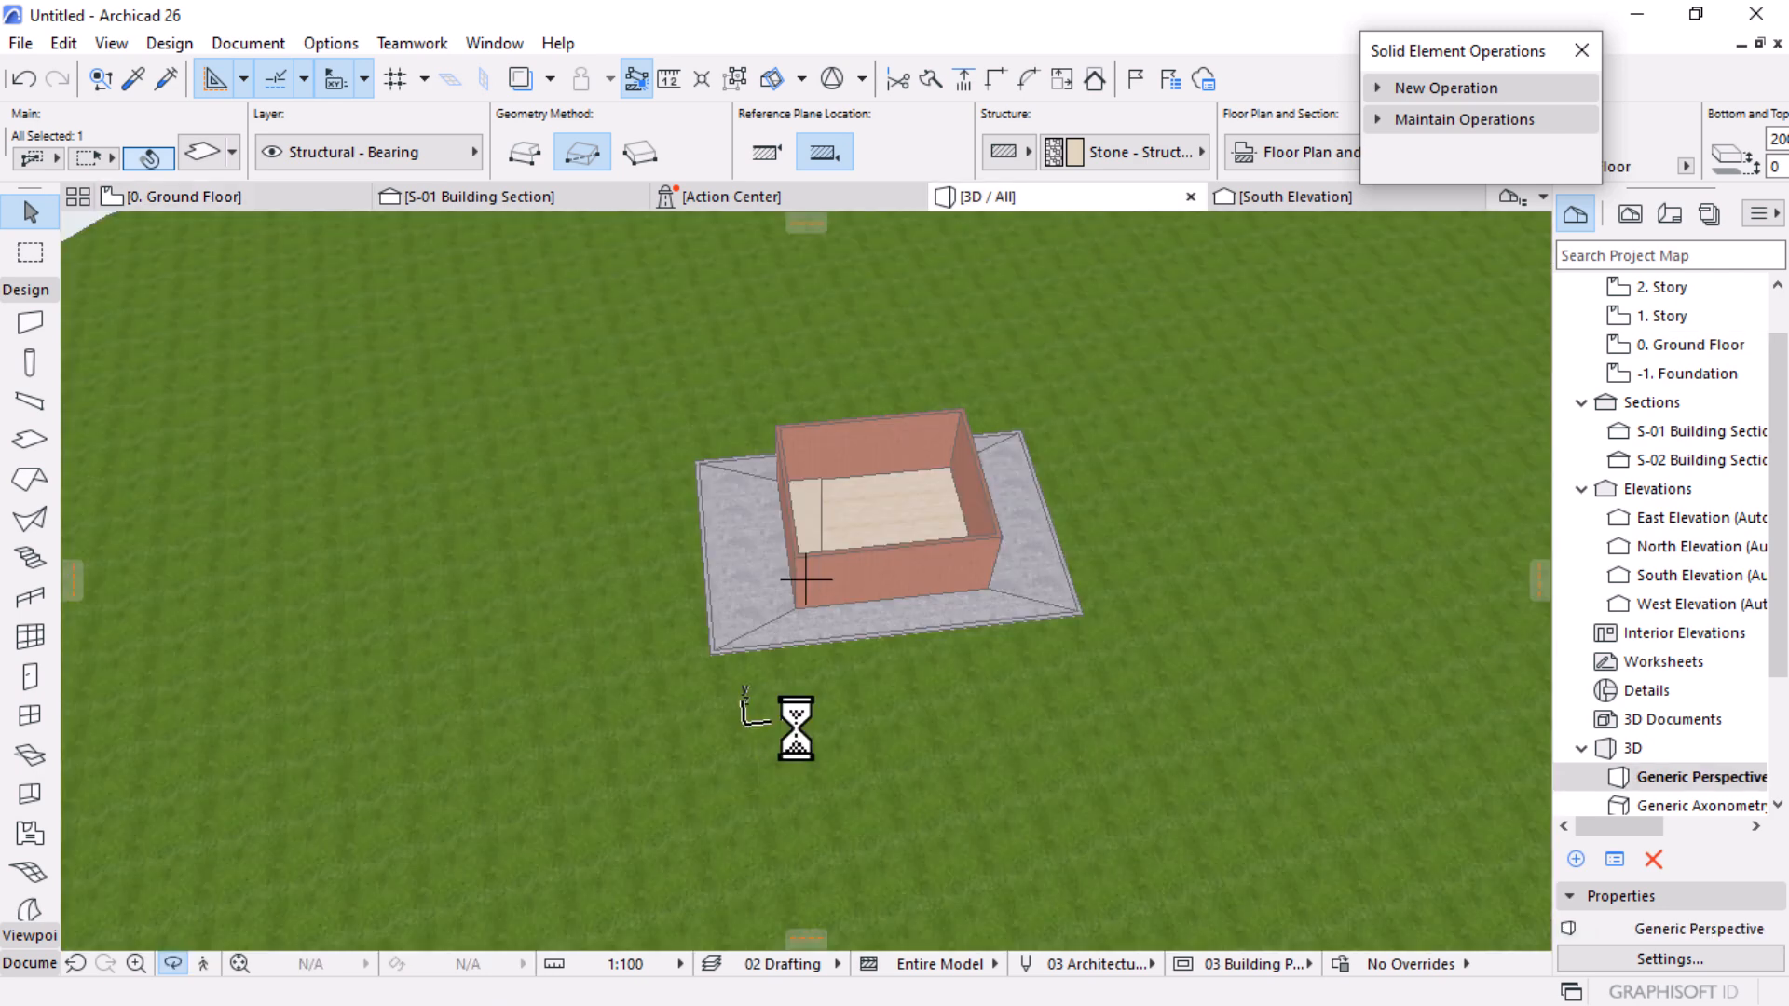
left_click_drag(814, 715, 827, 671)
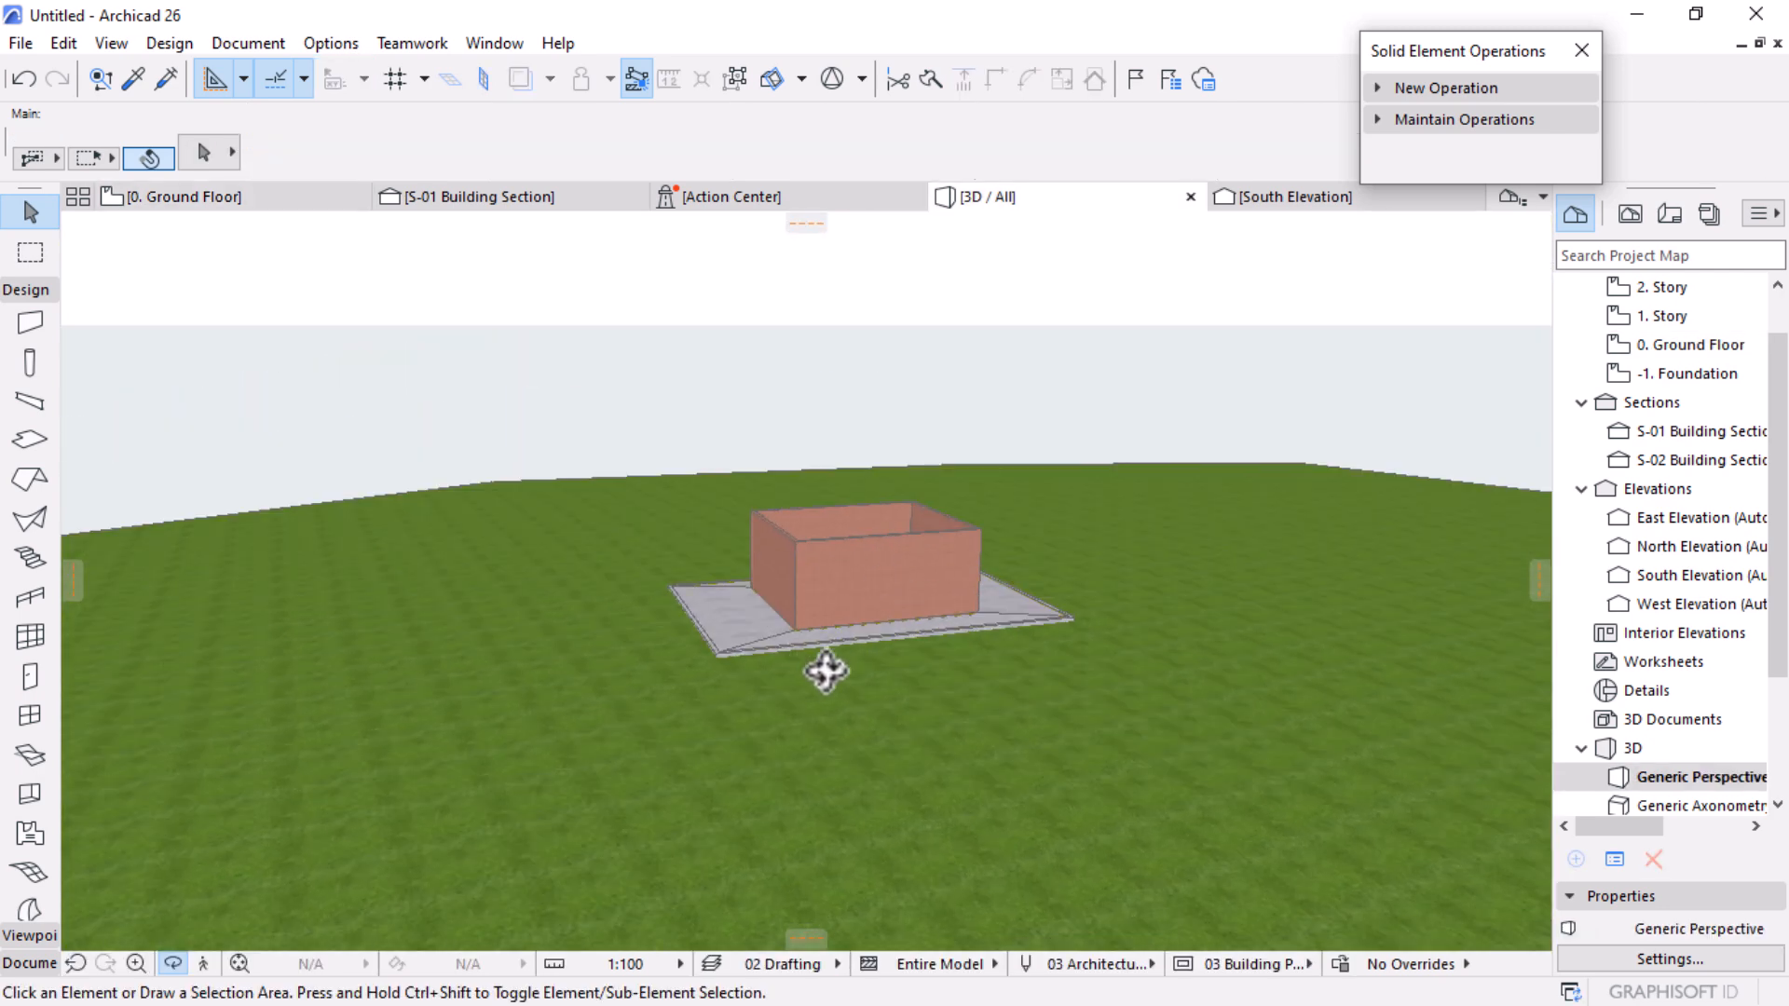
scroll(827, 671, "up", 2)
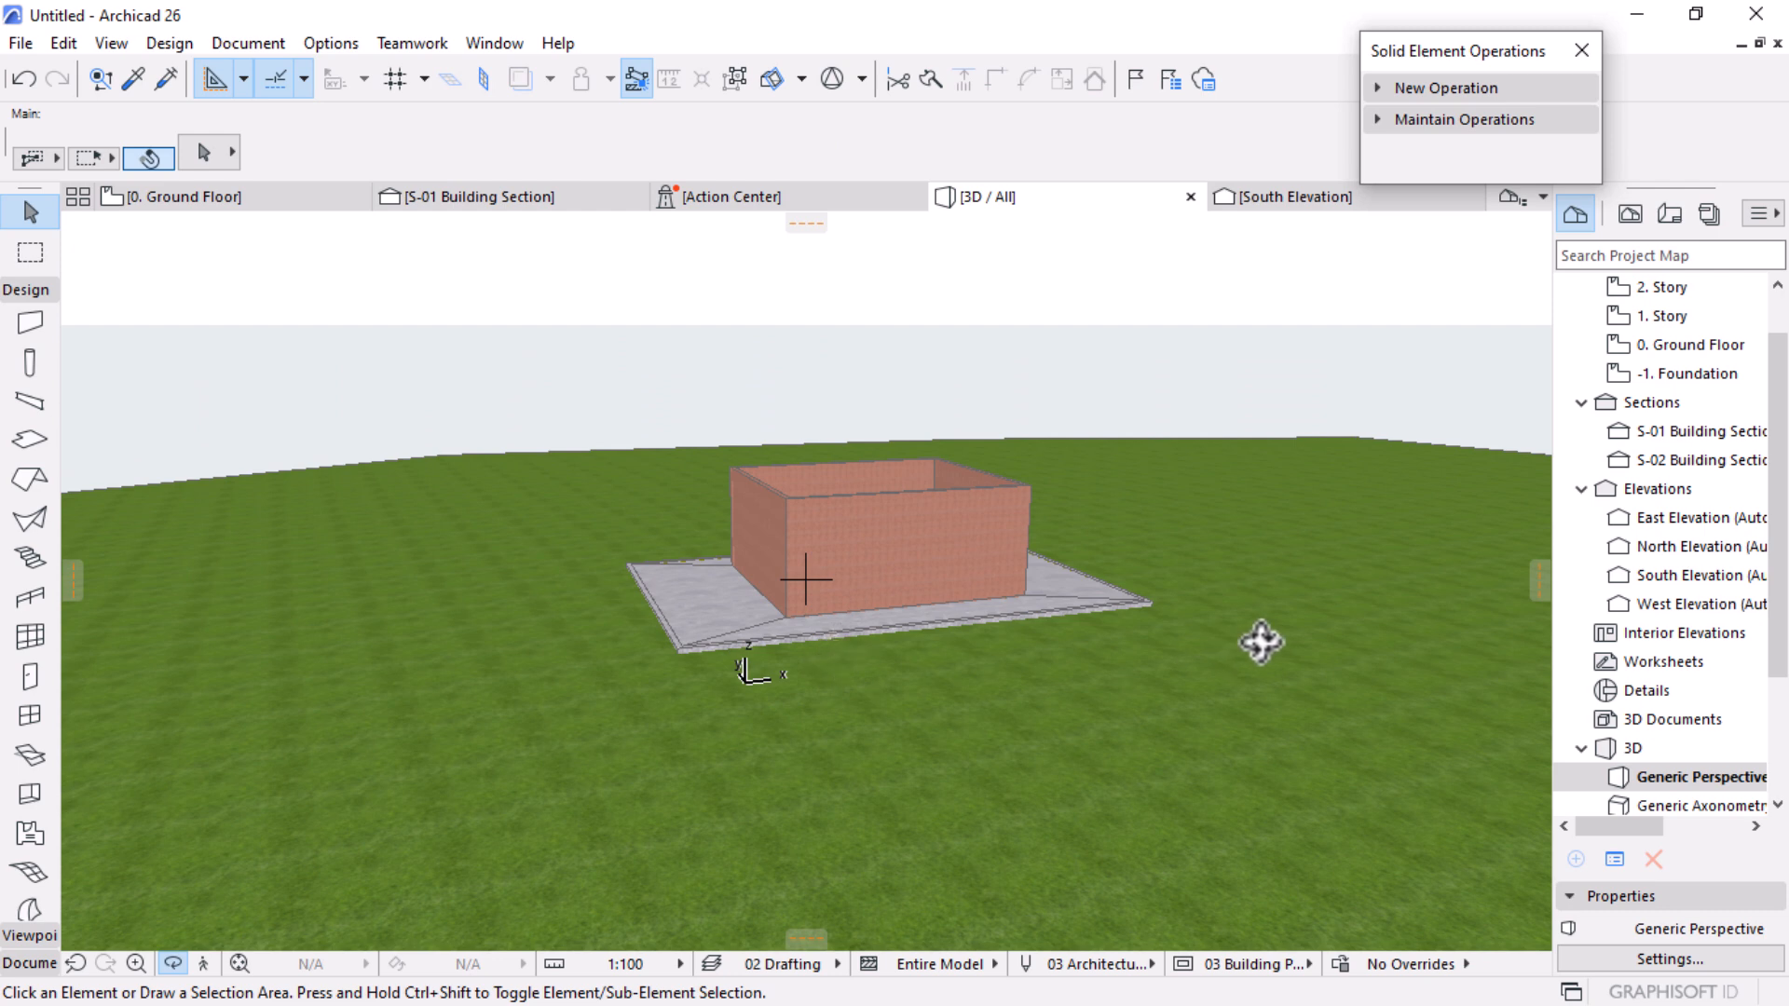
Step: Return to the ground floor plan with the building and its stone base in view
left_click(240, 199)
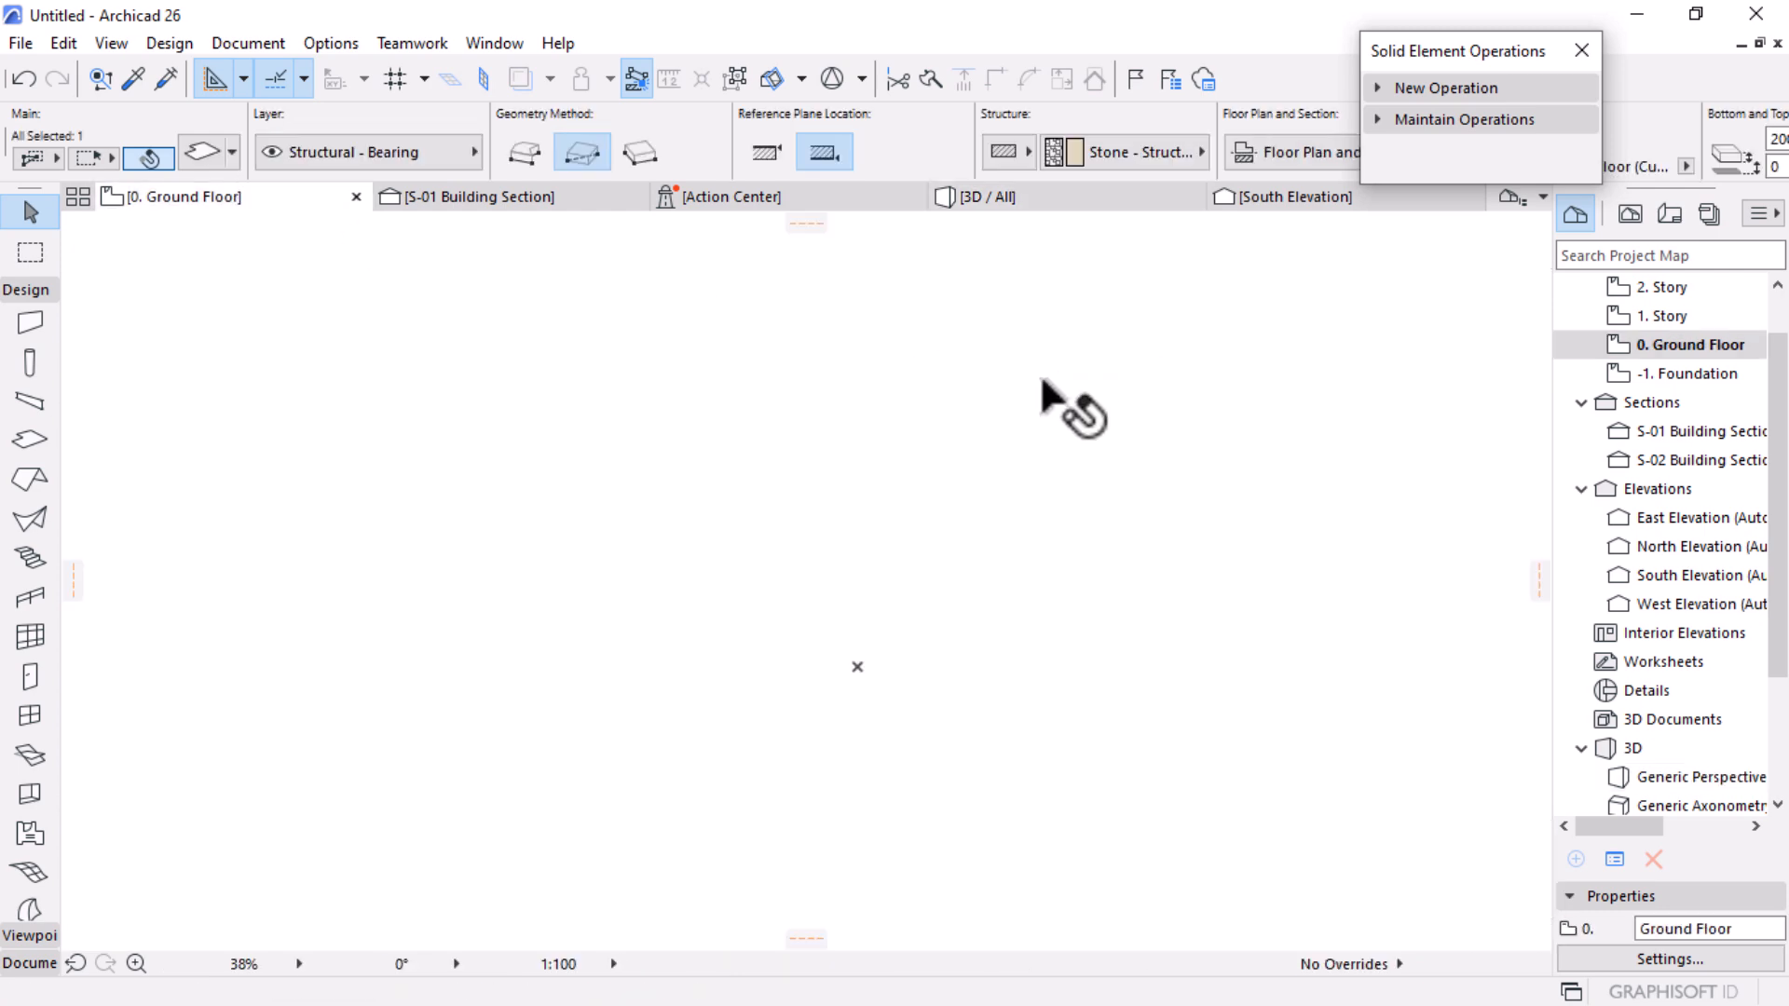
scroll(1053, 400, "down", 6)
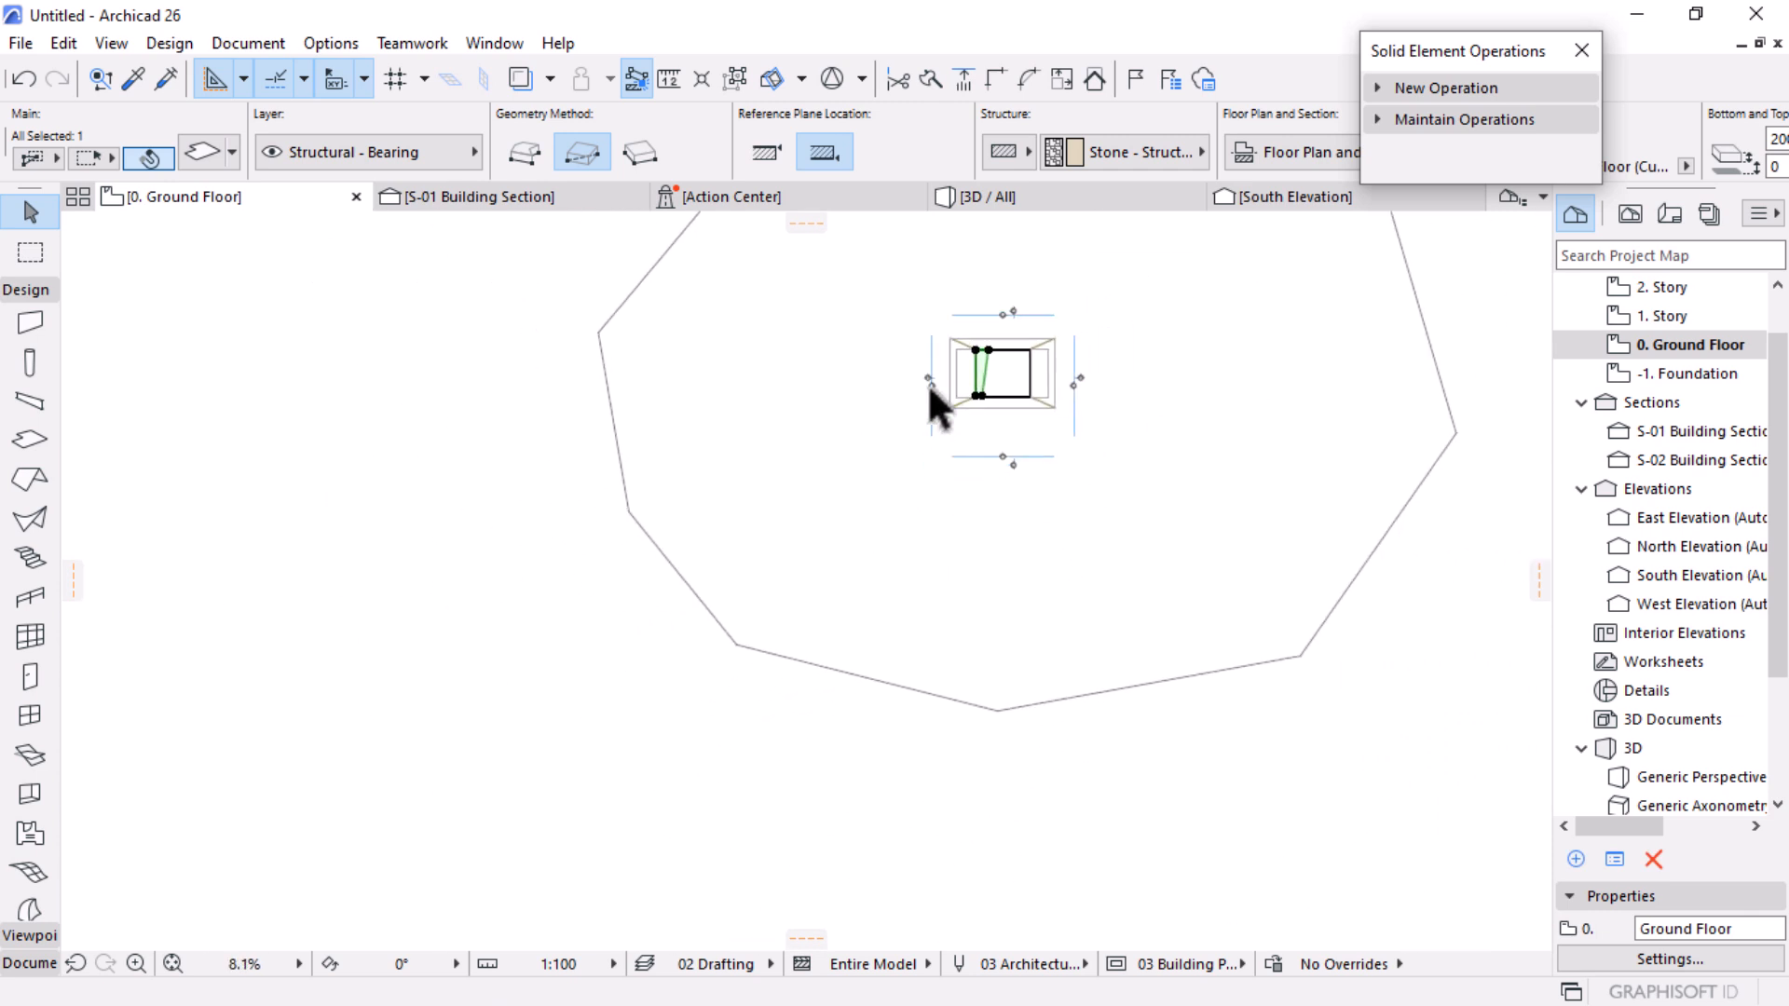
scroll(989, 345, "up", 5)
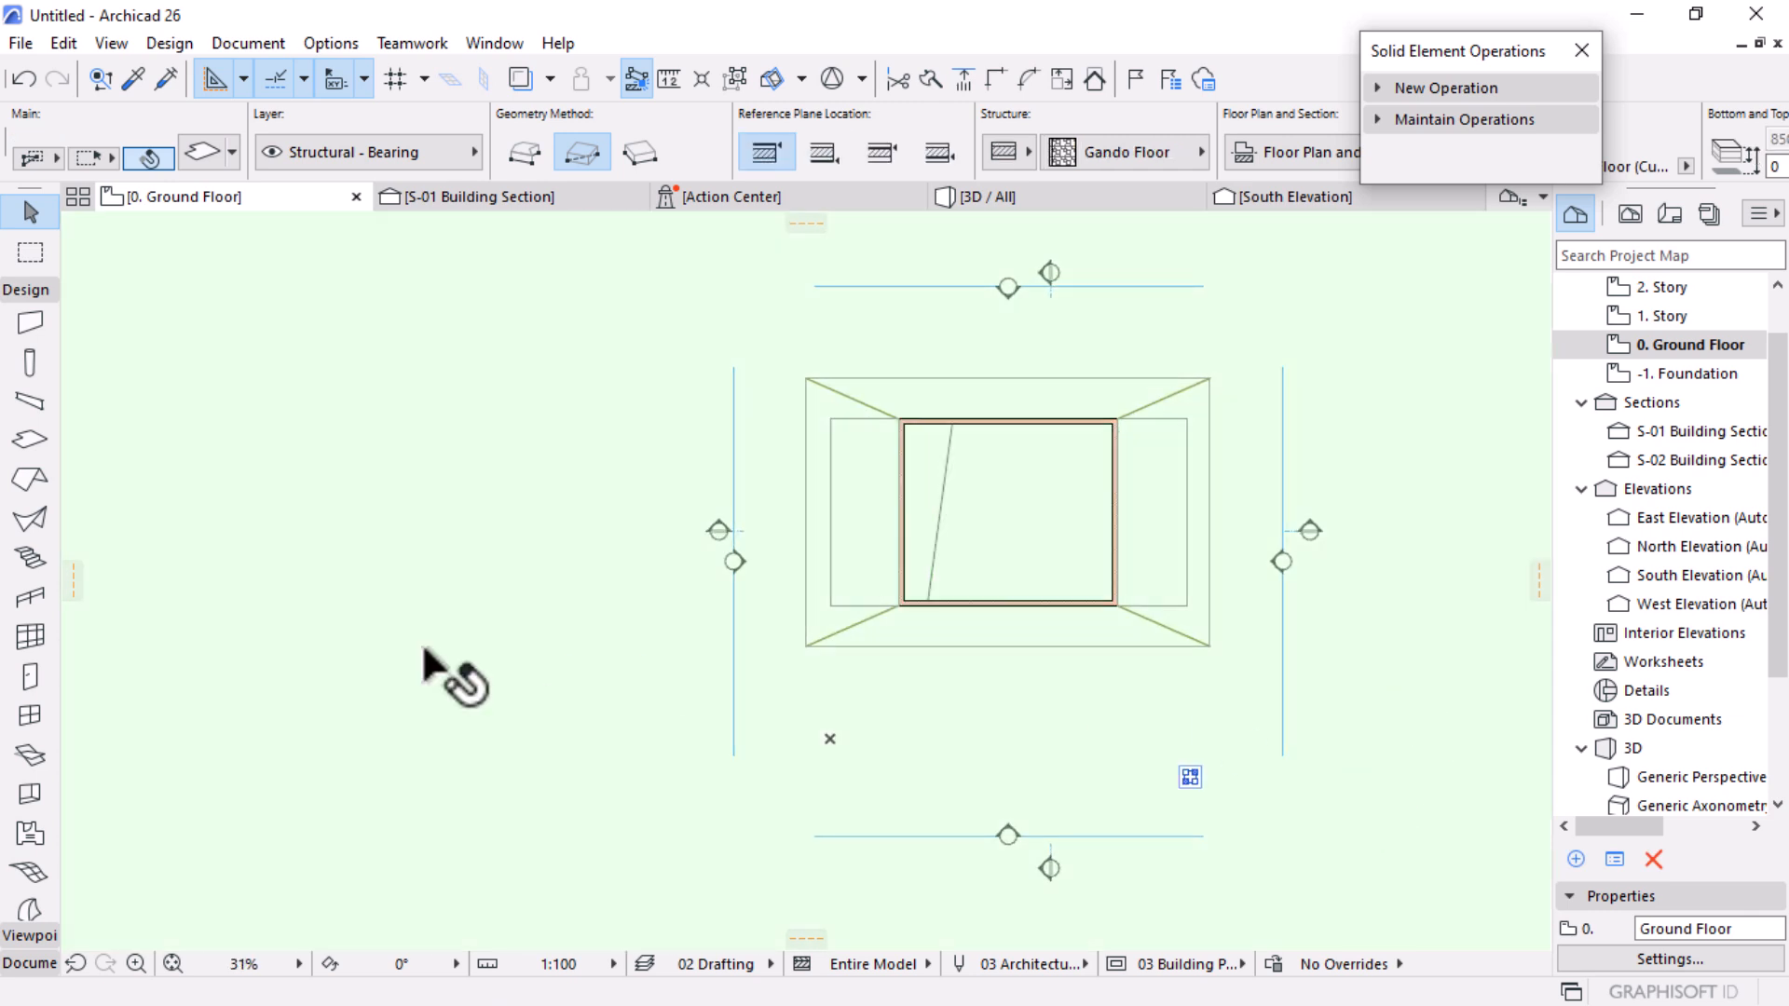
left_click(30, 963)
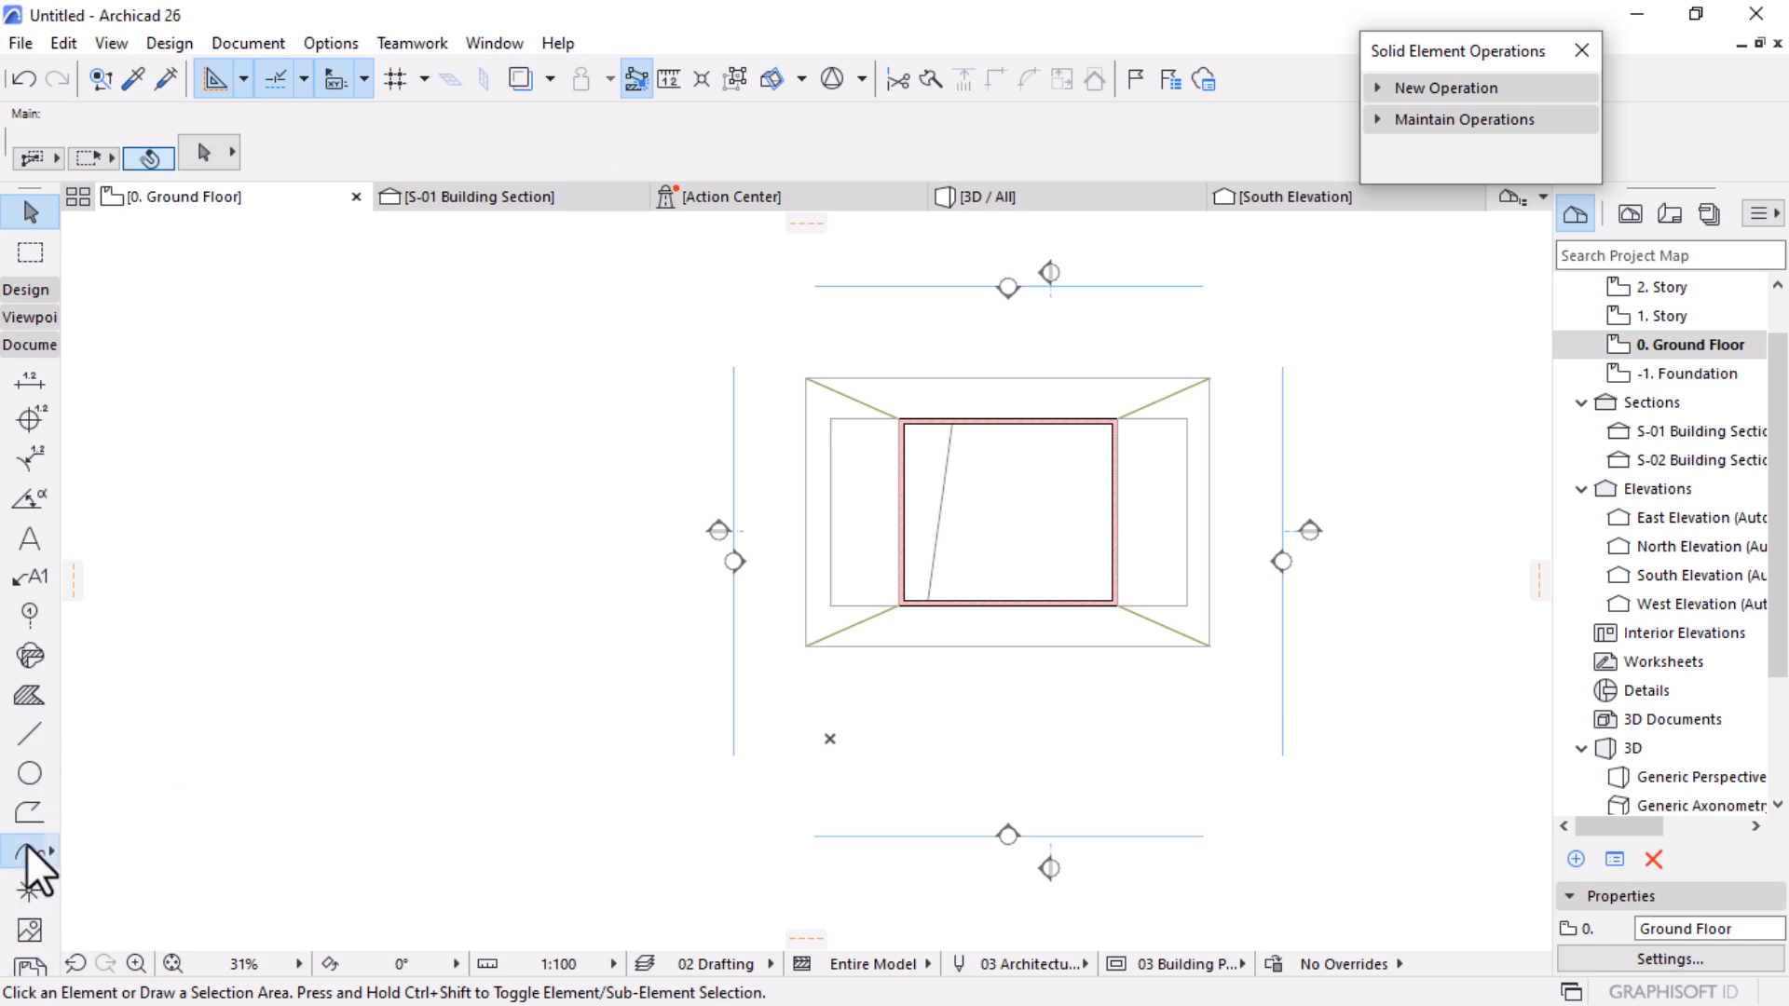
left_click(28, 852)
scroll(1025, 438, "down", 4)
scroll(997, 508, "down", 1)
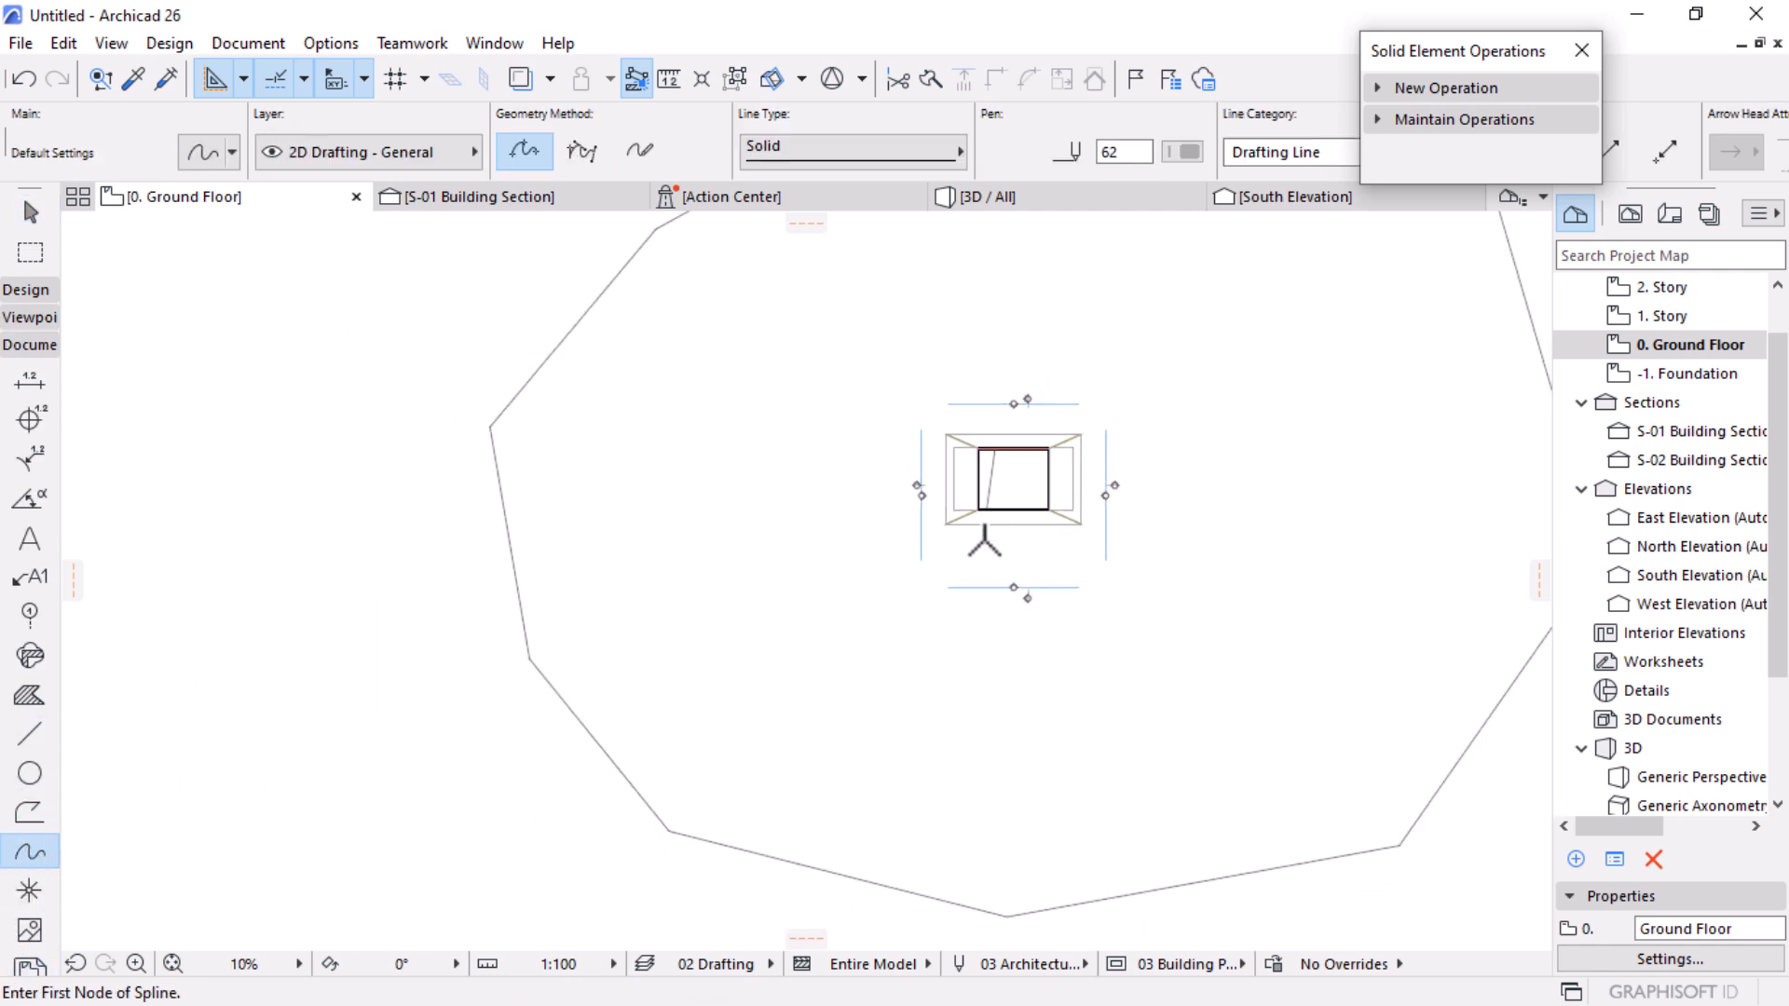
left_click(611, 282)
left_click(677, 458)
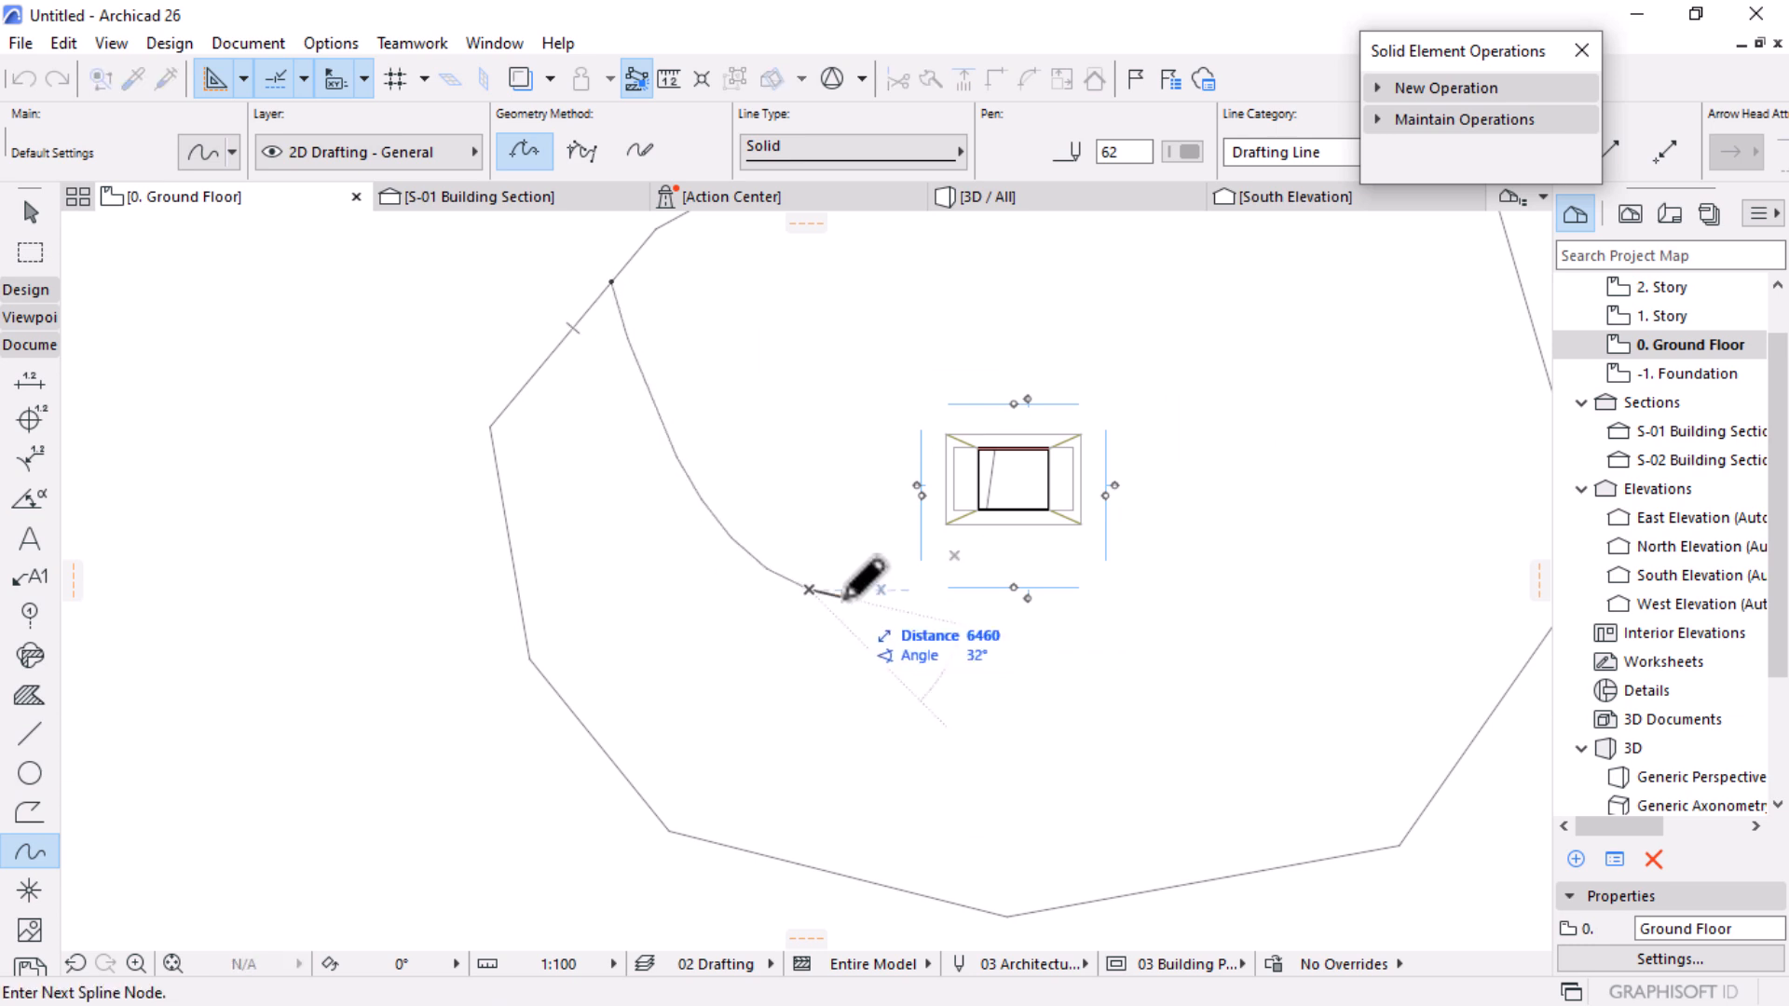
key("Escape")
scroll(989, 536, "up", 2)
scroll(989, 535, "up", 3)
key("Escape")
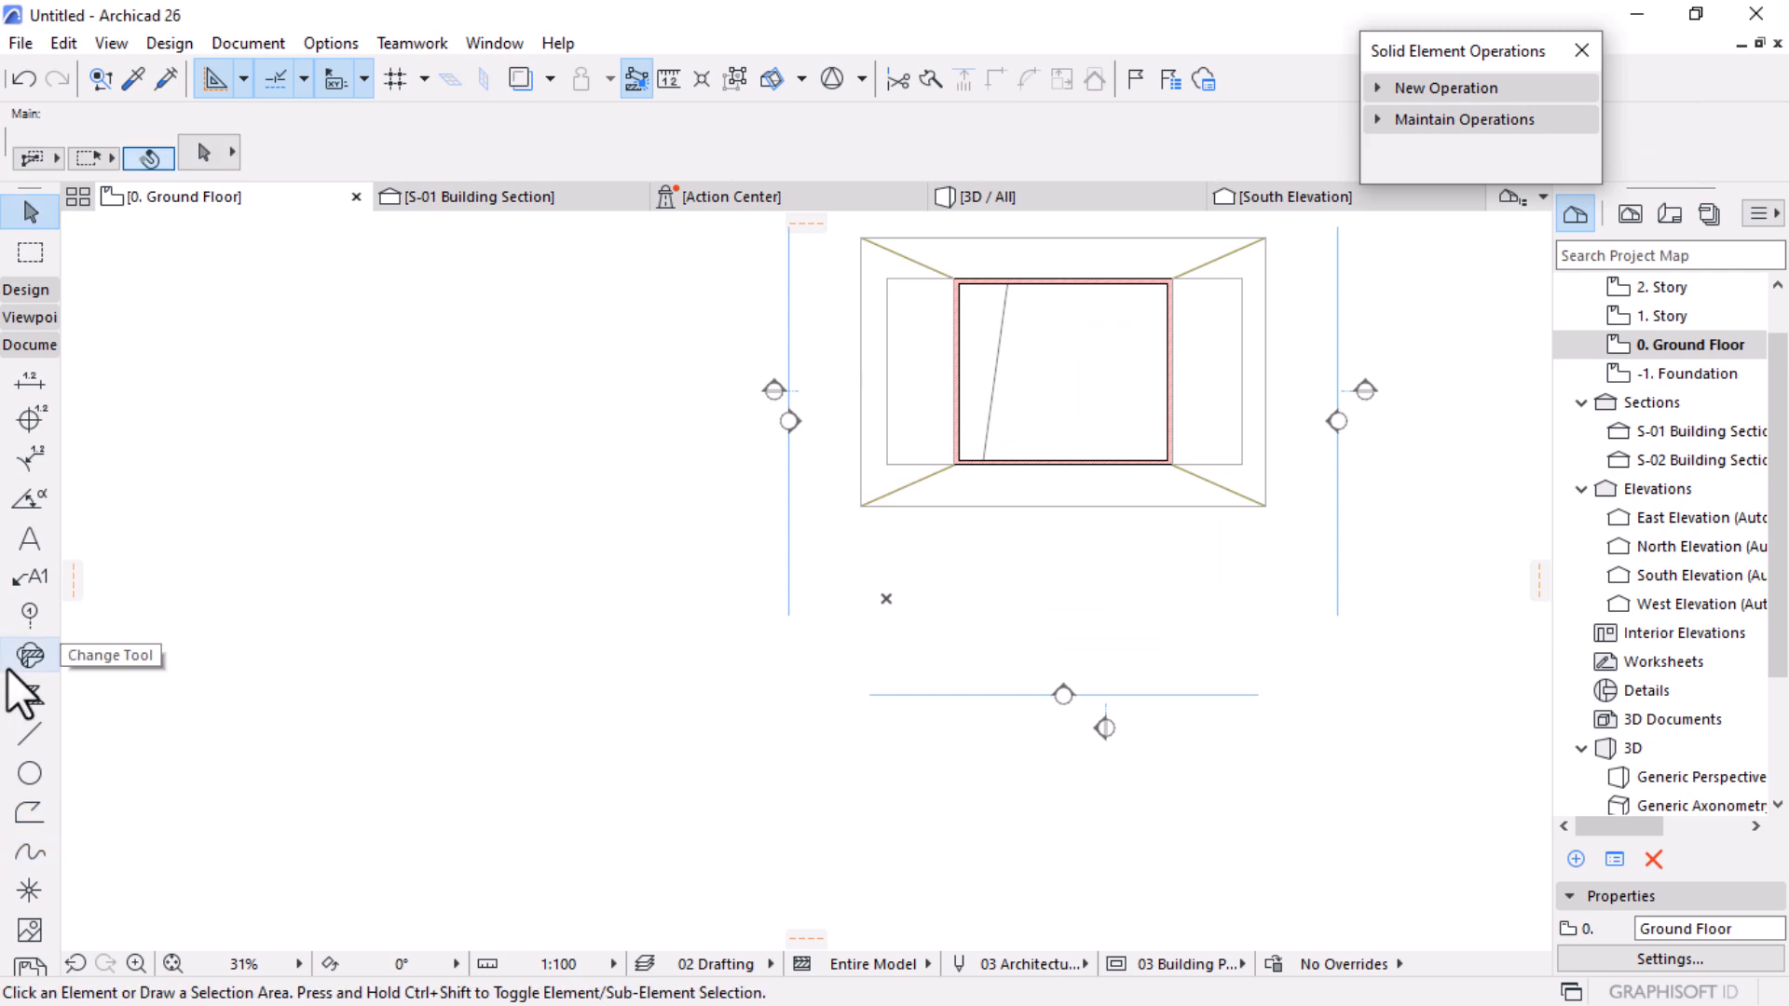
Step: Draw a rectangular mesh 2500 wide and about 3500 long outward from the stone base's front edge, using the surrounding base mesh's settings
left_click(30, 291)
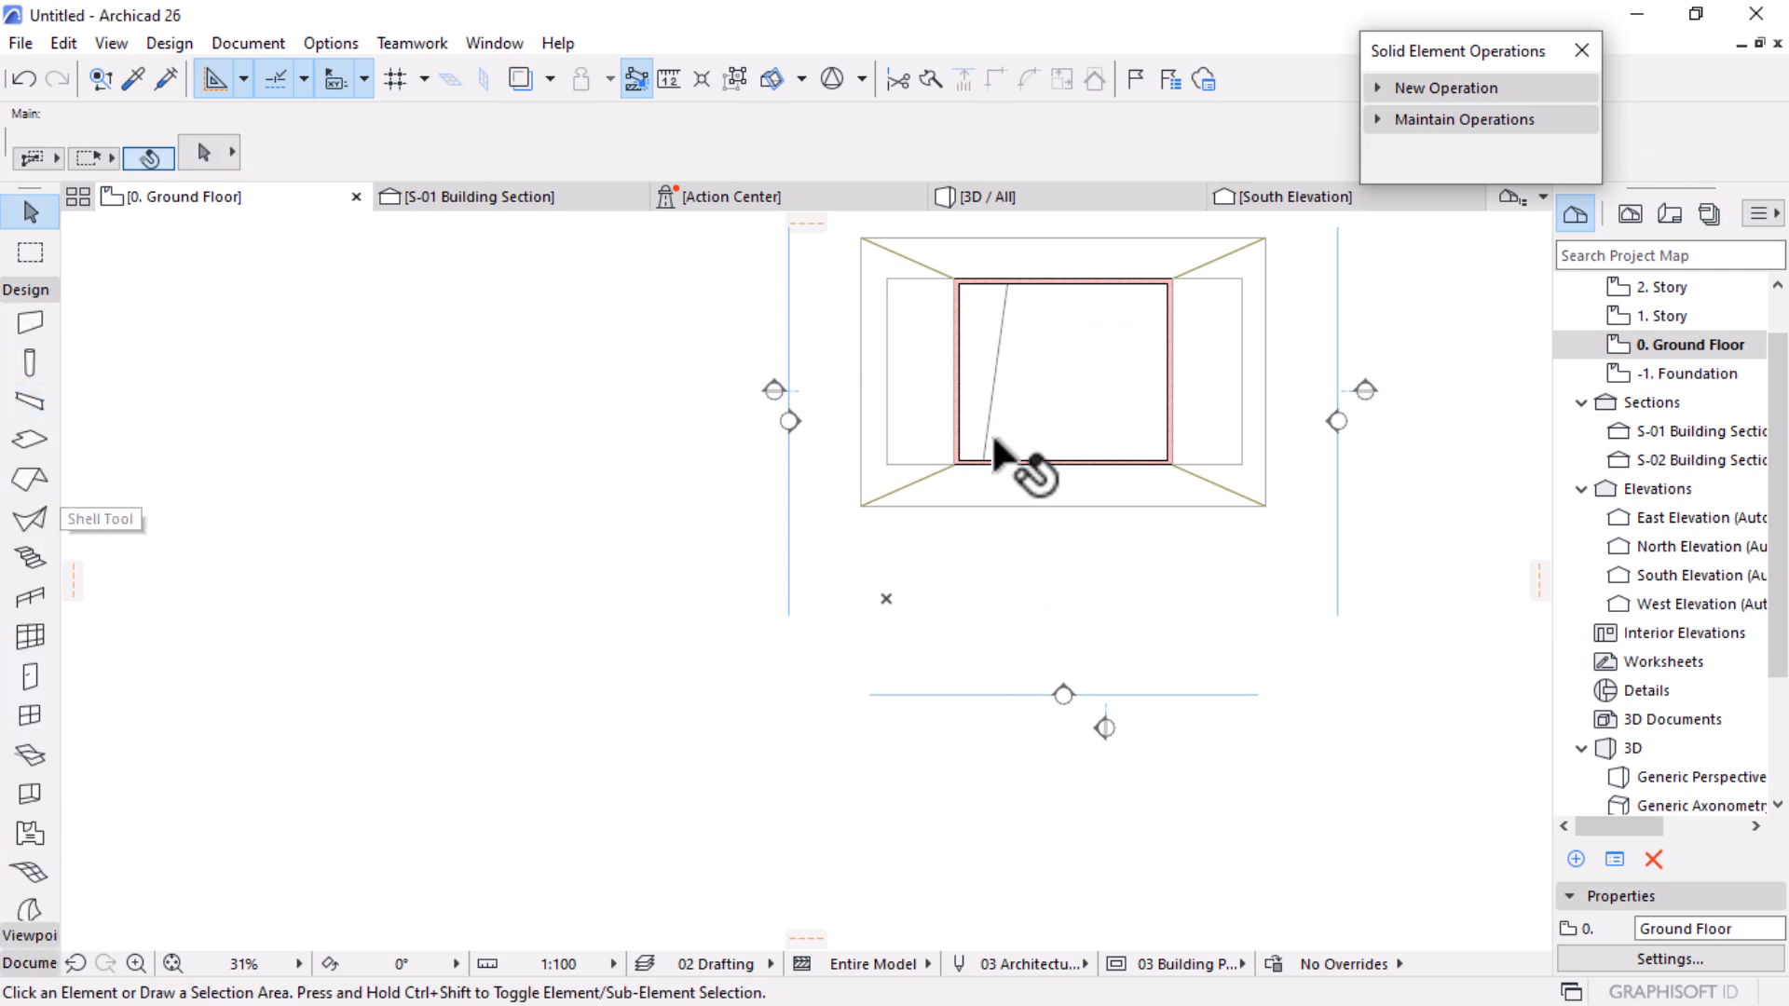
scroll(991, 433, "up", 2)
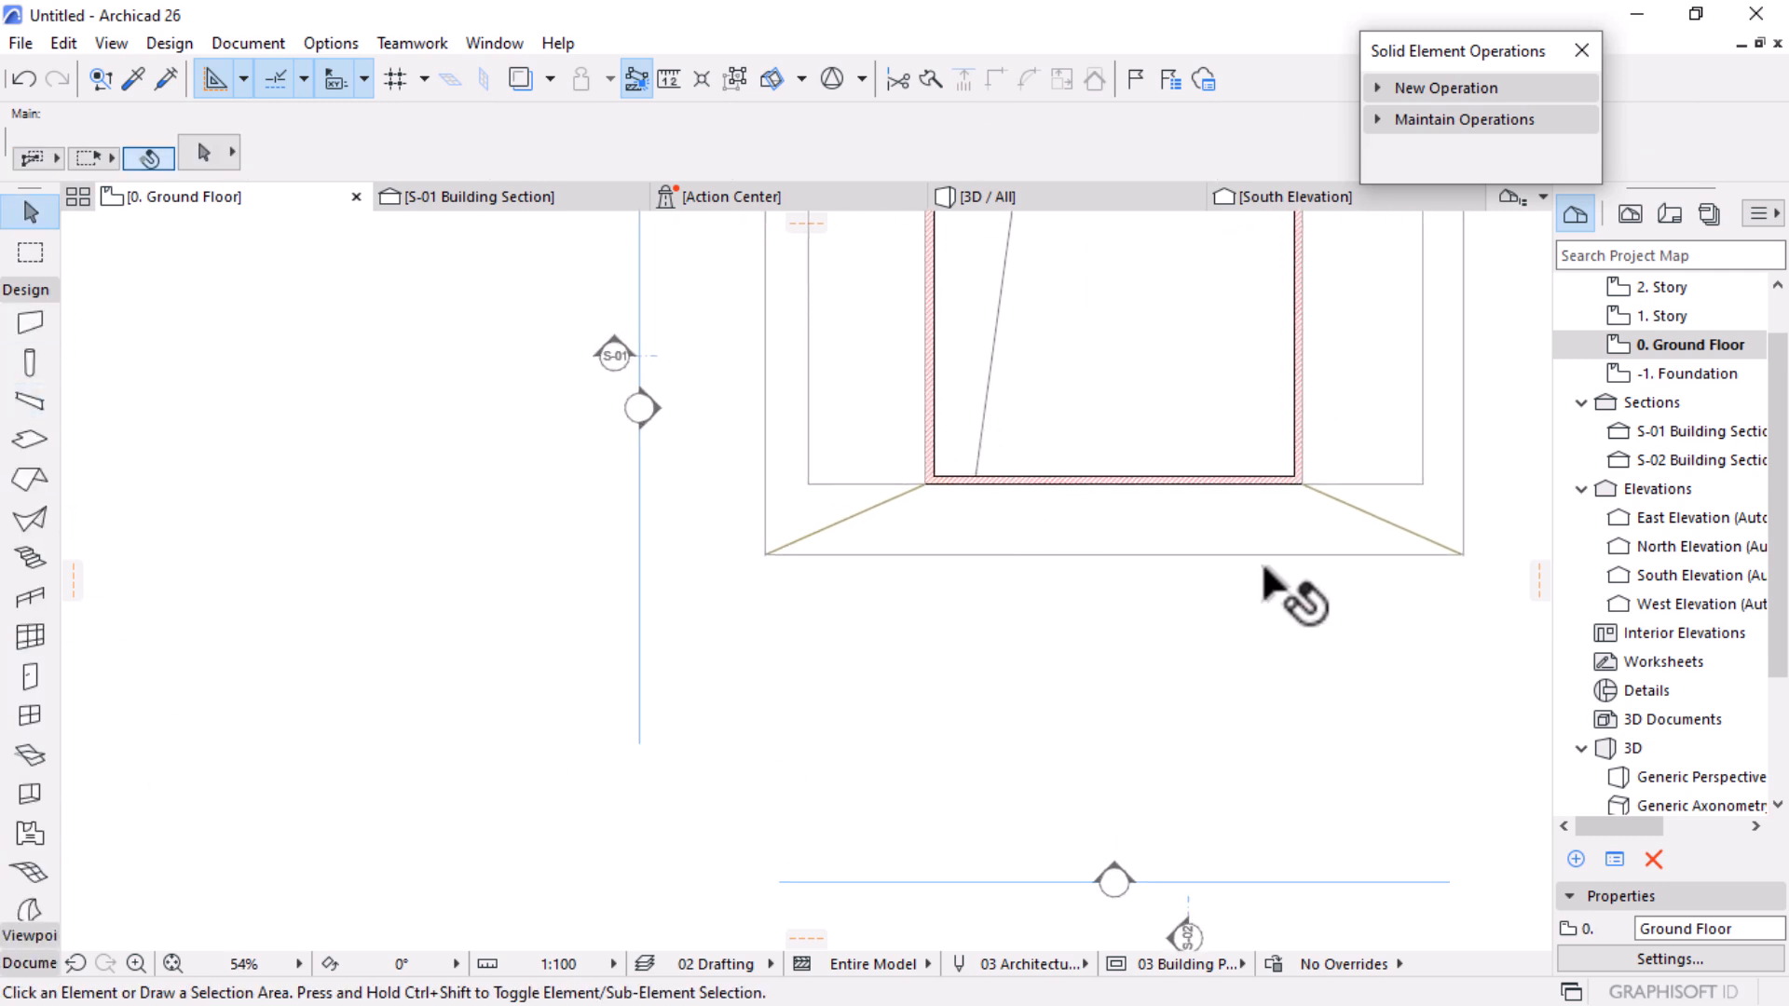
left_click(971, 531, "alt")
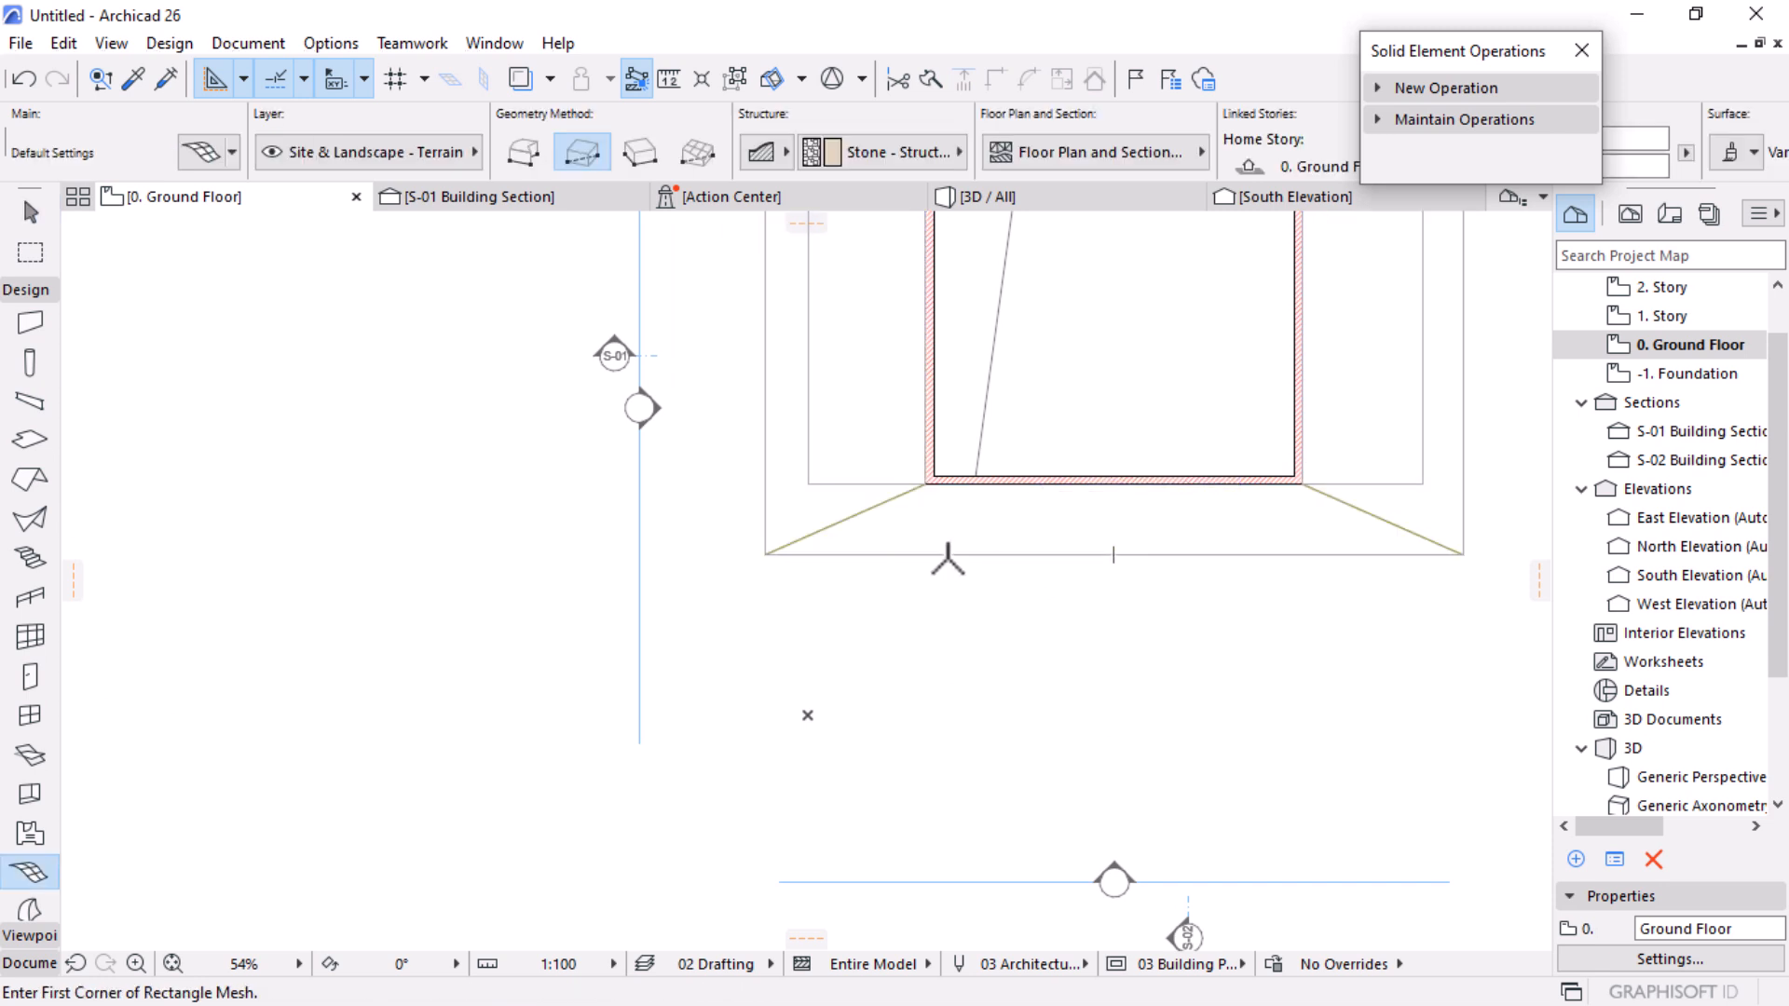
left_click(919, 556)
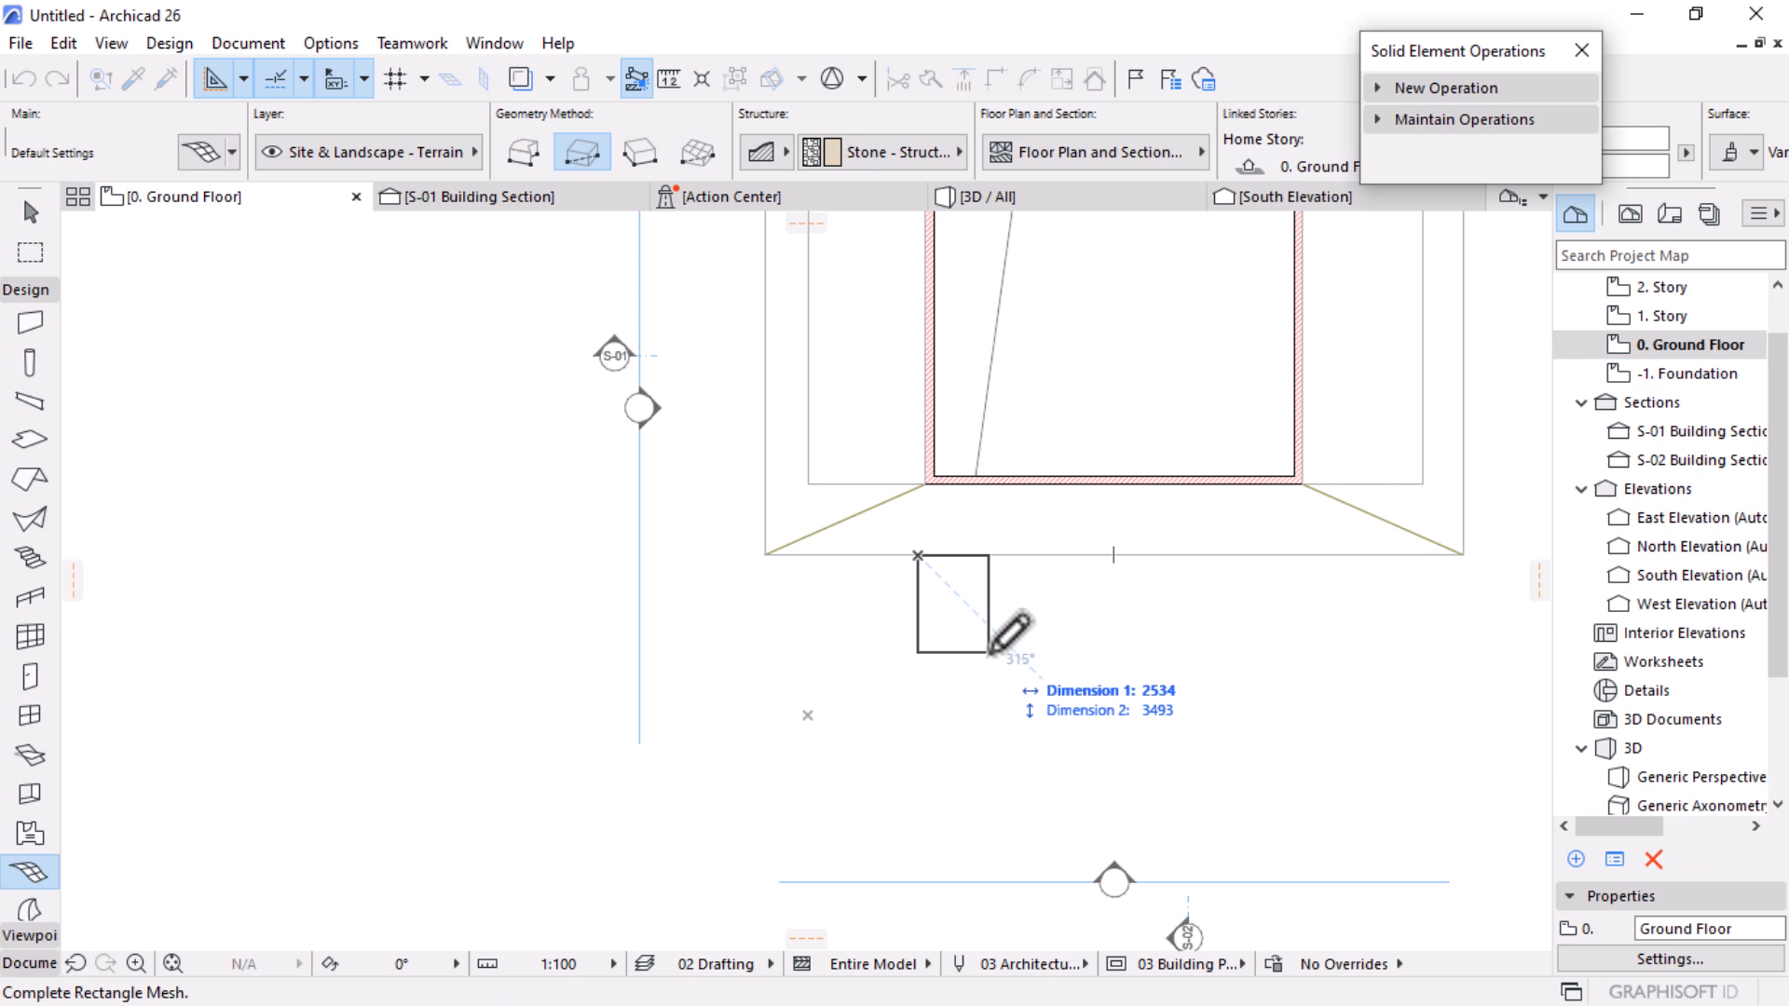
type("25")
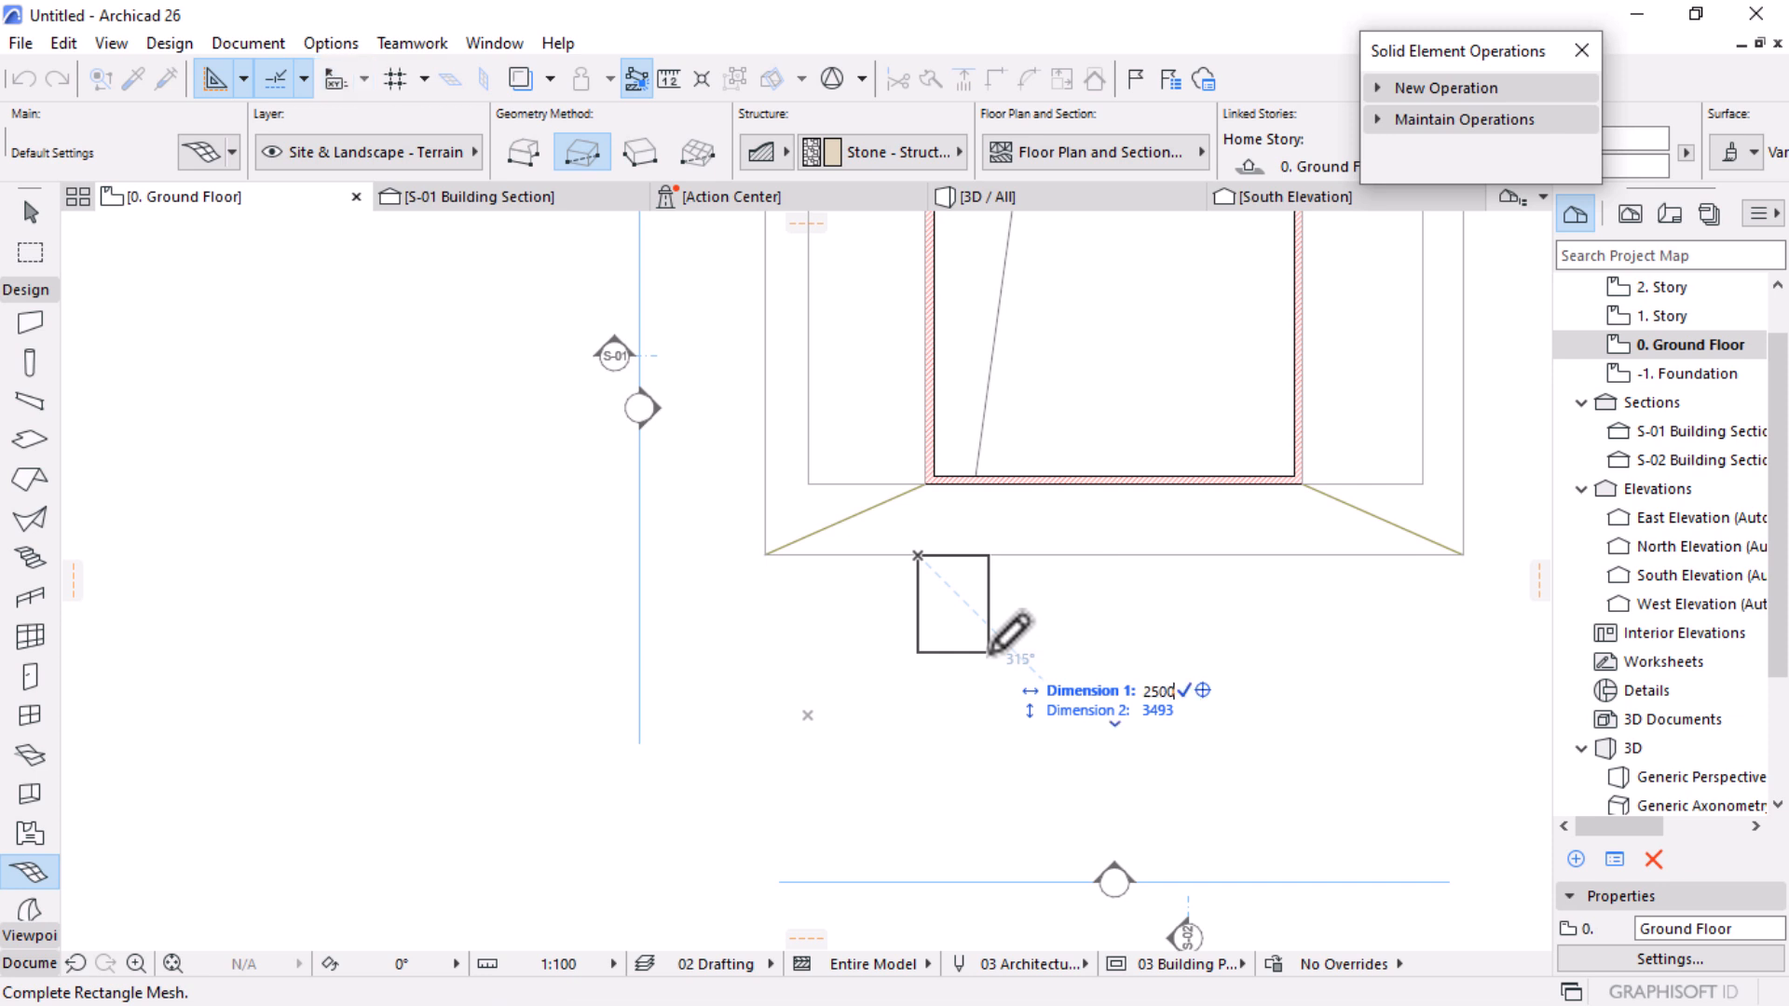
type("00")
key("Tab")
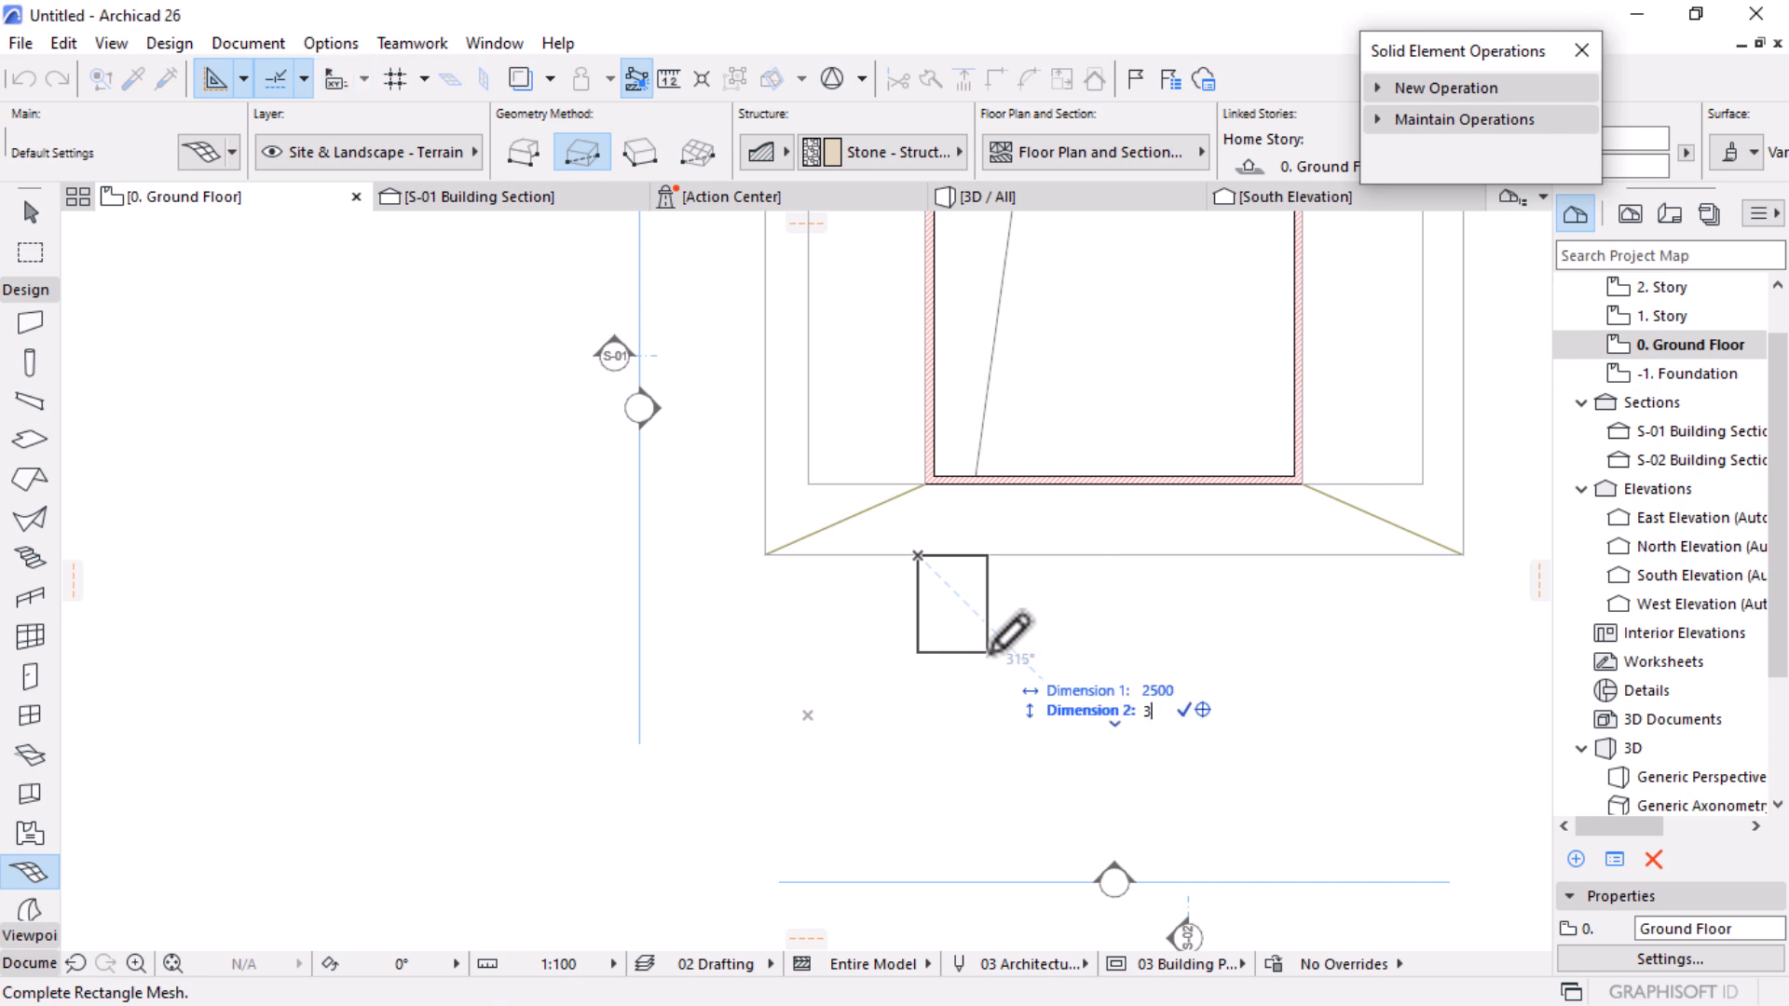
key("Return")
key("Escape")
scroll(927, 580, "up", 5)
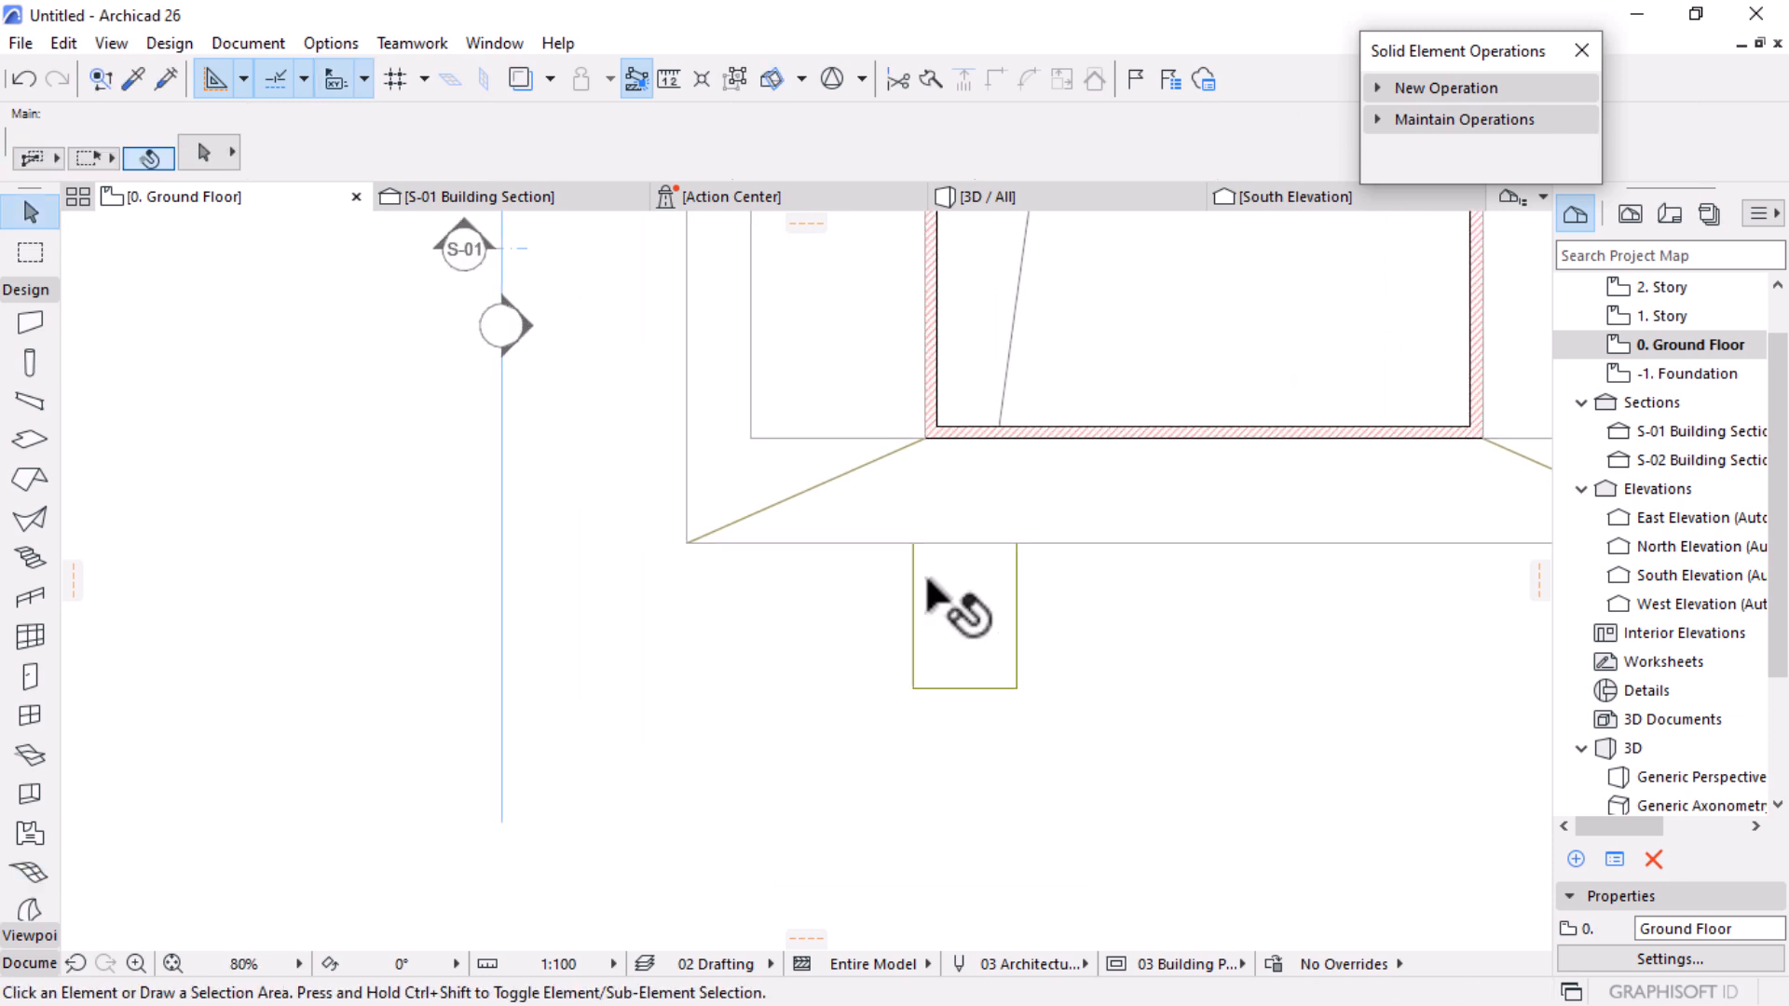
Step: In the 3D view, lower the new mesh's two outer corners to its bottom edge so it slopes down as a ramp
left_click(999, 194)
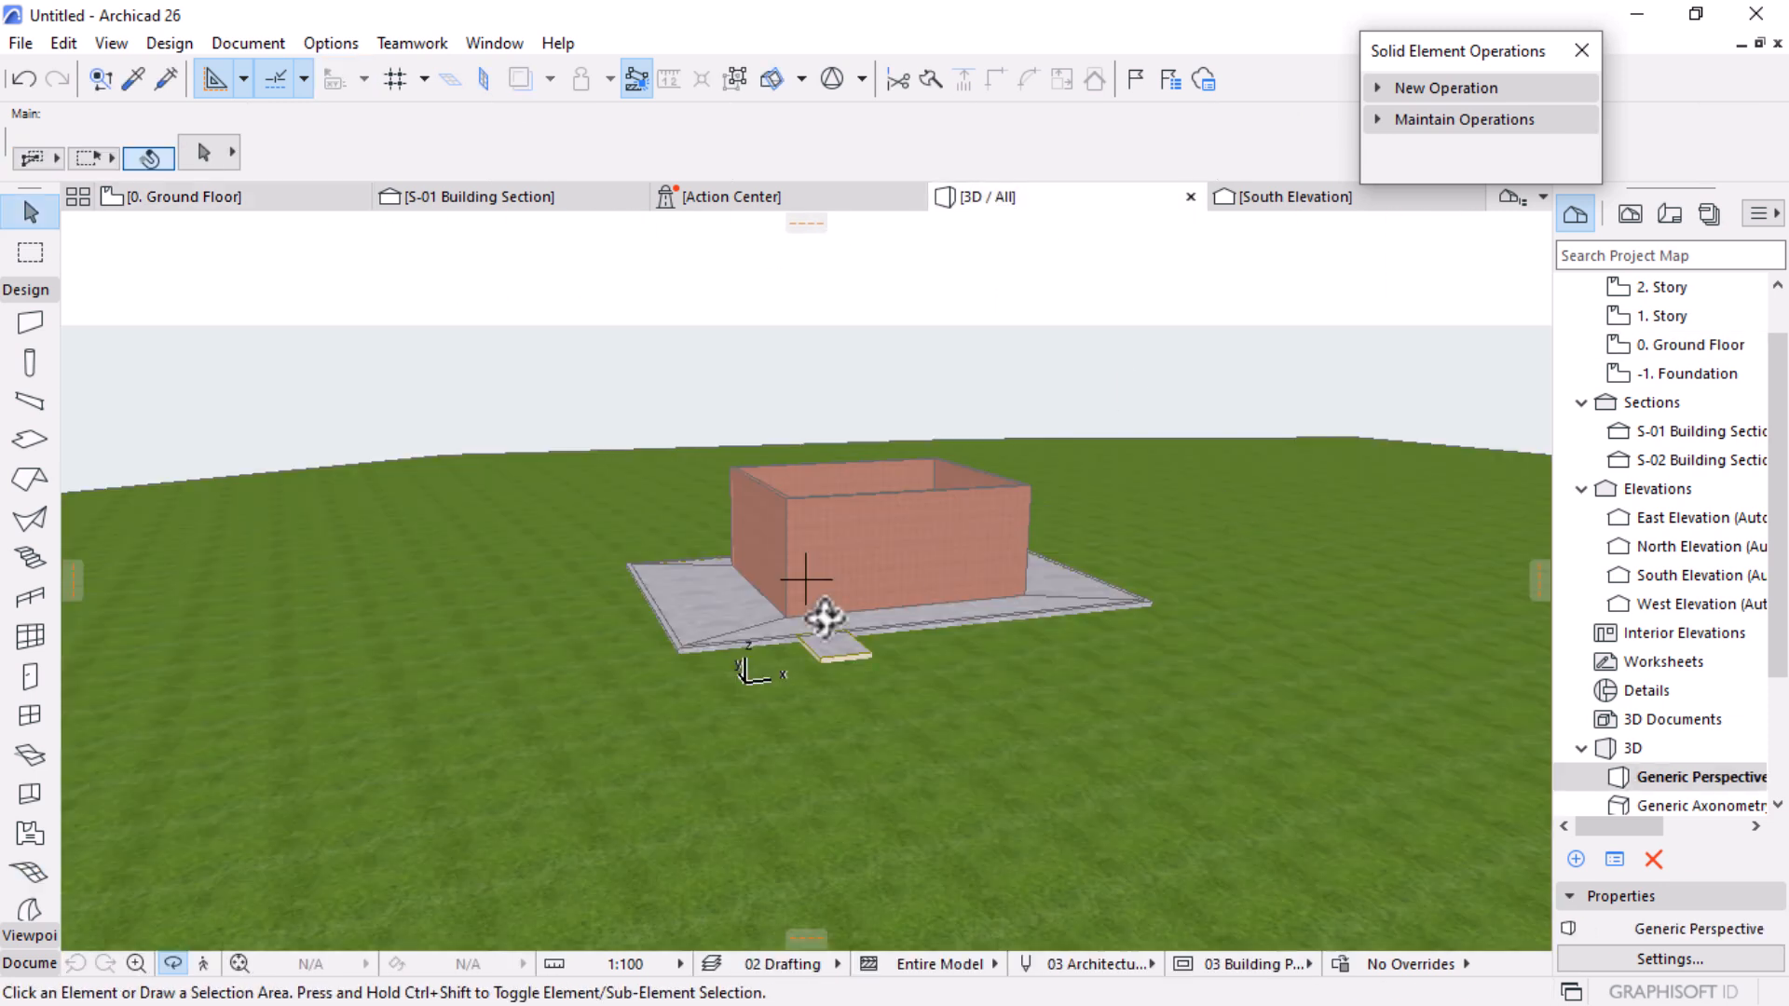
scroll(898, 591, "up", 10)
scroll(794, 714, "up", 2)
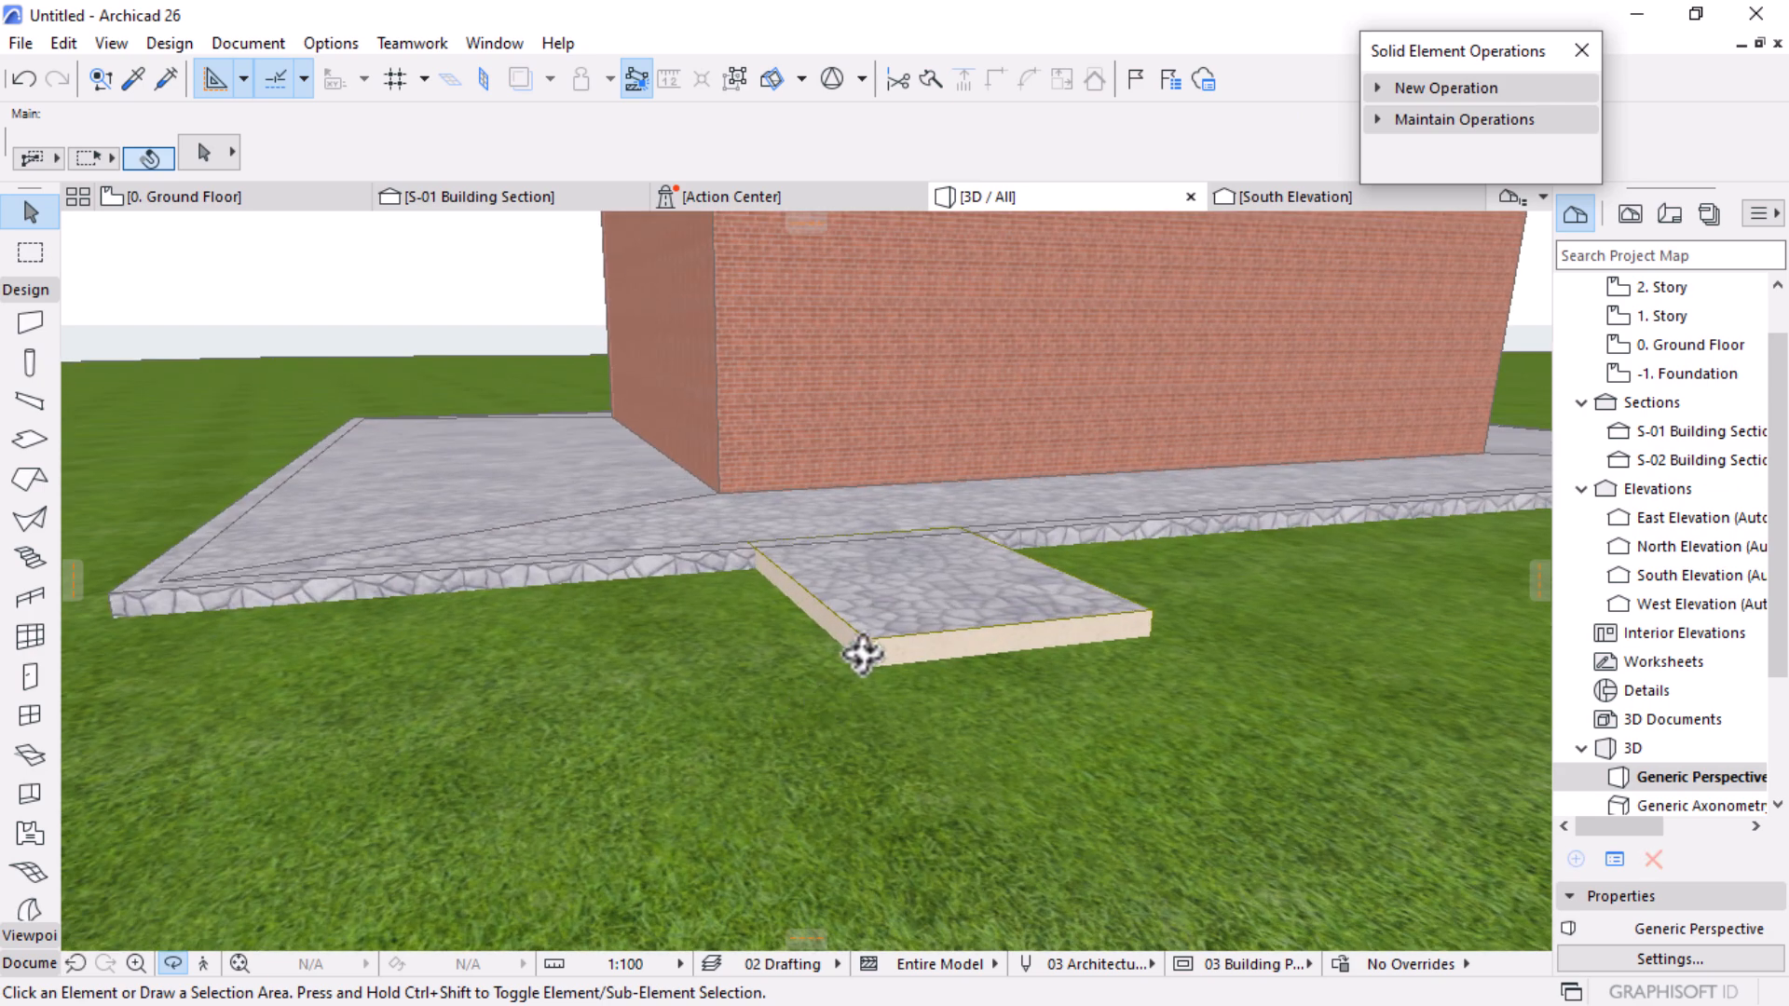
left_click(862, 633)
left_click(863, 634)
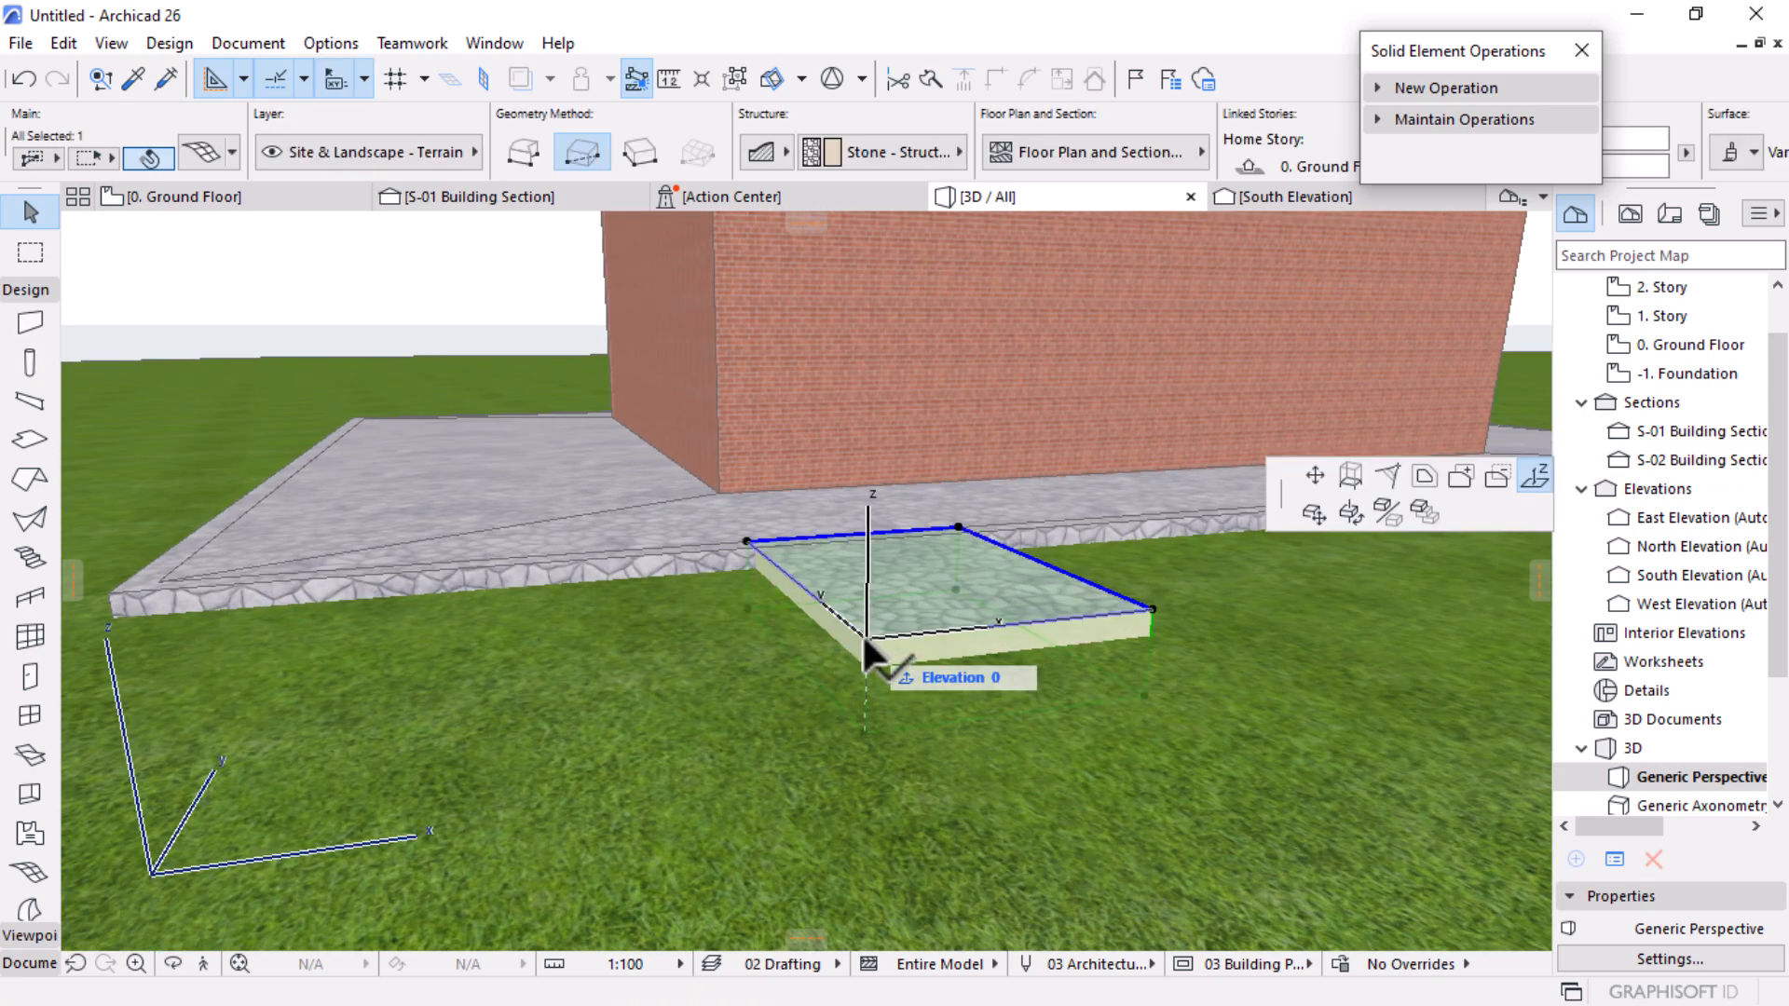
left_click(873, 658)
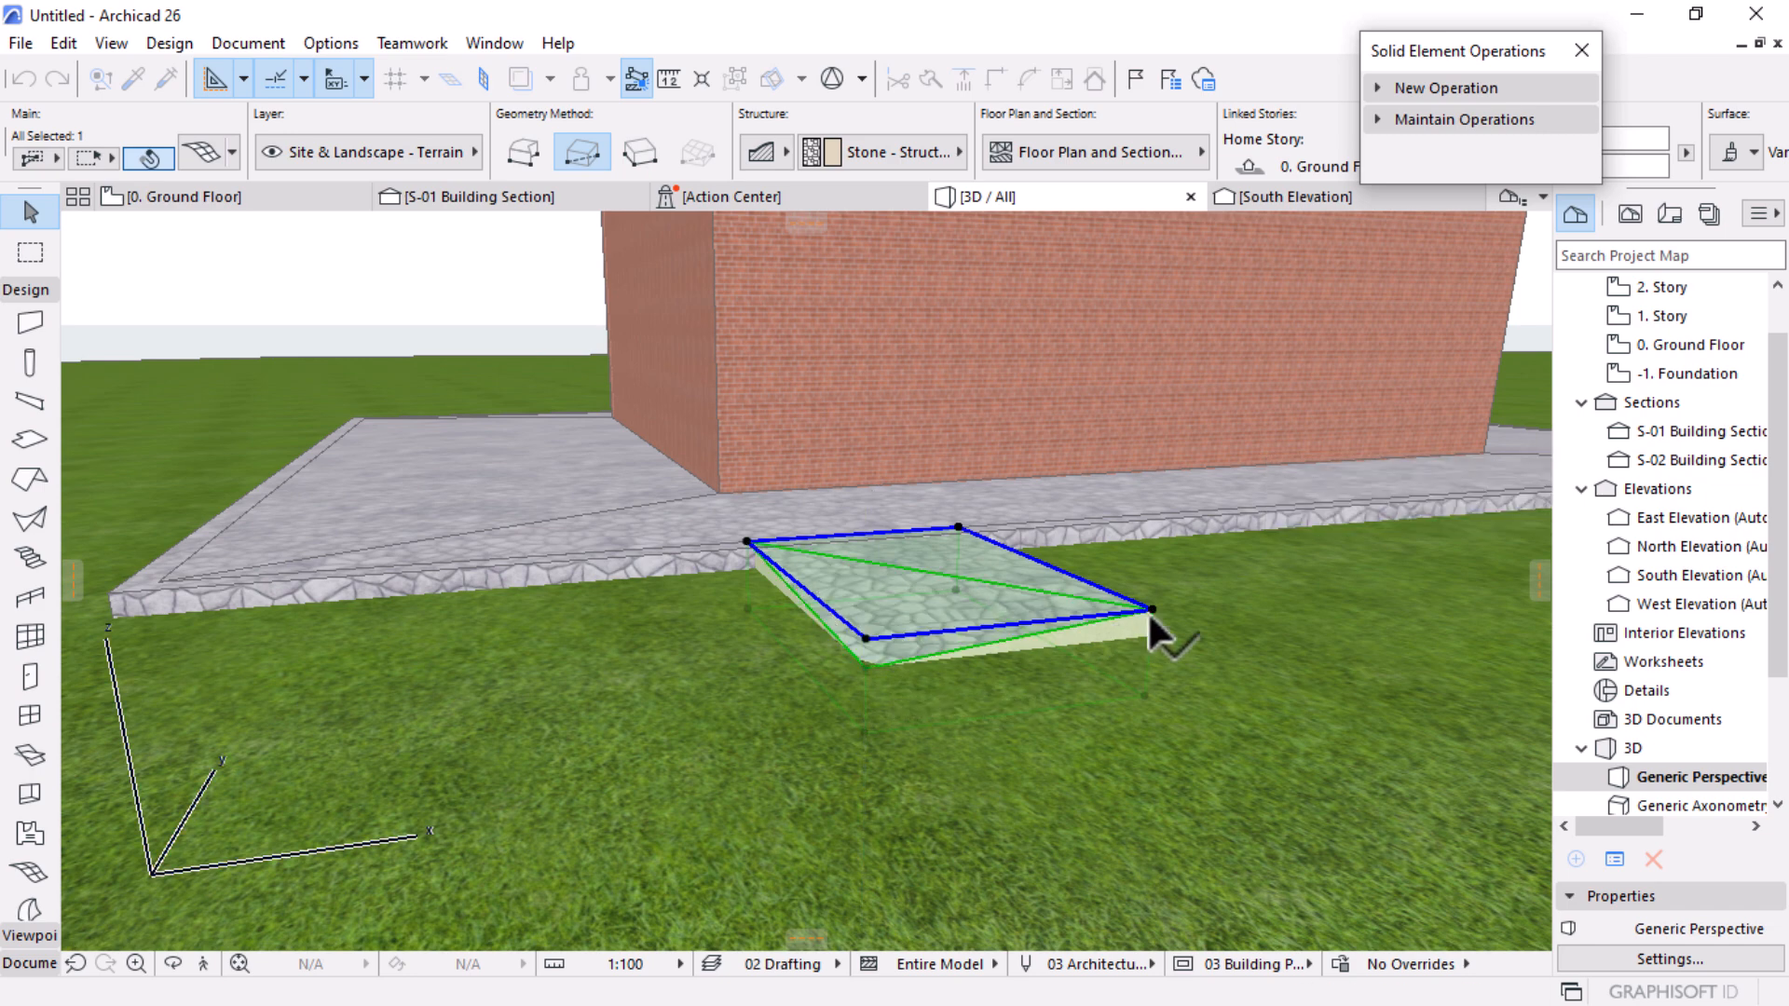
left_click(1149, 607)
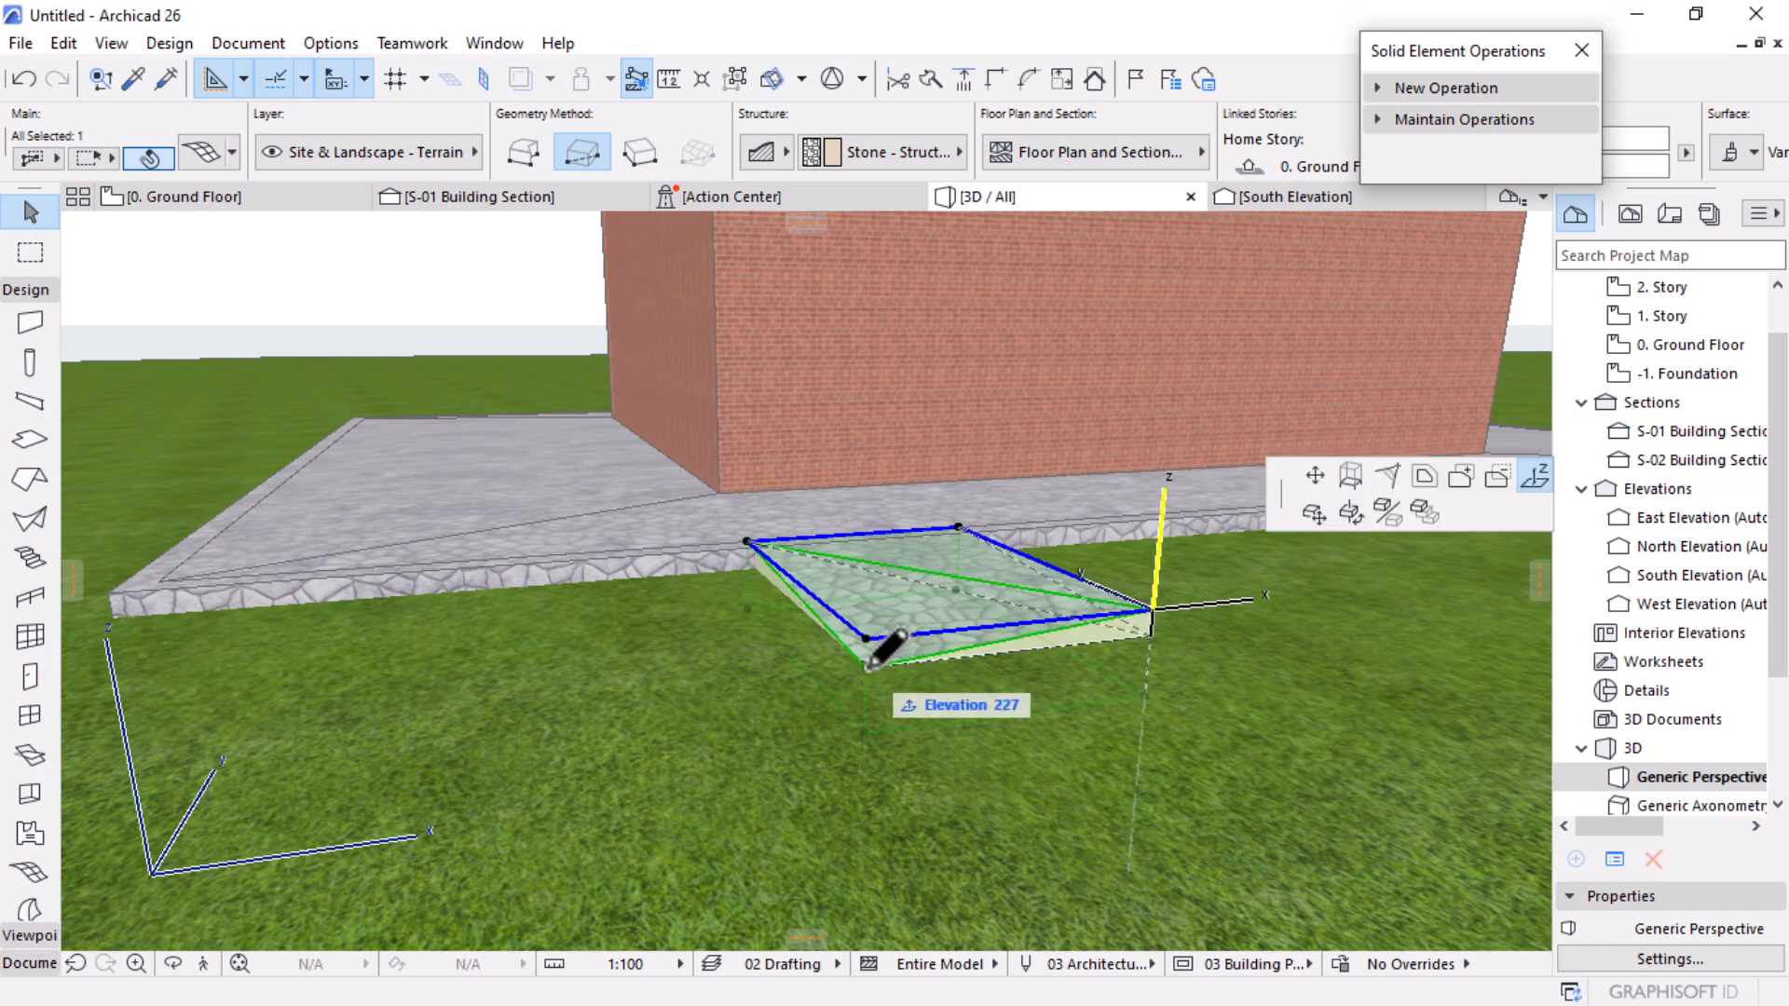
left_click(867, 640)
left_click_drag(1217, 645, 1137, 638)
scroll(1137, 637, "up", 2)
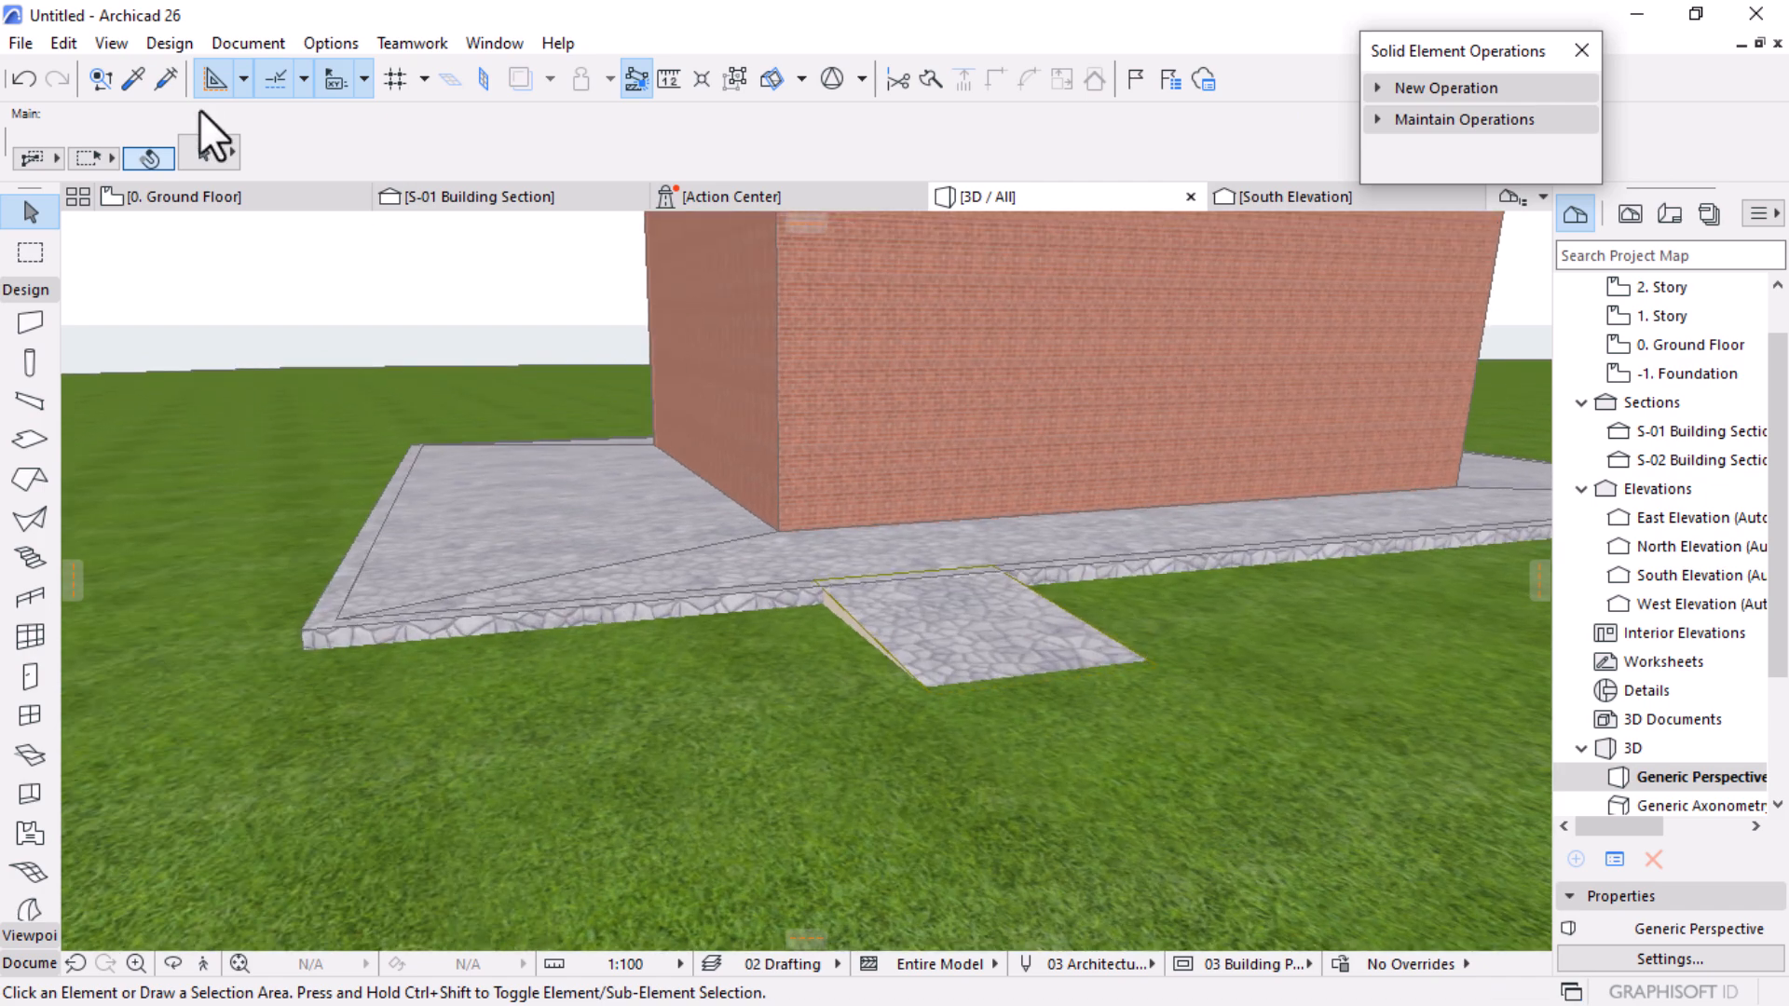
Step: On the ground floor plan, draw a polyline from one outer ramp corner to the midpoint of the base edge and down to the other
left_click(231, 193)
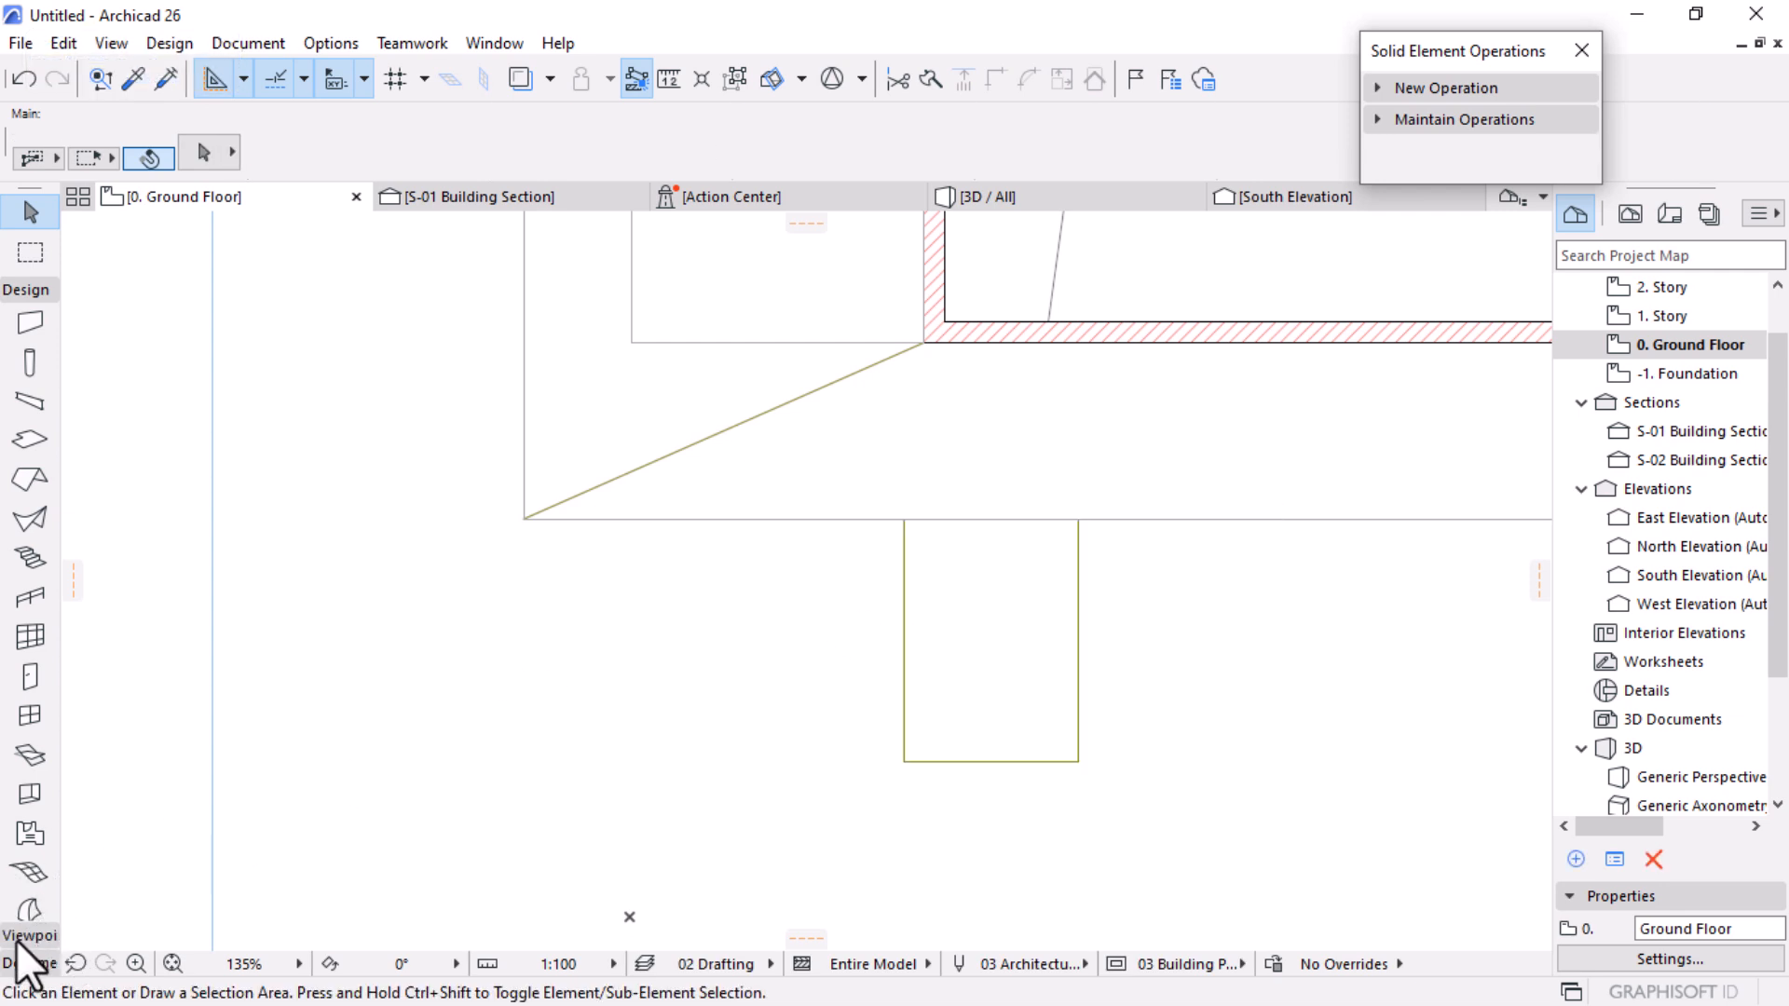
left_click(28, 963)
left_click(29, 812)
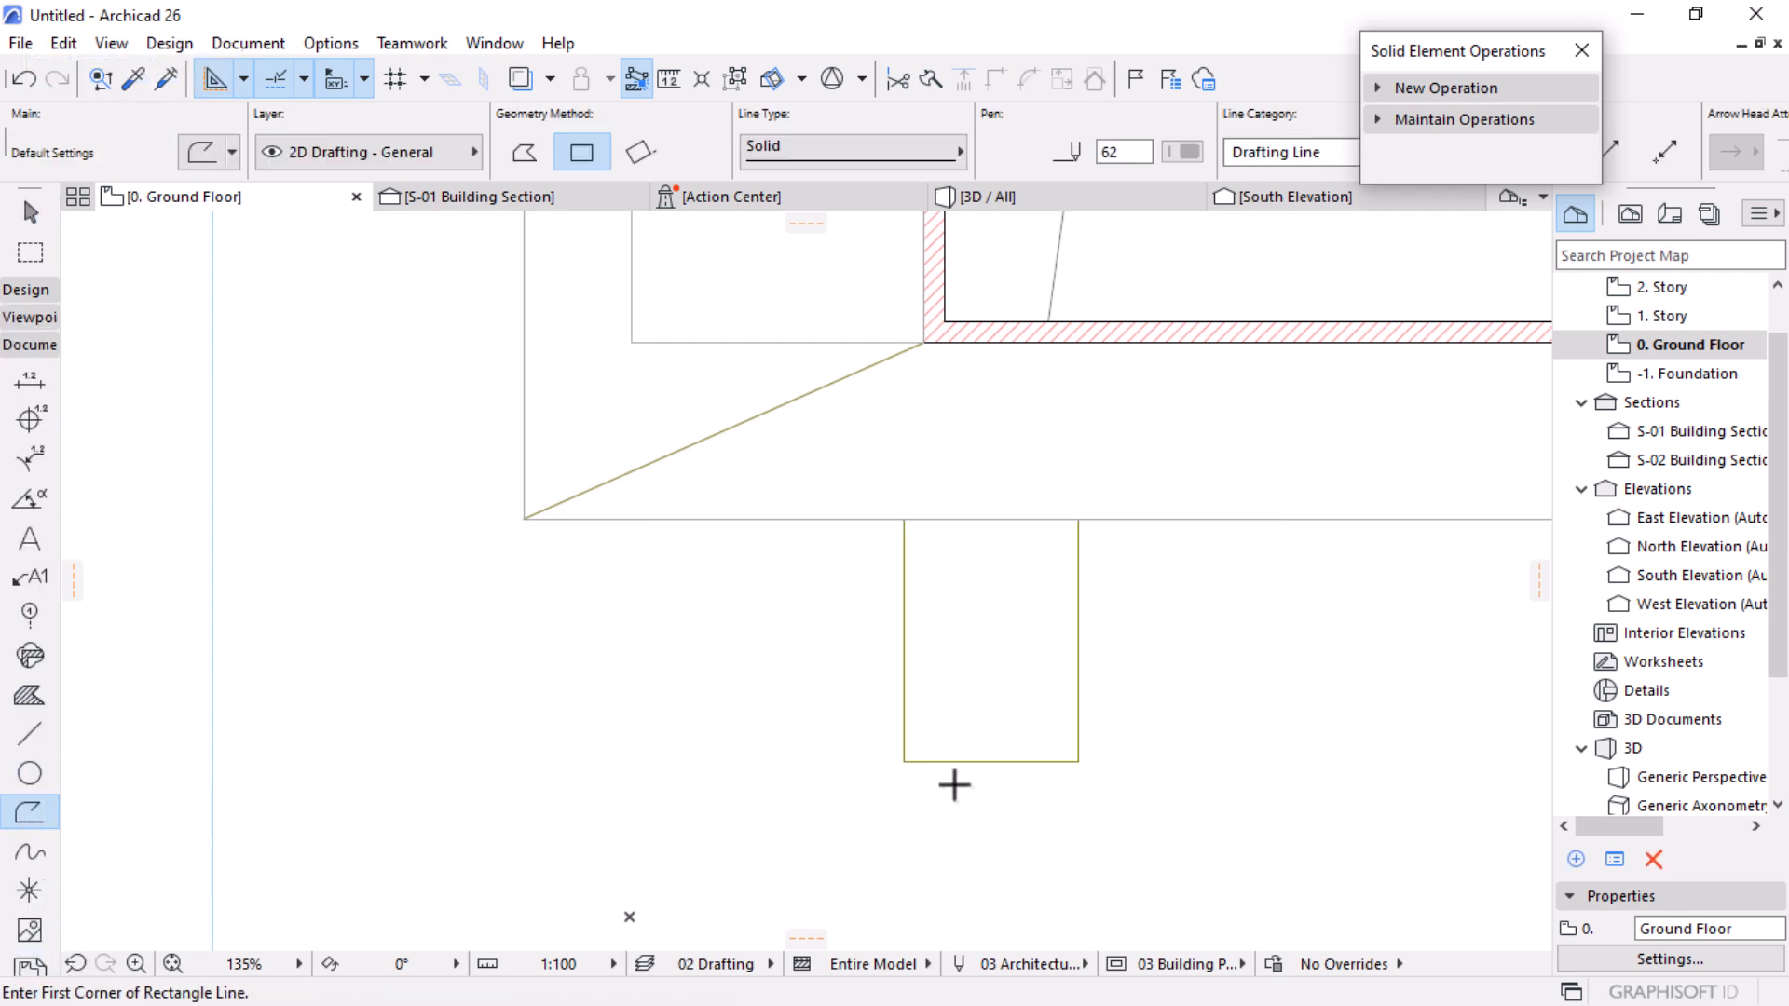
left_click(904, 762)
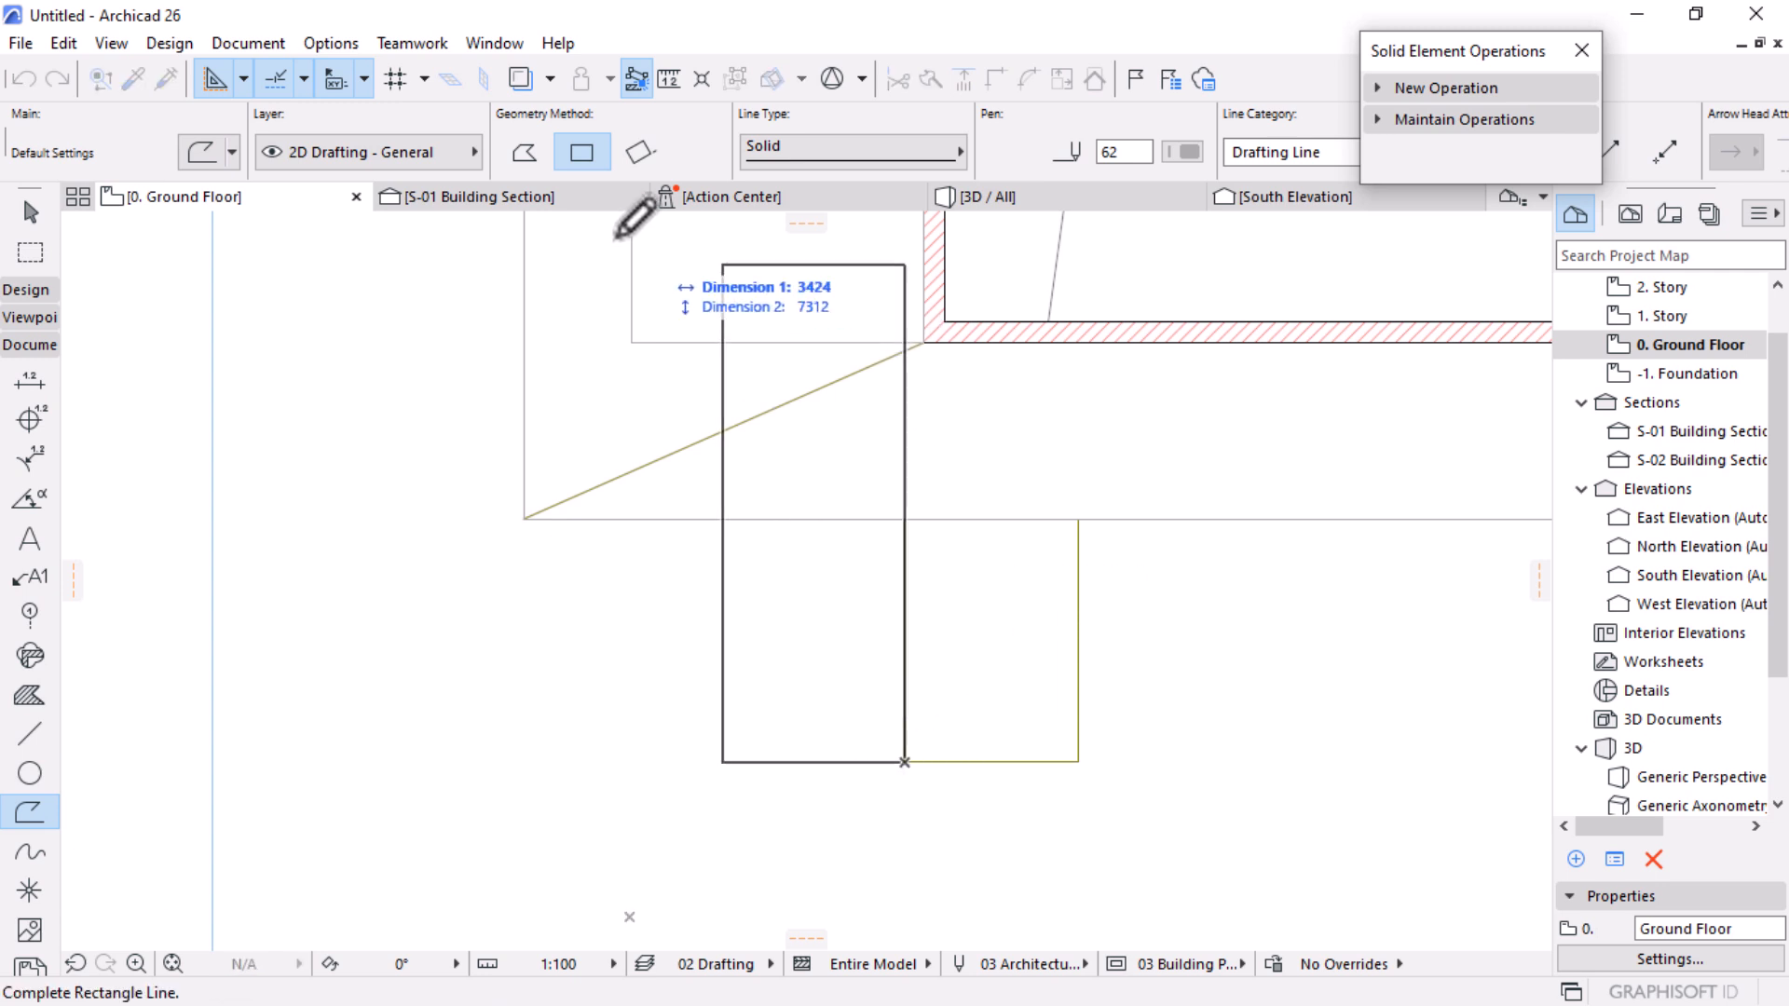
left_click(512, 153)
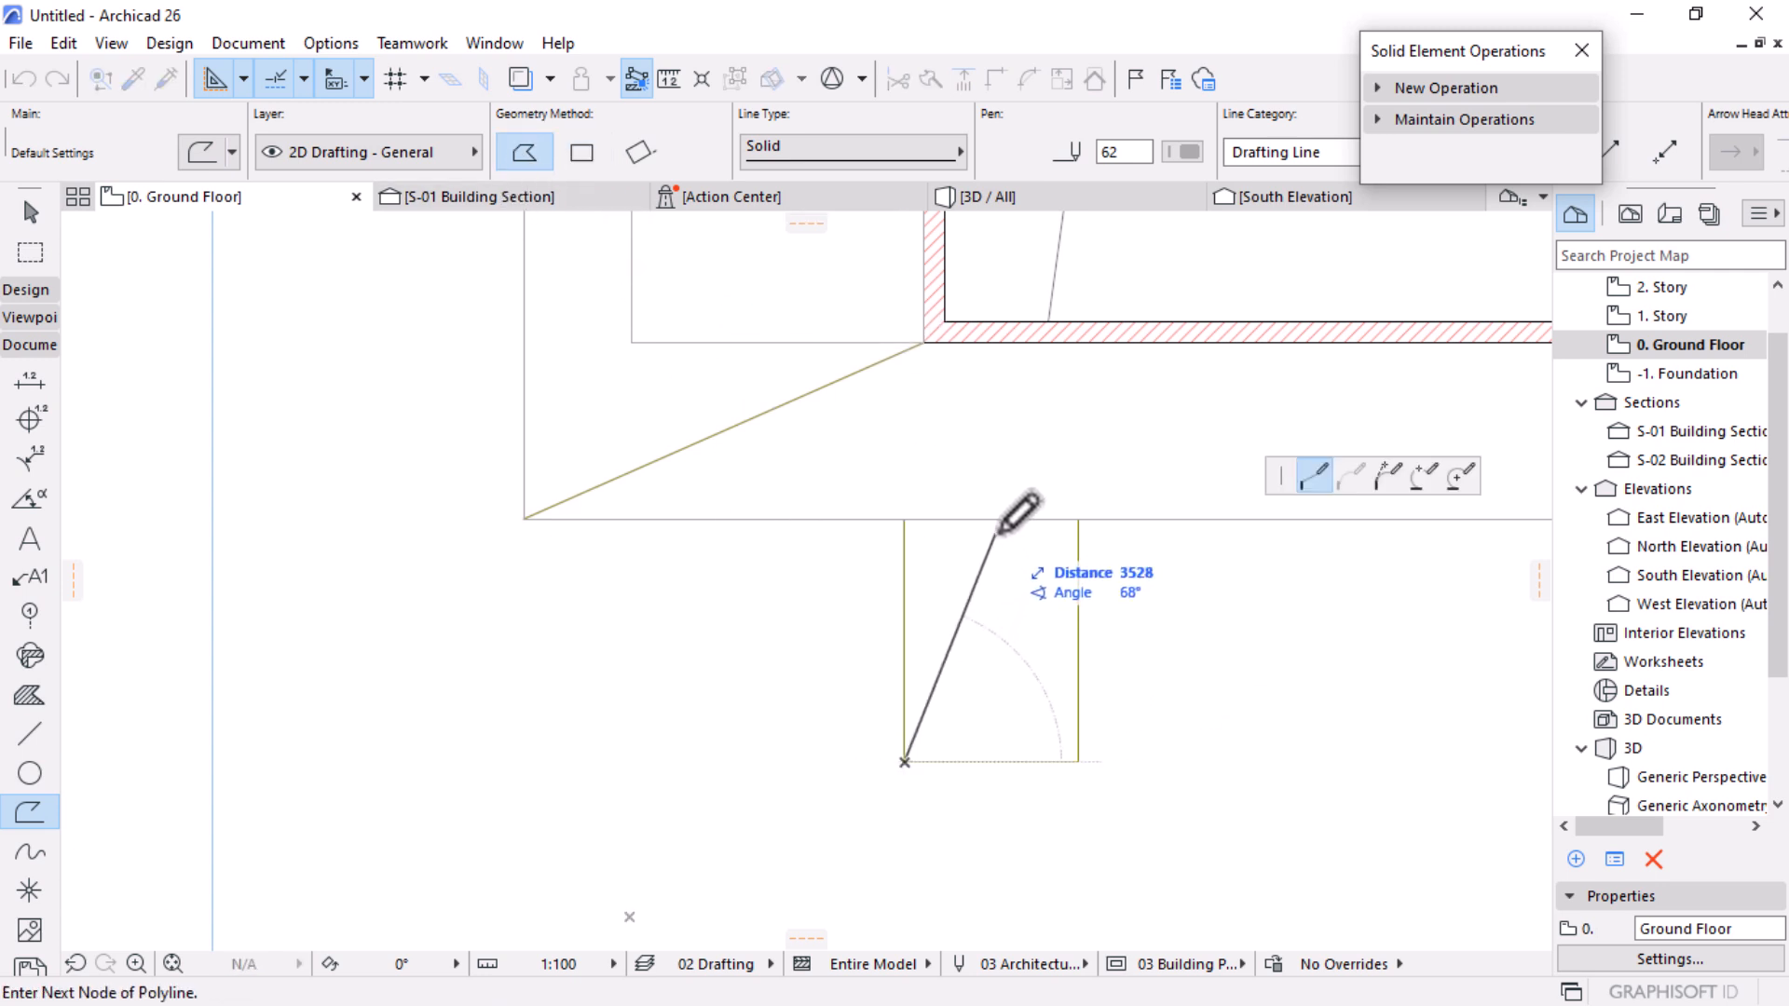
left_click(991, 519)
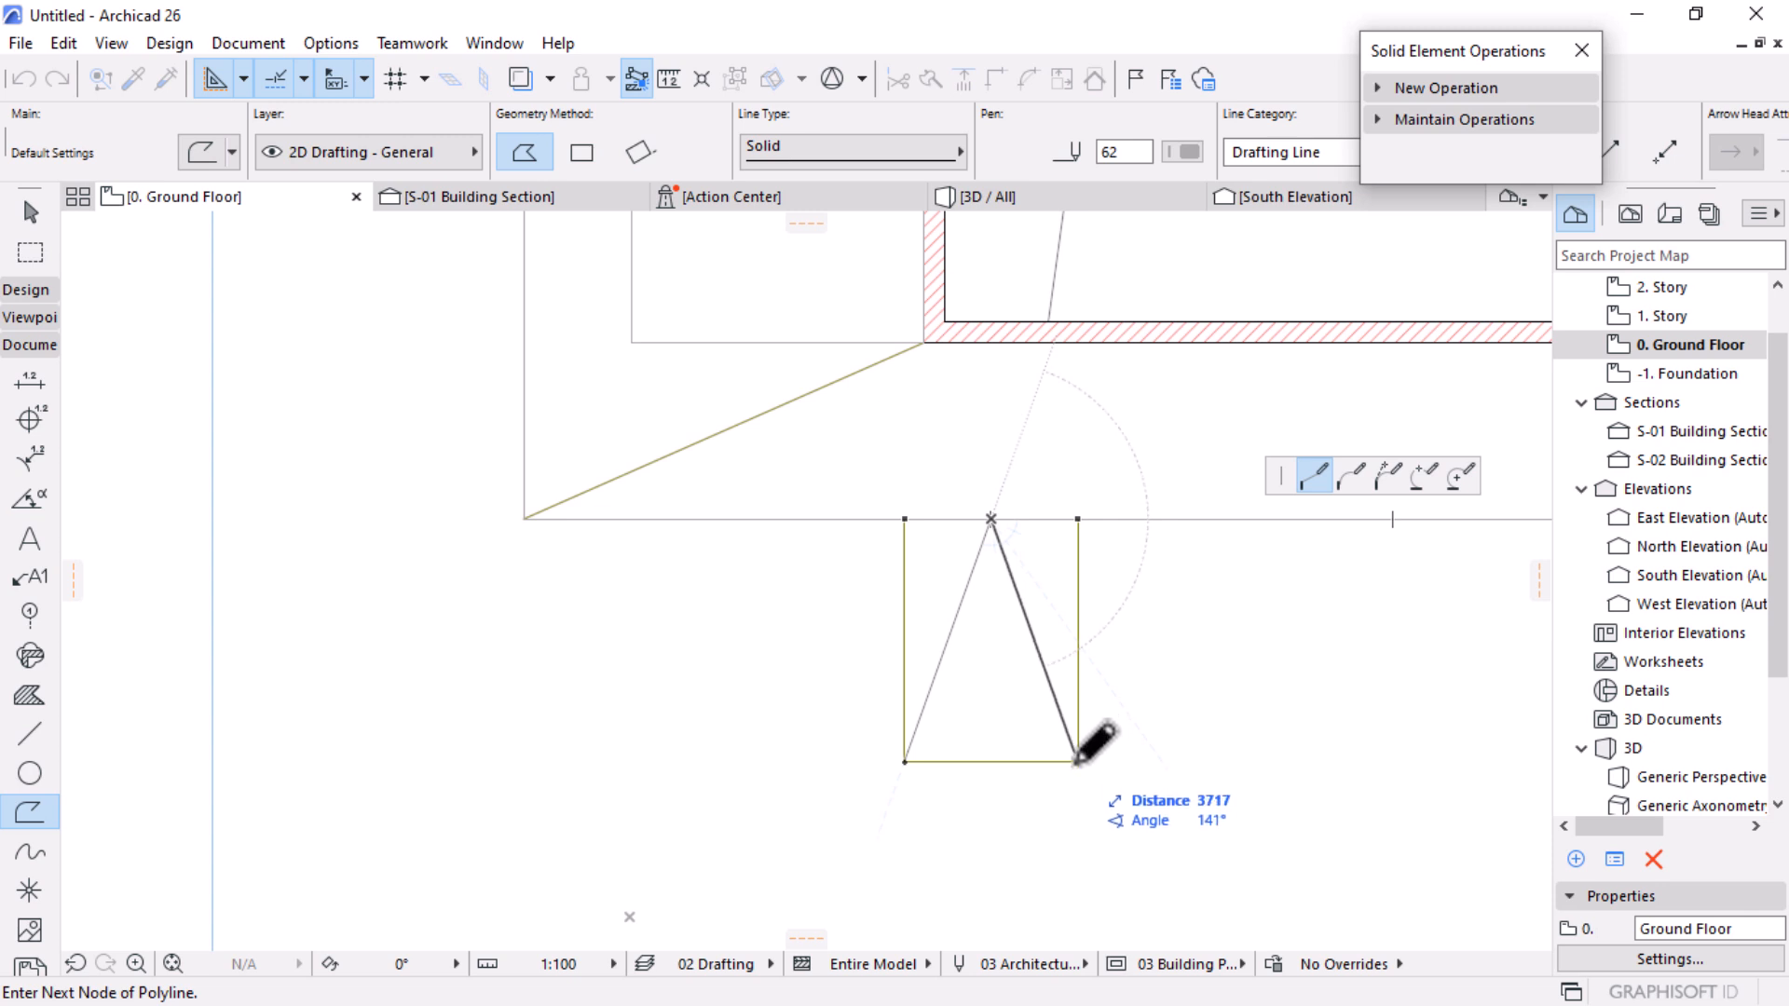
double_click(1078, 762)
key("Escape")
Step: Select the ramp mesh, check it in the 3D view and return to the ground floor plan
left_click(1016, 585)
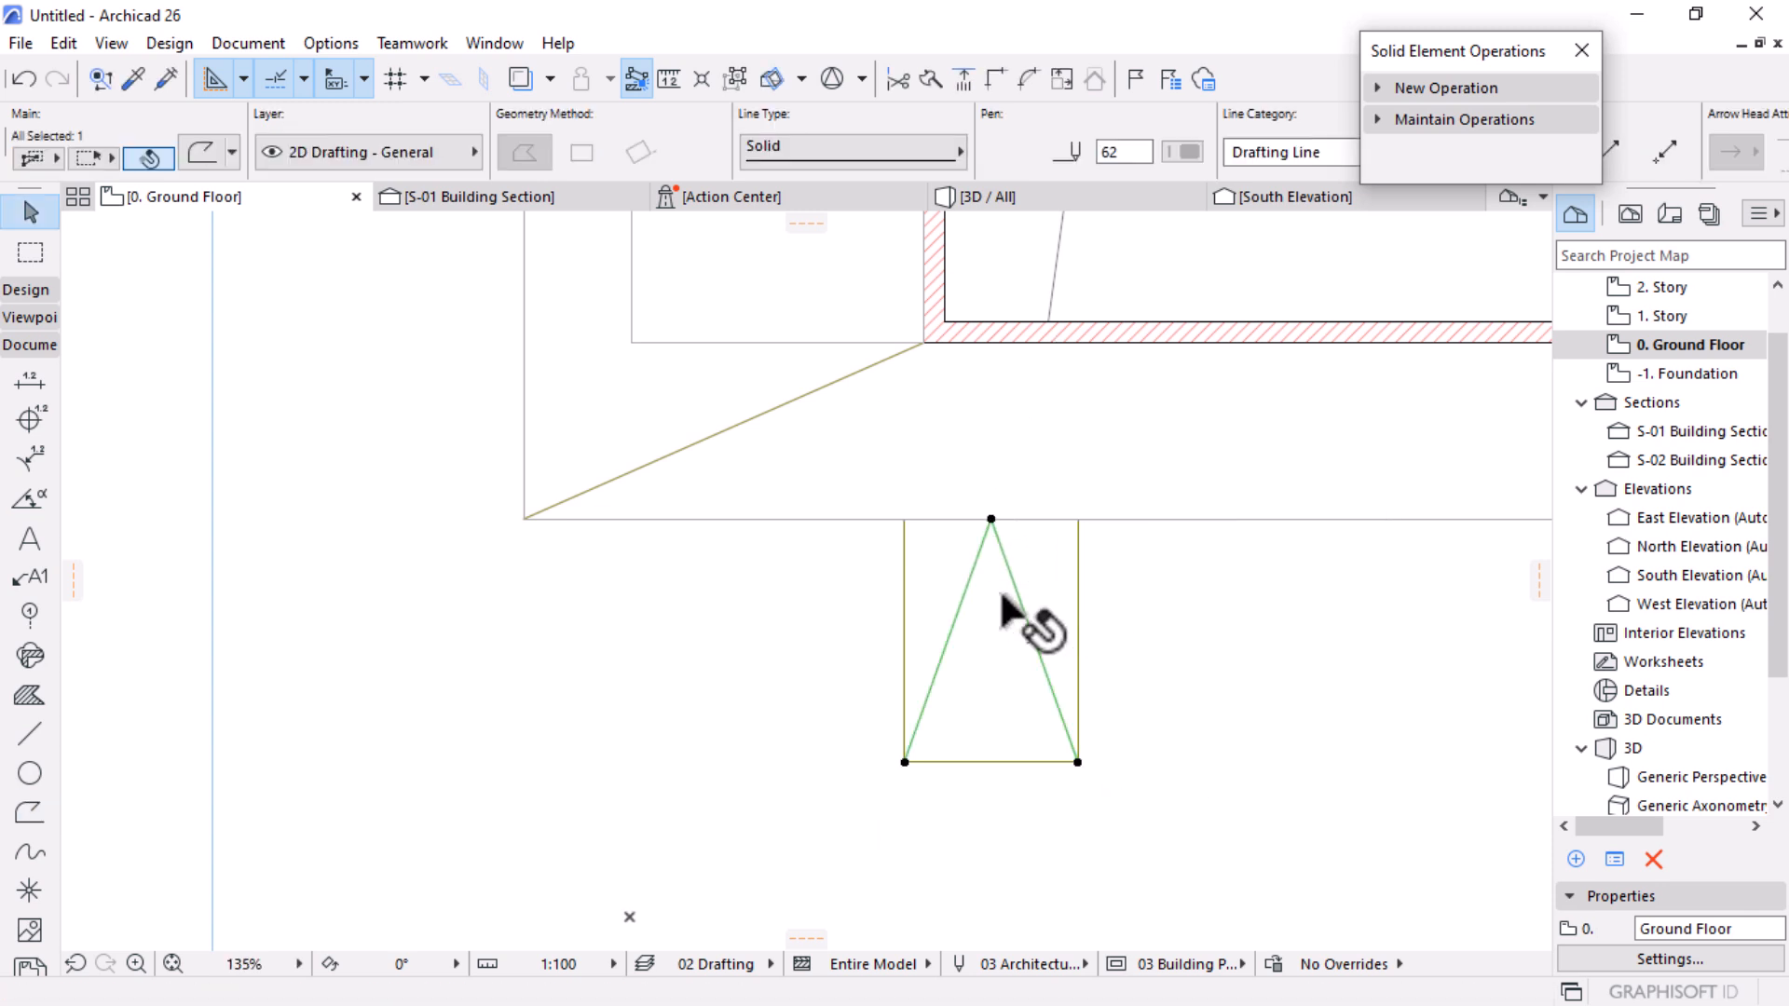
scroll(1025, 745, "up", 3)
left_click(1150, 452)
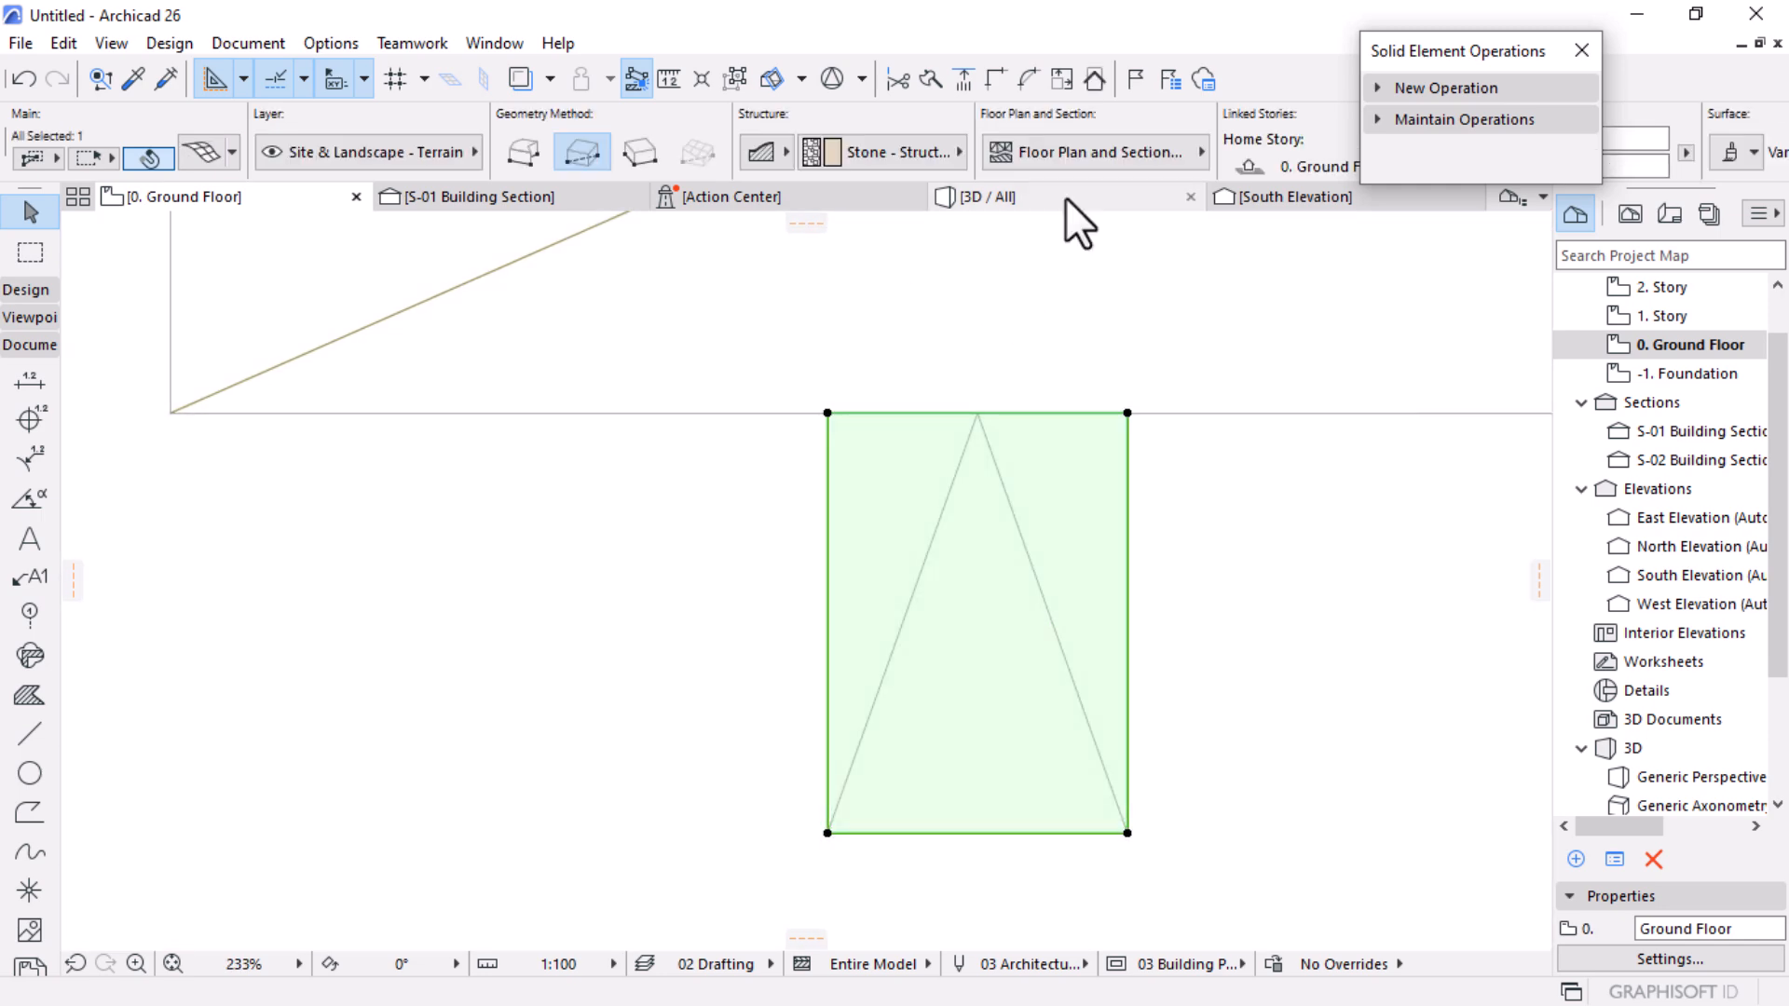
left_click(1065, 198)
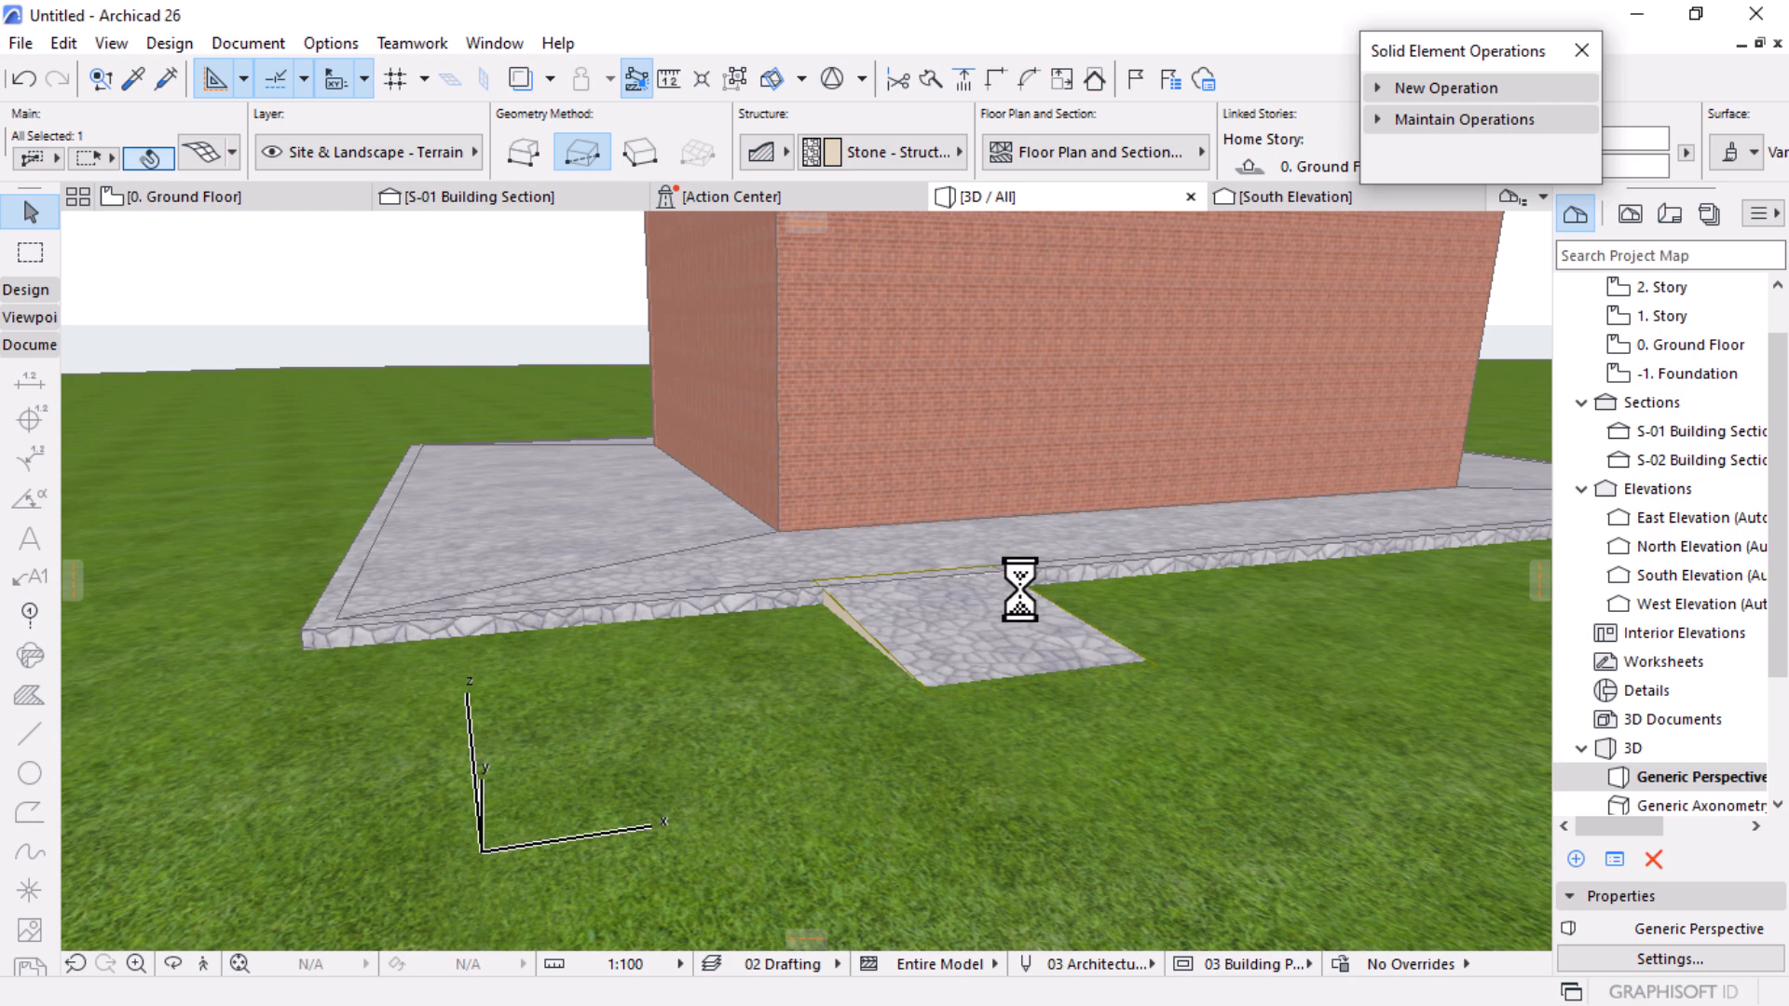
key("Escape")
left_click(187, 197)
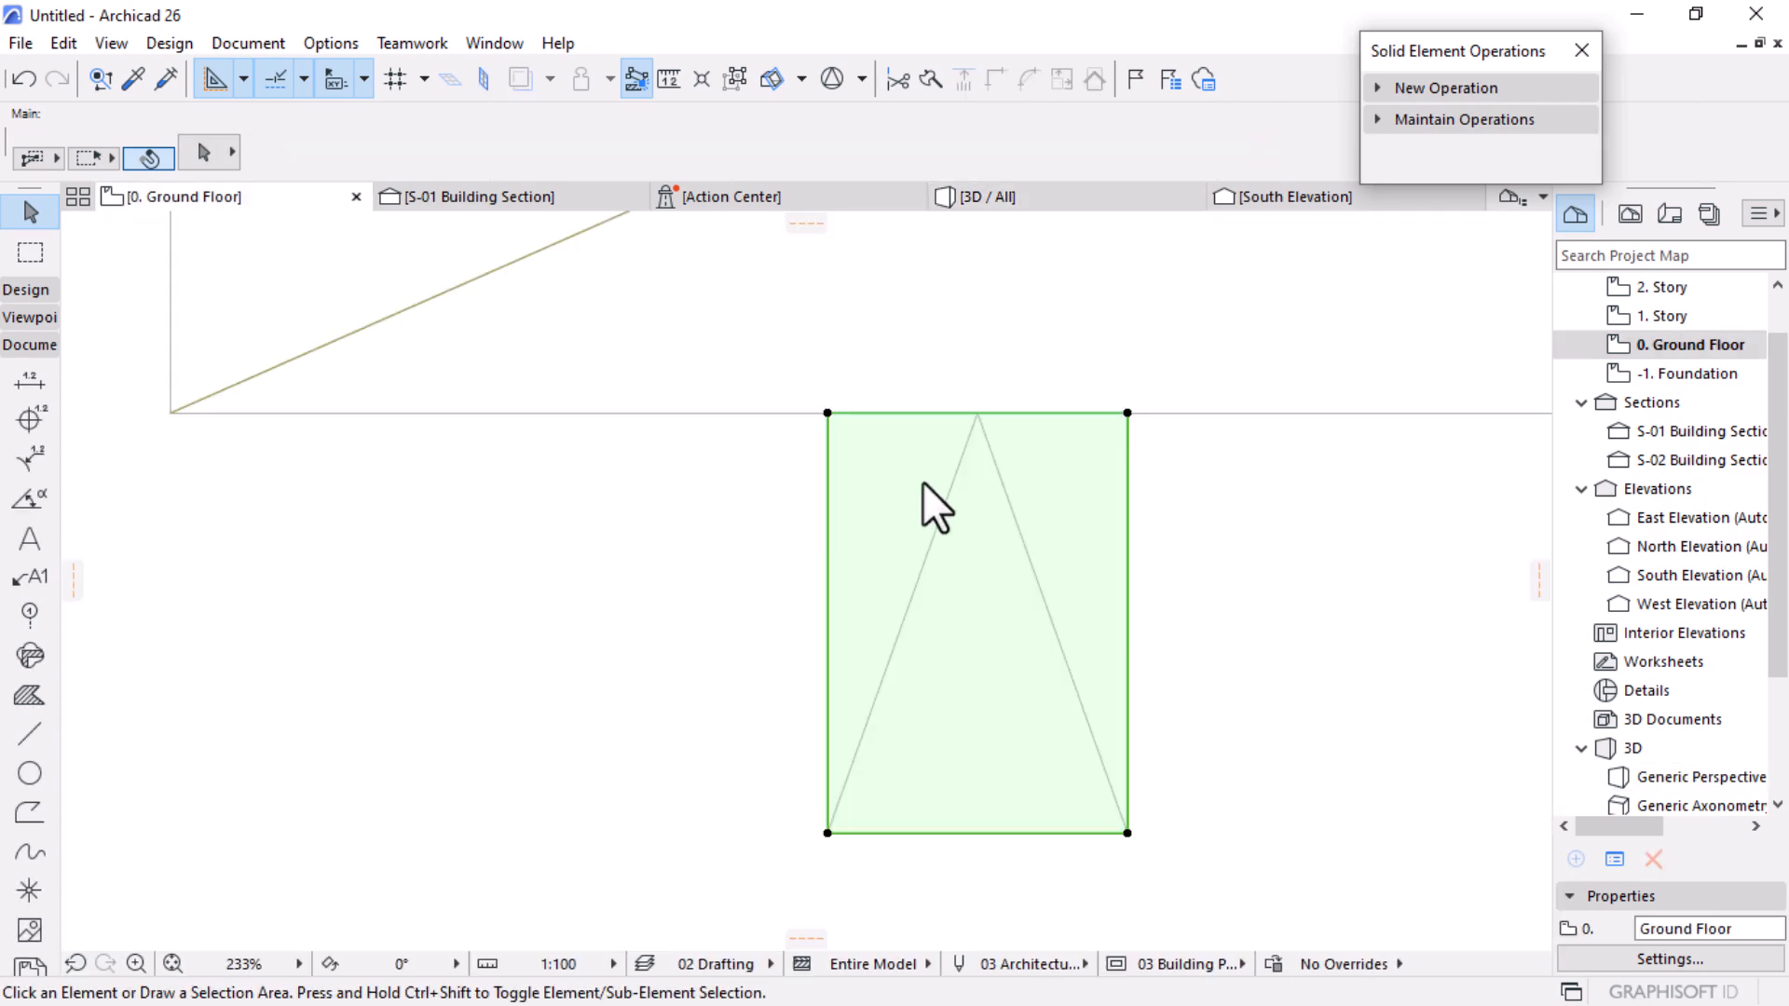
Step: Move the apex of the triangular polyline about 300 away from the base edge, straight toward the ramp's outer end
left_click(970, 436)
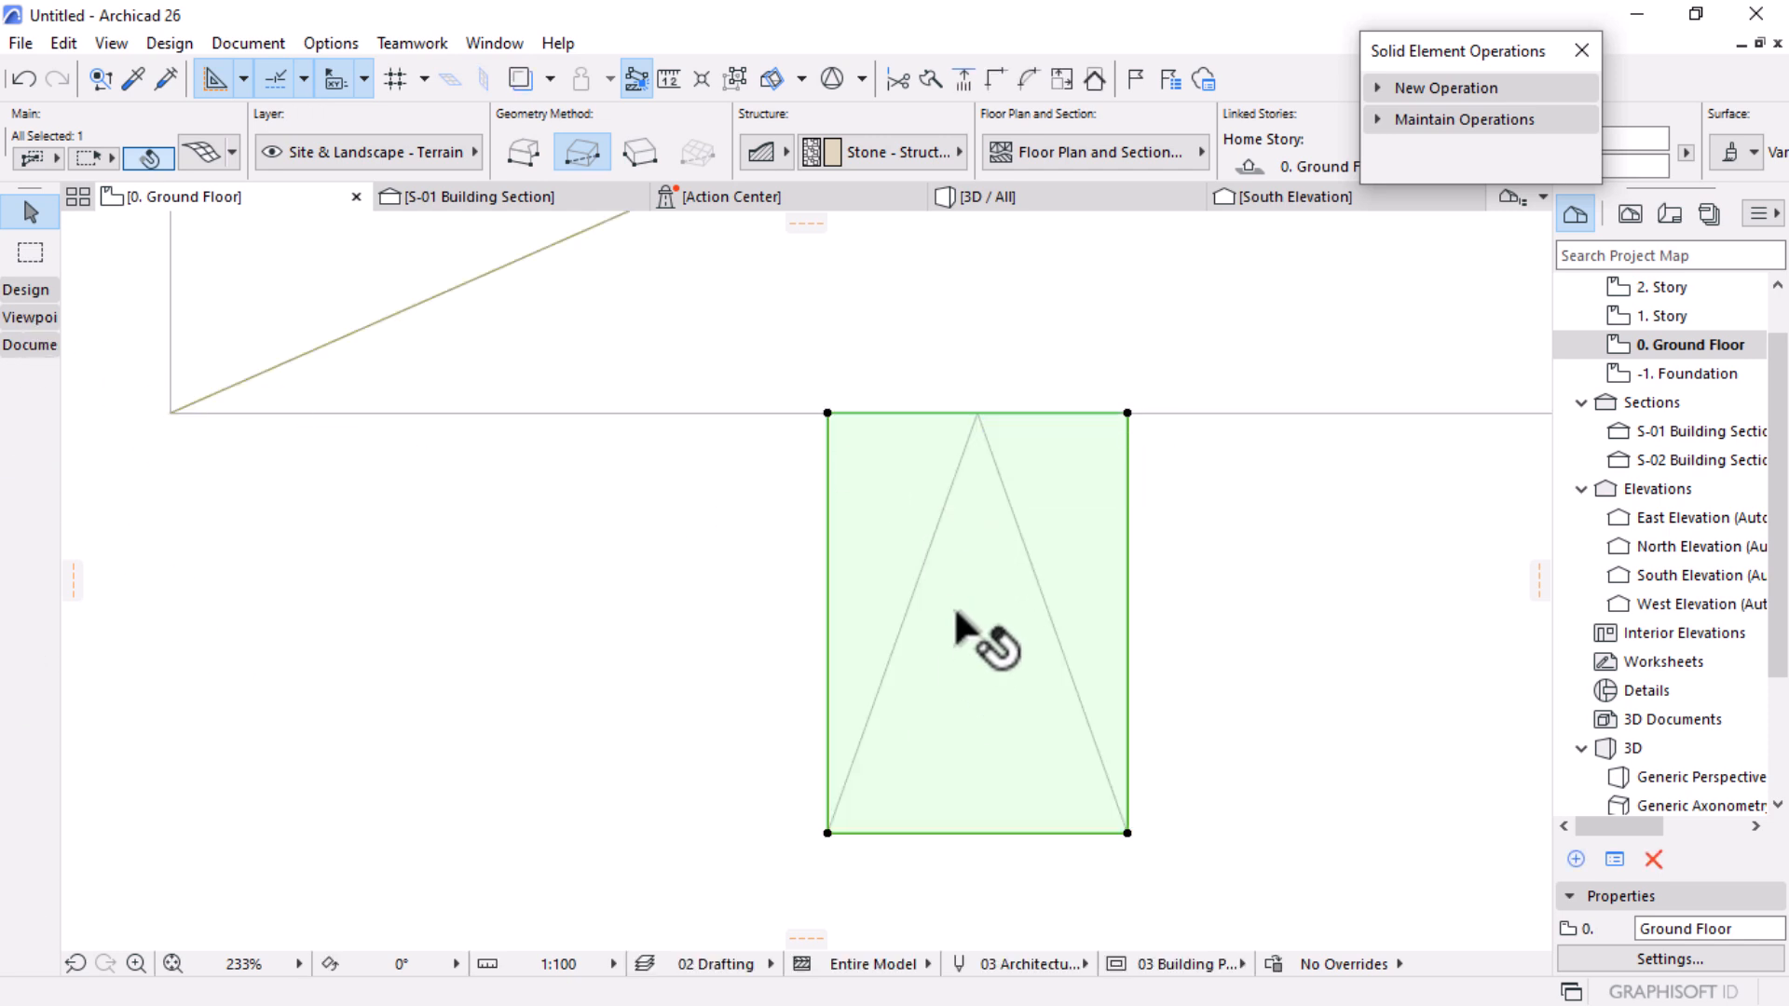
left_click(976, 413)
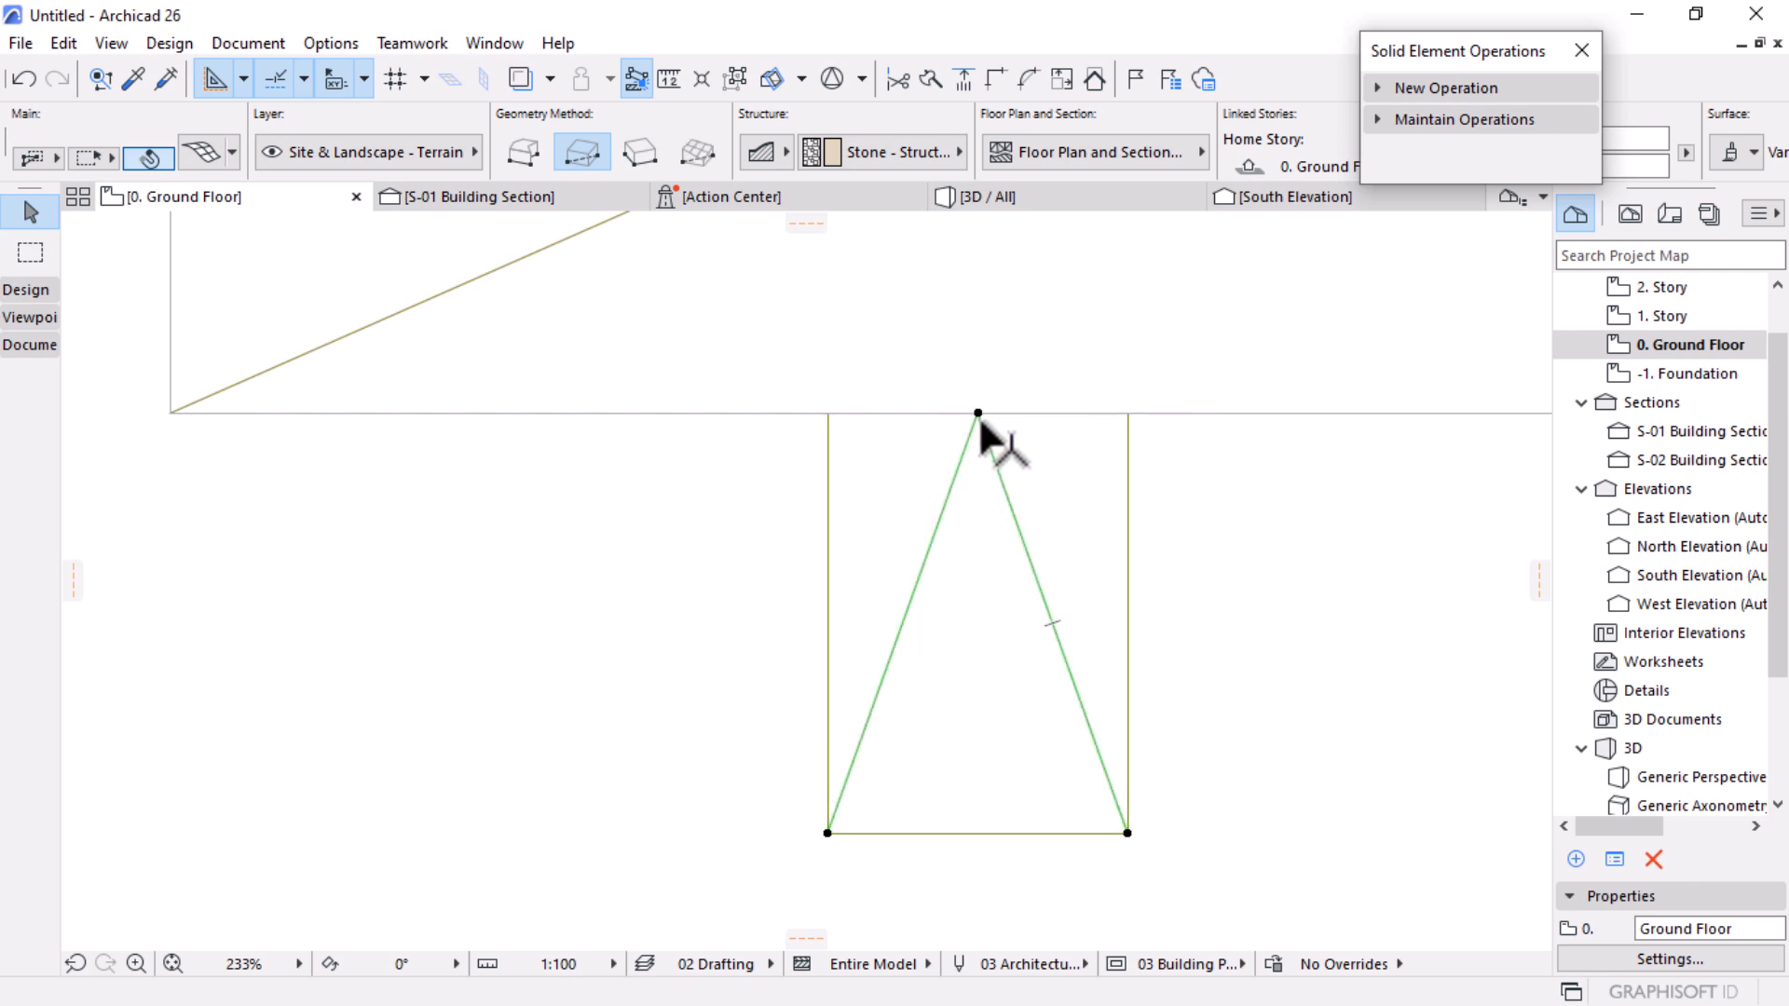
left_click(977, 413)
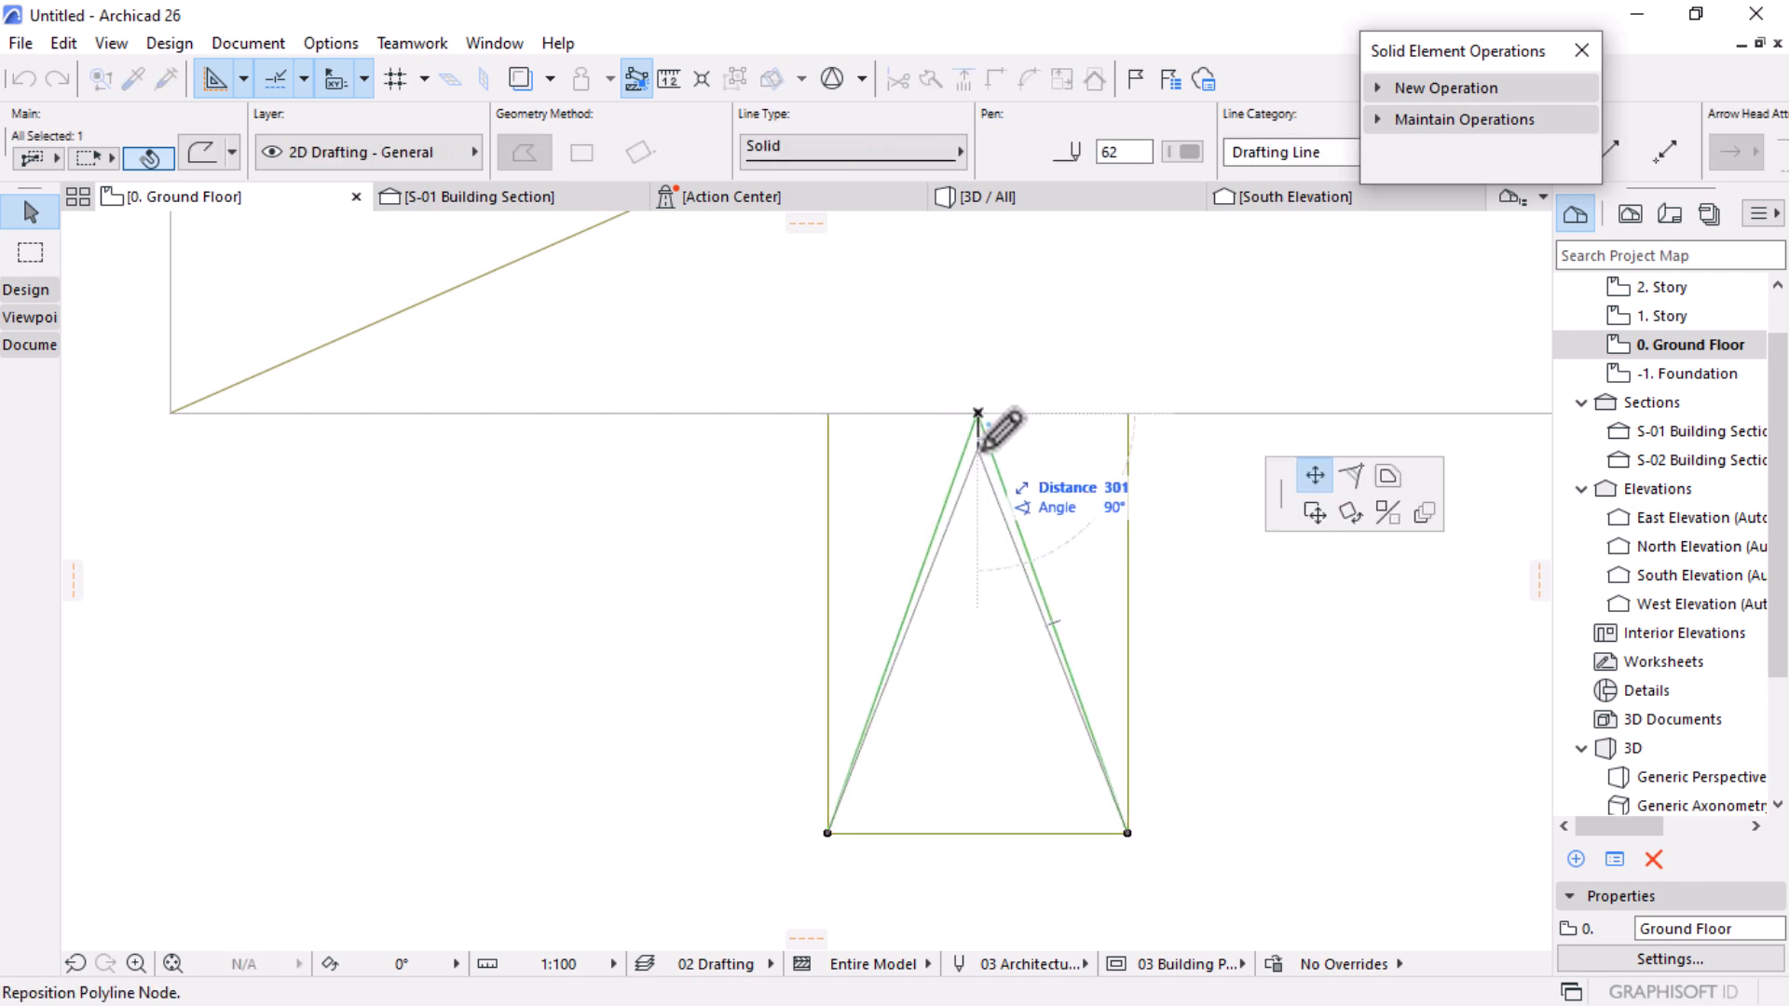
left_click(978, 450)
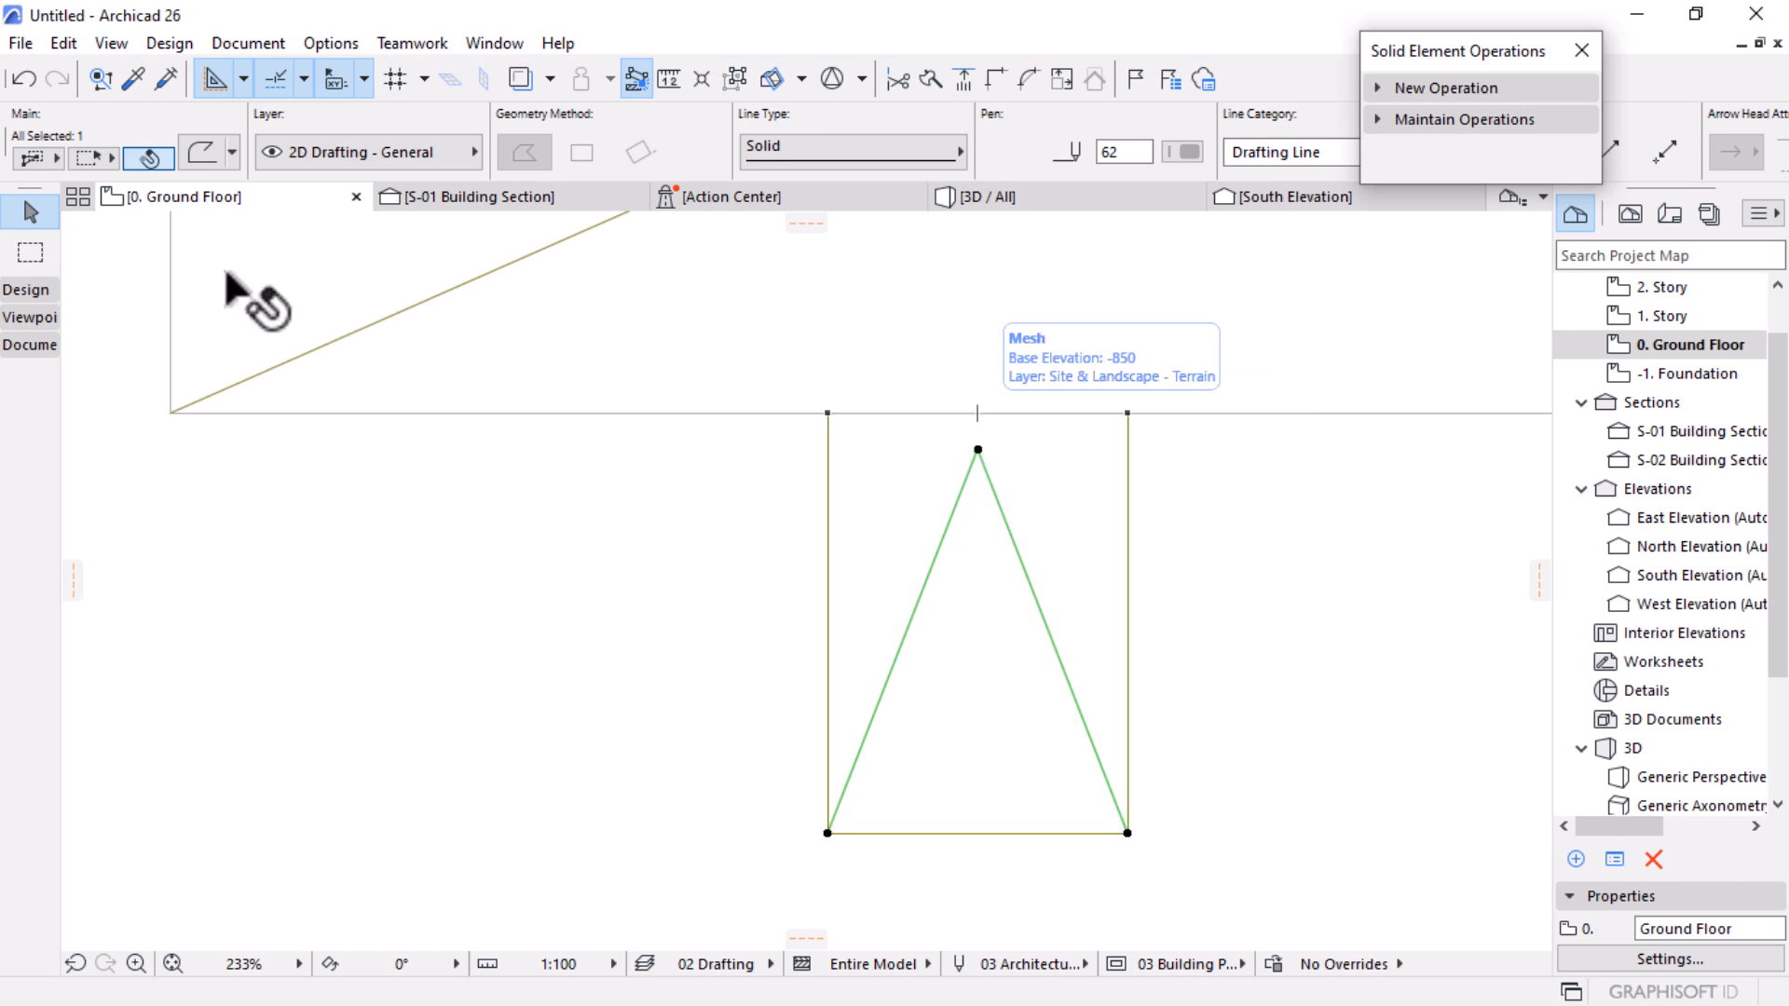
Step: Add the triangular polyline to the ramp mesh as new ridge points by tracing it with the Magic Wand
left_click(23, 289)
left_click(1083, 485)
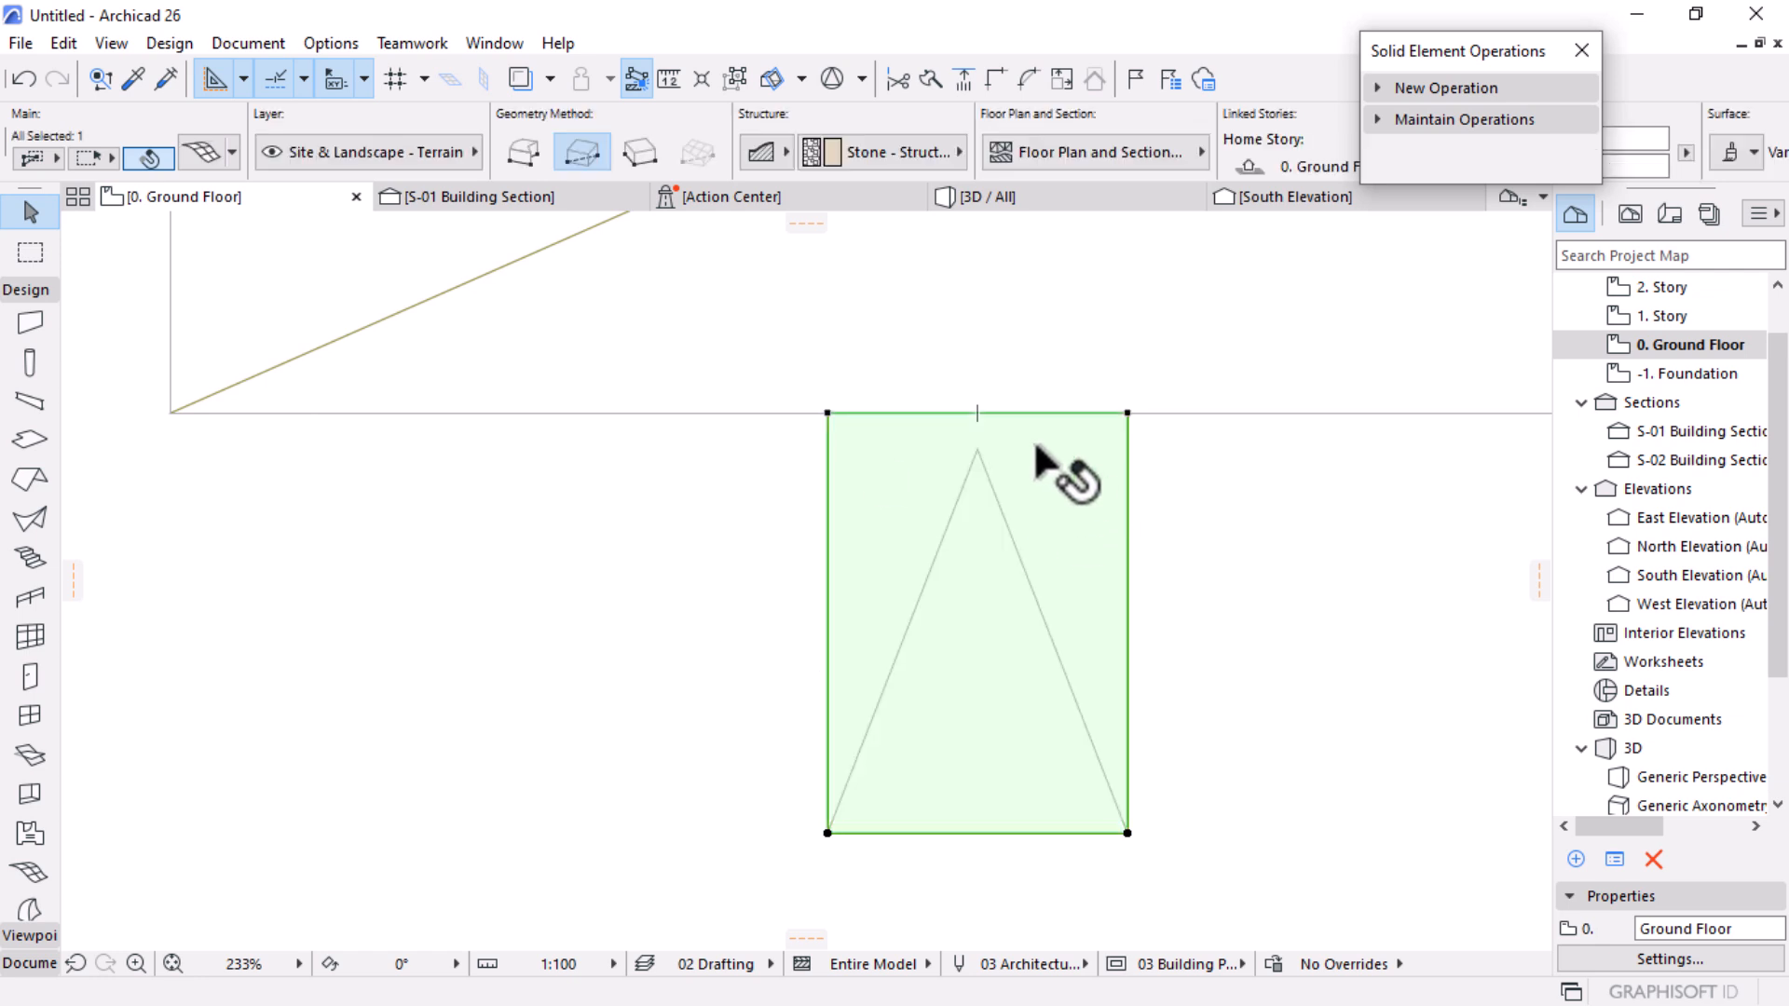
left_click(28, 873)
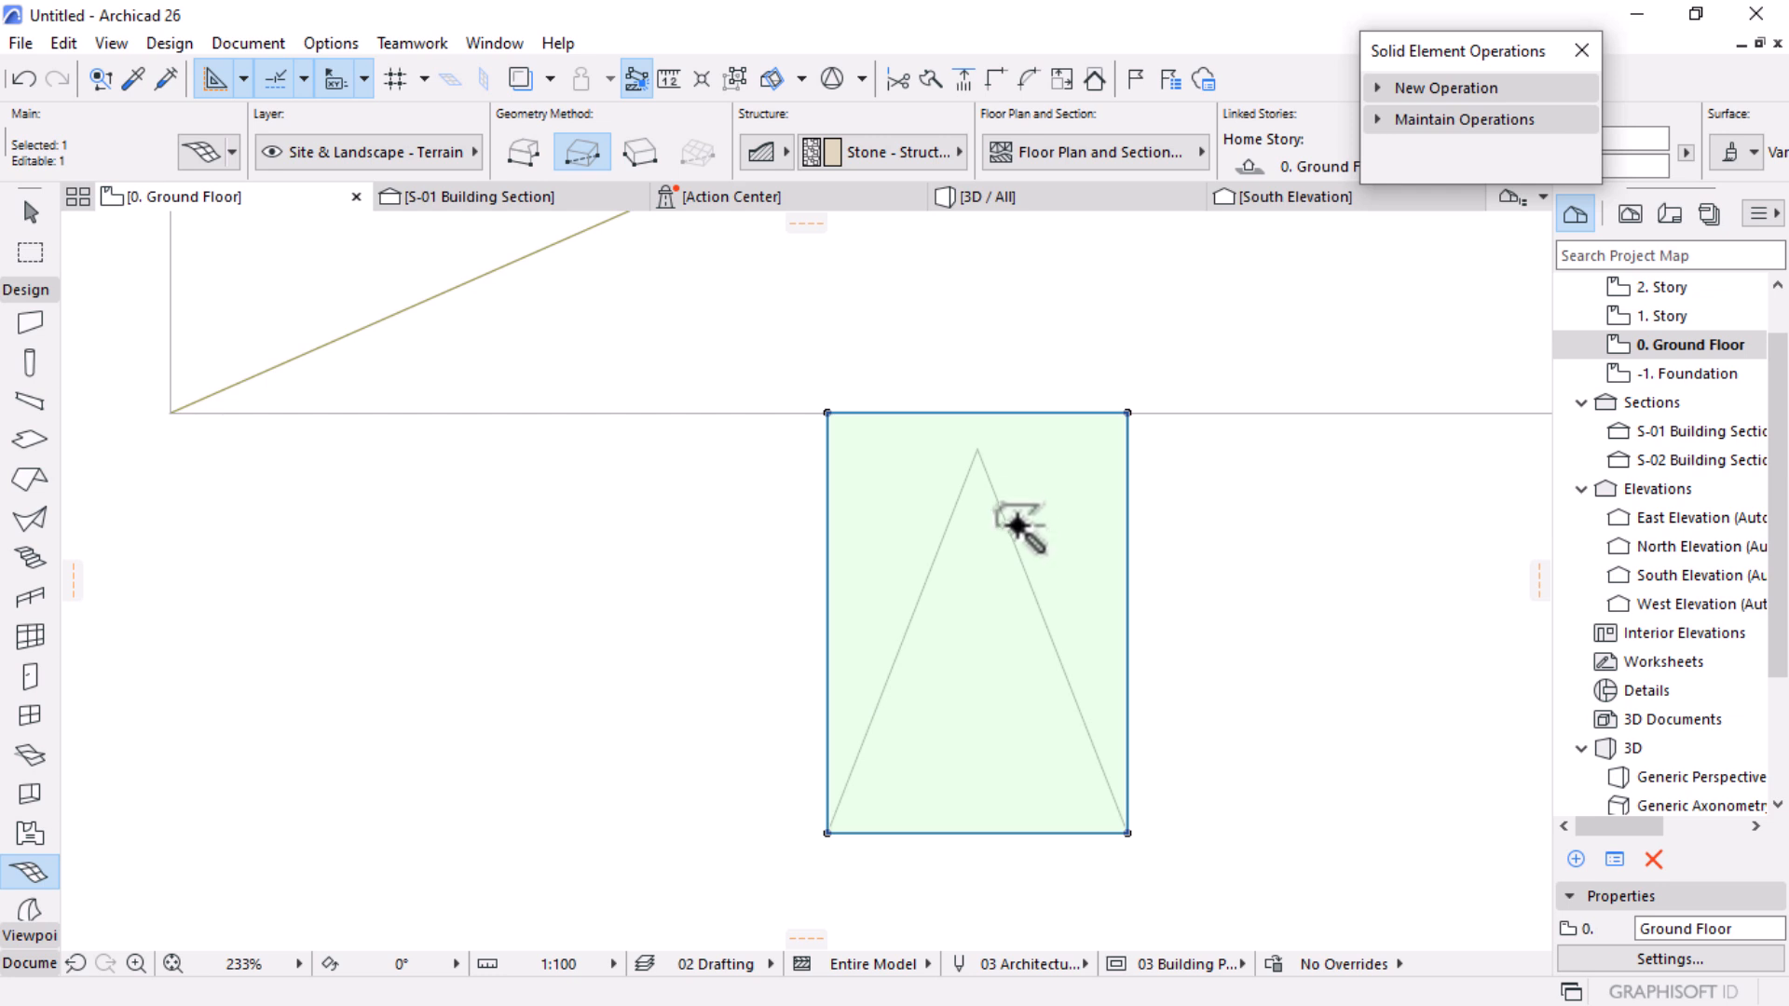
left_click(1019, 559)
left_click(986, 456)
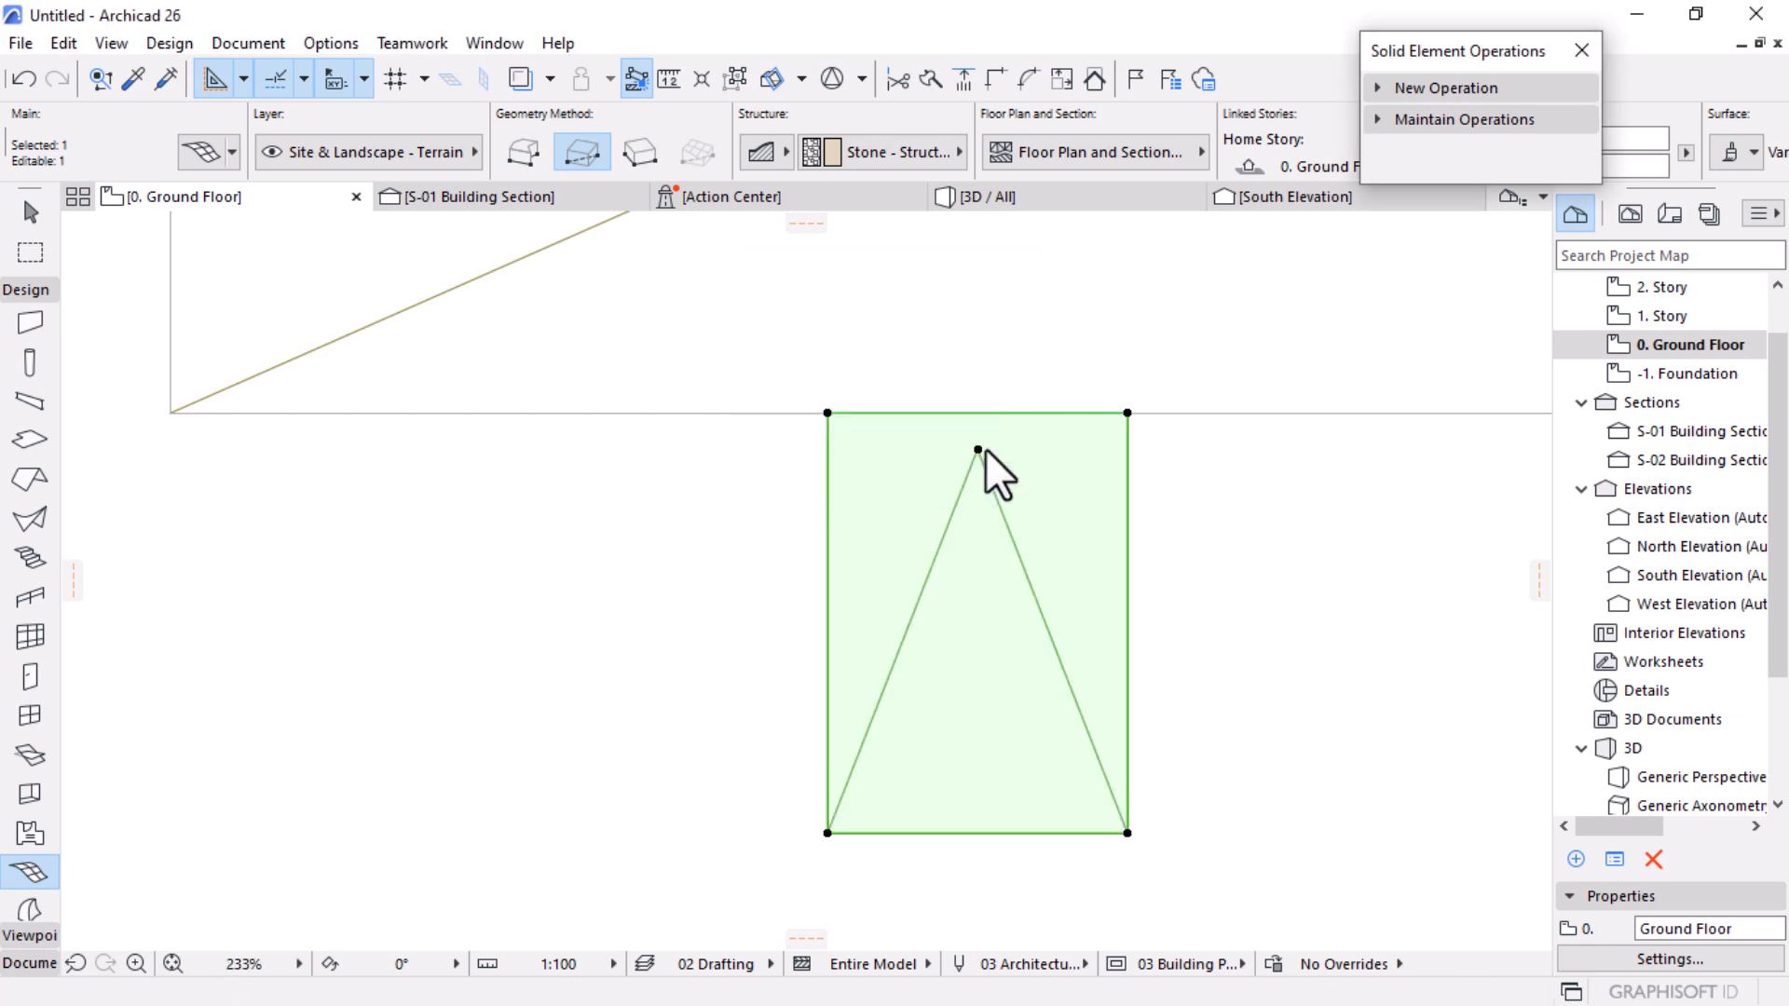
key("Escape")
key("Escape")
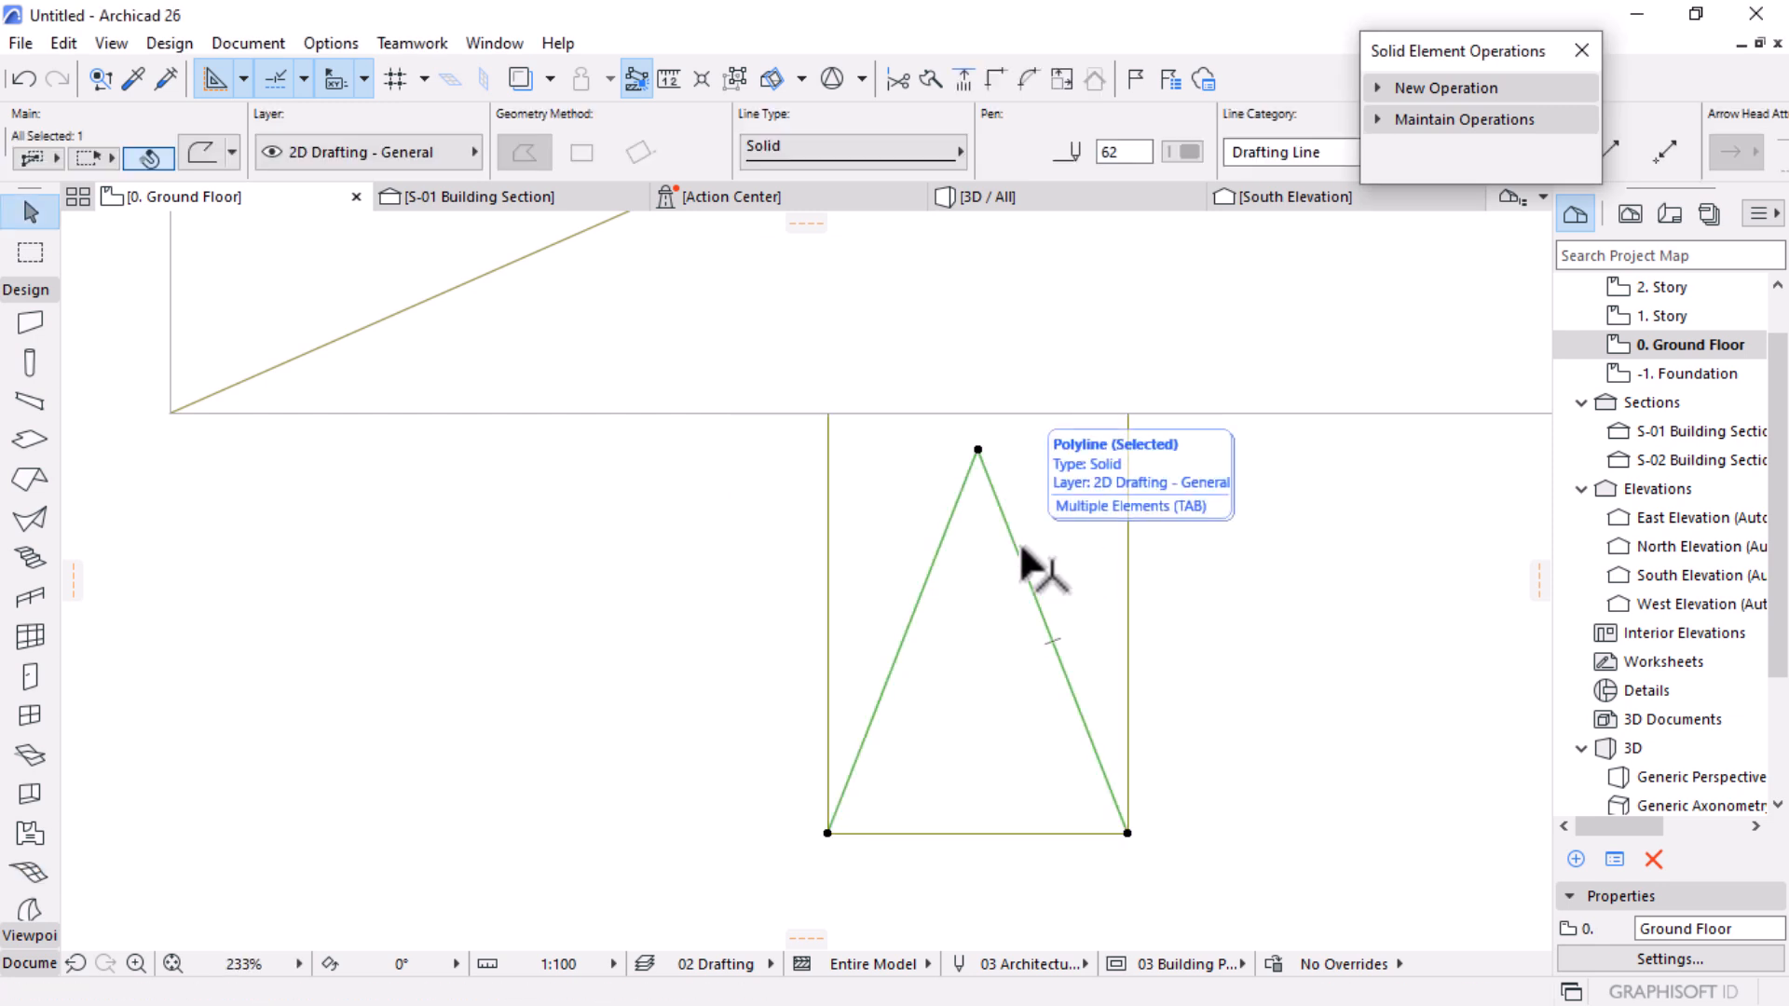
Step: Check the ramp mesh with its triangular ridges in the 3D view, return to the ground floor plan and clear the selection
left_click(1025, 563)
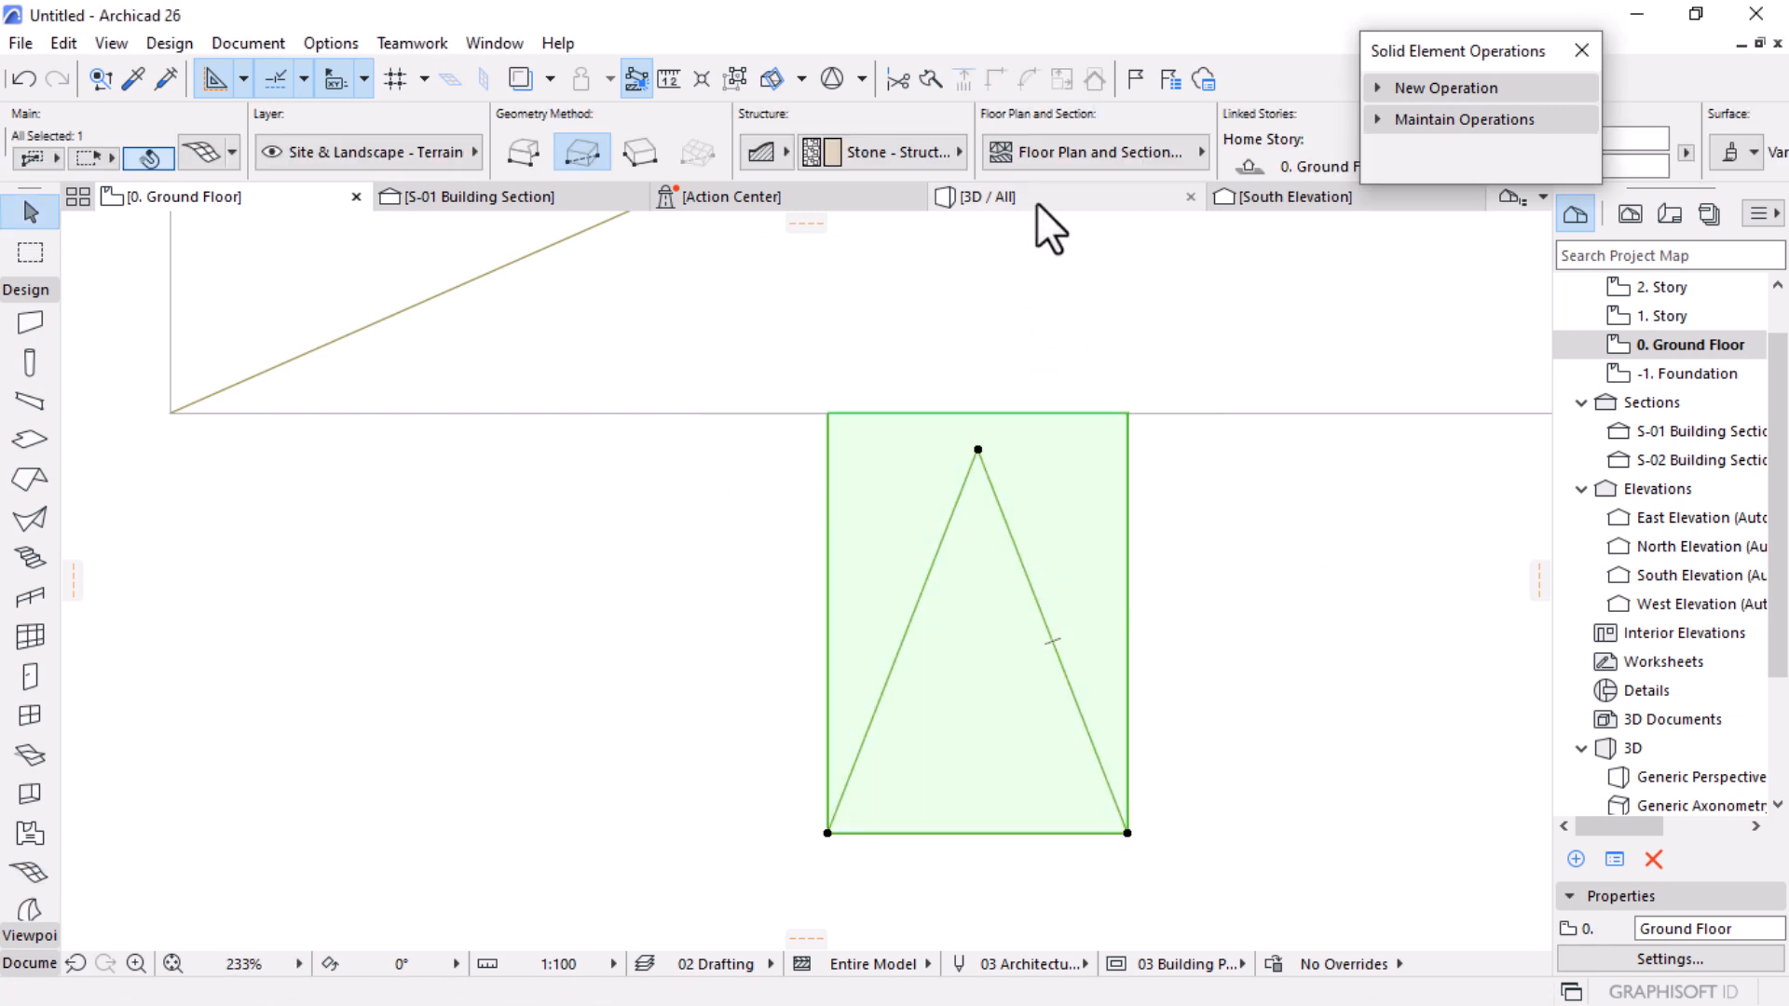
left_click(1037, 199)
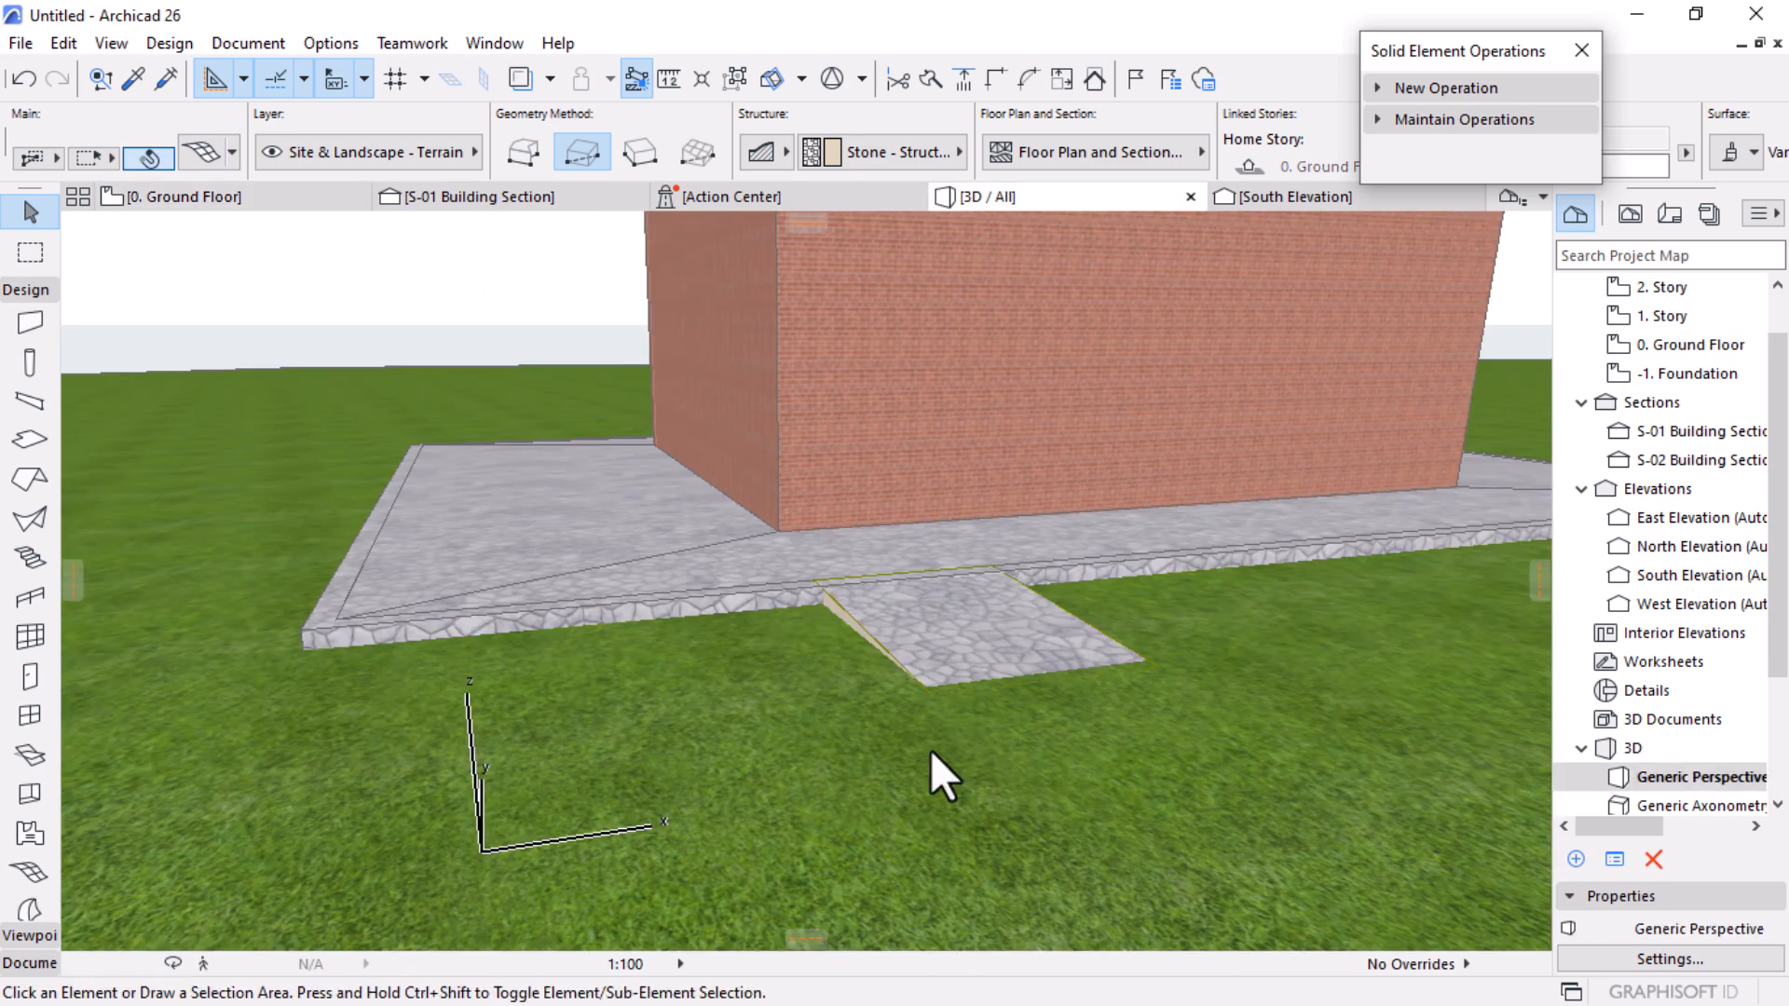
left_click(233, 197)
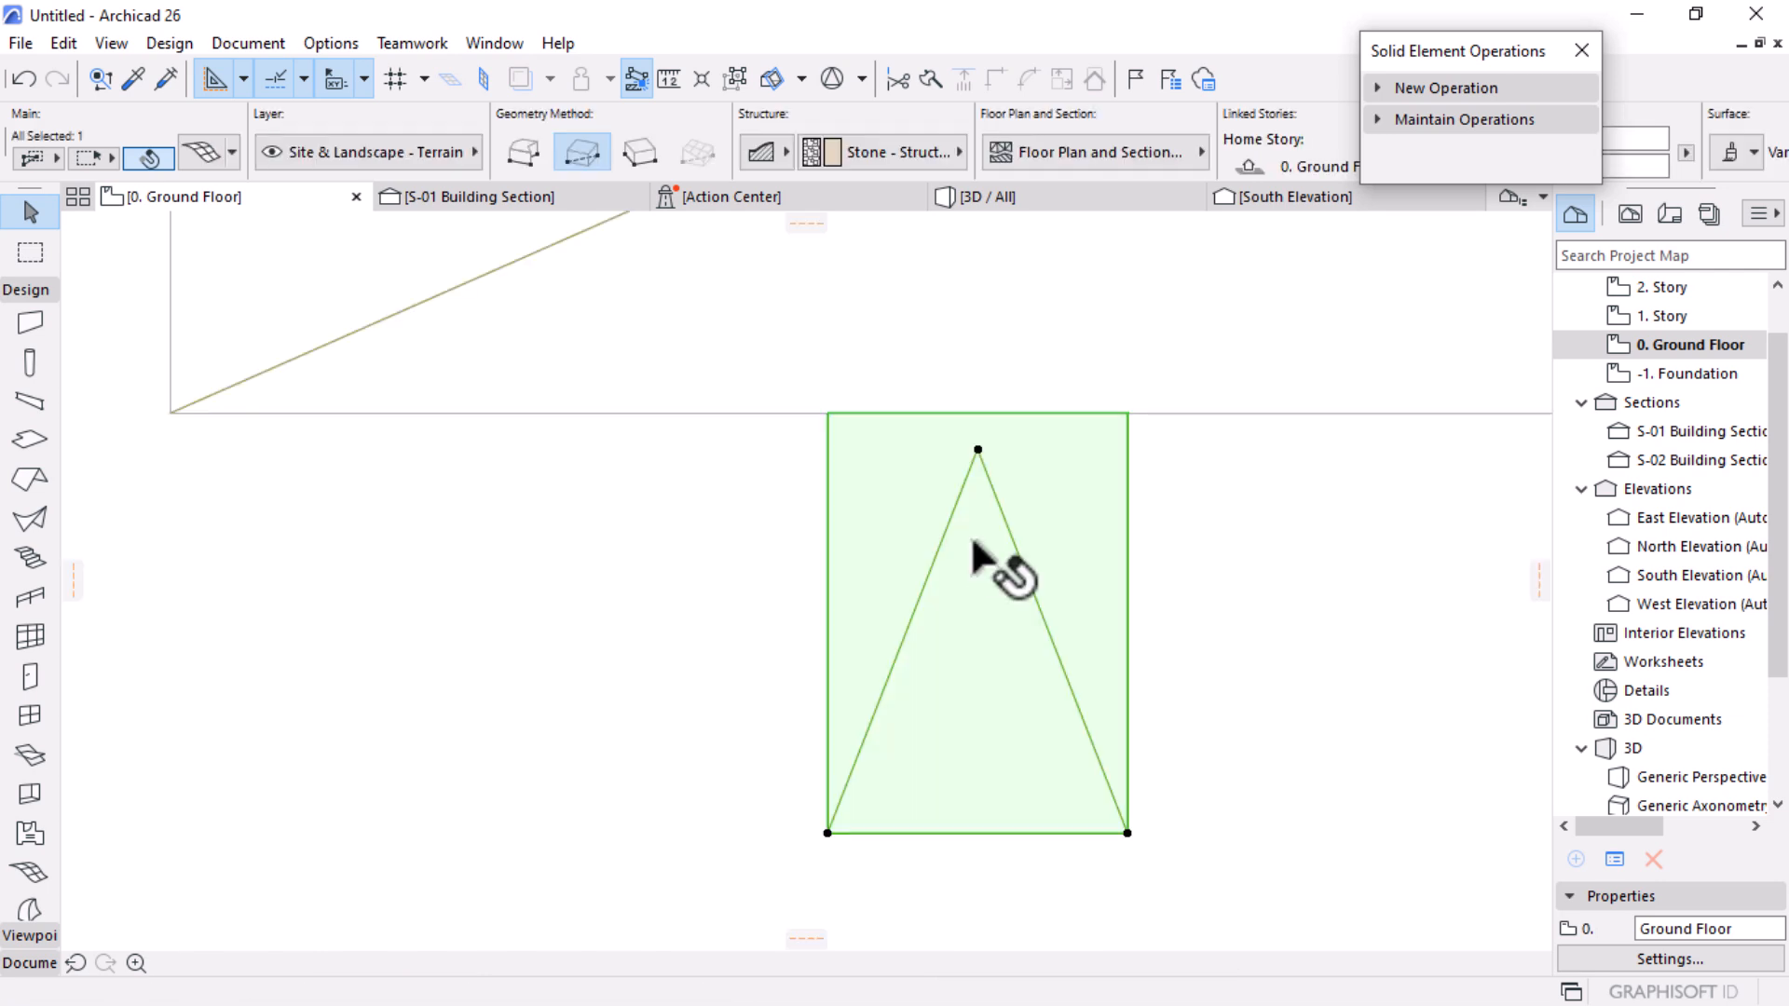
scroll(965, 582, "down", 5)
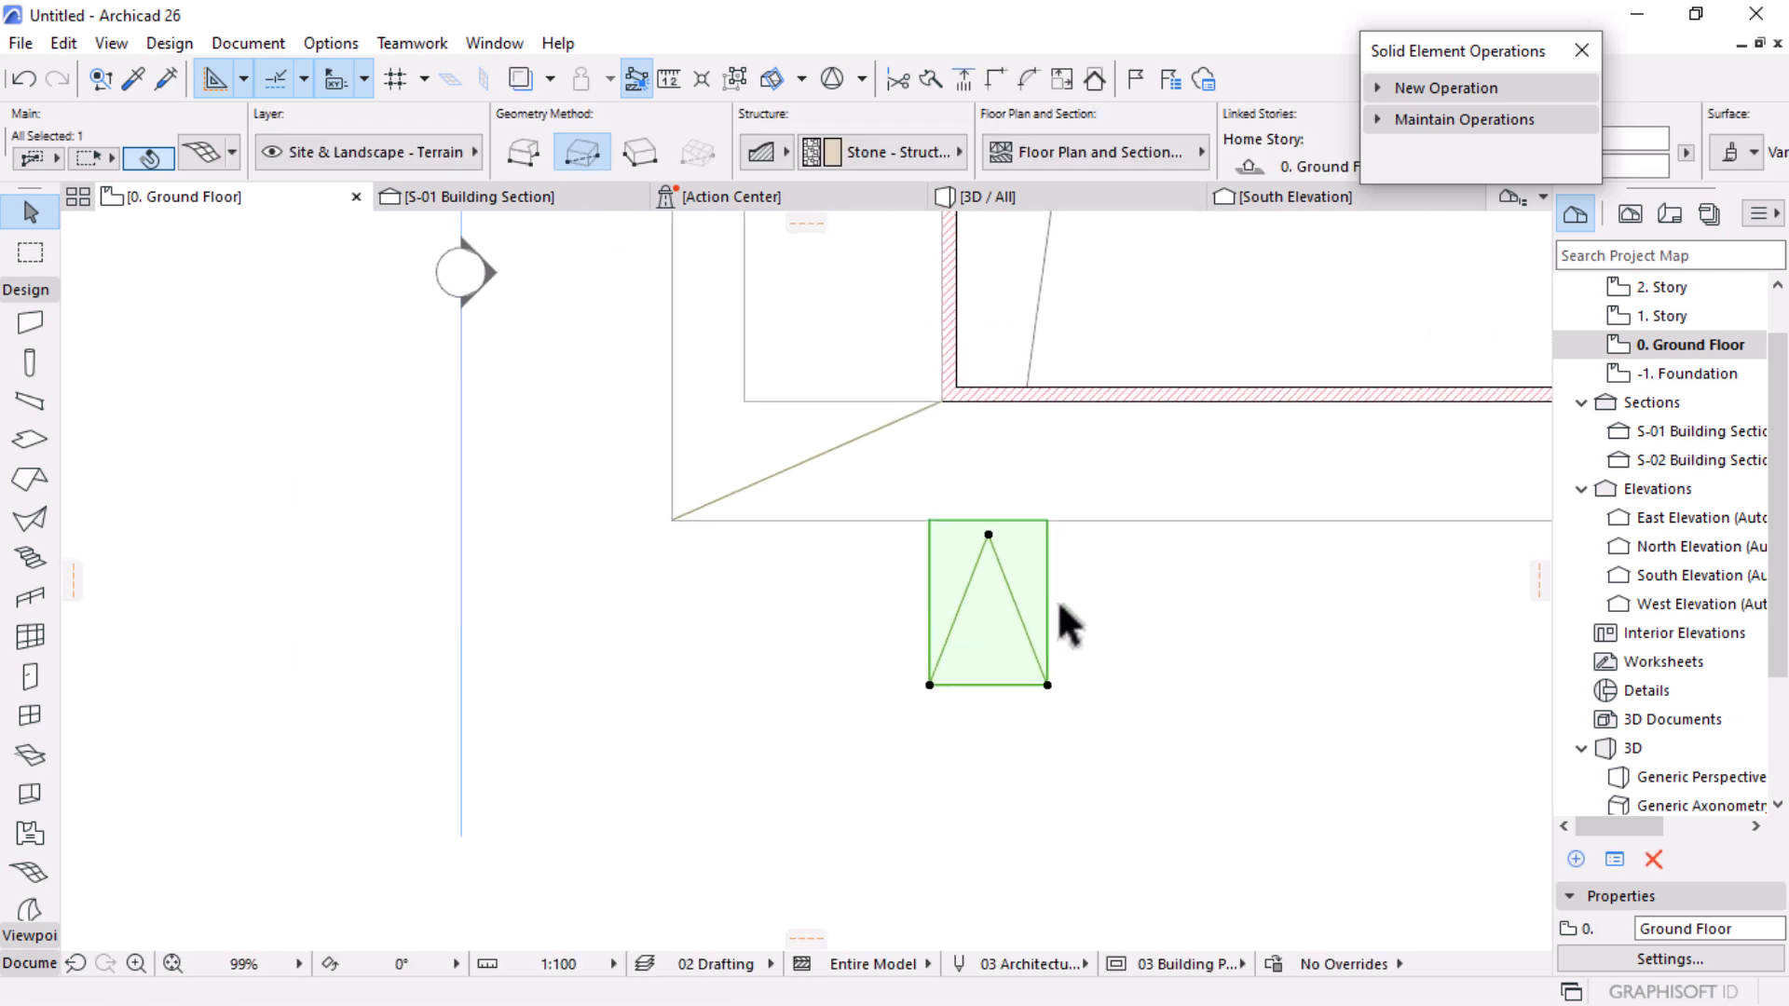
key("Escape")
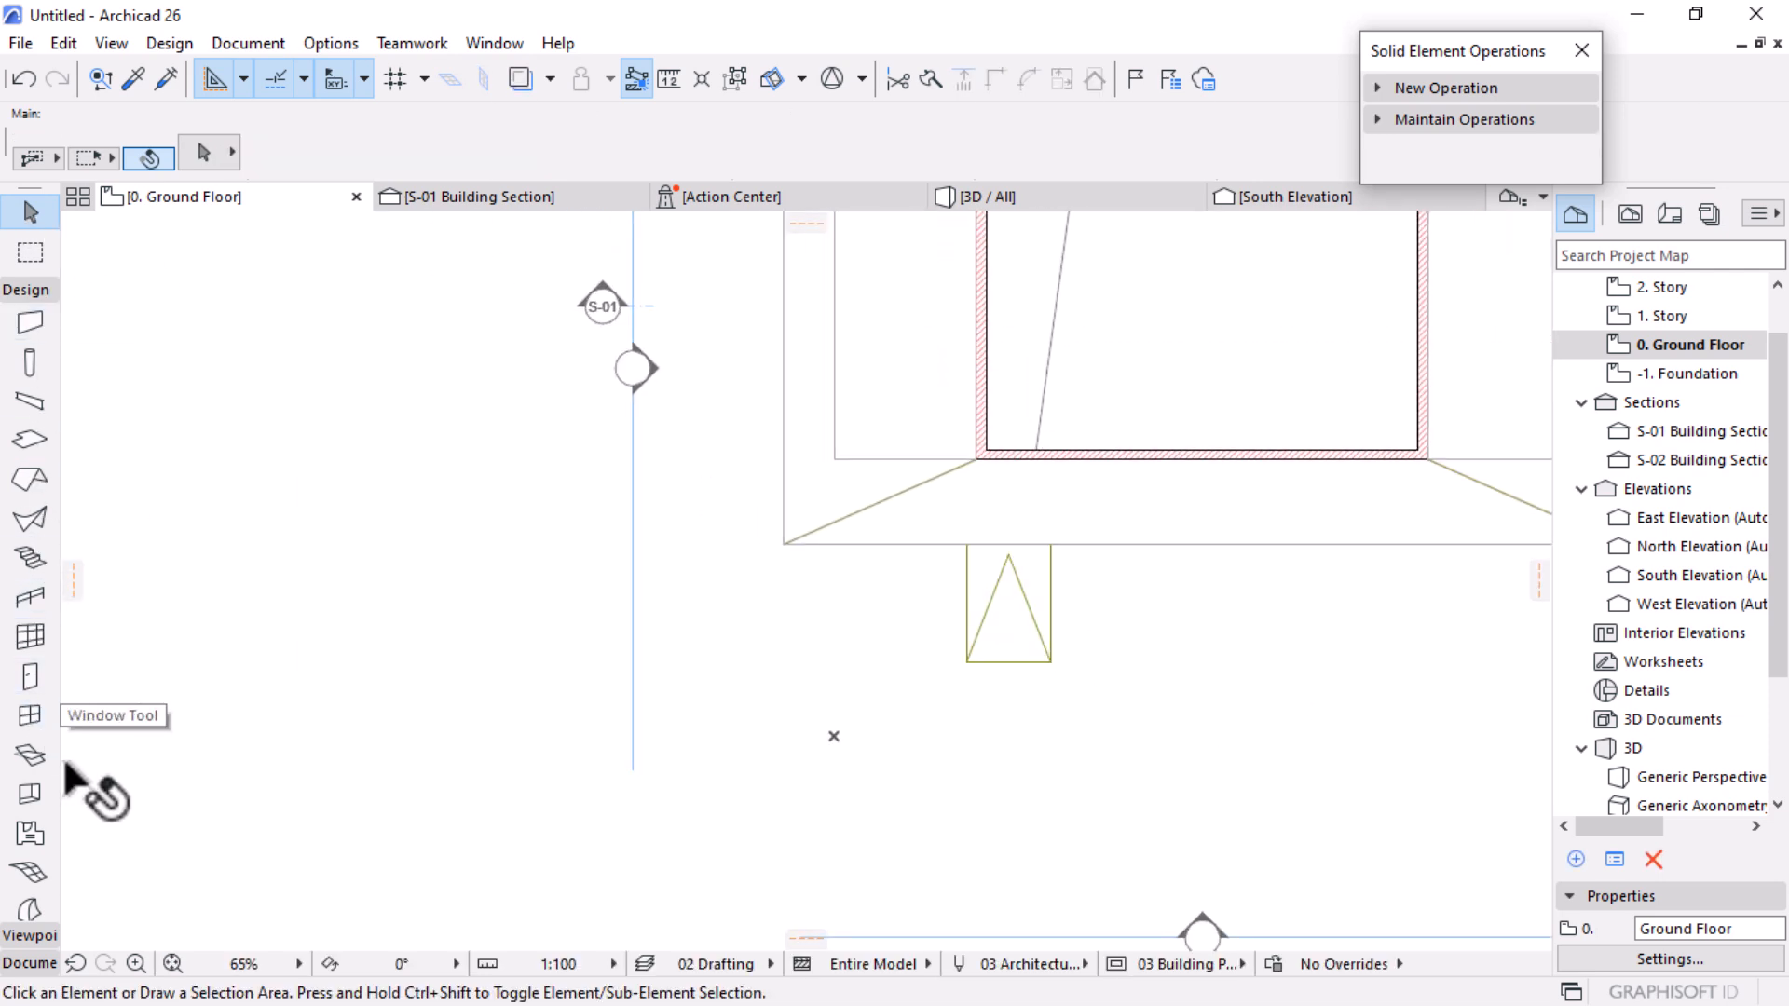
Step: Draw a spline curving from the terrain's northwest edge to the ramp's outer edge, and straight on to the terrain's east edge
left_click(28, 963)
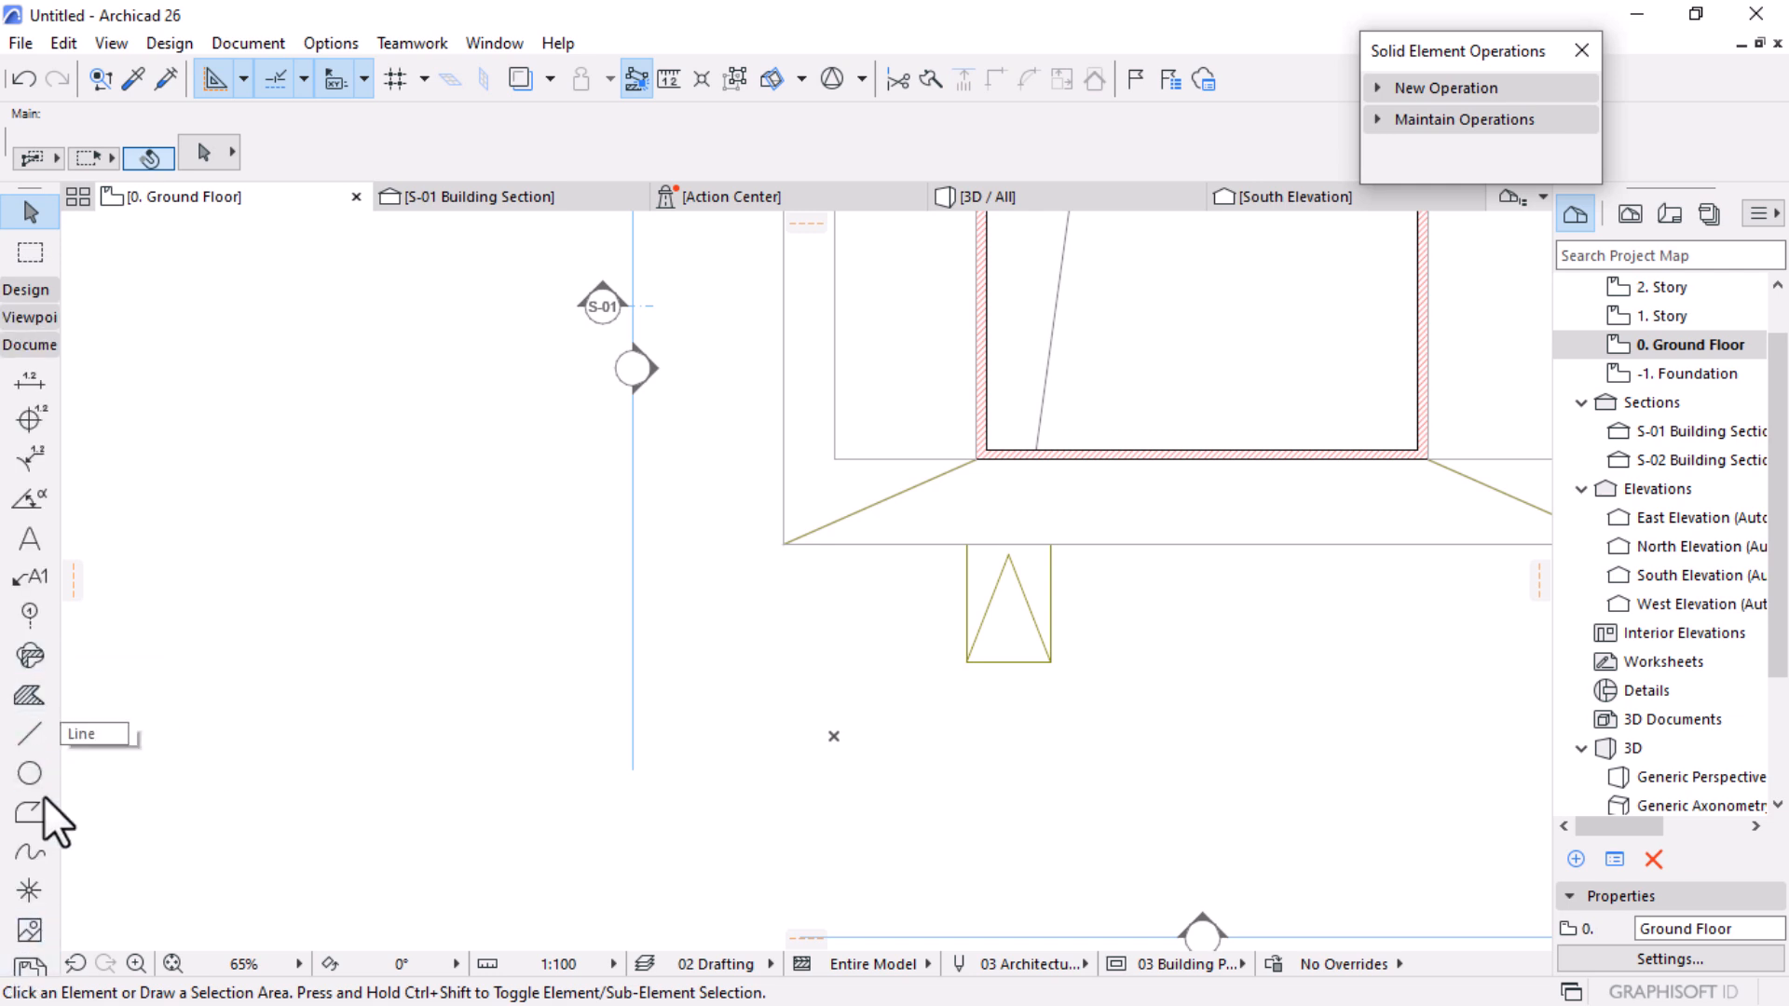
left_click(30, 851)
scroll(1155, 438, "down", 4)
scroll(1084, 506, "down", 4)
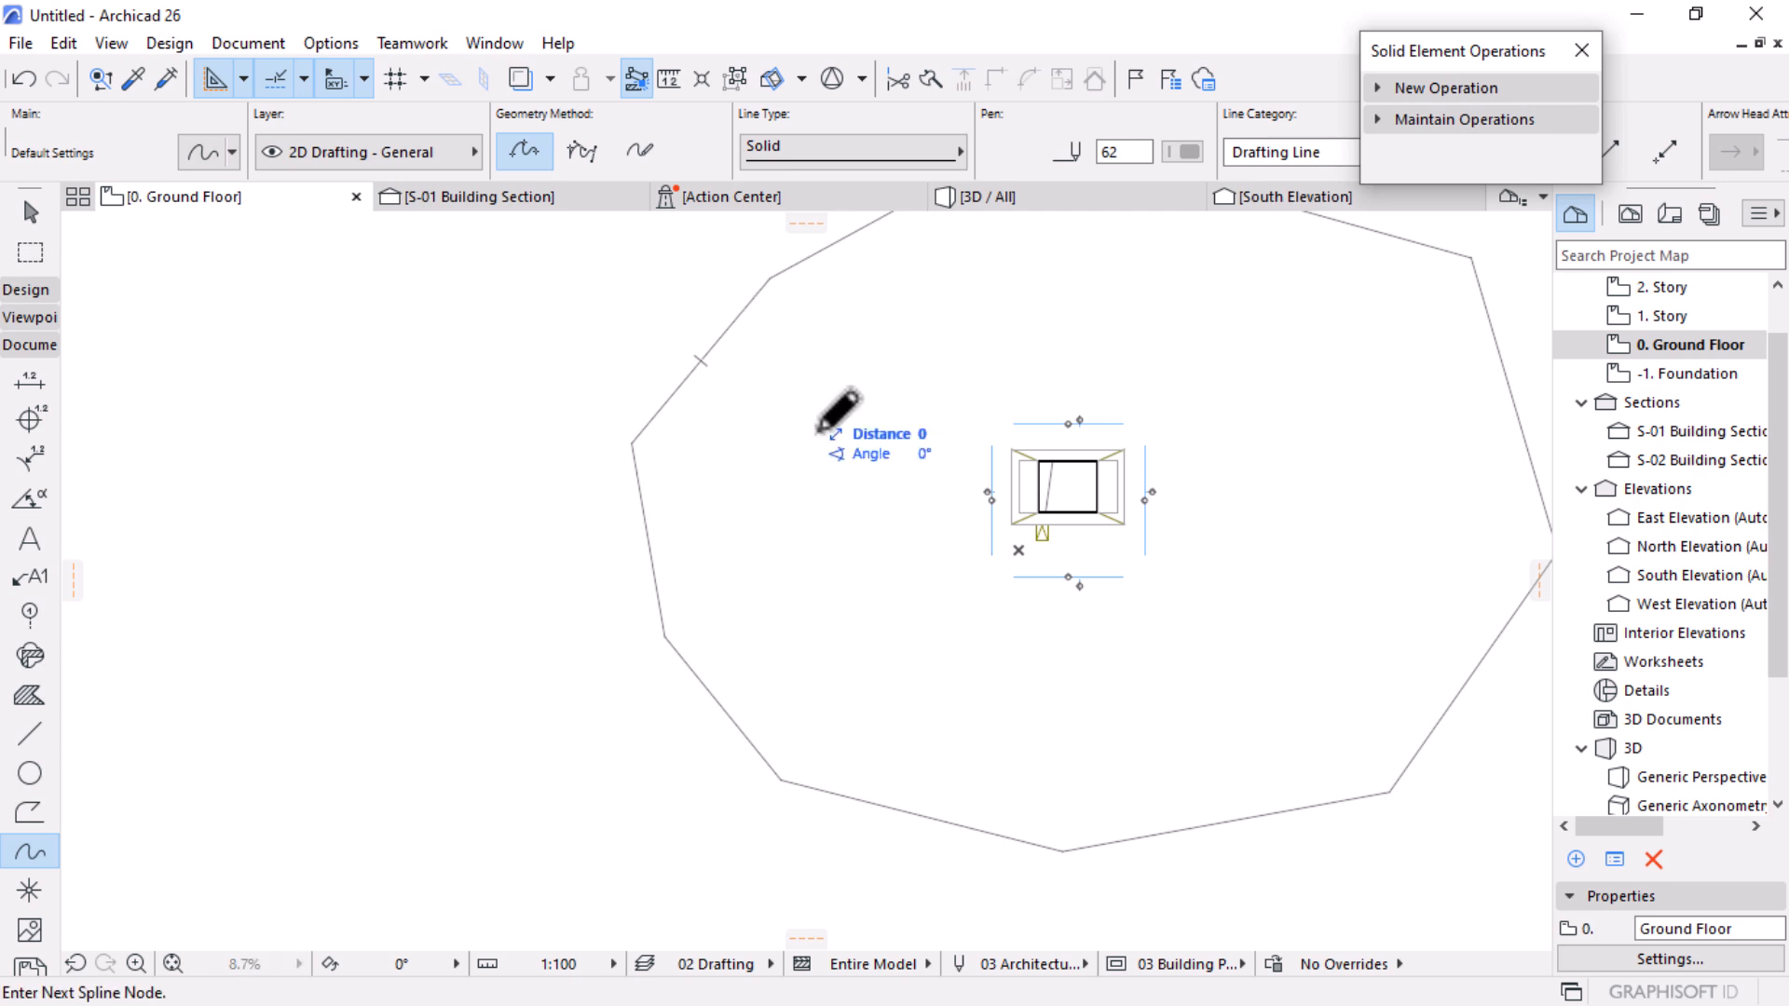
left_click(761, 281)
scroll(1021, 532, "up", 4)
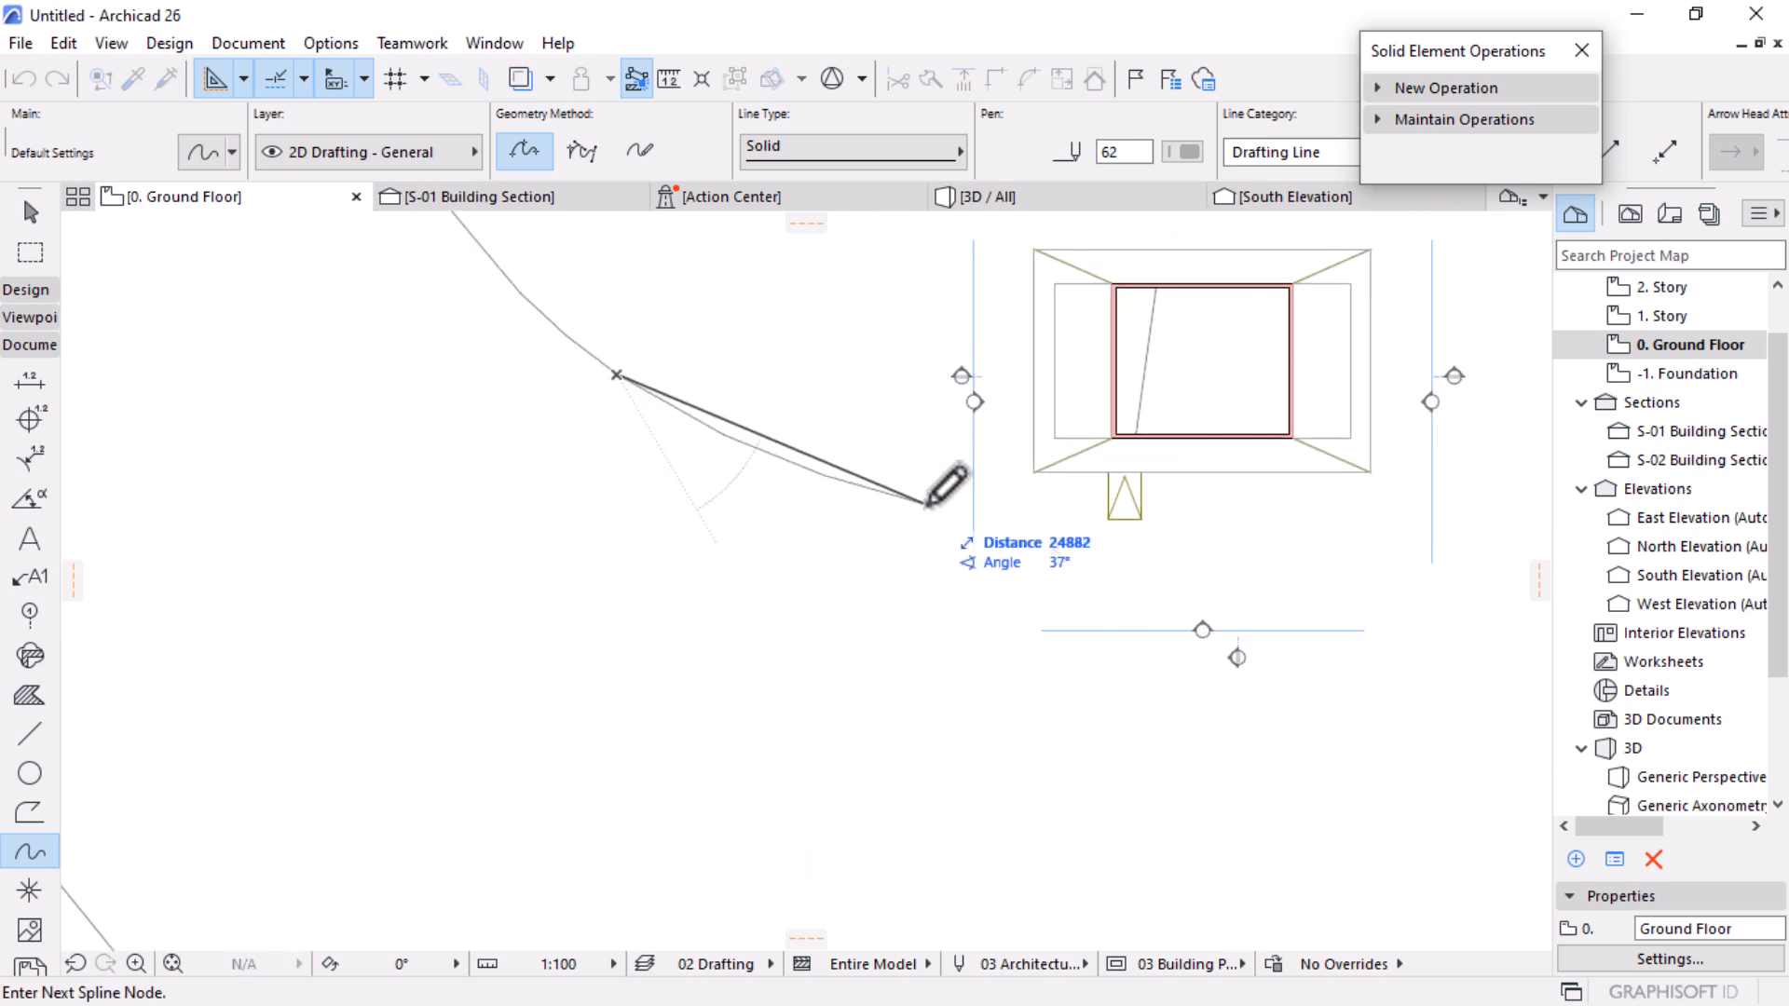
left_click(941, 517)
scroll(1062, 512, "up", 4)
left_click(1200, 517)
scroll(1253, 513, "down", 8)
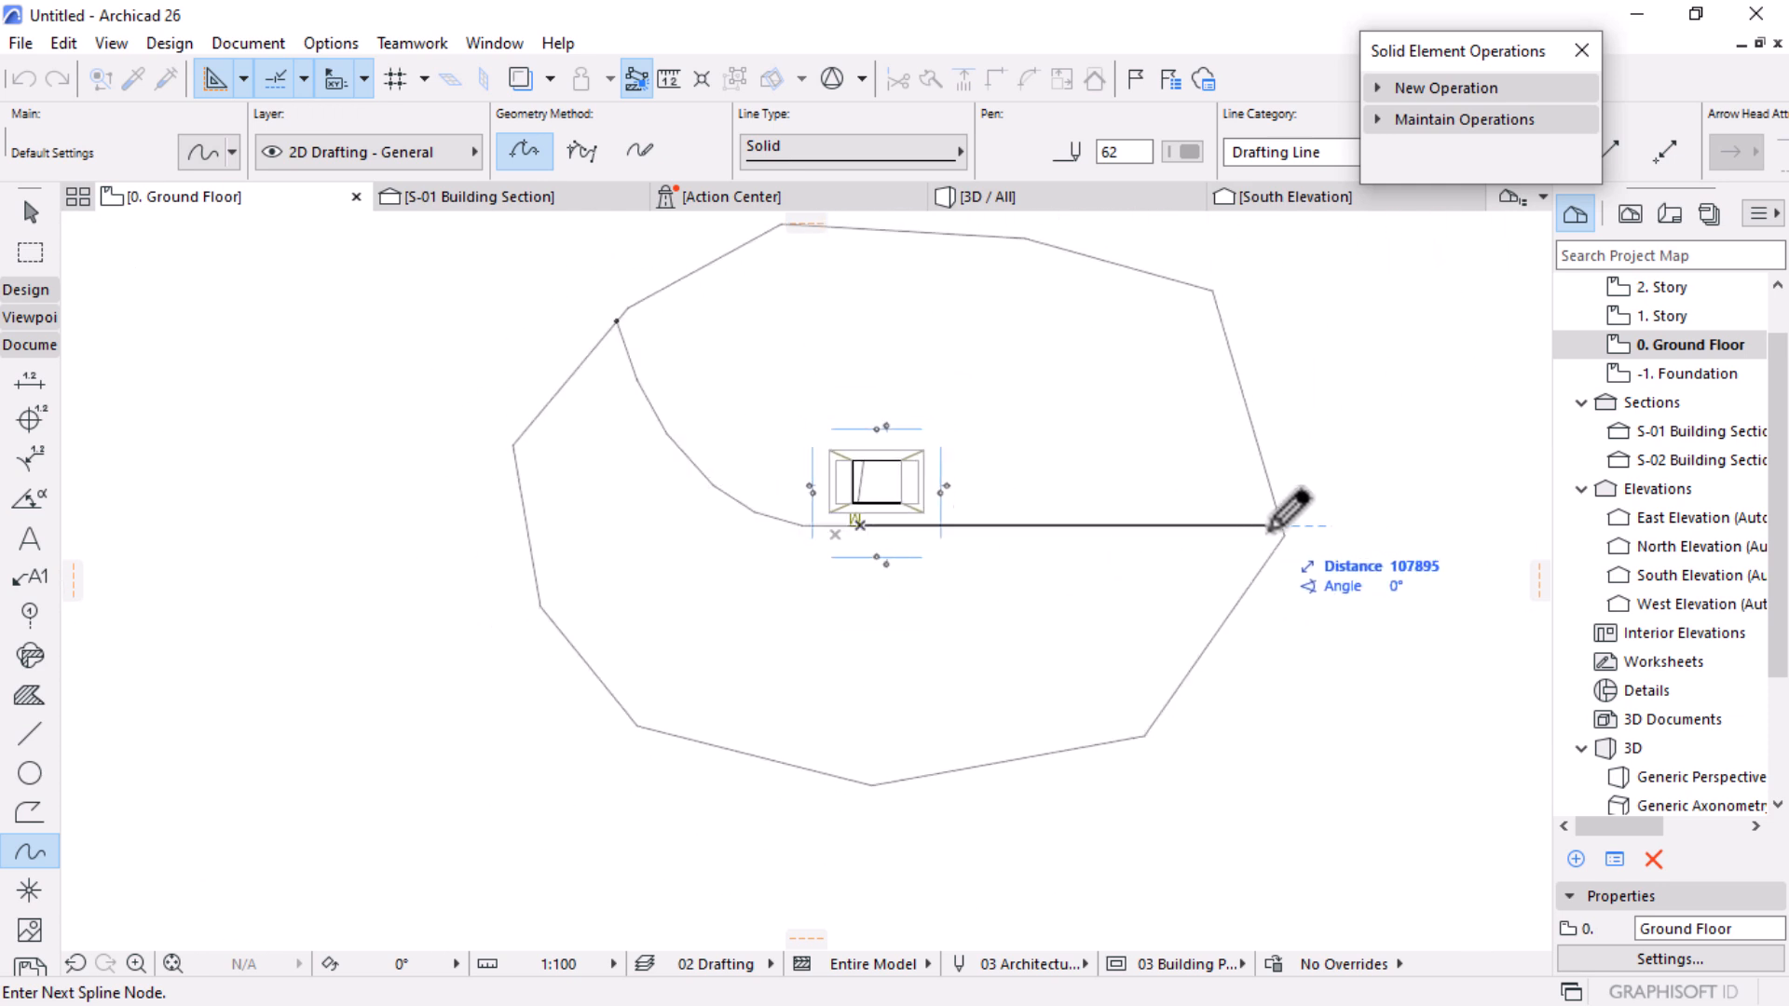
double_click(1284, 525)
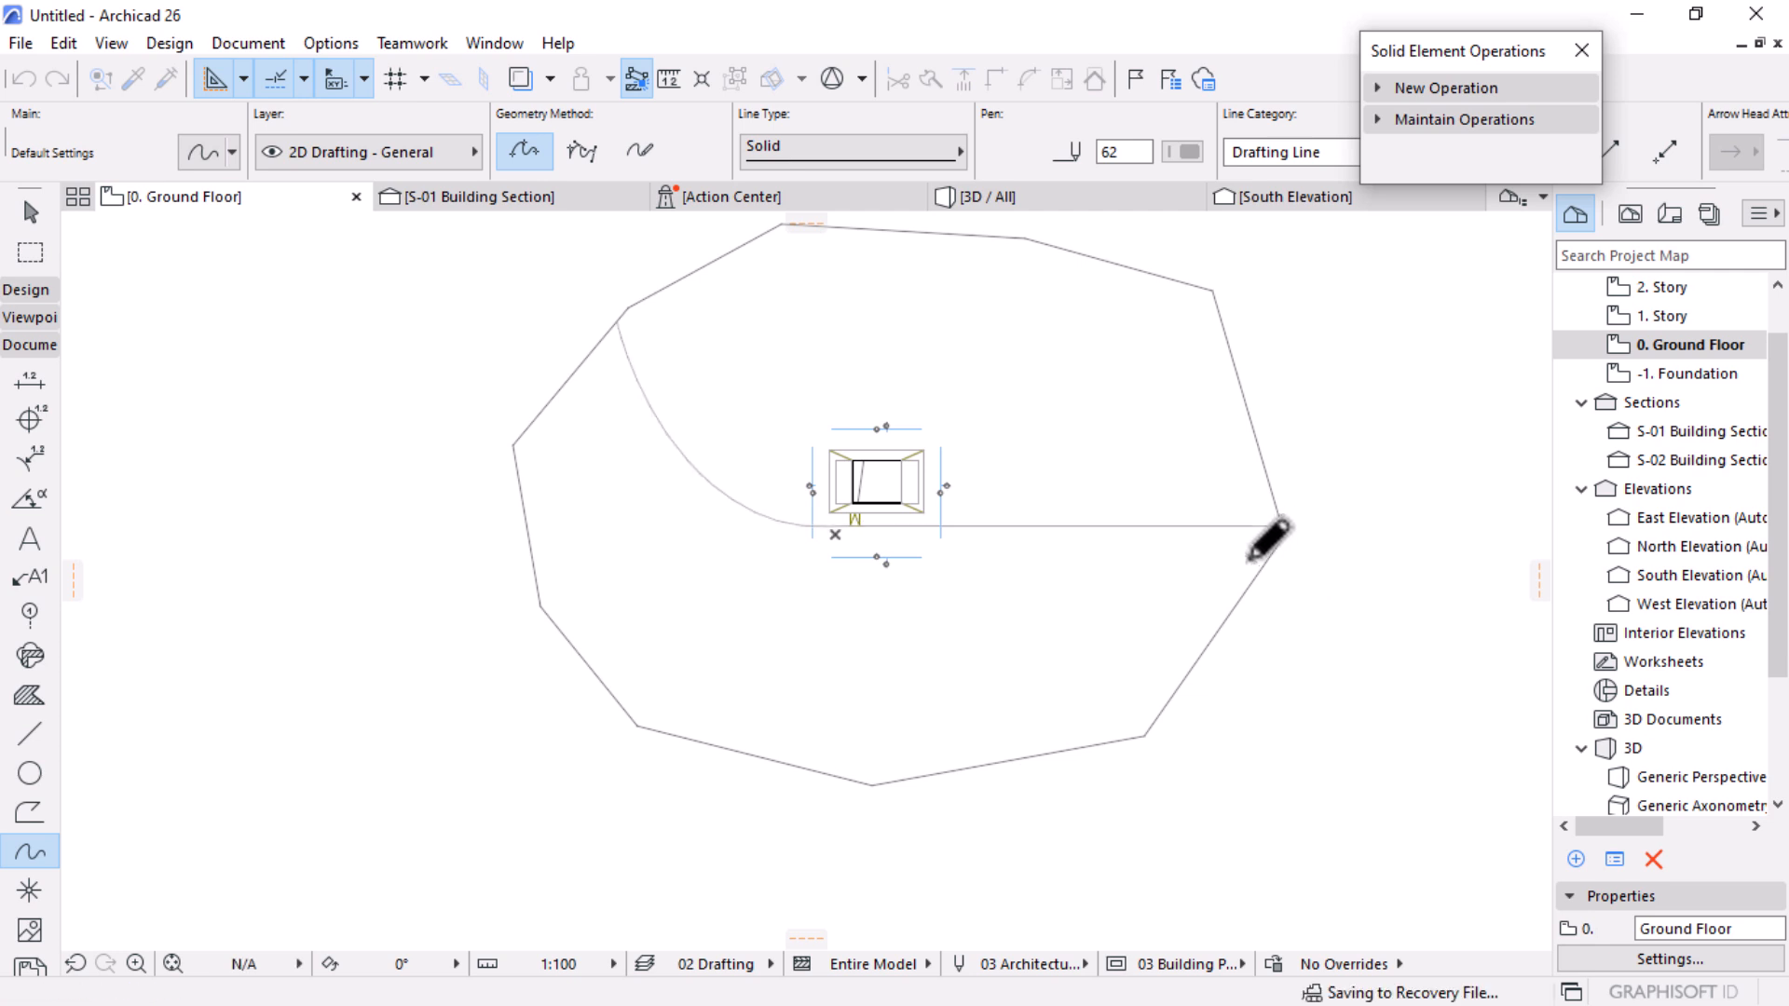
key("Escape")
Step: Offset a copy of the spline a short distance outward, on the side away from the building
left_click(982, 525)
left_click(860, 525)
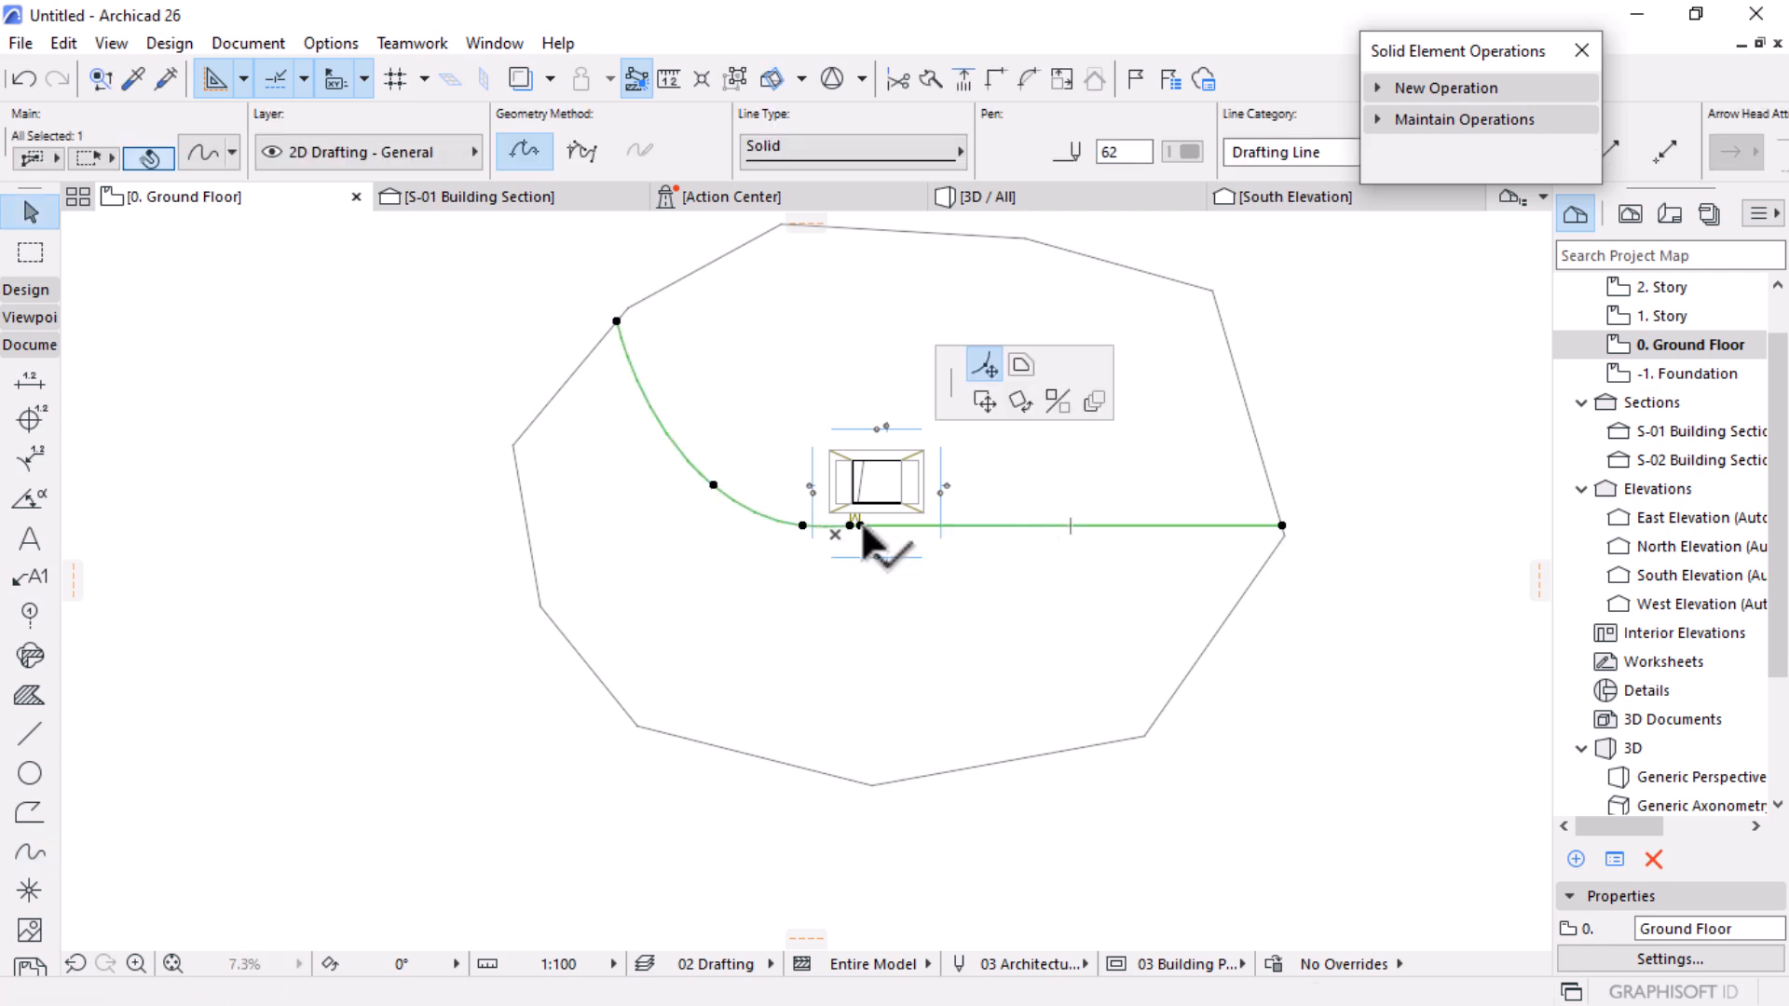
left_click(1351, 478)
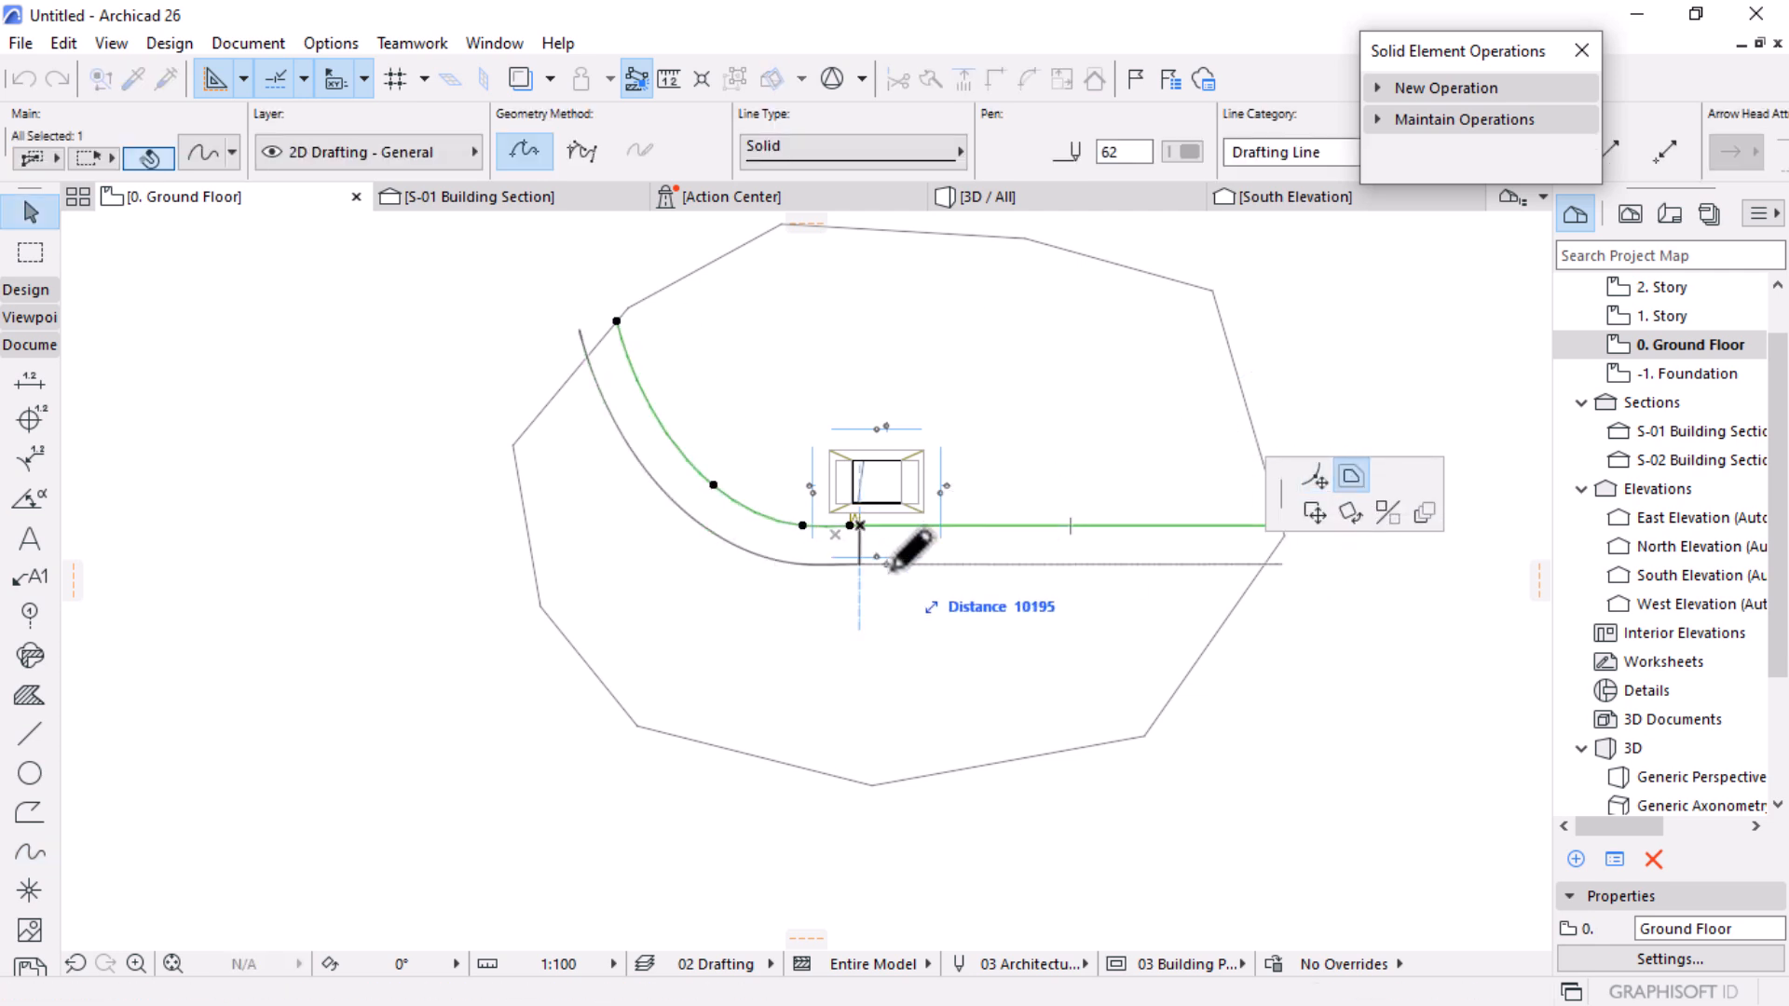
scroll(890, 565, "up", 3)
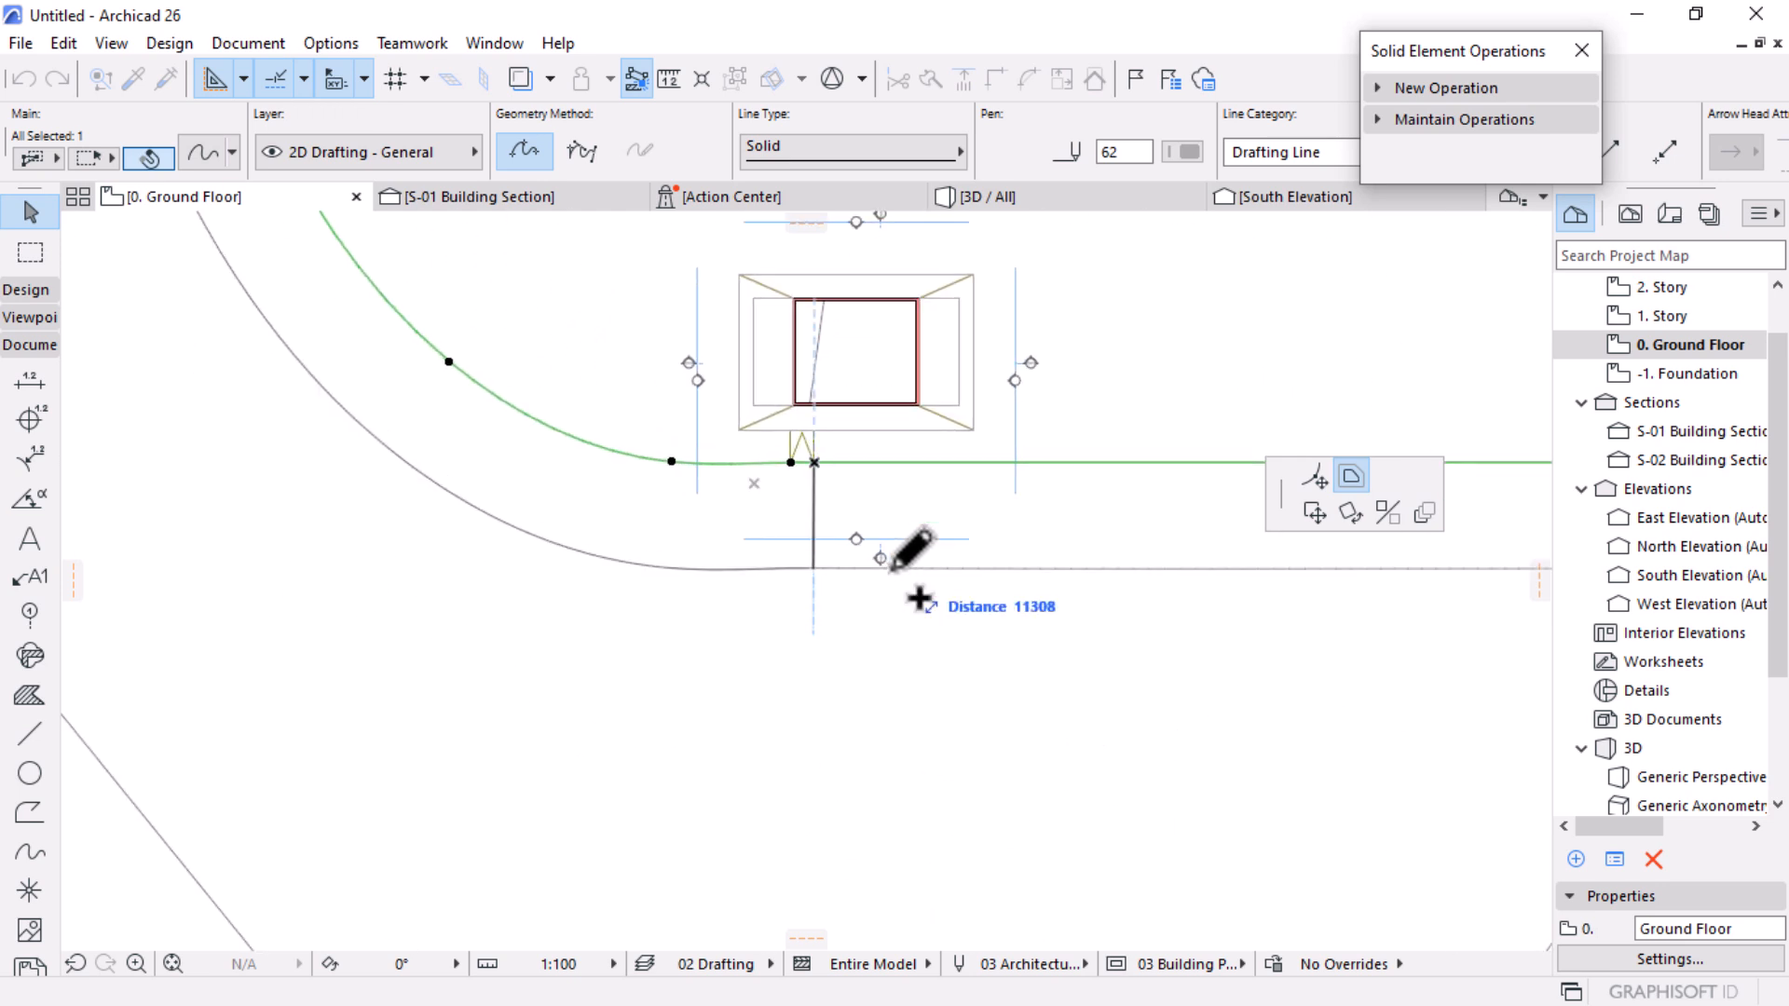
key("Return")
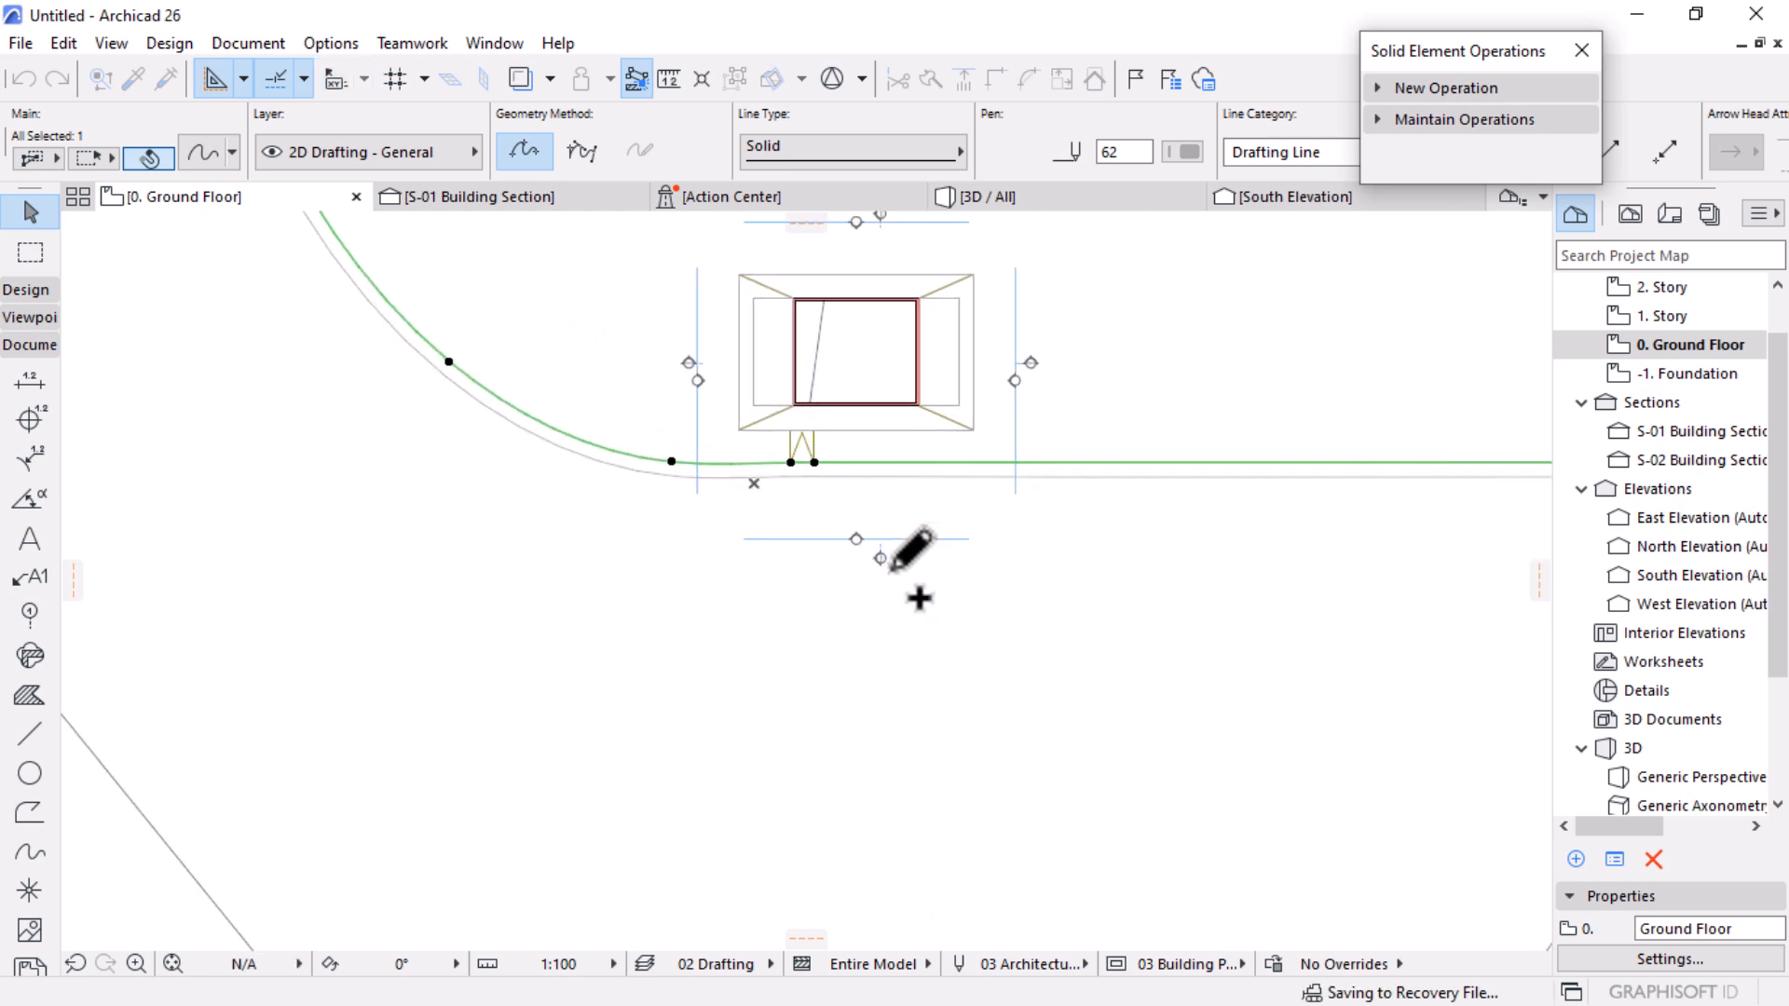
scroll(979, 670, "down", 5)
key("Escape")
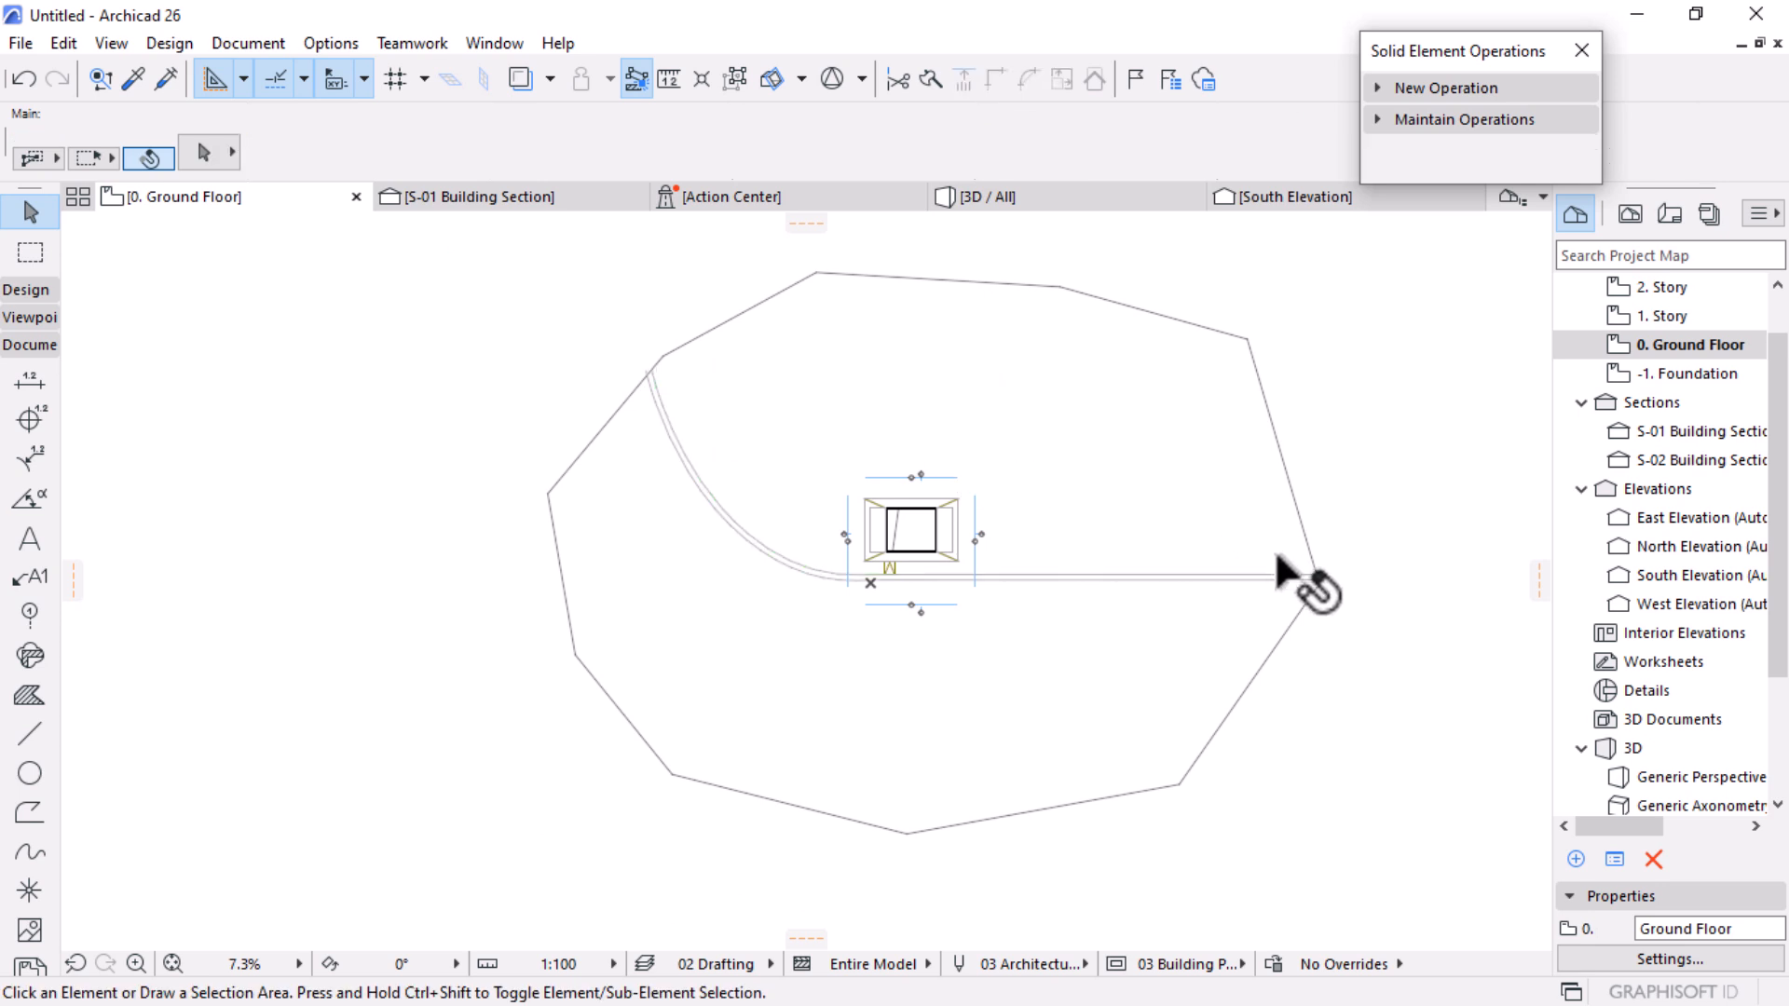
scroll(764, 409, "up", 1)
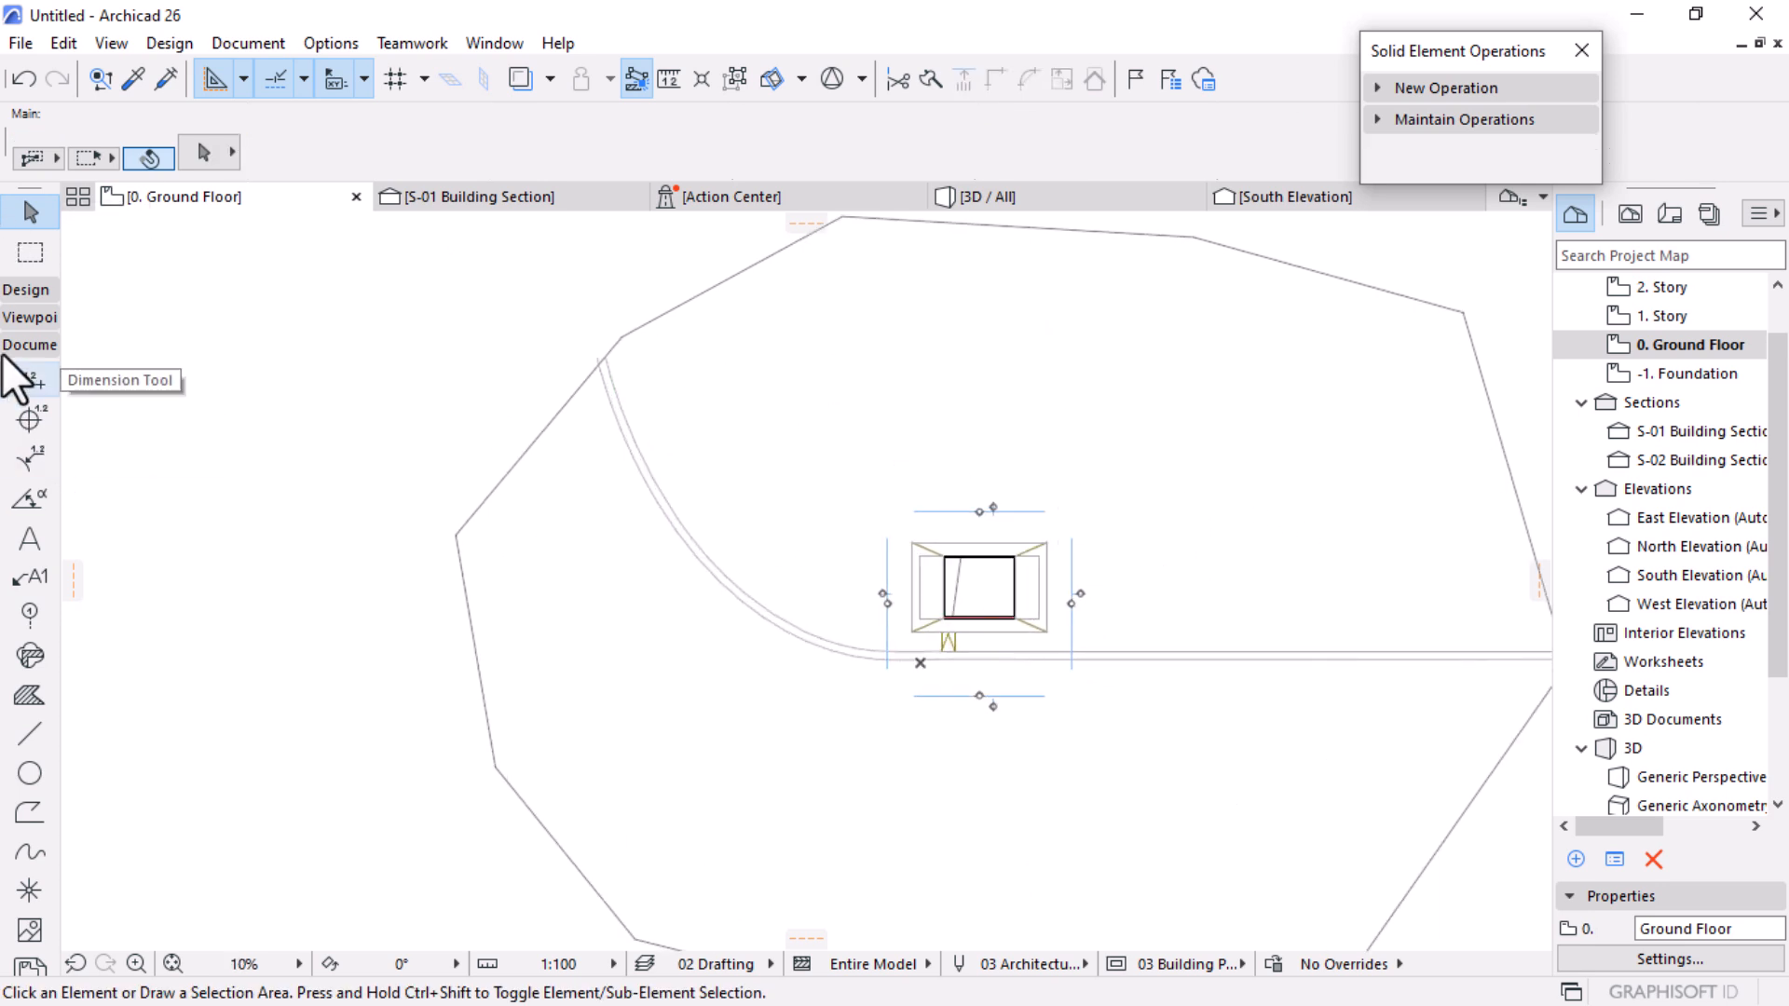
scroll(951, 667, "up", 2)
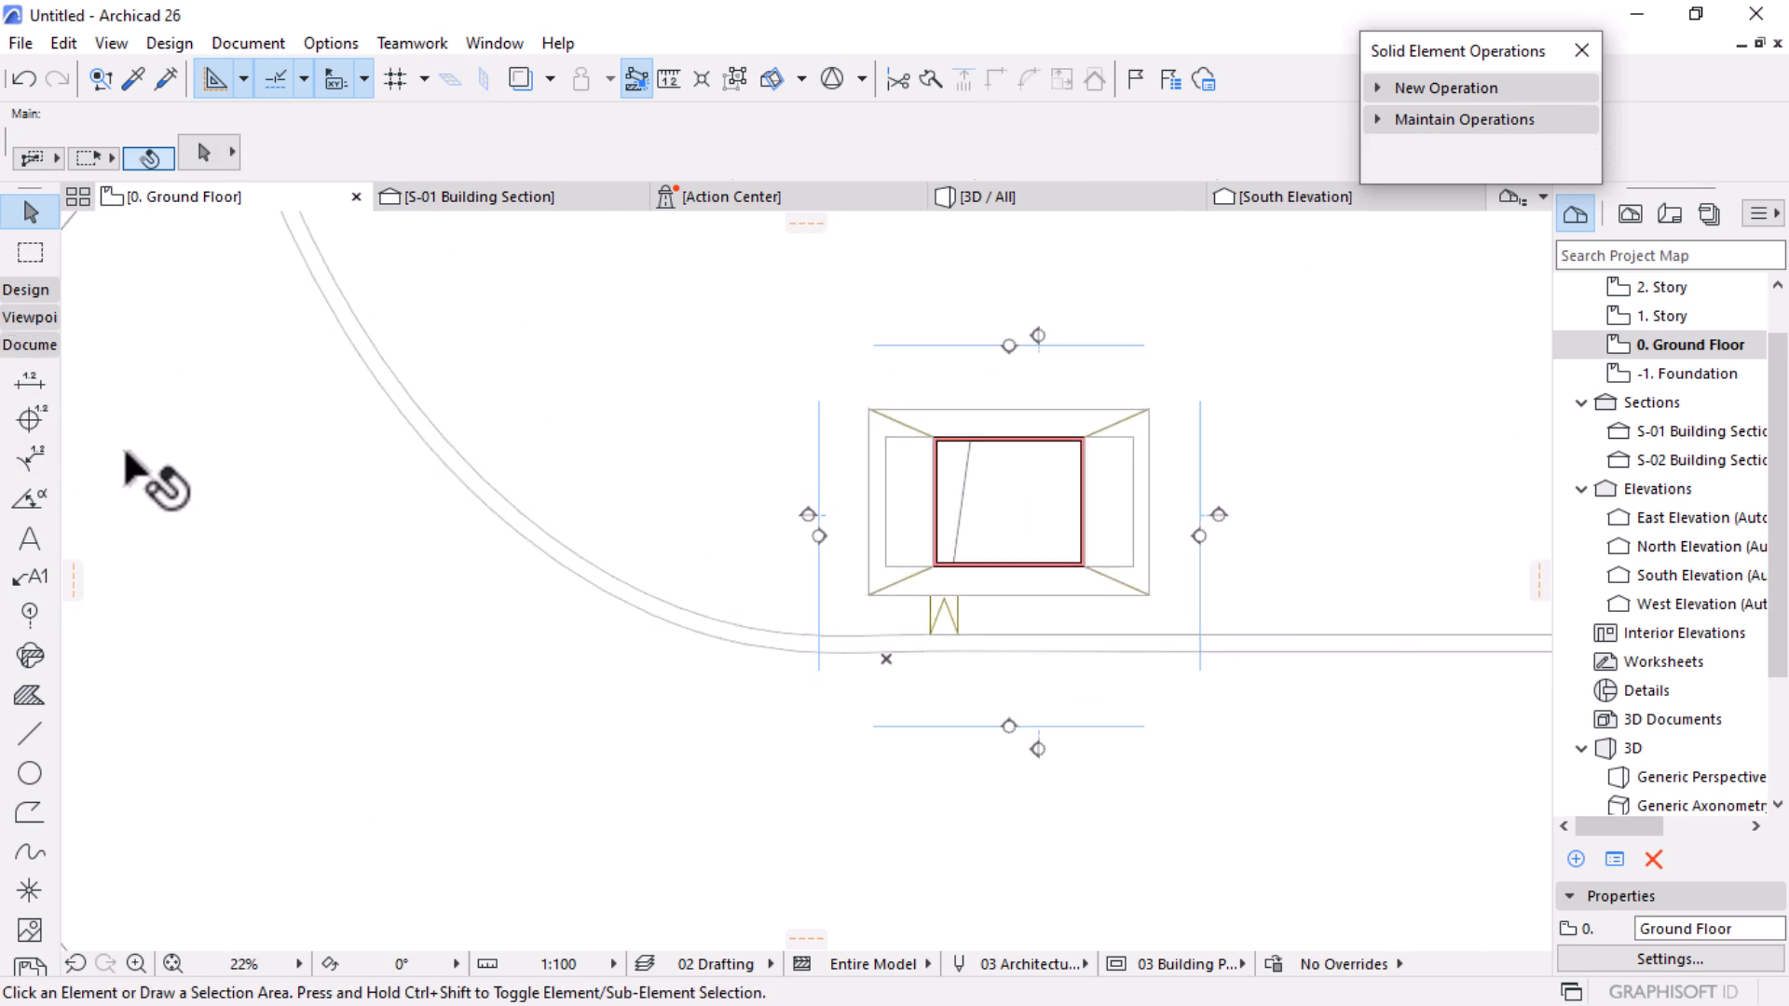
left_click(25, 294)
left_click(30, 439)
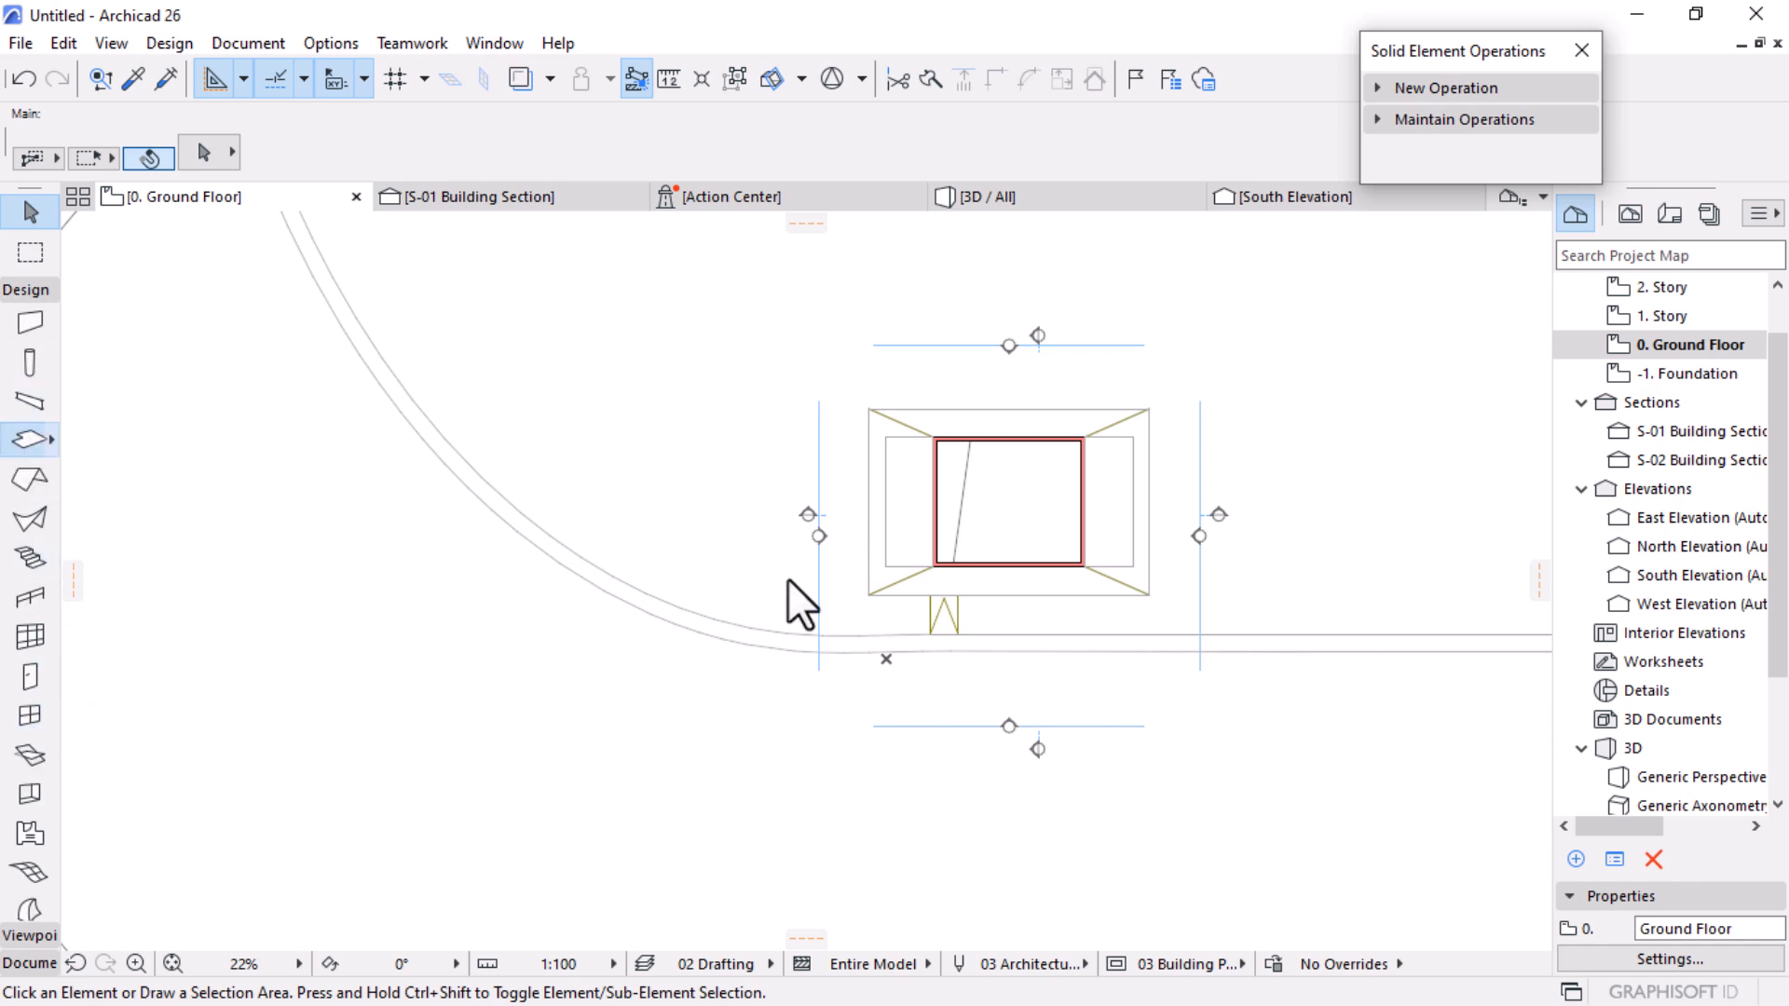
scroll(579, 435, "down", 2)
scroll(619, 404, "up", 4)
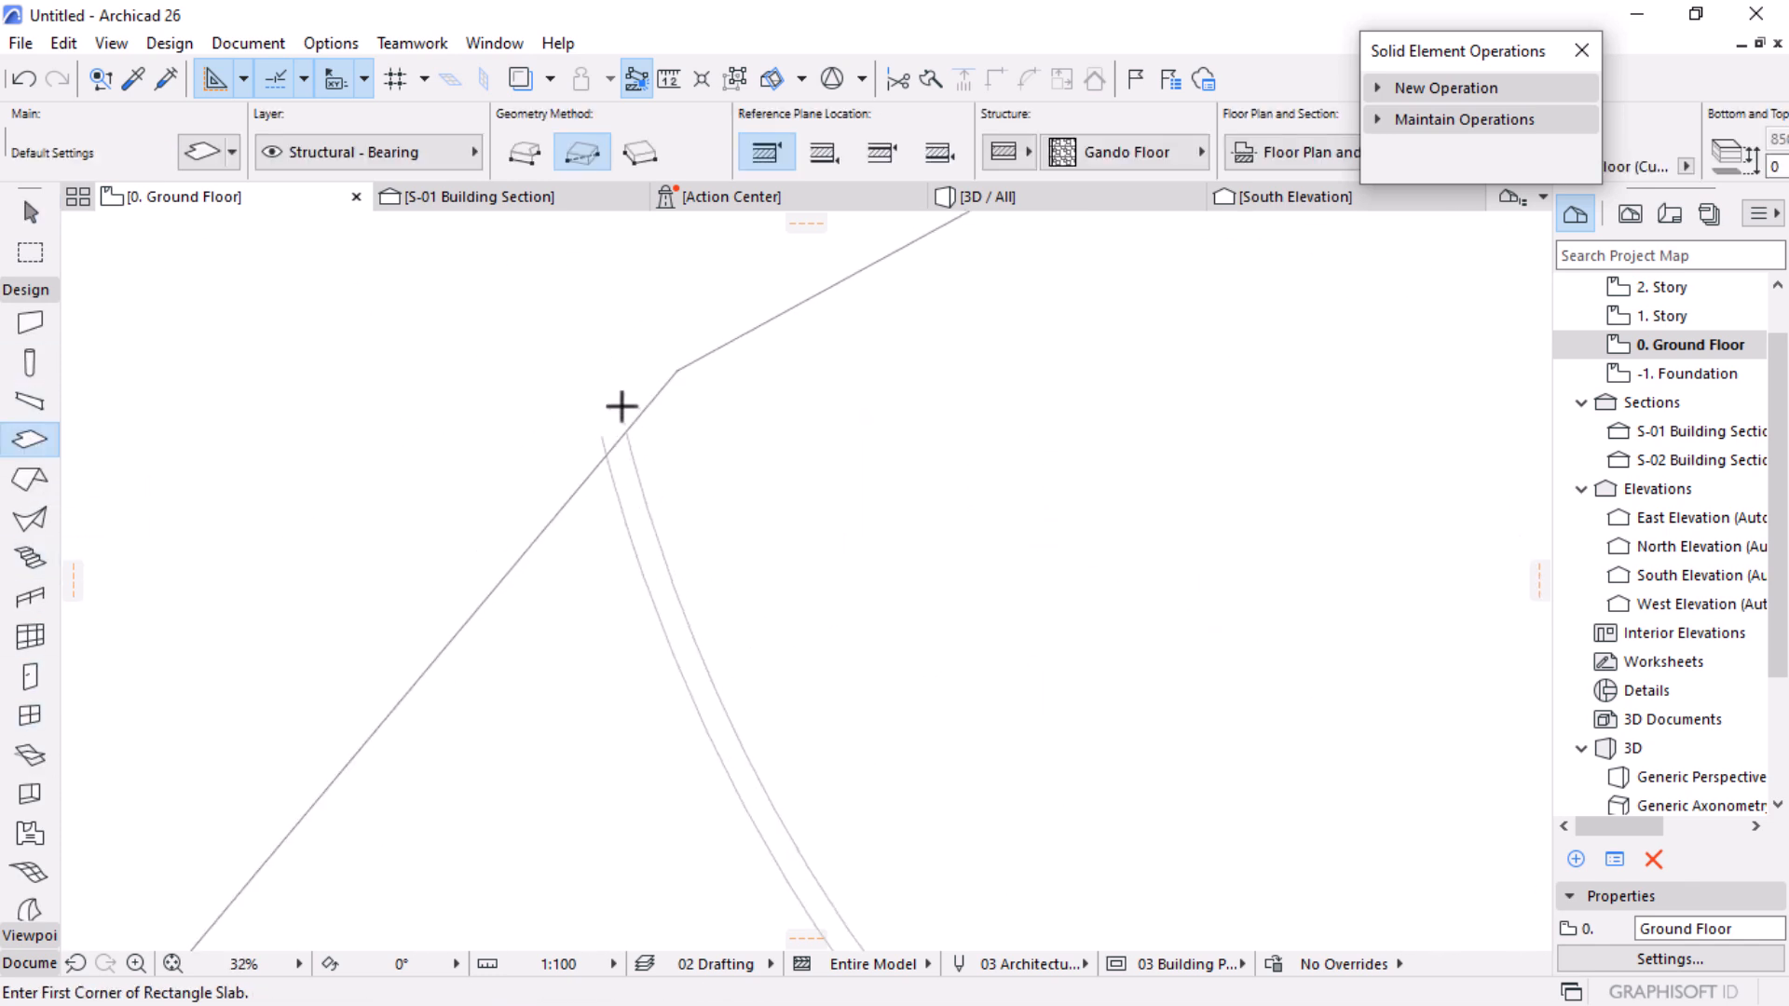
key("space")
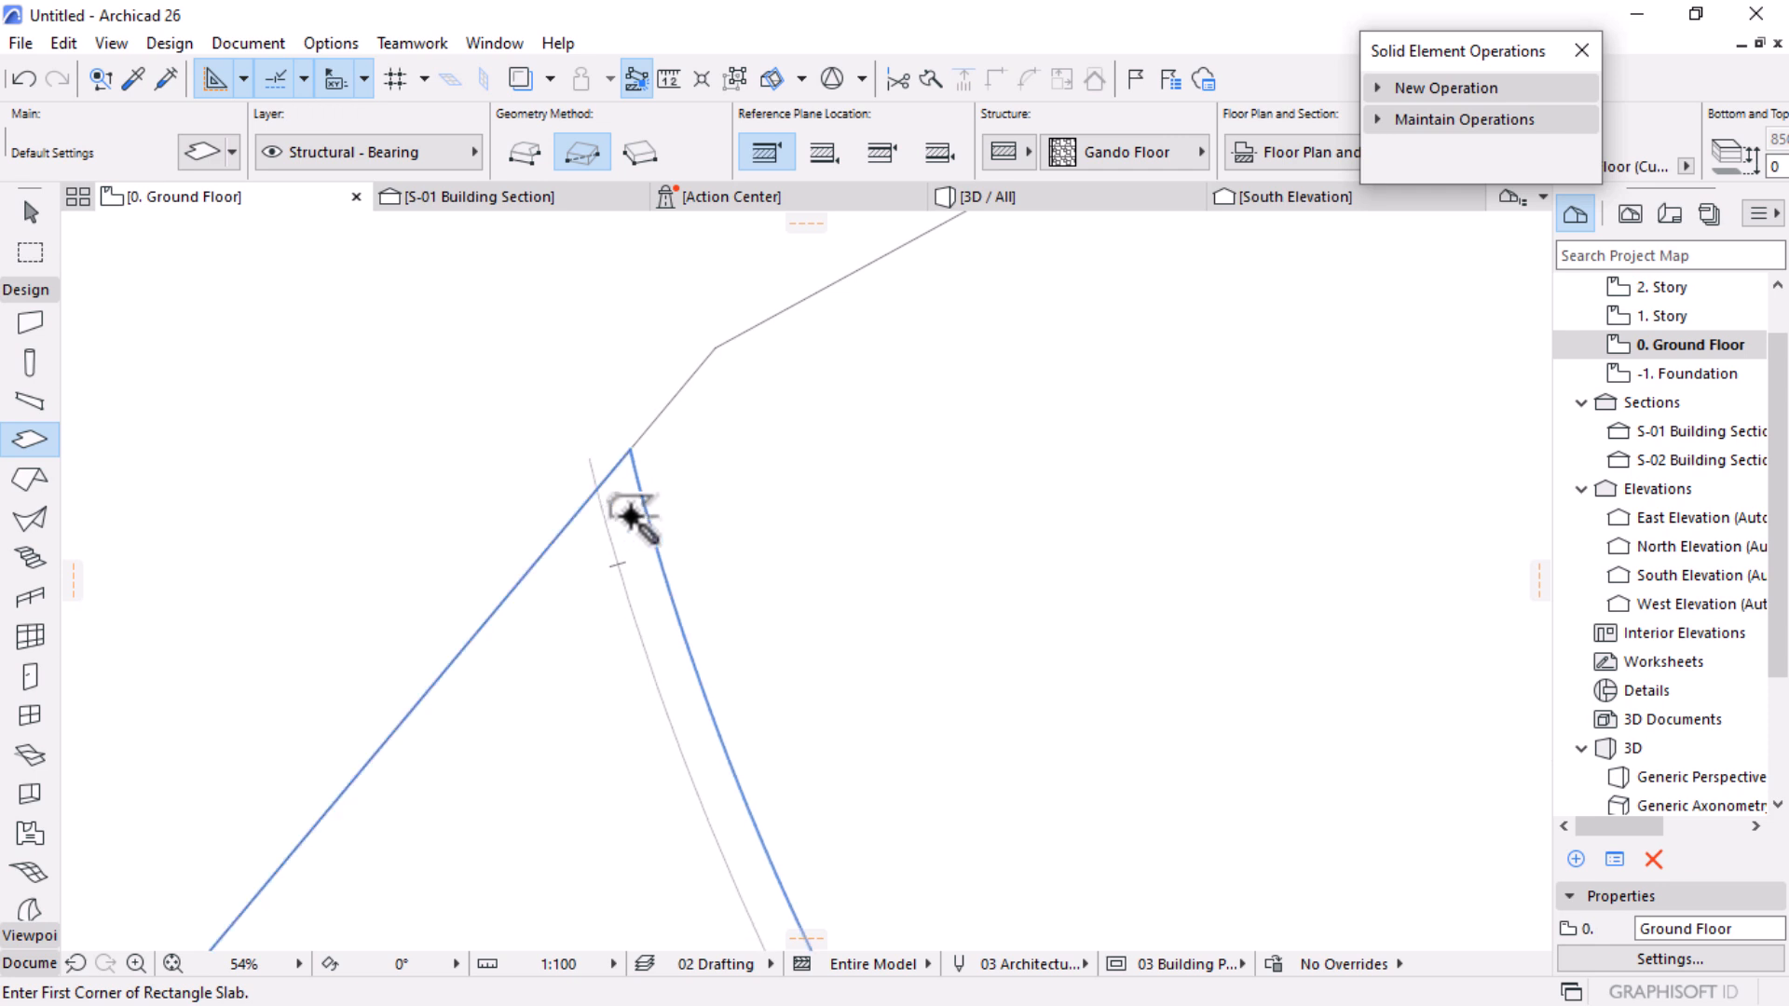
key("Escape")
Step: Stretch the inner spline's northwest end node to the terrain boundary
scroll(638, 362, "down", 5)
scroll(655, 398, "up", 6)
left_click(766, 477)
left_click(766, 468)
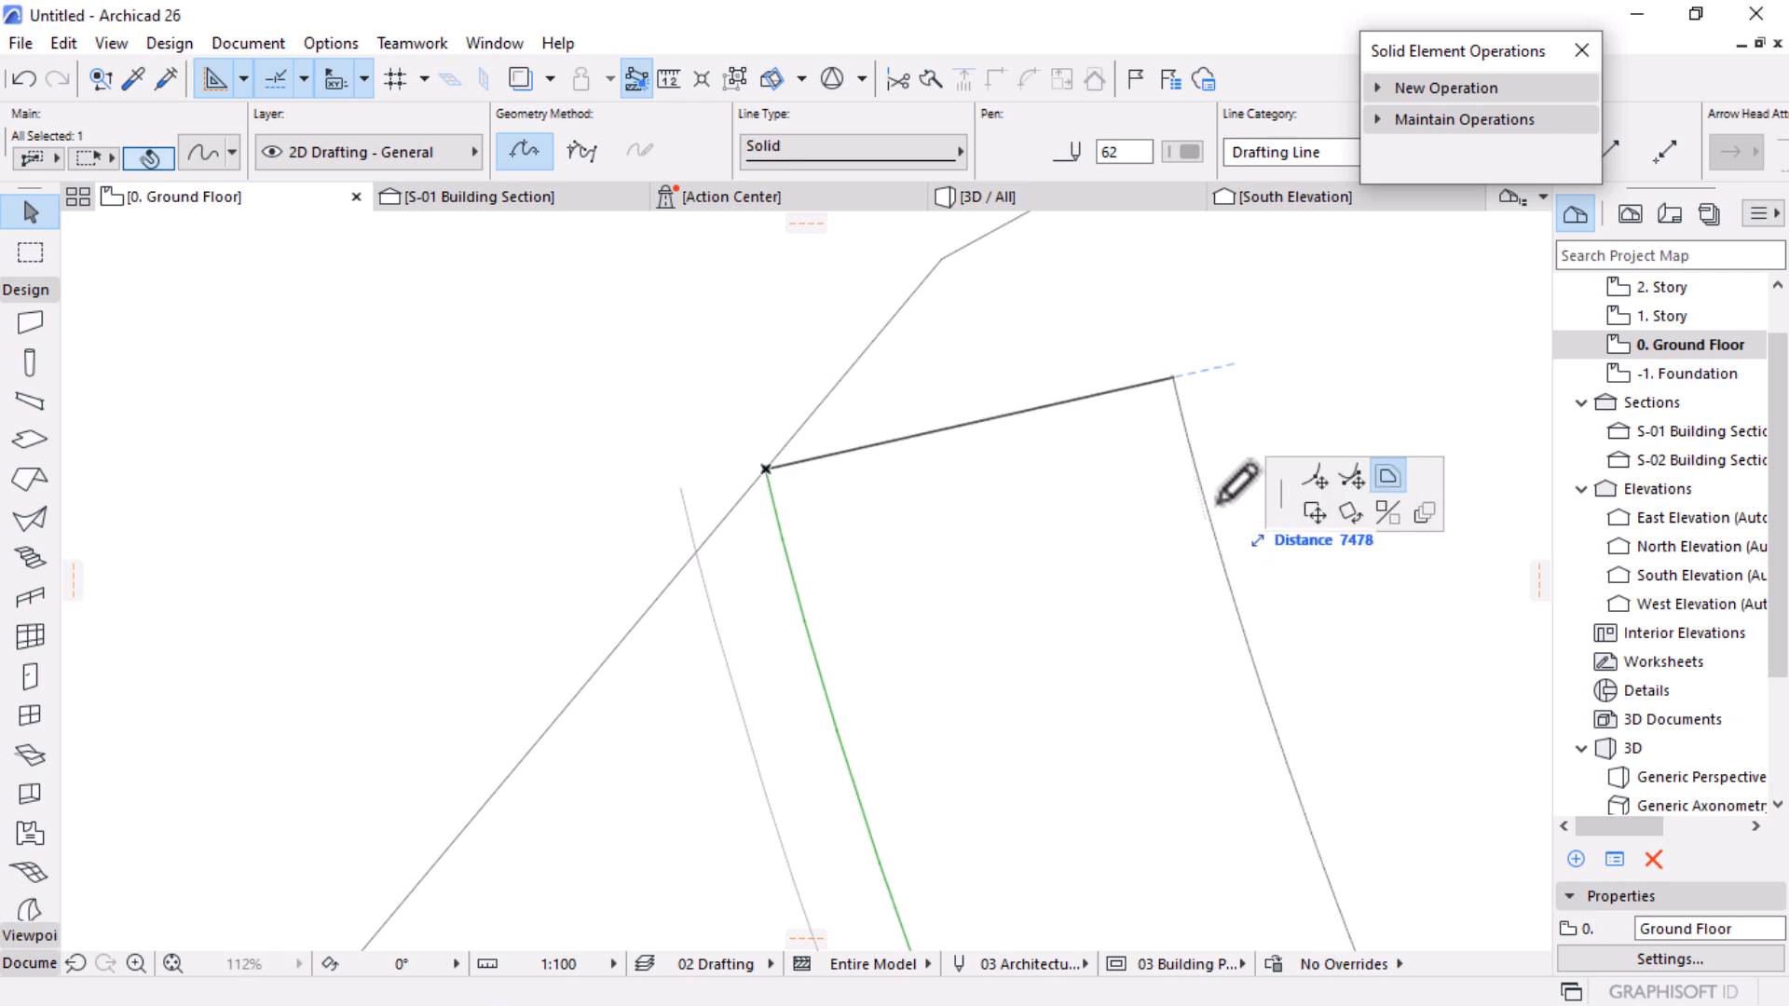
left_click(1314, 476)
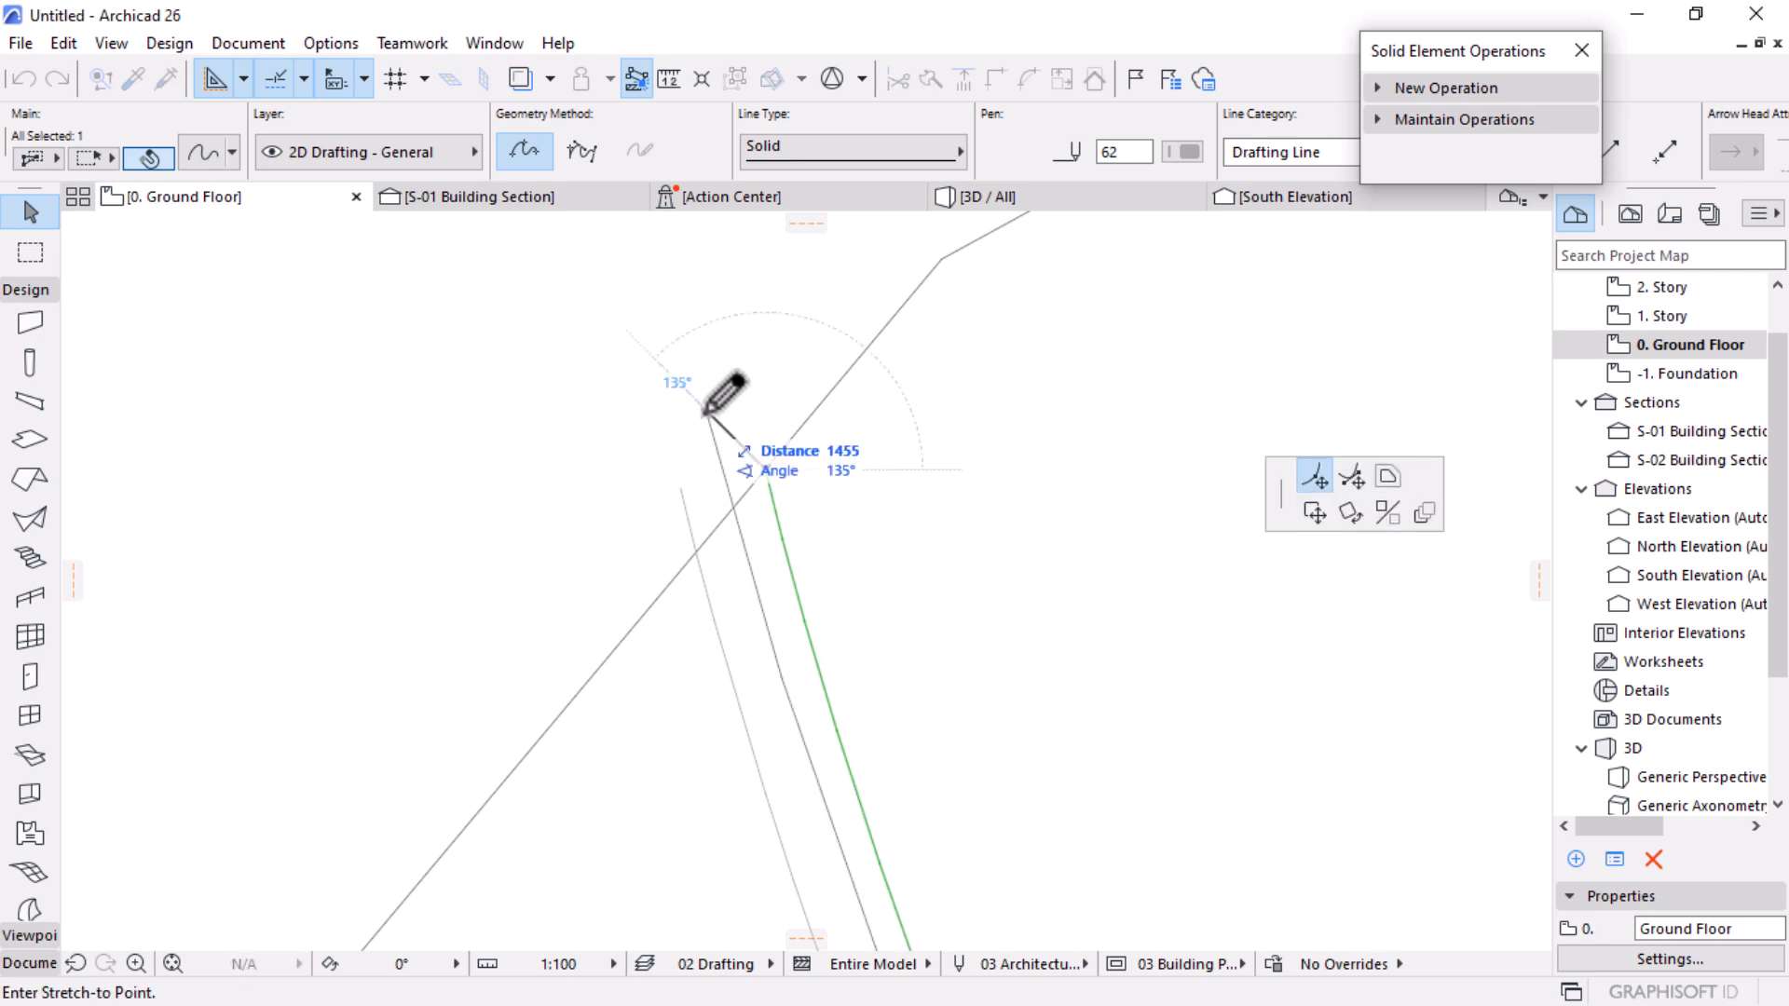
left_click(766, 467)
Step: Extend the east ends of both splines horizontally so they cross just beyond the terrain boundary
scroll(699, 364, "down", 10)
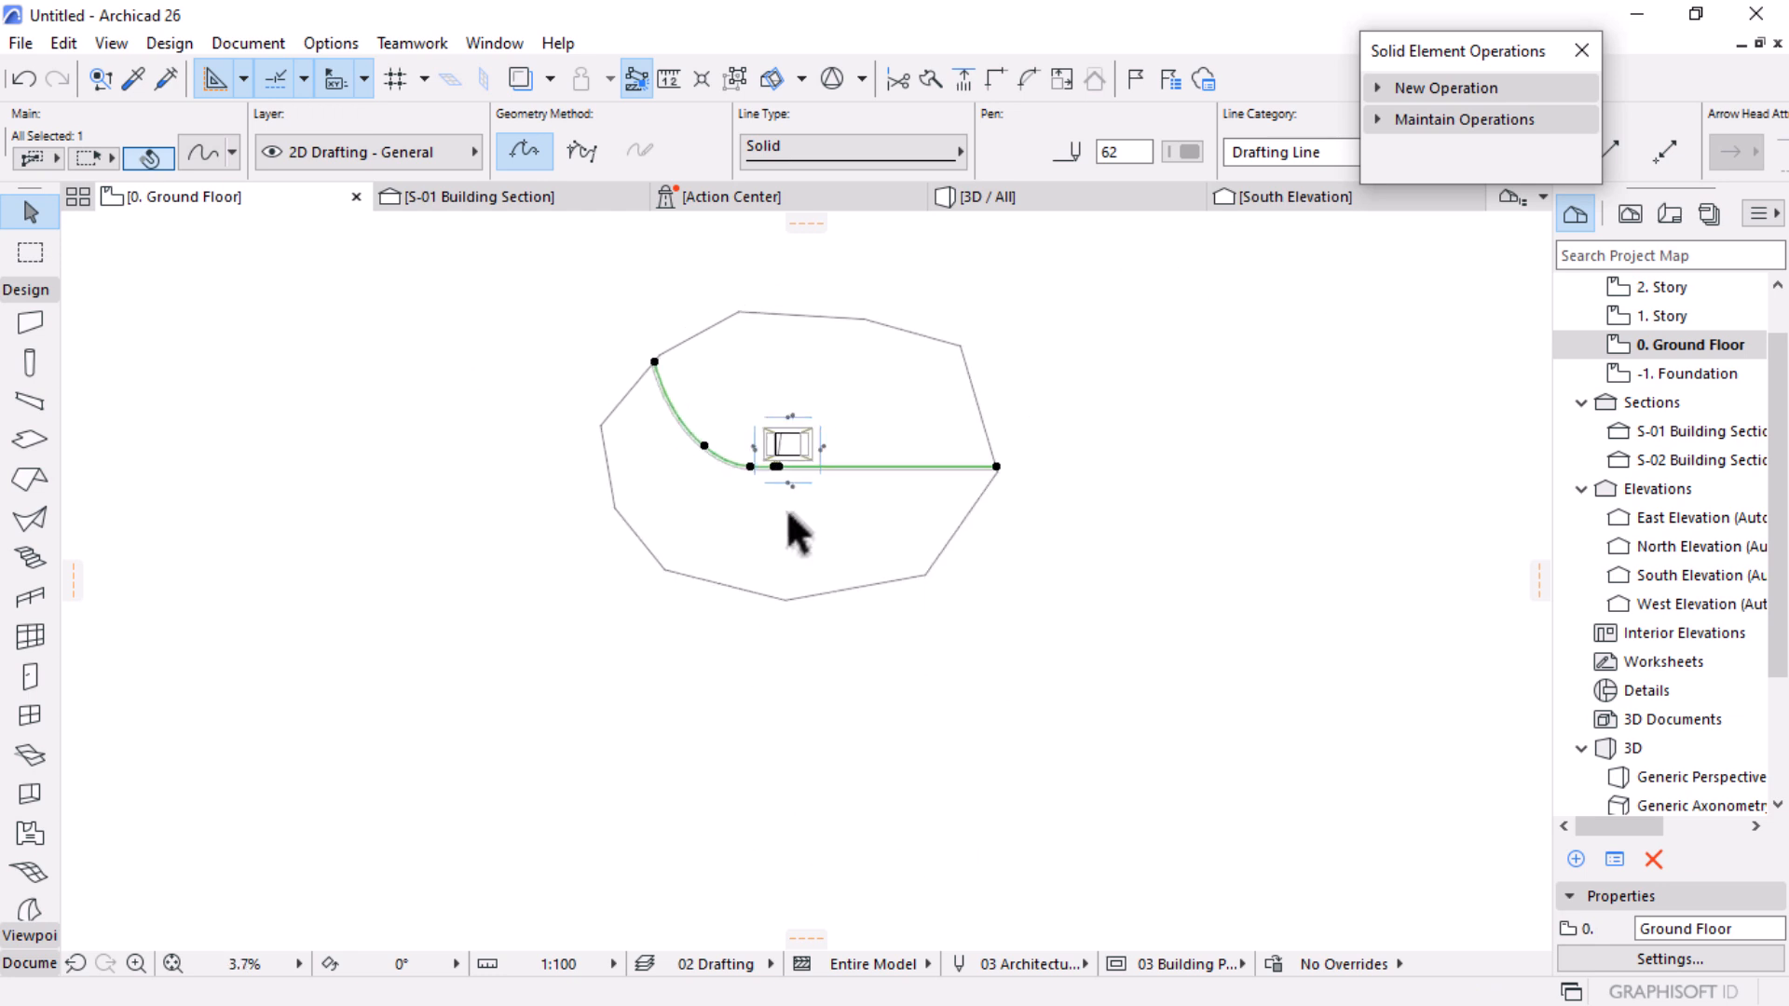
scroll(904, 447, "up", 10)
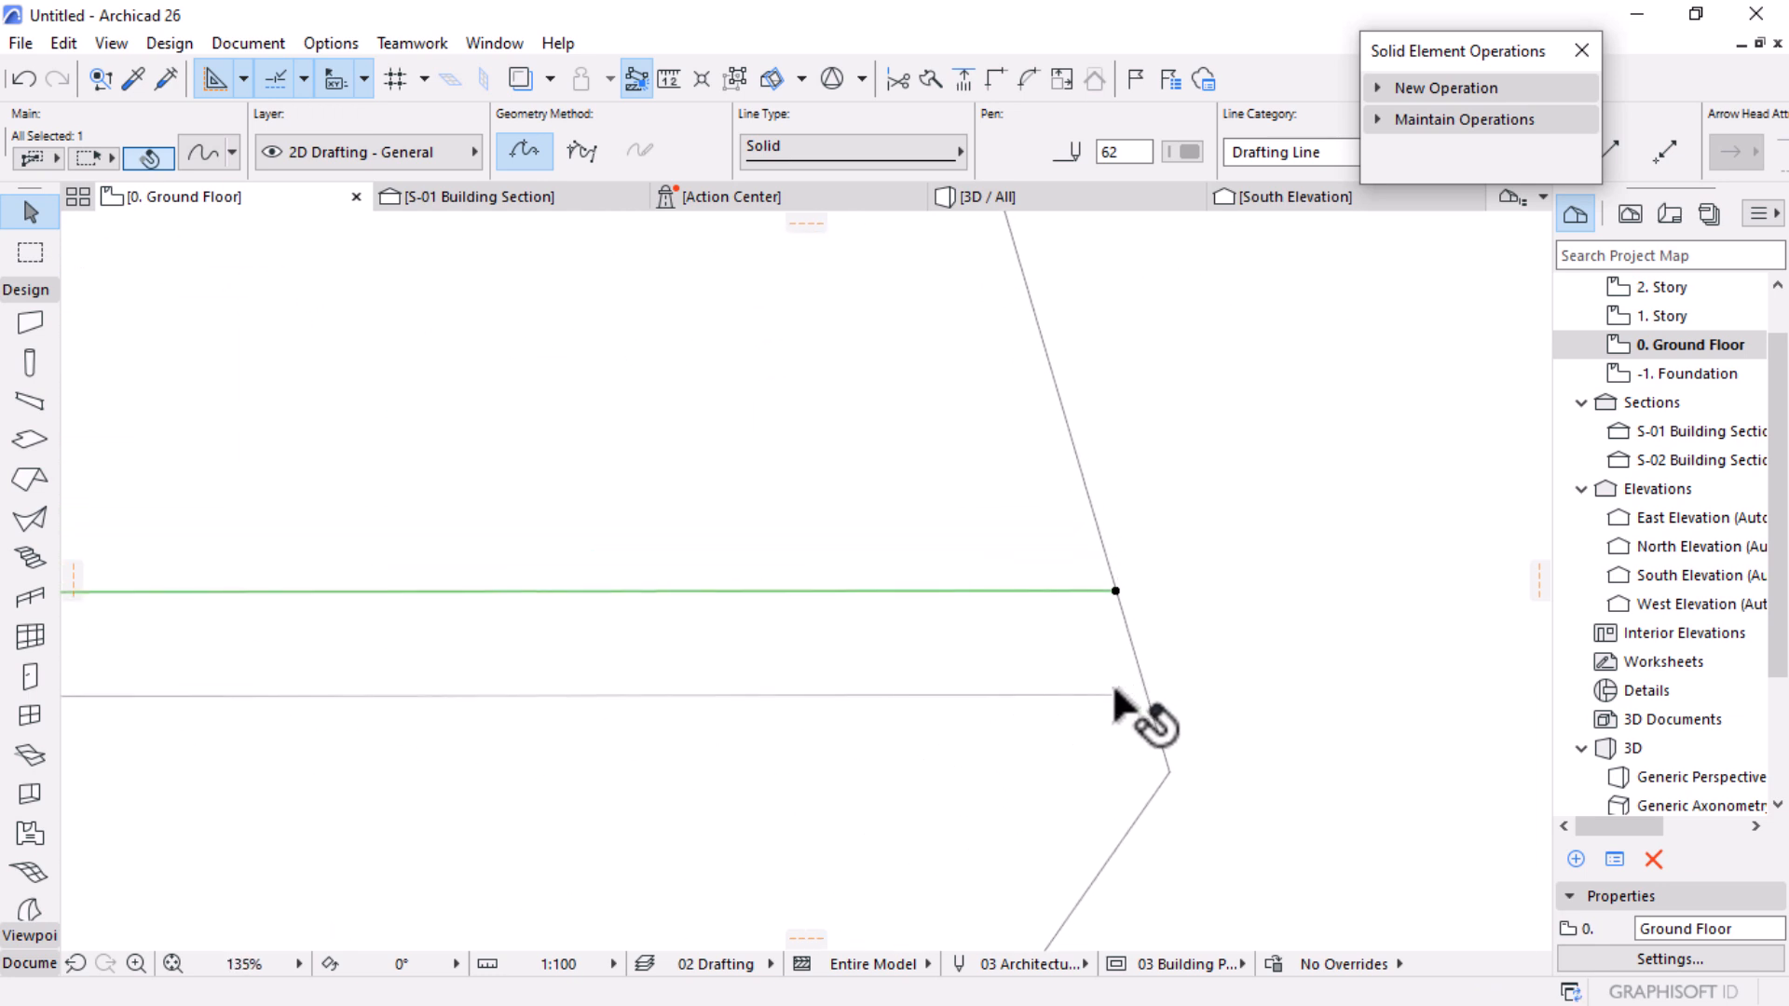
left_click(1109, 694)
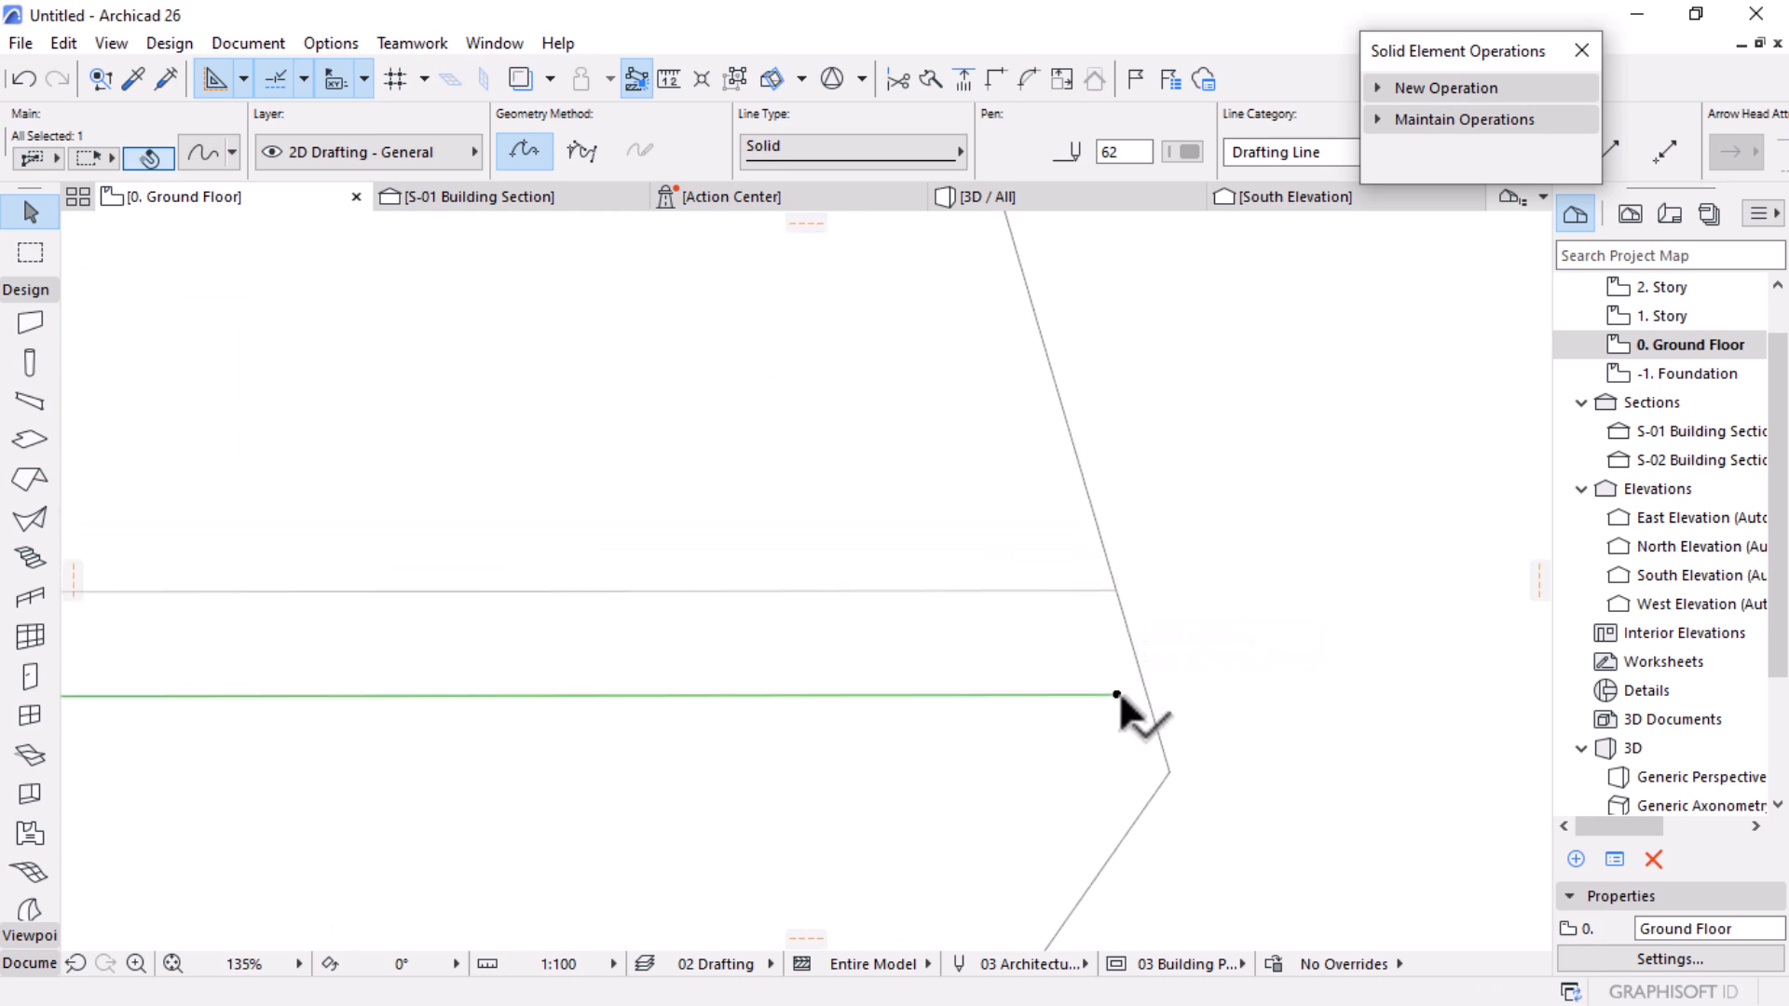
left_click(1116, 694)
left_click(1171, 694)
left_click(1115, 591)
left_click(1116, 591)
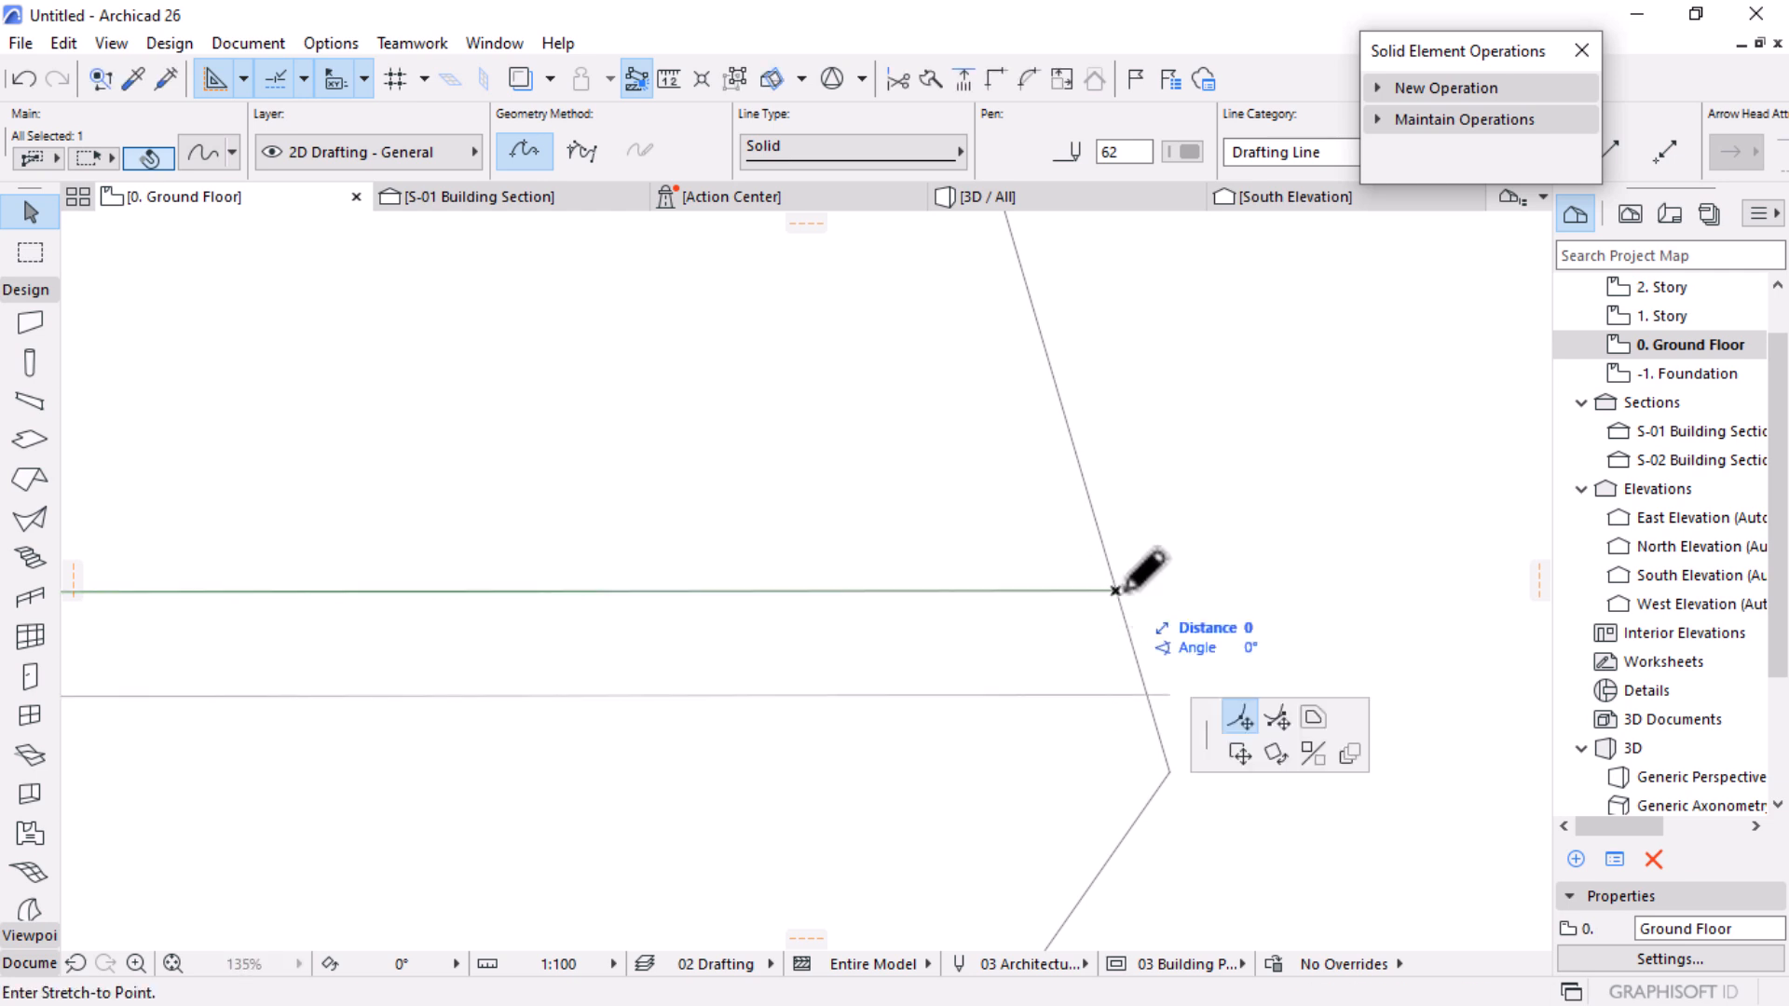
left_click(1143, 591)
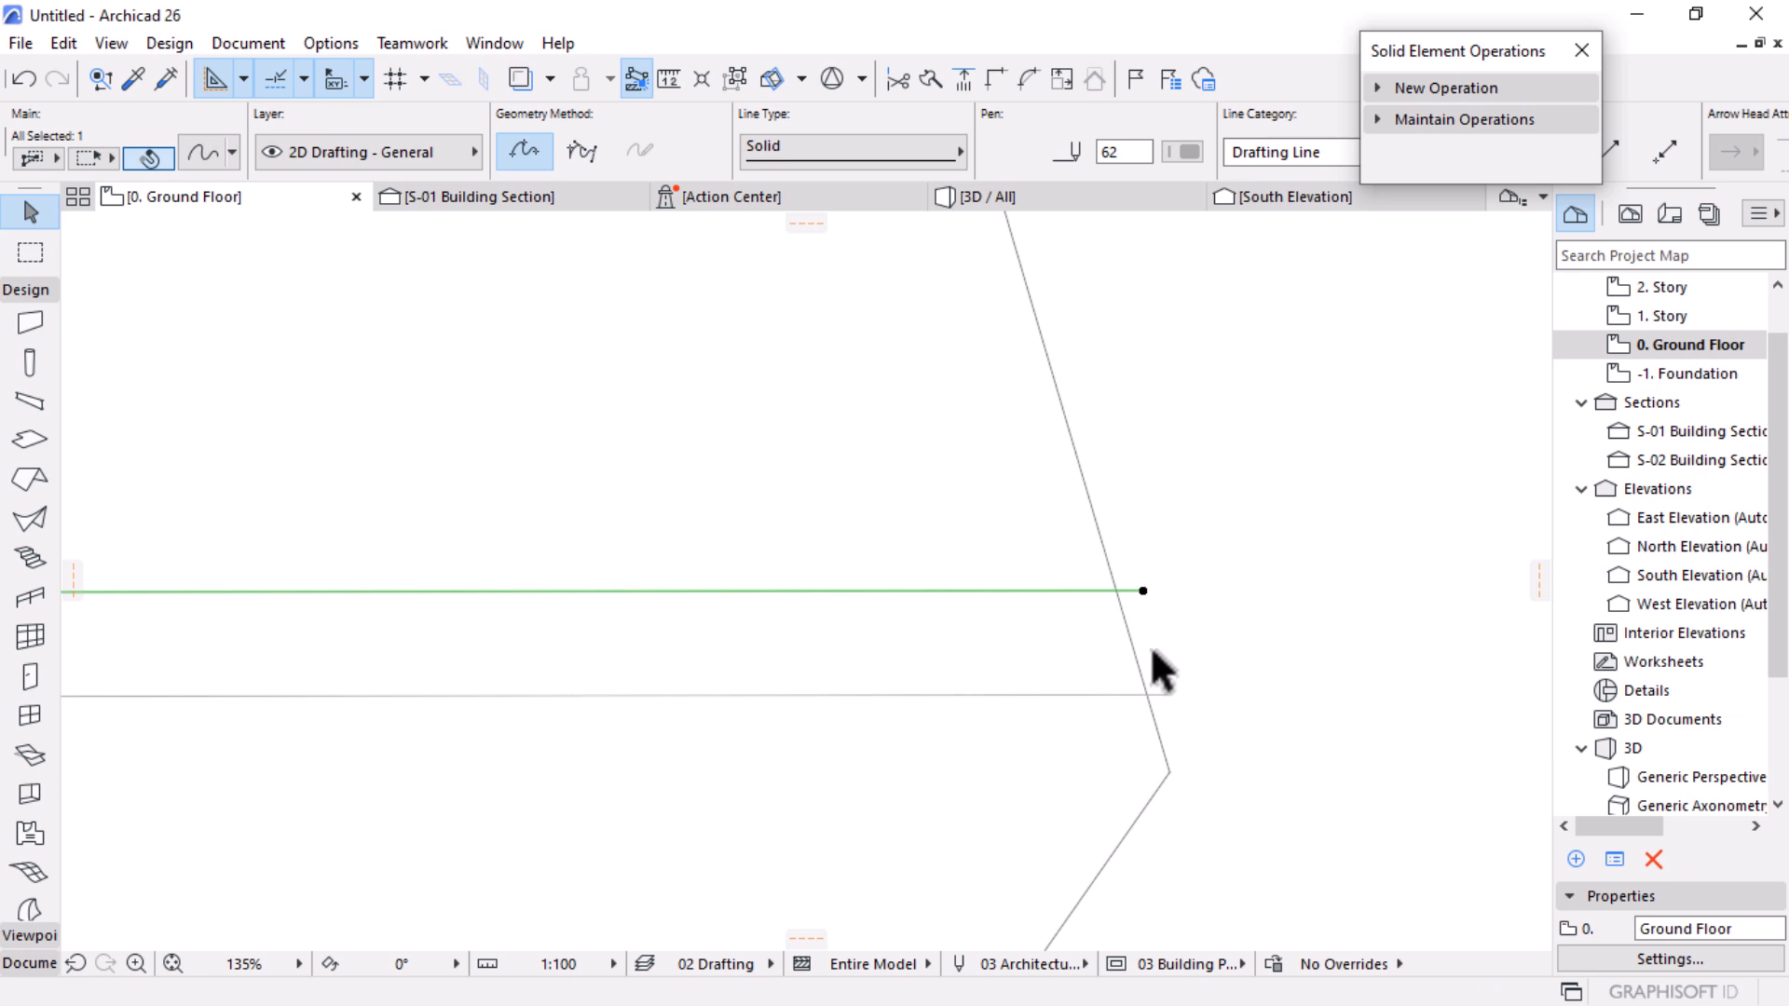
left_click(197, 615)
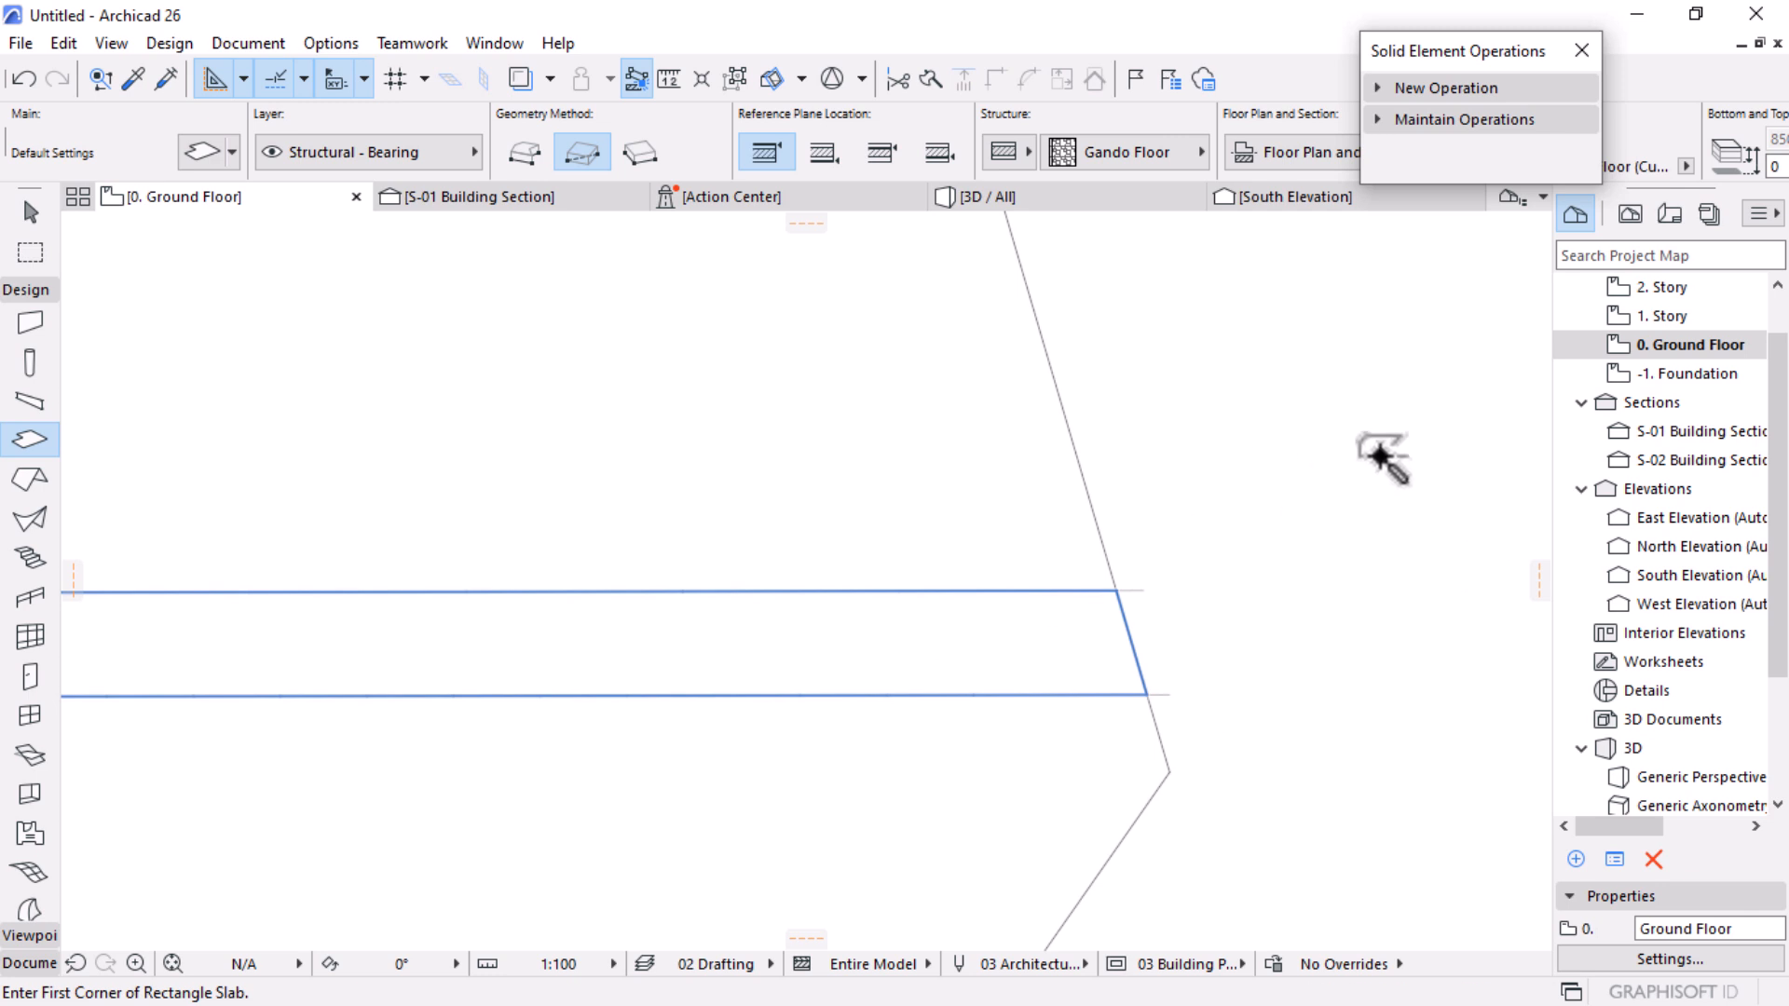
scroll(1338, 691, "down", 10)
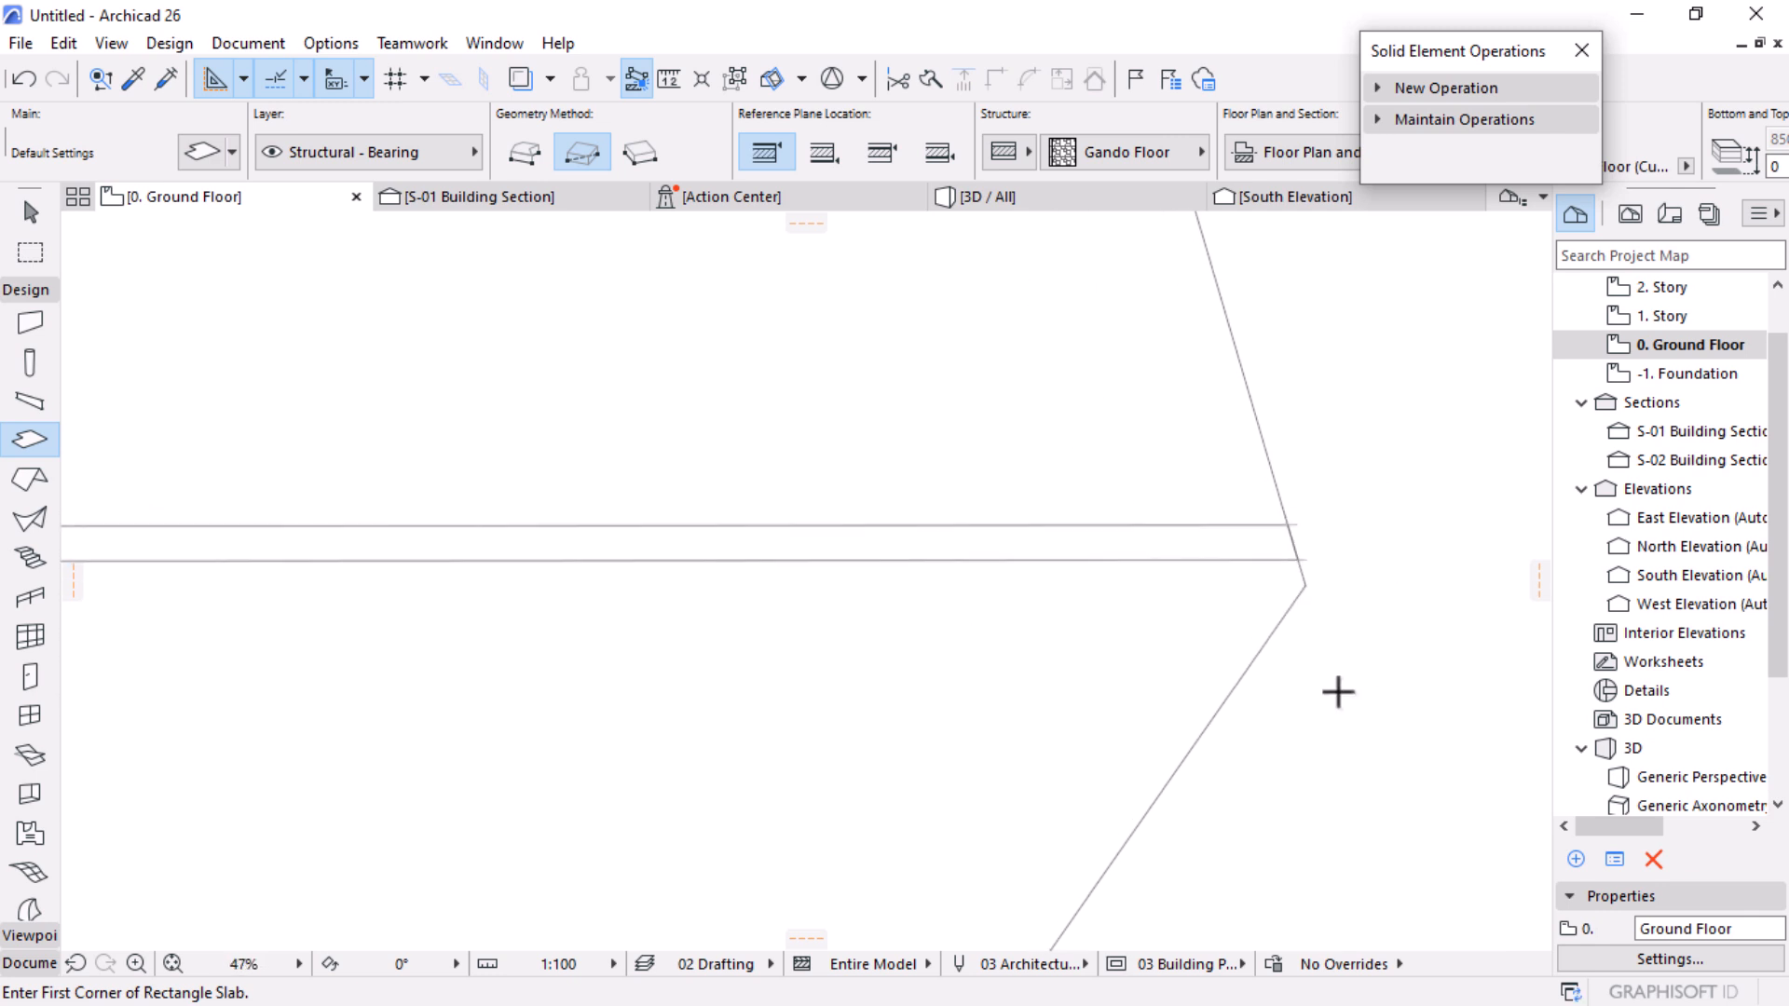
scroll(1338, 692, "down", 2)
scroll(1112, 631, "up", 5)
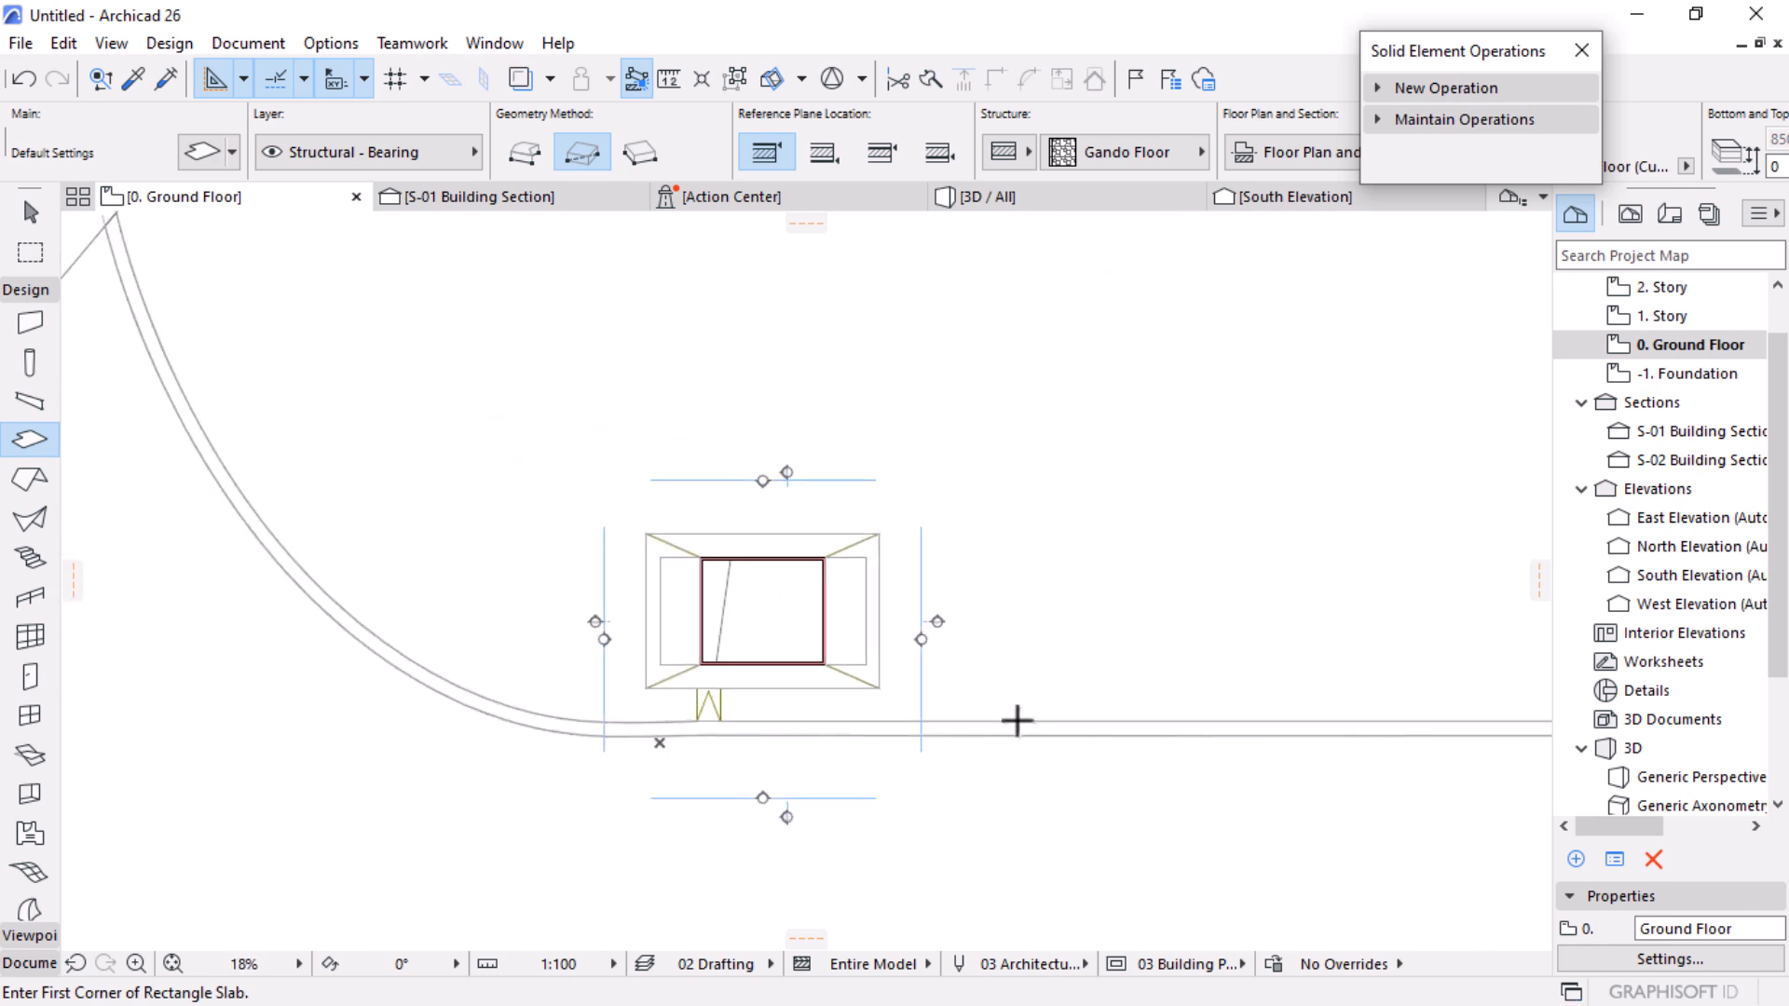
key("Escape")
Step: Create a slab filling the curved strip between the two path splines and show it in the 3D view
left_click(1014, 722)
left_click(1005, 736, "shift")
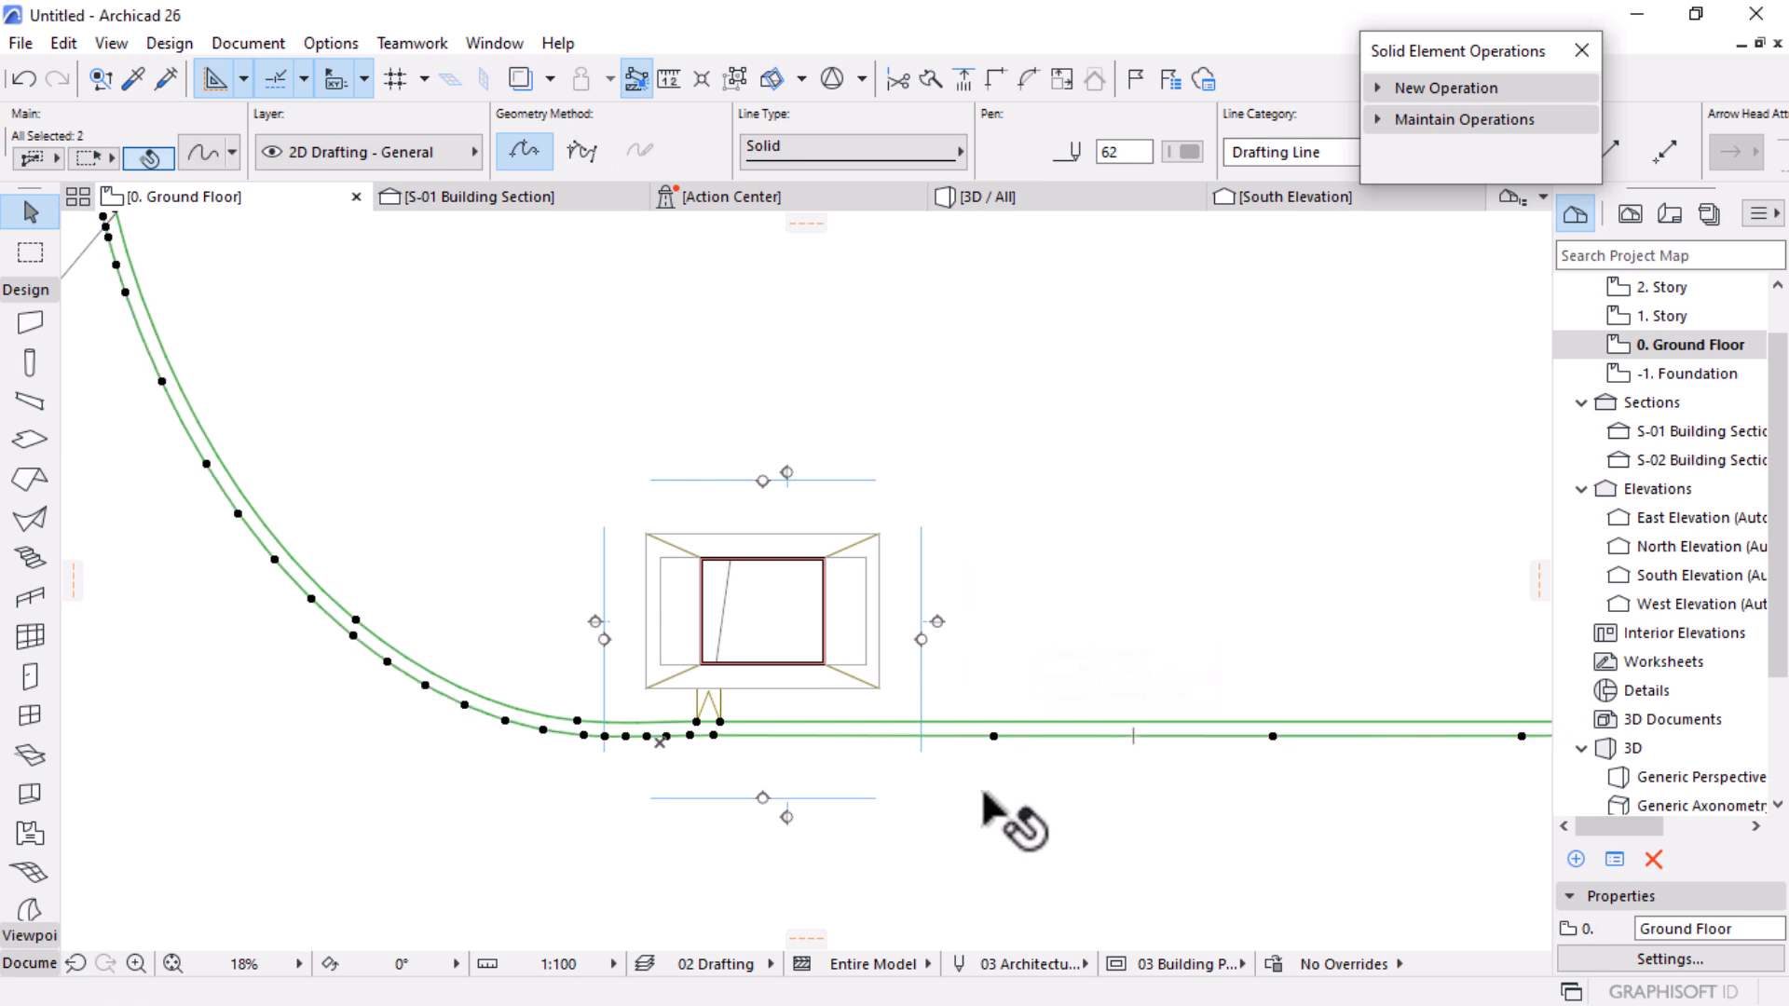
left_click(771, 767)
scroll(590, 774, "up", 3)
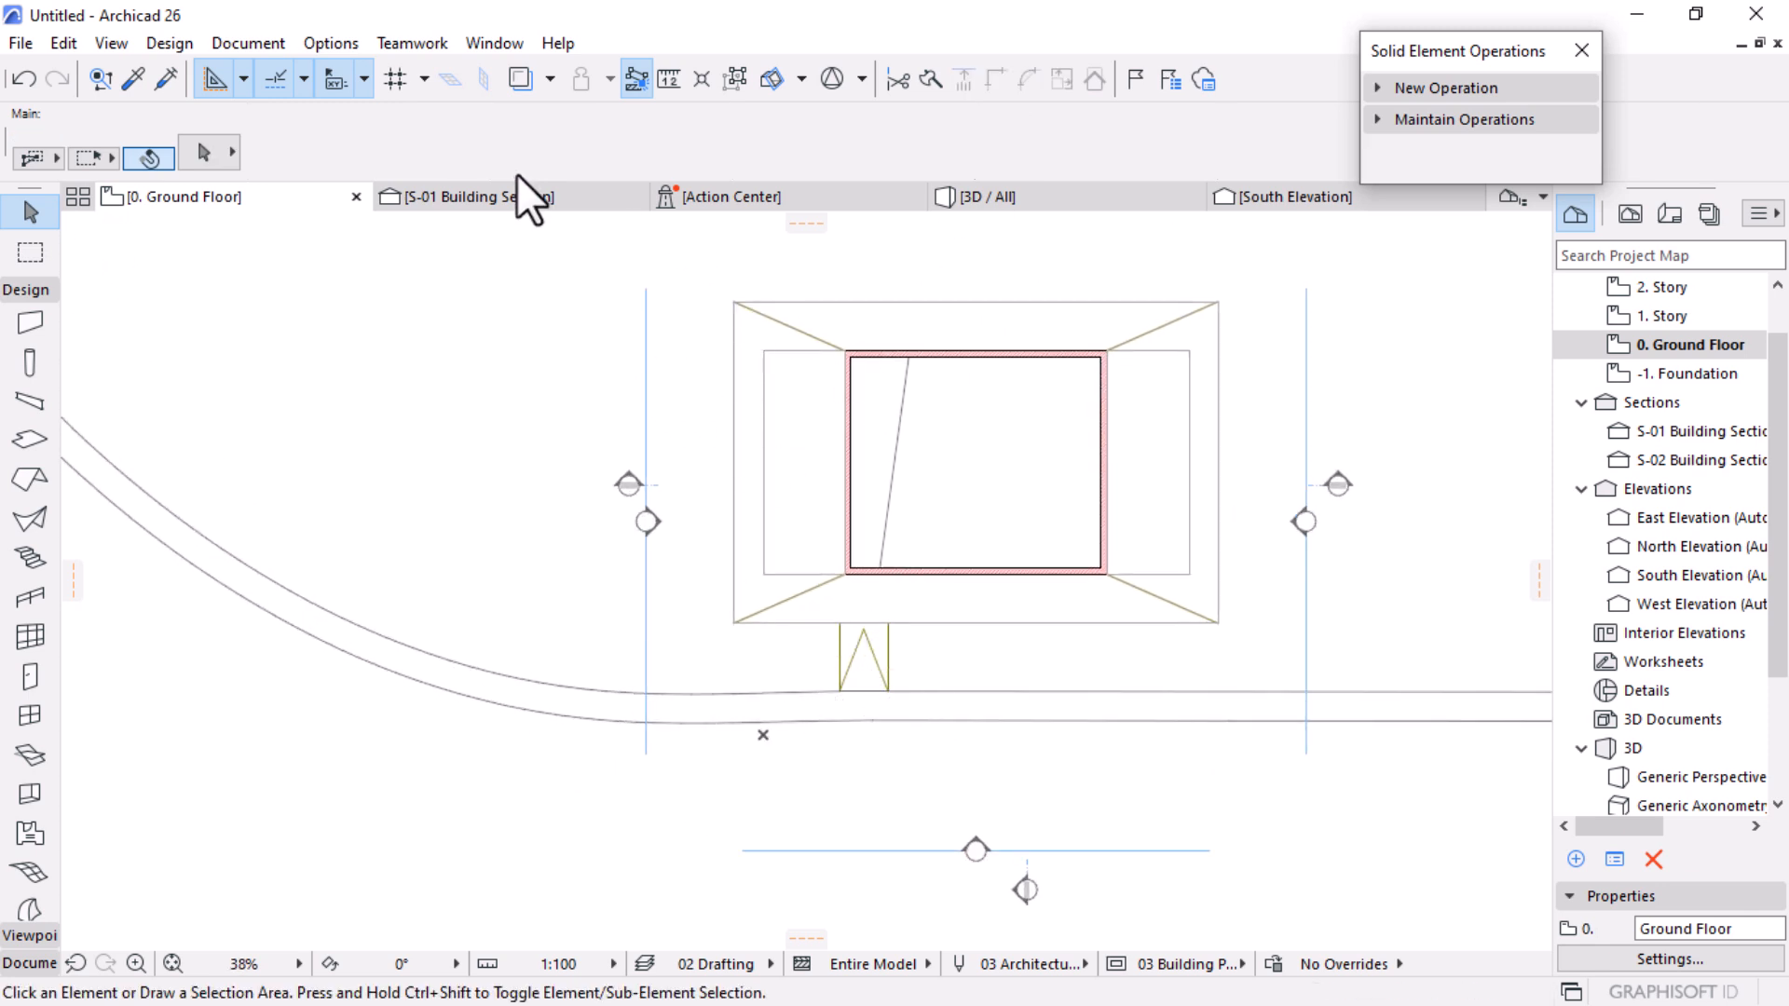
mouse_move(952, 194)
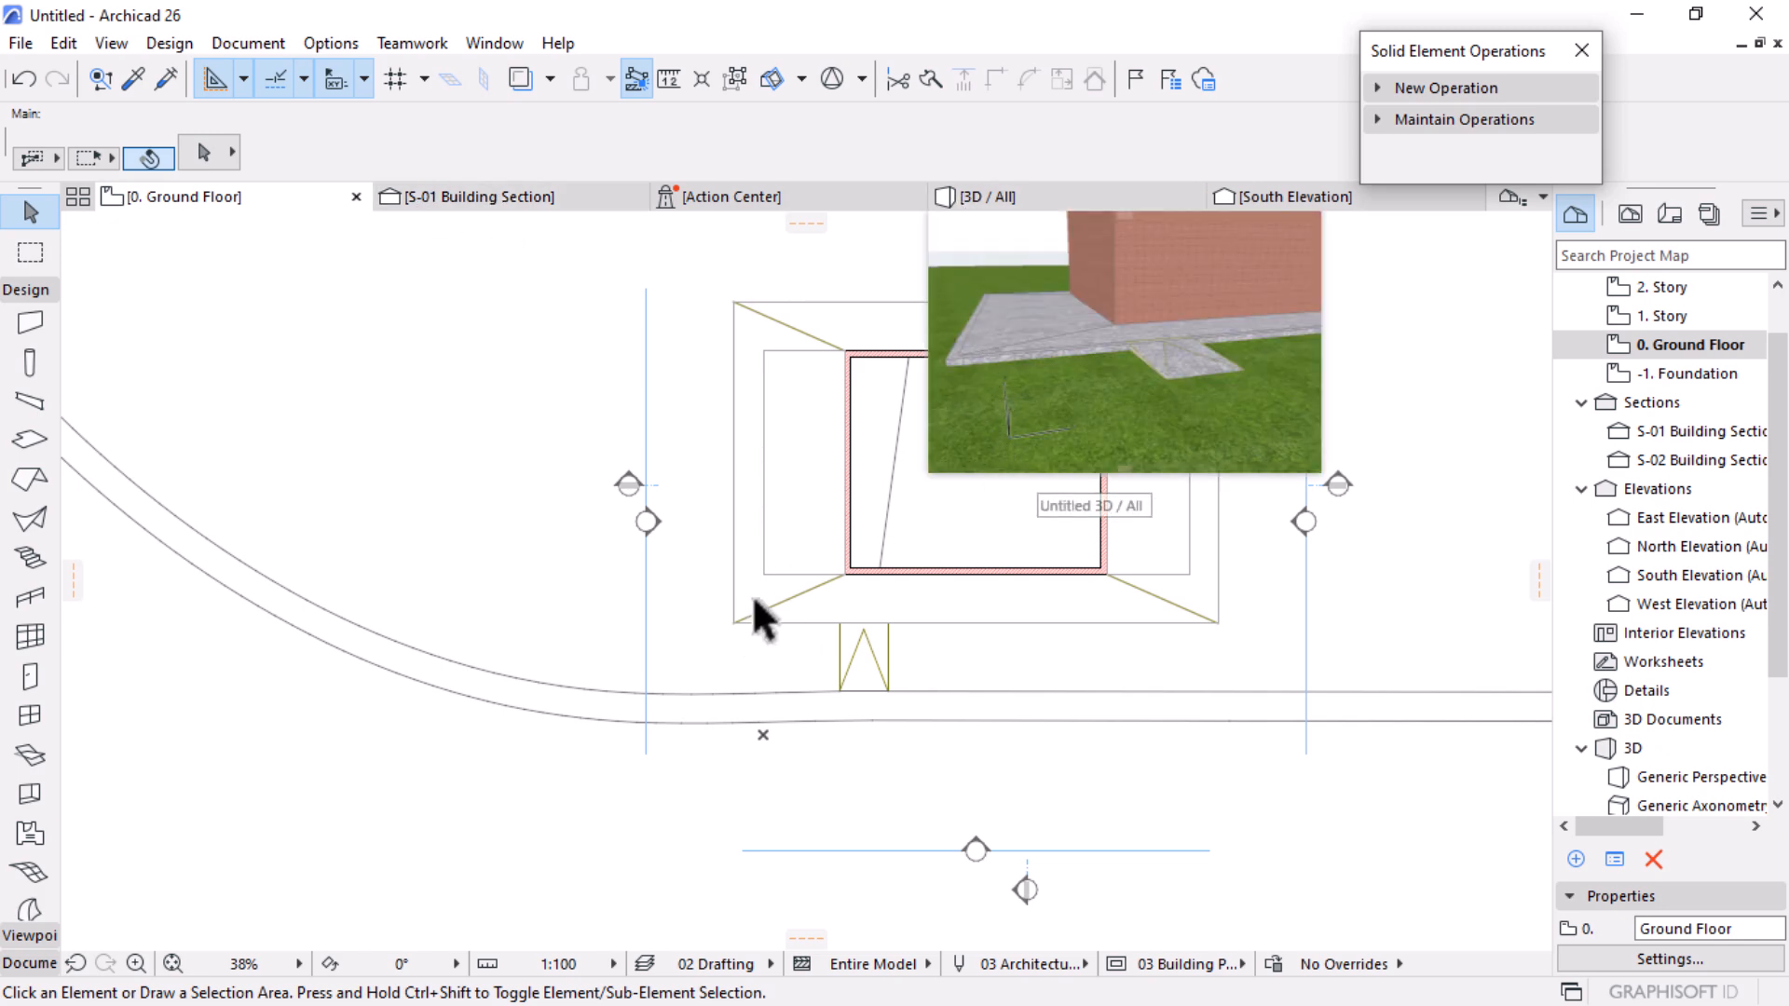
left_click(1042, 197)
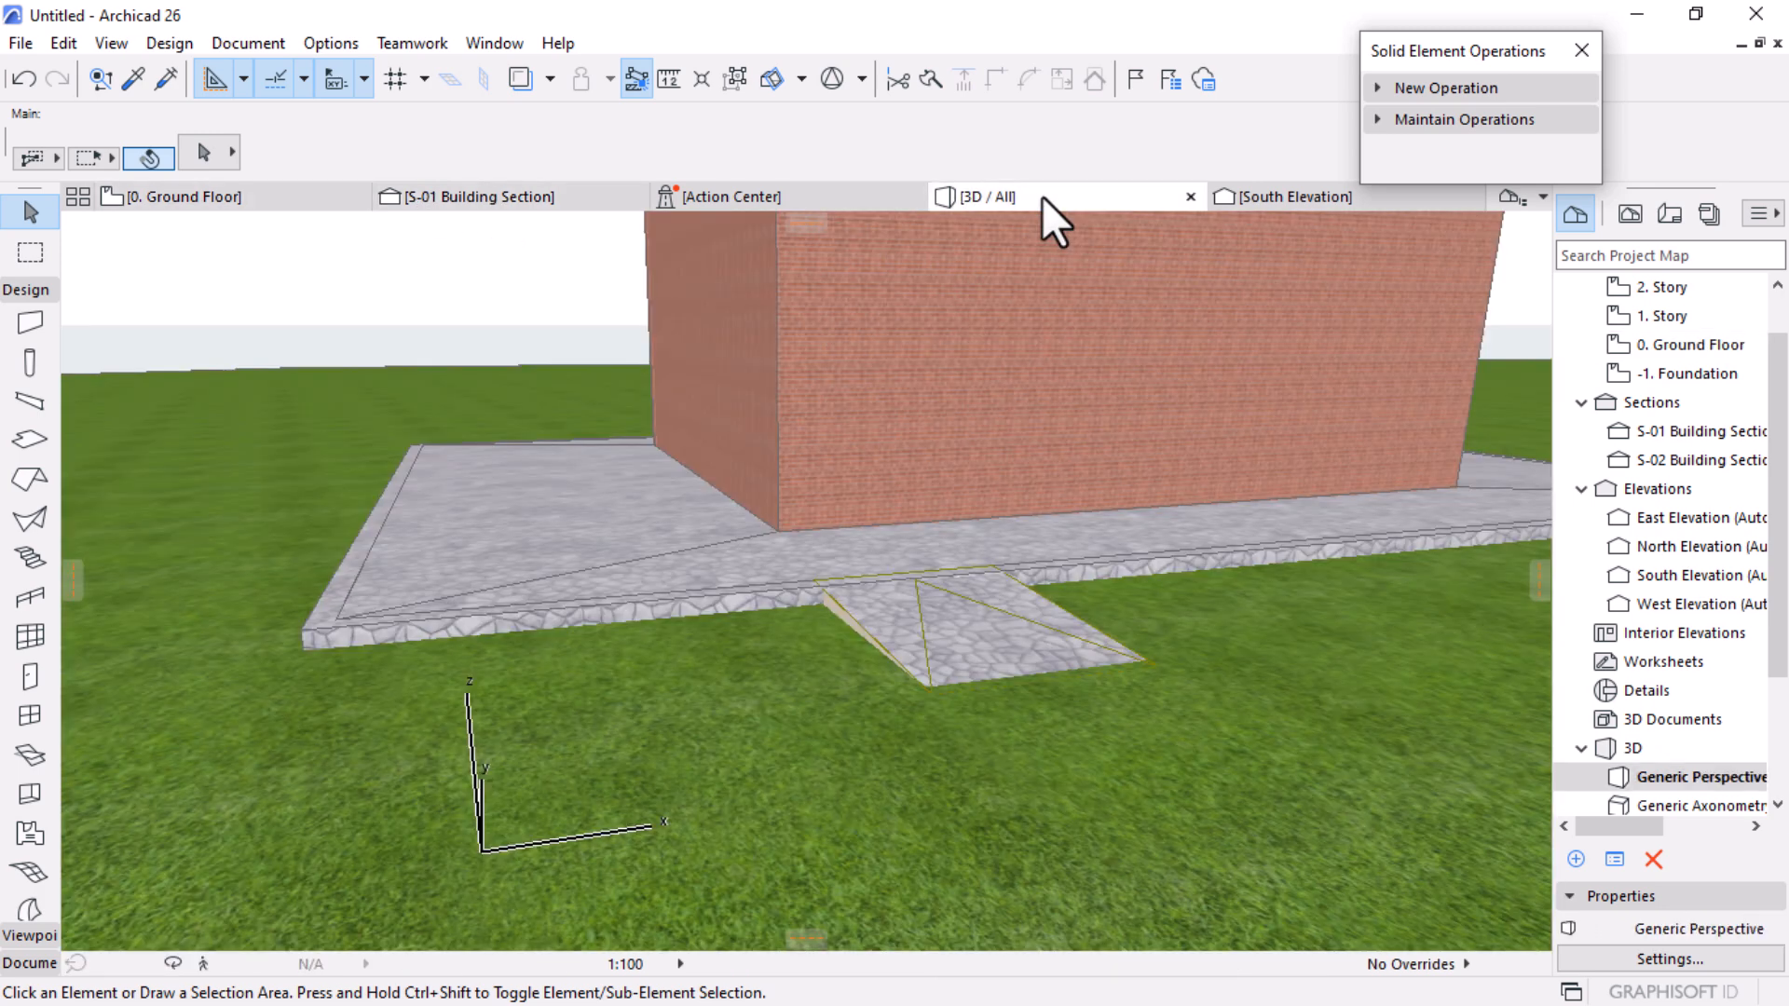
Step: Change the path slab's structure to the basic building material Stone - Structural
left_click(1122, 689)
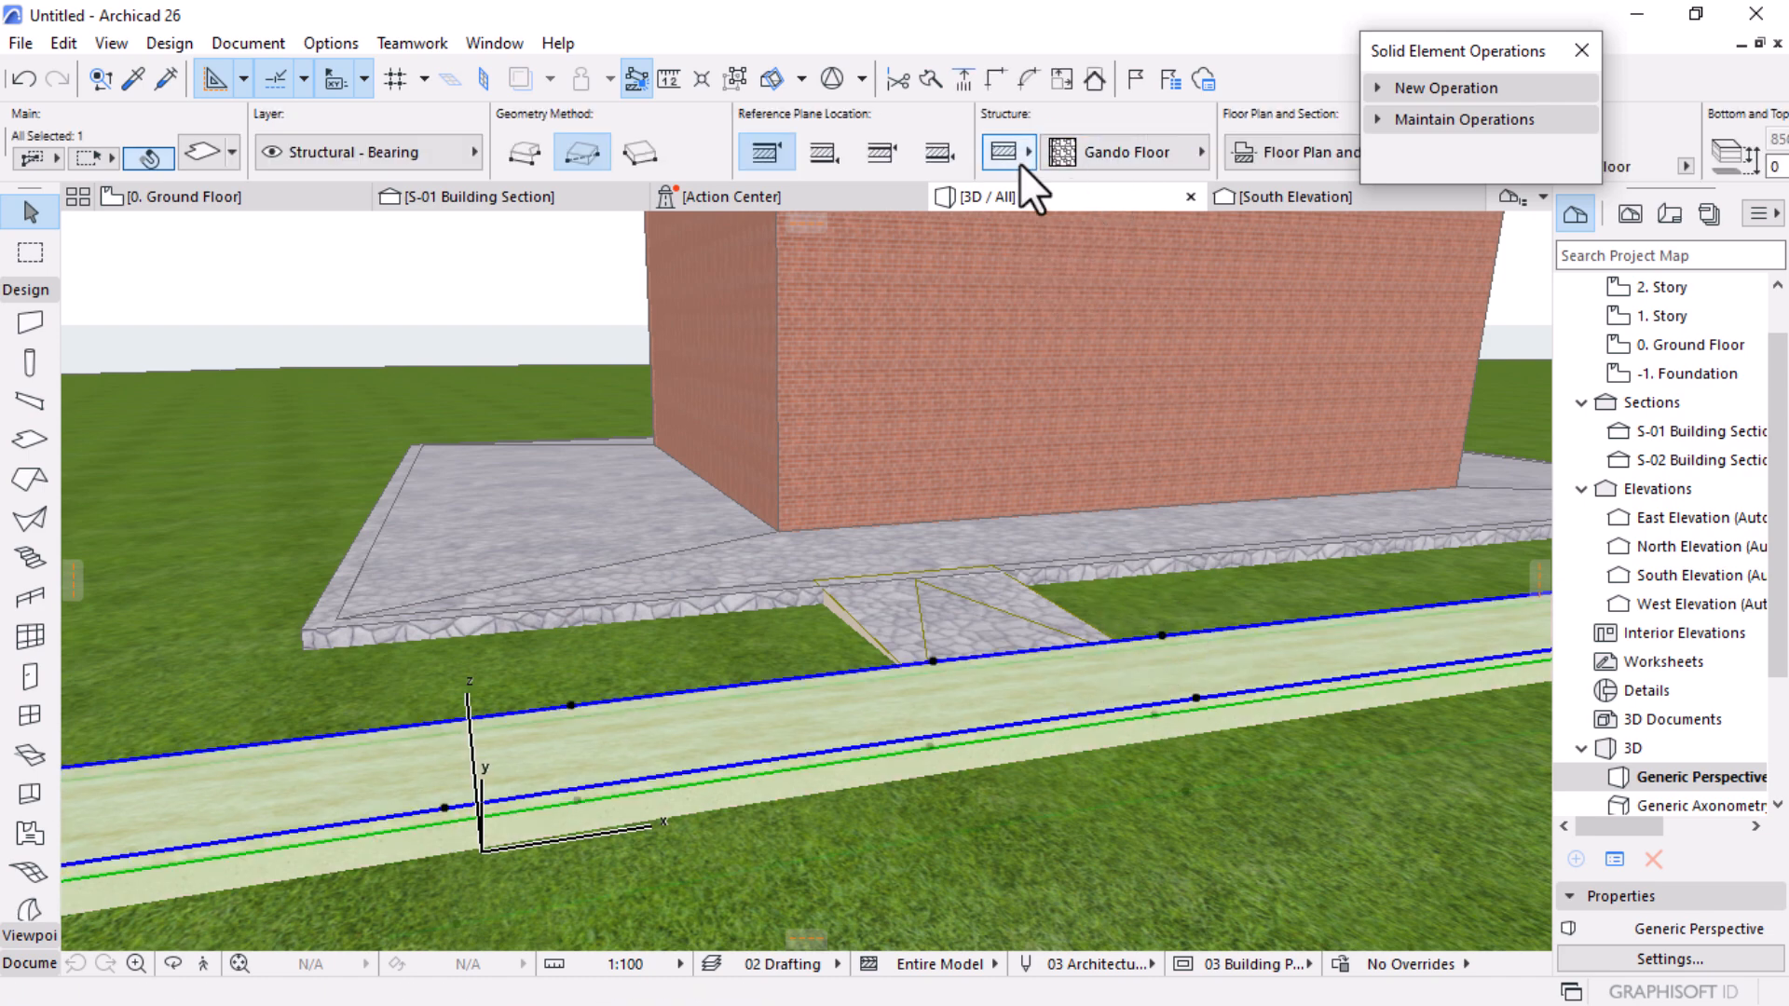
left_click(1059, 148)
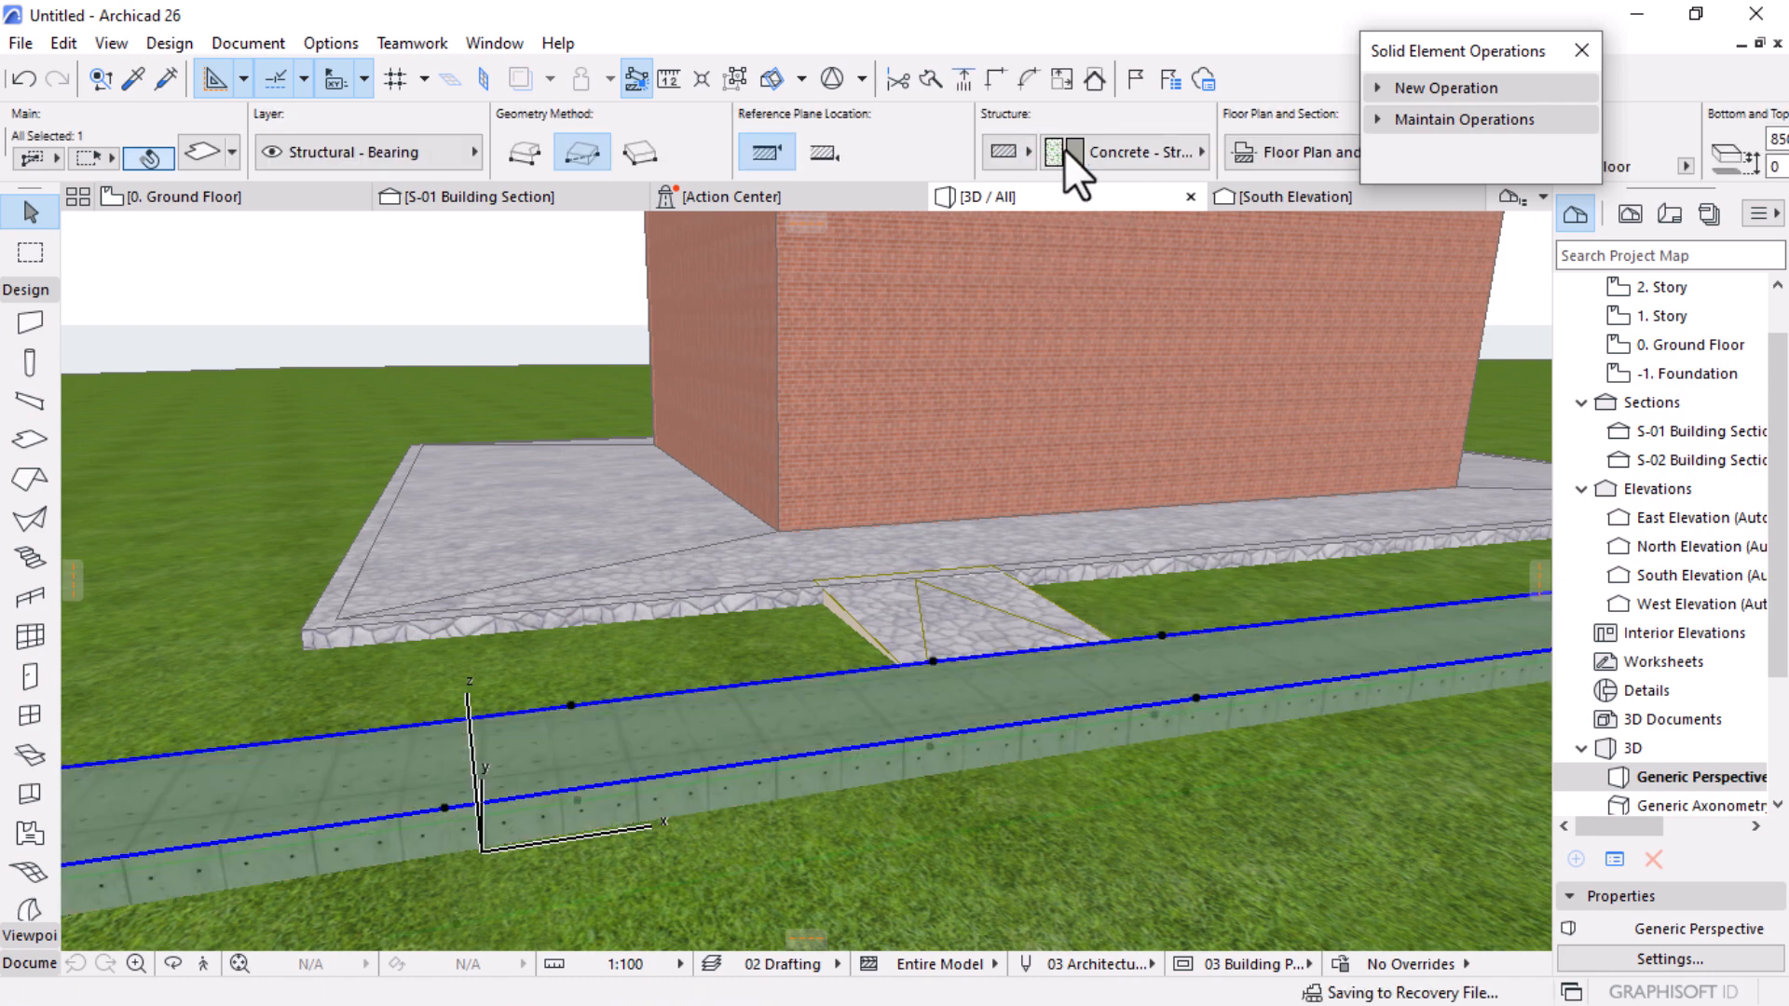
left_click(1120, 152)
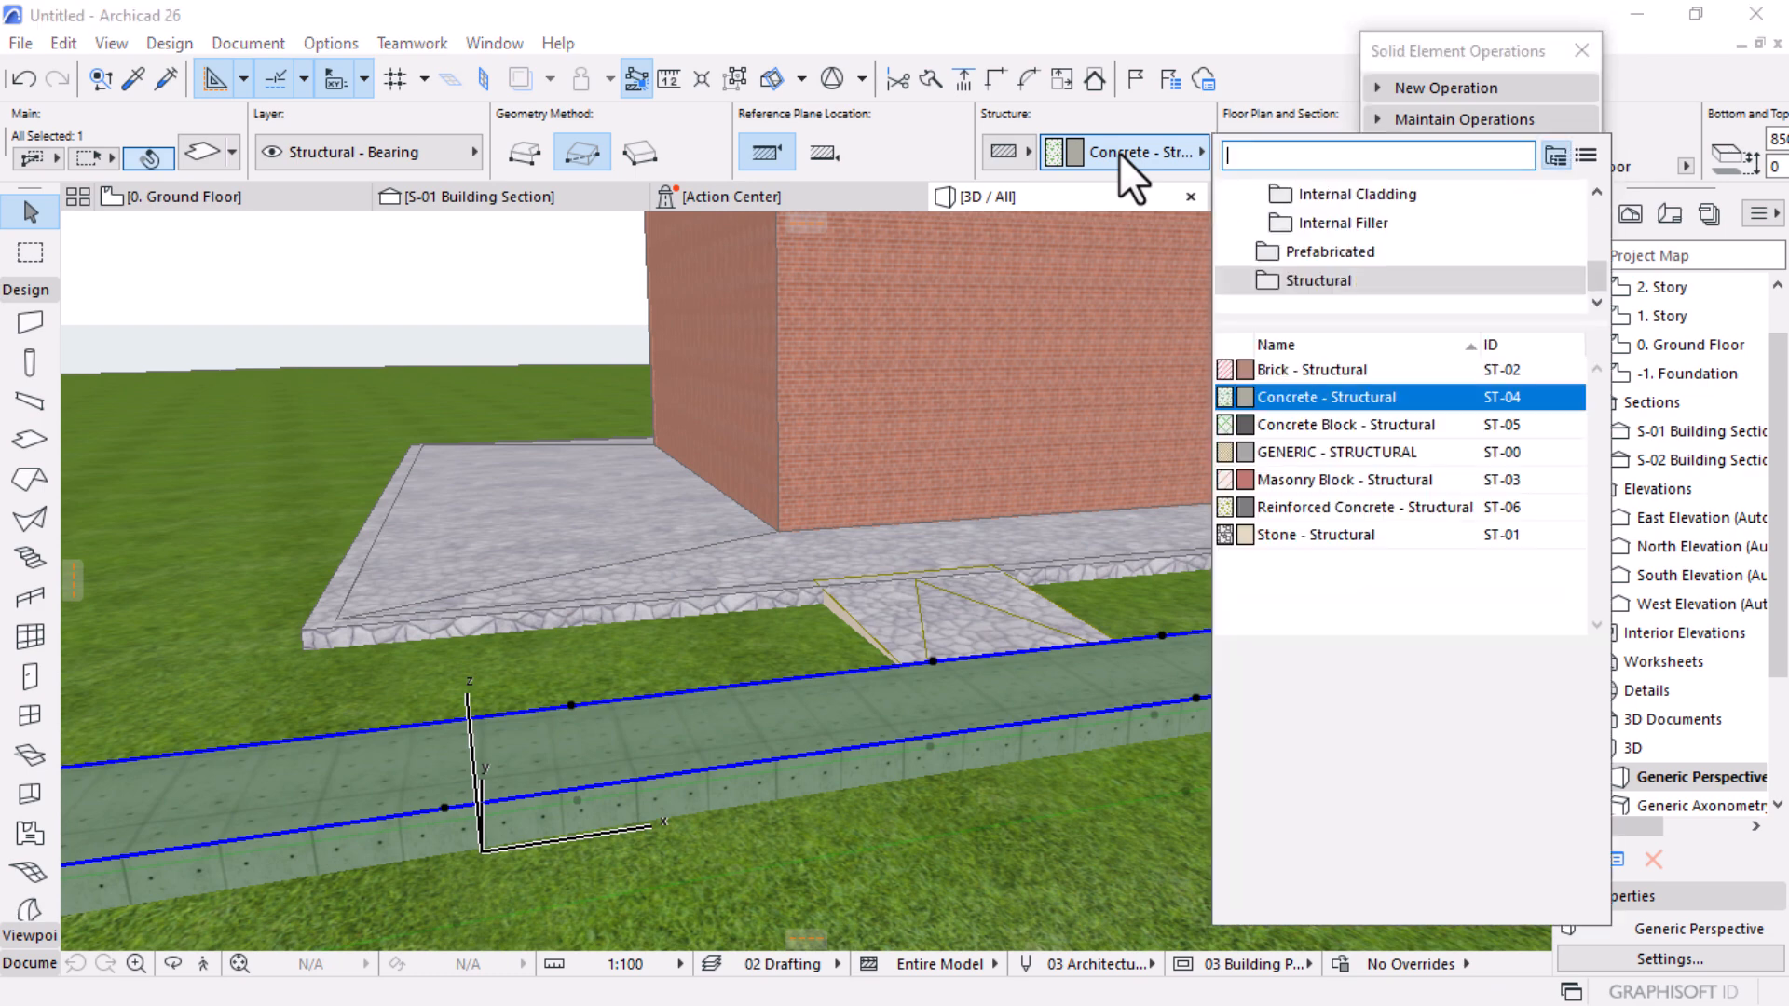
left_click(1336, 533)
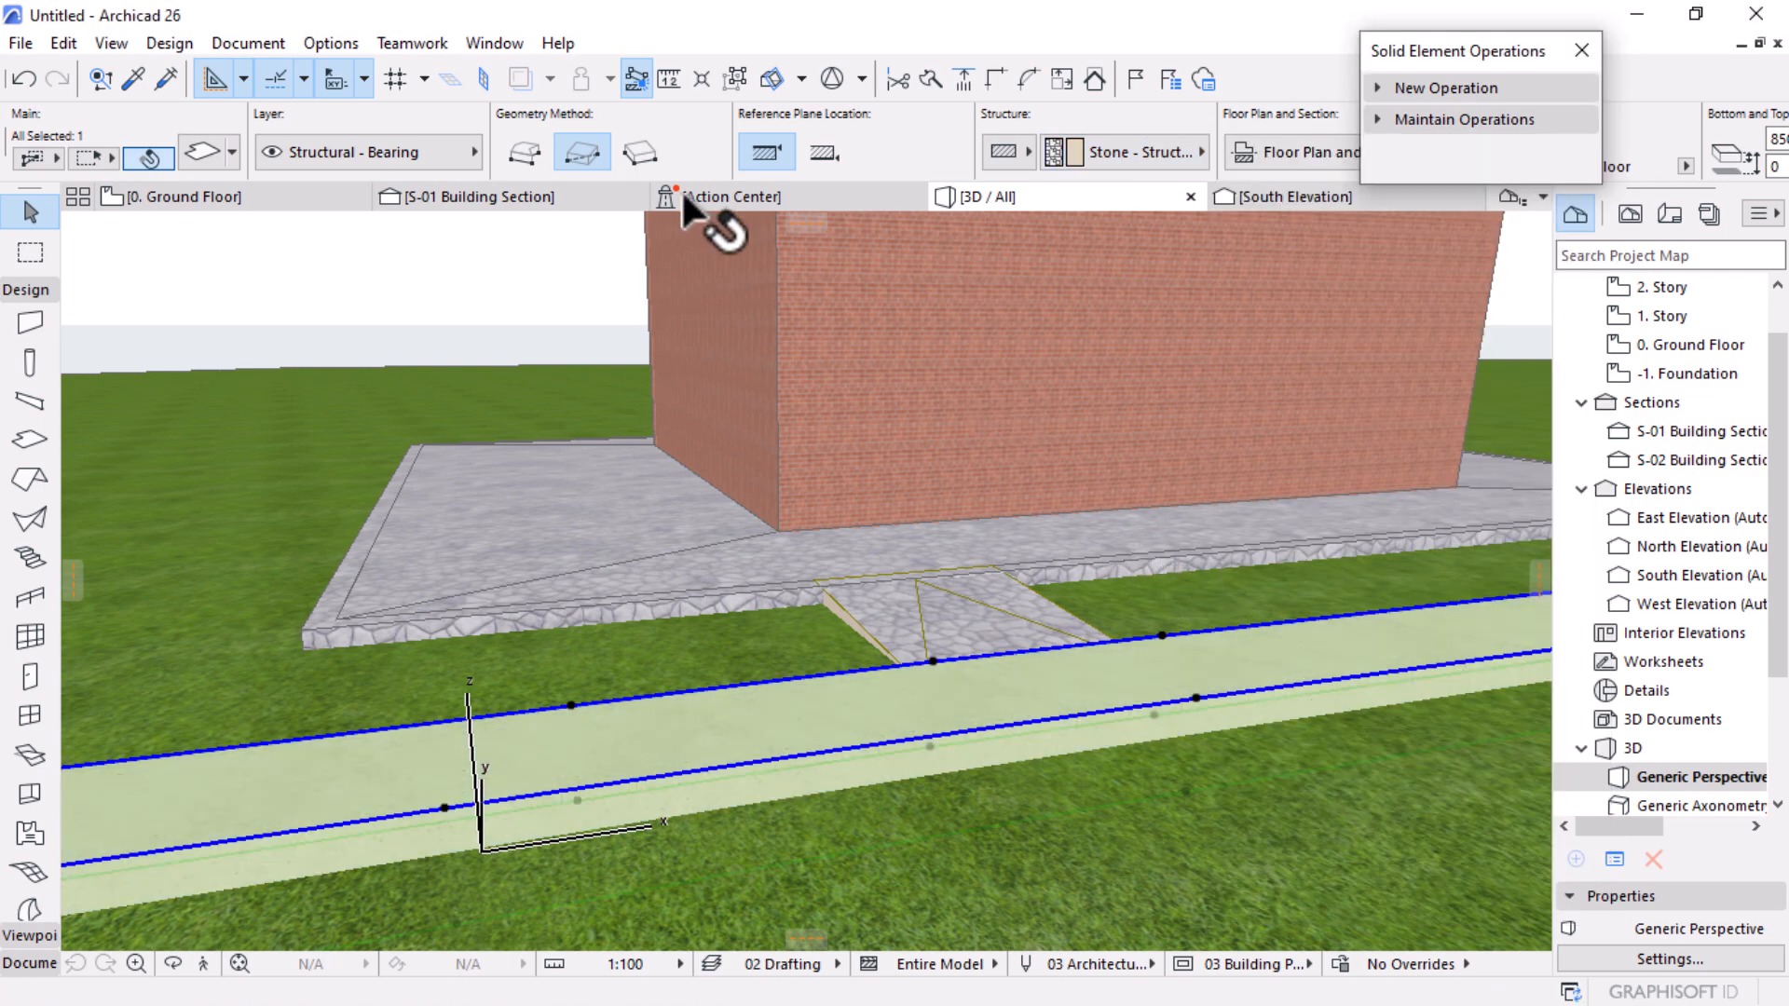
Step: Set the path slab's thickness to 200 mm and reduce it to 50 mm
scroll(720, 170, "down", 5)
left_click(936, 140)
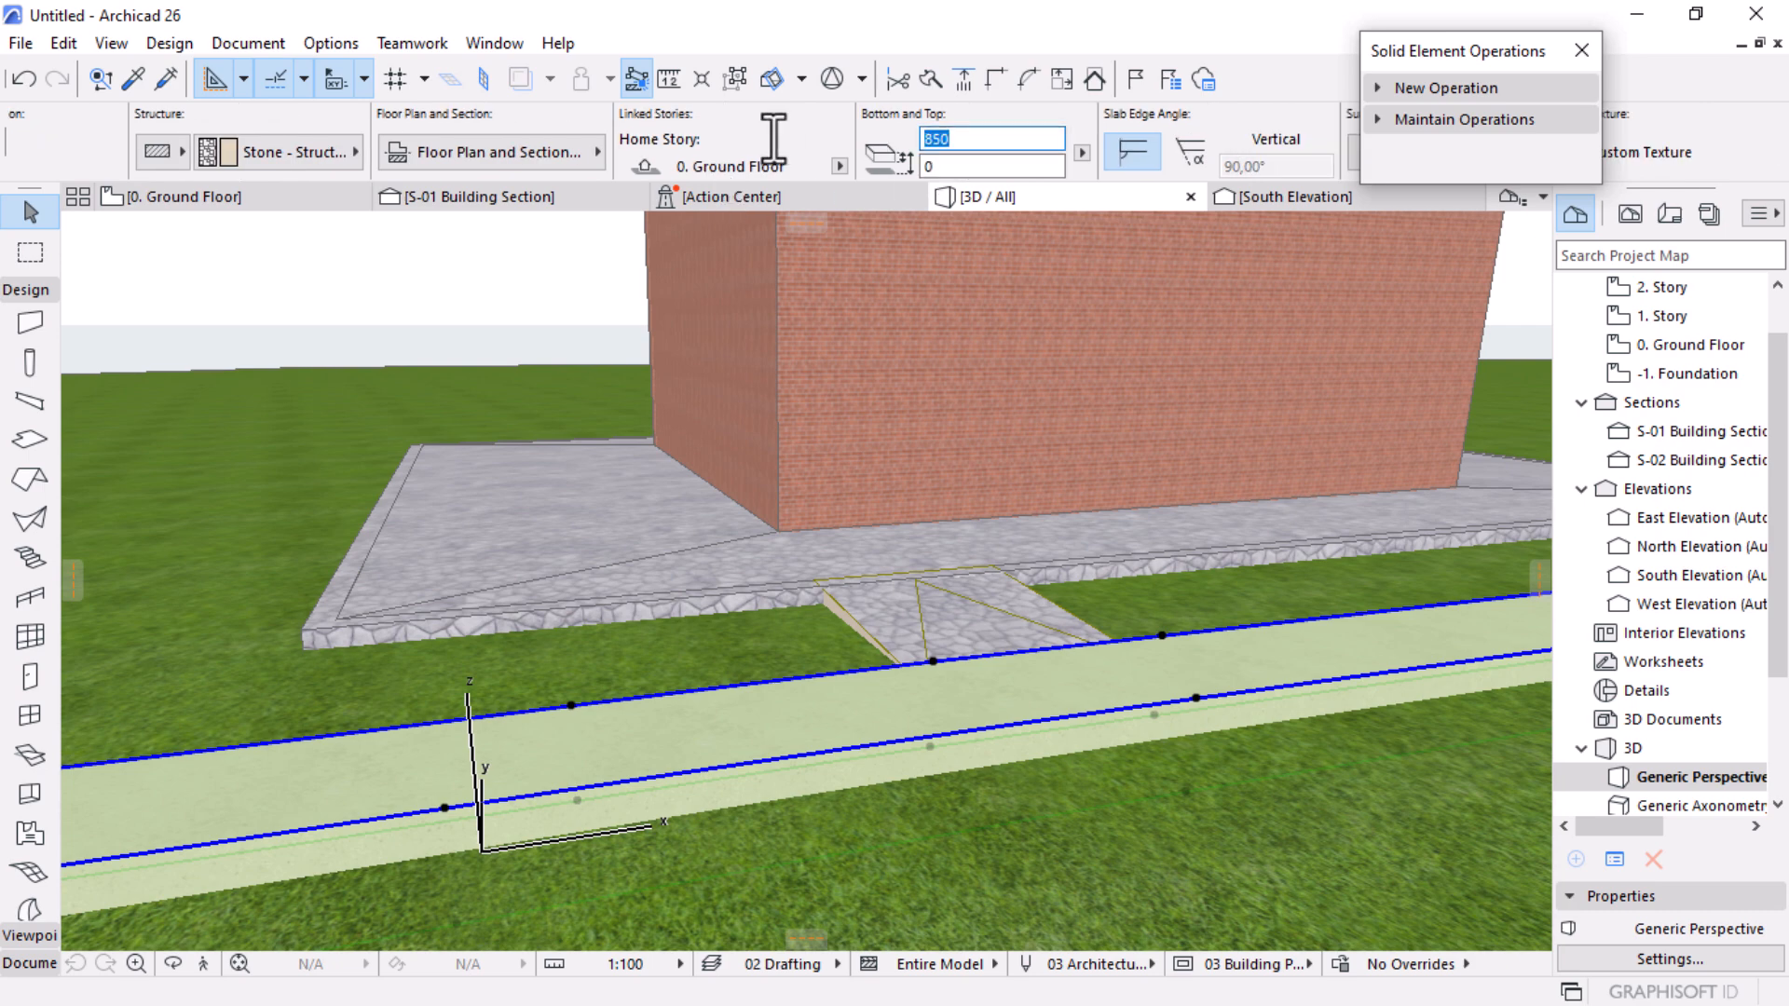
type("200")
key("Return")
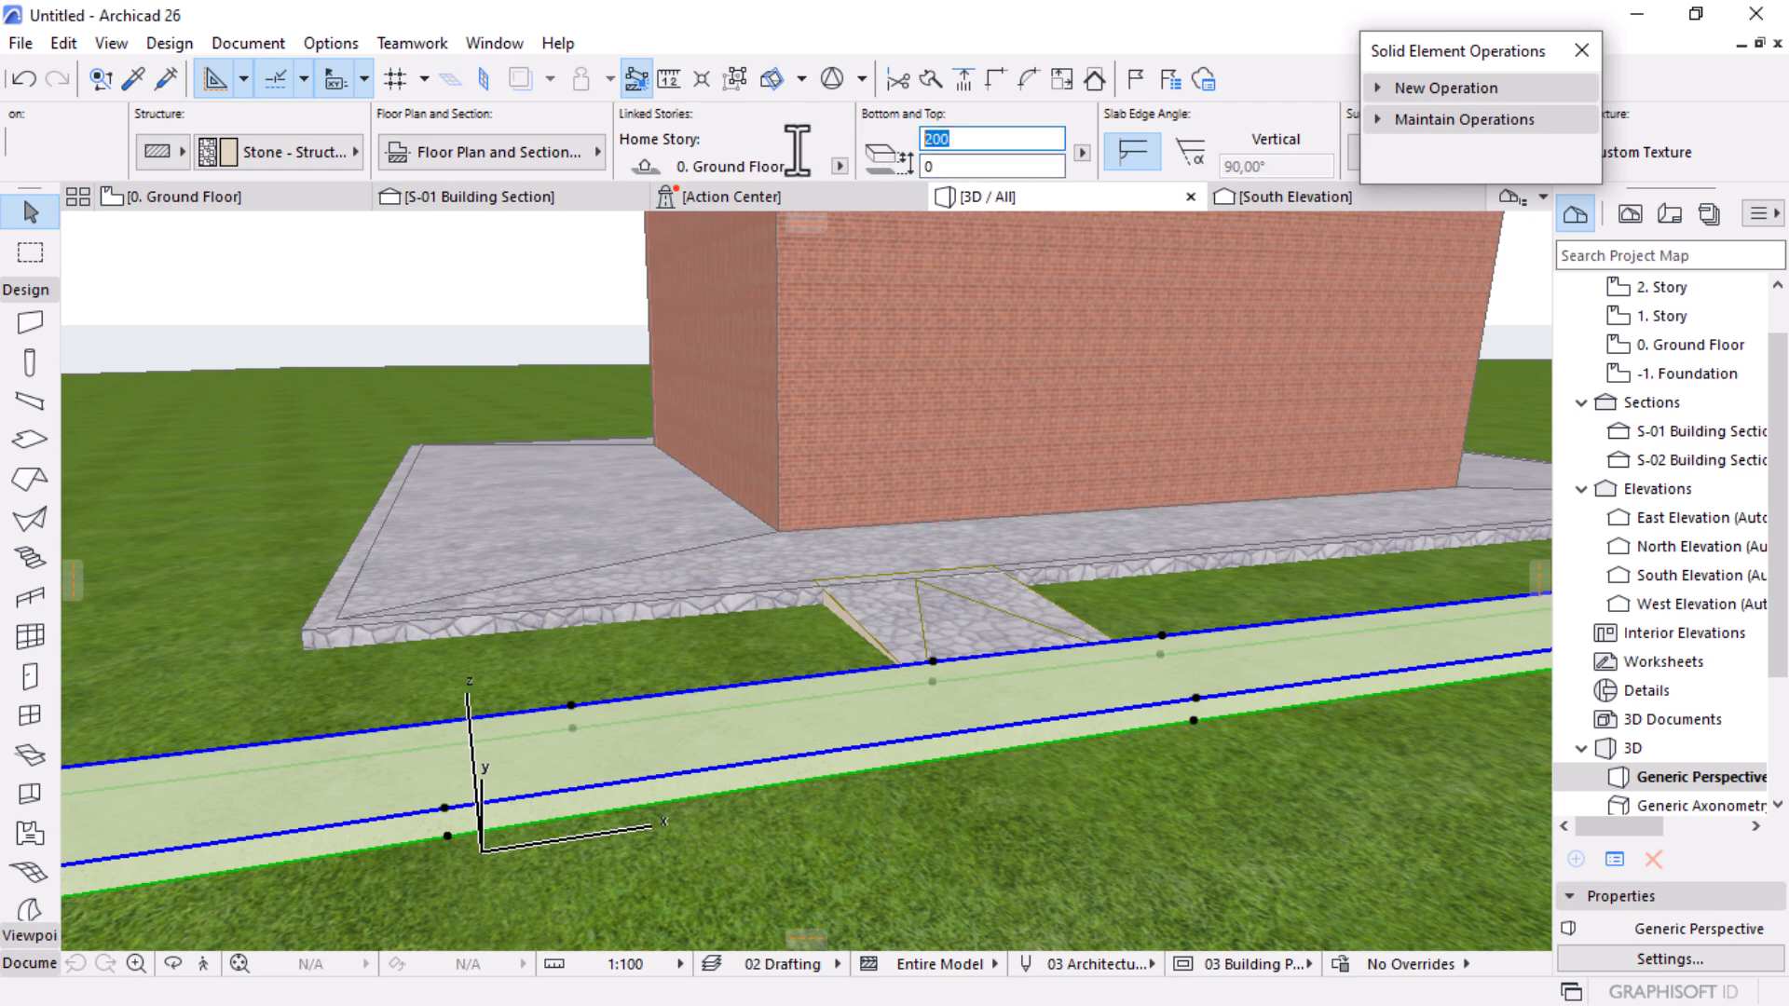
key("Return")
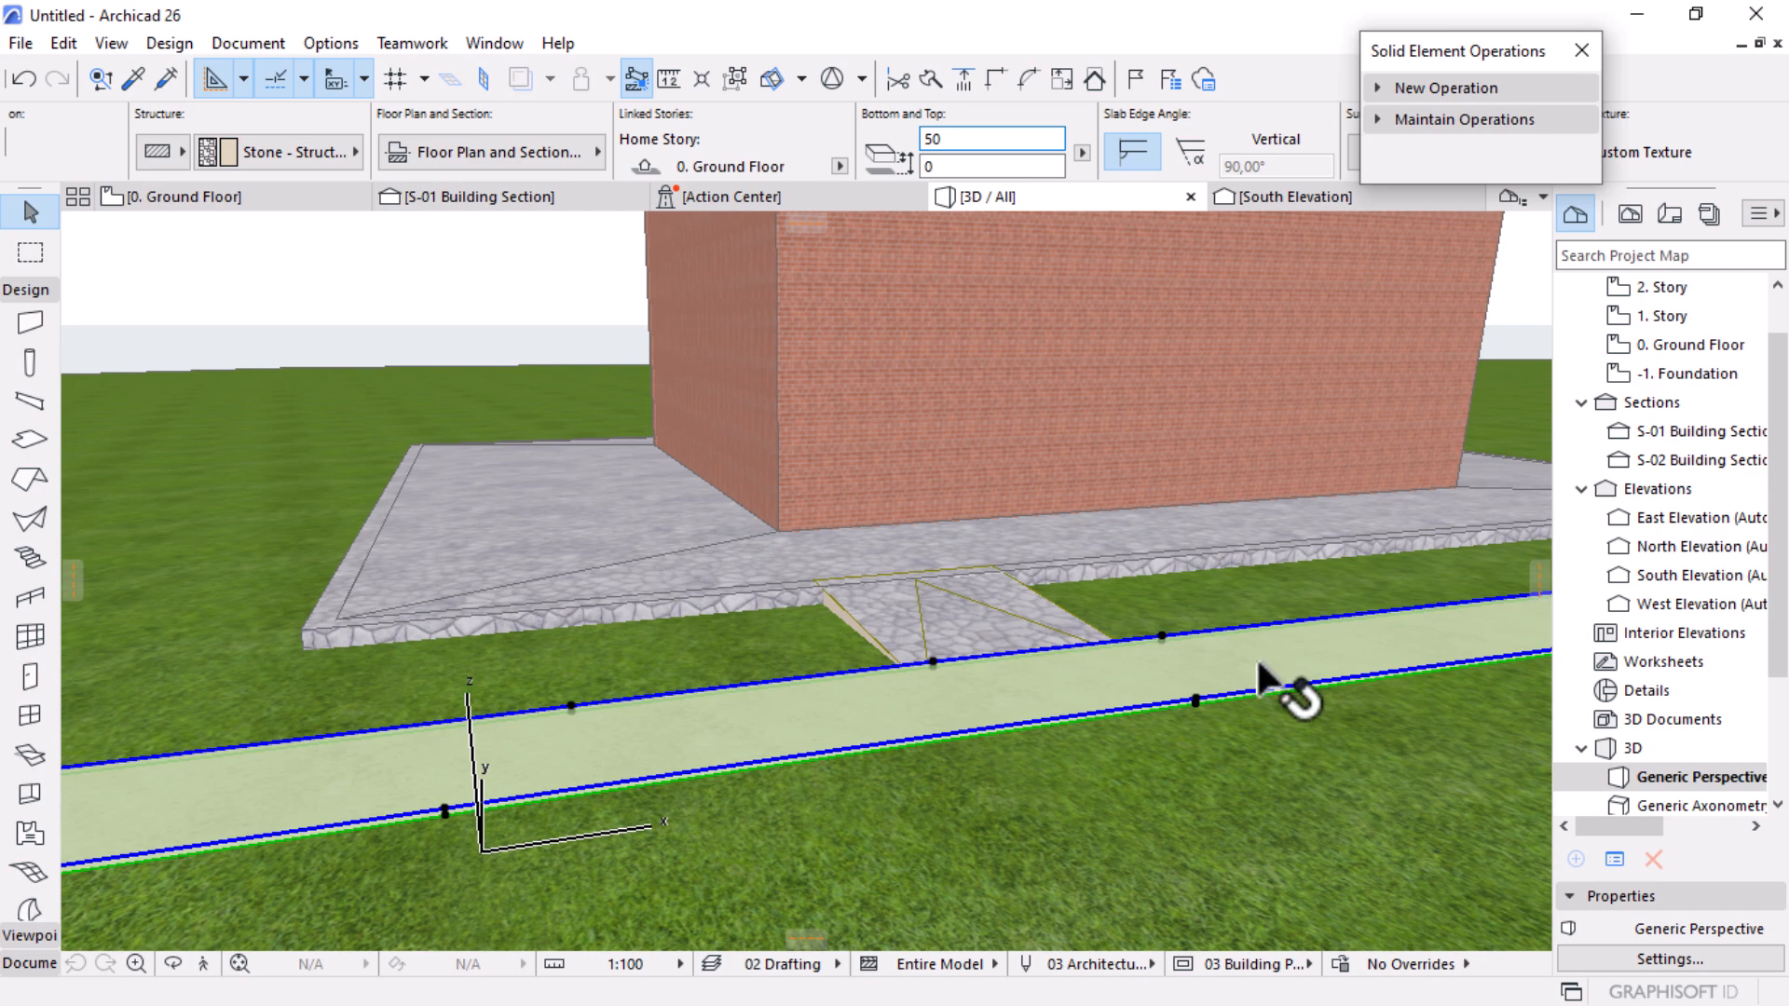
middle_click_drag(1258, 664, 1178, 672, "shift")
scroll(1178, 672, "up", 1)
scroll(364, 440, "down", 2)
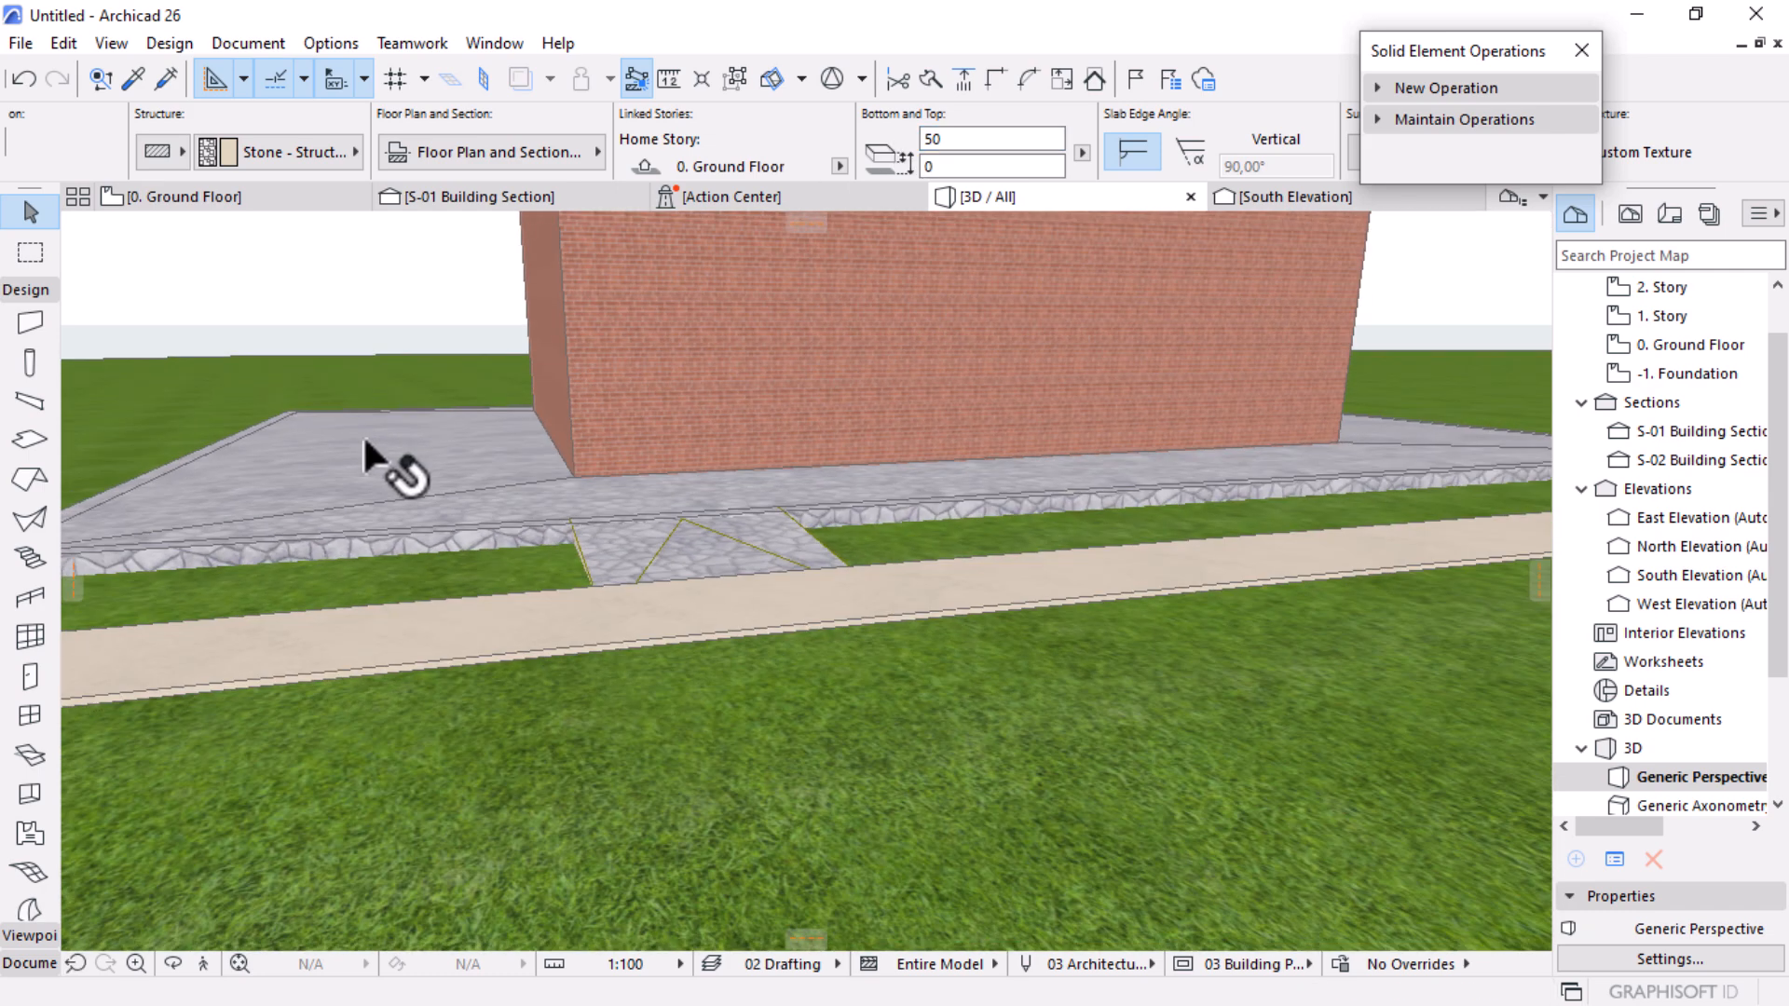
scroll(364, 440, "down", 1)
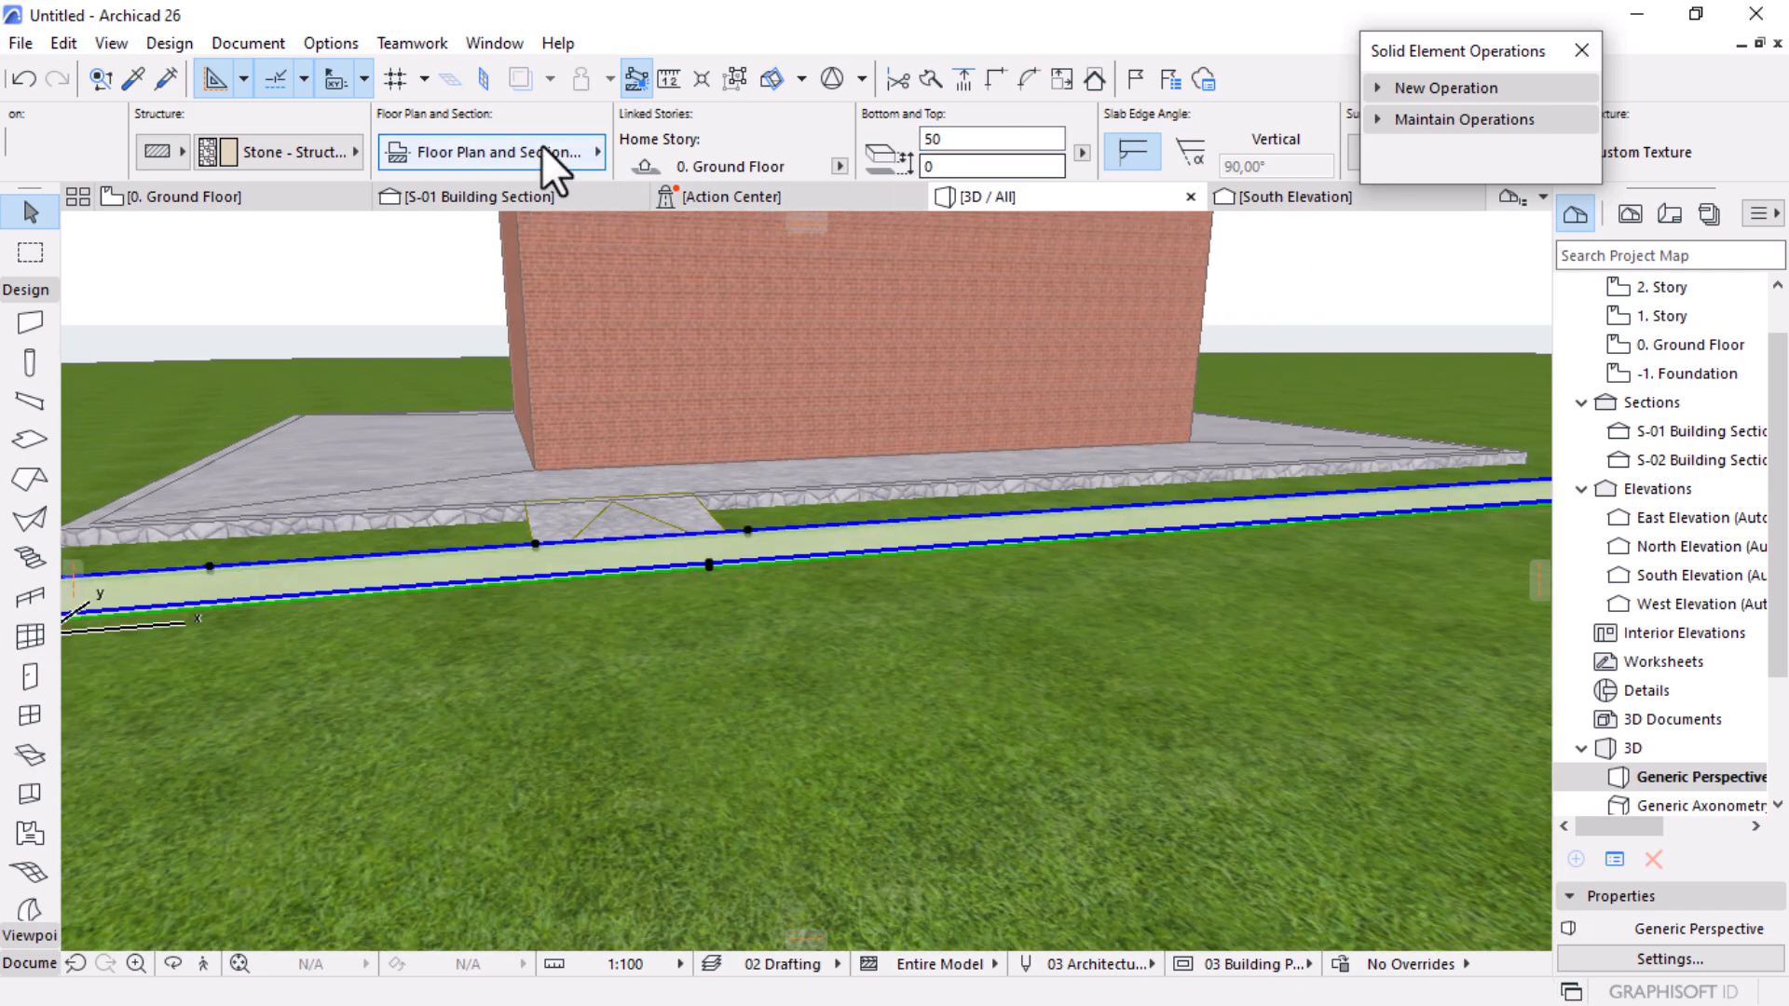
Step: Try the bottom reference plane for the path slab and switch it back to the top one
scroll(540, 143, "up", 5)
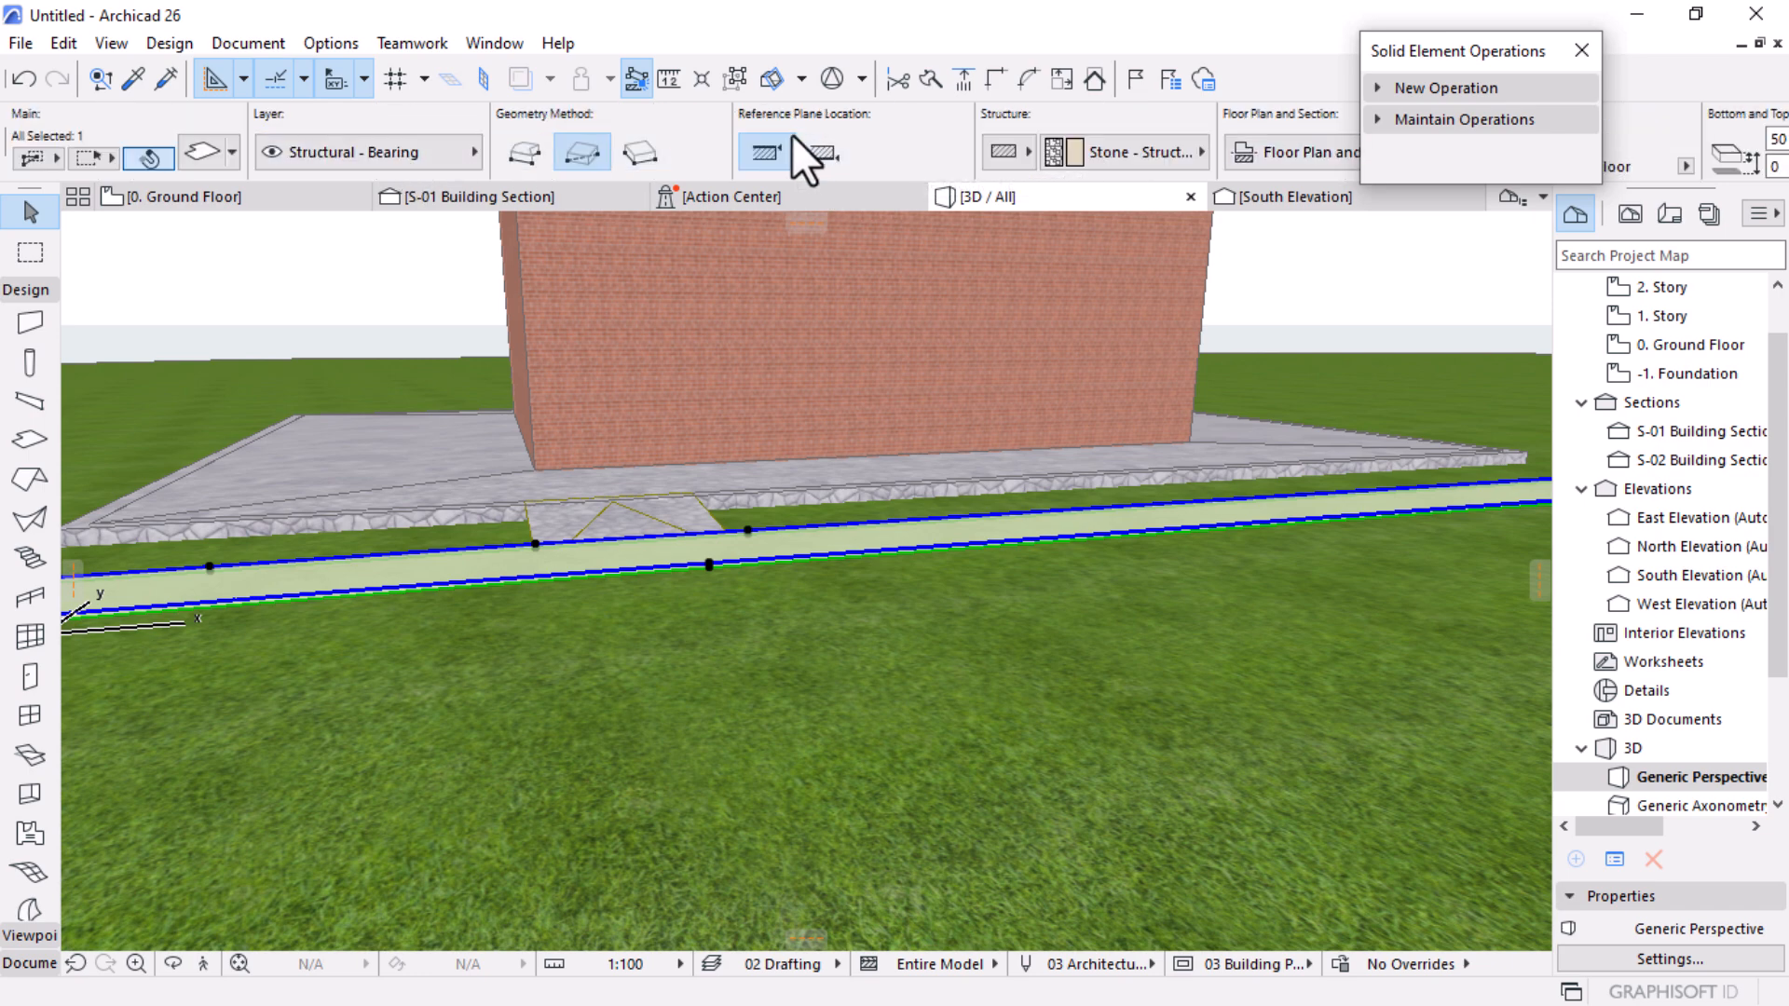
left_click(820, 149)
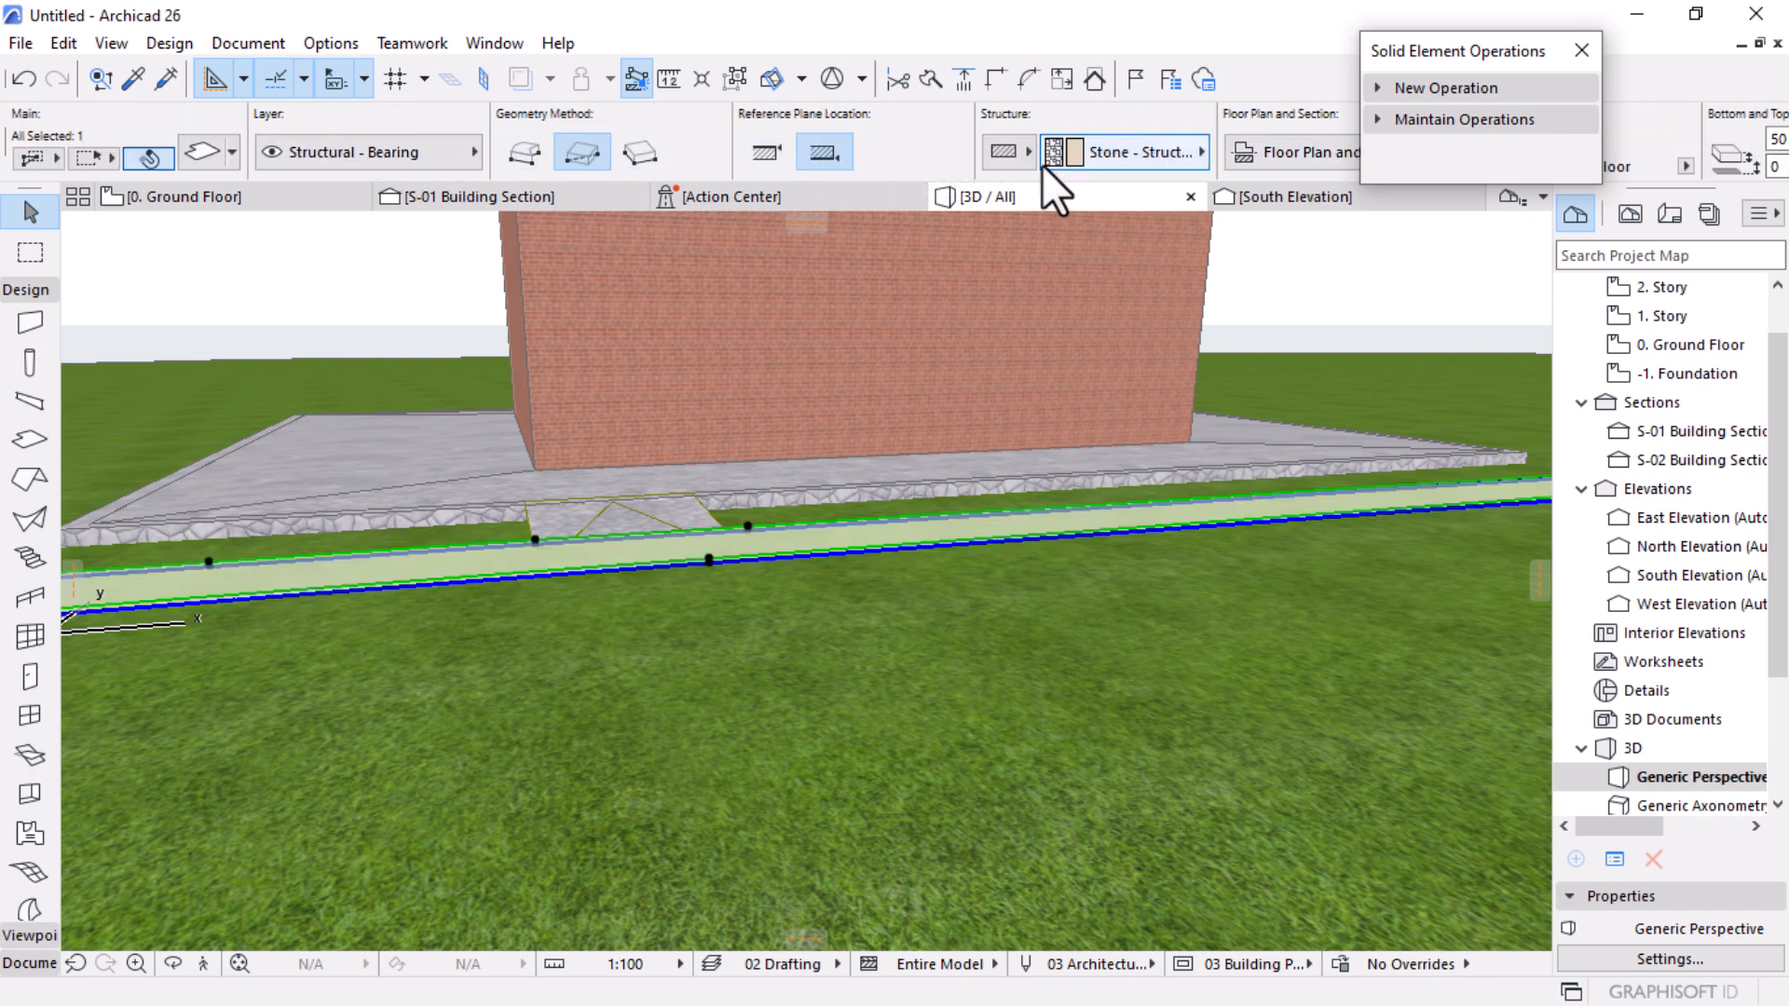
scroll(1042, 165, "down", 5)
scroll(668, 497, "up", 3)
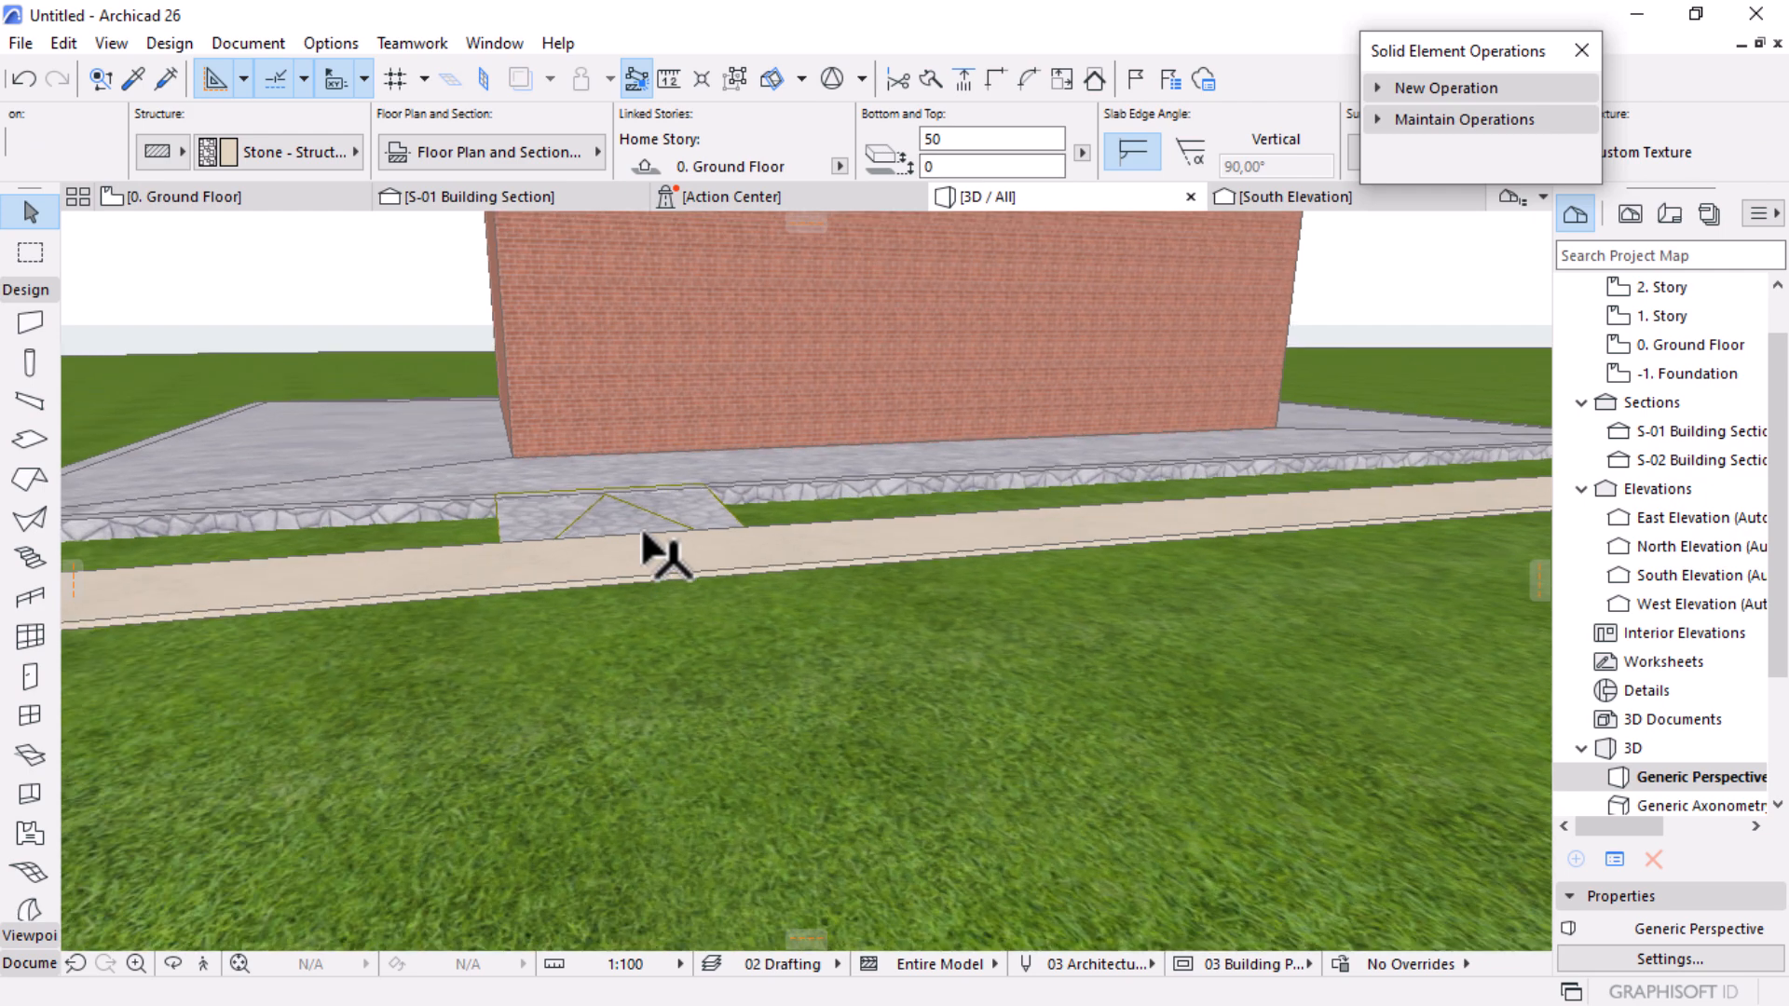
scroll(747, 171, "up", 5)
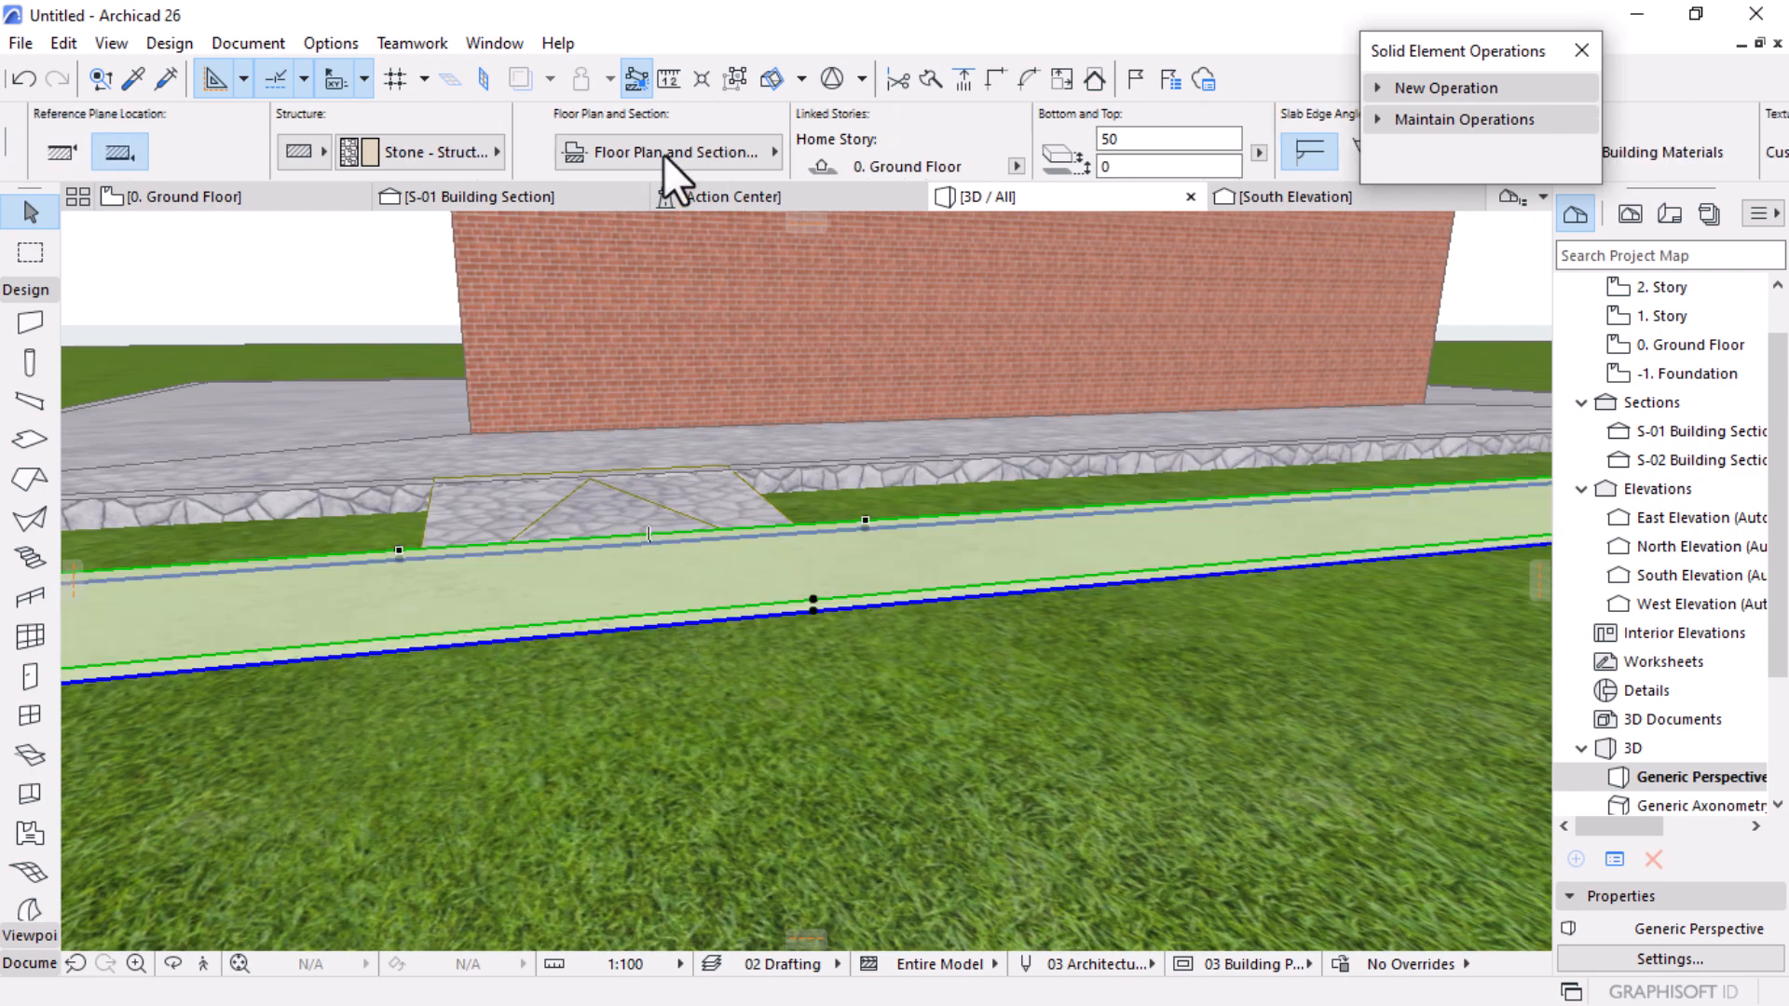
left_click(791, 144)
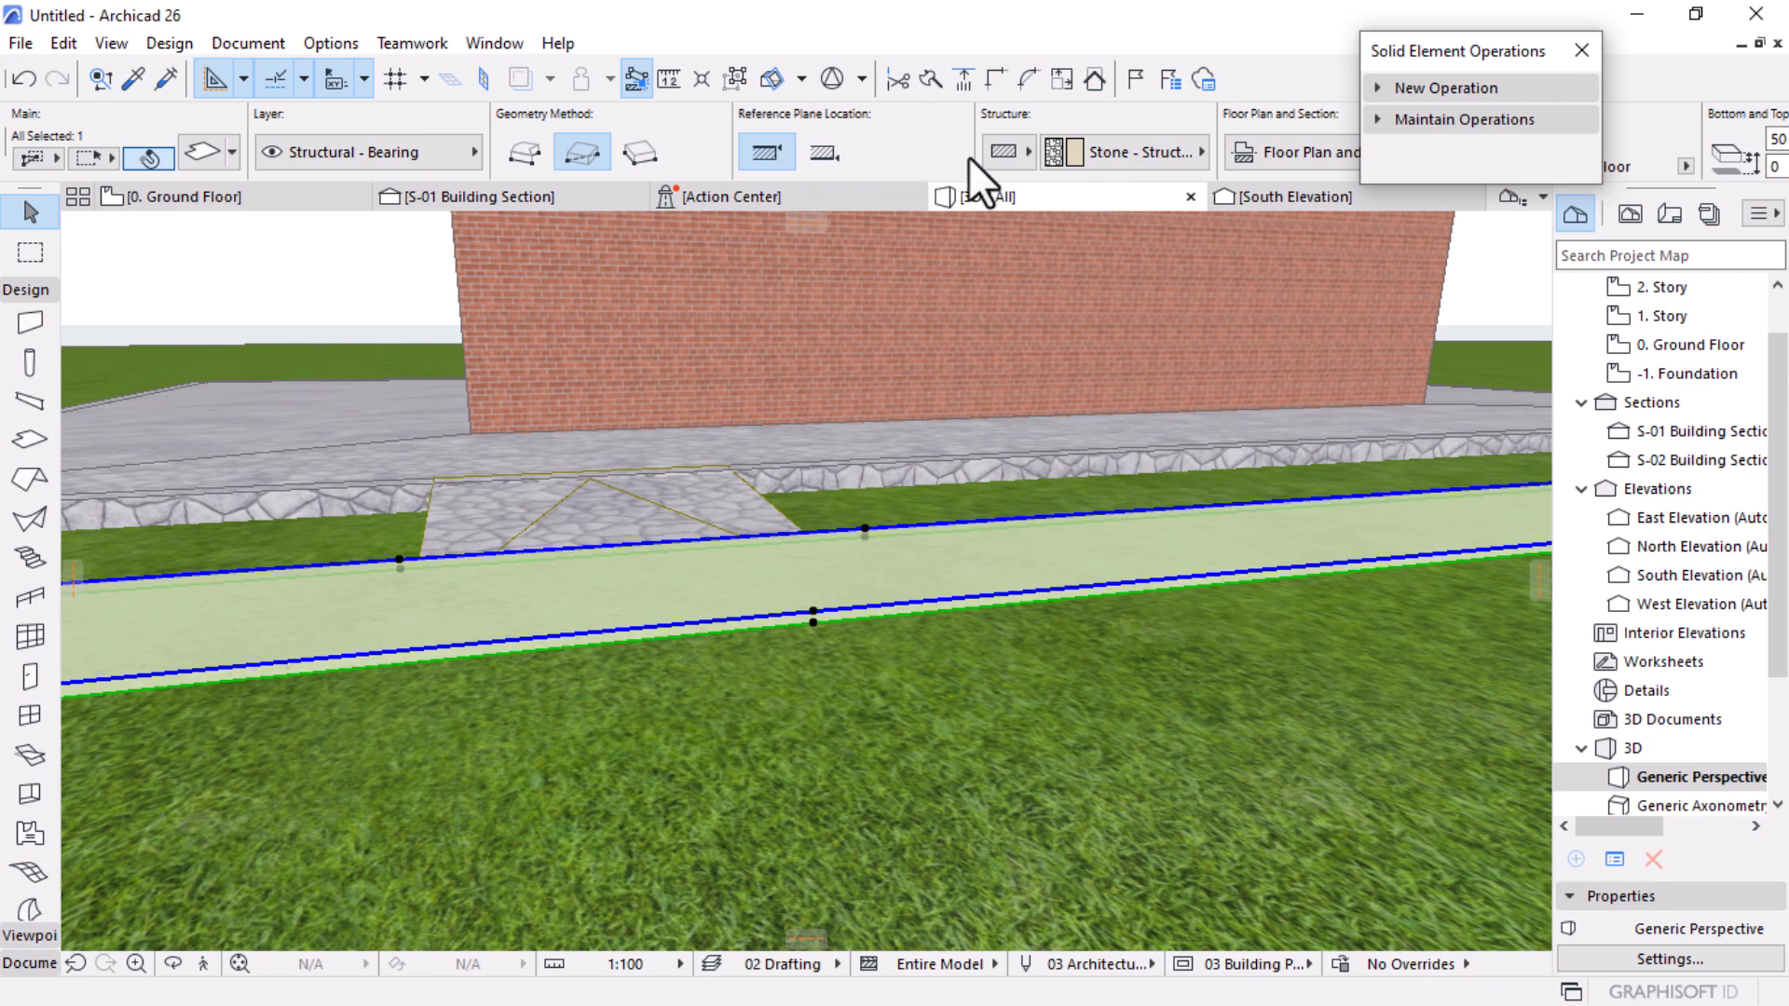
scroll(969, 157, "down", 3)
key("Escape")
middle_click_drag(729, 432, 917, 557, "shift")
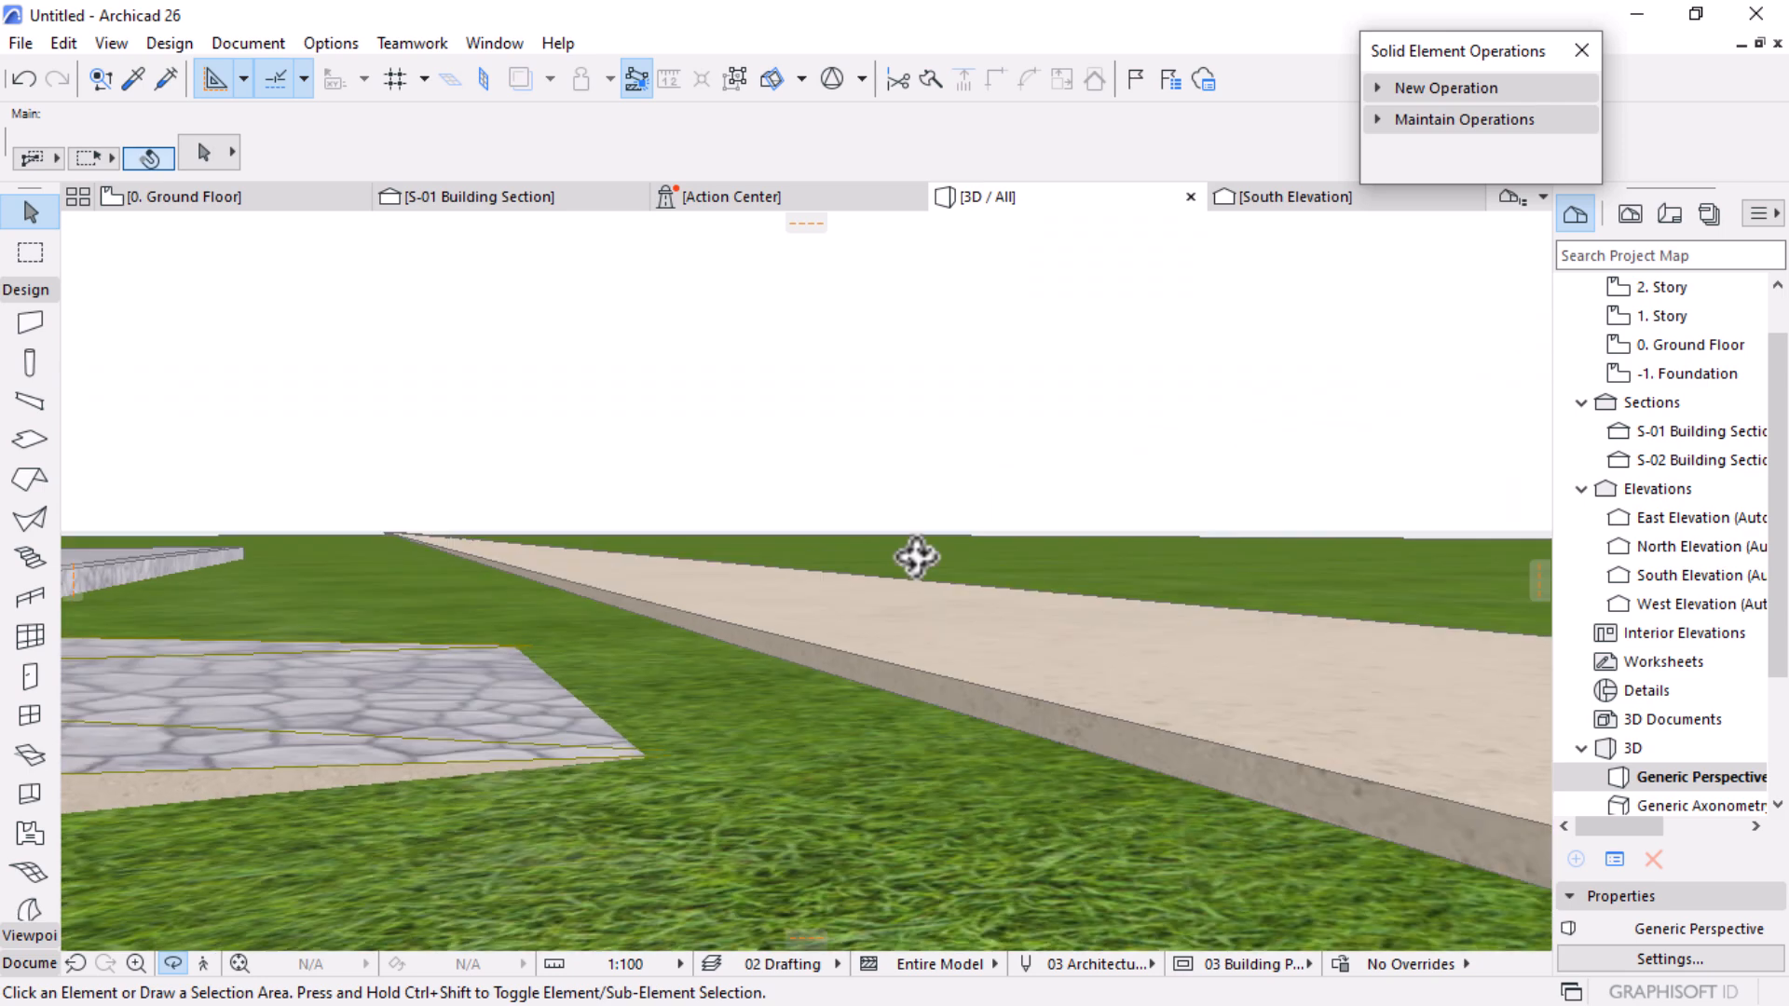
left_click(652, 598)
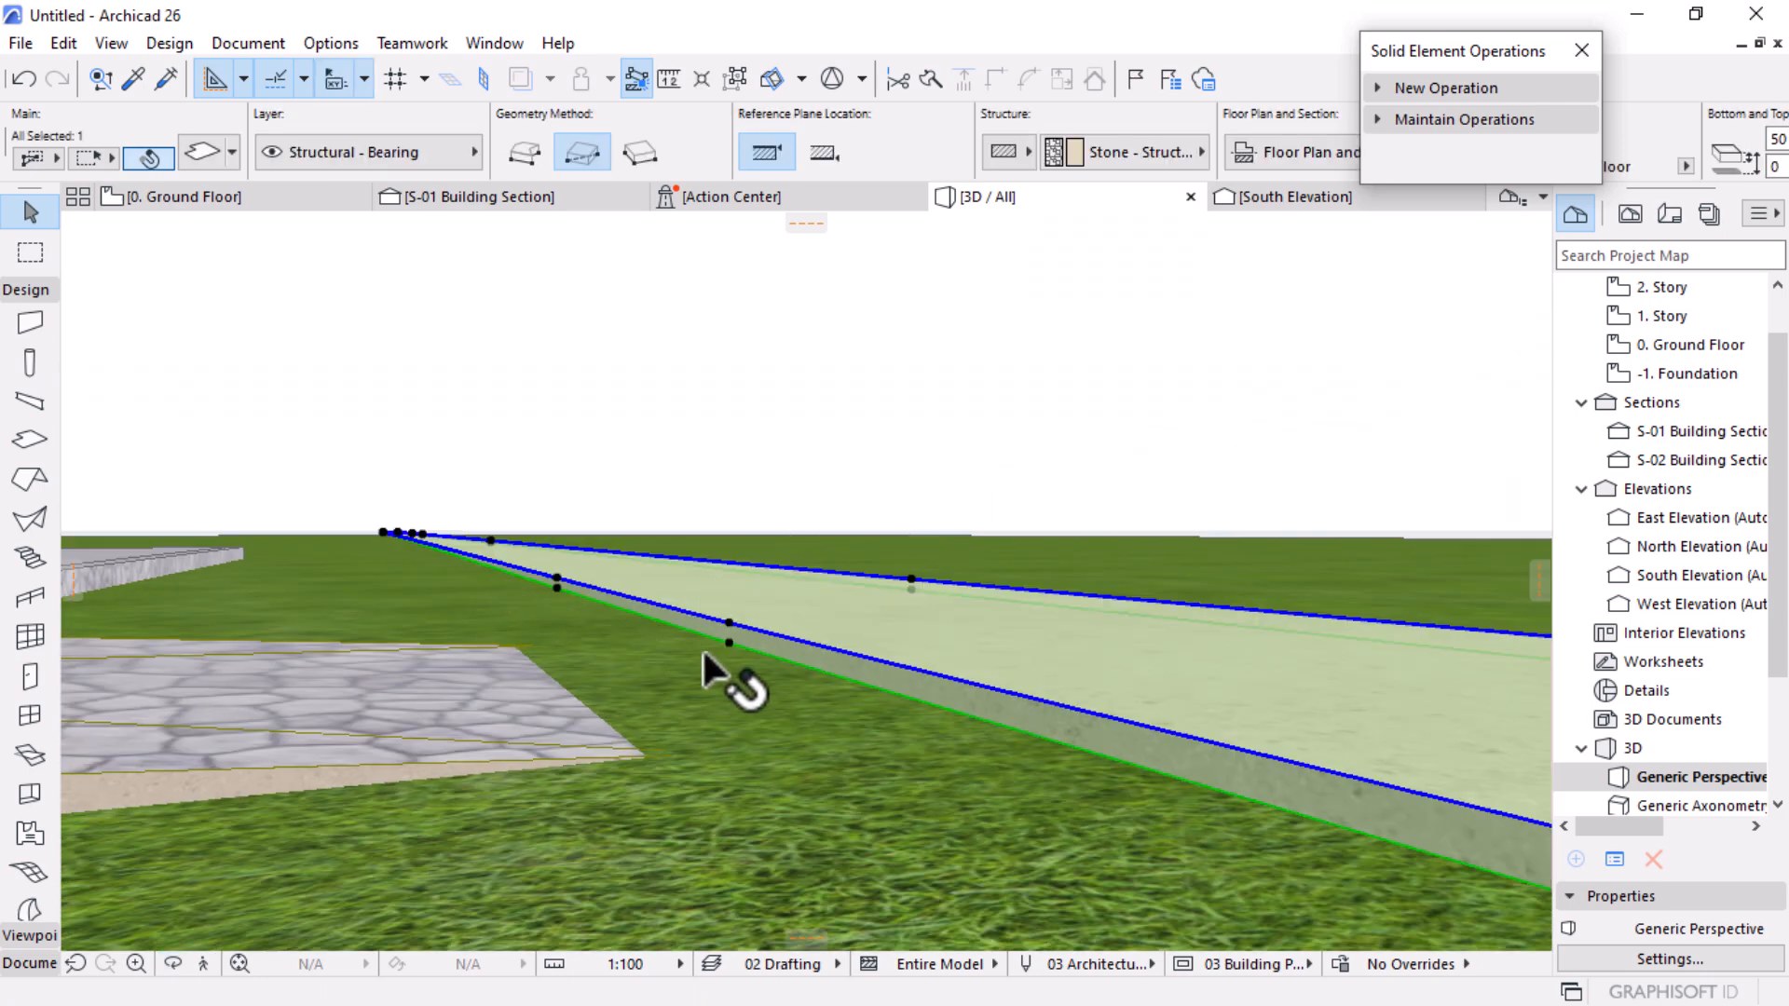
left_click(729, 643)
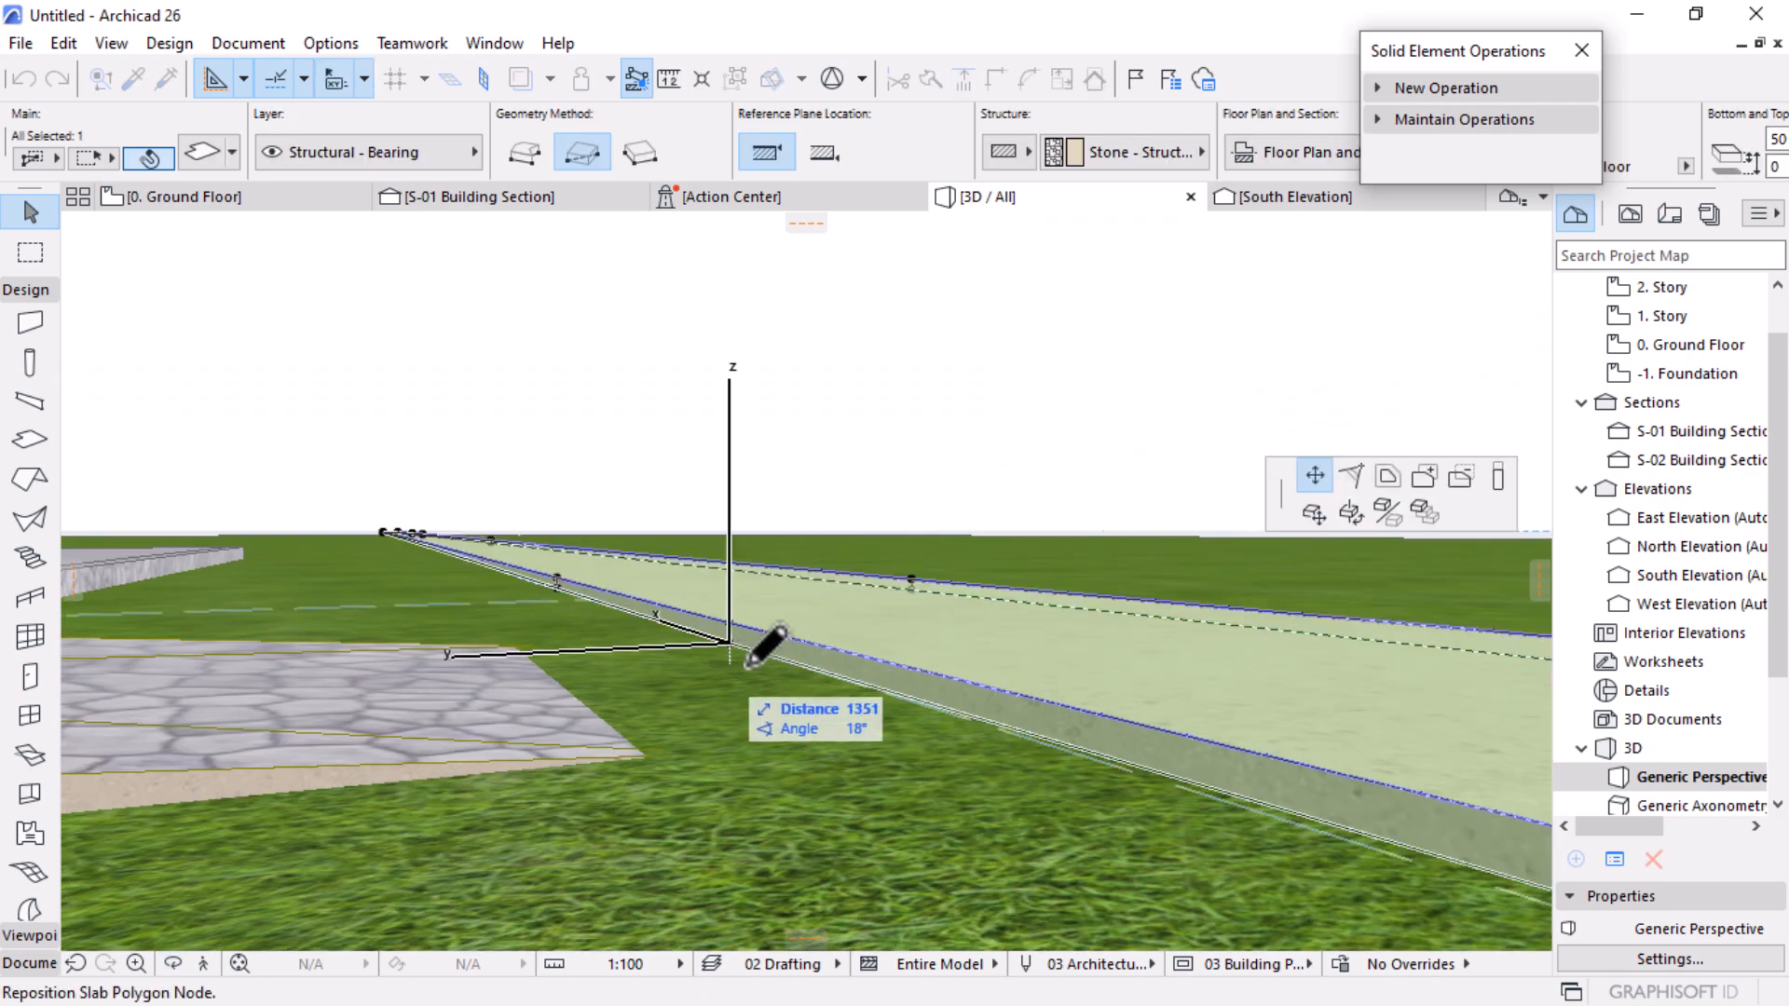
key("Escape")
key("Escape")
Step: Open building section S-02 from its marker on the Ground Floor plan with the current view settings
left_click(265, 196)
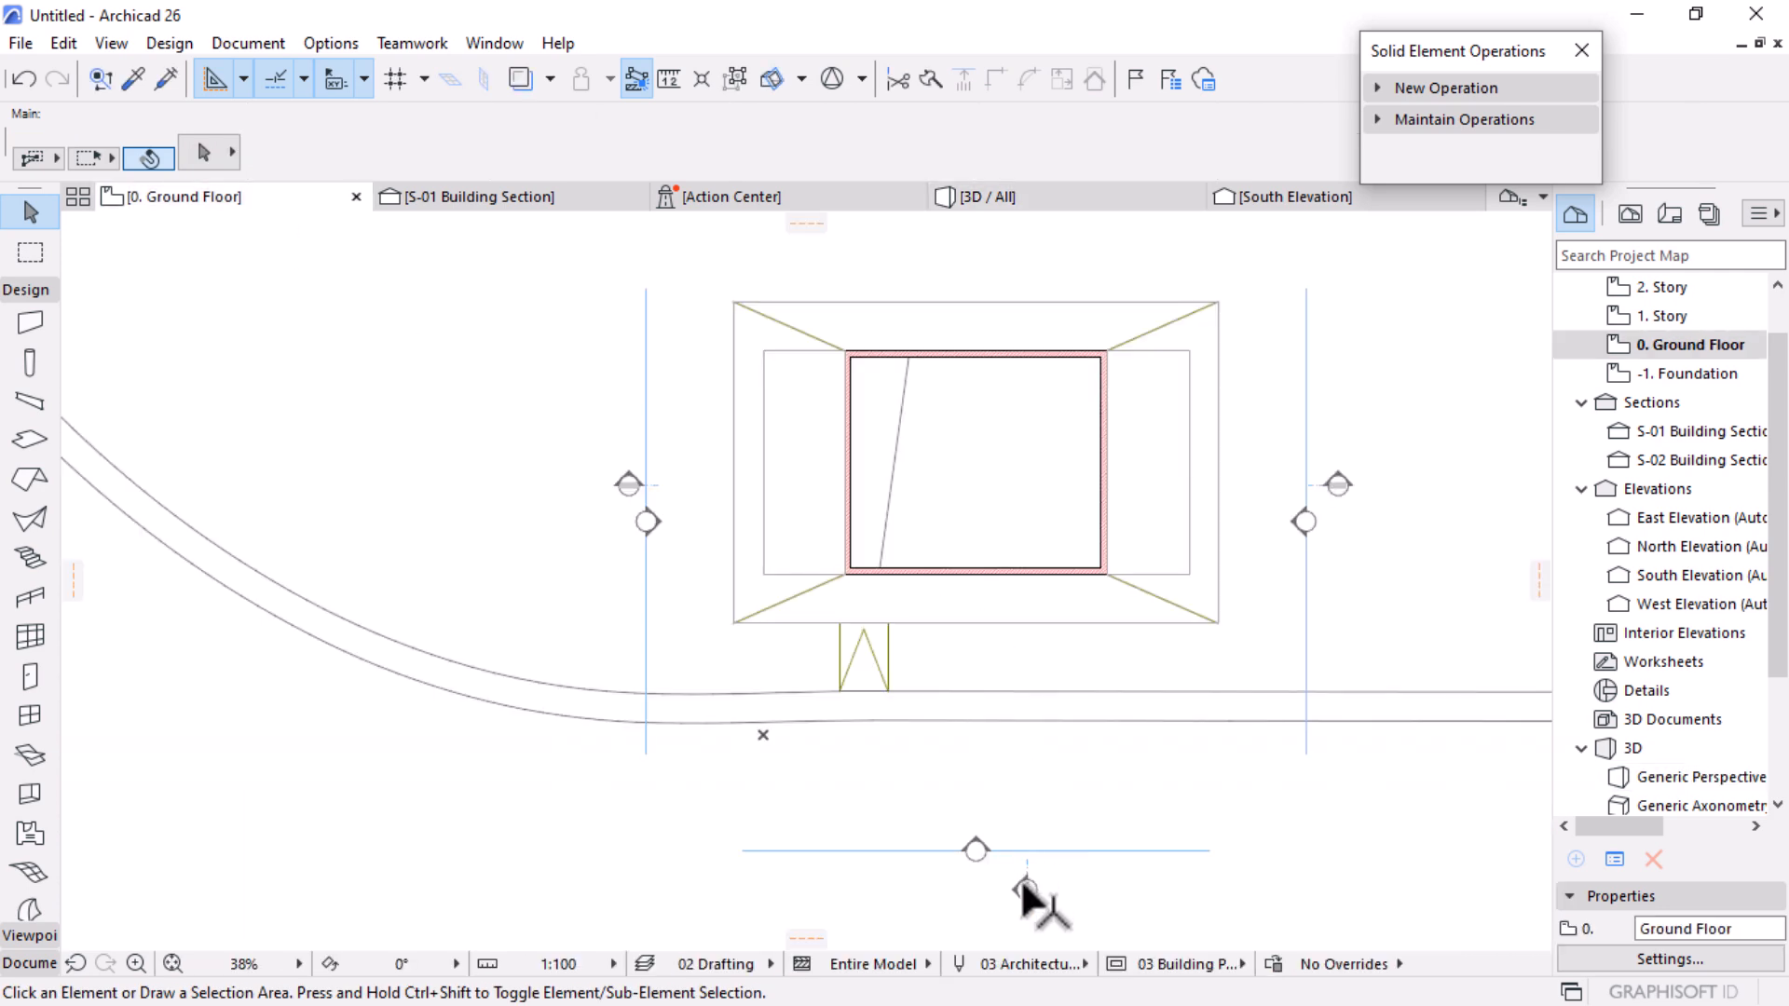
left_click(1094, 779)
right_click(1170, 519)
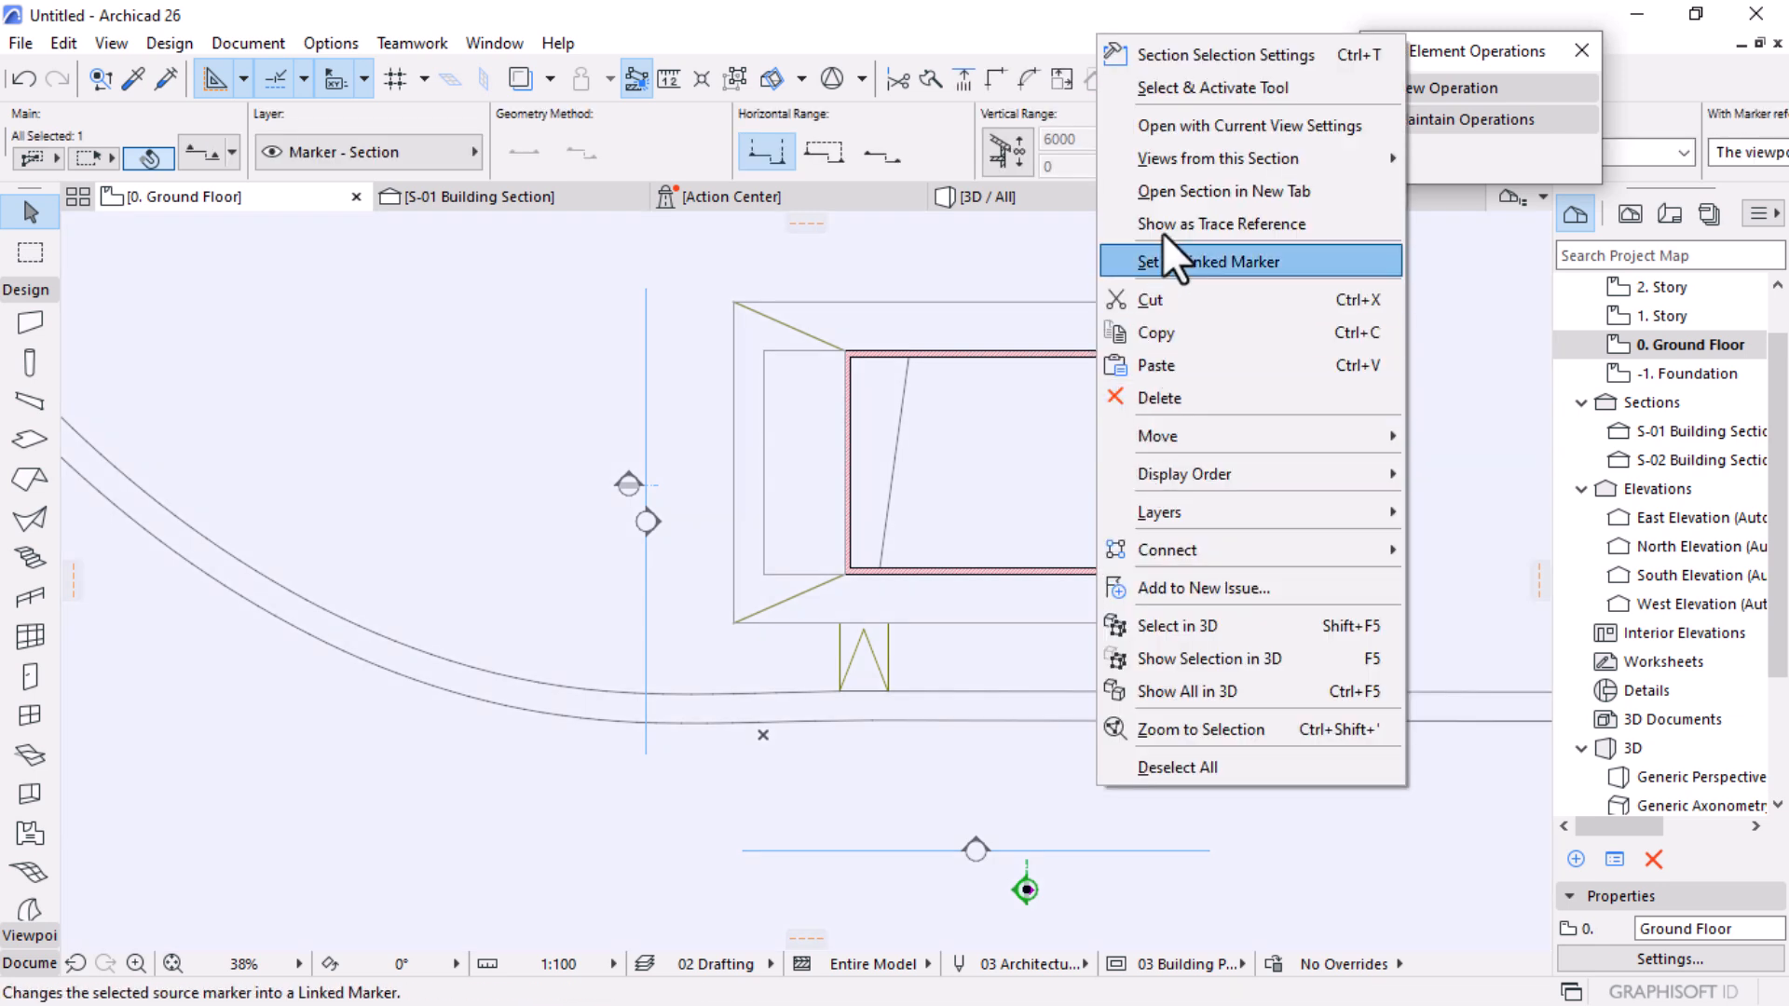
left_click(1176, 124)
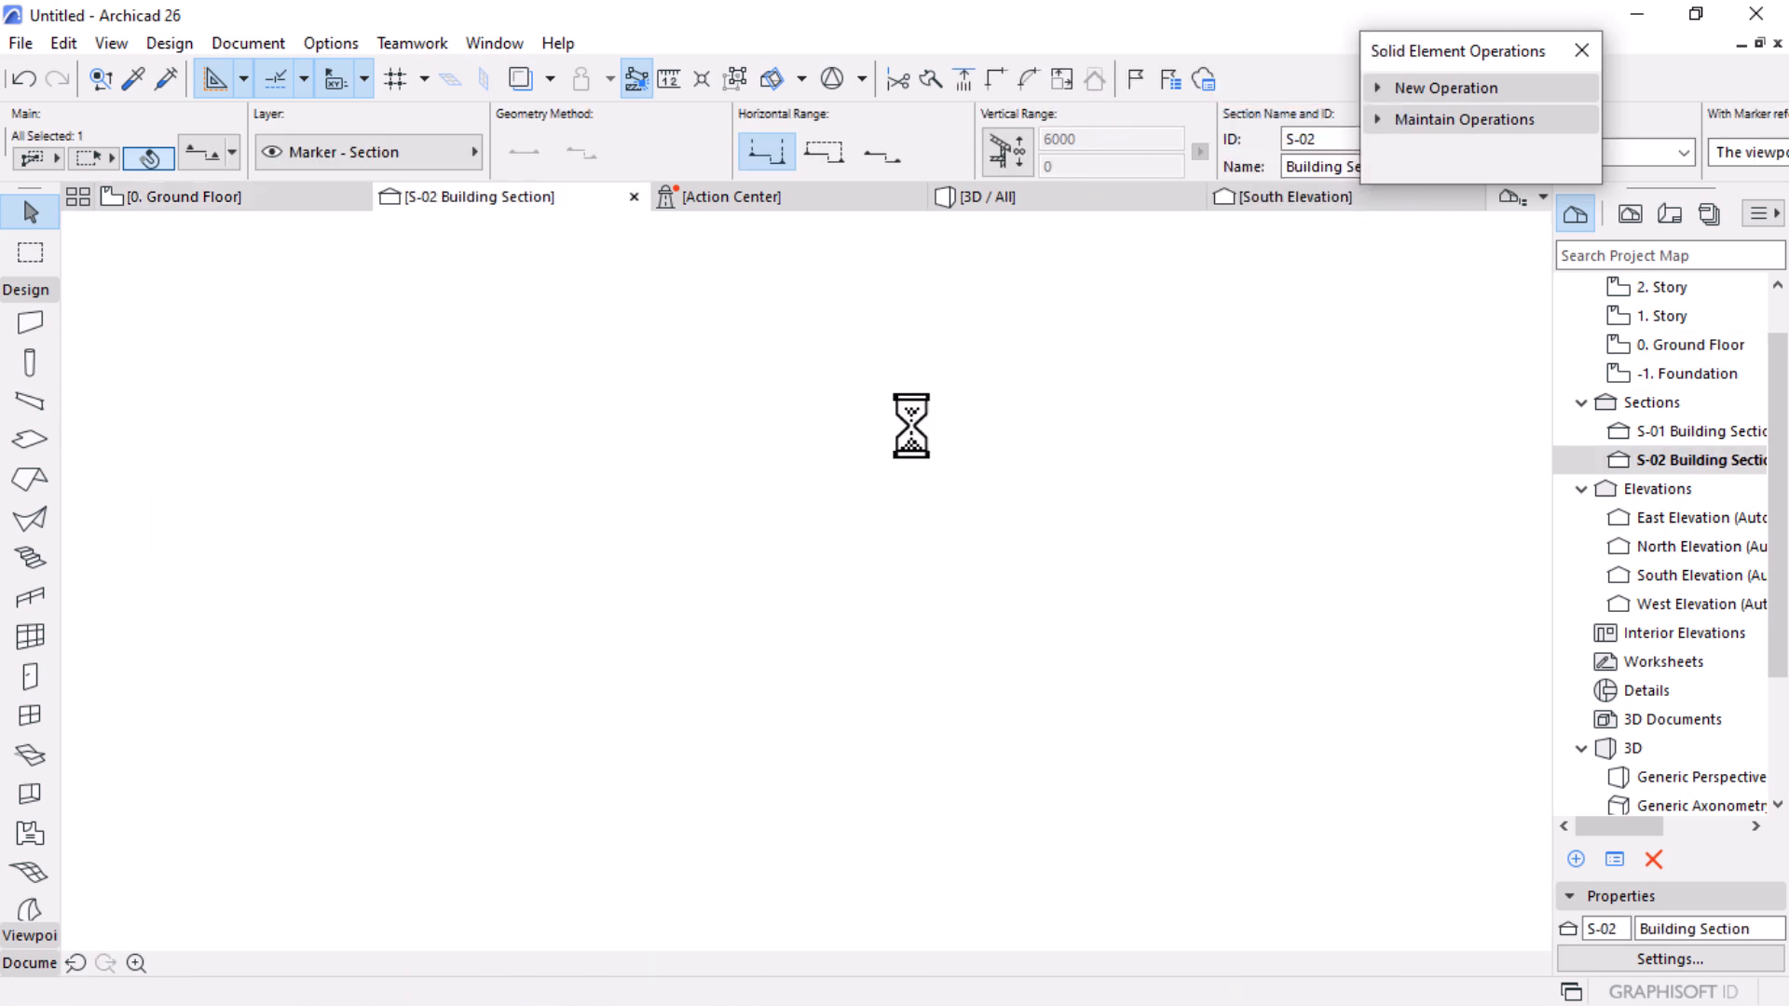
scroll(1210, 517, "down", 5)
scroll(867, 547, "up", 3)
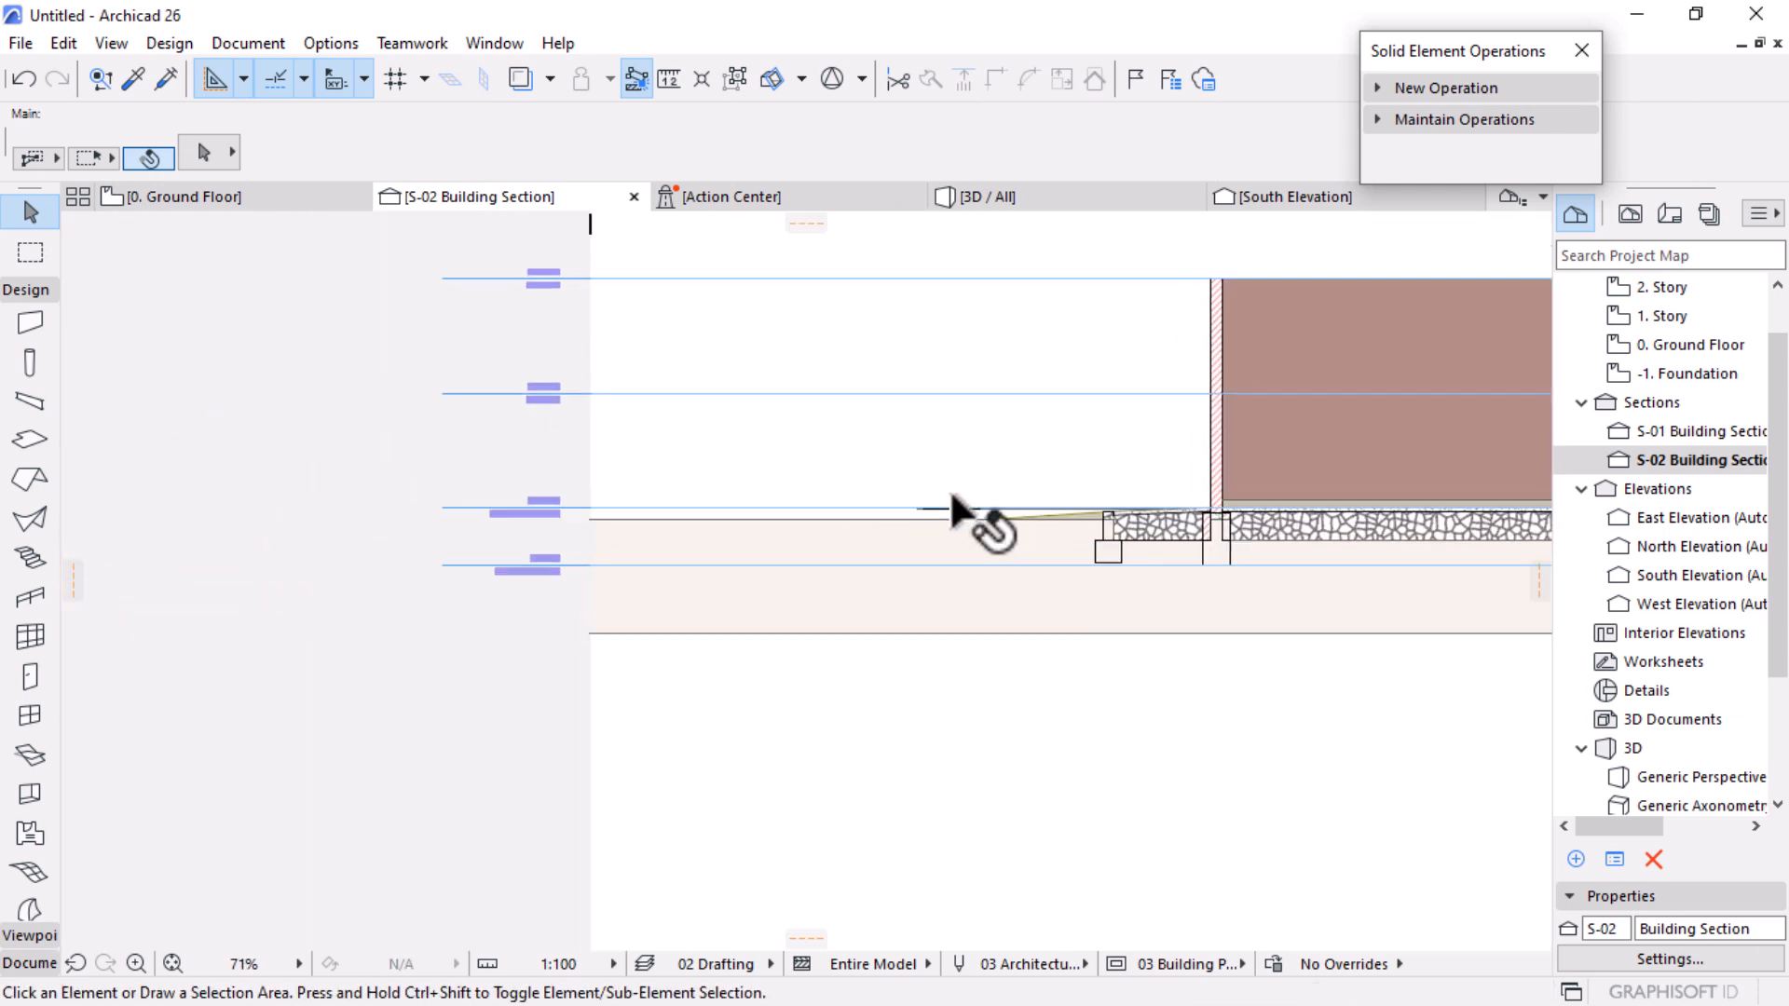
Step: Move the path slab vertically down in the section until its top is flush with the terrain surface
scroll(952, 508, "up", 5)
left_click(911, 537)
key("ctrl+d")
left_click(989, 538)
left_click(989, 608)
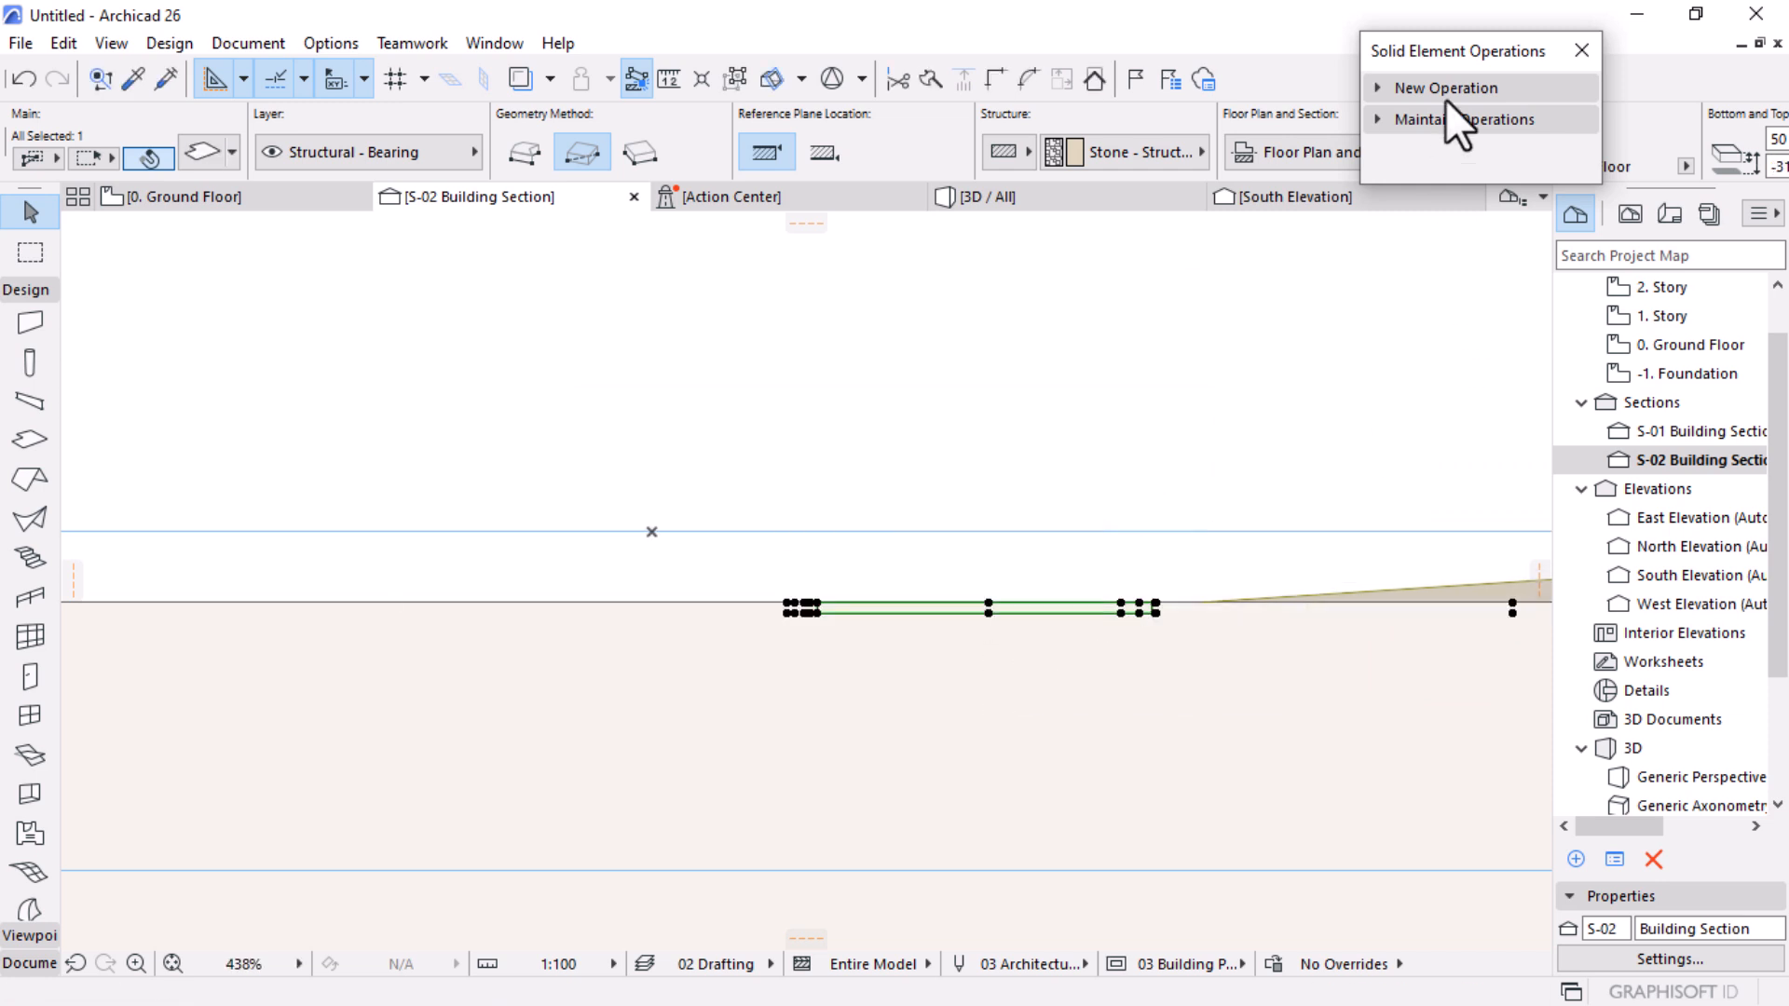
Step: Cut the path slab out of the terrain mesh using Subtraction with upwards extrusion, with the slab as operator and the mesh as target
left_click(1449, 88)
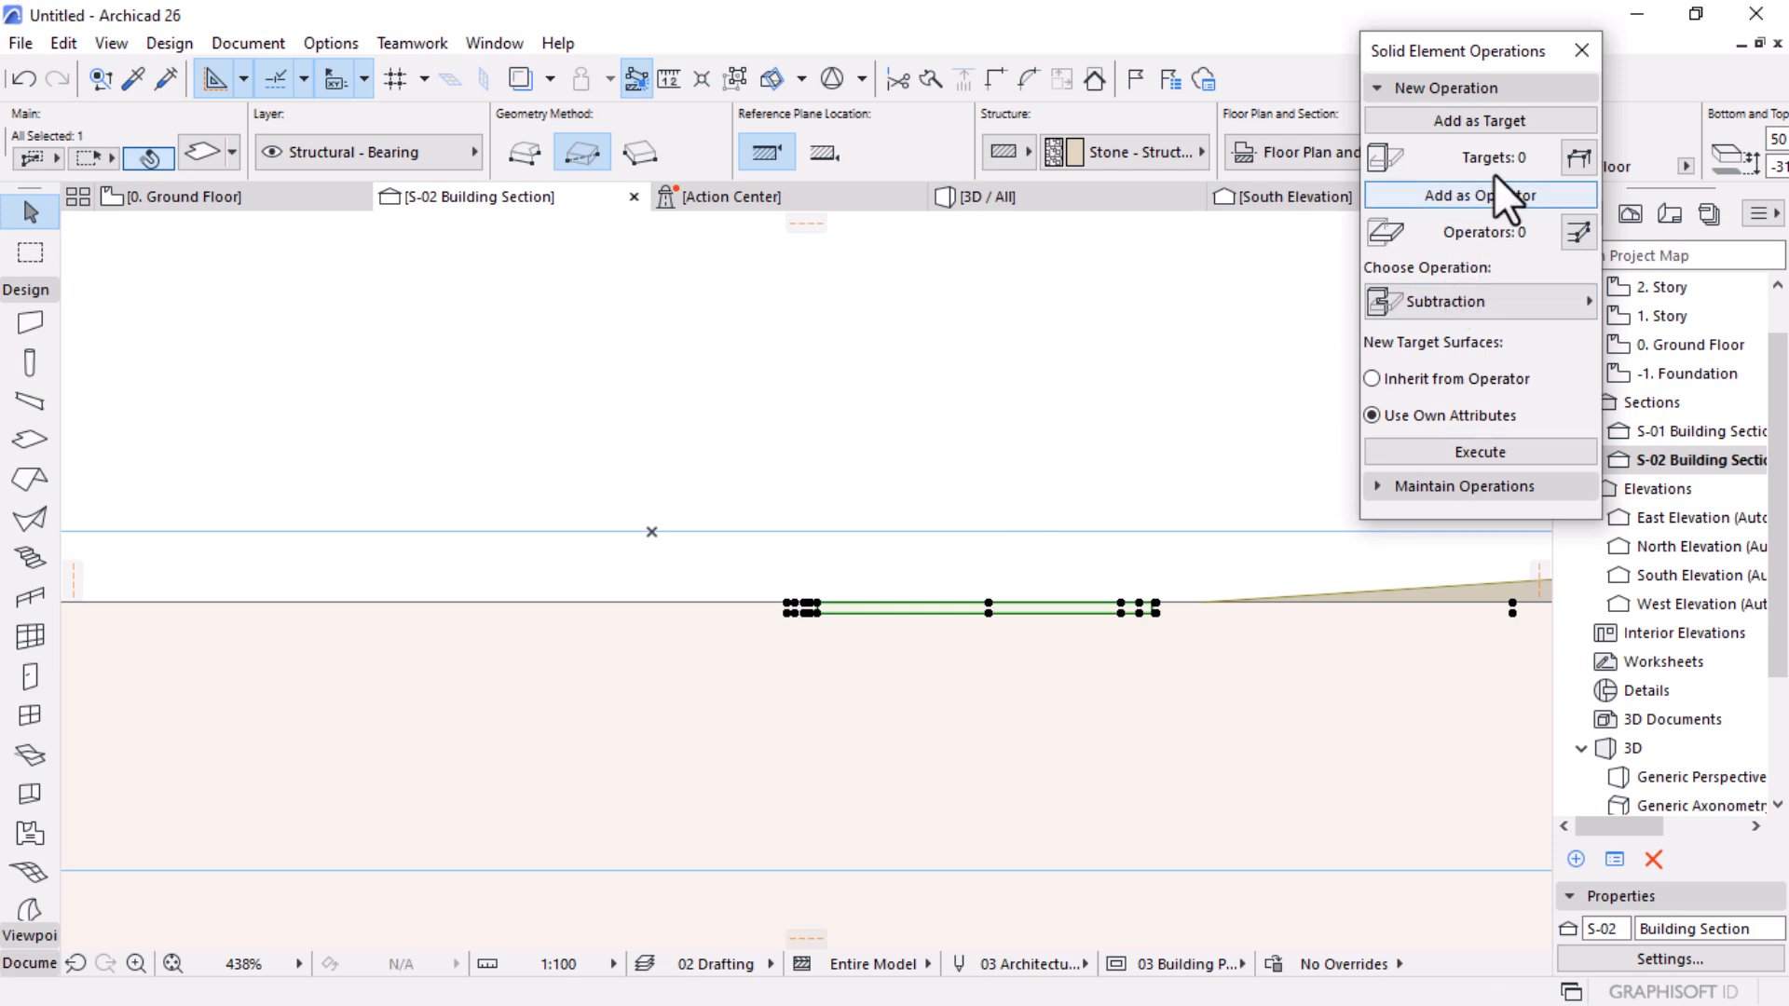
left_click(764, 701)
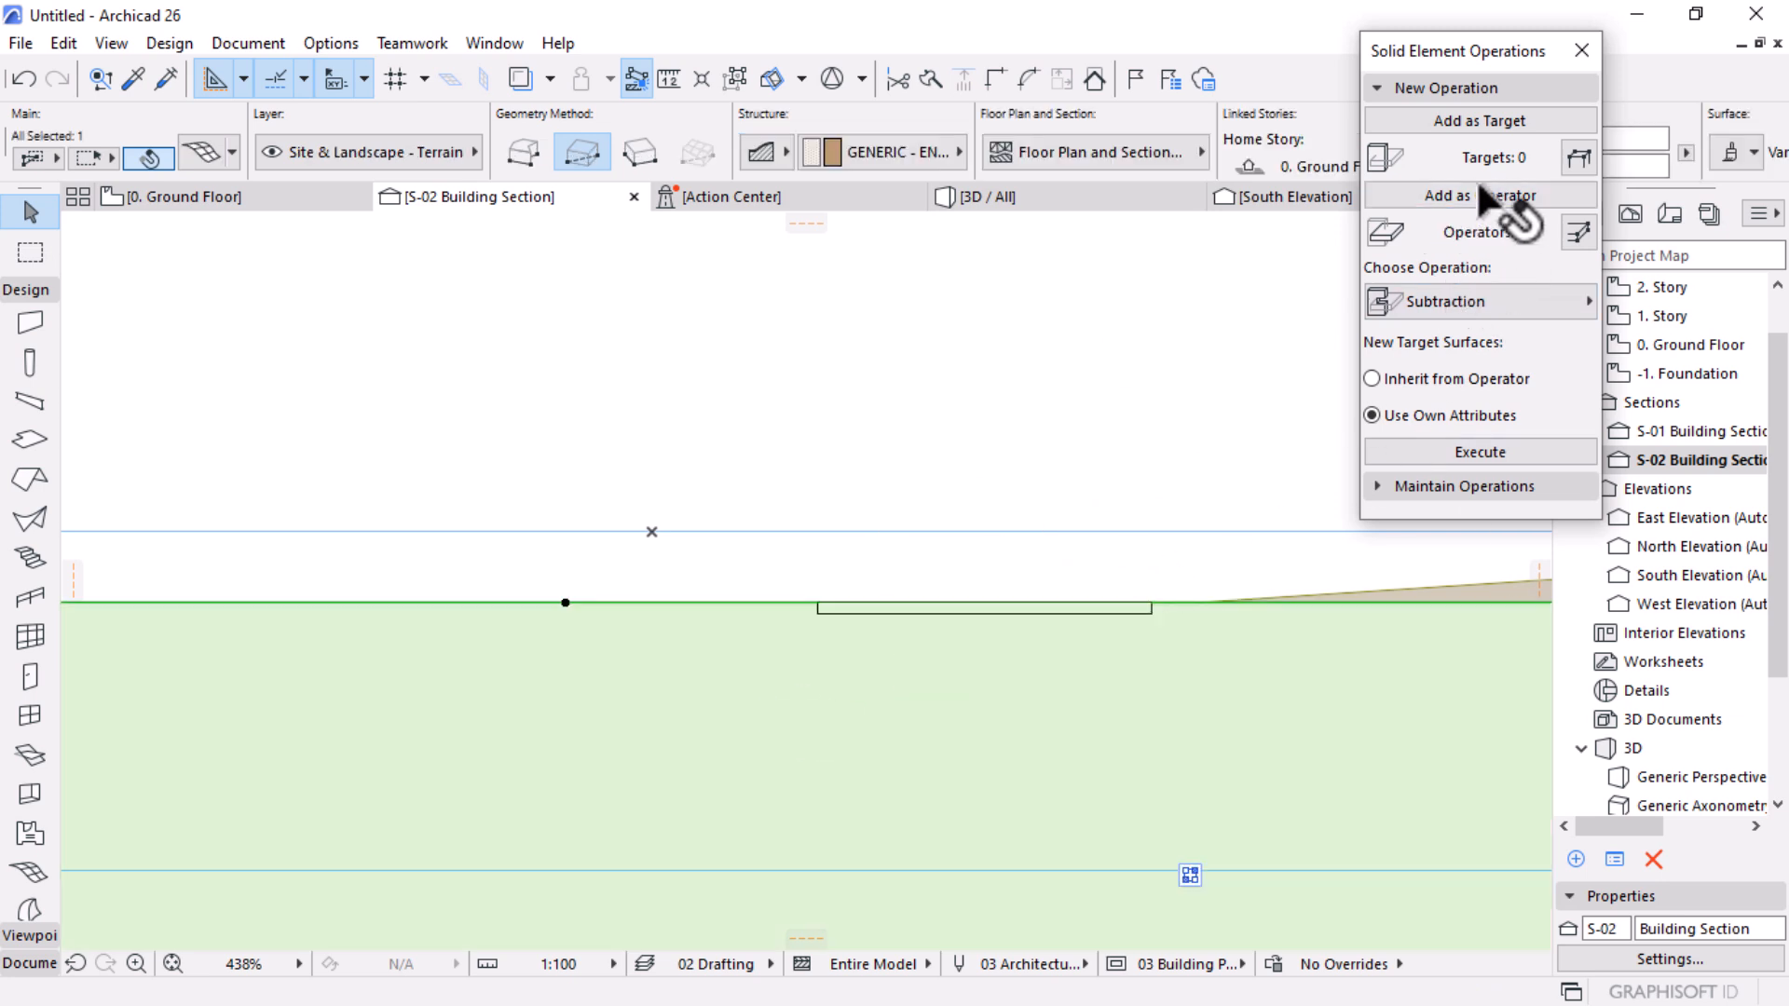
left_click(1455, 119)
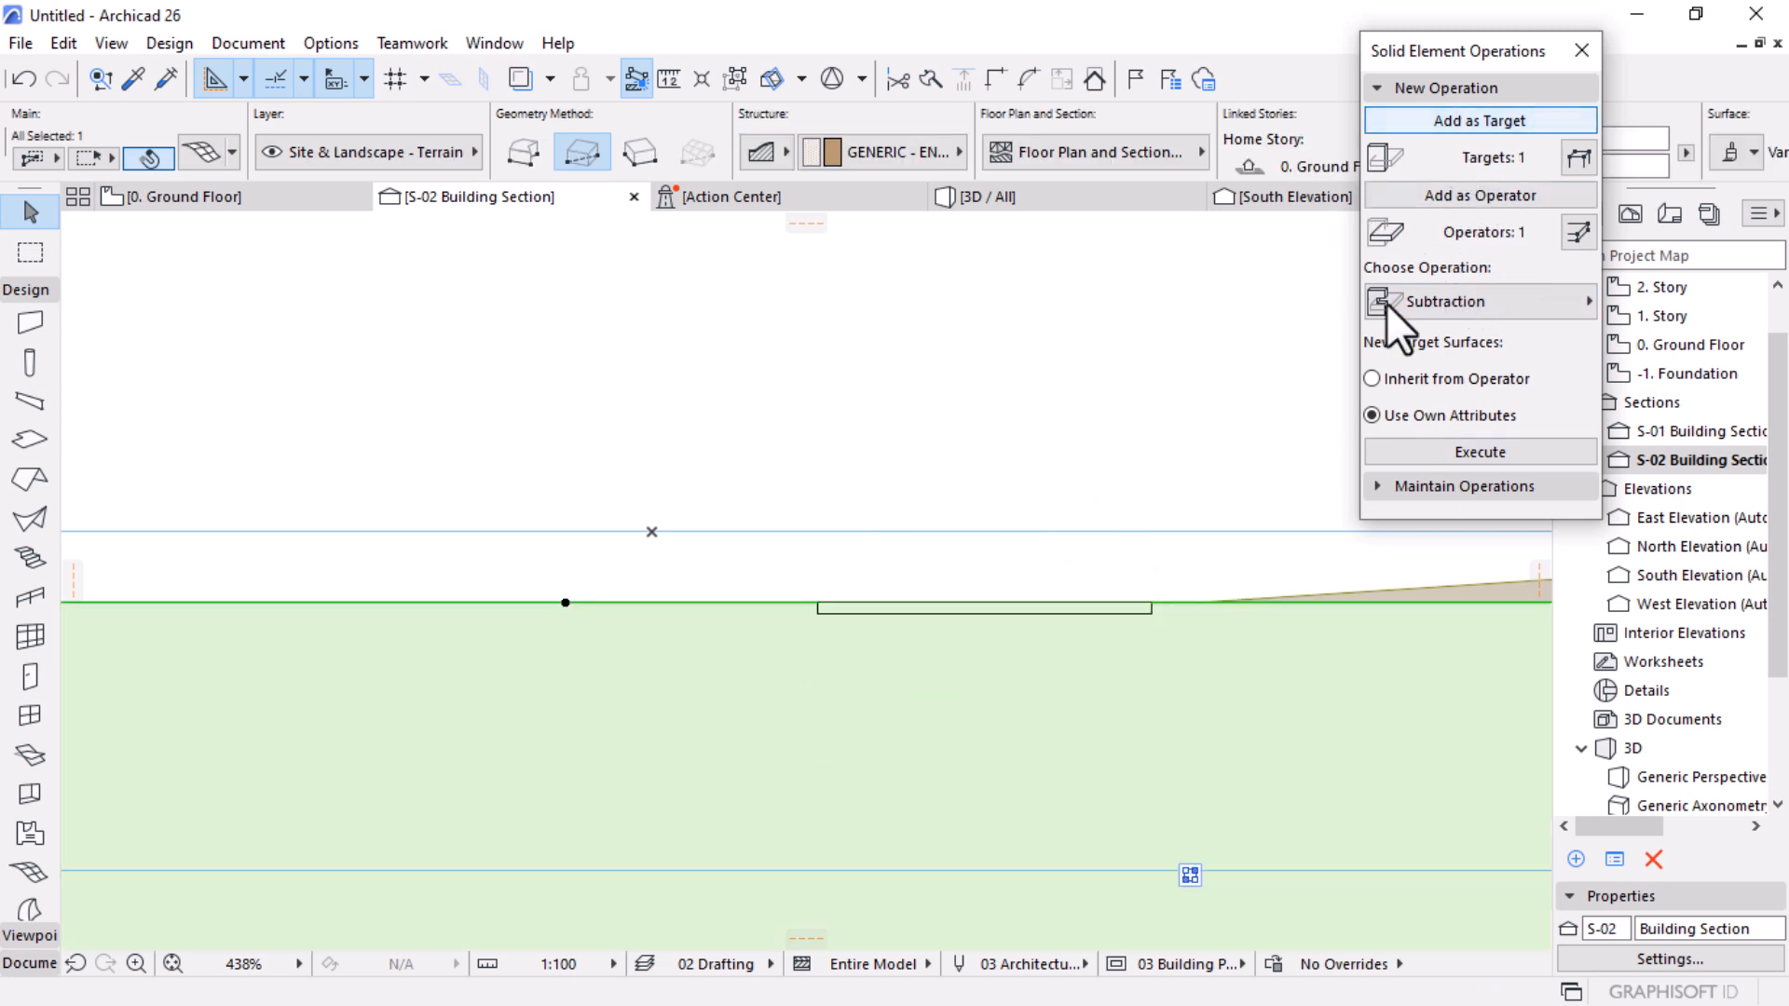
left_click(1515, 311)
left_click(1228, 338)
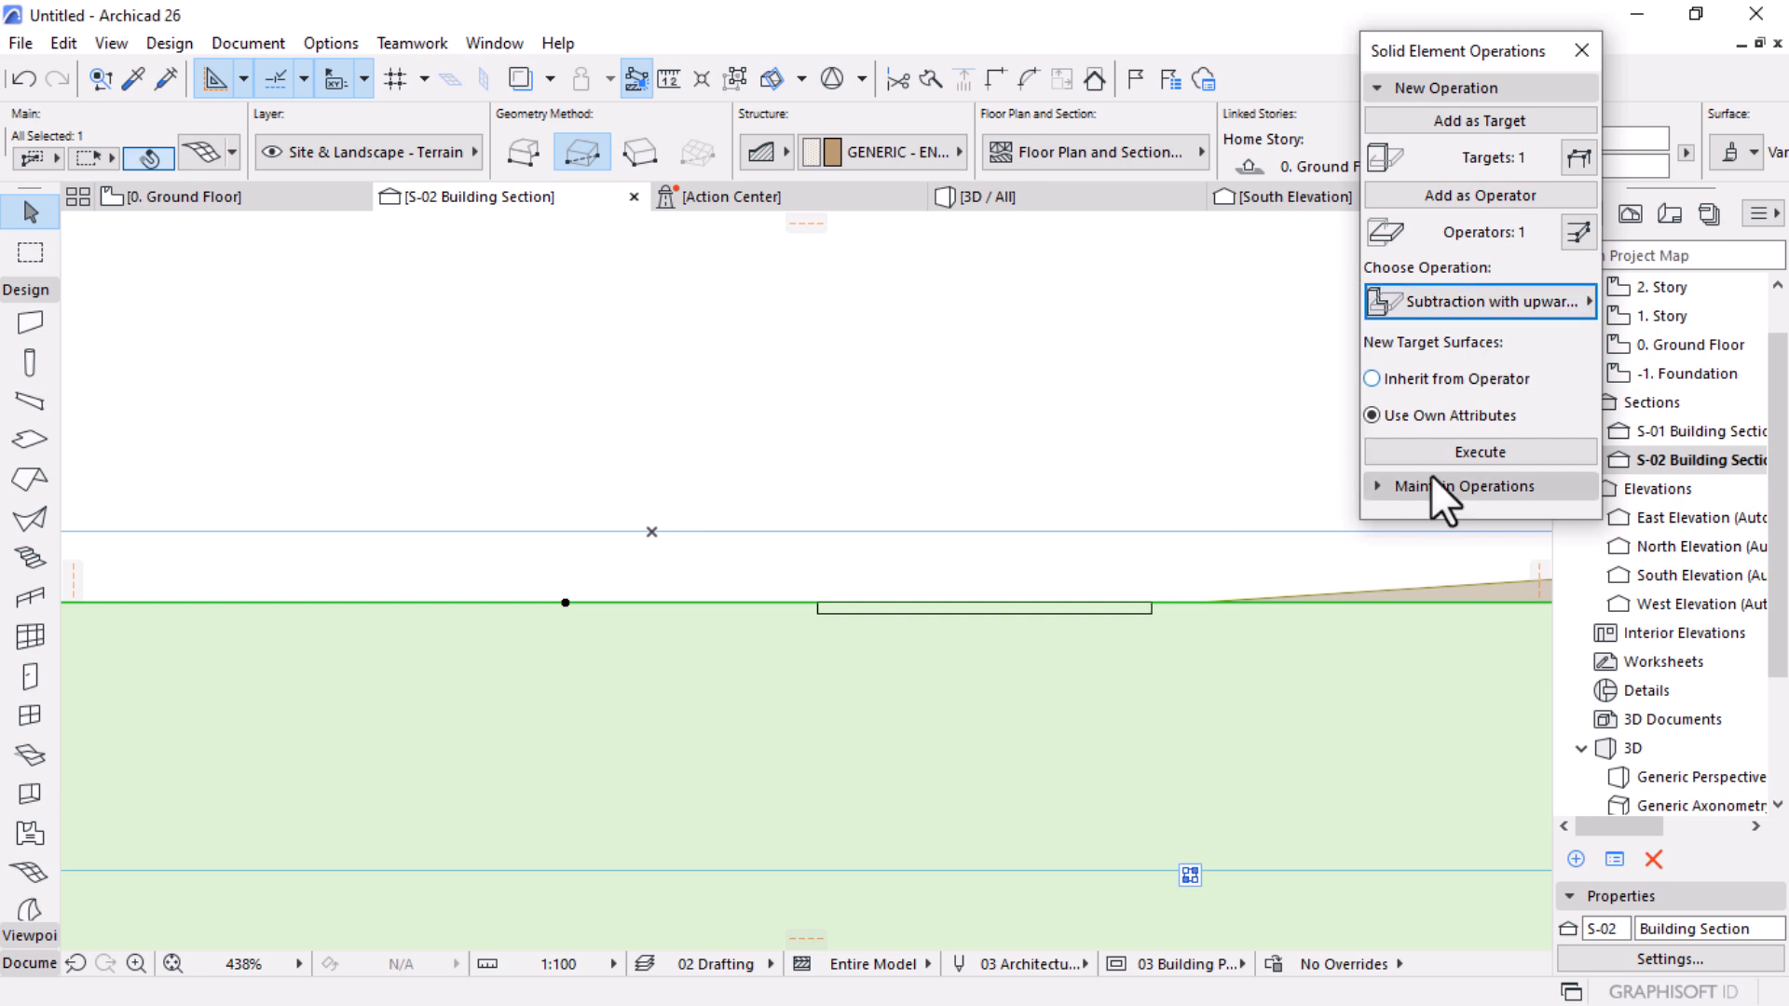
left_click(1477, 451)
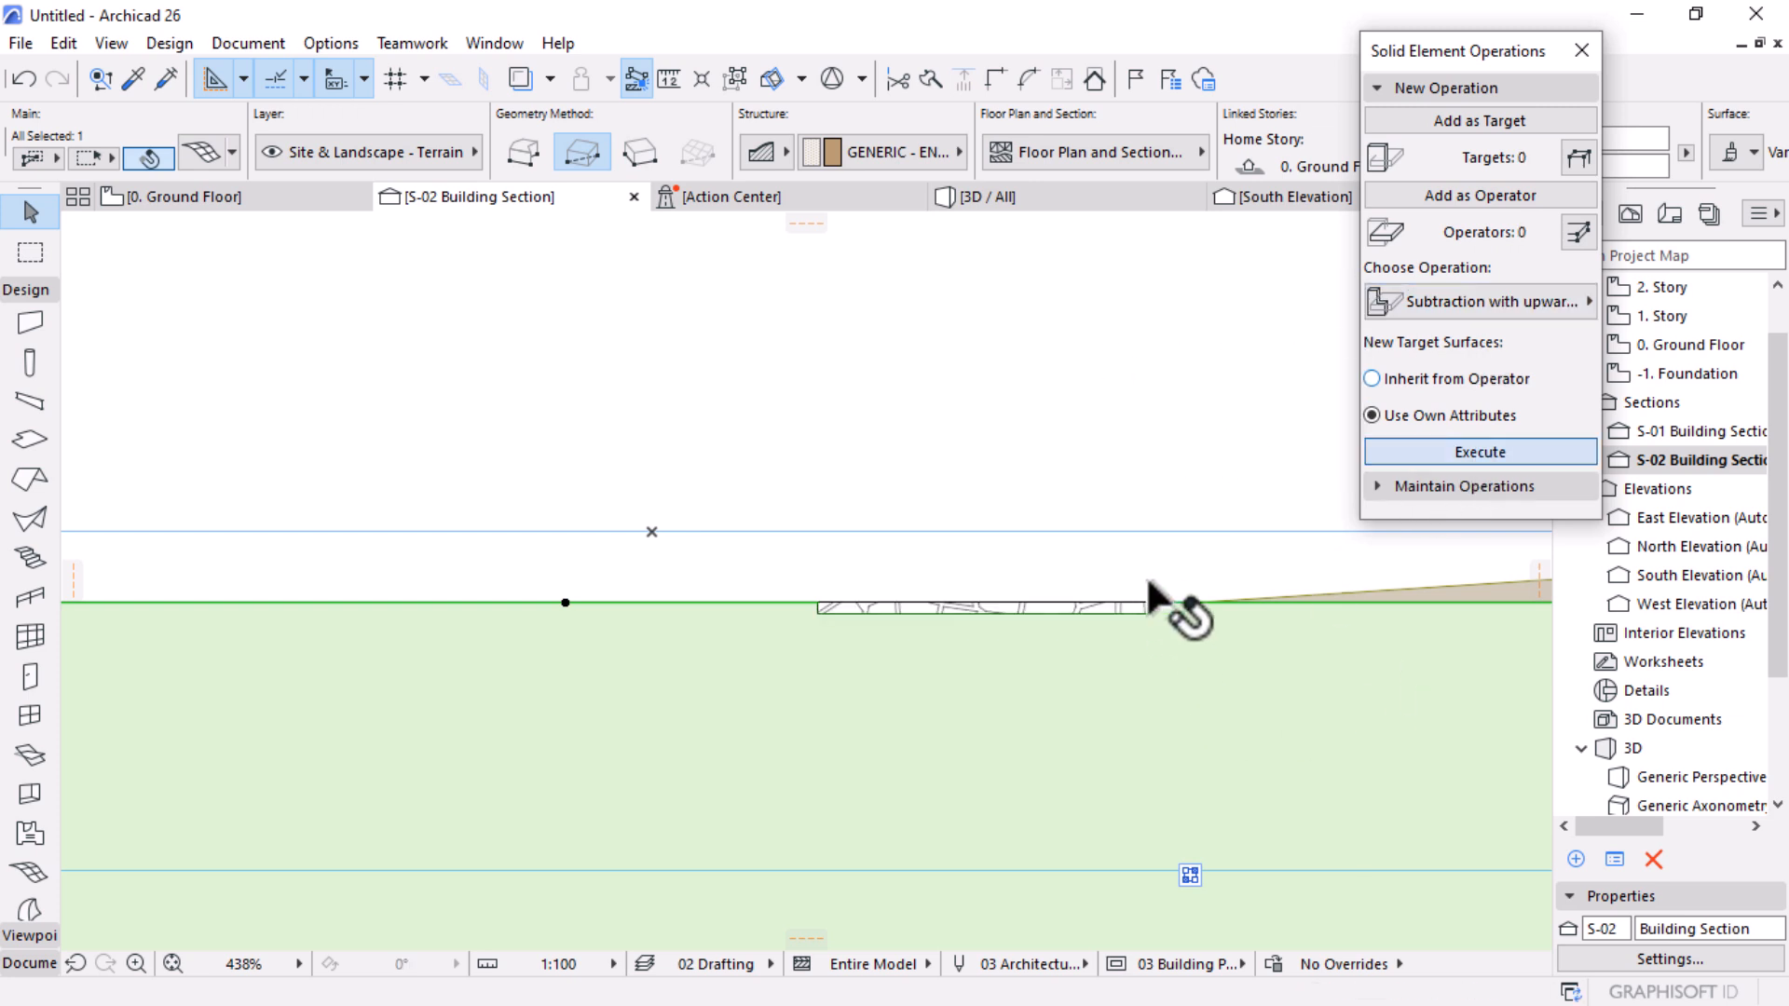
left_click(828, 496)
Step: Examine the ramp's foot and the nearby edge of the path slab in the section, and return to the 3D view
scroll(606, 549, "down", 4)
scroll(1044, 521, "up", 4)
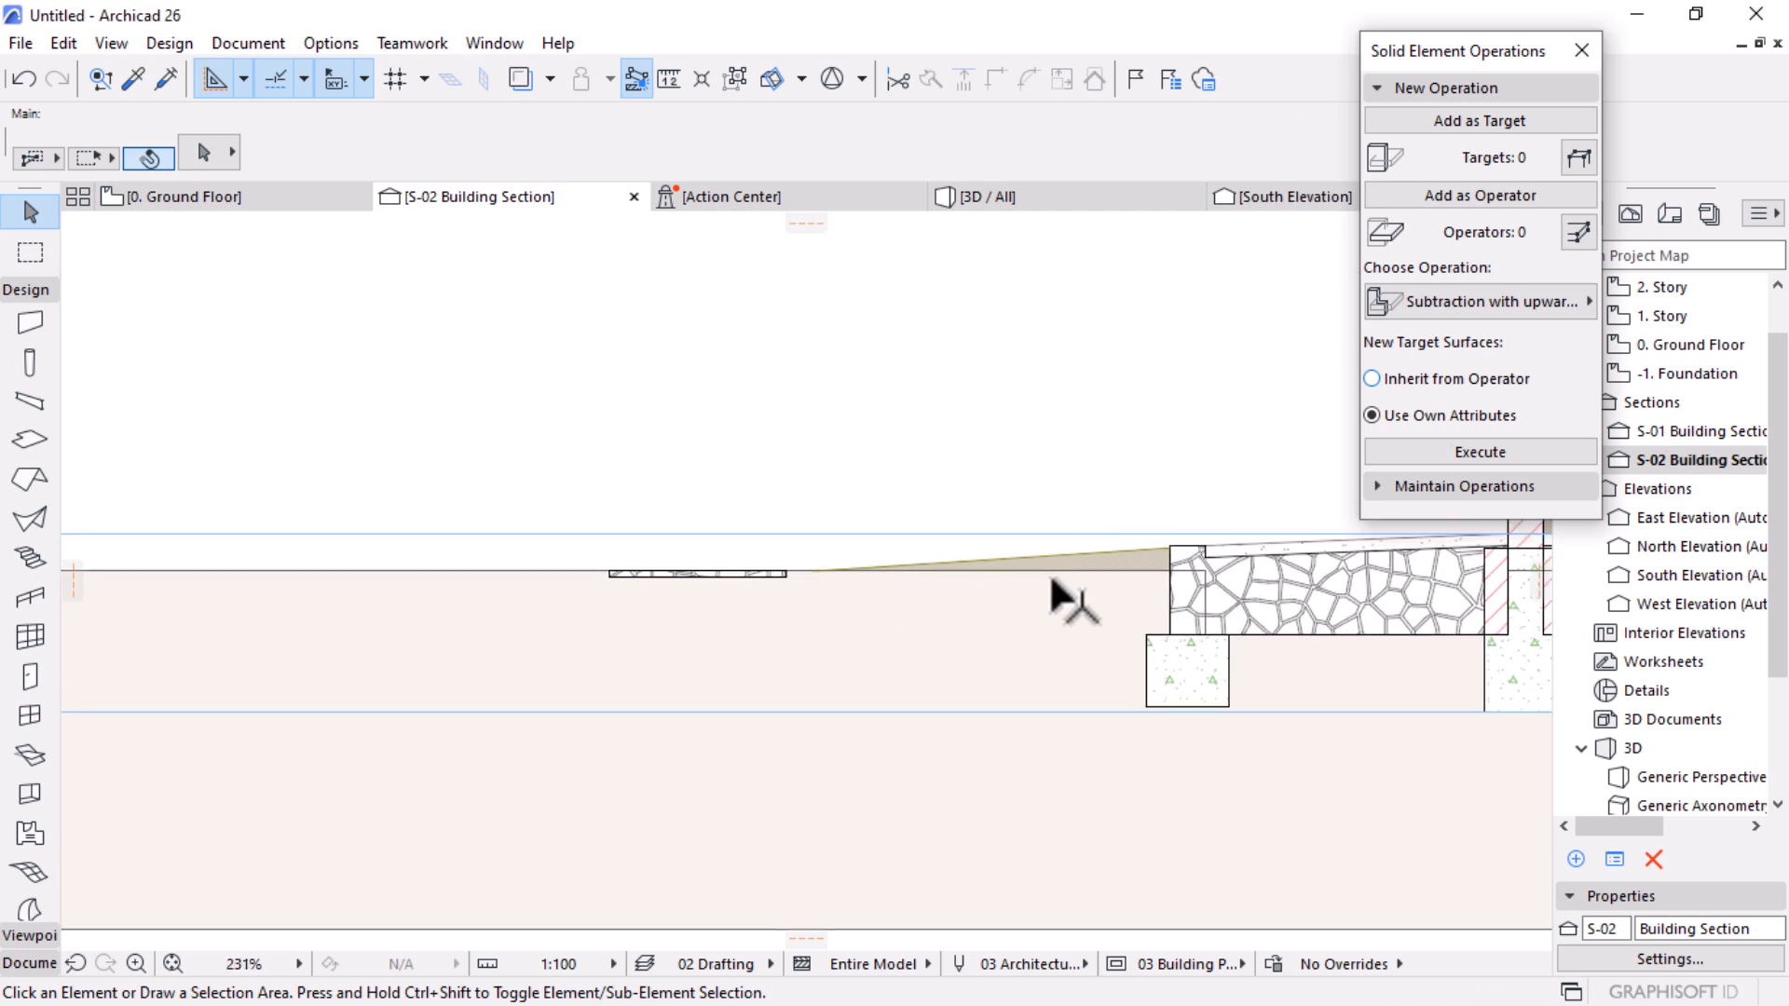
left_click(1125, 551)
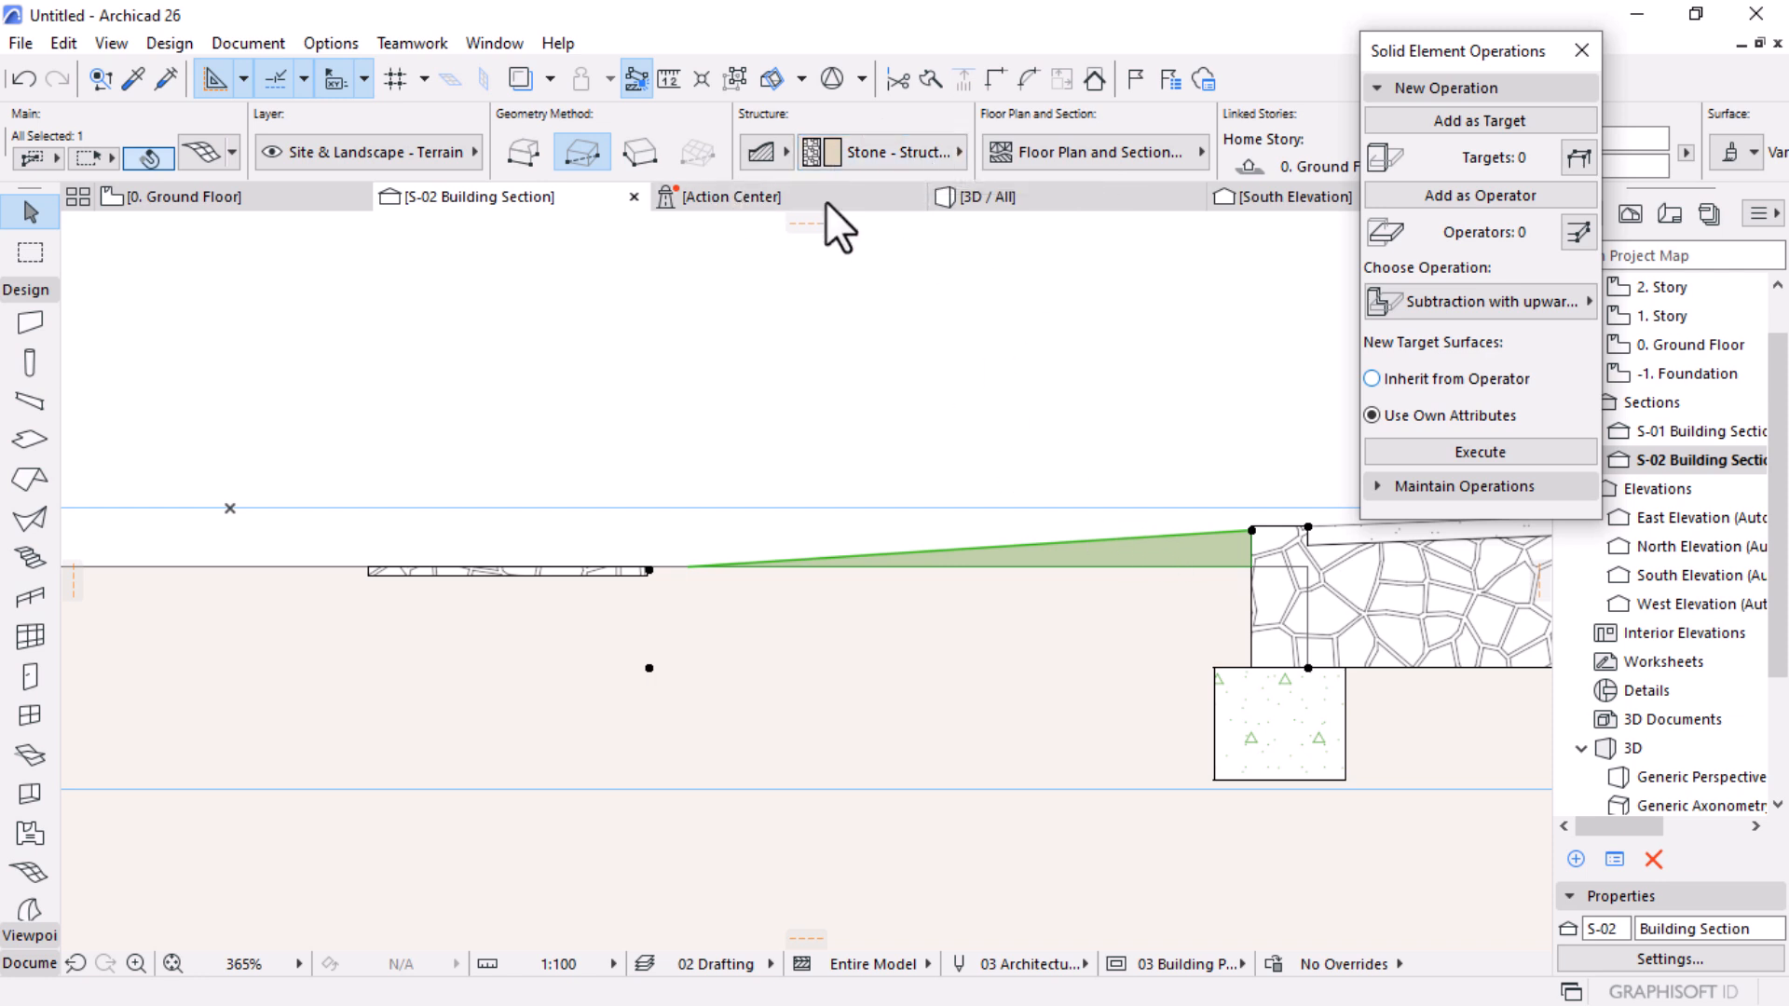
scroll(606, 570, "up", 6)
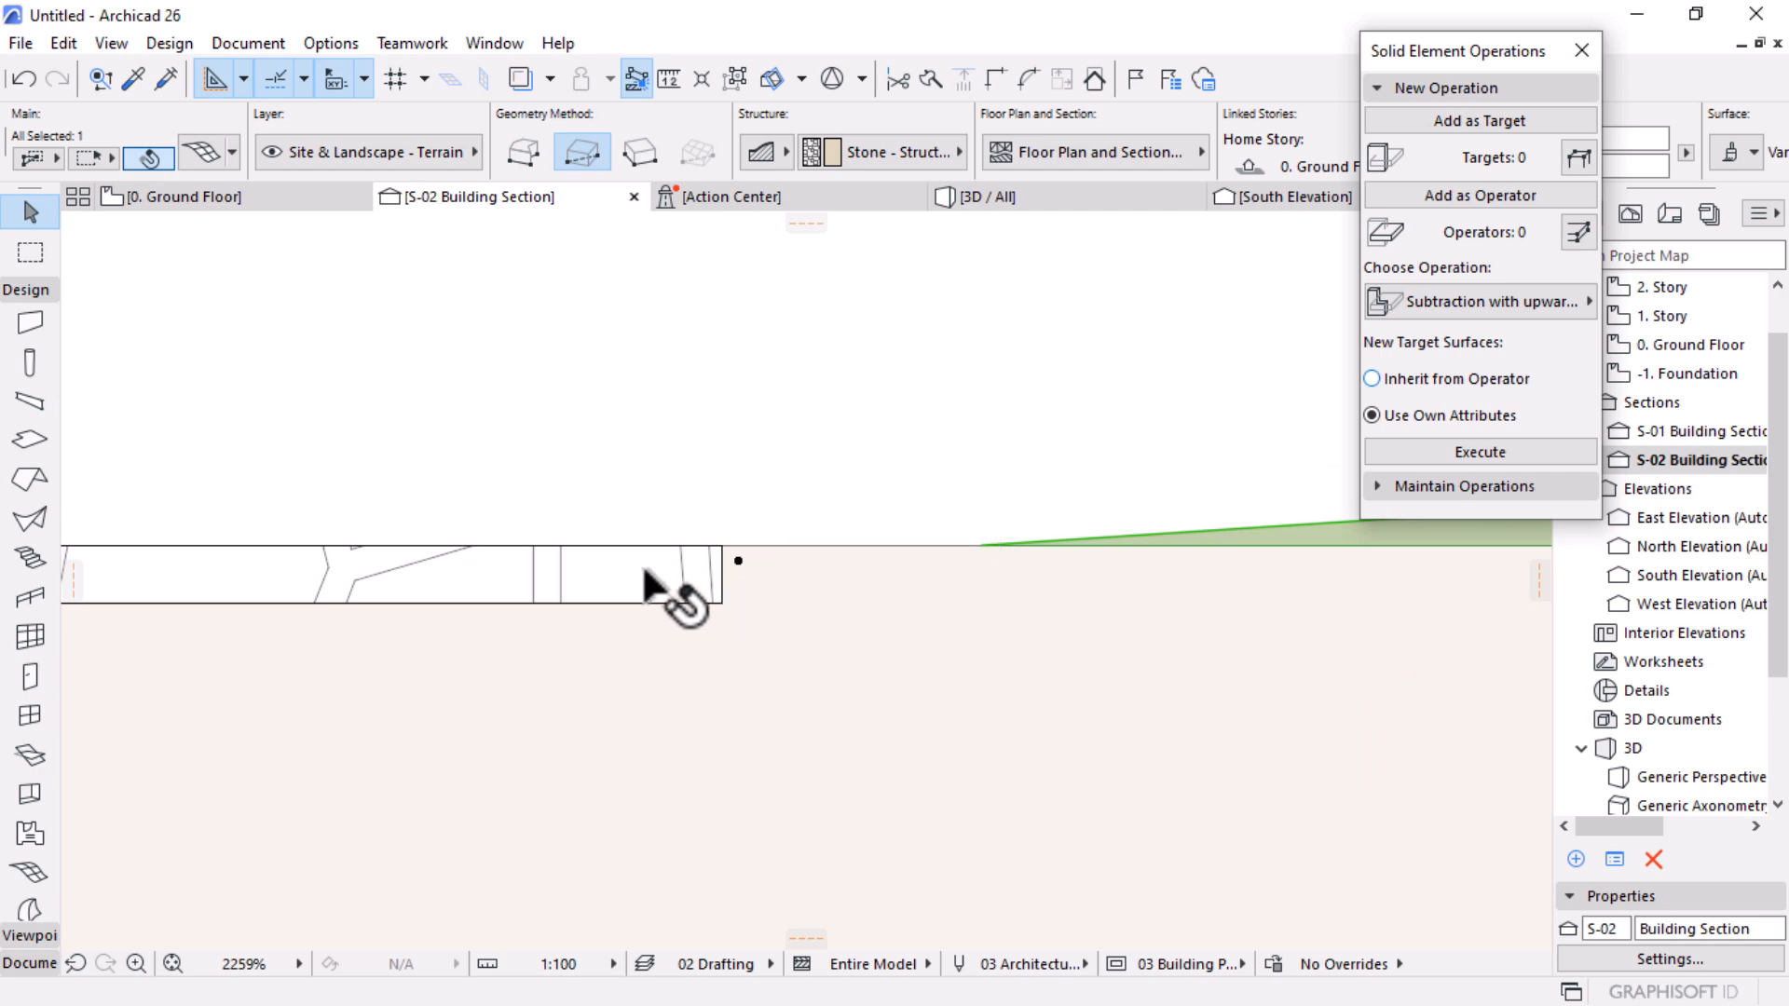
scroll(671, 484, "down", 3)
left_click(973, 199)
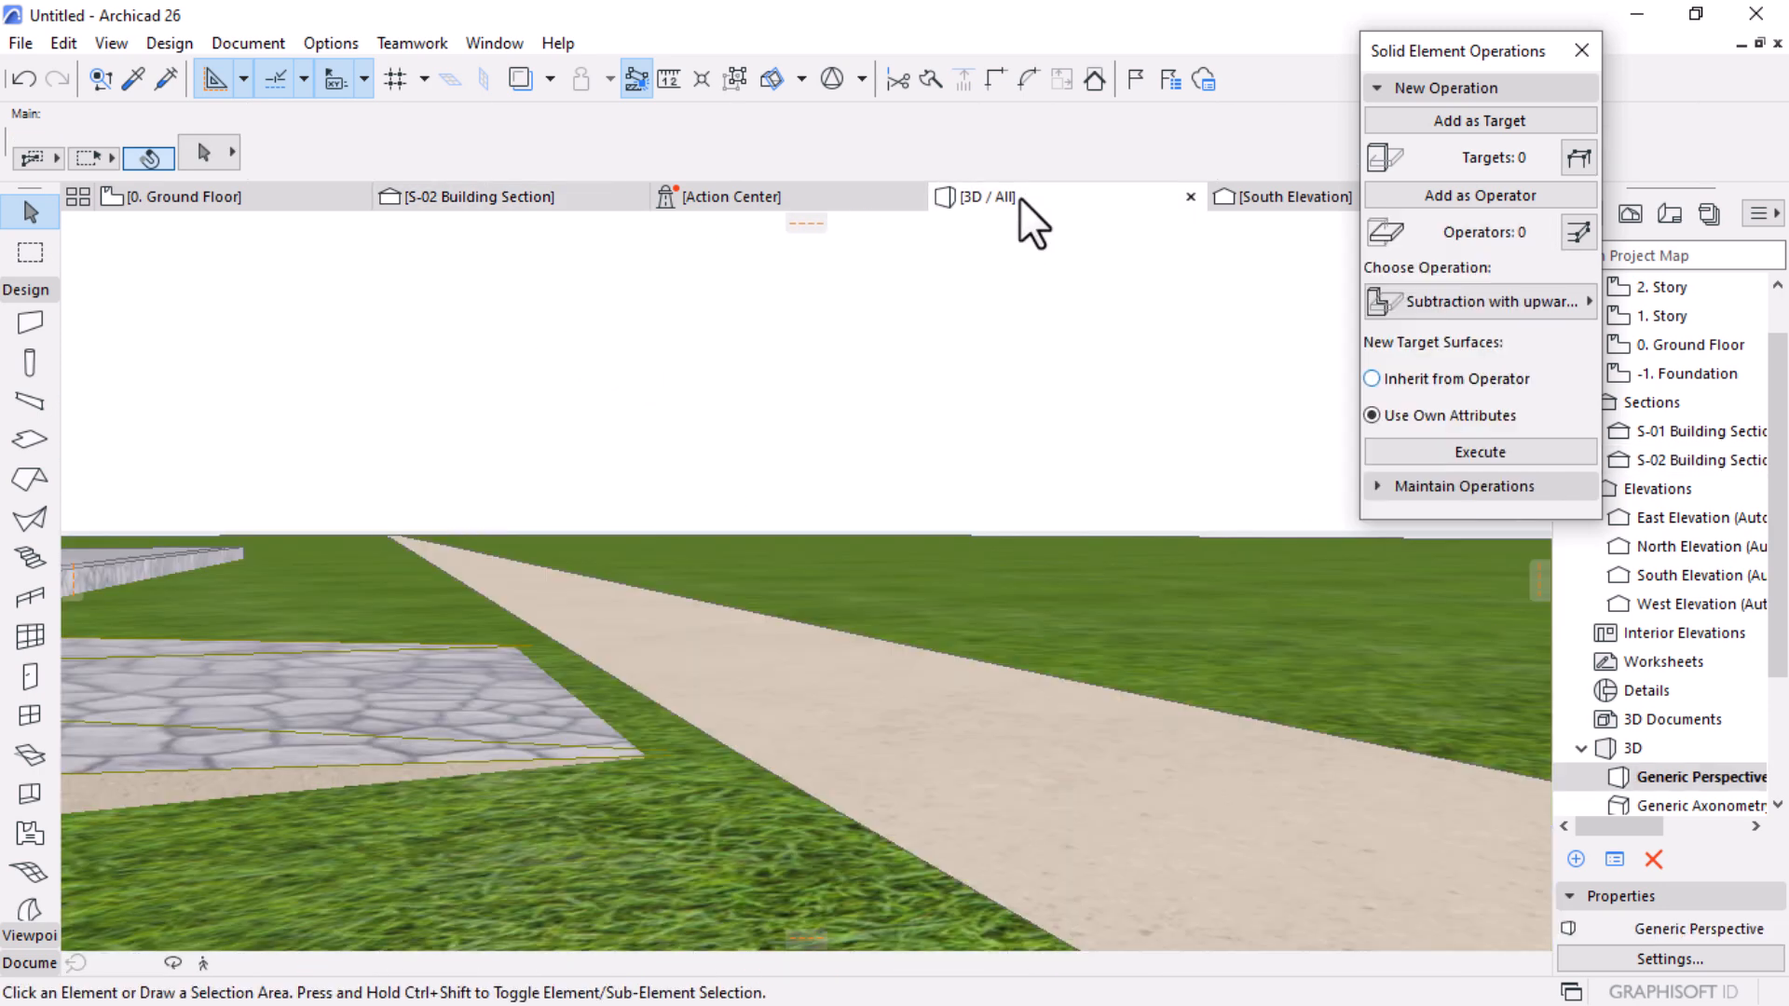
Step: Adjust the elevations of the ramp mesh's two foot corners so they meet the edge of the path slab
left_click(519, 718)
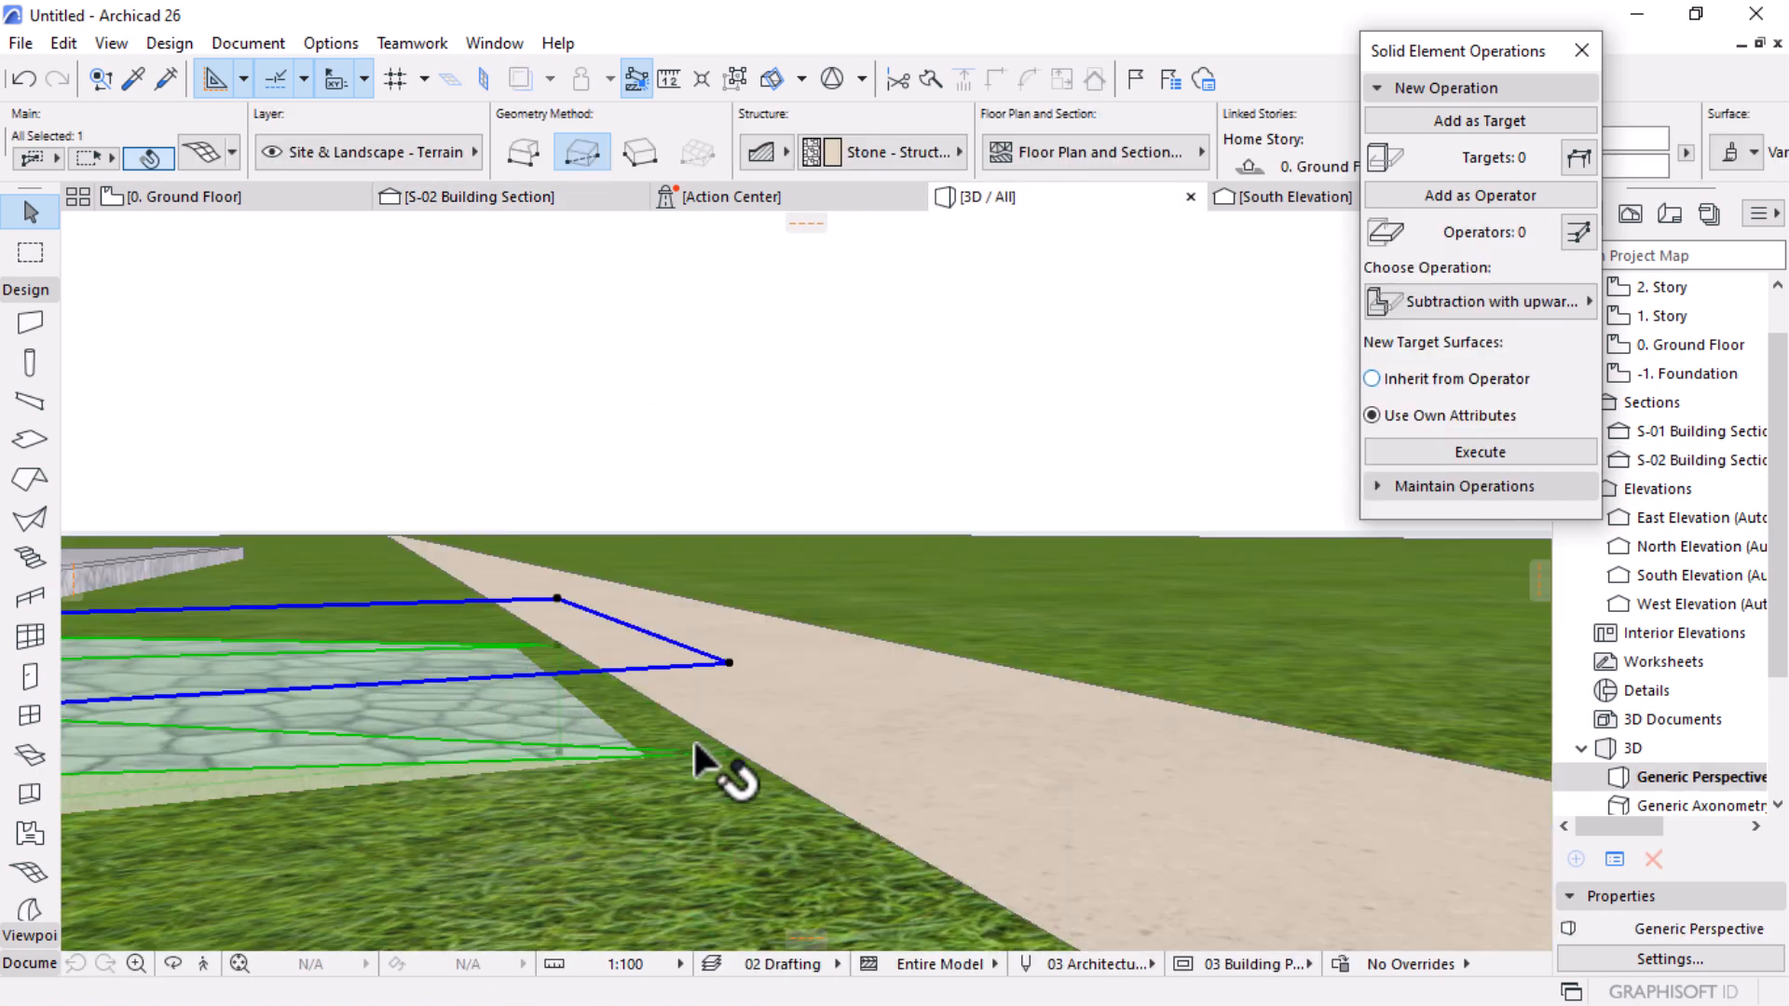
left_click(742, 753)
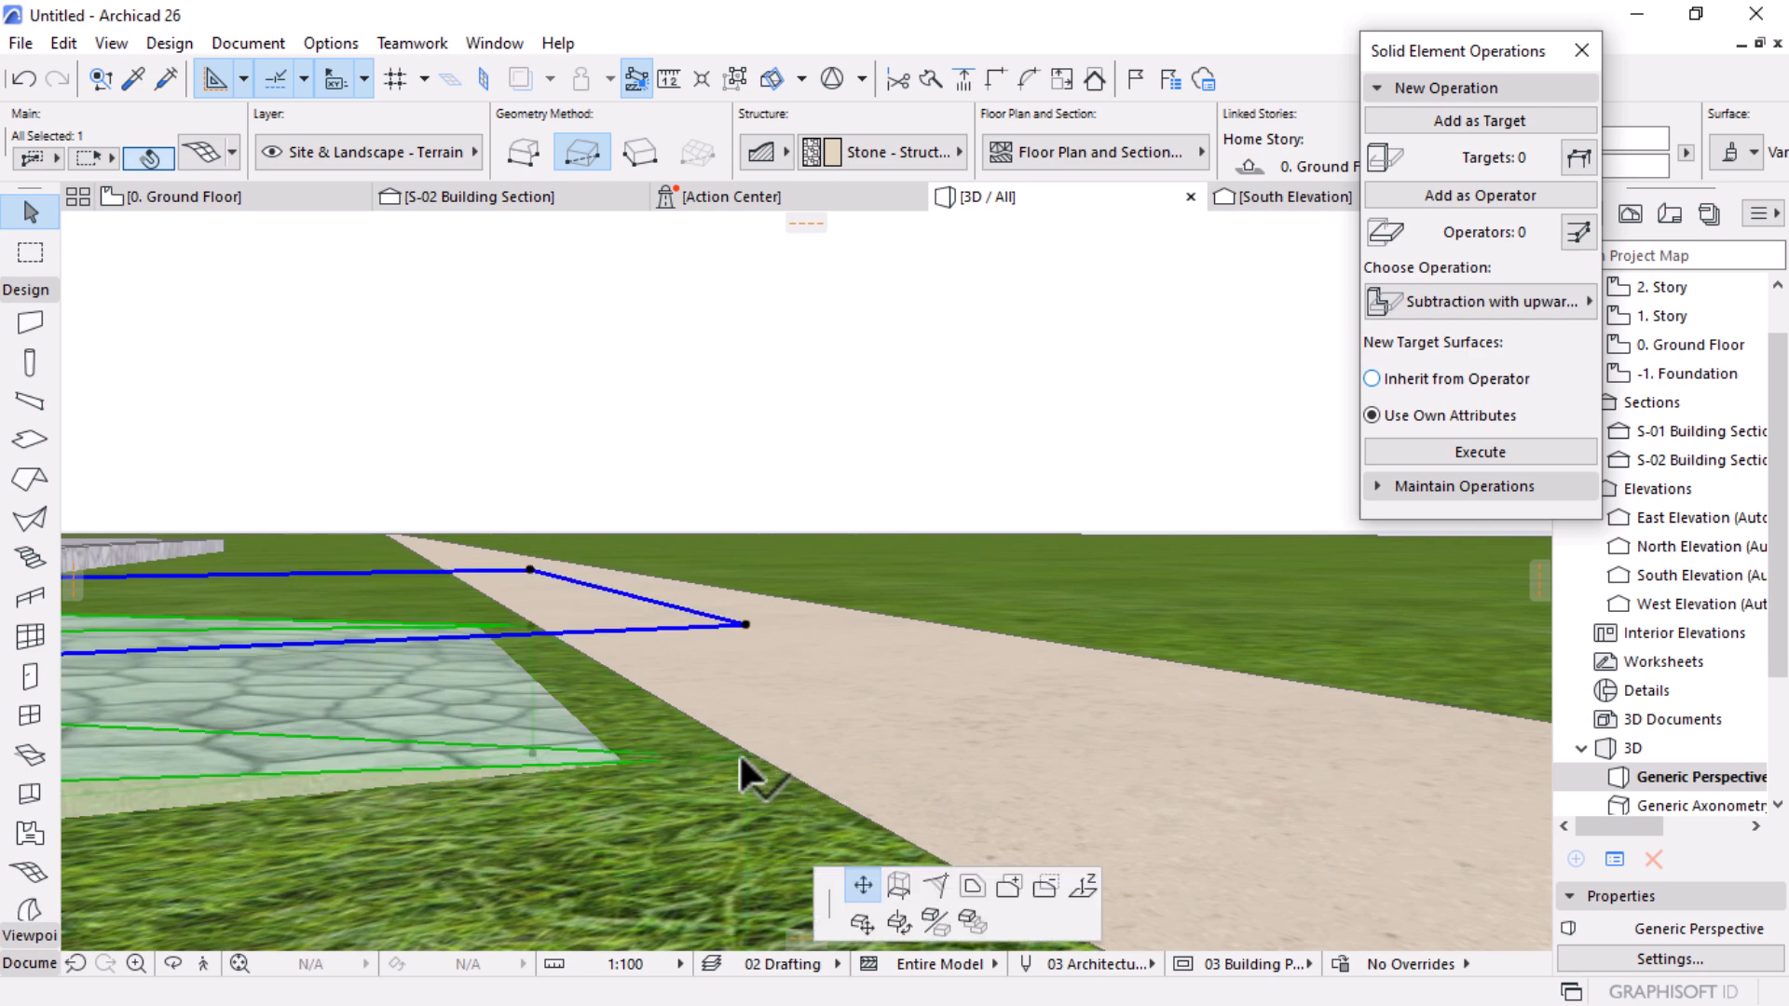
left_click(1535, 476)
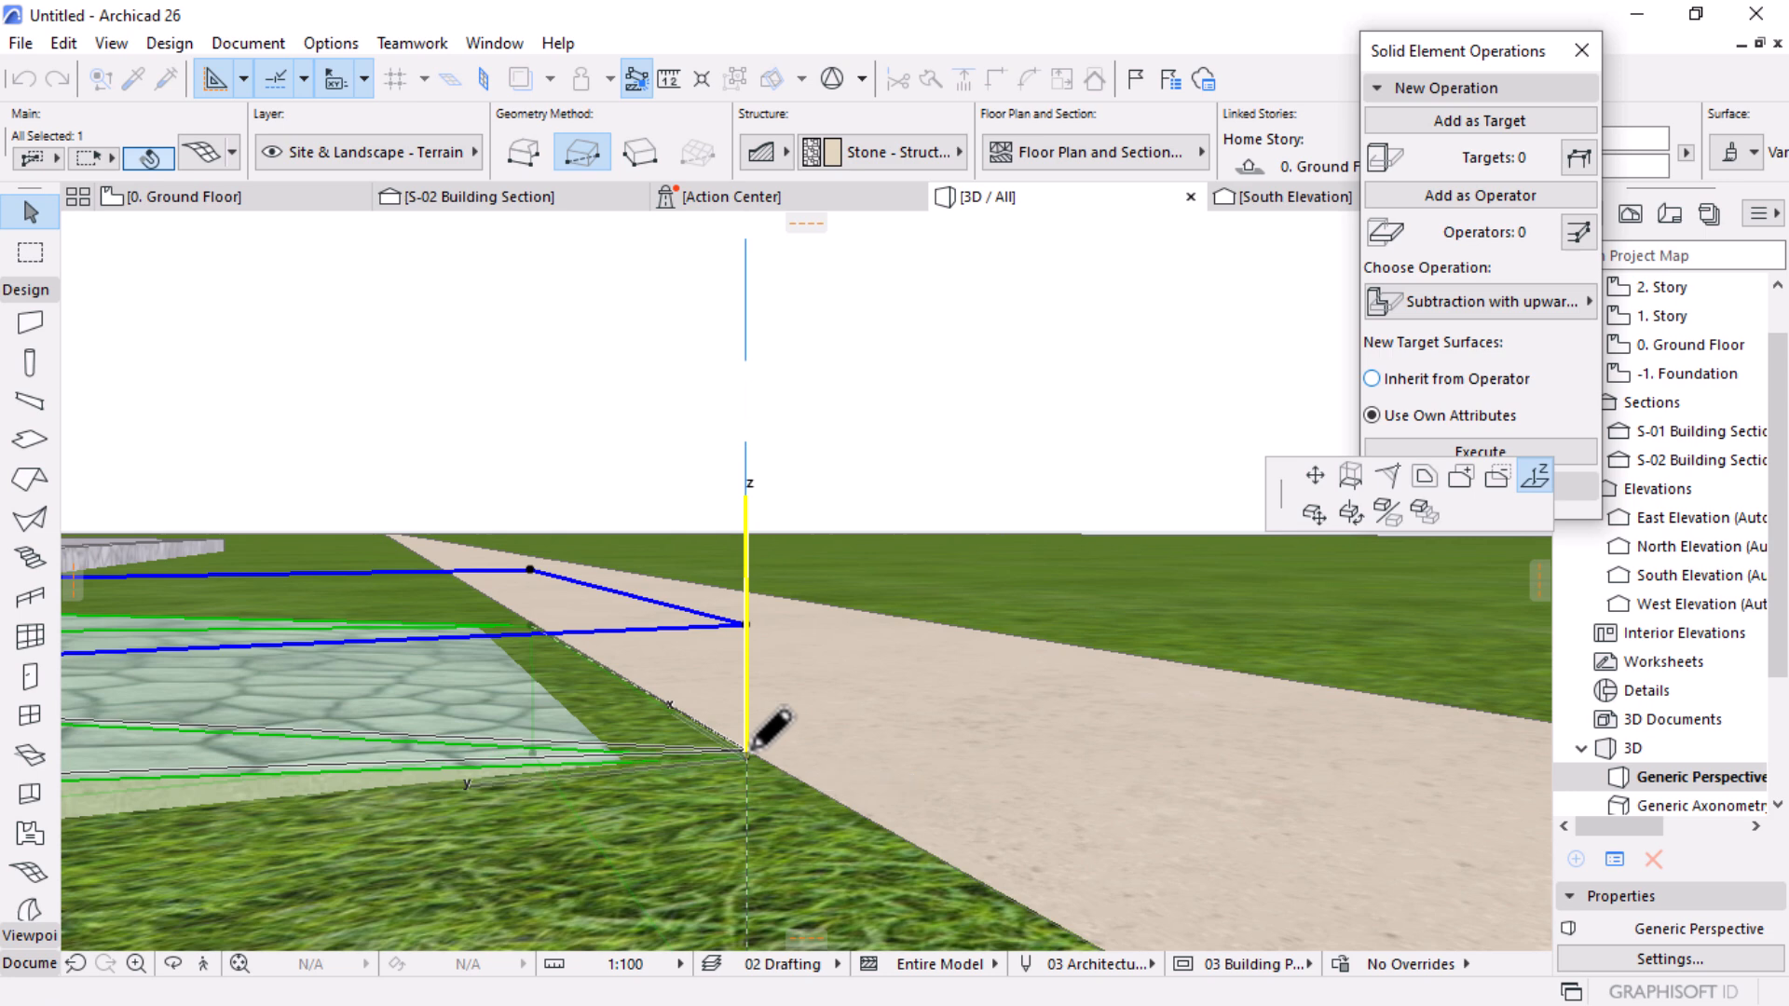
left_click(746, 751)
left_click(527, 624)
left_click(747, 625)
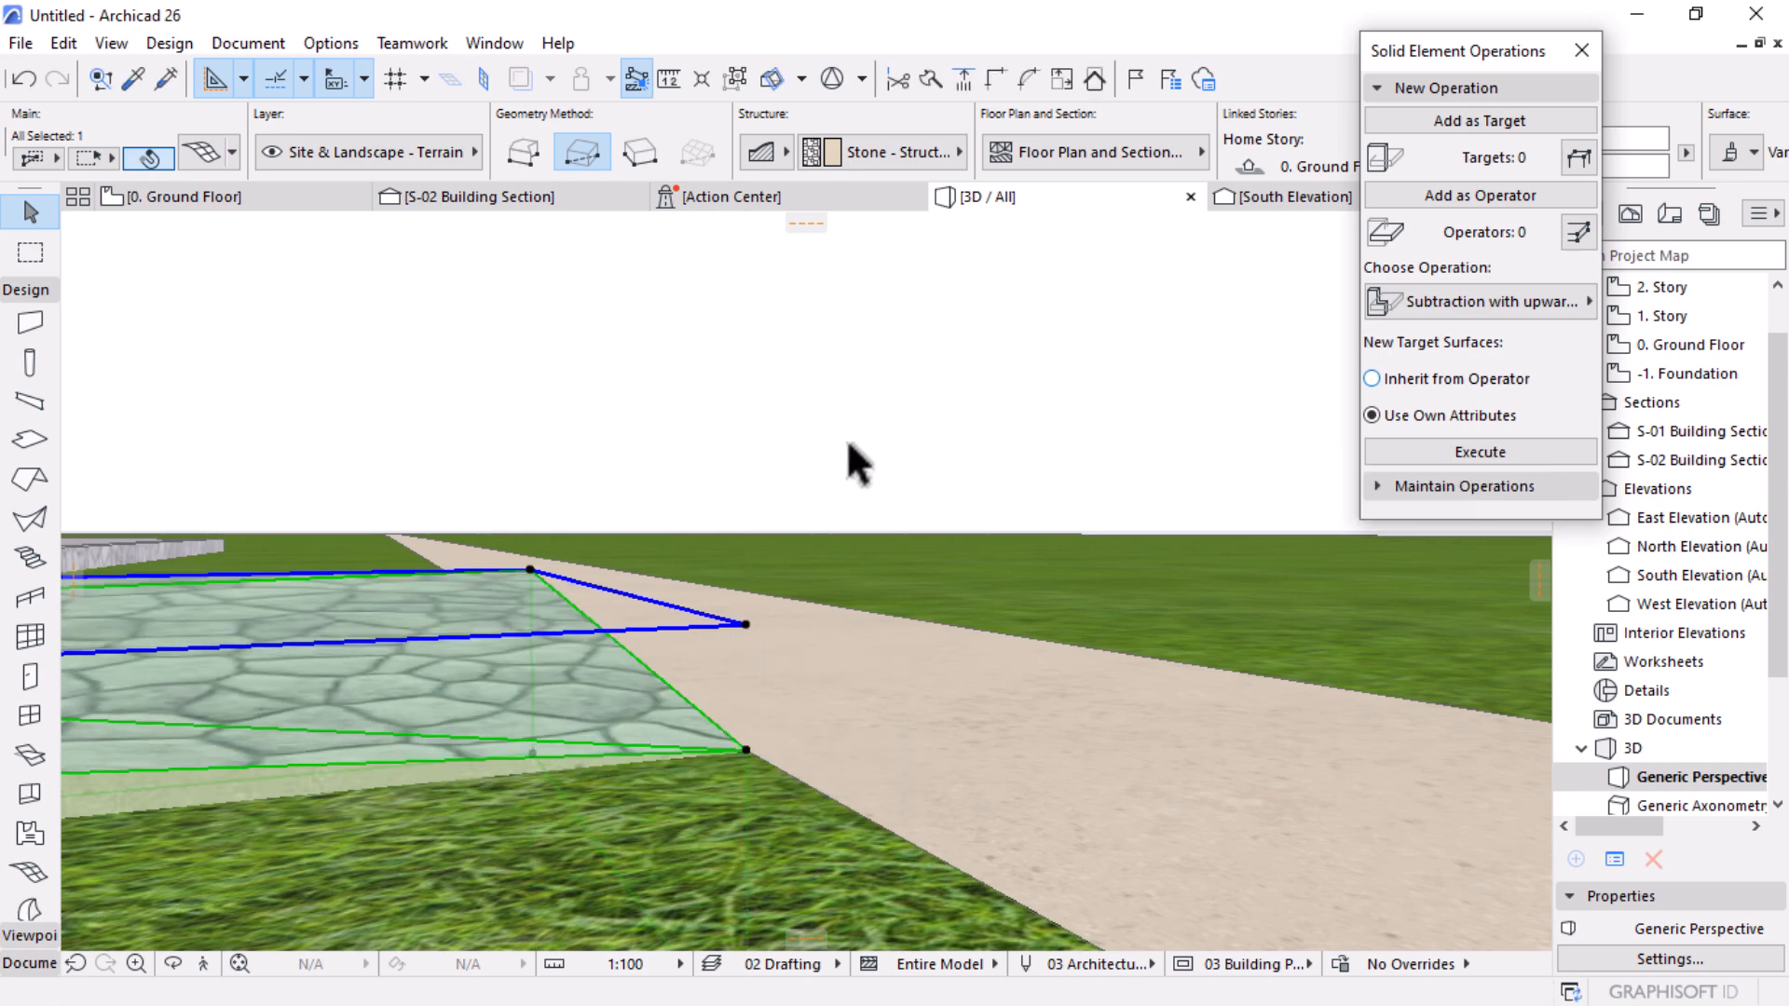
left_click(530, 568)
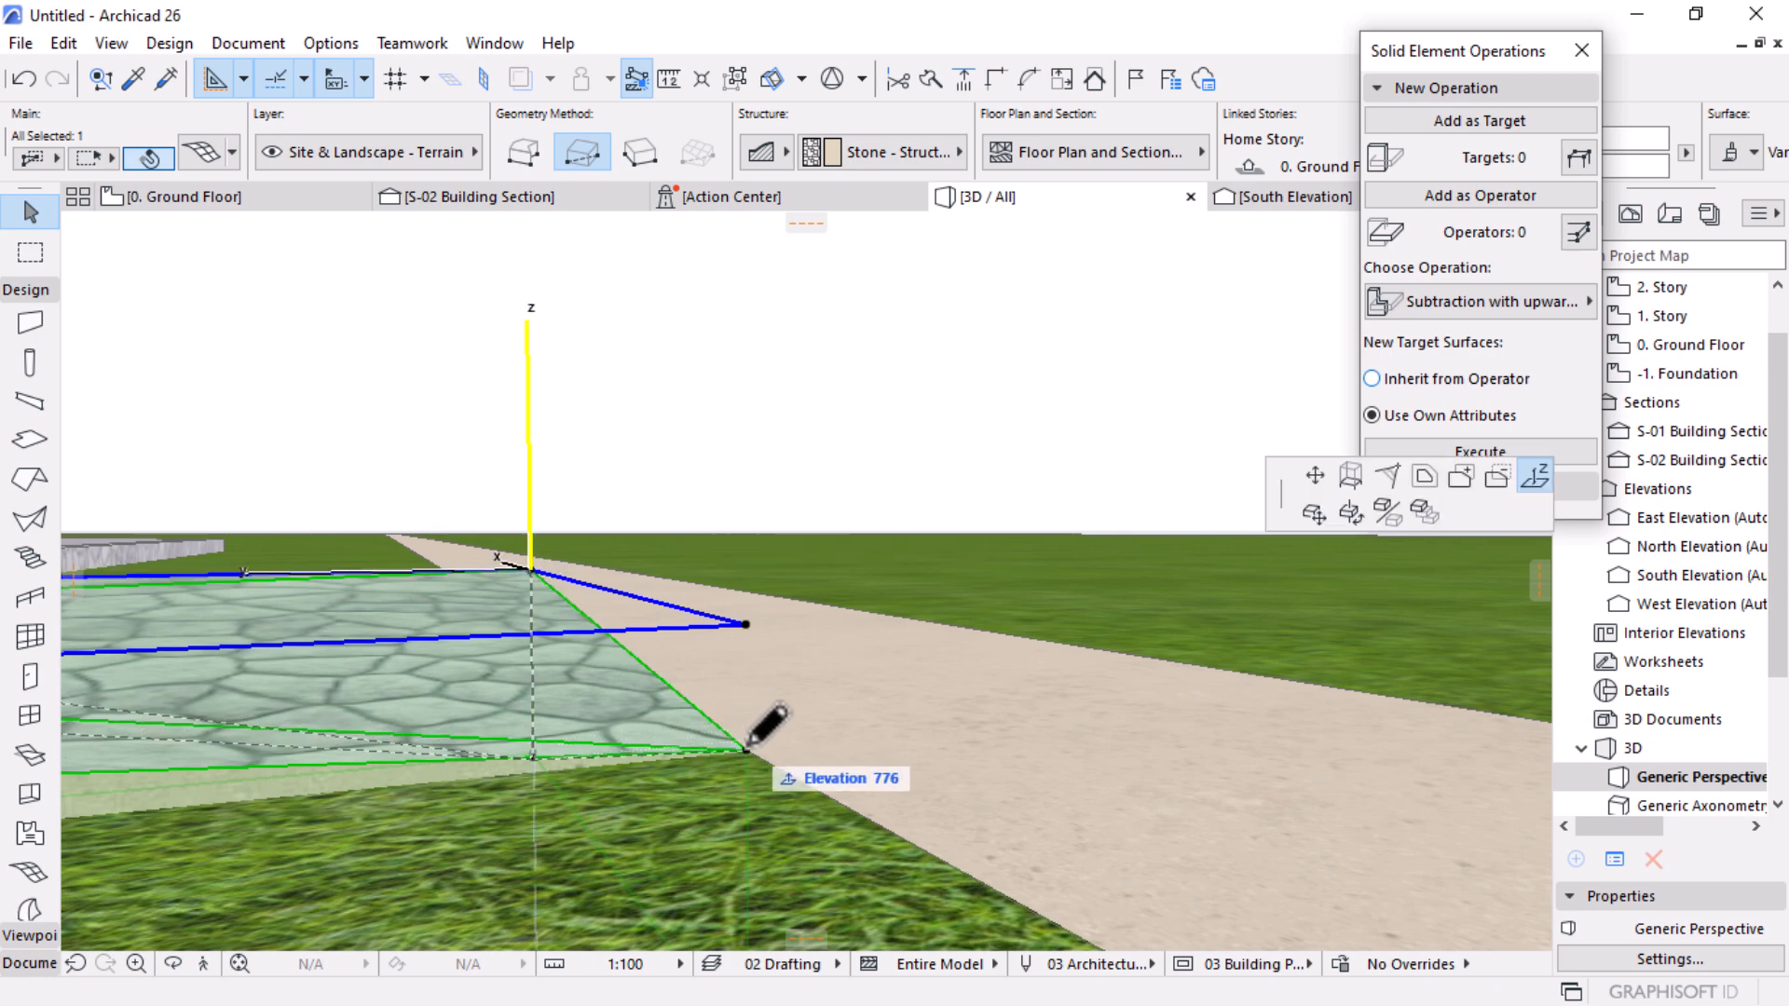
left_click(748, 747)
left_click(920, 508)
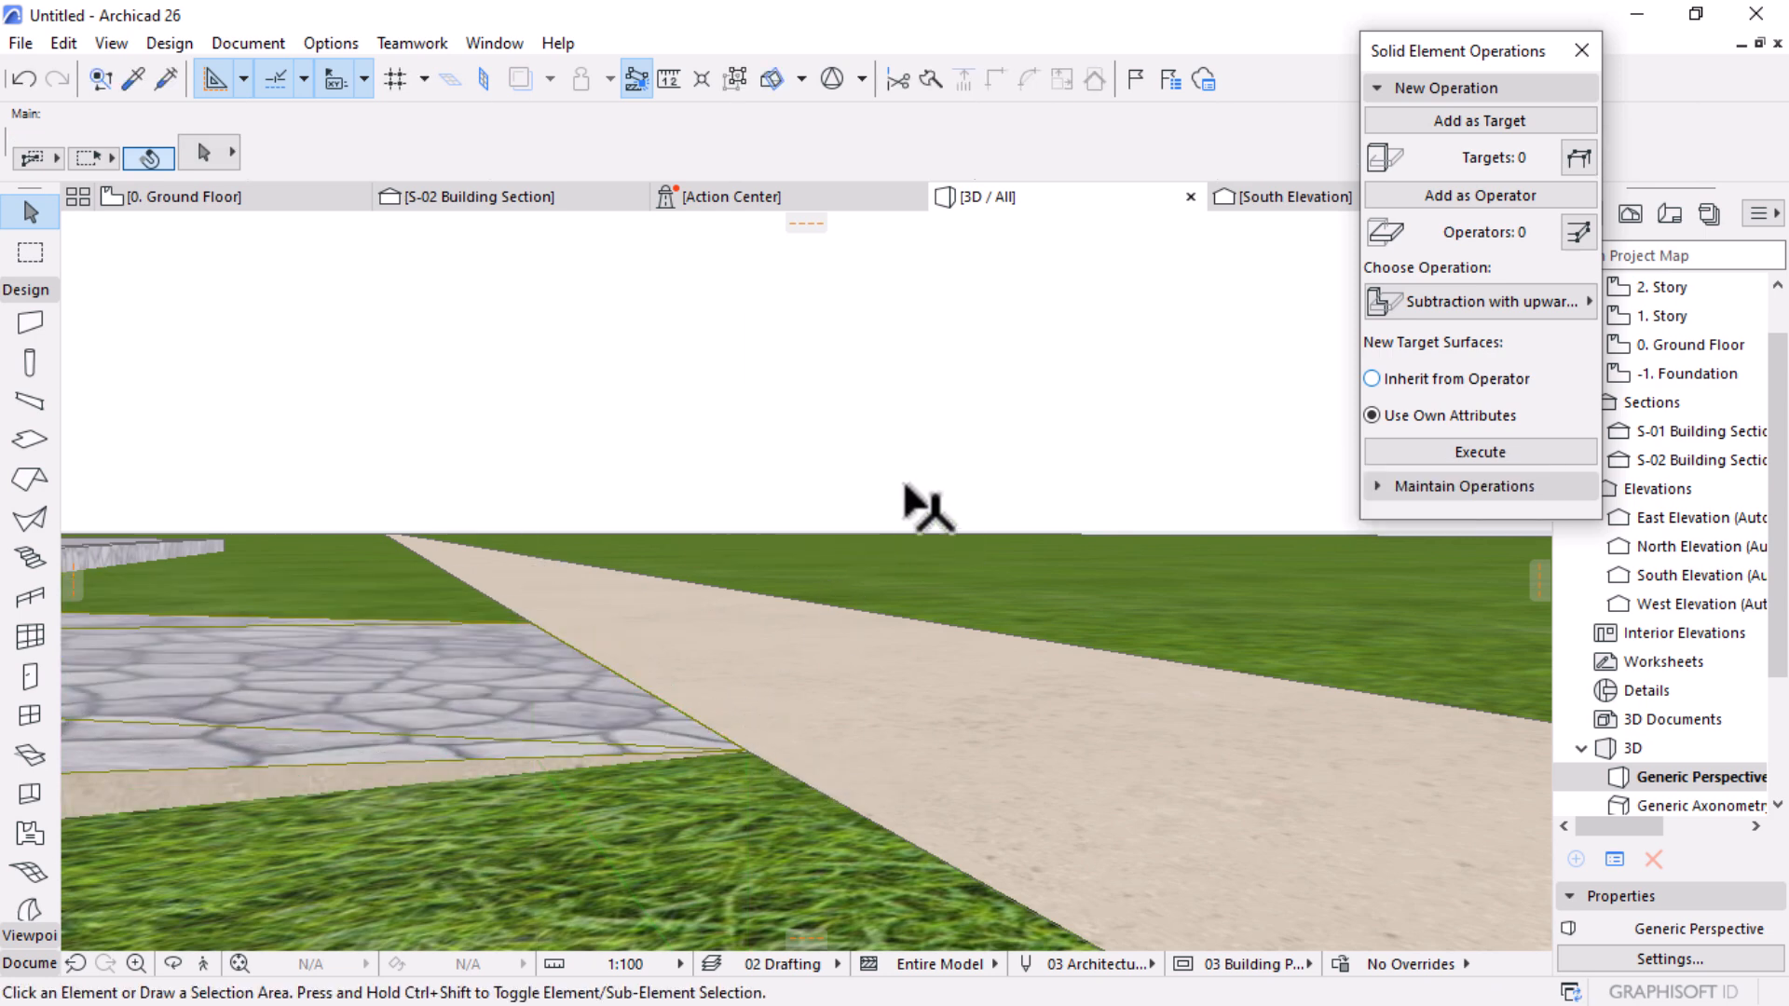
Step: Override the path slab's top, side and bottom surfaces with Stonework - 12, linking all three together
left_click(832, 669)
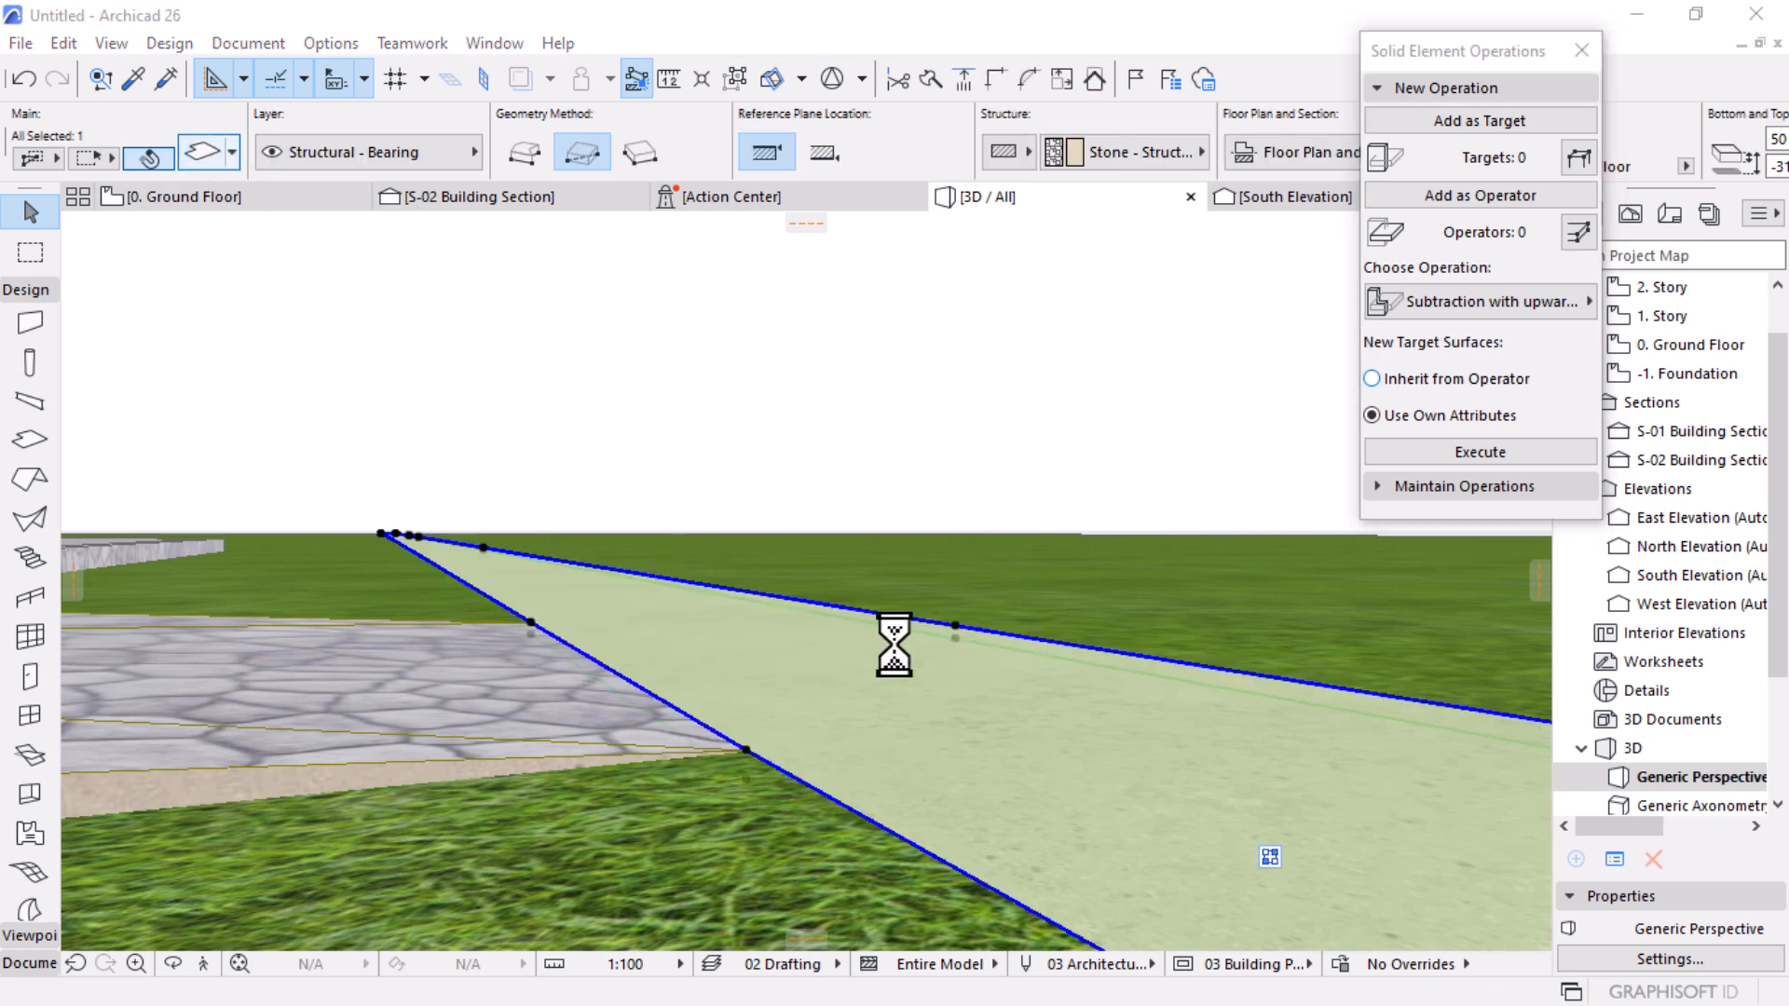
left_click(624, 662)
left_click(631, 552)
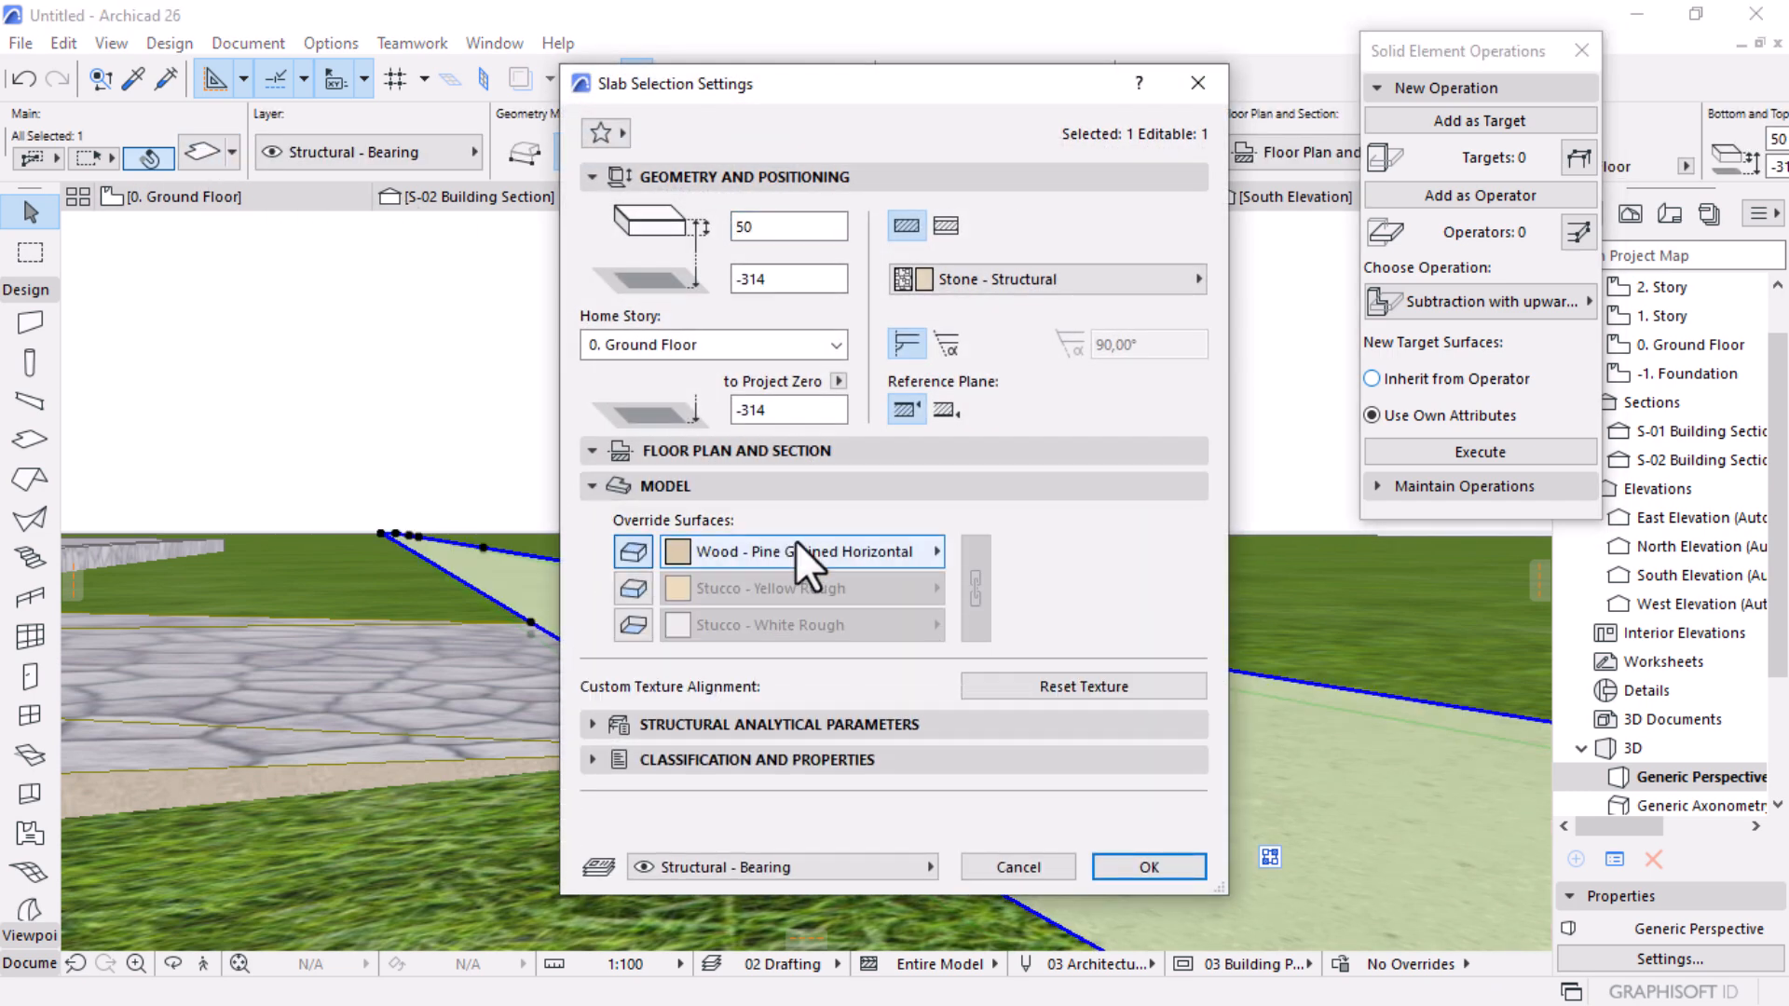
left_click(633, 587)
left_click(628, 637)
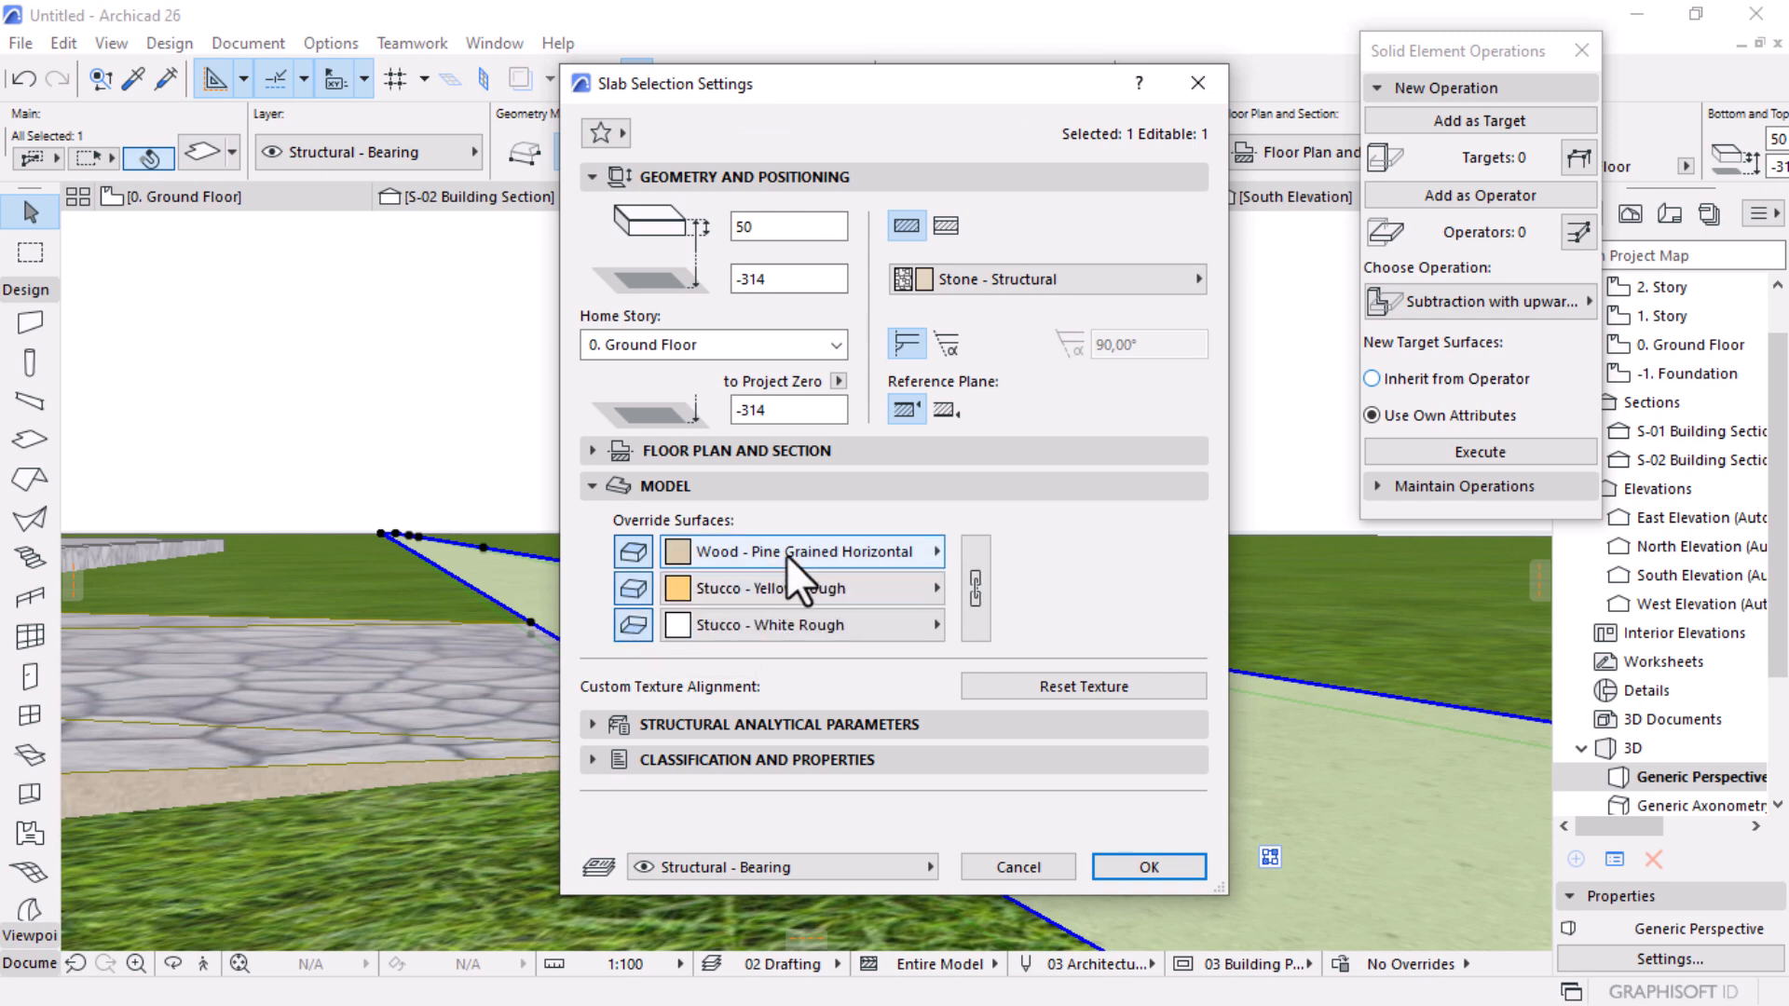
left_click(784, 553)
type("stone")
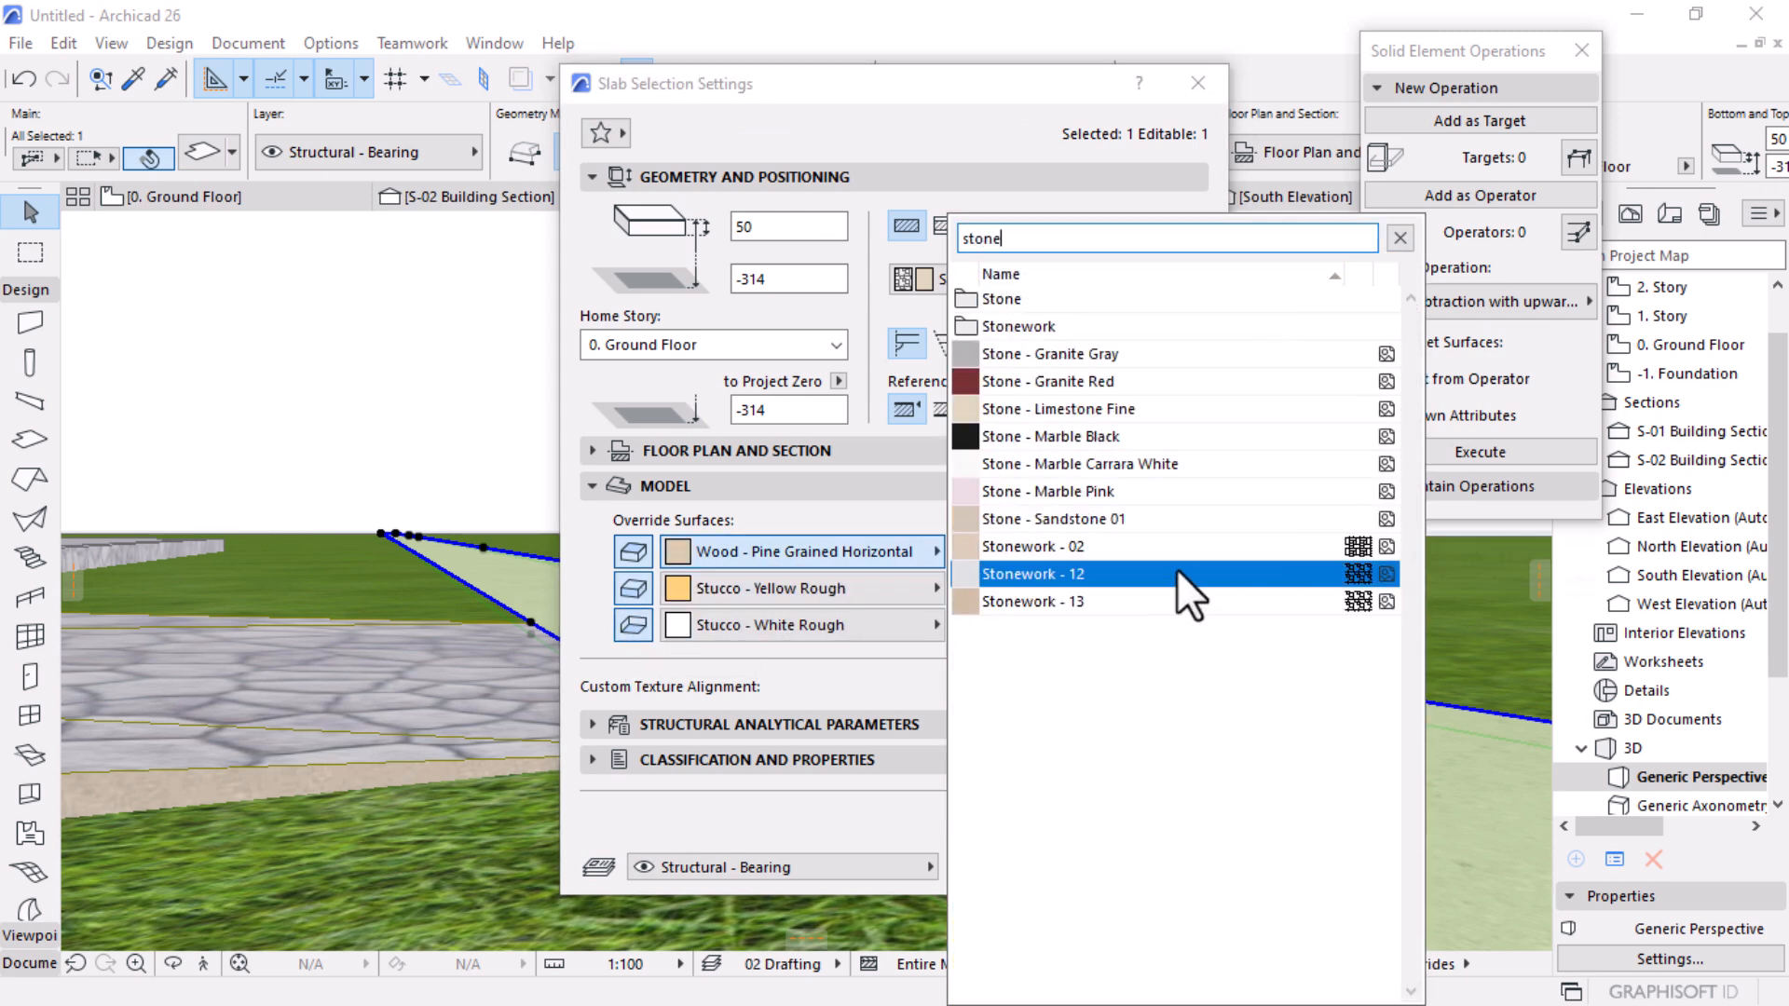
left_click(1176, 574)
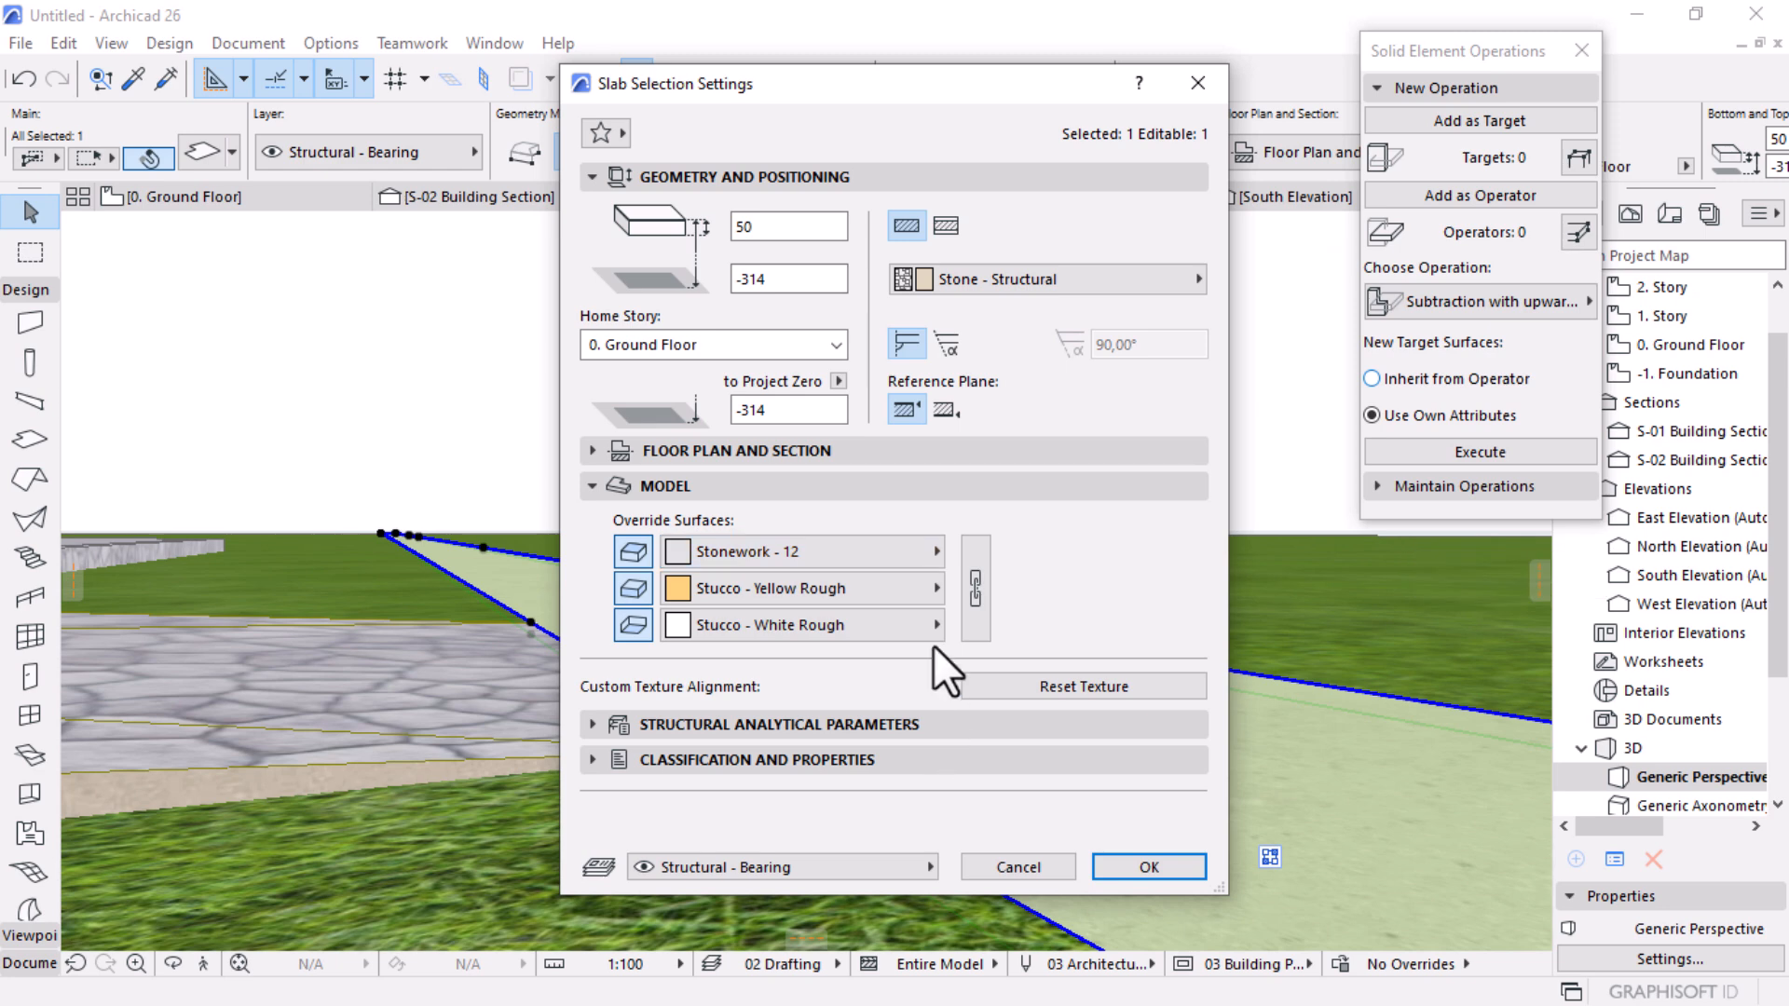
left_click(976, 581)
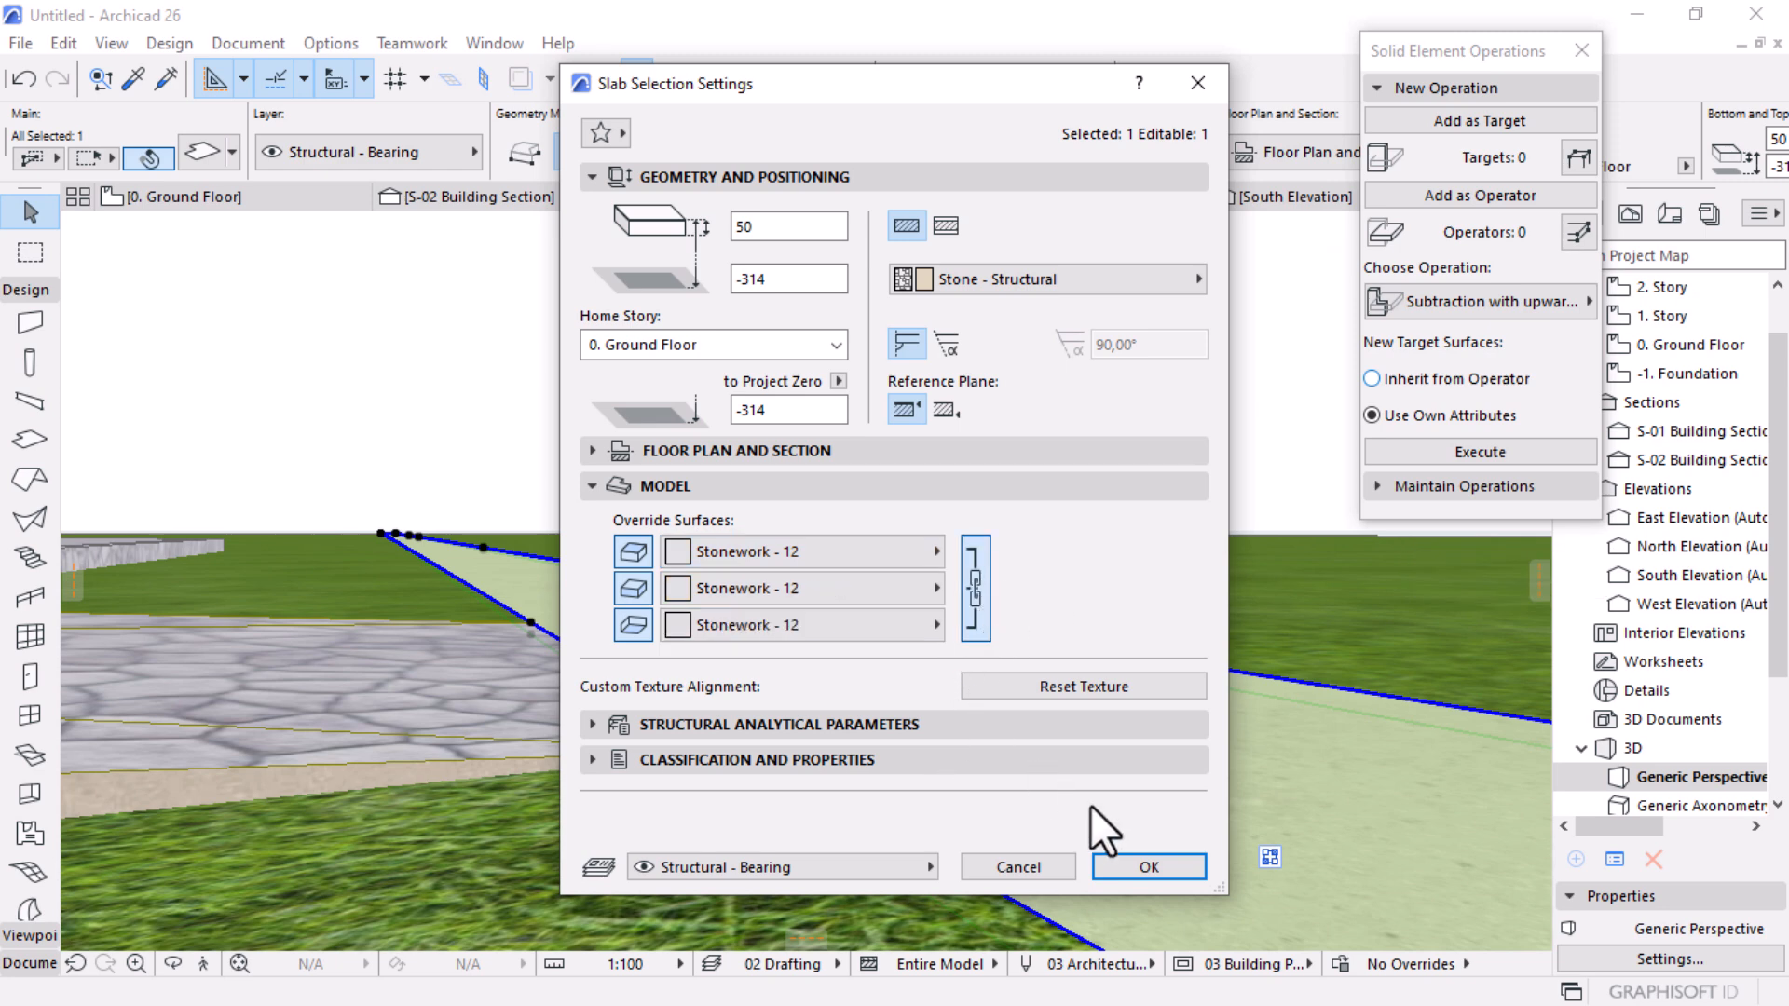
left_click(1148, 867)
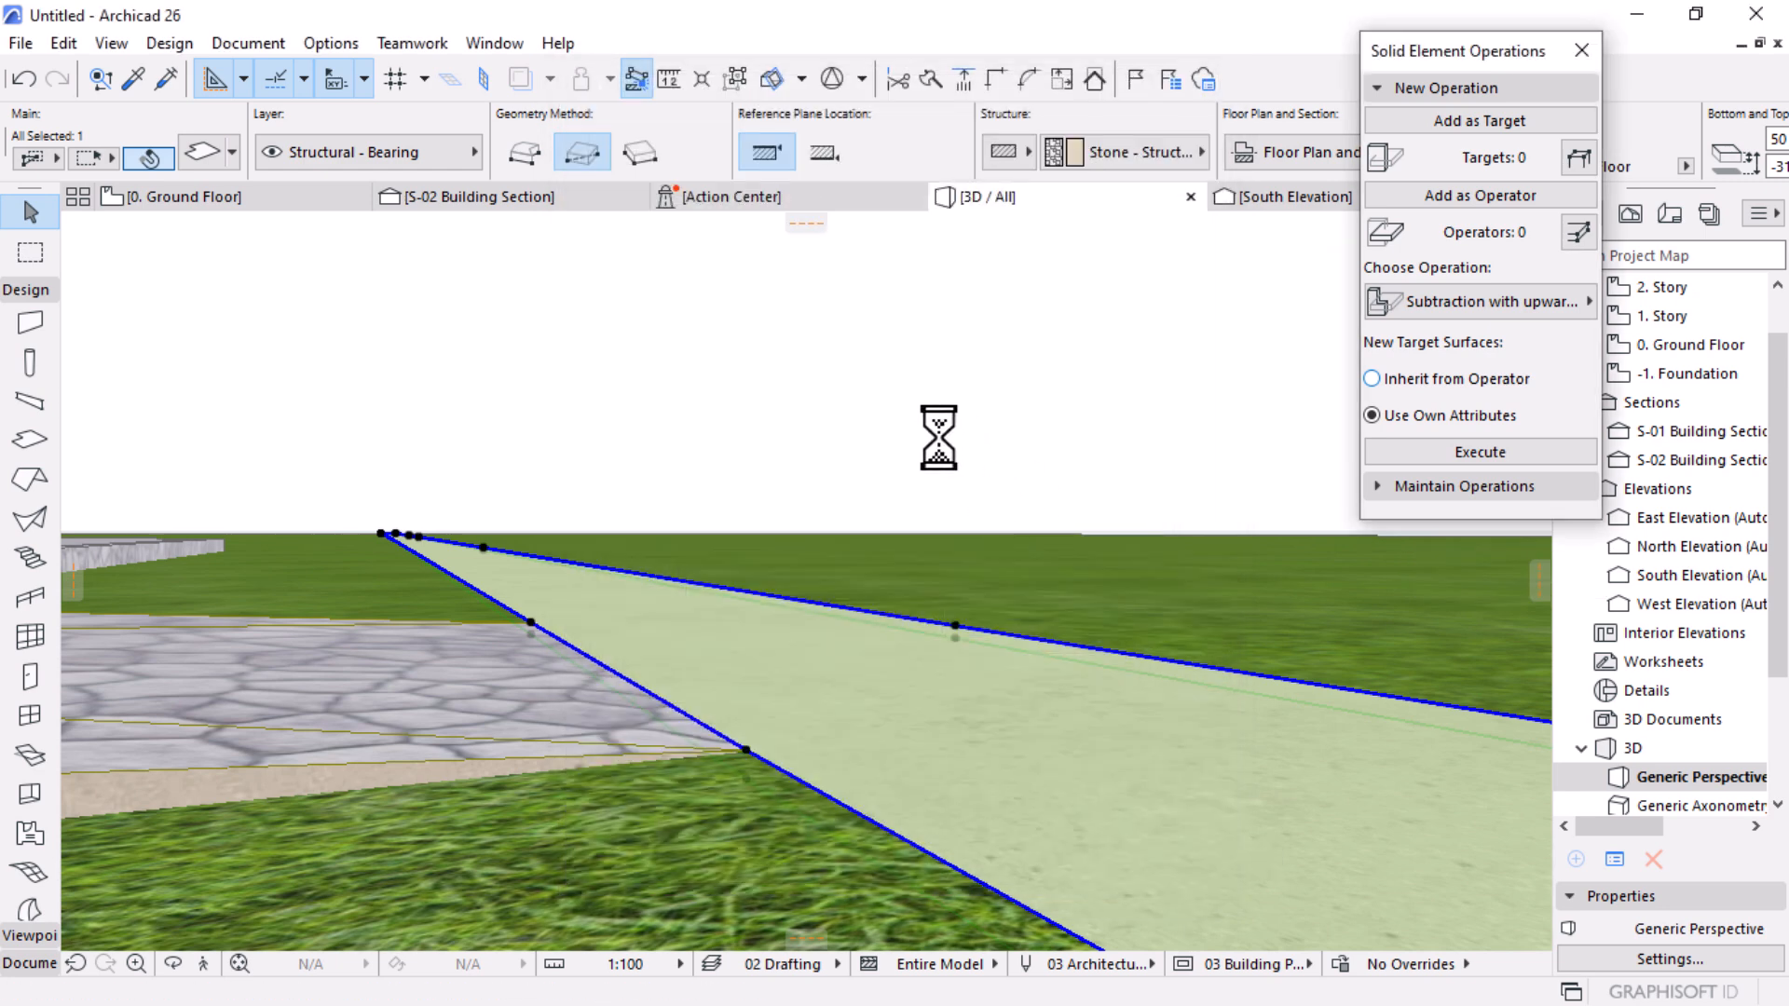
left_click(1008, 408)
Step: Set both the uncut line pen and the ridge pen of the ramp mesh to 161
middle_click_drag(819, 556, 698, 662, "shift")
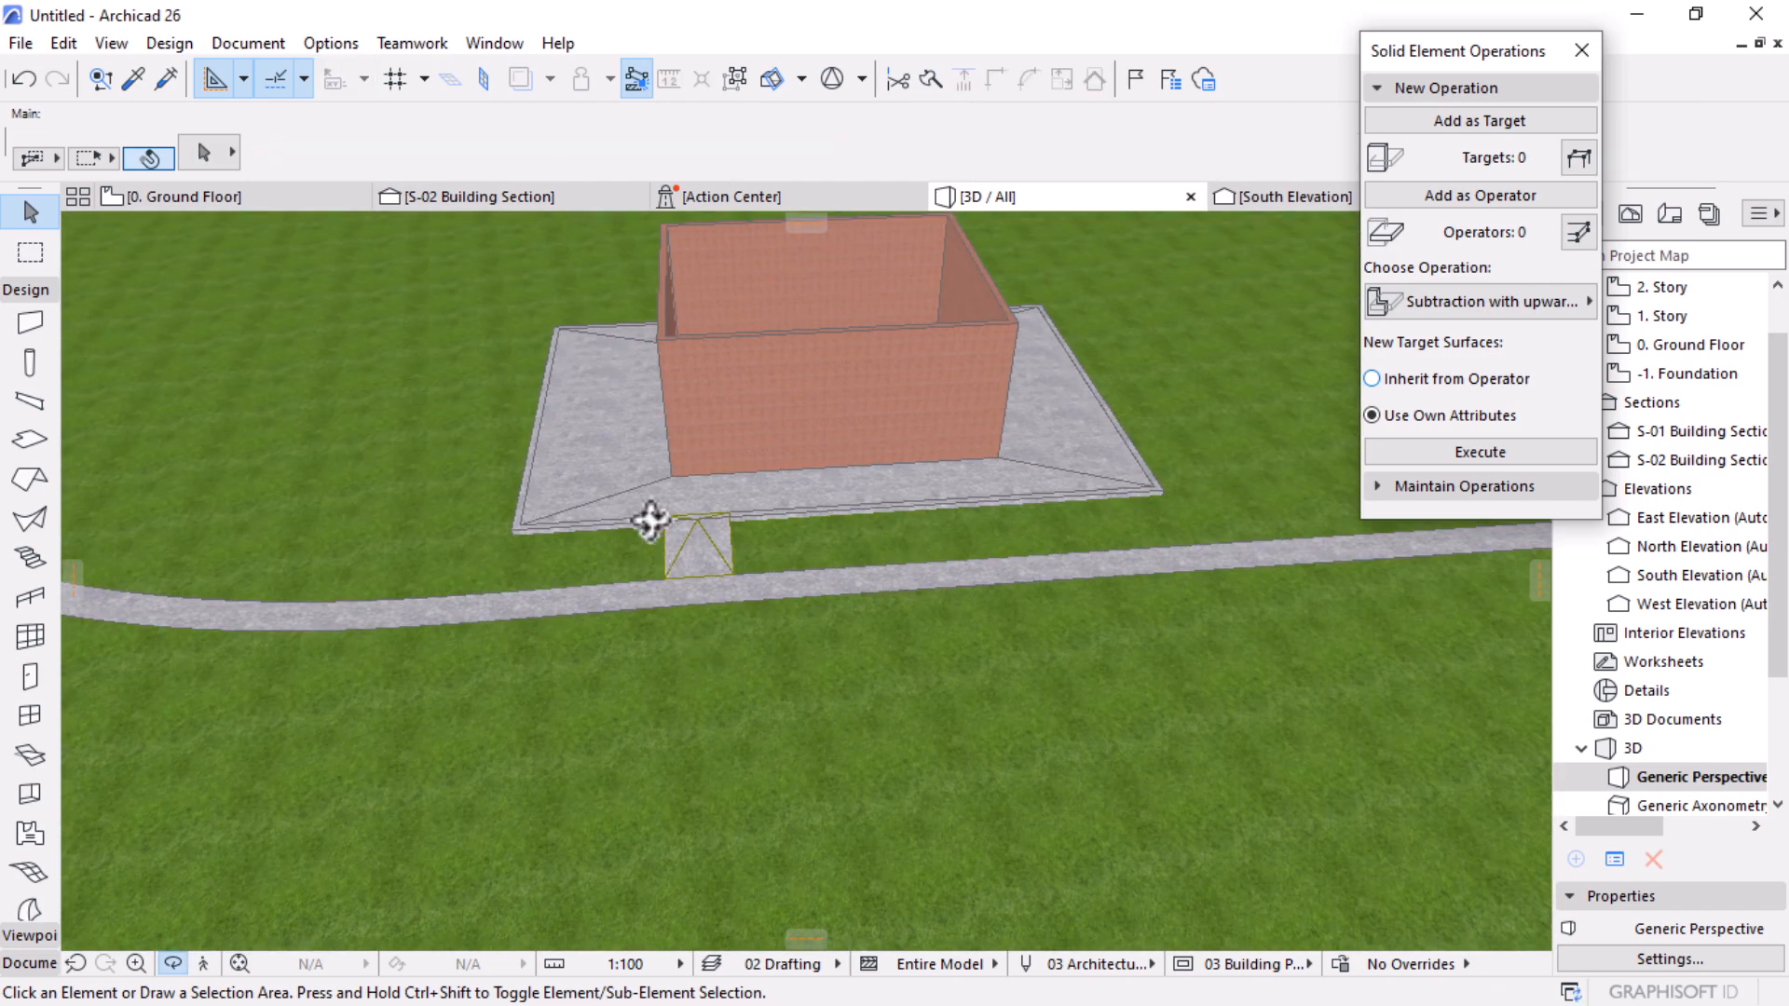
scroll(679, 556, "up", 5)
middle_click_drag(770, 544, 866, 713, "shift")
left_click(888, 707)
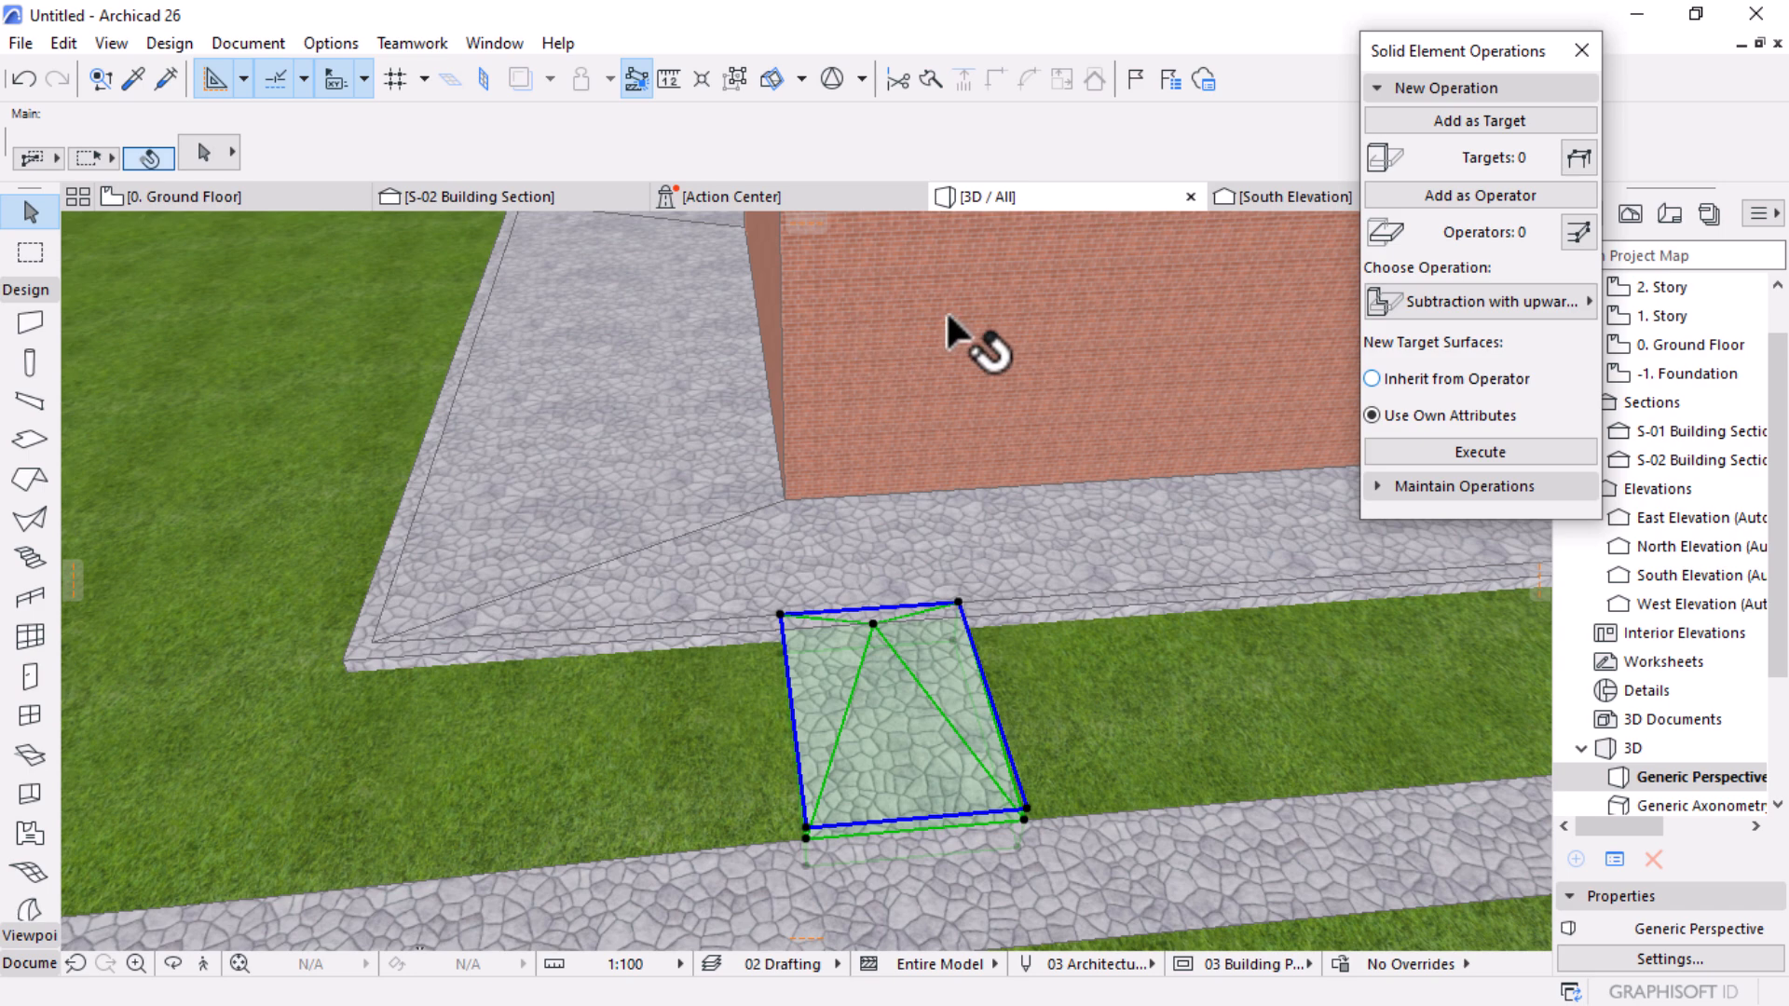
left_click(1081, 154)
left_click(917, 300)
type("21")
left_click(992, 485)
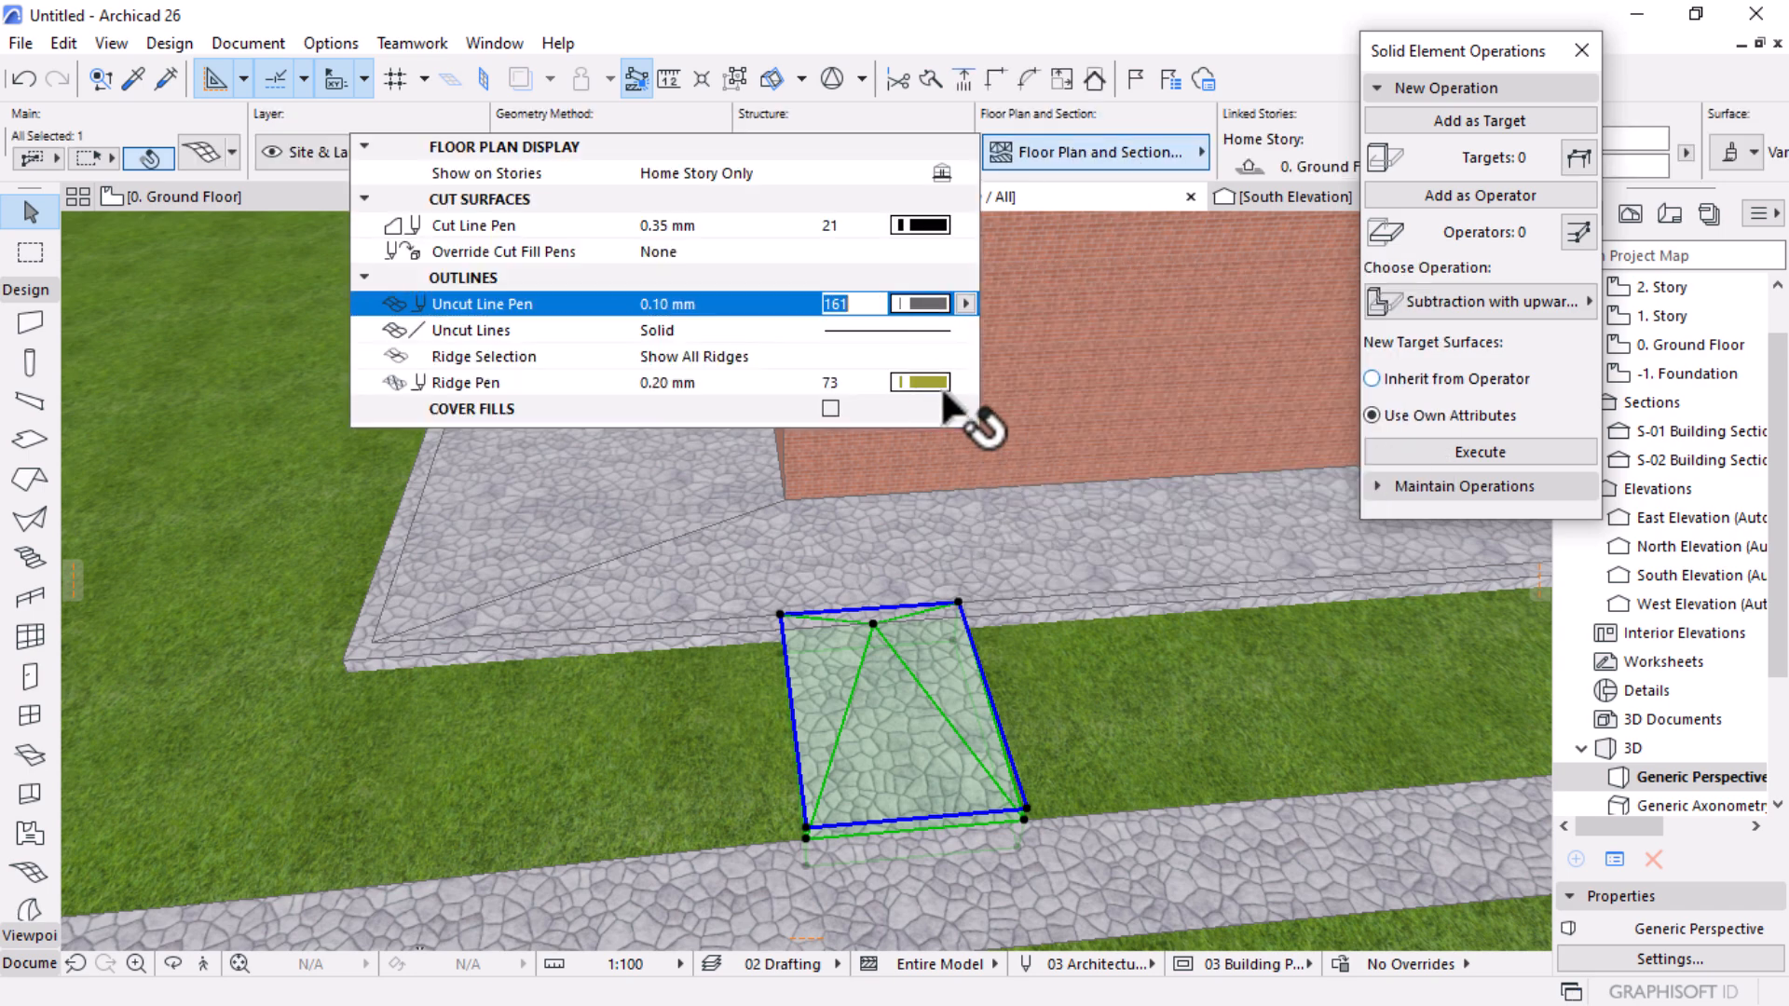
left_click(937, 384)
type("121")
left_click(991, 564)
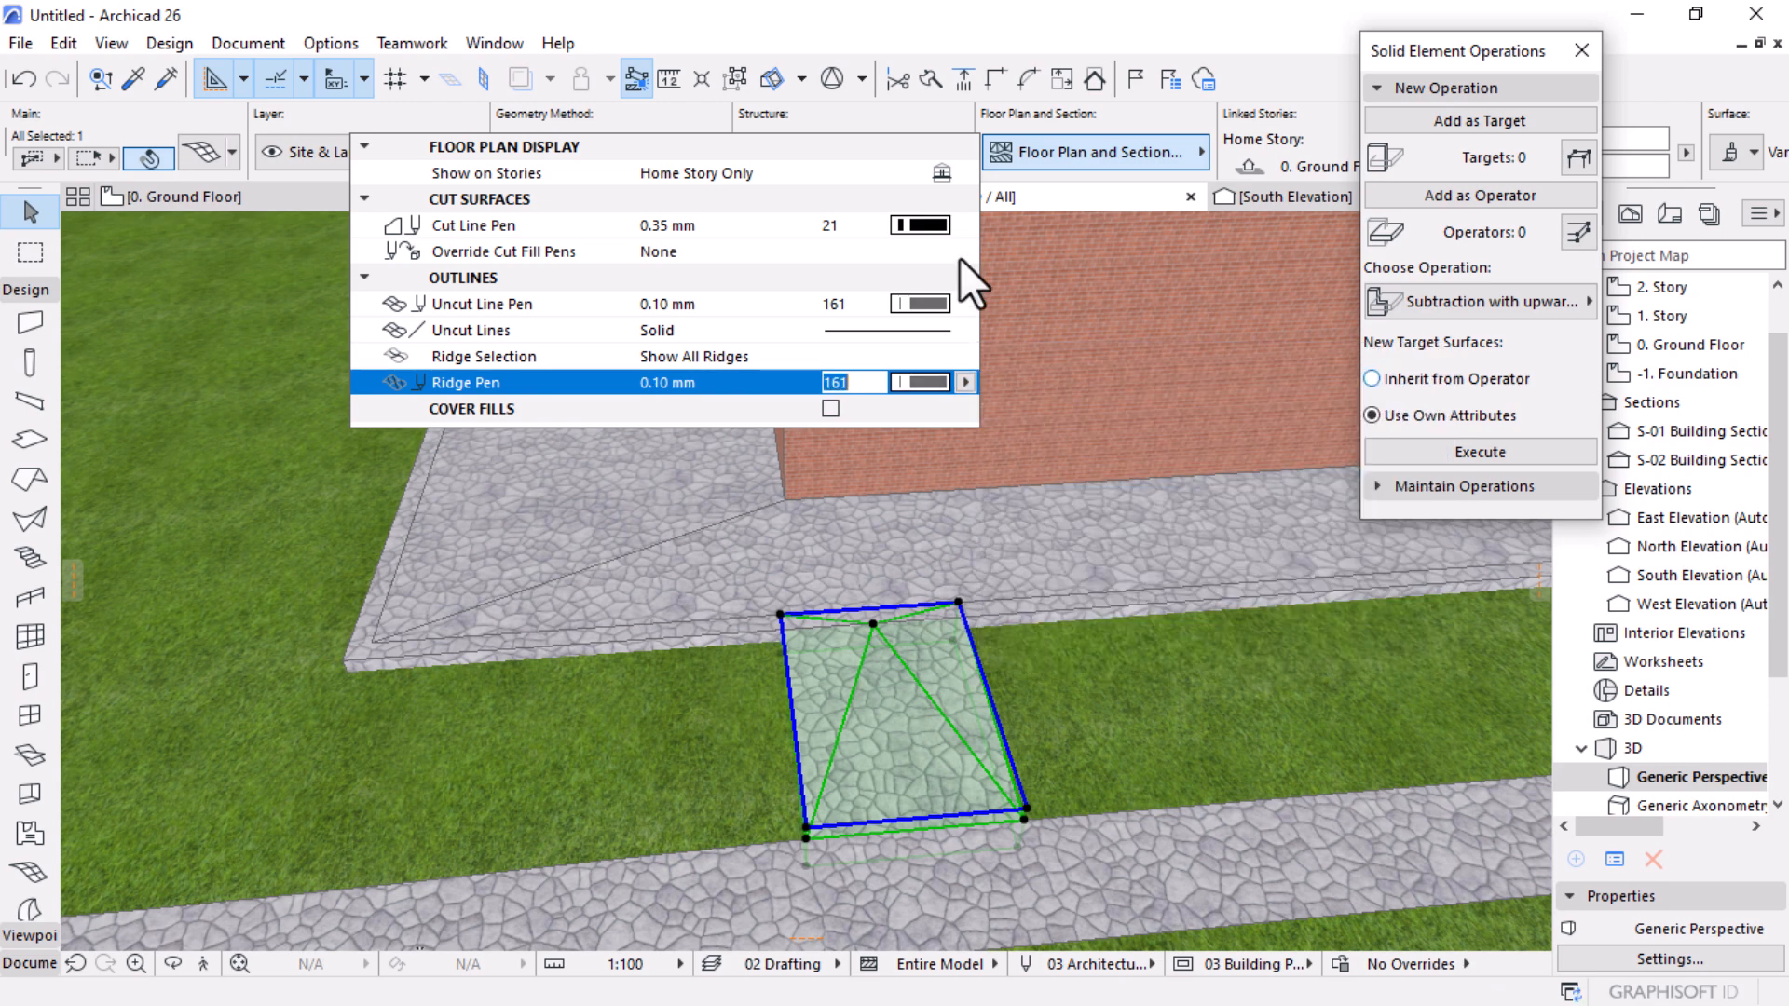
left_click(1023, 537)
key("Escape")
Step: Close the Solid Element Operations palette and examine the building, ramp and curved path in 3D from several angles
scroll(755, 522, "down", 6)
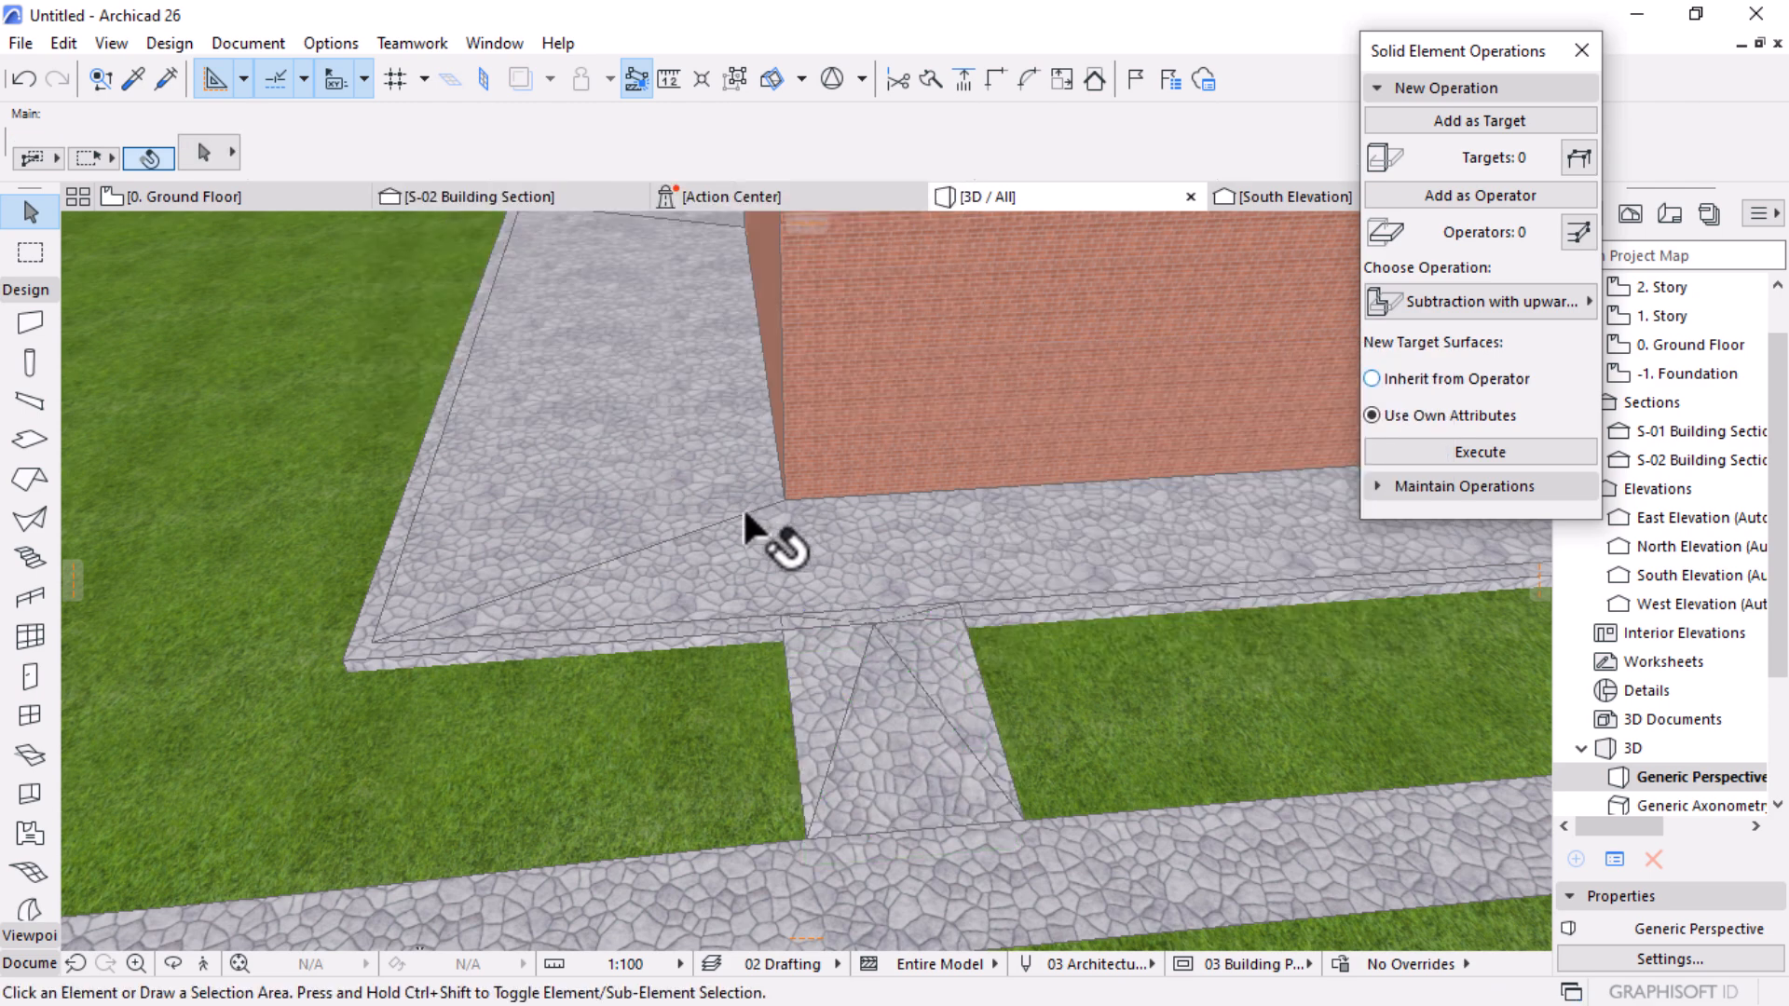
scroll(930, 644, "down", 3)
middle_click_drag(930, 645, 753, 635)
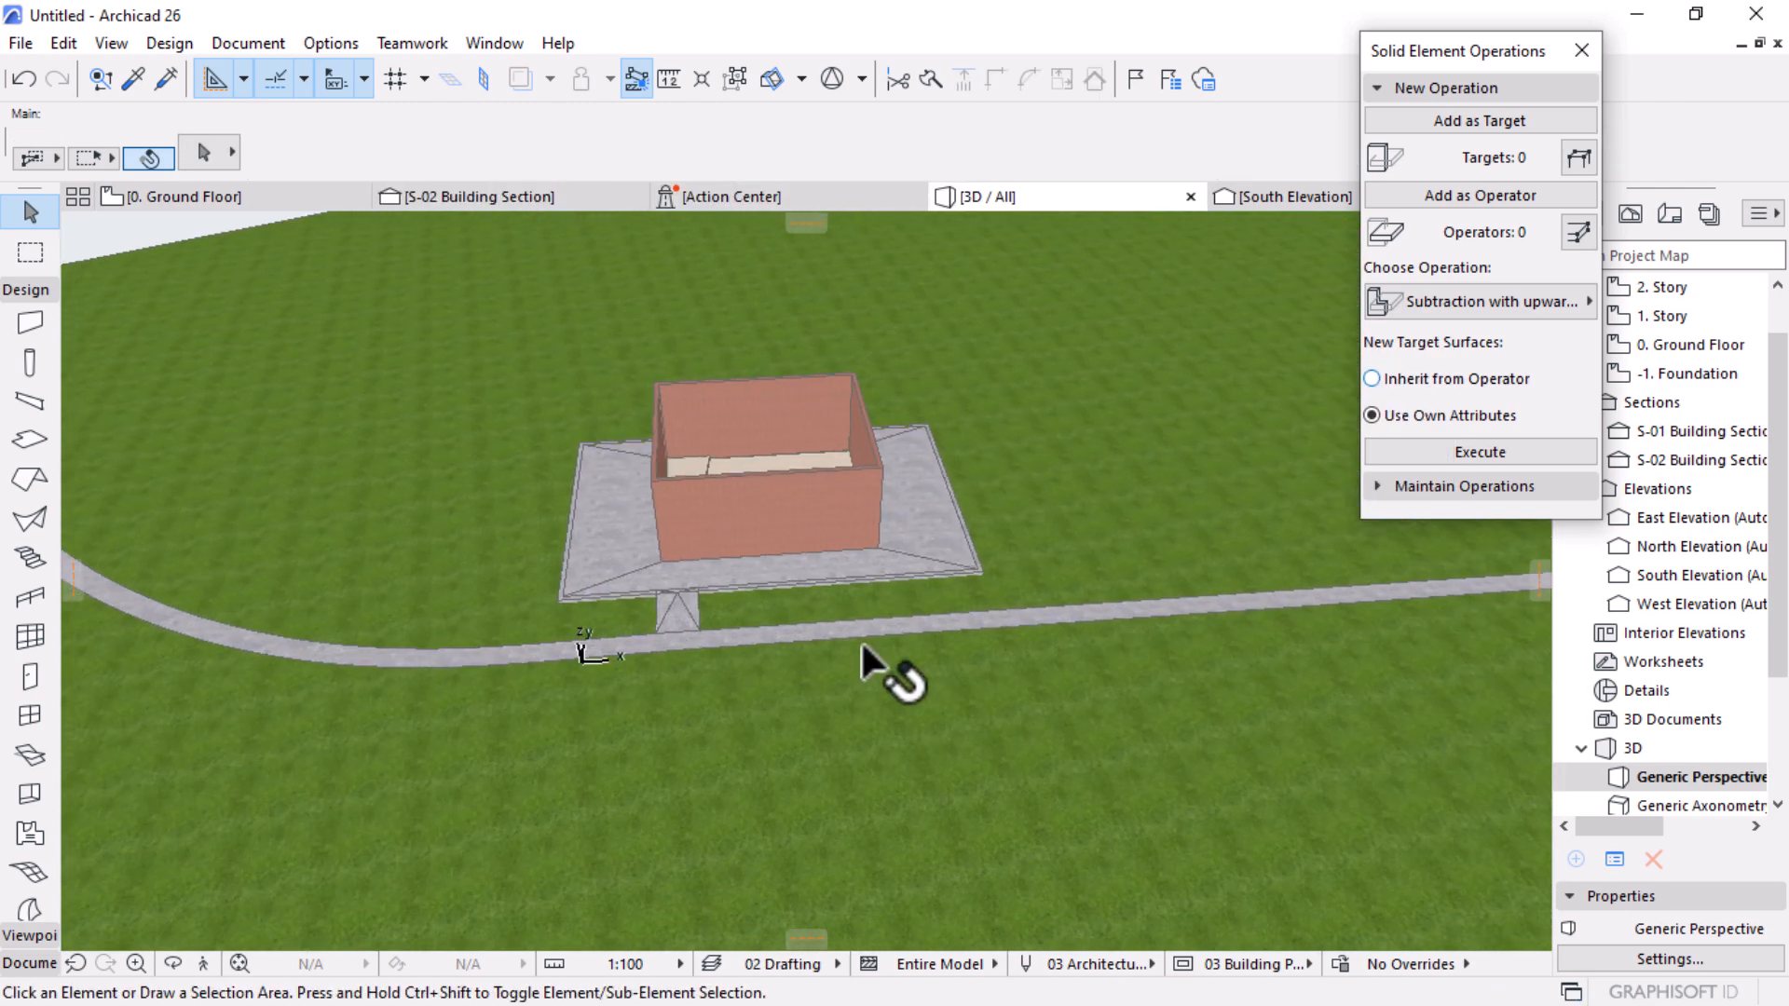
left_click(1582, 51)
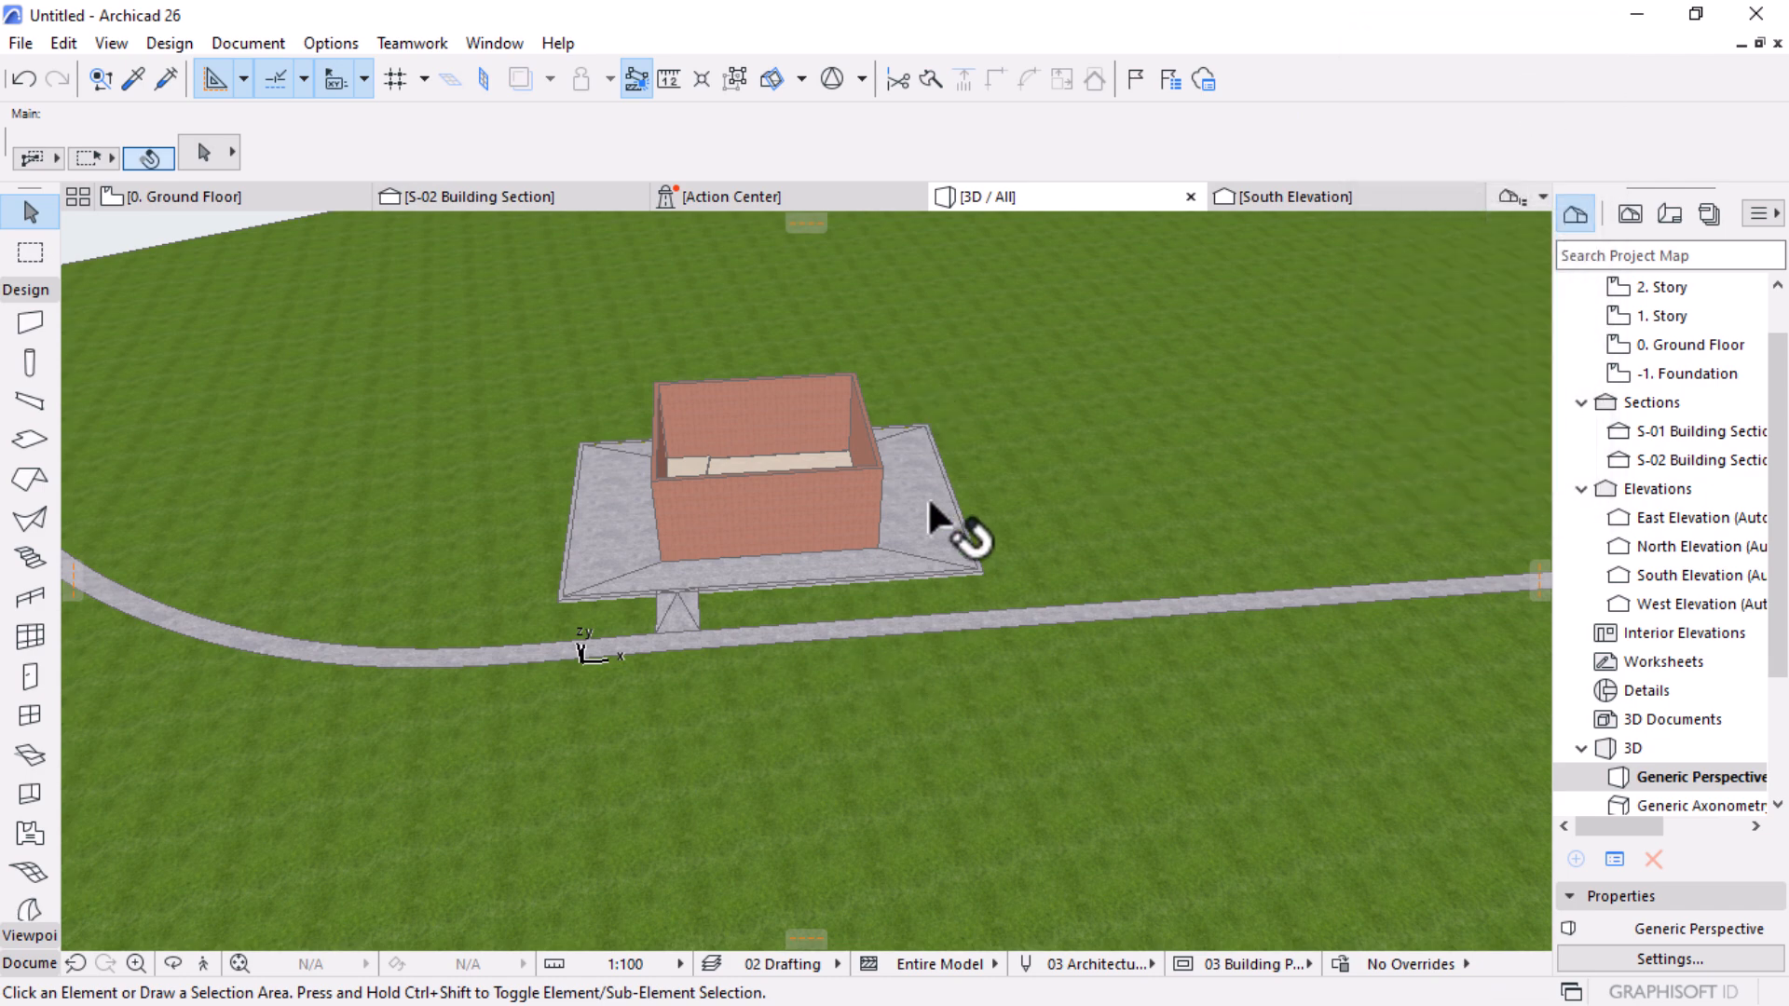
middle_click_drag(1042, 638, 772, 591, "shift")
scroll(830, 459, "up", 5)
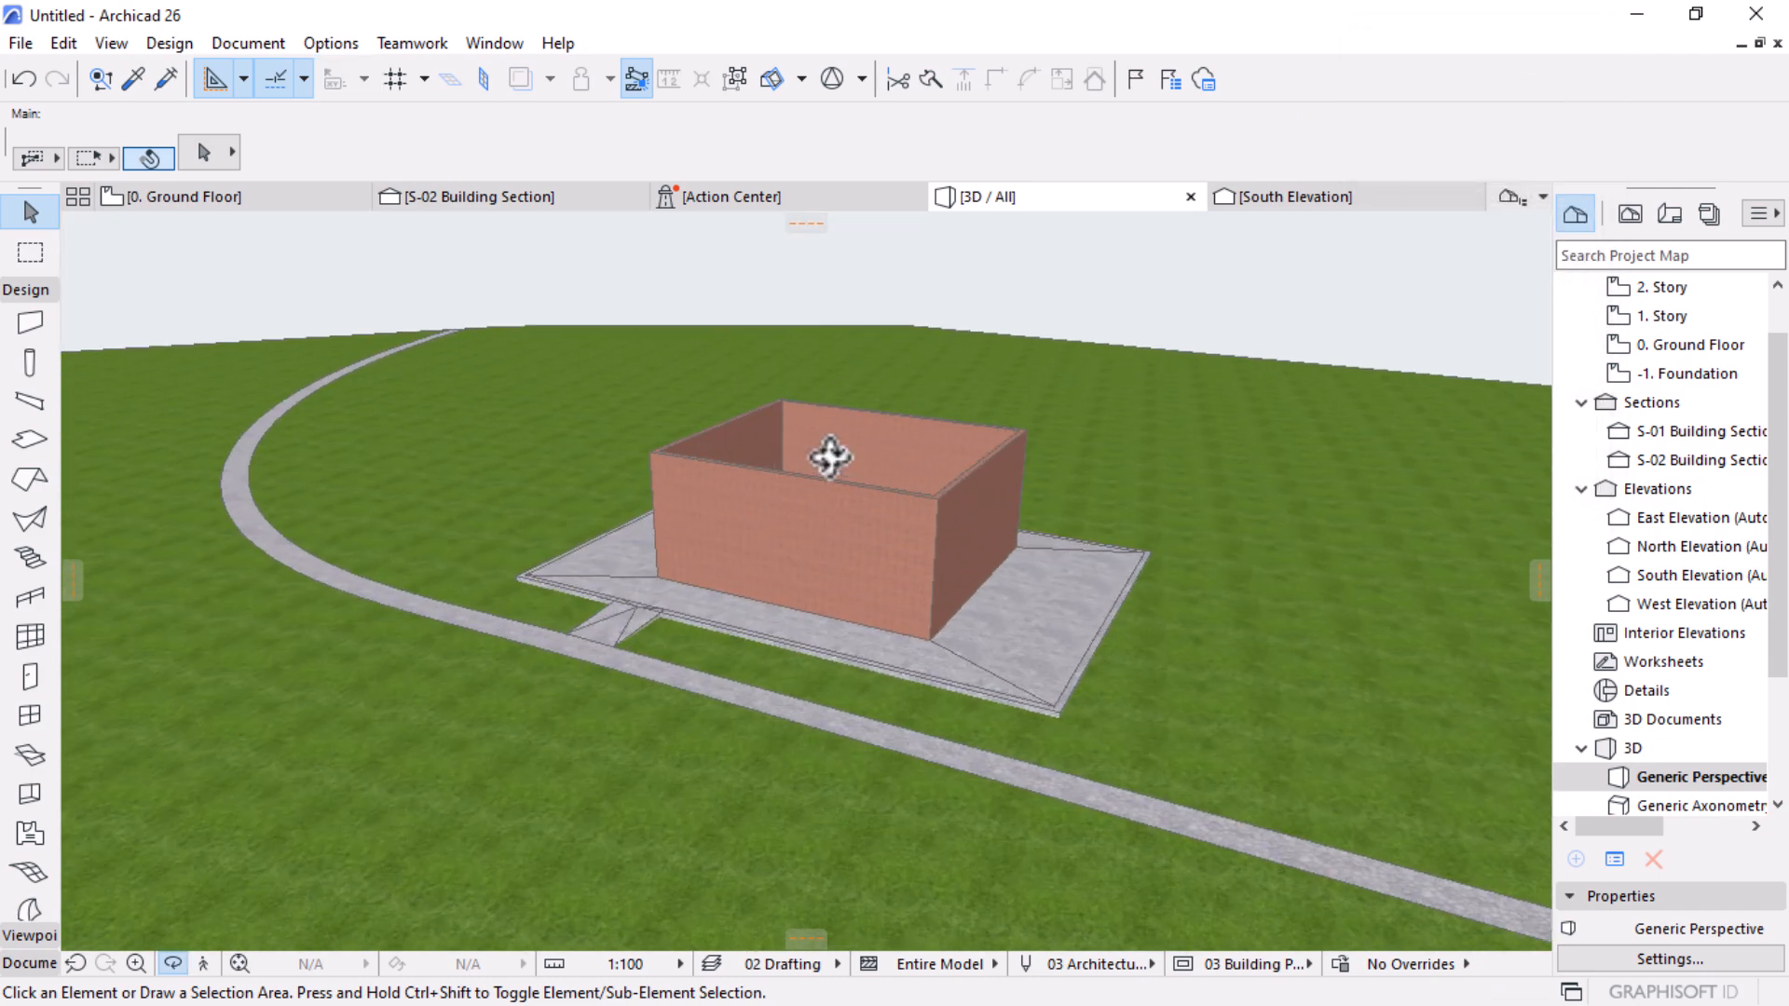
scroll(830, 457, "down", 3)
middle_click_drag(951, 739, 814, 680, "shift")
scroll(794, 629, "up", 2)
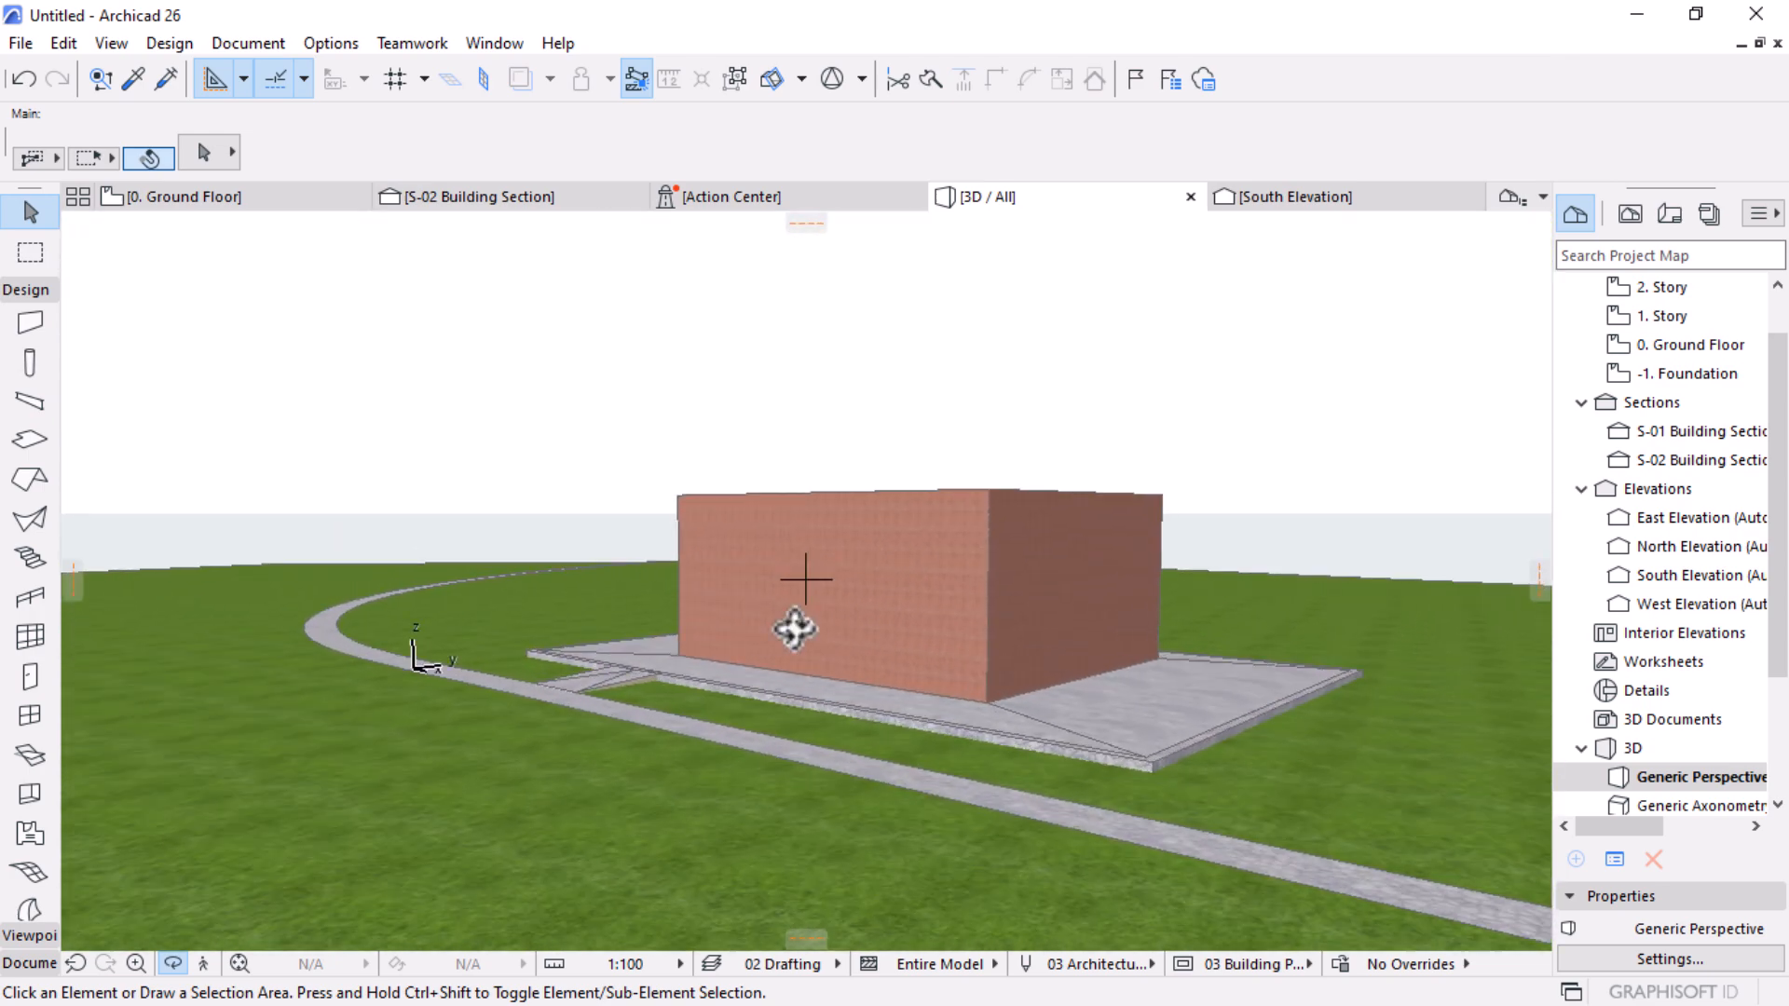
middle_click_drag(795, 629, 1095, 807, "shift")
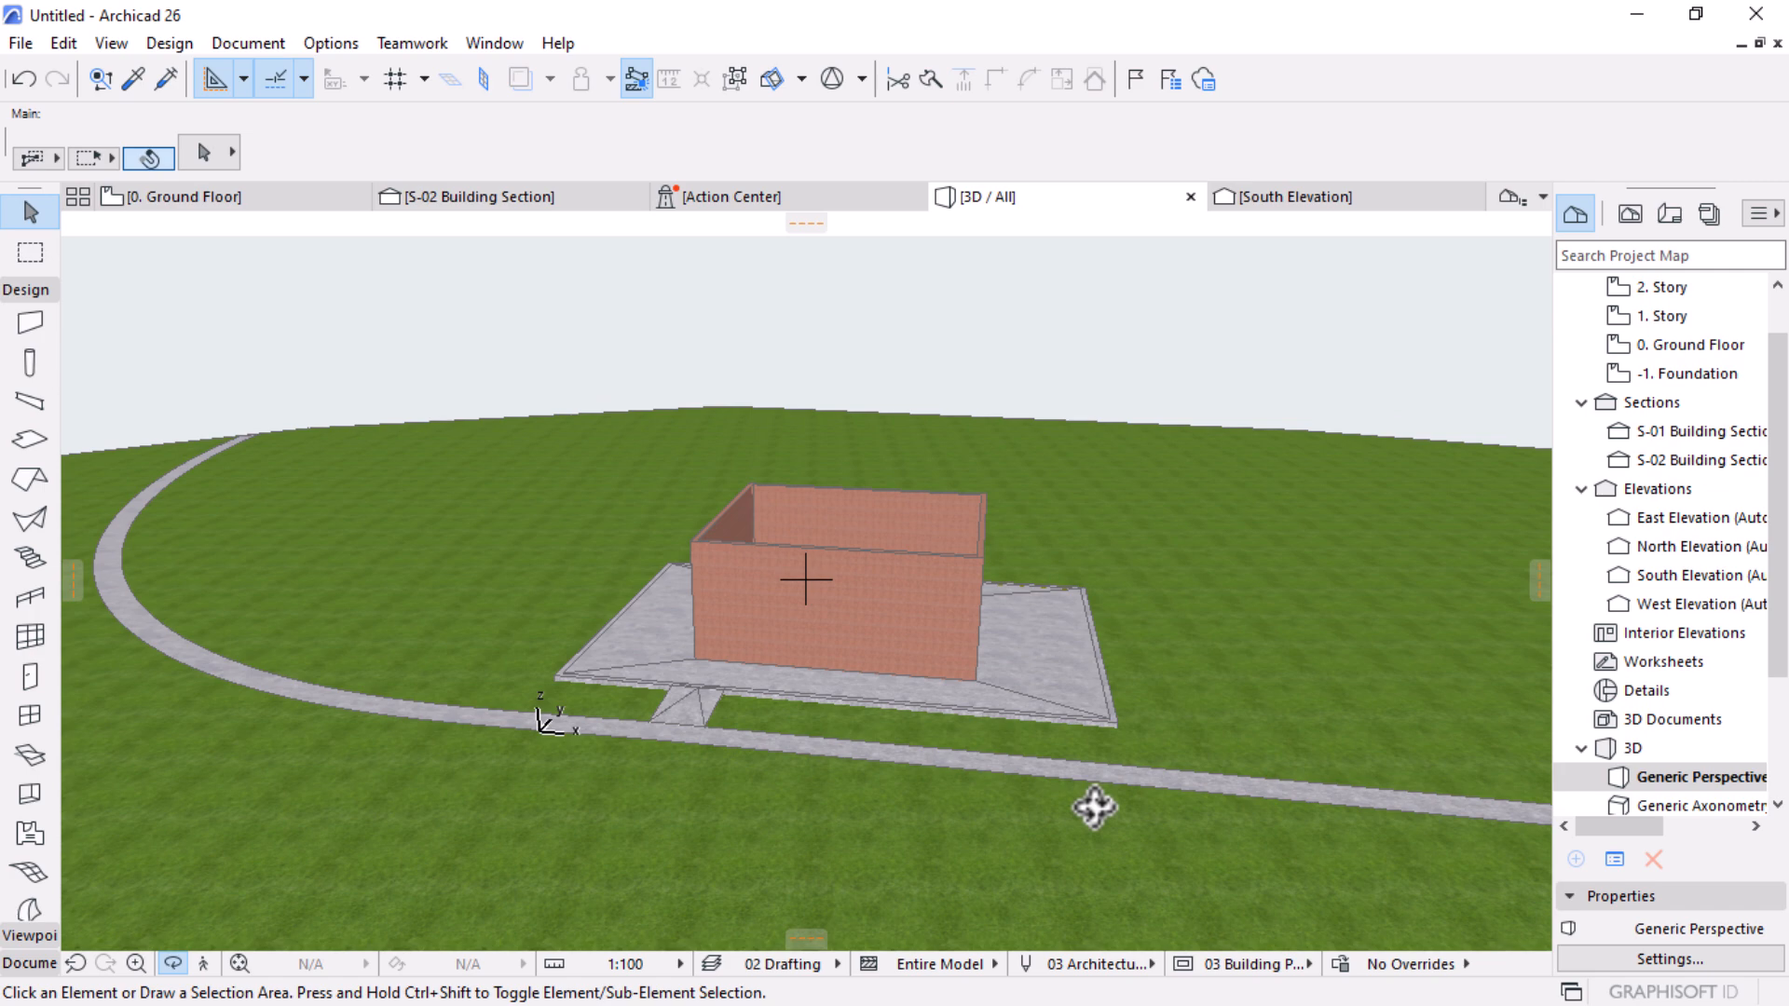
scroll(559, 495, "down", 3)
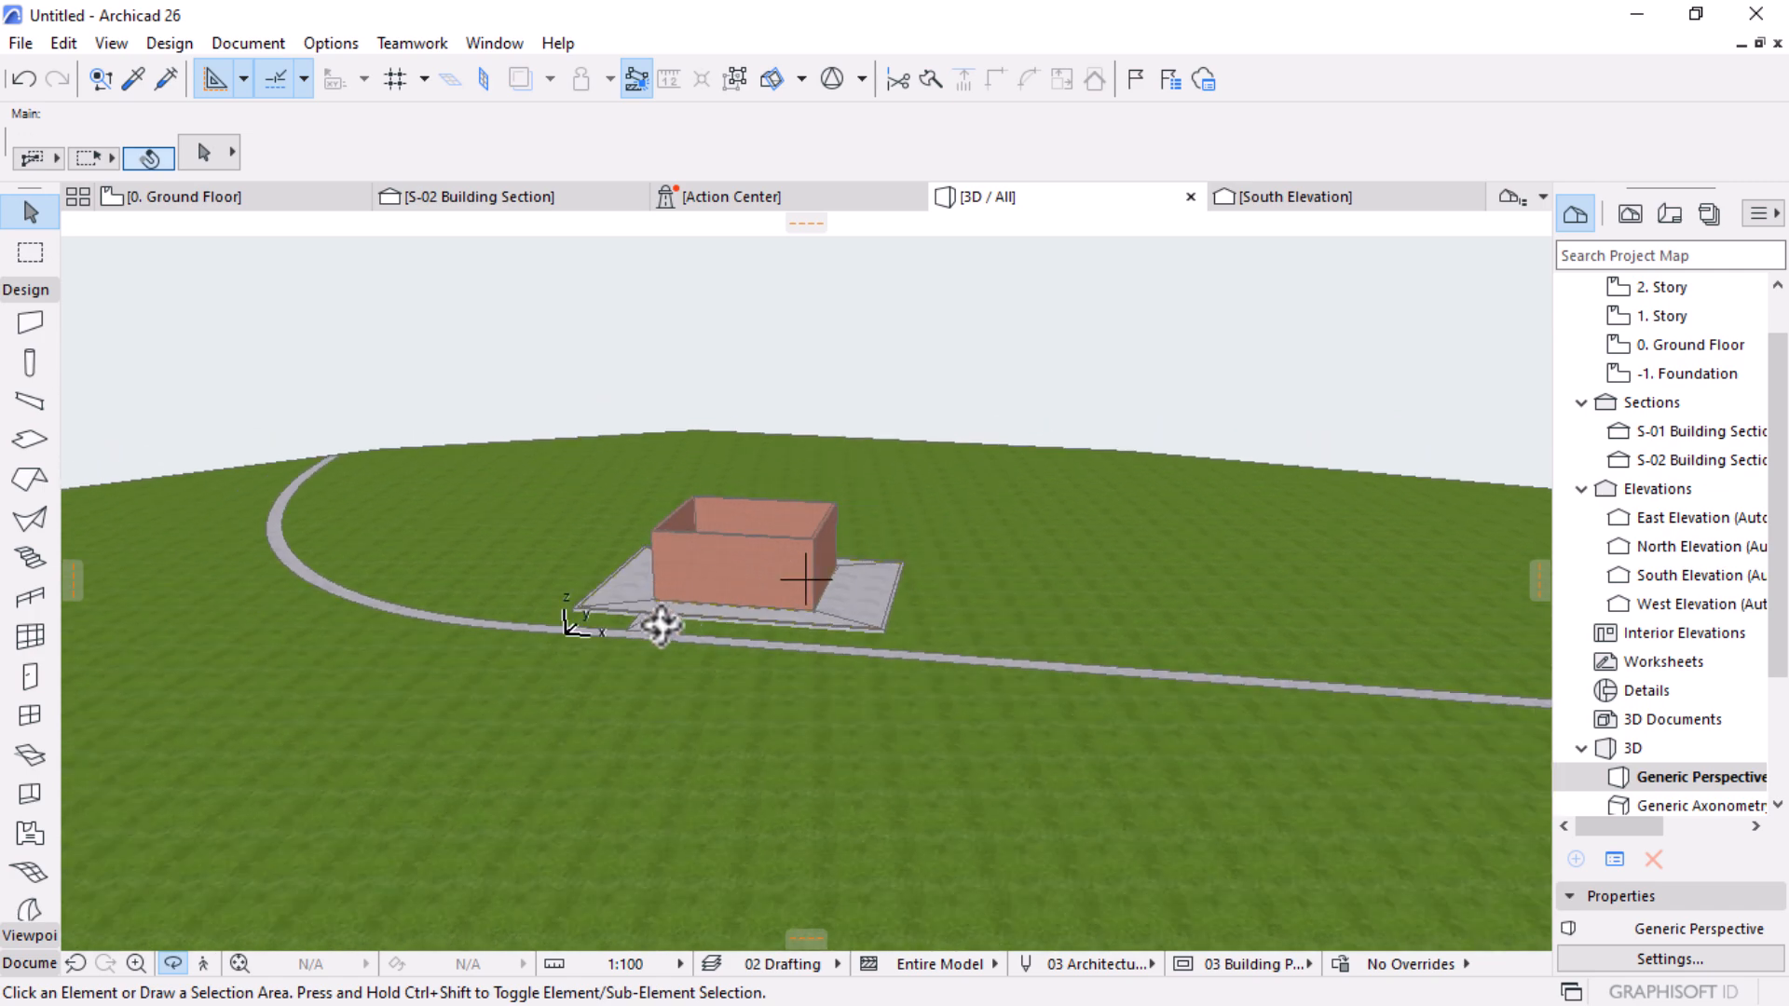
middle_click_drag(679, 630, 647, 686, "shift")
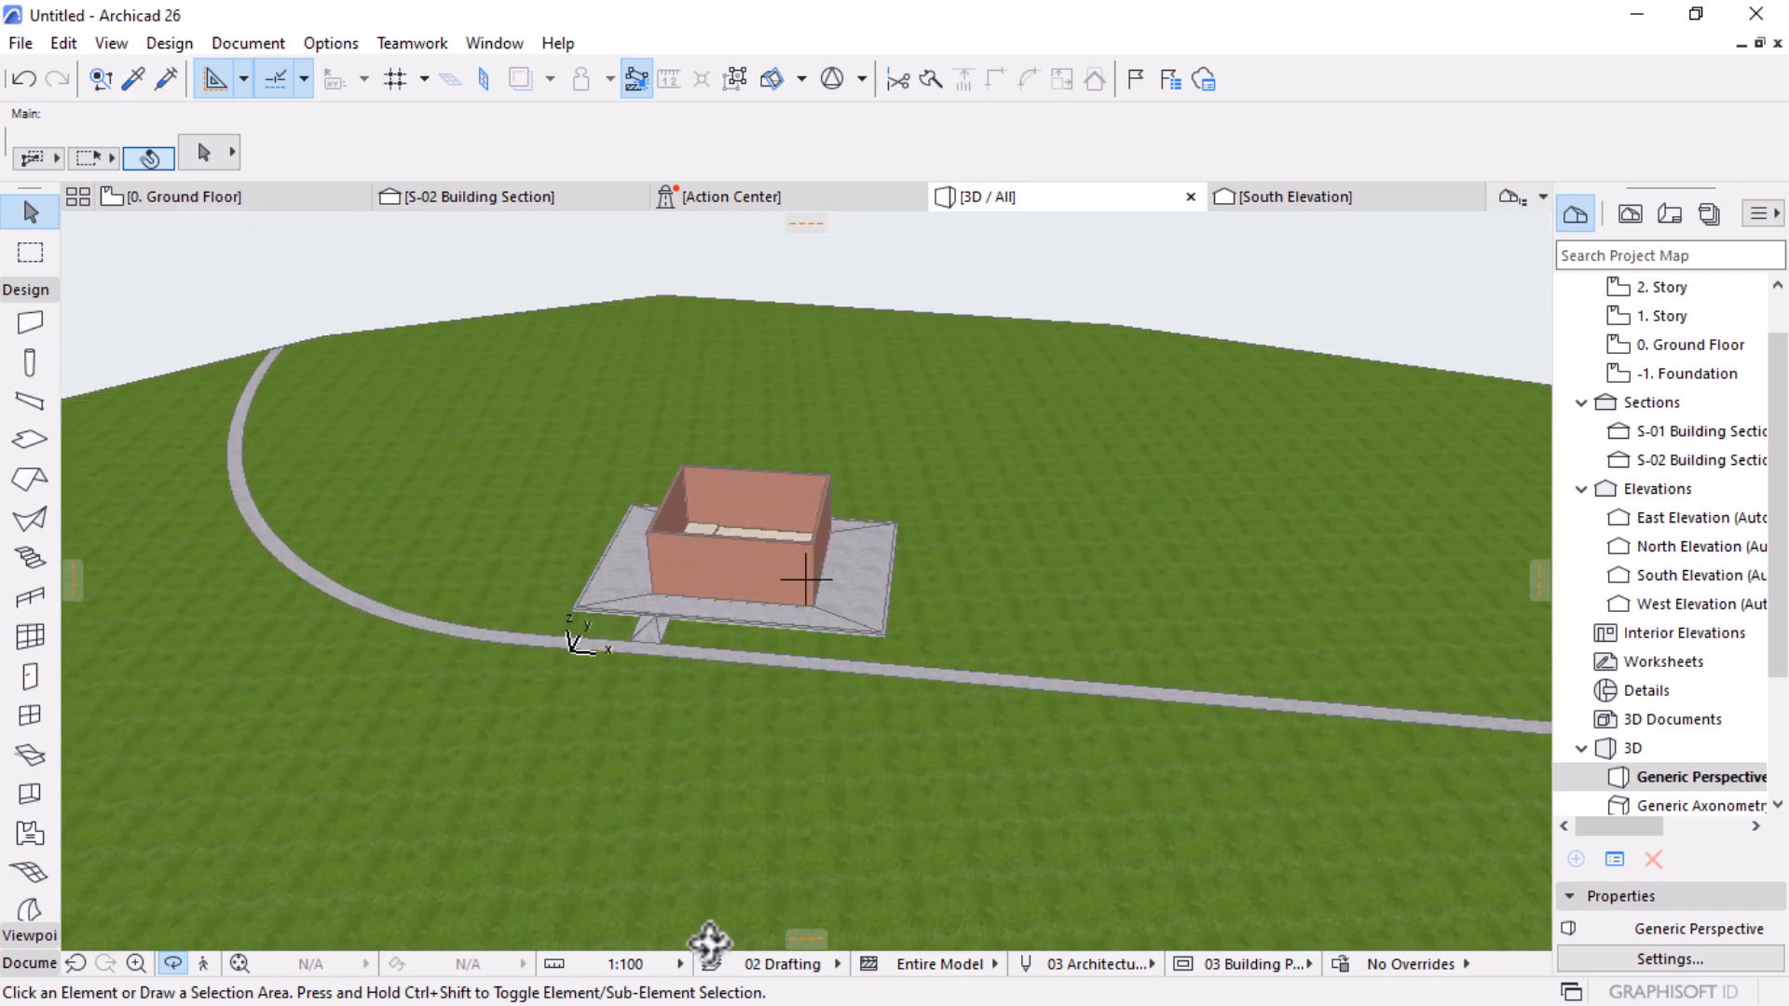
scroll(599, 599, "up", 5)
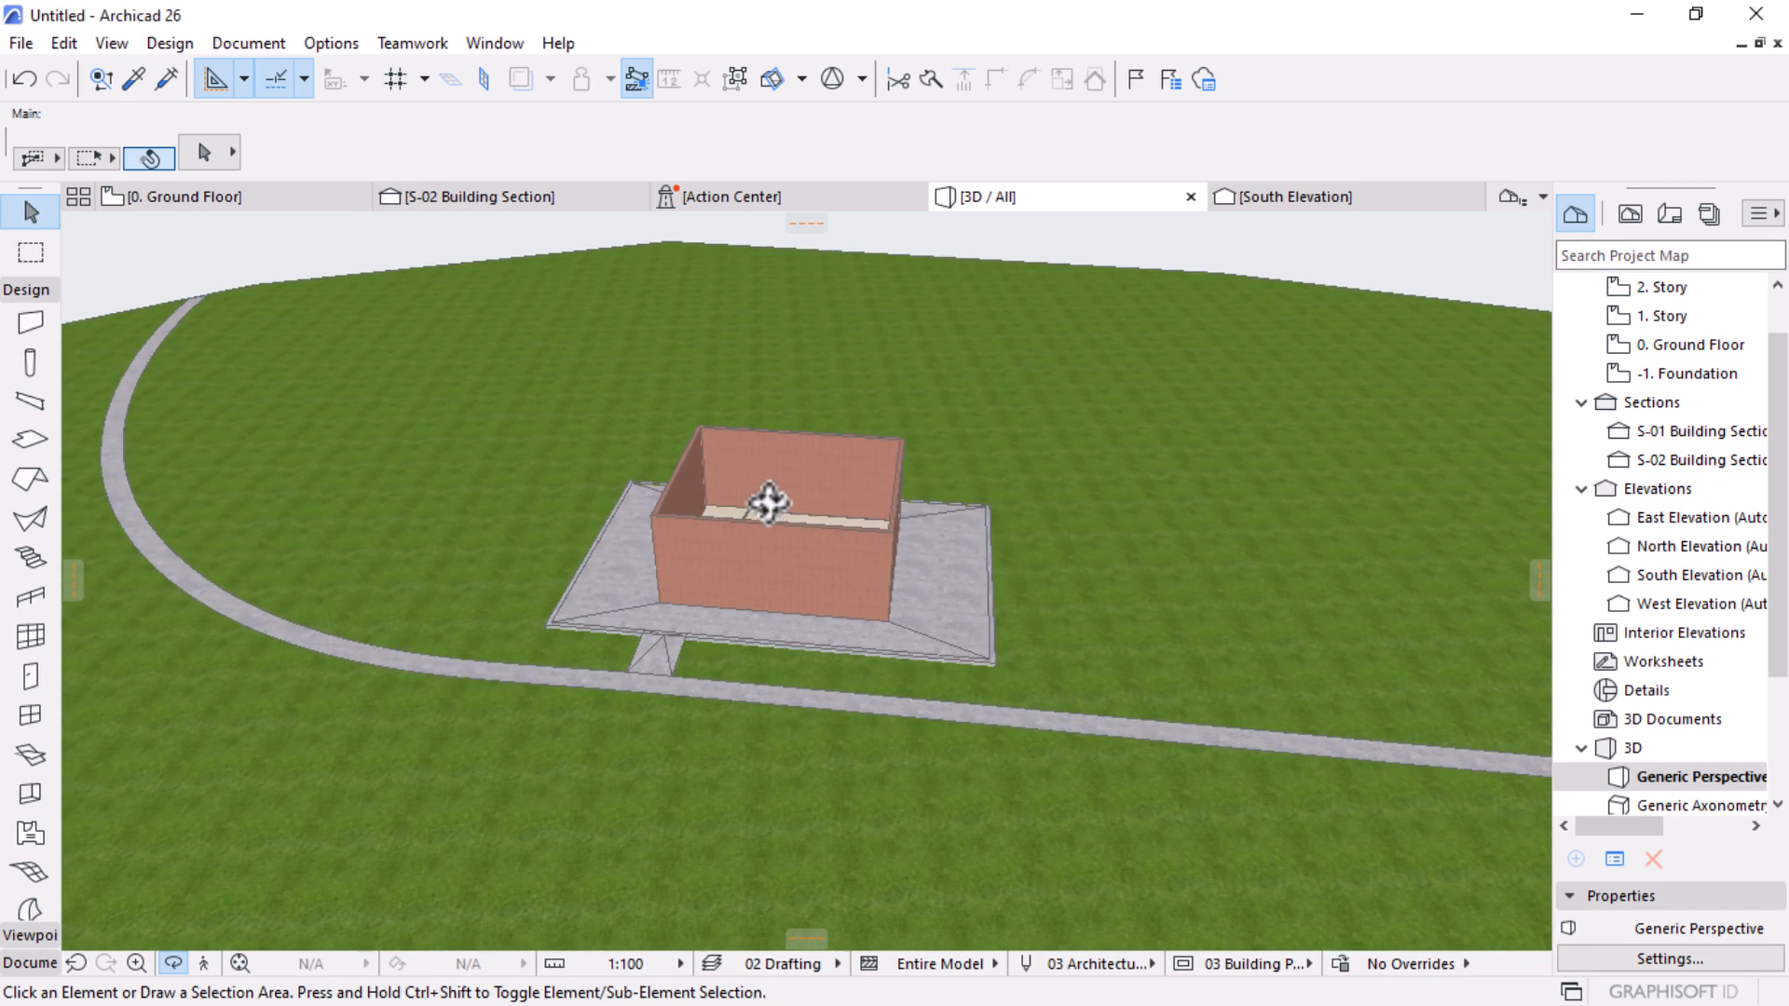
Step: Switch to the Ground Floor plan, activate the Object tool and open its default settings
left_click(262, 198)
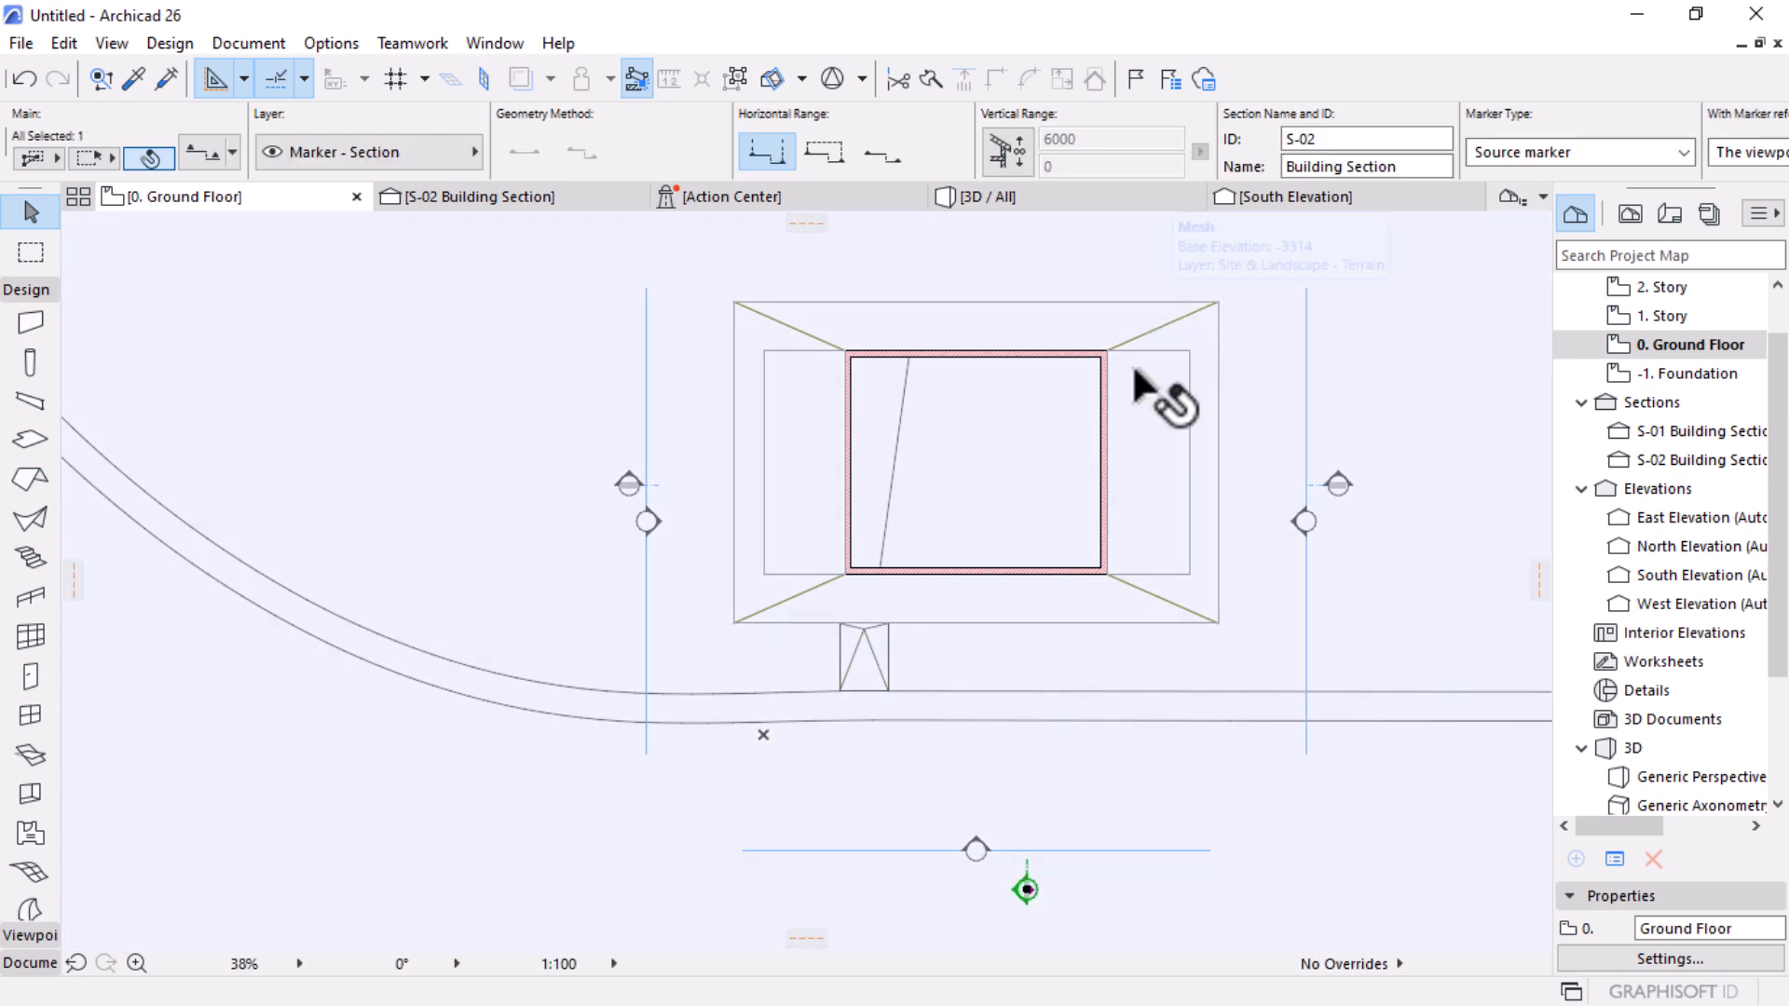
scroll(1139, 384, "up", 2)
scroll(1139, 384, "down", 1)
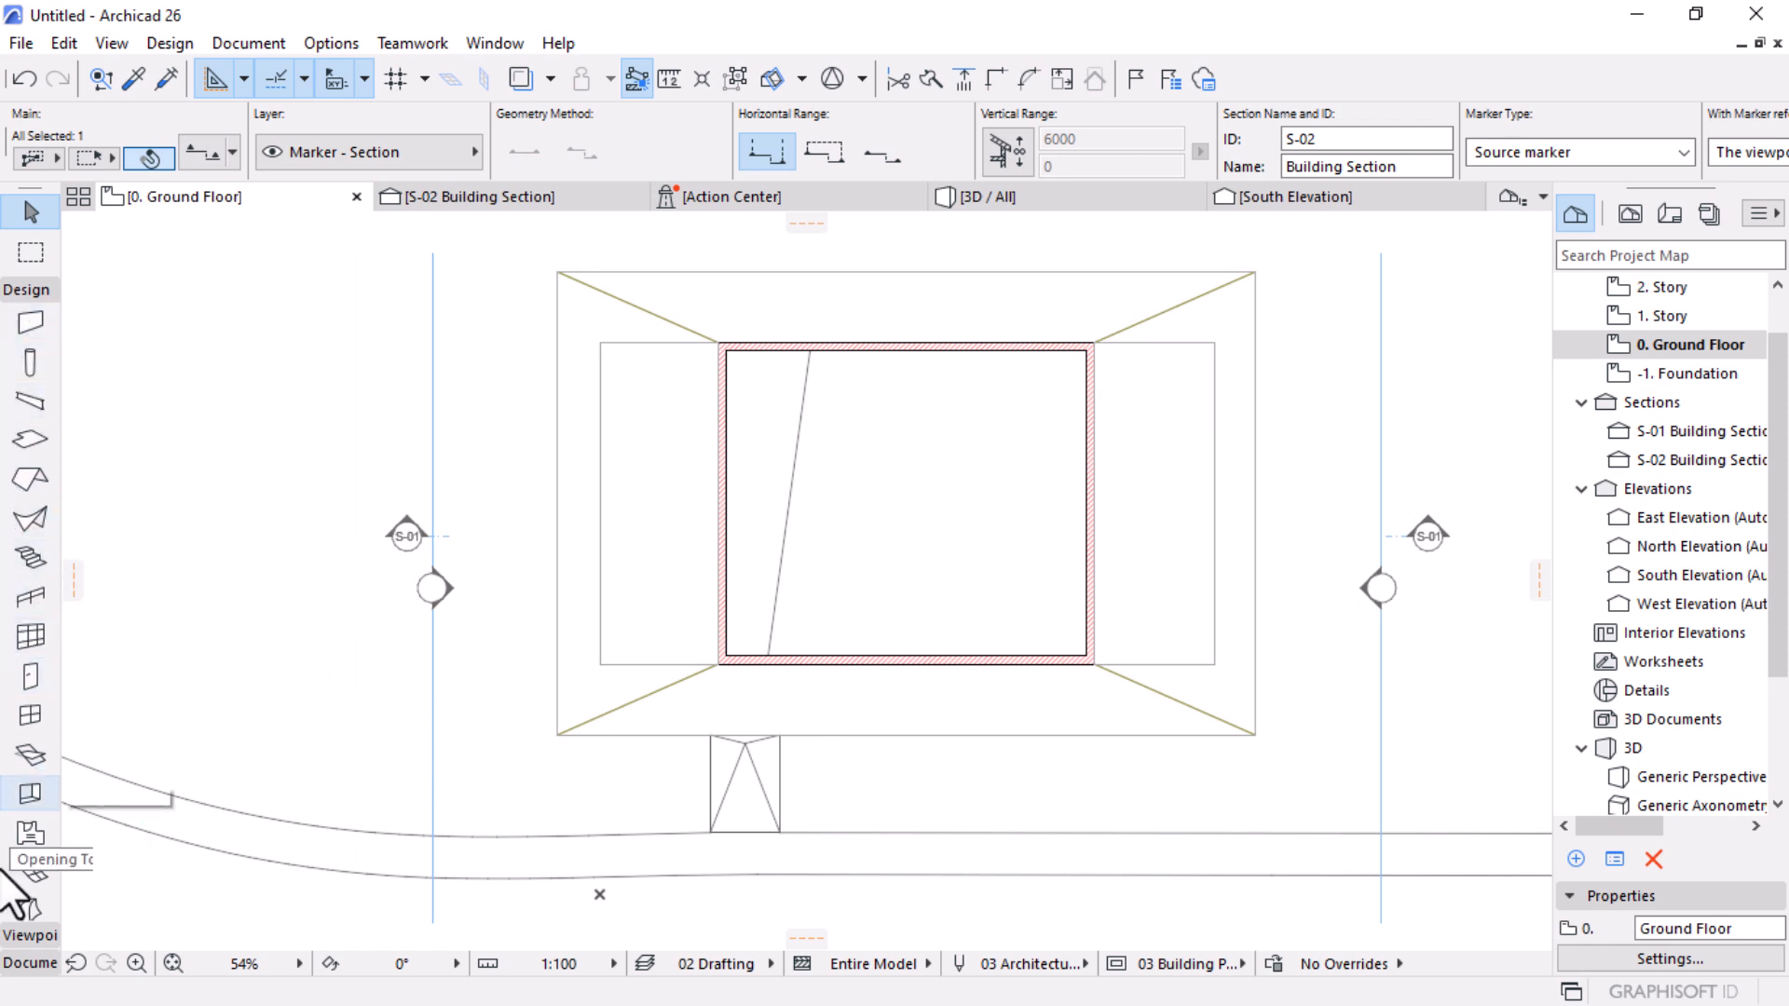
scroll(20, 802, "down", 3)
left_click(21, 745)
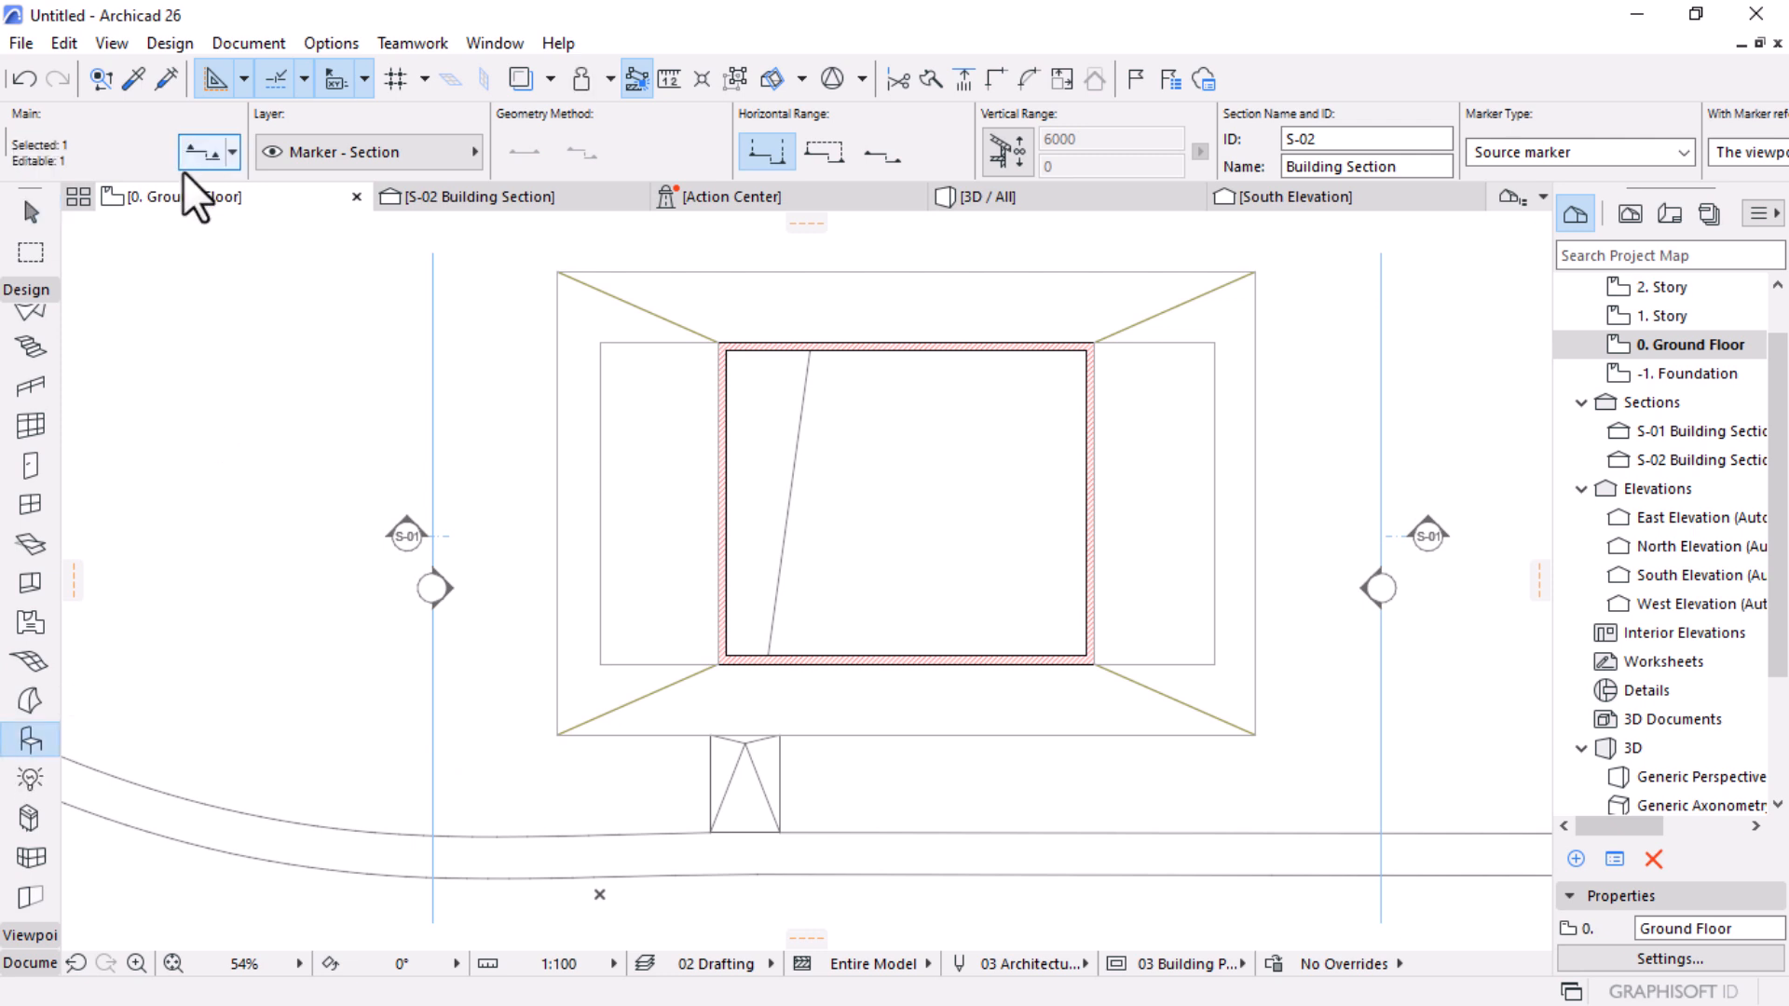
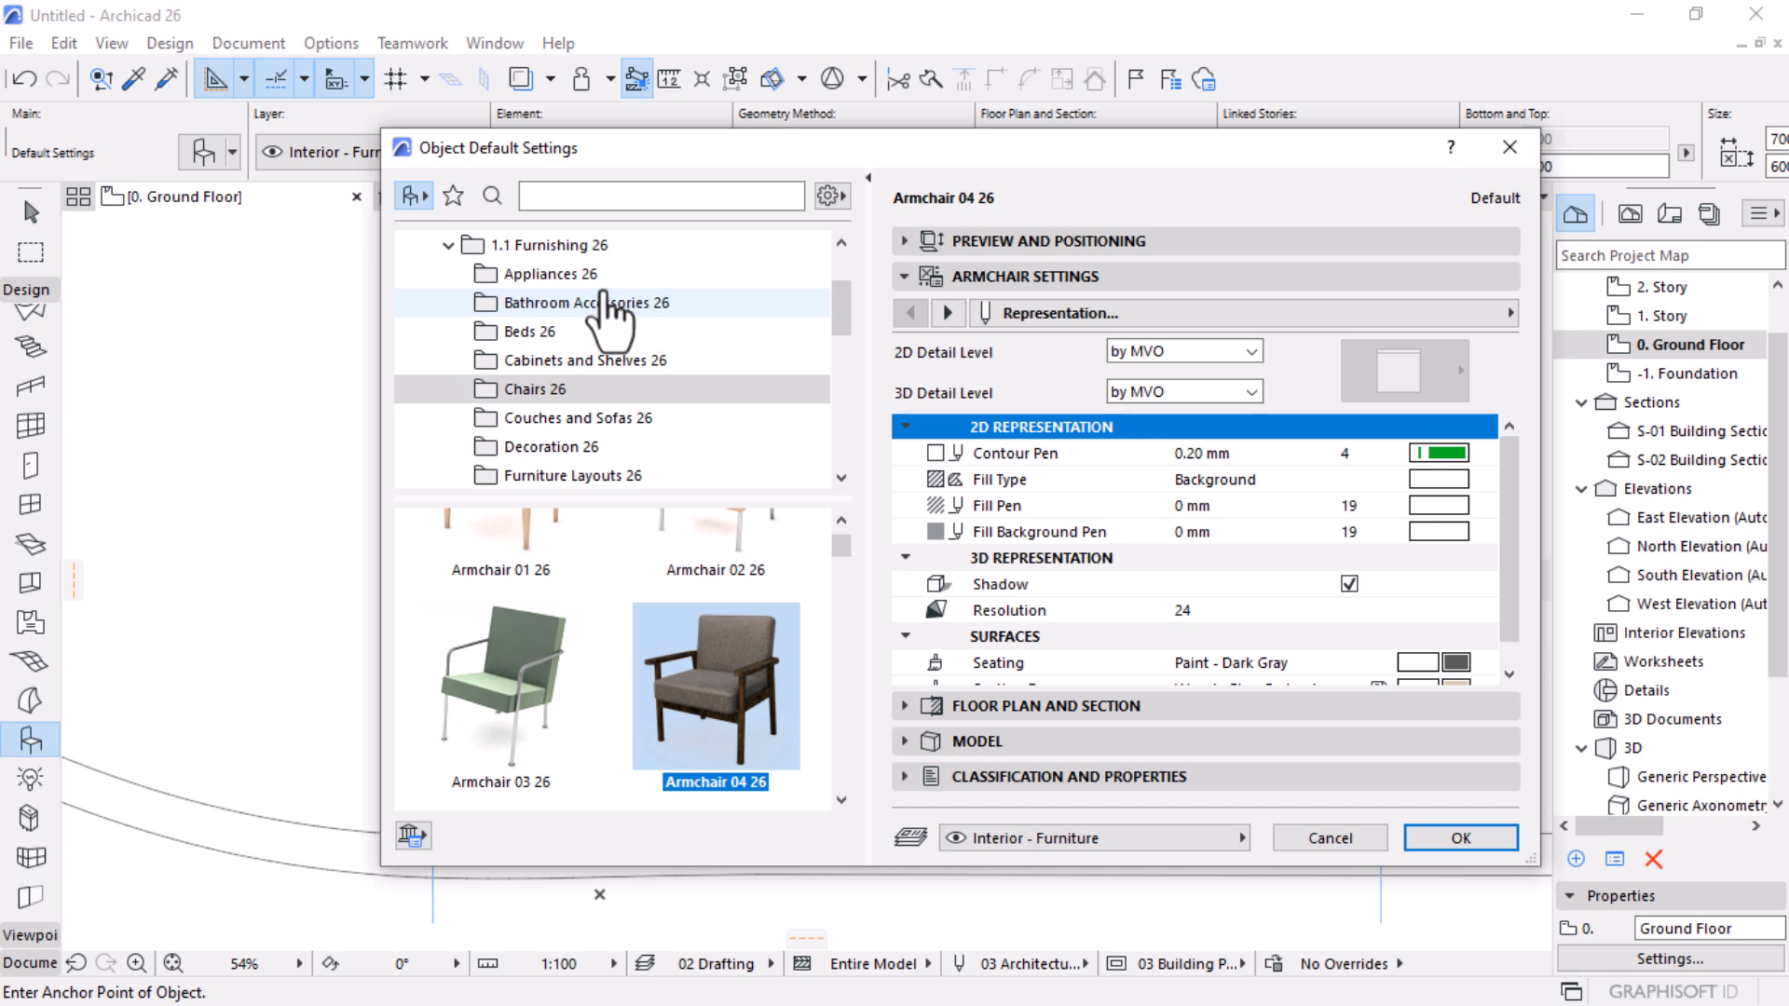
Step: Choose Office Workstation Solo 26 from the Furniture Layouts 26 library folder as the object to place
scroll(550, 448, "down", 2)
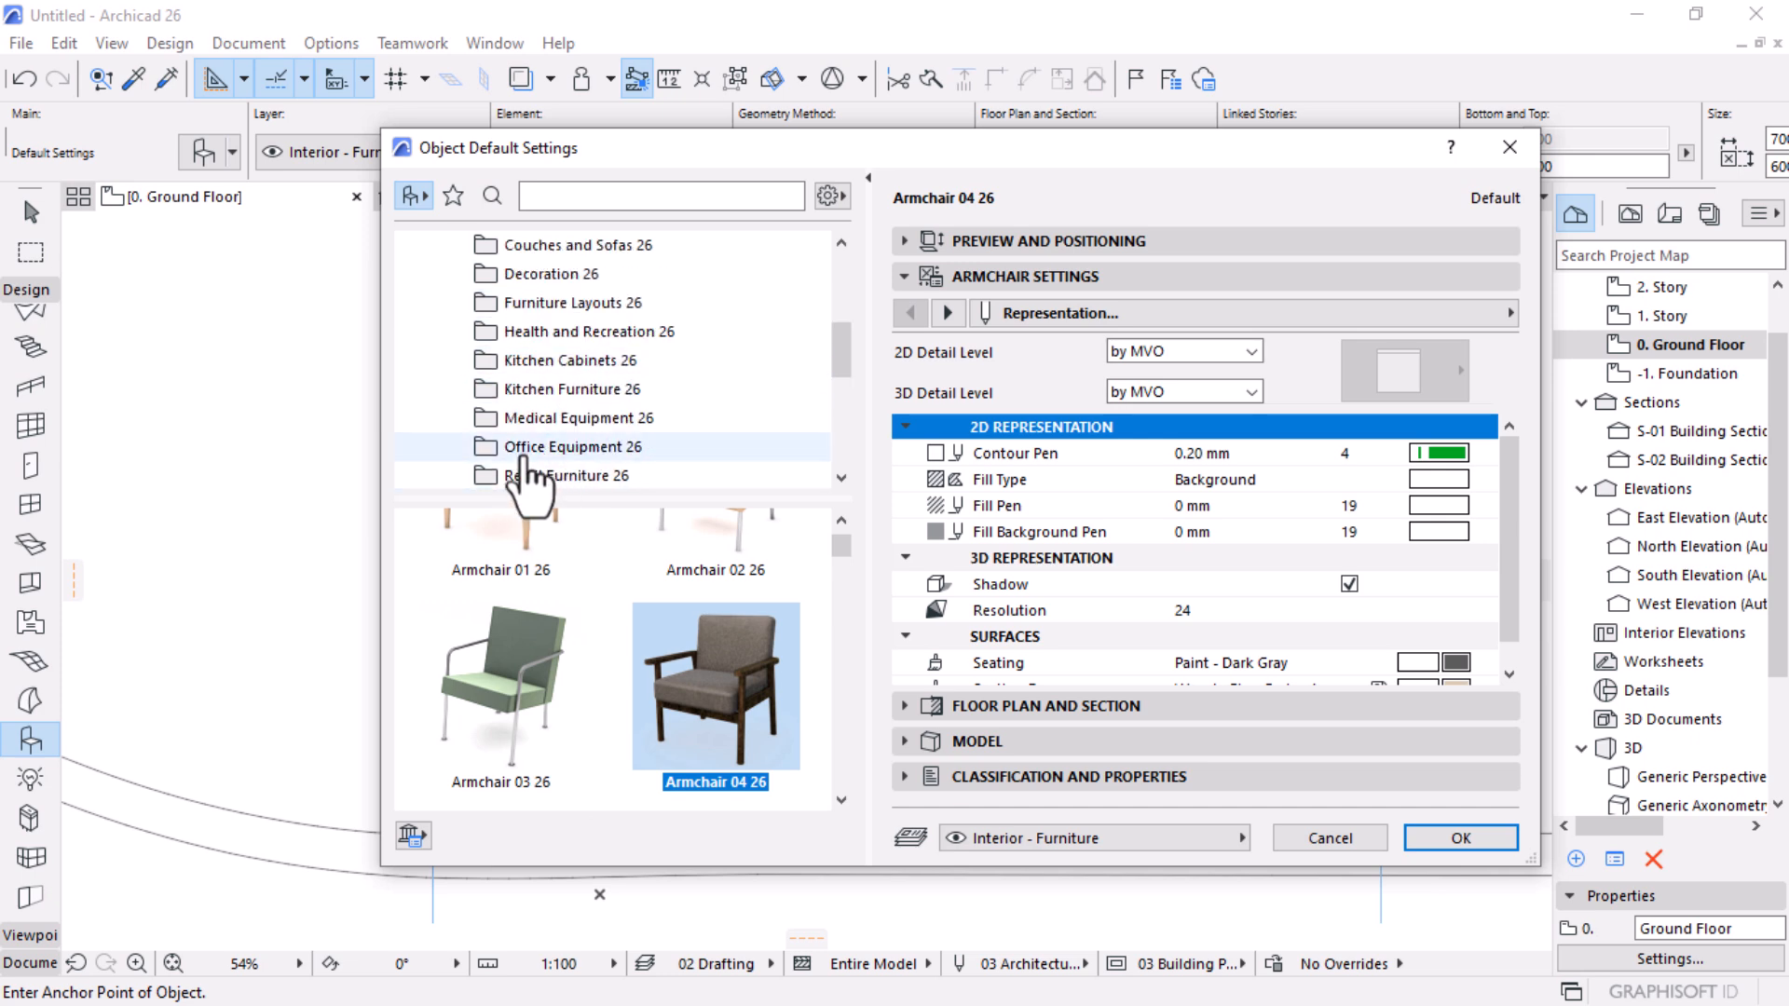
scroll(563, 463, "down", 1)
scroll(578, 382, "up", 2)
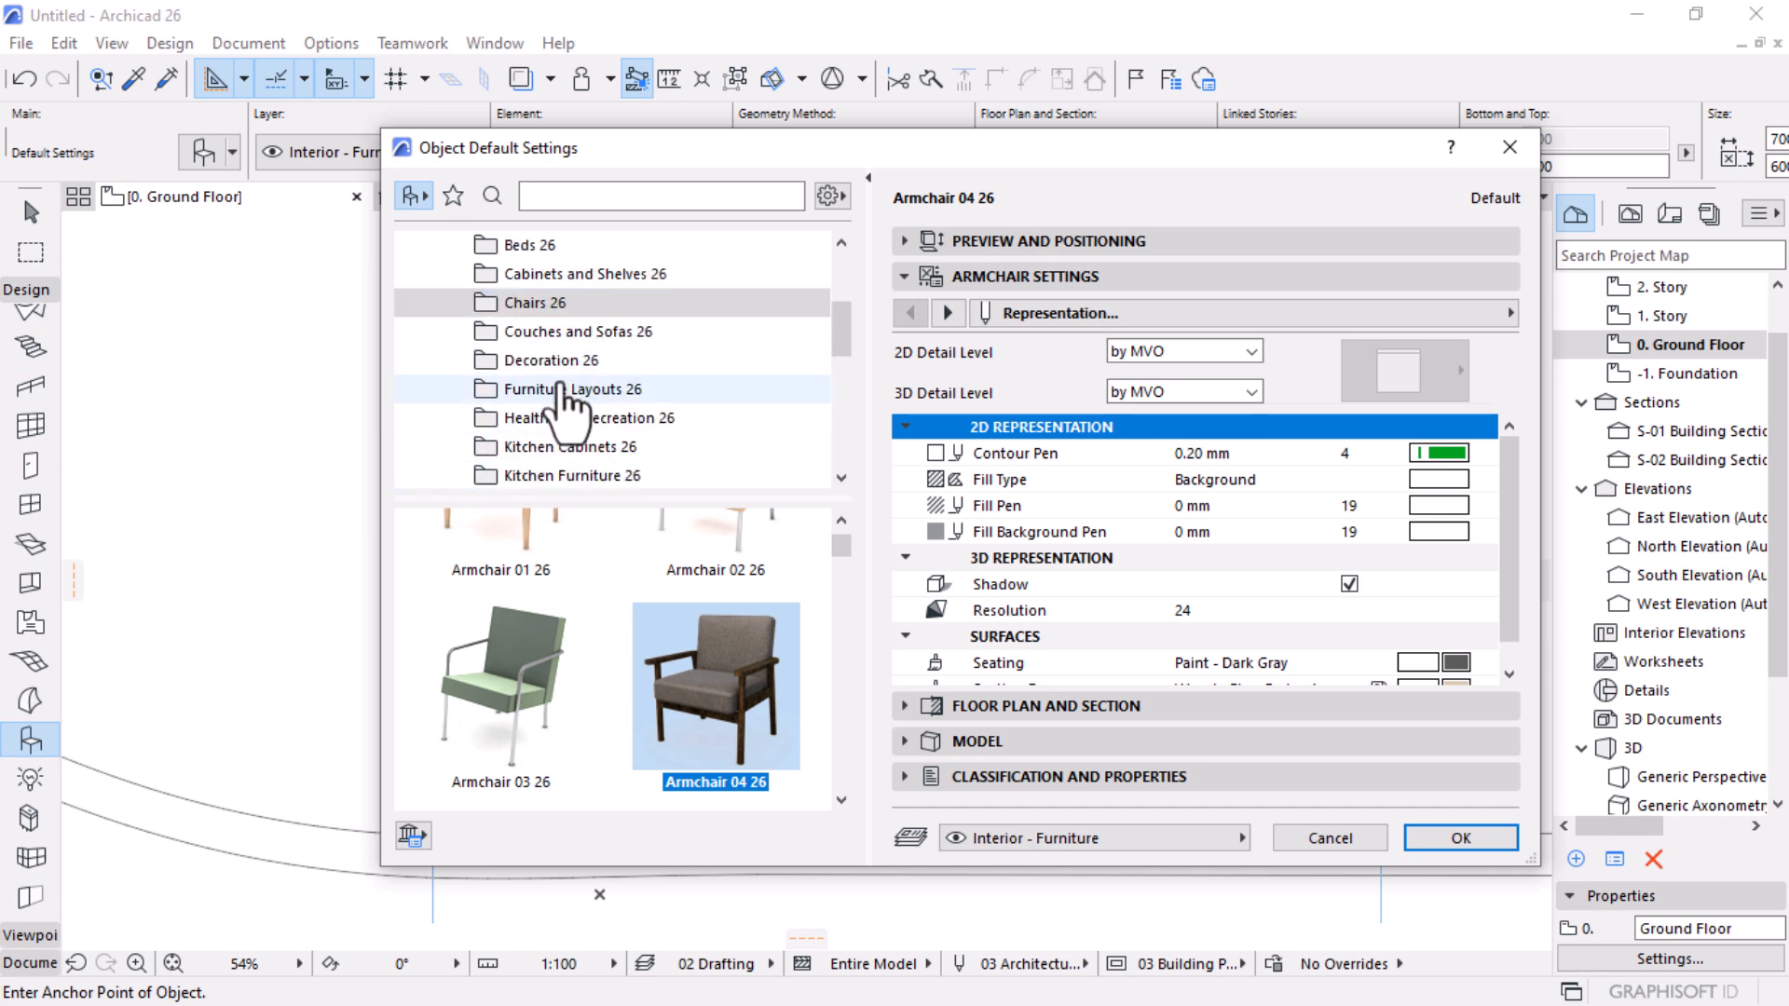
left_click(564, 390)
scroll(729, 739, "down", 3)
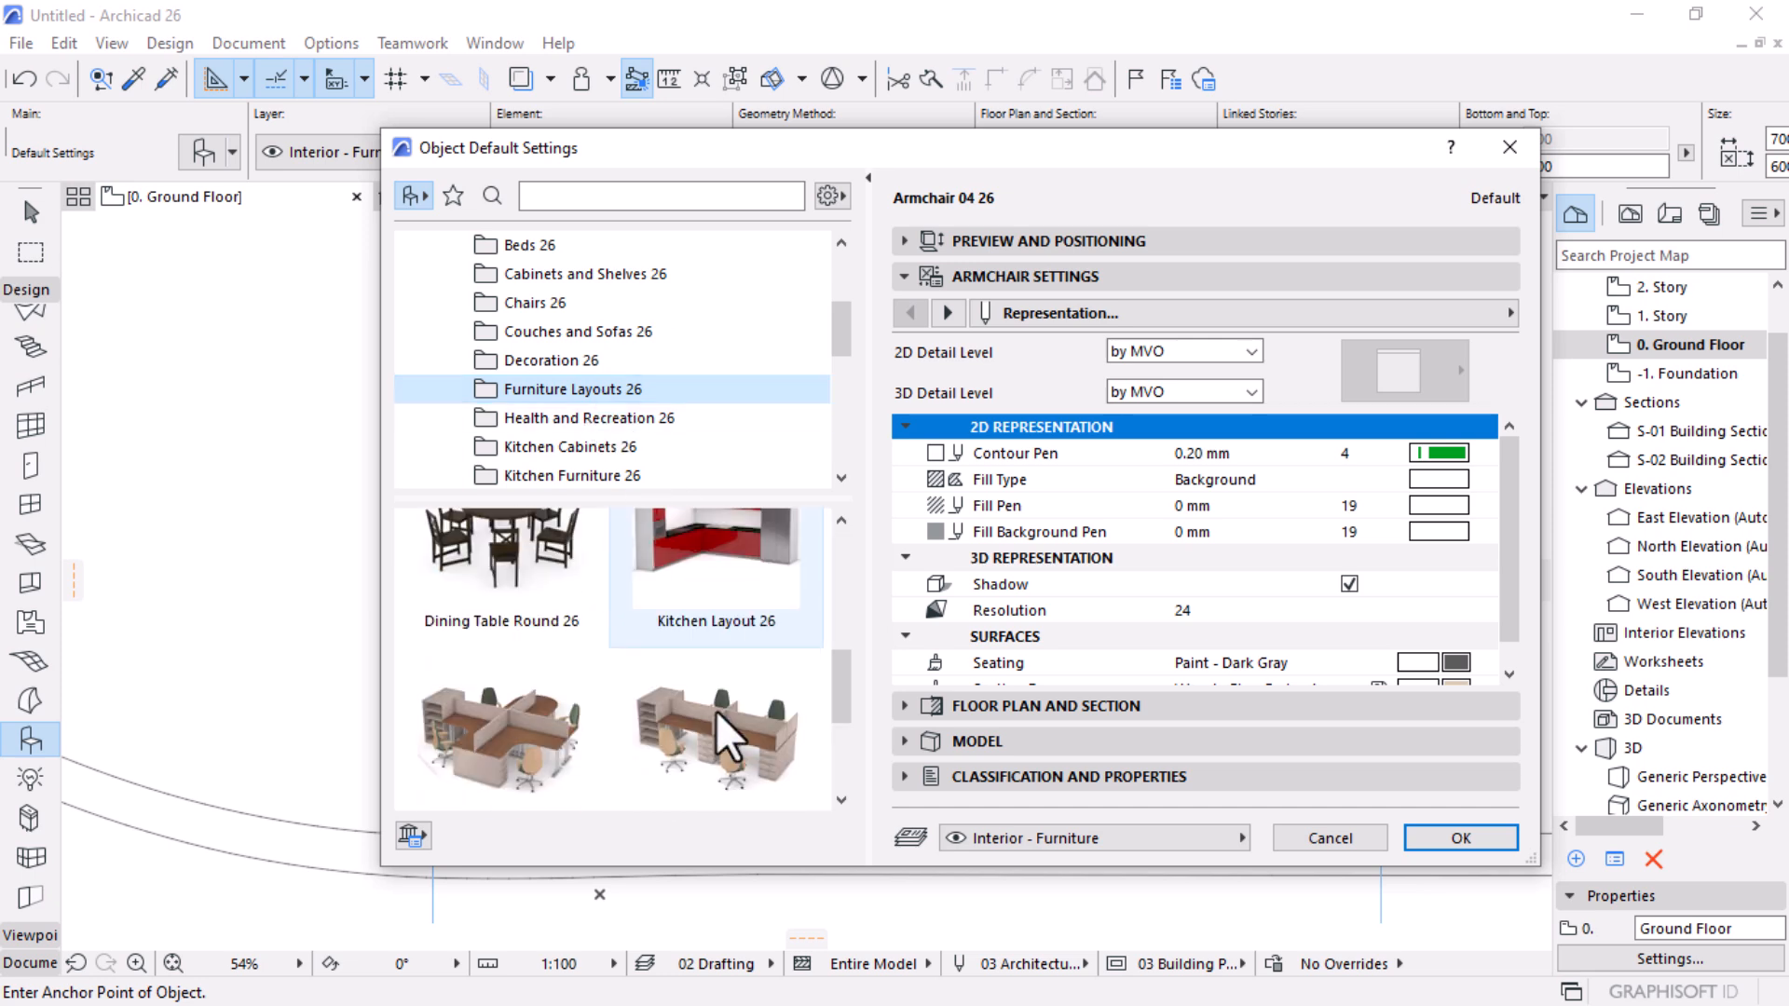
scroll(730, 738, "down", 2)
left_click(546, 709)
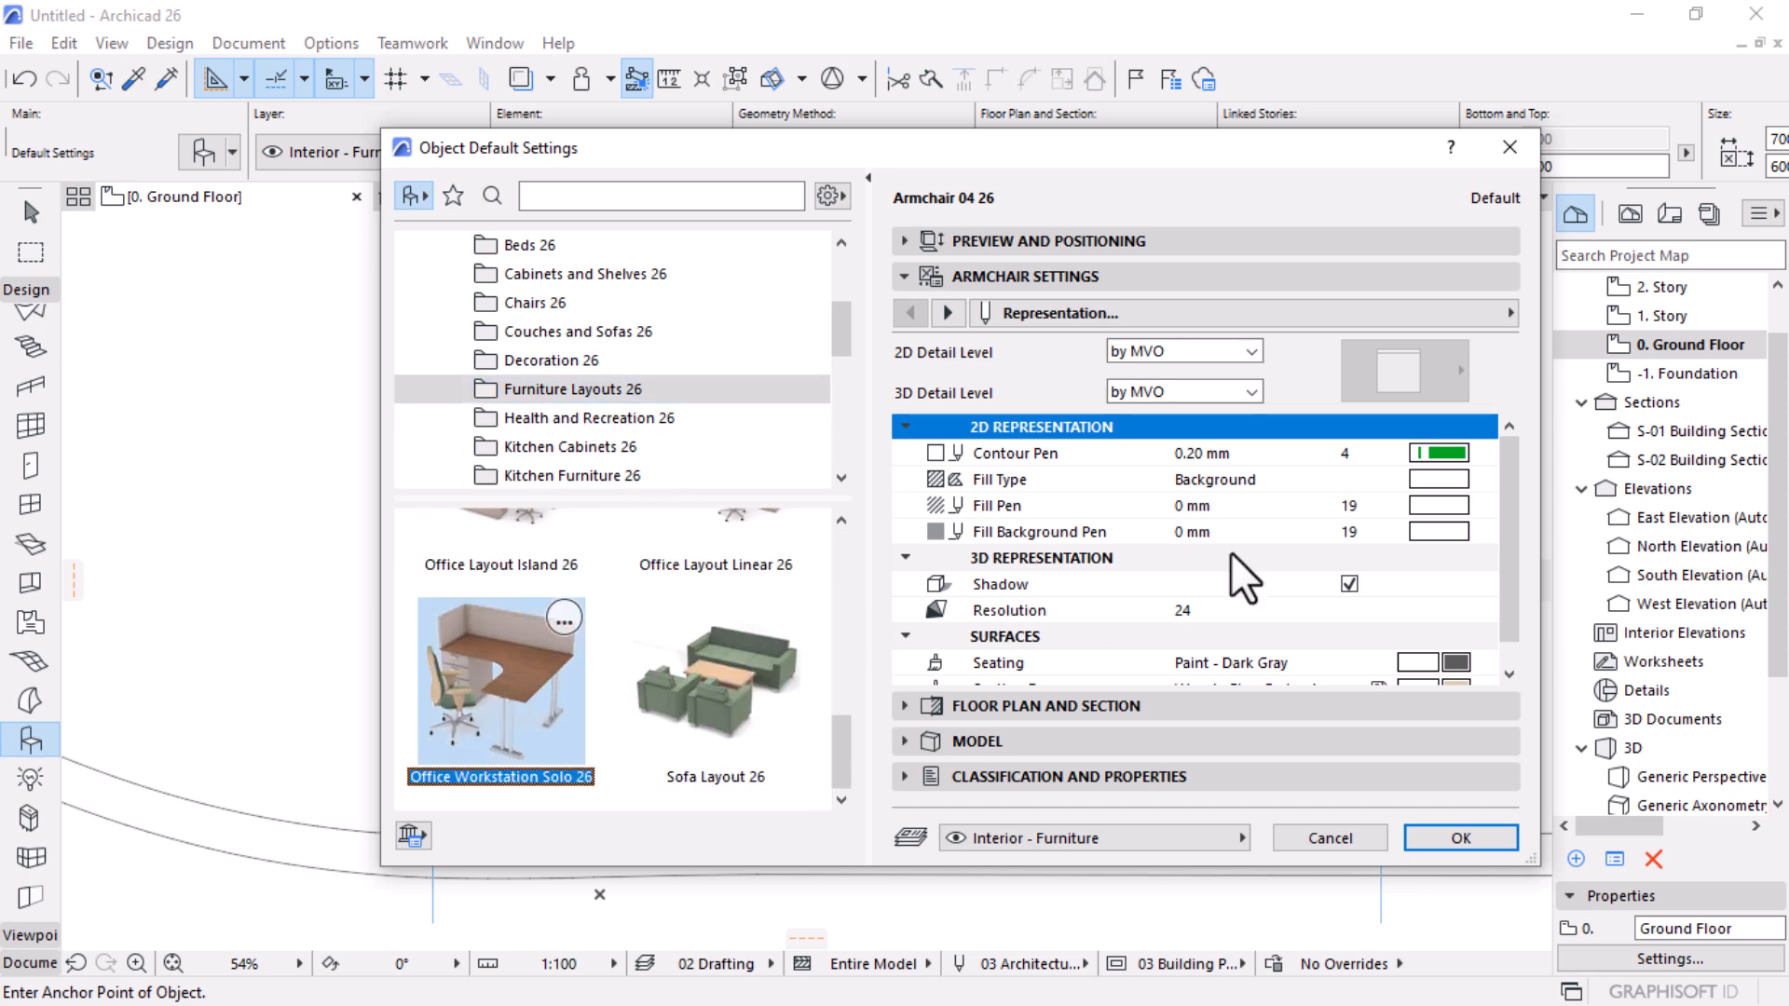
Step: Look through the workstation's parameter pages, including desk cabinet, representation and description, and return to Style and Dimensions
left_click(948, 313)
left_click(947, 313)
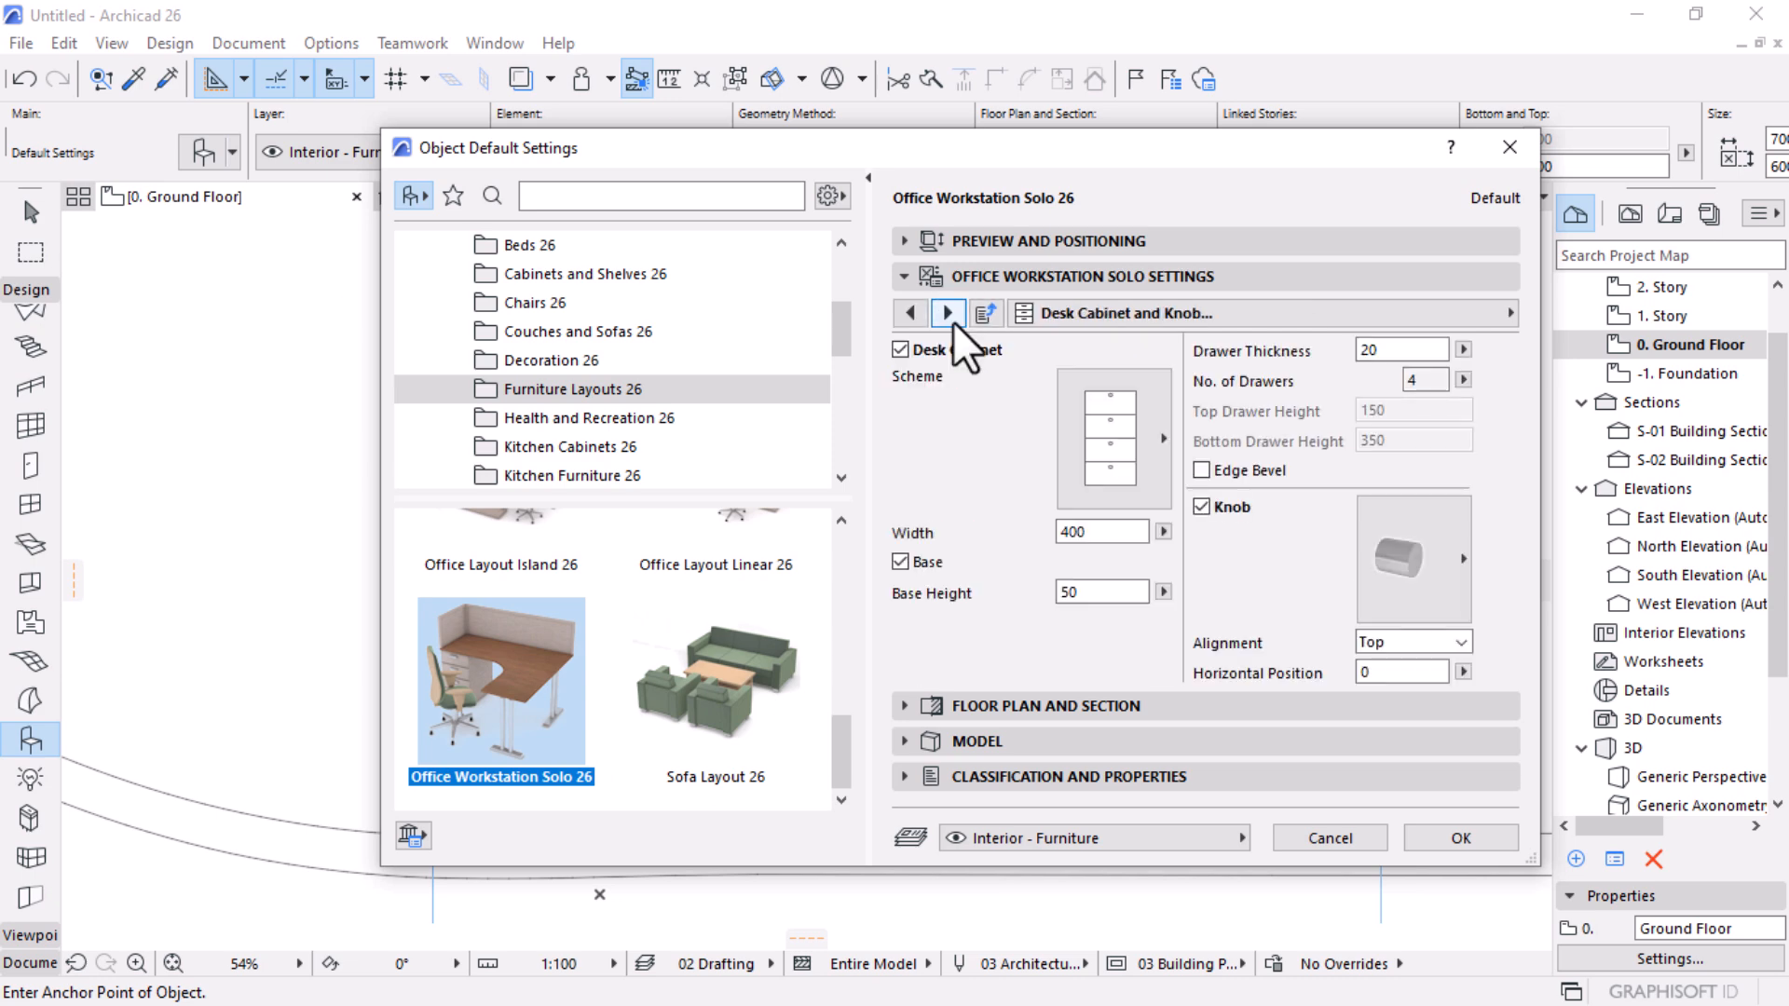
left_click(948, 313)
left_click(947, 313)
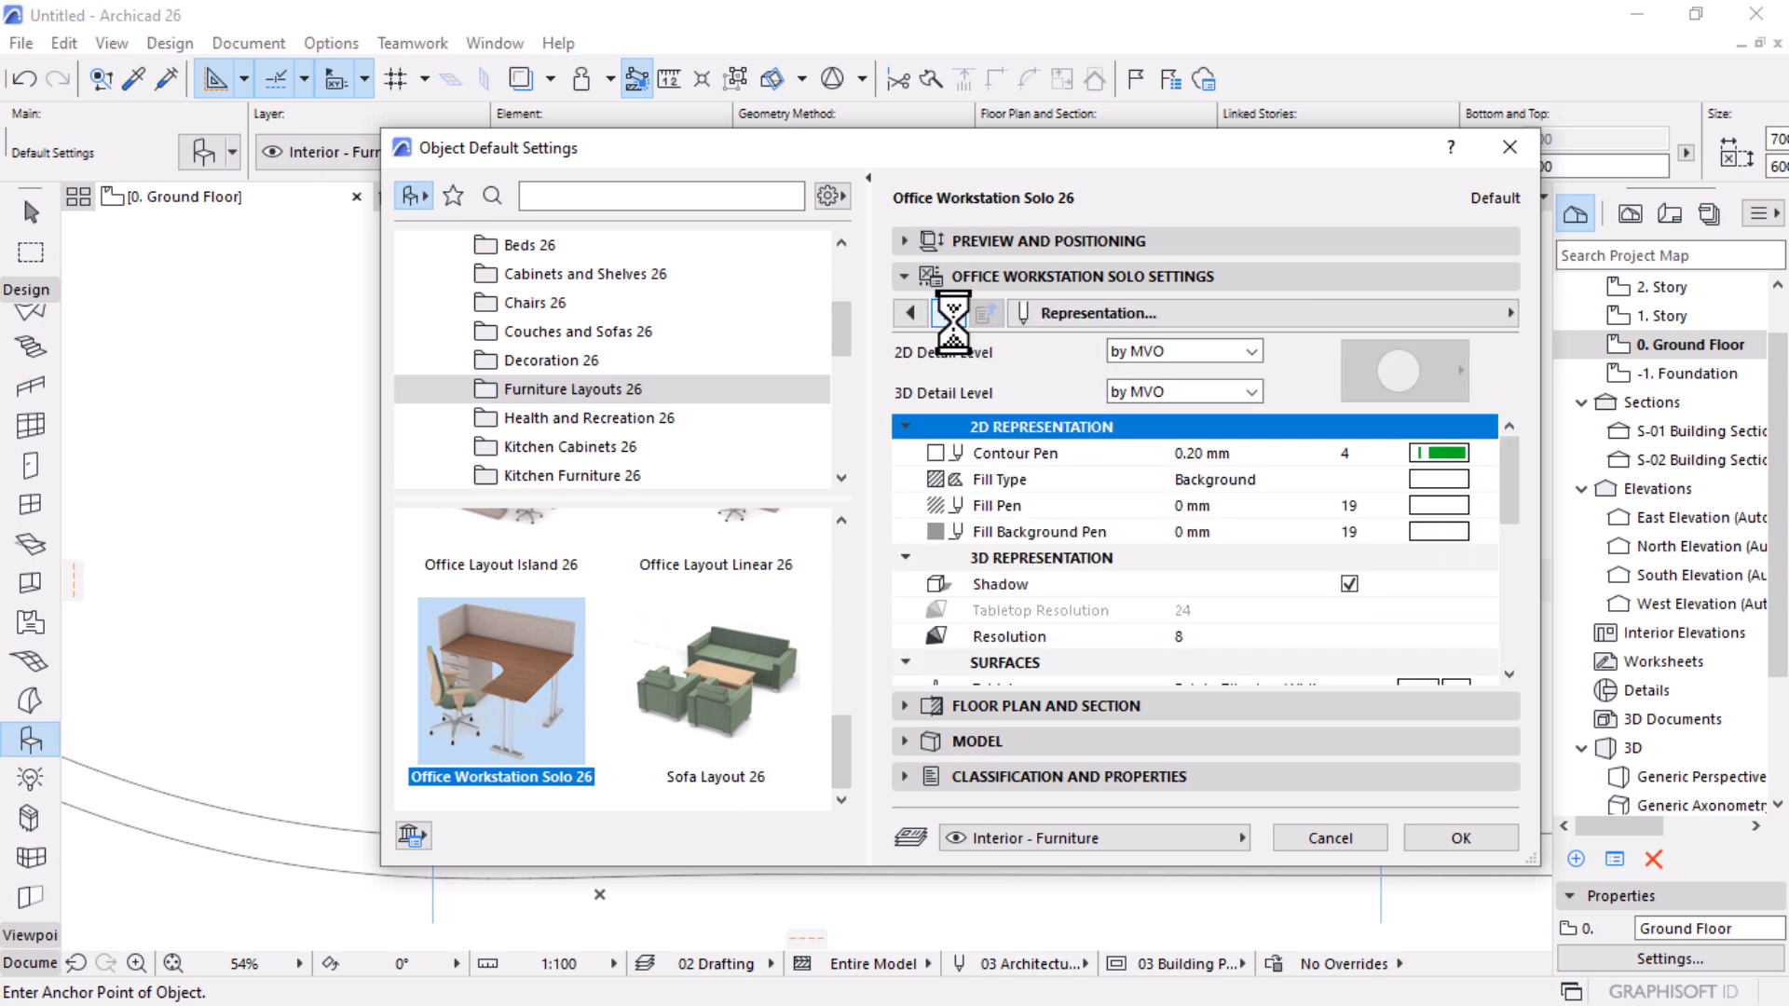
left_click(947, 313)
left_click(948, 313)
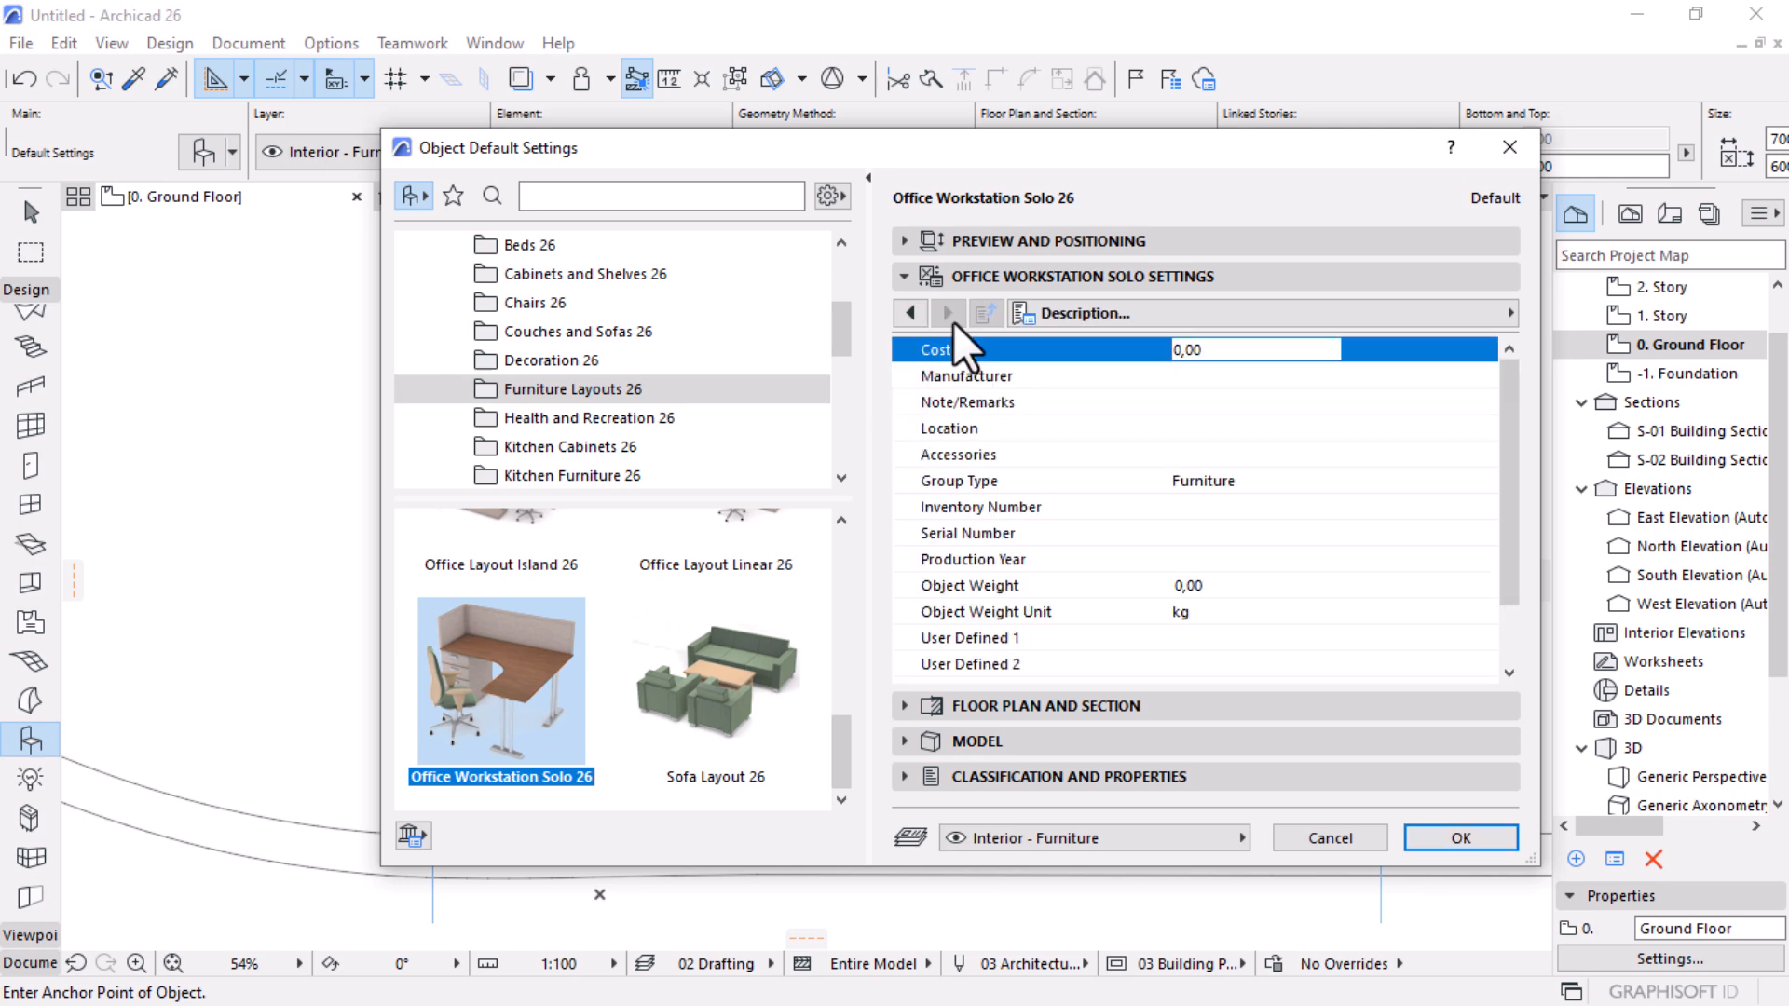
left_click(921, 316)
left_click(922, 315)
left_click(922, 316)
left_click(922, 316)
left_click(921, 315)
left_click(921, 315)
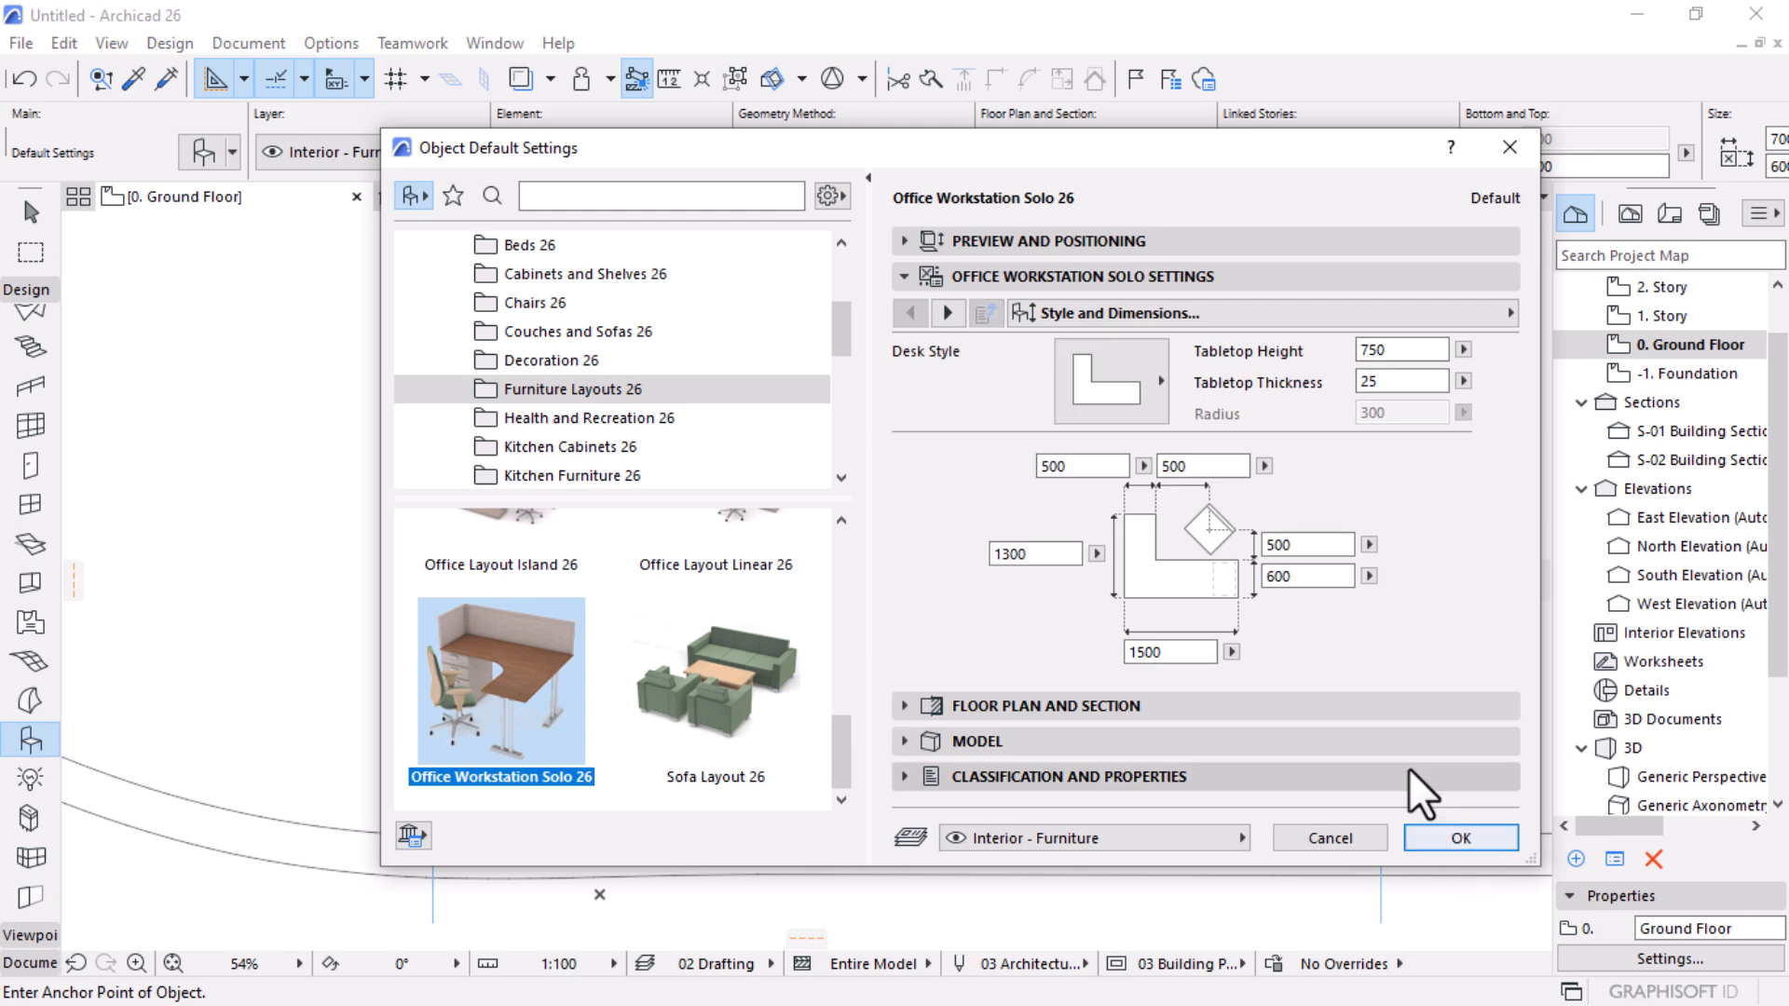
Step: Switch off all four partitions around the workstation's desk
left_click(948, 314)
left_click(955, 319)
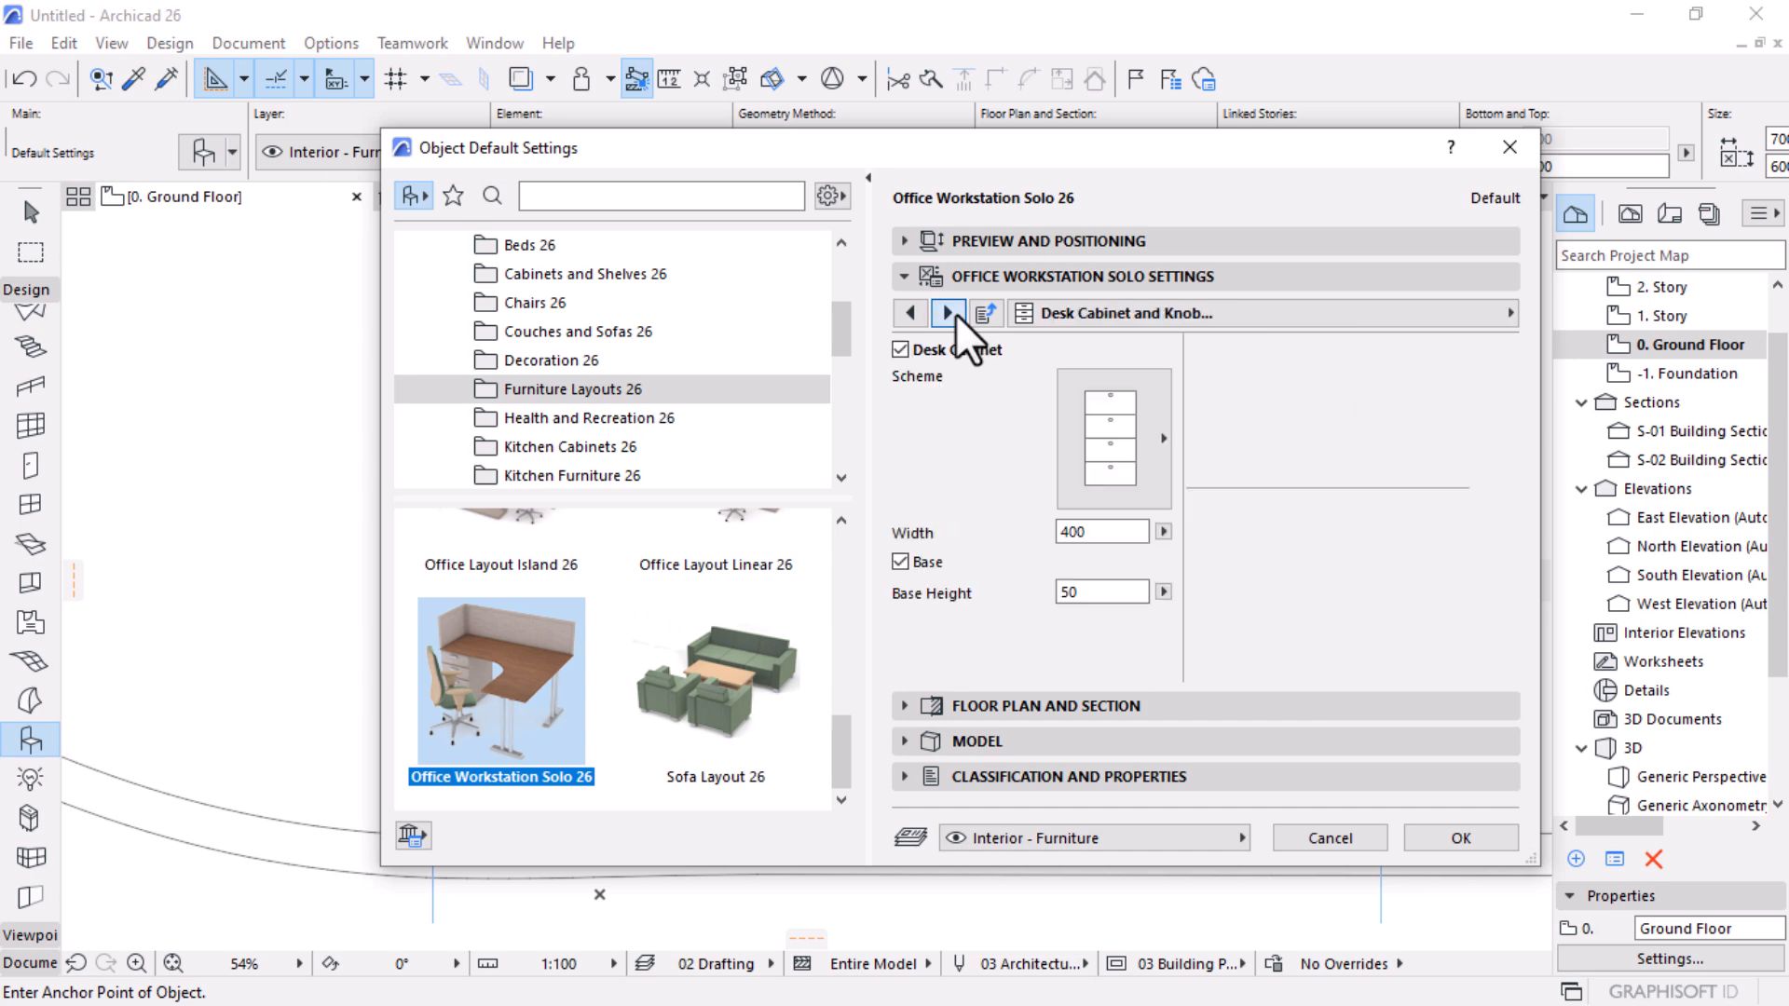
left_click(955, 319)
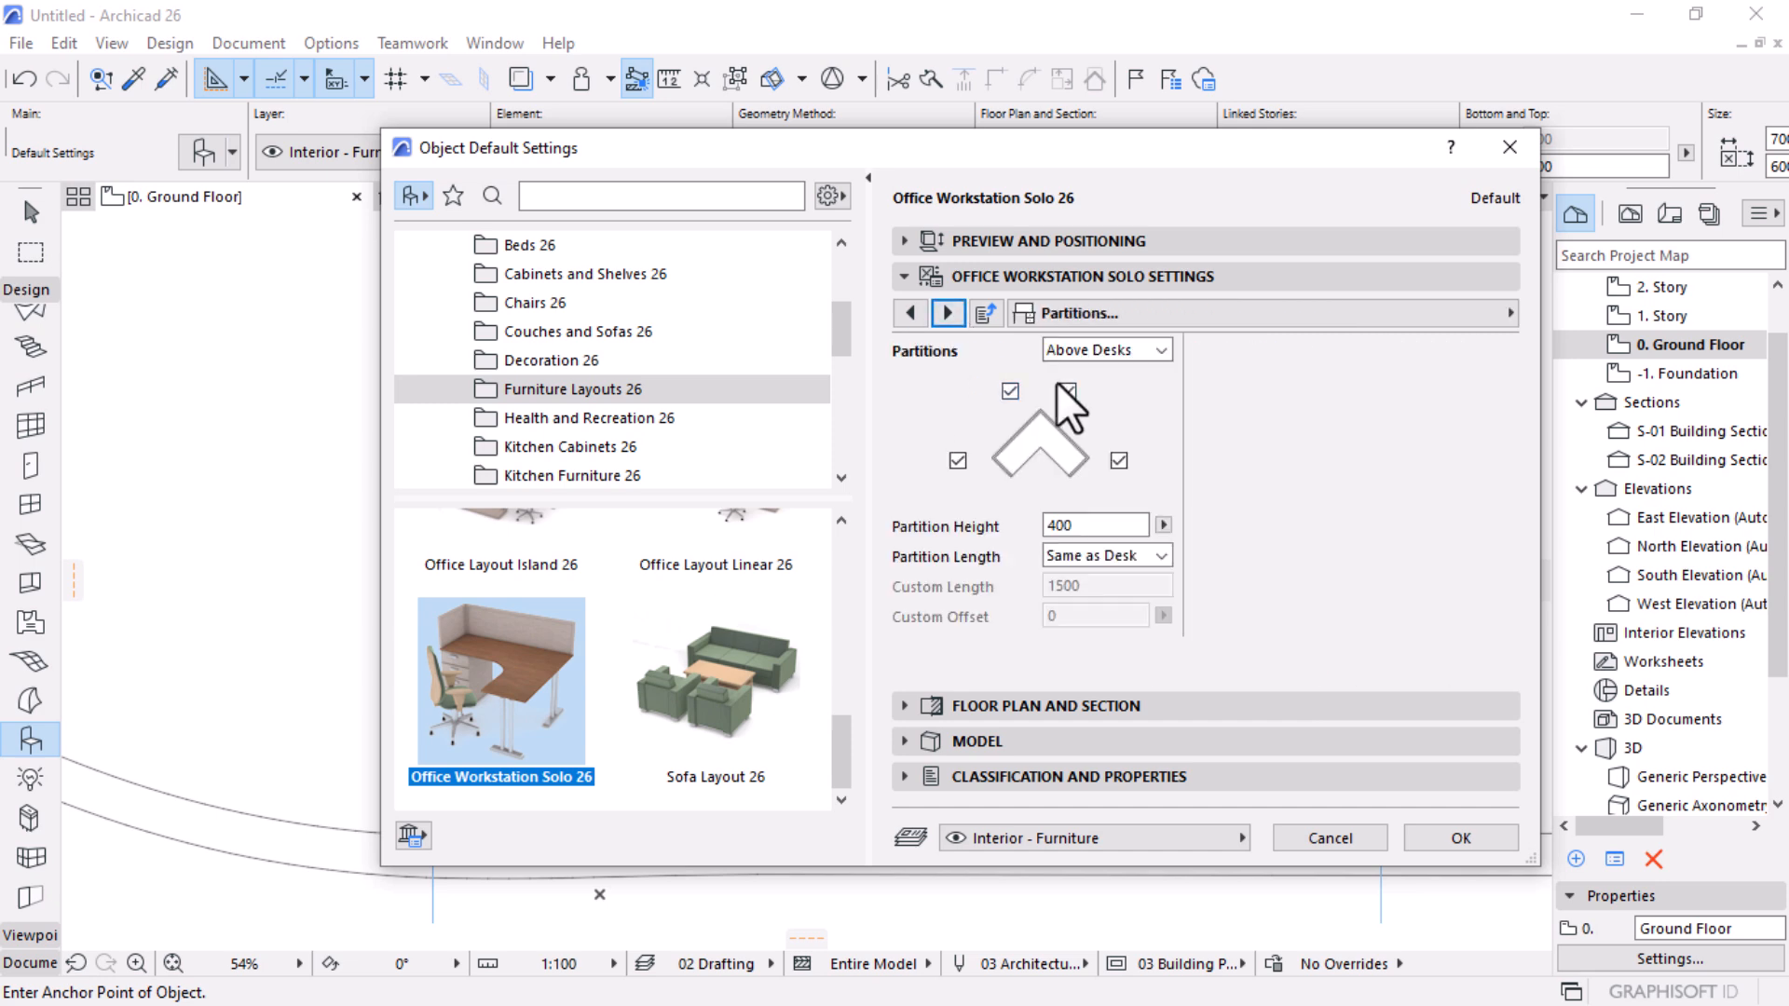
left_click(1010, 391)
left_click(1068, 391)
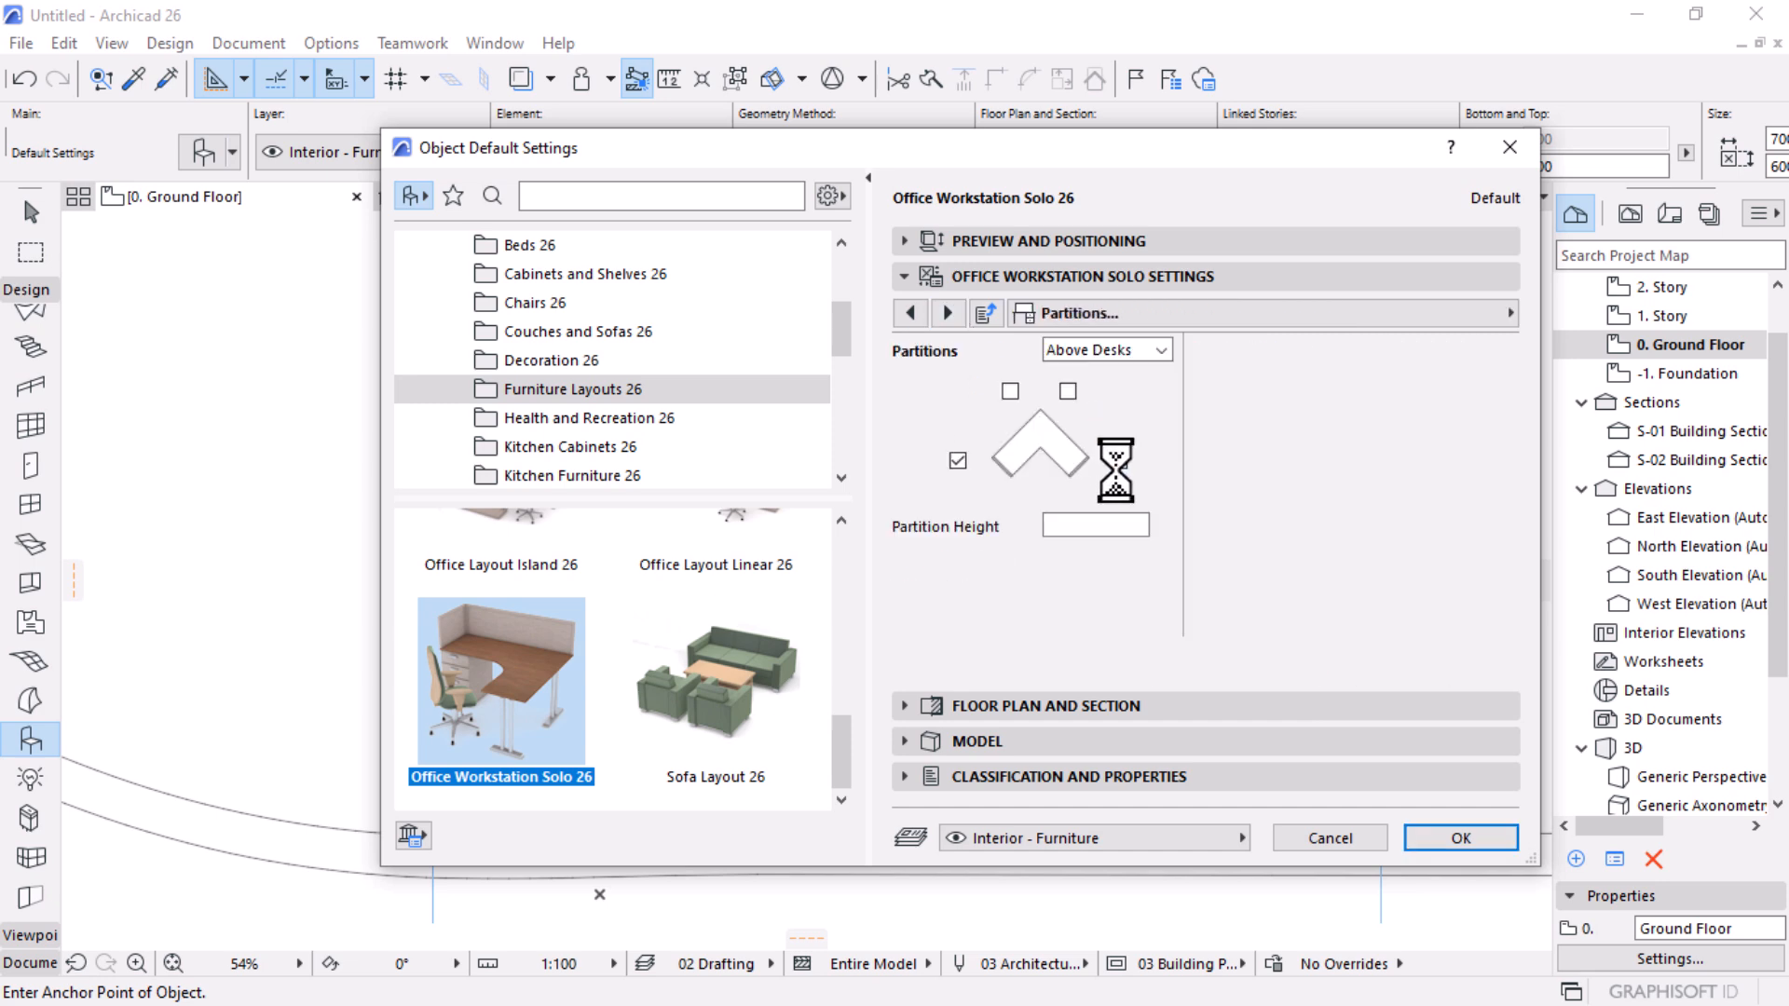
left_click(1119, 461)
left_click(957, 462)
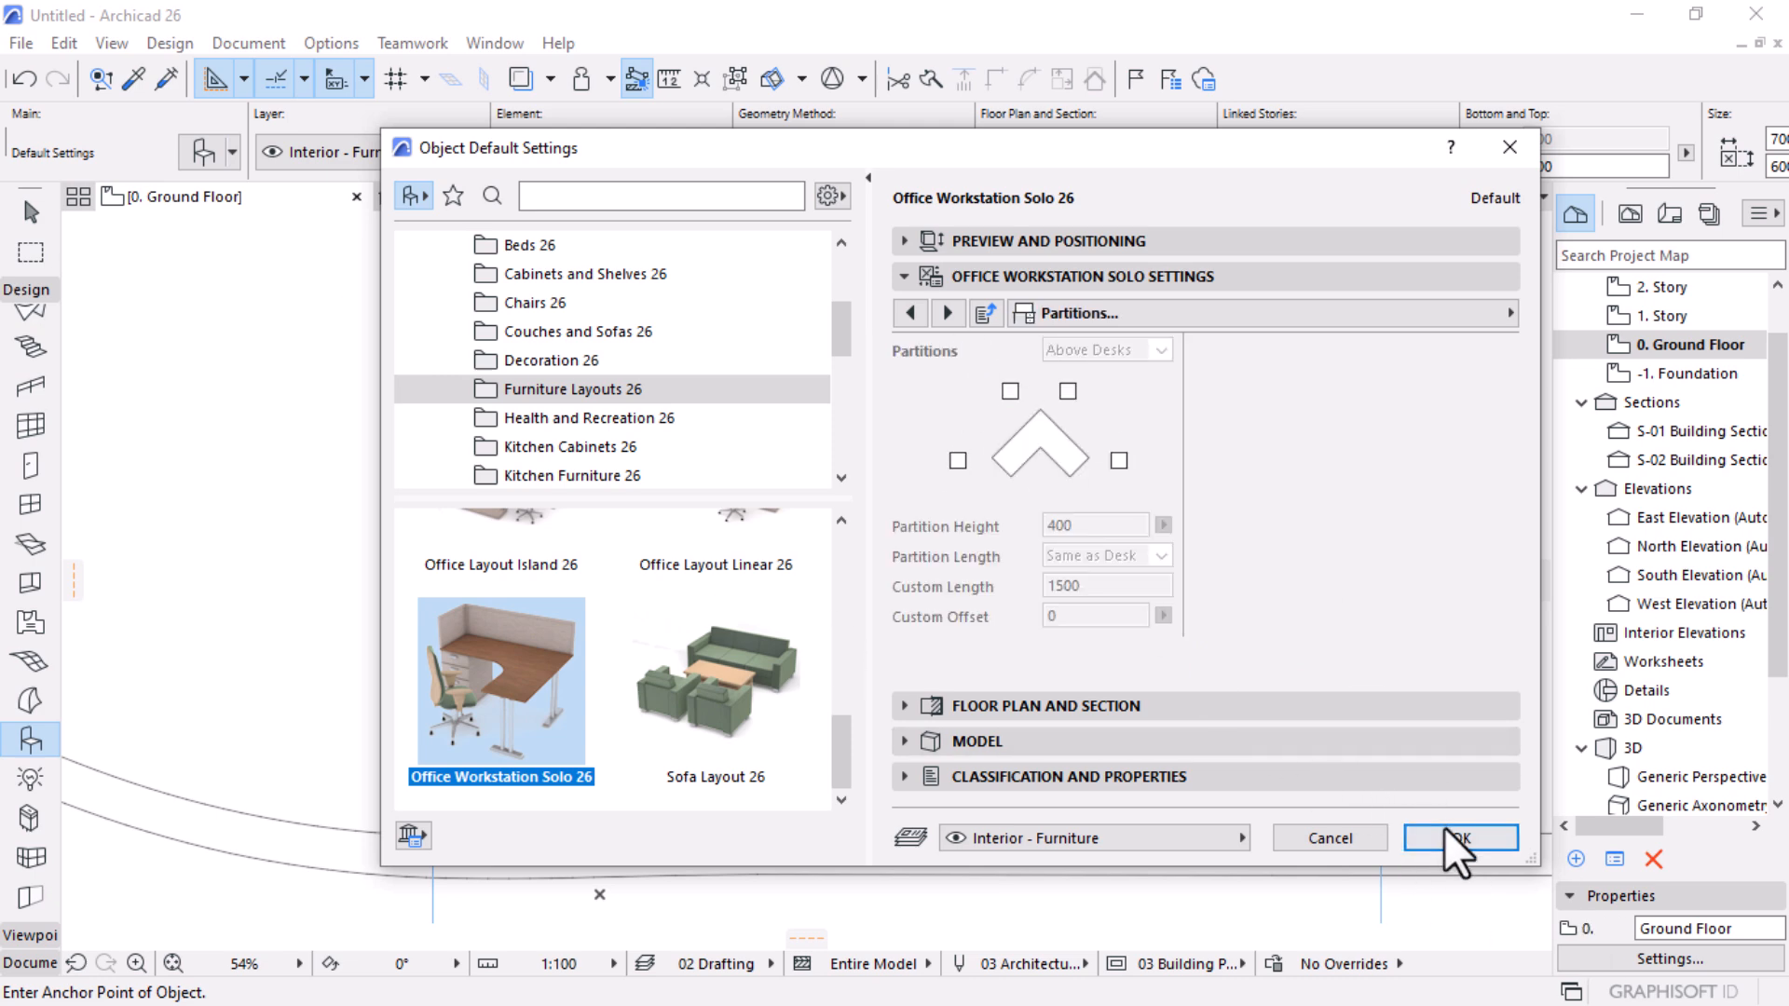
Step: Override the workstation's floor plan symbol pens, set the symbol line pen to 161 and accept the default settings
left_click(1342, 709)
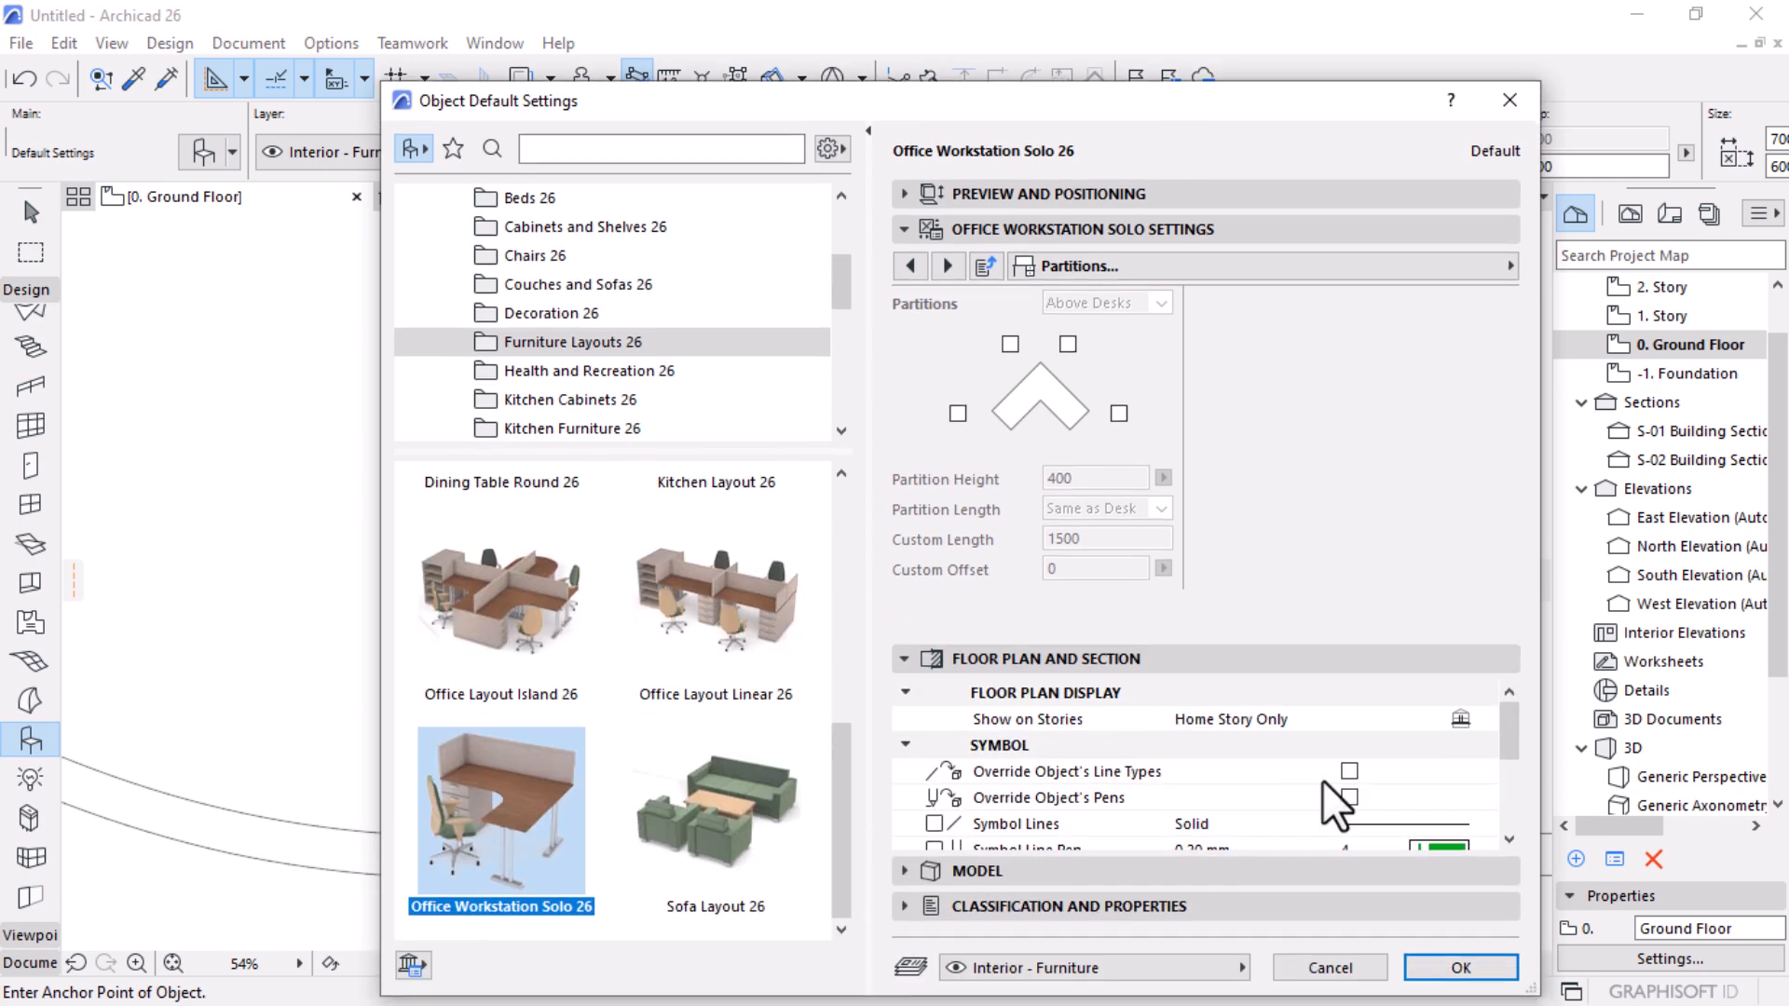
scroll(1351, 801, "down", 2)
scroll(1351, 708, "up", 1)
left_click(1349, 719)
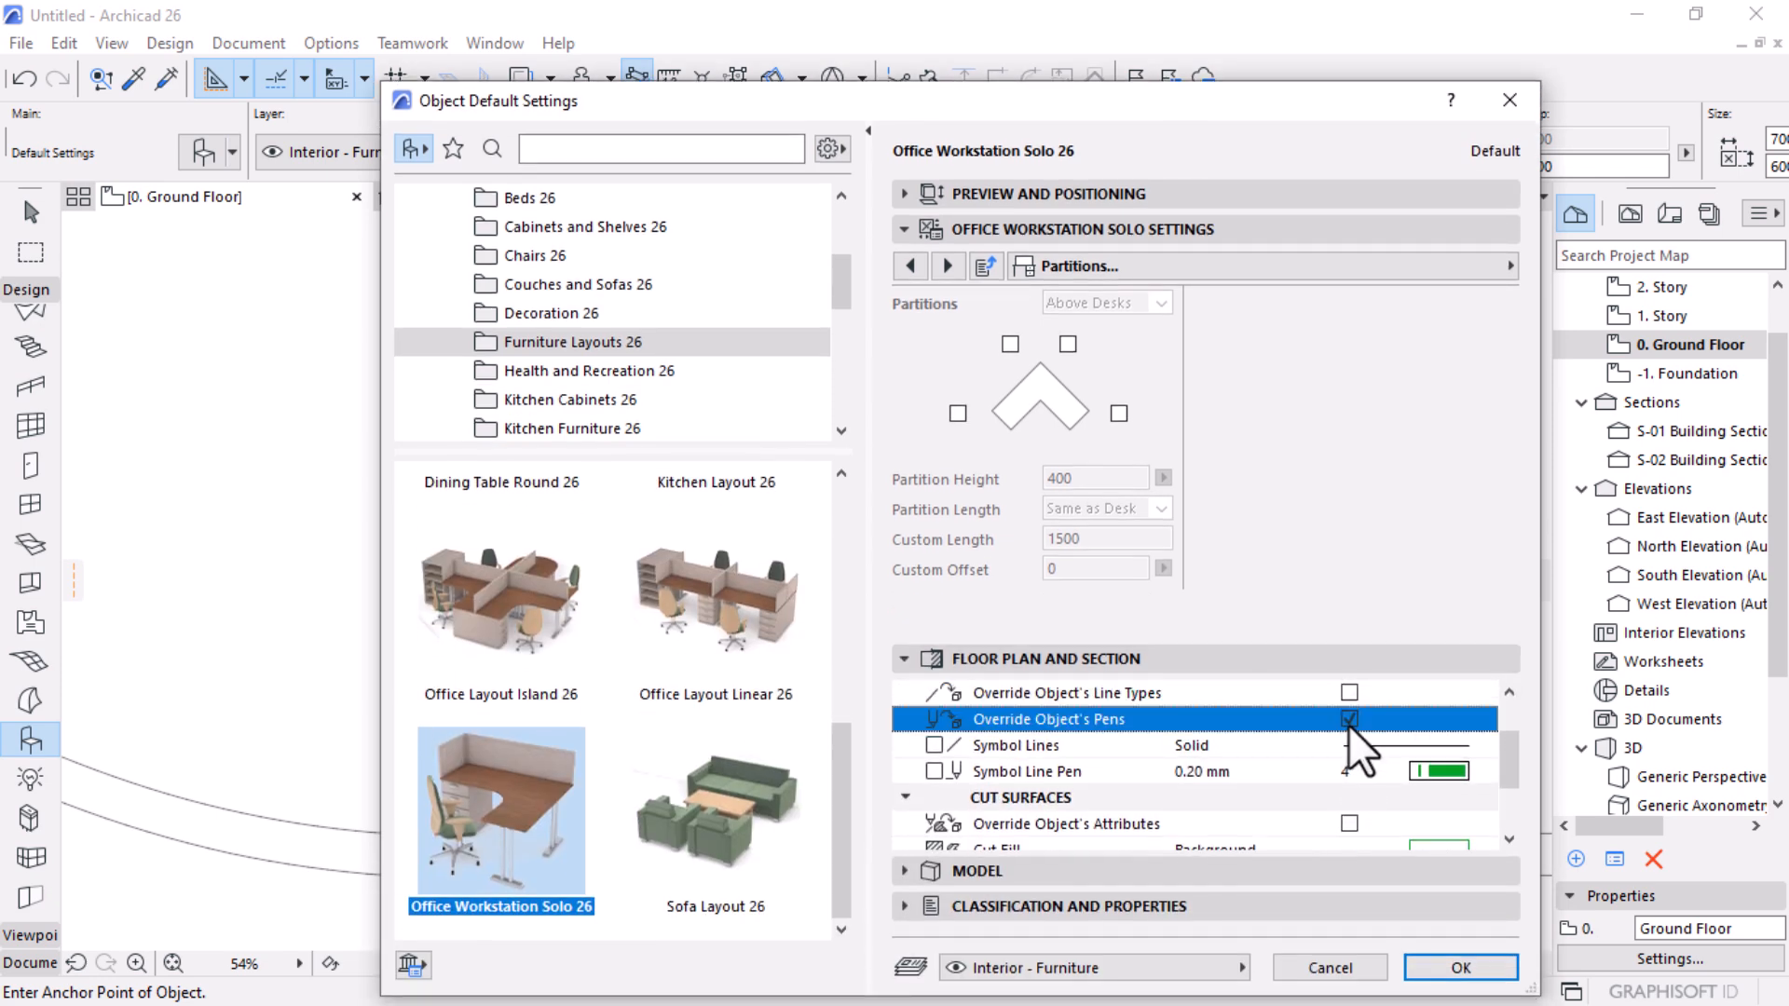
left_click(1458, 753)
left_click(1485, 745)
left_click(1459, 774)
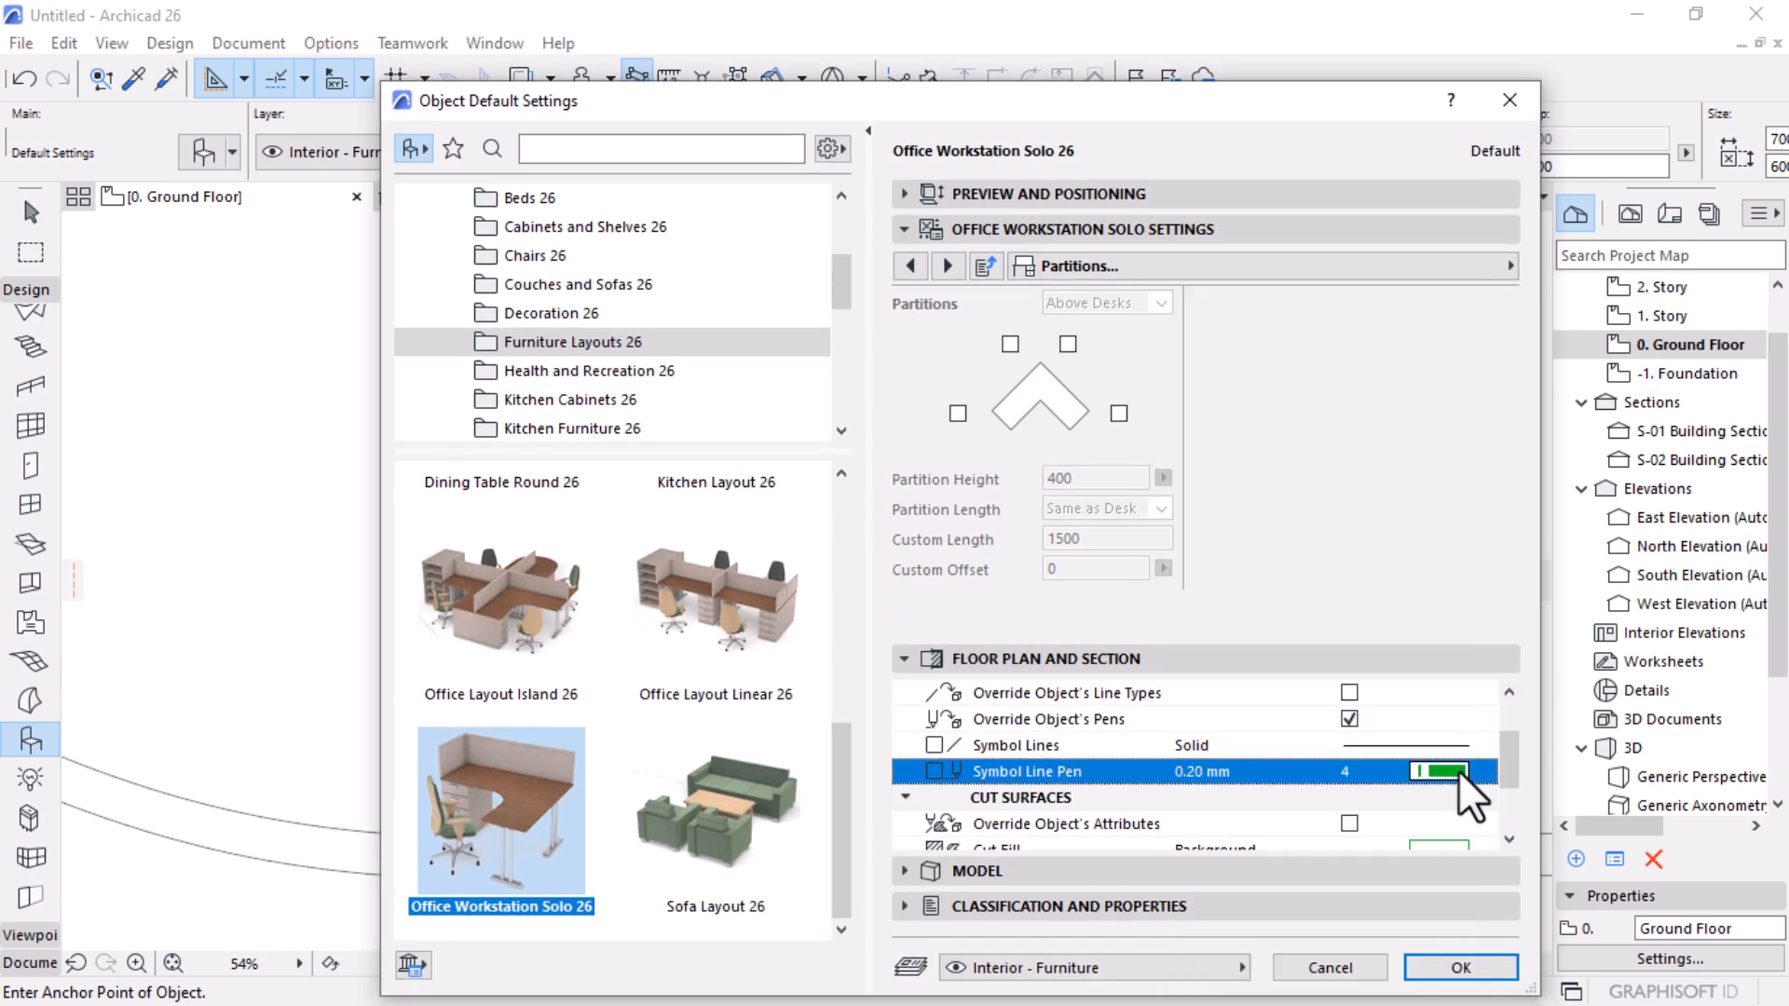
left_click(1460, 775)
left_click(1036, 644)
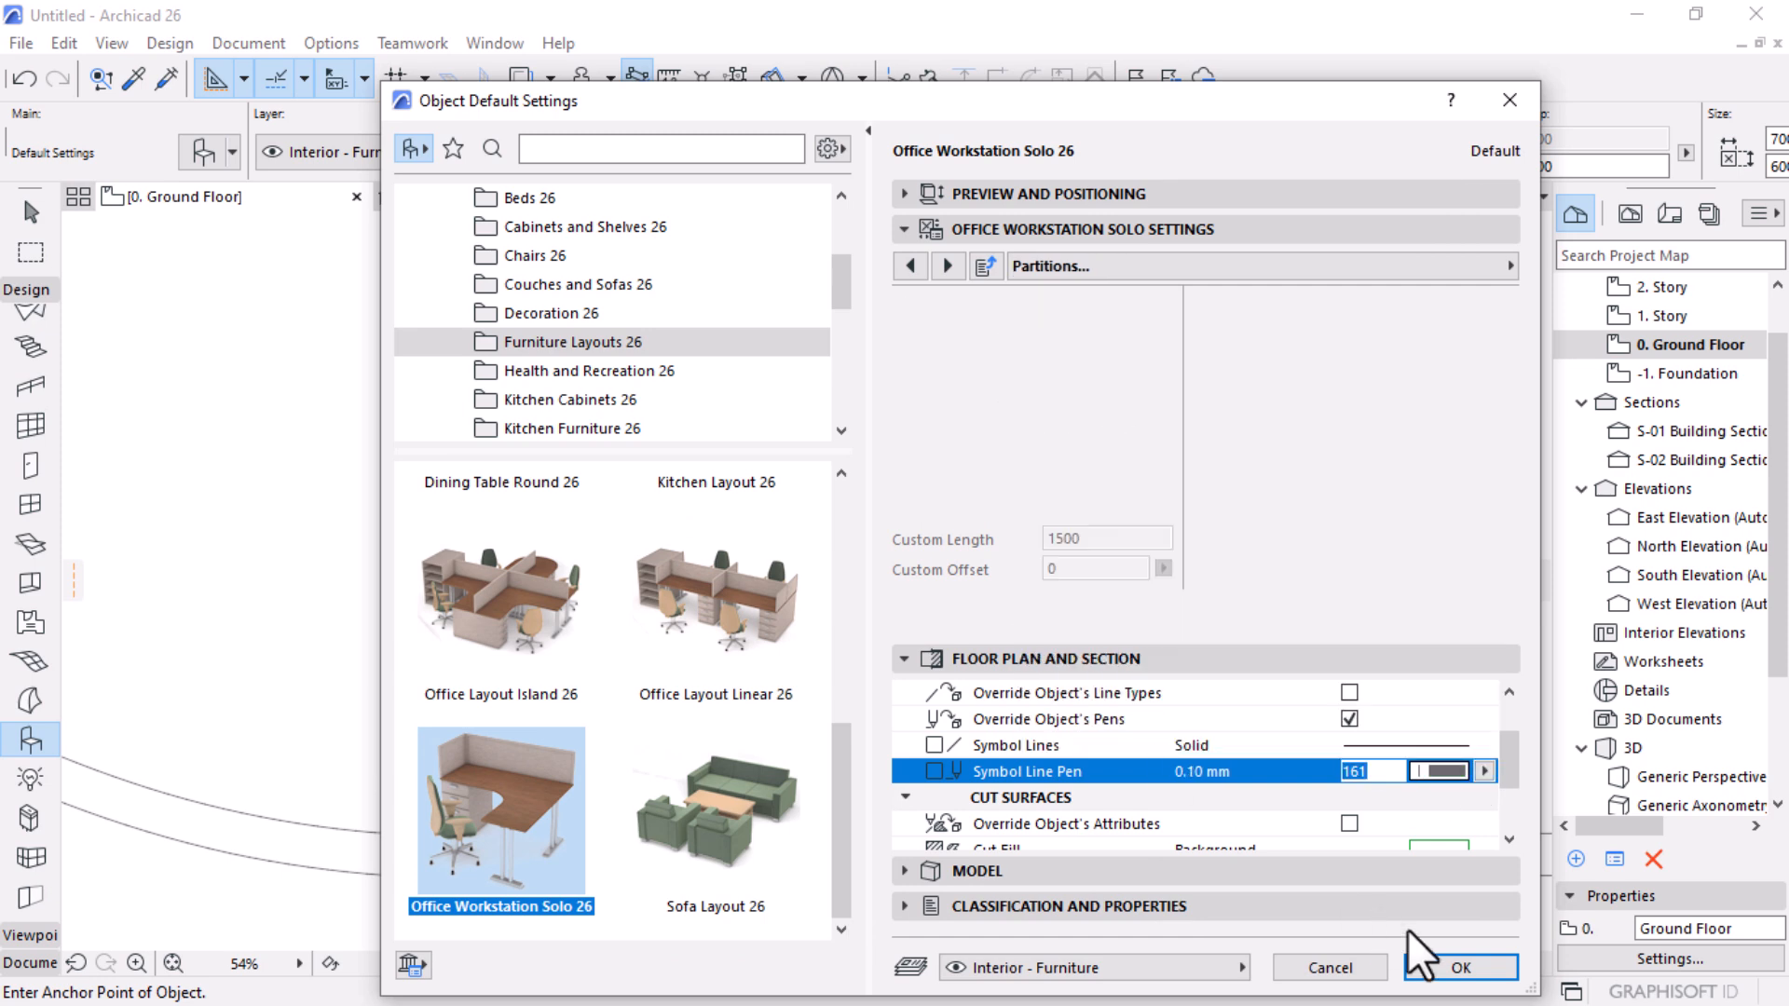
left_click(1460, 967)
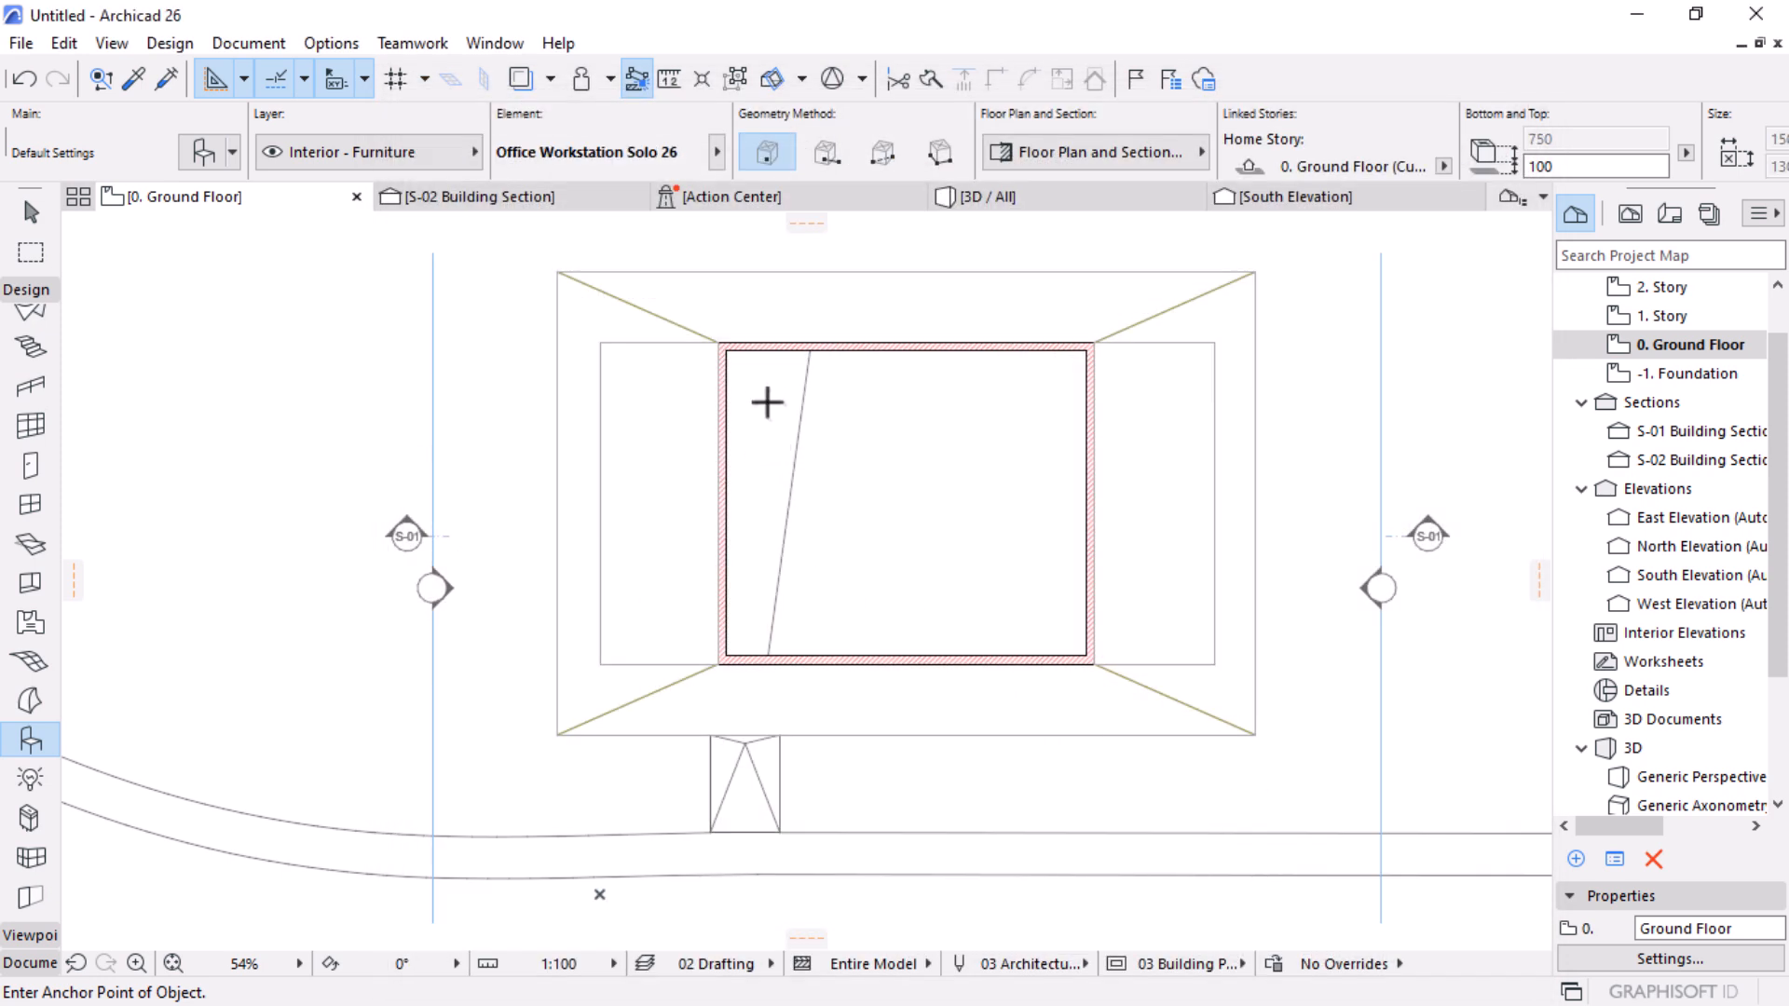
Step: Place the workstation inside the building near the room's upper-left corner and select it
scroll(770, 364, "up", 6)
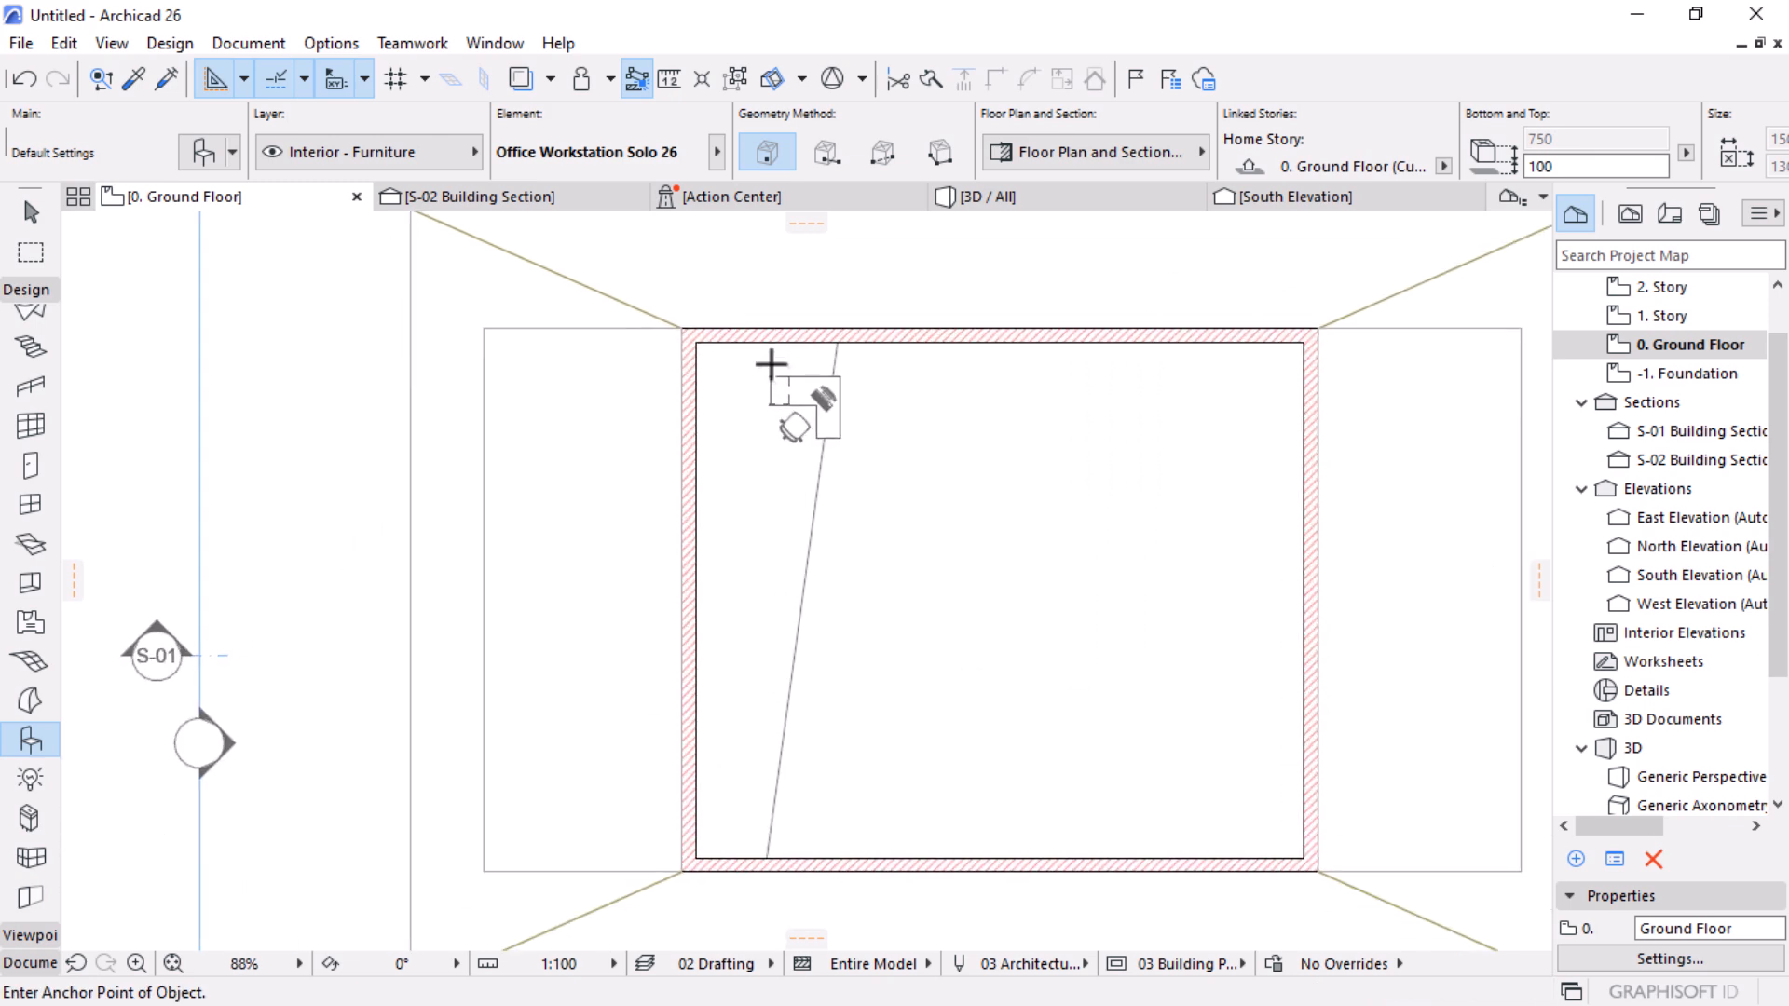
key("Escape")
left_click(843, 424)
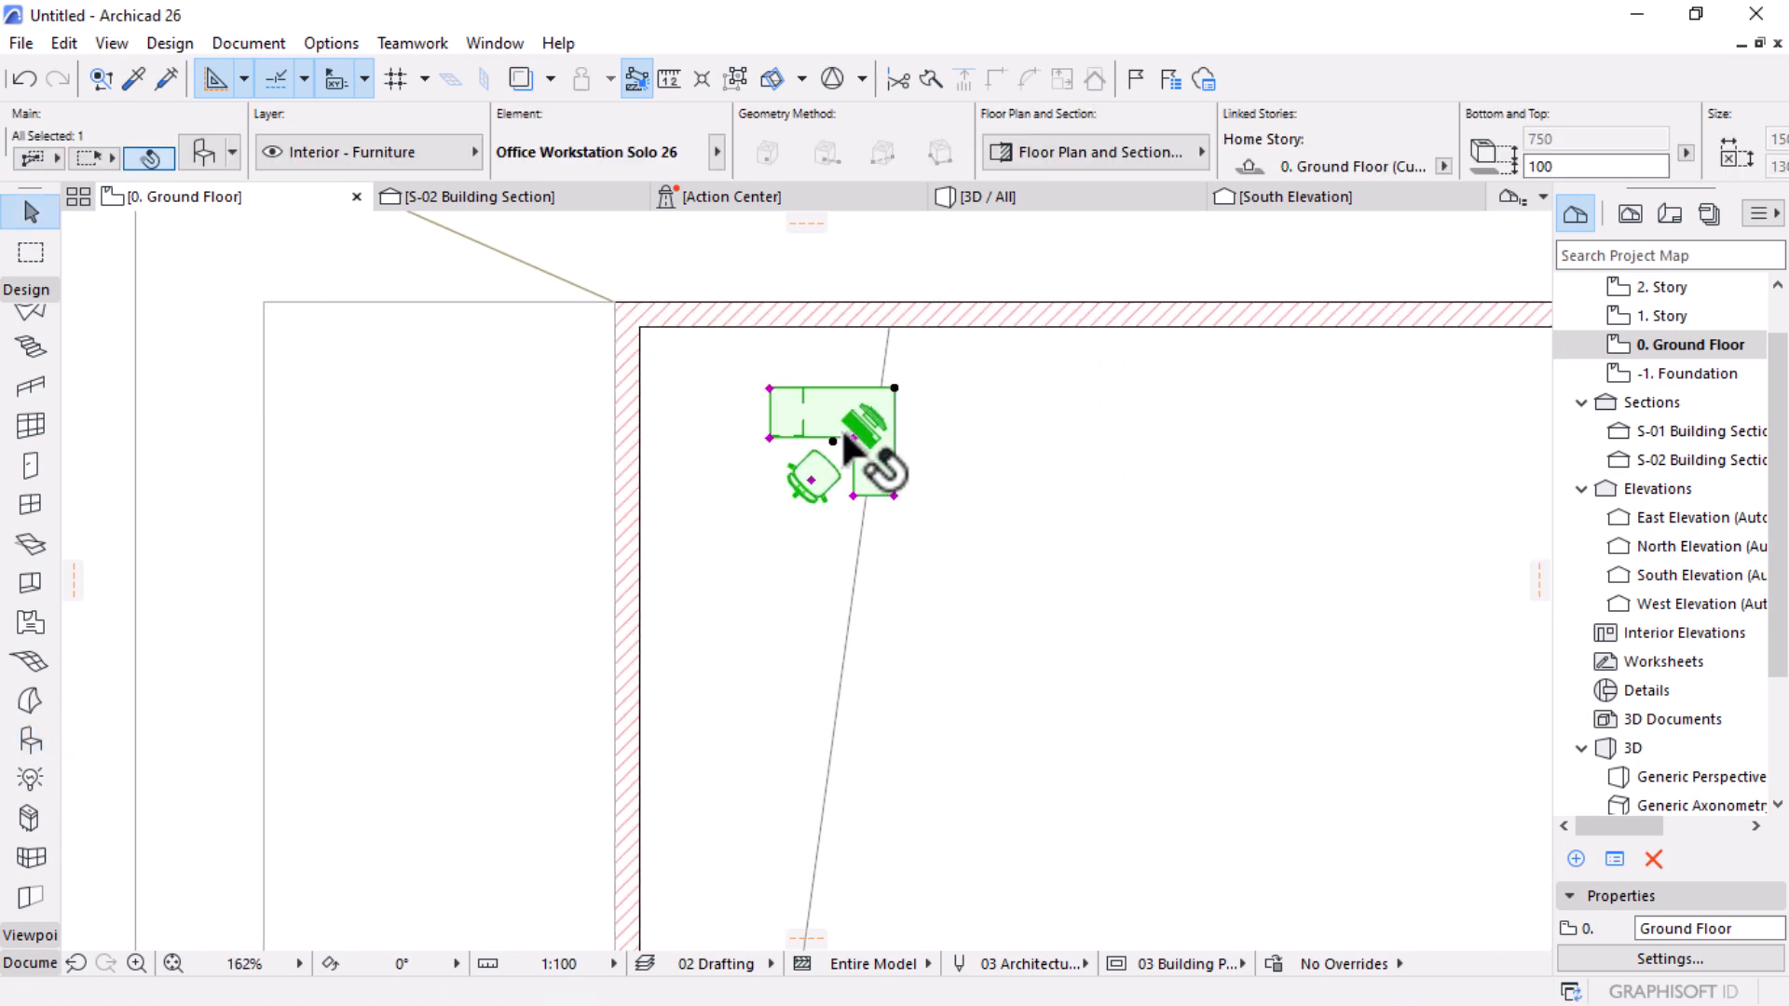
Step: Try to rotate the workstation about the point beside the desk's inner corner
key("ctrl+e")
left_click(832, 441)
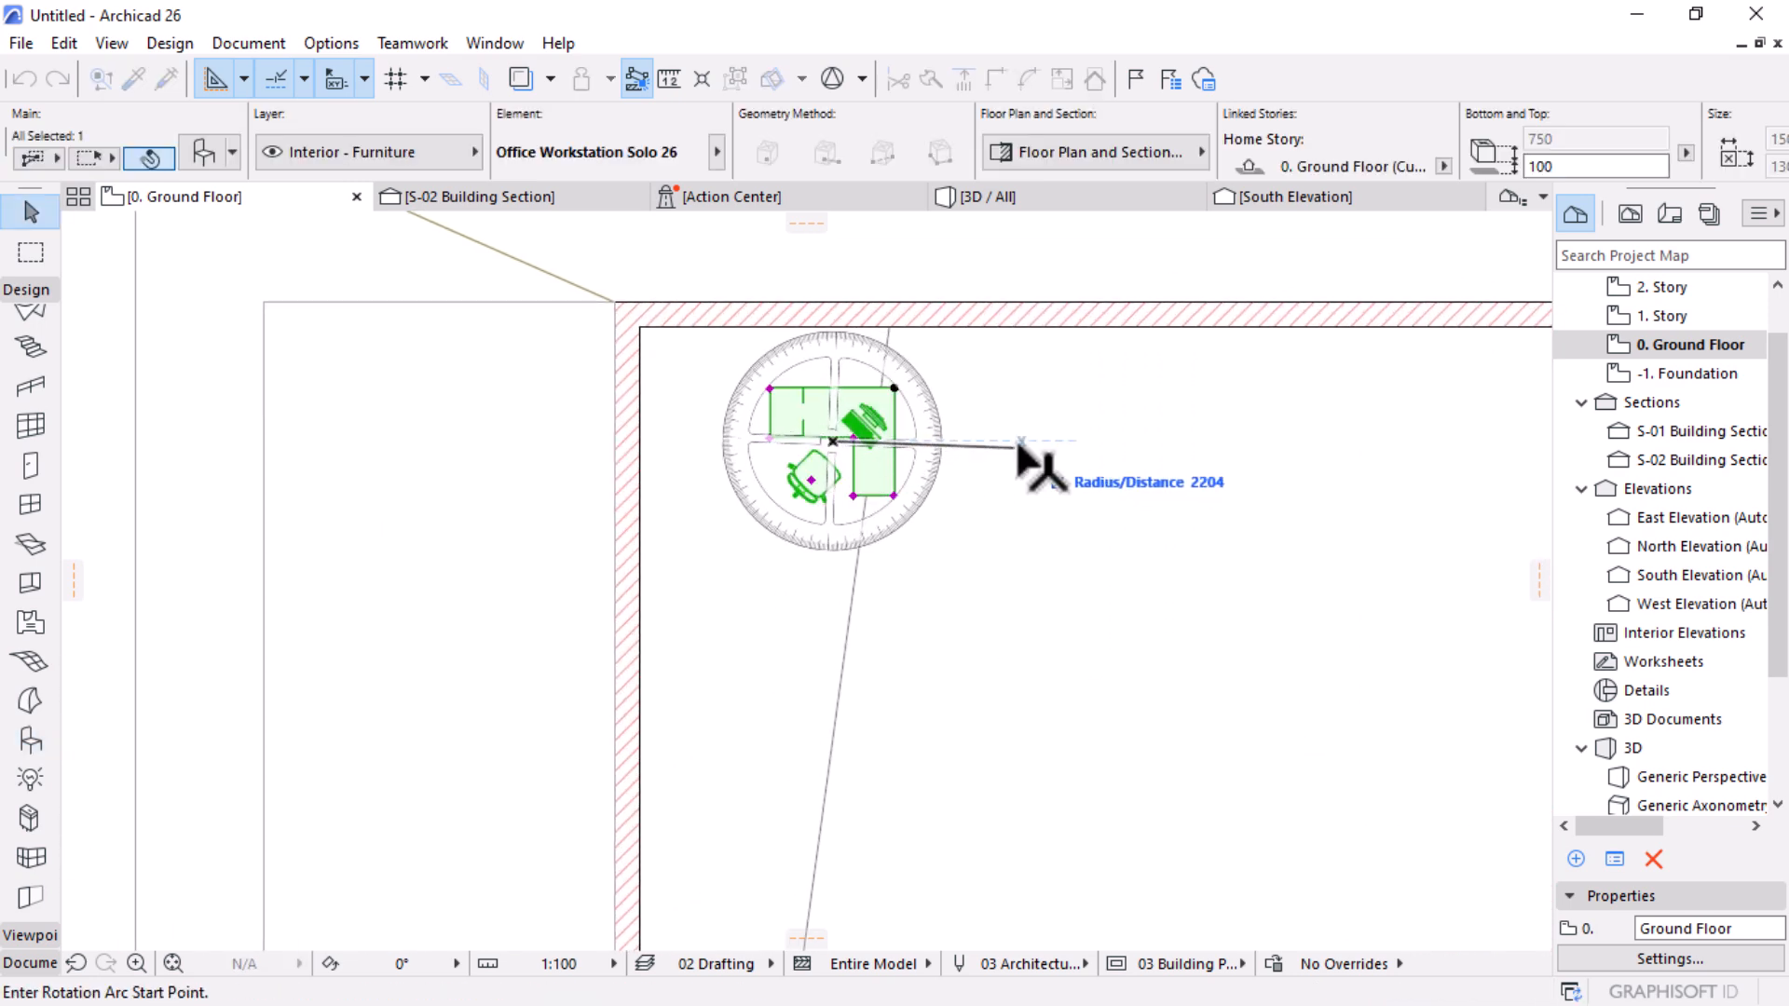
left_click(1018, 441)
left_click(960, 453)
Step: Move the workstation closer to the room's upper-left corner and rotate it 90° clockwise about the point beside its inner corner
key("ctrl+d")
left_click(832, 440)
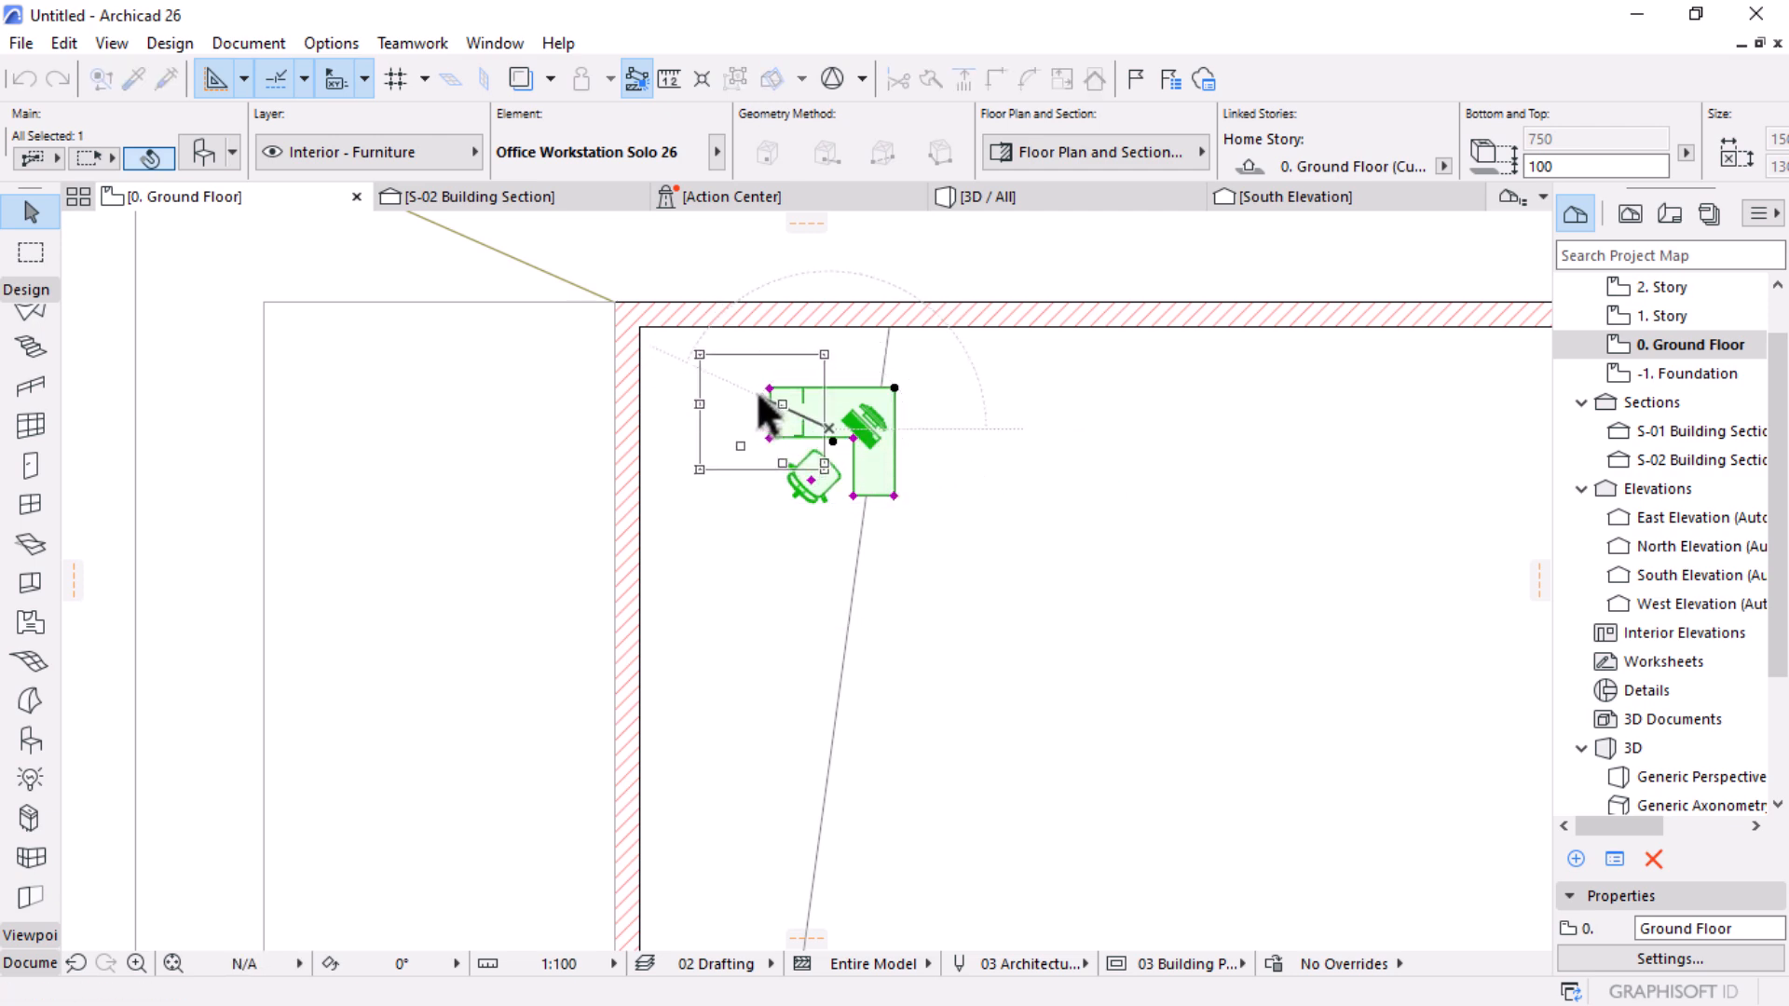
left_click(759, 396)
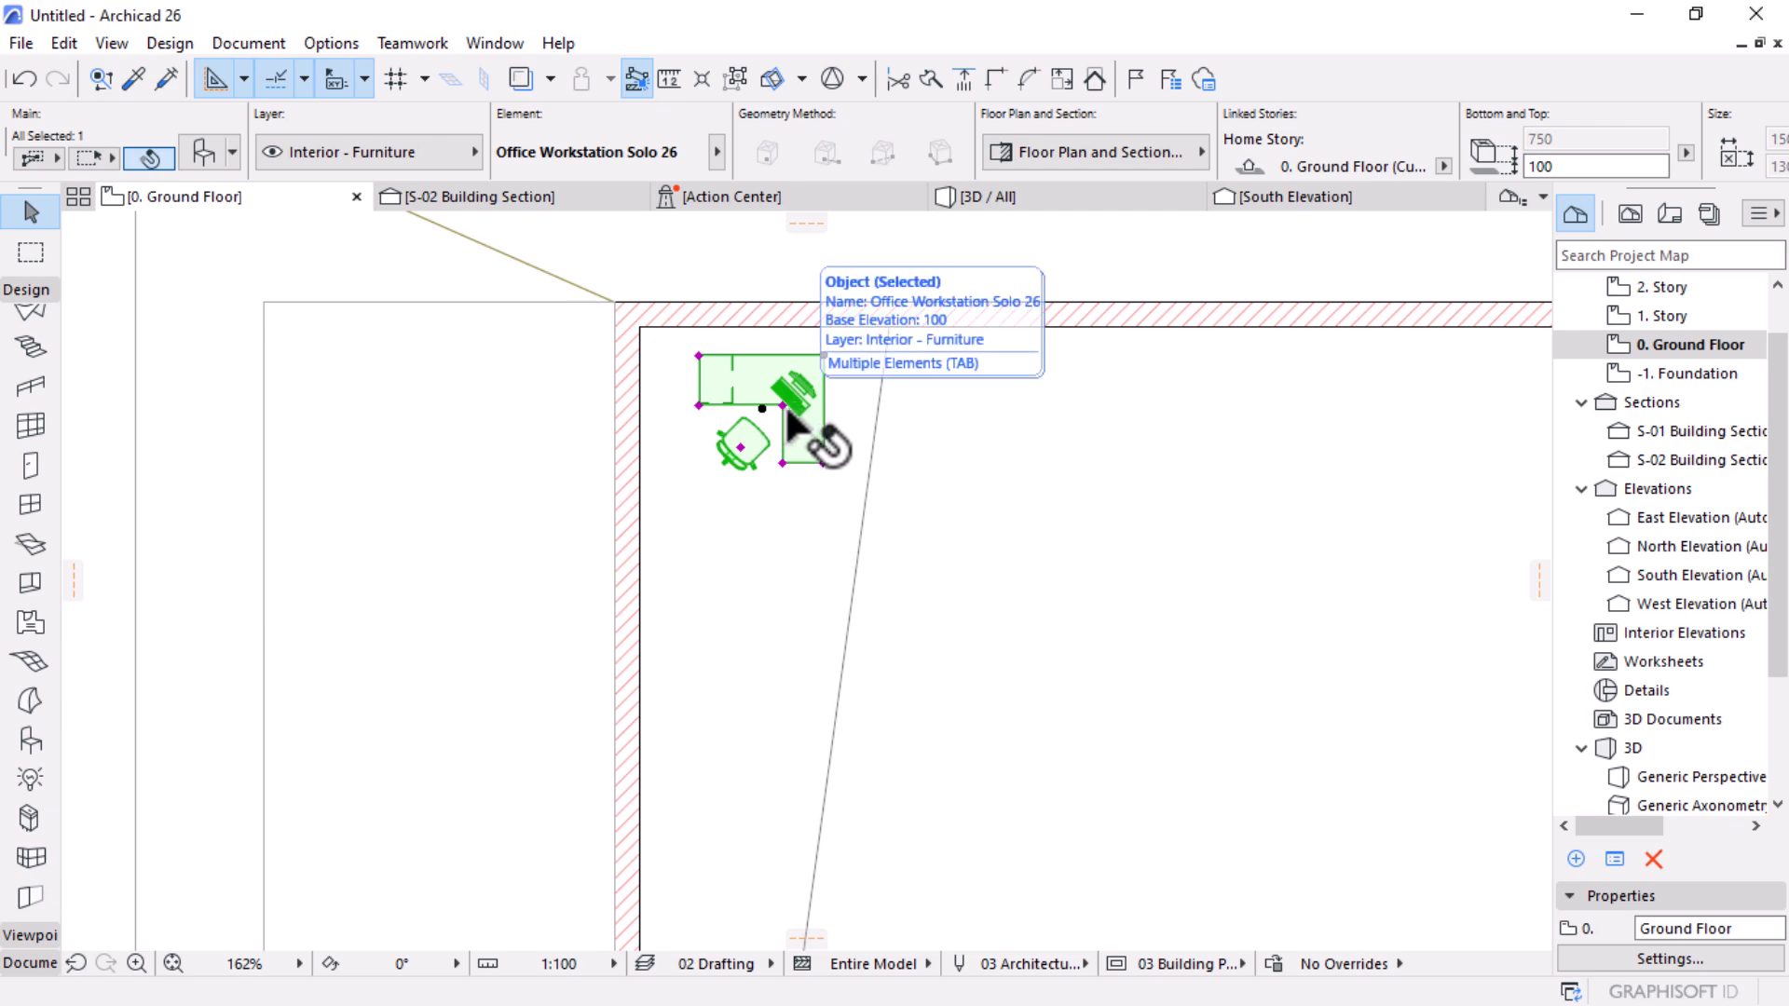
key("ctrl+e")
left_click(762, 408)
left_click(1013, 408)
left_click(754, 767)
Step: Shift the workstation slightly away from the upper wall and rotate it a few degrees clockwise about its lower-right corner, roughly parallel to the slanted line
key("ctrl+d")
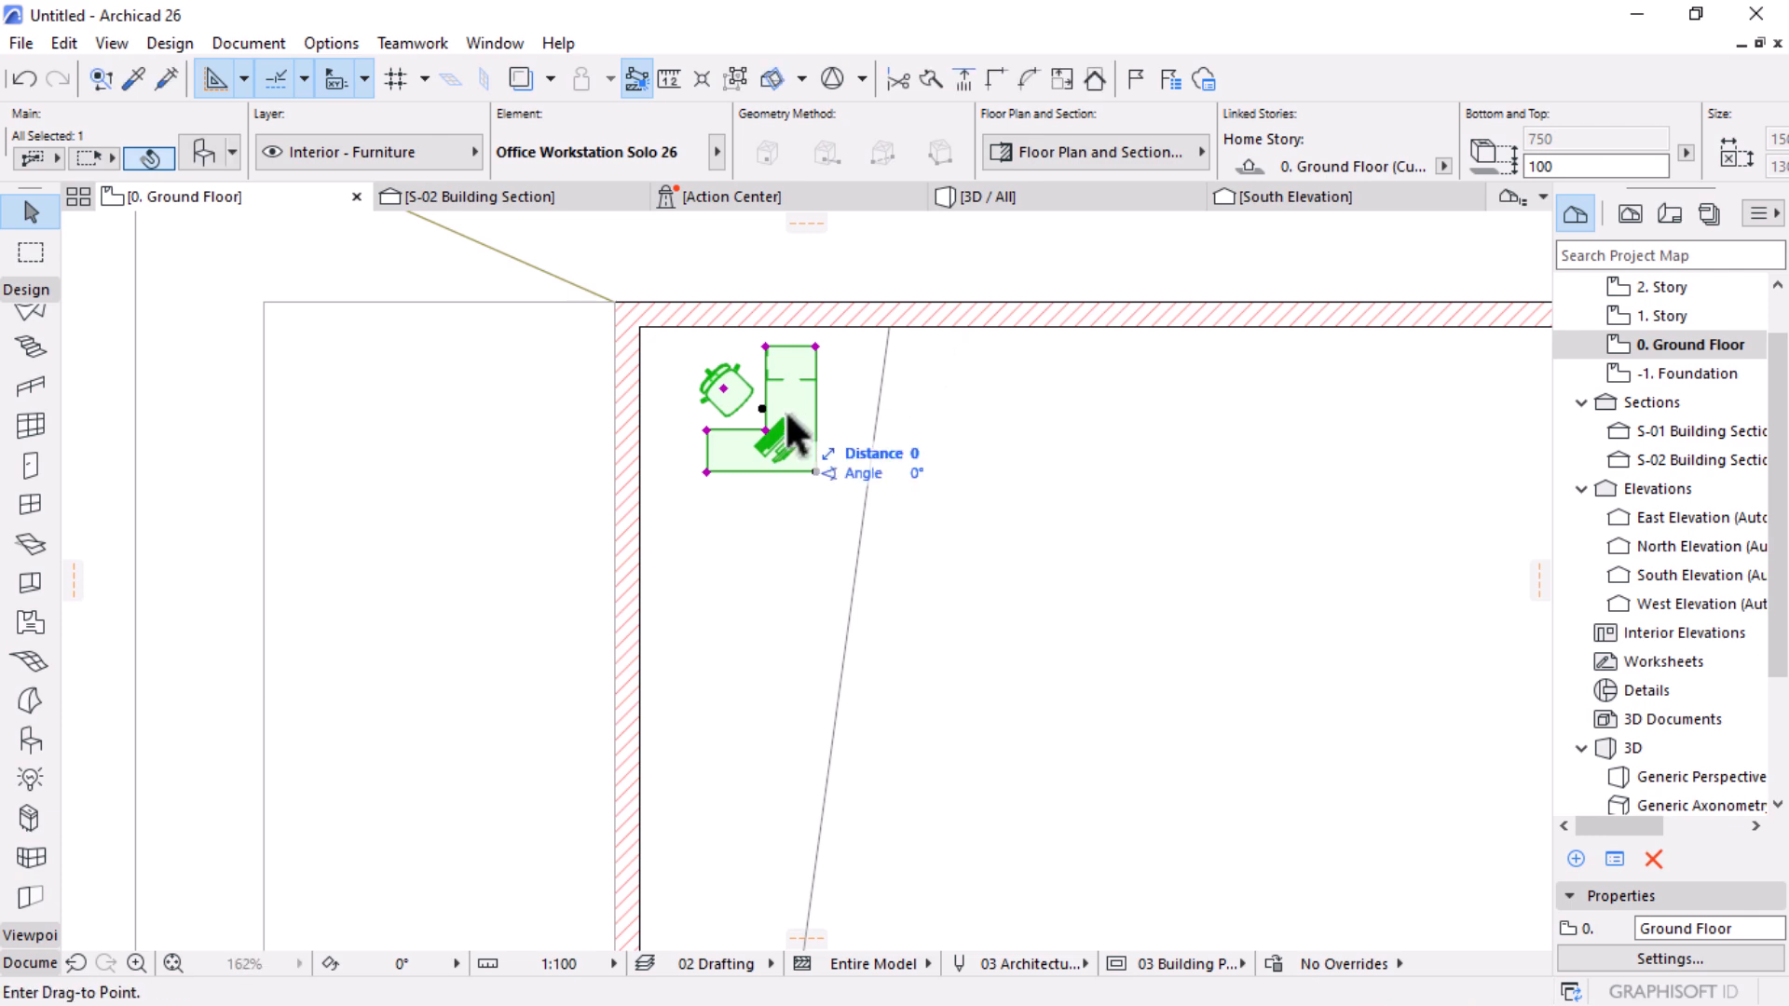
left_click(787, 420)
left_click(788, 442)
key("ctrl+e")
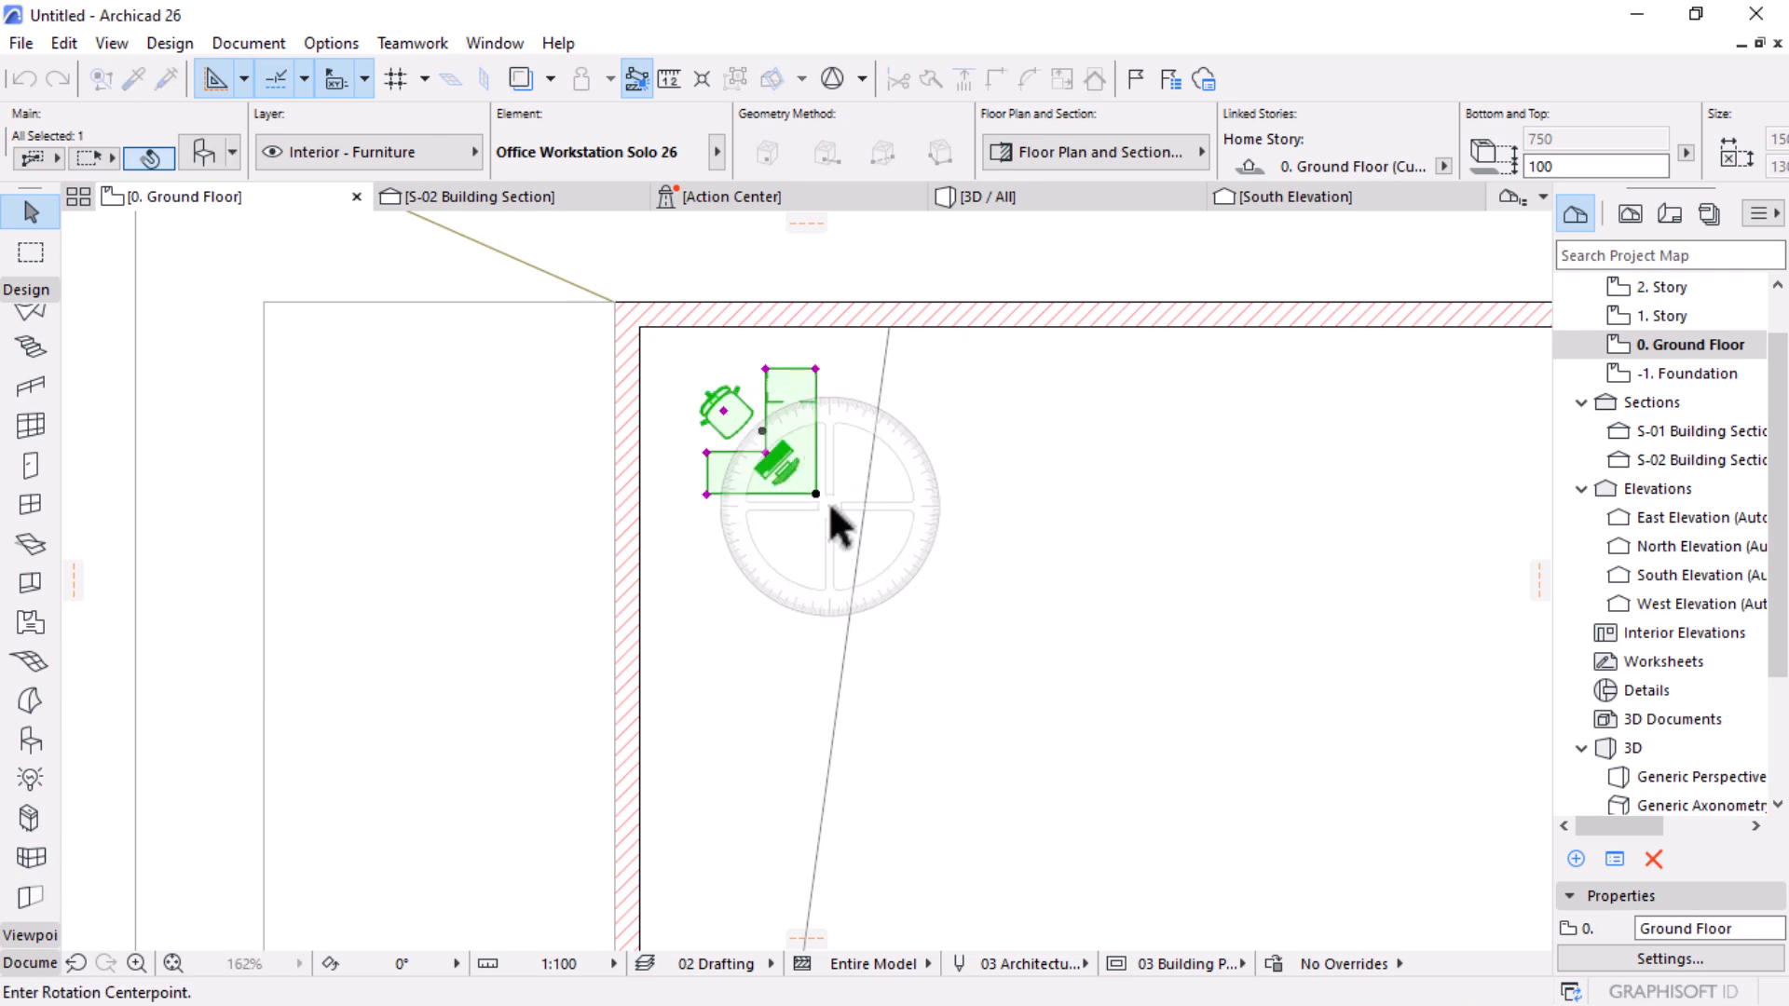
left_click(816, 493)
left_click(816, 369)
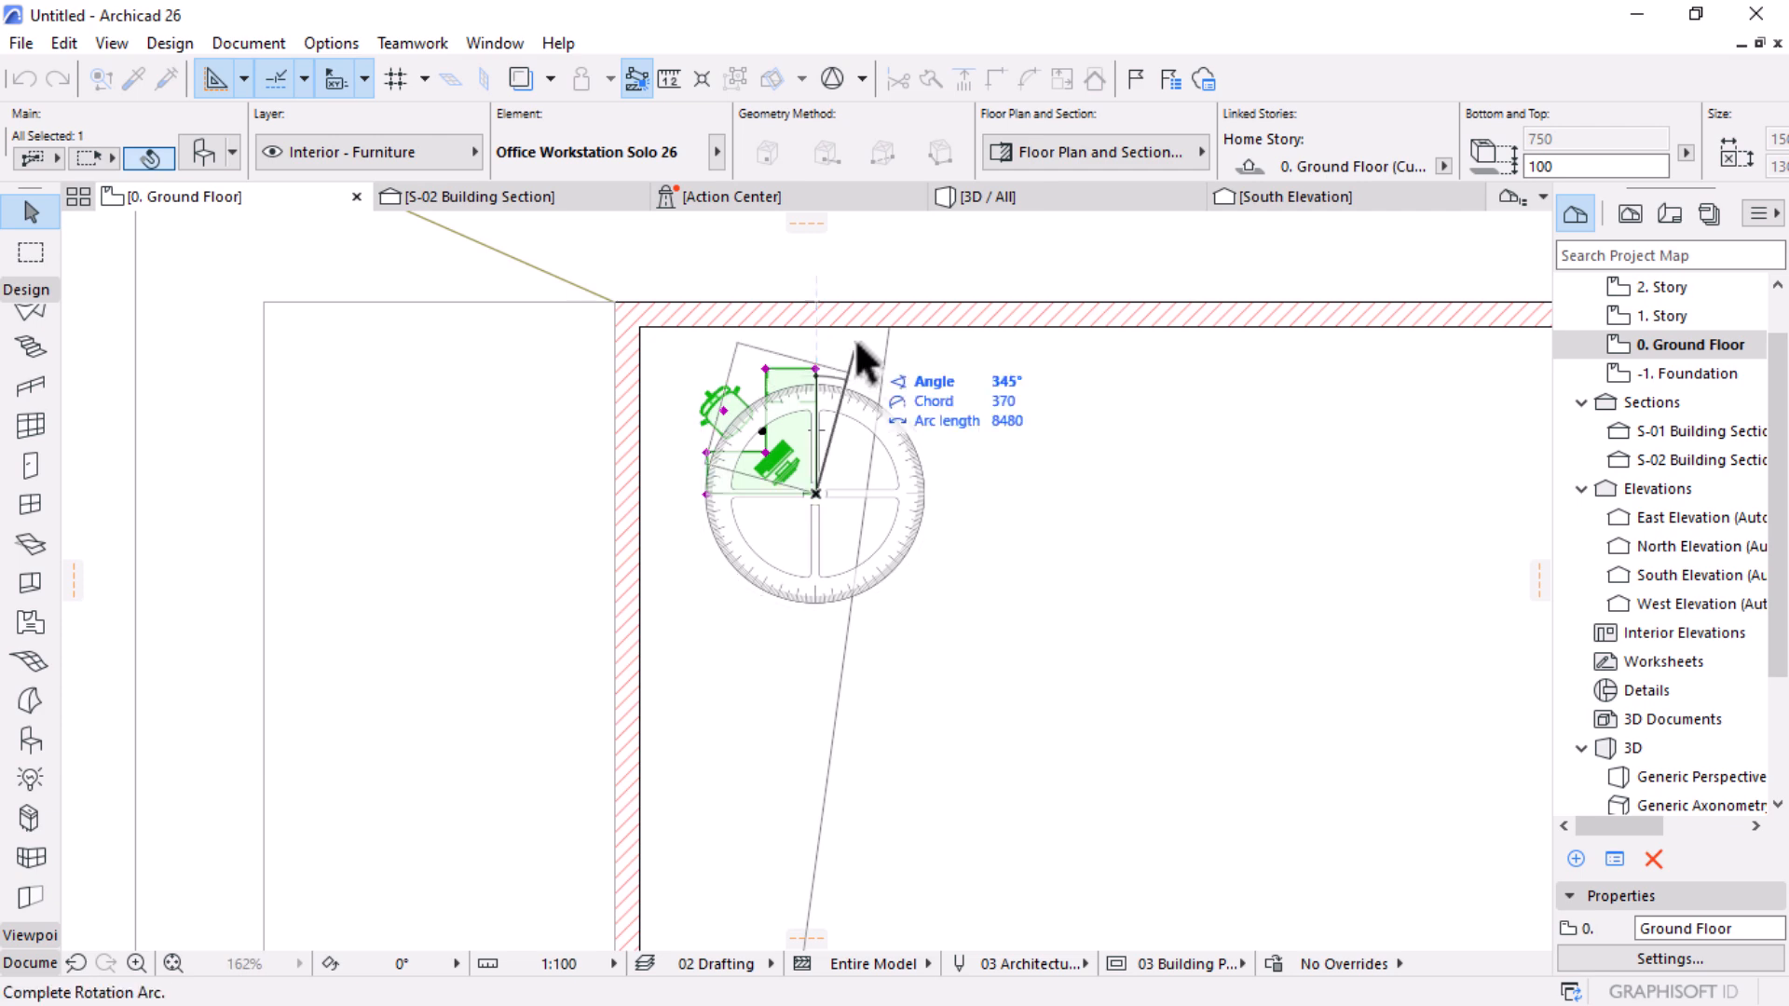
left_click(841, 276)
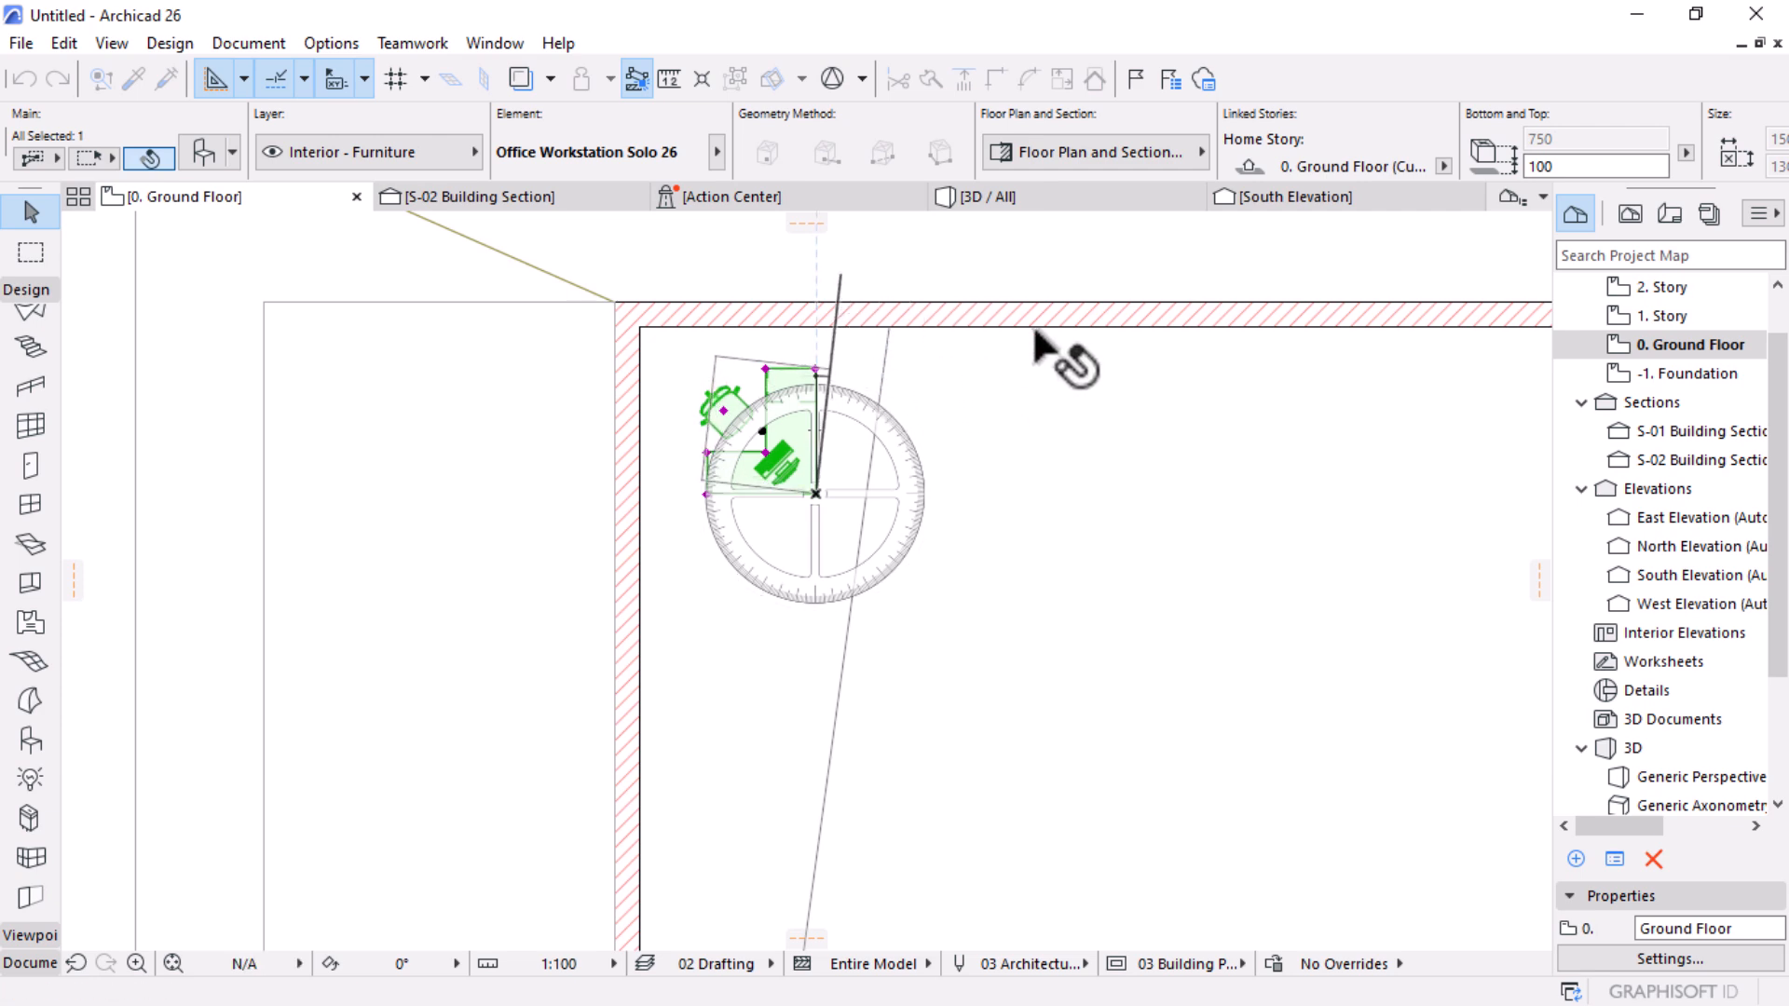
scroll(1062, 372, "down", 5)
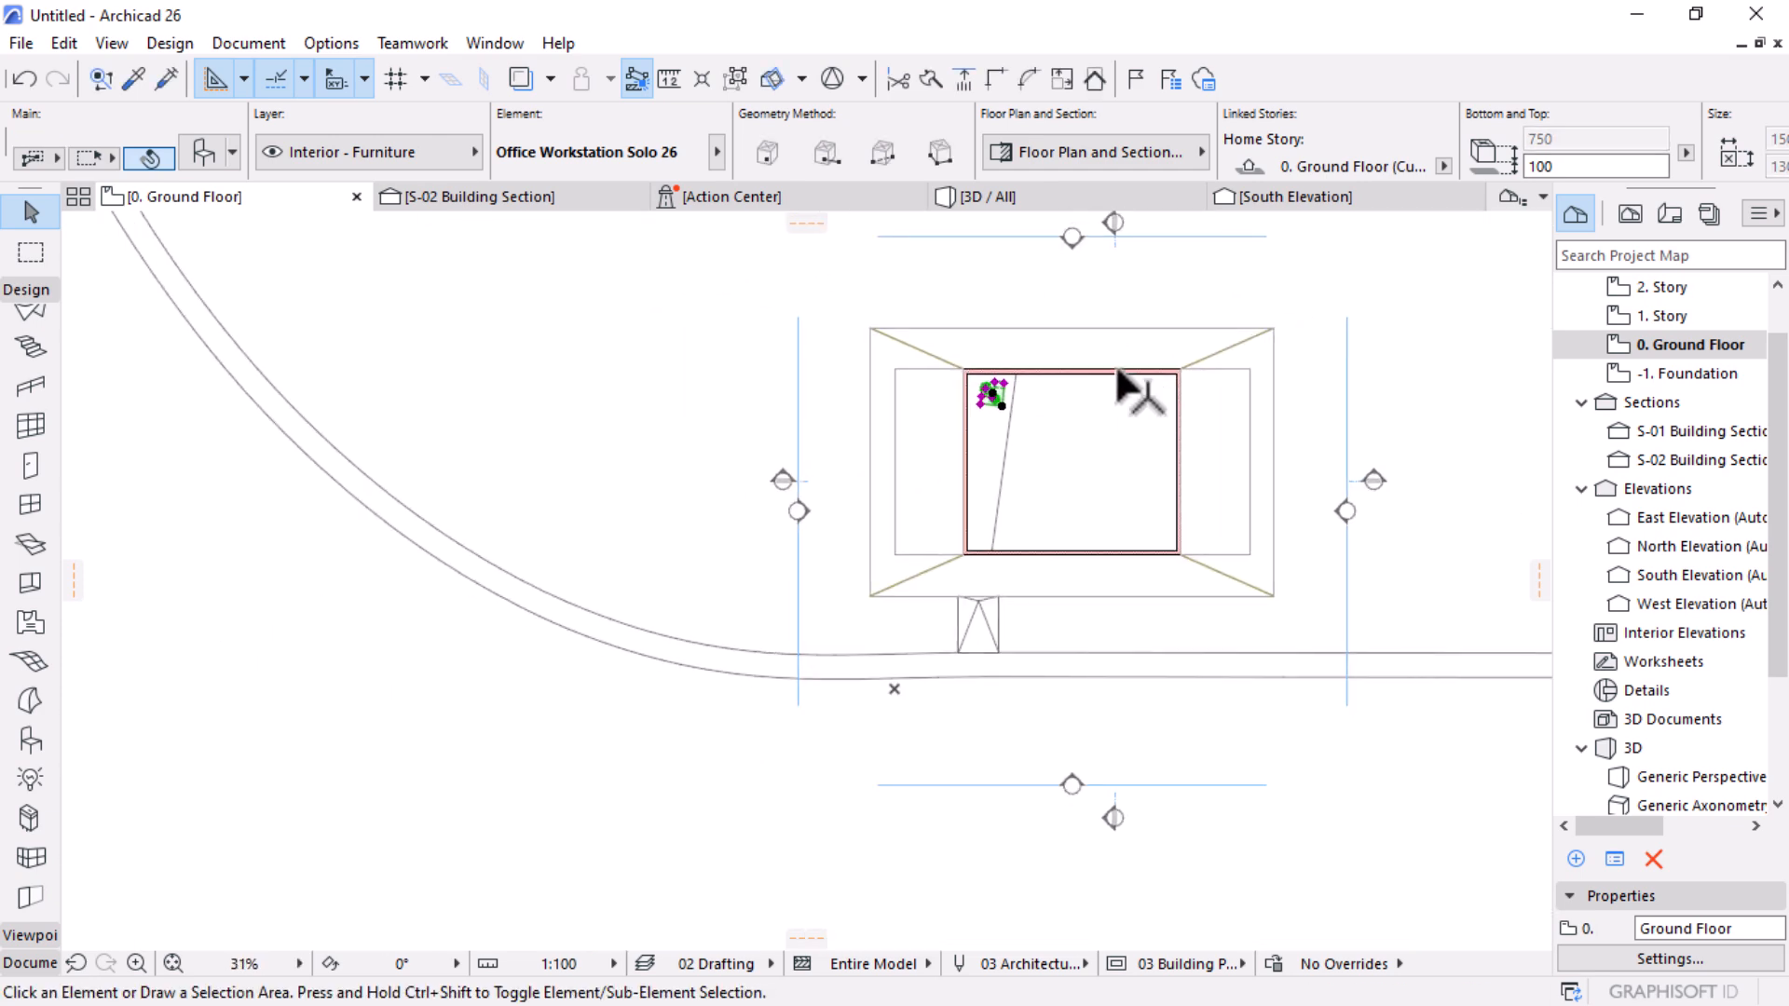
key("Escape")
scroll(1115, 365, "up", 3)
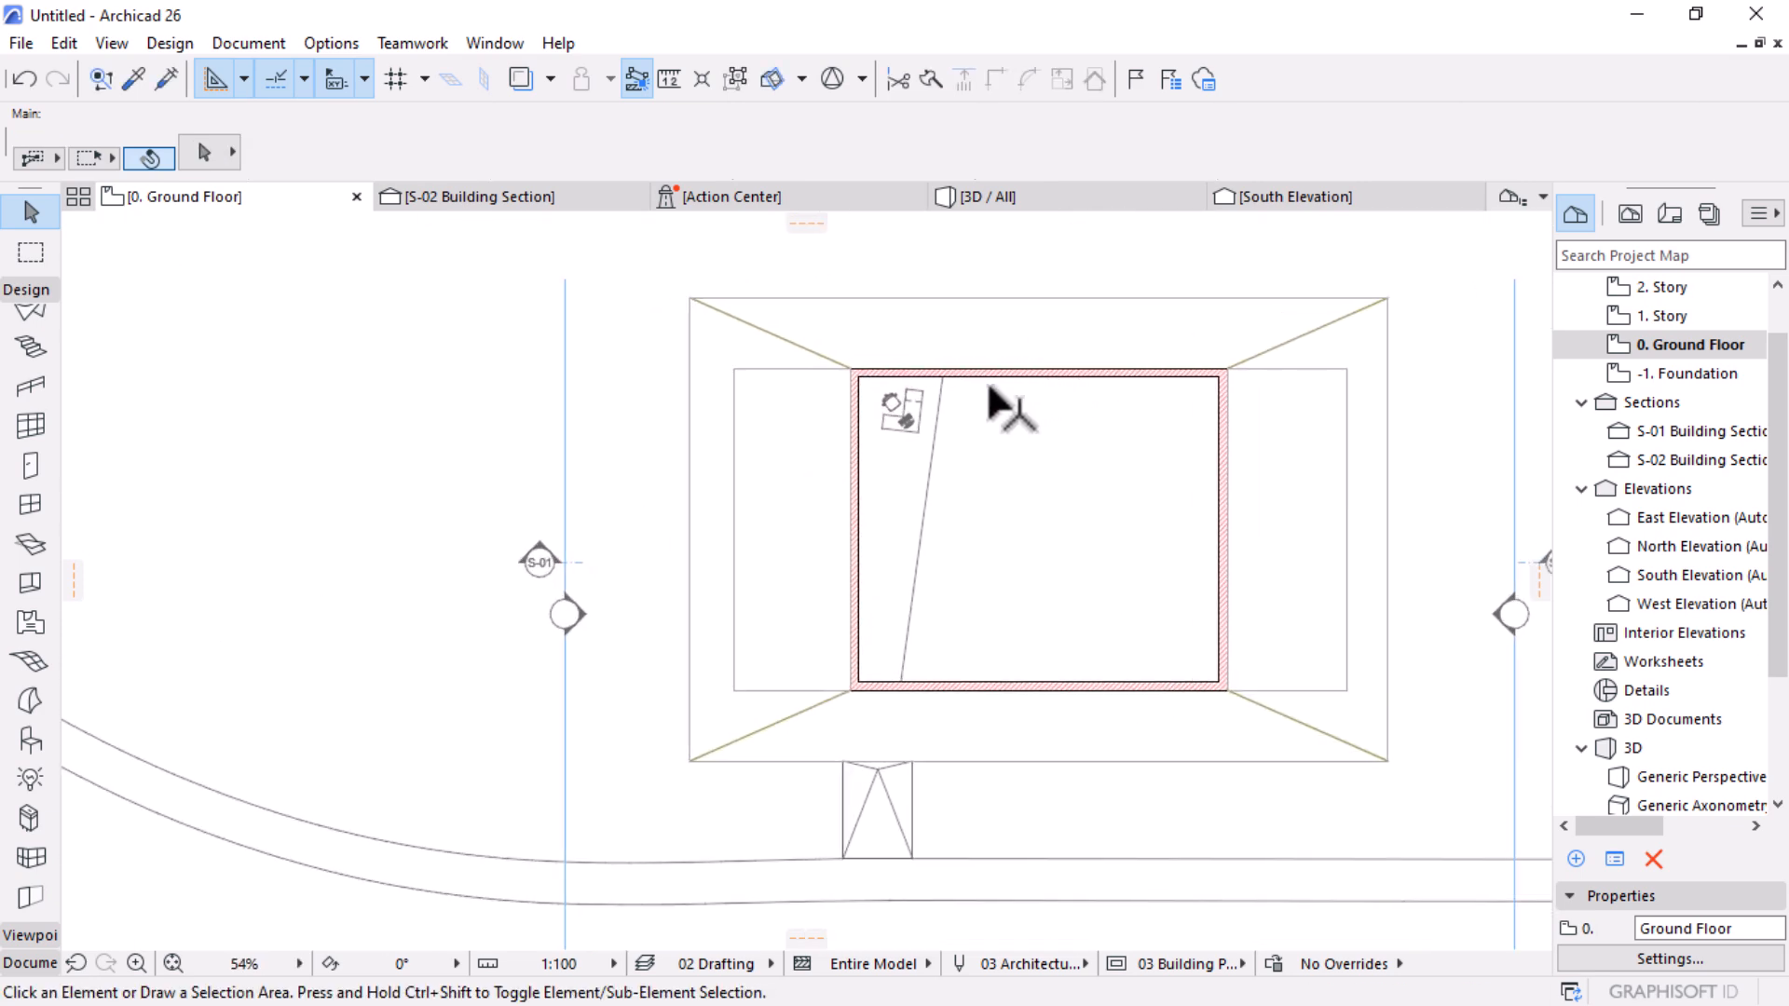
Step: Open the object default settings and choose School Board 26 from the School Furniture 26 library folder
left_click(849, 488, "alt")
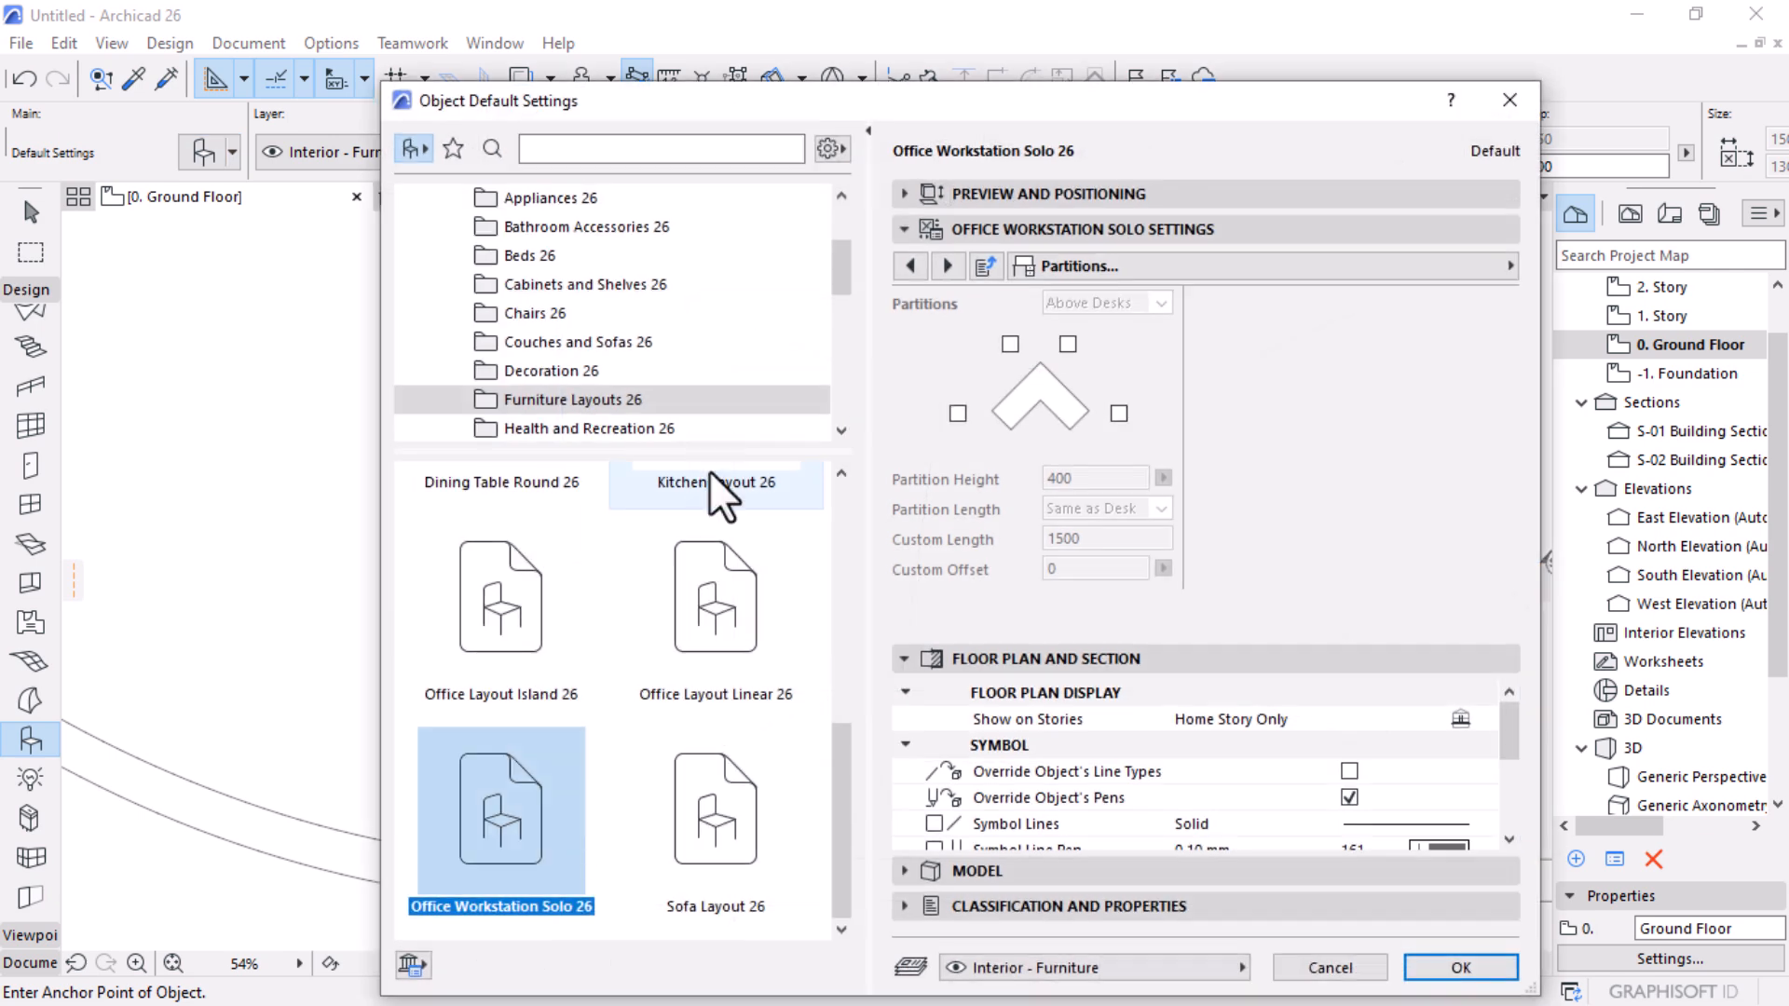
scroll(550, 433, "down", 1)
scroll(475, 433, "down", 2)
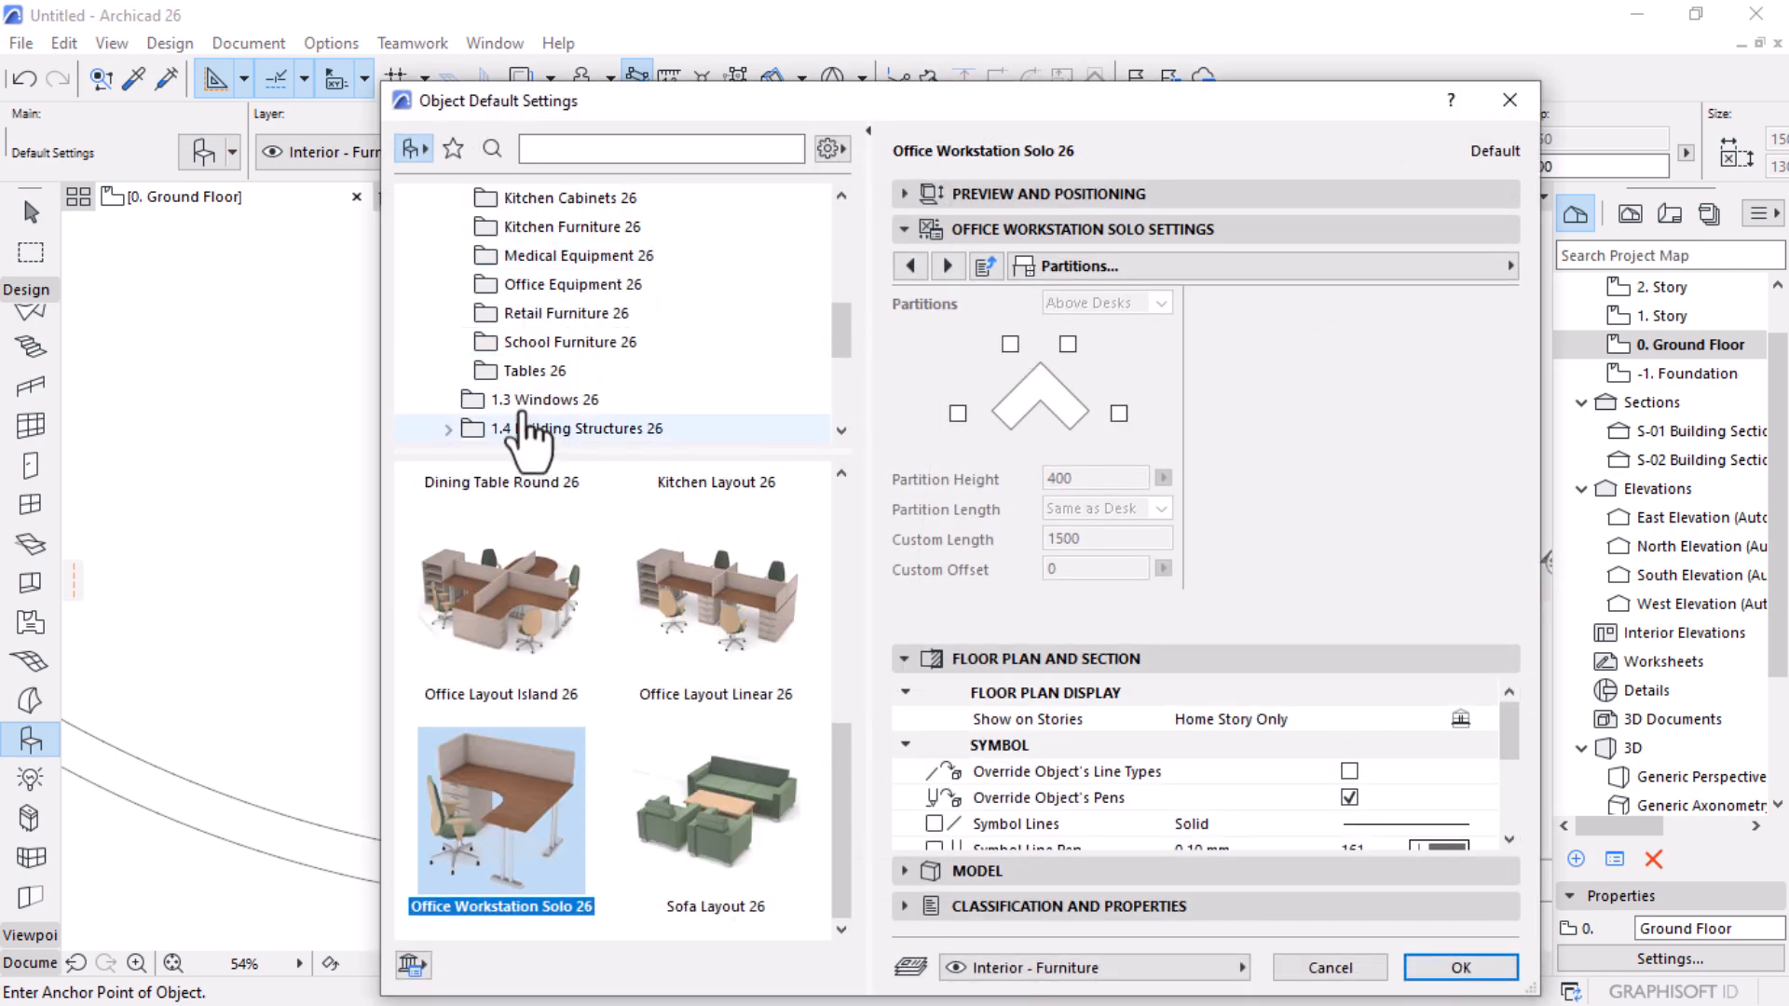
left_click(584, 343)
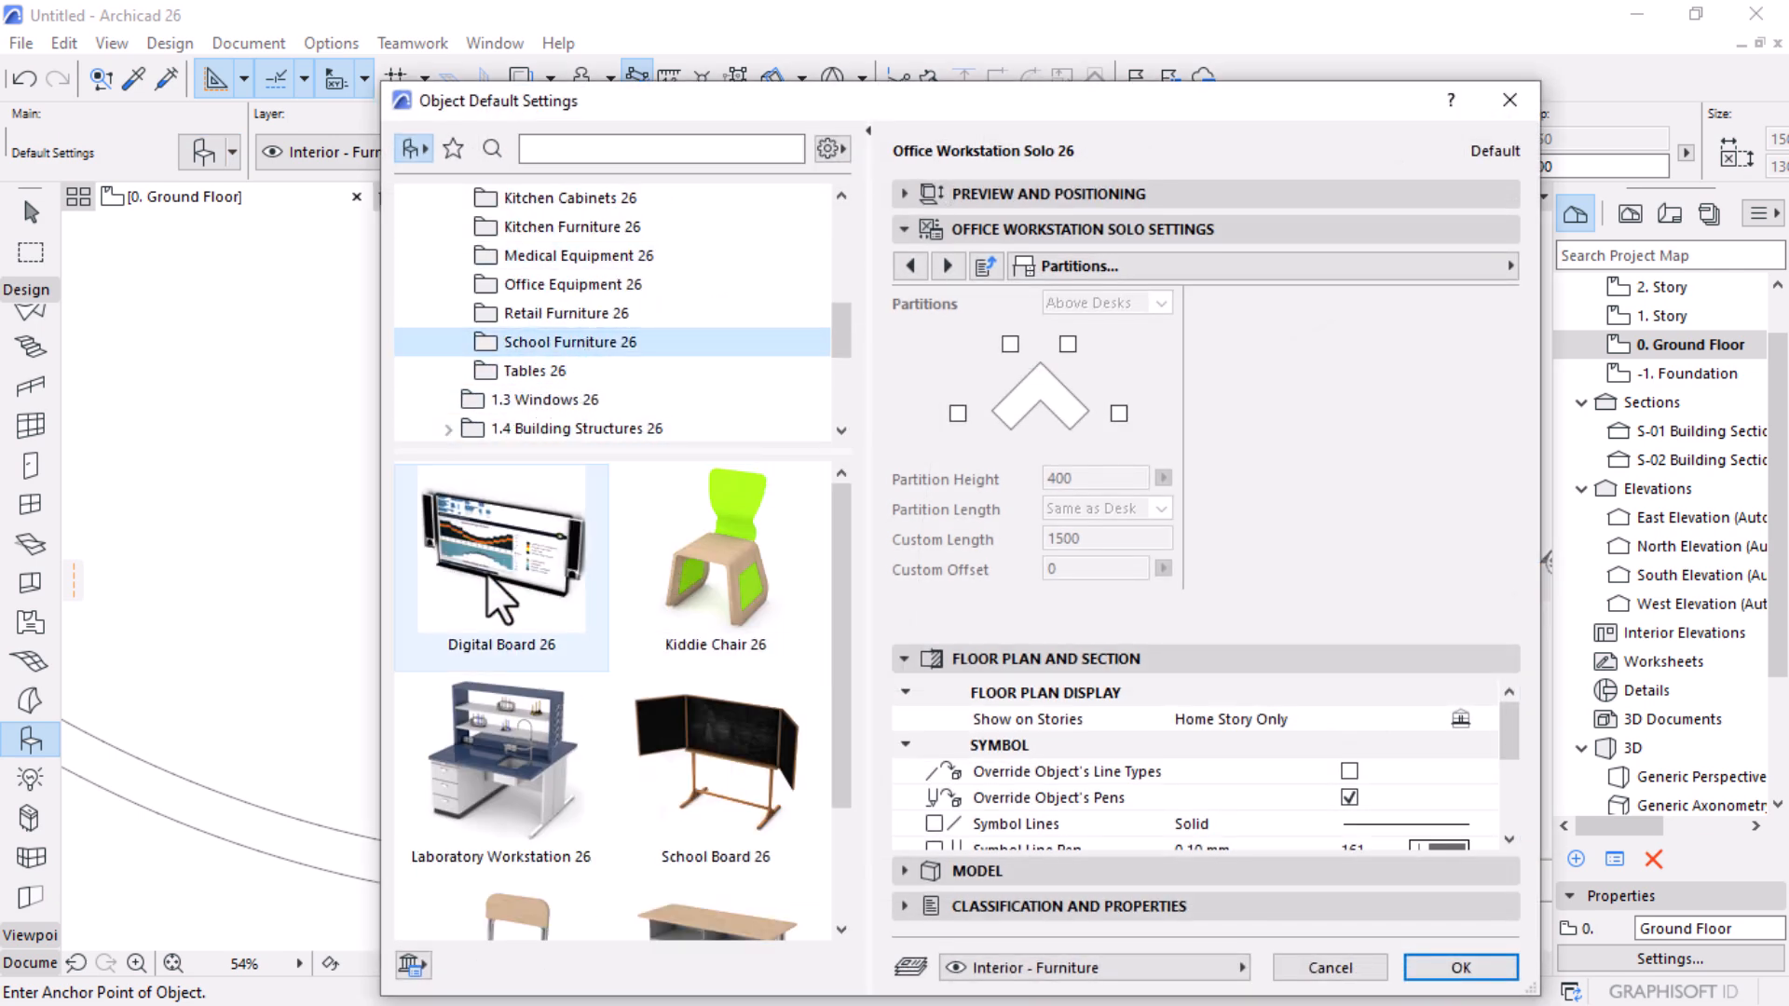
scroll(764, 783, "down", 1)
left_click(755, 713)
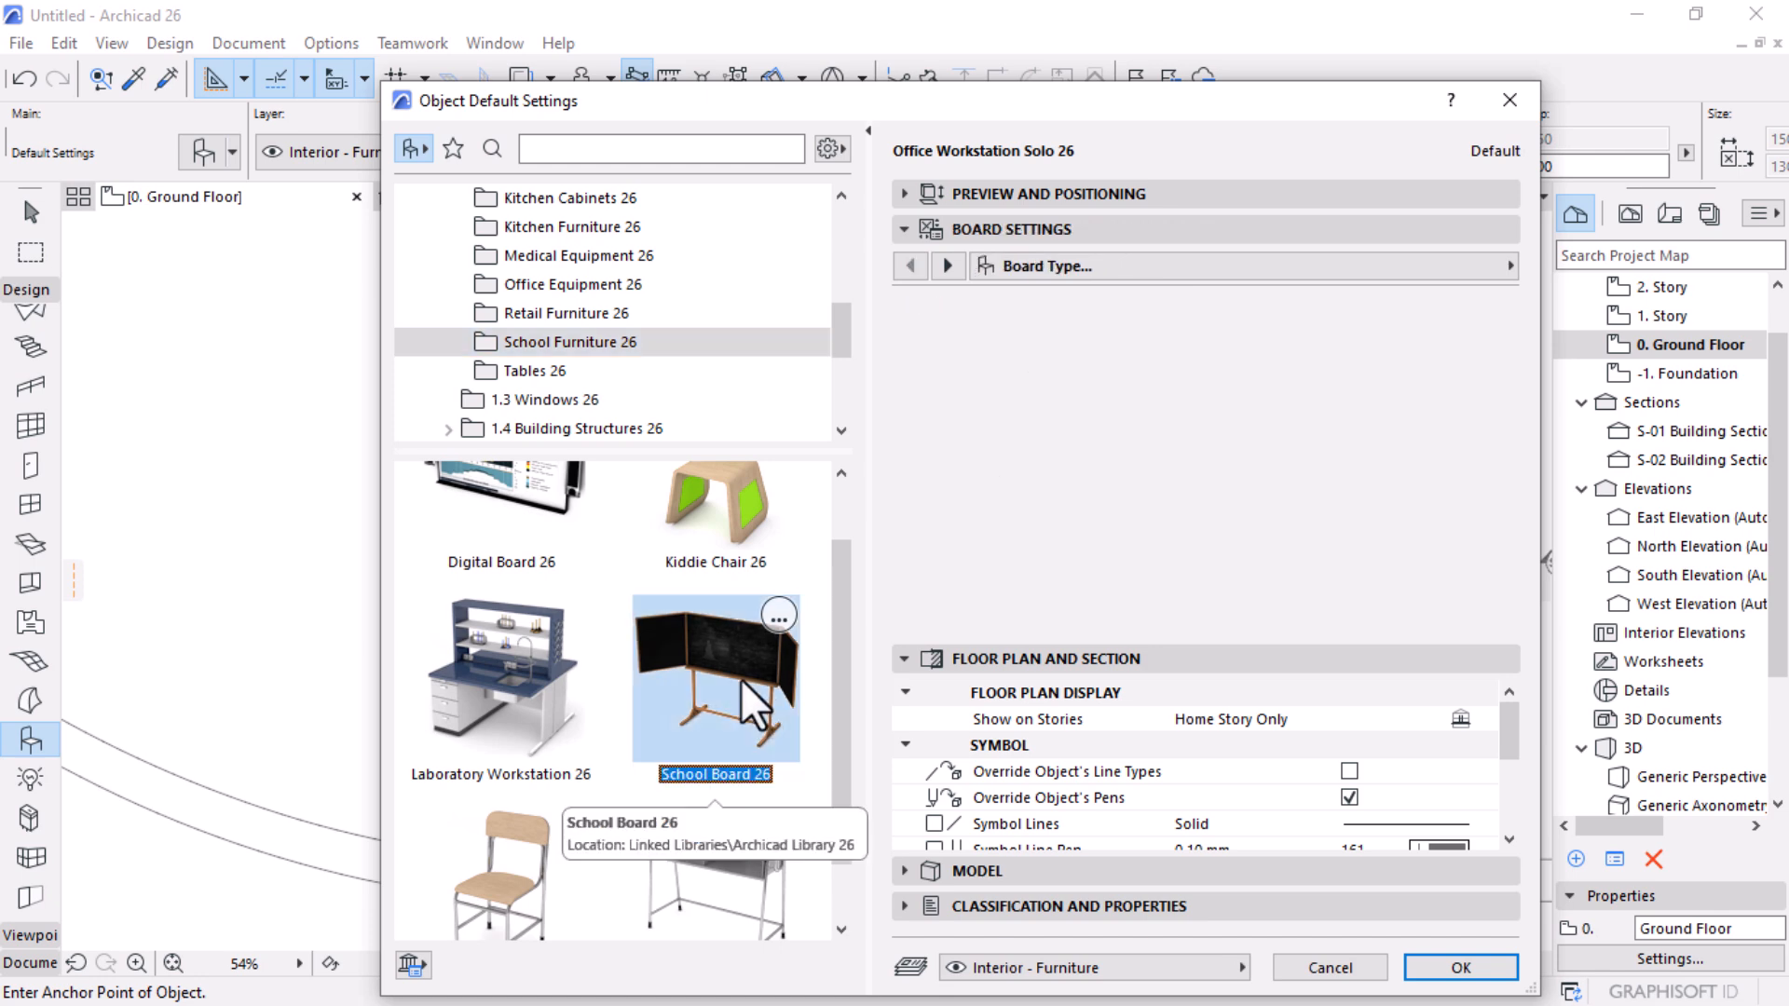
Step: Set the school board's style to Folding and turn on Show Writing in 3D
left_click(947, 265)
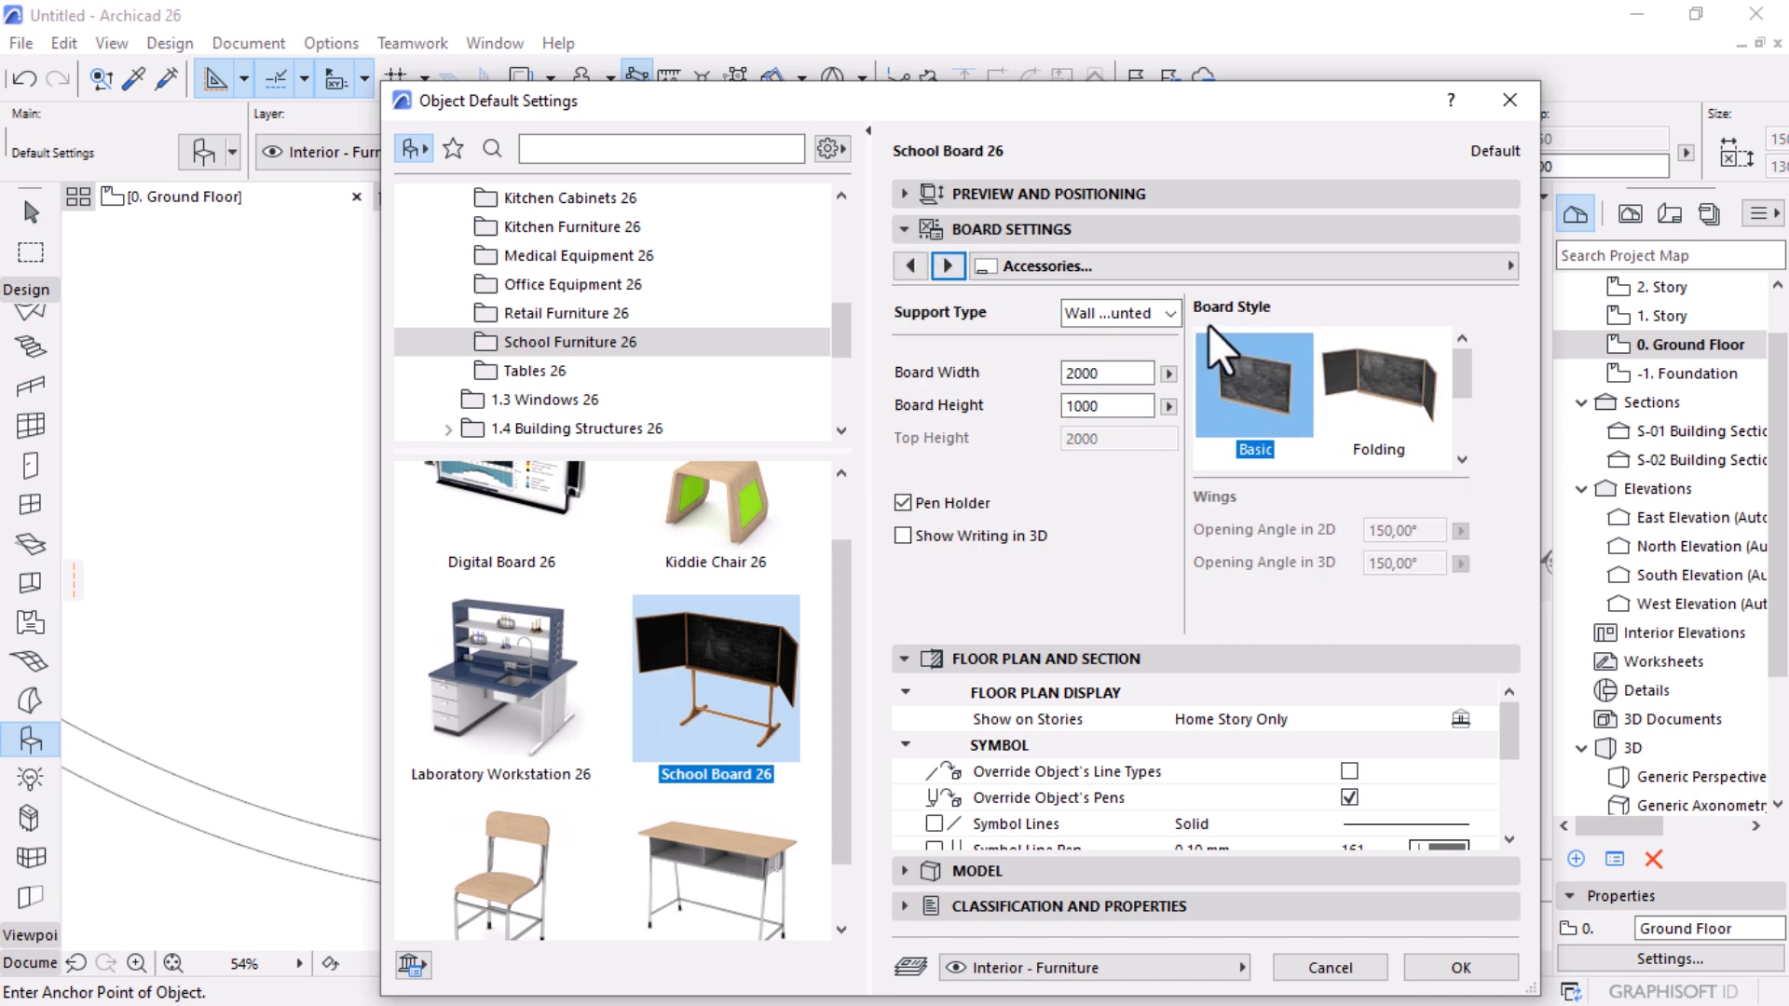
left_click(1393, 391)
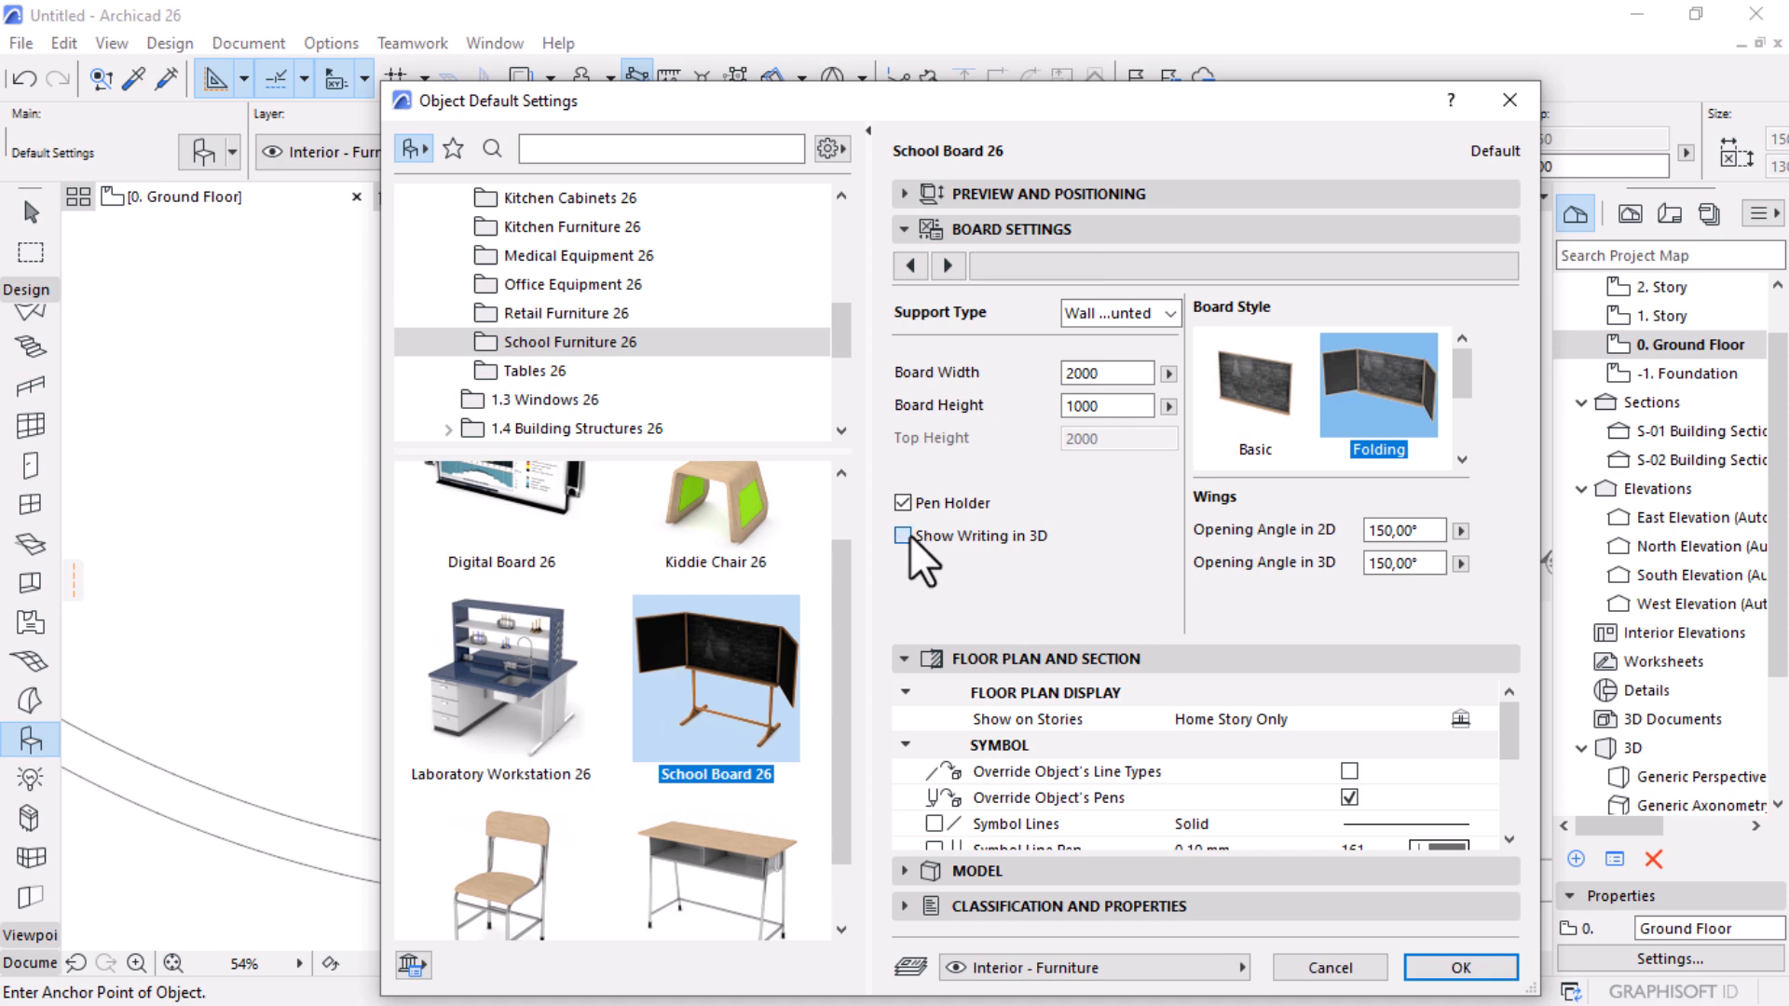
Step: Set the school board's 2D contour pen to 161 and its 3D detail level to Full
left_click(948, 267)
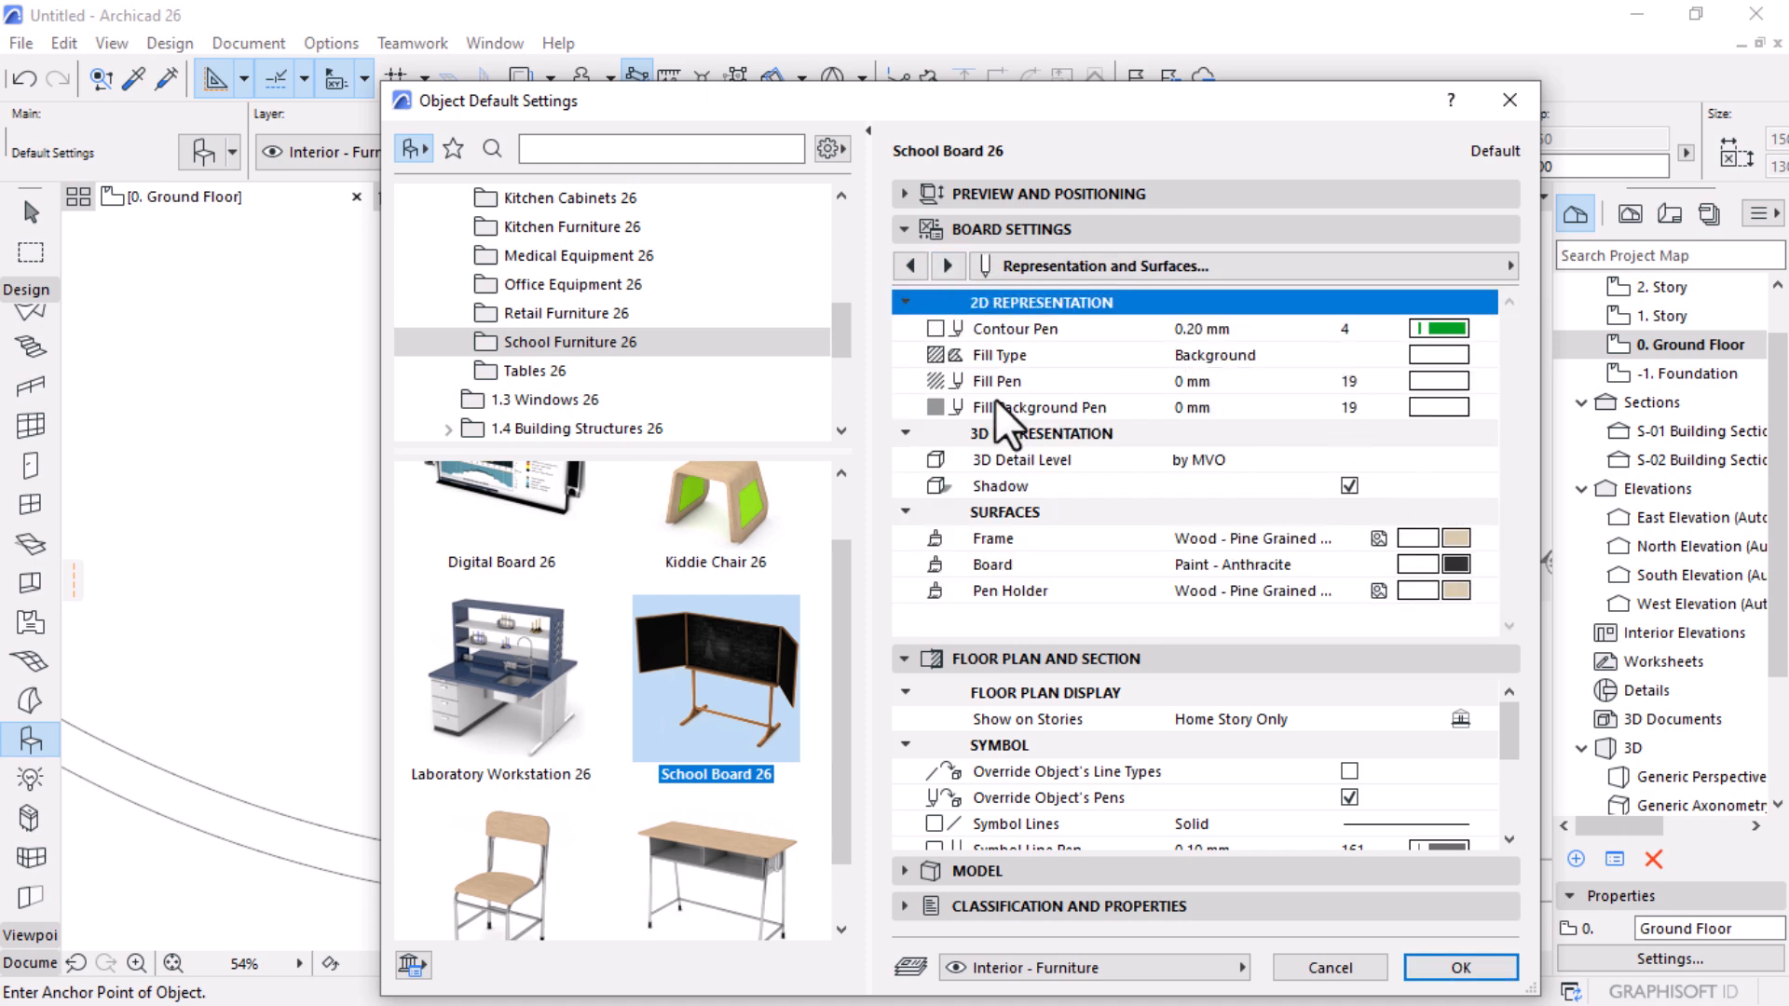
left_click(1477, 333)
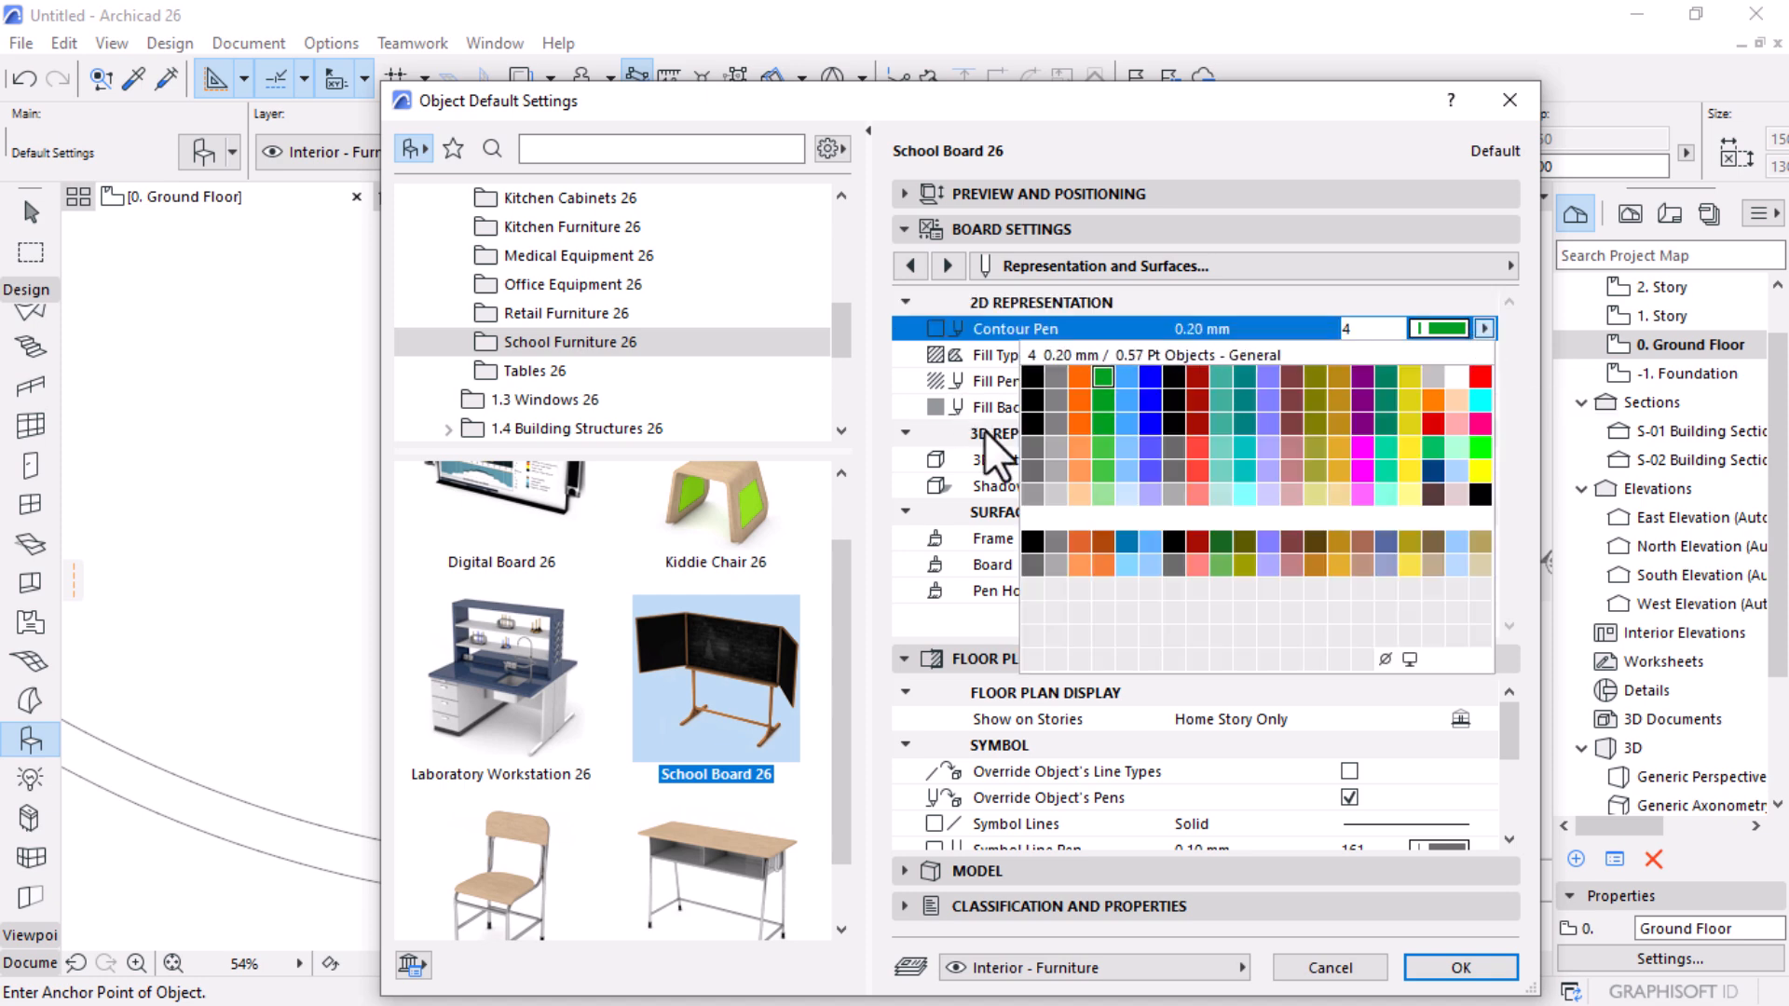
left_click(1033, 565)
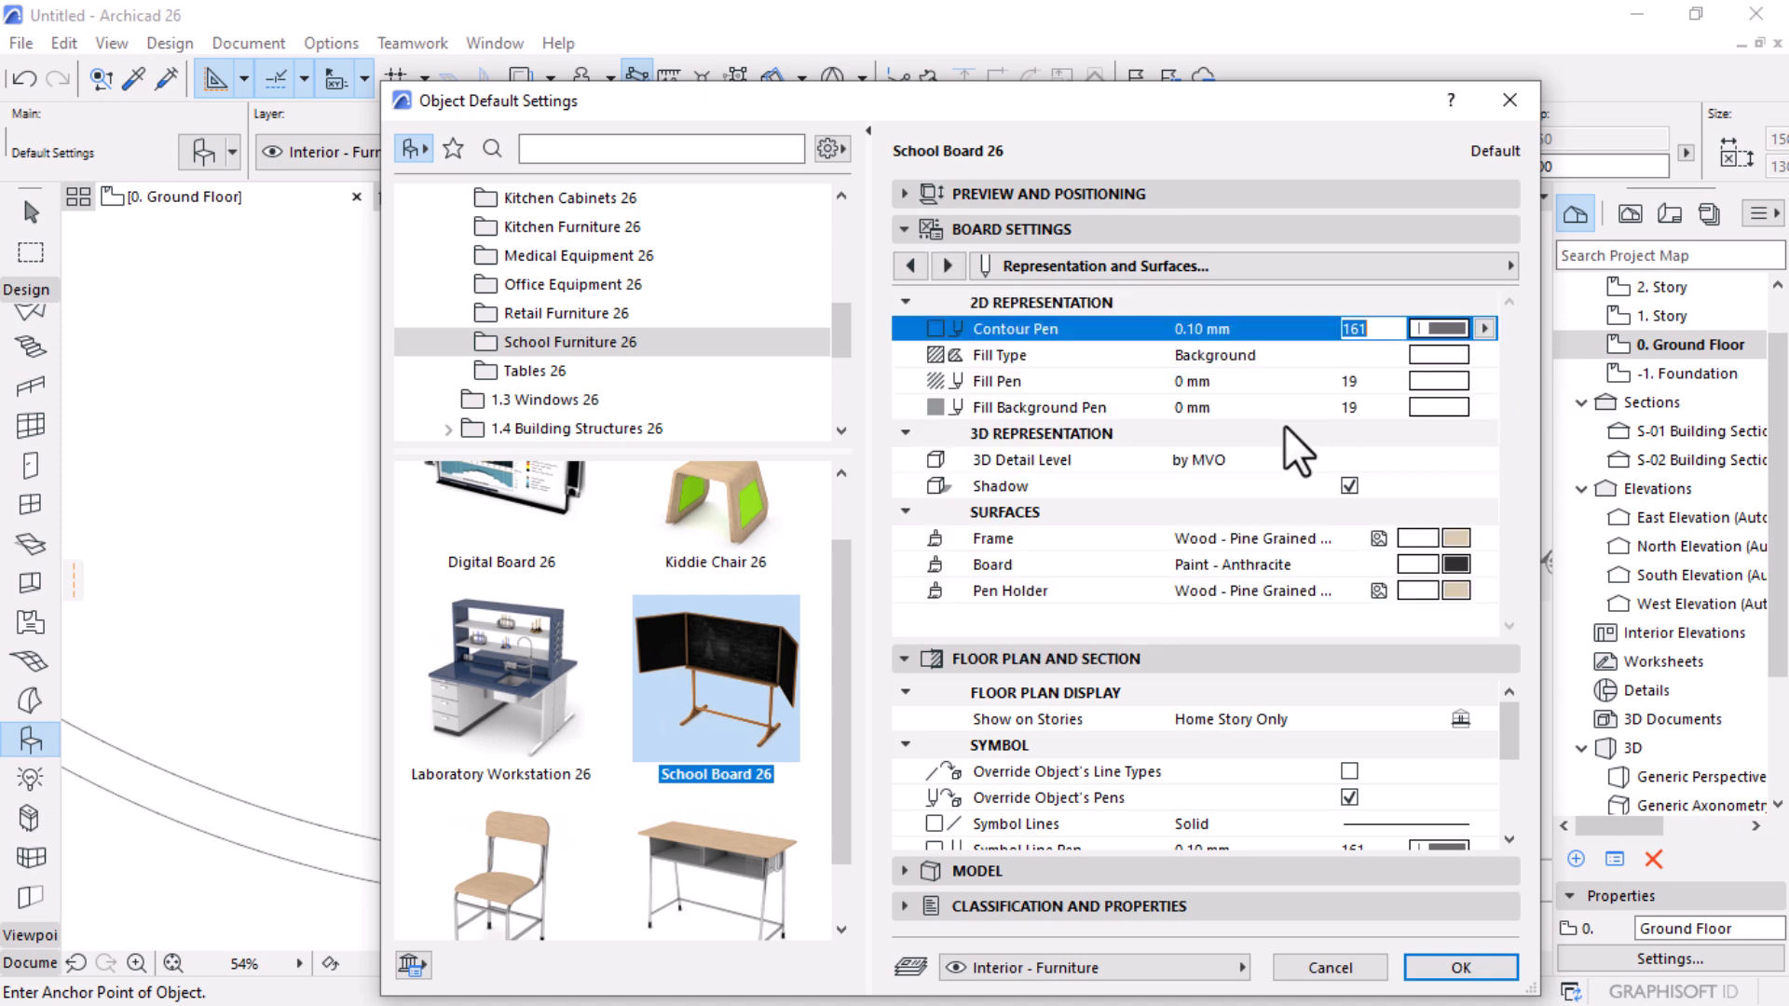
left_click(1248, 460)
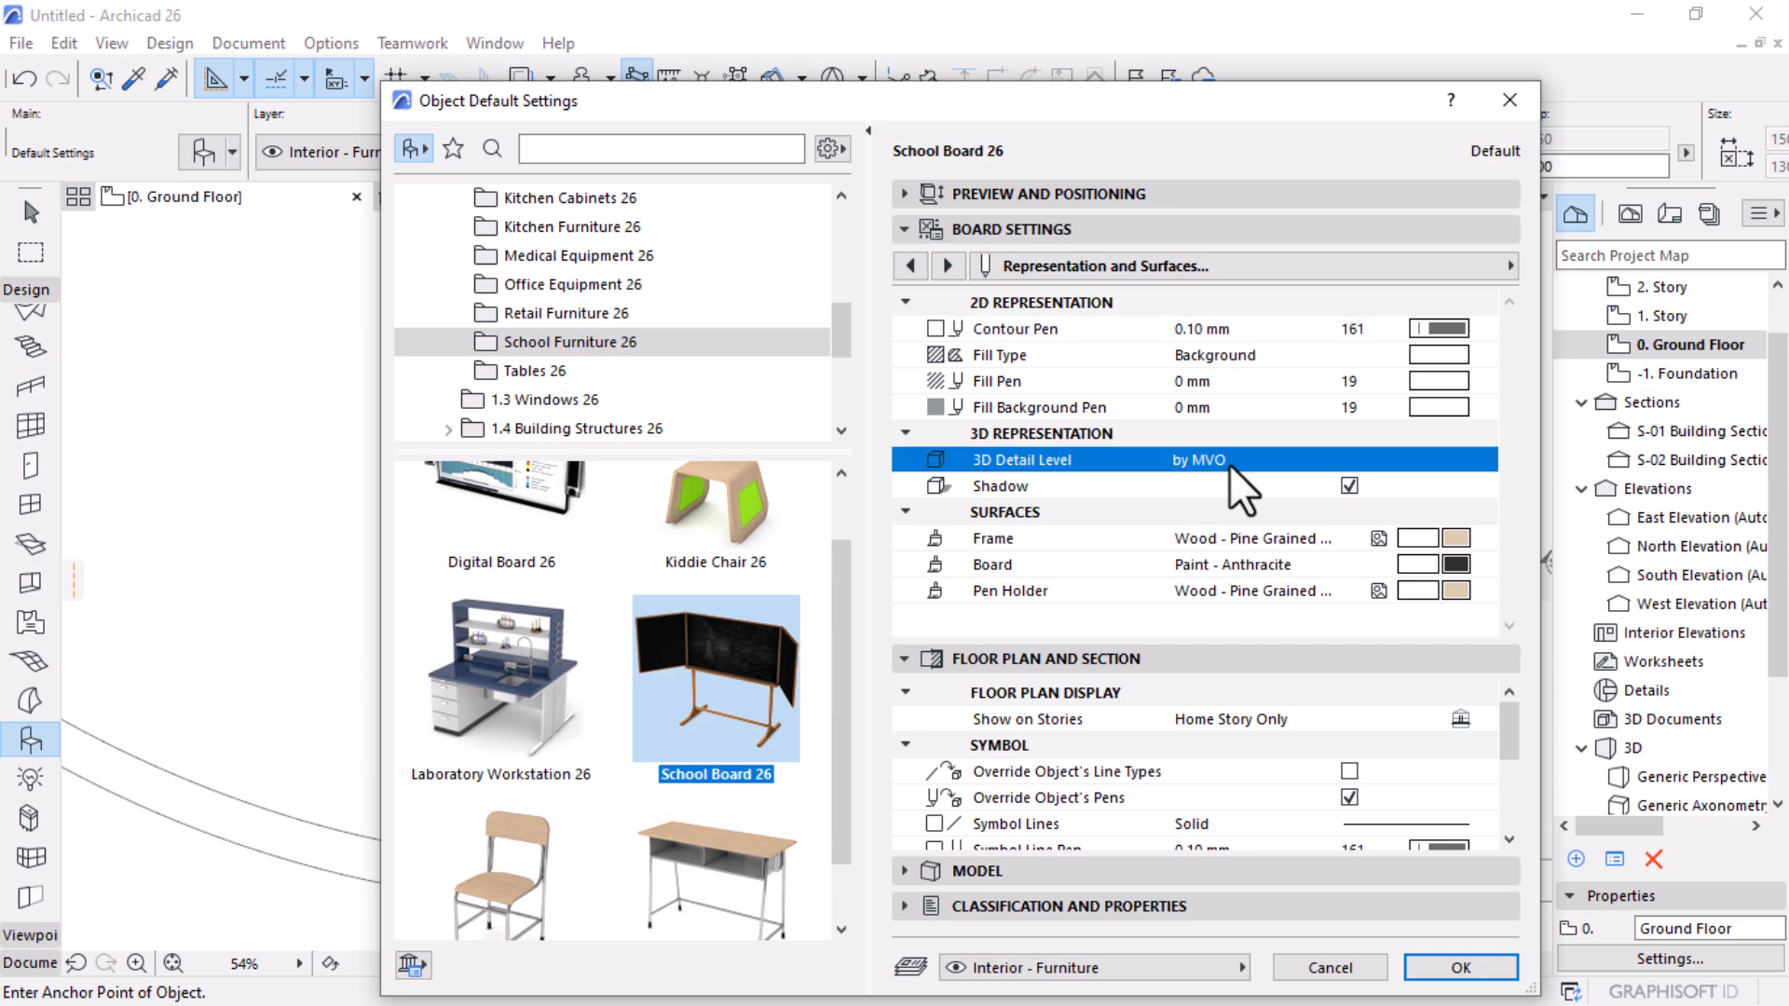
left_click(1483, 460)
left_click(1542, 489)
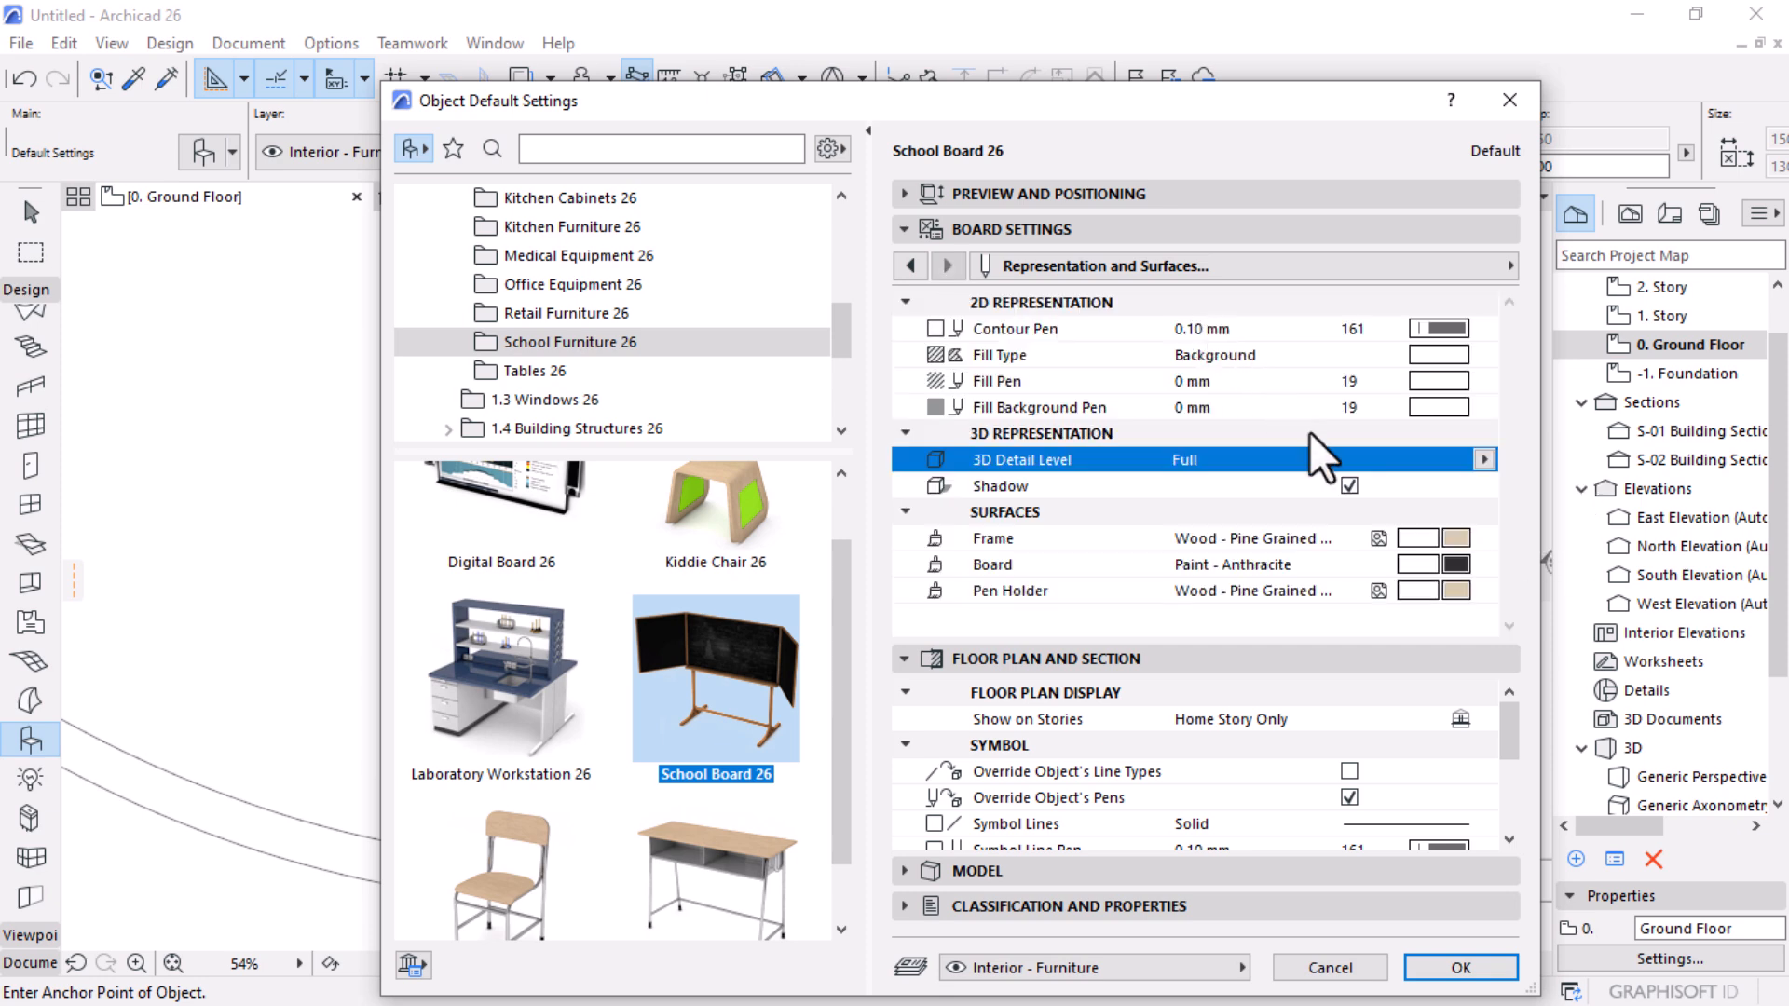
Step: Set the board width to 3000 and height to 1500, turn off the pen holder, and accept the object settings
left_click(910, 266)
left_click(911, 266)
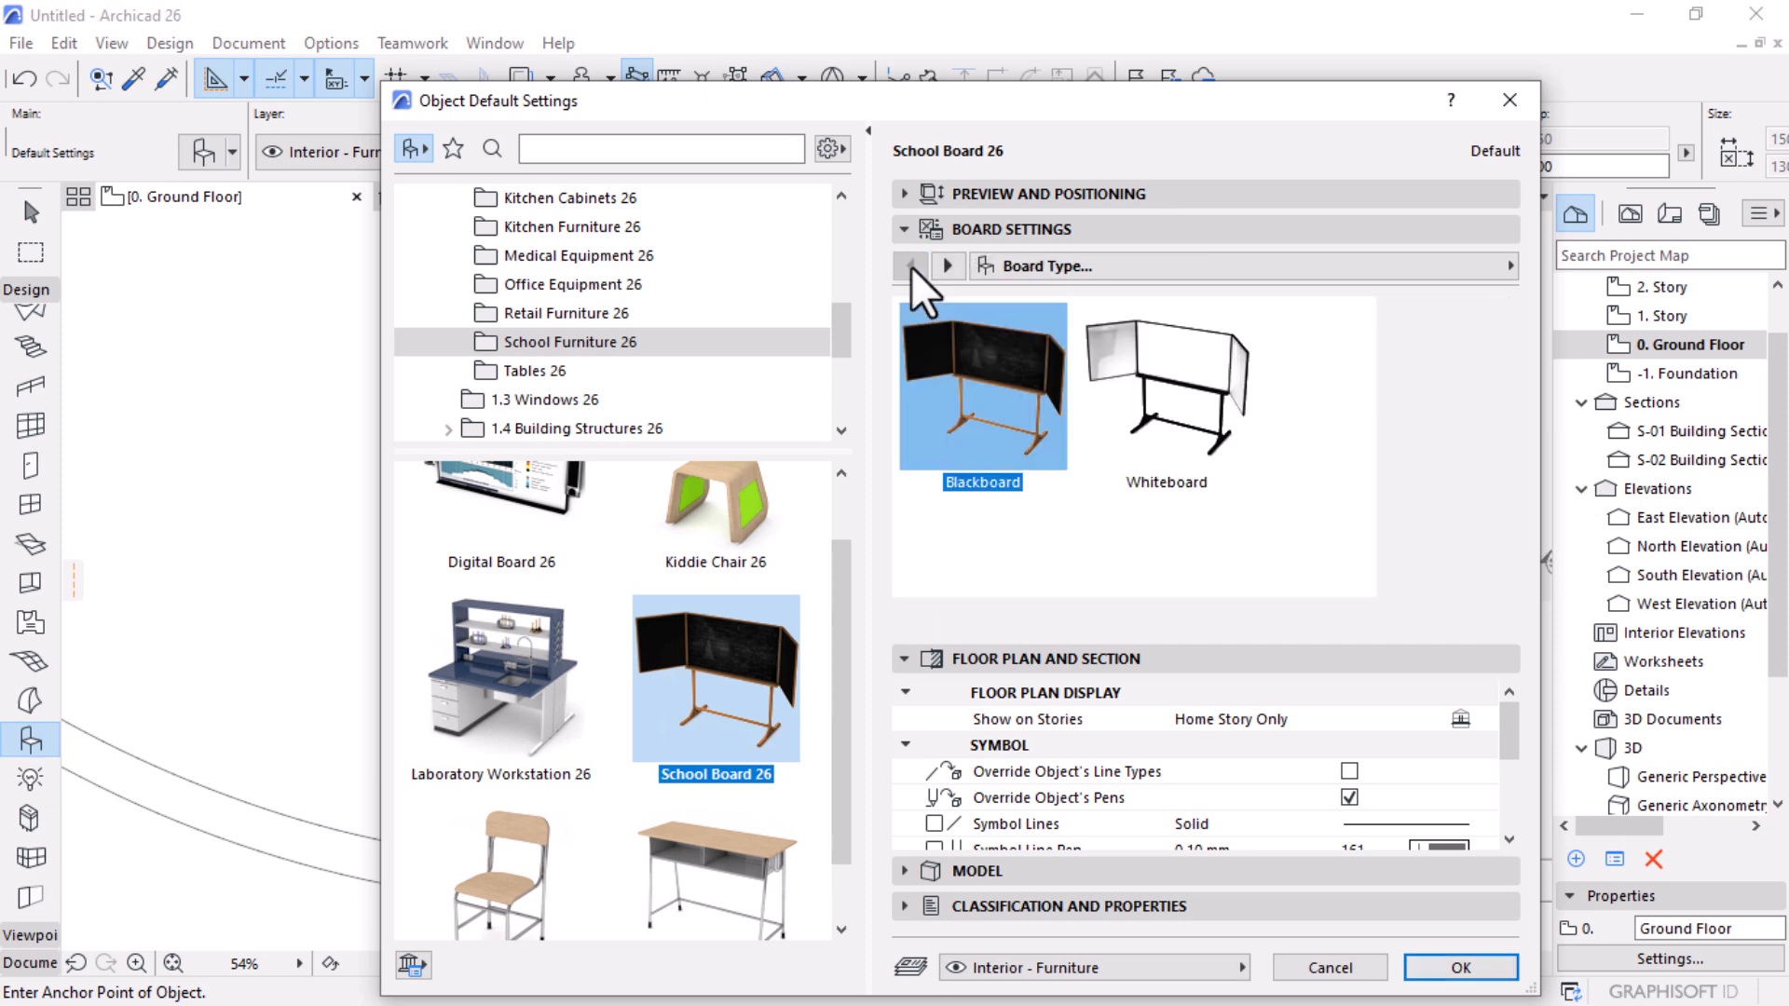
left_click(948, 265)
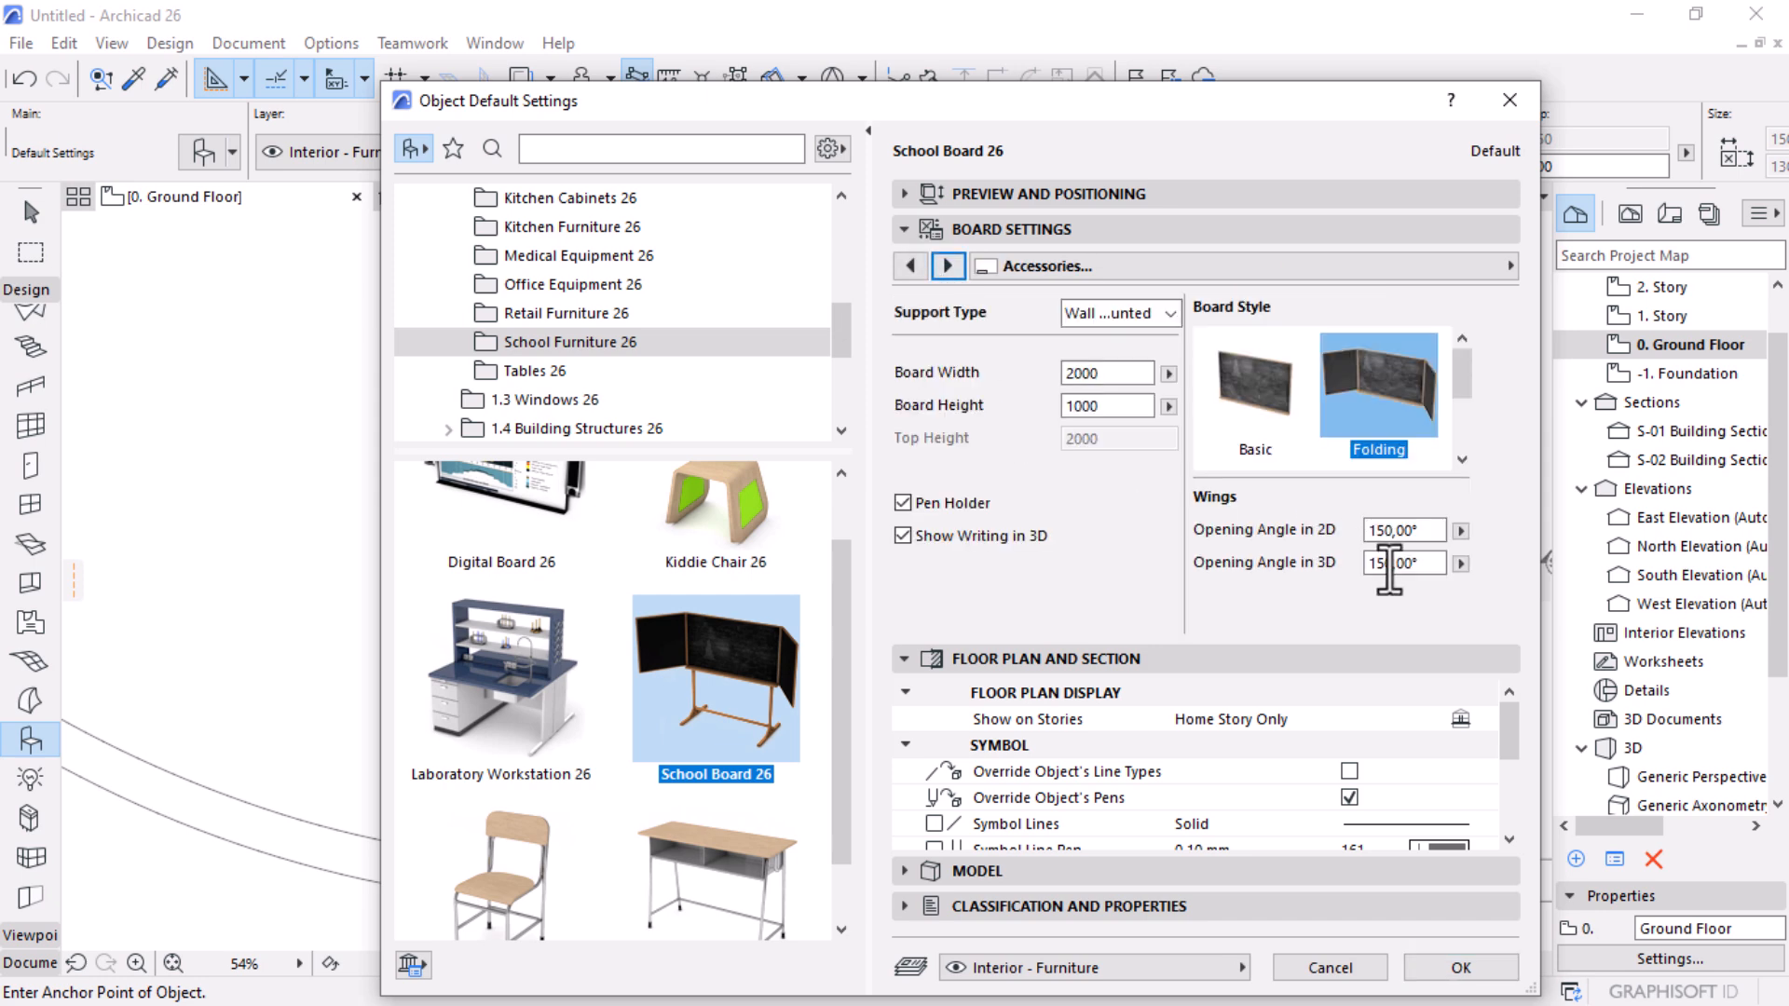
left_click(910, 265)
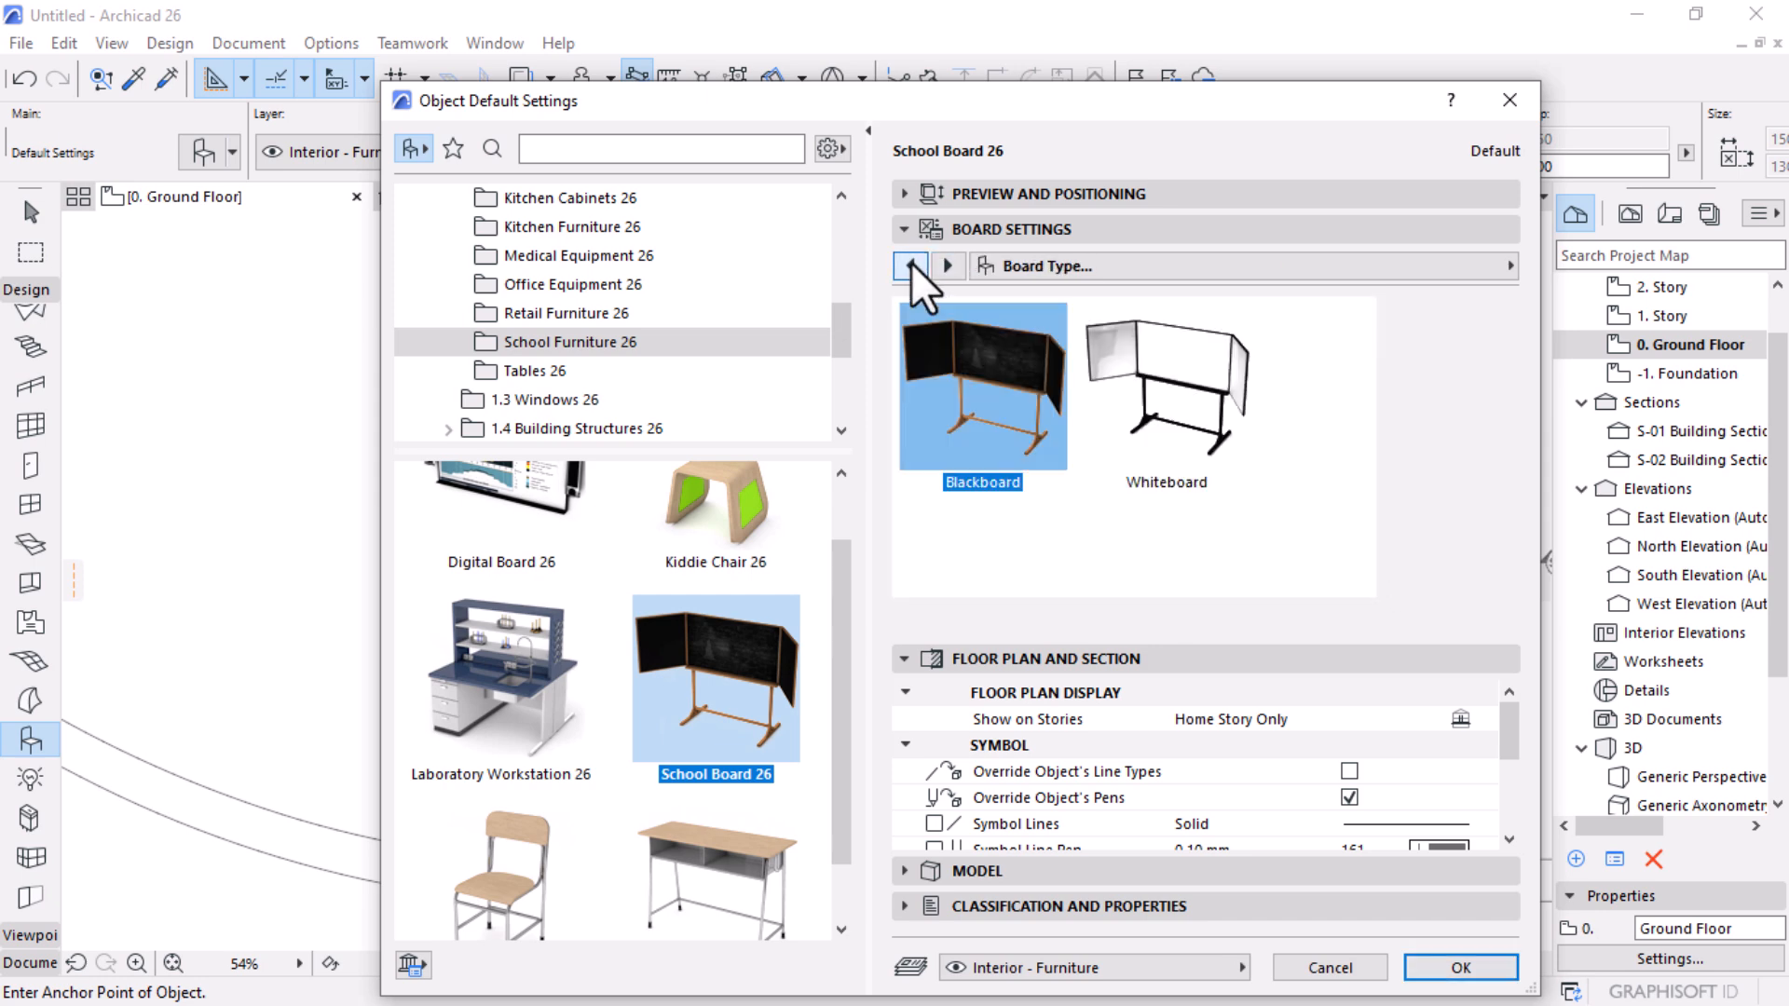
left_click(947, 265)
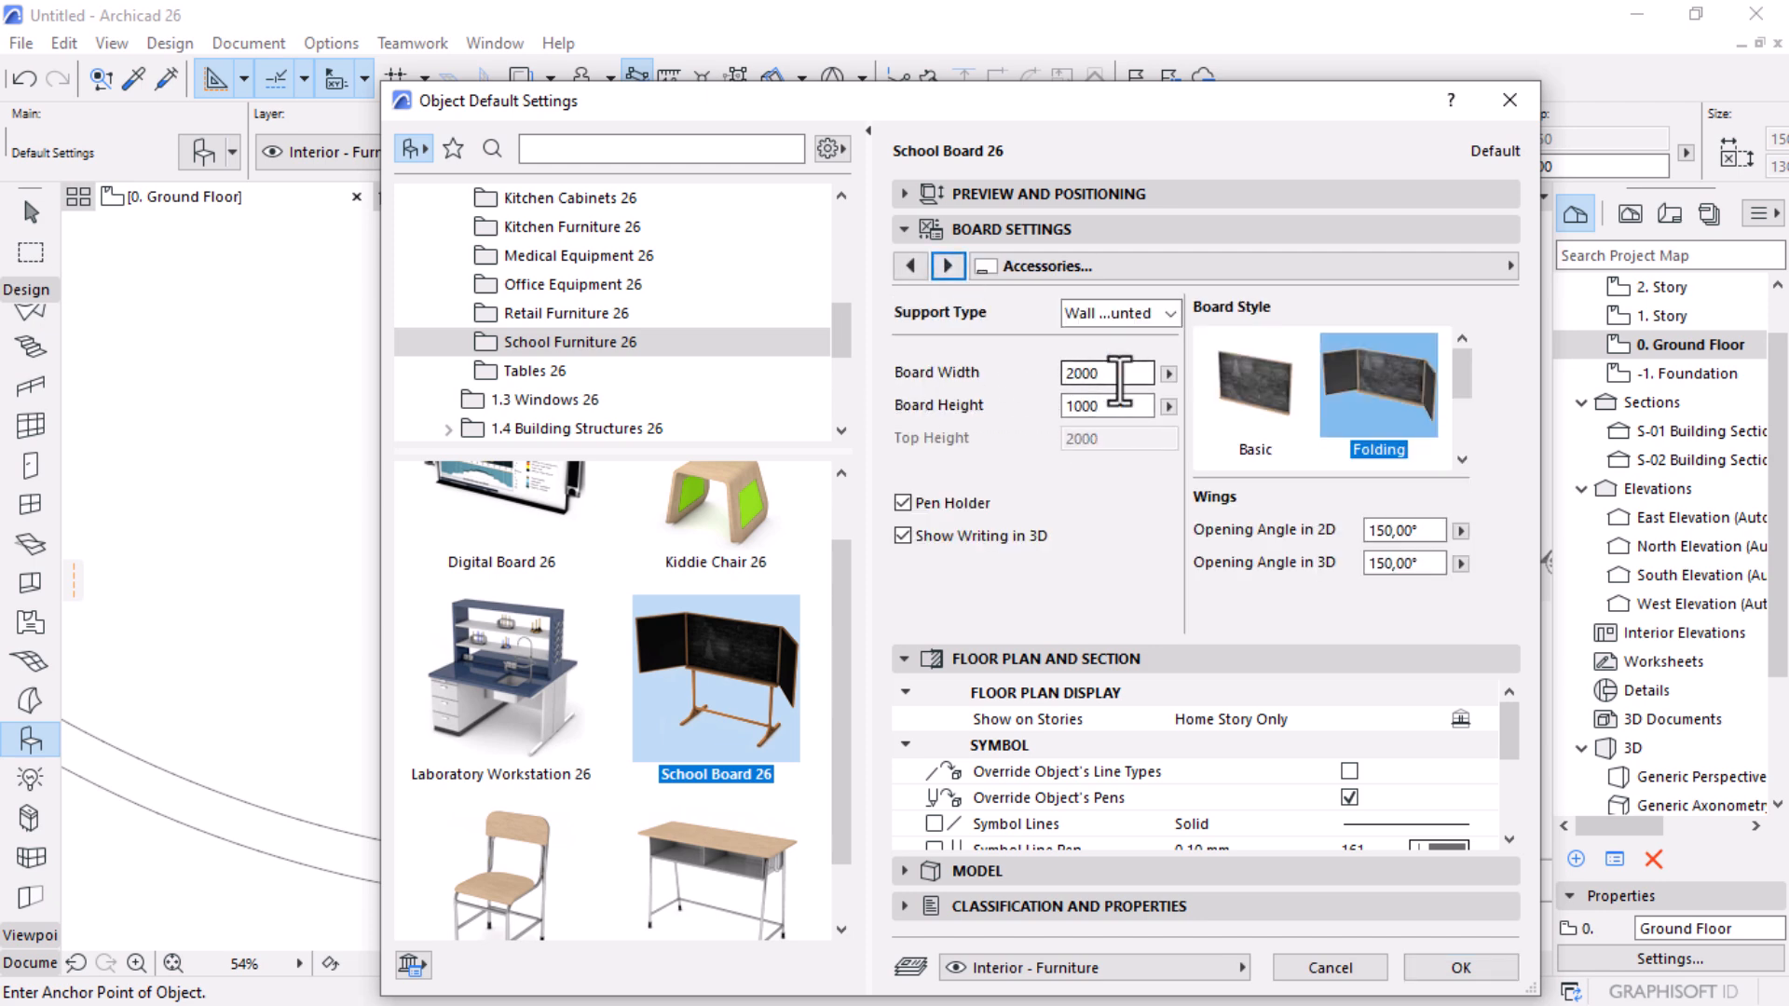
left_click_drag(1120, 372, 1076, 372)
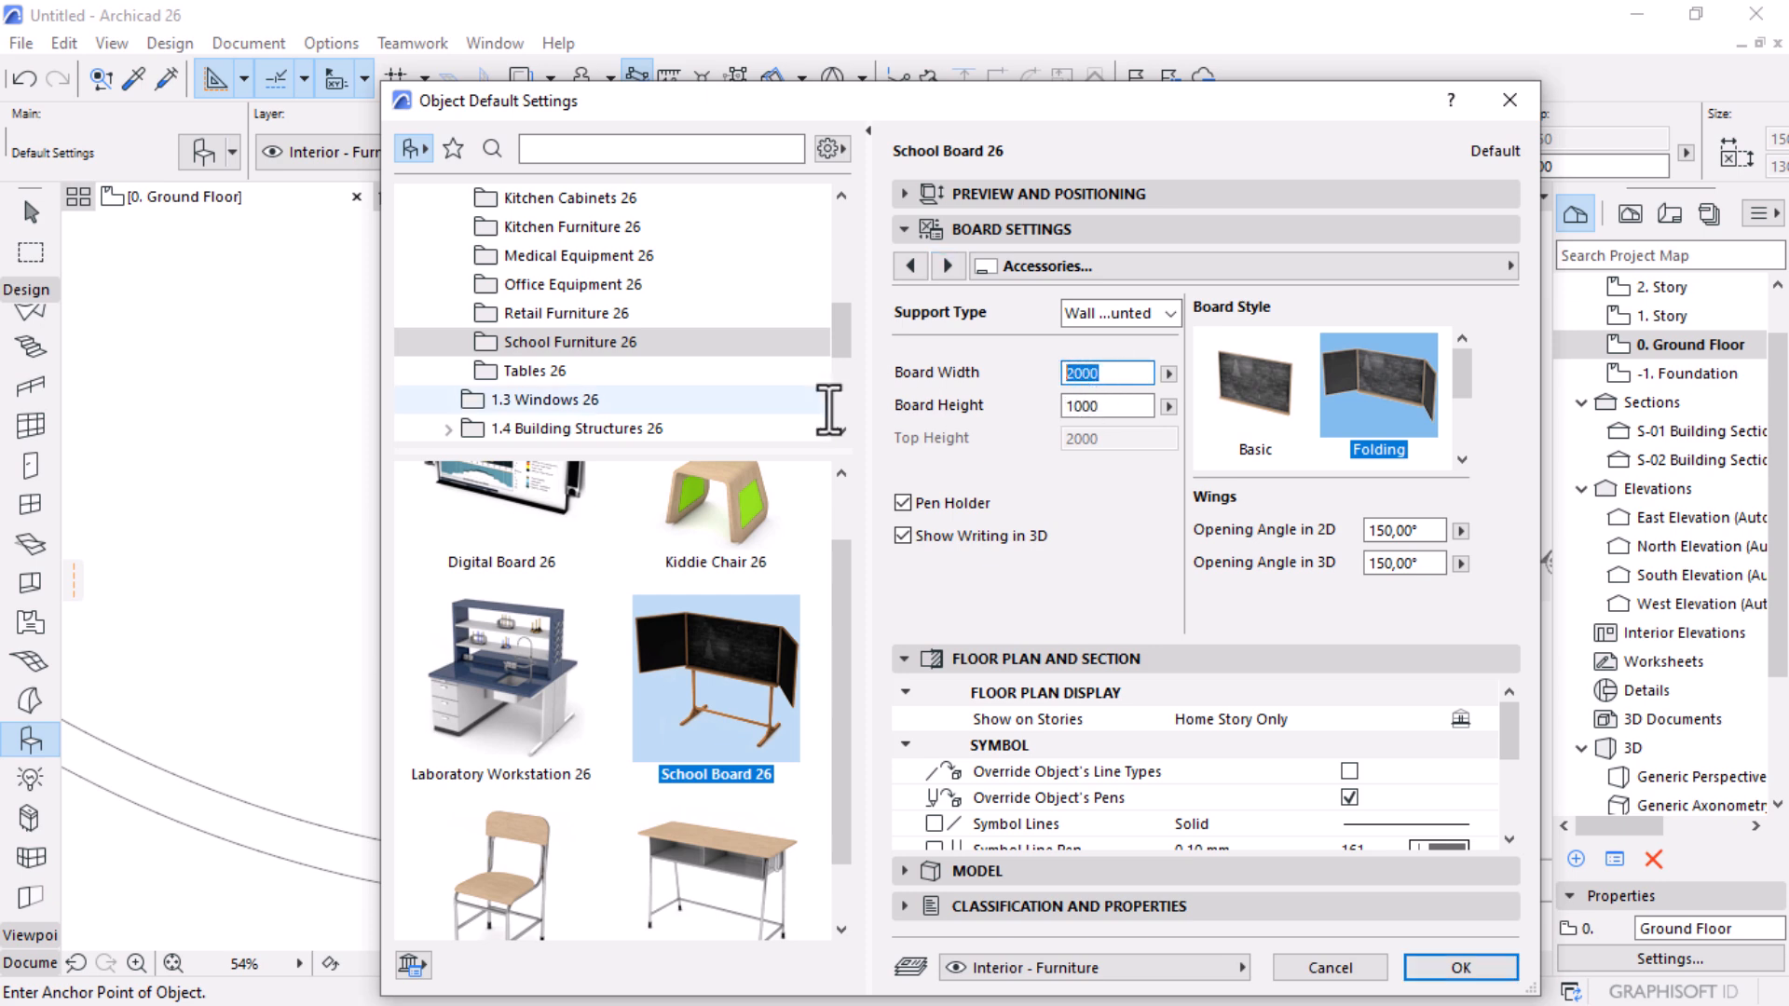
left_click_drag(1131, 411, 838, 411)
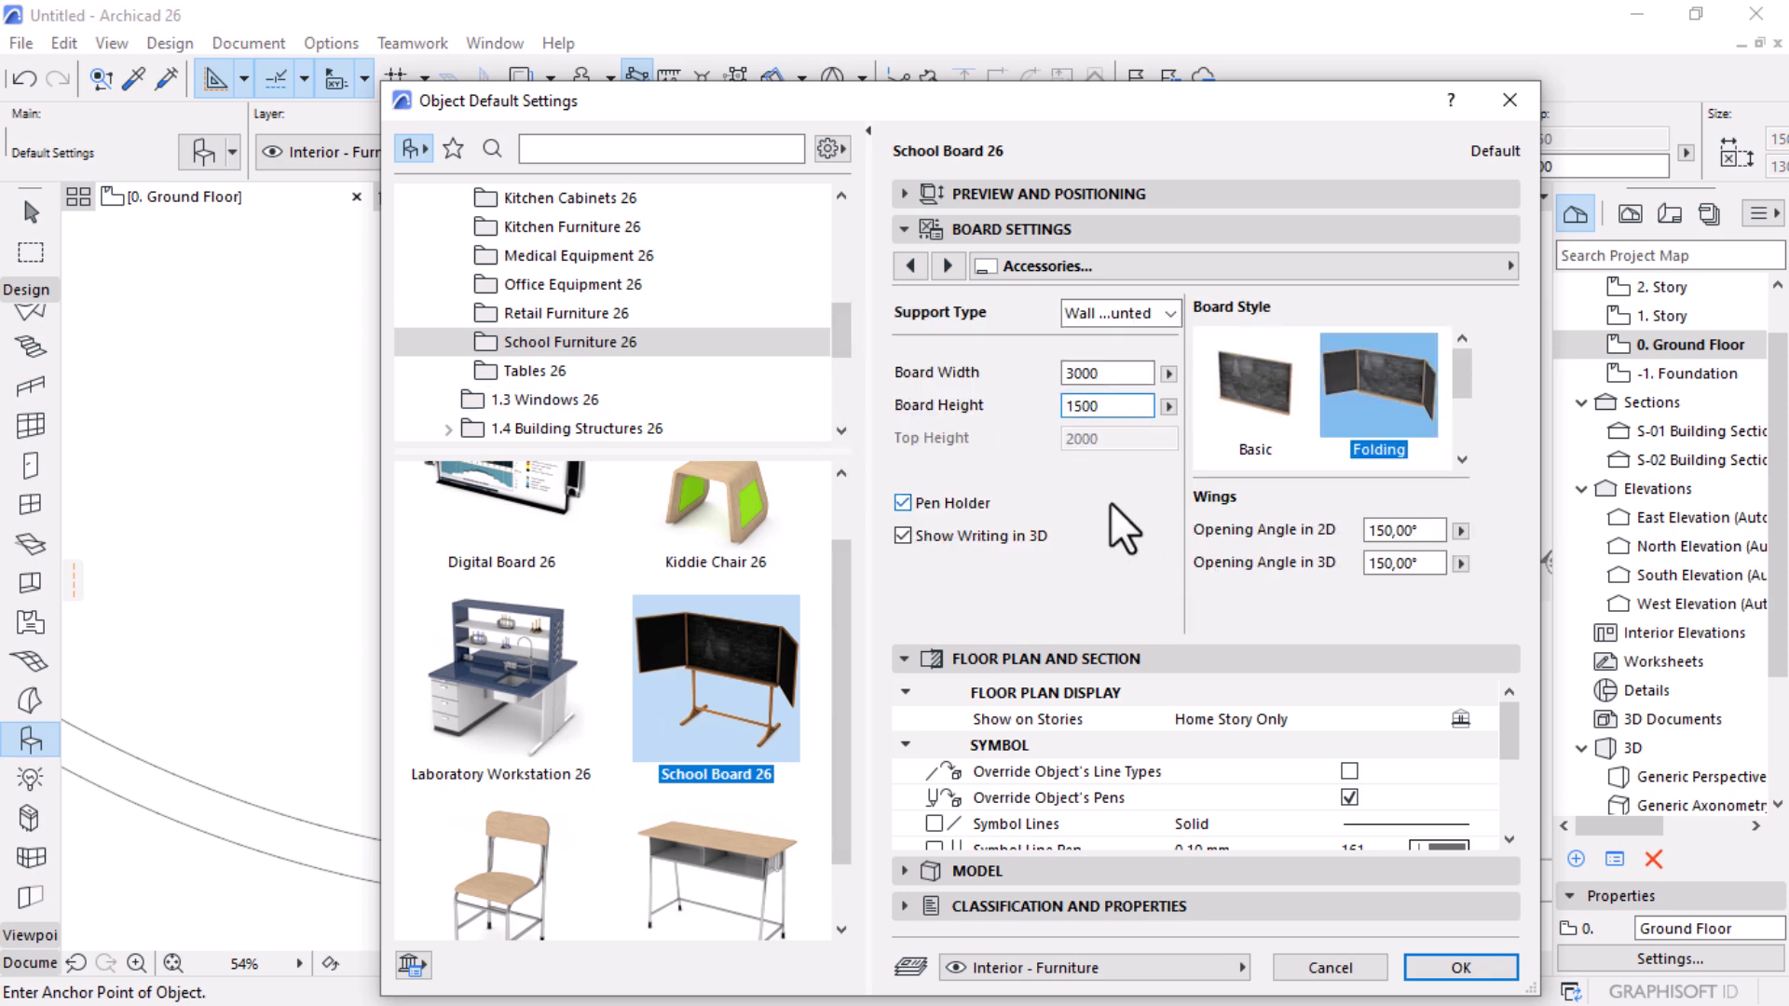
left_click(1460, 967)
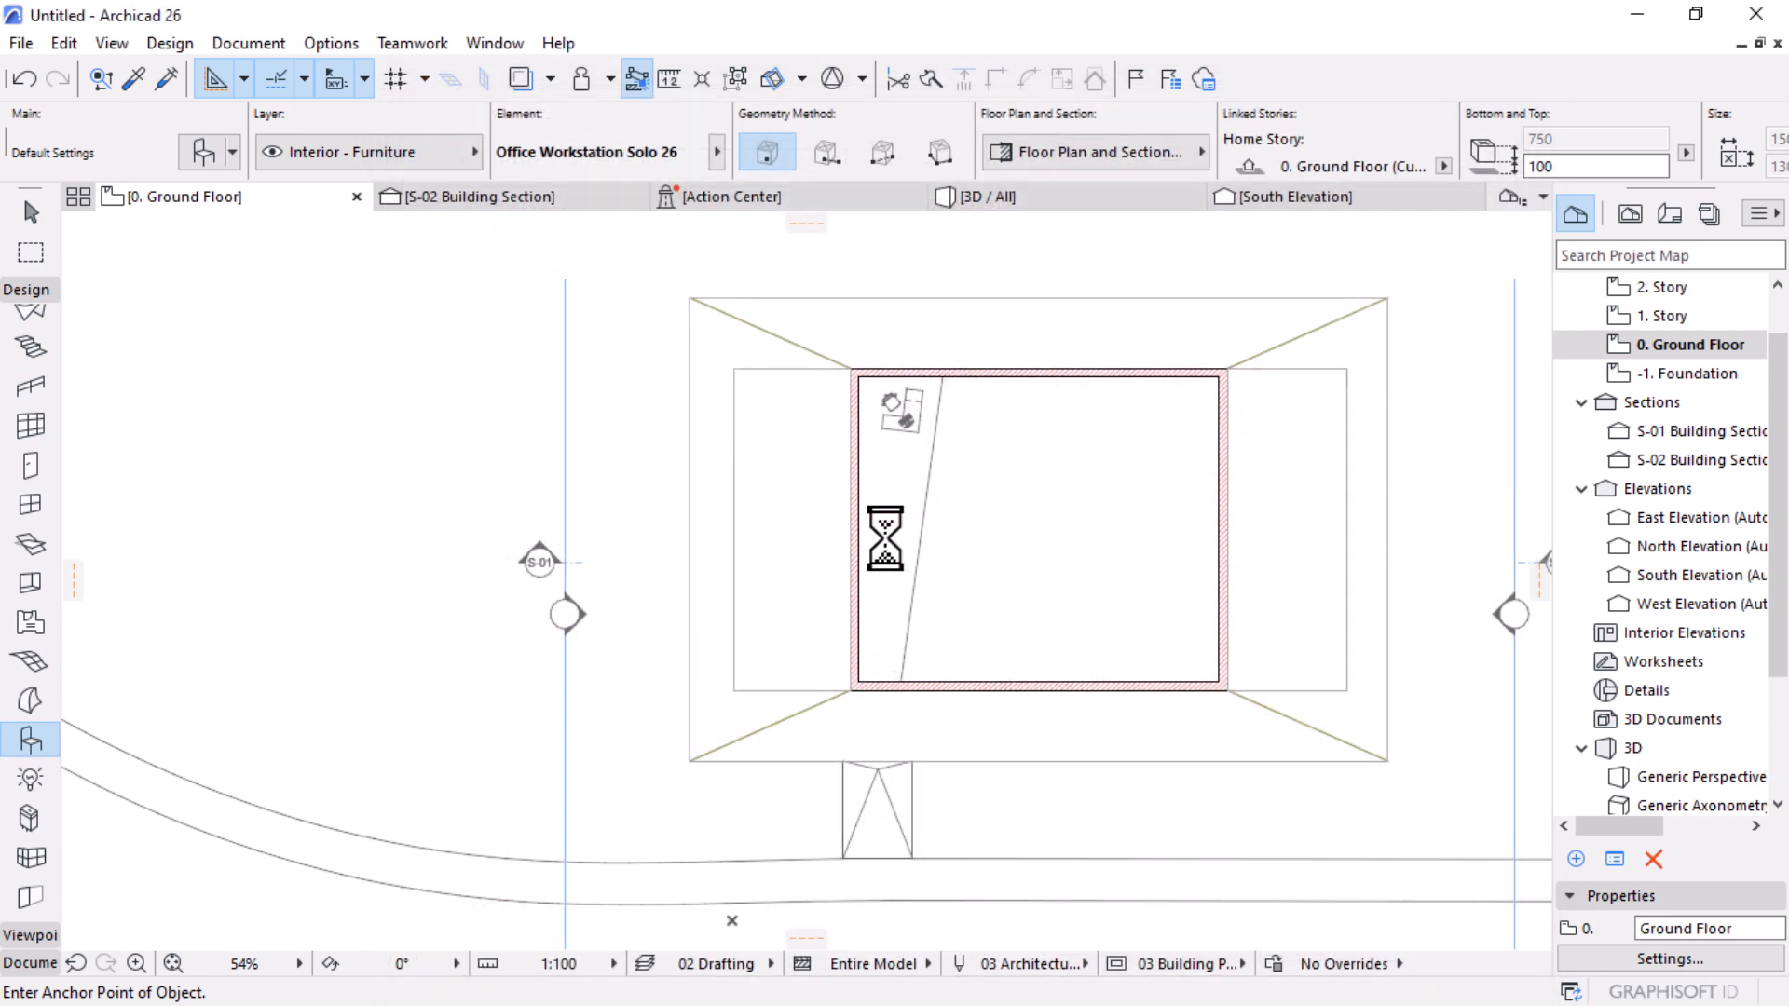
Step: Place the school board in the room near the left wall, below the workstation
scroll(858, 486, "up", 1)
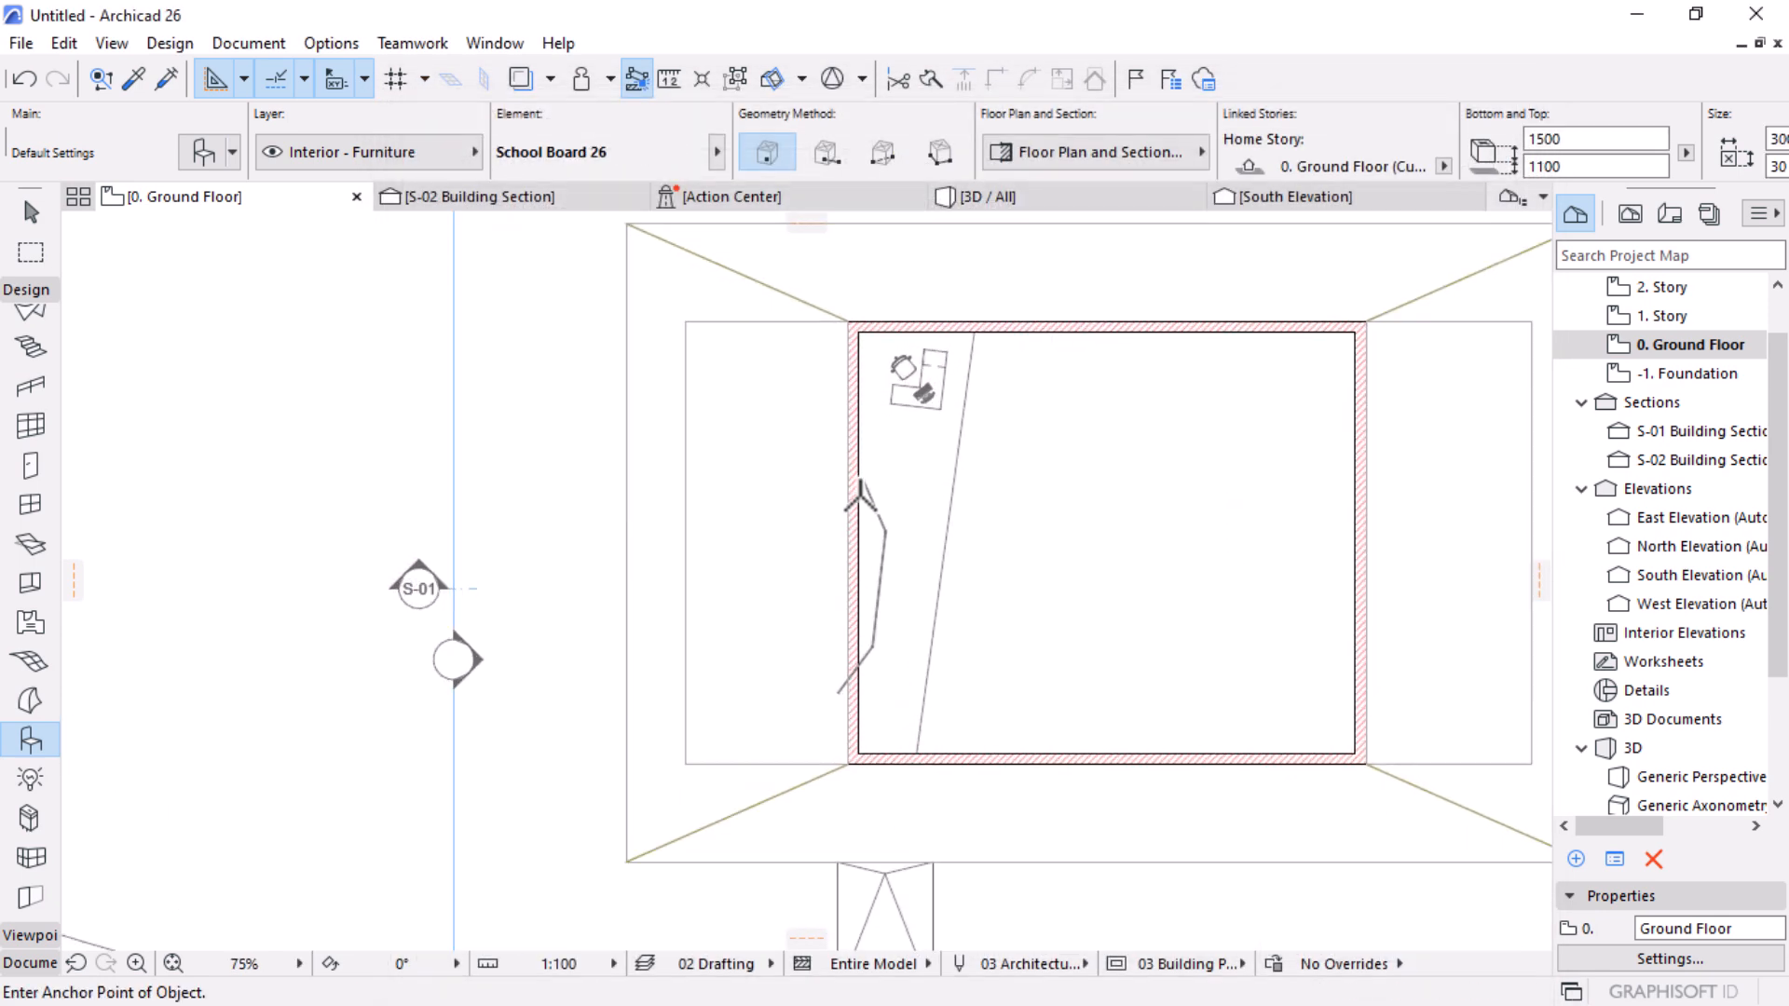
scroll(857, 495, "up", 5)
key("Escape")
Step: Set the placed school board's rotation angle to 90°
left_click(907, 563)
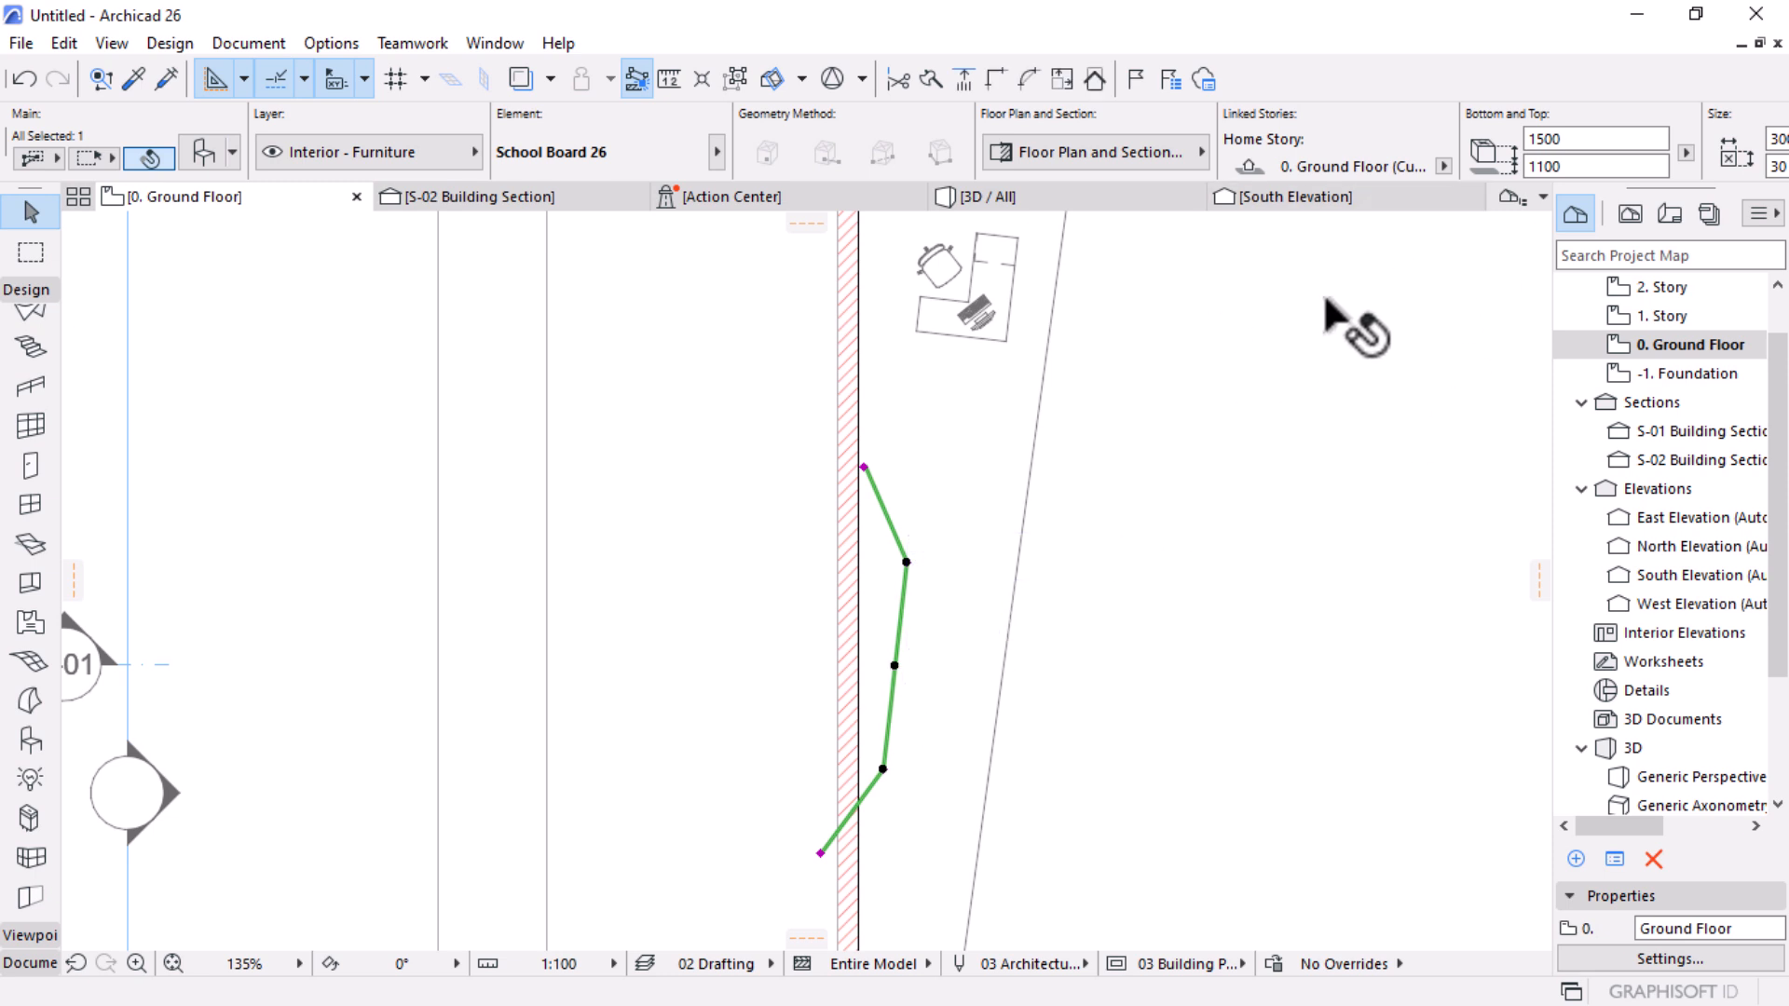
scroll(1365, 168, "down", 6)
left_click(1587, 165)
key("Return")
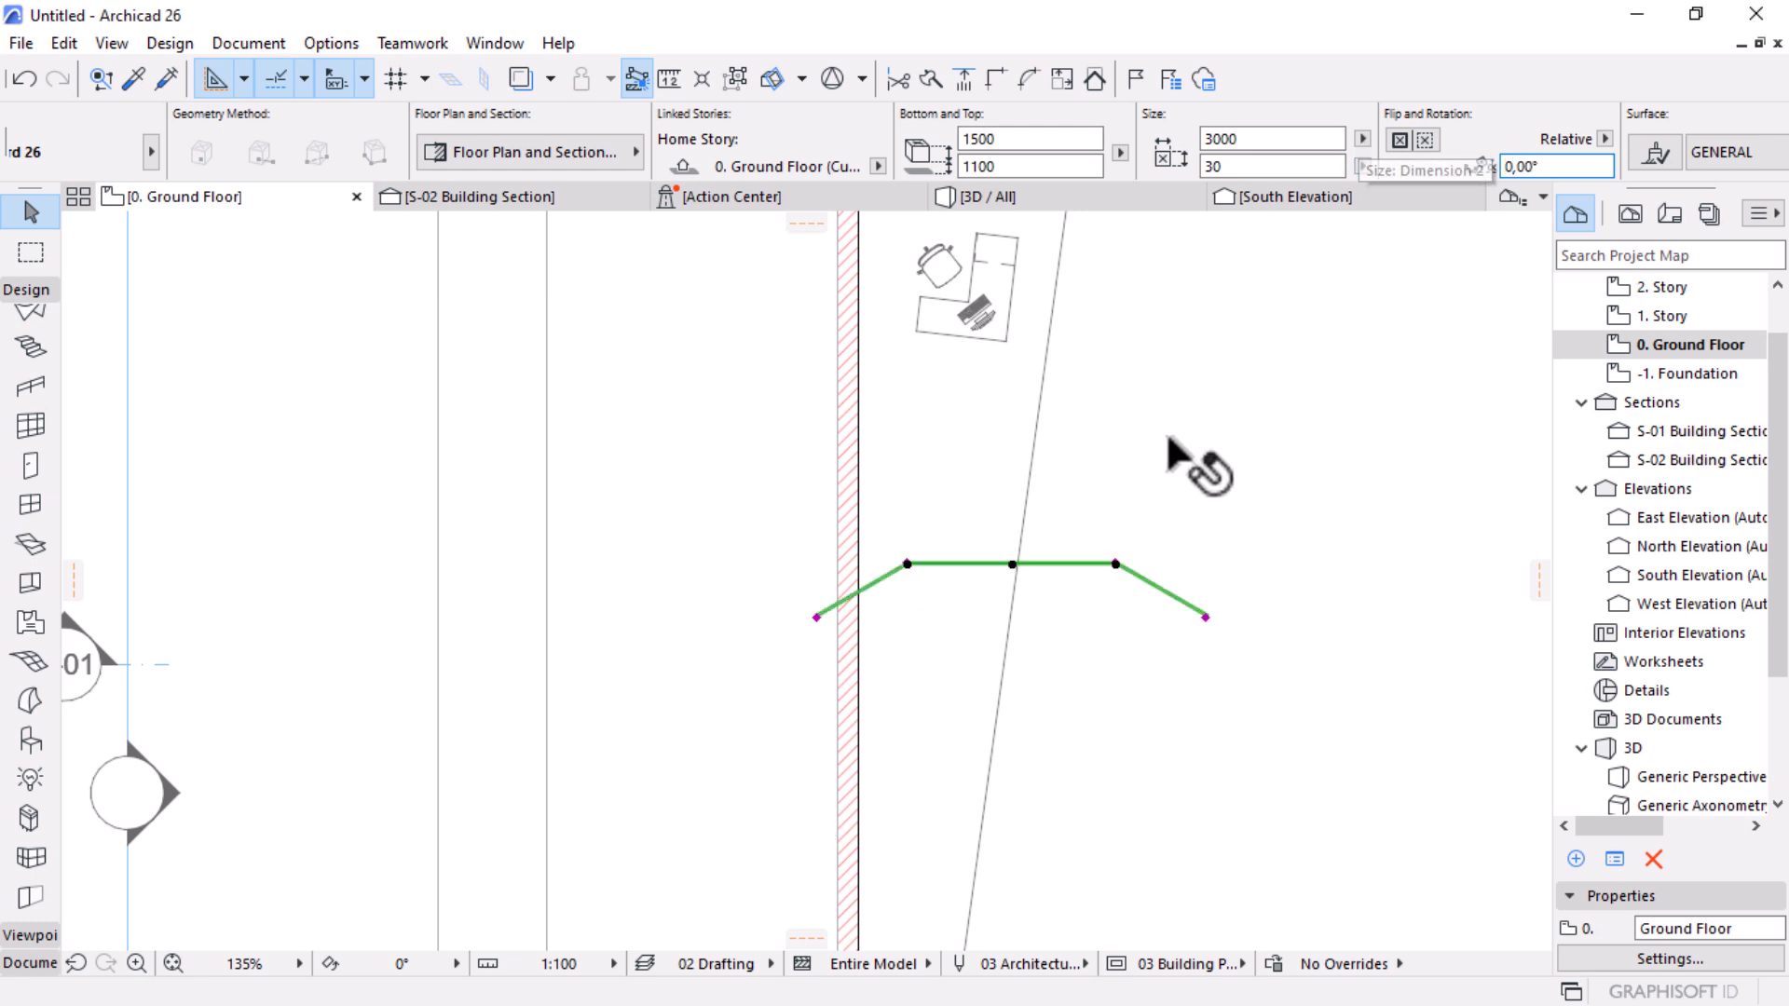
type("90")
key("Return")
Step: Move the school board by its midpoint onto the inner face of the left wall, at the wall's midpoint
key("ctrl+d")
left_click(910, 458)
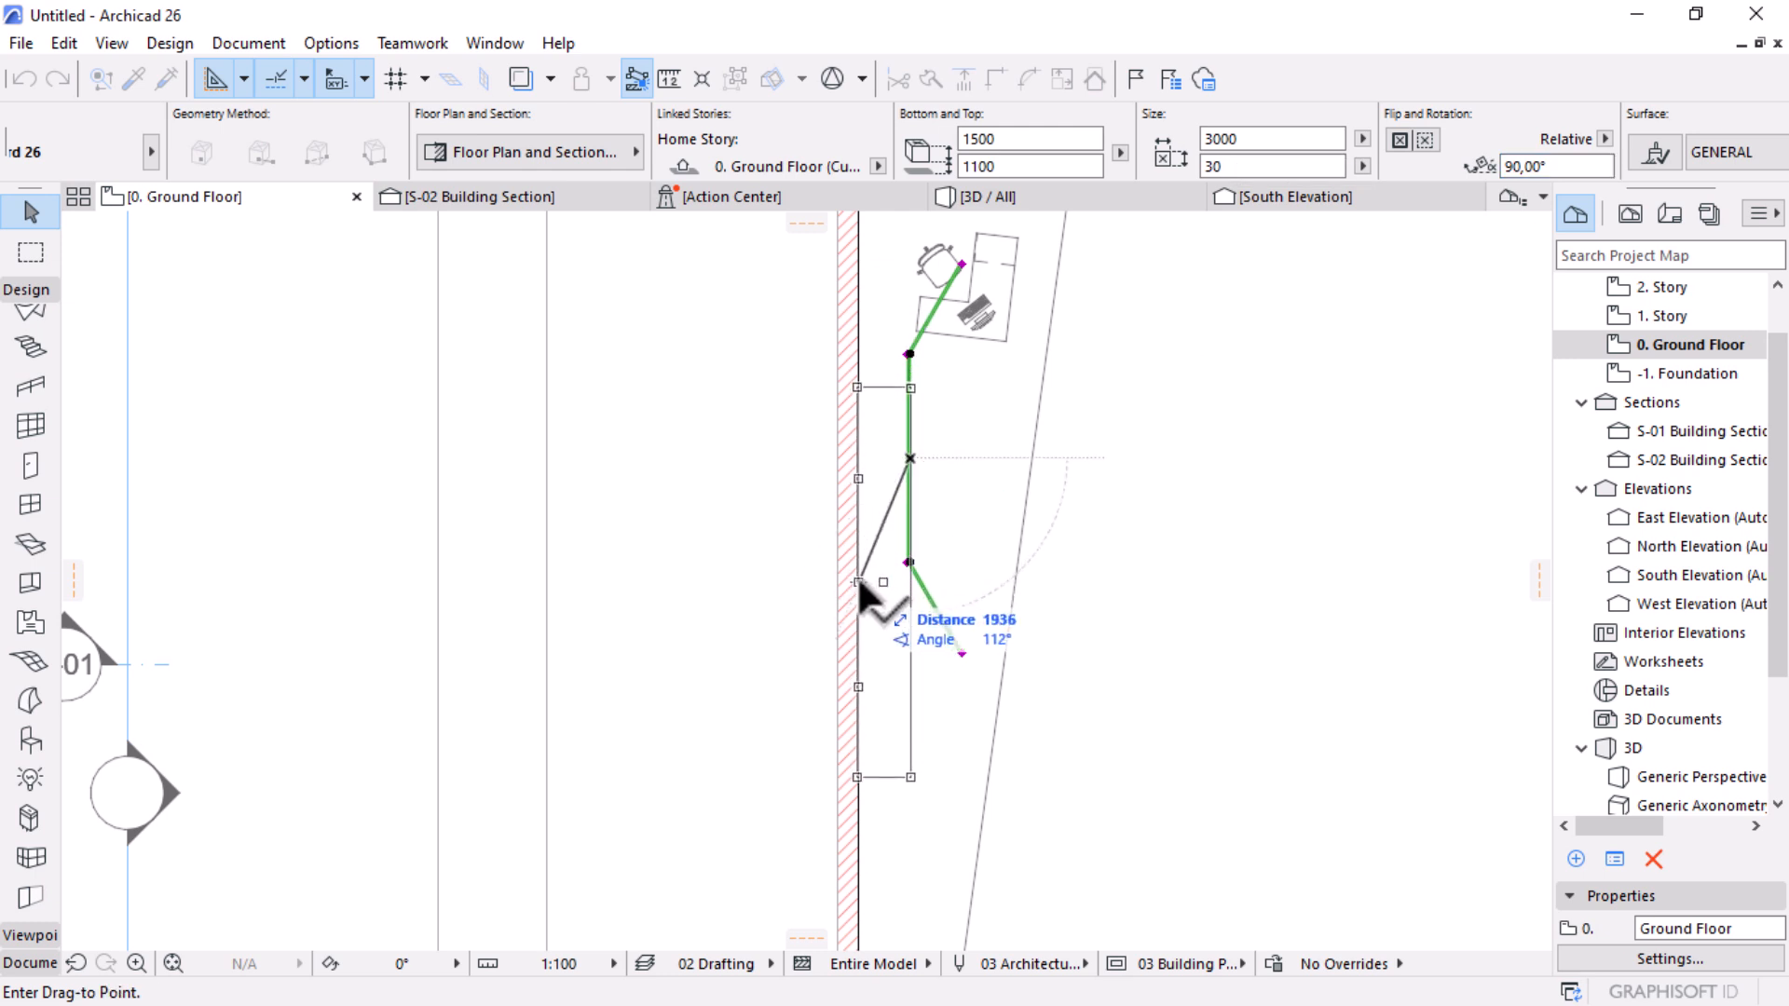
left_click(858, 582)
scroll(861, 478, "down", 3)
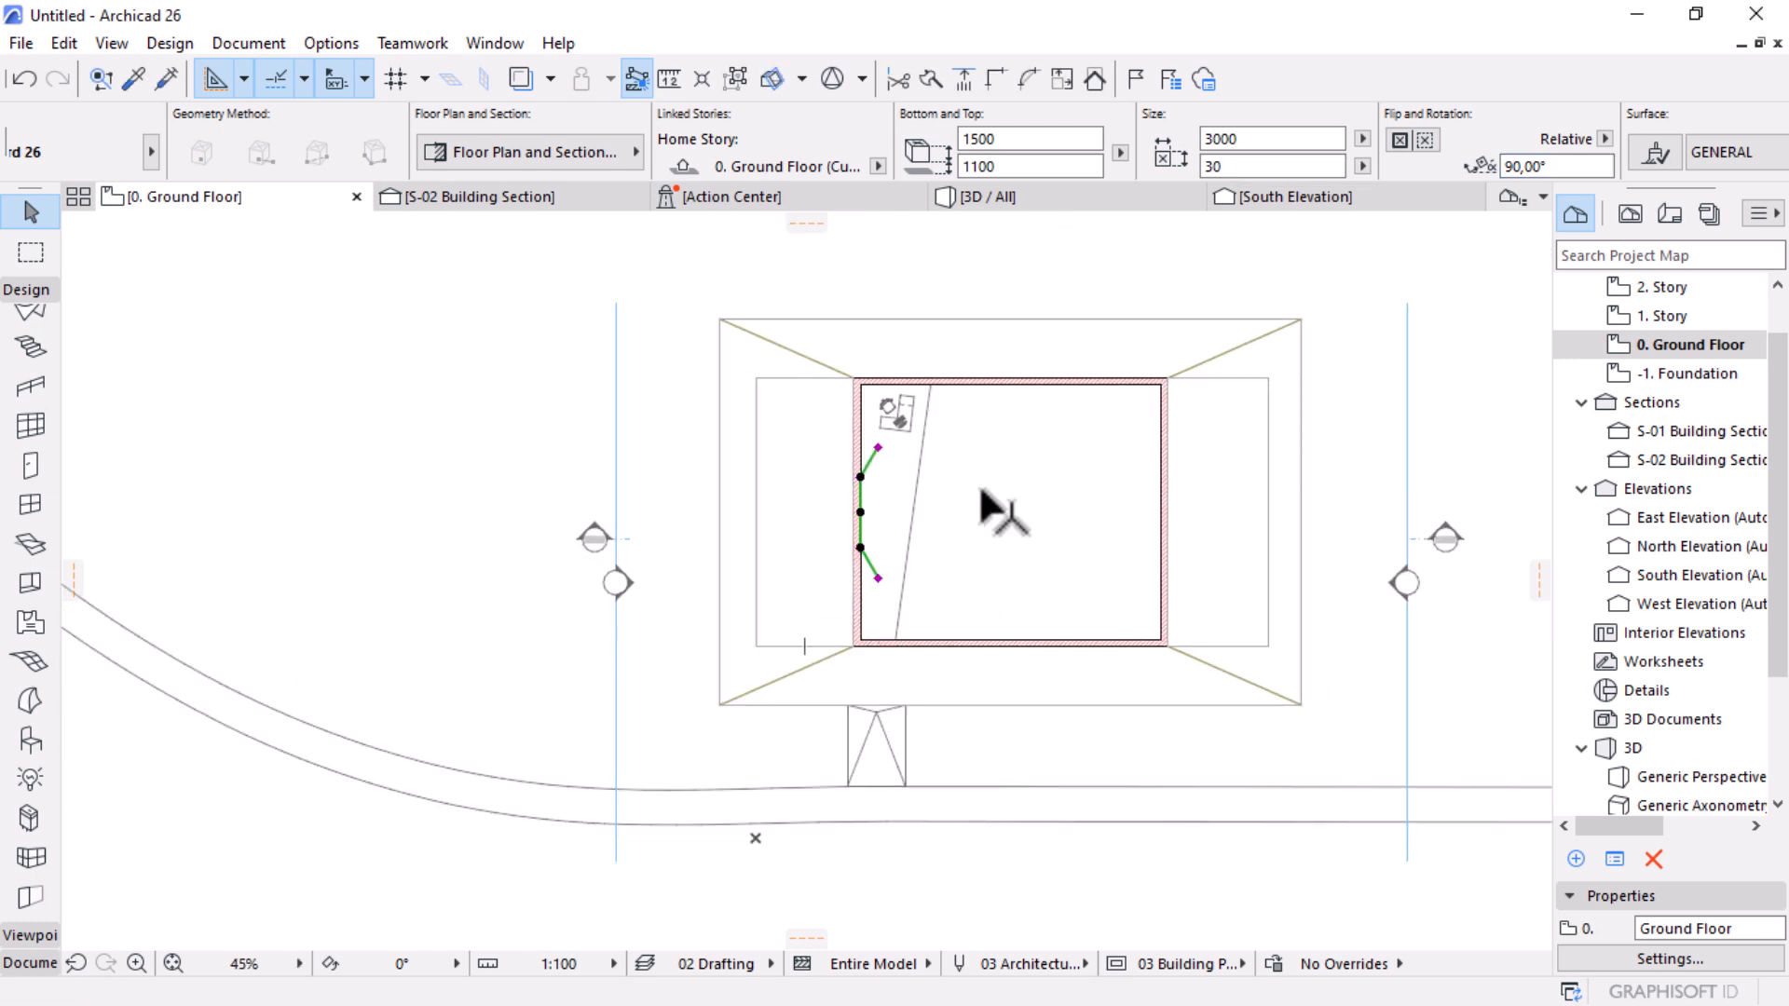
Step: Resize the school board to a width of 2000 and a depth of 50
scroll(987, 531, "up", 1)
left_click(1300, 138)
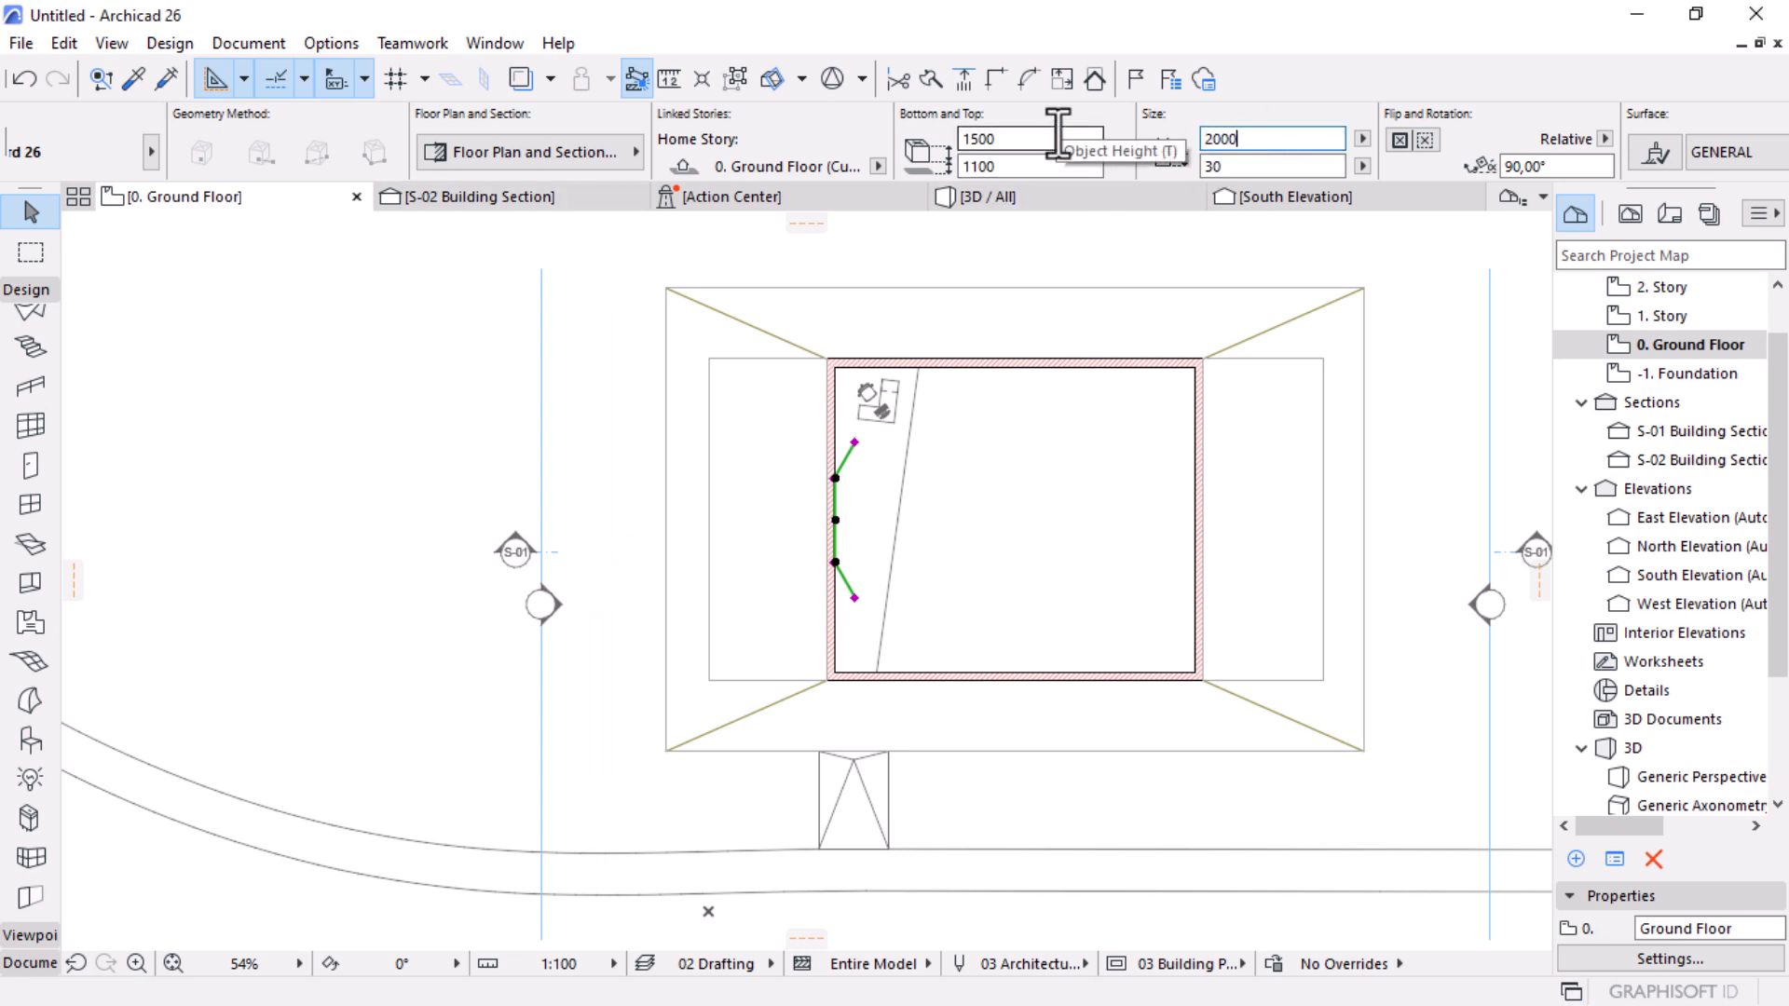
scroll(913, 541, "up", 3)
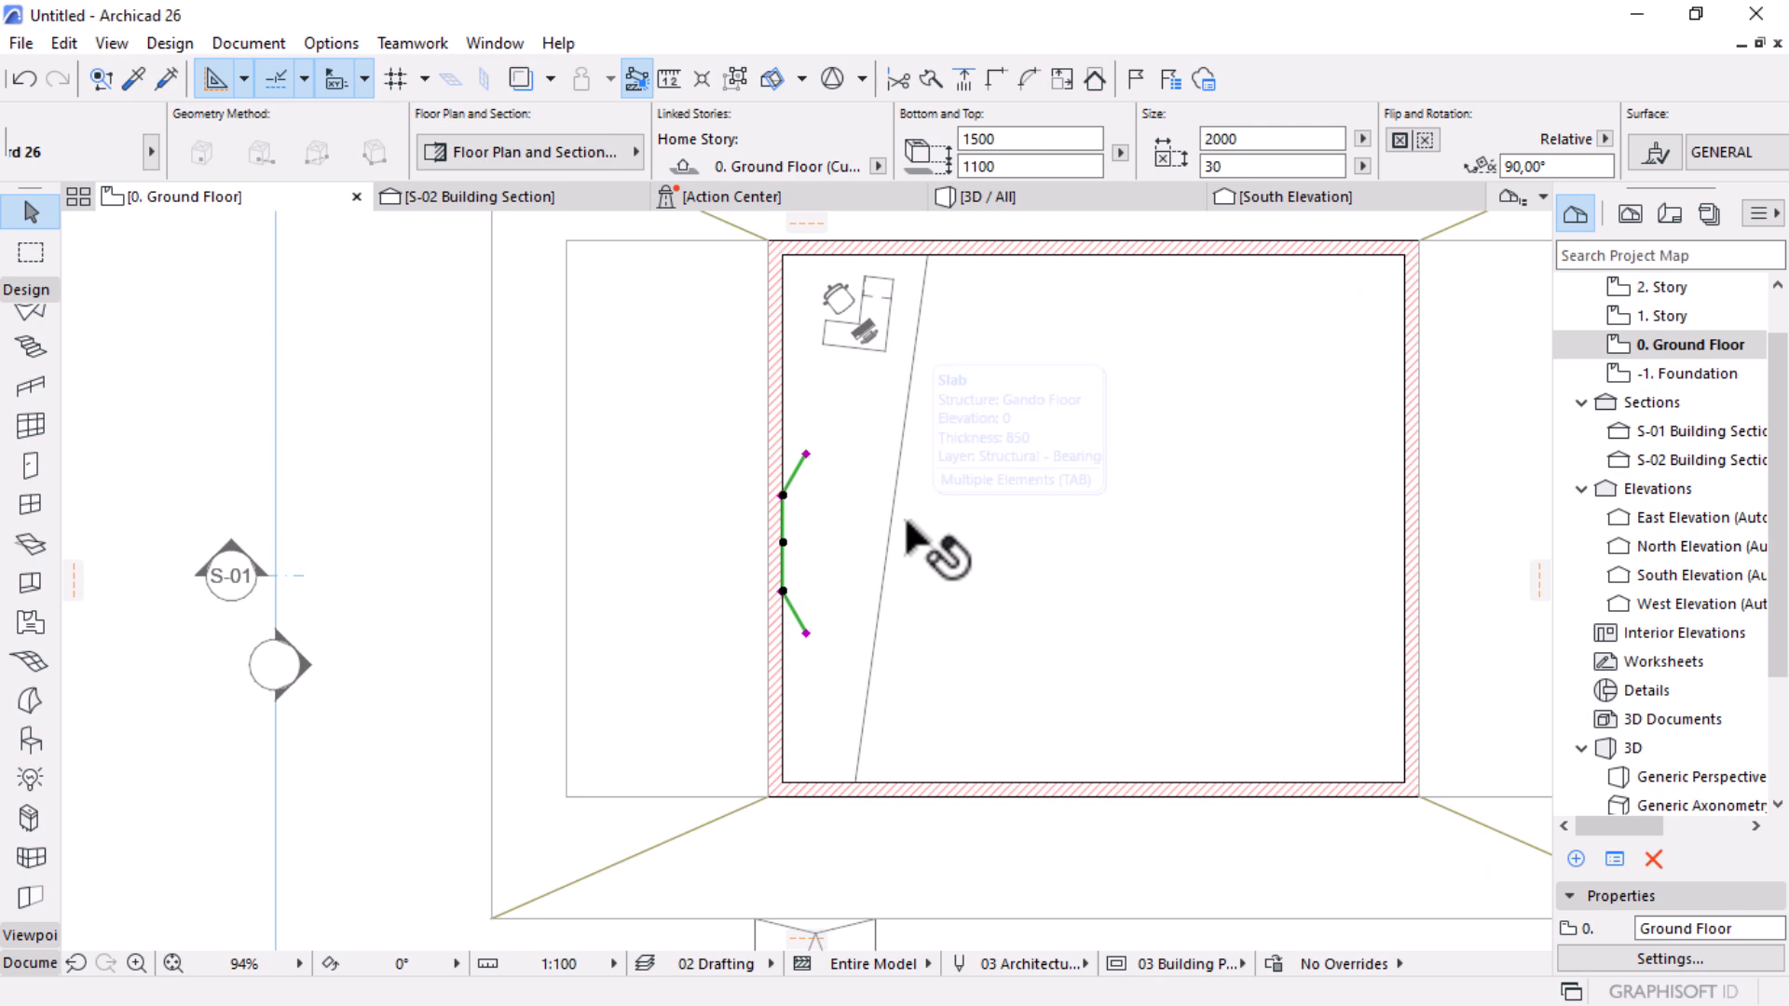
left_click(1214, 165)
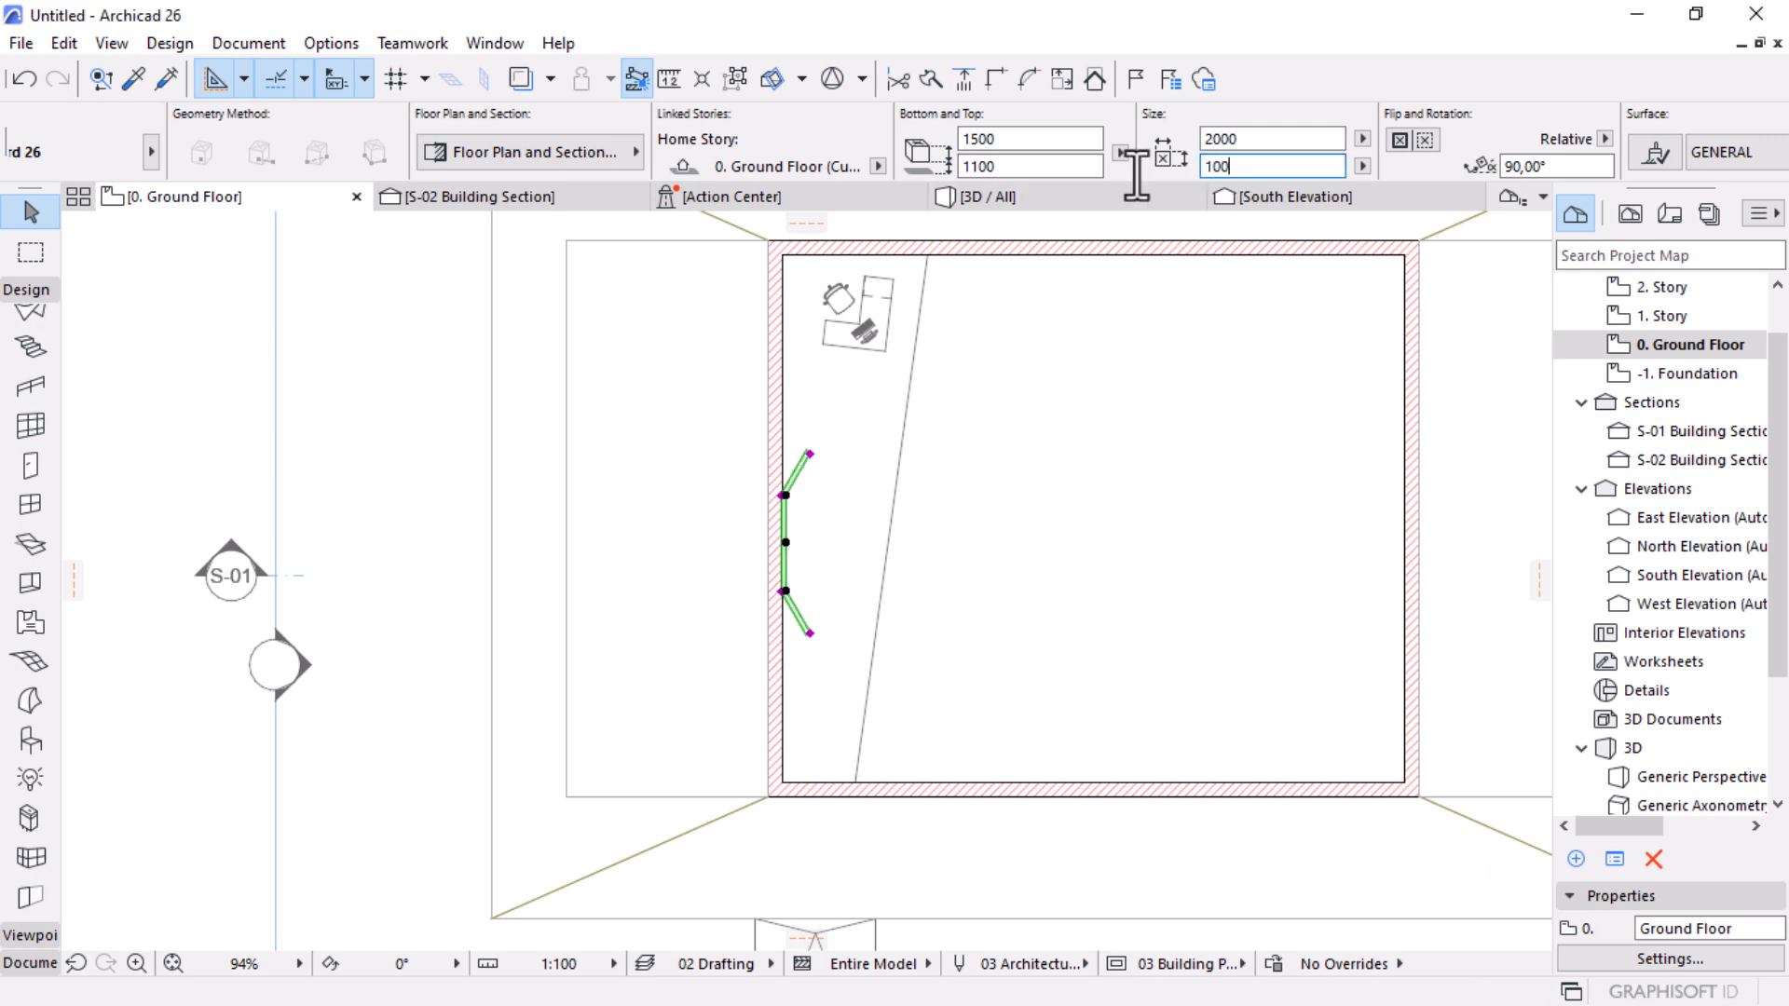
type("50")
key("Return")
key("Escape")
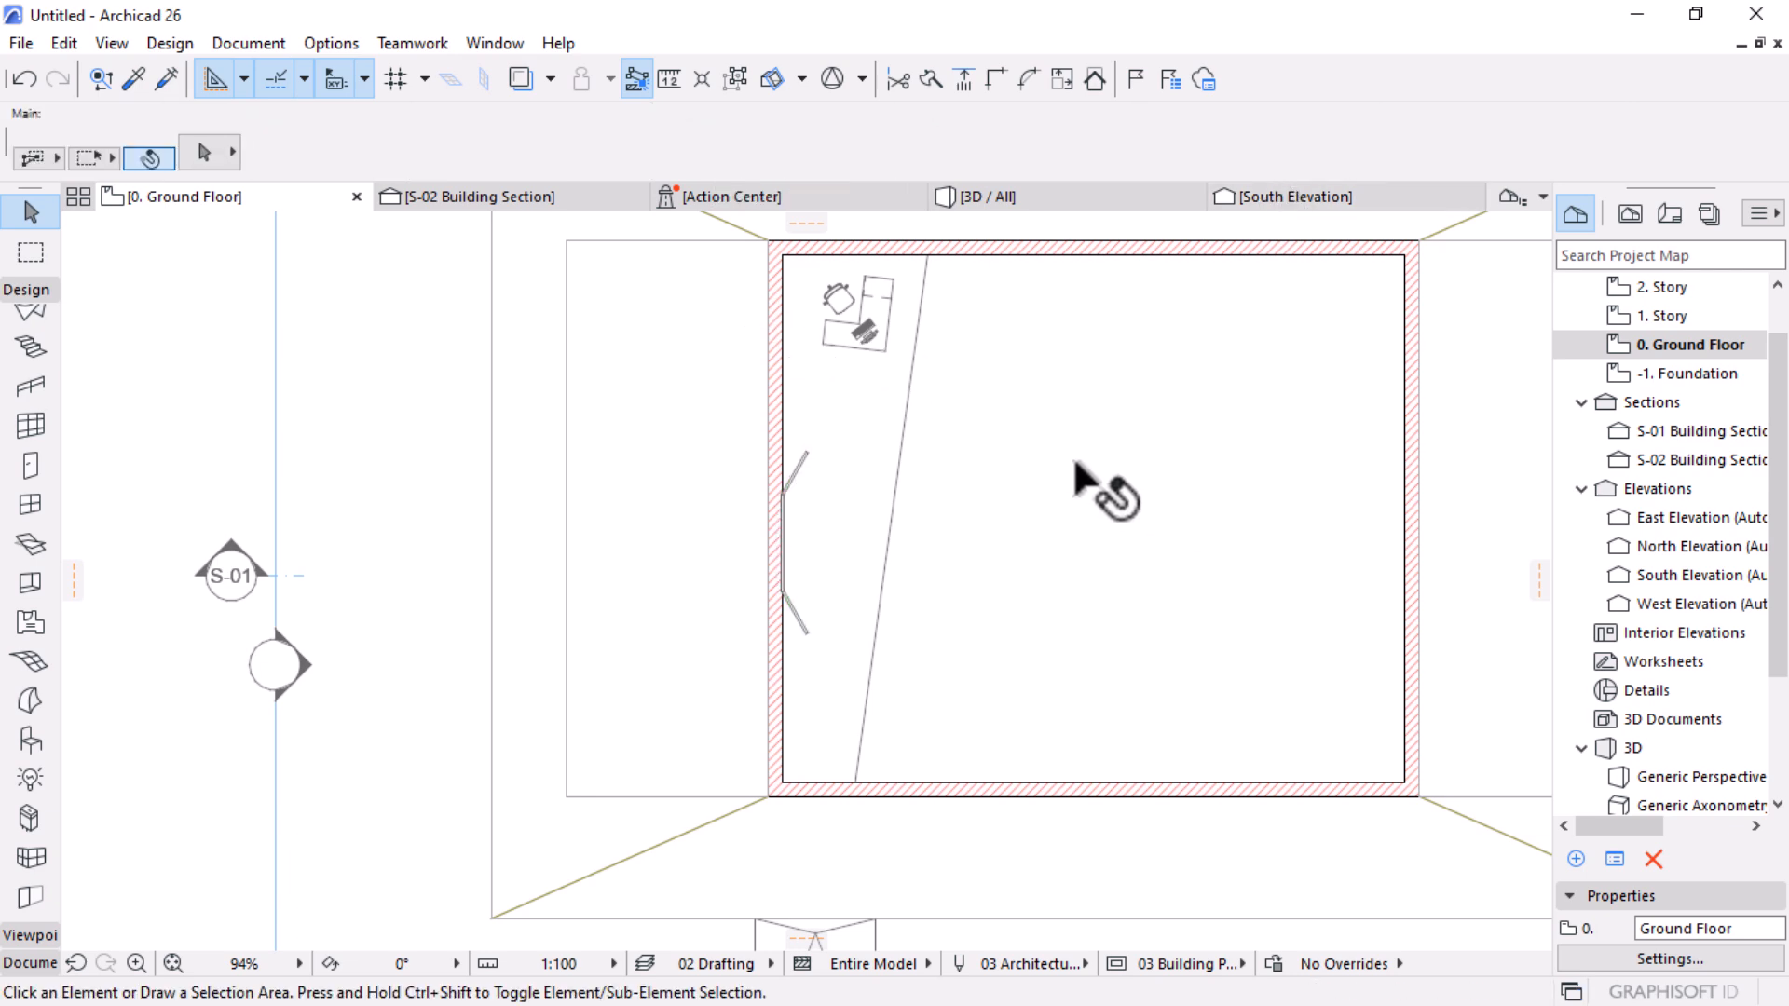
Step: In the 3D view, set the school board's base elevation to 1300
left_click(1146, 198)
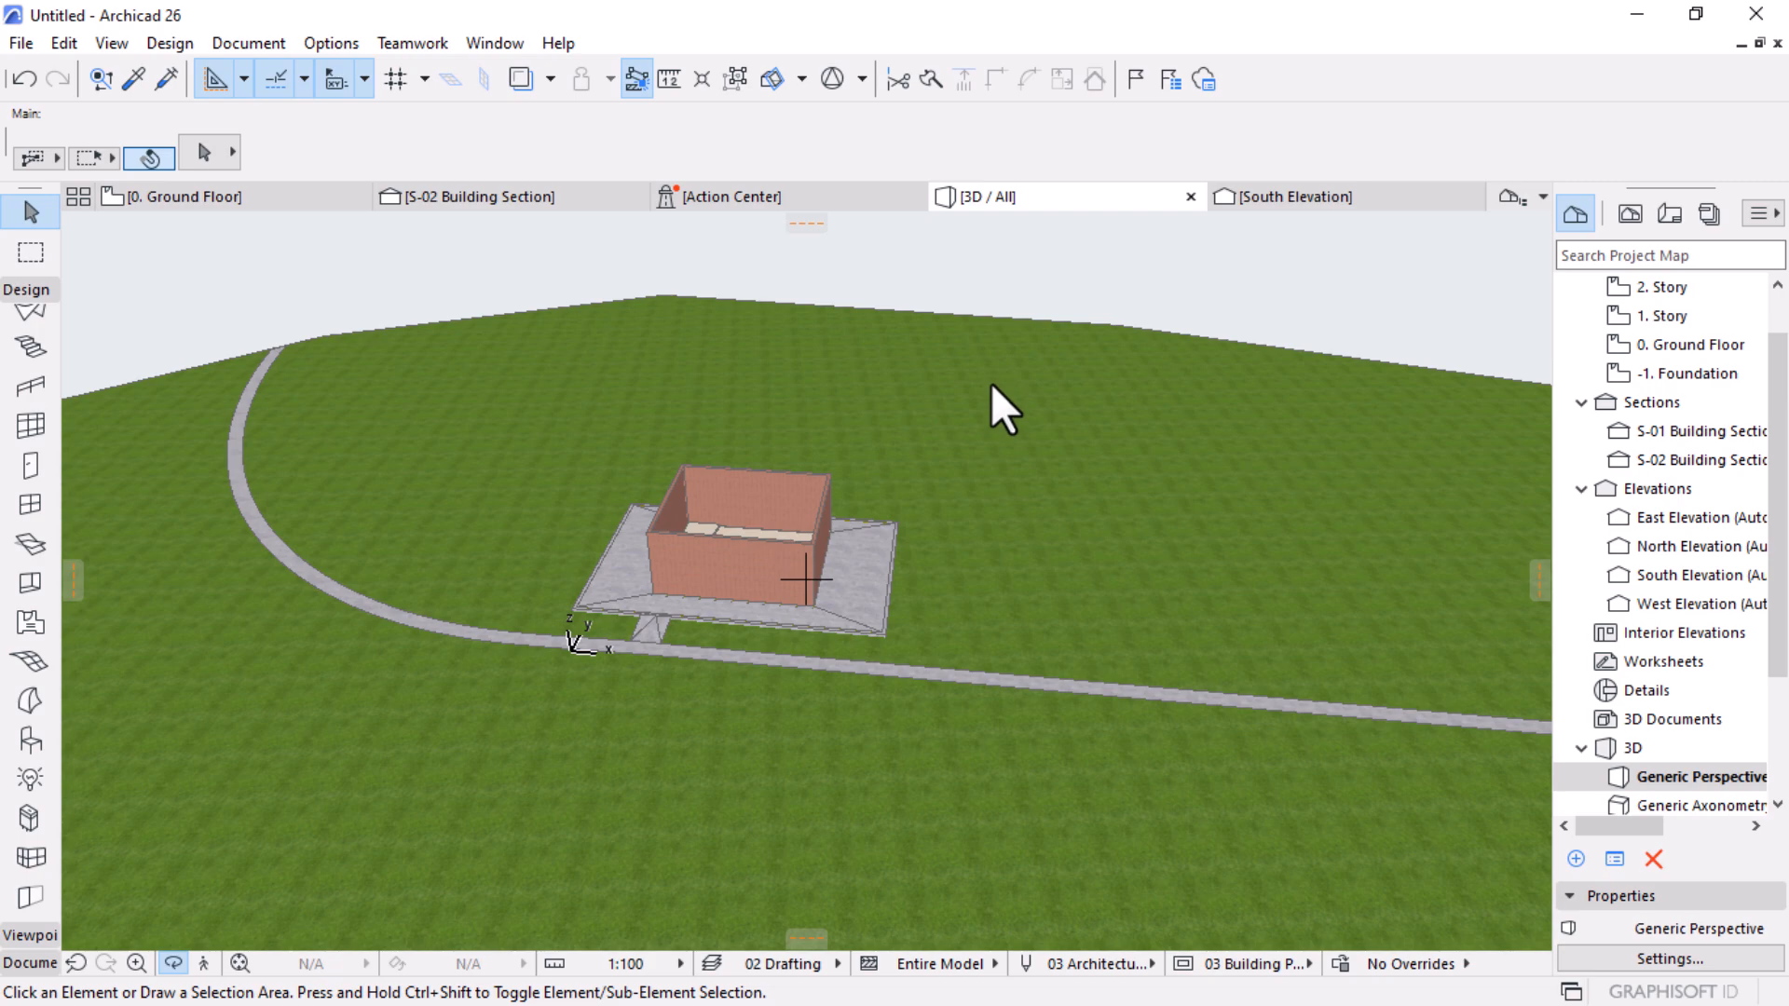
scroll(858, 494, "up", 5)
middle_click_drag(951, 503, 261, 498, "shift")
scroll(1115, 566, "up", 8)
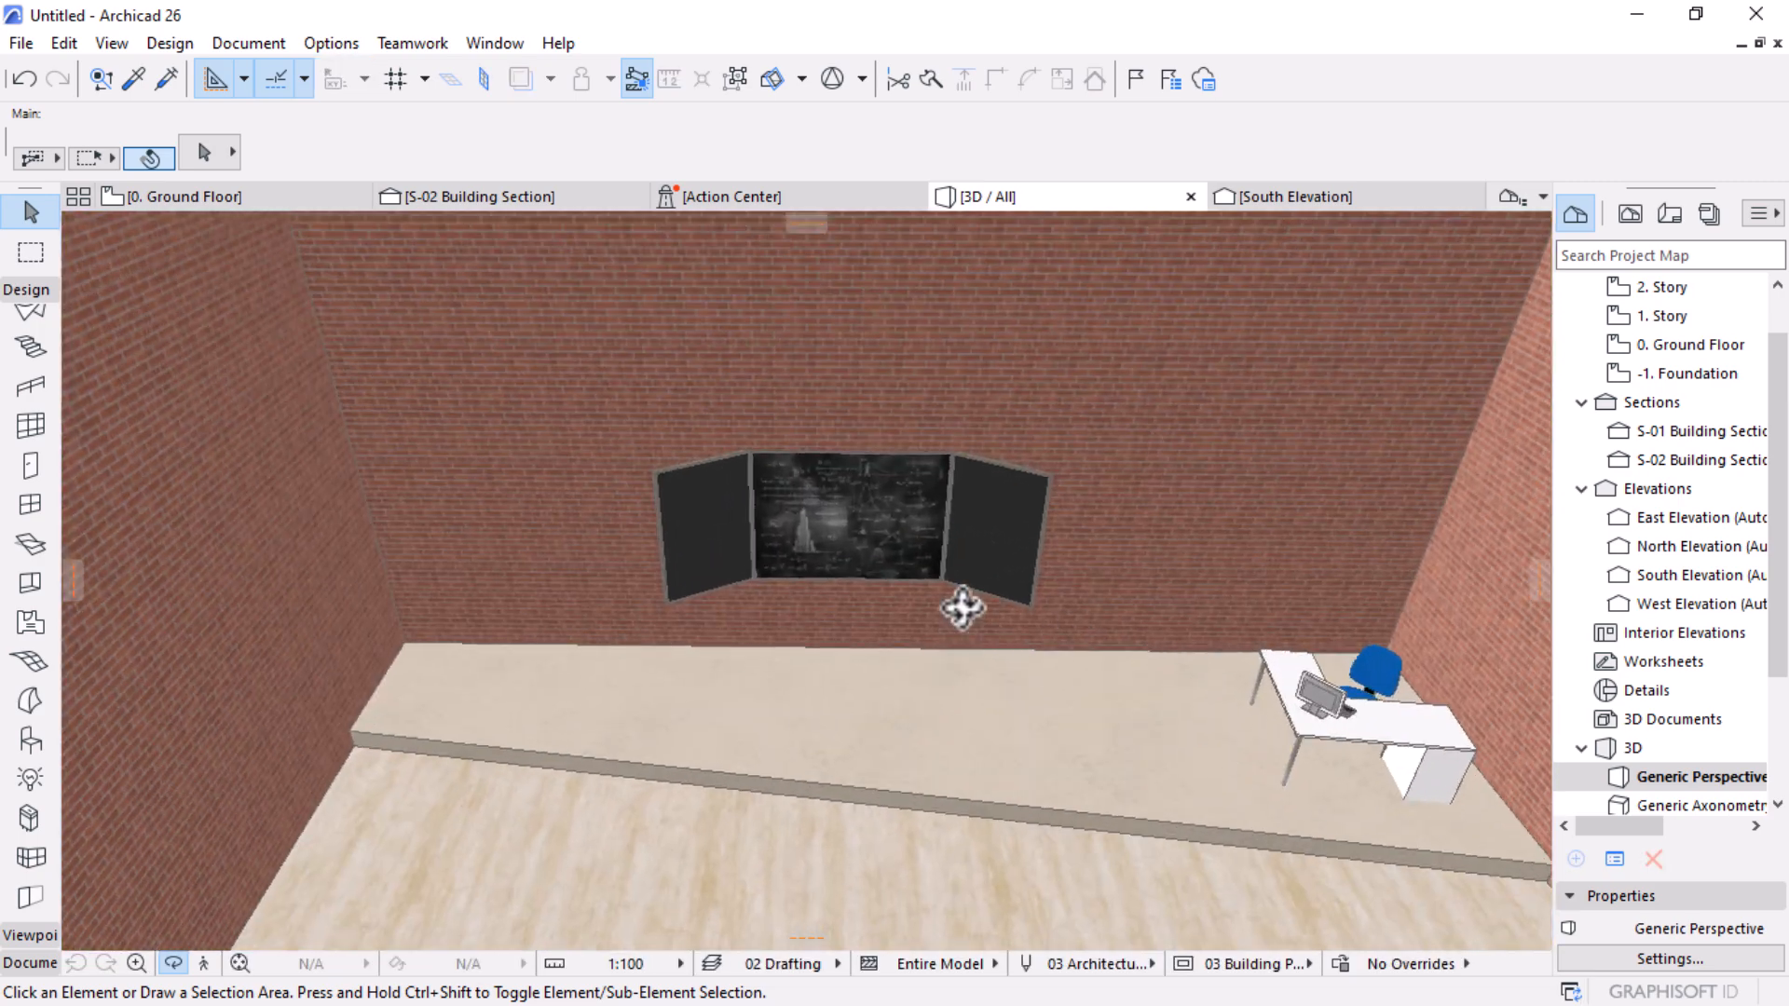
scroll(895, 668, "up", 2)
left_click(827, 699)
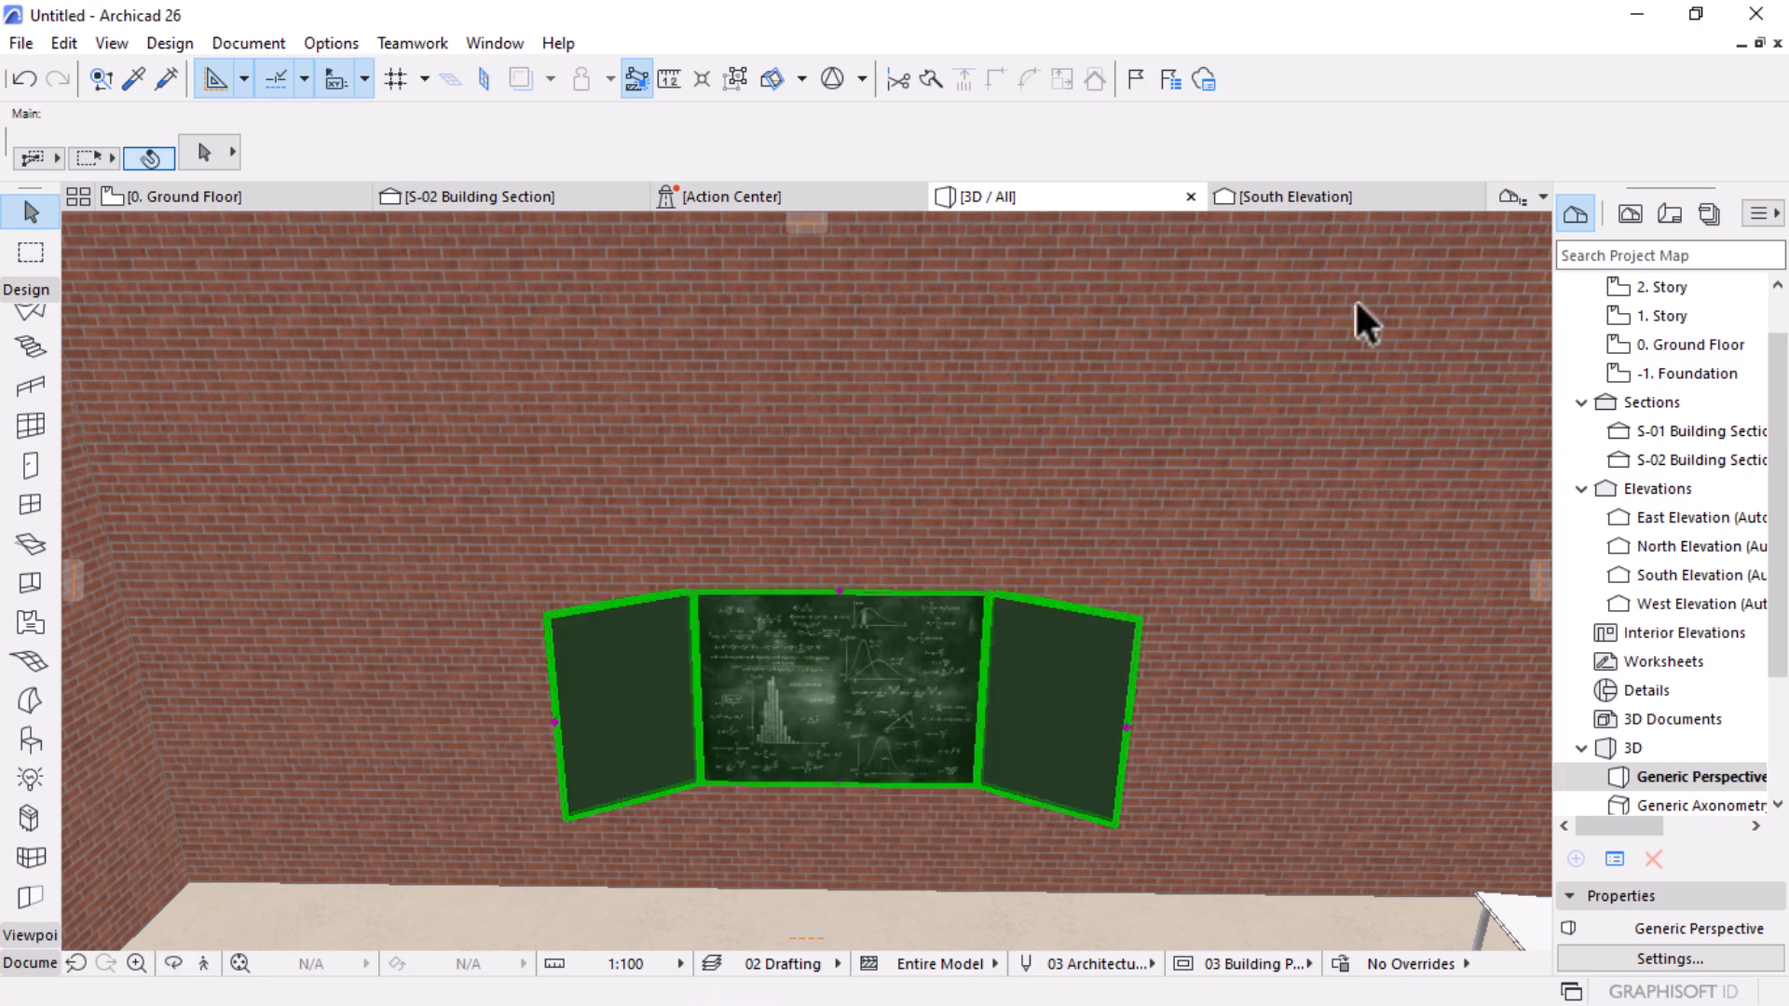
left_click(1583, 166)
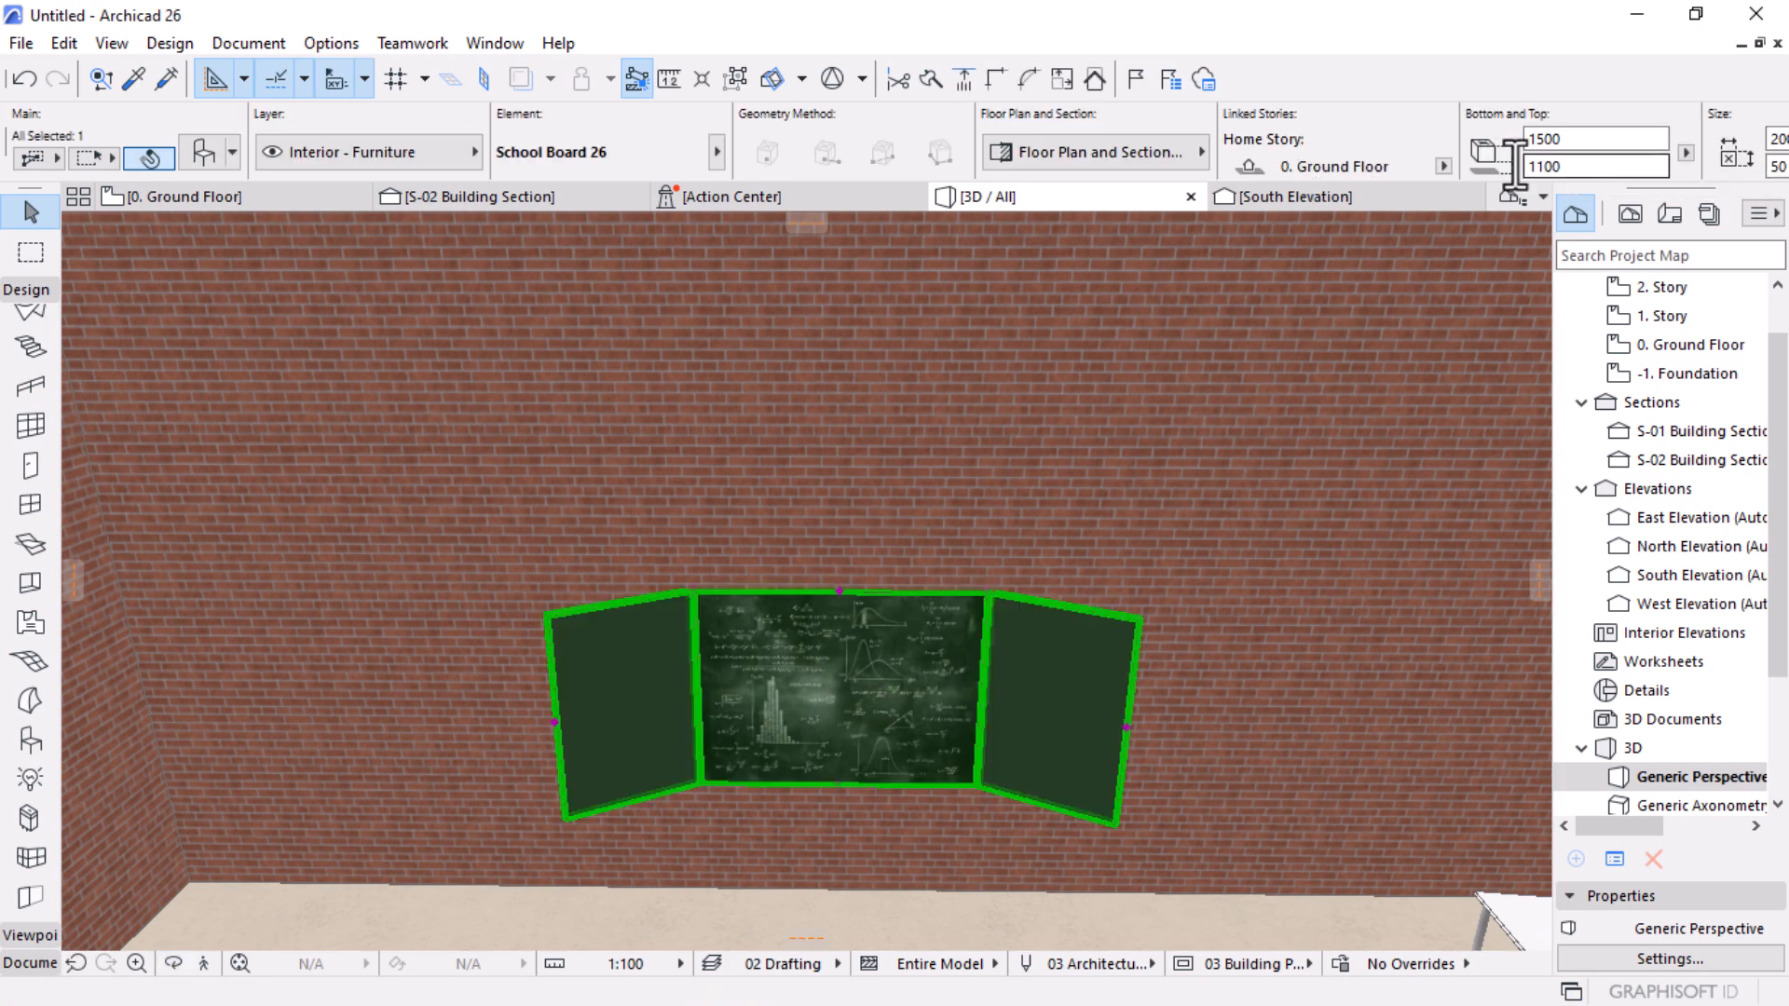
type("1")
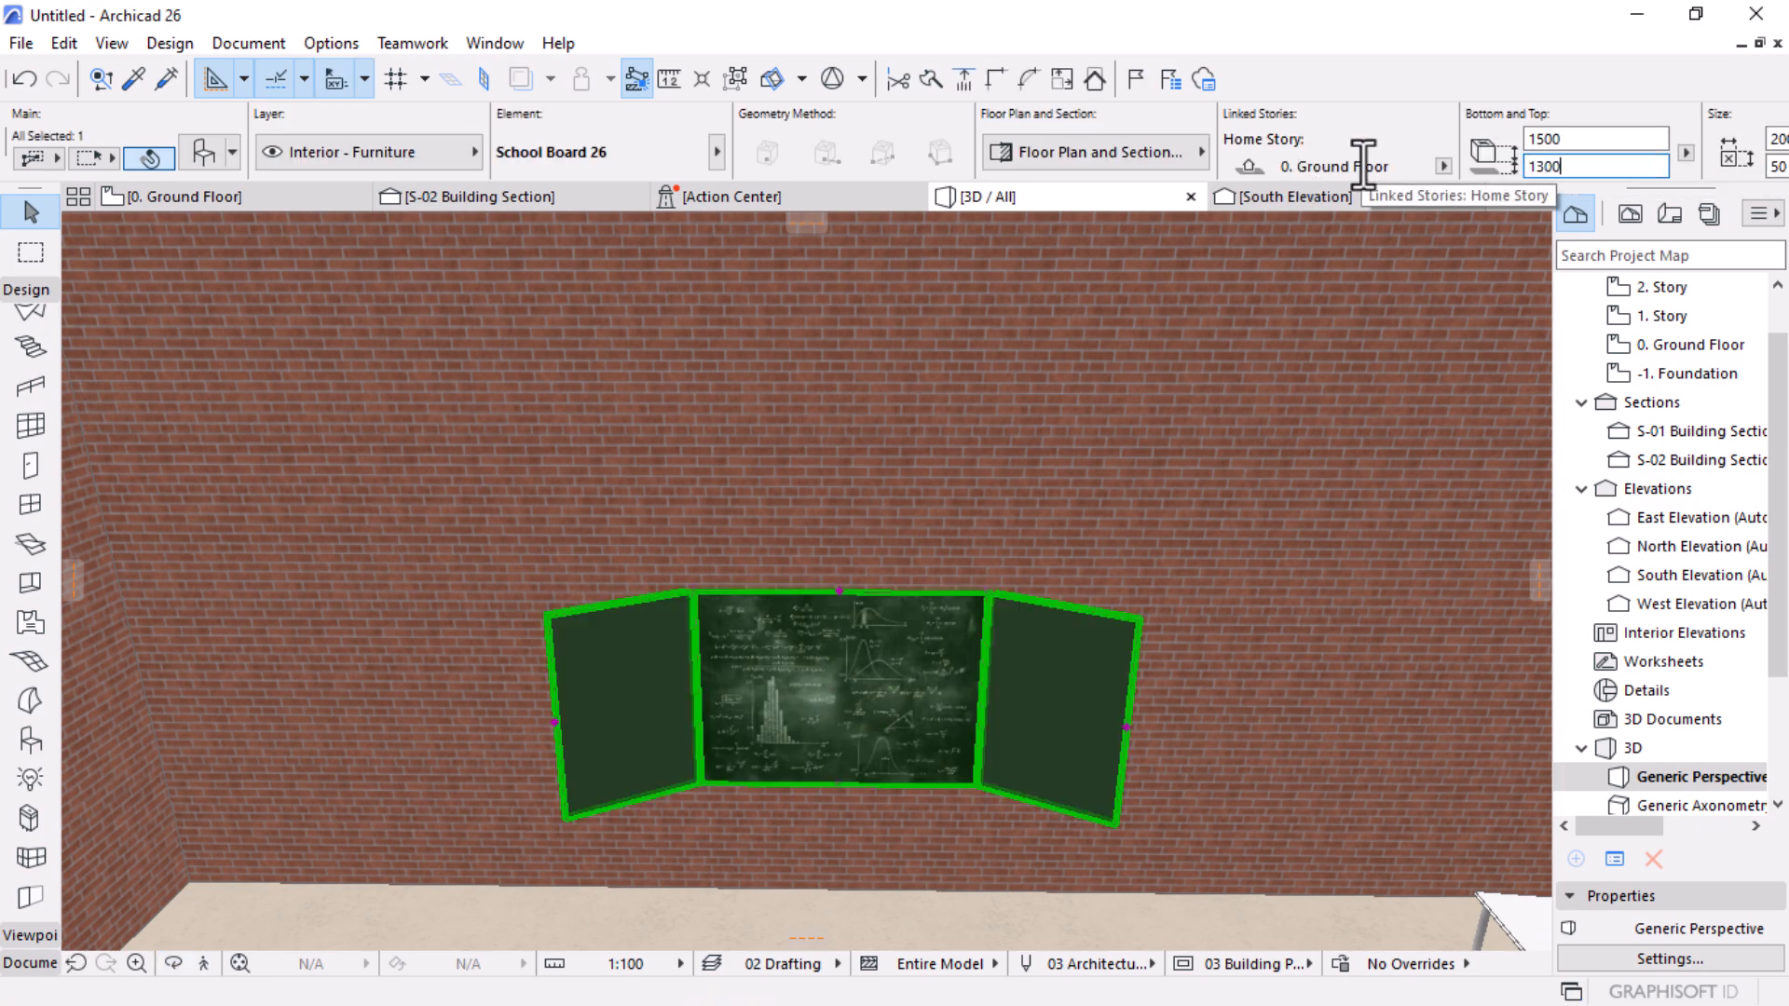
key("Return")
Step: Change the wings' opening angle in 3D in the school board's settings so that they lie flat against the wall
scroll(934, 455, "down", 5)
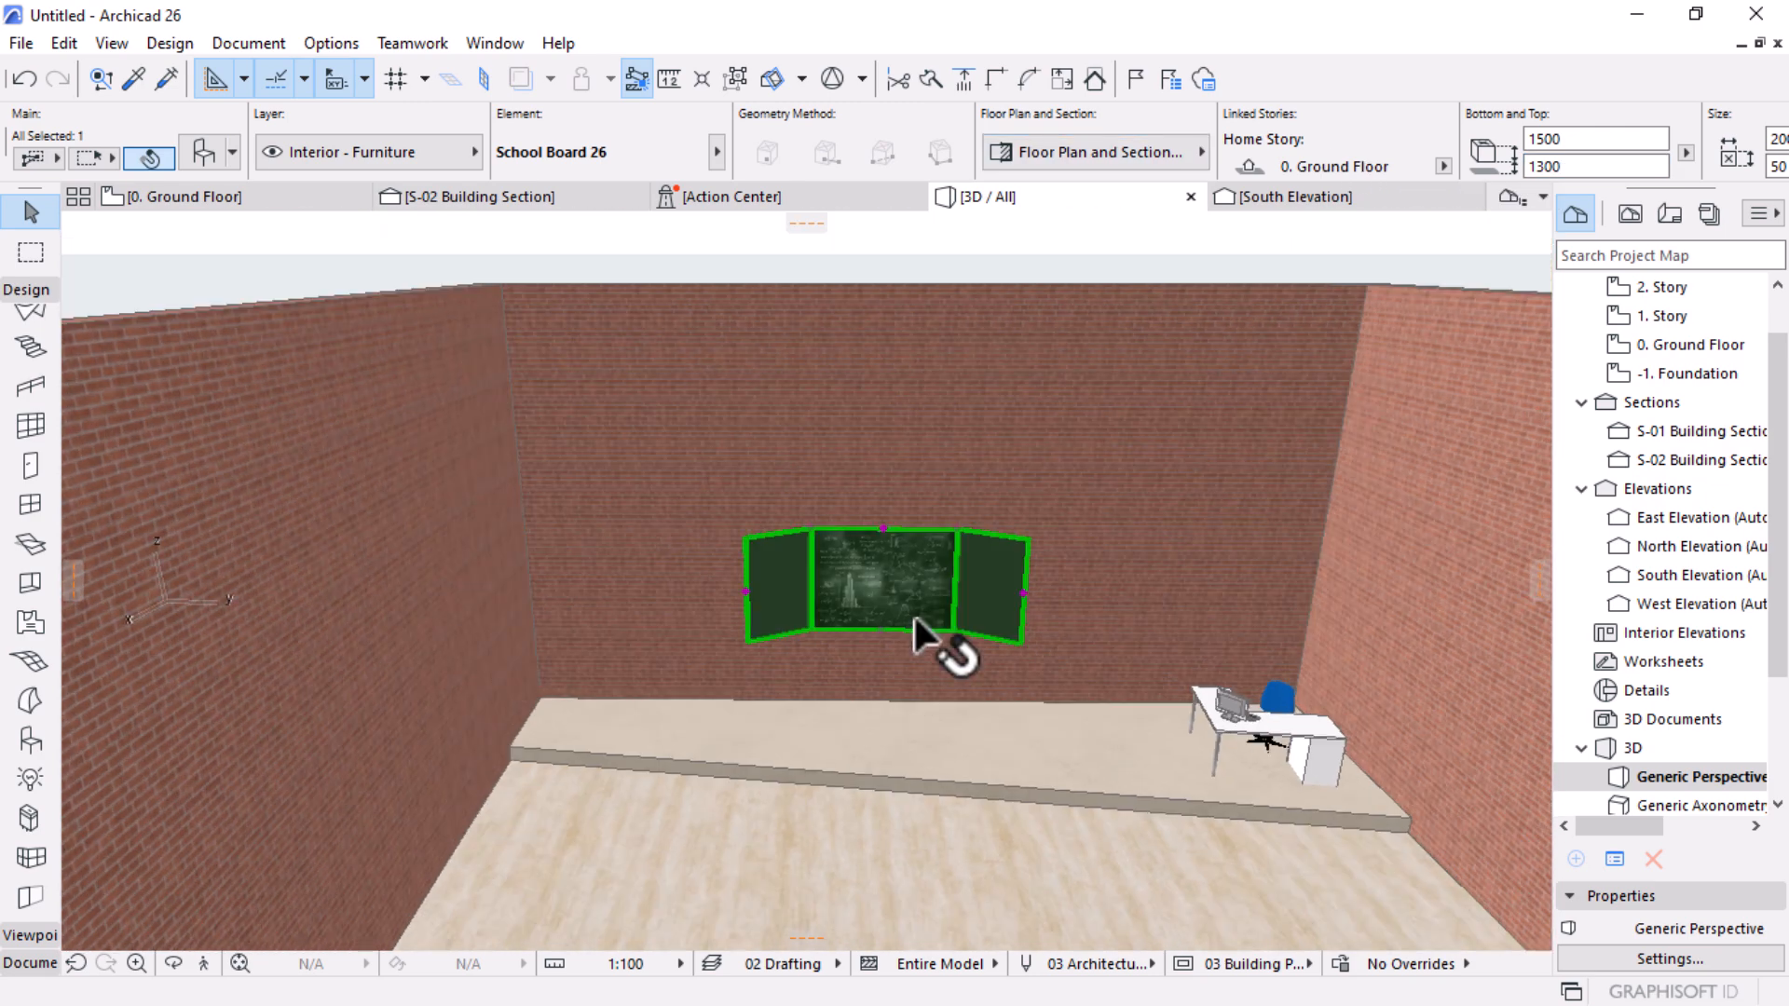
scroll(915, 616, "up", 5)
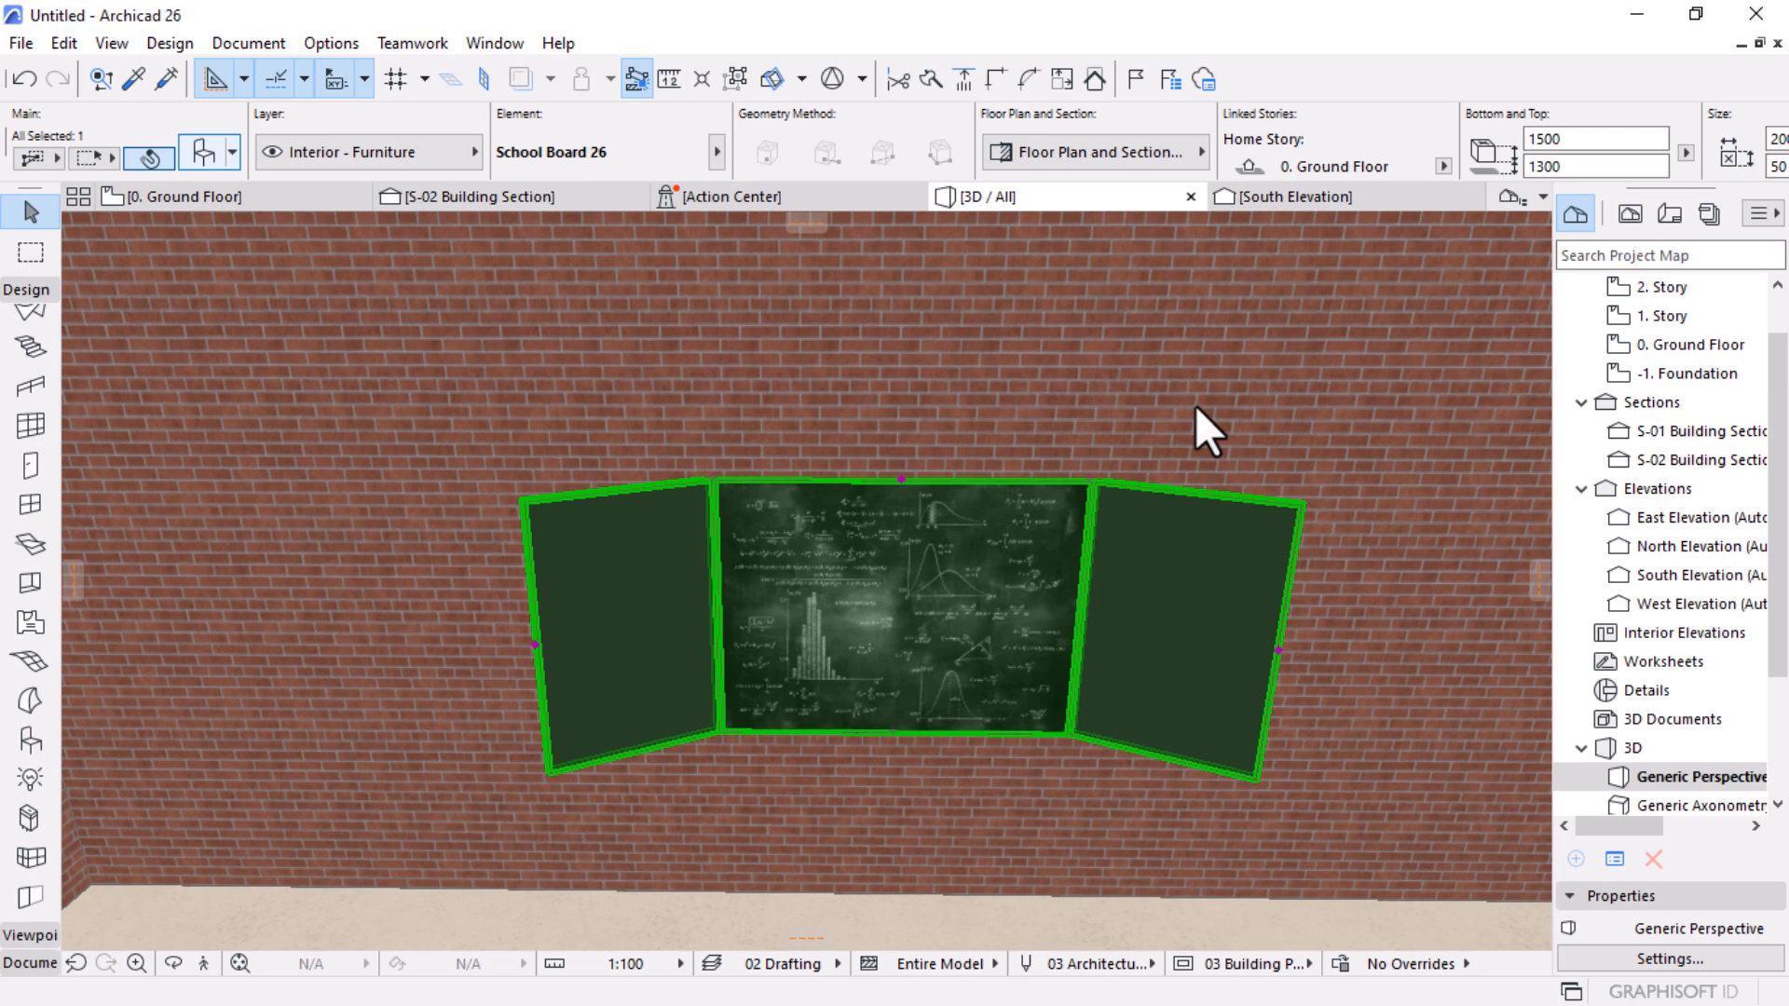
key("ctrl+t")
left_click_drag(1418, 569, 1236, 568)
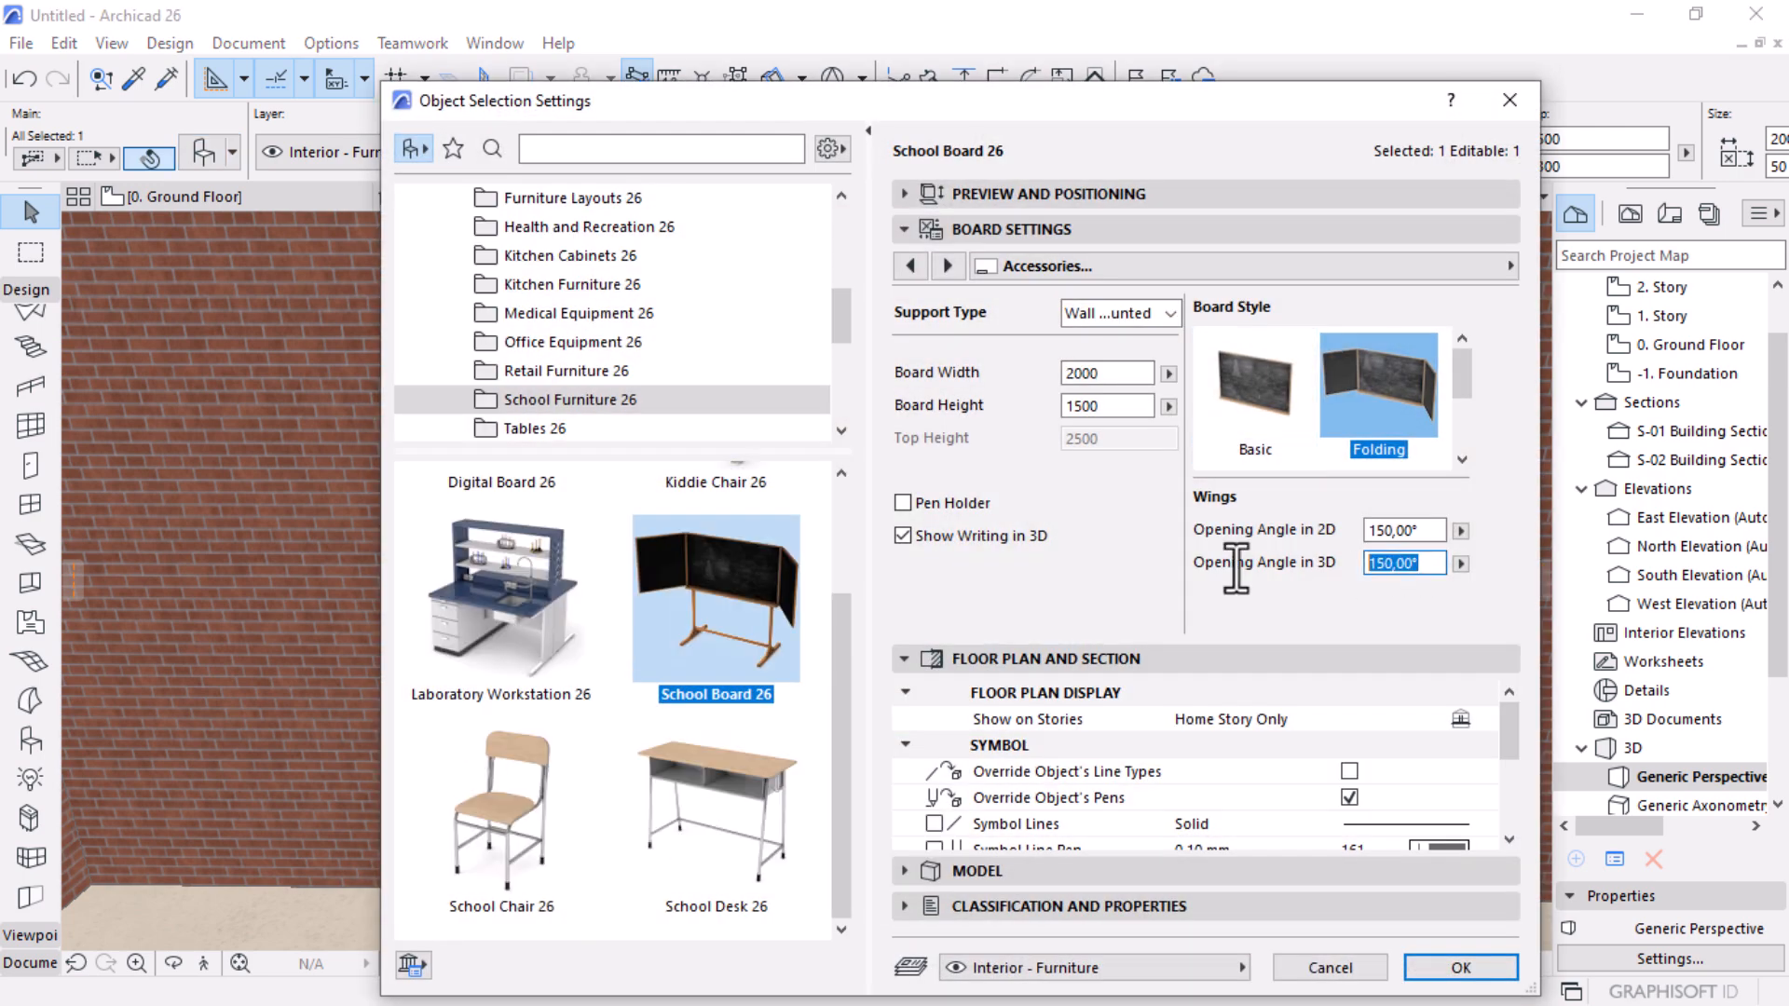
key("Return")
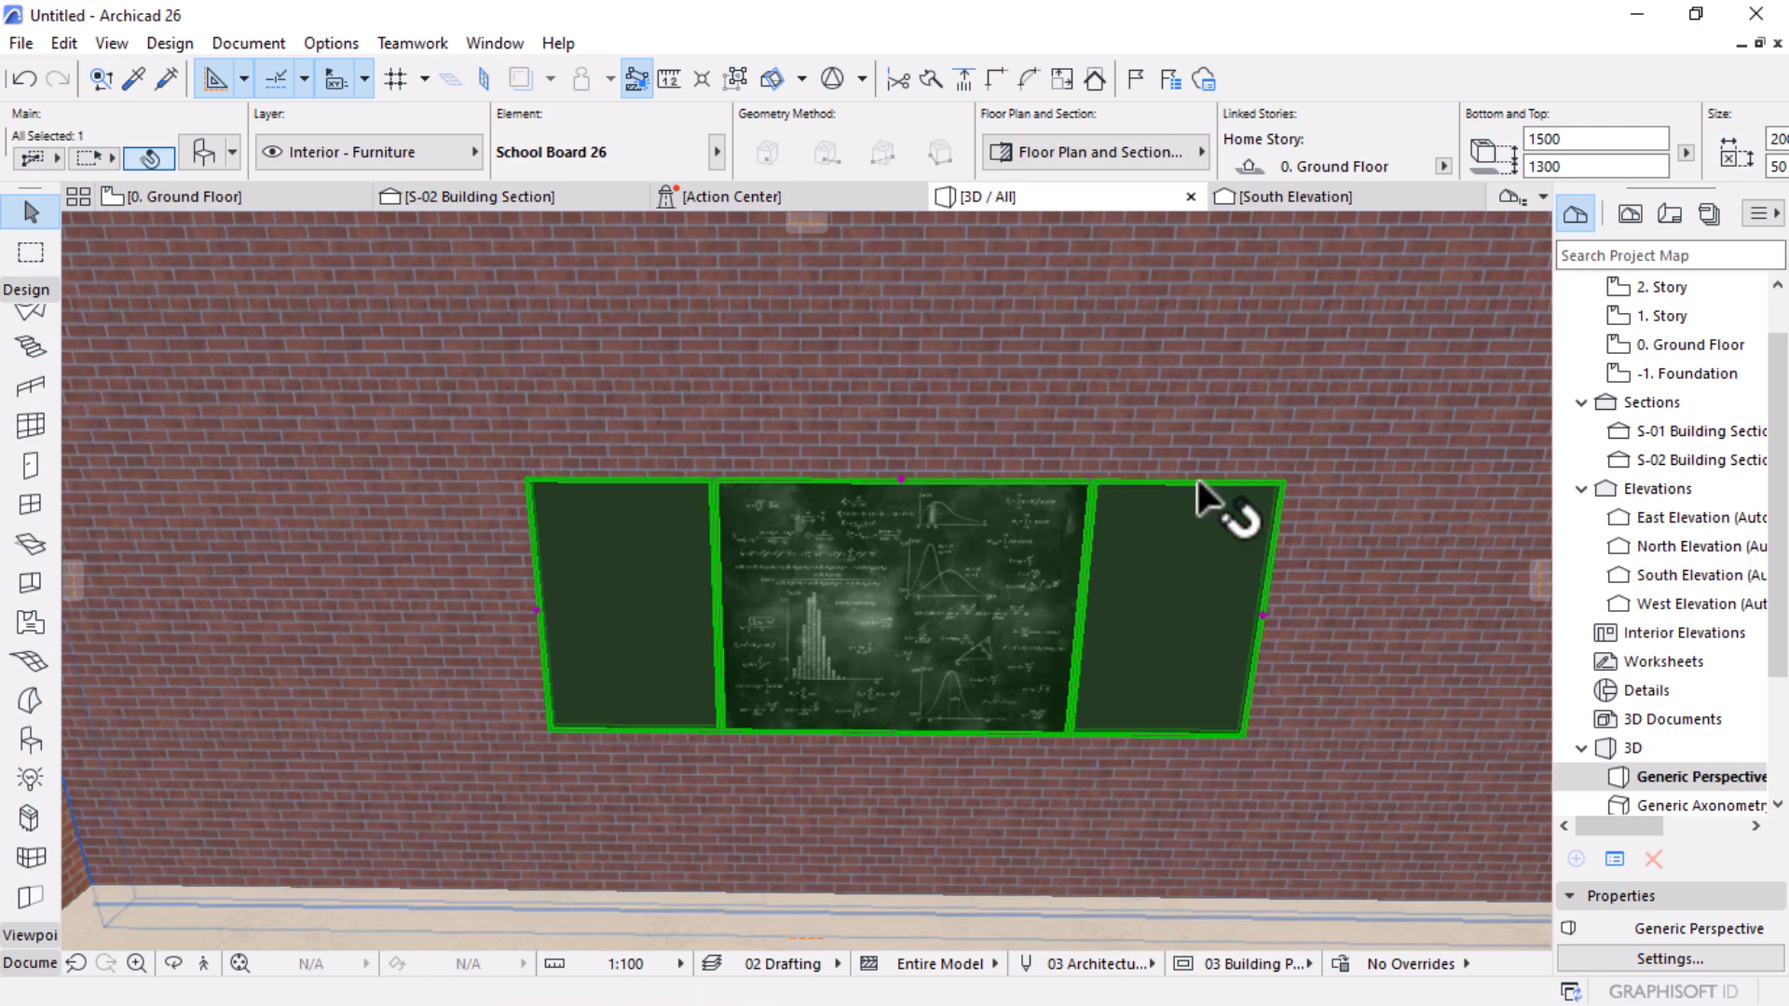
key("Escape")
Step: Inspect the board and workstation inside the room in 3D, and return to the Ground Floor plan
scroll(1198, 479, "down", 10)
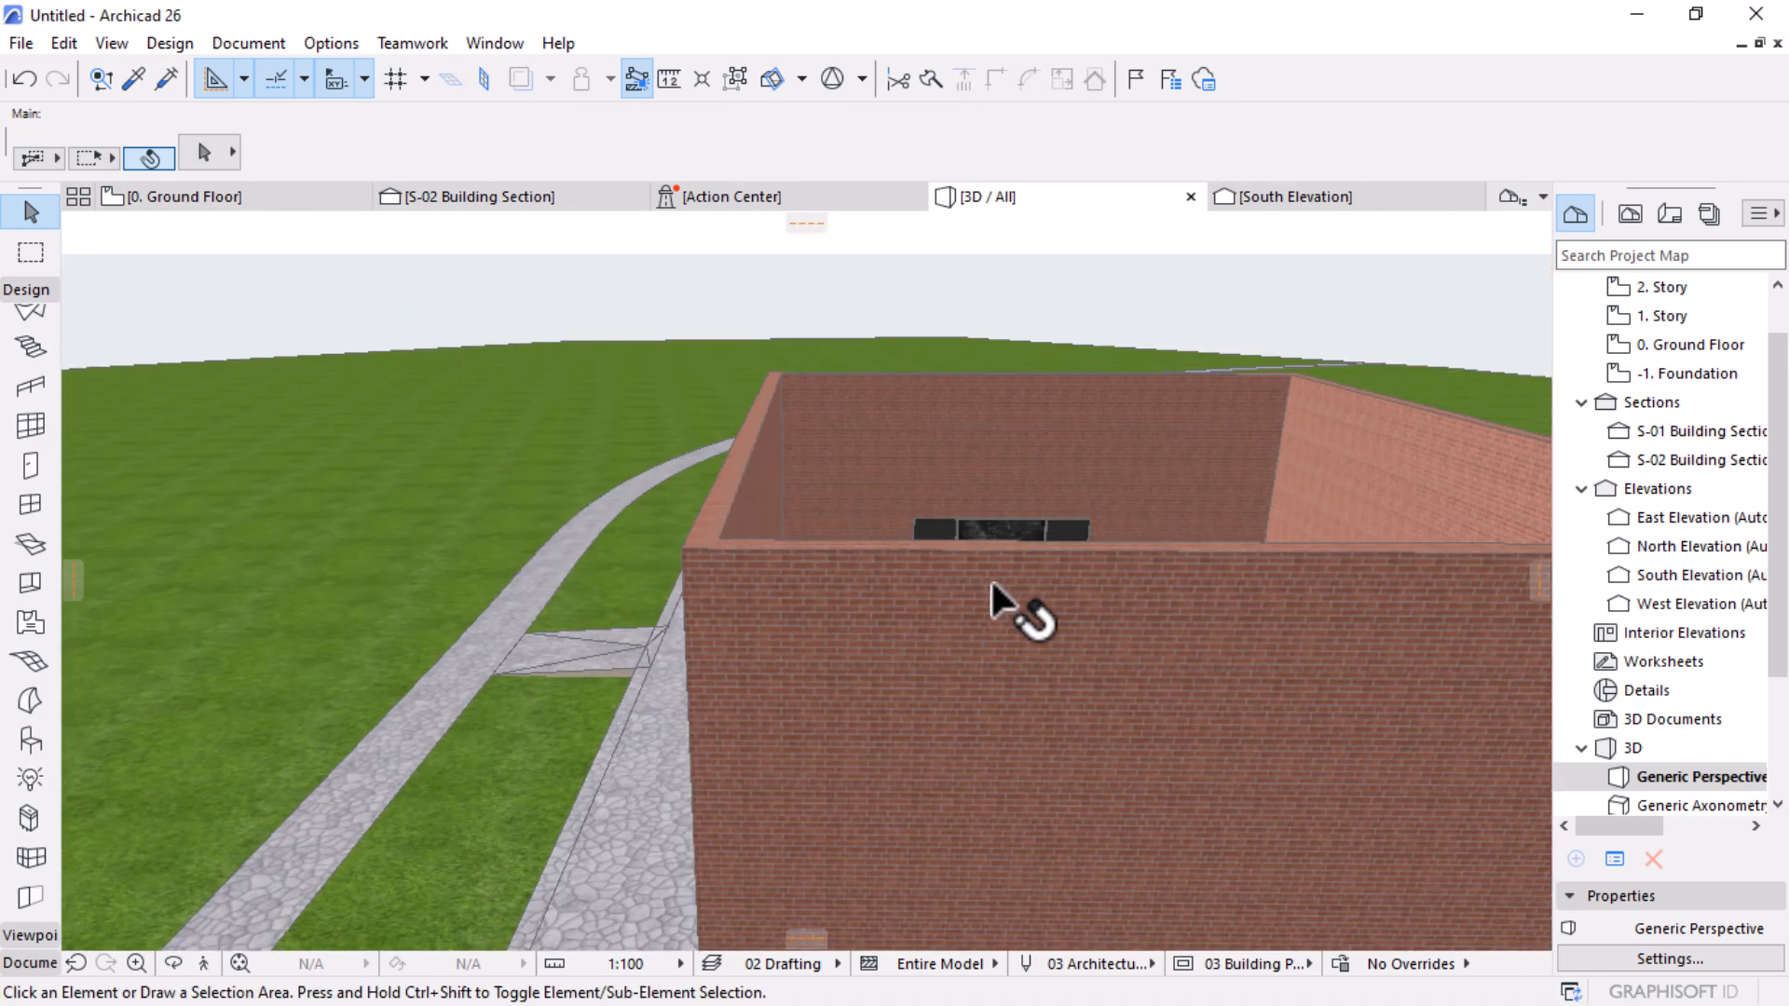
middle_click_drag(820, 499, 926, 507, "shift")
scroll(1006, 551, "down", 4)
scroll(1006, 551, "up", 4)
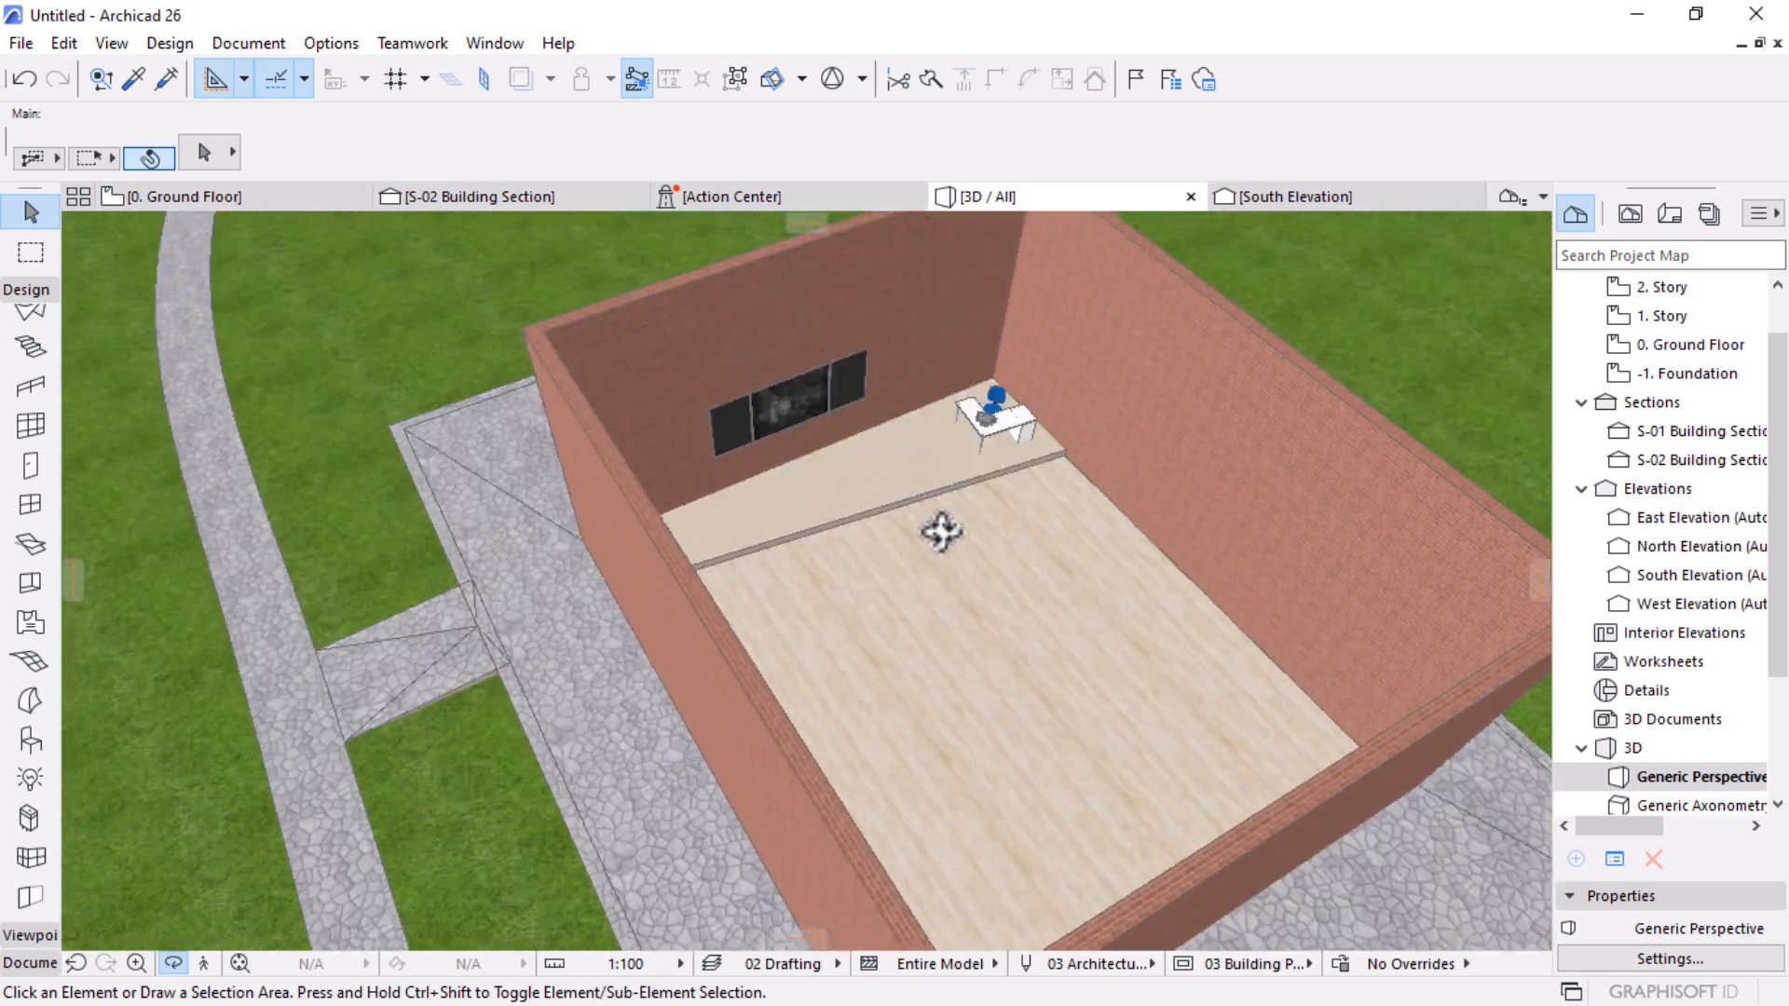
left_click(260, 197)
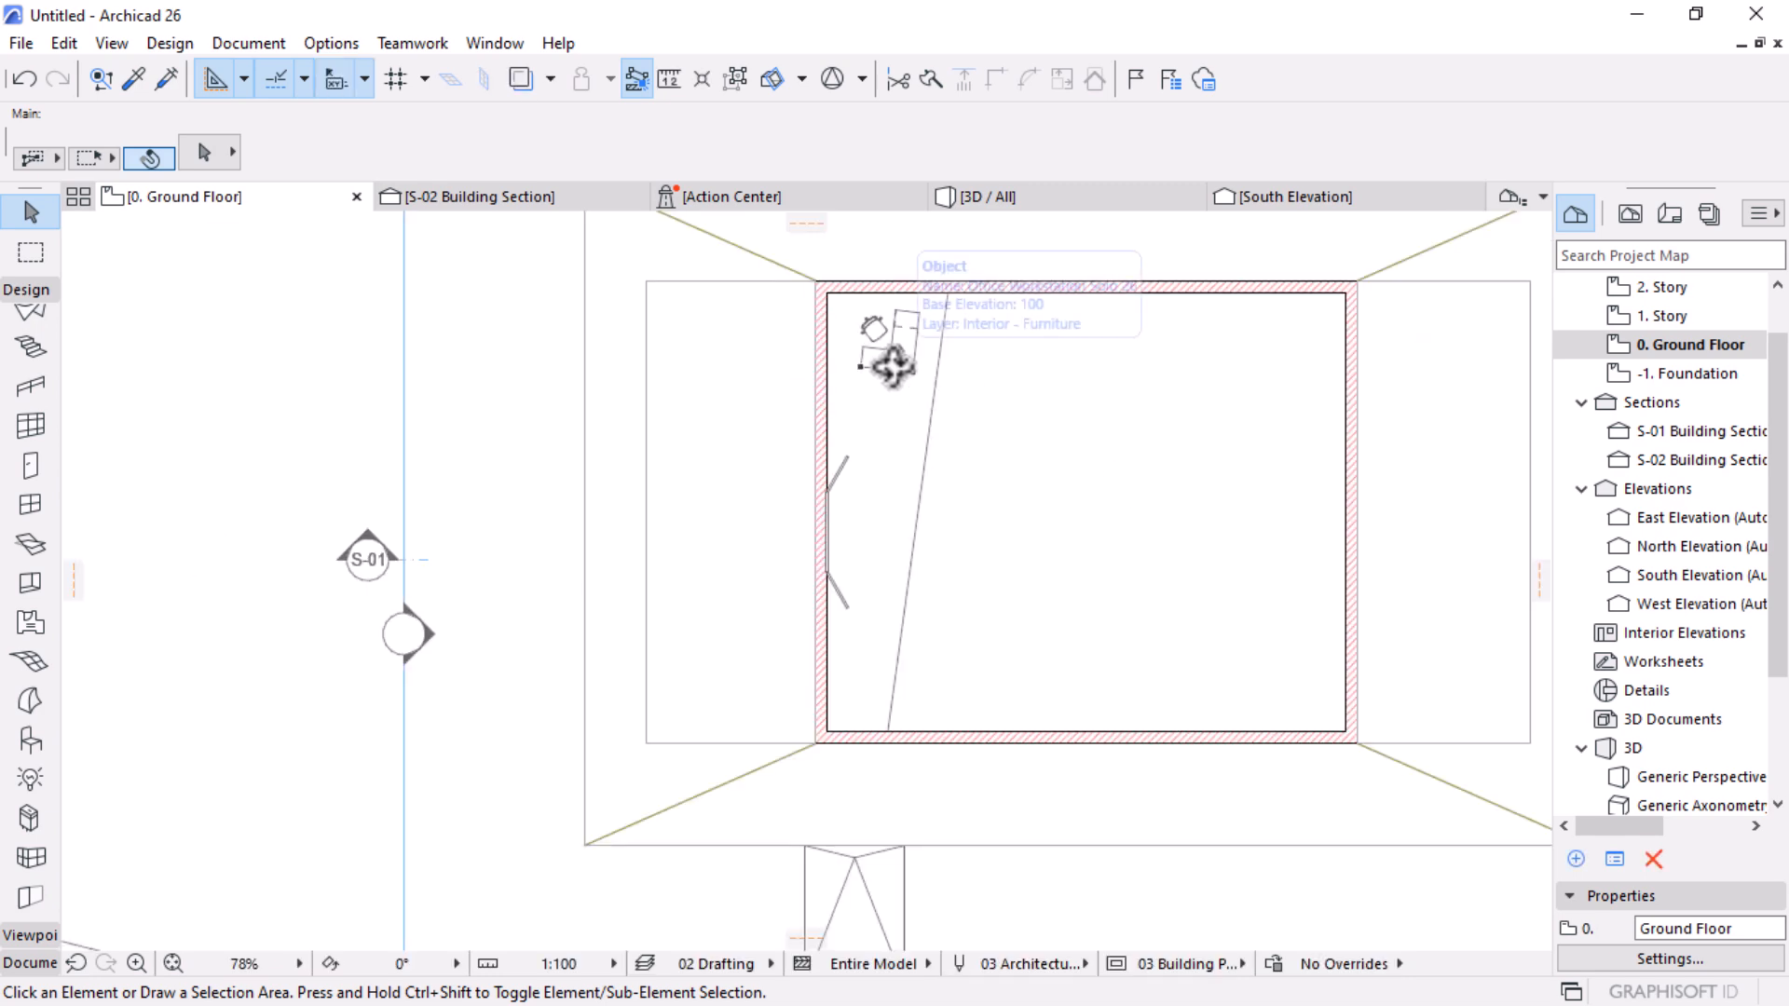
Step: Set the Object default to School Desk 26 with the 3D detail level Full
left_click(31, 741)
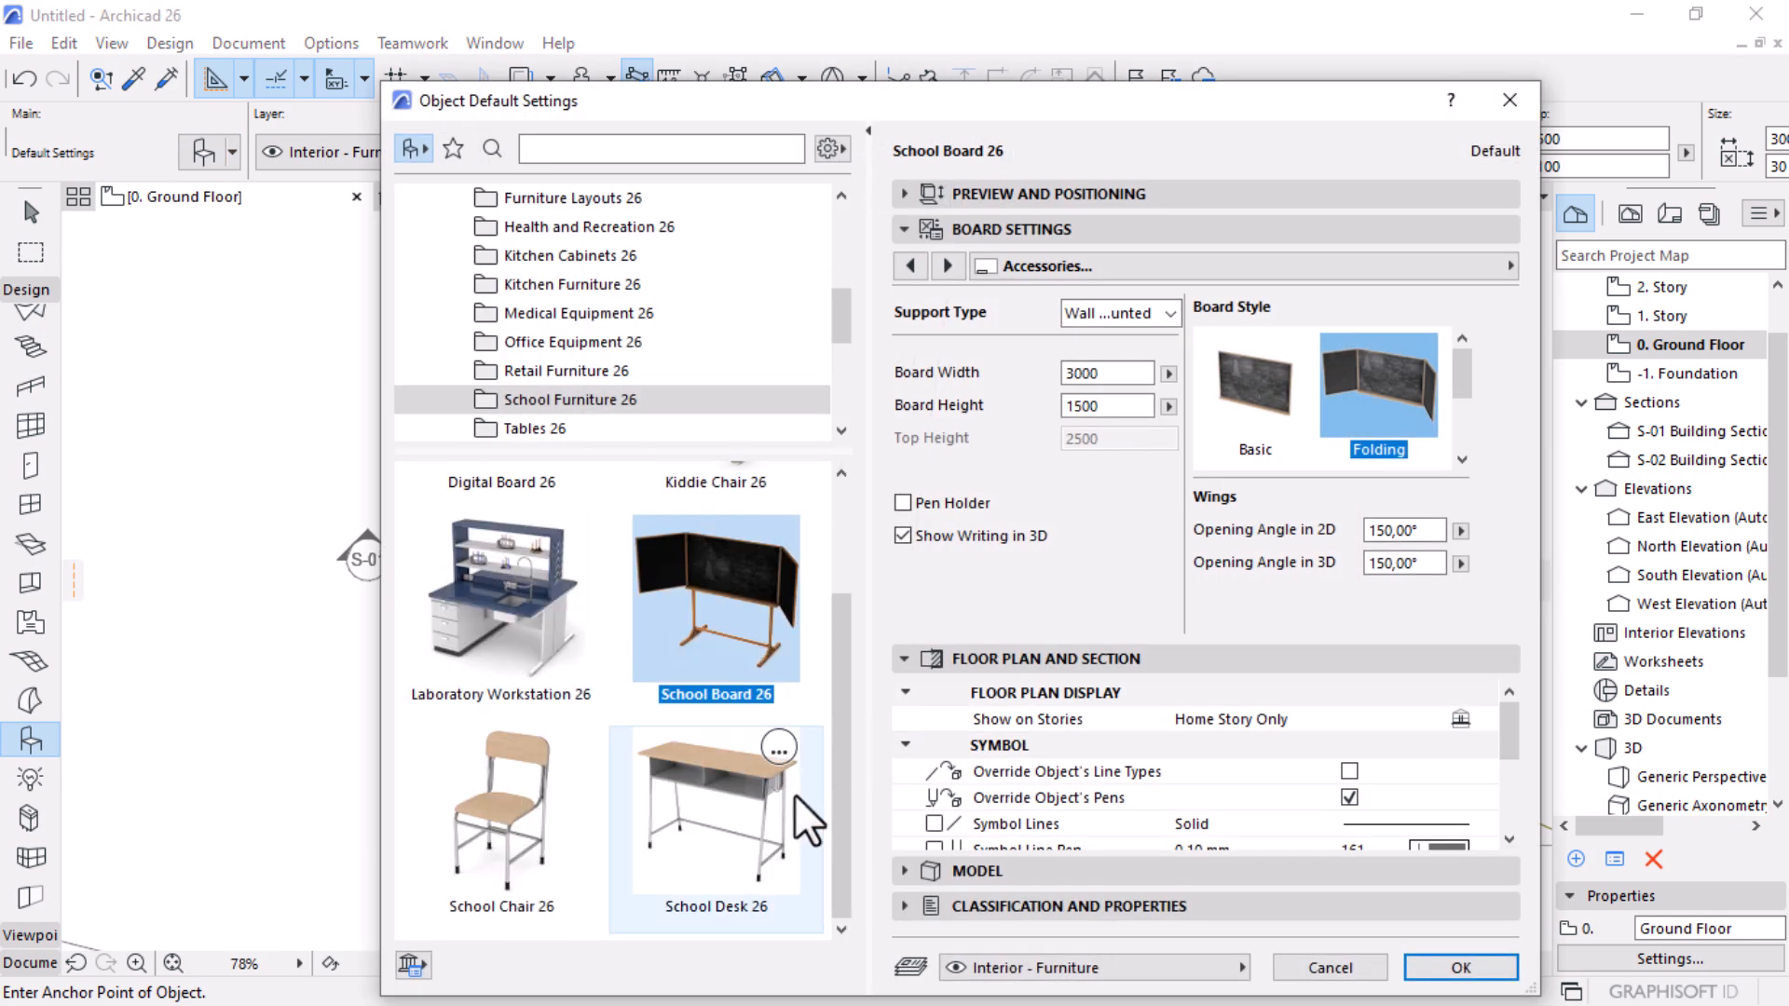
left_click(705, 815)
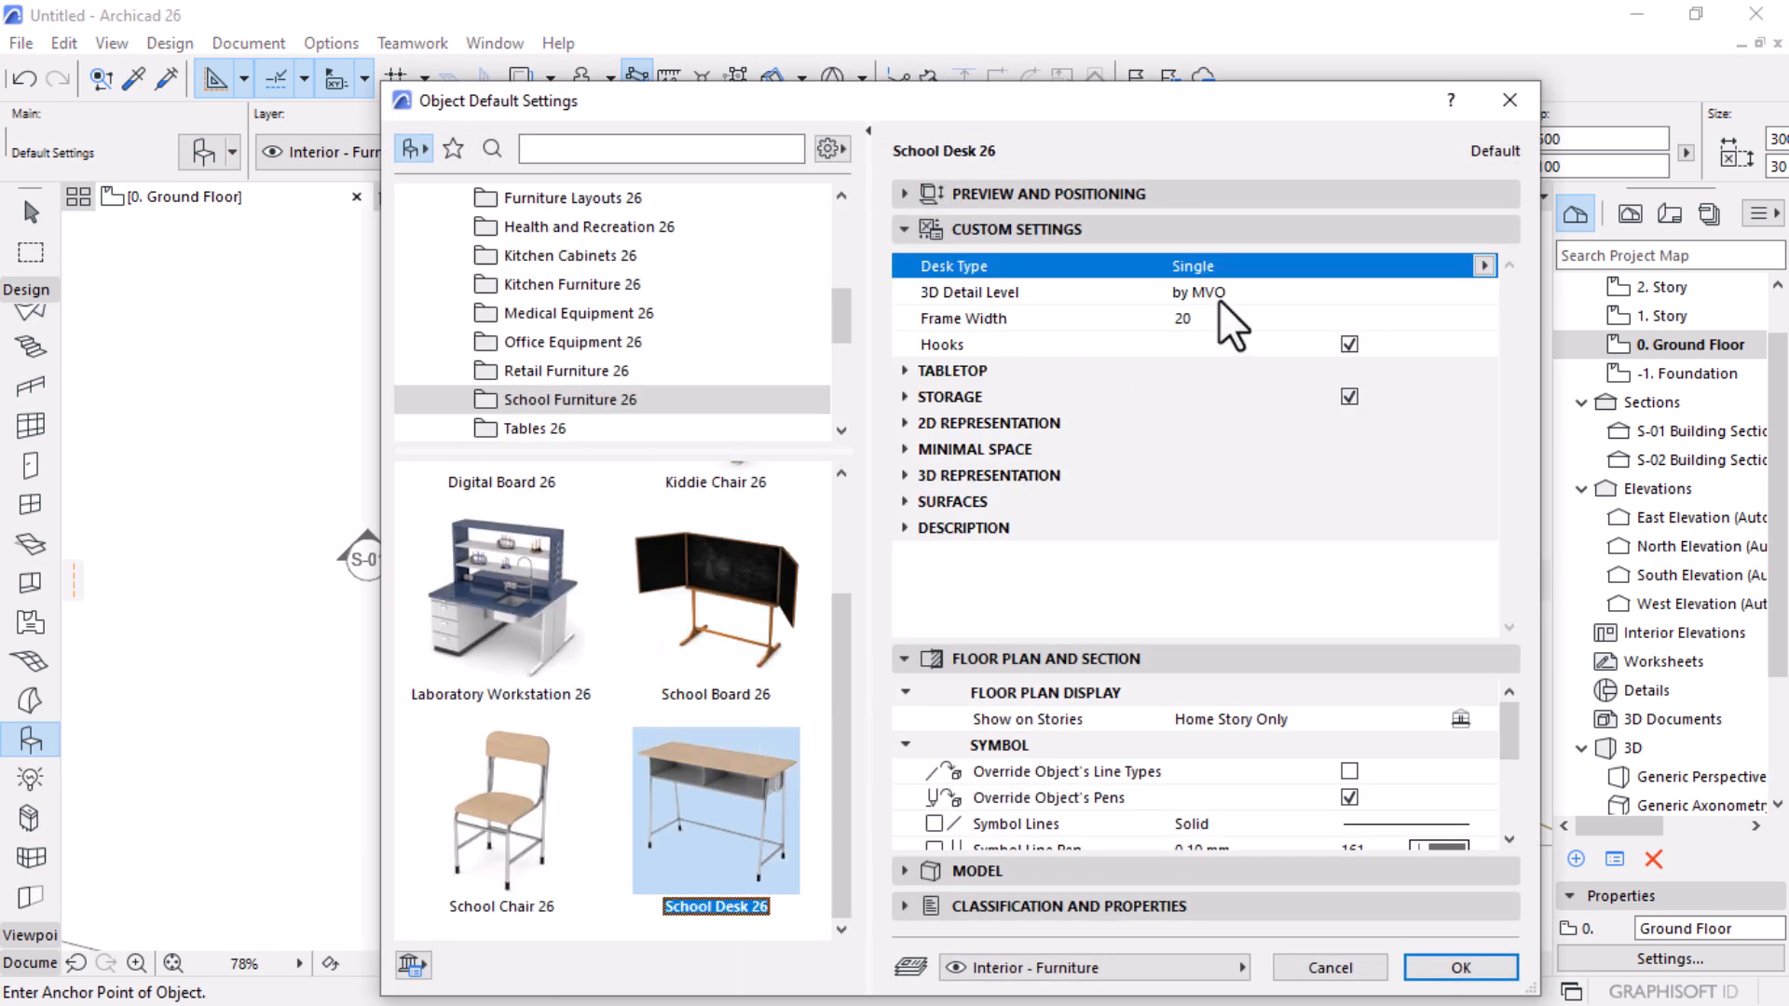
left_click(1226, 296)
left_click(1484, 292)
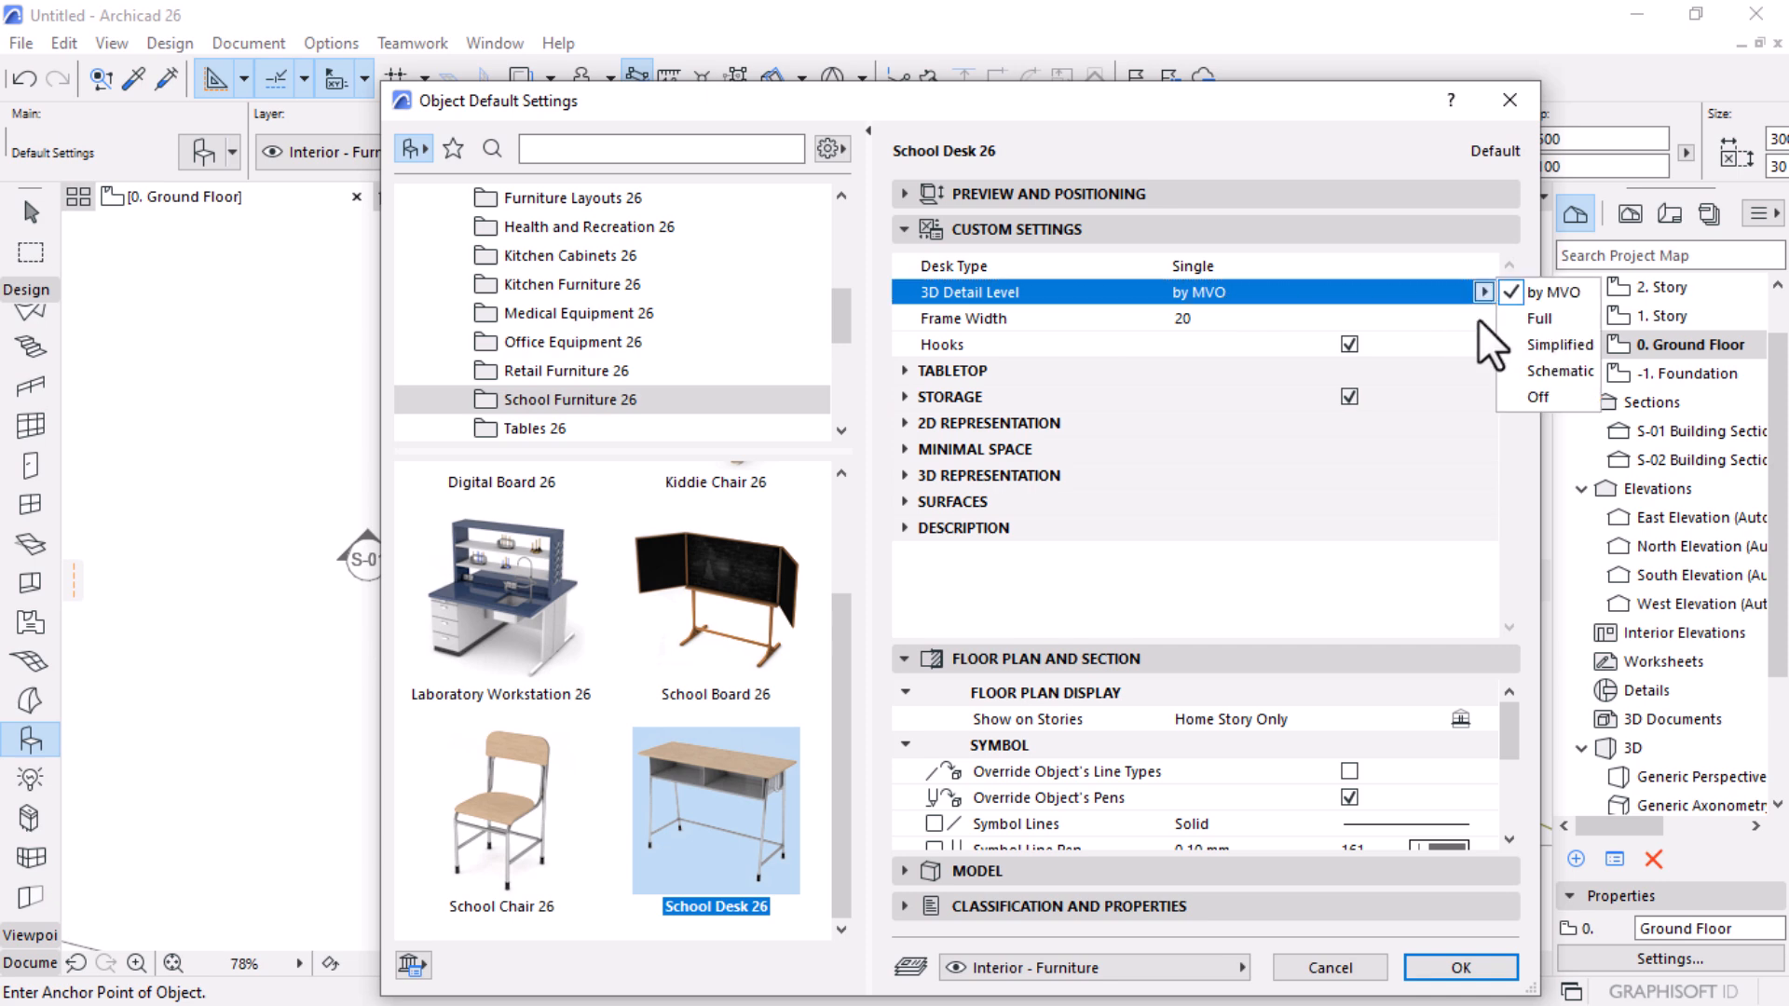
left_click(1552, 314)
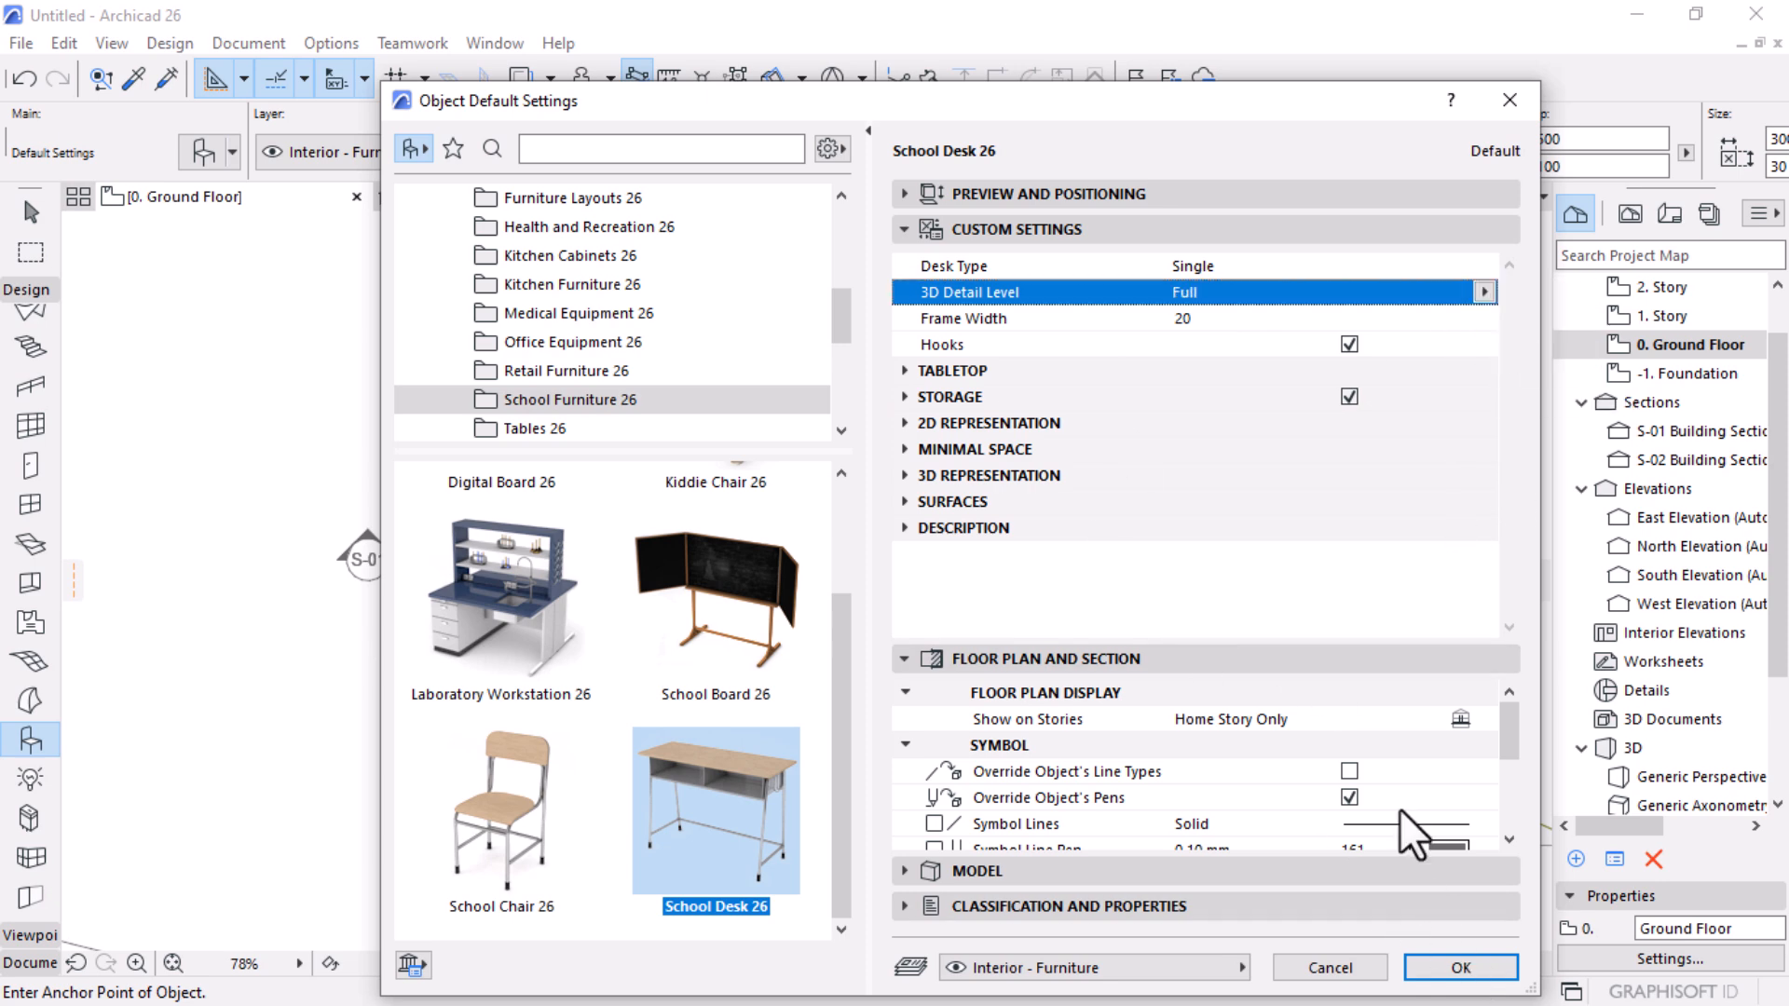
scroll(1393, 815, "down", 3)
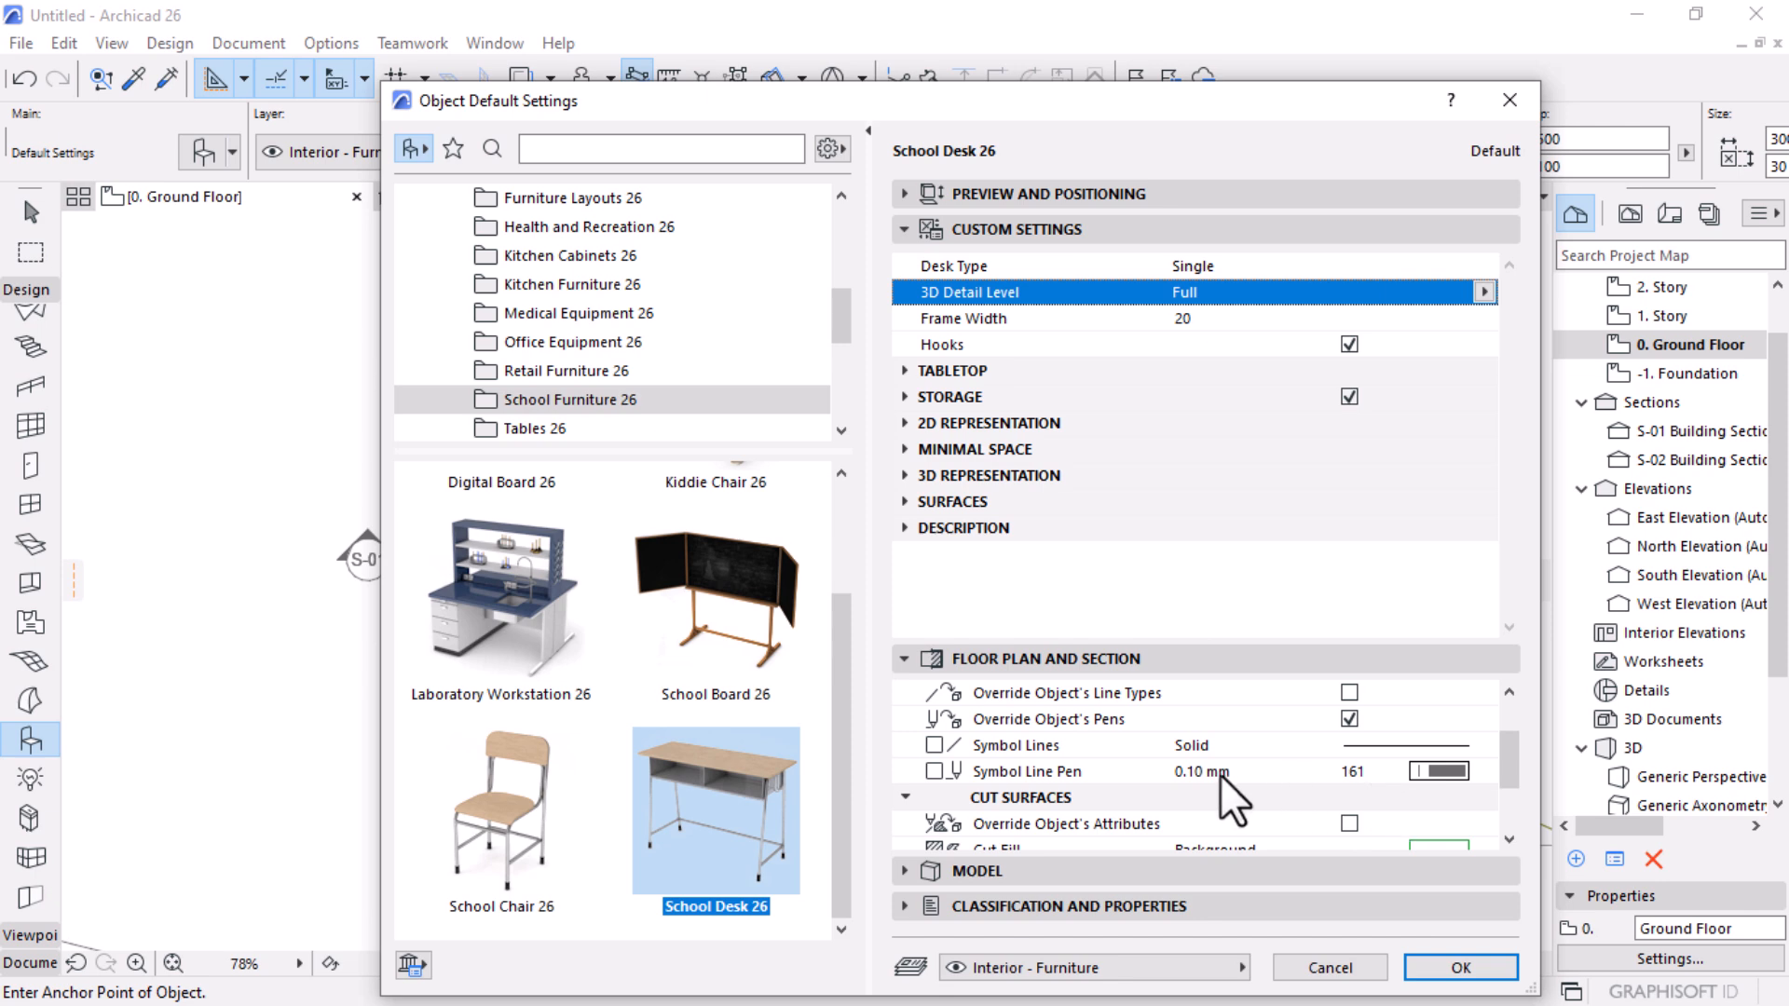
left_click(1460, 968)
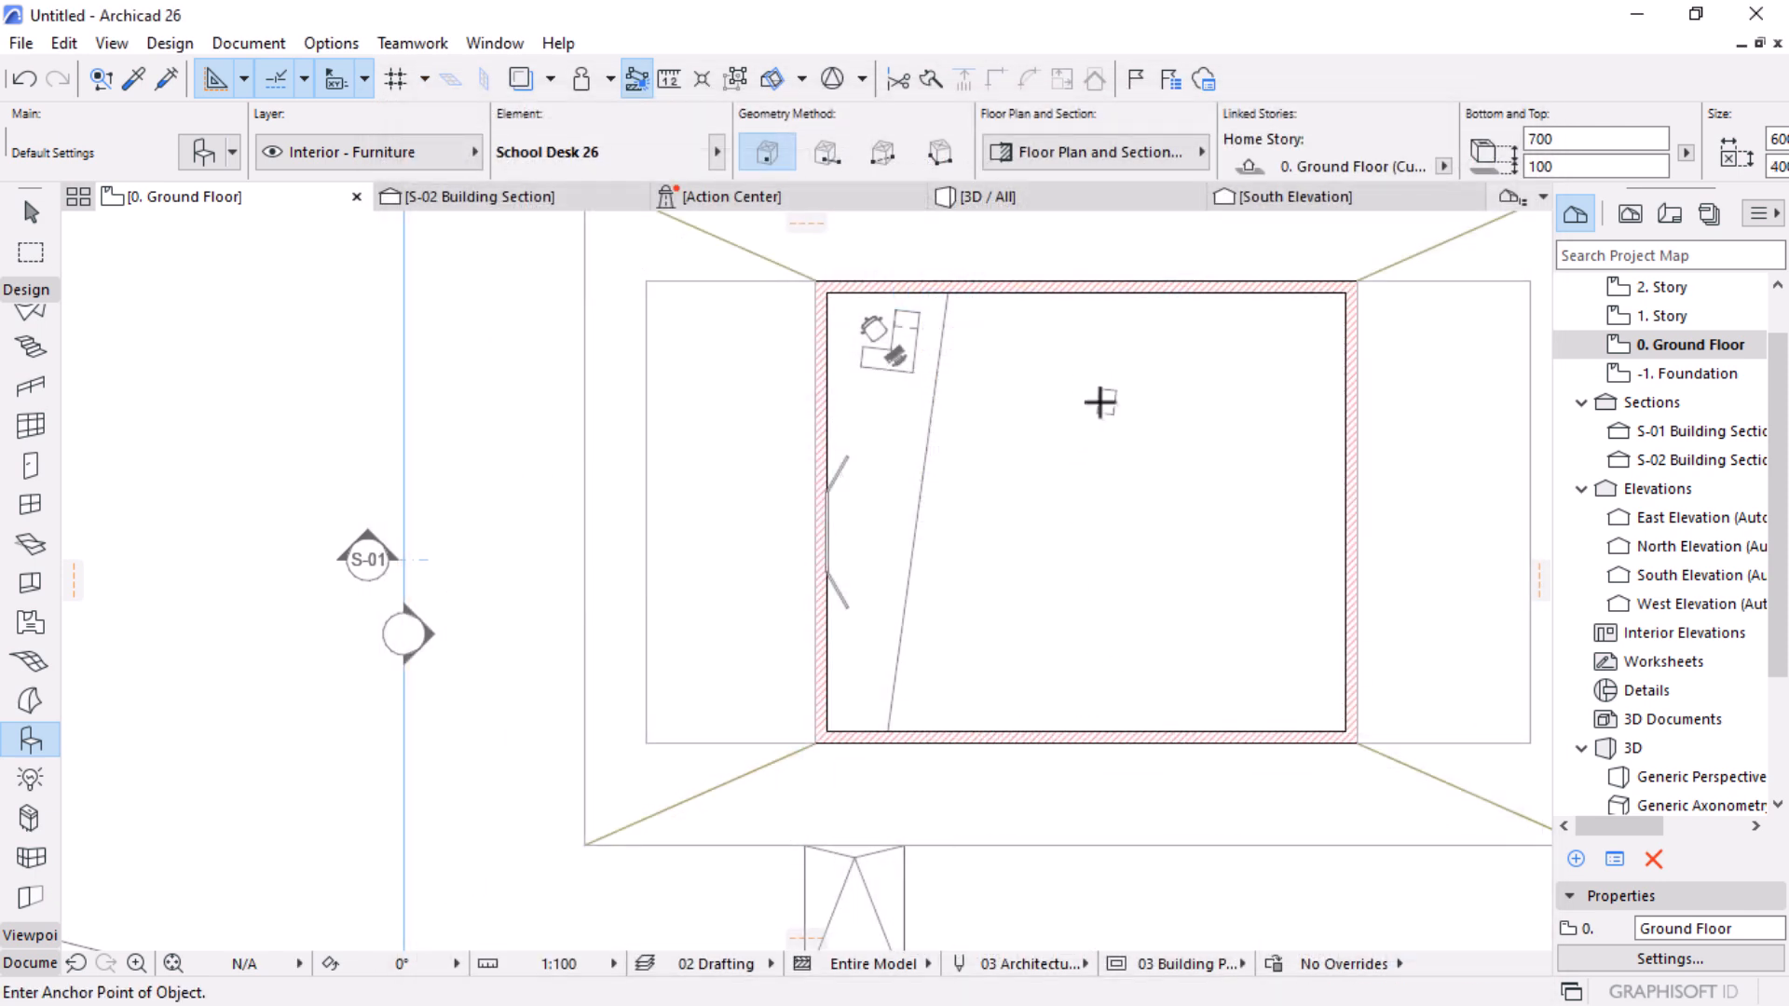
Step: Place a school desk in the middle of the classroom, with a width of 2000 and a rotation angle of 90°
left_click(1100, 402)
scroll(1417, 180, "right", 2)
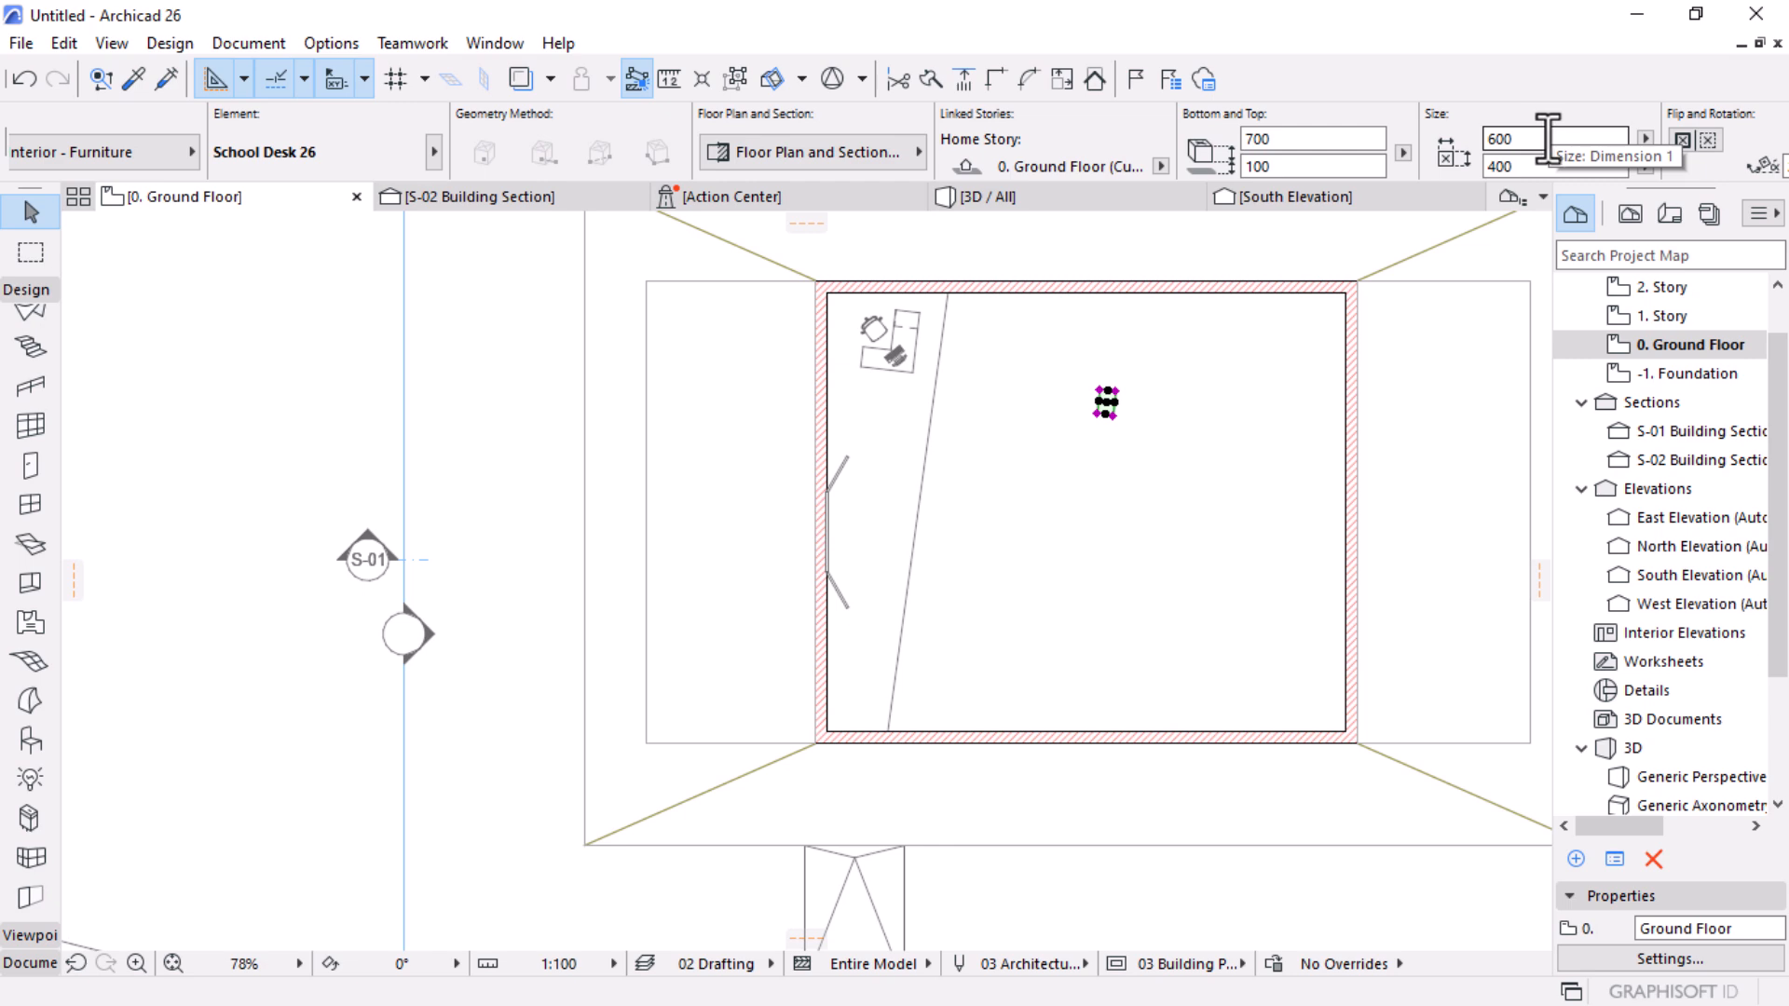
left_click(1549, 138)
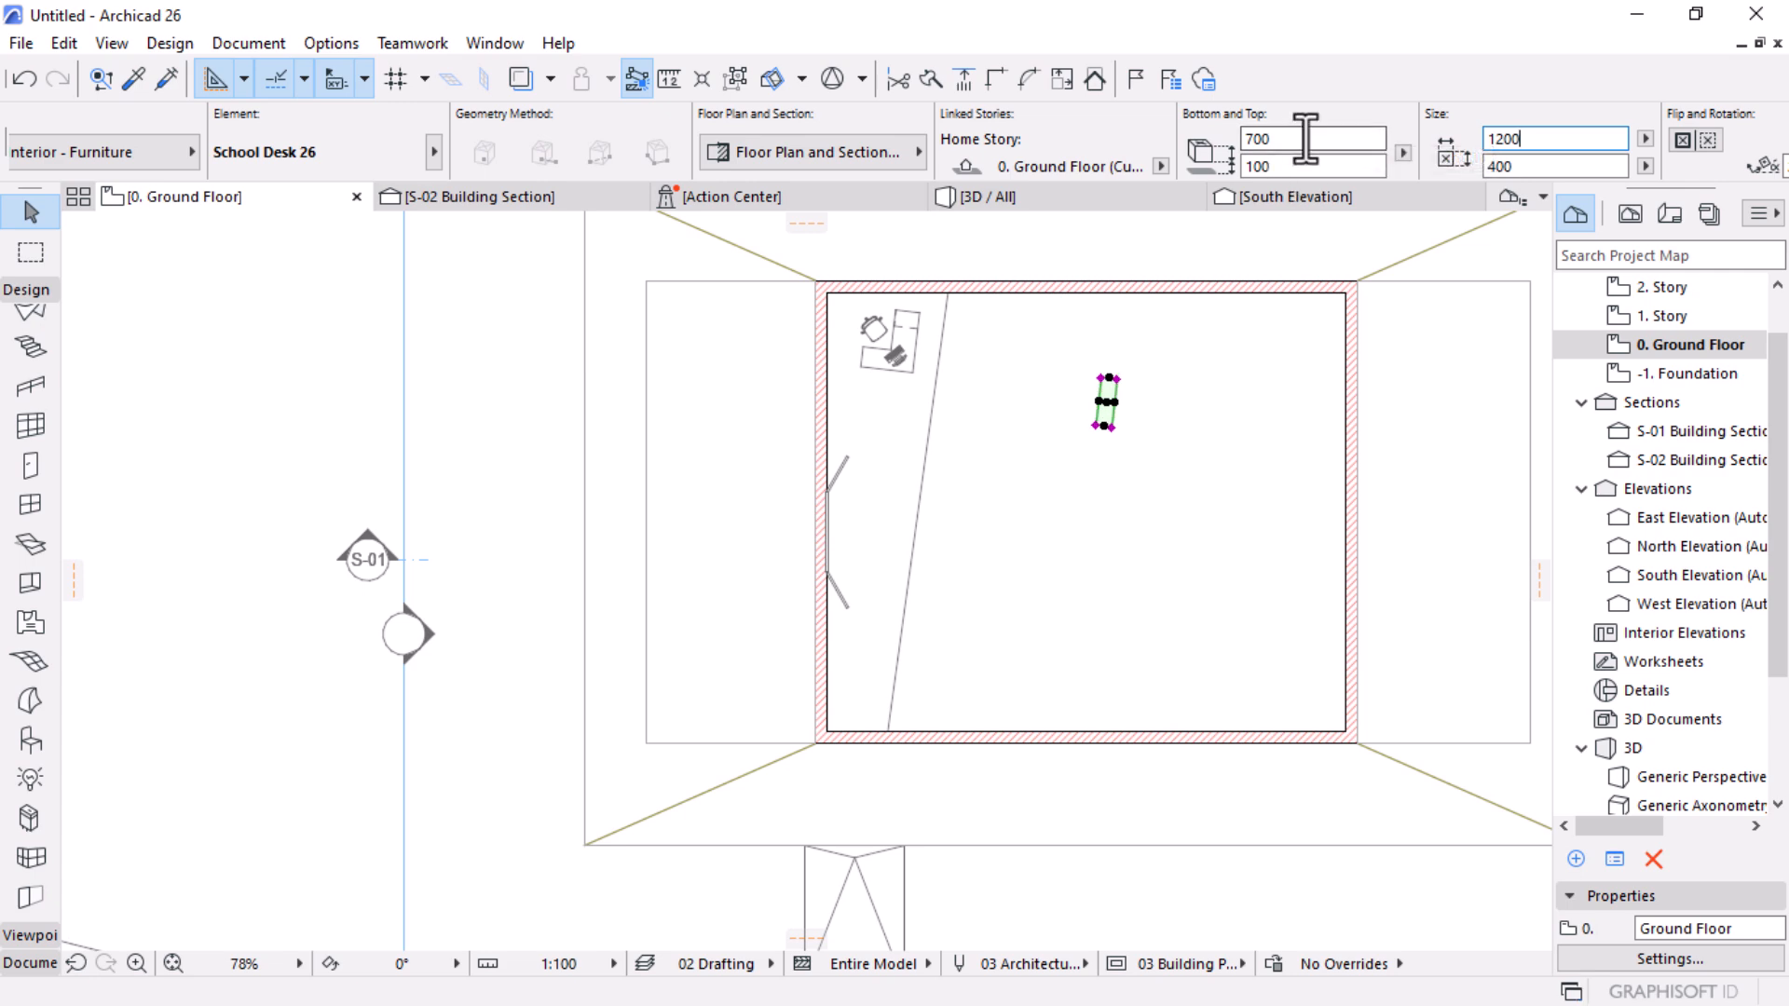
scroll(1489, 171, "down", 4)
left_click_drag(1257, 169, 1026, 140)
type("200")
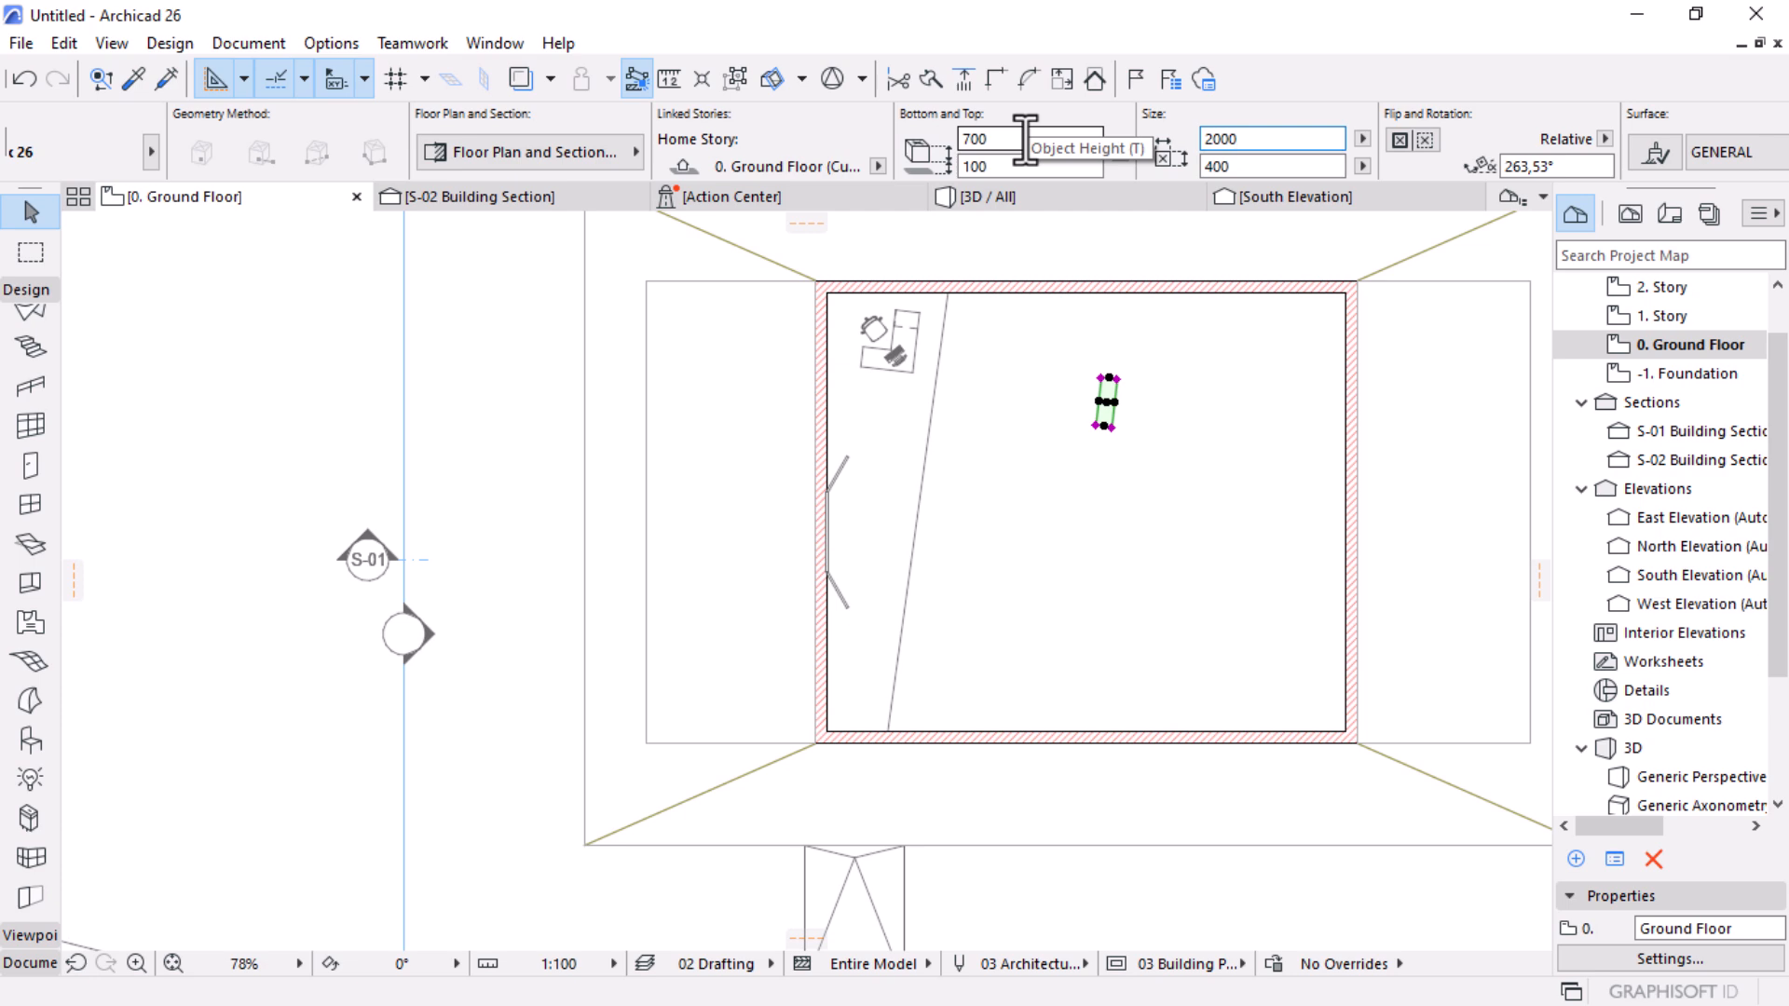
left_click(1561, 167)
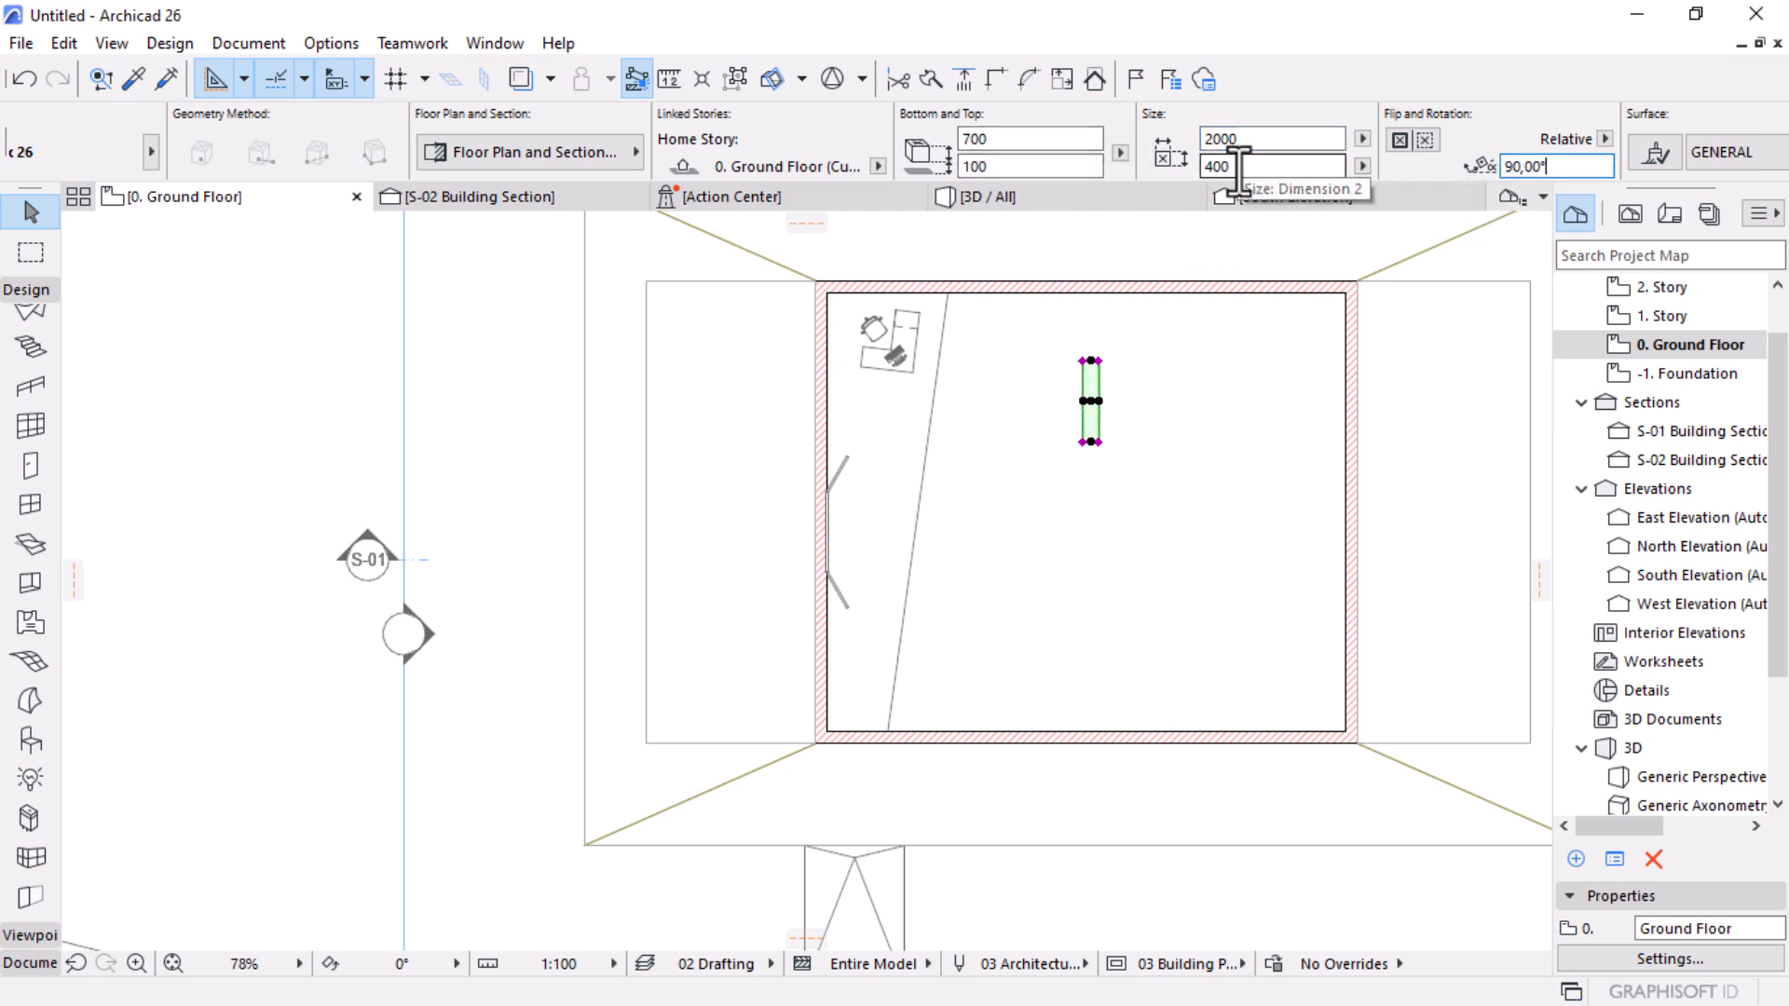
Step: Set the school desk's depth to 1000 and move the desk so its short edge touches the room's upper wall
scroll(1136, 260, "up", 3)
left_click_drag(1269, 169, 1060, 168)
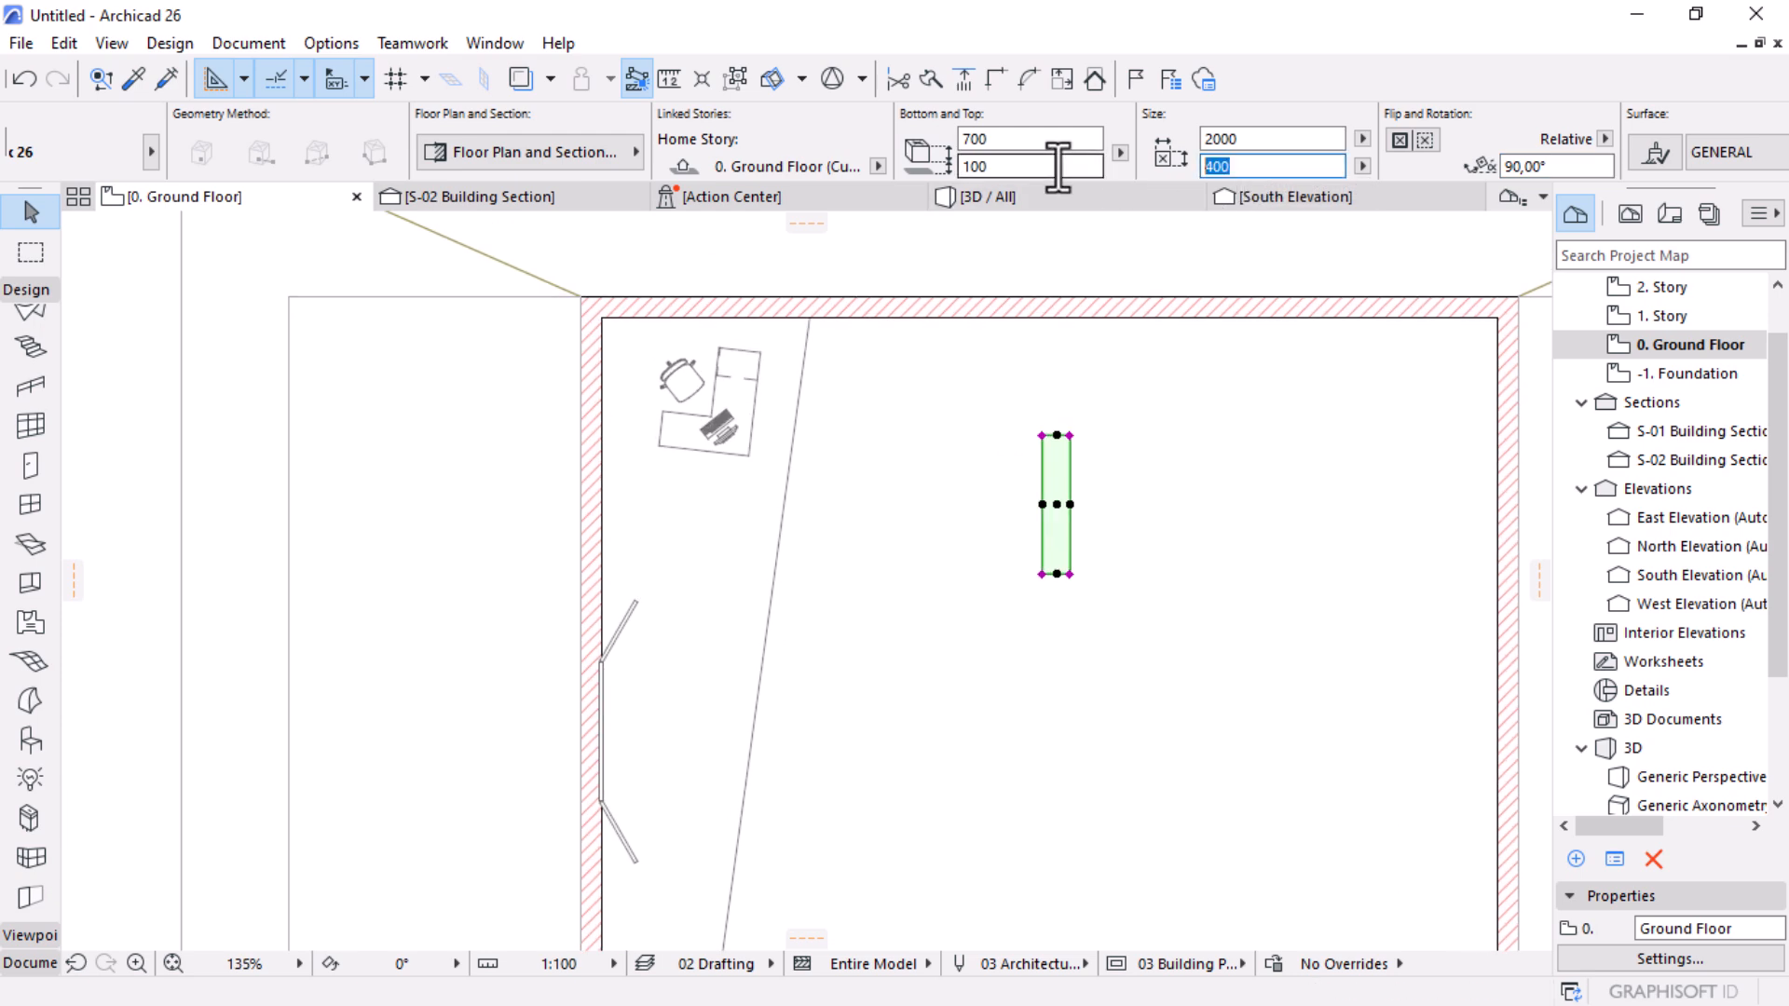
type("1000")
key("Return")
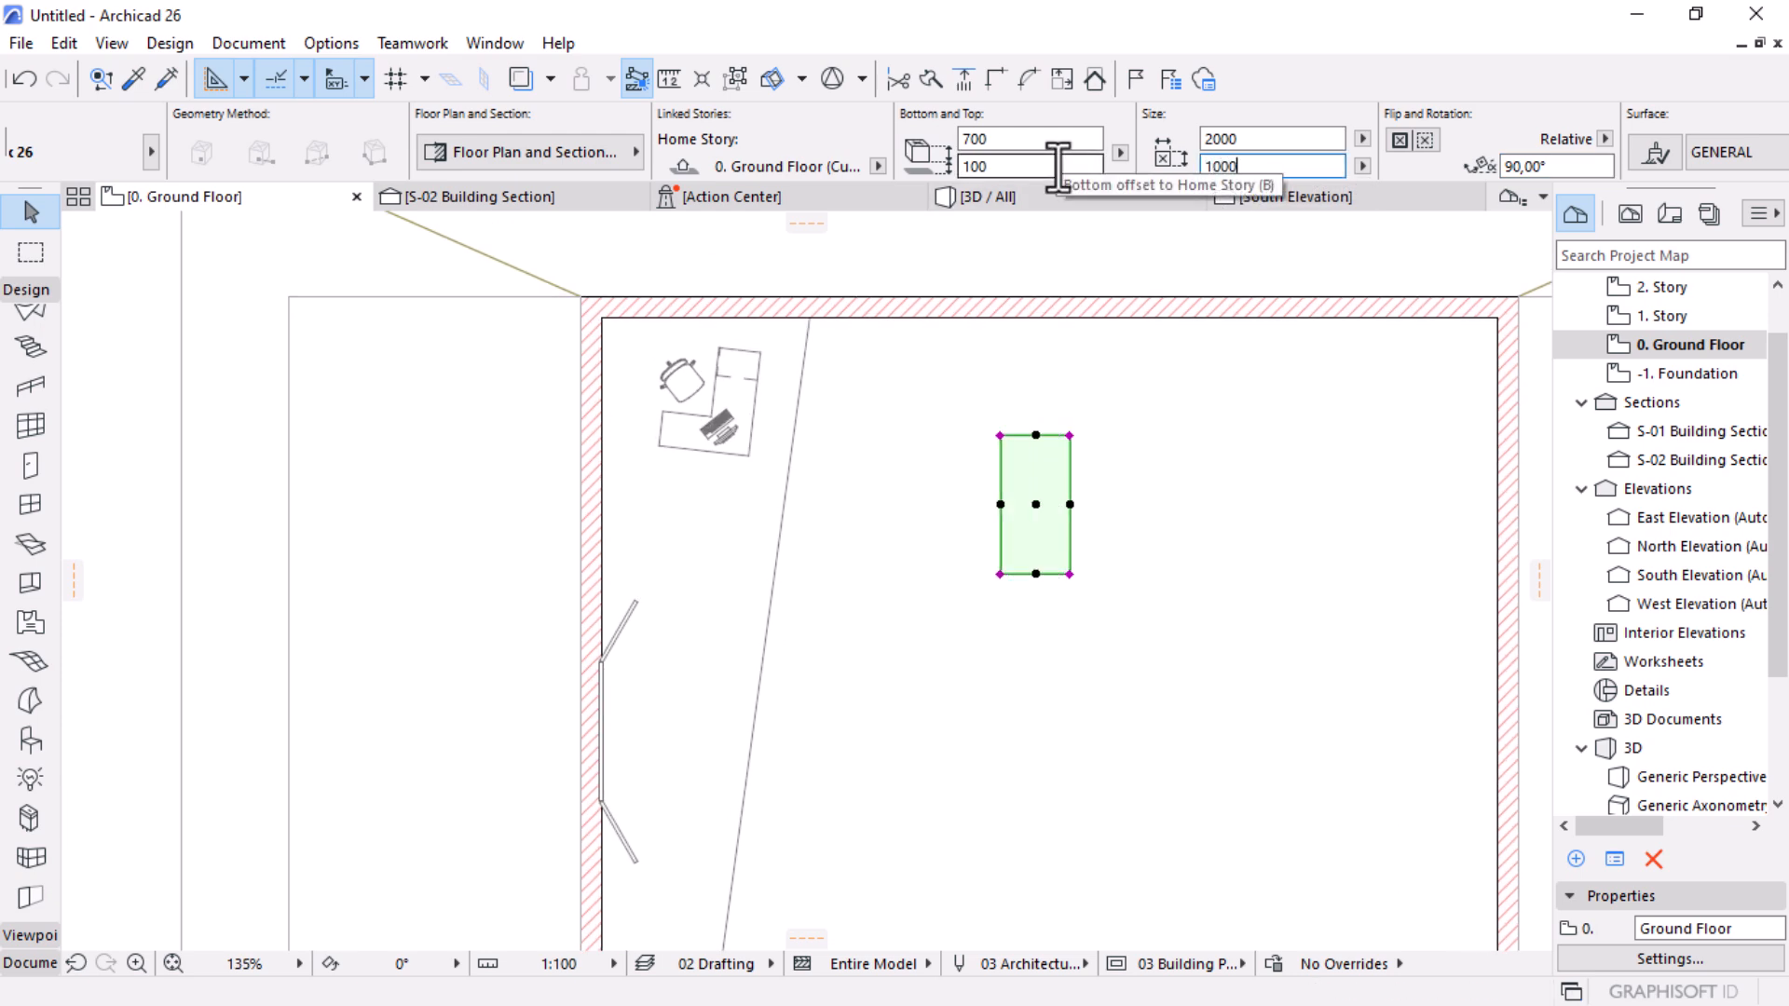
left_click(1036, 436)
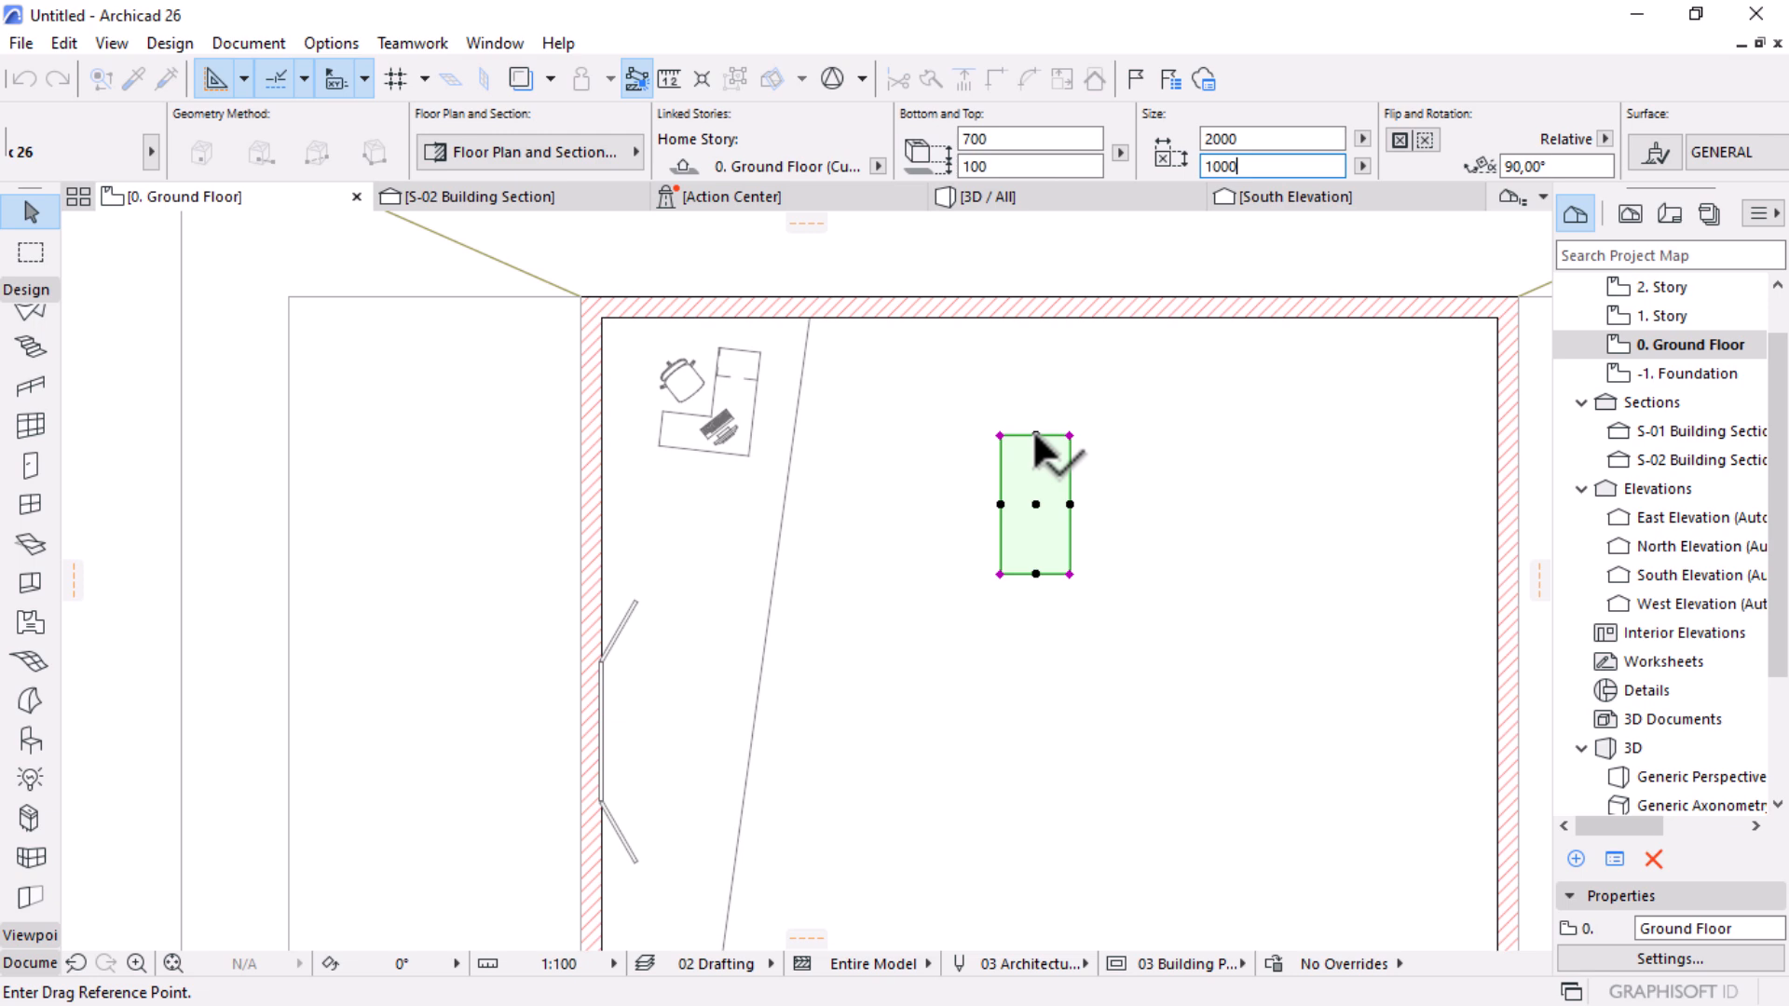
left_click(1024, 339)
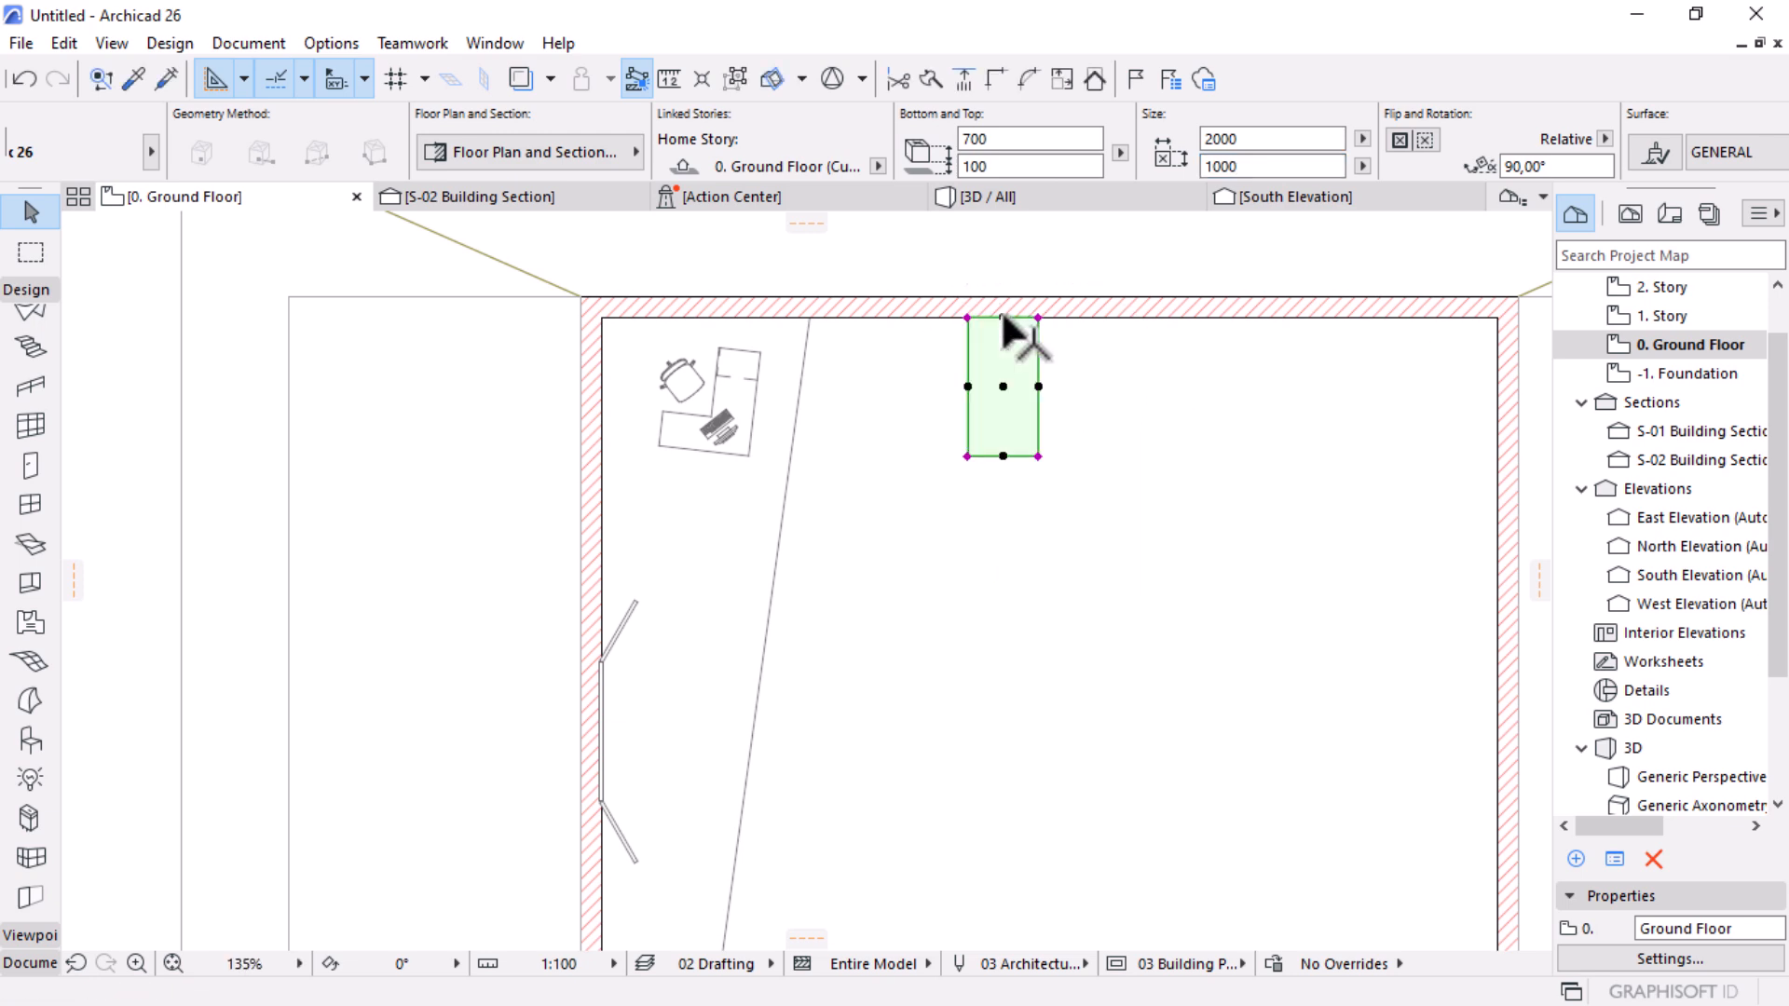
scroll(1022, 373, "down", 3)
key("Escape")
scroll(1061, 309, "up", 2)
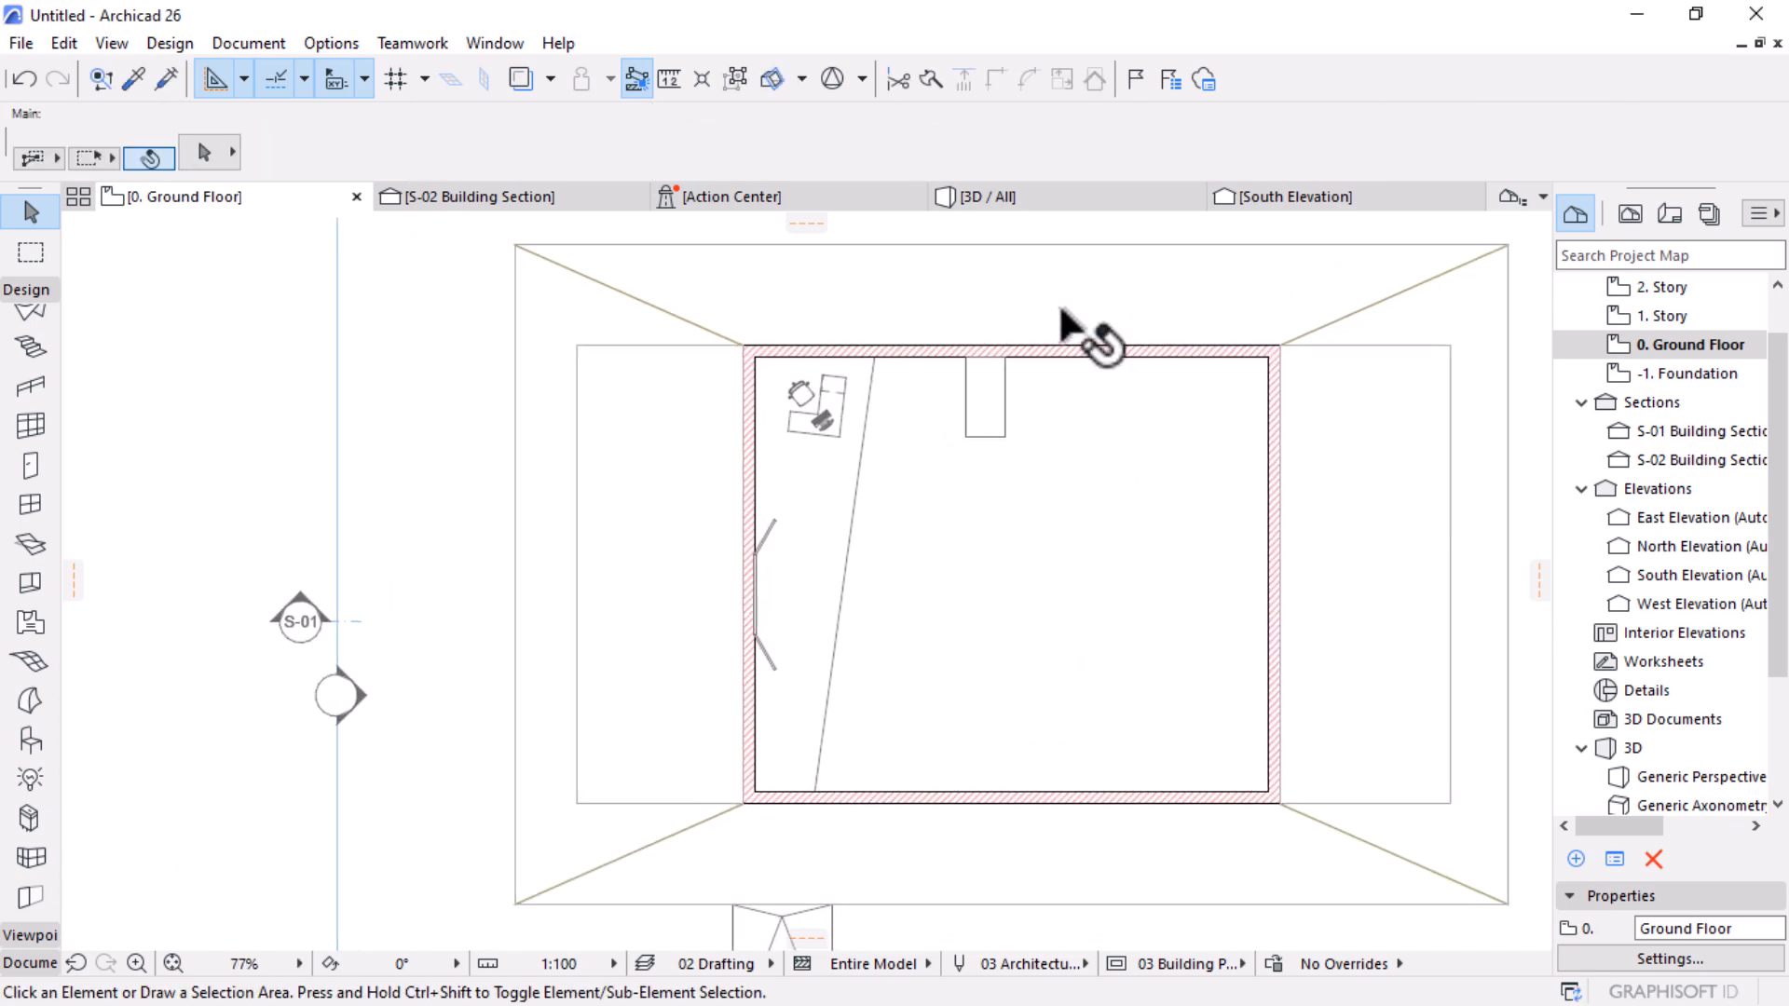
Step: Reduce the depth of the school desk at the upper wall to 800
left_click(976, 382)
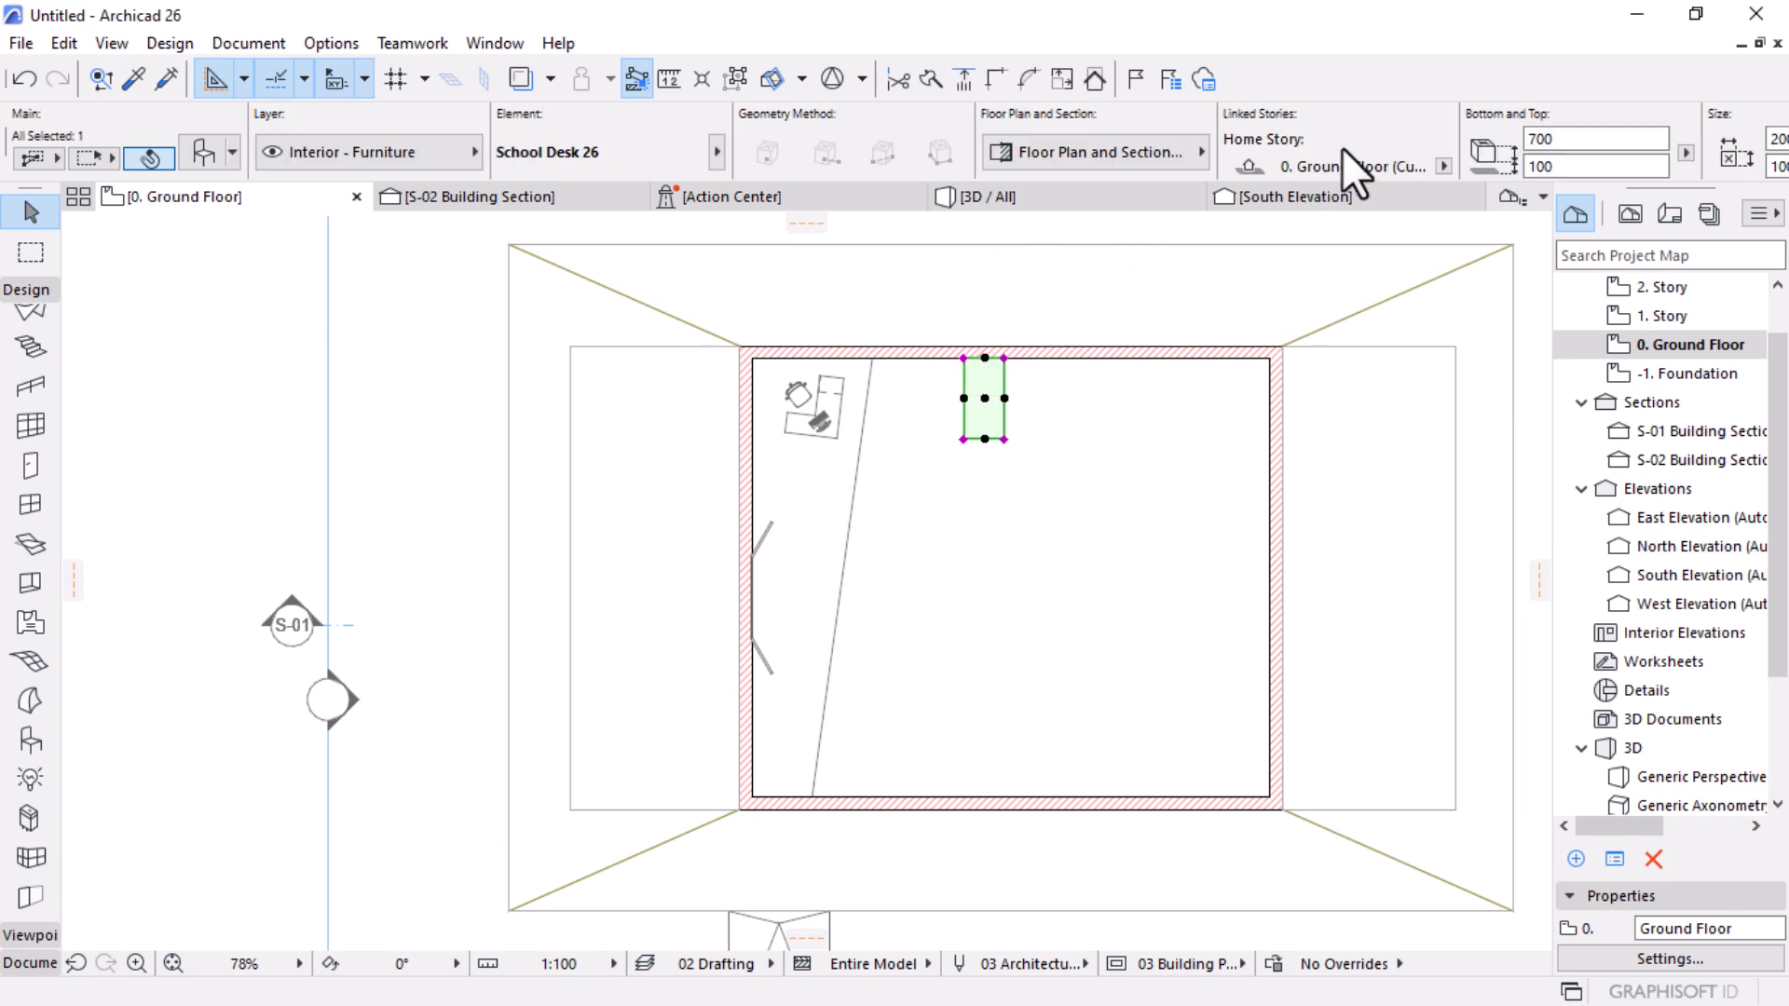
scroll(1348, 168, "right", 1)
scroll(1349, 168, "right", 1)
left_click(1537, 166)
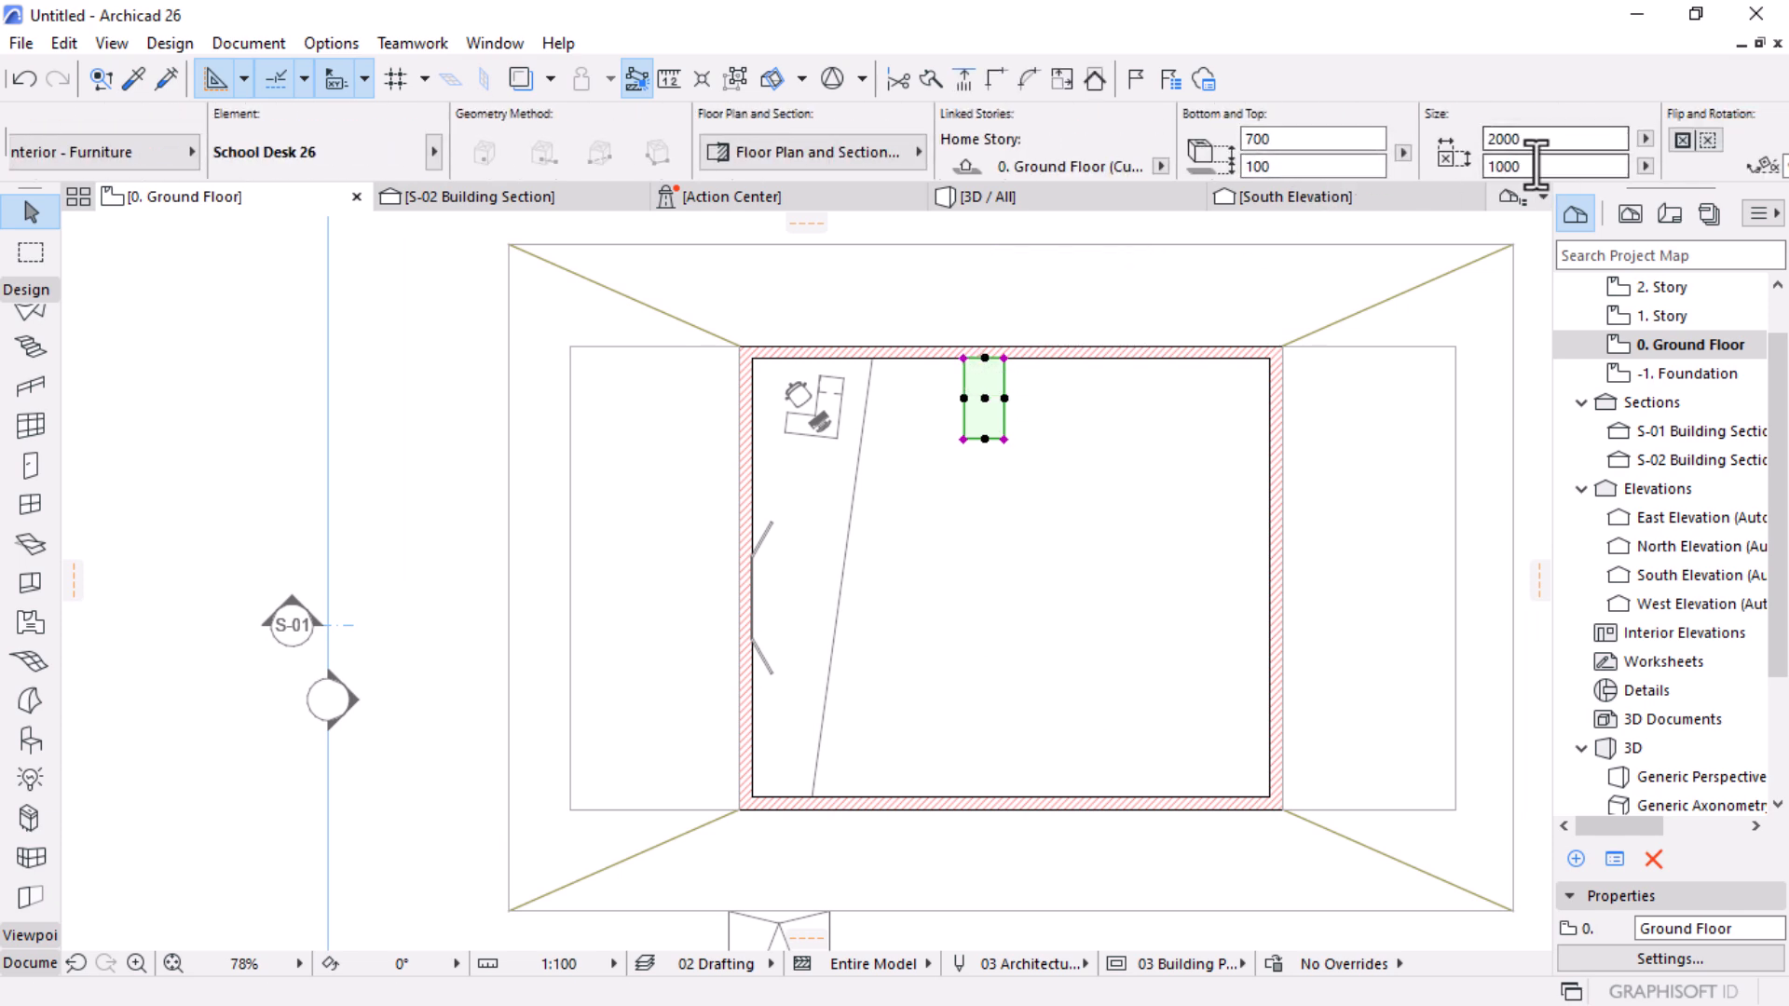
type("800")
key("Return")
scroll(1118, 280, "up", 2)
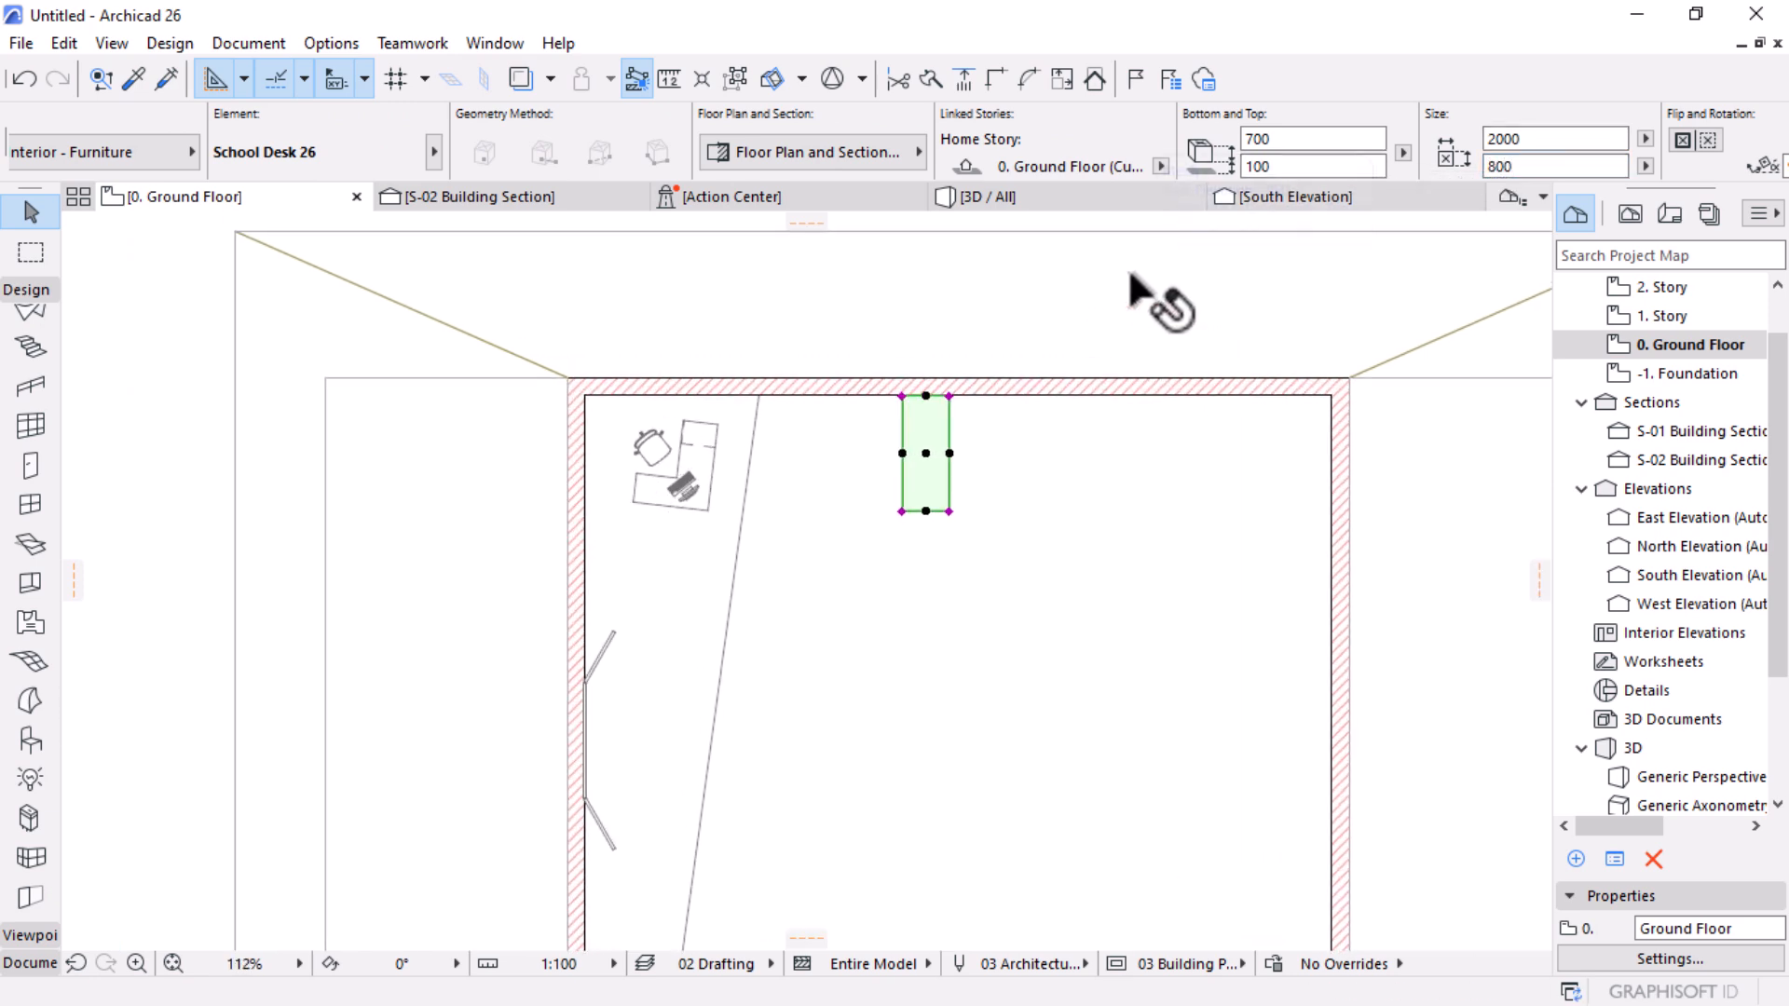
Step: Multiply the school desk along the upper wall using Distribute, with 3 copies over about 4500
left_click(926, 395)
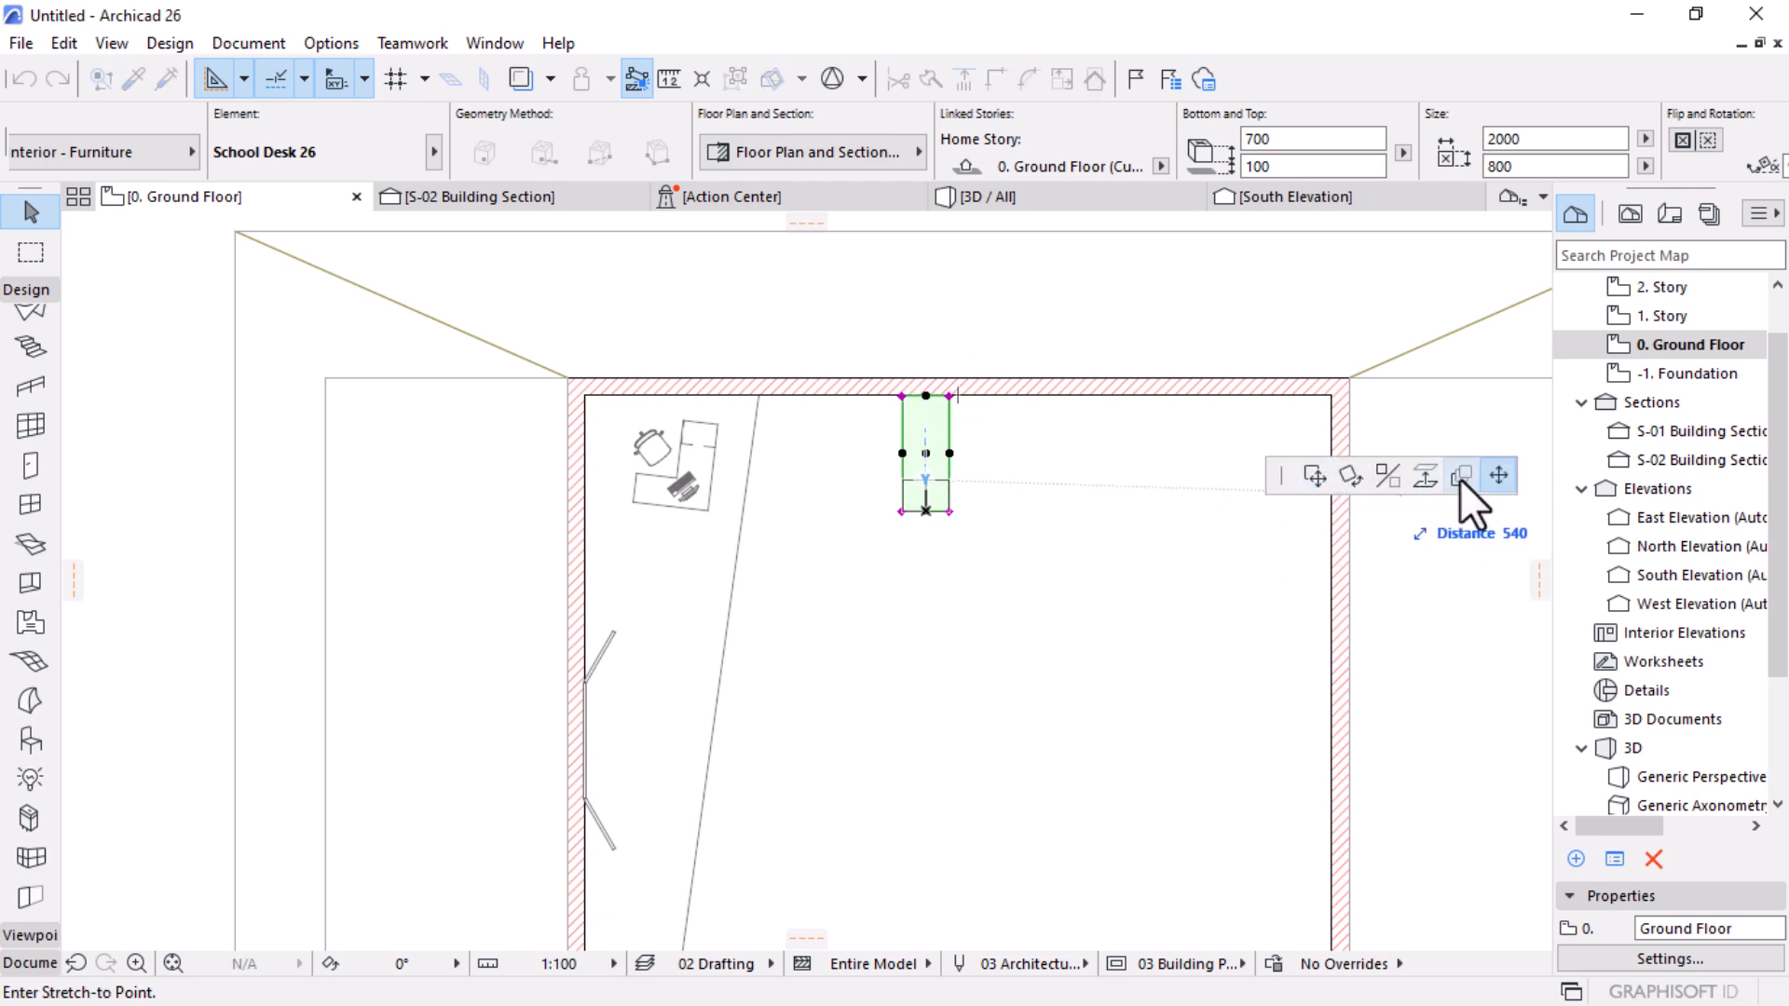
left_click(1457, 479)
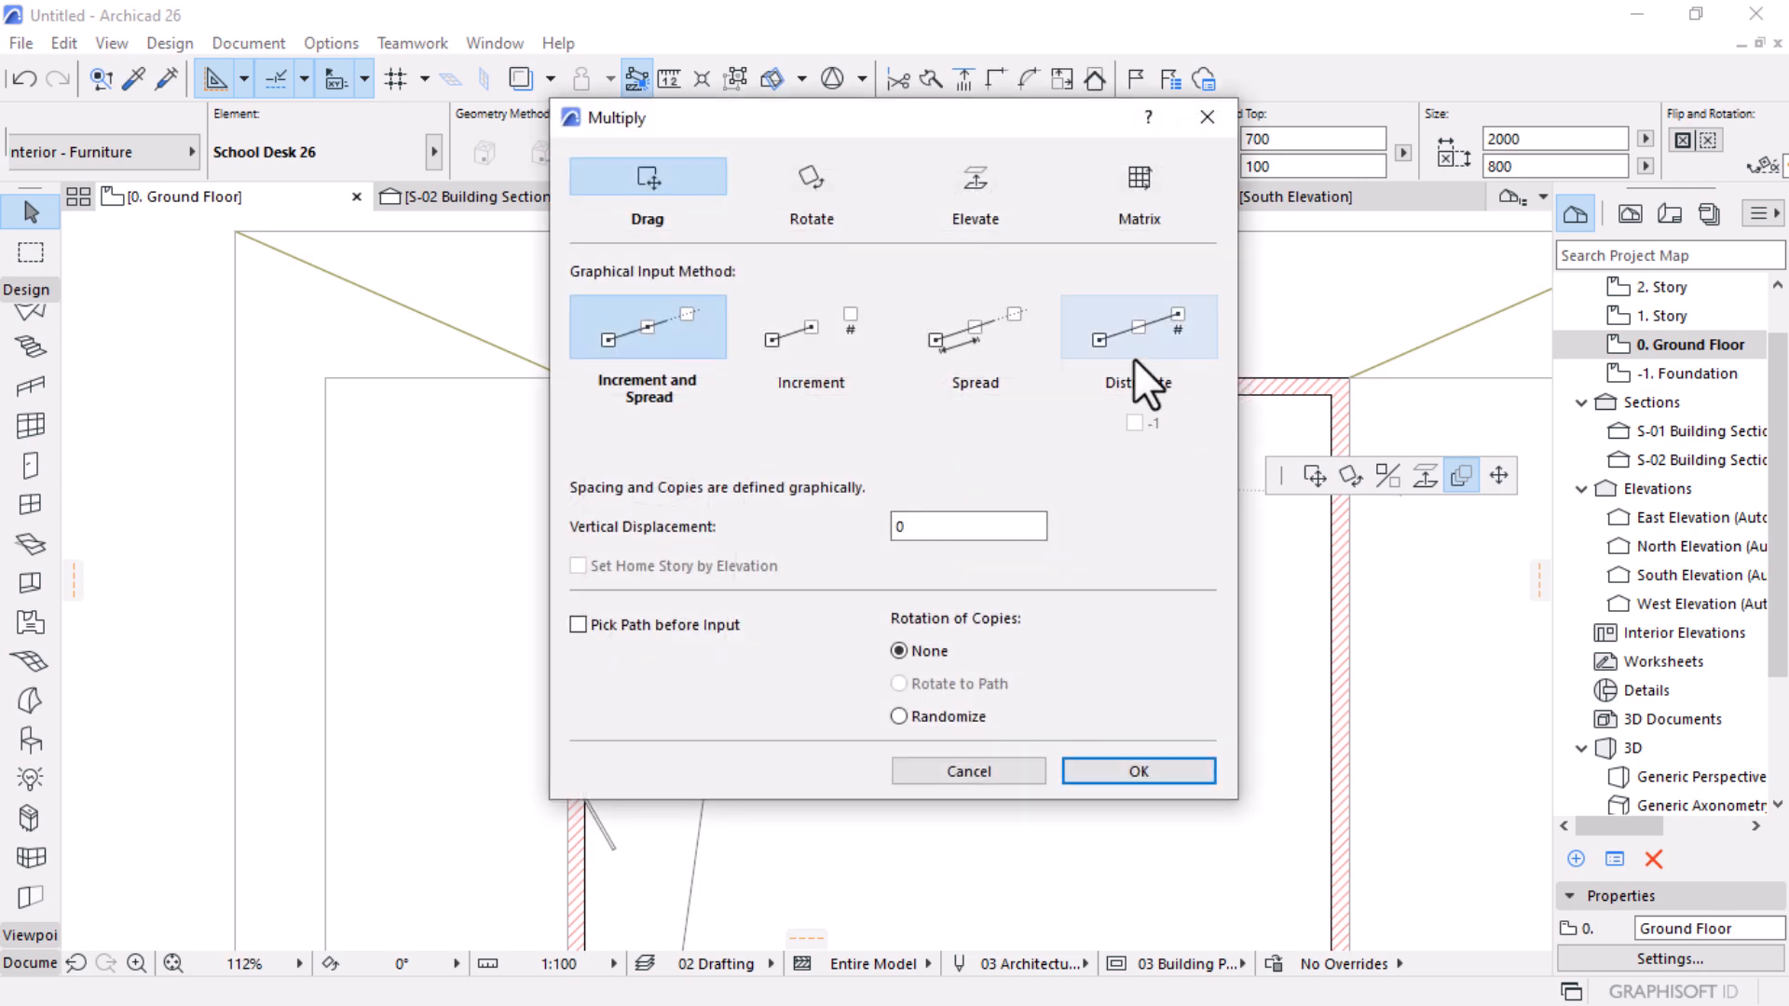
left_click(1136, 340)
double_click(979, 487)
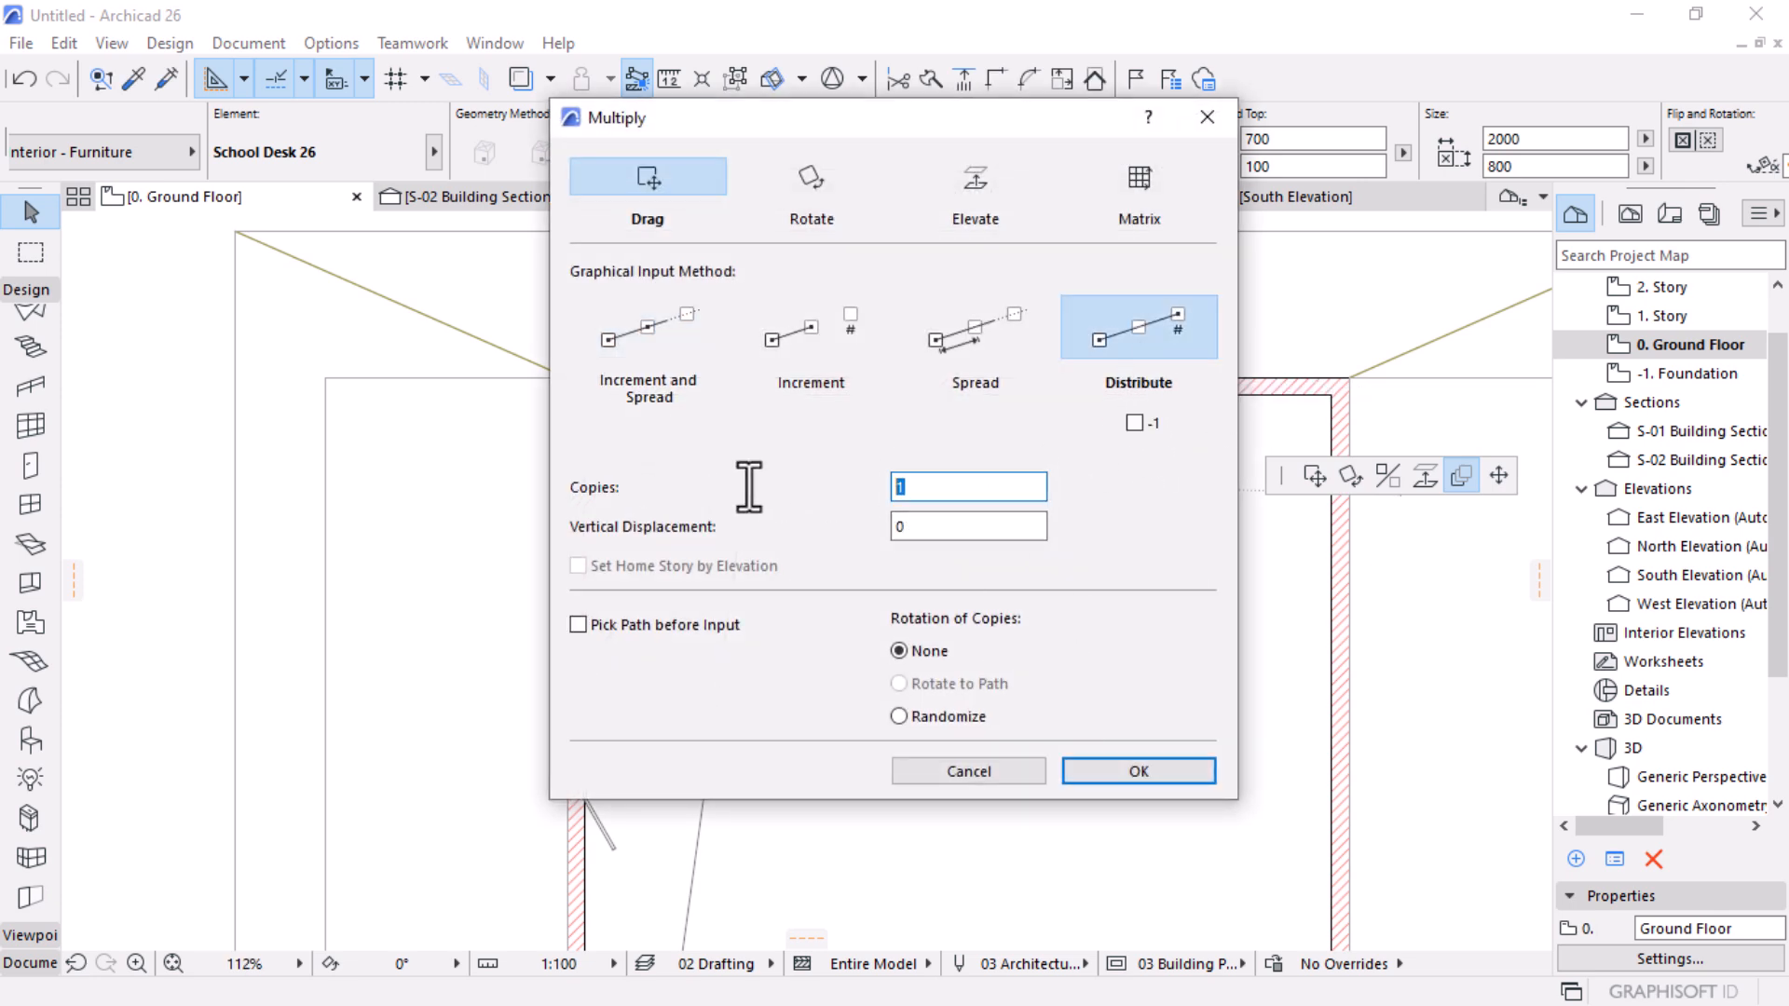
left_click(1116, 768)
left_click(903, 396)
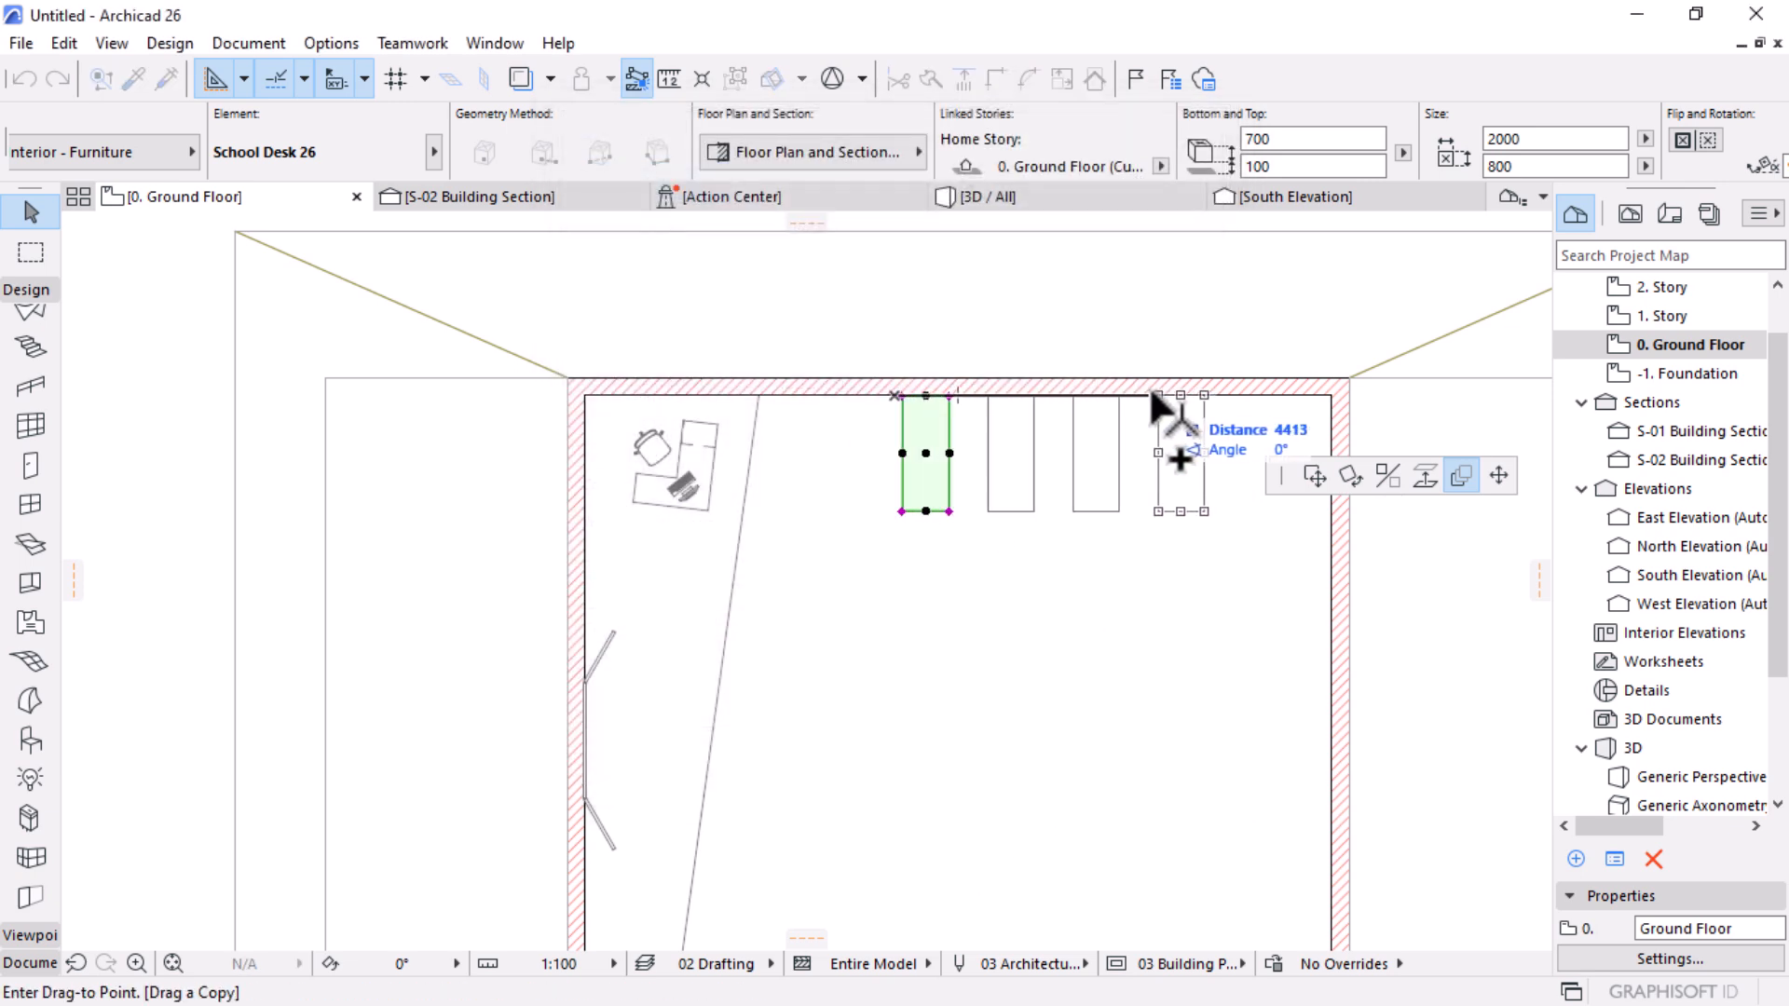
left_click(1161, 395)
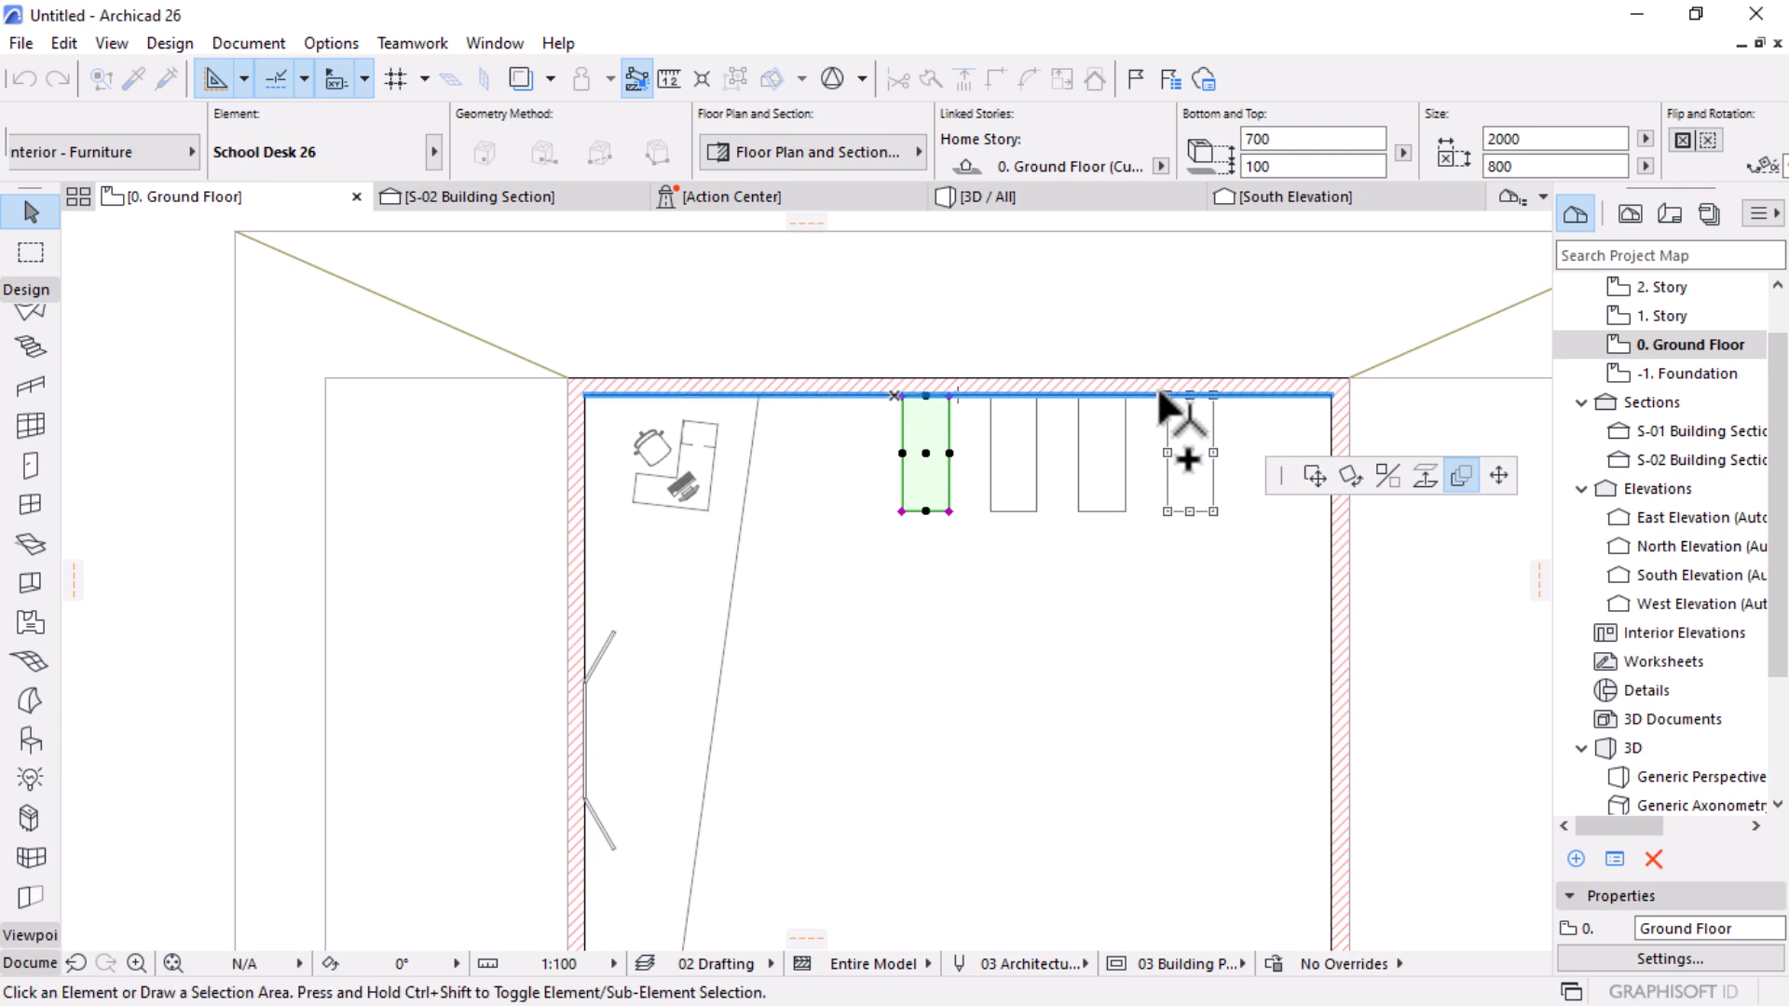
Step: Select all four desks and shift the row along the upper wall toward the school board
left_click(903, 461, "shift")
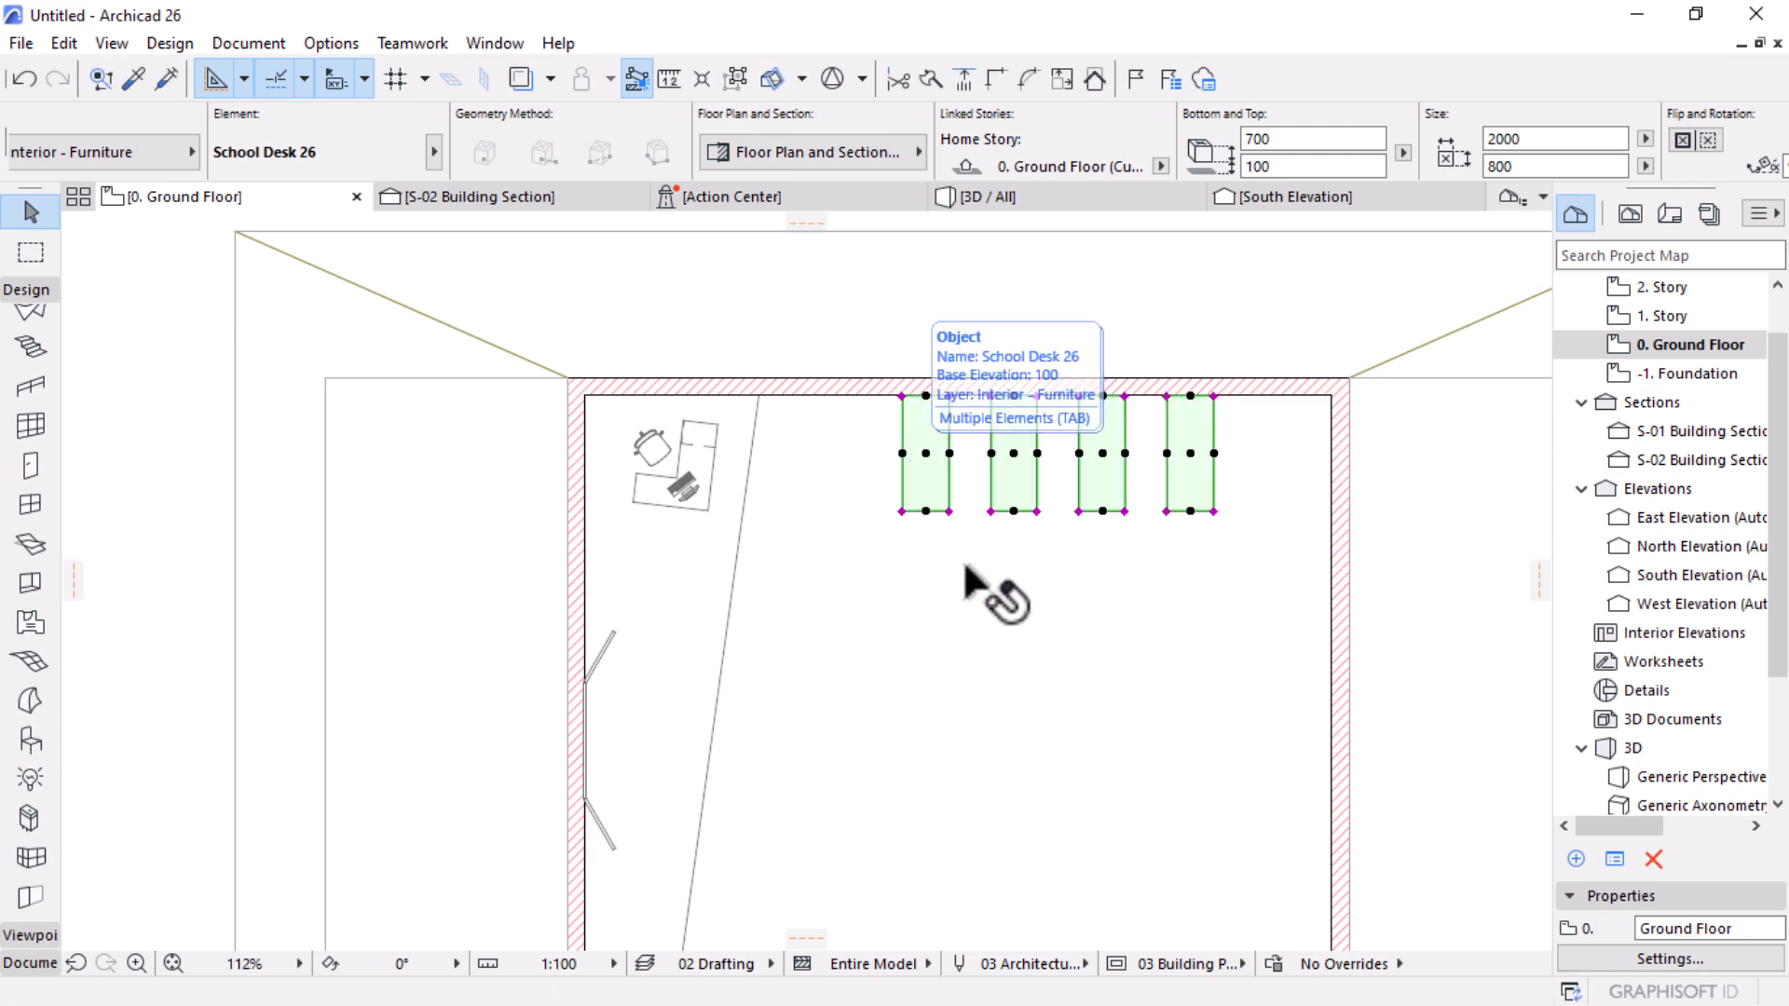
left_click(1092, 647)
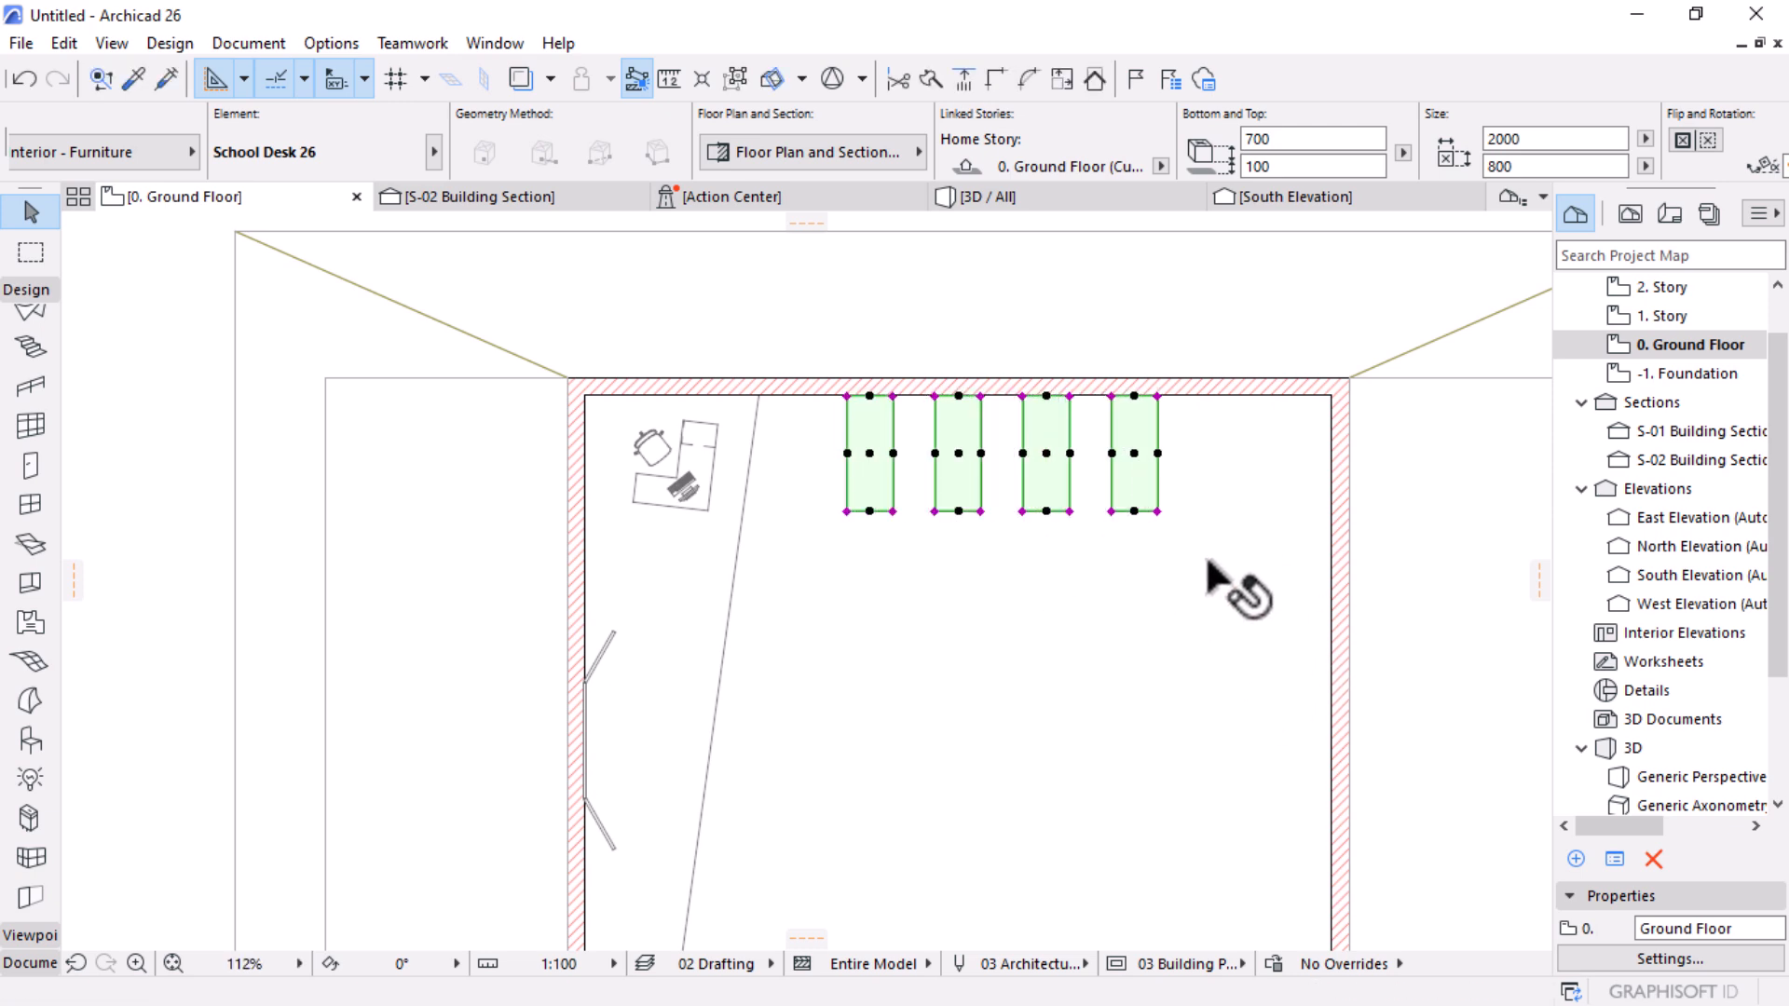
scroll(1209, 563, "down", 5)
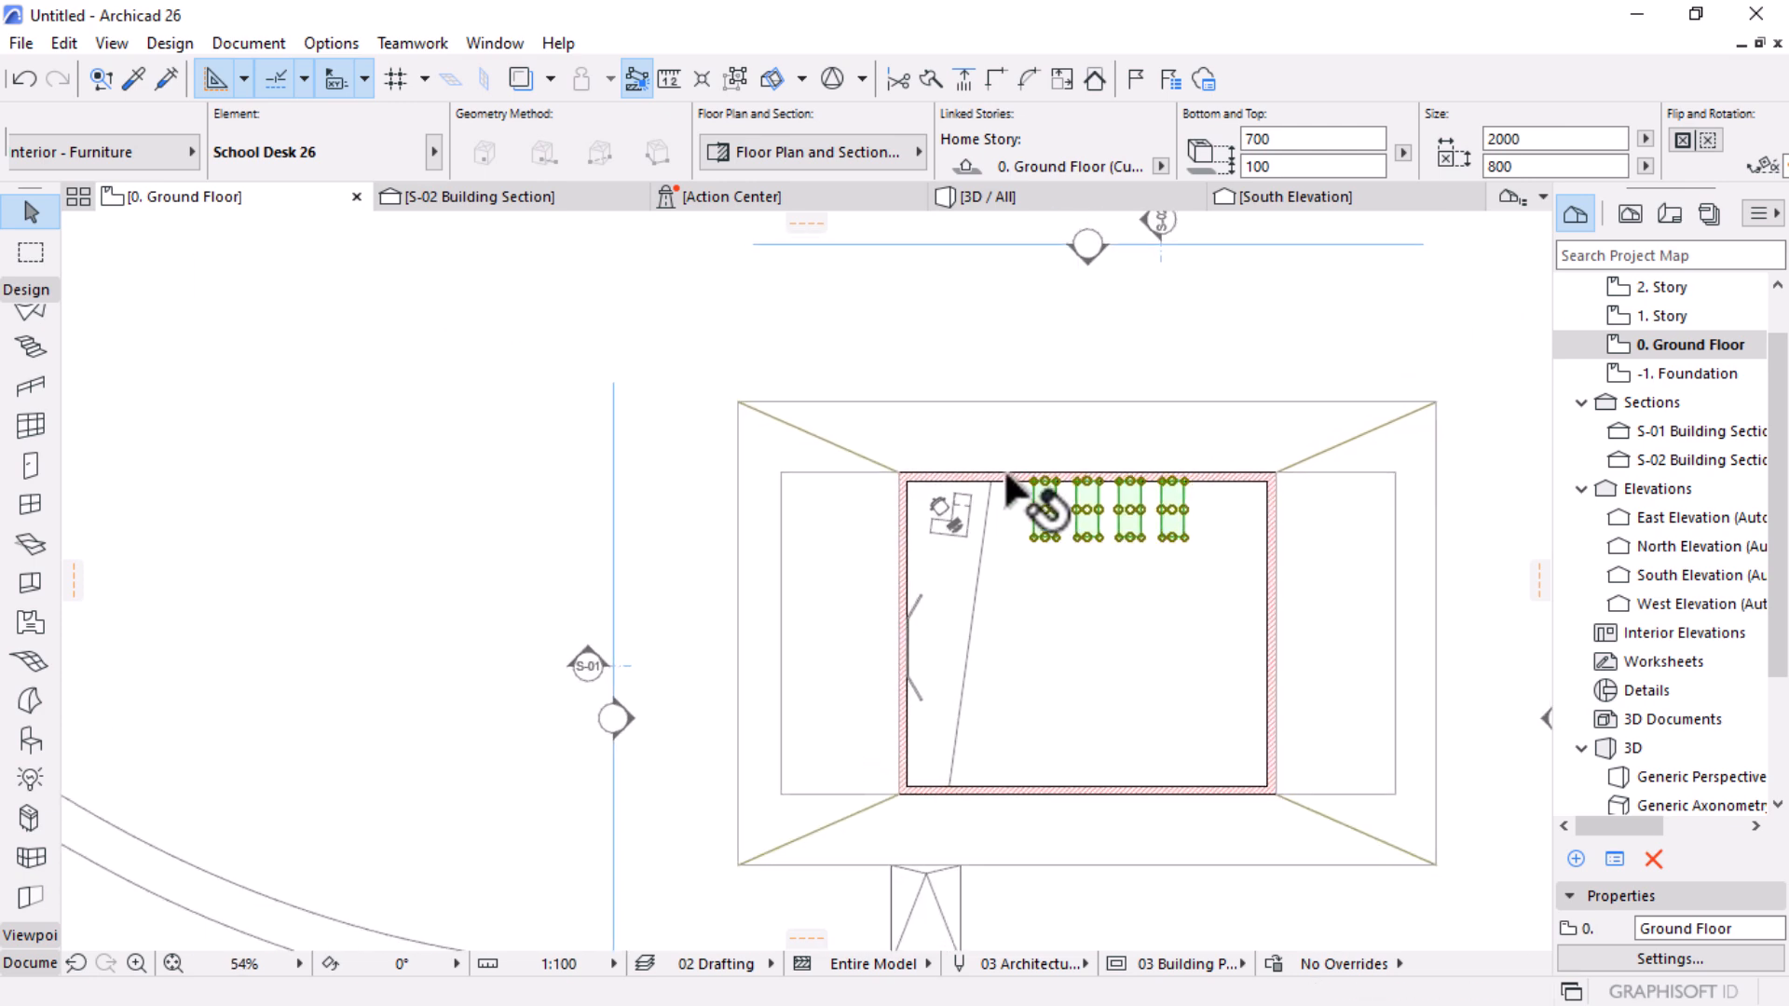
Step: Multiply the row of four desks with 3 distributed copies down to the room's lower wall
left_click(1126, 507)
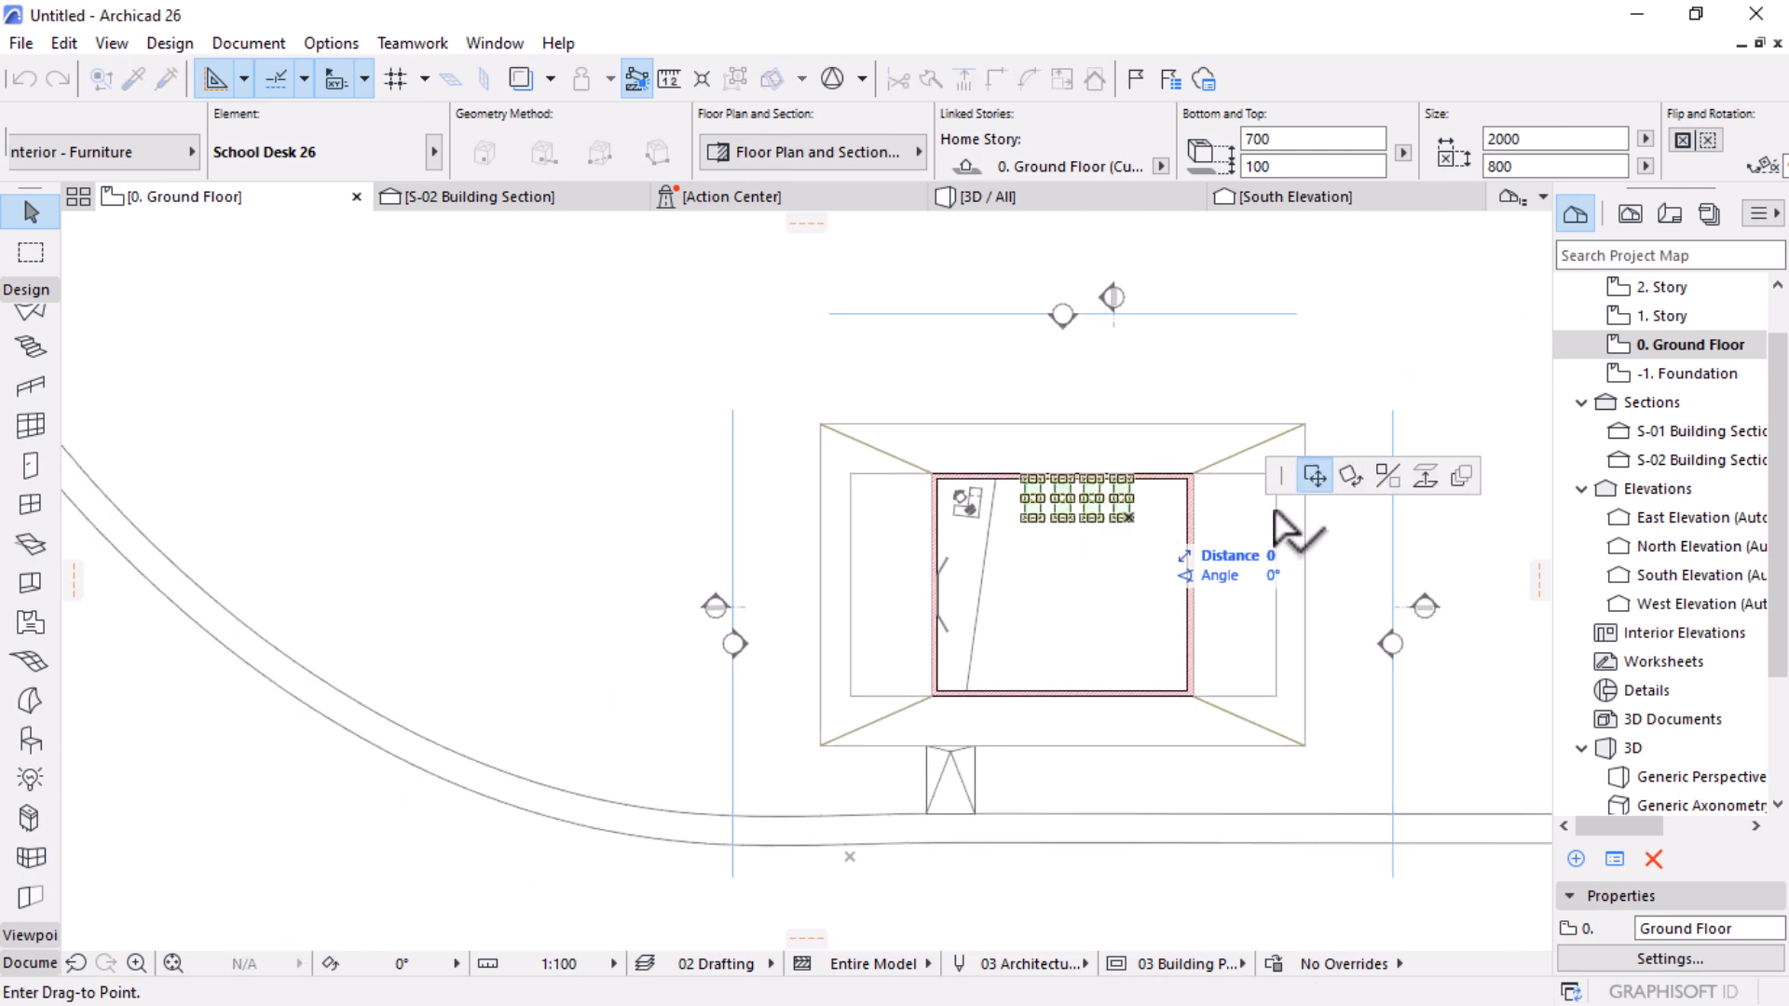
left_click(1461, 476)
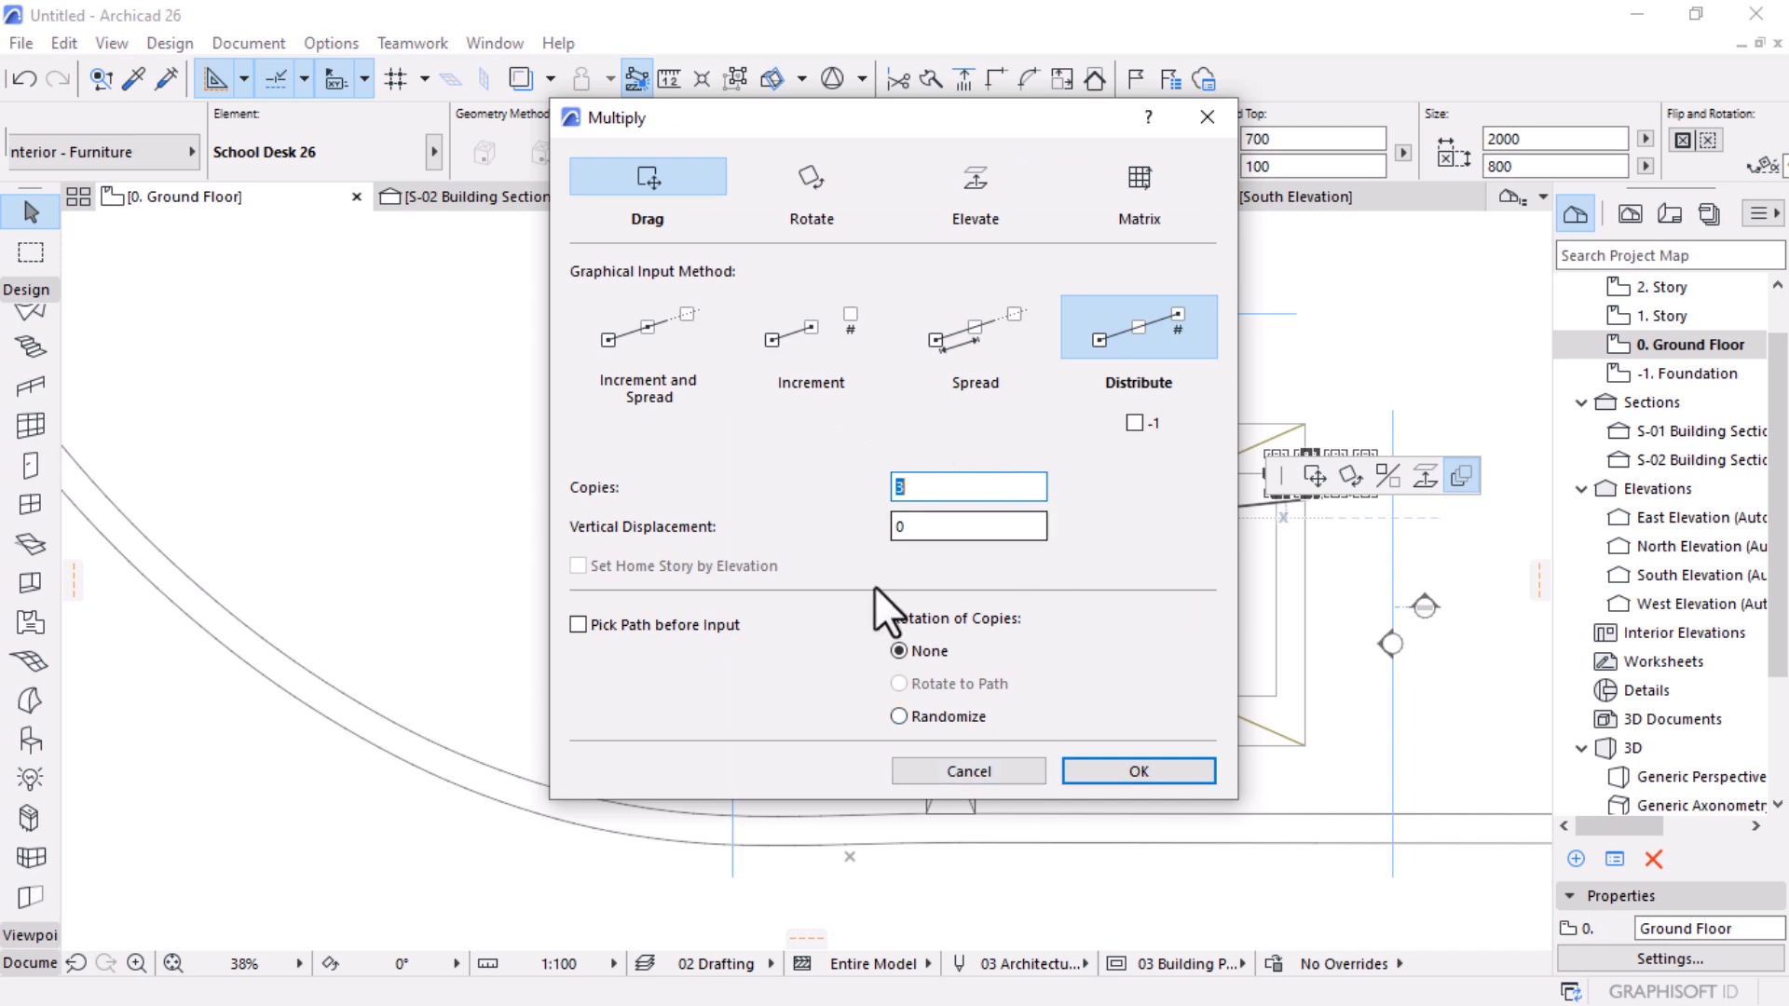
left_click(1120, 776)
left_click(1123, 509)
scroll(1118, 682, "up", 5)
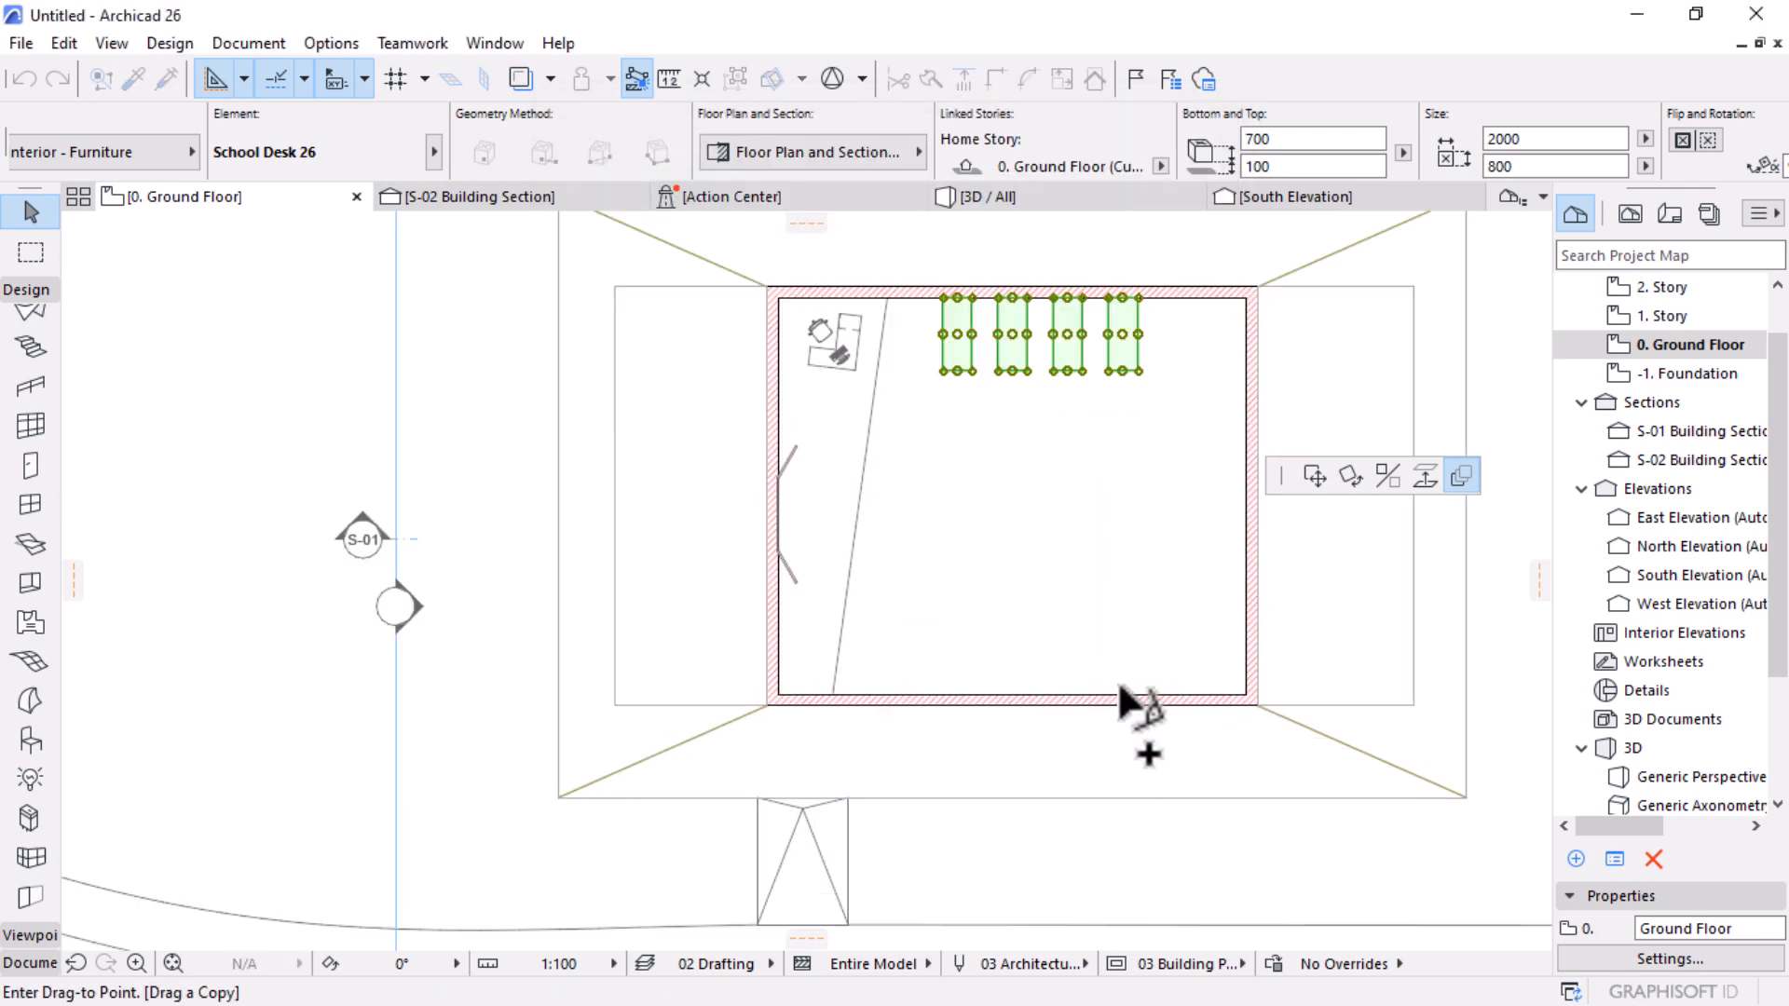
left_click(1131, 719)
scroll(1065, 719, "down", 5)
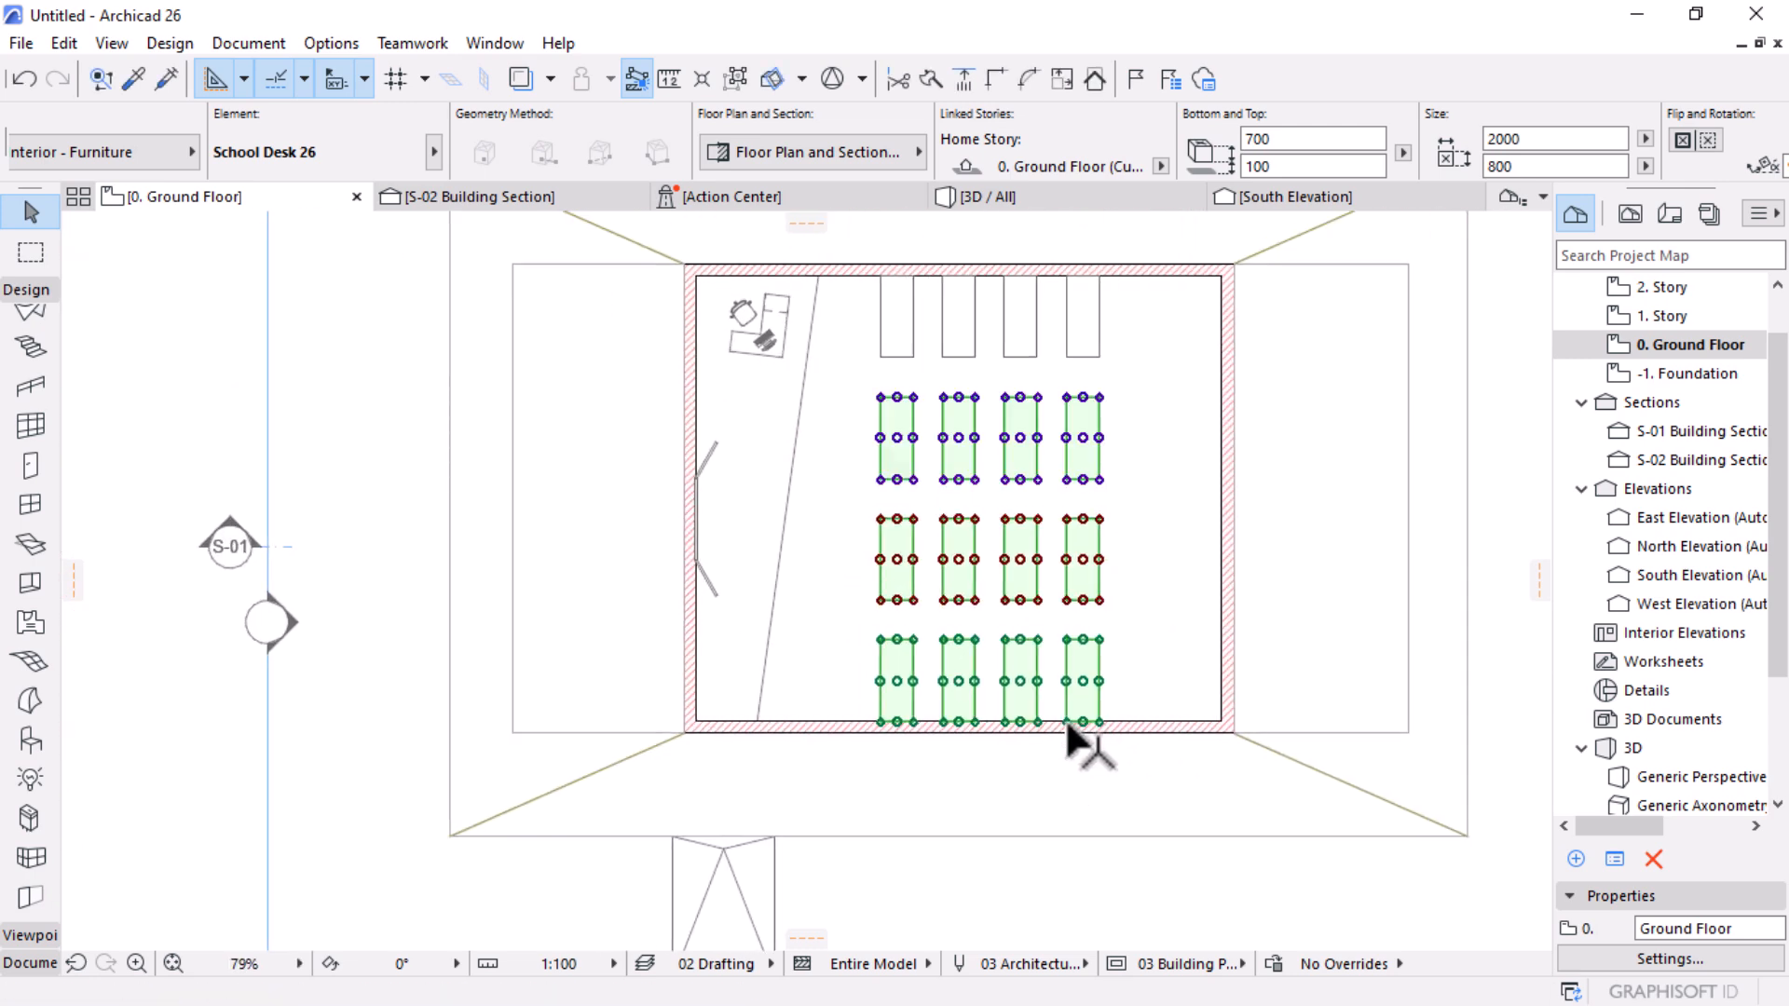
left_click(1129, 633)
scroll(1131, 643, "down", 3)
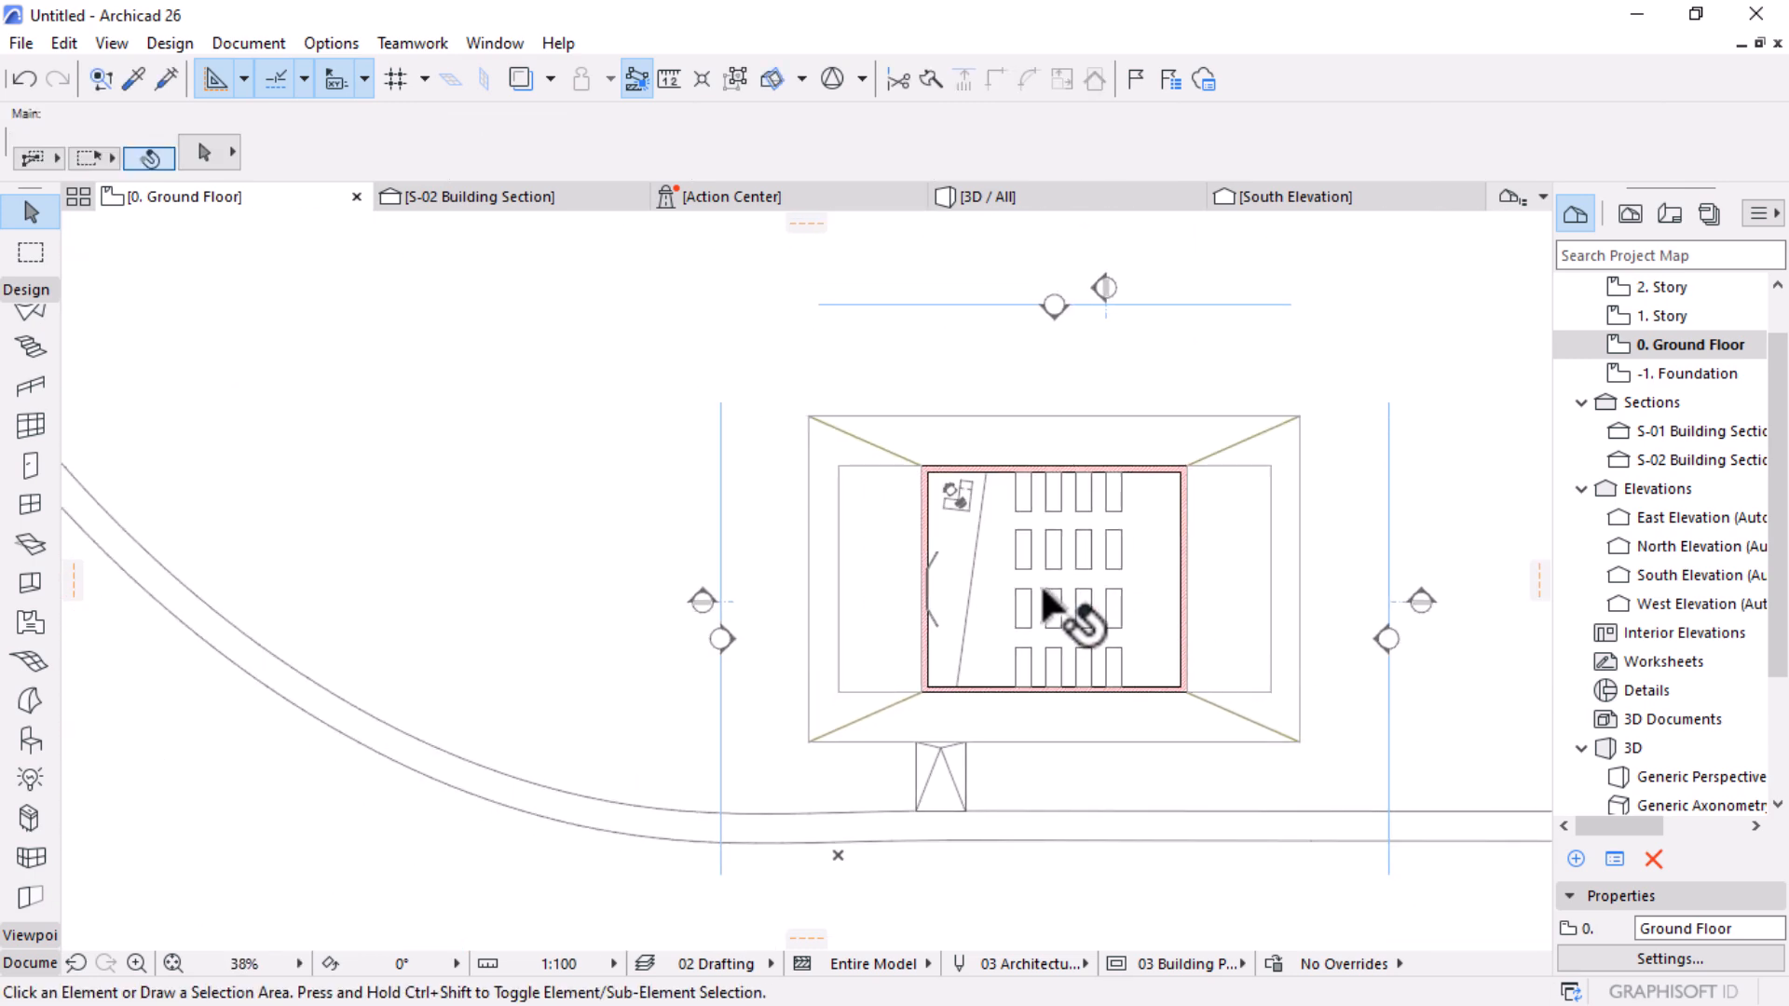
Step: Draw a straight brick wall stub 1000 long, perpendicular outward from the building's lower wall, using the existing wall's settings
scroll(1046, 599, "up", 3)
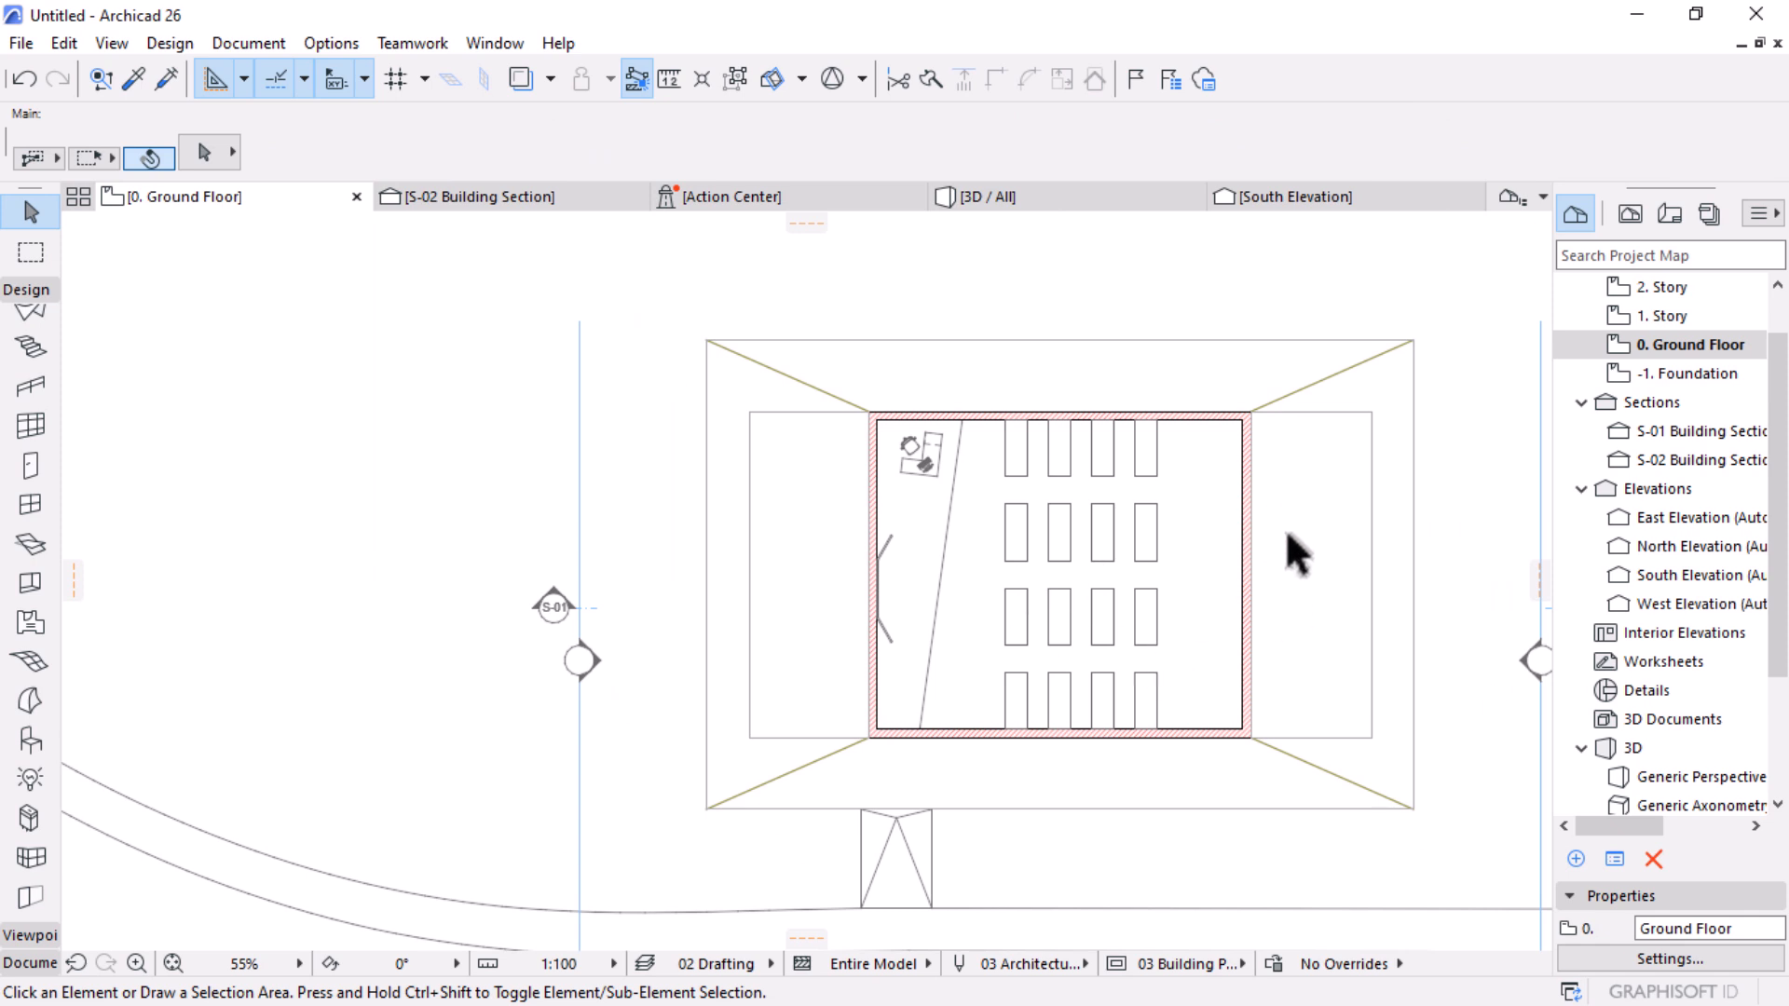
scroll(1271, 657, "up", 1)
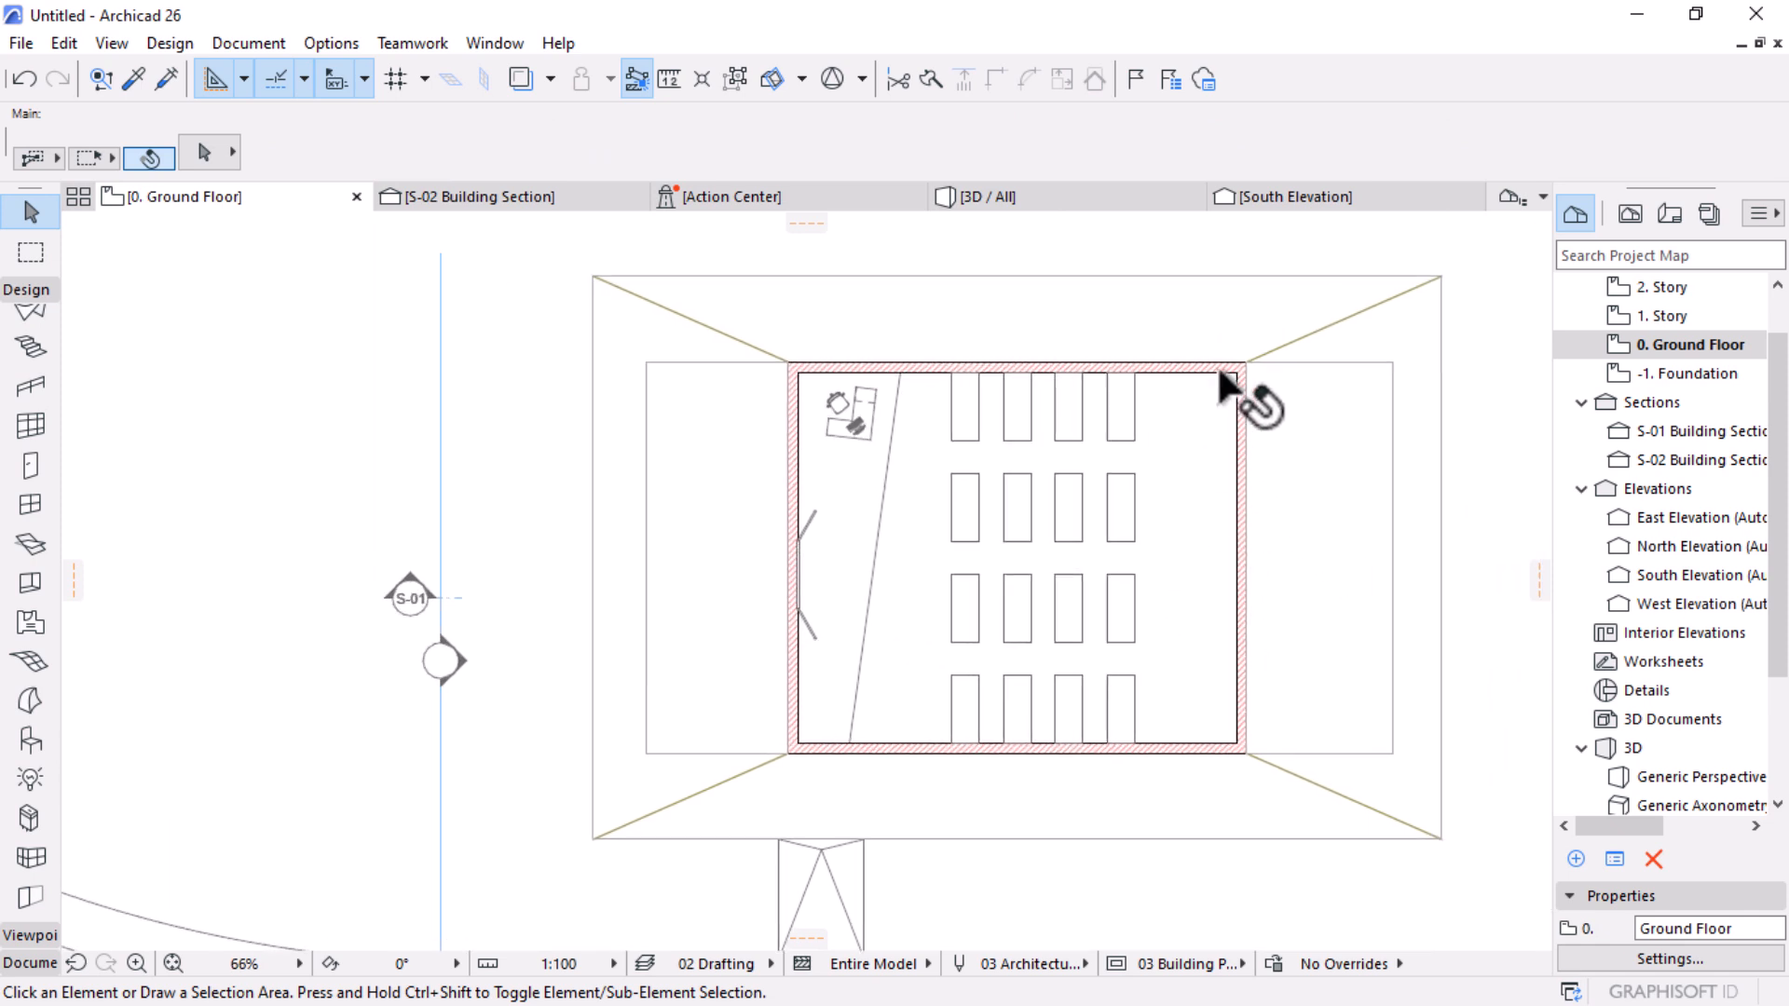
scroll(1198, 419, "down", 2)
scroll(1139, 573, "up", 2)
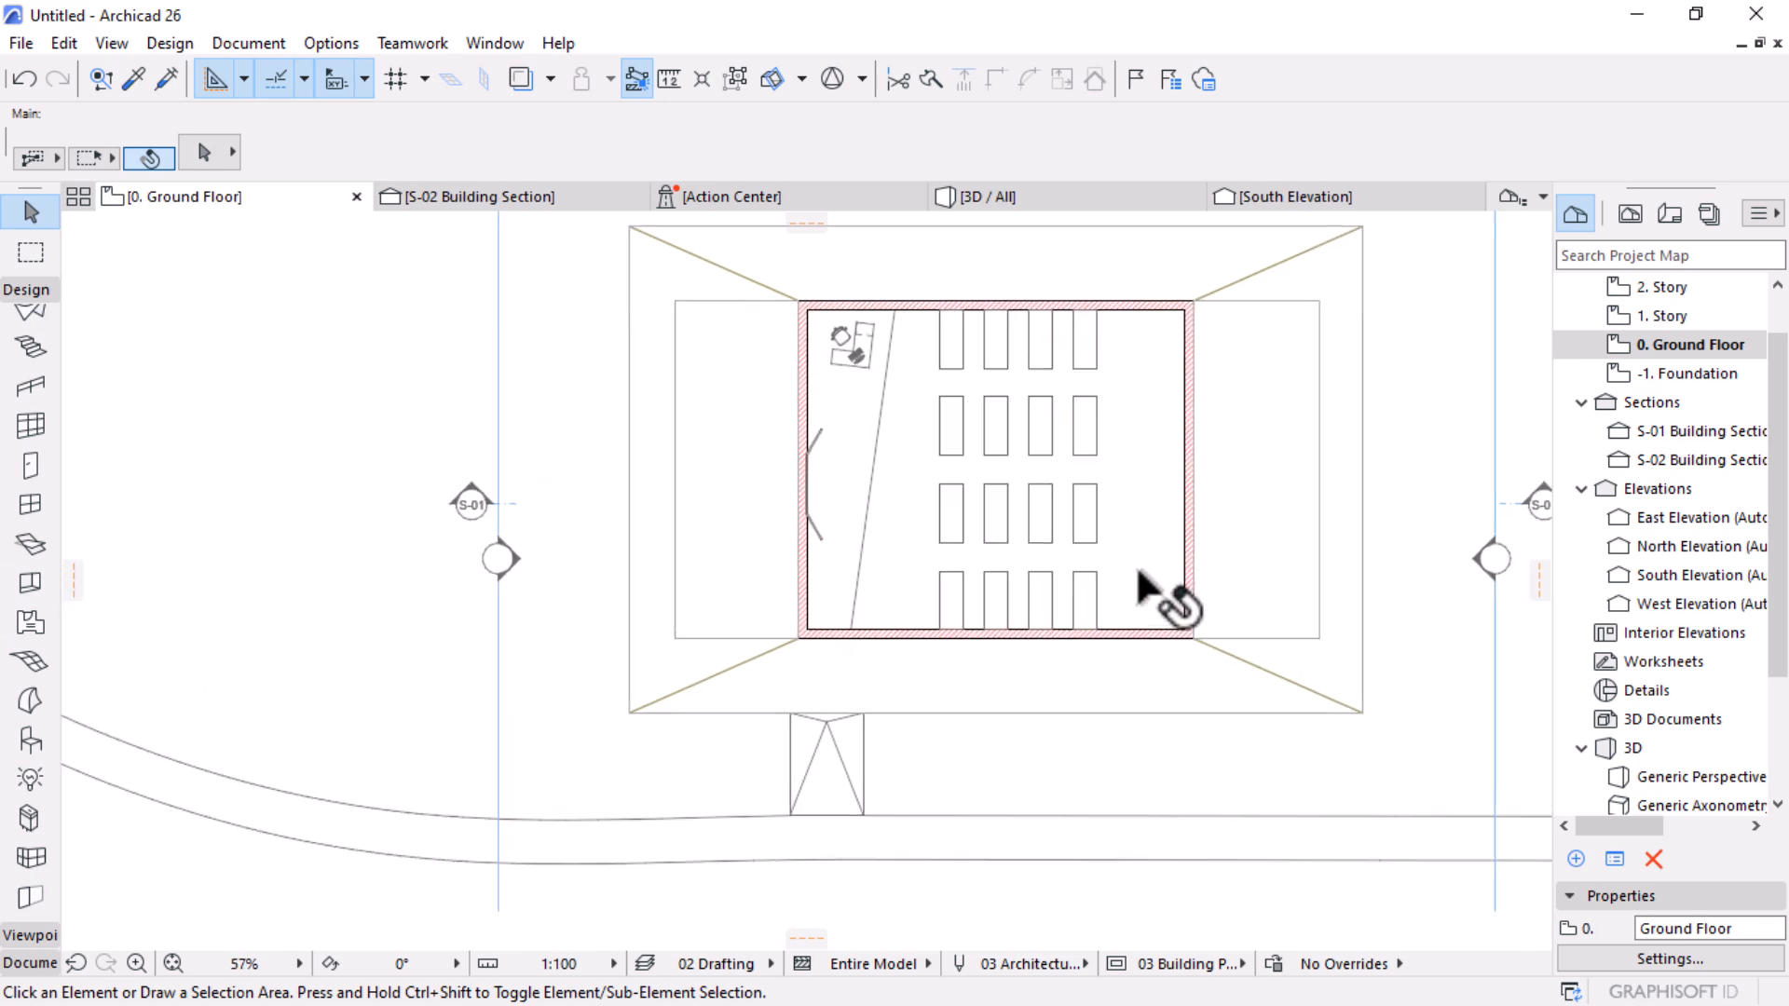
left_click(866, 643, "alt")
scroll(760, 717, "up", 2)
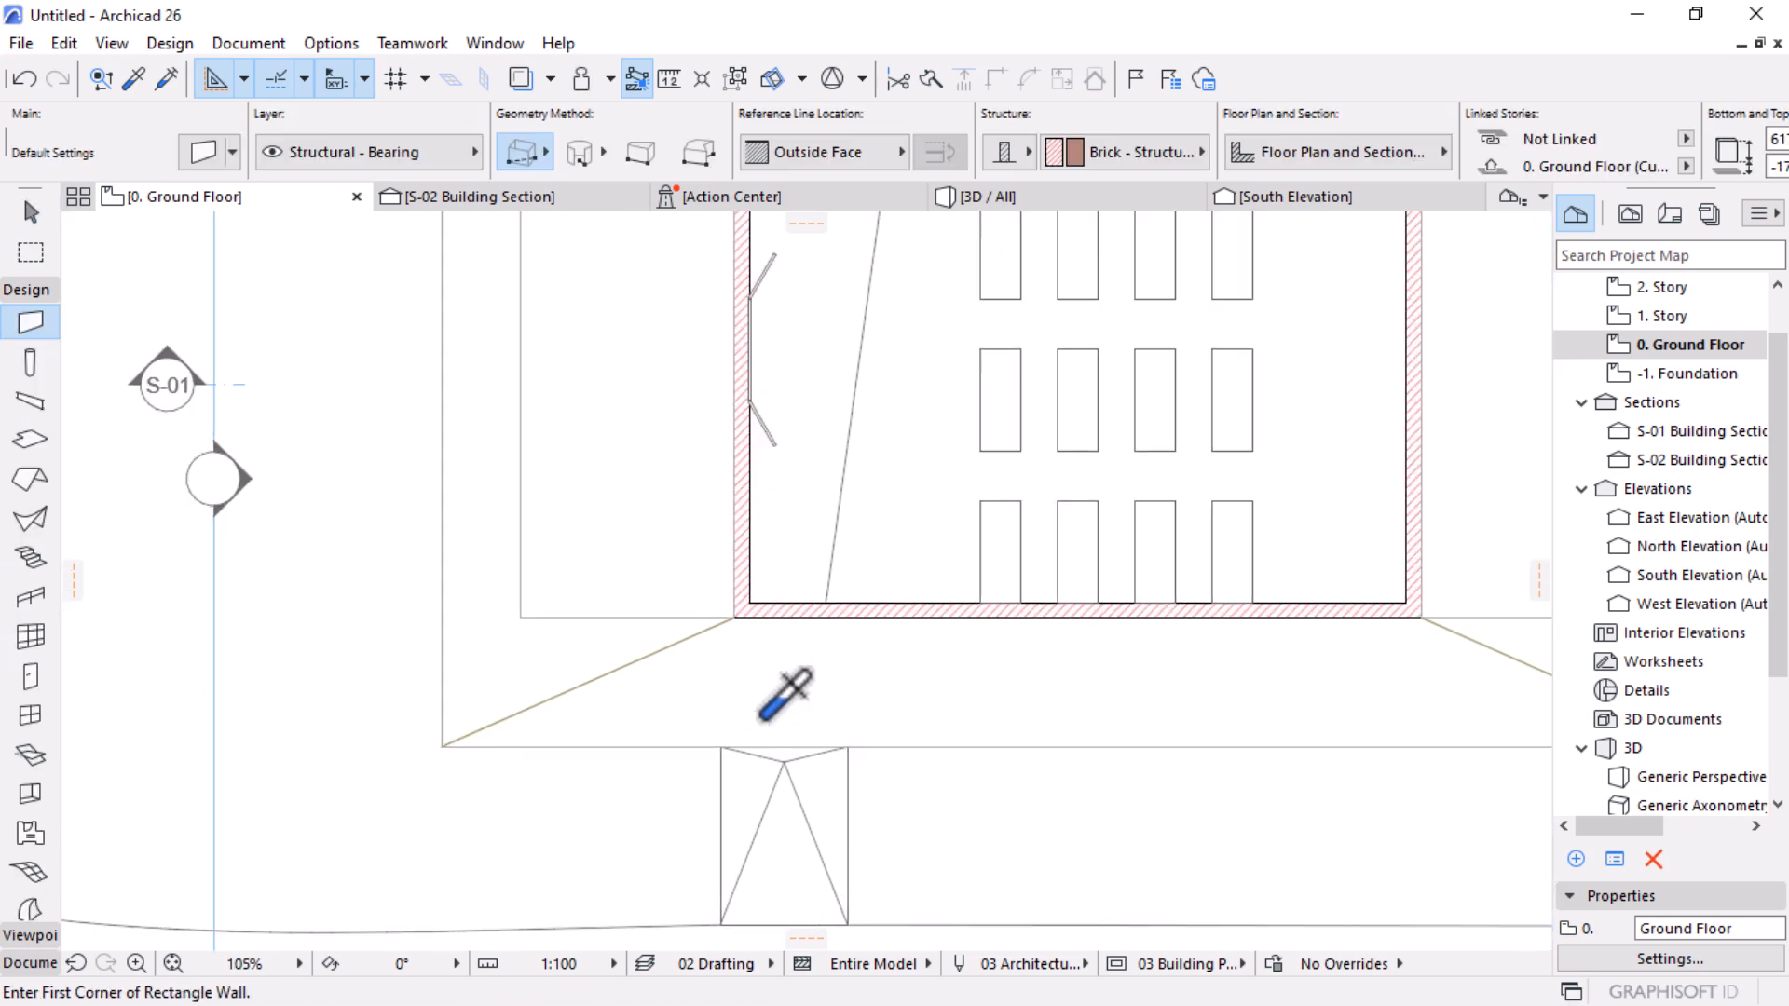
left_click(854, 604)
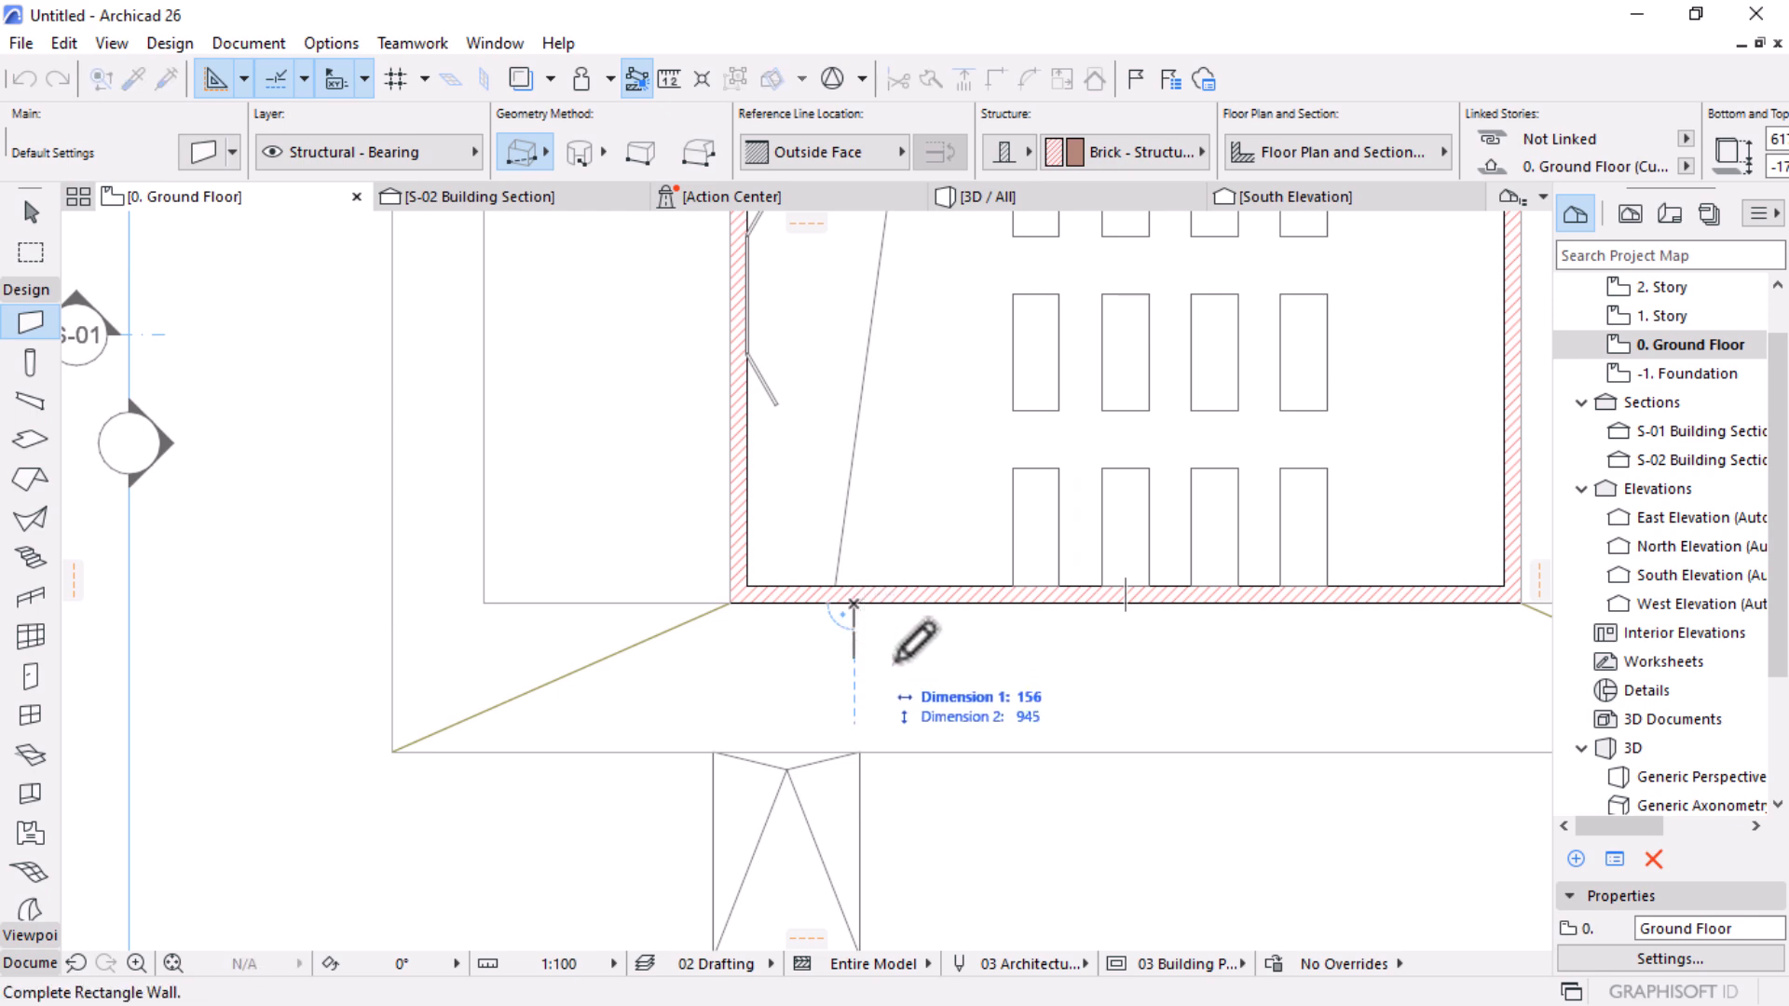
left_click(546, 152)
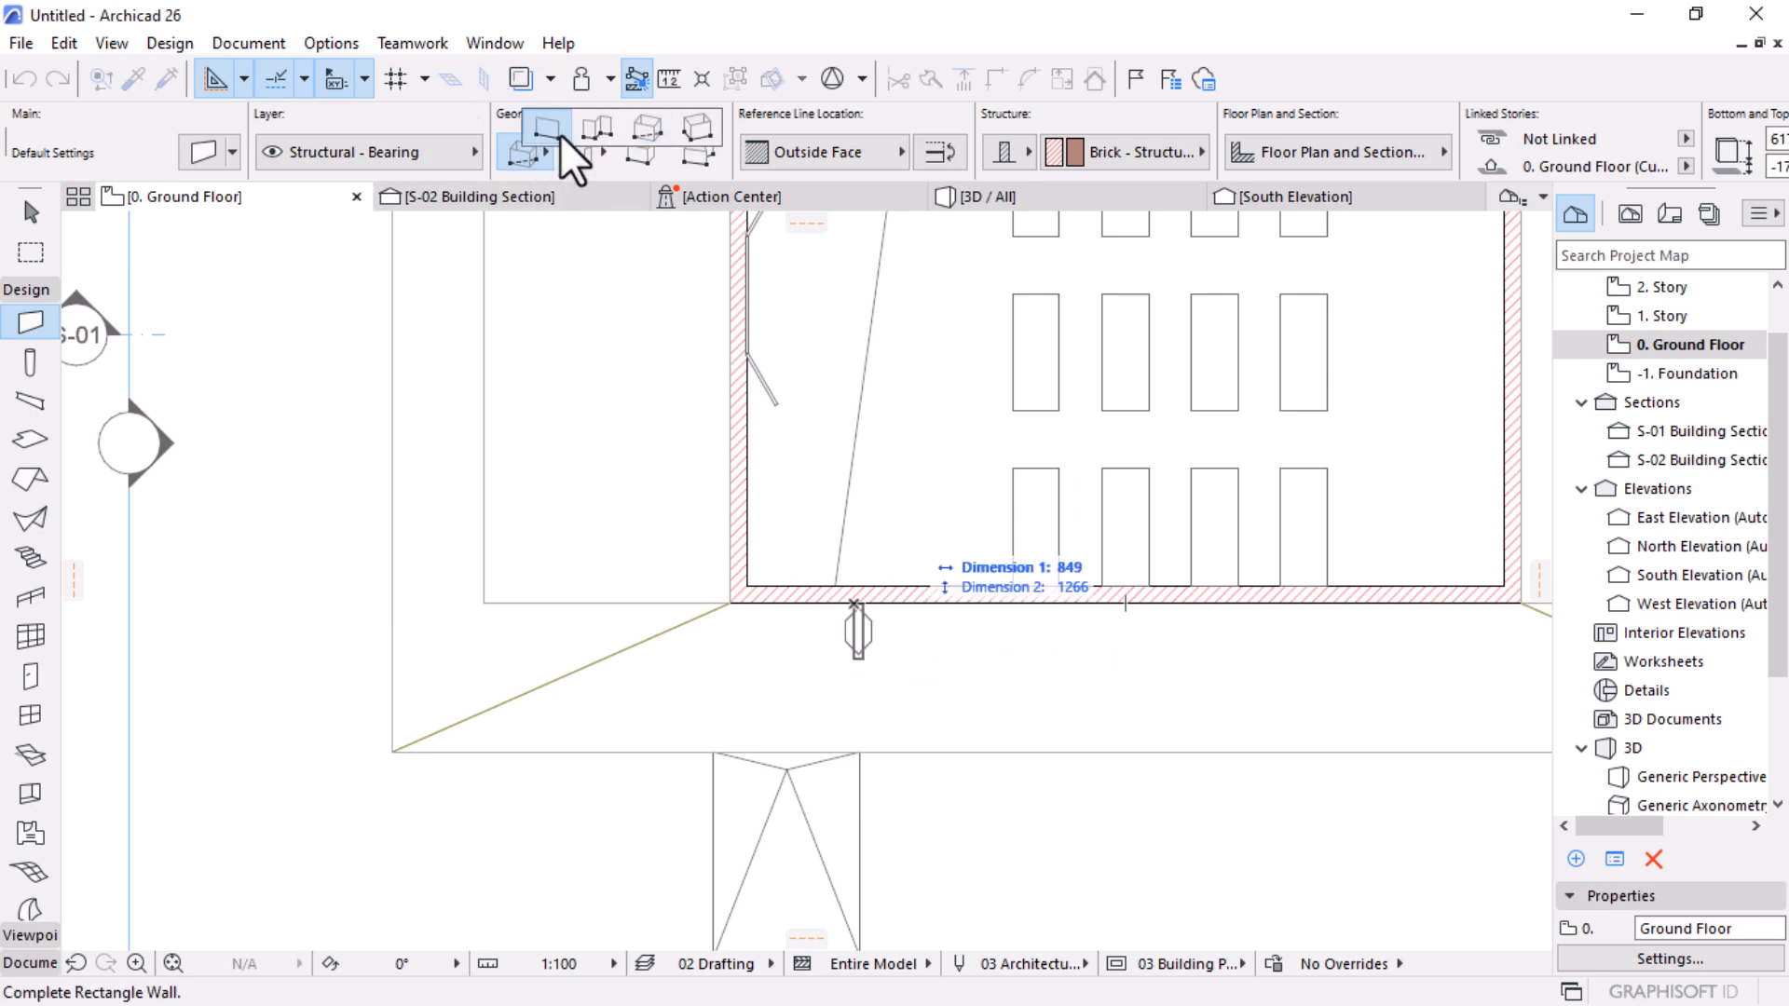
left_click(554, 133)
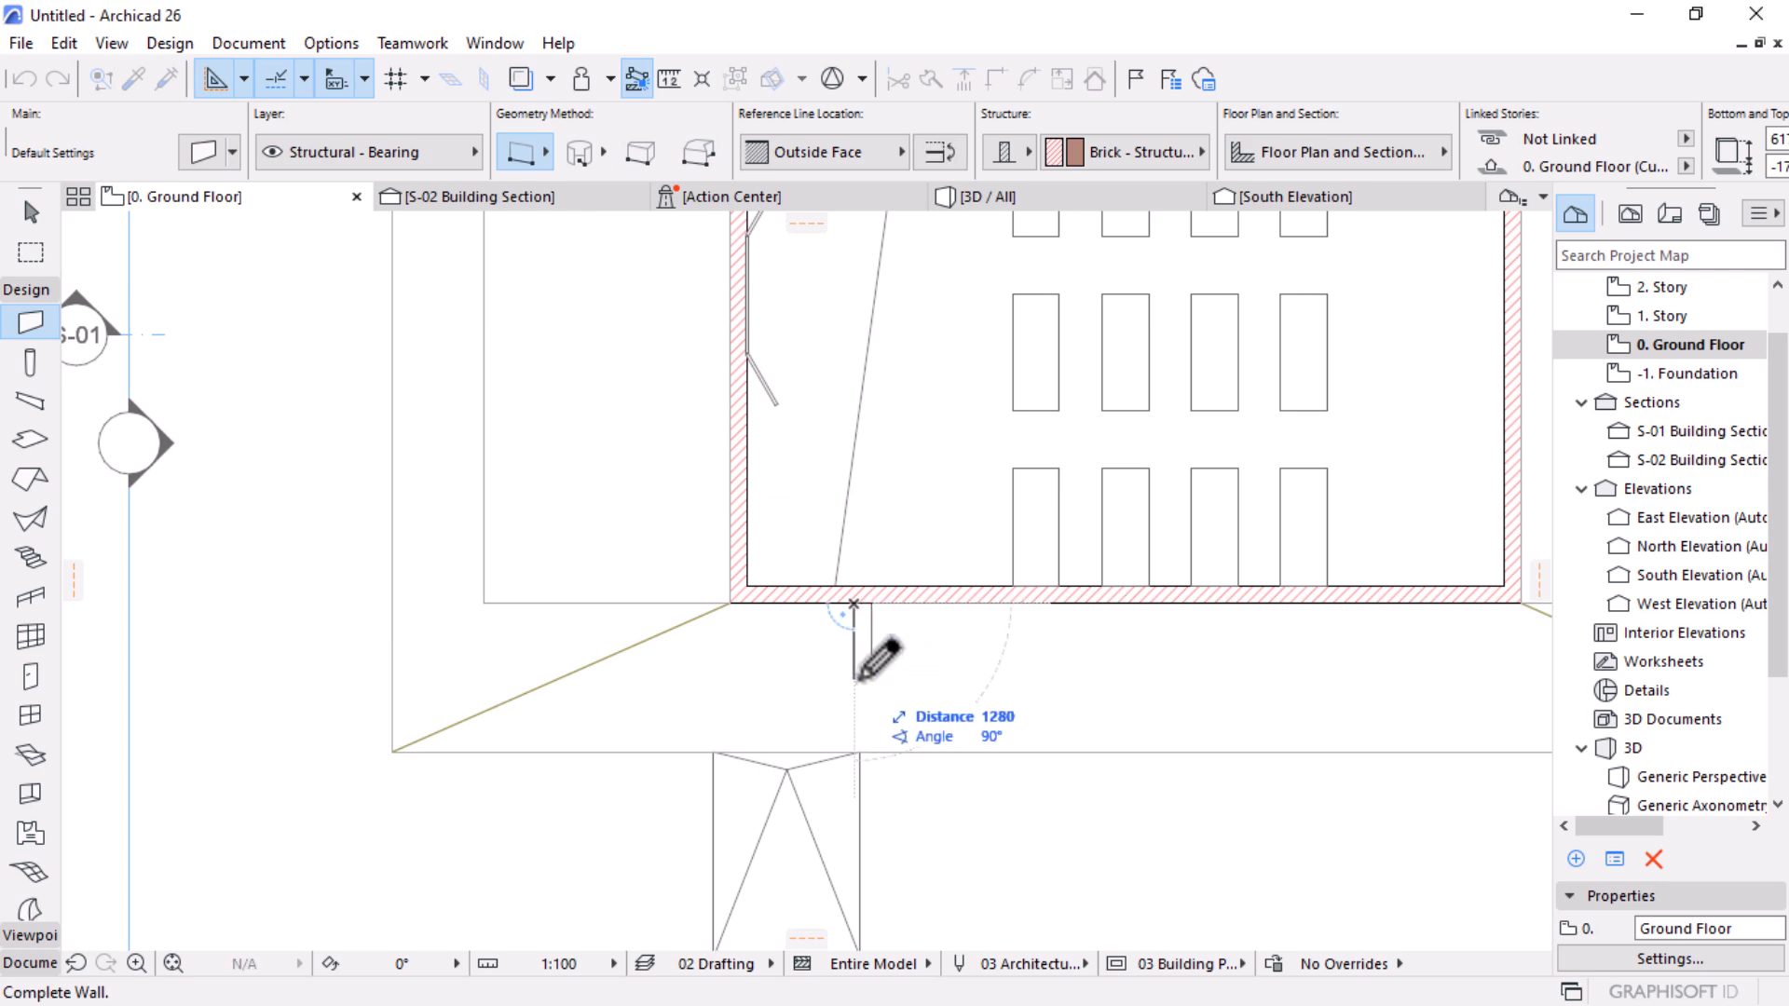
type("1000")
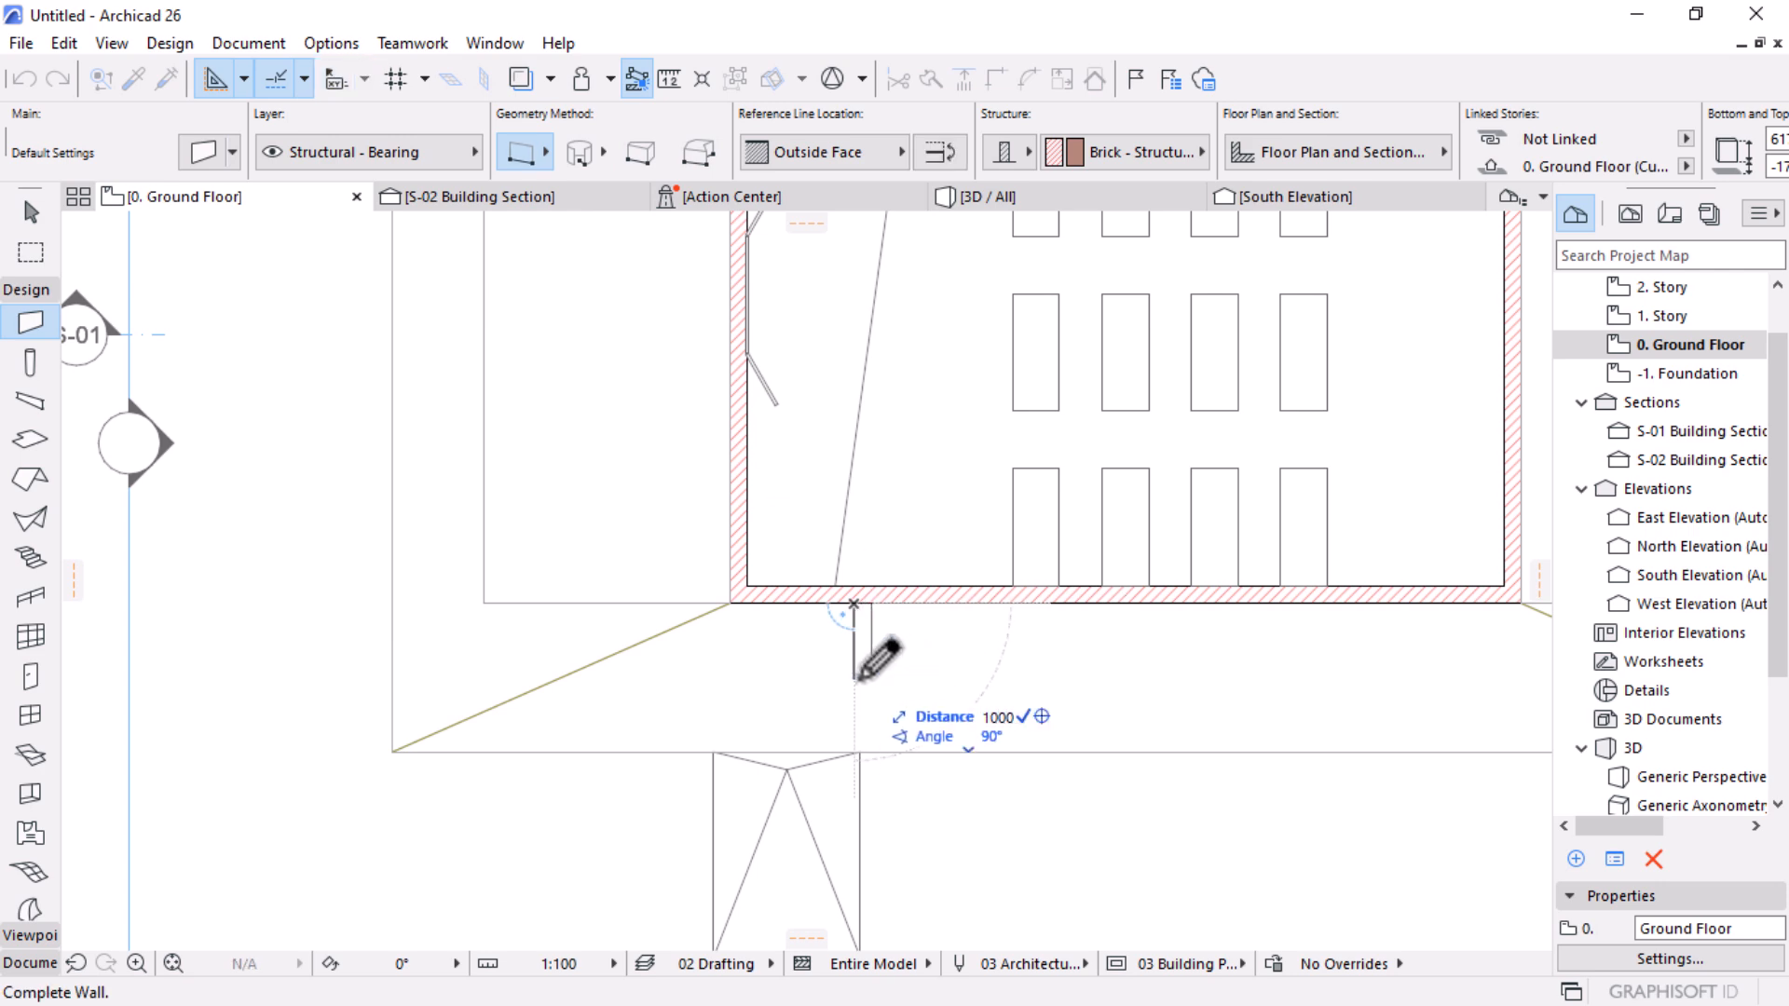
key("Return")
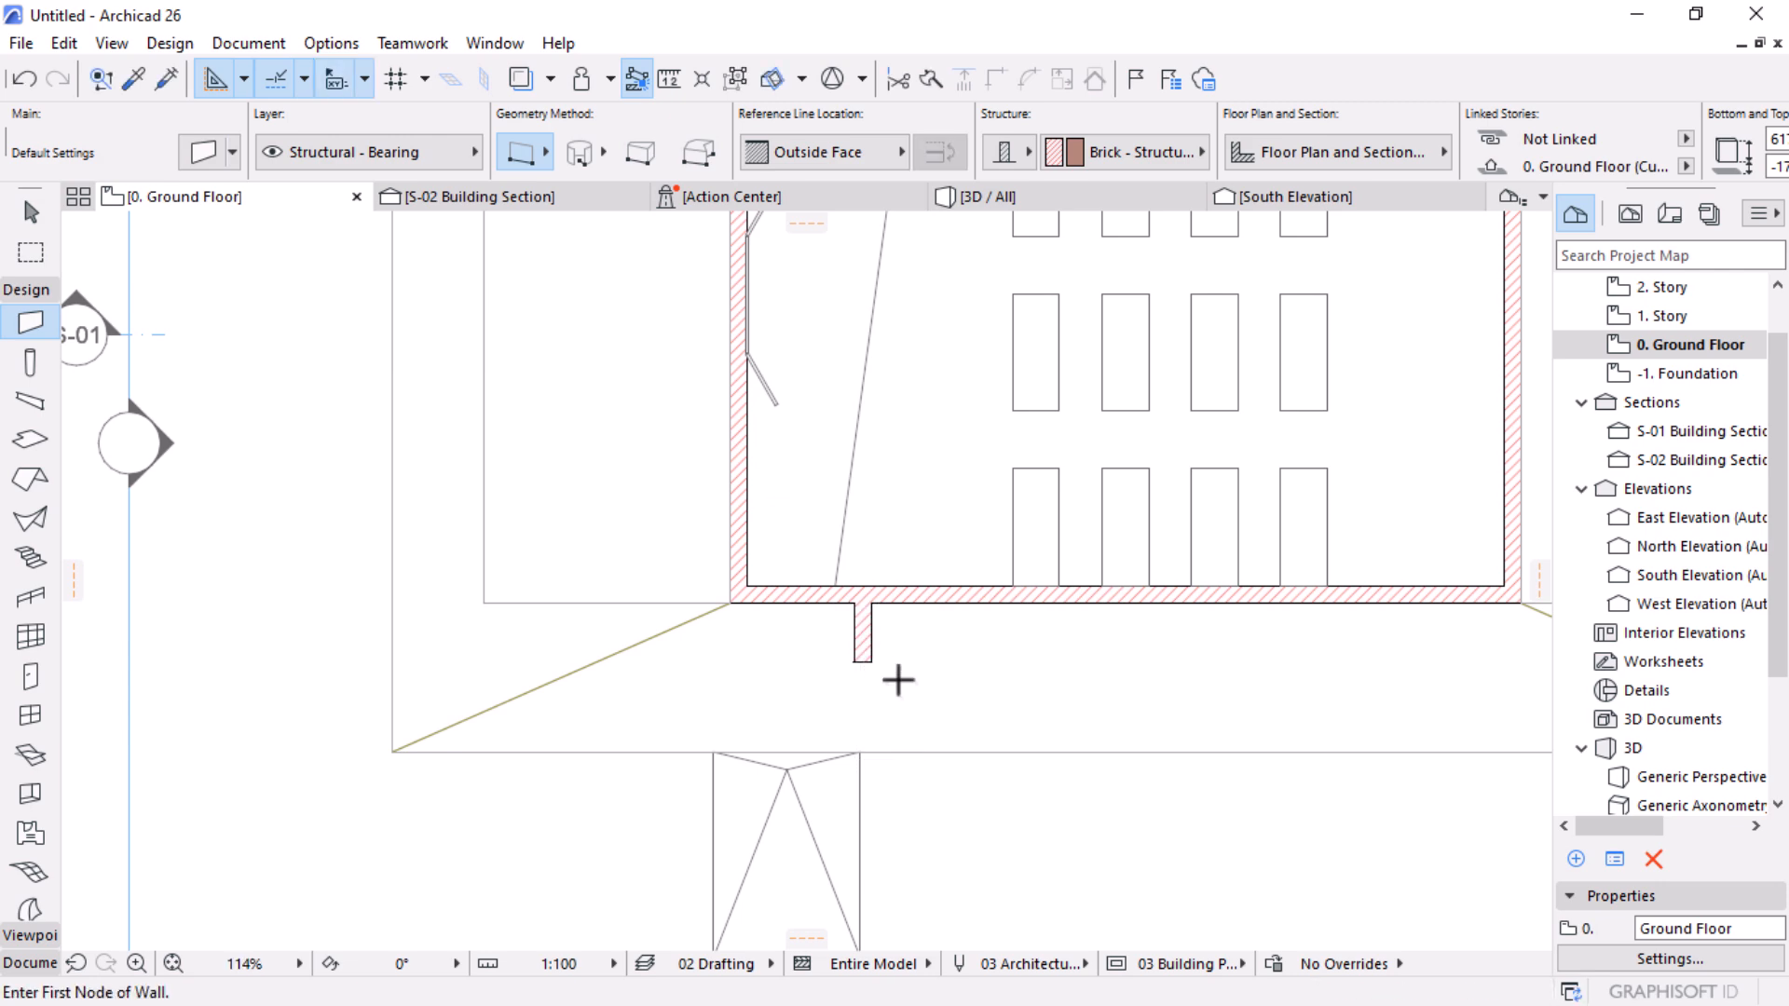
key("Escape")
Step: Shorten the wall stub outside the lower wall to 400 by stretching its free end
left_click(853, 660)
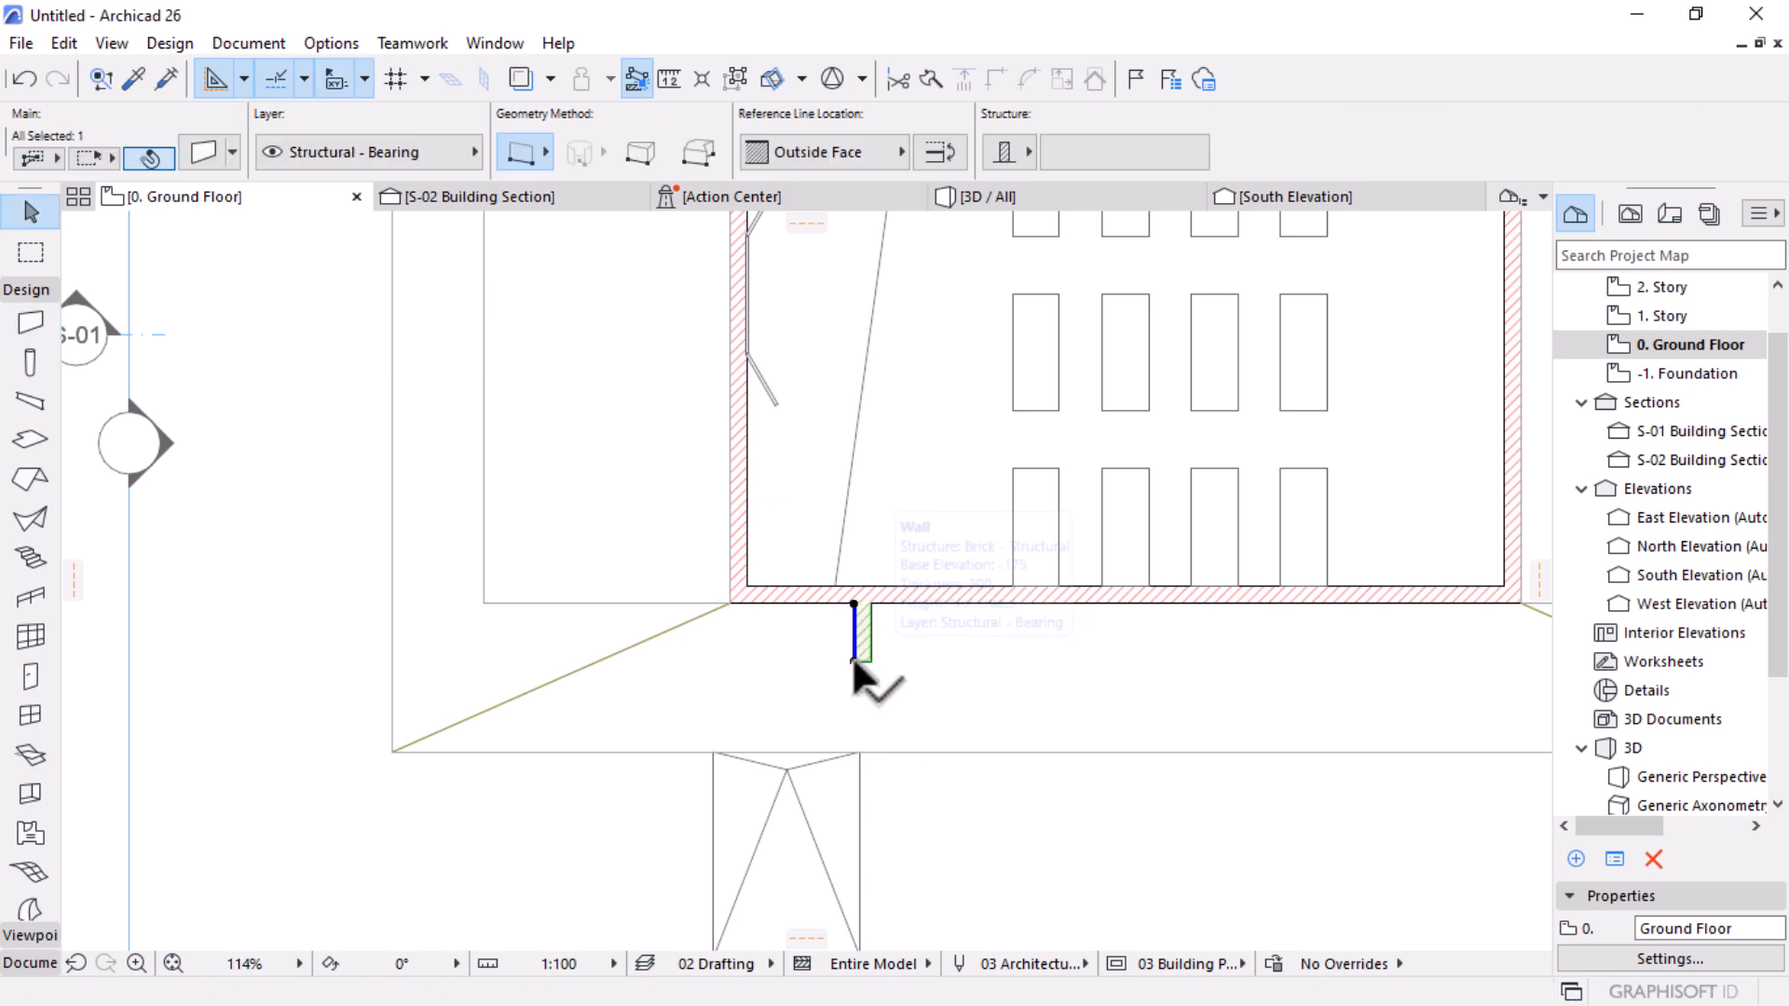
left_click(854, 660)
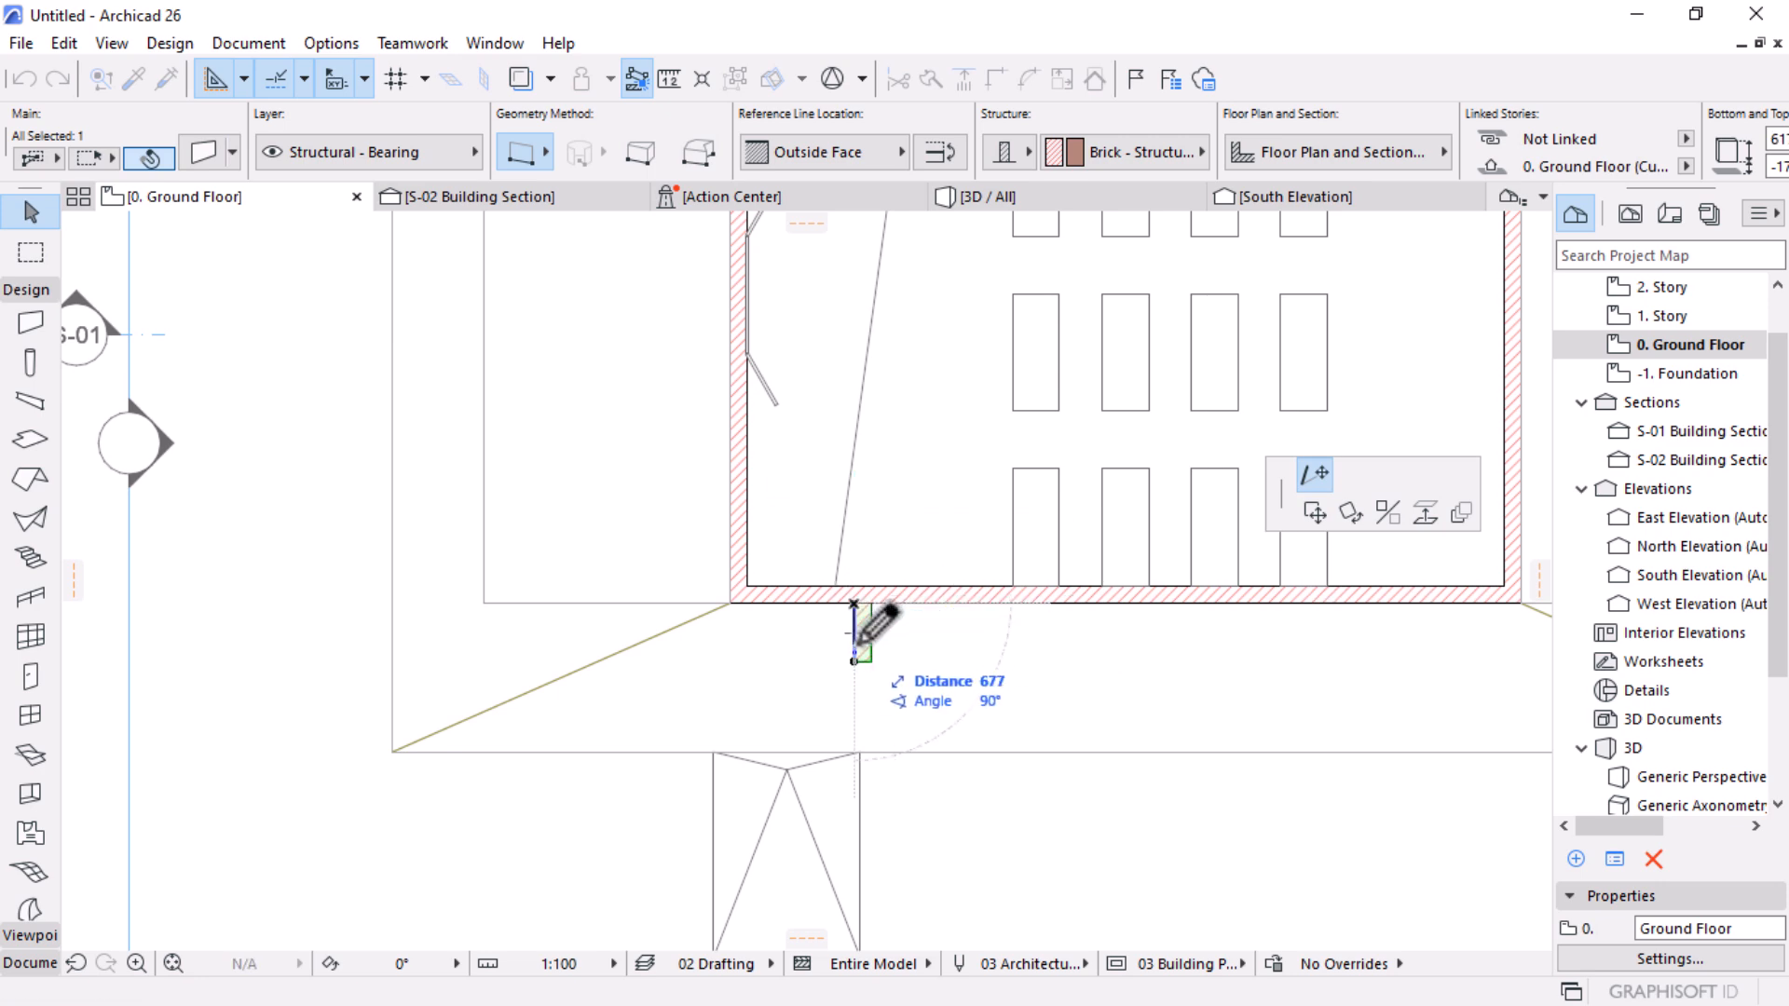
key("Return")
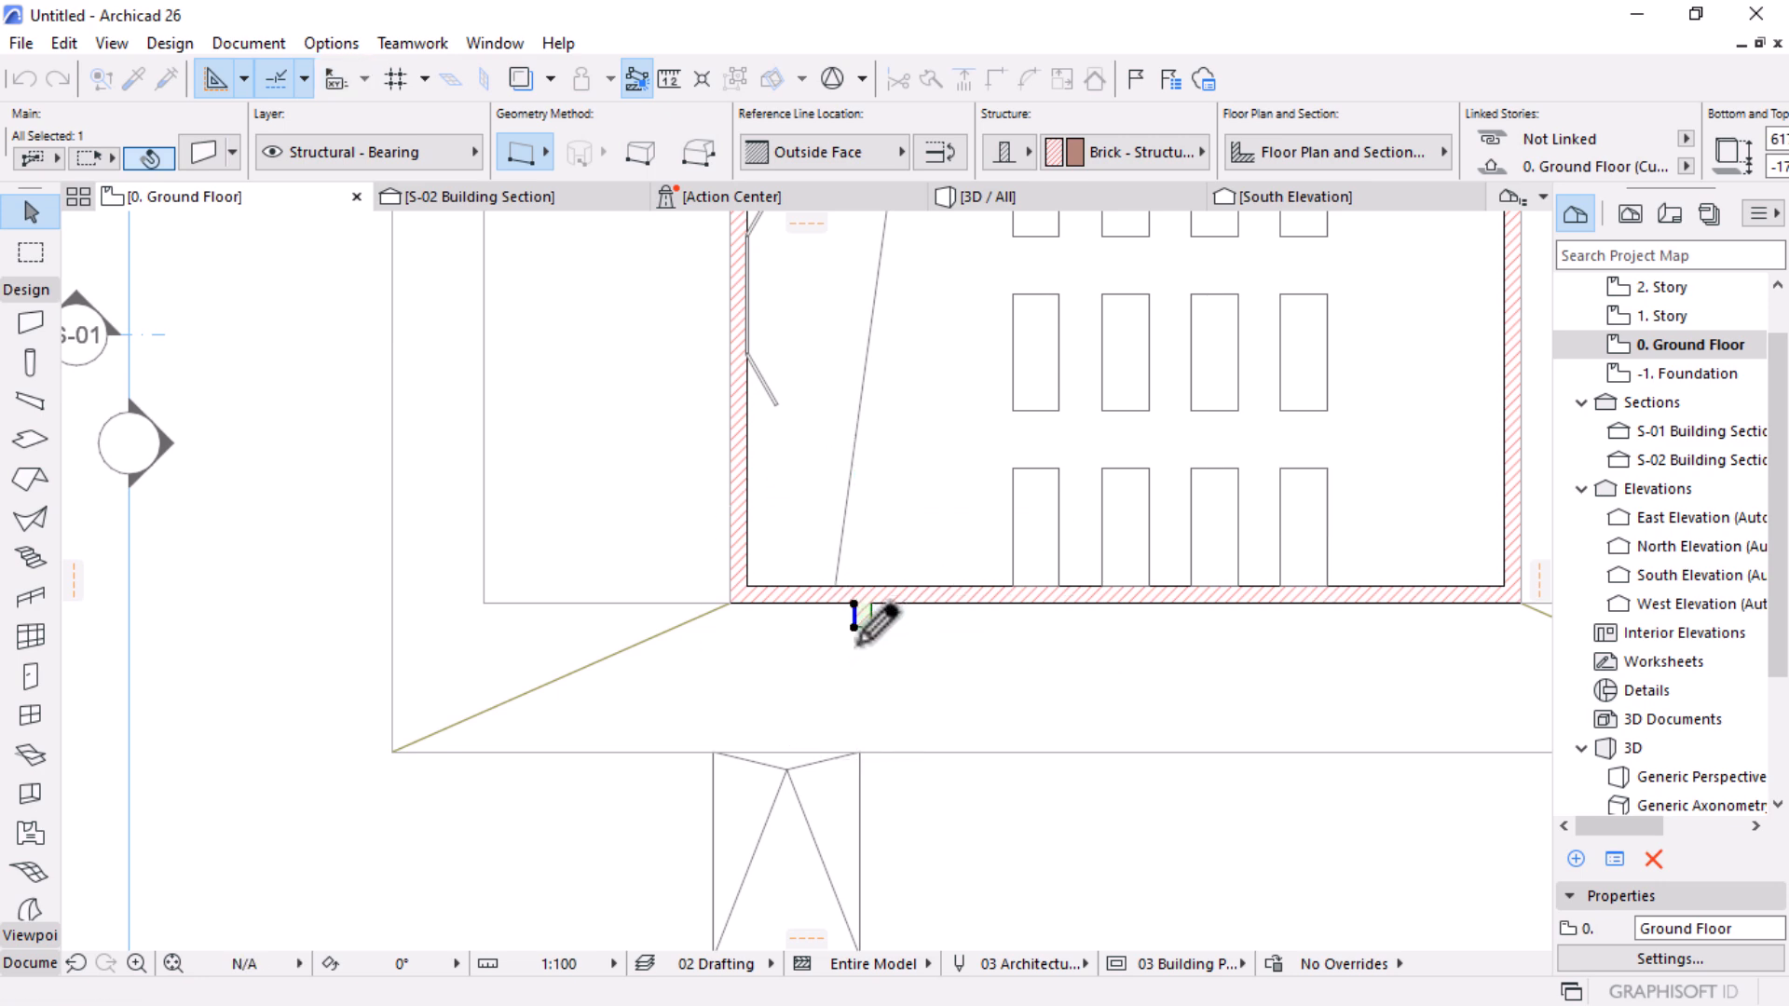
scroll(787, 663, "down", 3)
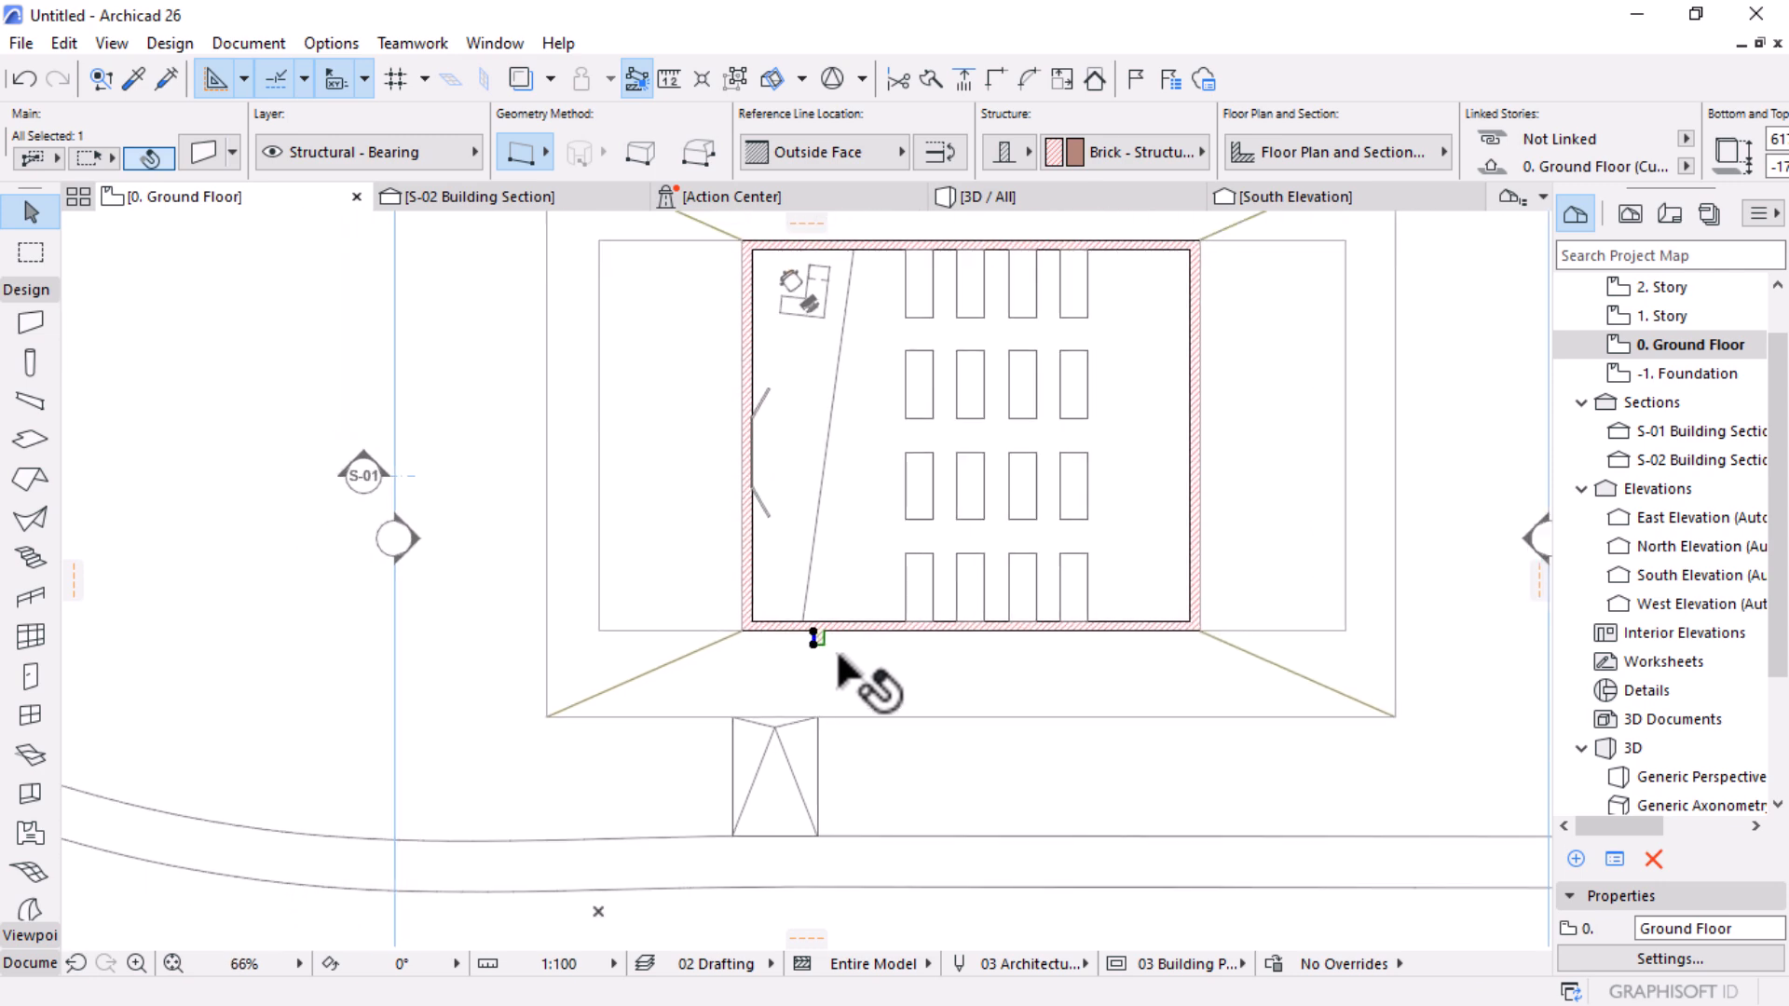
scroll(839, 657, "up", 3)
Step: Multiply the stub along the outer face of the lower wall using Distribute, with 4 copies
left_click(779, 597)
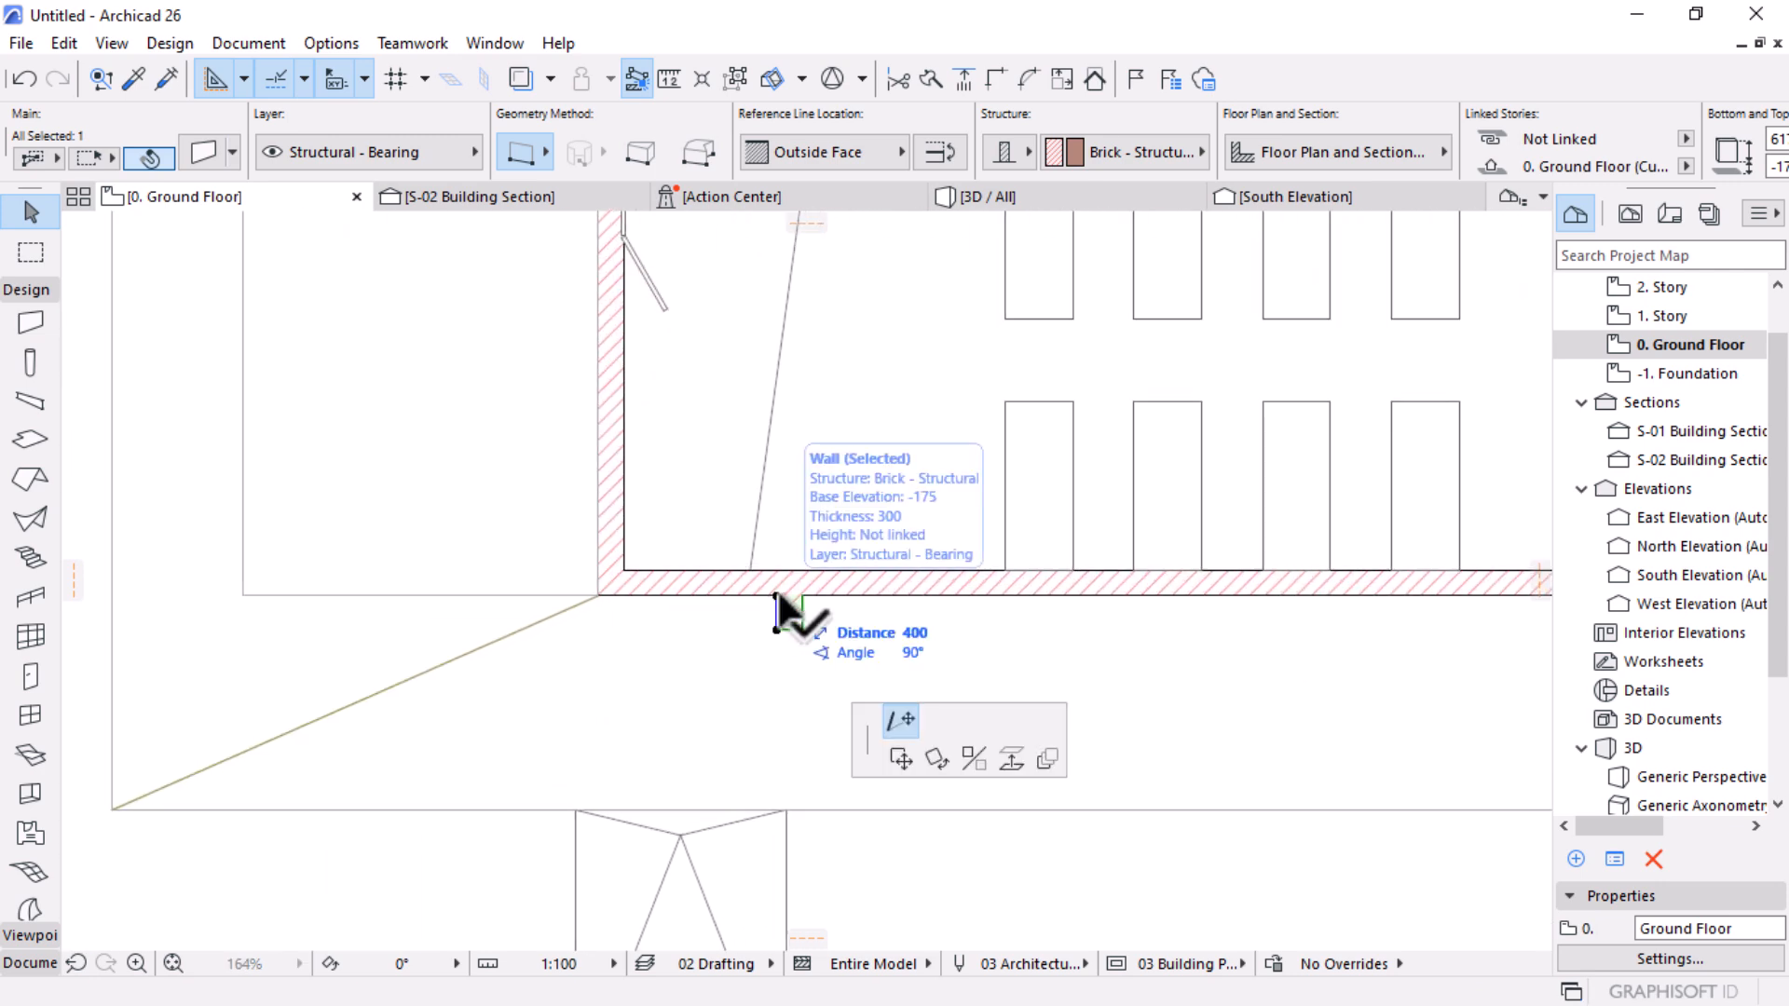
left_click(1459, 513)
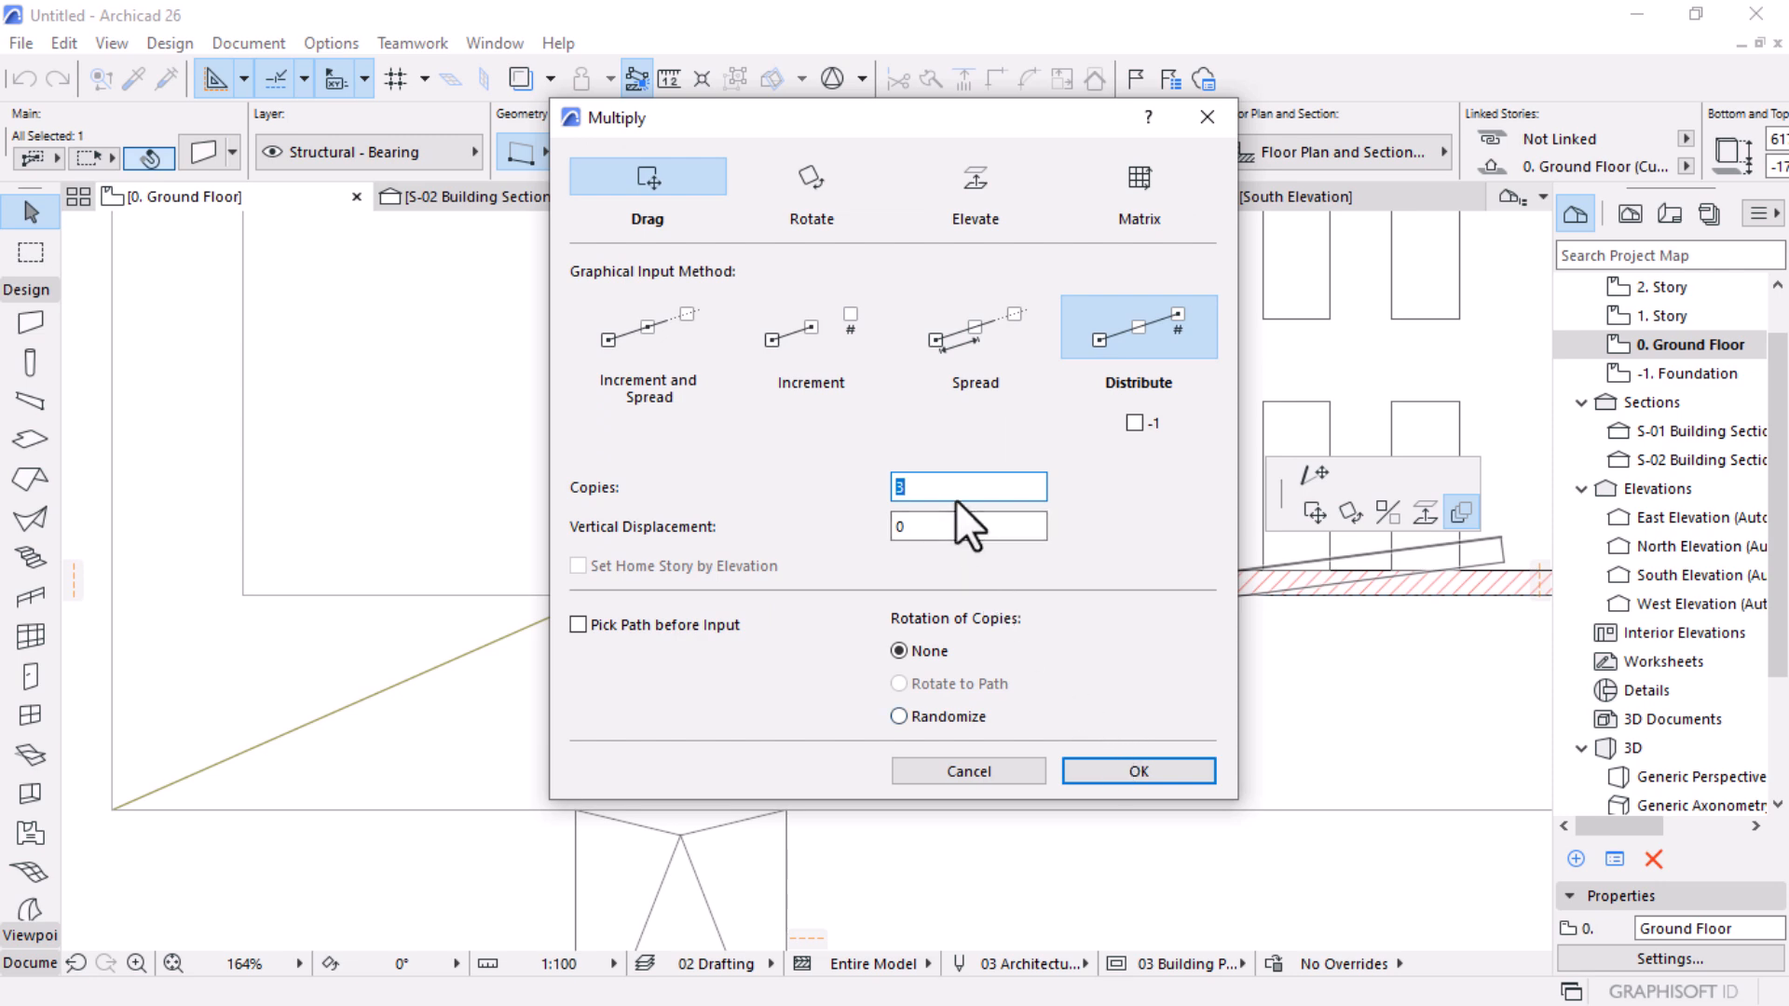
left_click(1132, 774)
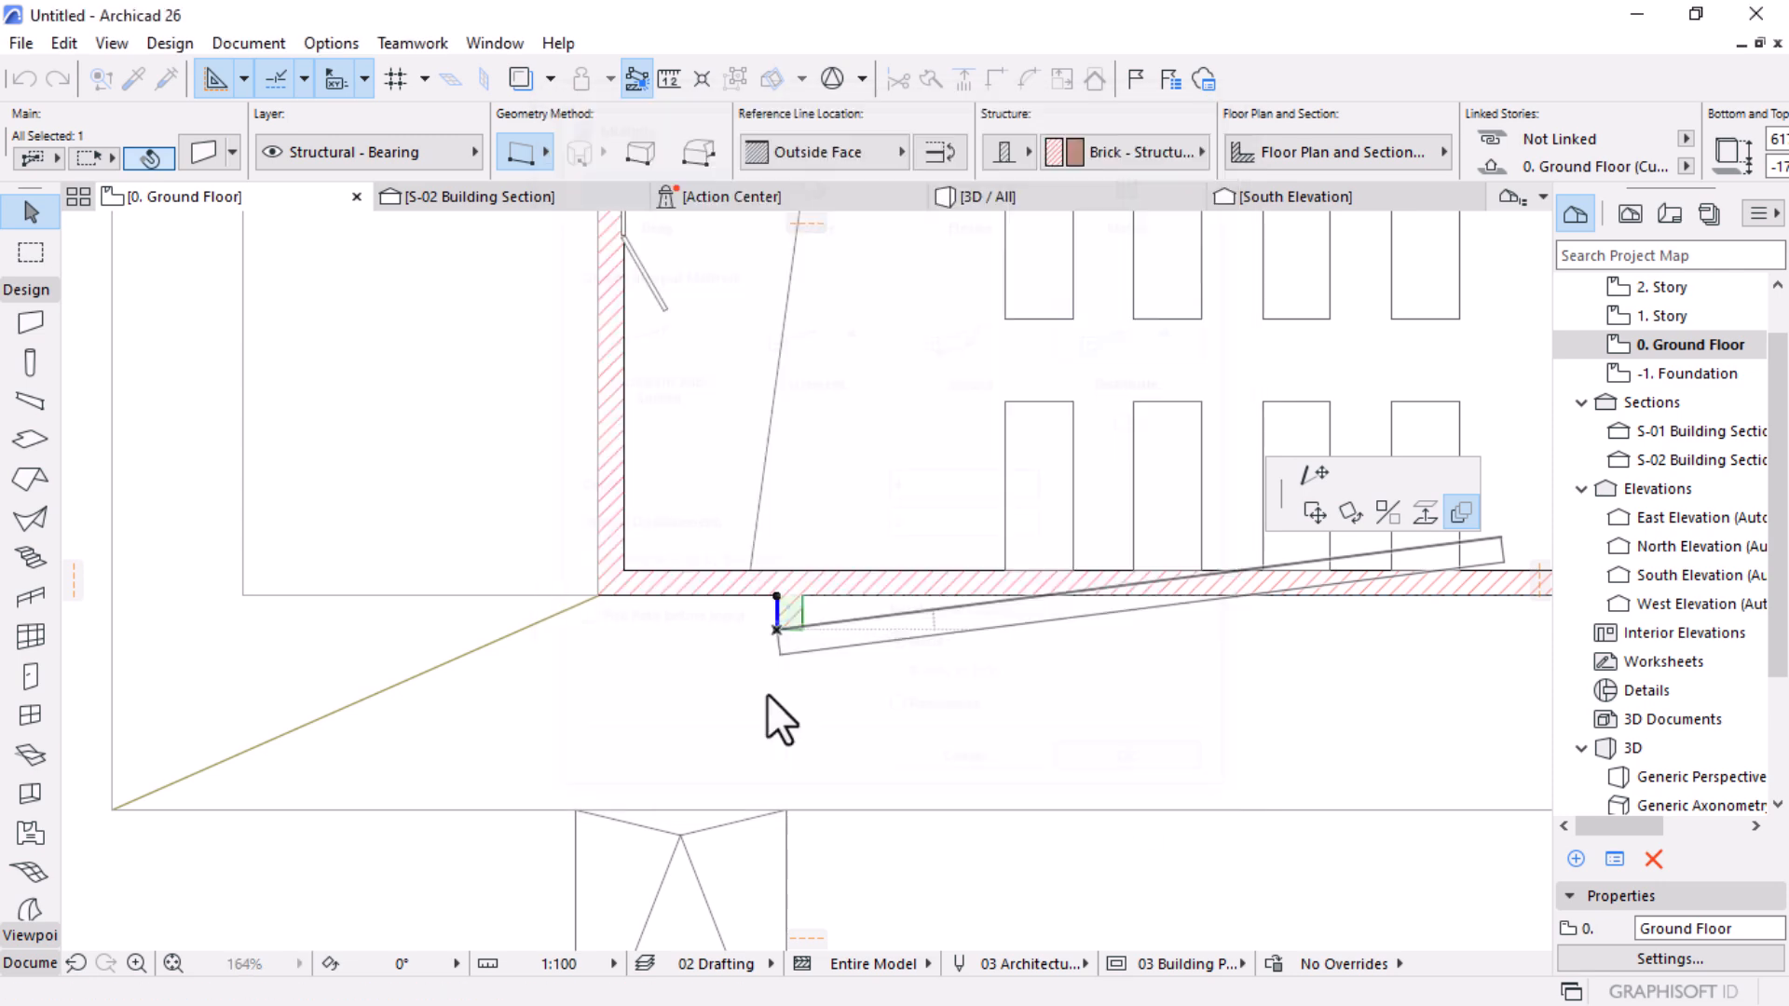
scroll(757, 638, "down", 3)
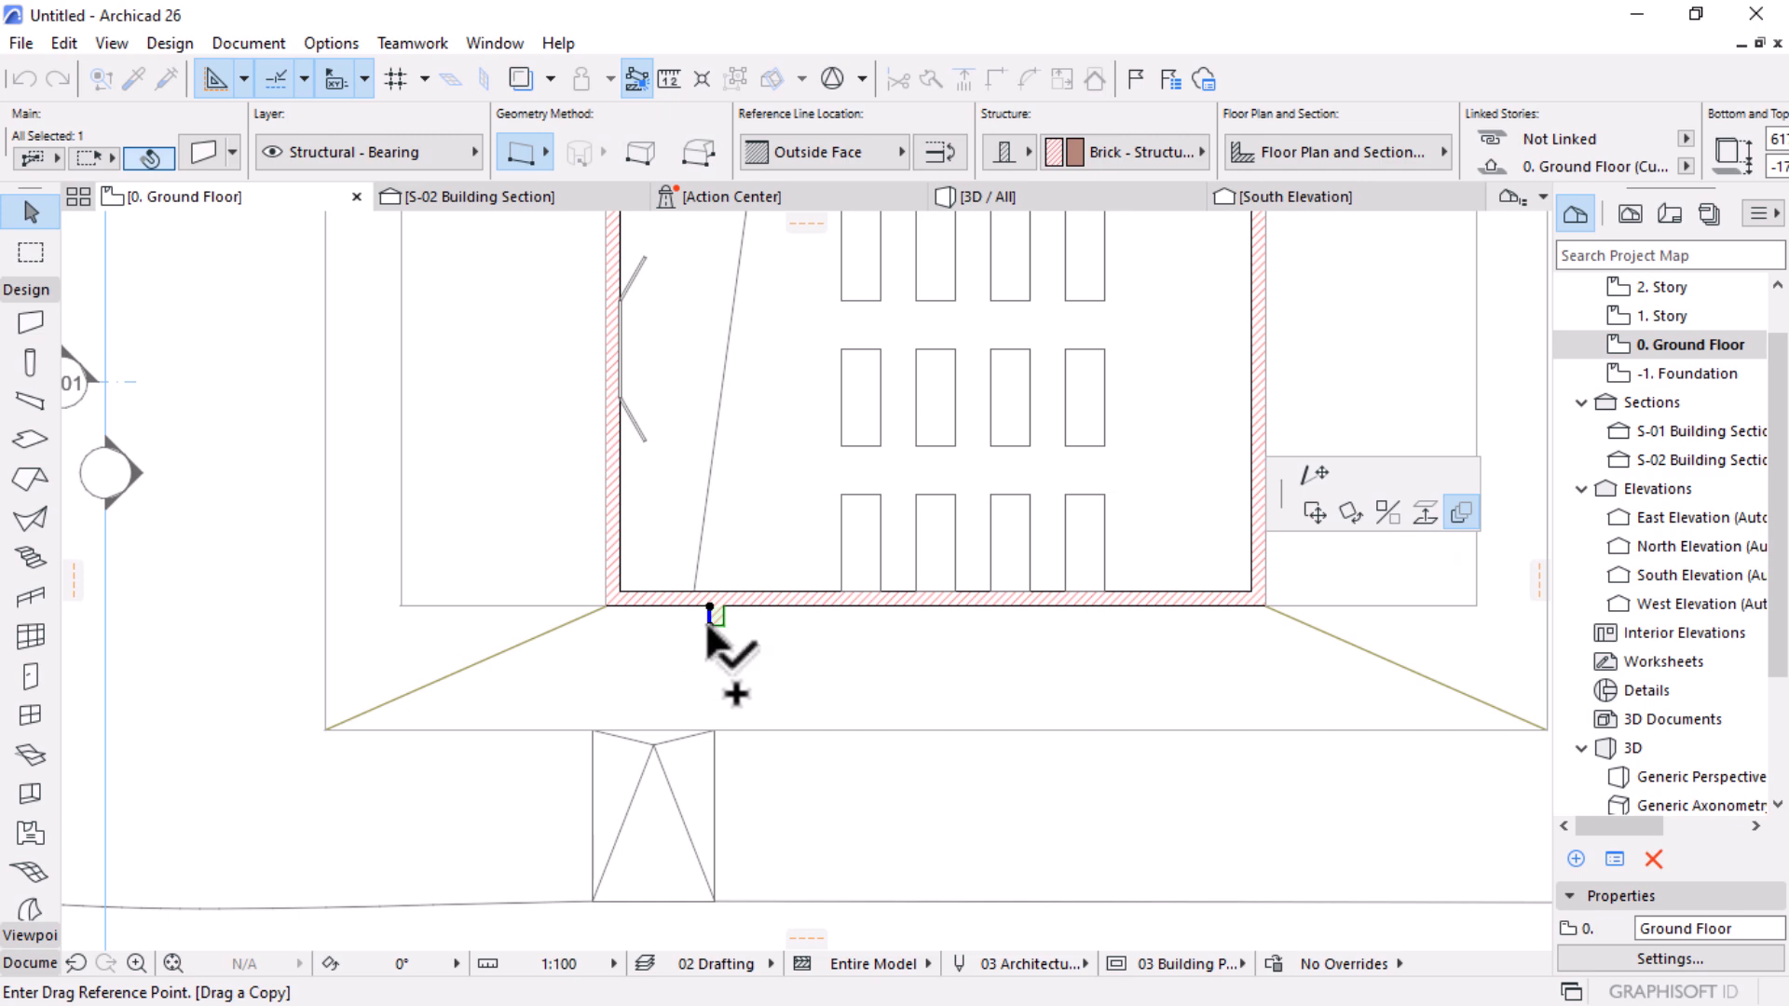
left_click(709, 625)
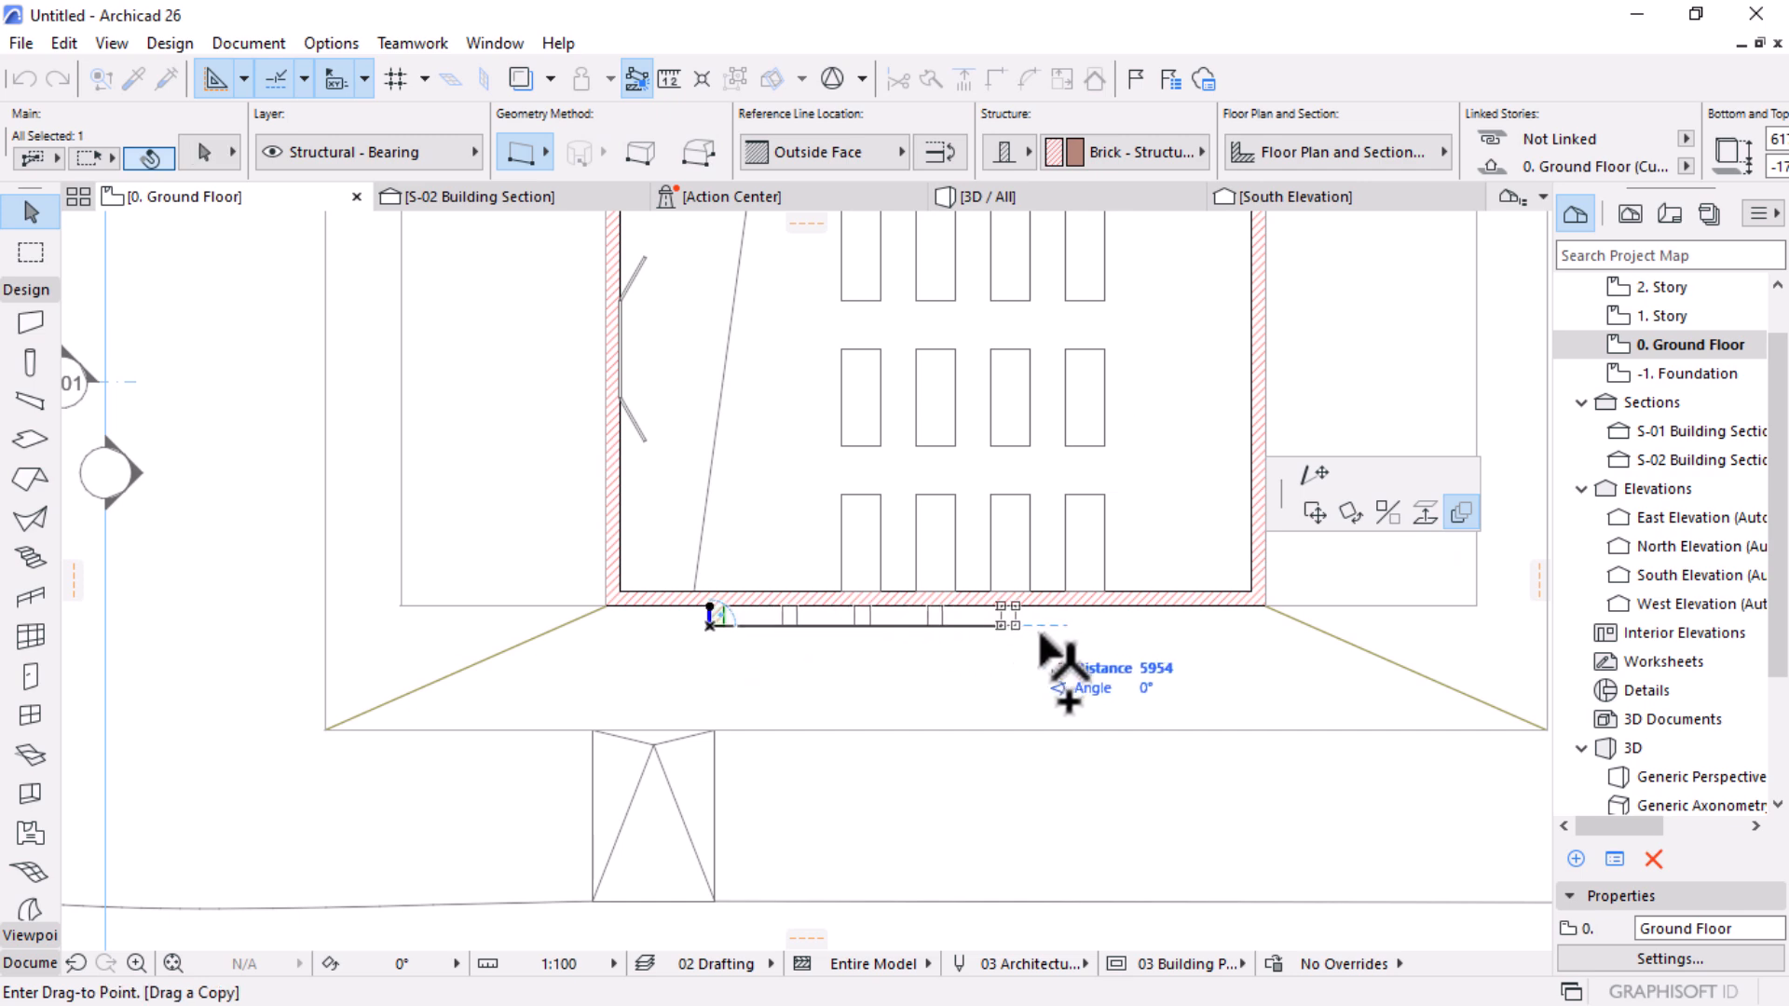
left_click(1143, 626)
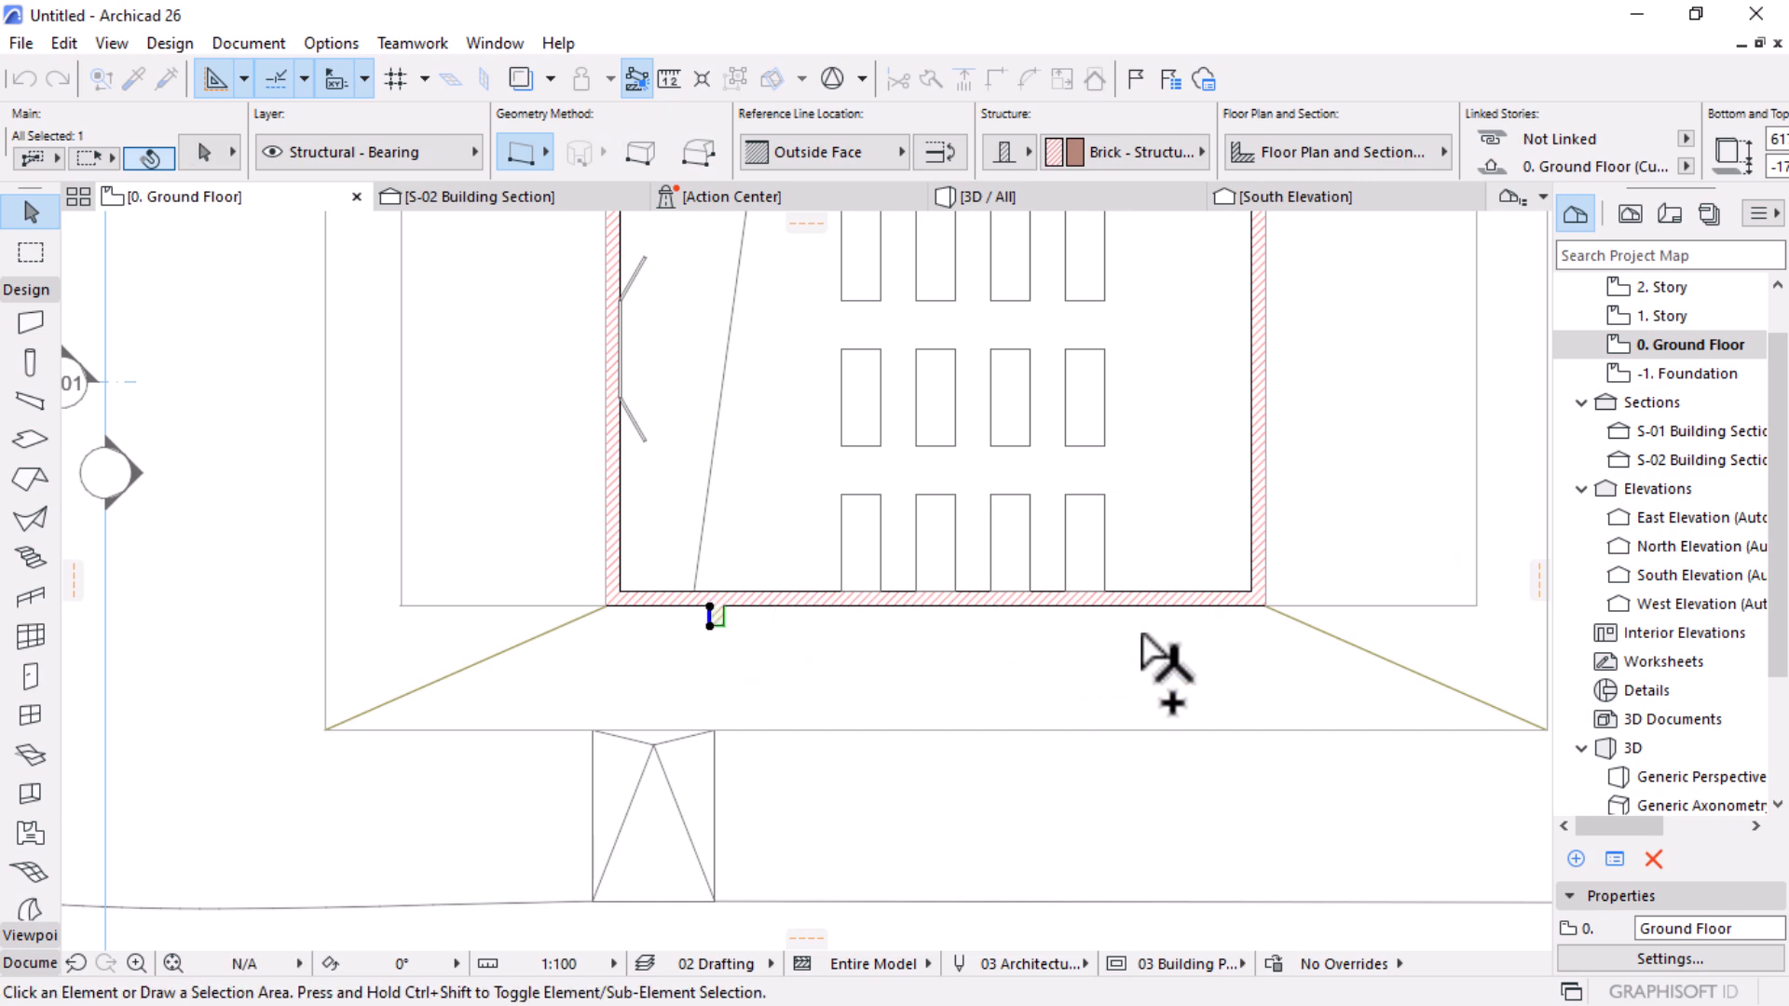
Step: Select all five stubs and mirror a copy of them onto the outer face of the upper wall
left_click(710, 624, "shift")
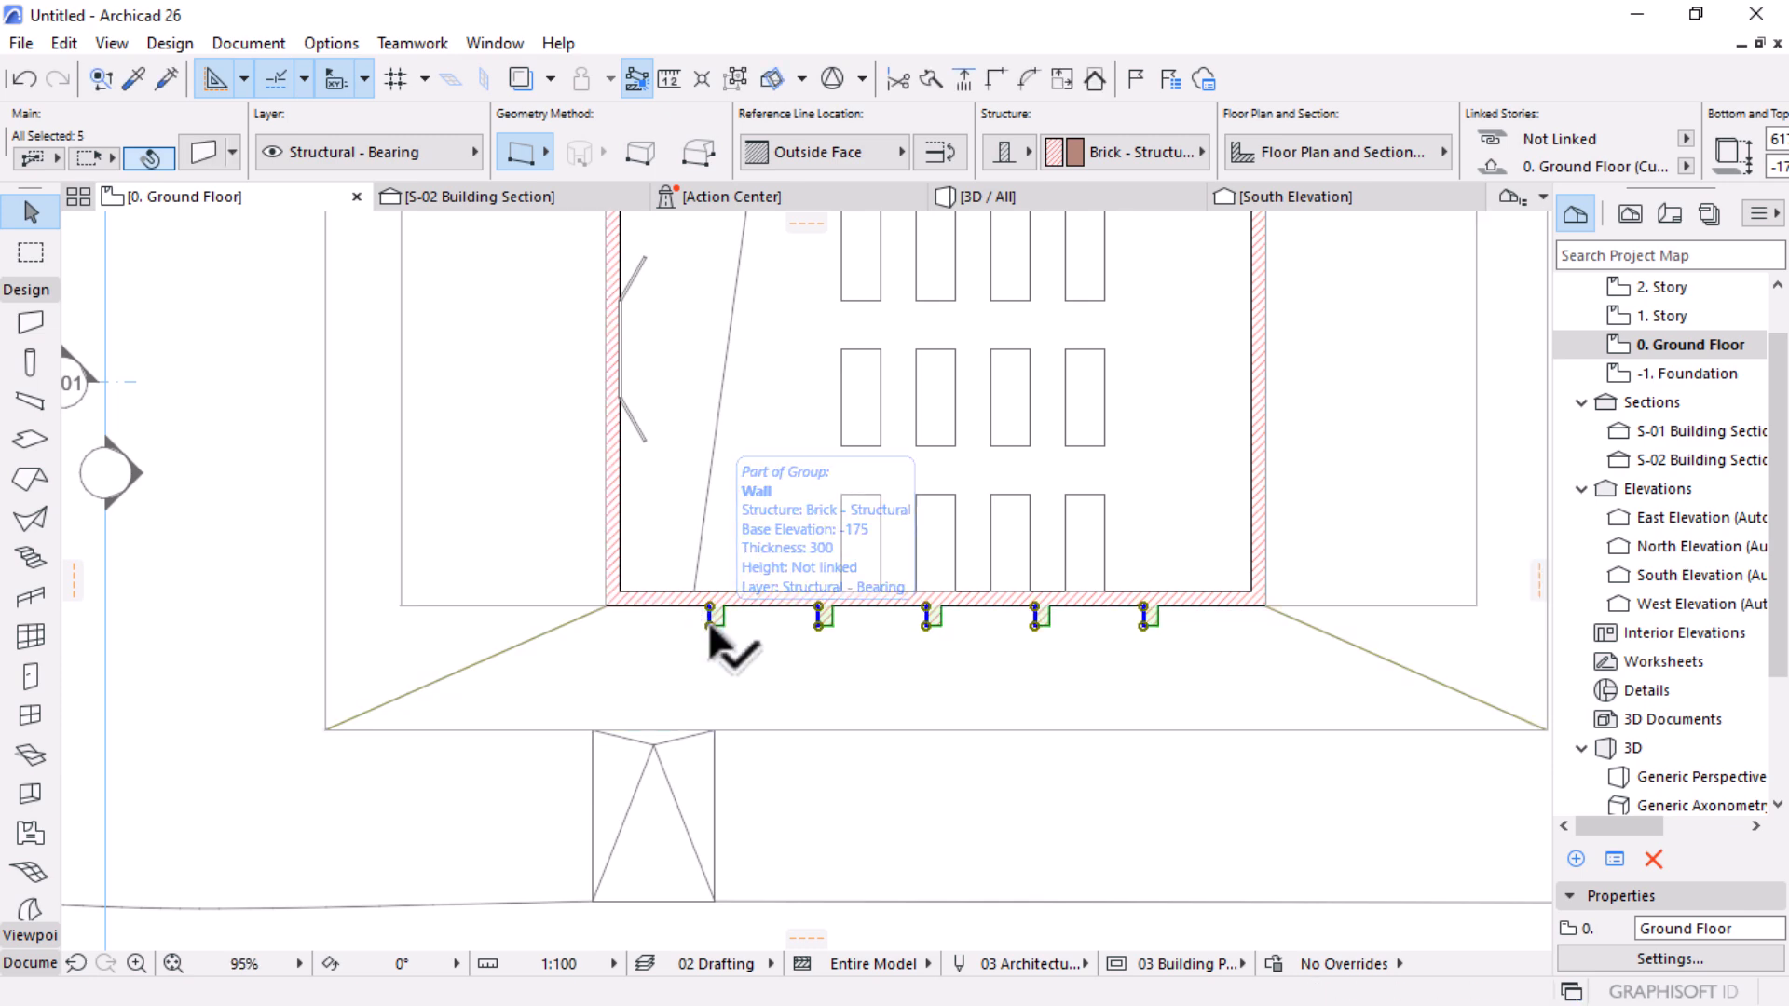
scroll(826, 707, "down", 3)
key("ctrl+alt+m")
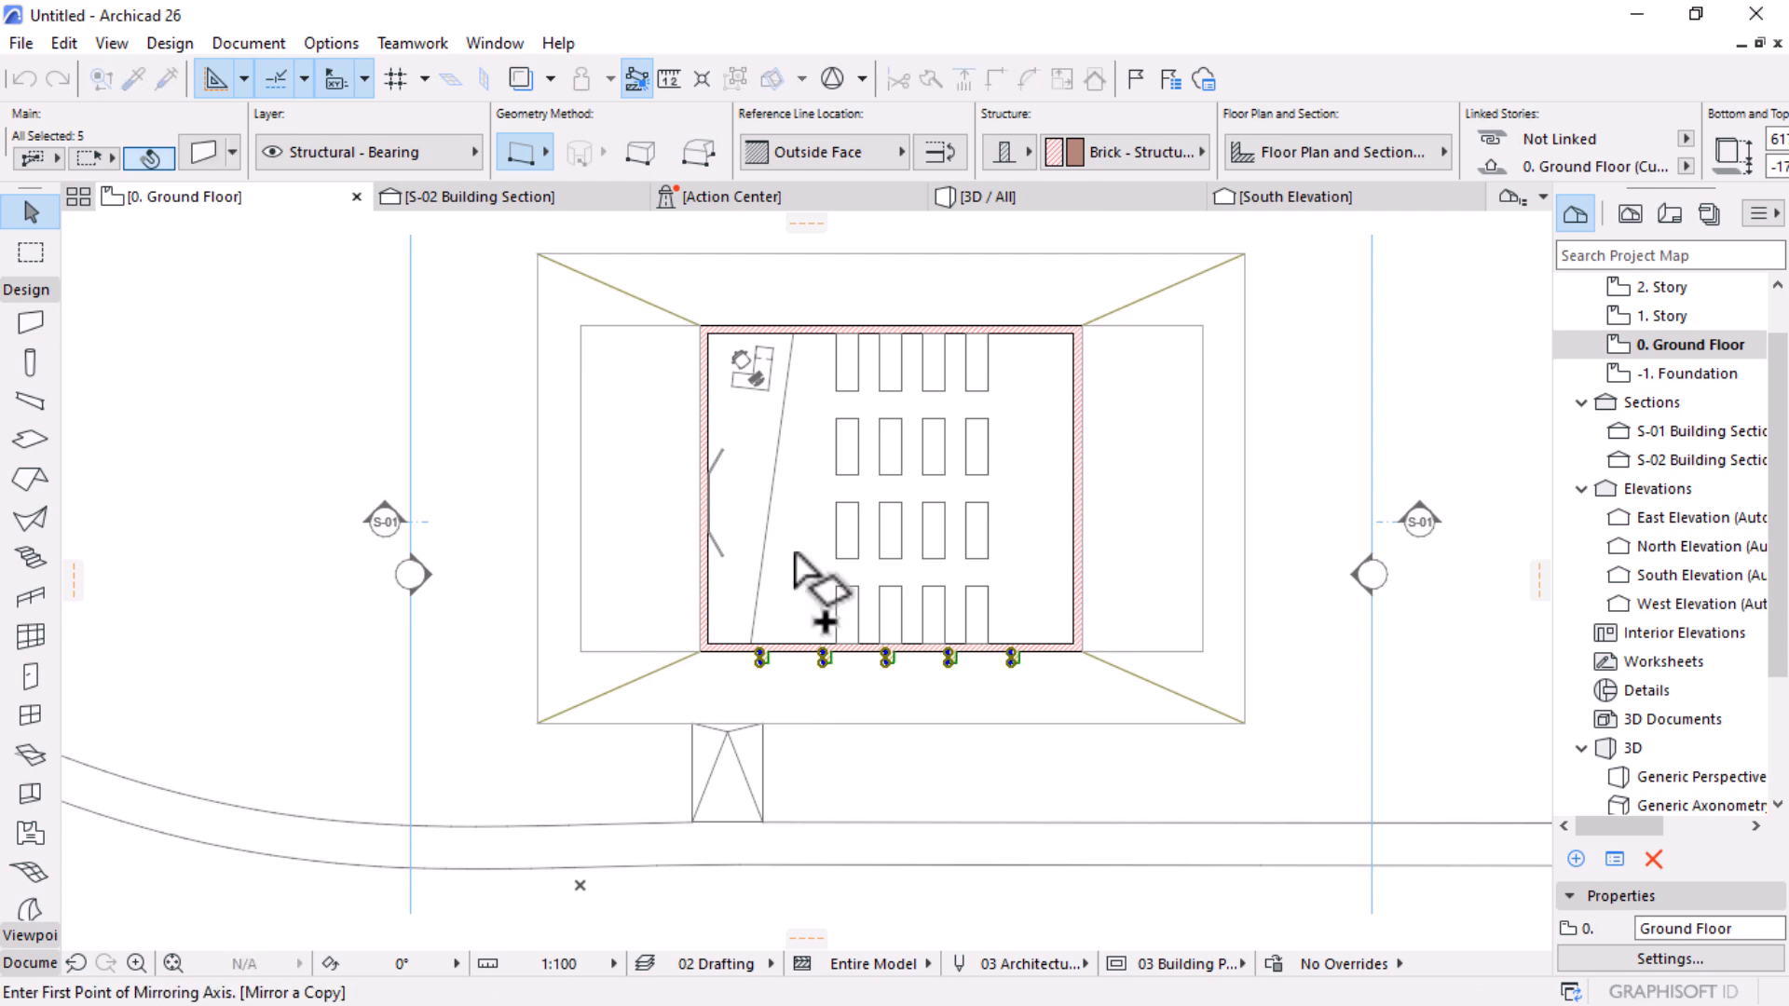
left_click(1081, 489)
left_click(354, 488)
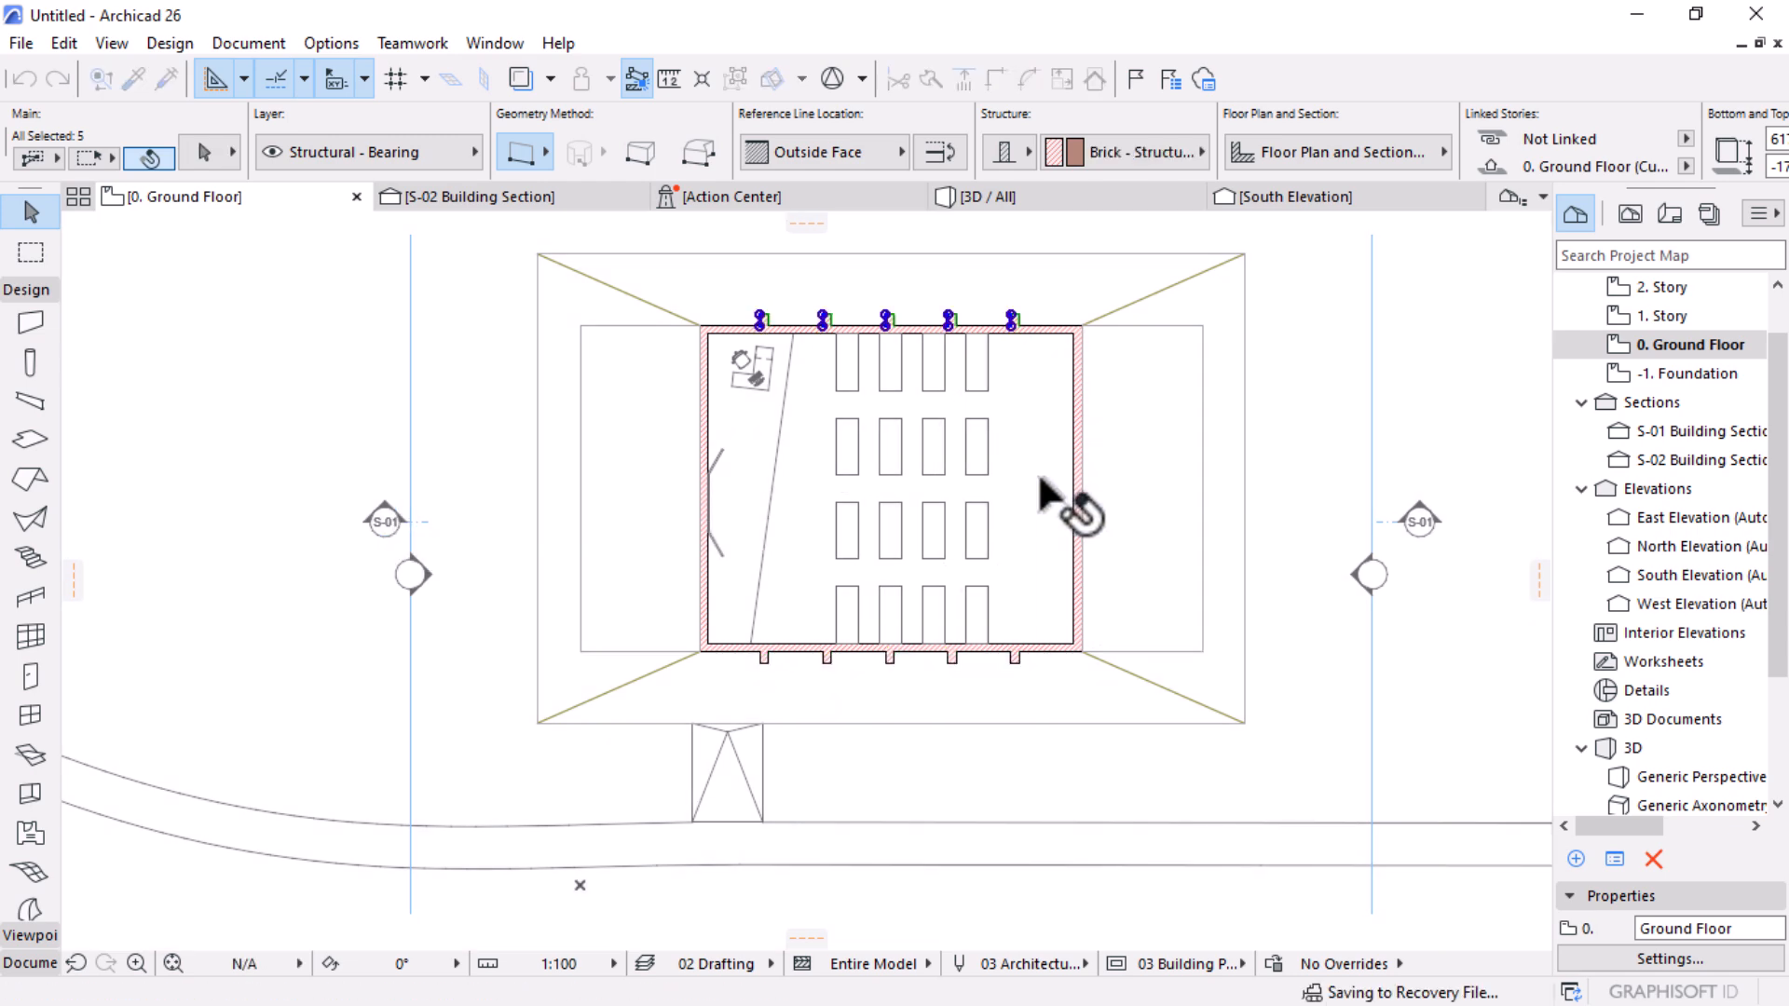
key("Escape")
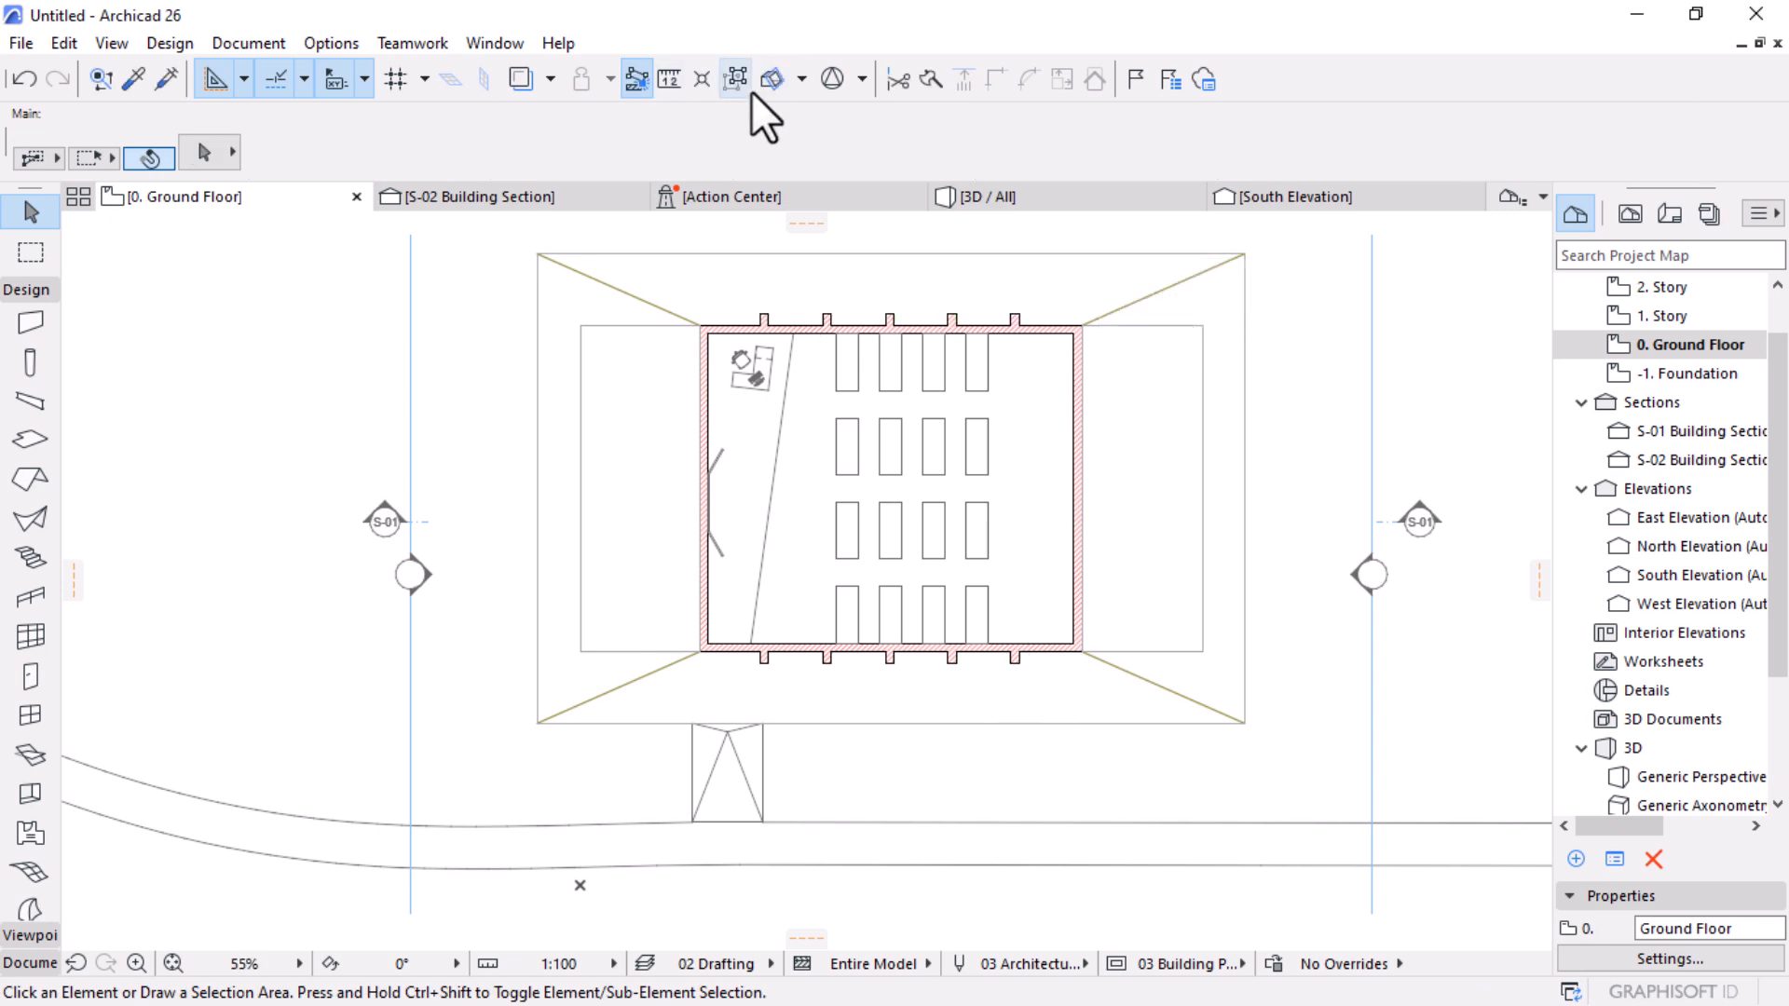
Step: Suspend the groups and drag a copy of the lower wall's rightmost stub to just outside the right wall
key("ctrl+shift+d")
left_click(1012, 651)
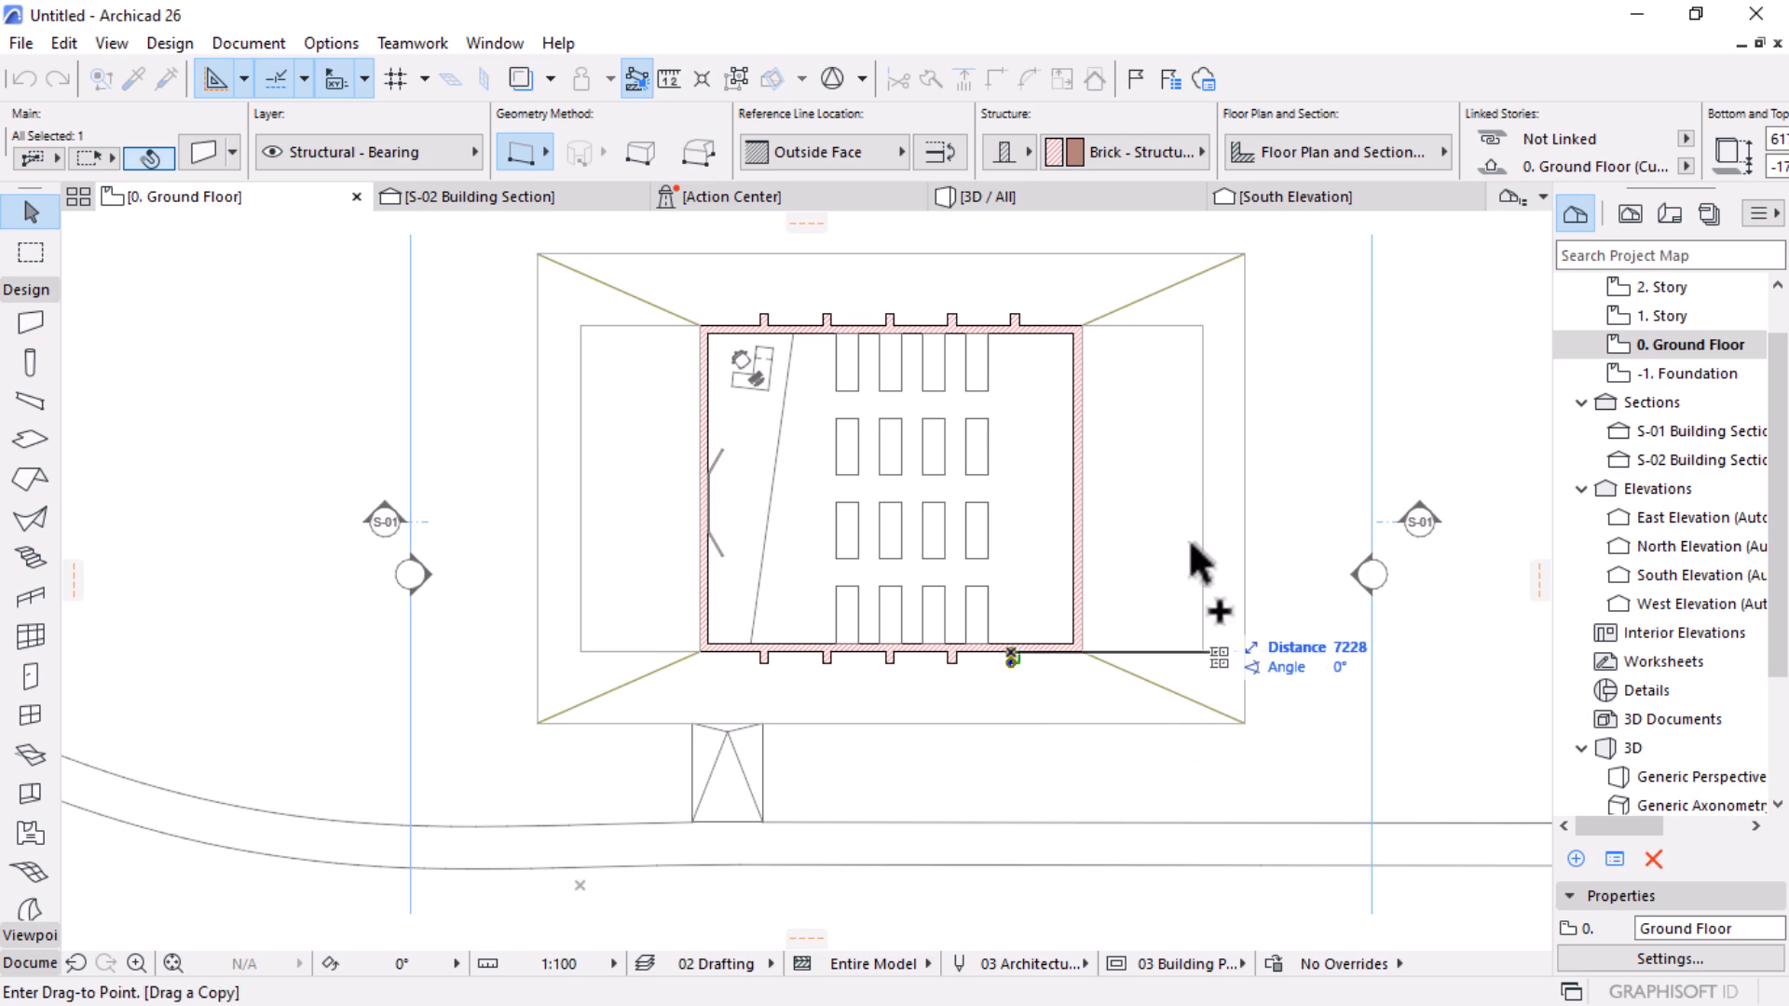
scroll(1137, 424, "up", 1)
scroll(1137, 424, "up", 2)
left_click(1041, 550)
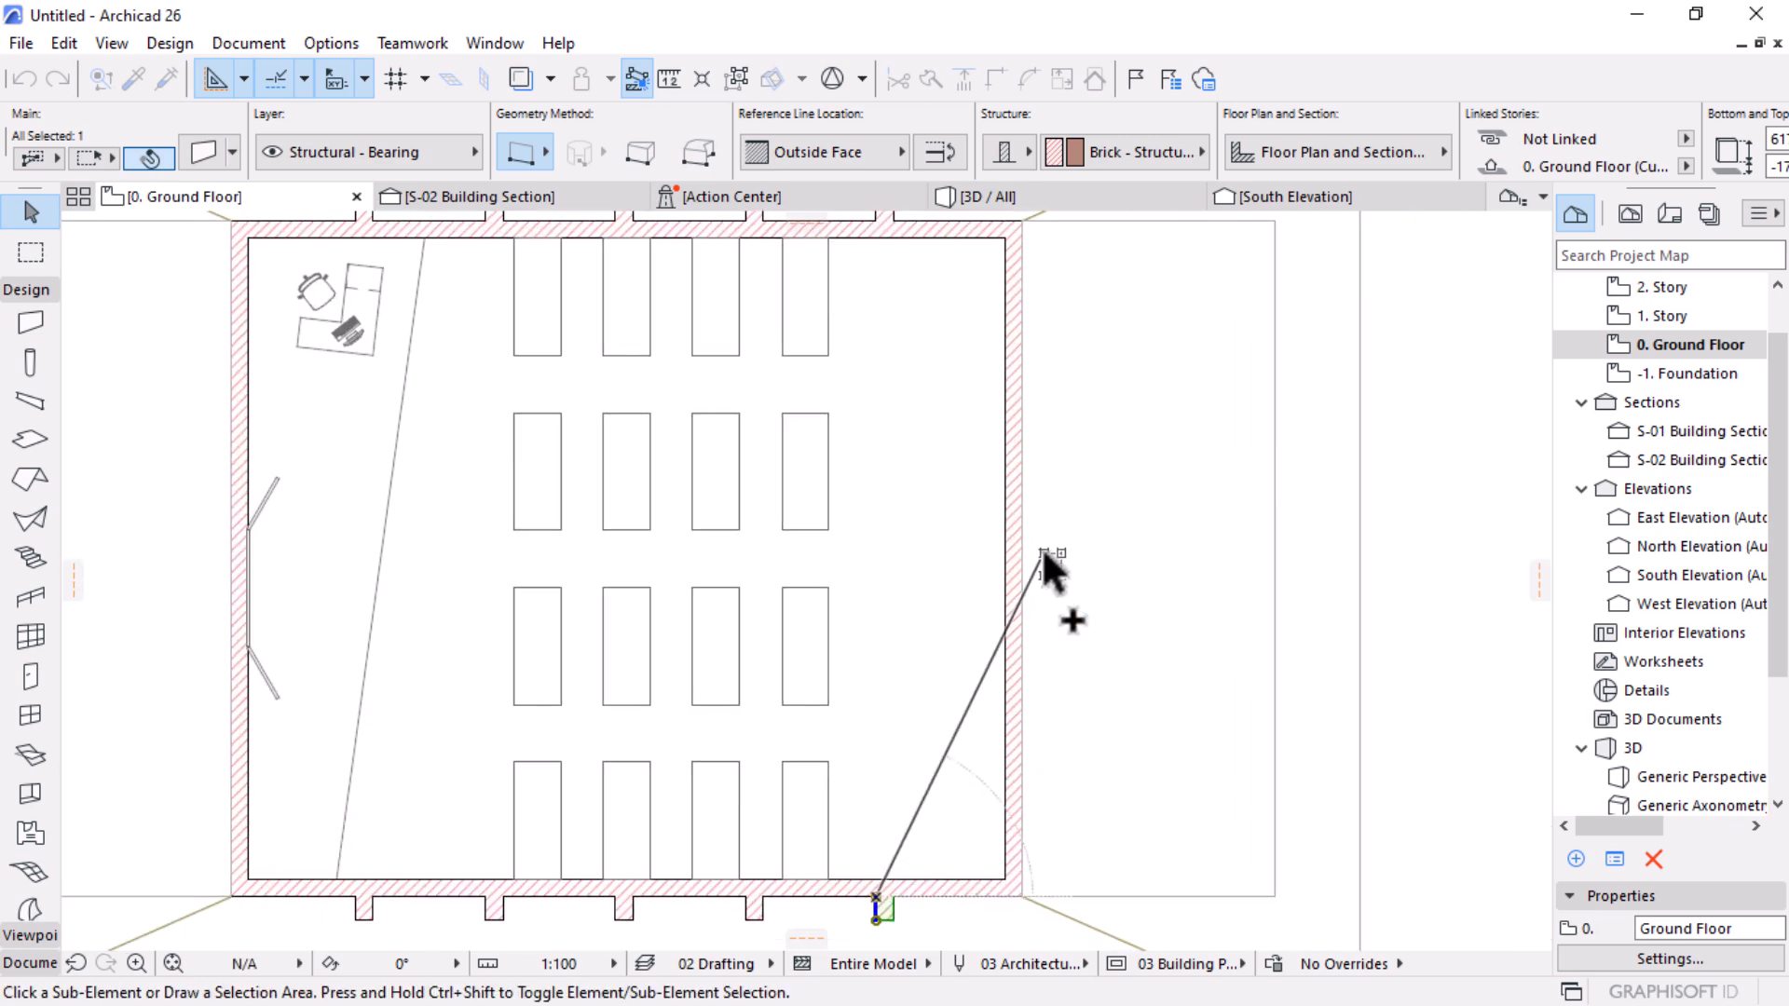
Step: Rotate the copied stub 90° and move it against the outer face of the right wall, below the wall's midpoint
key("ctrl+e")
left_click(1044, 551)
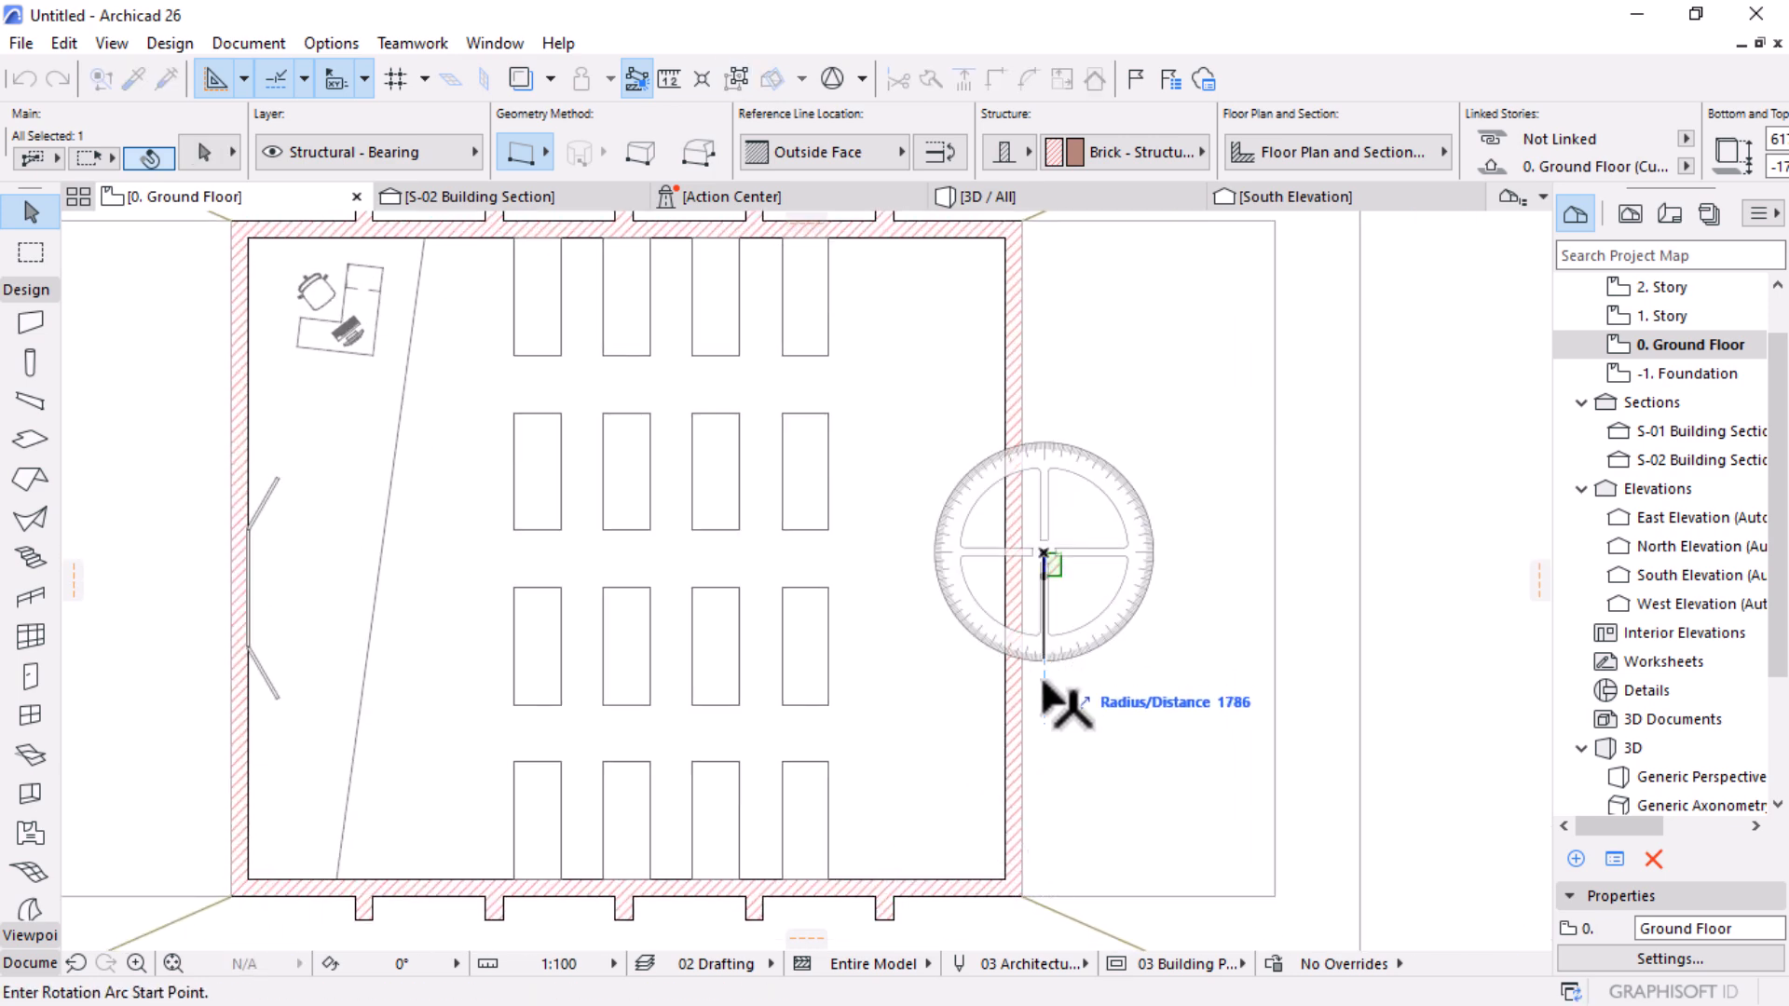
left_click(1303, 553)
key("Escape")
key("ctrl+d")
left_click(1044, 553)
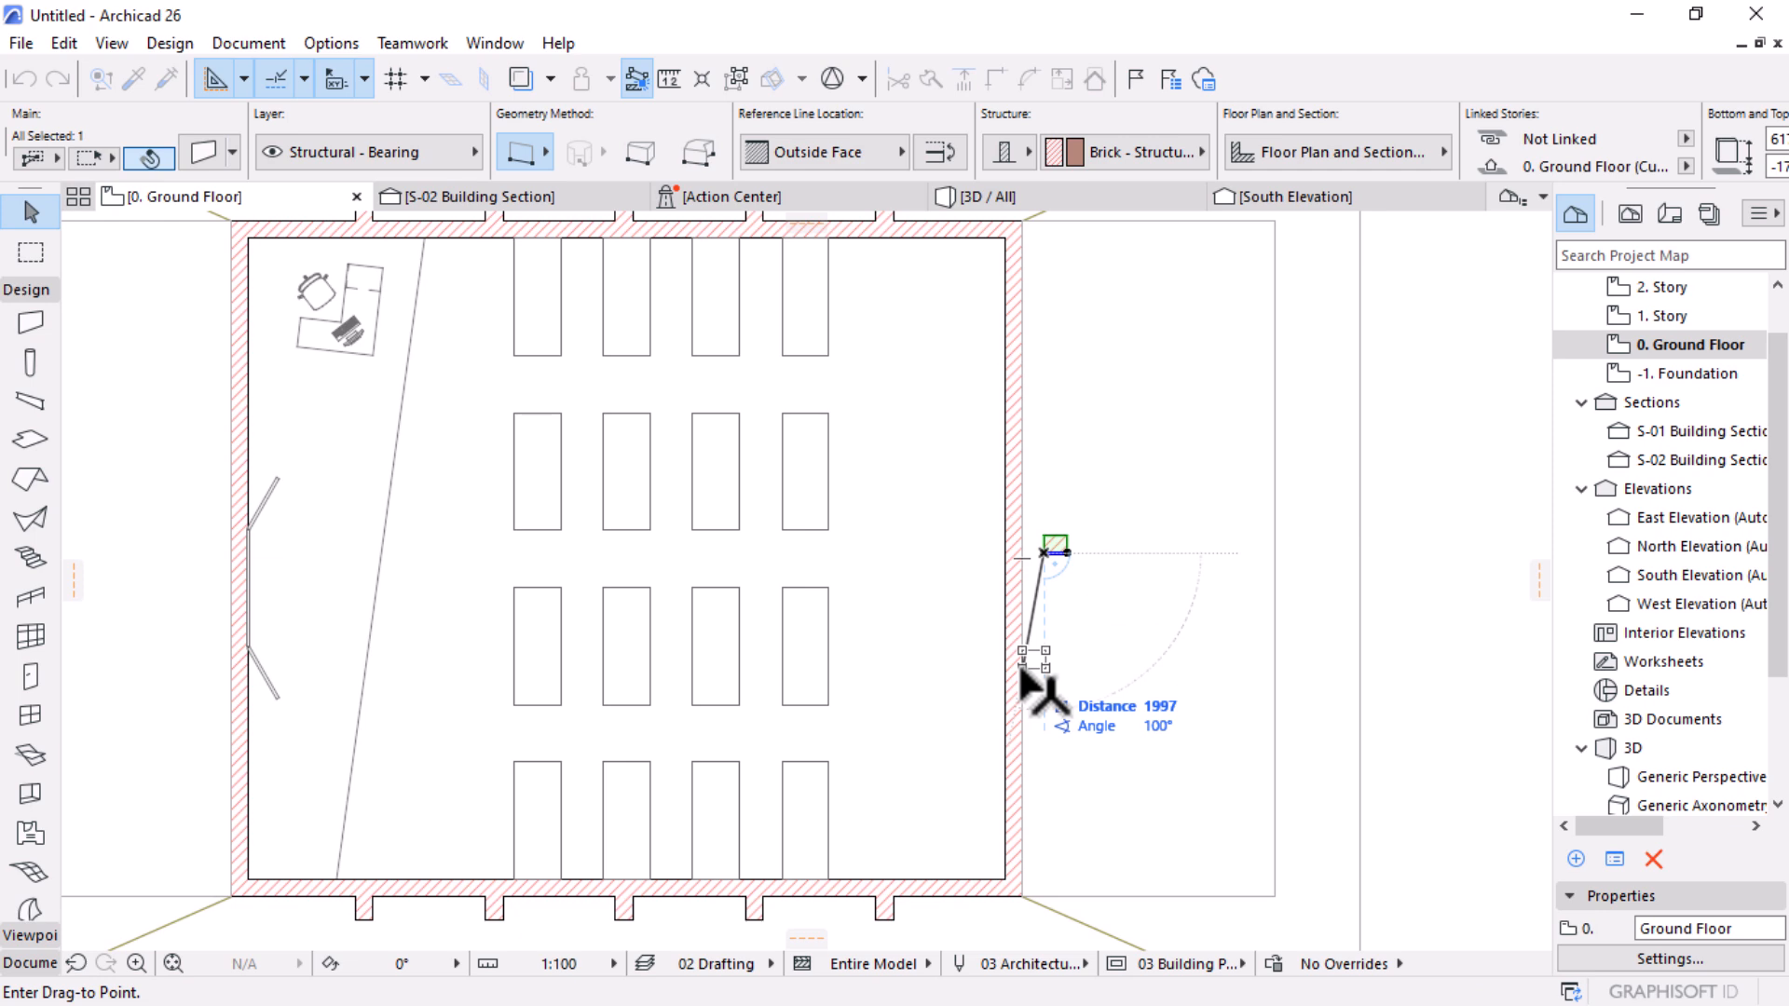
left_click(1022, 669)
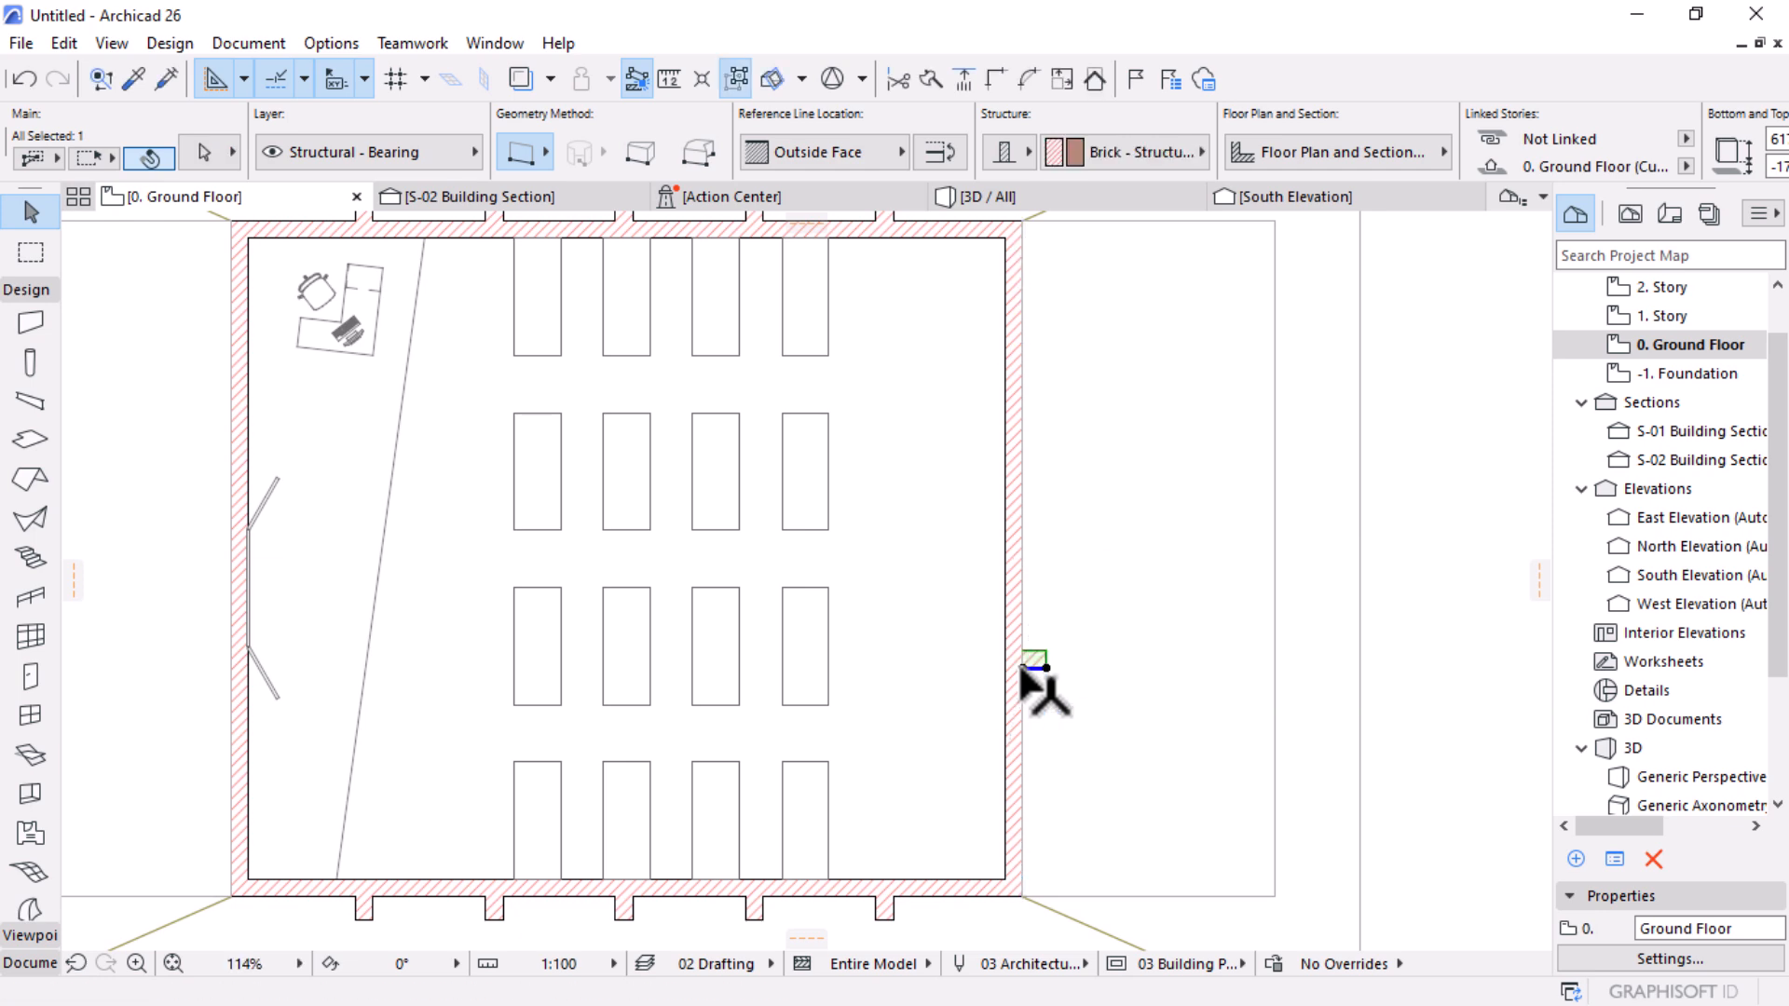
Step: Mirror a copy of the right wall's stub about a horizontal axis through the wall's midpoint
key("ctrl+shift+m")
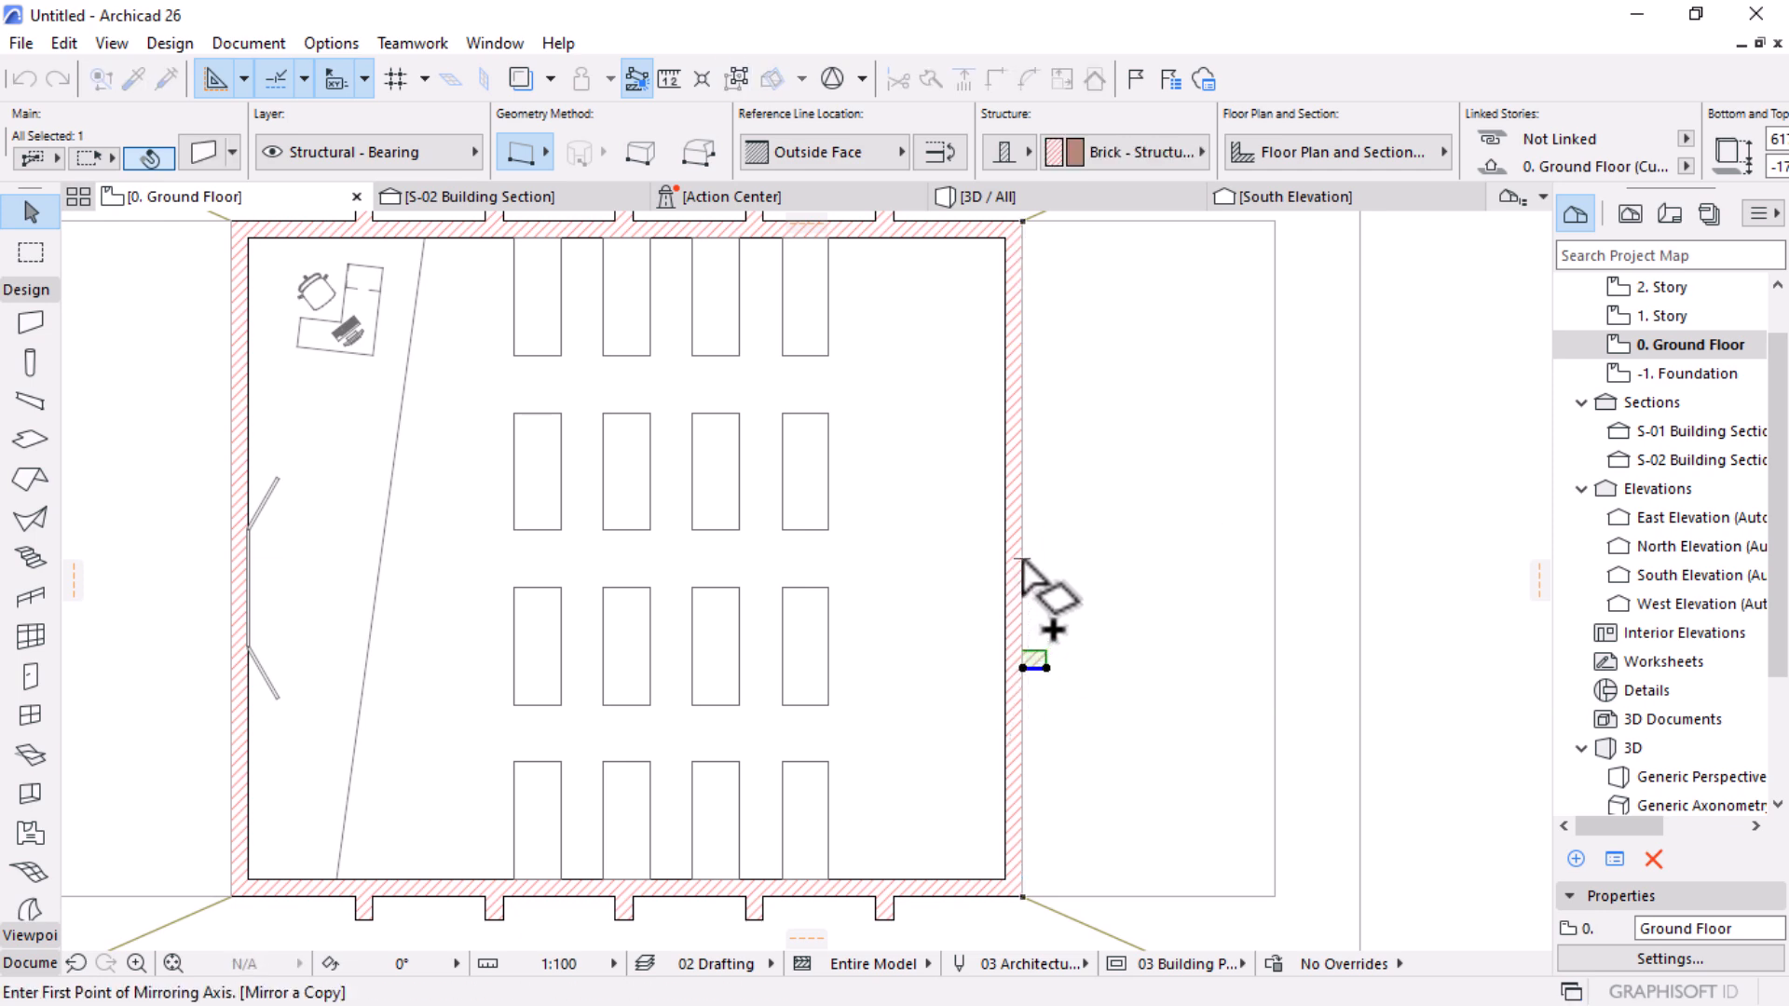
left_click(1022, 559)
left_click(1224, 561)
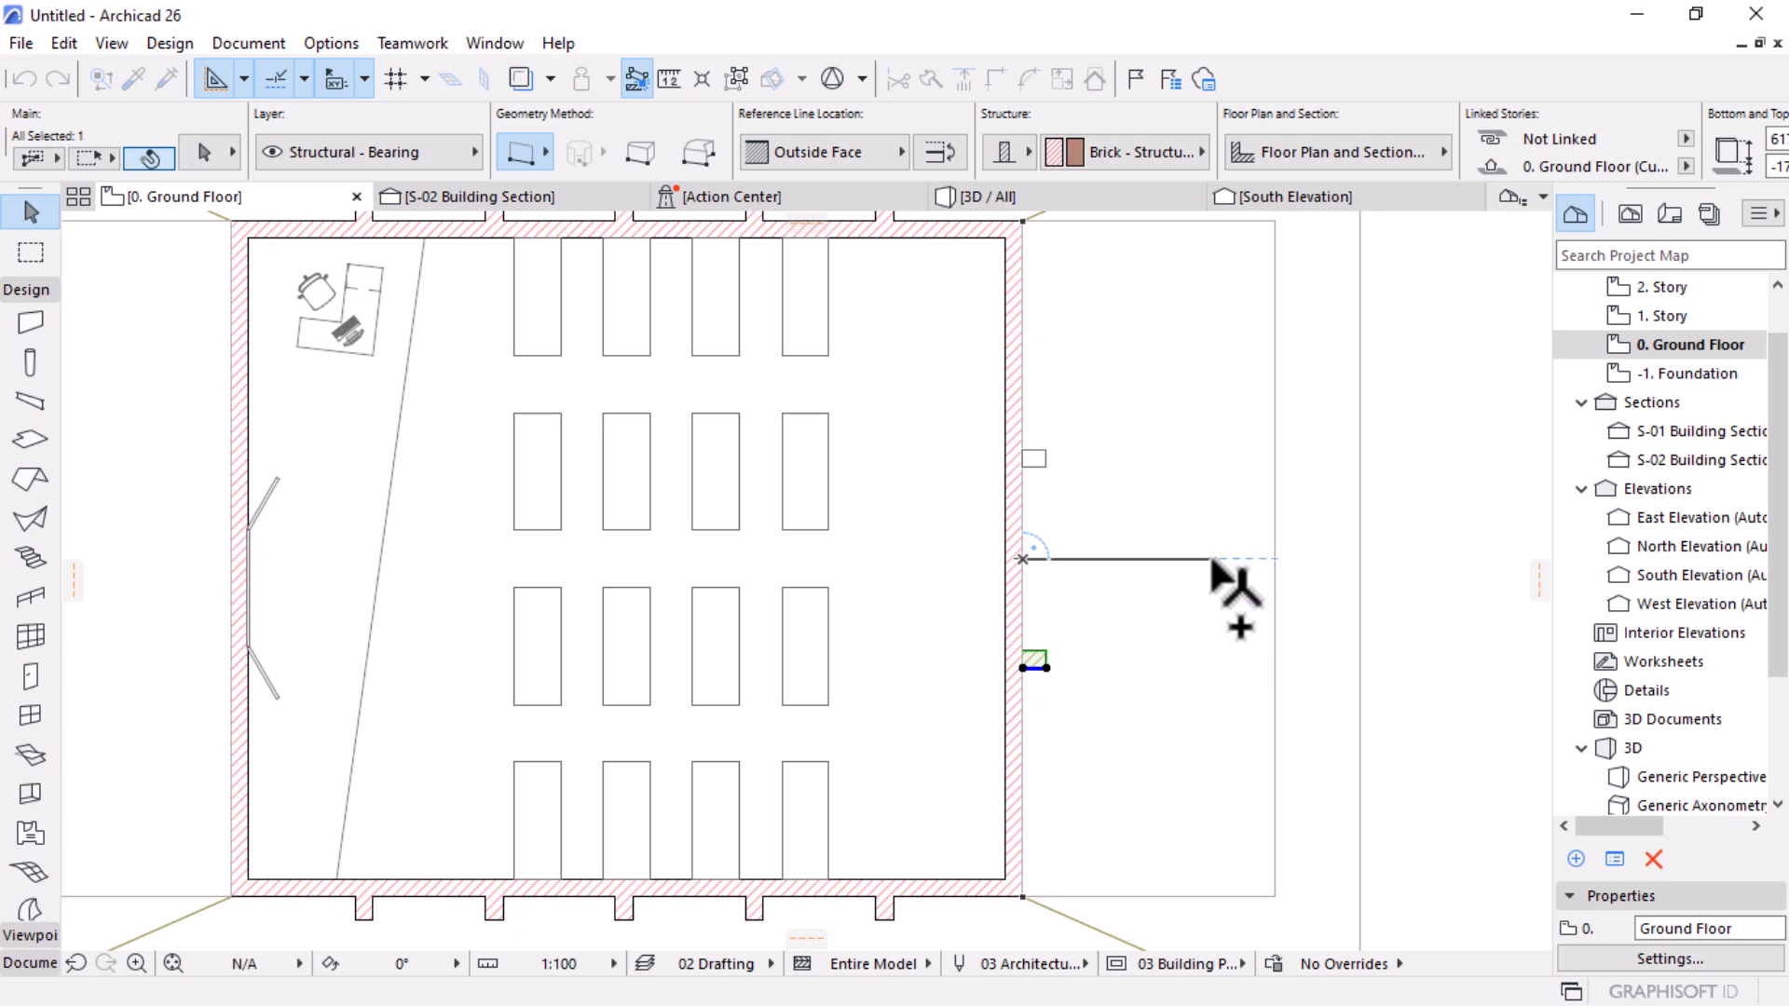
Step: Select both stubs on the right wall and mirror a copy of them across that wall into the classroom
left_click(1039, 654, "shift")
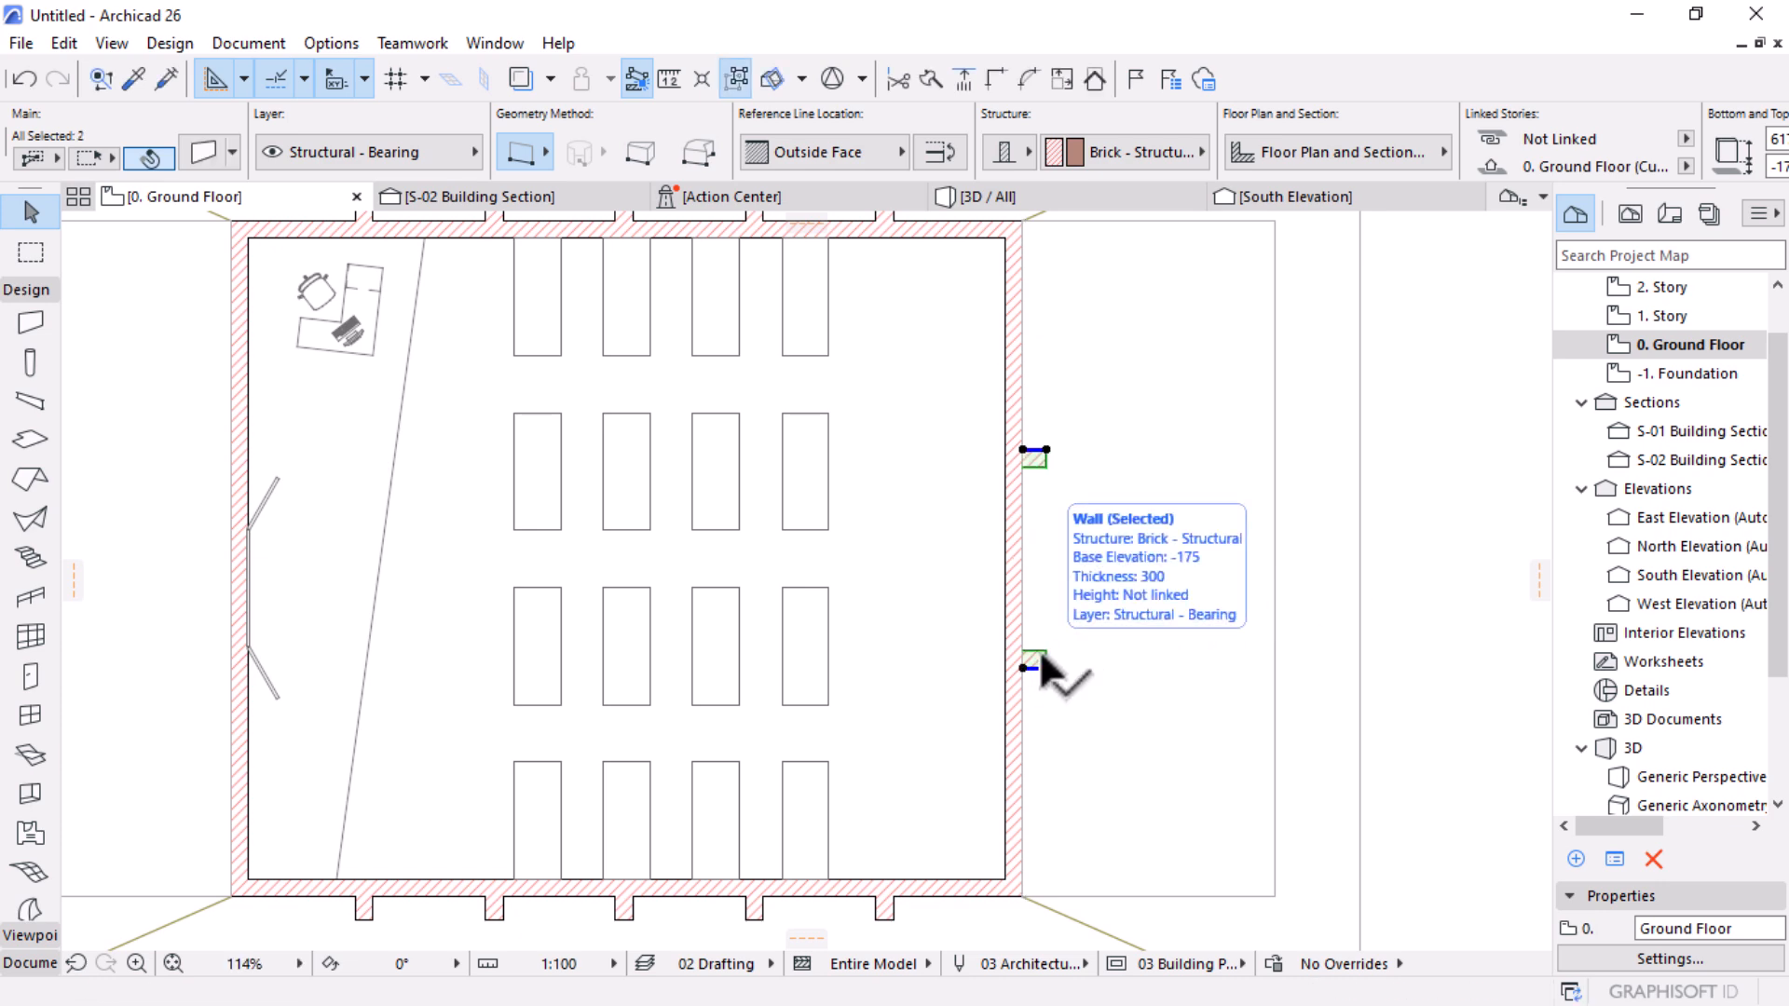
key("ctrl+shift+m")
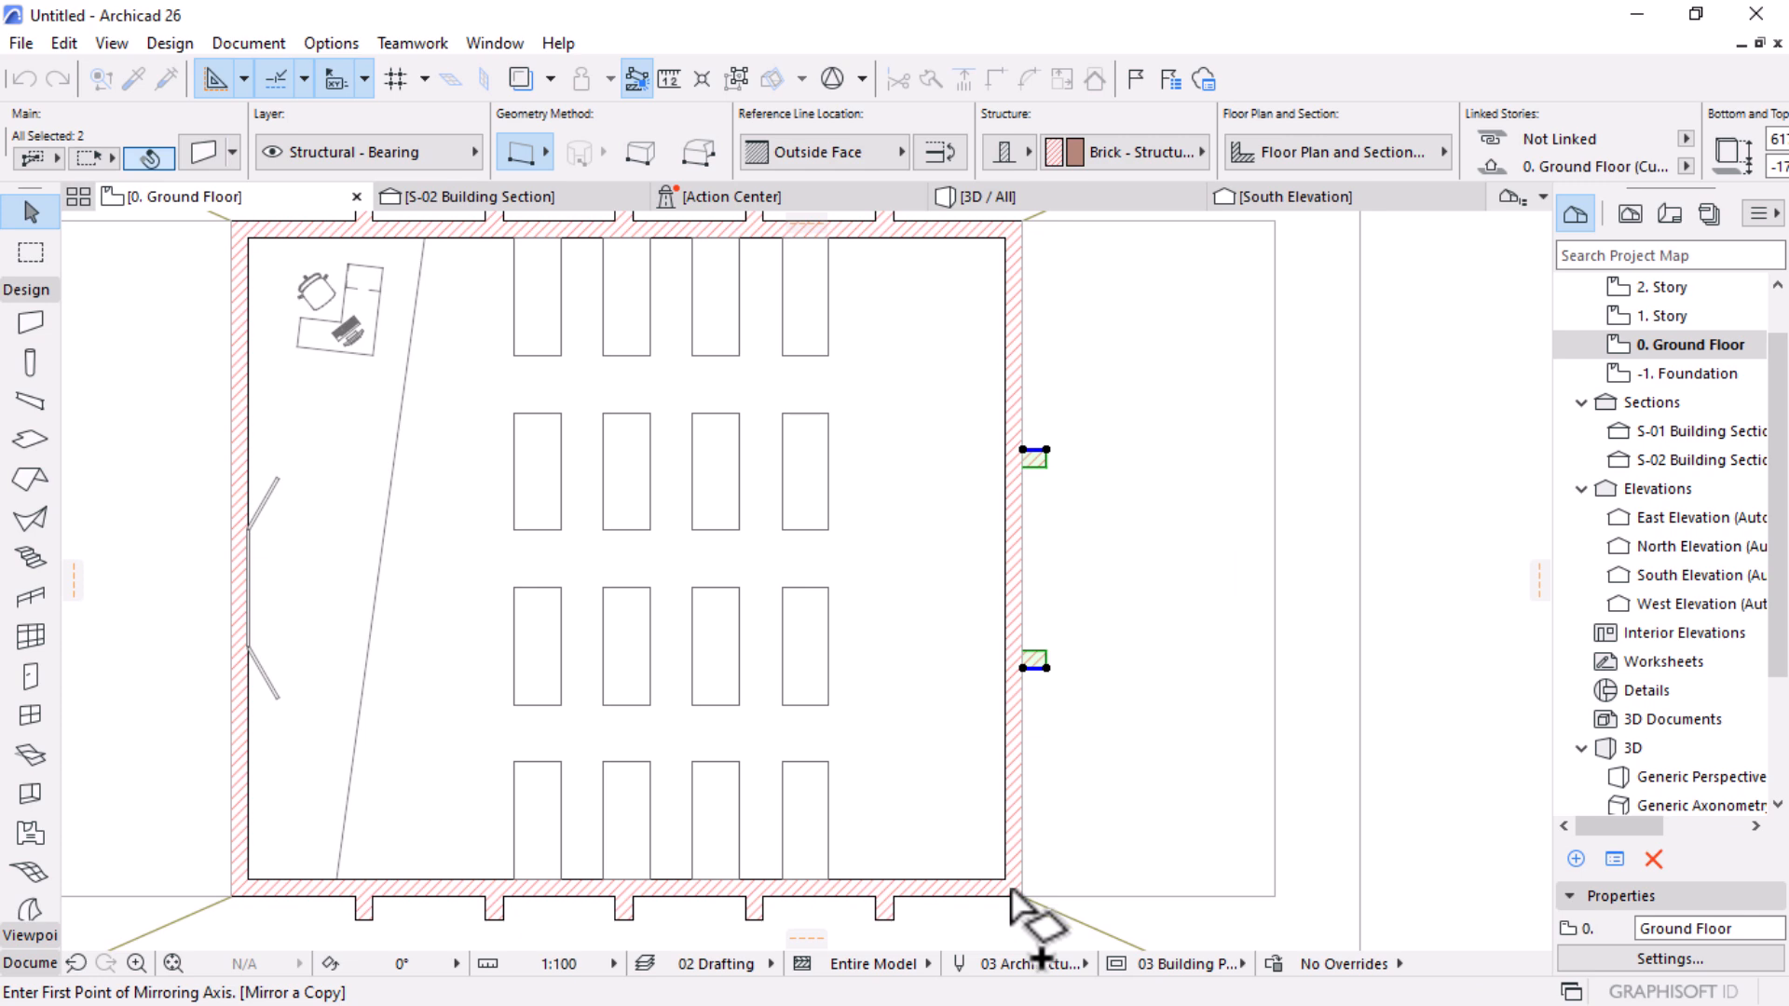
left_click(1012, 837)
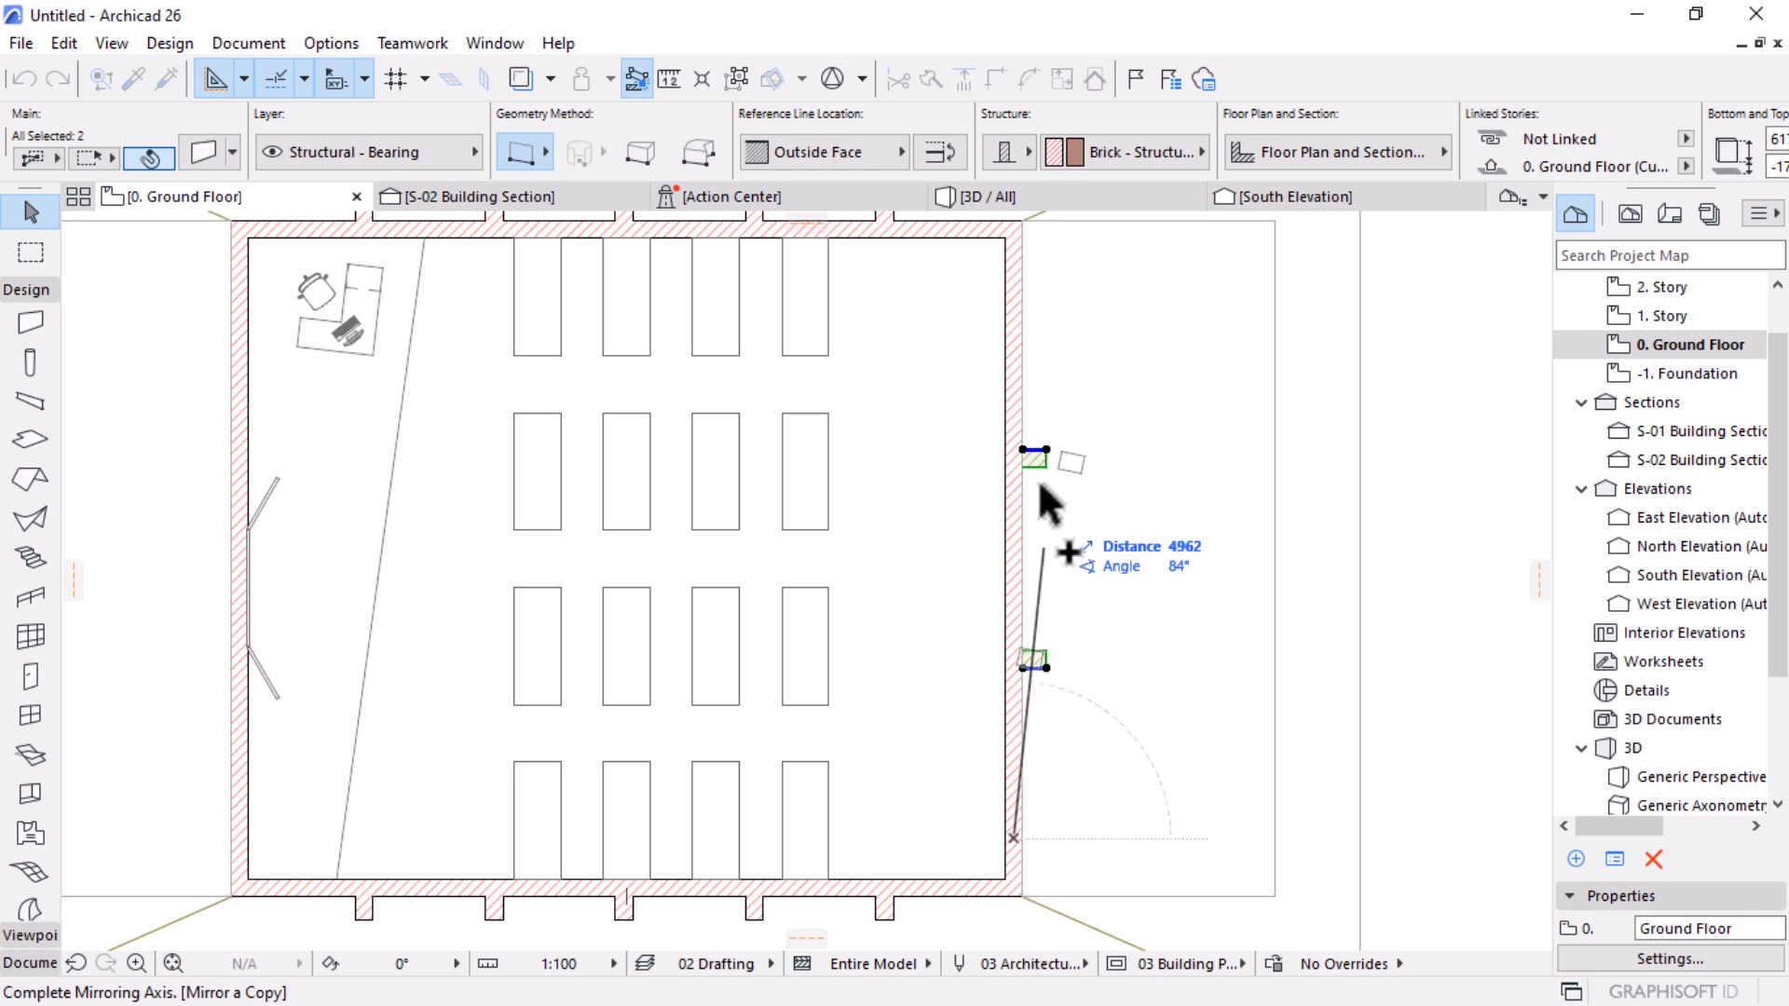
left_click(1005, 346)
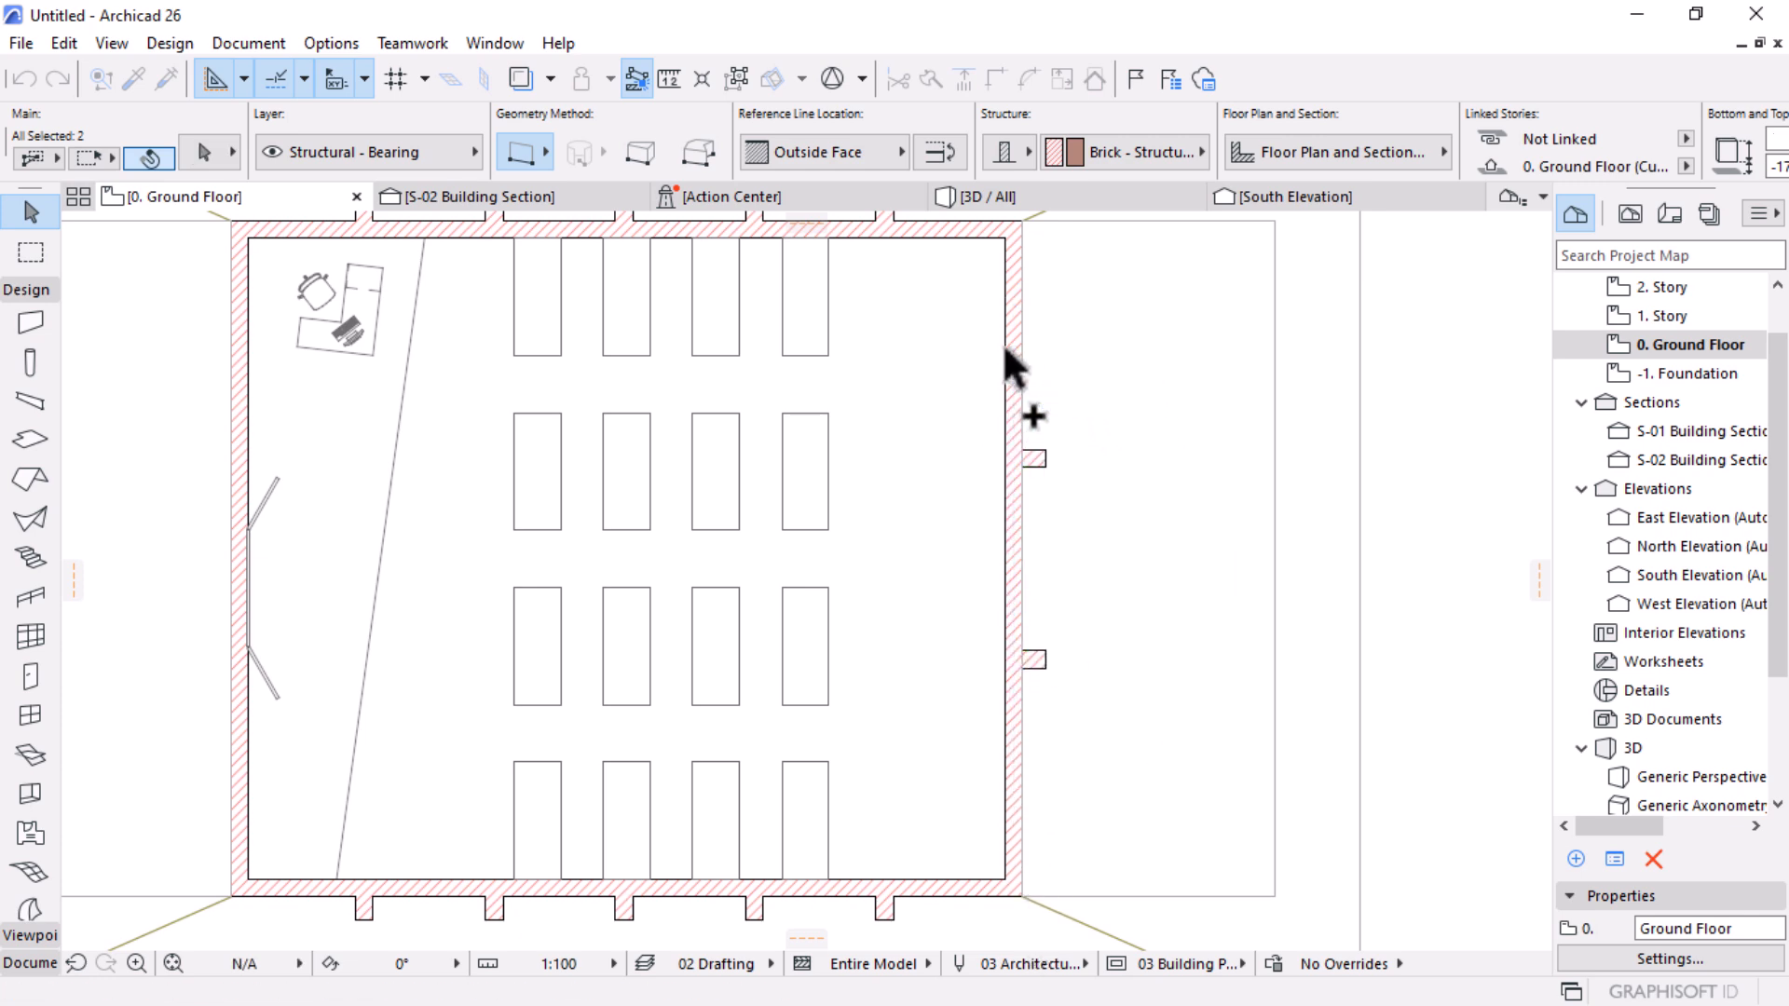
Step: Stretch both stubs inside the right wall to about 900 mm from its inner face
left_click(965, 485)
left_click(981, 451)
left_click(980, 449)
left_click(1312, 472)
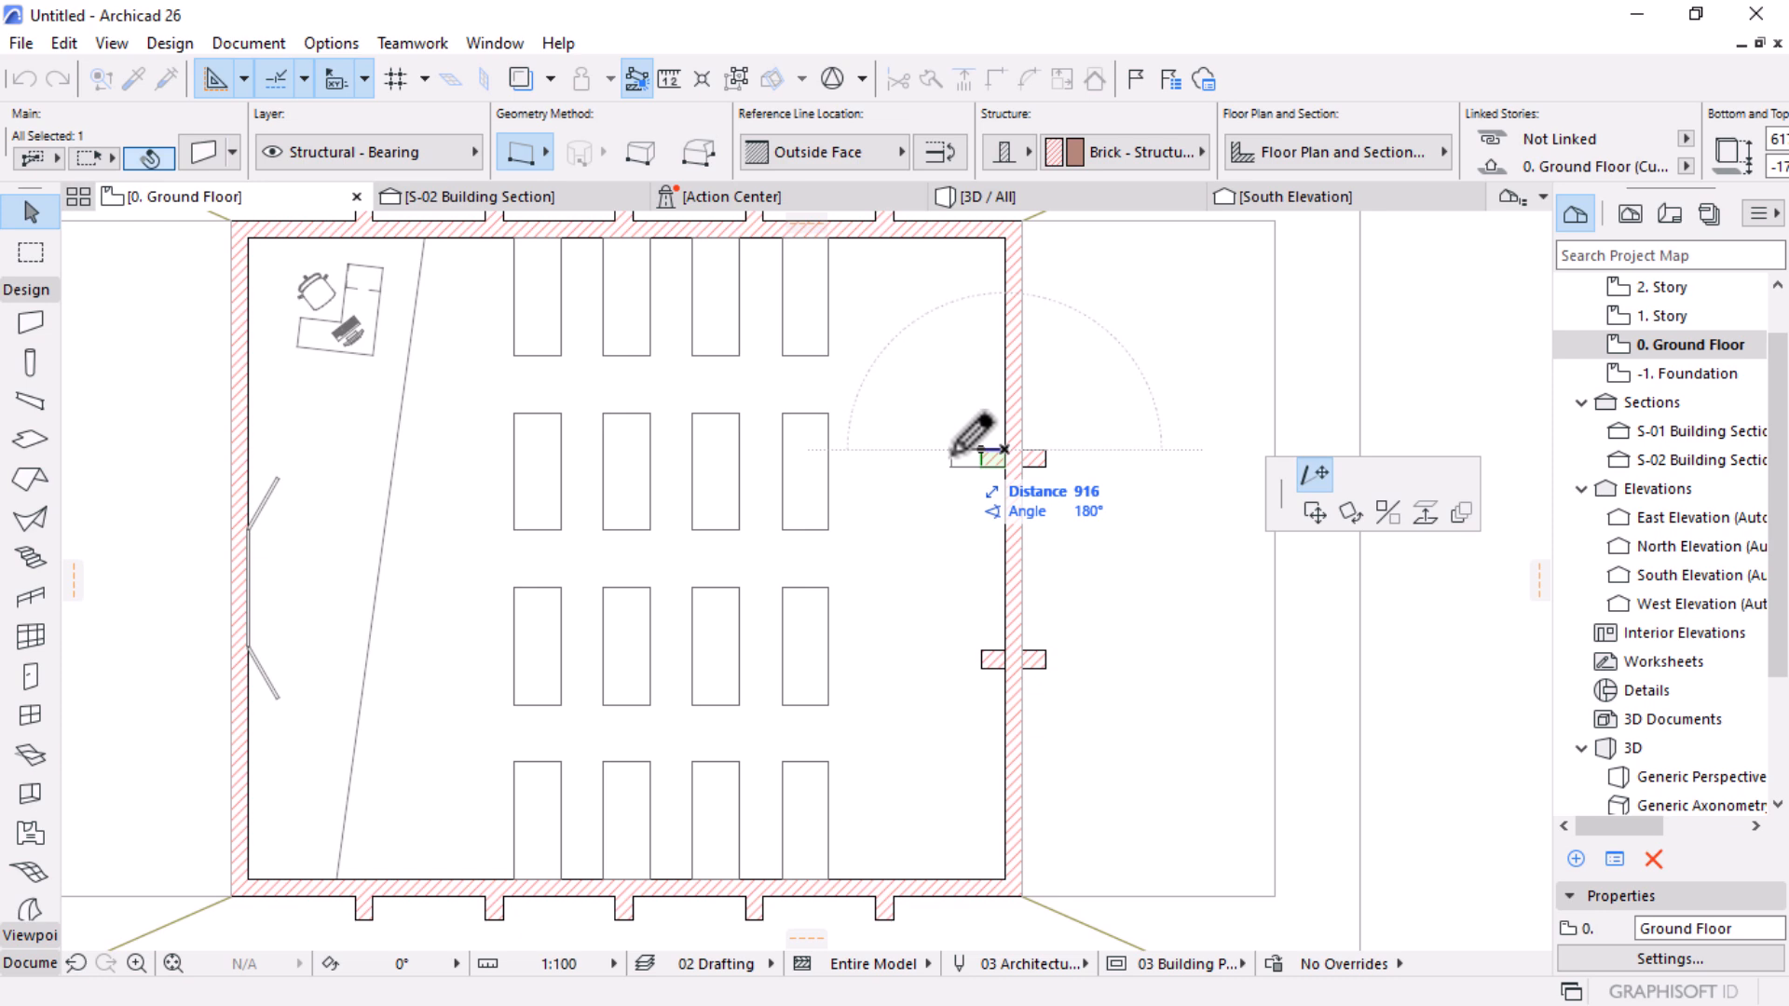
key("Return")
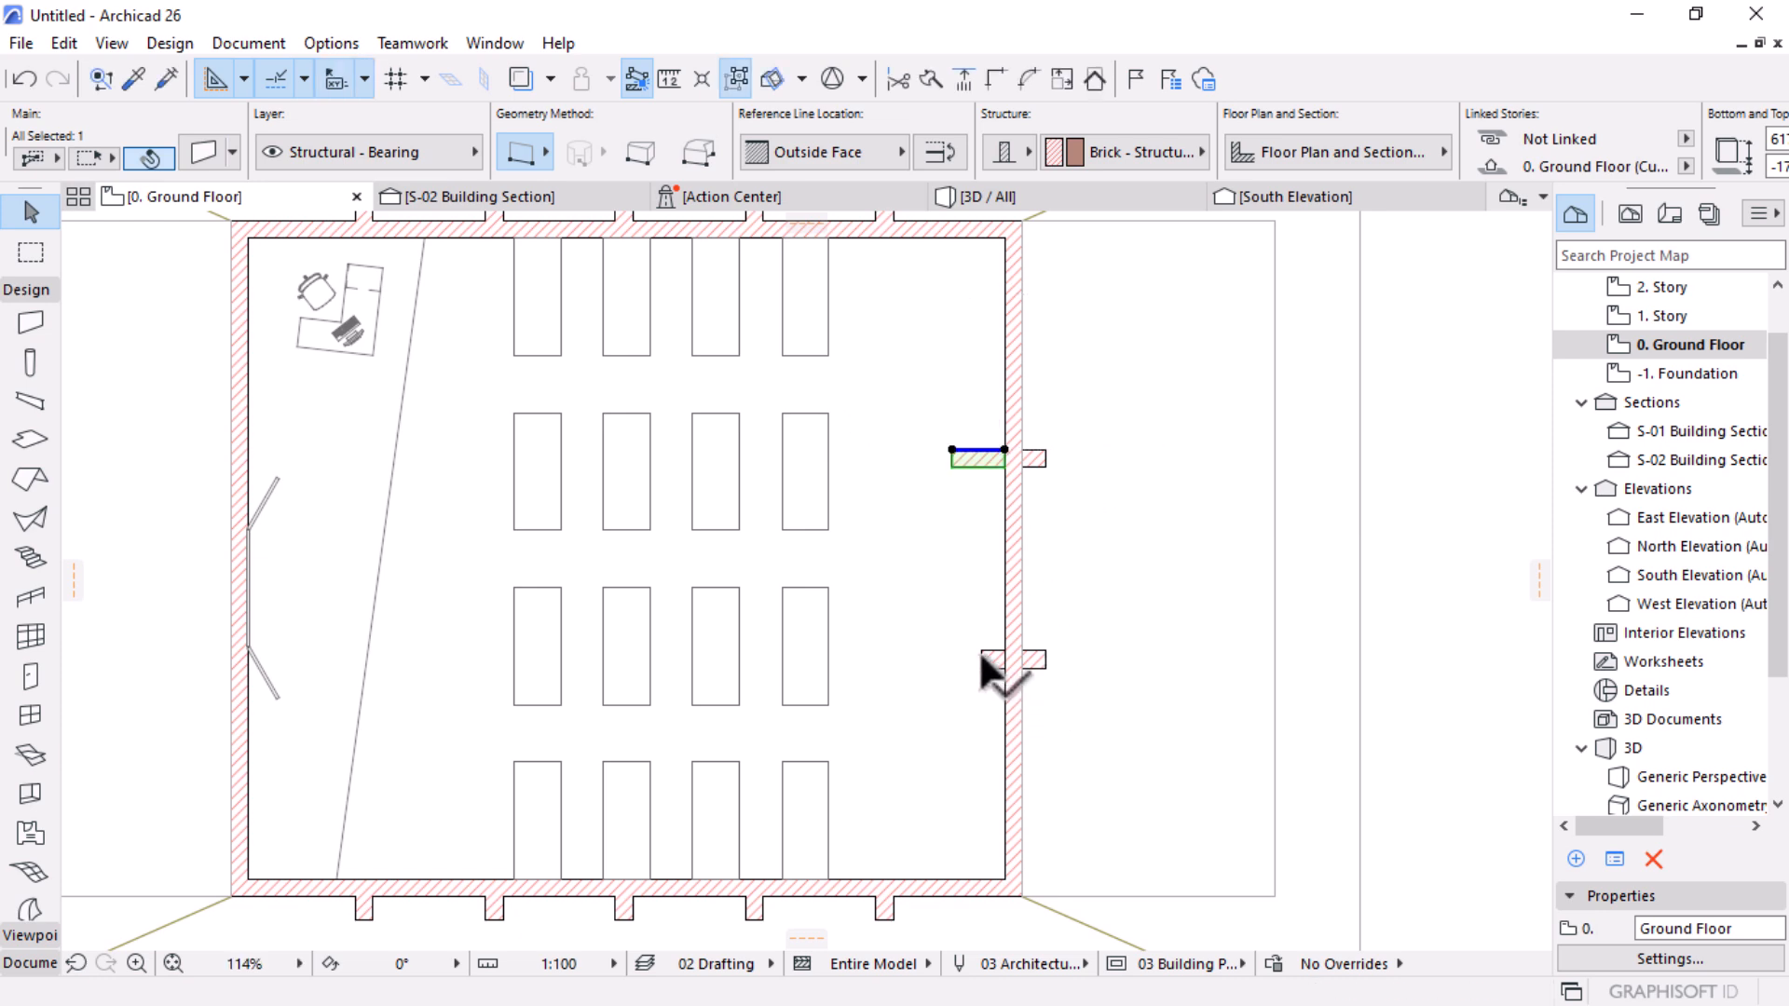
left_click(981, 659)
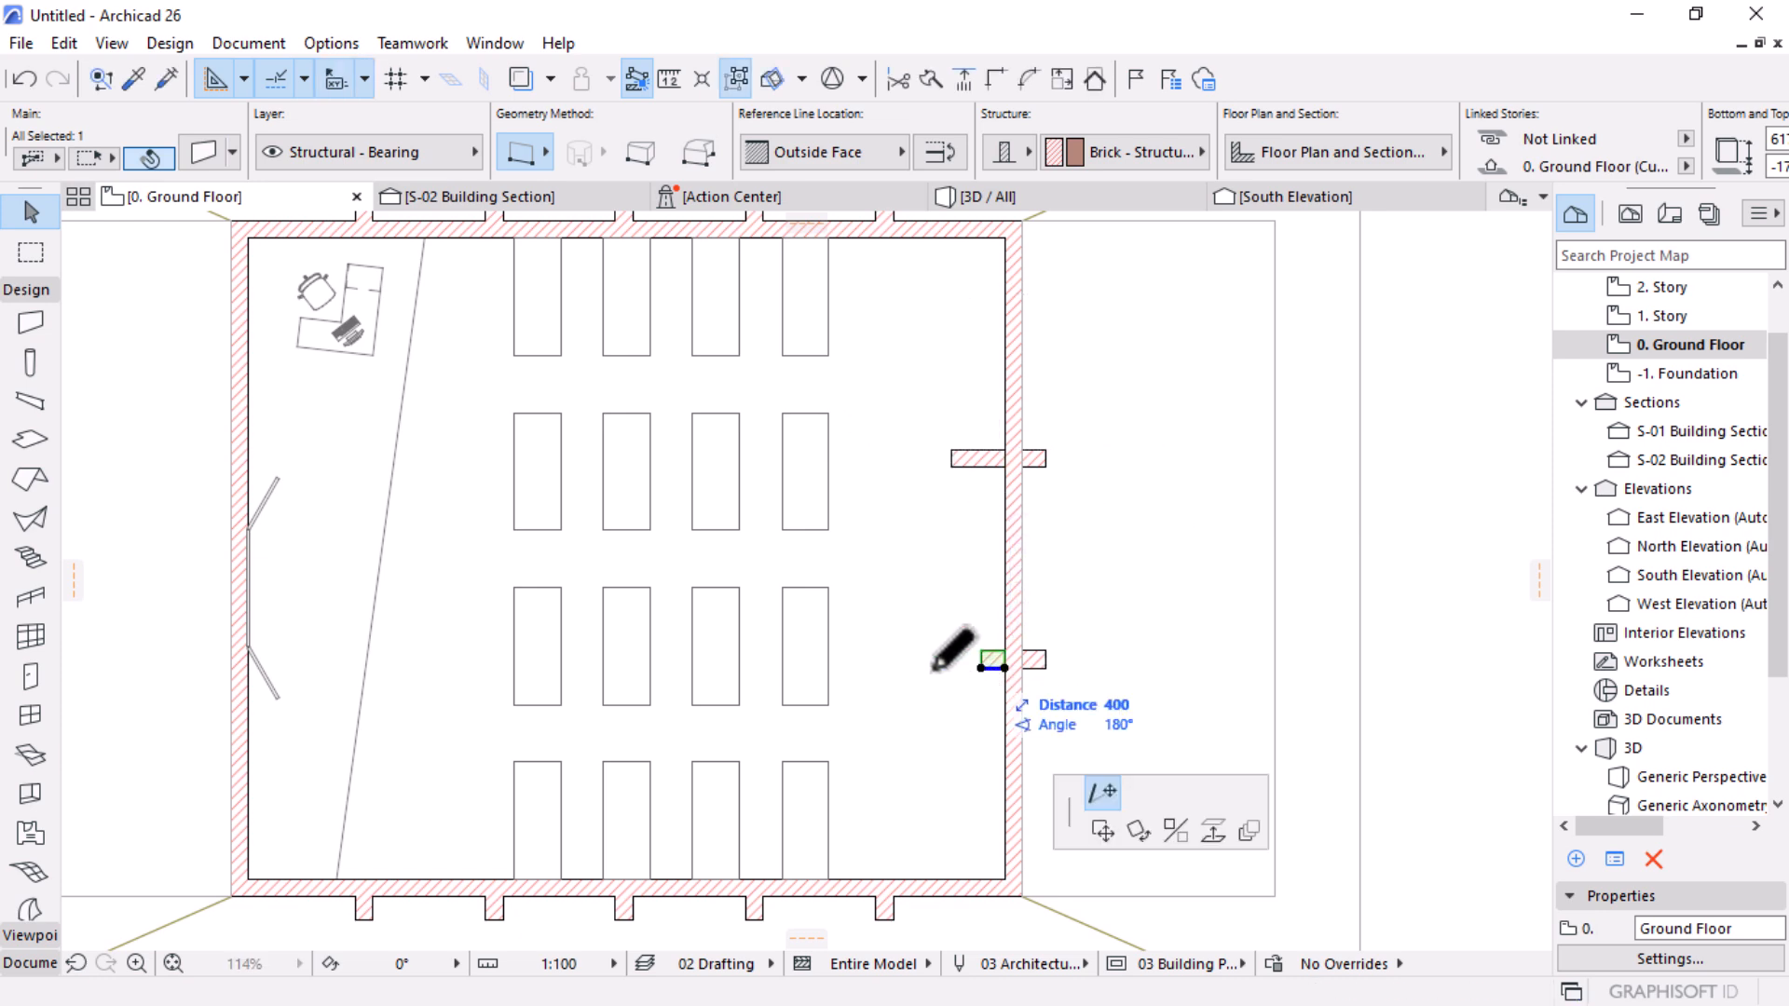
key("Escape")
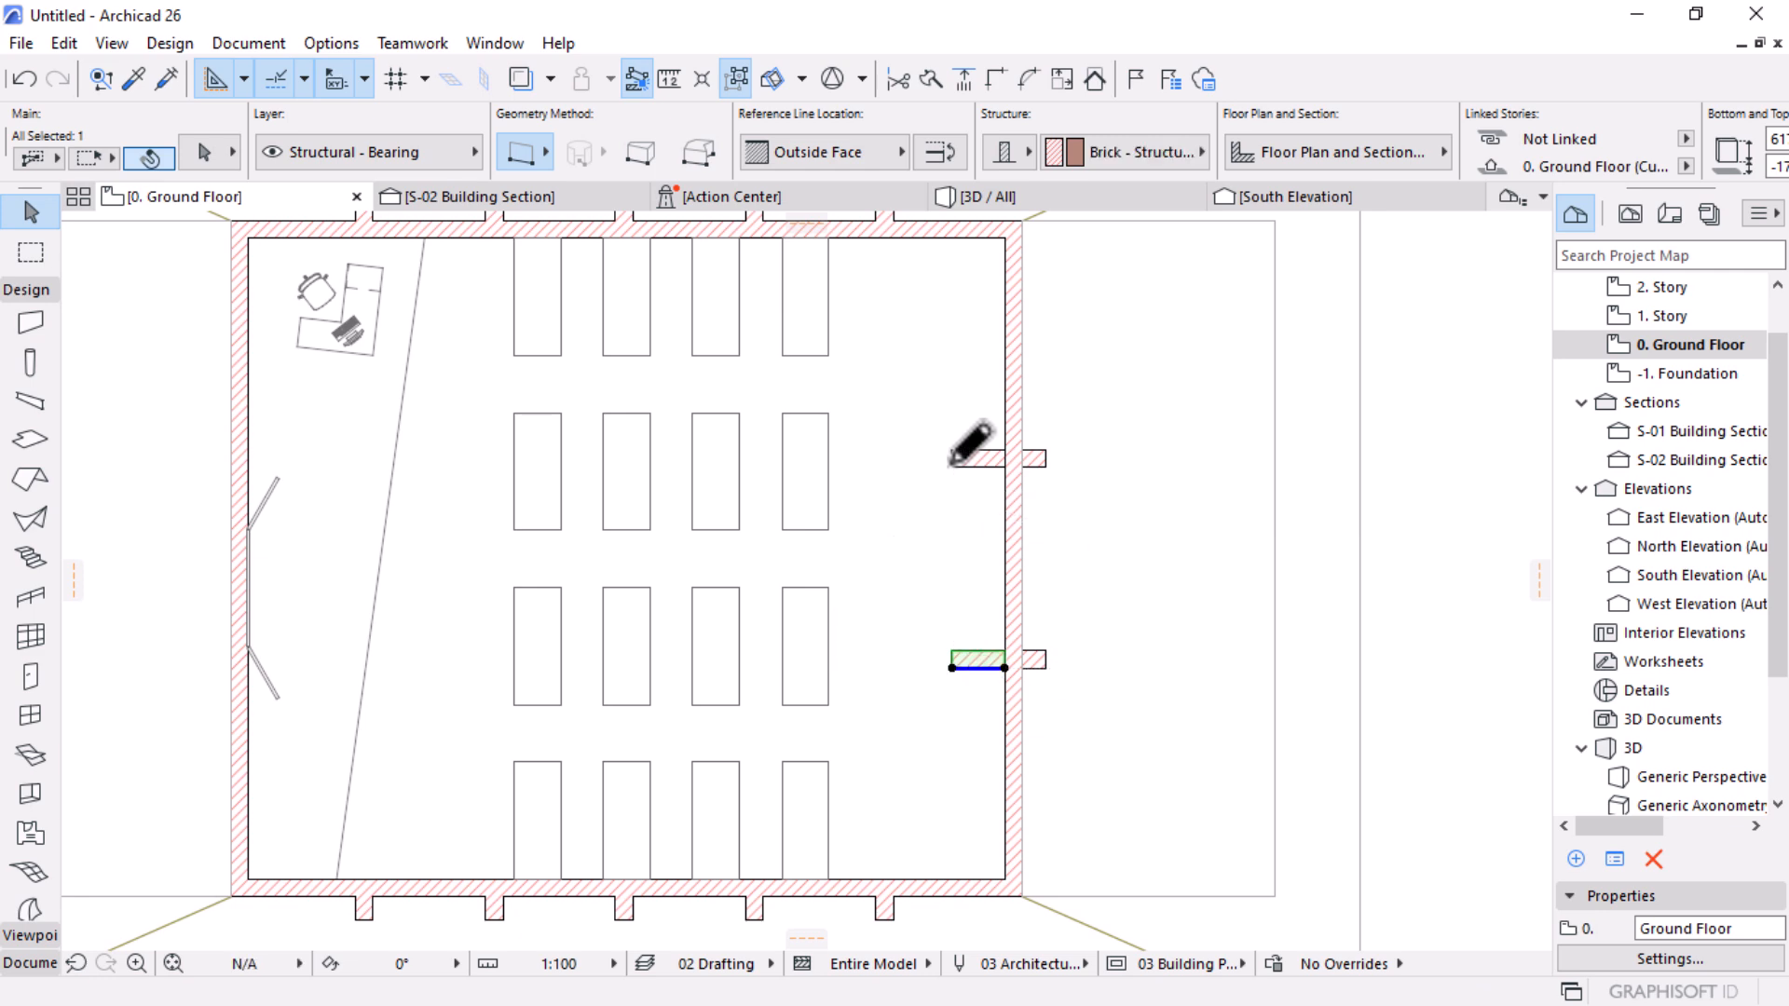
scroll(1092, 511, "down", 3)
key("Escape")
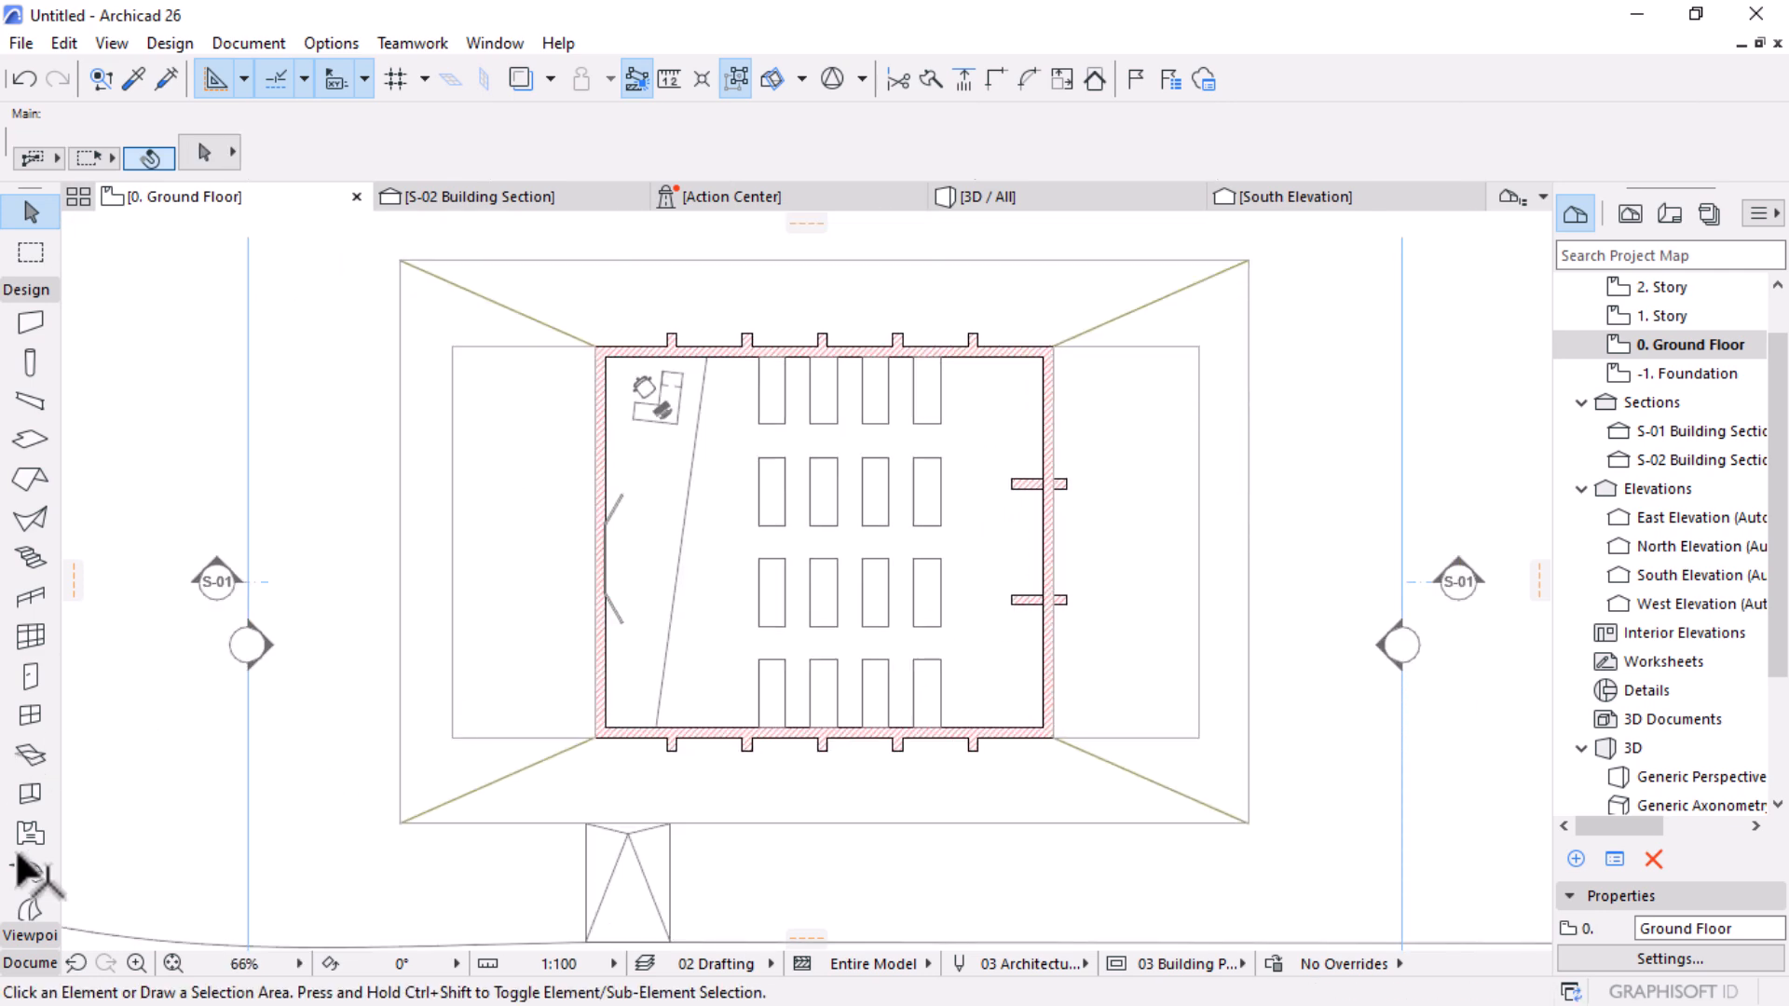
Step: Draw a diagonal line from the classroom's upper-right inner corner to the inner end of the upper inside stub
left_click(26, 962)
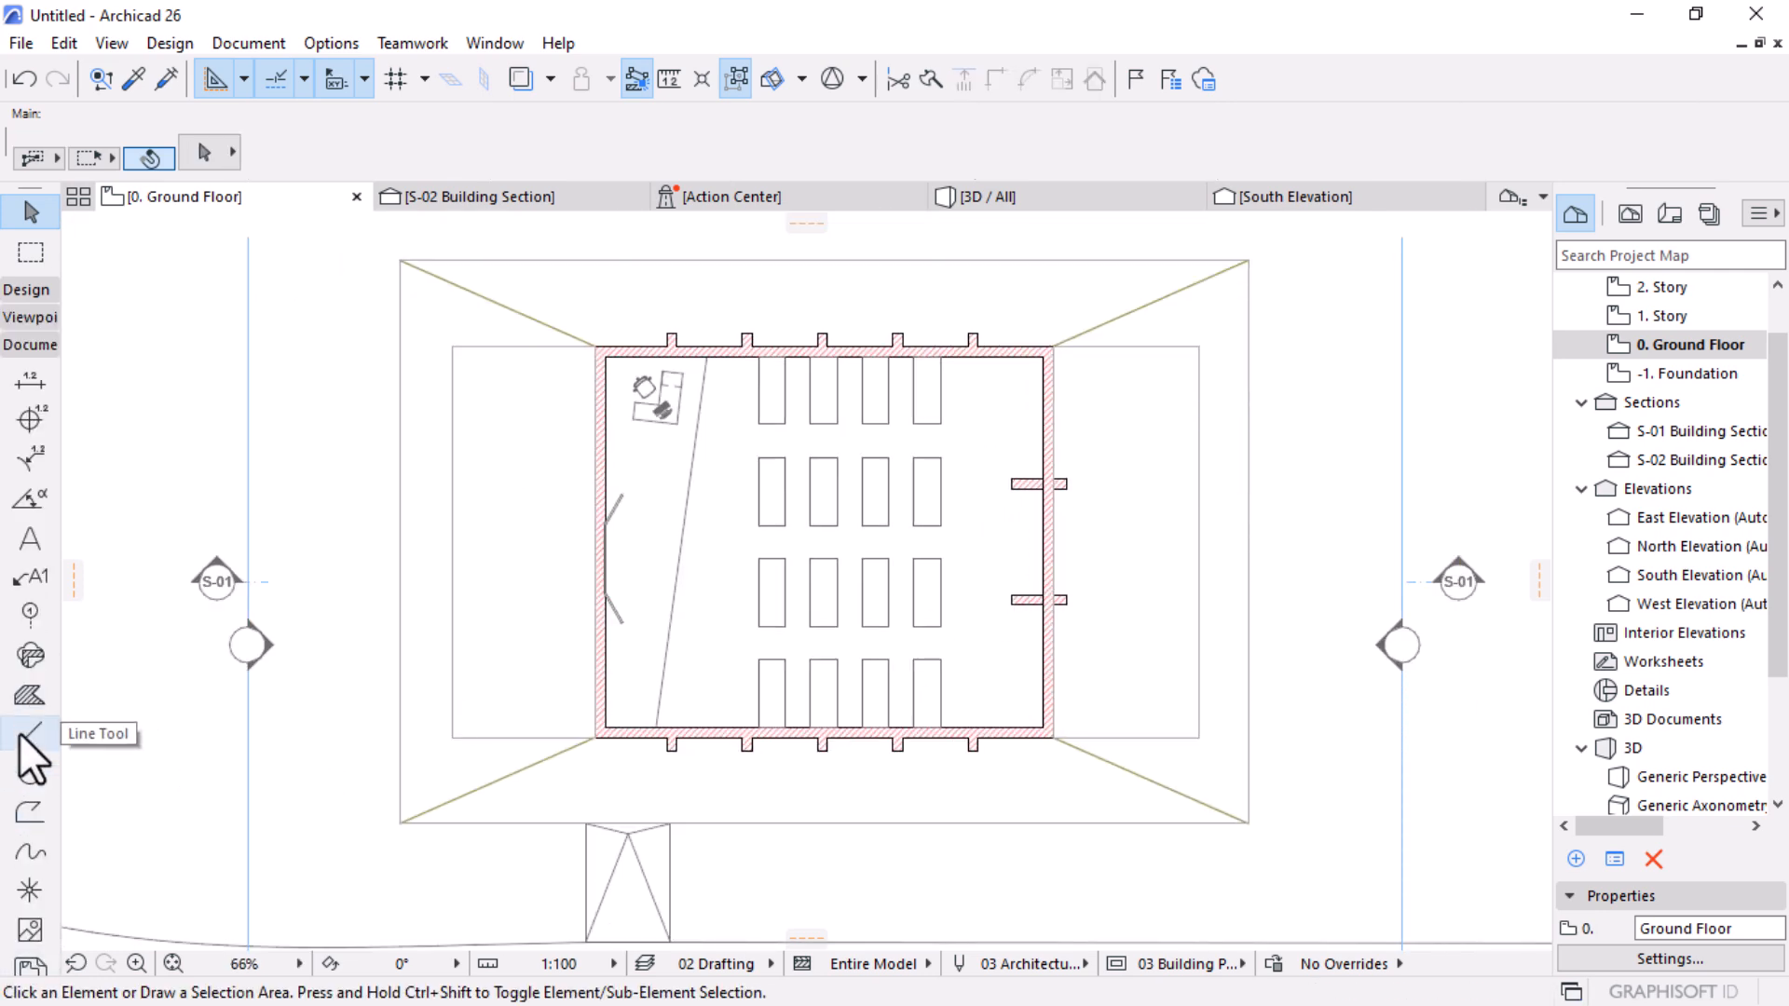
left_click(1042, 356)
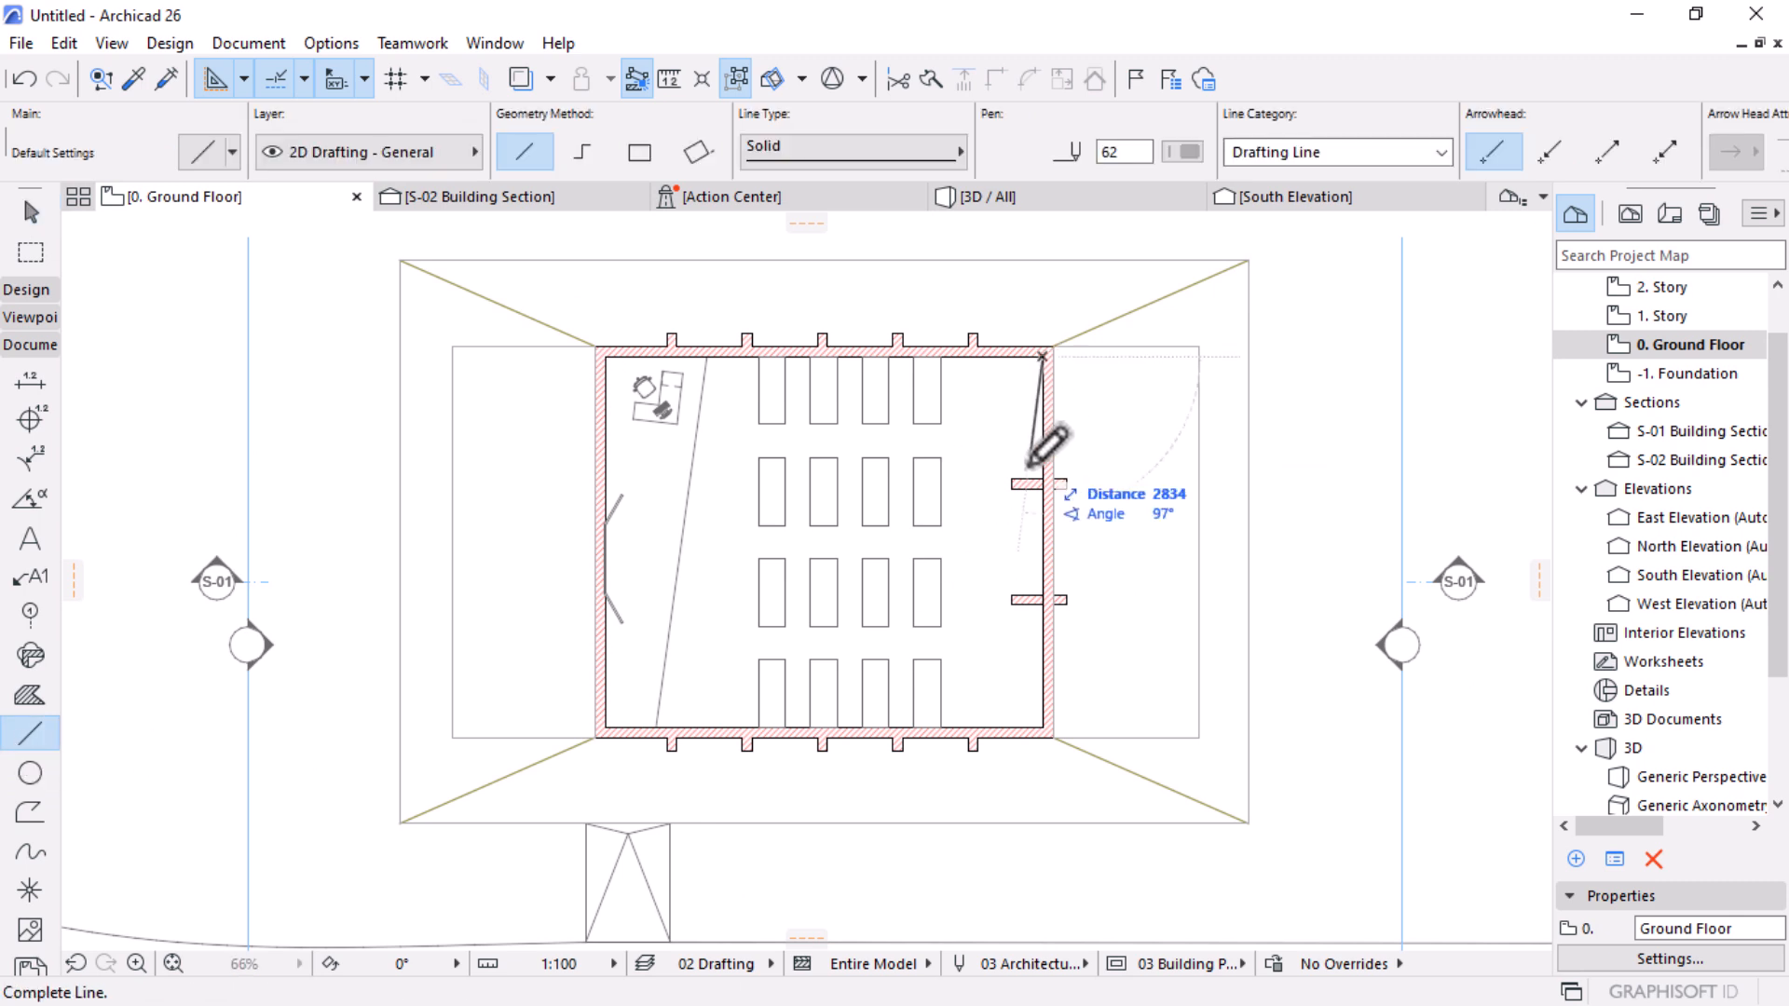
left_click(1014, 478)
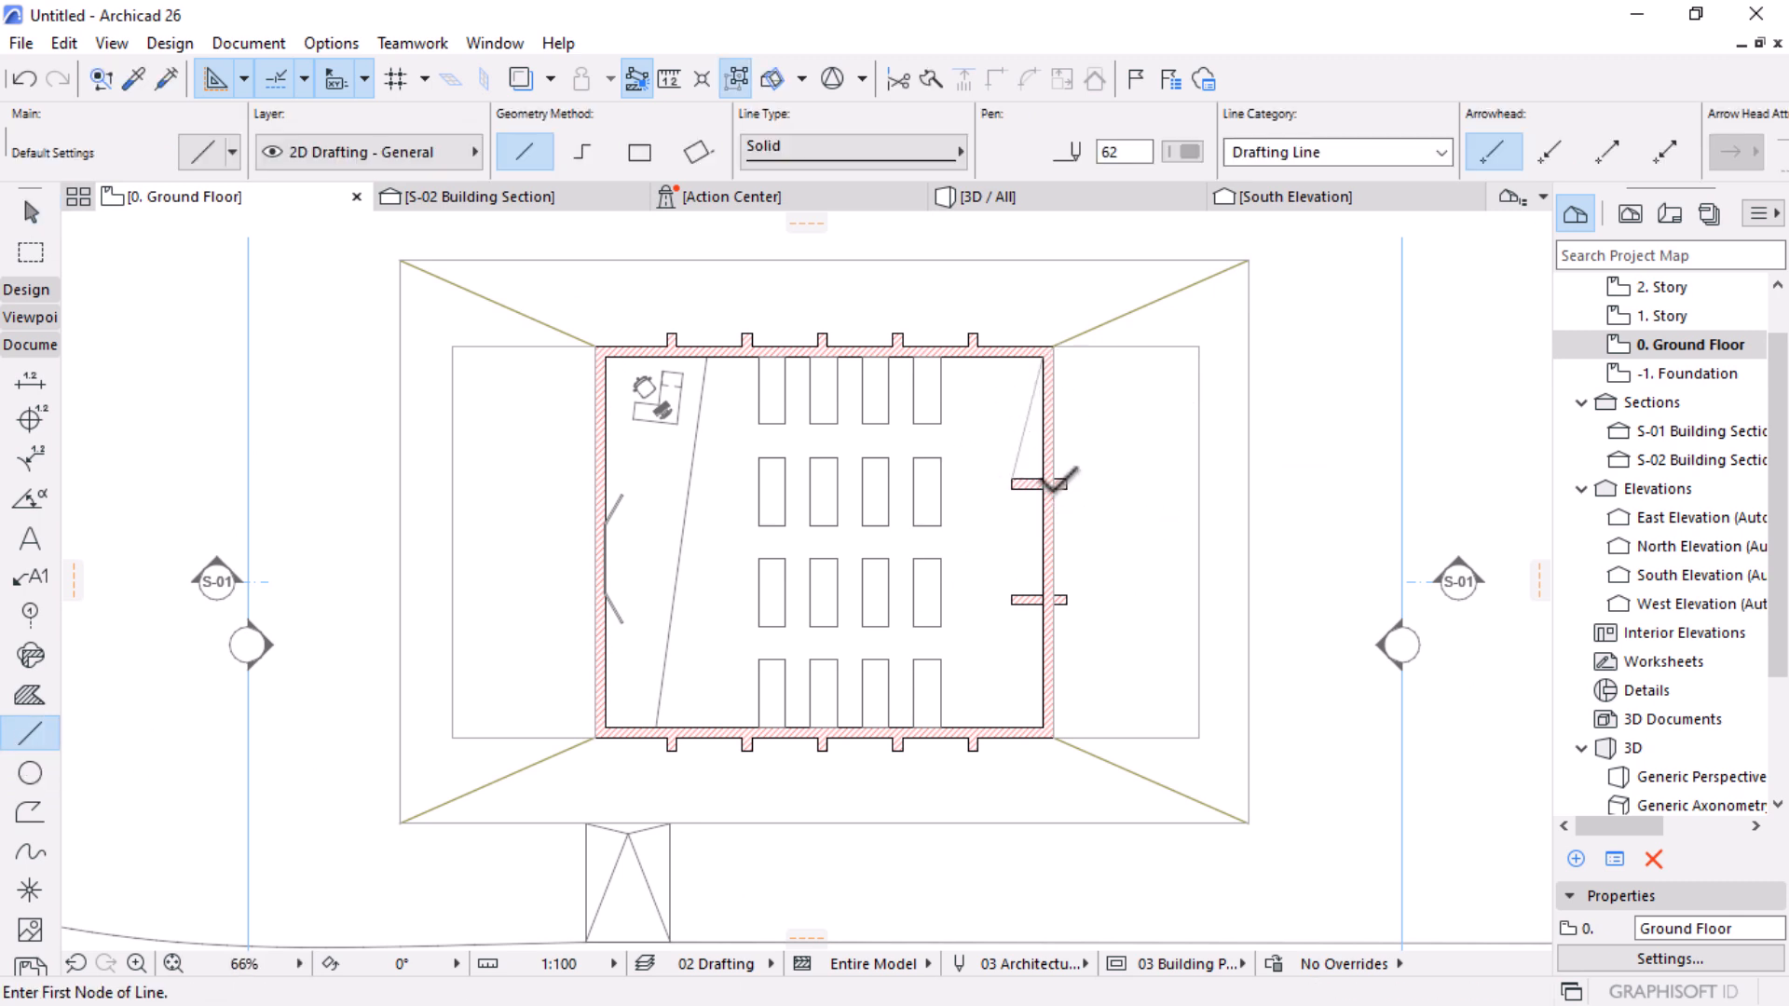
left_click(1043, 480)
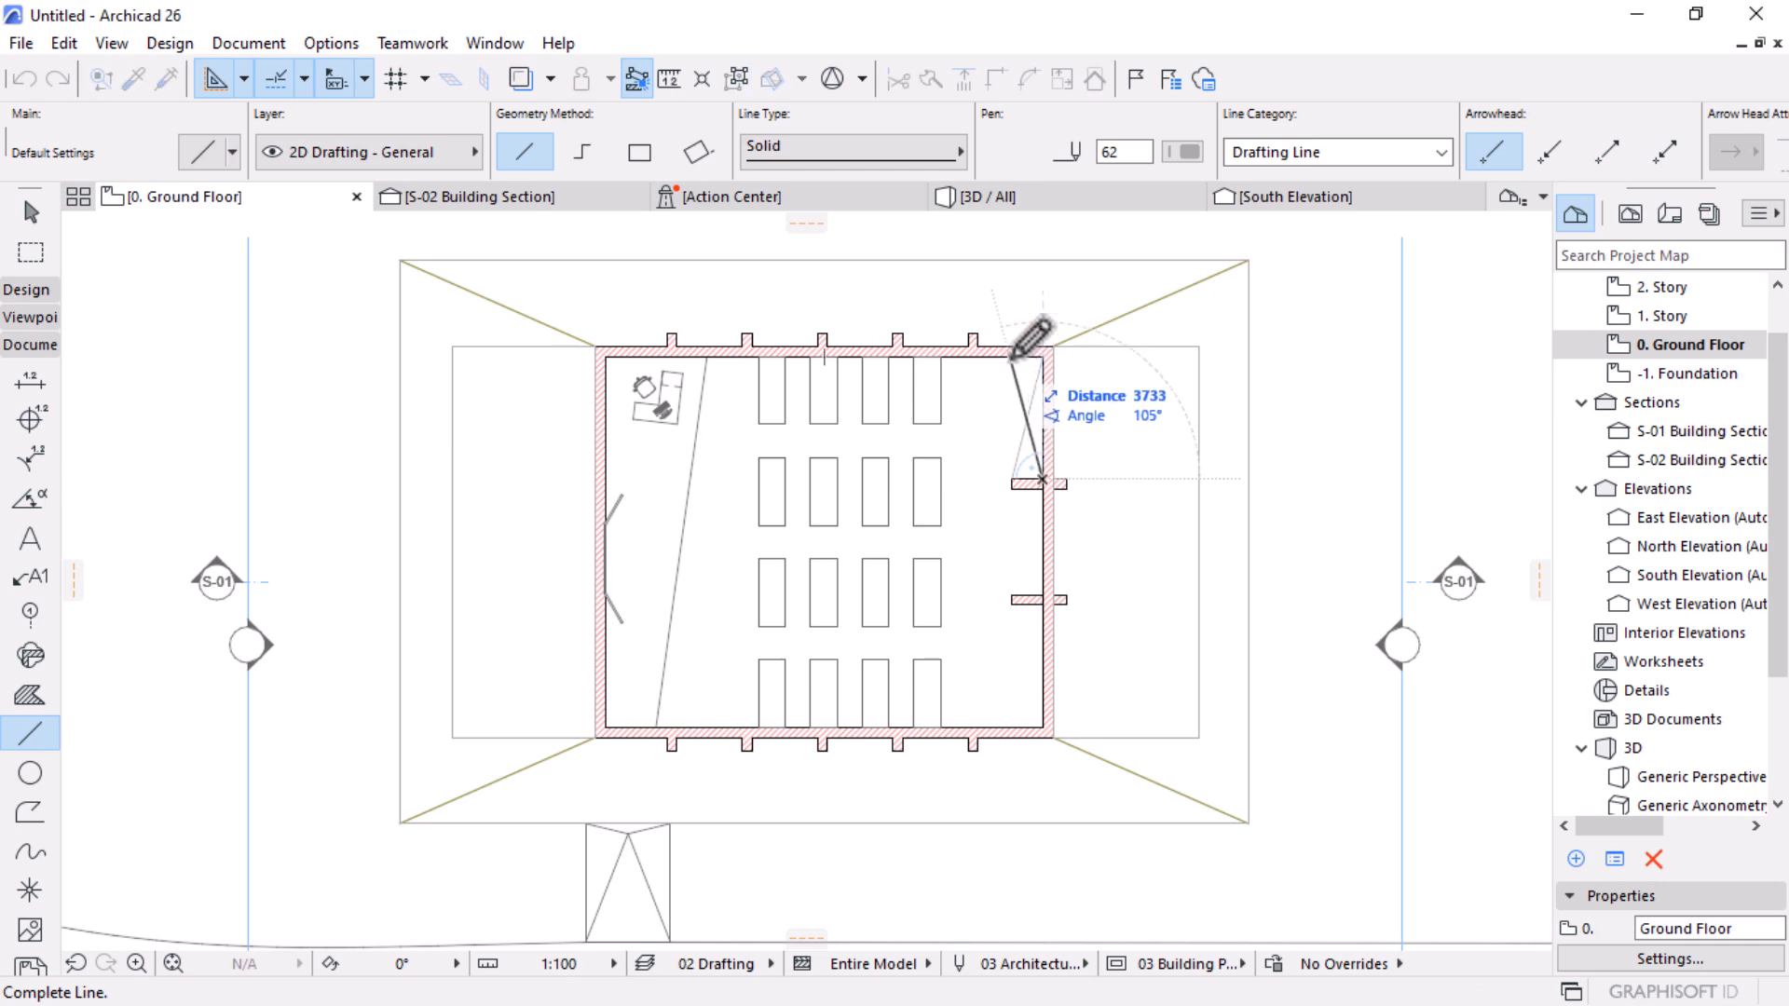
key("Escape")
key("Escape")
Step: Set the diagonal's line type to Dashed and mirror a copy about a vertical axis through its midpoint, forming a cross in the upper bay
left_click(1029, 399)
left_click(876, 159)
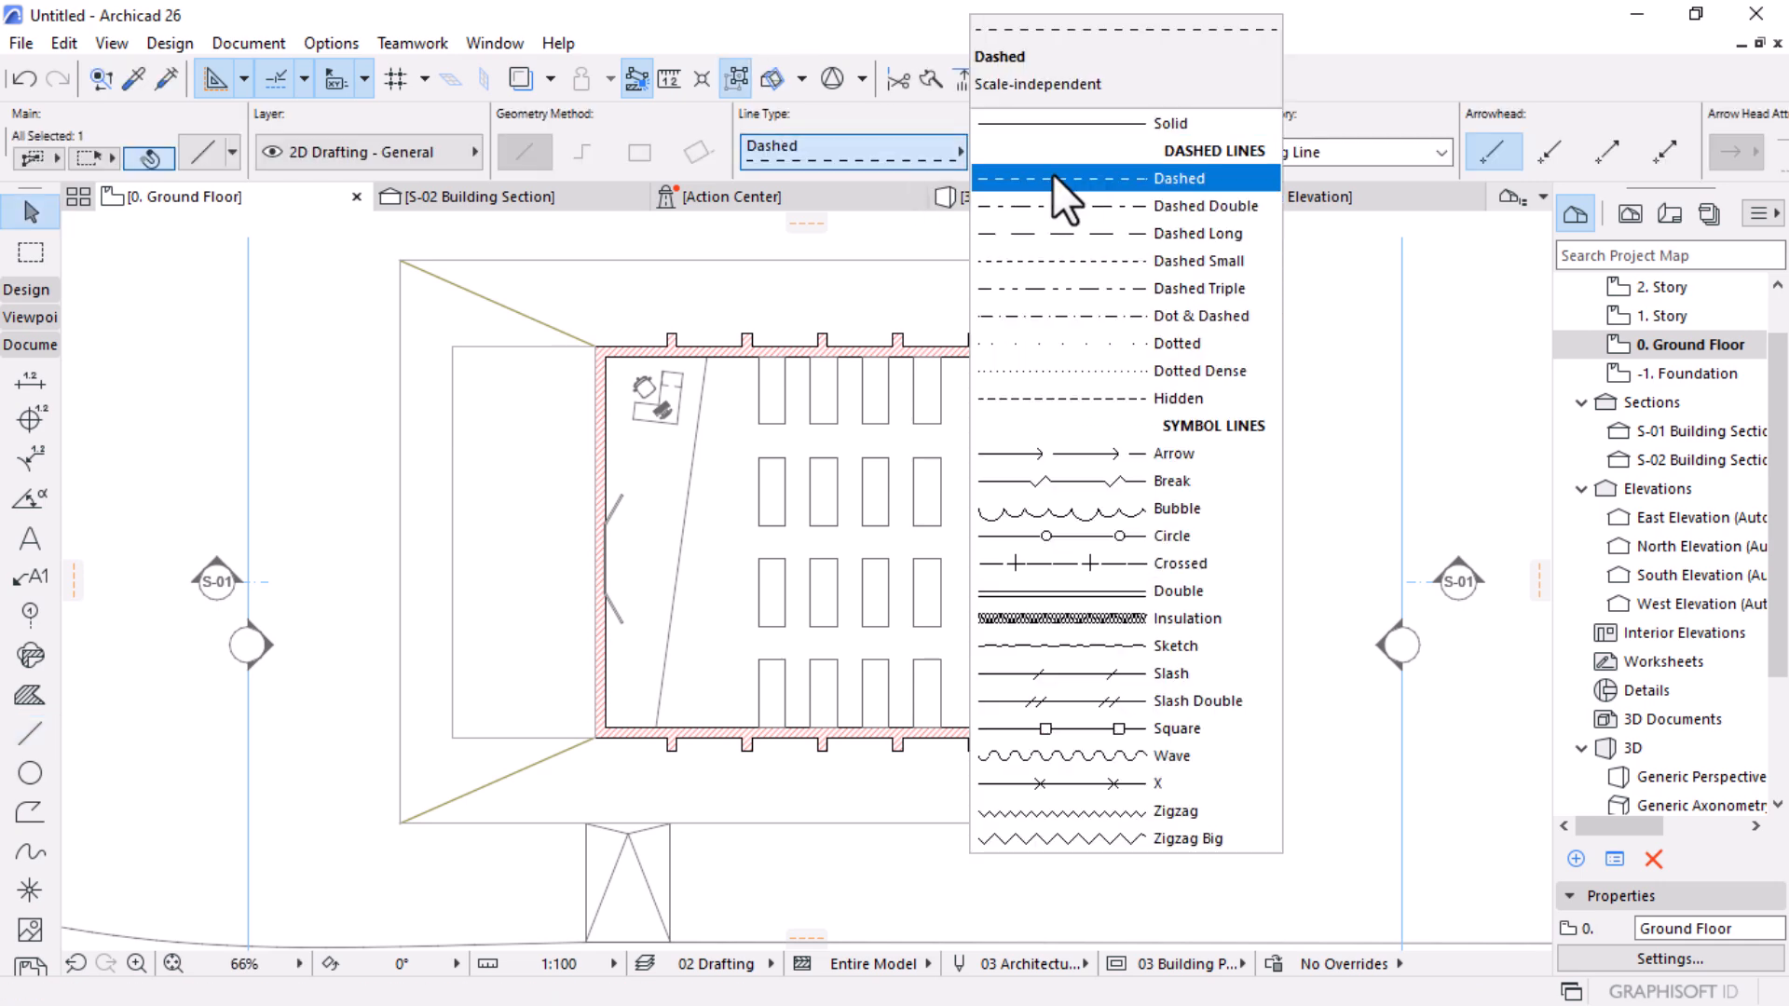
left_click(1061, 179)
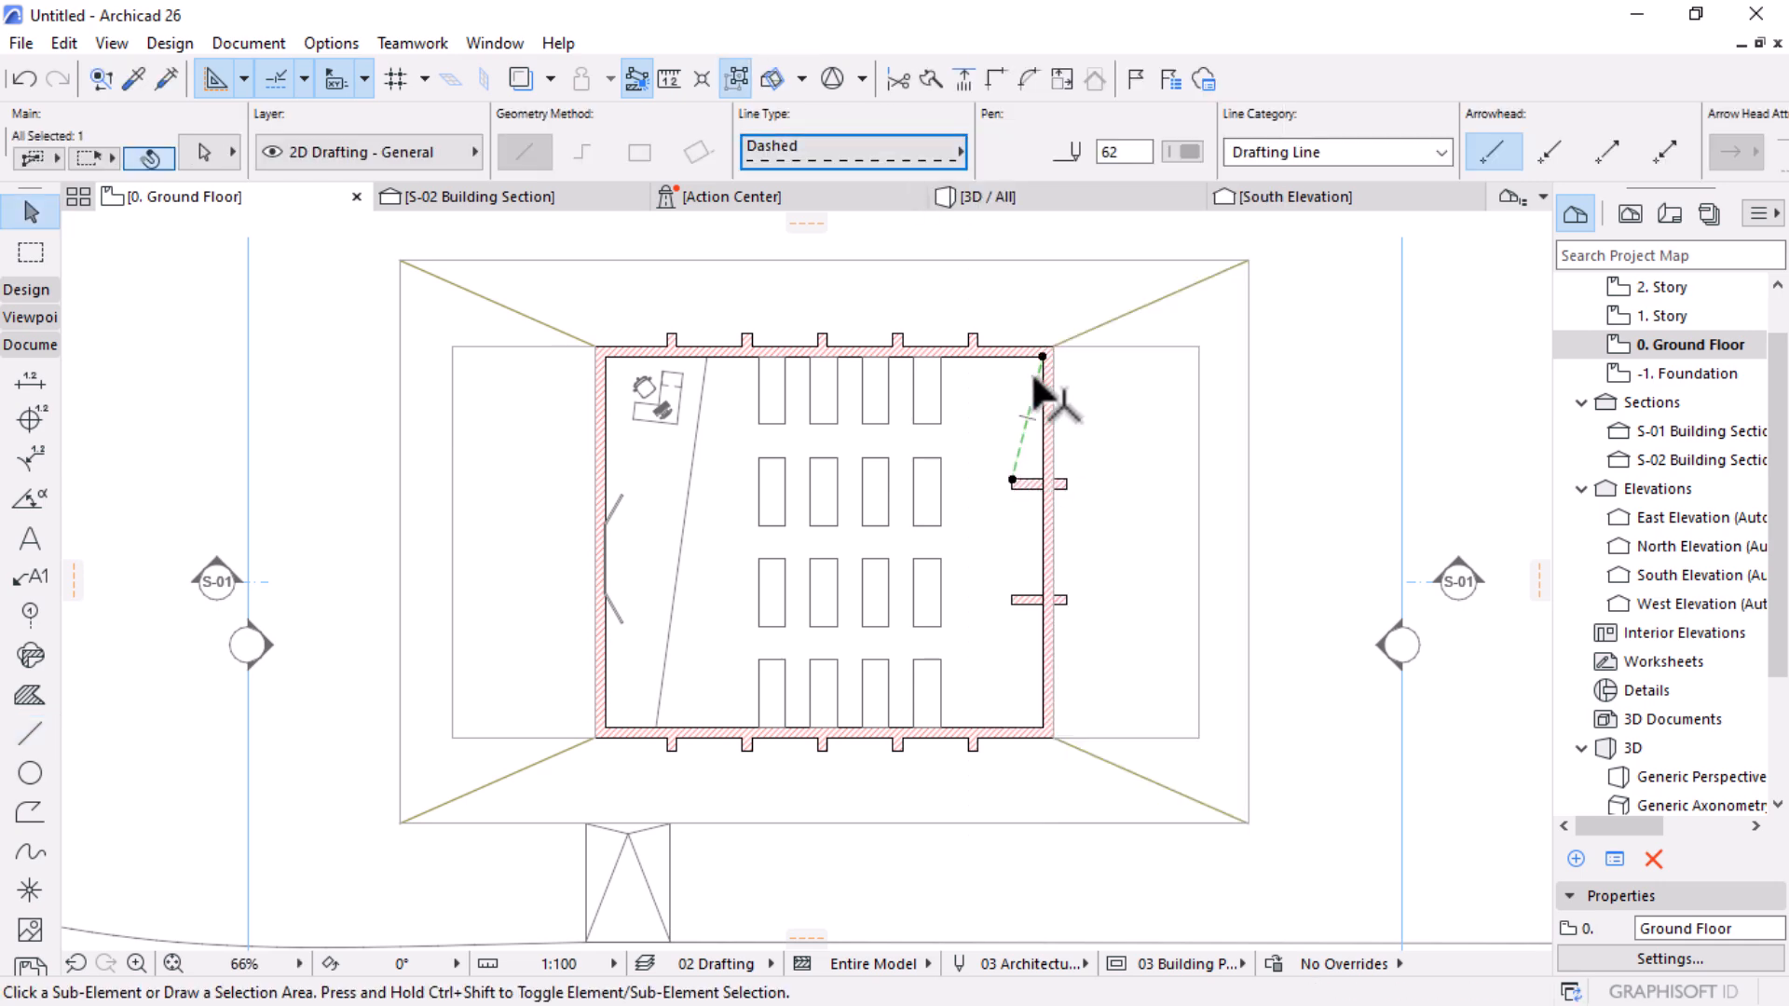
key("ctrl+alt+m")
left_click(1028, 418)
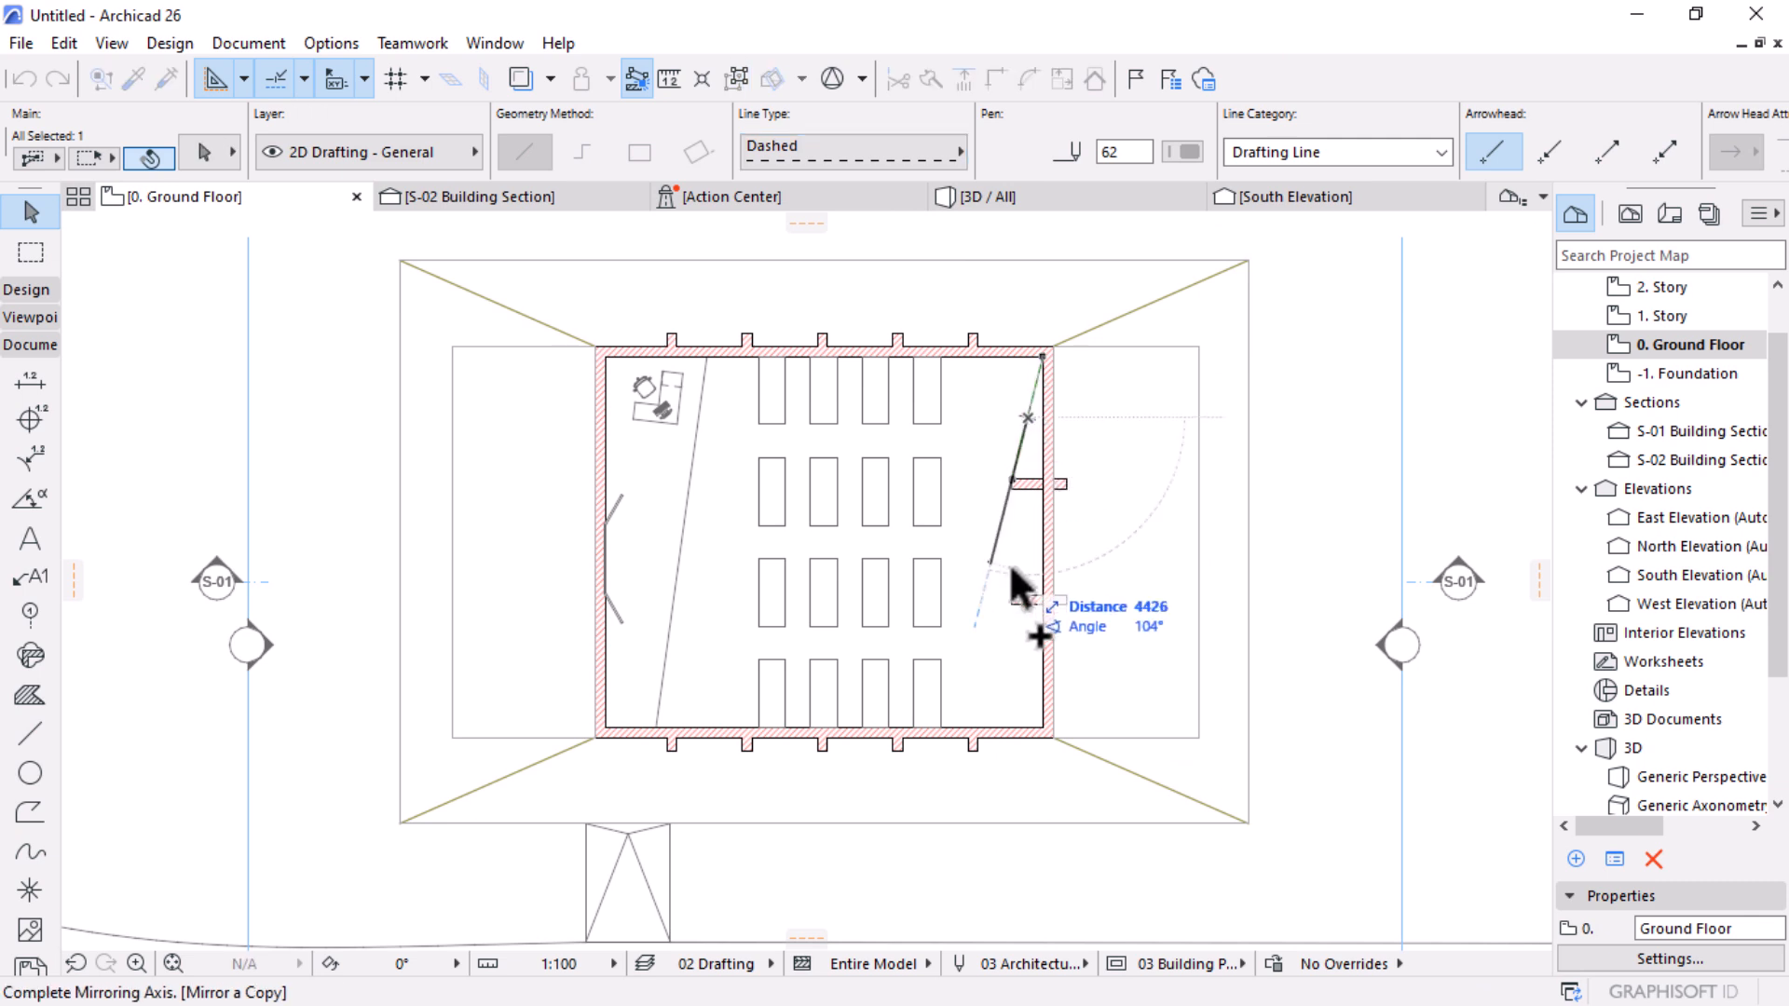
left_click(1029, 548)
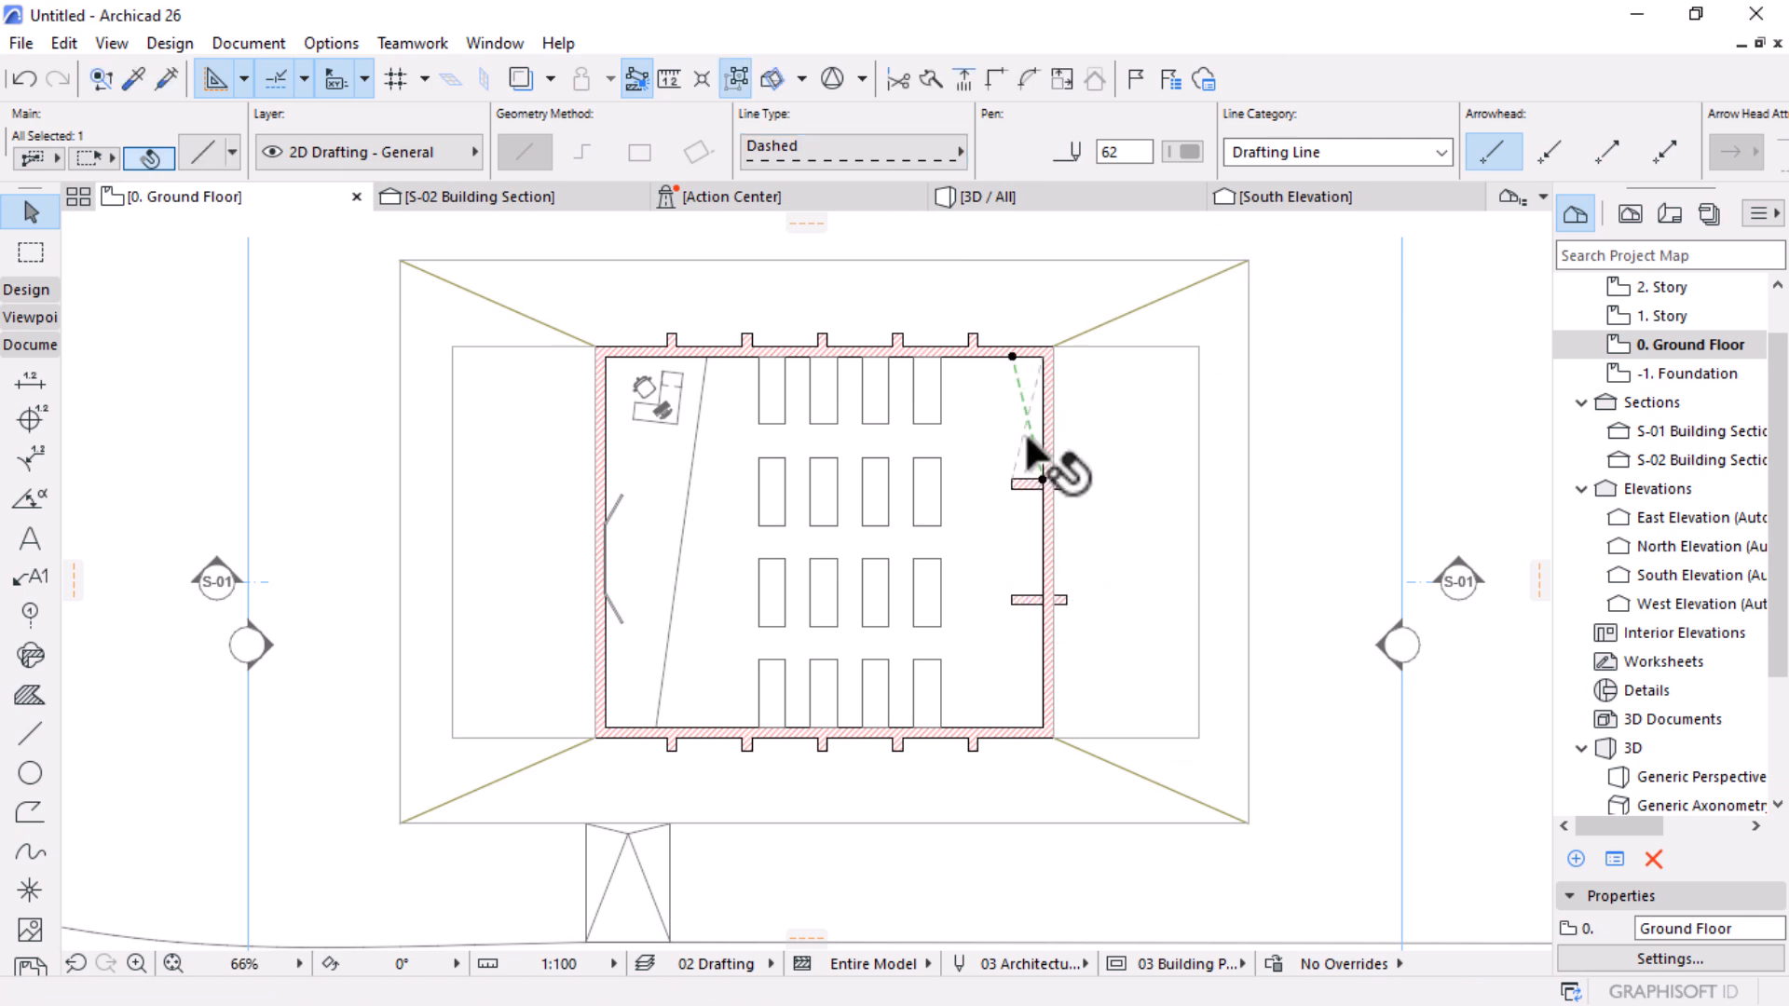
key("Escape")
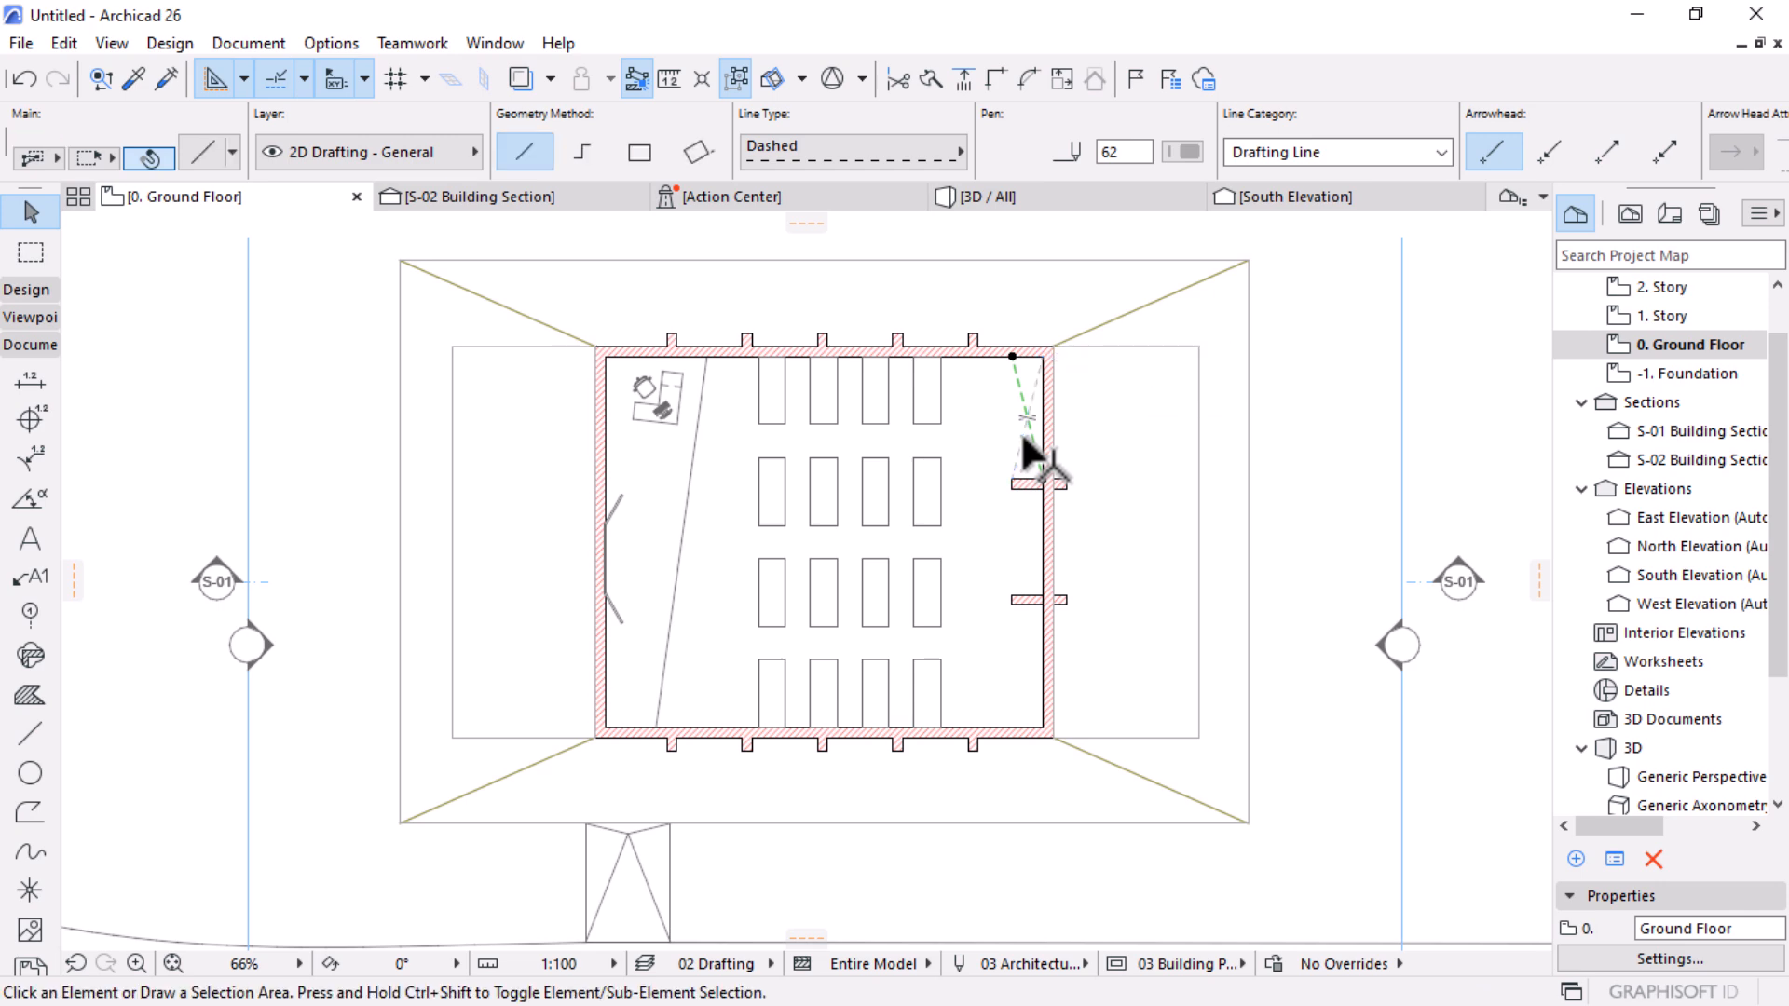
Step: Reuse the dashed line settings to draw two crossing diagonals in the middle bay between the two inside stubs
left_click(1018, 486, "alt")
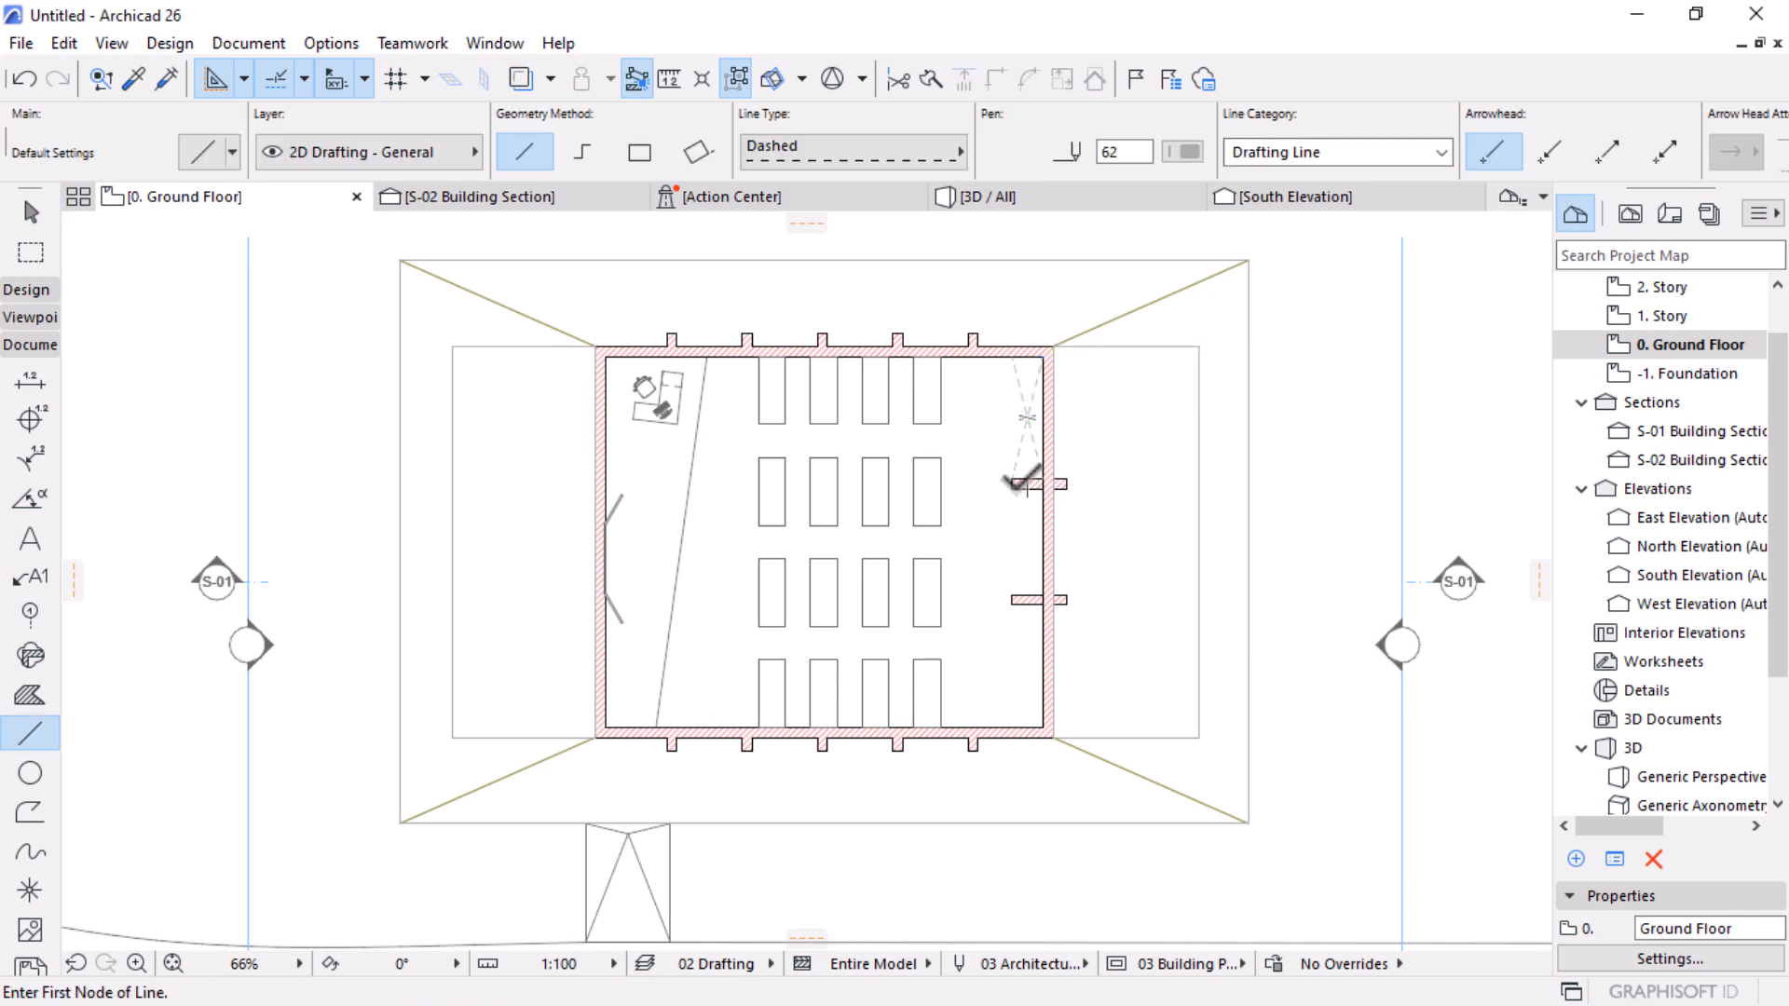
left_click(1013, 484)
left_click(1042, 594)
left_click(1048, 486)
left_click(1013, 593)
Step: Draw two crossing dashed diagonals in the lower bay and a vertical dashed line along the bay fronts from upper to lower wall
left_click(1014, 597)
left_click(1042, 725)
left_click(1013, 354)
left_click(1014, 724)
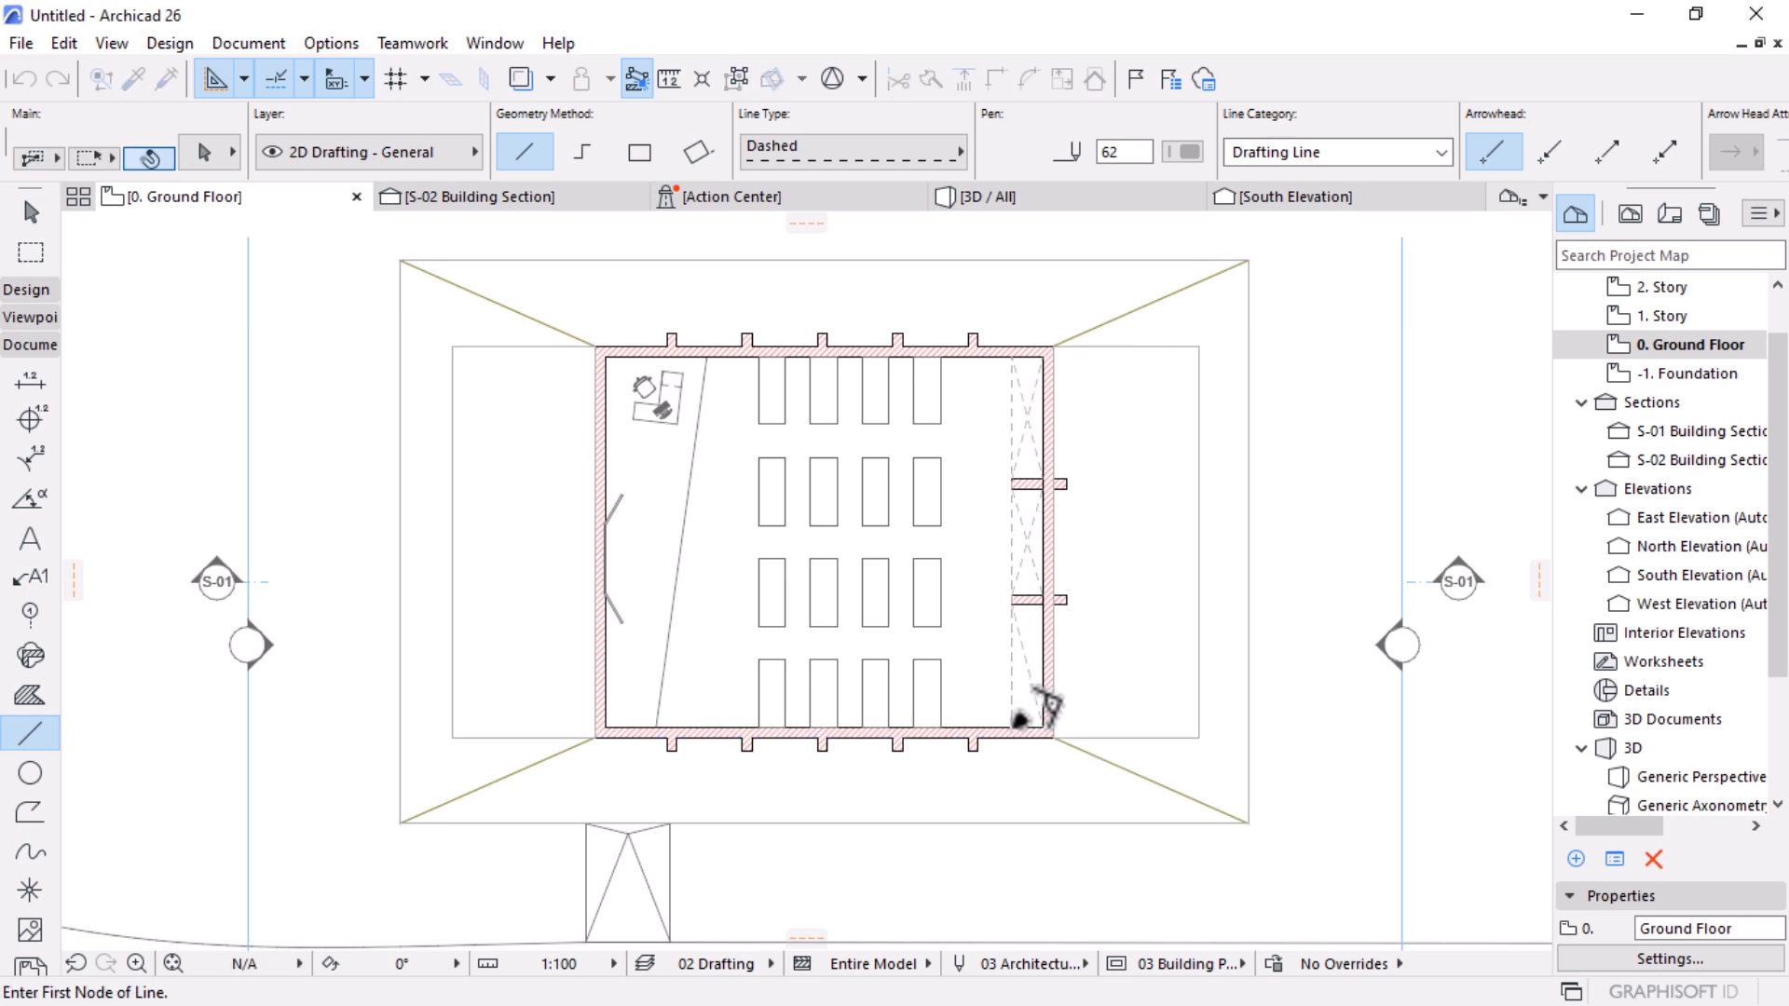
left_click(1013, 725)
left_click(1045, 599)
scroll(1262, 426, "down", 2)
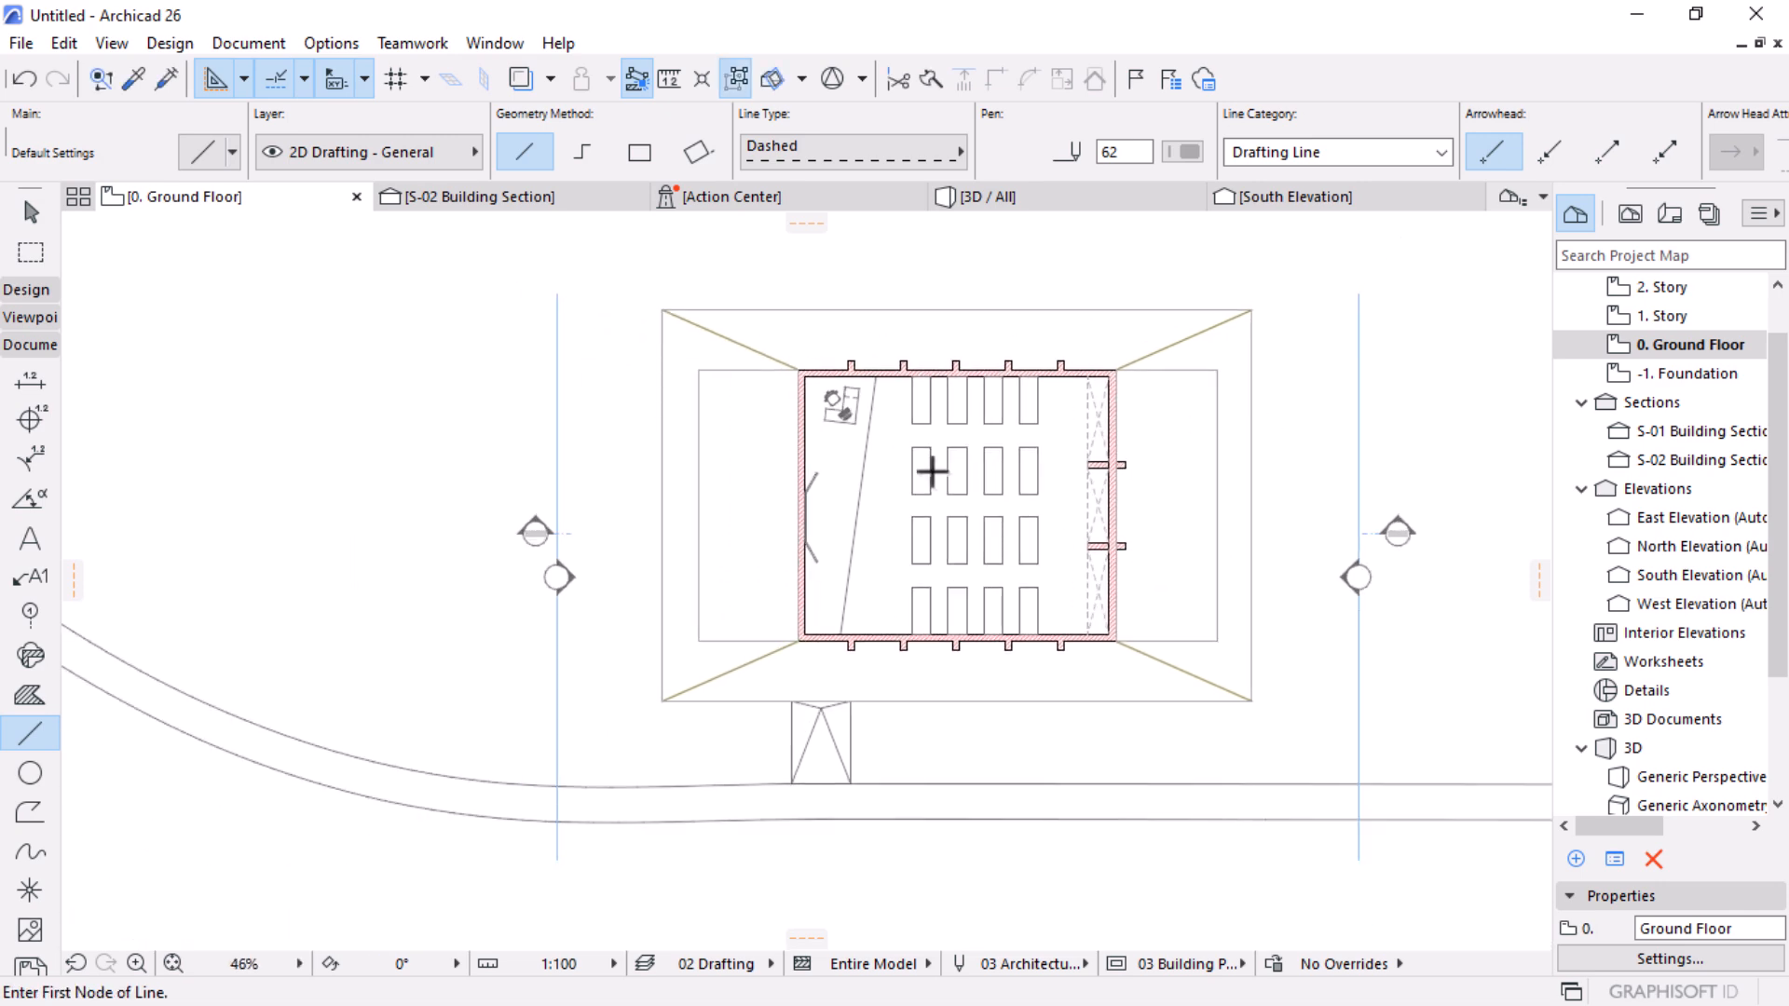
scroll(946, 482, "up", 2)
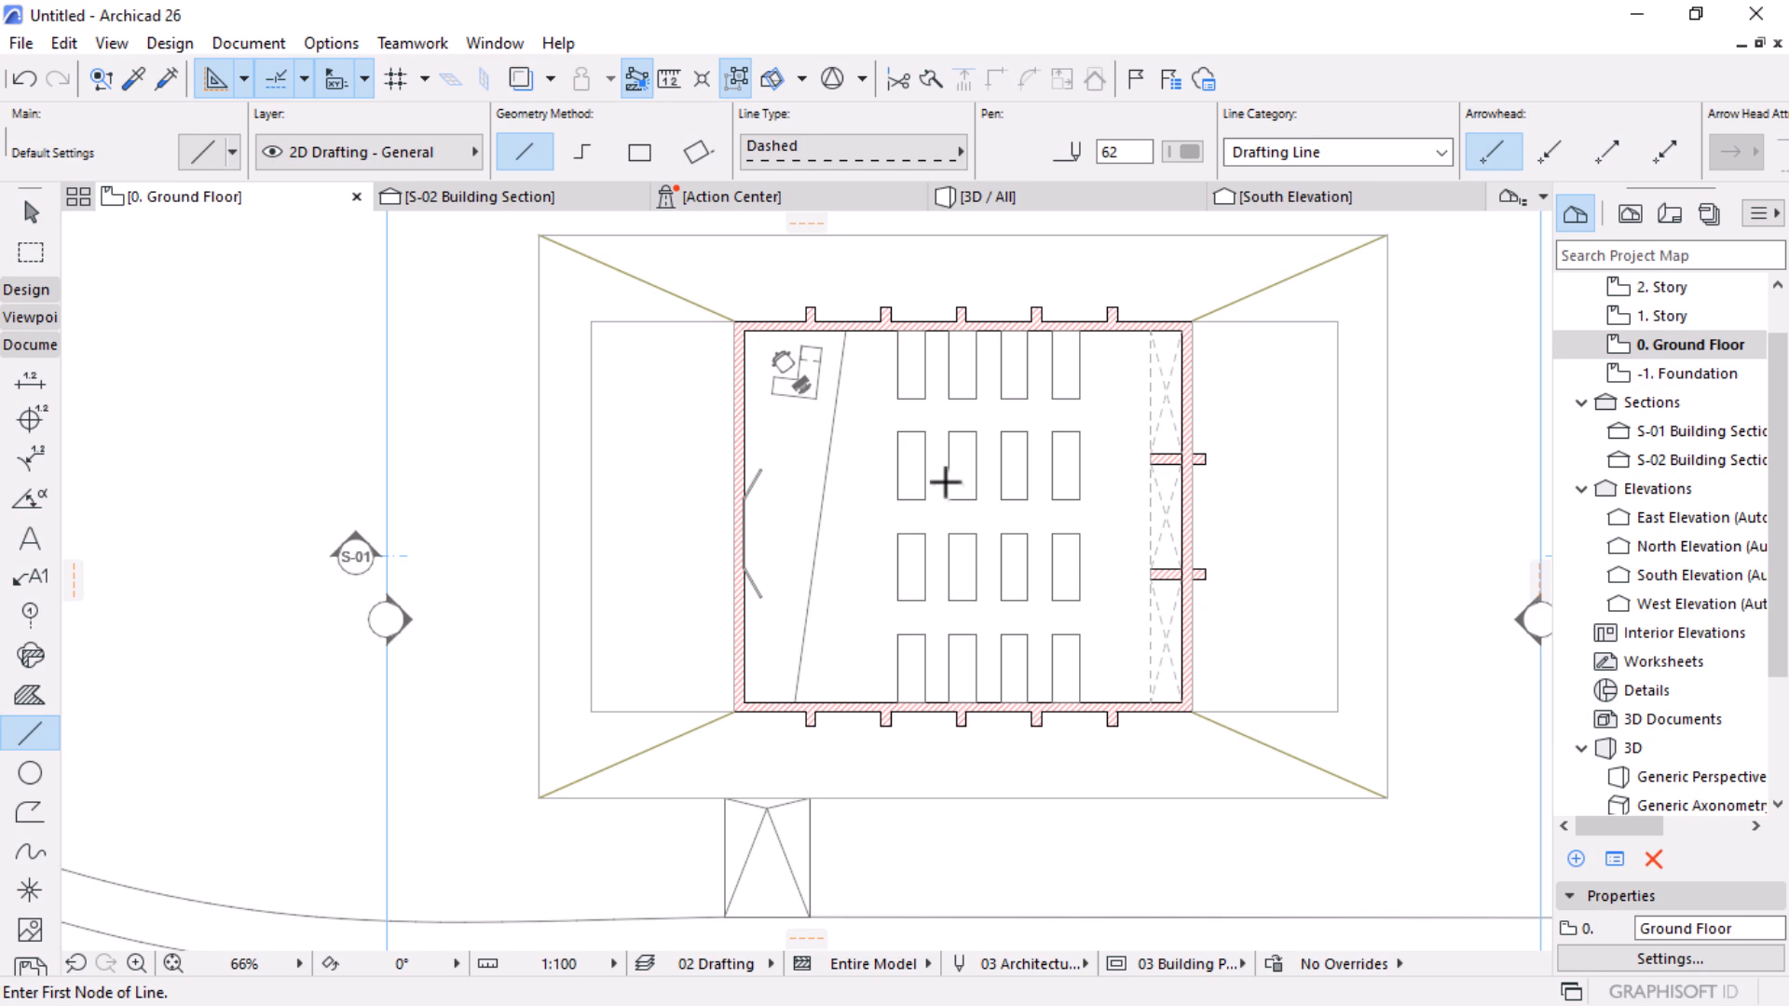
scroll(975, 686, "down", 2)
scroll(1287, 588, "up", 2)
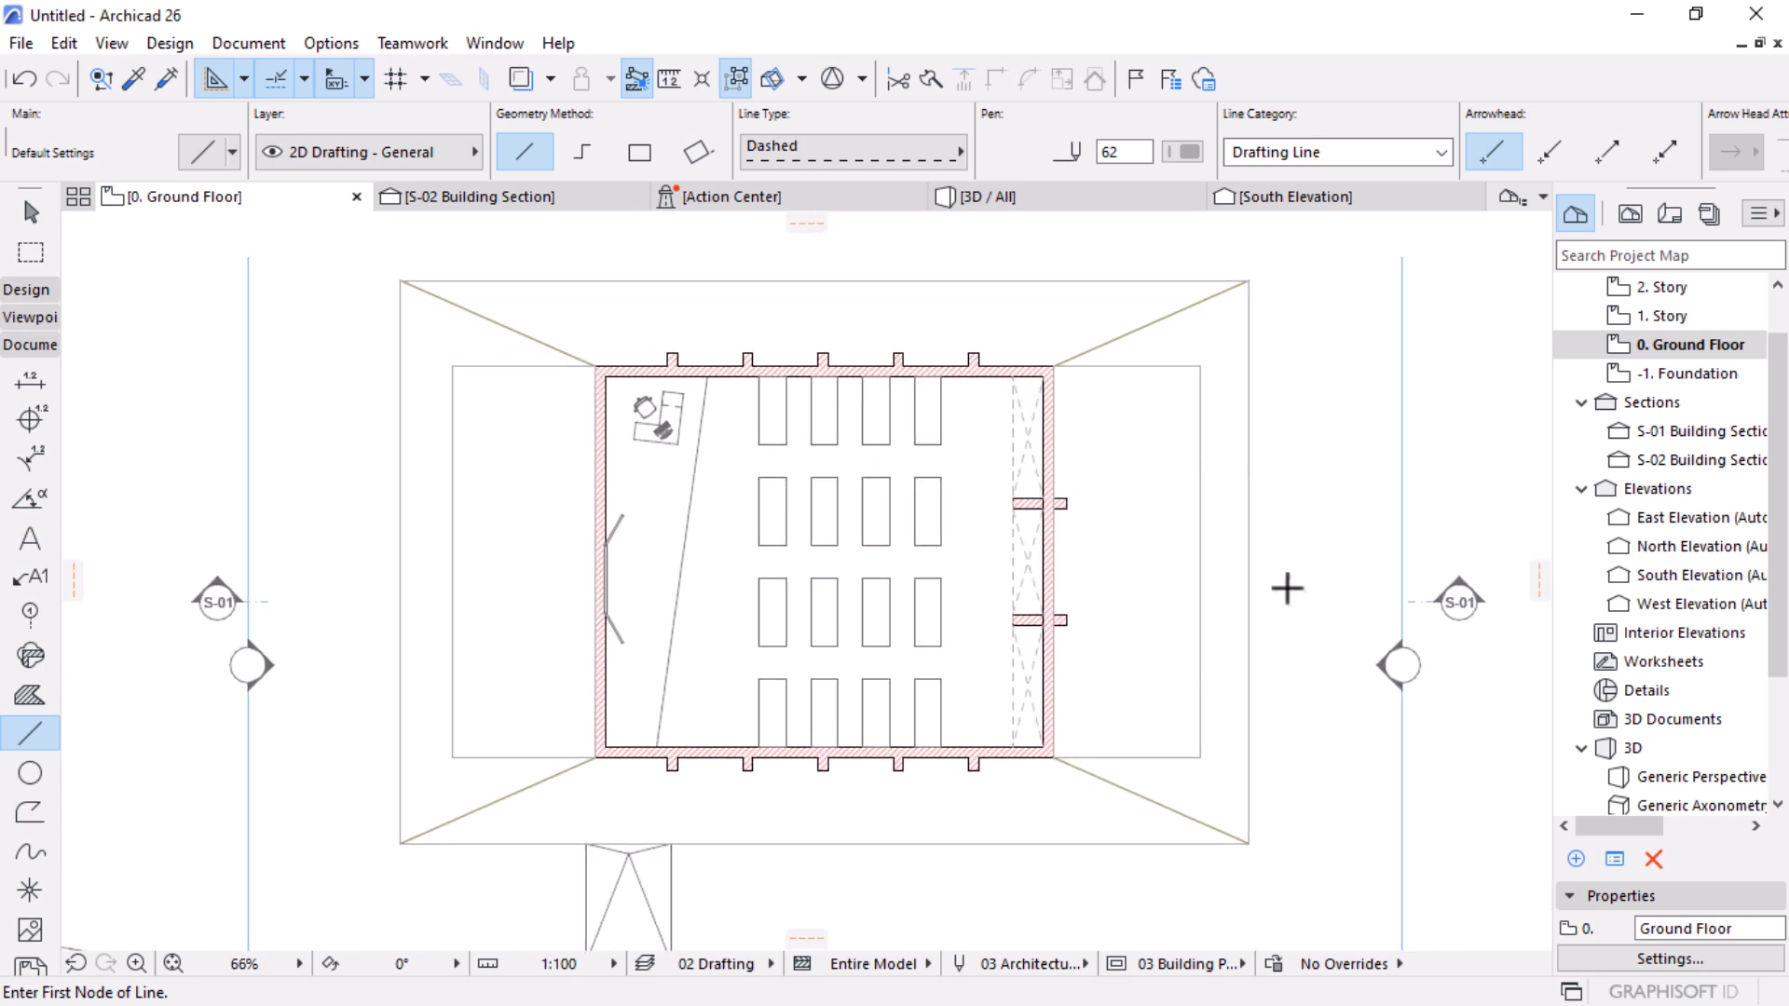
scroll(1089, 546, "down", 1)
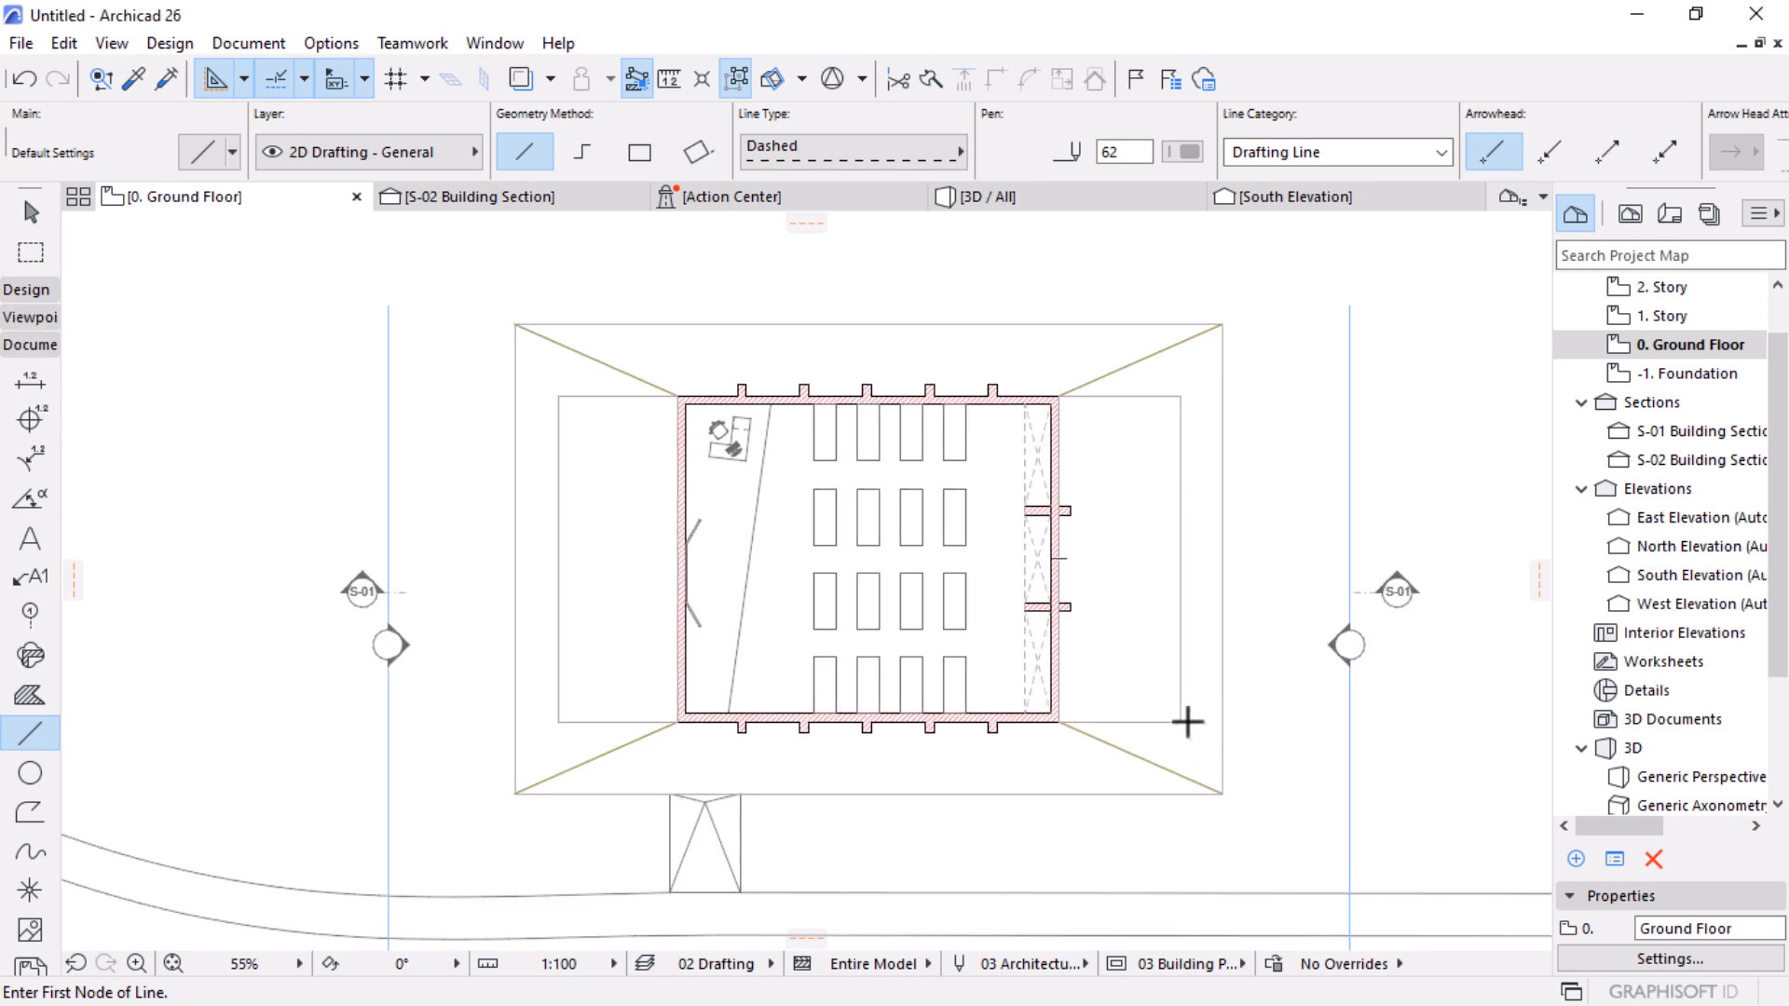
Step: Start the Column tool and set a circular profile in Concrete - Structural without a veneer
left_click(26, 290)
scroll(23, 507, "up", 5)
left_click(28, 362)
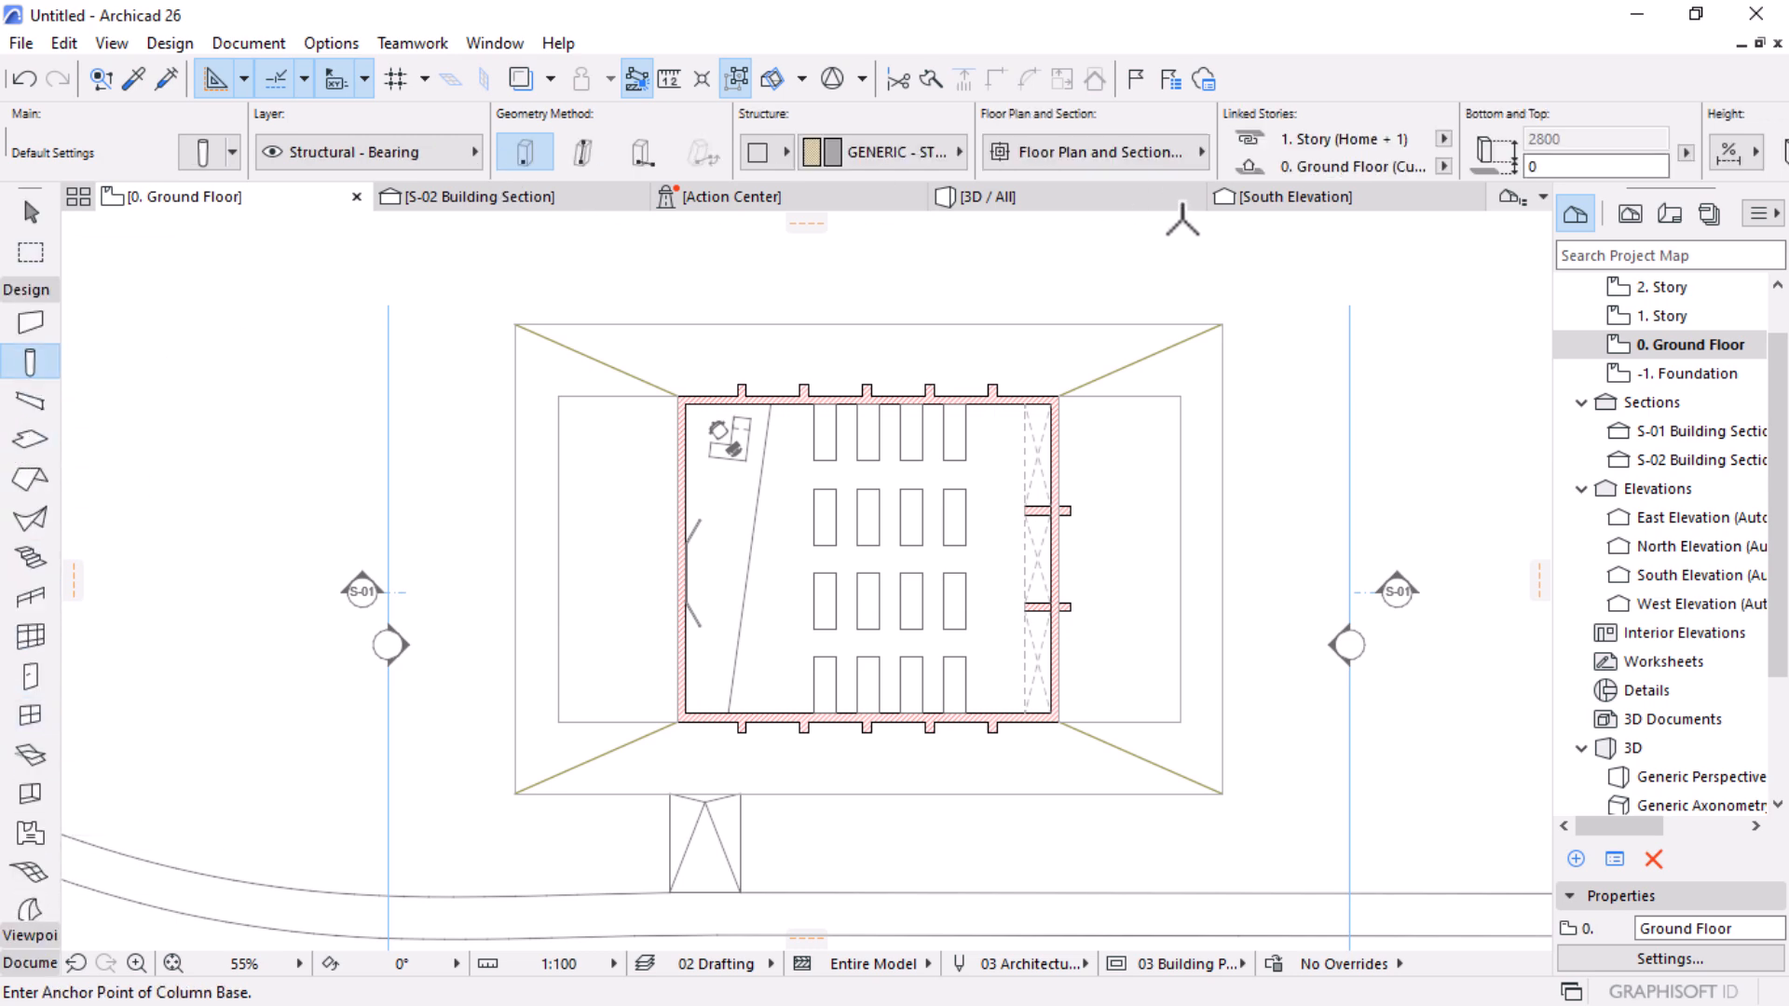
left_click(872, 154)
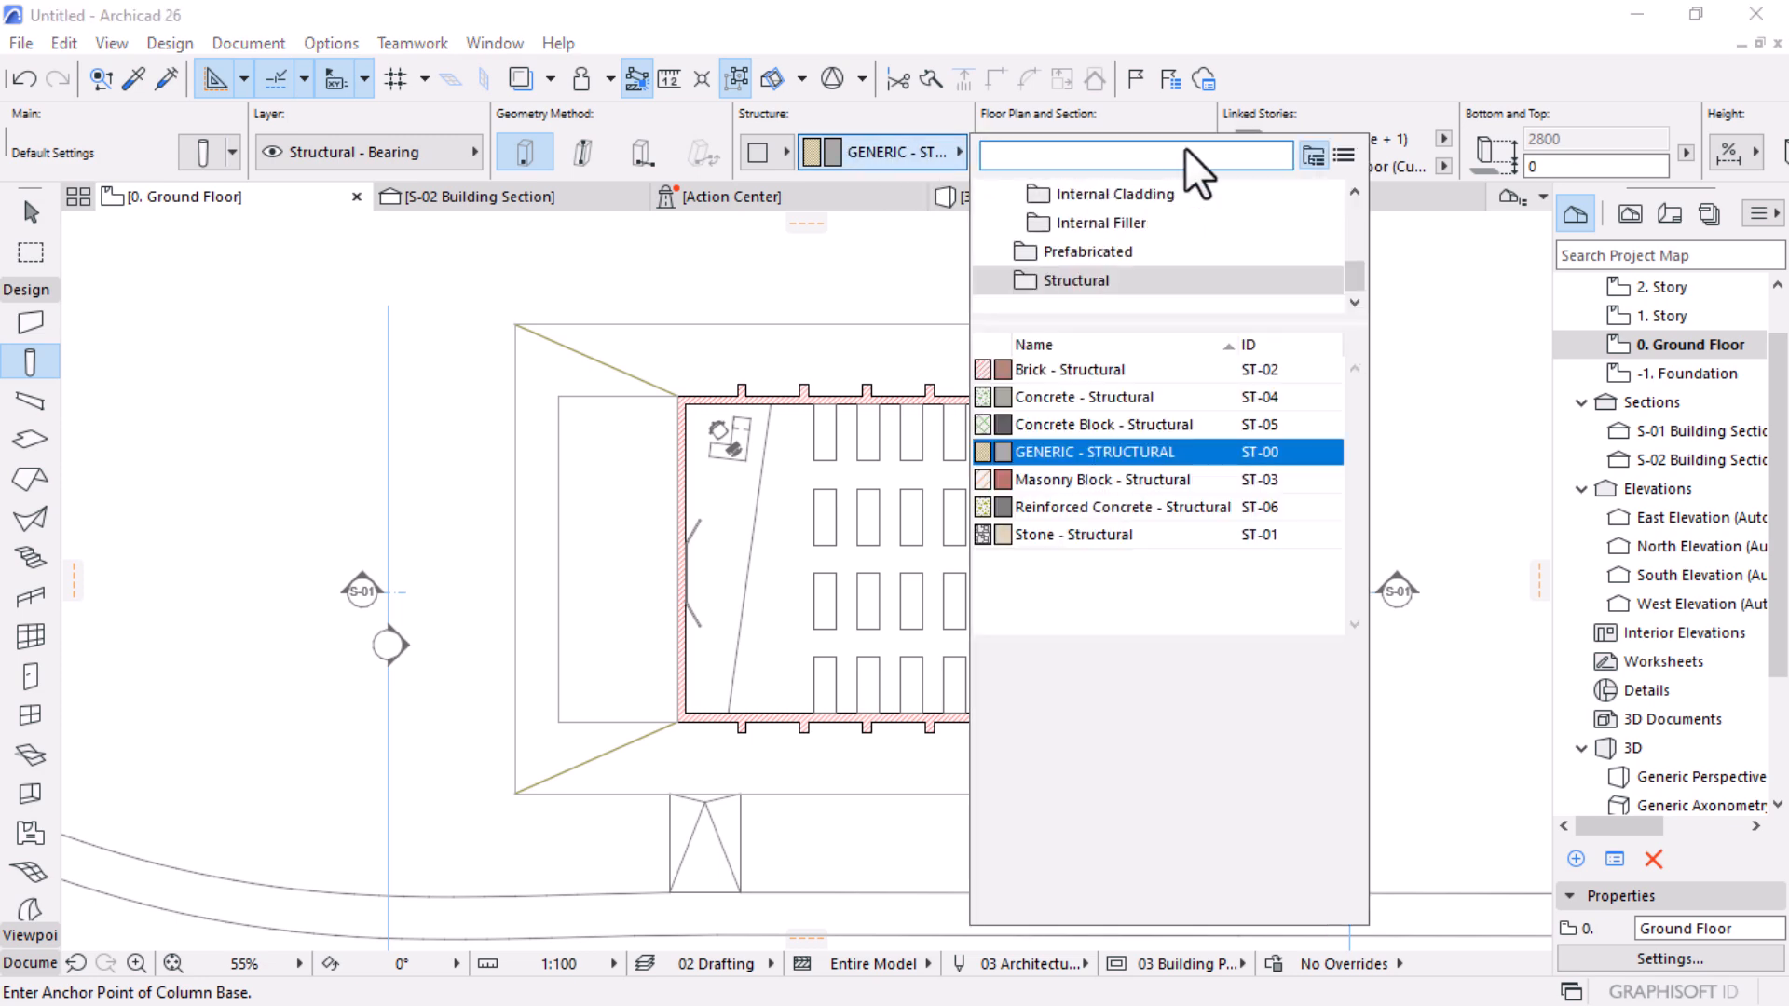
left_click(1132, 396)
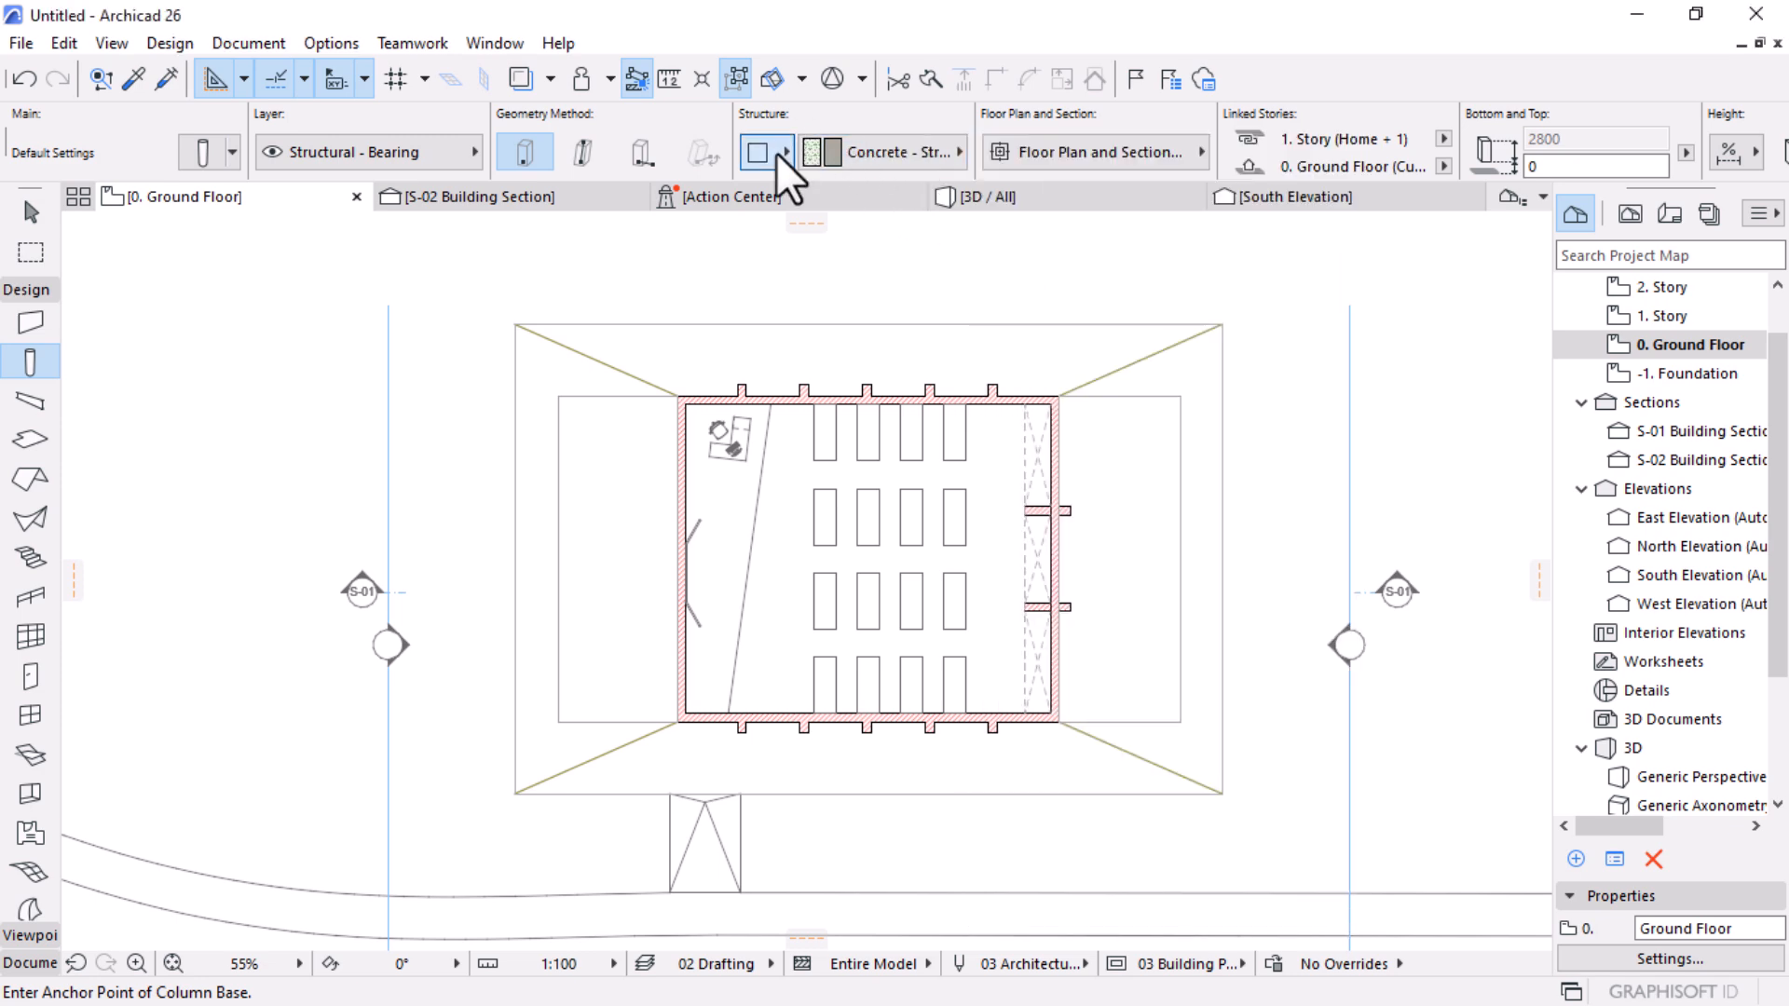
left_click(785, 154)
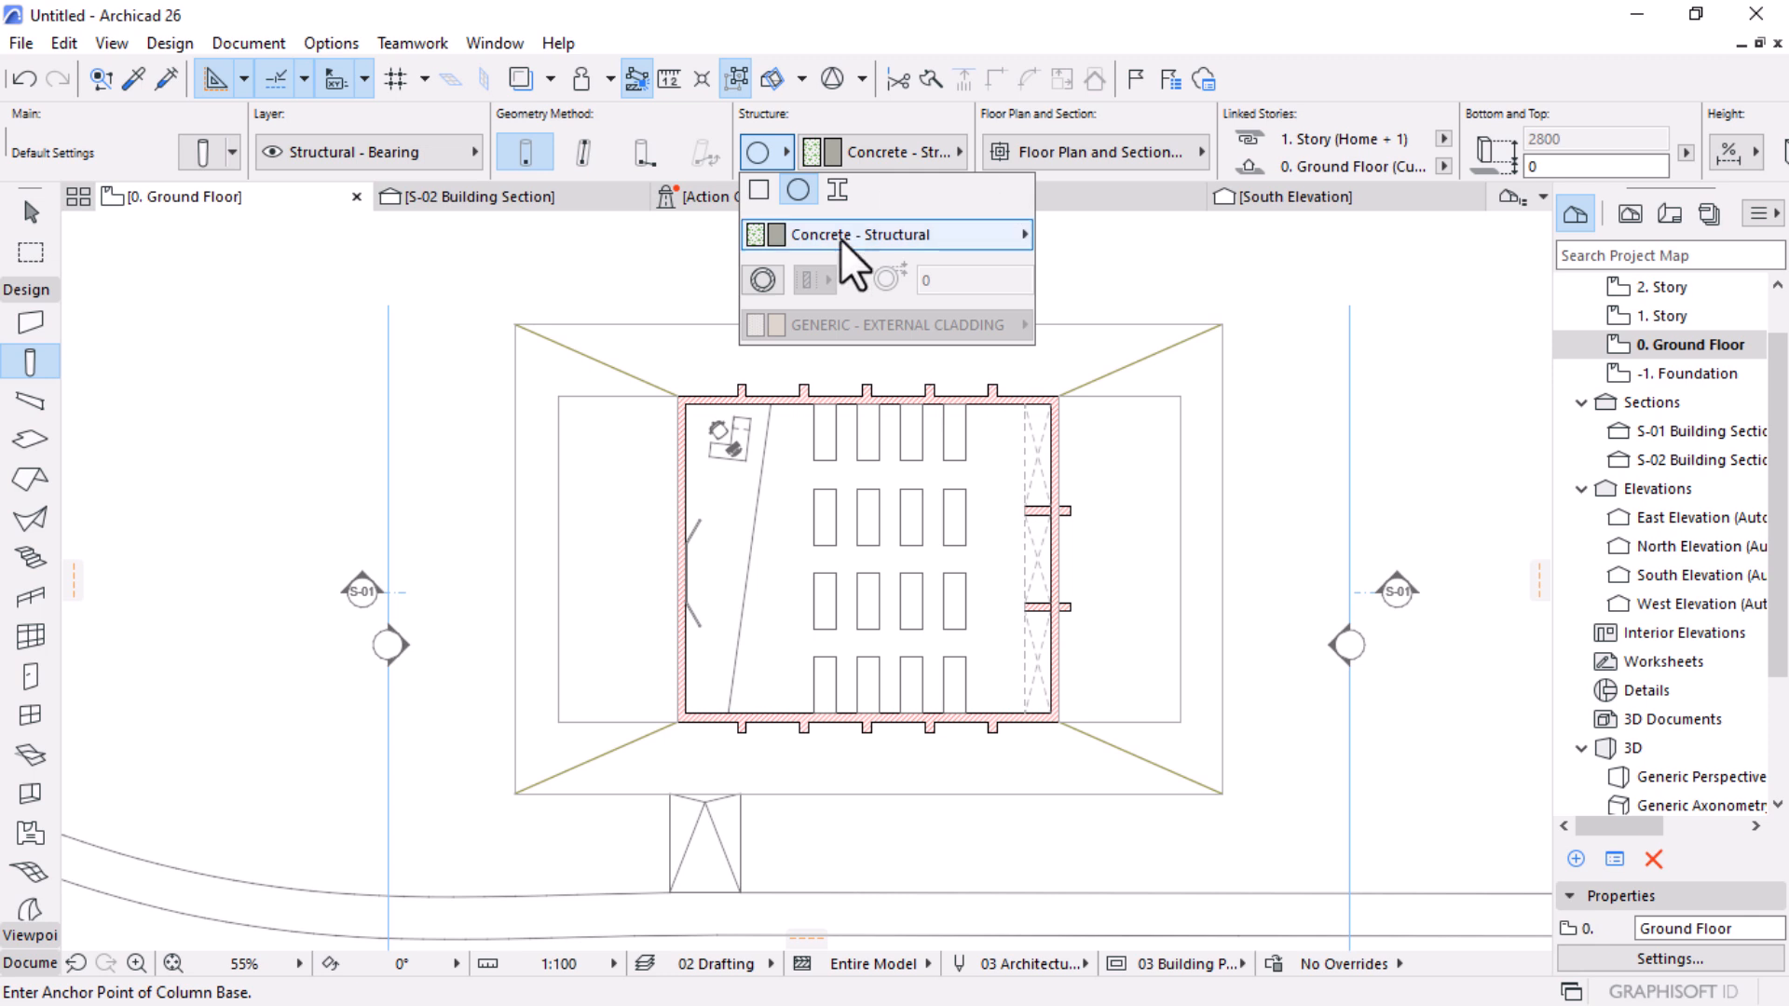
left_click(762, 280)
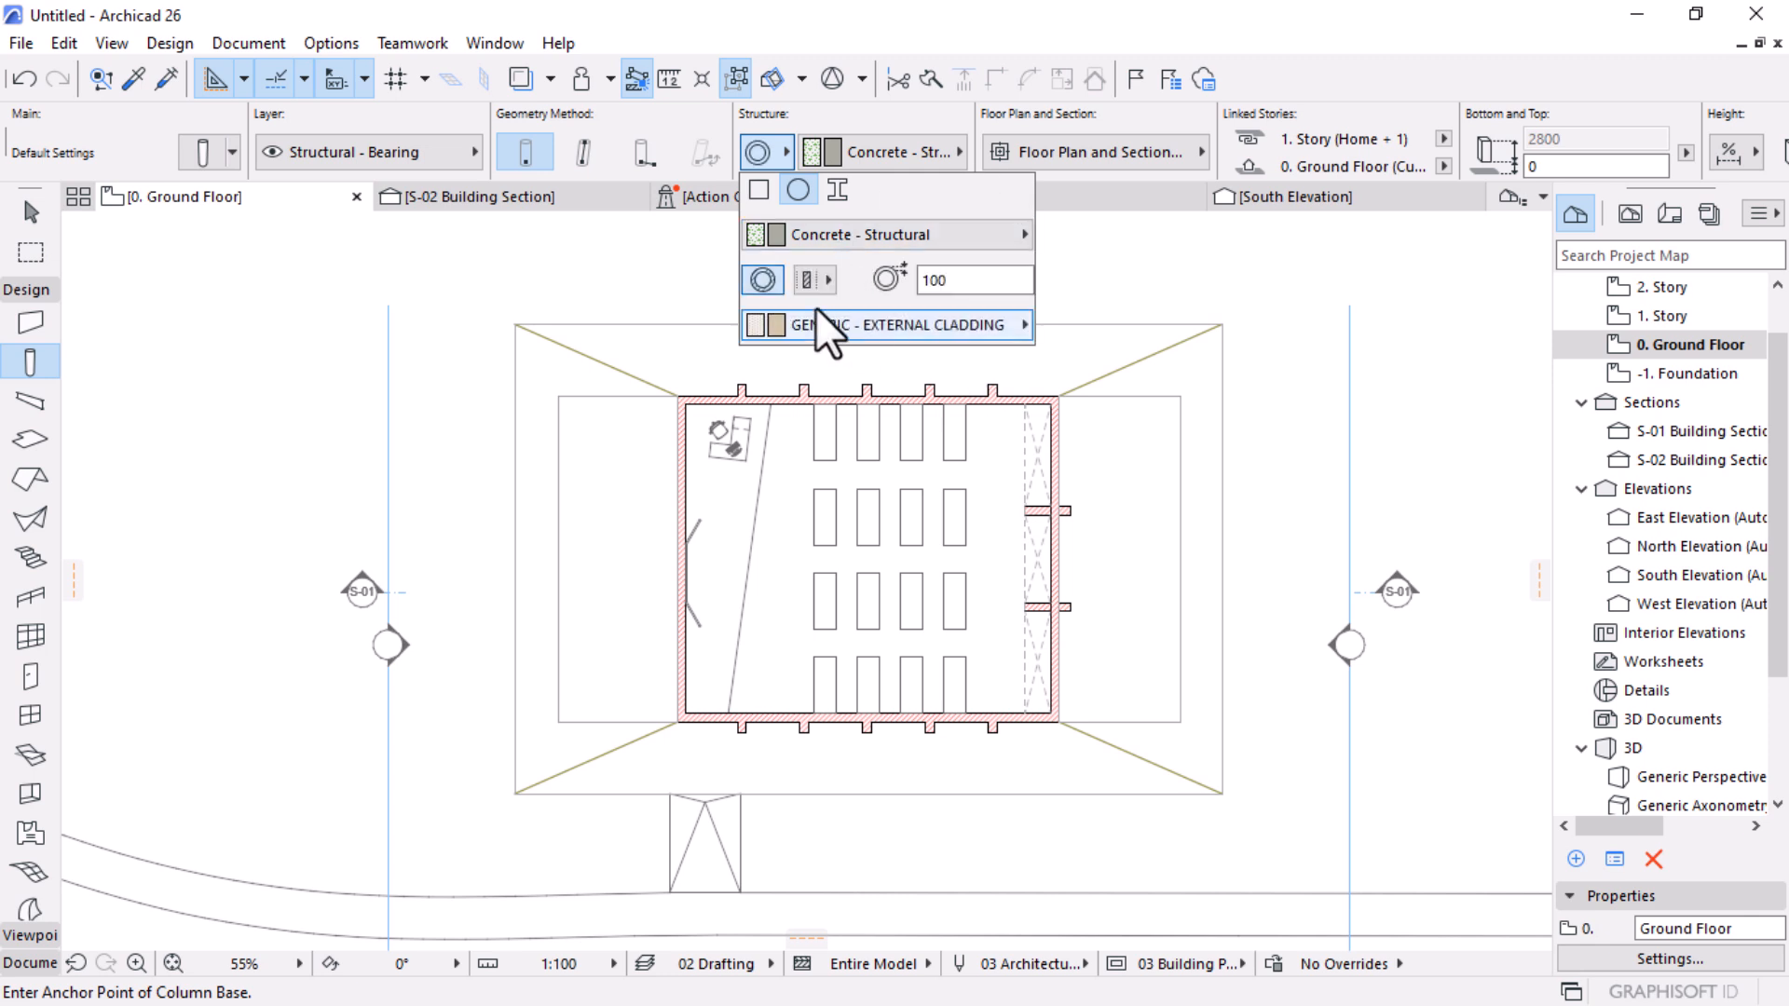
left_click(762, 280)
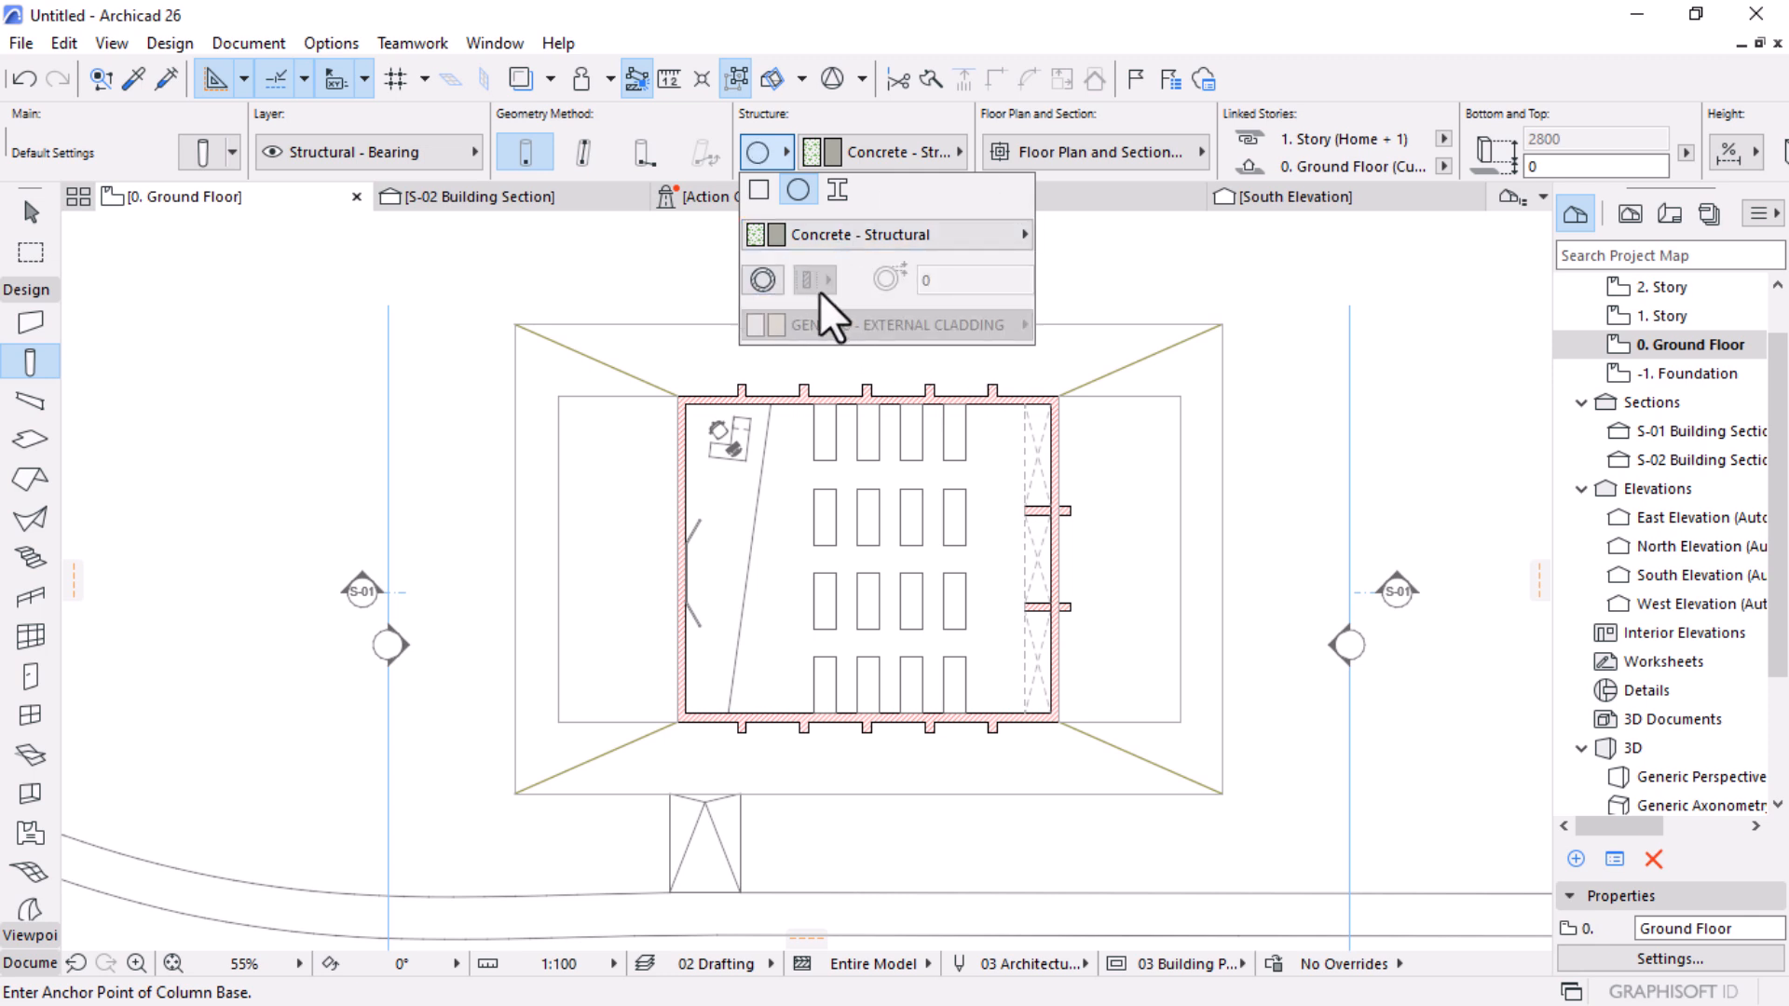
left_click(877, 114)
Step: Set the column's top link to Not Linked and its height to 4600 mm
scroll(1551, 135, "down", 4)
scroll(1528, 148, "down", 2)
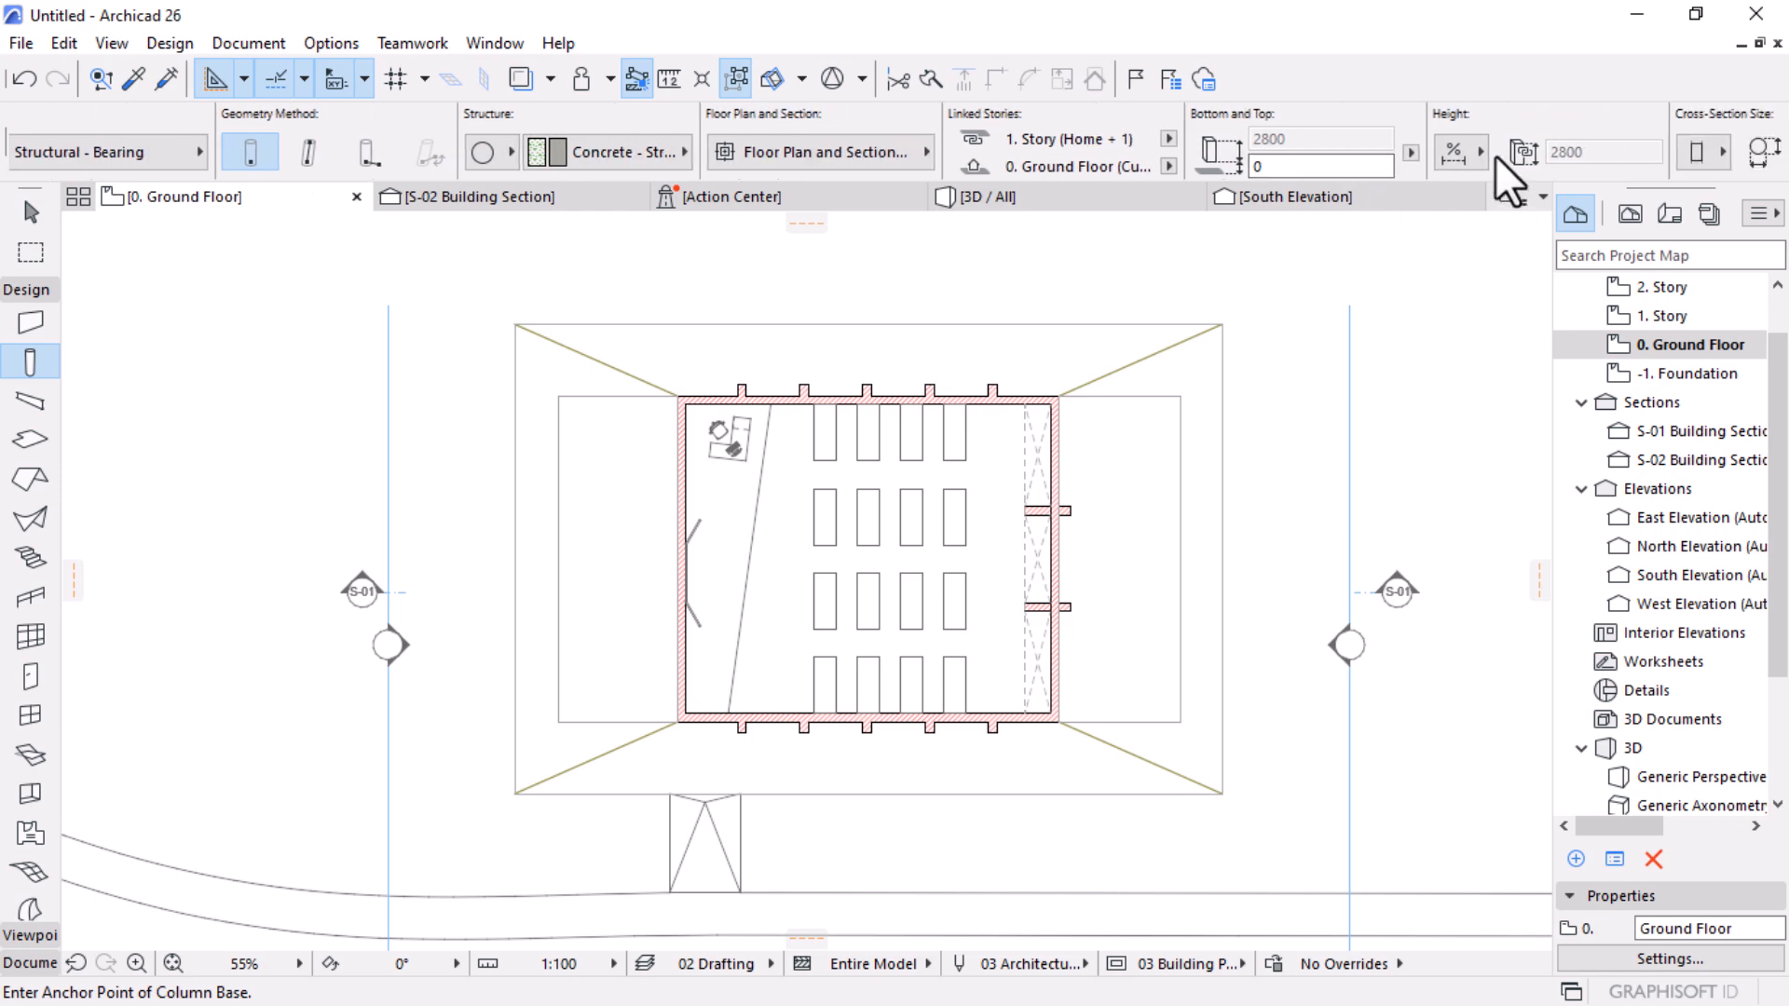
left_click(1168, 140)
left_click(1240, 198)
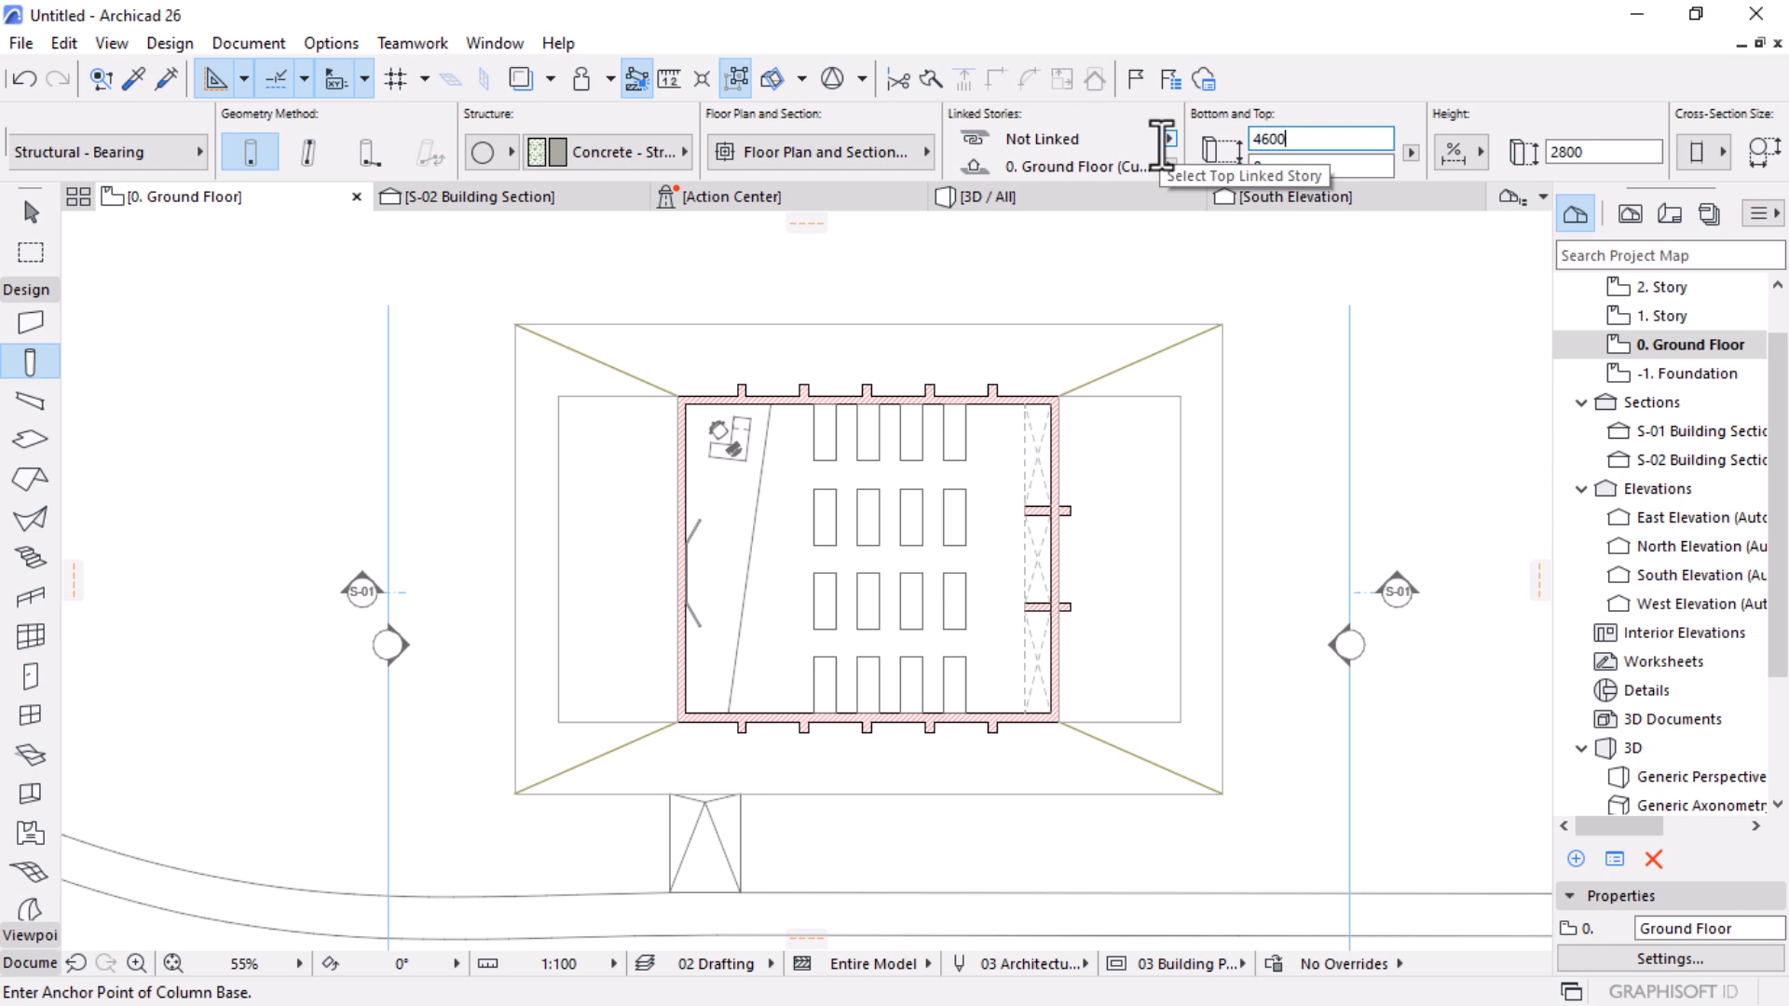
left_click(1585, 149)
scroll(1343, 142, "down", 2)
scroll(1342, 142, "down", 6)
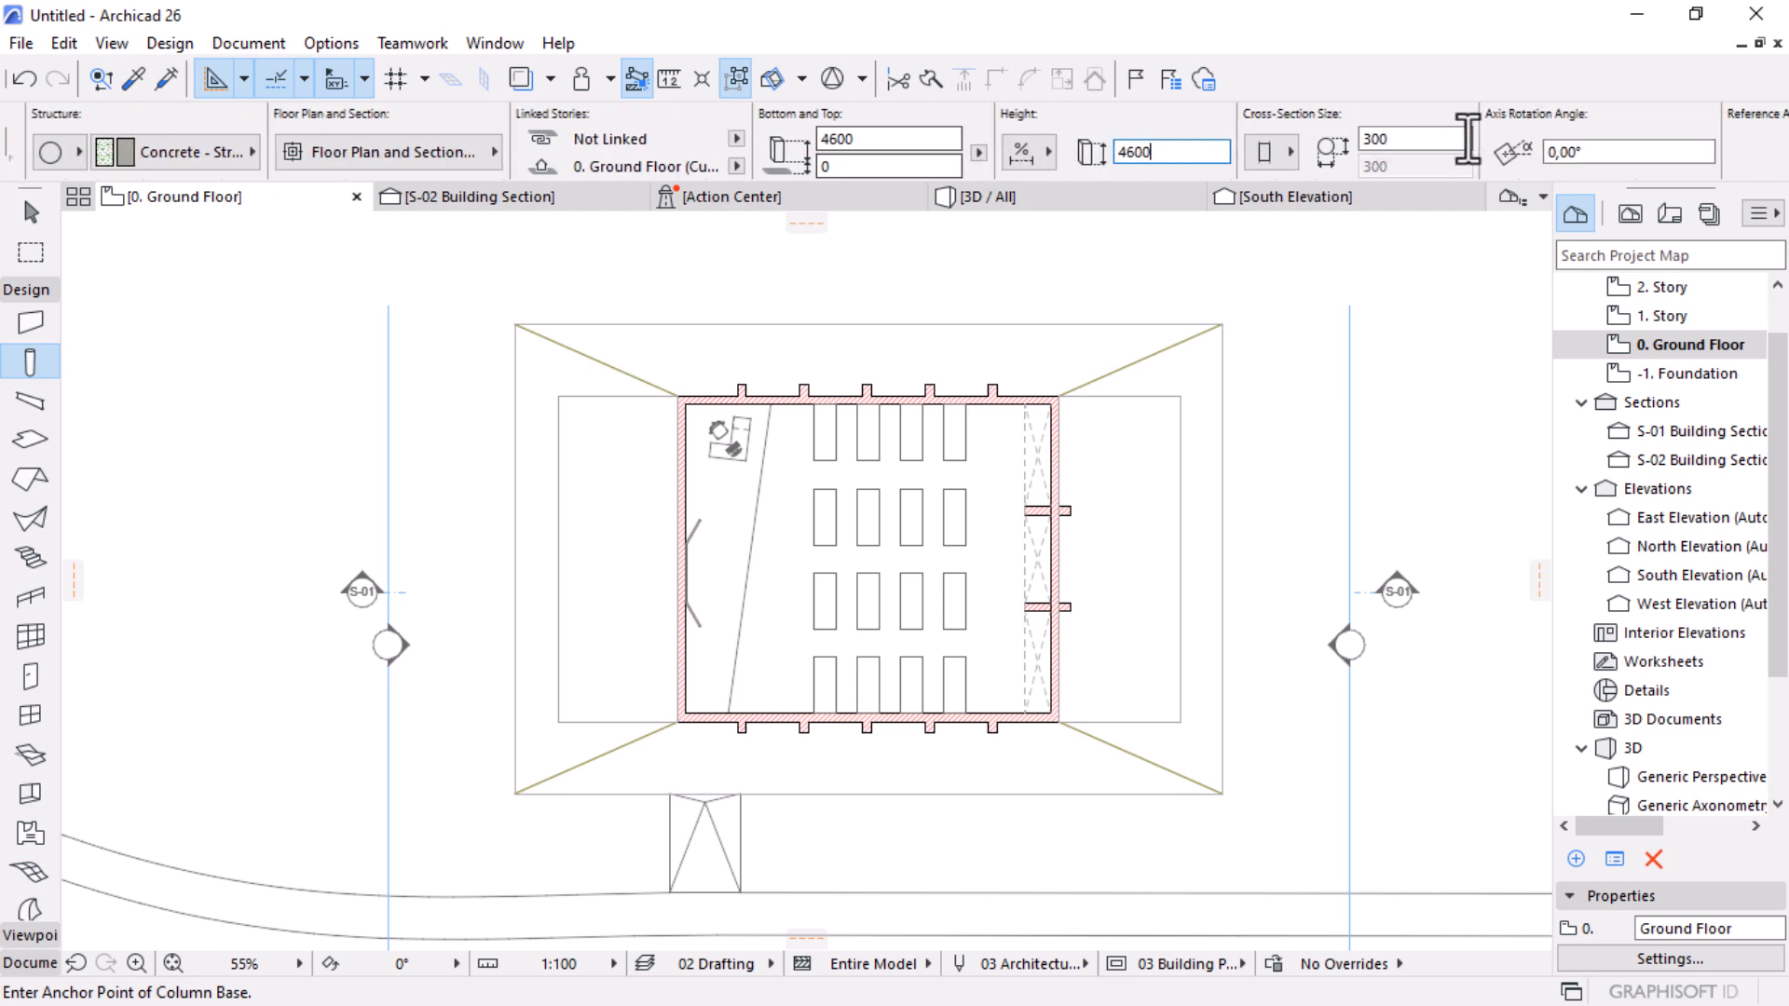
Step: Place the 300 mm round column on the upper-right corner of the inner slab outline, outside the classroom
scroll(1212, 376, "up", 6)
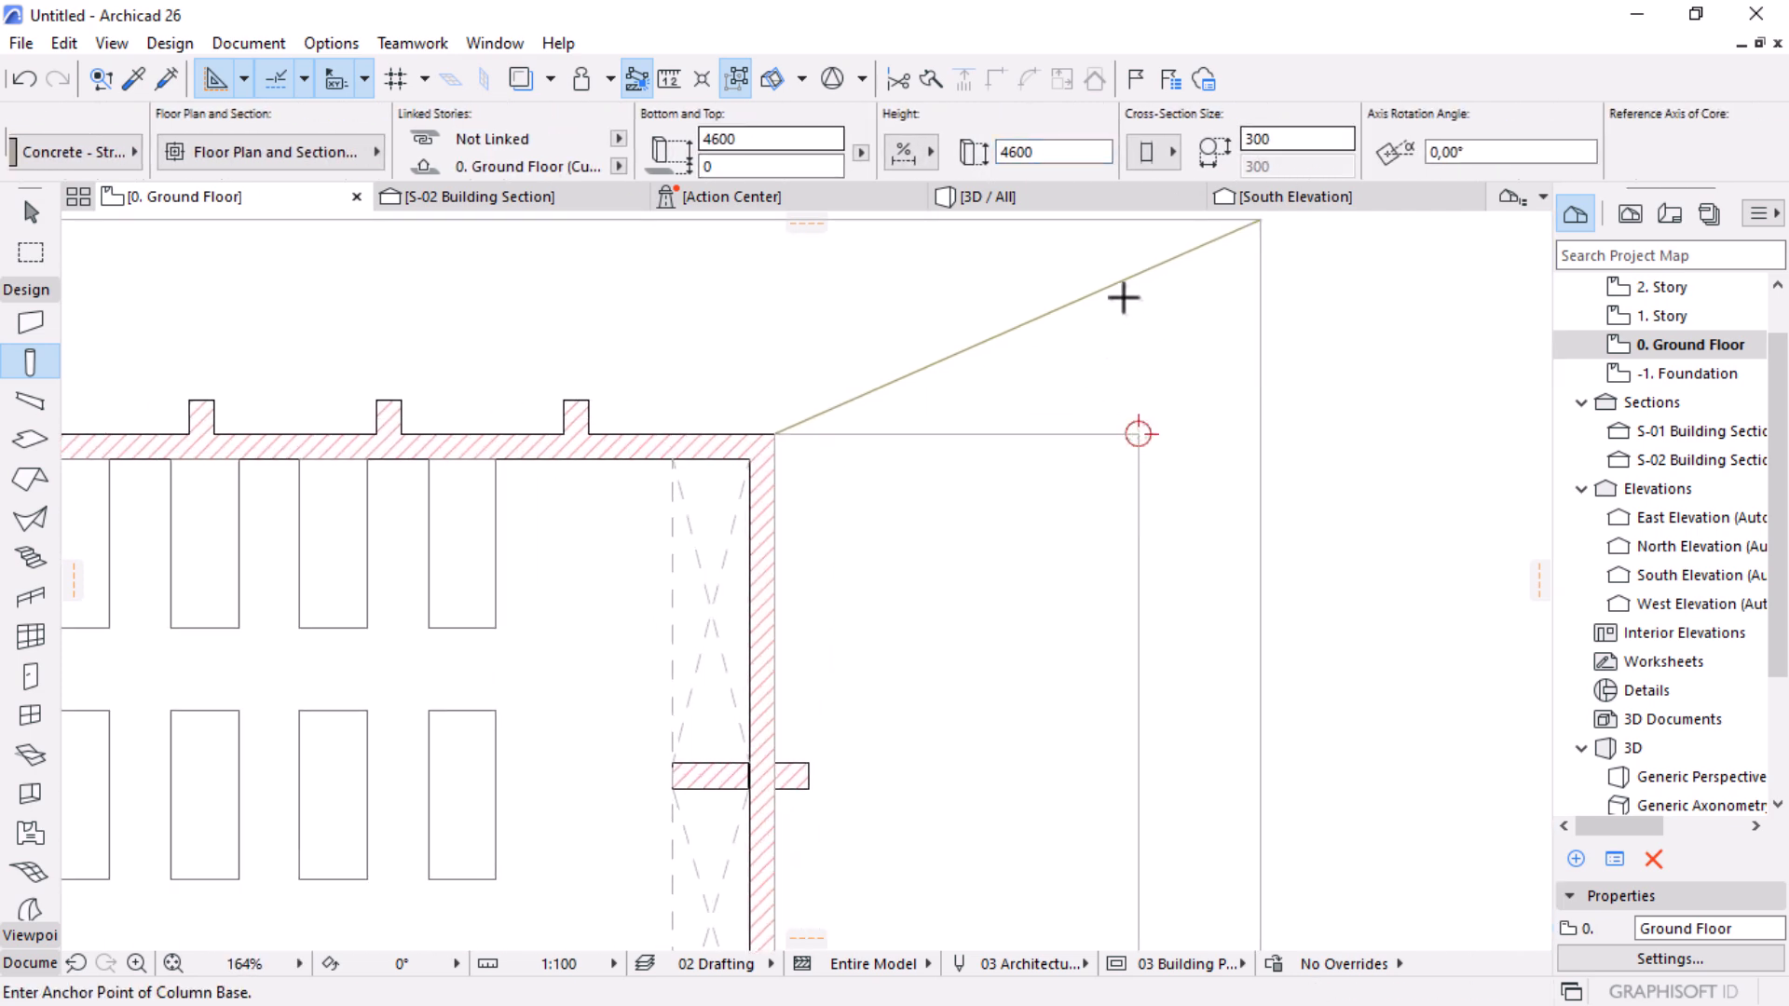
scroll(1122, 297, "down", 4)
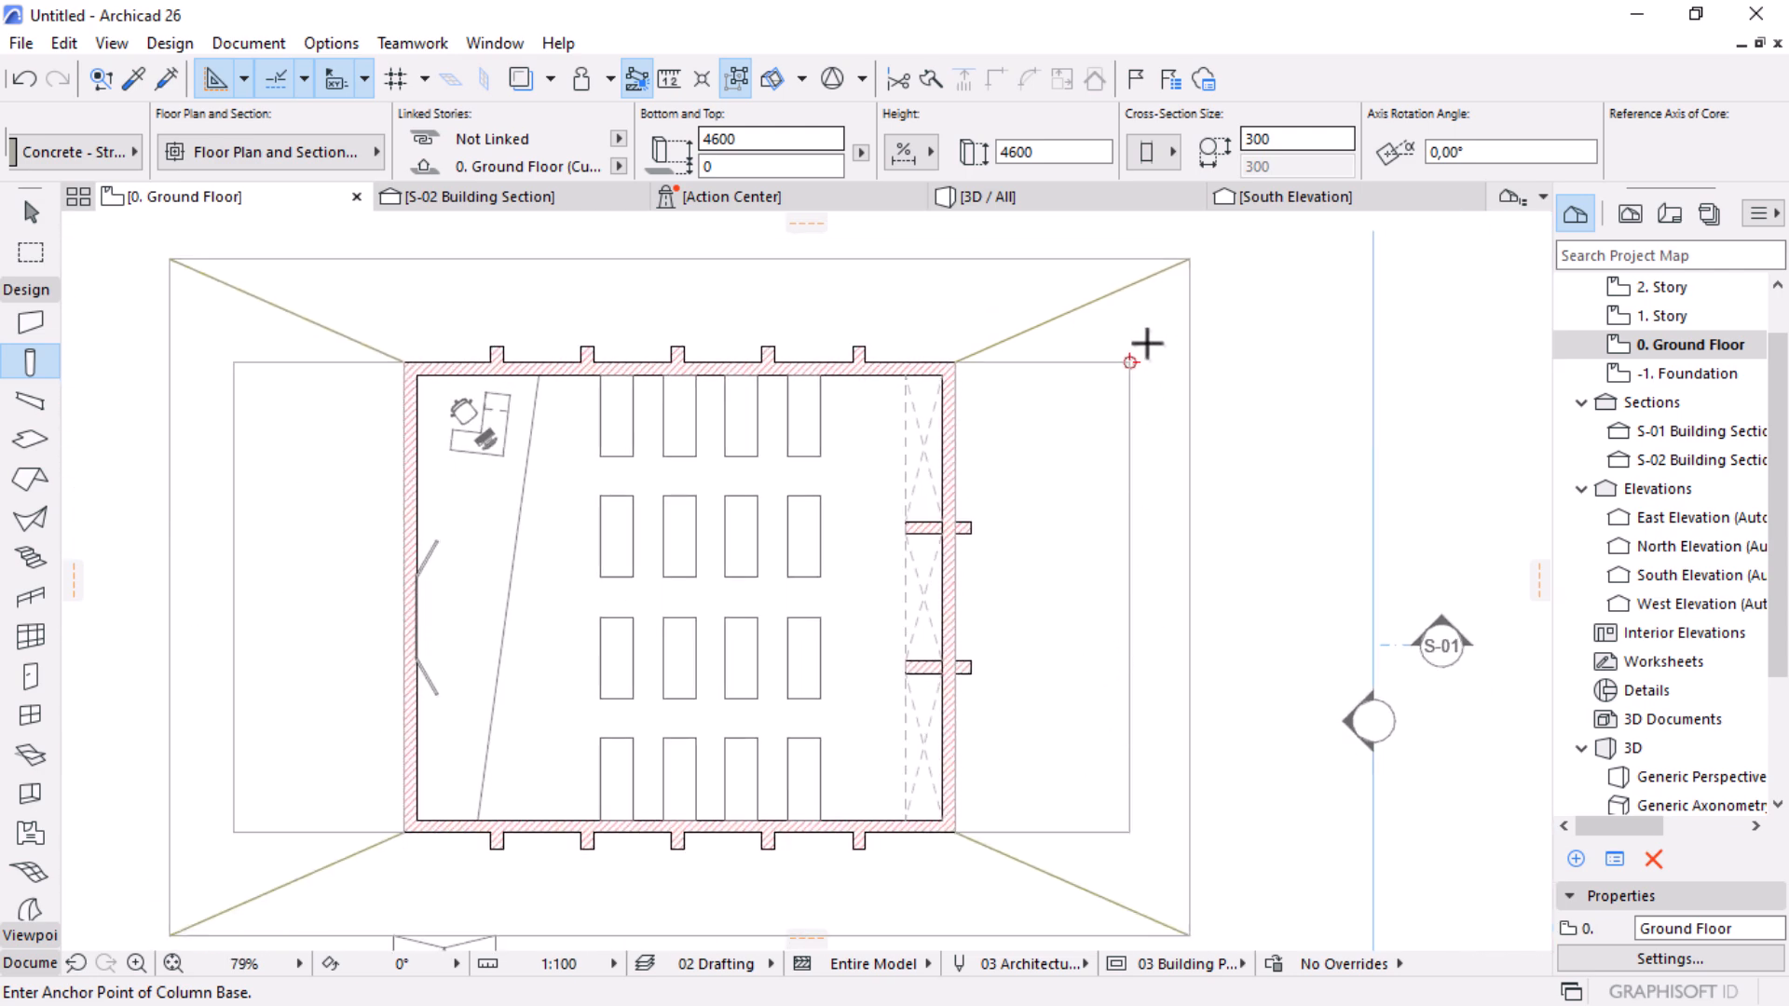
scroll(1131, 364, "up", 4)
key("Escape")
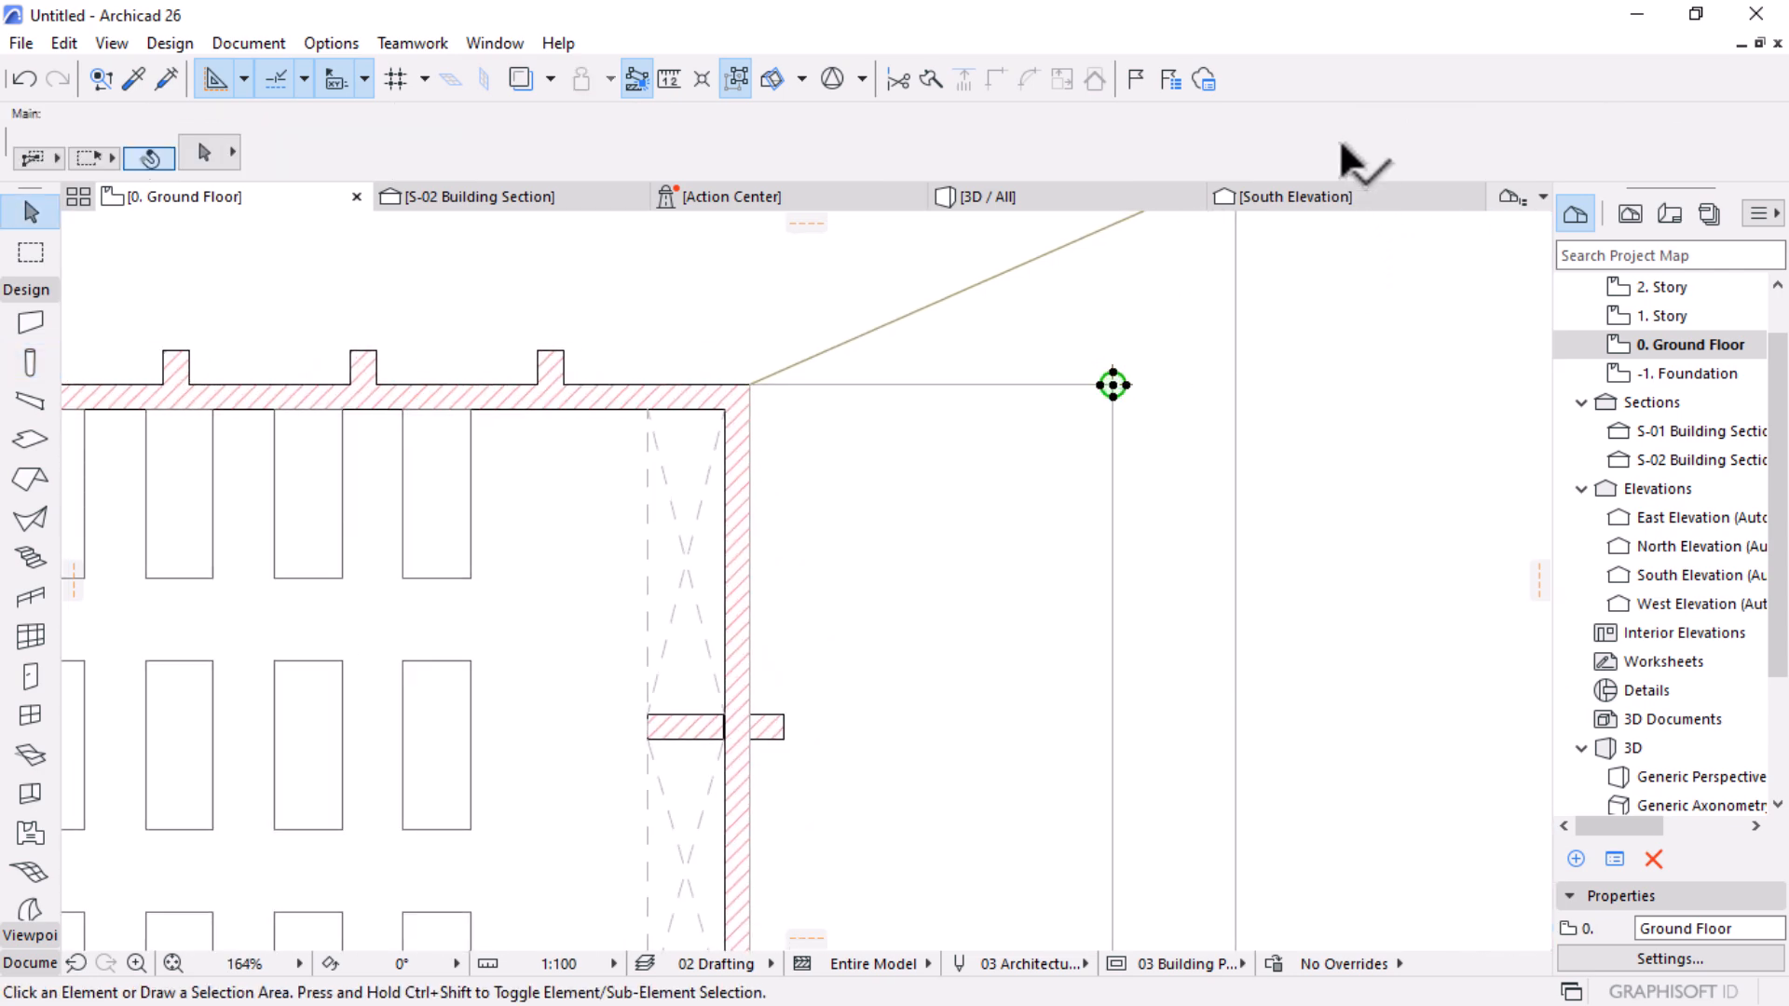
Step: Set the corner column's cross-section size to 400 mm
scroll(1500, 153, "down", 3)
left_click(1535, 142)
left_click_drag(1597, 142, 1357, 142)
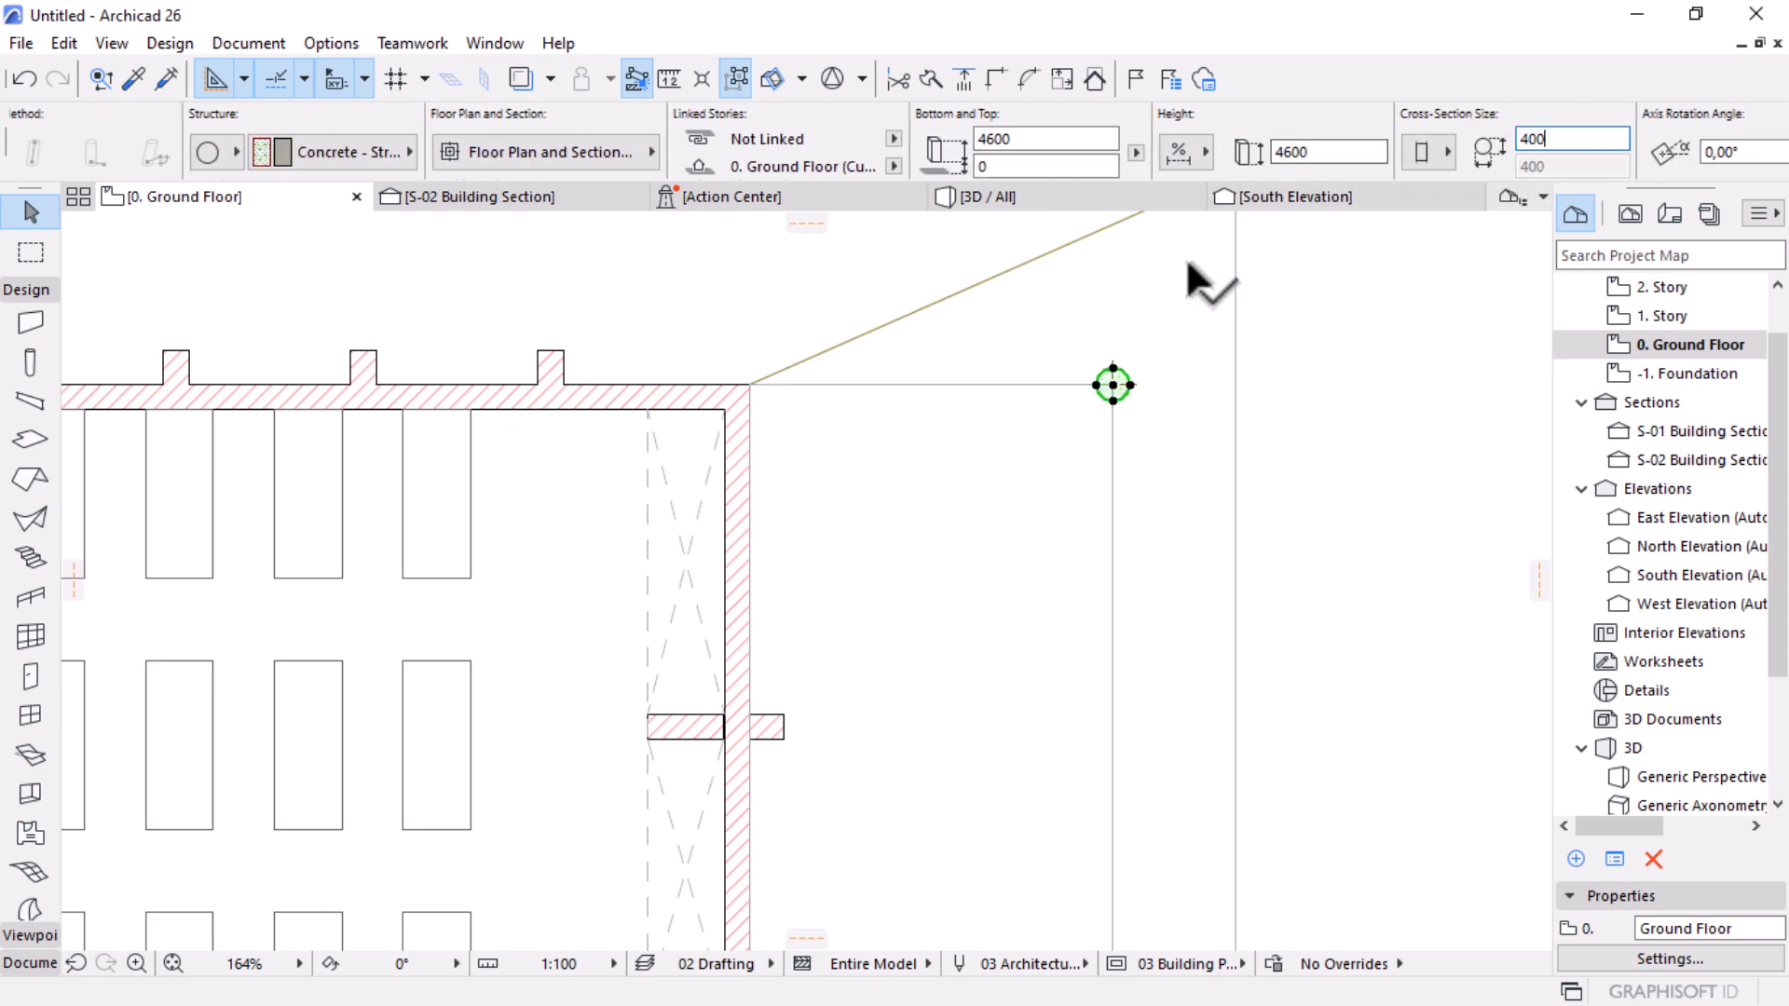
scroll(1104, 283, "down", 4)
key("Escape")
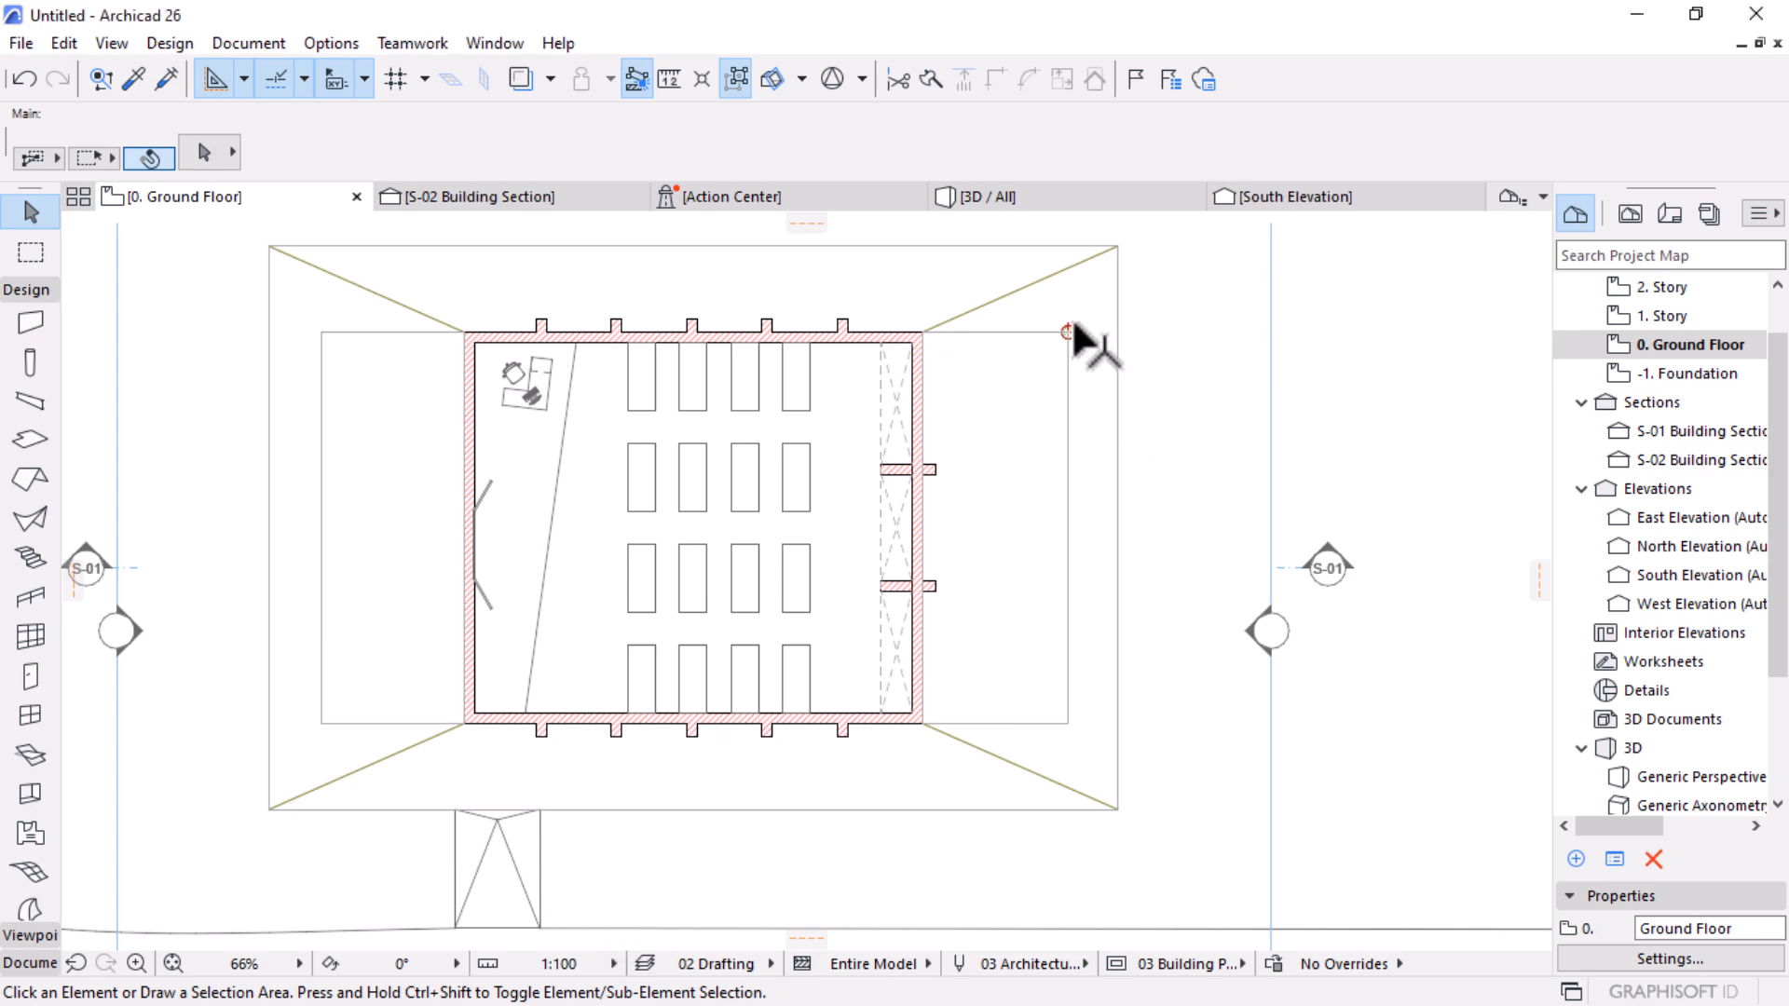
Step: Select the corner column and set its cross-section size to 600 mm
left_click(1071, 328)
scroll(1459, 144, "down", 1)
scroll(1458, 143, "down", 5)
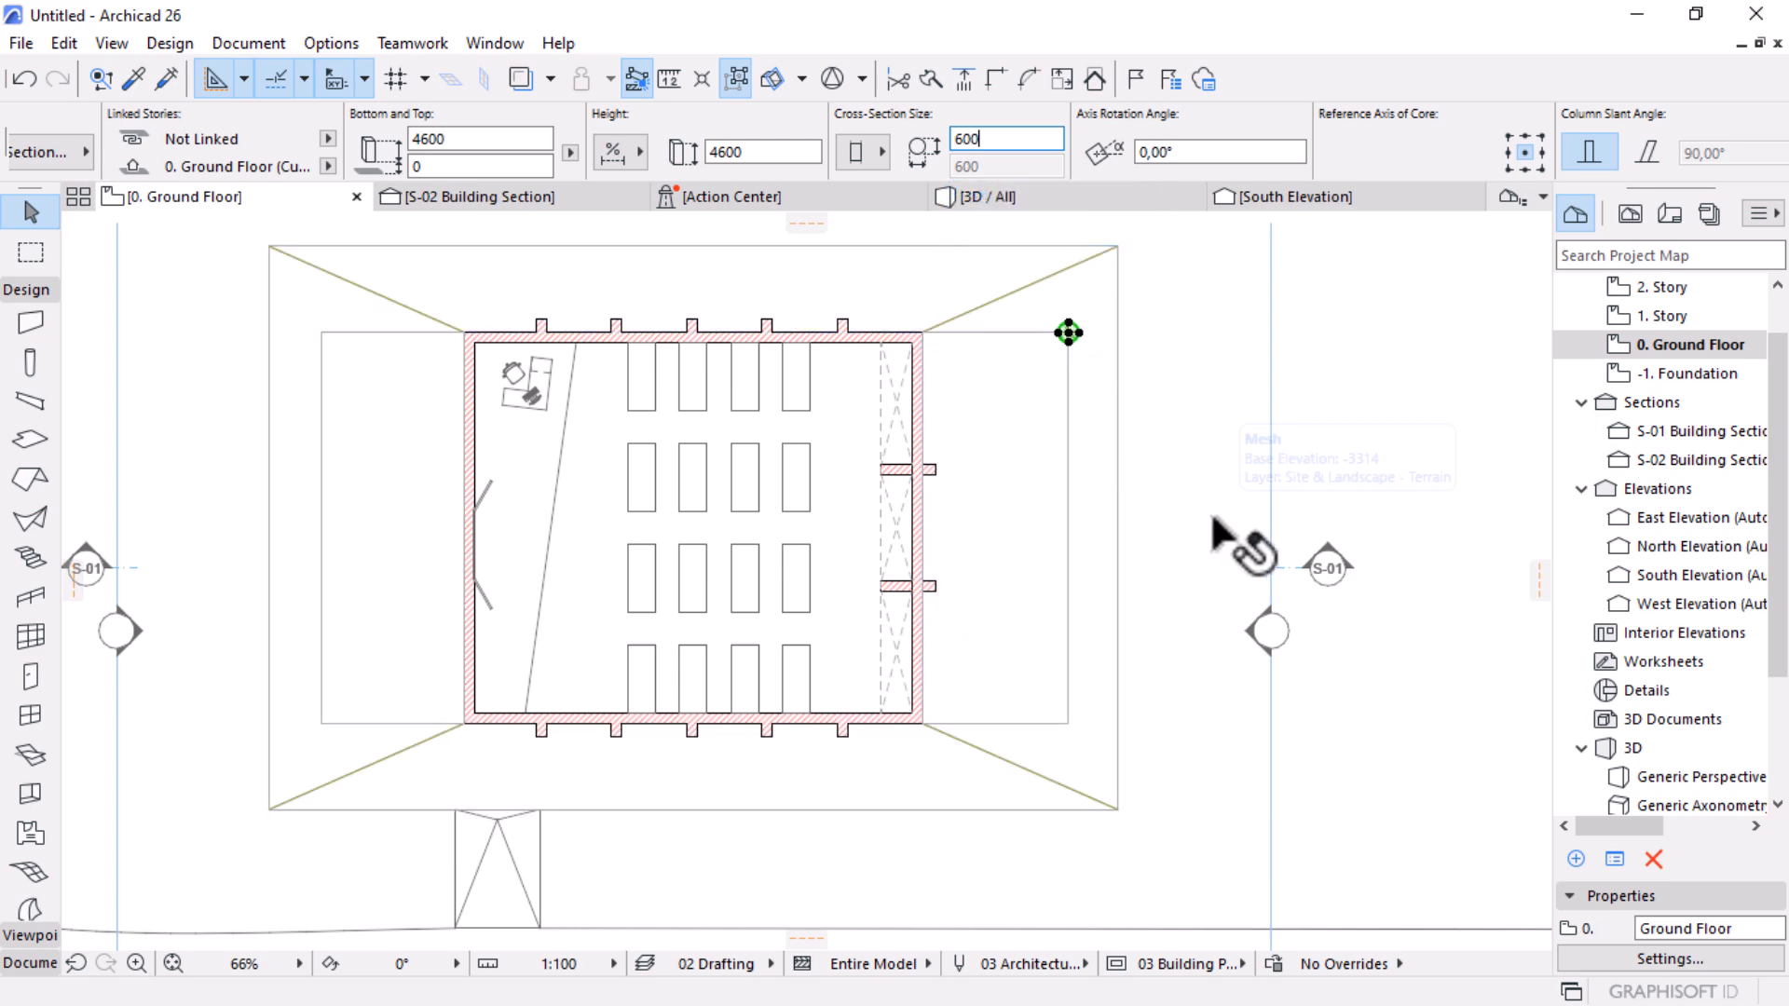
Step: Confirm the corner column's 600 mm size and change its building material to Brick - Structural
key("Return")
key("Escape")
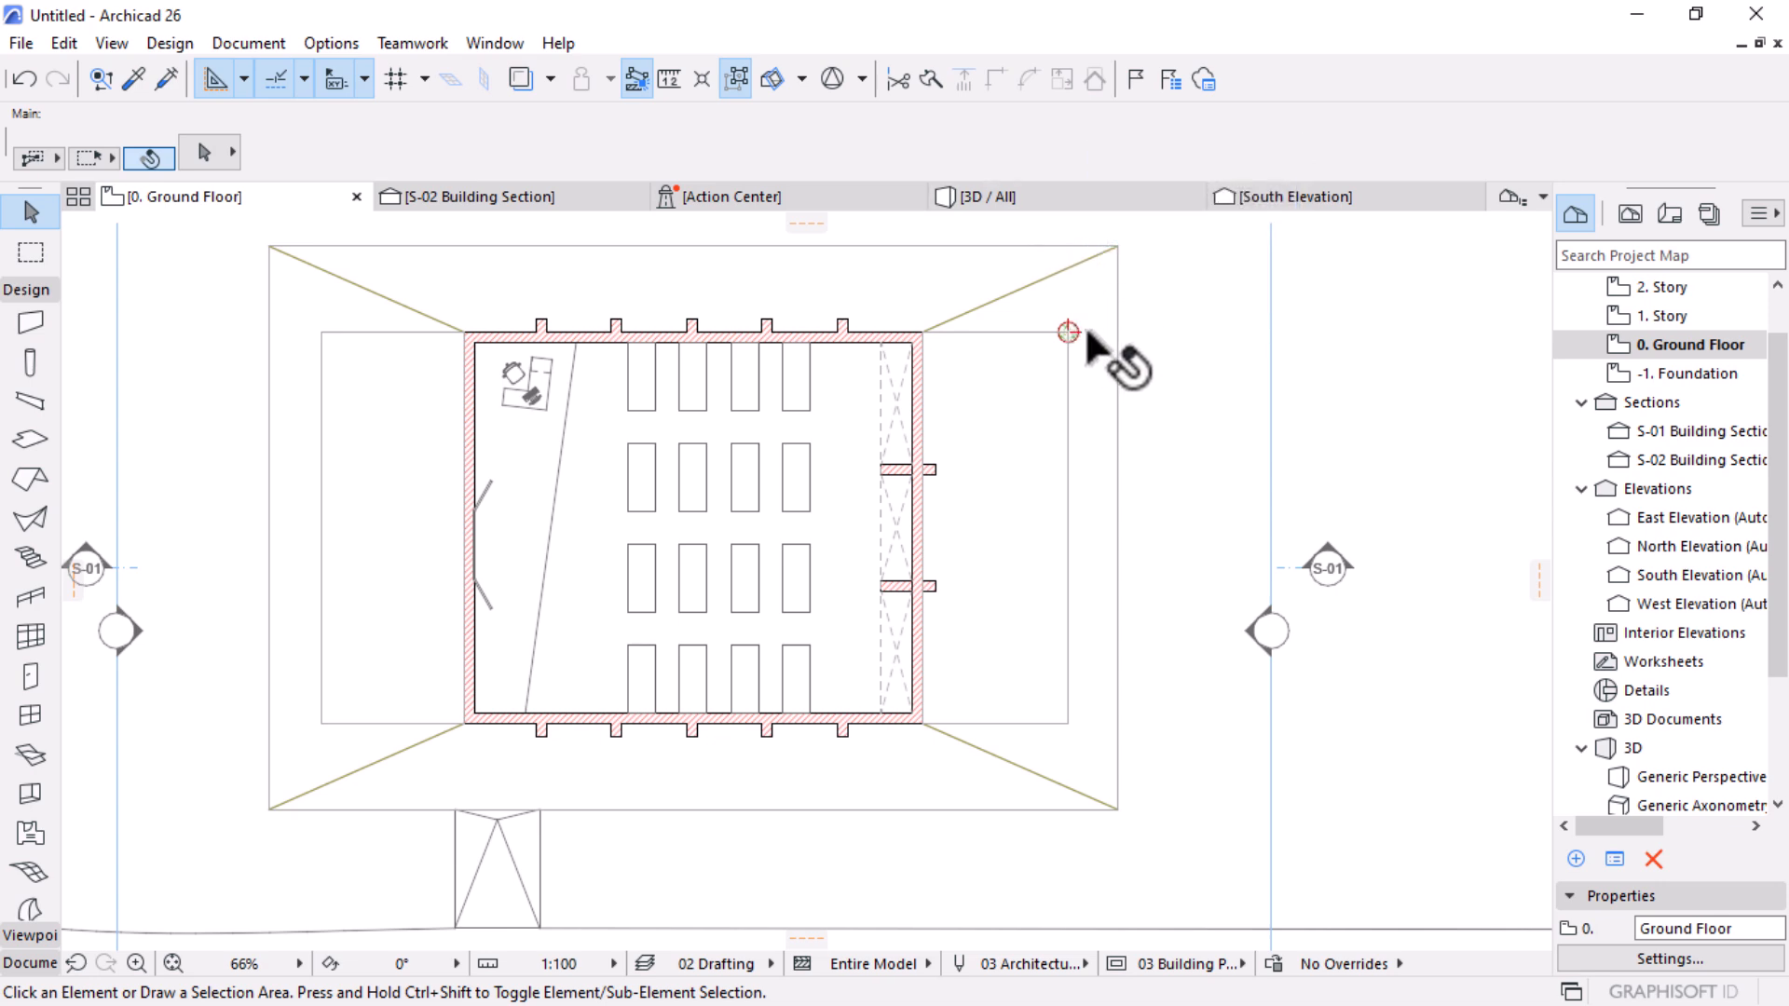
left_click(1069, 333)
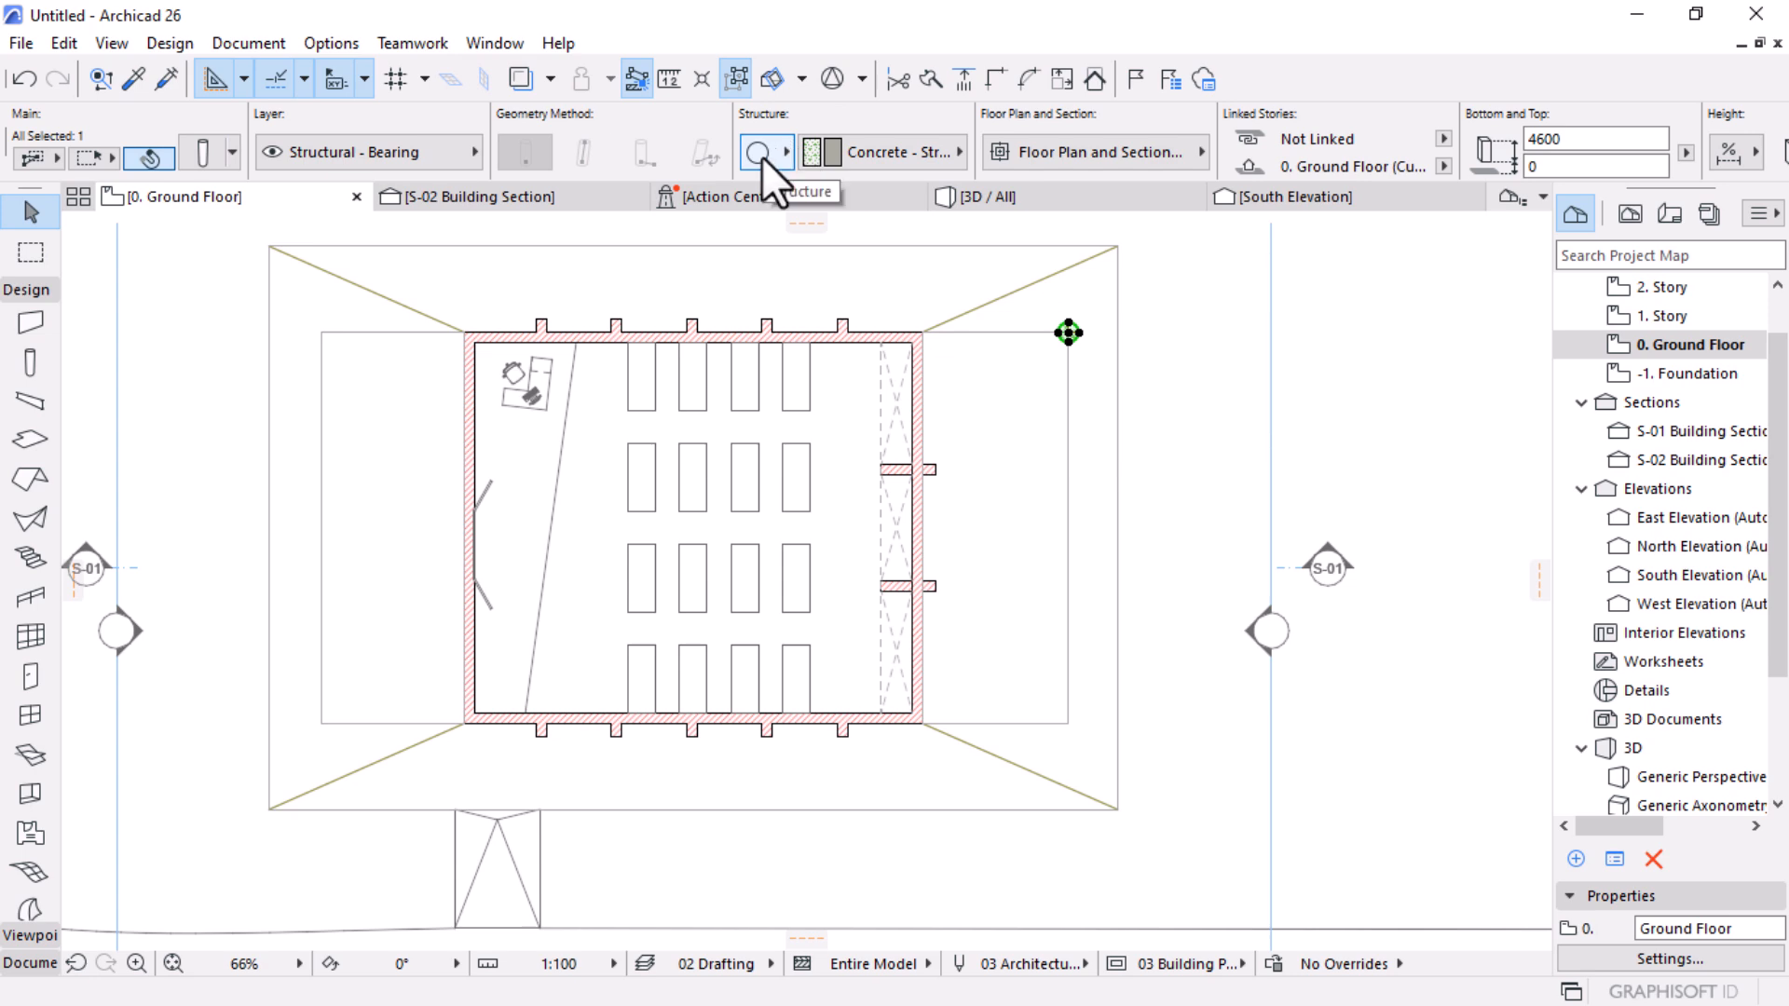
left_click(881, 153)
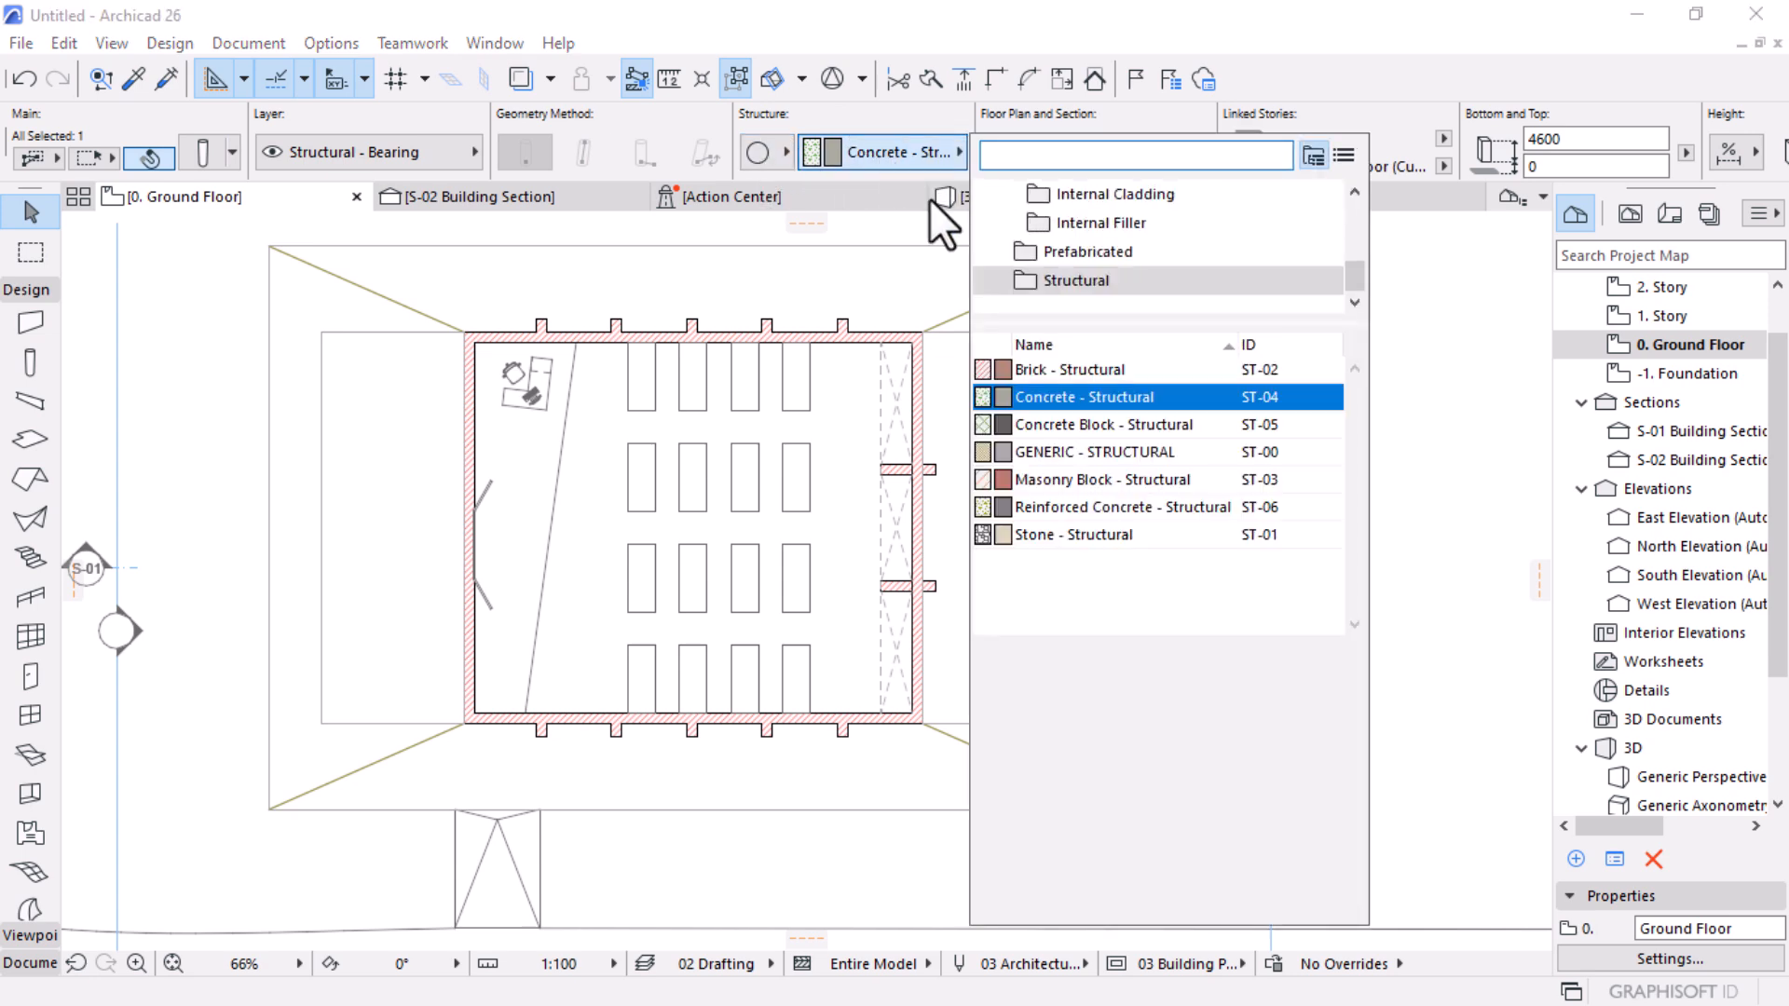
left_click(1105, 370)
scroll(1059, 337, "up", 8)
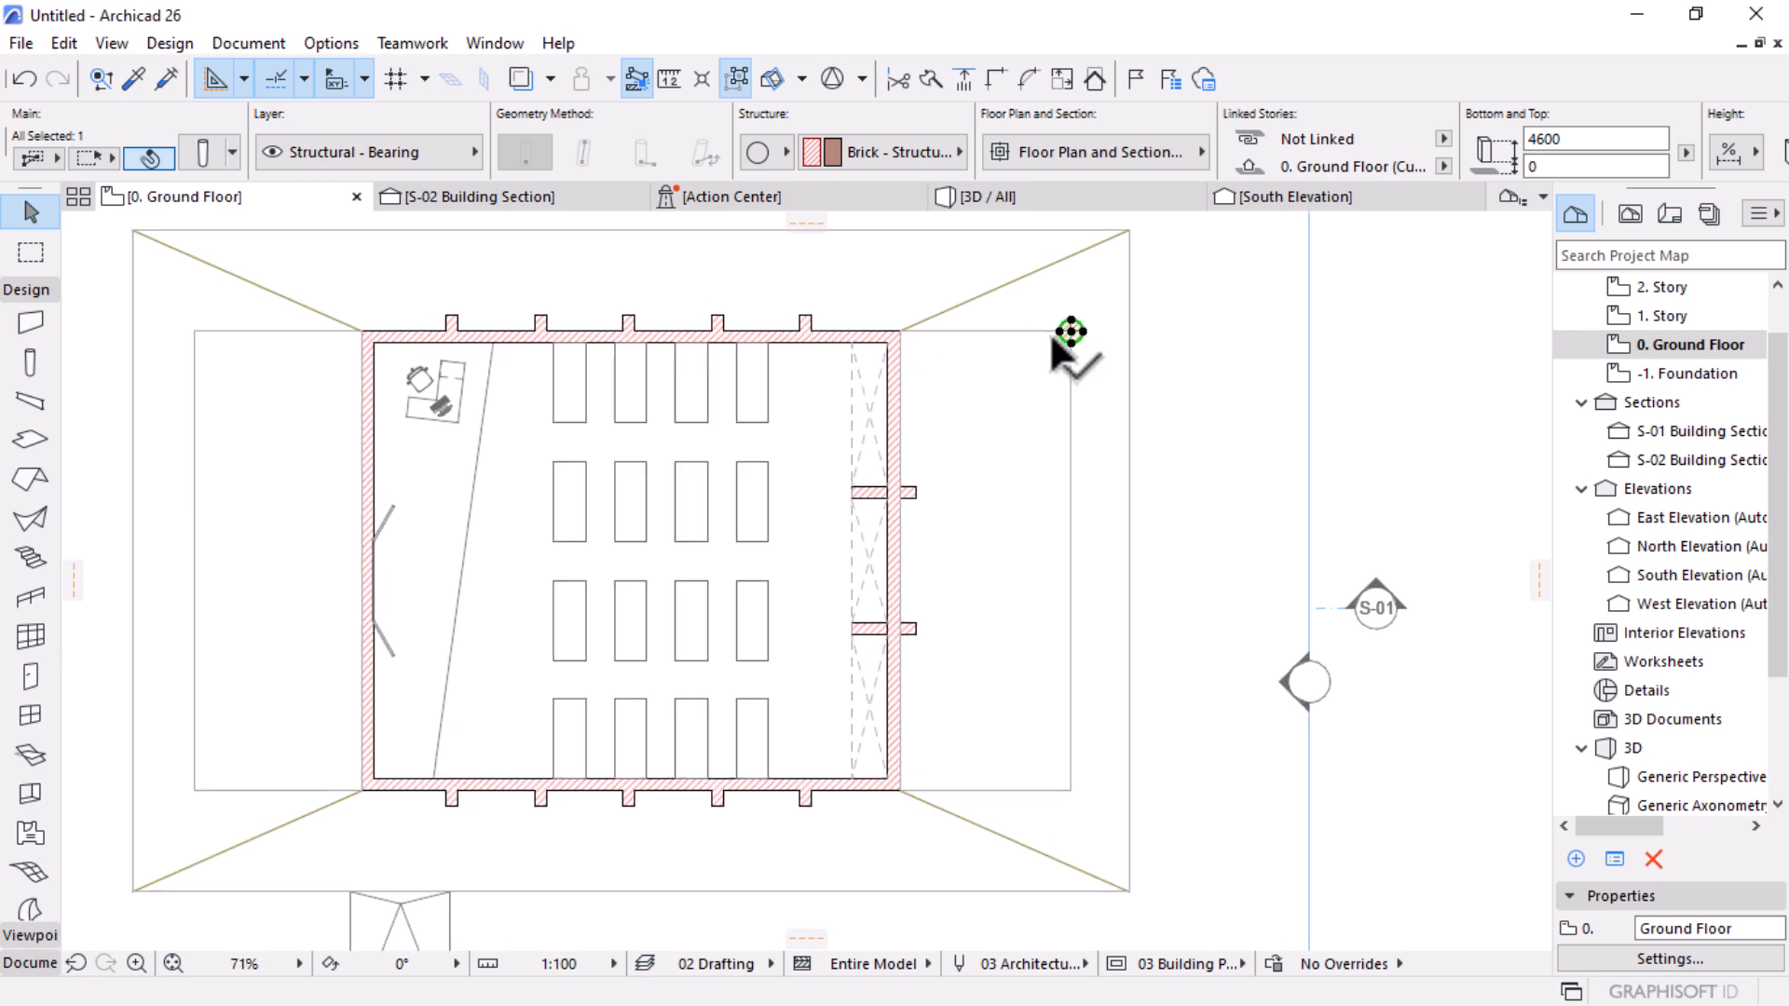
scroll(1053, 340, "down", 8)
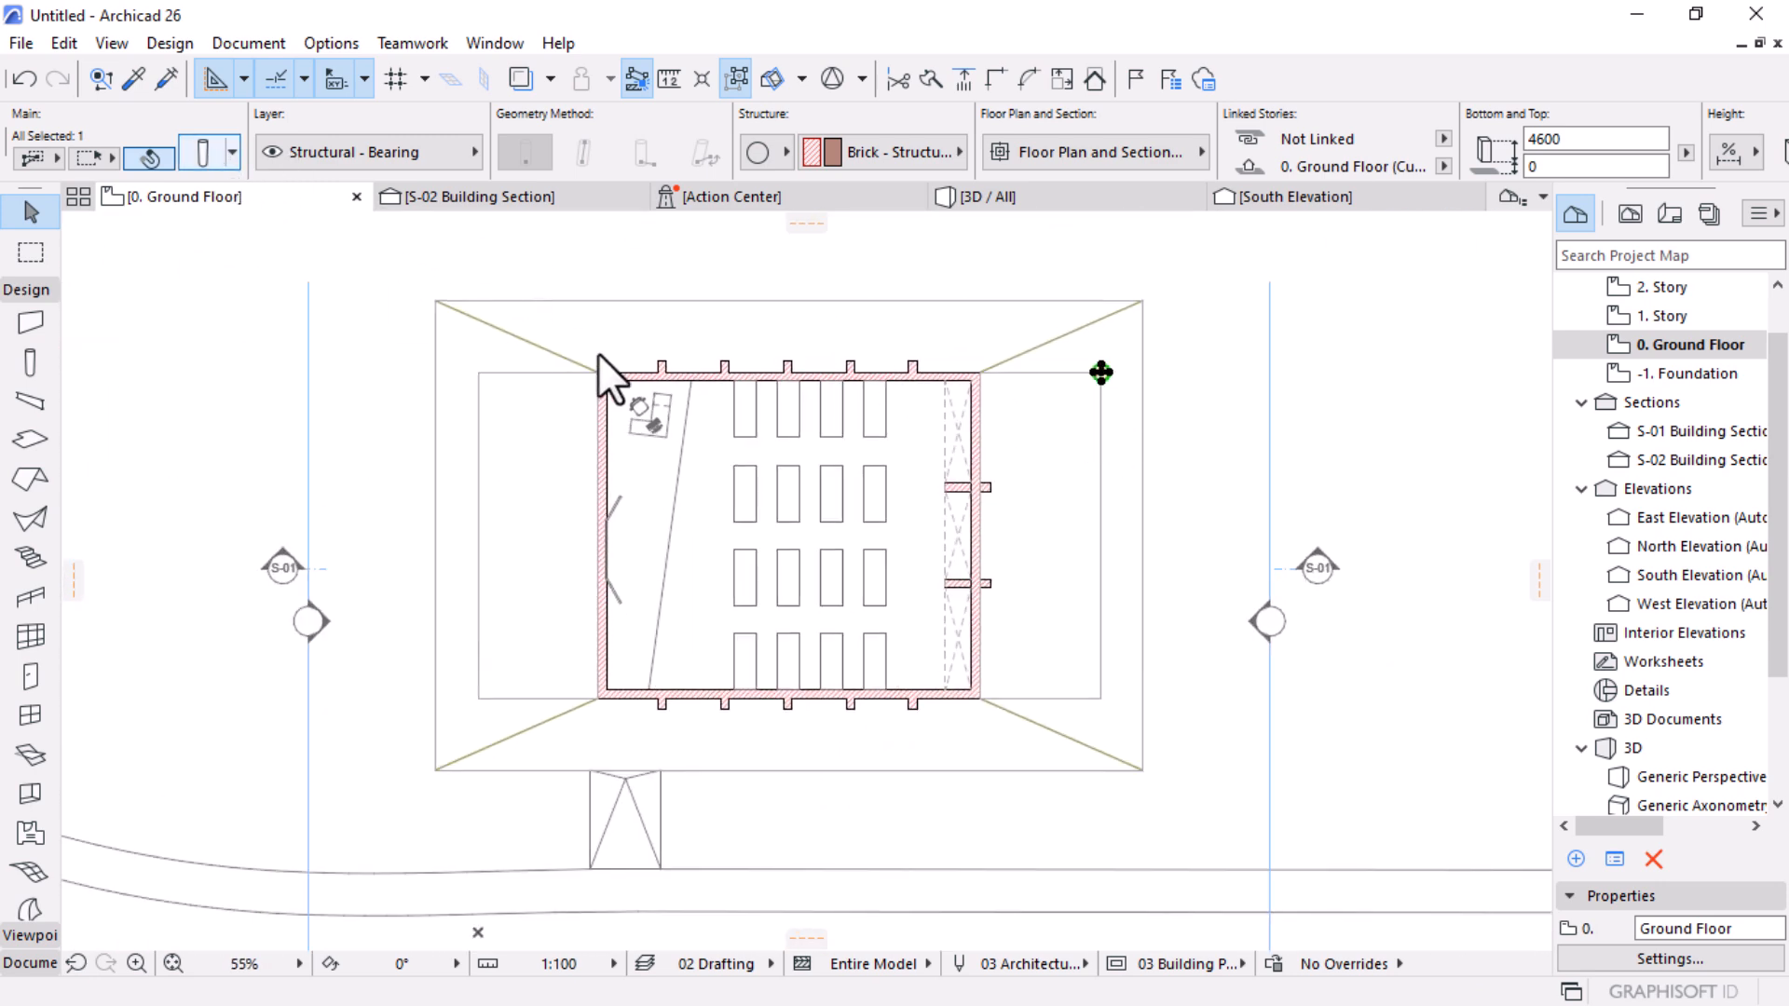
Step: Try a surface override on the brick corner column's segment
key("ctrl+t")
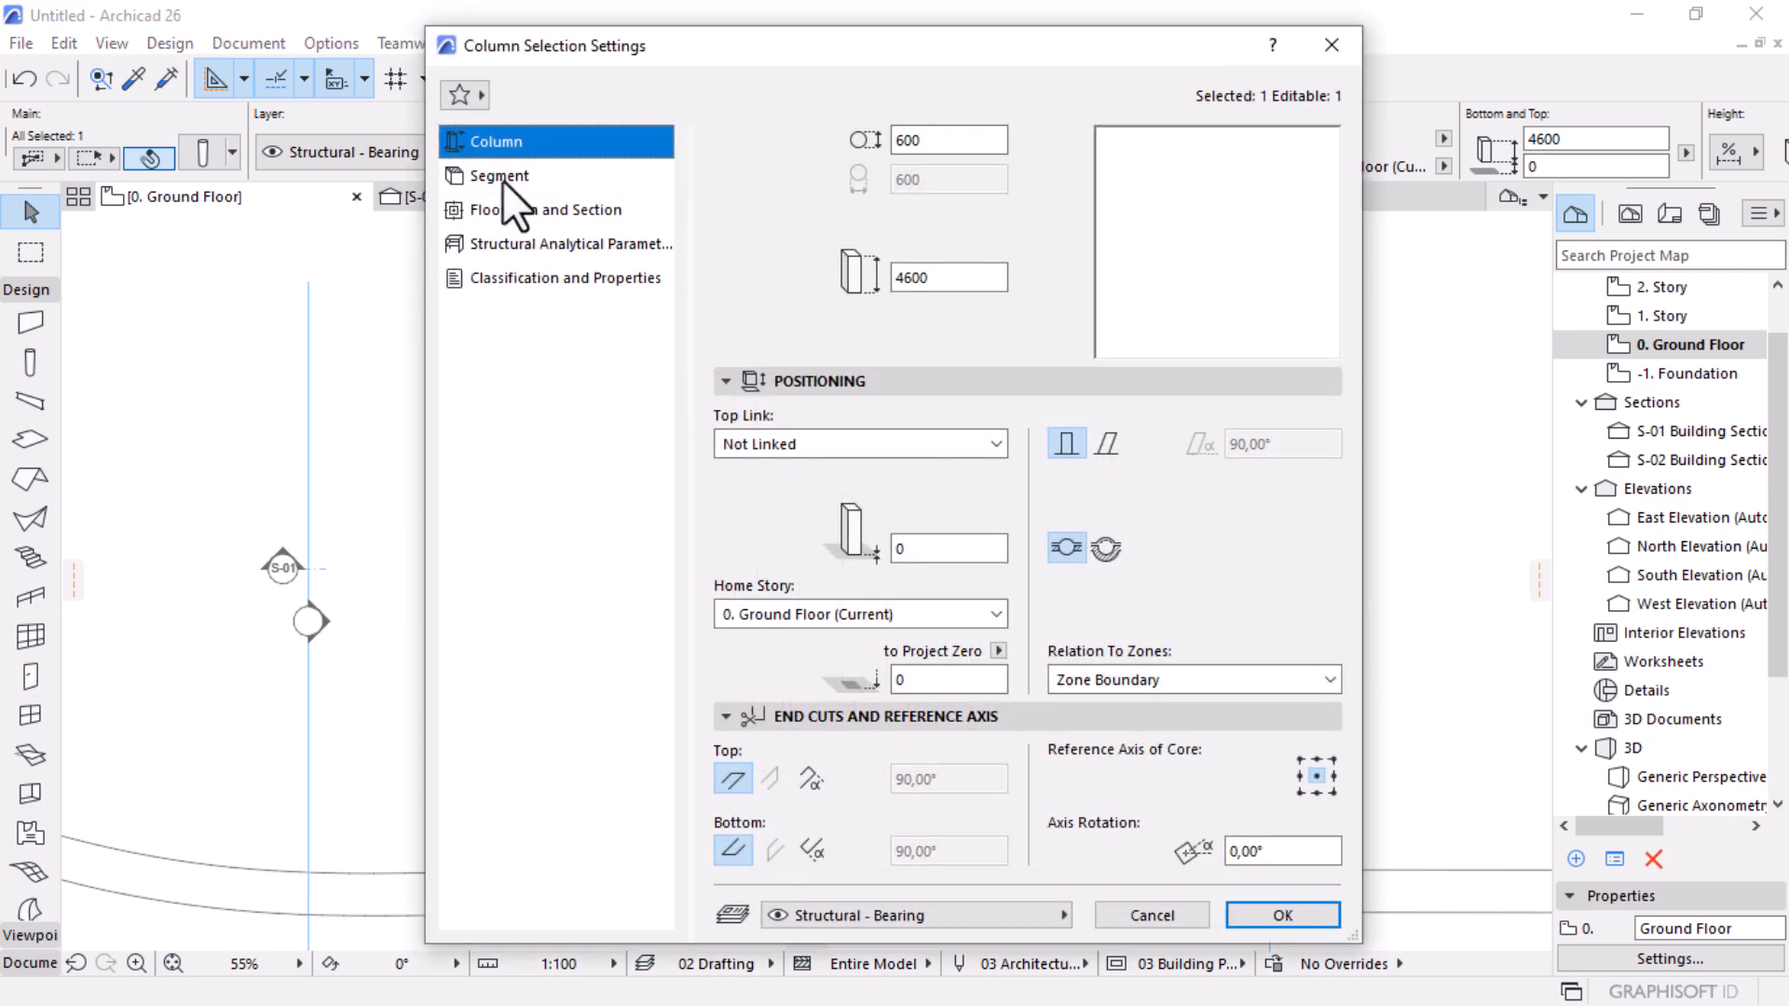
left_click(501, 177)
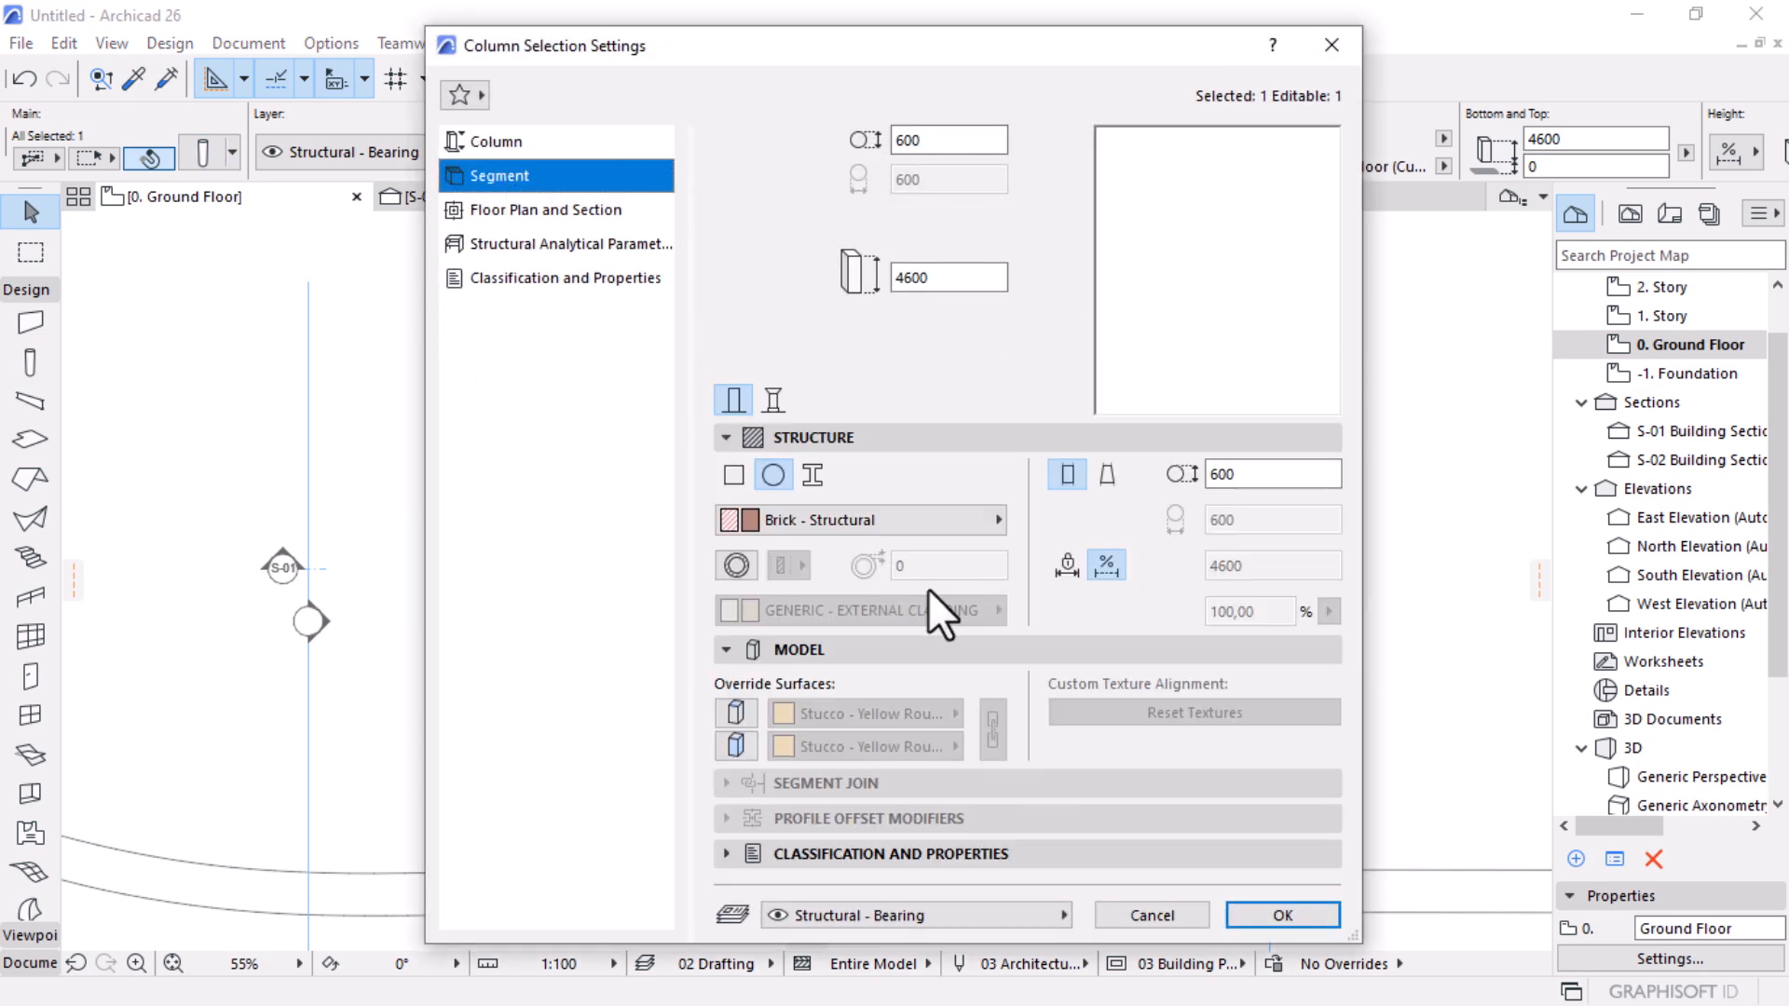
left_click(736, 714)
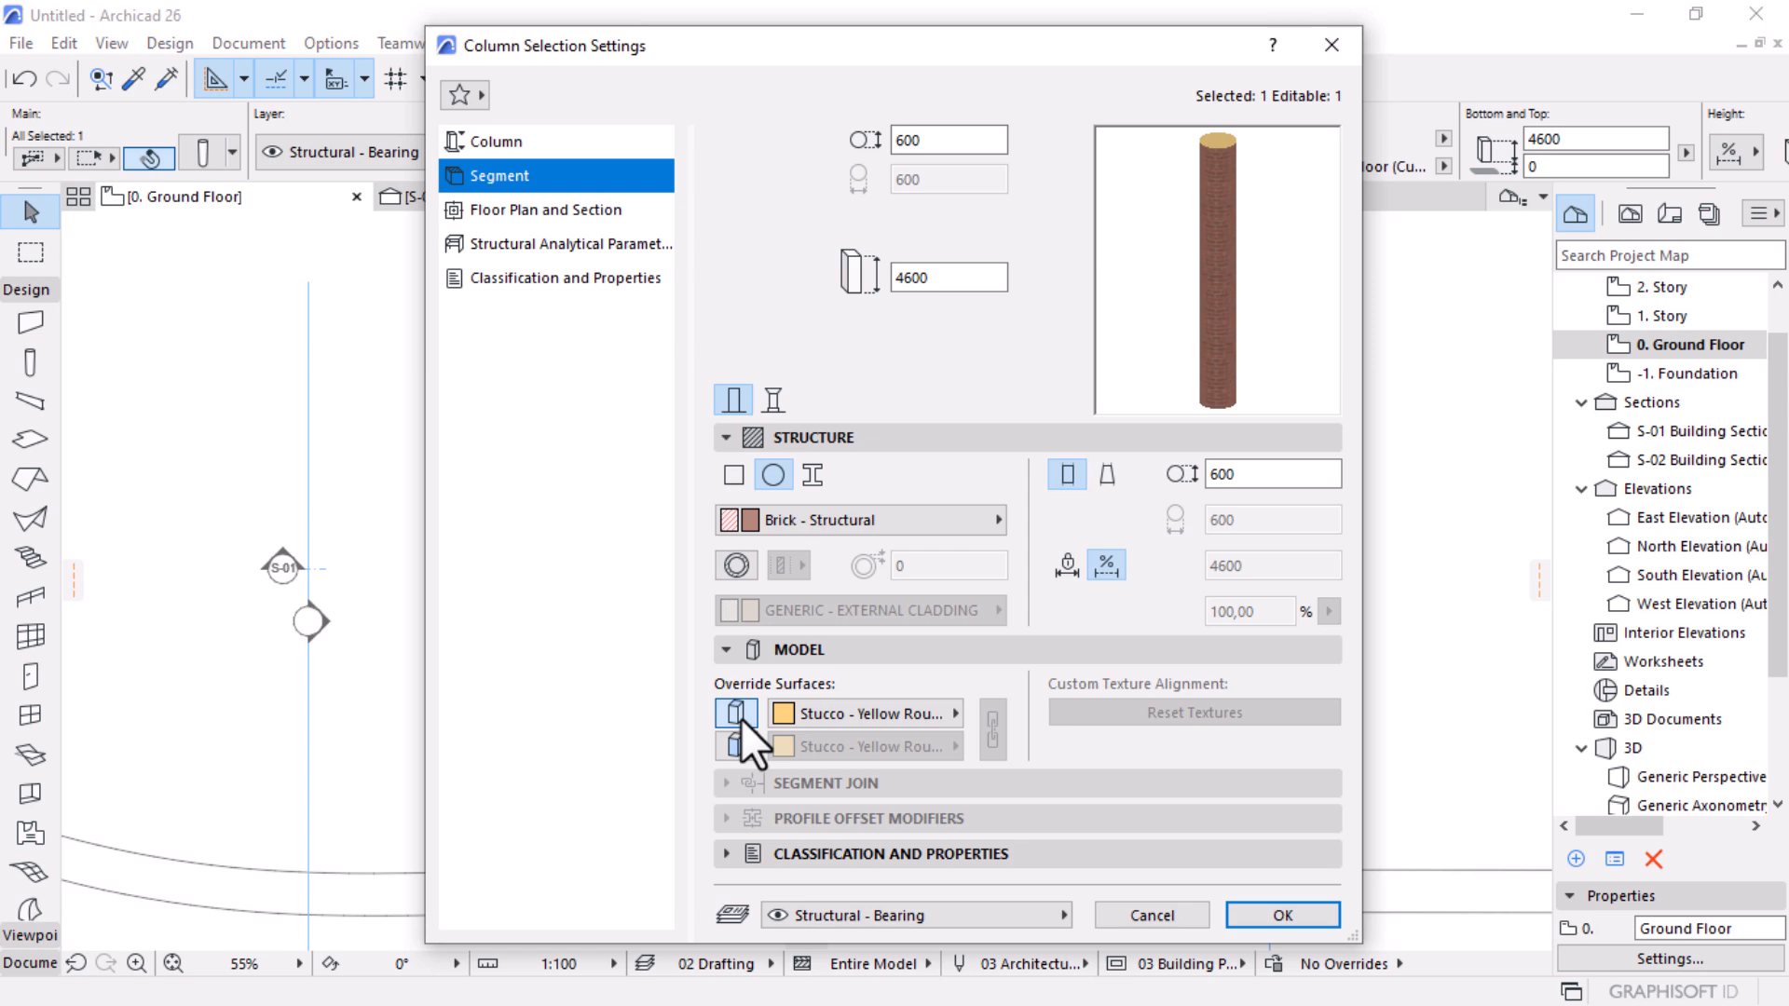
left_click(736, 714)
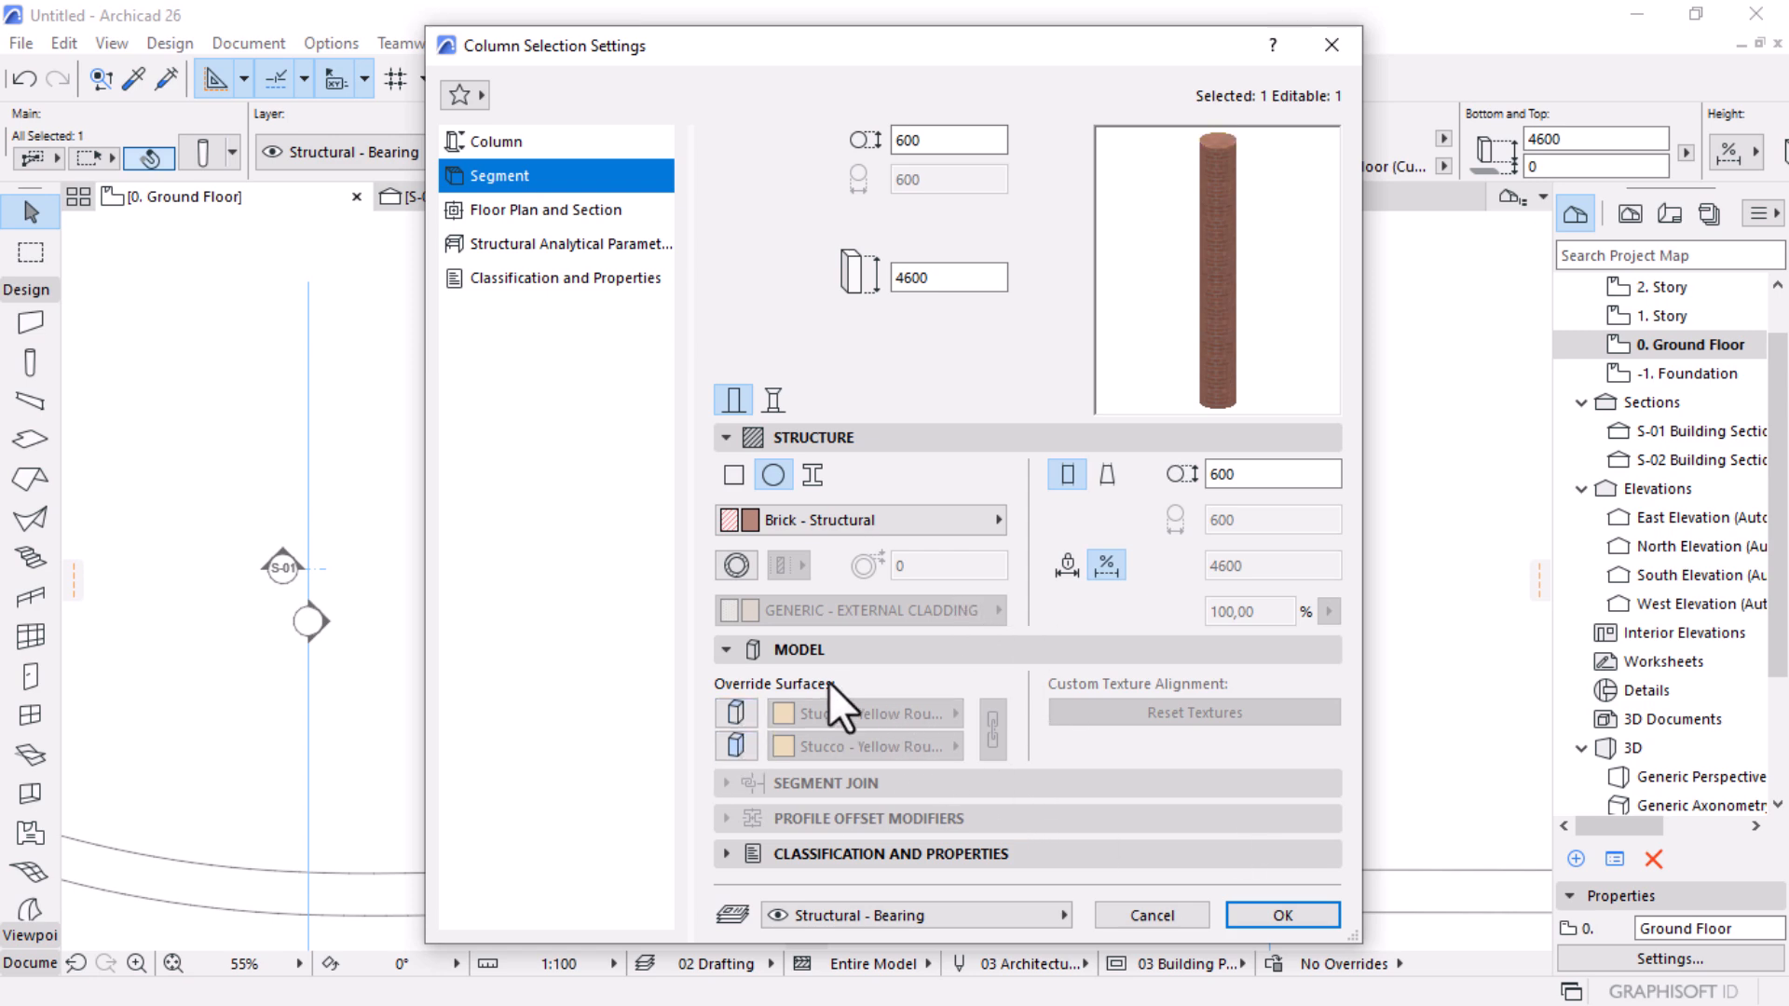
left_click(1251, 909)
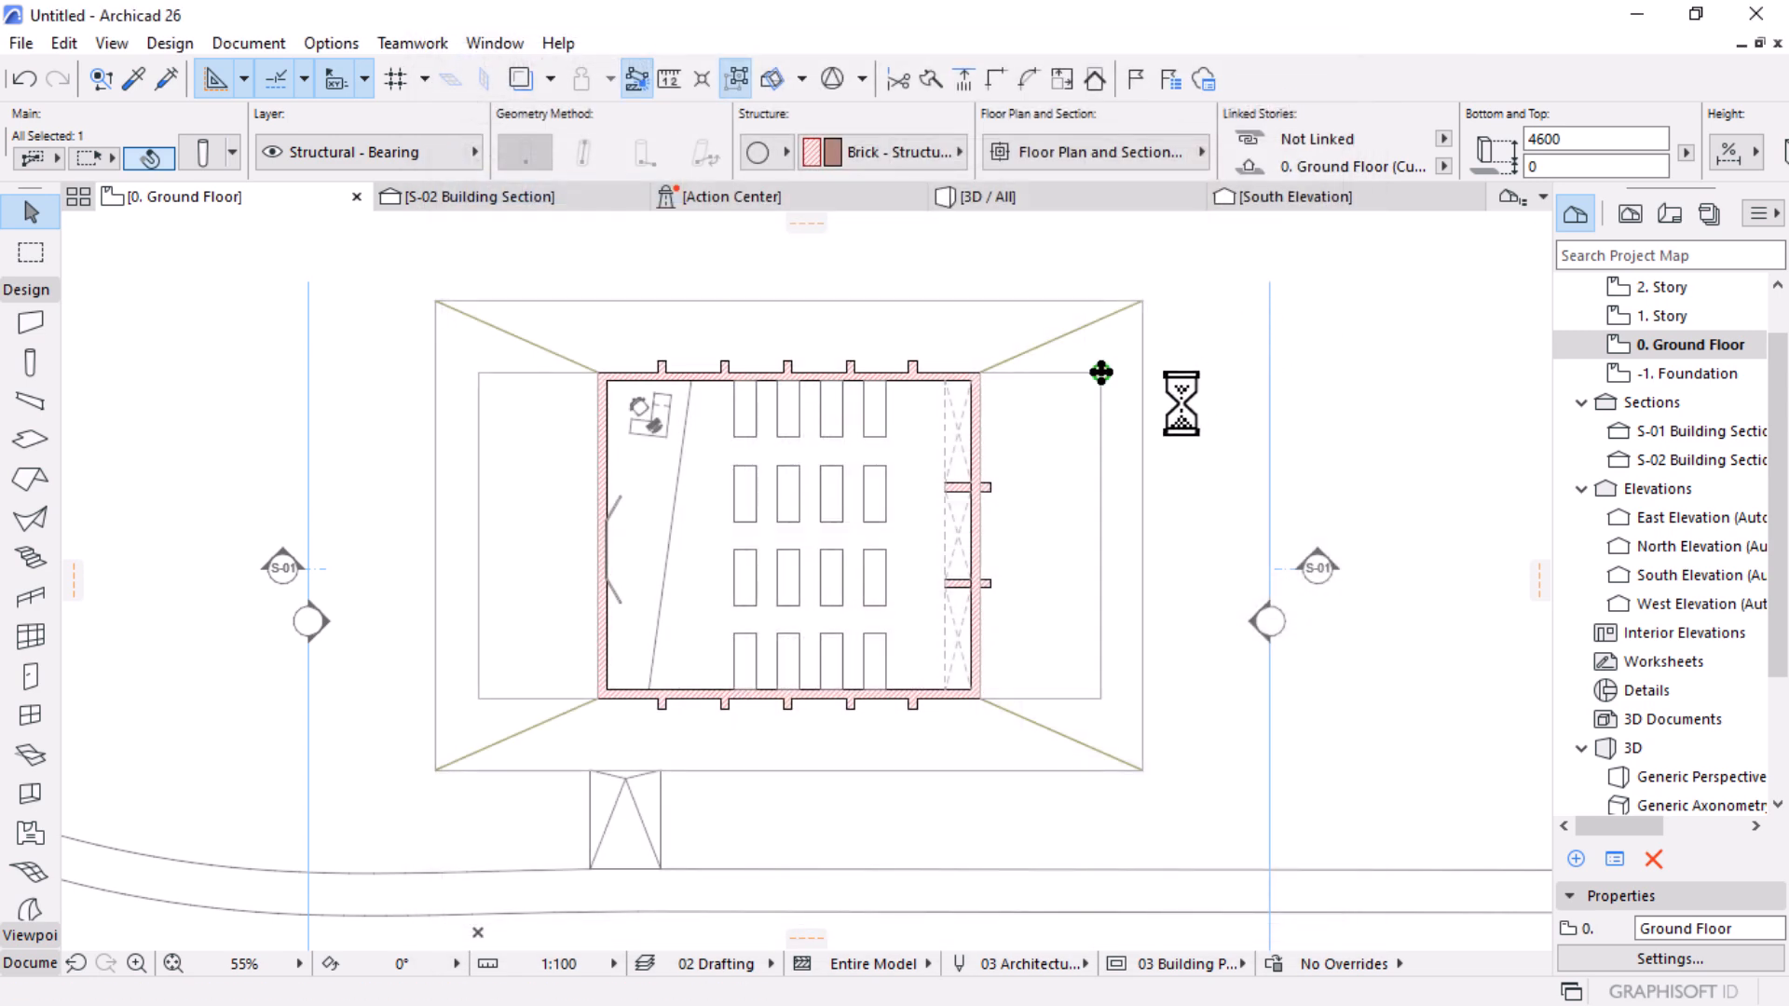
Step: Mirror a copy of the upper-right column about the building's horizontal centre axis, onto the lower-right corner of the slab outline
key("ctrl+shift+m")
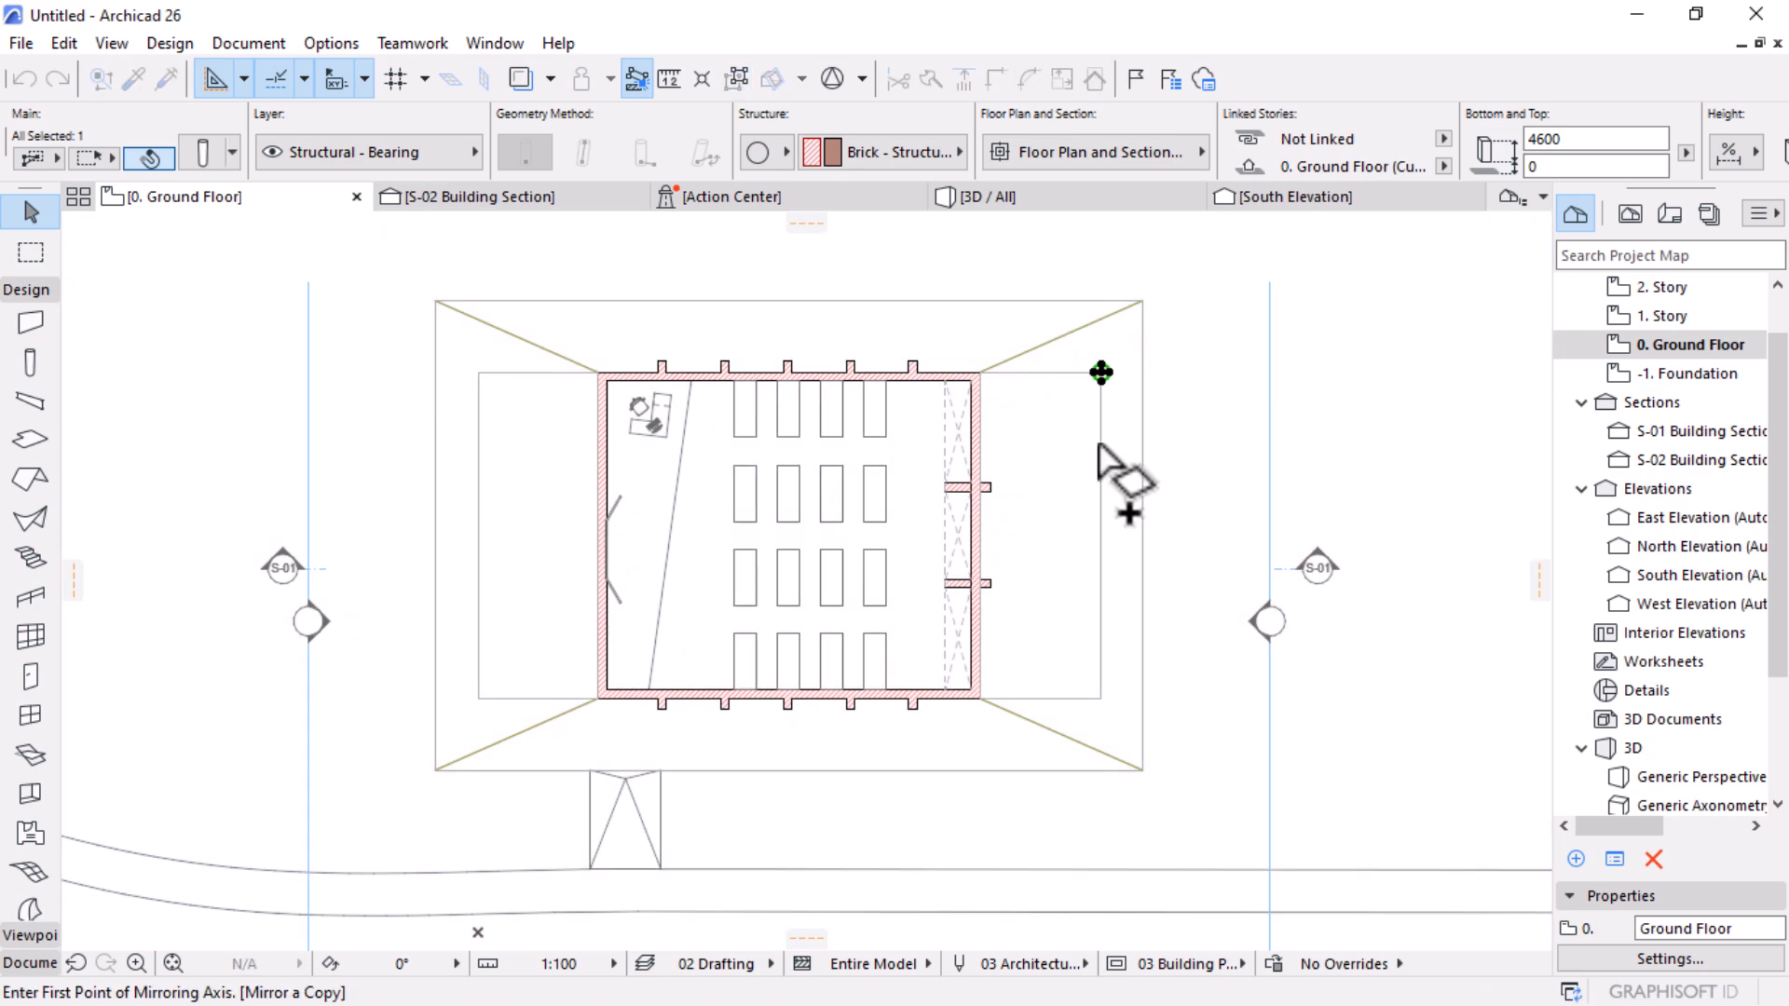
left_click(1101, 535)
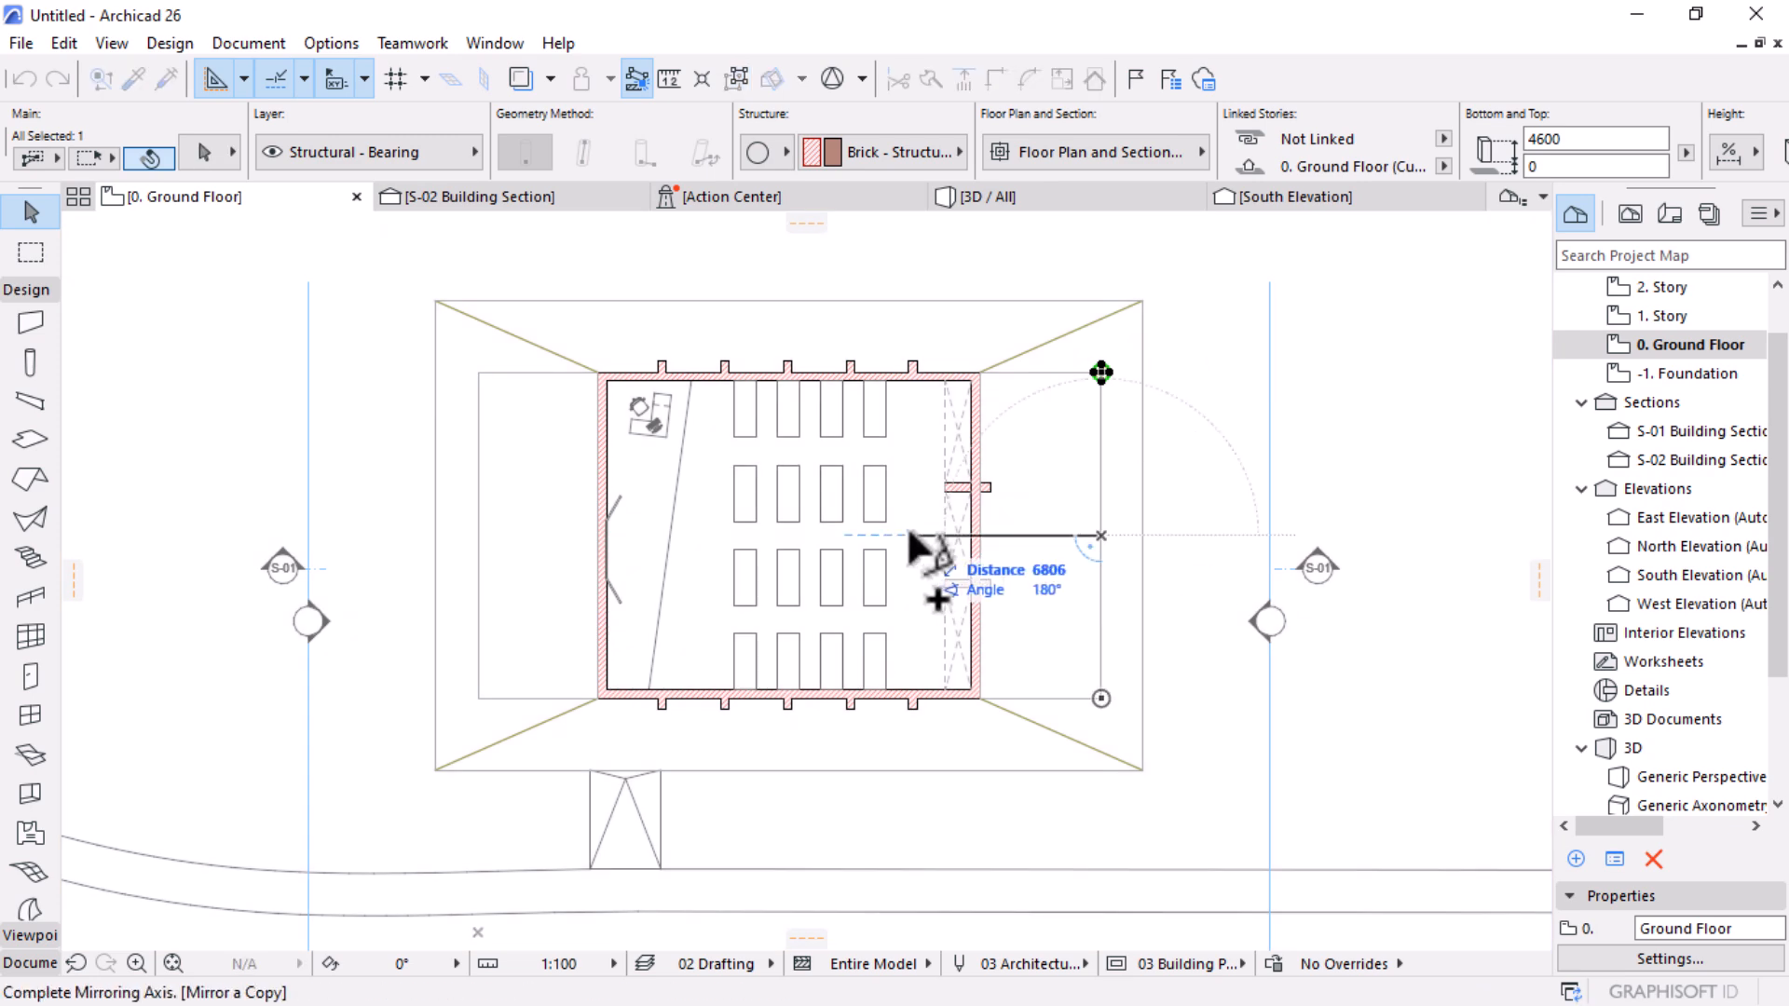
left_click(866, 535)
Step: Select both right-hand columns and copy them to the two left corners of the inner slab outline
left_click(1104, 370, "shift")
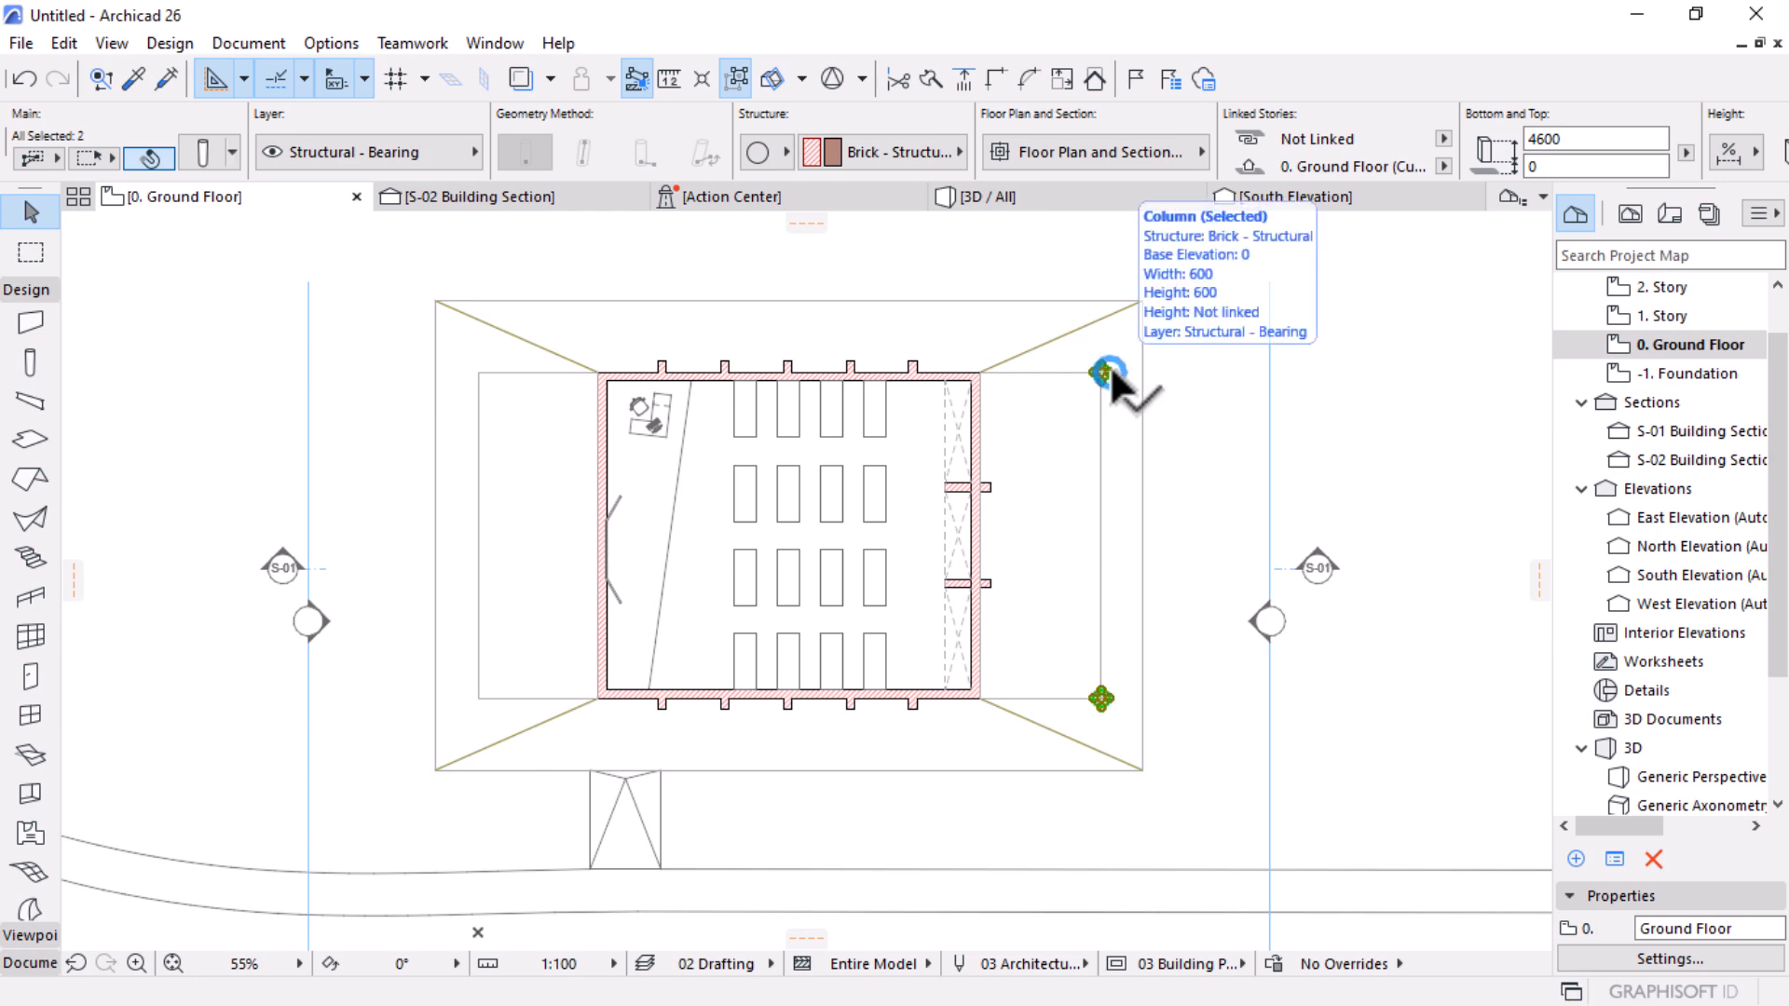
key("ctrl+shift+d")
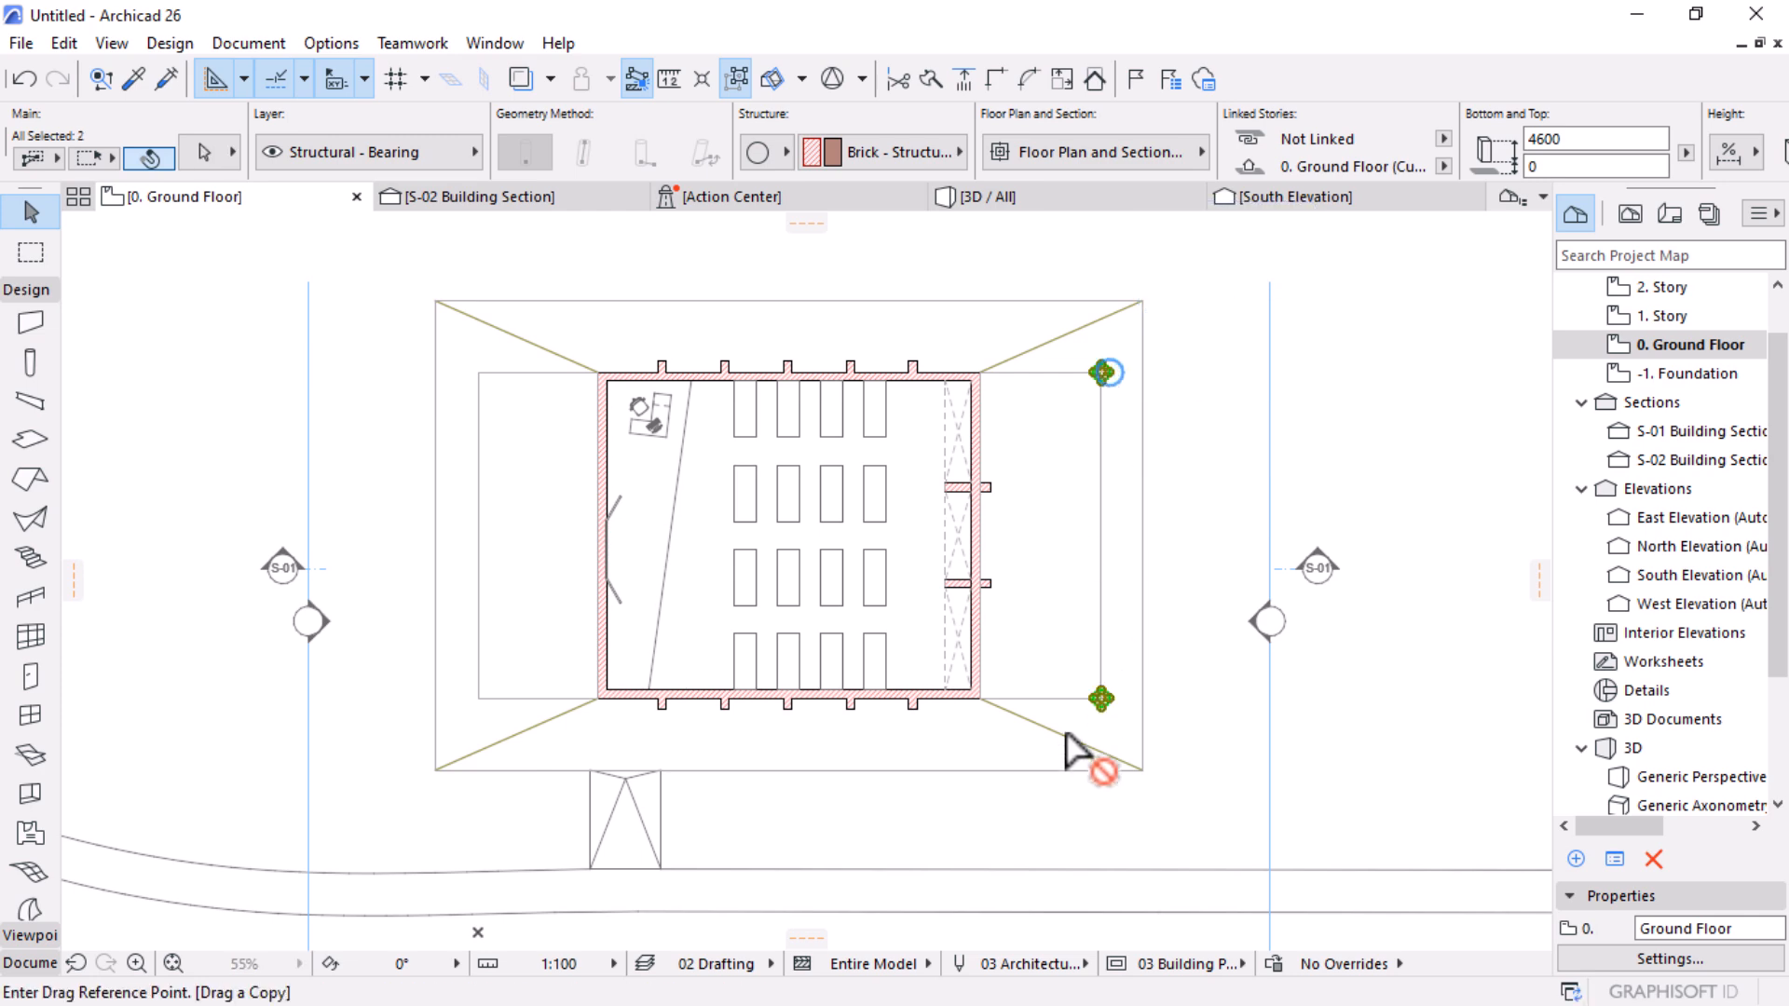
scroll(1103, 694, "up", 5)
left_click(1102, 682)
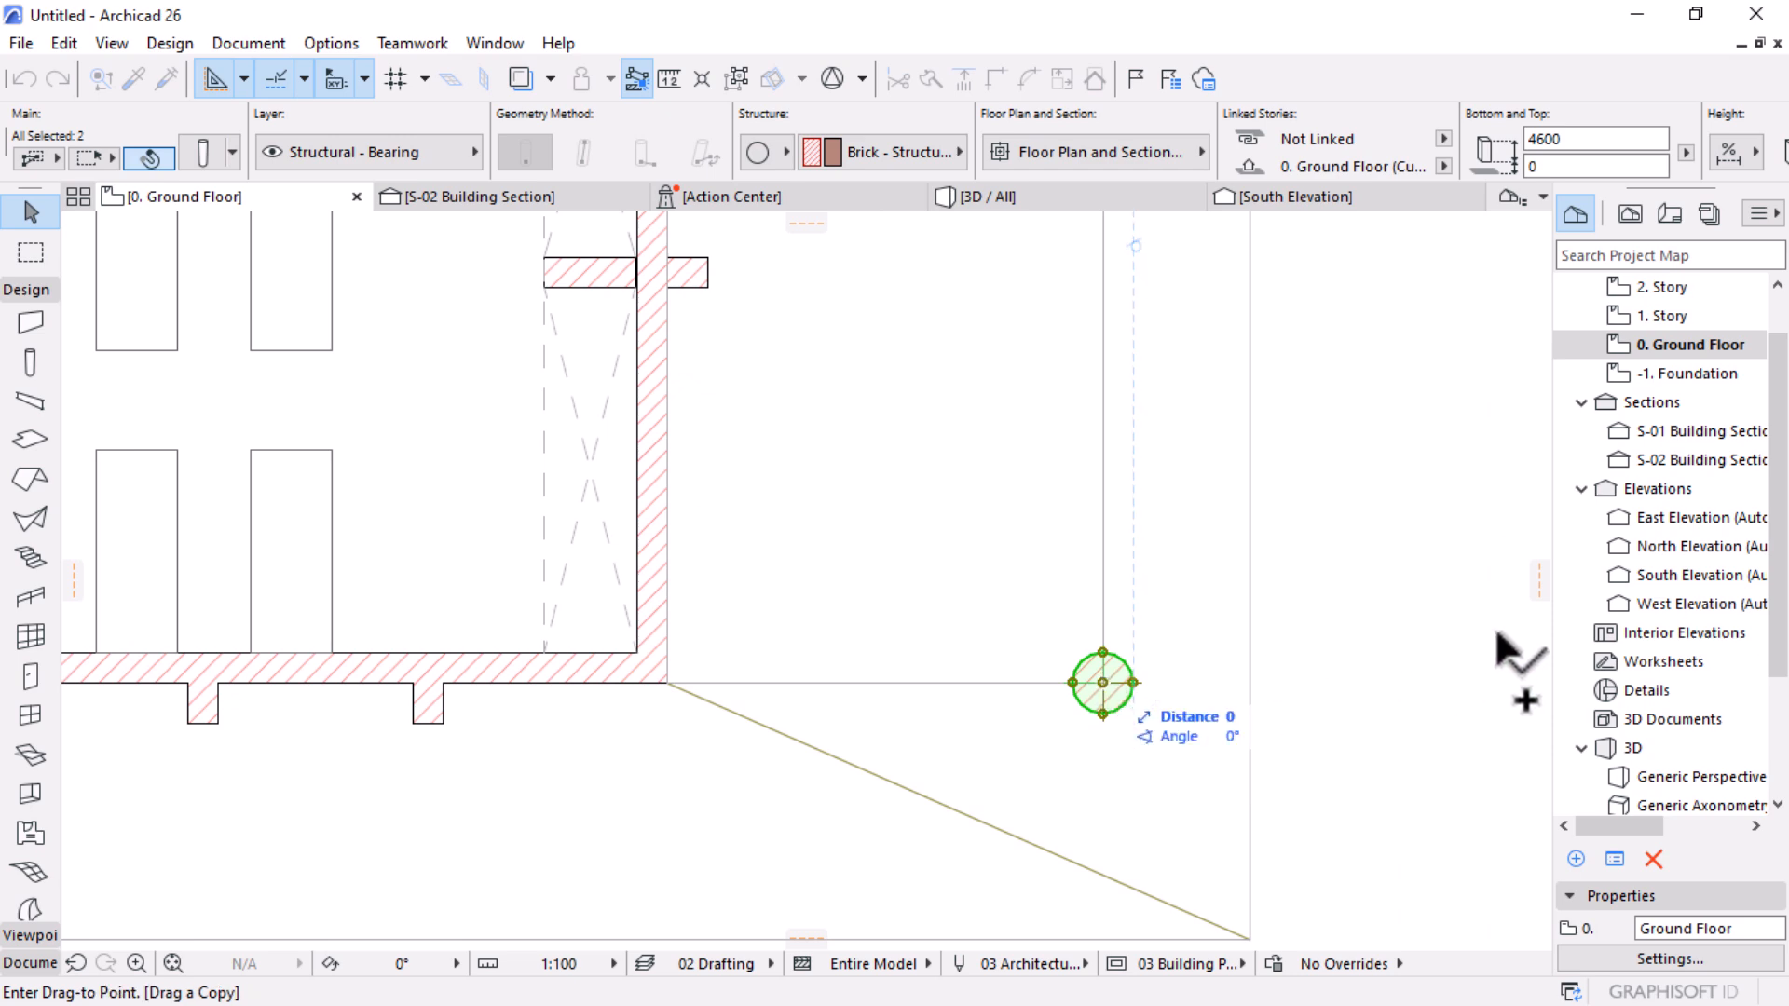
scroll(1453, 678, "down", 6)
scroll(742, 685, "up", 4)
left_click(726, 657)
scroll(727, 658, "down", 2)
scroll(727, 654, "down", 2)
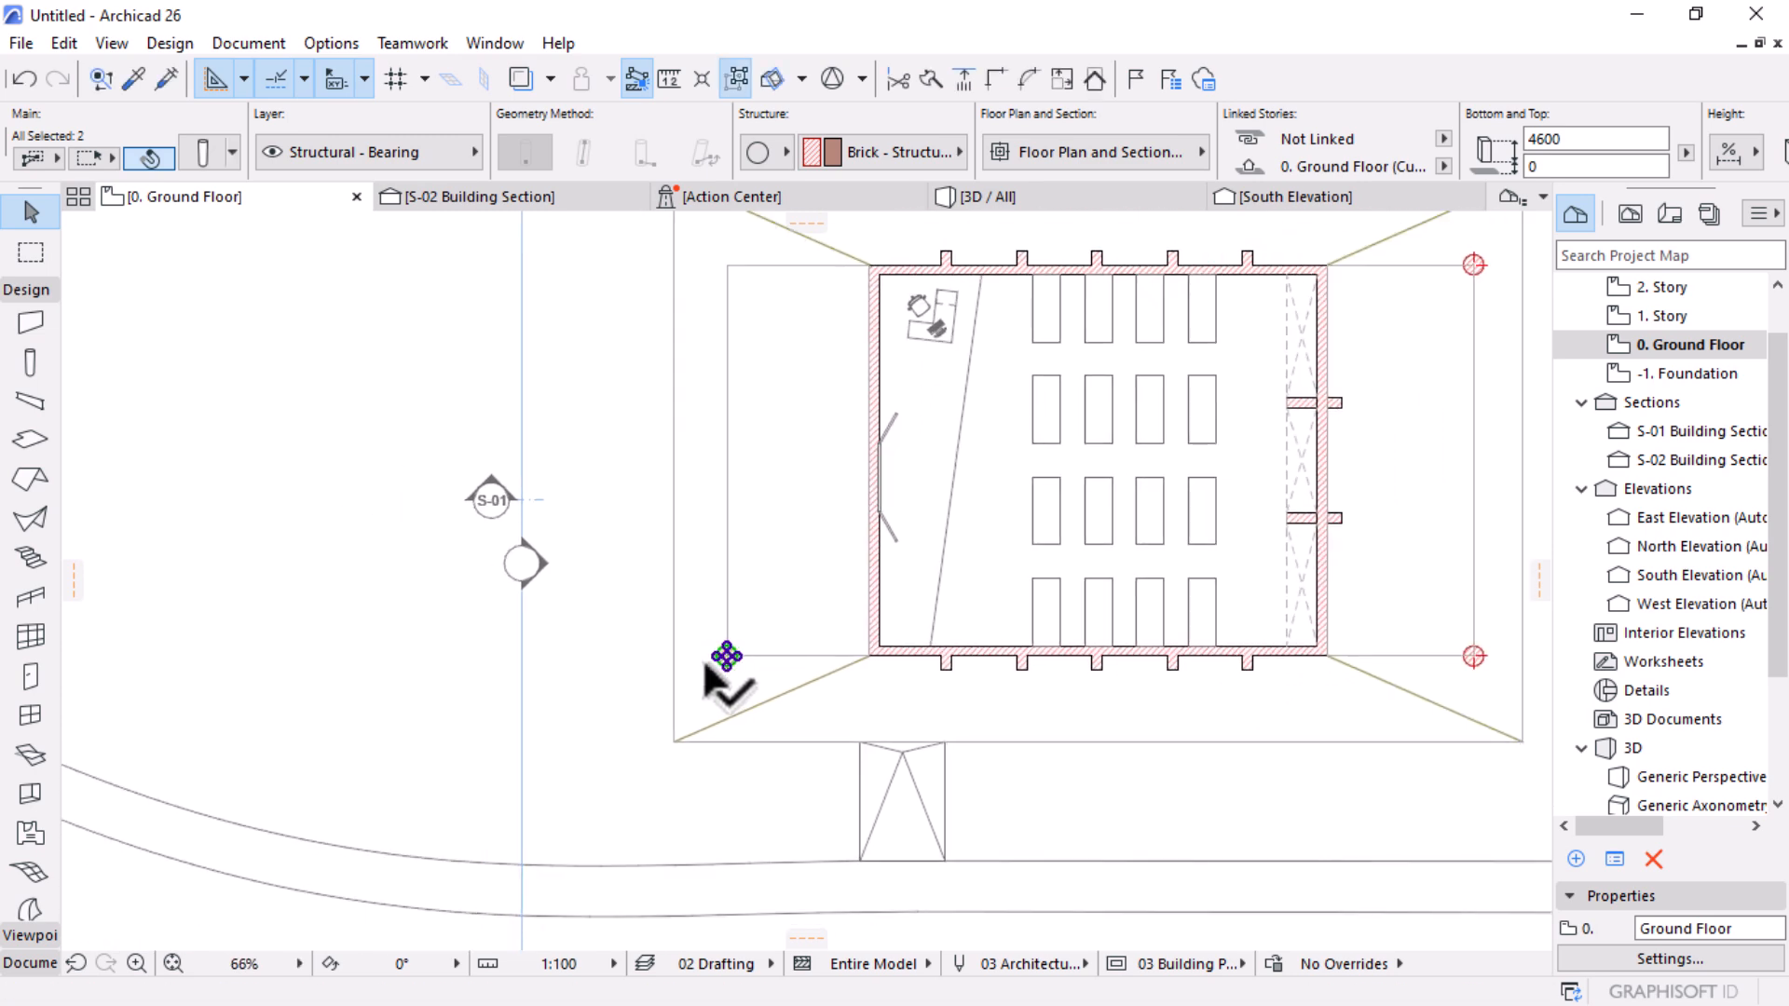
scroll(702, 663, "up", 5)
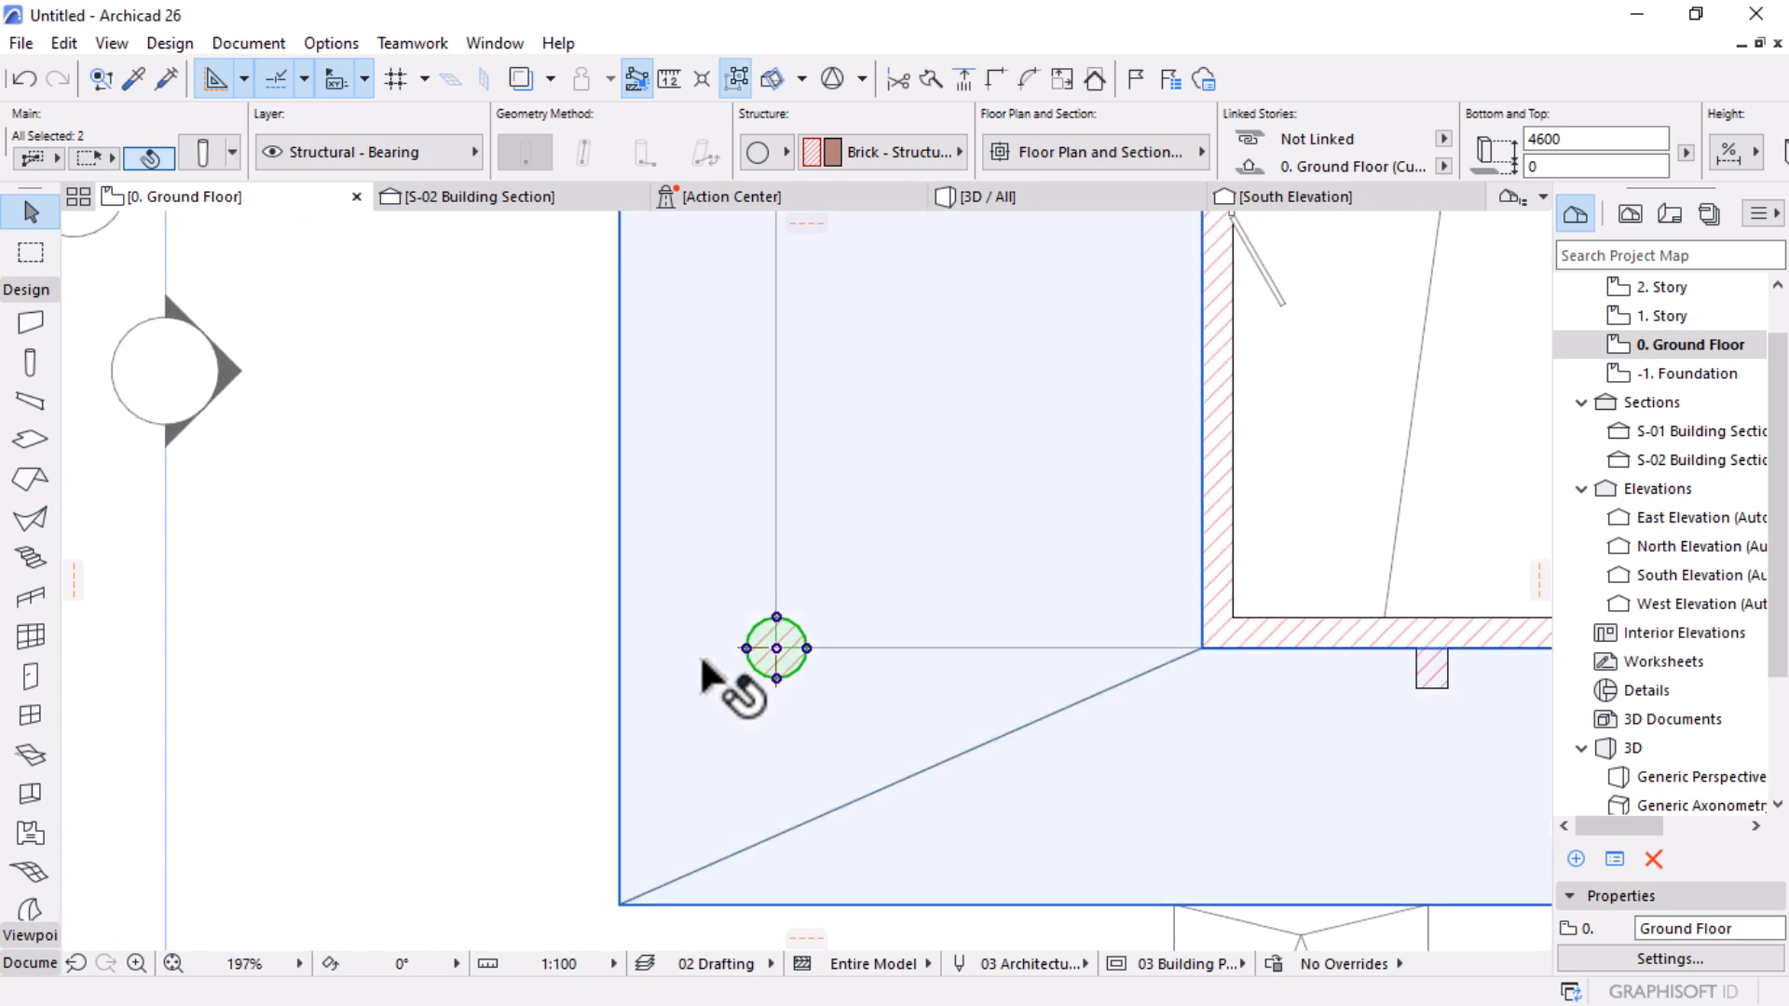
scroll(732, 699, "down", 4)
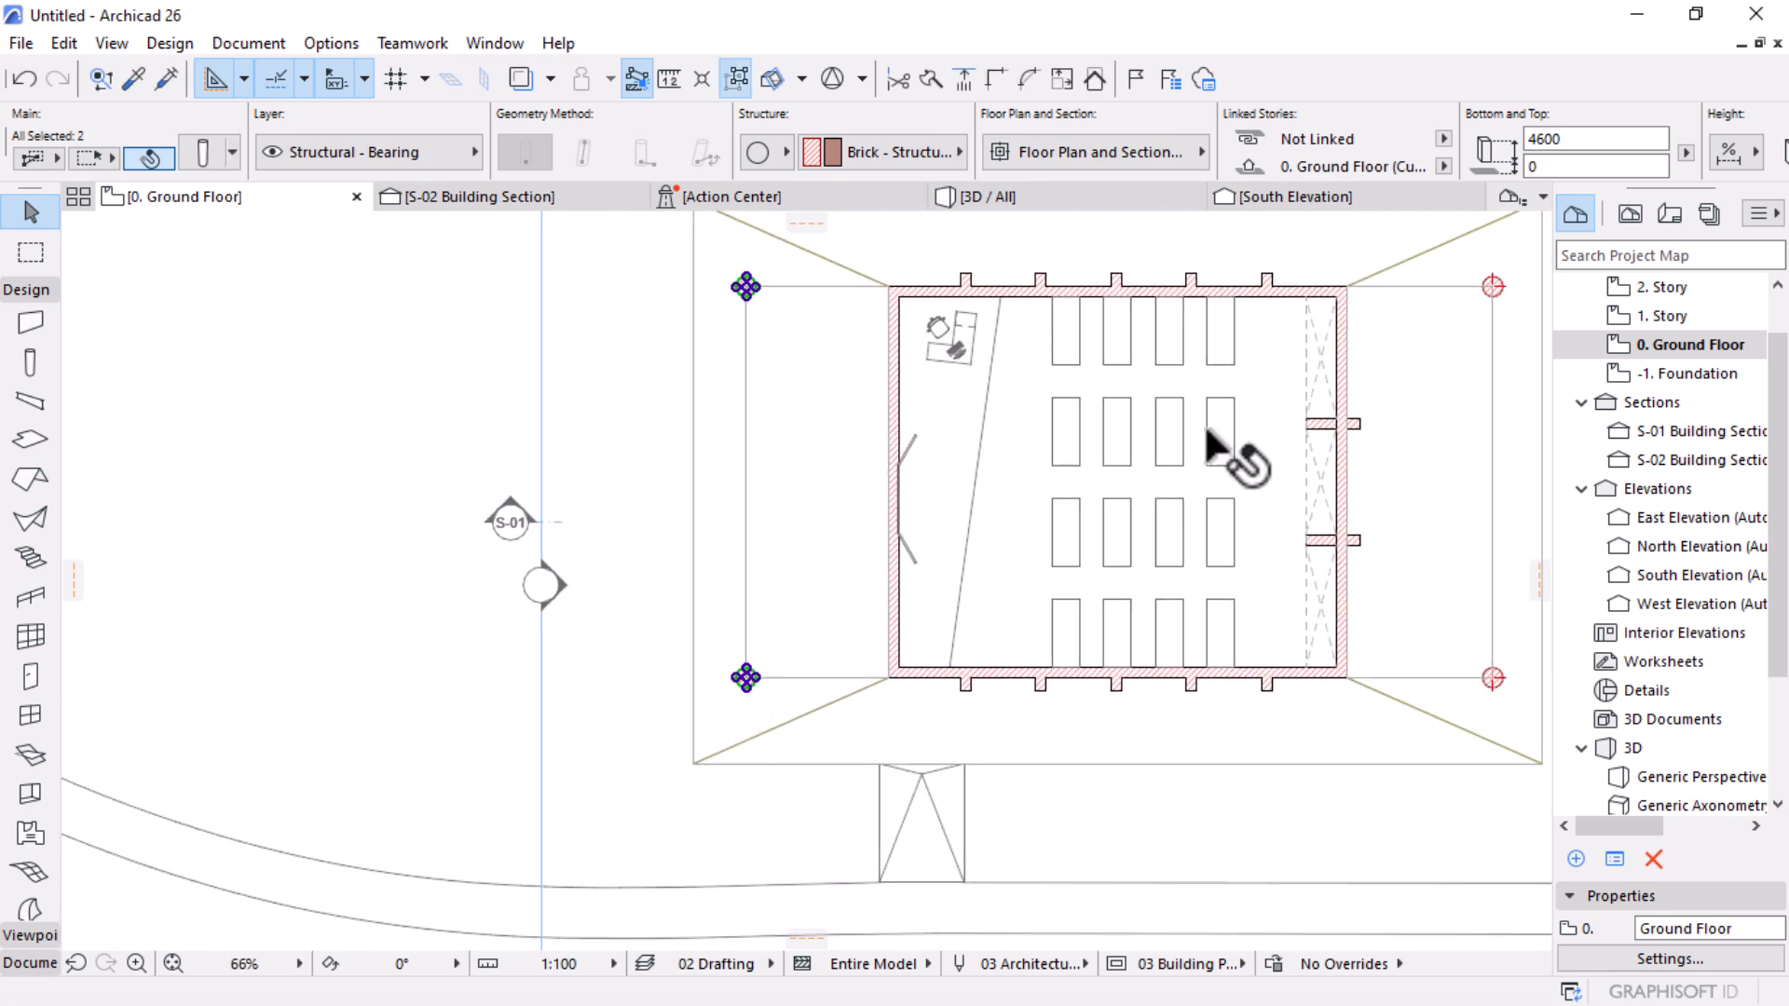
Step: Select the four round brick columns in the 3D view and examine their height and placement around the classroom
left_click(1071, 197)
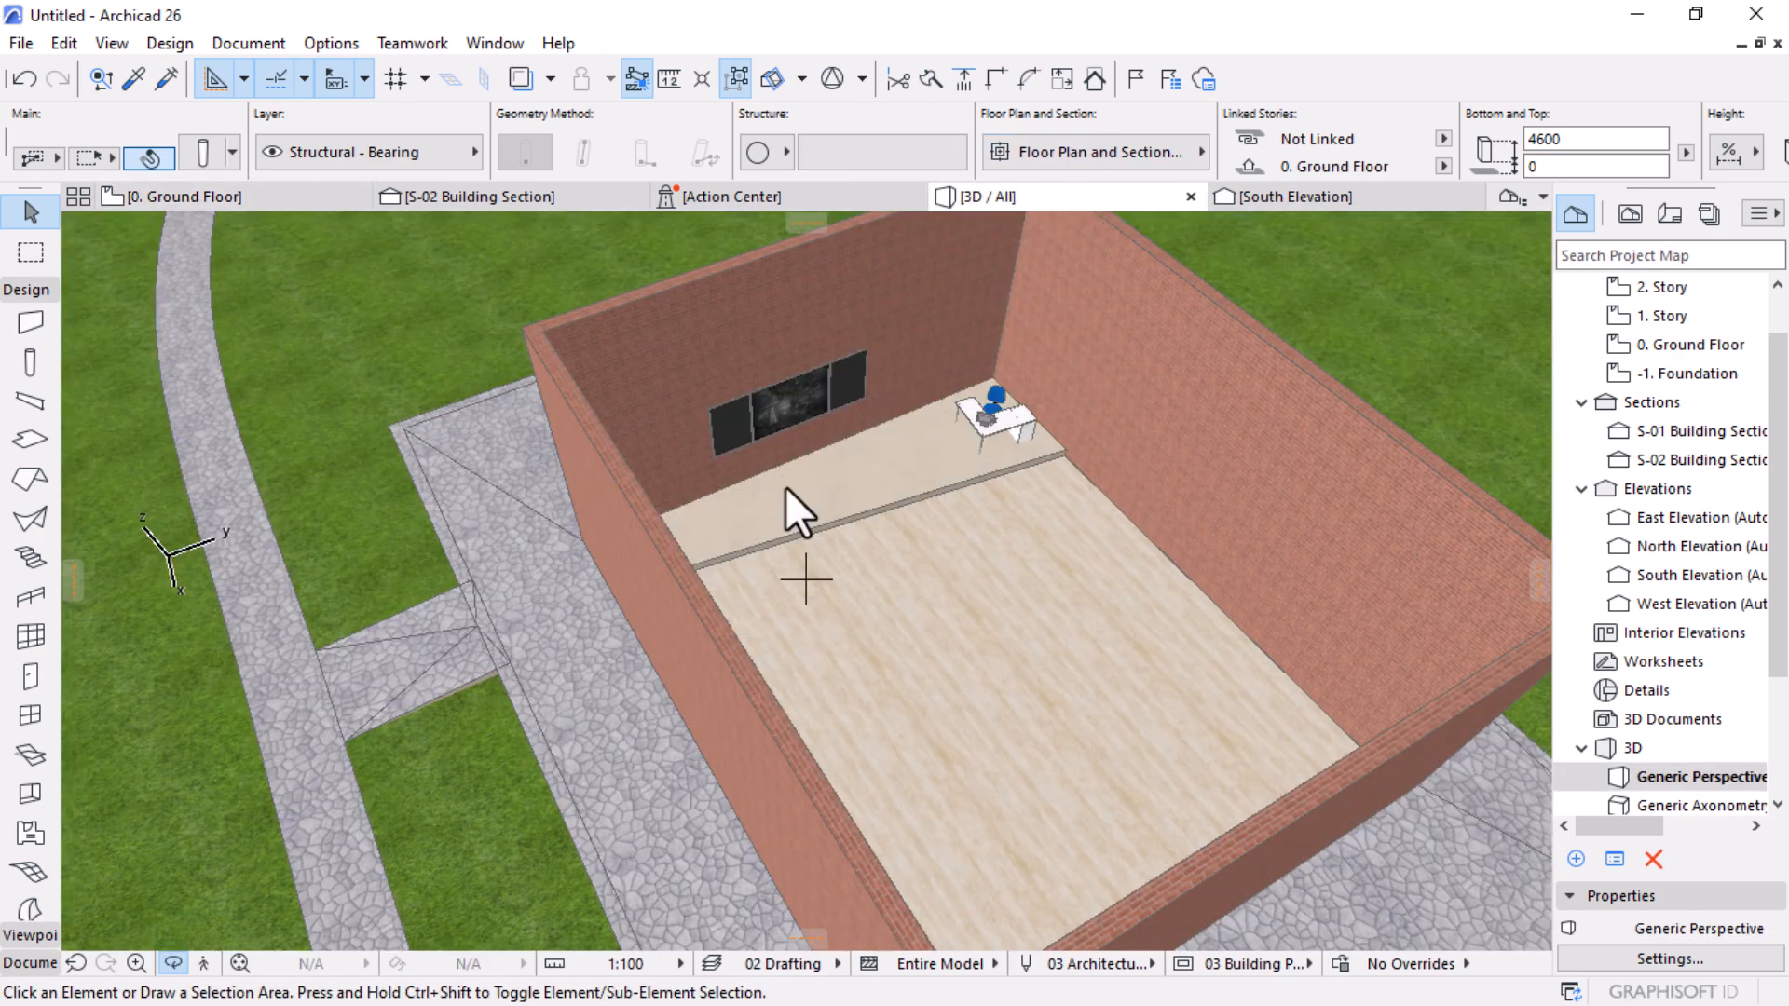
scroll(786, 486, "down", 4)
left_click_drag(1037, 741, 1060, 554)
left_click(1052, 549)
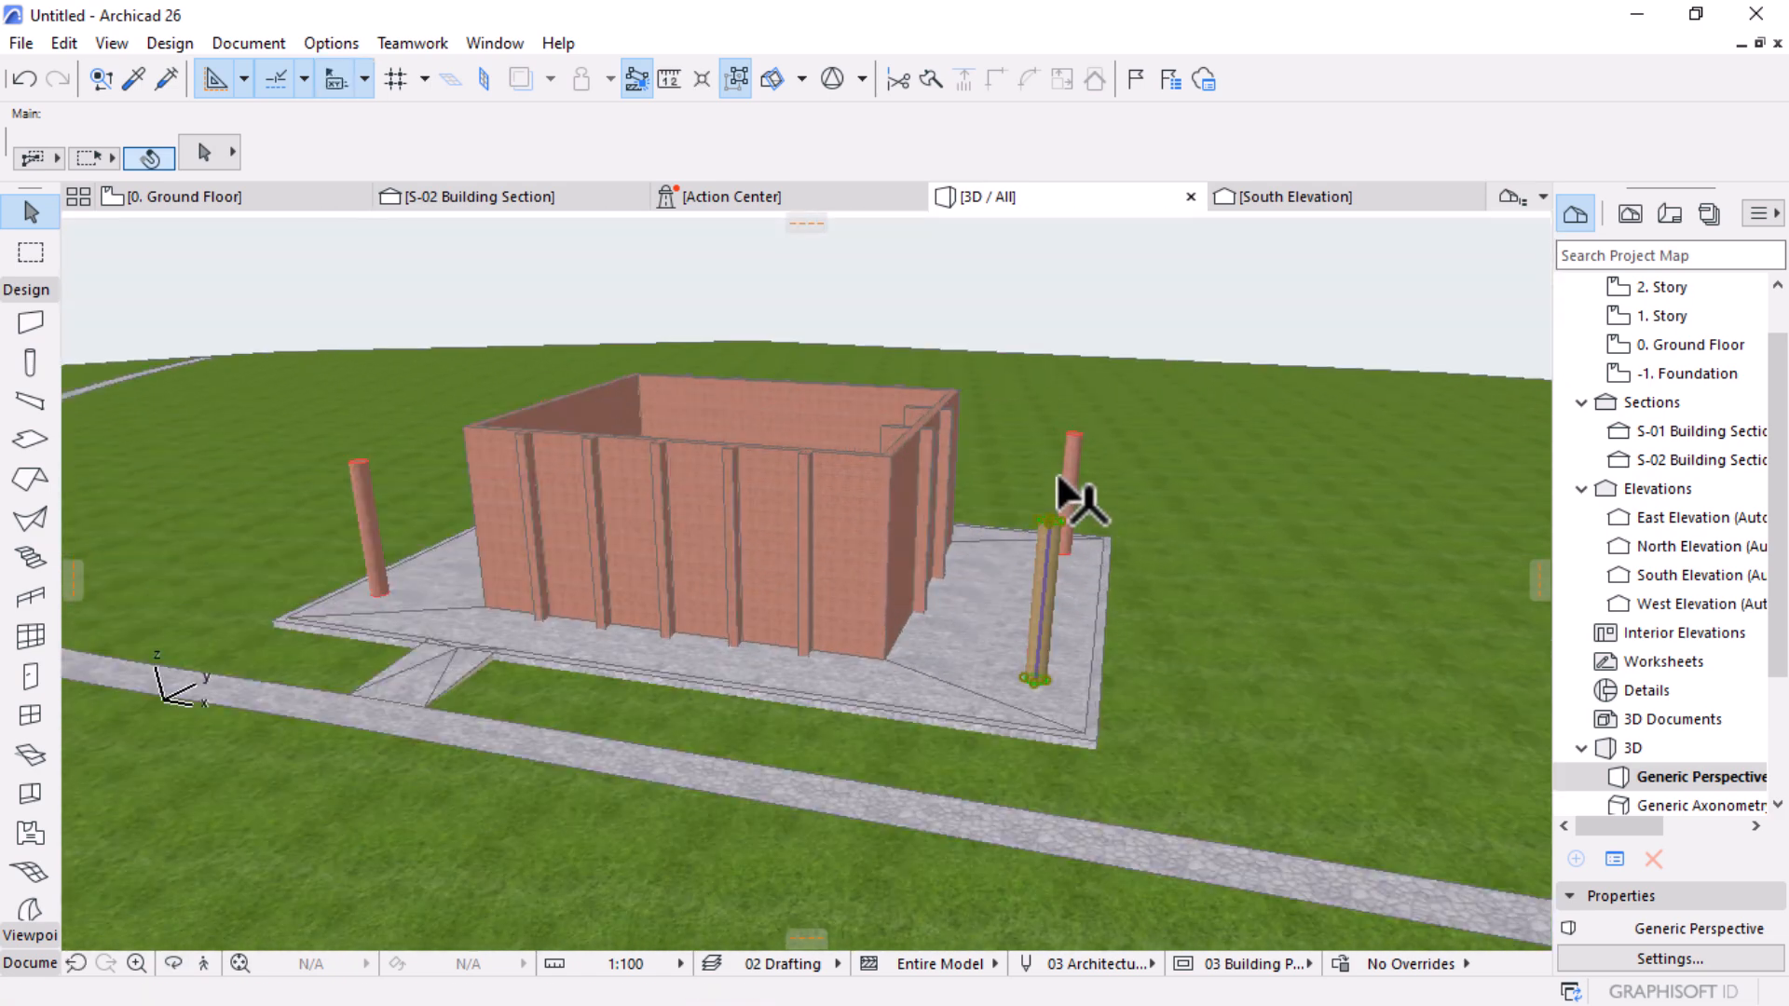
left_click(1070, 459, "shift")
left_click(359, 470, "shift")
left_click_drag(573, 454, 400, 423)
left_click(421, 425, "shift")
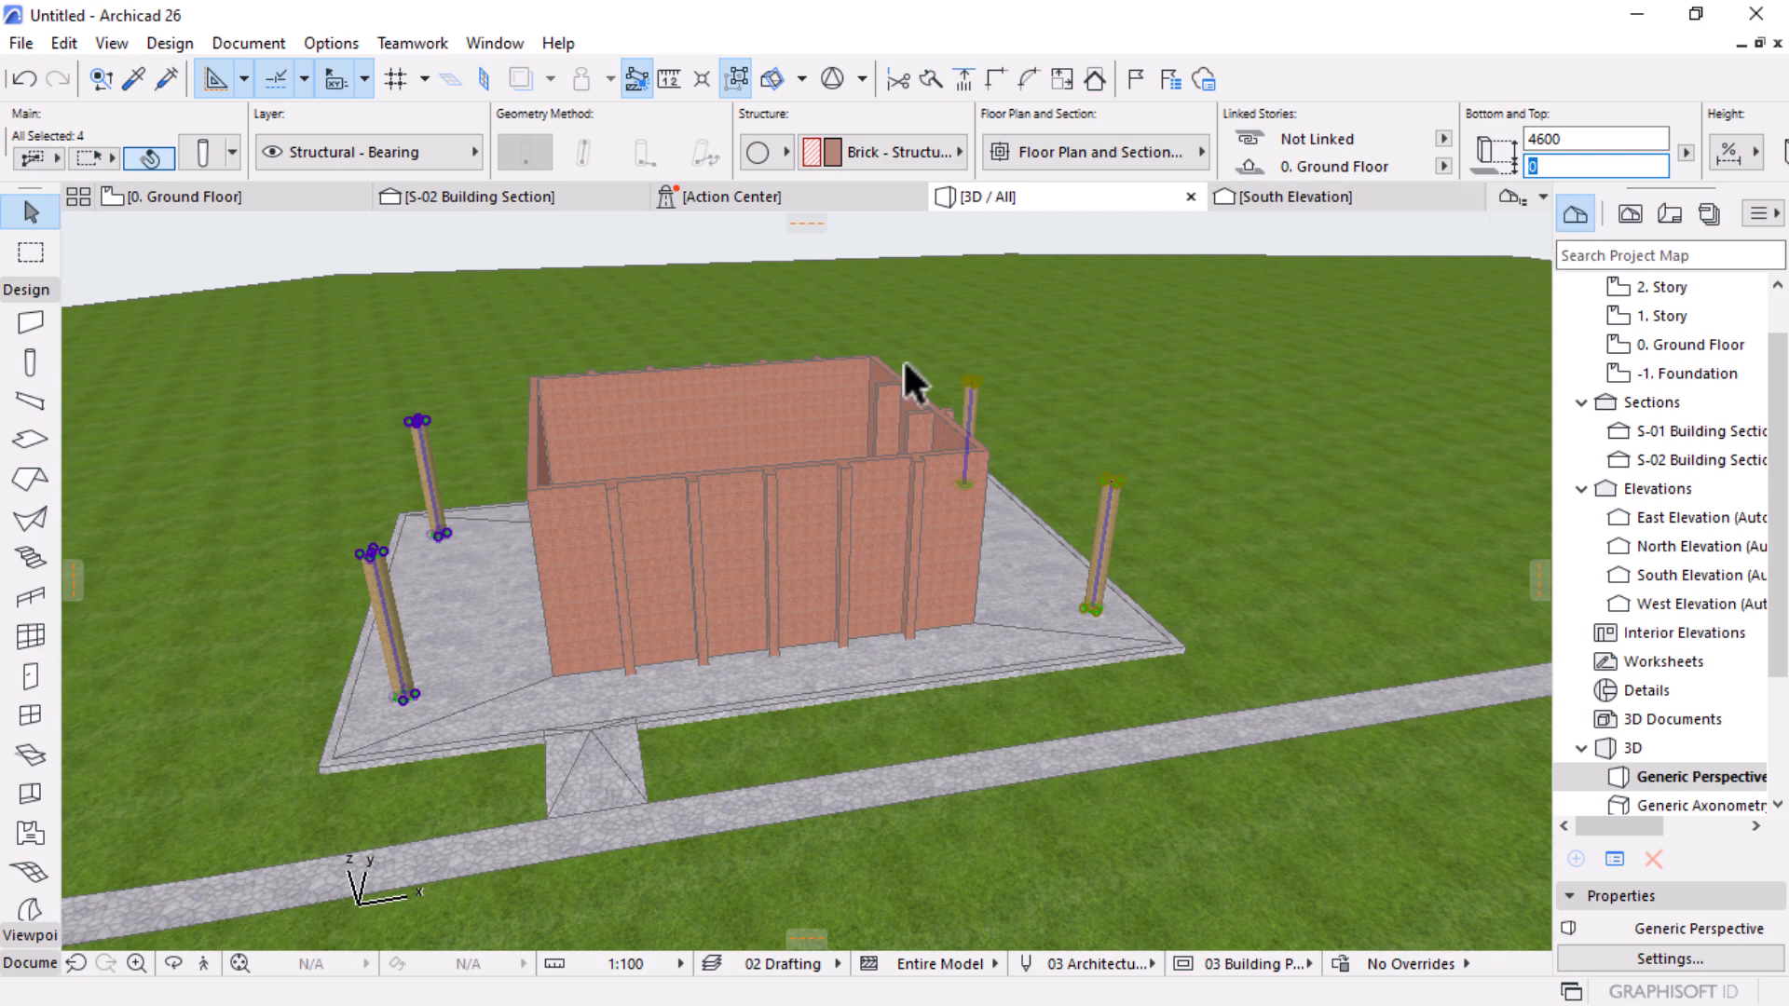
left_click(1118, 700)
middle_click_drag(1044, 471, 447, 525, "shift")
scroll(657, 528, "up", 3)
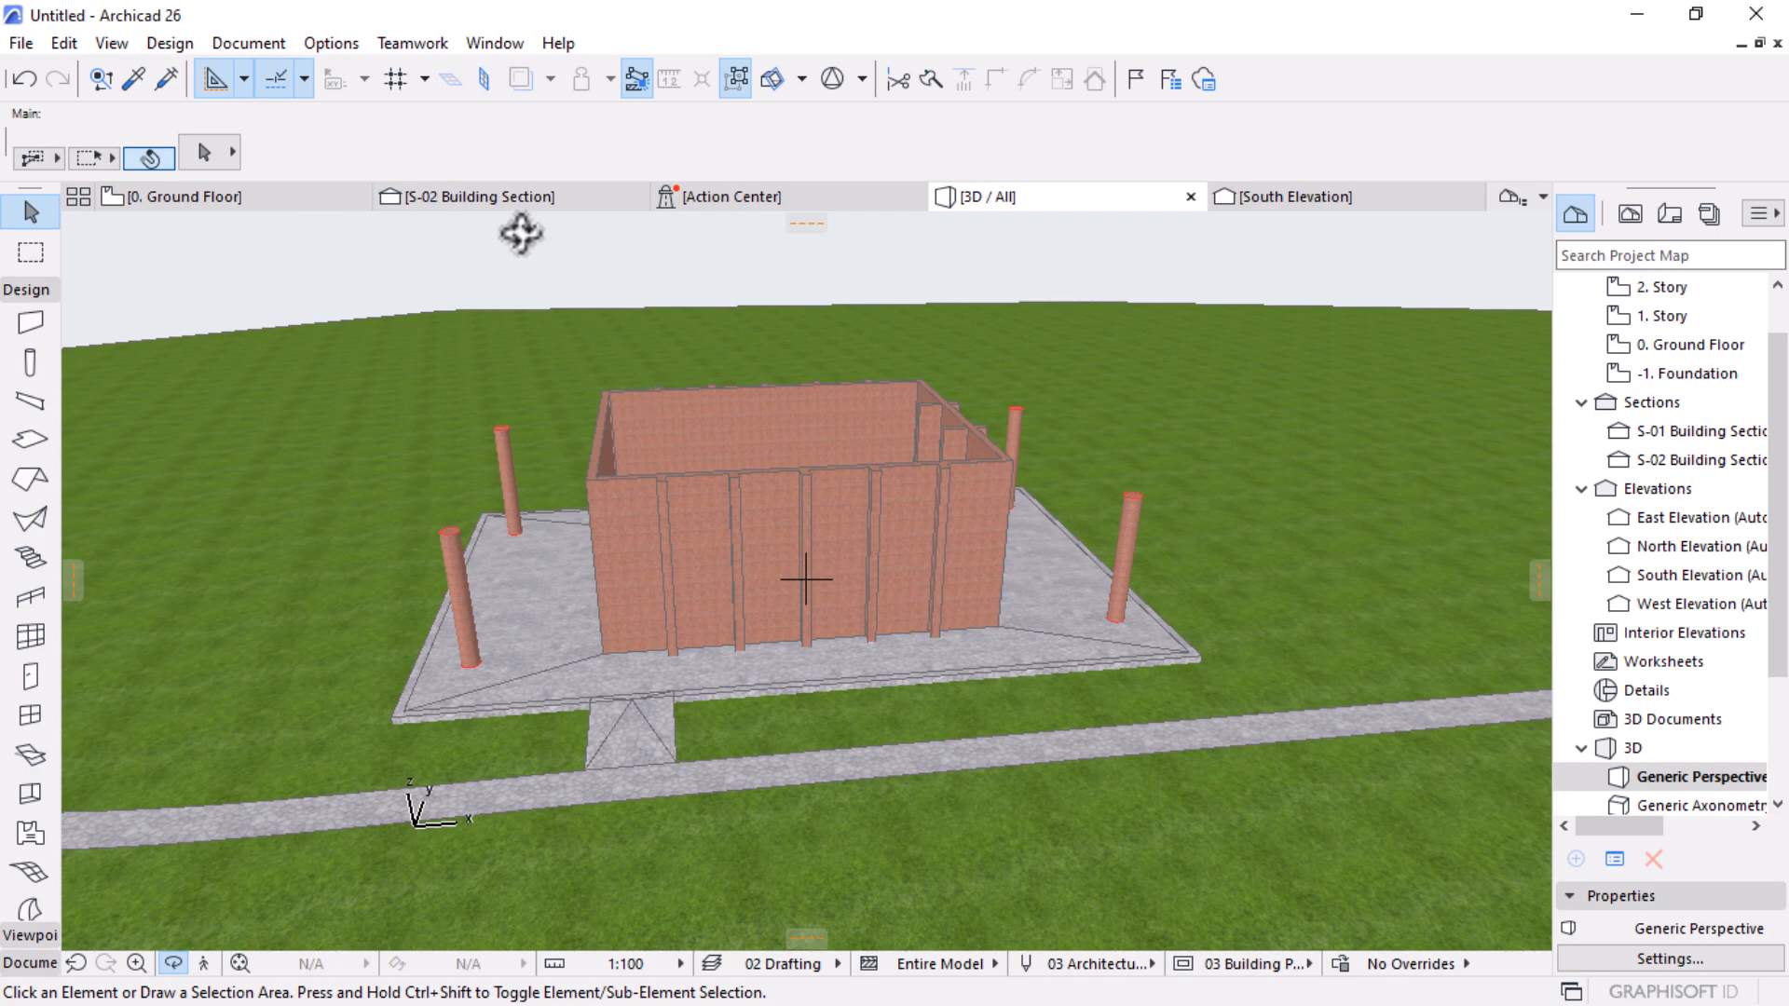
Step: Return to the ground floor plan and set the Beam tool's default building material to Concrete - Structural
left_click(227, 193)
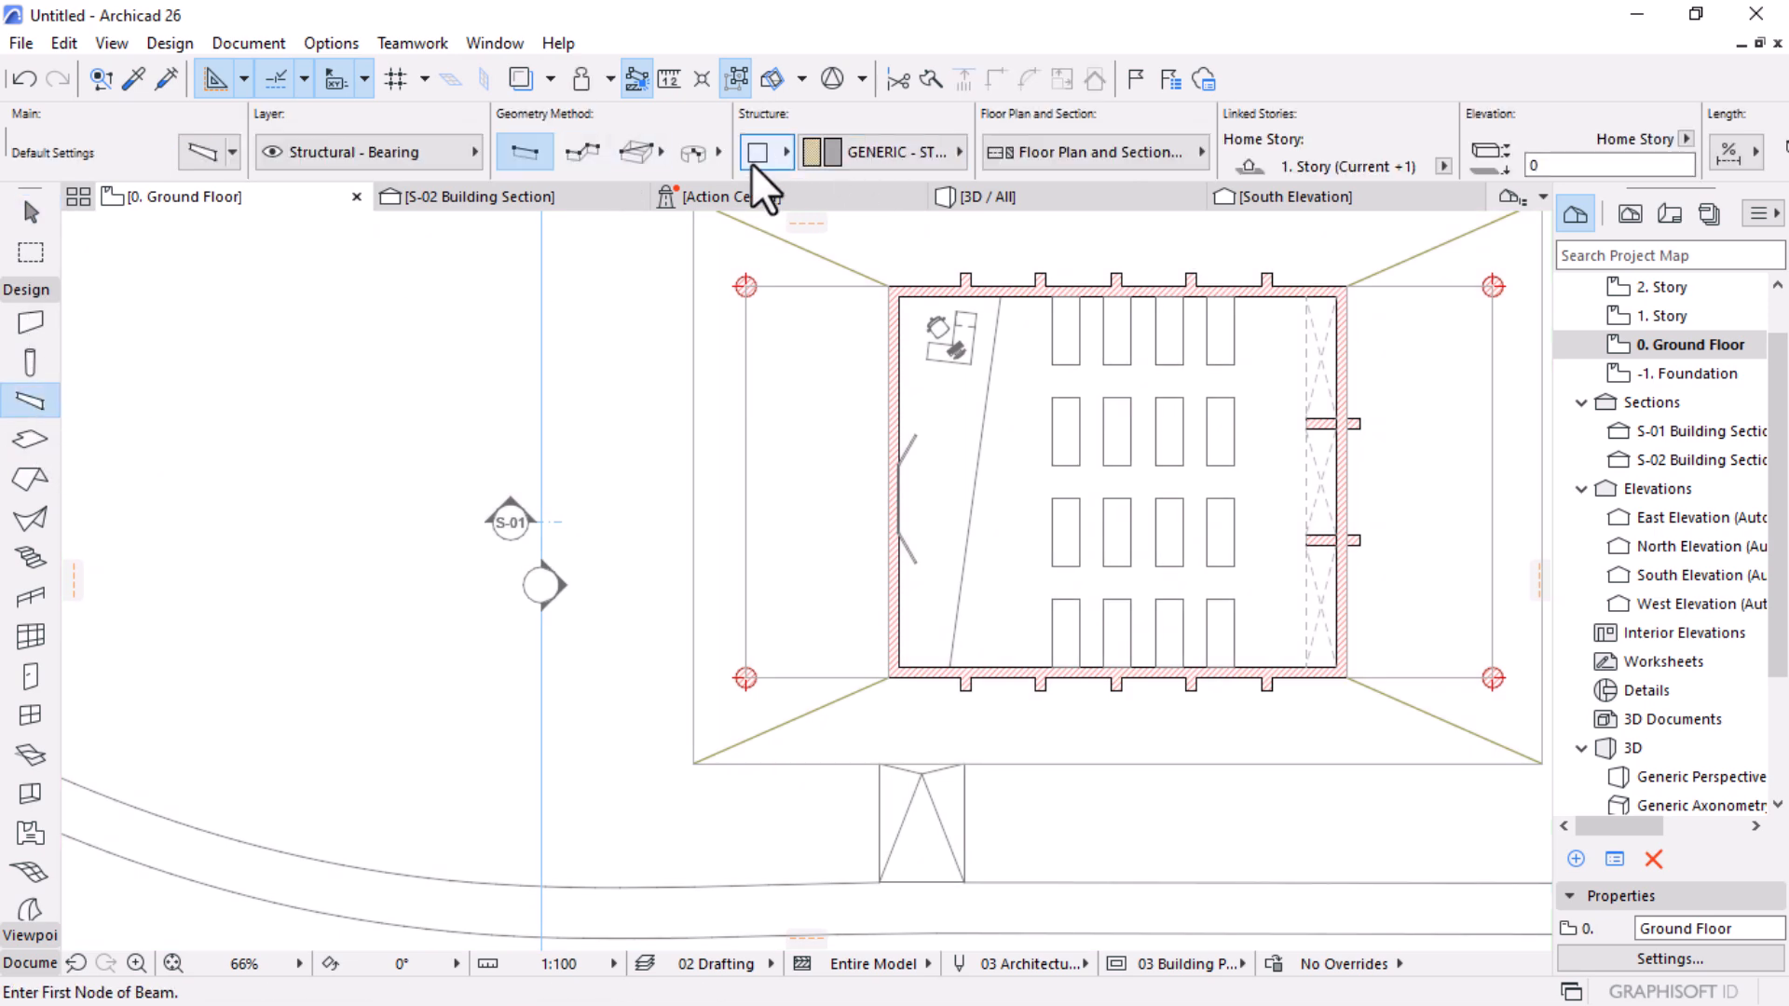
left_click(932, 151)
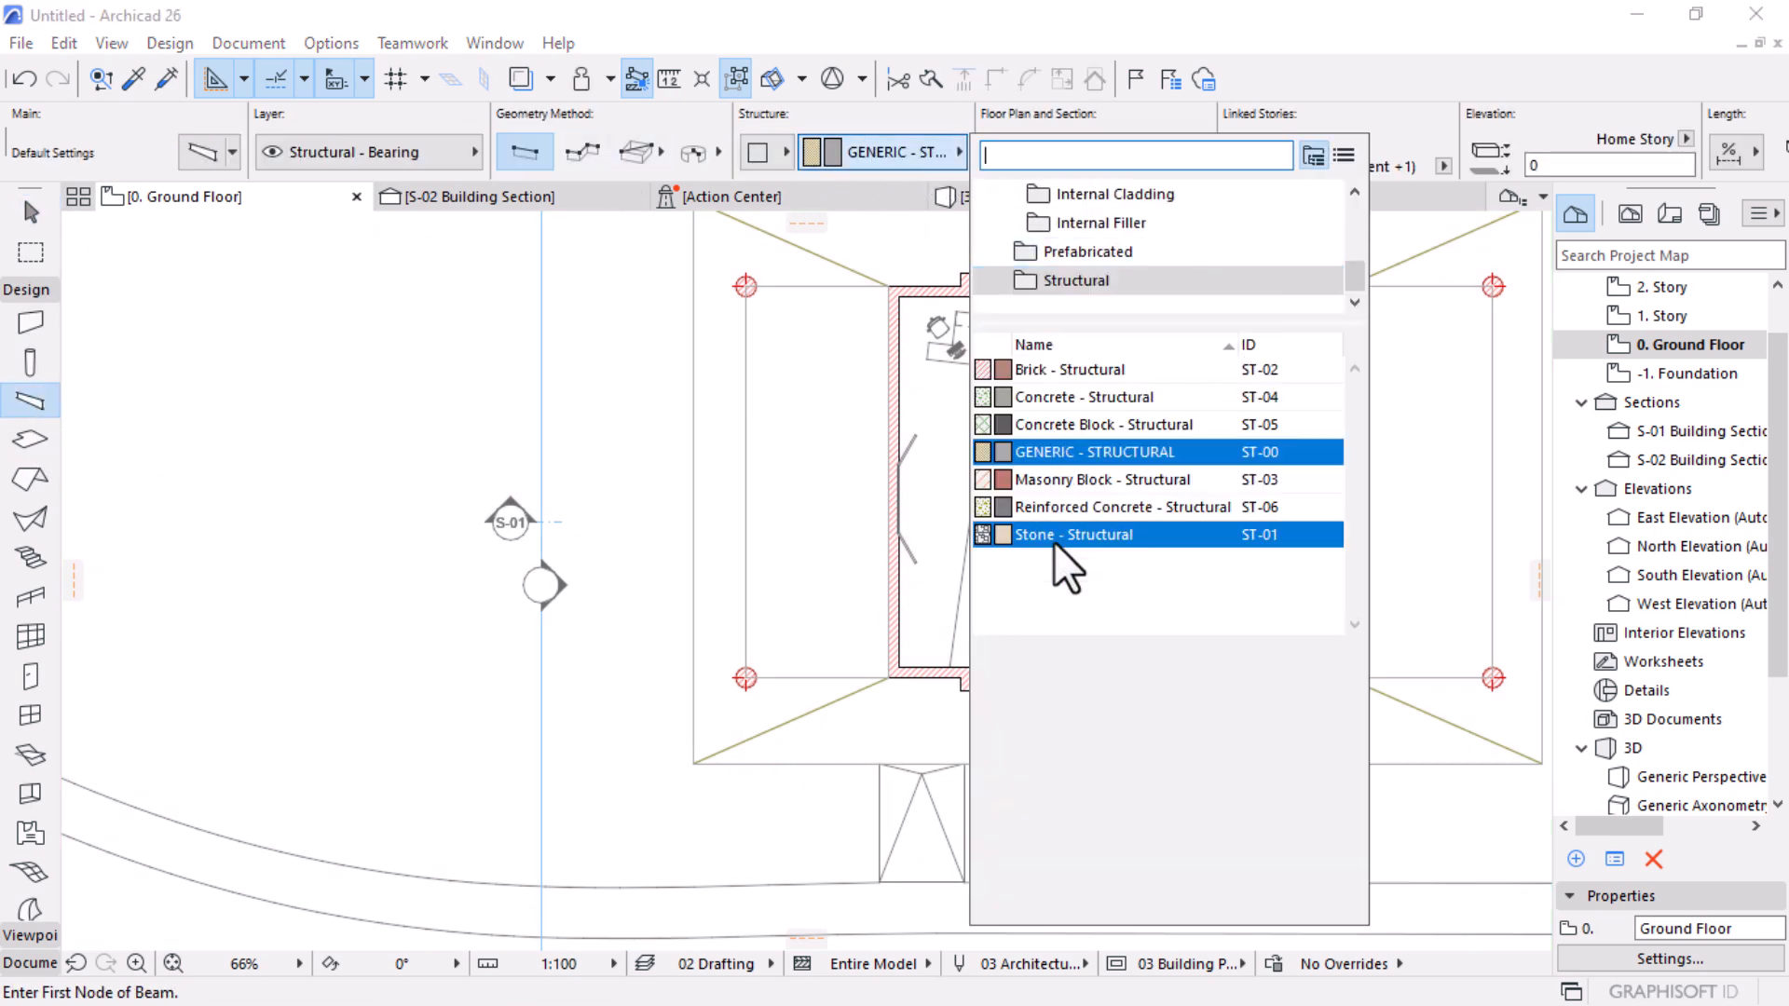
left_click(1054, 539)
left_click(921, 155)
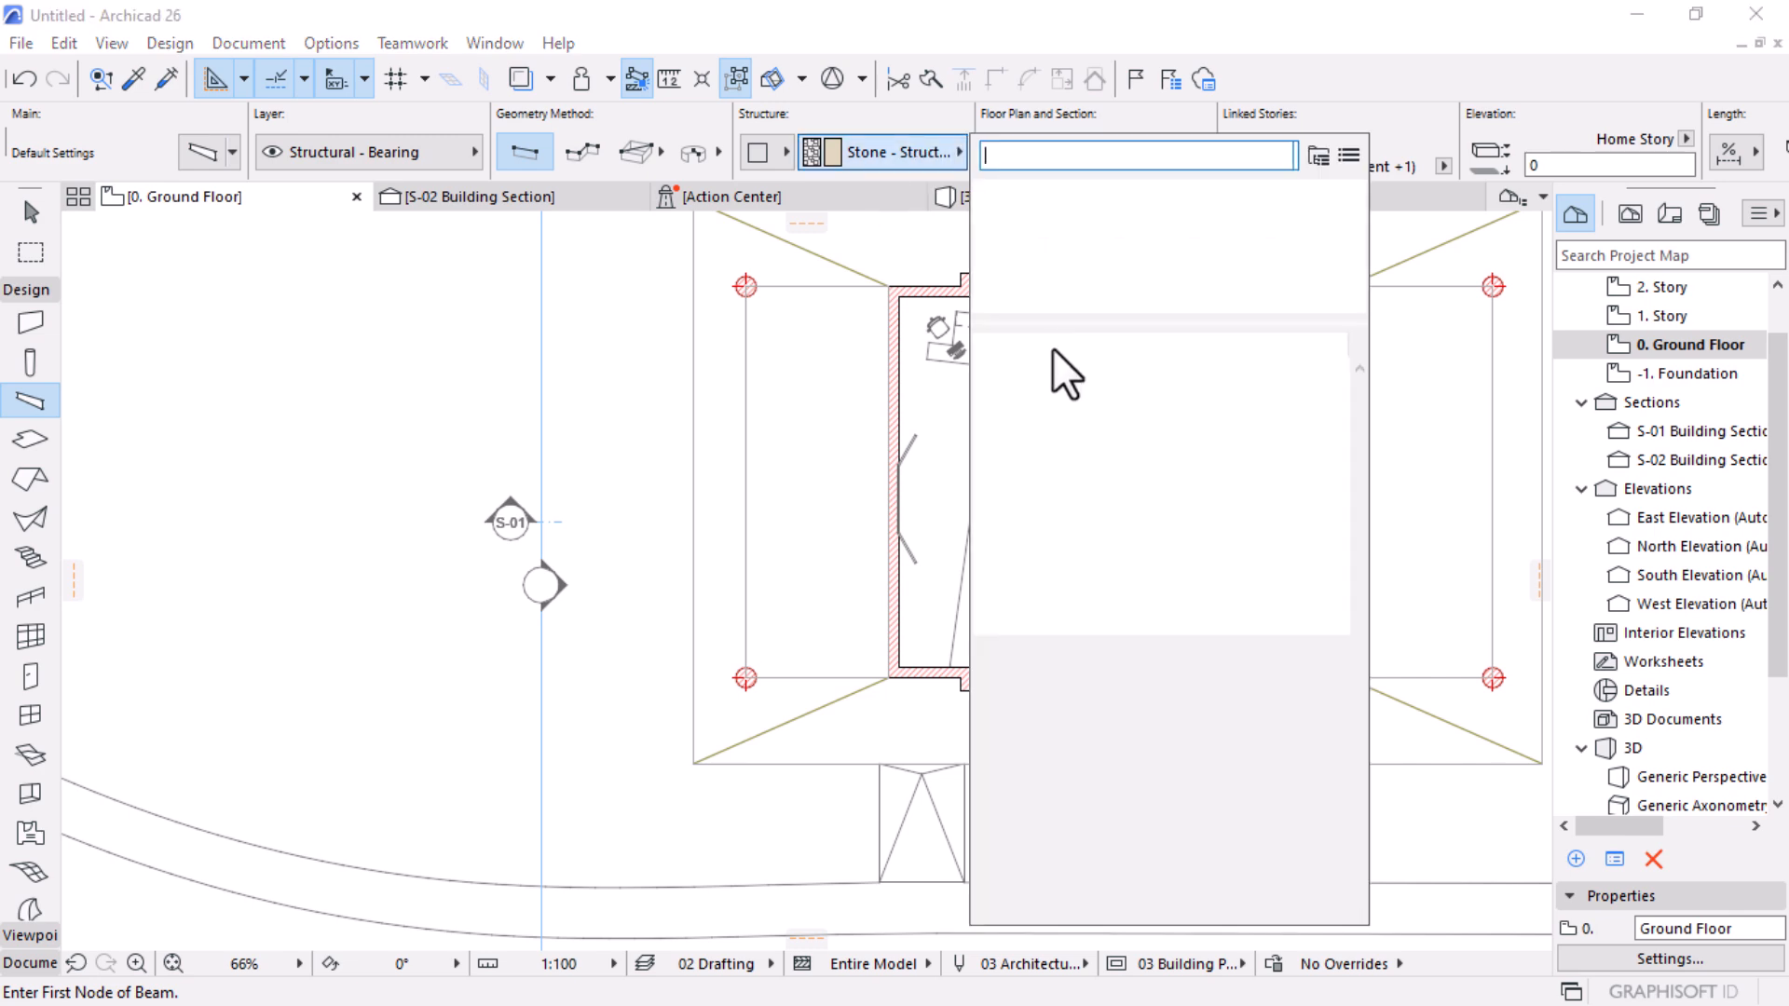
left_click(1078, 401)
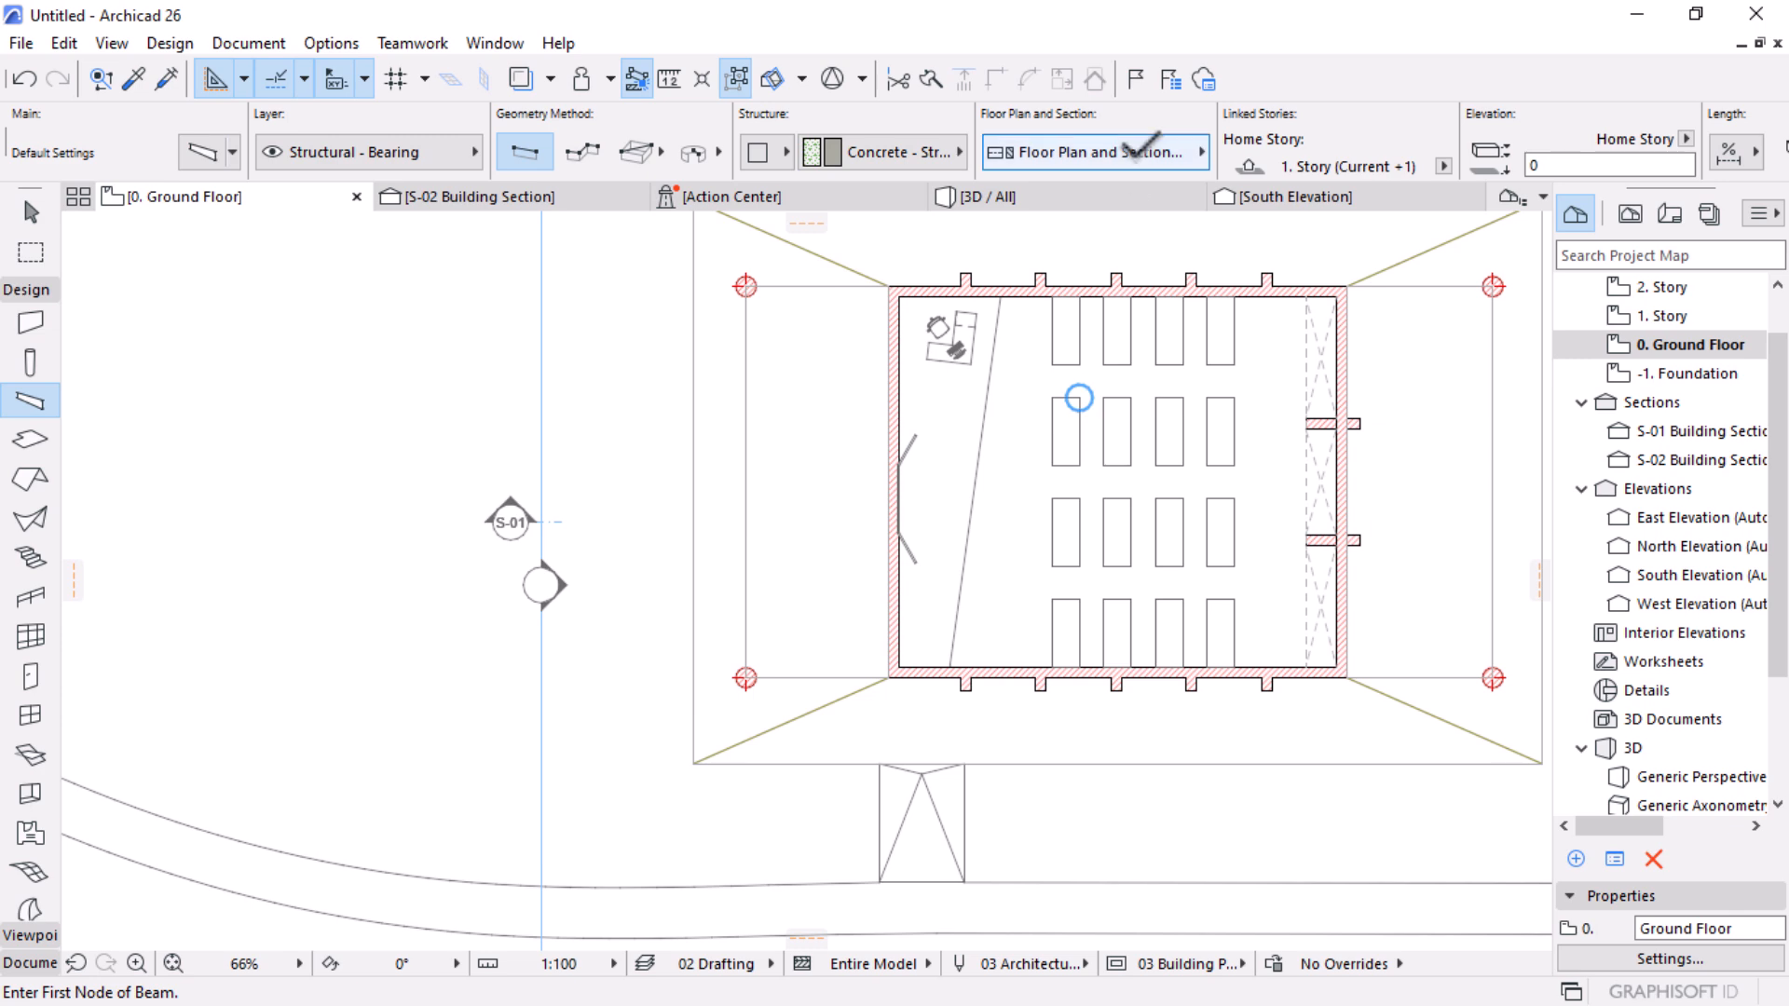
Step: Set the beam's reference axis location to the upper-left point of its cross-section
scroll(1137, 177, "down", 4)
scroll(1146, 177, "down", 8)
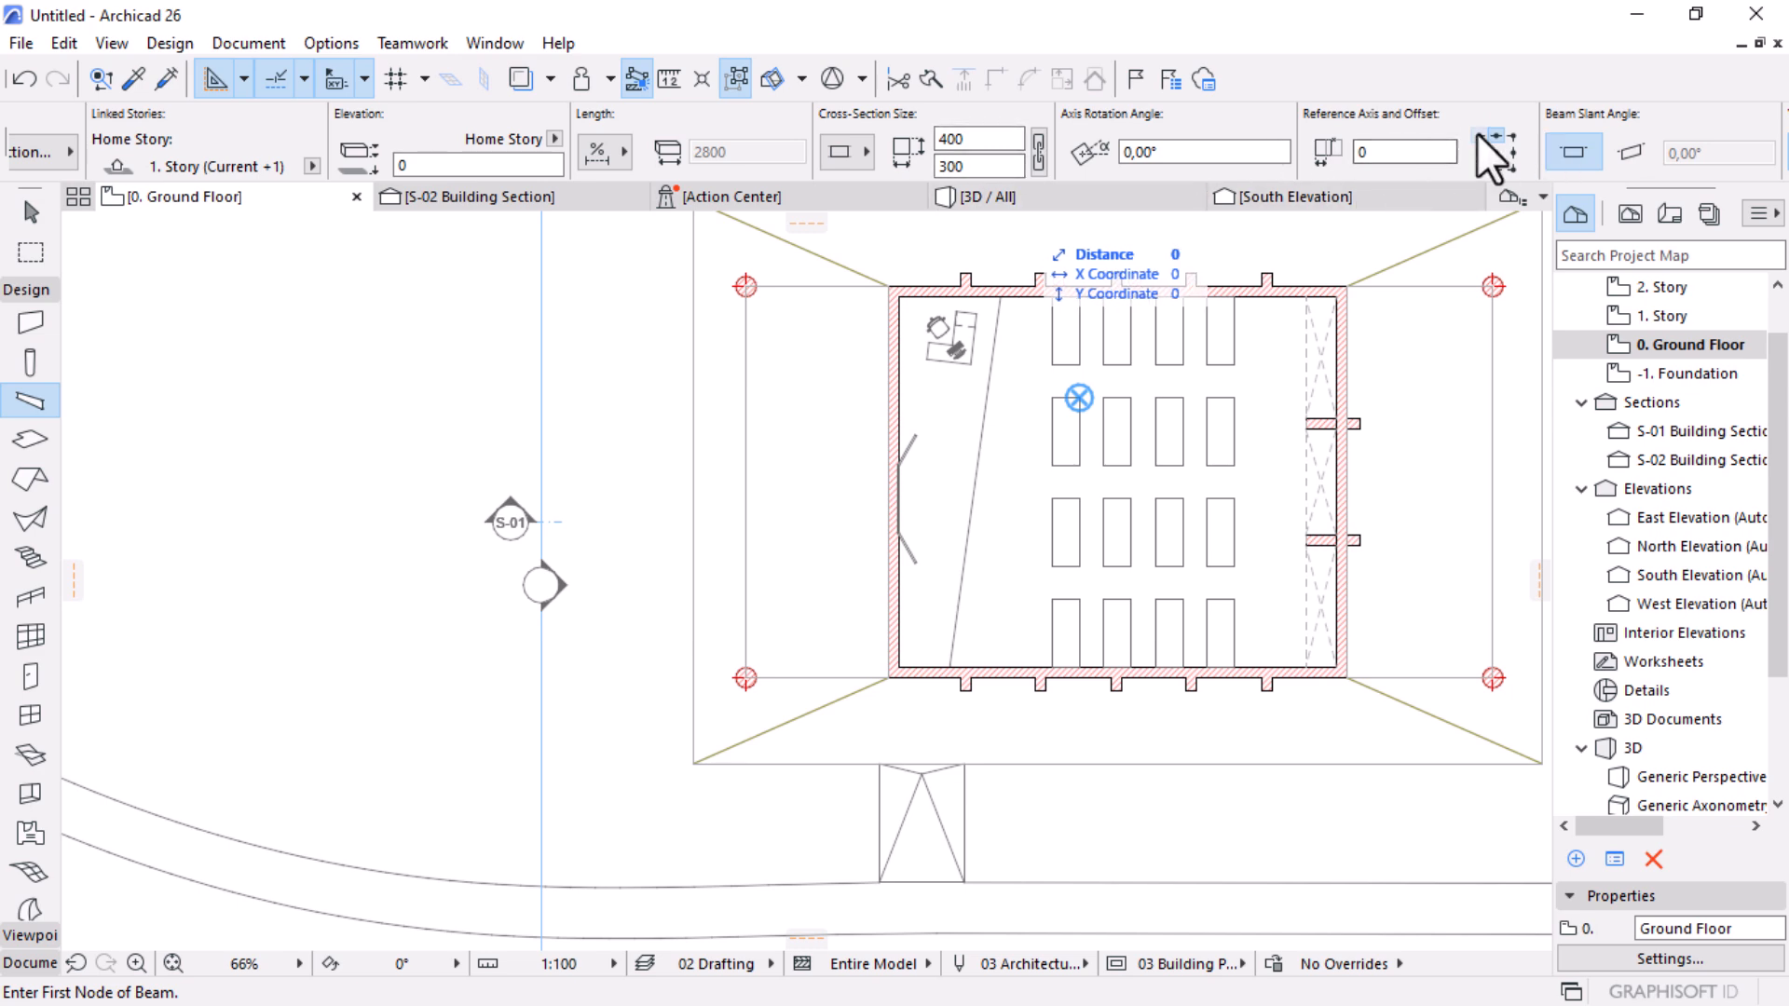
scroll(1477, 136, "up", 3)
scroll(1477, 136, "down", 3)
scroll(1488, 154, "down", 3)
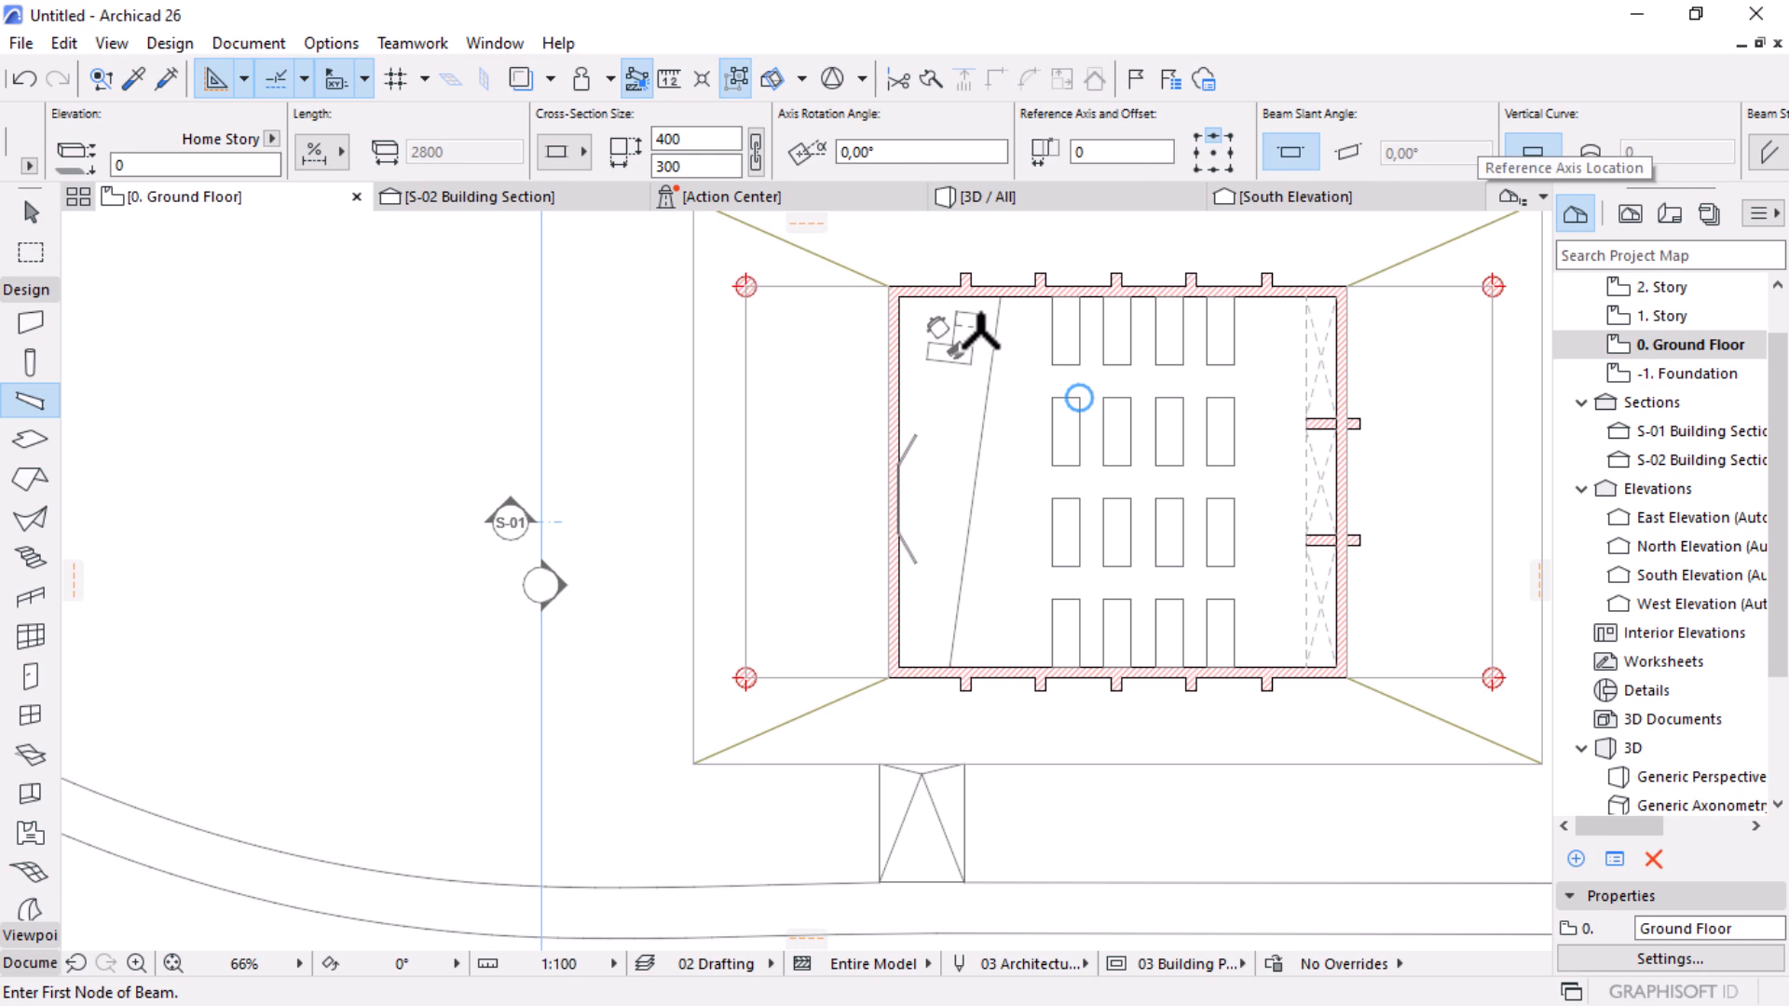
left_click(1196, 137)
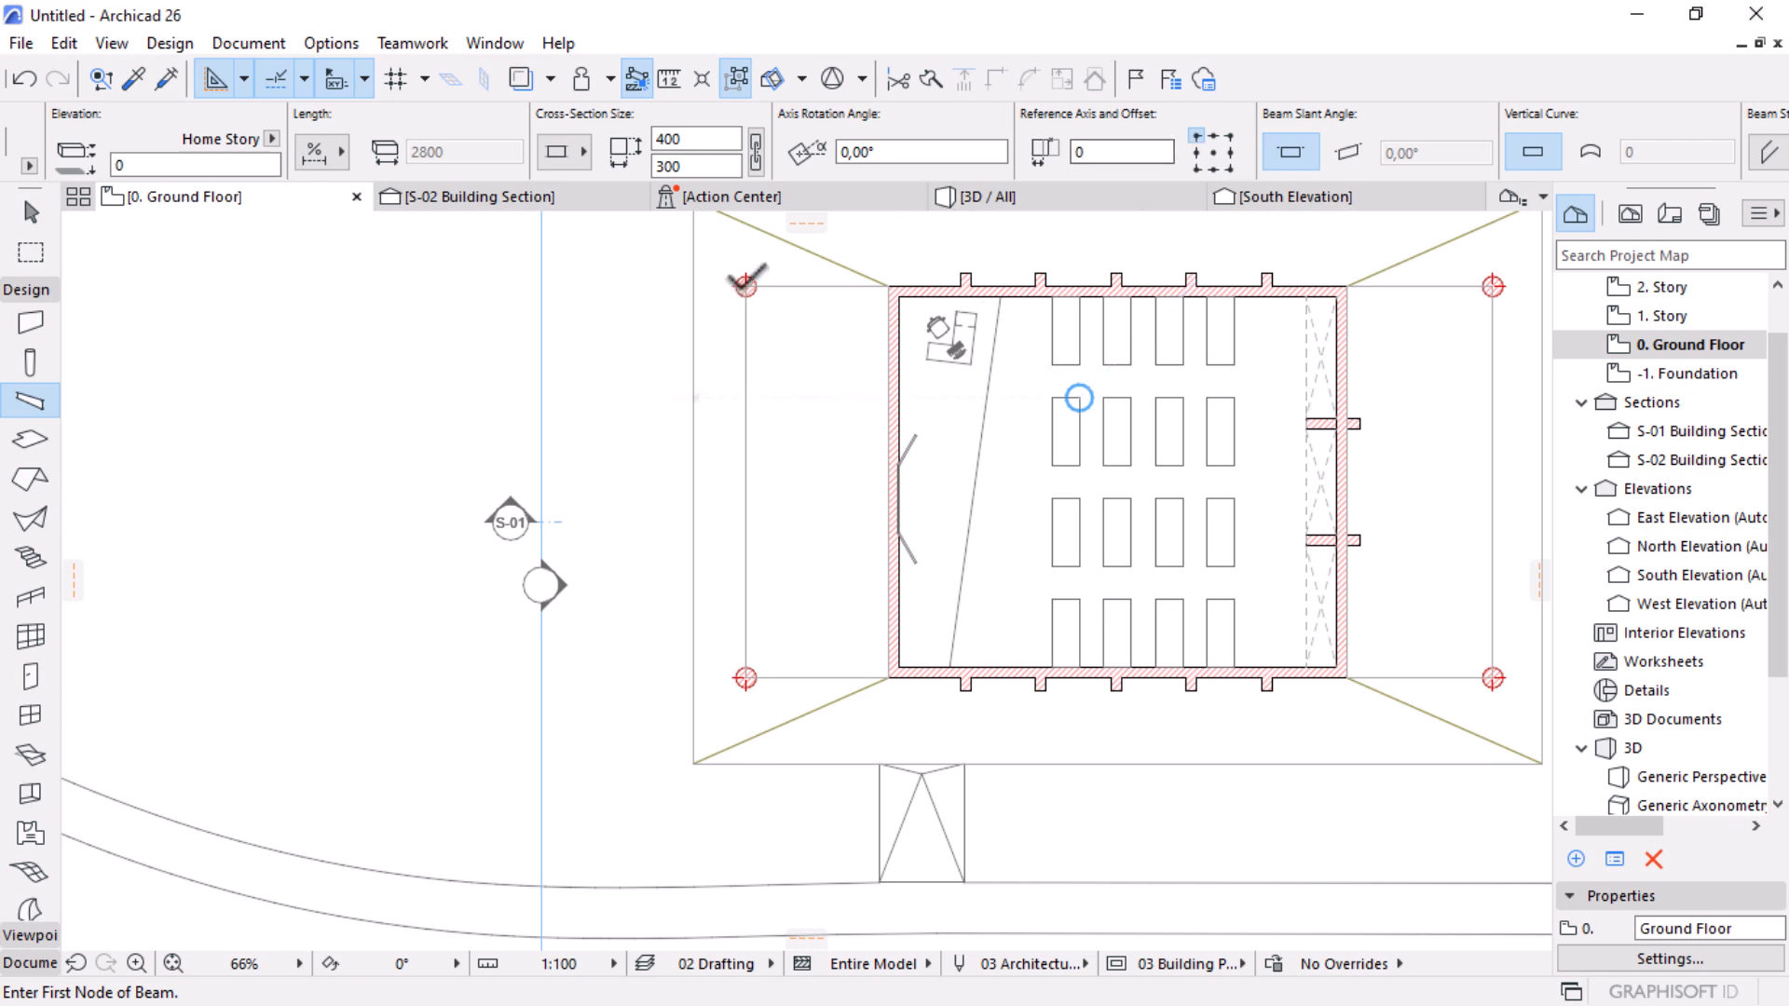
Step: Draw a rectangular beam frame starting at the top edge of the upper-left column and extending towards the lower-right column
scroll(747, 280, "up", 5)
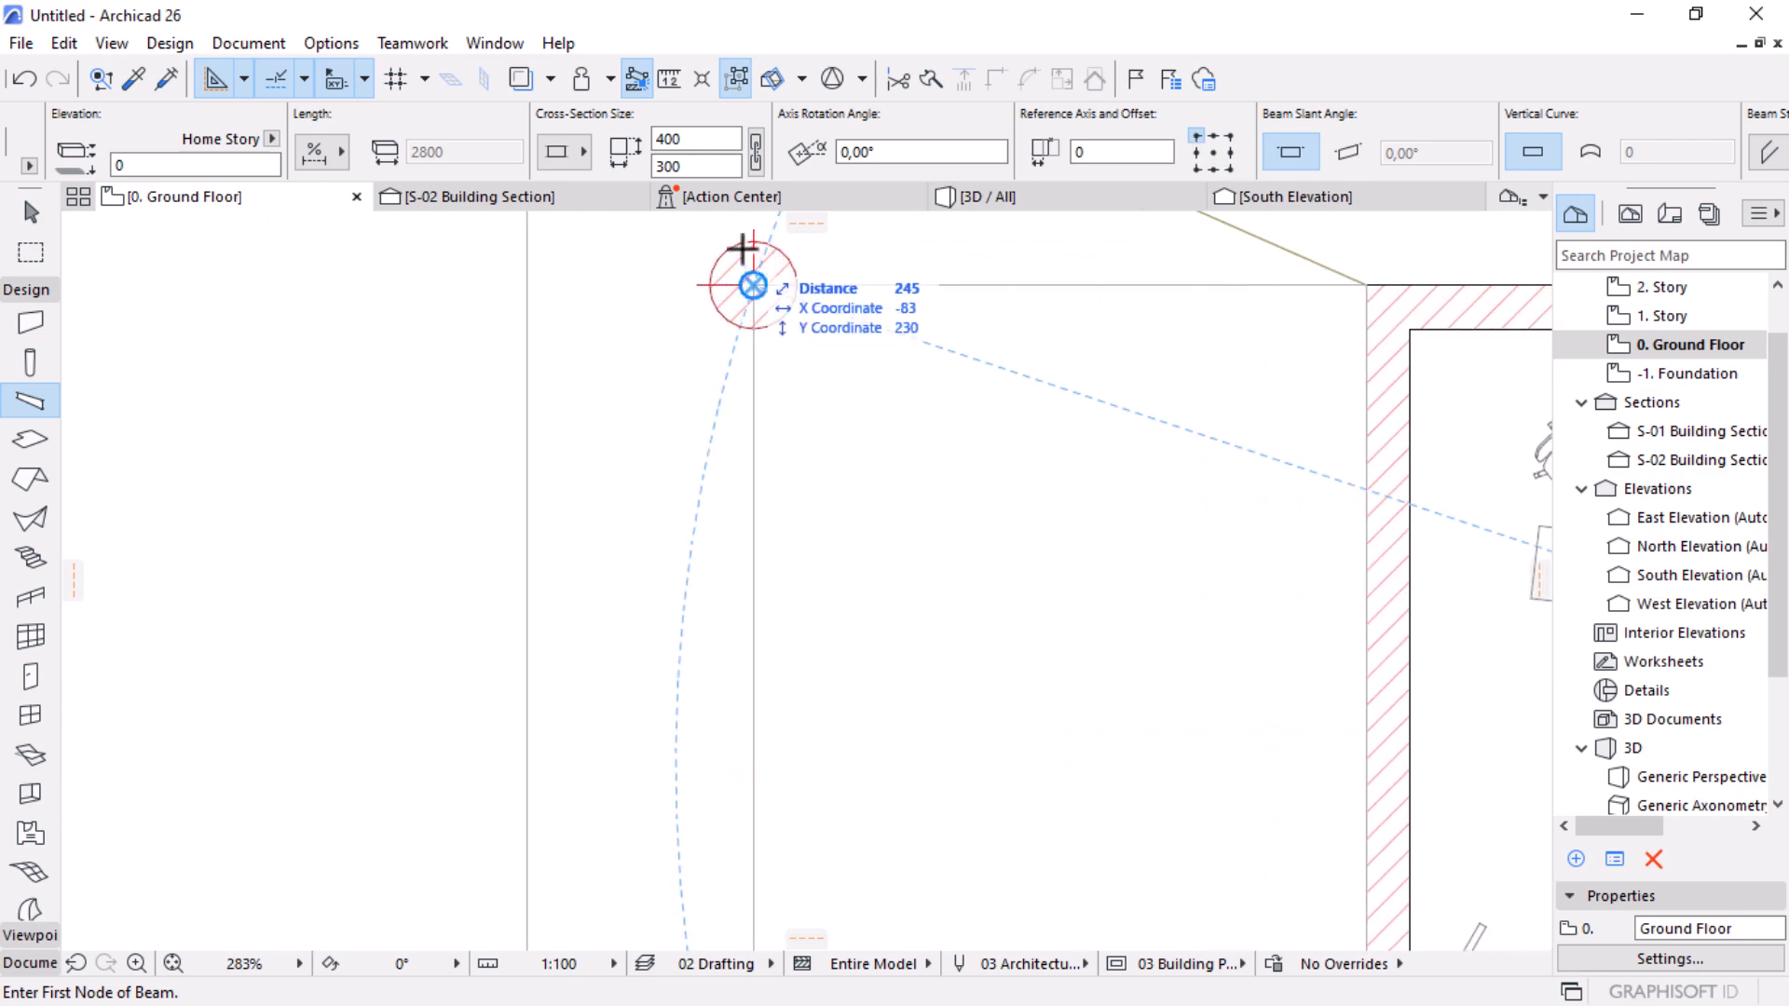
left_click(753, 284)
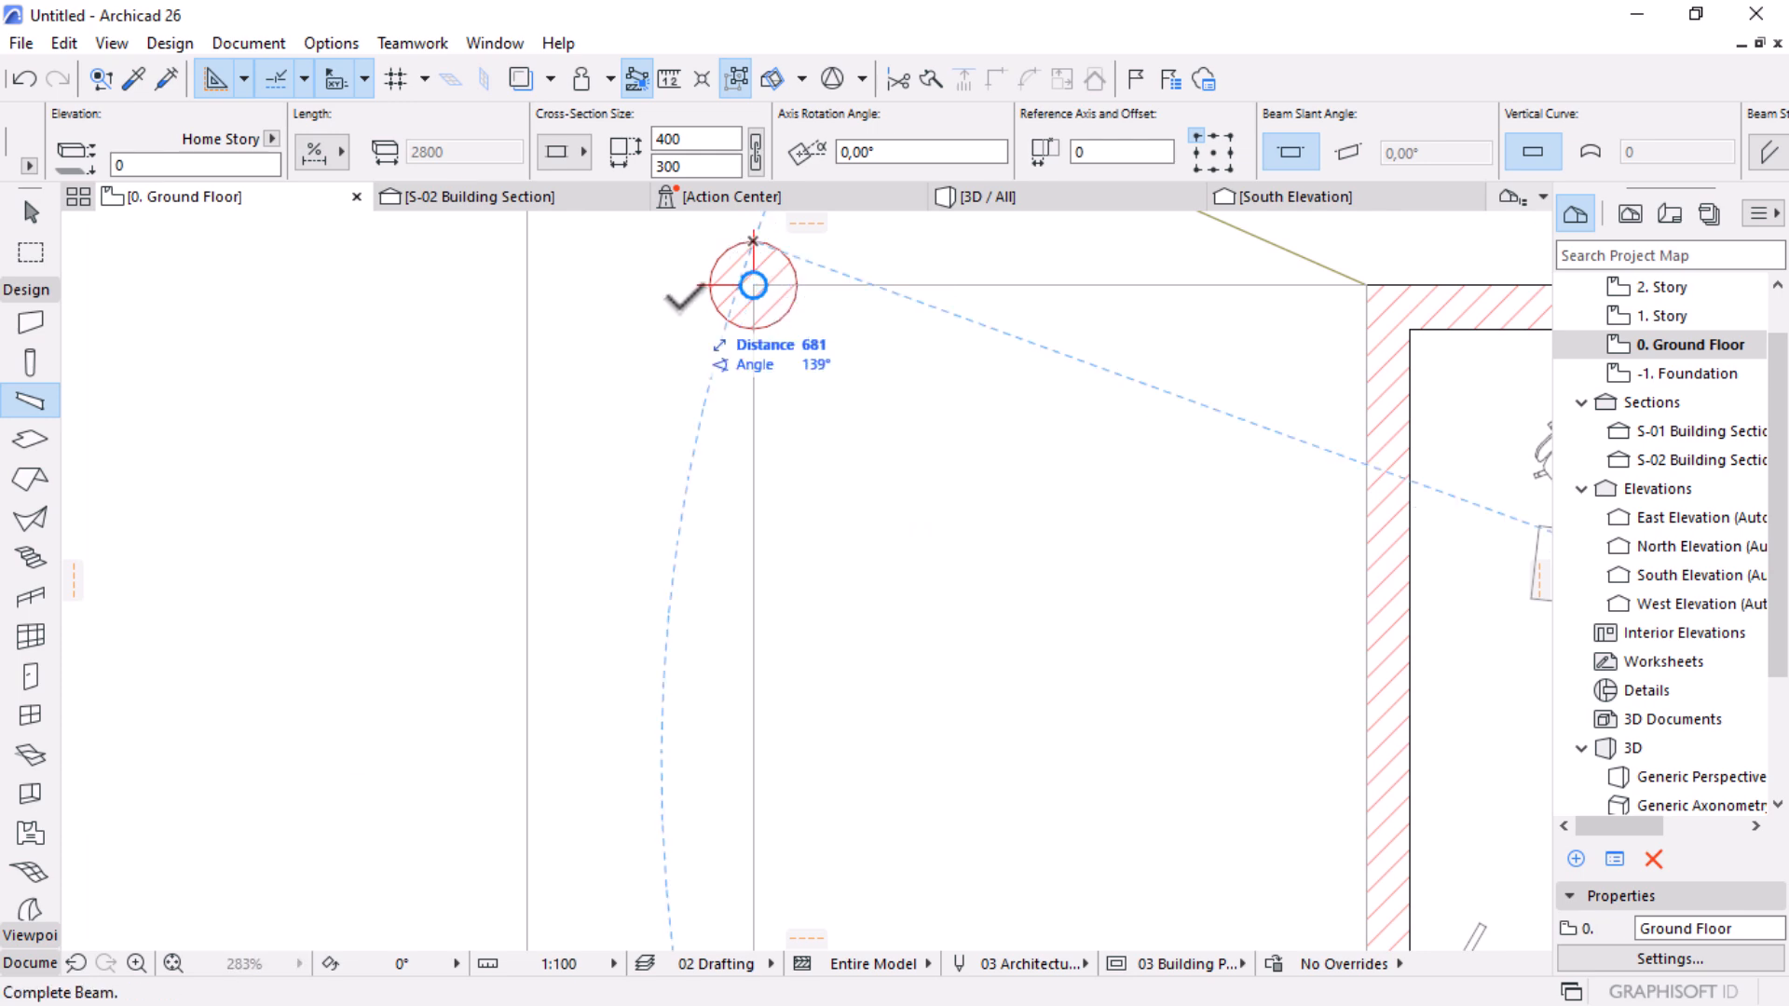
scroll(677, 306, "down", 5)
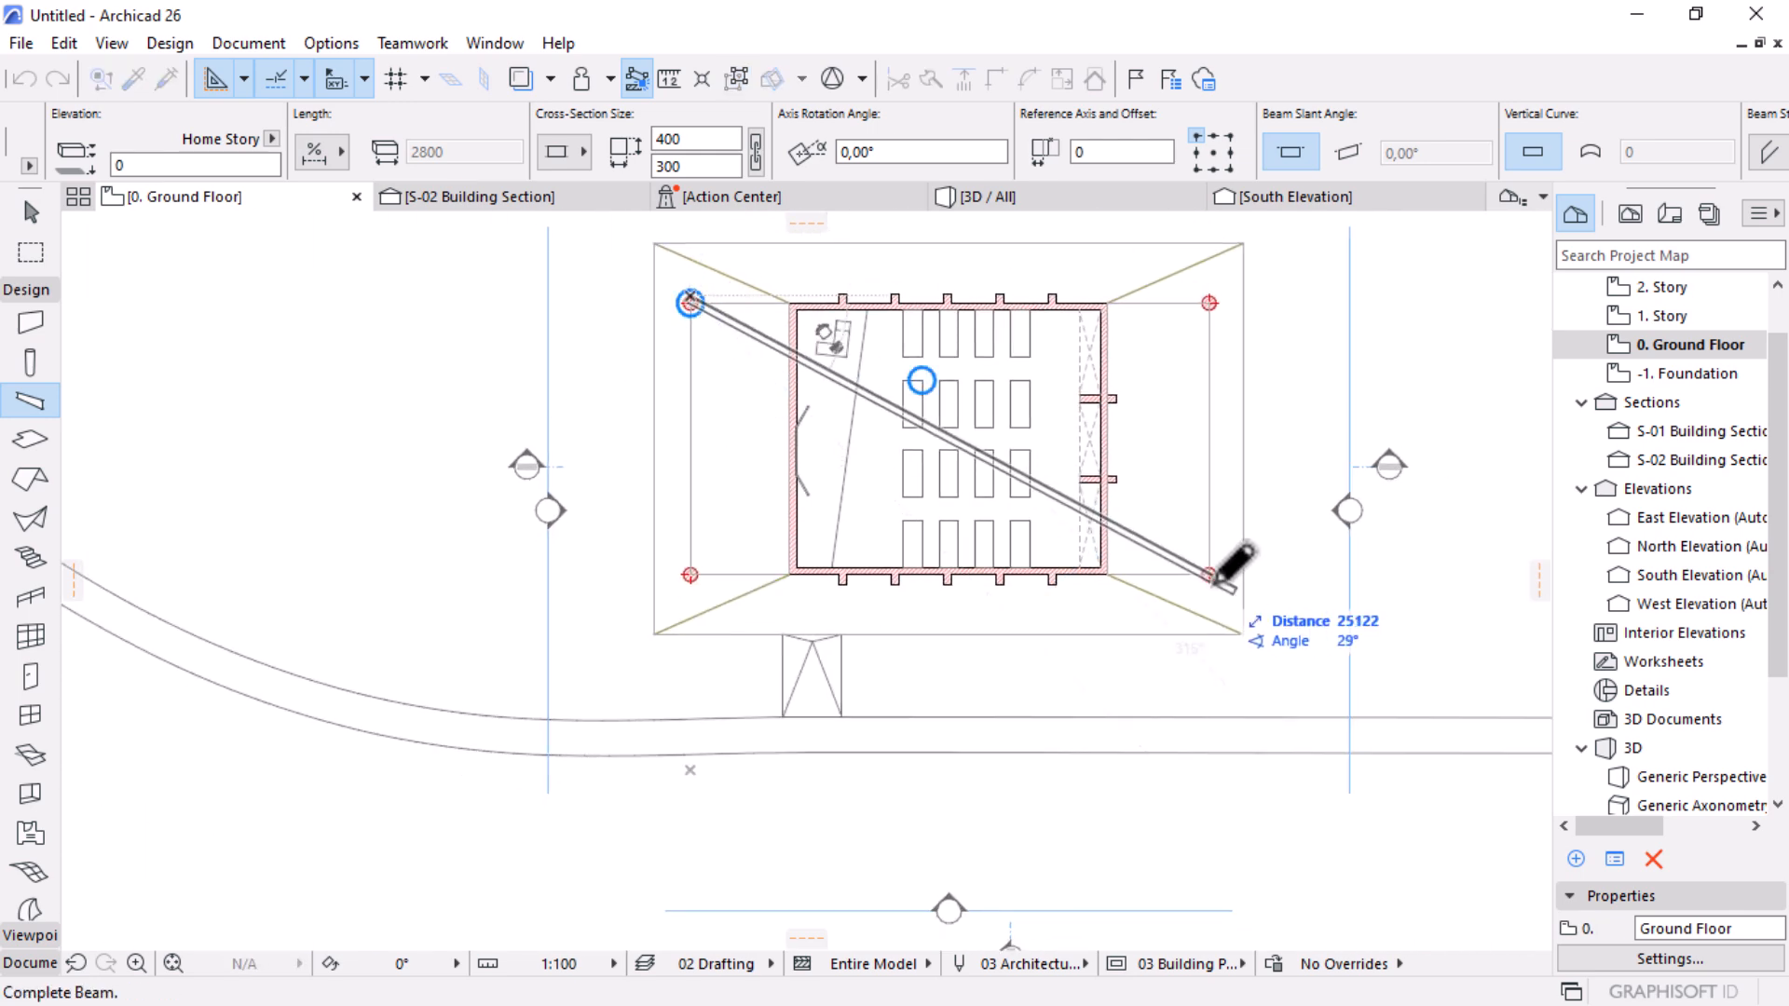
scroll(1200, 559, "up", 3)
scroll(533, 154, "up", 5)
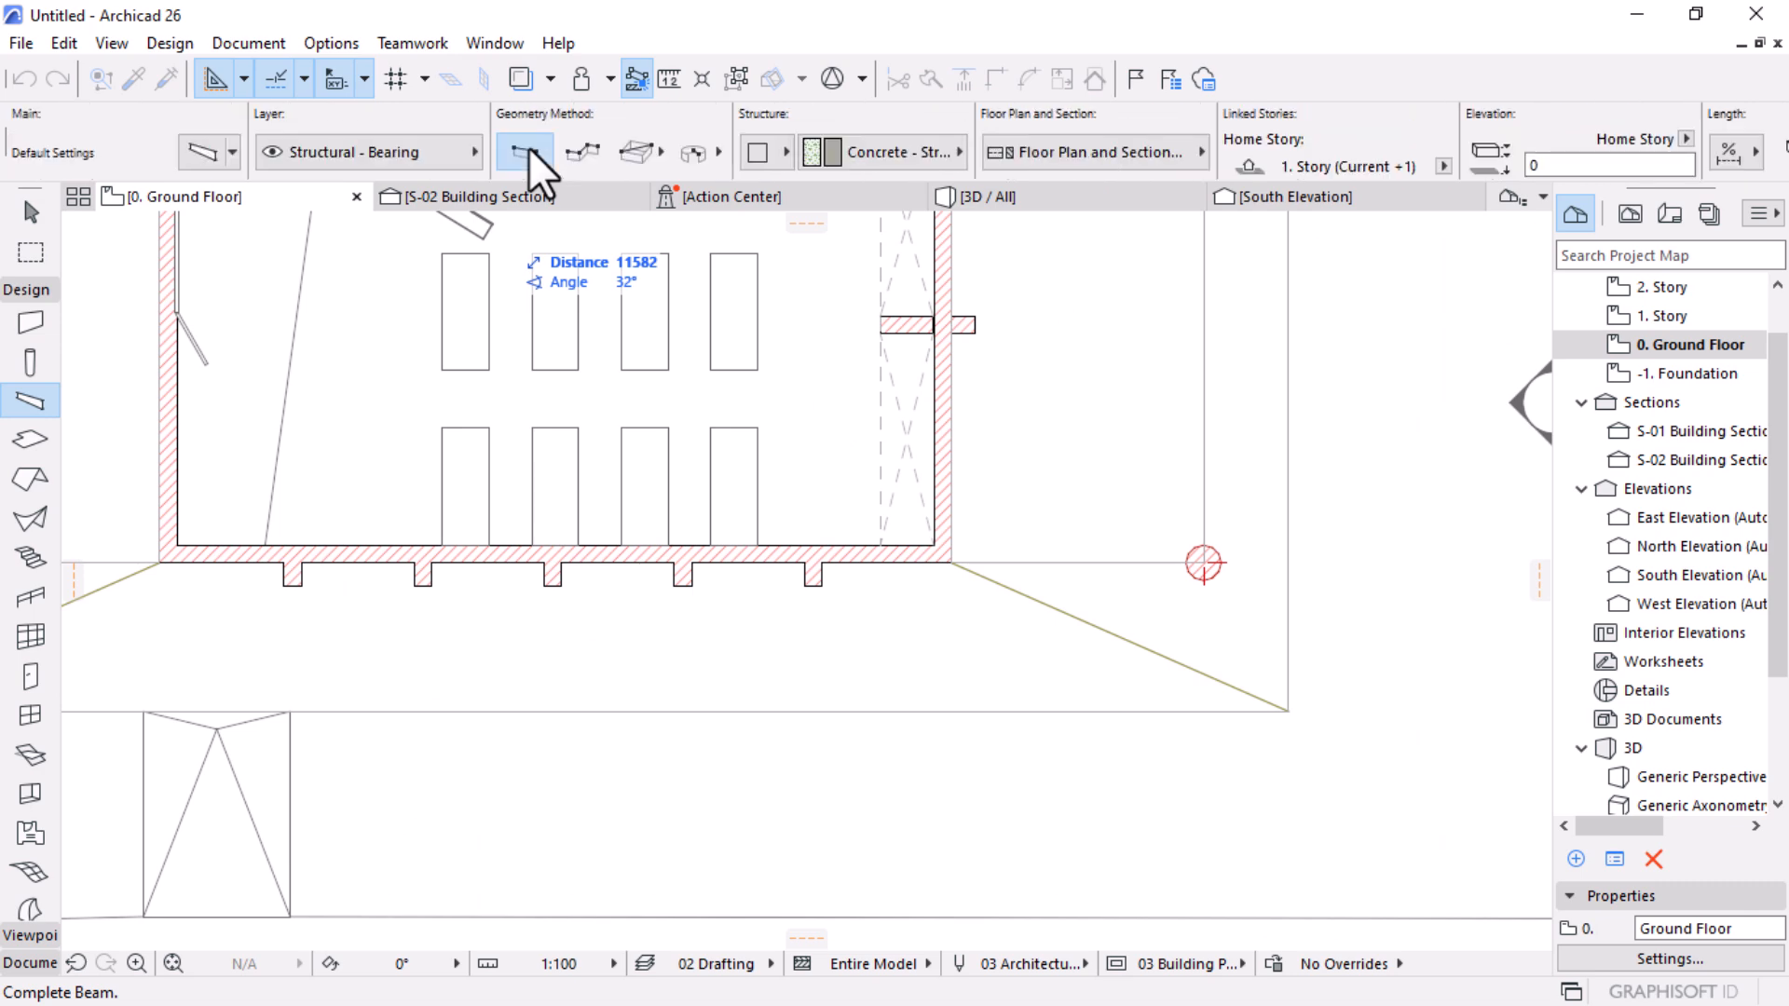
left_click(637, 152)
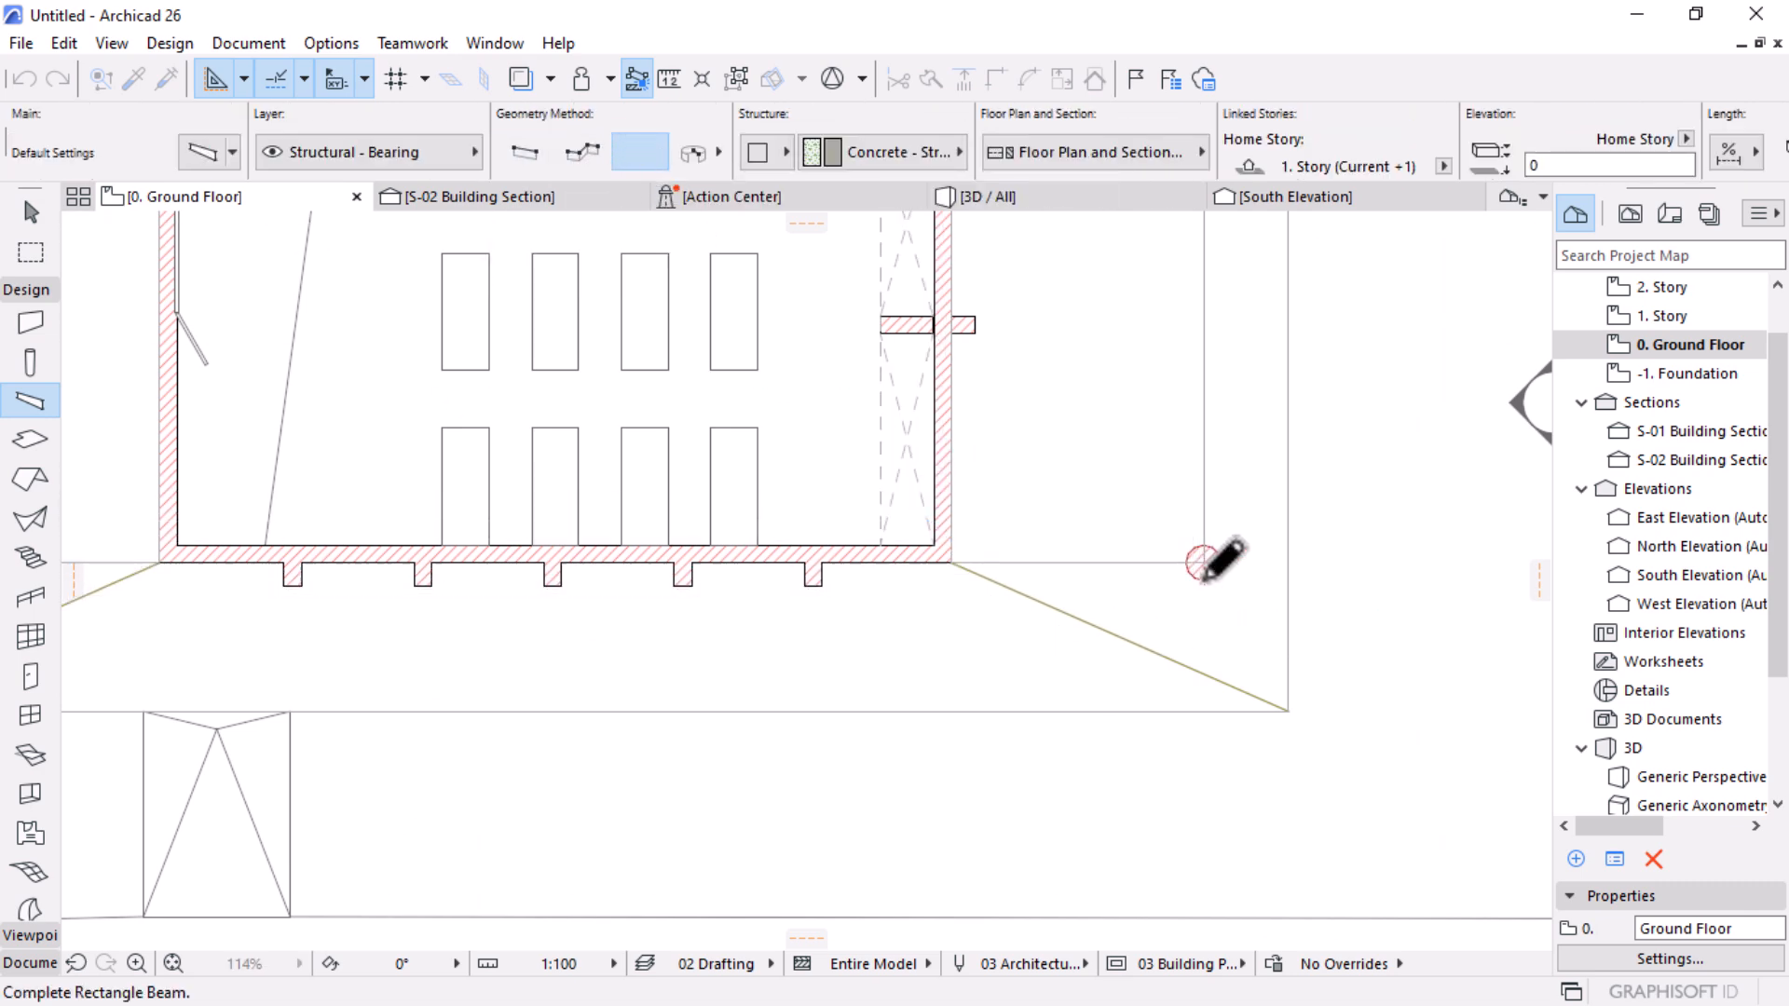
Step: Complete the rectangular beam frame at the top of the southeast column, measuring 22000 by 11530 mm
scroll(1203, 563, "up", 3)
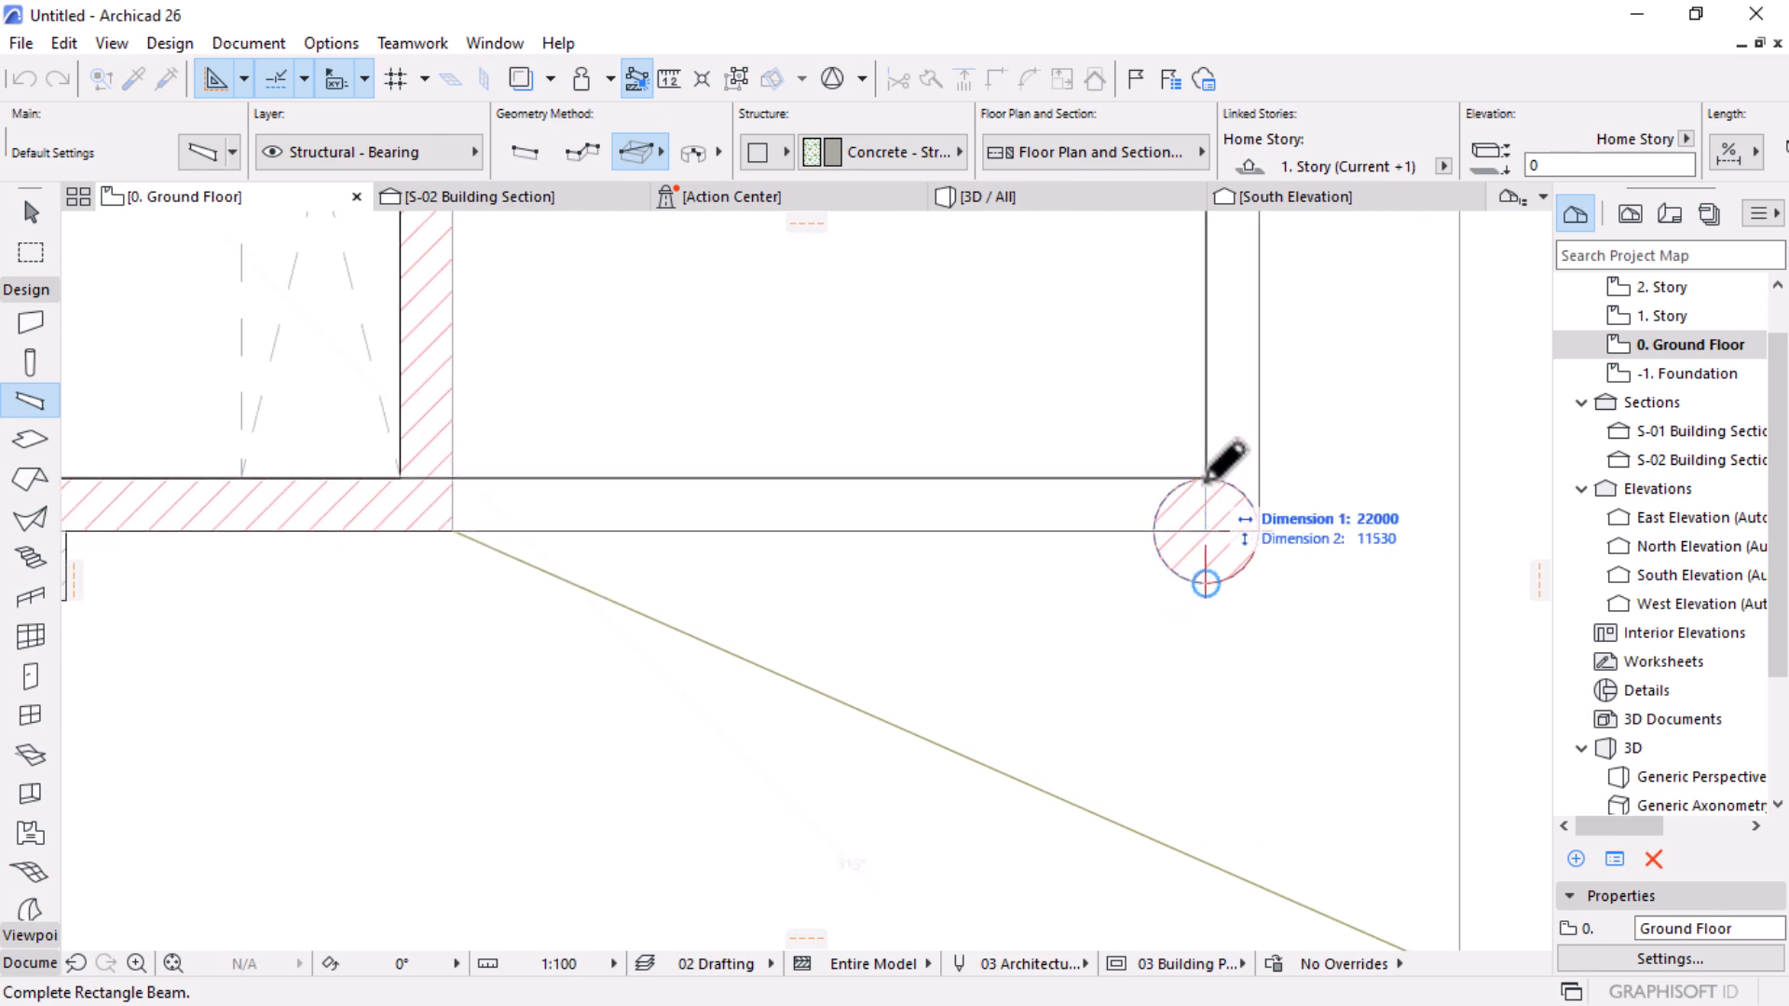
left_click(1205, 478)
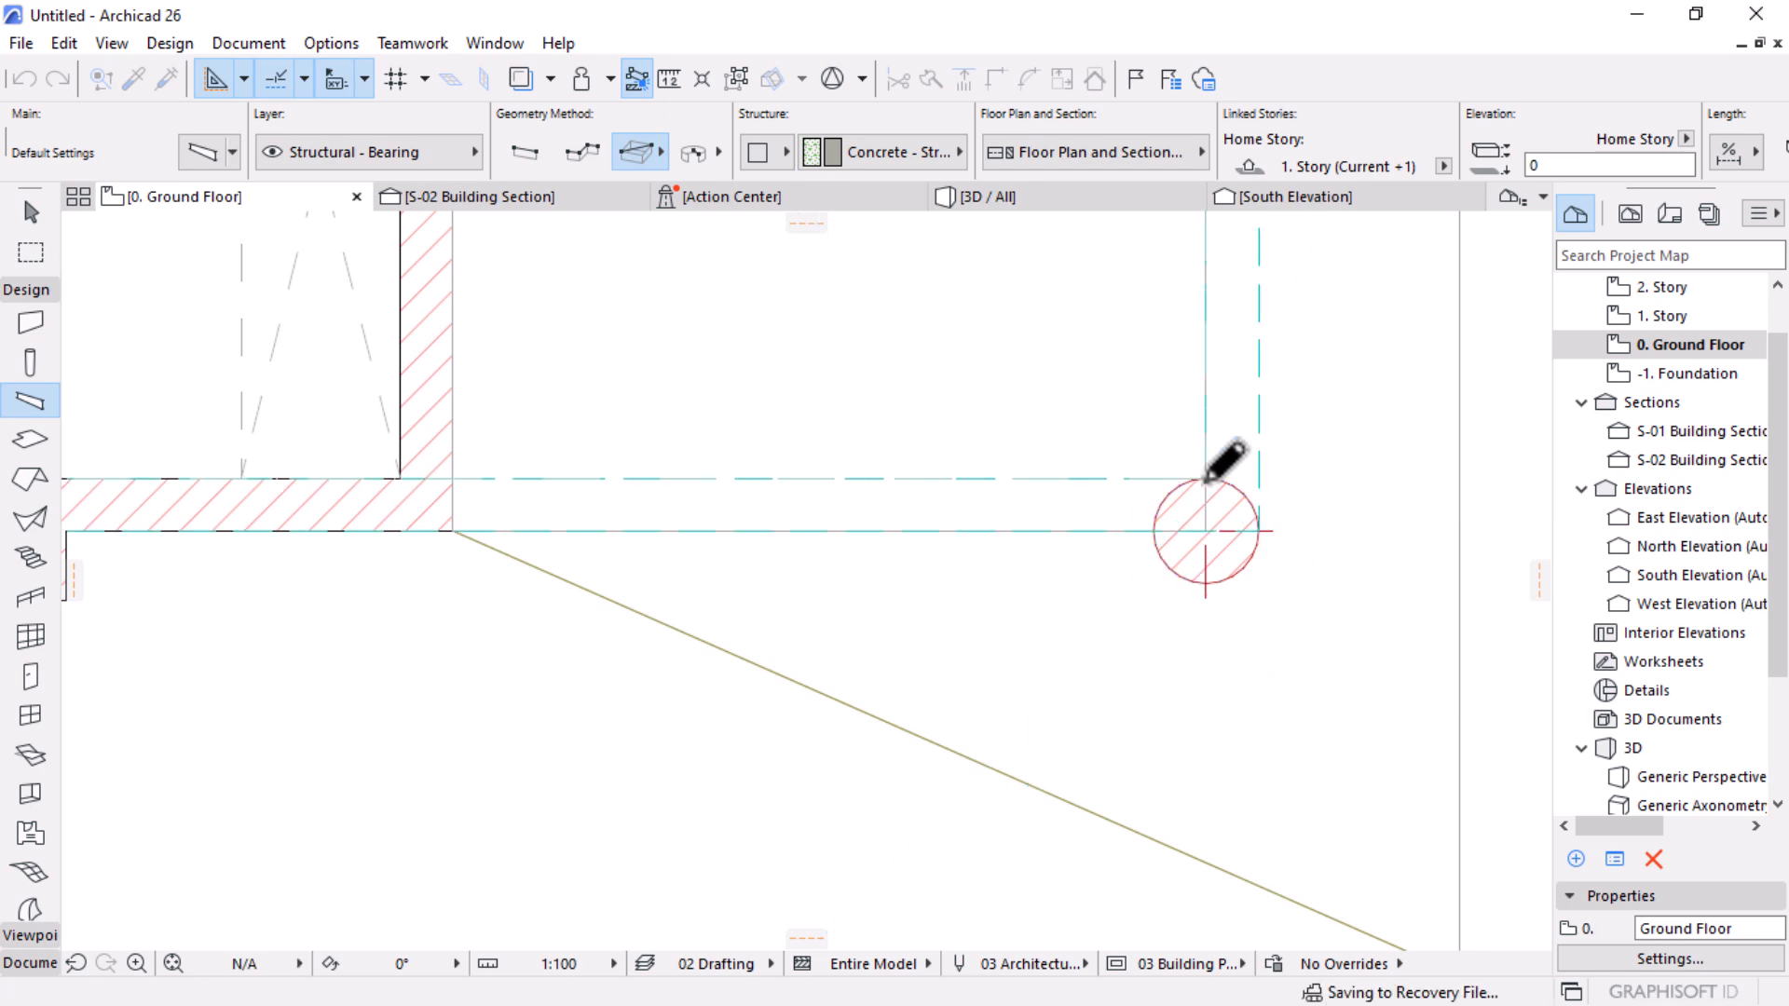
scroll(1386, 667, "down", 3)
scroll(1211, 652, "down", 2)
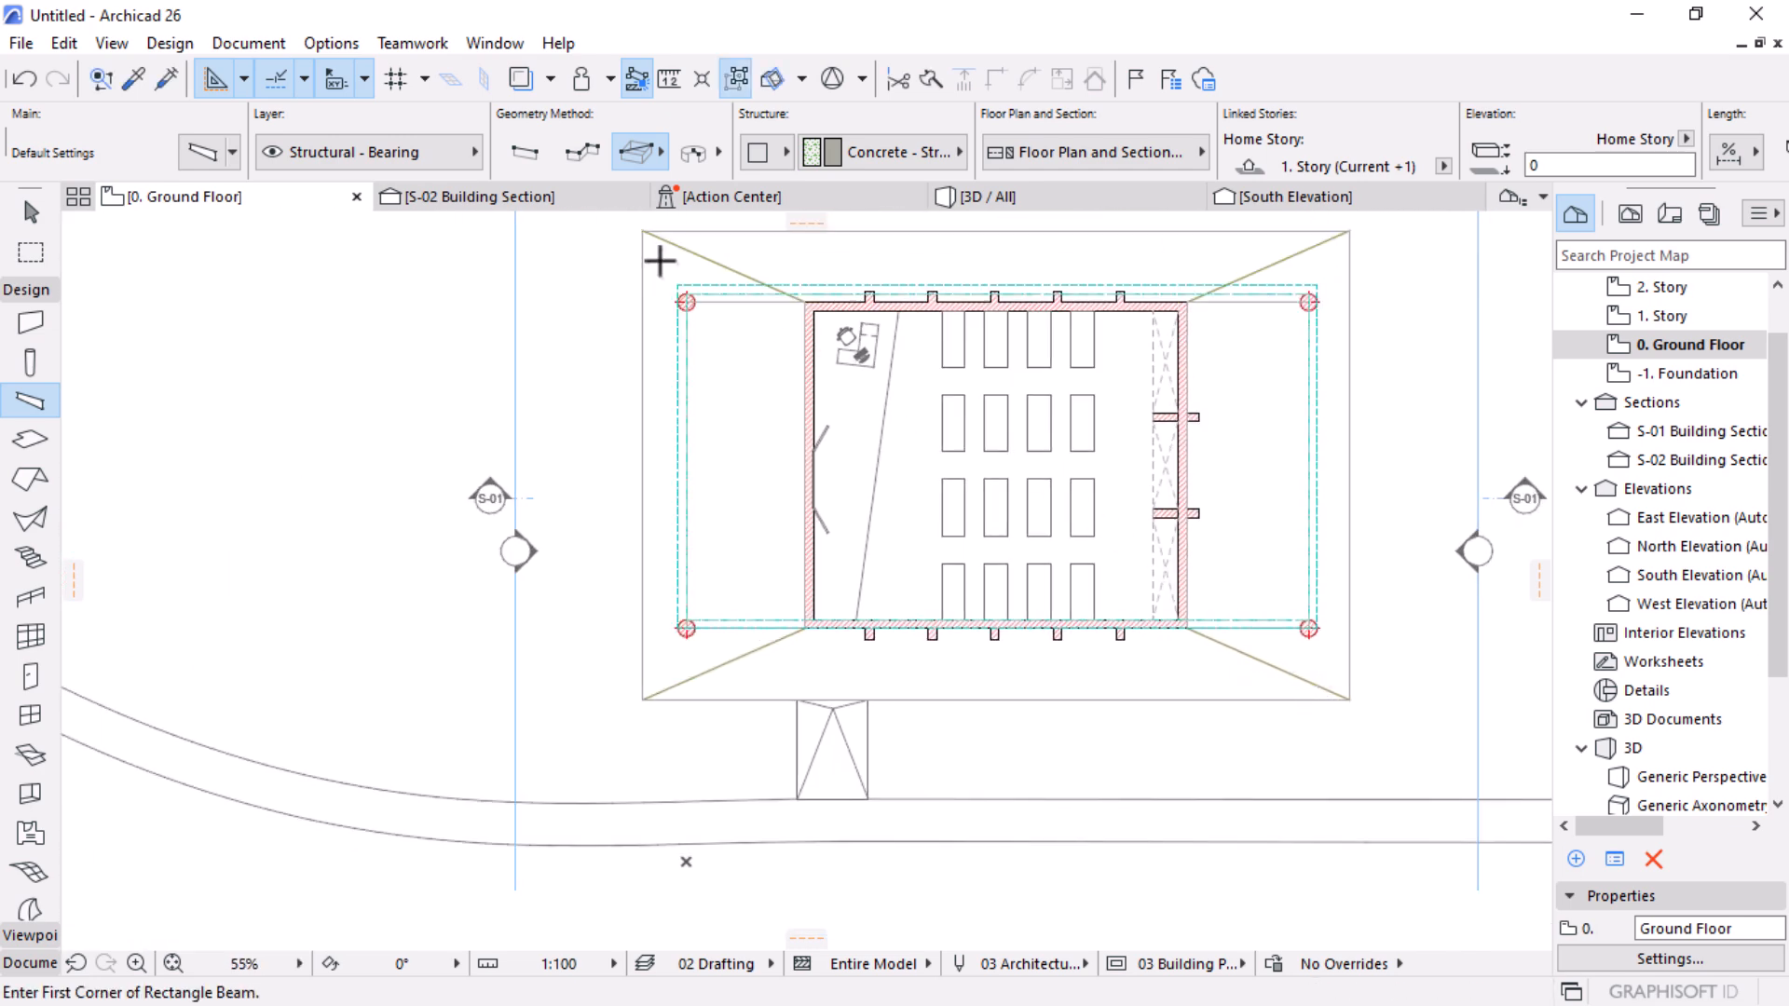
Step: Move the north beam south so that its reference line runs through the centre of the northwest column
scroll(690, 280, "up", 5)
key("Escape")
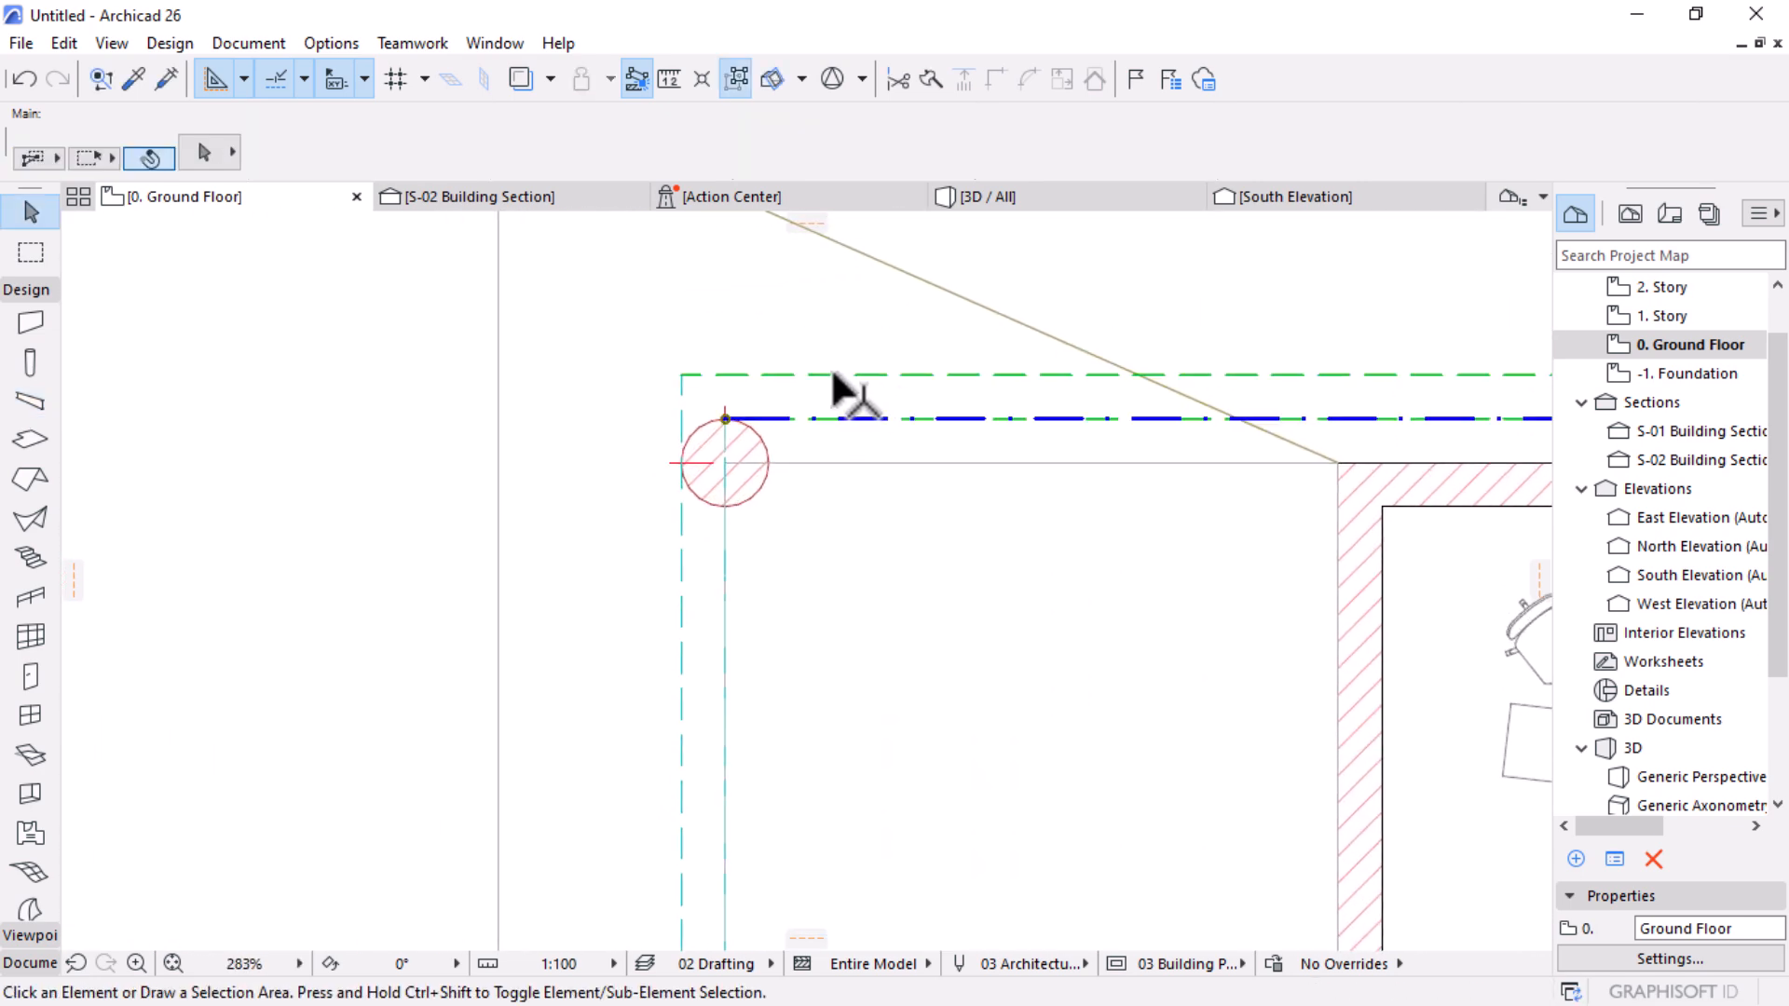
left_click(832, 374)
left_click_drag(832, 374, 828, 419)
left_click(829, 420)
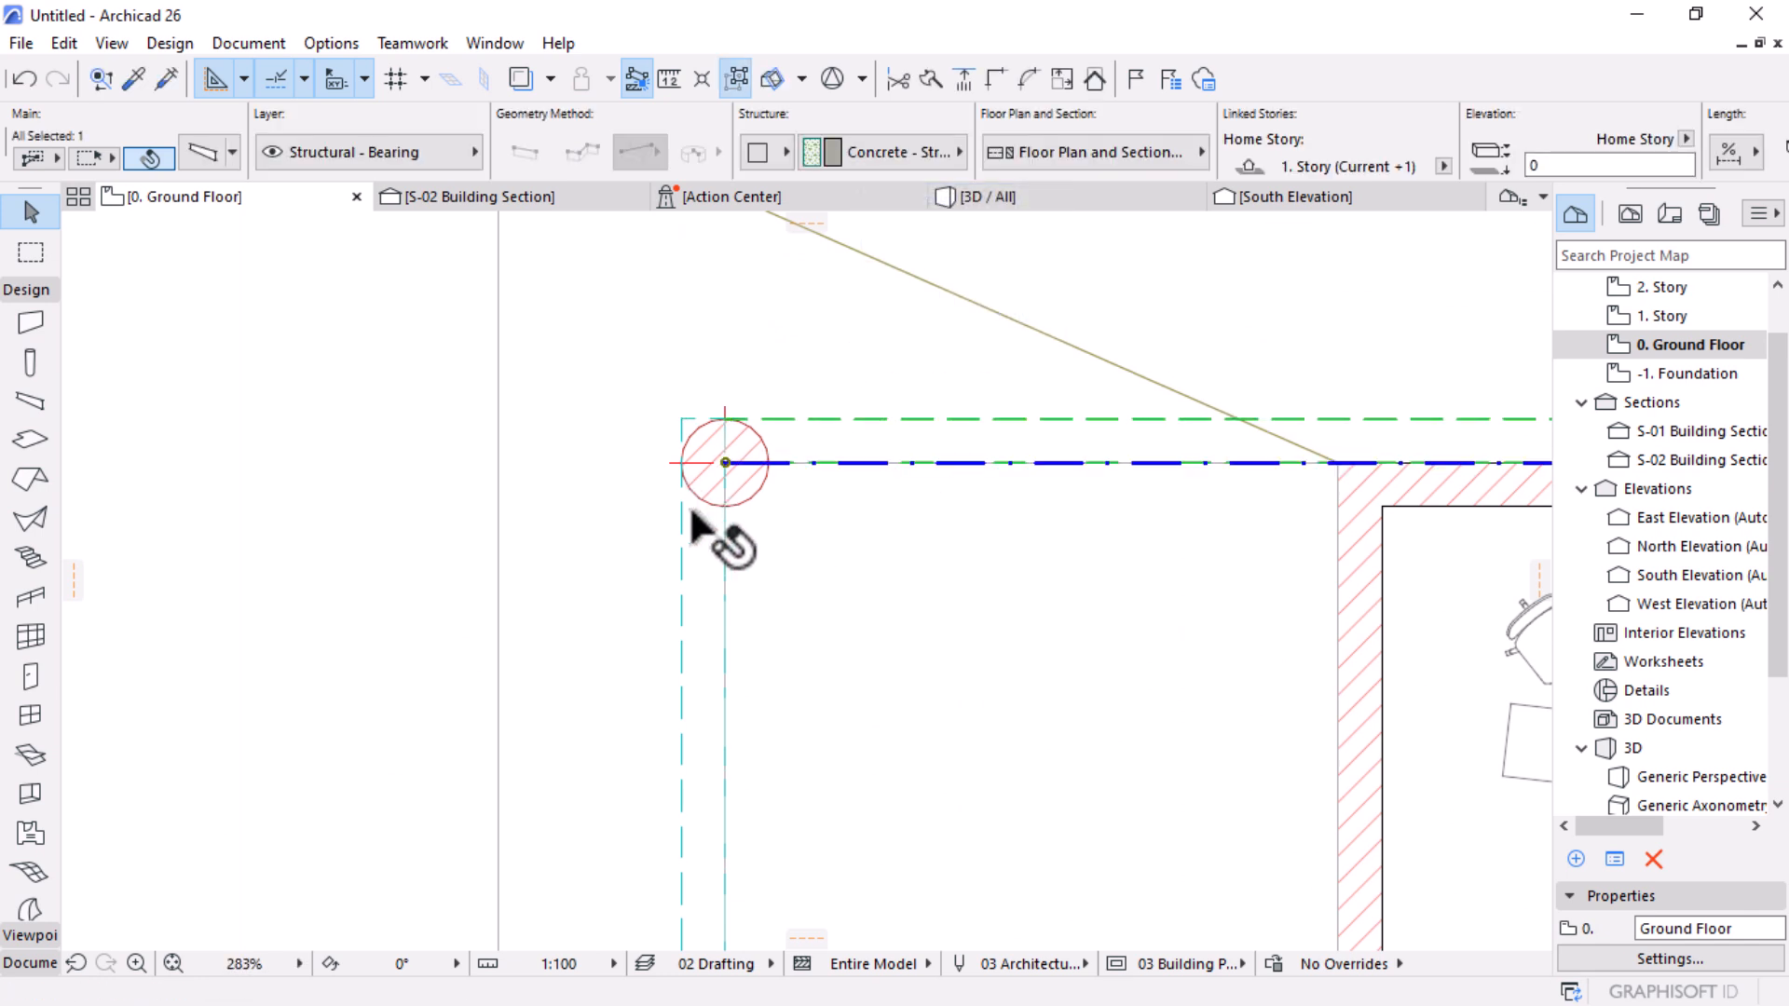
key("Escape")
Step: Set the reference axis of both the west and east beams to the top-centre point of their cross-section
left_click(727, 587)
scroll(647, 375, "down", 10)
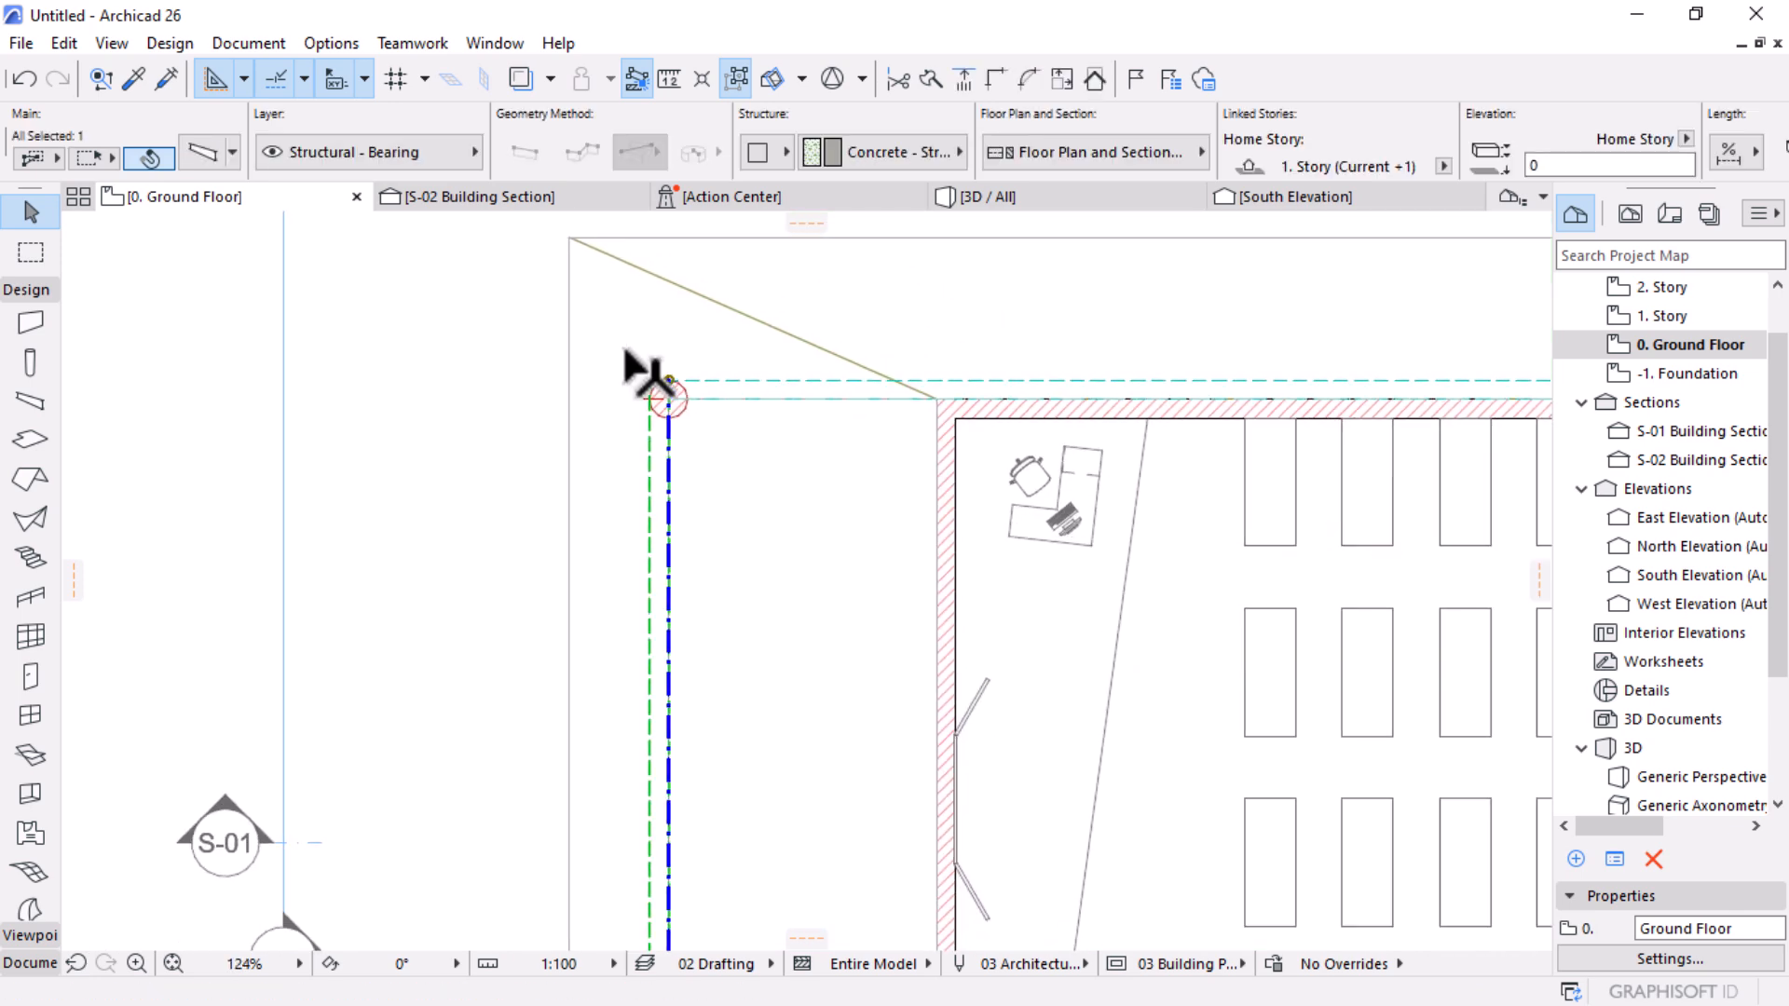
left_click(1071, 436, "shift")
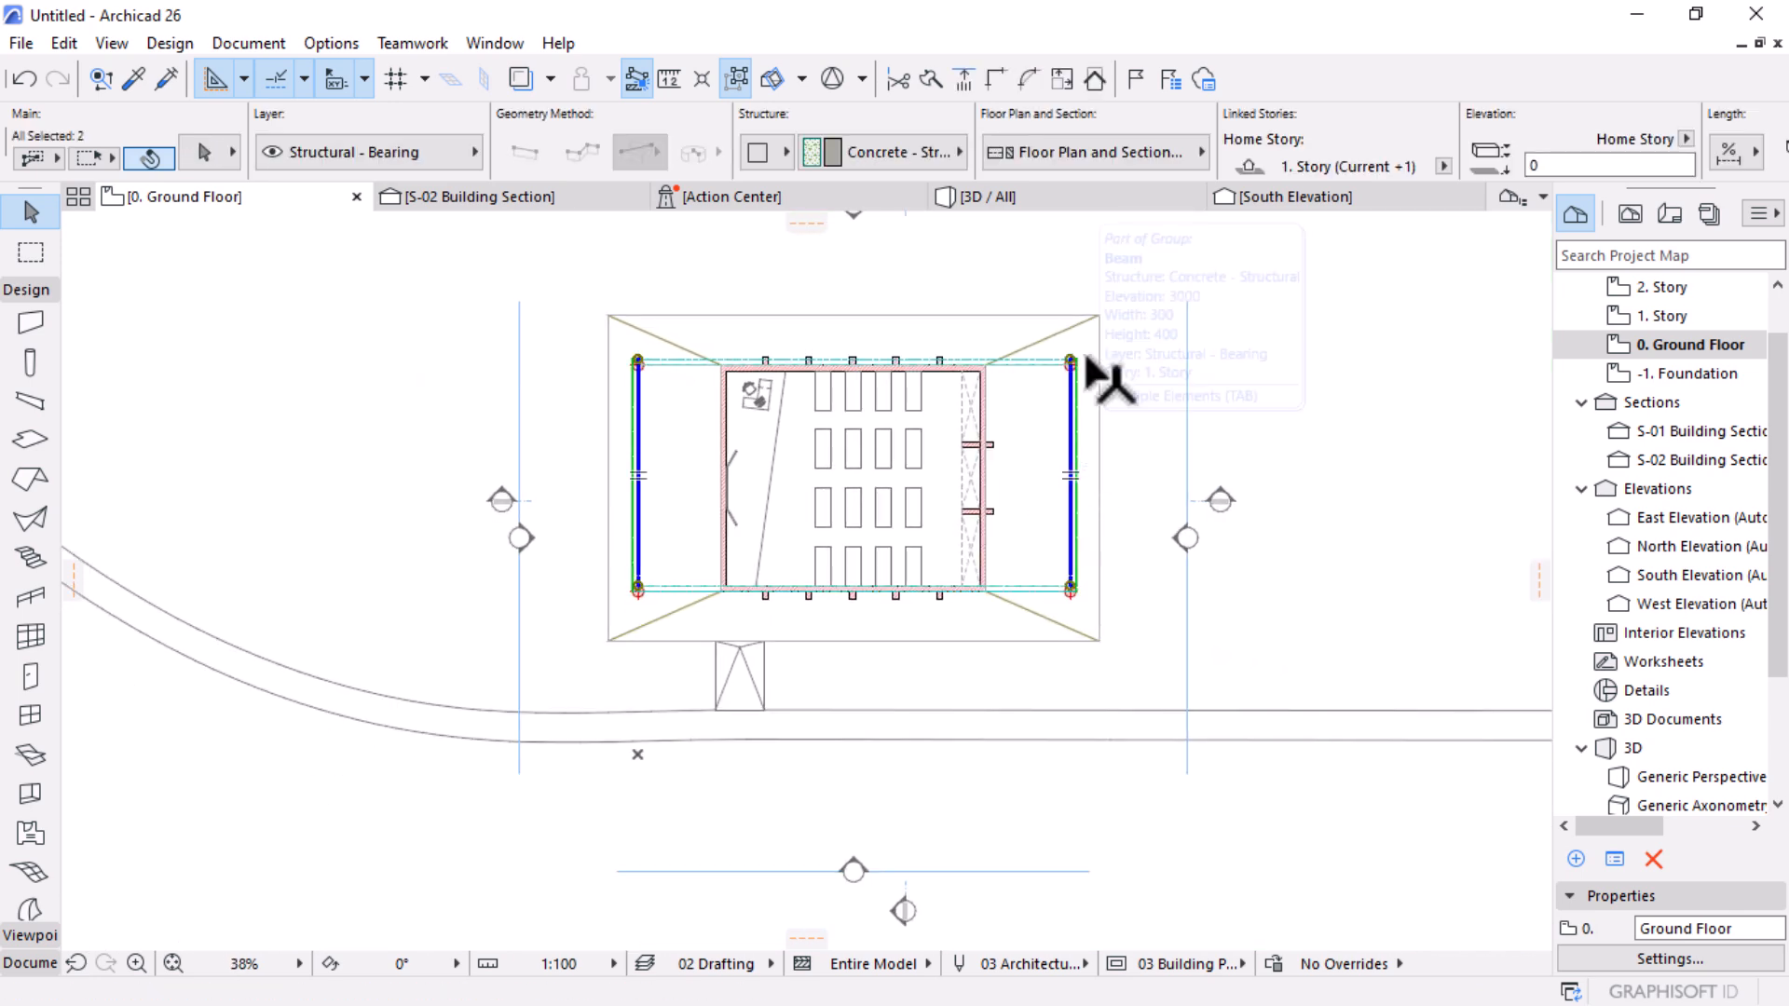
scroll(1046, 149, "down", 6)
scroll(1047, 150, "down", 5)
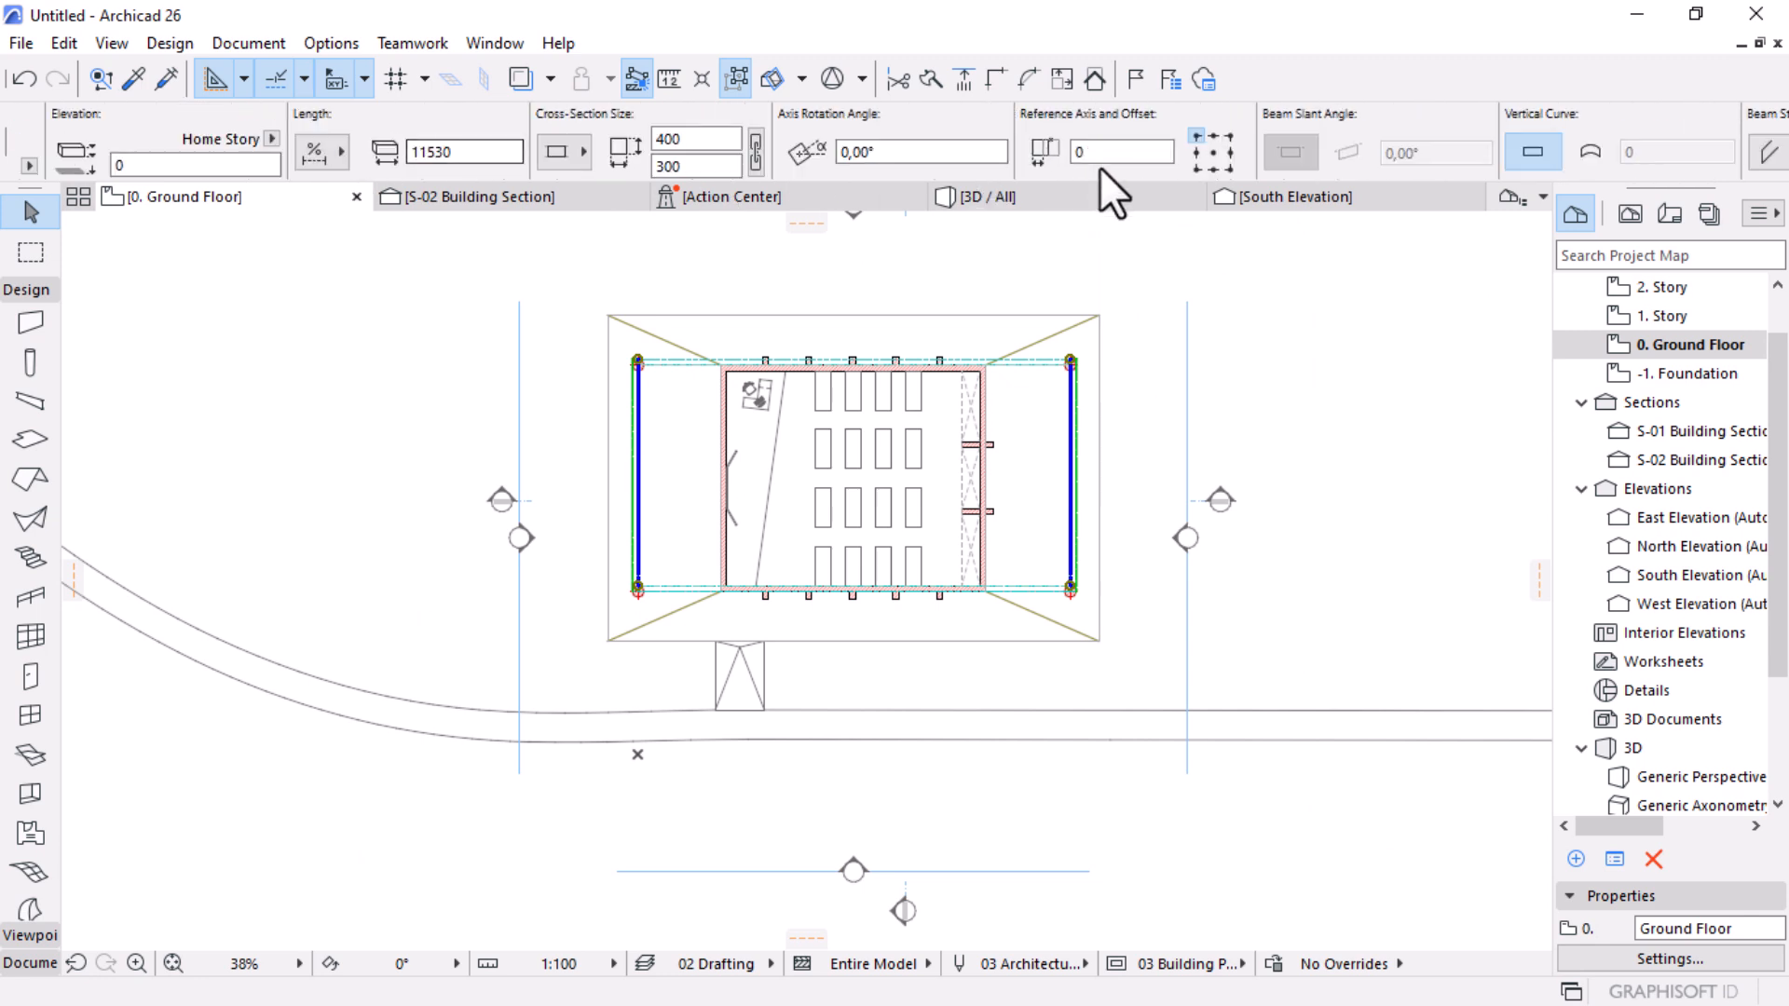
left_click(1217, 138)
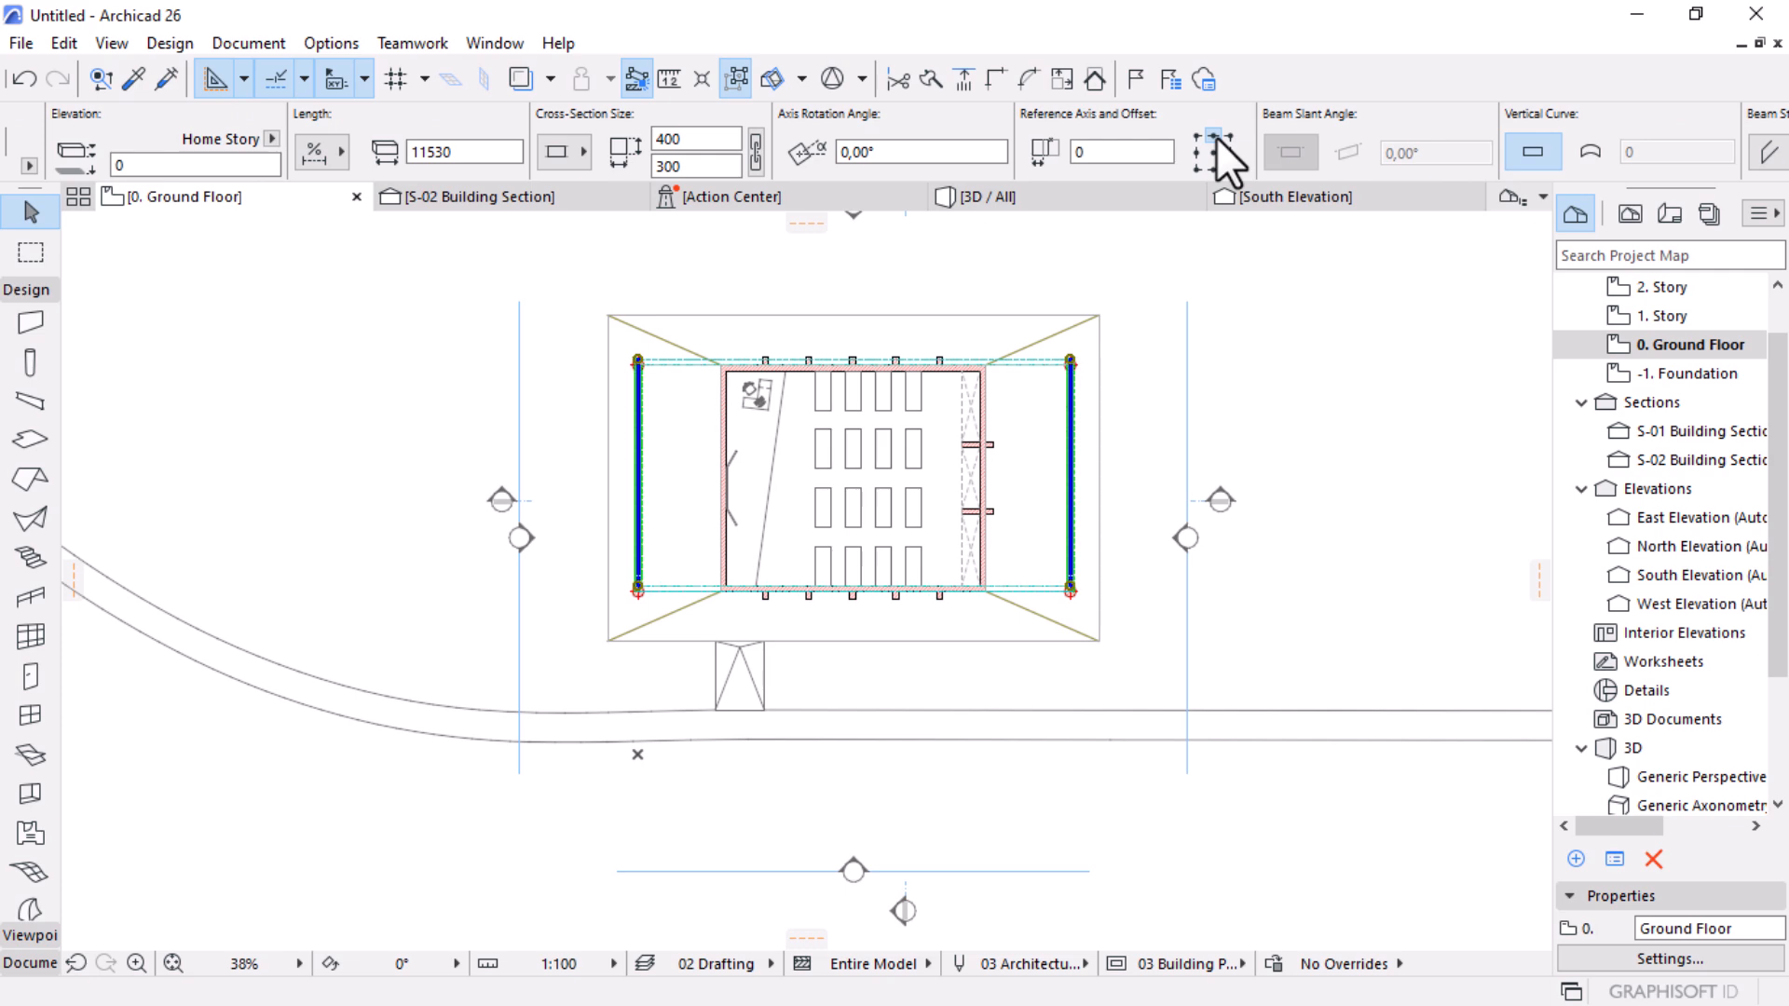
Step: Intersect the west beam with the north beam at the northwest corner column
scroll(653, 354, "up", 3)
scroll(641, 343, "up", 5)
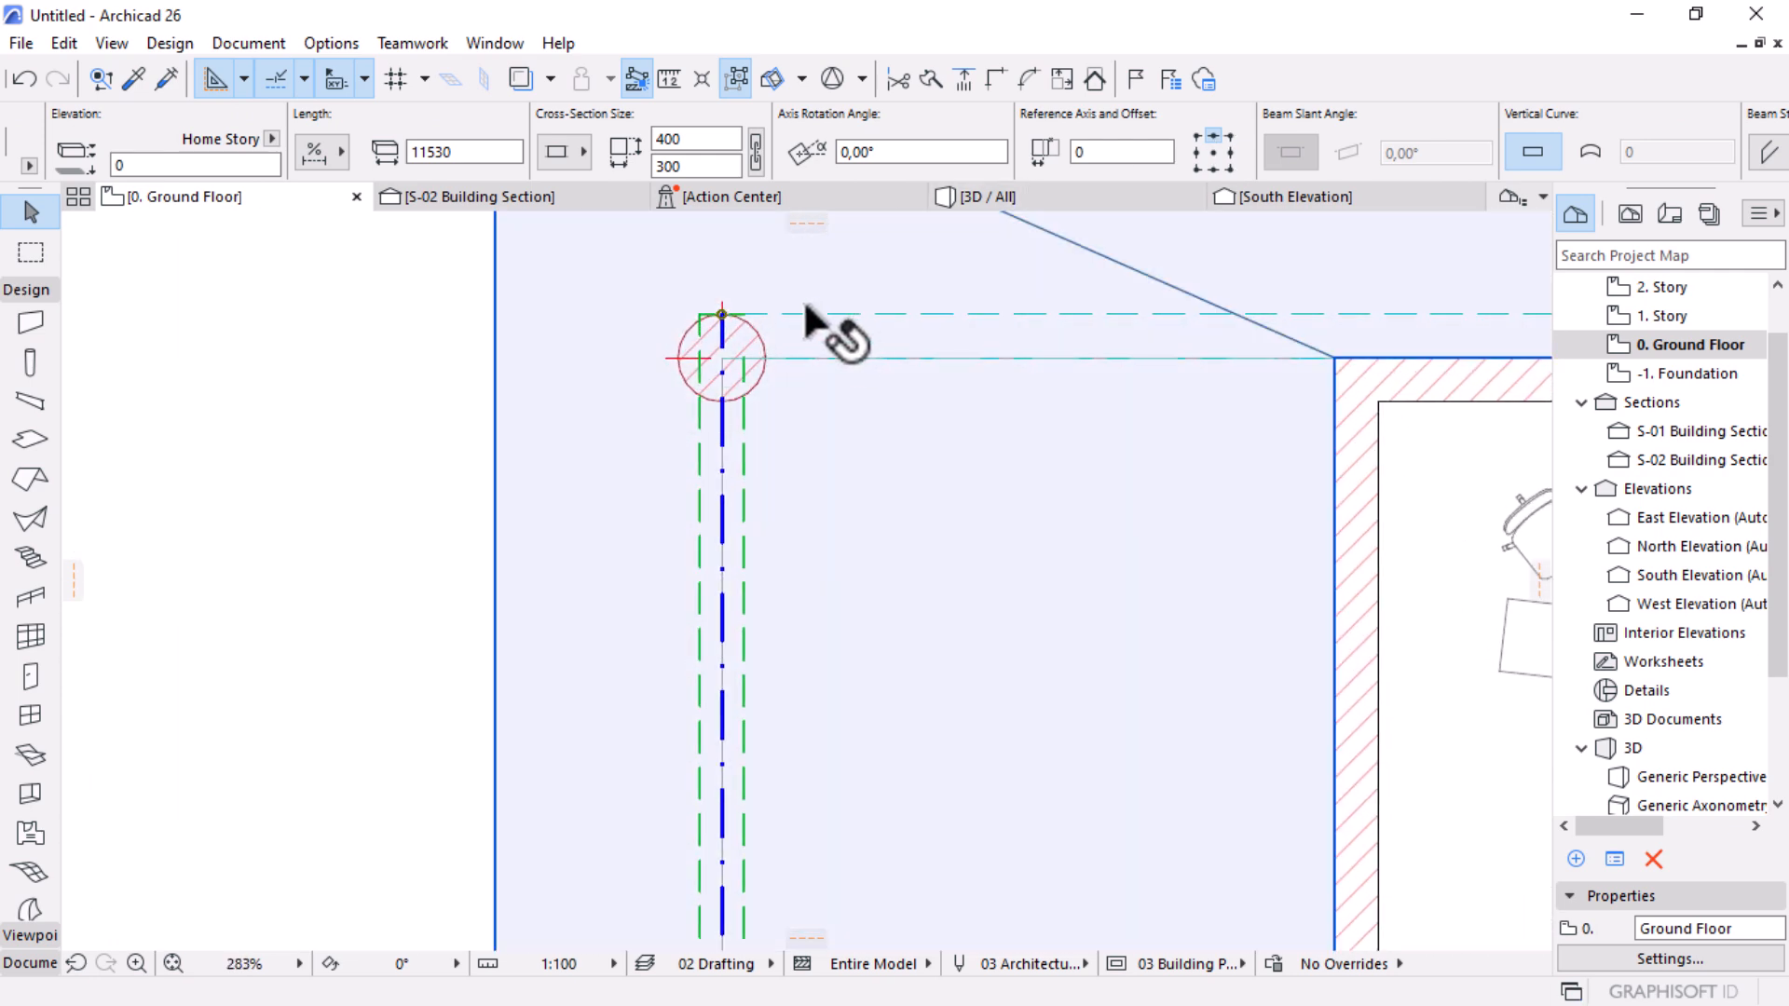
left_click(816, 333, "shift")
left_click(996, 78)
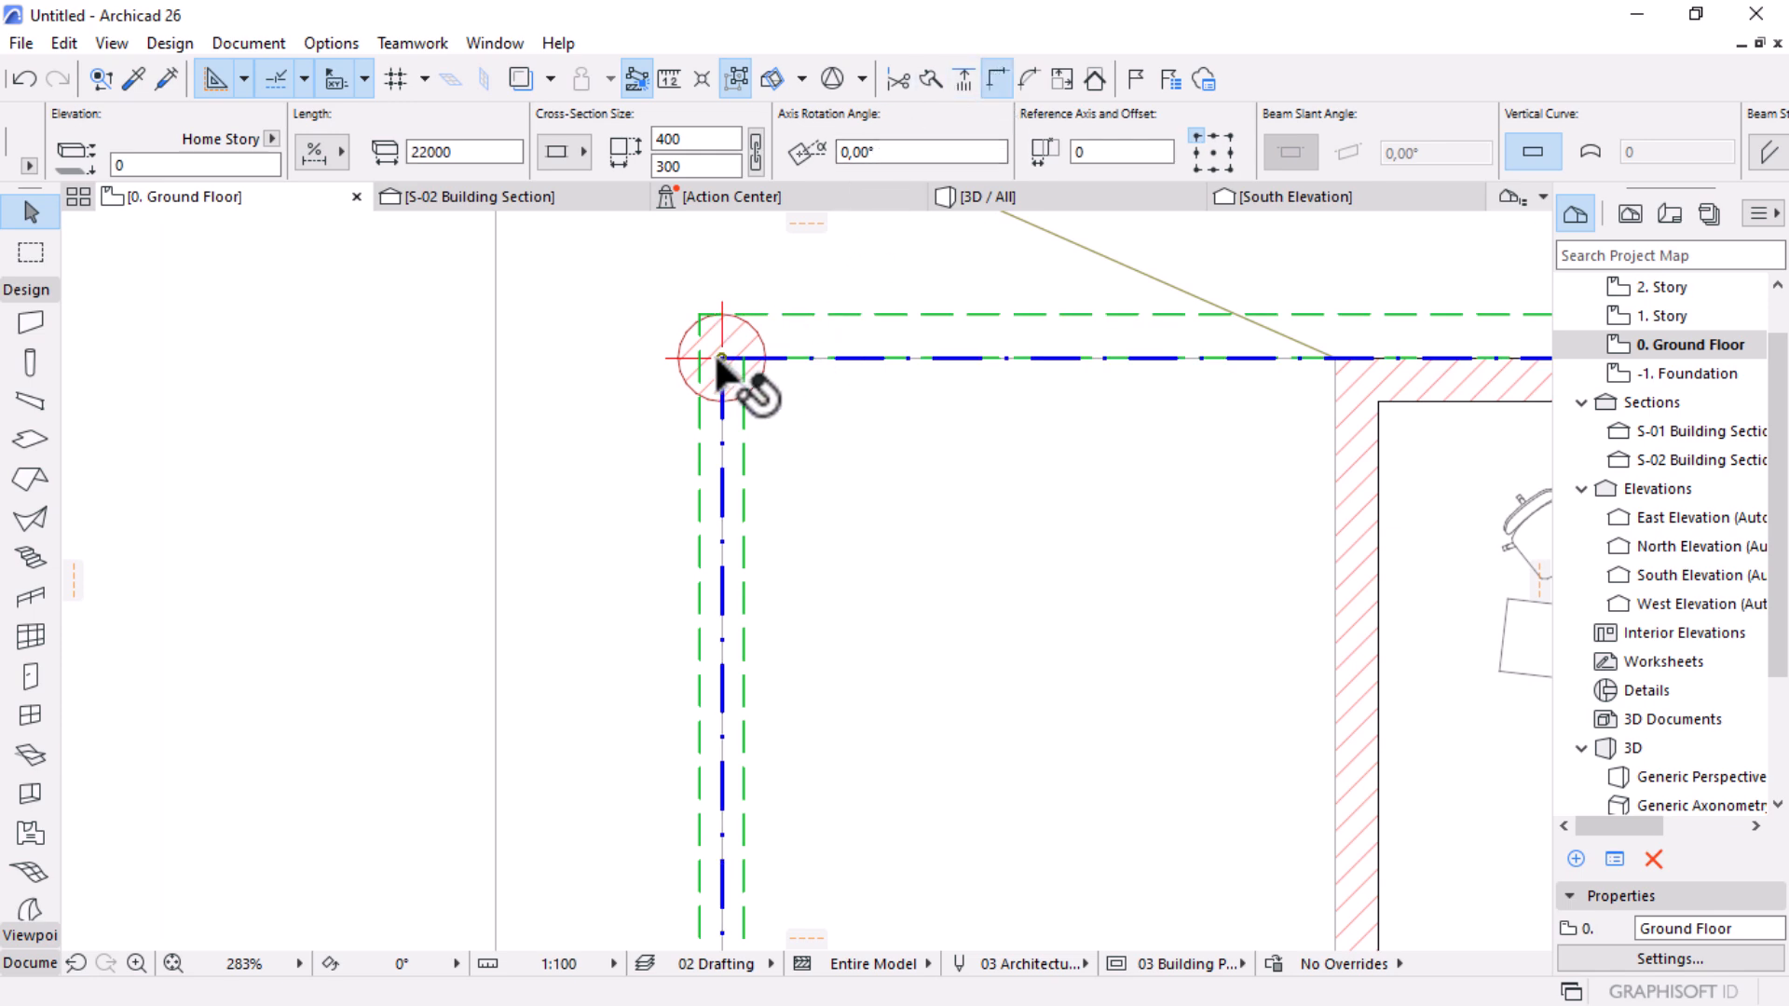
left_click(742, 346)
Step: Intersect the south beam with the west and east beams at the two southern corner columns
scroll(717, 331, "down", 6)
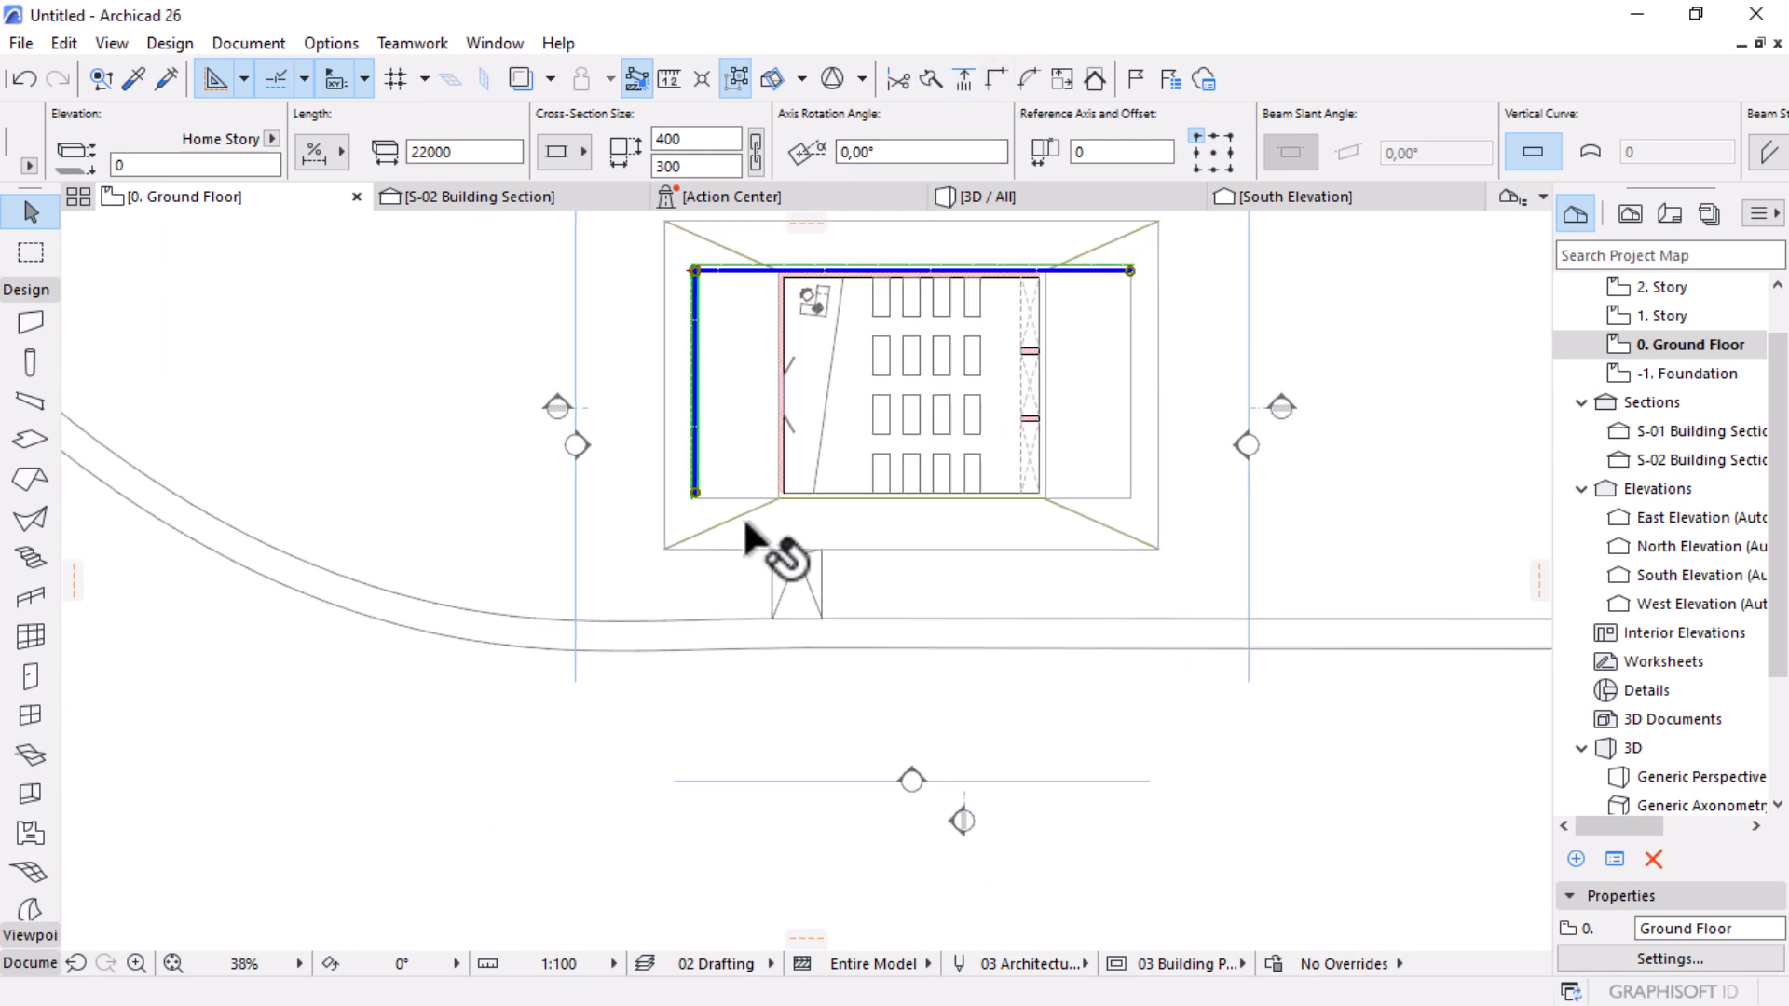
scroll(745, 531, "up", 3)
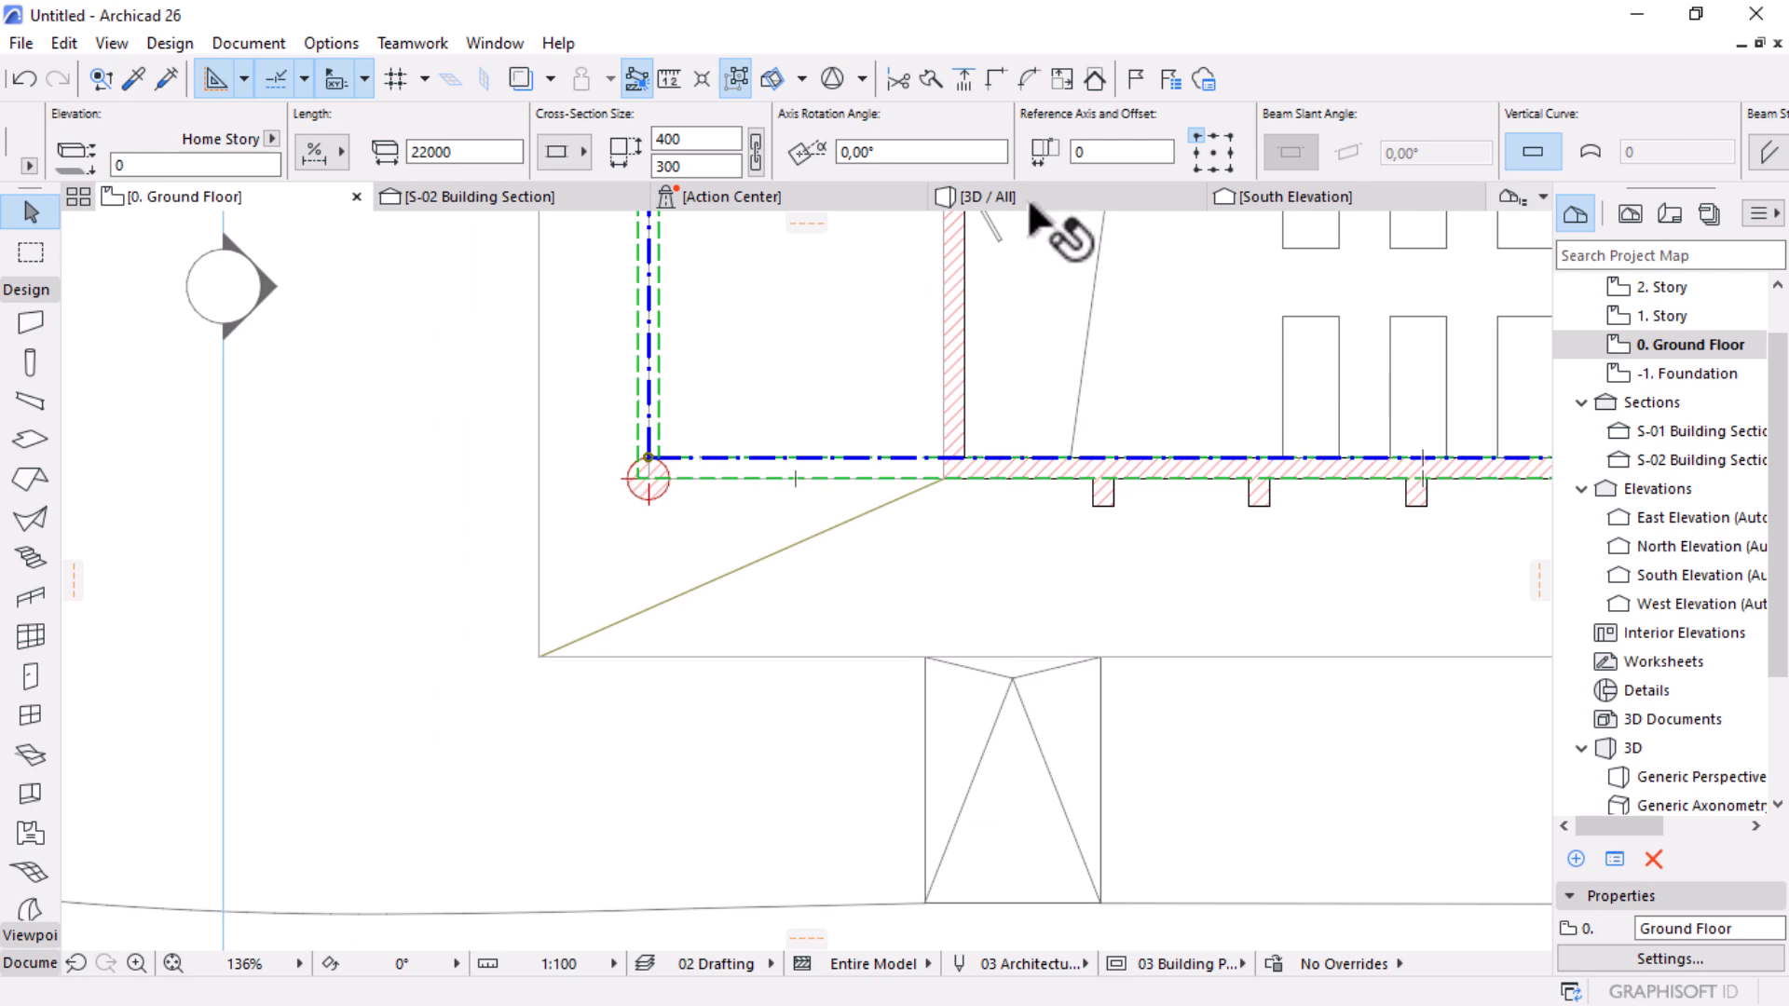
scroll(1198, 531, "down", 3)
scroll(1081, 519, "up", 6)
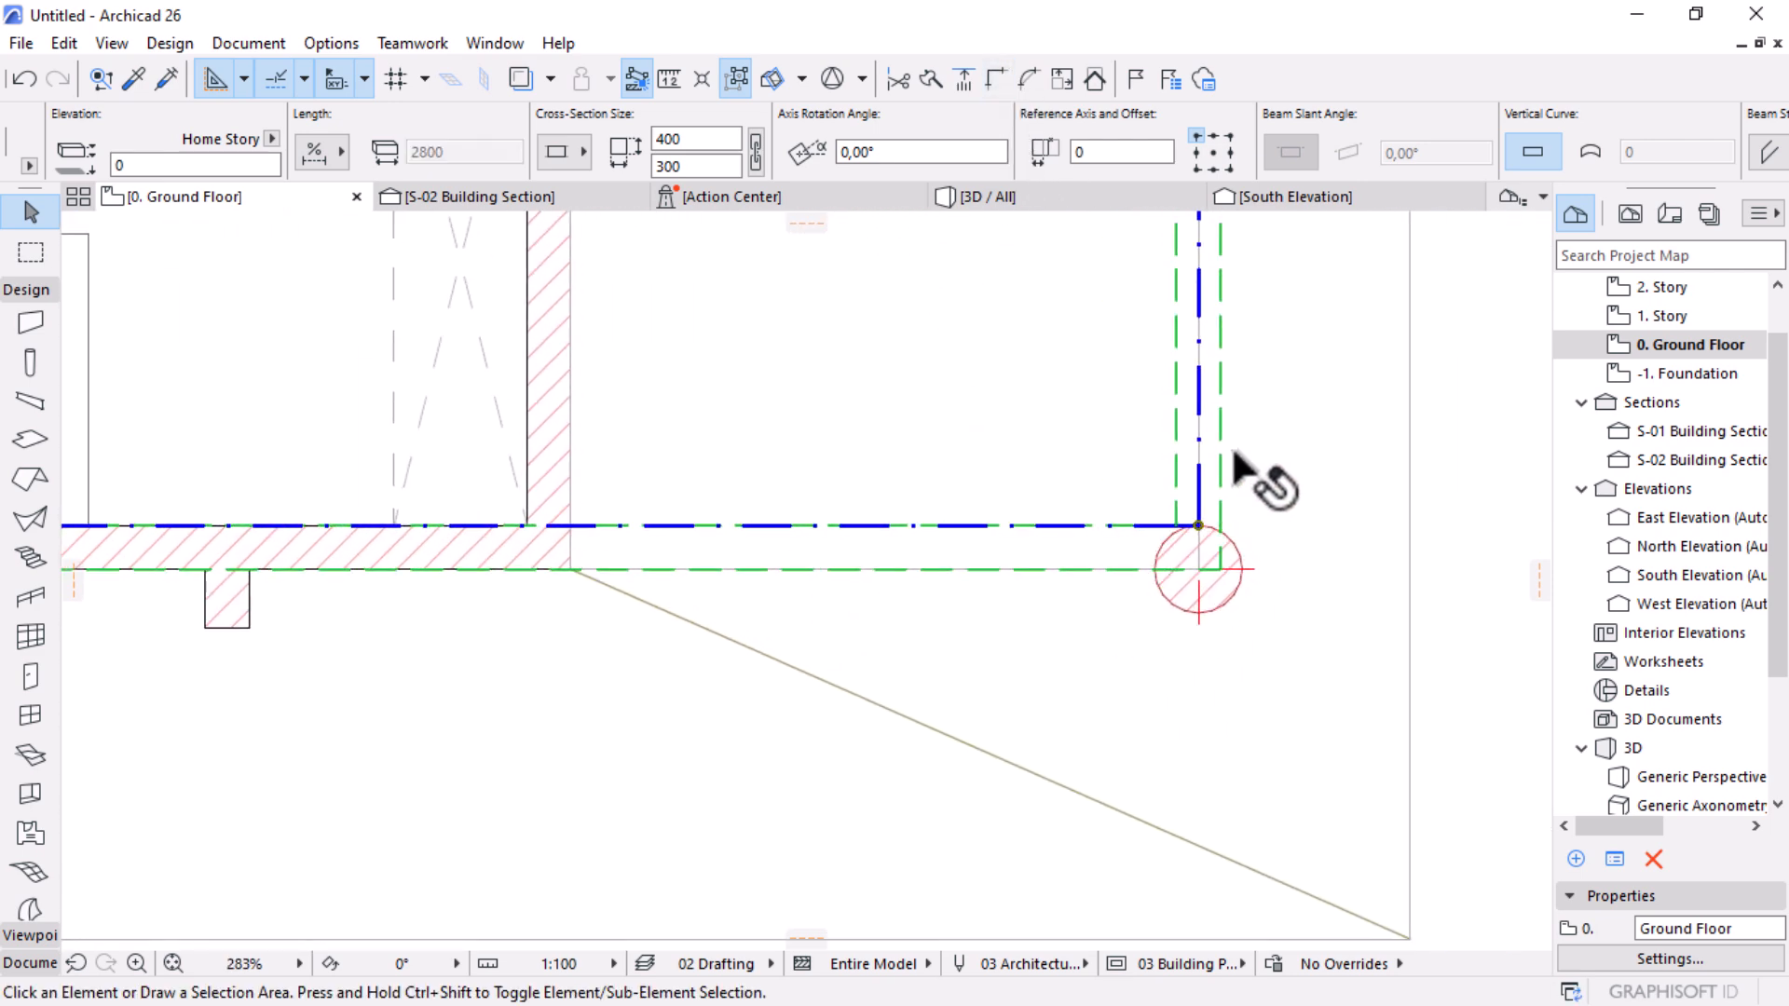
key("Escape")
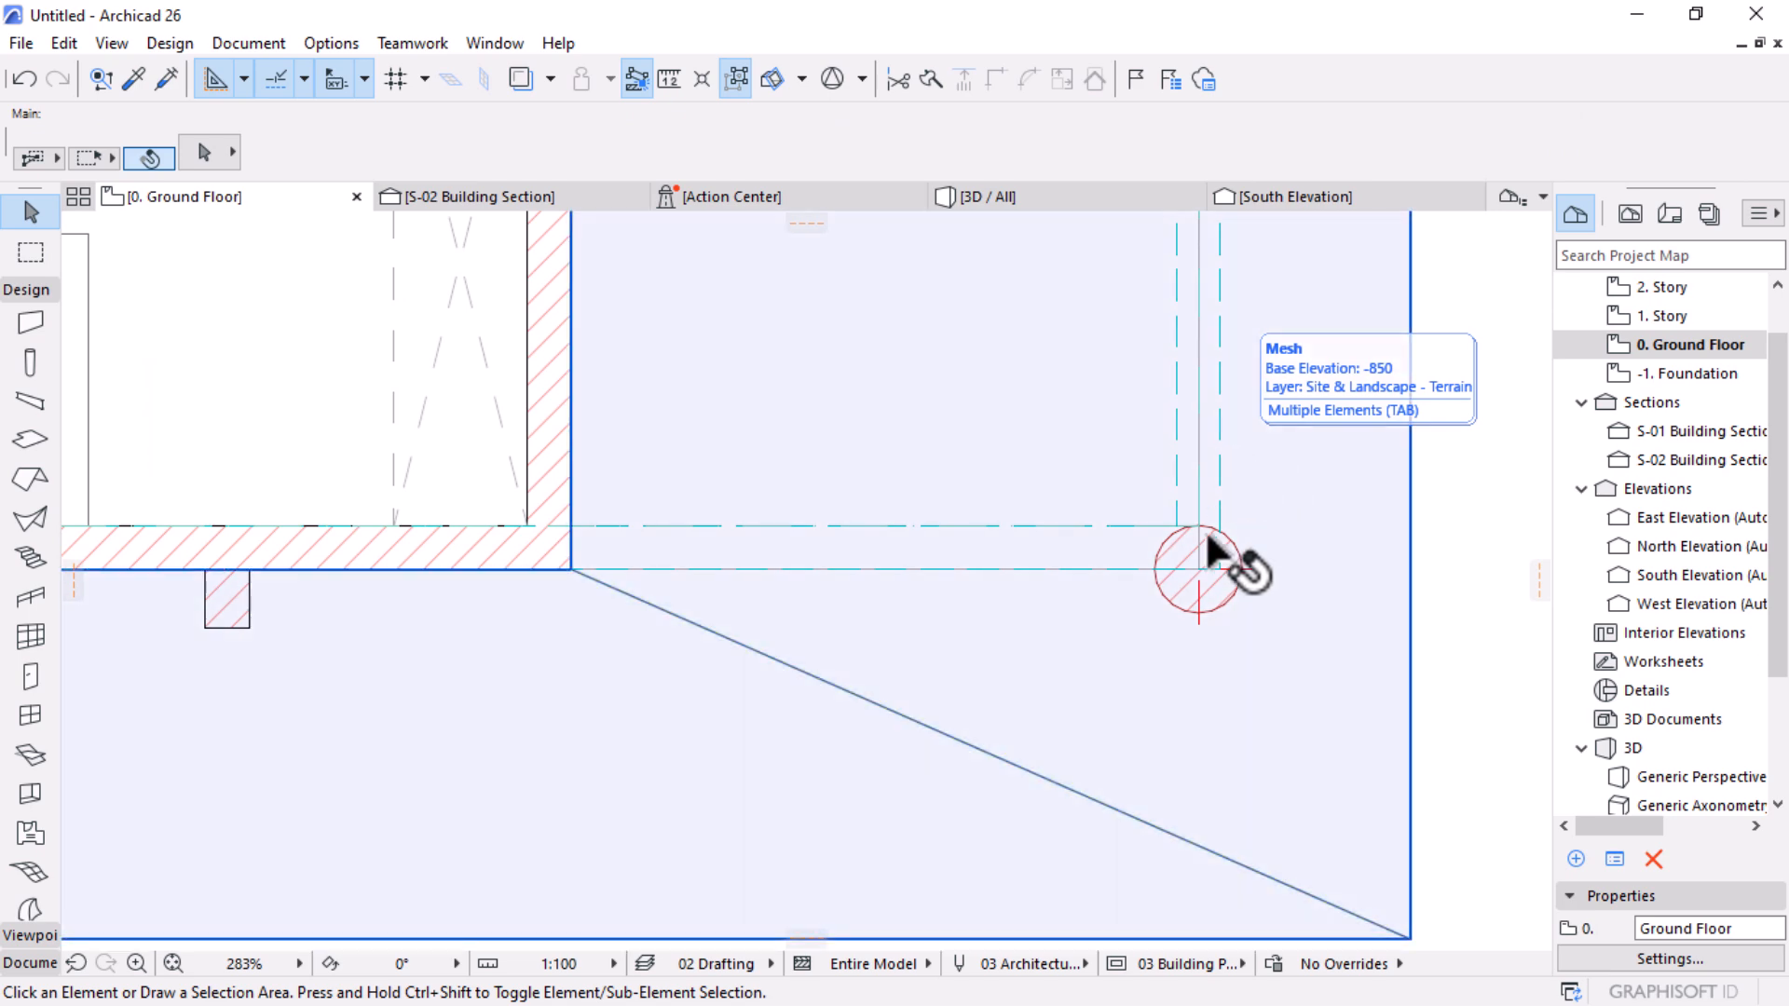
Step: Move the southeast round column 300 mm north onto the reference line of the south beam
scroll(1210, 505, "down", 3)
scroll(1218, 590, "up", 3)
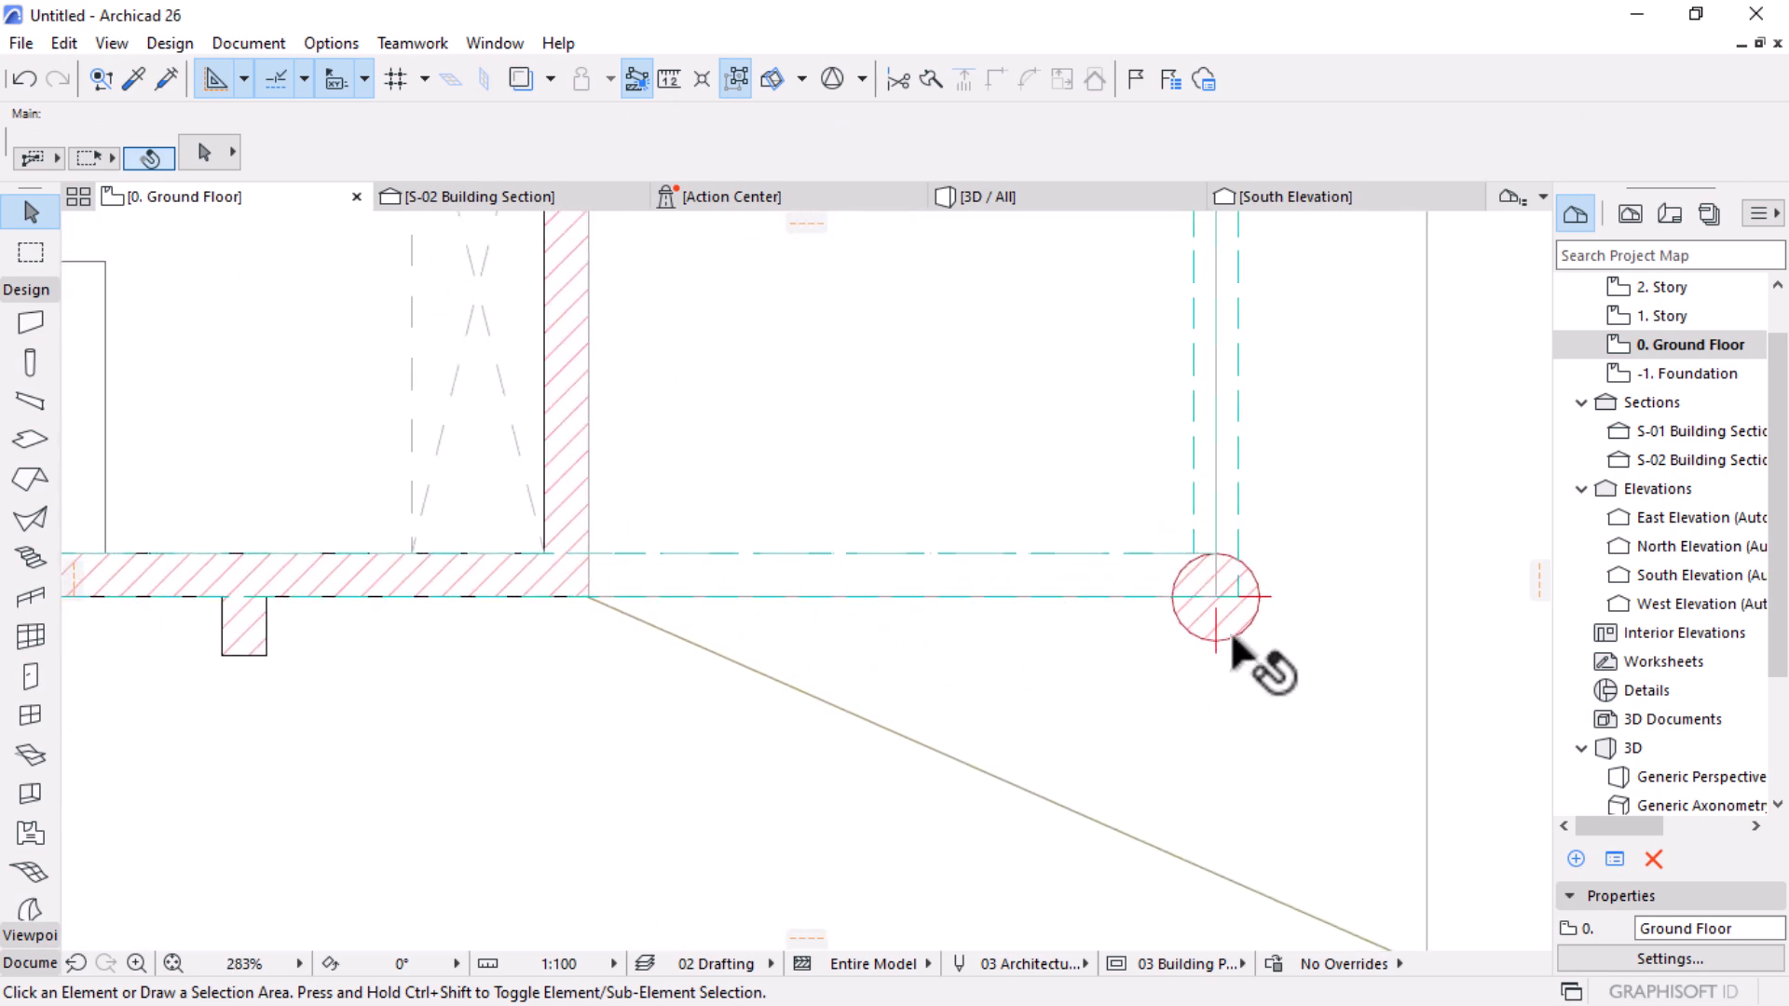
scroll(1206, 573, "up", 3)
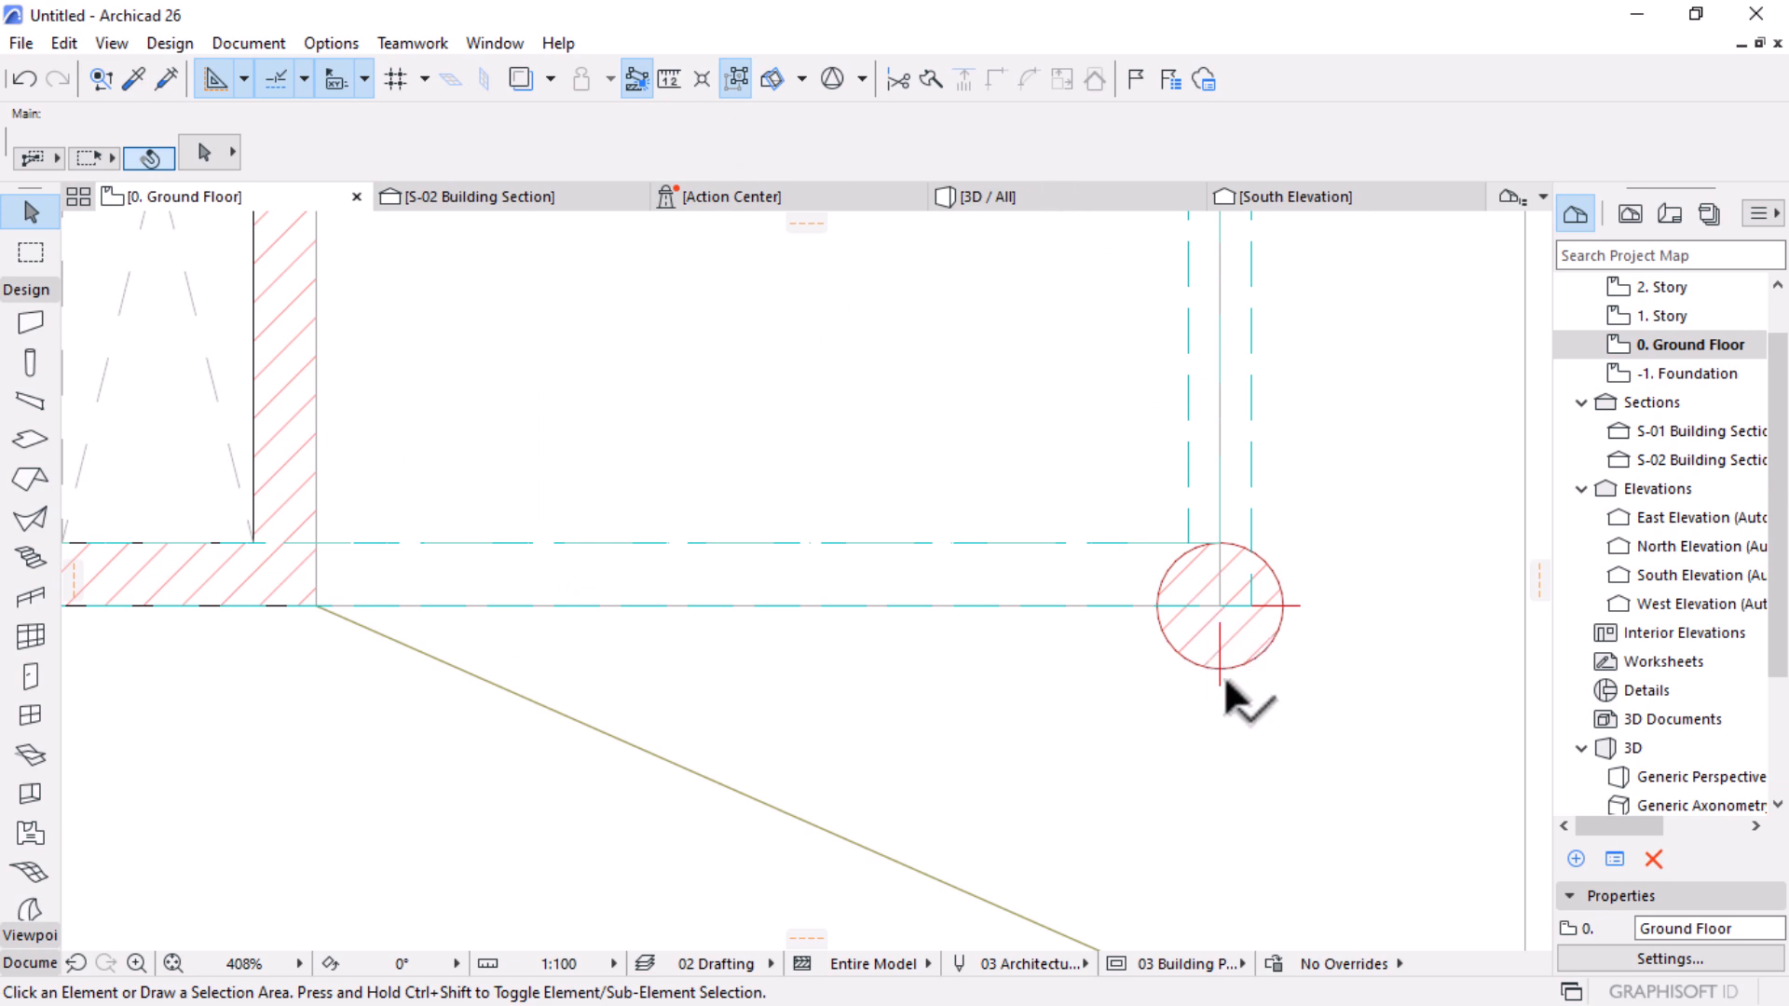
left_click(1217, 665)
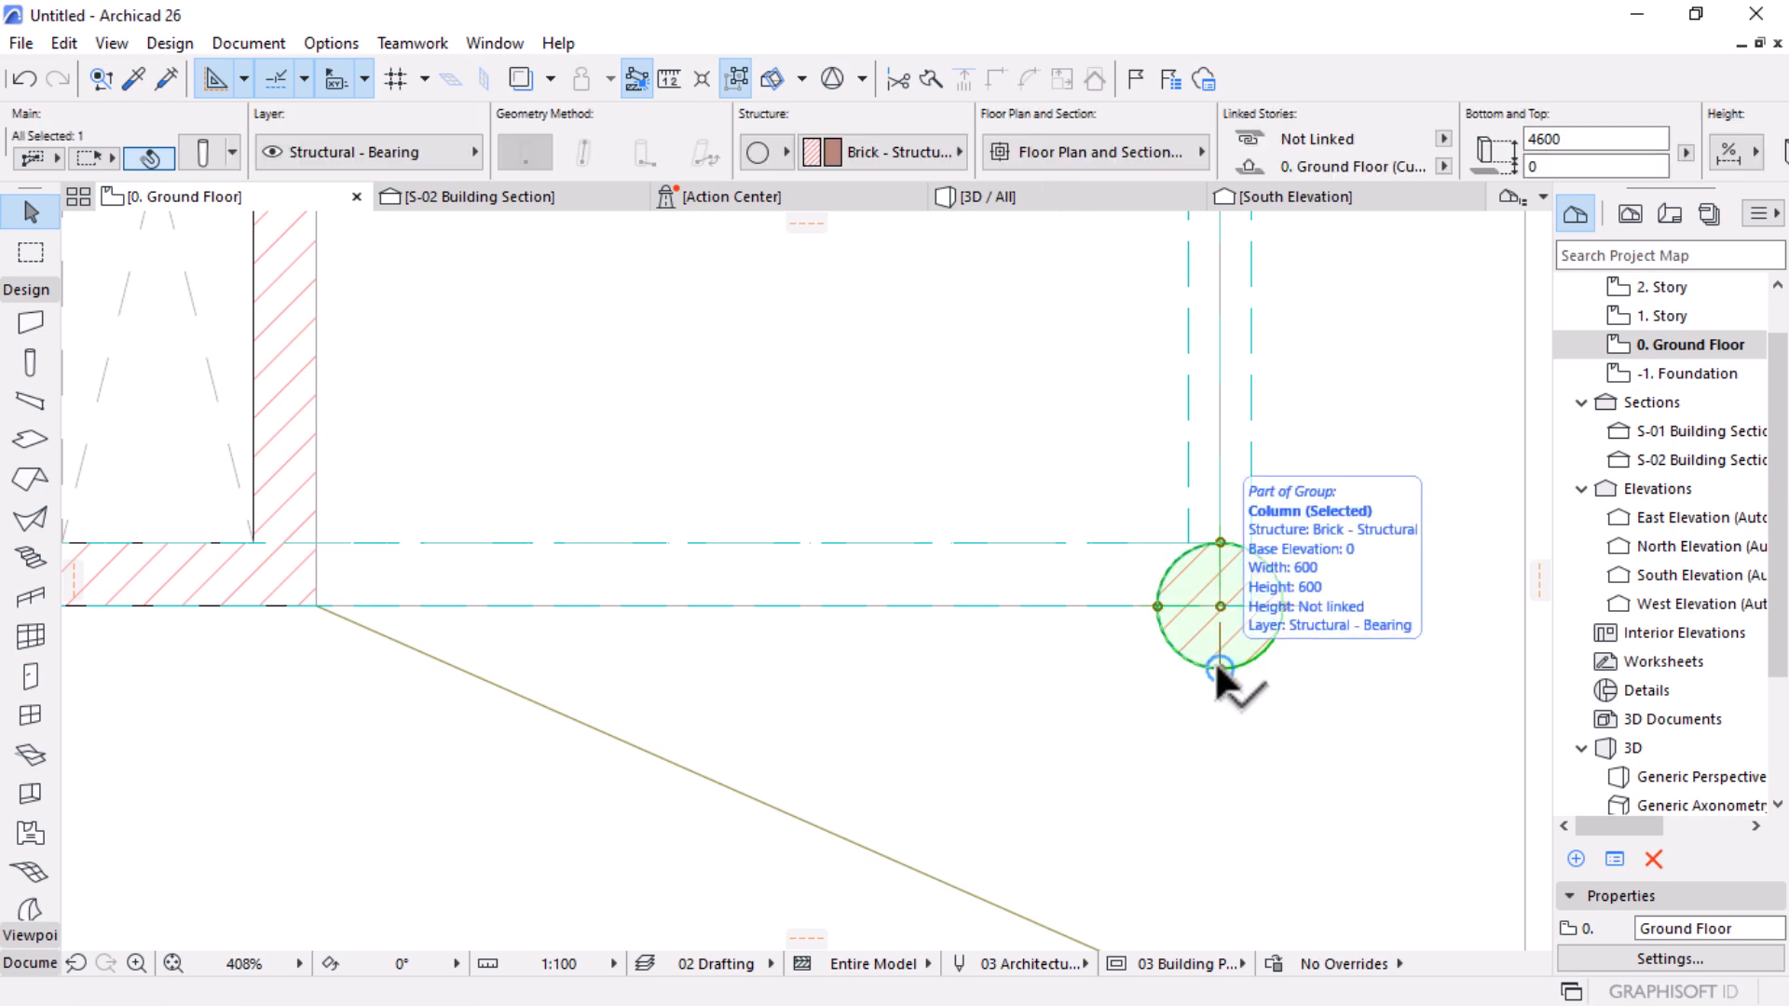
left_click(1218, 667)
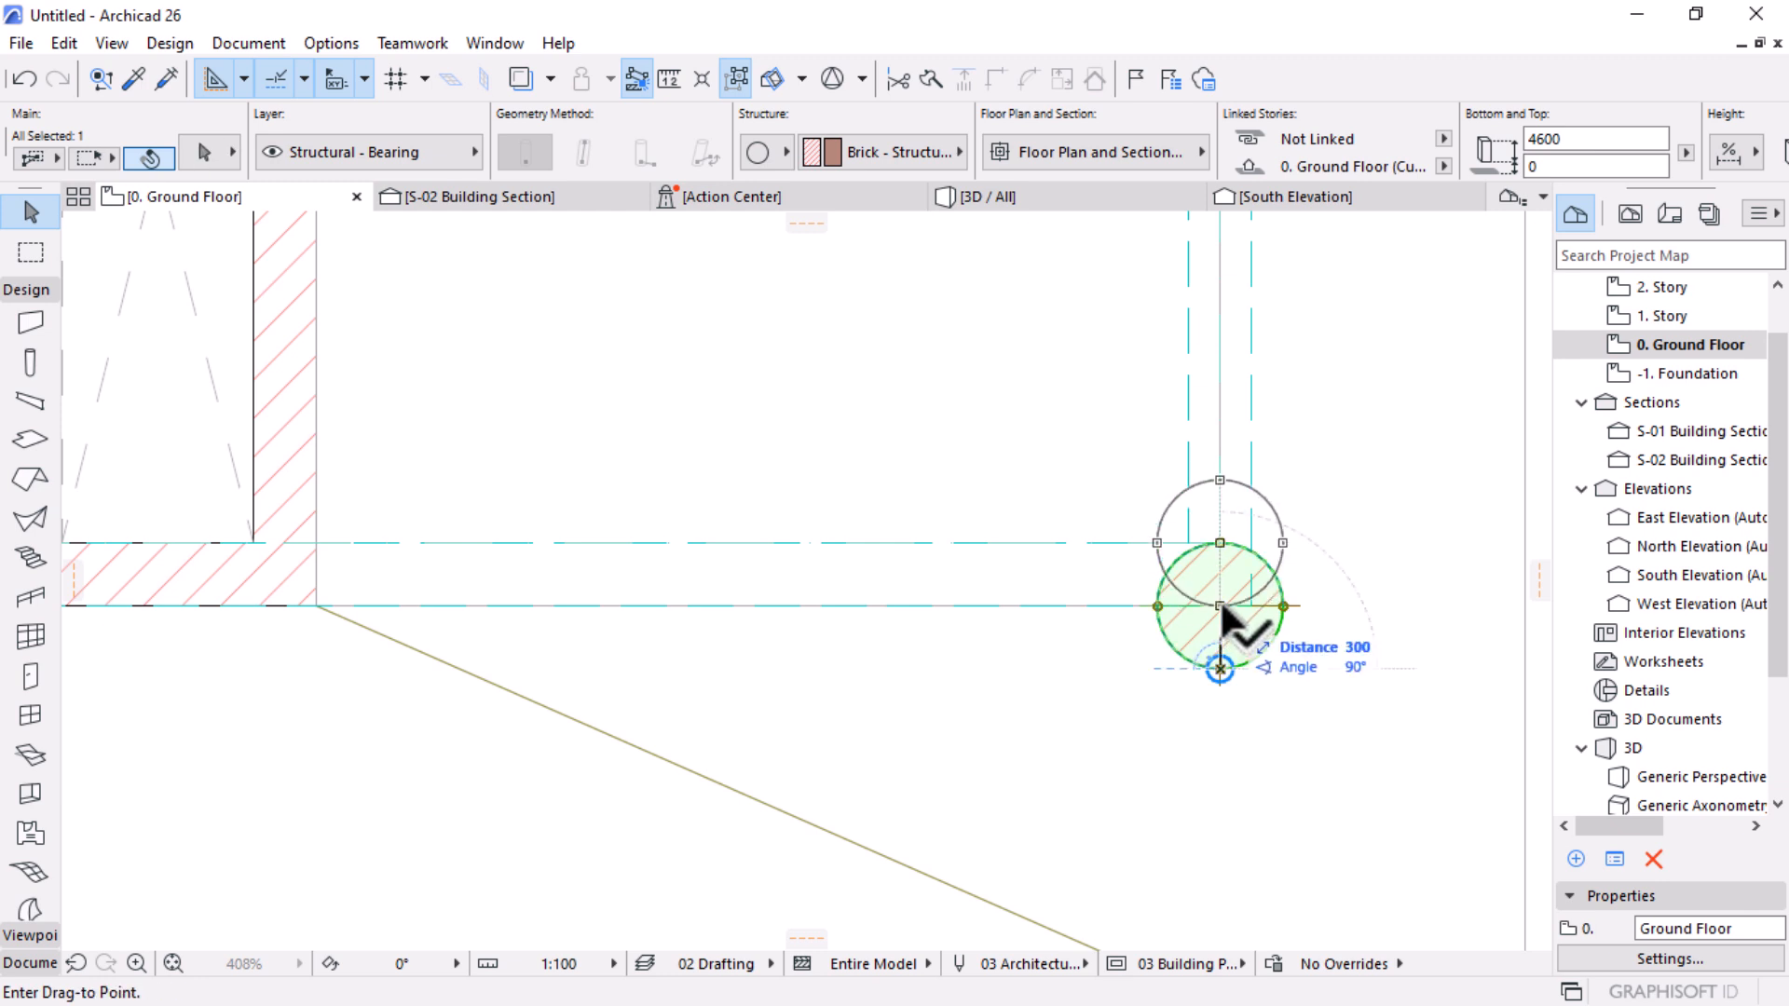
left_click(1221, 604)
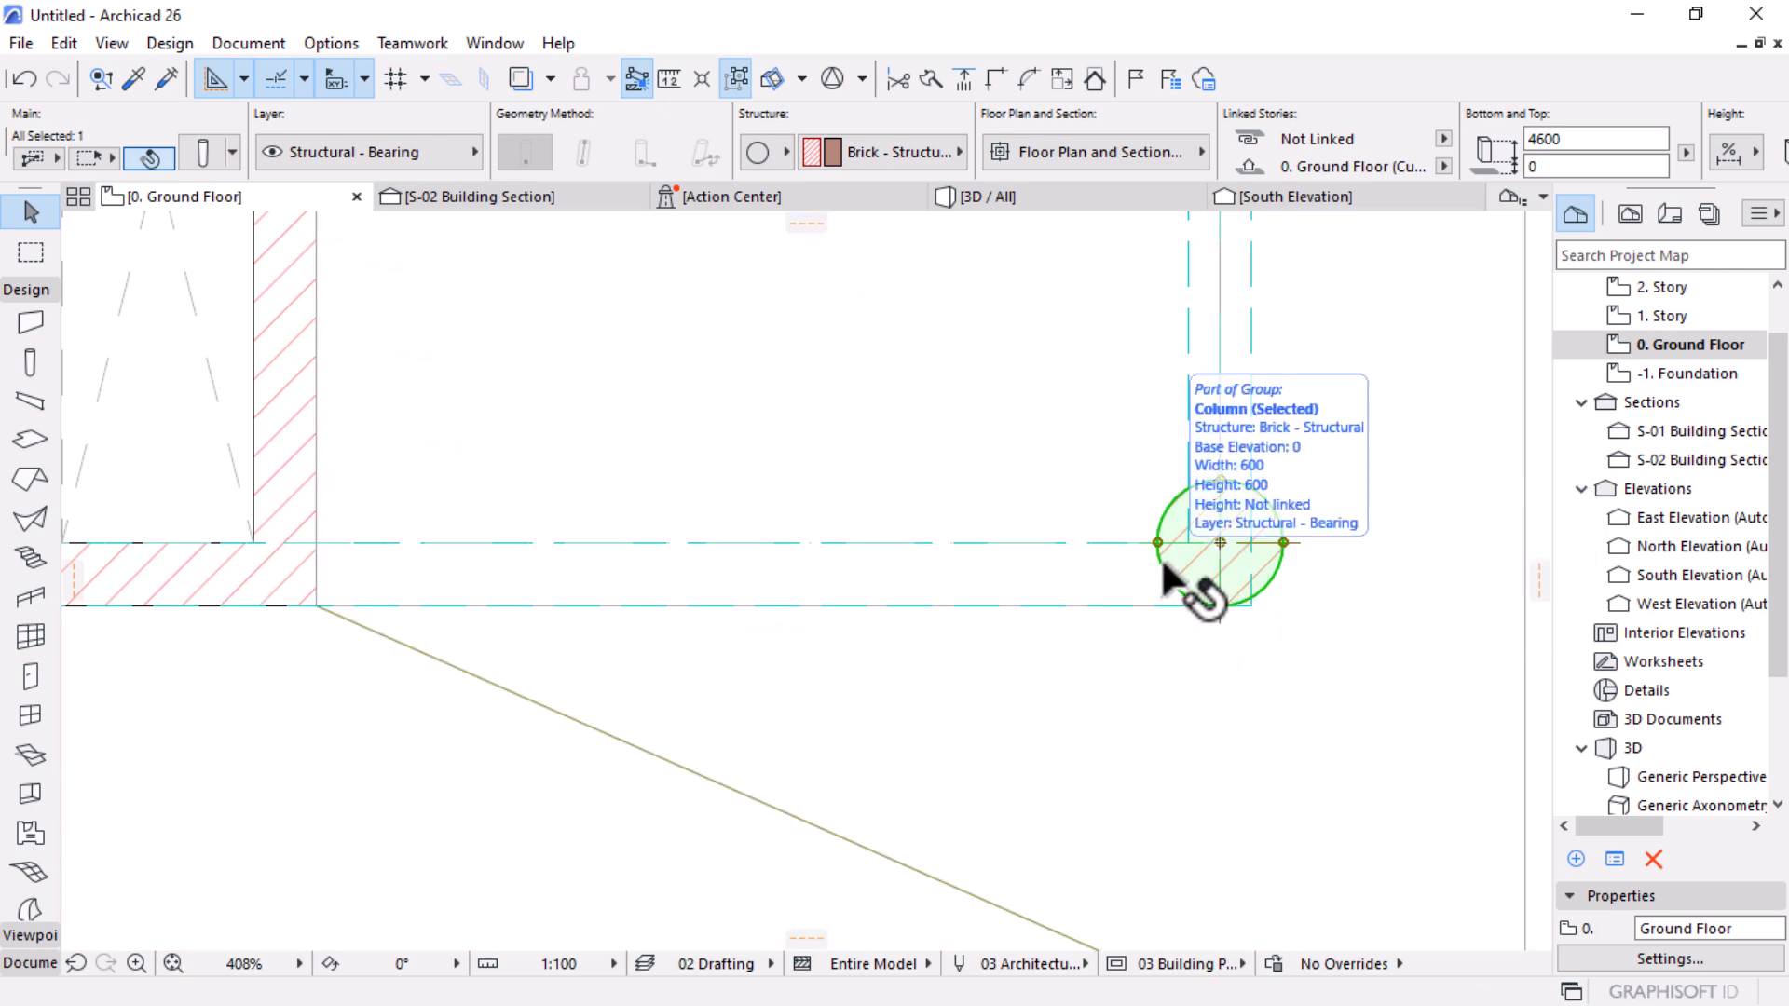
Step: Move the southeast column back south so that its centre lies midway across the south beam's width
scroll(1305, 564, "down", 3)
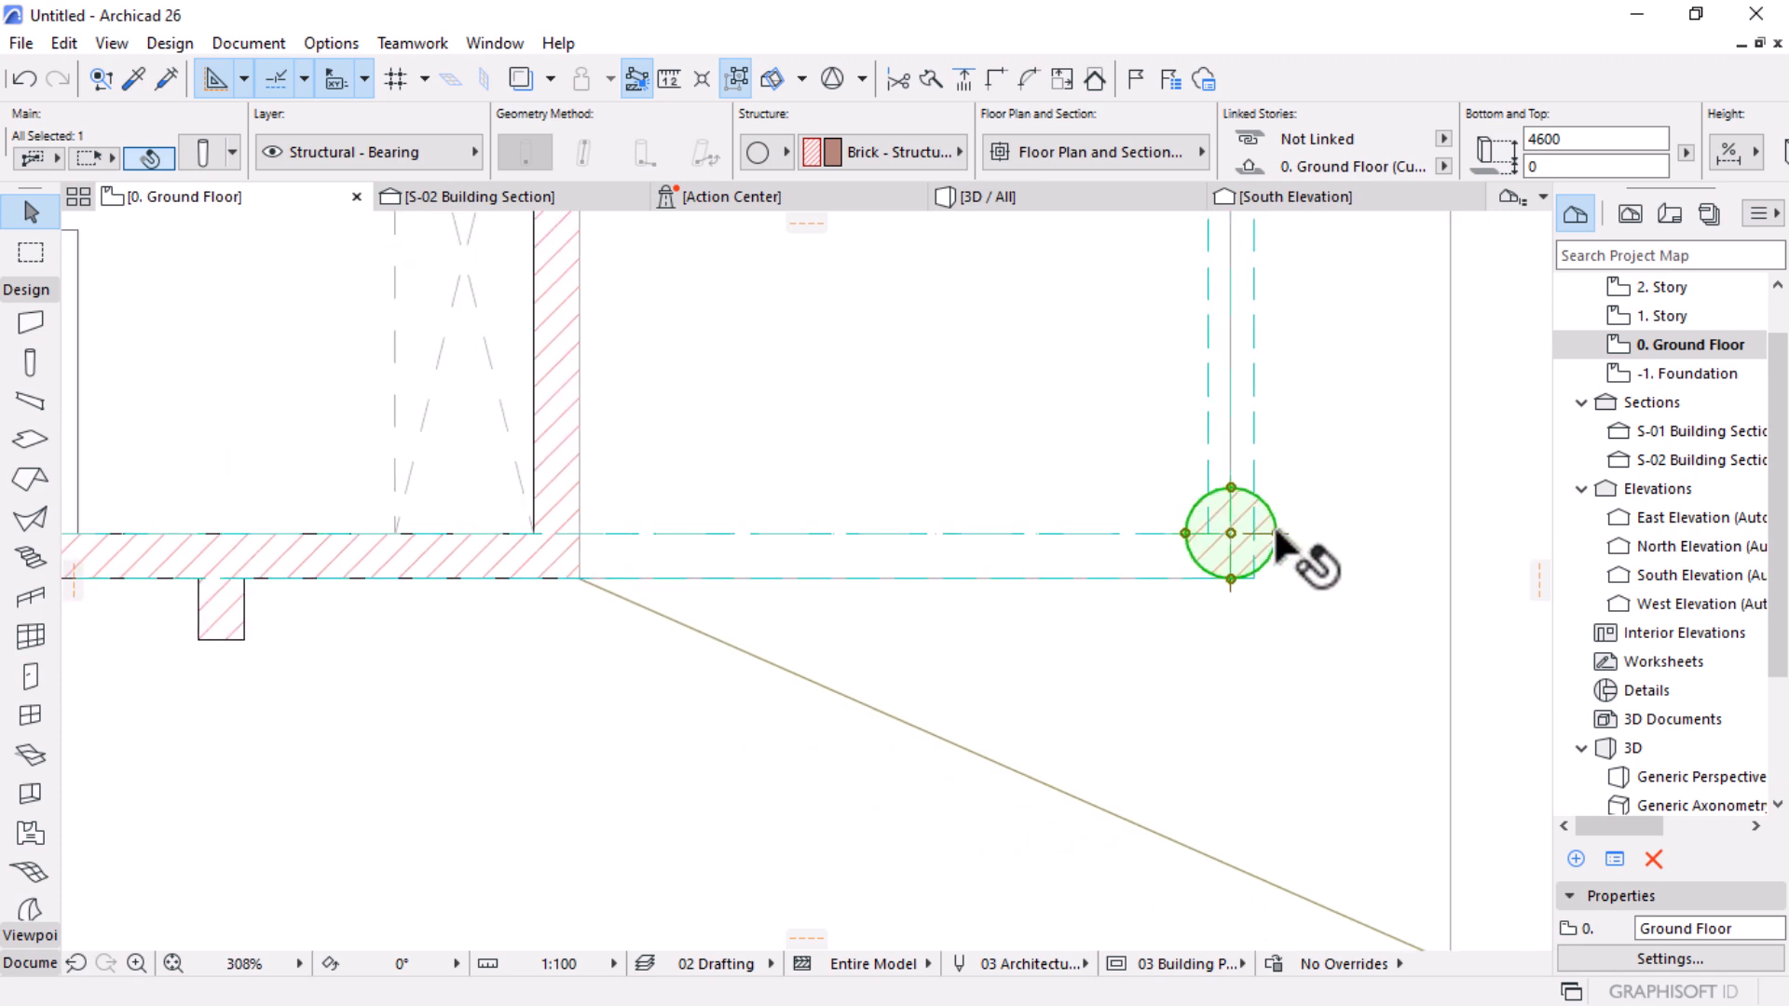
scroll(1239, 522, "up", 5)
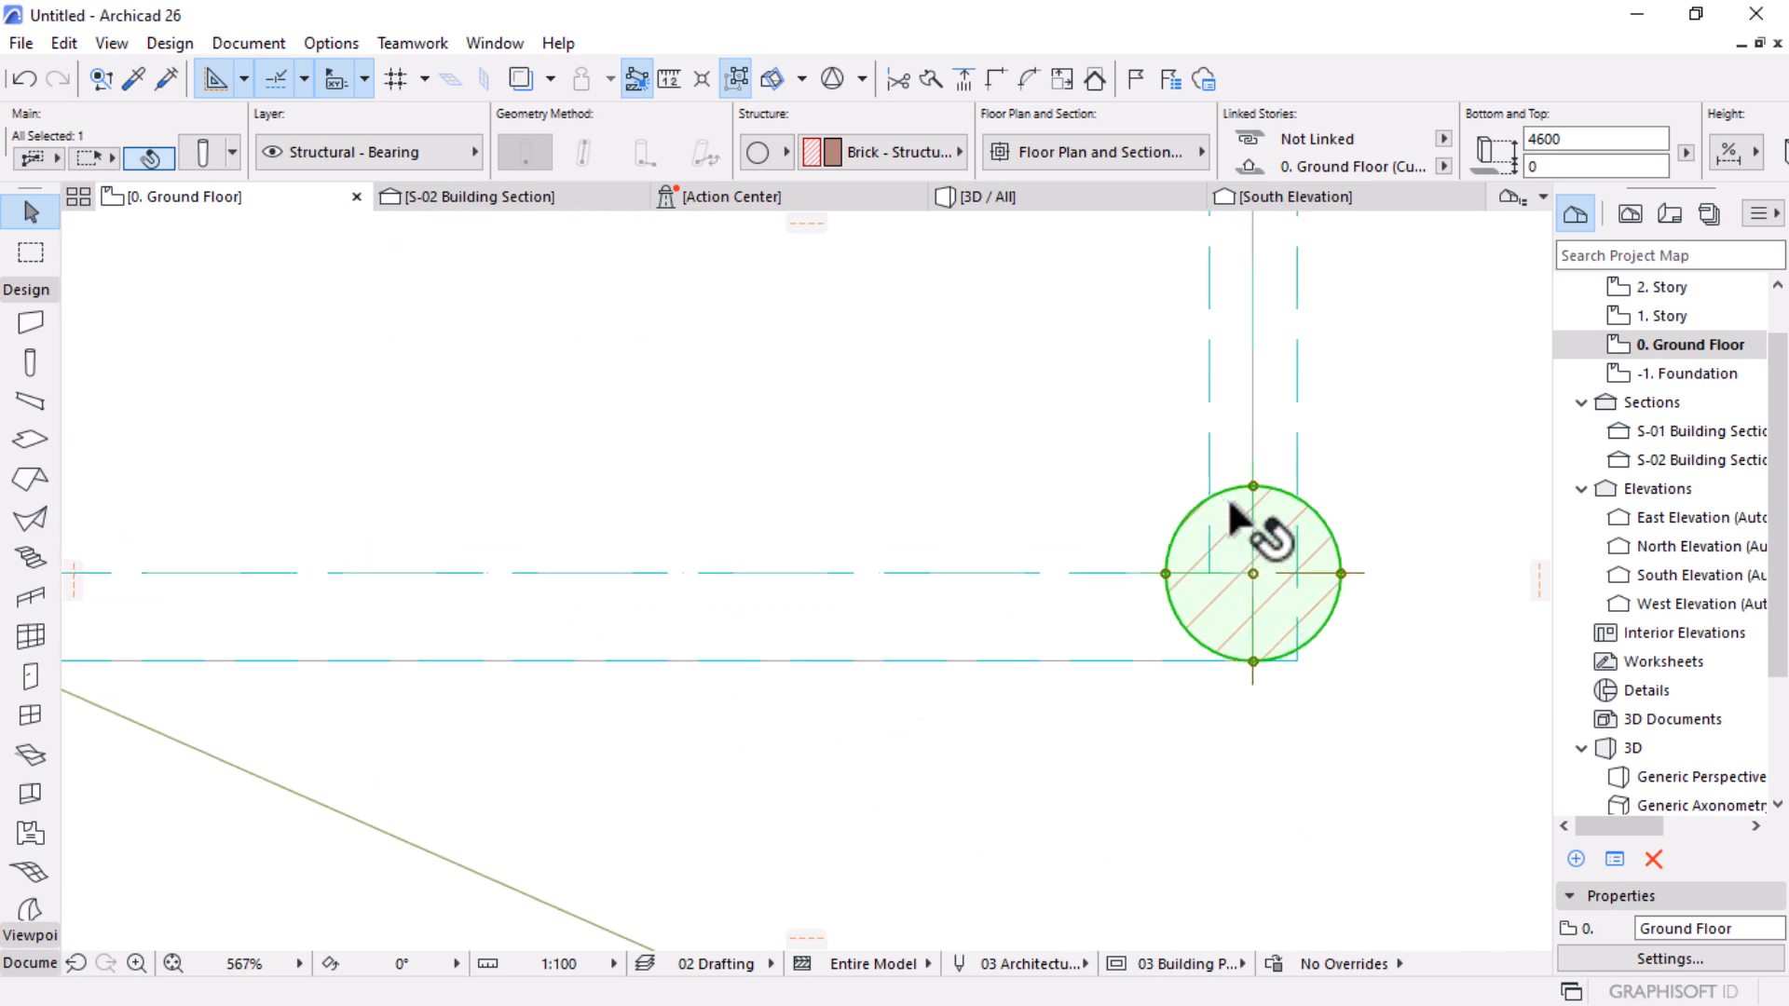
key("ctrl+d")
left_click(1255, 577)
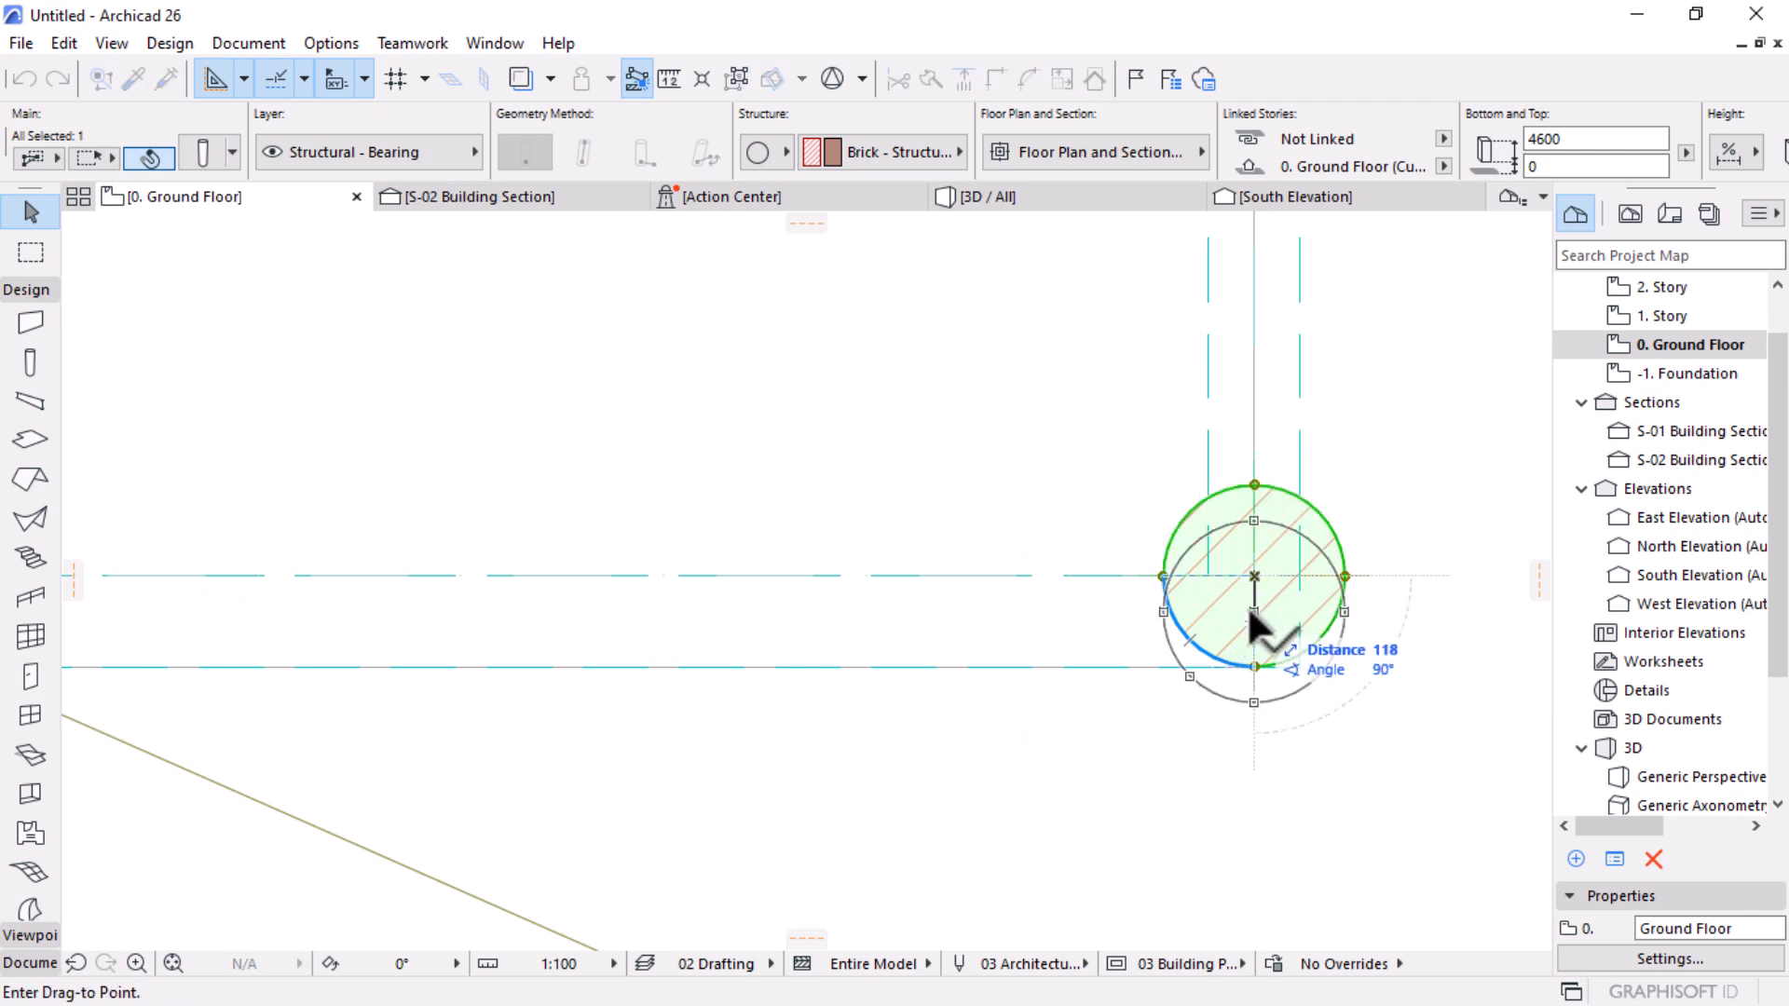
left_click(1251, 622)
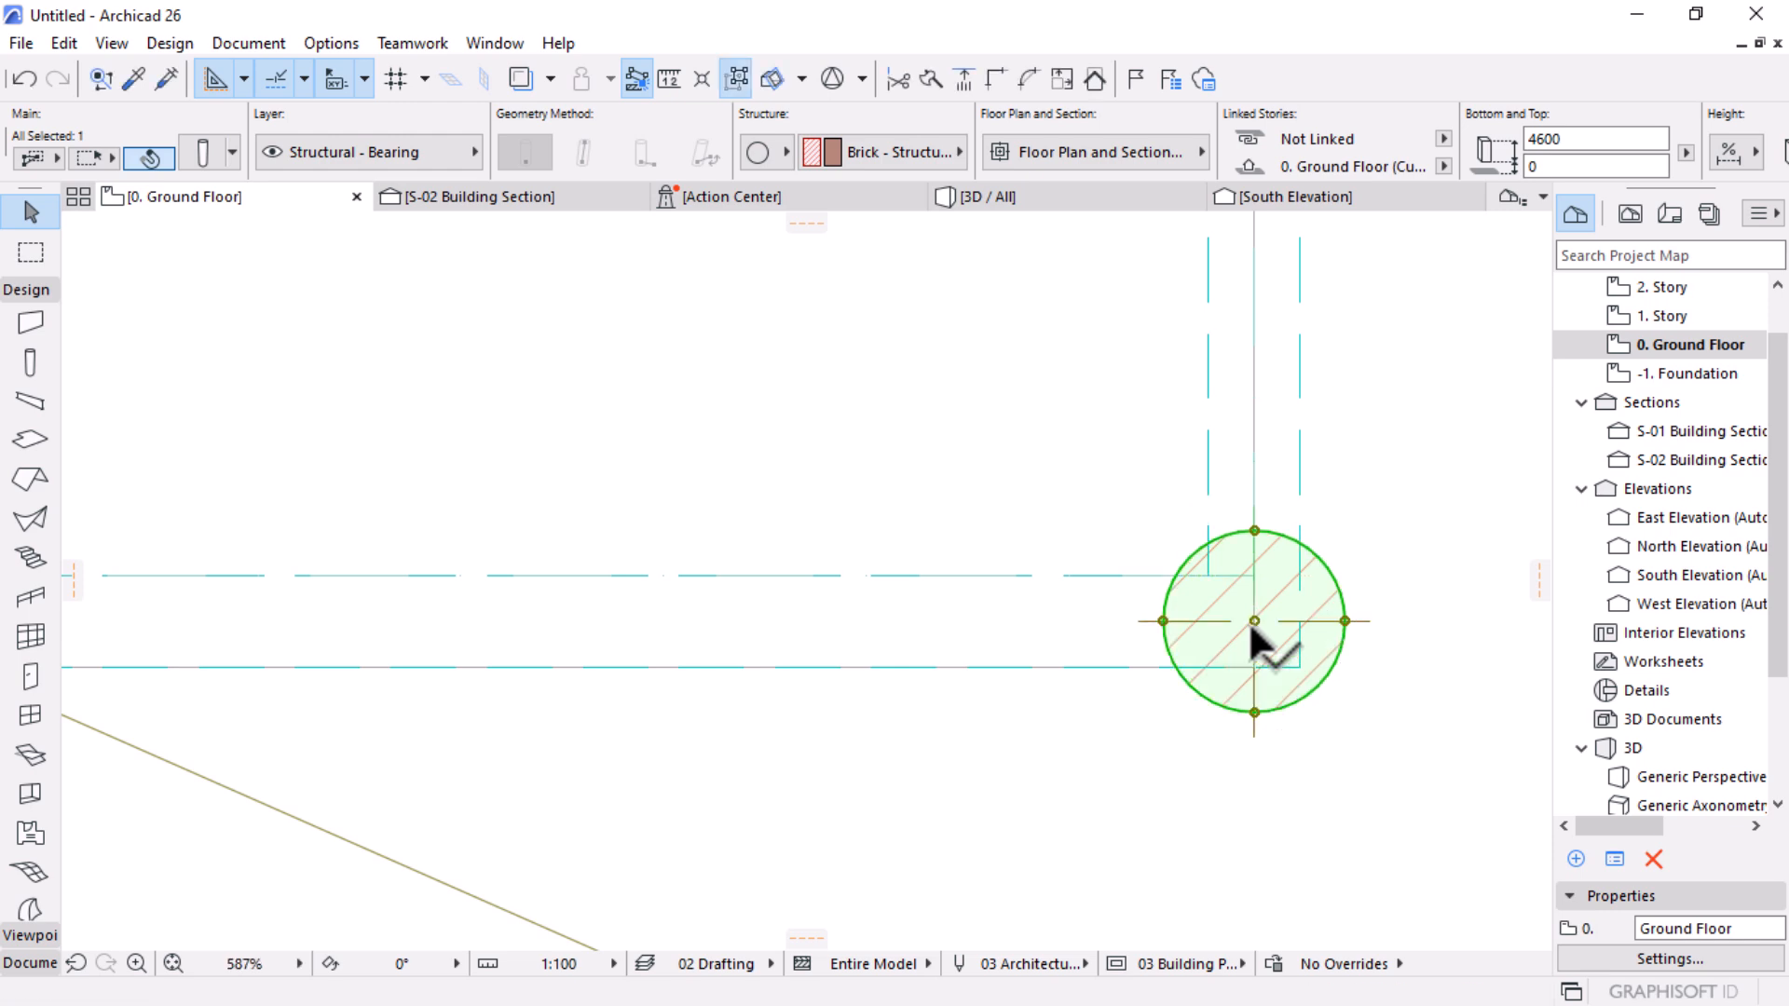
scroll(1222, 671, "down", 5)
scroll(1235, 393, "up", 6)
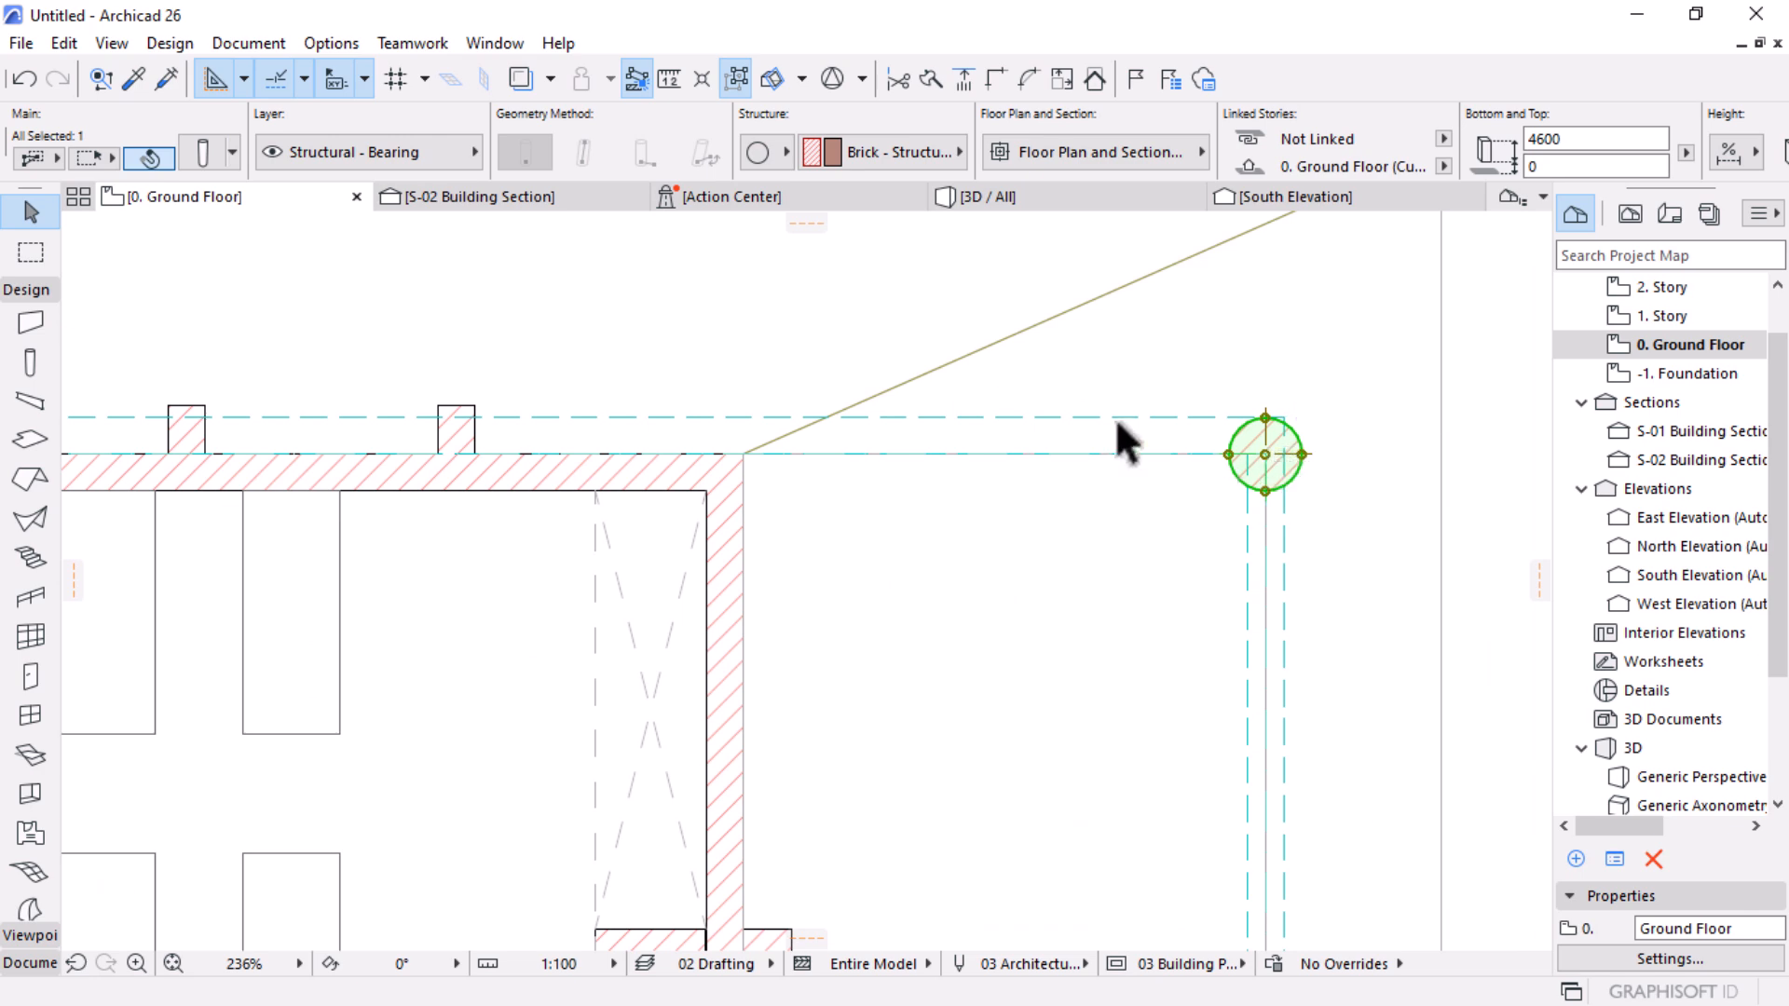
left_click(1263, 455)
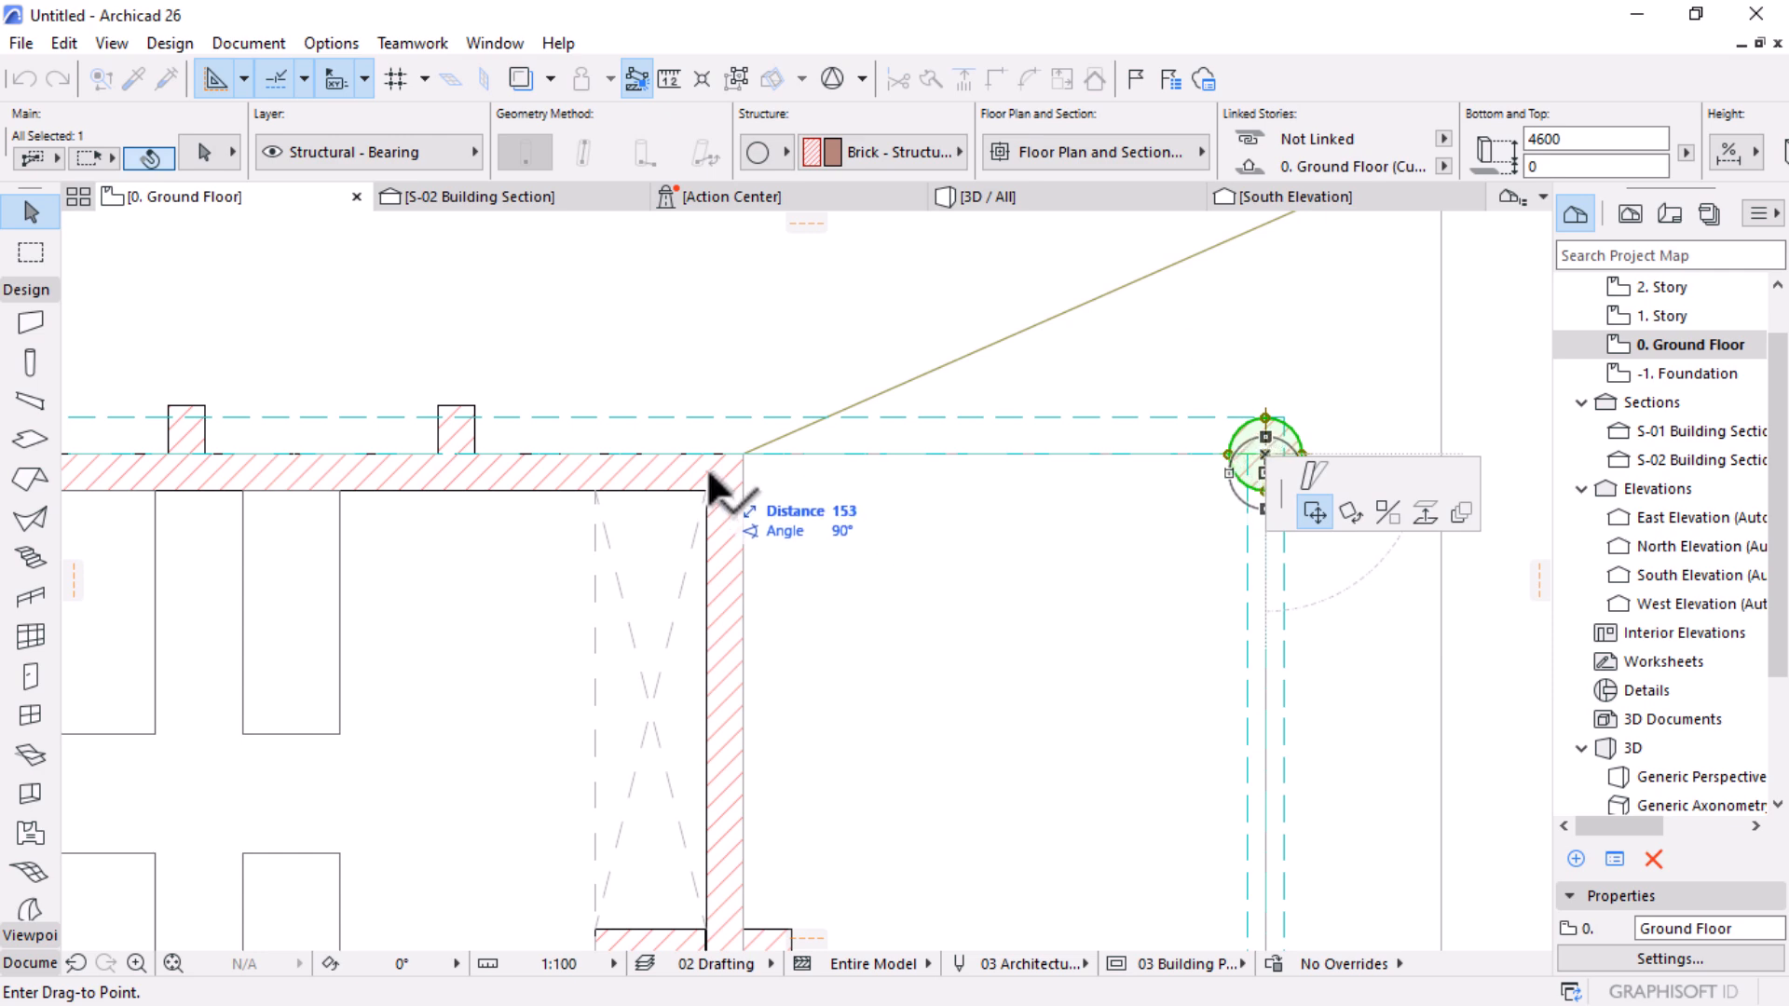
key("Escape")
key("Escape")
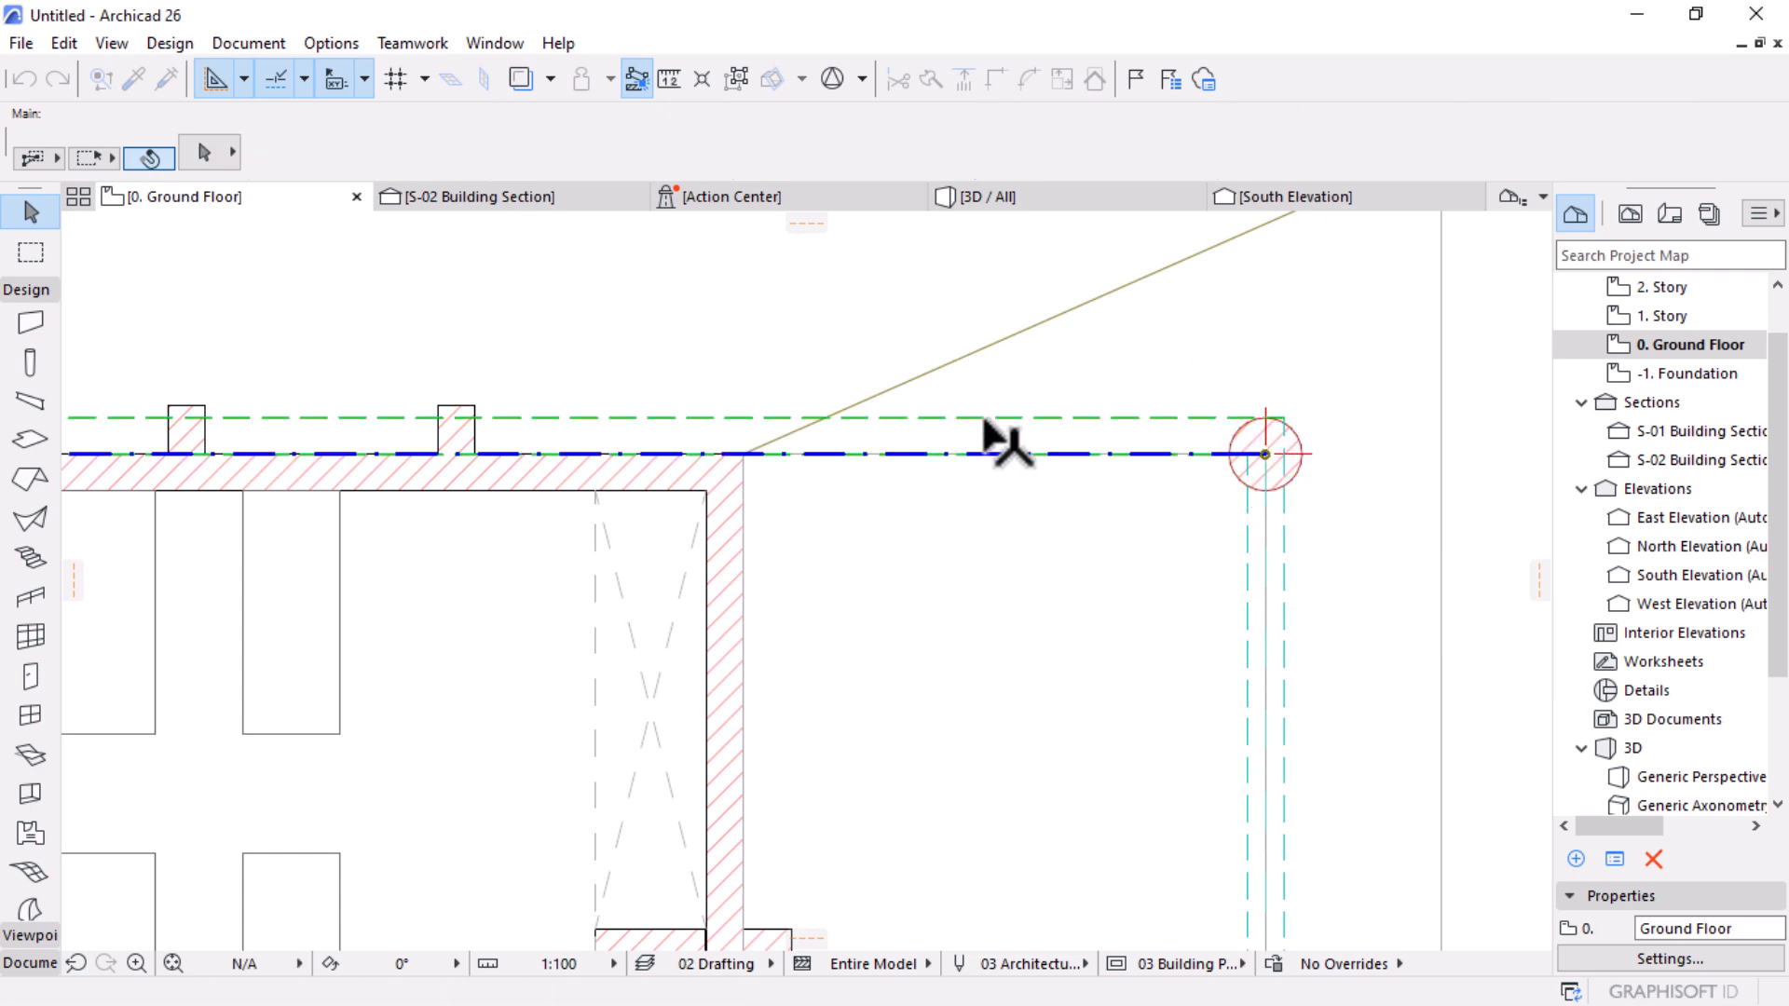
Step: Set the north beam's reference axis to the top-right point so that the beam body lies south of its line
left_click(988, 437)
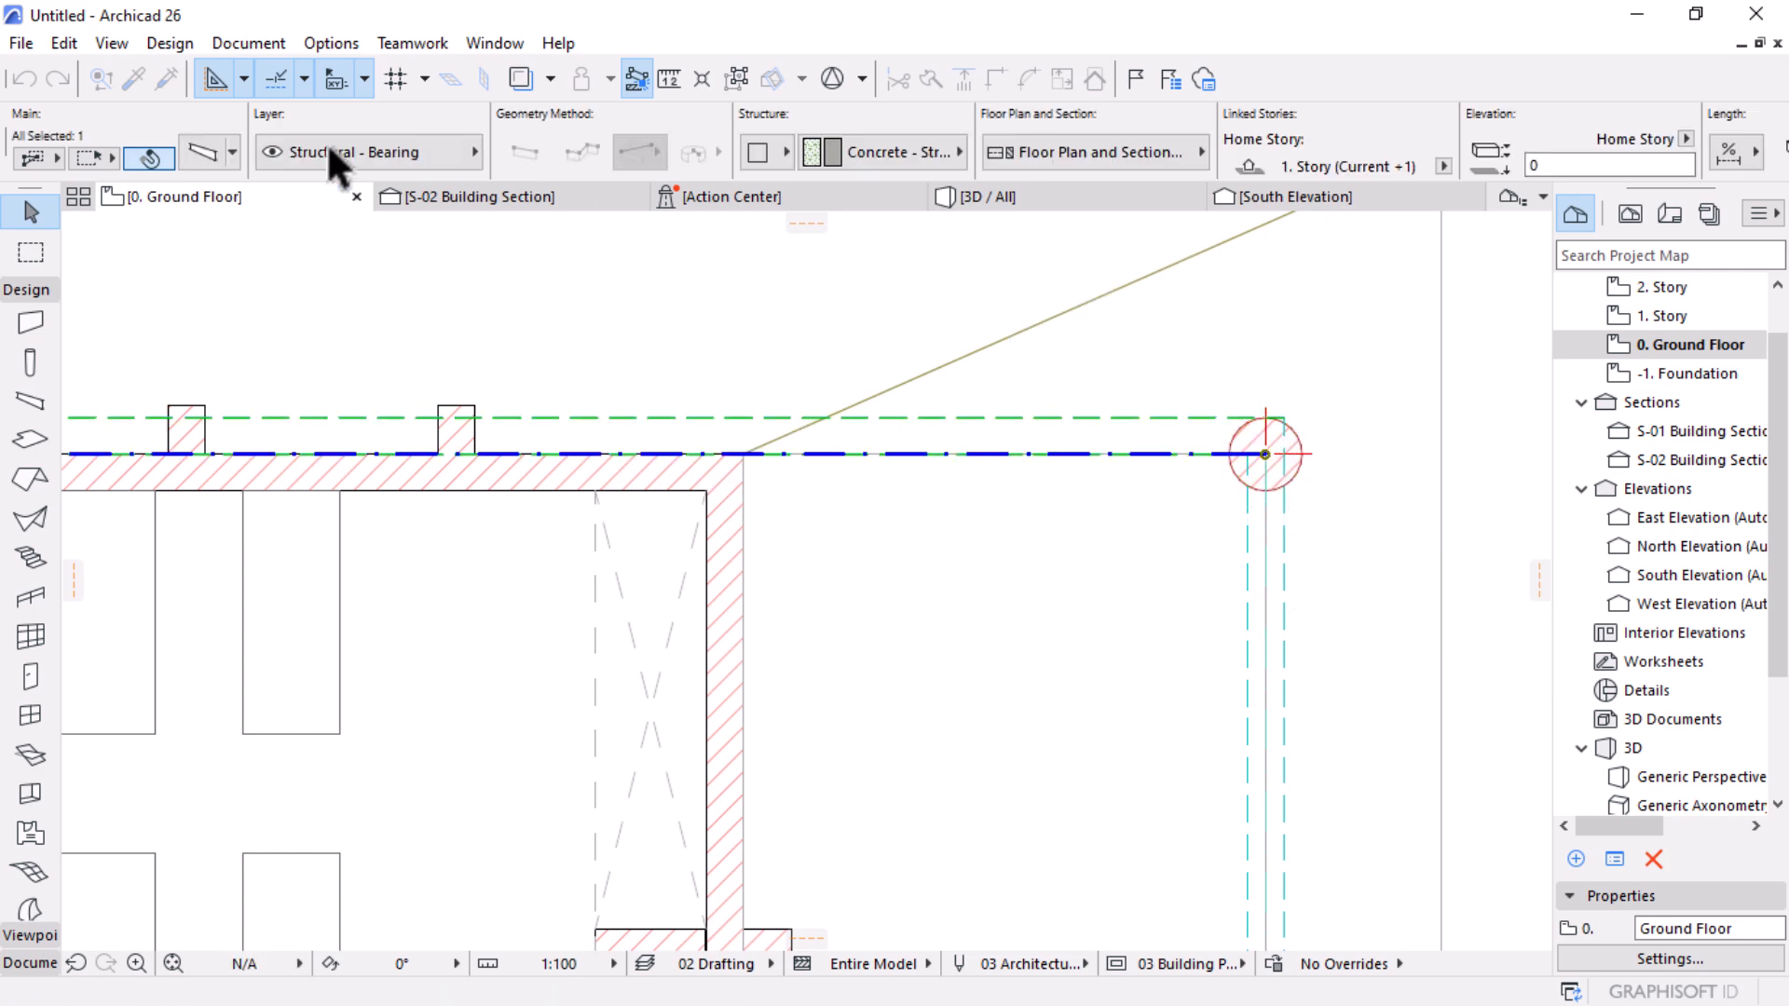
scroll(1245, 124, "down", 20)
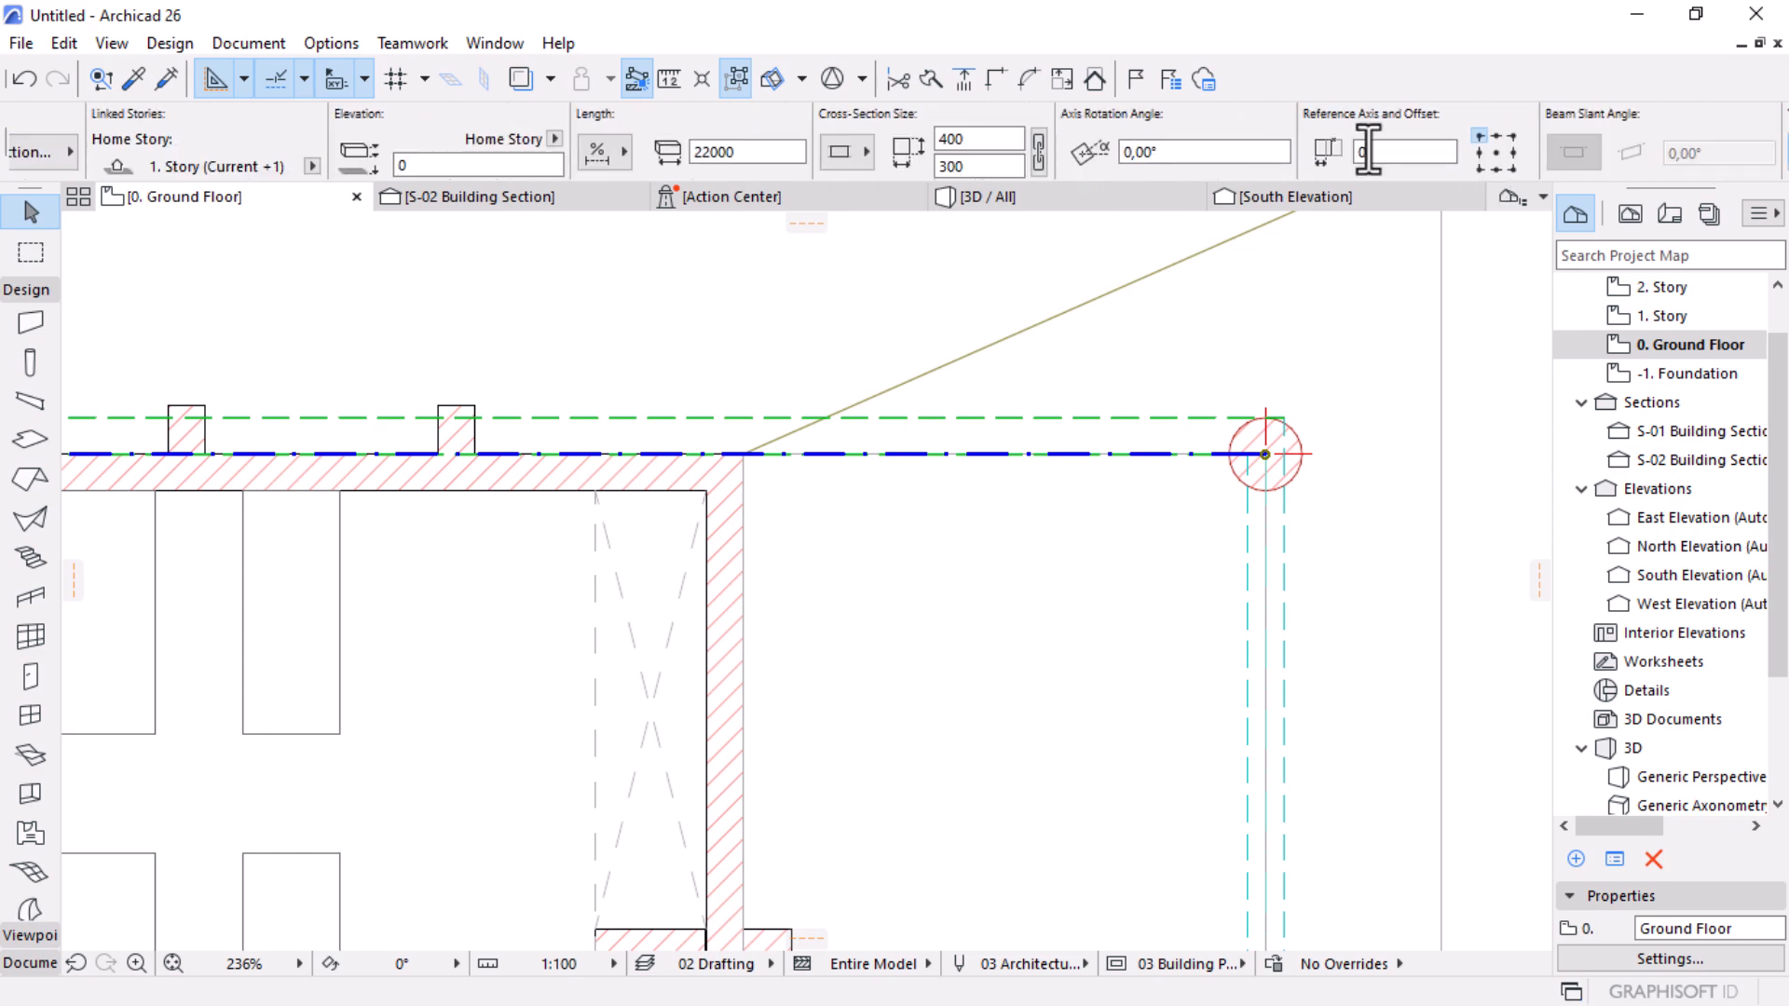
left_click(1512, 140)
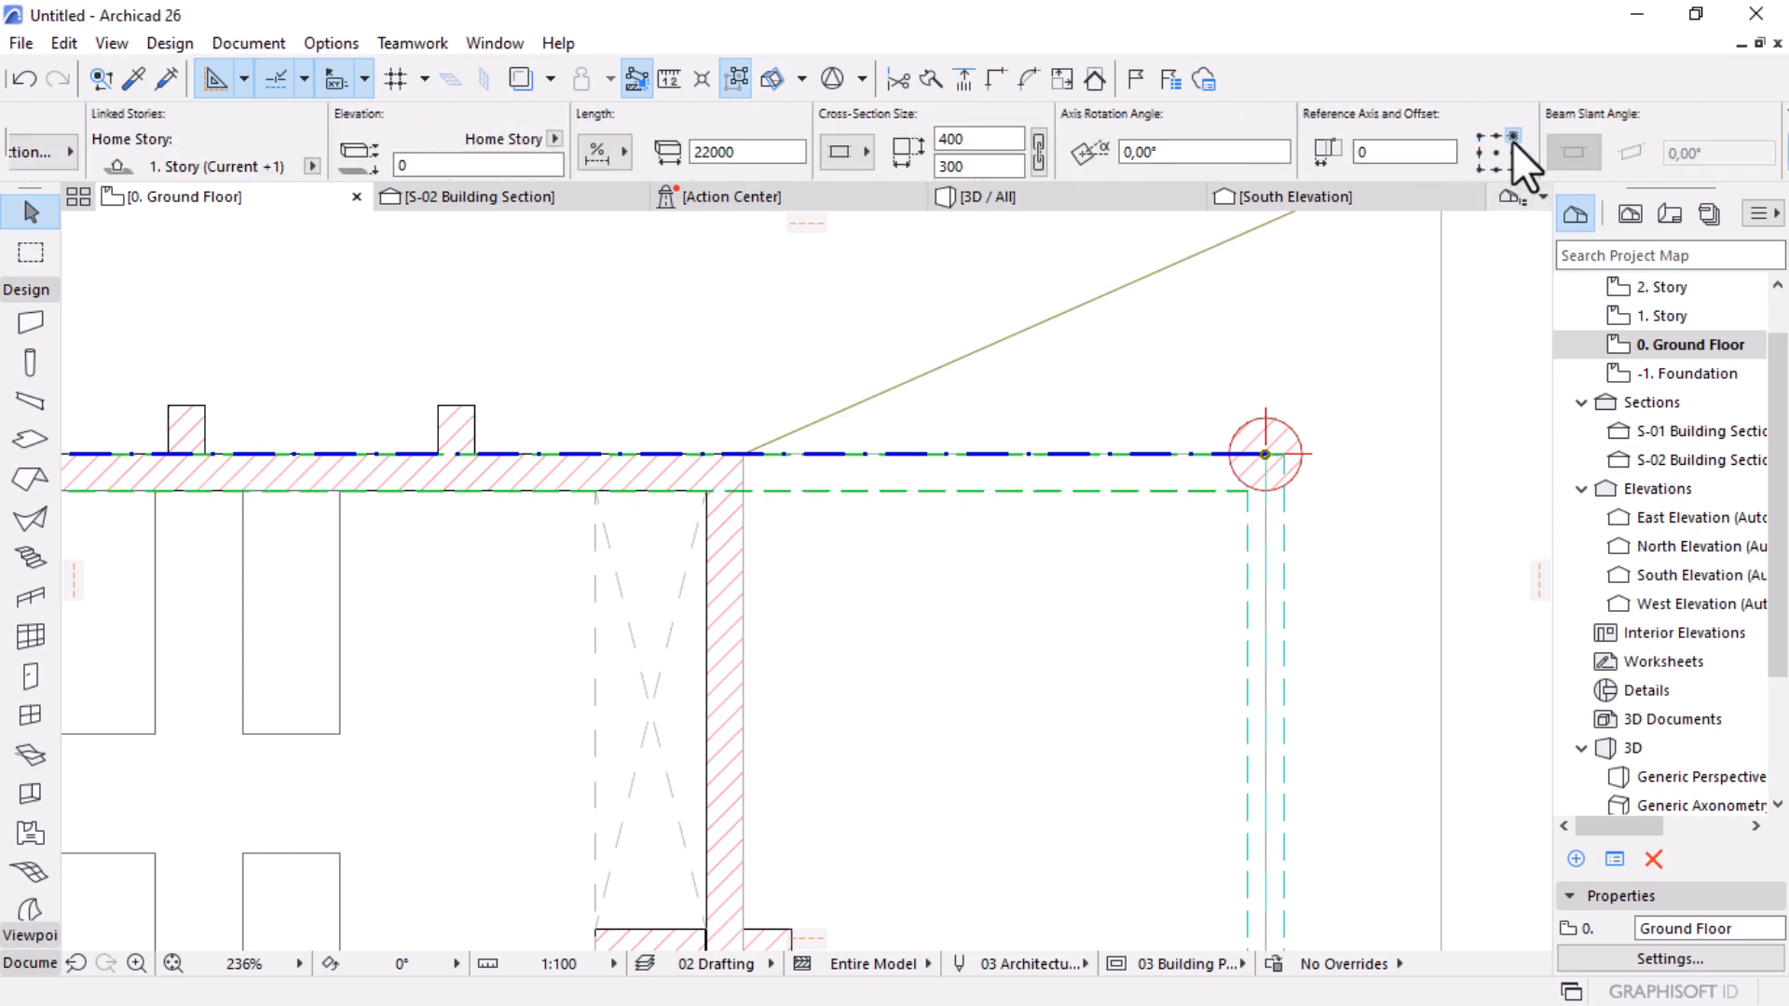
key("Escape")
Step: Move the northeast column south so that its centre lies midway across the north beam's width
left_click(1271, 433)
left_click(1266, 454)
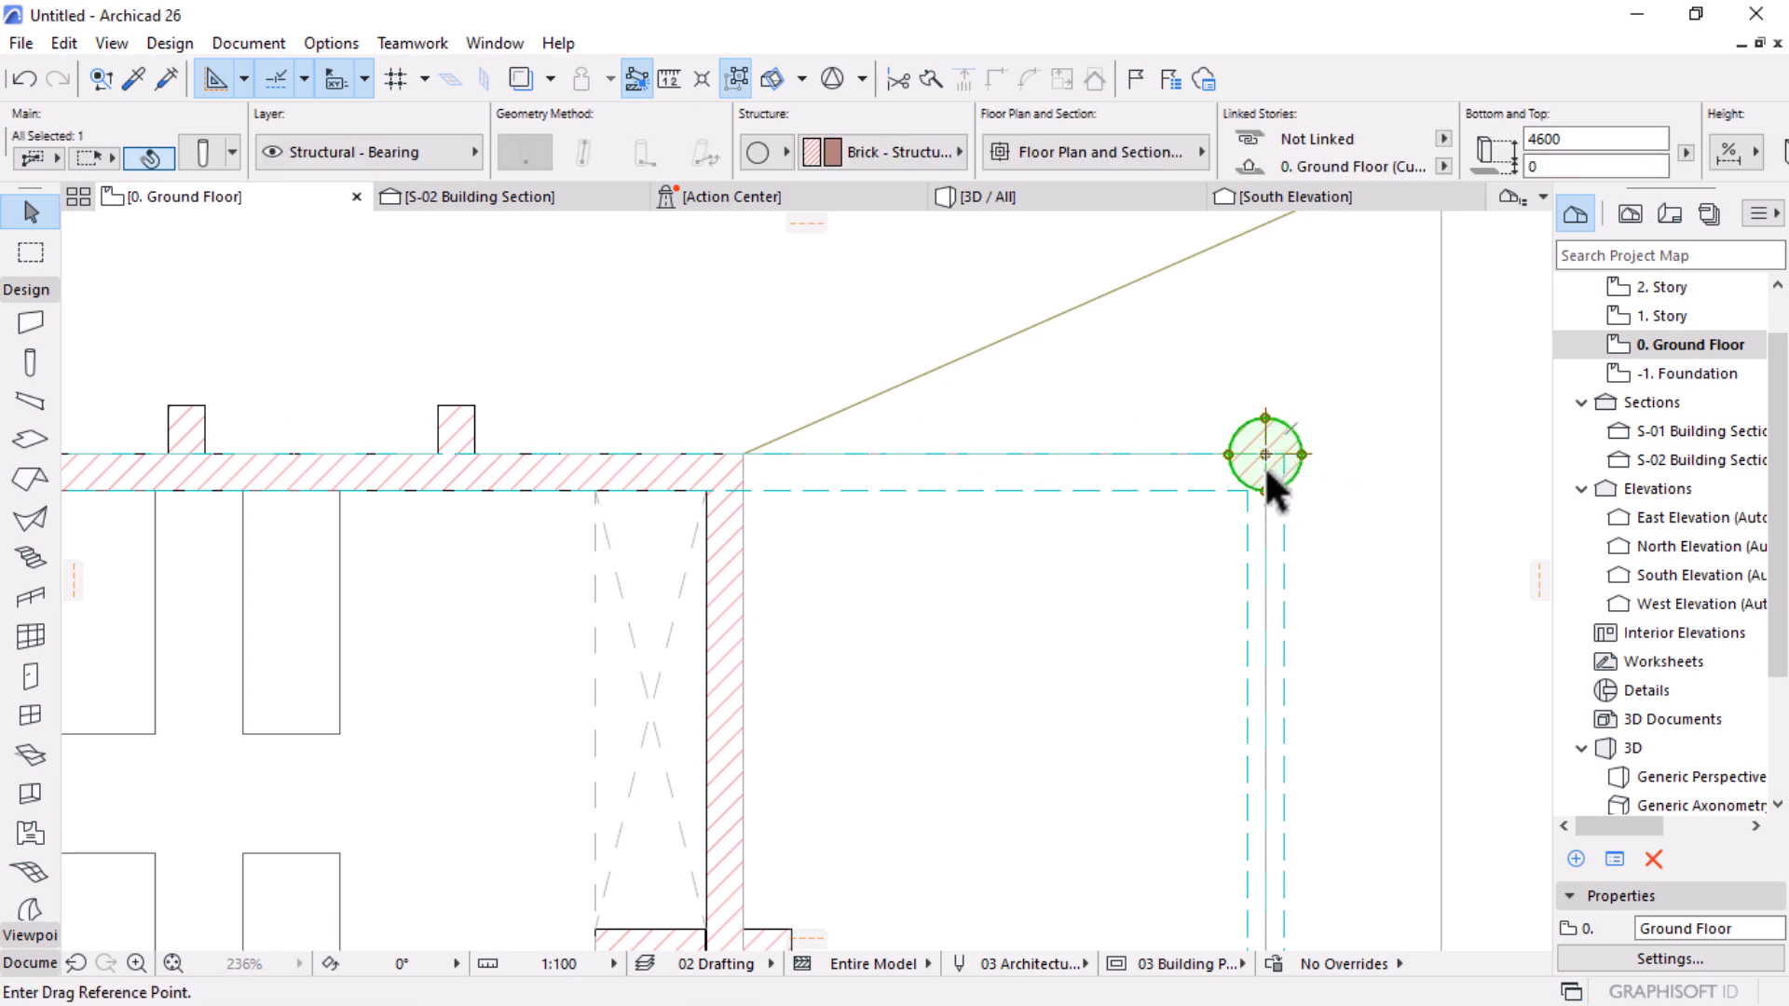
left_click(1265, 472)
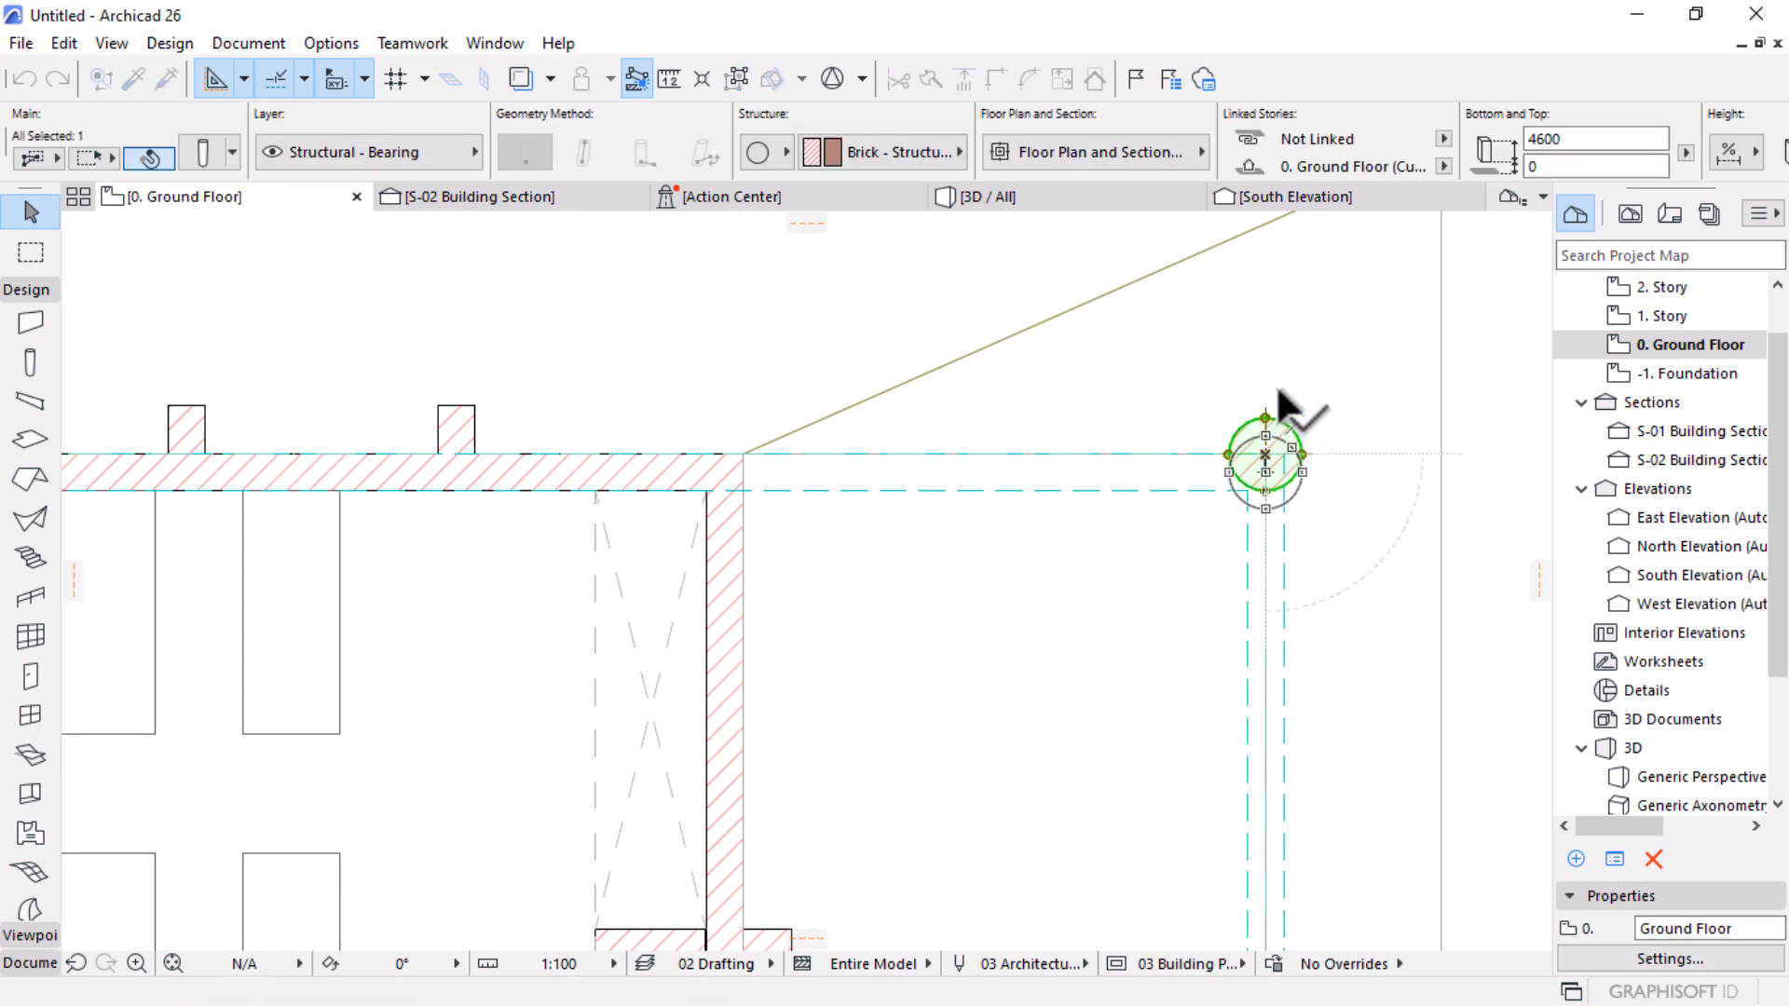
Step: Move the northwest round column 150 mm south so that its centre lies midway across the north beam's width
scroll(1304, 381, "down", 6)
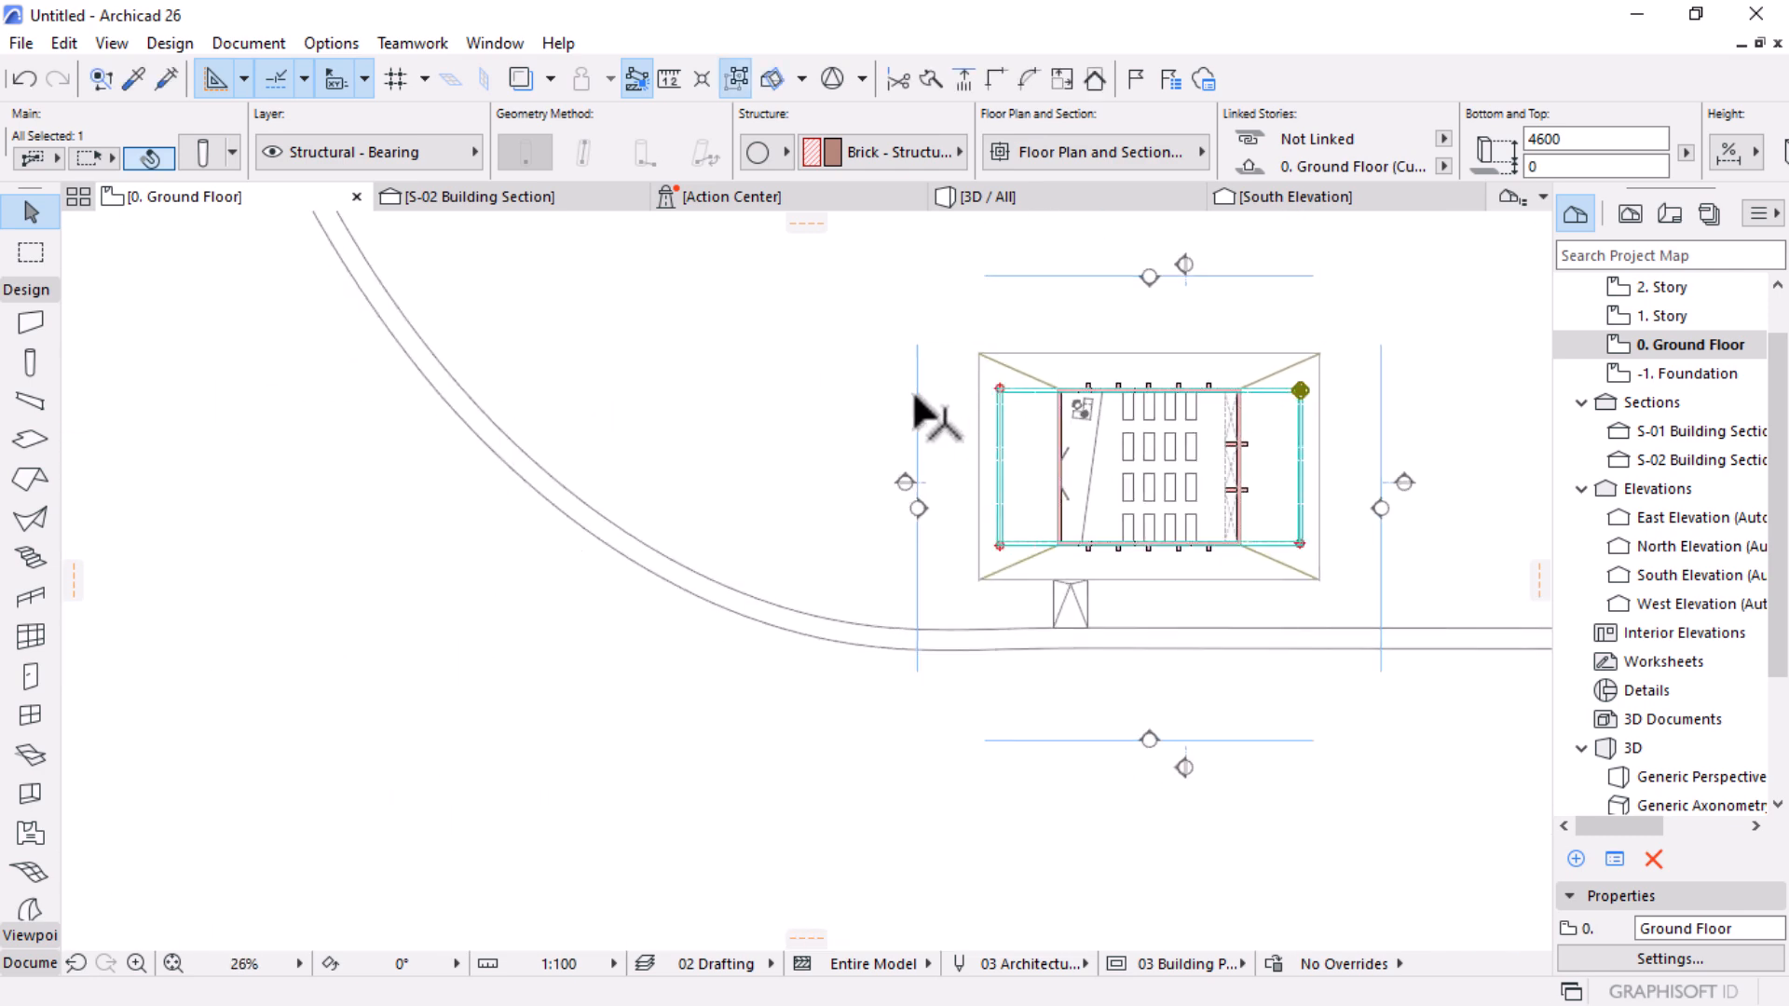
scroll(931, 404, "up", 10)
scroll(1202, 424, "up", 2)
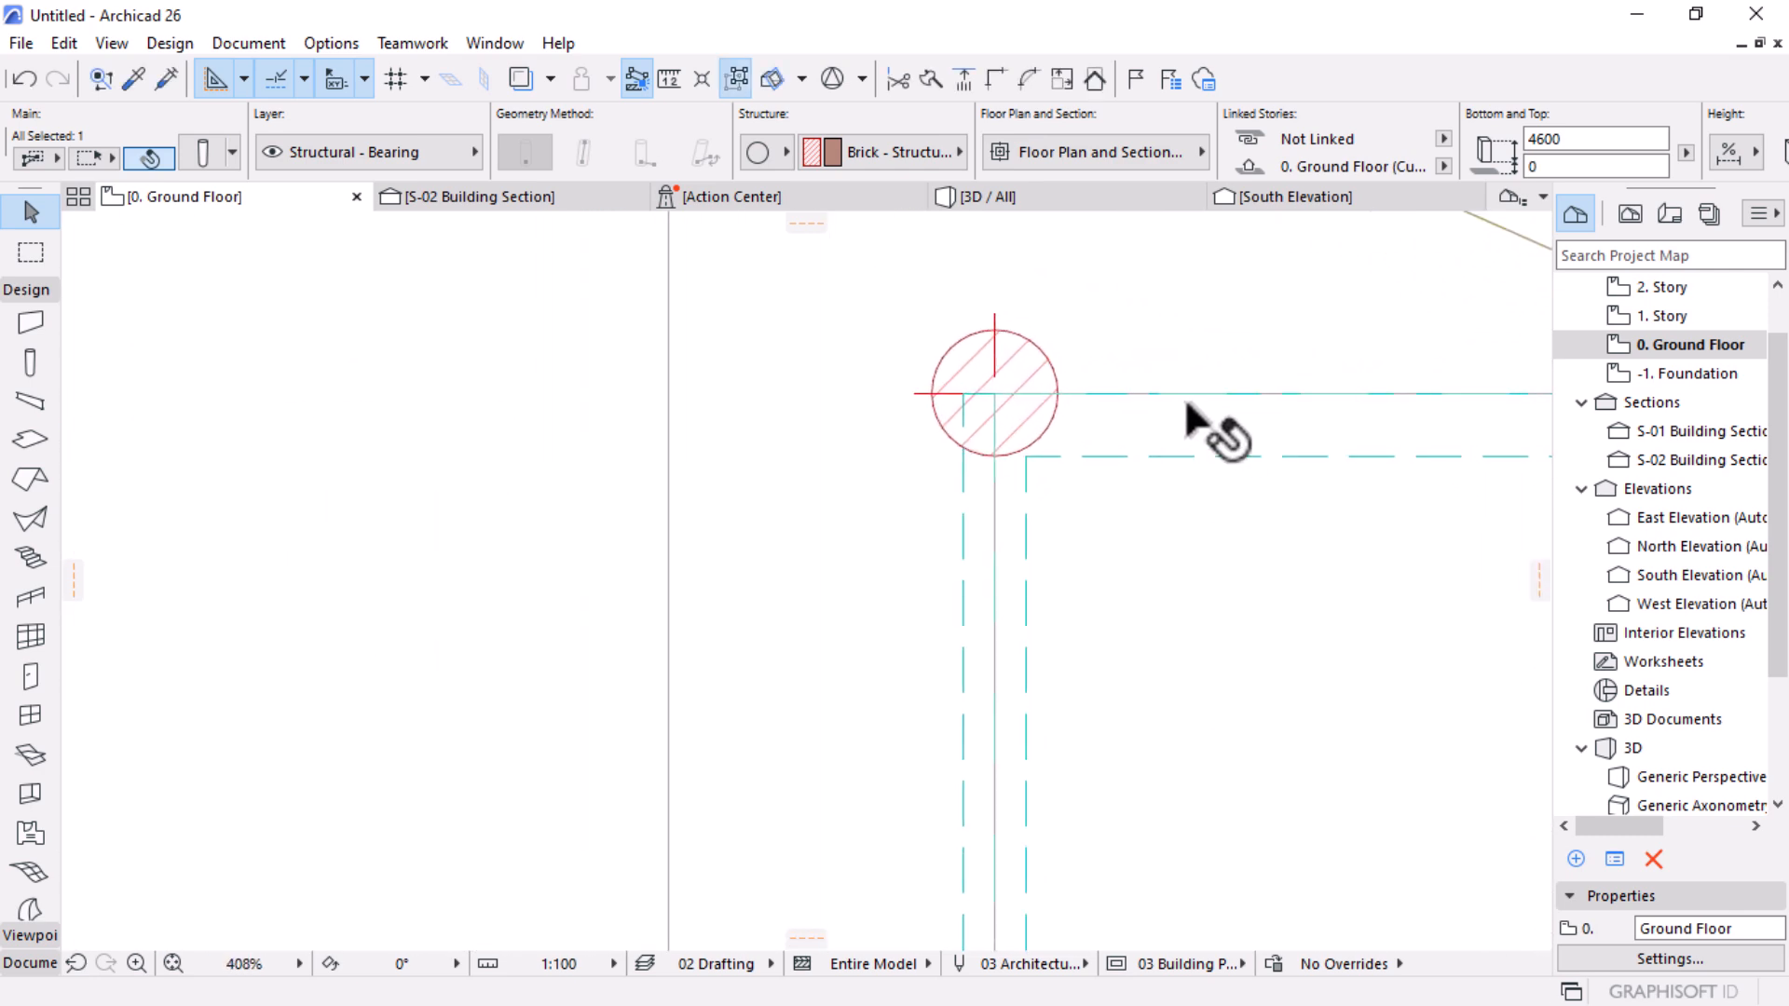
left_click(995, 328)
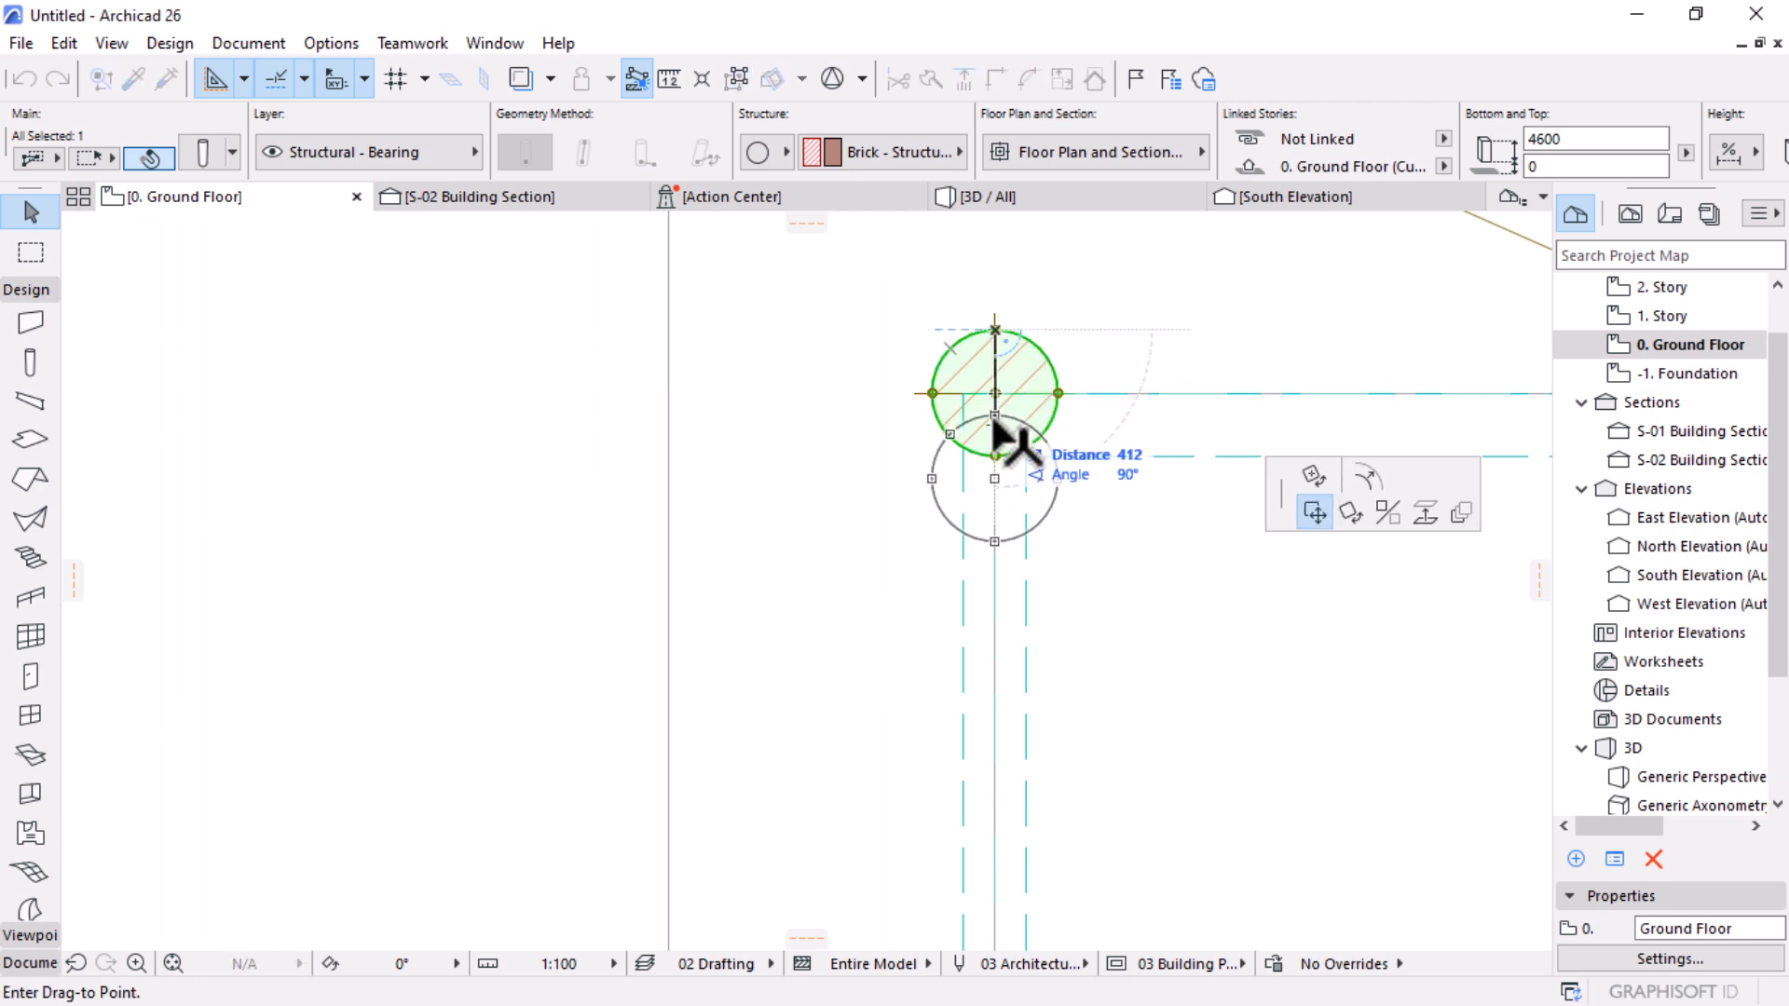
key("Escape")
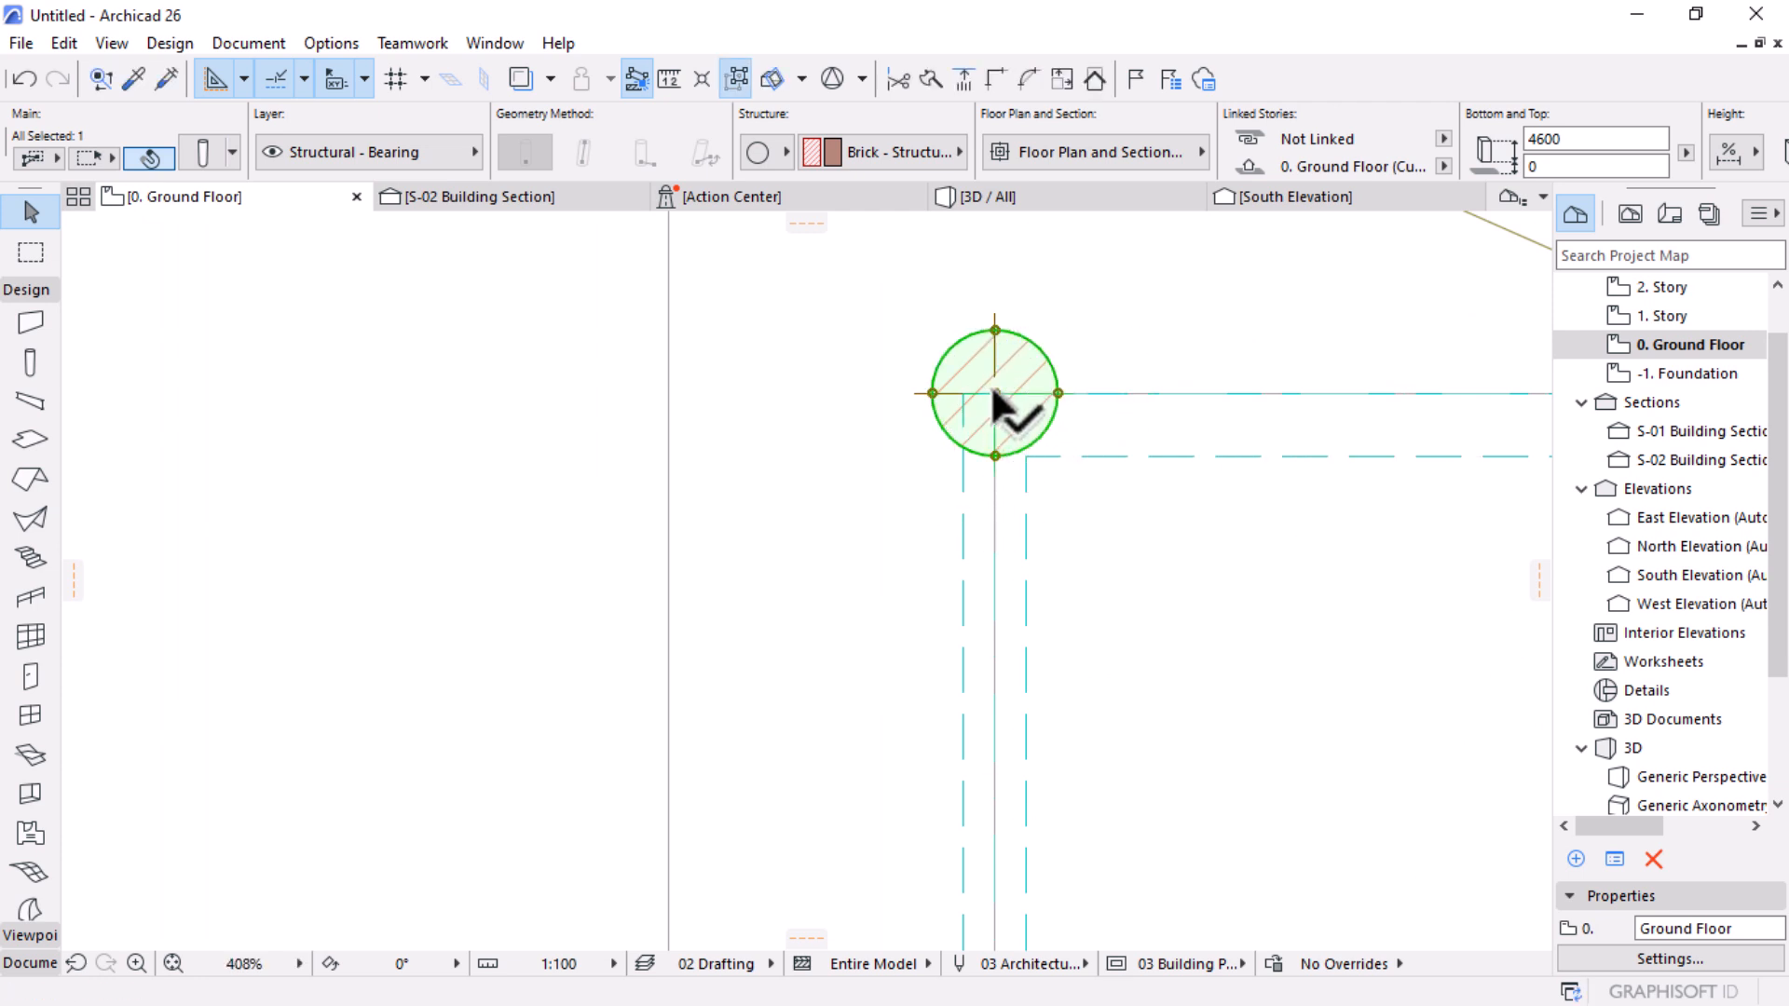
left_click(994, 396)
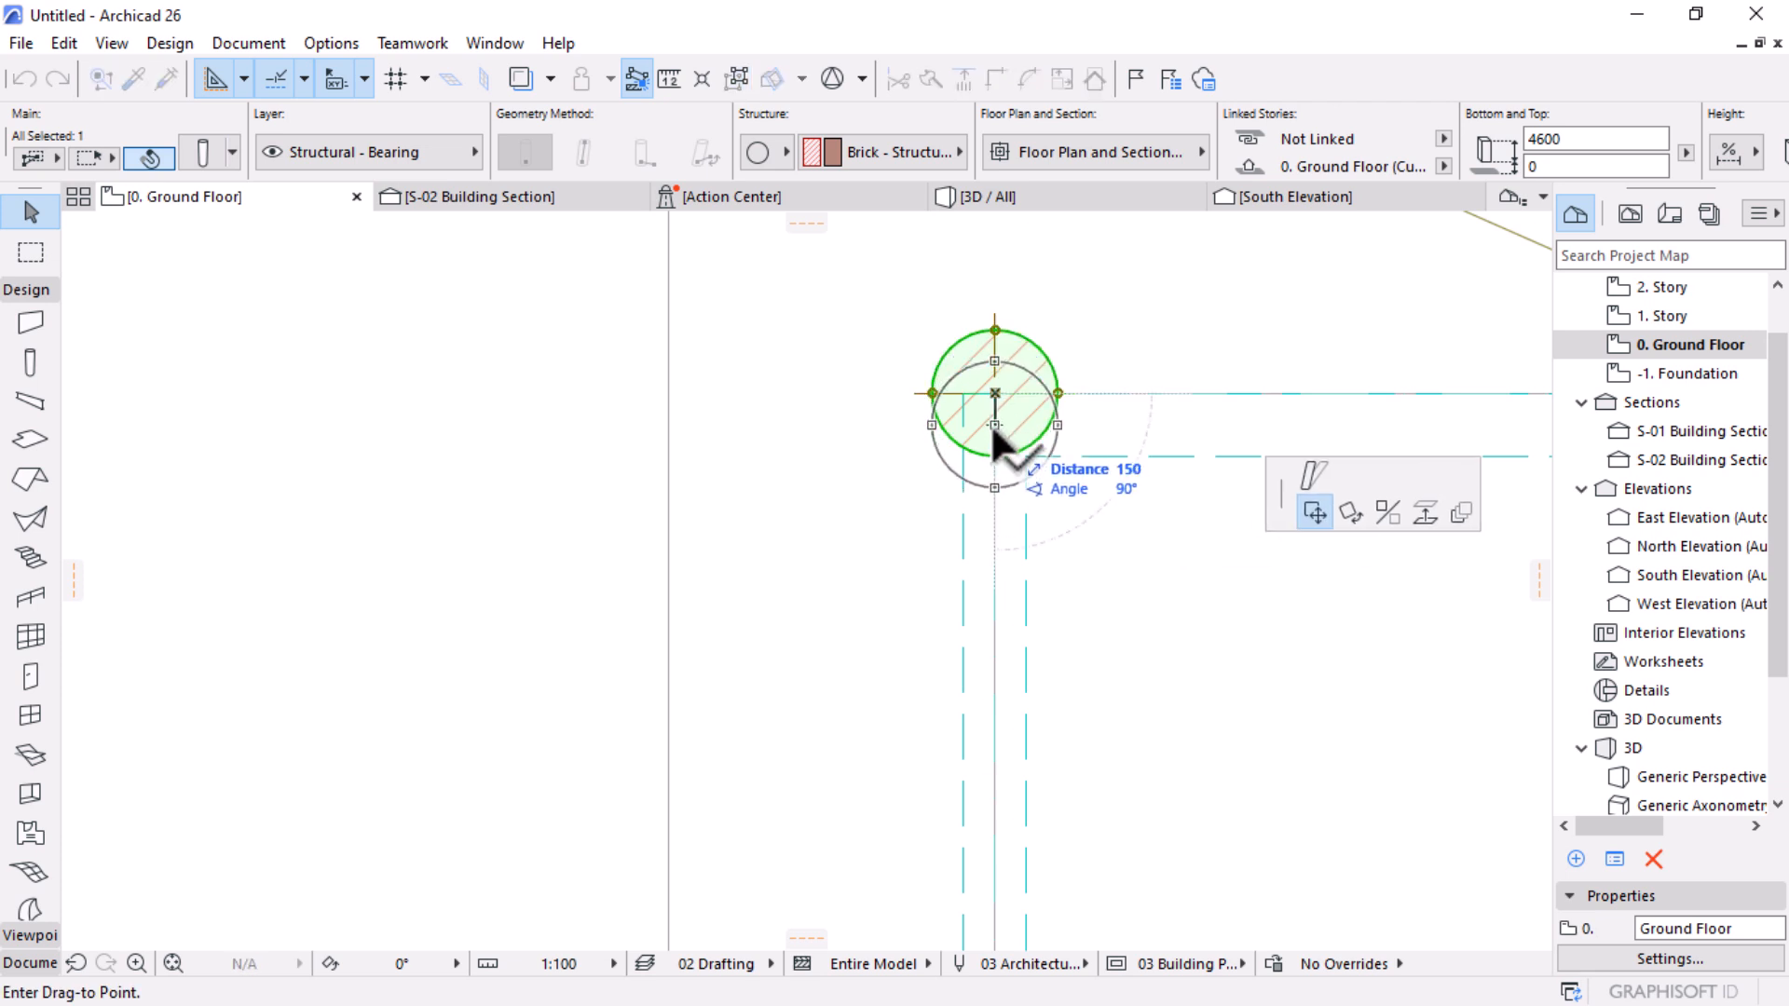
left_click(999, 431)
scroll(850, 336, "down", 3)
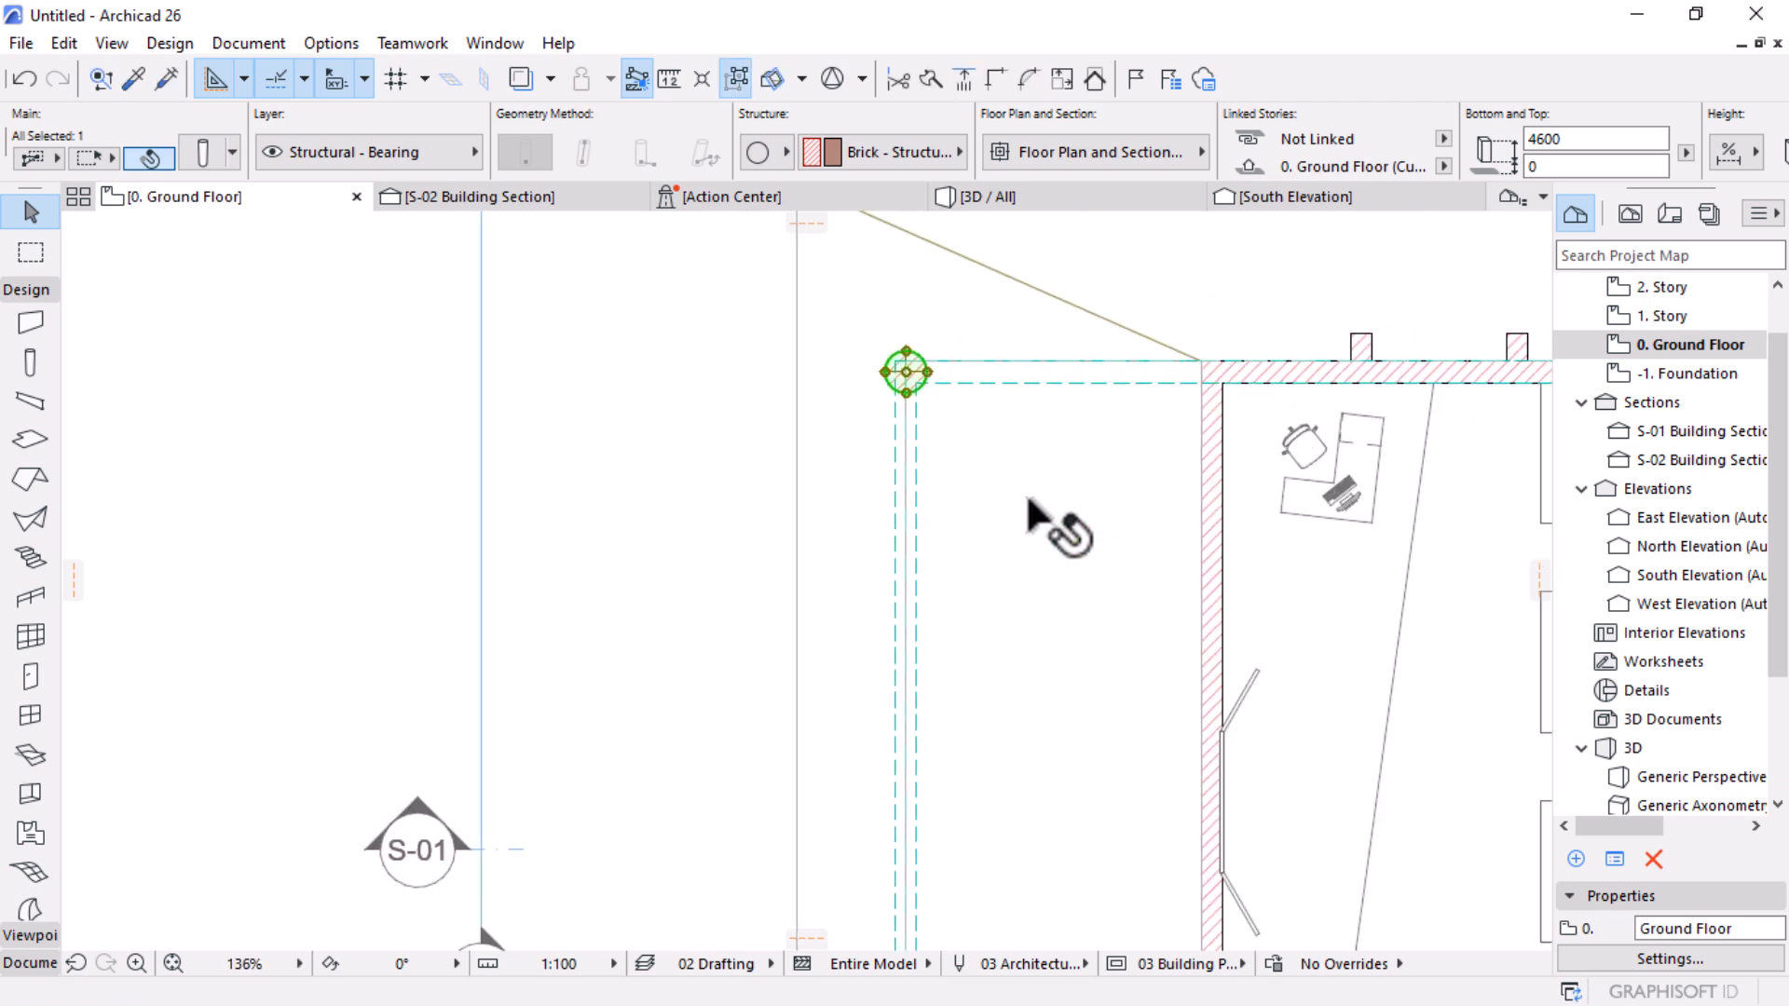
scroll(891, 421, "down", 5)
key("Escape")
Step: Select all four beams of the ring and set their floor plan Cut Line Pen to black pen 21
scroll(1096, 453, "up", 2)
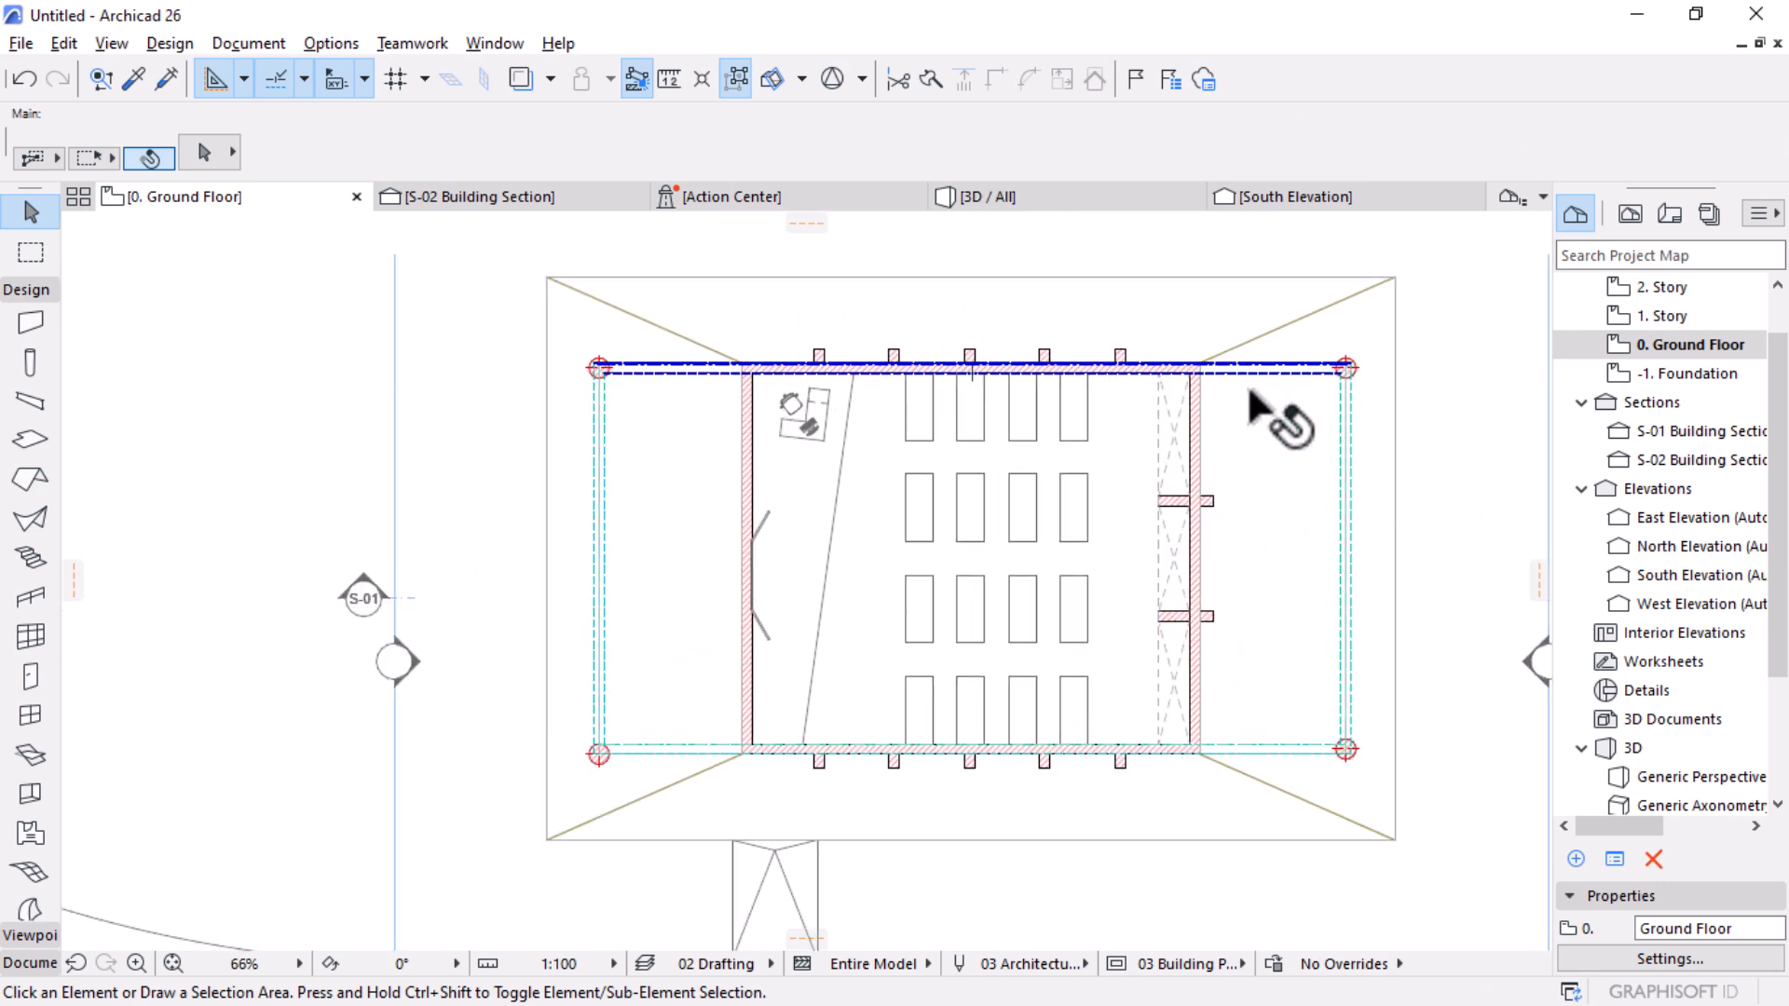
left_click(1292, 371, "alt")
key("ctrl+a")
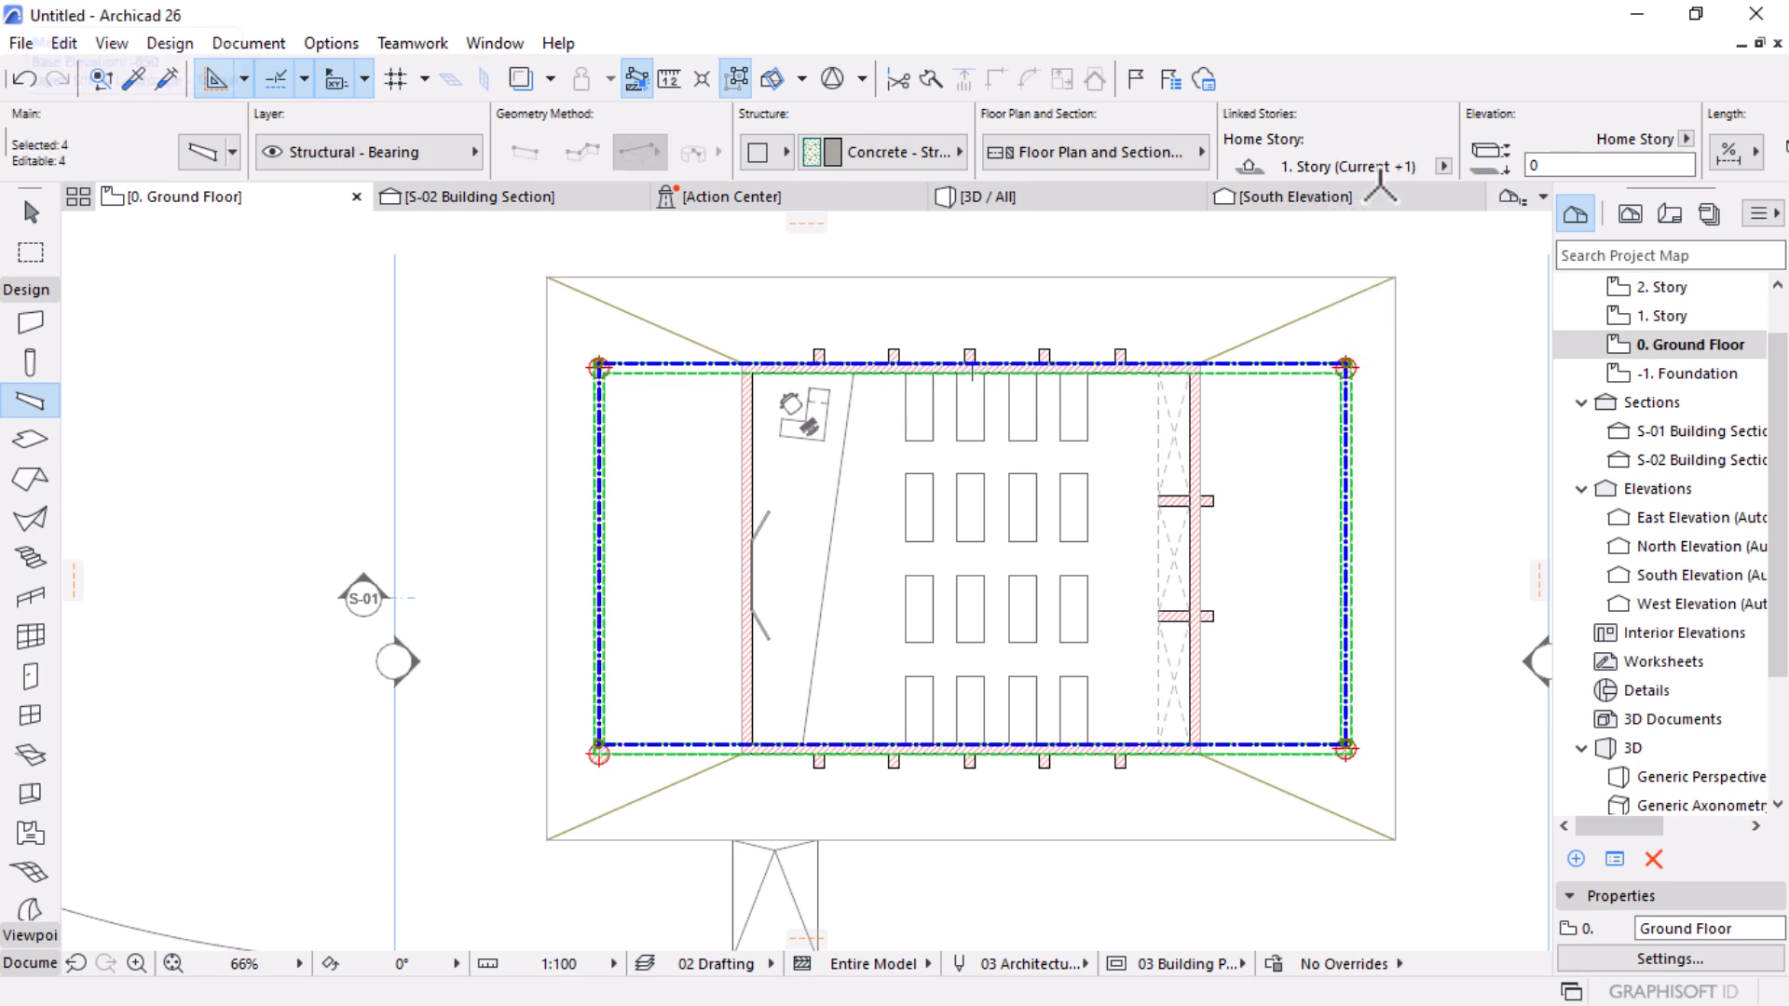
left_click(1094, 152)
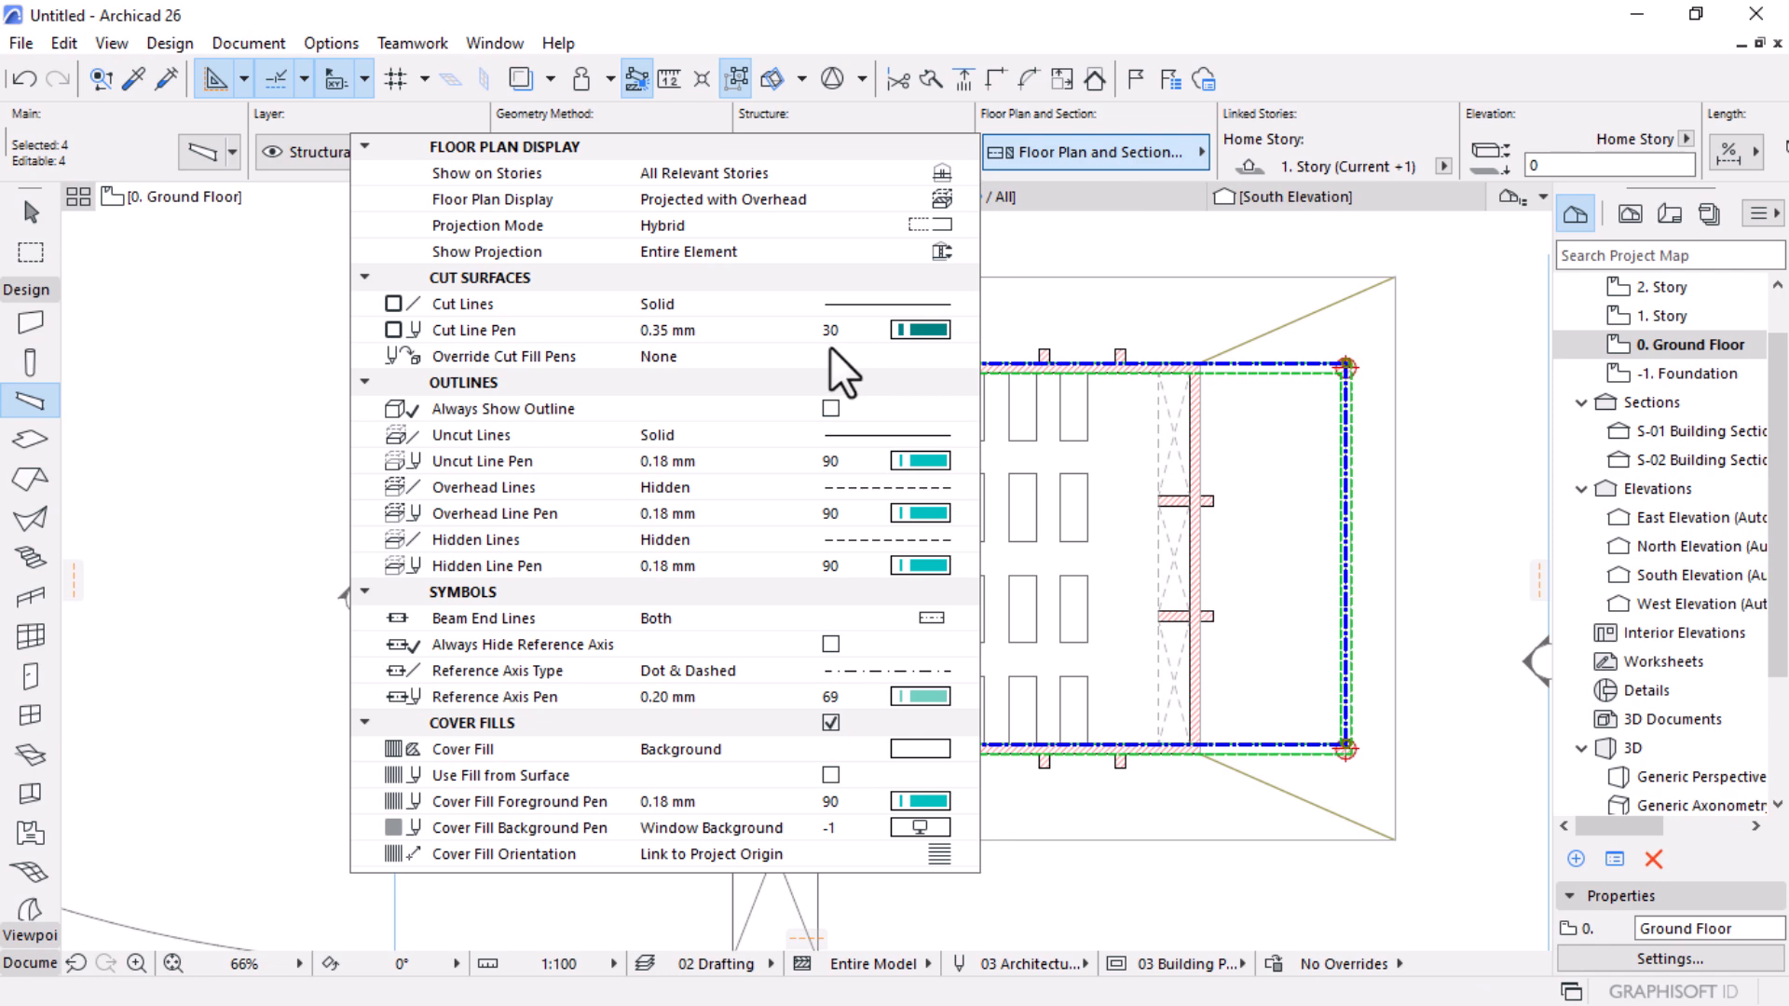
left_click(941, 328)
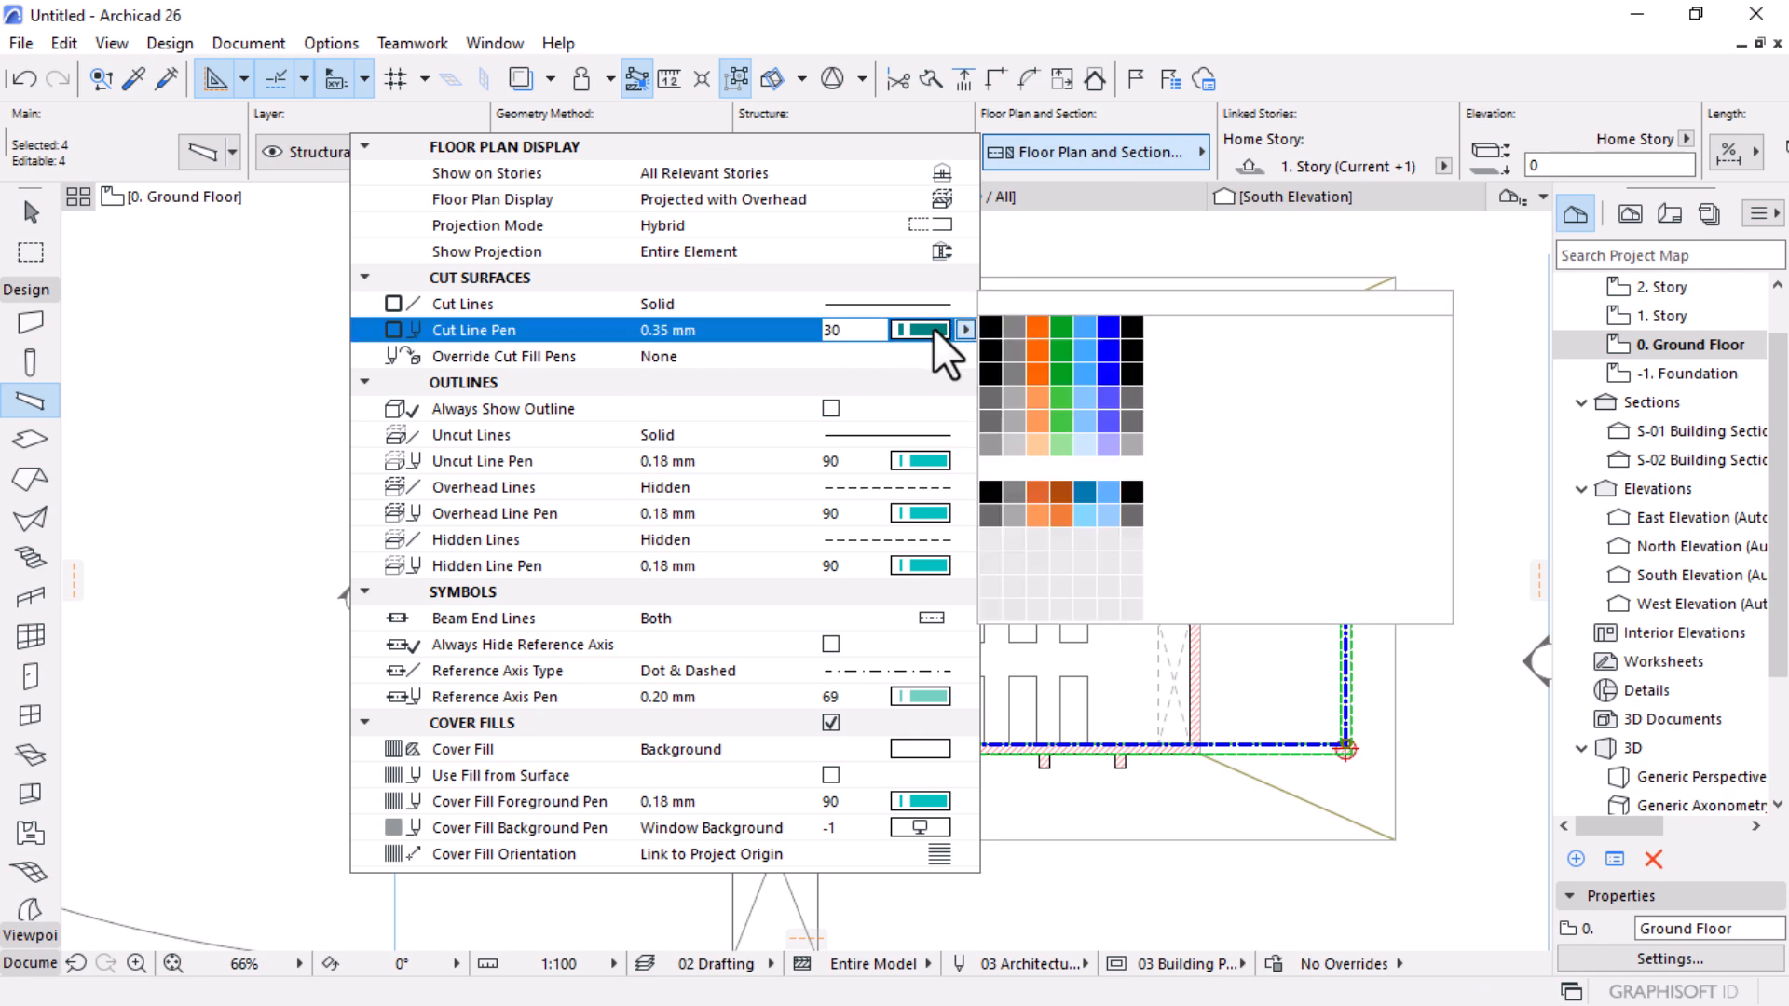
left_click(995, 354)
Step: Set the beams' Uncut Line Pen, Overhead Line Pen and Hidden Line Pen to grey pen 161
left_click(902, 463)
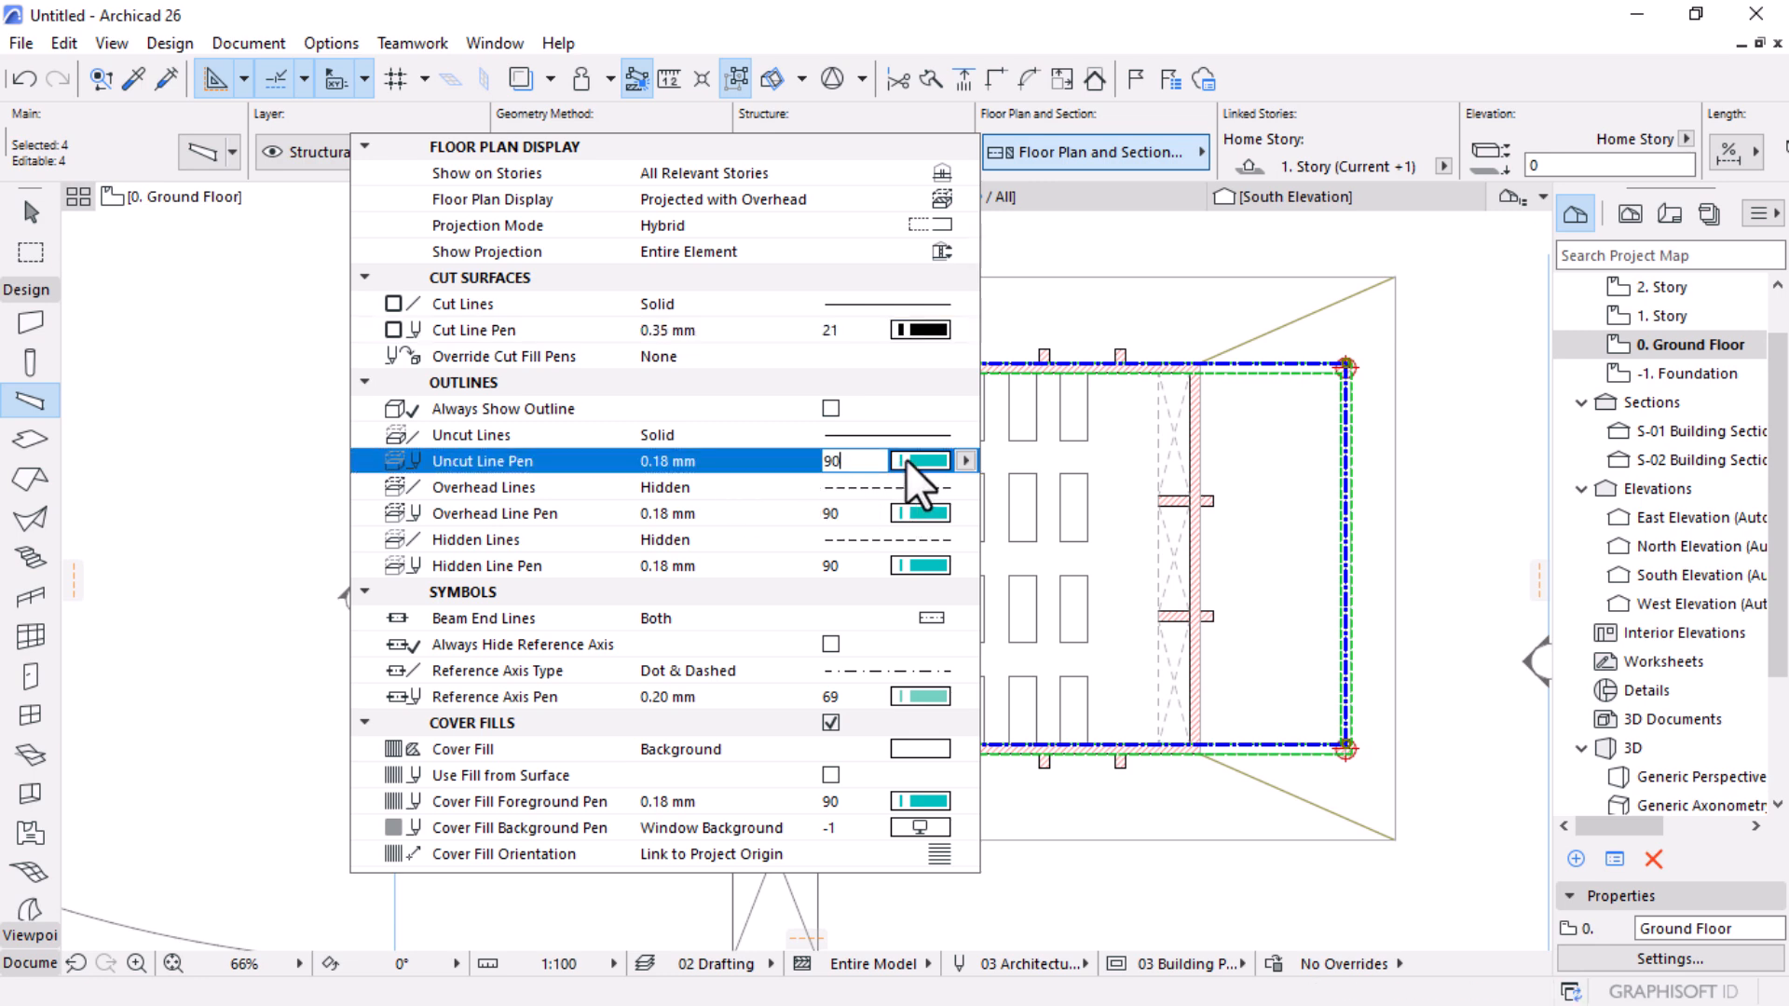
left_click(966, 460)
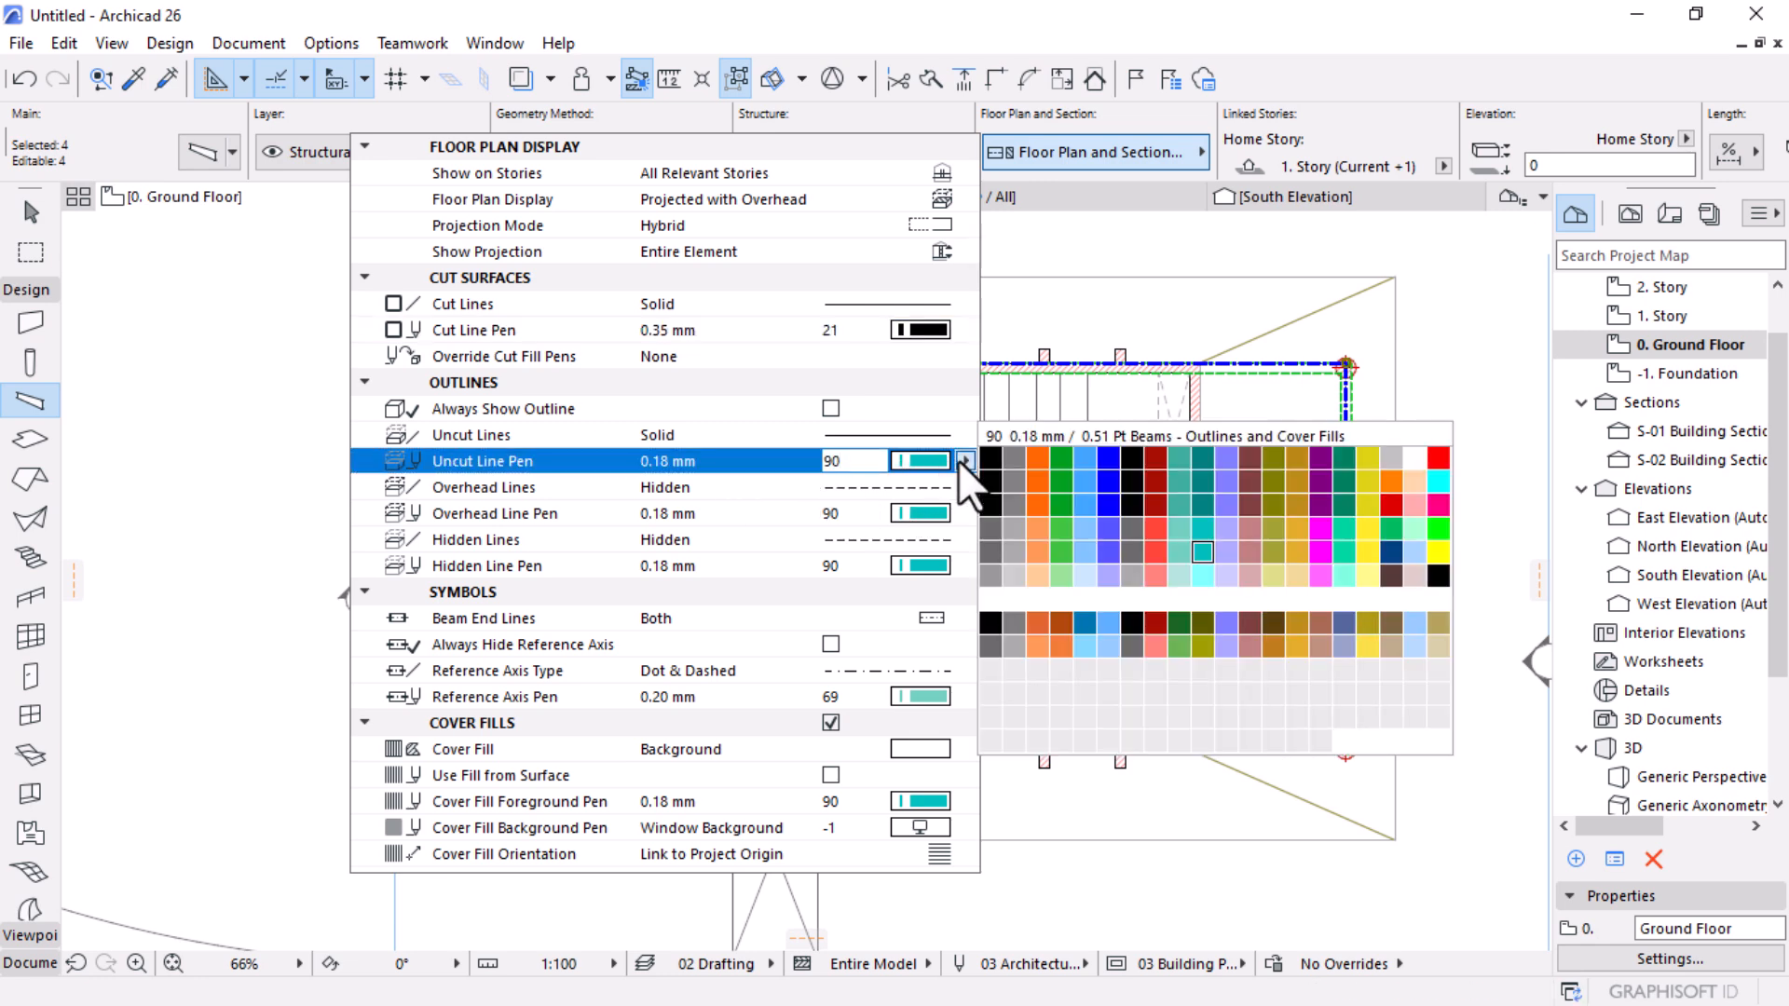
left_click(1000, 652)
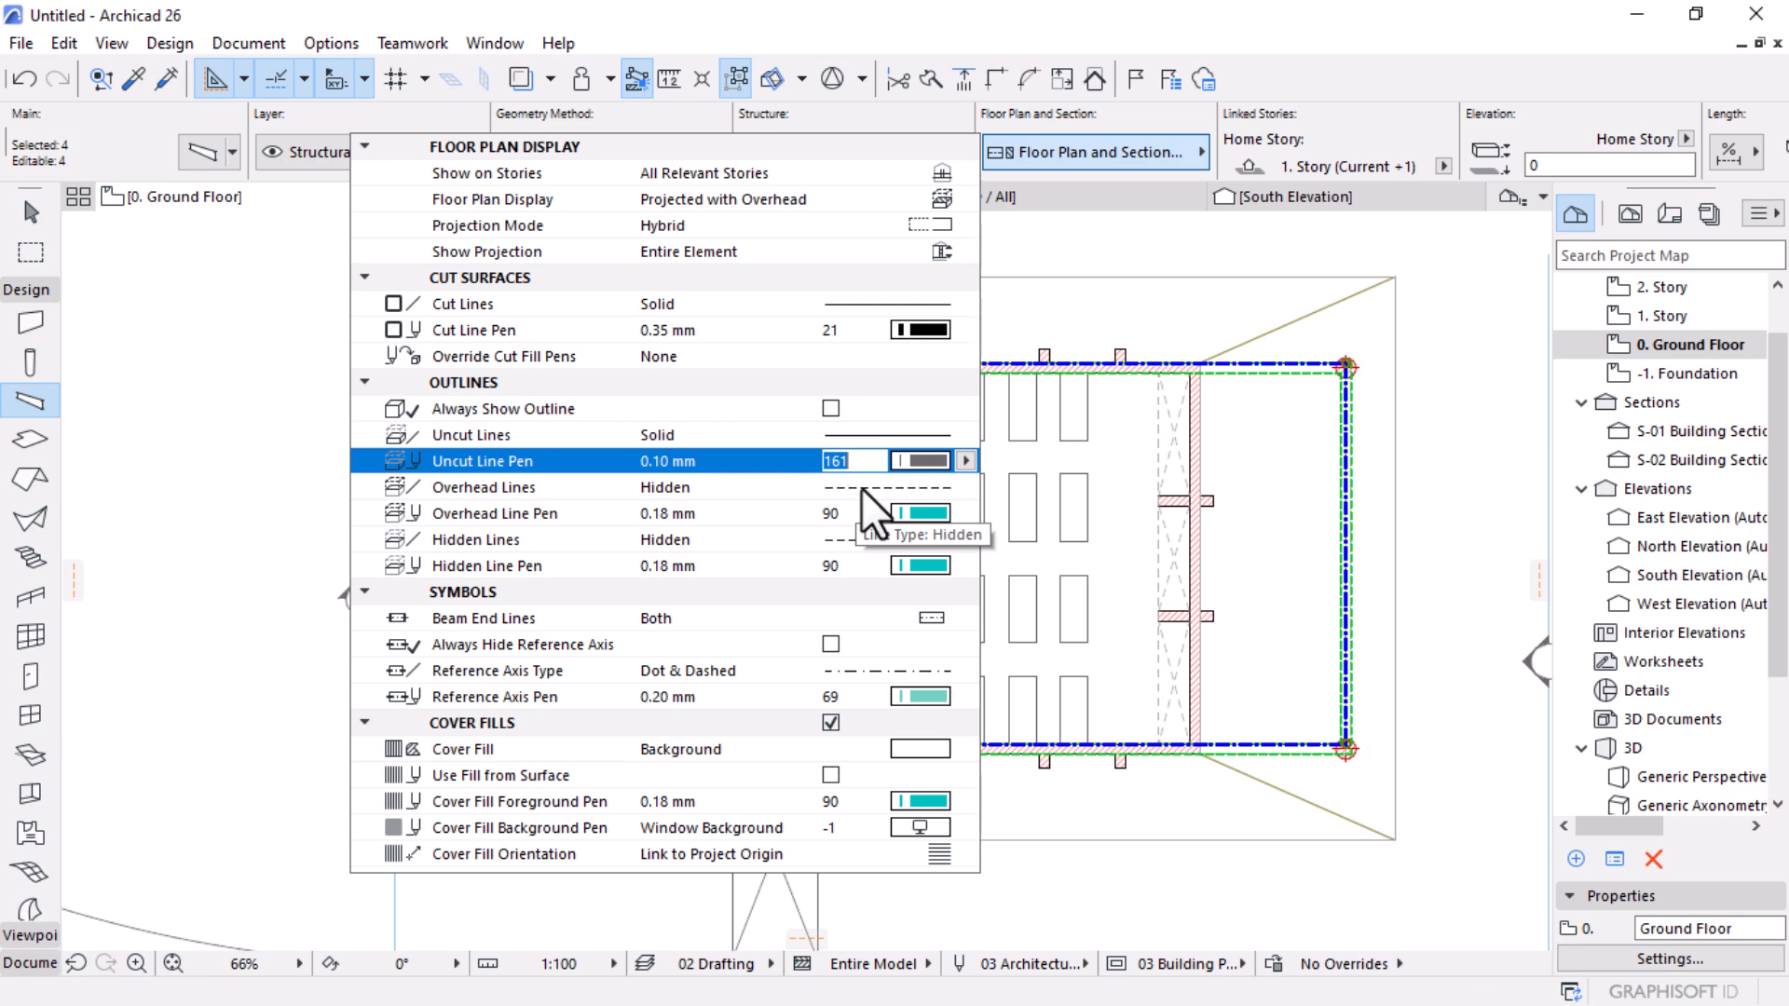
left_click(839, 513)
type("161")
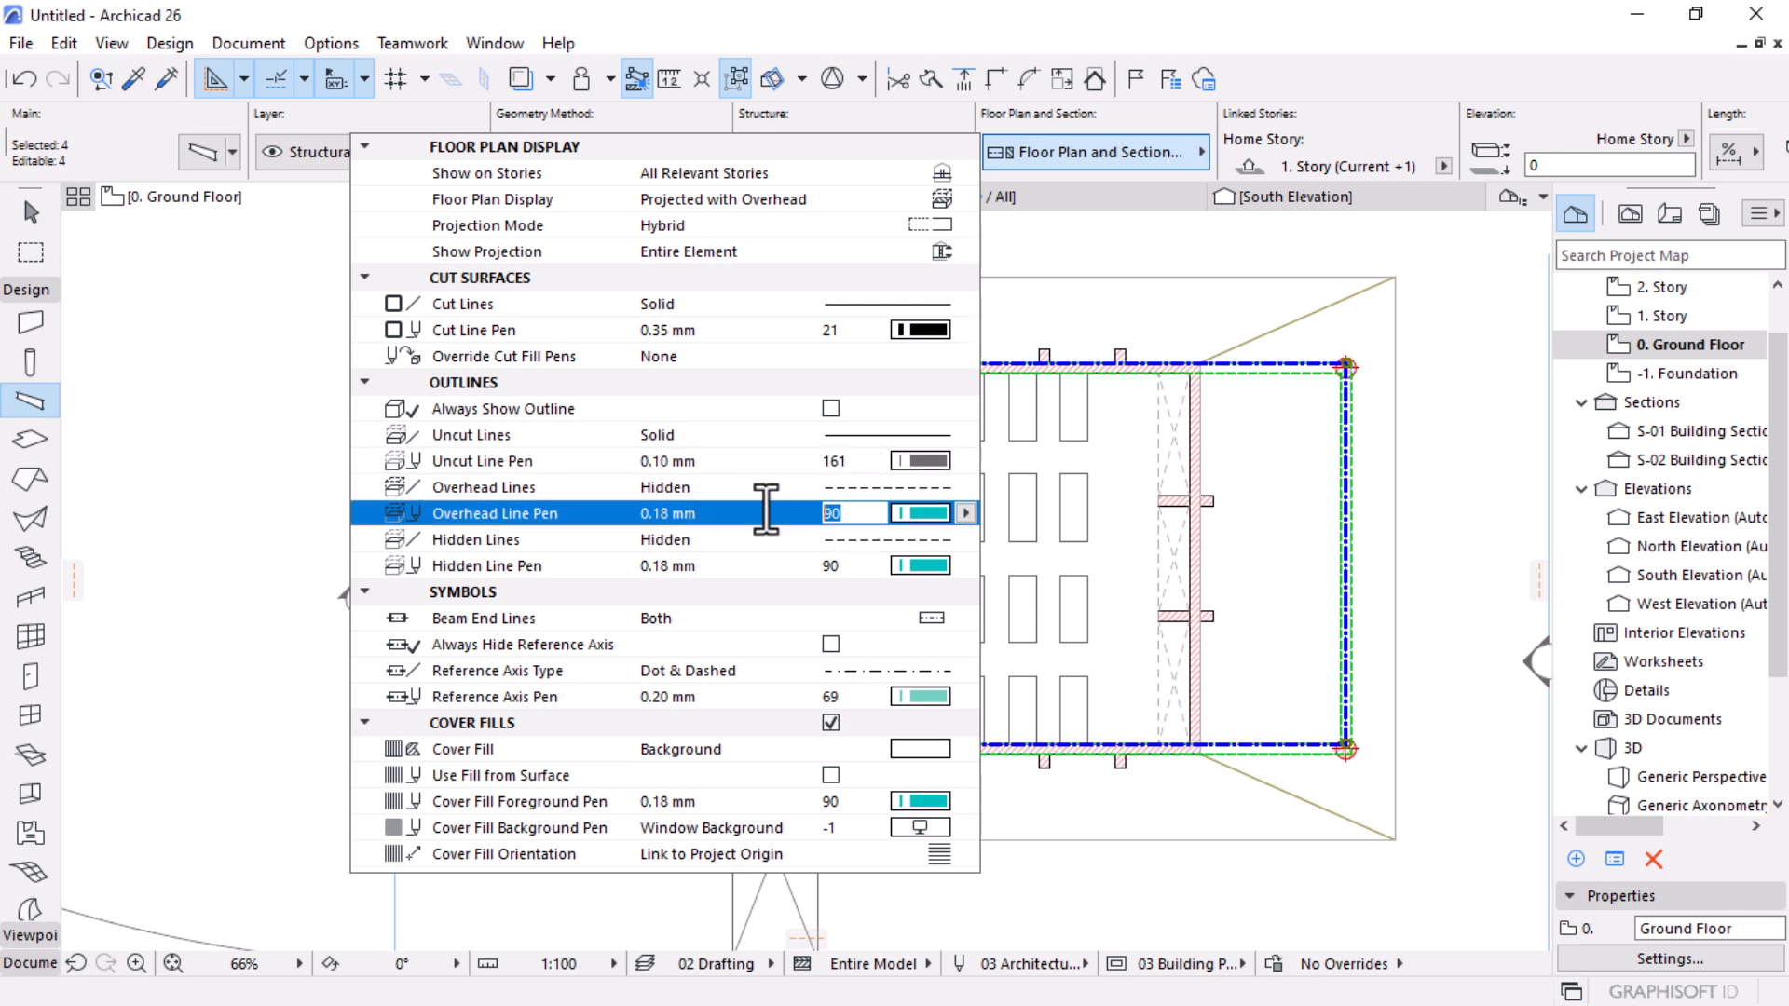
left_click(838, 566)
type("161")
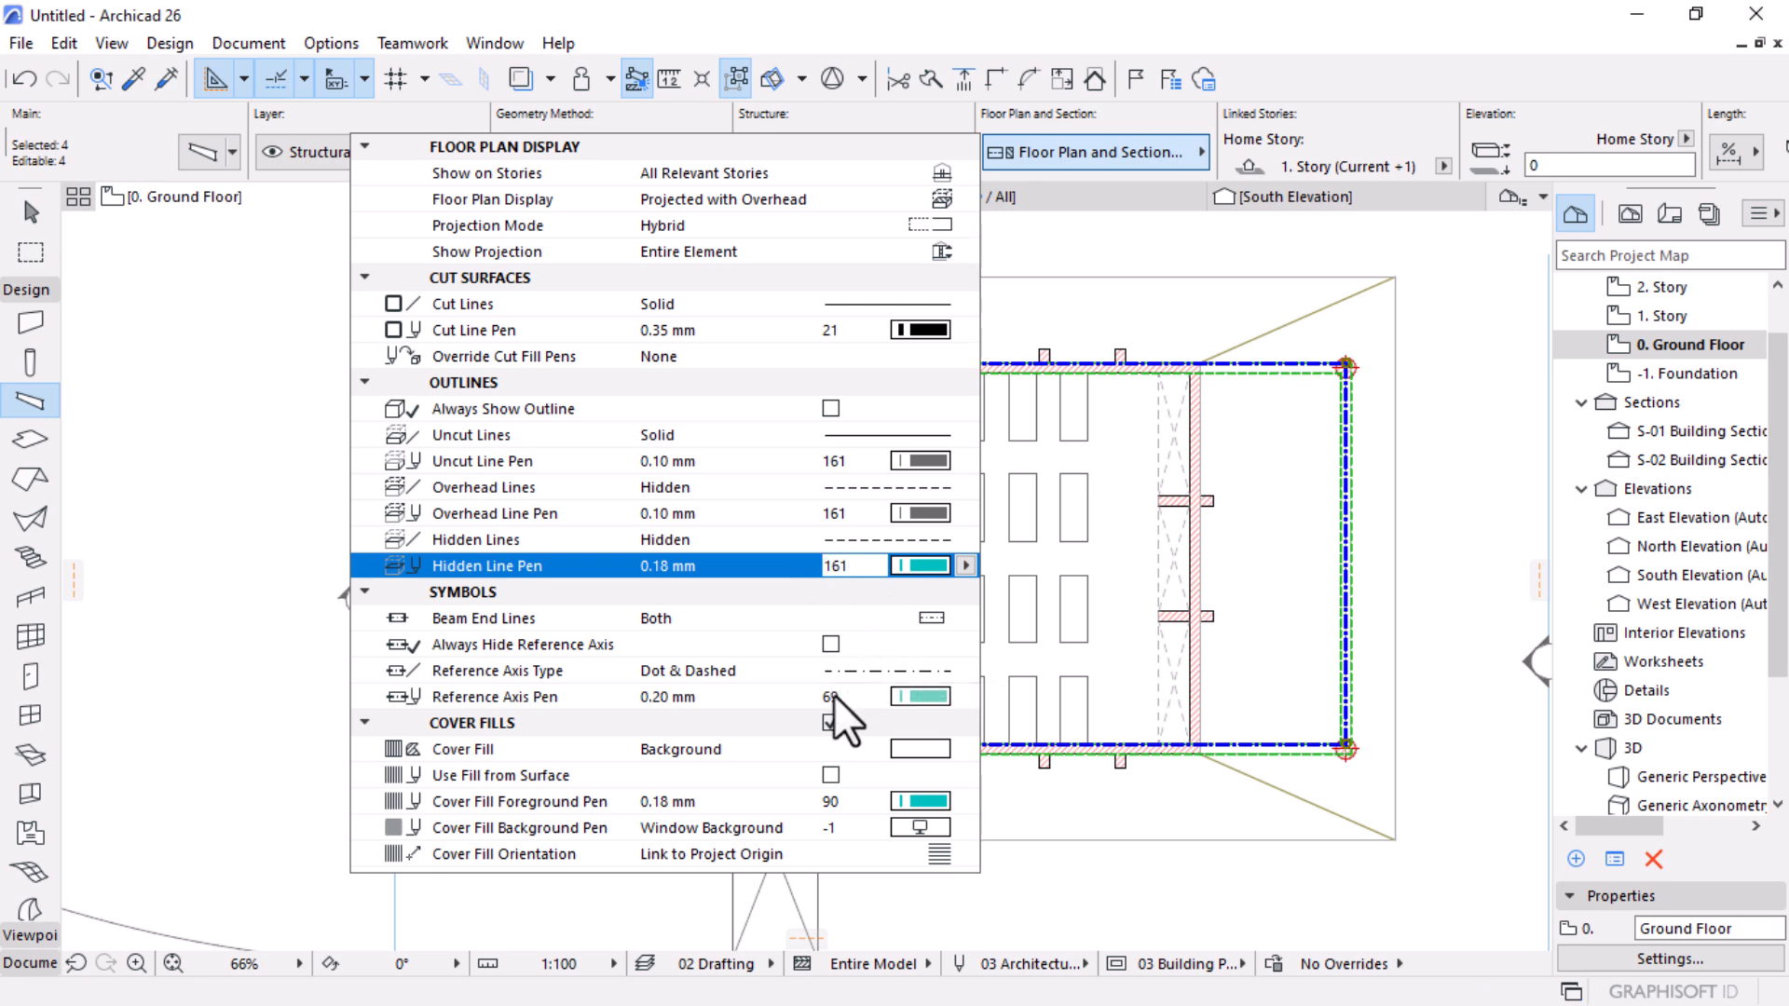
Step: Set the beams' Reference Axis Pen and Cover Fill Foreground Pen to 161 and deselect the beams
left_click(835, 699)
type("161")
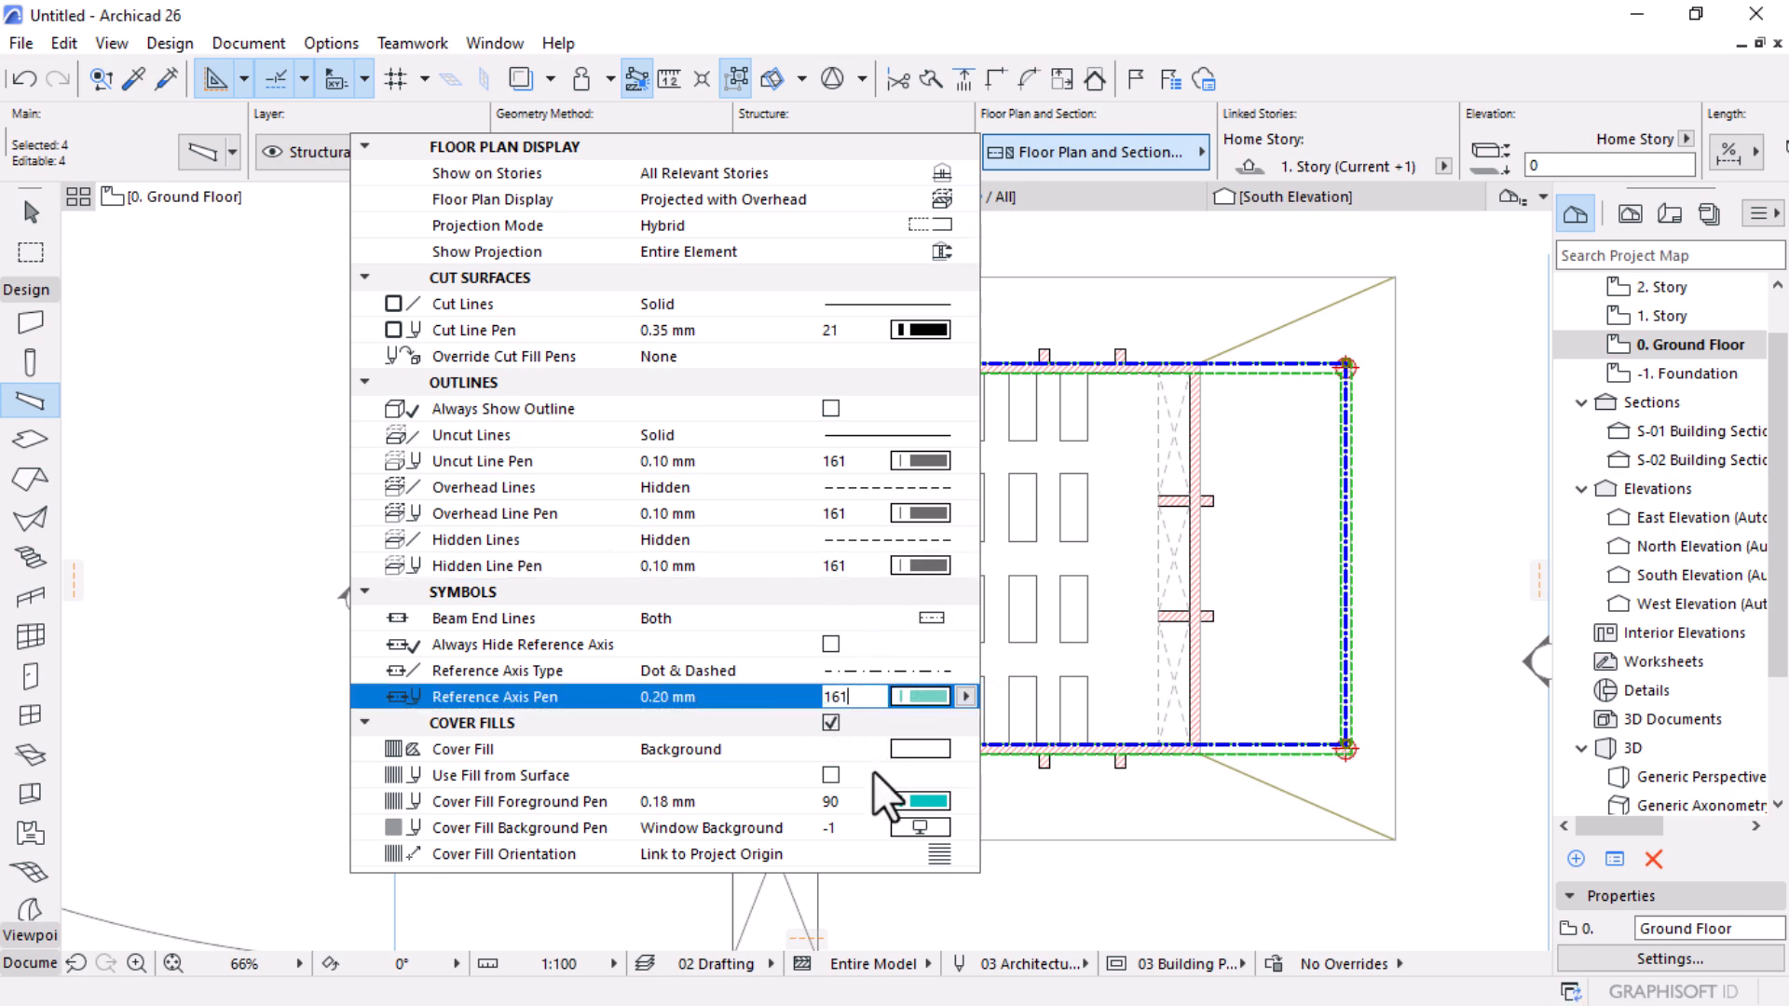
left_click(838, 801)
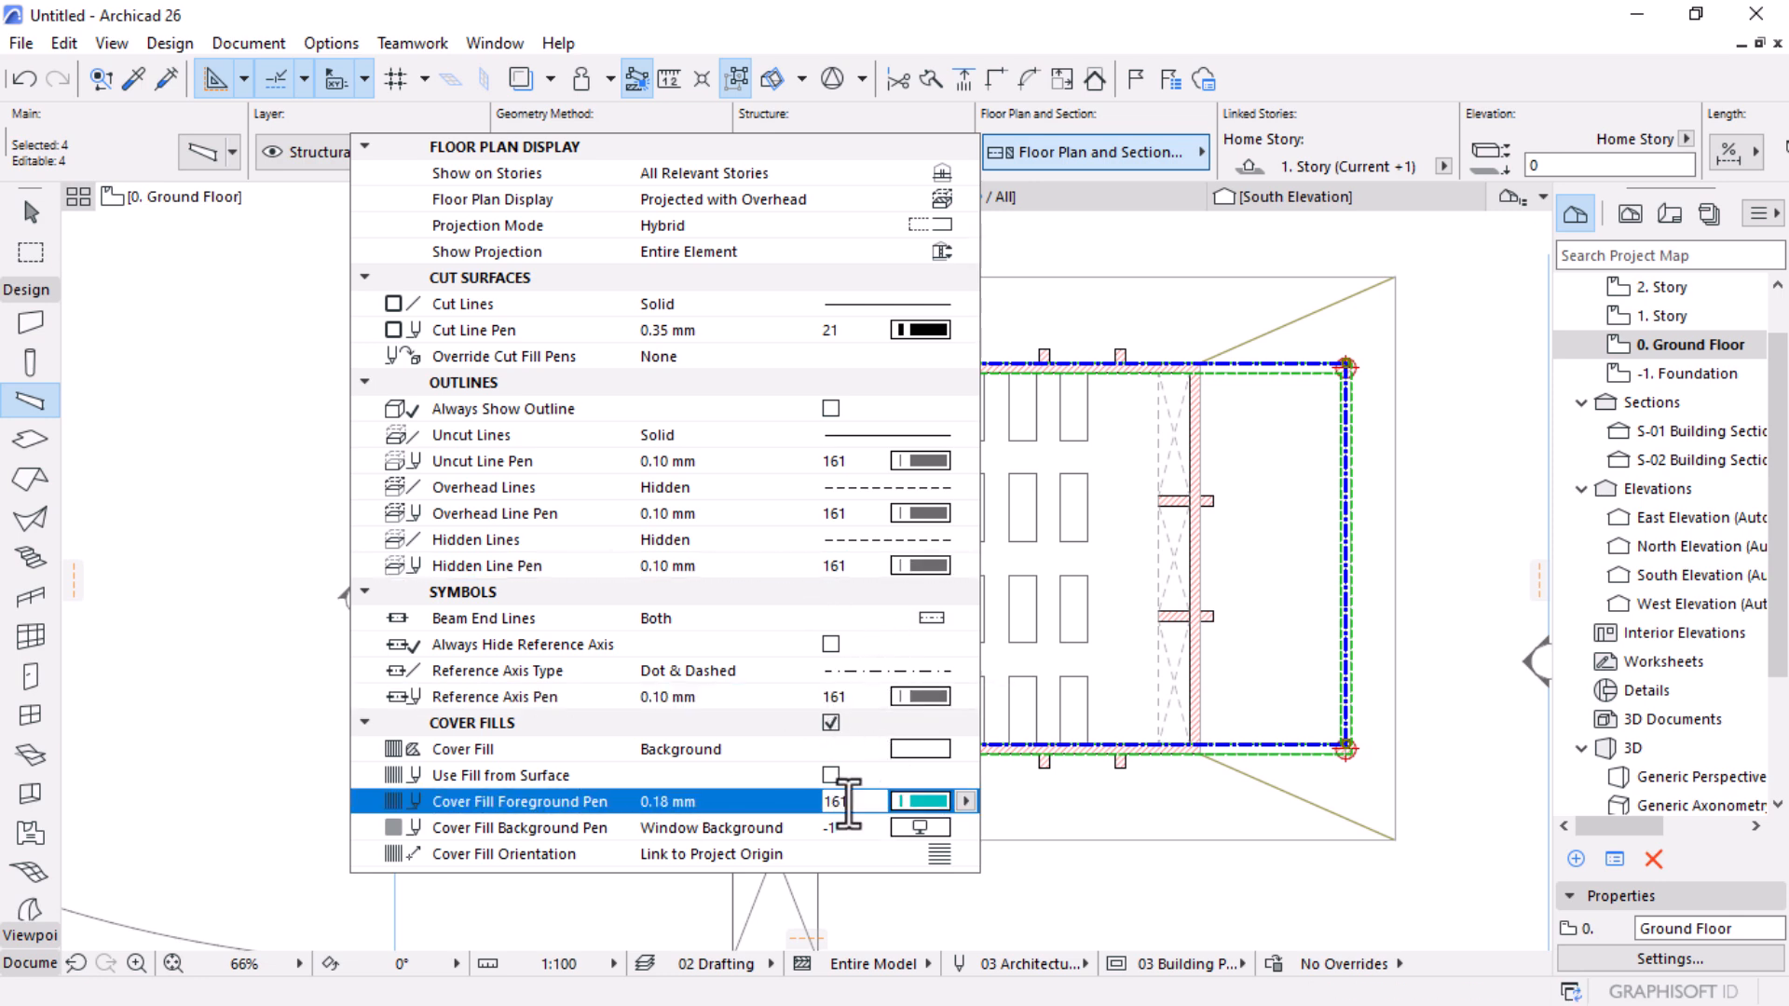
left_click(1121, 839)
key("Escape")
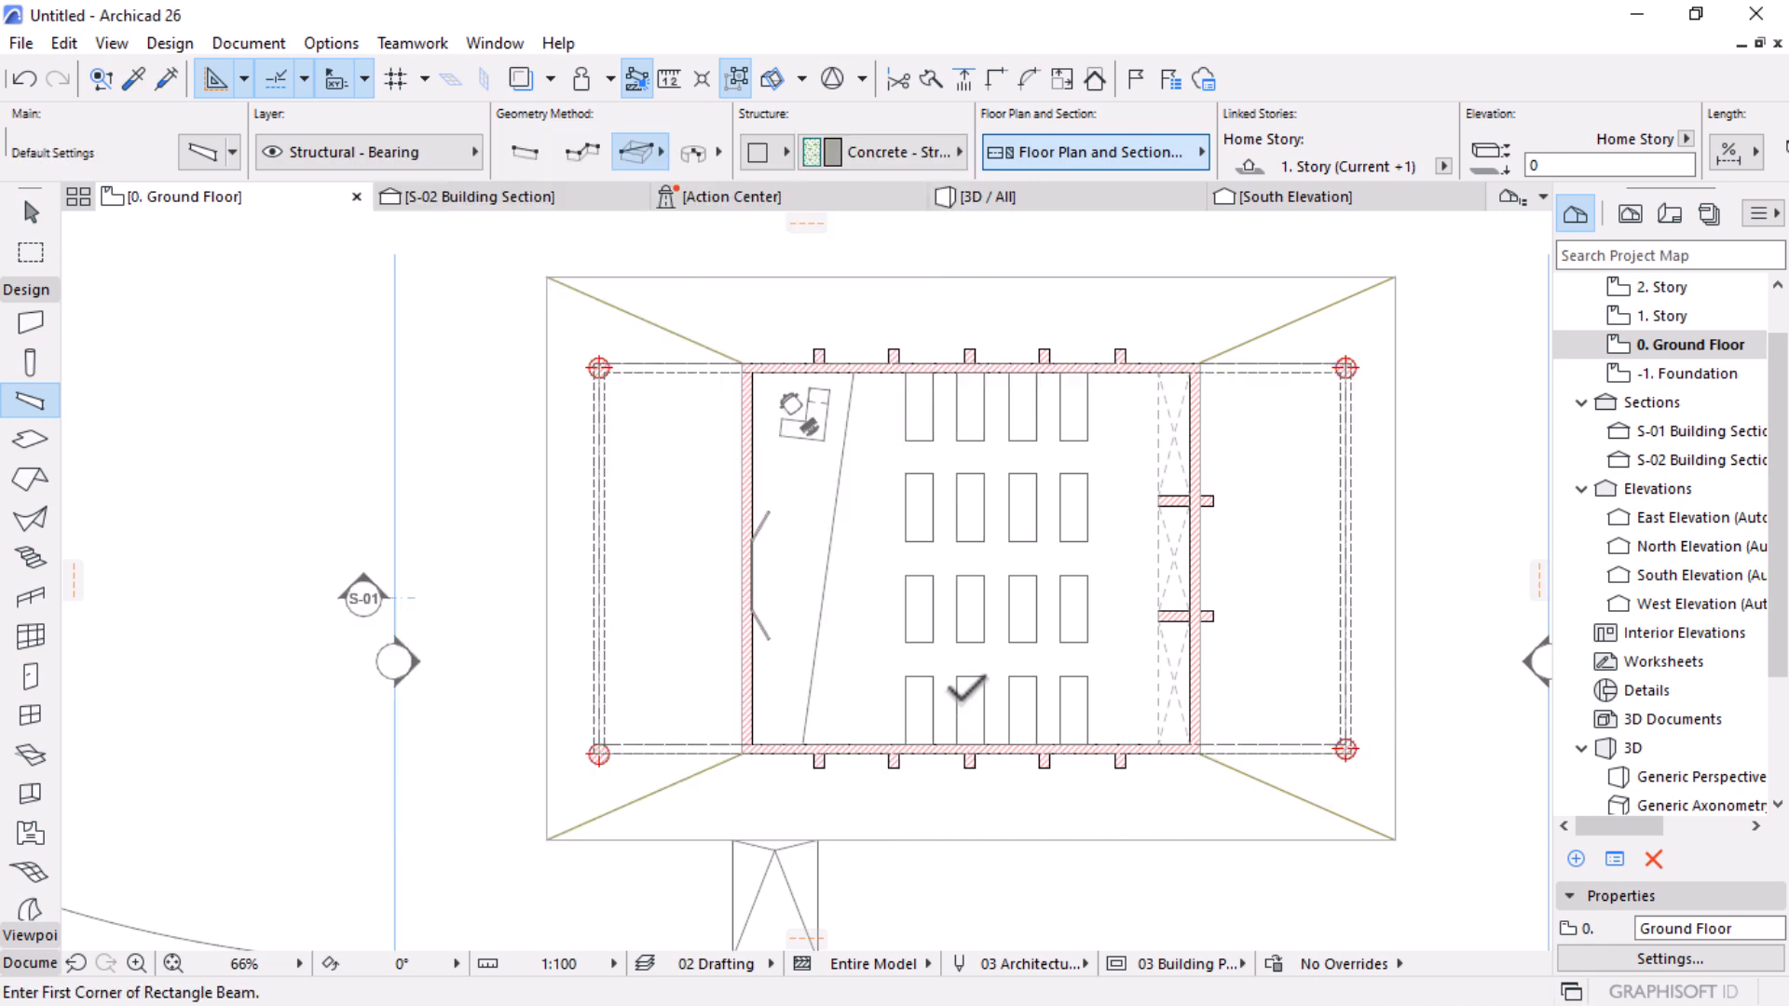
Step: Select all four round columns and set their Uncut Line Pen and Hidden Line Pen to black pen 21
scroll(1351, 354, "up", 8)
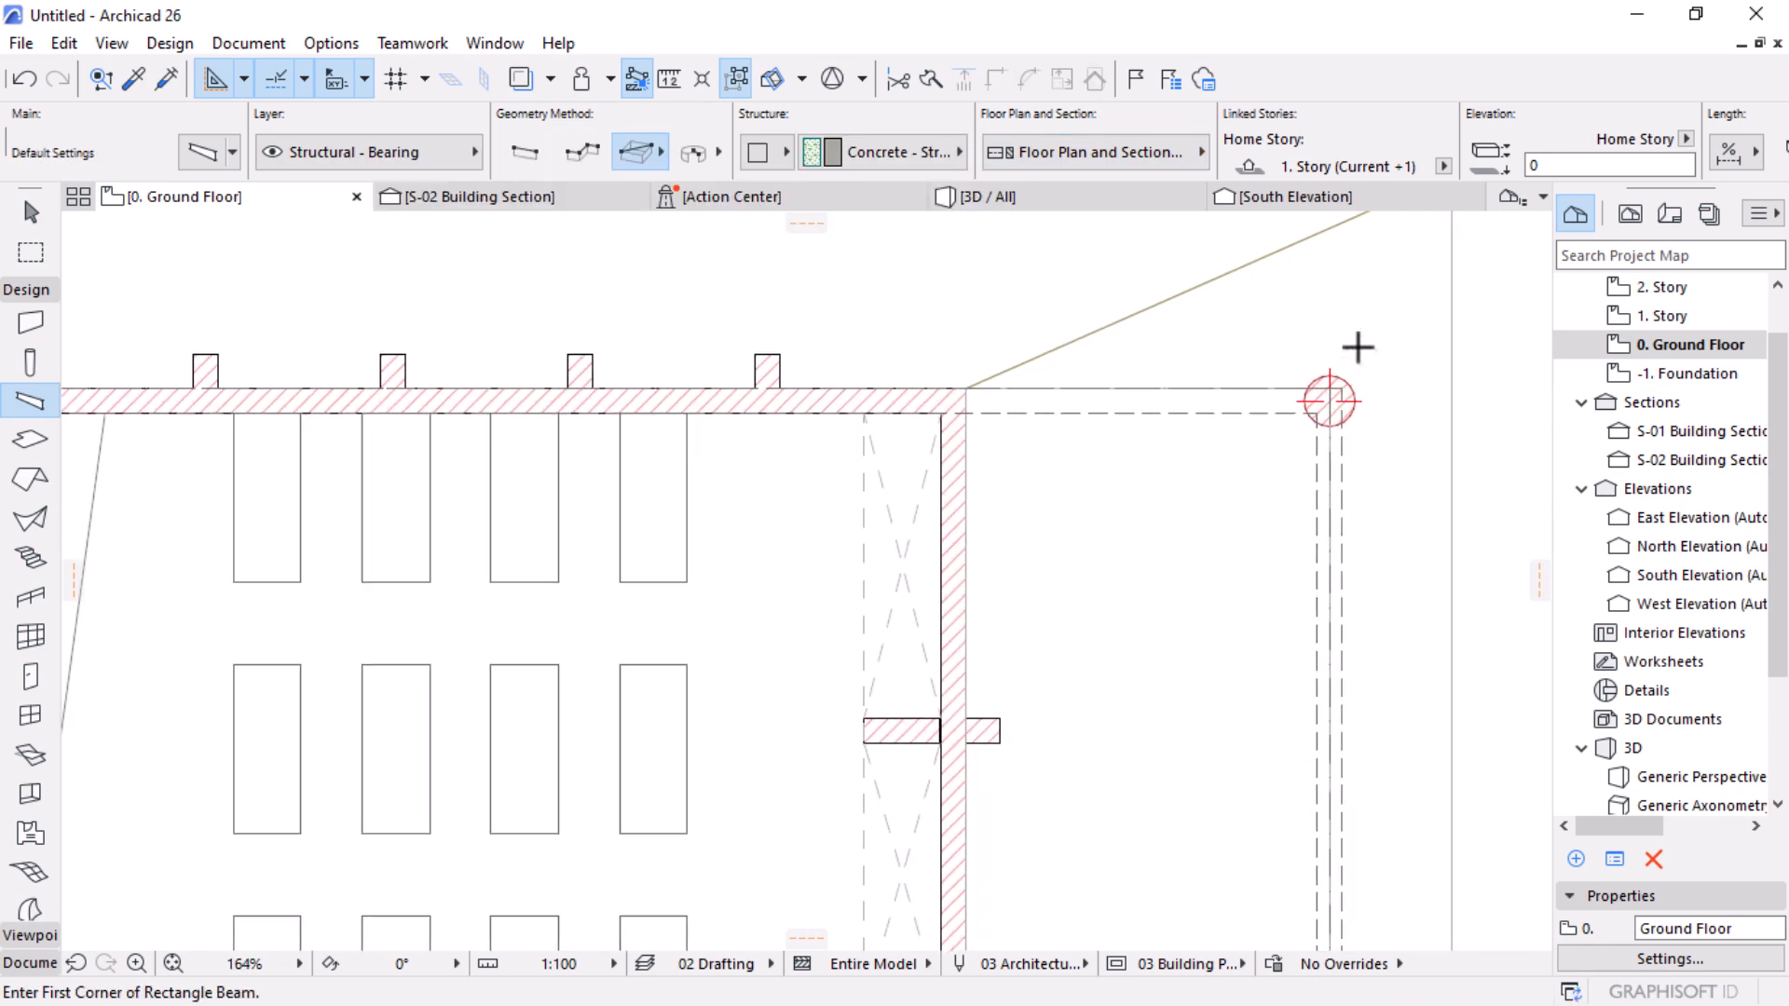
key("Escape")
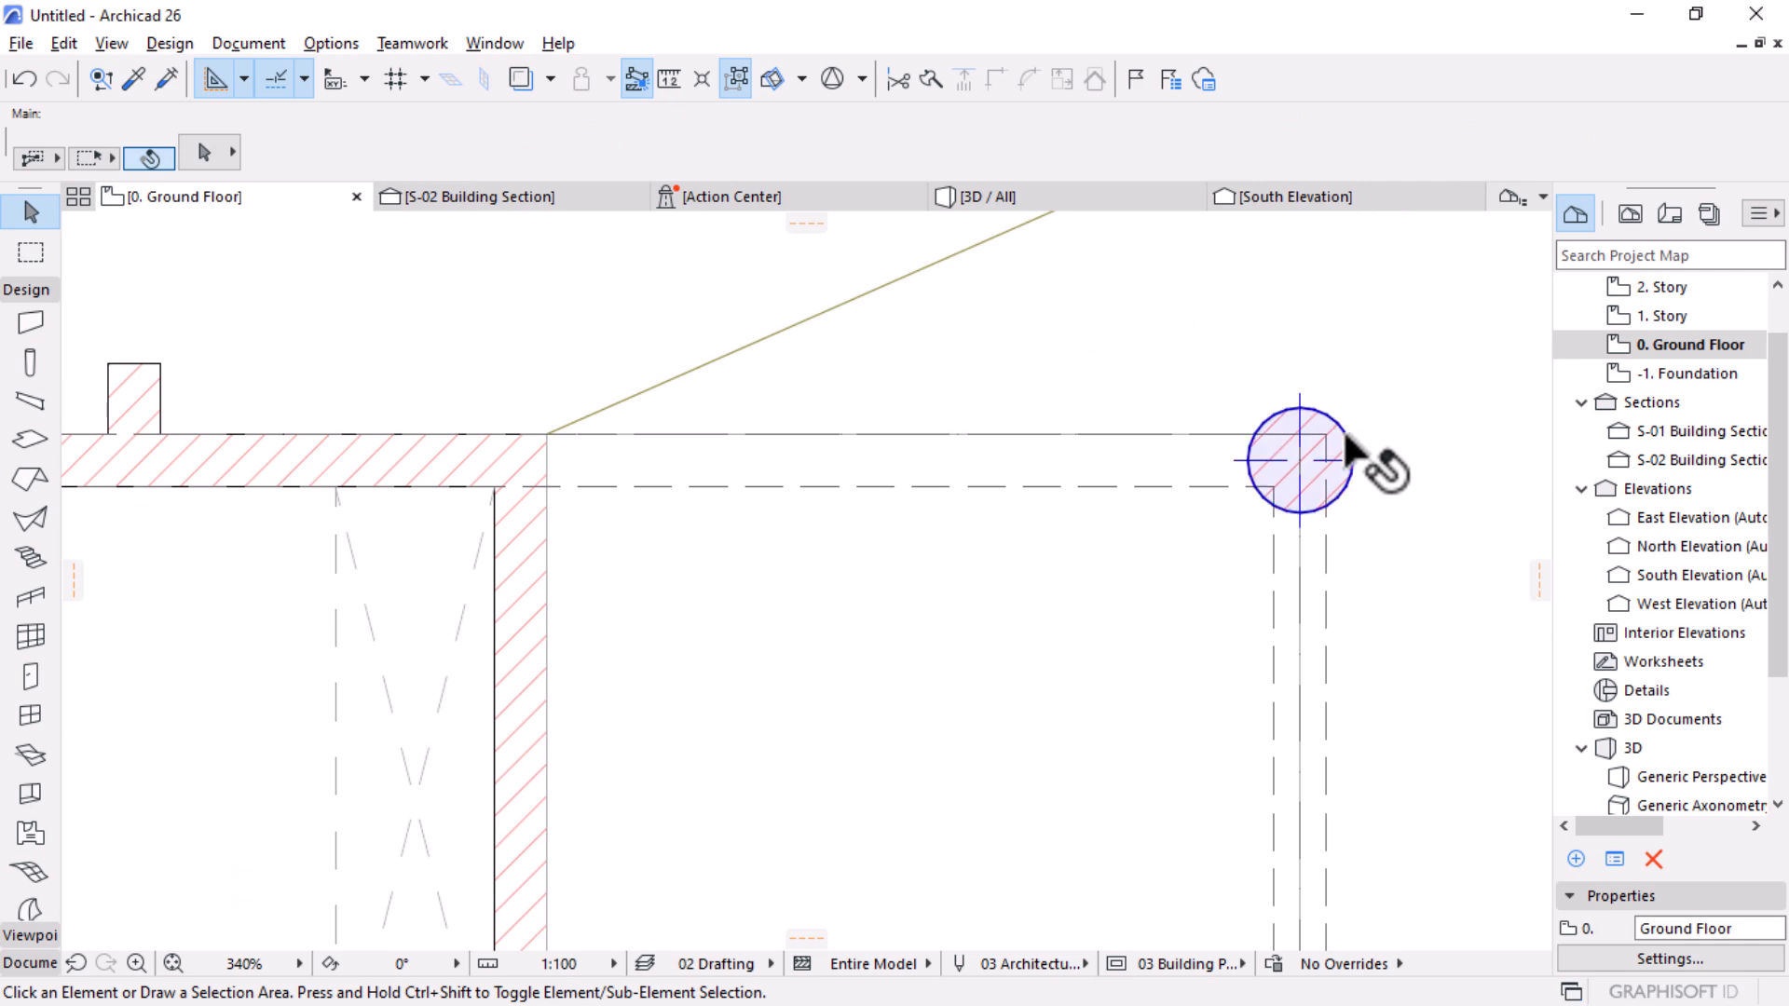
left_click(1342, 382)
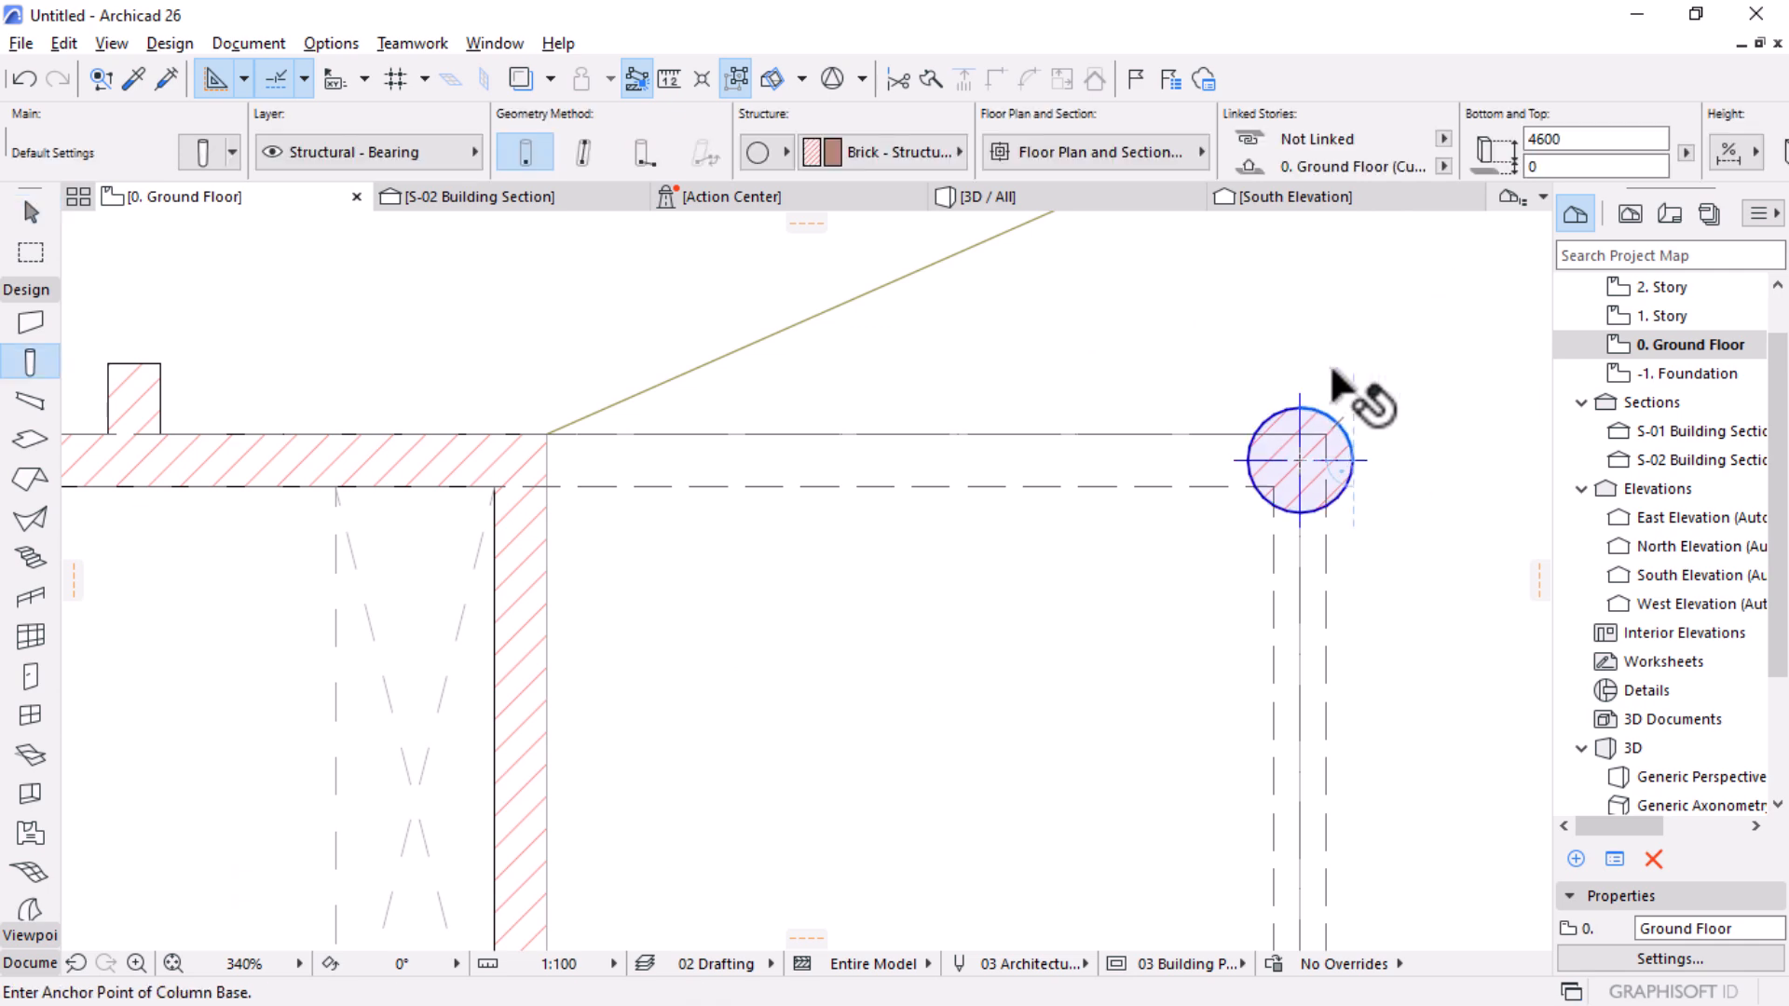
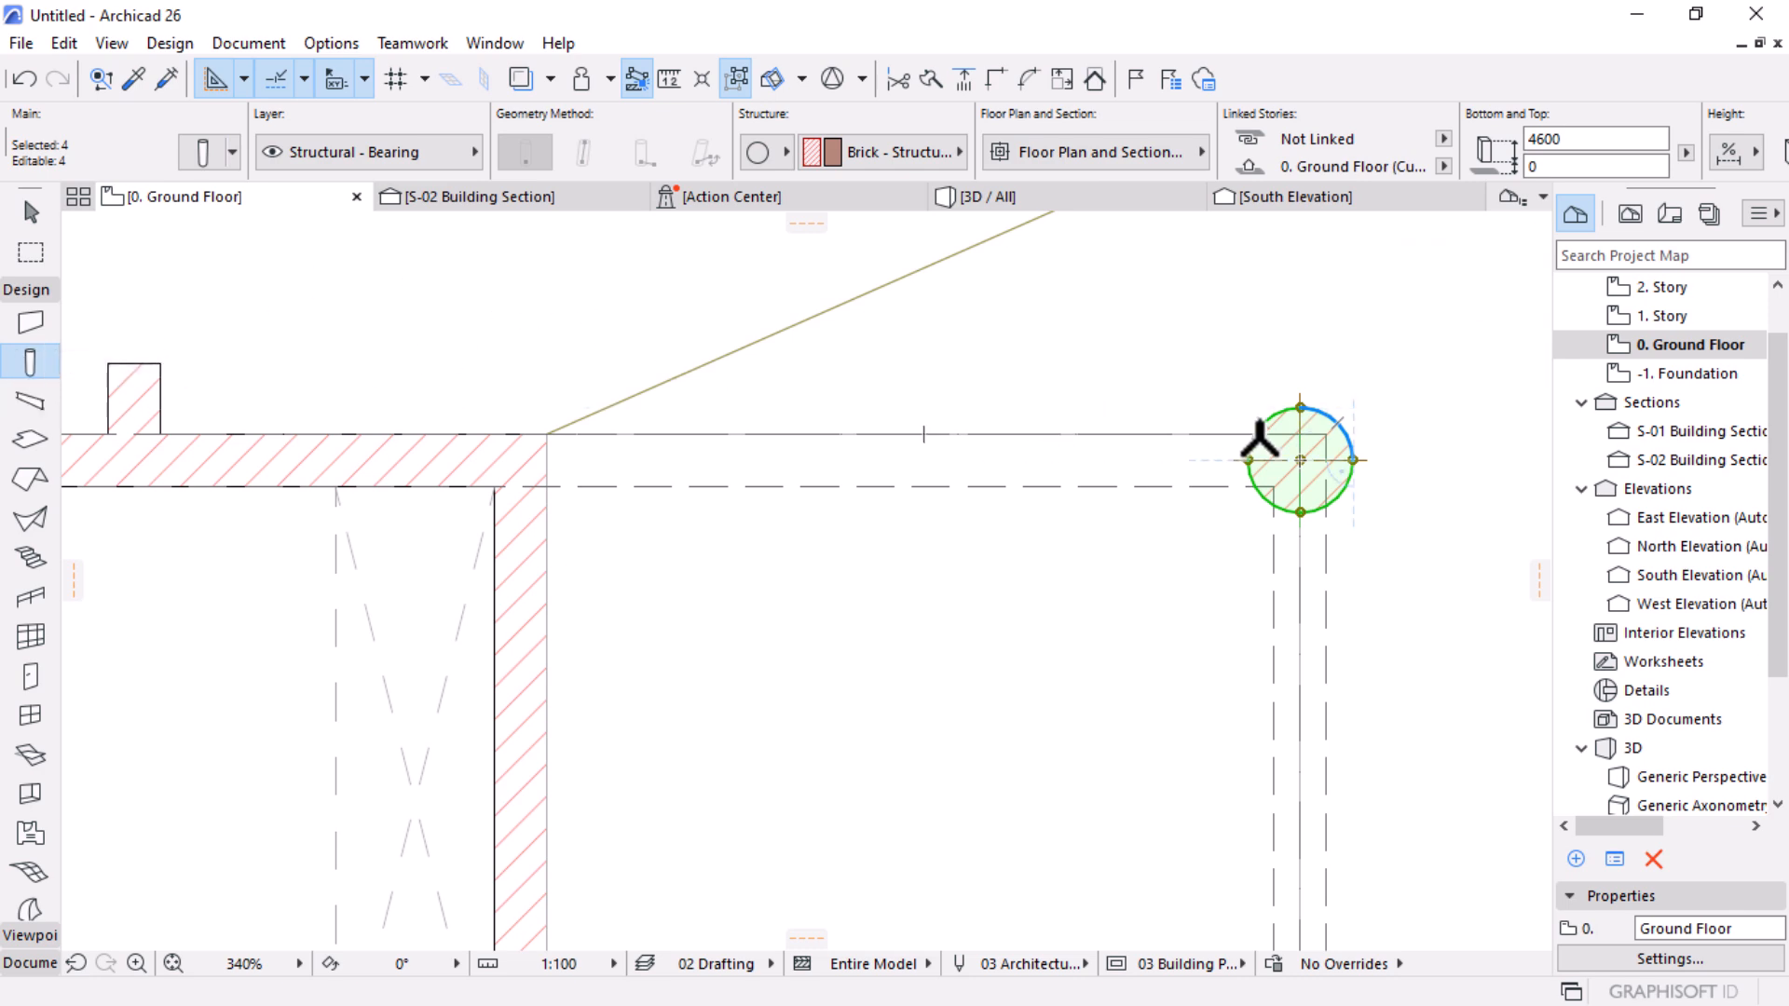
scroll(1281, 461, "down", 3)
left_click(1104, 160)
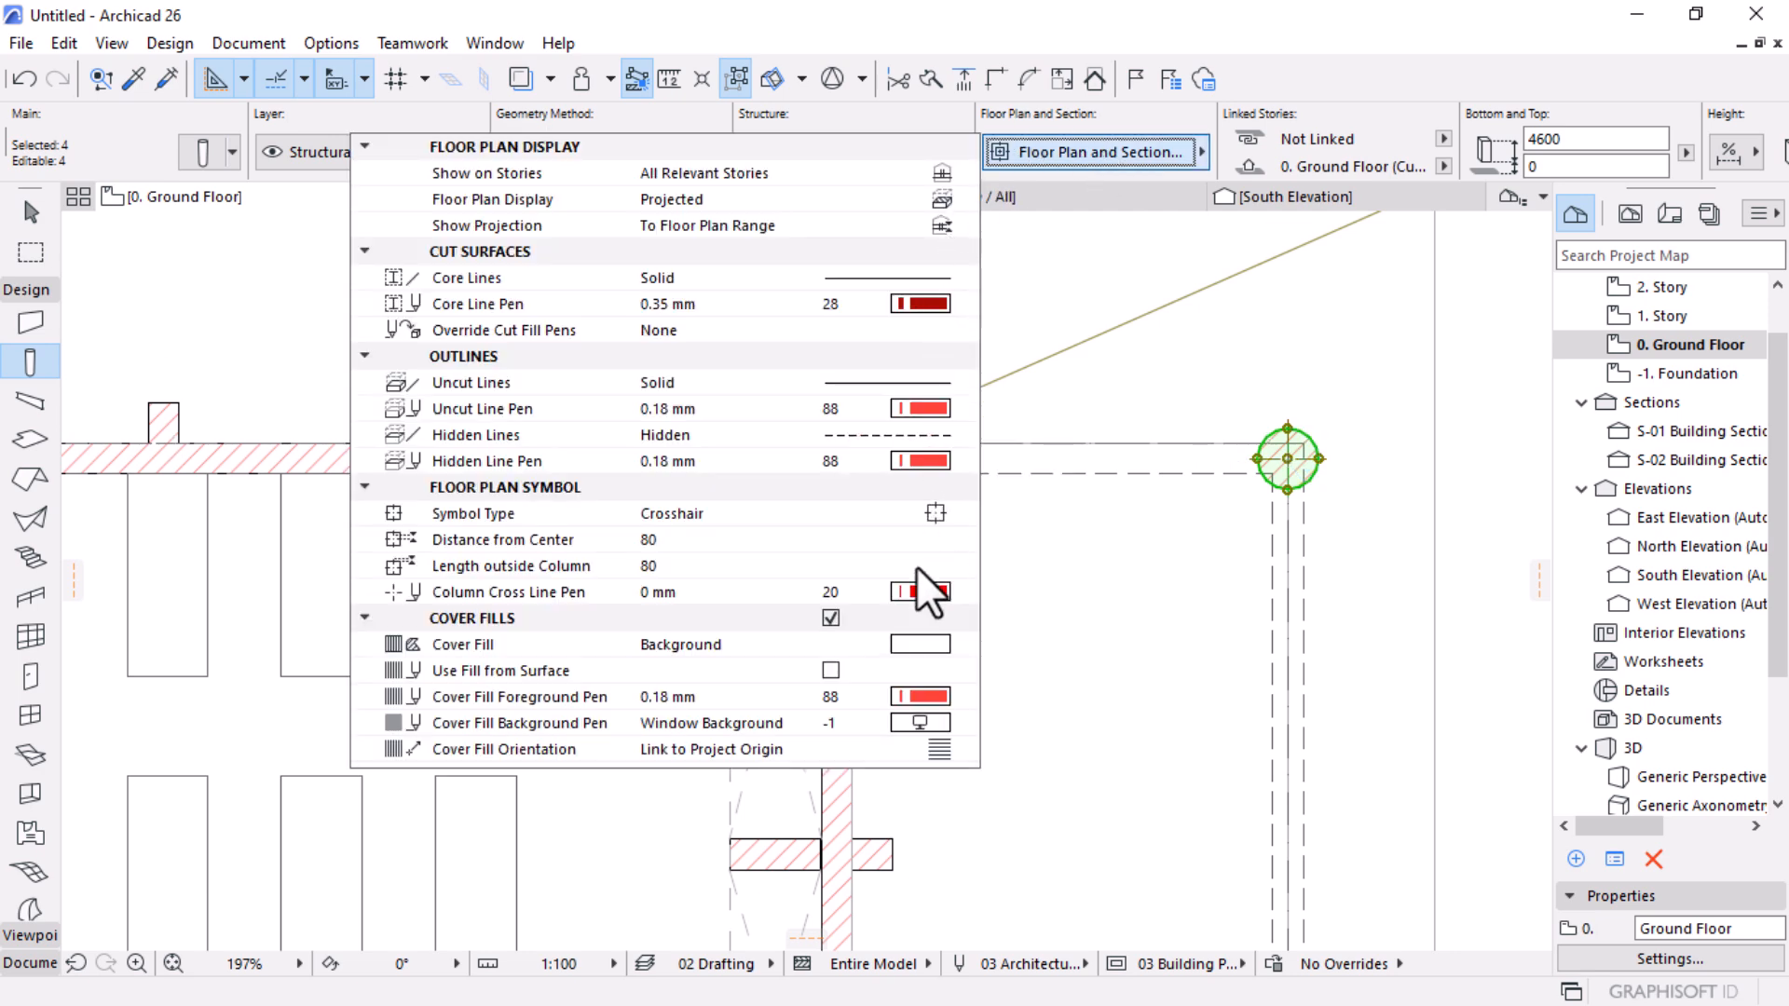
left_click(911, 407)
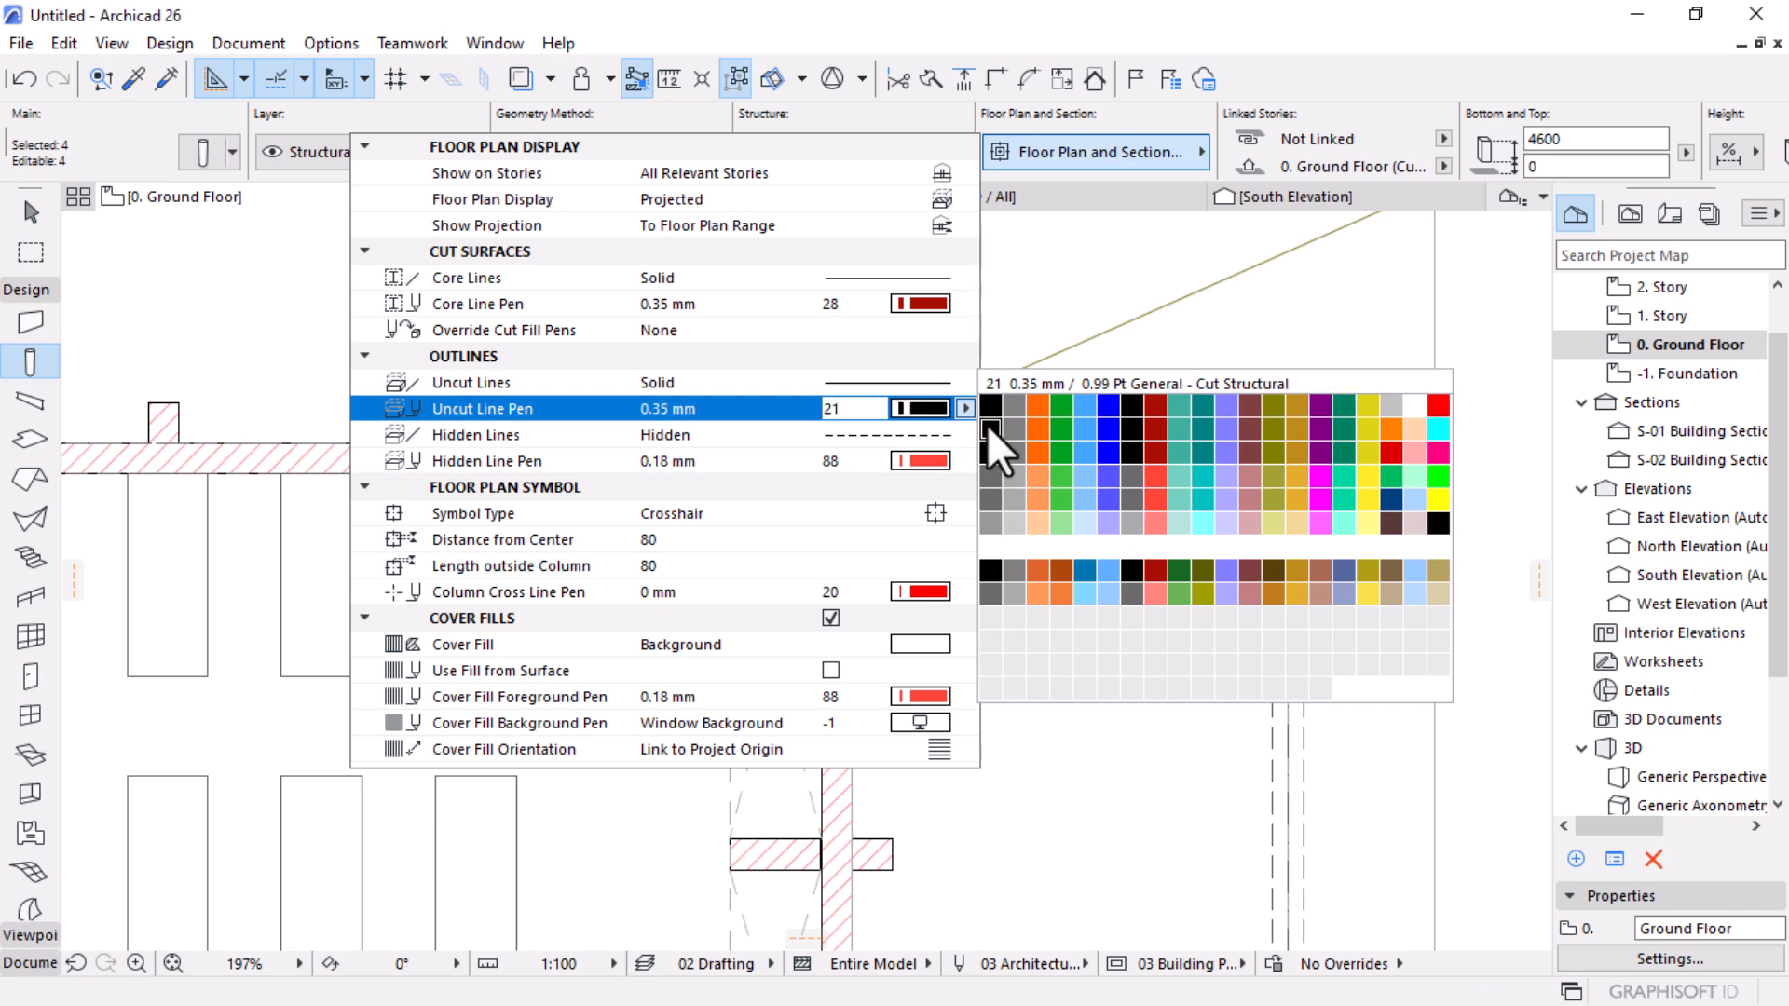
left_click(987, 424)
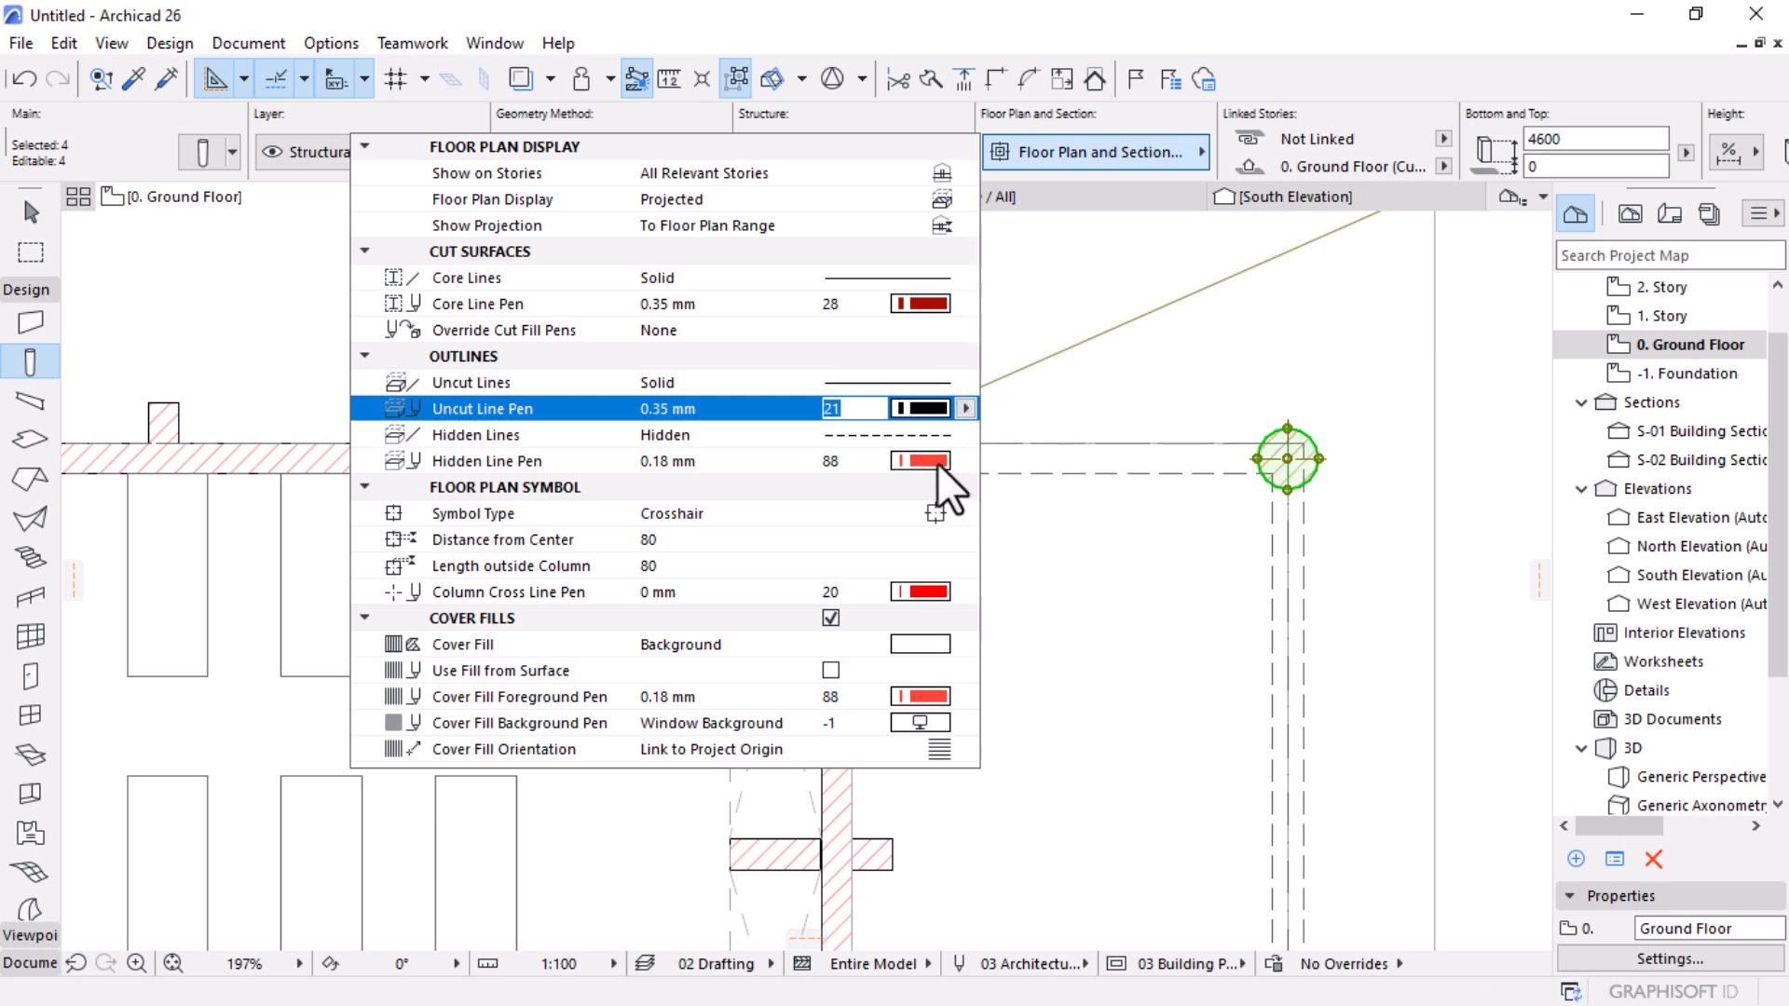
left_click(937, 462)
left_click(989, 467)
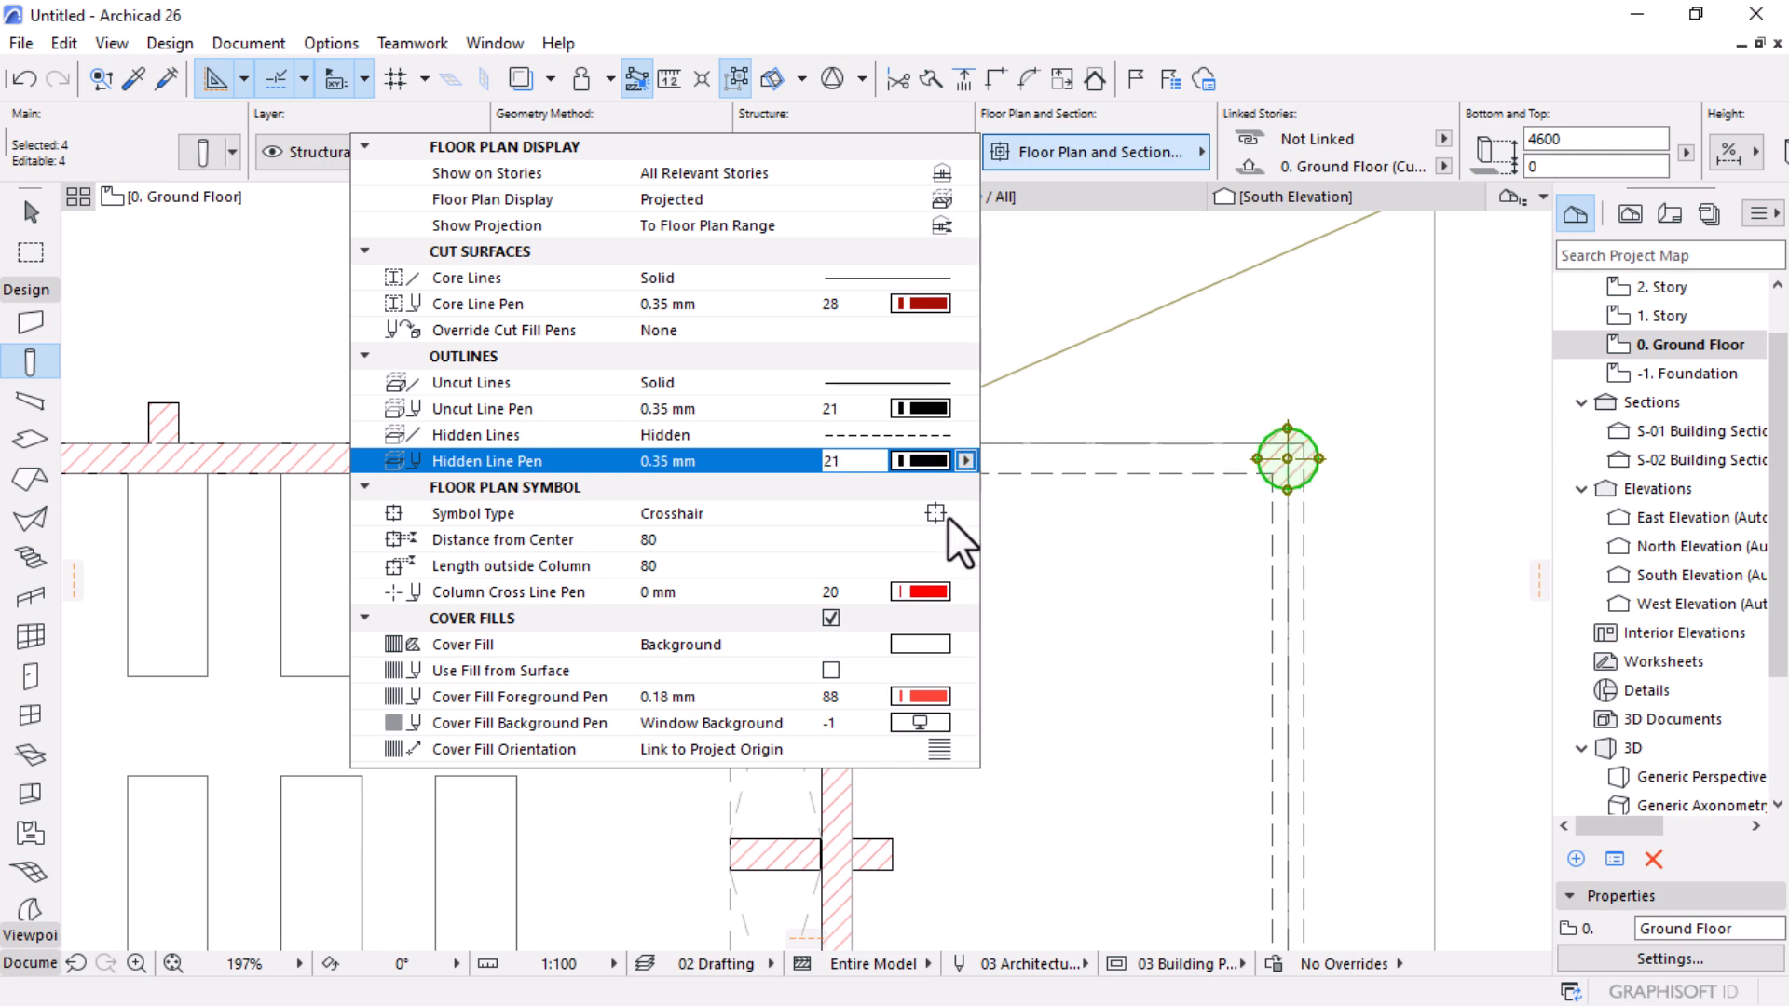
Step: Set the columns' Column Cross Line Pen to 21 and turn off their cover fills
left_click(930, 593)
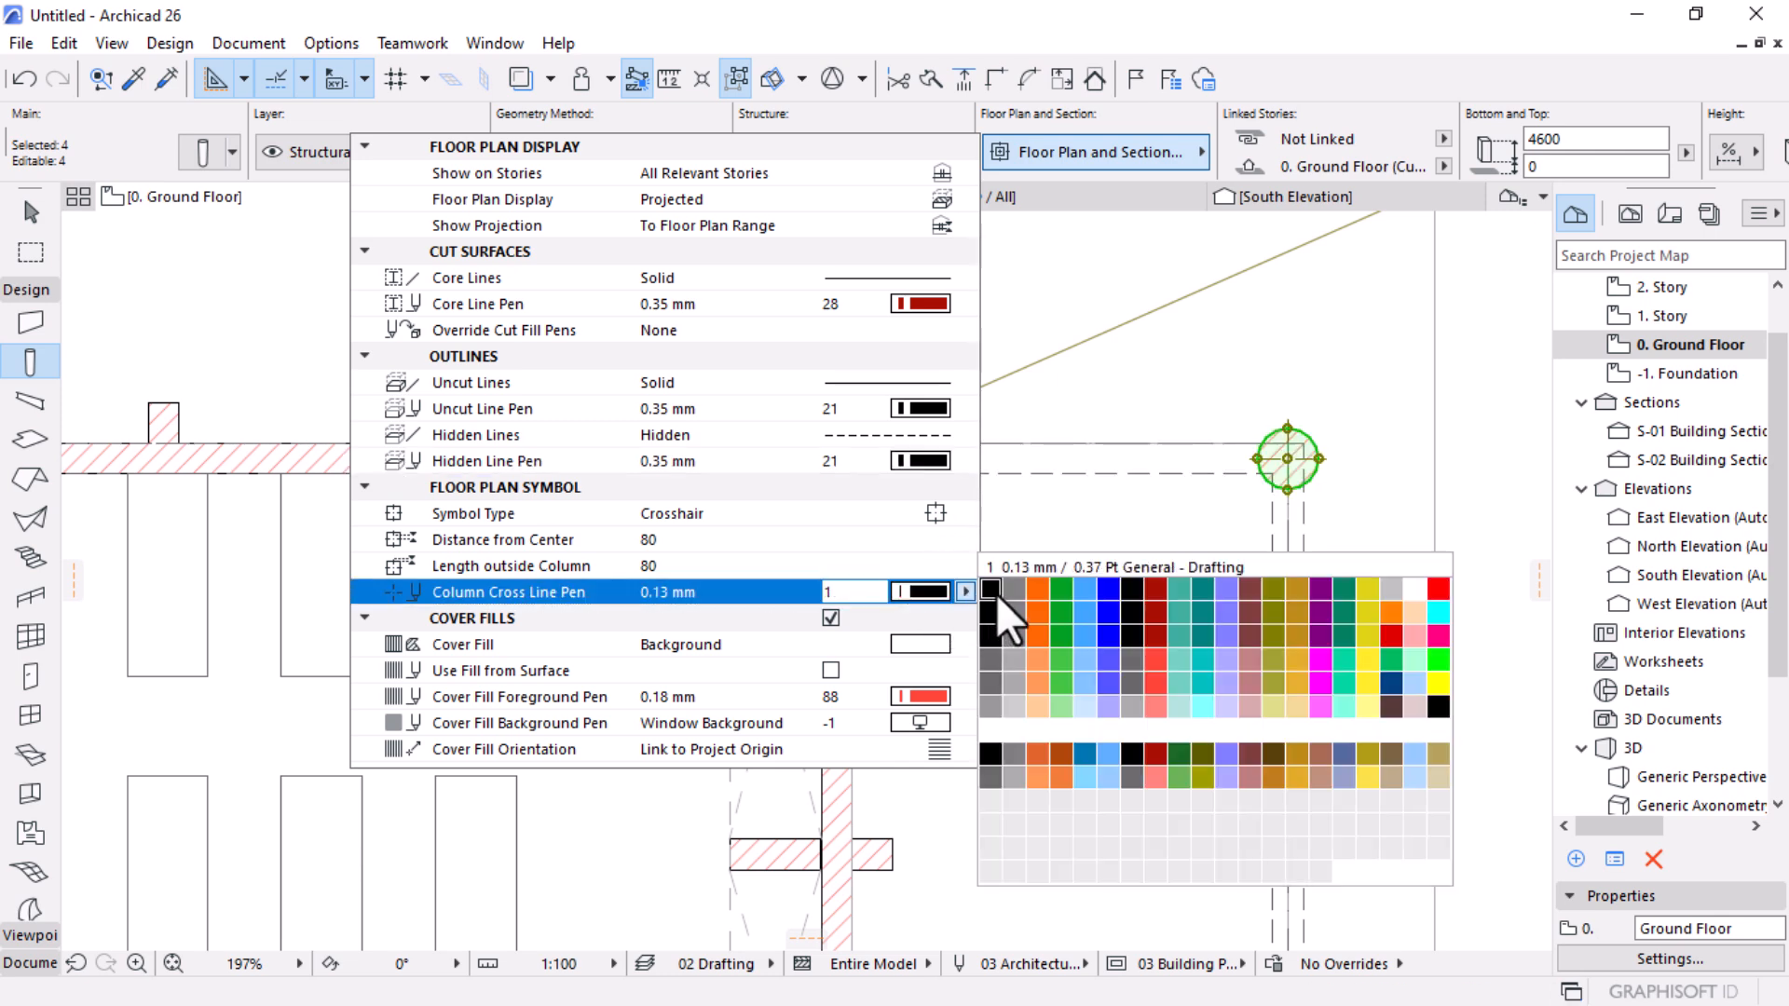
left_click(997, 608)
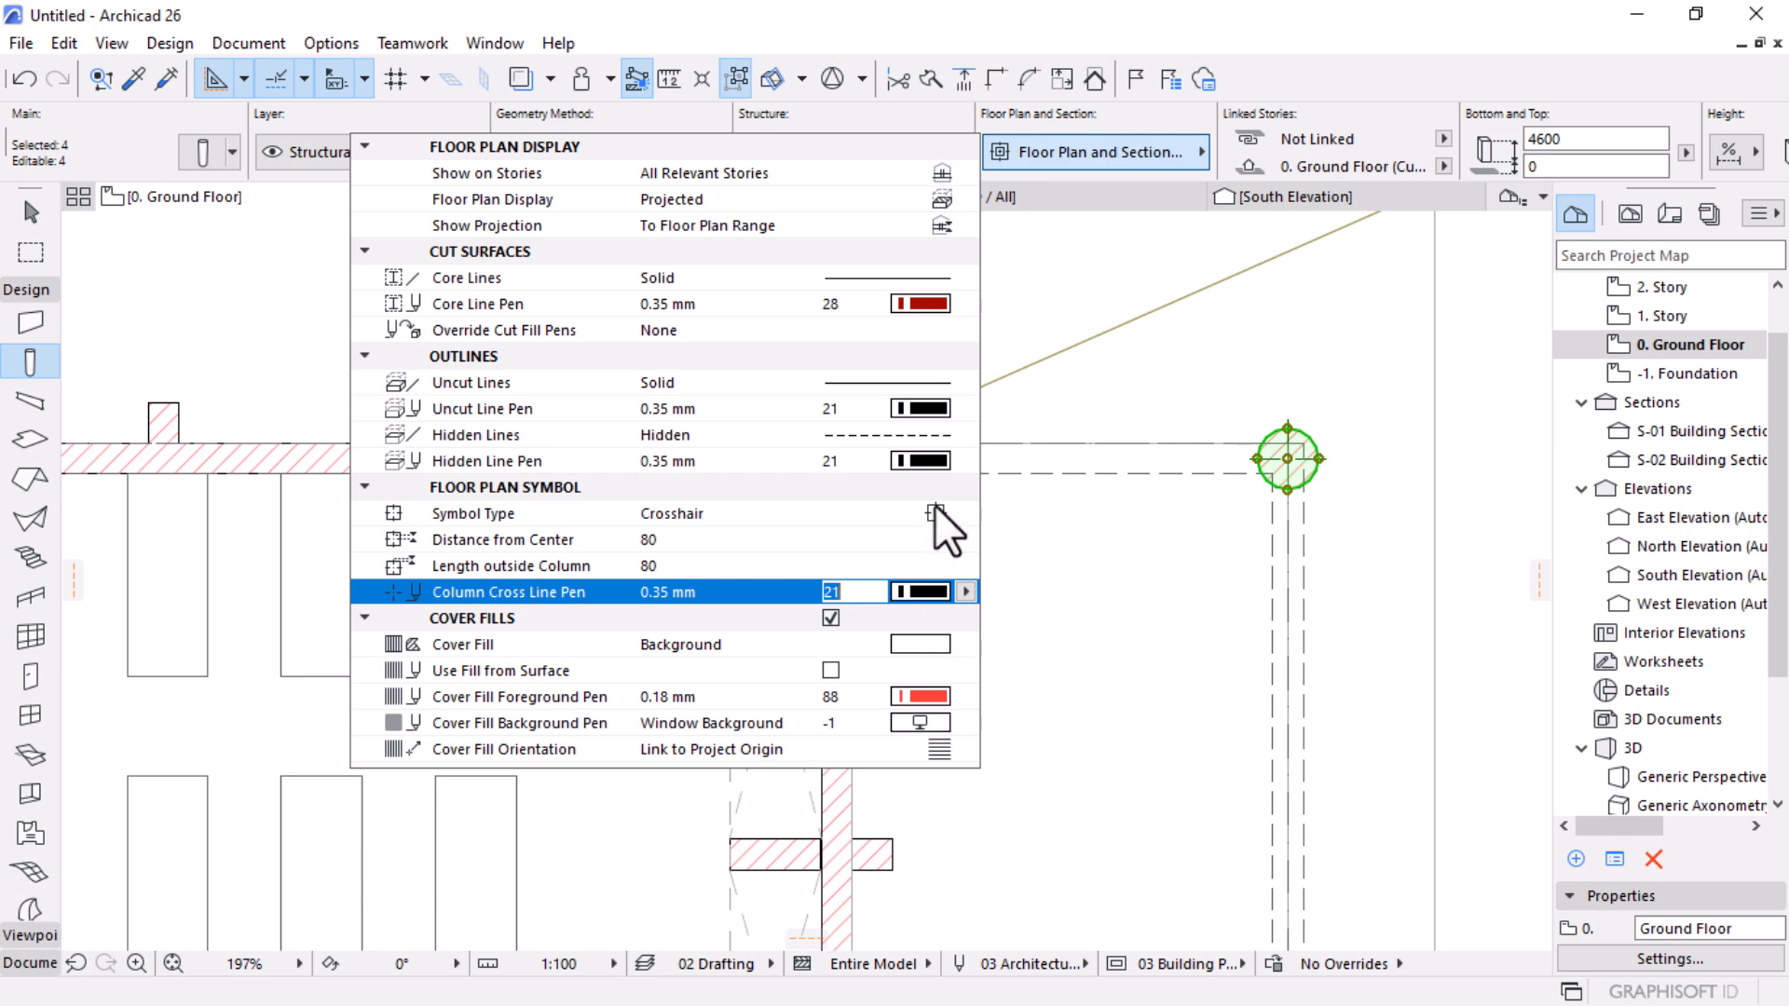
left_click(830, 618)
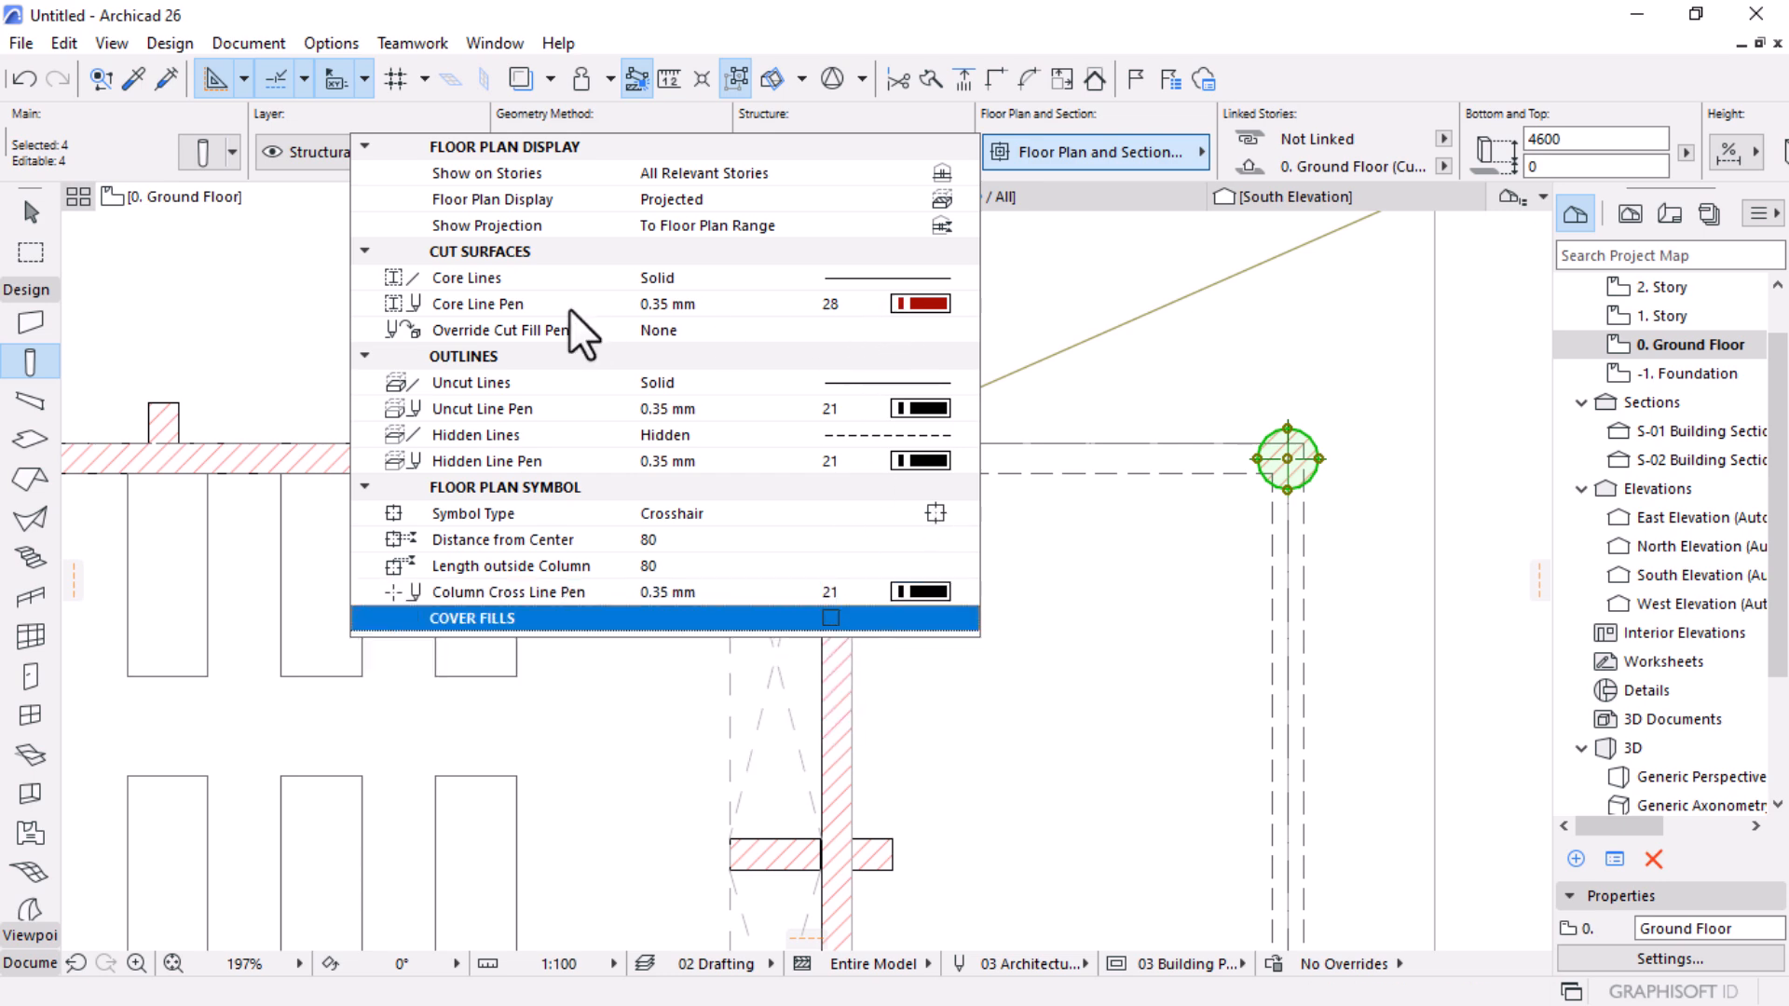
Step: Set the columns' Core Line Pen to black pen 21 and deselect the columns
left_click(950, 300)
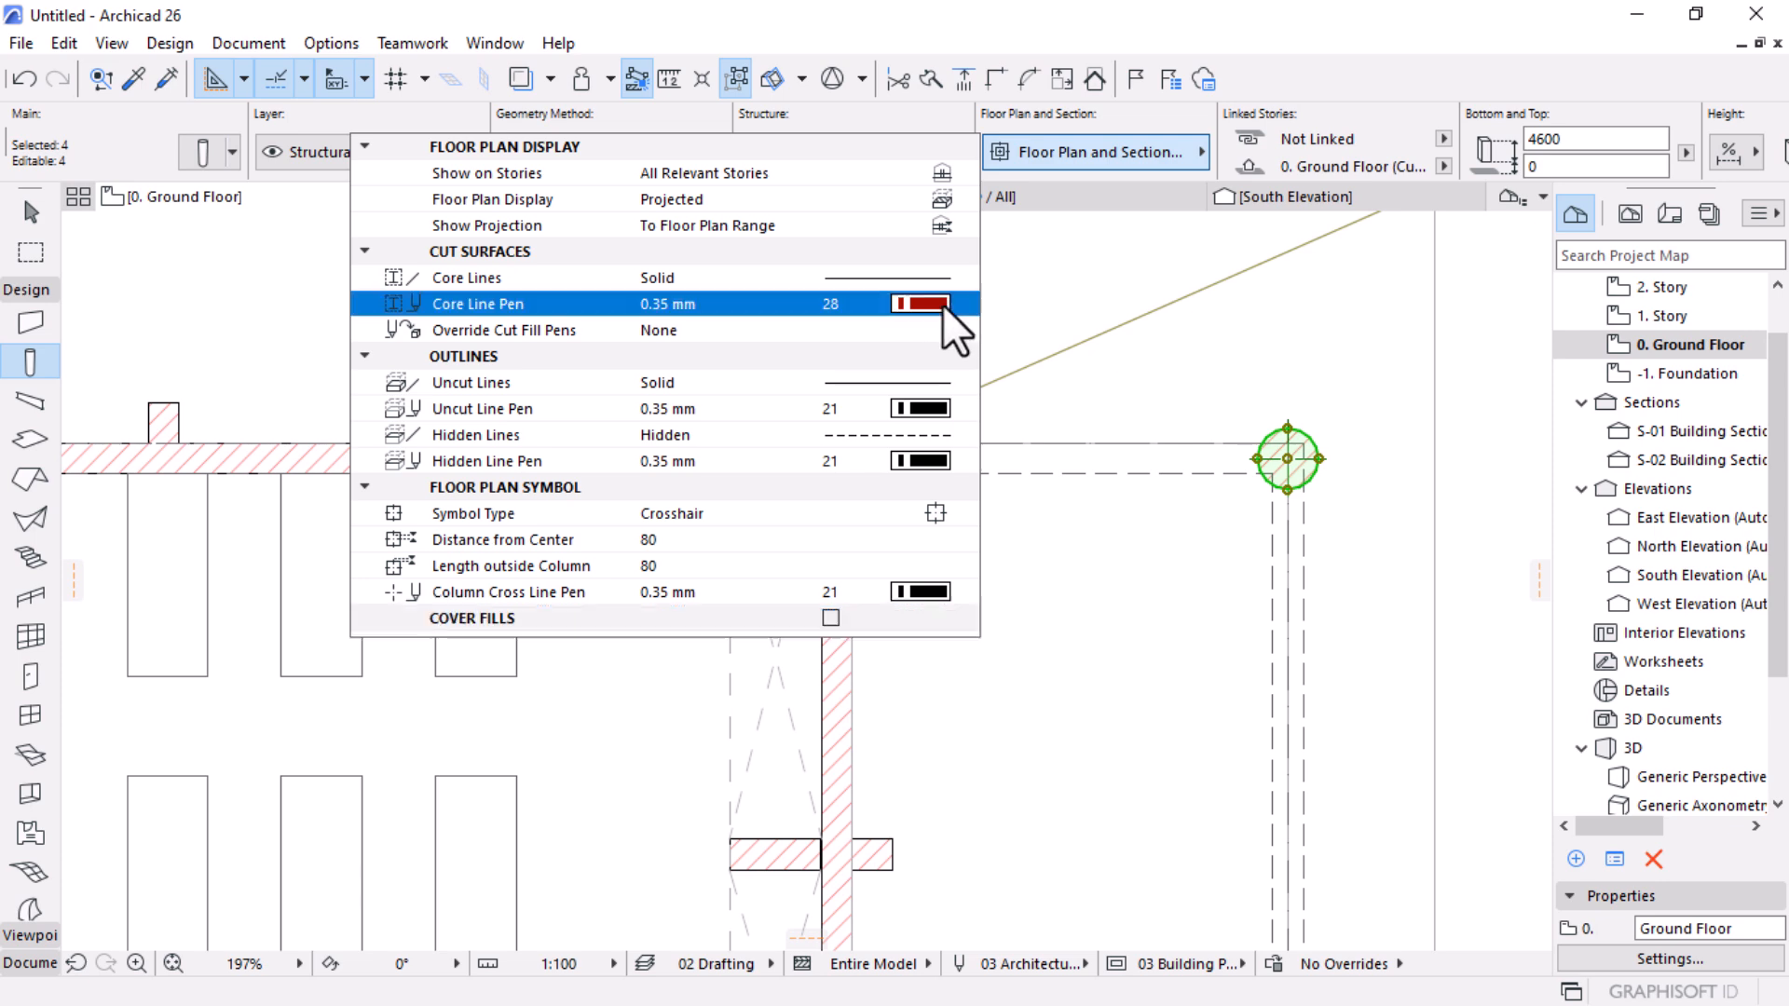
left_click(980, 317)
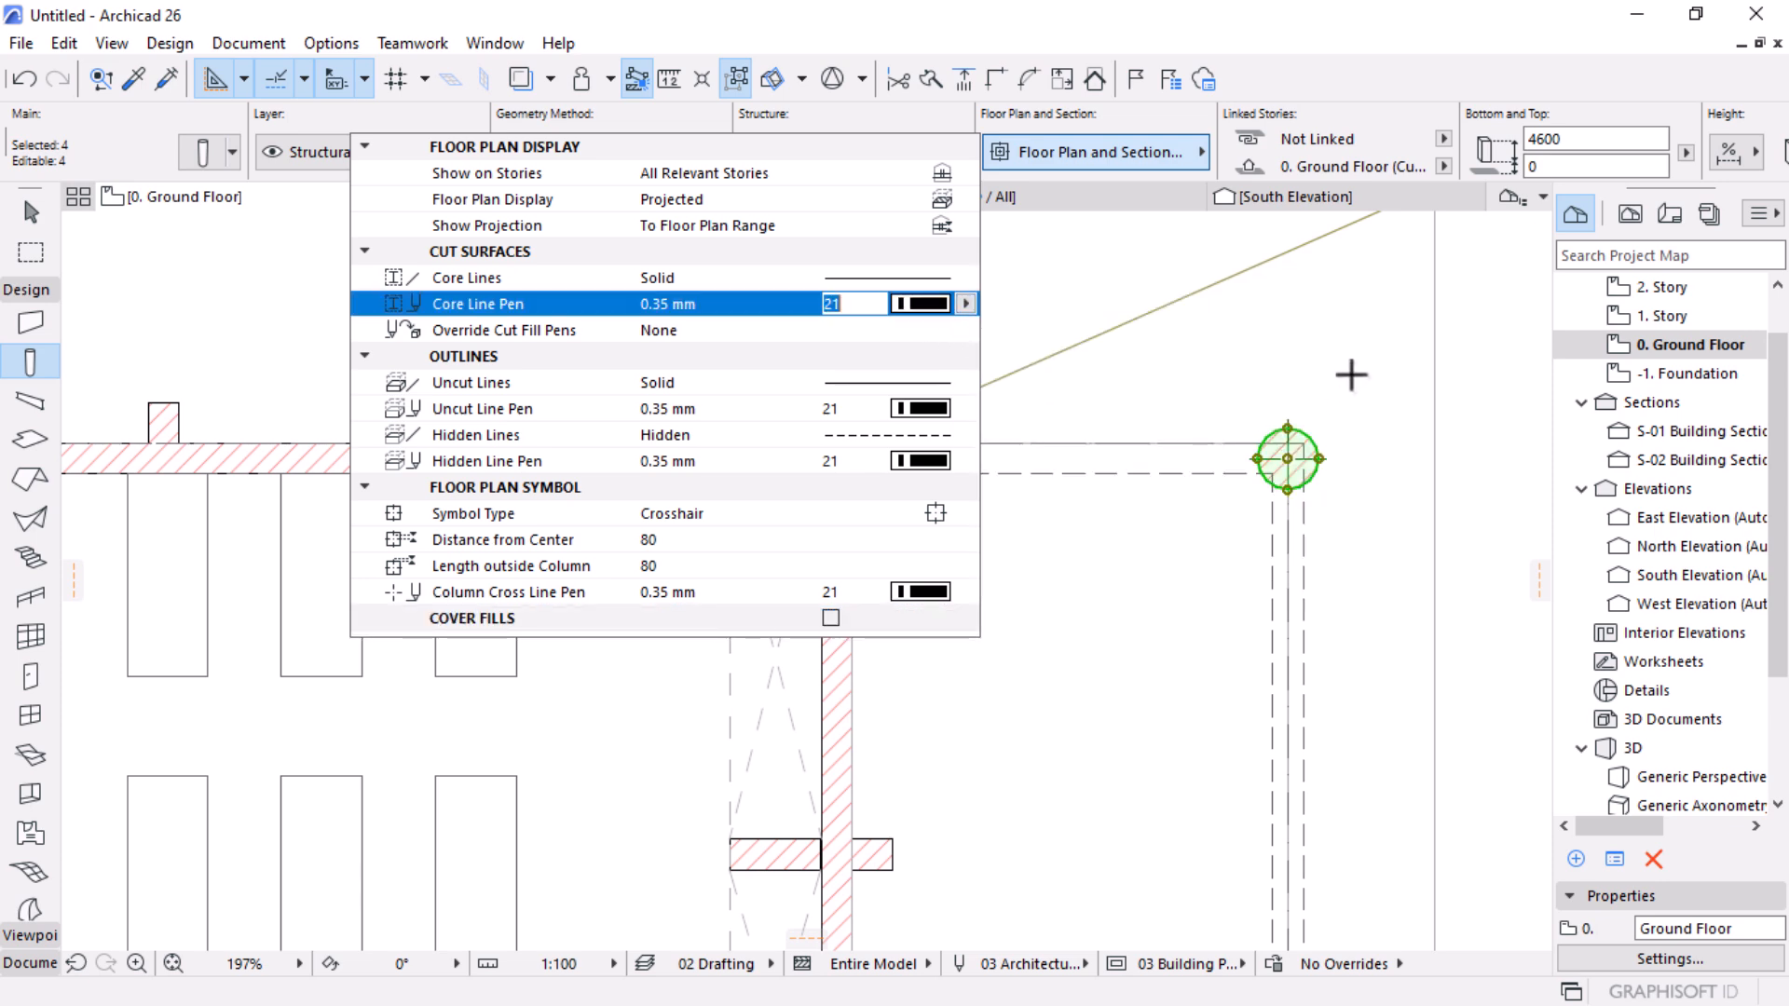
key("Escape")
key("Escape")
scroll(1198, 379, "down", 6)
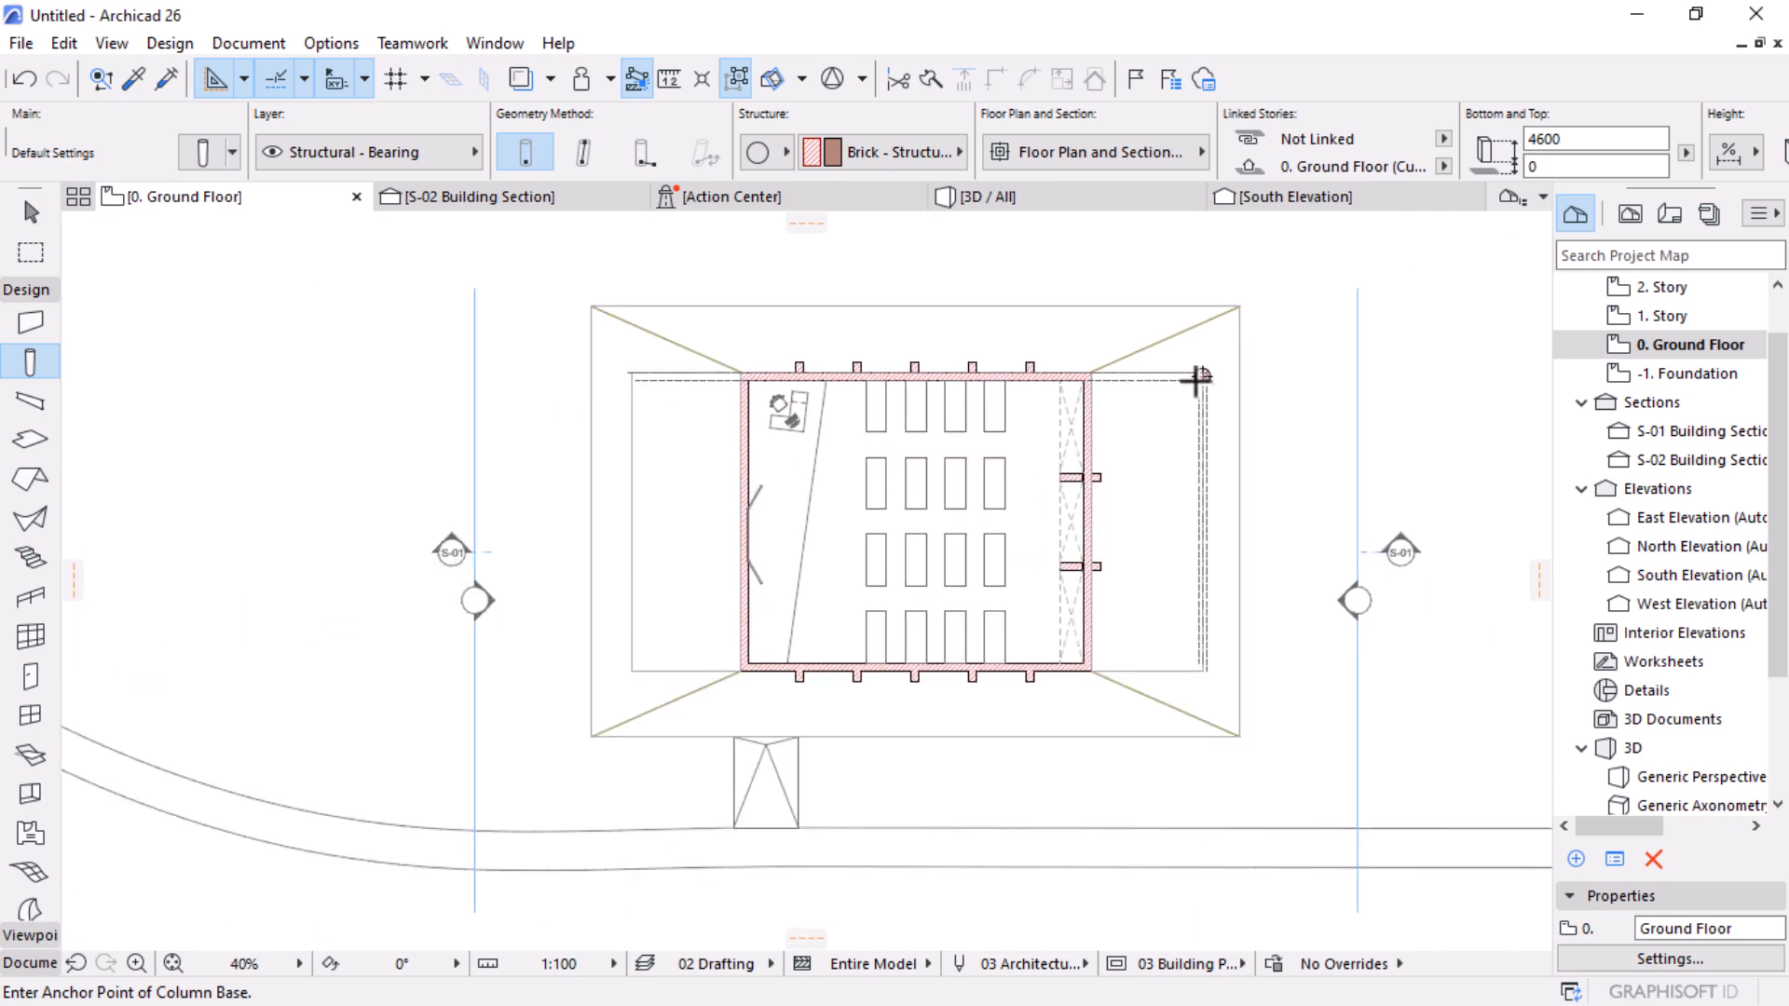
scroll(1066, 374, "up", 1)
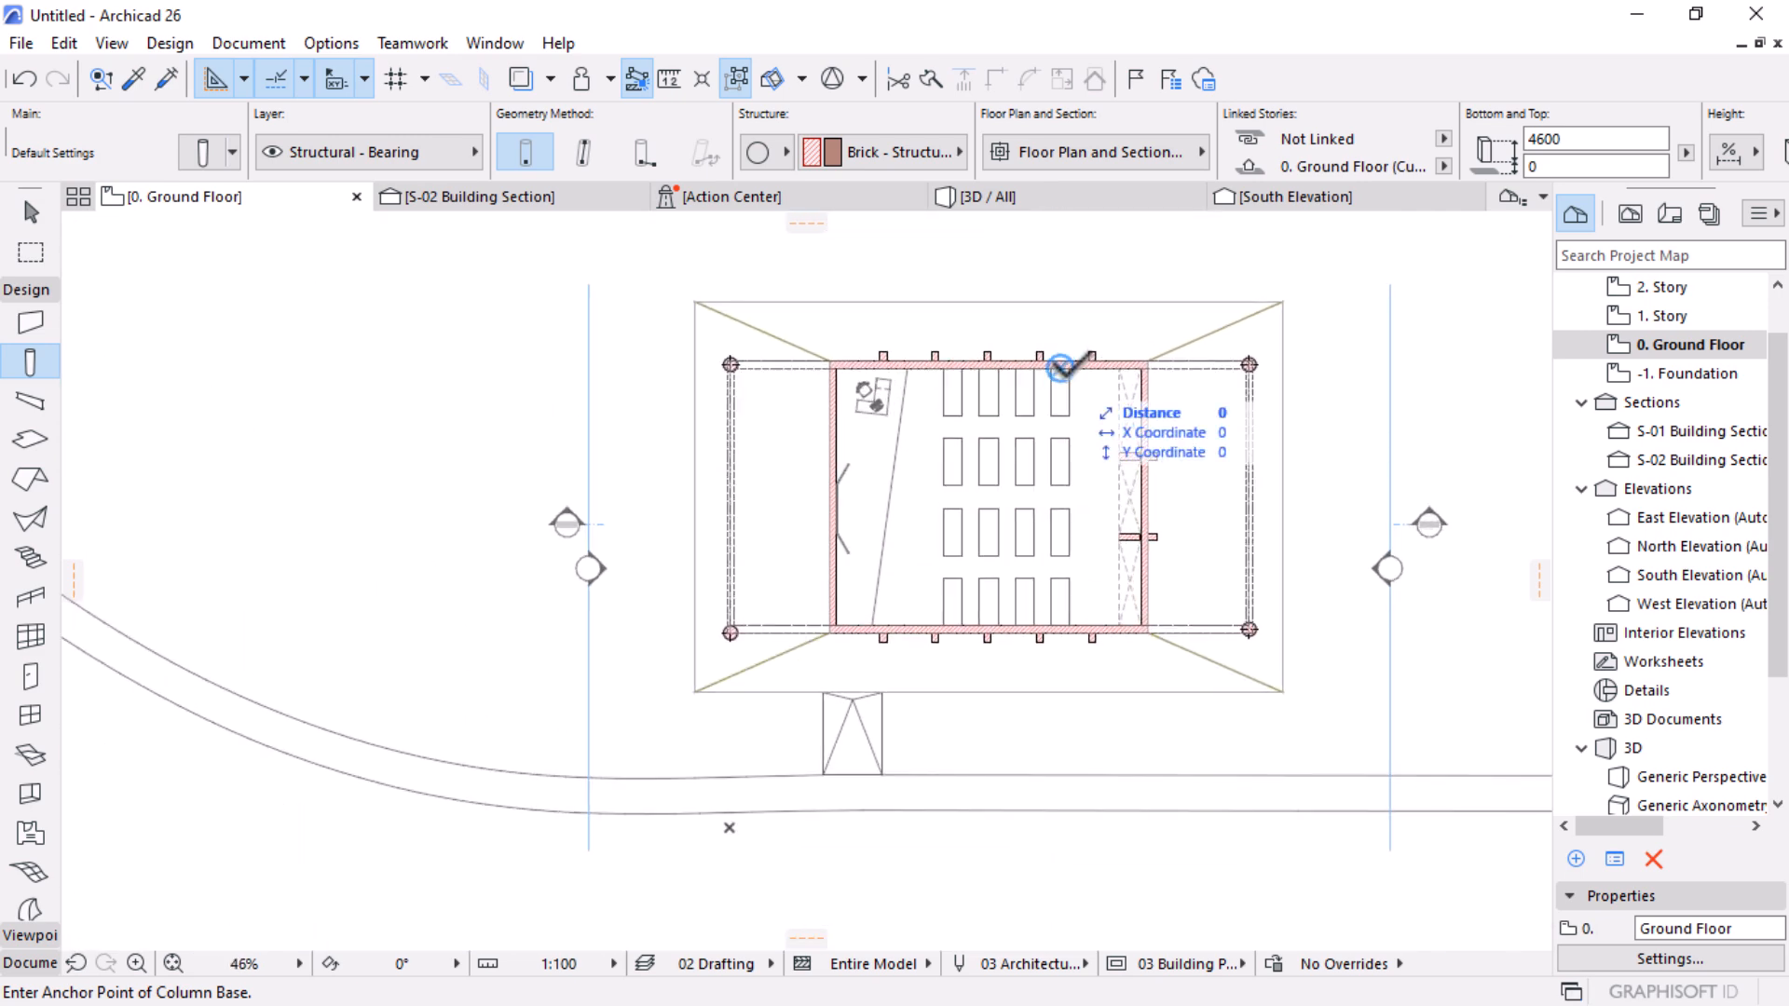
scroll(978, 336, "up", 2)
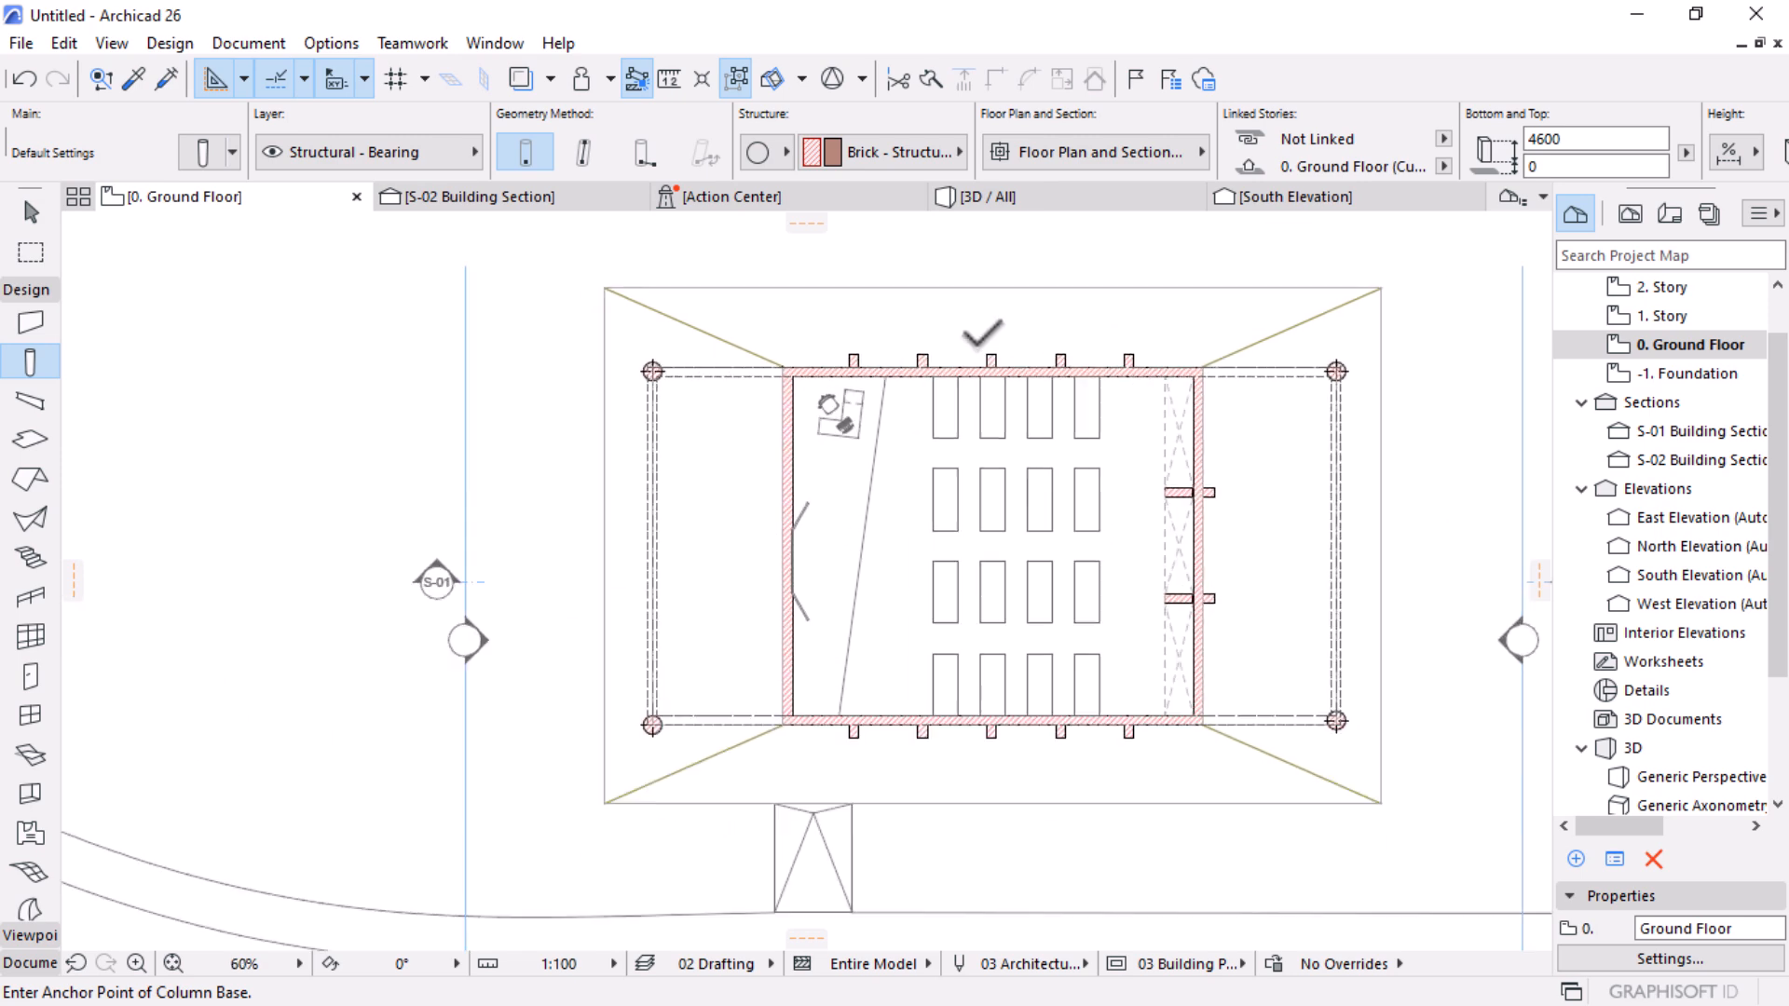
scroll(1302, 382, "up", 3)
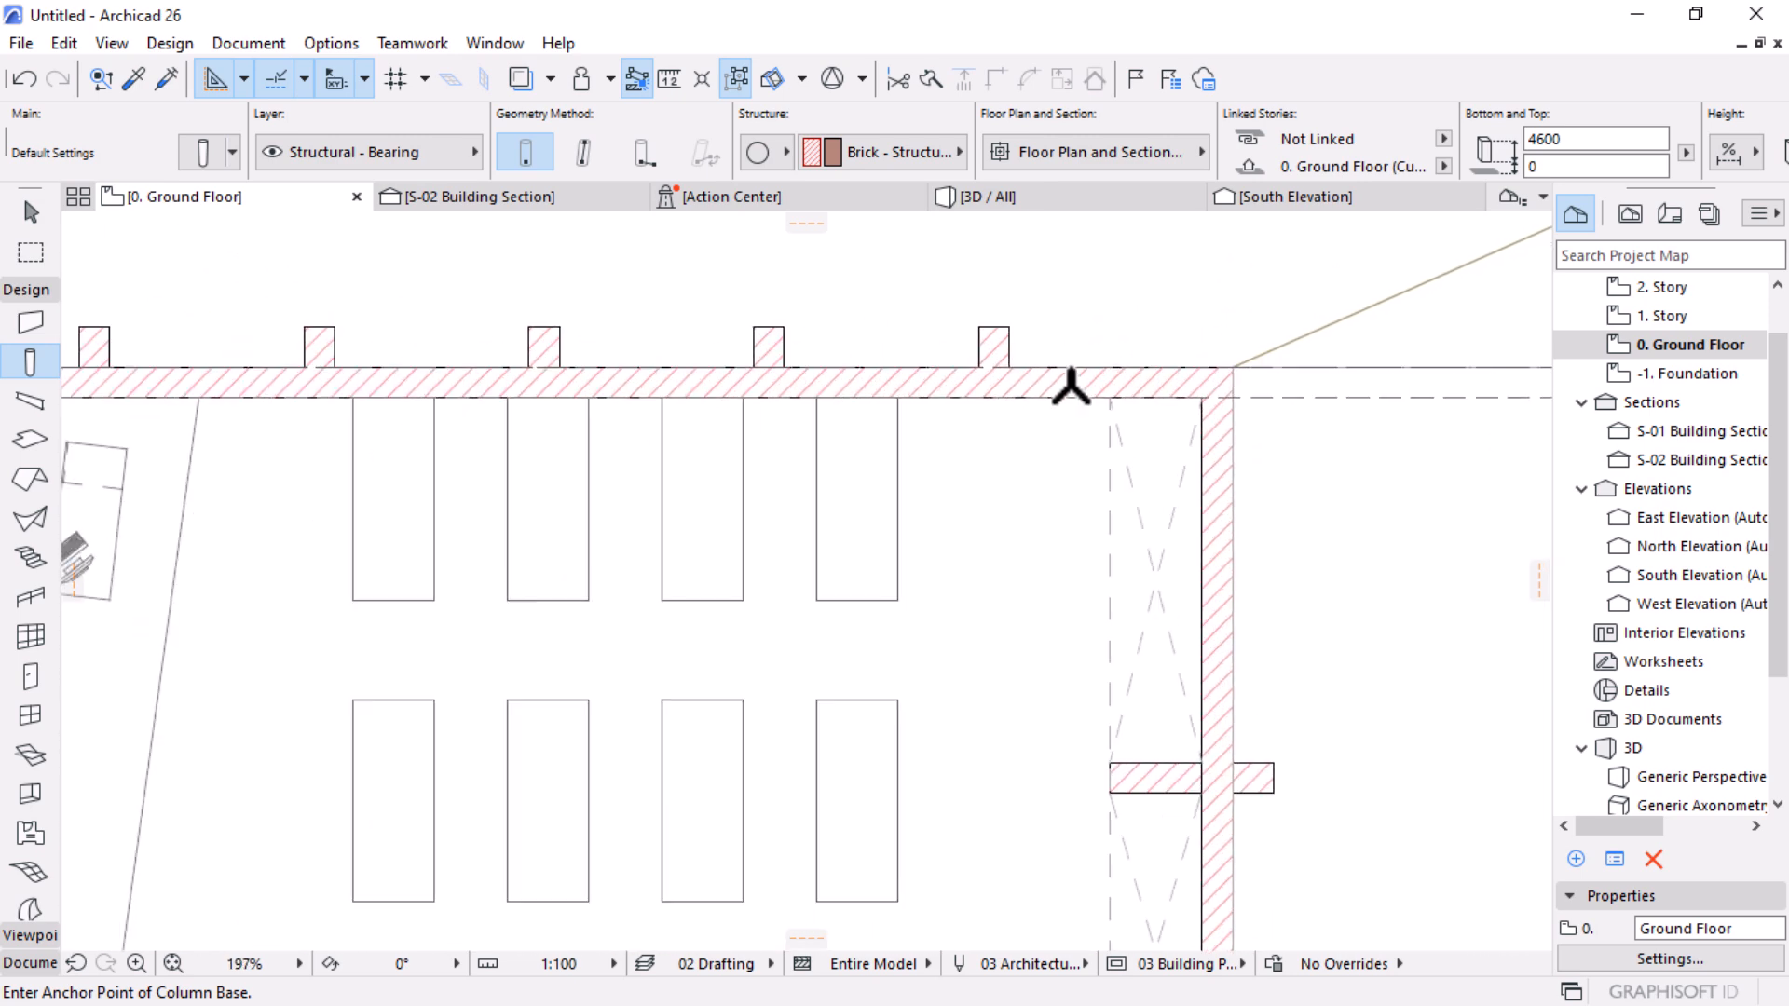
Step: Leave the Column tool and set the ground floor plan's scale to 1:50
key("Escape")
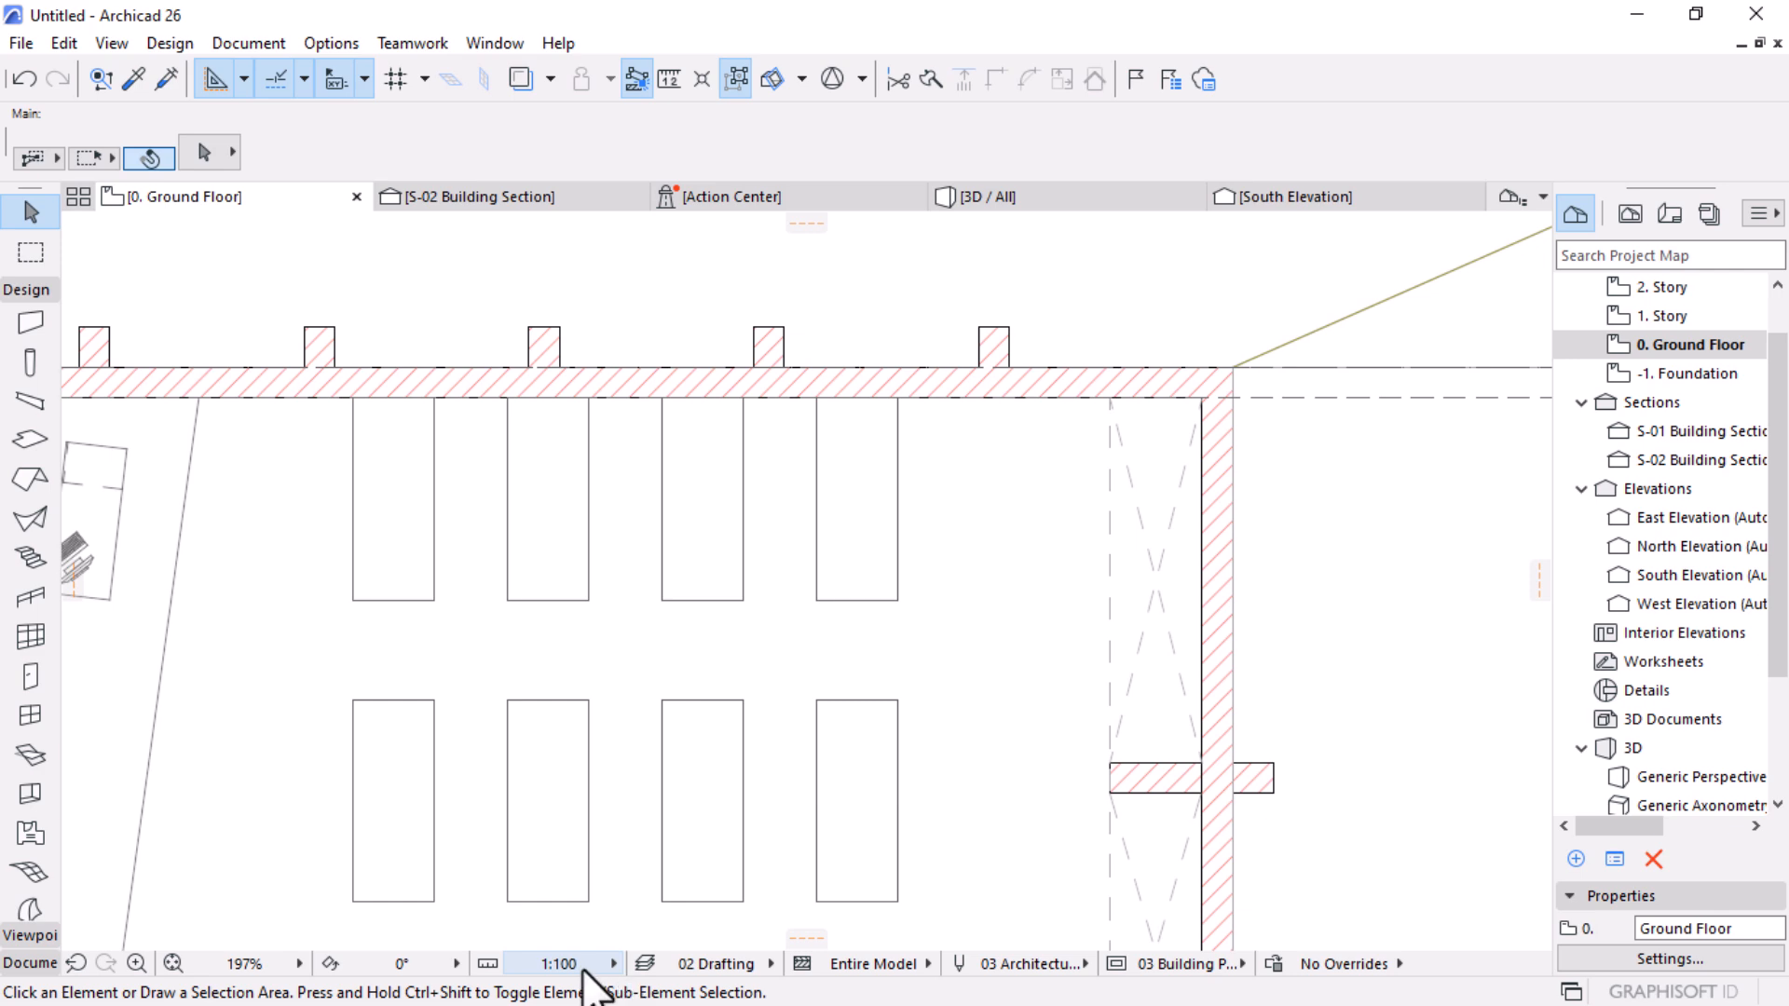
left_click(585, 965)
left_click(669, 782)
scroll(1091, 540, "down", 5)
scroll(1015, 606, "down", 1)
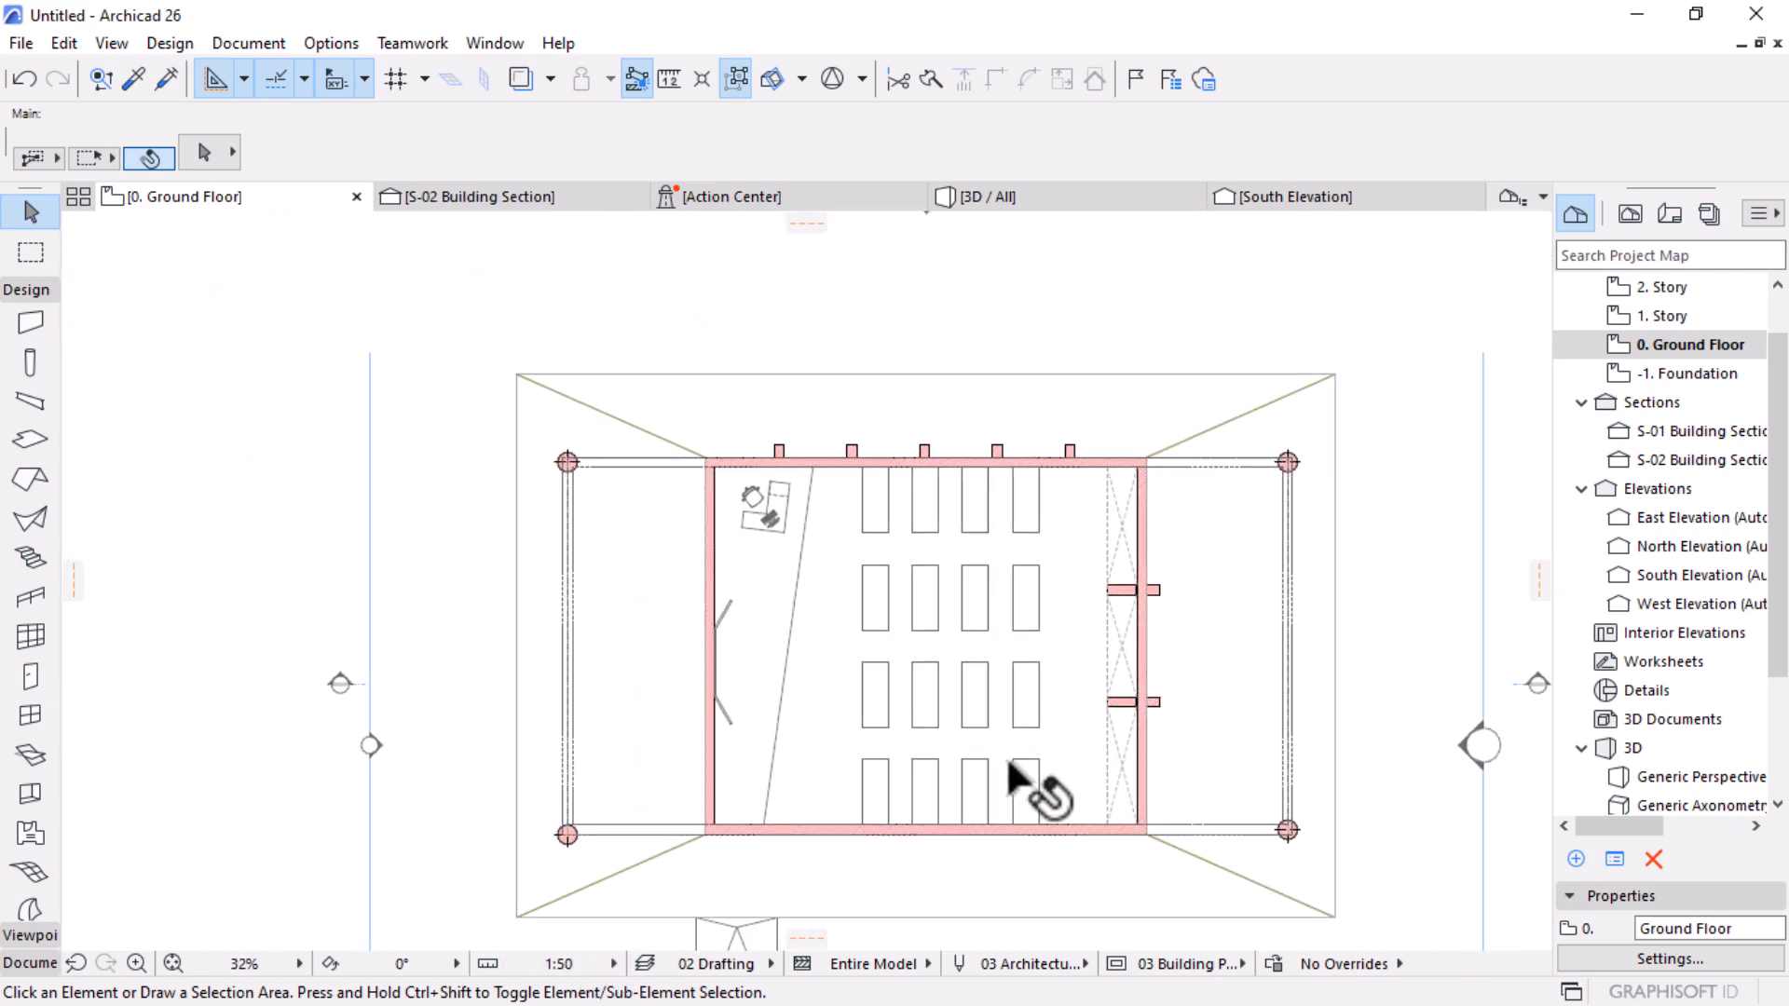
Step: Set the Cut Fill Pen of the Brick - Structural building material to grey and deselect the wall
middle_click_drag(978, 718, 1001, 517)
scroll(1132, 378, "up", 3)
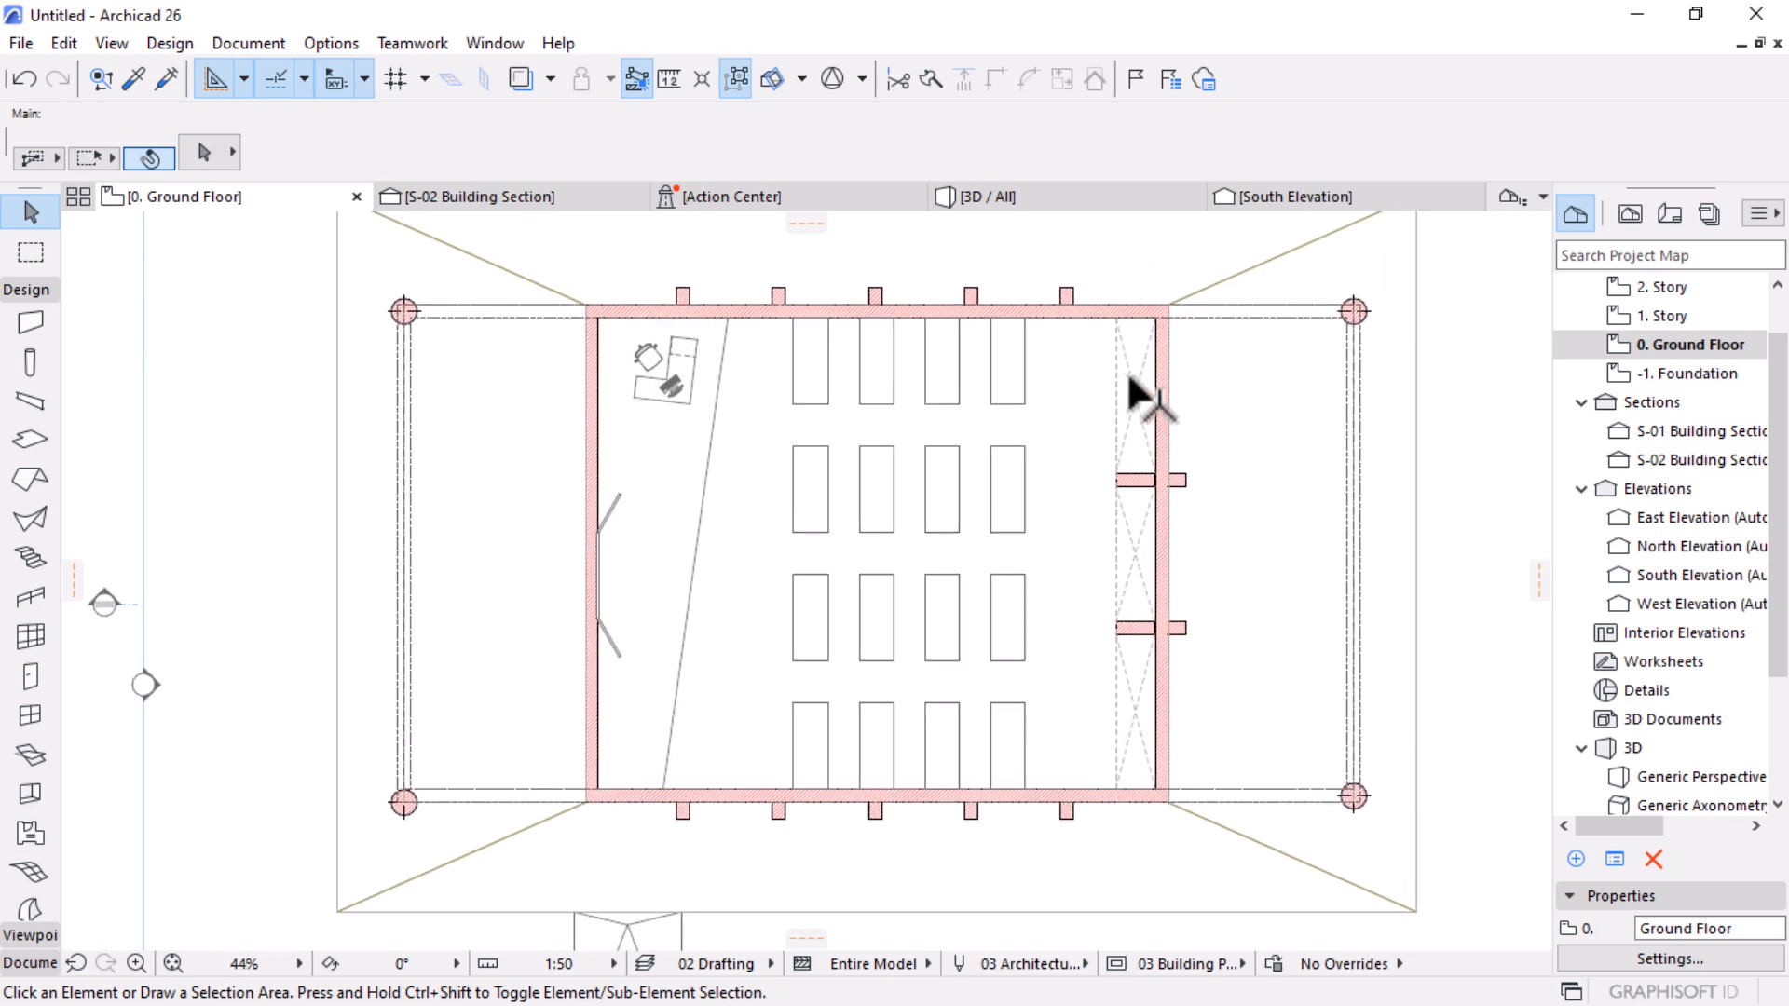
scroll(1097, 568, "up", 2)
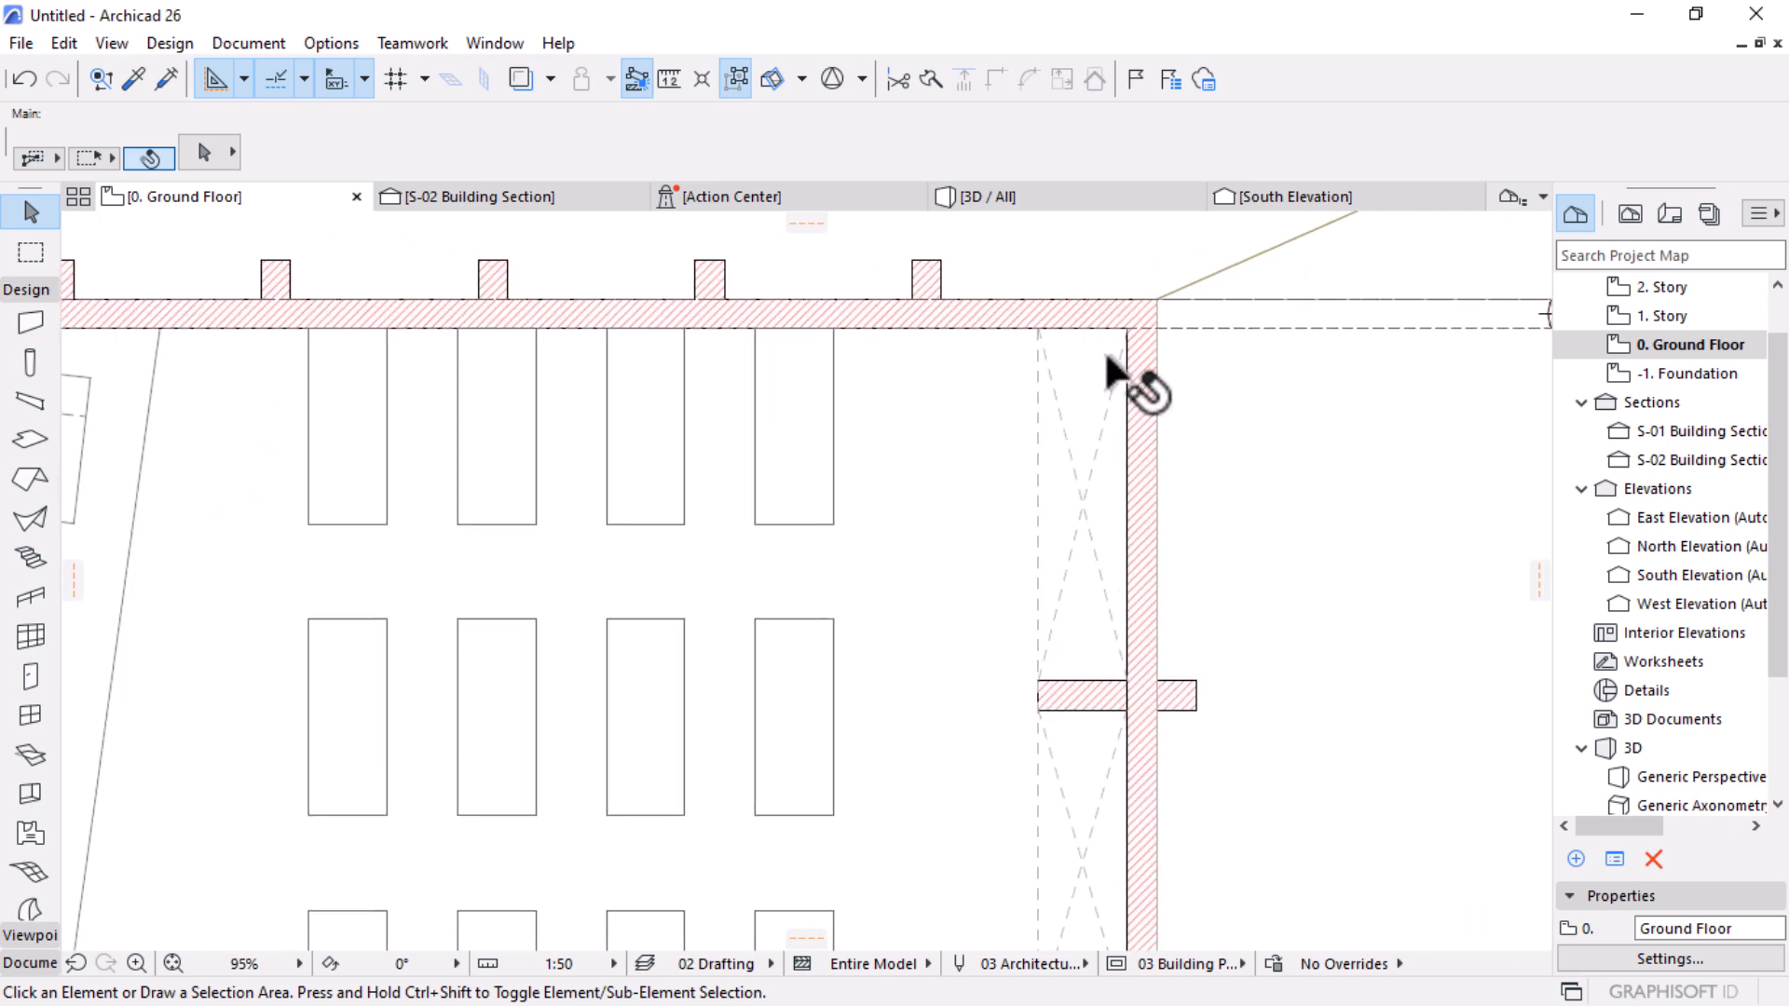
scroll(931, 270, "up", 4)
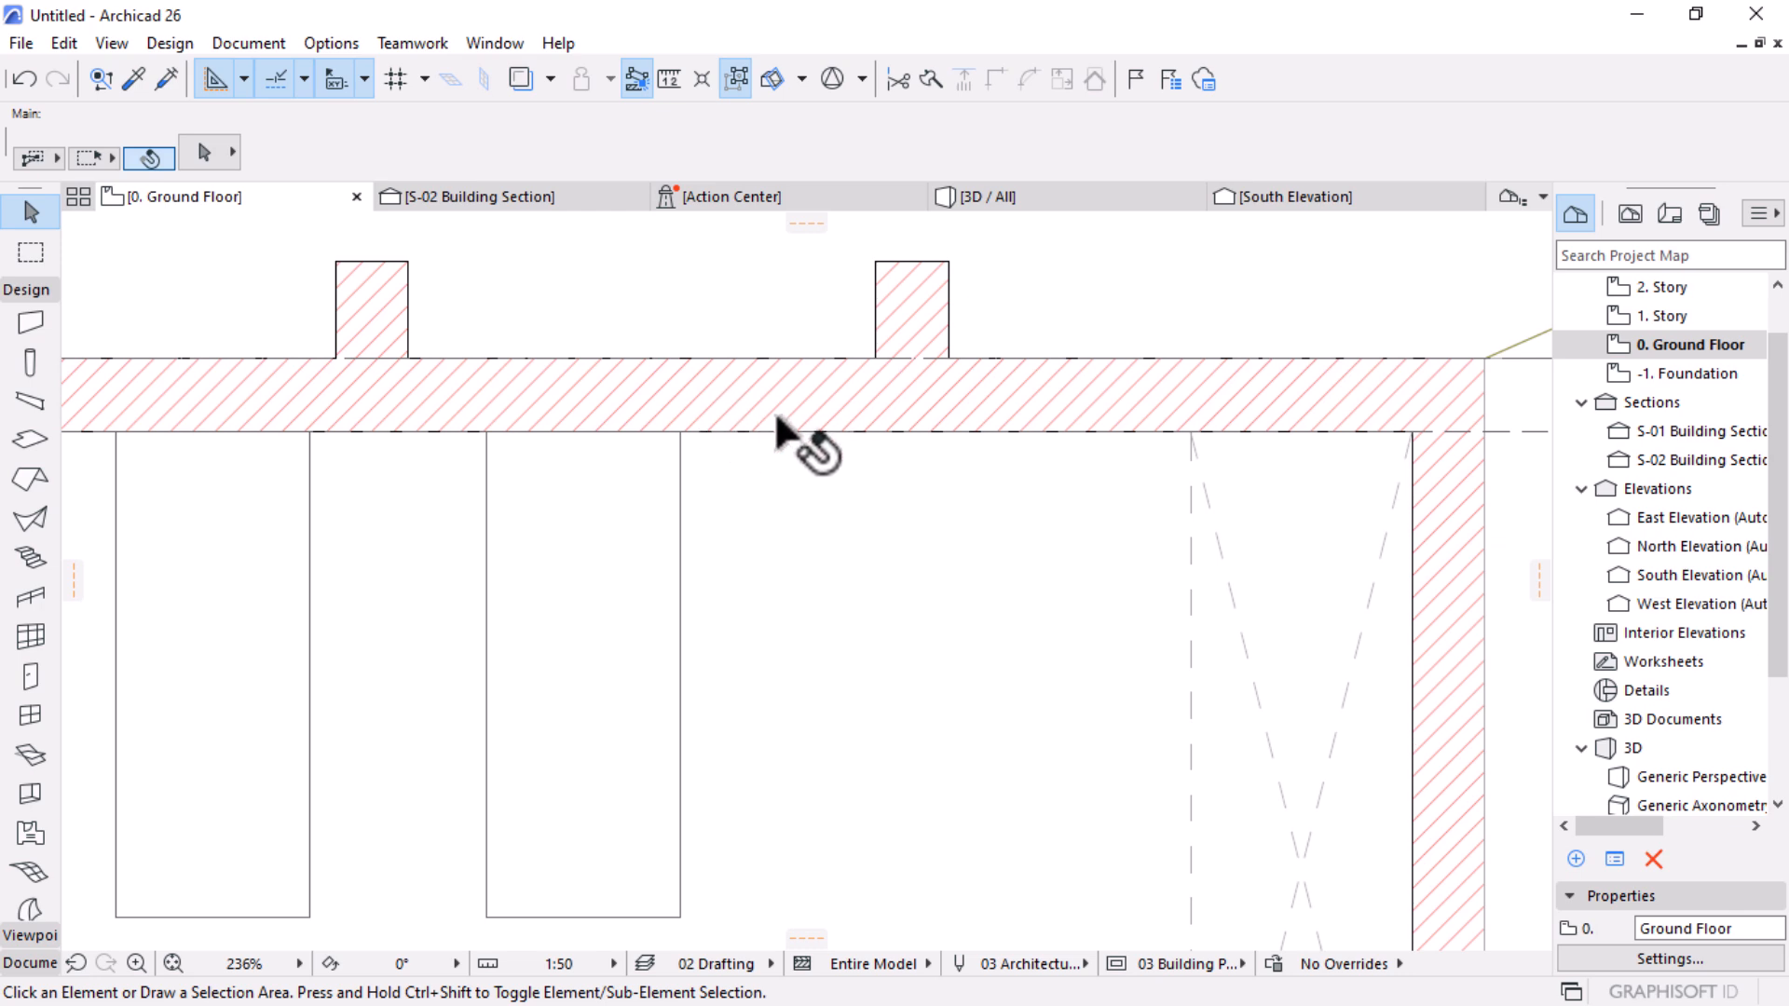
left_click(772, 394)
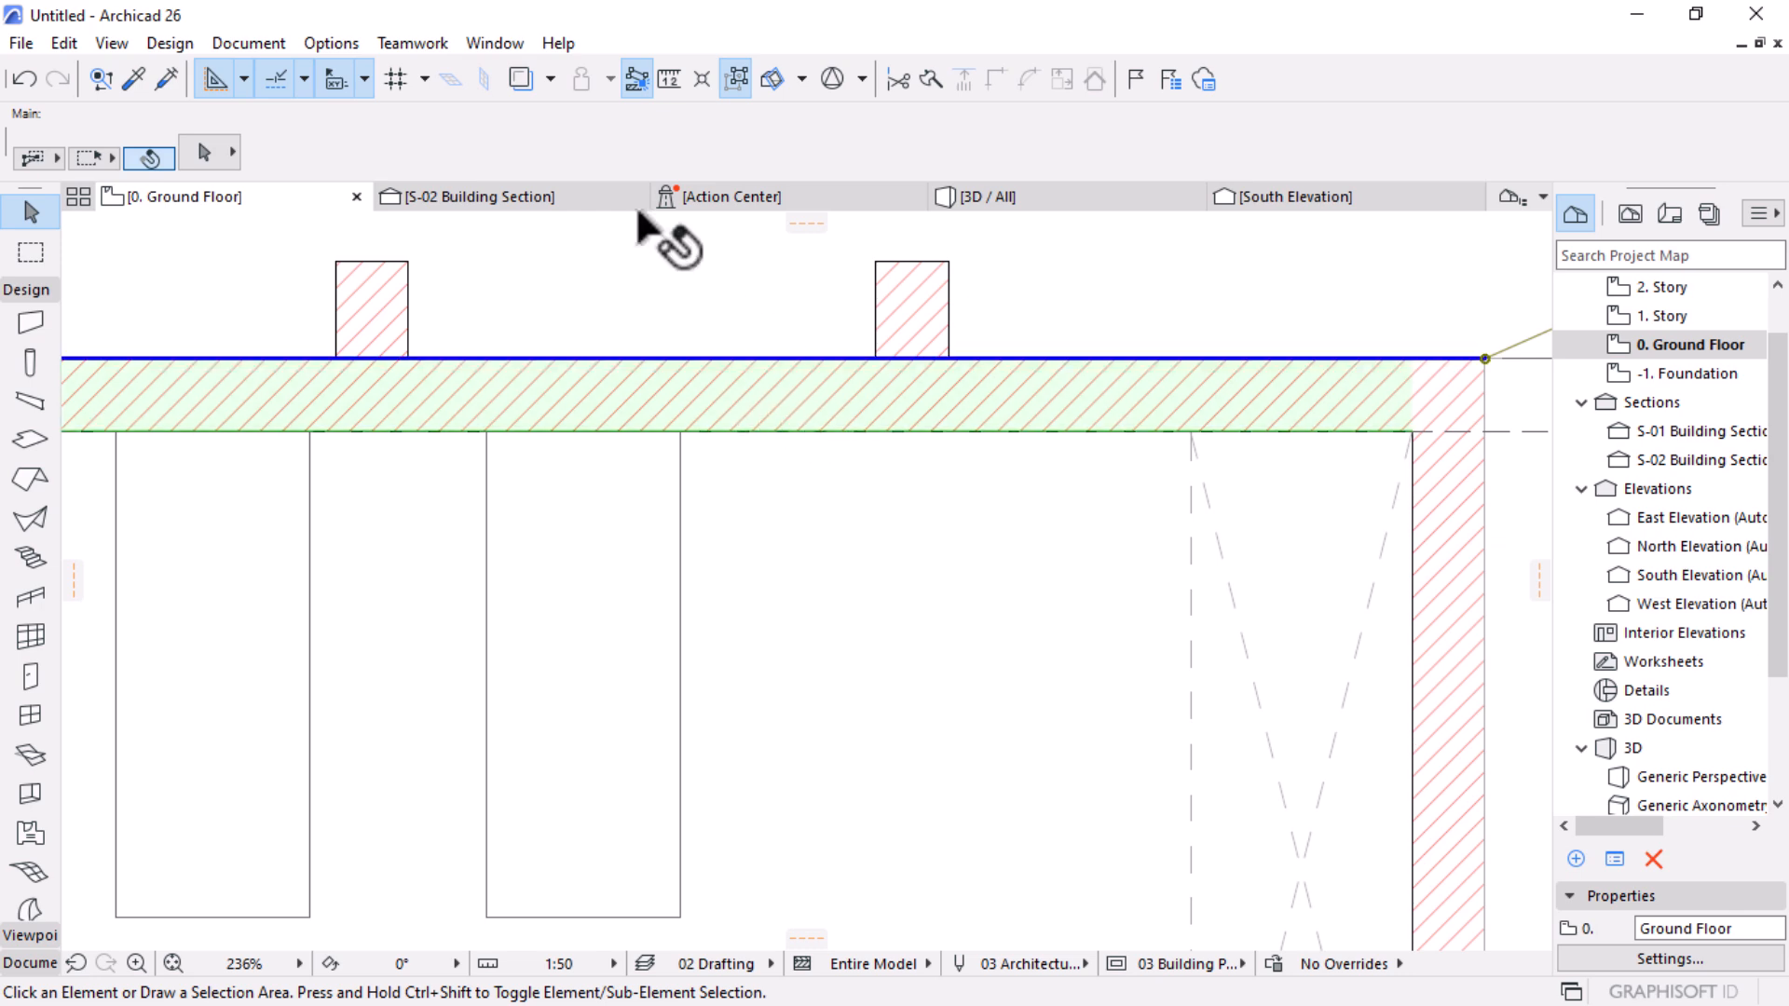
left_click(327, 44)
mouse_move(431, 79)
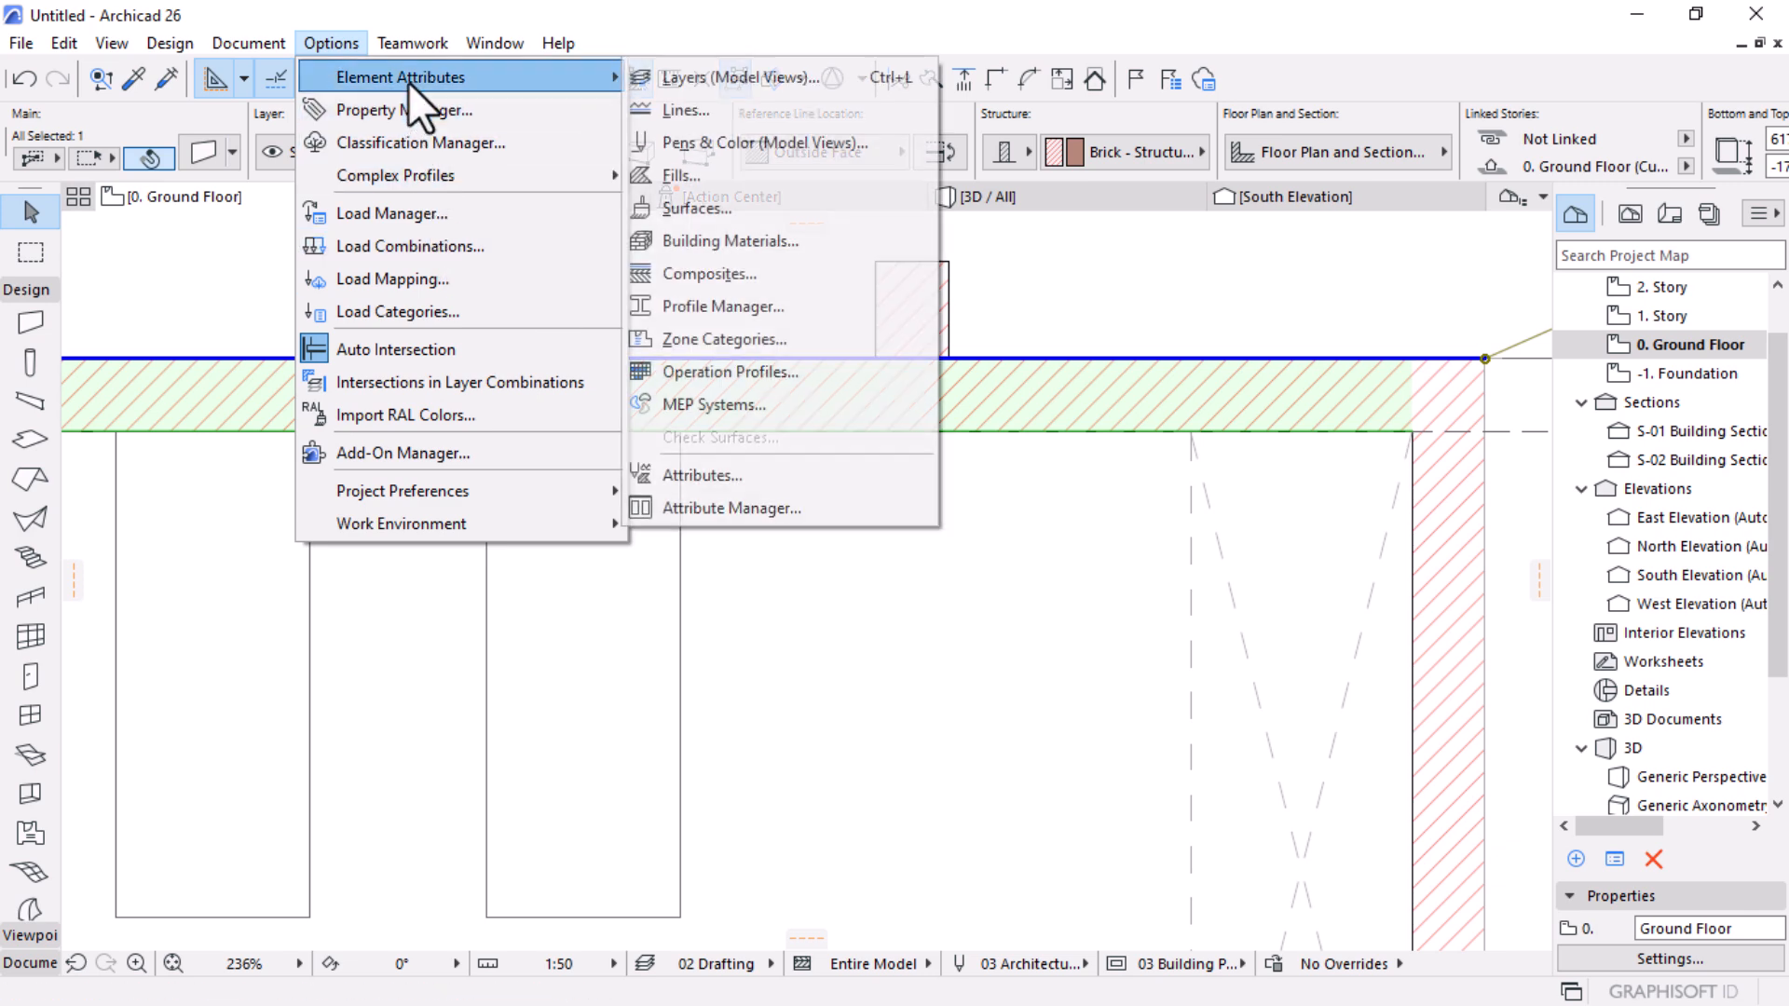
left_click(782, 245)
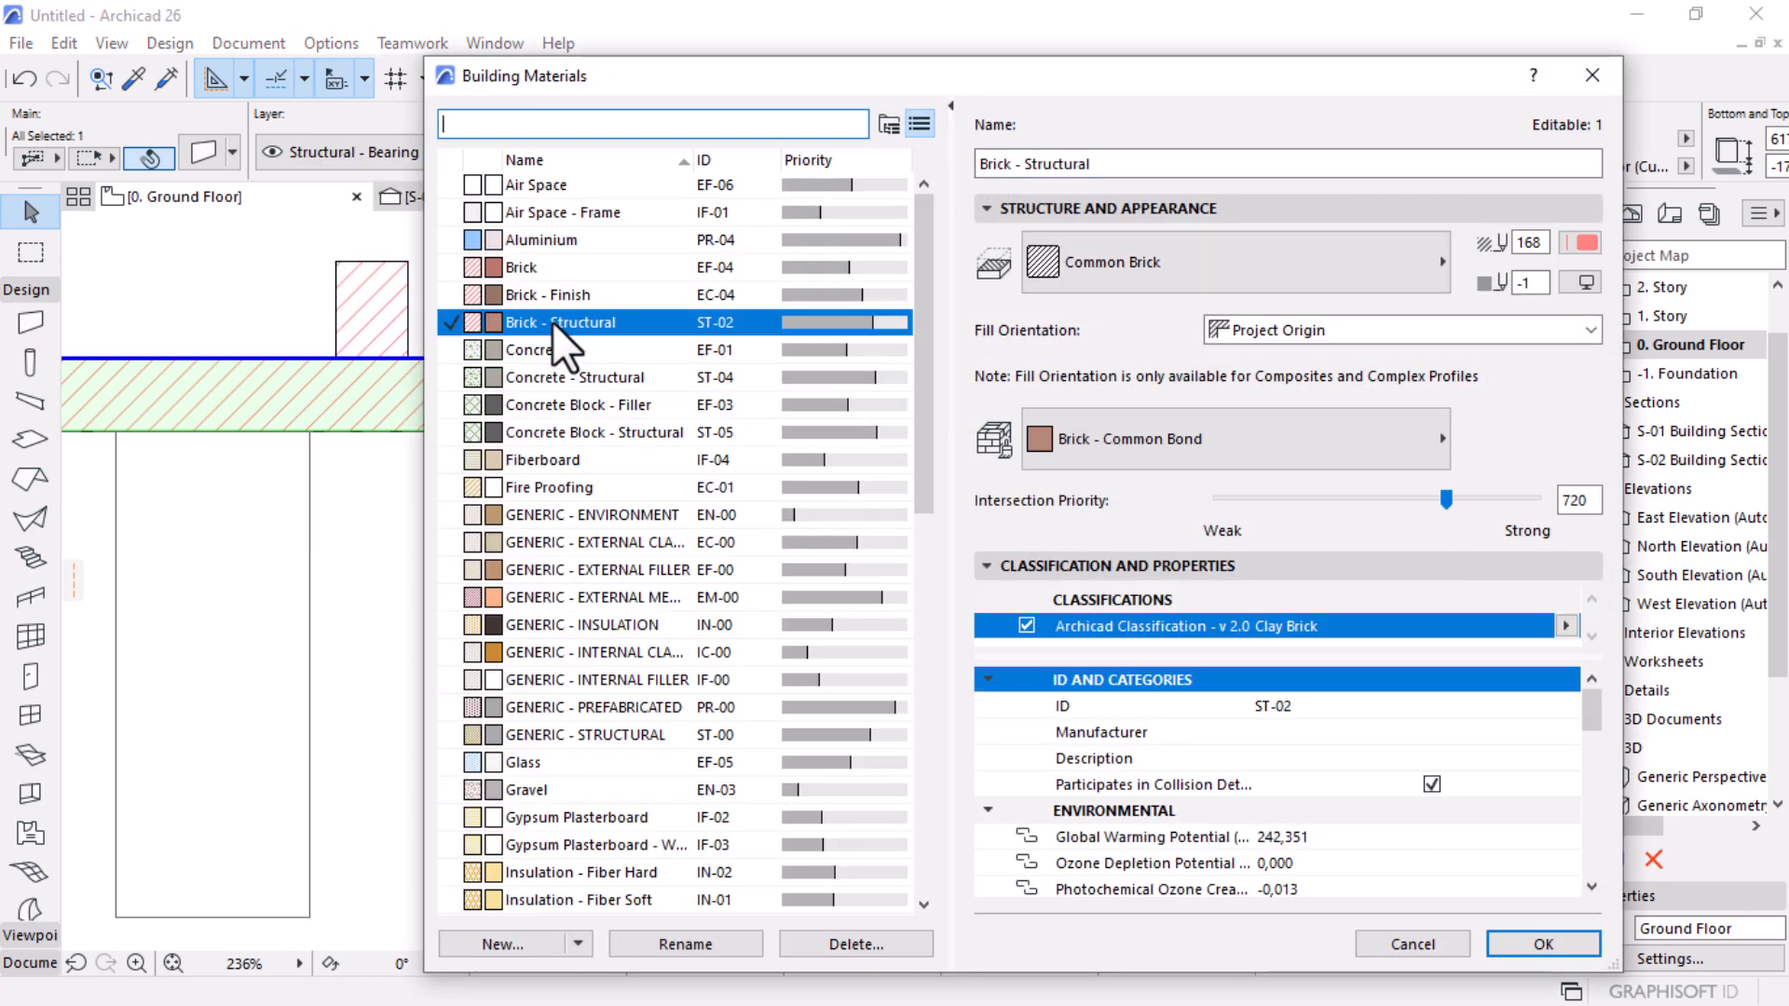
left_click(461, 320)
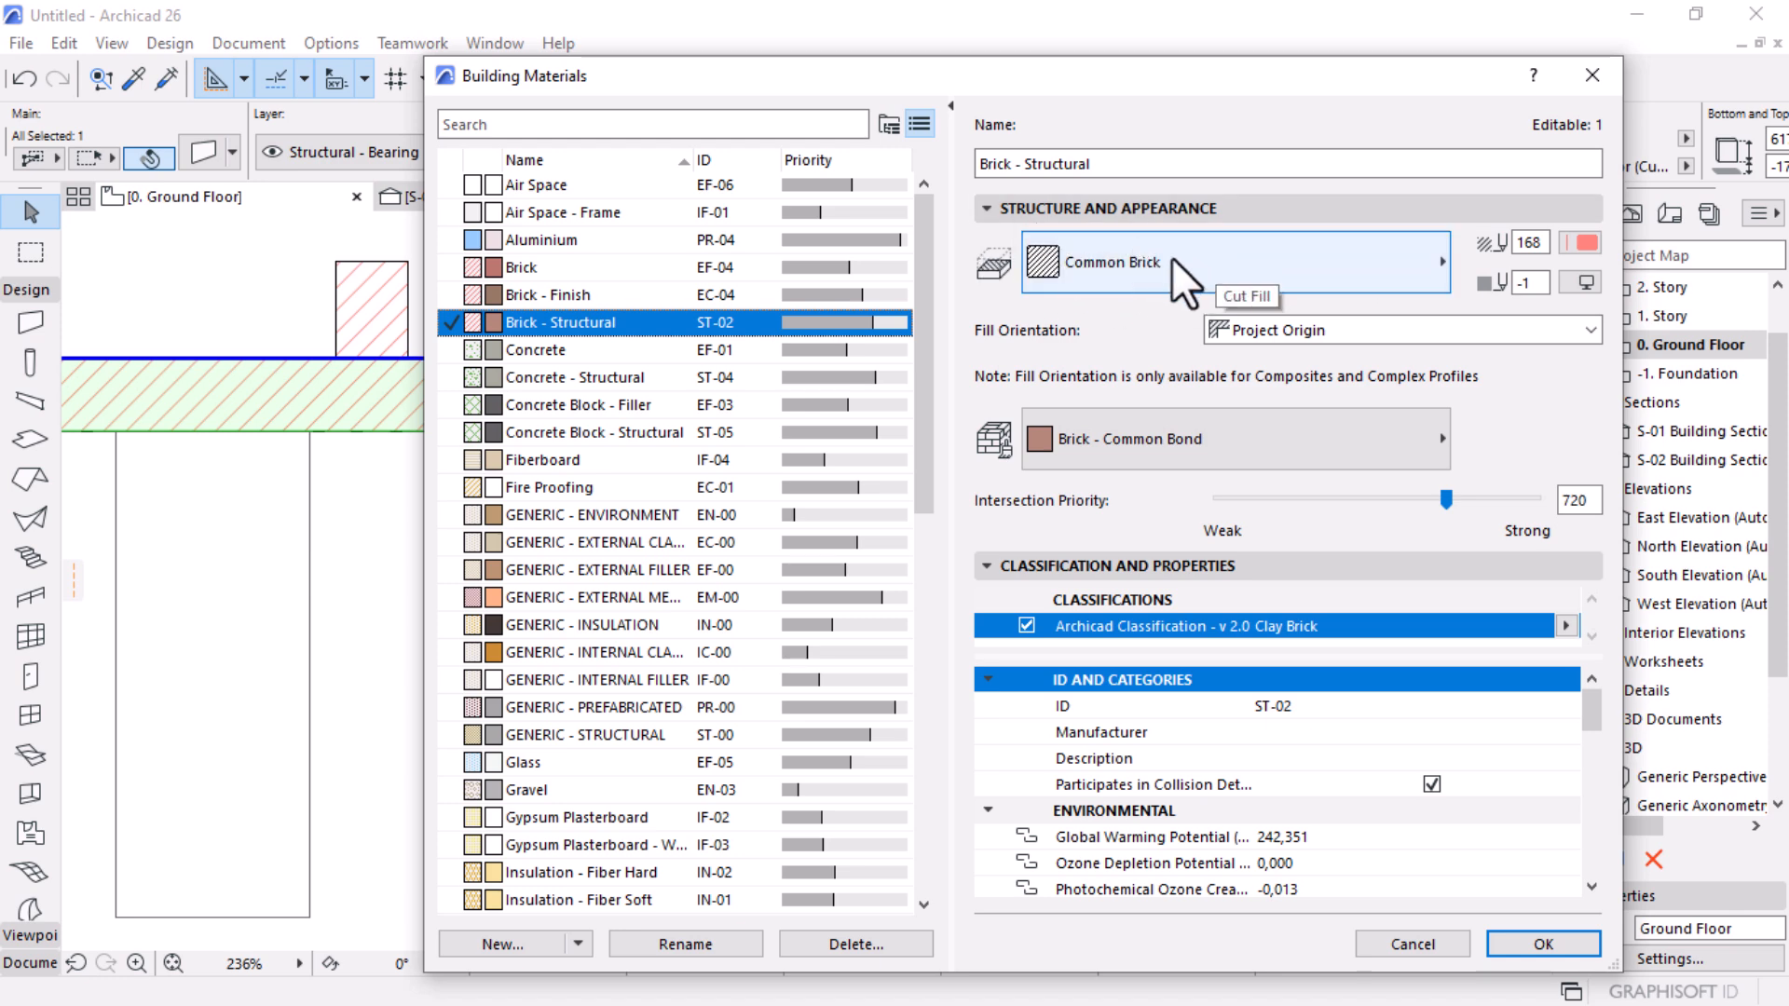
left_click(1597, 252)
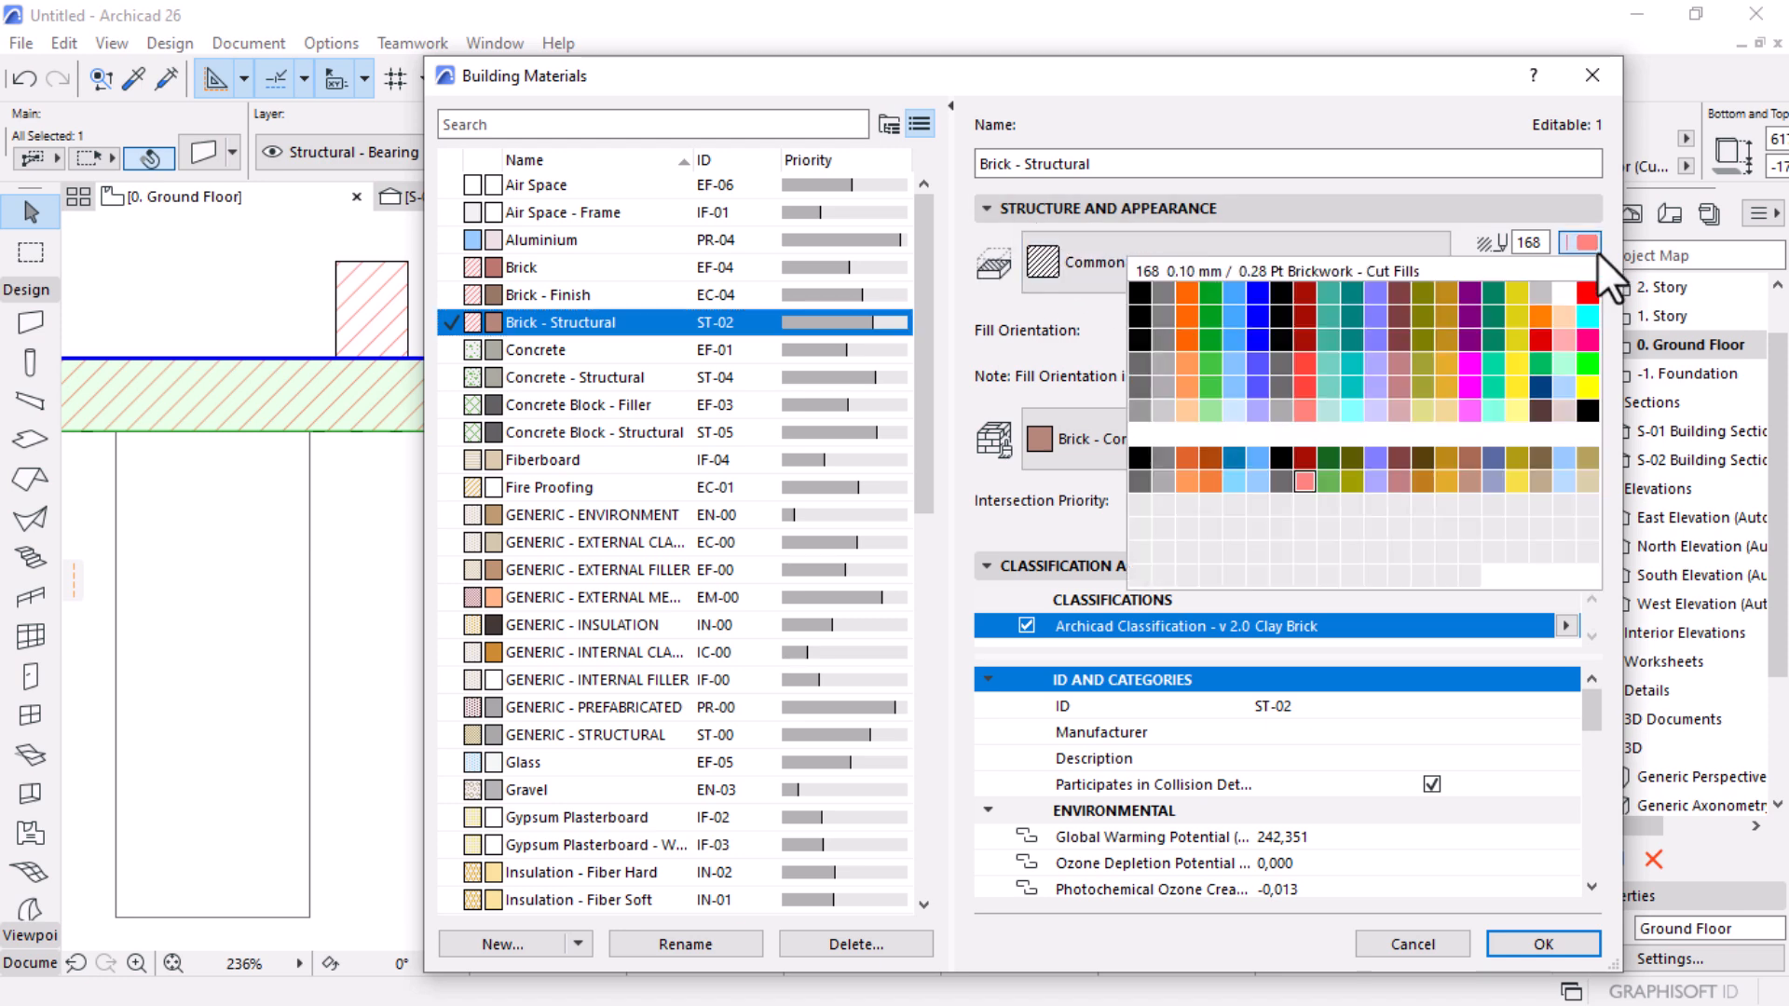
left_click(1139, 480)
left_click(1538, 943)
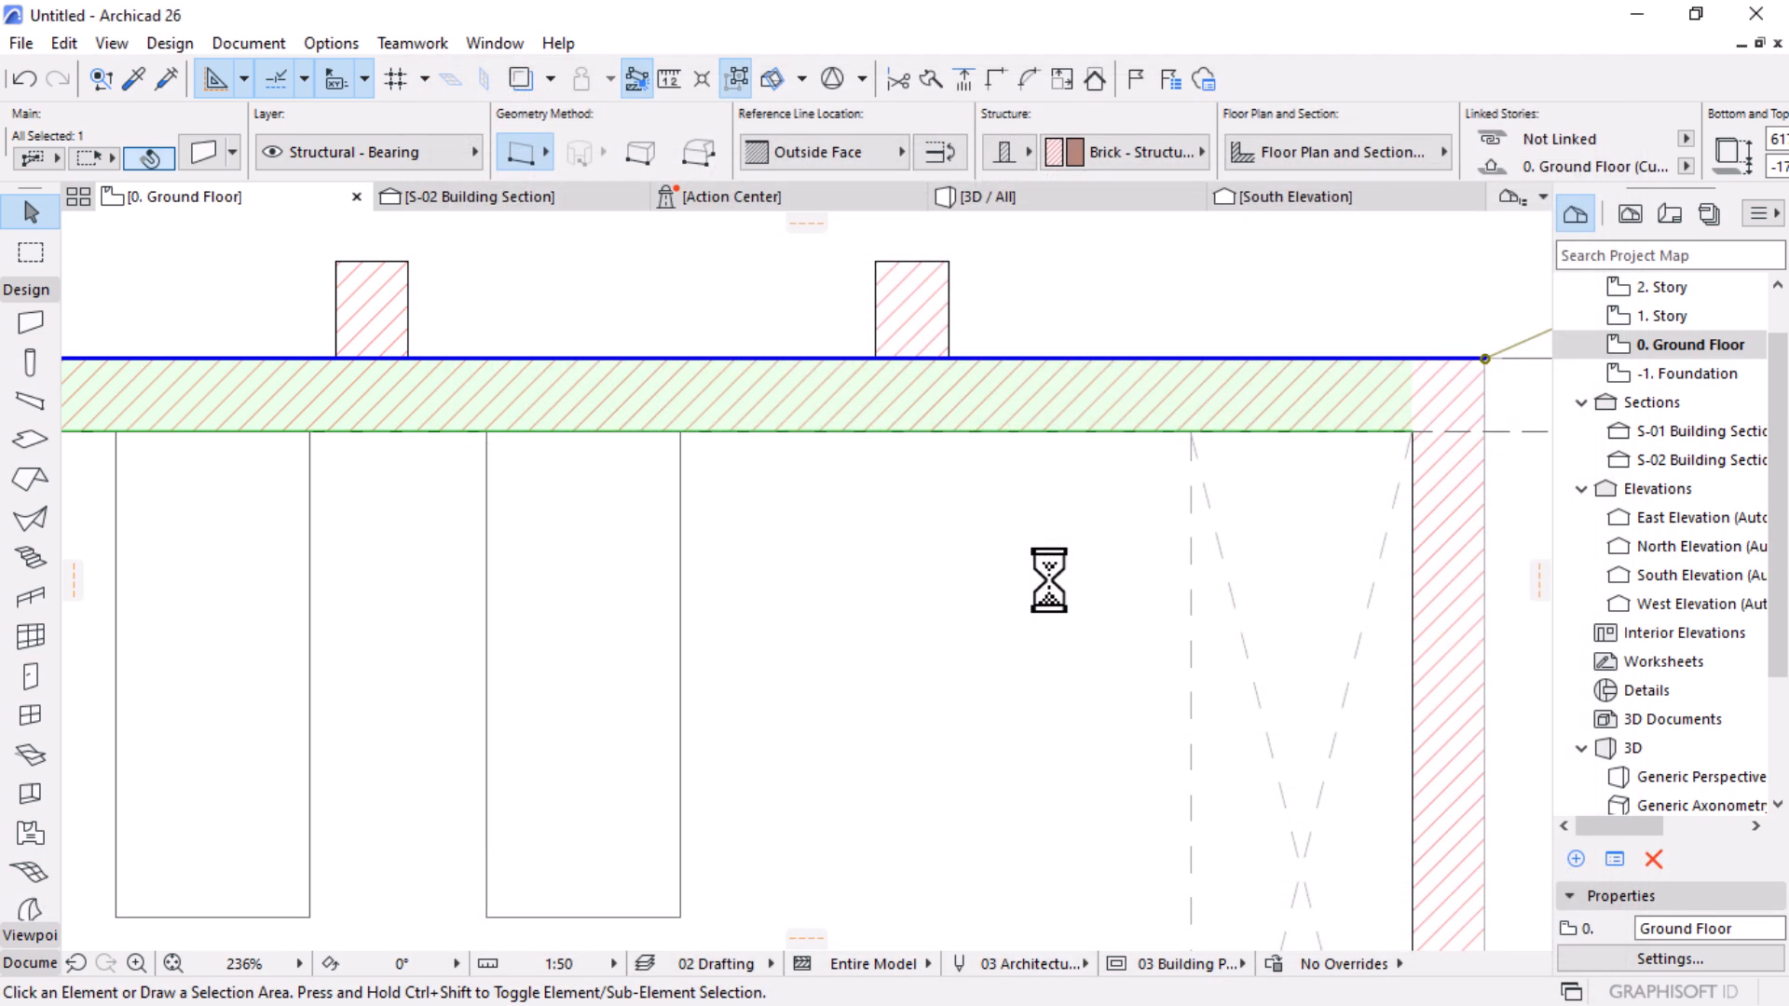
left_click(1047, 293)
scroll(1047, 293, "down", 10)
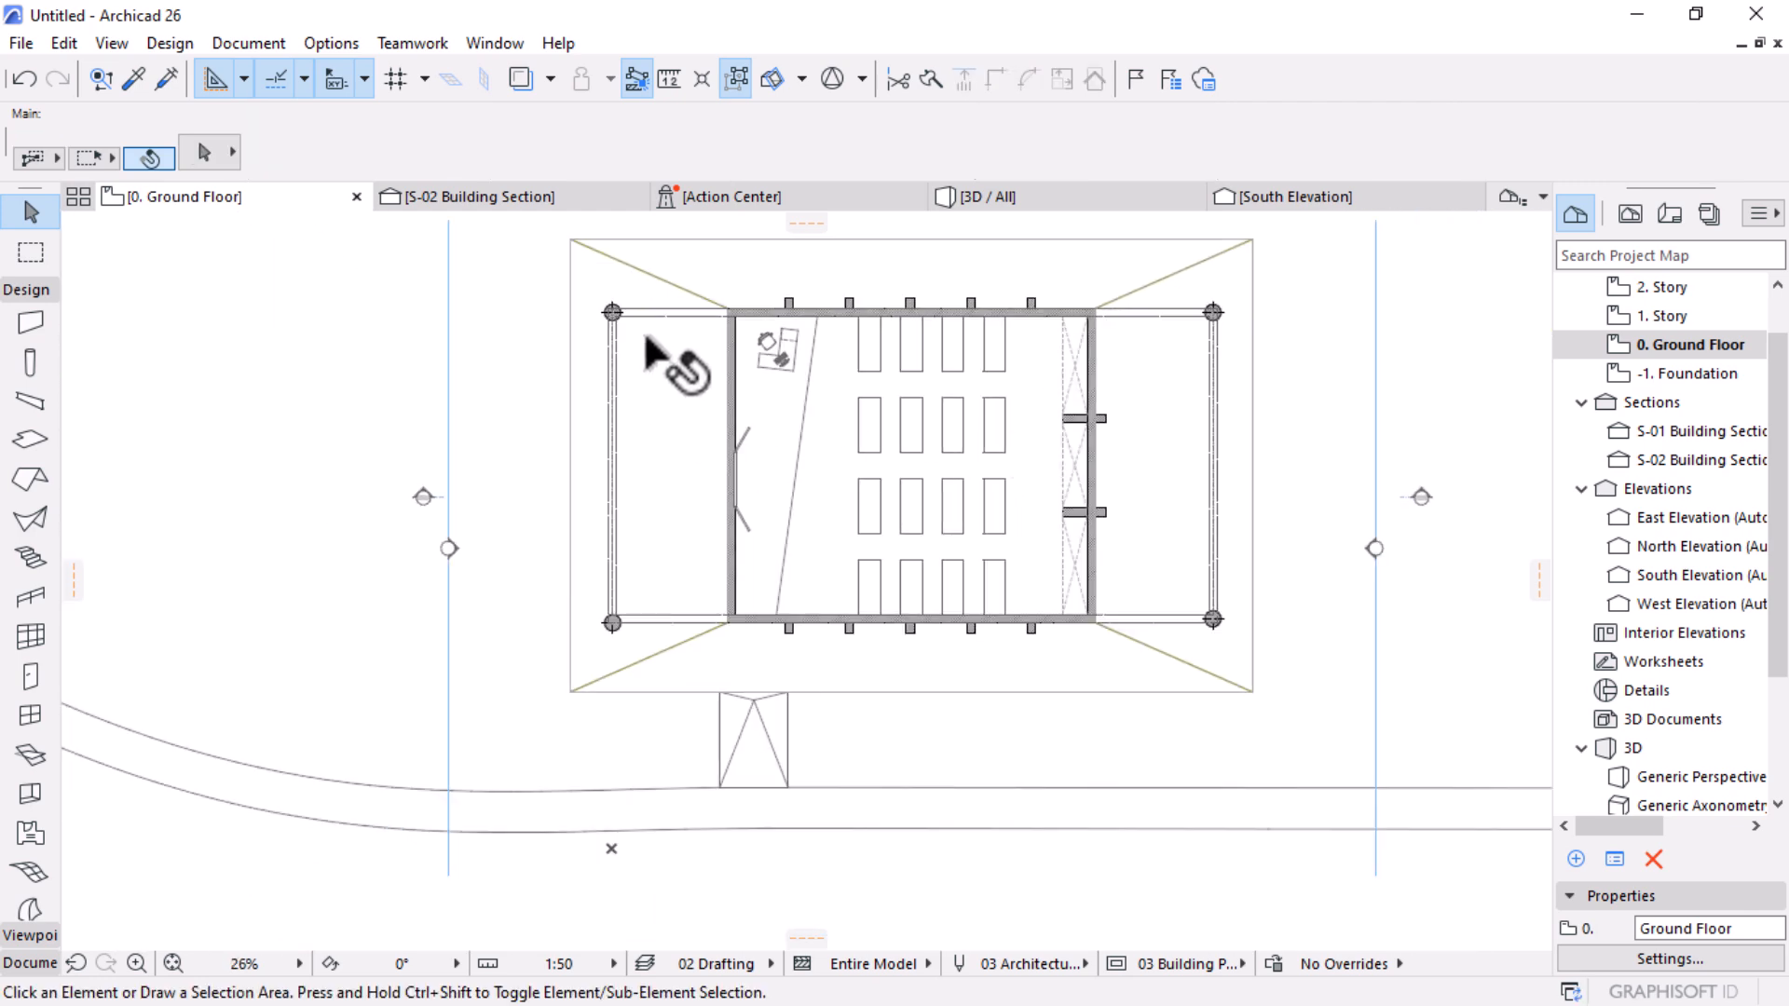
scroll(1088, 402, "up", 1)
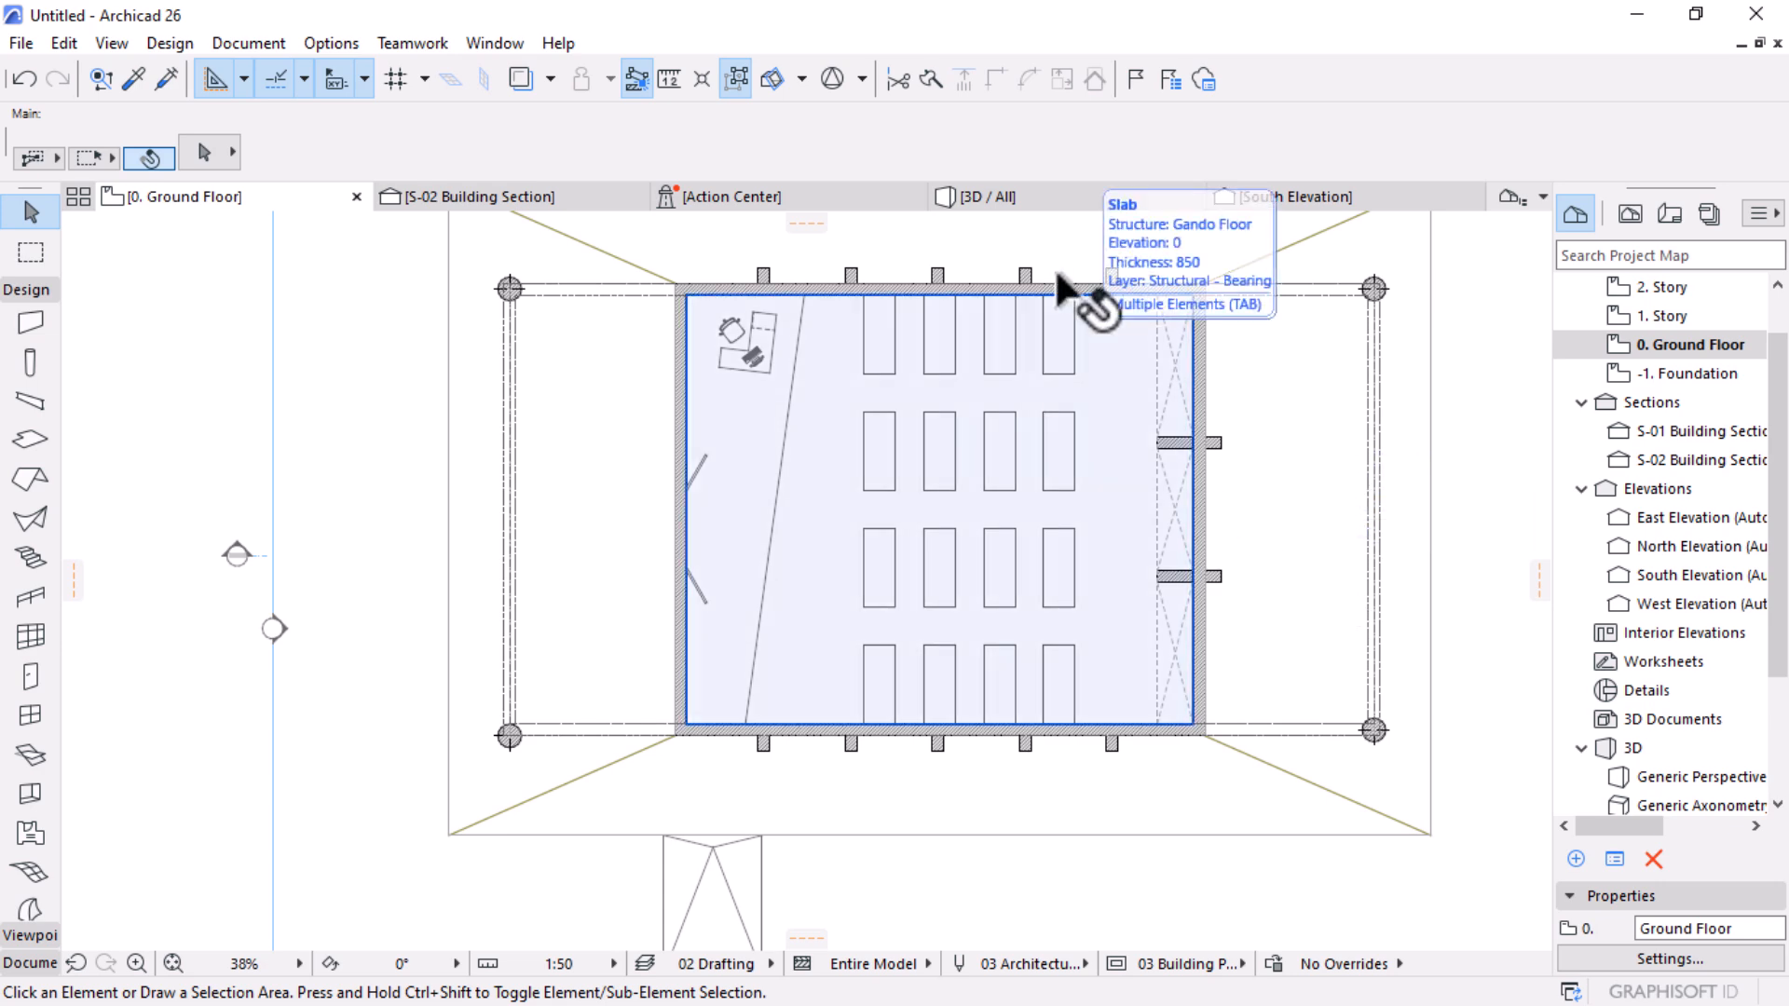
Step: In the 3D view, turn off Suspend Groups so that the whole ring of four beams is selected together
left_click(1049, 197)
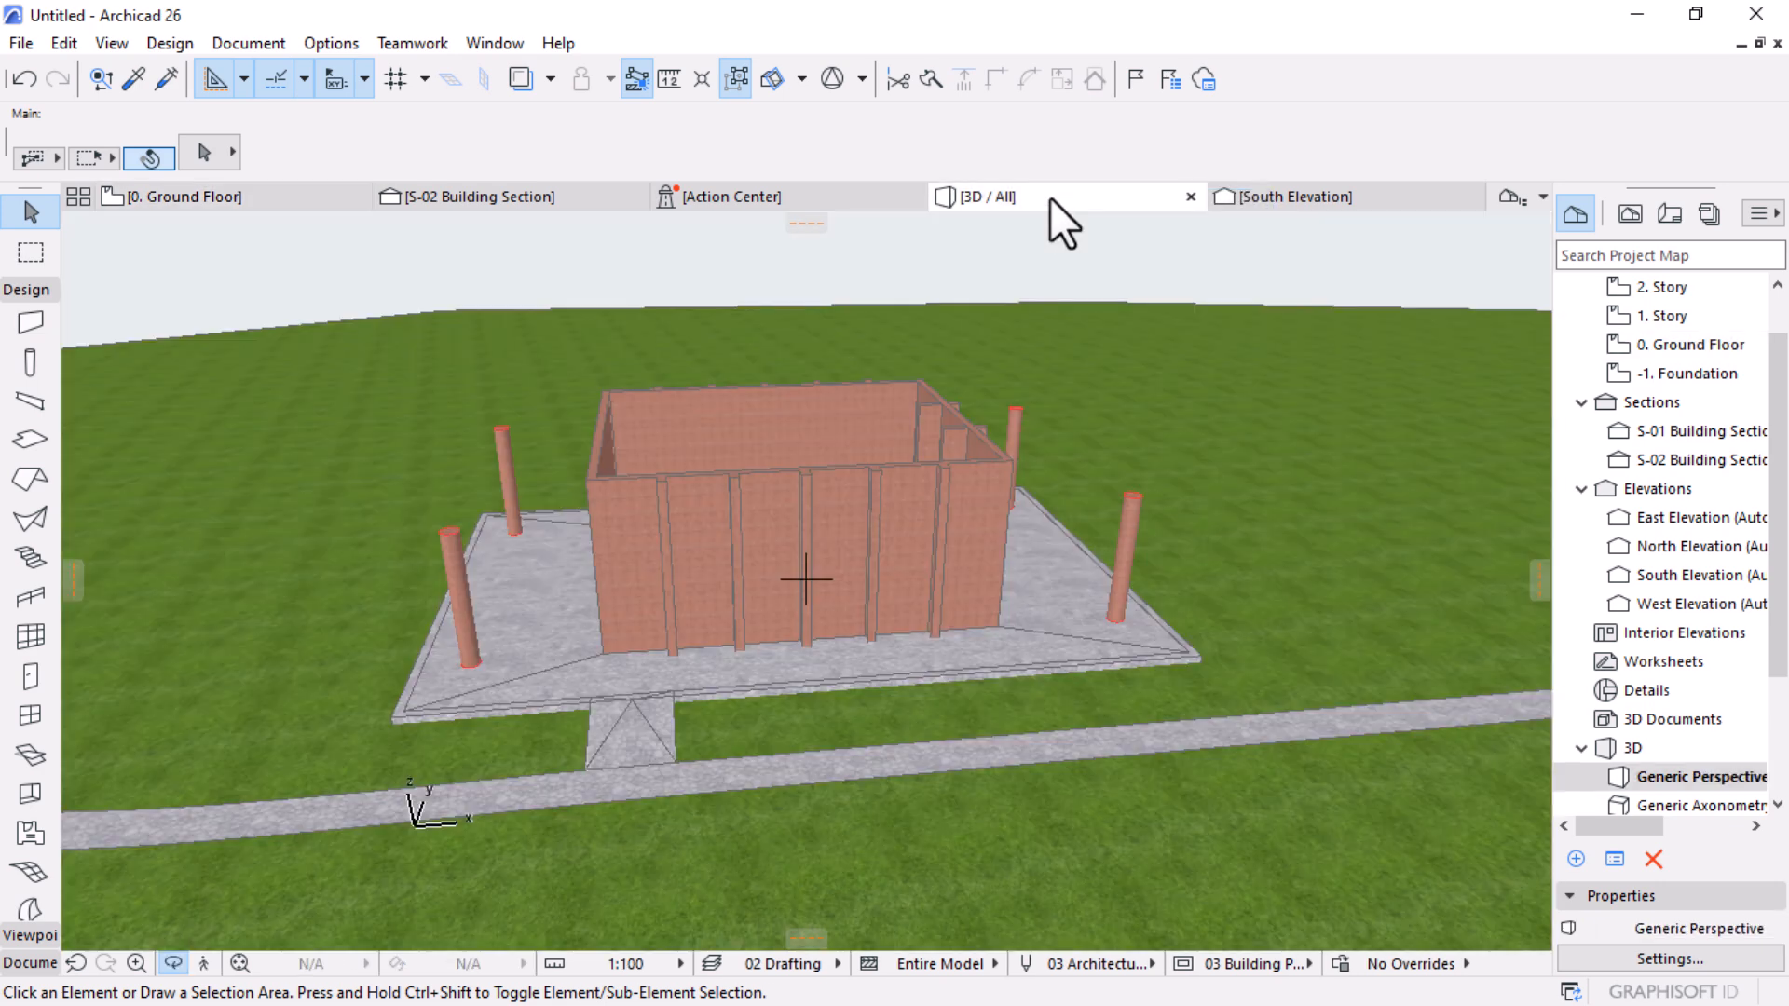
scroll(1198, 543, "up", 2)
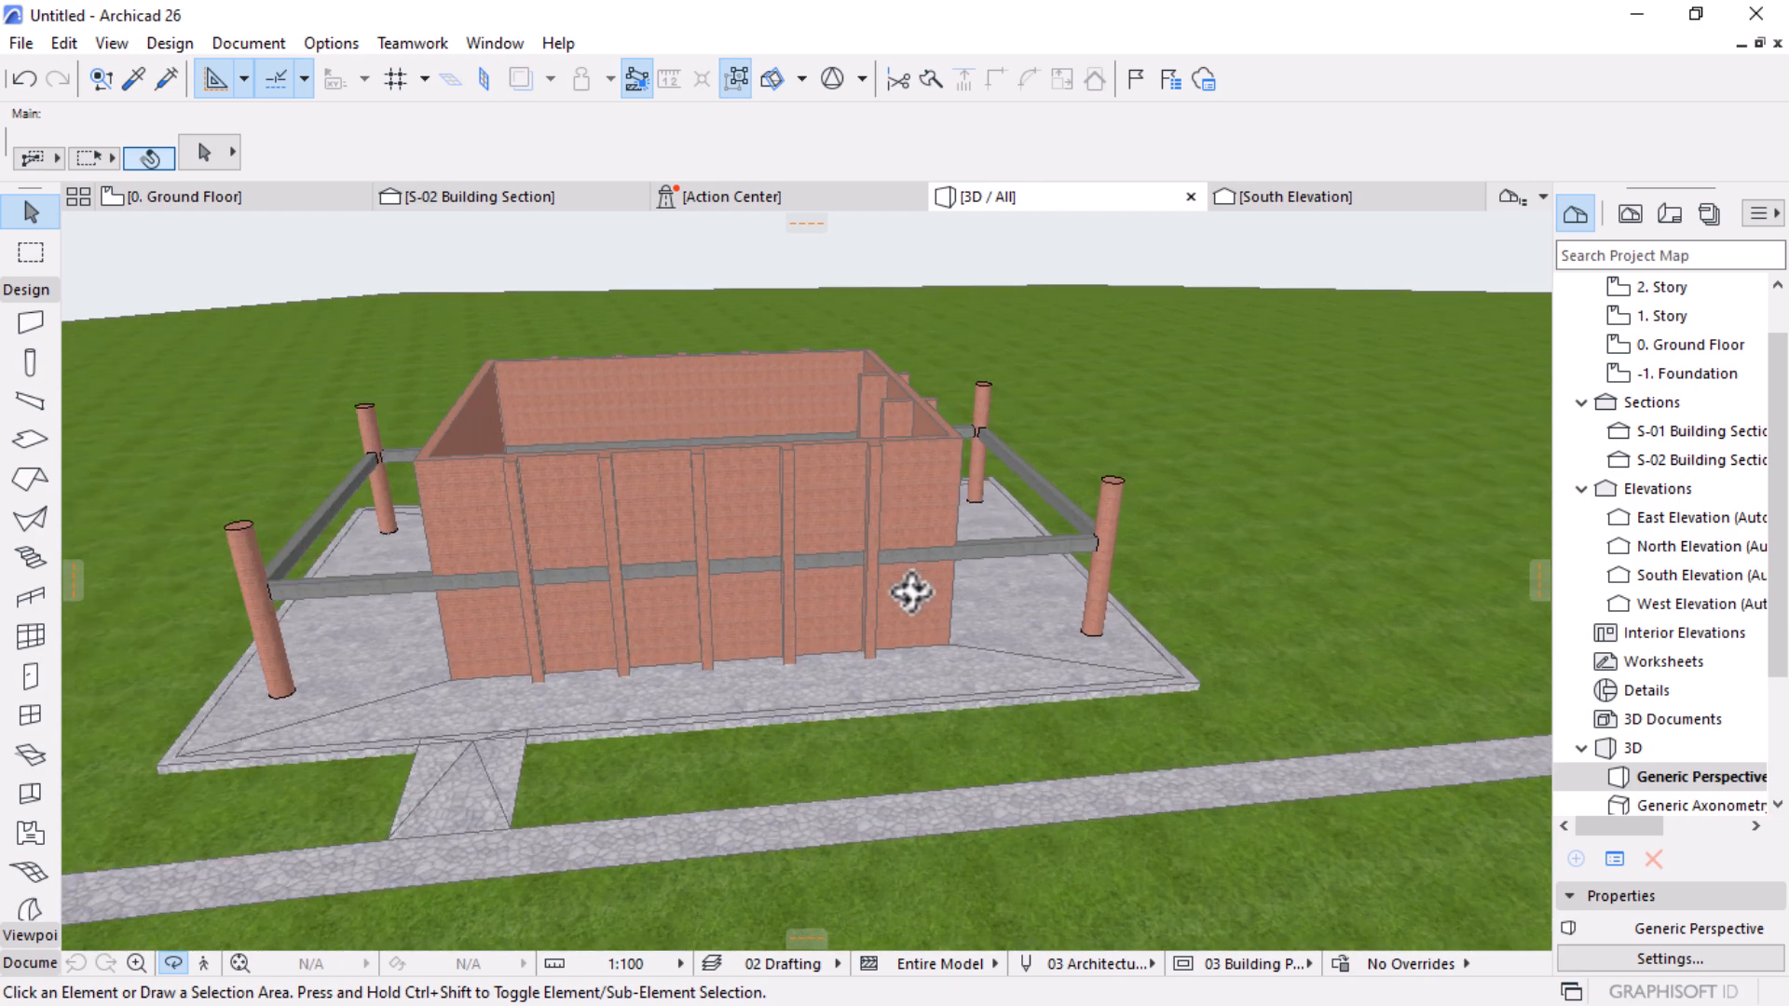
scroll(1130, 507, "up", 3)
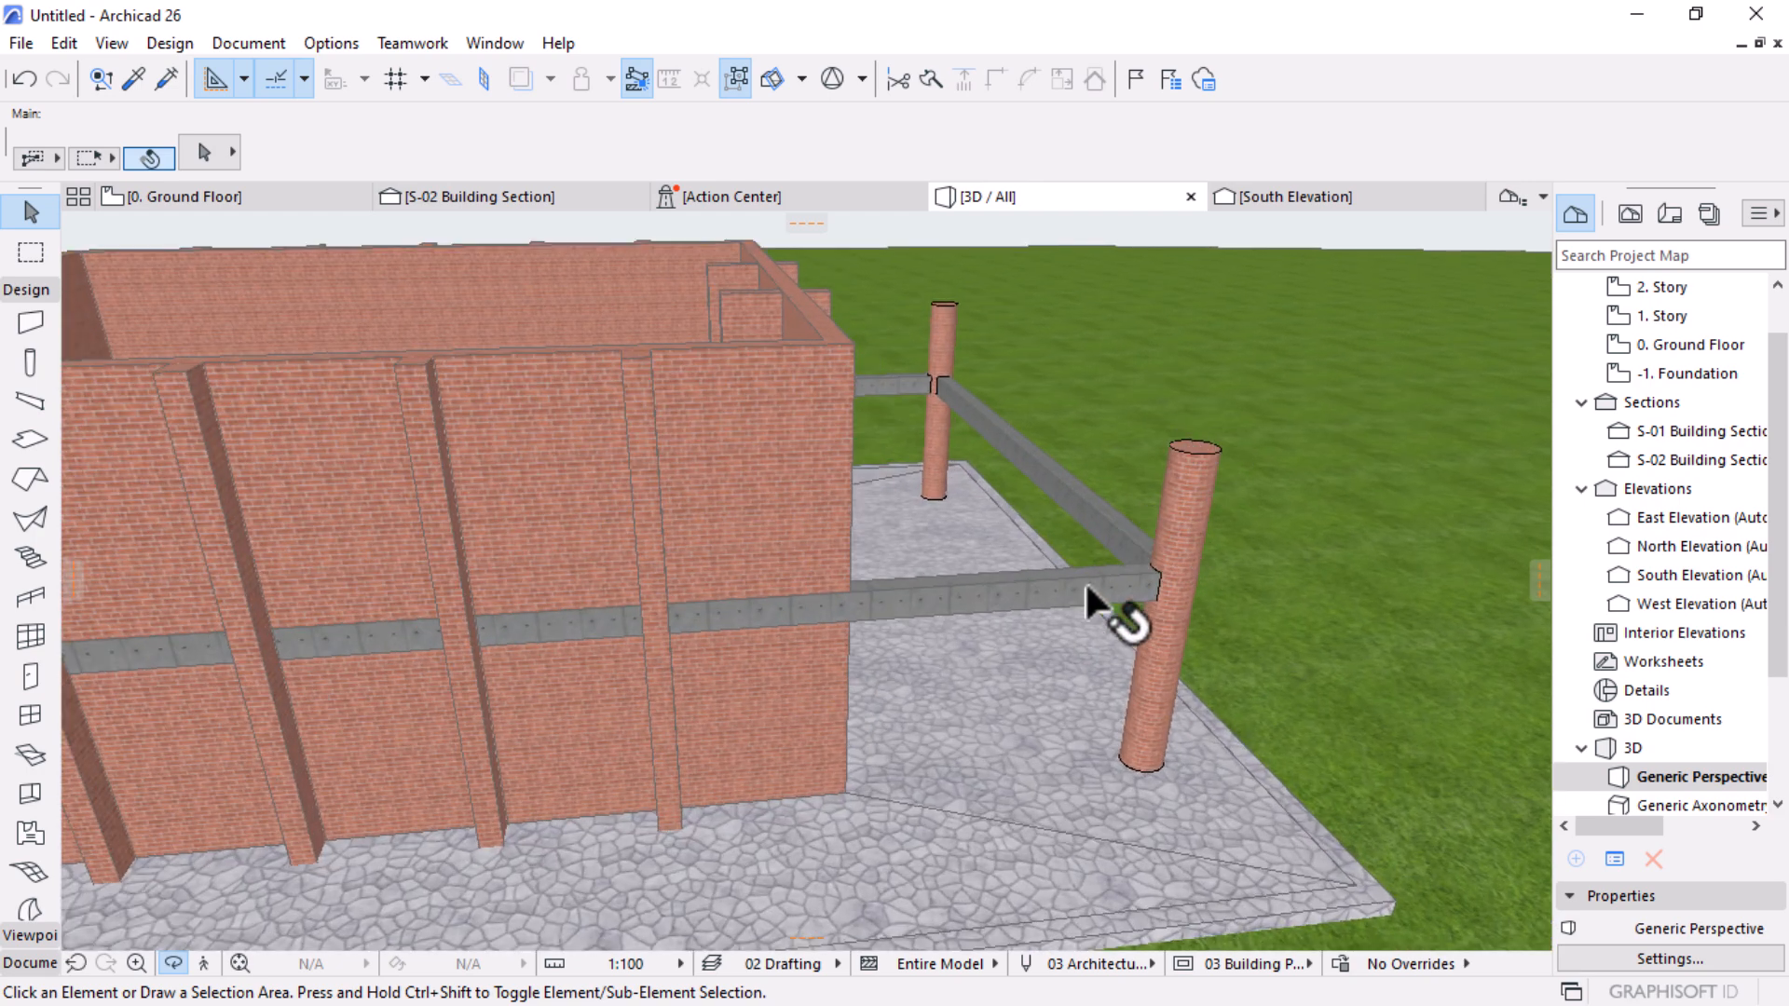
left_click(1085, 580)
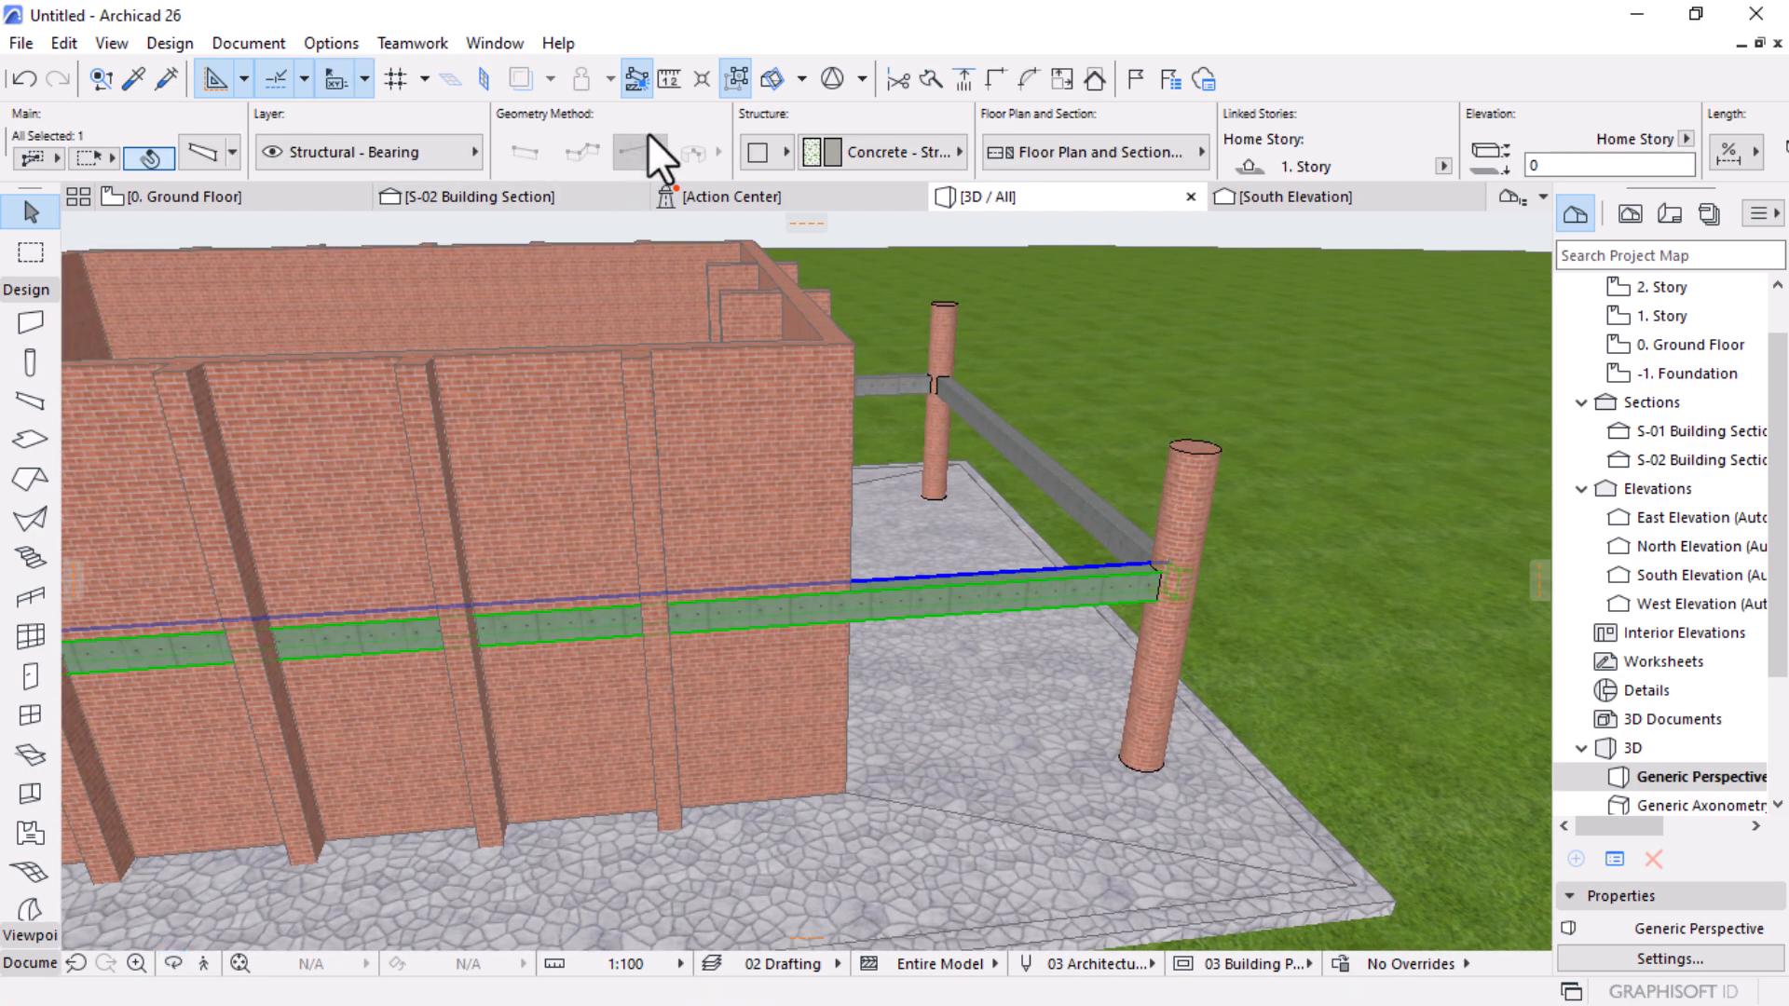
left_click(737, 78)
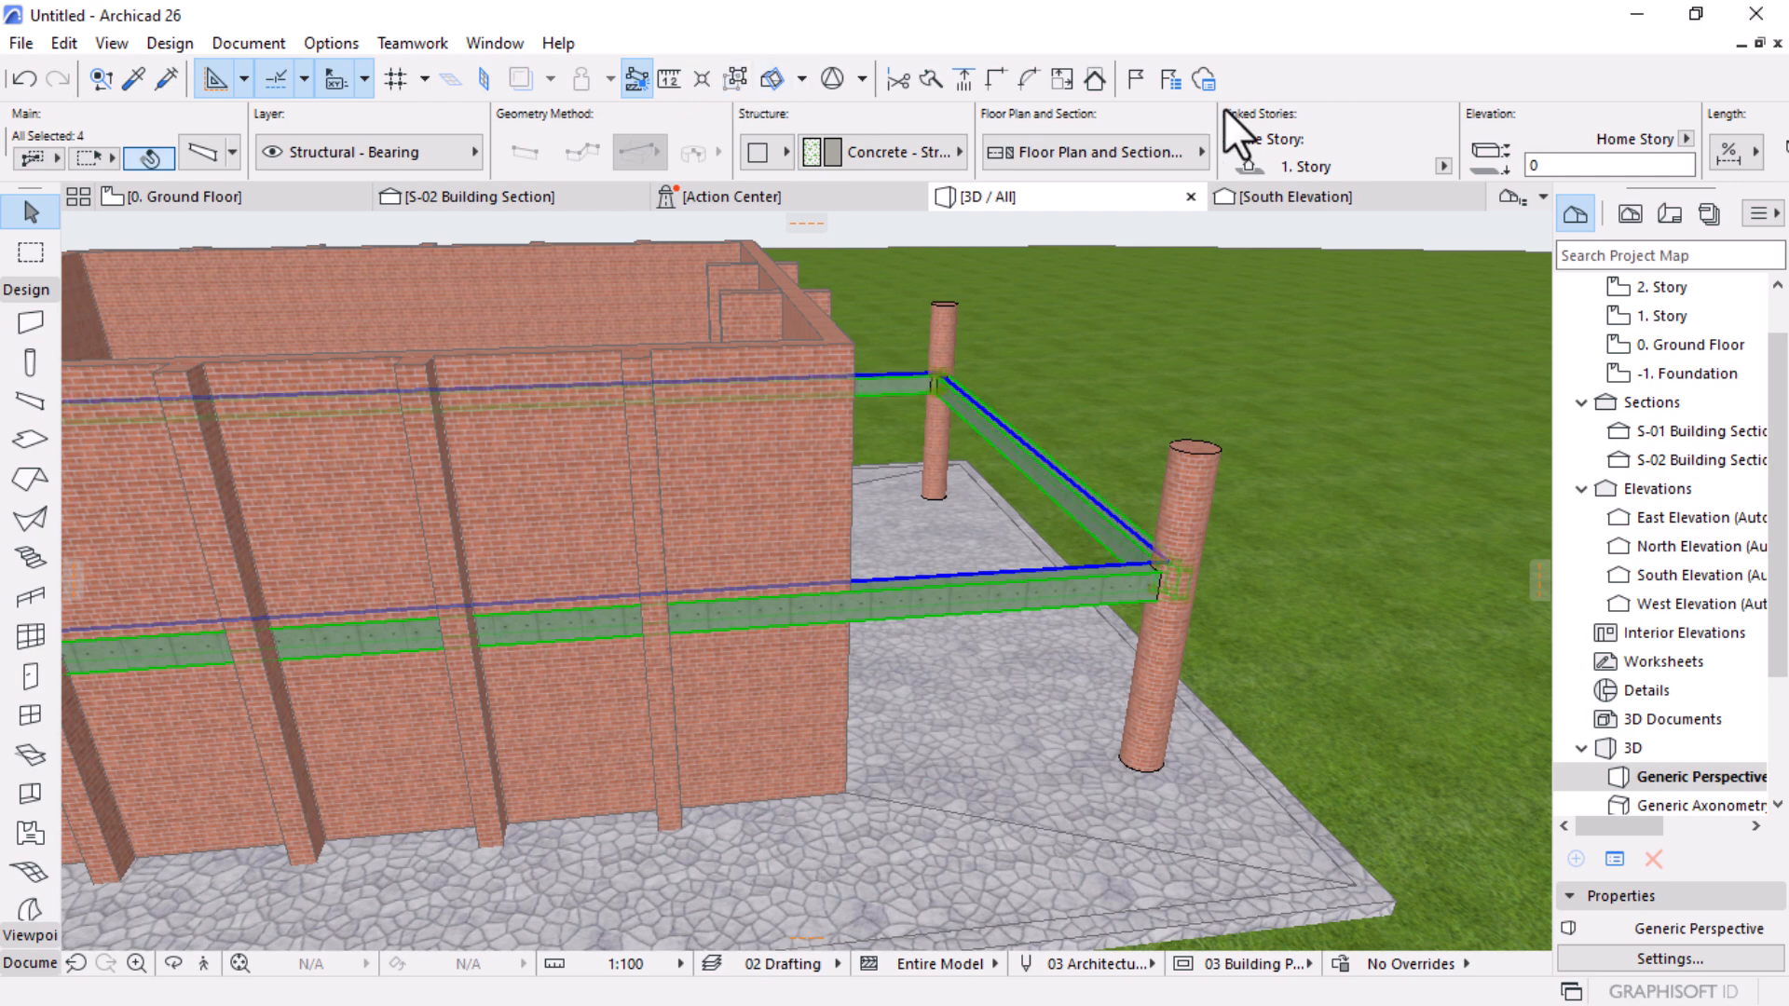
Step: Raise the selected beam ring vertically by 2000 mm onto the tops of the round columns and deselect it
scroll(1226, 117, "down", 3)
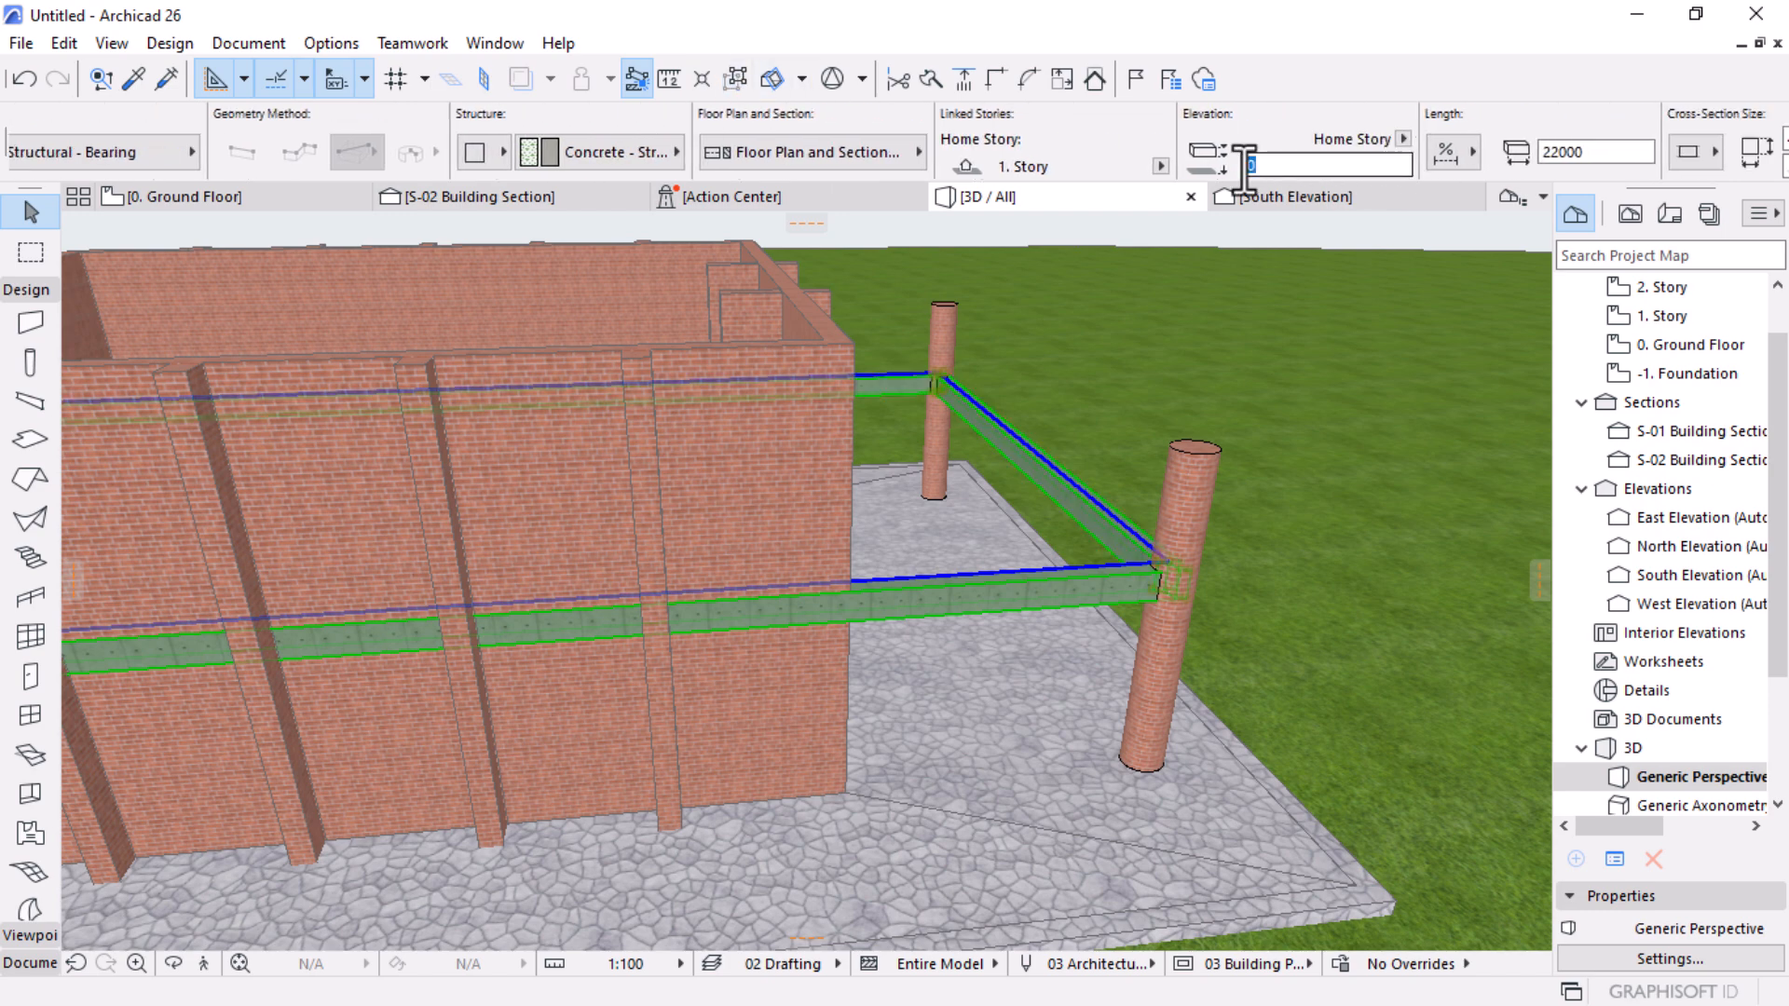
left_click(1251, 165)
key("ctrl+d")
left_click(1200, 455)
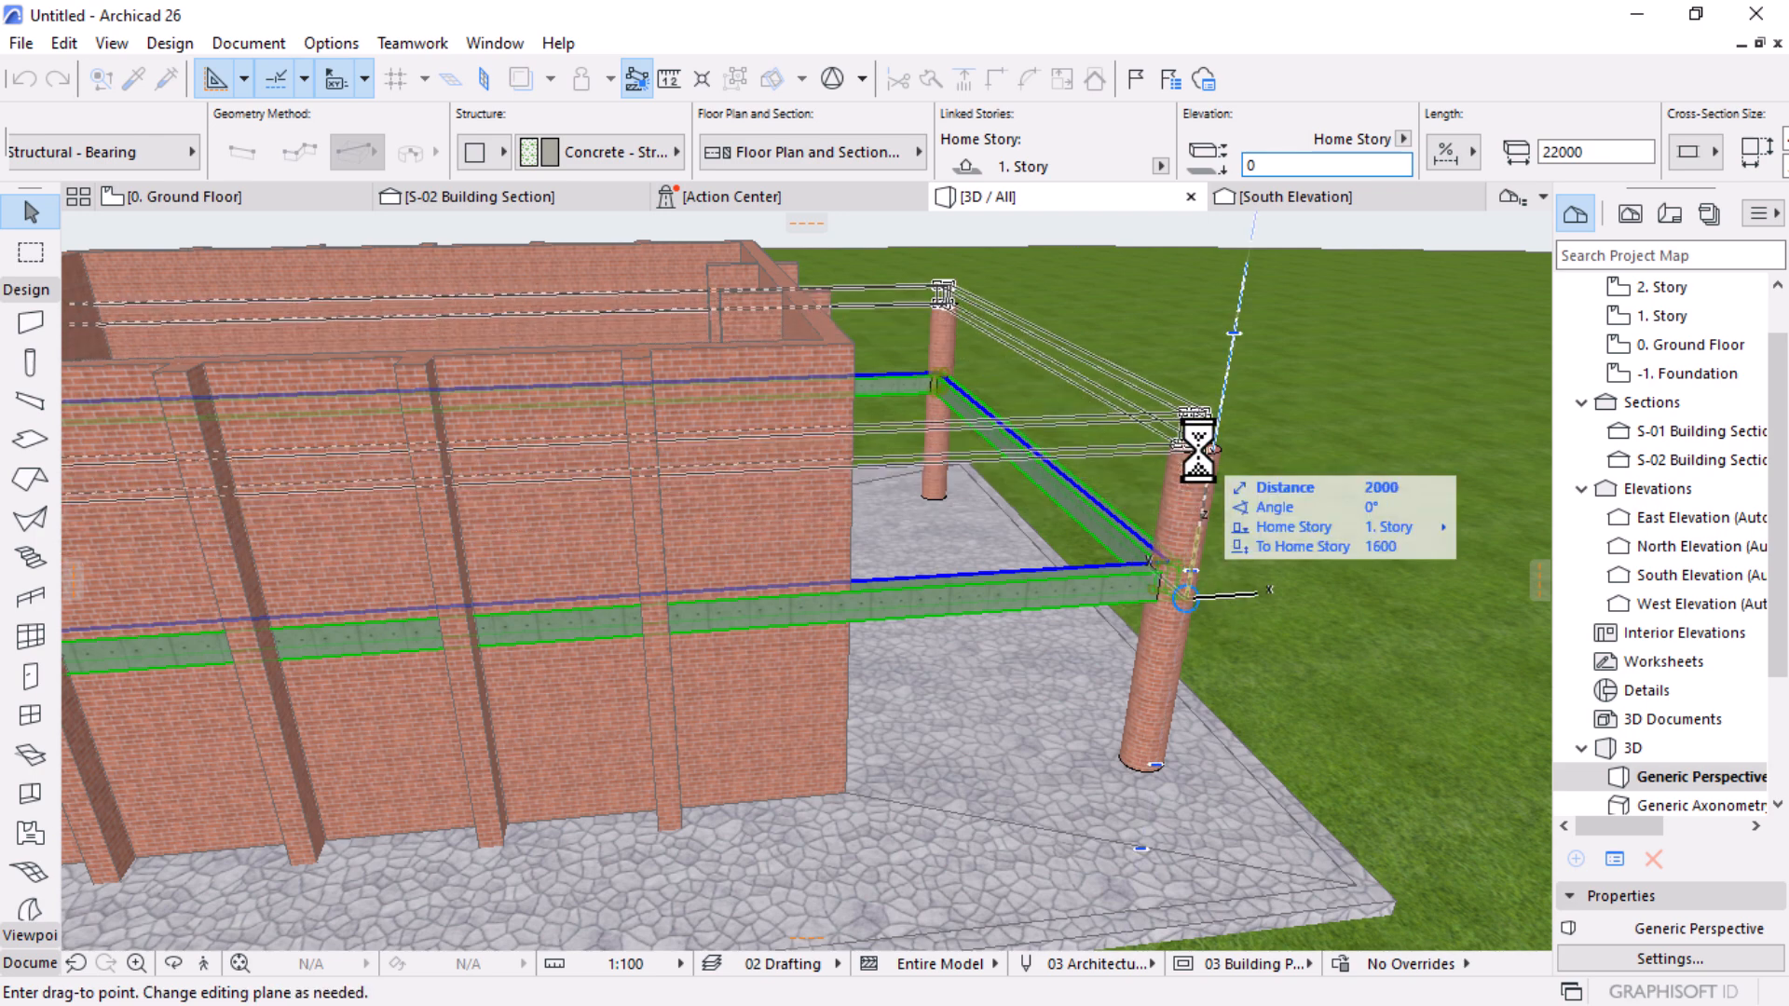
left_click(1196, 444)
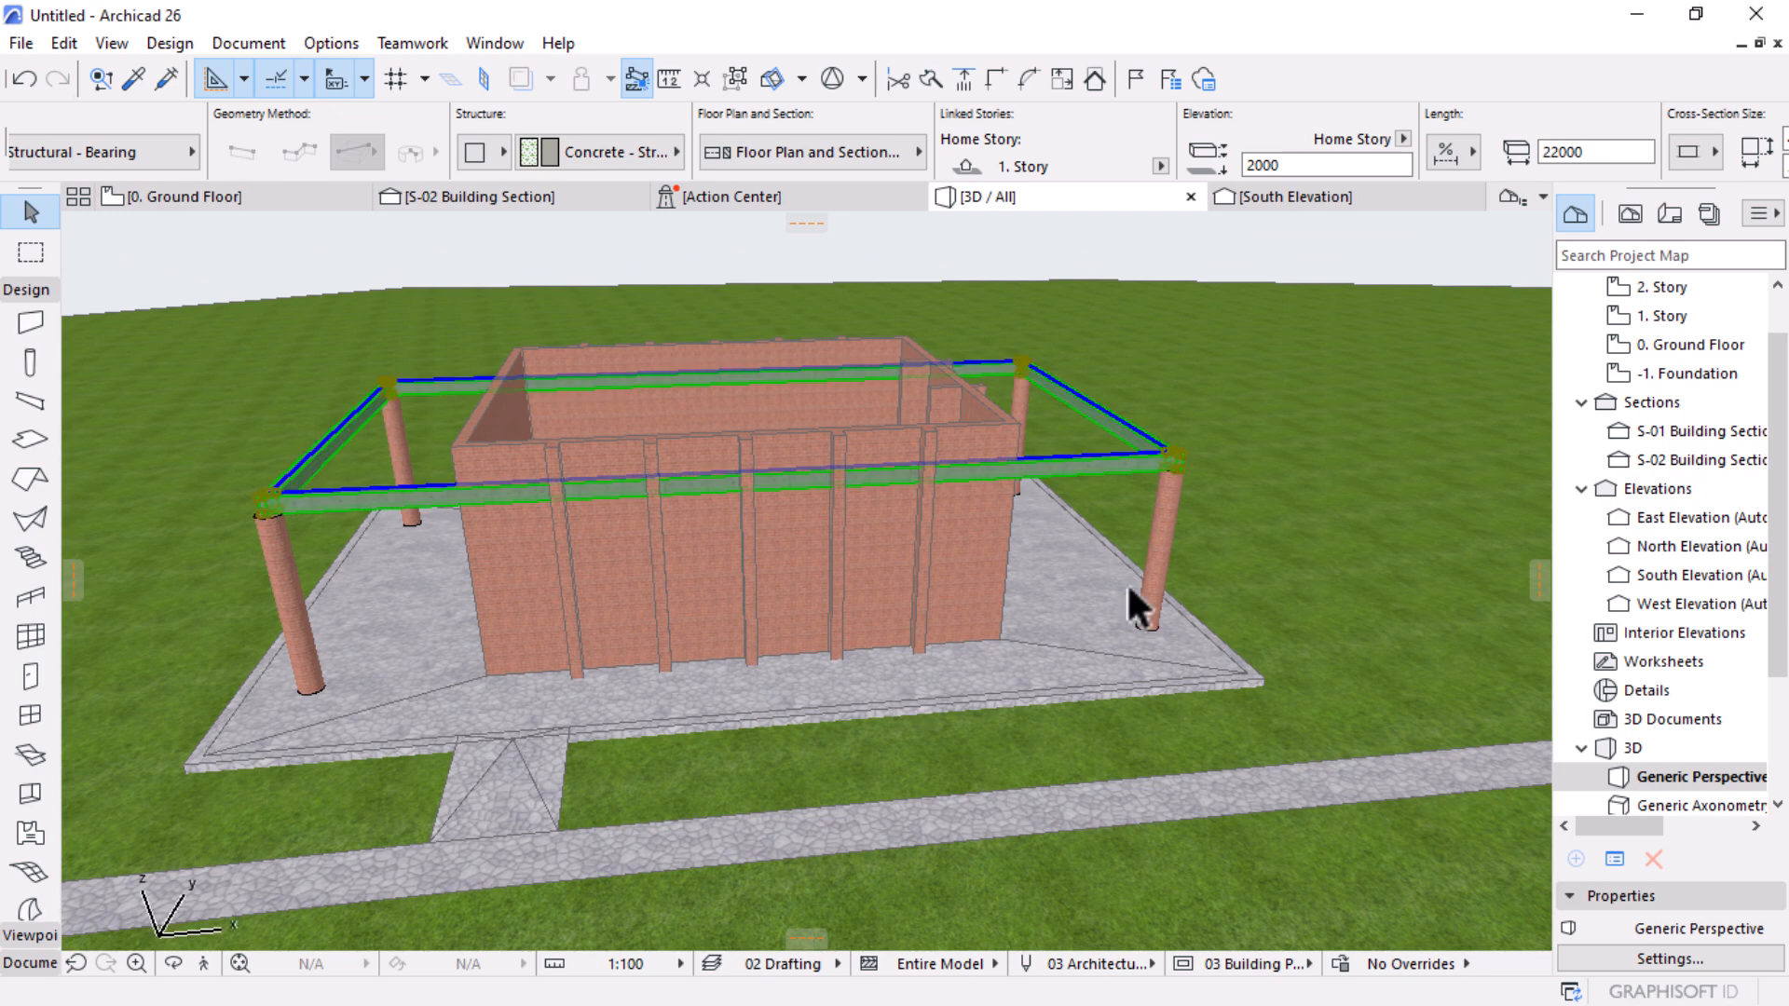
key("Escape")
middle_click_drag(1271, 590, 826, 542, "shift")
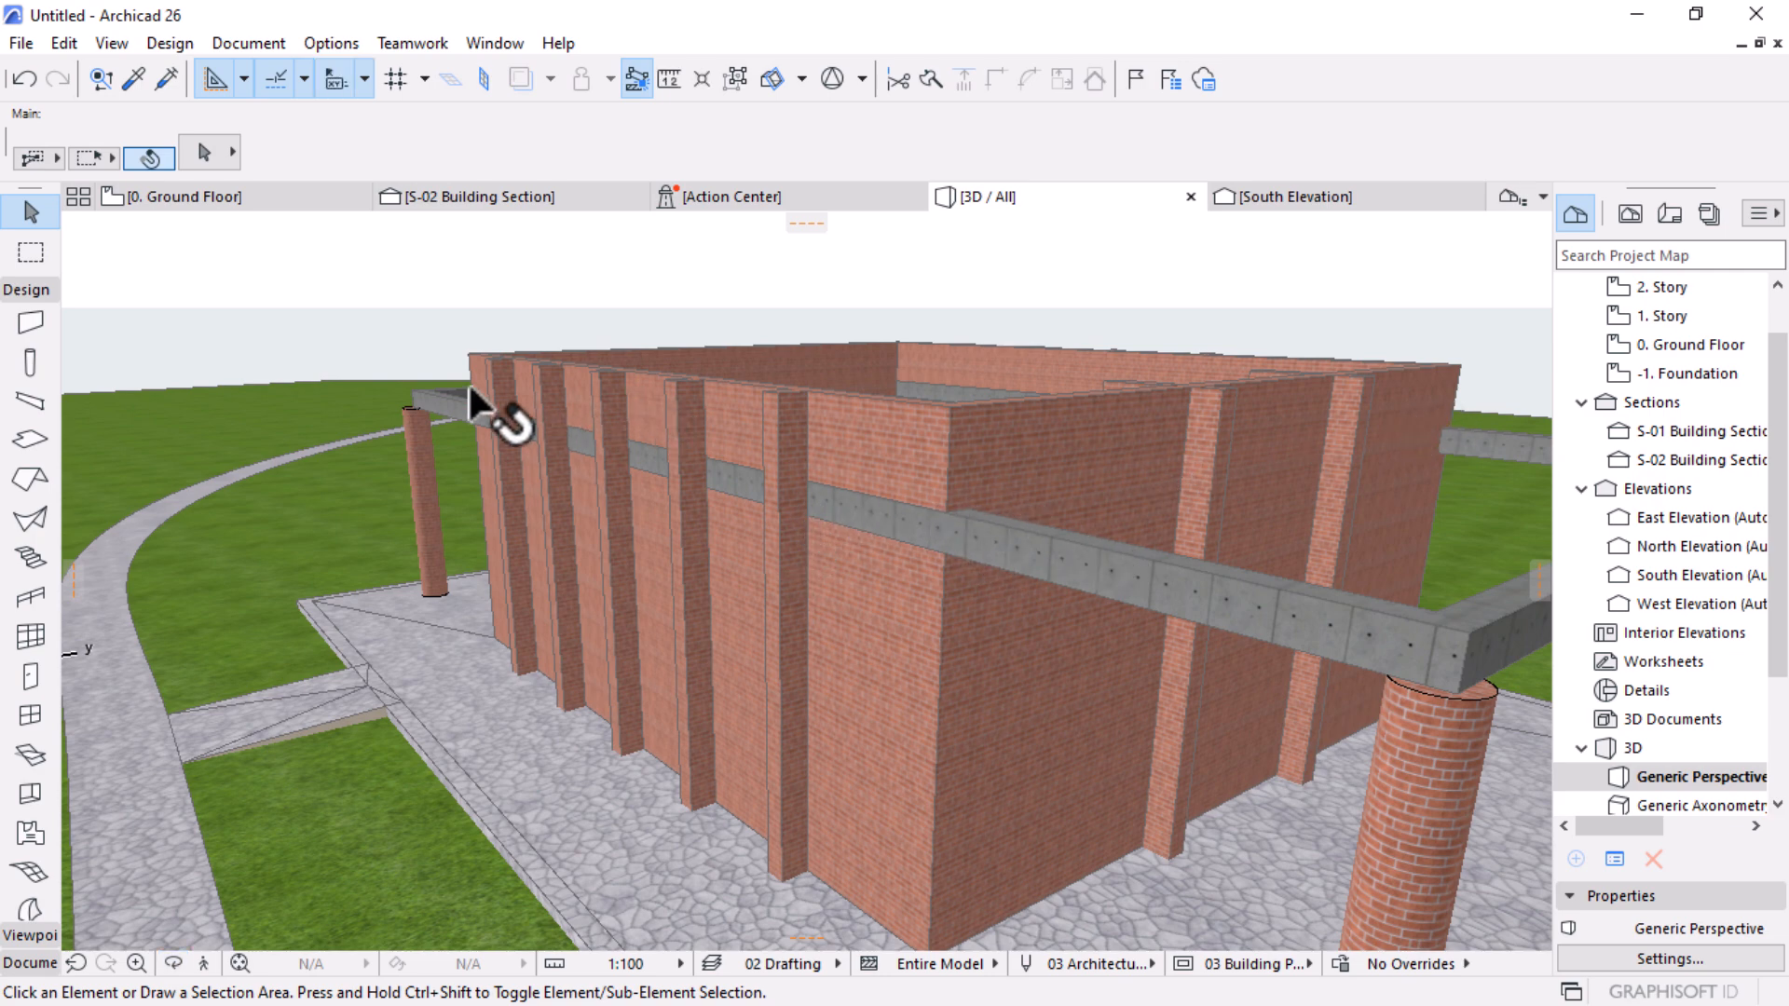
Step: On 1. Story, select the four beams and set Show on Stories to Home & One Story Down
left_click(260, 201)
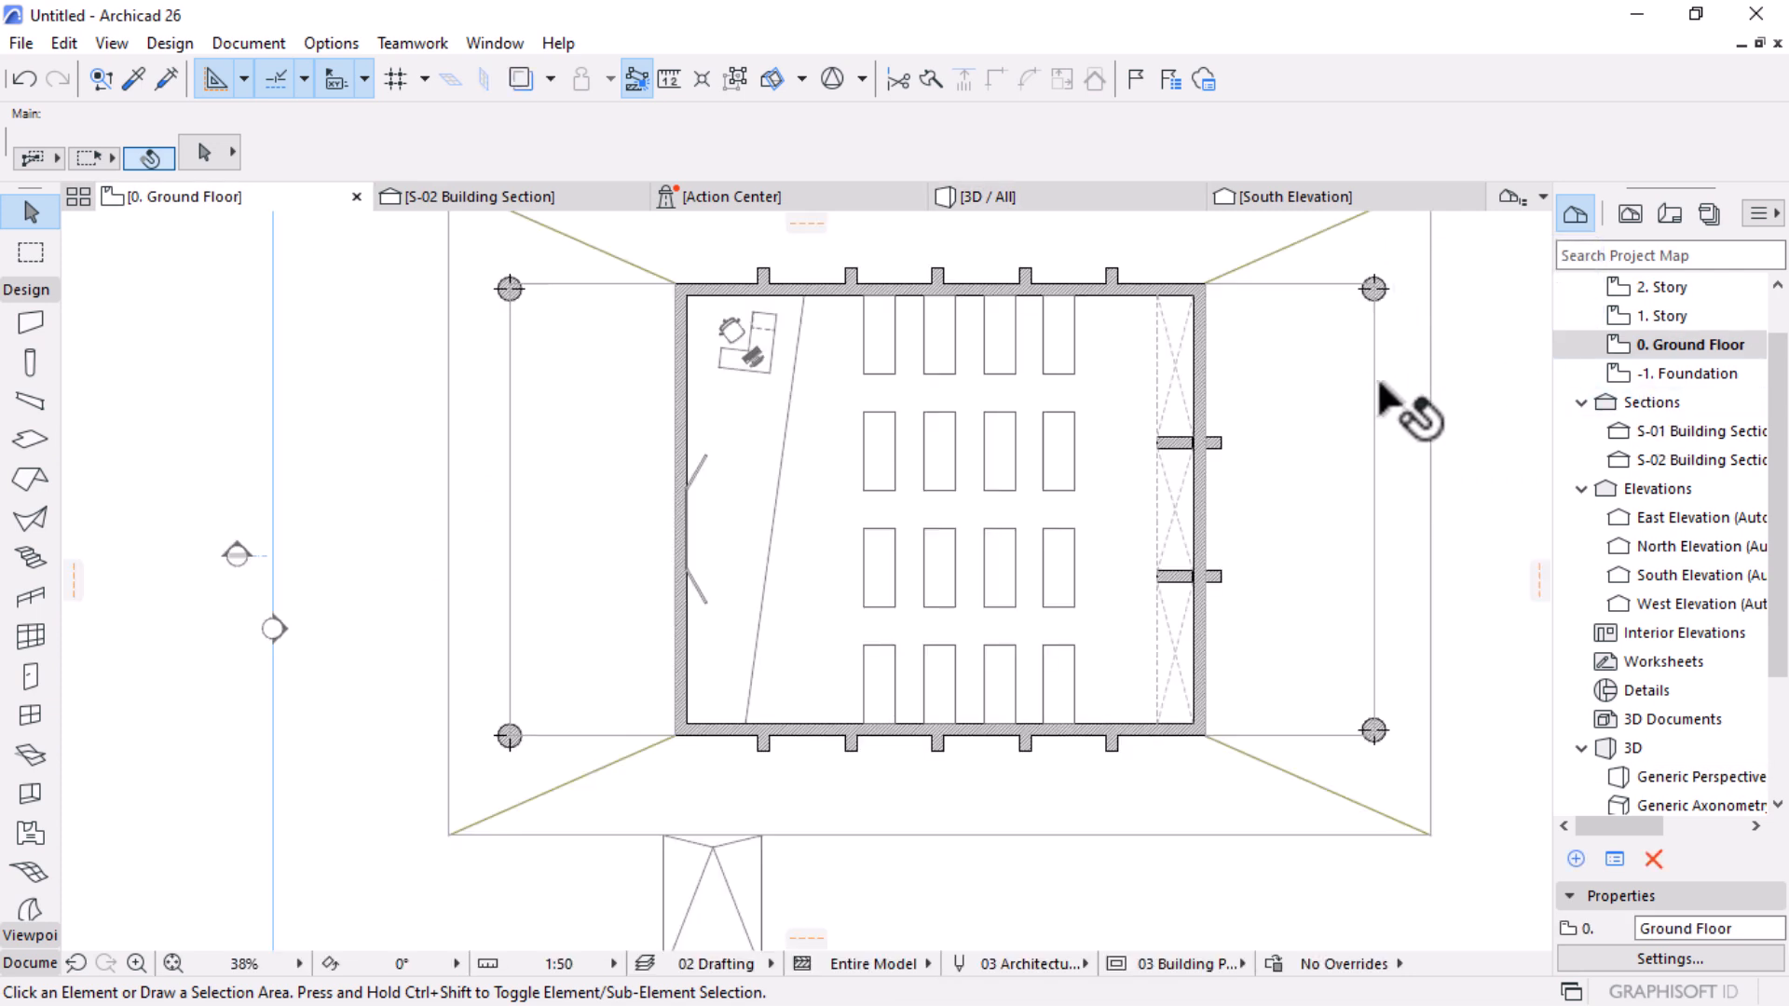
double_click(1664, 320)
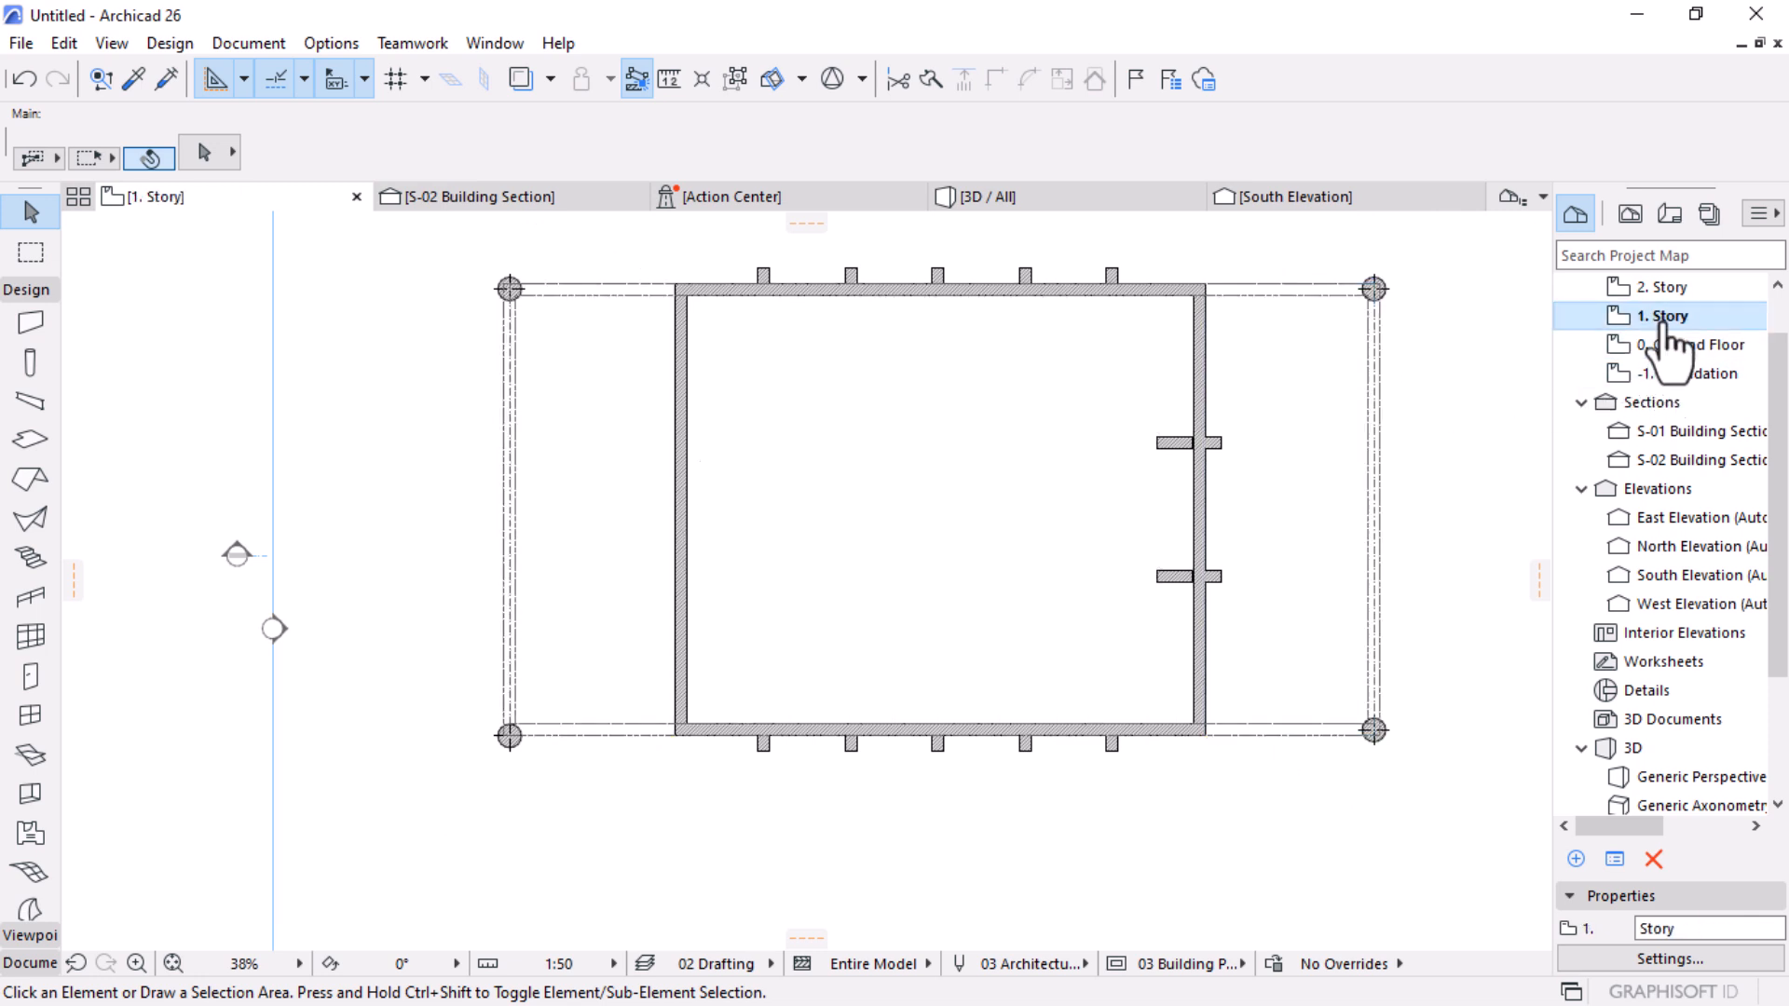
left_click(1379, 382)
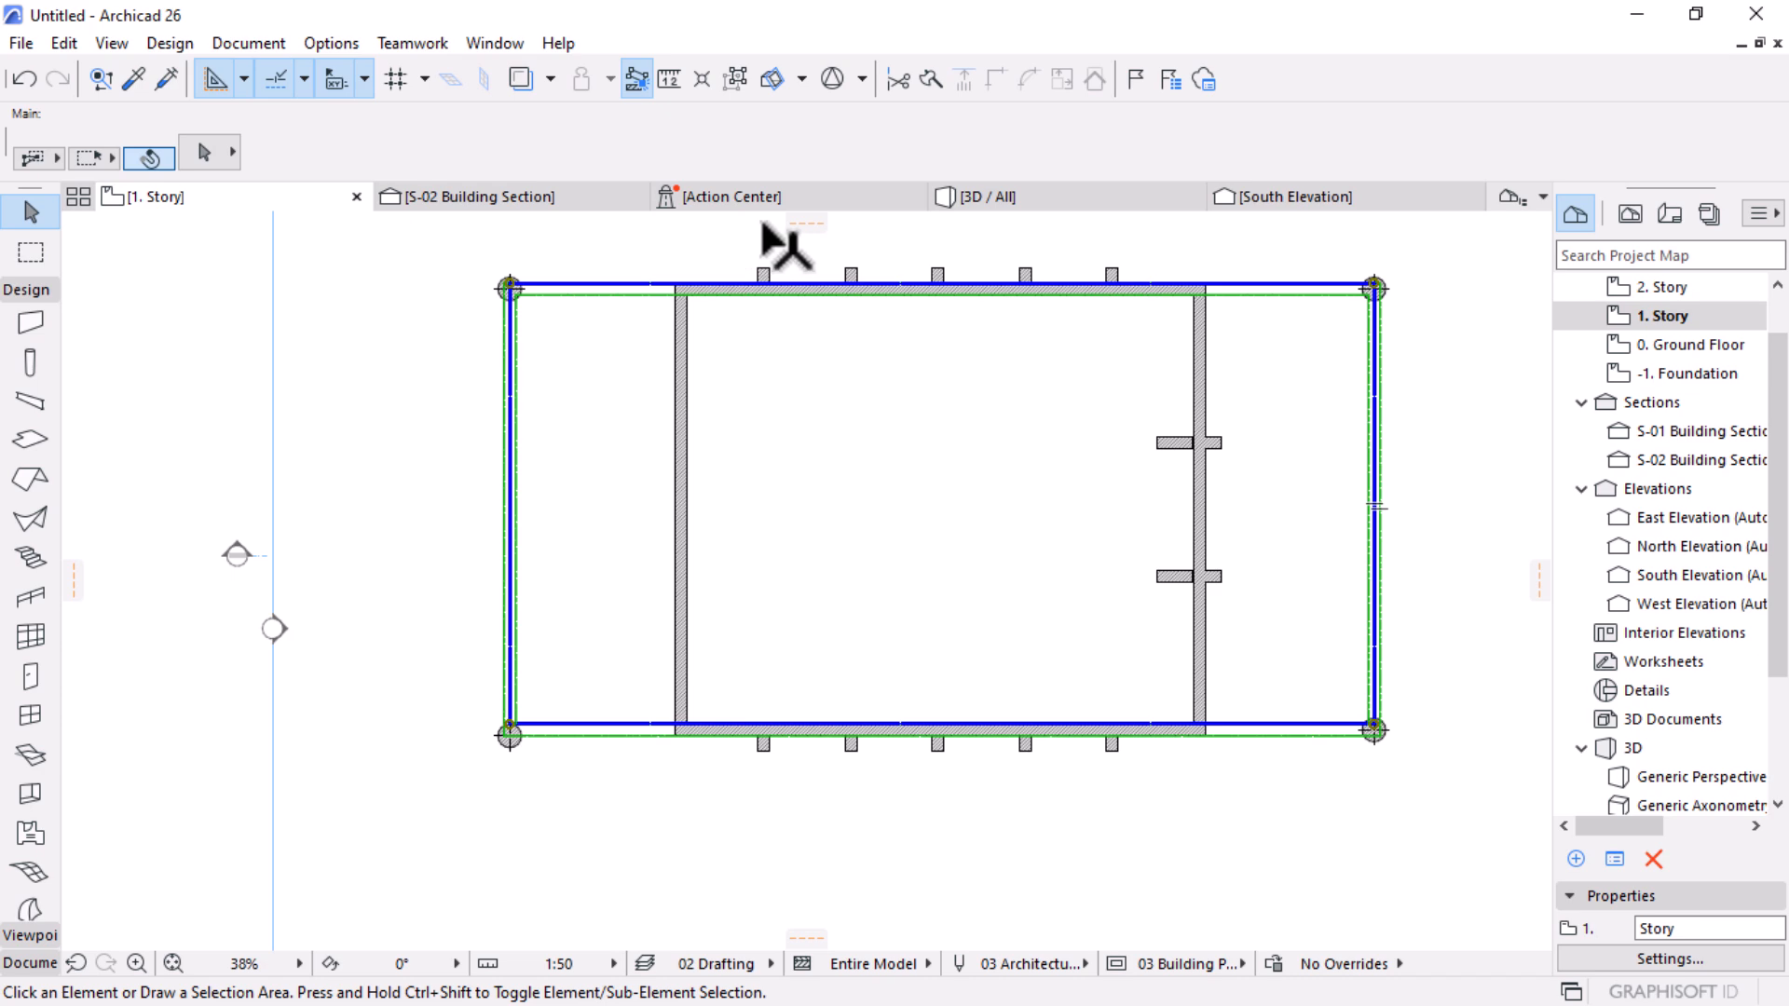
left_click(1157, 153)
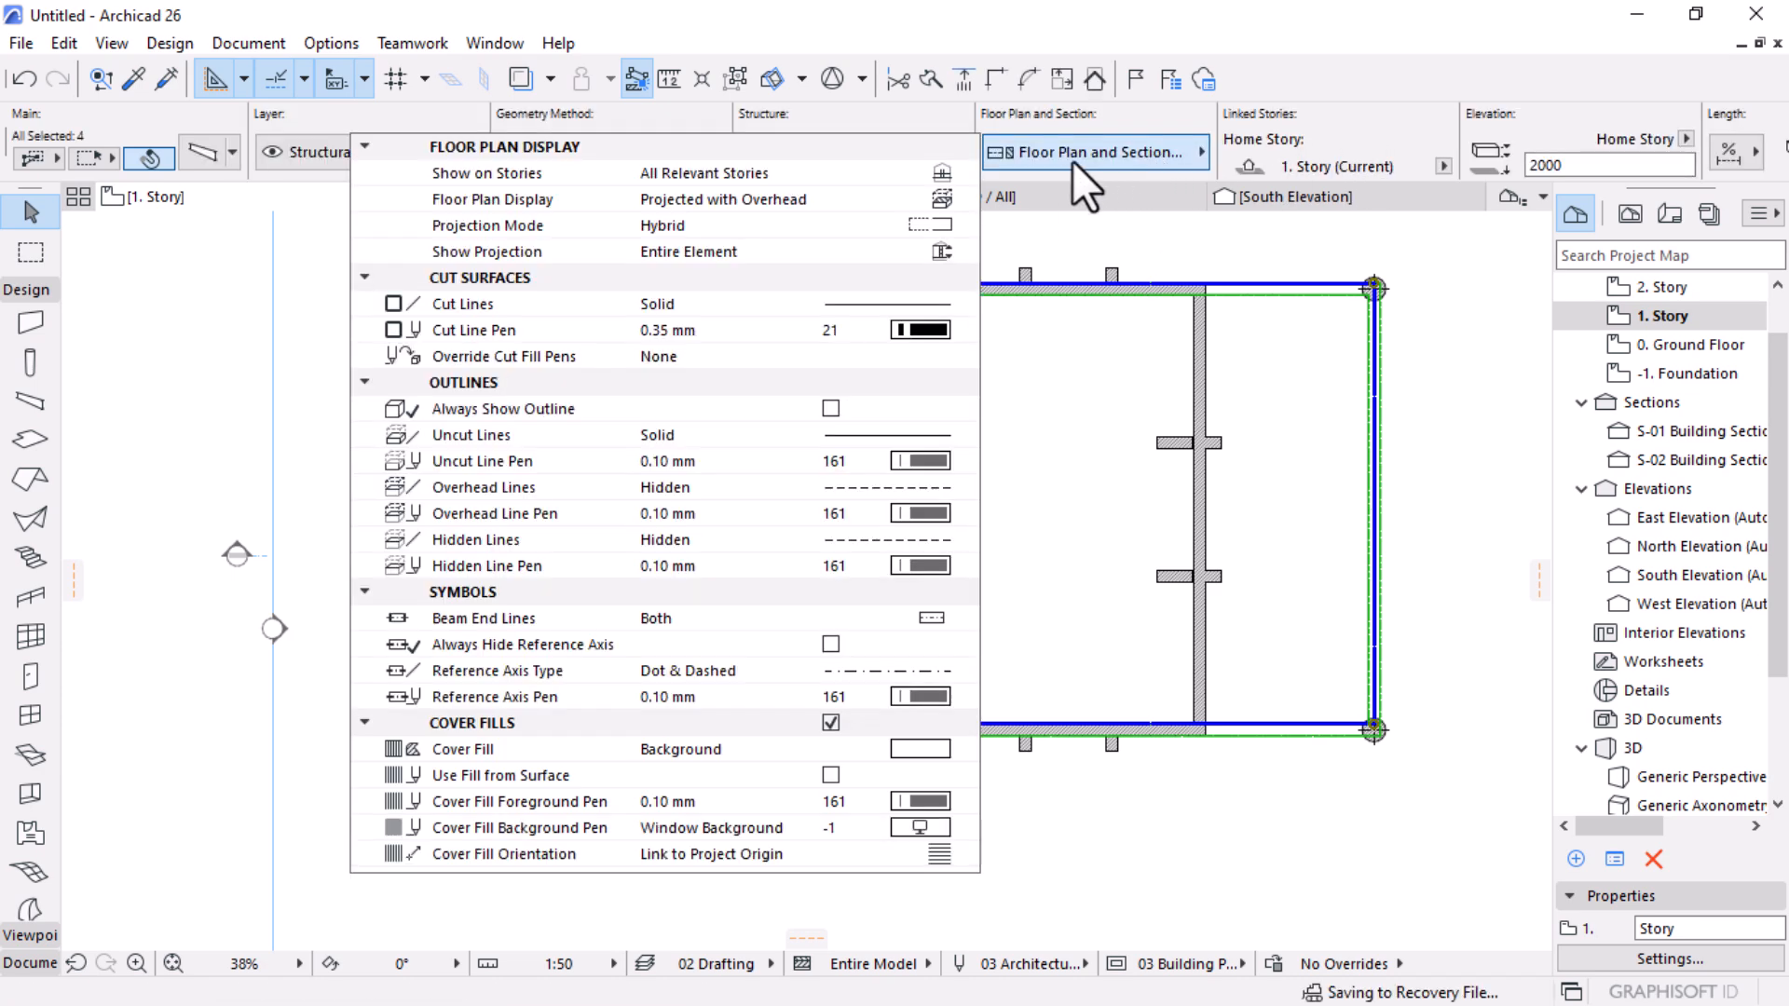
left_click(932, 176)
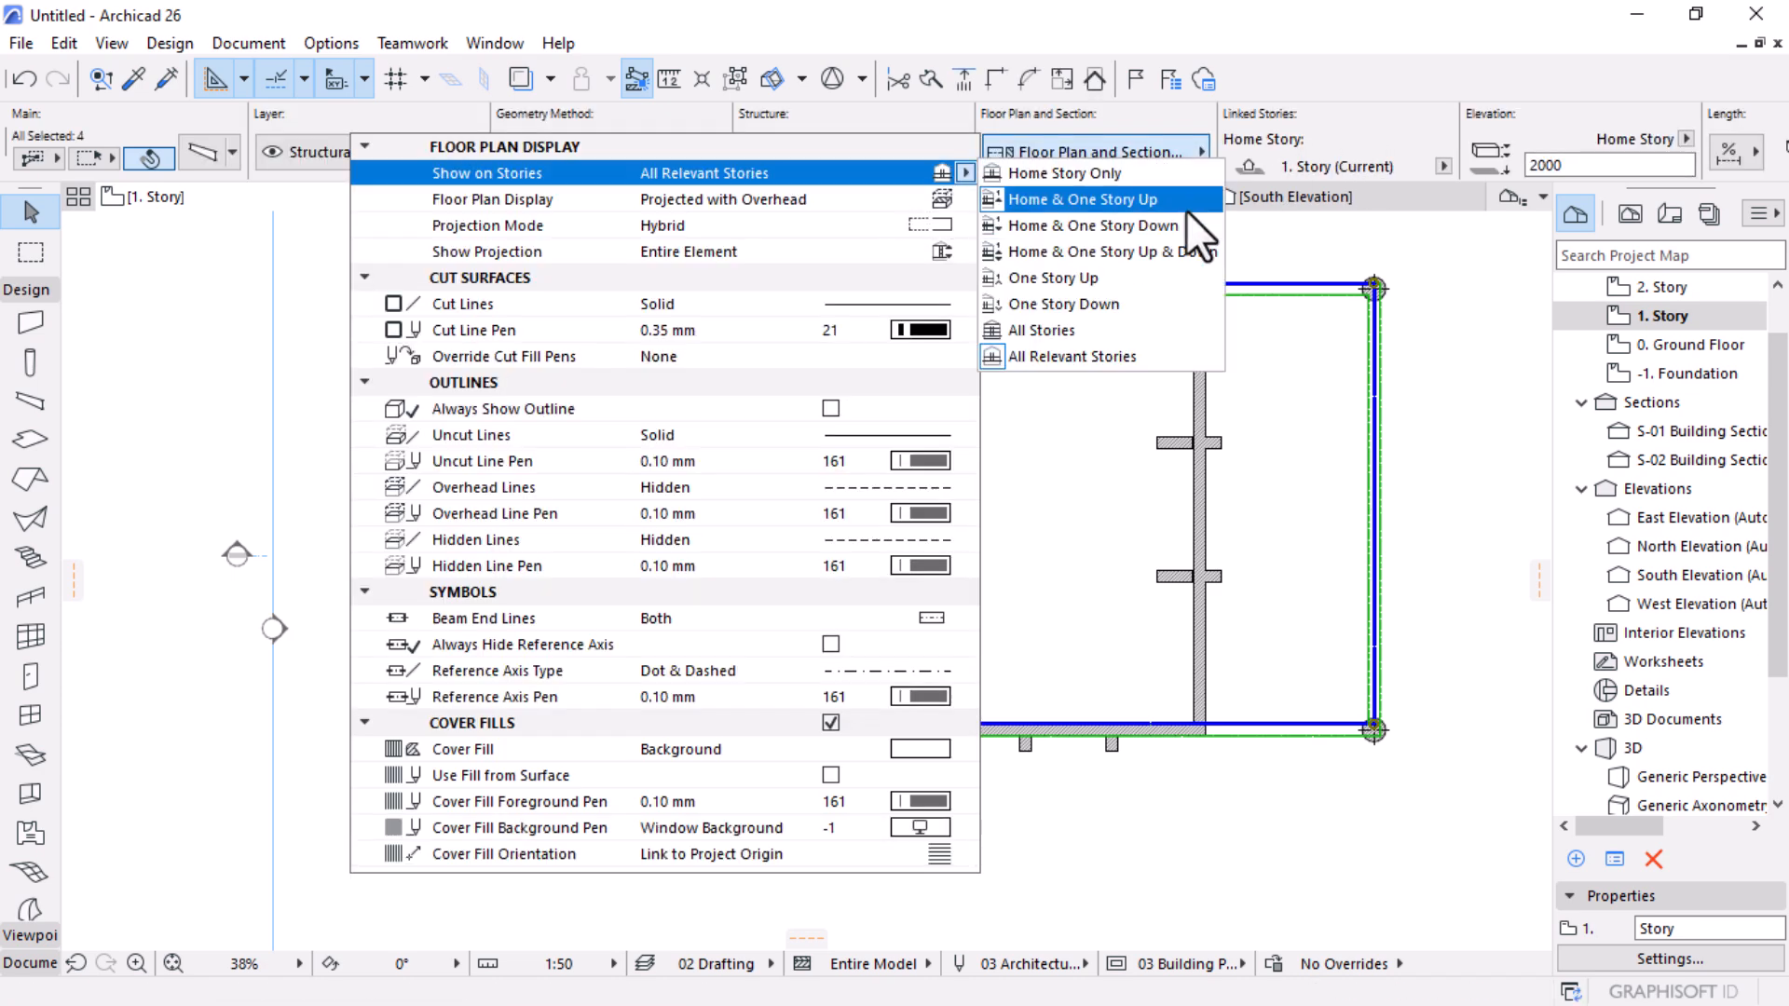
left_click(1145, 227)
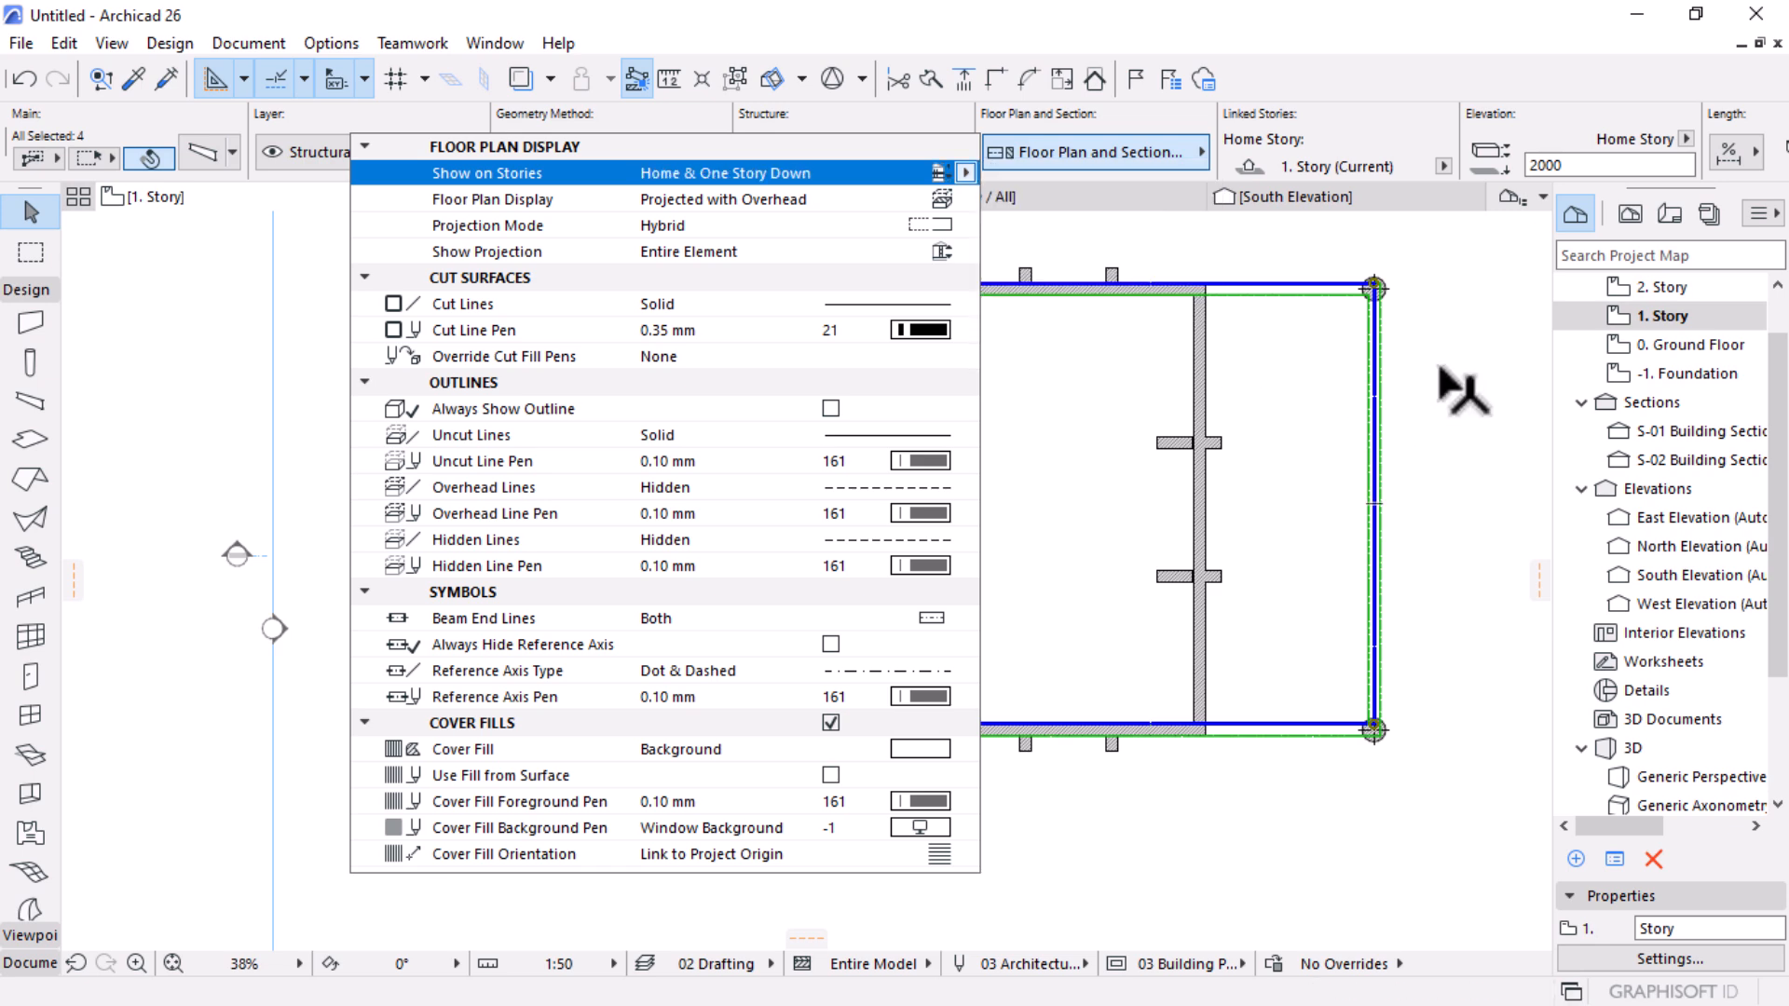
left_click(1439, 369)
left_click(1437, 408)
Step: On the ground floor, suspend groups again and copy the right-hand beam about 4450 mm inward onto the building's right-hand wall
double_click(1694, 345)
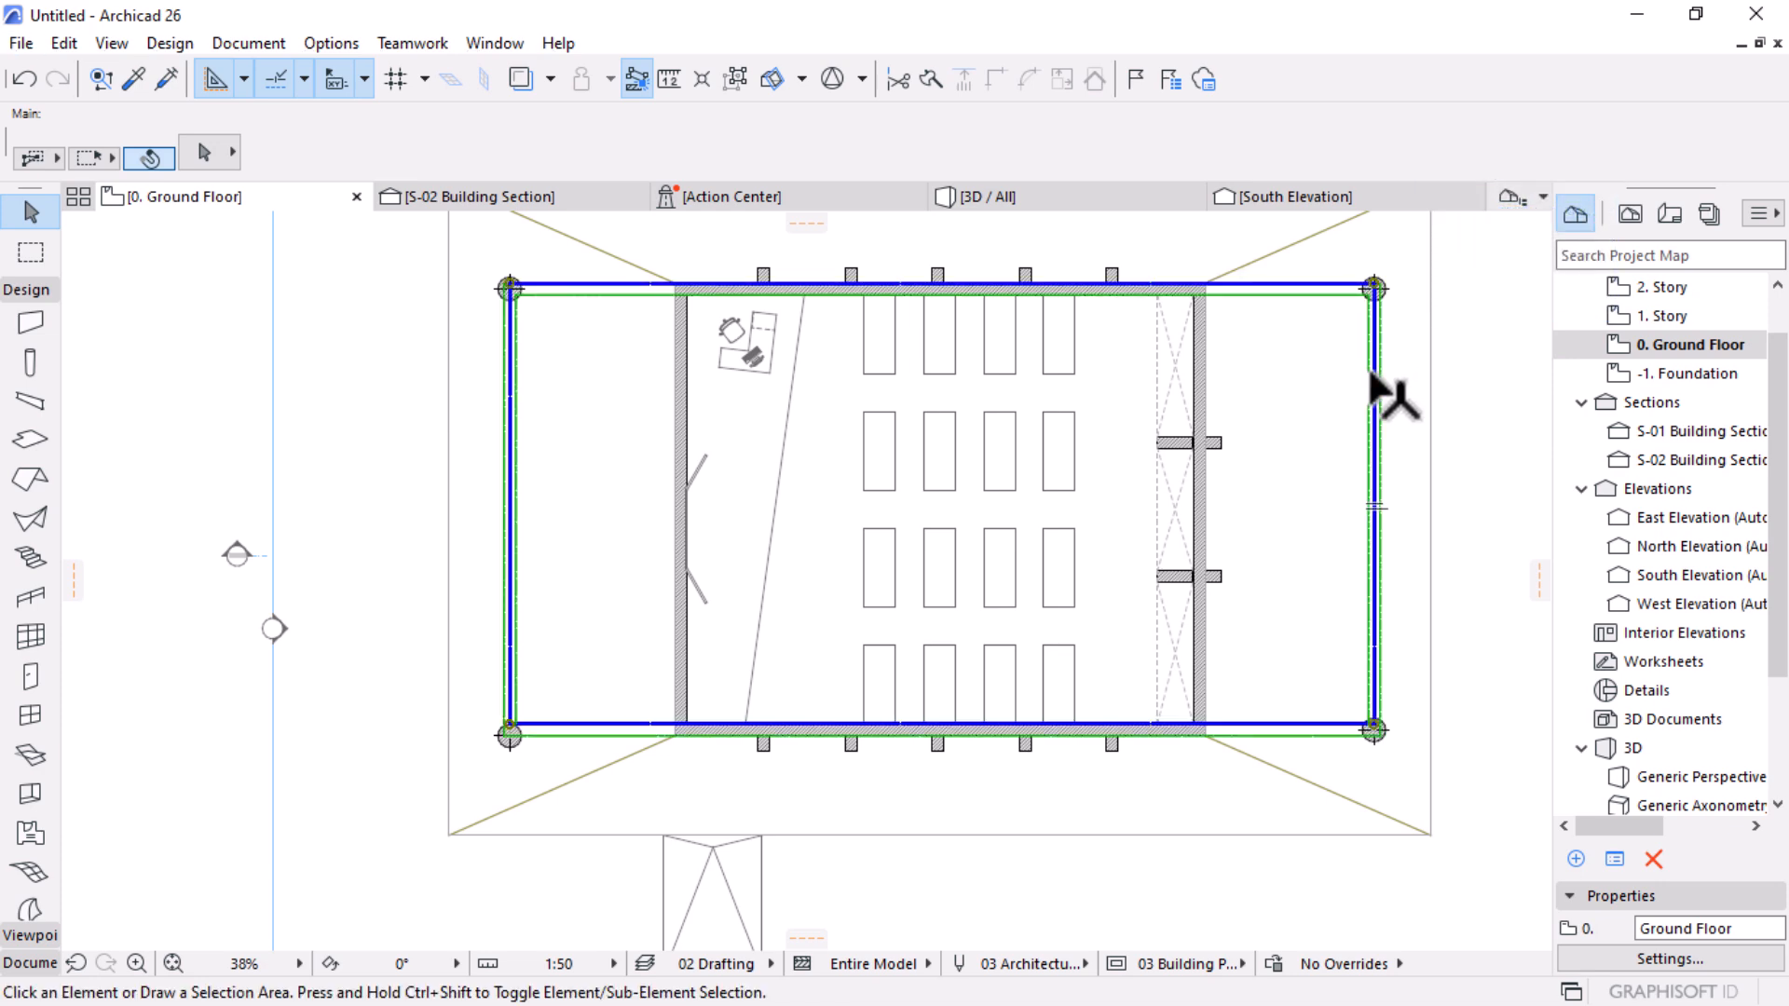
left_click(1281, 263)
left_click(734, 78)
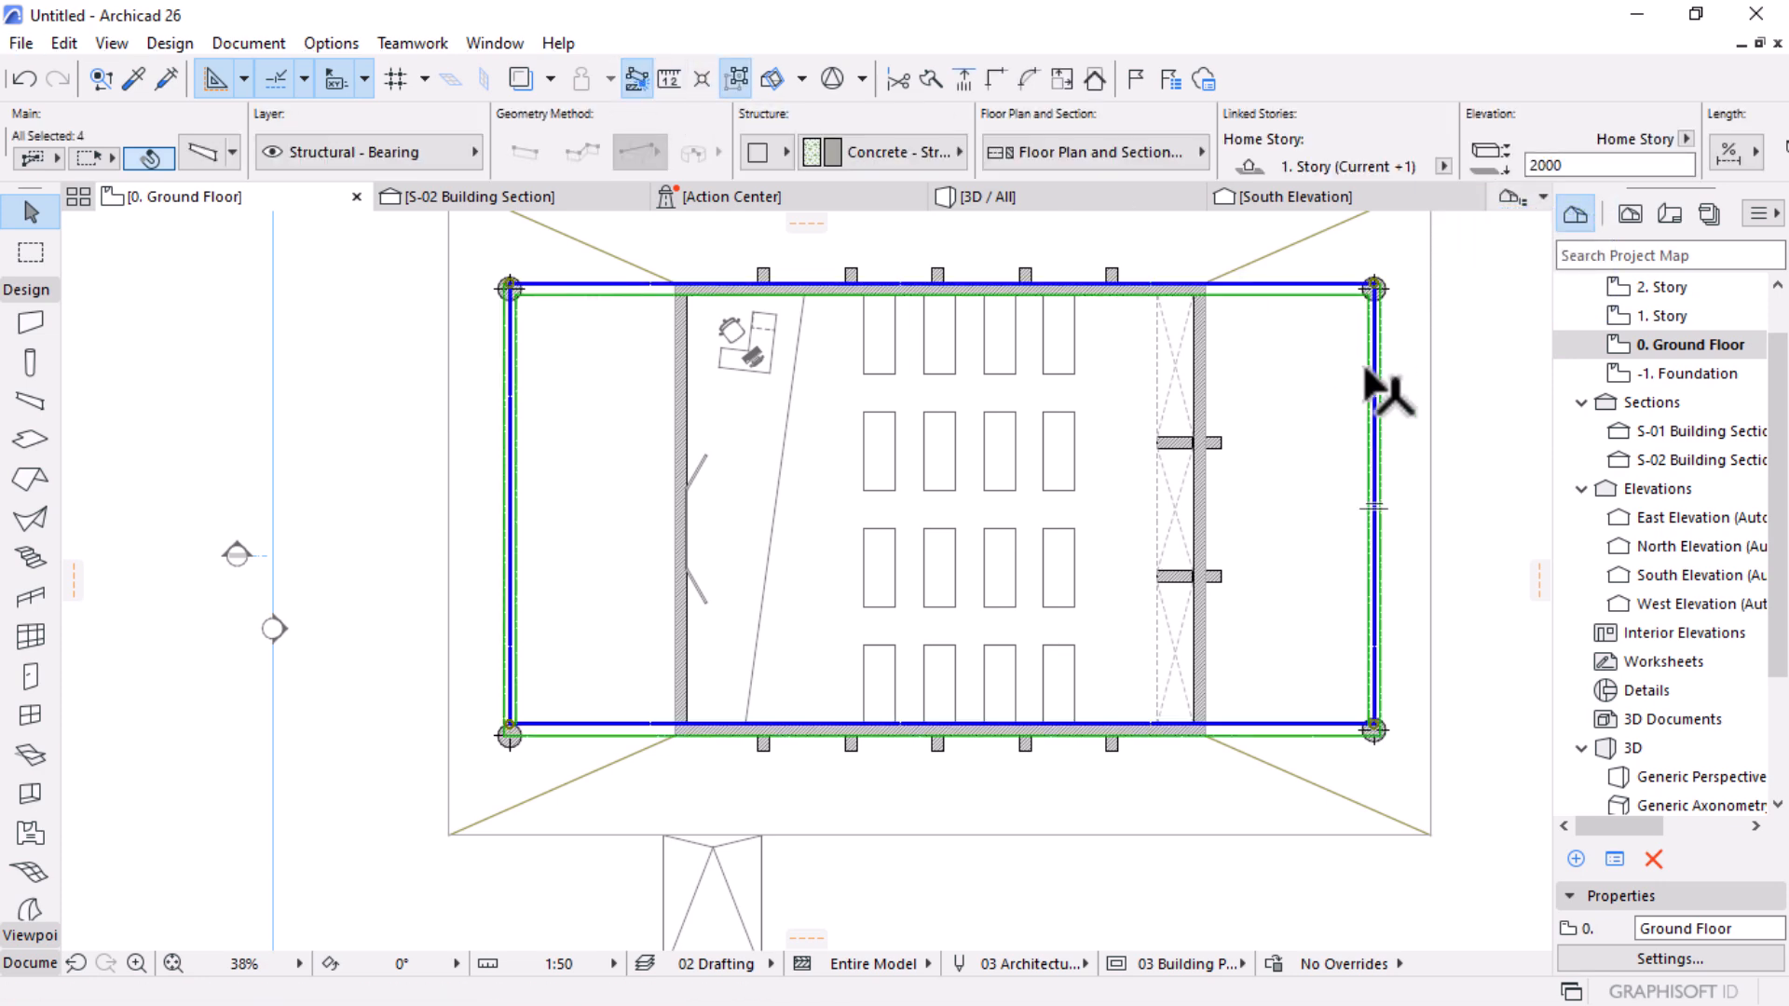
left_click(1367, 469)
key("ctrl+alt+d")
left_click(1370, 408)
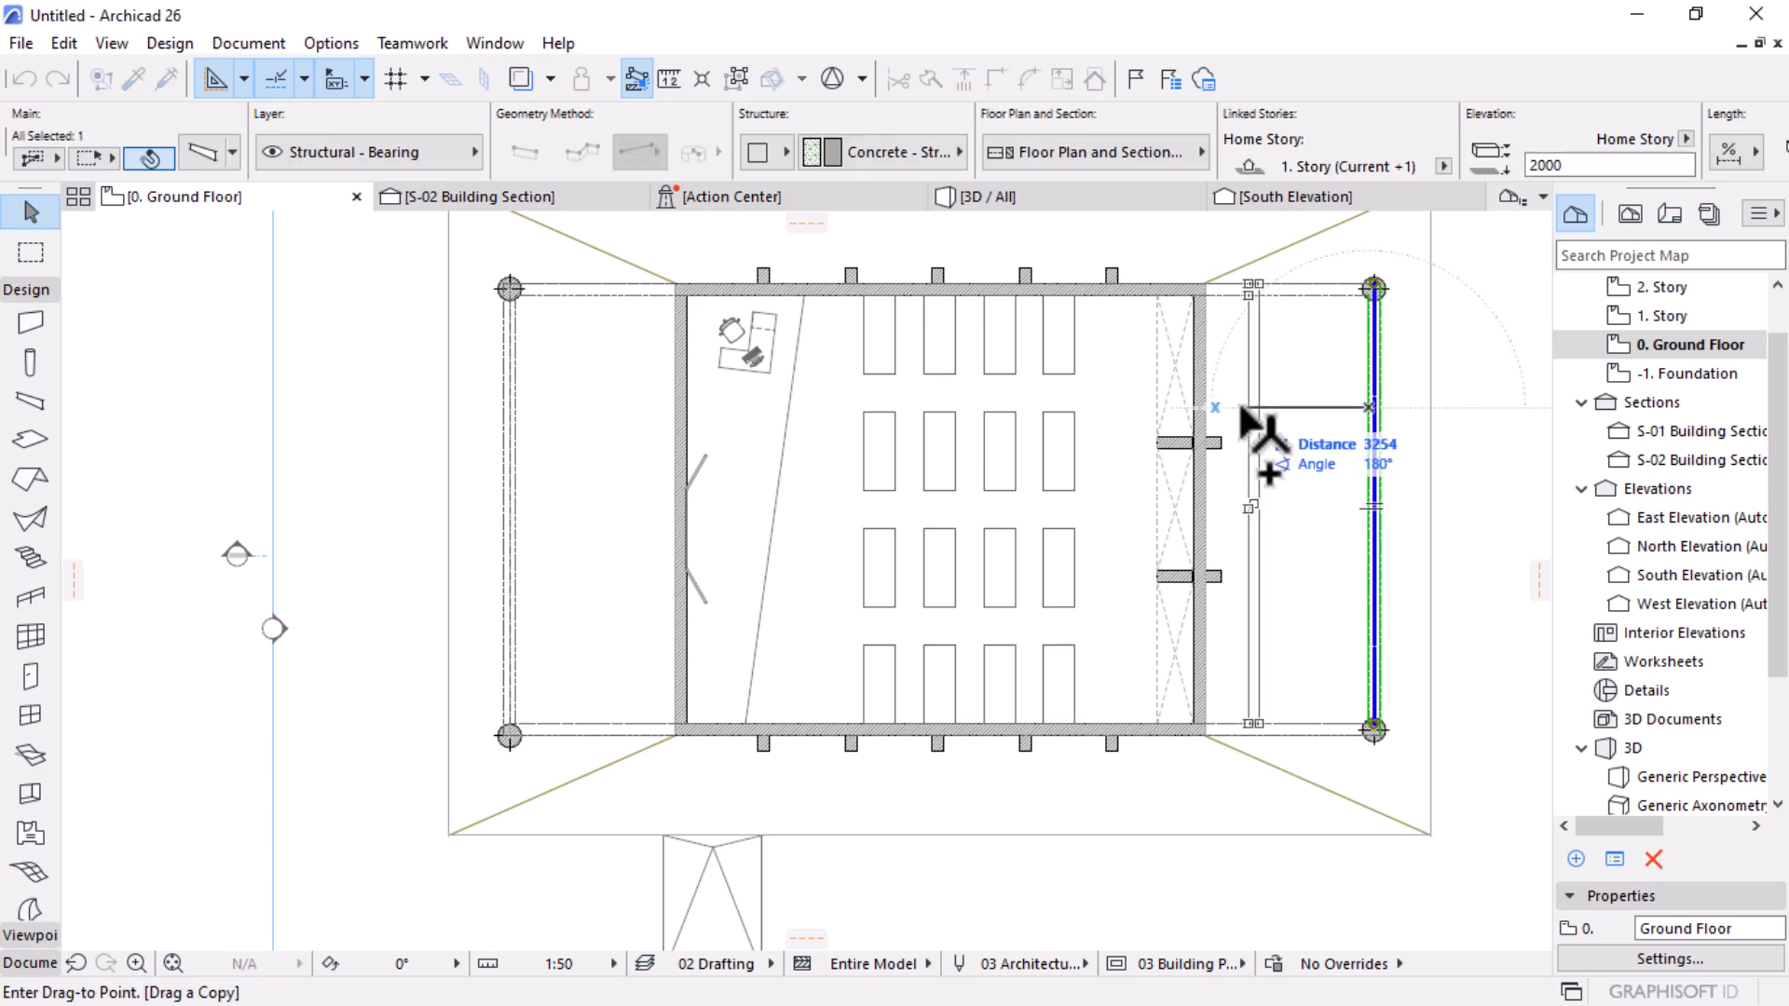
scroll(1250, 415, "up", 3)
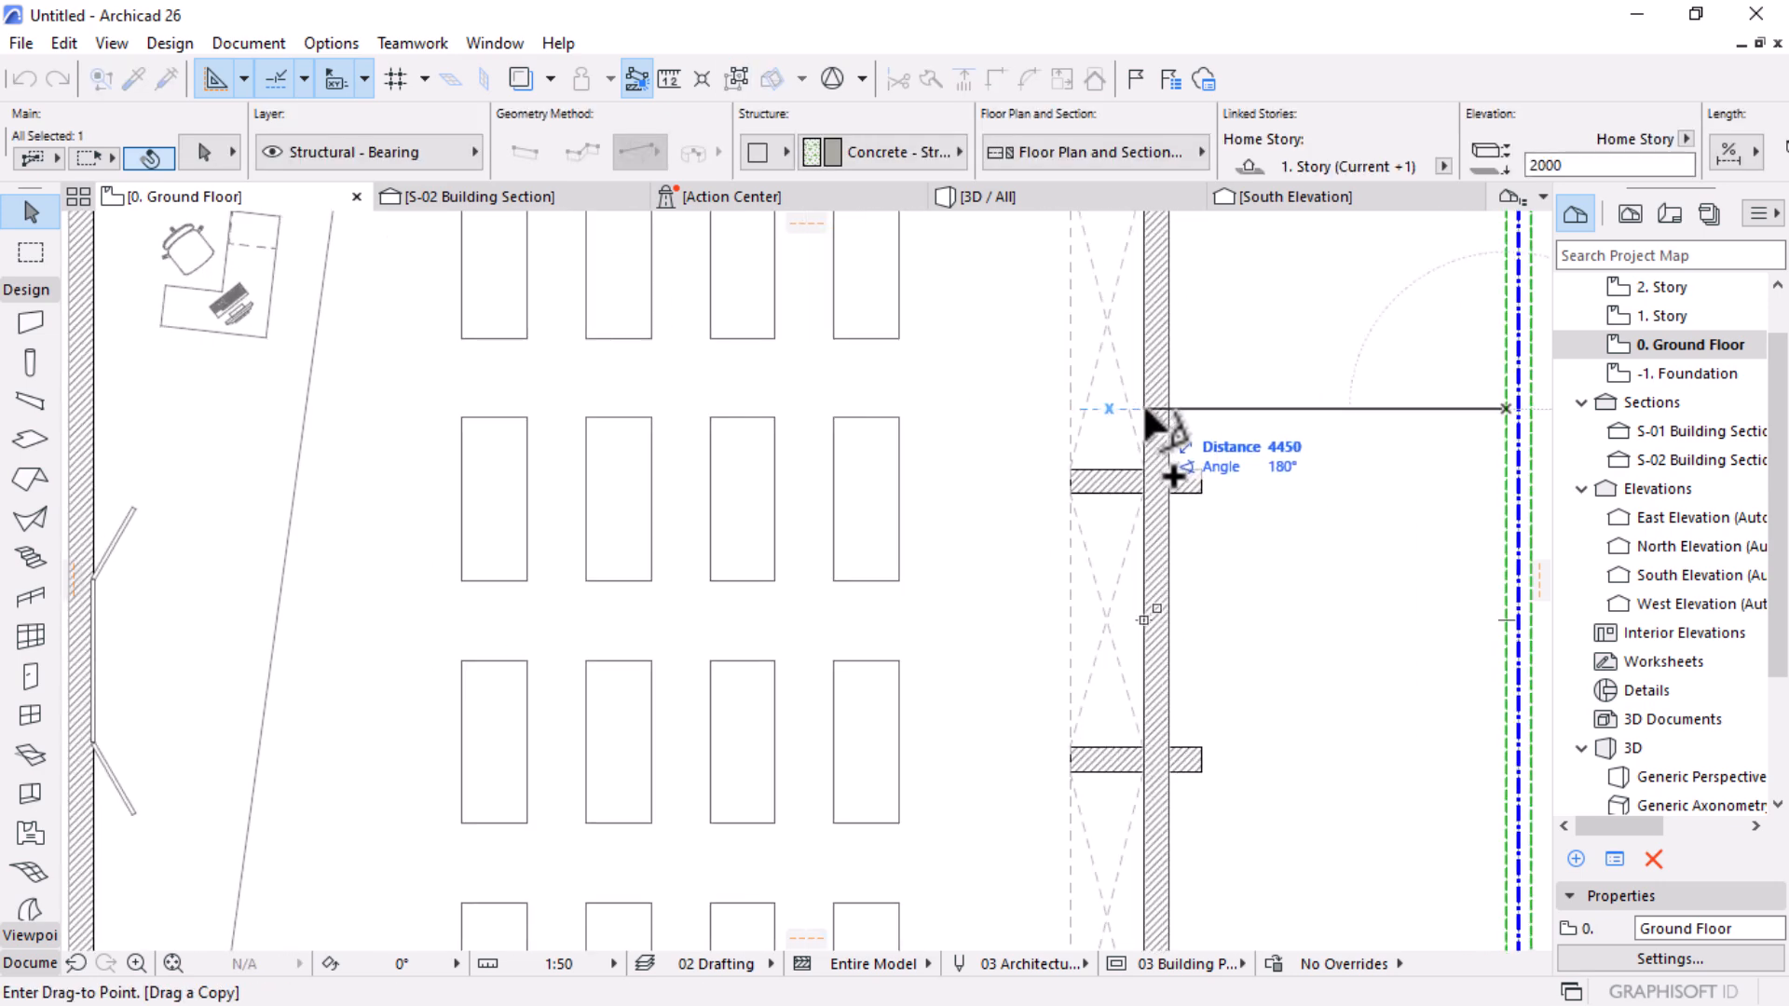
left_click(1138, 408)
scroll(1143, 408, "down", 3)
scroll(1251, 457, "down", 1)
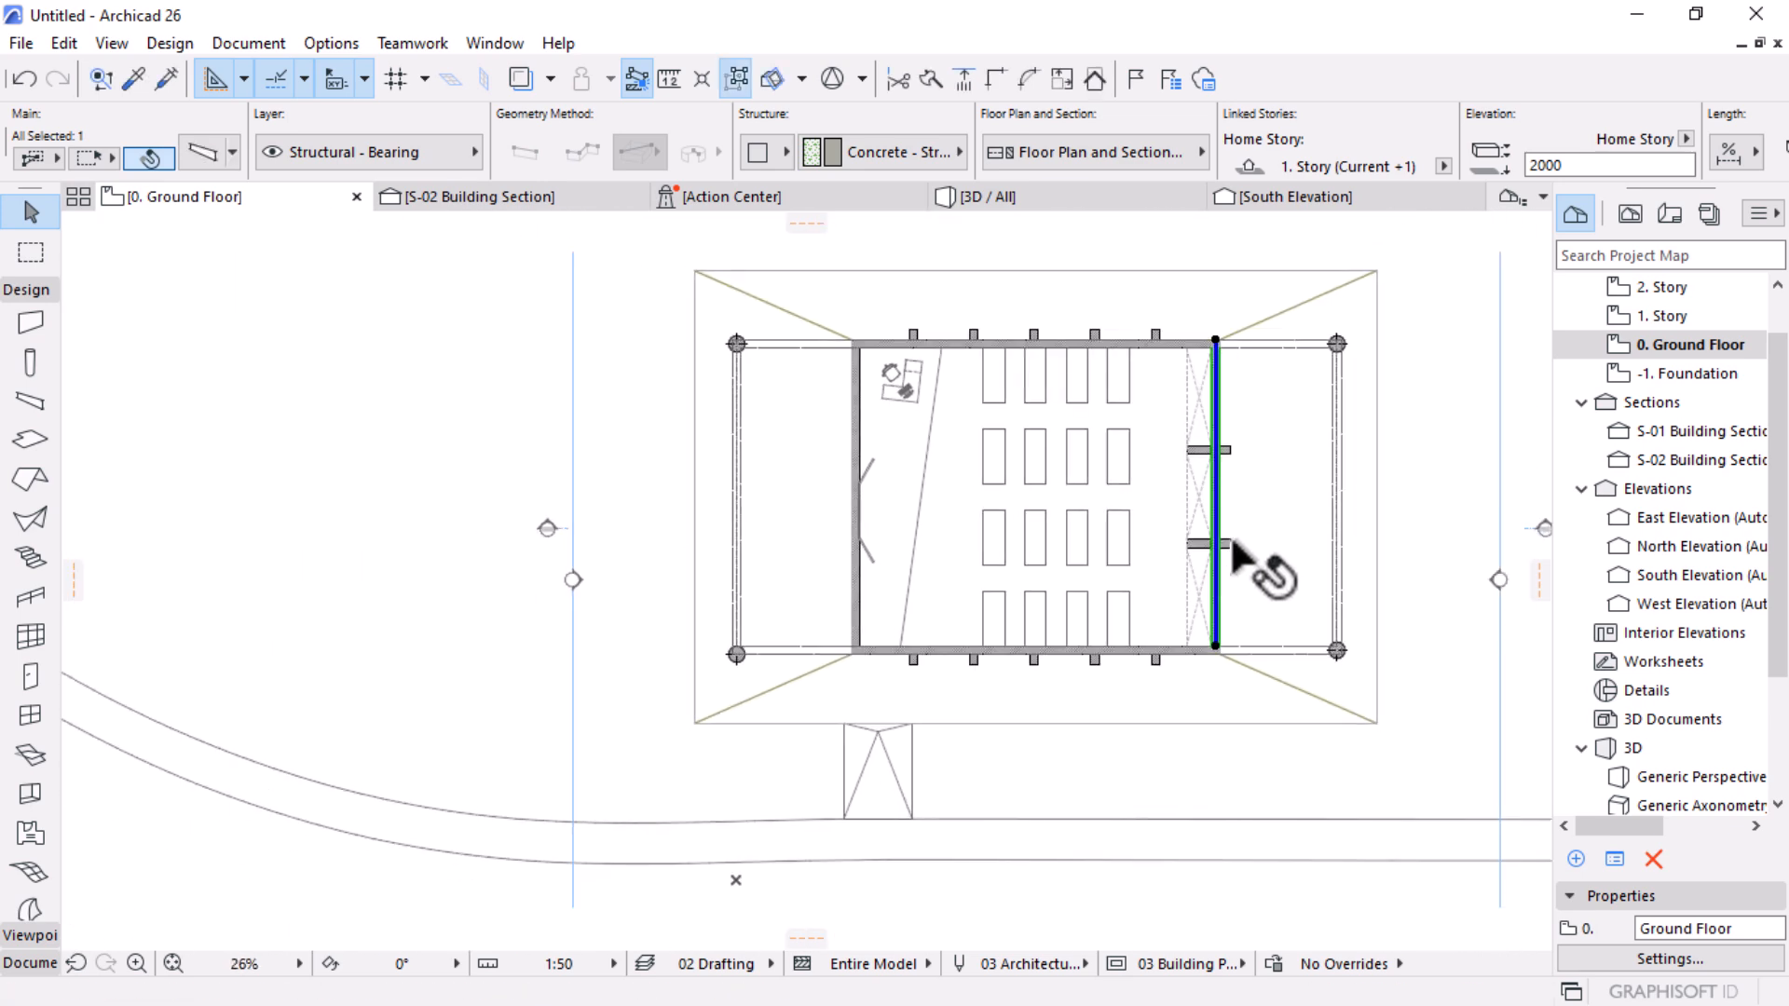
Step: Copy the beam on the right-hand wall about 13780 mm across the building and align the copy with the left-hand wall
key("ctrl+shift+d")
scroll(1175, 438, "up", 3)
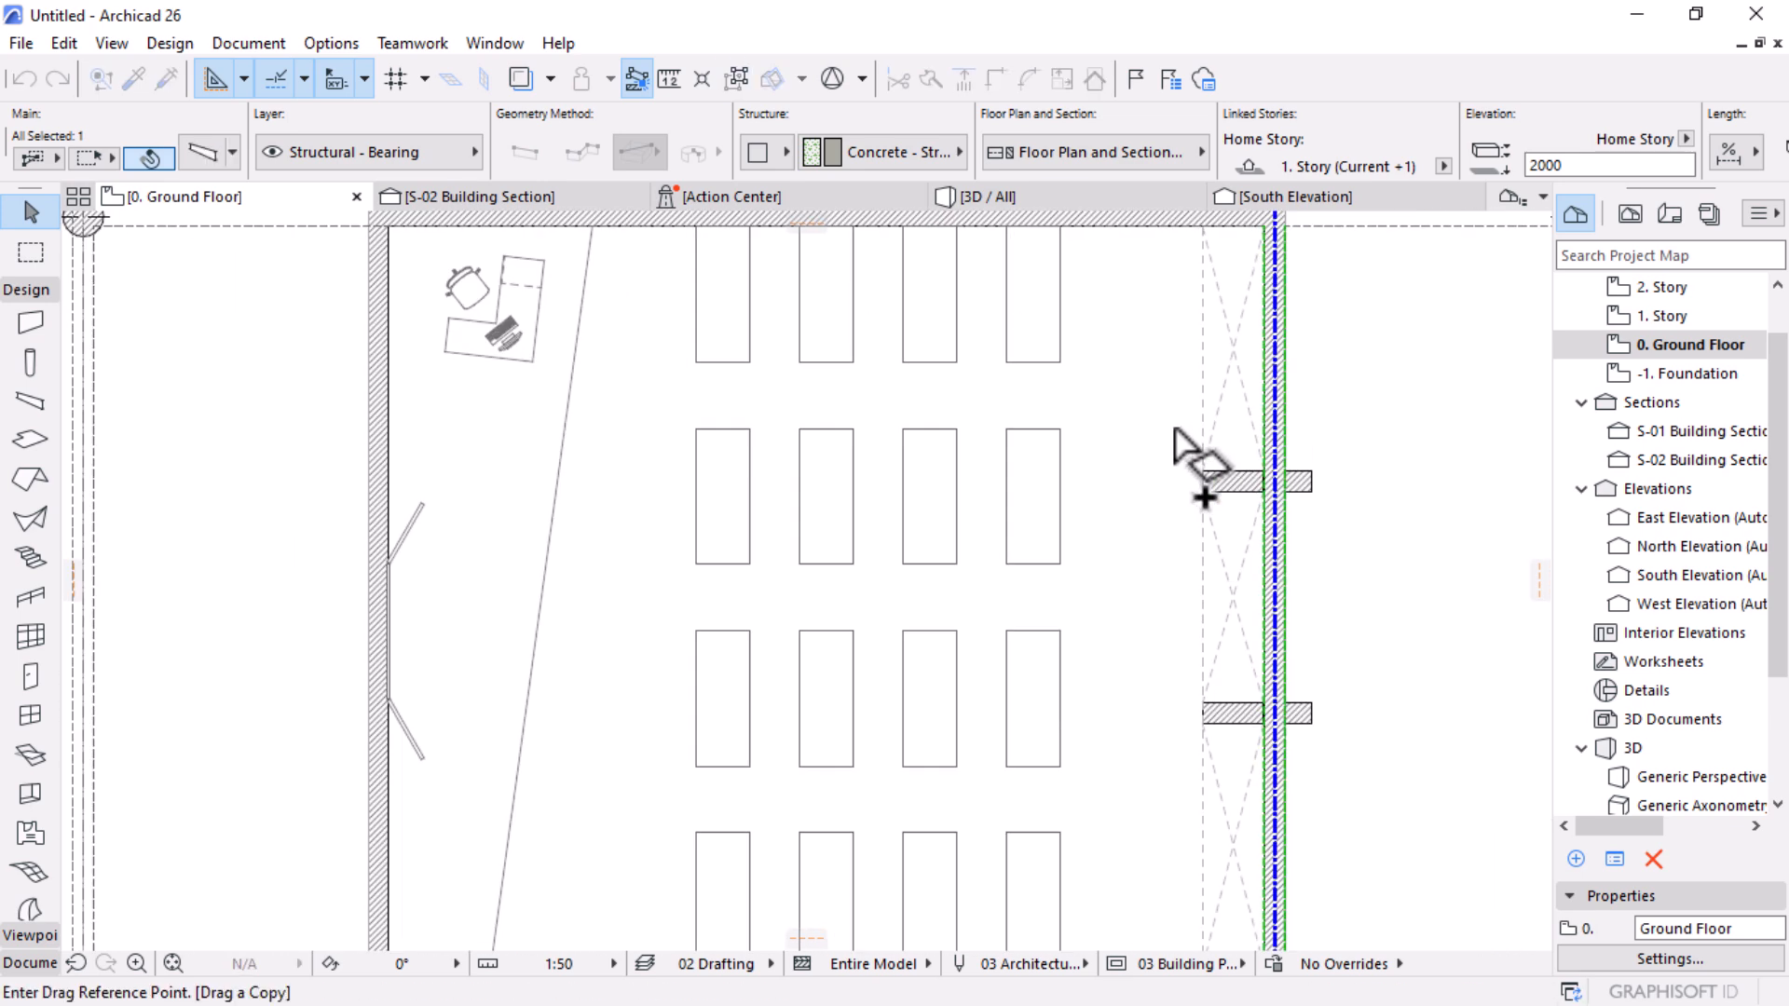
left_click(1273, 454)
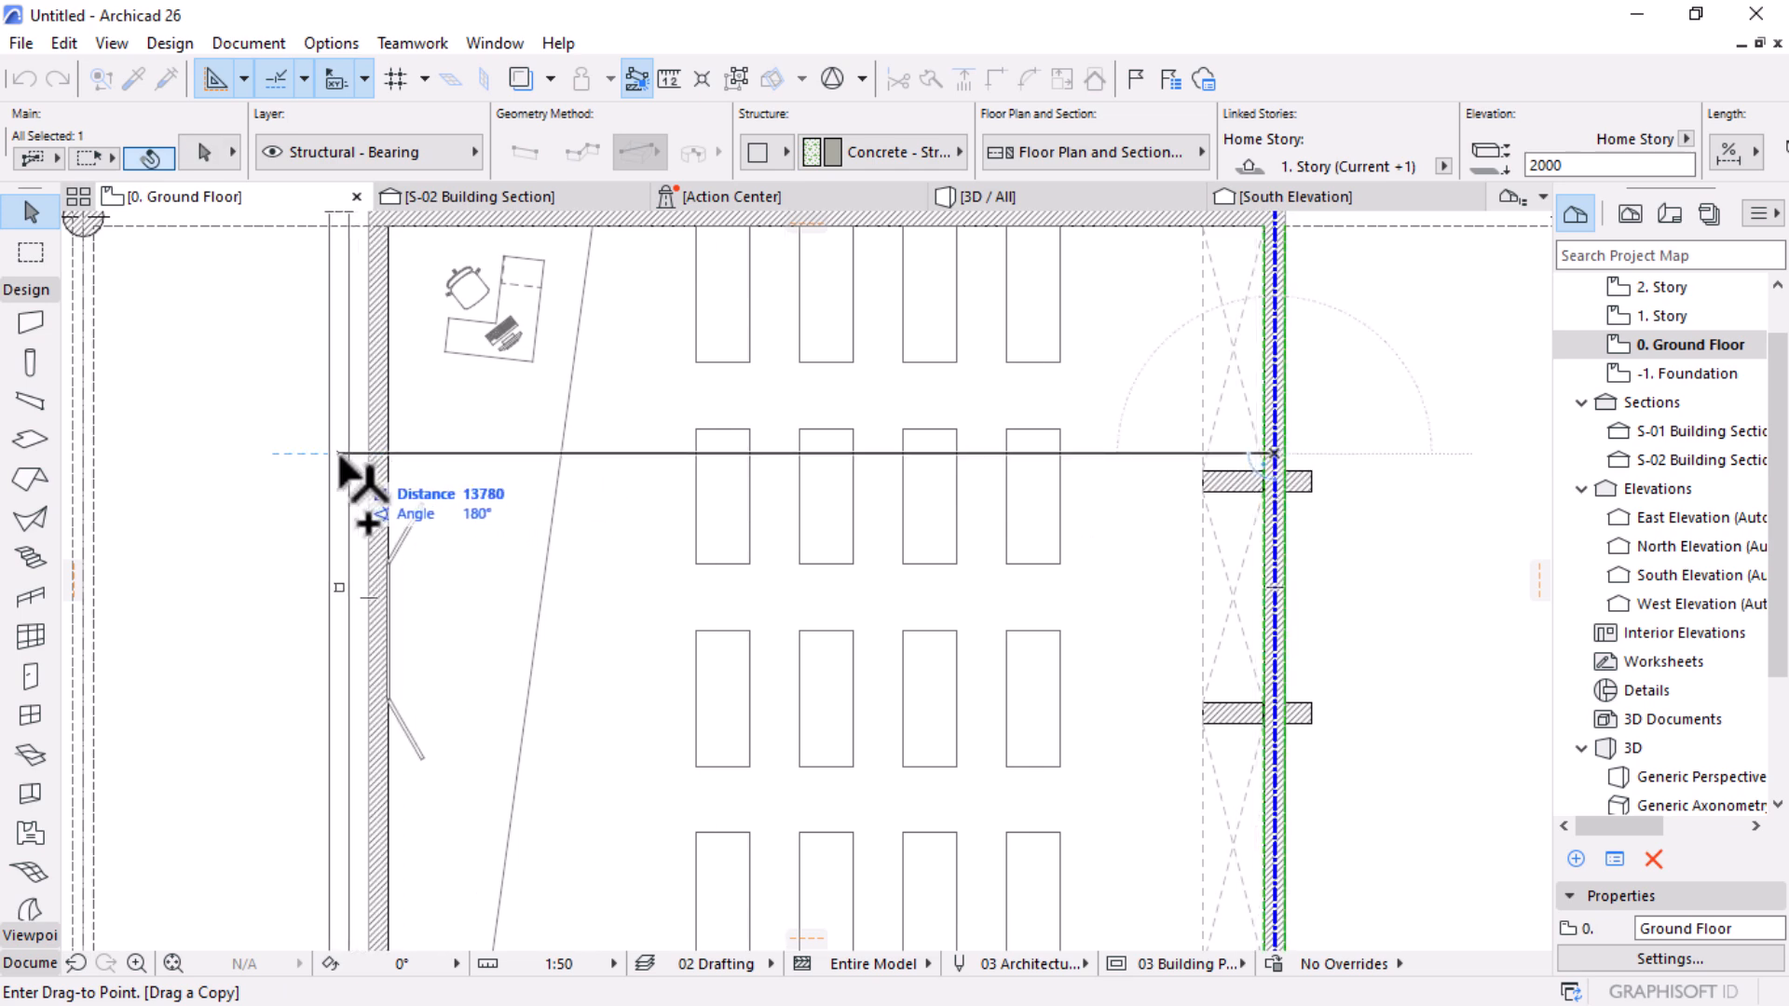
left_click(337, 449)
key("ctrl+shift+d")
left_click(349, 435)
left_click(388, 435)
scroll(1199, 499, "down", 3)
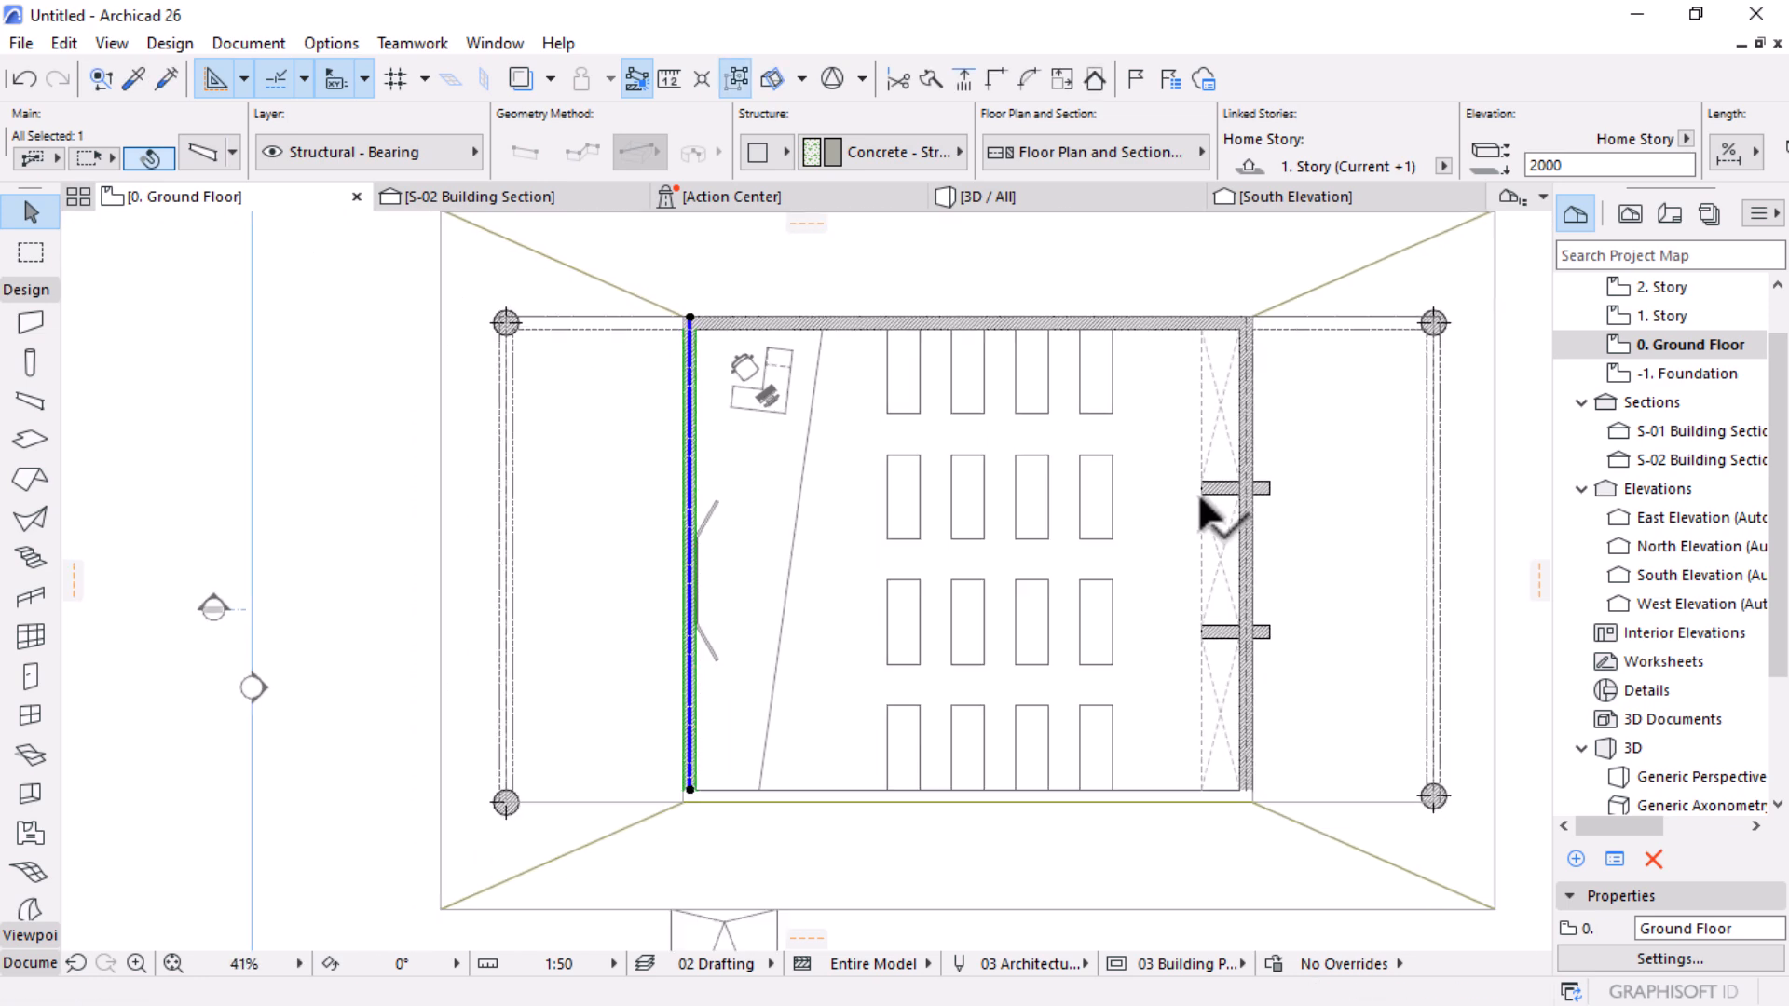
Step: In the 3D view, select one brick pilaster on each pilastered side and turn off Suspend Groups to include their grouped pilasters
left_click(1045, 197)
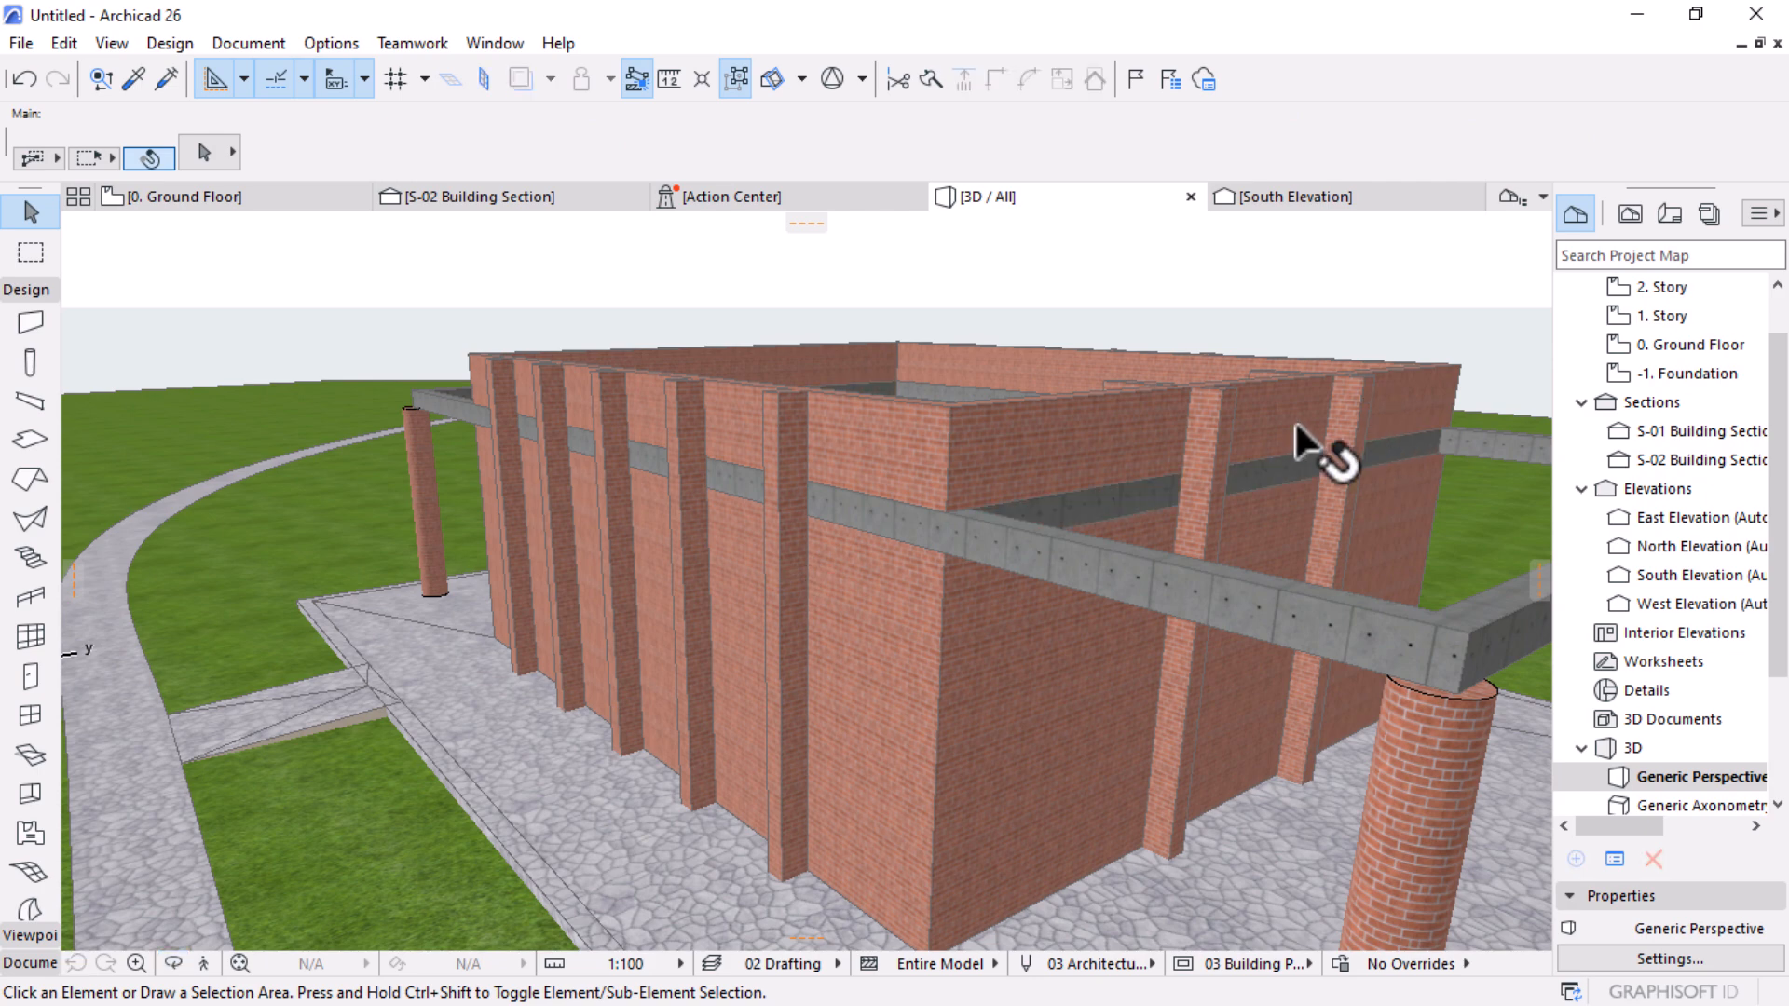
scroll(869, 293, "down", 3)
middle_click_drag(1034, 363, 825, 464, "shift")
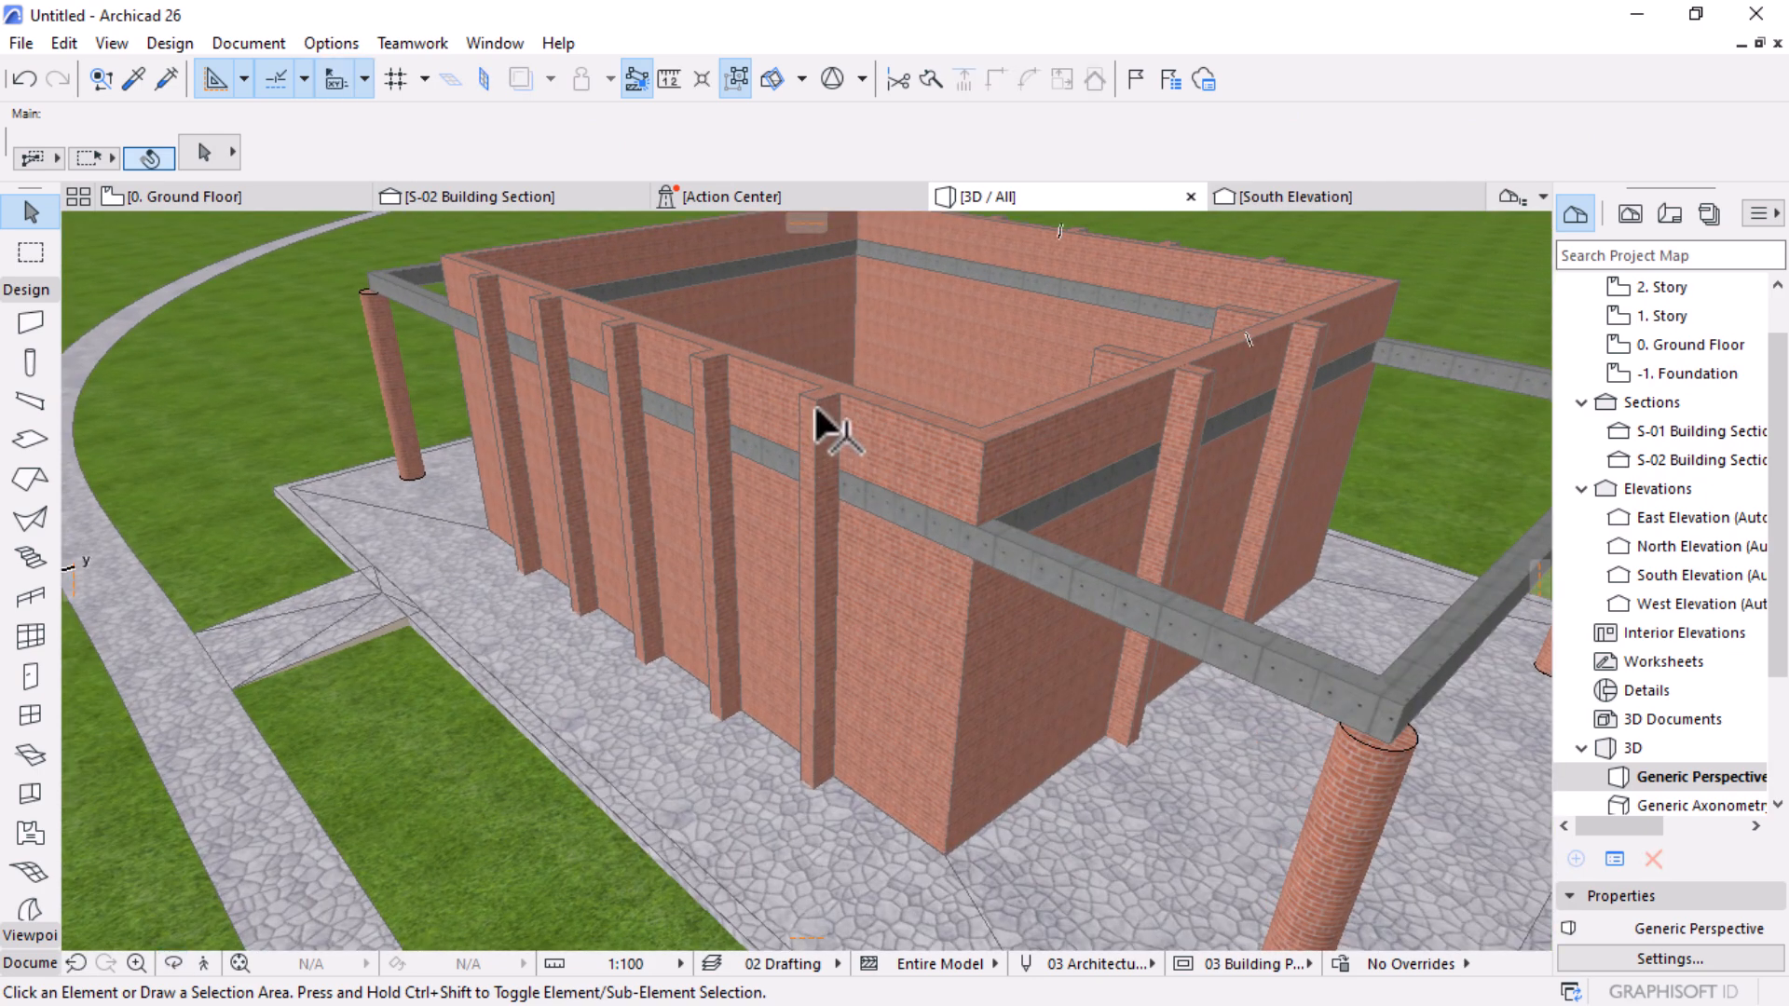
left_click(821, 425)
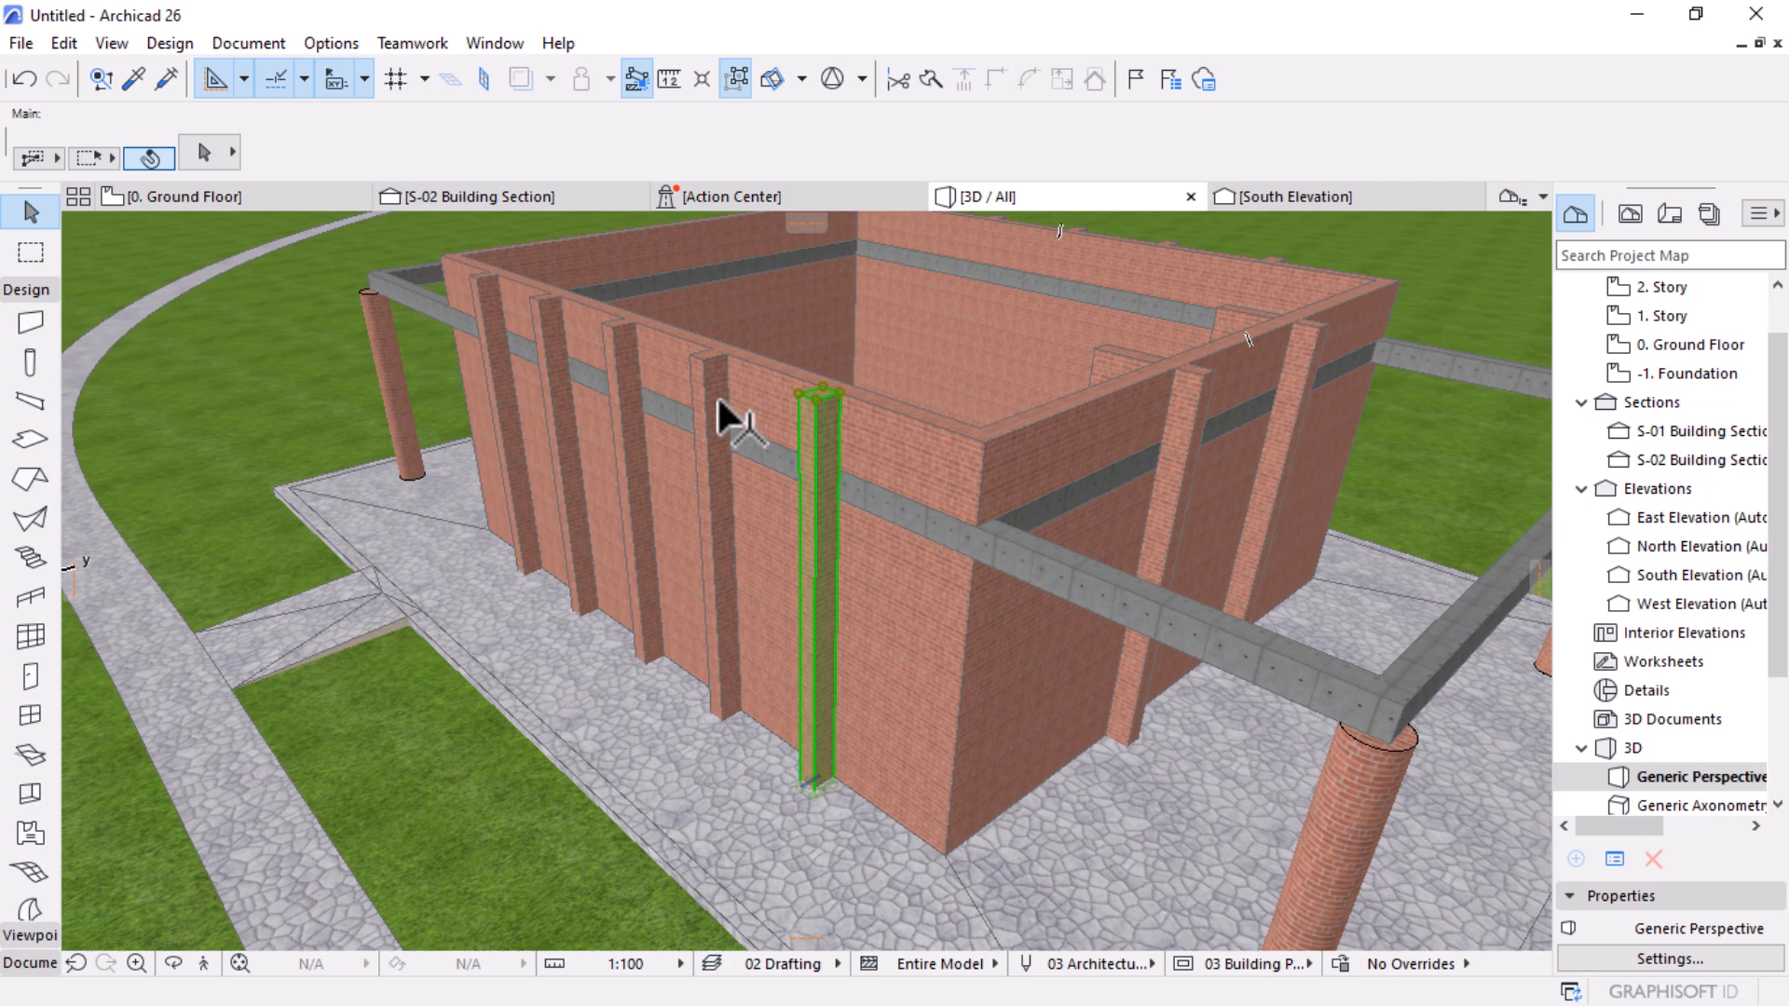
left_click(1187, 394, "shift")
left_click(1280, 254, "shift")
middle_click_drag(1170, 767, 875, 591, "shift")
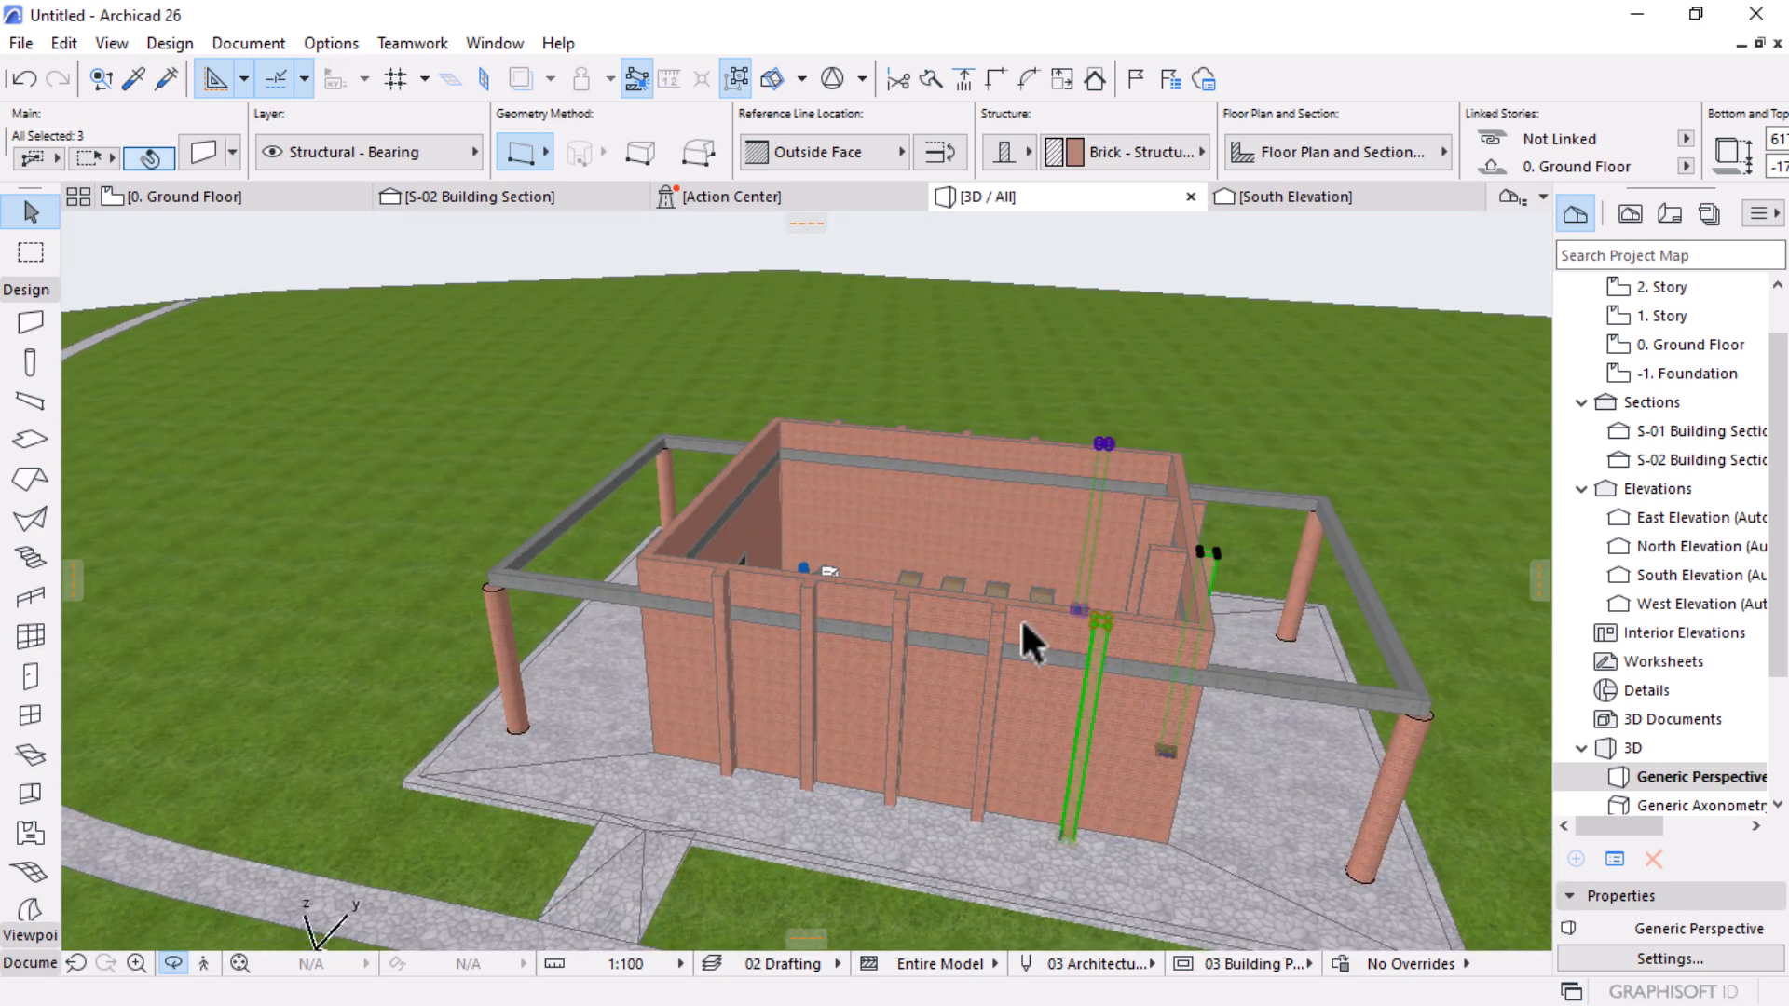
left_click(734, 74)
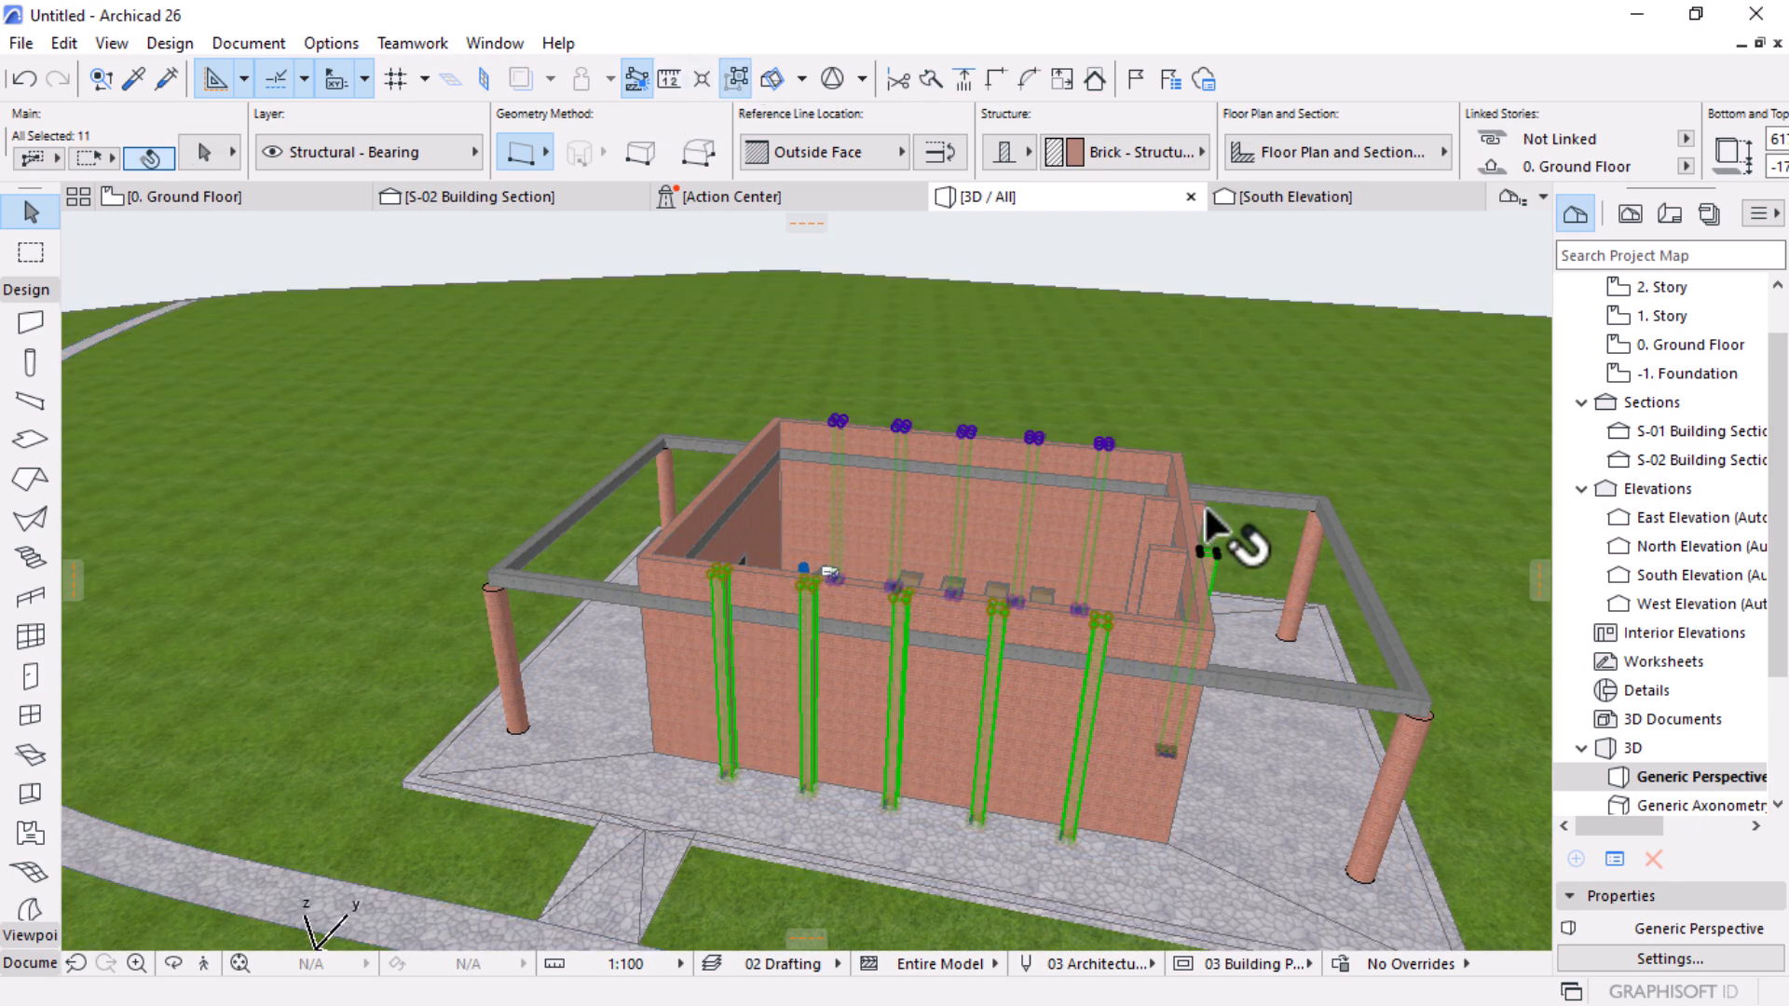
Step: Lower the tops of all selected pilasters to the underside of the beam ring and deselect them
left_click(1105, 624)
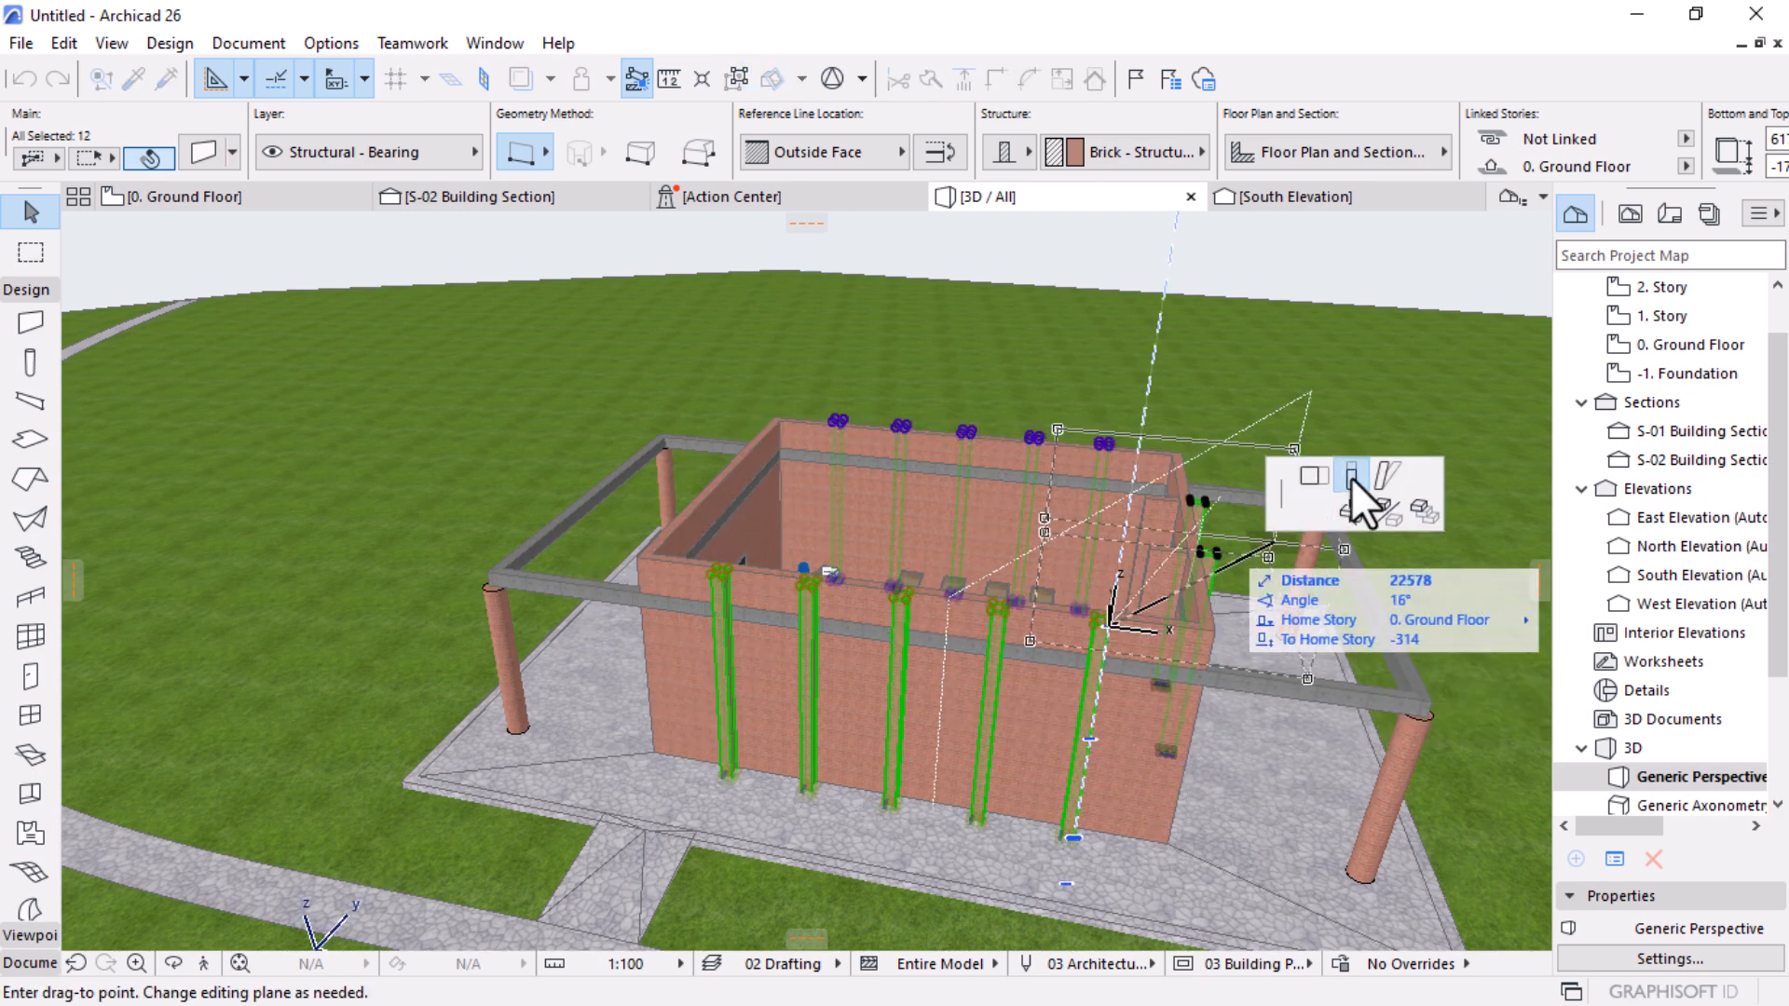
left_click(1351, 477)
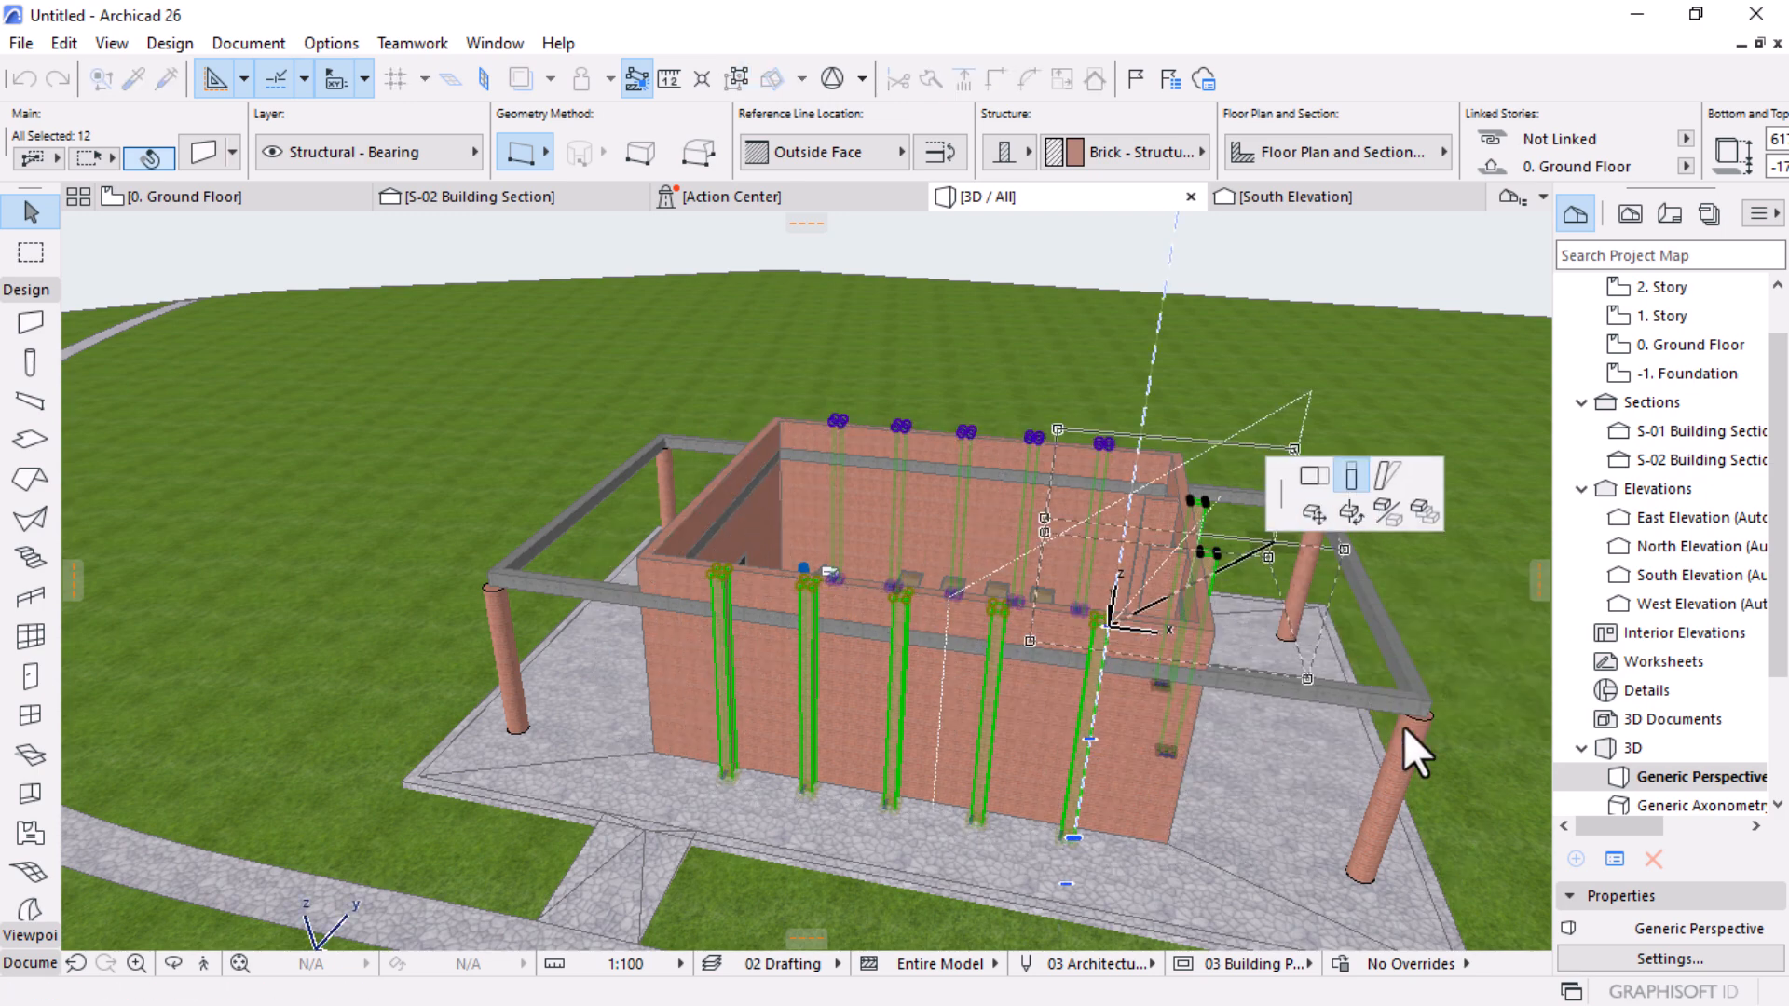
left_click(1440, 695)
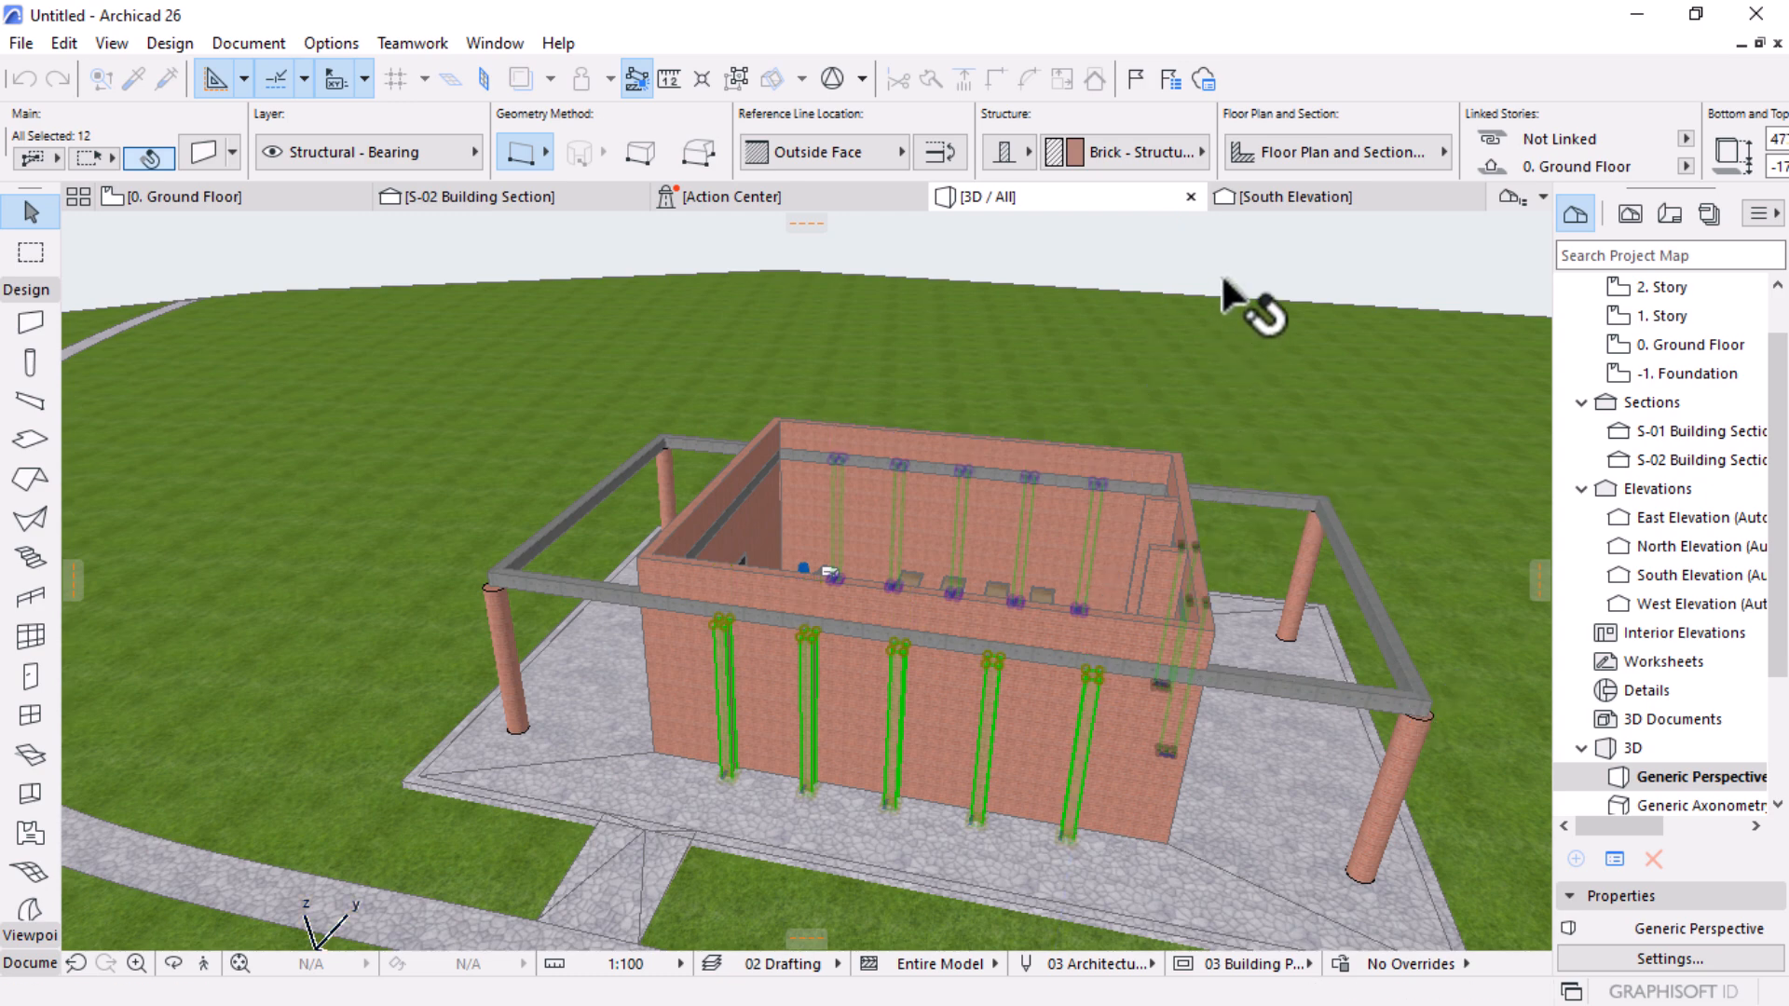
left_click(1517, 643)
Step: Examine the shortened pilasters and the beams around the building from several sides in 3D
key("o")
scroll(687, 472, "down", 4)
left_click_drag(1158, 687, 890, 657)
scroll(1055, 433, "down", 4)
scroll(982, 515, "up", 4)
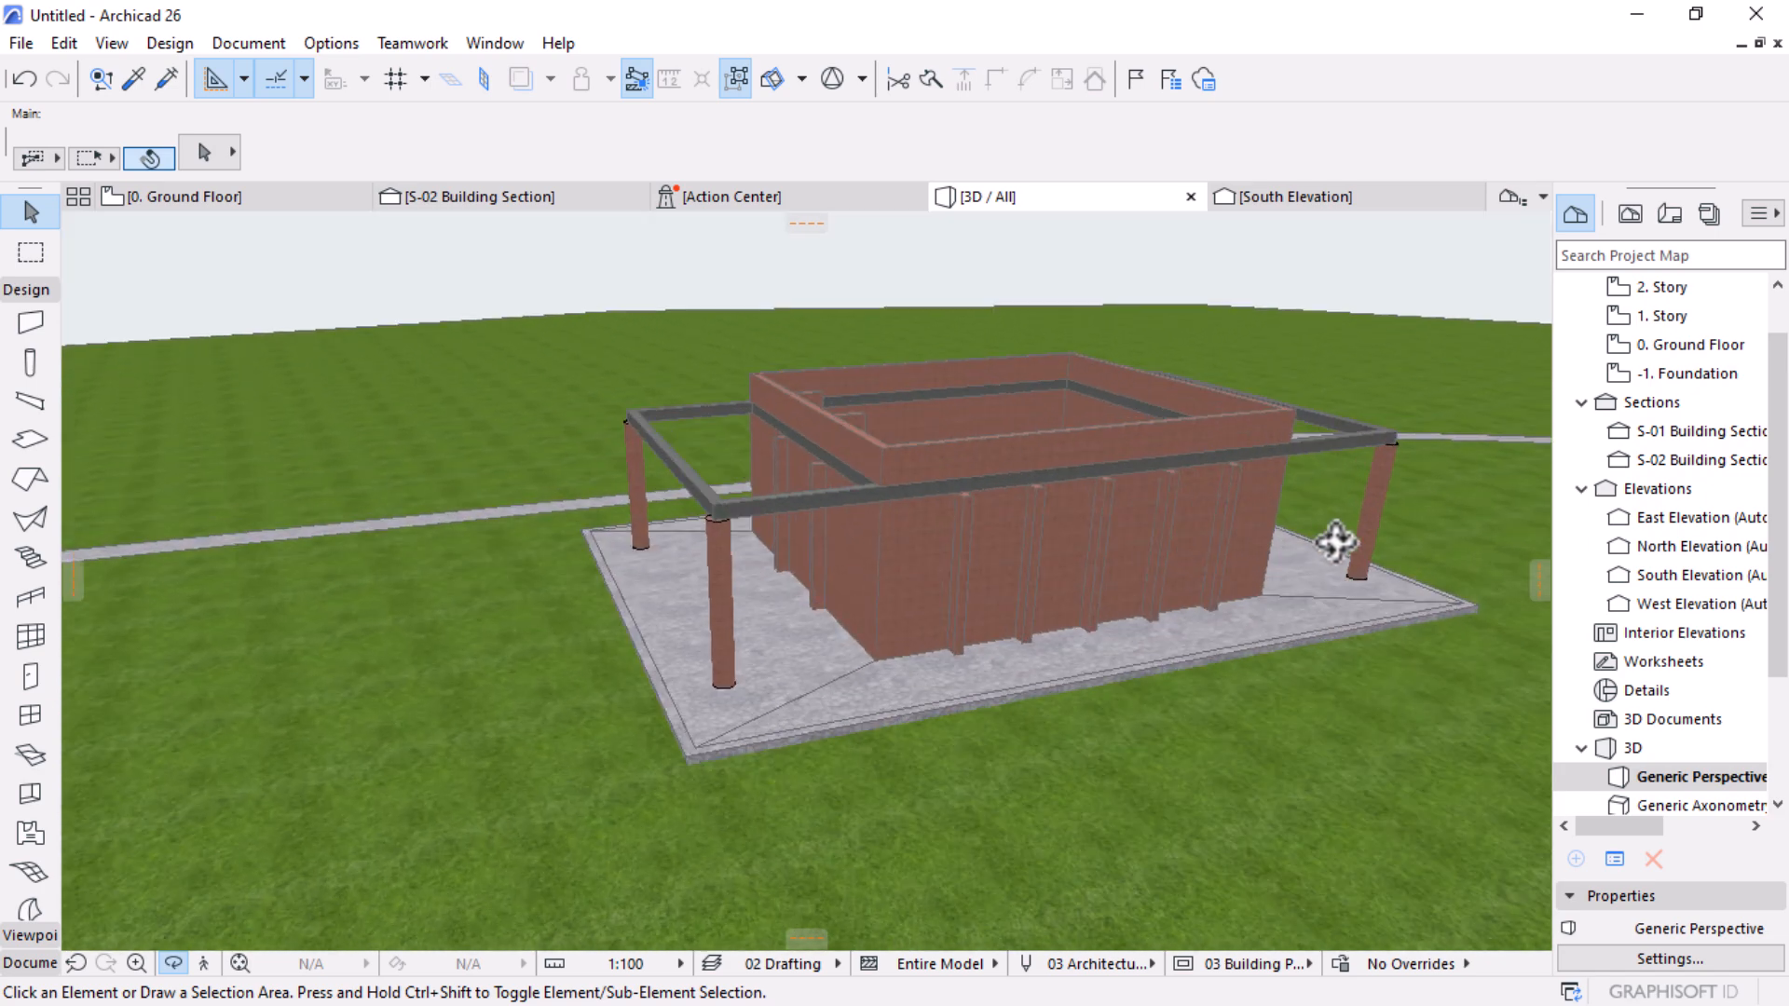
middle_click_drag(1310, 541, 1205, 501)
left_click_drag(937, 405, 839, 584)
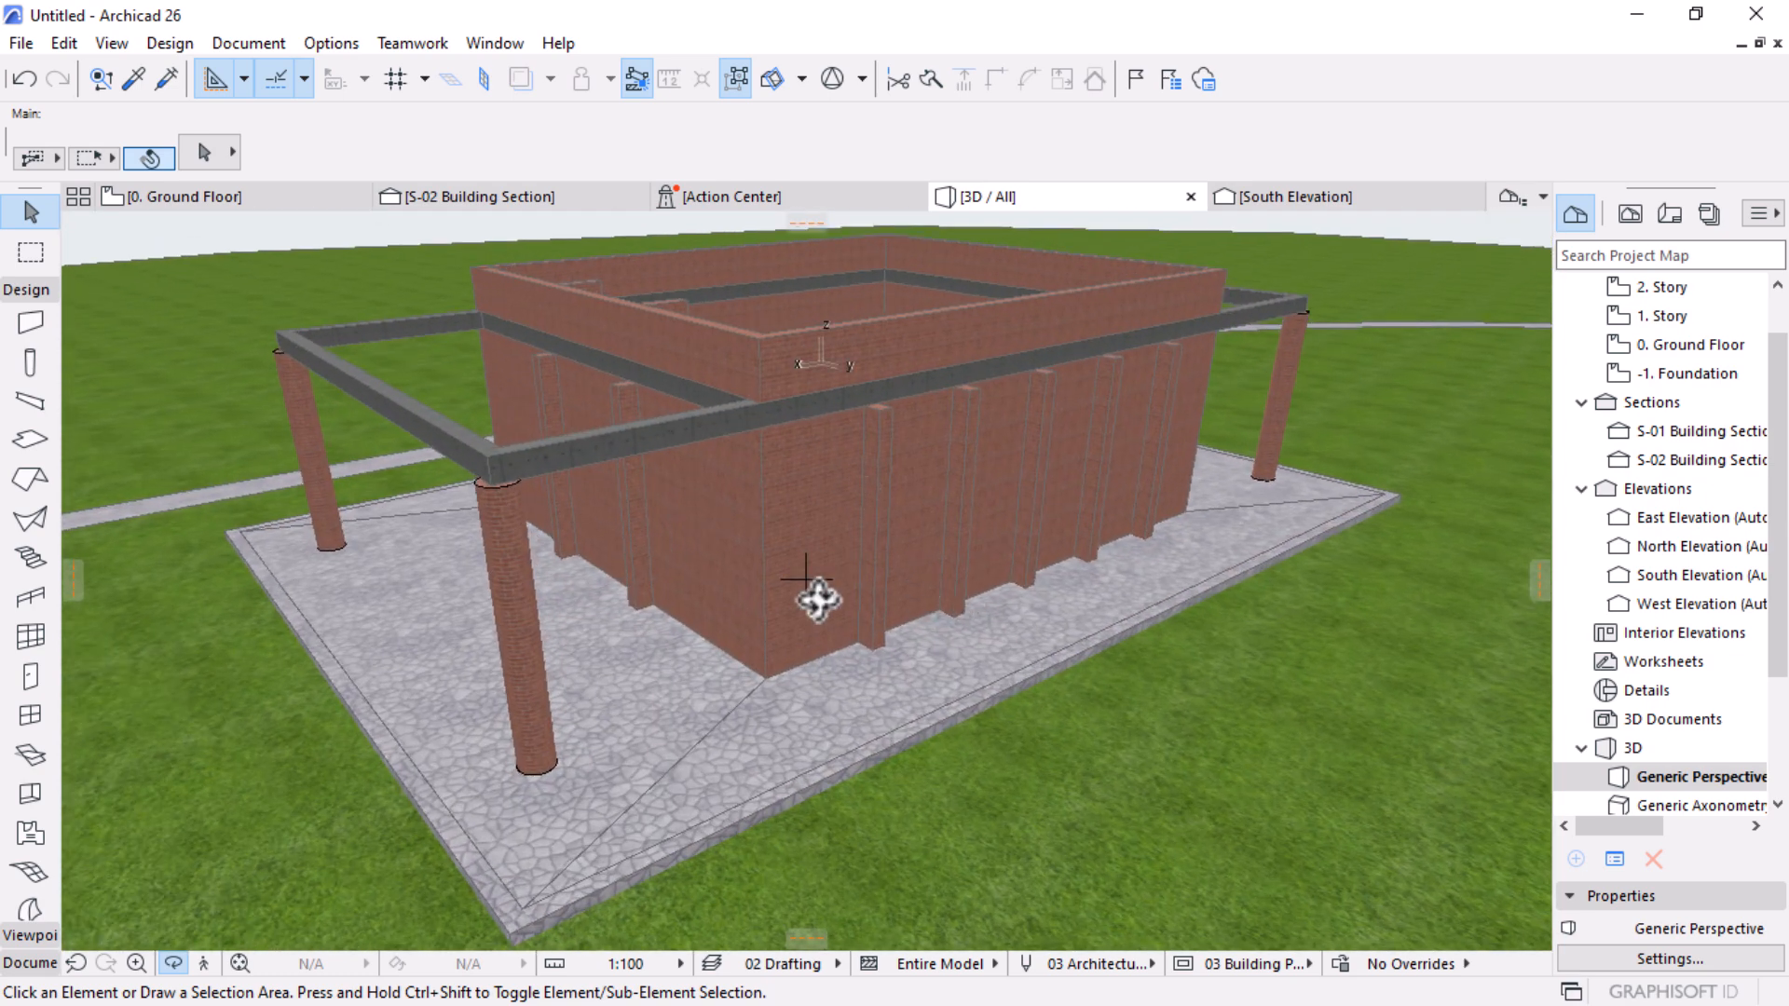
left_click_drag(1056, 547, 1046, 451)
Step: On the ground floor plan, open the Door tool's default settings and choose Double Door 26 from the hinged doors
left_click(280, 199)
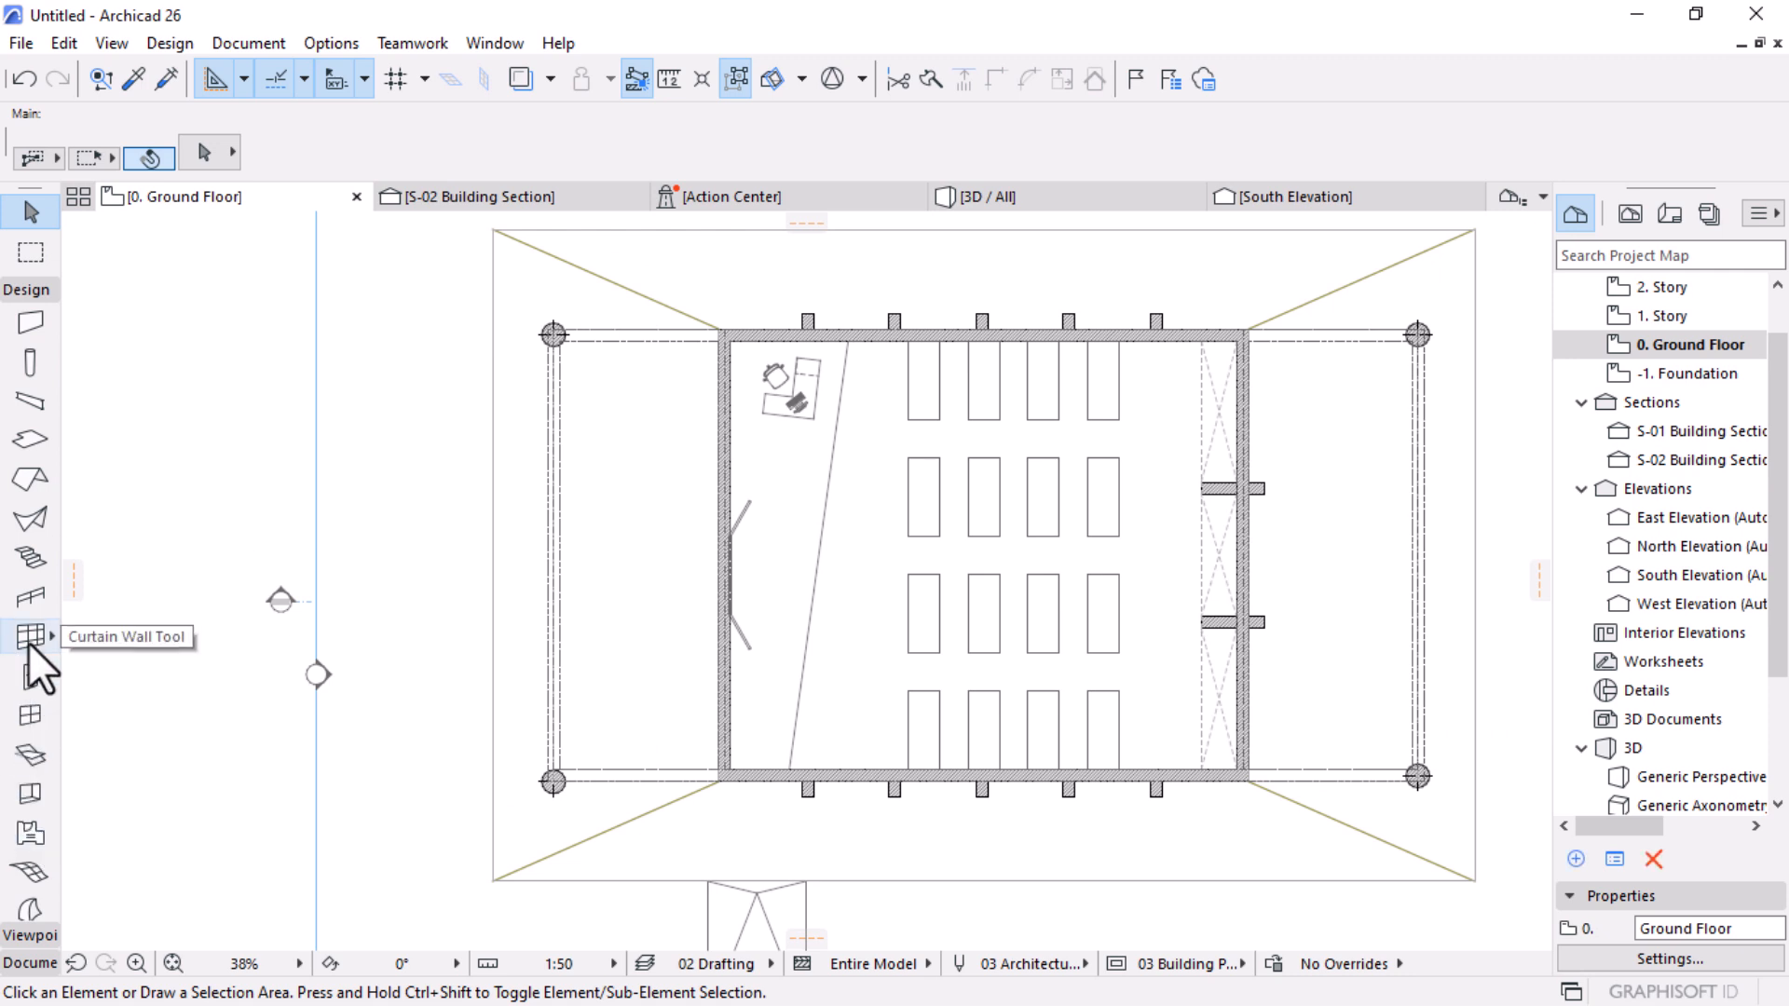
left_click(26, 677)
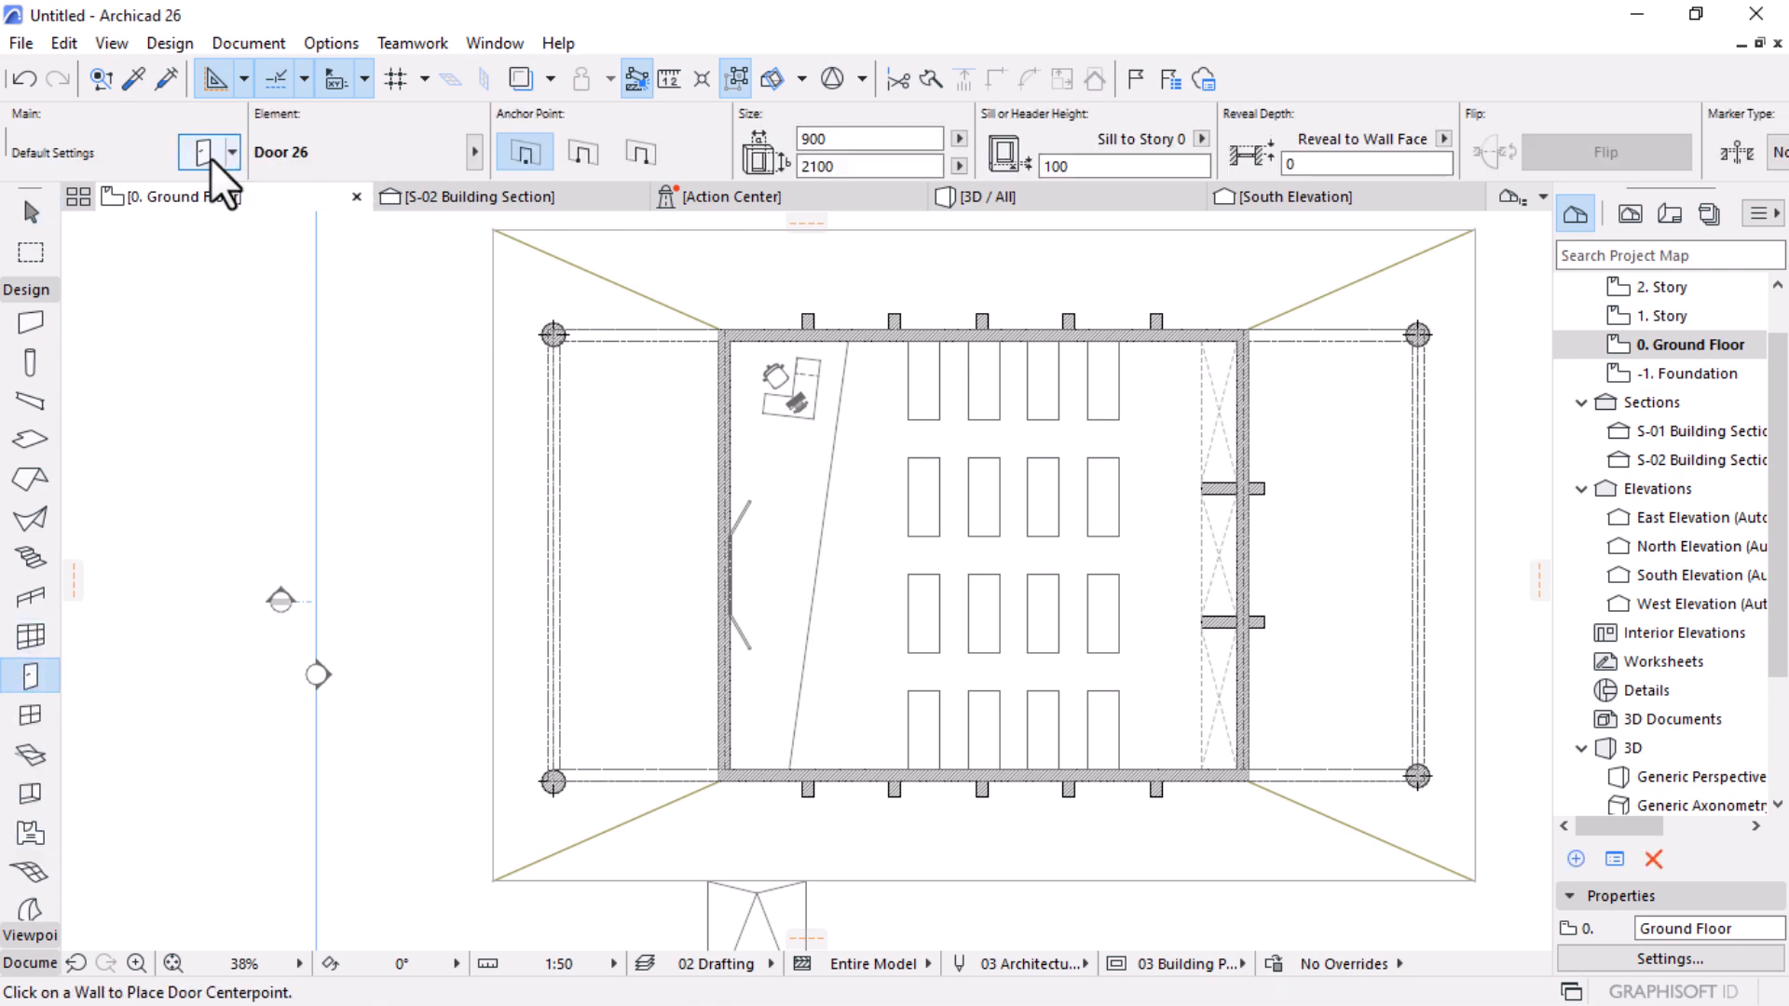
left_click(209, 158)
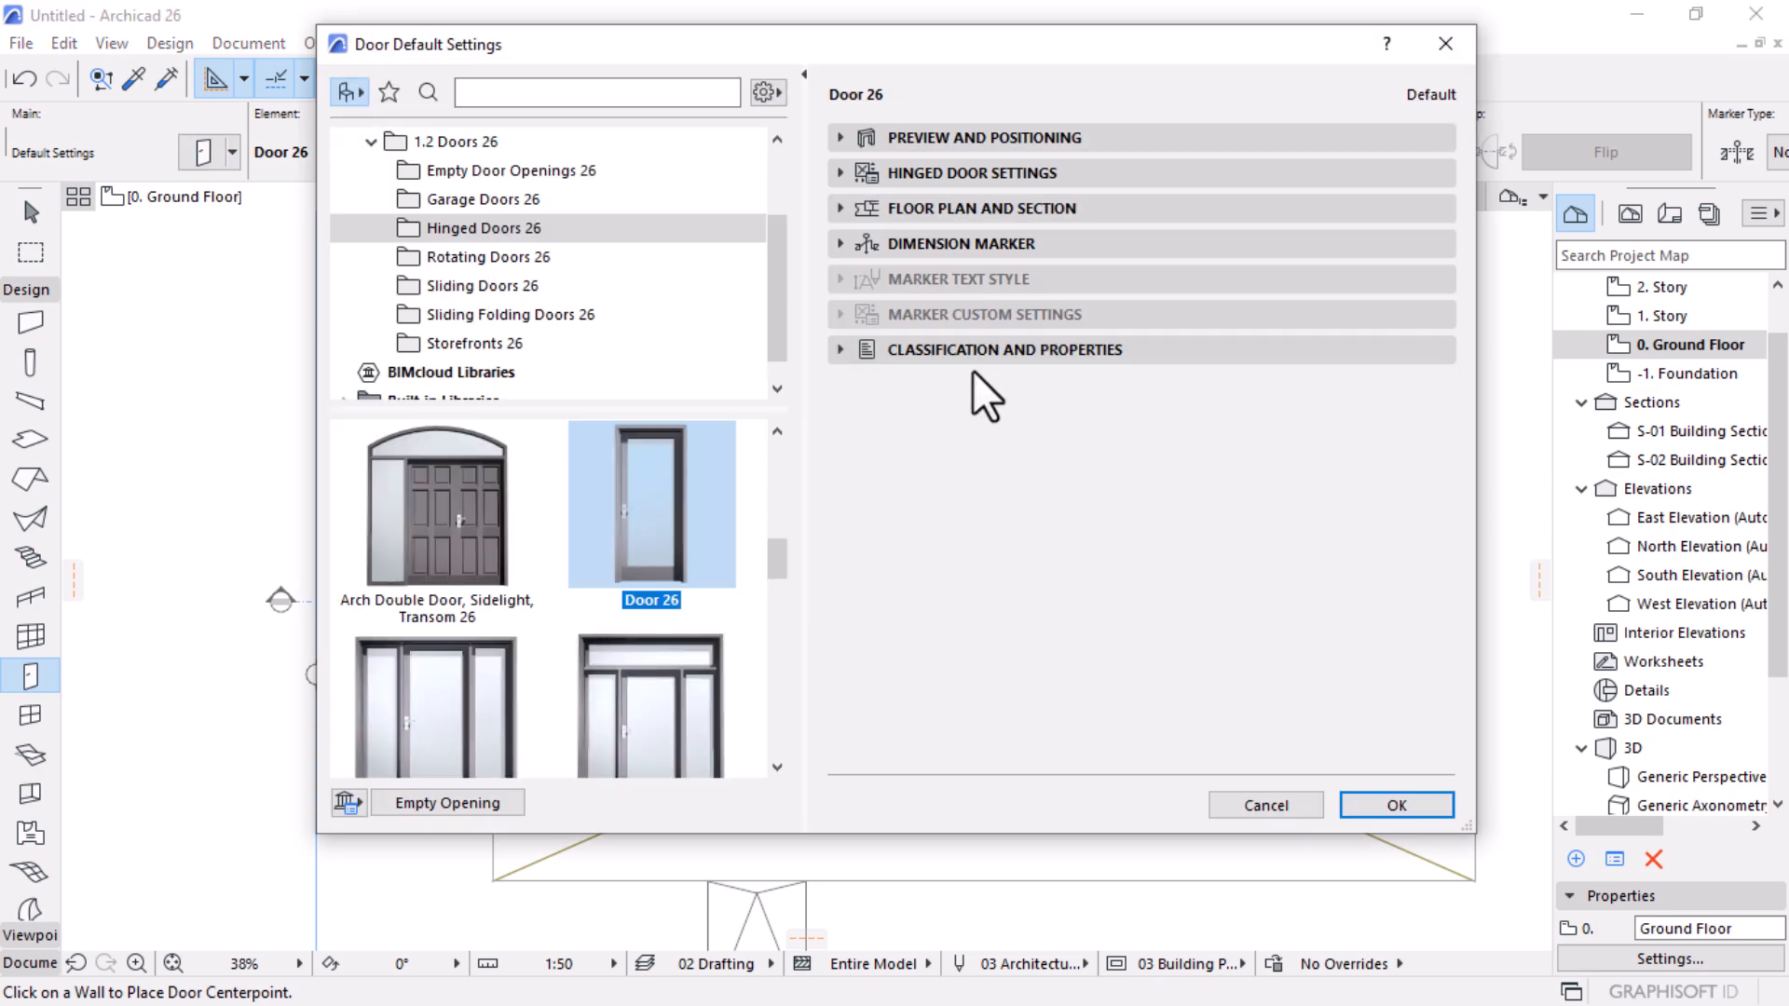
scroll(649, 498, "down", 5)
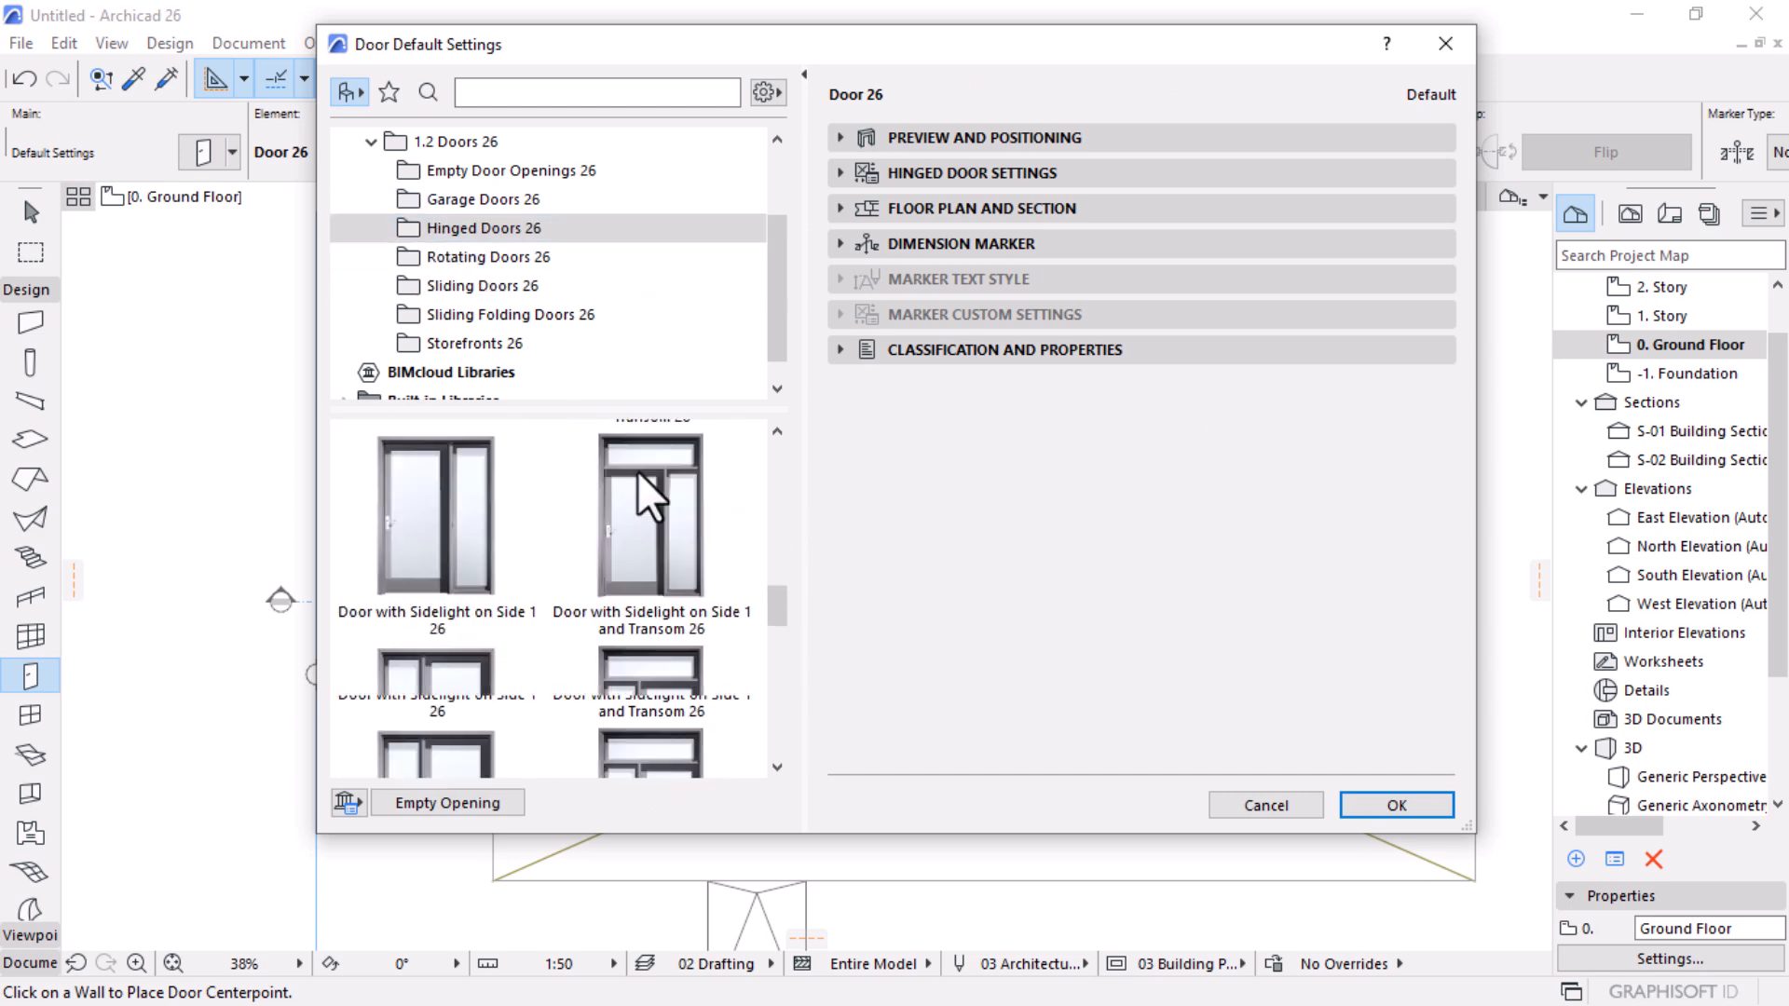
left_click(629, 694)
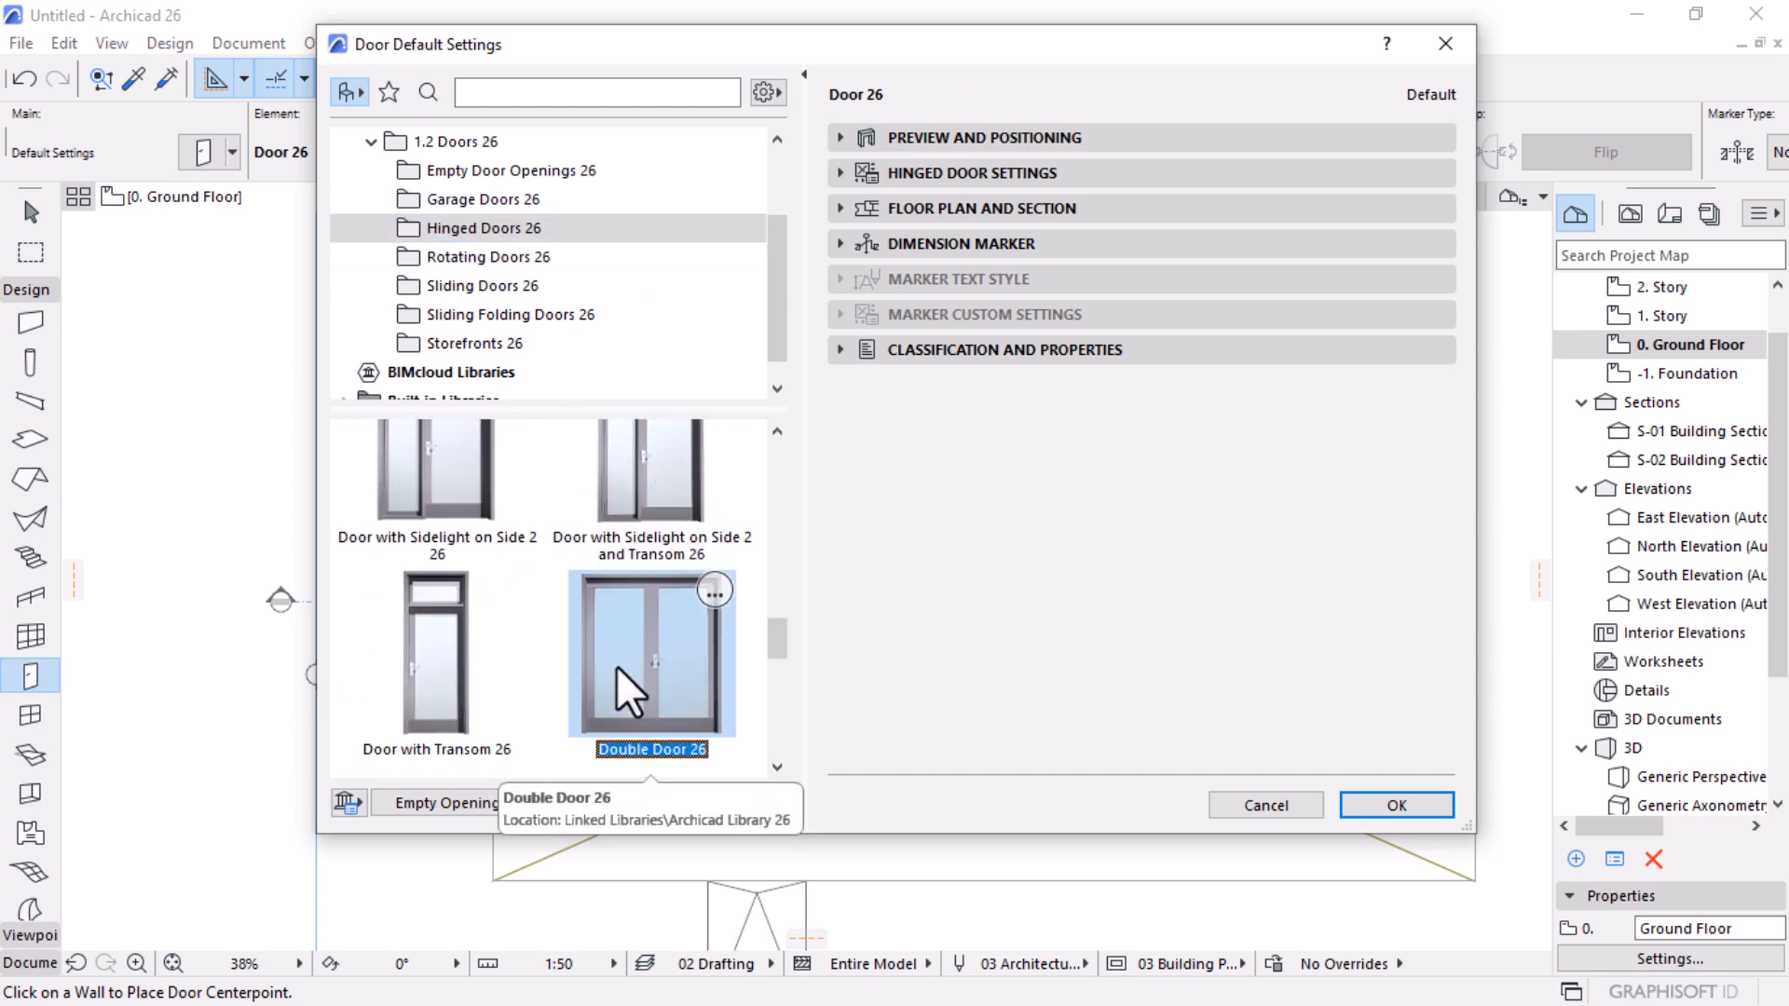
Step: Set the double door's leaf to H-V Grid and its handle to Handle 2, and open the door leaf type settings
left_click(848, 176)
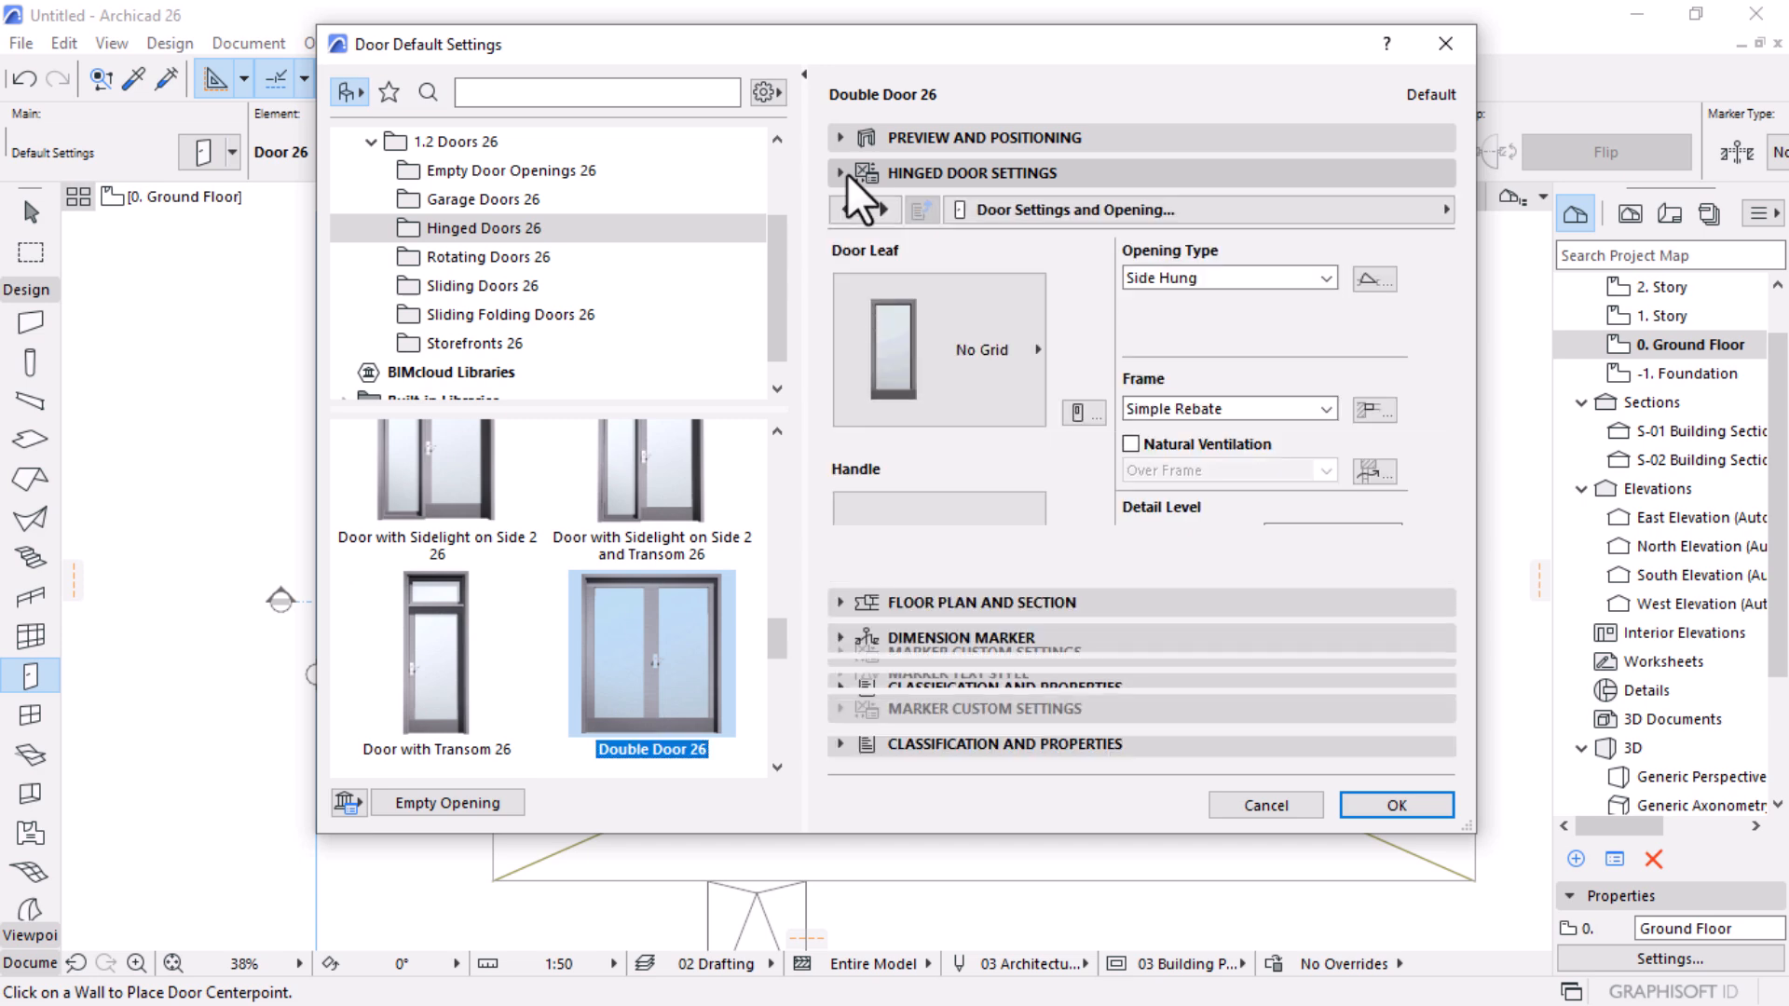
left_click(961, 383)
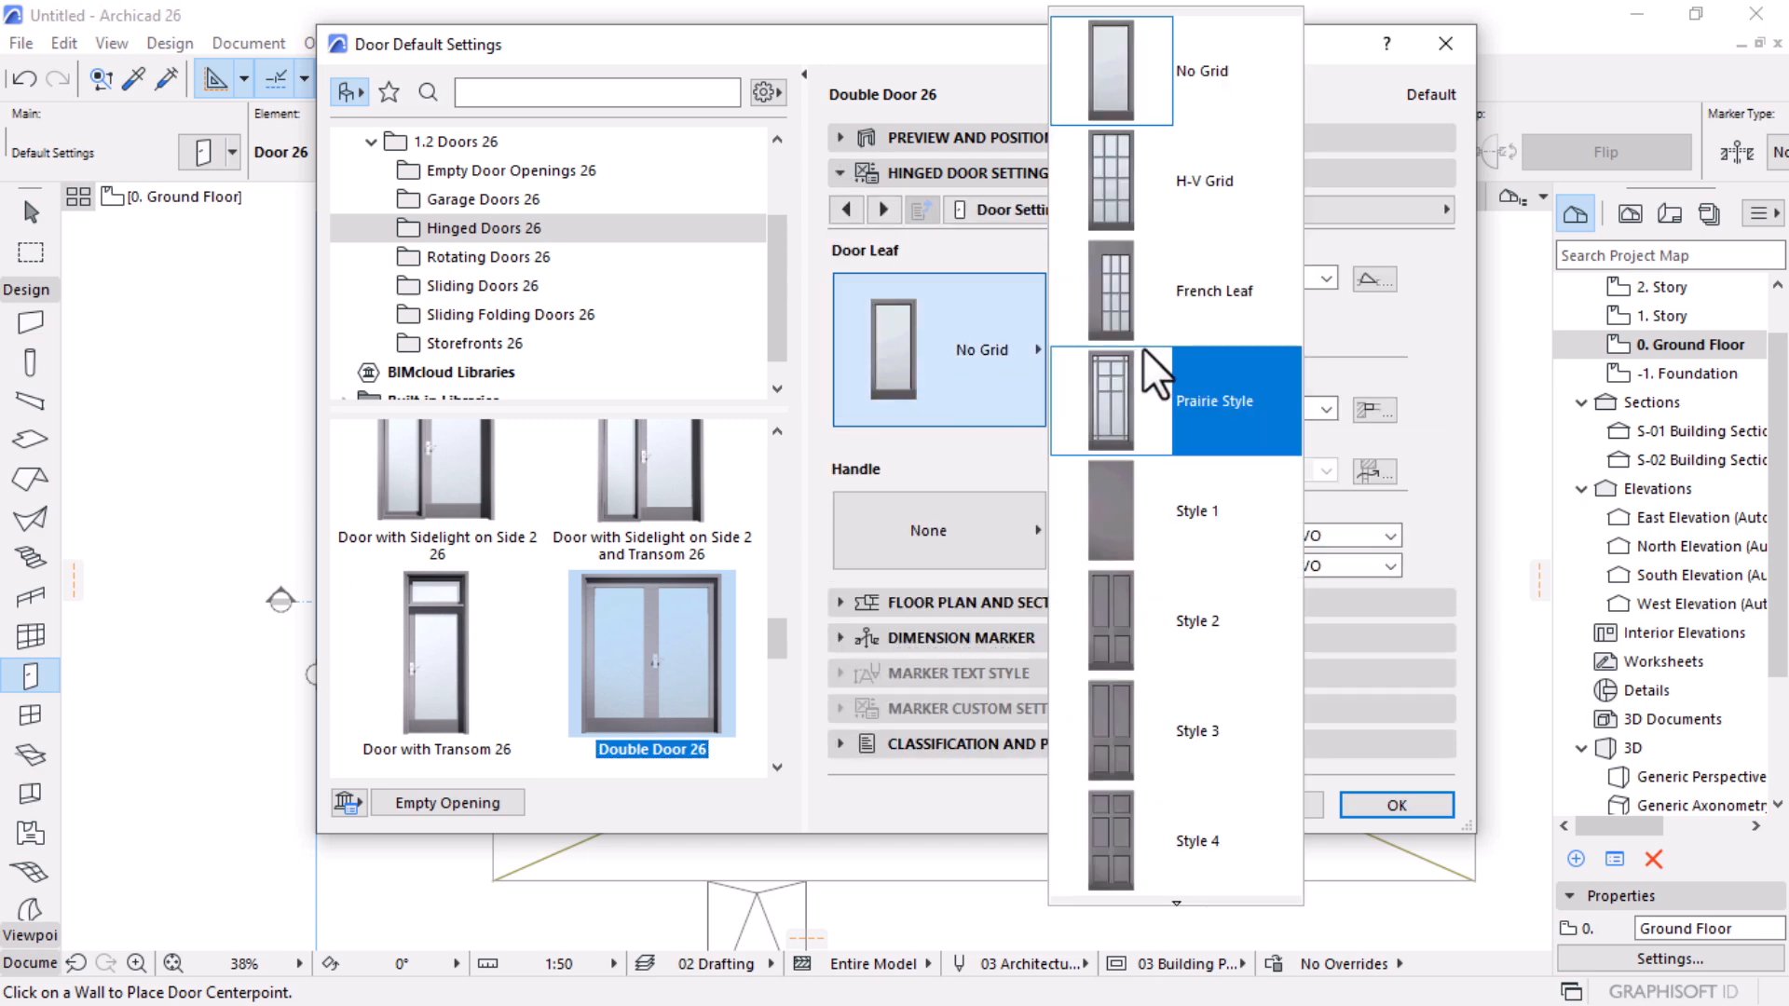
left_click(1197, 212)
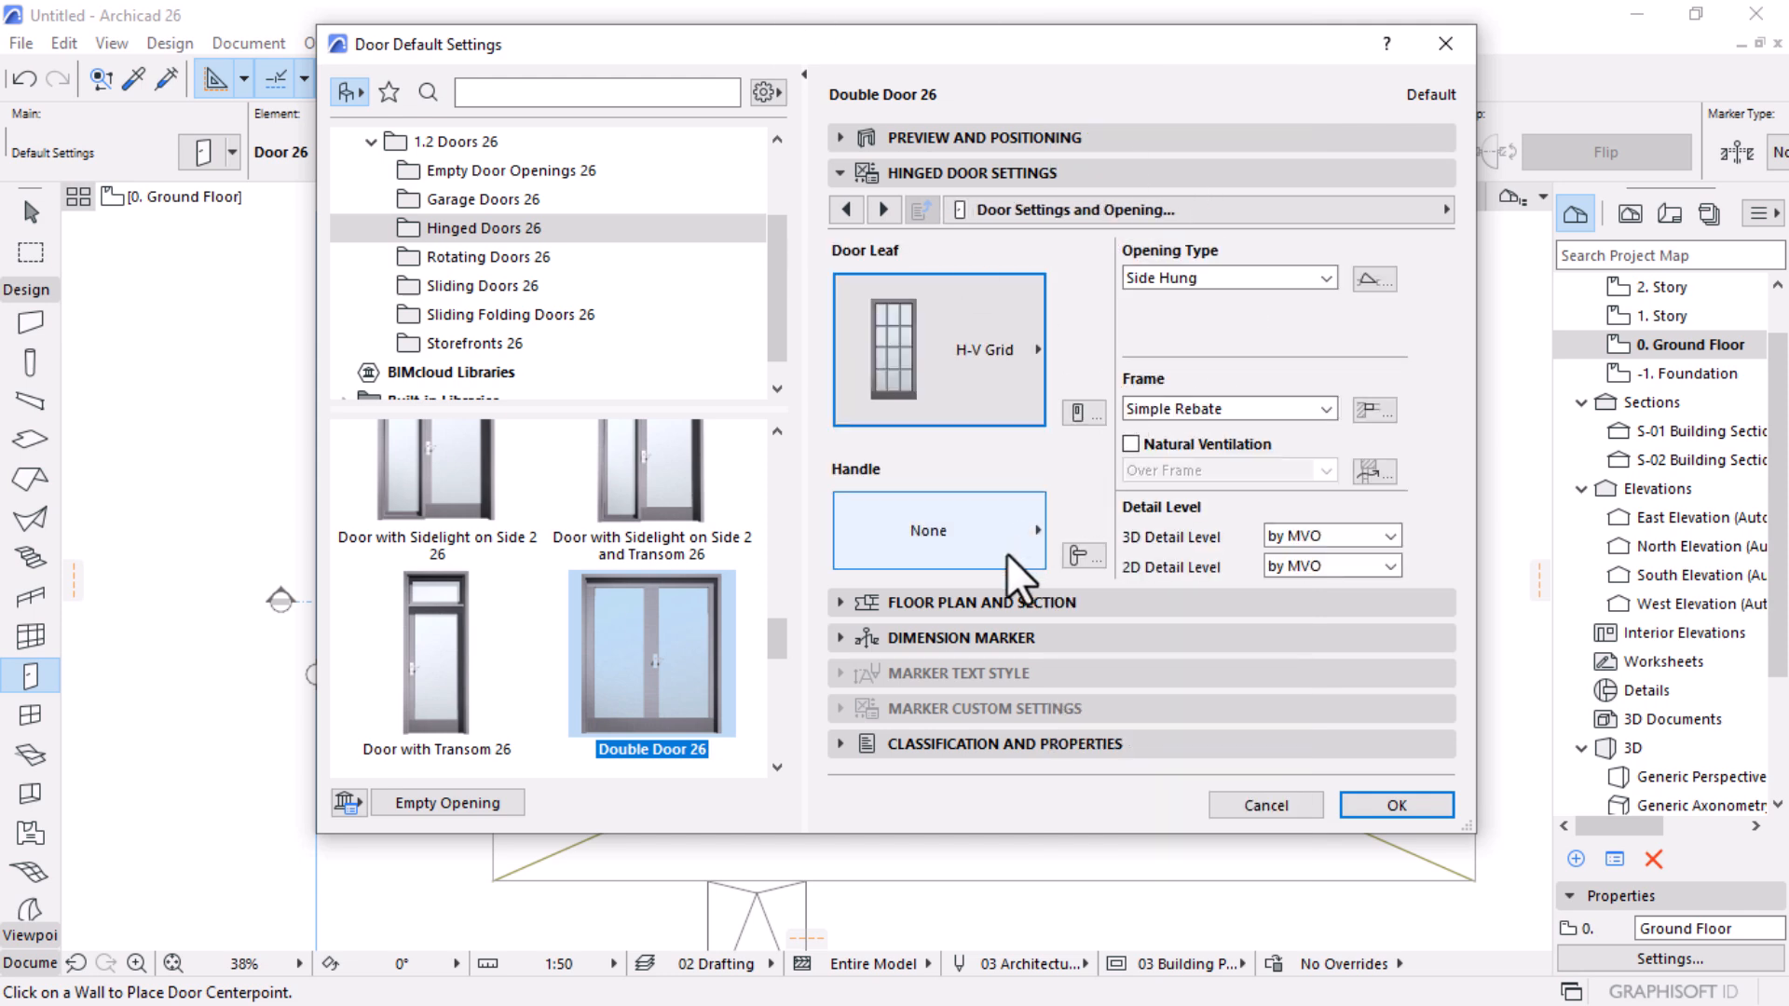
left_click(1016, 568)
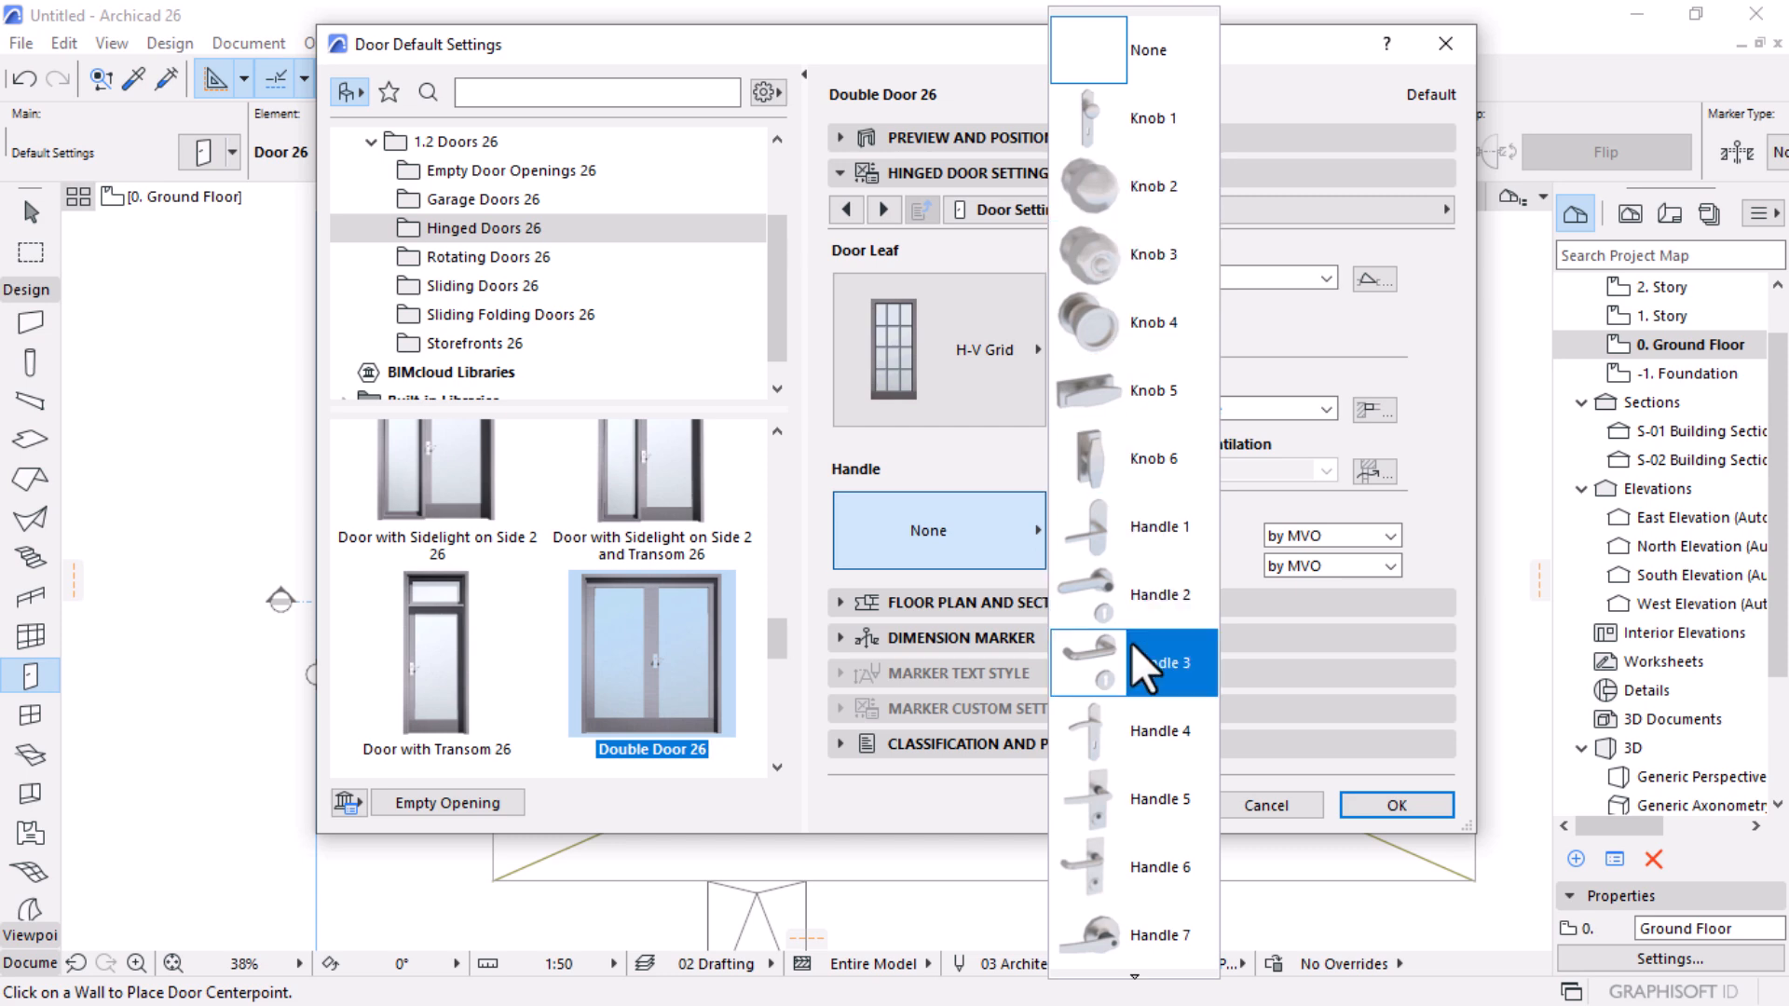
left_click(1155, 527)
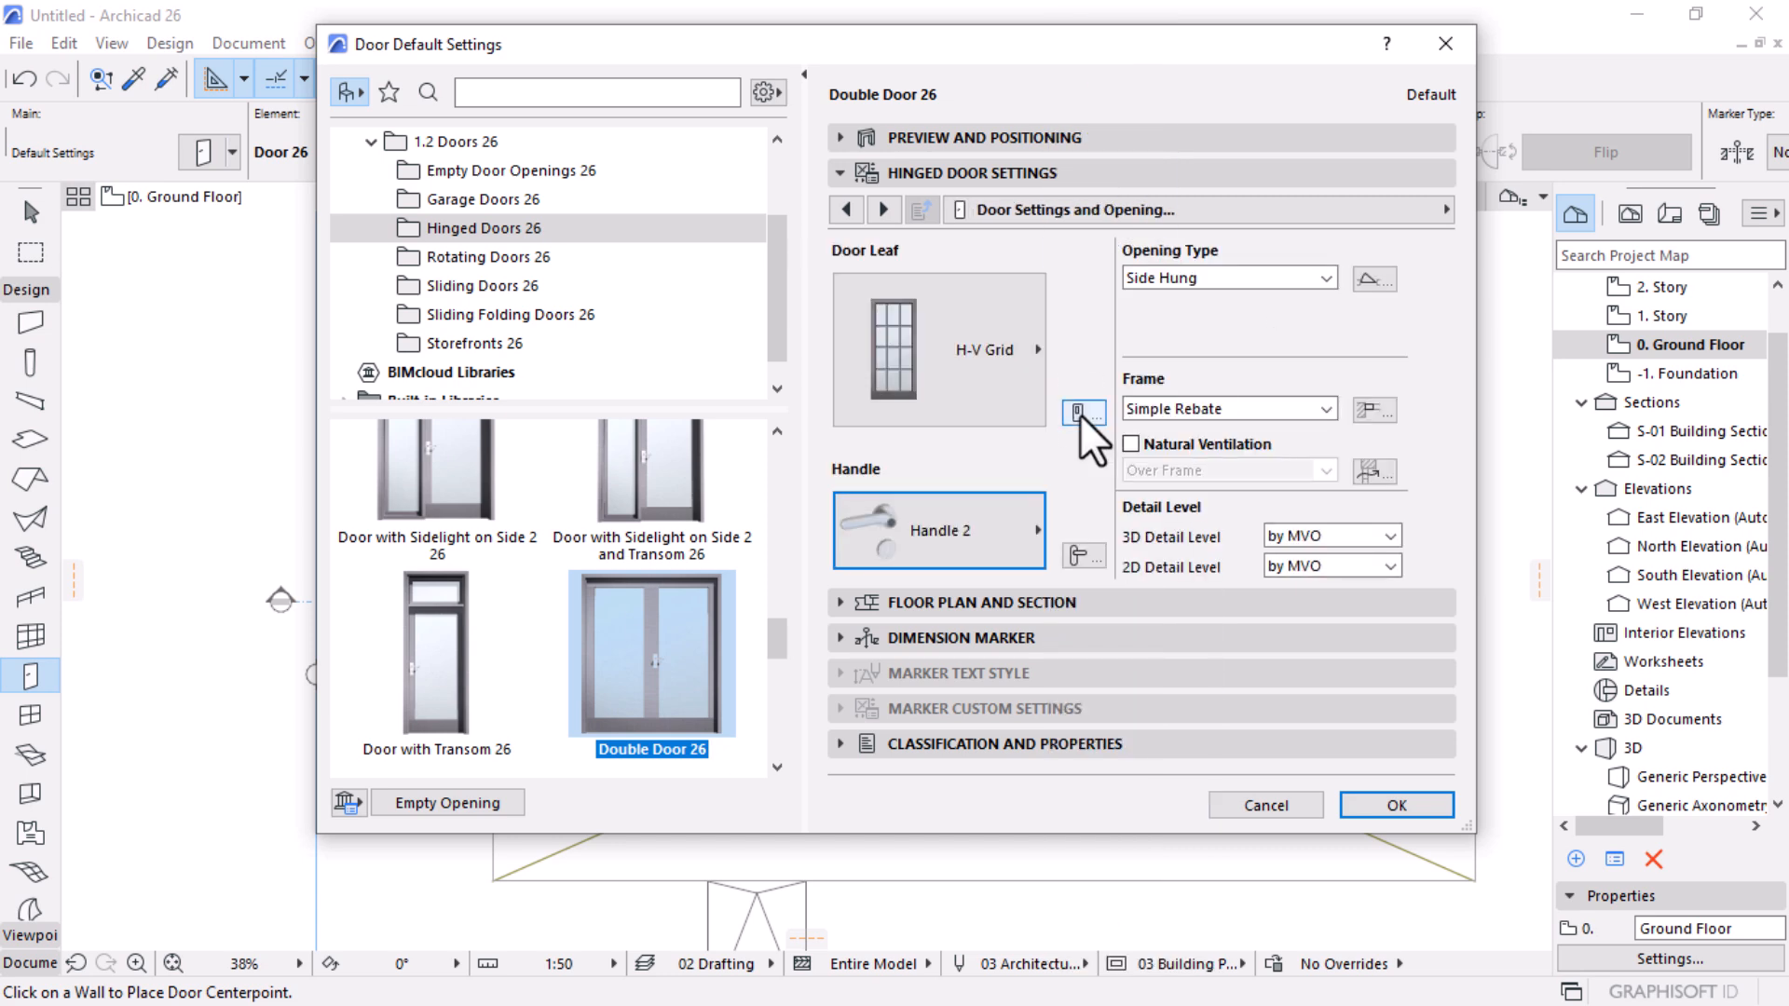
left_click(1081, 413)
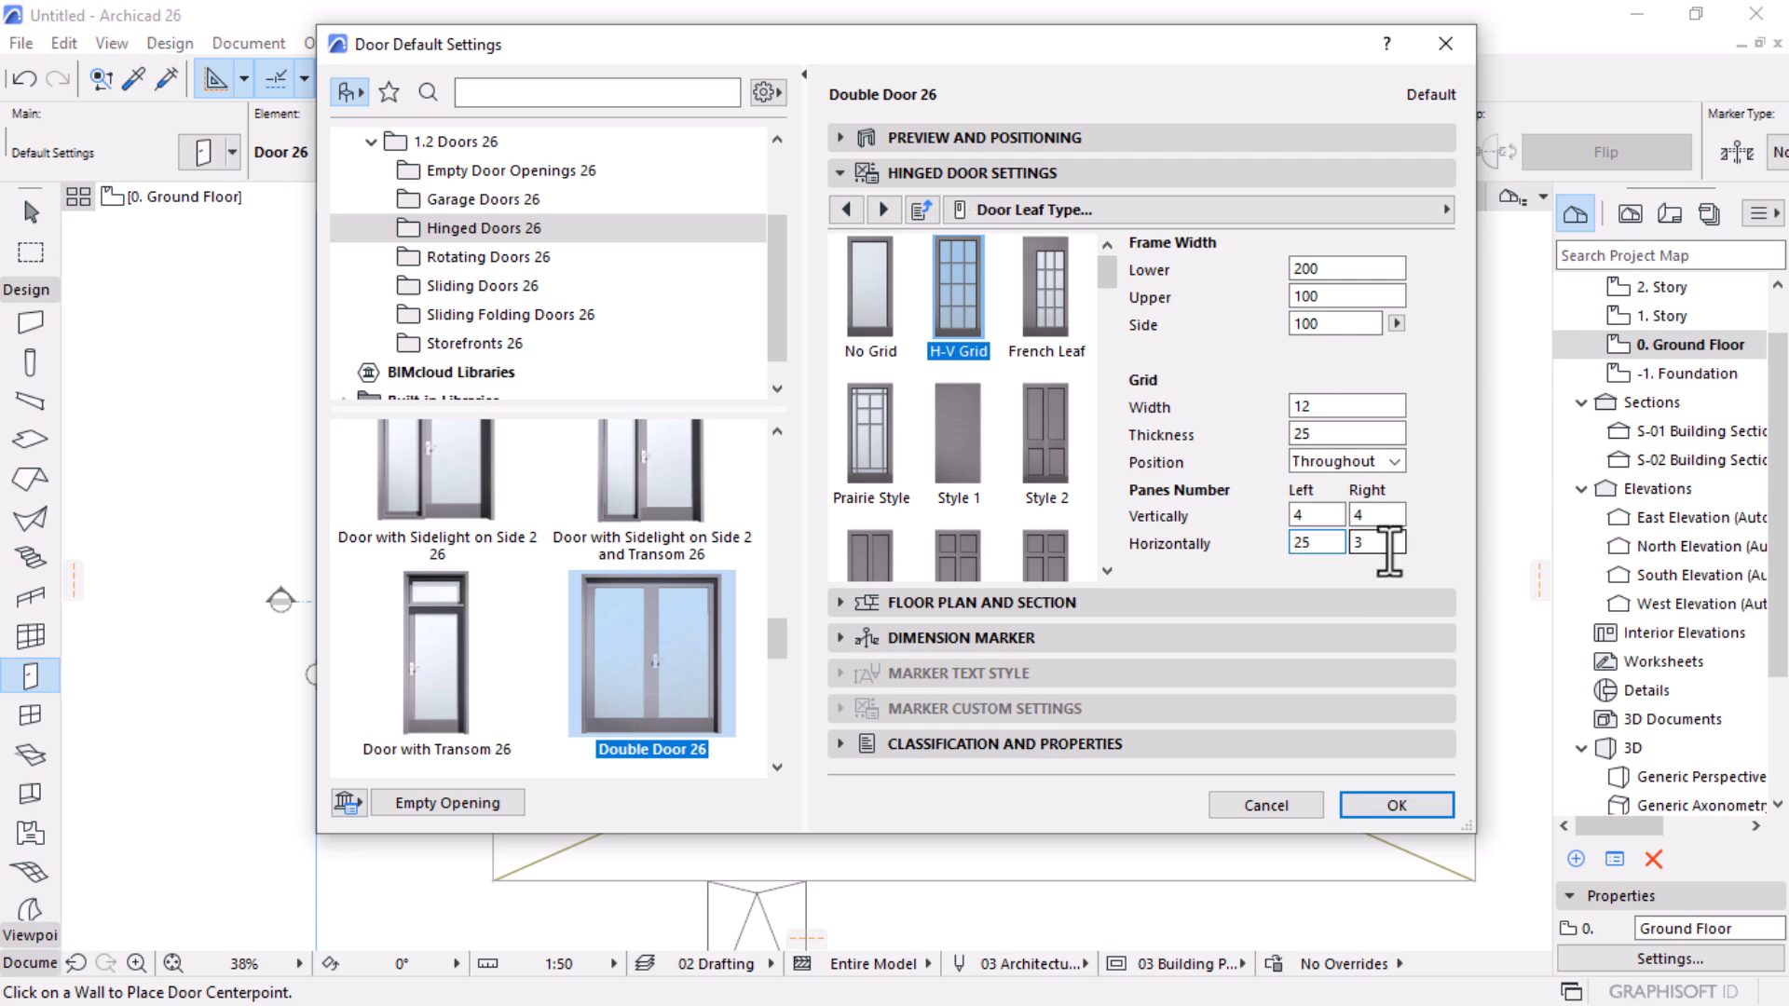
Step: Set both leaves' panes number to 1 vertically and 15 horizontally, and check the door's elevation preview
left_click(1397, 543)
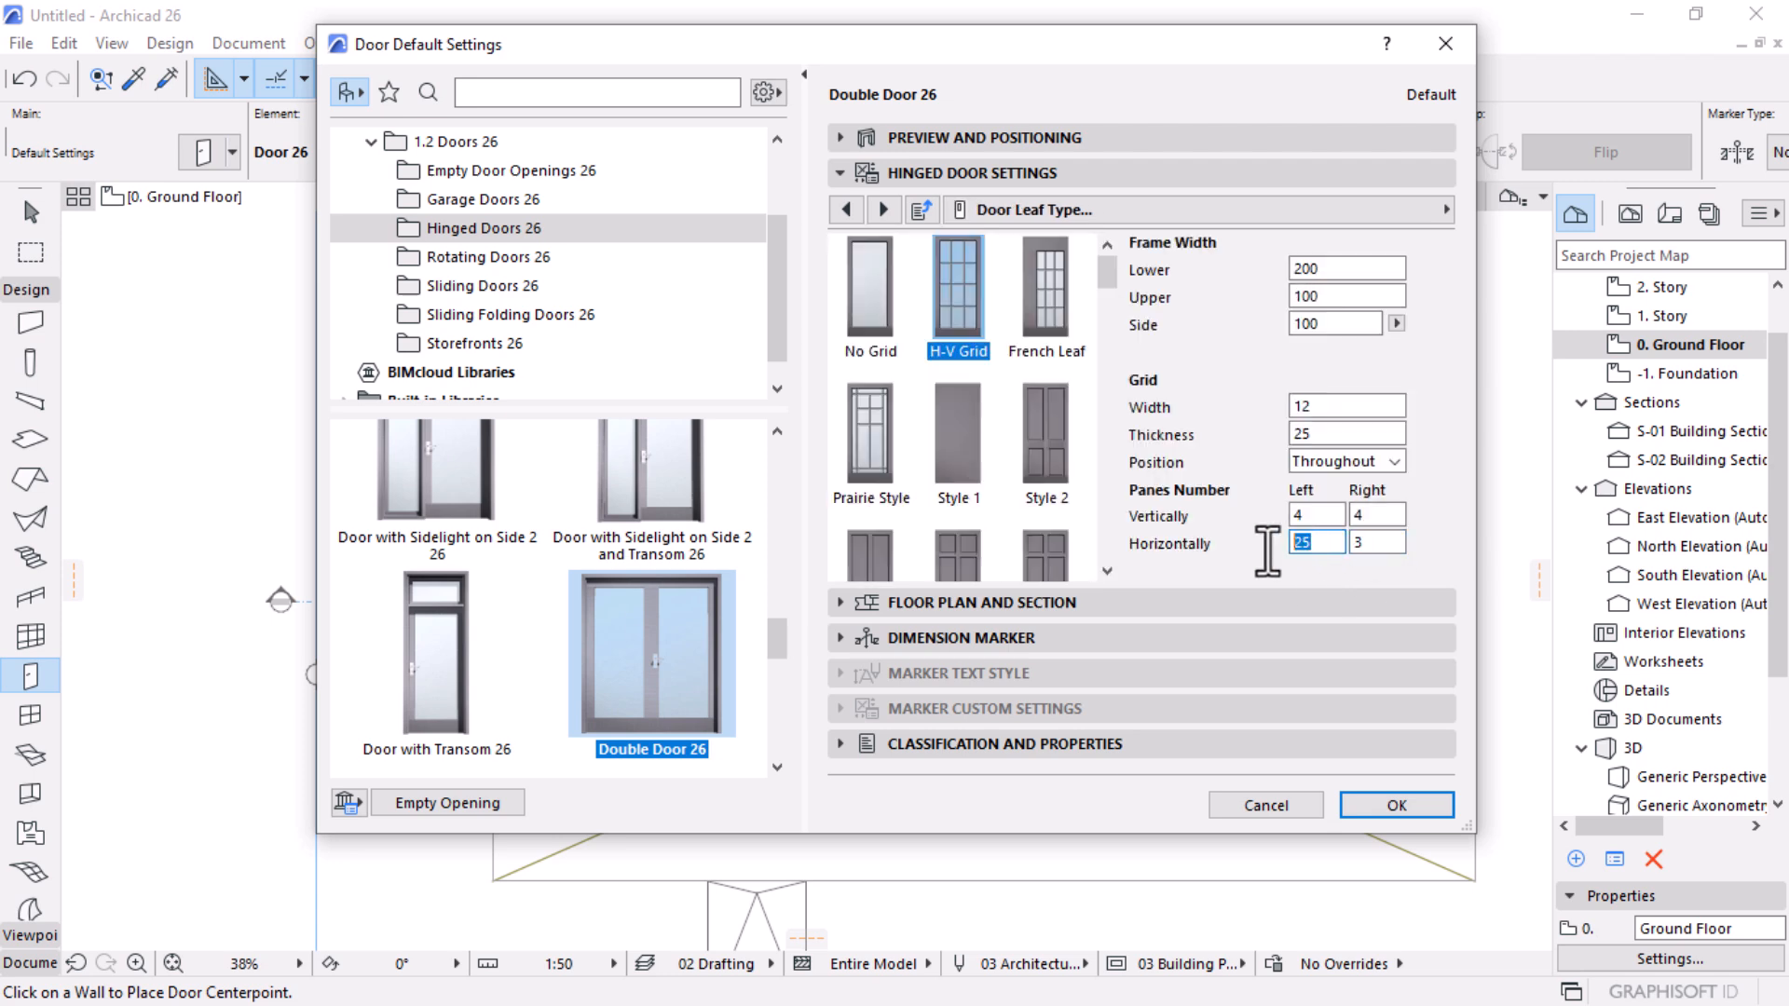
key("Tab")
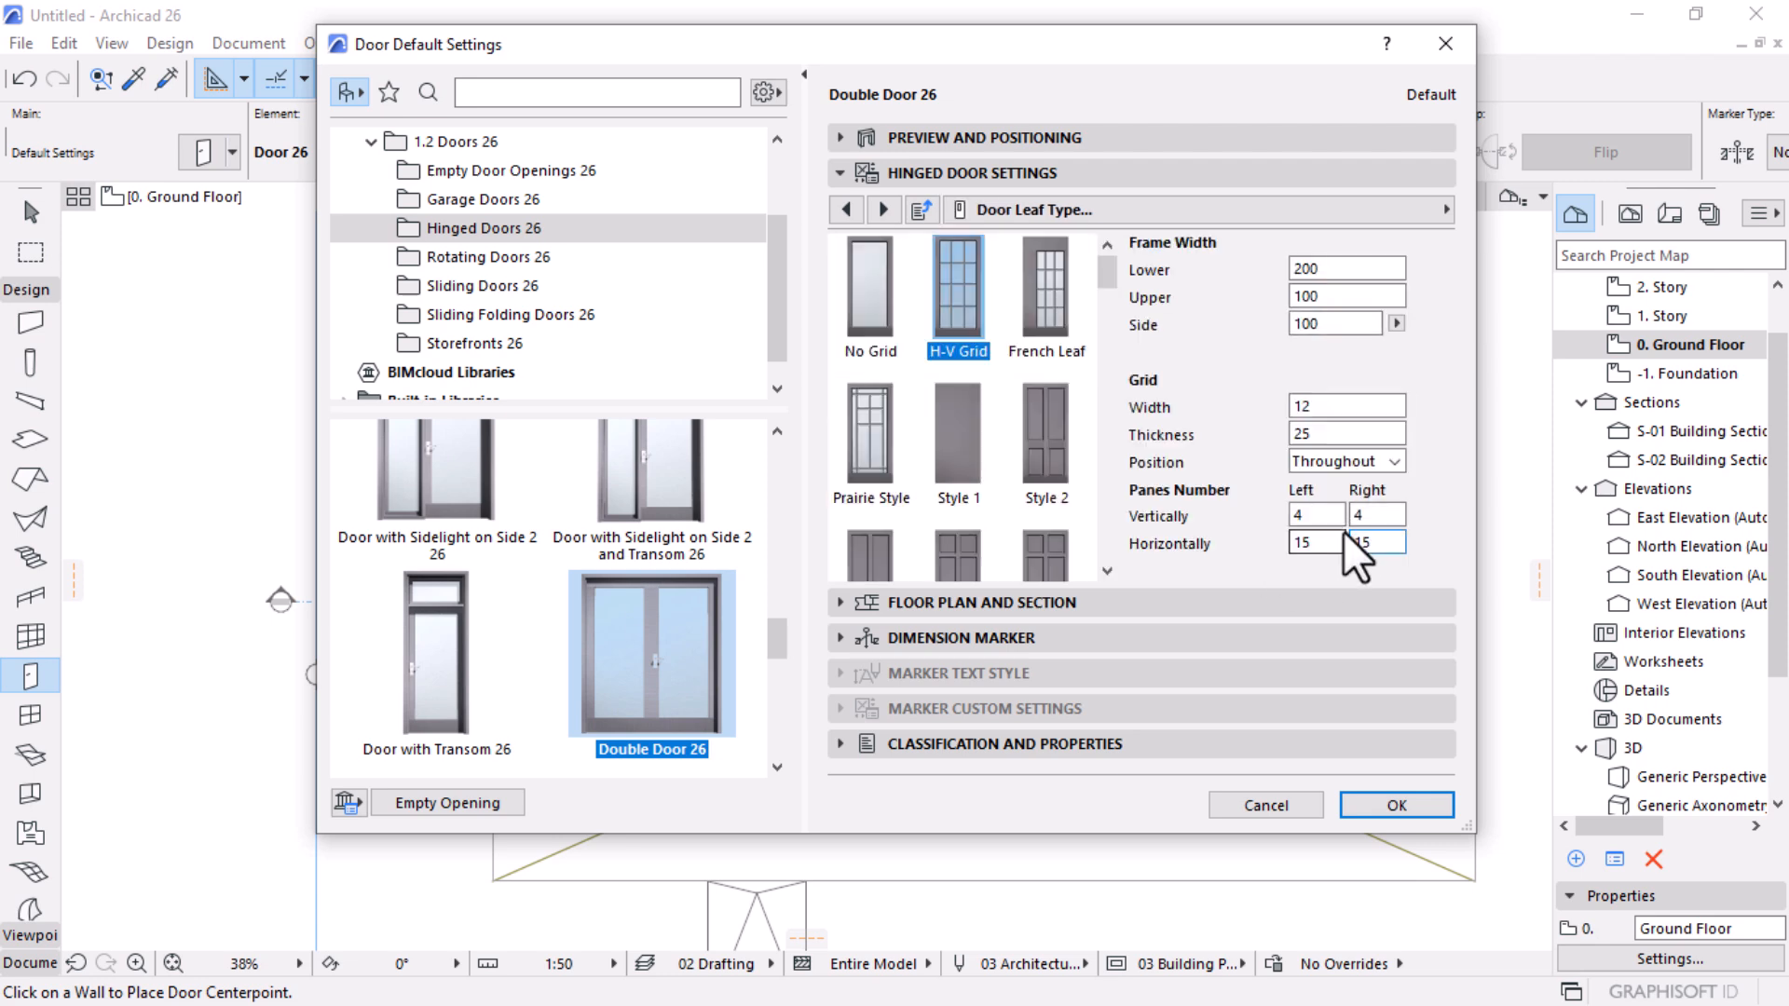
left_click(1295, 514)
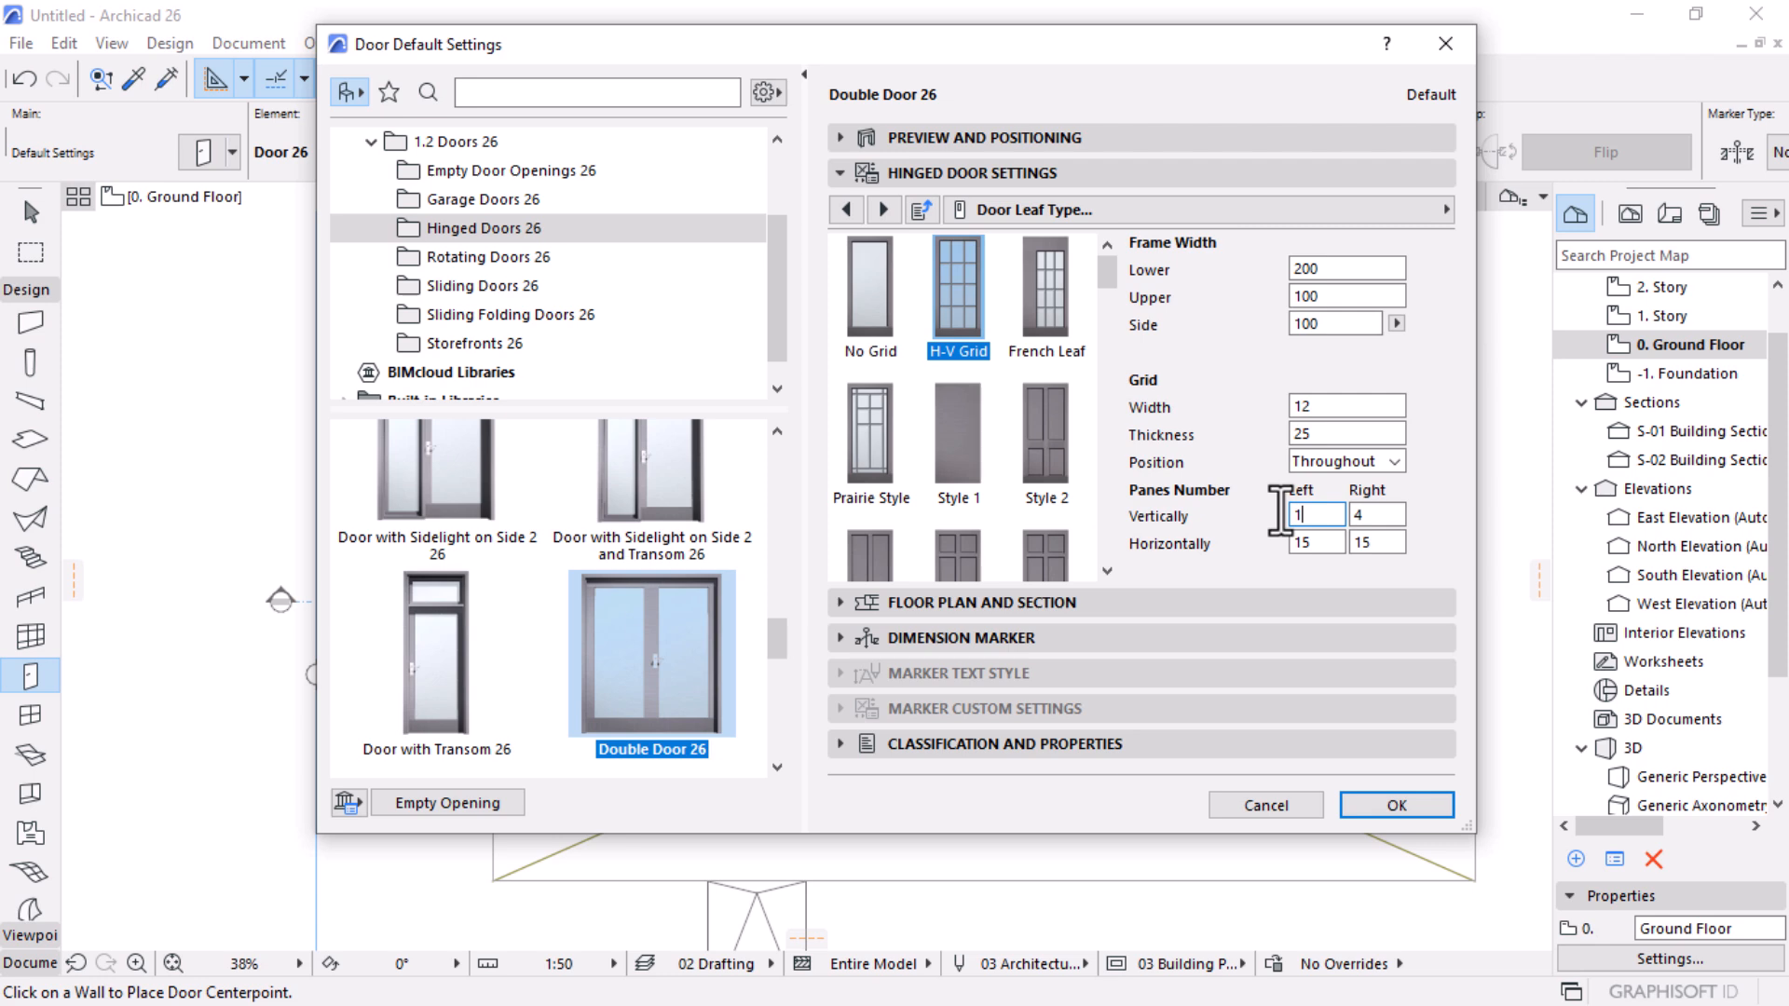
left_click(1378, 514)
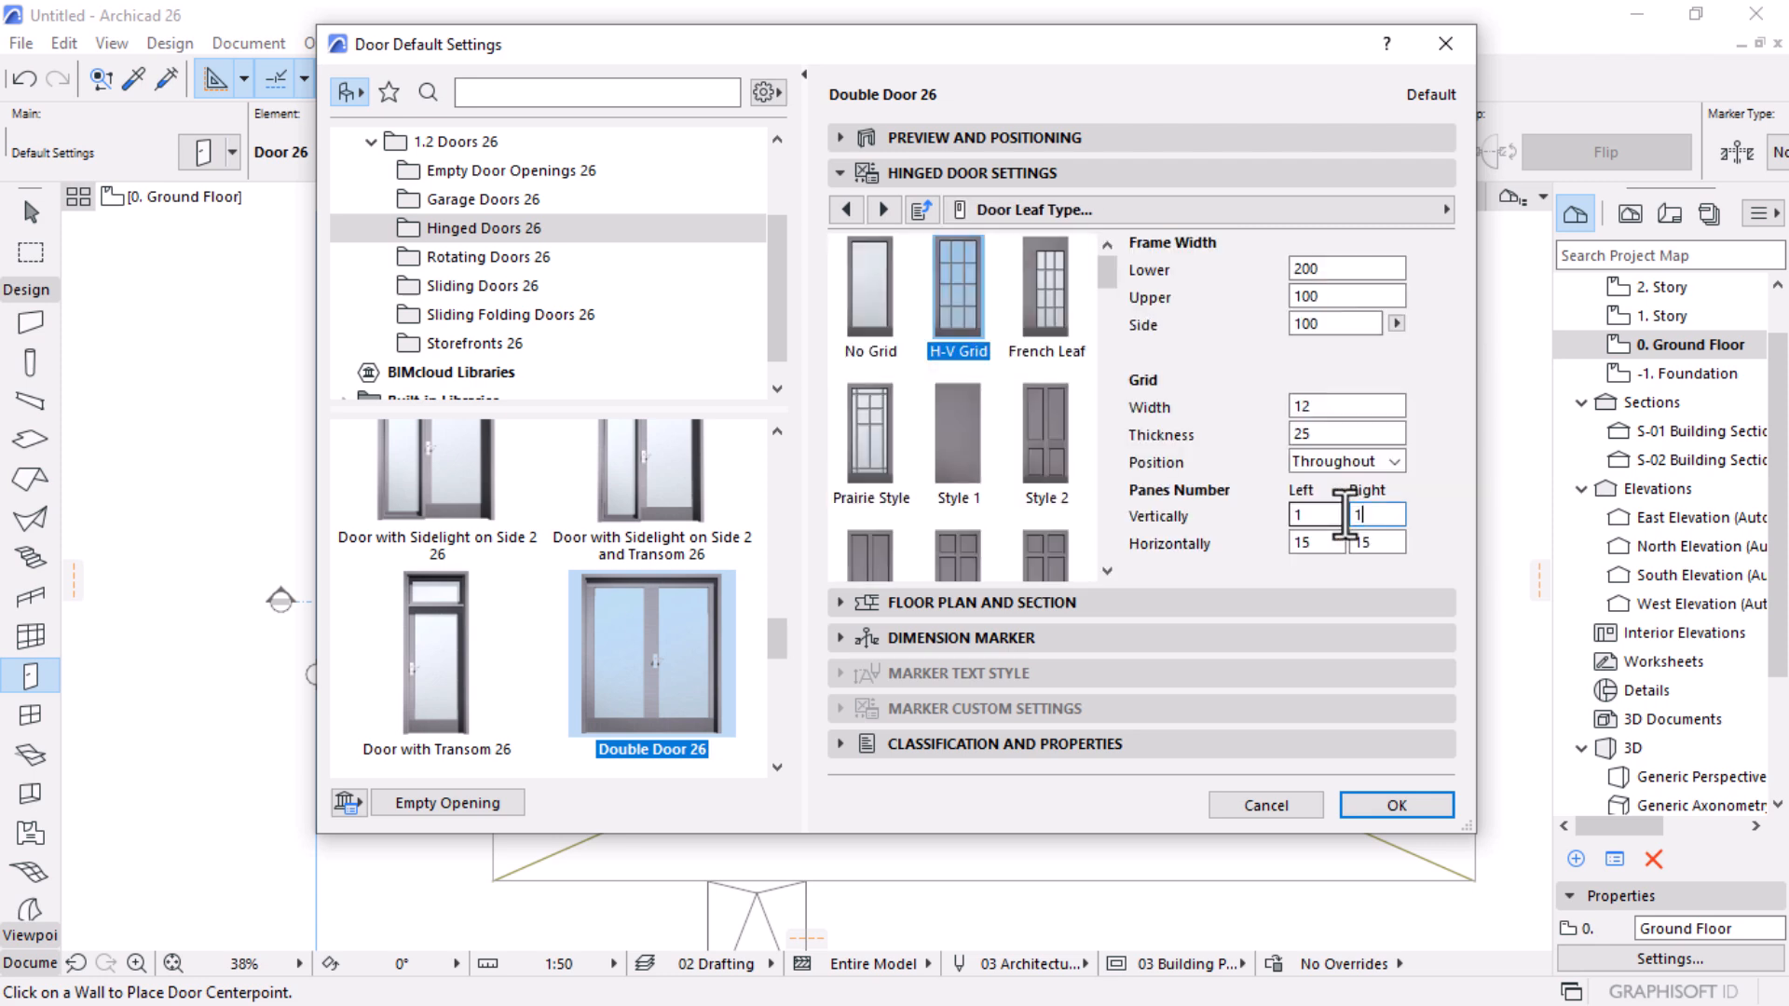
key("Return")
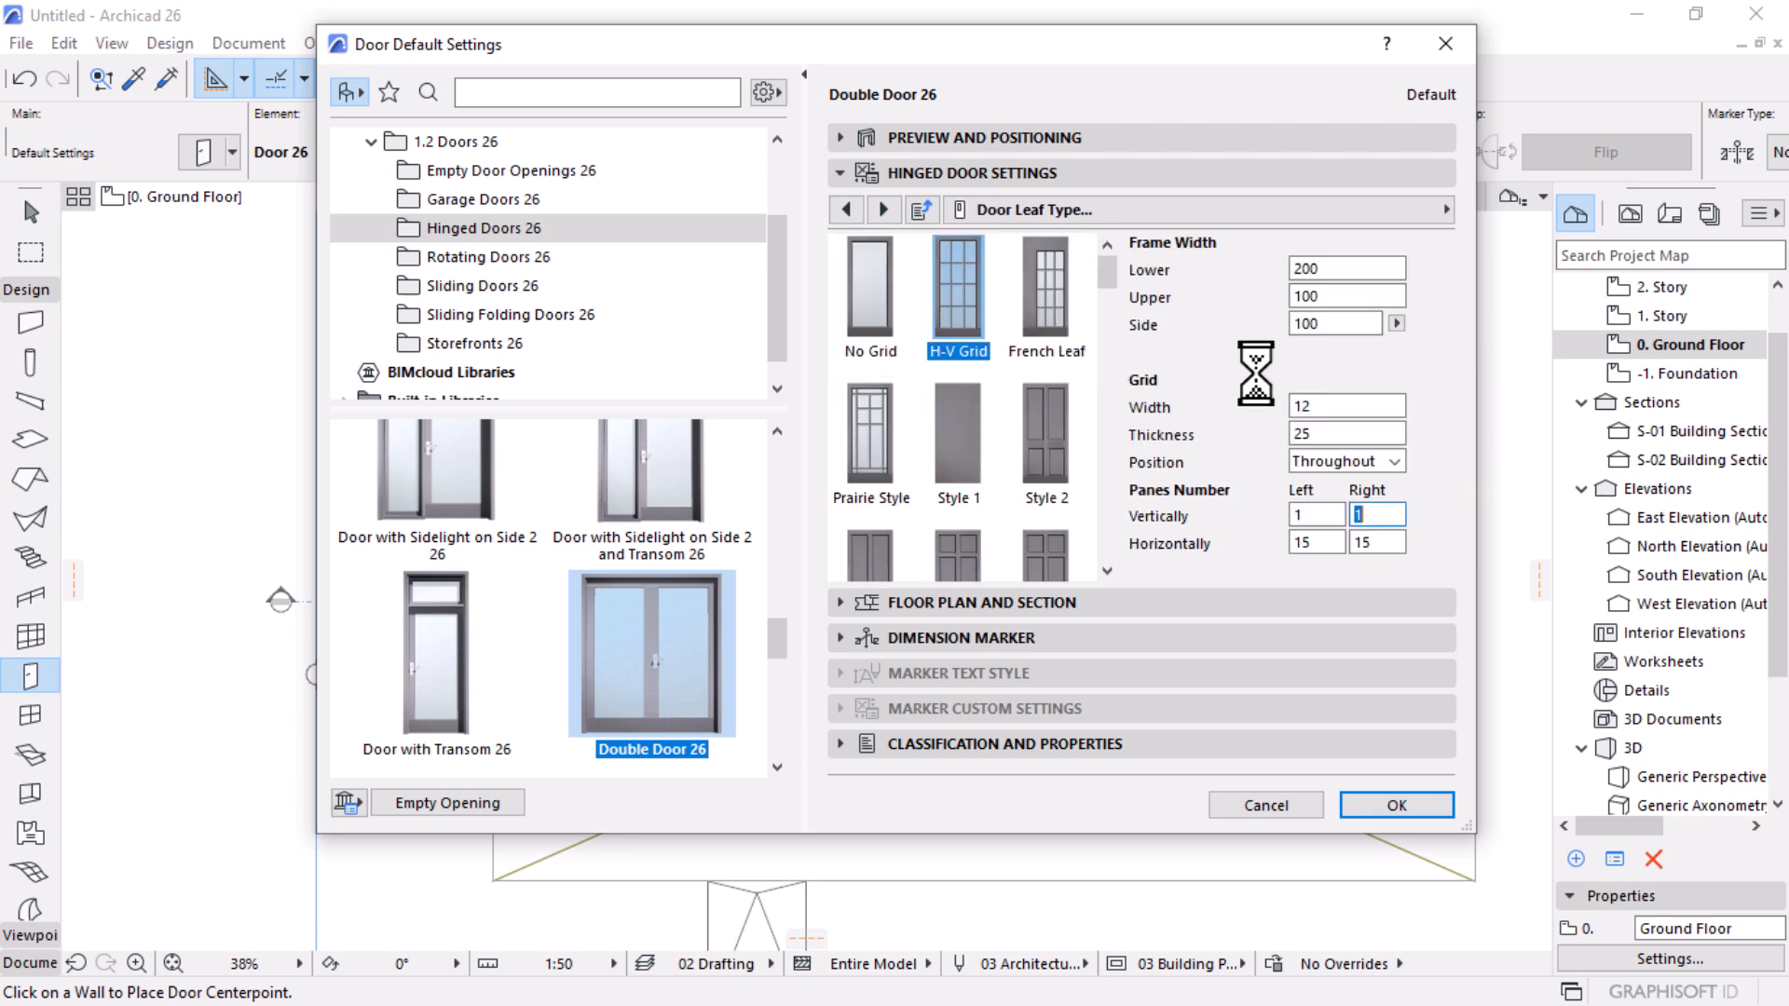
left_click(931, 140)
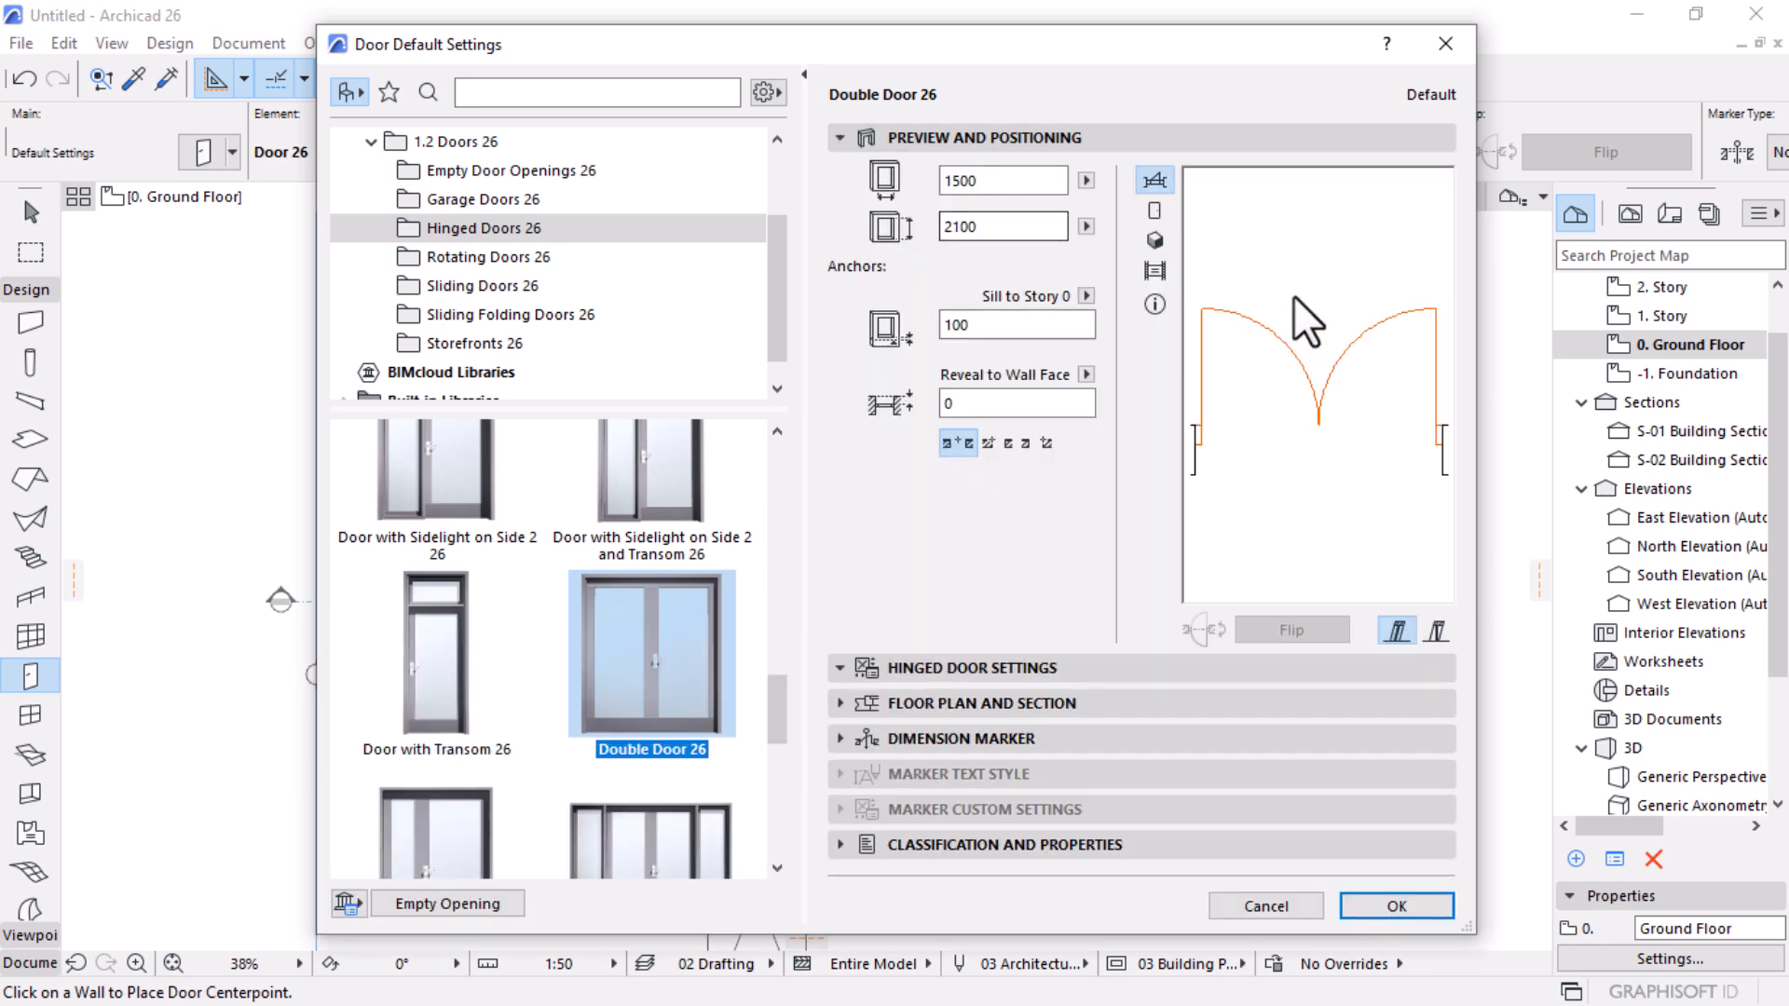
left_click(1159, 214)
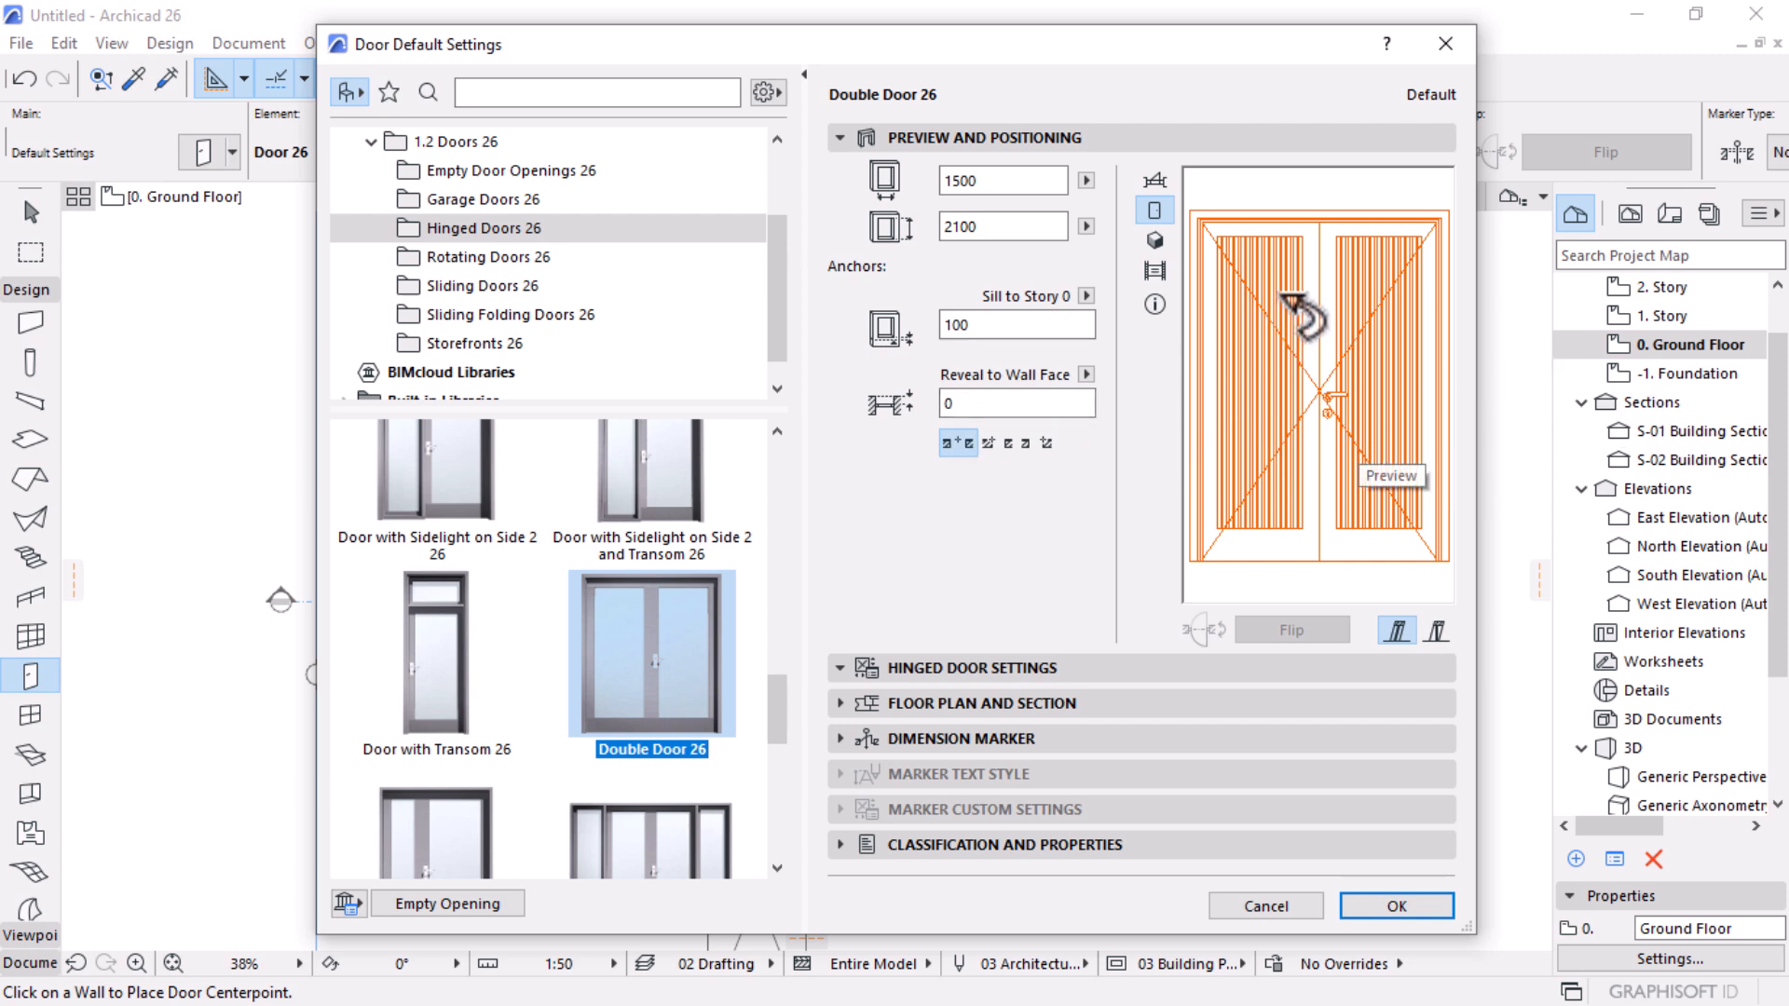
Step: Set the panes number of both door leaves to 15 vertically and 1 horizontally
left_click(868, 675)
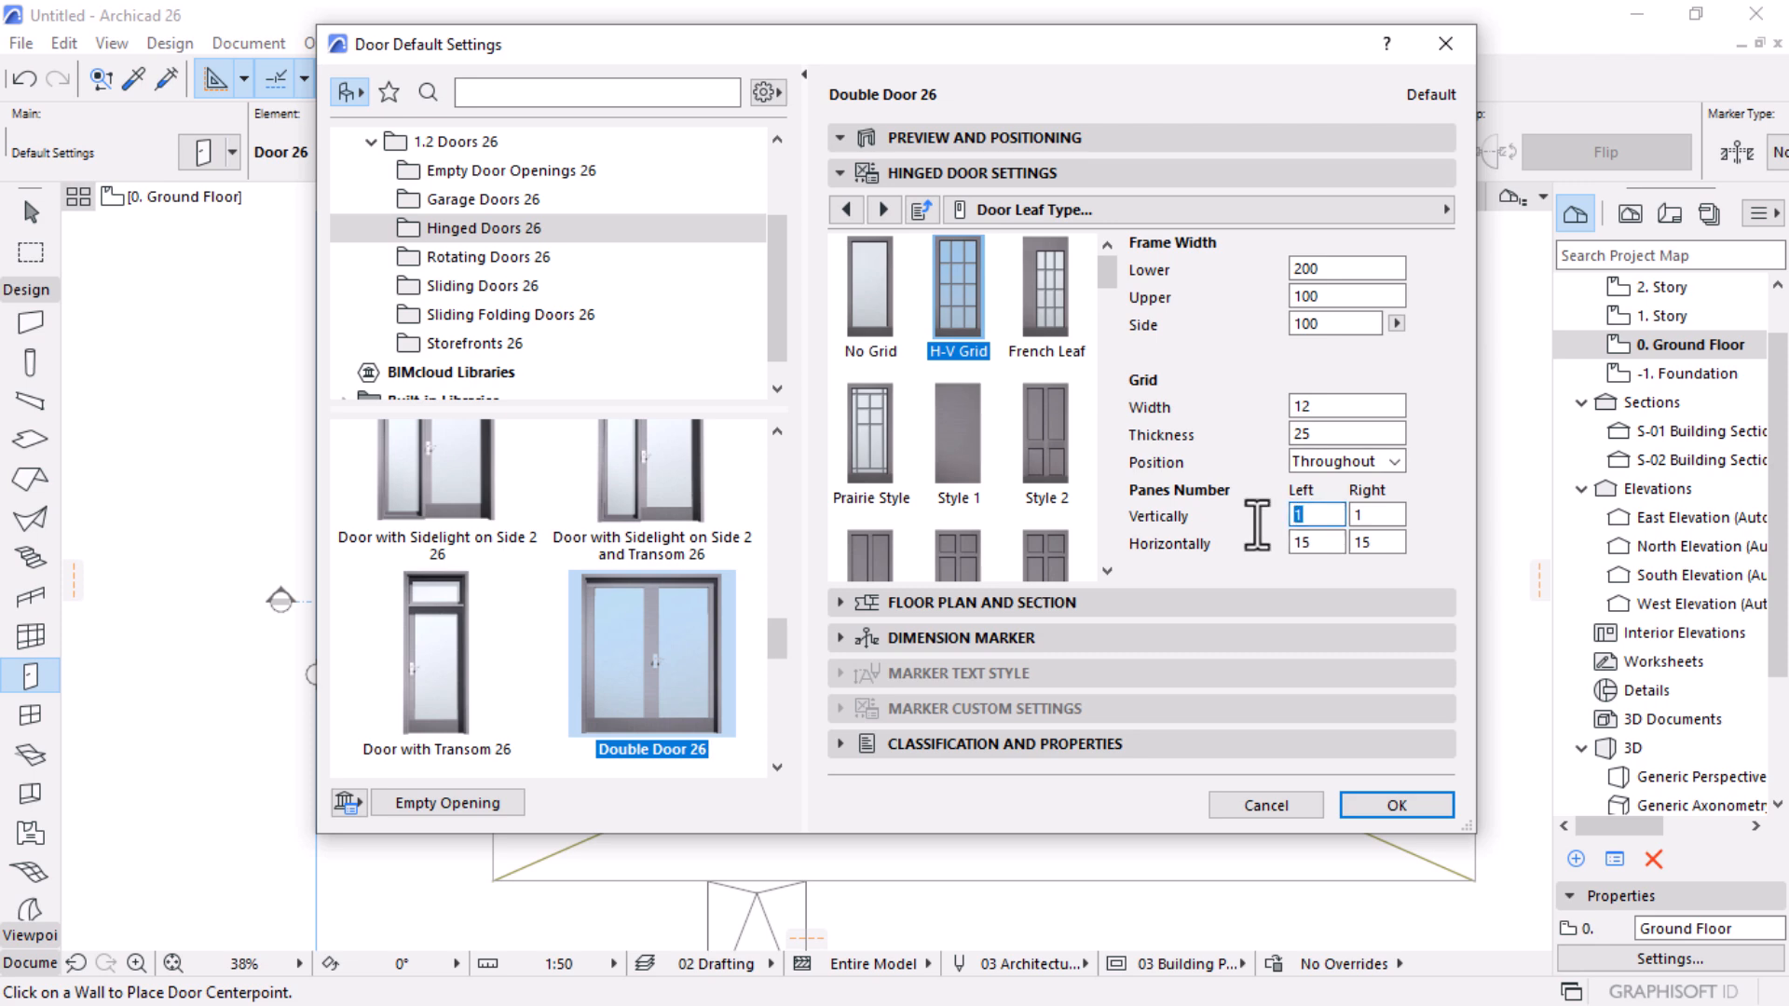
key("Tab")
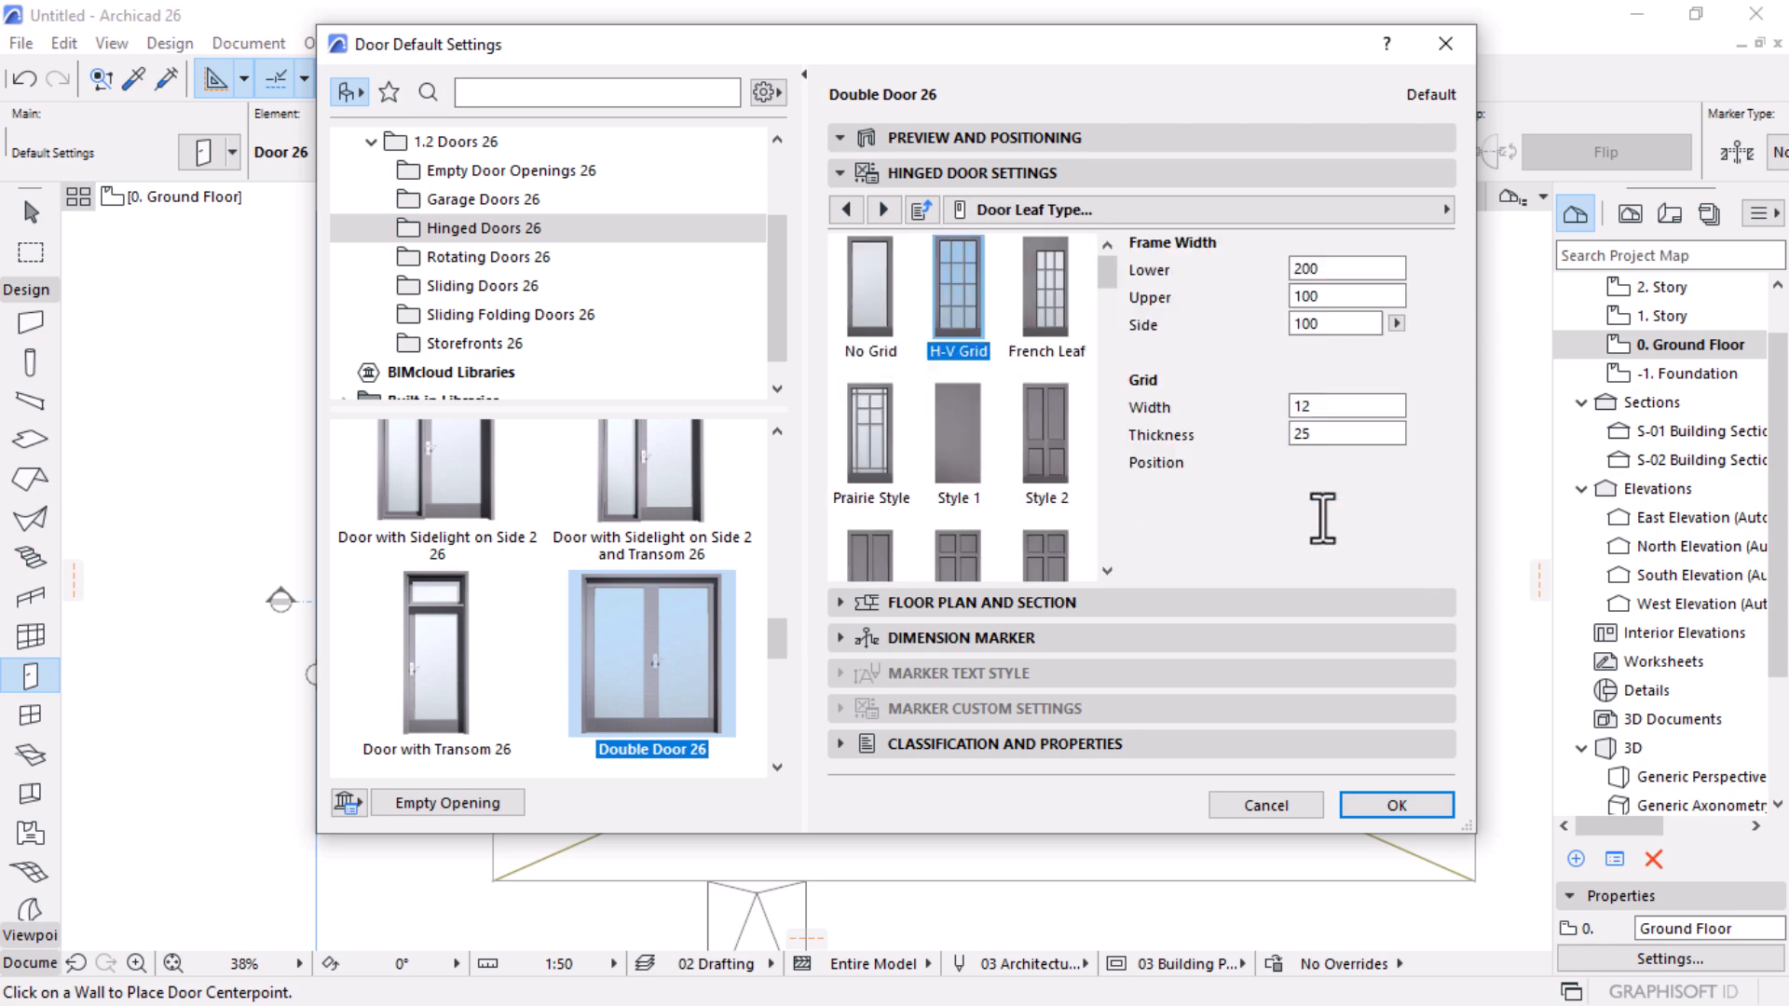
left_click_drag(1322, 547, 1261, 547)
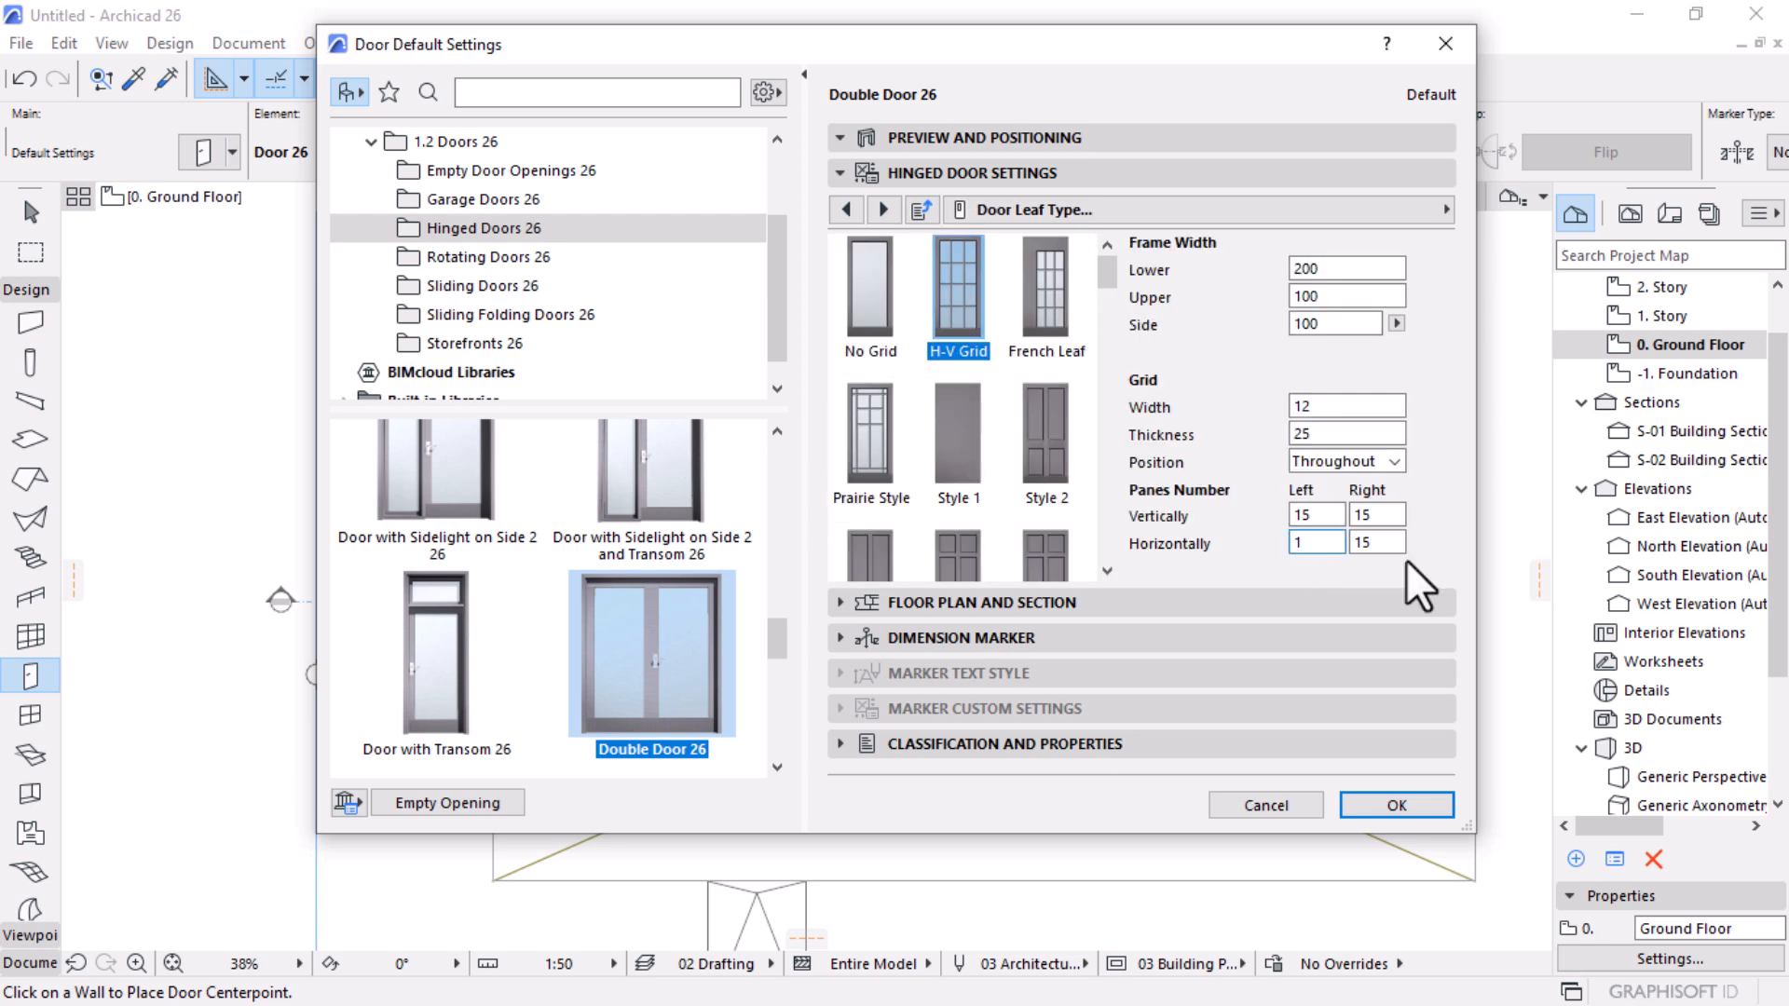
left_click_drag(1388, 549, 1334, 548)
type("1")
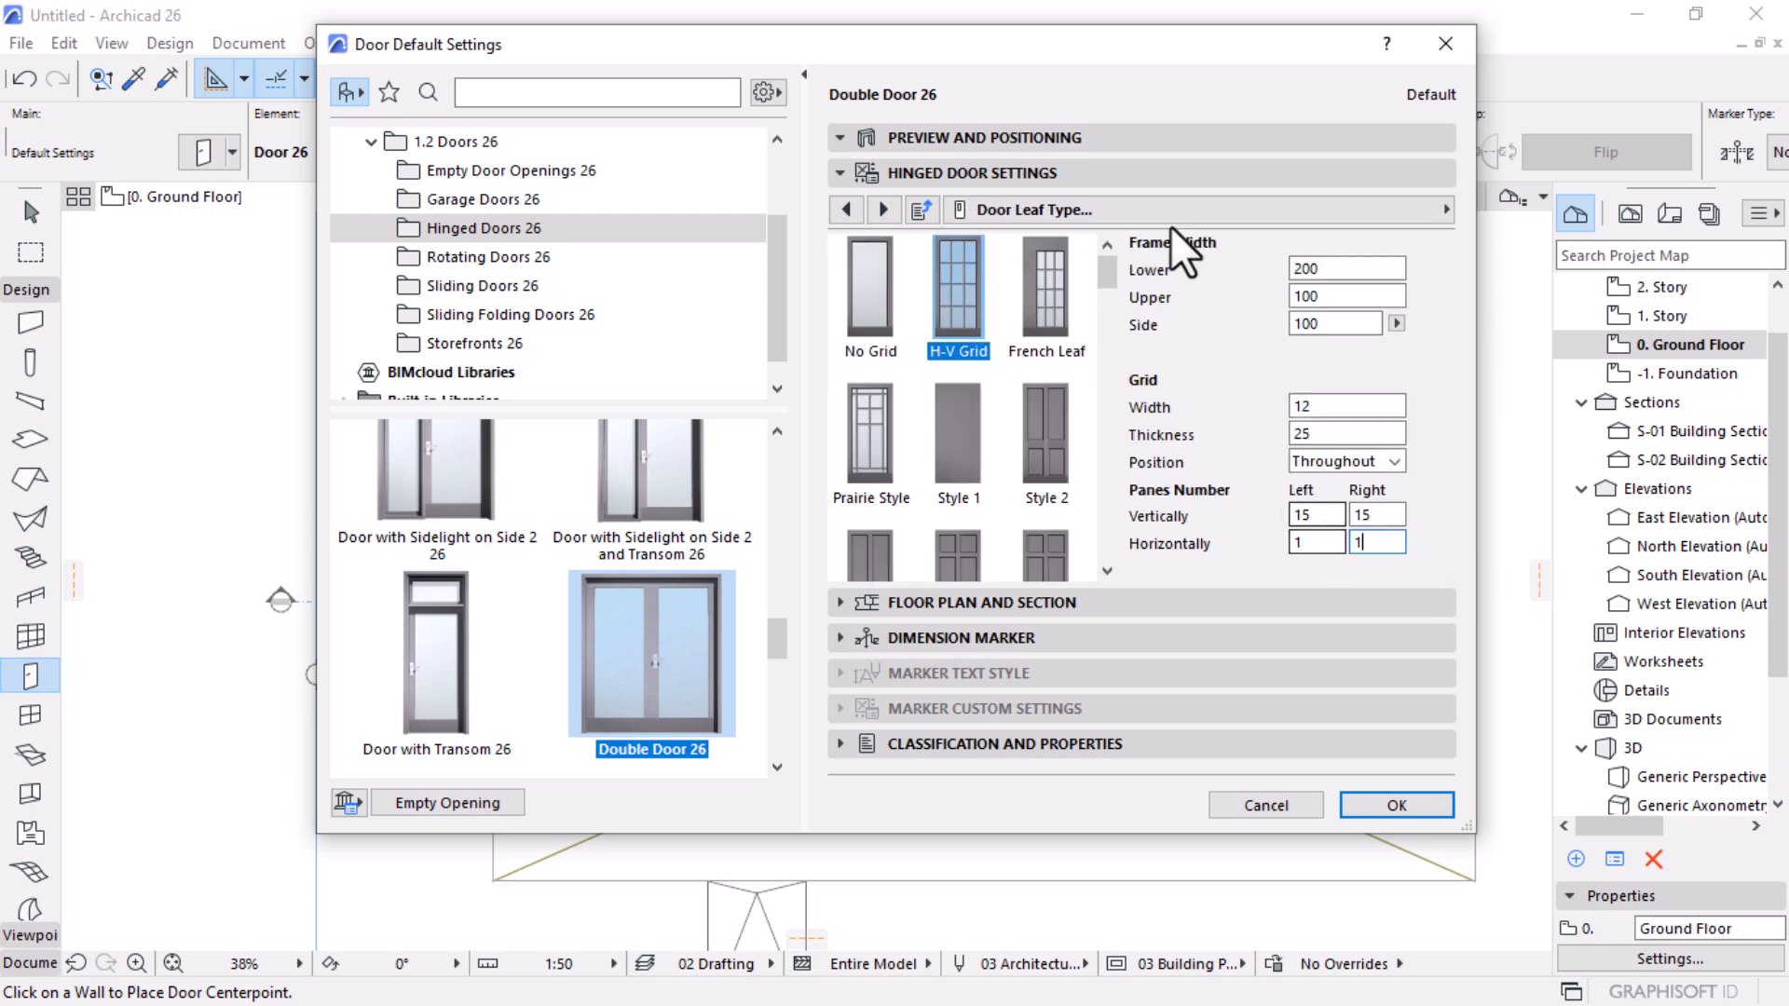
Step: Check the double door's elevation preview and set the leaf grid width to 100
left_click(1093, 140)
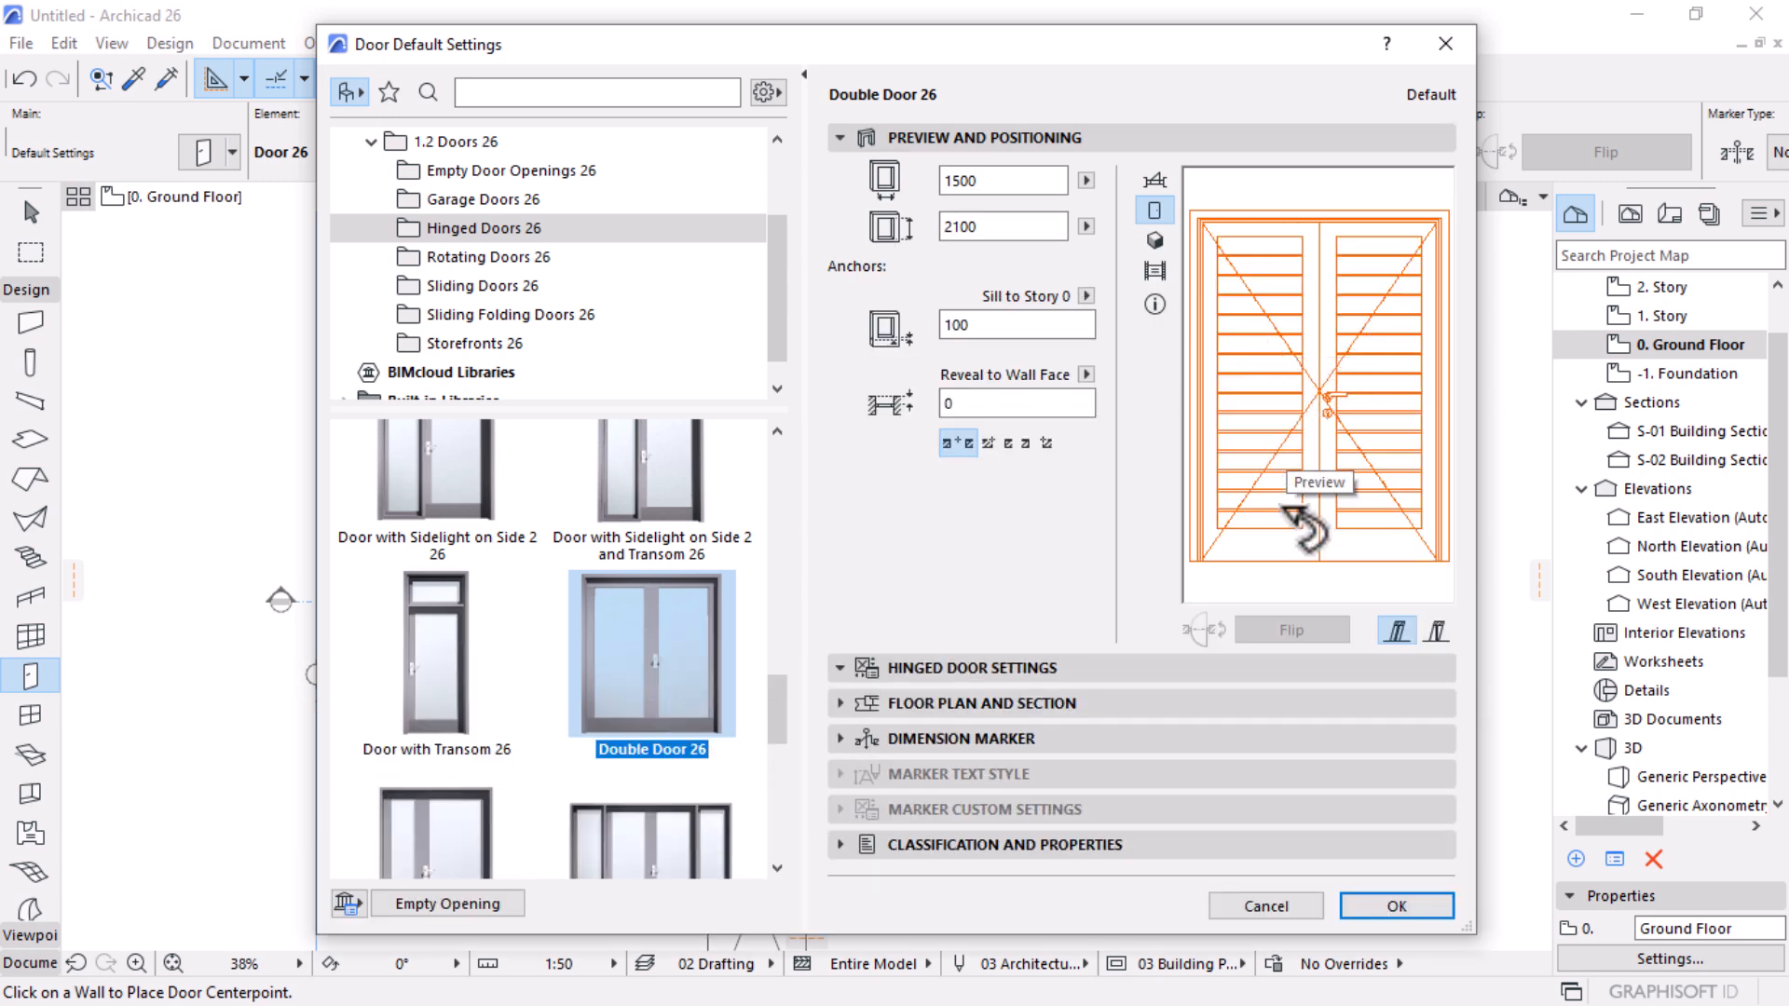
left_click(932, 667)
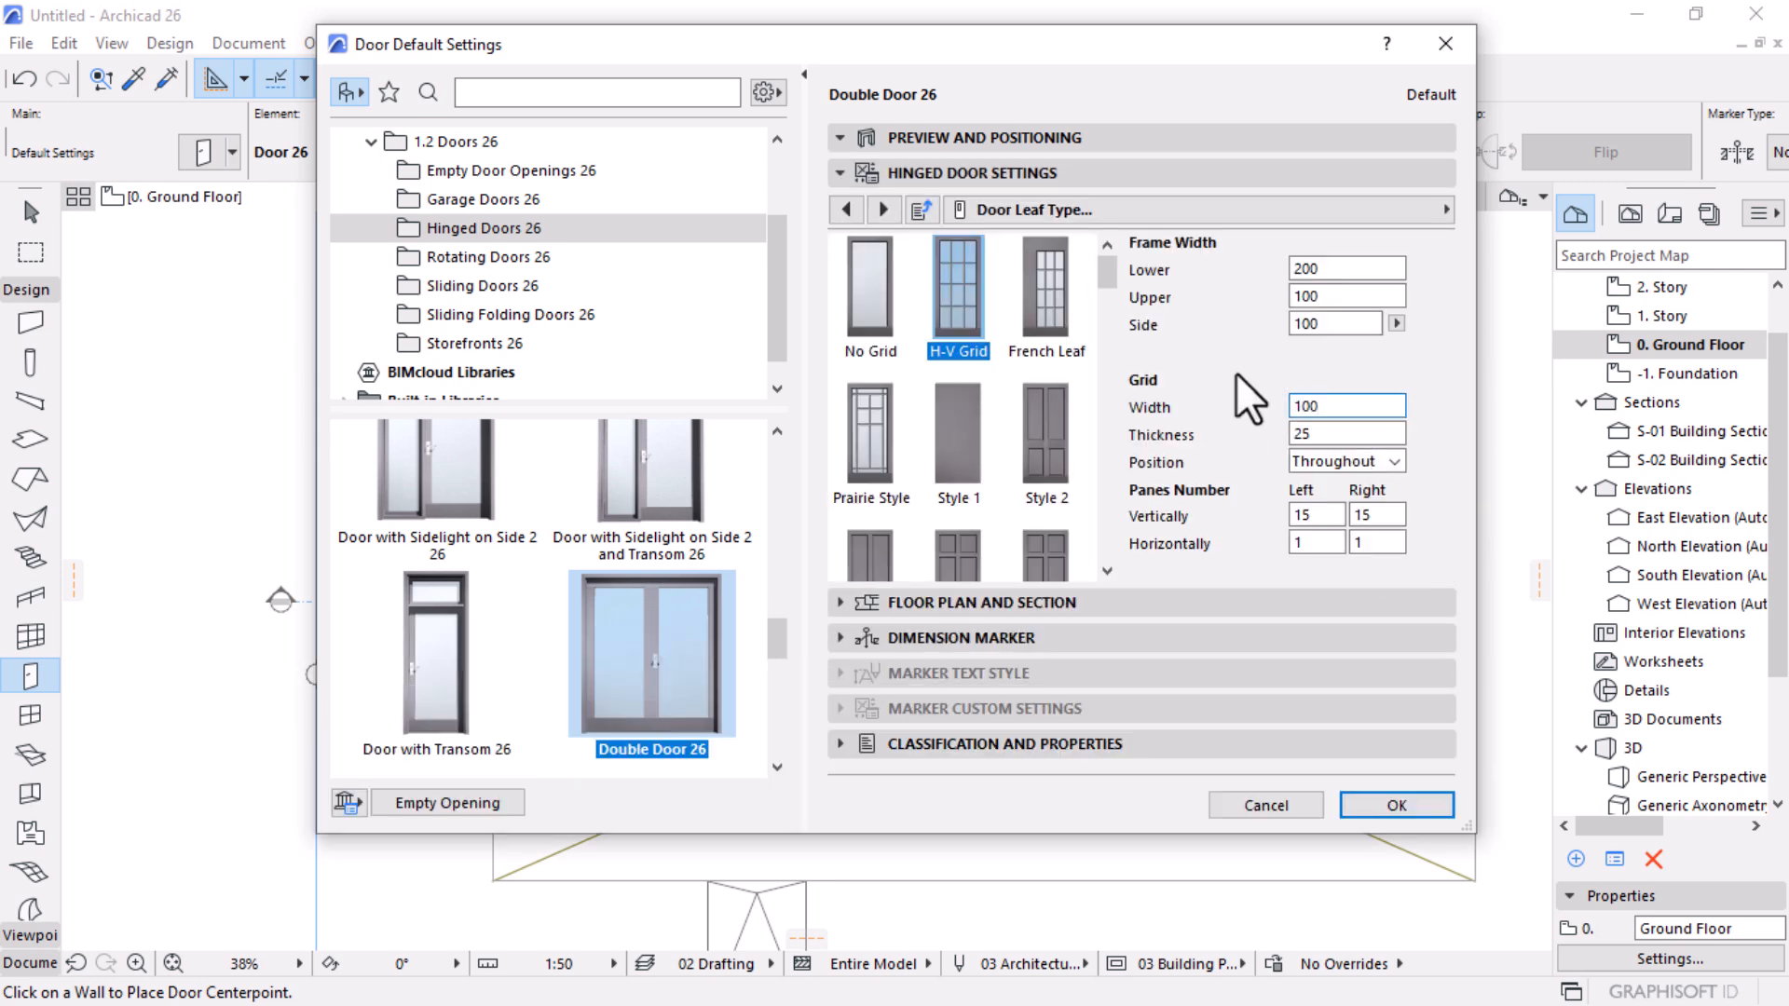
Step: In the door's model attributes, enable Uniform Door Surfaces and set the surface to Paint - Lead Oxide Yellow
left_click(1374, 216)
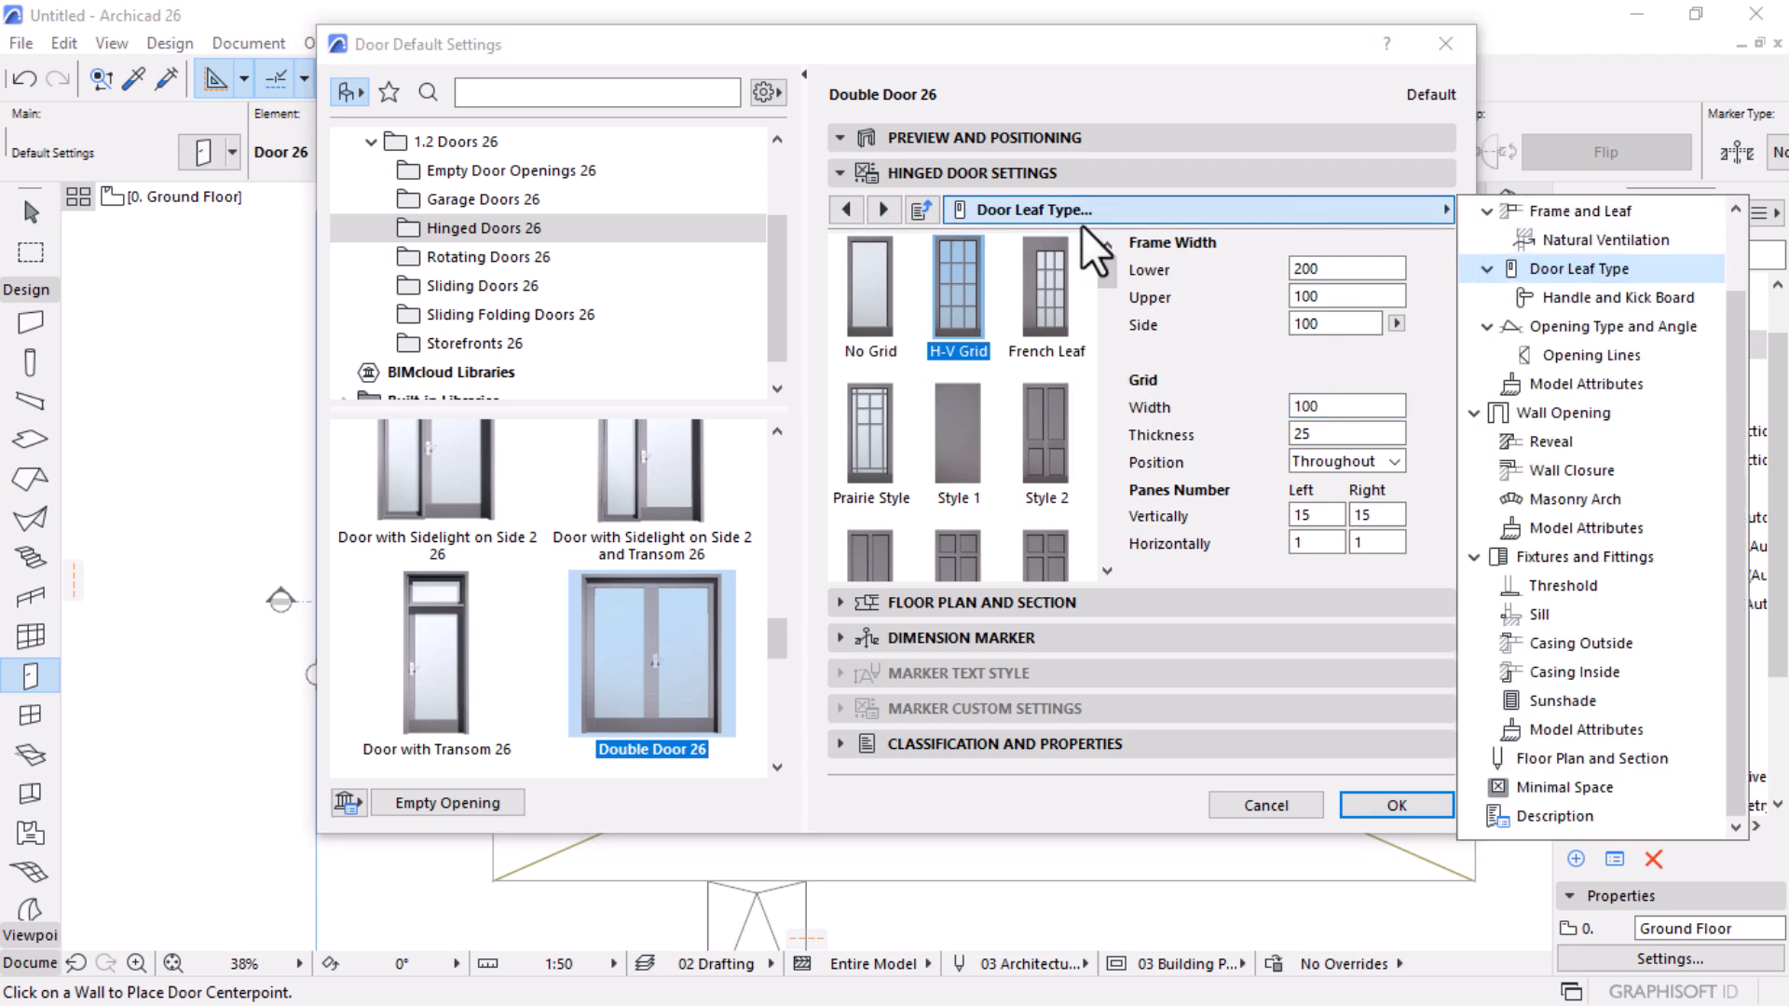
left_click(1572, 386)
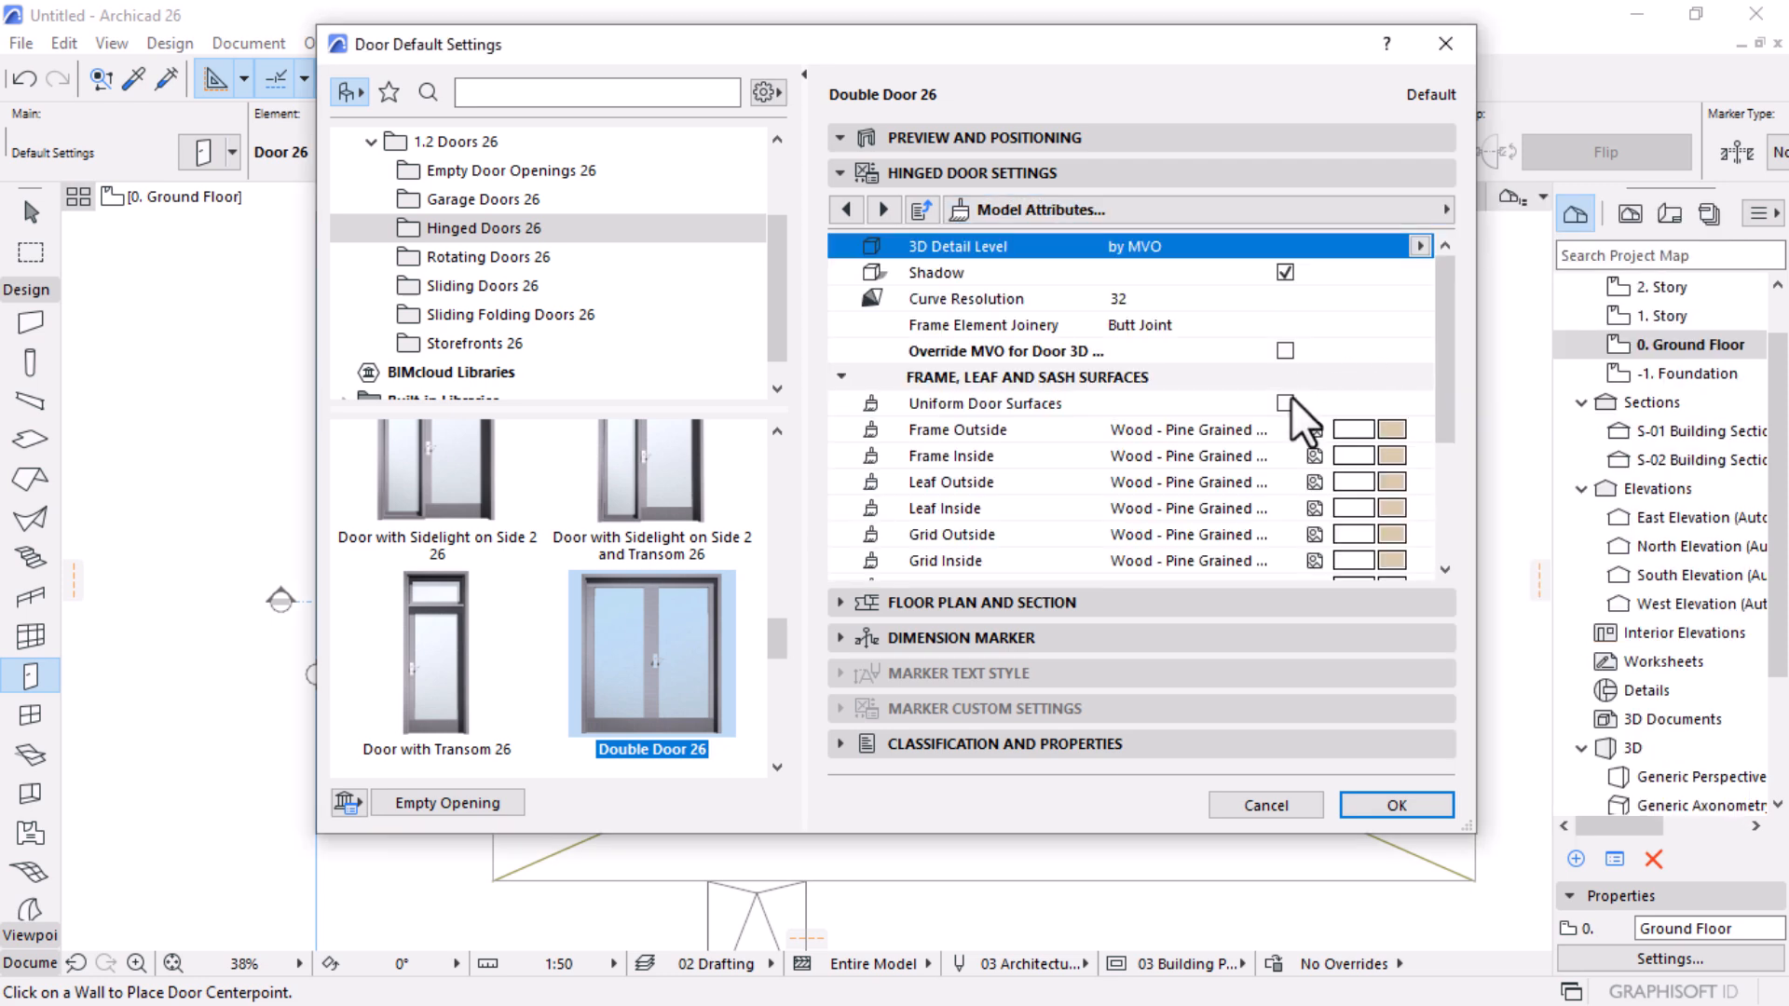
left_click(1288, 399)
left_click(1390, 428)
left_click(1390, 428)
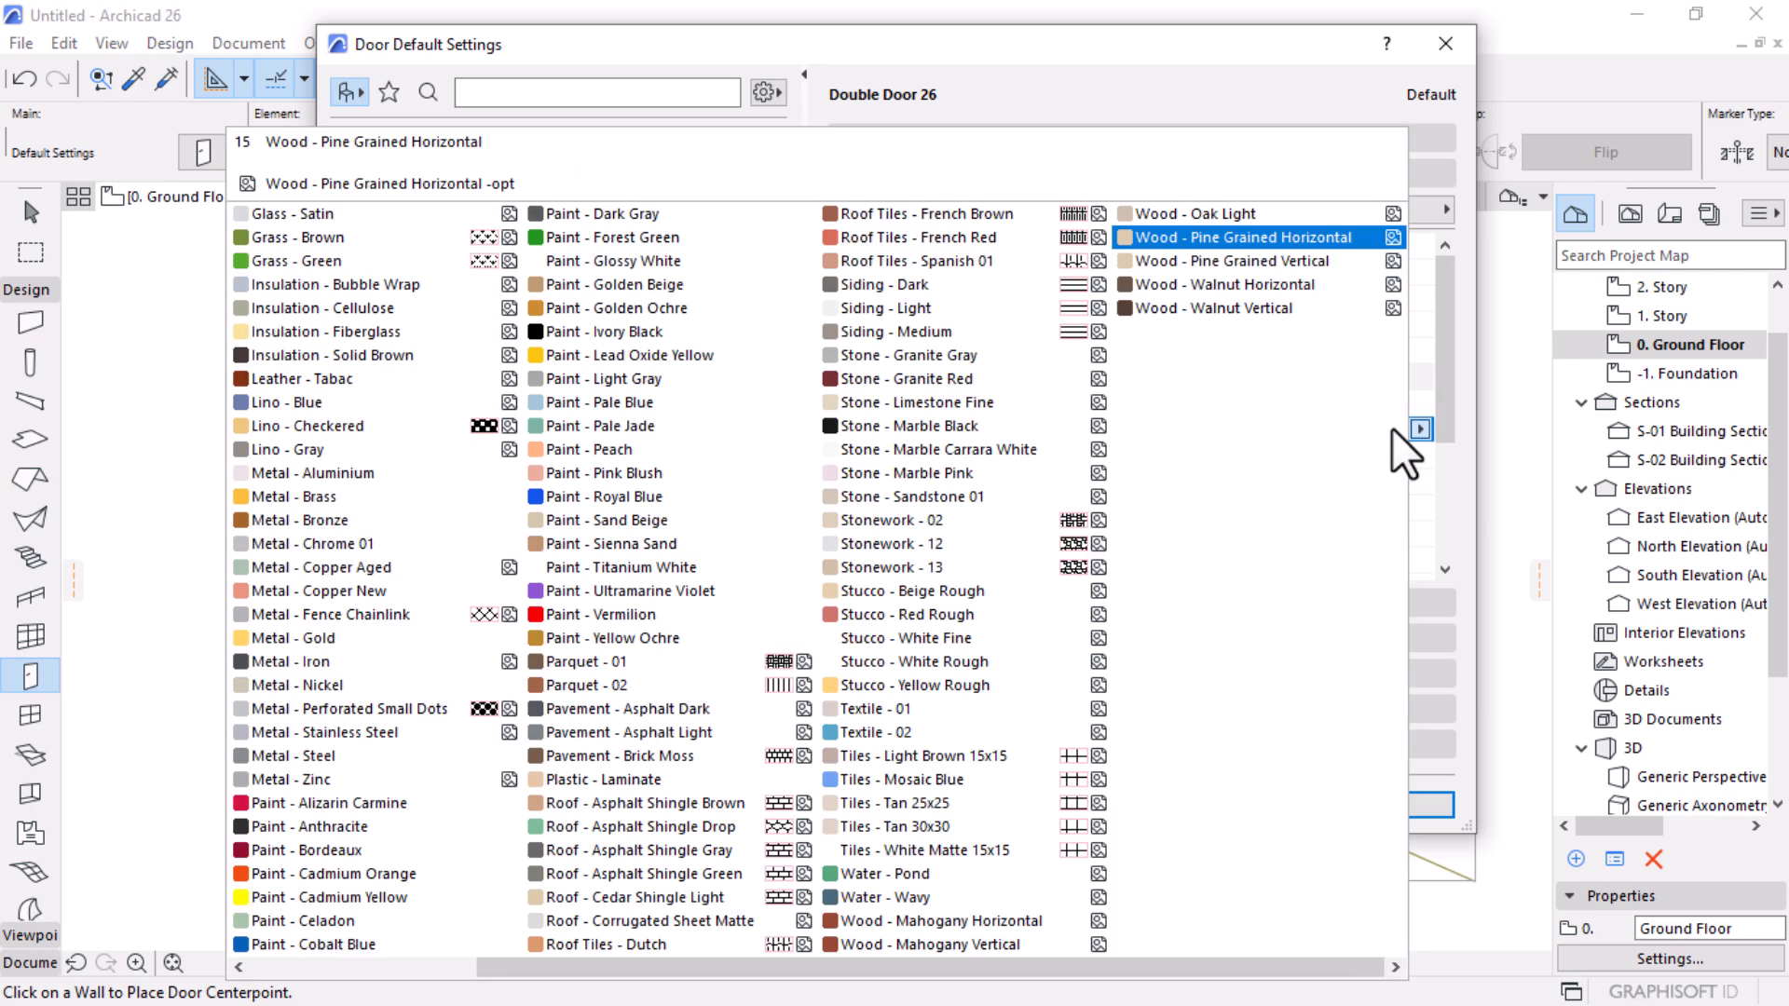
left_click(596, 359)
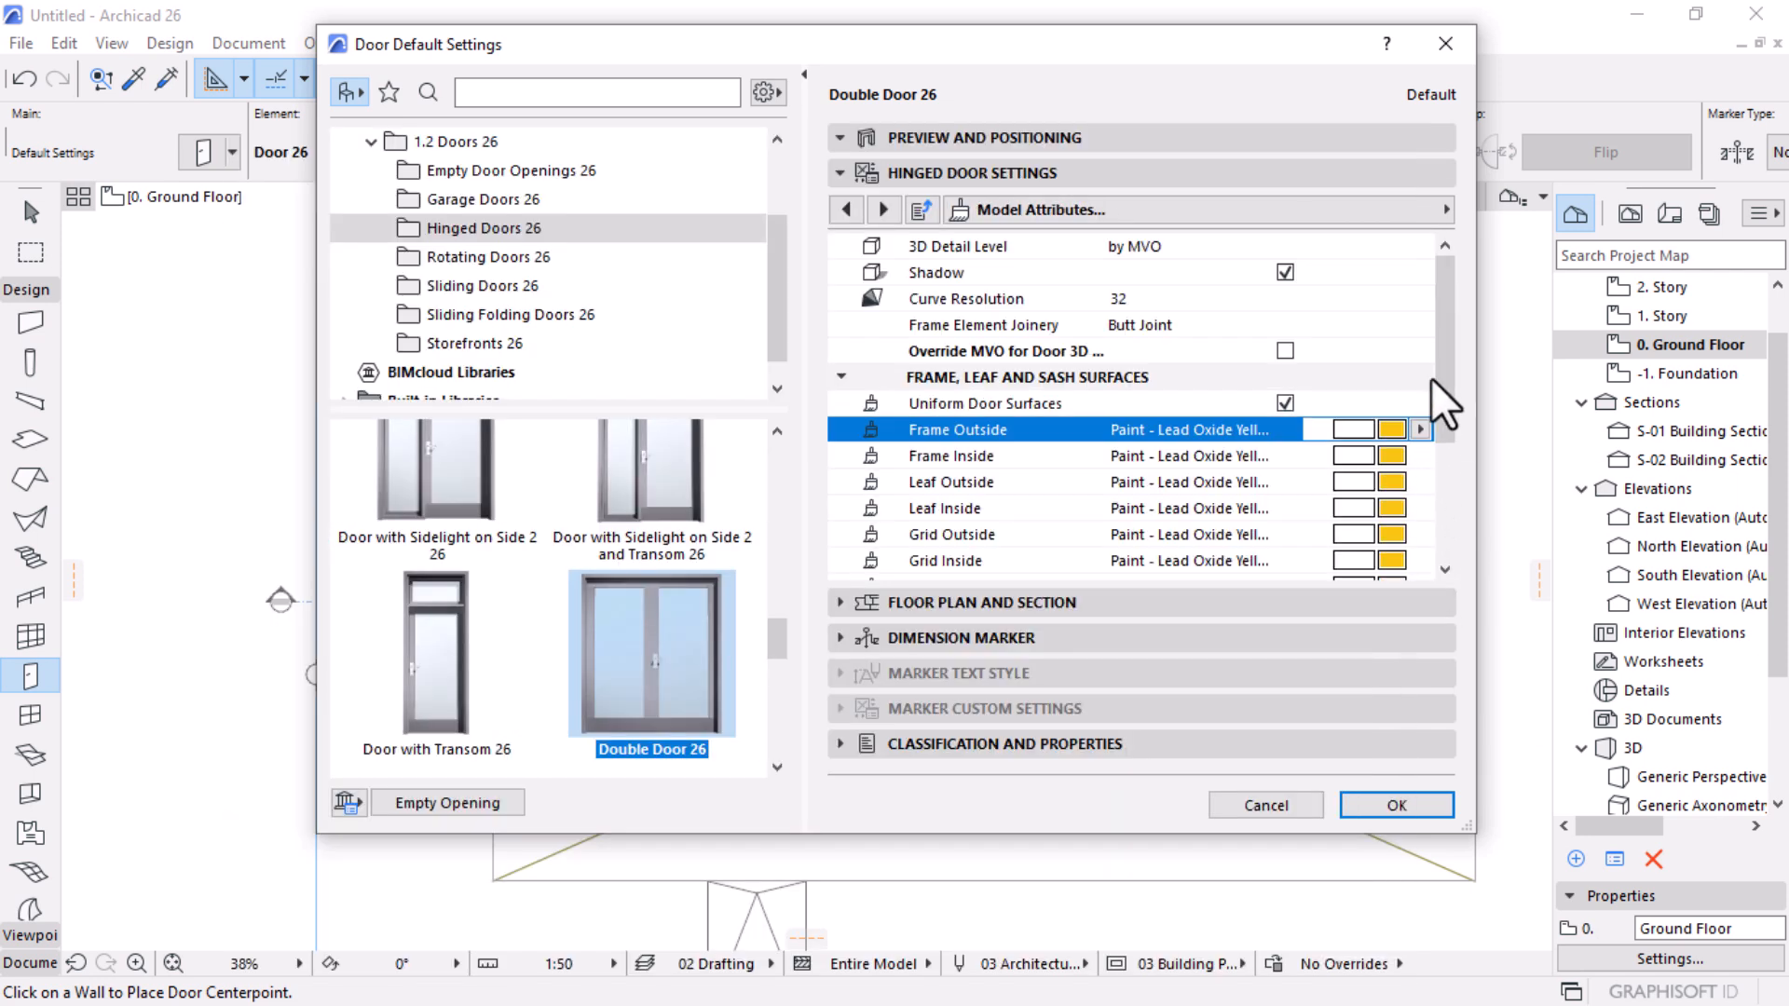
Step: Set the door's 3D detail level to Full and check its elevation and 3D previews
left_click(1328, 242)
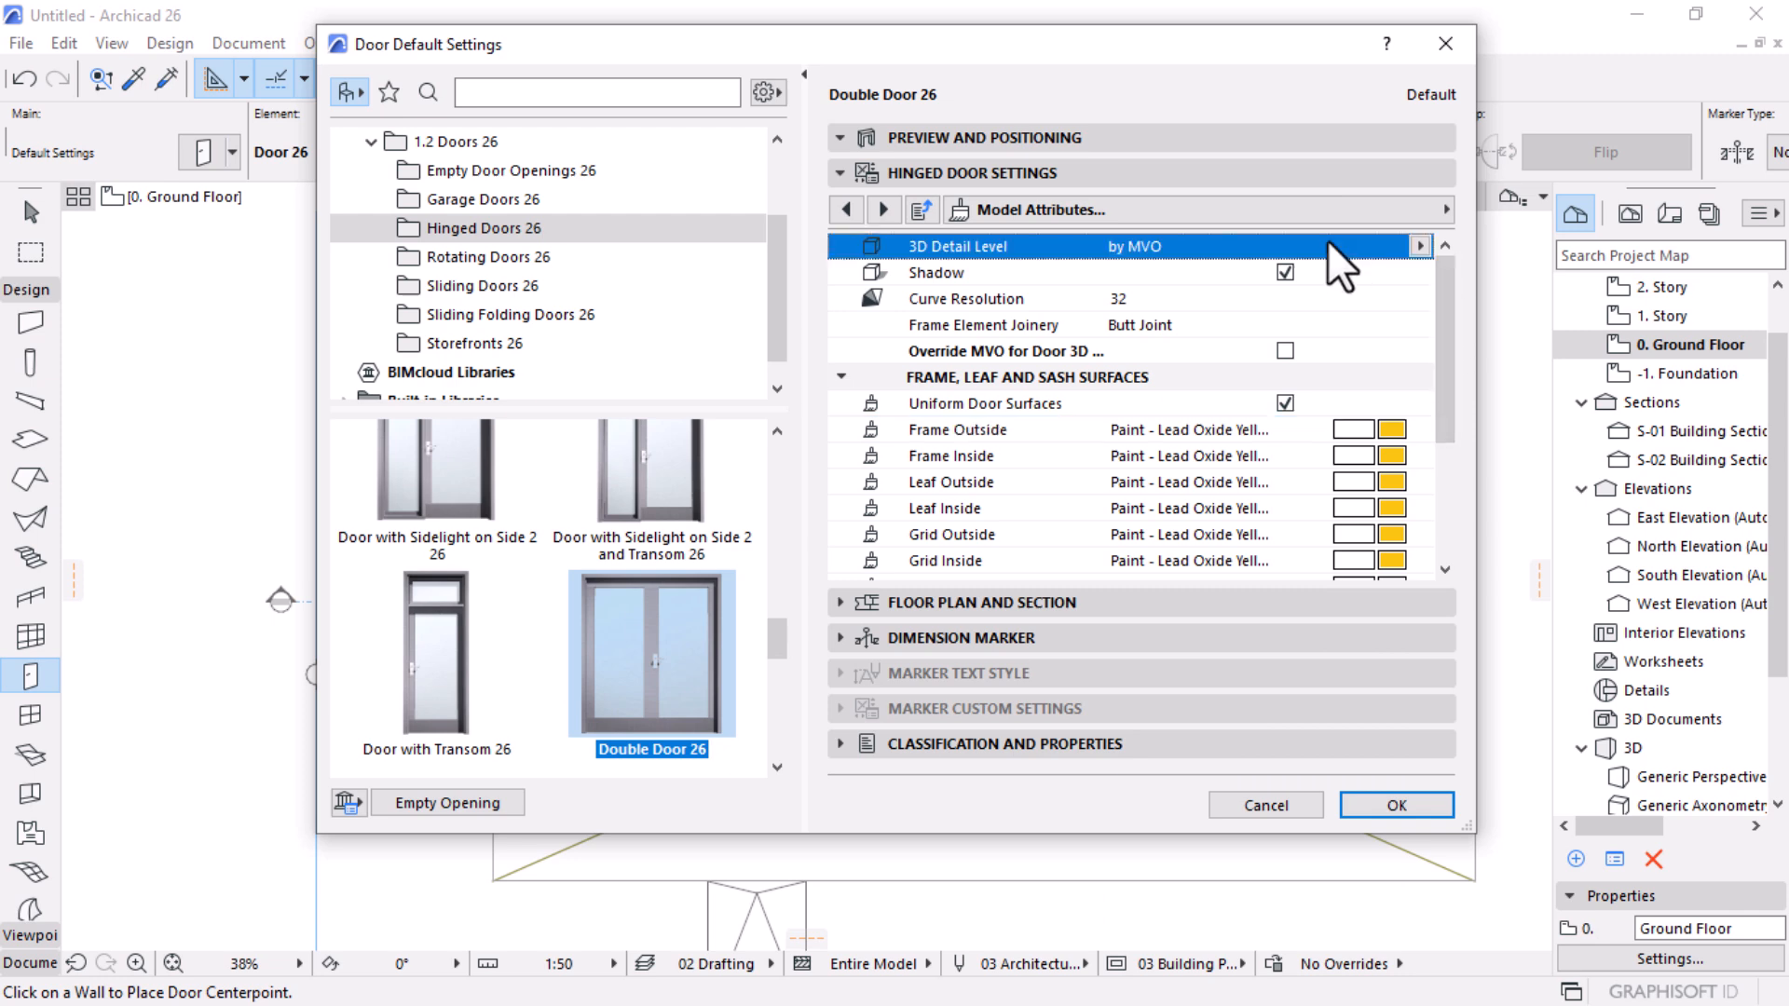
left_click(1420, 245)
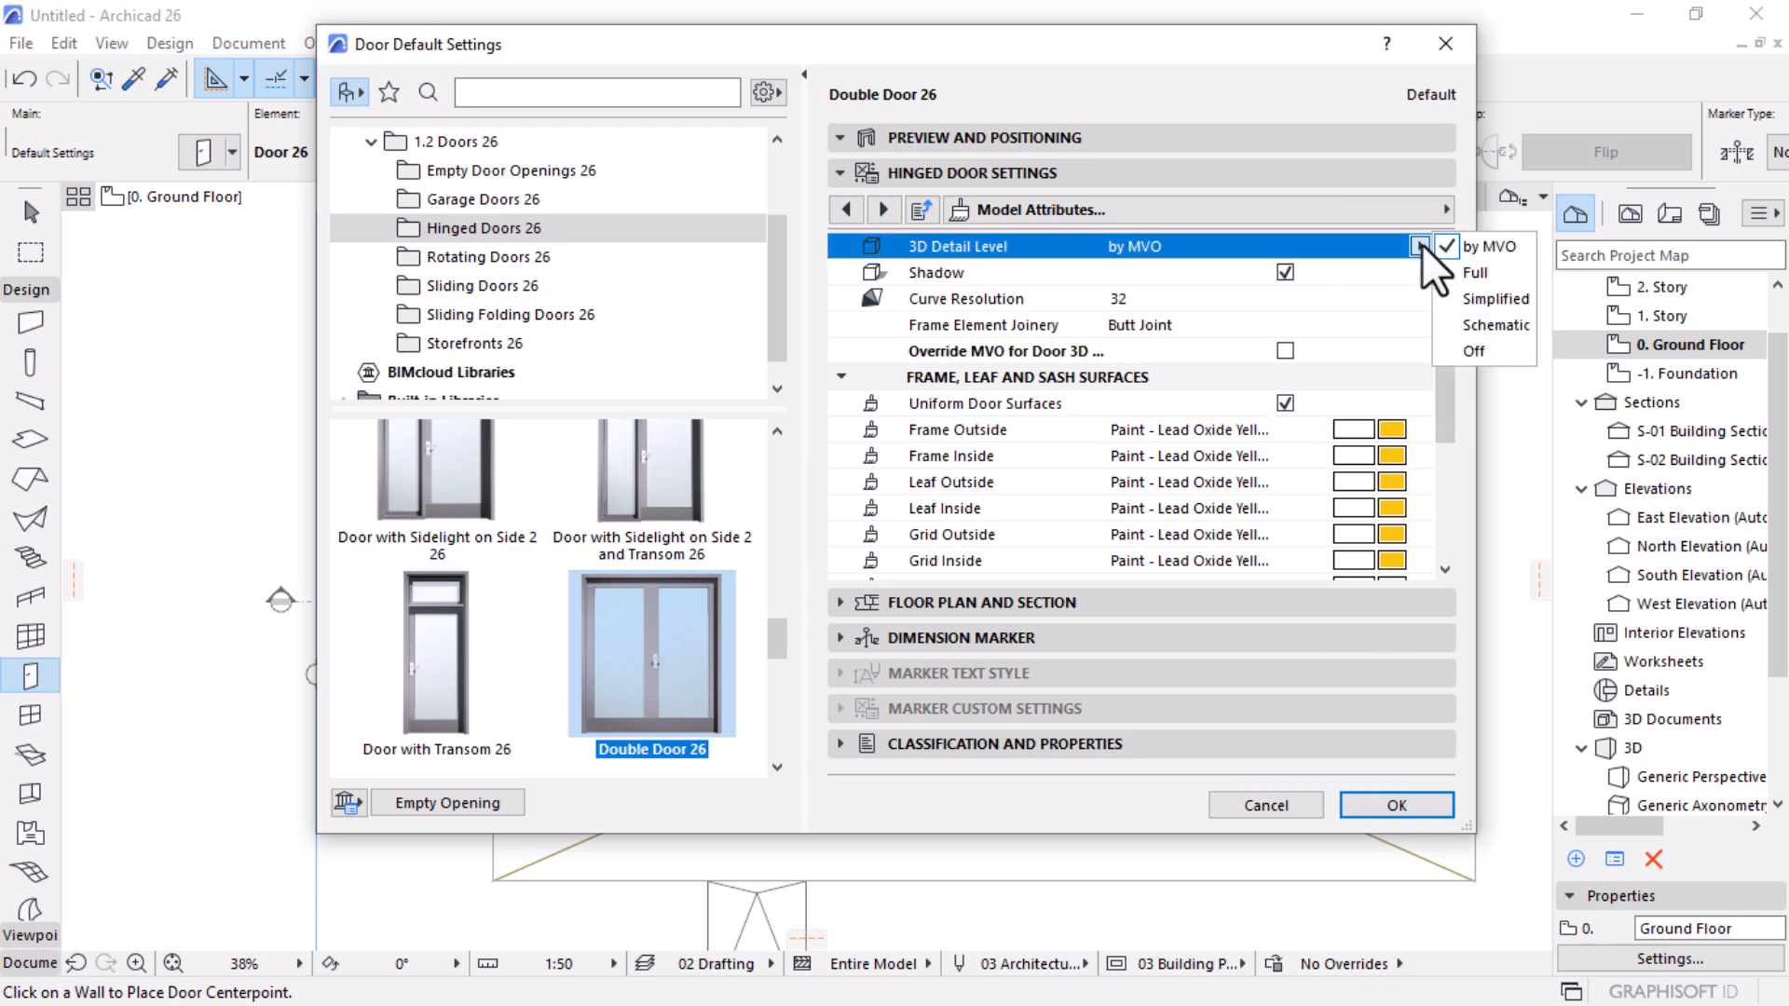
left_click(1496, 274)
left_click_drag(1445, 321, 1443, 478)
left_click(919, 136)
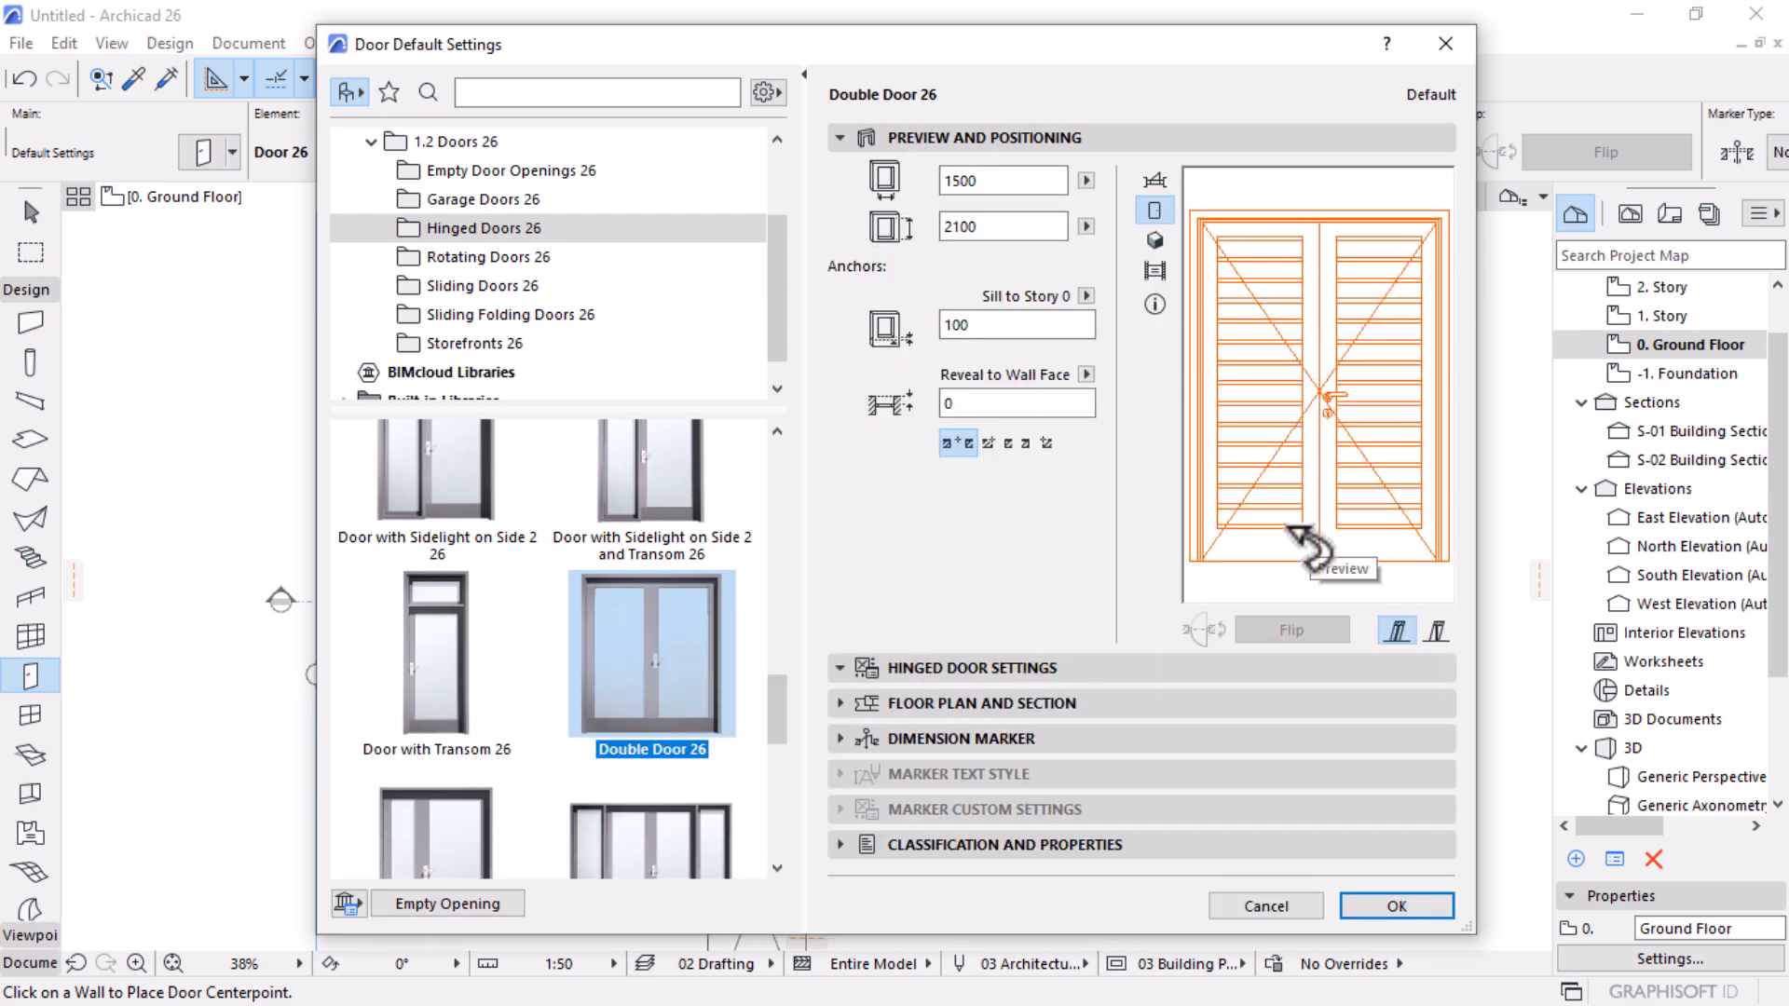
left_click(1157, 242)
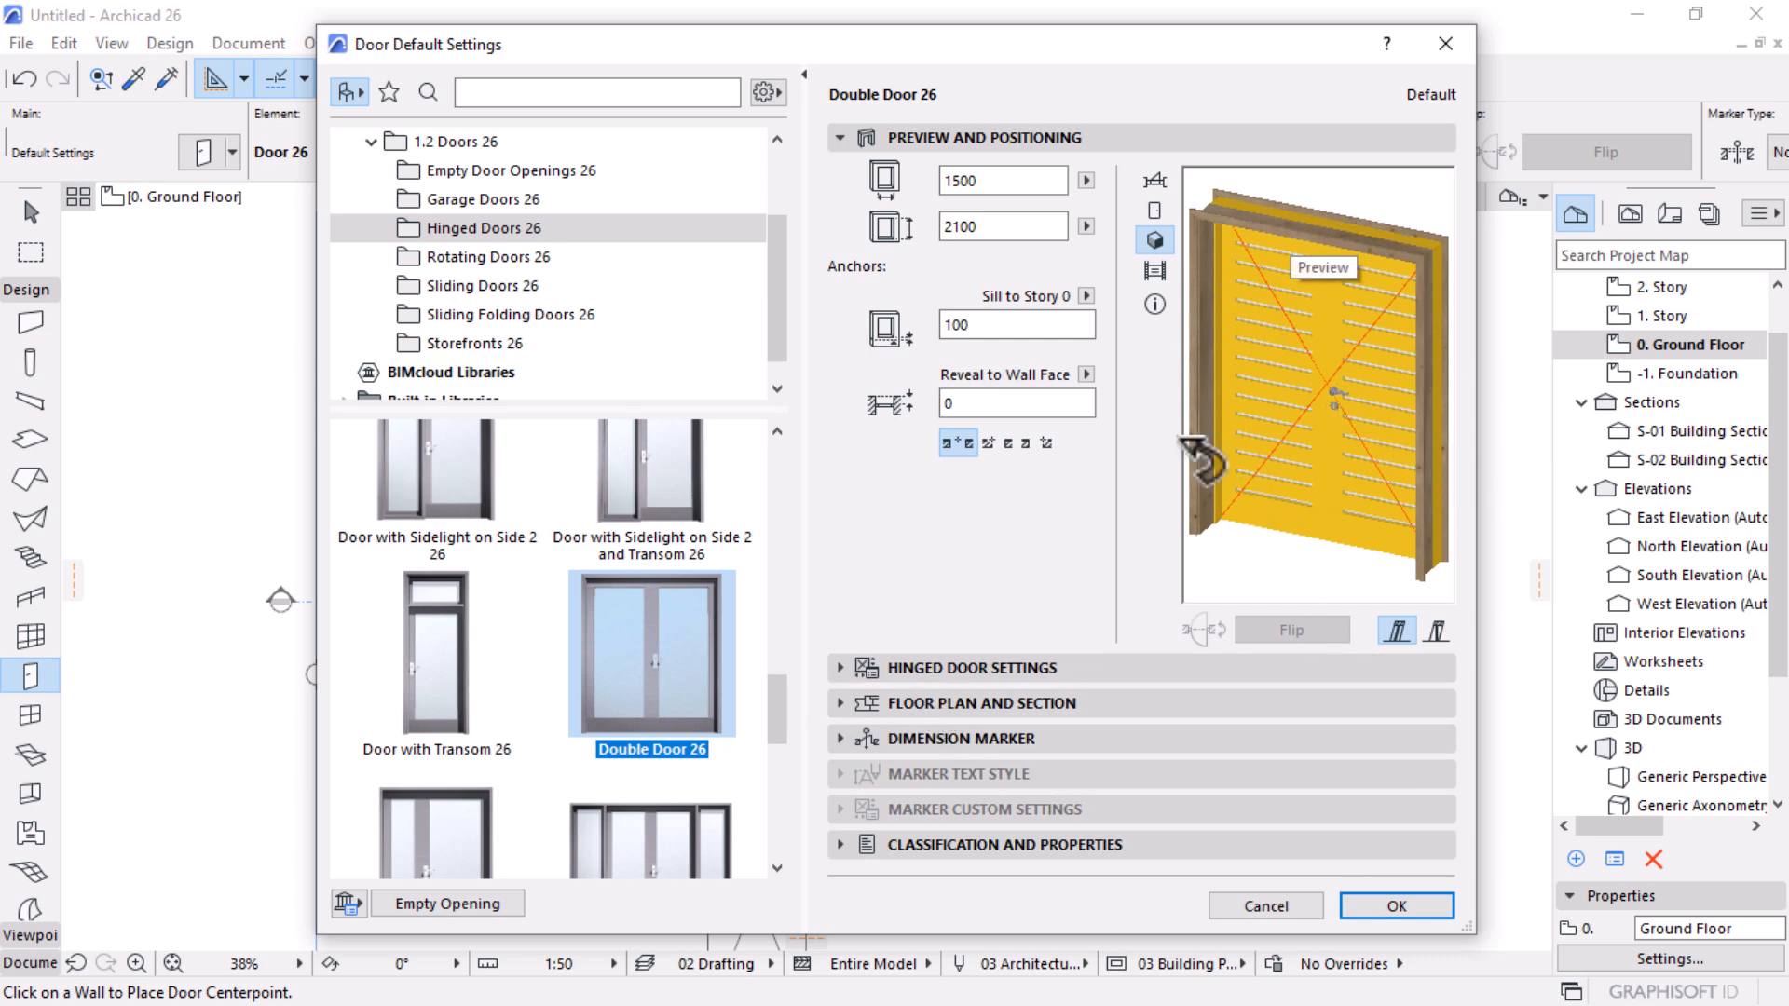
Step: Turn off the outside casing in the hinged door settings
left_click(886, 667)
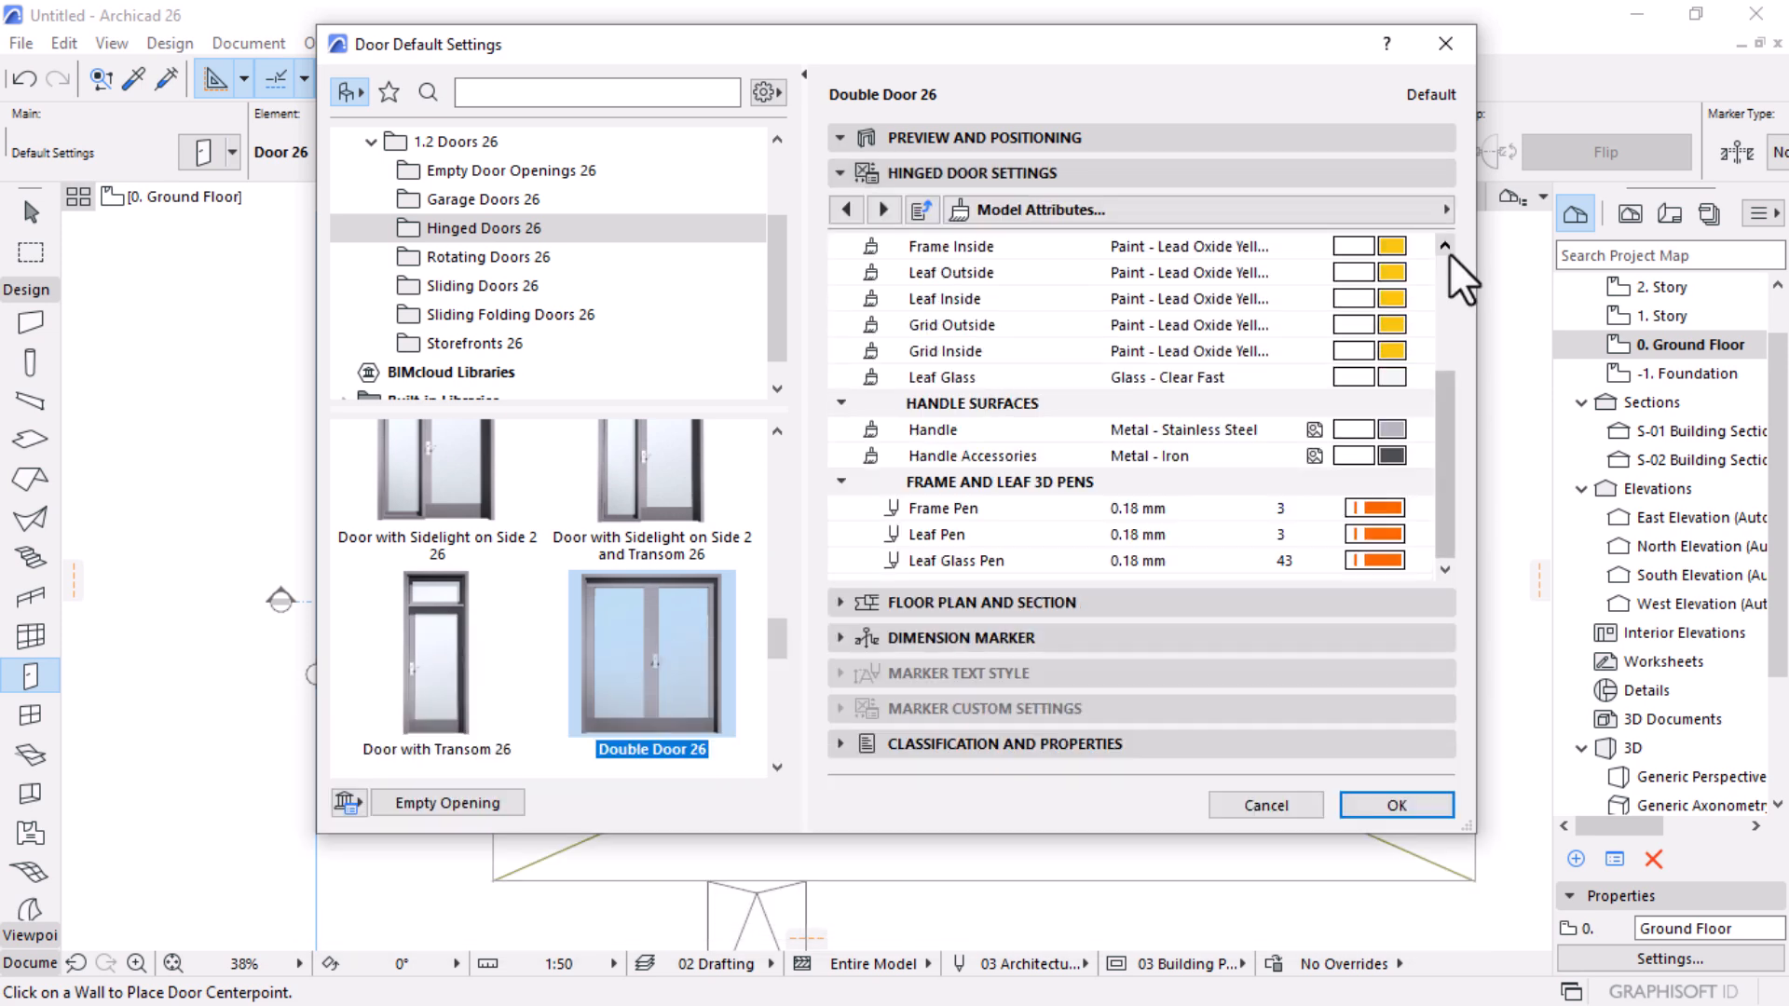
left_click(1442, 208)
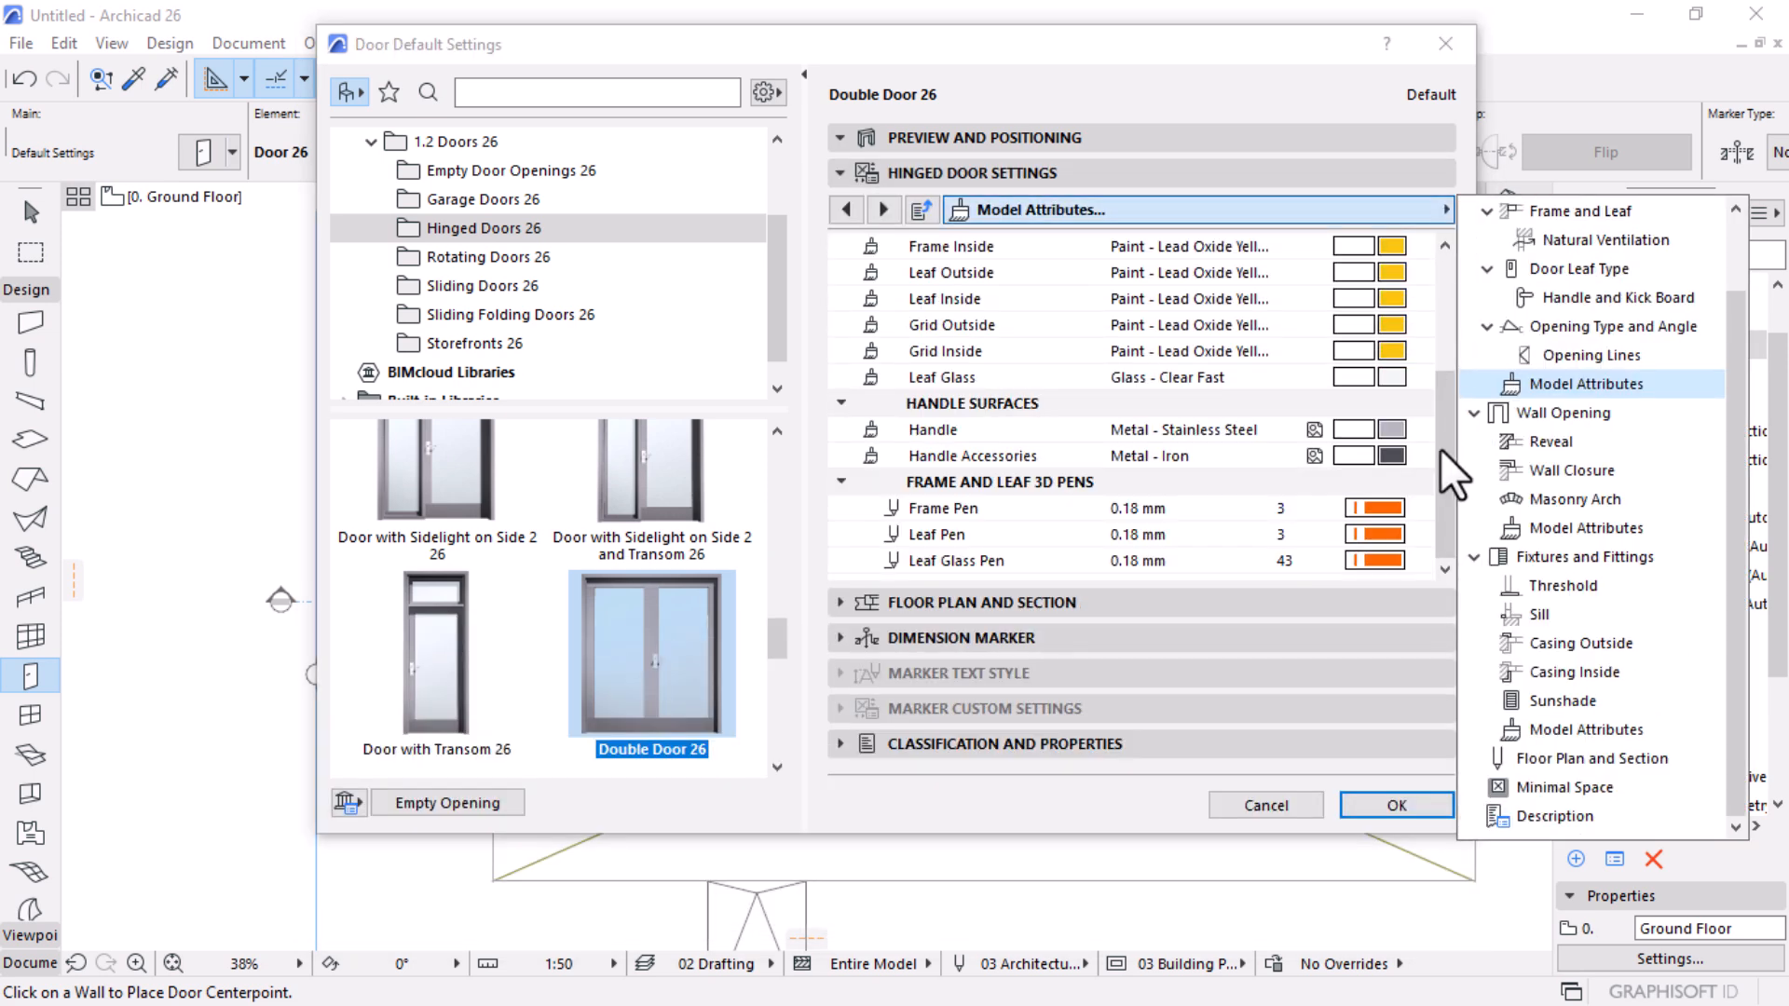
scroll(1405, 315, "up", 3)
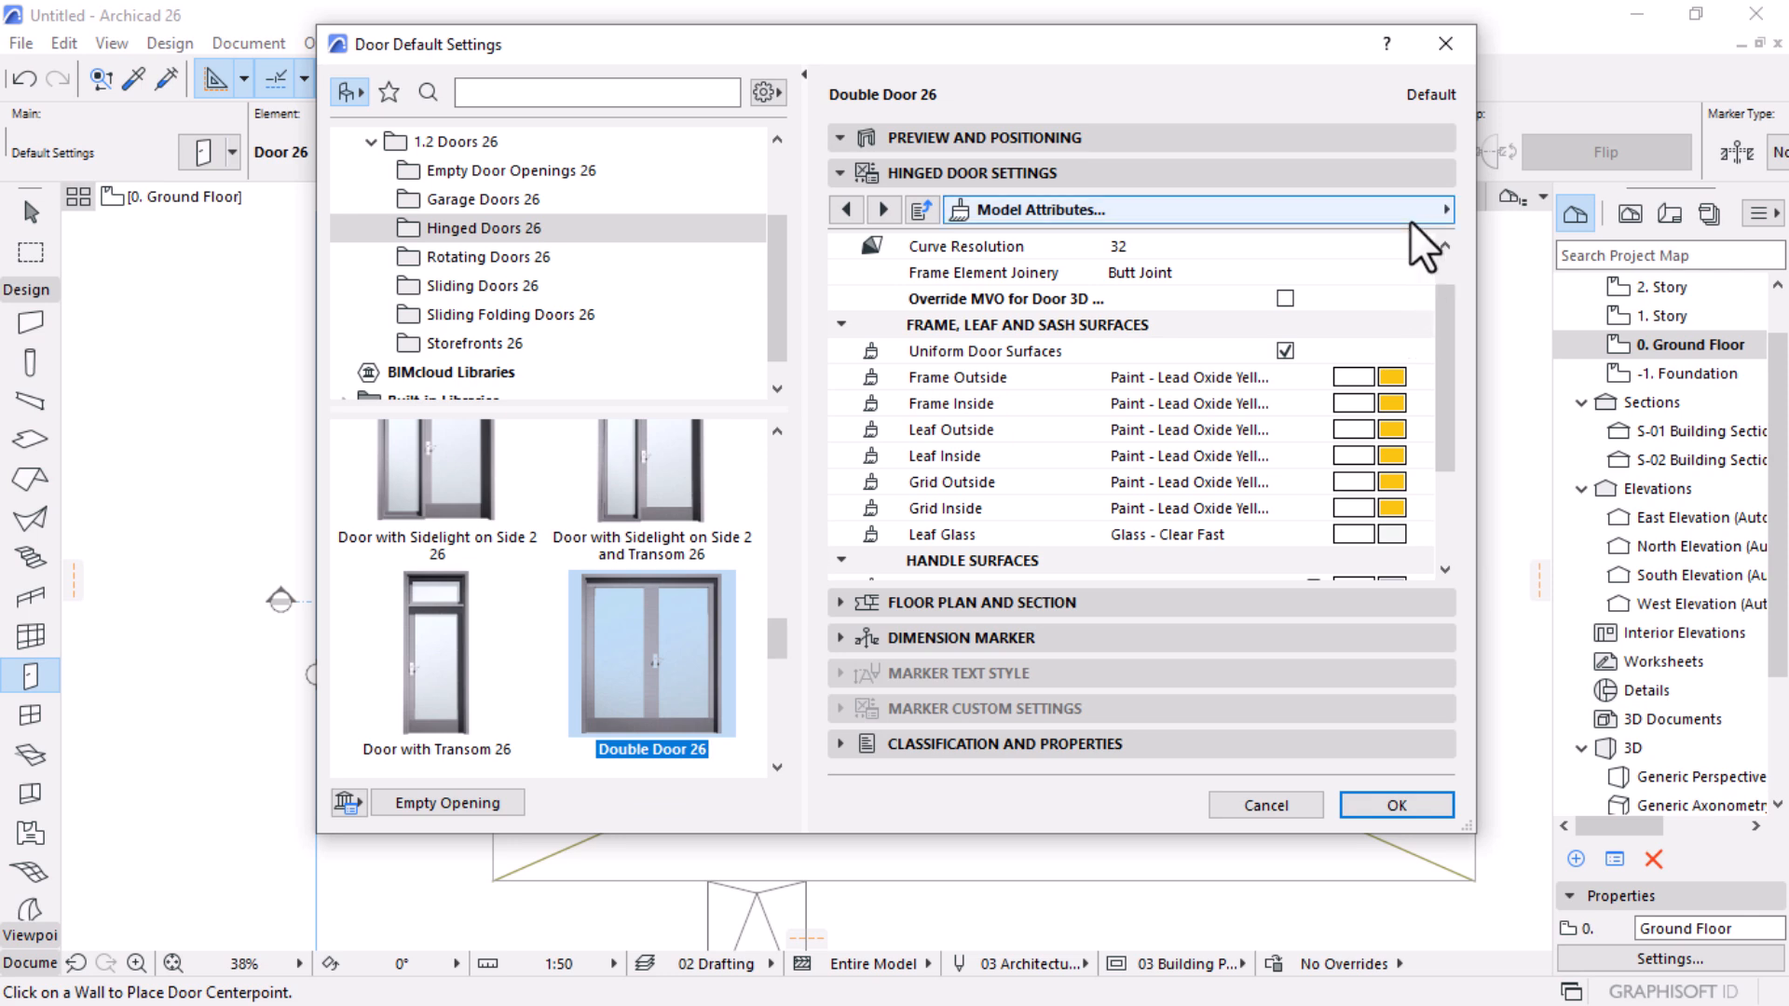
left_click(1439, 210)
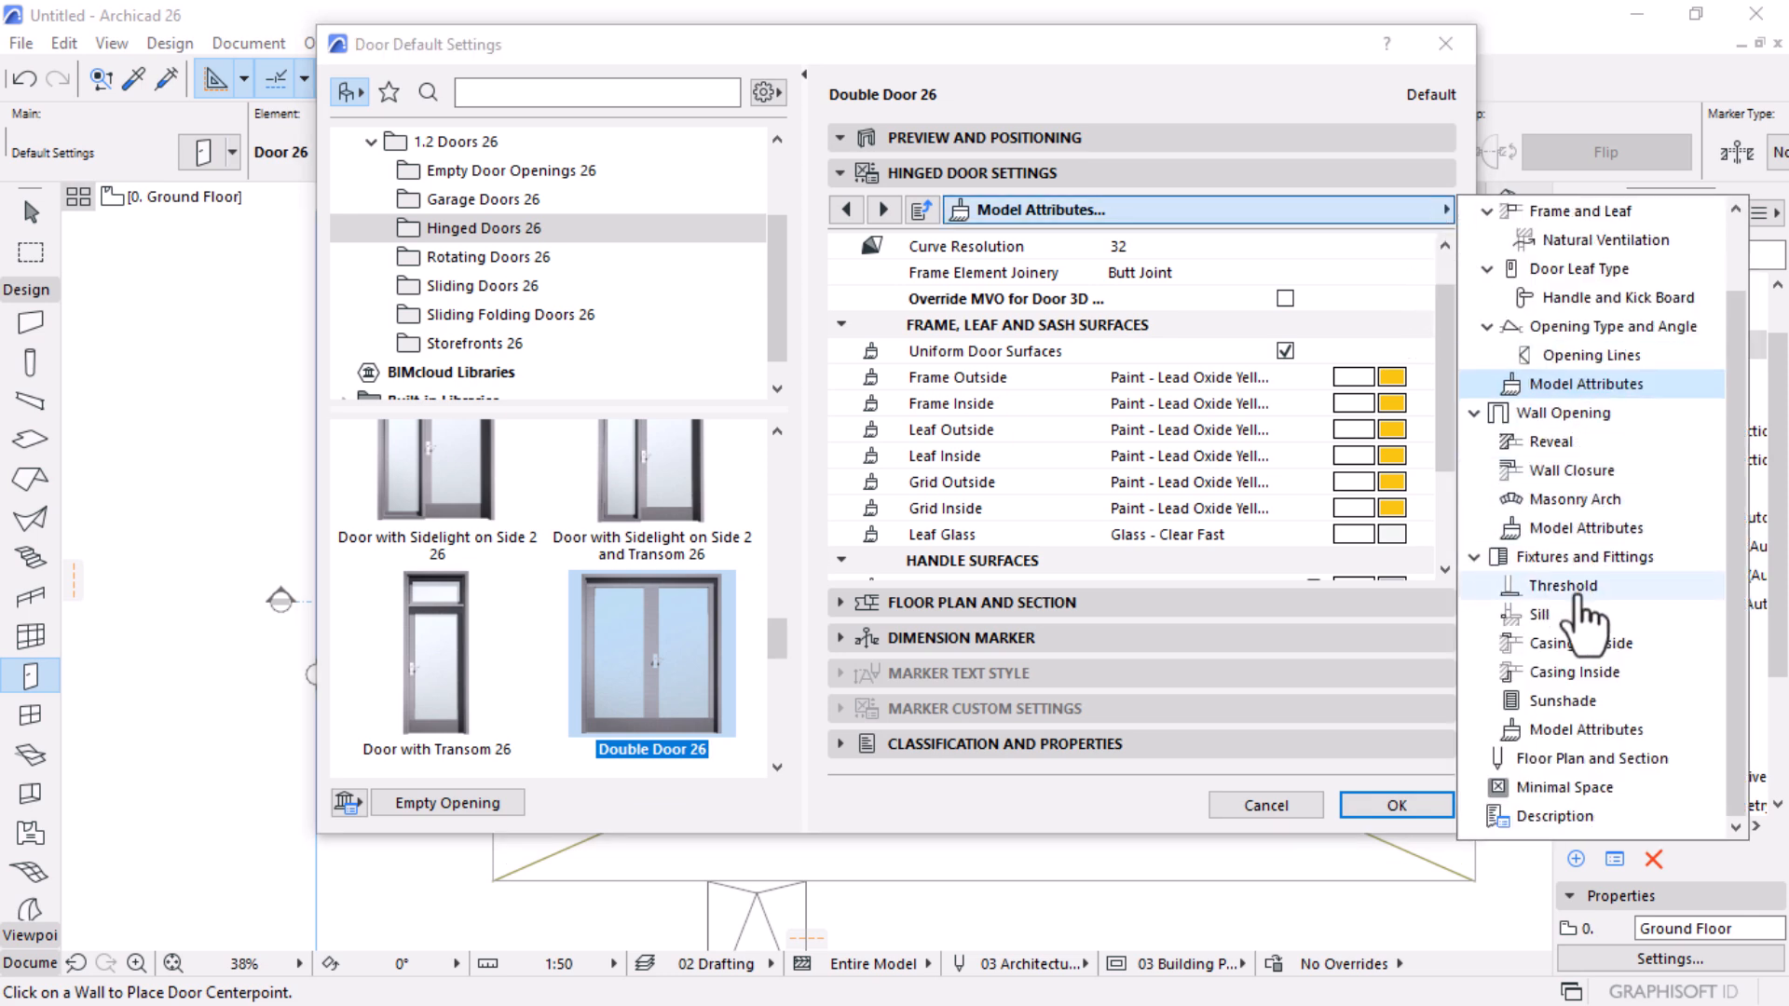
left_click(1574, 643)
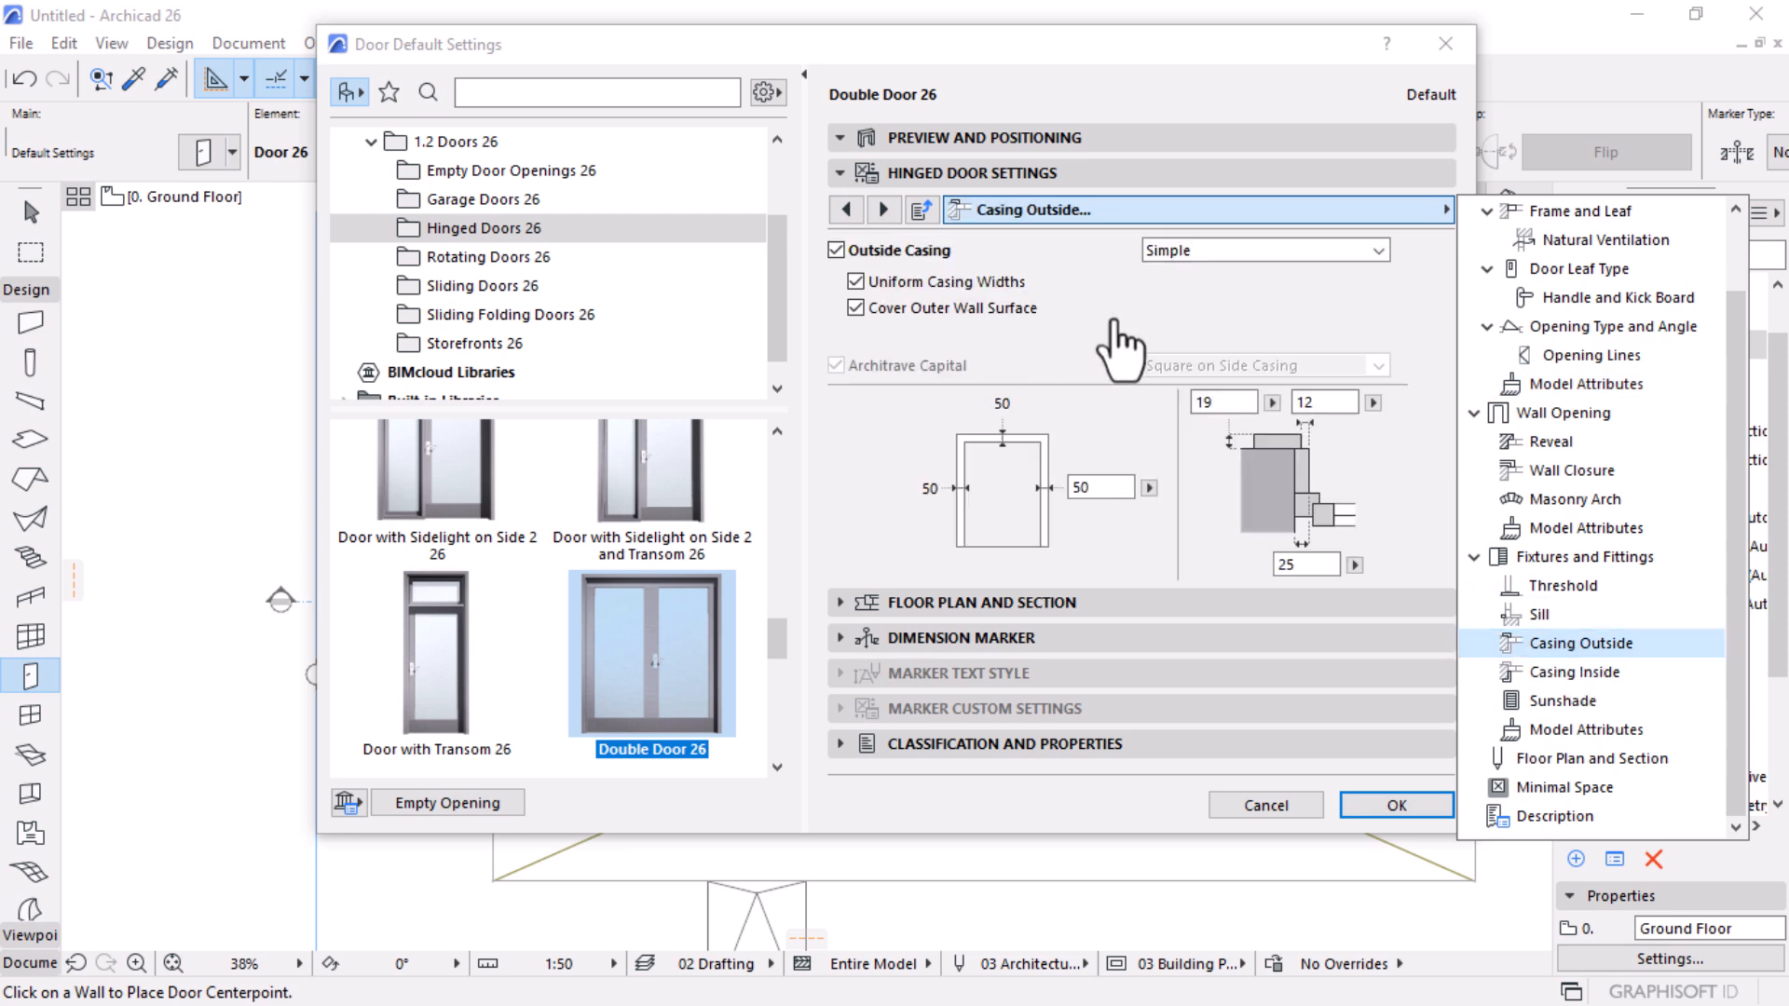
left_click(835, 249)
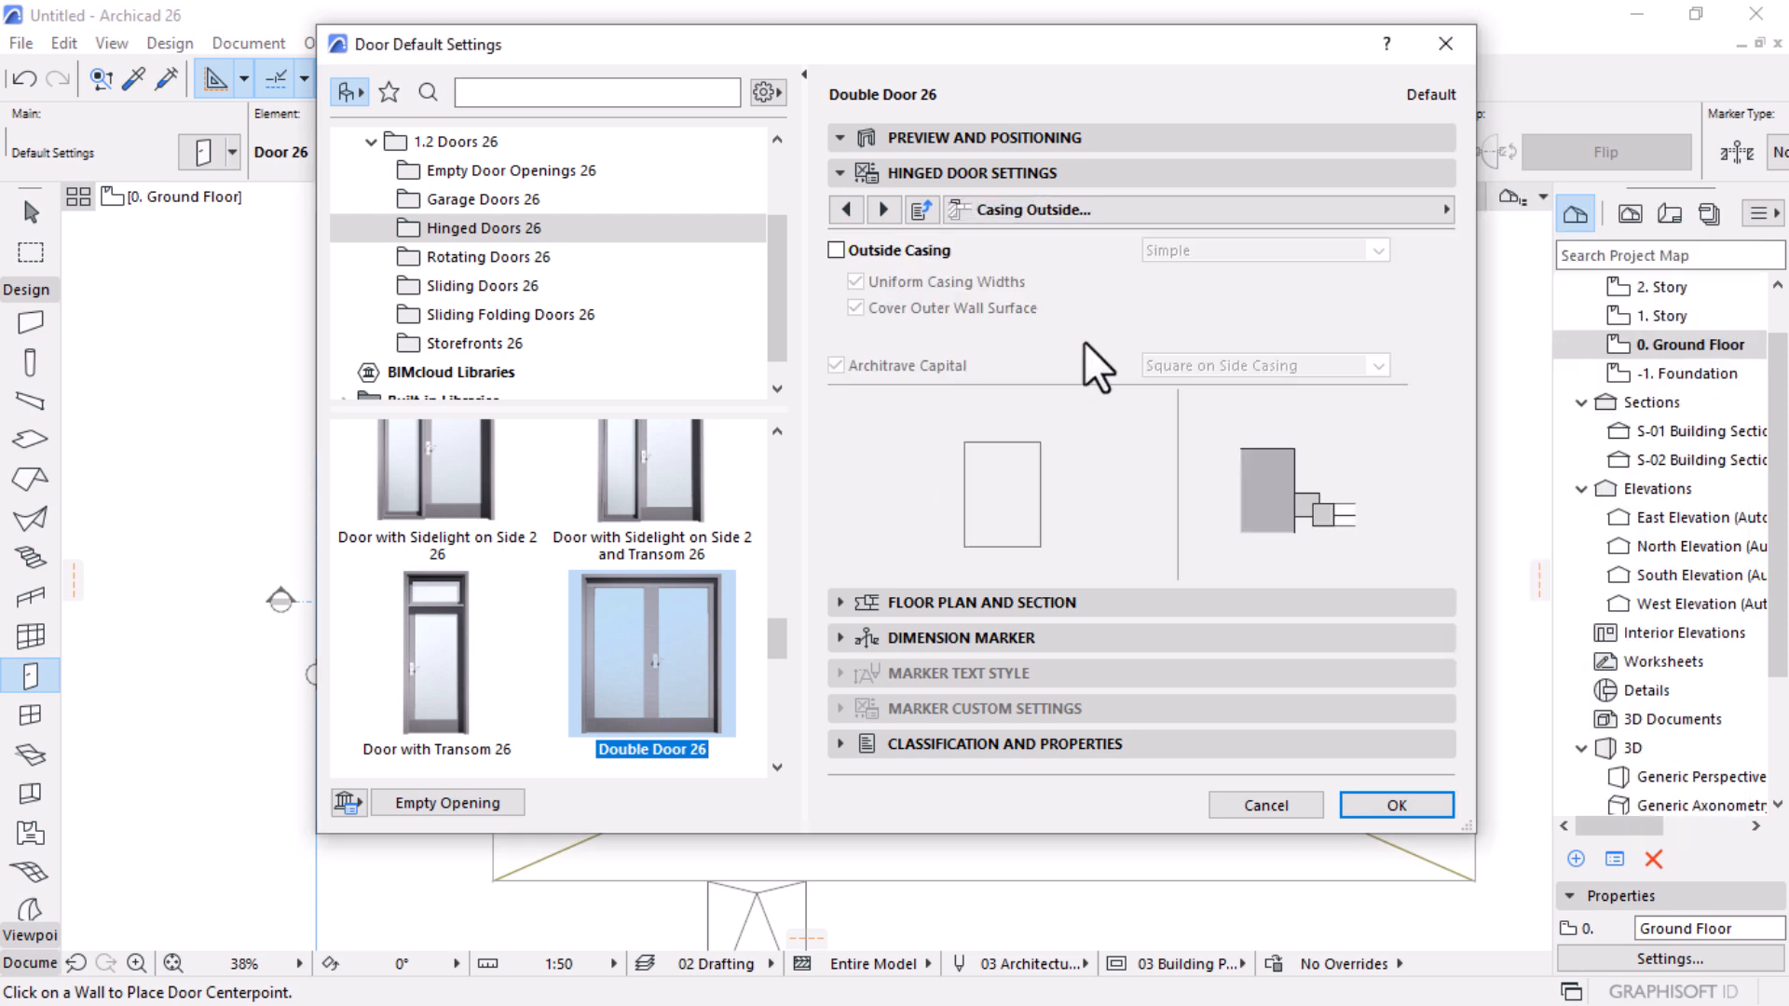
Step: Turn off the door's inside casing and apply the default settings
left_click(1426, 211)
left_click(1556, 675)
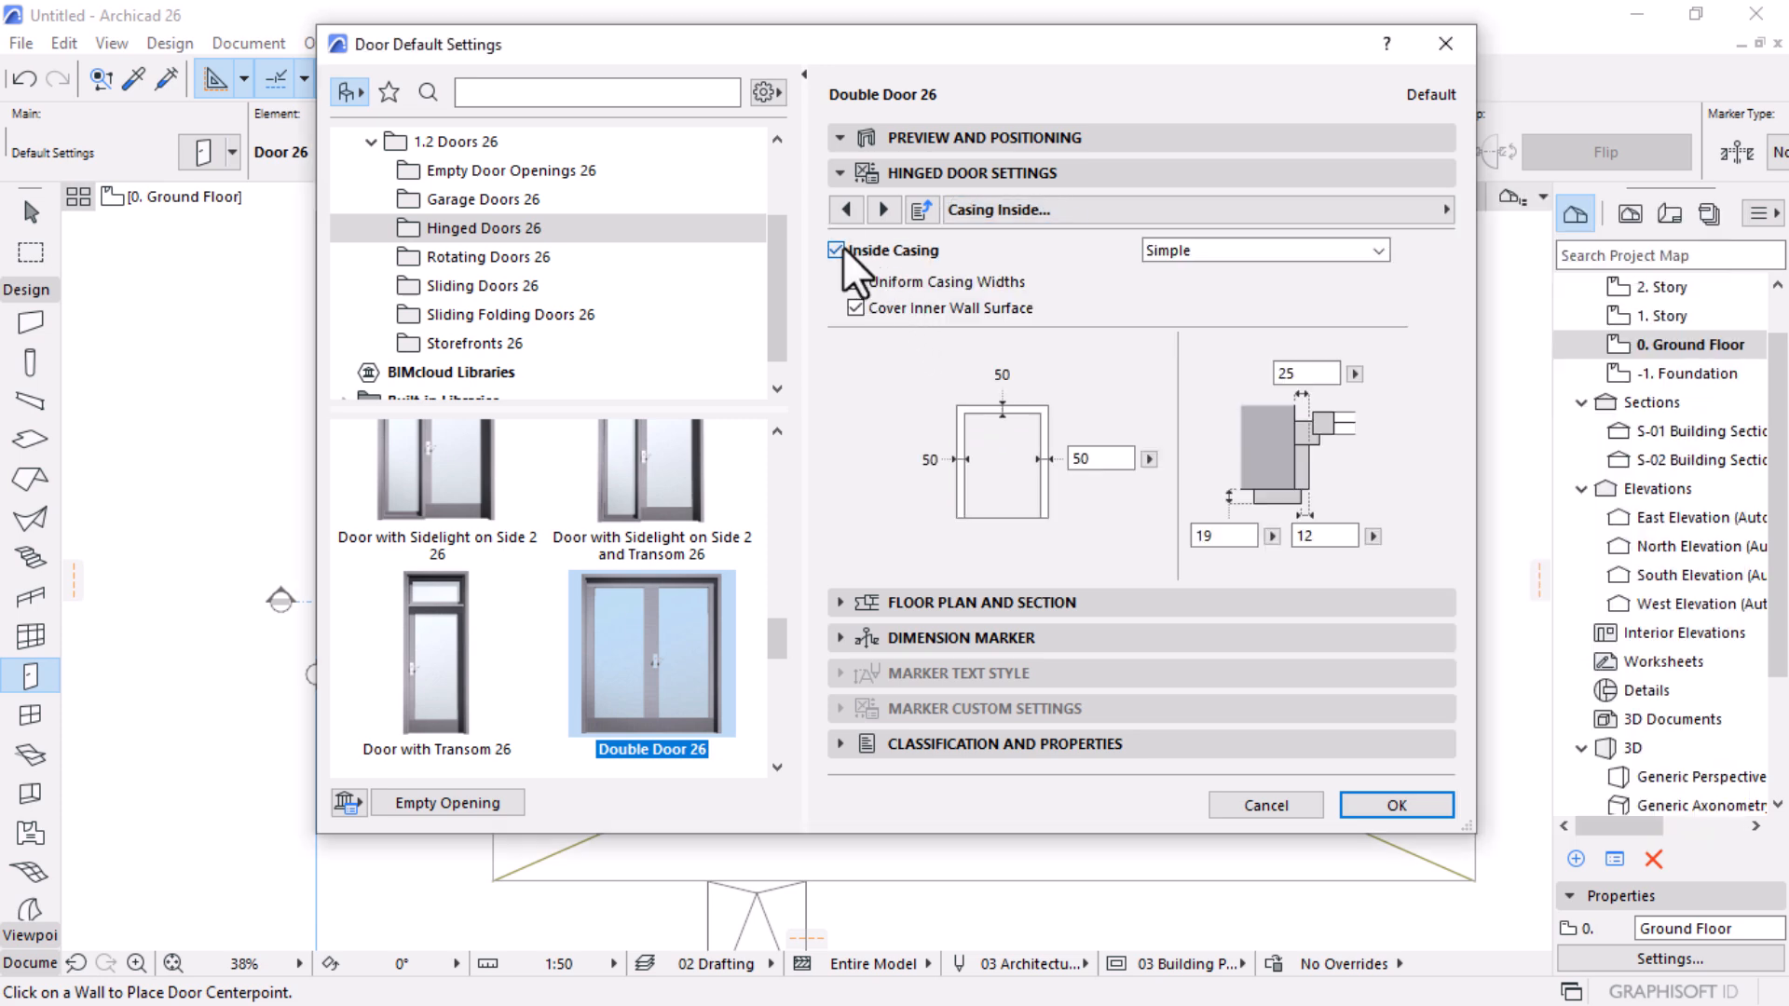
left_click(836, 250)
left_click(1388, 805)
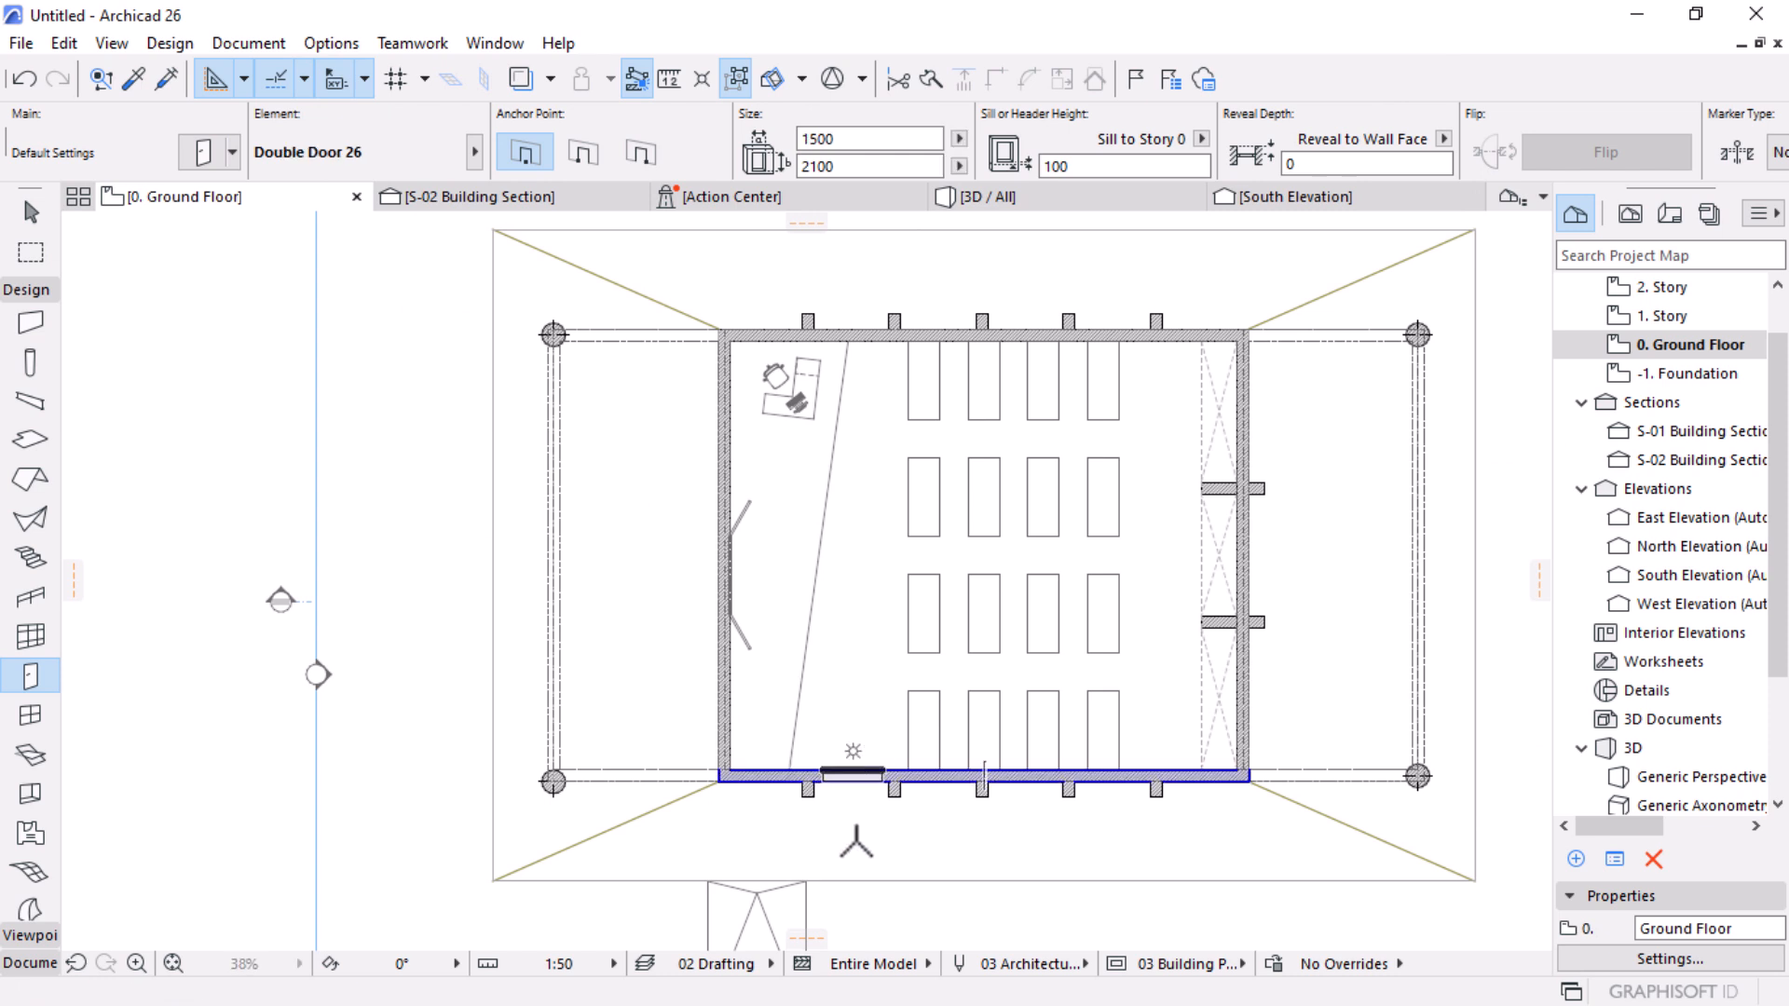
Step: Place the double door in the plan's lower wall, centred between the two leftmost pilasters and opening outwards
left_click(851, 774)
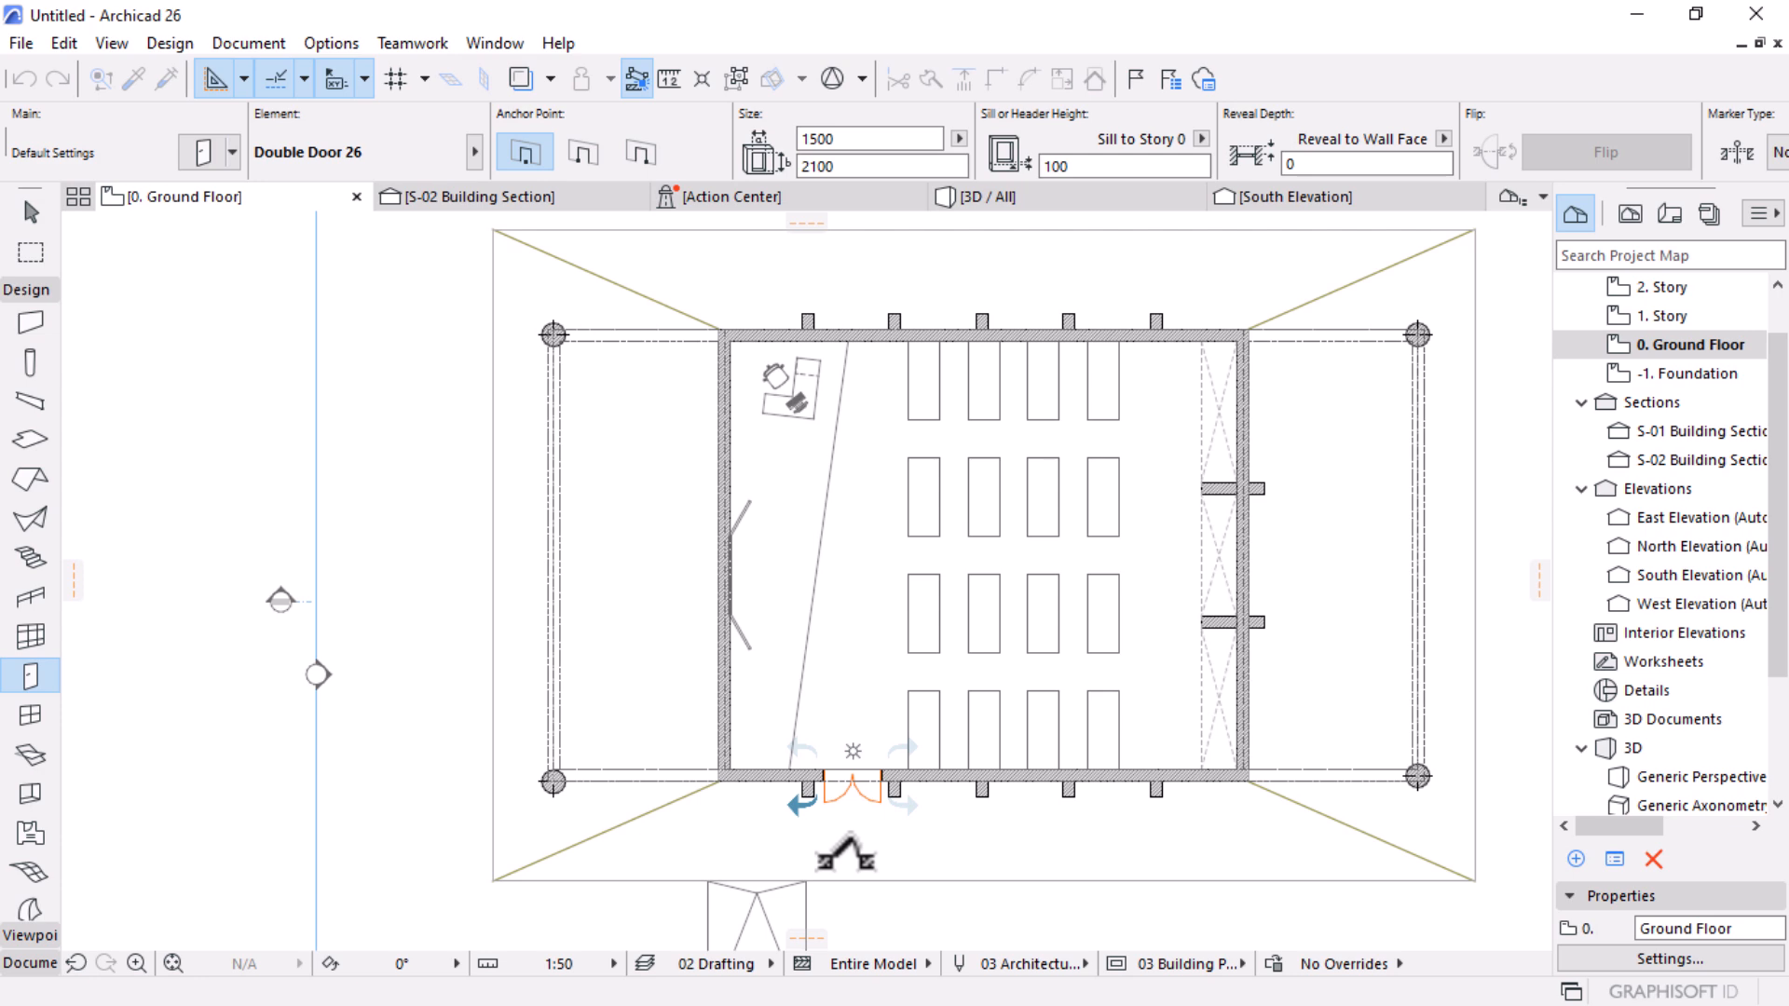
left_click(845, 855)
scroll(844, 858, "up", 5)
scroll(822, 674, "up", 4)
key("Escape")
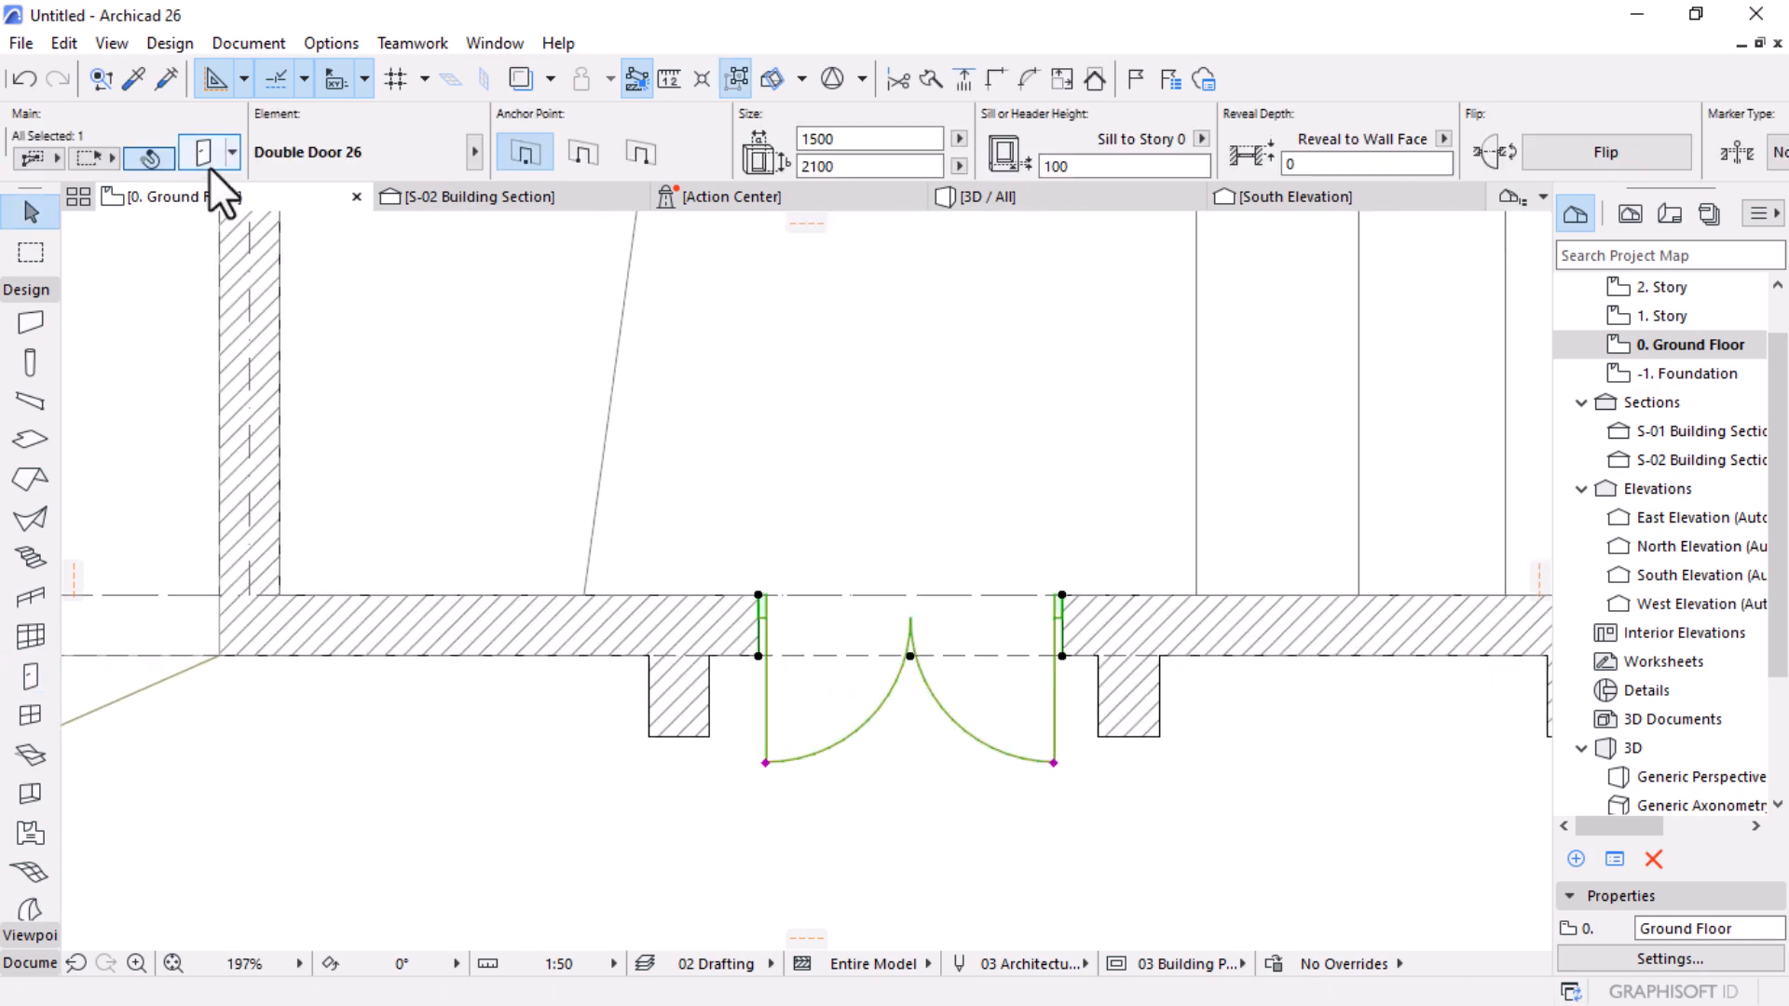
Step: In the placed door's floor plan and section settings, set 2D Detail Level to Scale Sensitive and Show Reveal on Symbol to Always
left_click(207, 158)
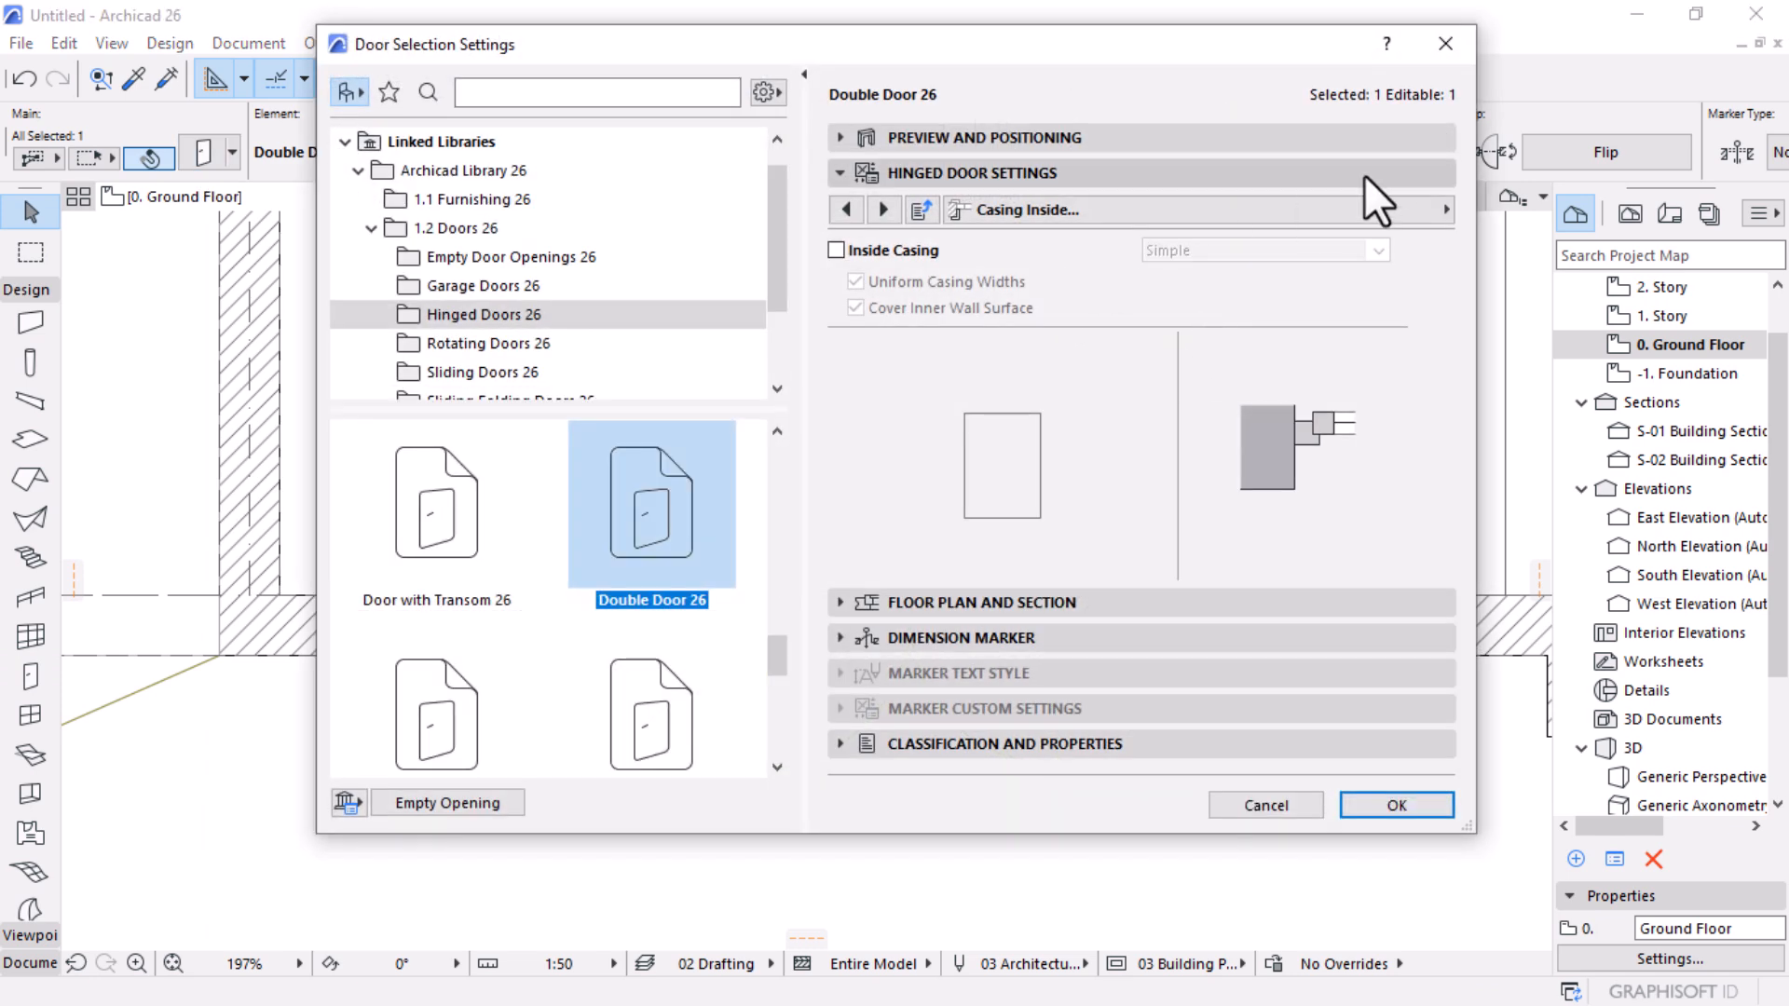
left_click(1433, 205)
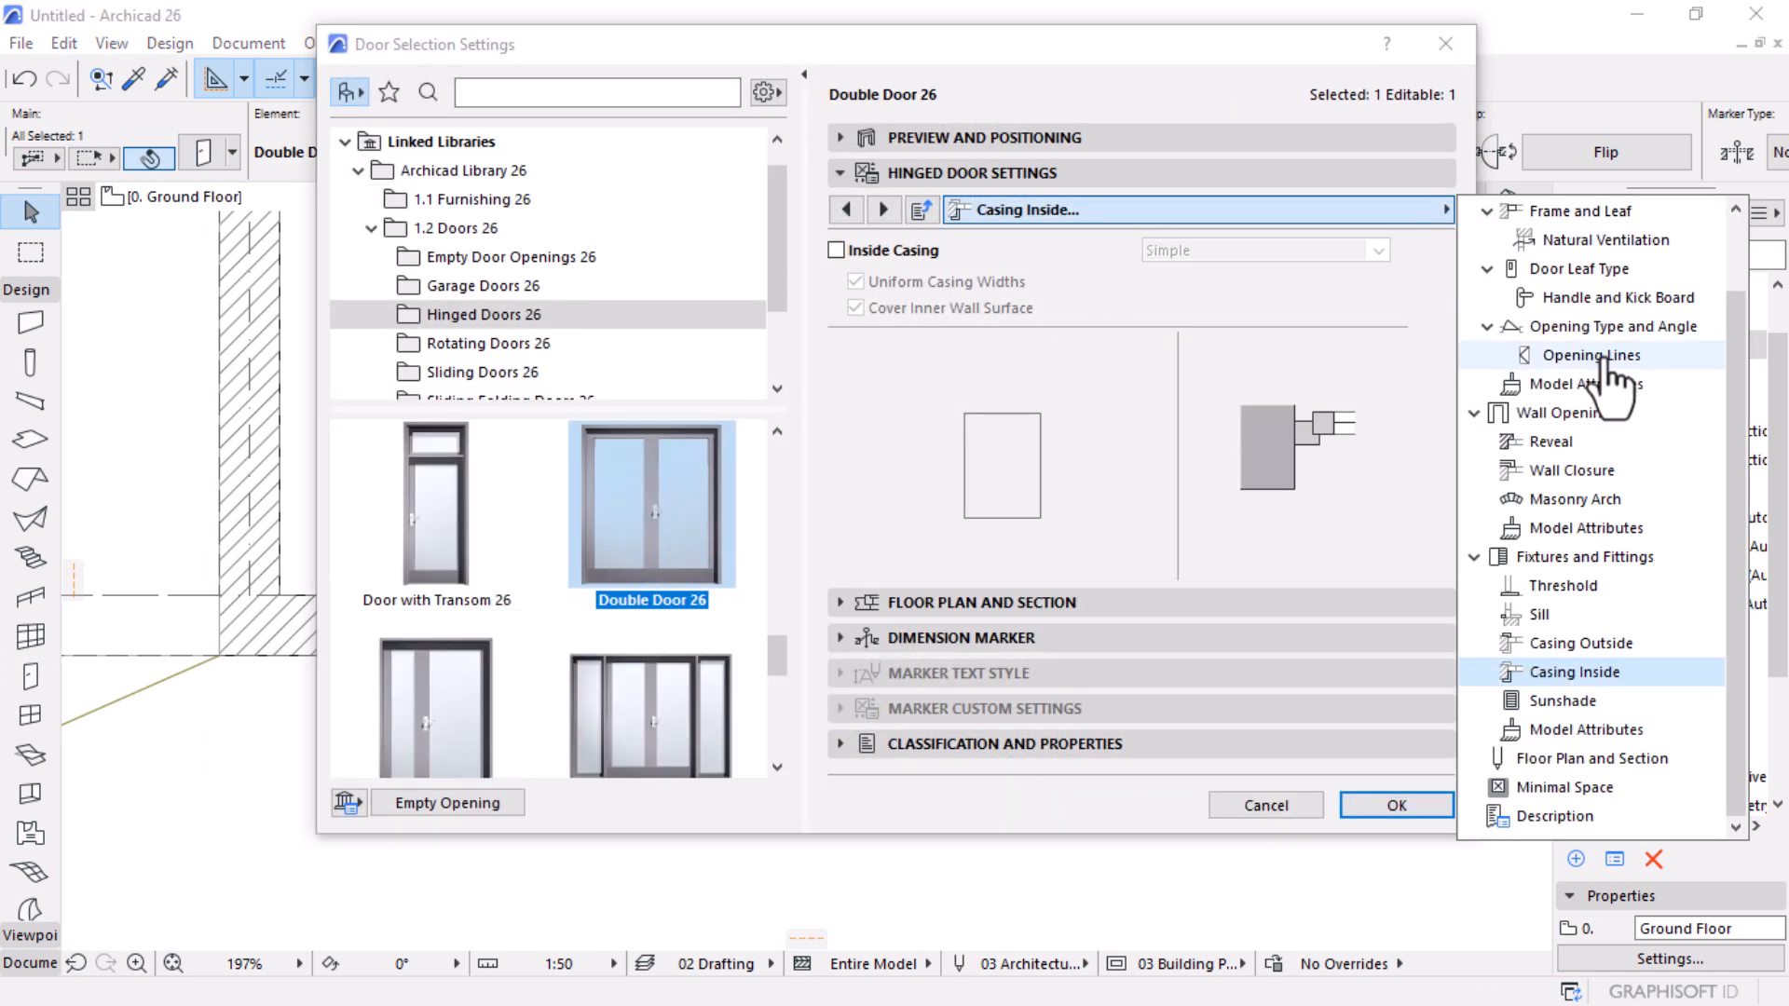
scroll(1537, 507, "up", 1)
scroll(1497, 519, "down", 1)
left_click(1591, 759)
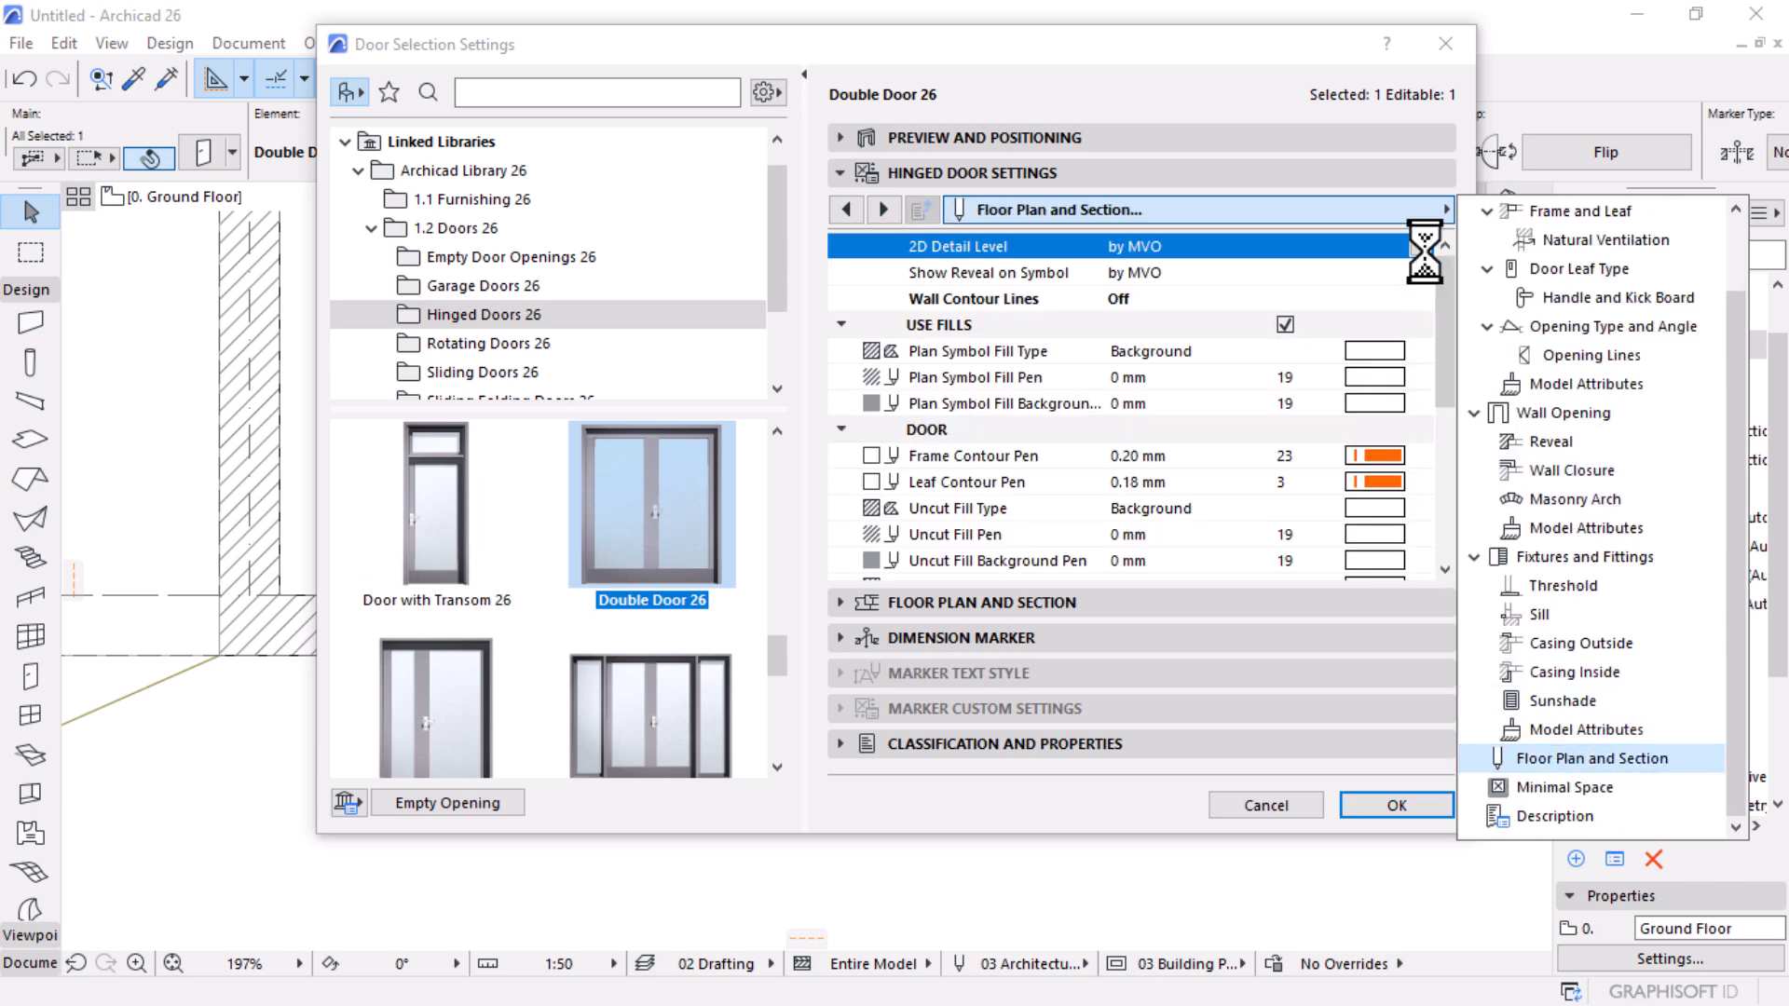
left_click(1419, 246)
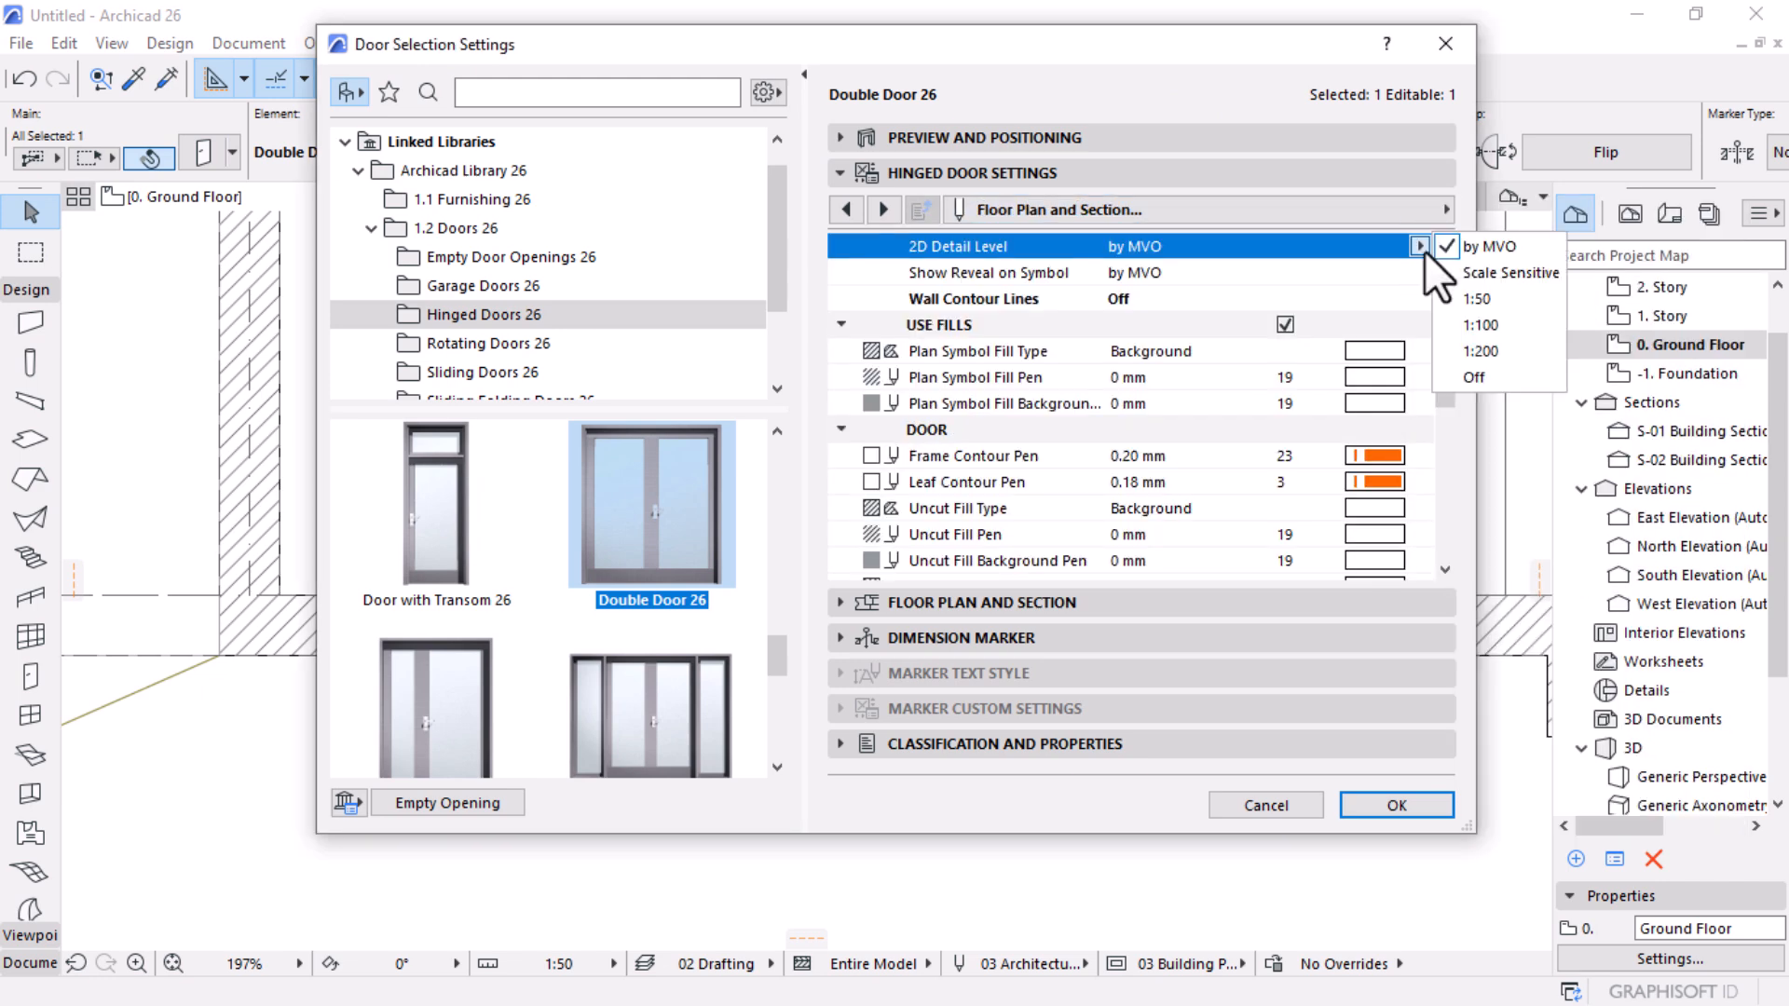
left_click(1540, 272)
left_click(1161, 272)
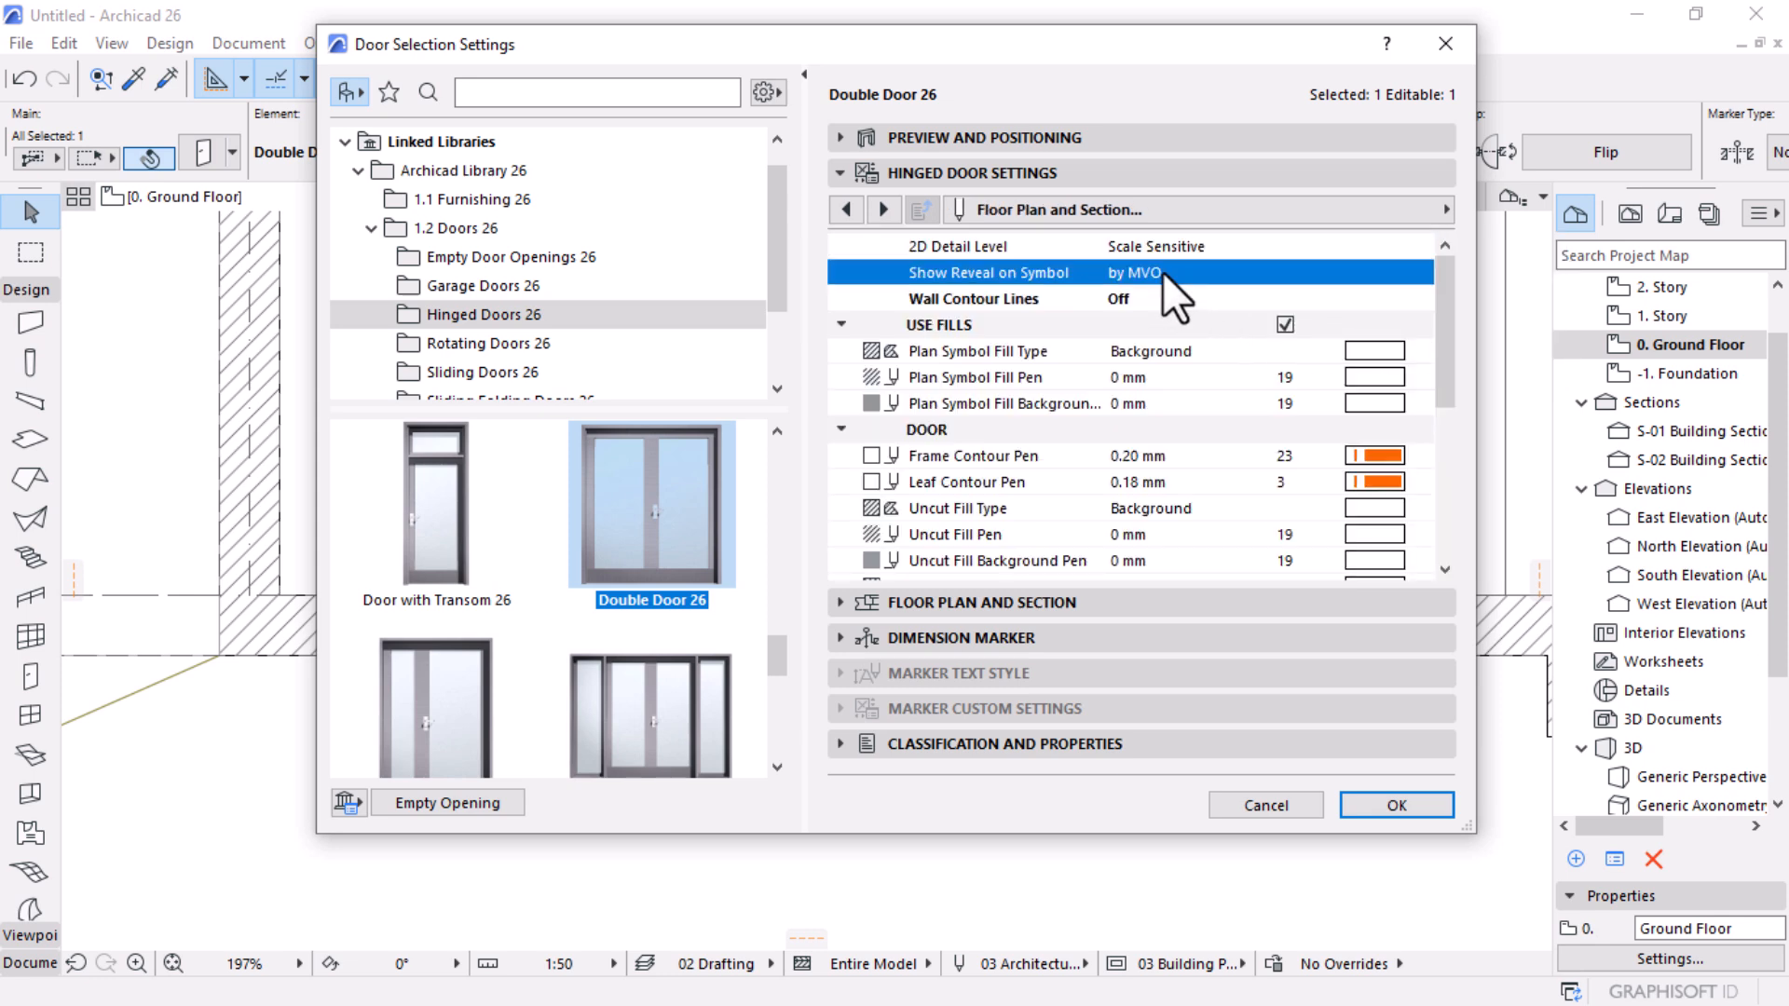
left_click(1421, 273)
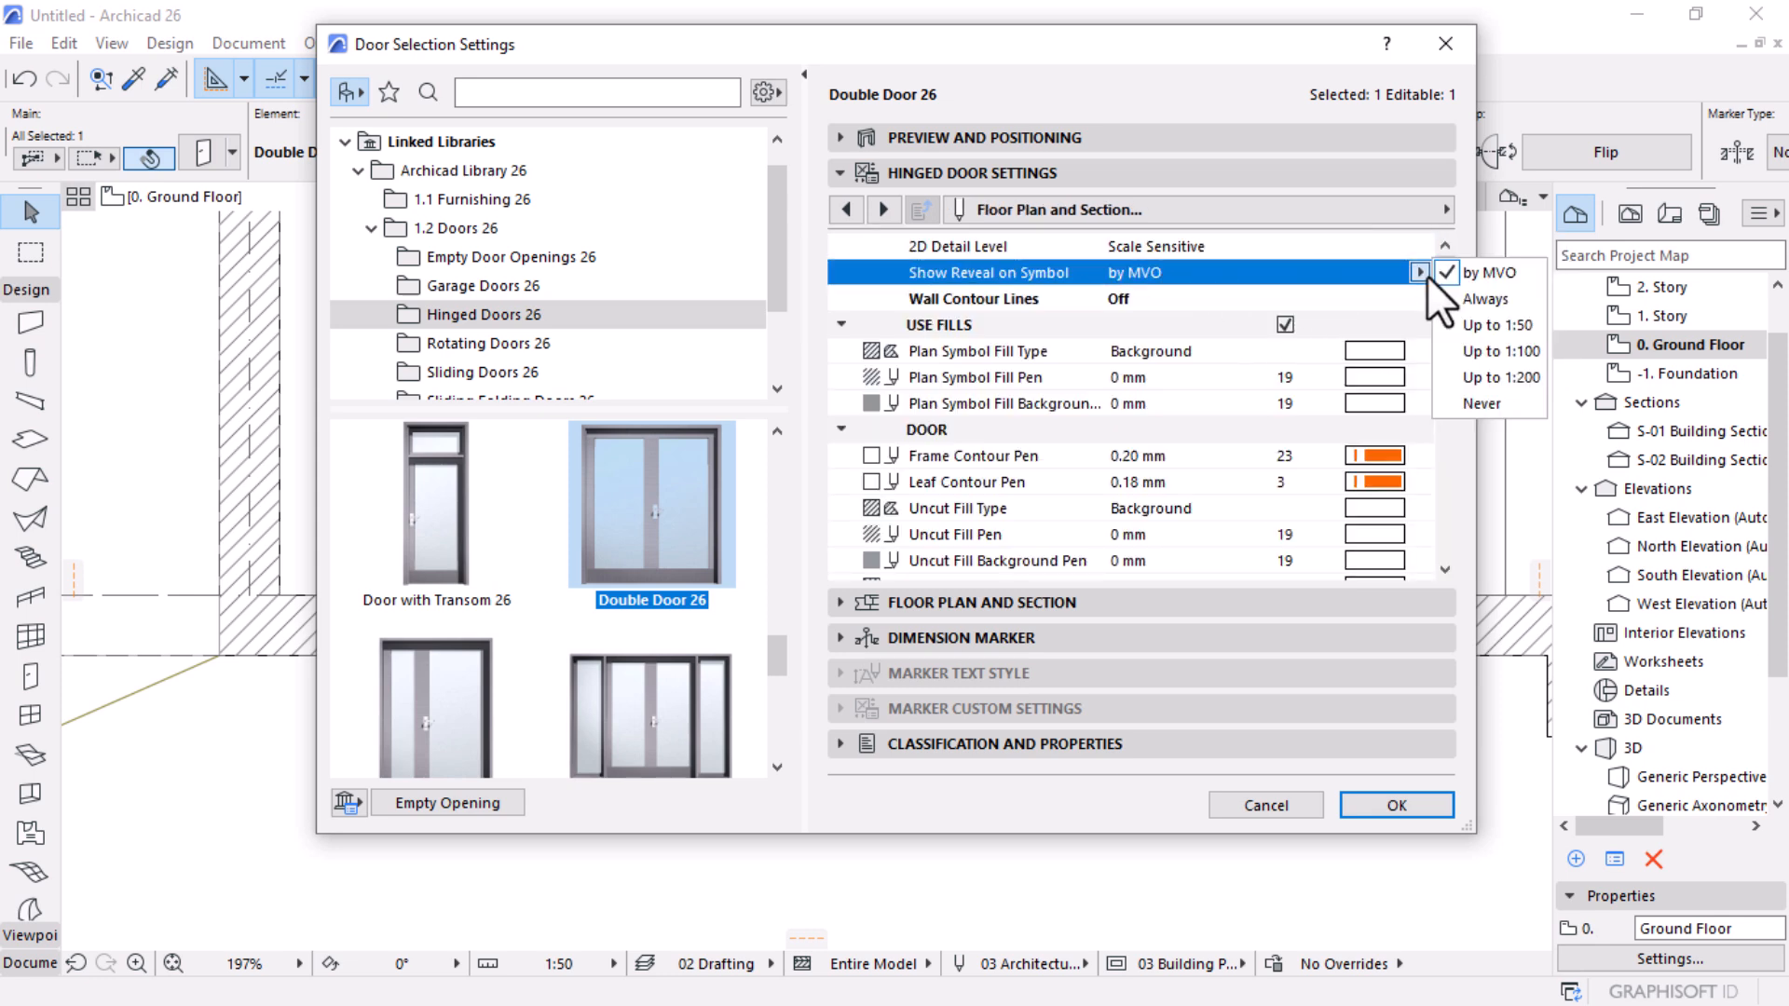
left_click(1485, 299)
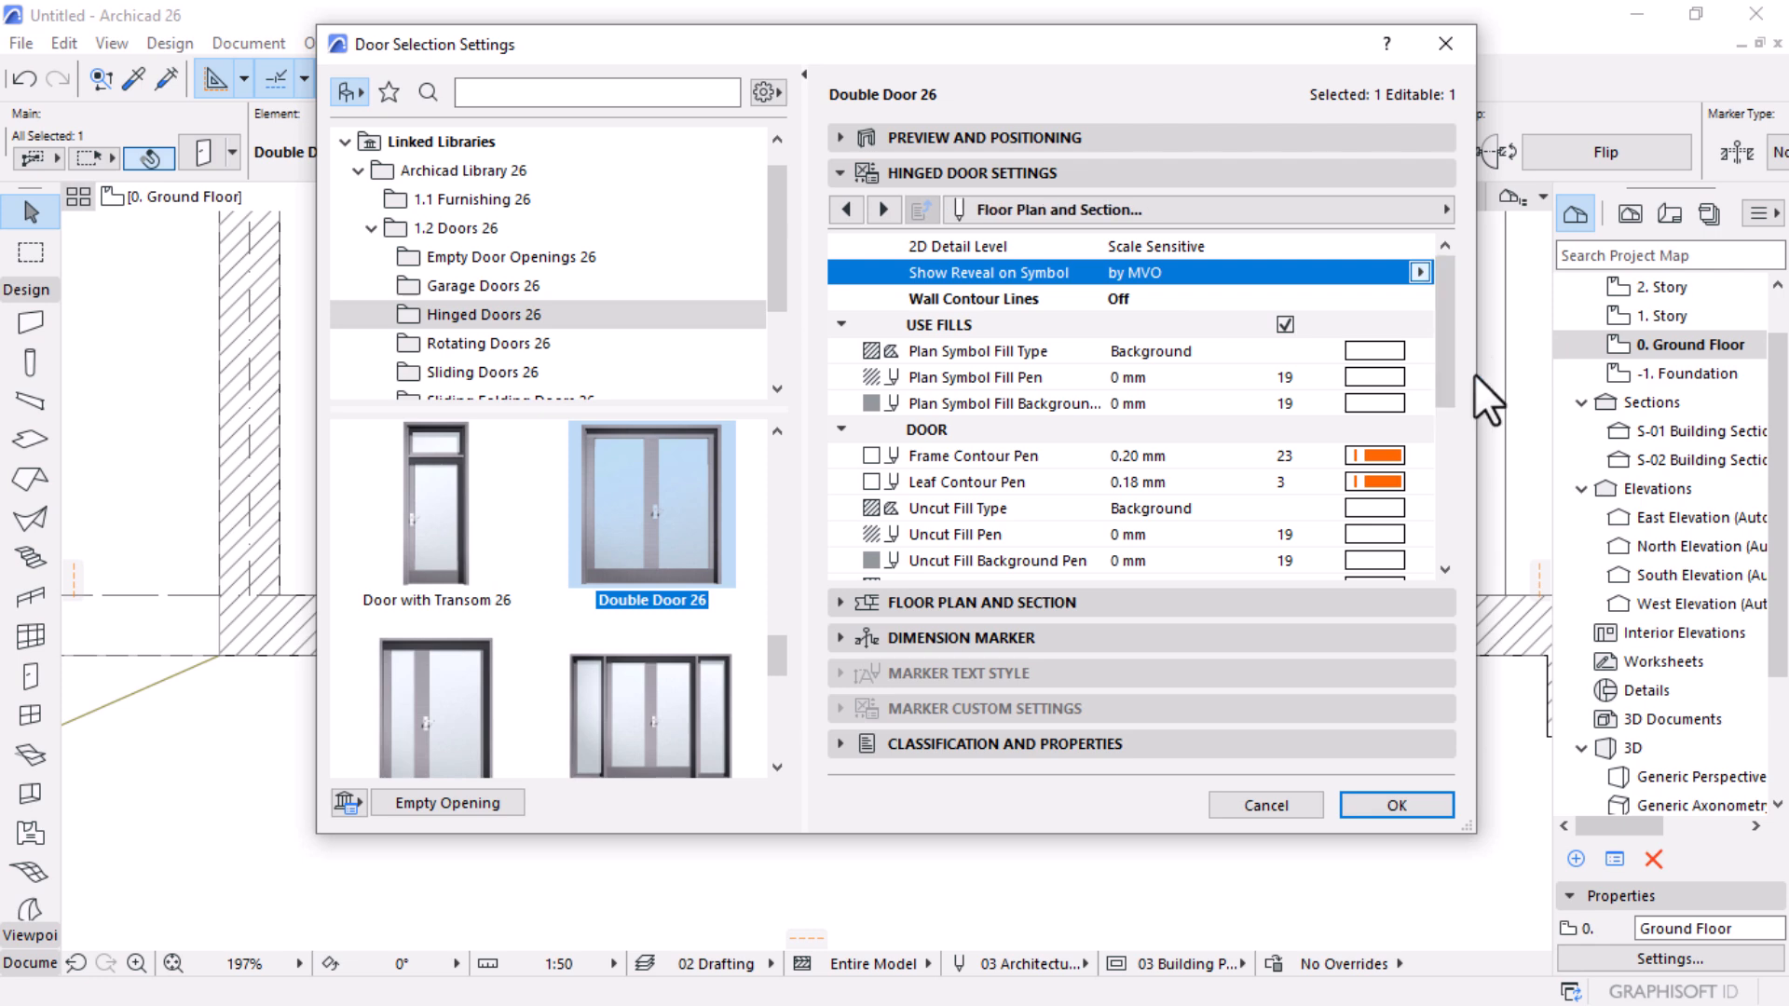
Step: Set the placed door's frame contour and leaf contour pens to pen 161 and apply the settings
left_click(1377, 455)
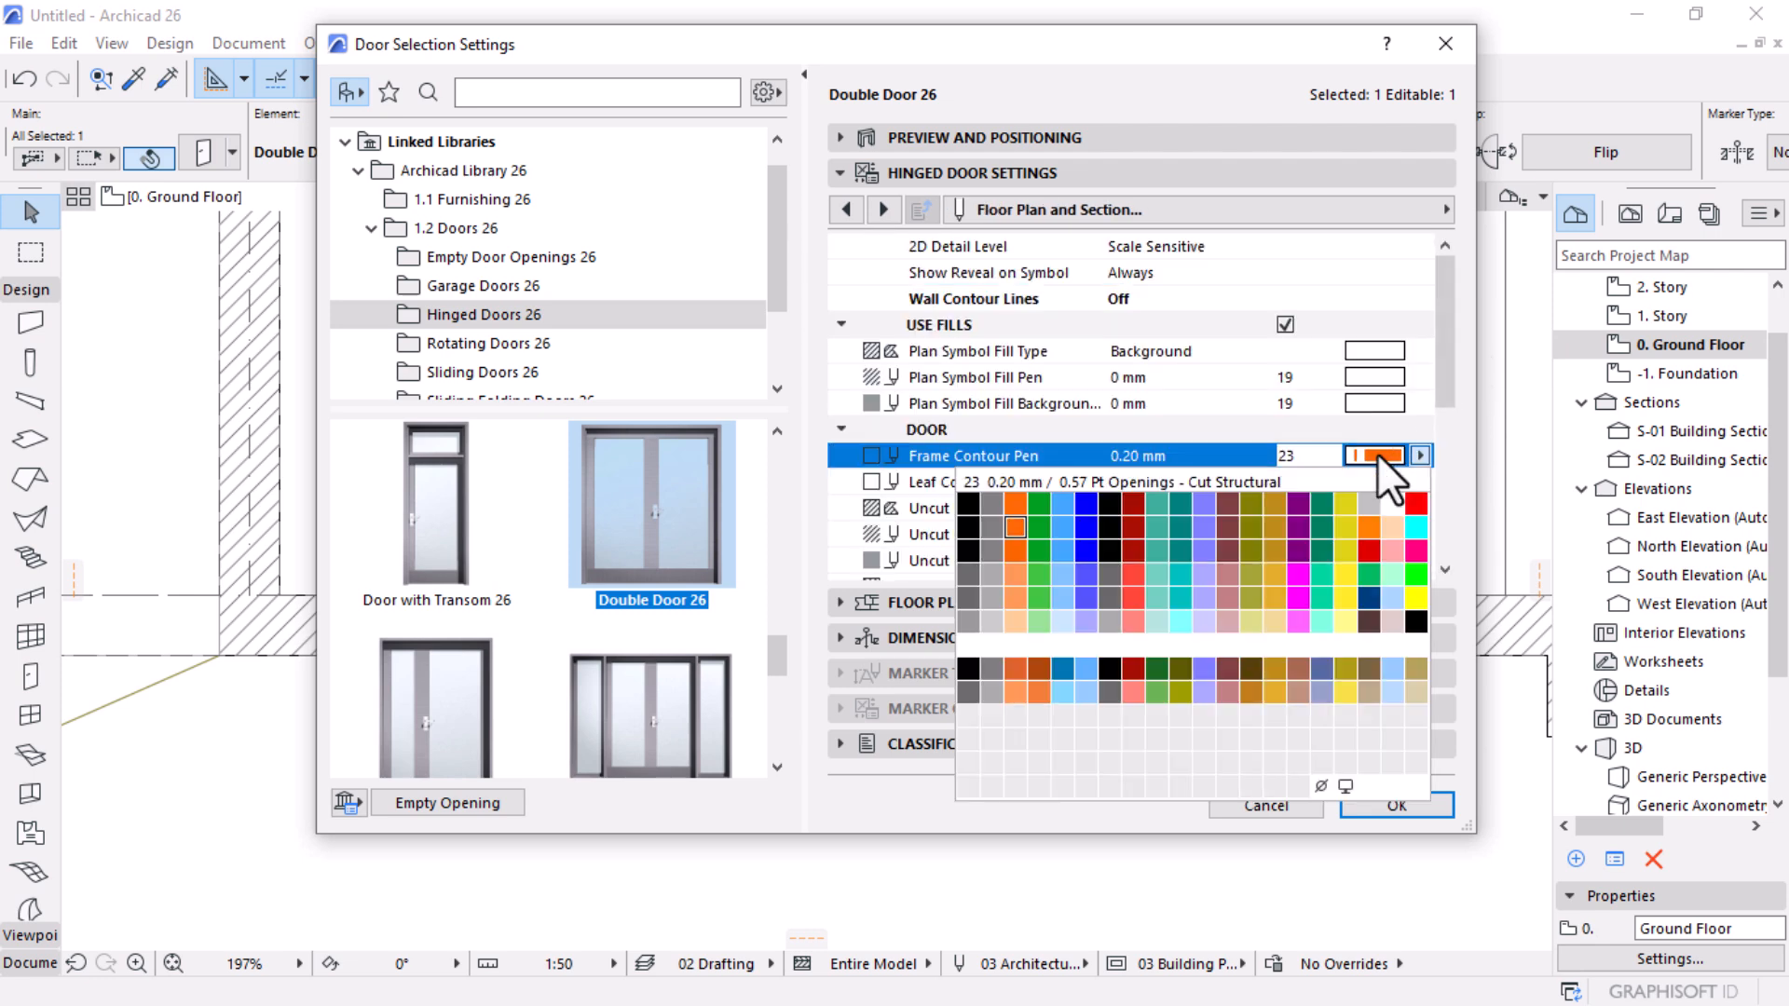
left_click(967, 691)
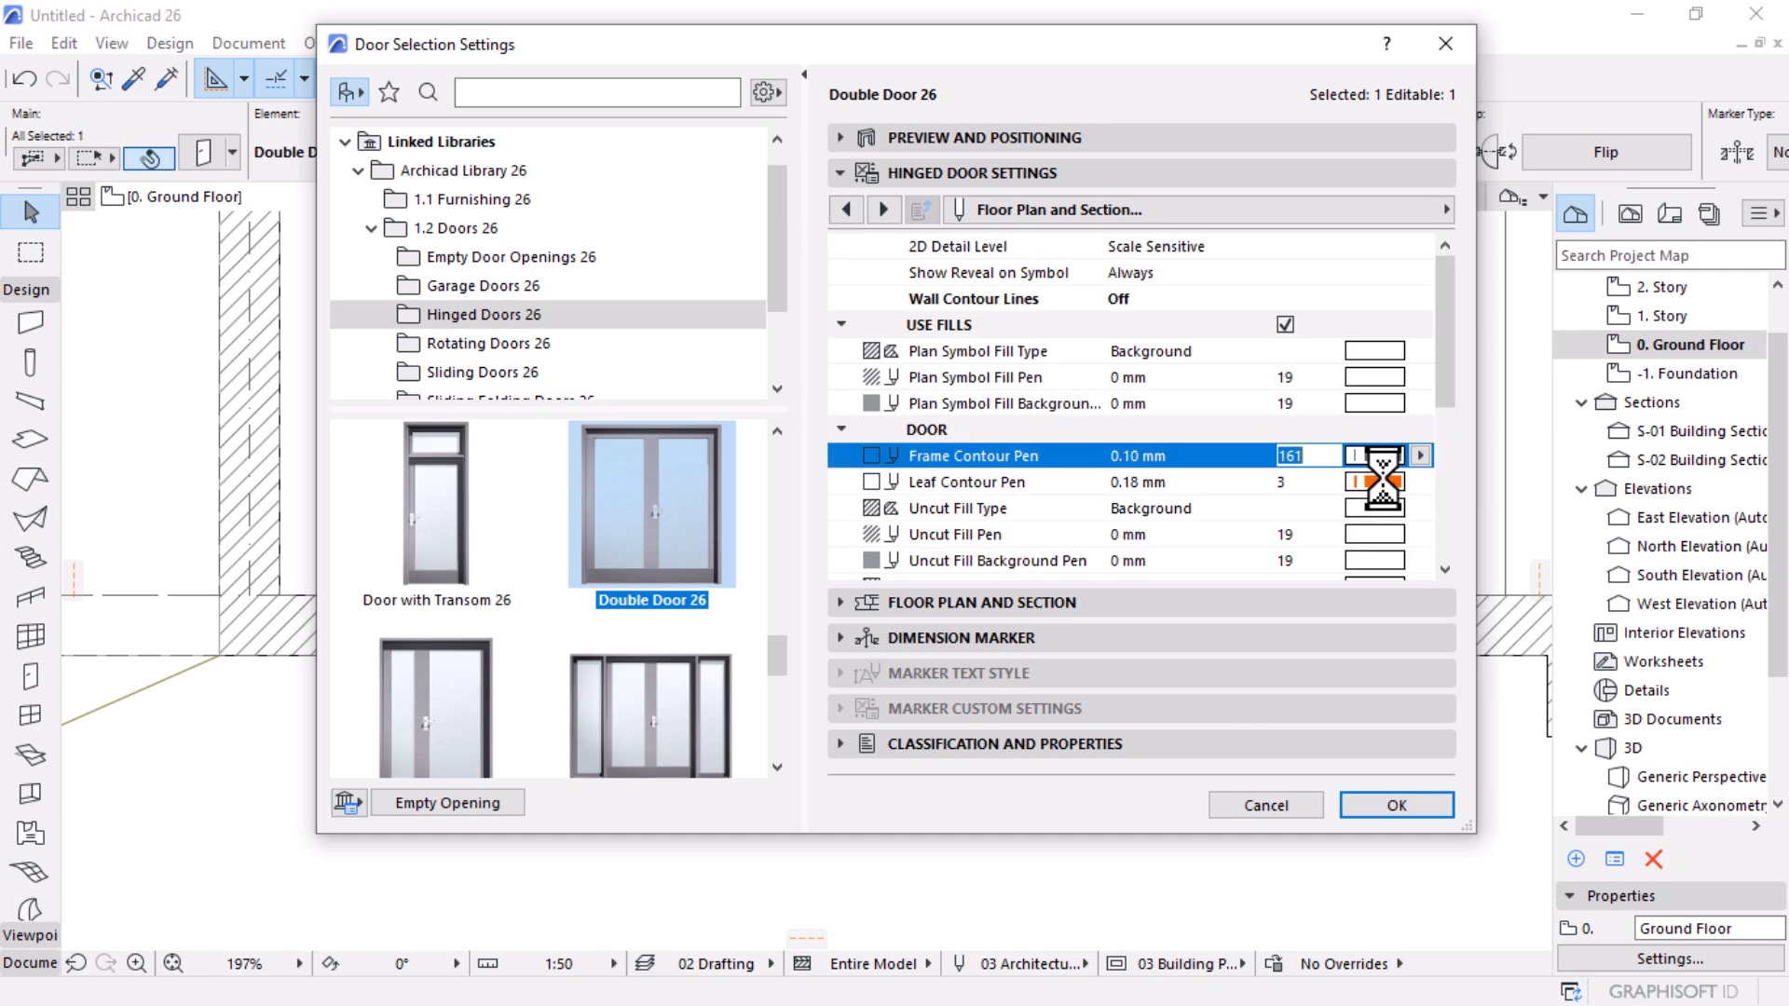
left_click(1377, 482)
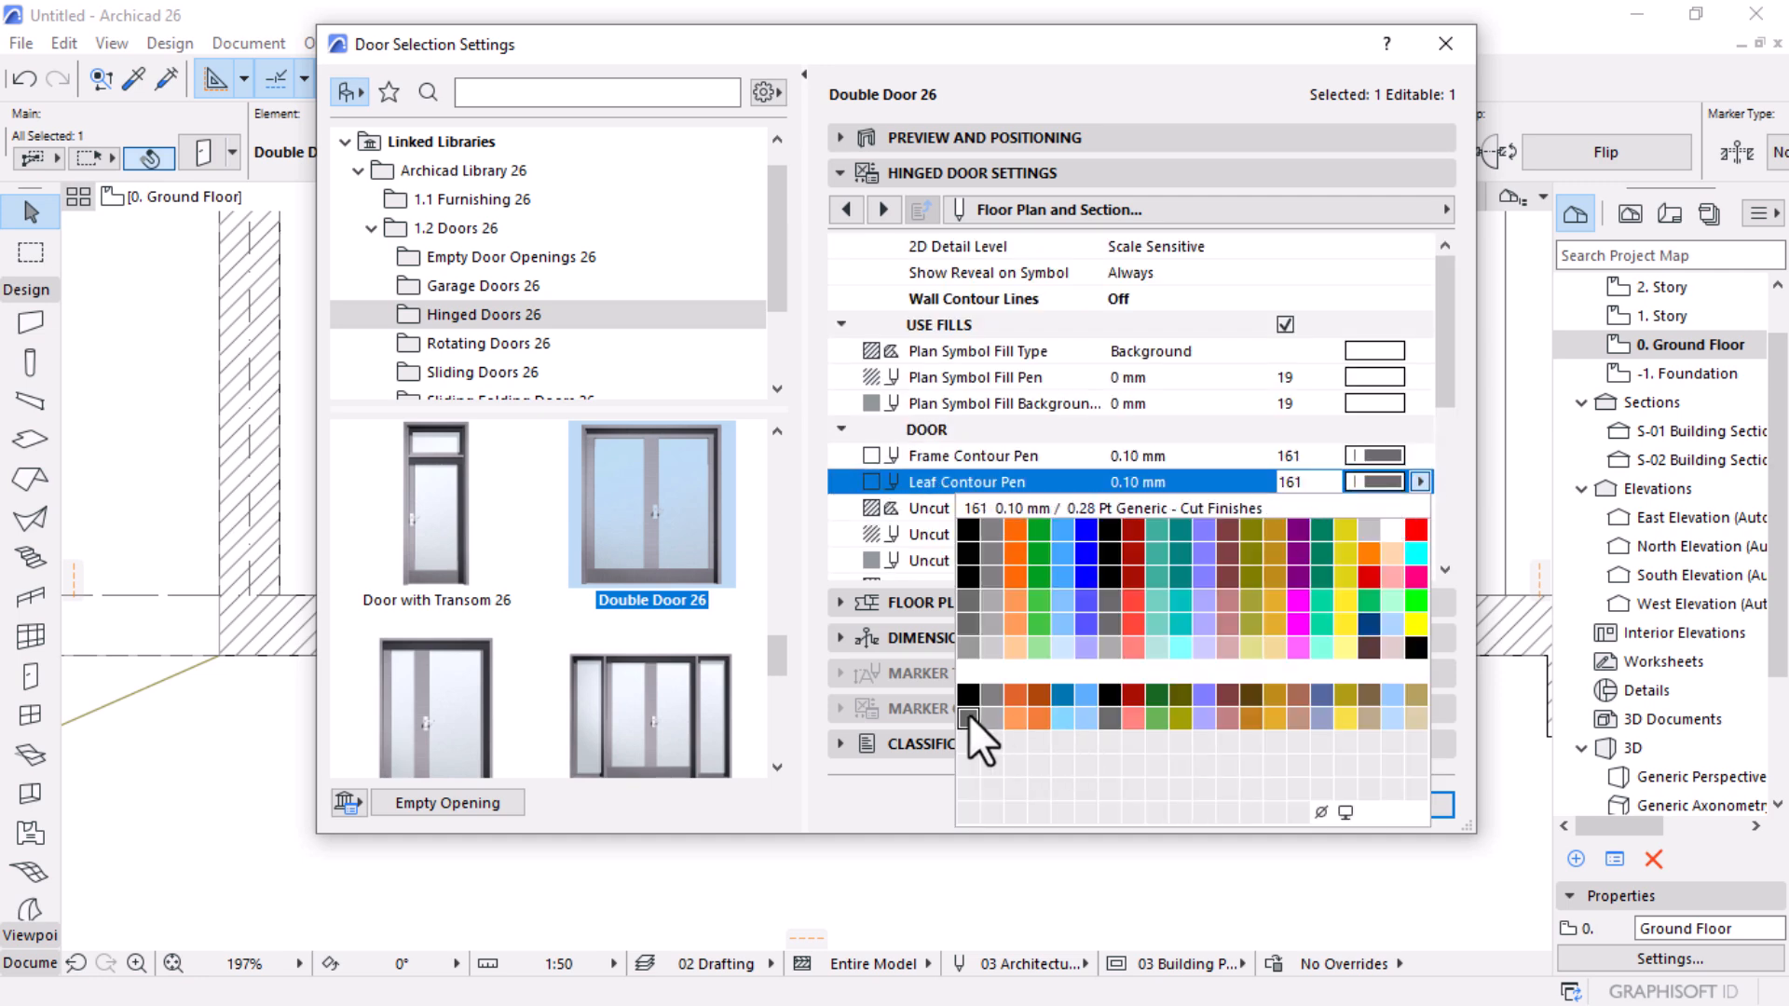
left_click(969, 714)
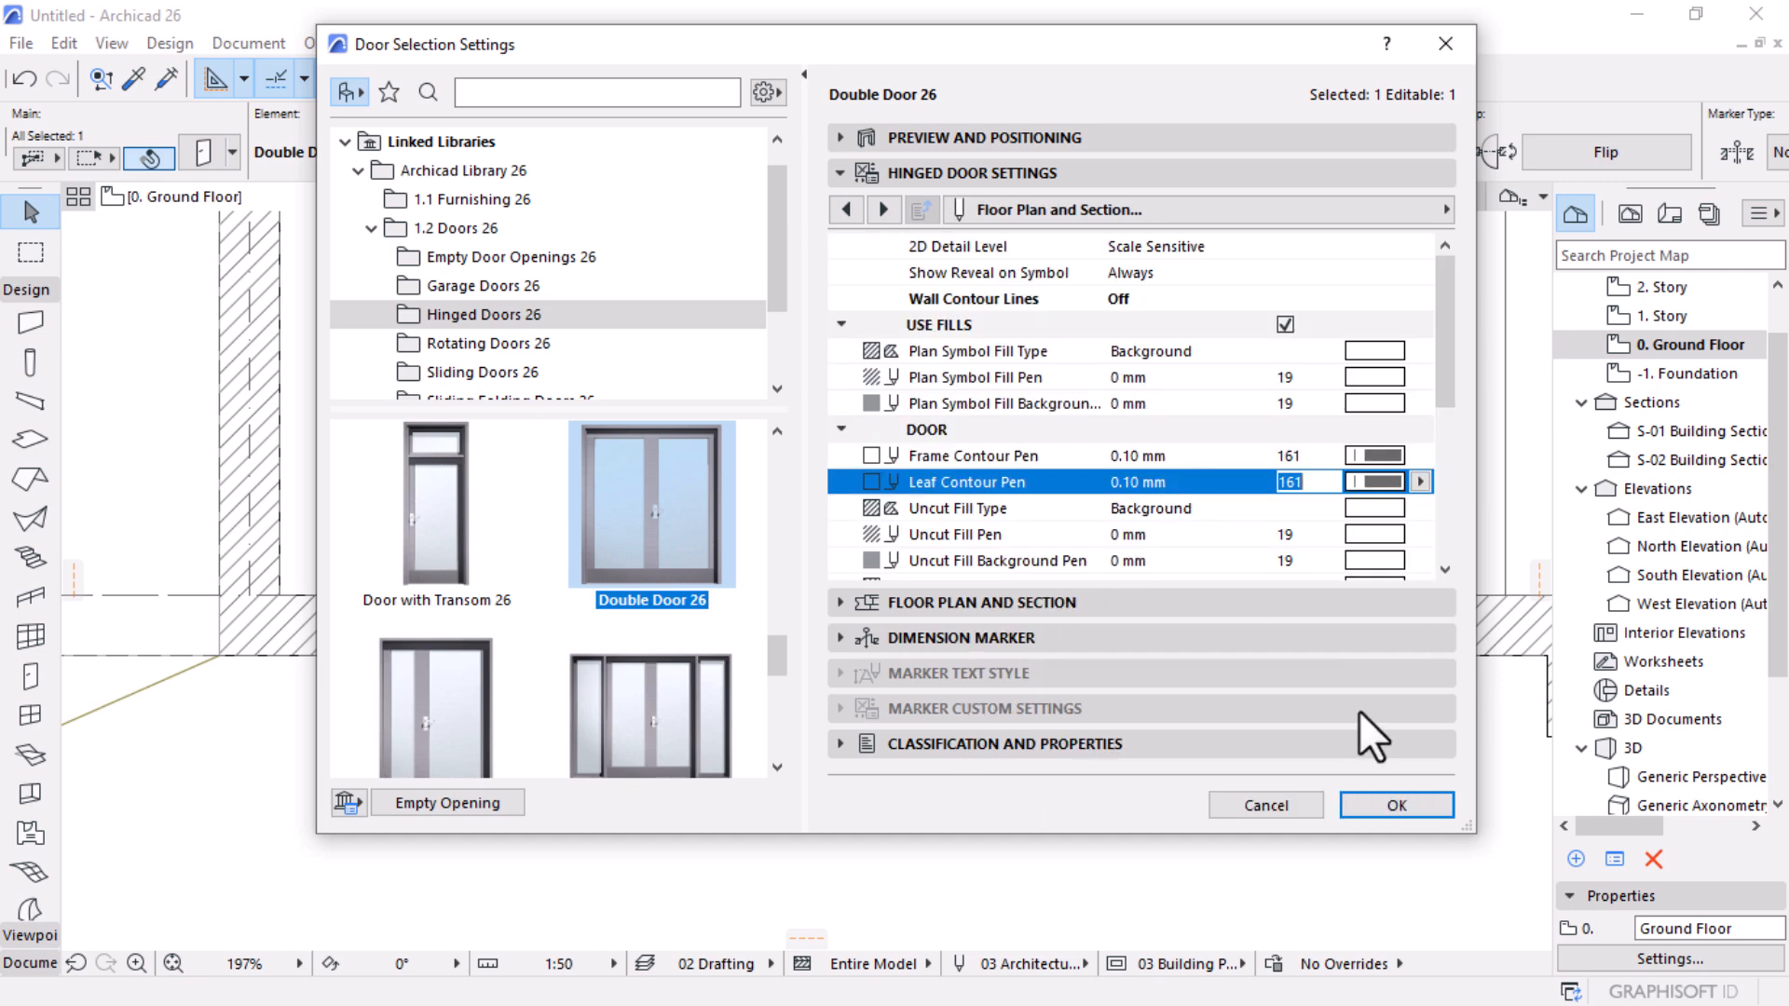
left_click(1395, 804)
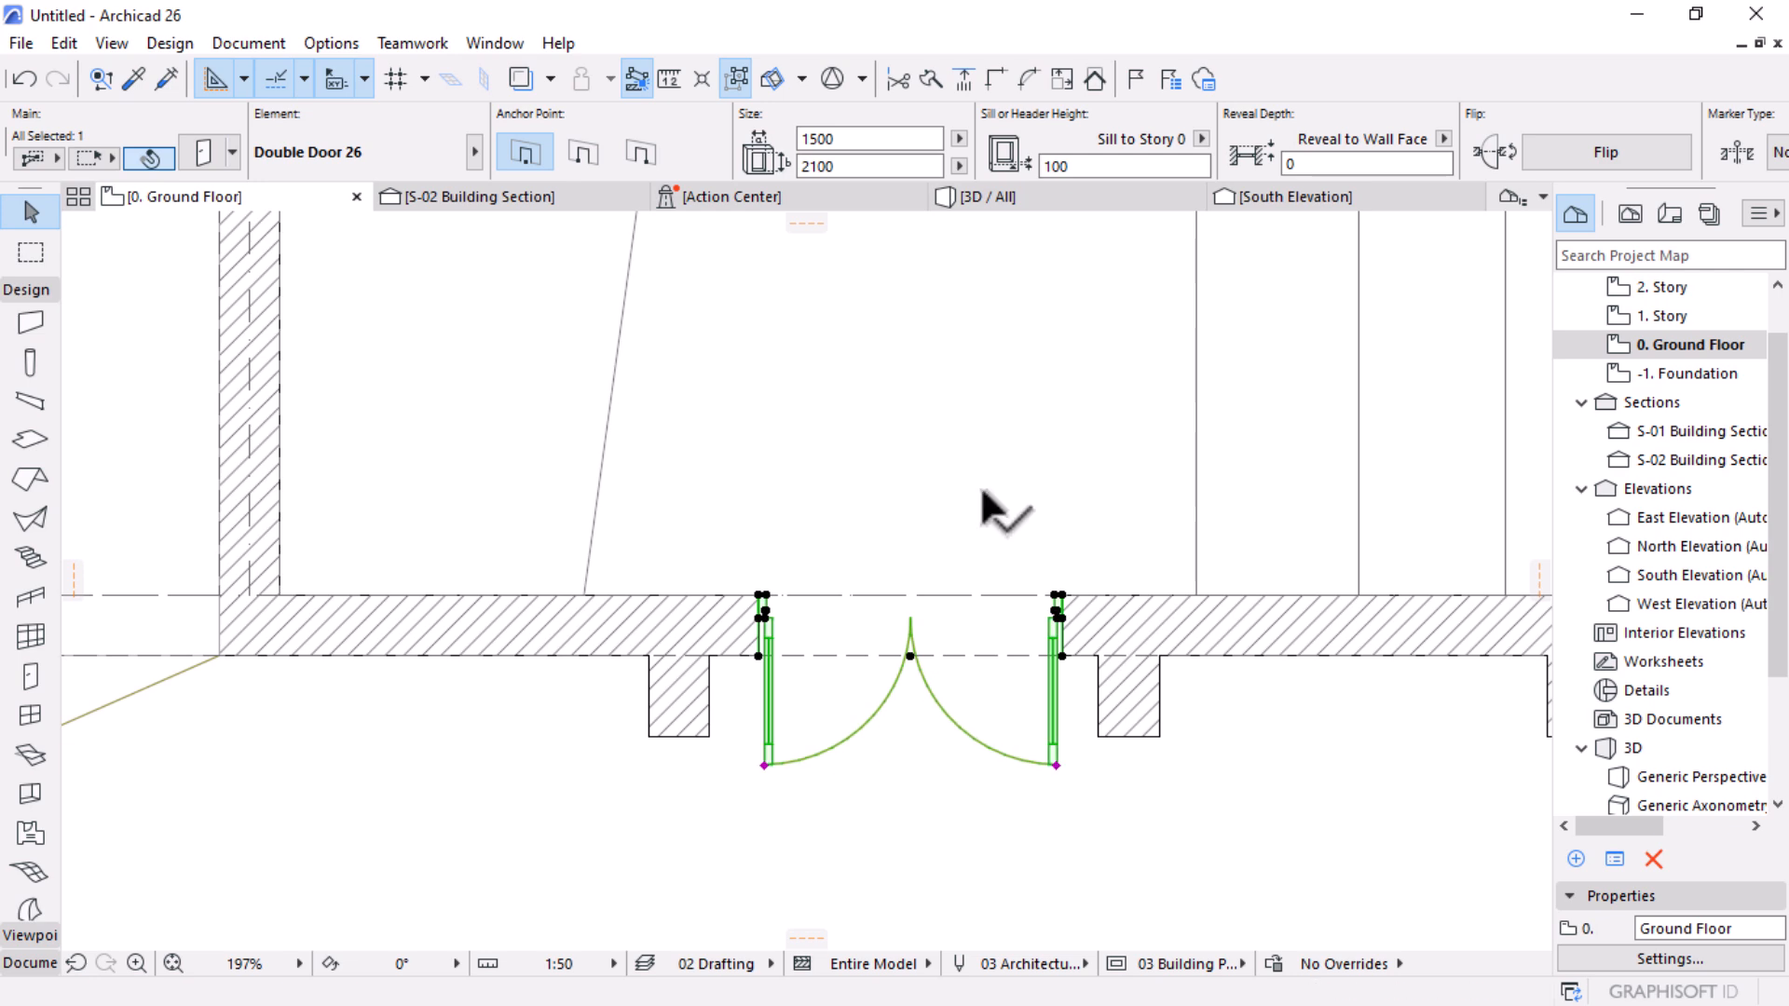
Step: Set the 2D opening lines of the placed double door to the Dashed line type
key("Escape")
scroll(1001, 619, "down", 6)
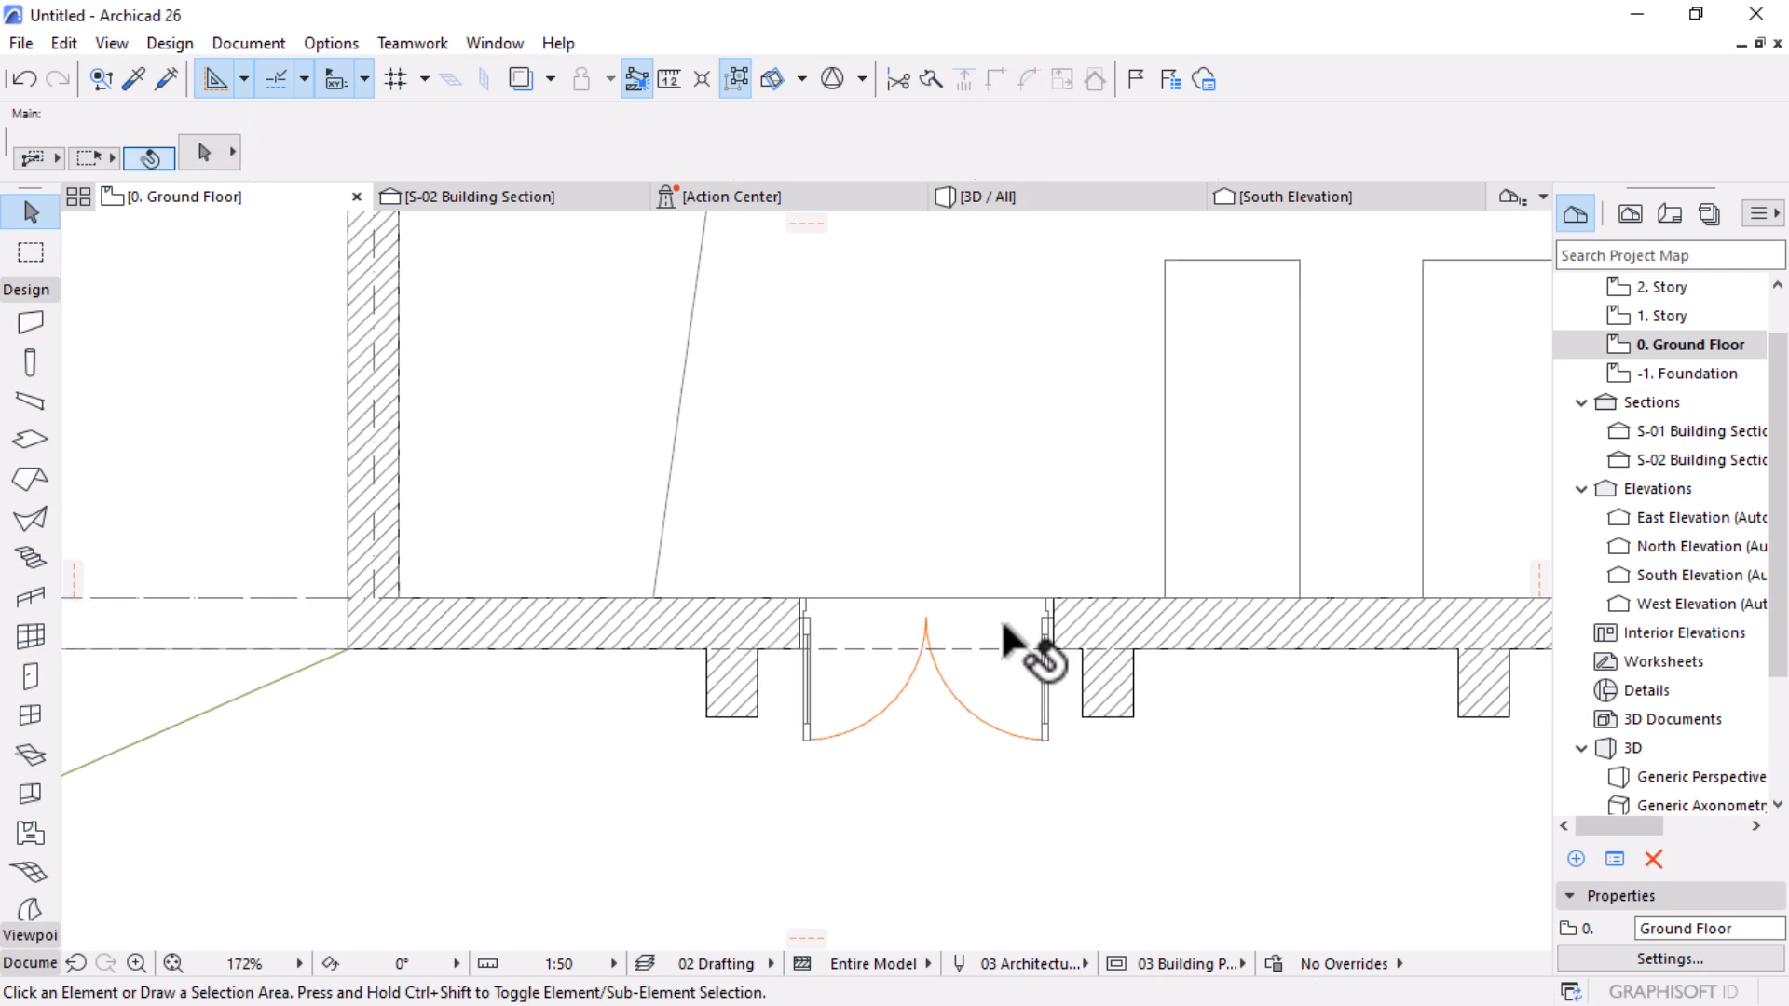
scroll(904, 686, "up", 4)
scroll(876, 657, "up", 1)
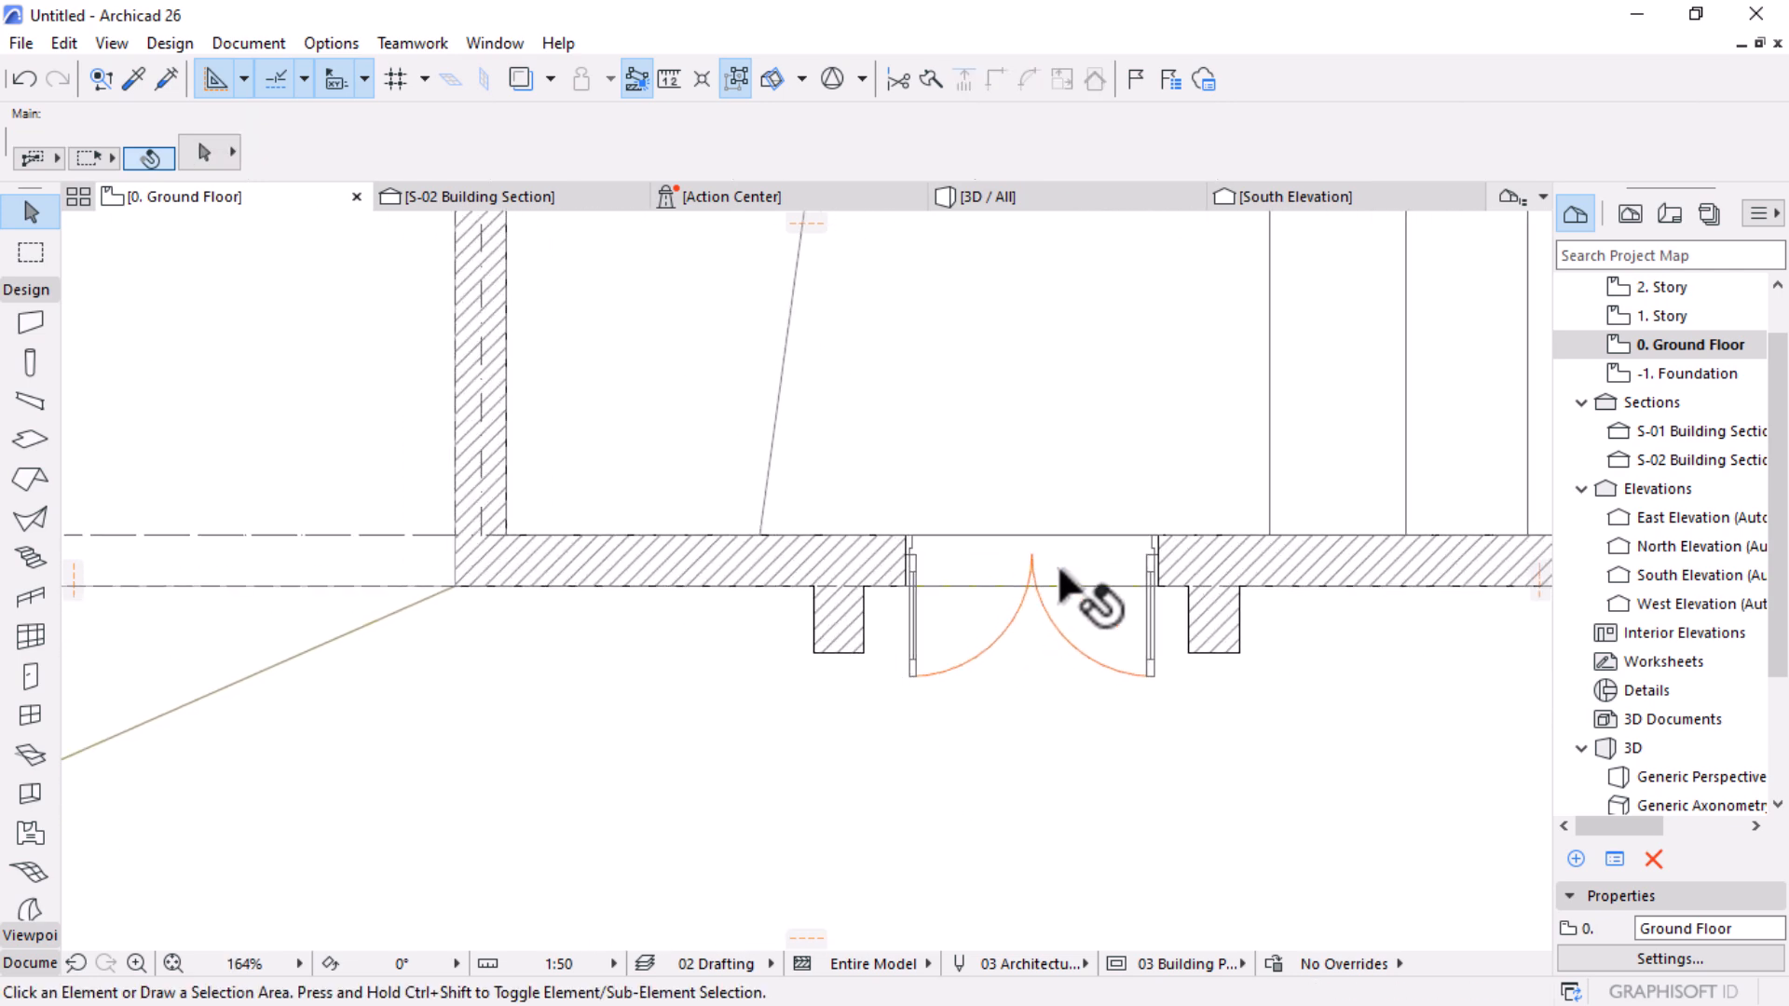
left_click(1148, 671)
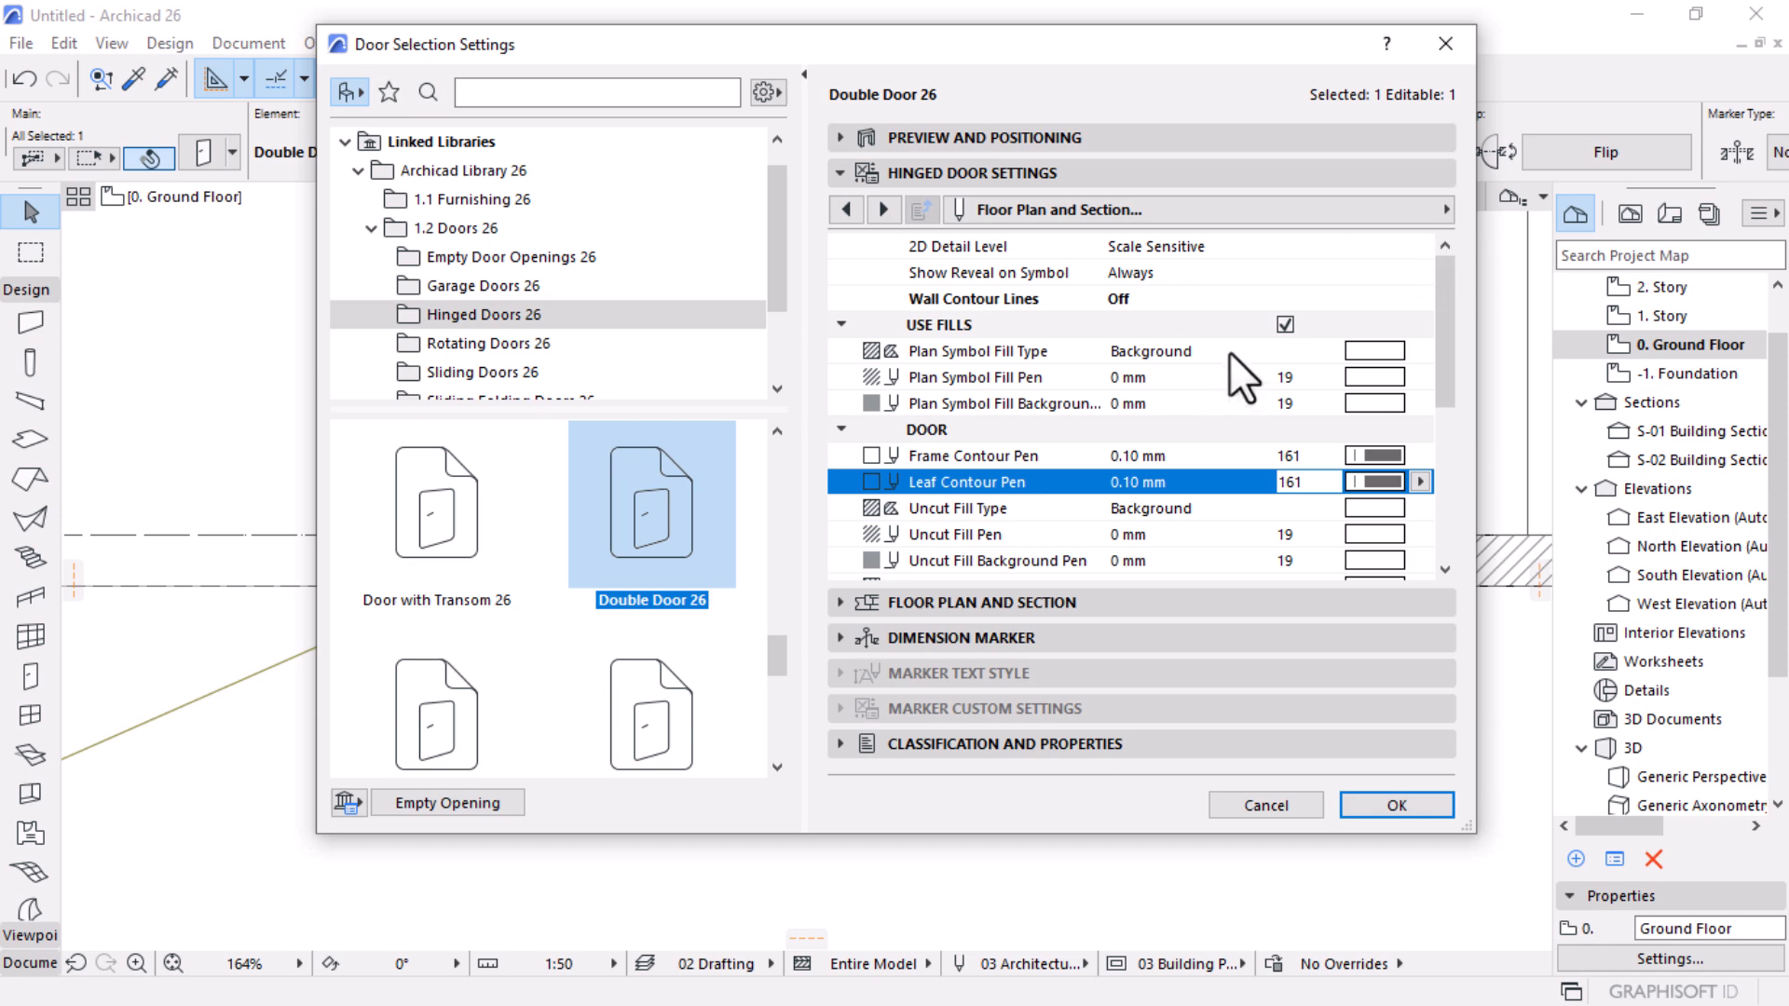
left_click(1433, 207)
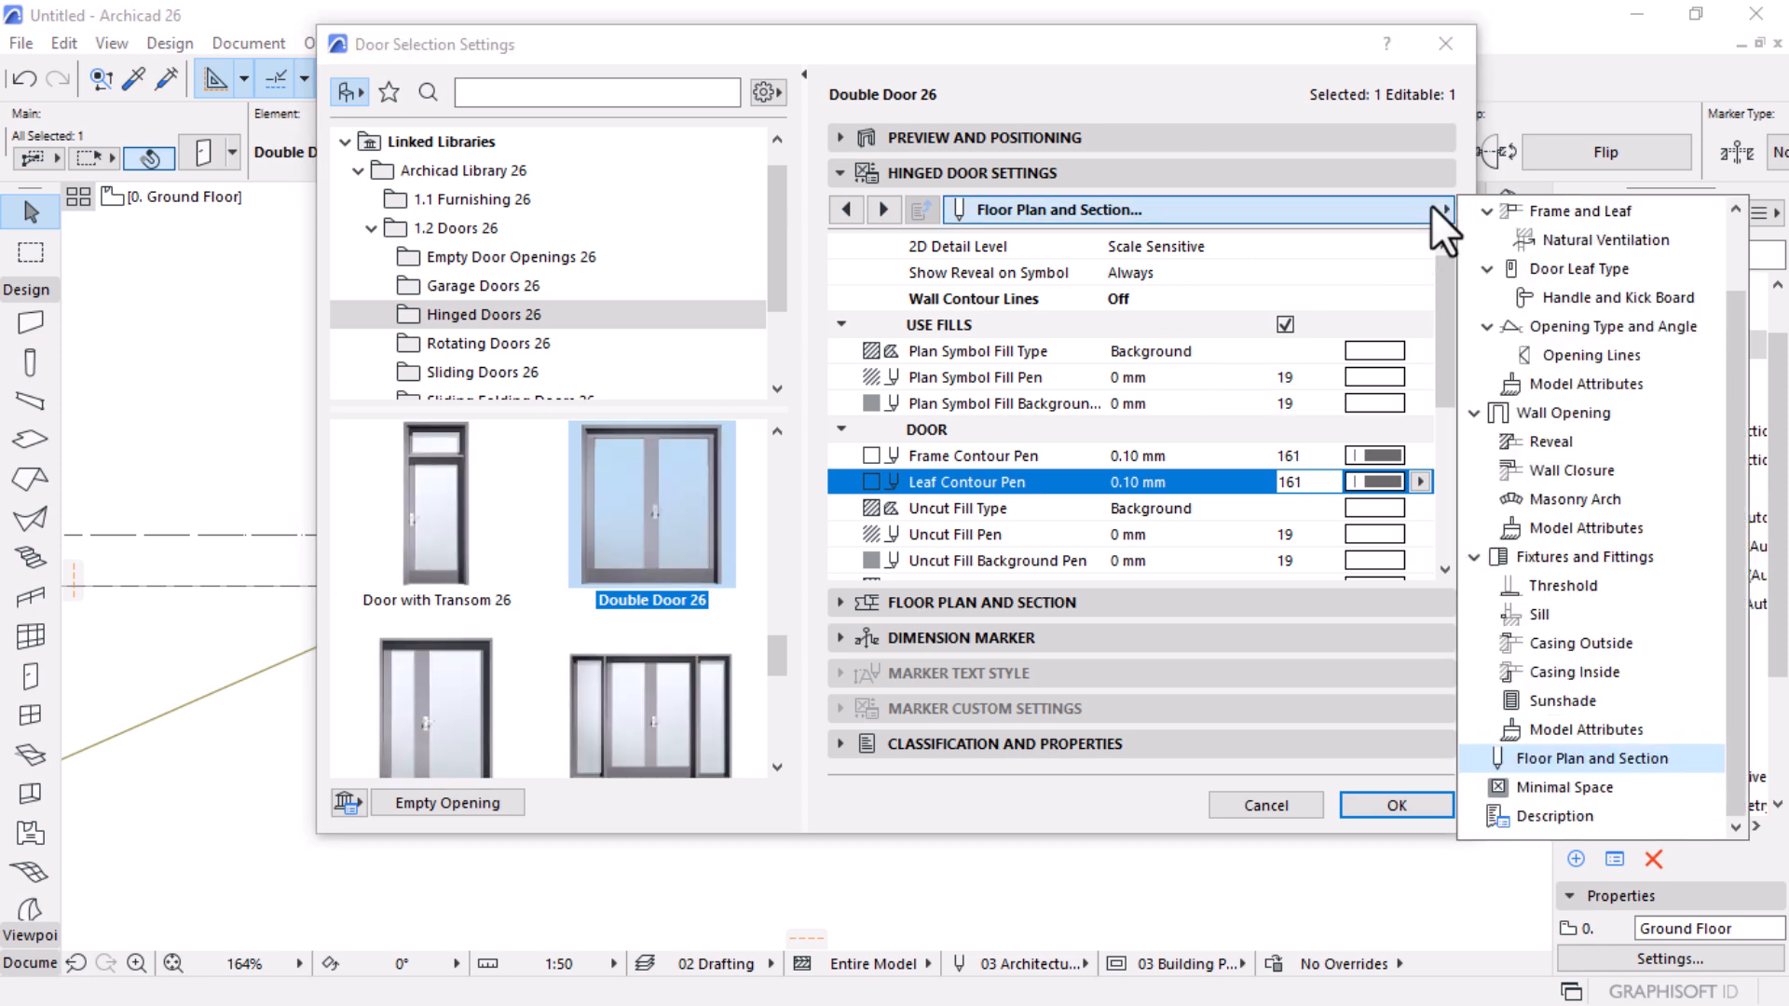
left_click(1591, 355)
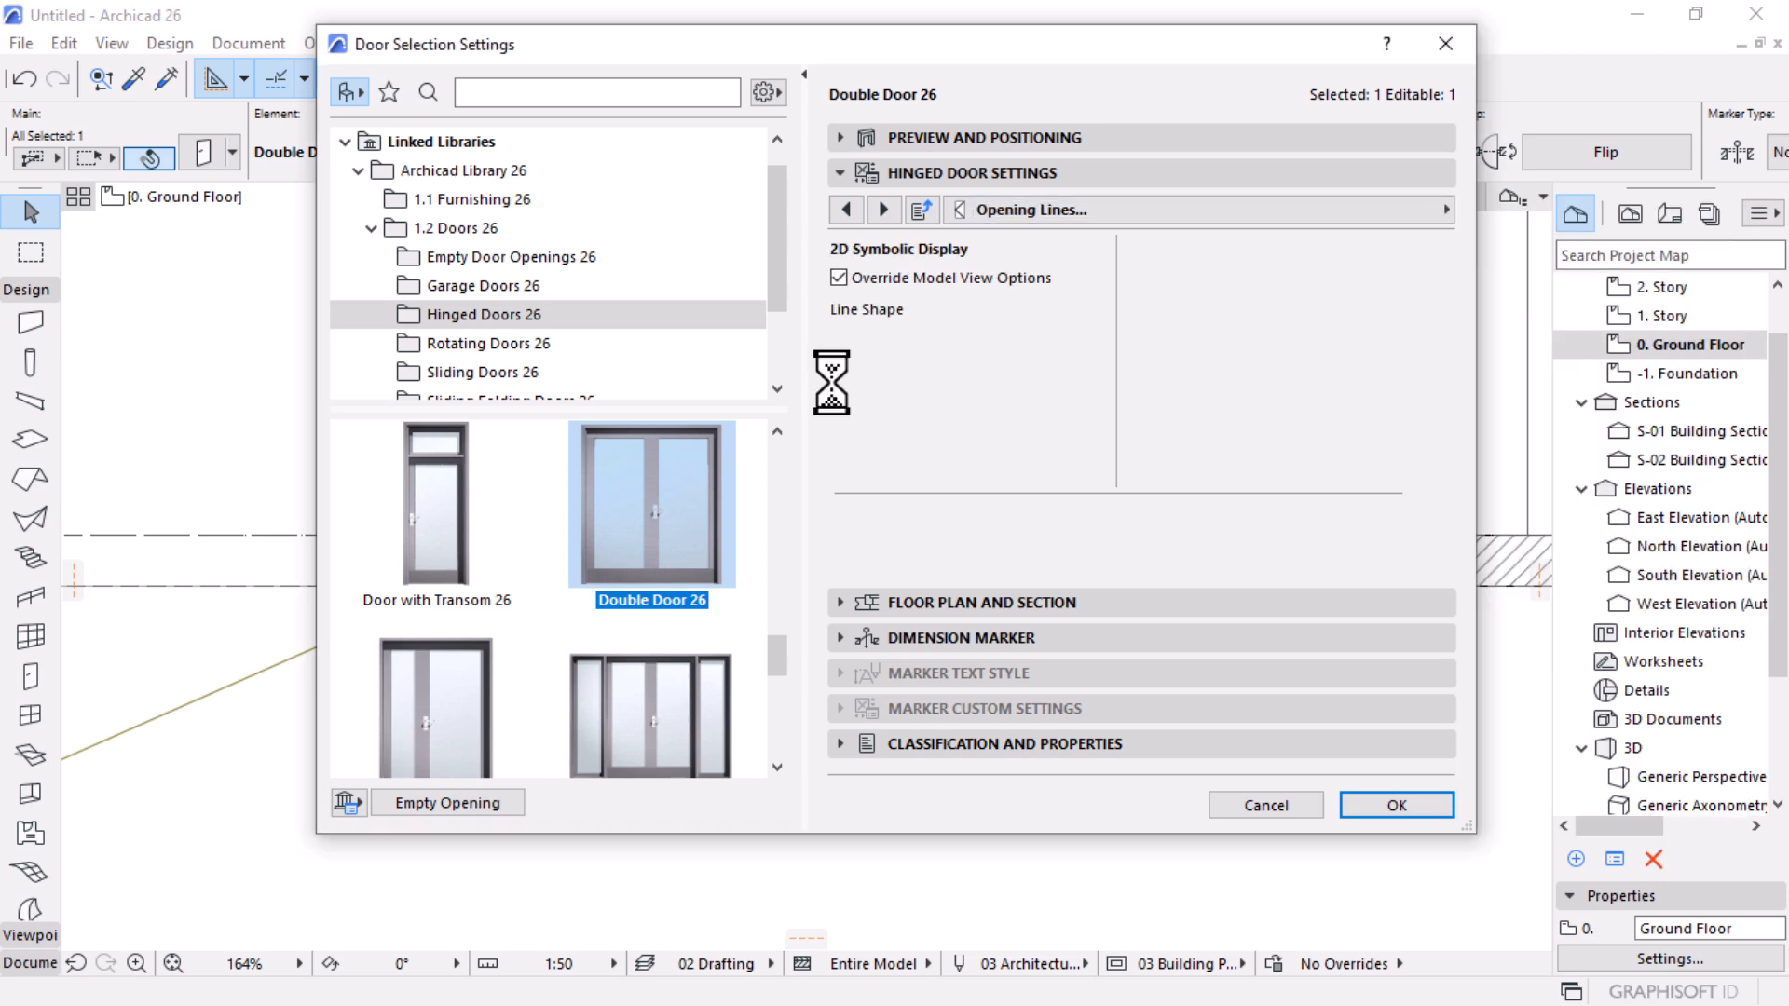
left_click(1099, 432)
left_click(1280, 319)
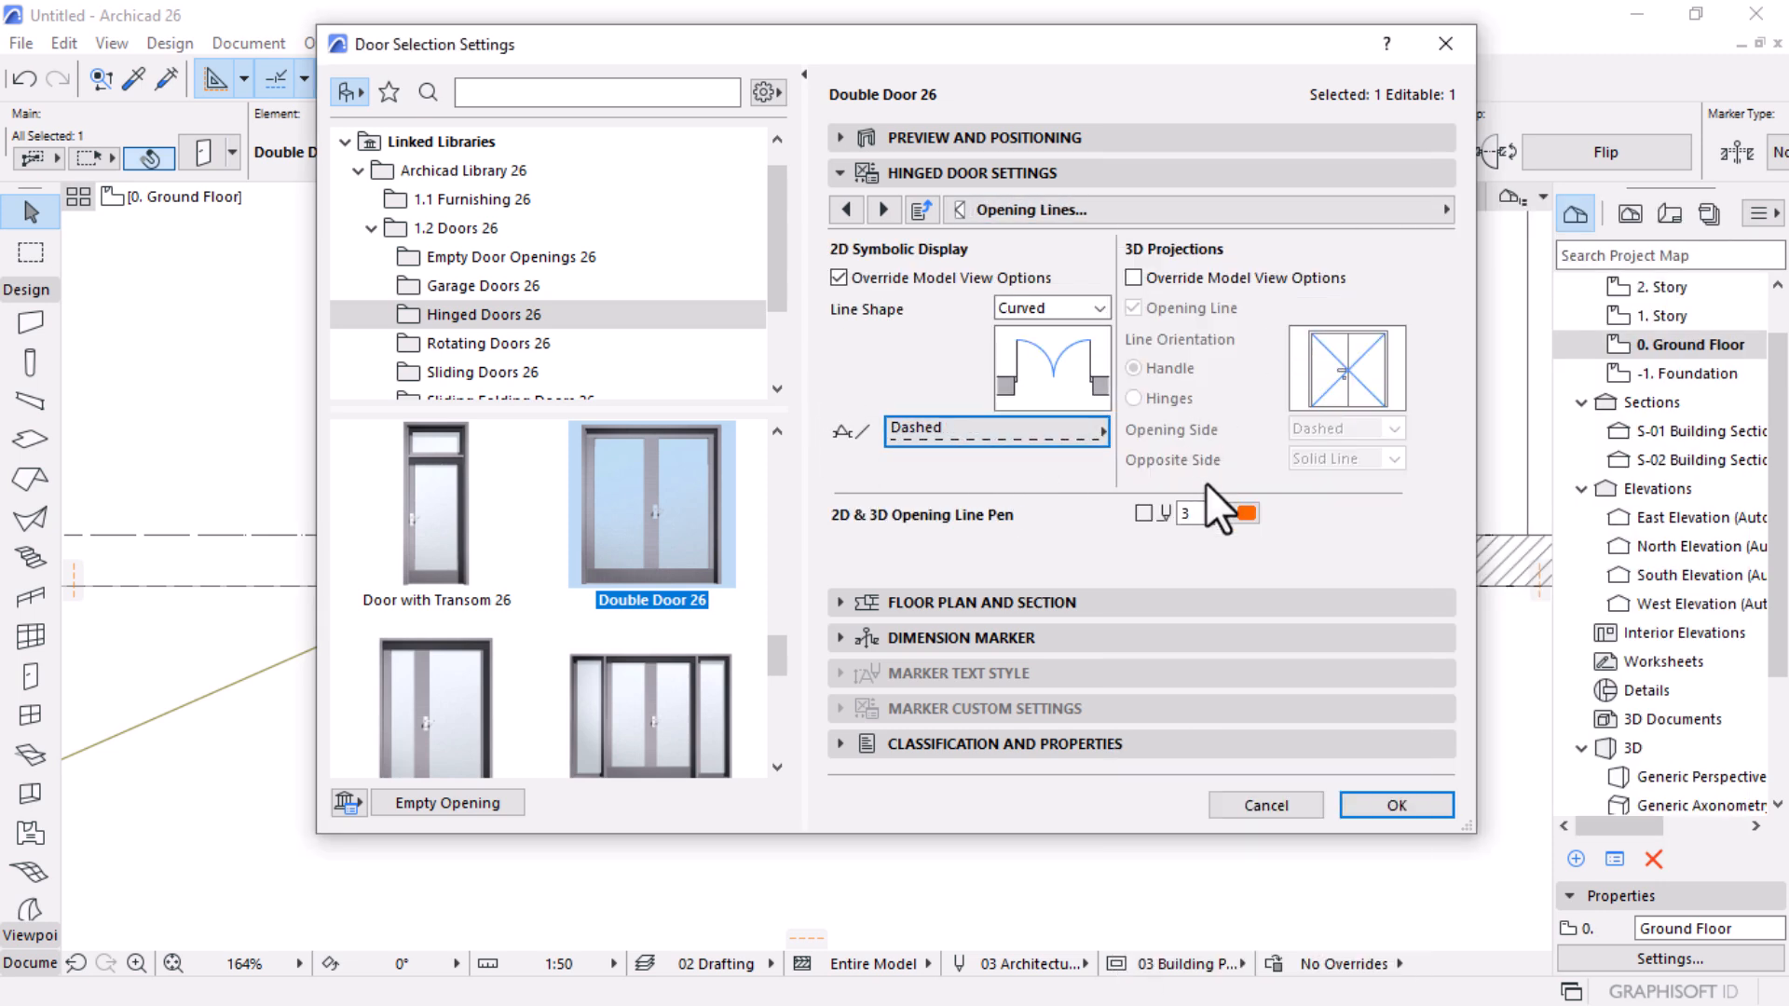
Step: Assign the dark grey pen to the double door's 2D and 3D opening lines and apply the settings
left_click(1245, 513)
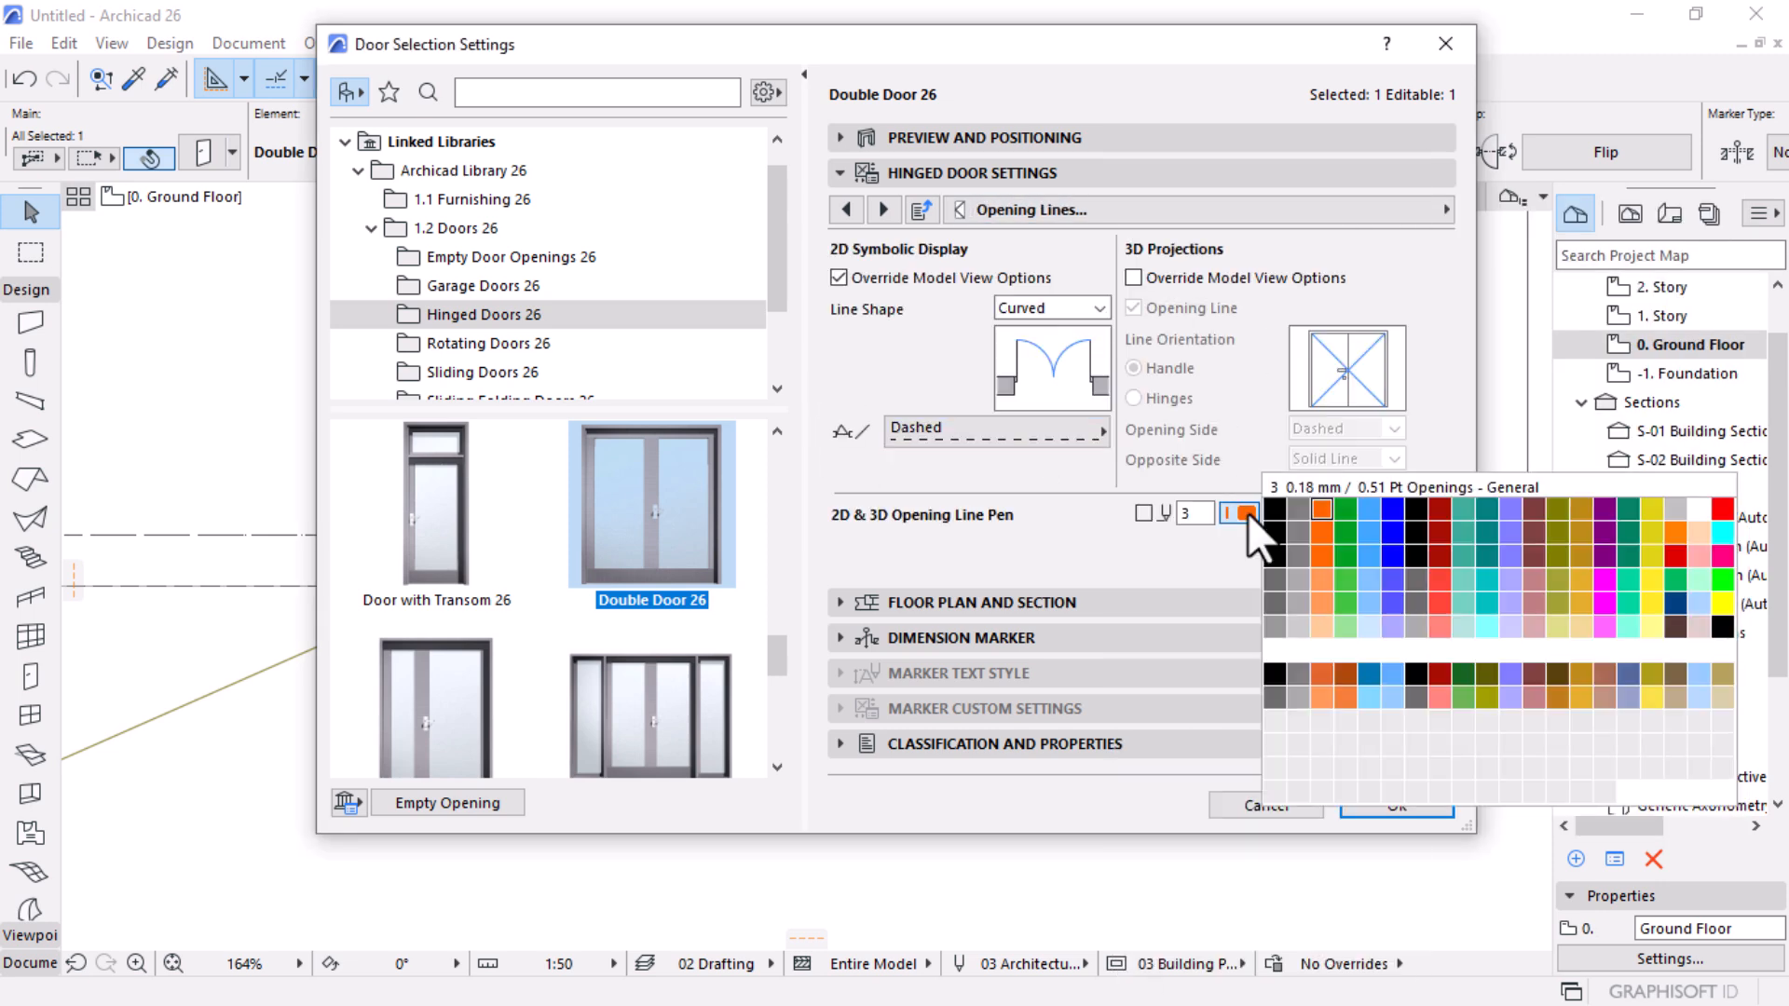
left_click(1280, 701)
left_click(1424, 809)
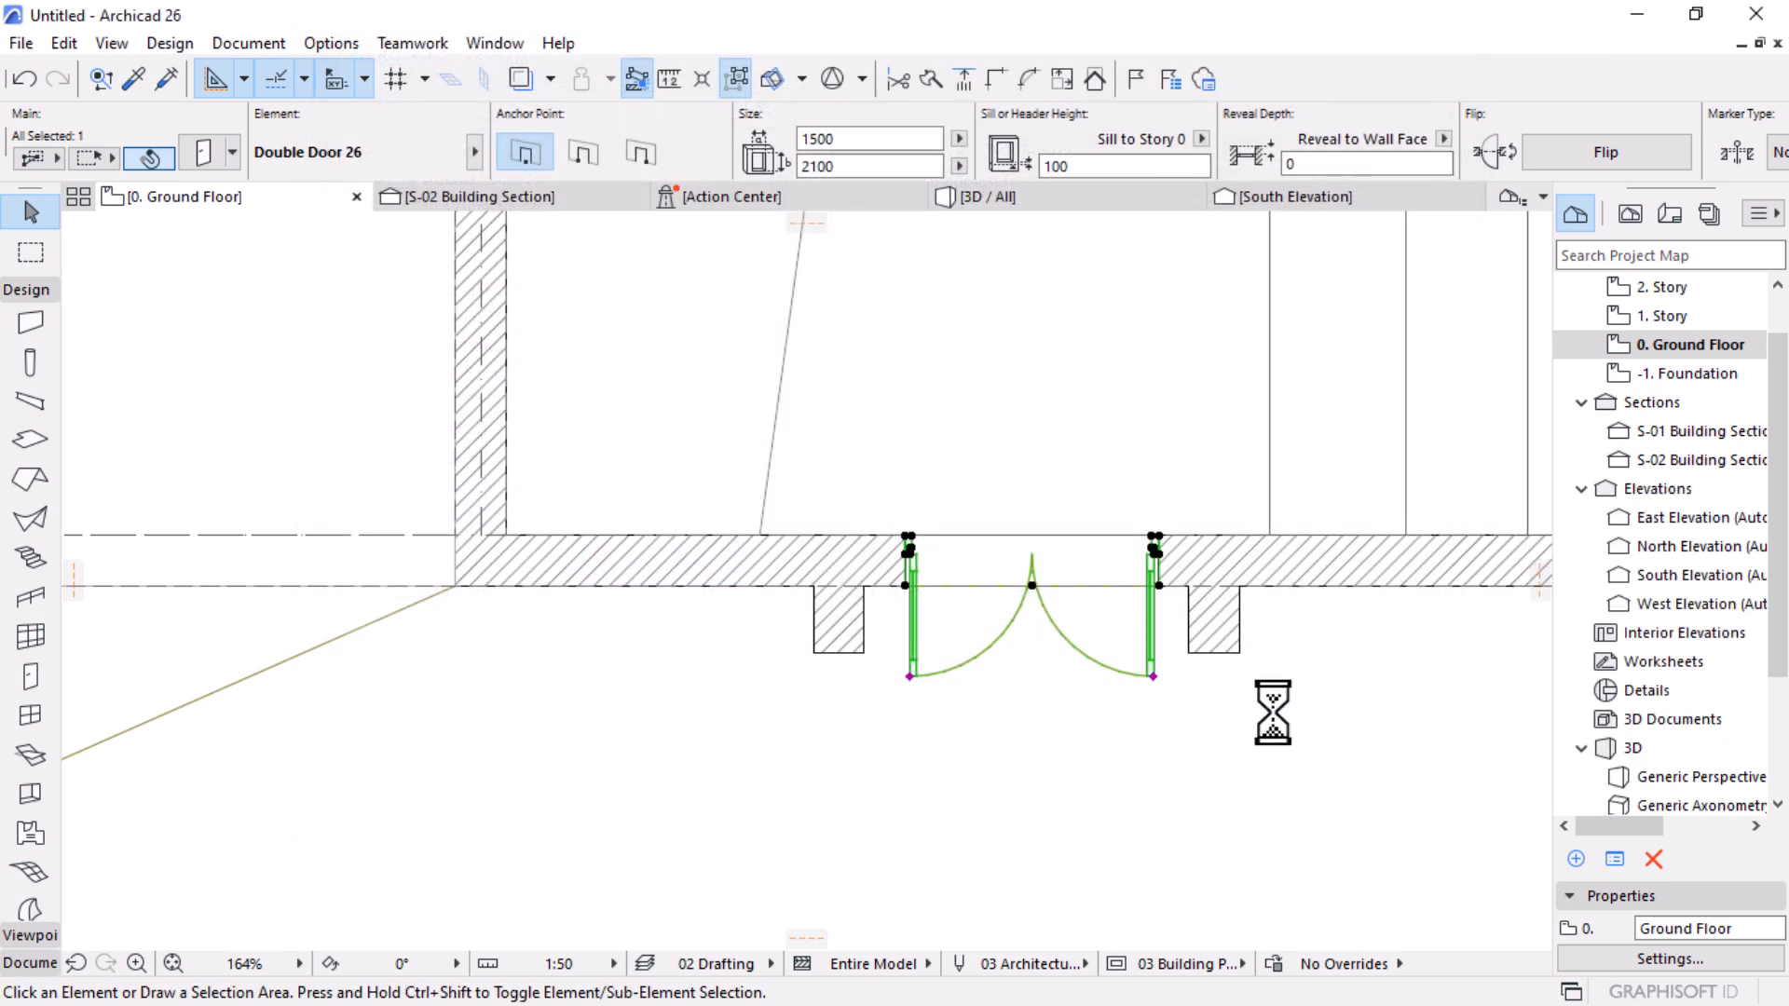
left_click(965, 601)
scroll(1026, 663, "down", 5)
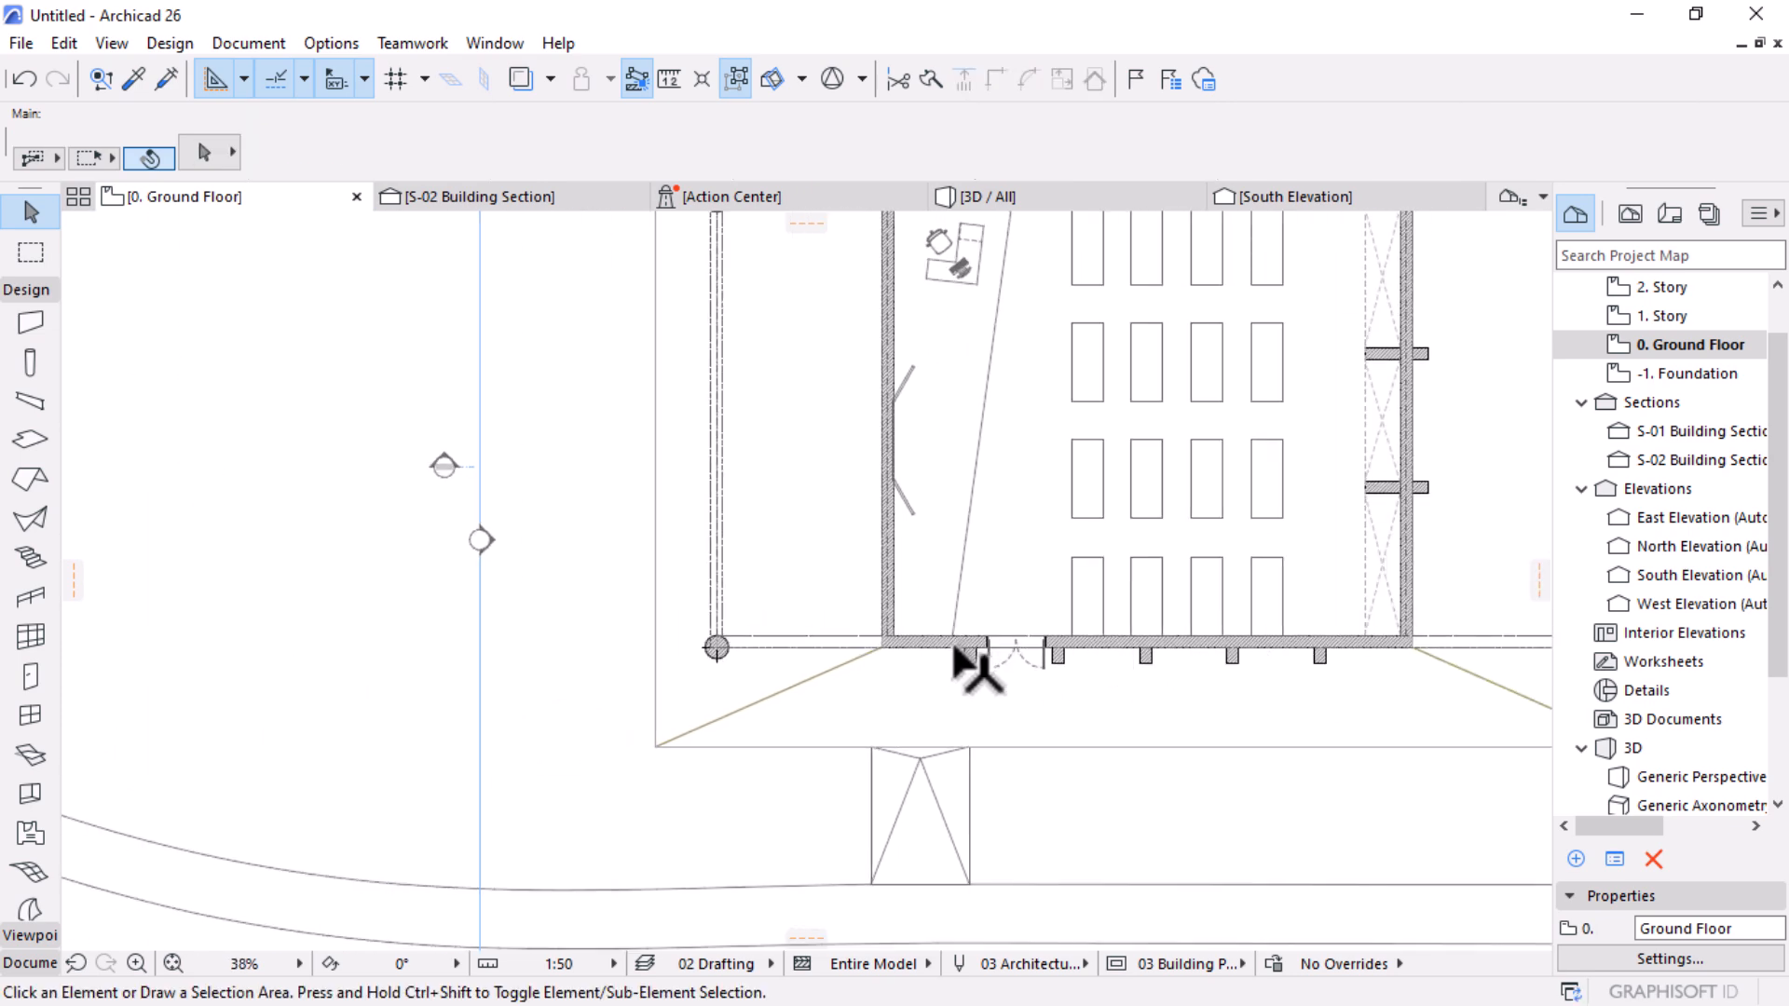
Step: Add the D Marker 26 marker to the placed double door on the ground floor plan
scroll(961, 699, "up", 3)
left_click(1009, 719)
key("Escape")
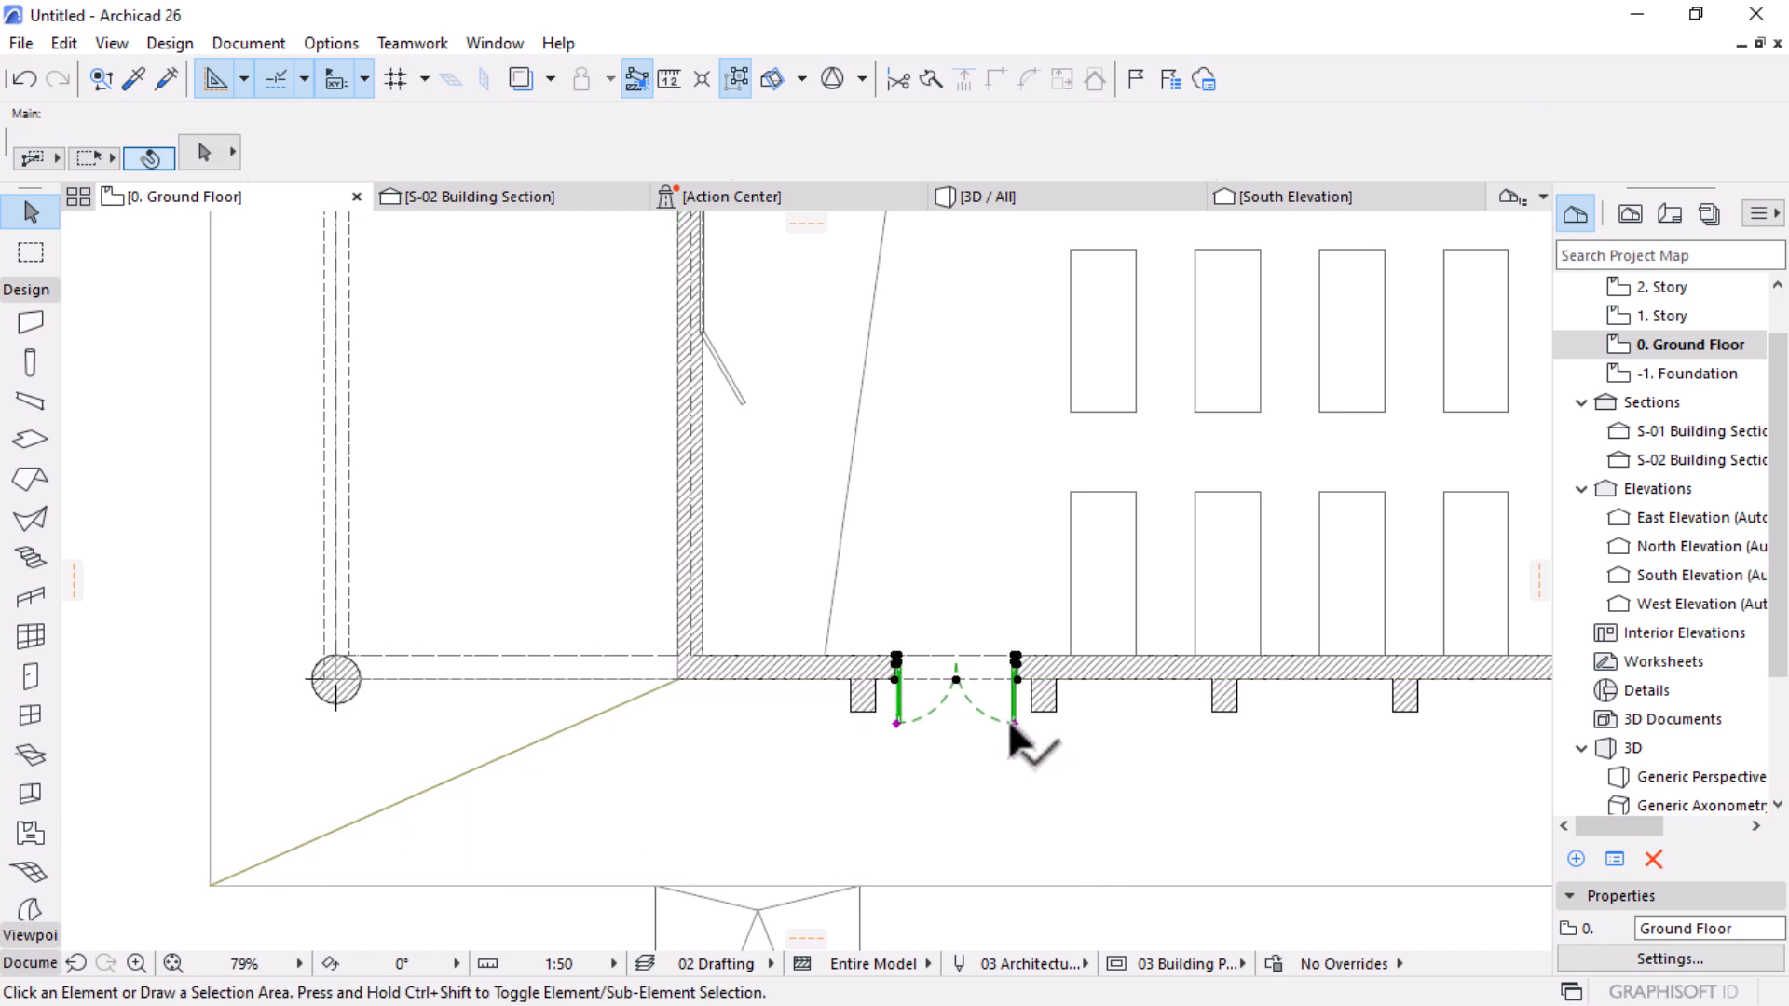
left_click(1011, 722)
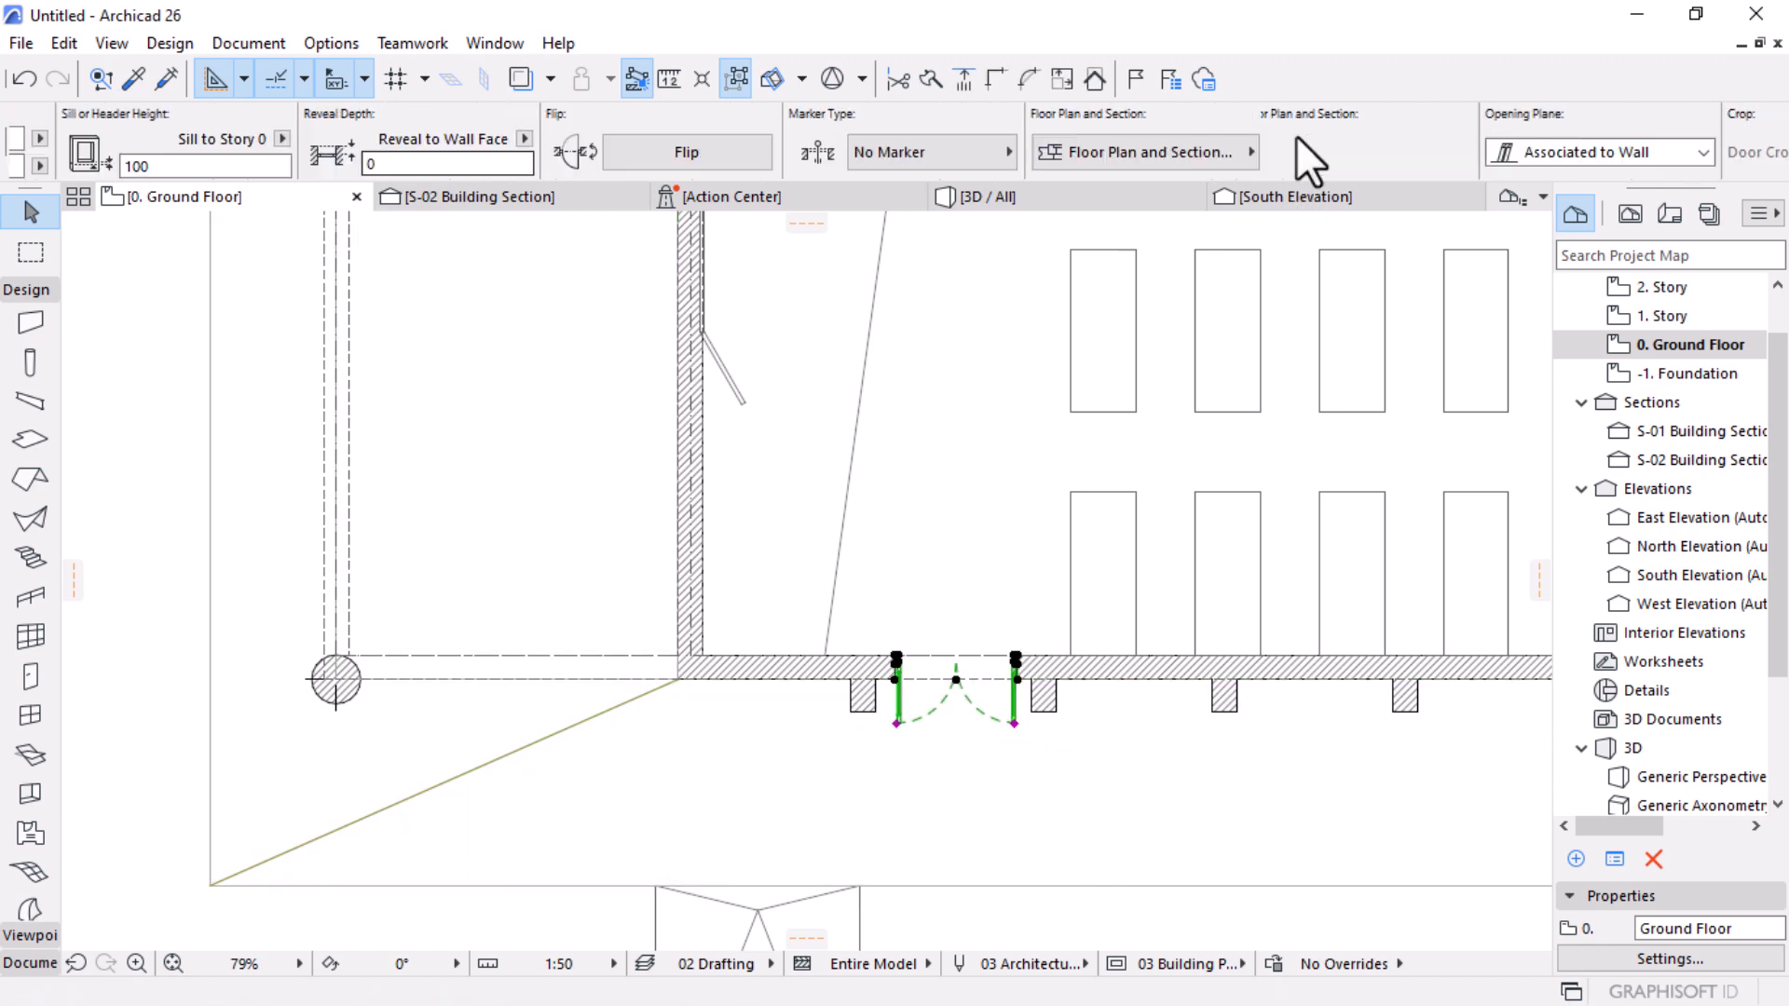
left_click(667, 151)
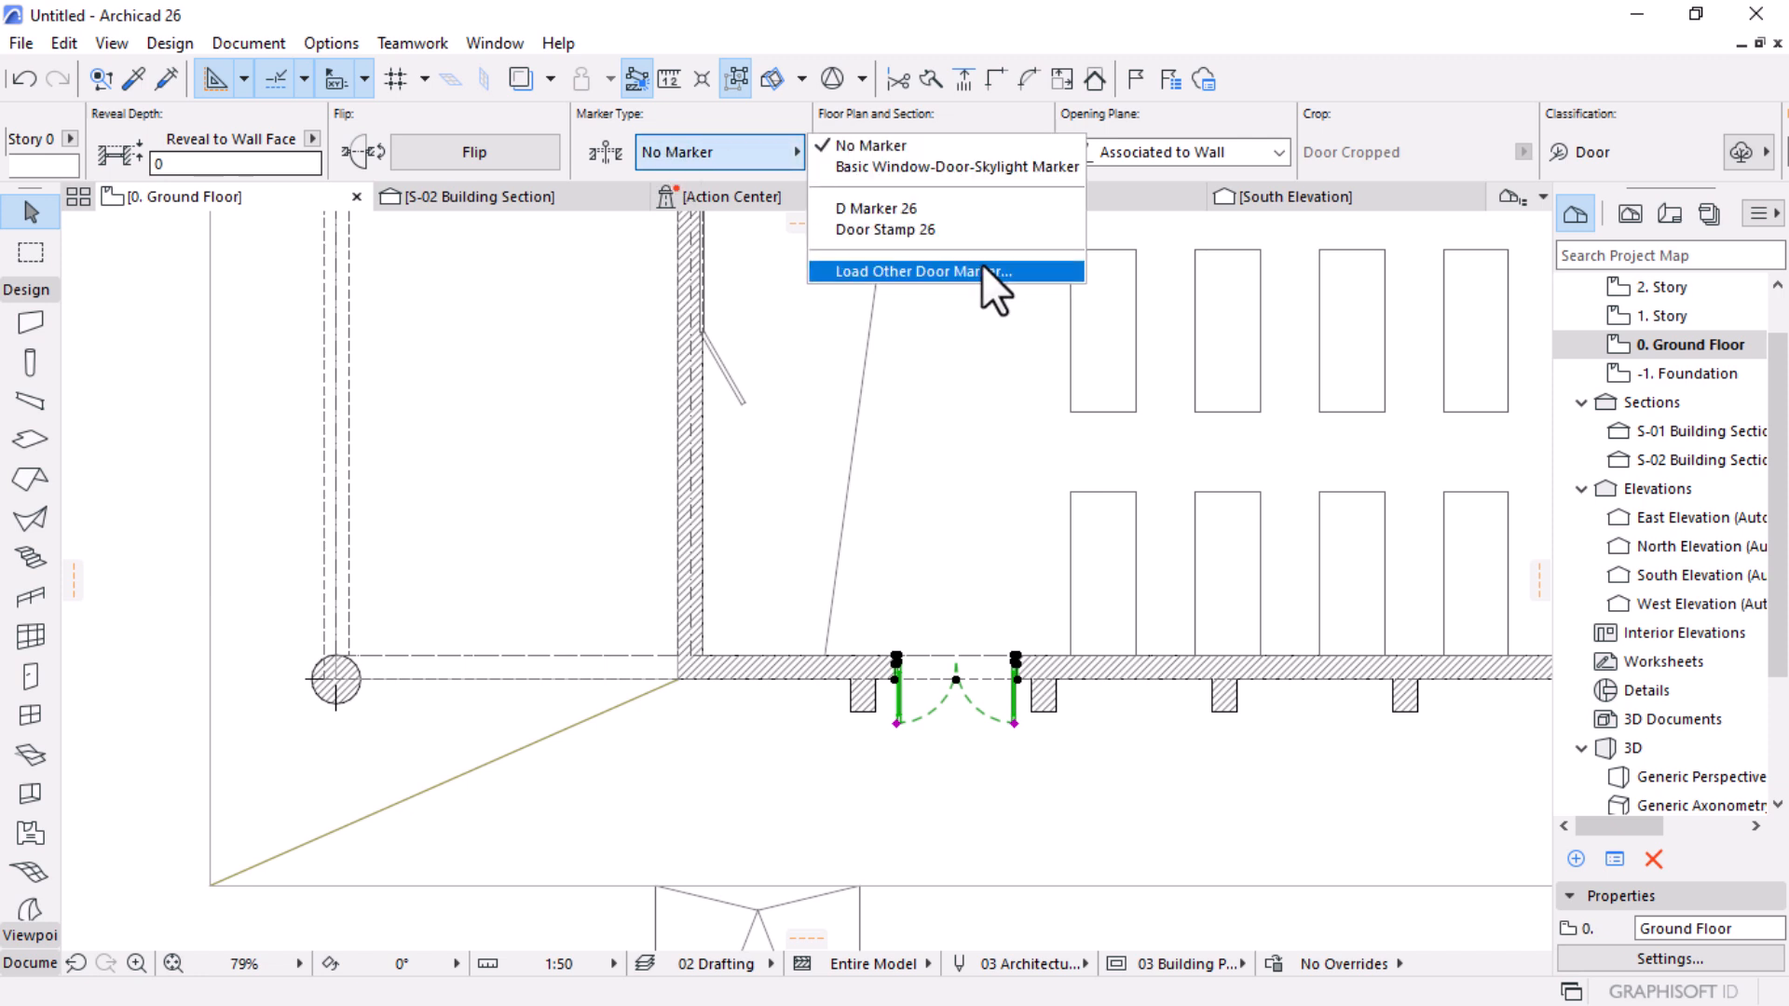
left_click(869, 212)
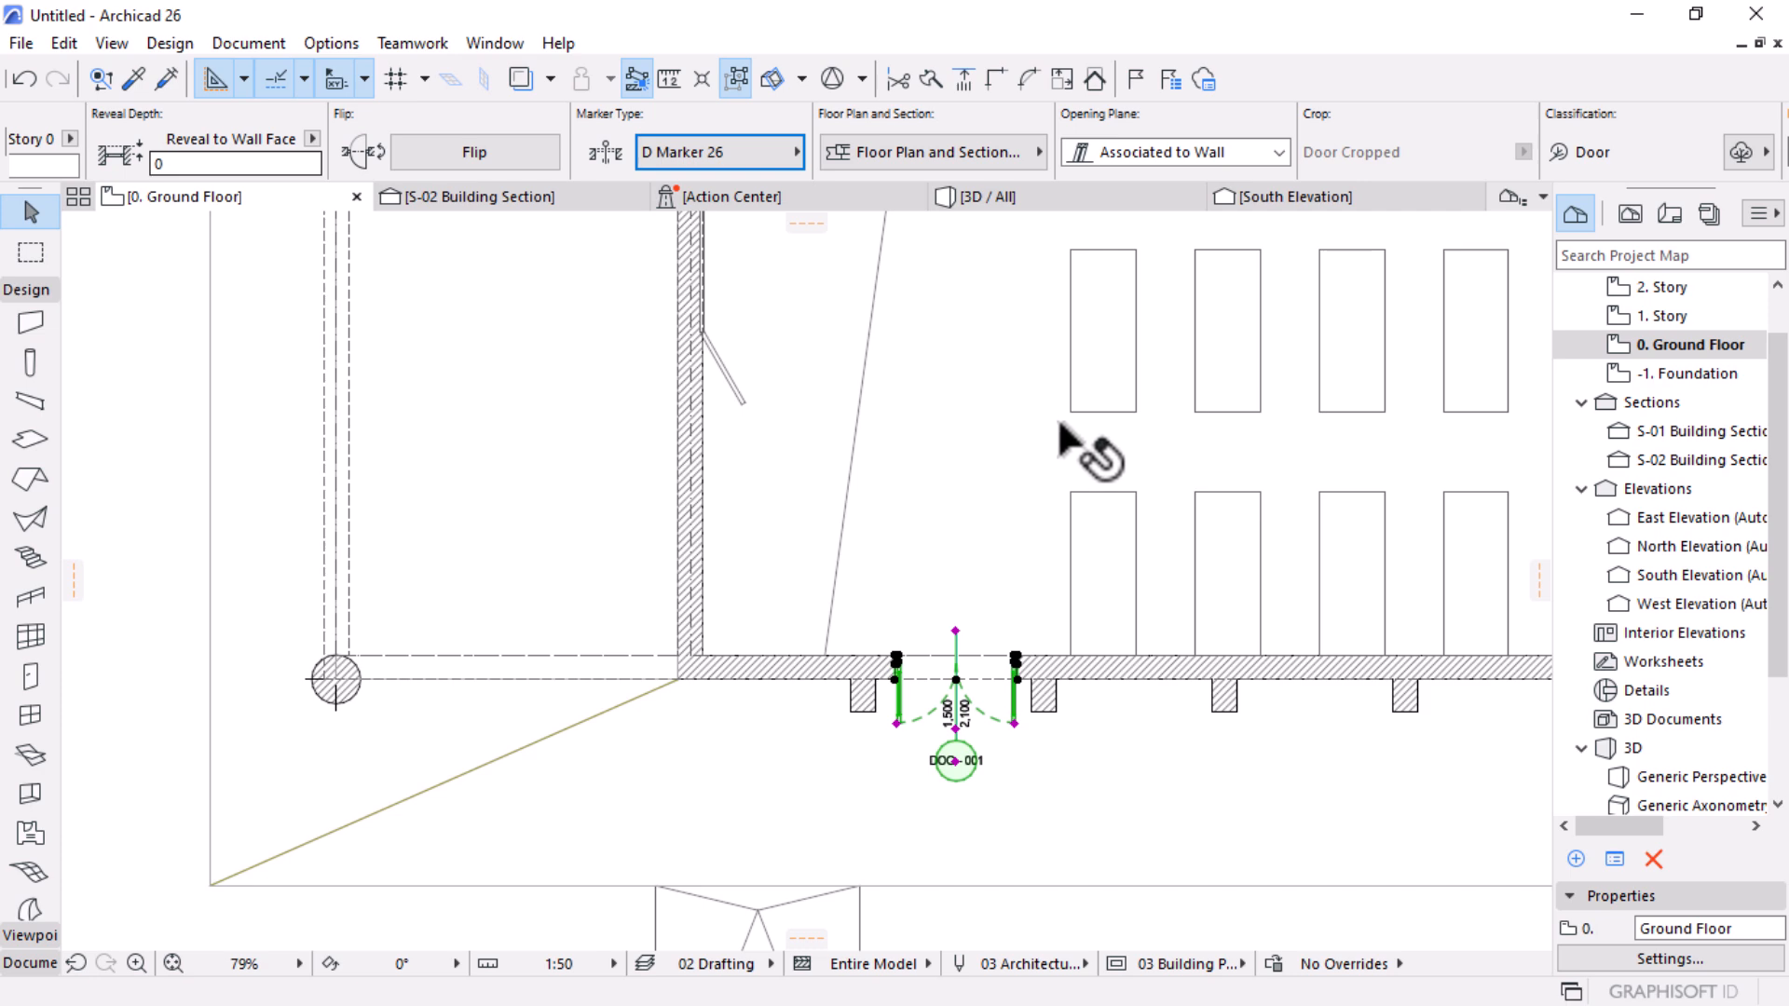
scroll(937, 771, "up", 5)
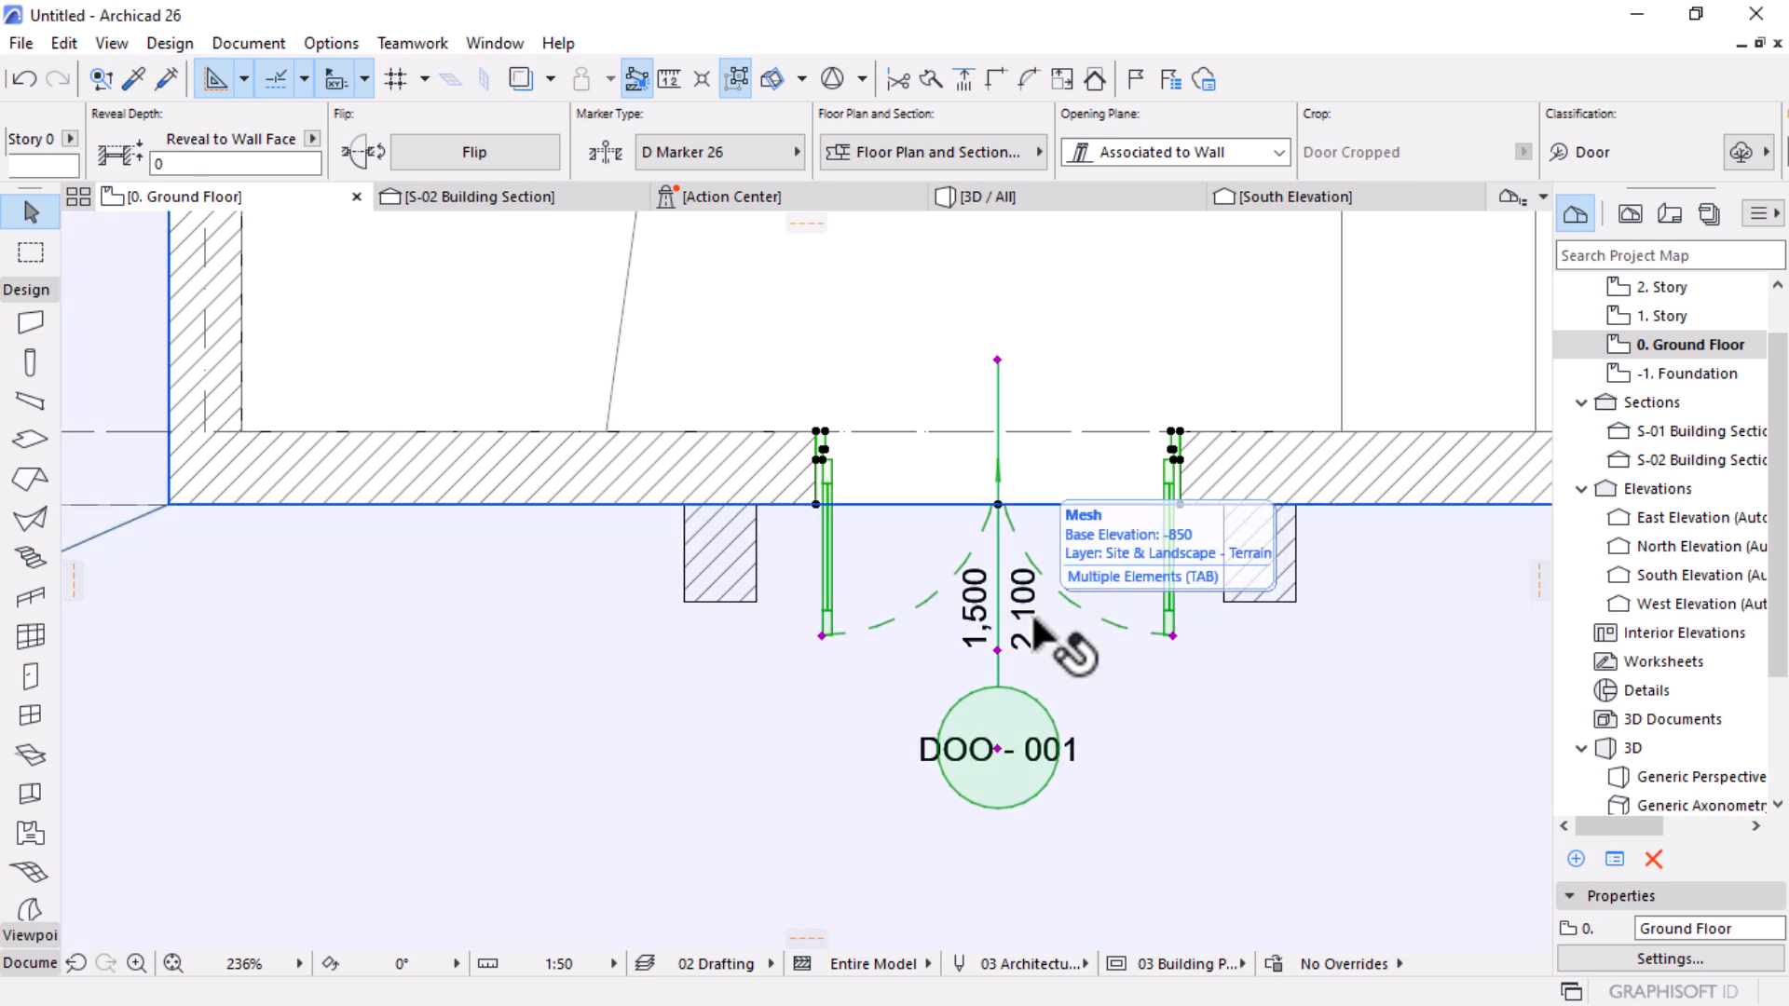
scroll(1220, 671, "down", 3)
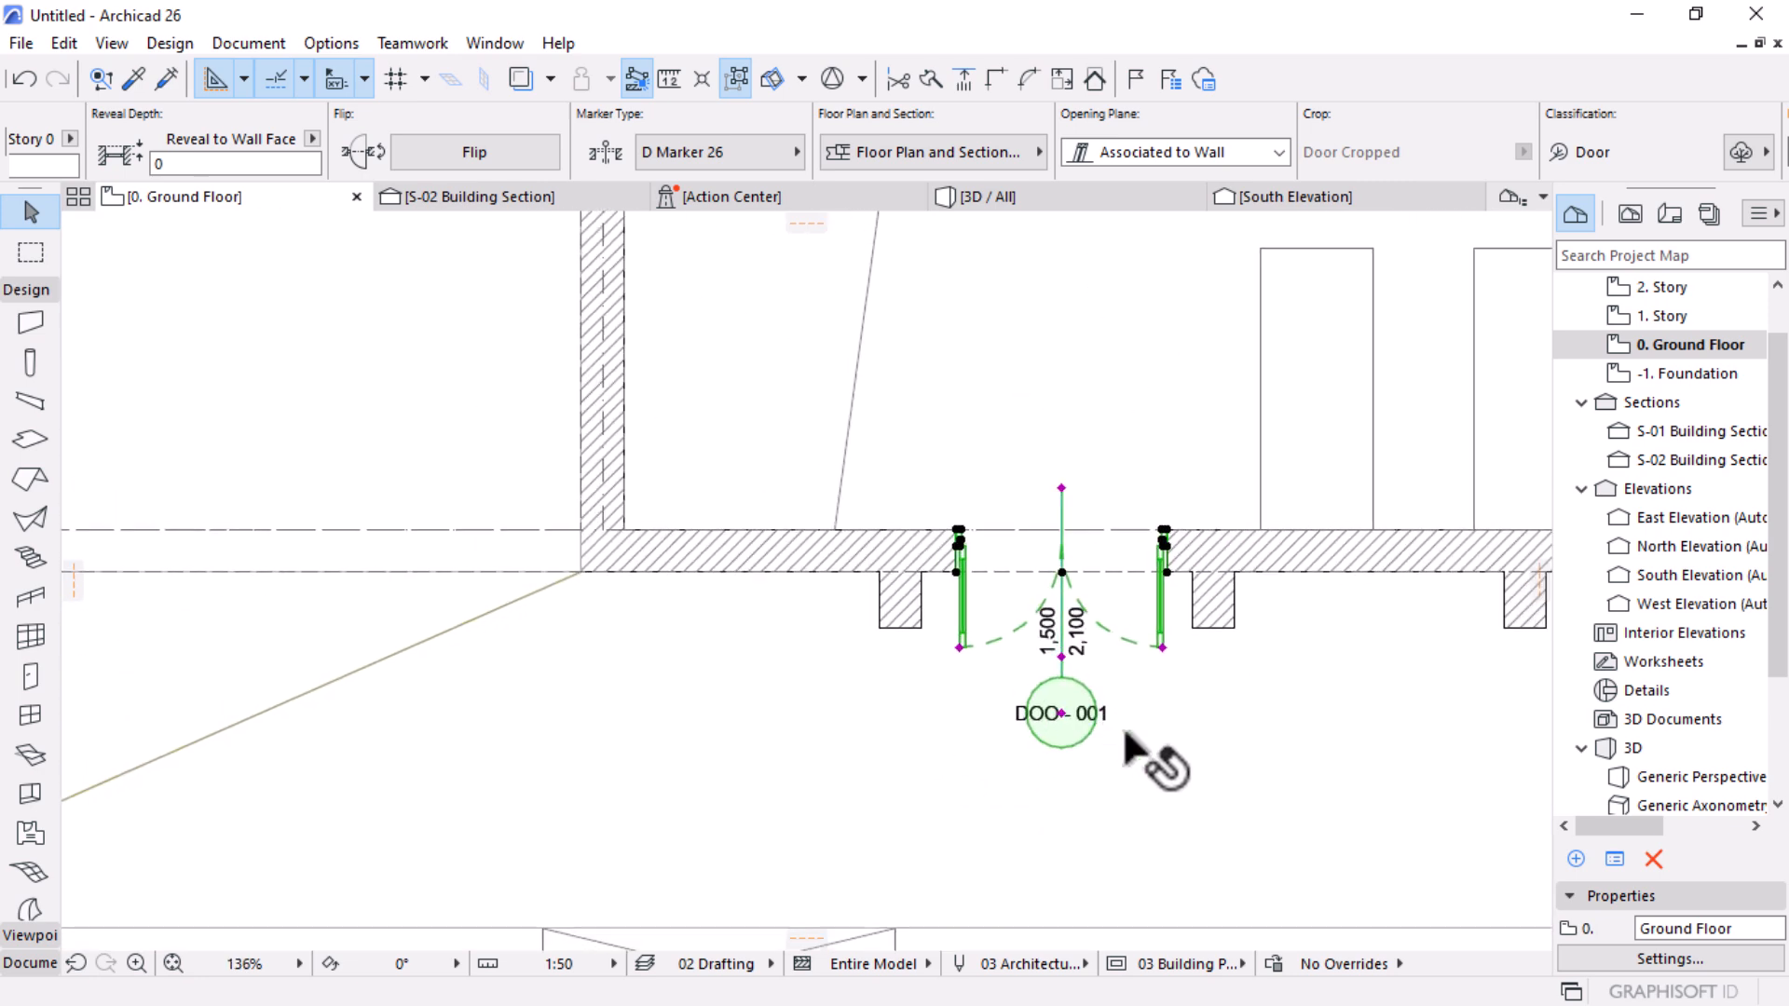
left_click(1127, 676)
scroll(1130, 673, "down", 3)
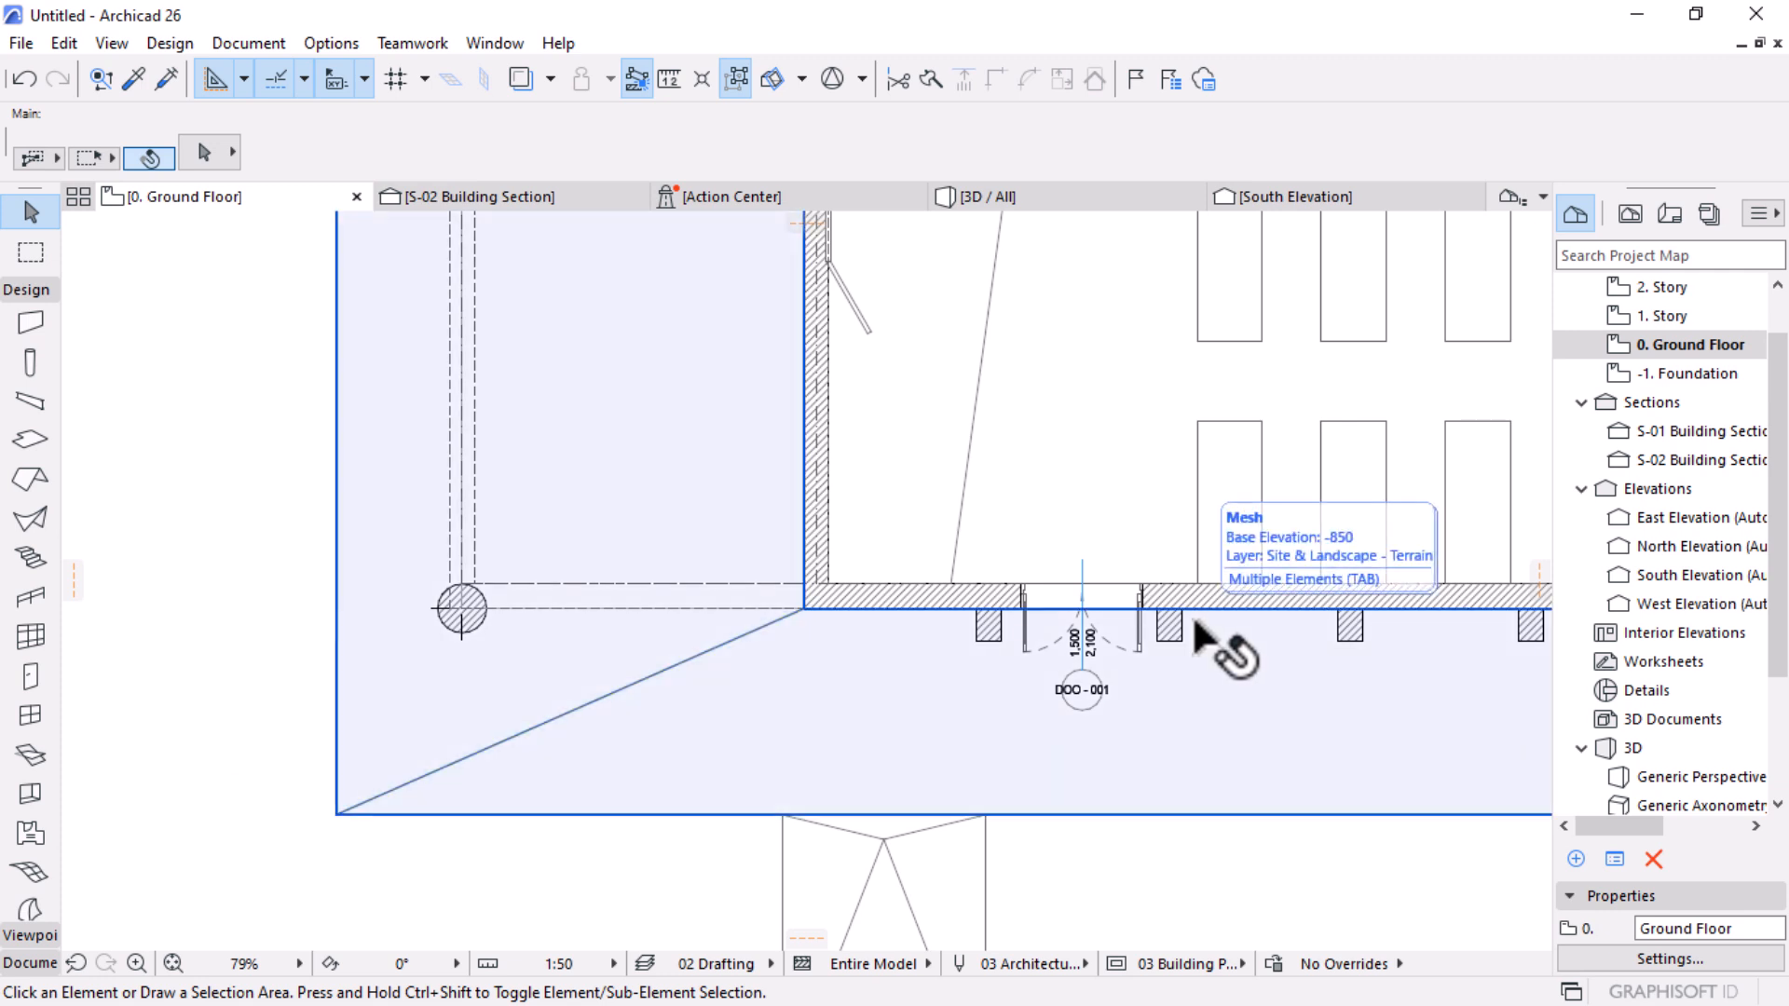
Step: Choose Window 26 from Basic Windows 26 in the window default settings and show its basic window settings
scroll(868, 661, "down", 3)
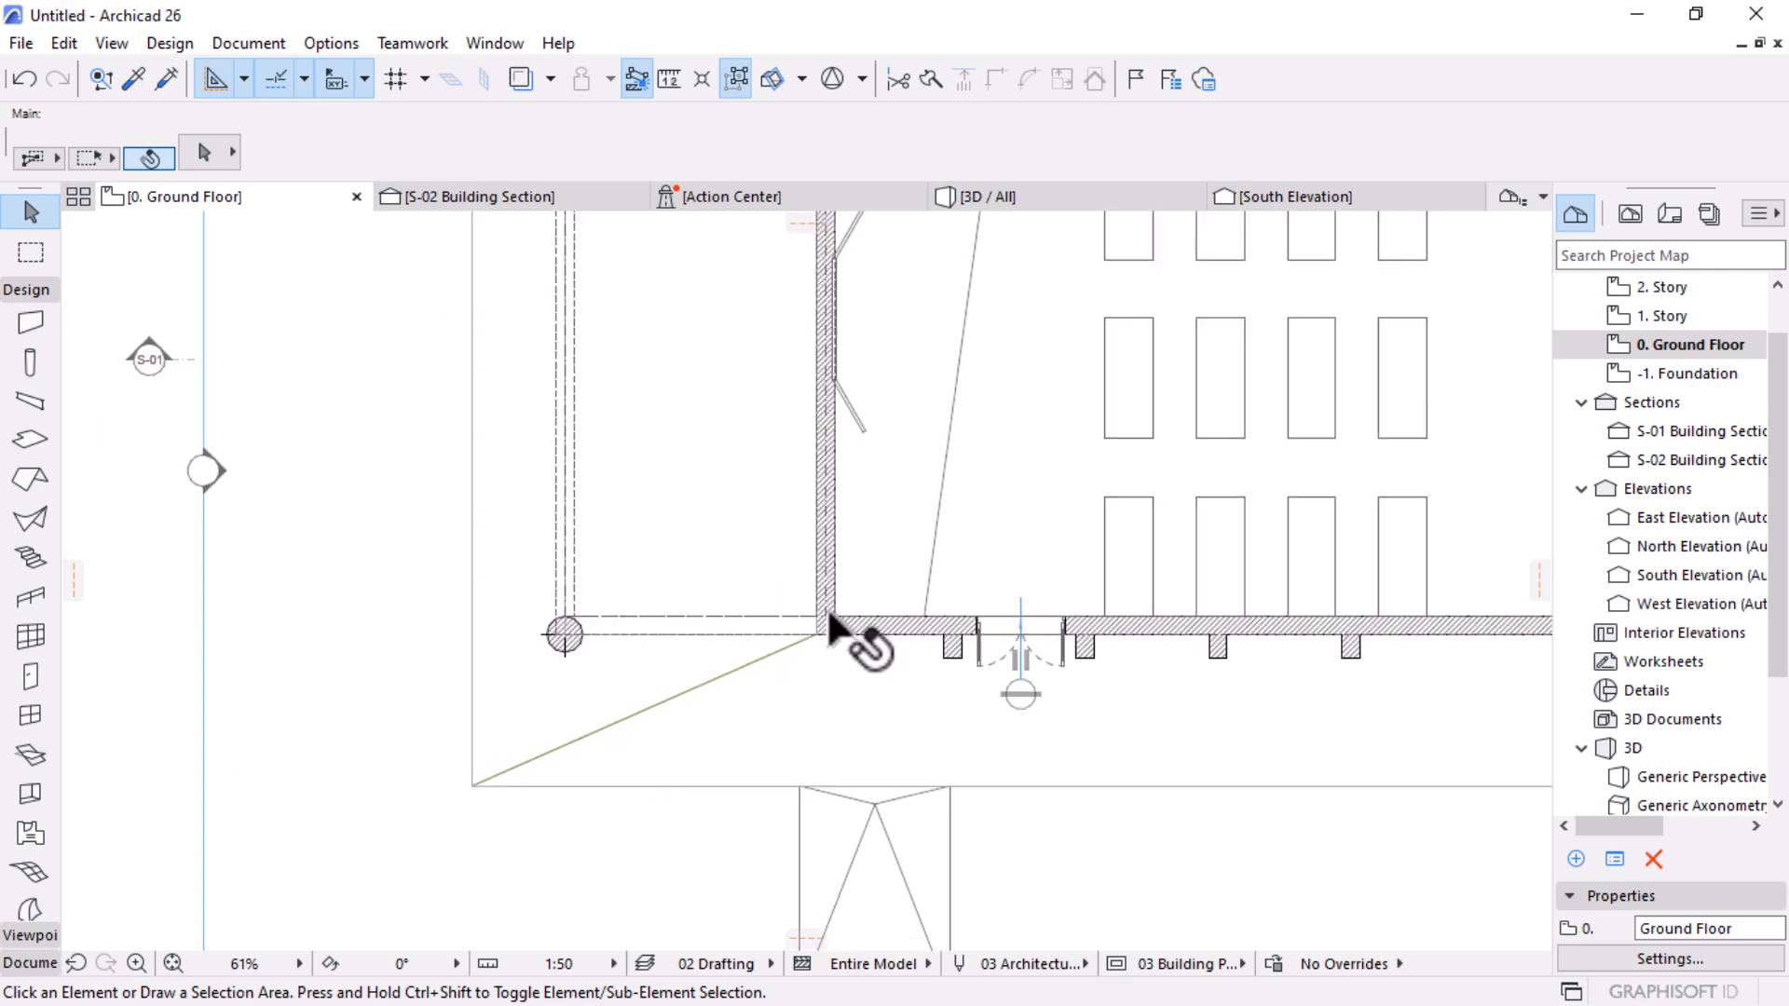
scroll(866, 641, "down", 2)
scroll(966, 678, "up", 2)
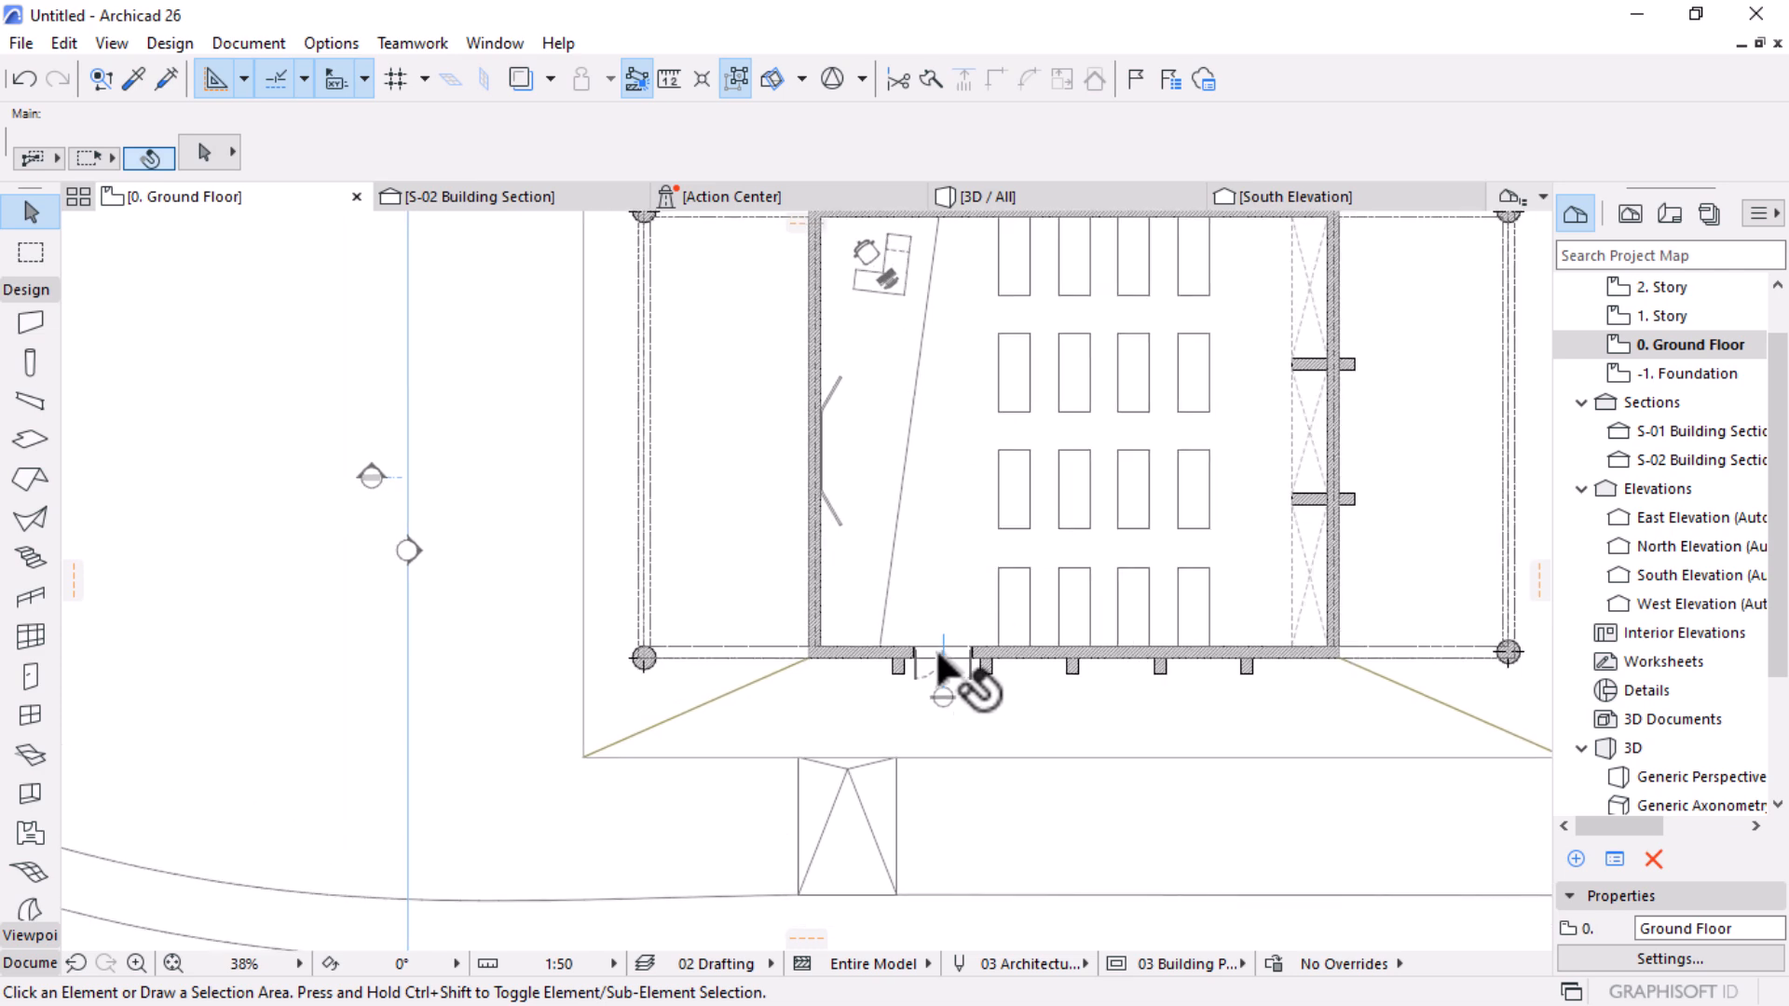
scroll(980, 713, "up", 4)
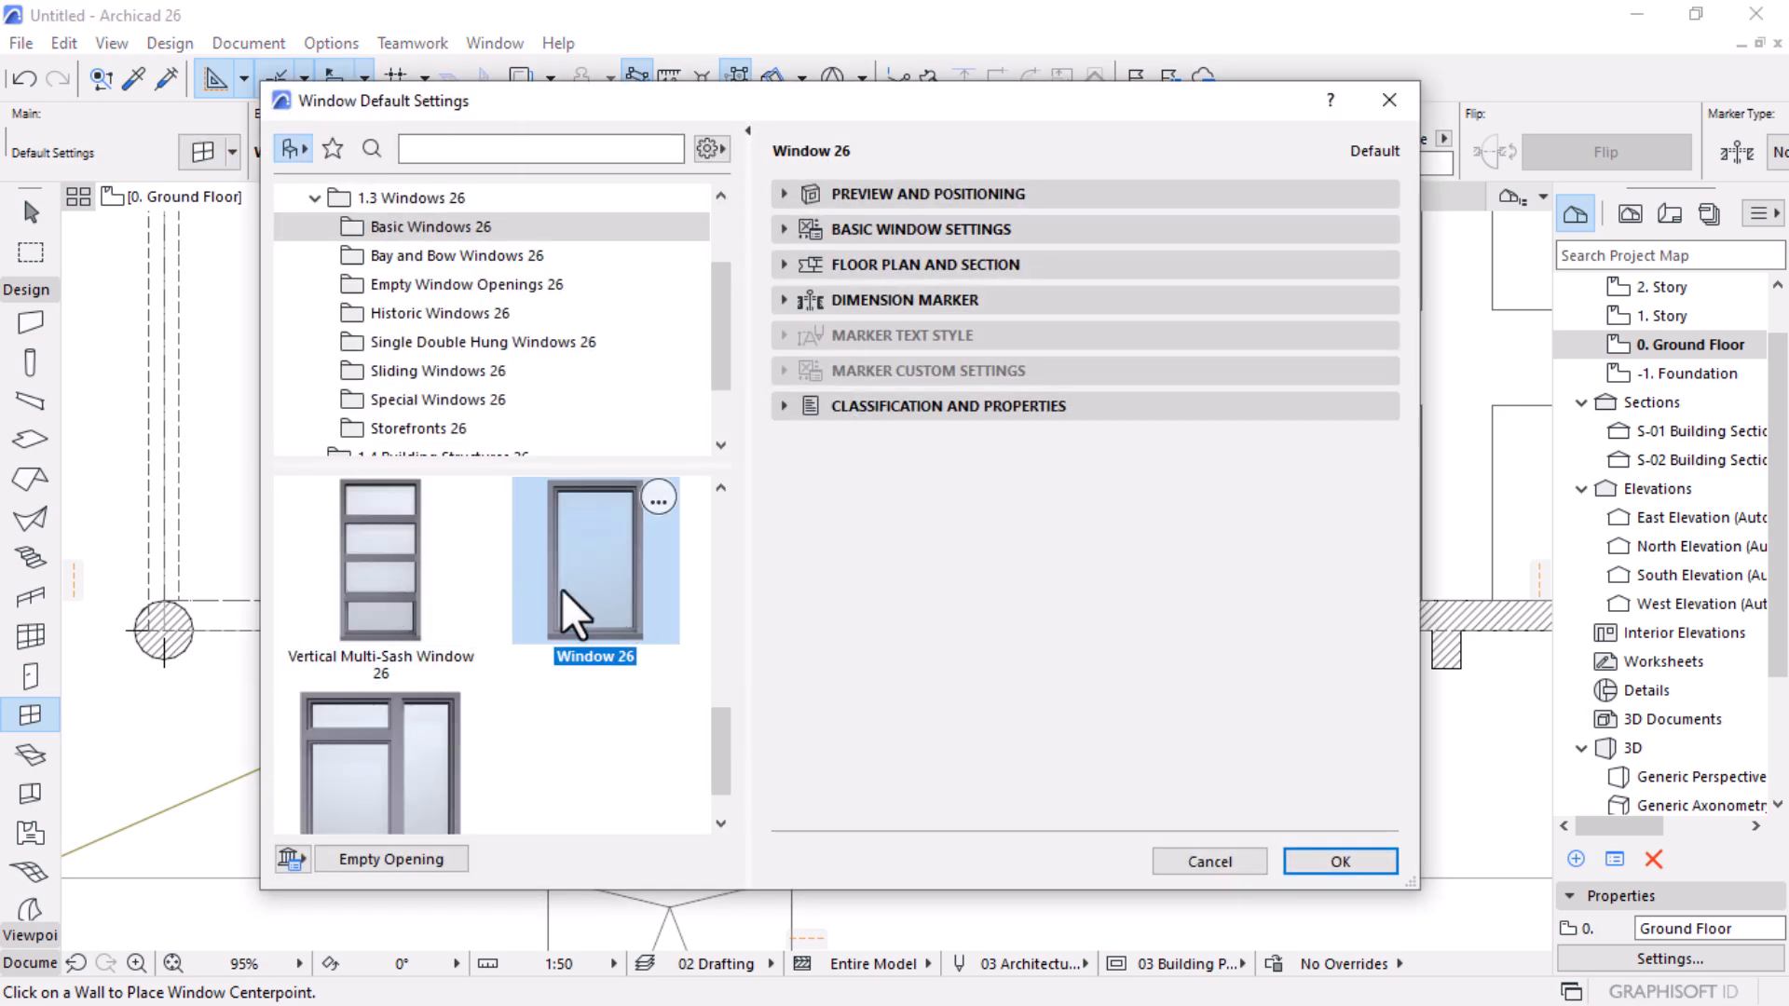
left_click(859, 196)
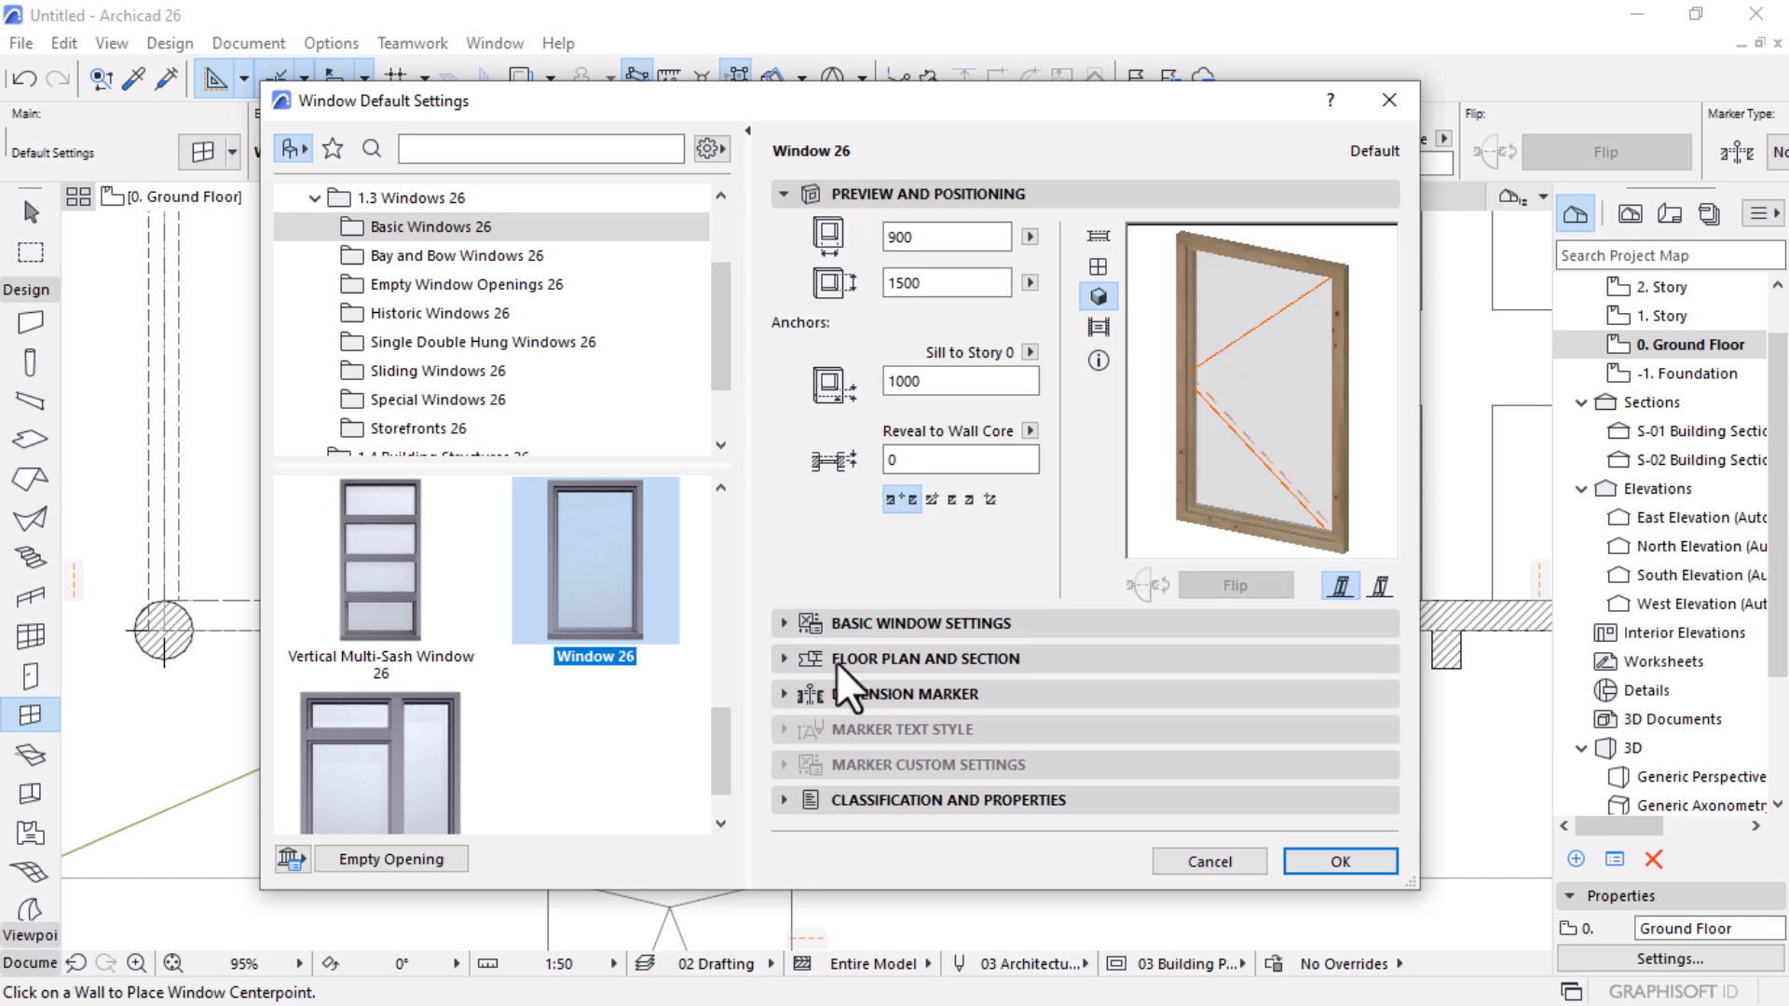
left_click(874, 621)
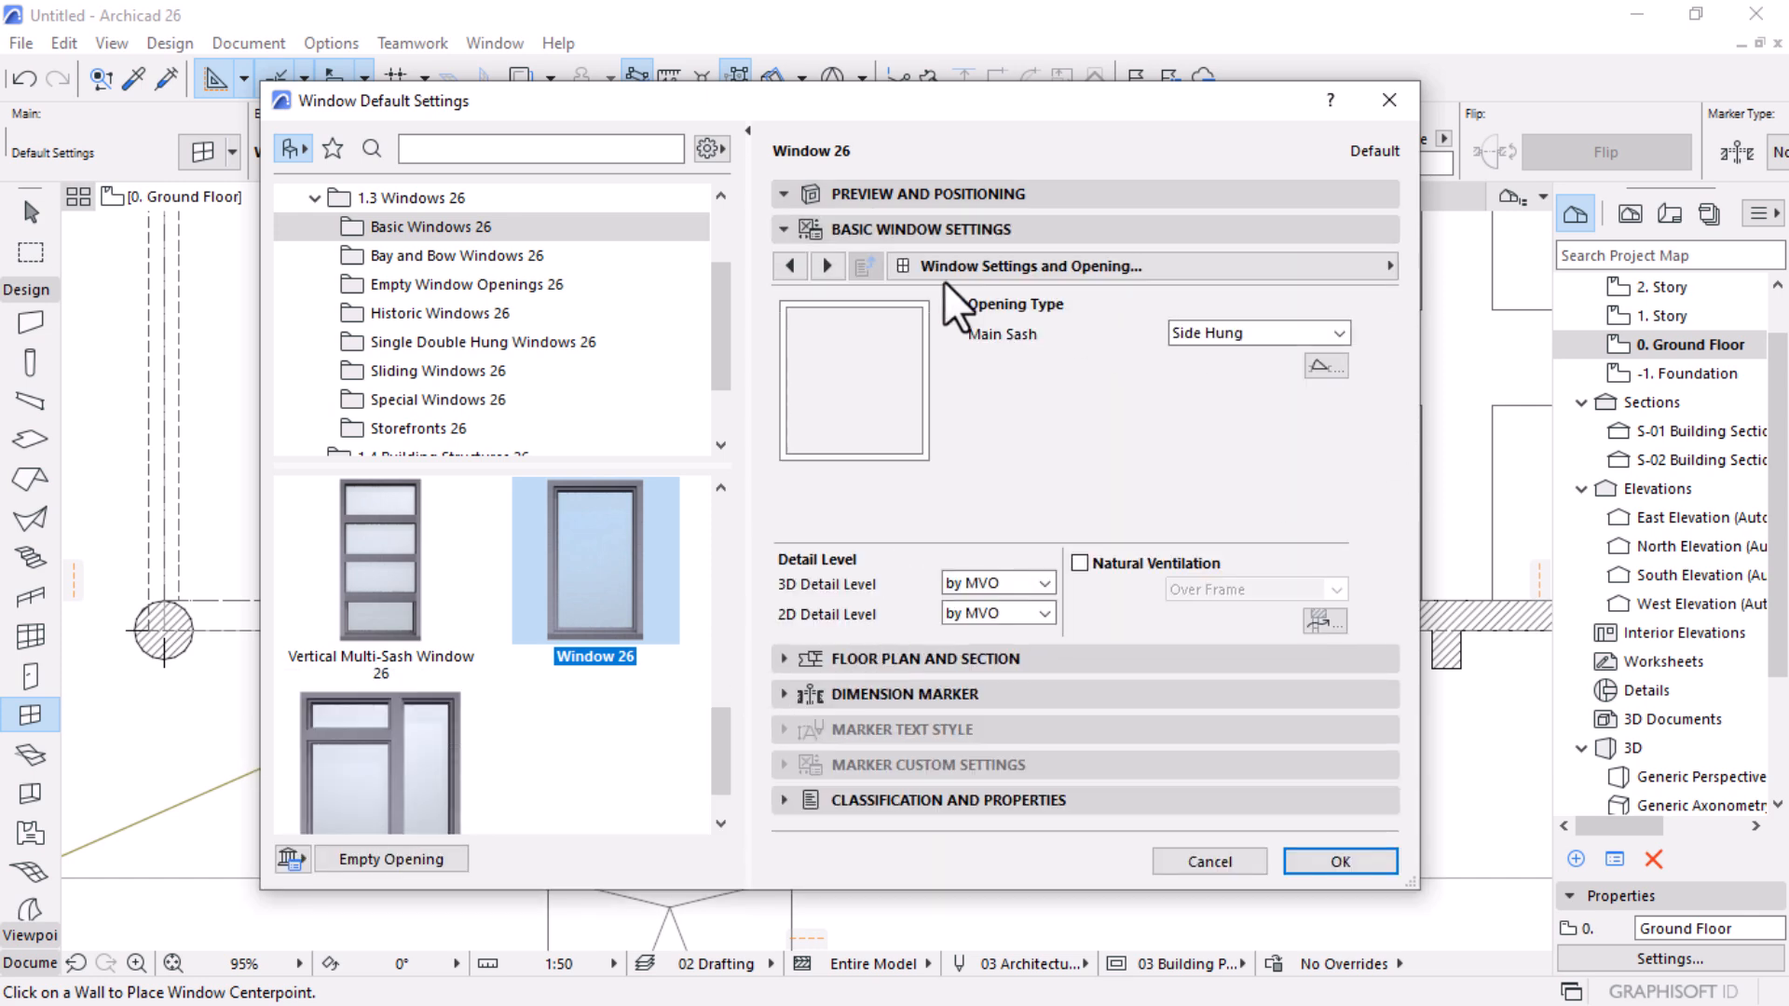
Step: Set the window's sash type to Vent Sash with Straight louvers and a louver width of 100
left_click(825, 267)
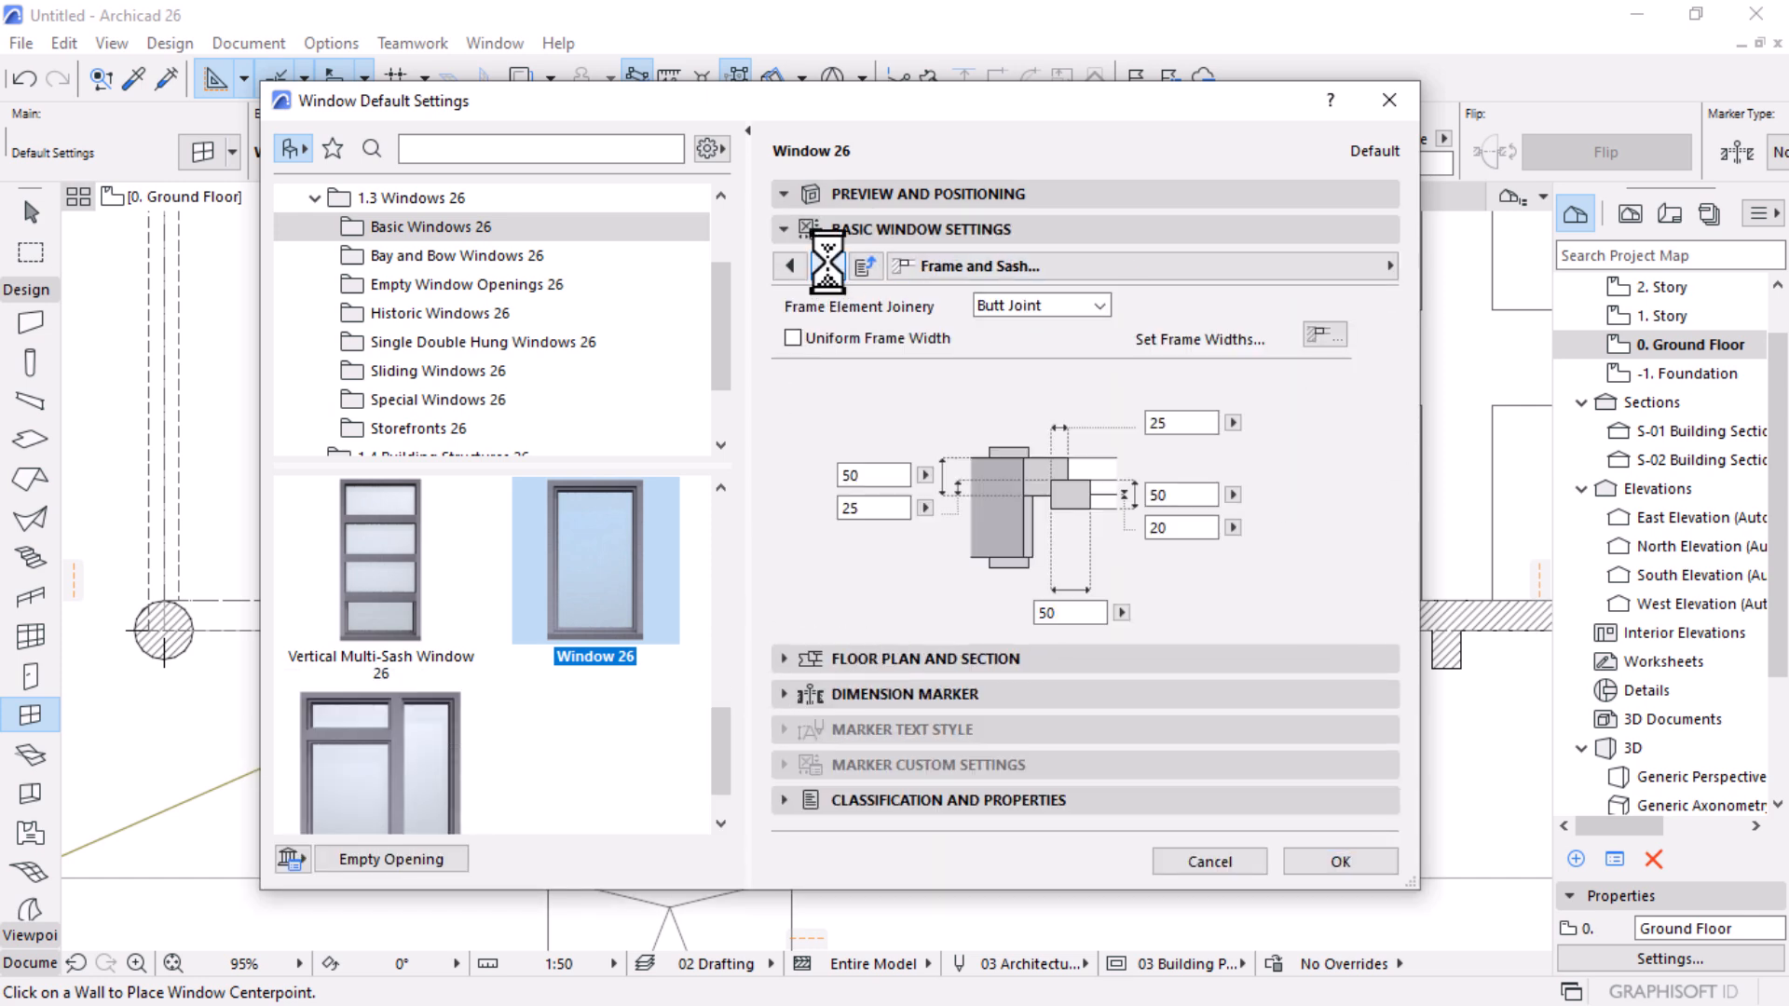
left_click(827, 266)
left_click(827, 266)
left_click(827, 266)
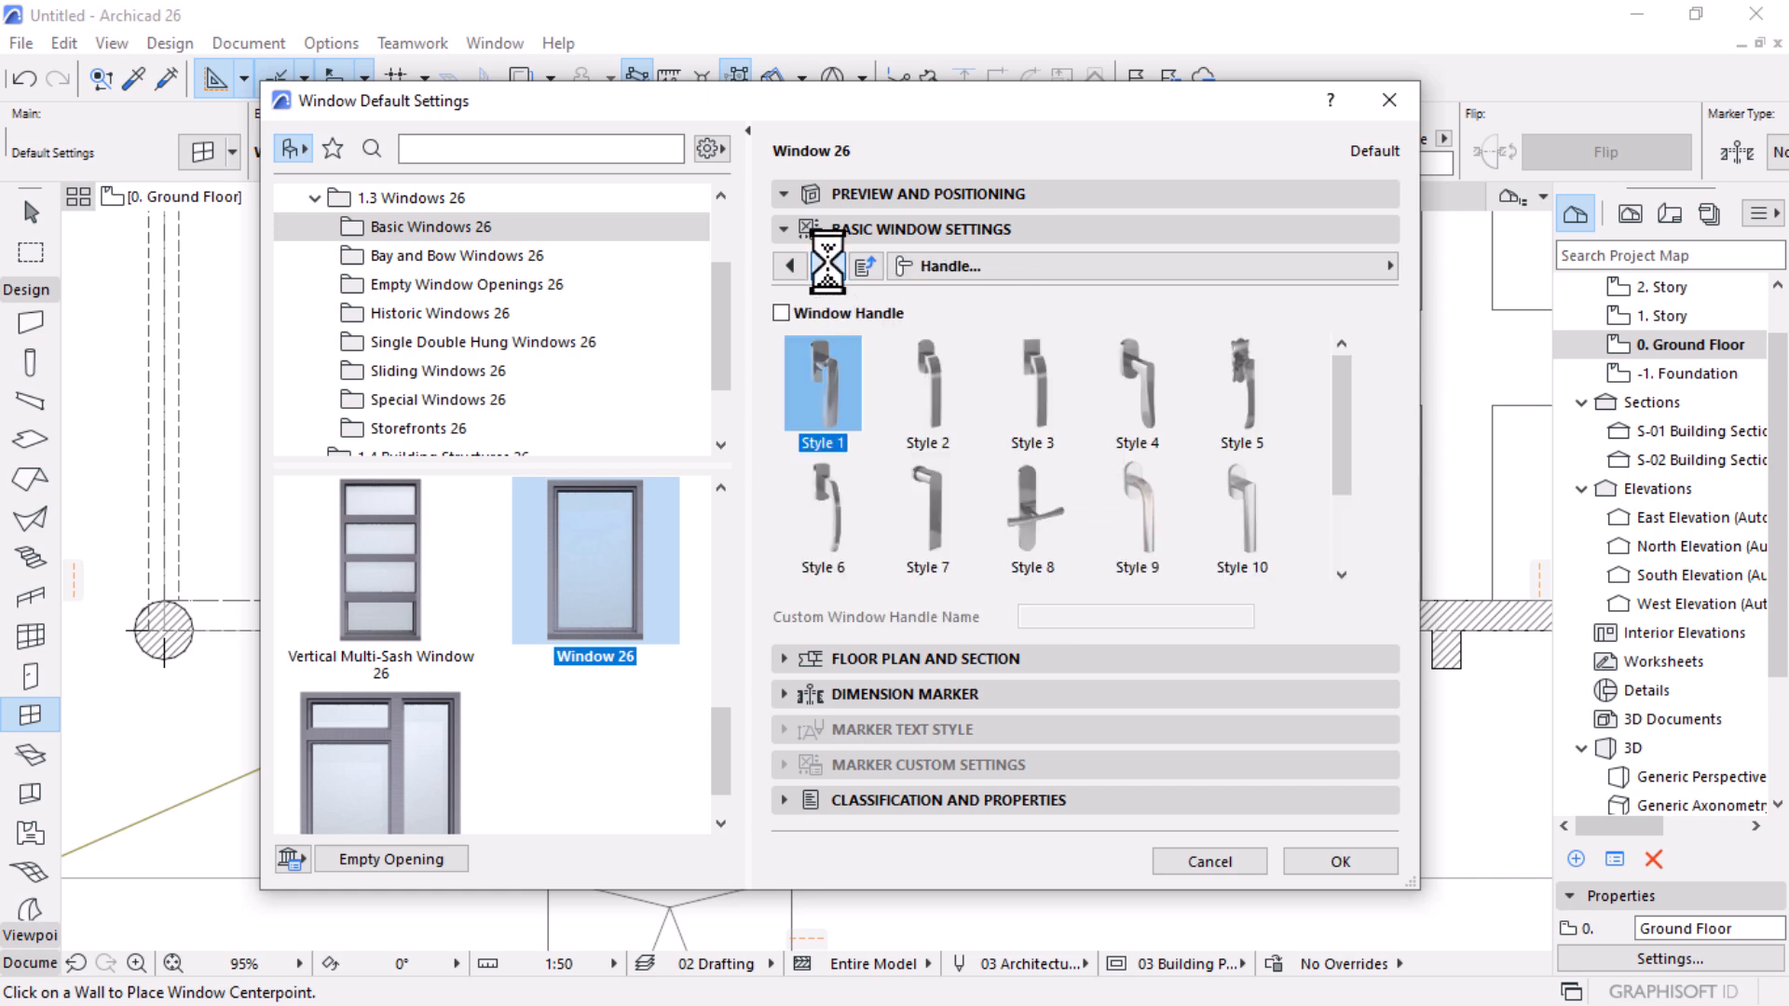
left_click(794, 268)
left_click(983, 408)
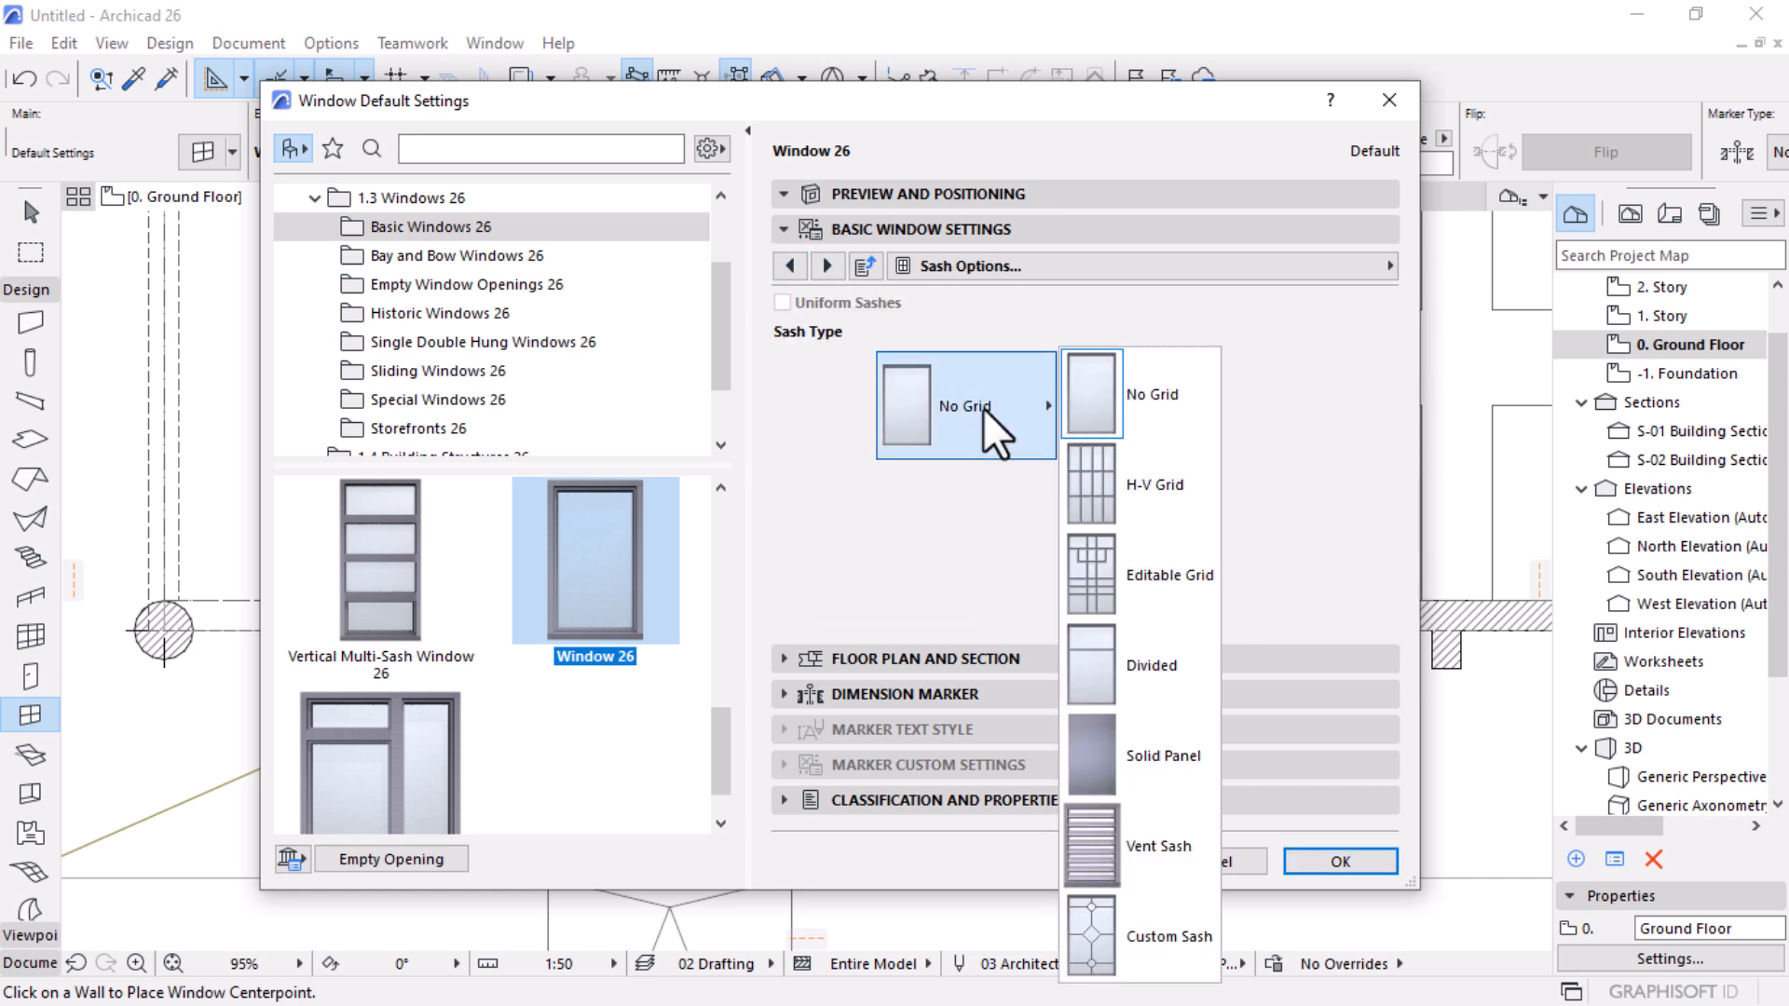
left_click(1141, 849)
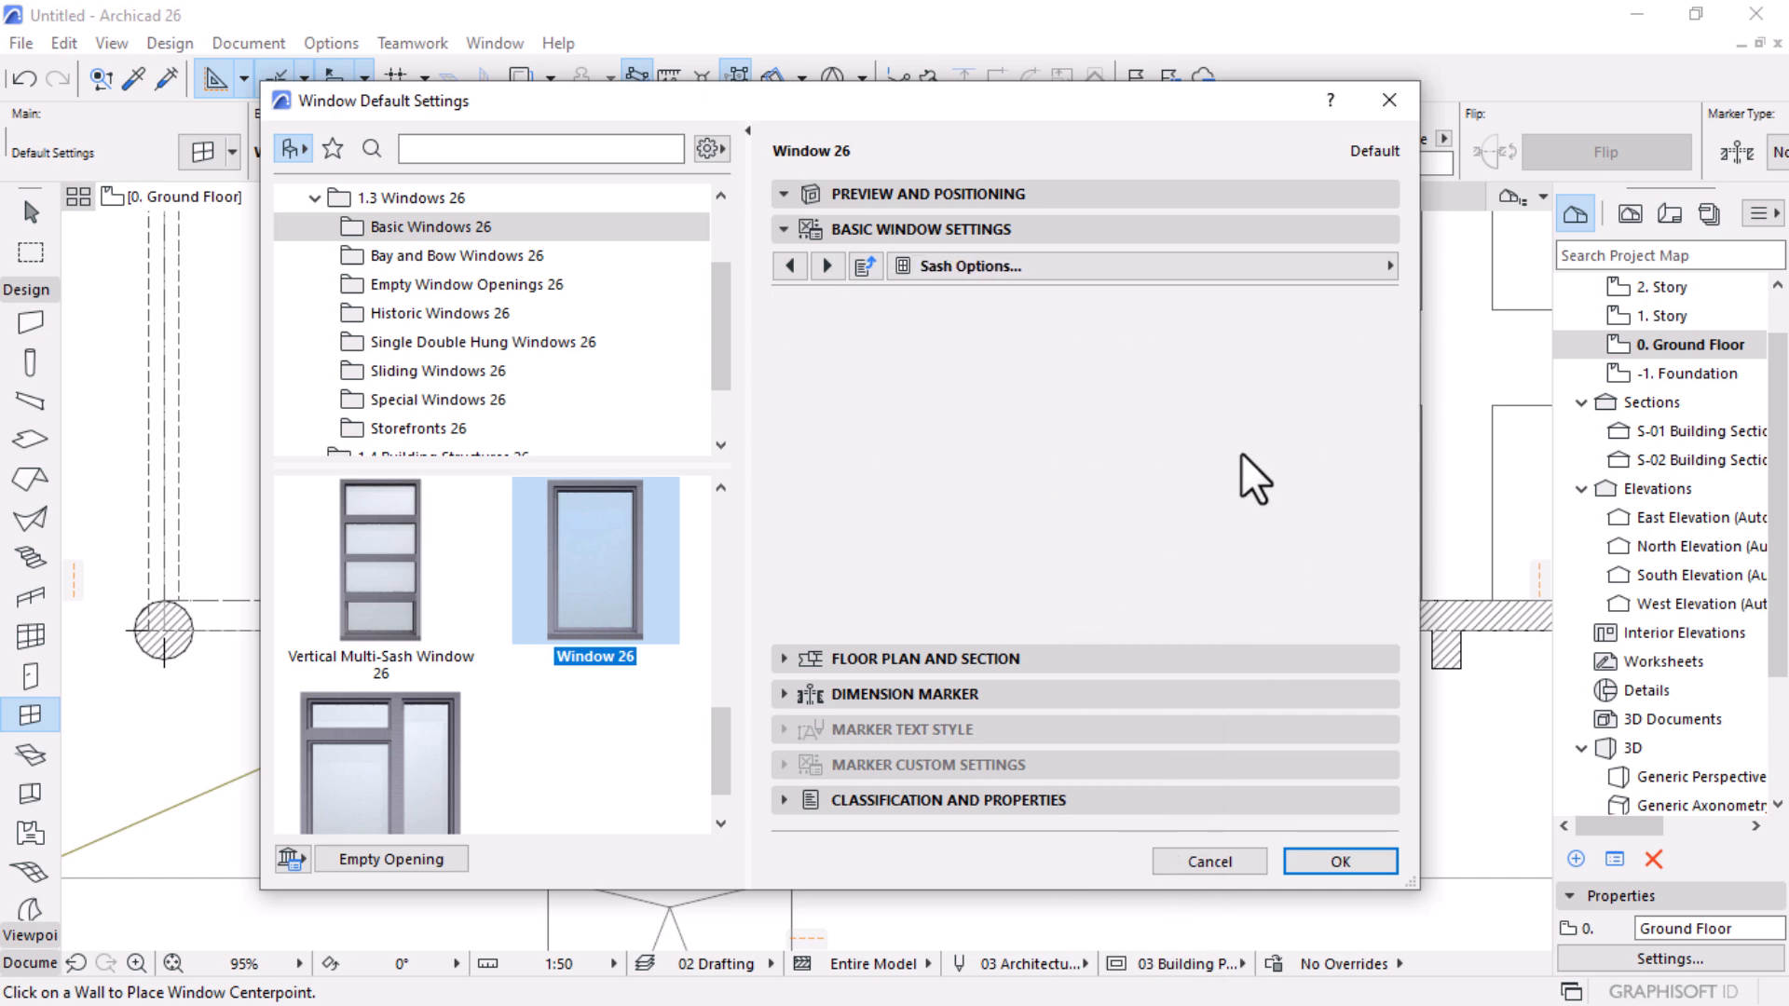
left_click(1248, 455)
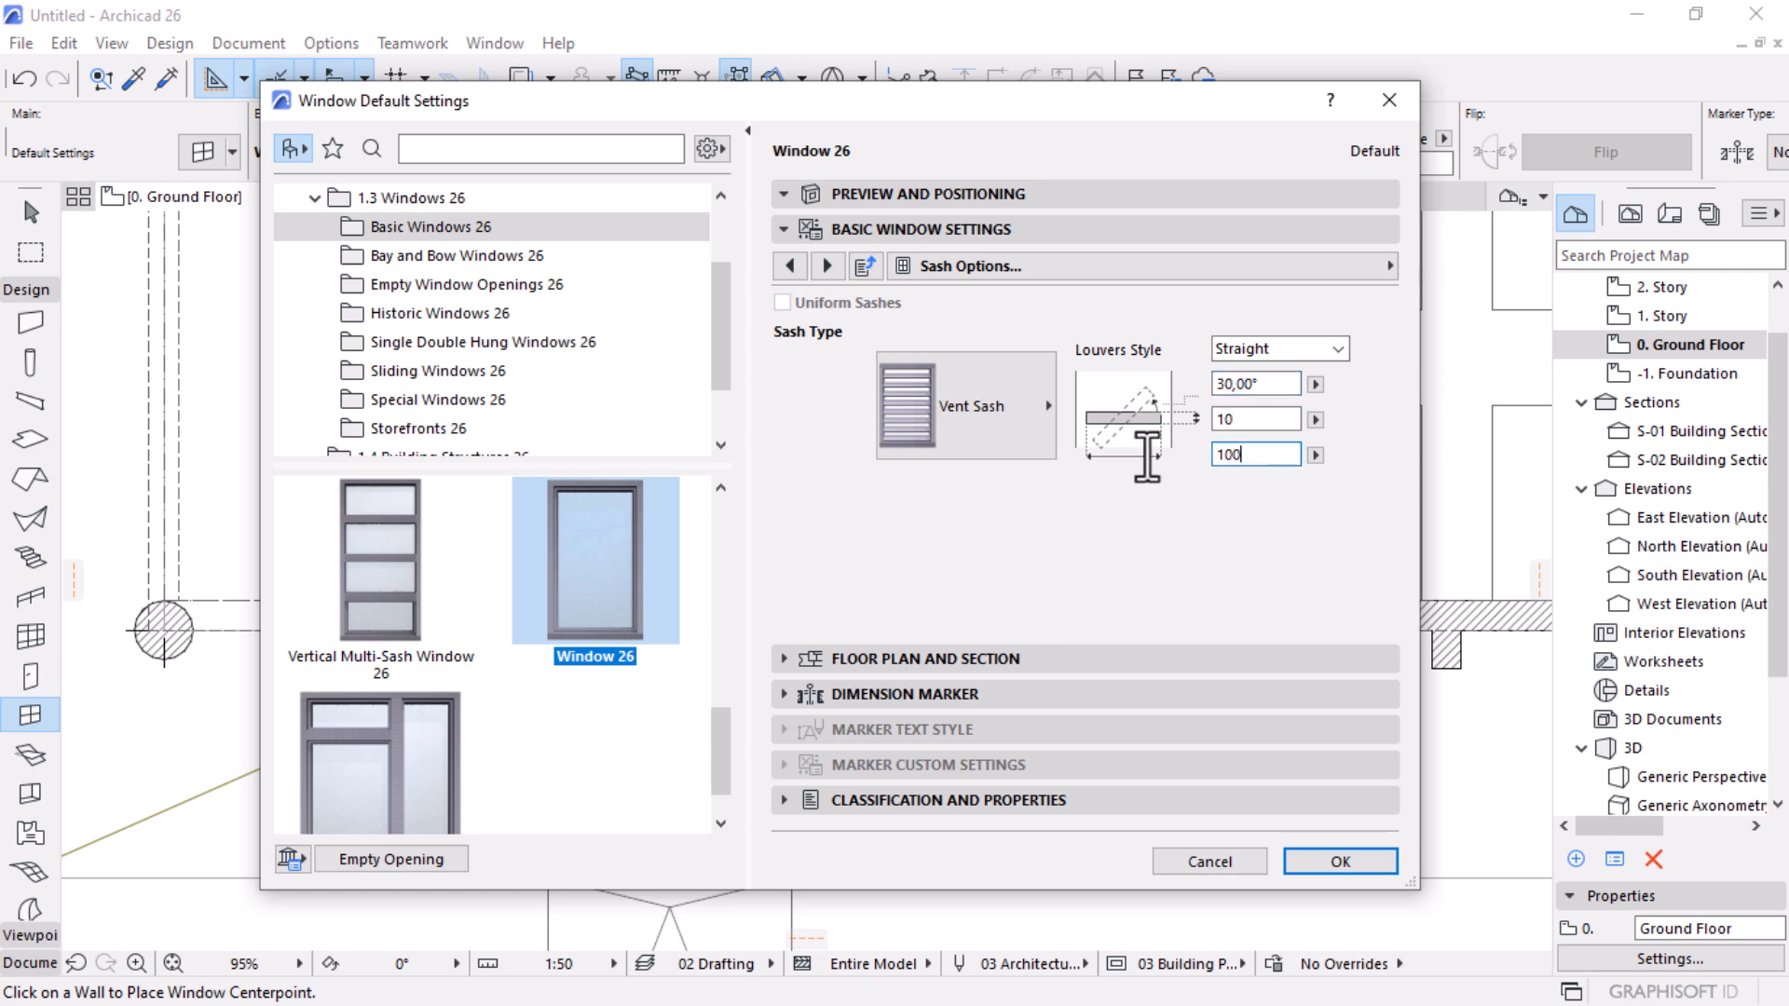
left_click(1338, 350)
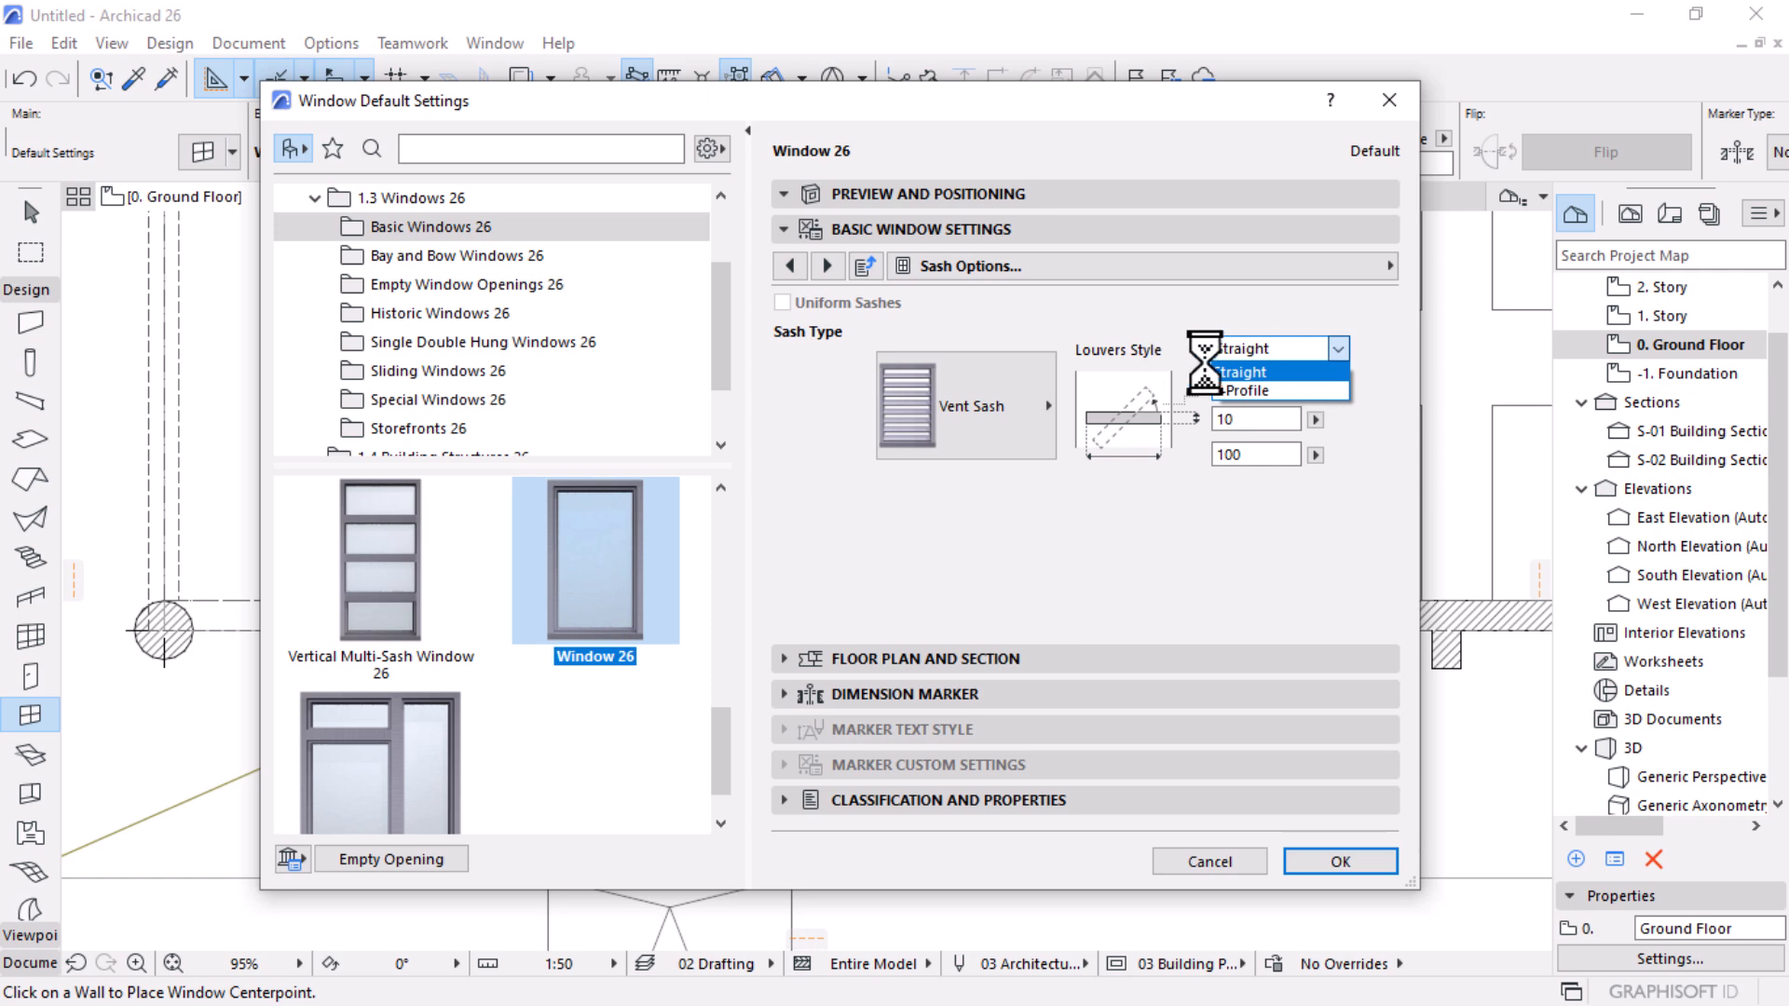
left_click(1238, 371)
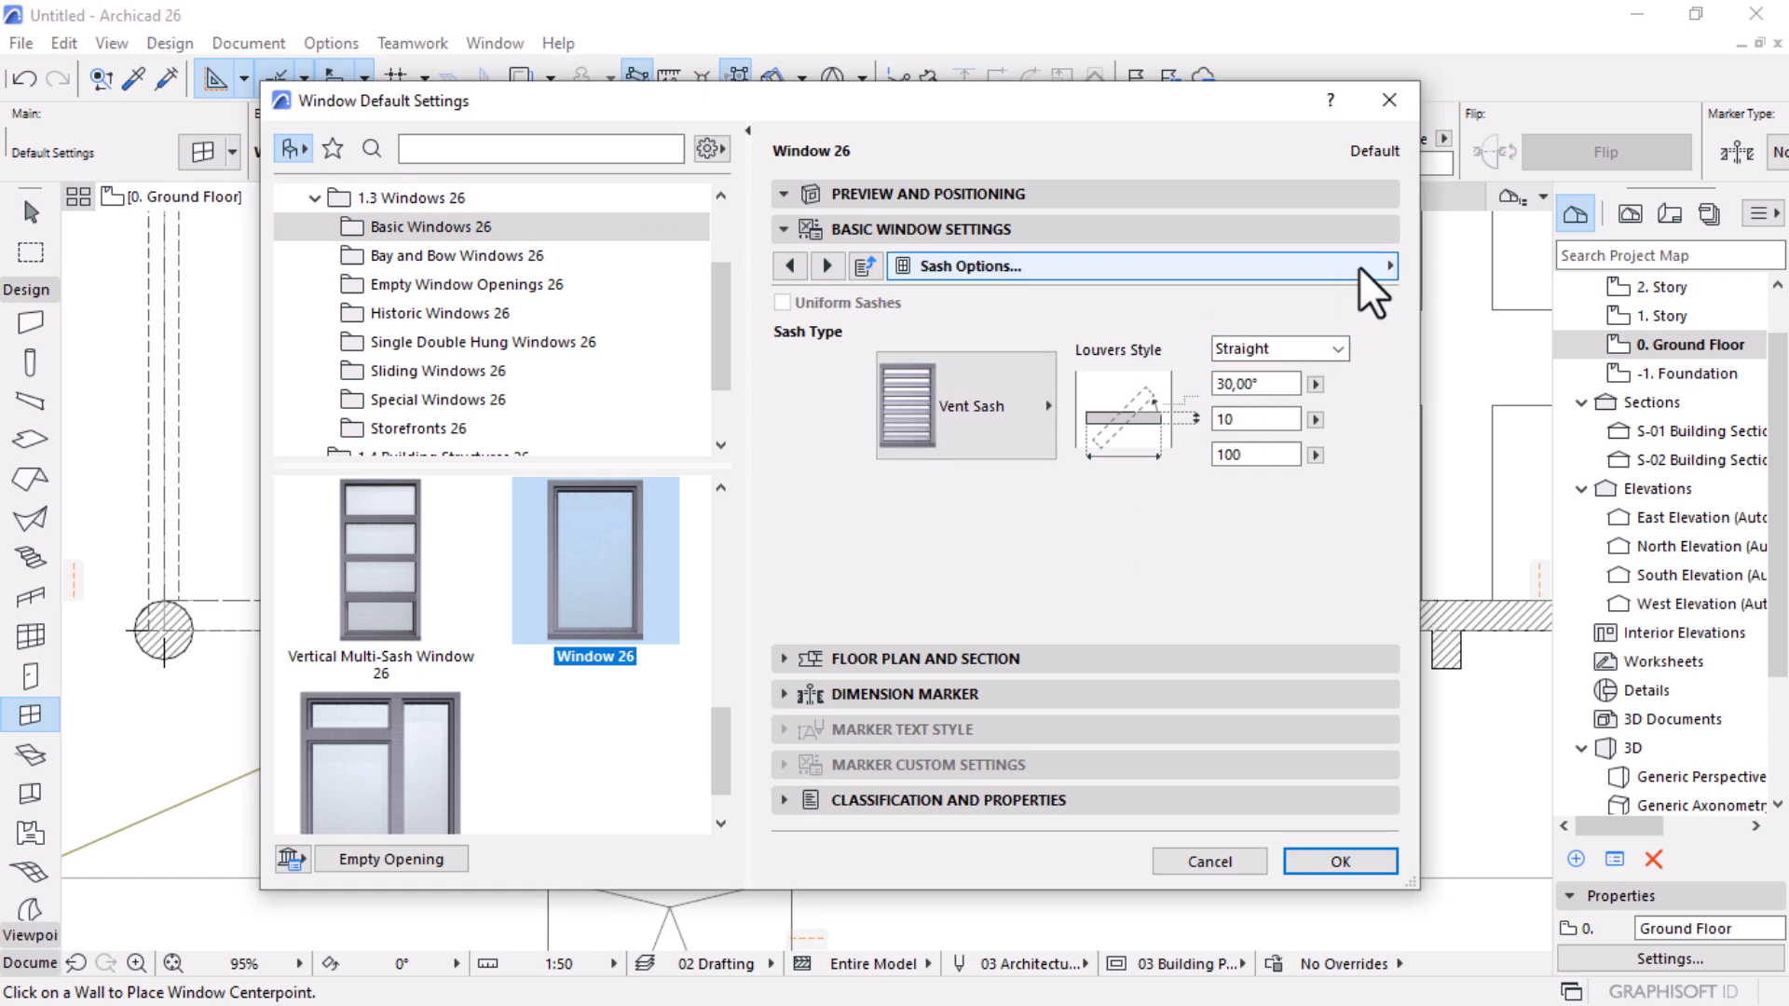
Step: In the window's floor plan and section settings, set 2D Detail Level to Scale Sensitive and Show Reveal on Symbol to Always
left_click(1389, 266)
left_click(1454, 844)
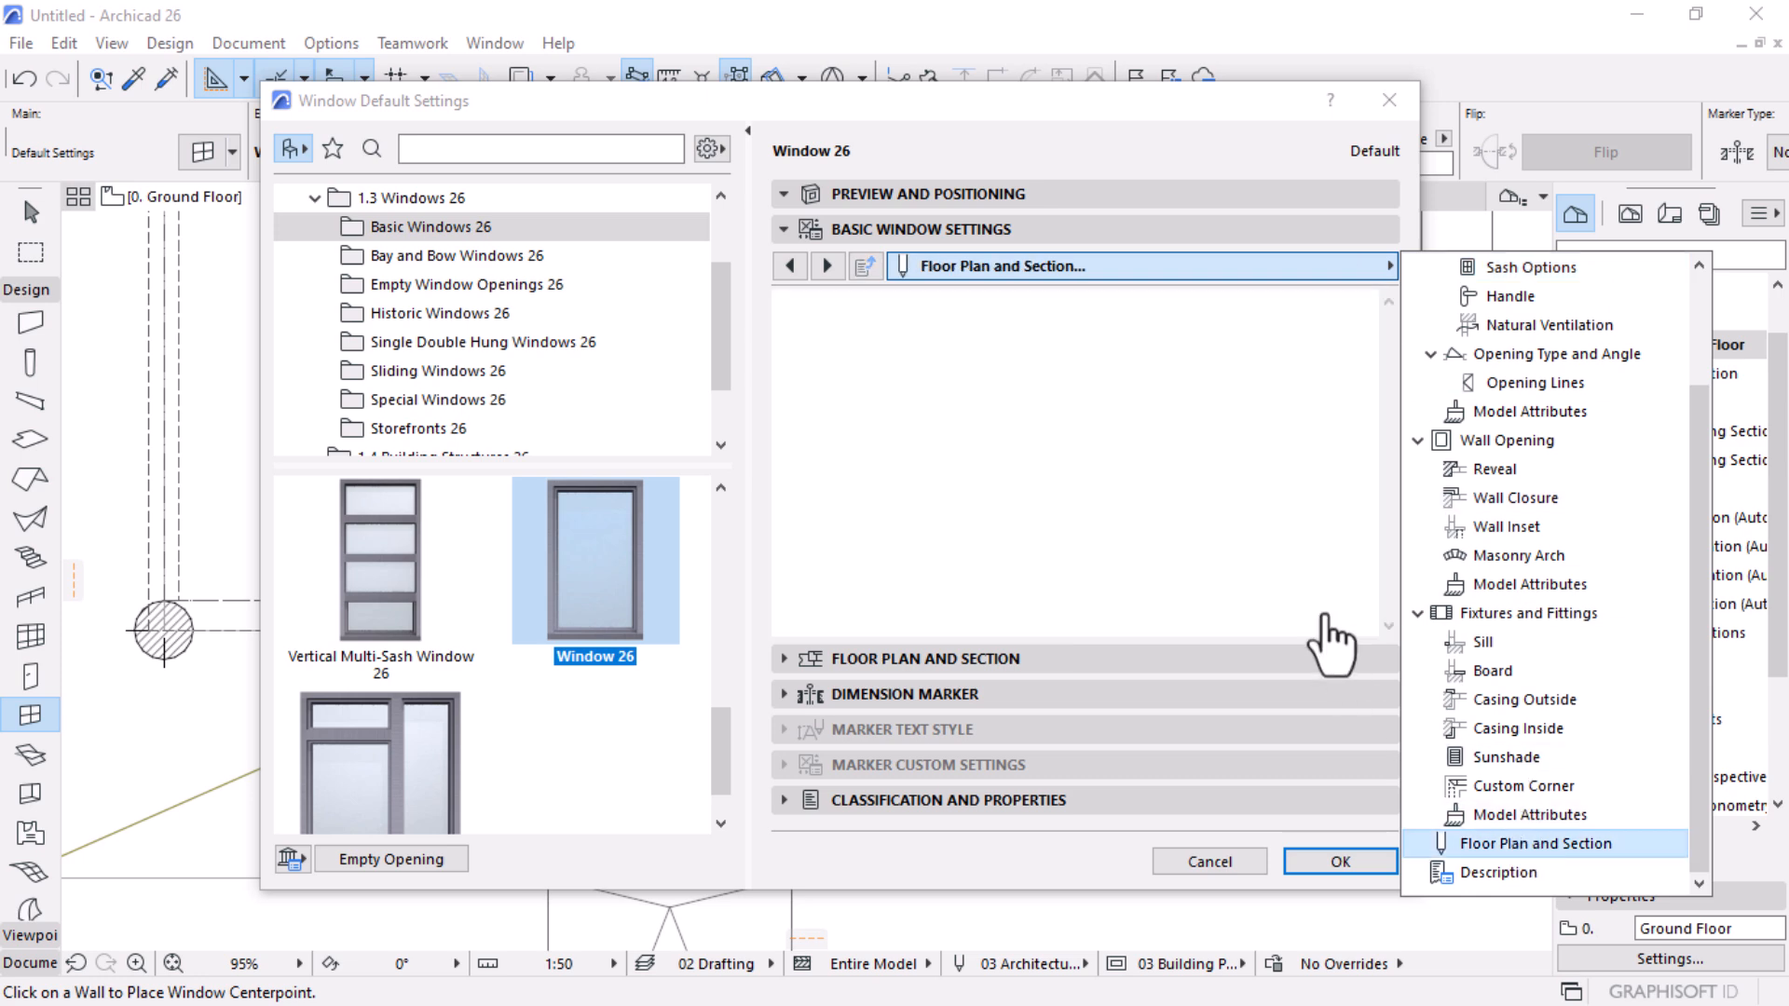
left_click(1363, 302)
left_click(1451, 337)
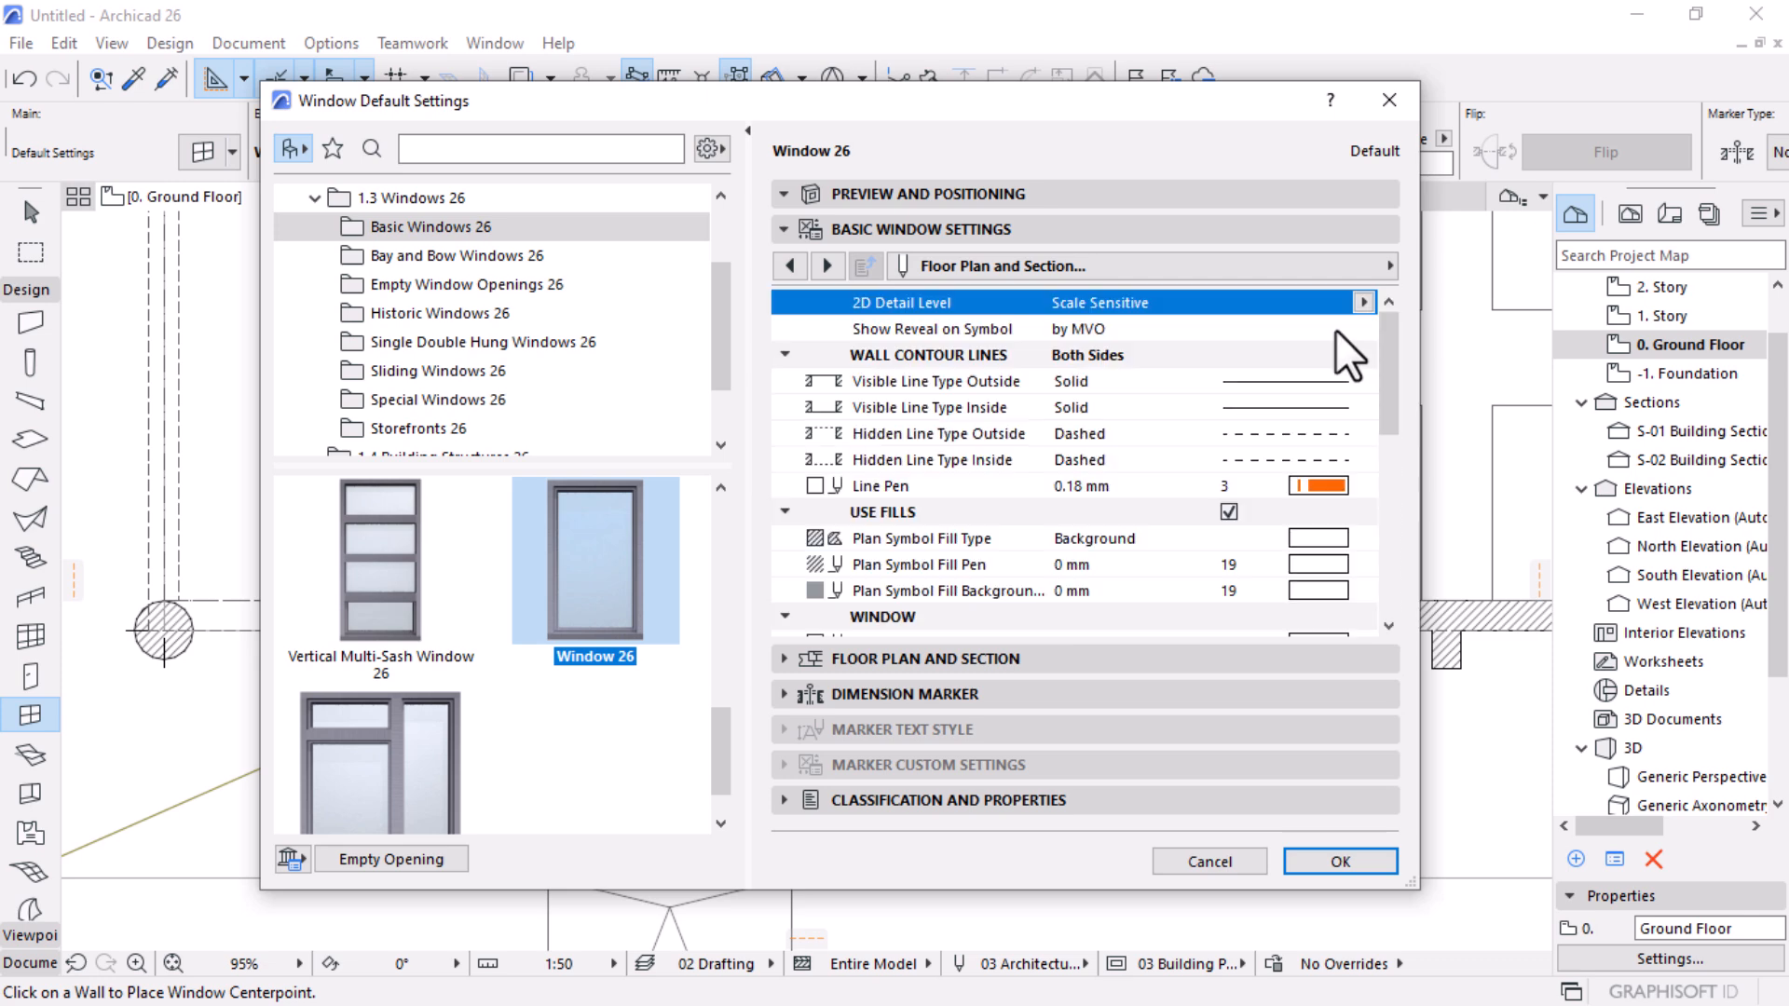
left_click(1363, 329)
left_click(1428, 355)
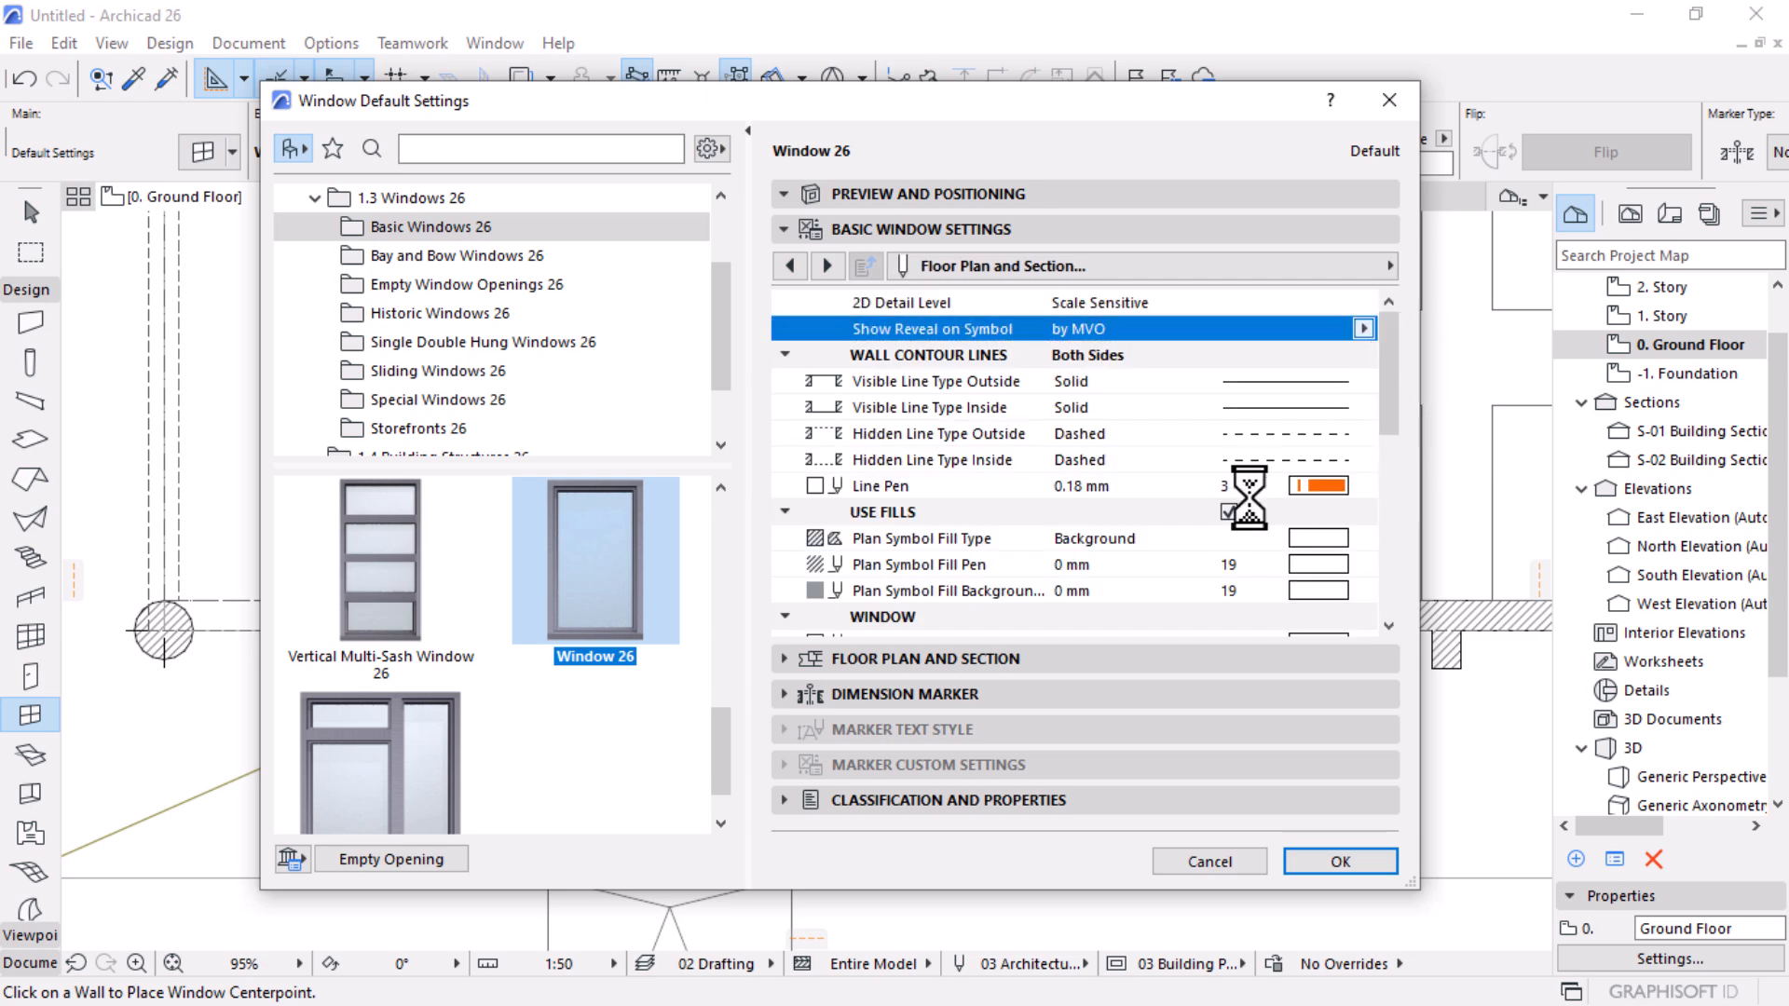
Step: Set the wall contour Line Pen and the window's Cut Line Pen and Uncut Line Pen to pen 161
left_click(1326, 492)
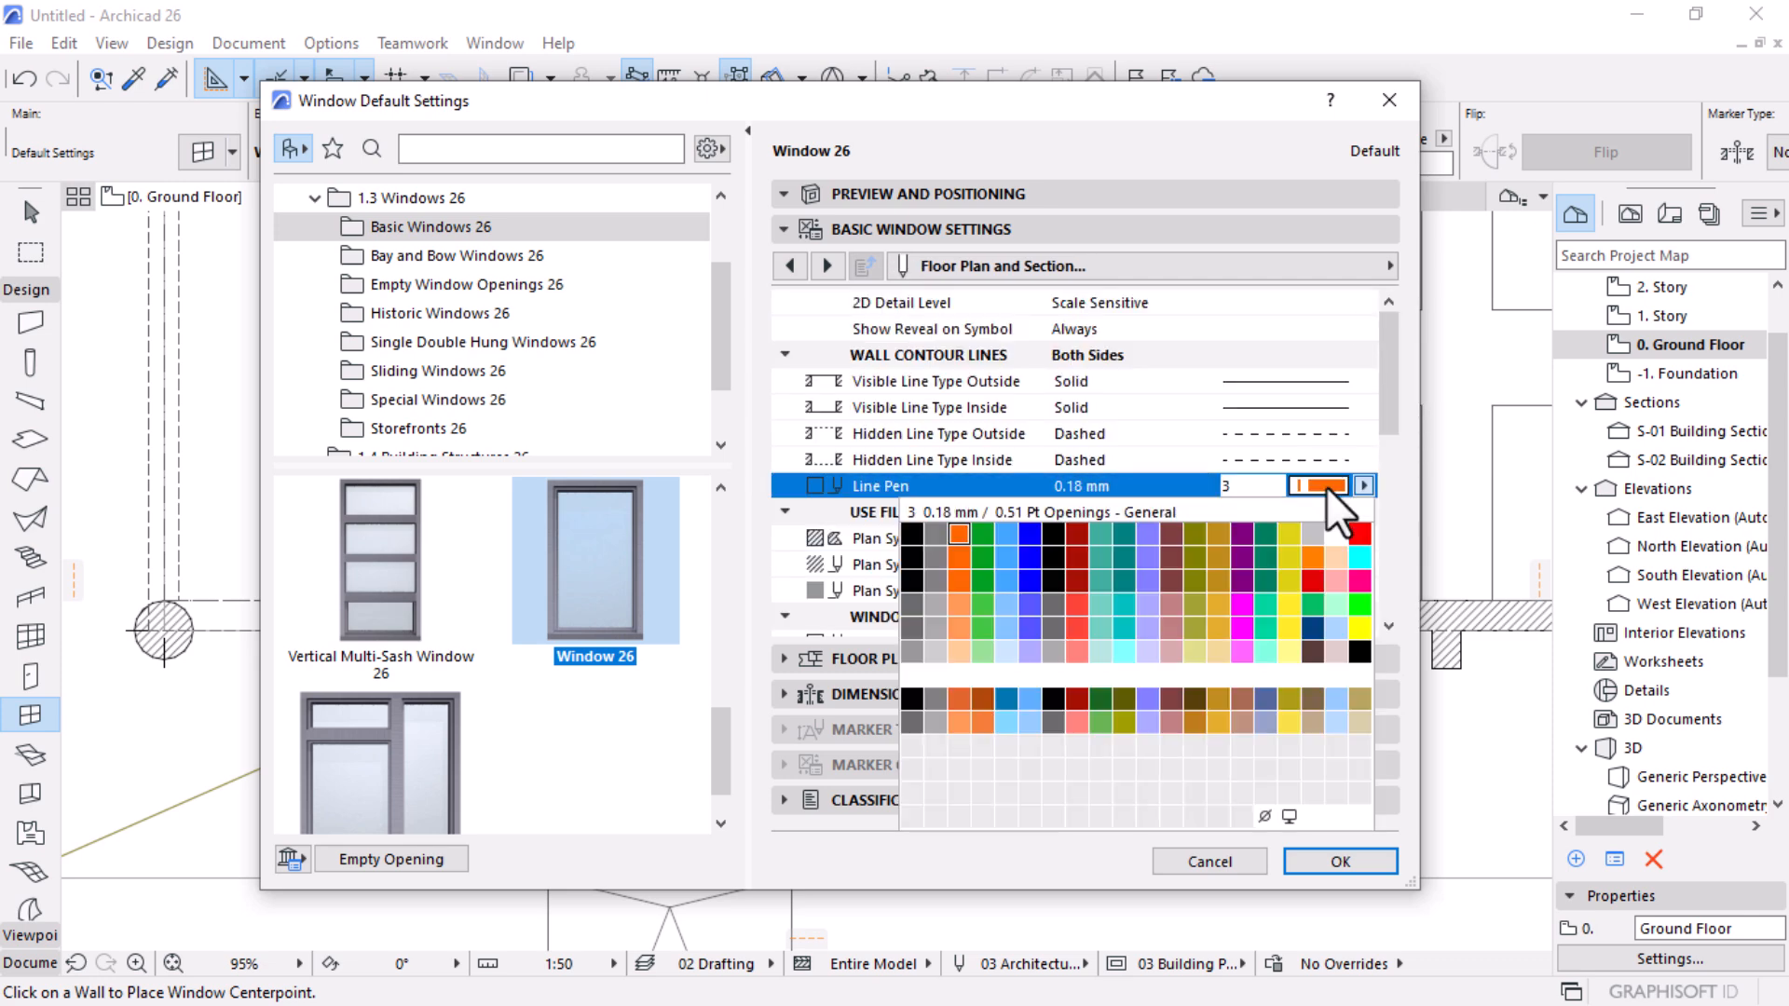
left_click(909, 725)
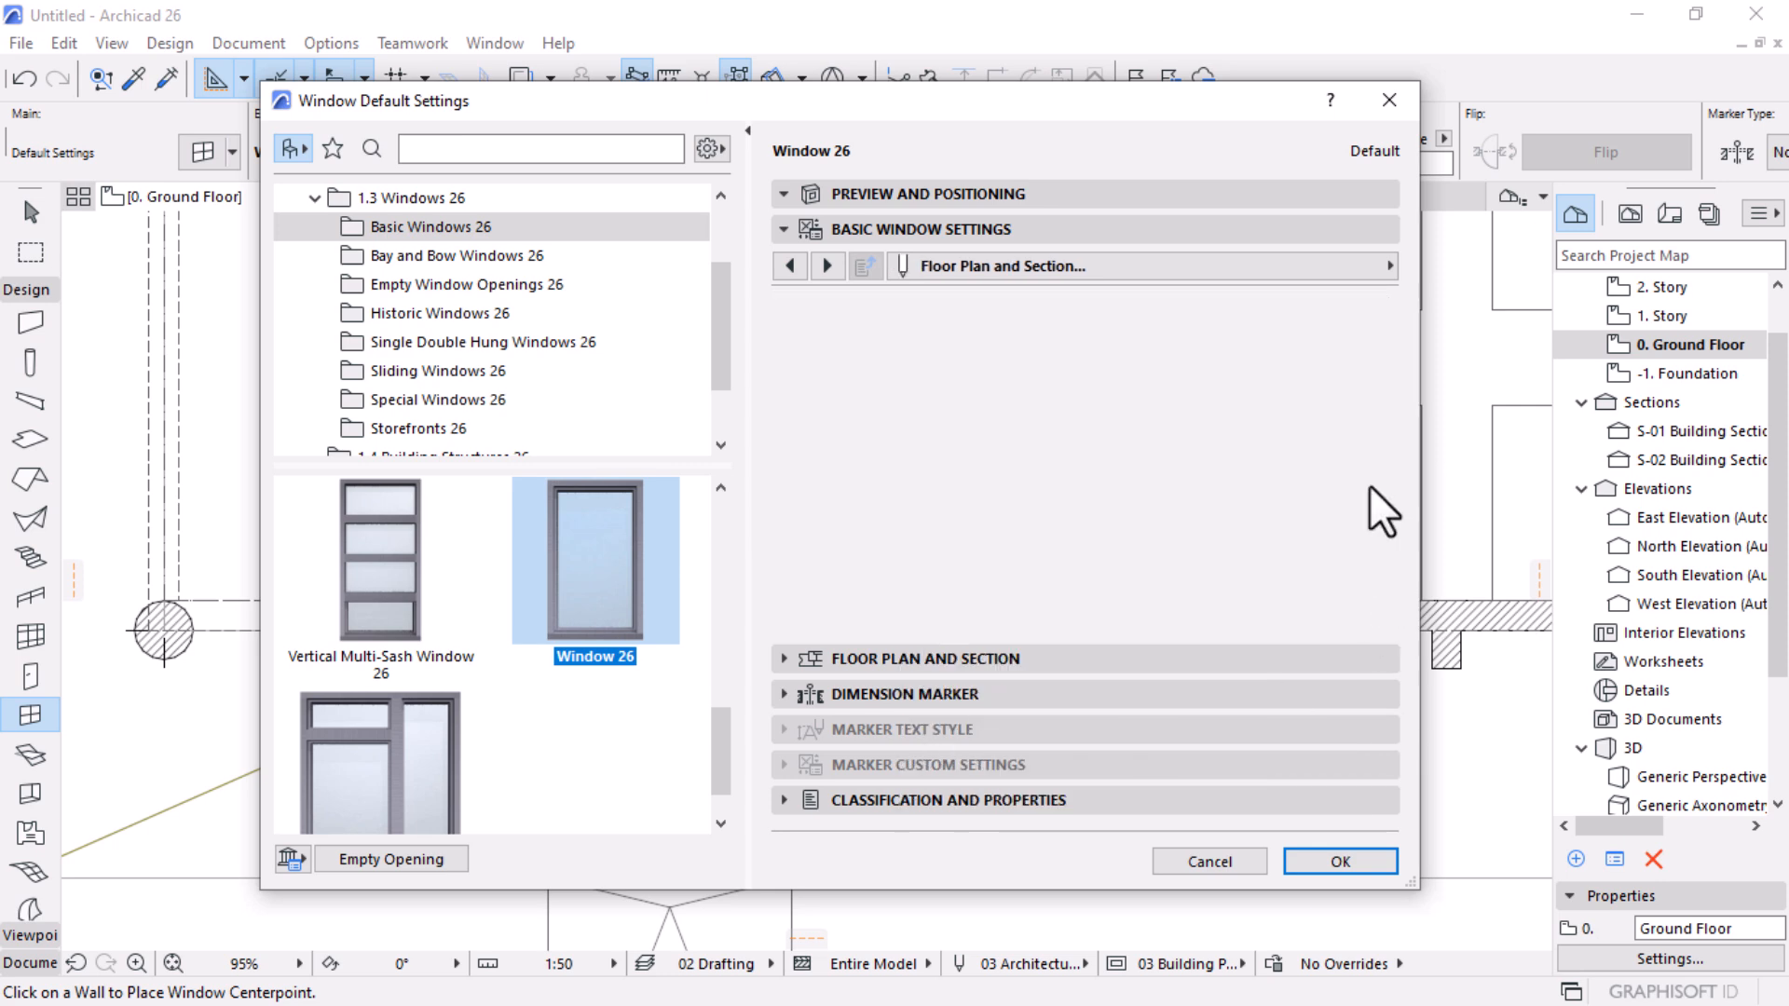
left_click_drag(1389, 372, 1385, 448)
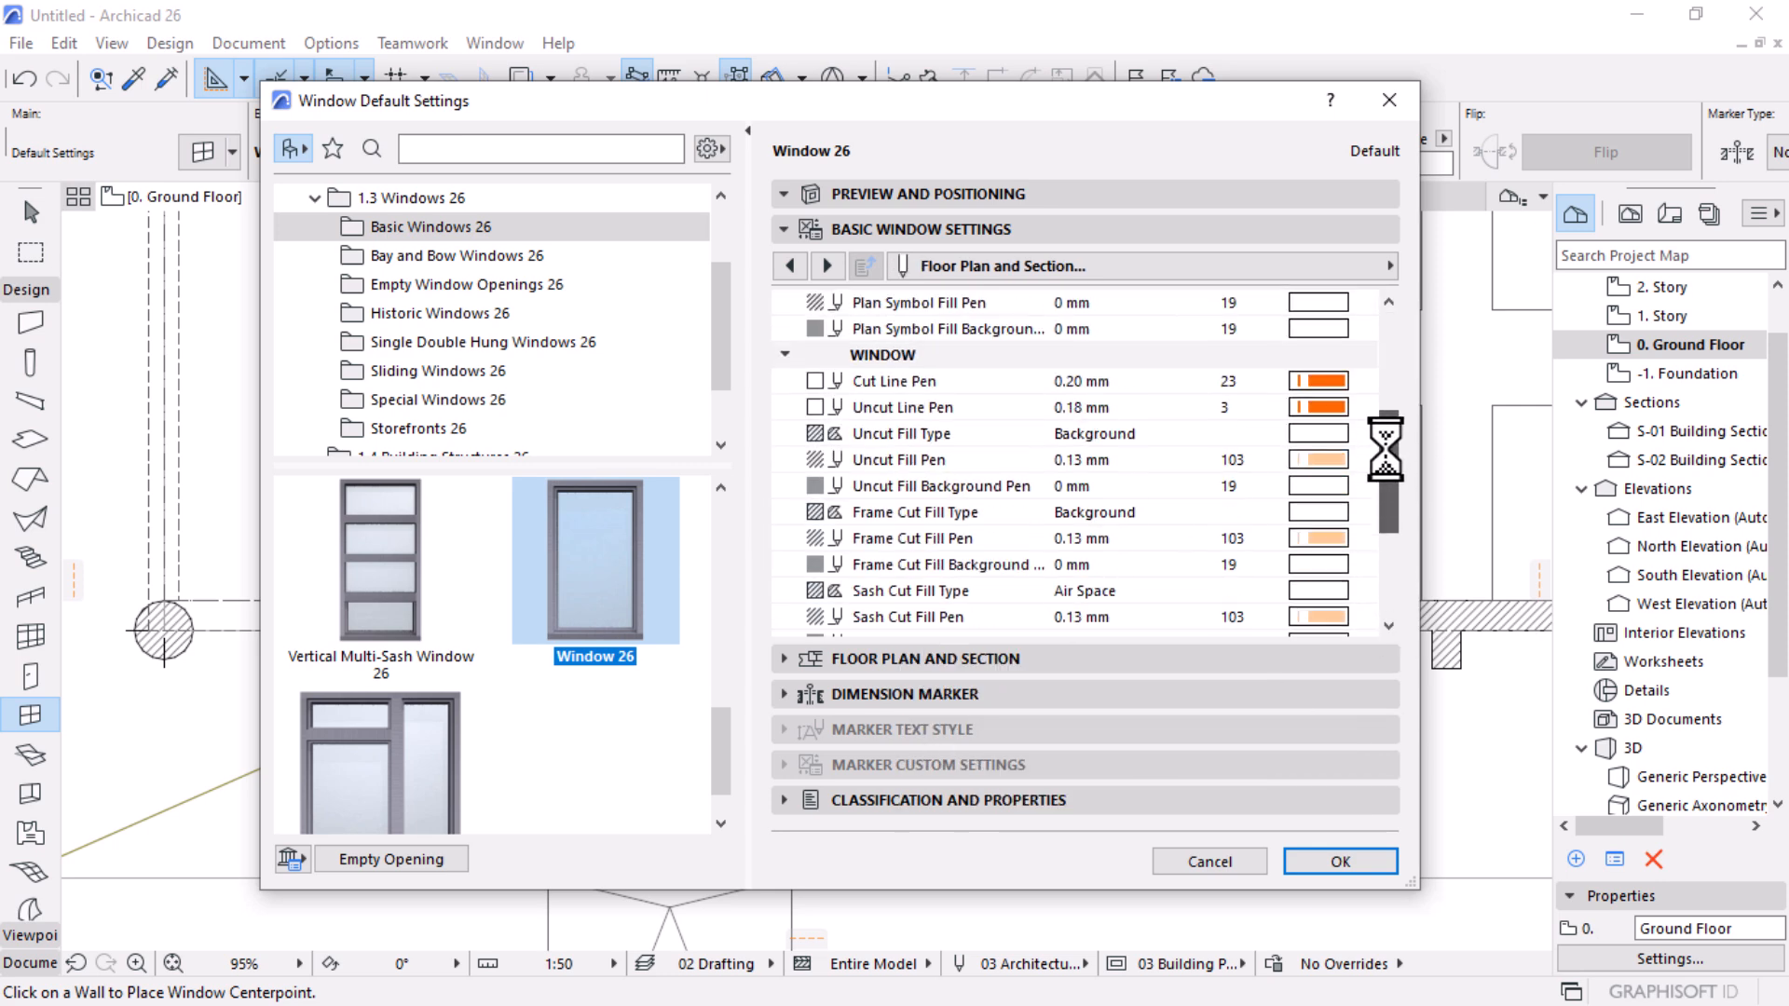
left_click(1319, 381)
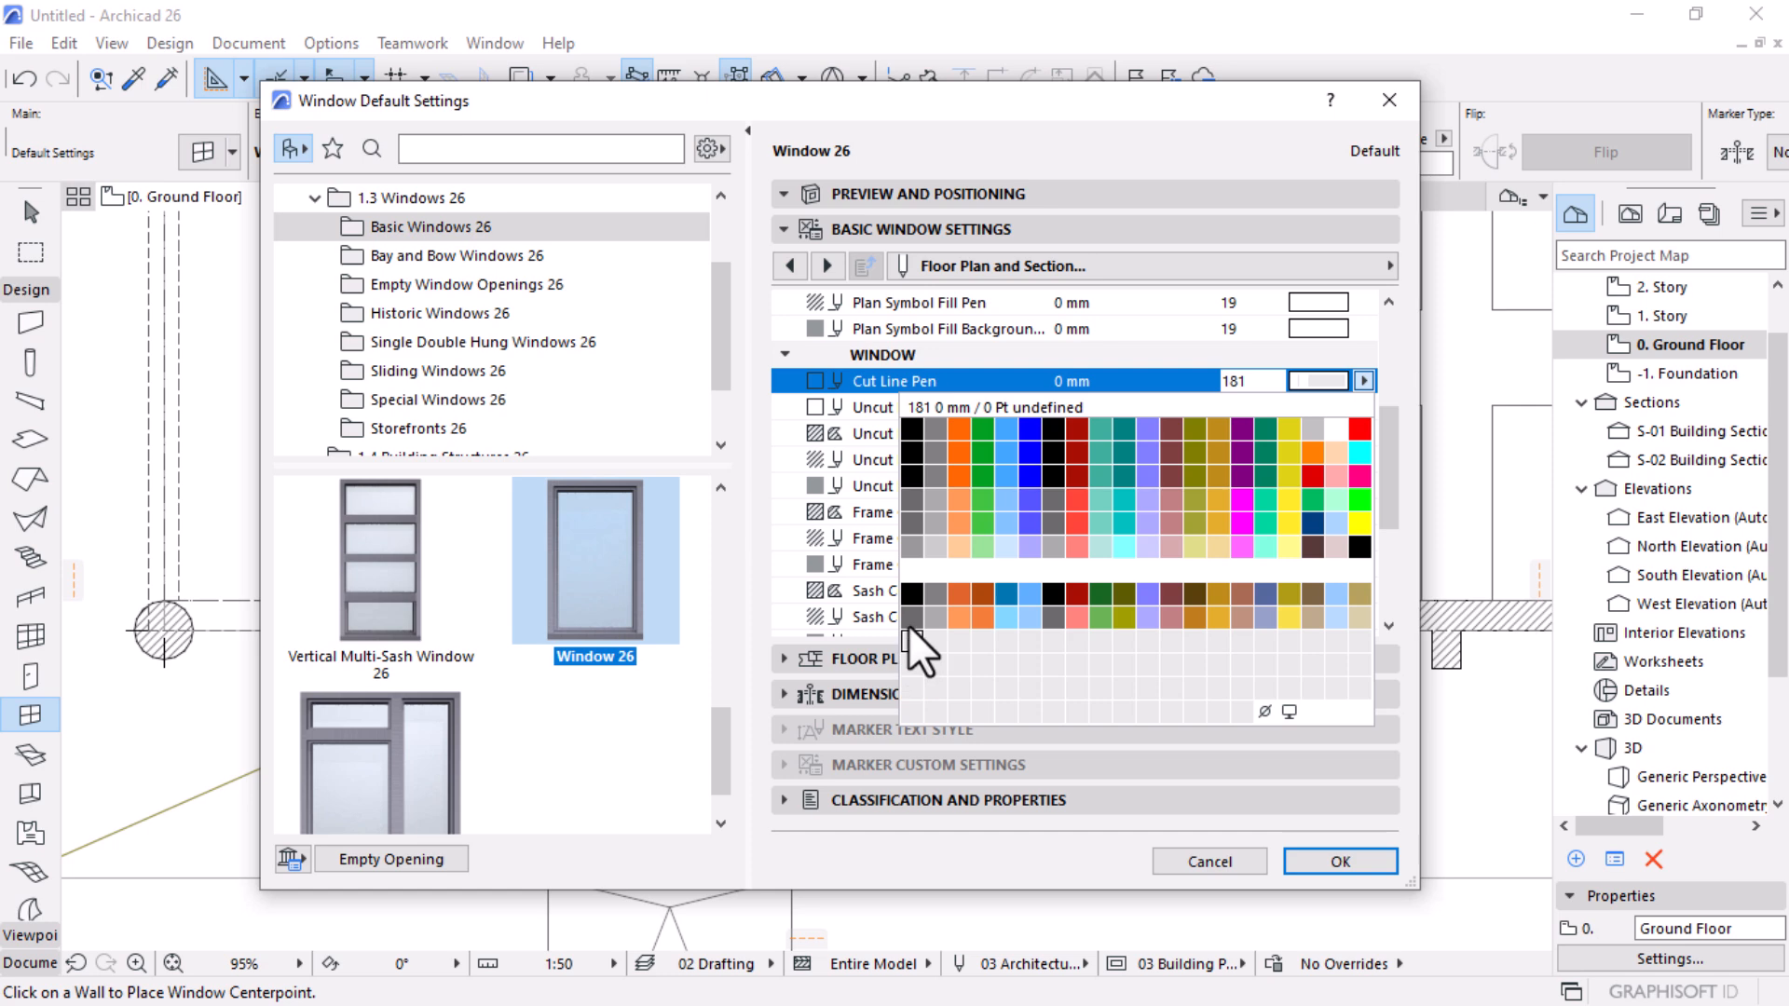
left_click(913, 620)
left_click(1318, 407)
left_click(914, 620)
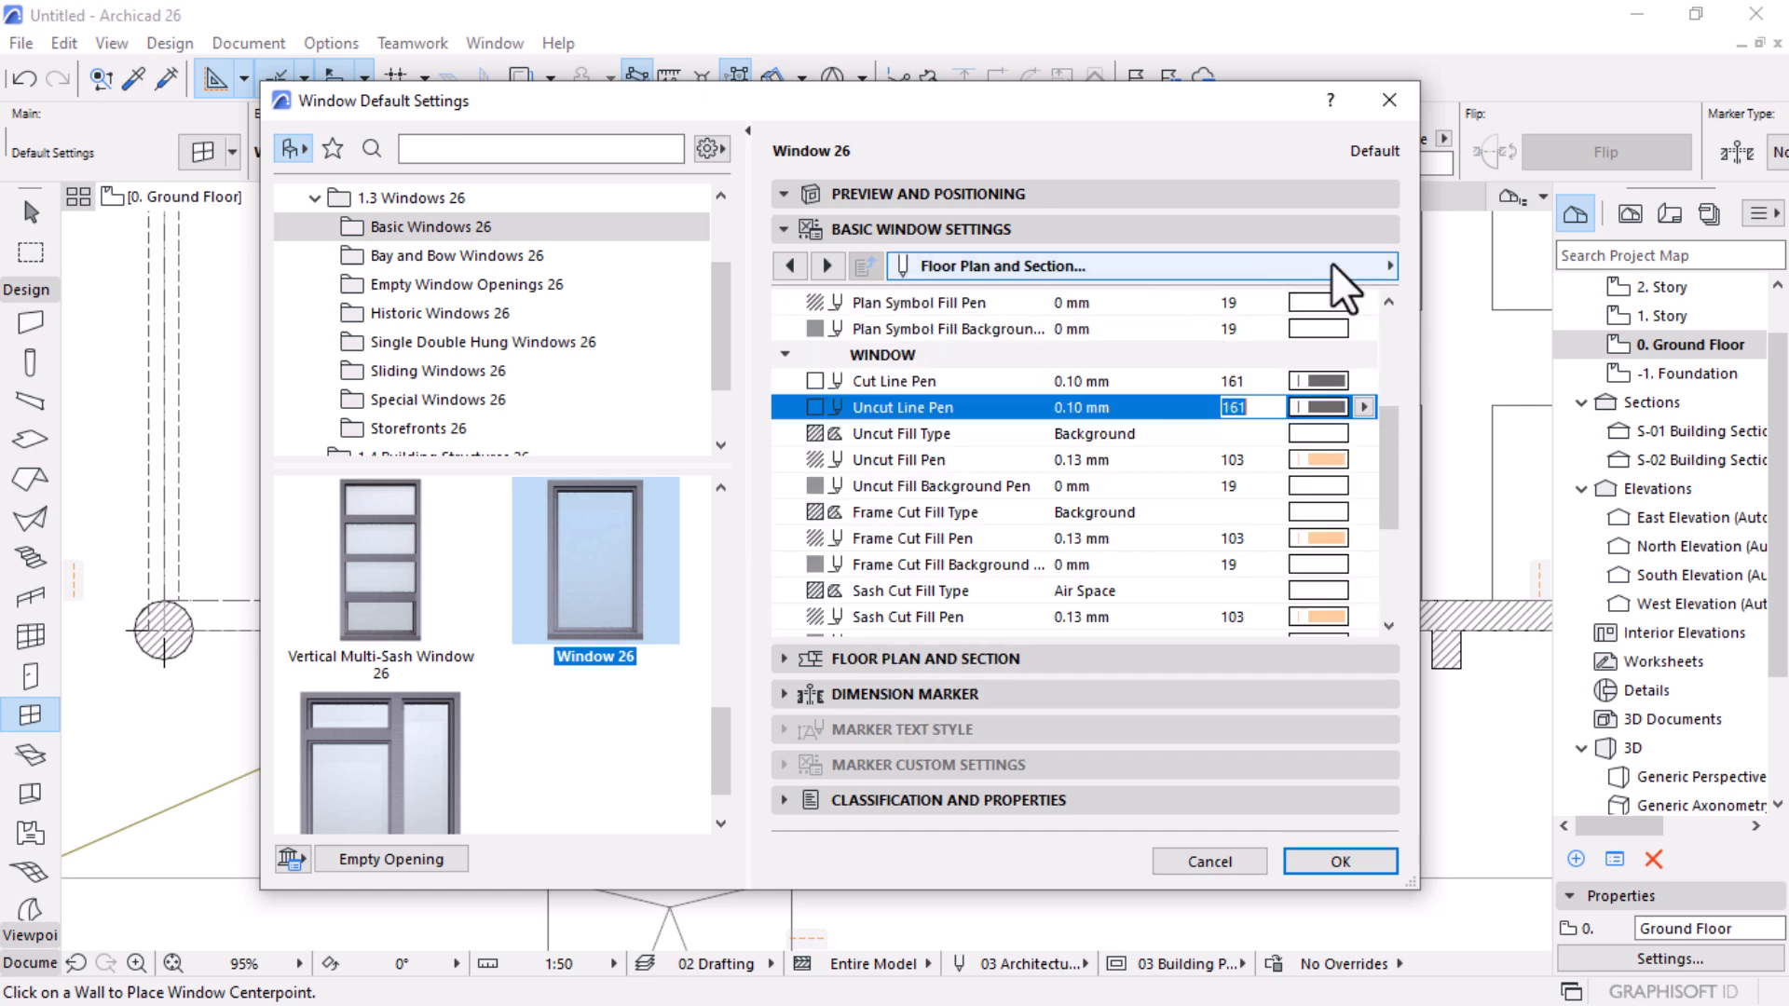
Step: In the window's Model Attributes, set the frame, sash and louver surfaces to Paint - Lead Oxide Yellow and accept the settings
left_click(1357, 266)
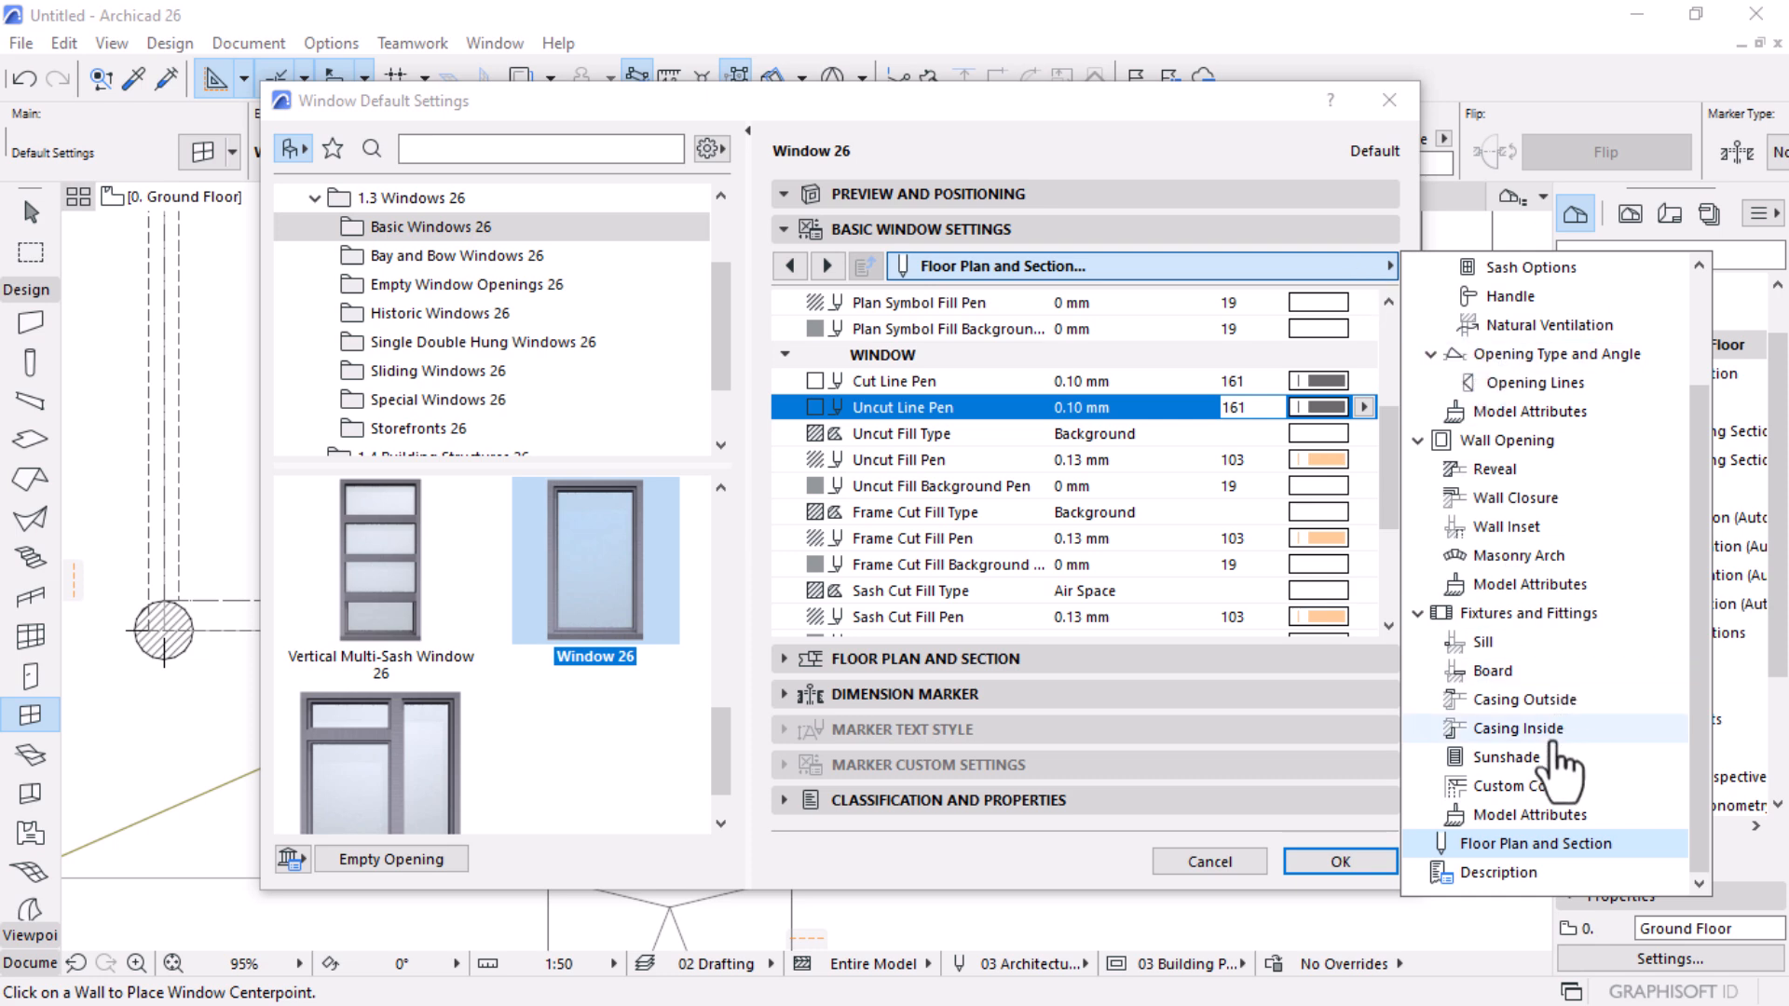
scroll(1574, 680, "up", 3)
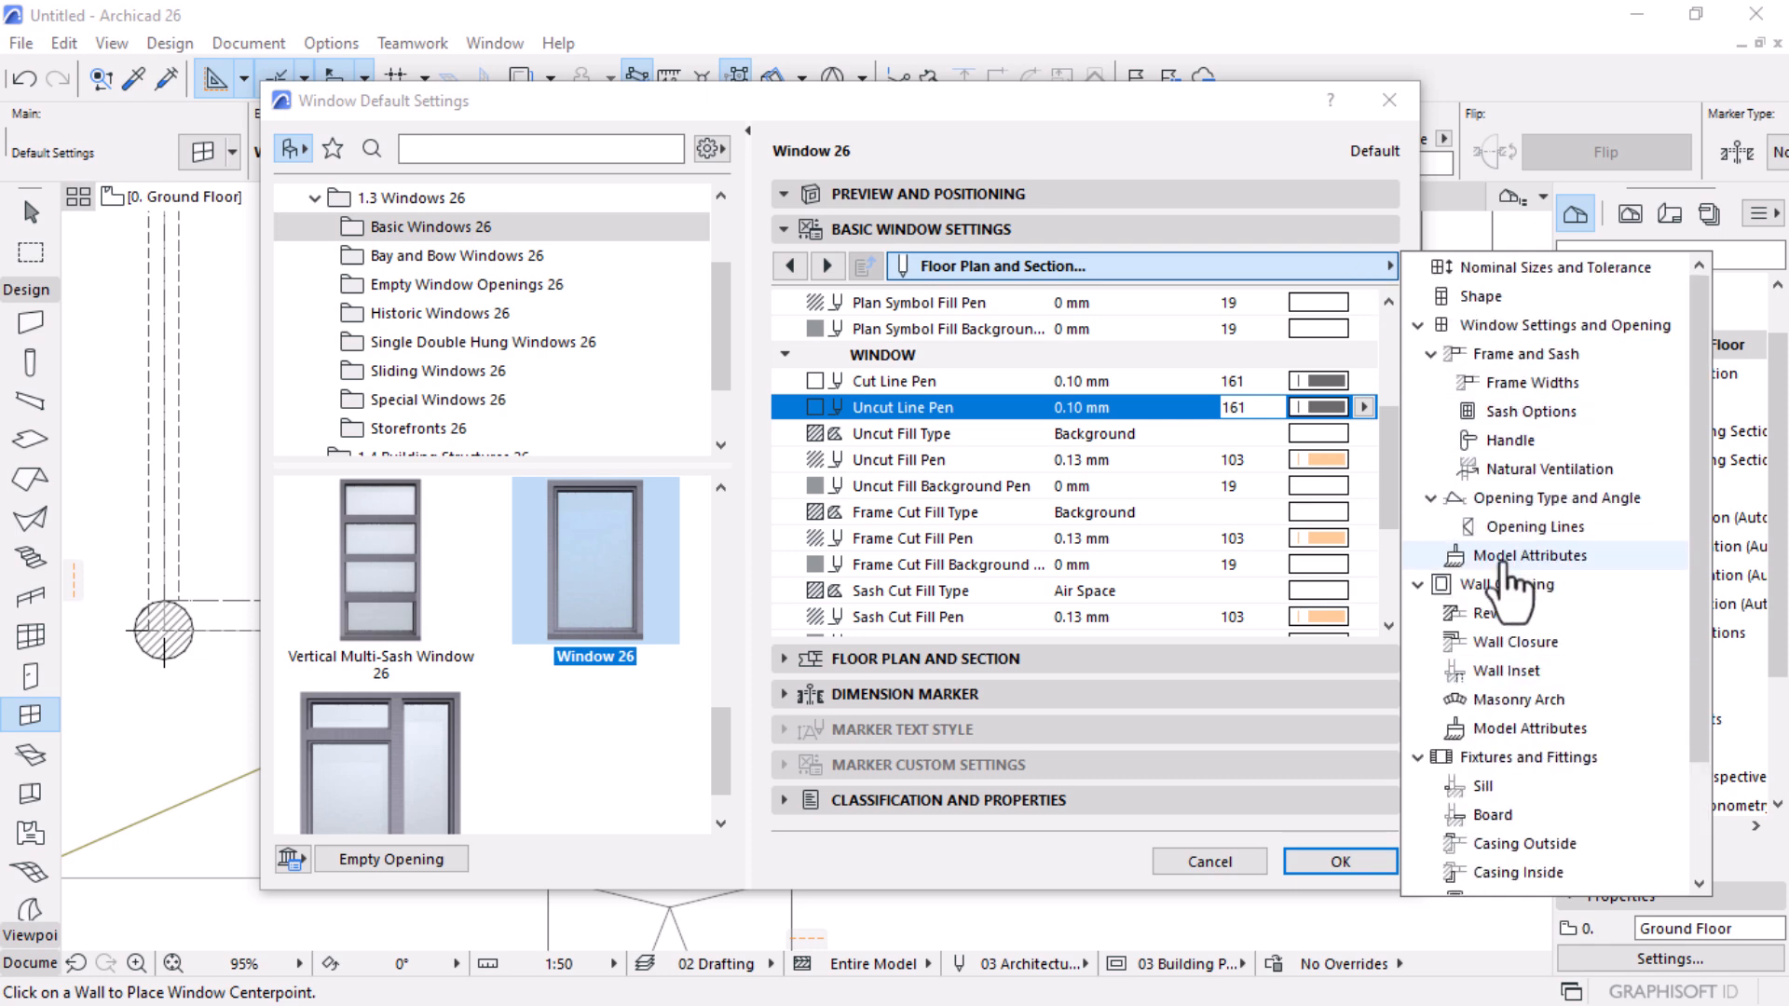
left_click(1509, 559)
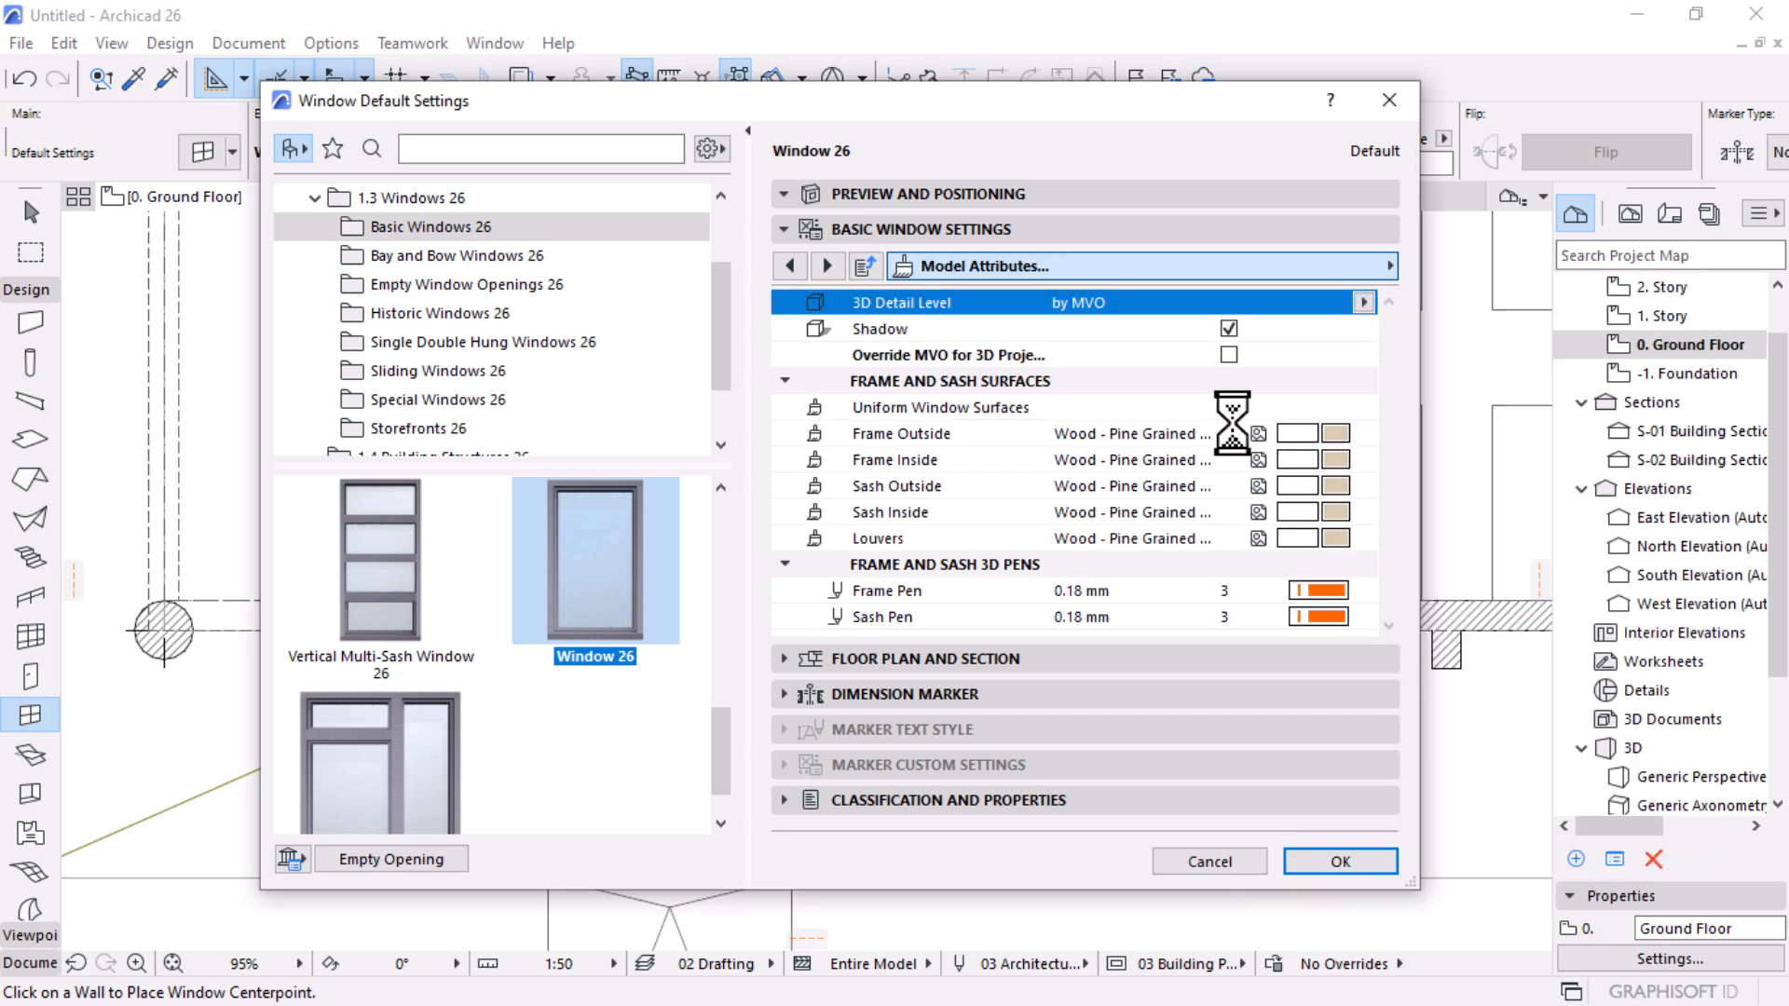
left_click(1235, 434)
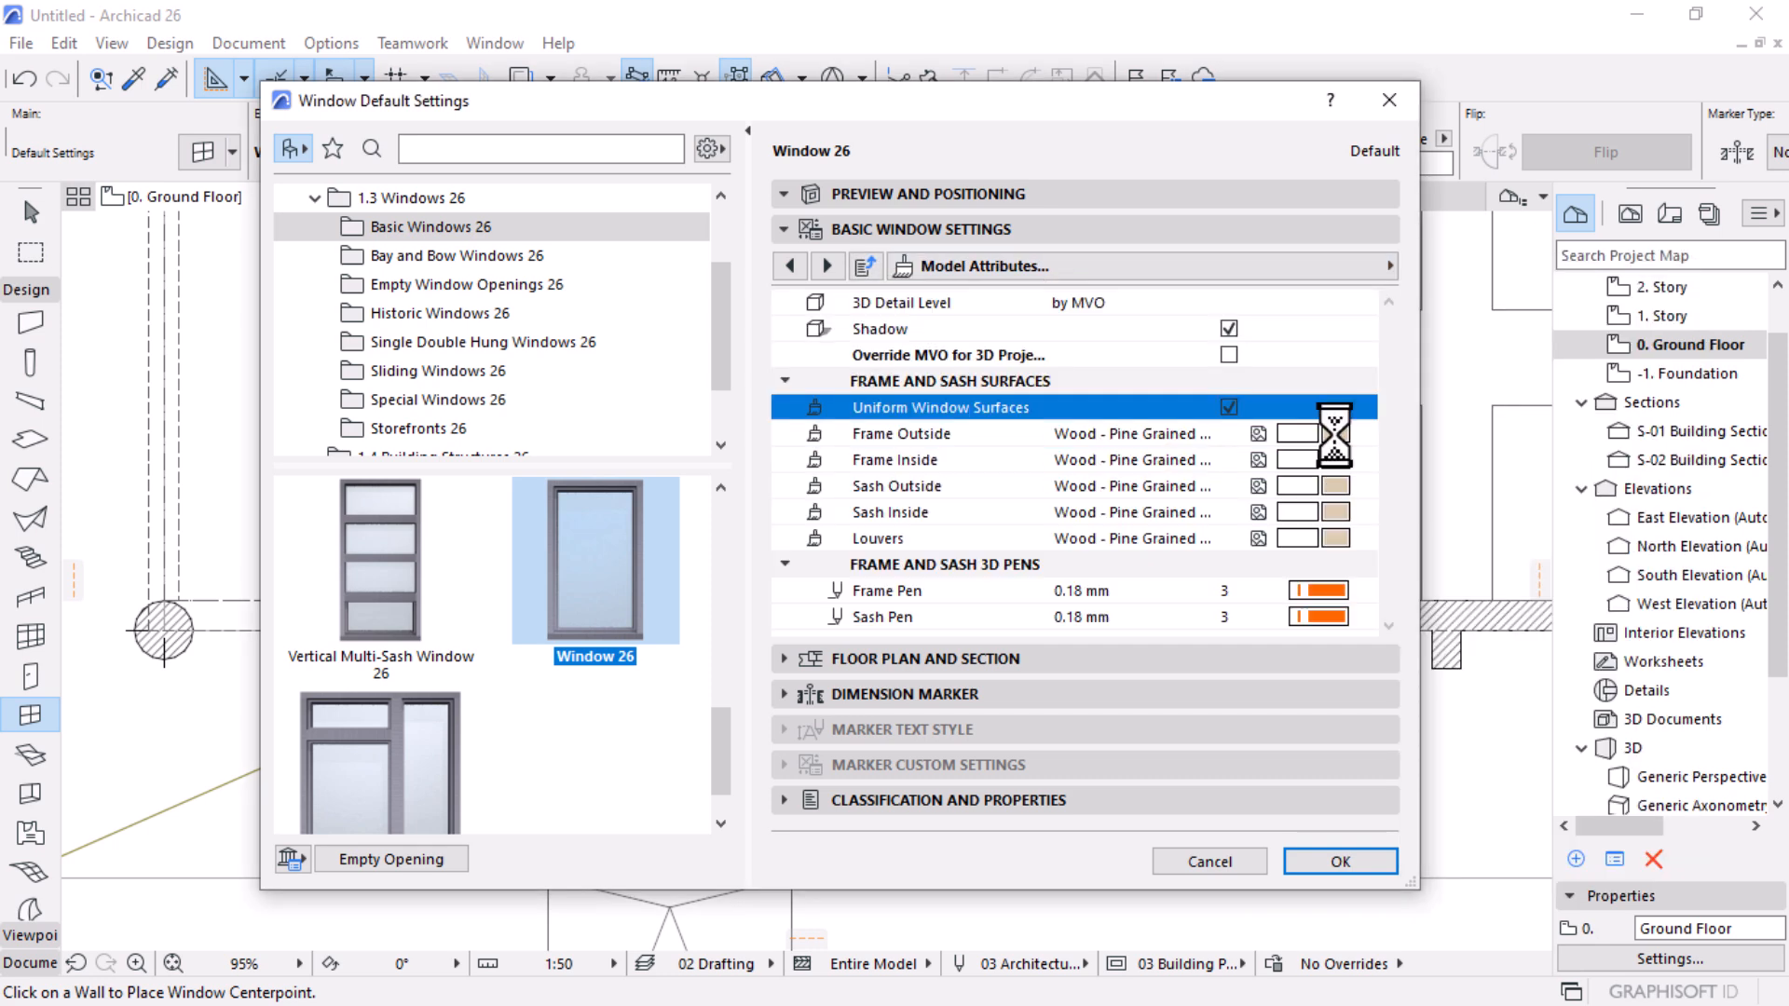
left_click(620, 355)
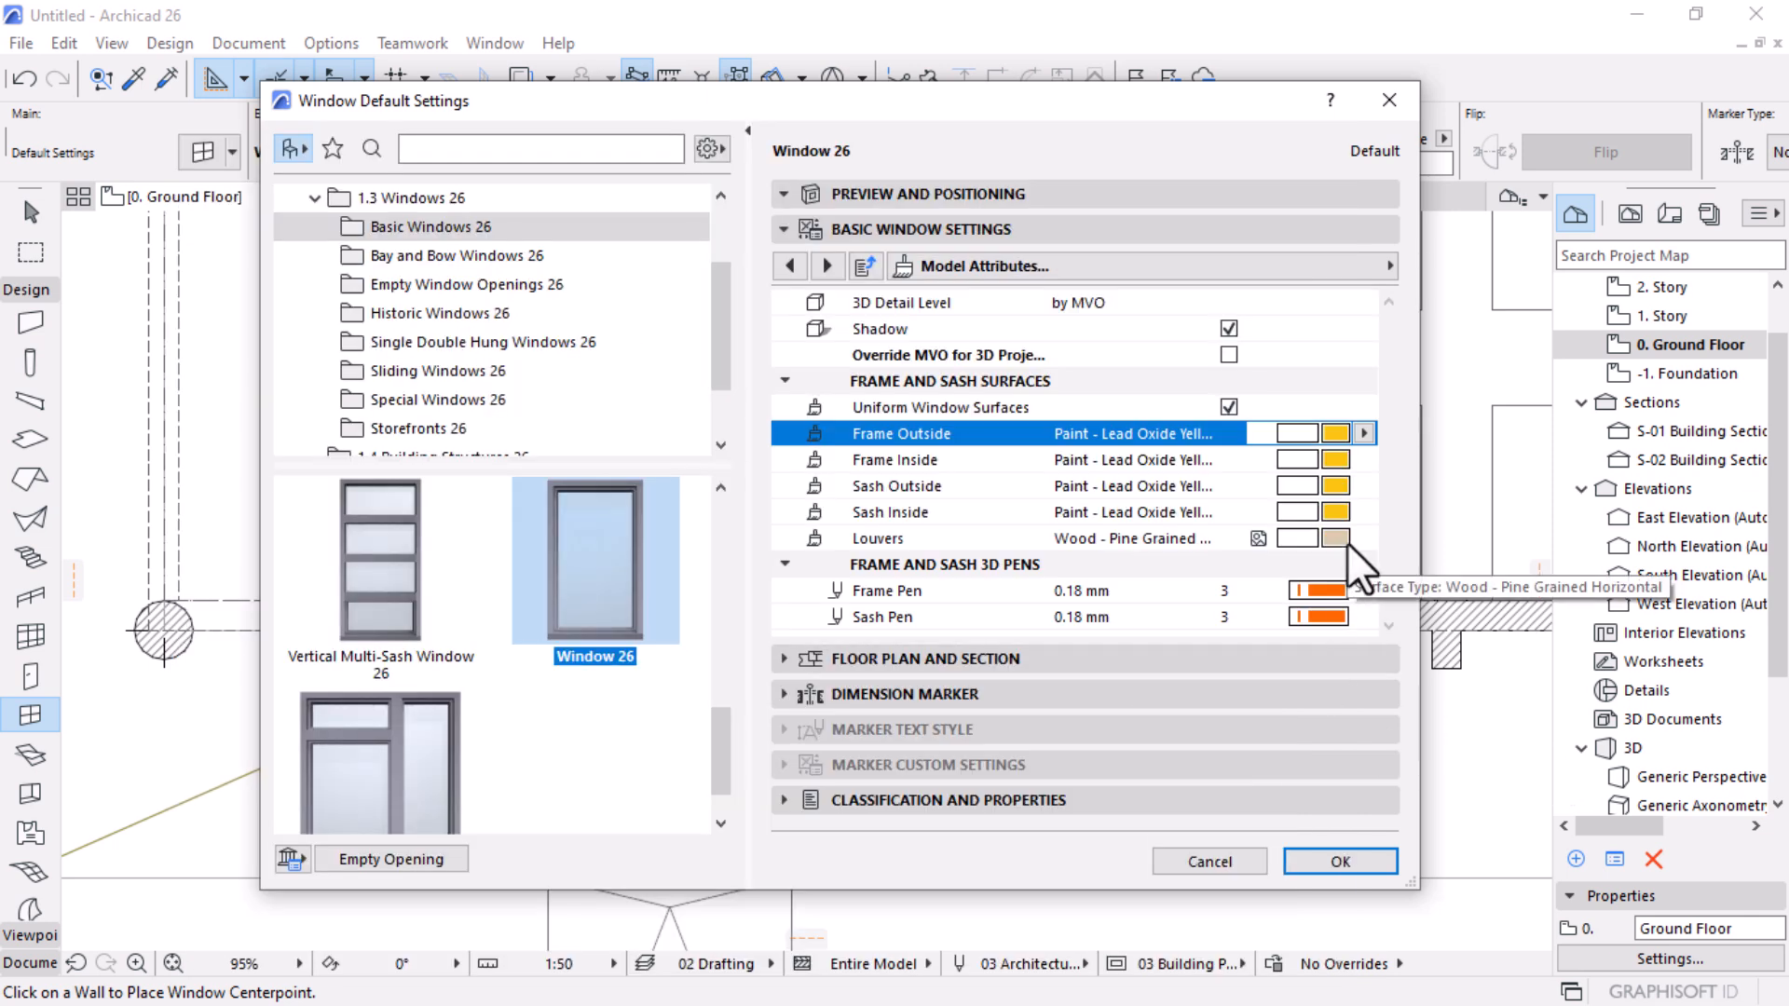
left_click(1337, 539)
left_click(615, 355)
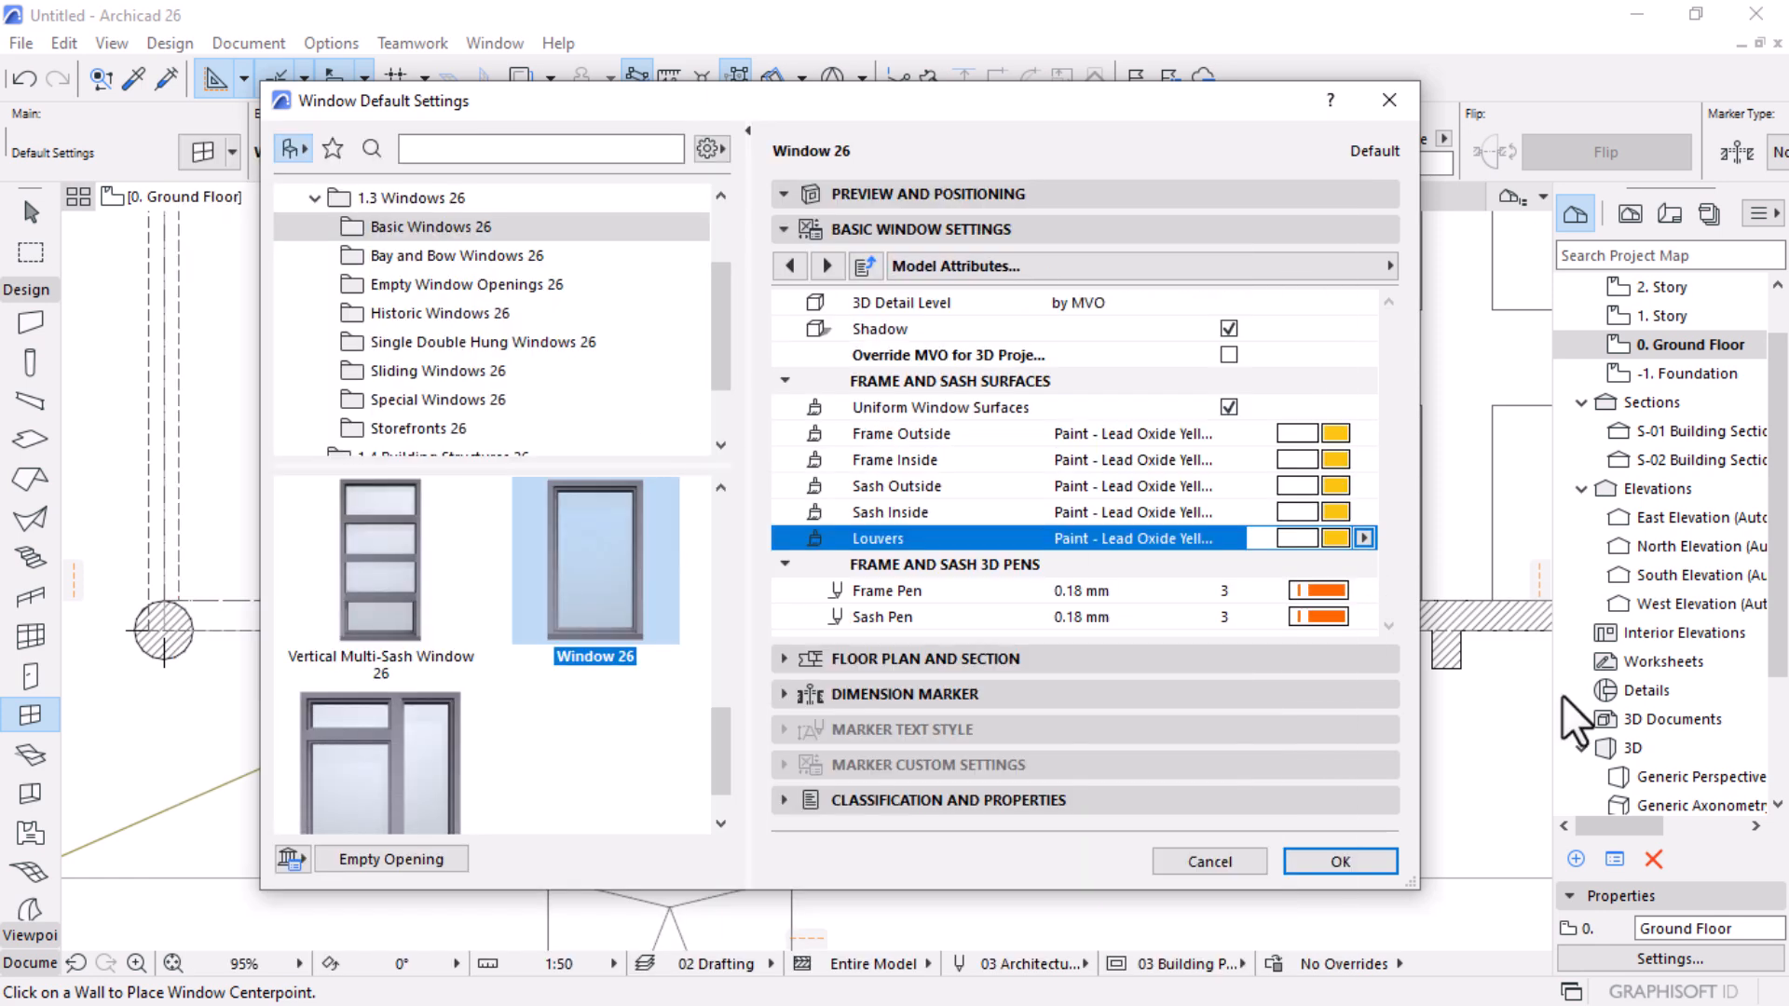
left_click(1340, 860)
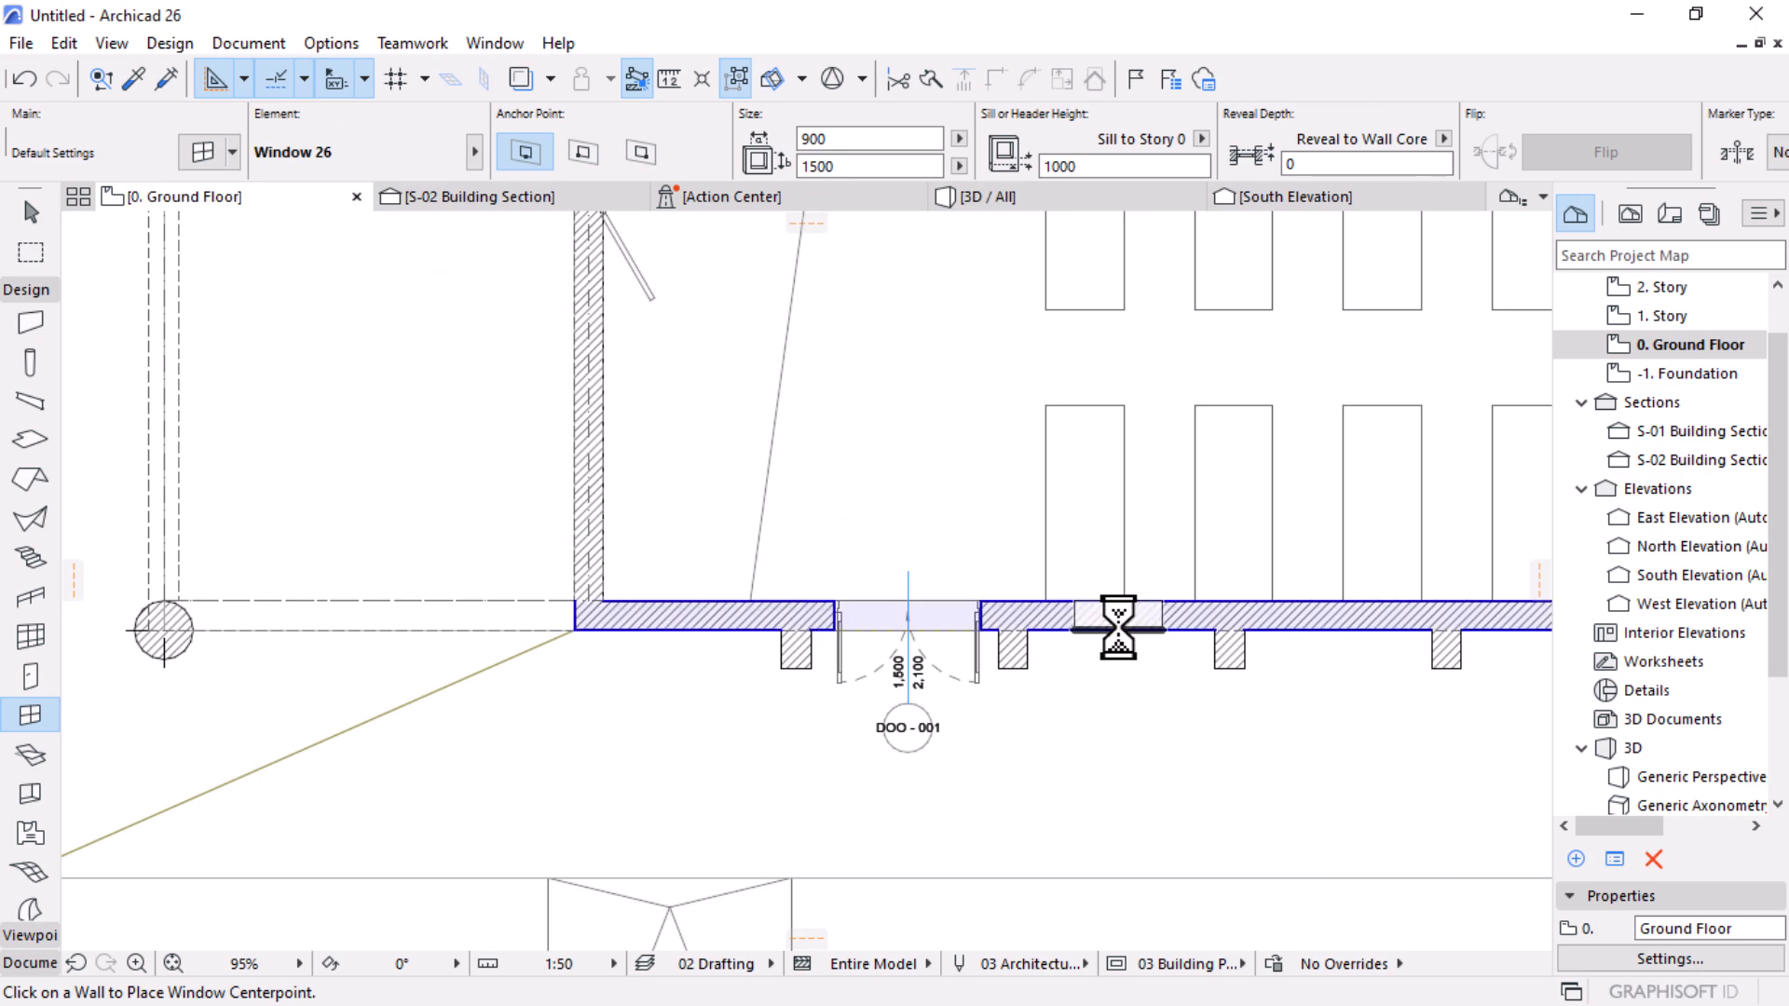
Step: Place one window in the wall bay beside the double door, between the two pilasters, aligned to the inner wall face
left_click(1118, 620)
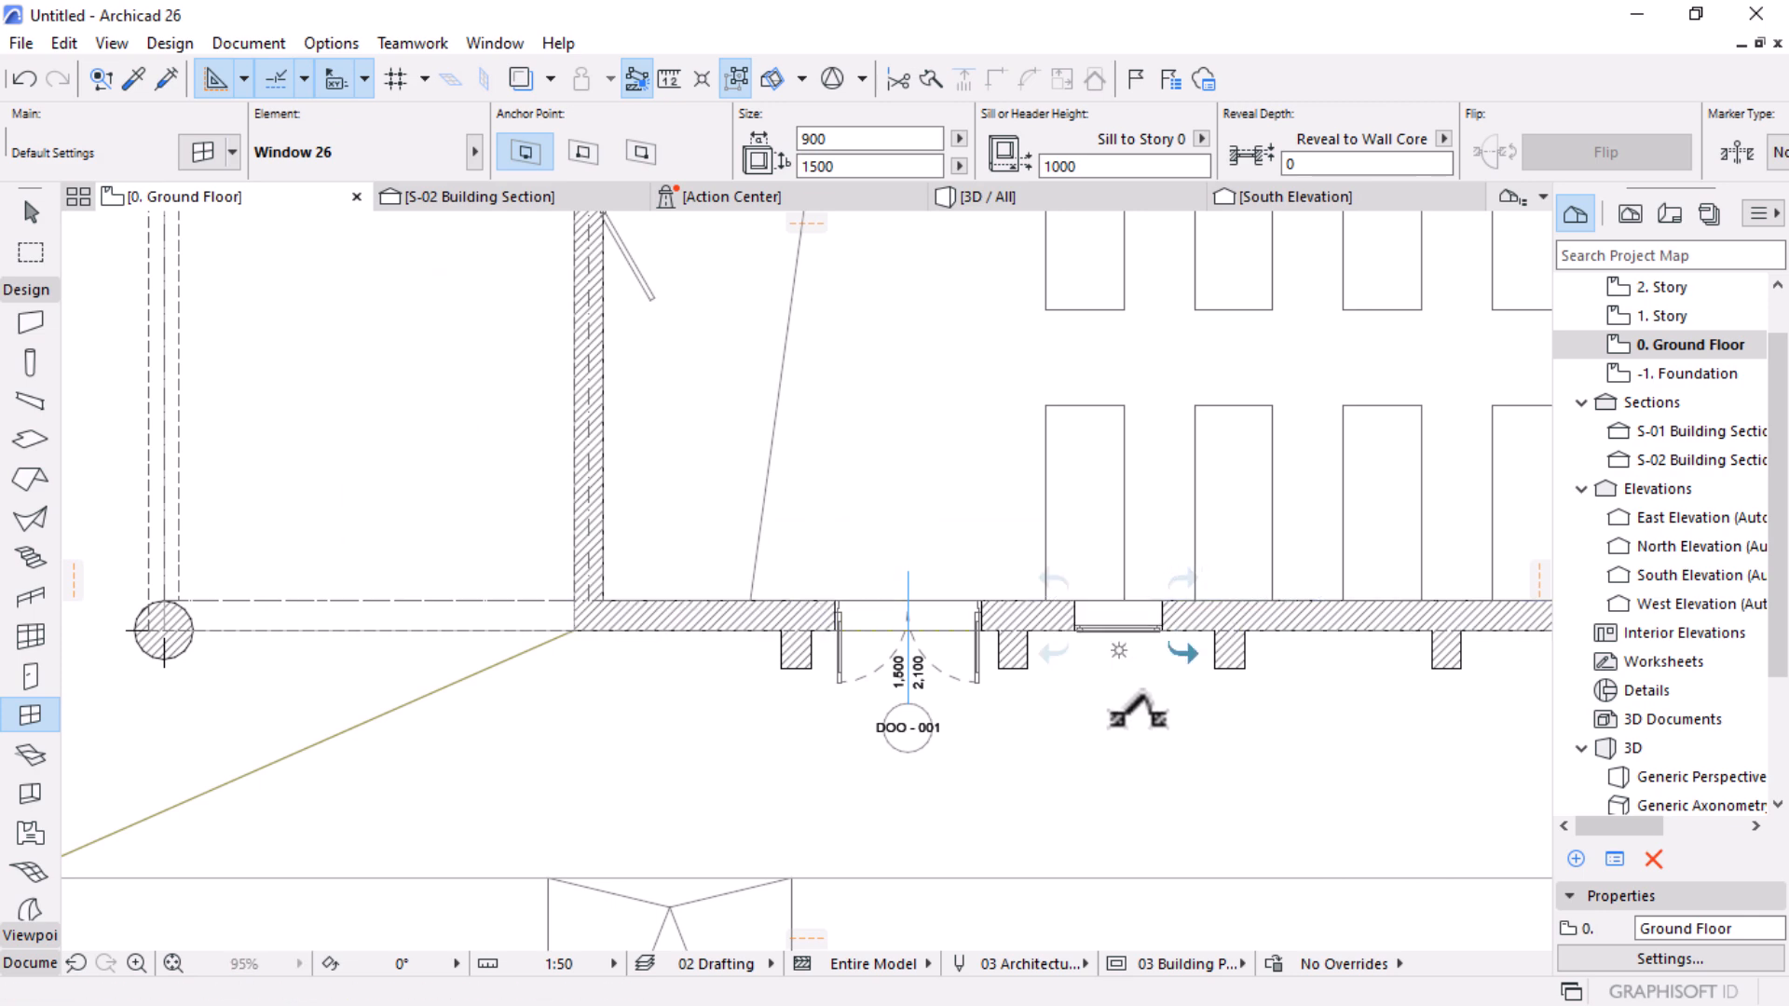
key("ctrl+z")
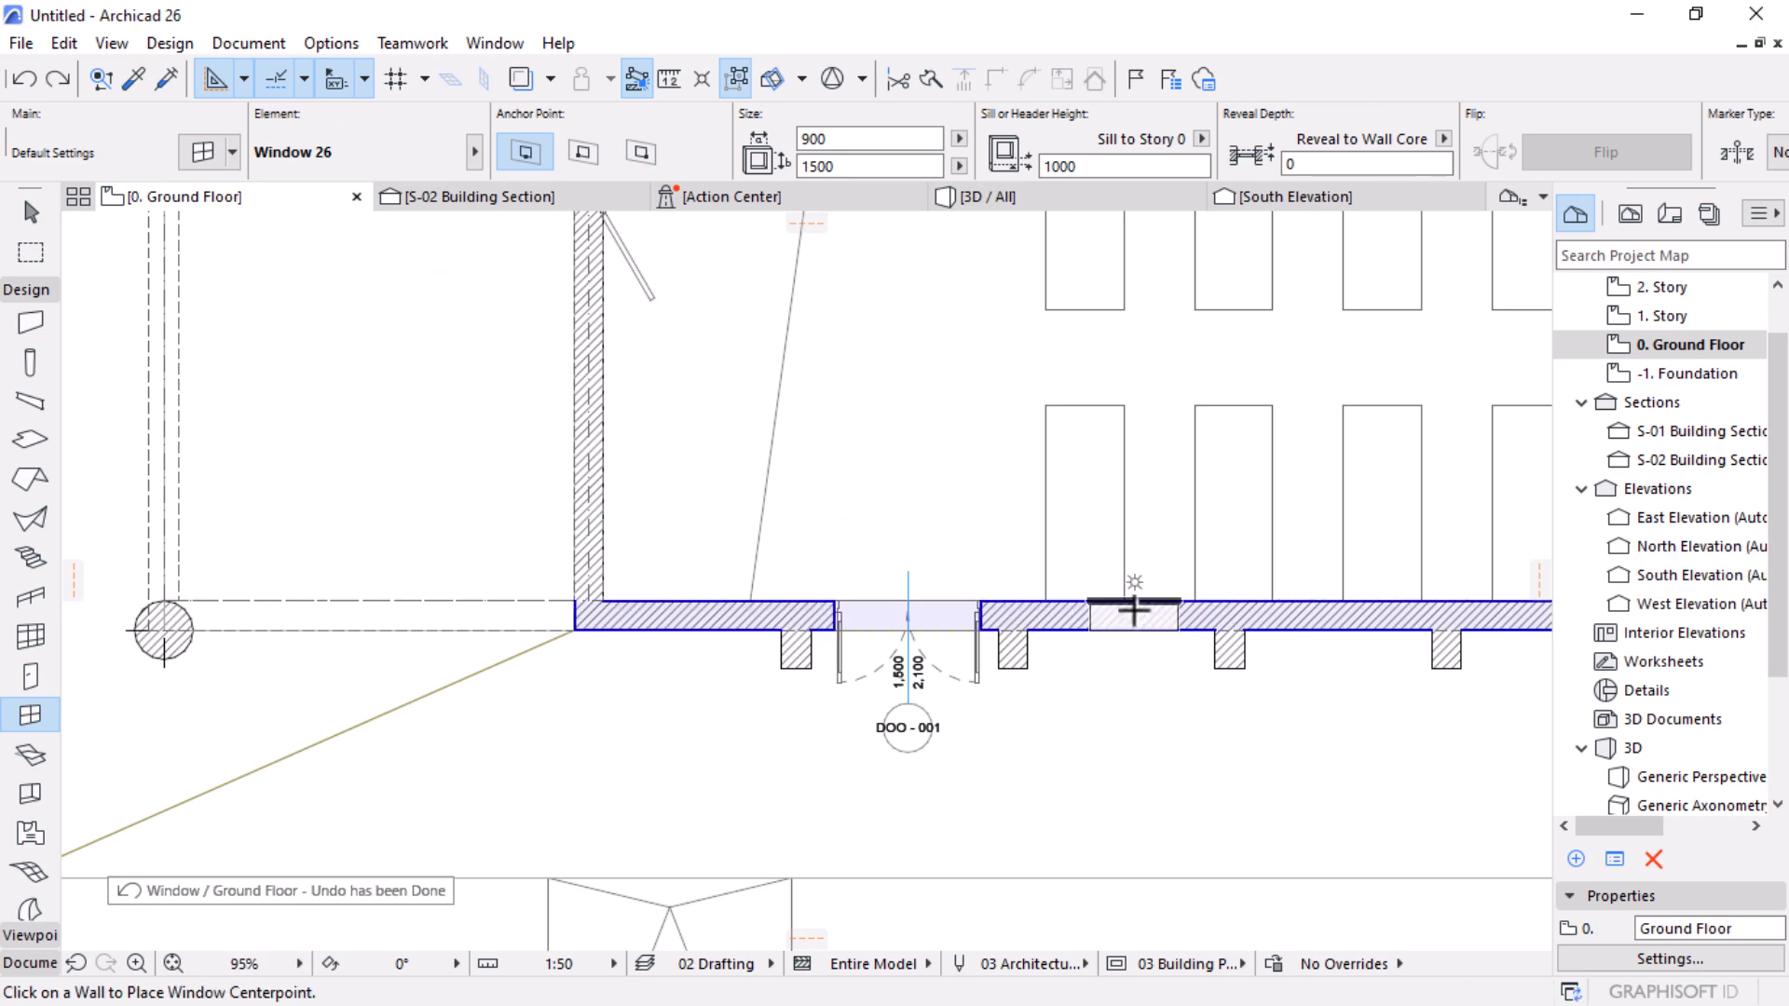
left_click(1126, 604)
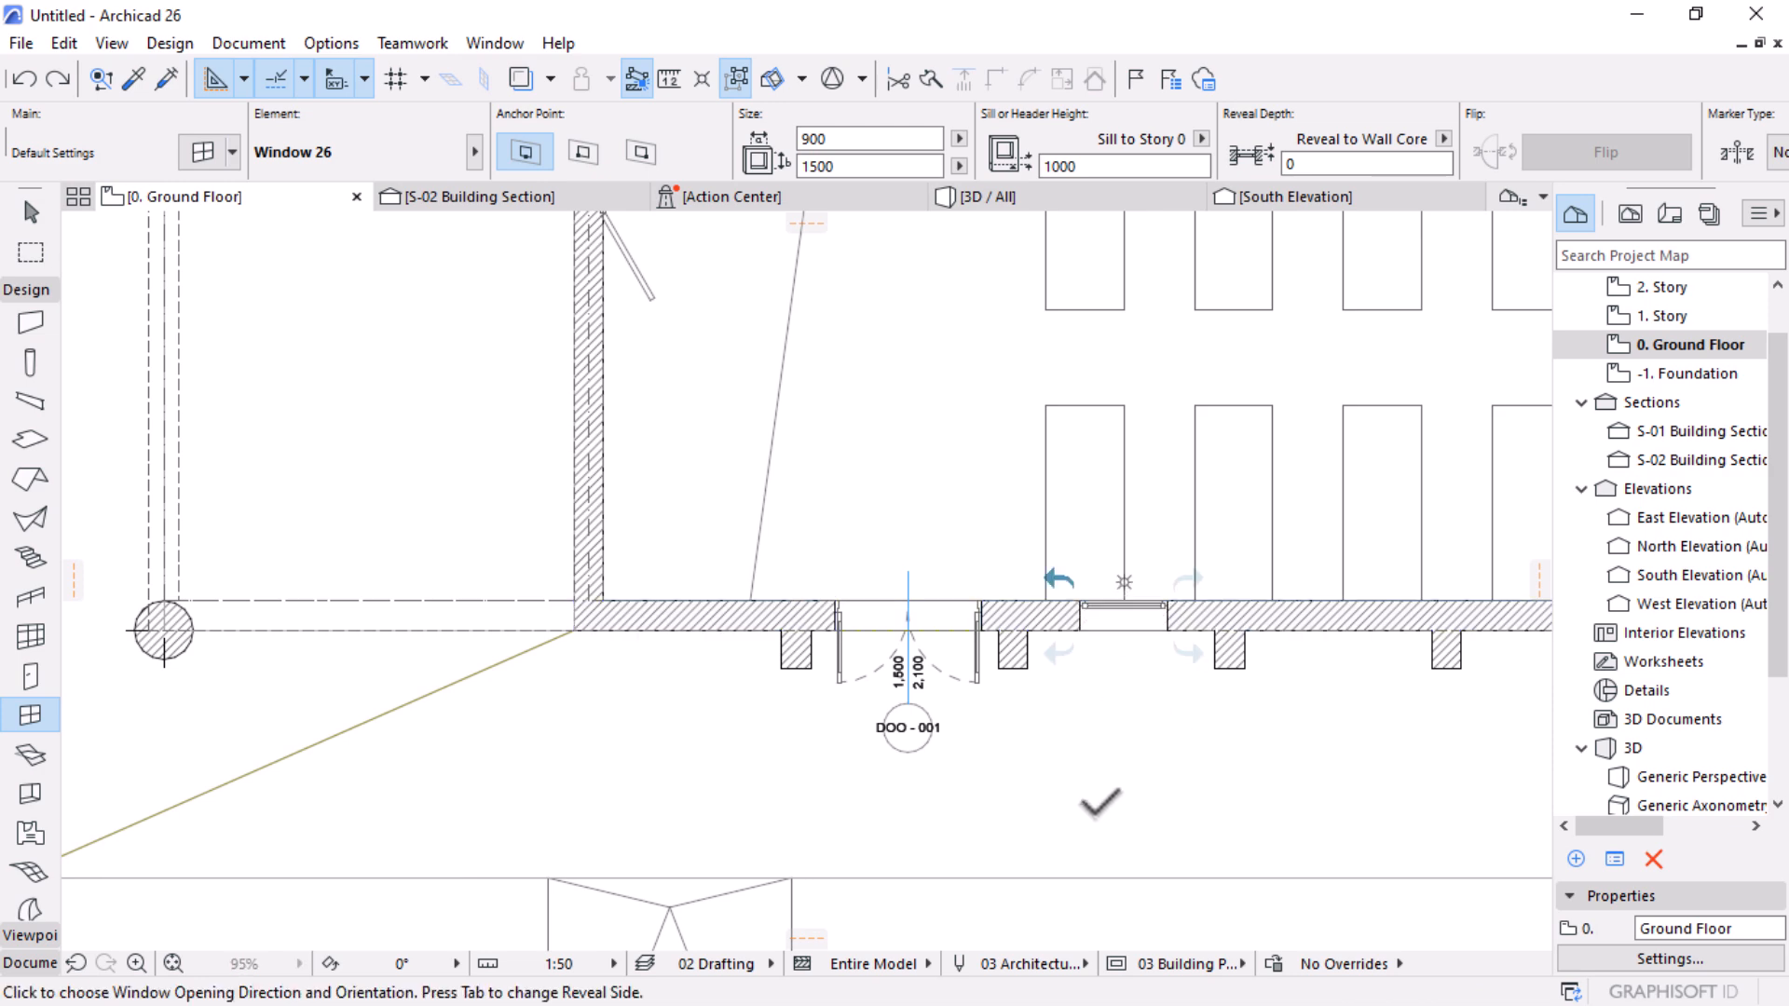
left_click(1164, 599)
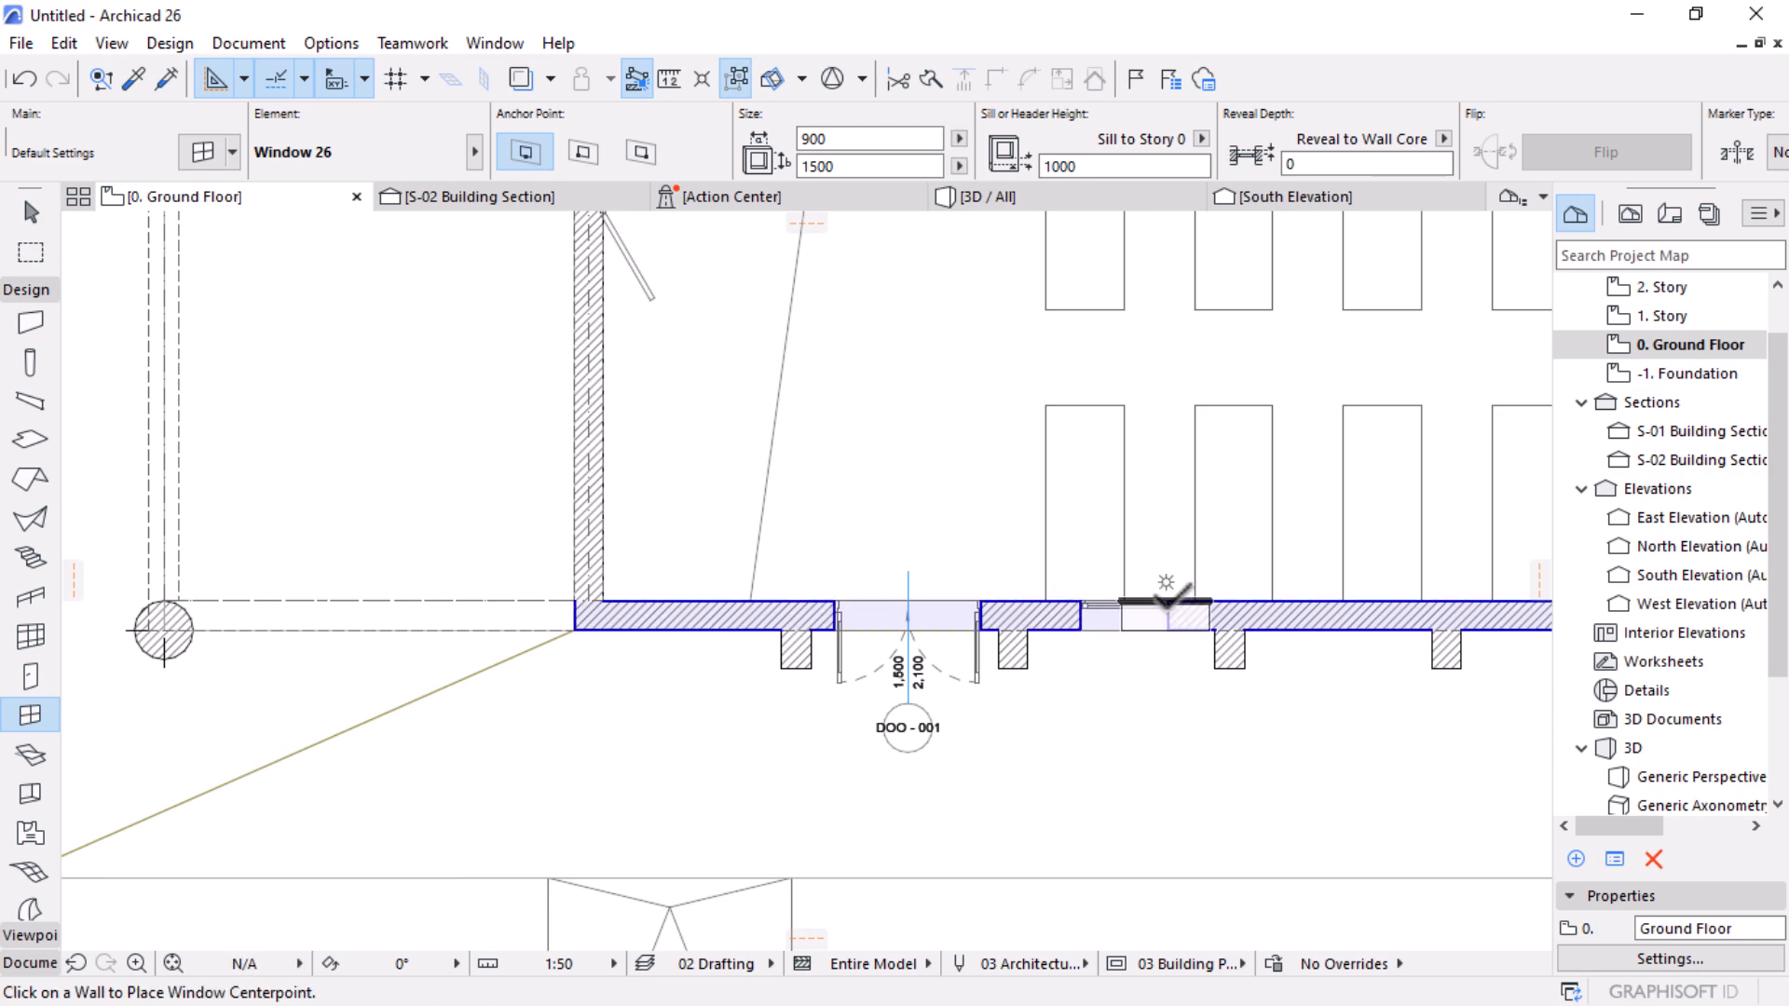
Step: Select the placed window on the floor plan and set its width to 1000
key("Escape")
left_click(1165, 602)
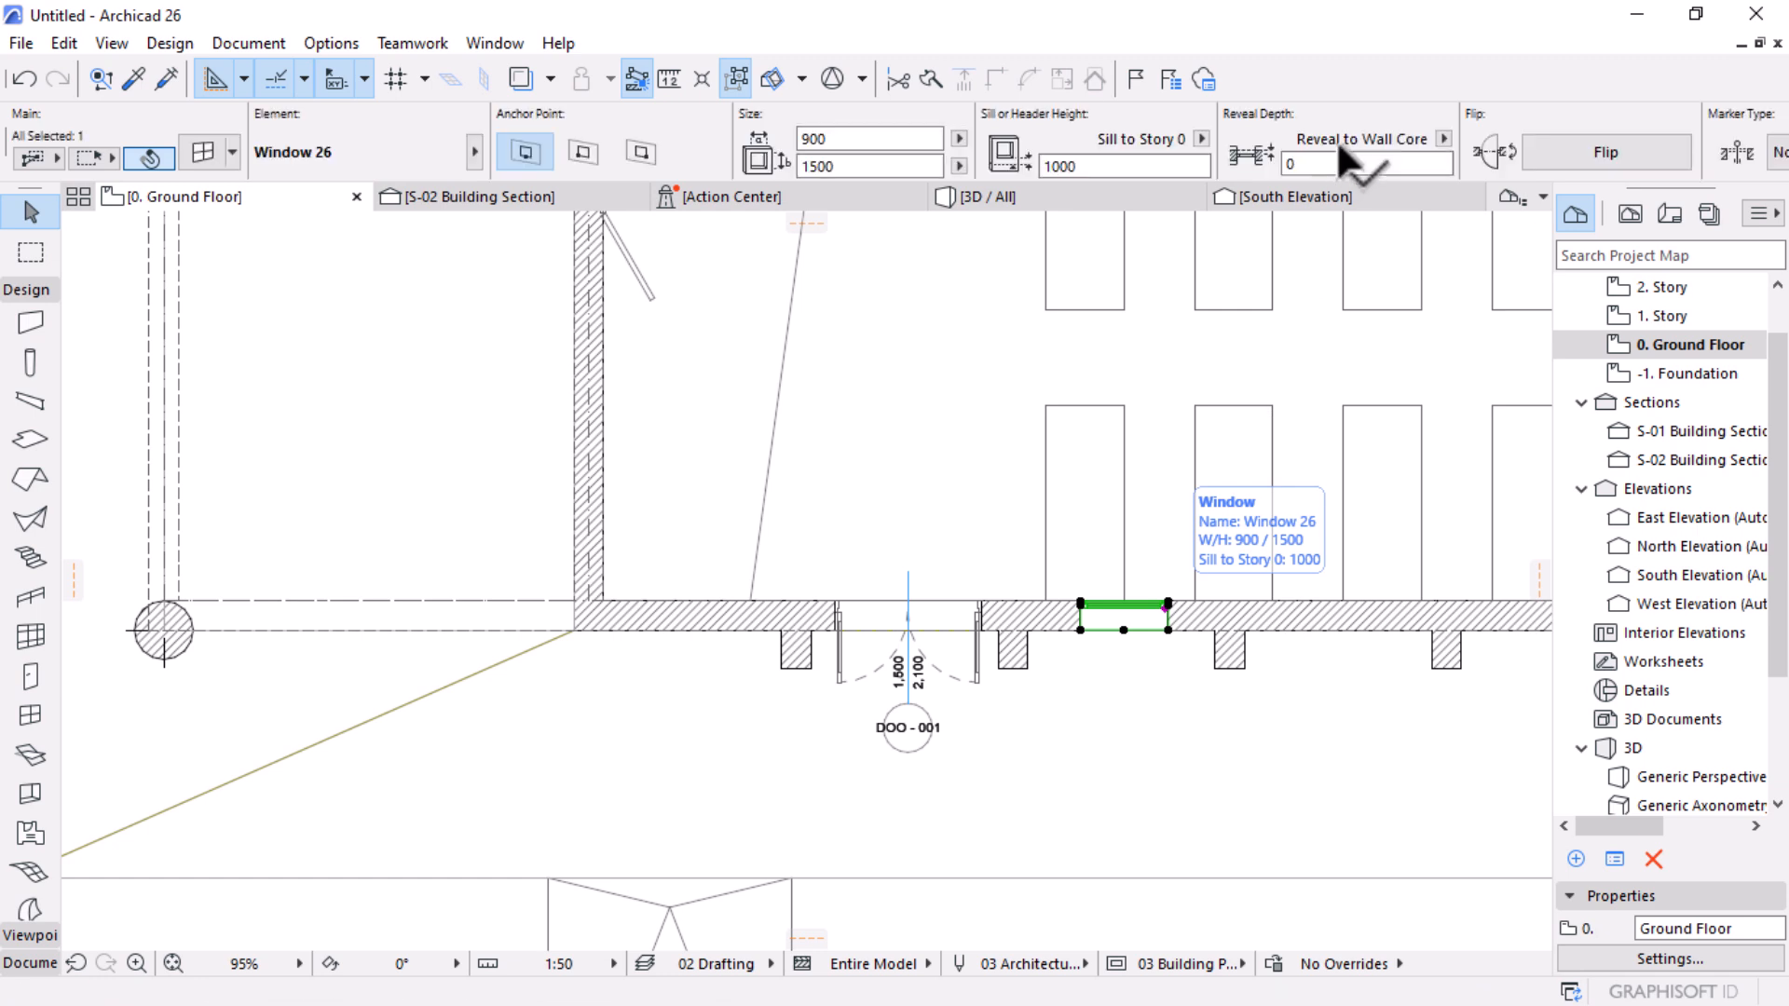
type("10")
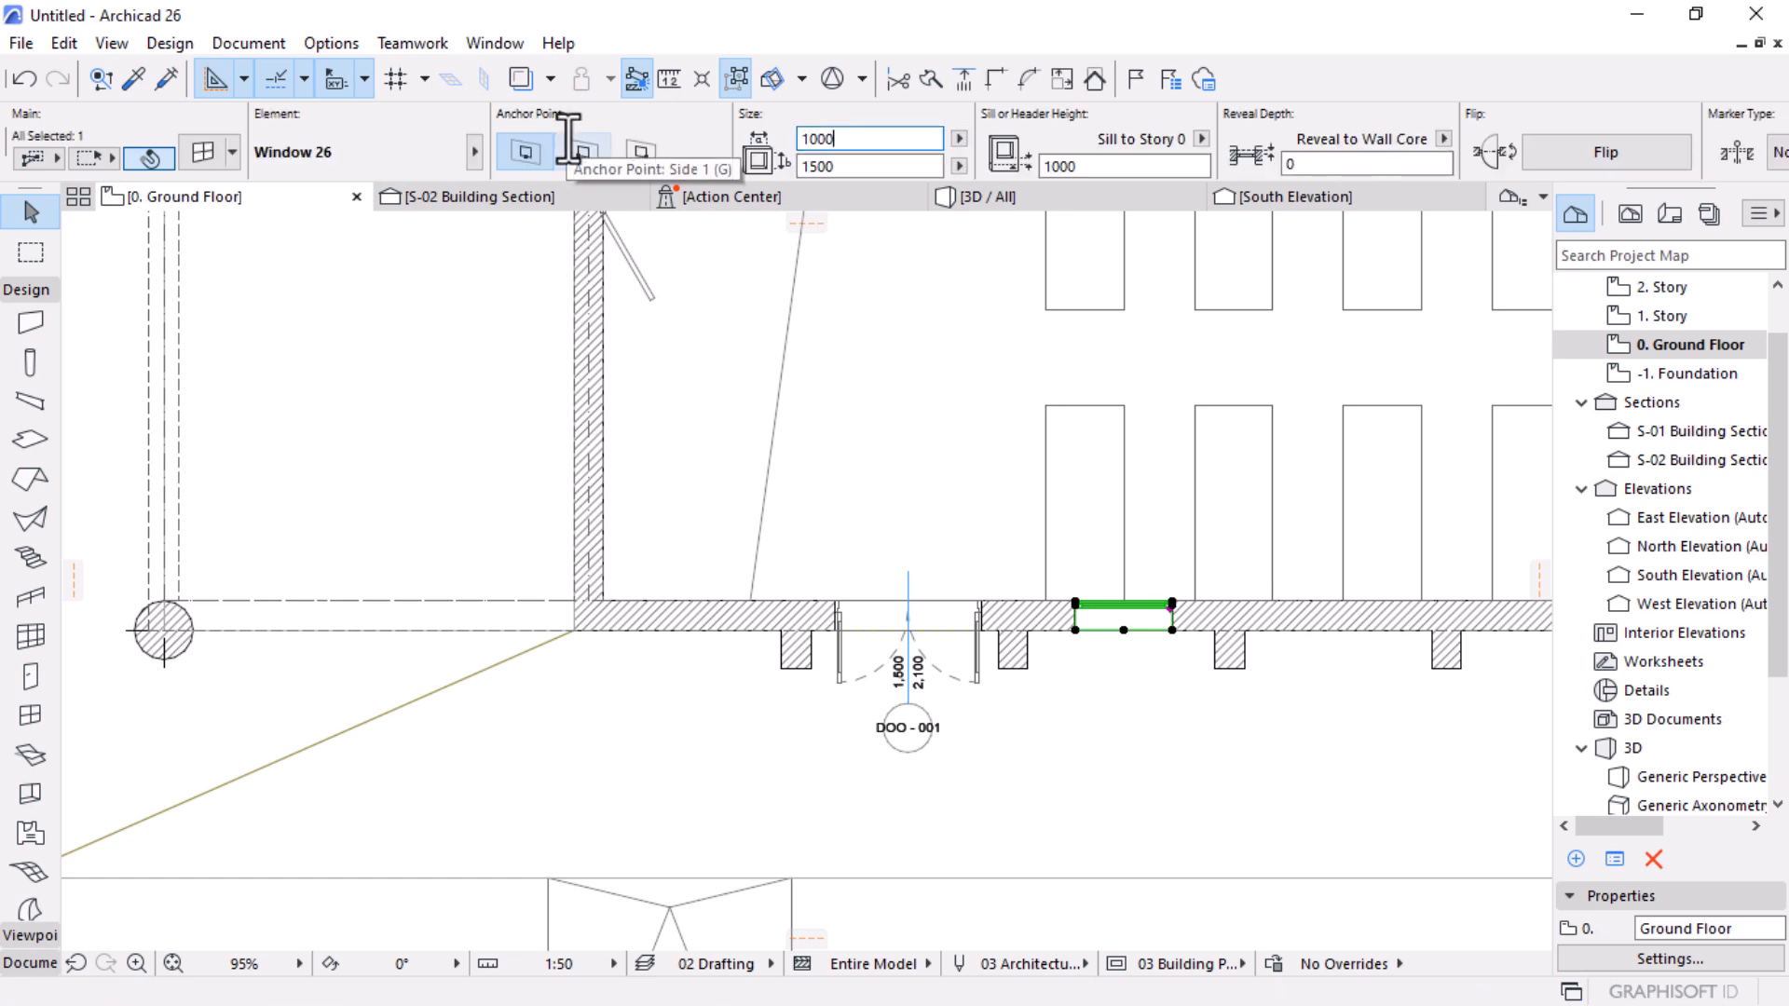
Step: Examine the new louvered window and the double door from outside the building in the 3D view
left_click(1031, 200)
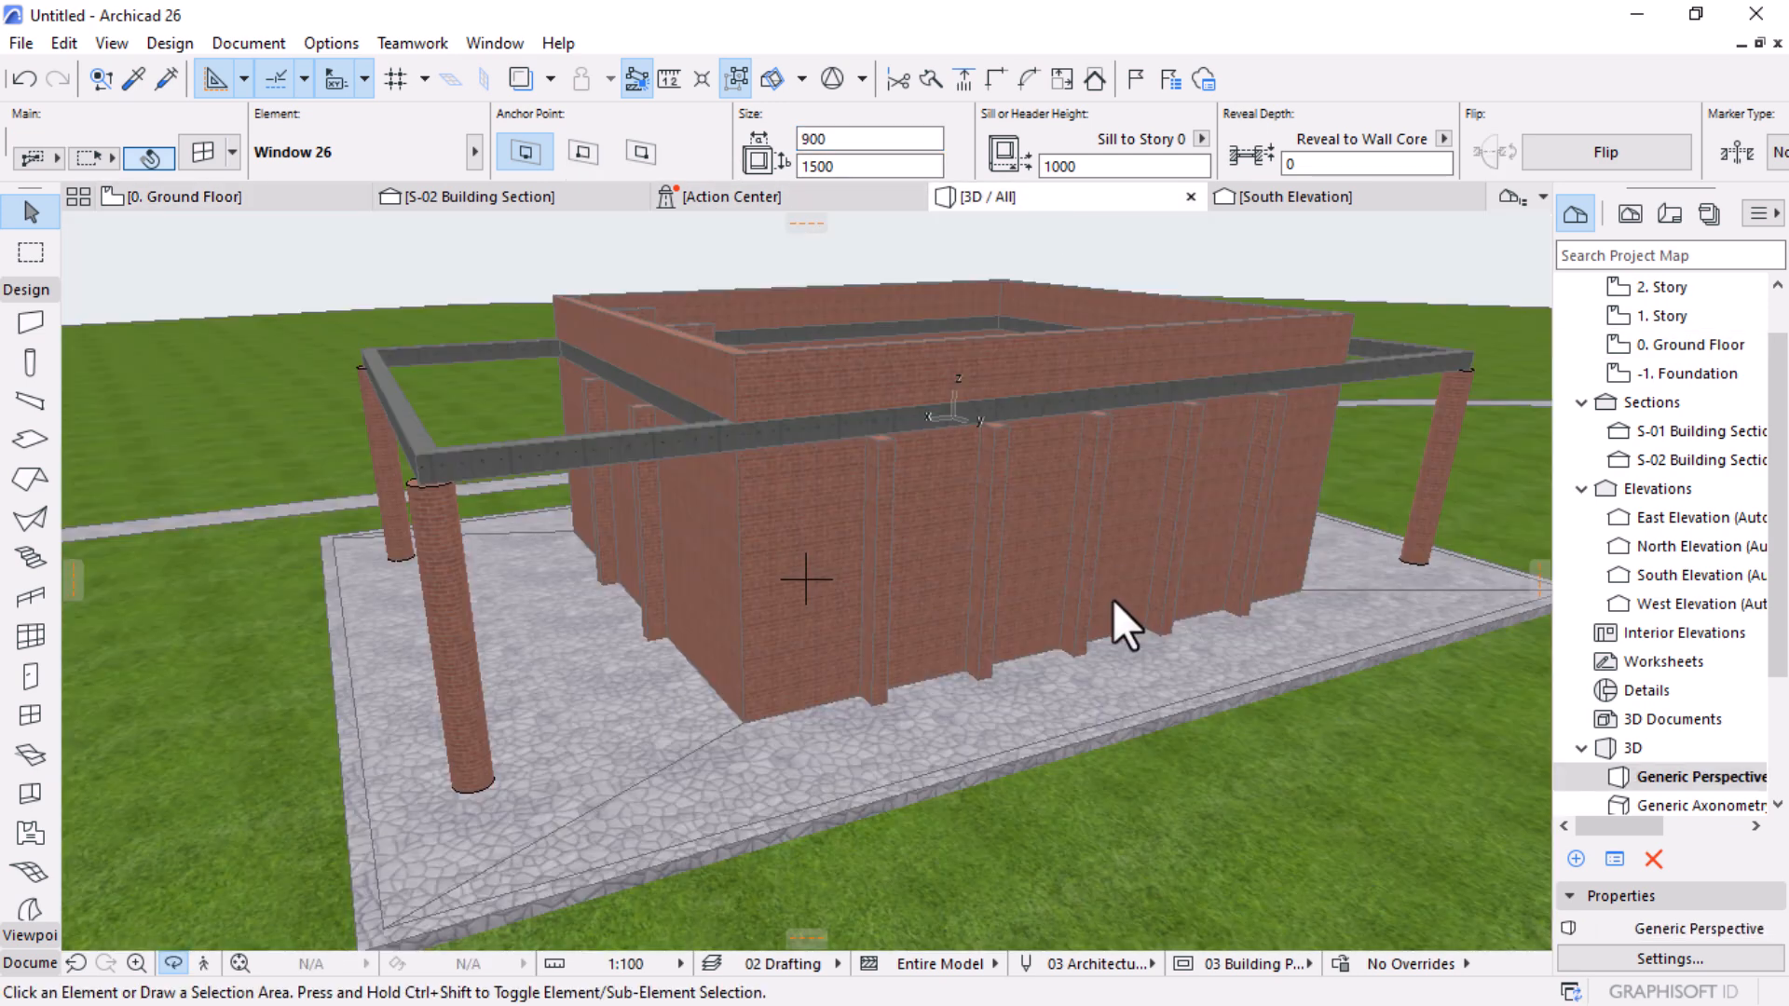
key("Escape")
middle_click_drag(1112, 601, 1054, 687, "shift")
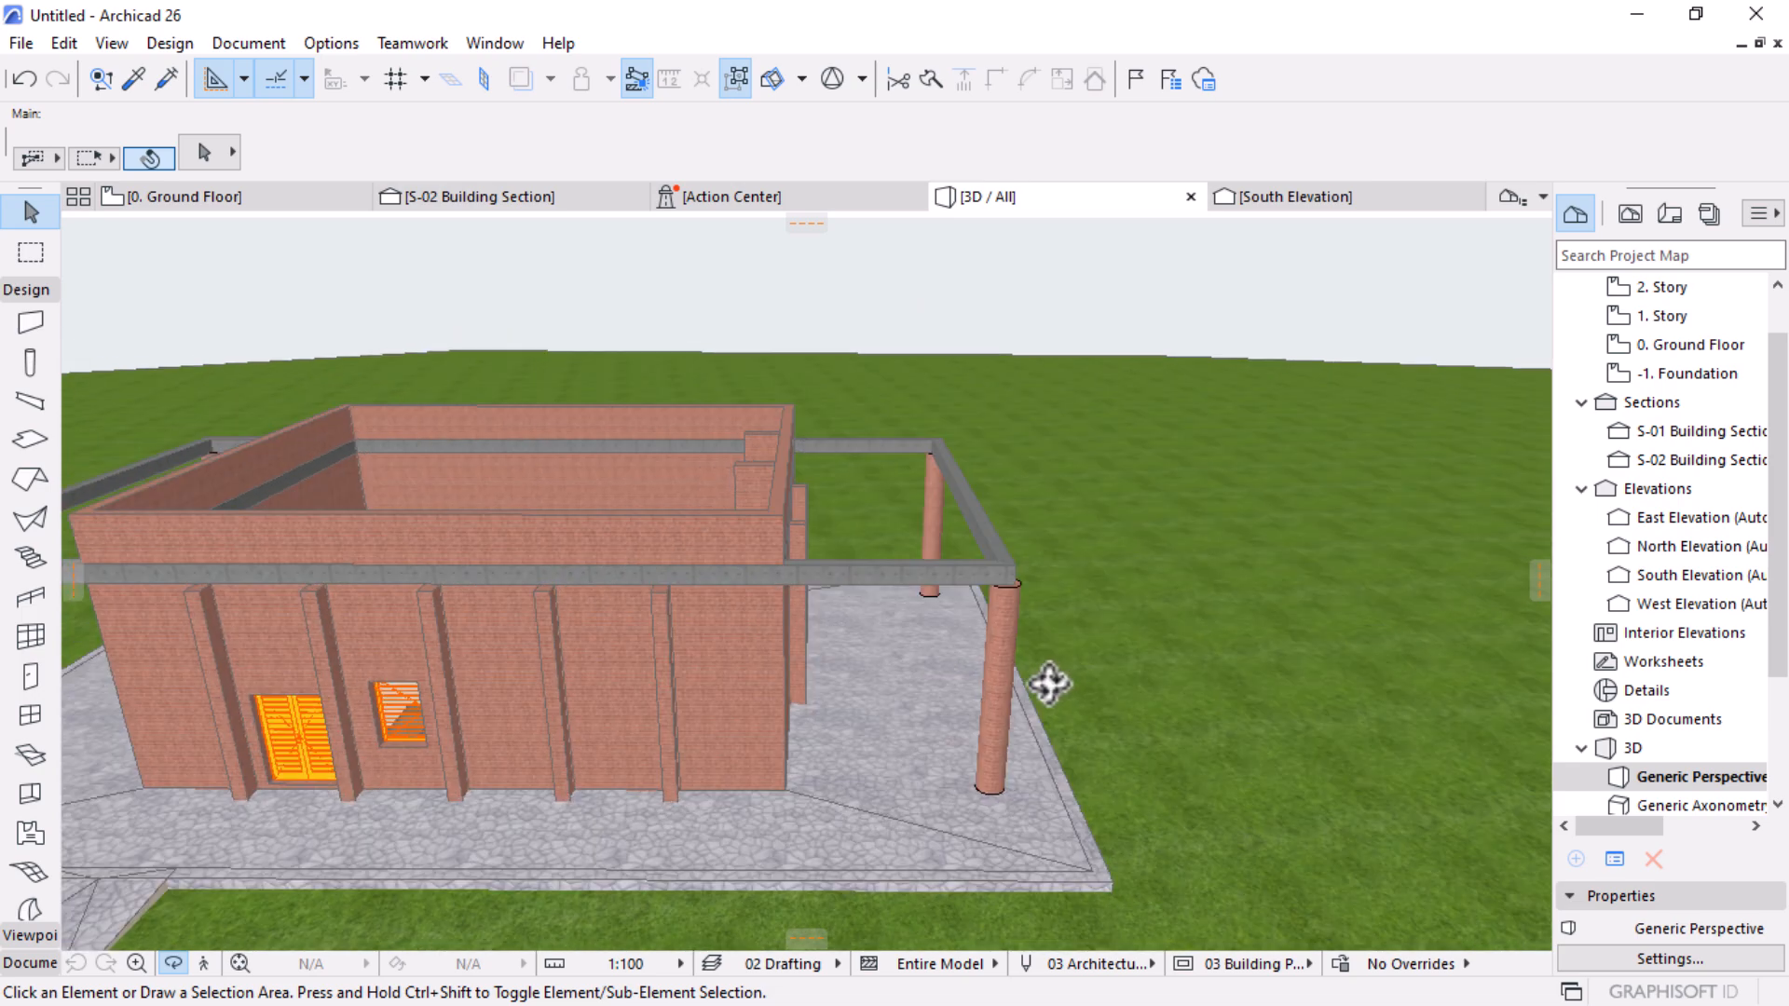
middle_click_drag(740, 666, 1106, 587)
scroll(771, 610, "up", 5)
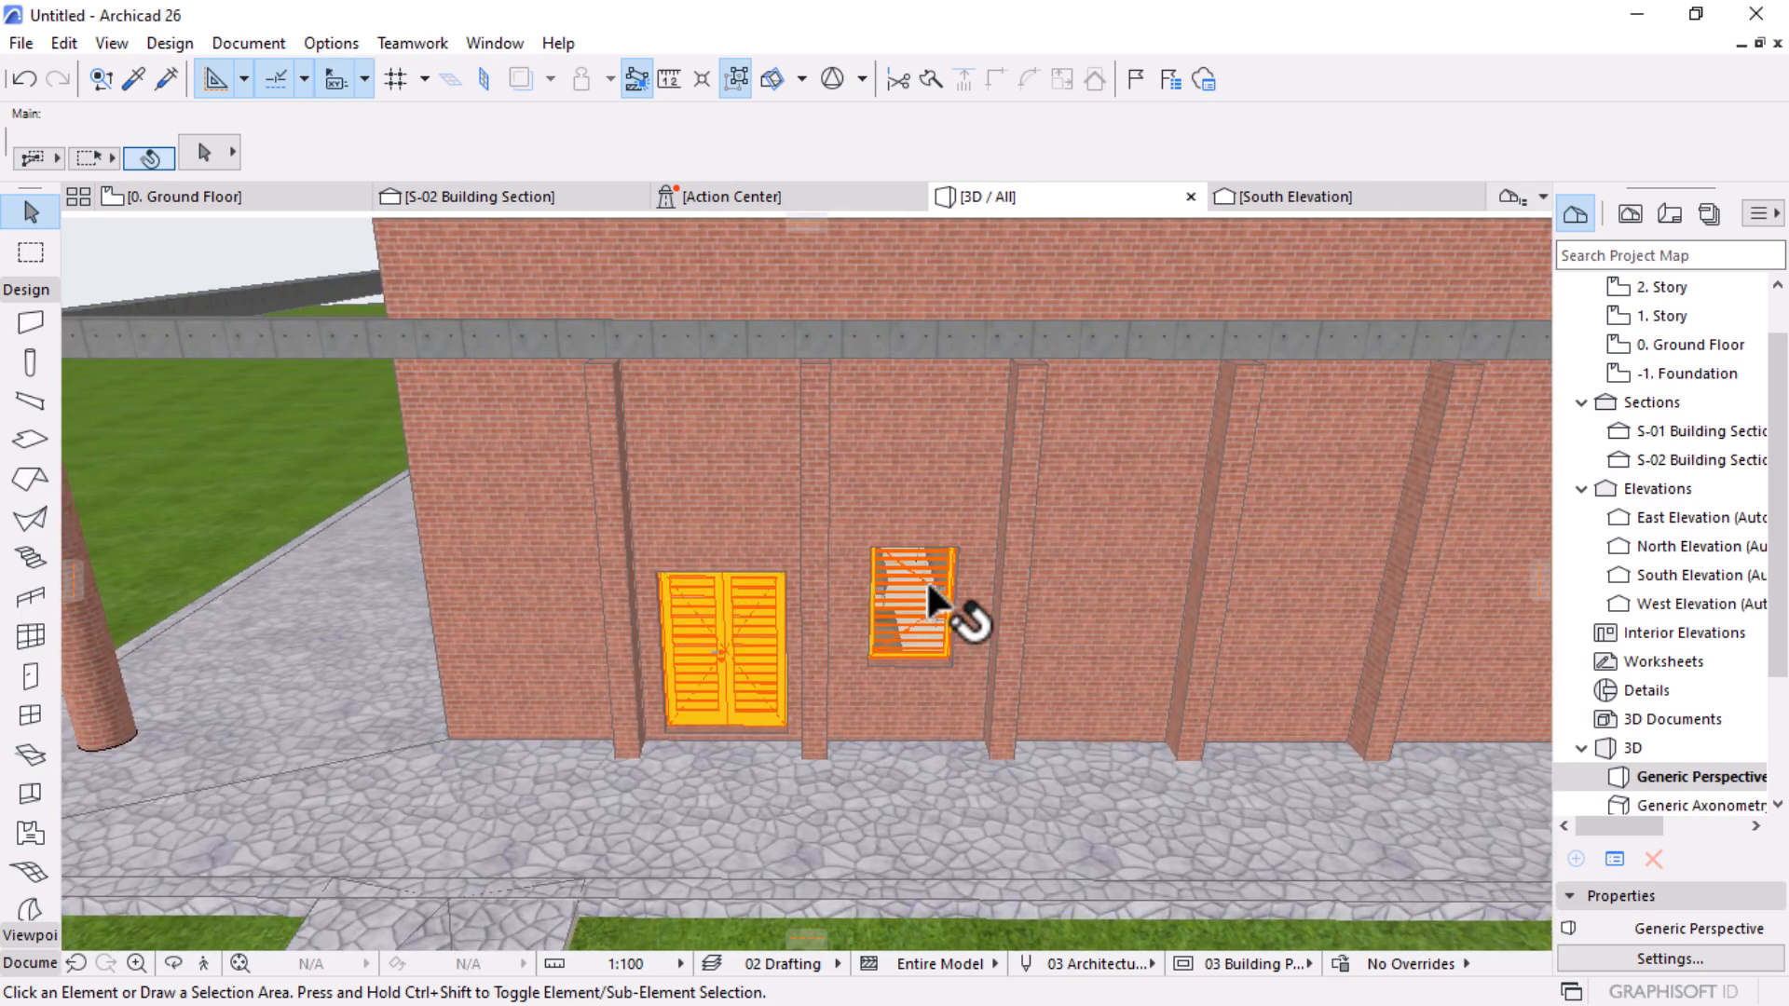
left_click(926, 582)
scroll(893, 616, "up", 5)
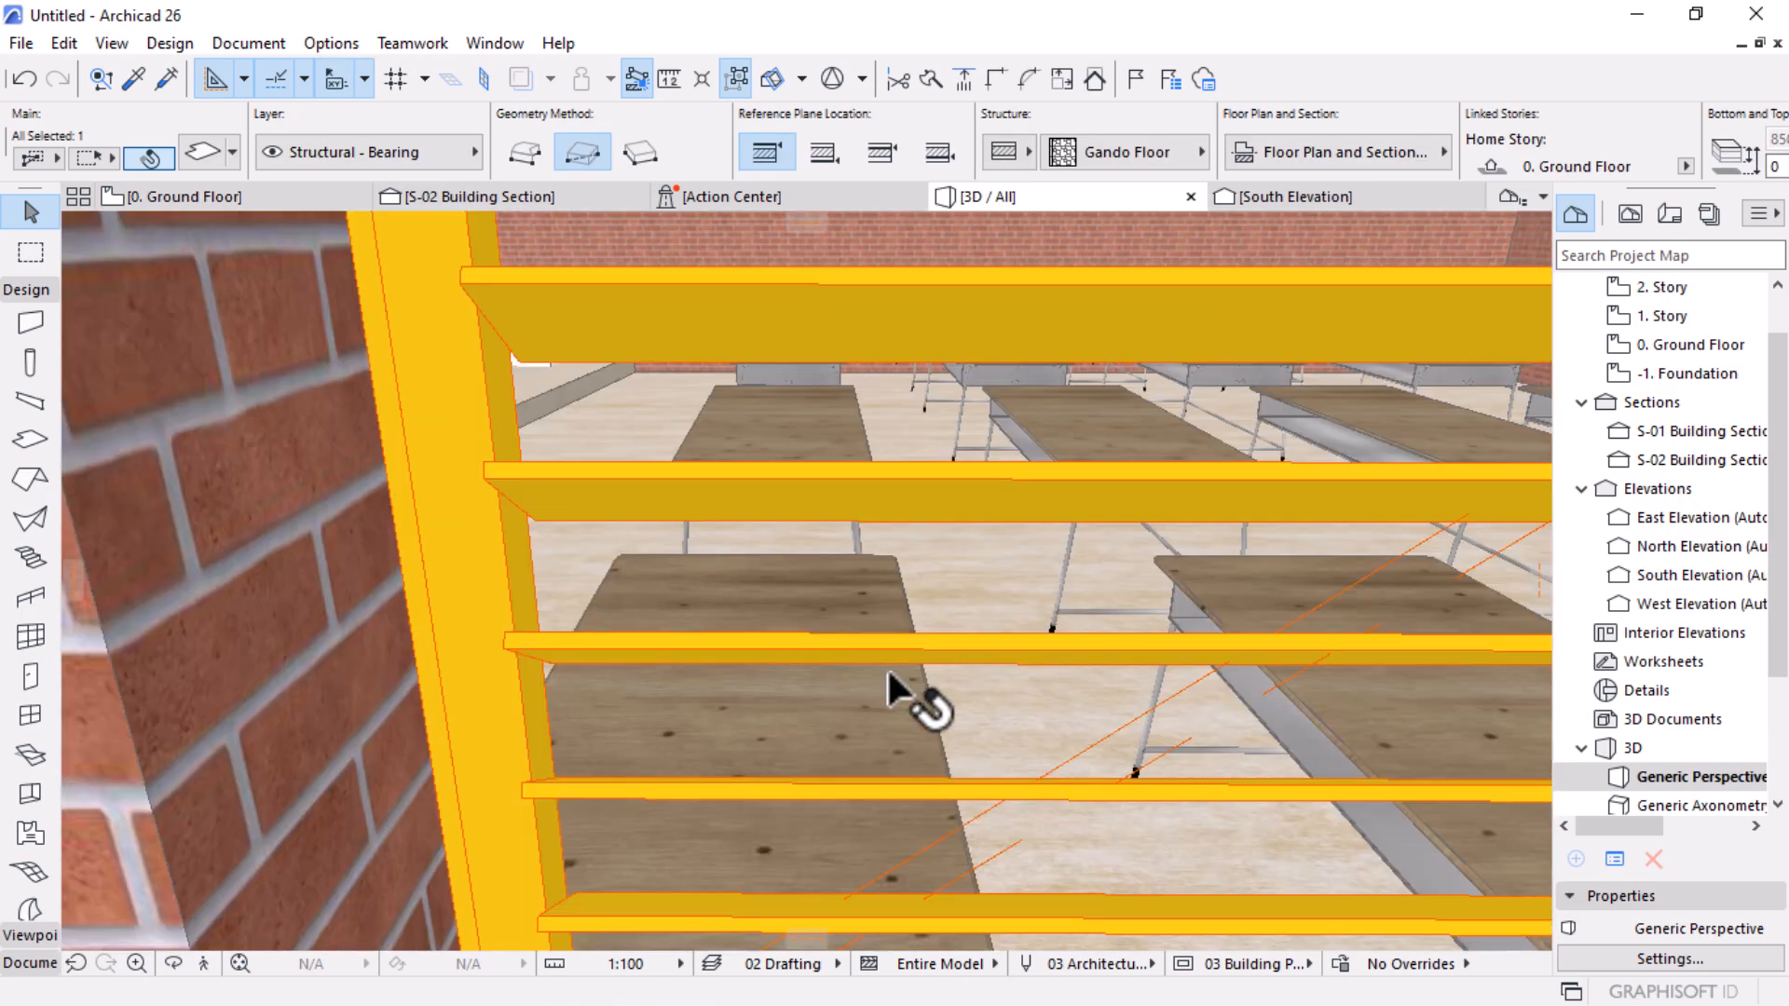
scroll(888, 667, "down", 3)
Step: Stretch the louvered window's top edge up to the underside of the concrete beam in 3D
left_click(1142, 315)
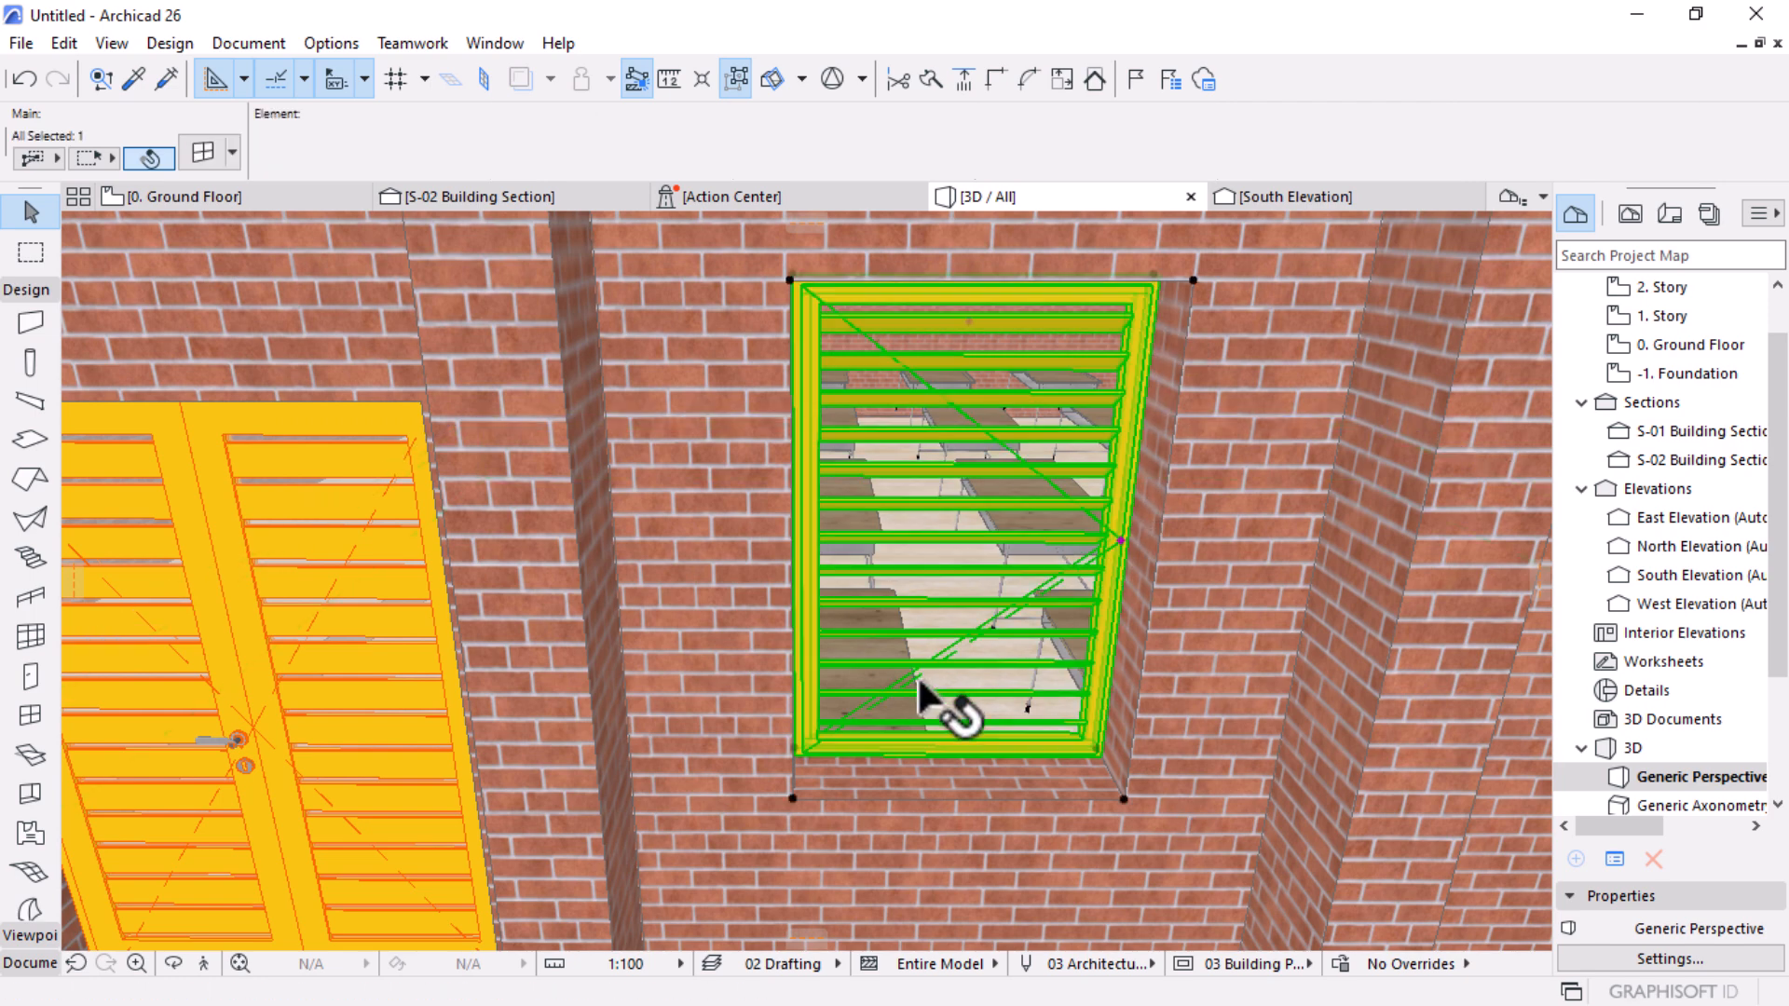
scroll(887, 721, "down", 3)
scroll(888, 721, "down", 5)
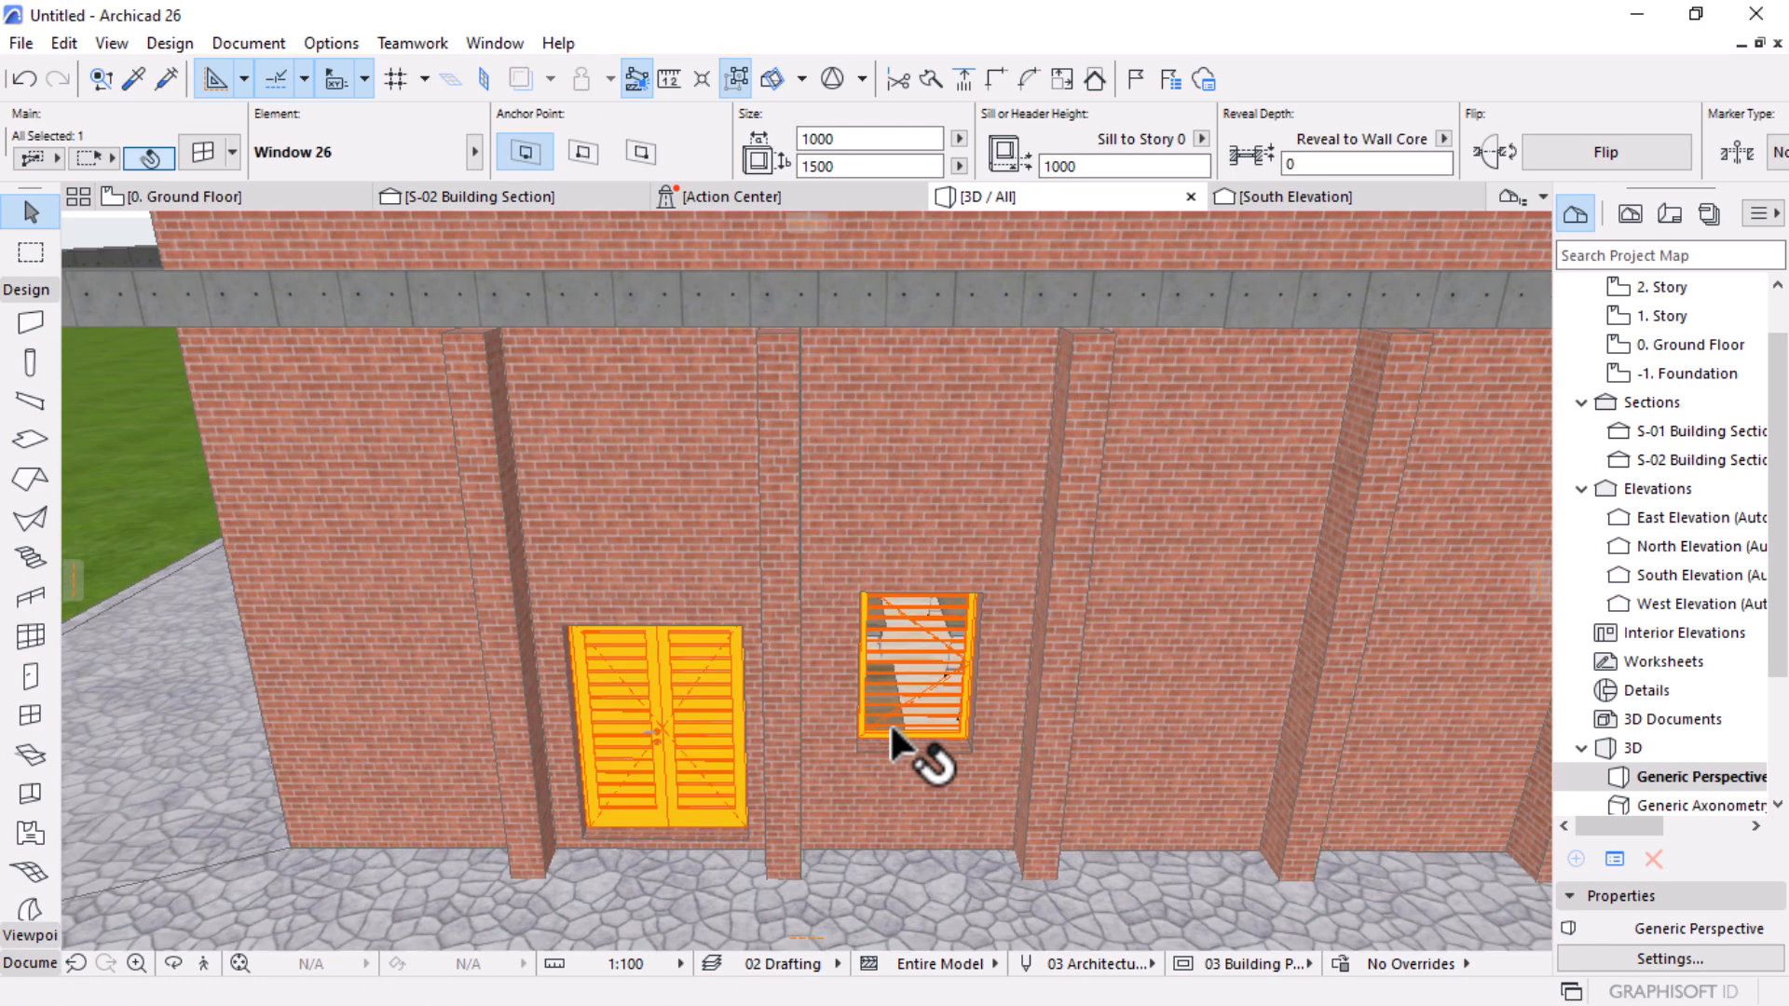
left_click(969, 611)
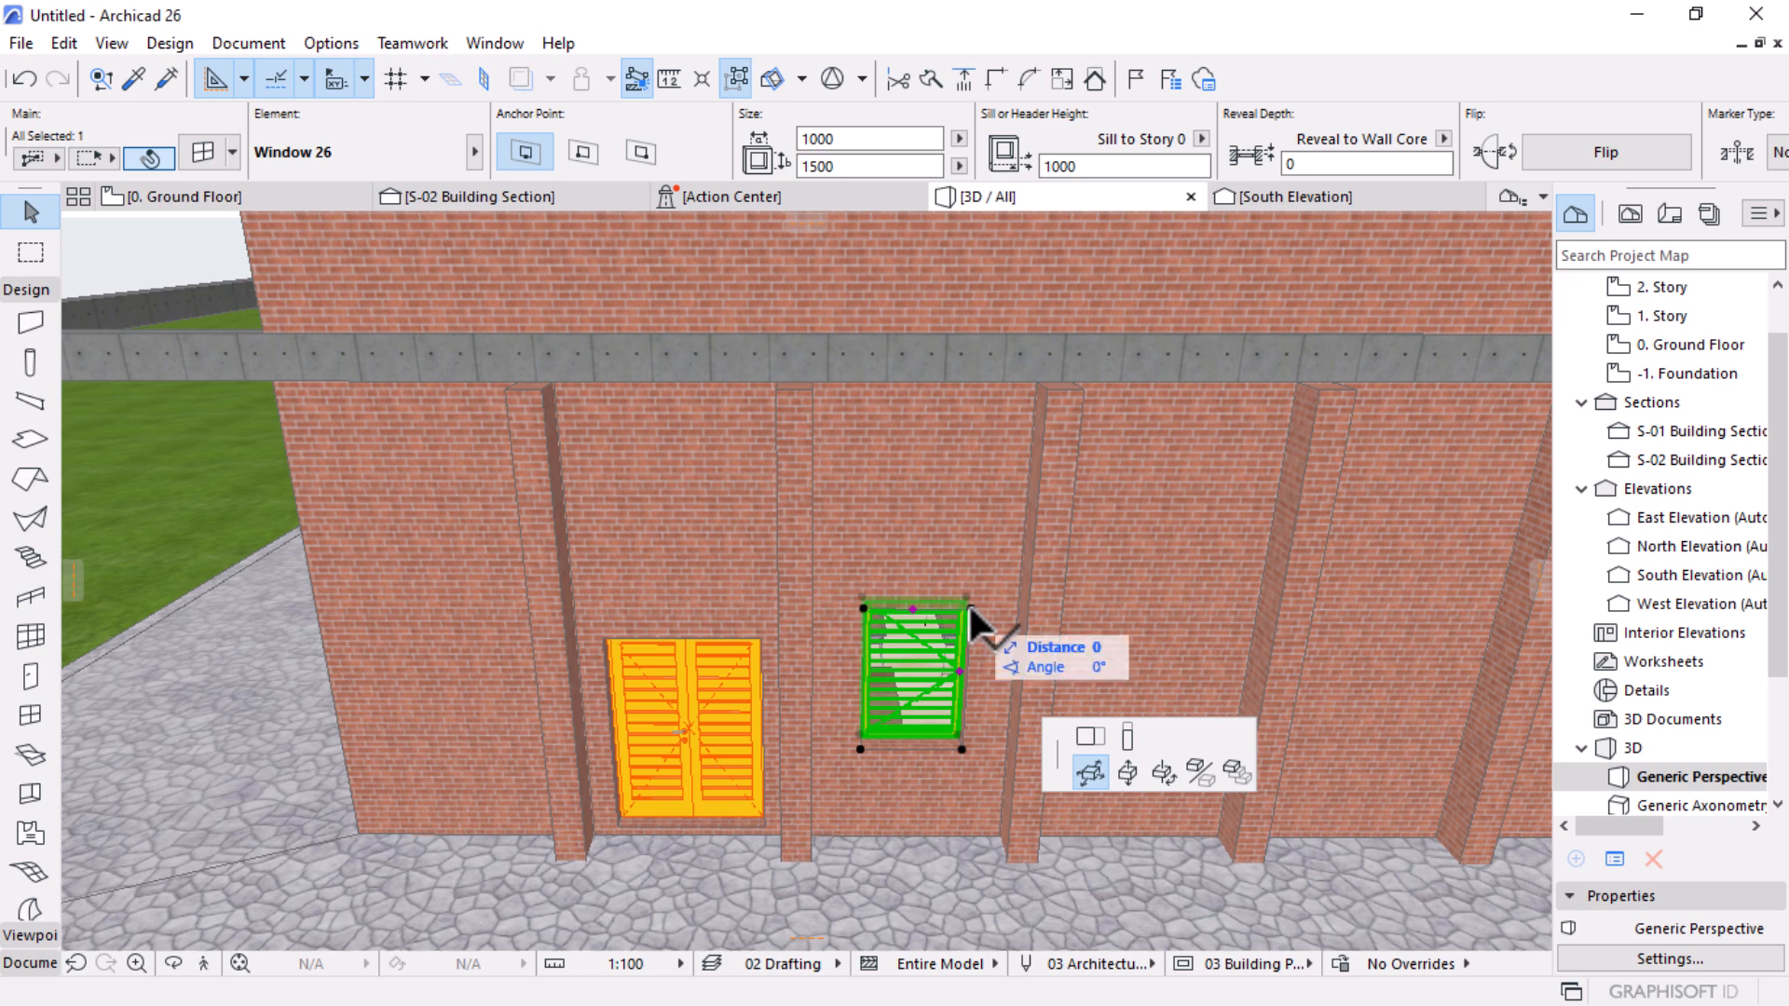
left_click(1351, 475)
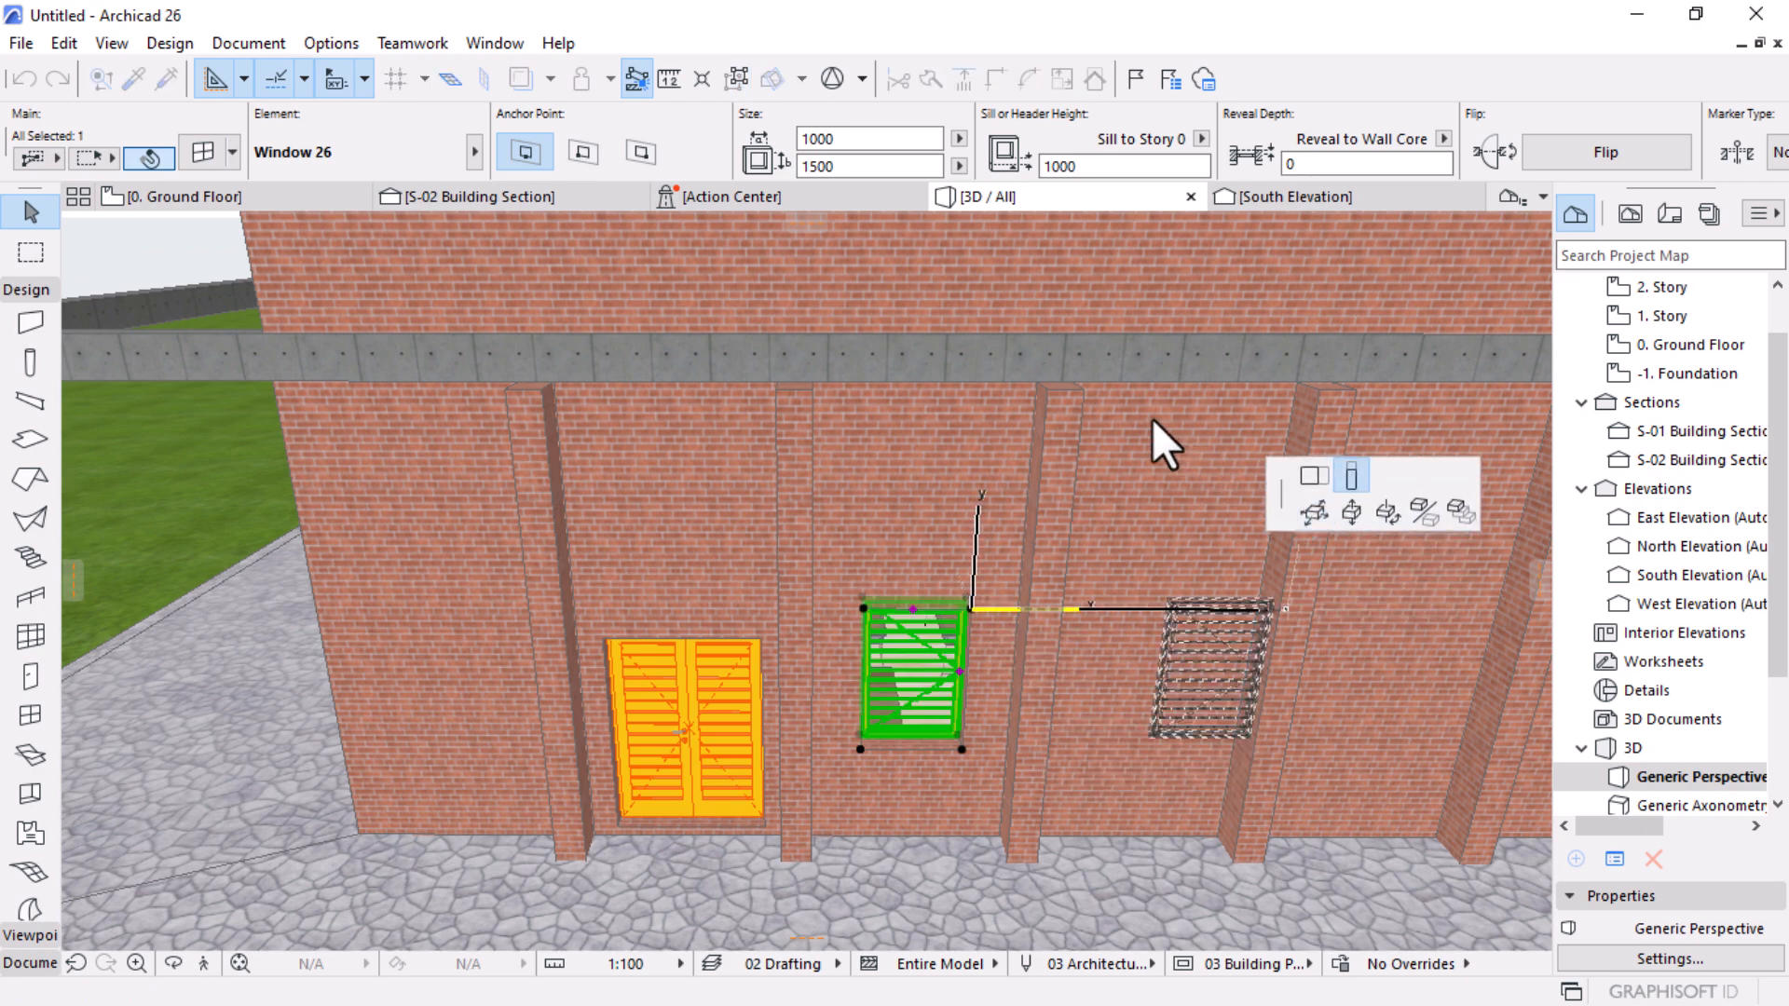
left_click(1041, 386)
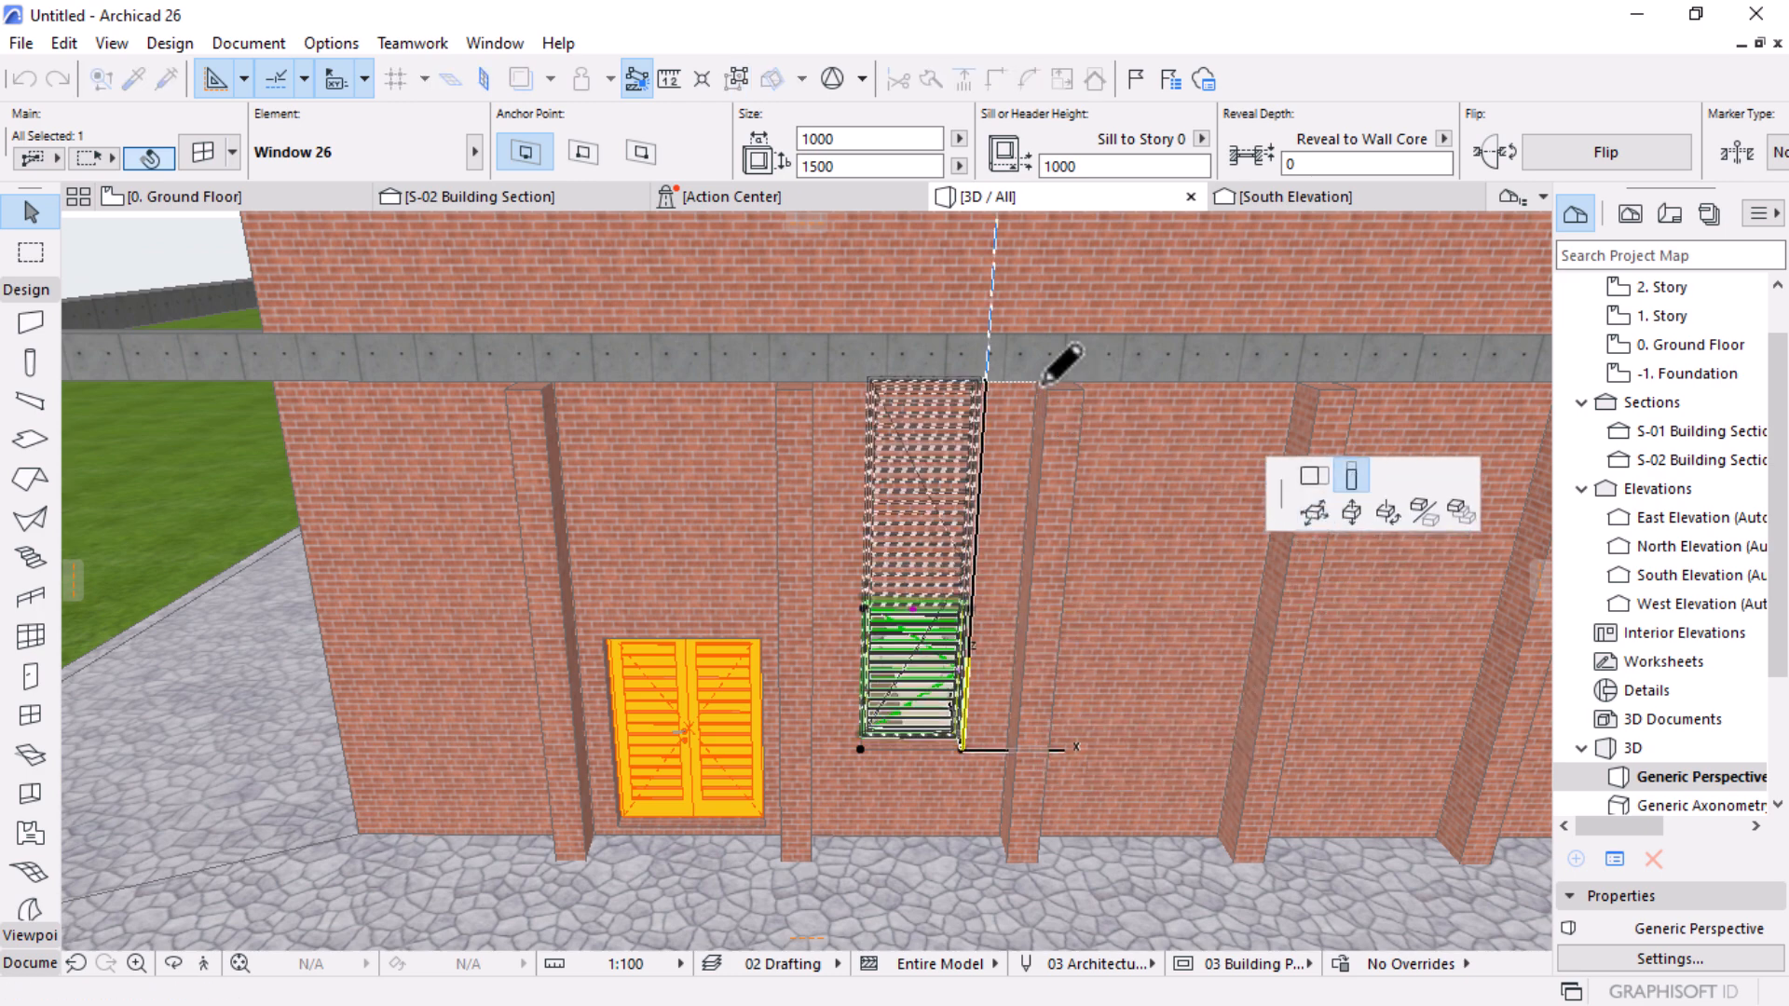
left_click(1043, 380)
Step: Set the double door's height to 3500 and deselect it
left_click(704, 662)
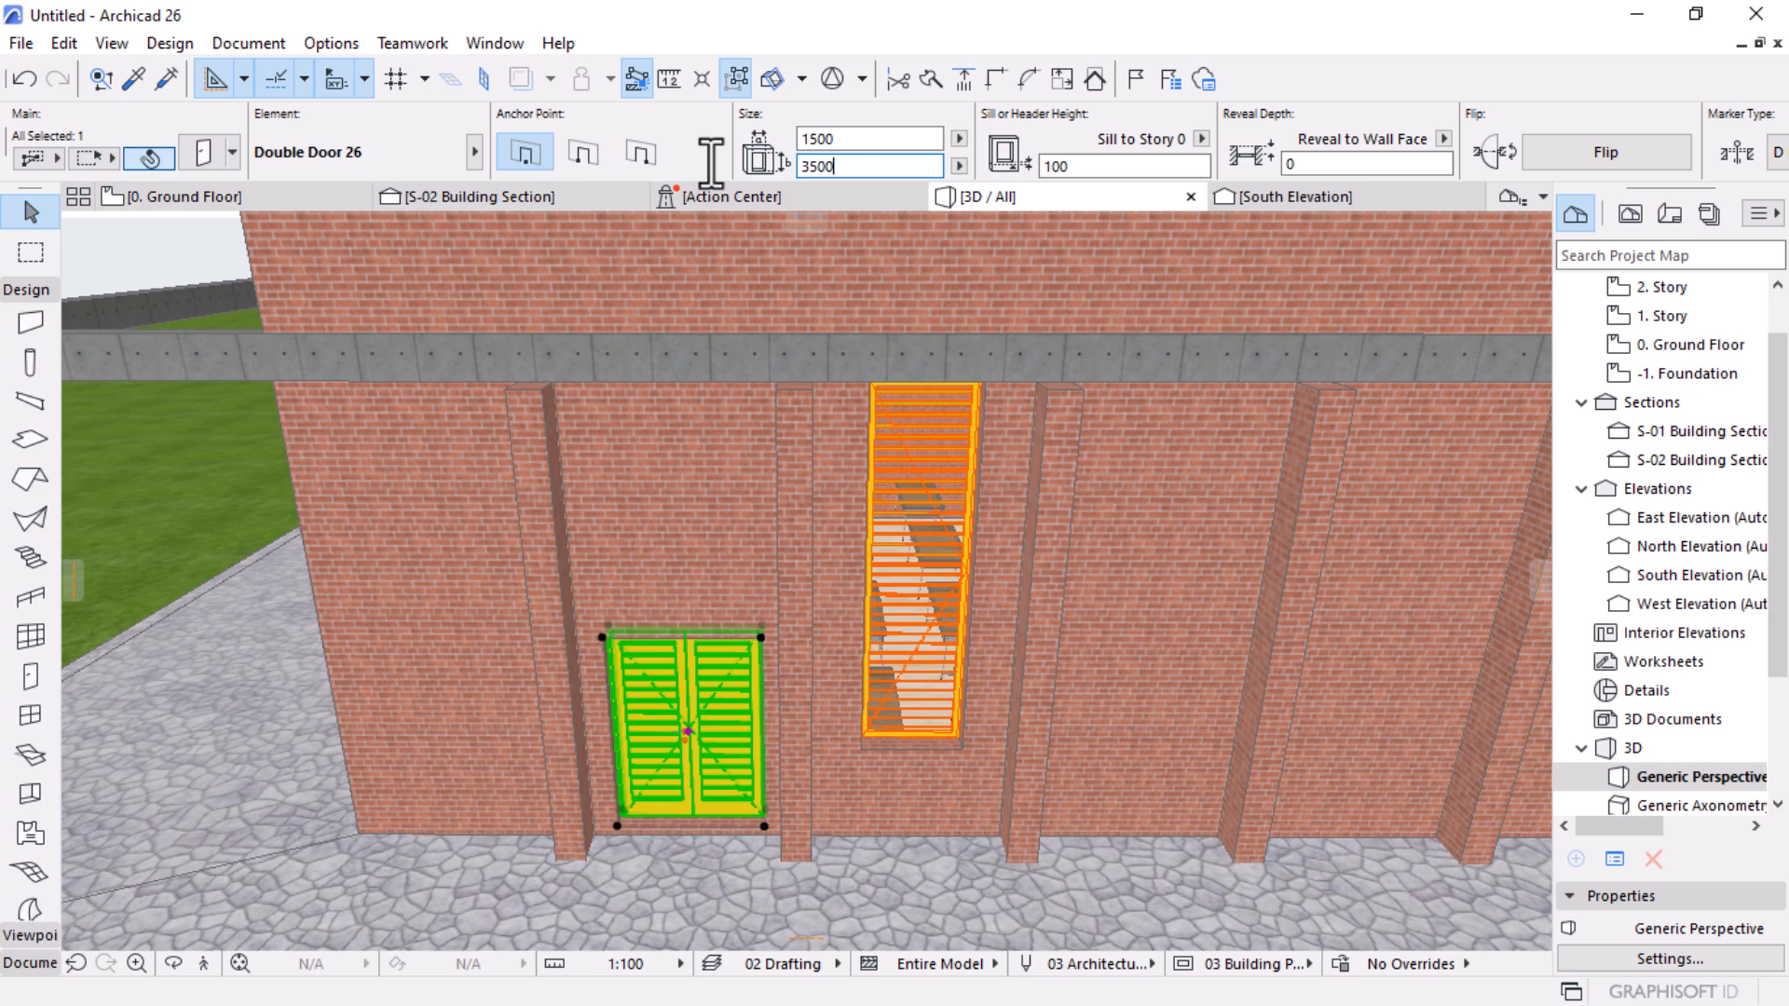
key("Return")
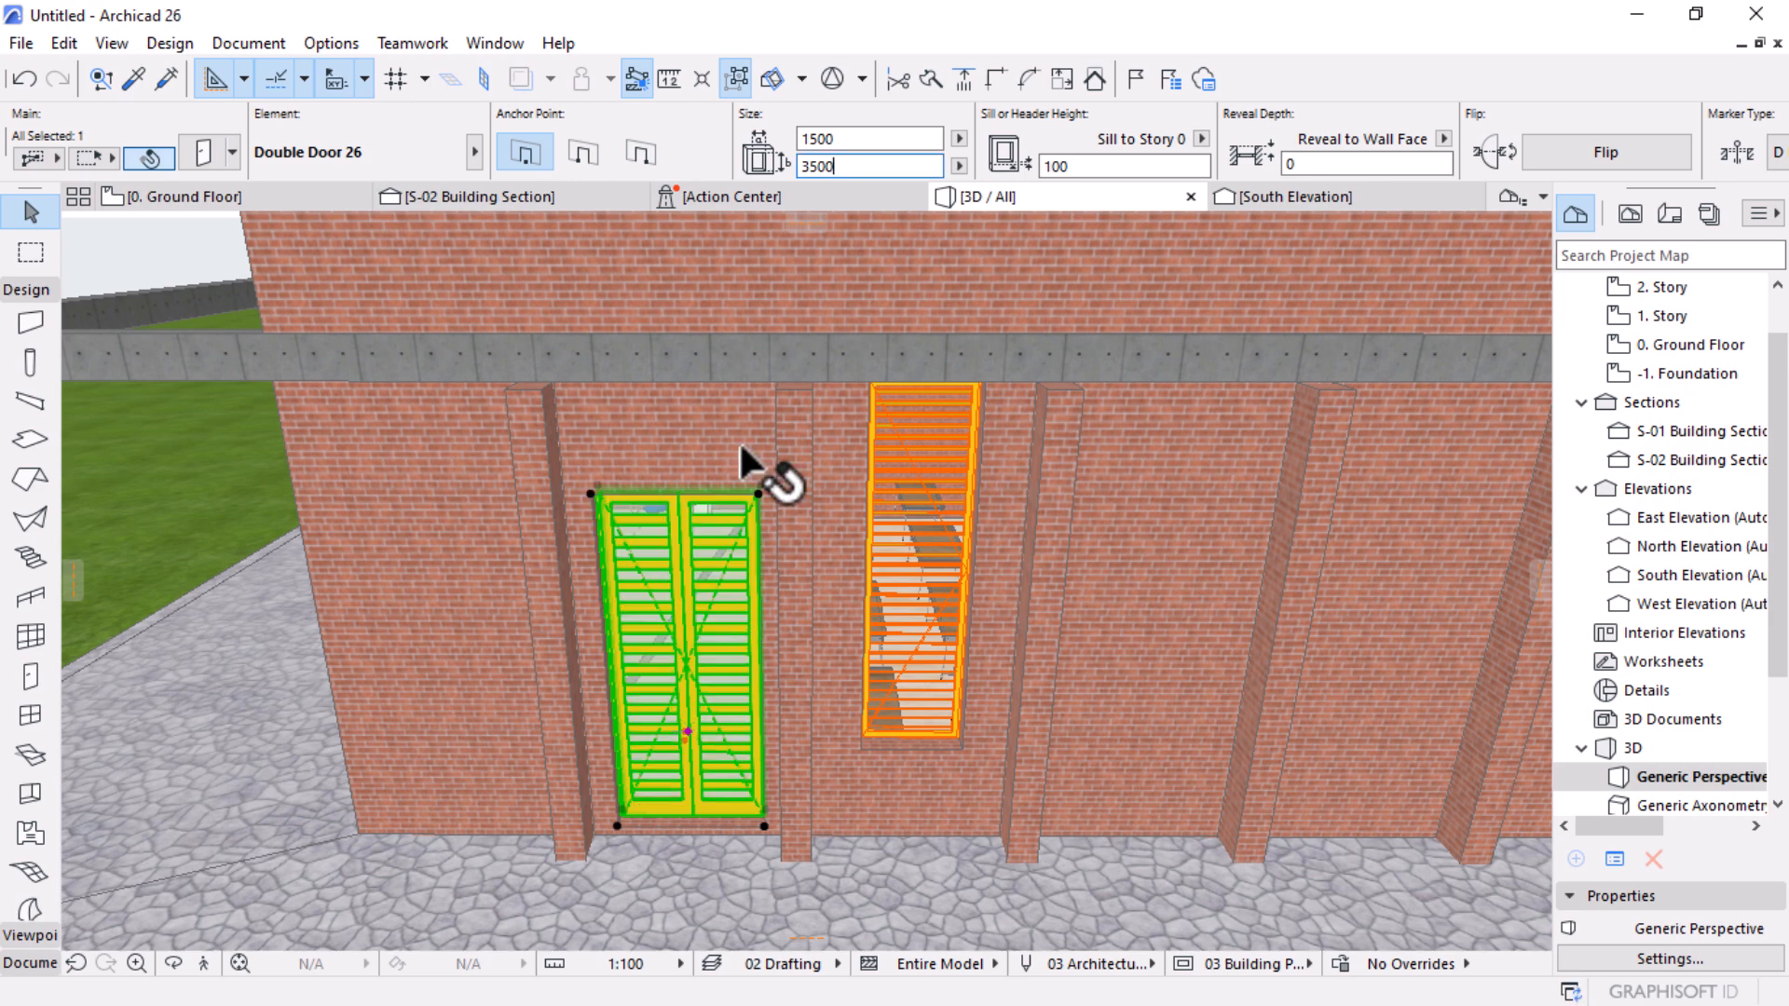
key("Escape")
Step: Set the double door's leaf grid to 25 vertical panes on both the left and right leaves
scroll(574, 736, "up", 3)
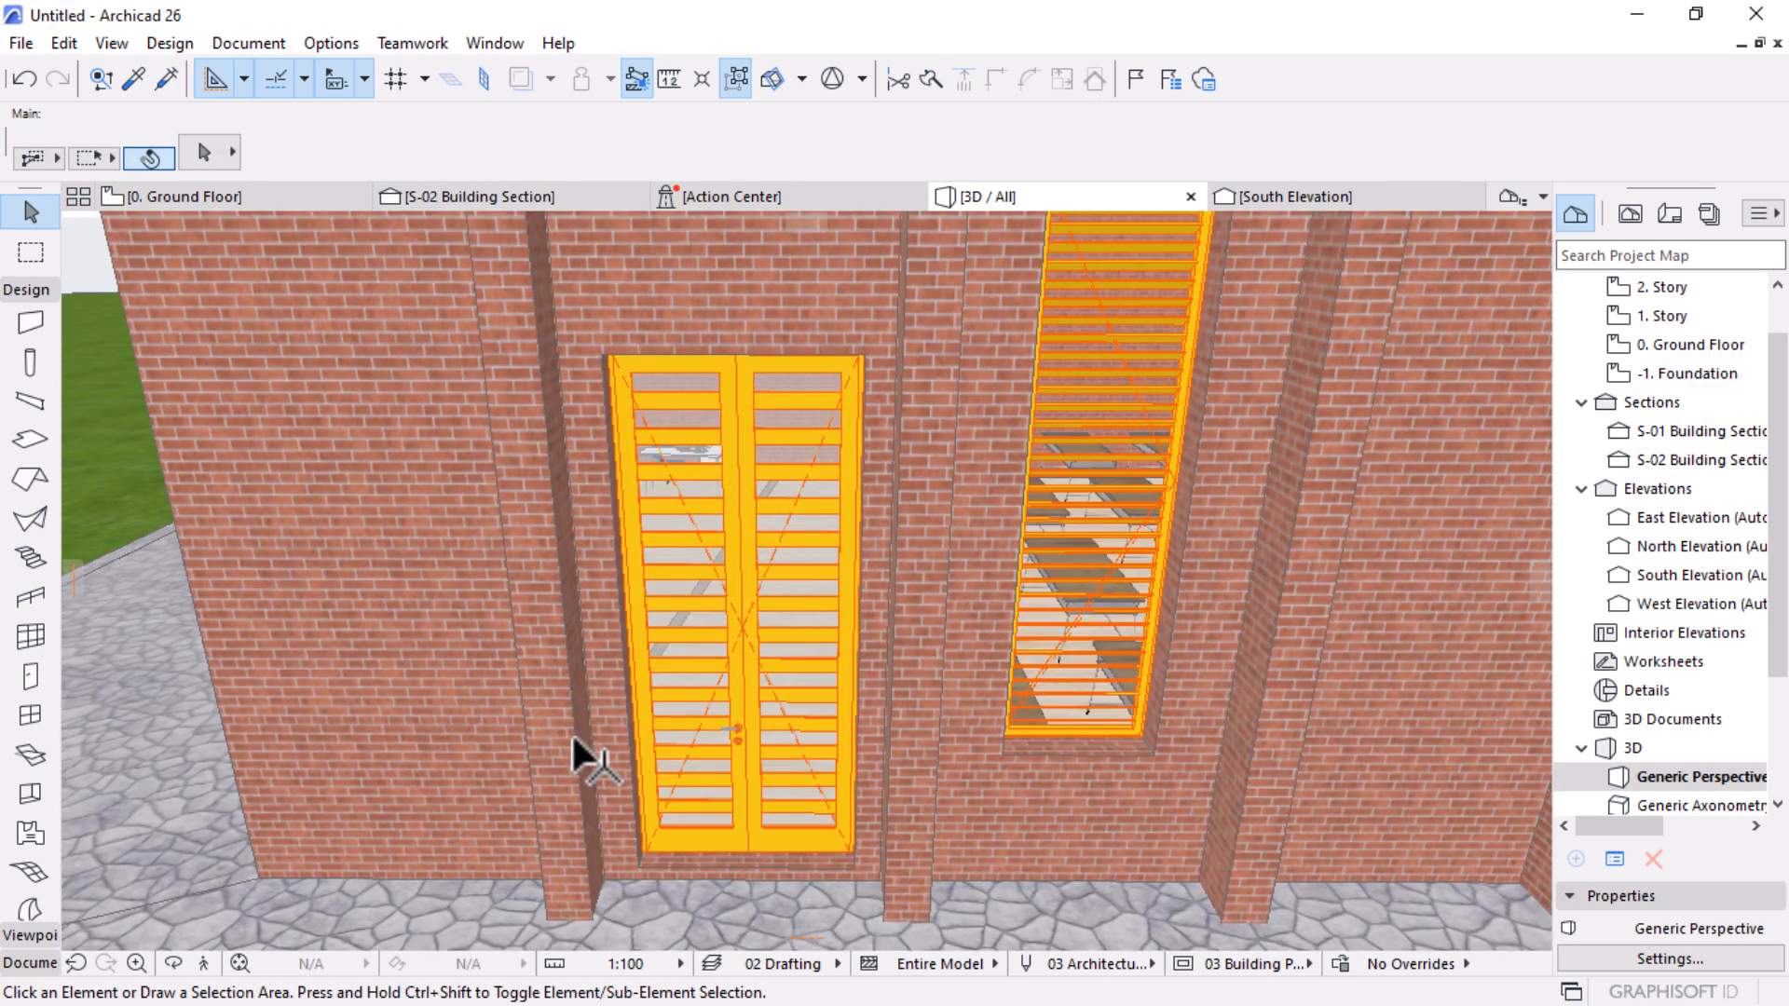
scroll(572, 730, "up", 2)
left_click(789, 587)
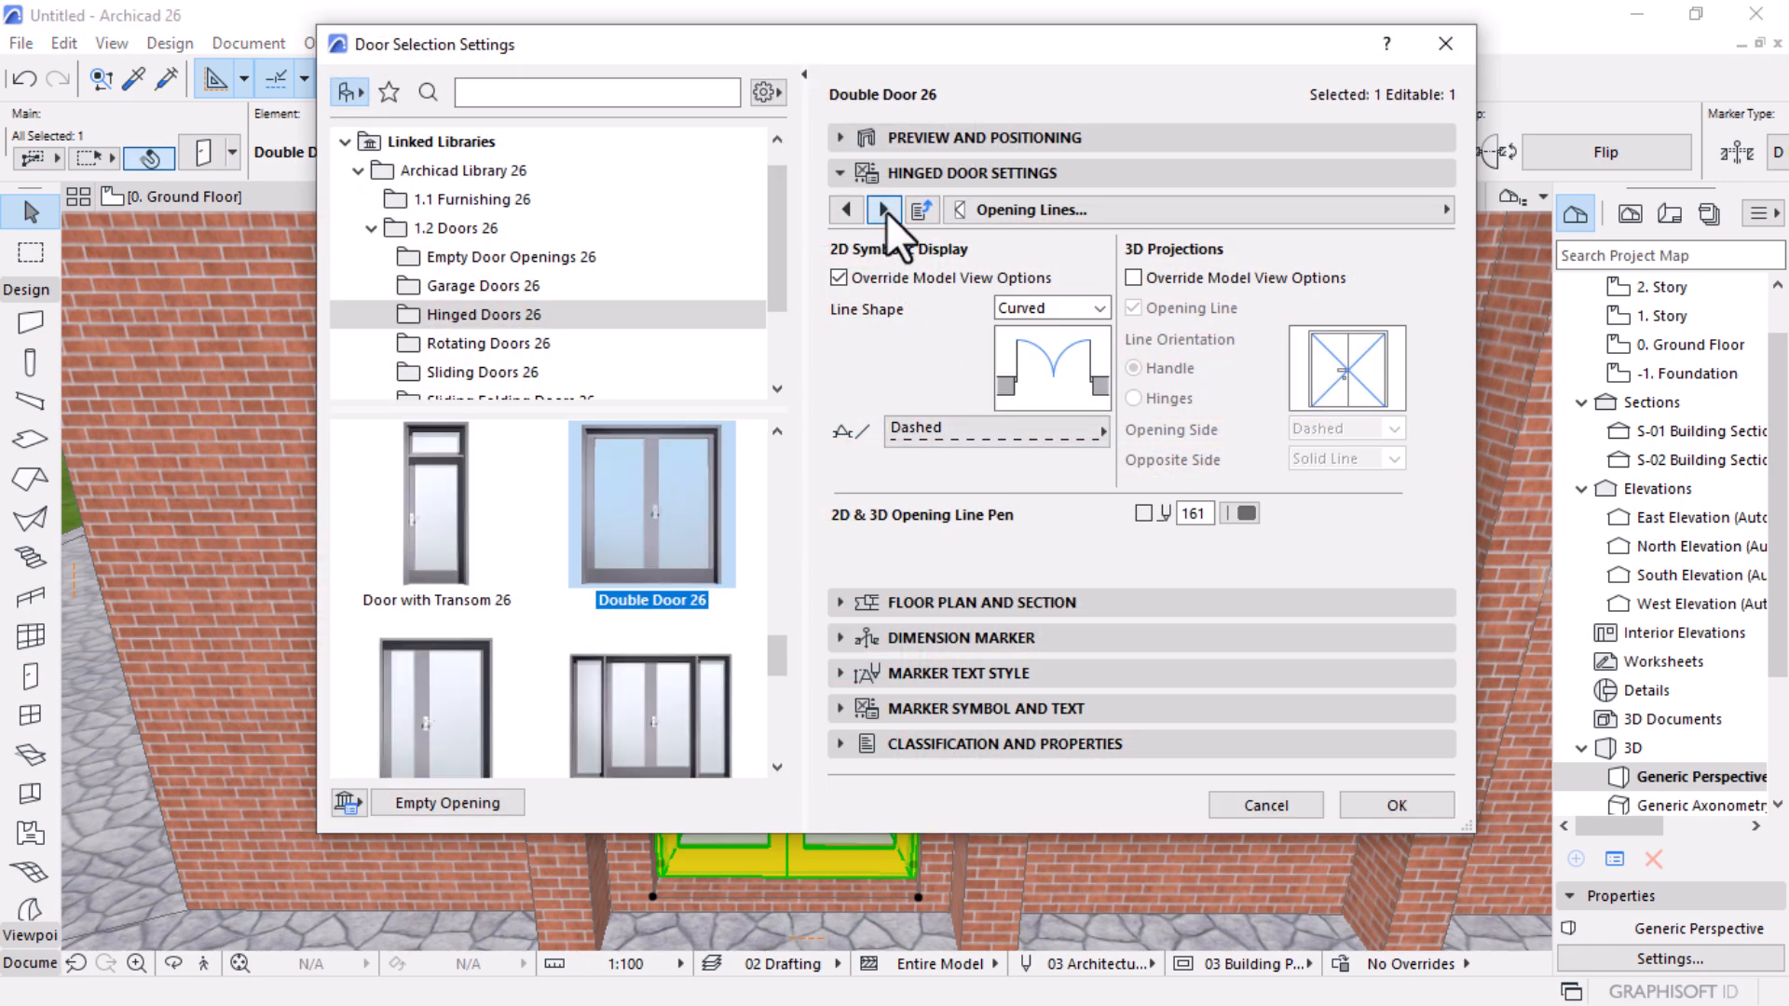
left_click(885, 210)
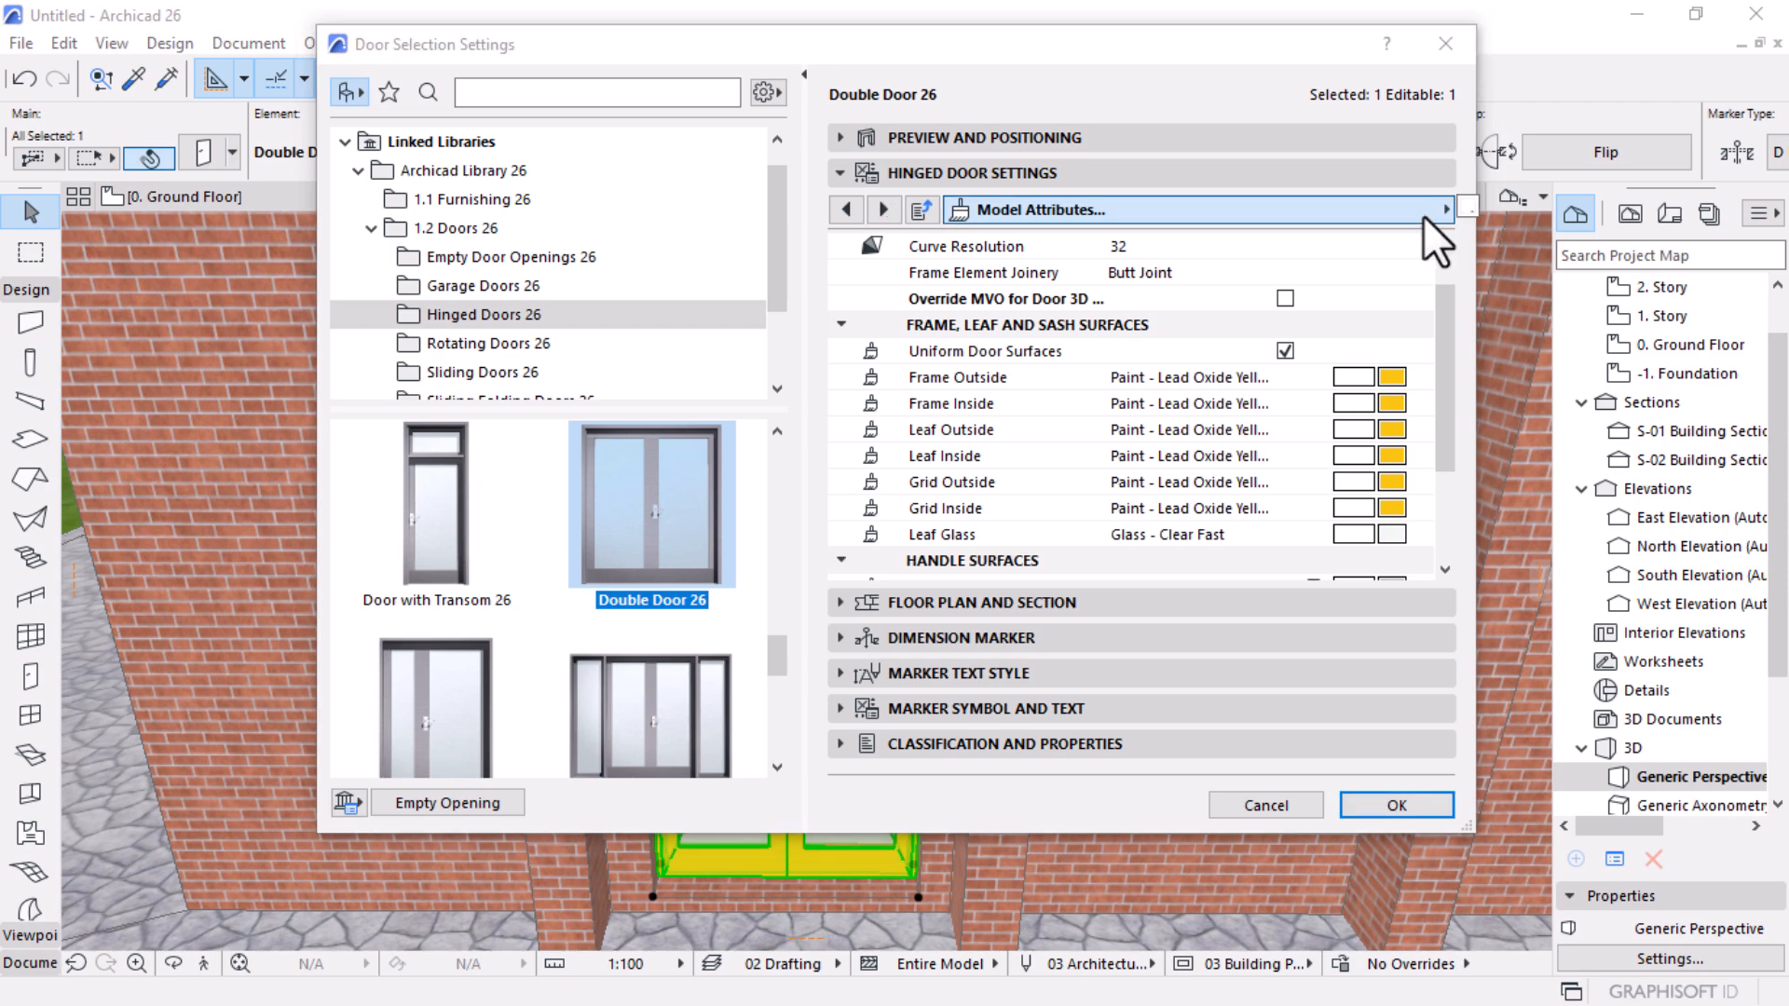
left_click(1423, 215)
scroll(1599, 469, "up", 1)
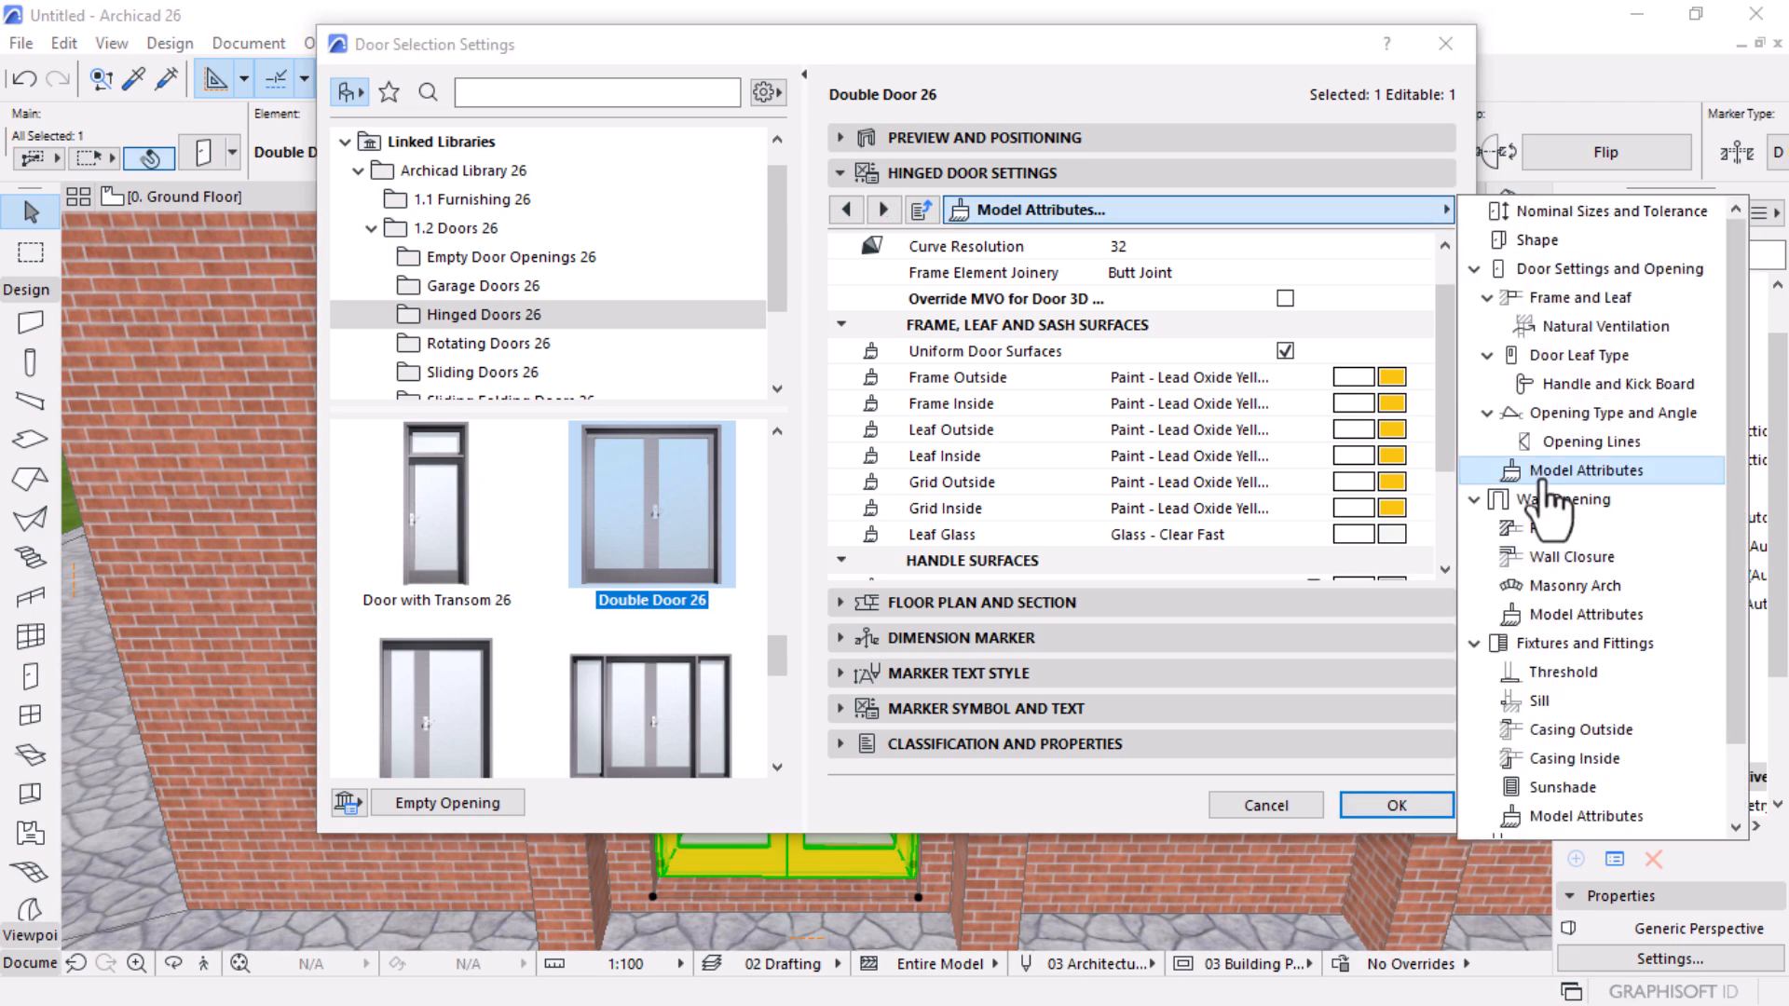
left_click(1597, 300)
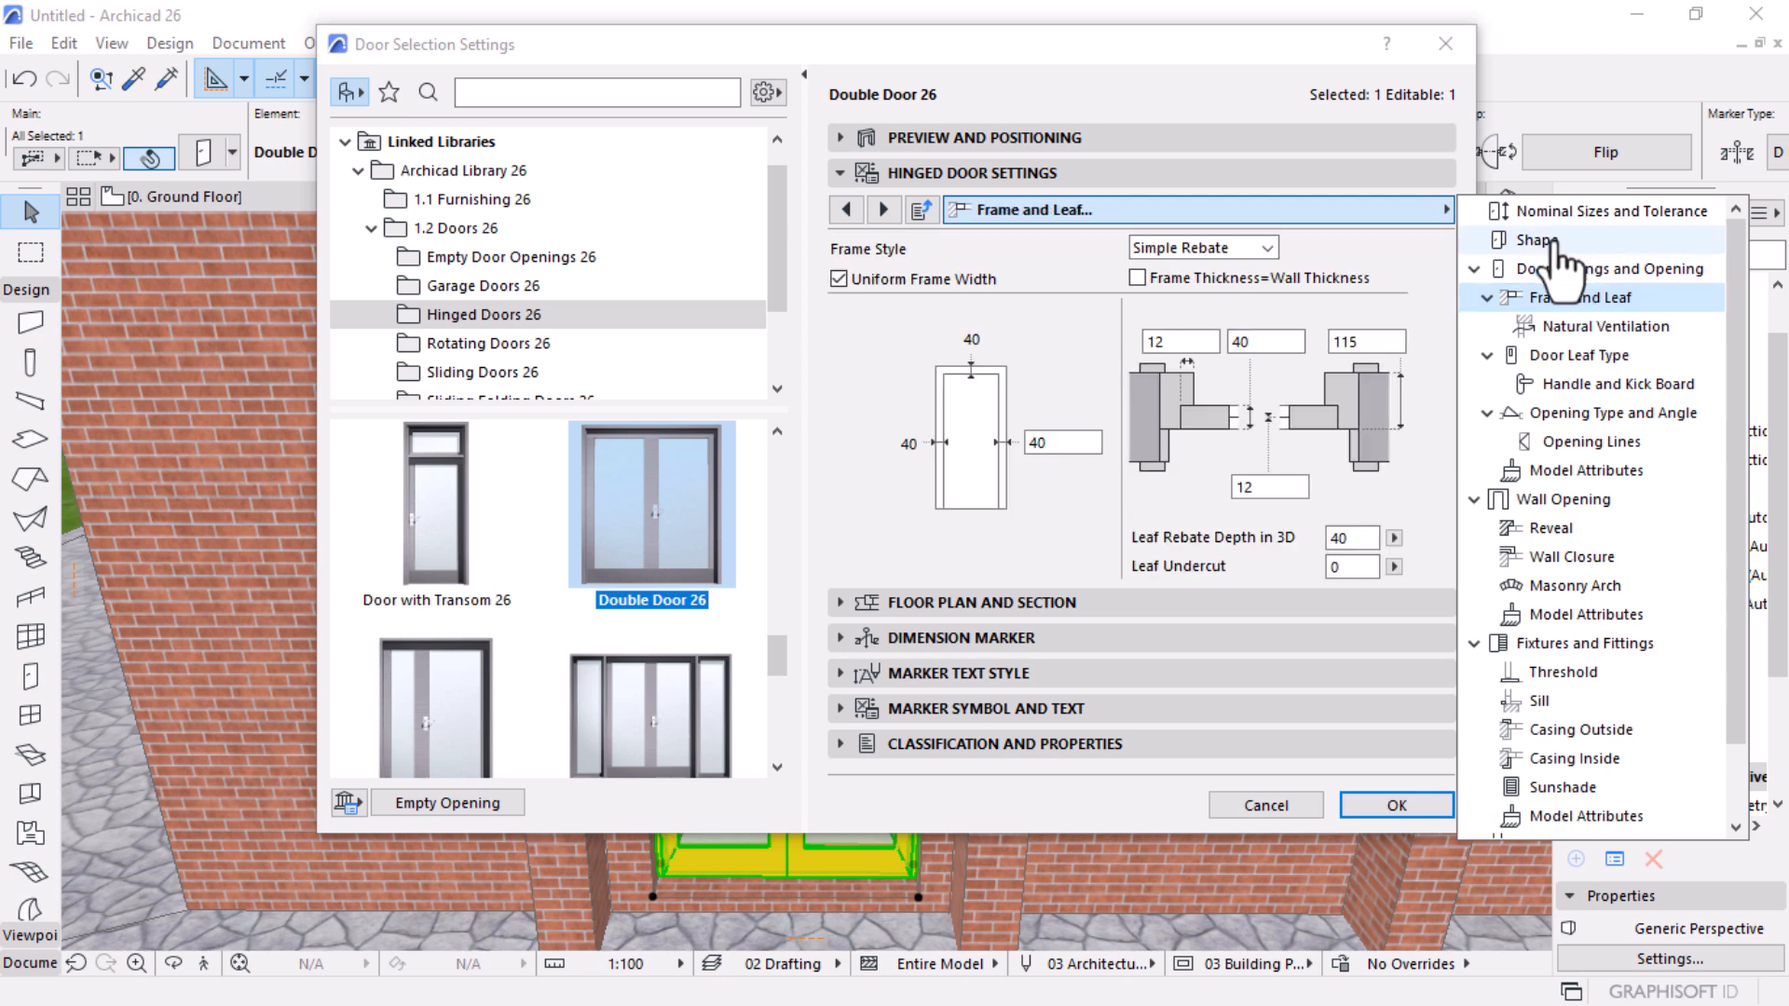
left_click(1590, 358)
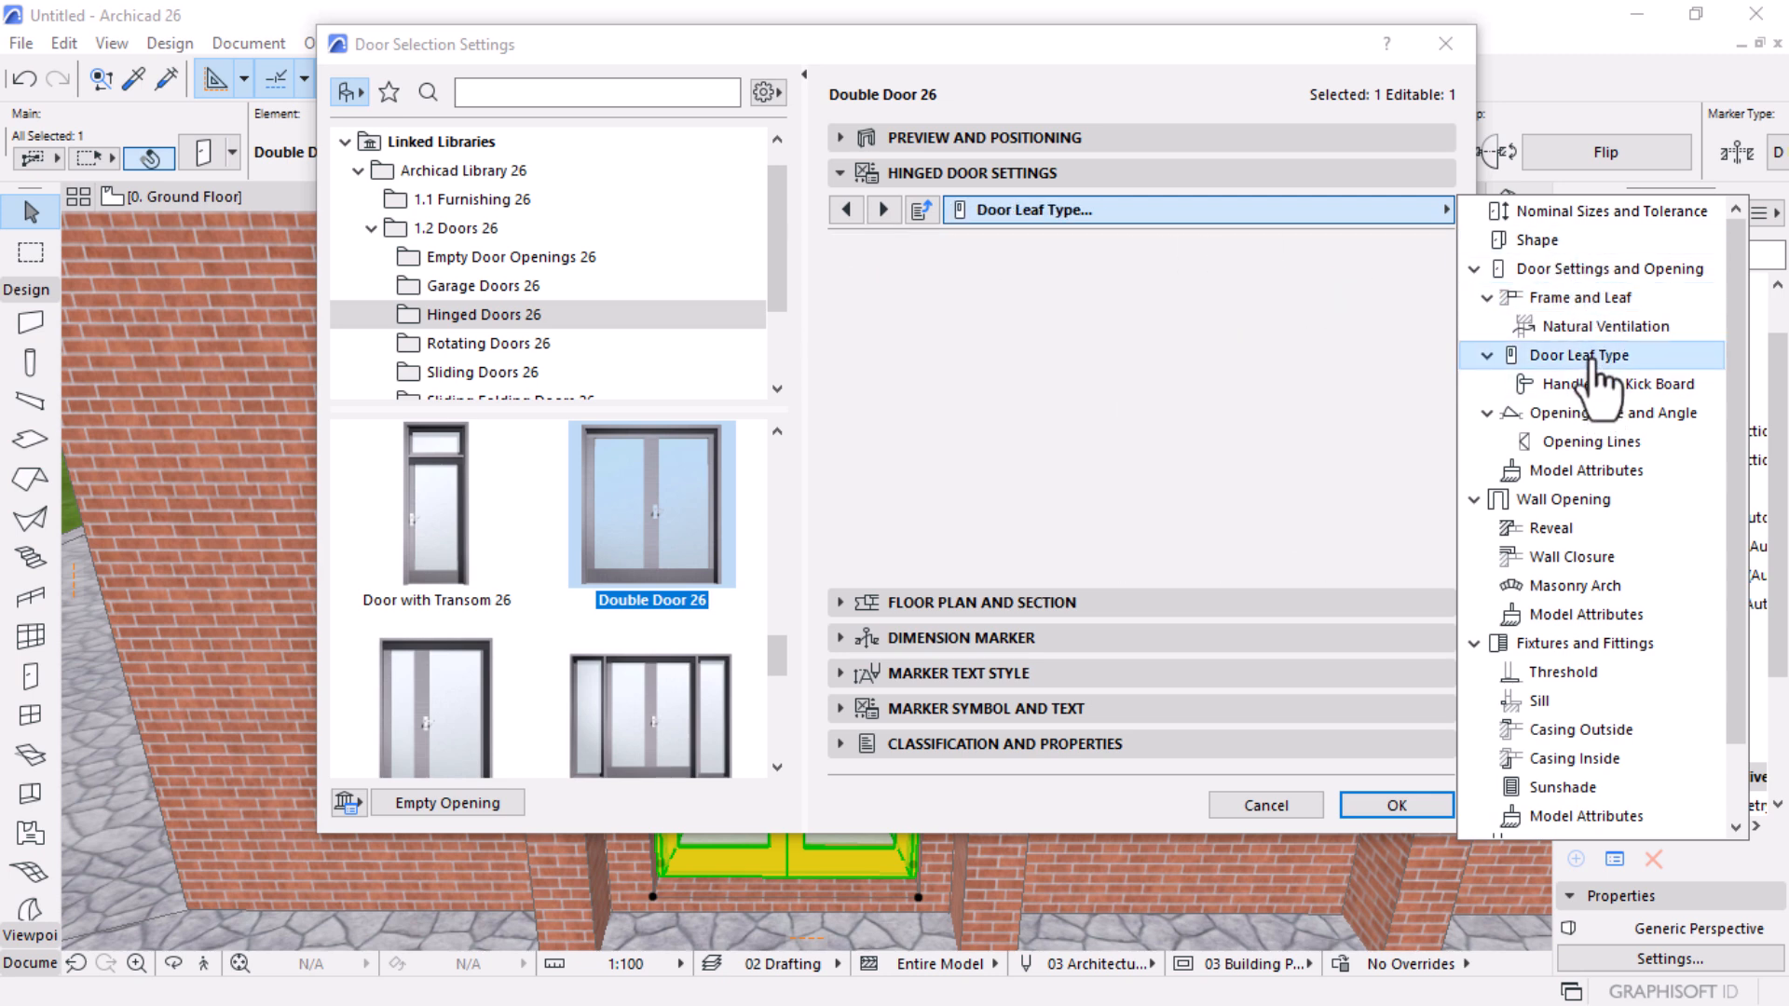
left_click(1209, 393)
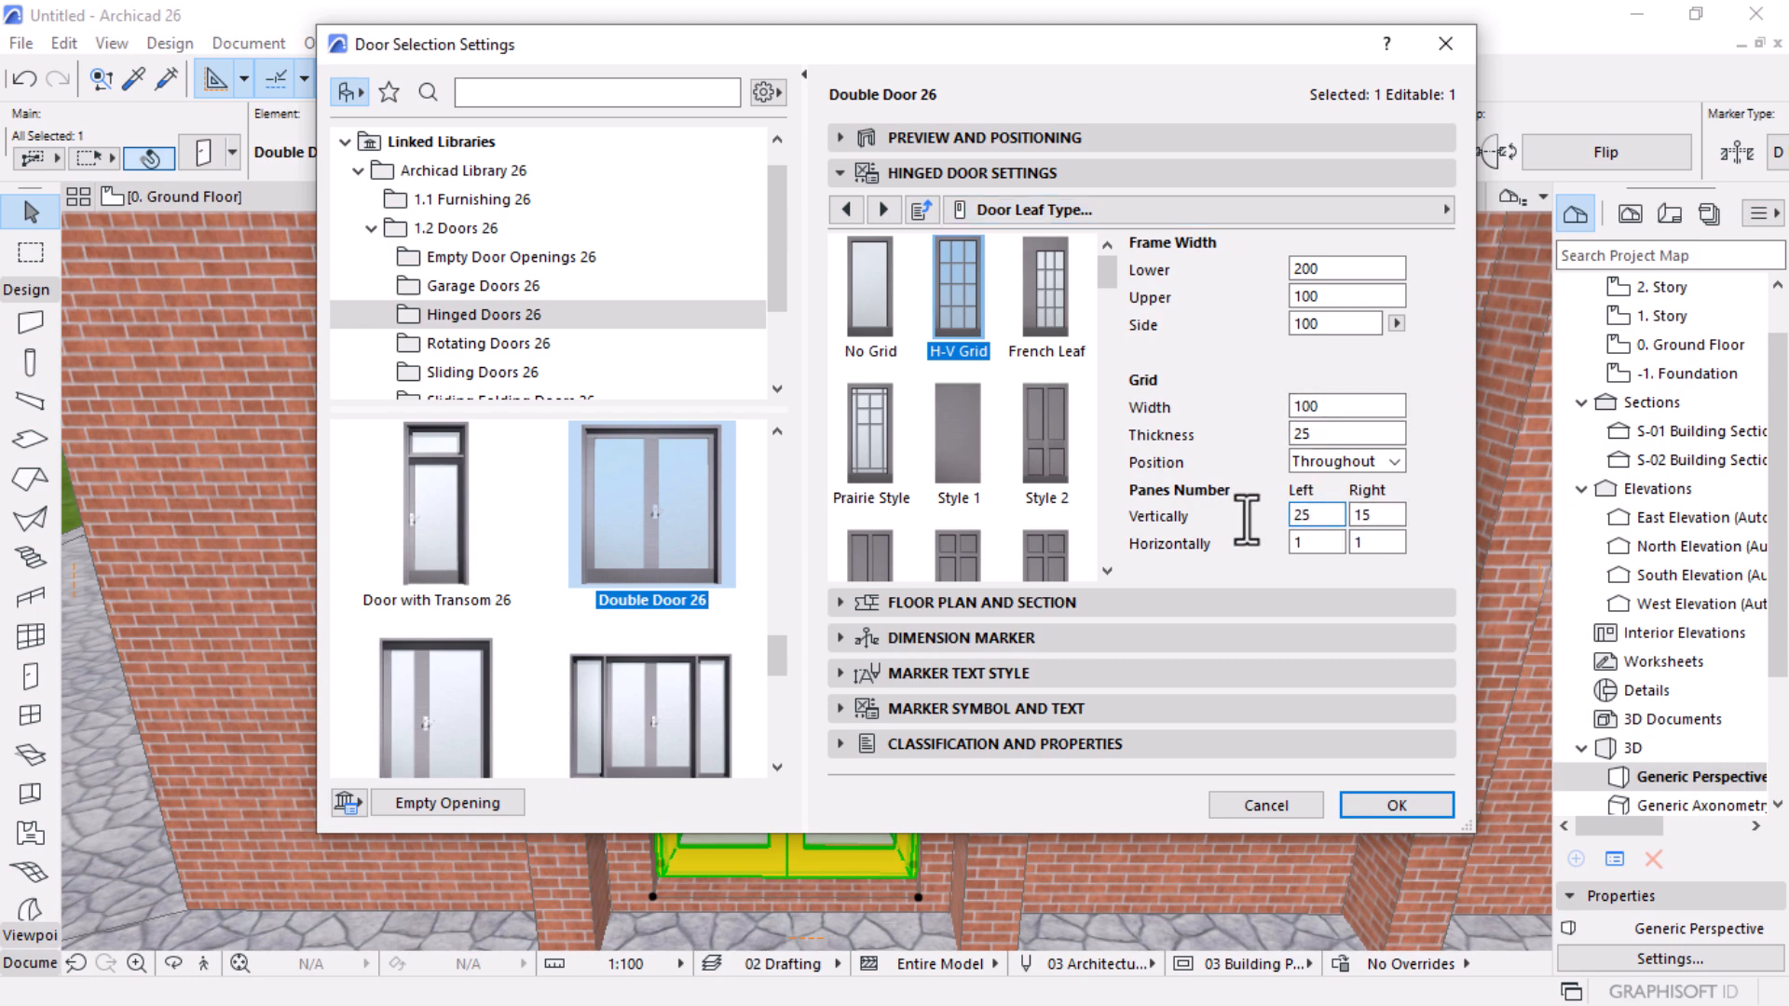
left_click(1377, 515)
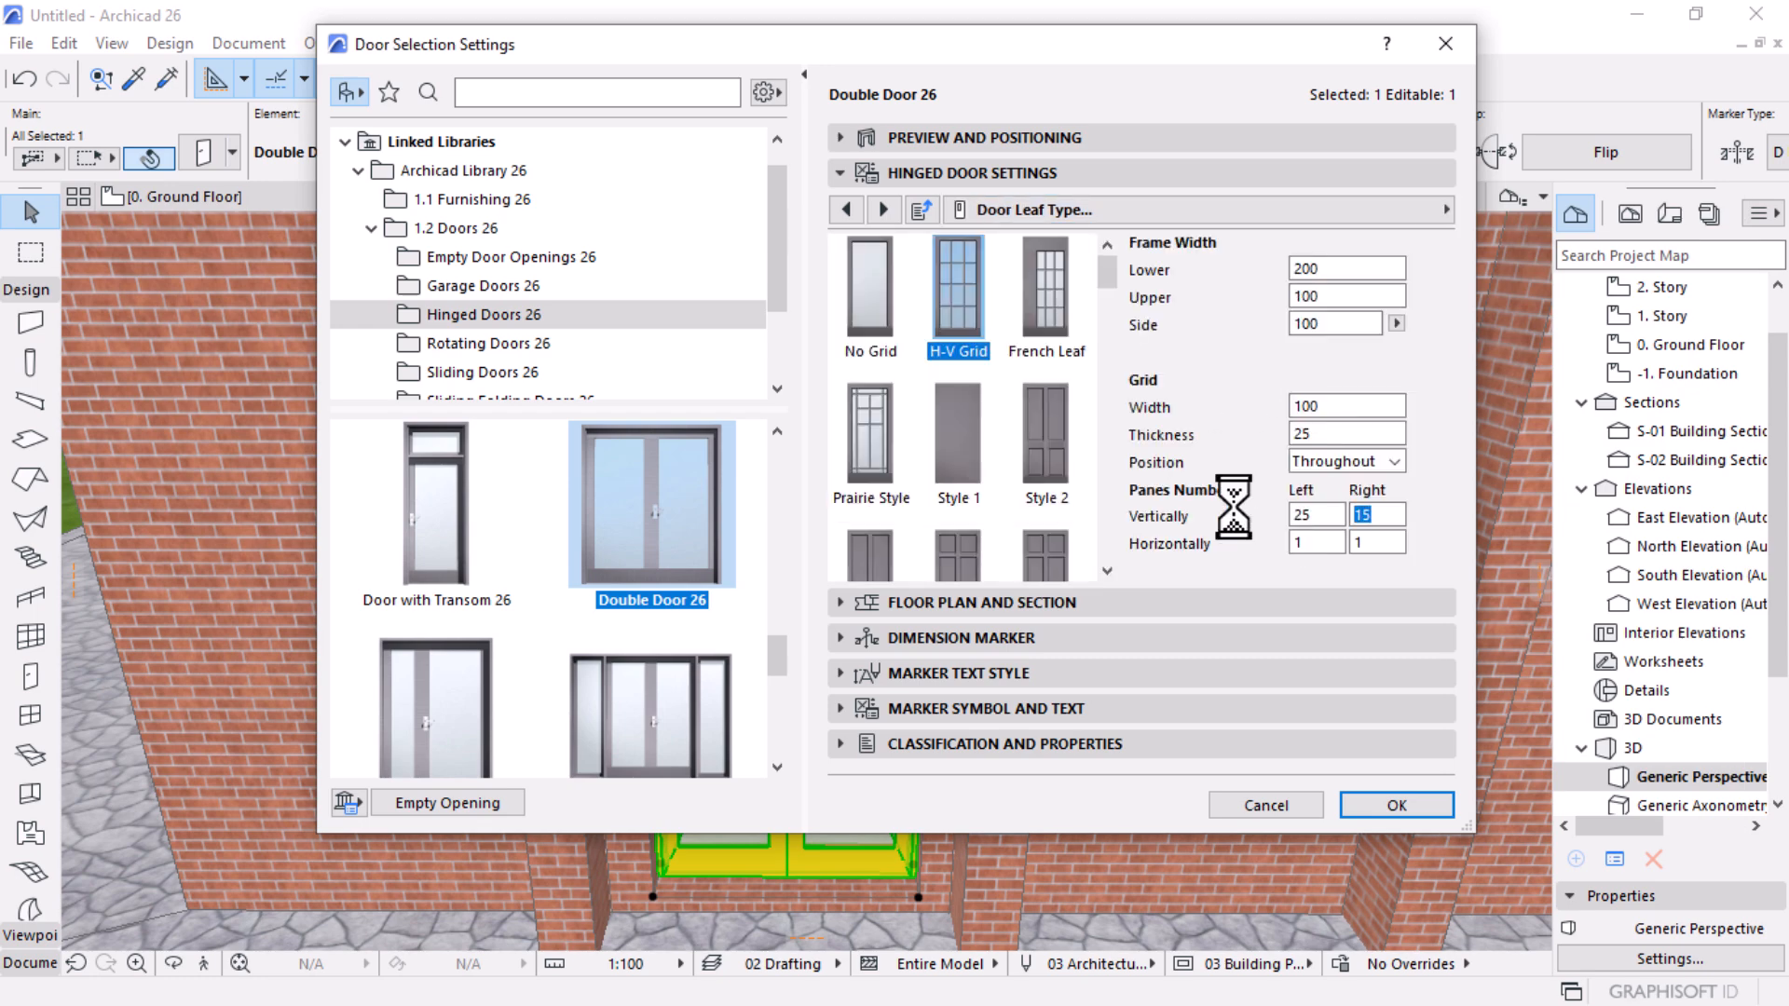
type("25")
key("Return")
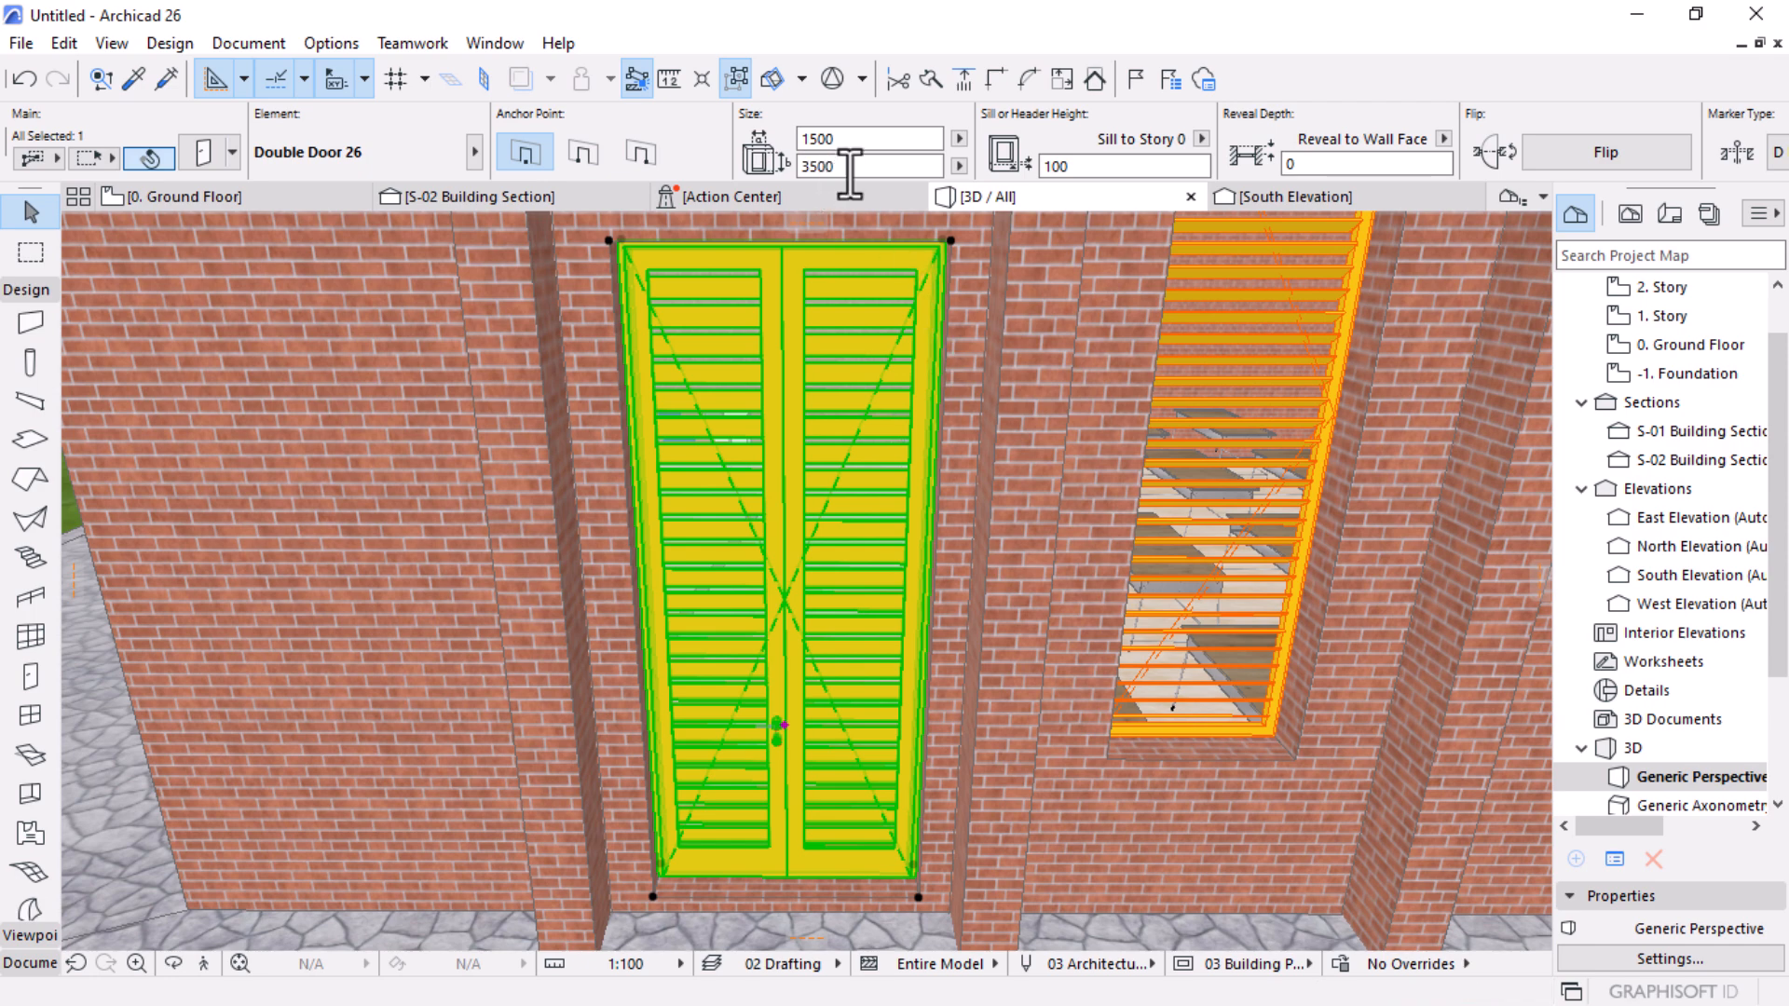
Step: Set the double door's width to 2000 and check it against the neighbouring pilasters from outside
type("2")
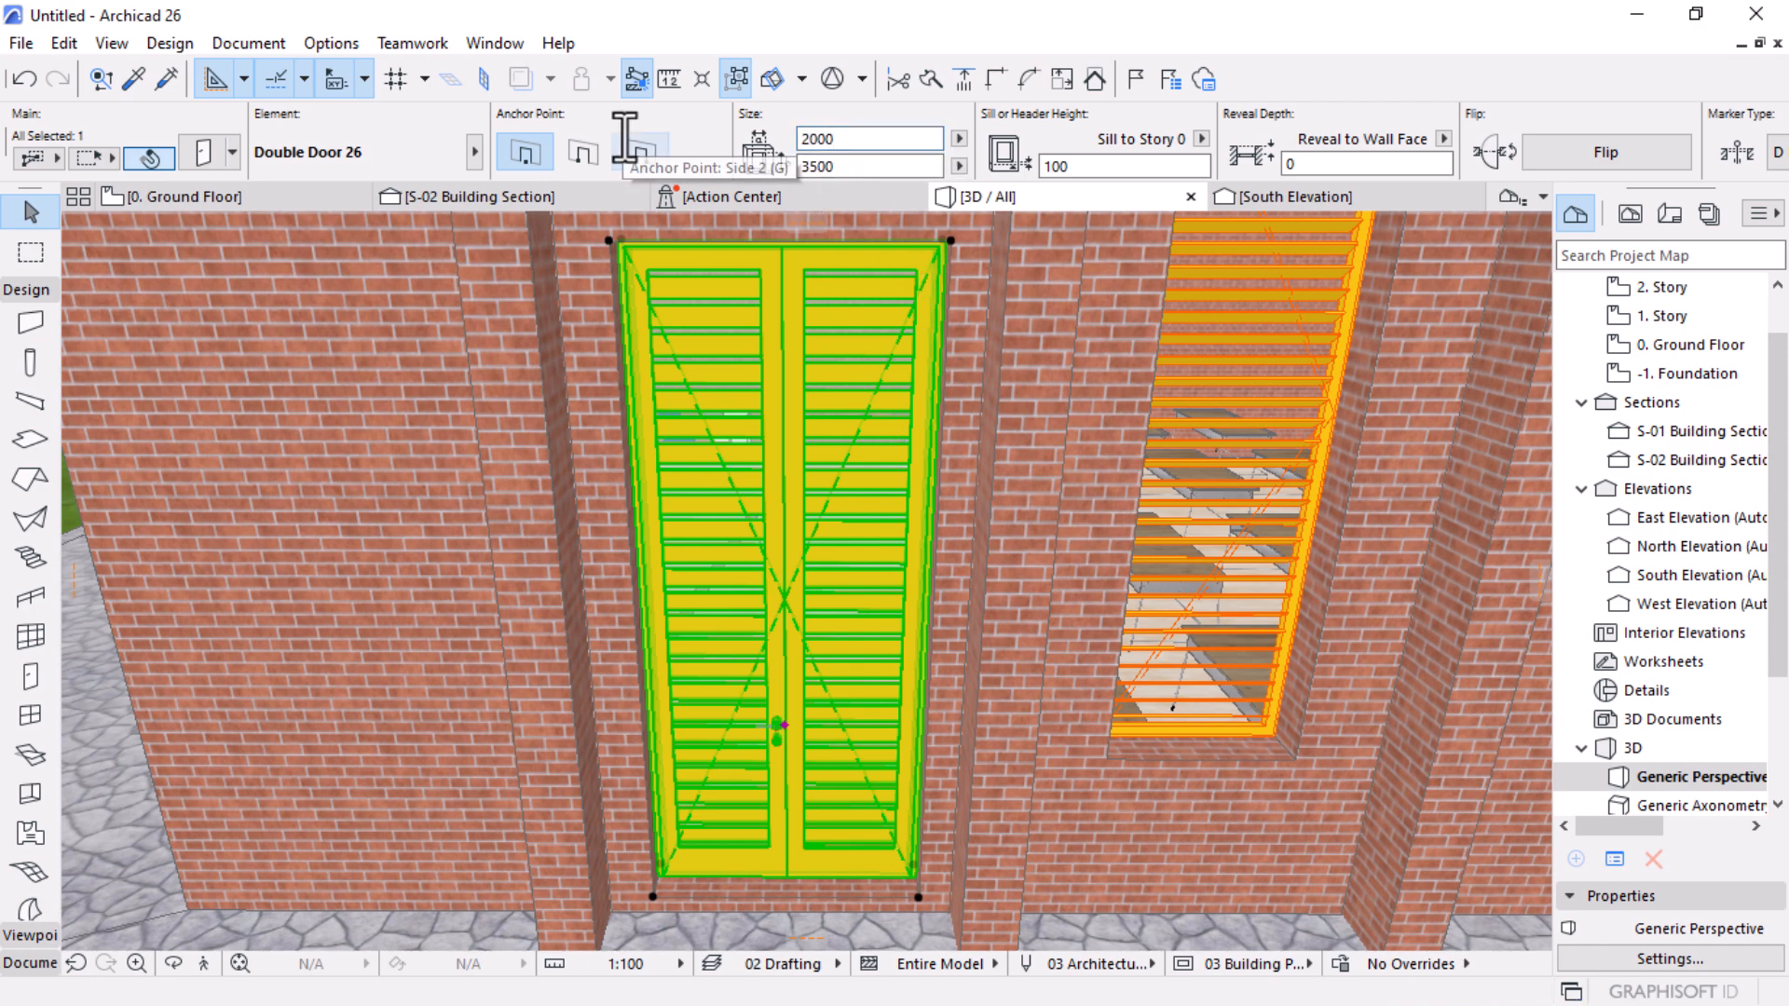
type("000")
key("Return")
scroll(749, 691, "down", 5)
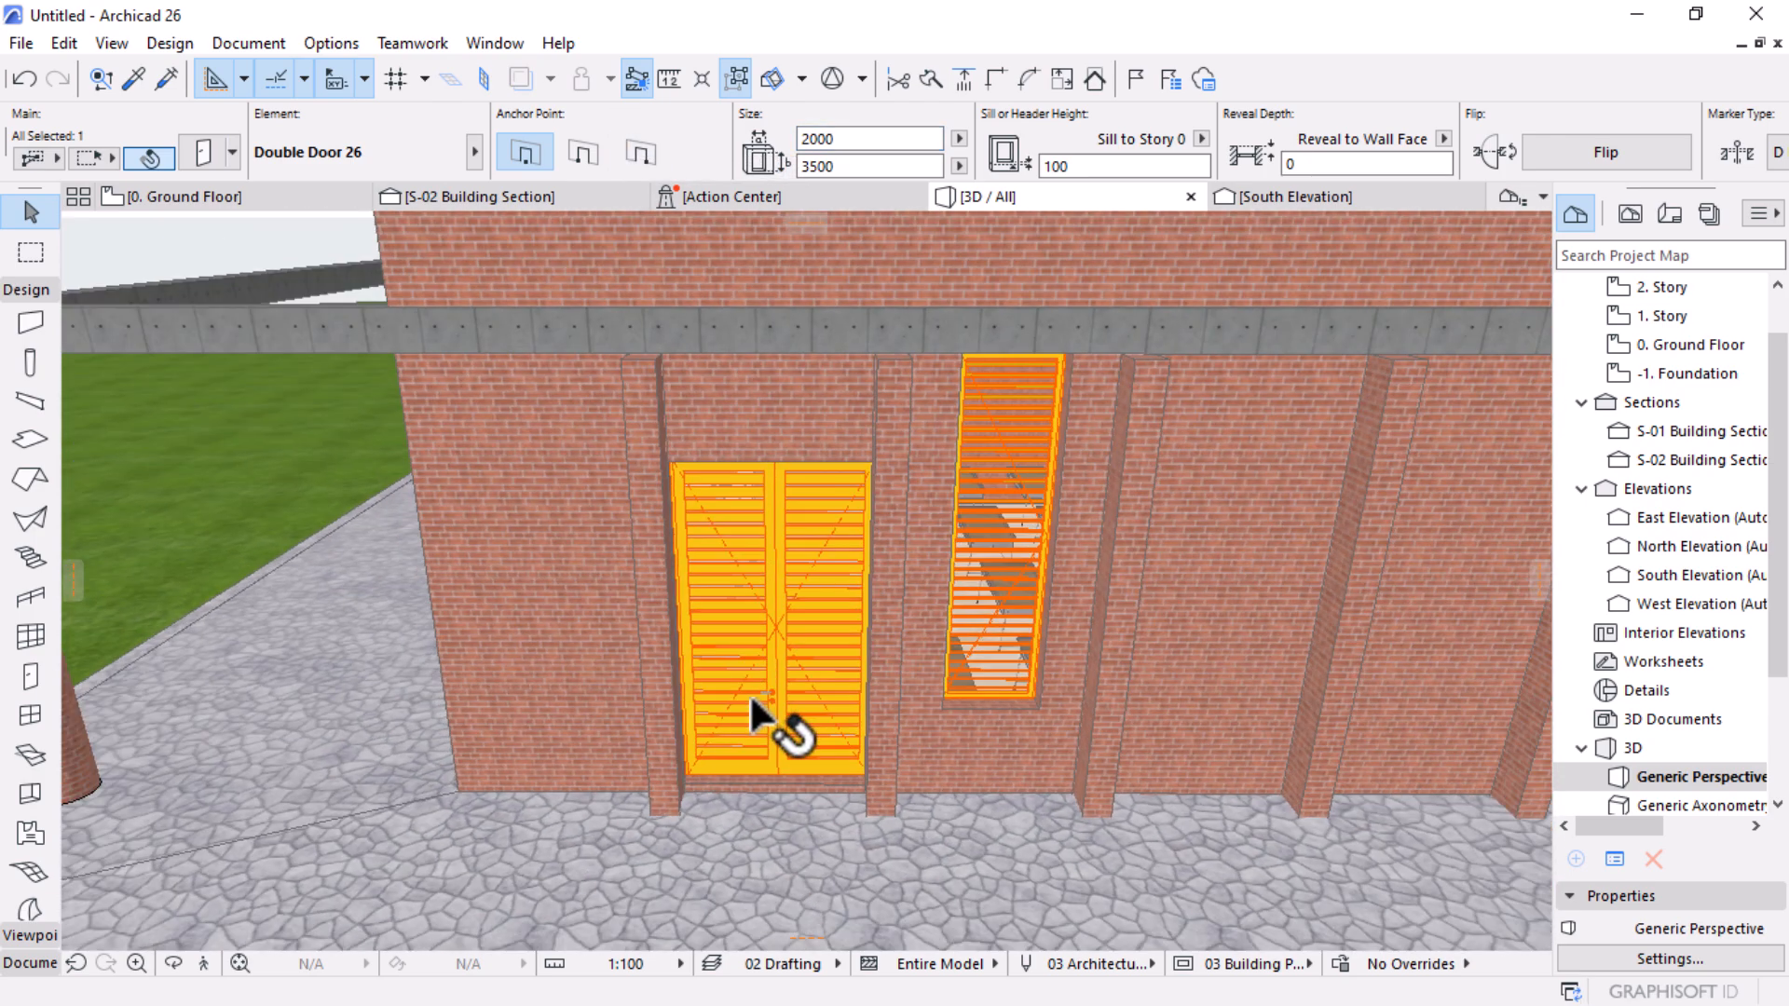
scroll(1109, 680, "down", 4)
middle_click_drag(1222, 646, 811, 512, "shift")
scroll(825, 531, "up", 5)
Step: Copy the louvered window three times along the door wall on the ground floor plan, spacing the copies by the distance between adjacent pilasters
left_click(221, 191)
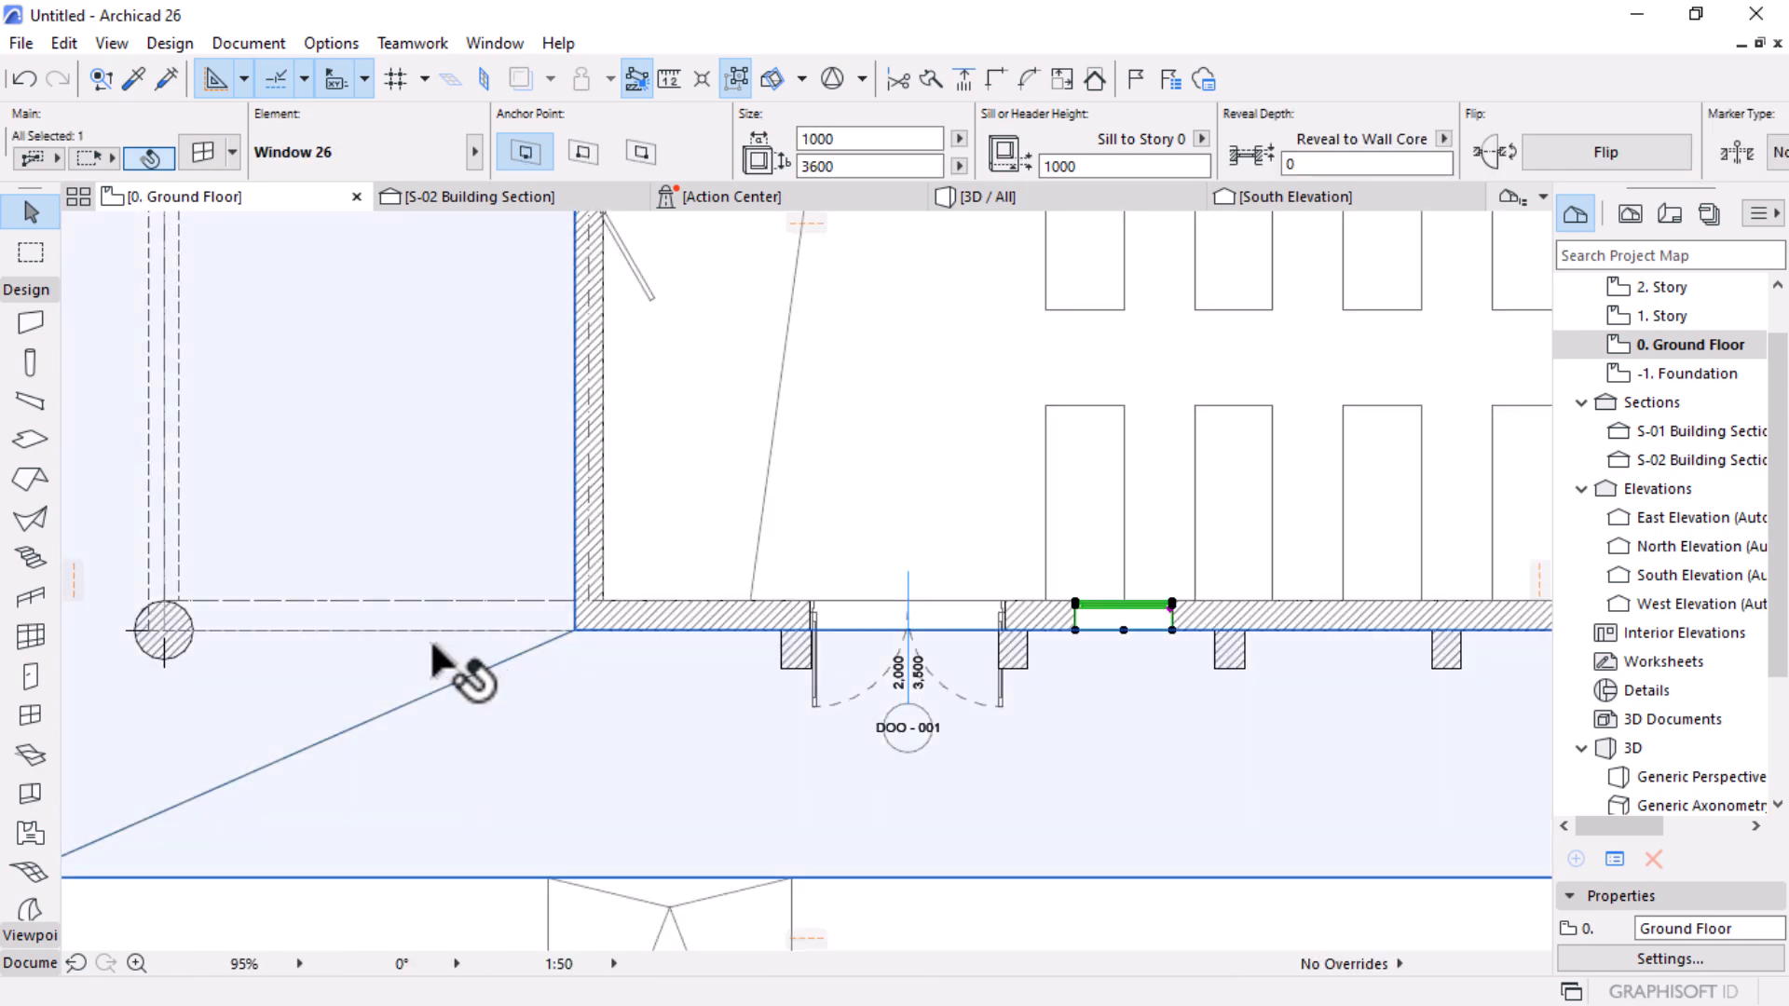
scroll(434, 645, "down", 3)
key("ctrl+shift+d")
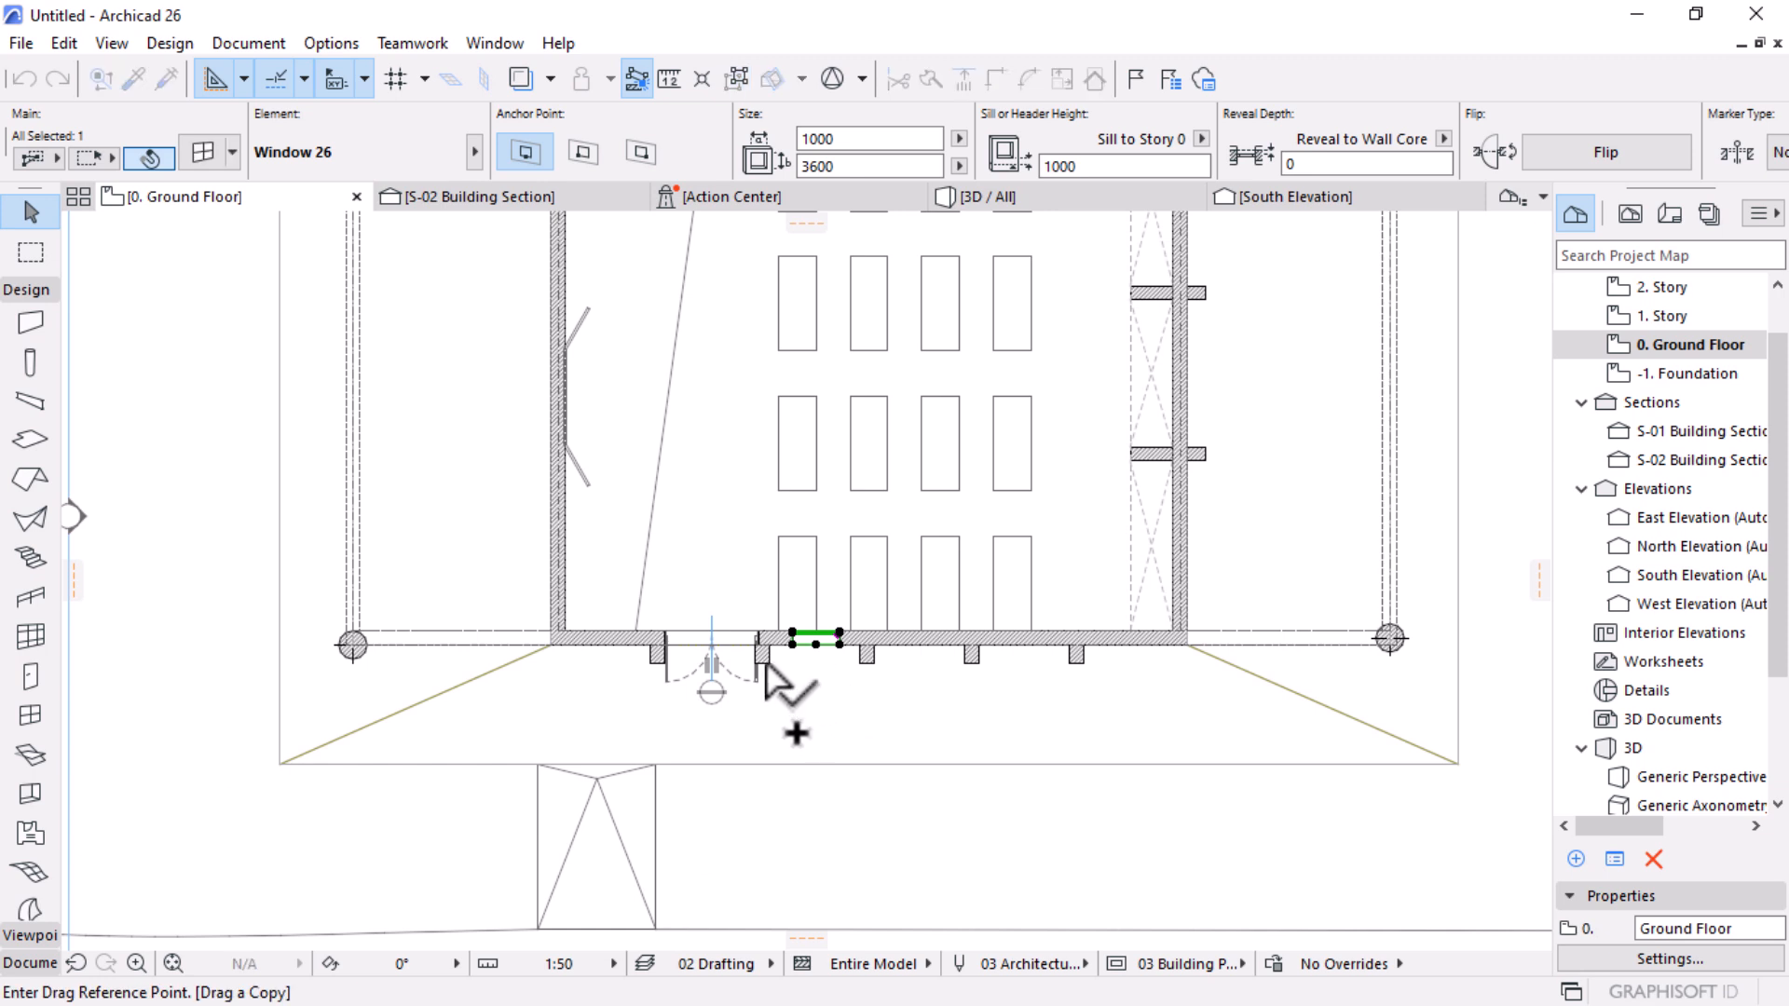
left_click(766, 662)
left_click(874, 657)
key("ctrl+shift+d")
left_click(874, 664)
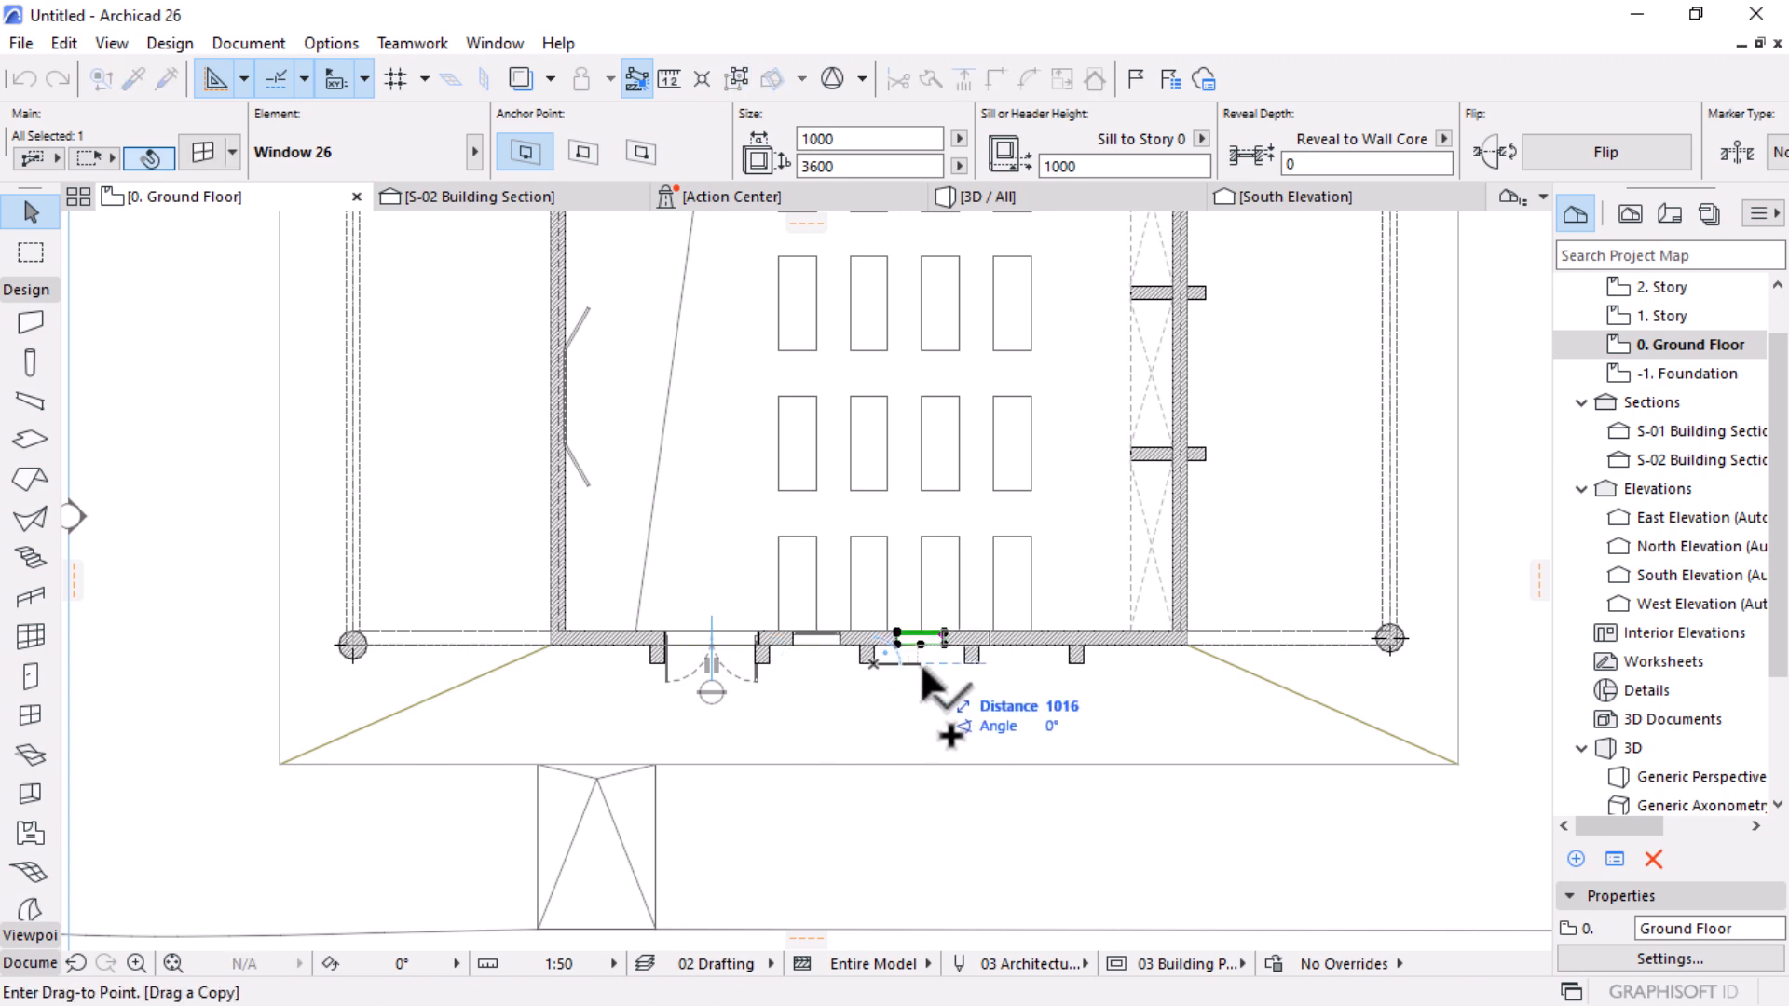
left_click(978, 664)
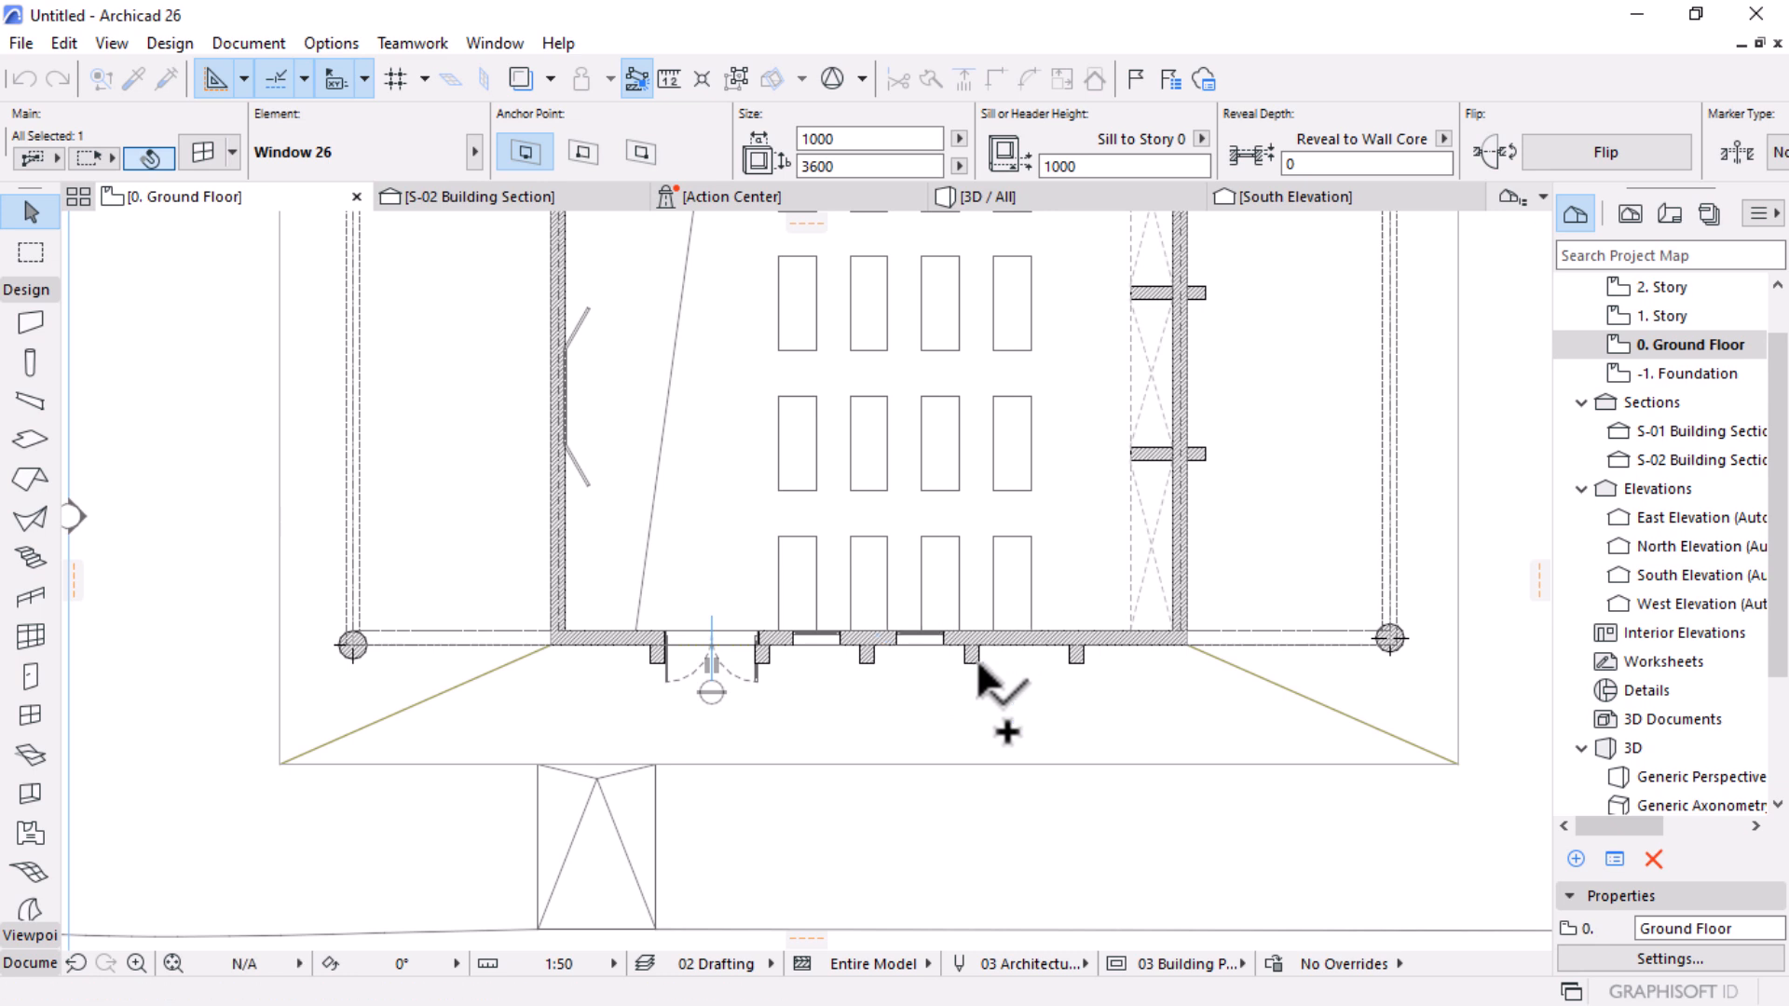
key("ctrl+shift+d")
left_click(977, 661)
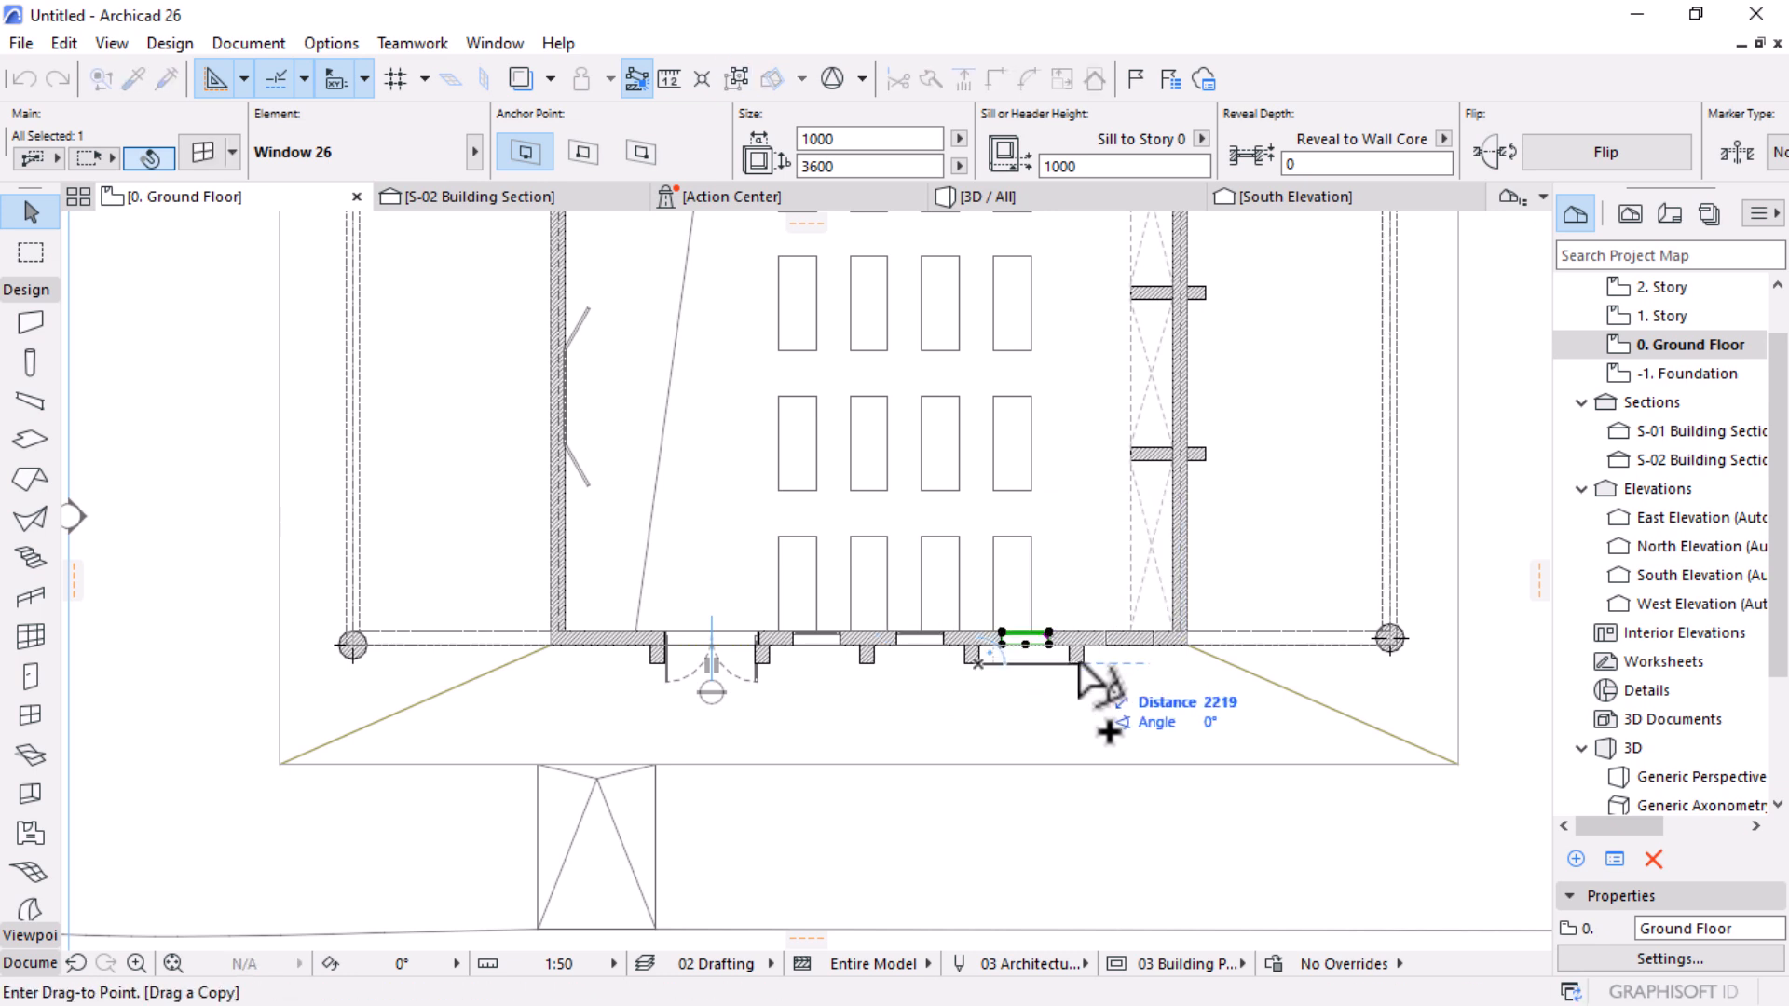
left_click(1081, 664)
Step: Move the last window copy 474 mm towards the door so its edge meets the face of the end pilaster, and deselect it
scroll(1120, 617, "up", 3)
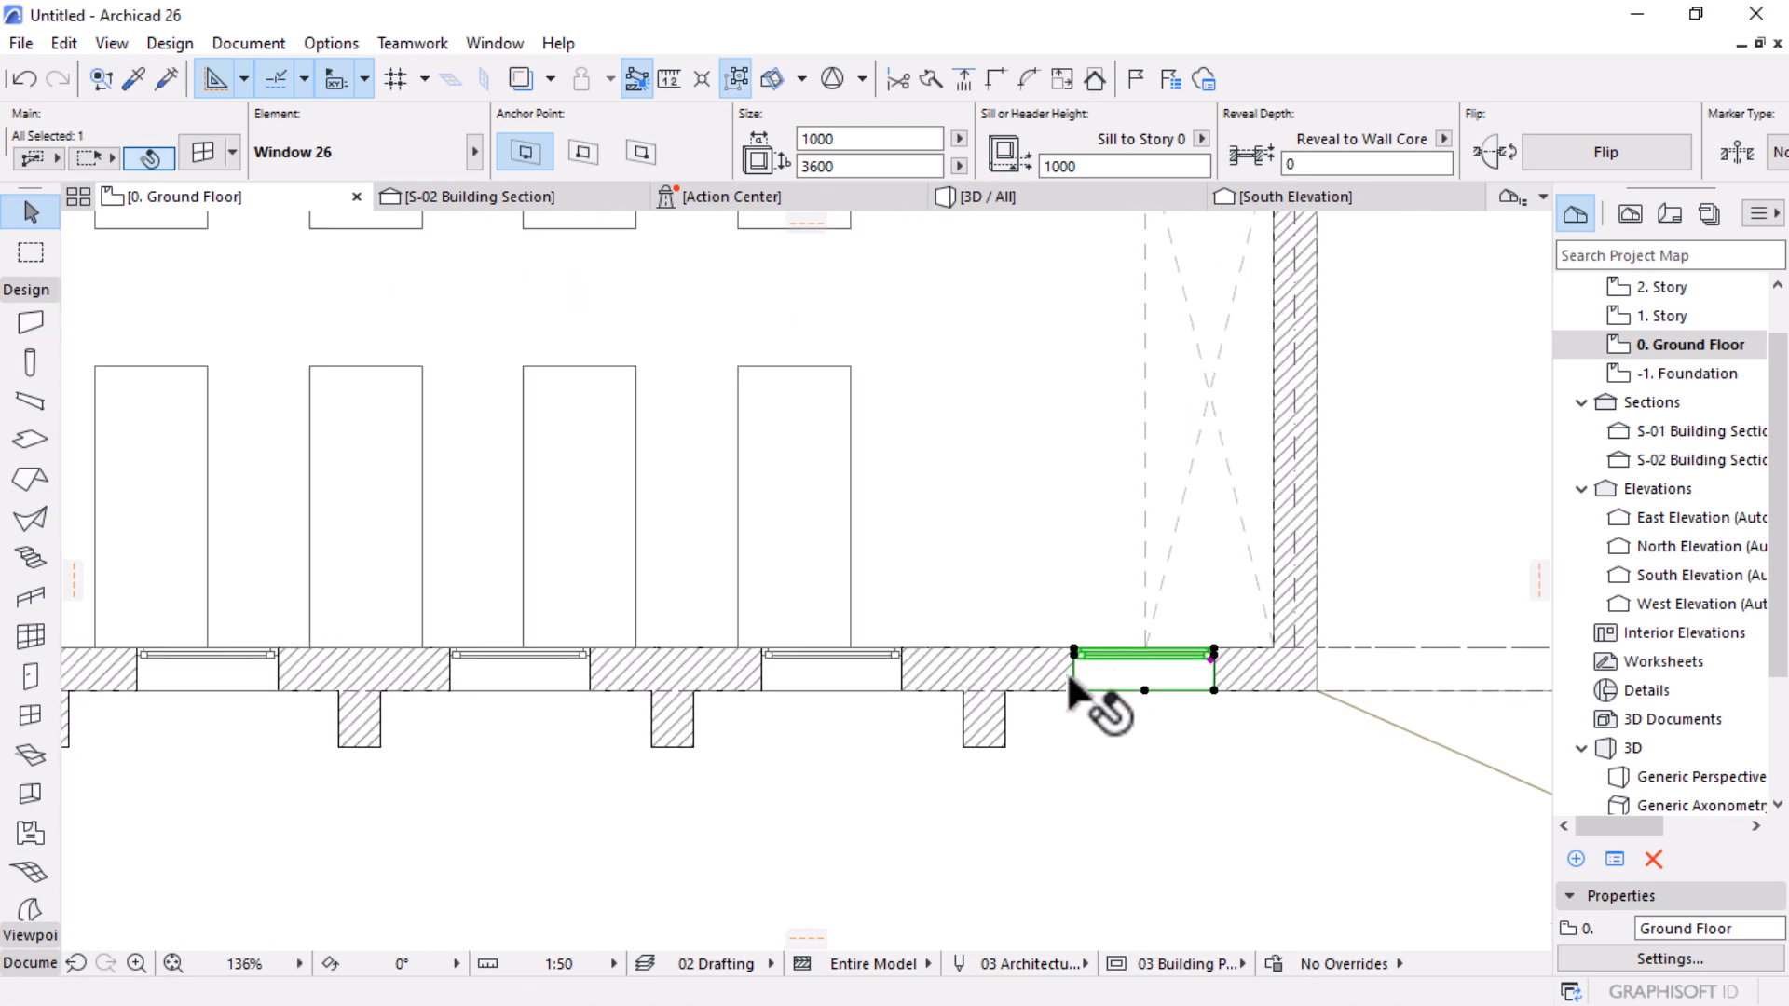
key("ctrl+d")
left_click(1074, 689)
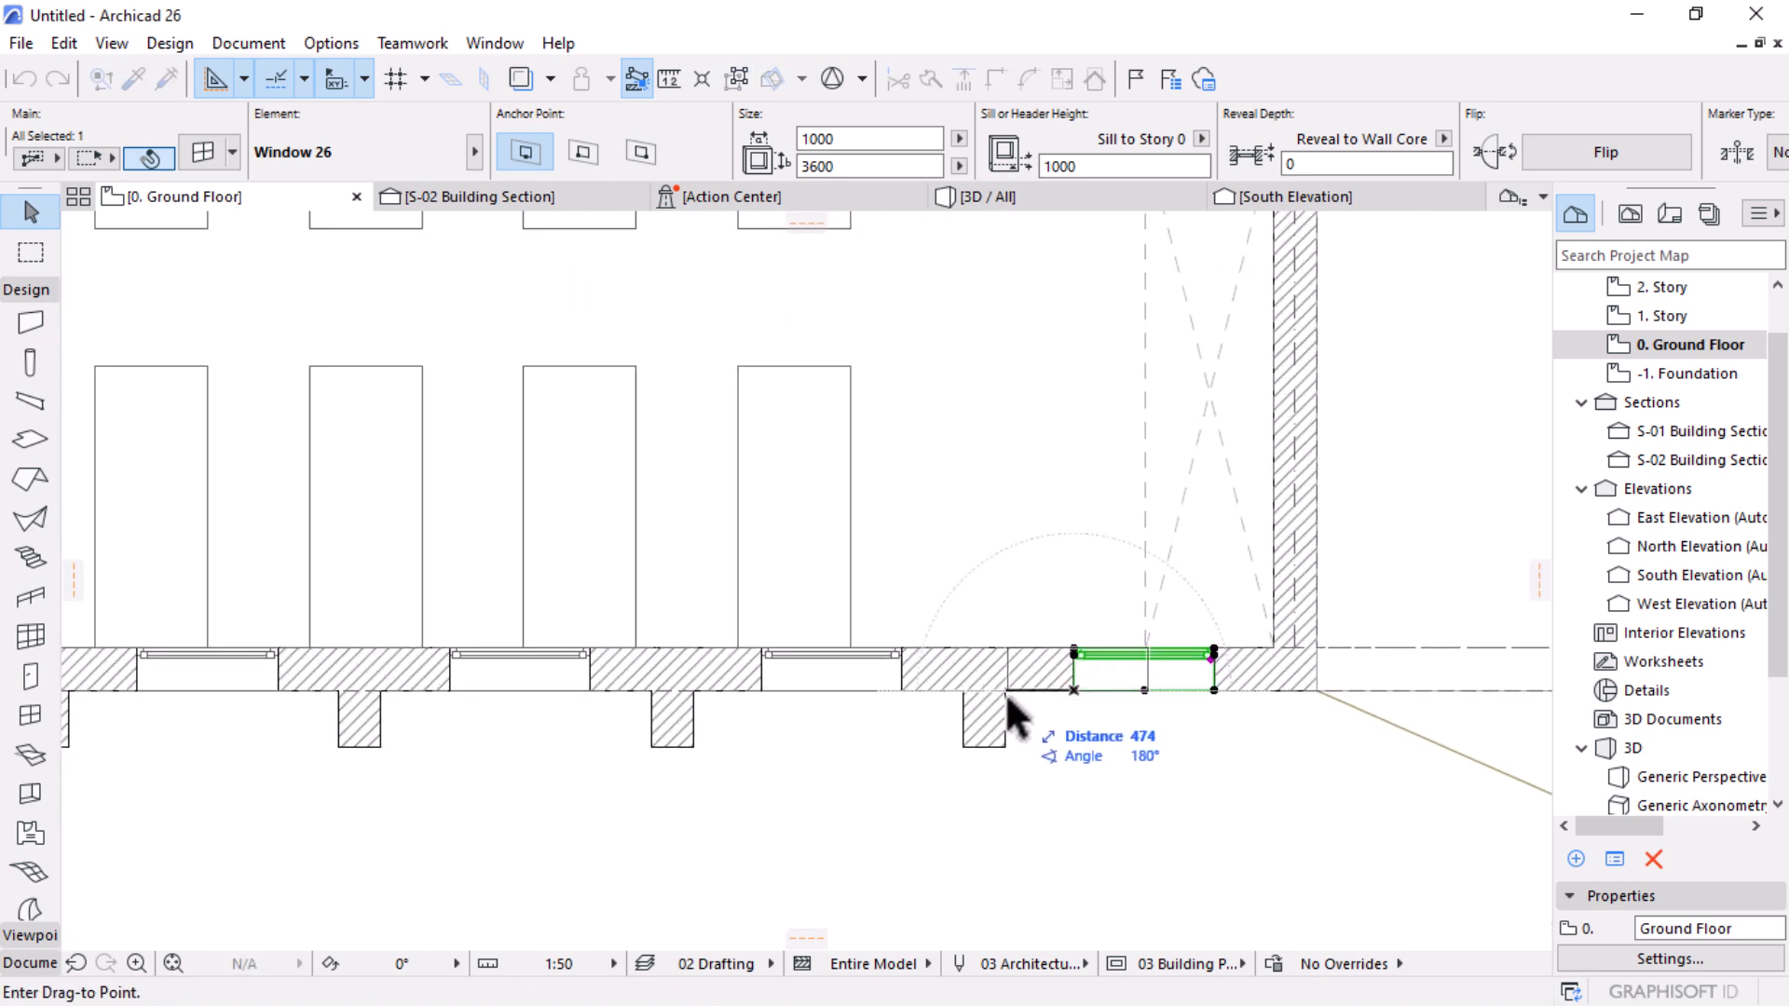
left_click(1008, 691)
scroll(1090, 746, "down", 5)
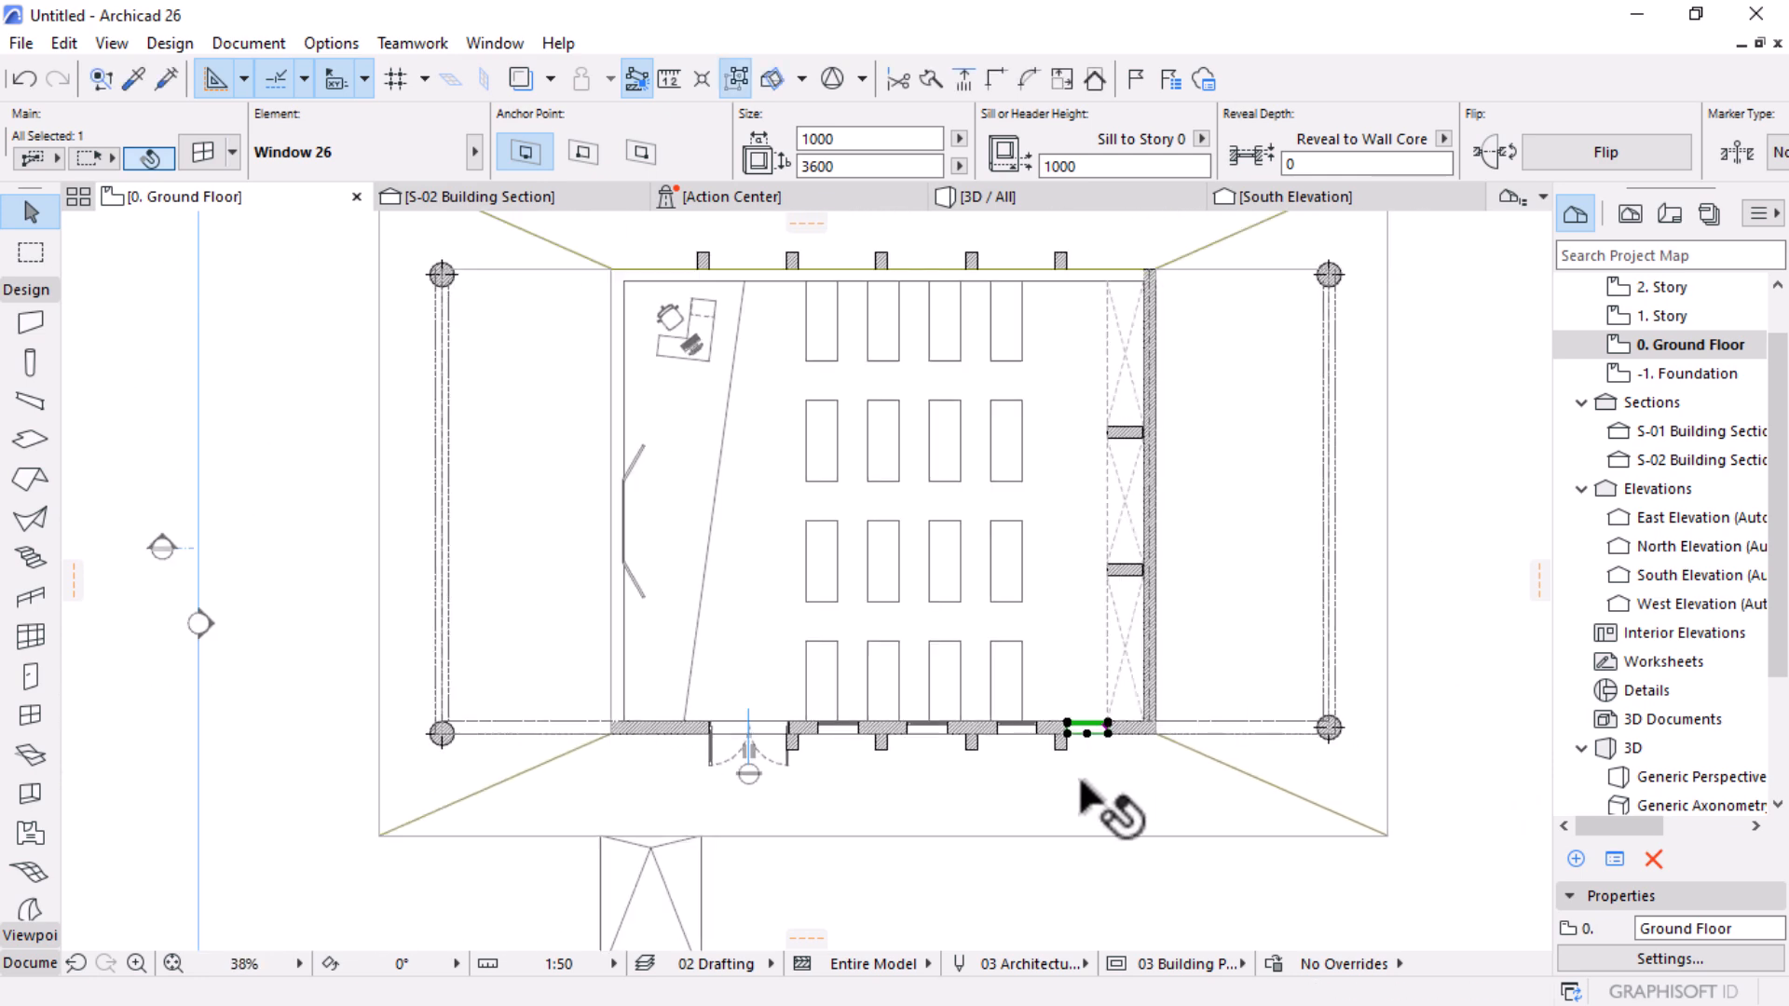
scroll(767, 652, "up", 1)
scroll(987, 523, "down", 3)
middle_click_drag(1017, 597, 1039, 657)
scroll(969, 517, "up", 2)
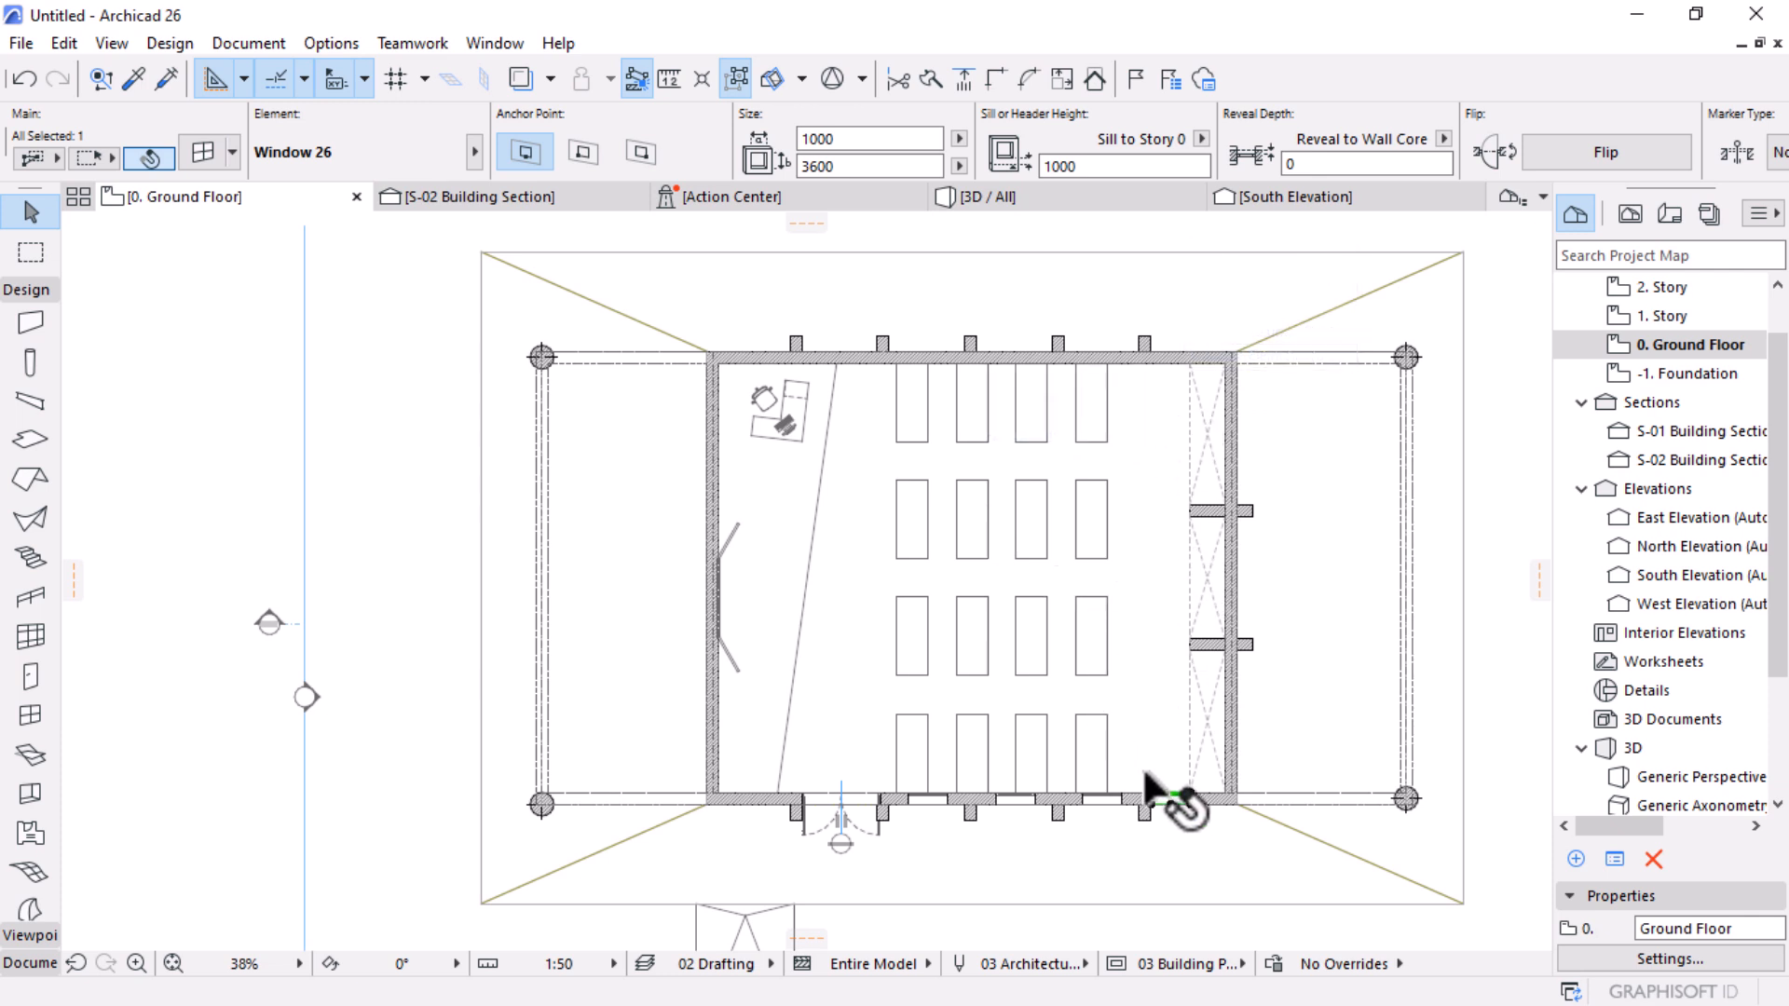
key("Escape")
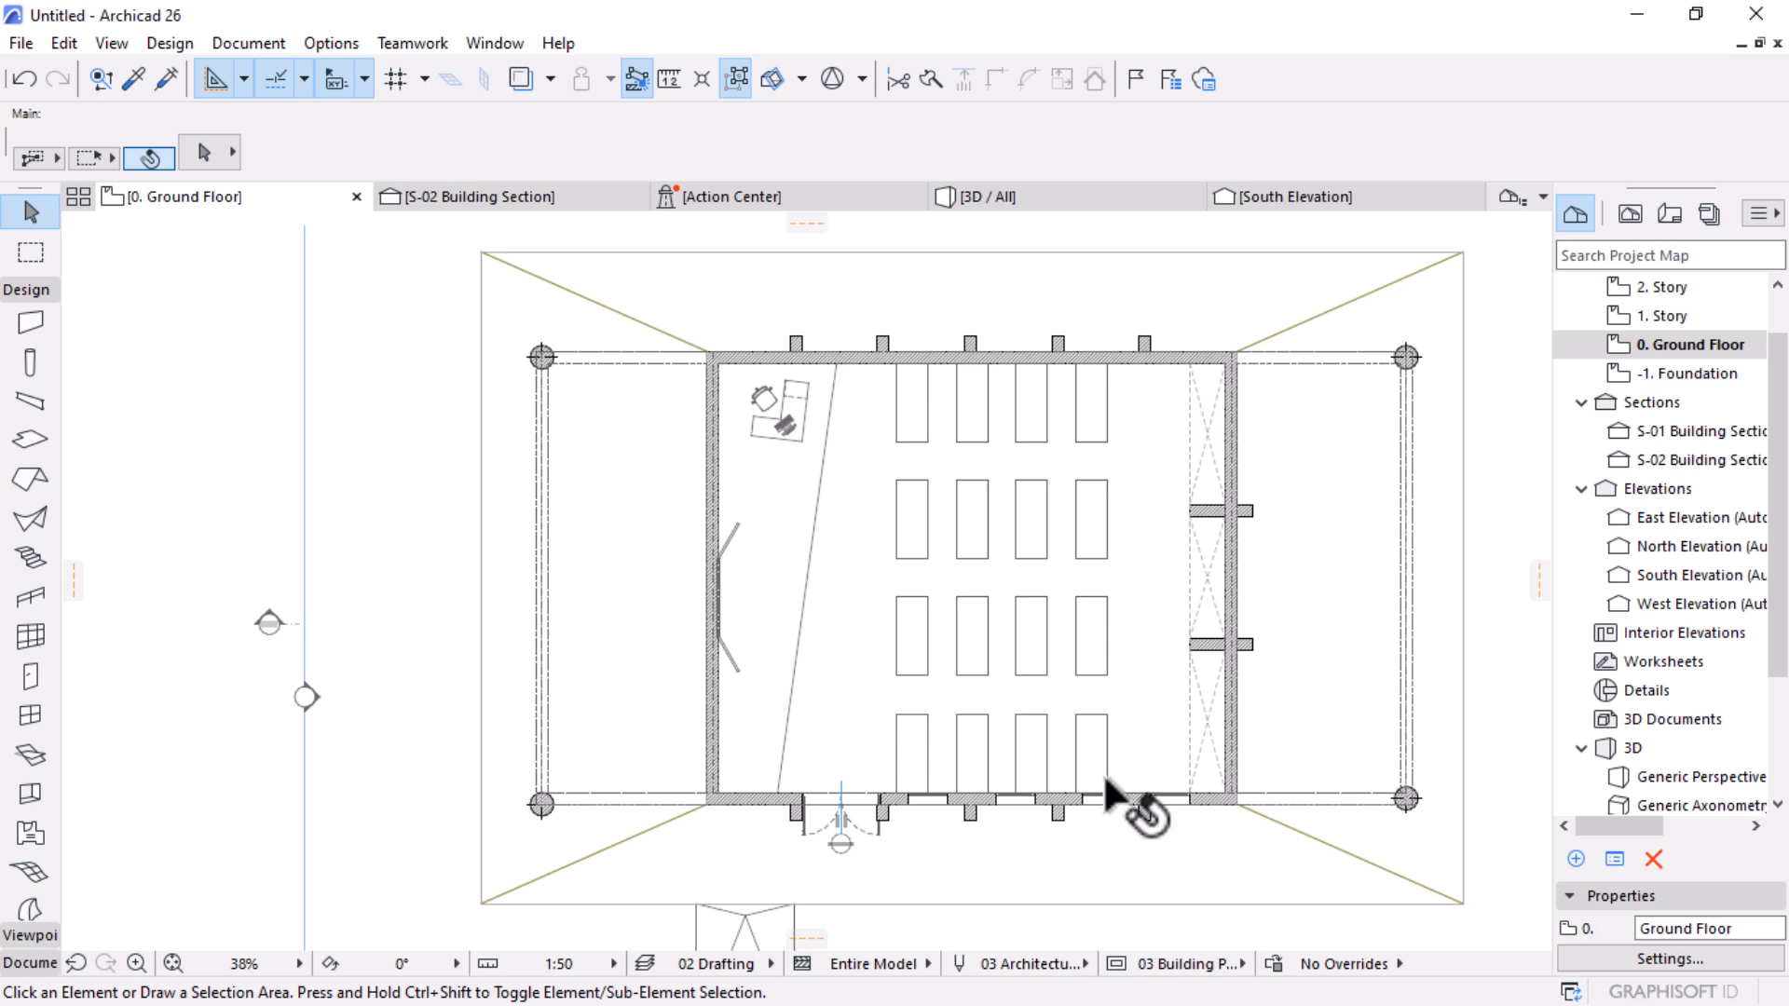
Step: Delete the plain brick wall opposite the wall that holds the door and windows
left_click(1134, 363)
key("Escape")
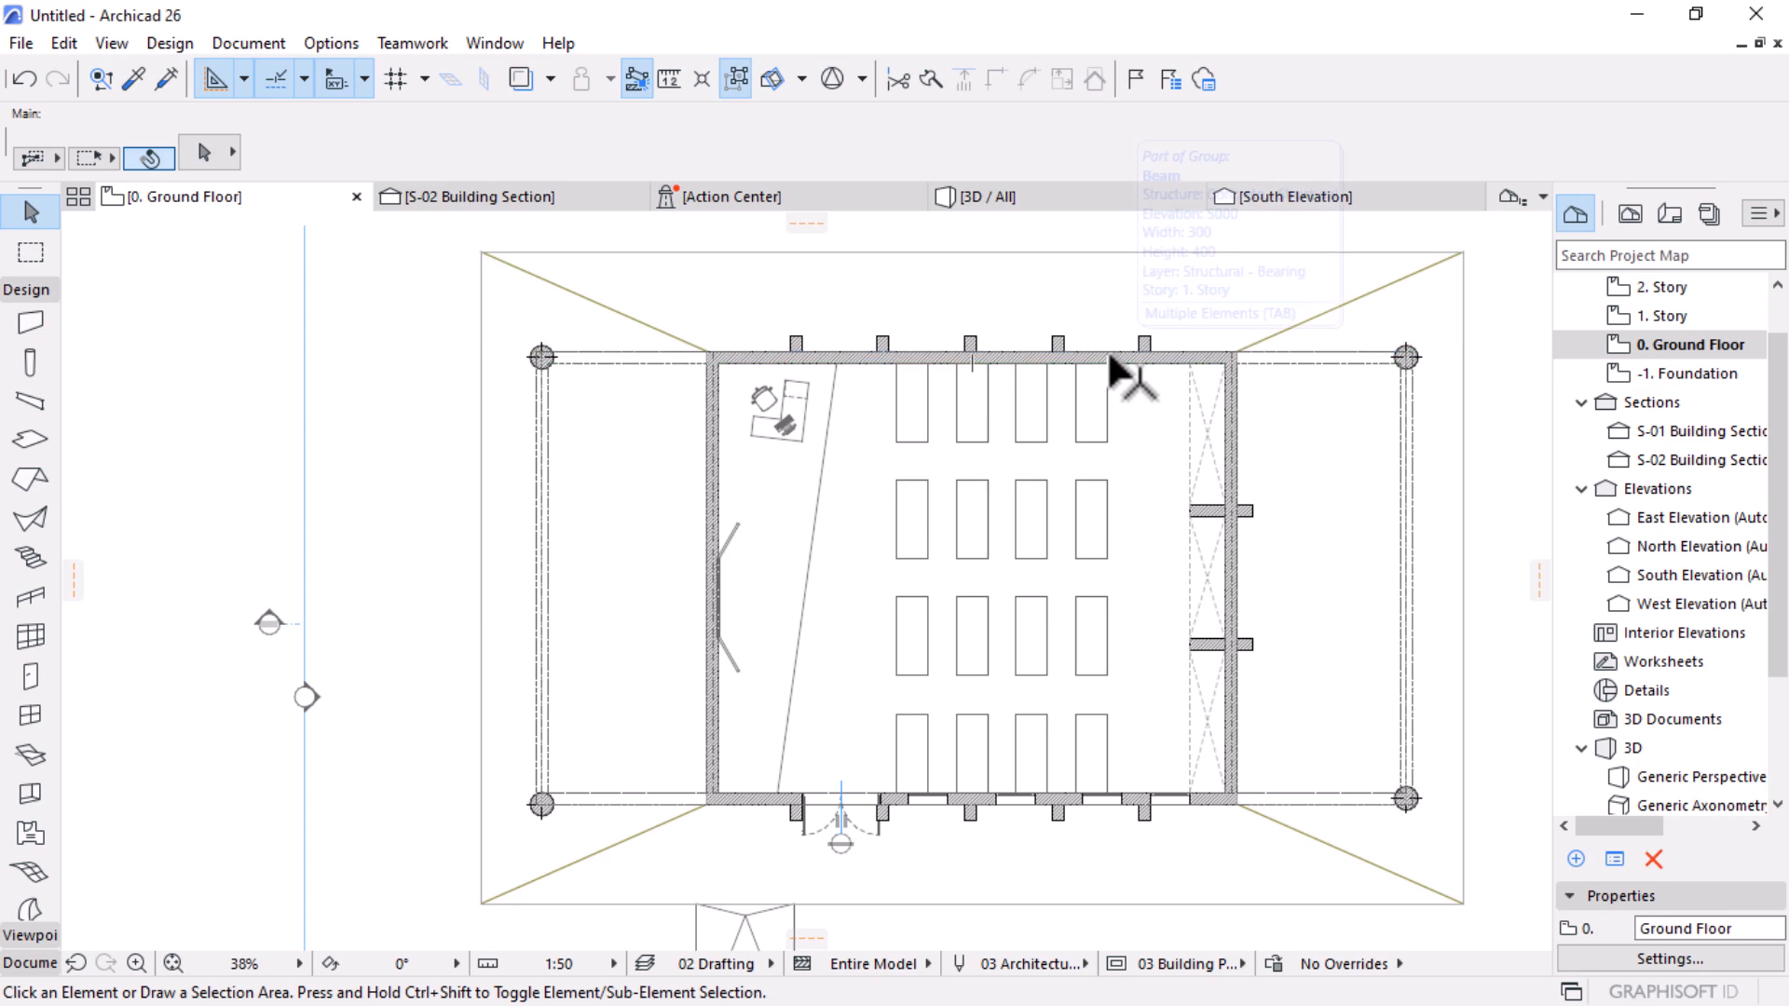
left_click(1109, 355)
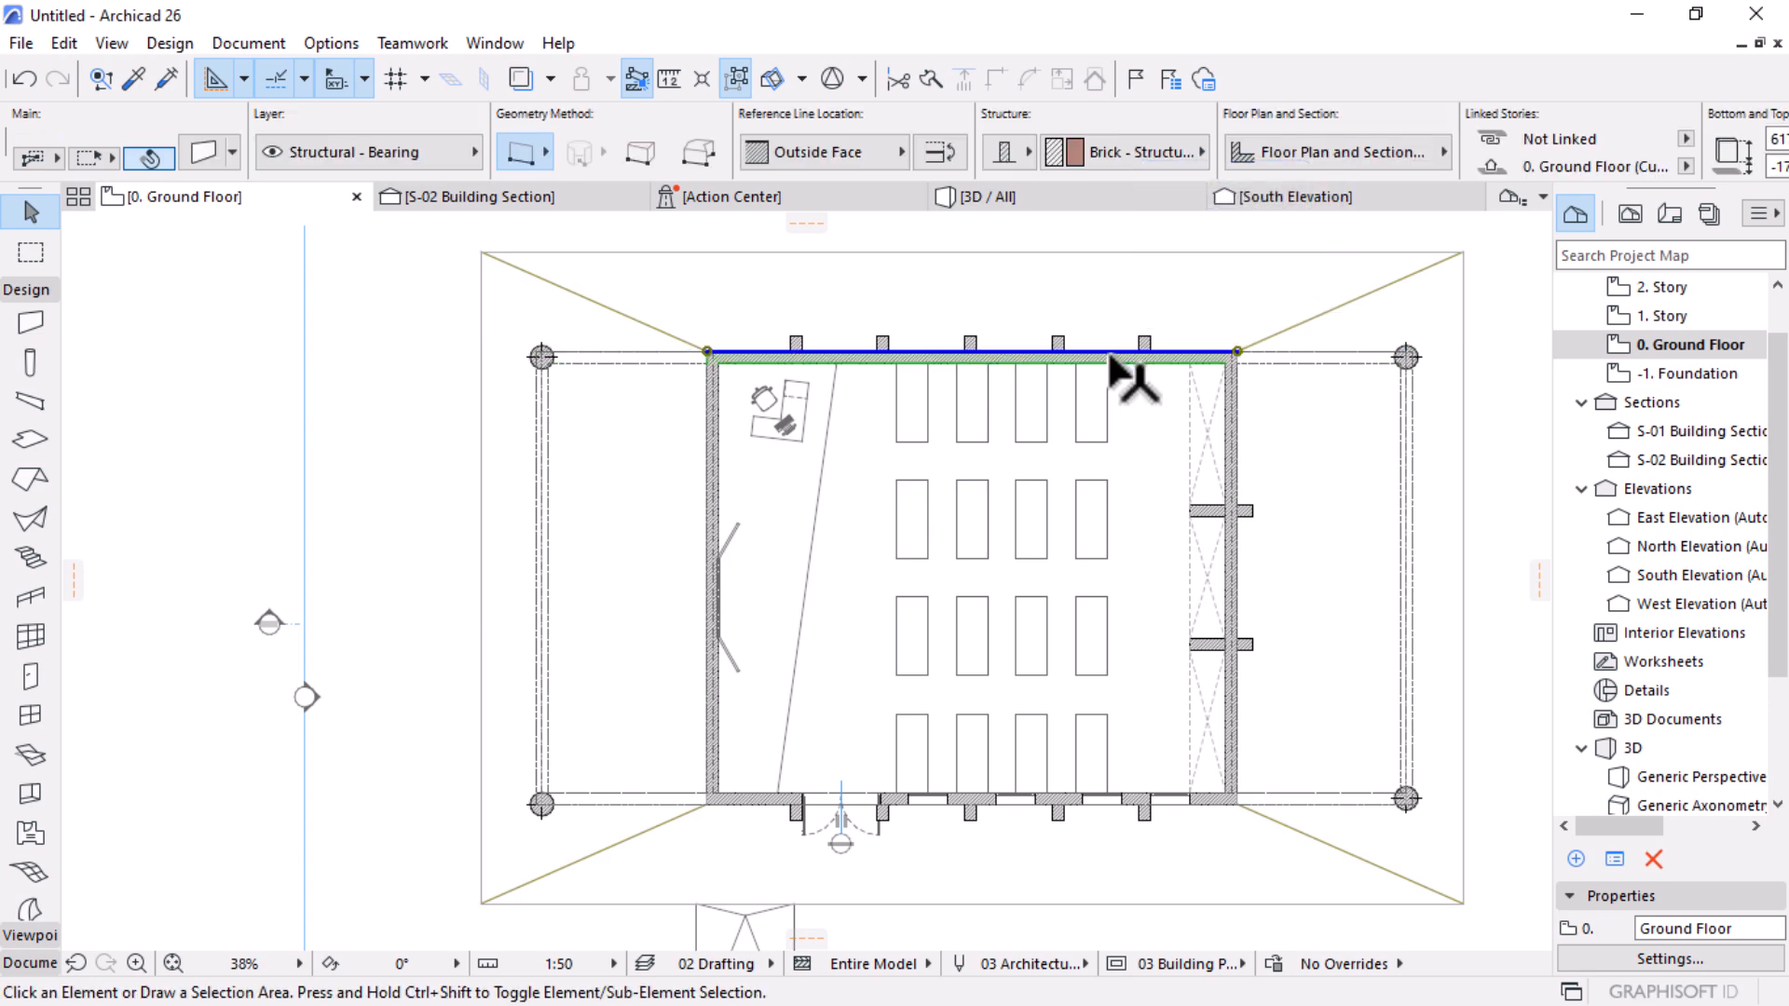
key("Escape")
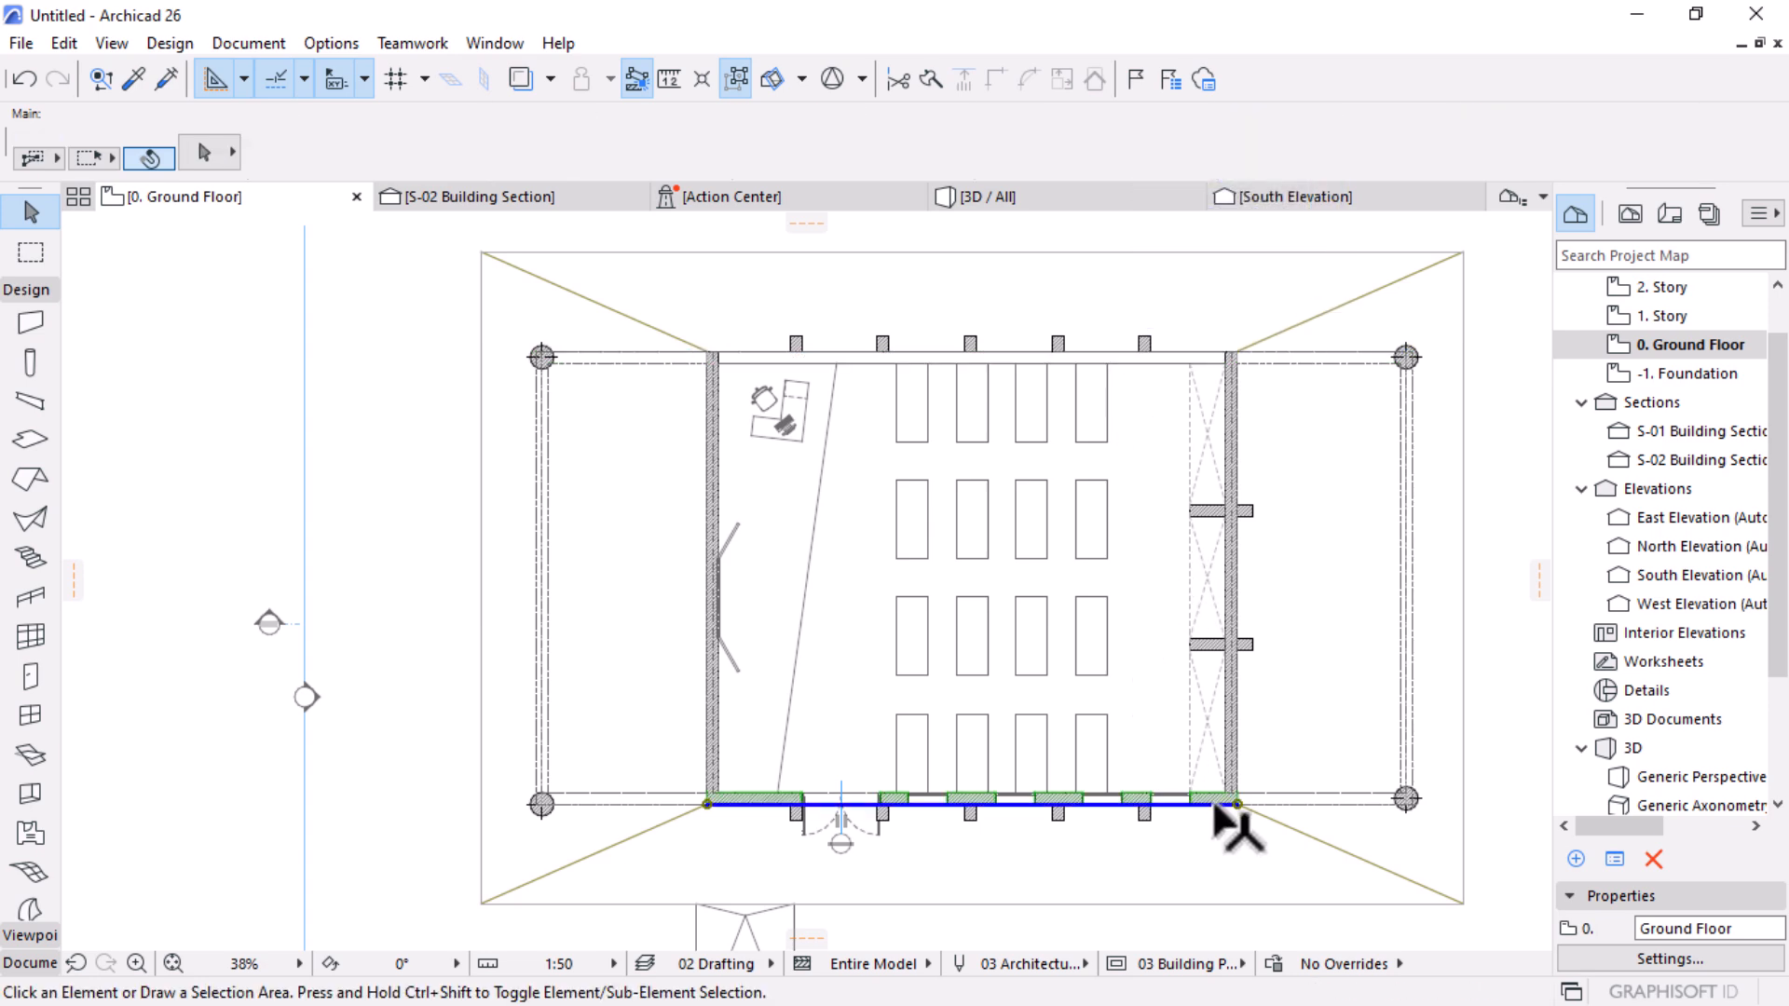
Step: Mirror a copy of the wall with the door and windows about the horizontal axis through the midpoint of the side wall
left_click(1216, 805)
key("ctrl+alt+m")
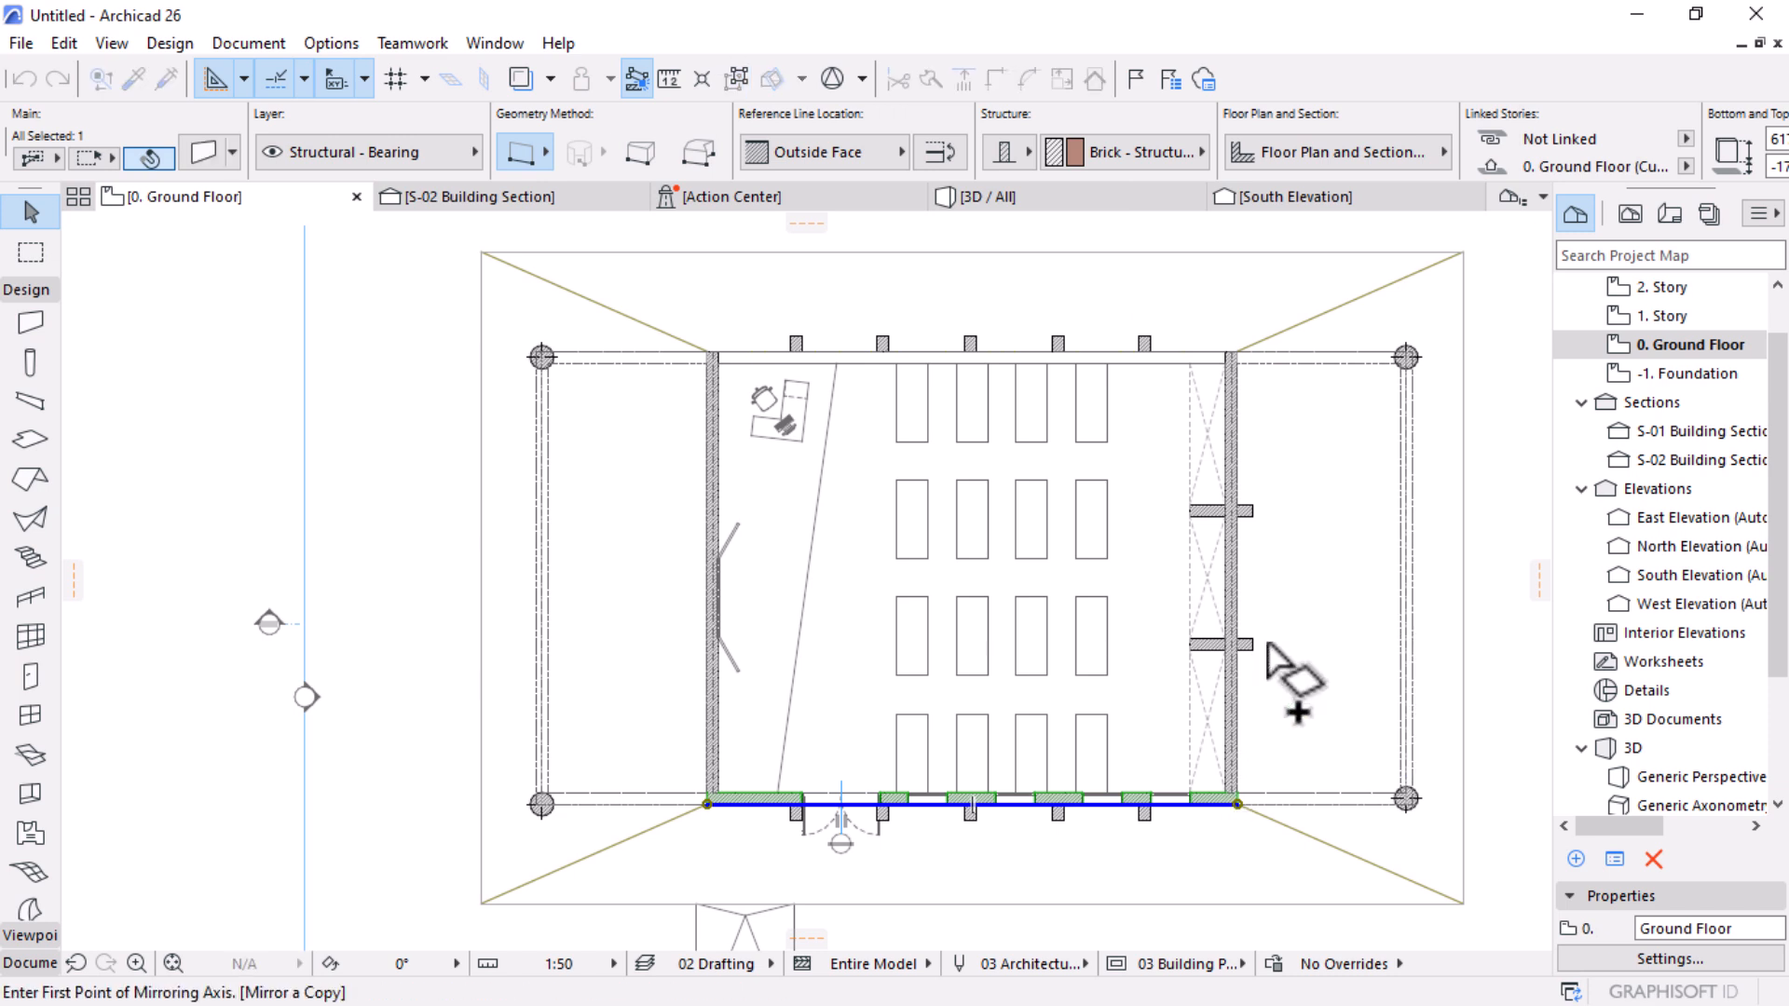
left_click(1231, 573)
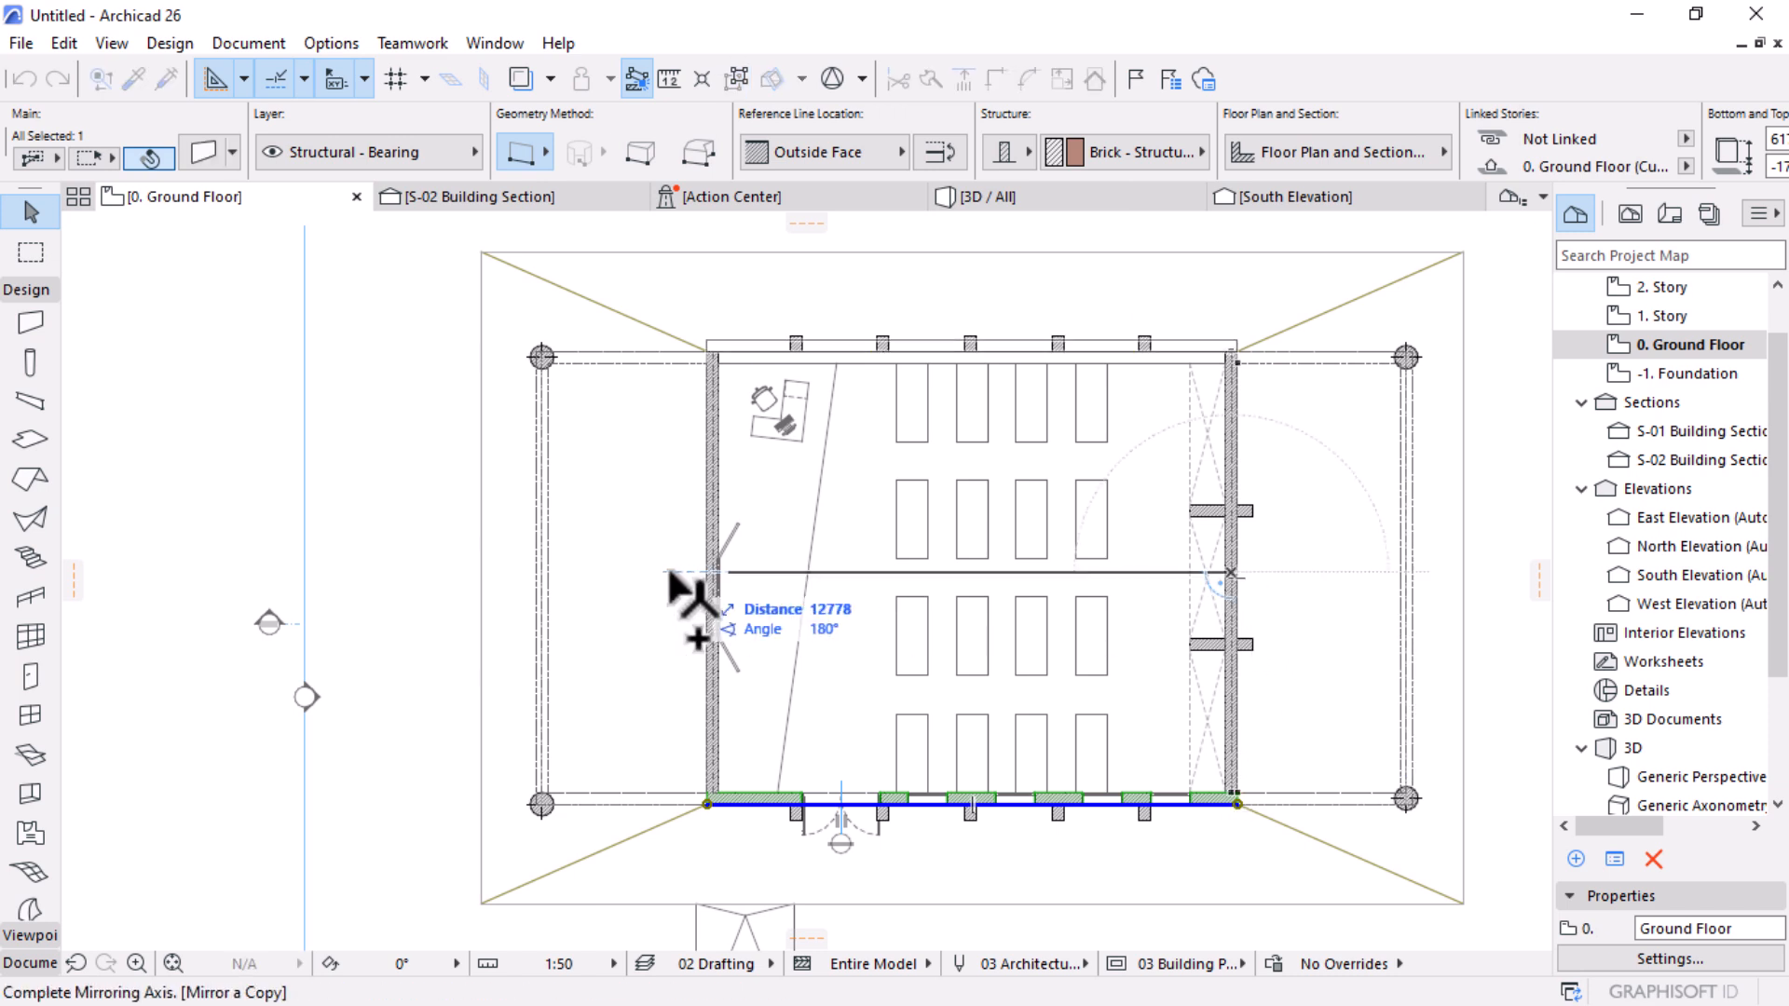
left_click(581, 572)
Step: Move the mirrored wall inward onto the corner of the side walls and delete the double door copied with it
scroll(1258, 343, "up", 5)
scroll(1214, 337, "up", 2)
key("ctrl+d")
left_click(1214, 331)
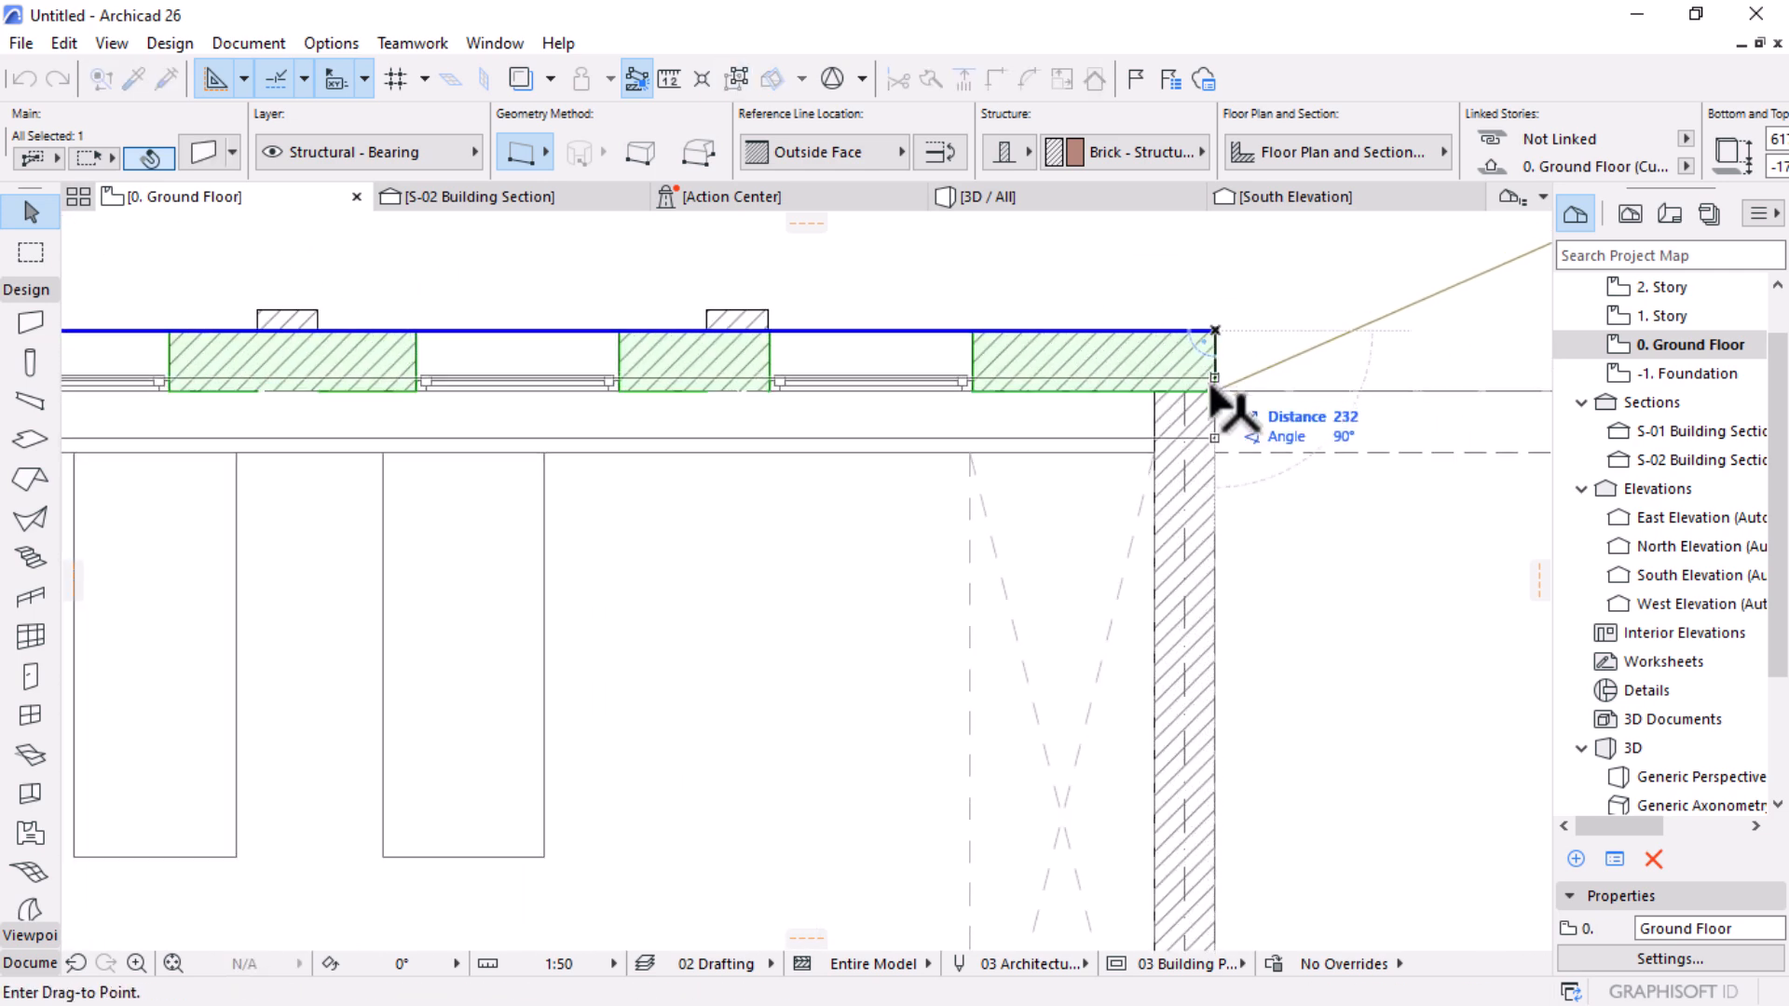
left_click(1211, 383)
scroll(1402, 479, "down", 5)
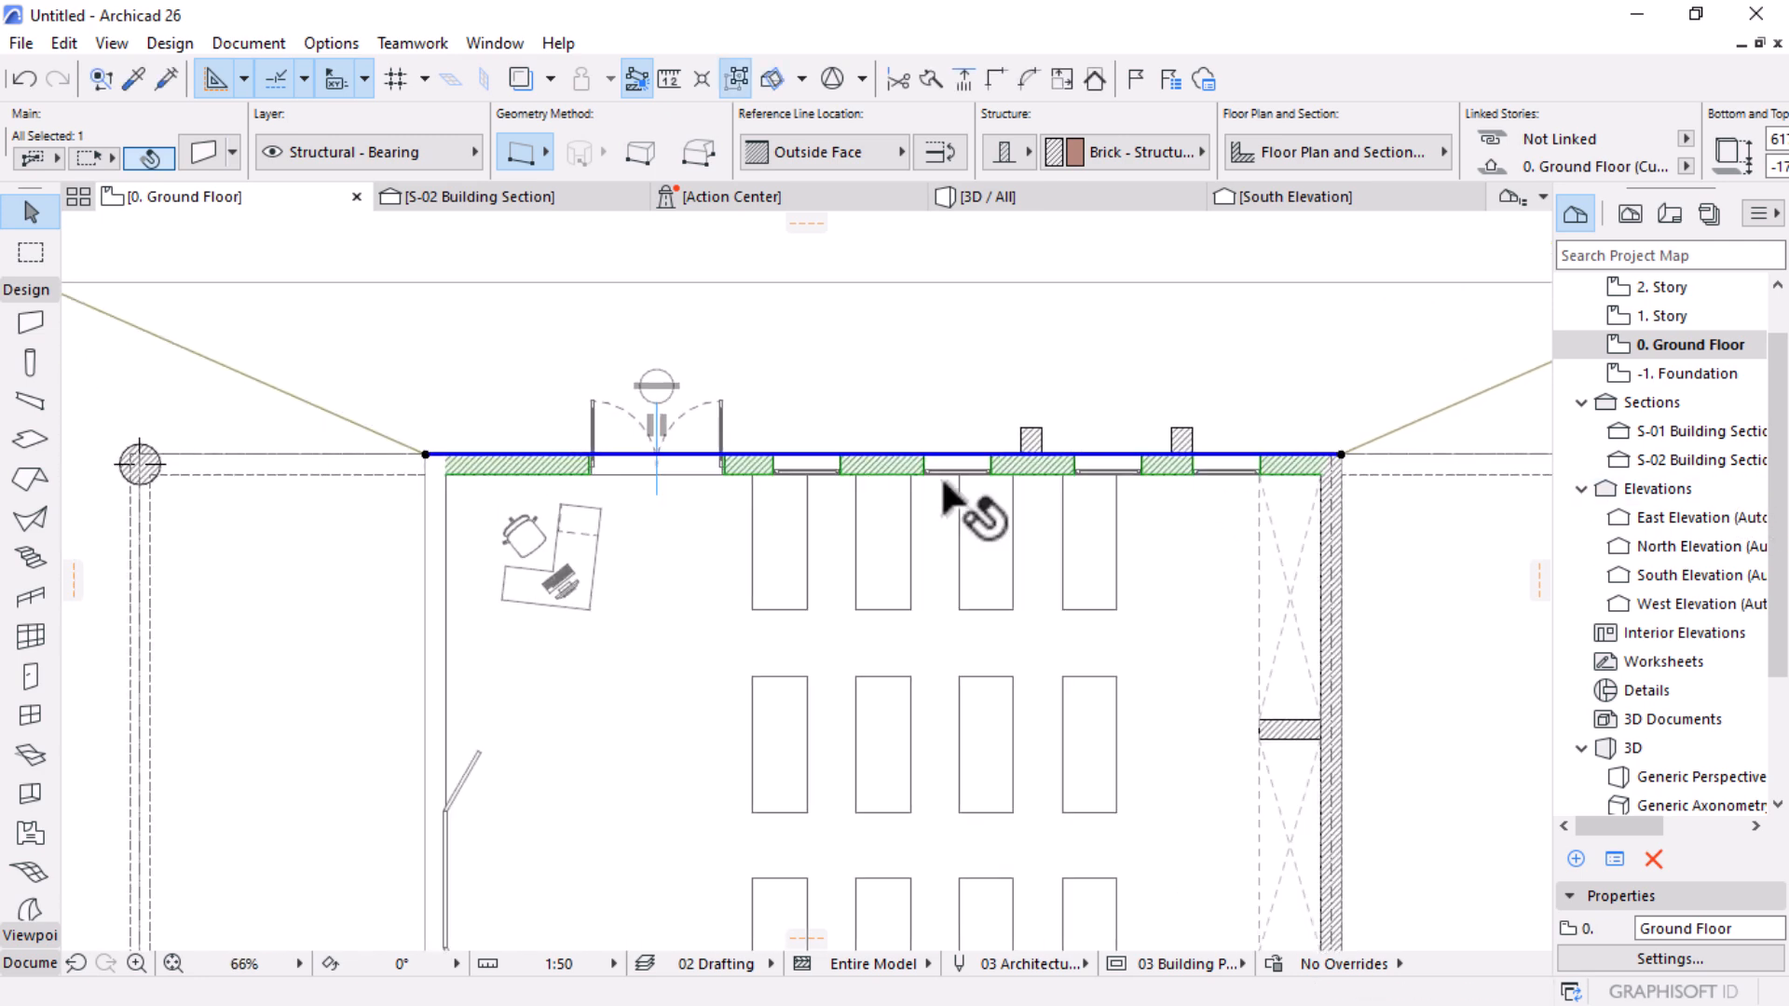
left_click(591, 401)
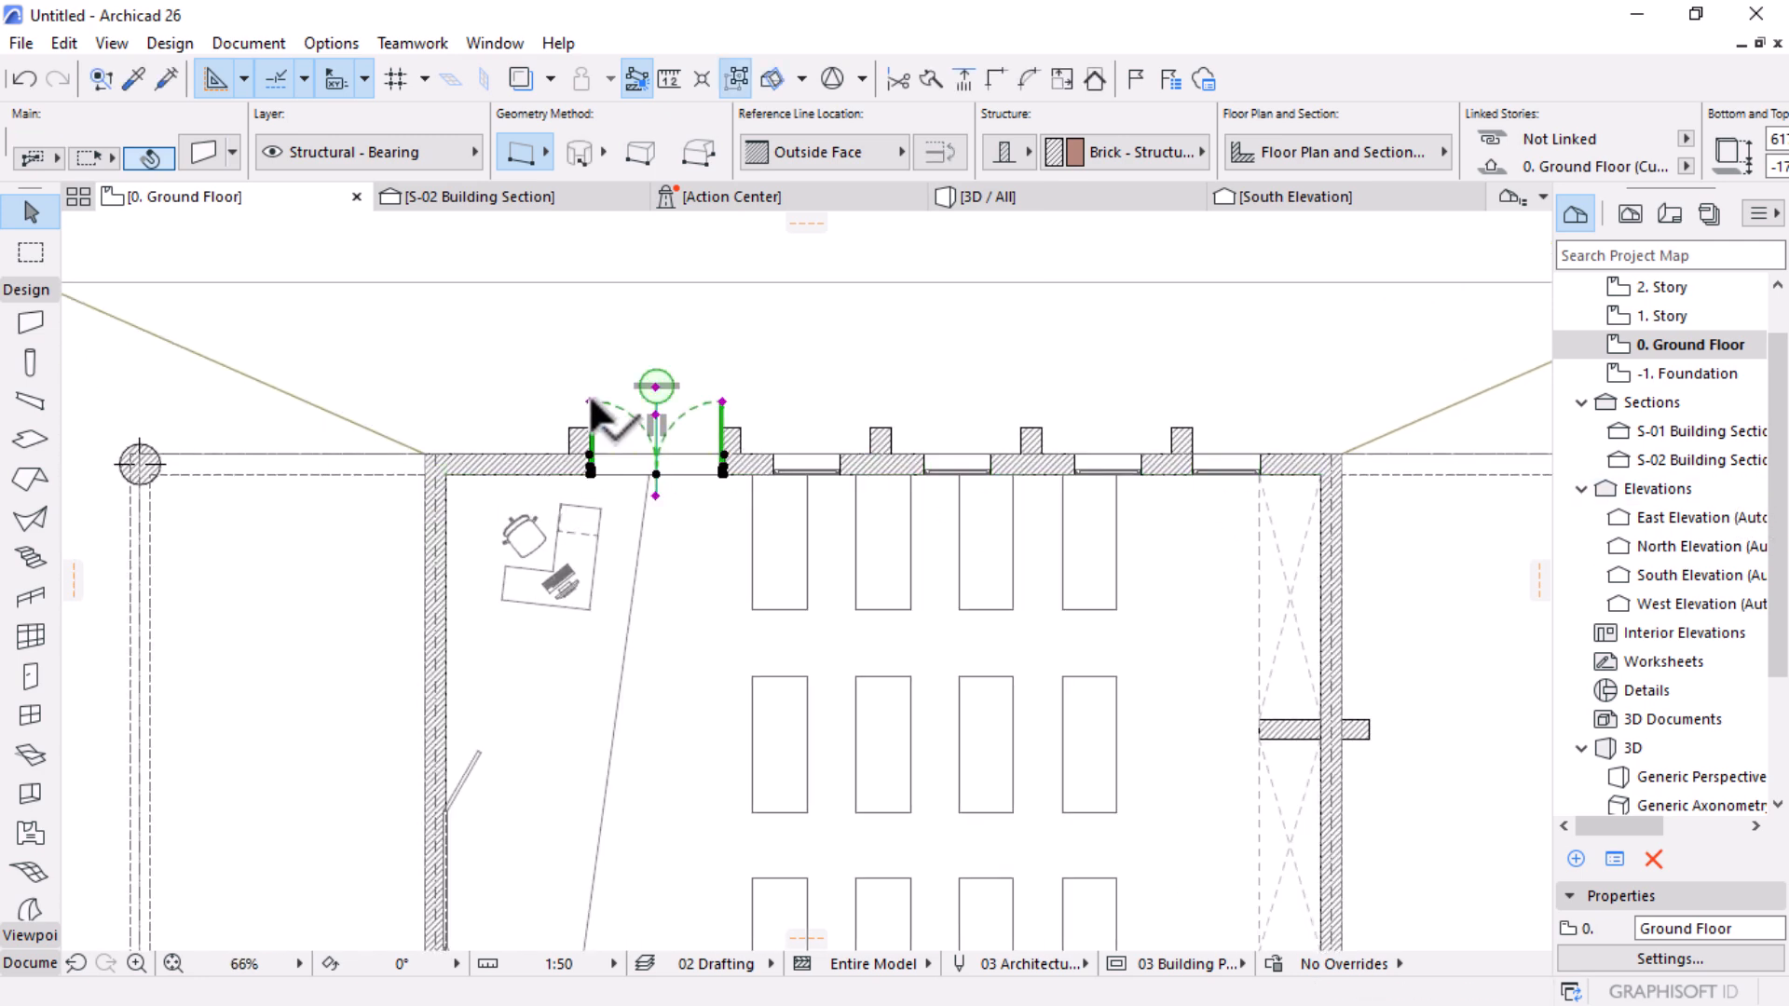
key("Delete")
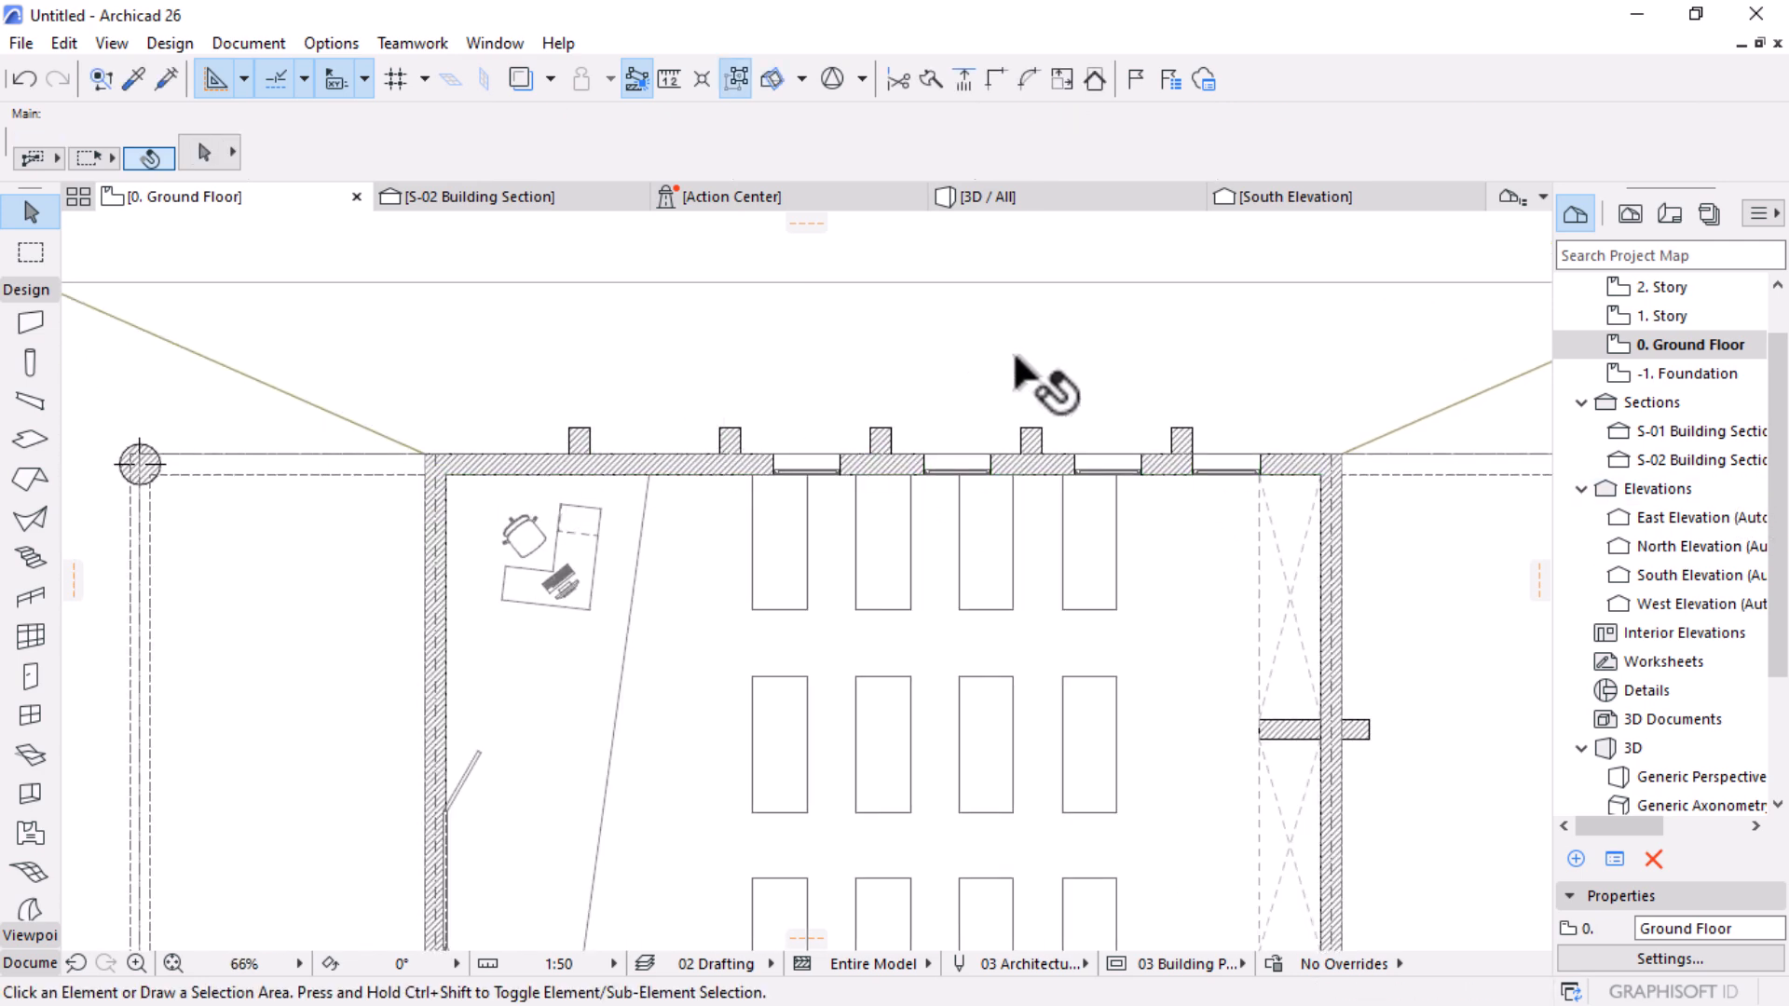
Step: Set the original double door's width to 1800 so it fits between its two pilasters, and deselect it
scroll(1016, 359, "down", 4)
scroll(892, 684, "up", 5)
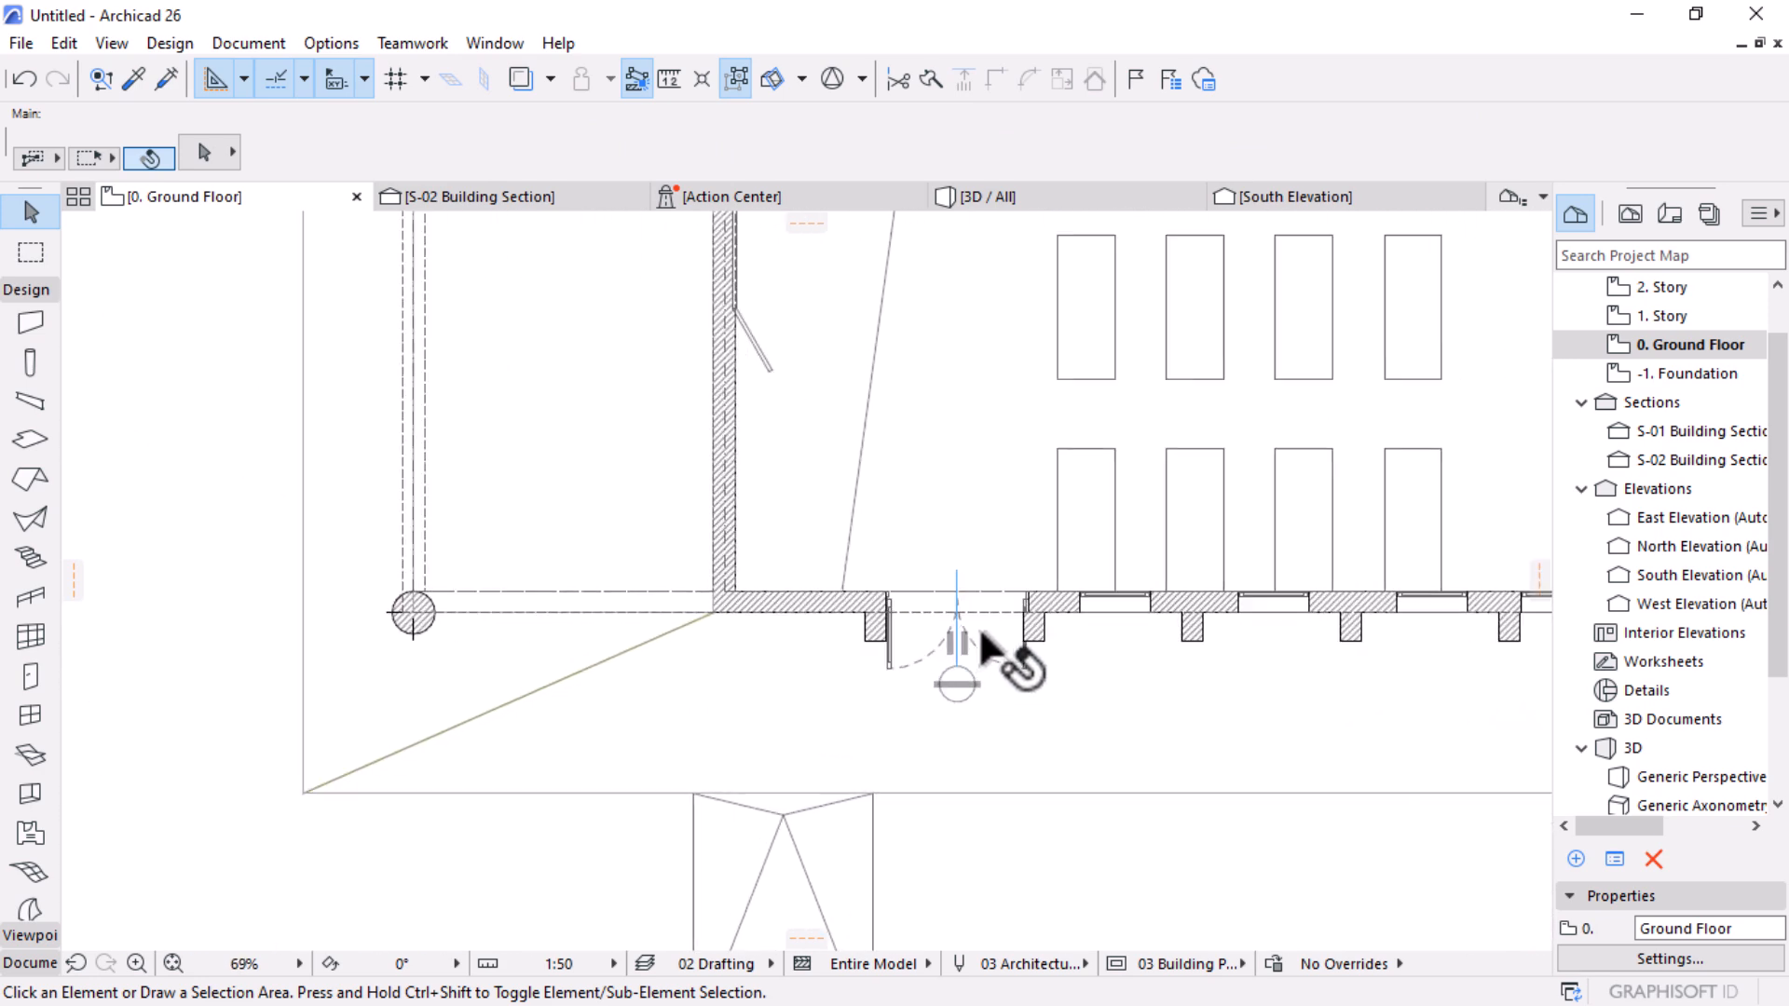
left_click(1084, 712)
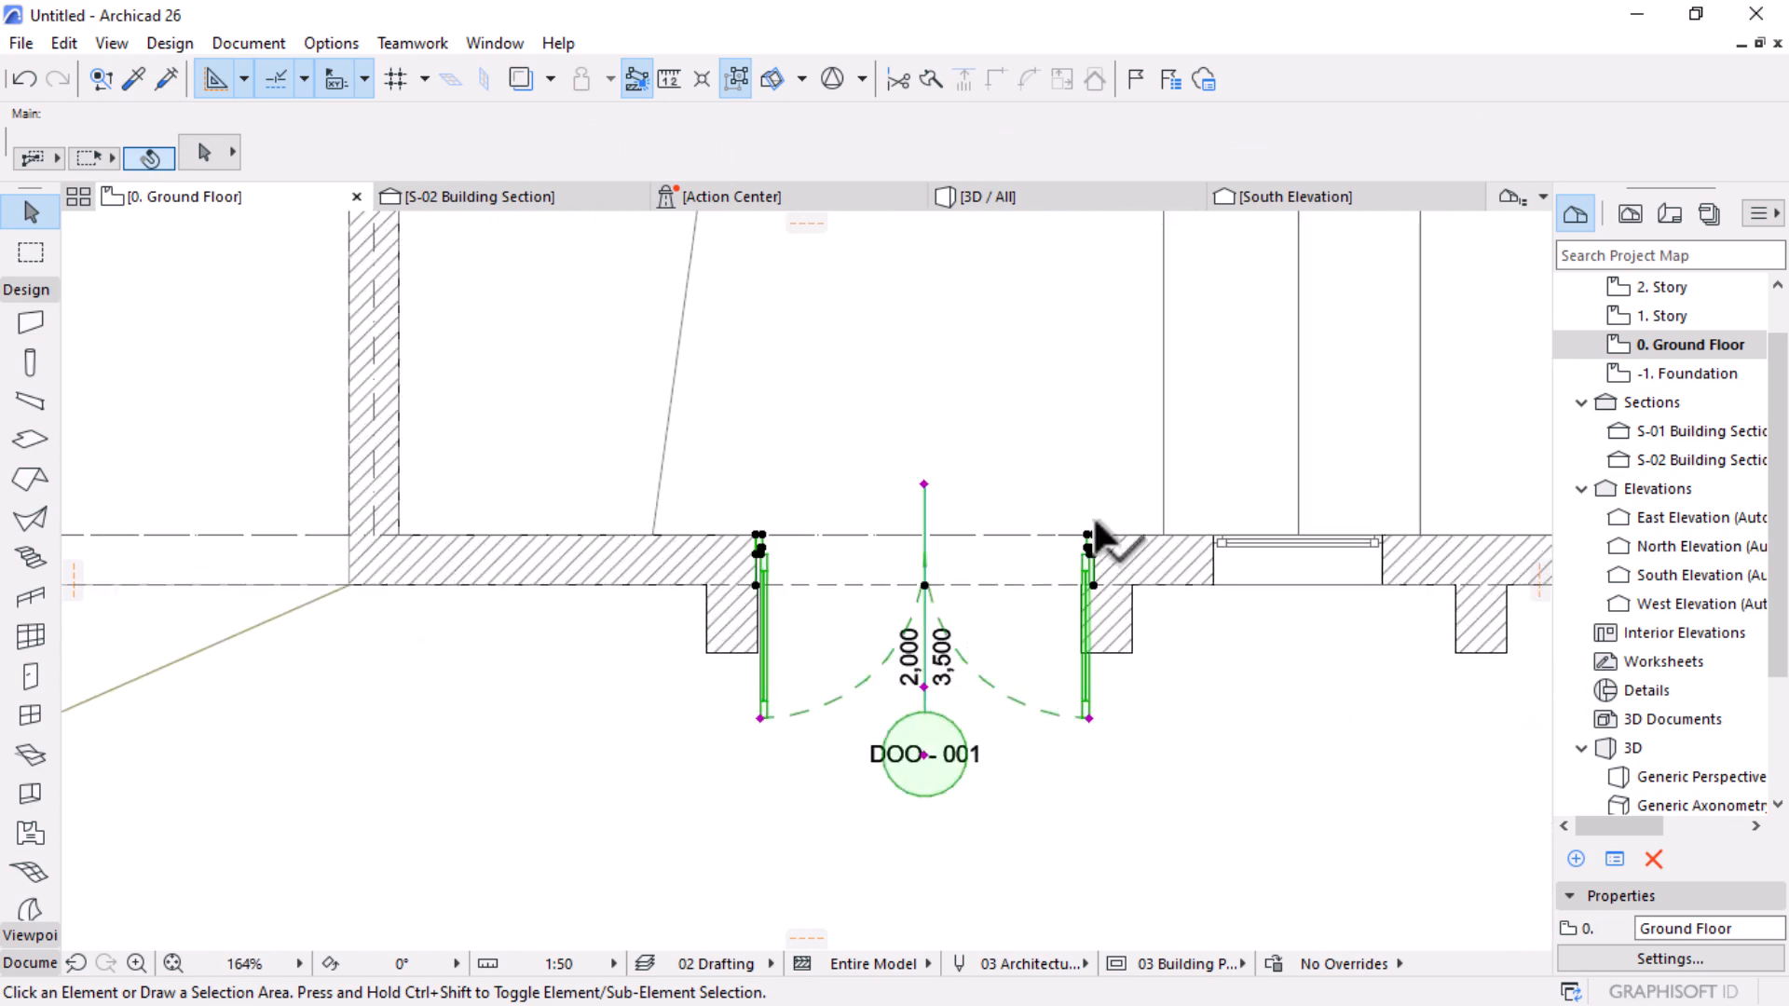
left_click(834, 141)
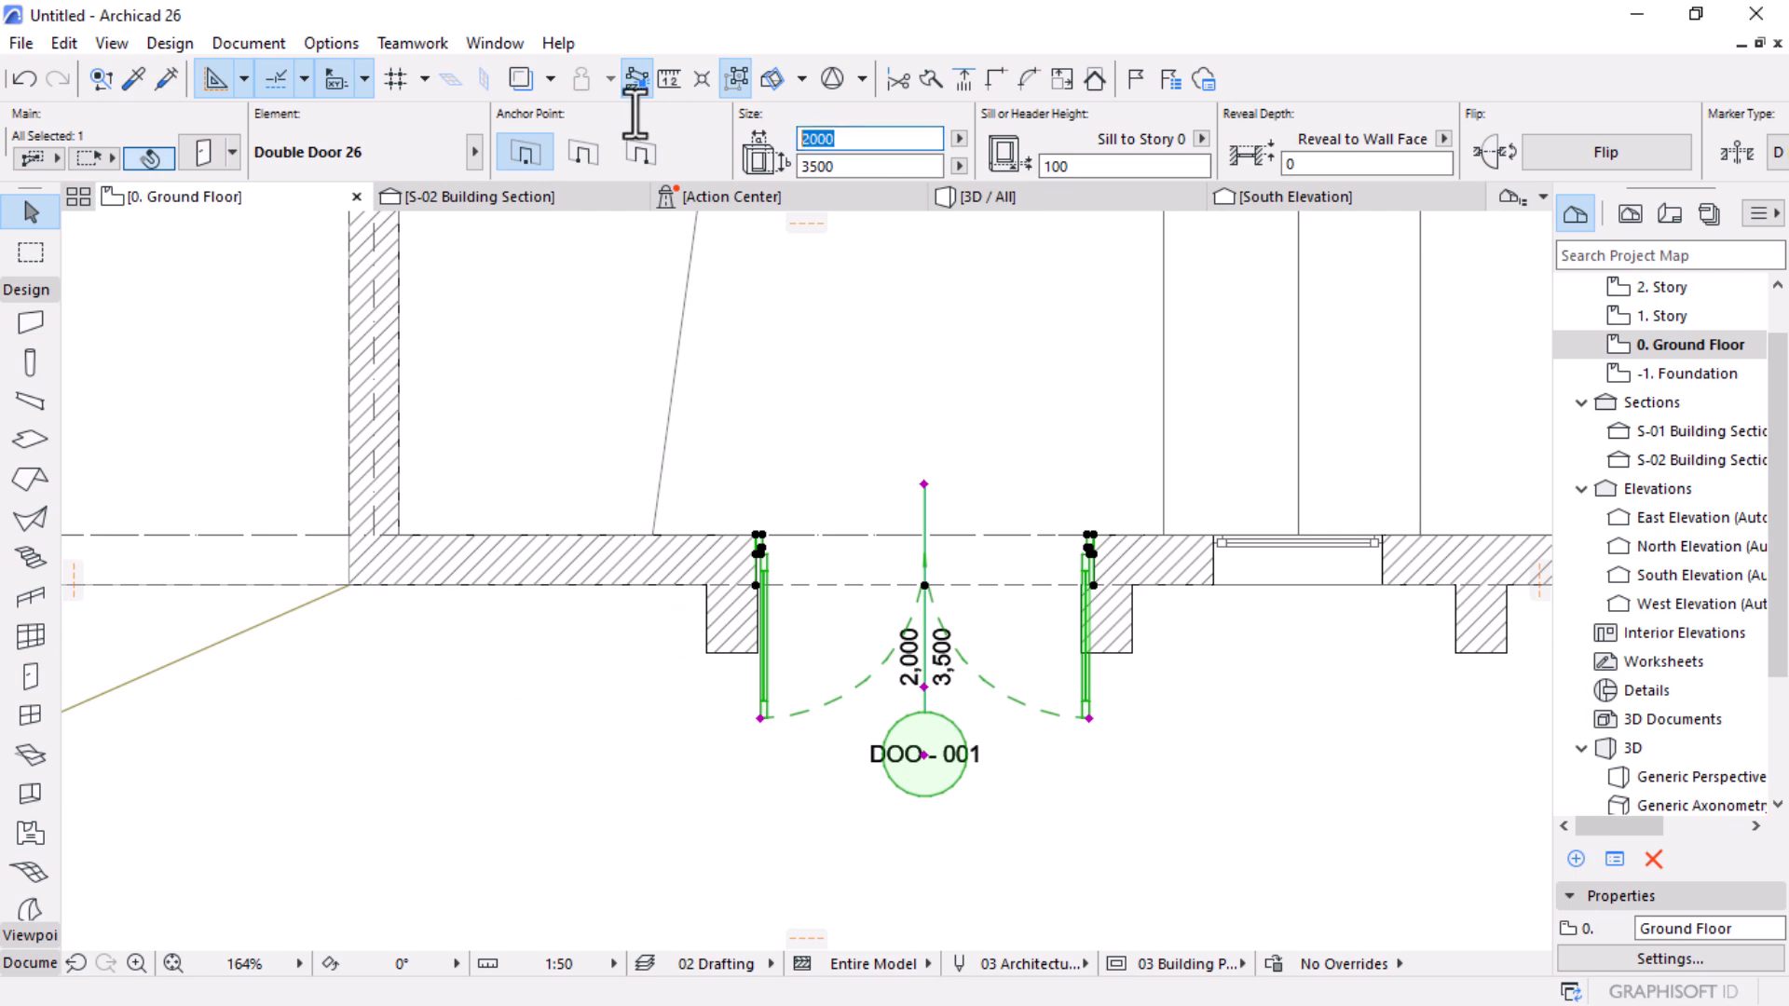
key("Return")
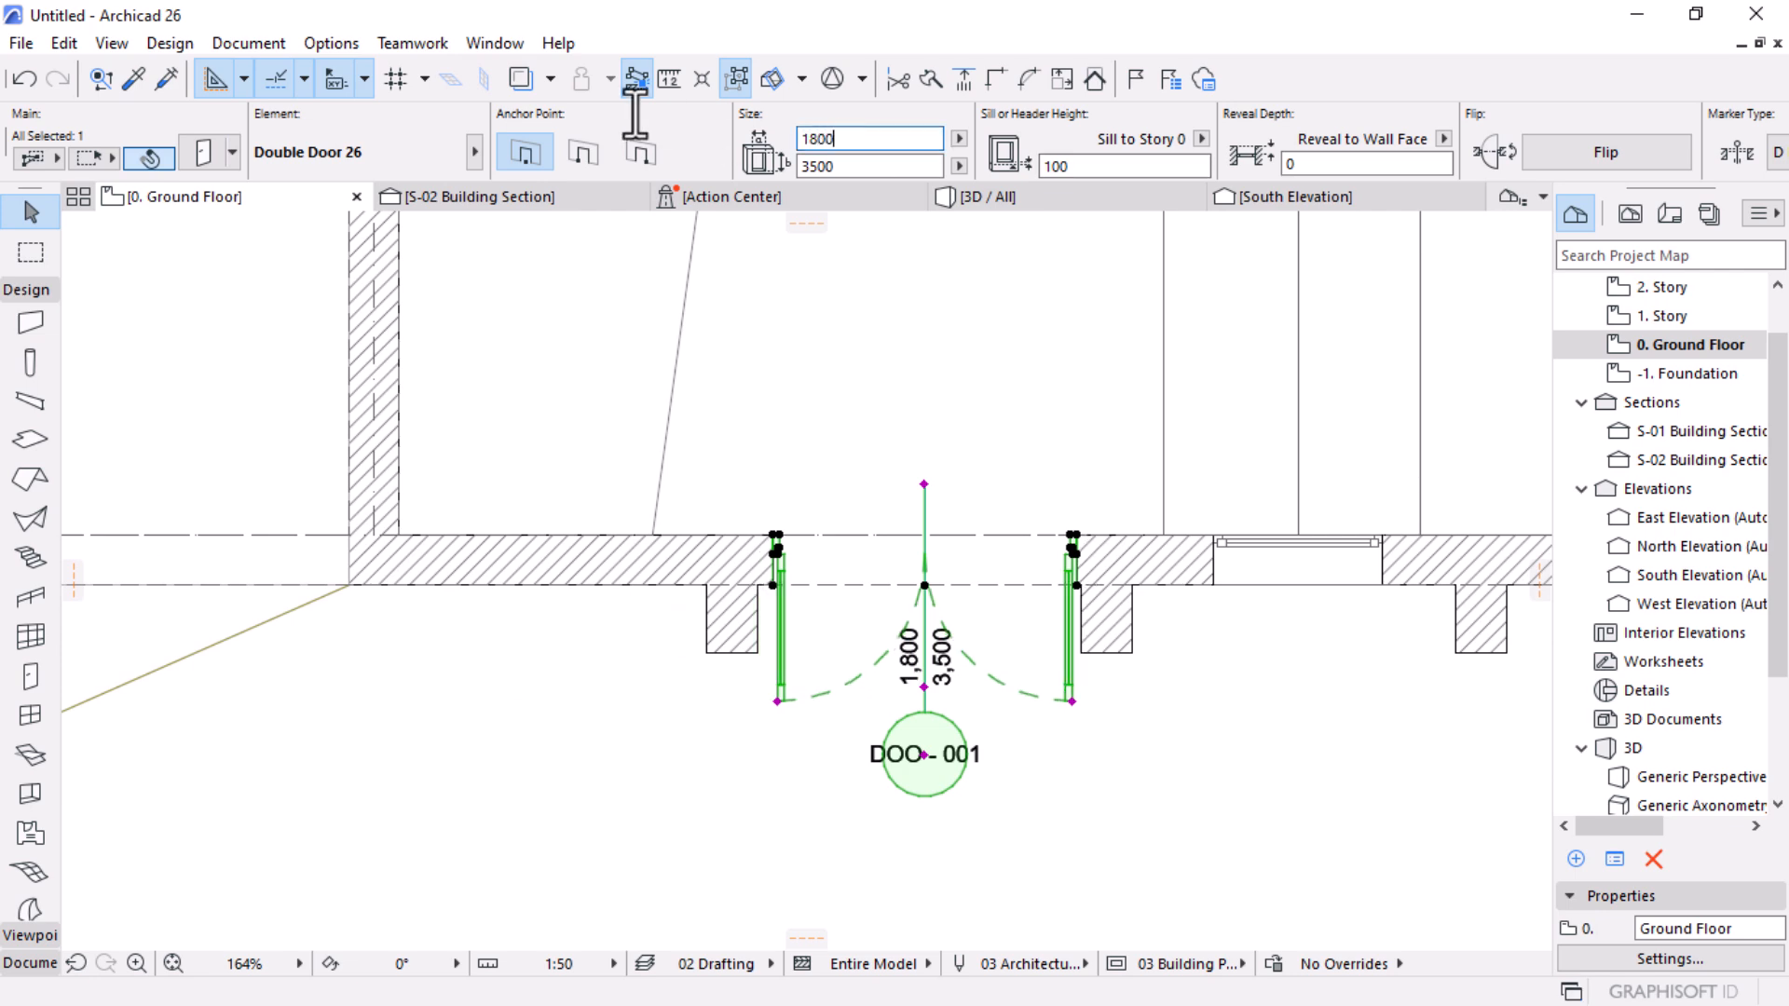
left_click(766, 647)
scroll(766, 647, "down", 5)
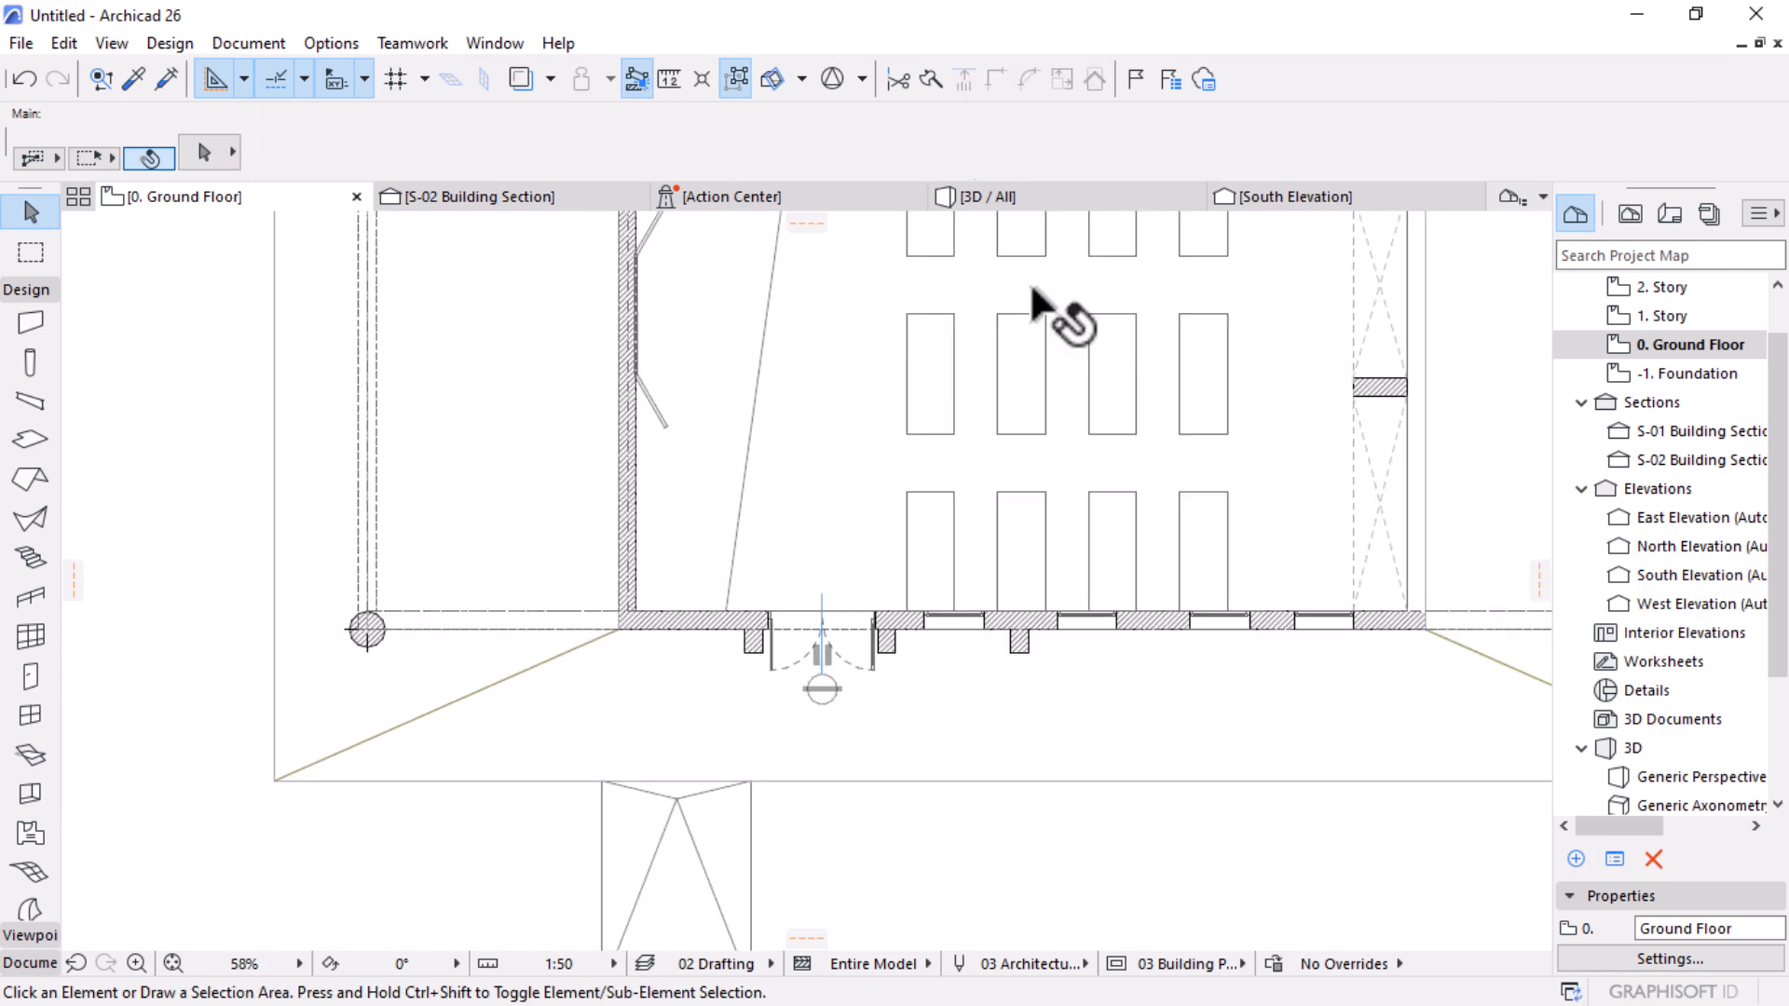
Step: Switch to the 3D view and examine the door, windows and pilasters of both long walls from several sides
left_click(1044, 207)
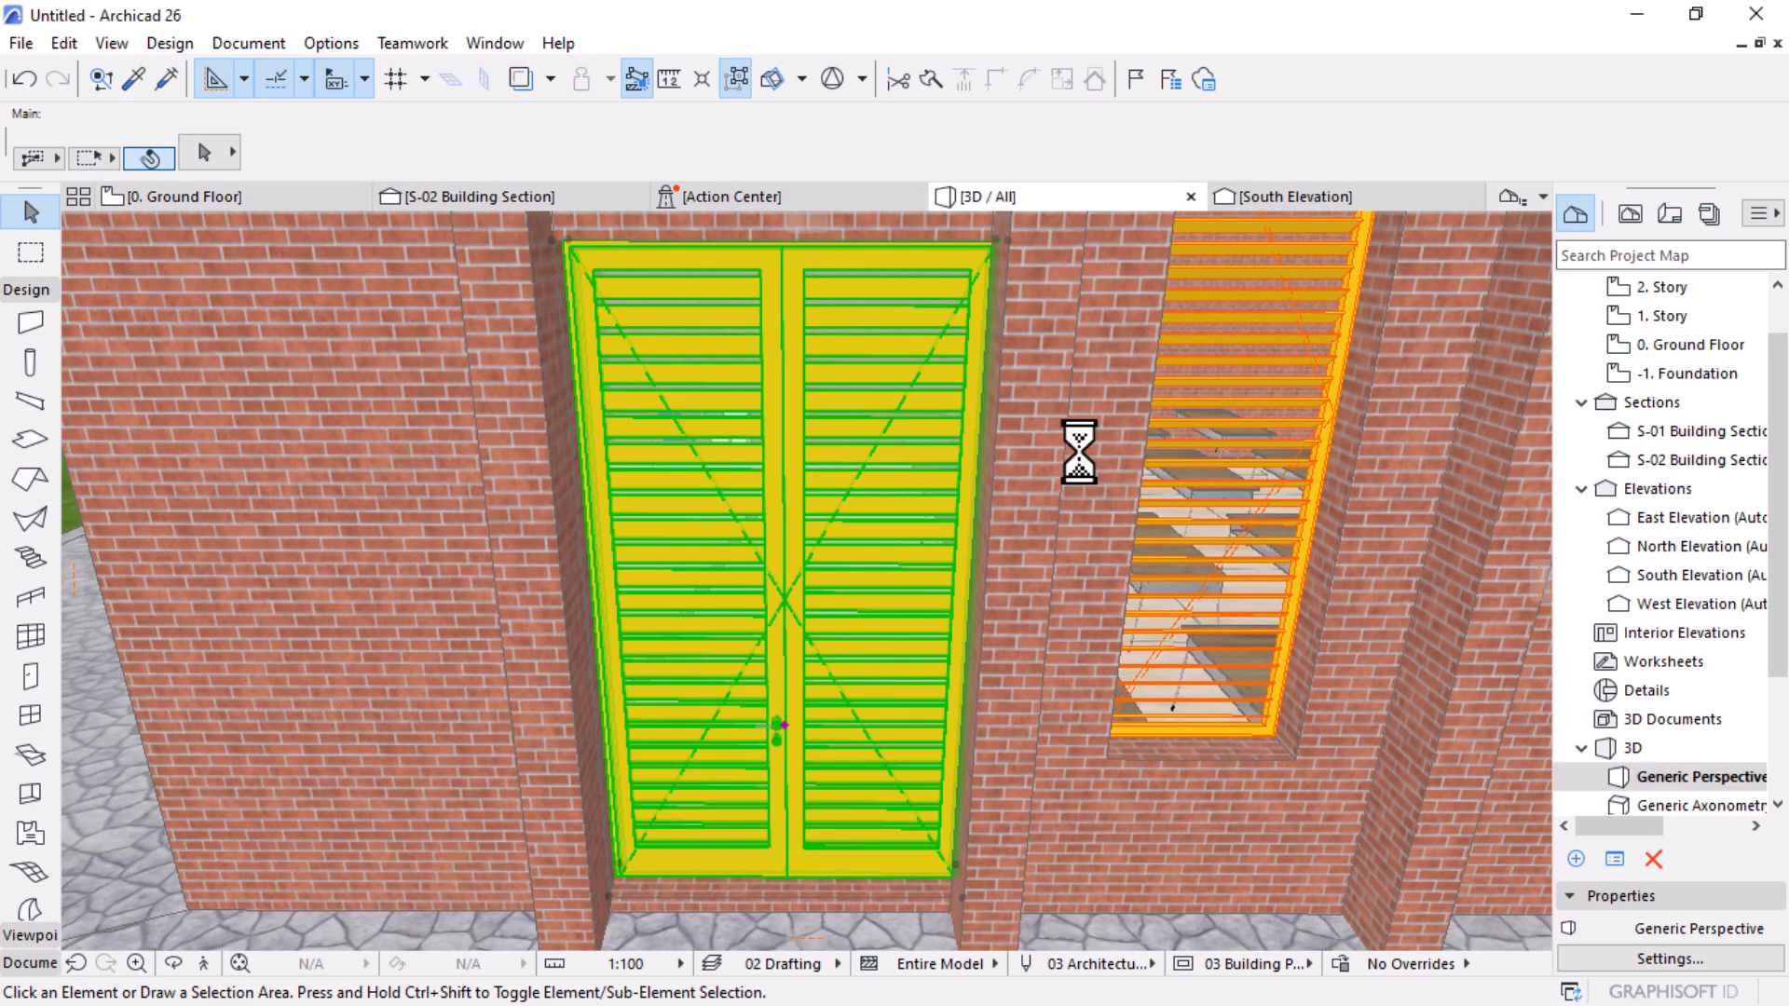
left_click(808, 654)
scroll(807, 646, "down", 5)
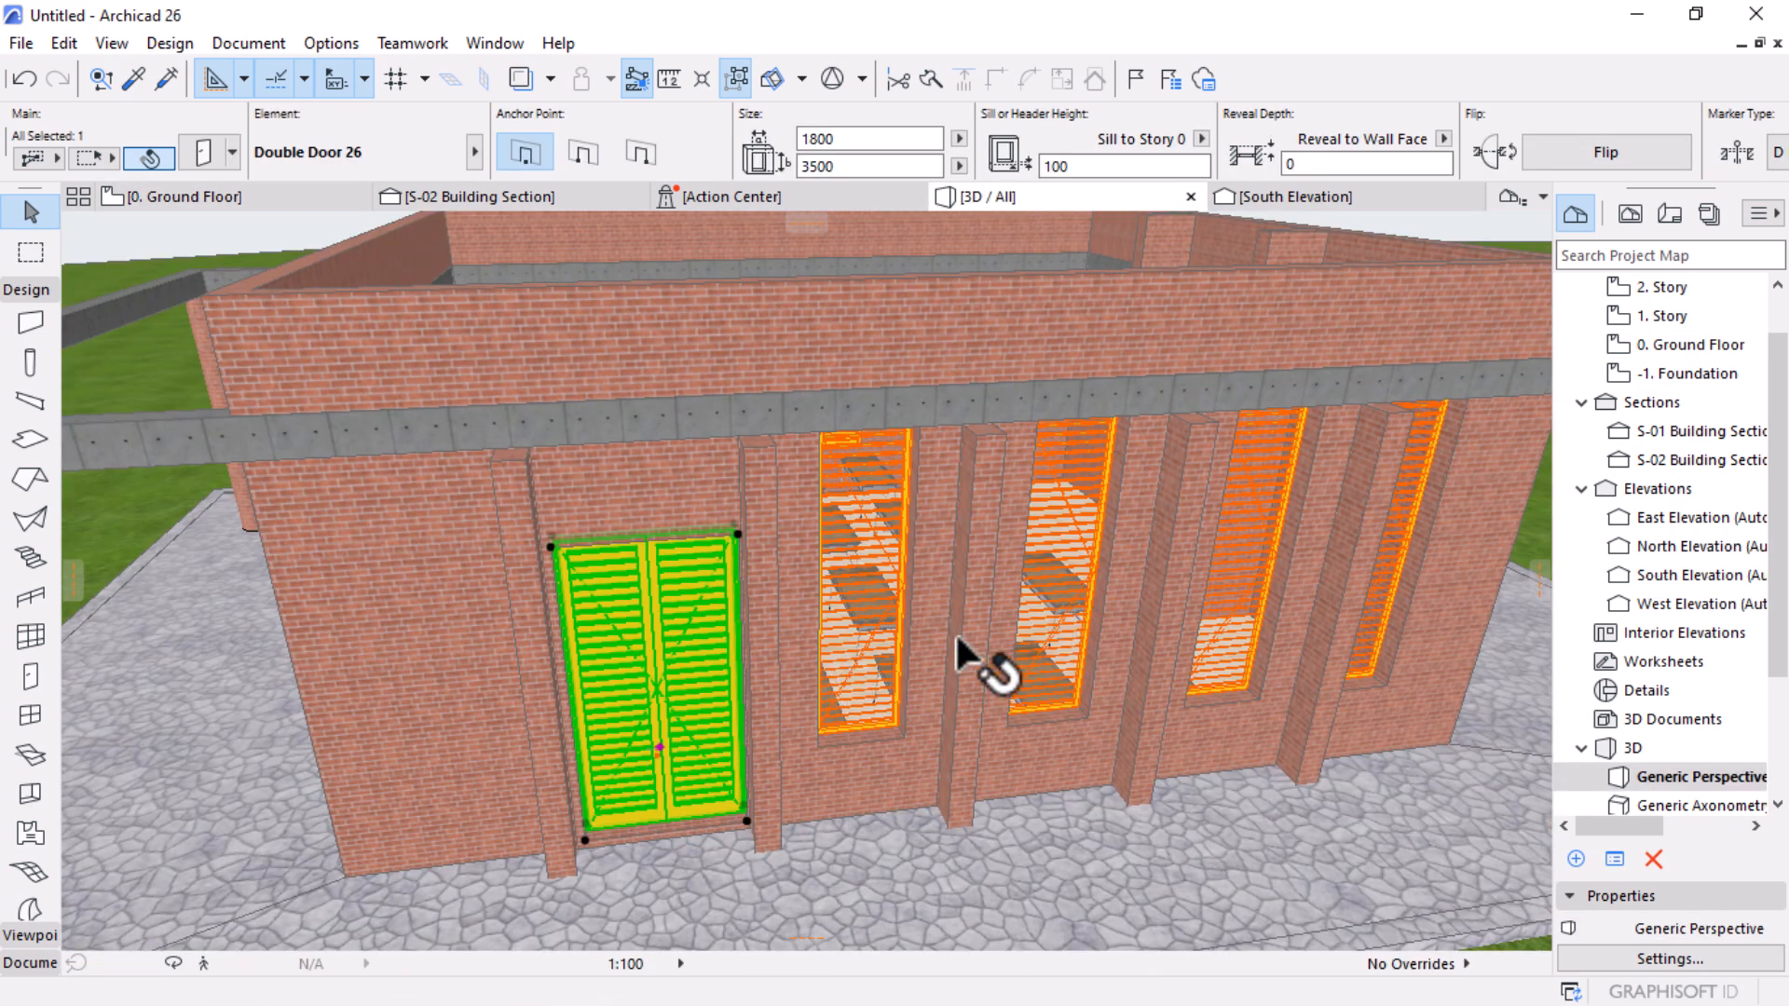
scroll(954, 630, "down", 6)
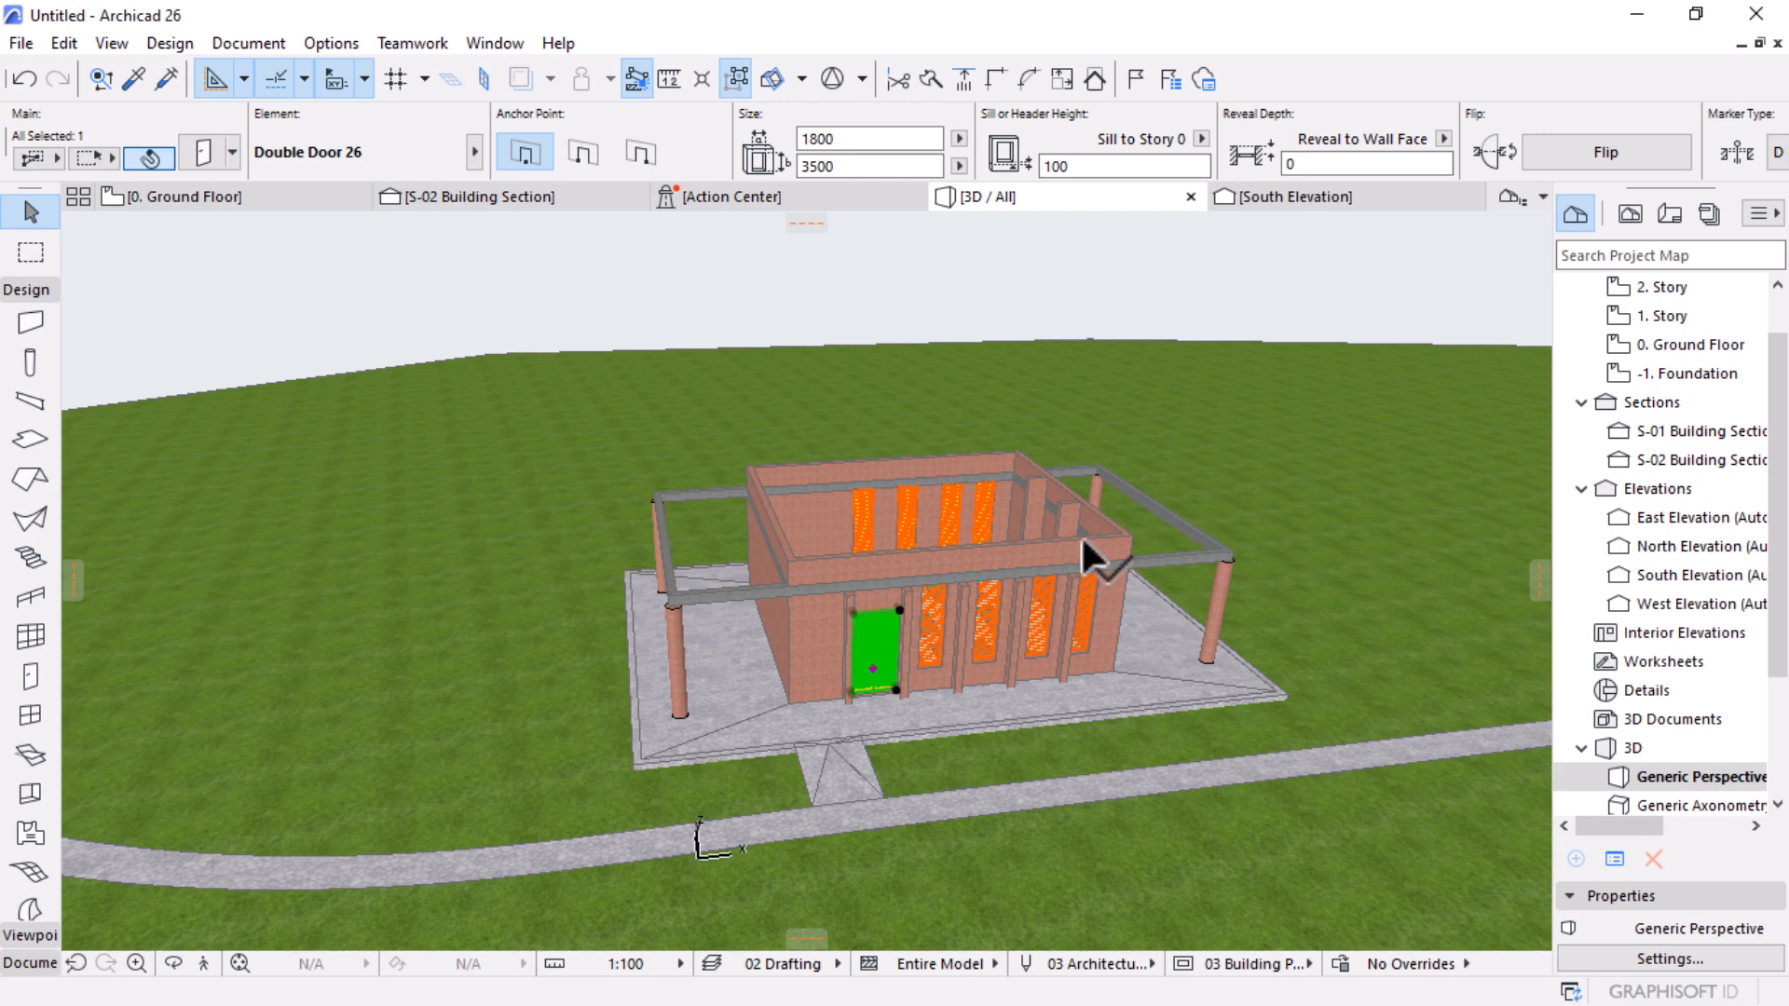
key("Escape")
middle_click_drag(1130, 701, 463, 243, "shift")
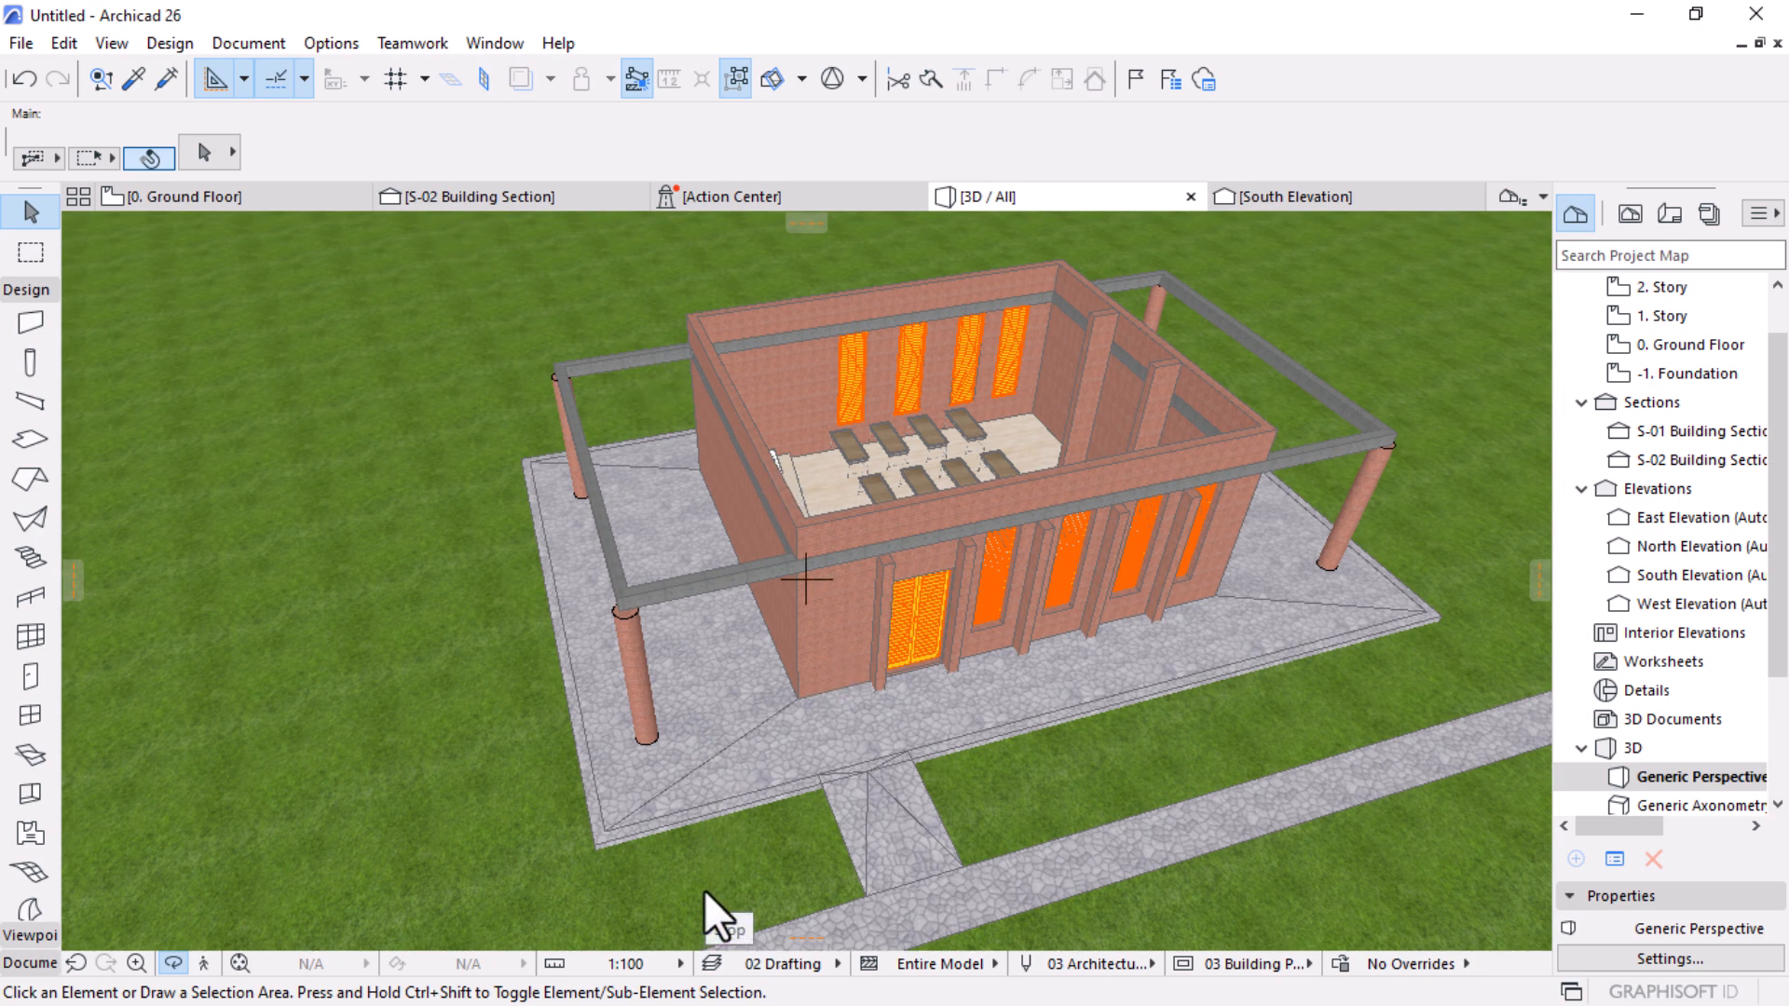
scroll(641, 524, "down", 2)
scroll(798, 486, "up", 4)
scroll(800, 486, "down", 2)
middle_click_drag(662, 615, 704, 554, "shift")
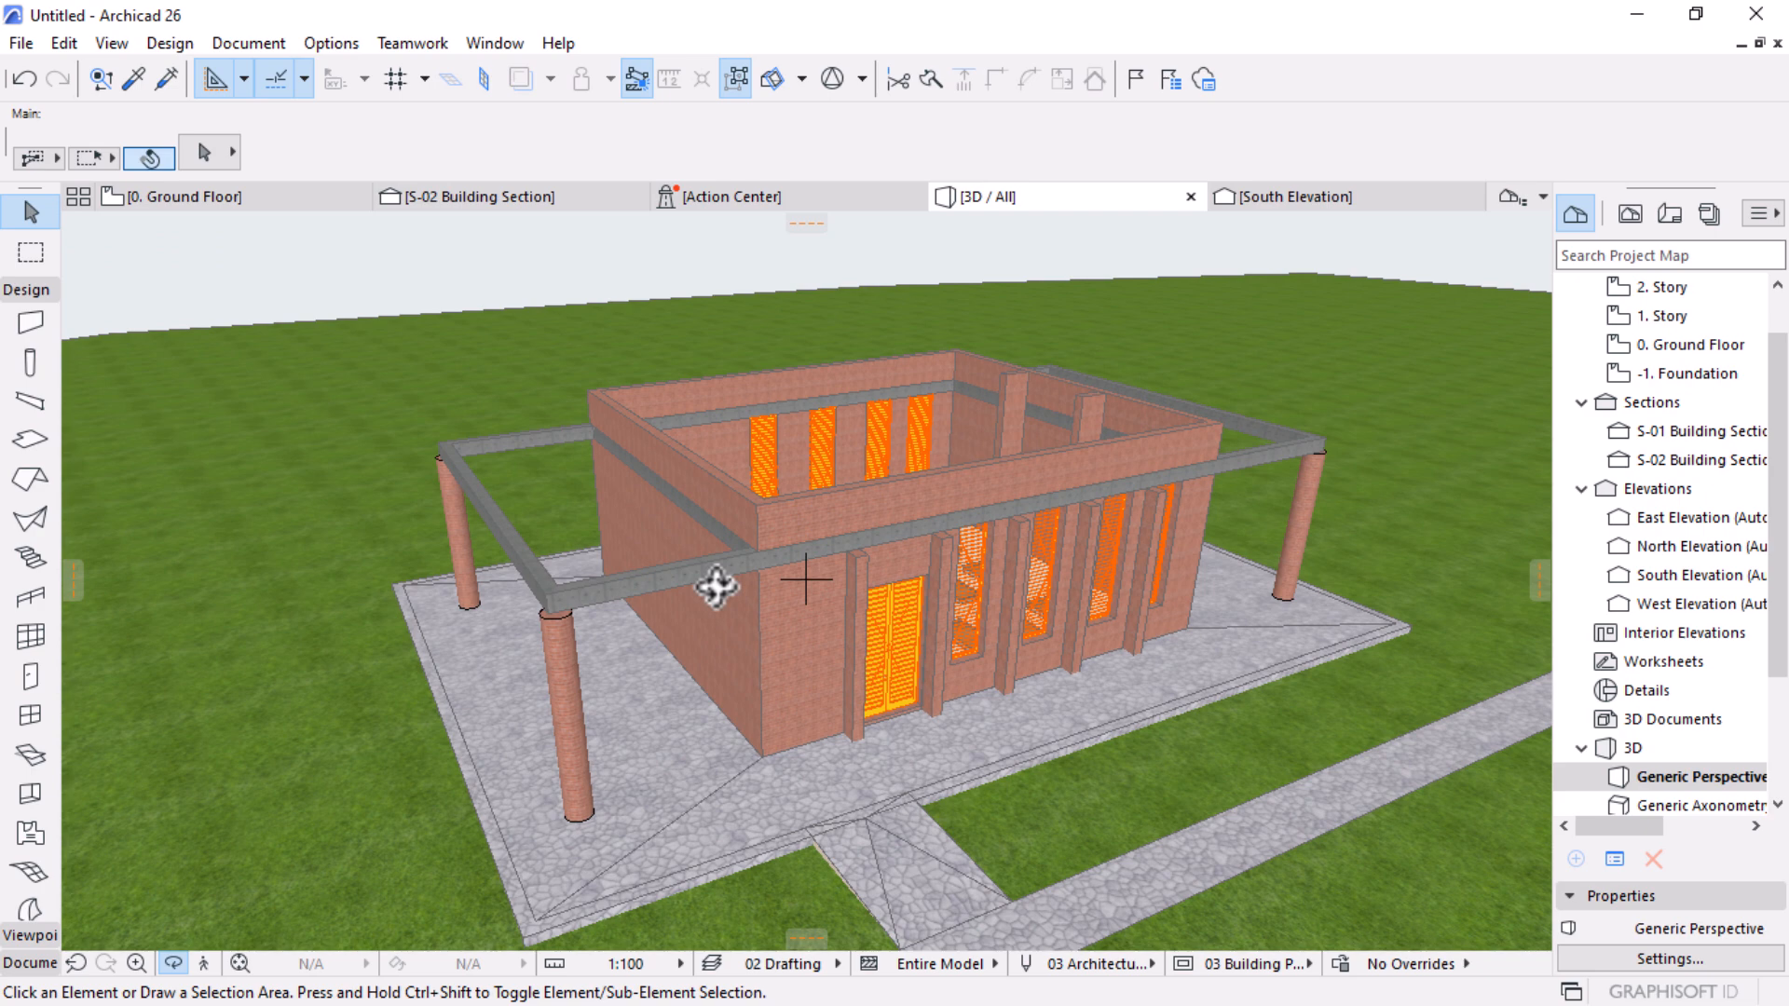
scroll(824, 427, "up", 2)
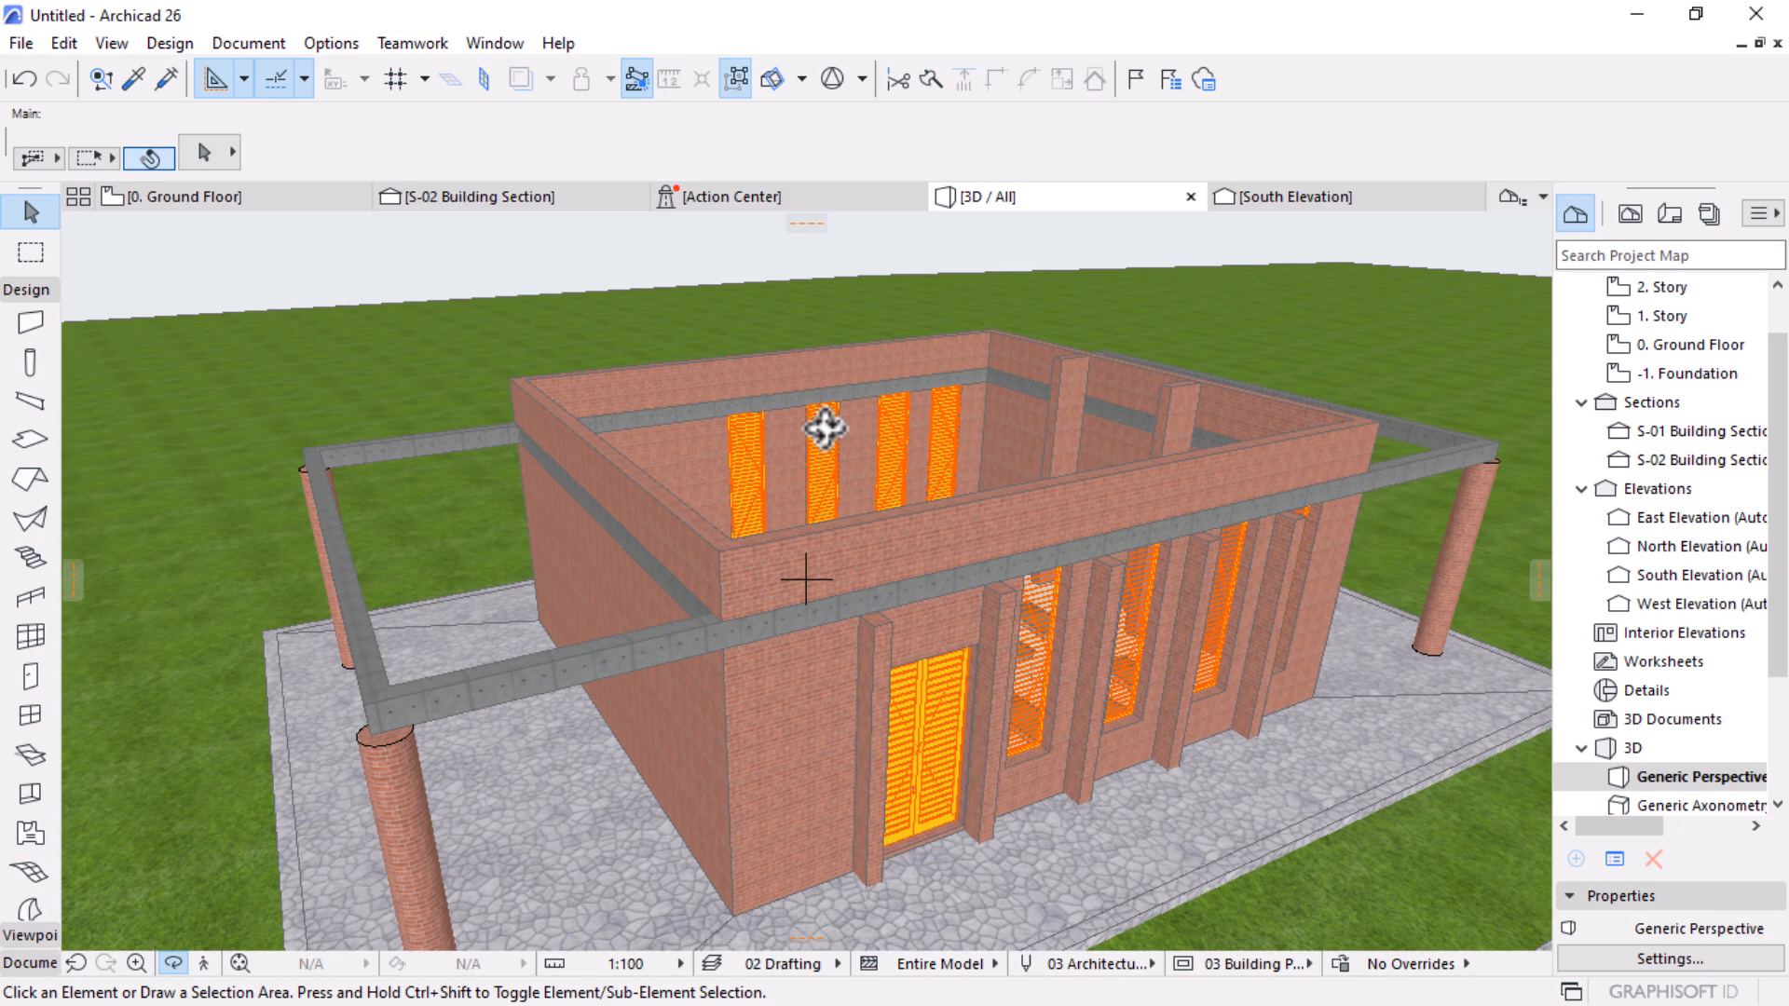
left_click_drag(1130, 525, 864, 427)
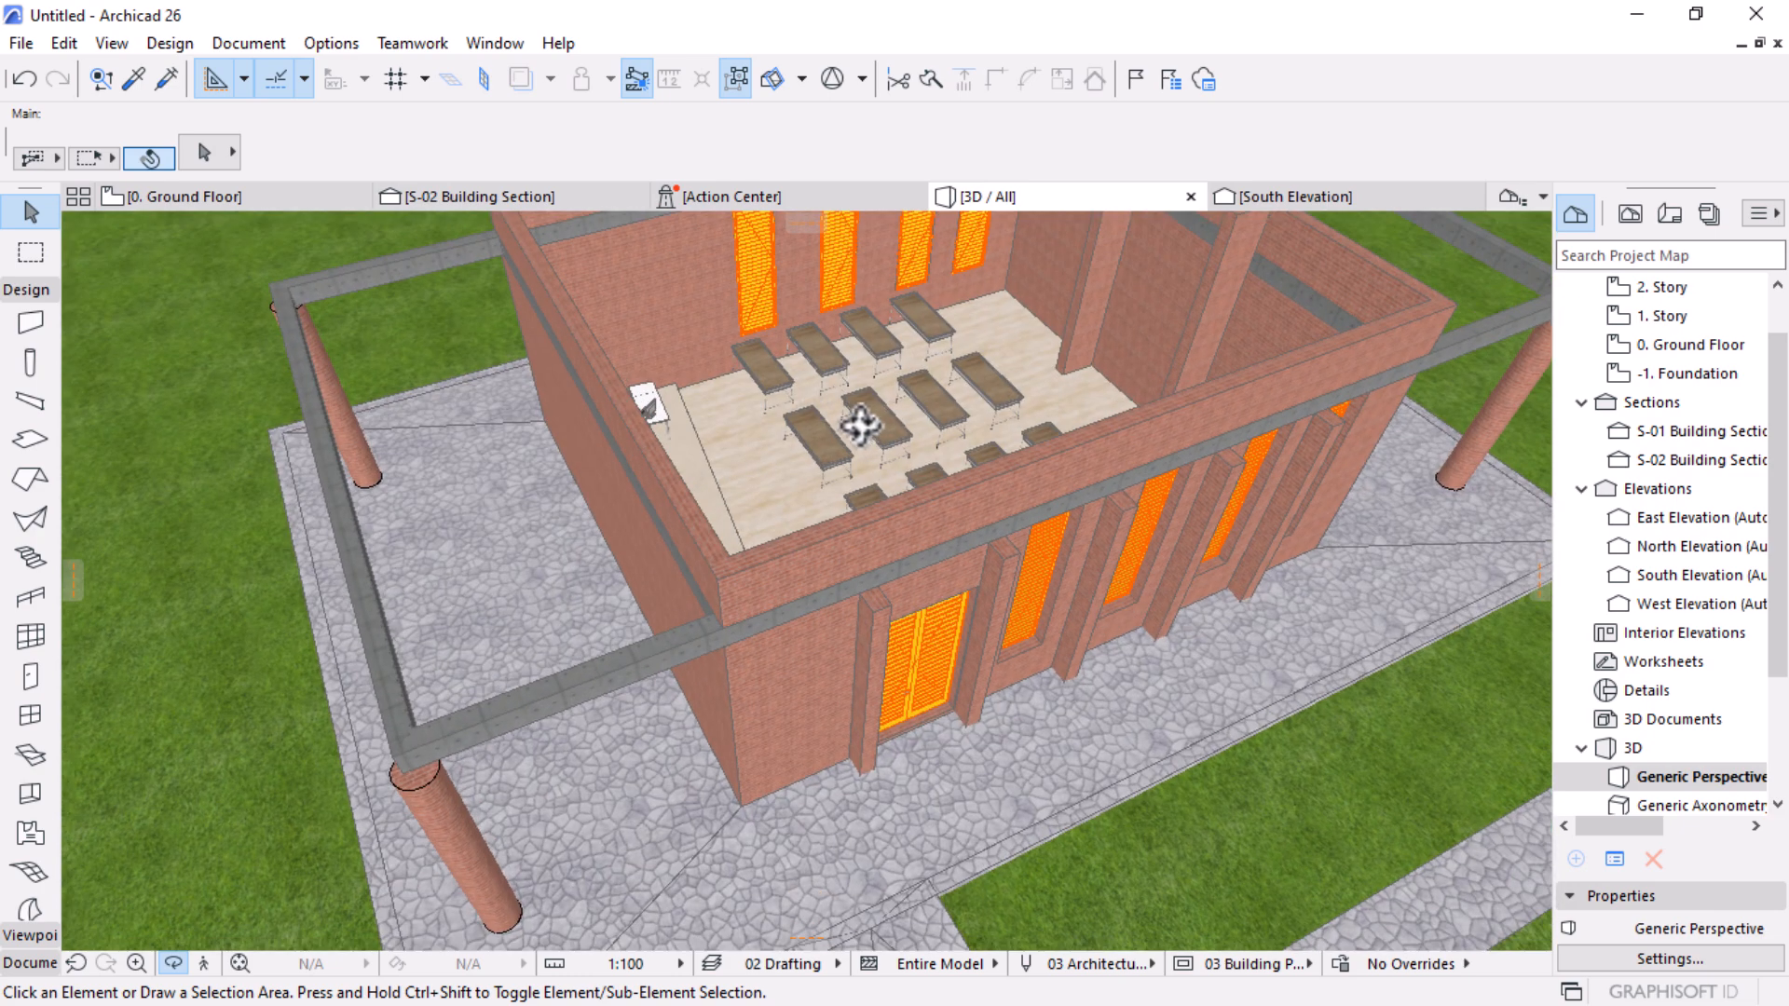
scroll(794, 652, "down", 2)
scroll(895, 396, "up", 2)
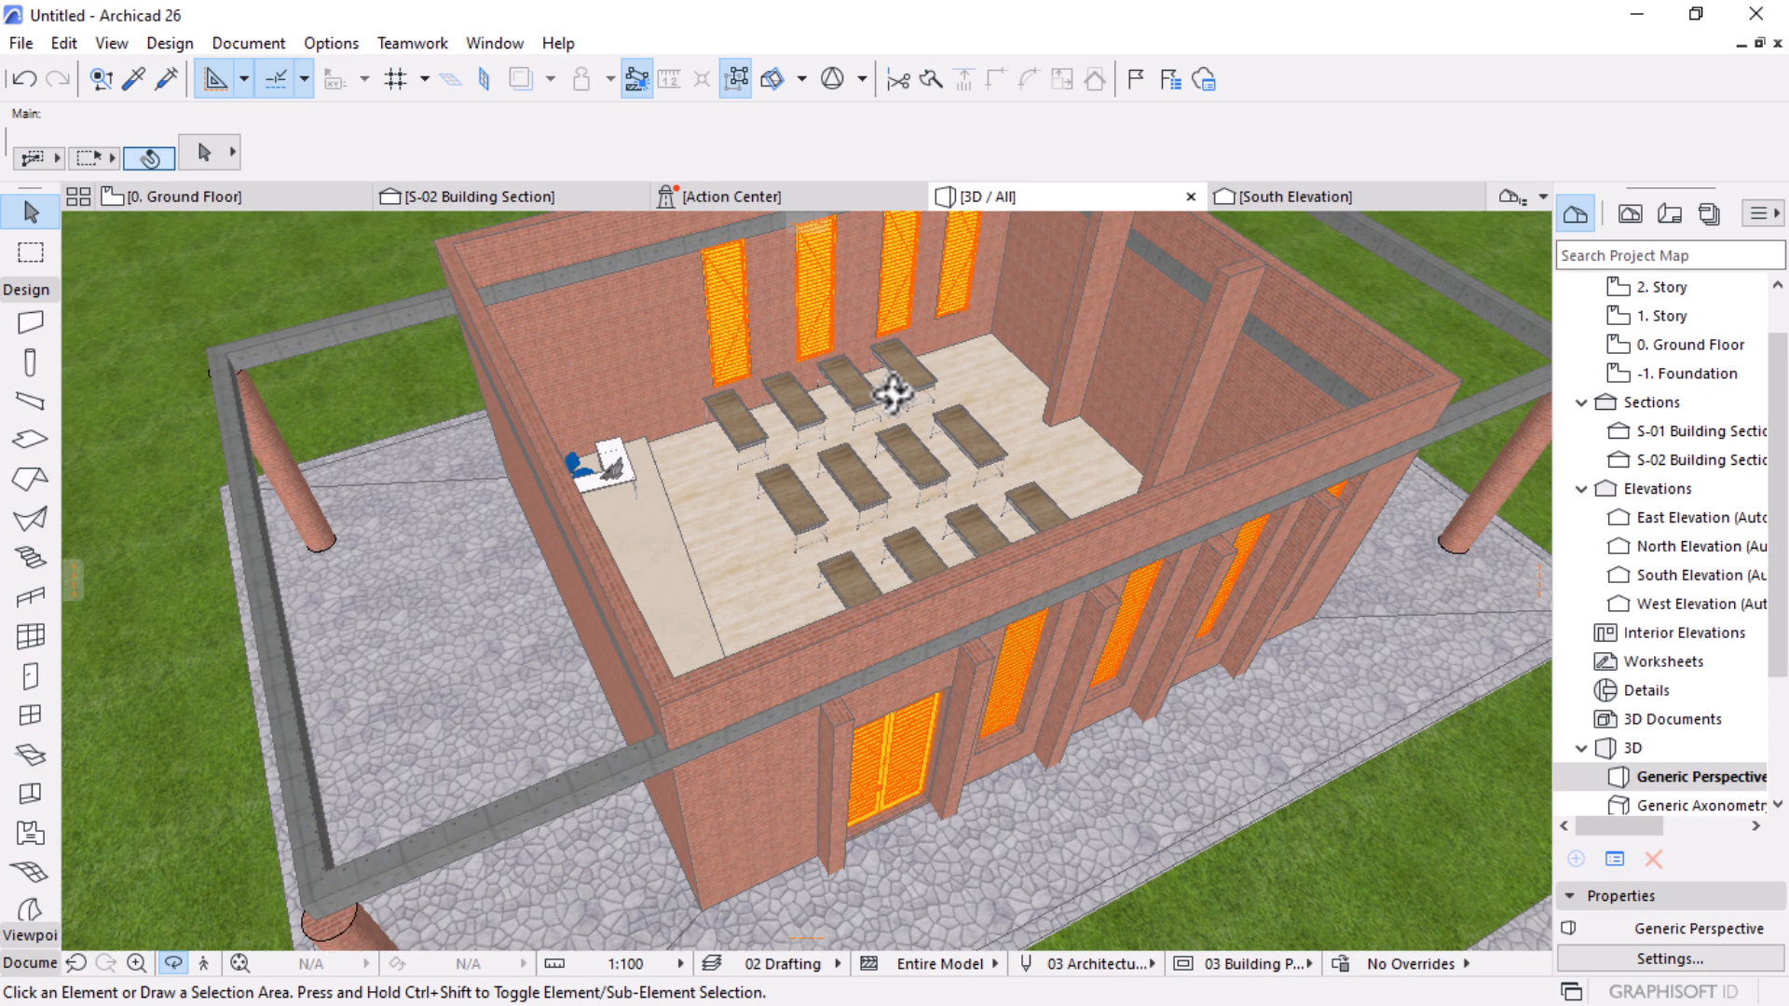
left_click_drag(967, 570, 909, 543)
scroll(909, 543, "down", 2)
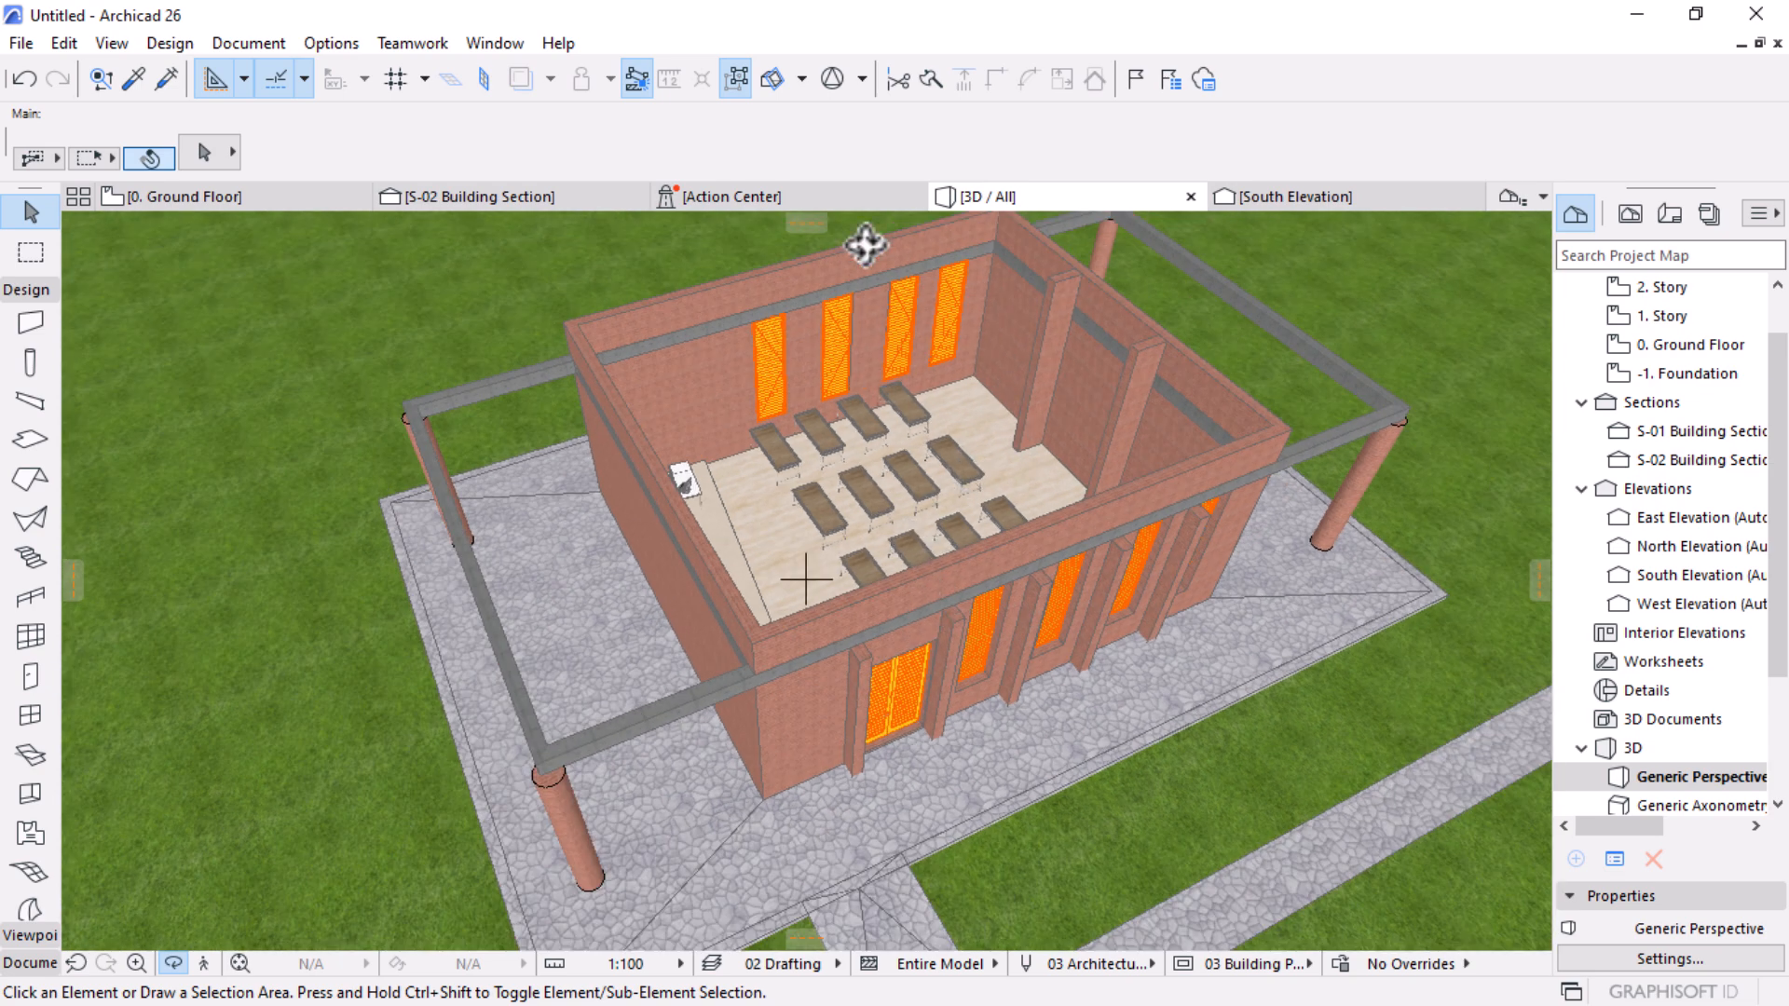
left_click_drag(866, 244, 1097, 653)
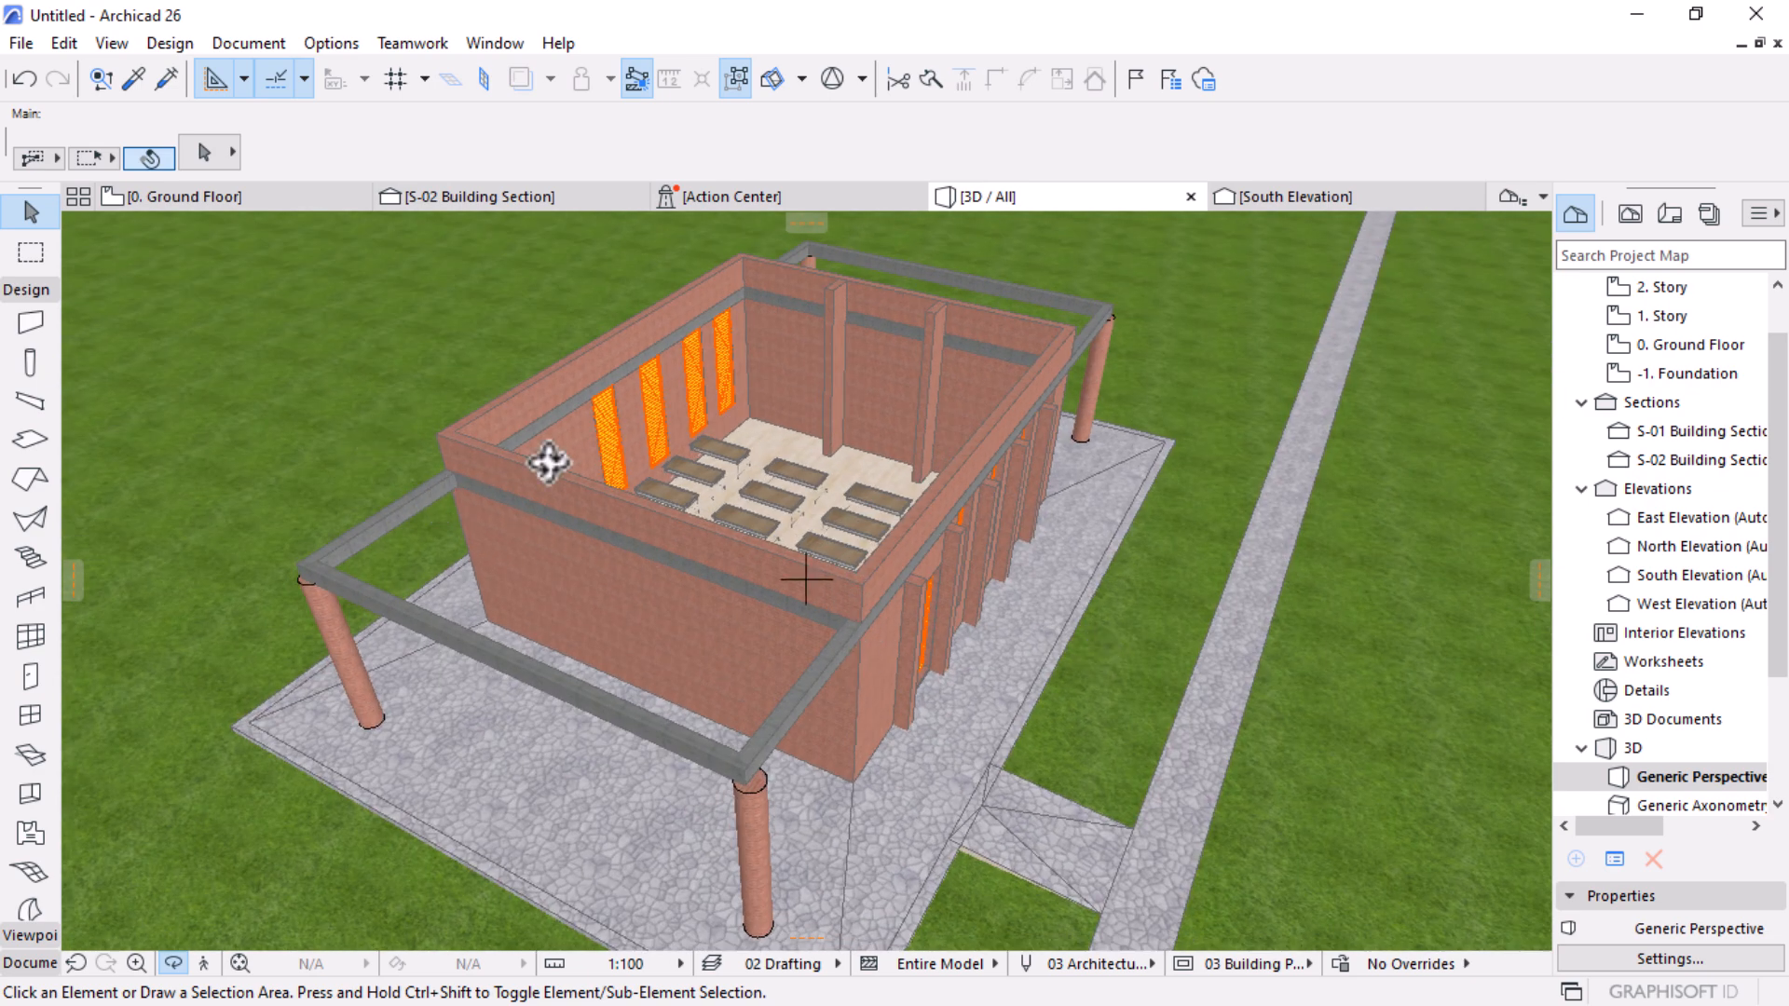
left_click_drag(614, 512, 891, 429)
left_click_drag(832, 755, 1061, 645)
left_click(1214, 453)
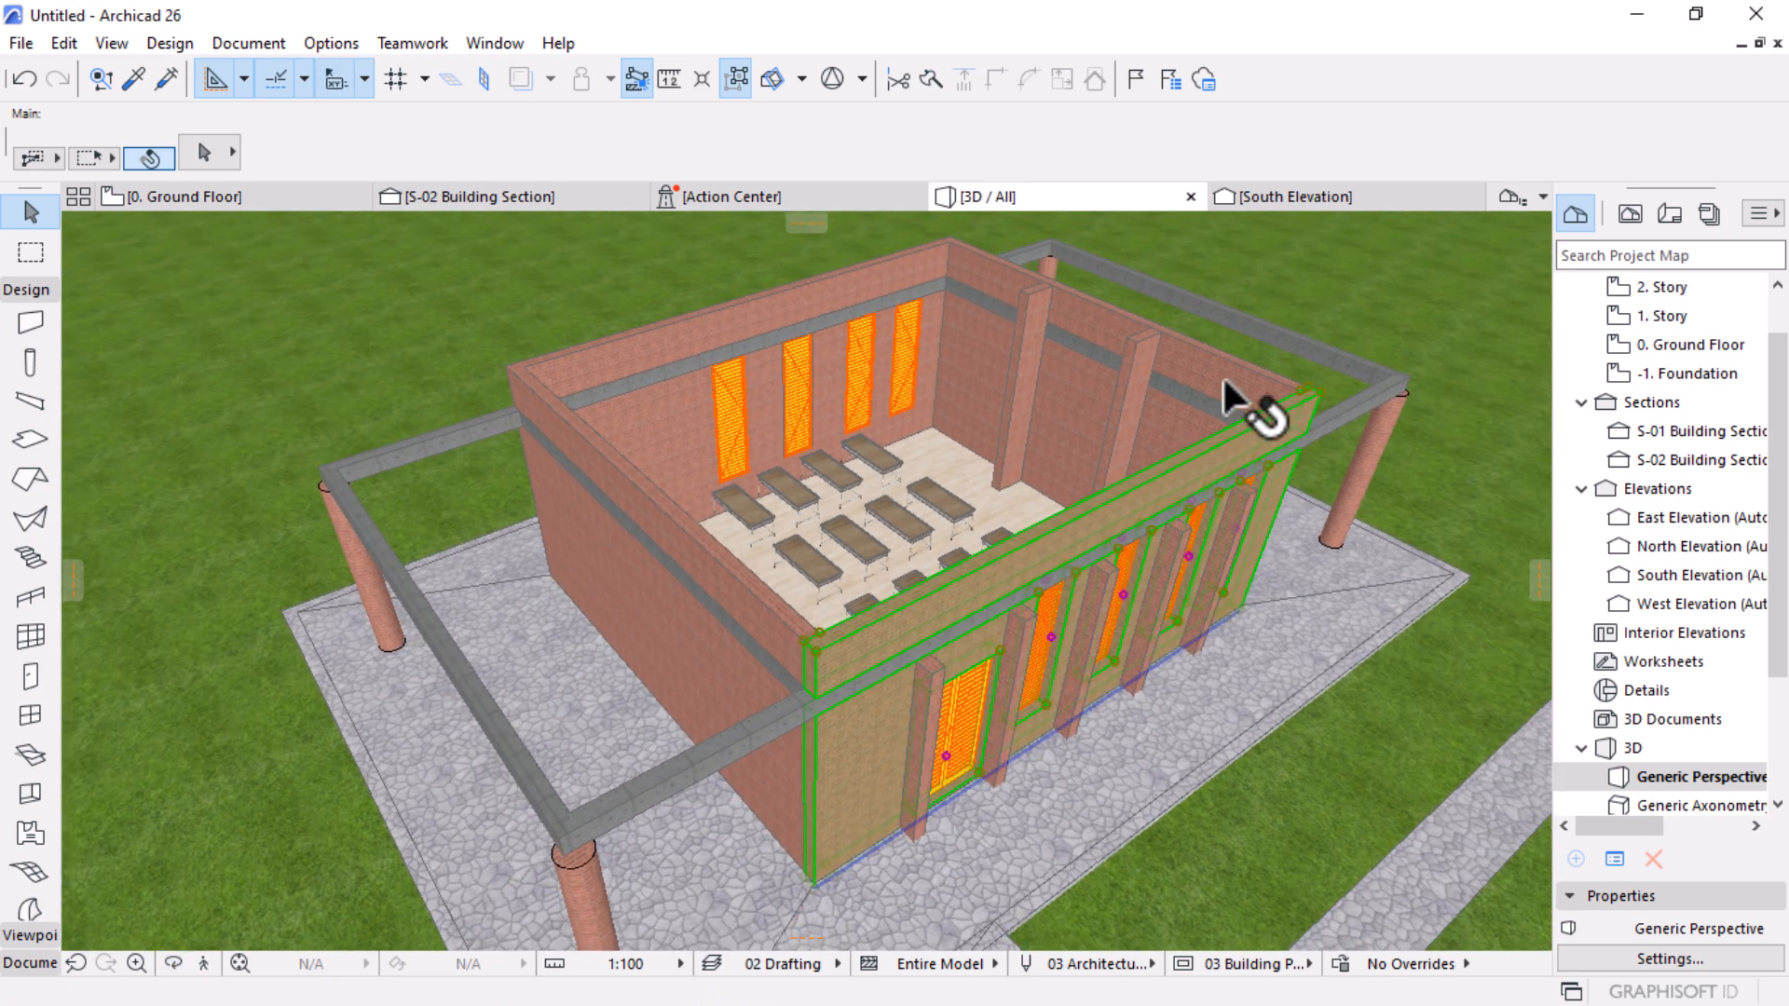
left_click(836, 287, "shift")
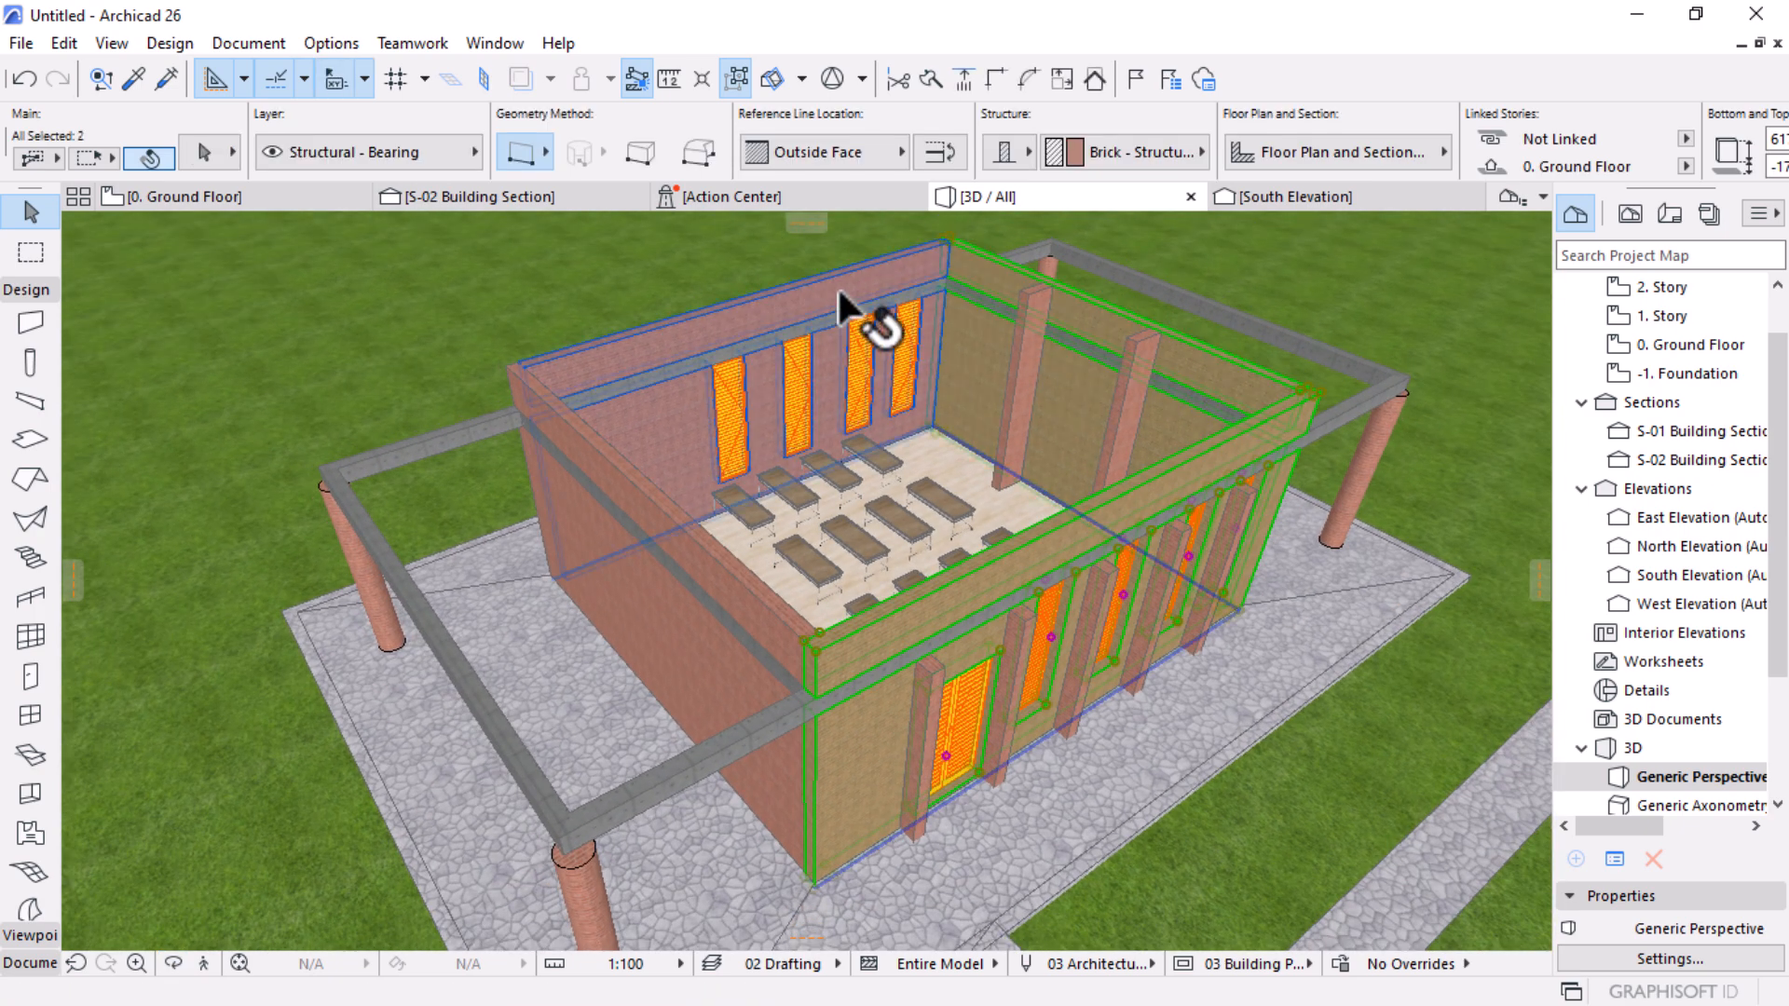
key("Escape")
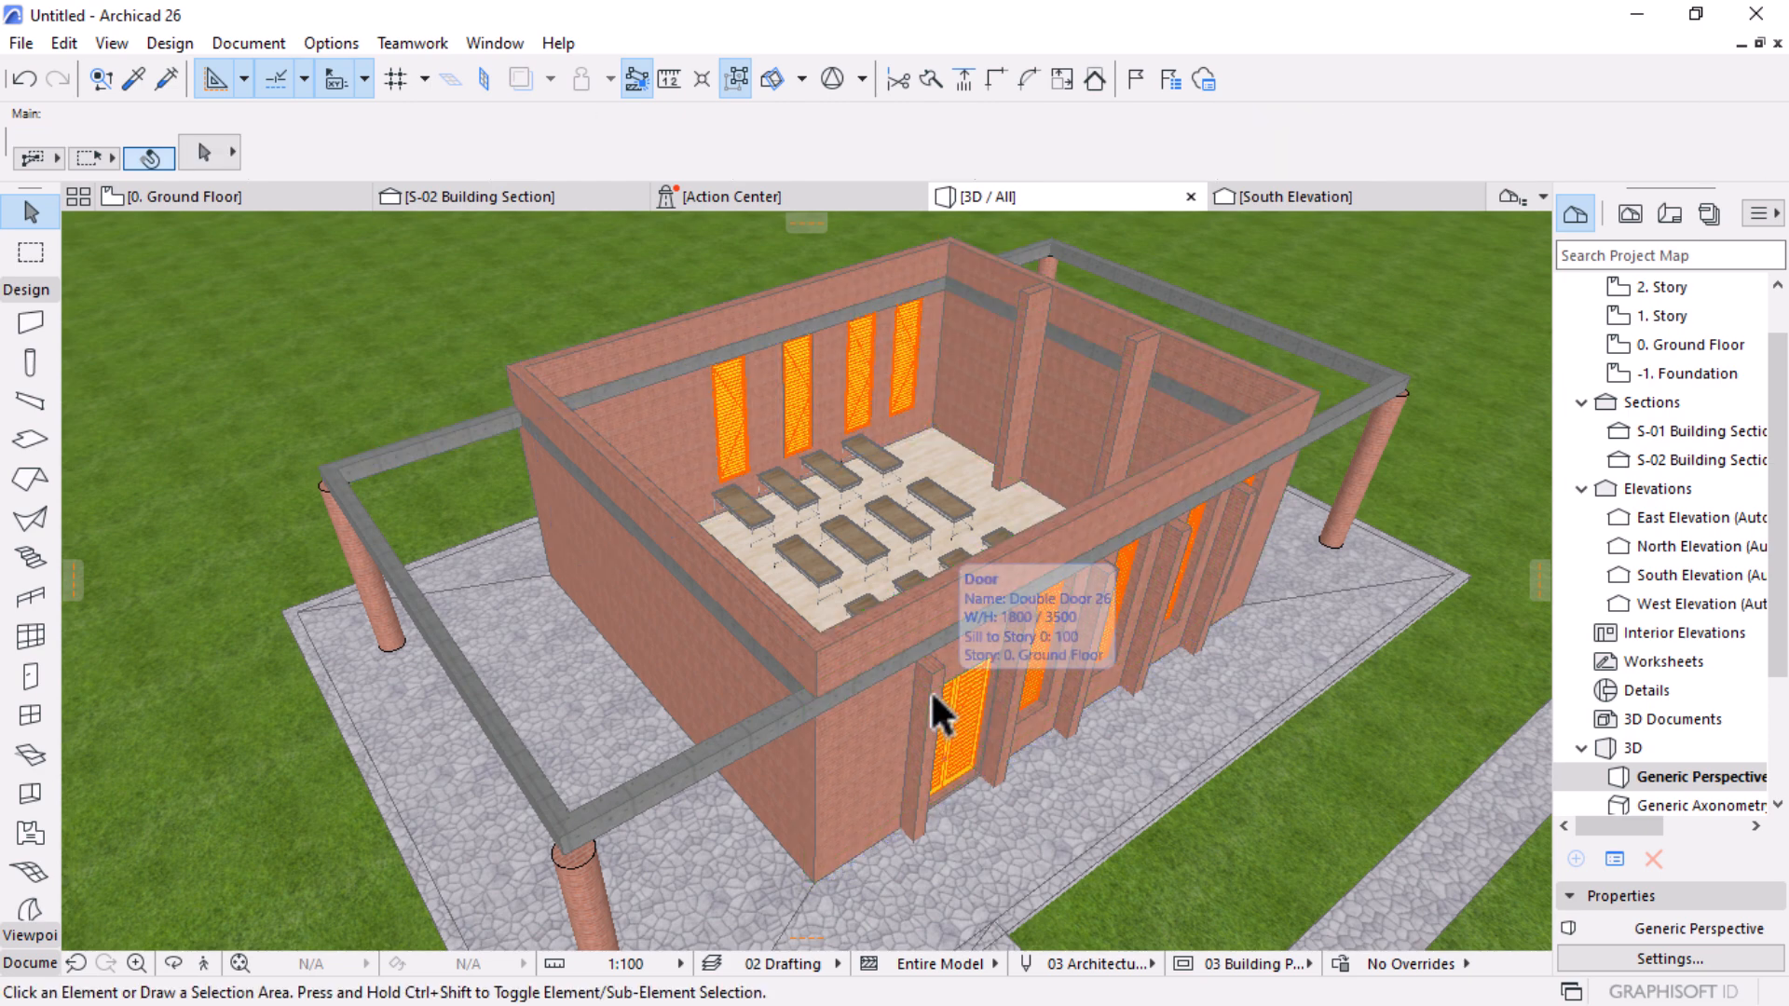
Step: Transfer the shorter pilaster's wall settings to the brick perimeter walls and the two tall interior piers, lowering their tops to beam level
left_click(902, 626, "alt")
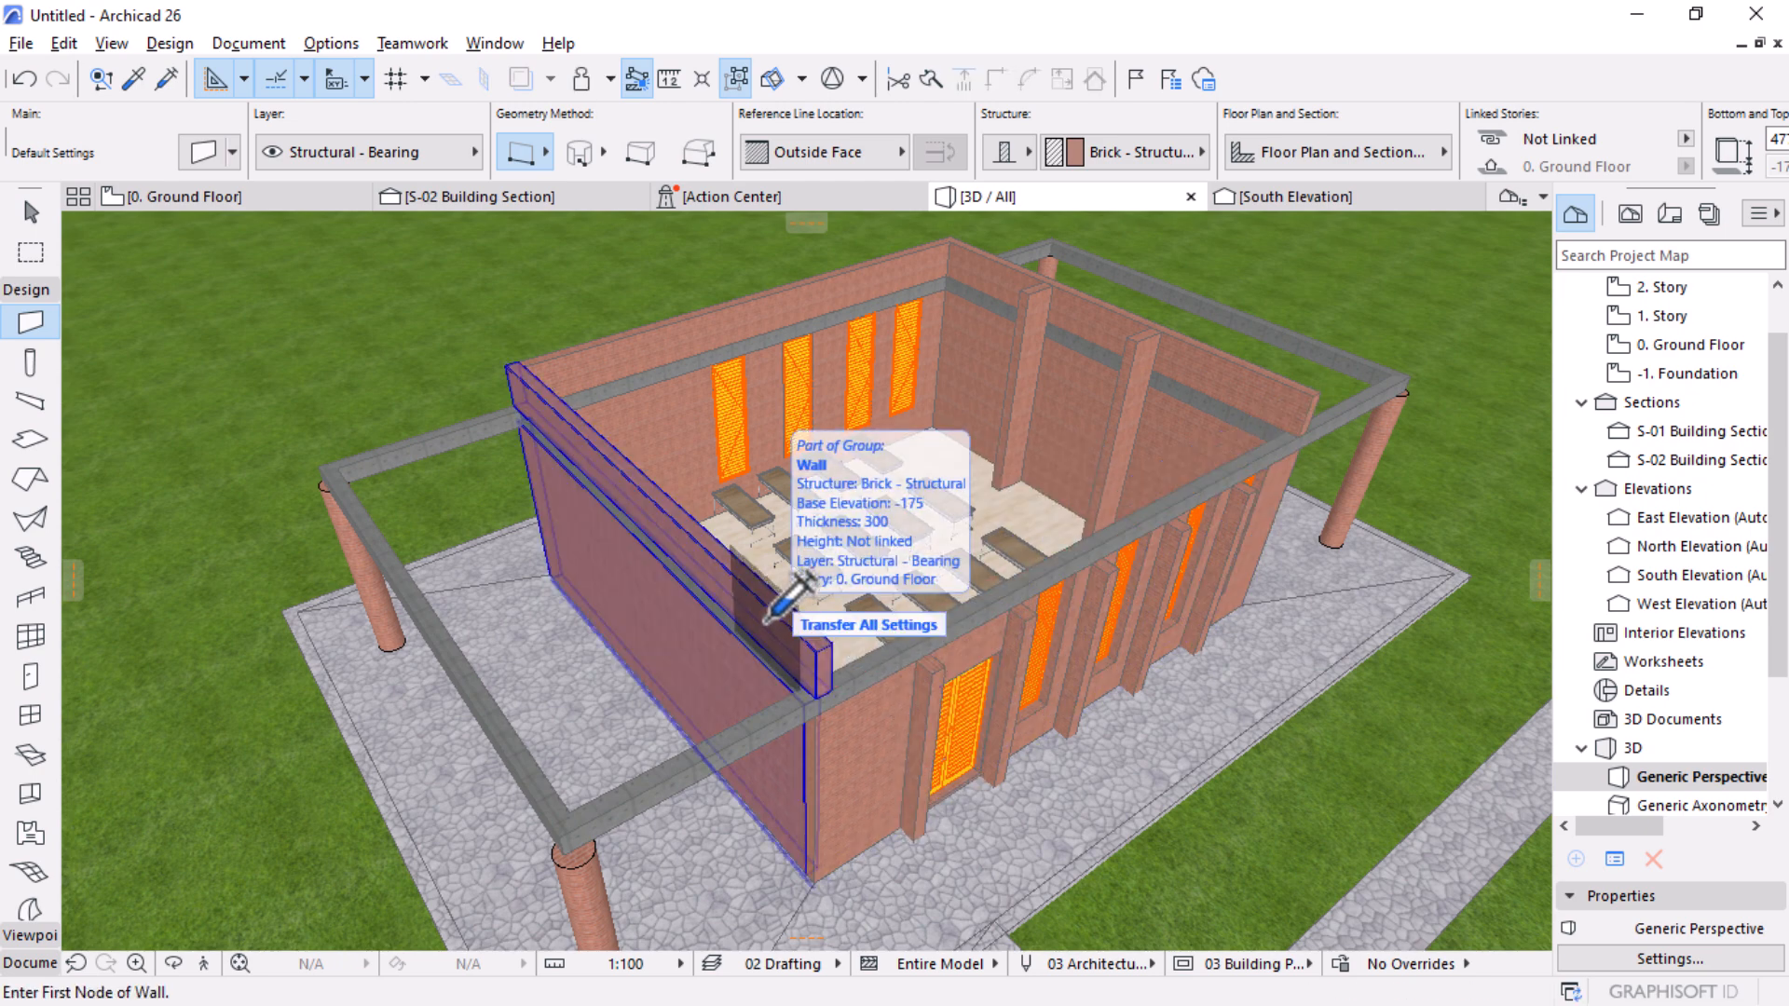
left_click(766, 622, "ctrl+alt")
left_click(638, 373, "ctrl+alt")
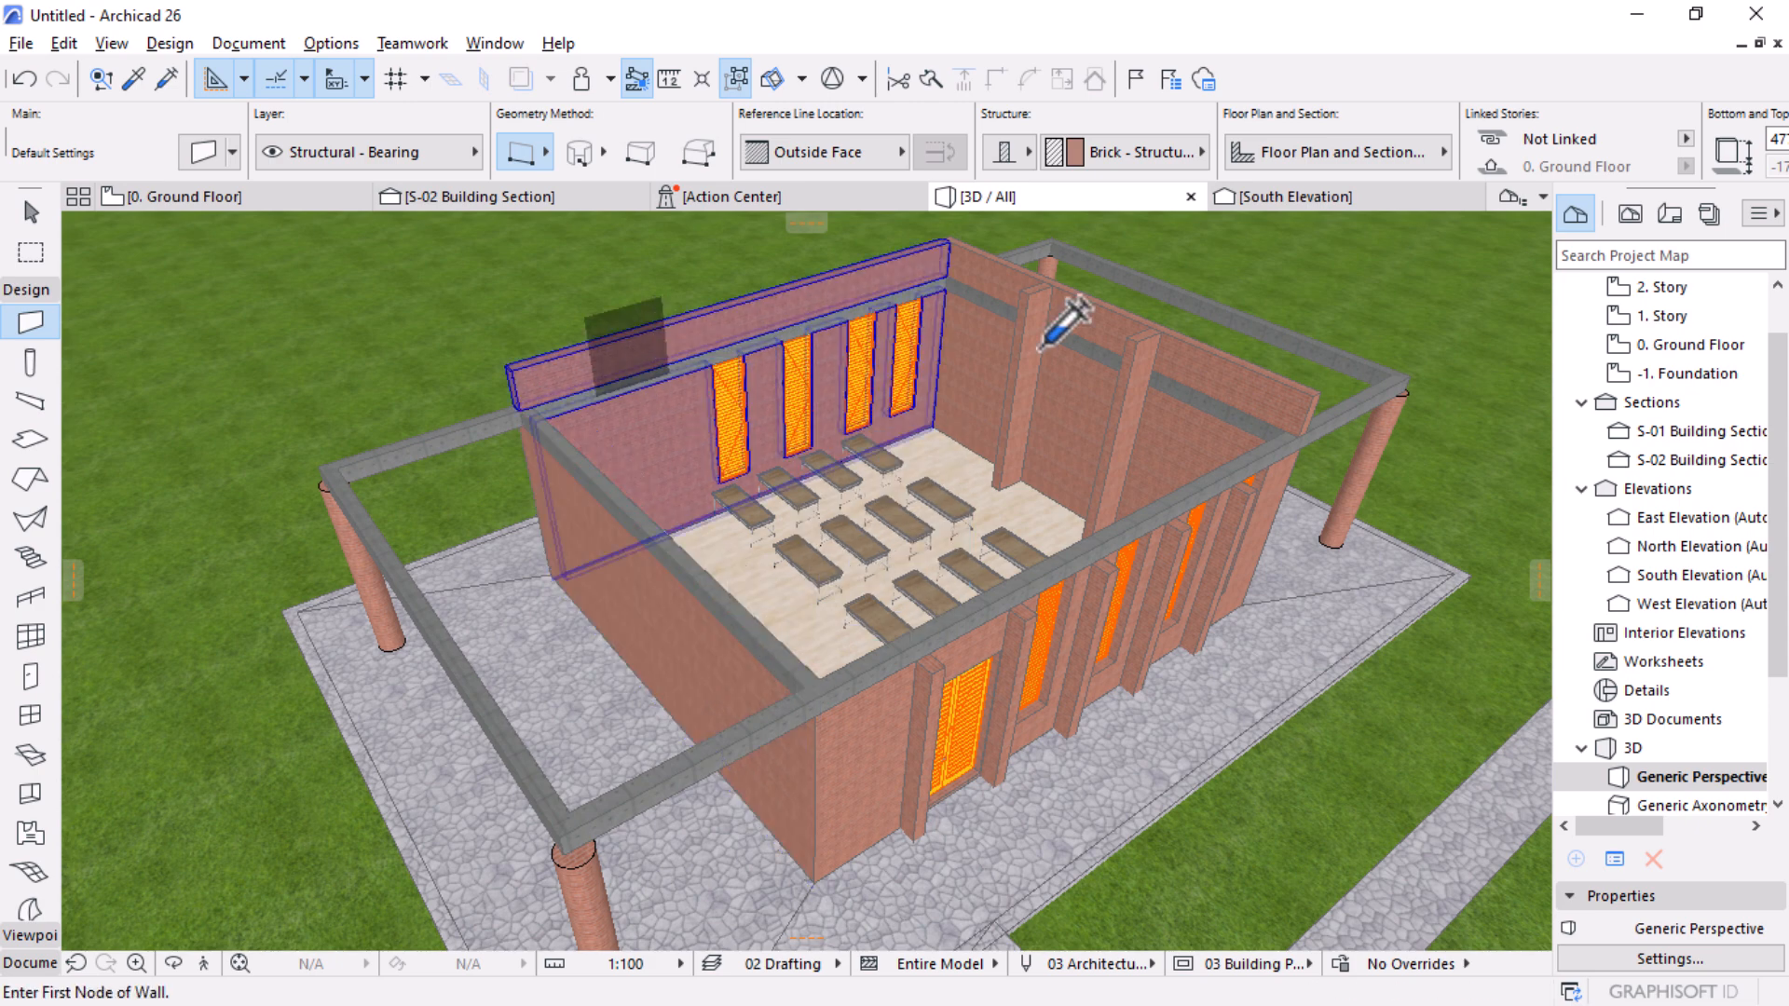
left_click(1136, 340, "ctrl+alt")
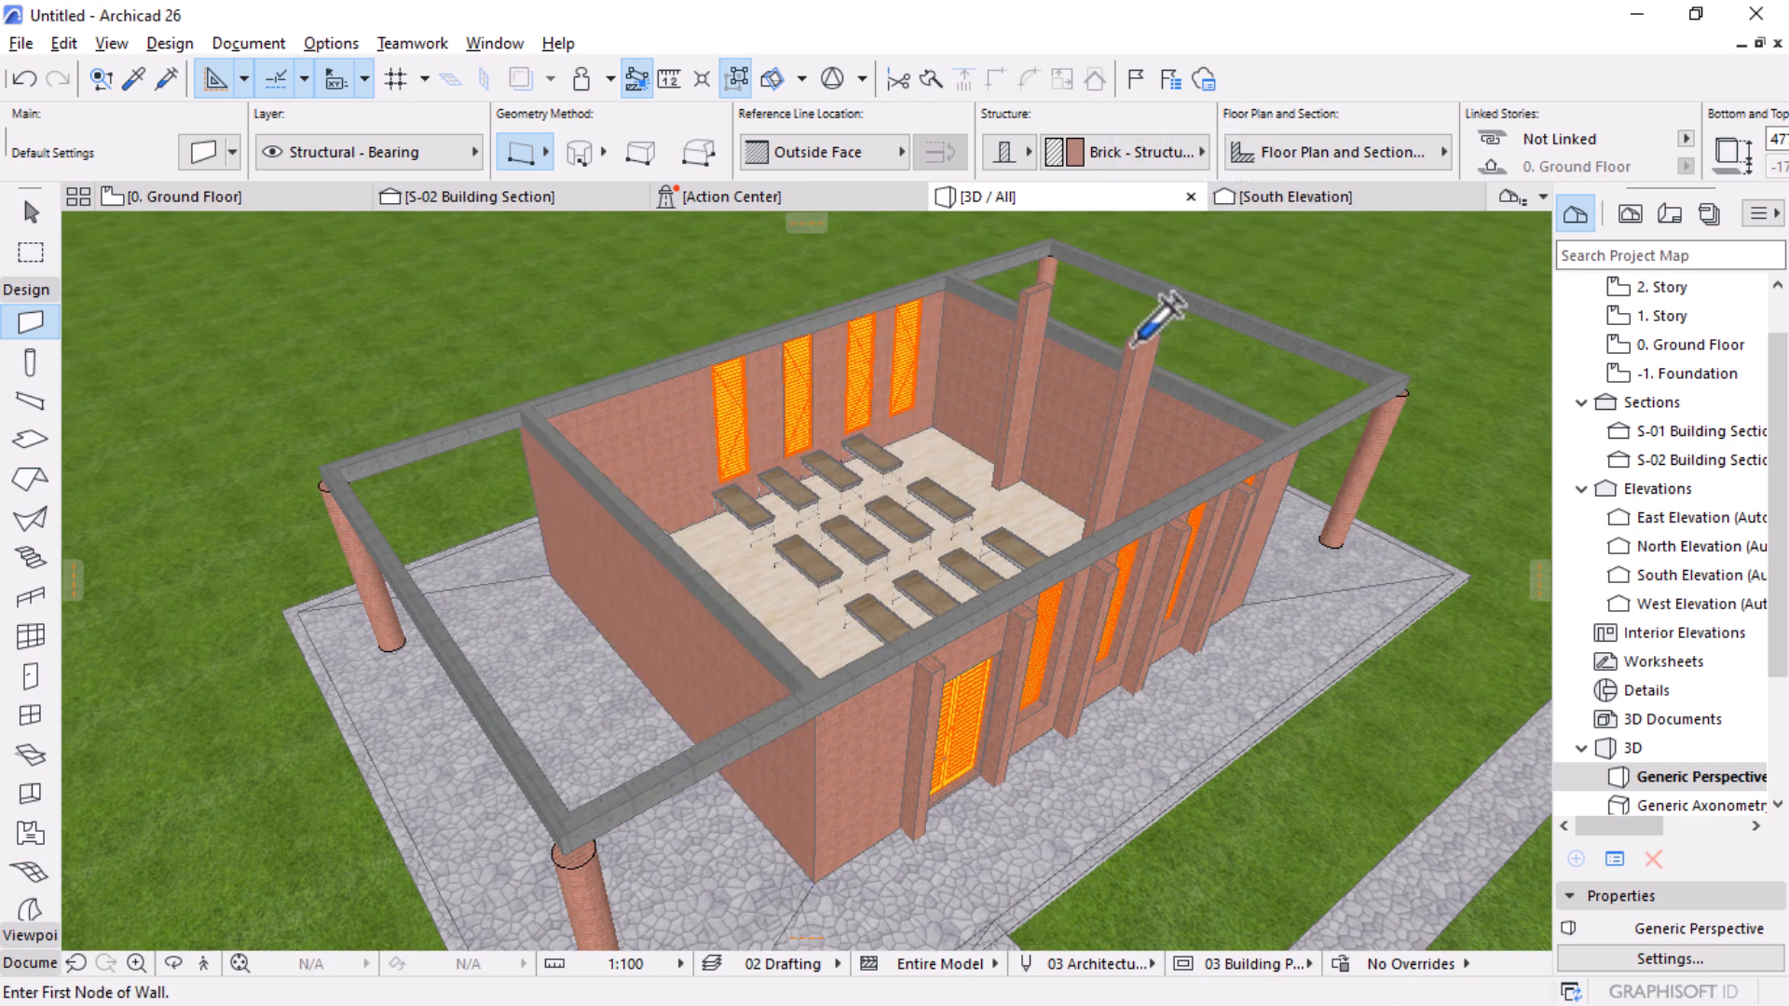
left_click(1044, 284, "ctrl+alt")
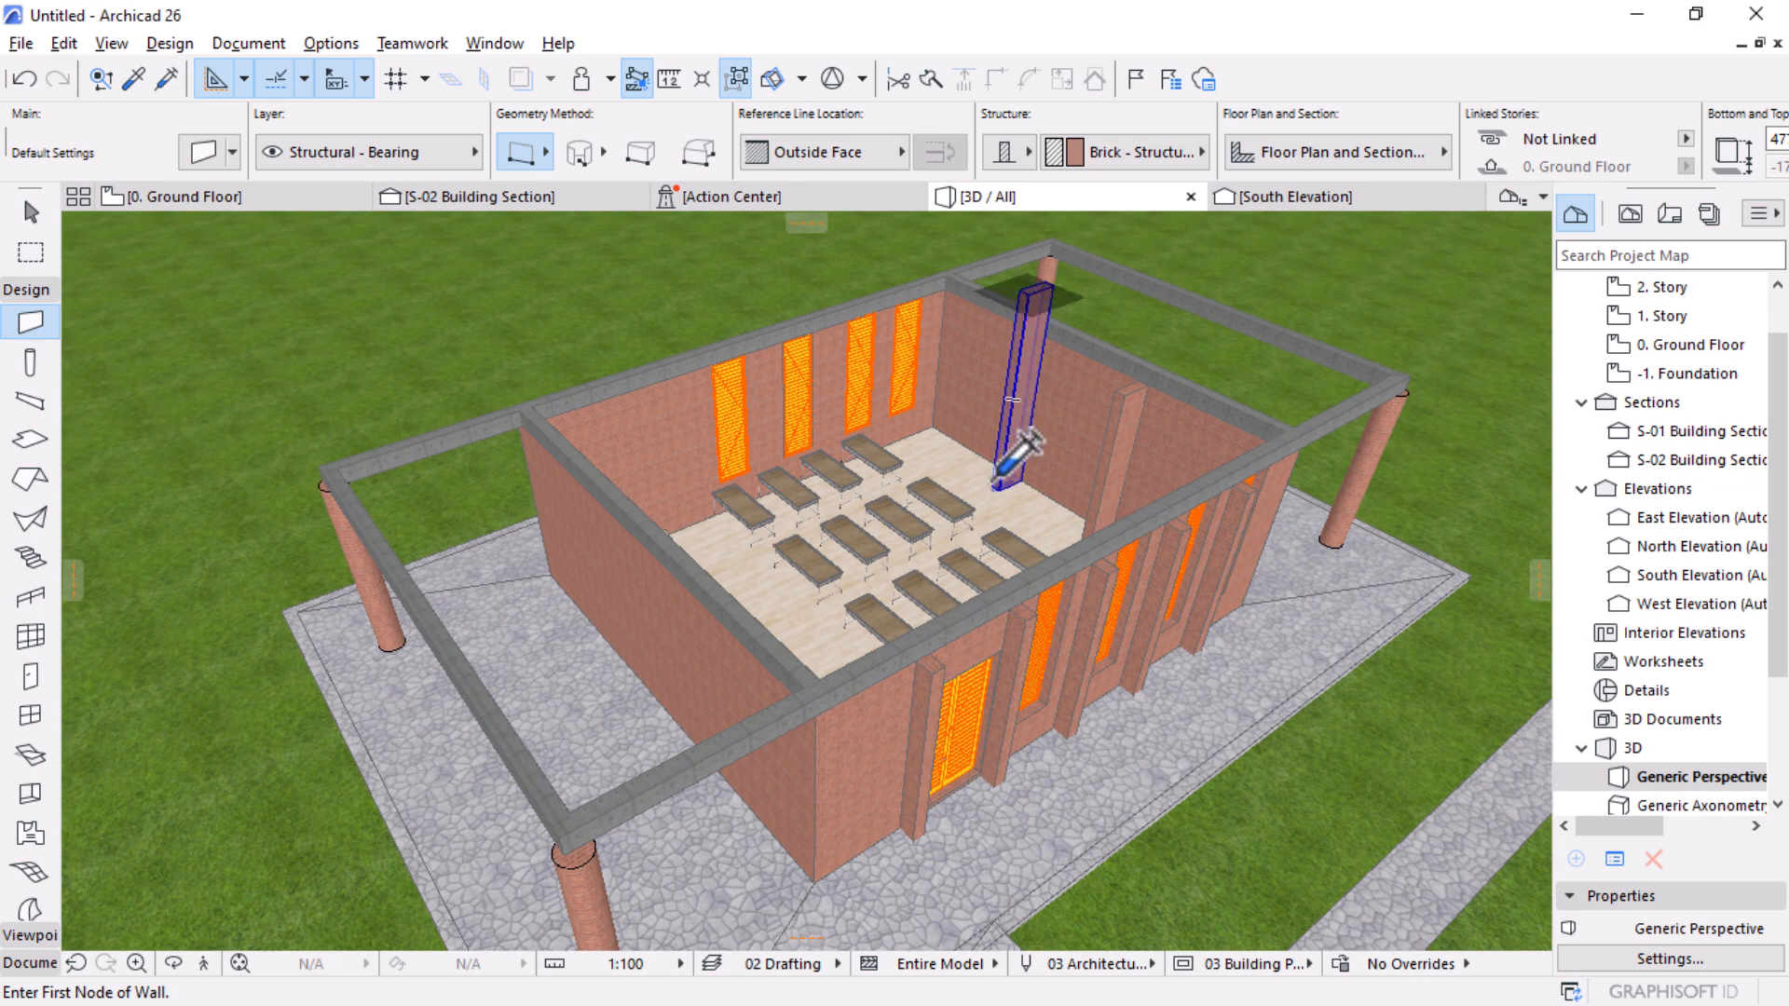
Step: Copy the concrete beam above the blackboard wall straight up by its own height so the copy sits on top of it
scroll(931, 517, "down", 3)
middle_click_drag(1050, 590, 978, 471, "shift")
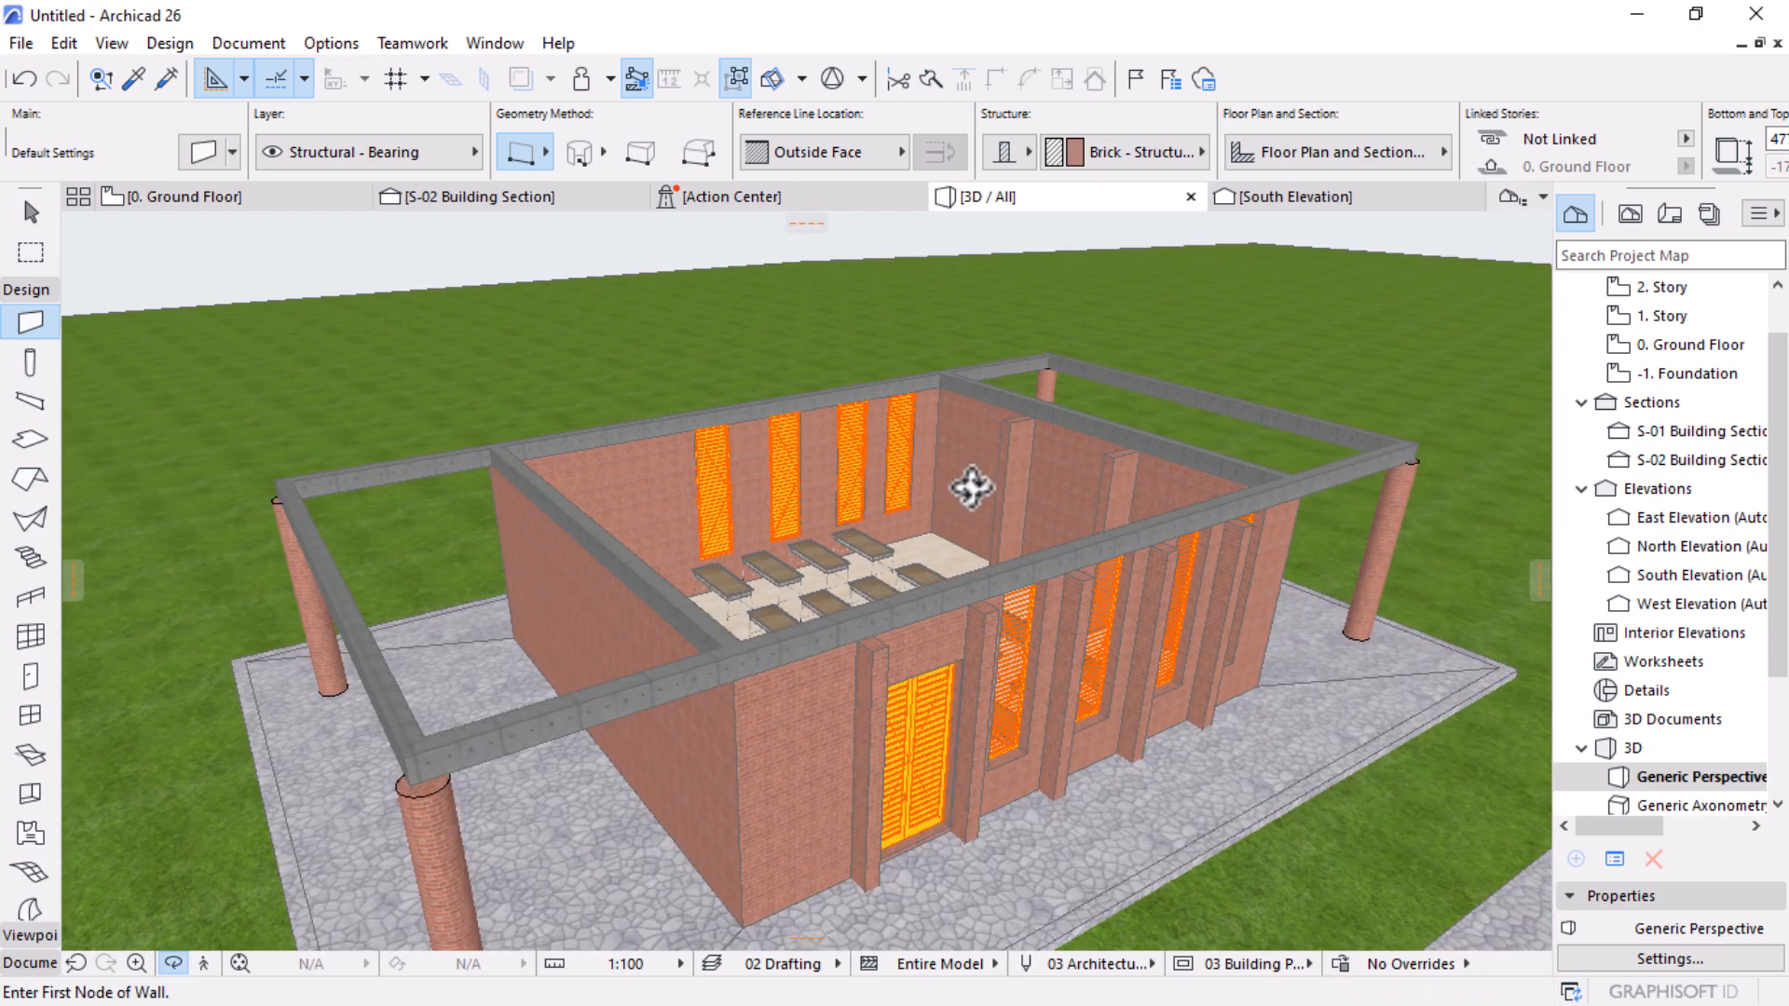
scroll(966, 503, "up", 2)
middle_click_drag(944, 547, 989, 580, "shift")
middle_click_drag(688, 639, 800, 616)
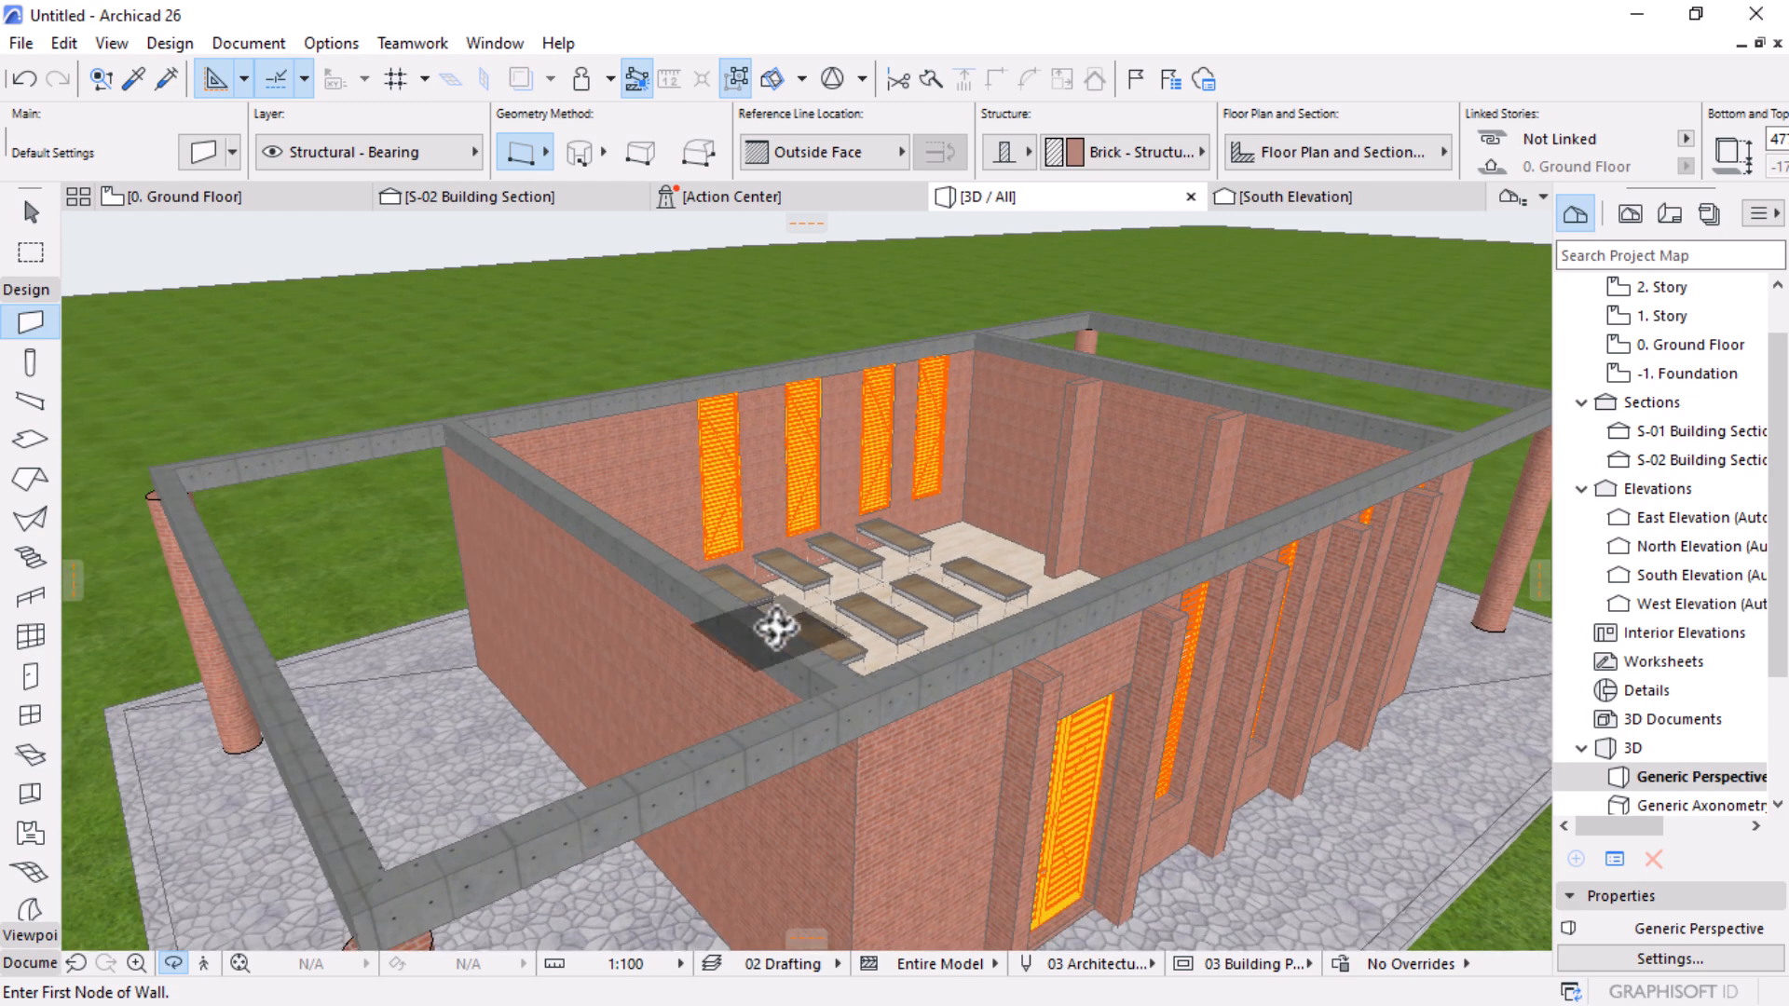
key("Escape")
key("Escape")
left_click(765, 631)
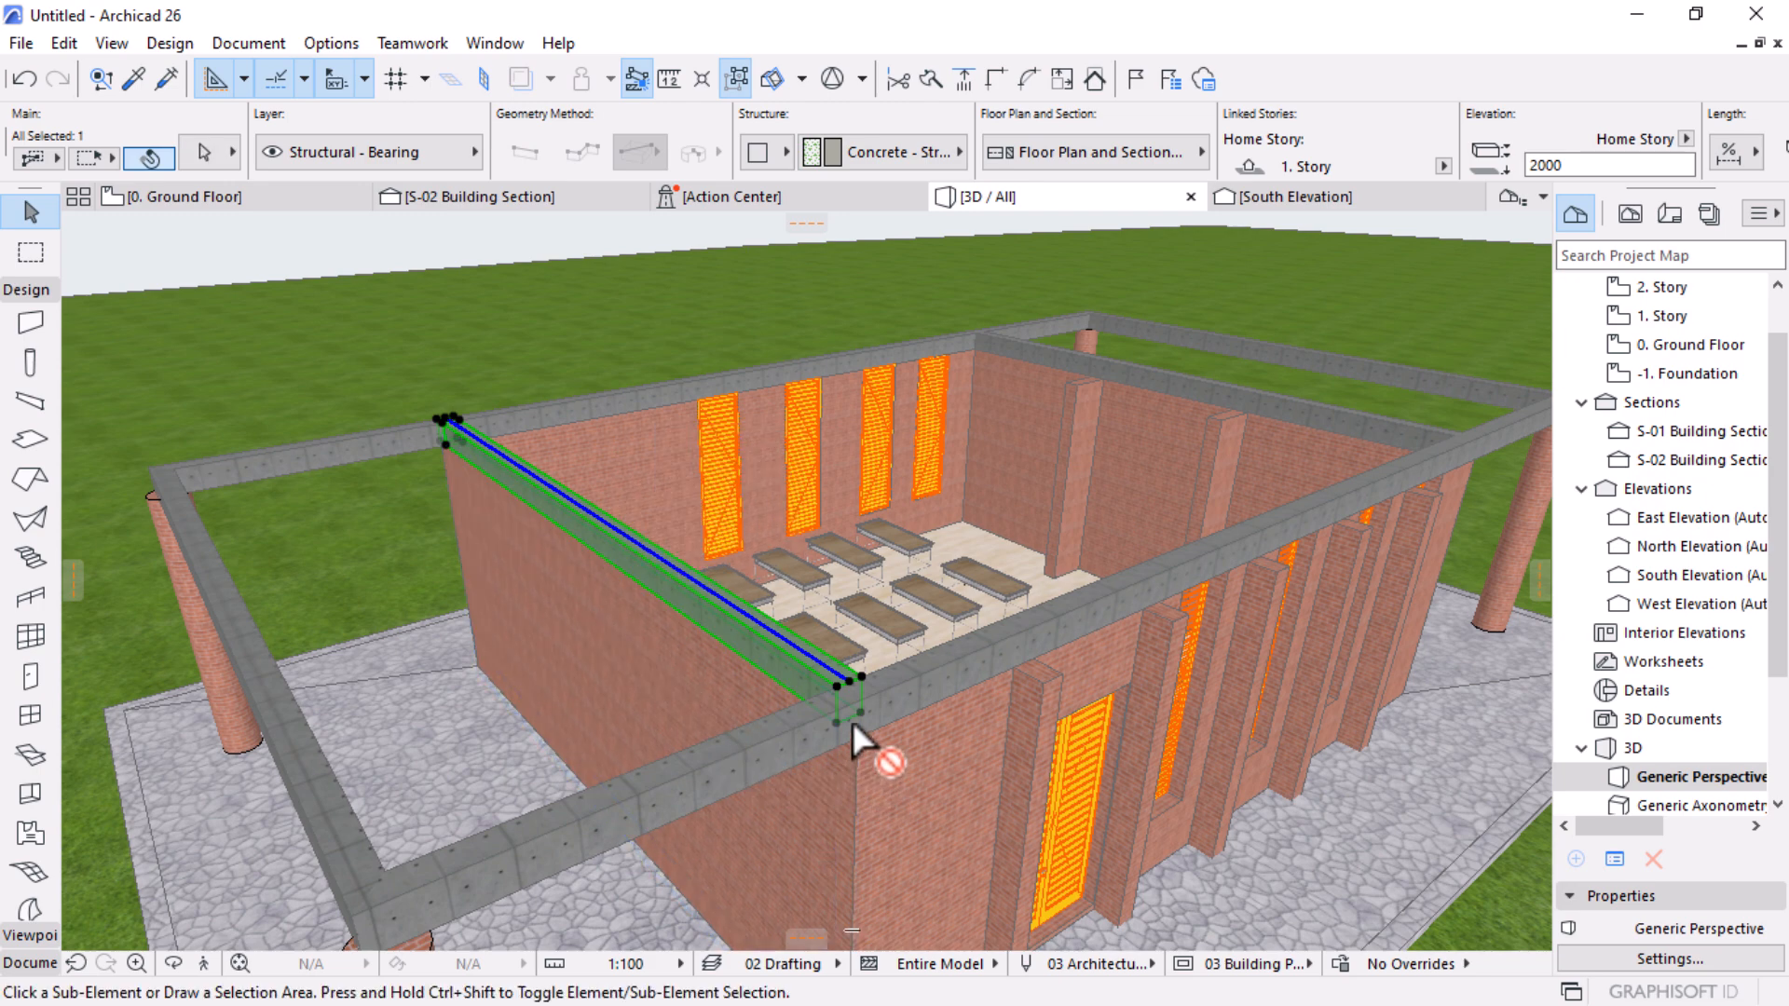
key("ctrl+shift+d")
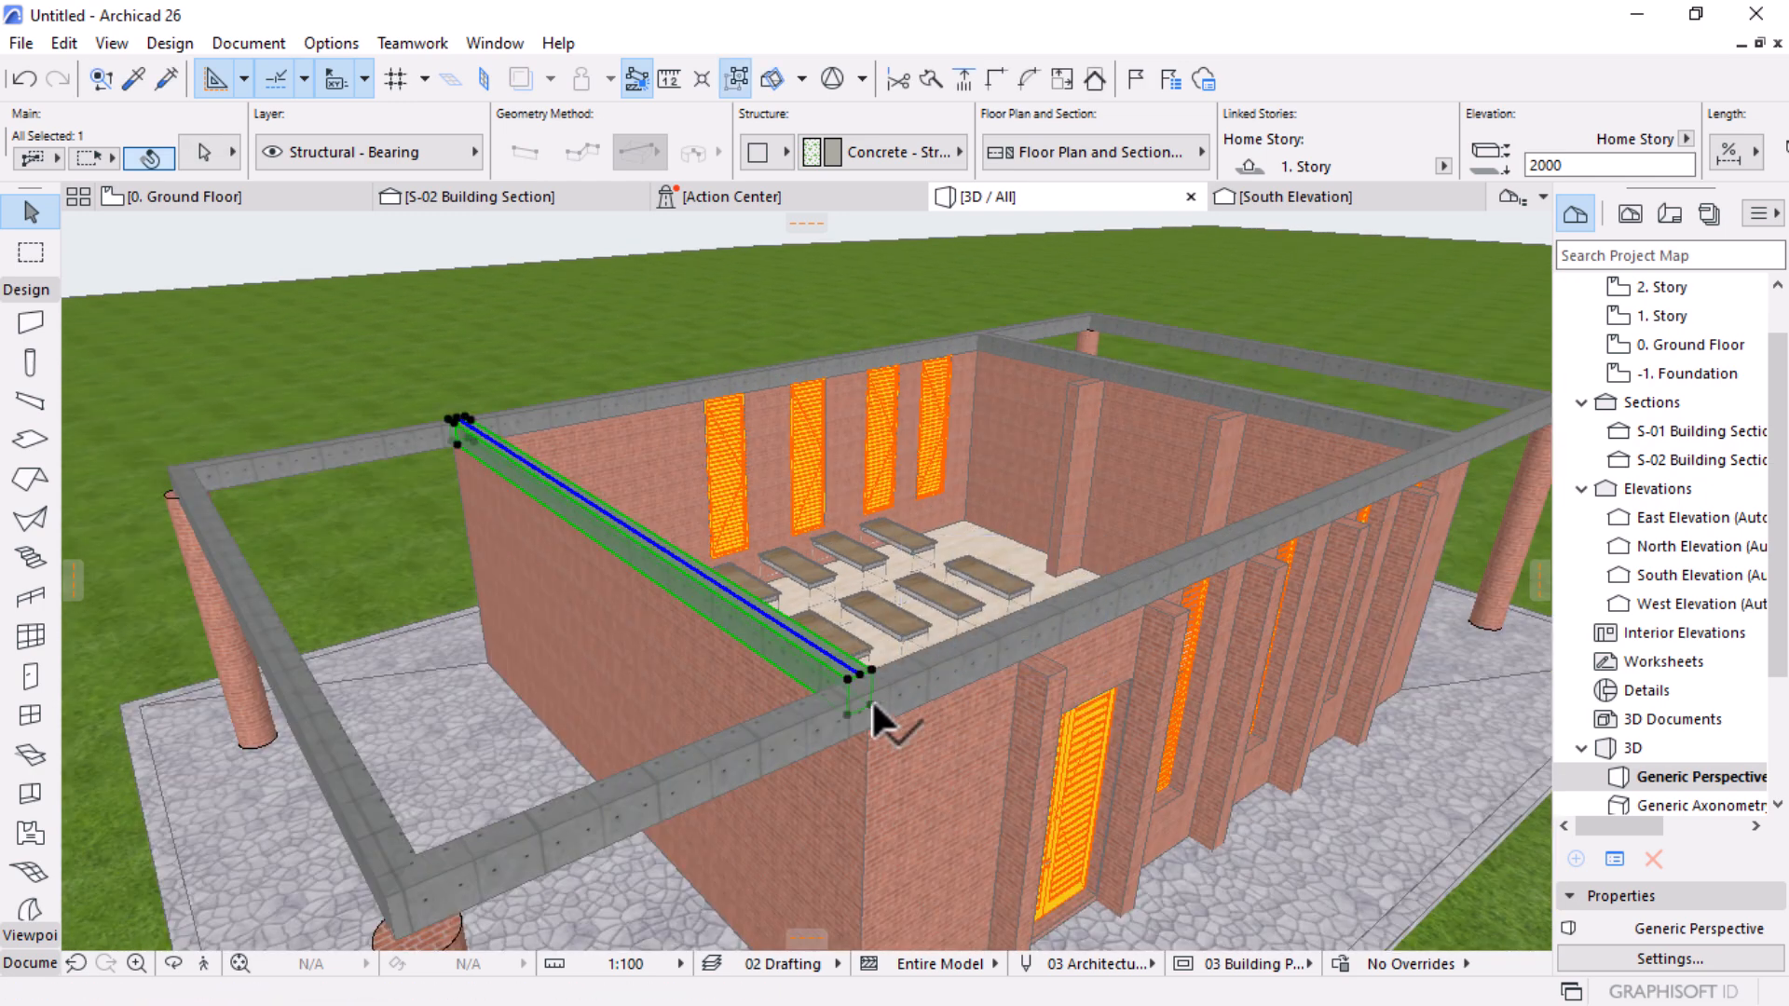
key("ctrl+shift+d")
left_click(871, 701)
left_click(872, 665)
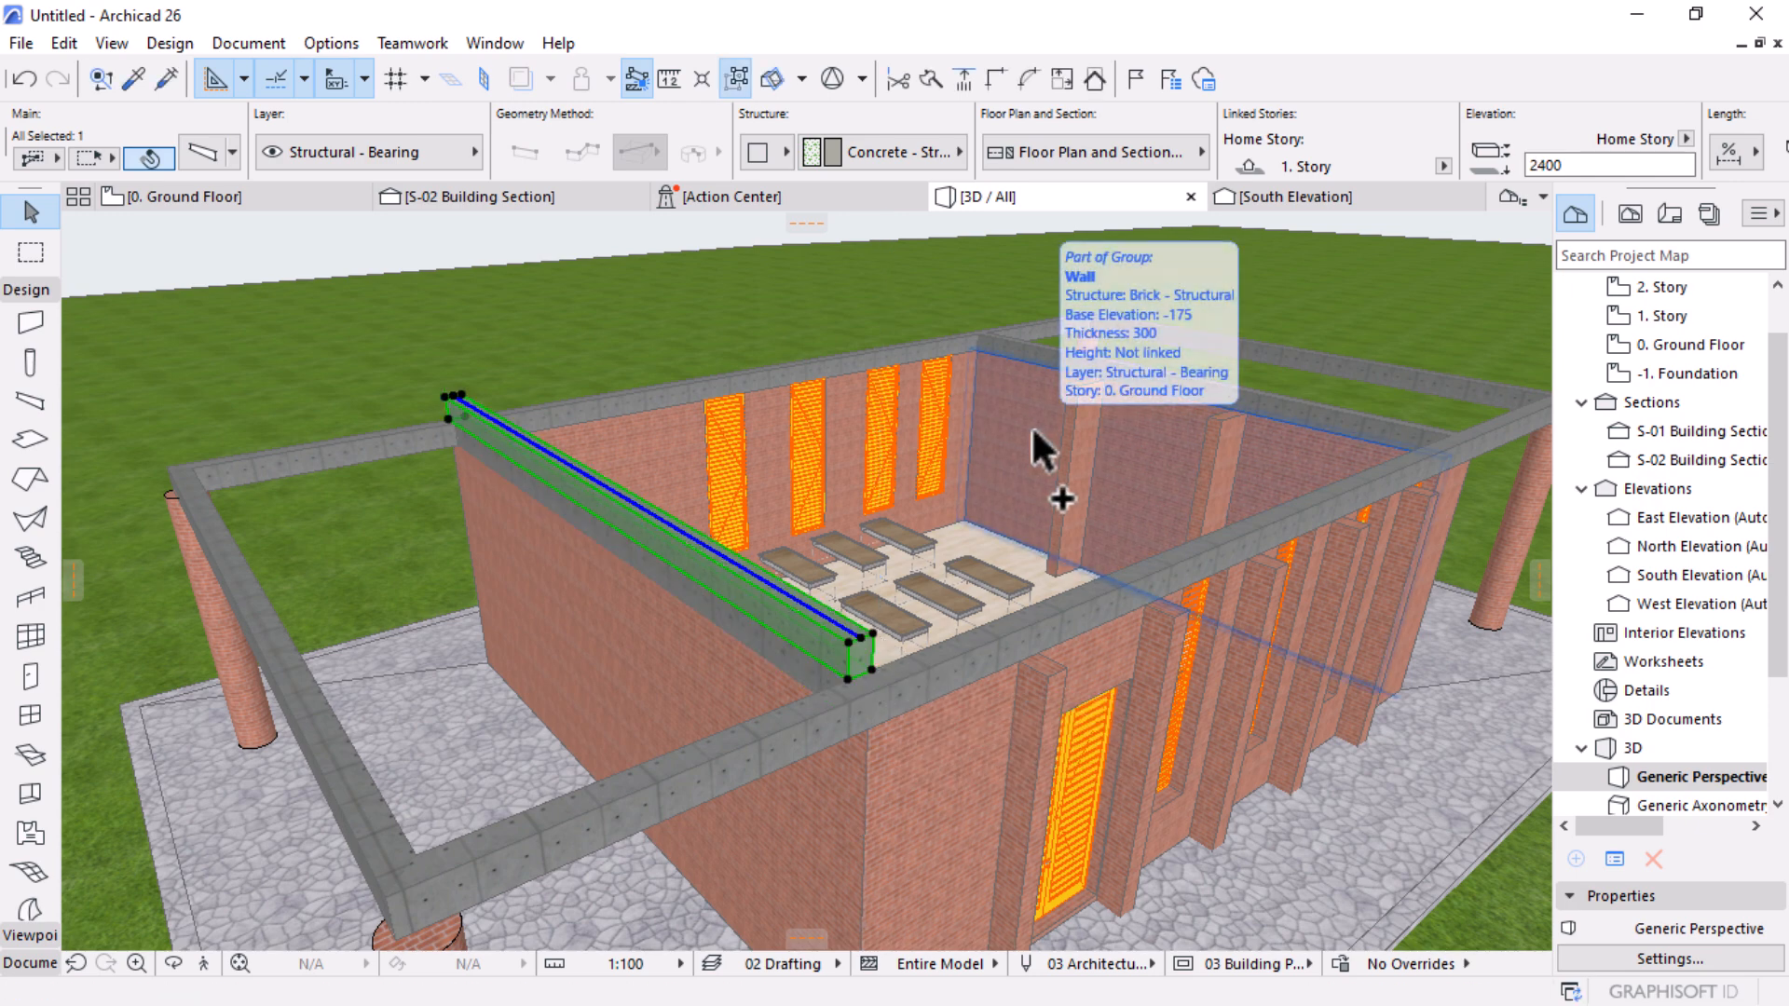
Step: Make the copied beam above the blackboard wall vertically curved with an arc height of 900
left_click(202, 149)
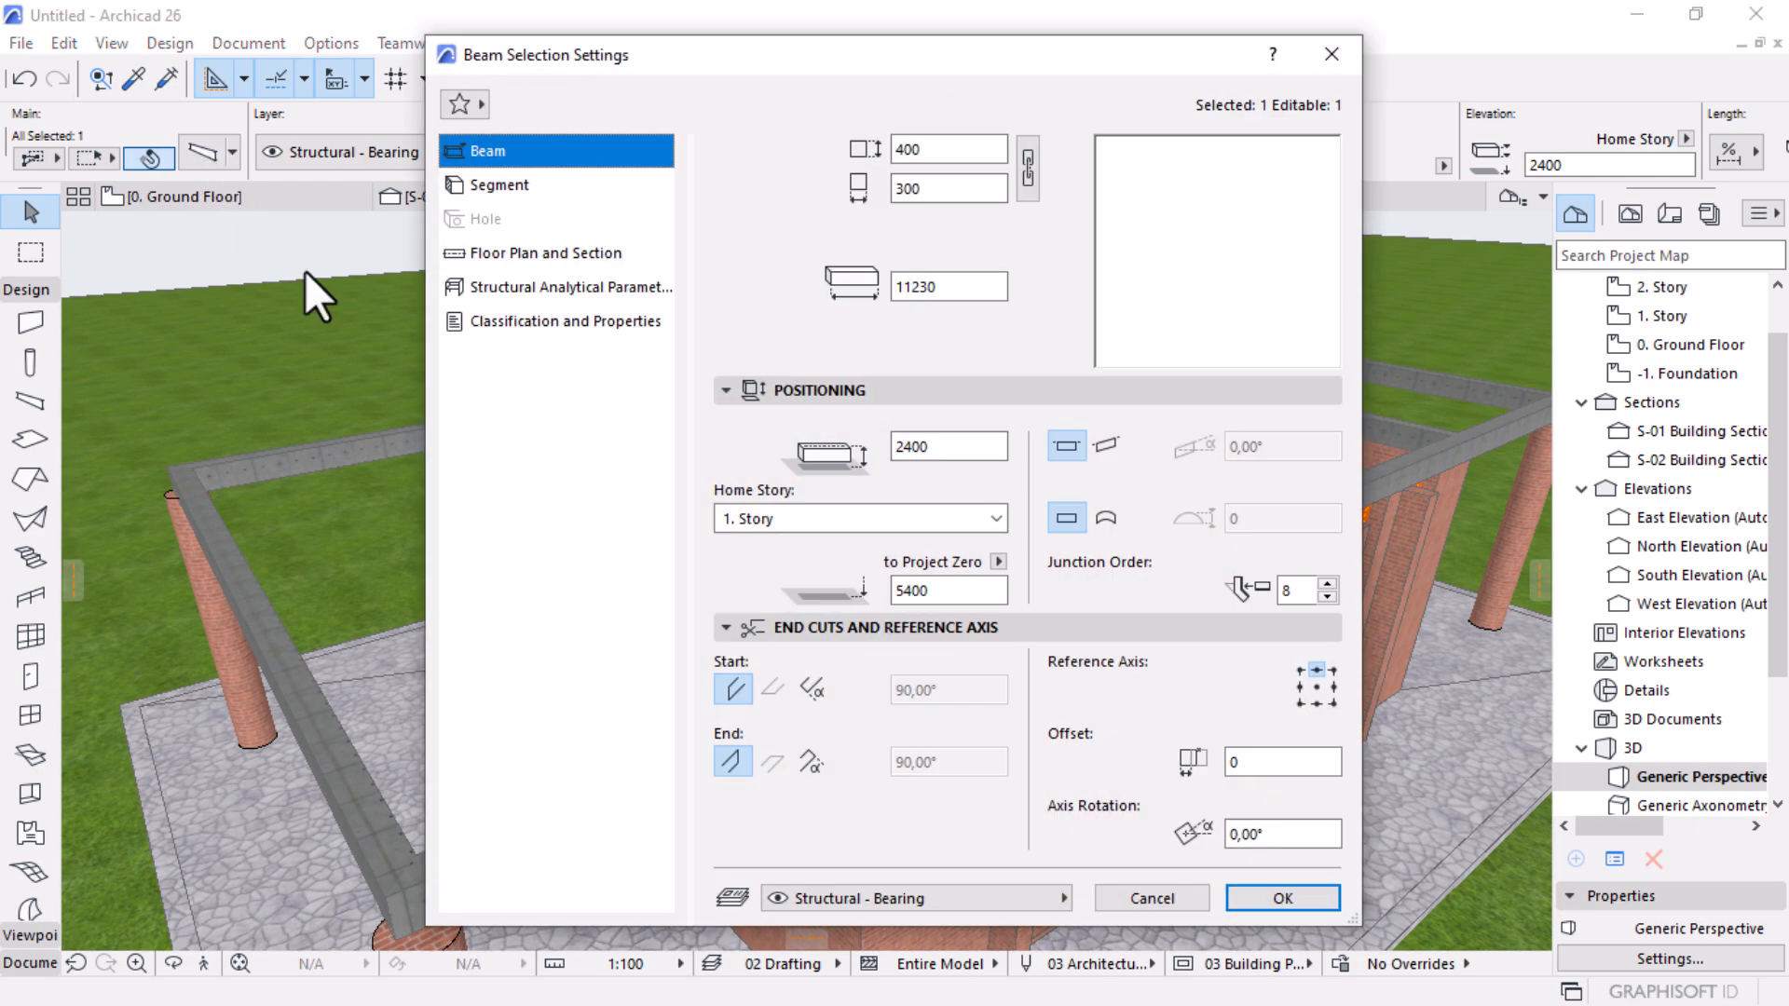
left_click(1106, 518)
type("10")
left_click_drag(1282, 516, 1195, 531)
type("900")
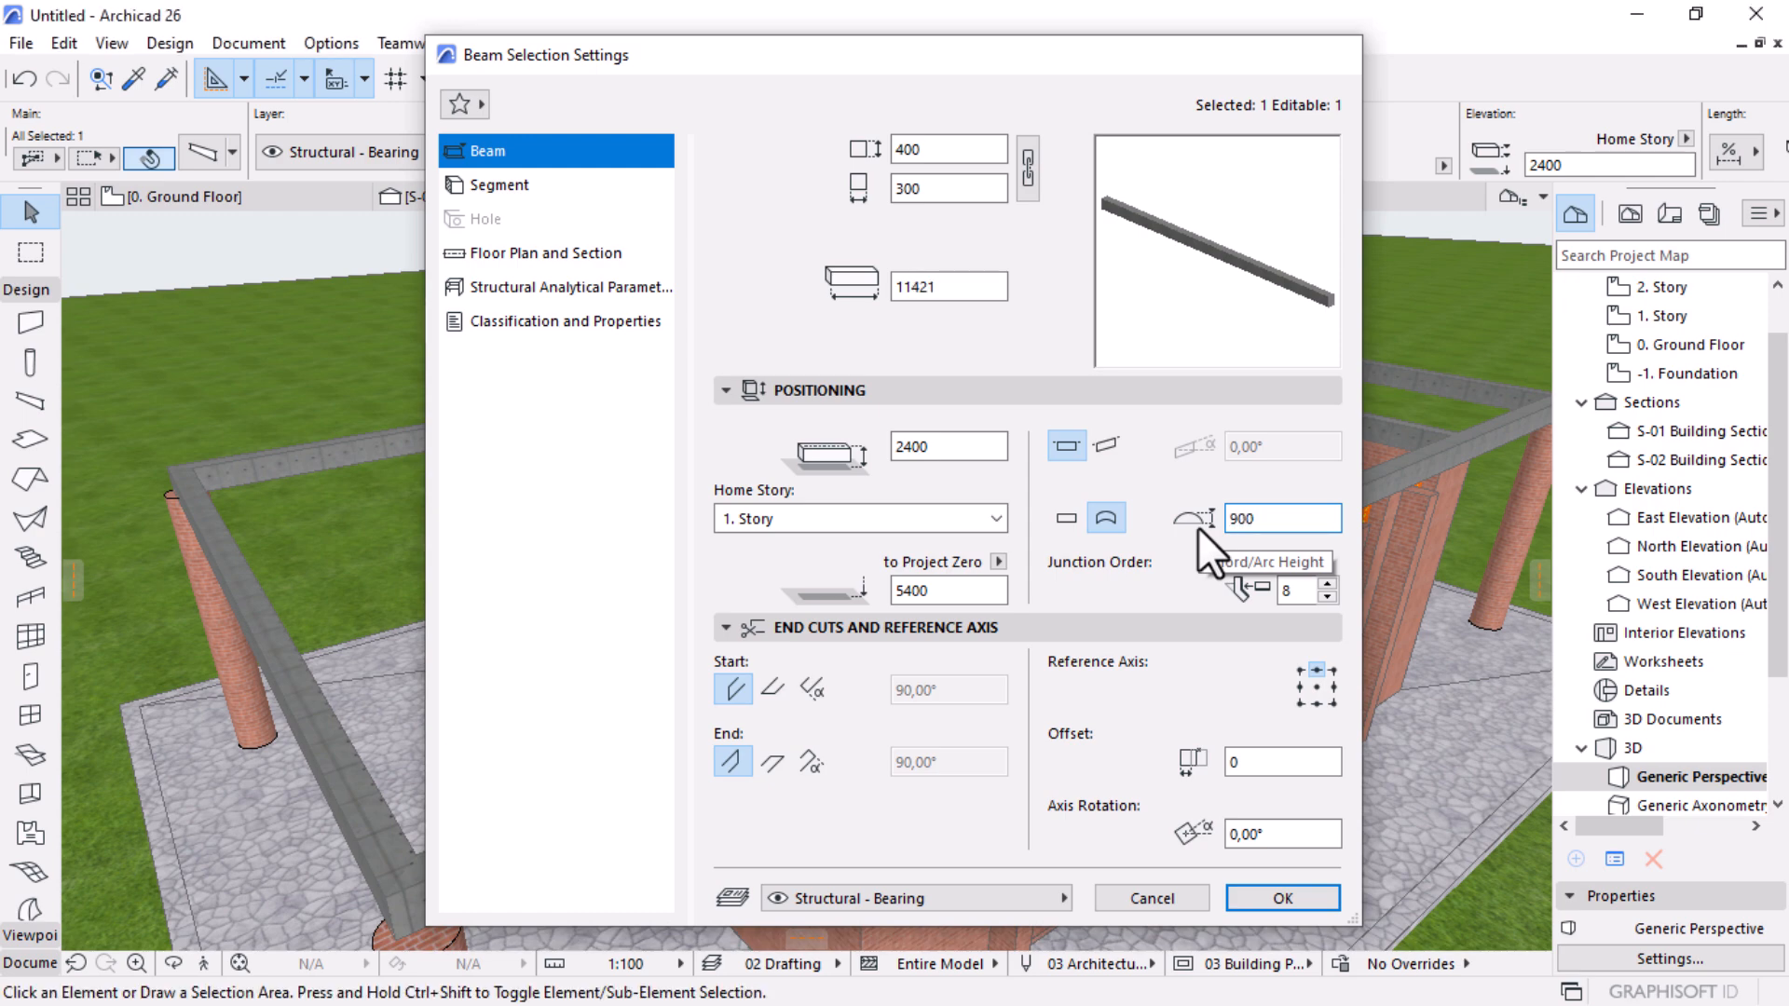
key("Return")
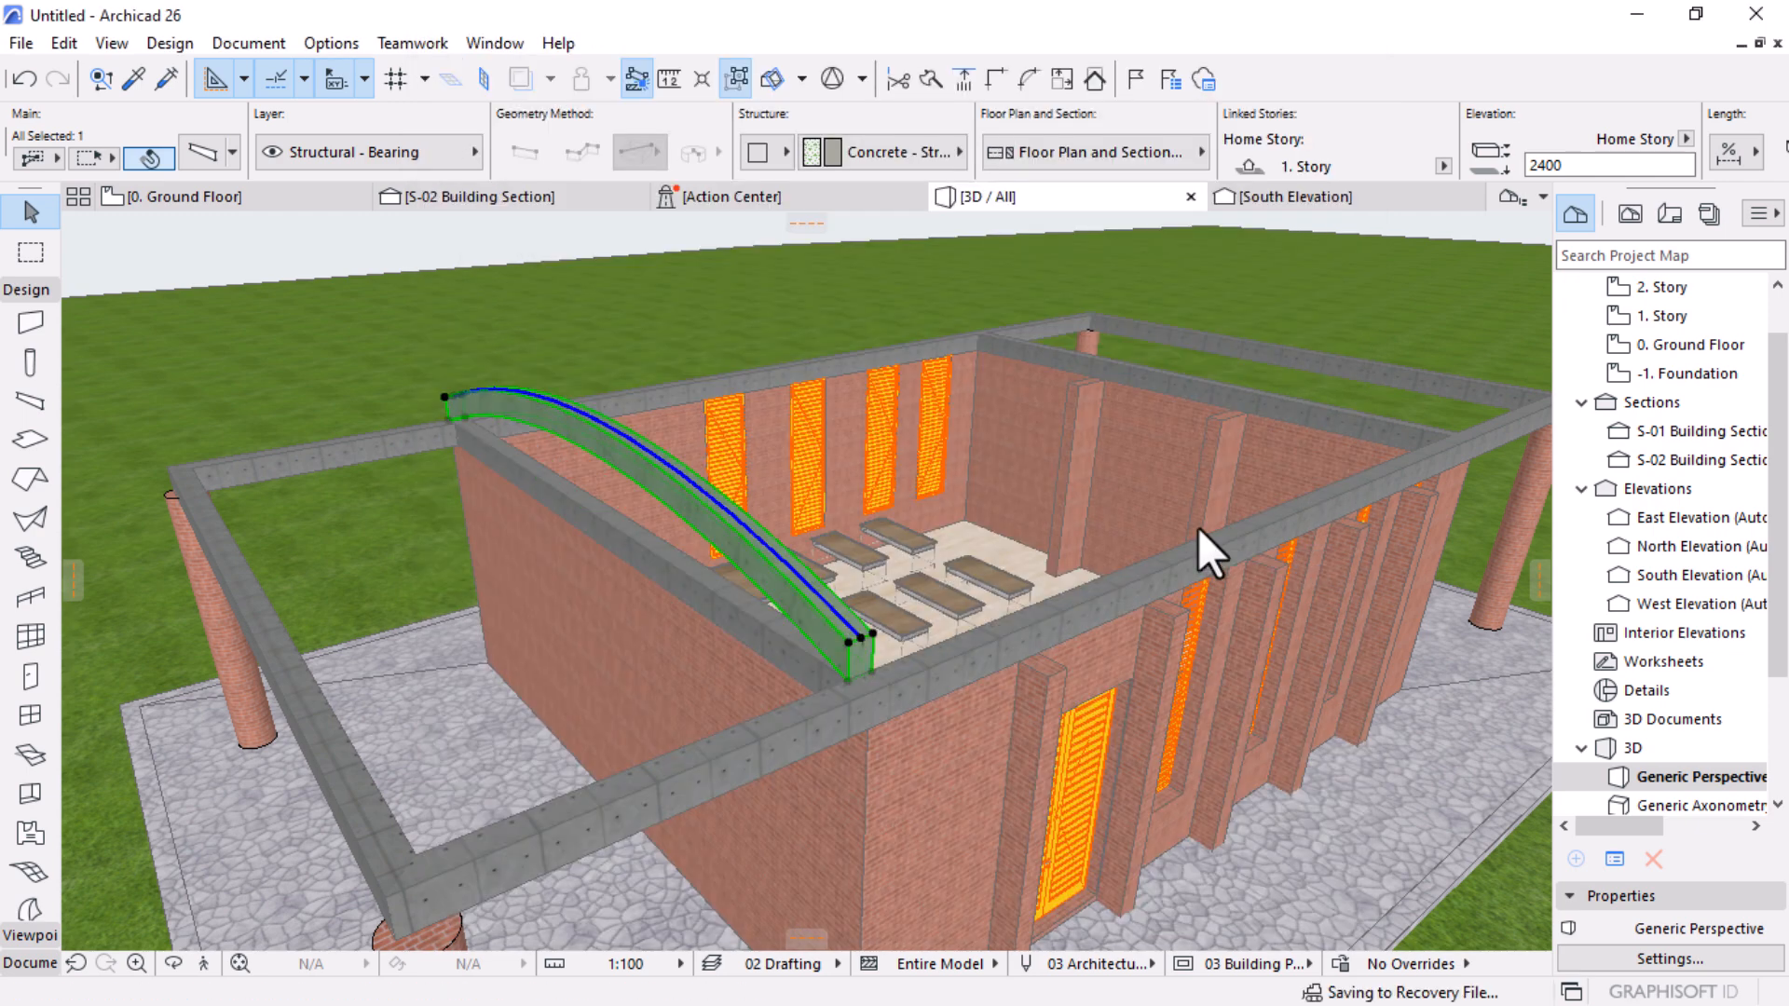
Step: Measure the distance along the front beam from the arched beam's end to the corner at the opposite end wall
middle_click_drag(622, 634, 1146, 439, "shift")
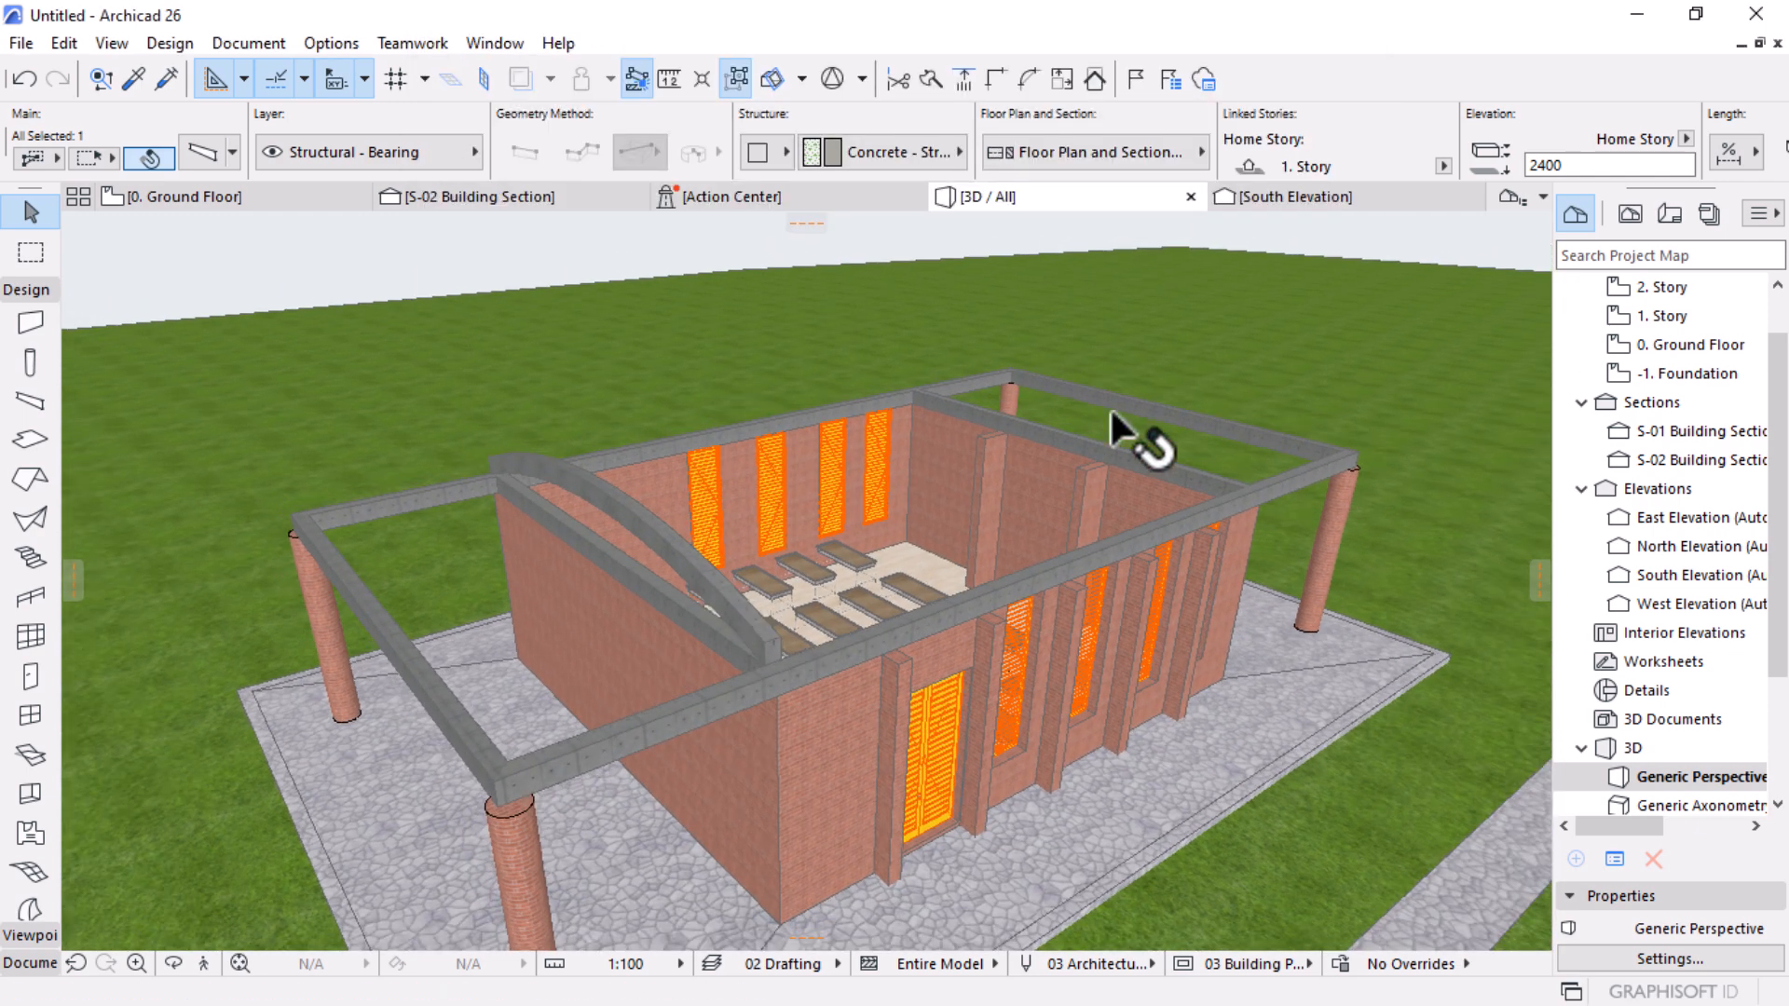
middle_click_drag(1132, 671, 533, 542, "shift")
scroll(521, 543, "down", 3)
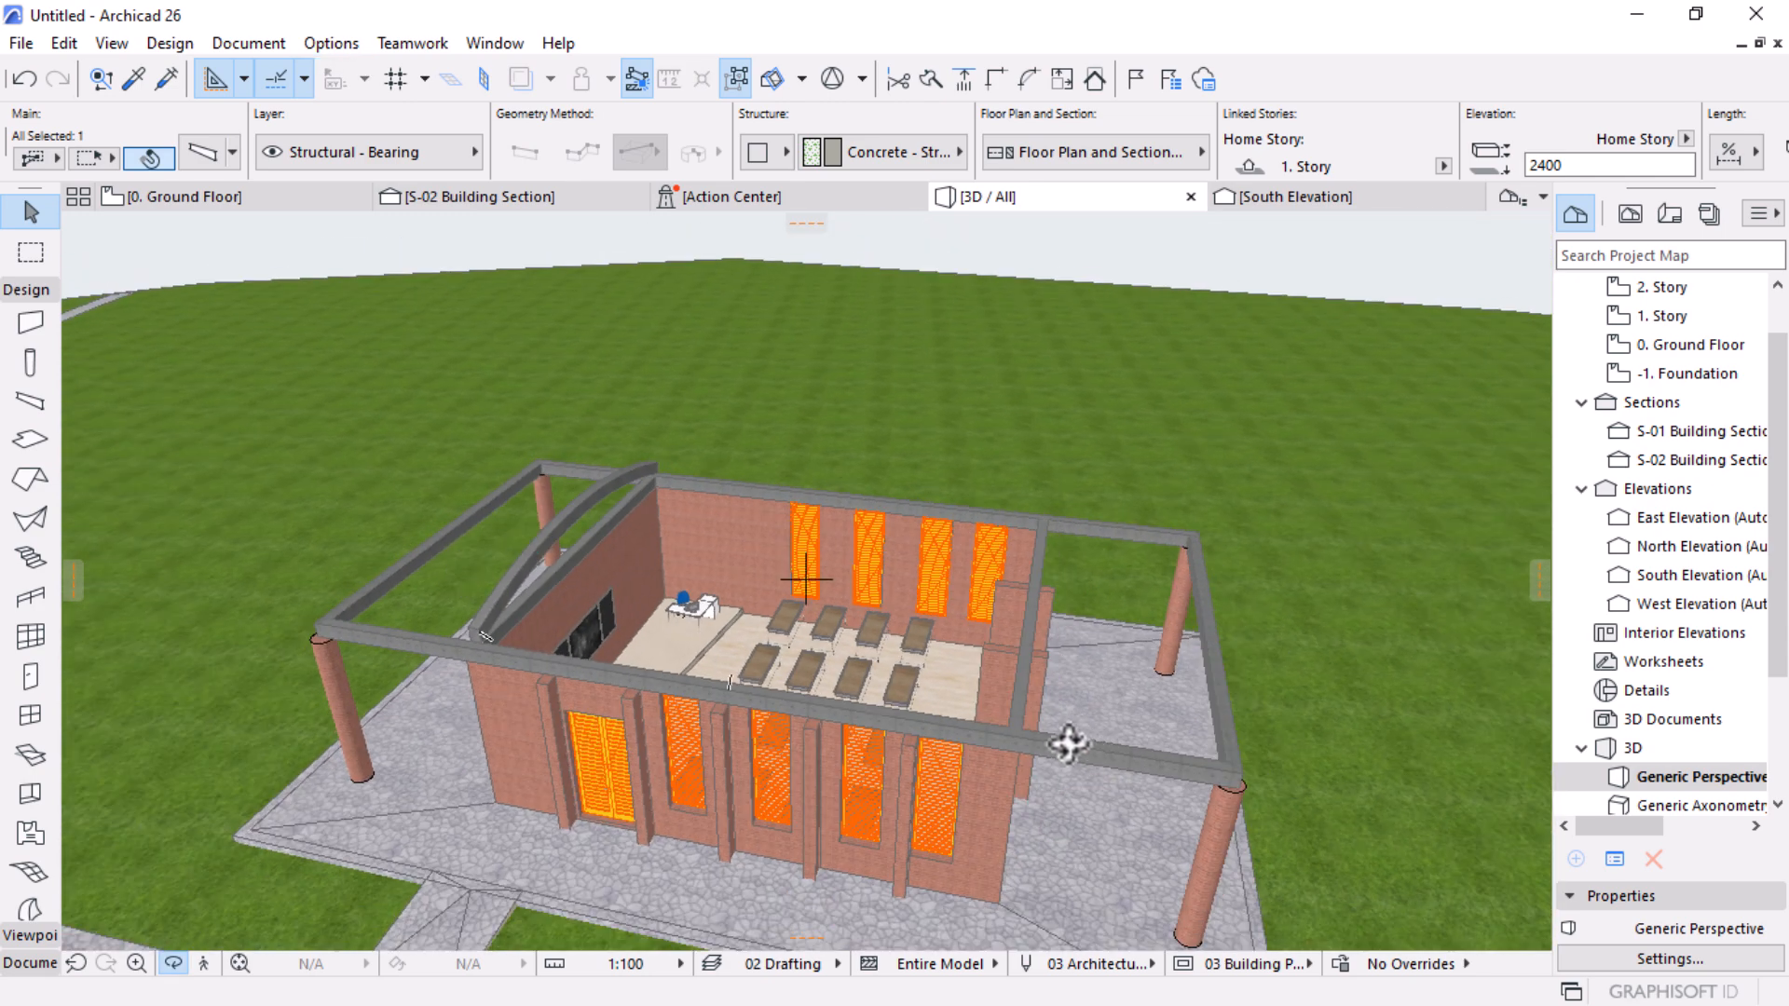
scroll(1025, 735, "up", 2)
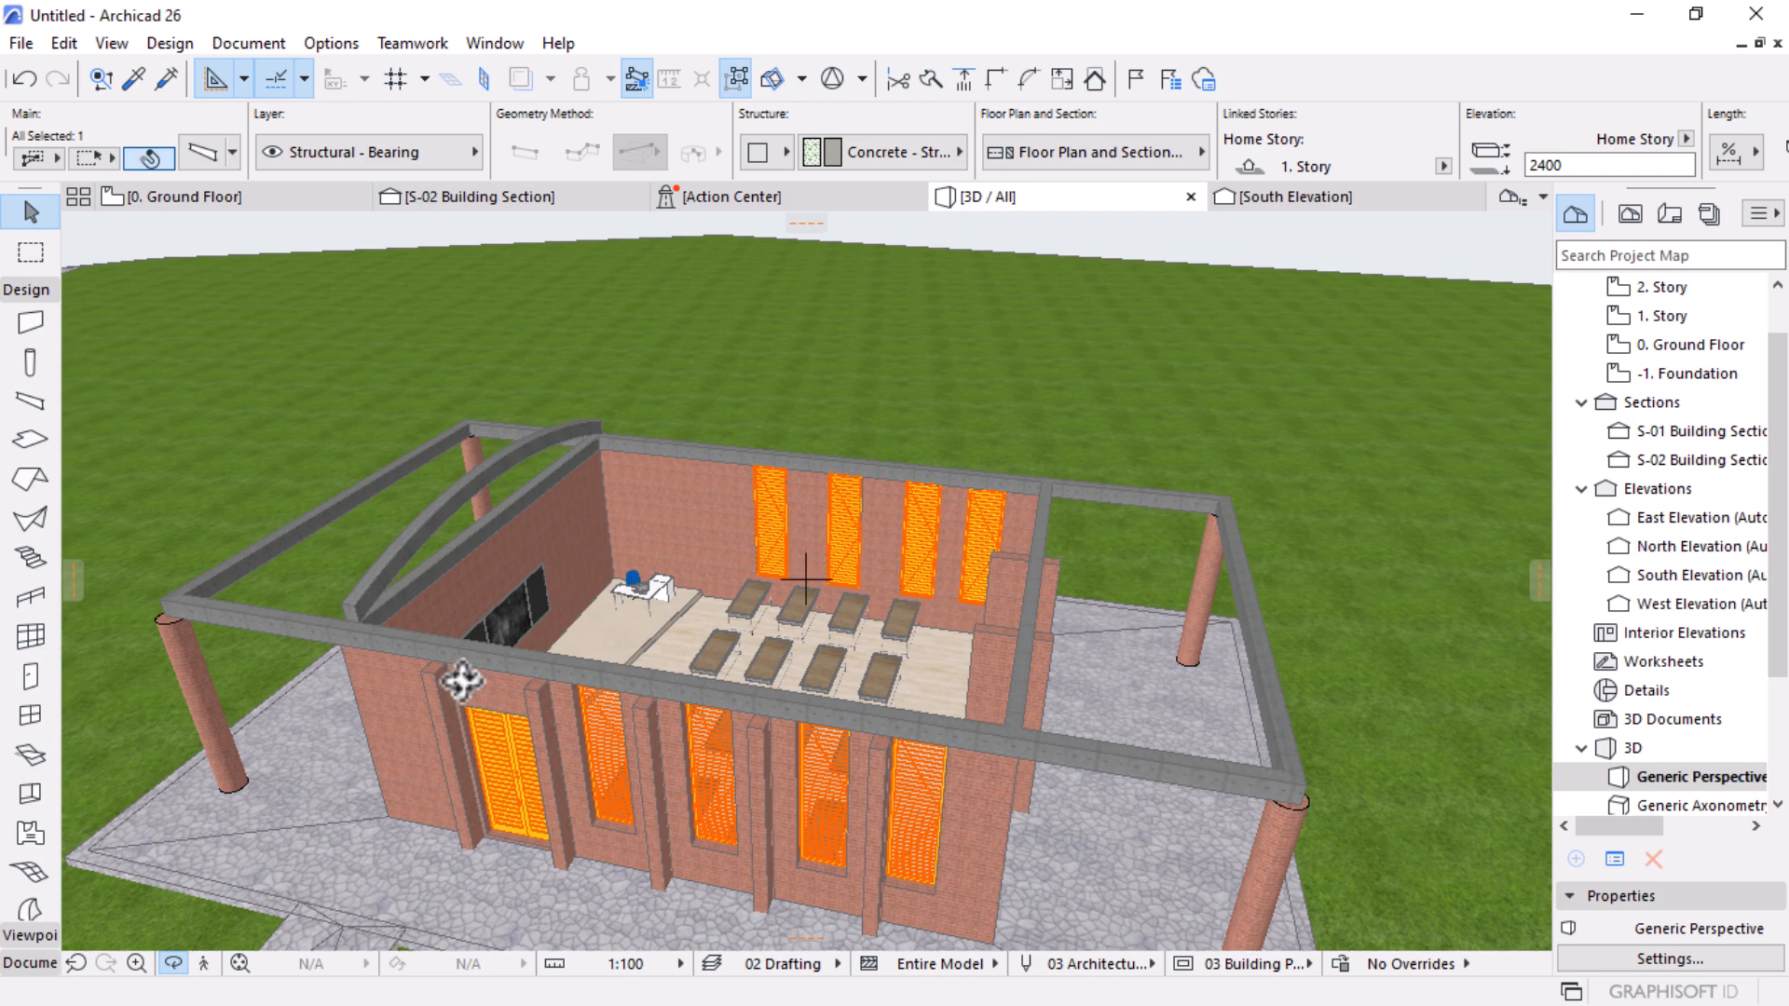
scroll(495, 679, "up", 3)
left_click_drag(379, 683, 576, 693)
scroll(627, 702, "up", 2)
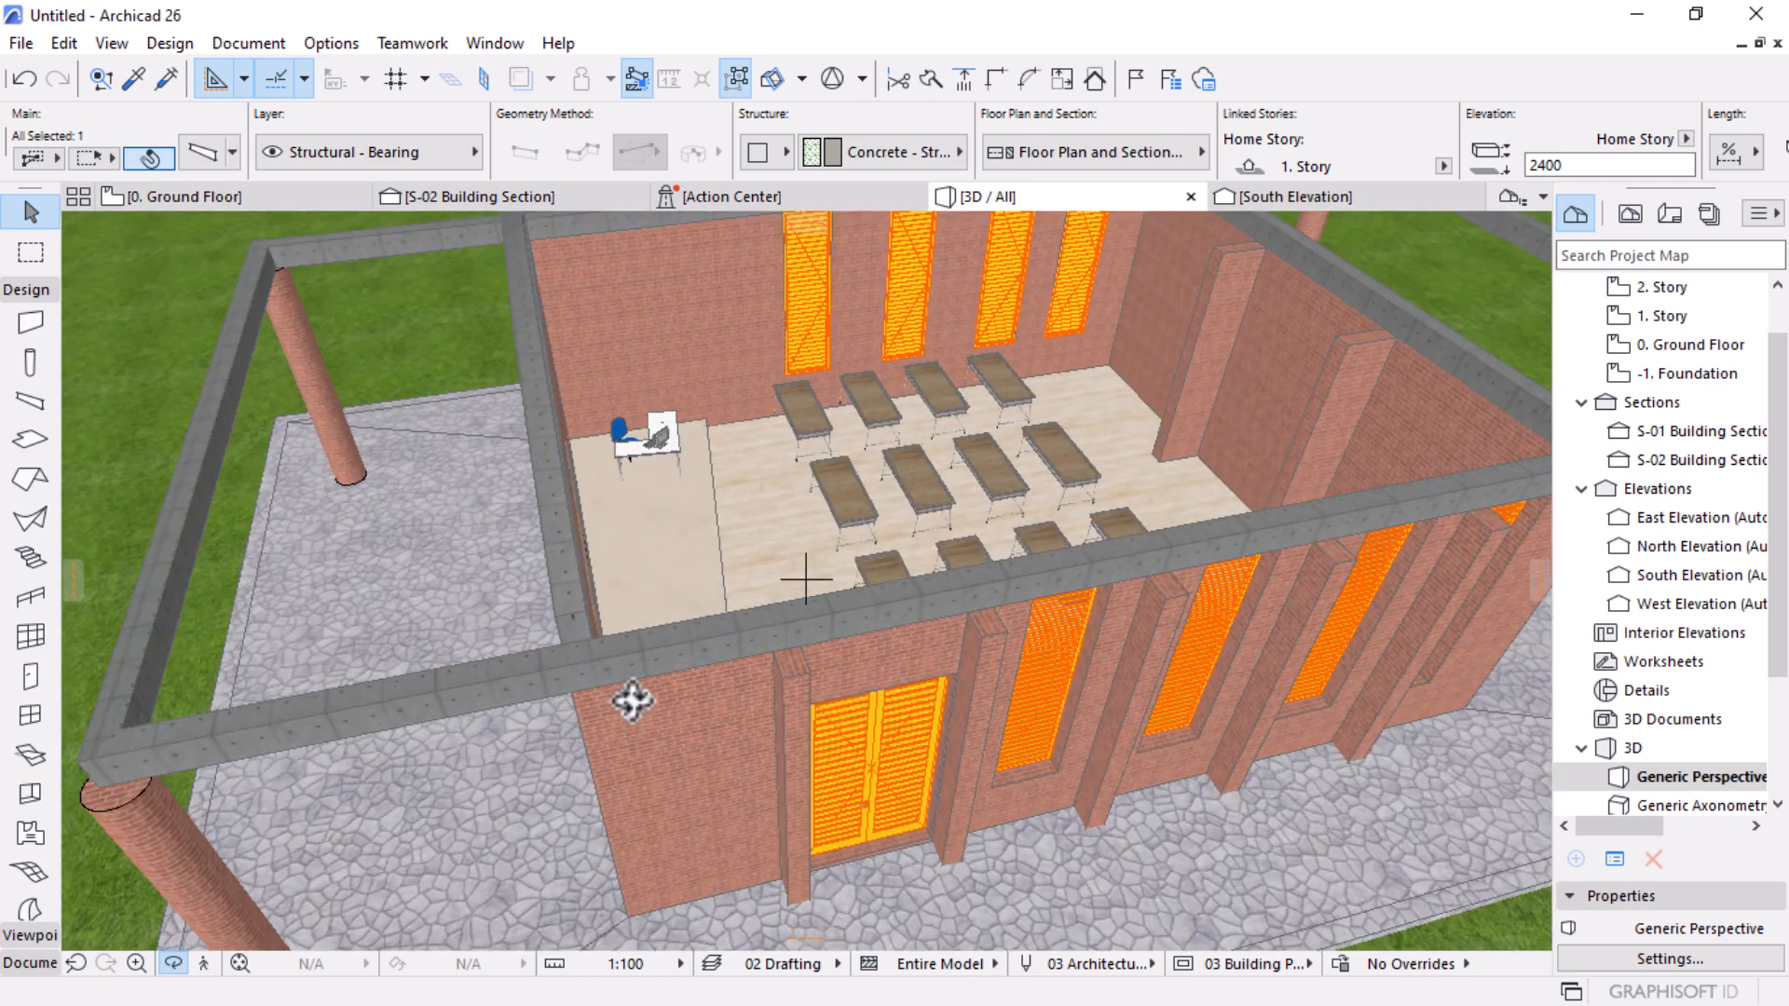
key("m")
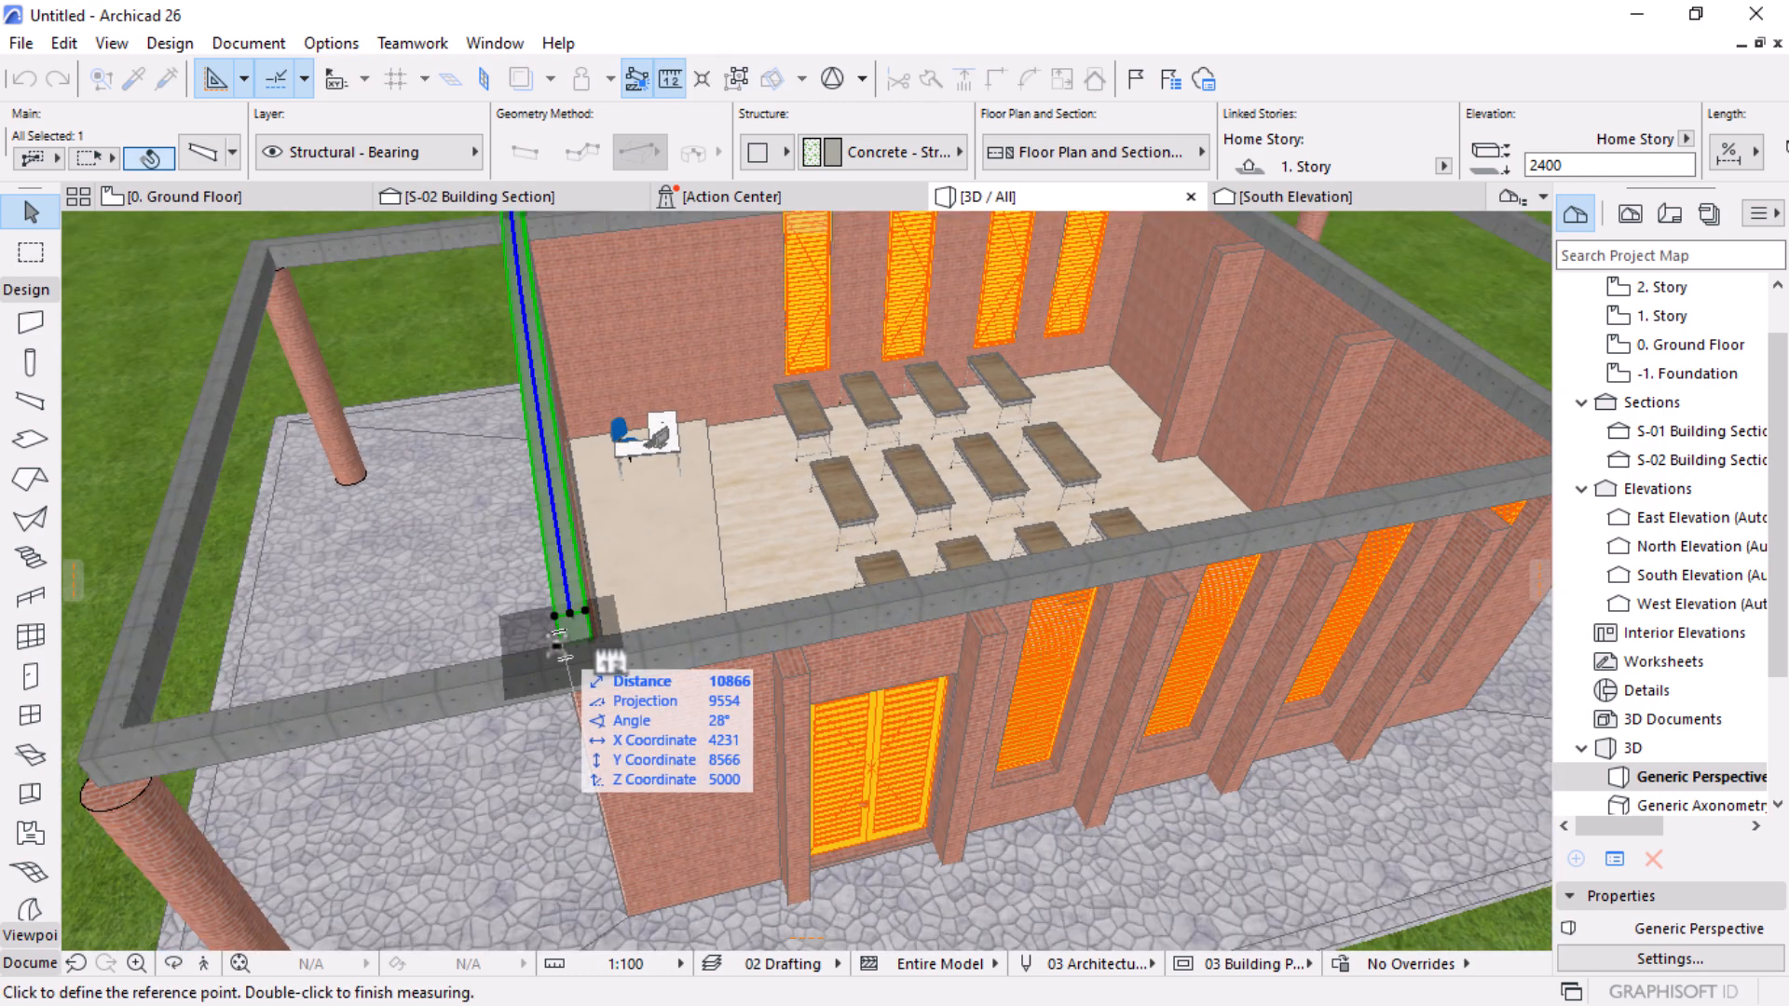
scroll(457, 657, "down", 2)
scroll(1407, 499, "up", 3)
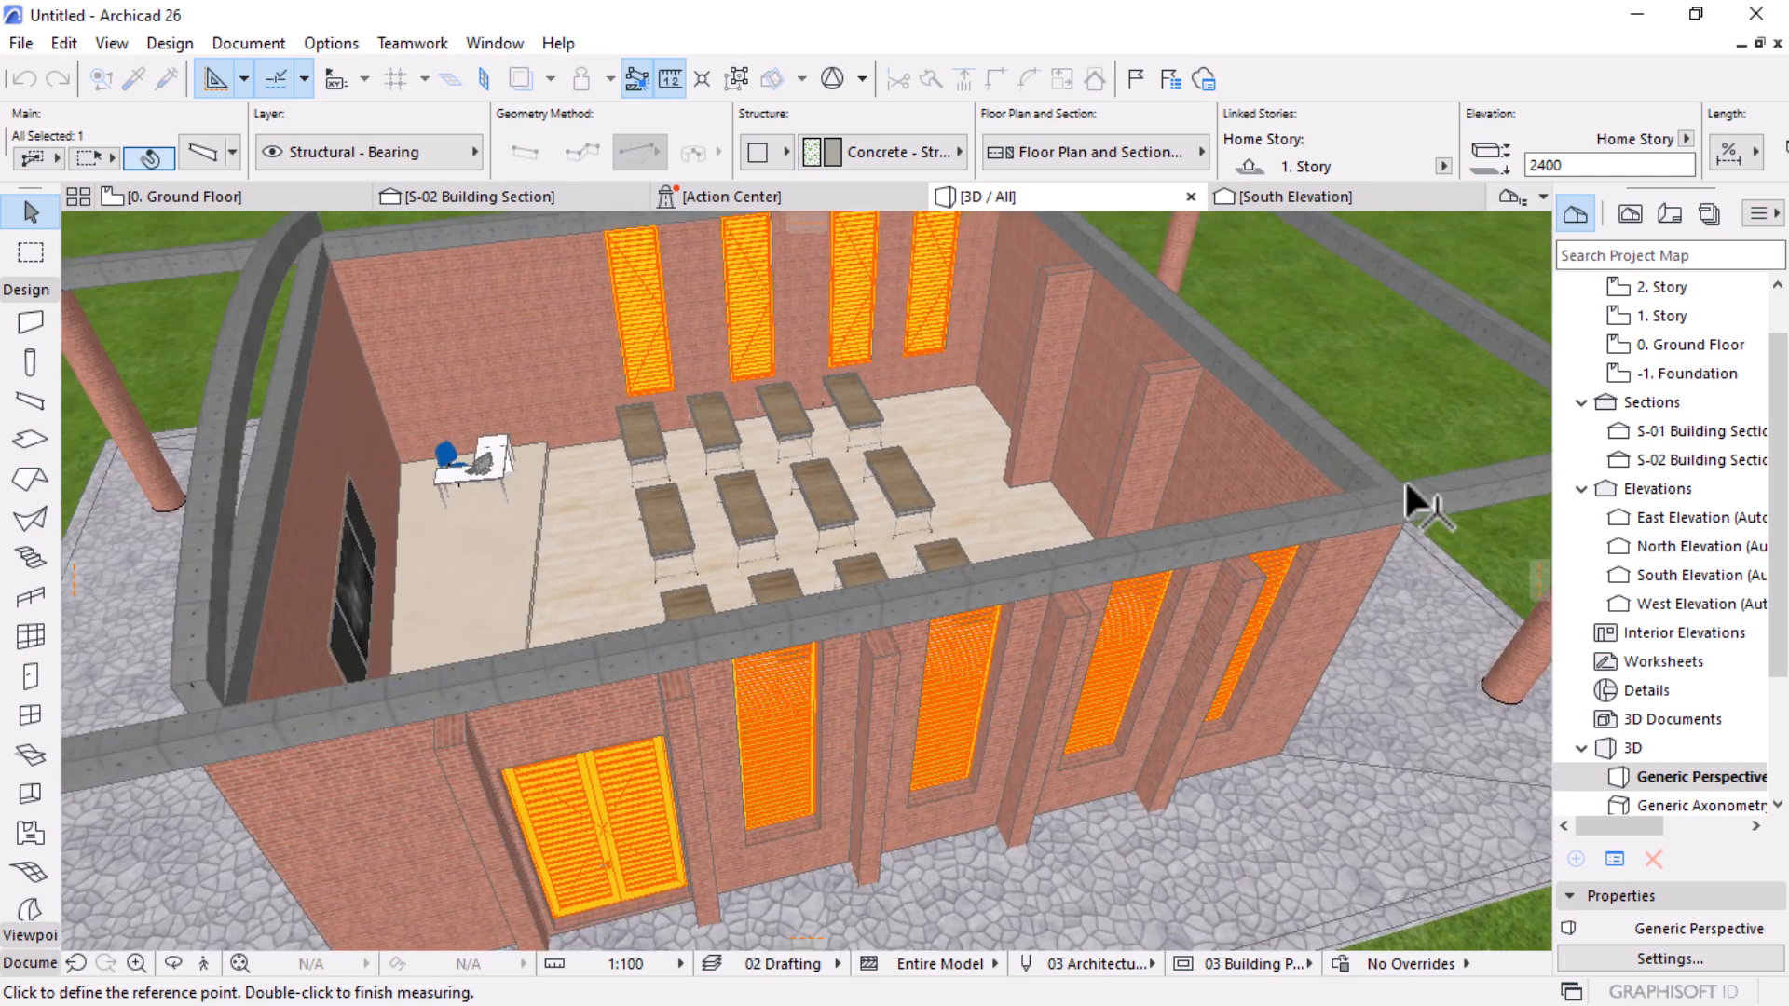
scroll(1406, 484, "up", 1)
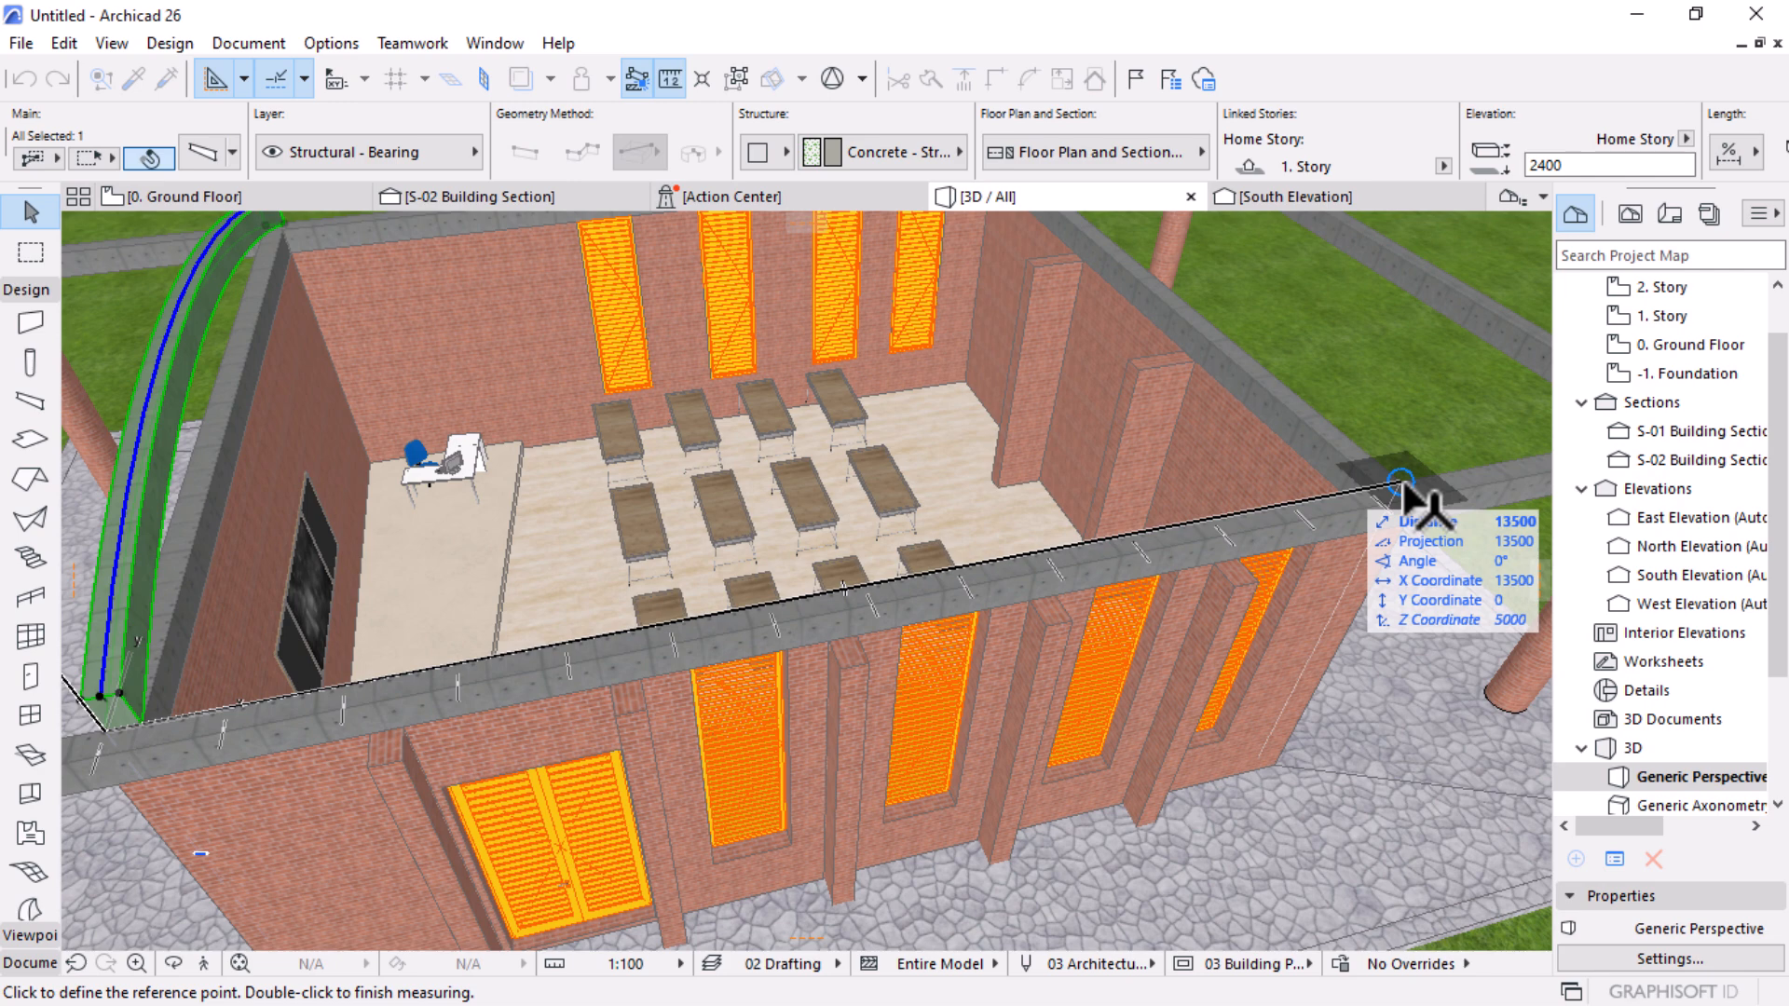
key("Escape")
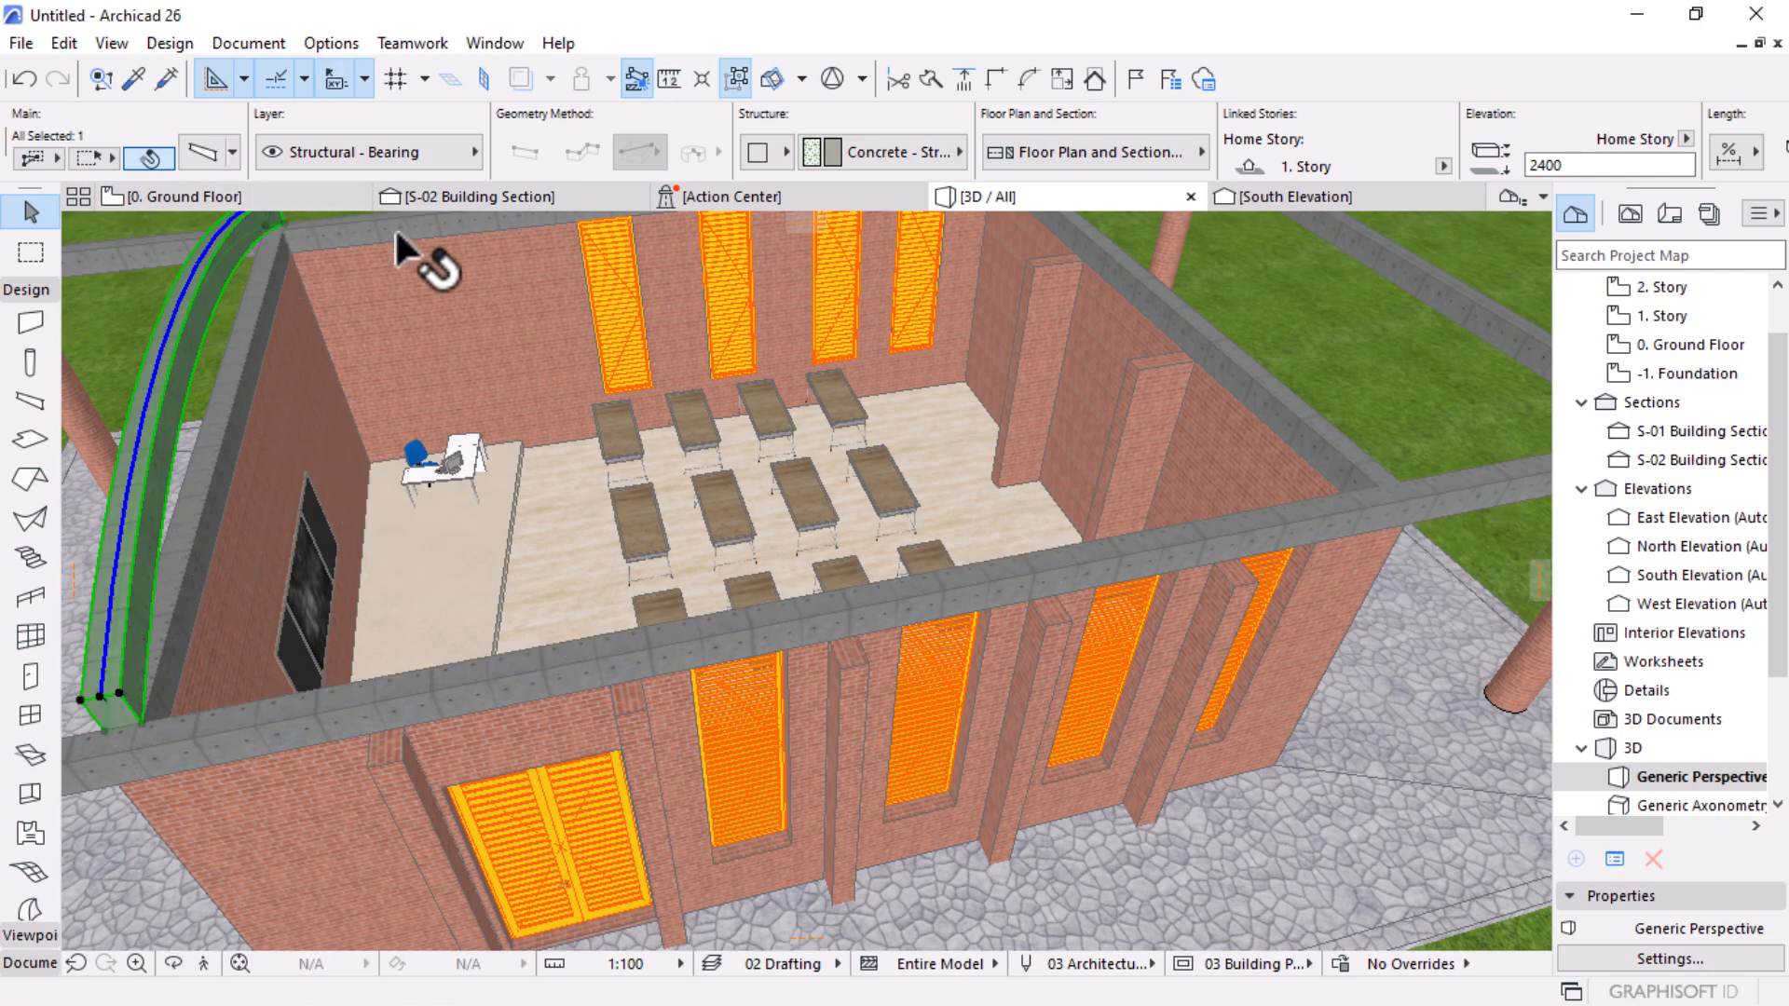
Step: Widen the arched beam above the blackboard wall to 13500, with its reference axis at the section's upper-left corner
left_click(204, 153)
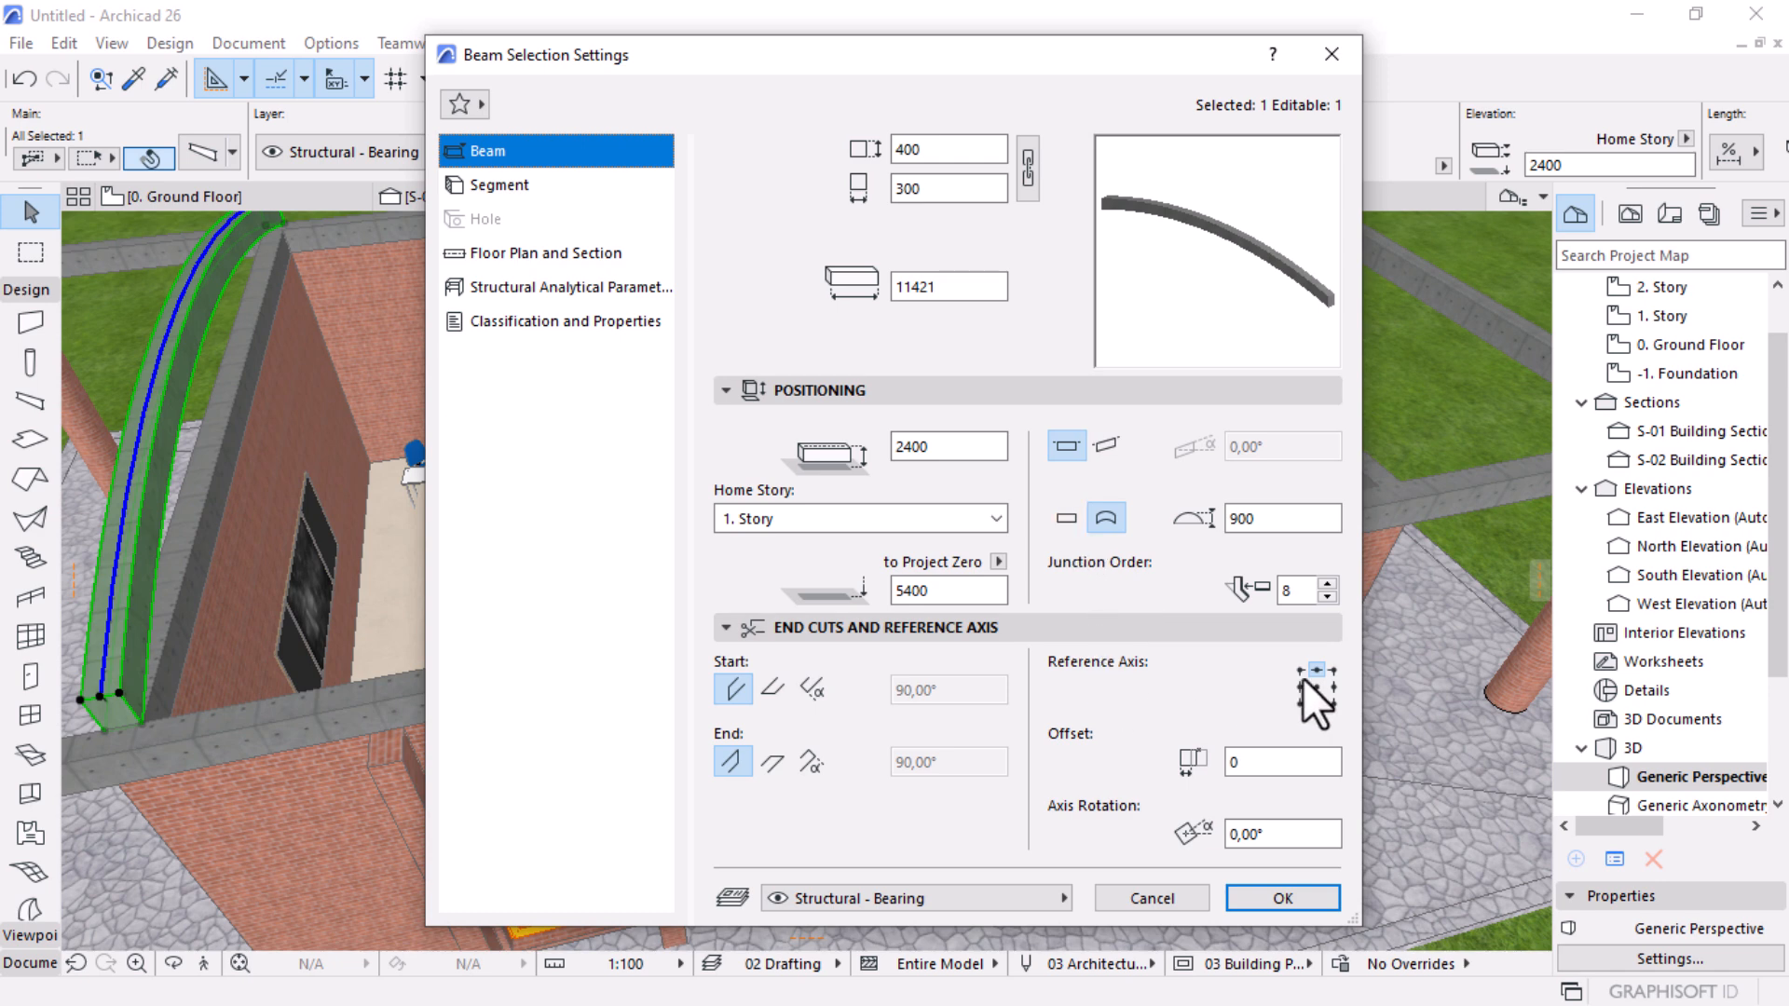
left_click(1300, 671)
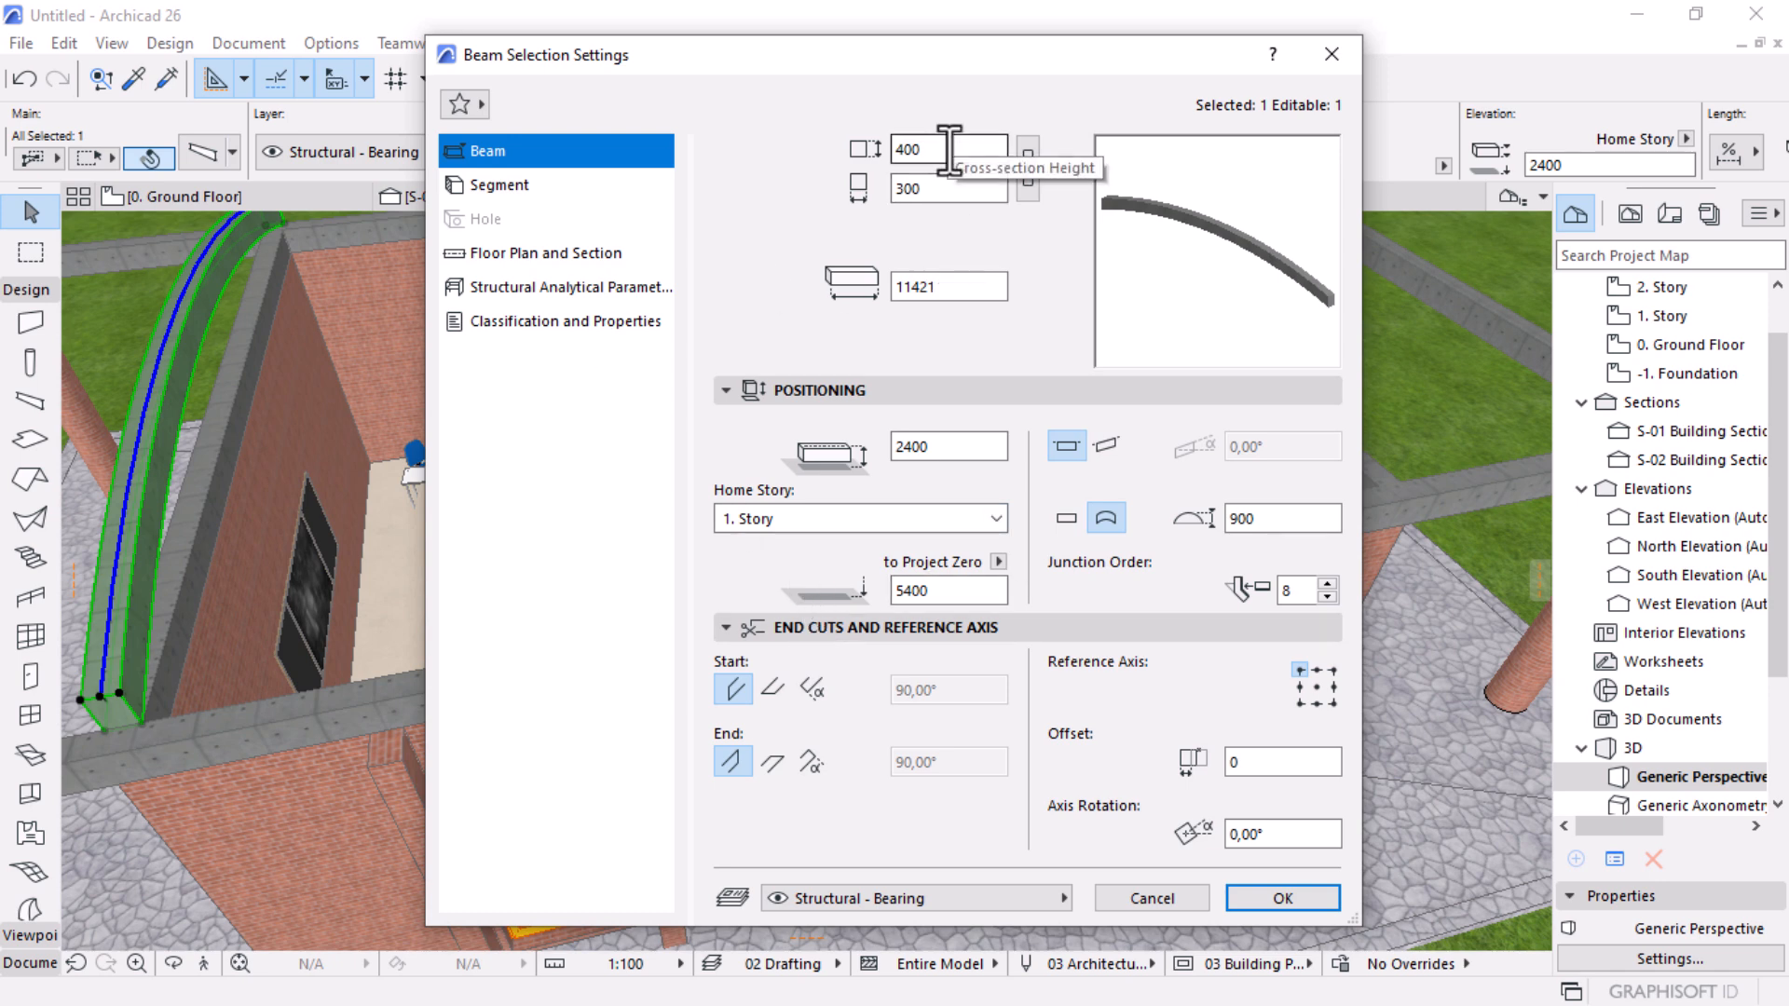
left_click(917, 189)
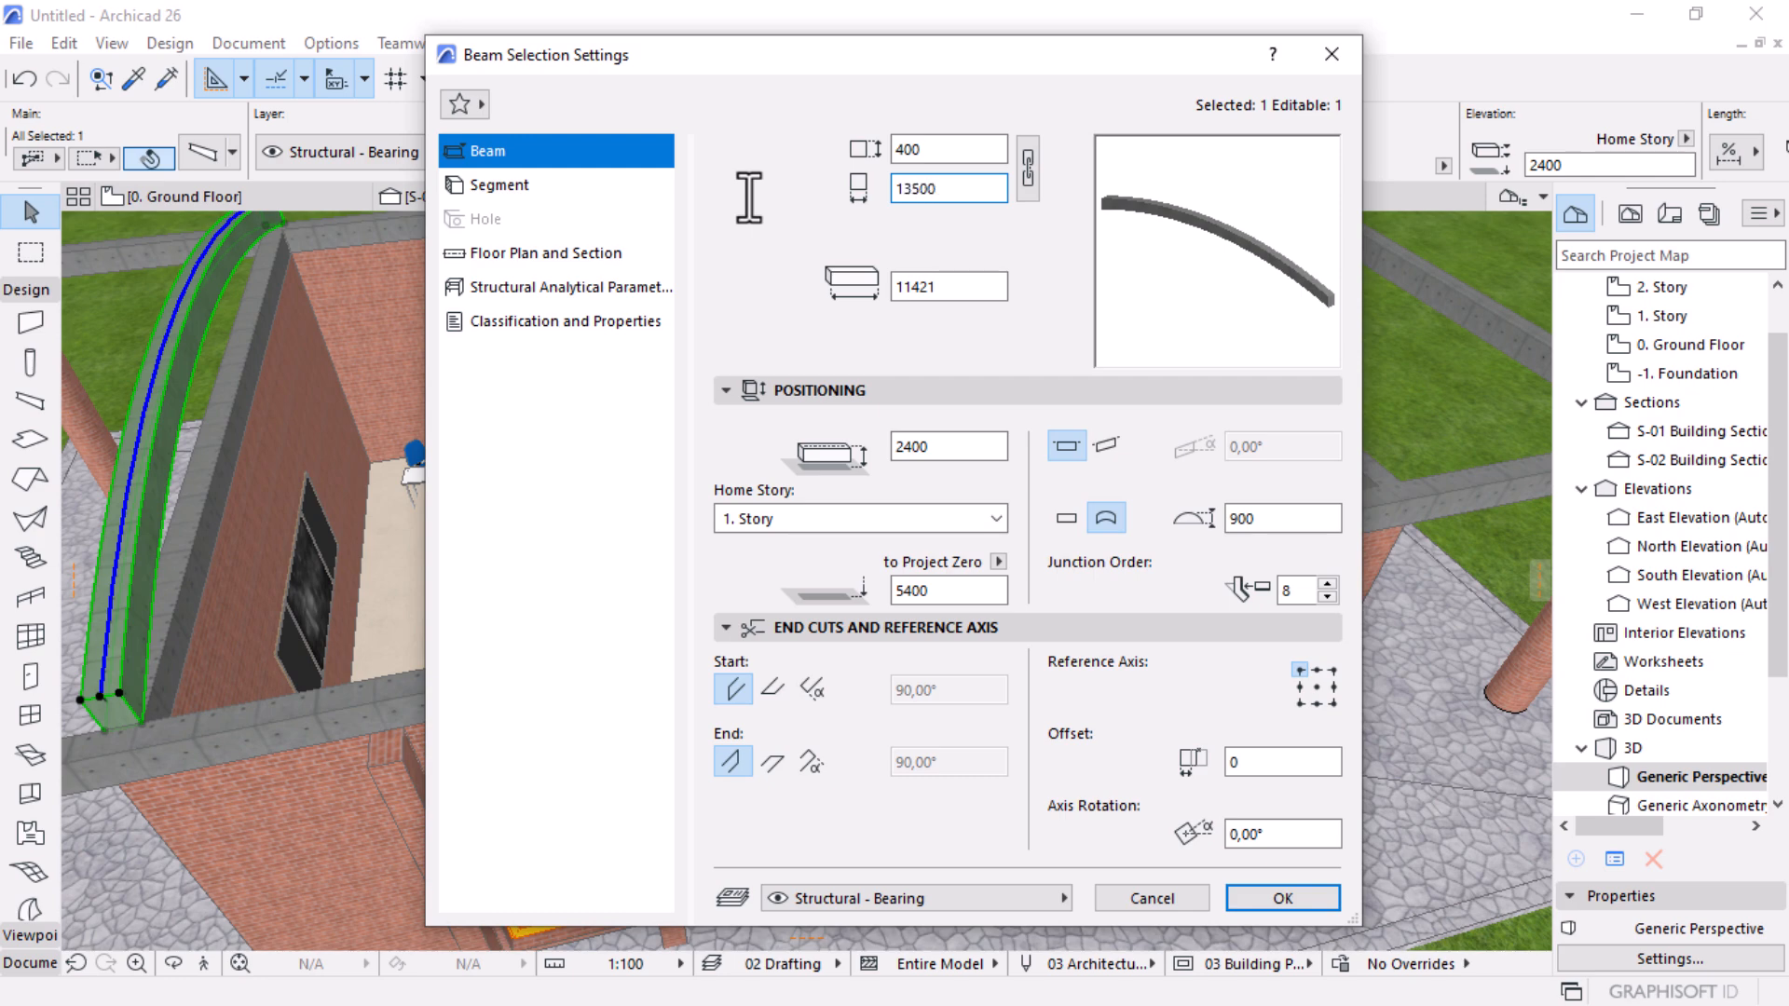
key("Return")
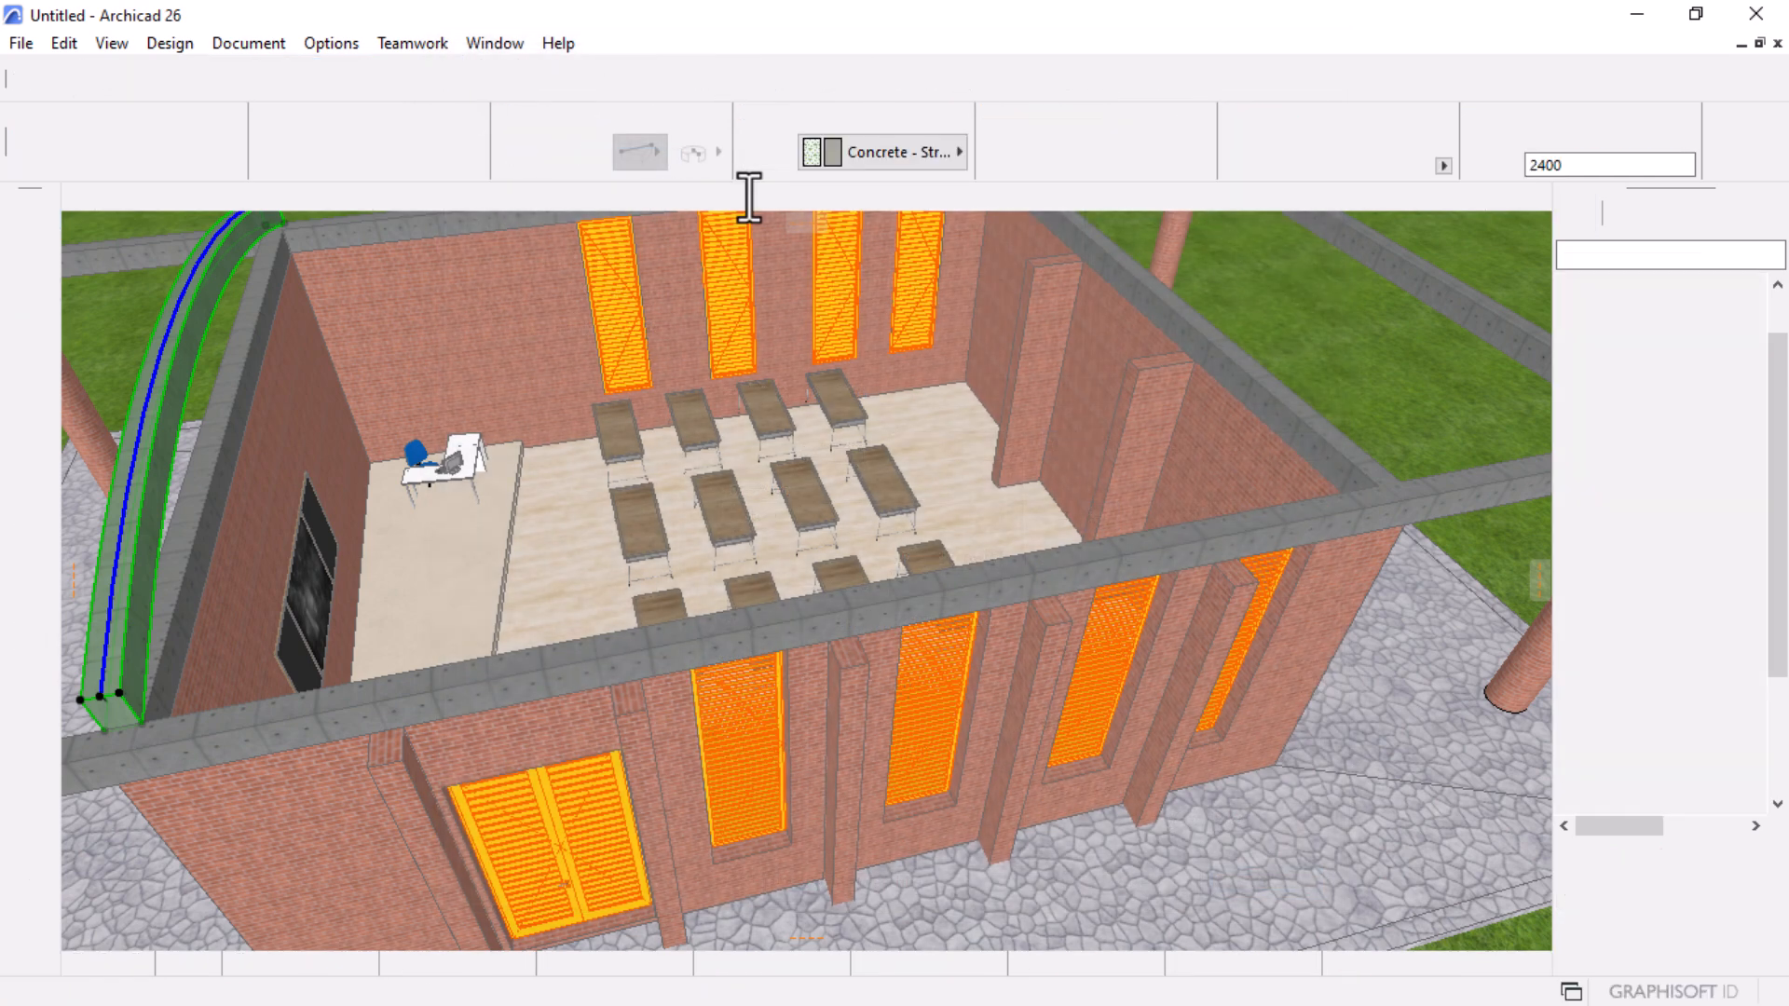
scroll(1137, 654, "down", 3)
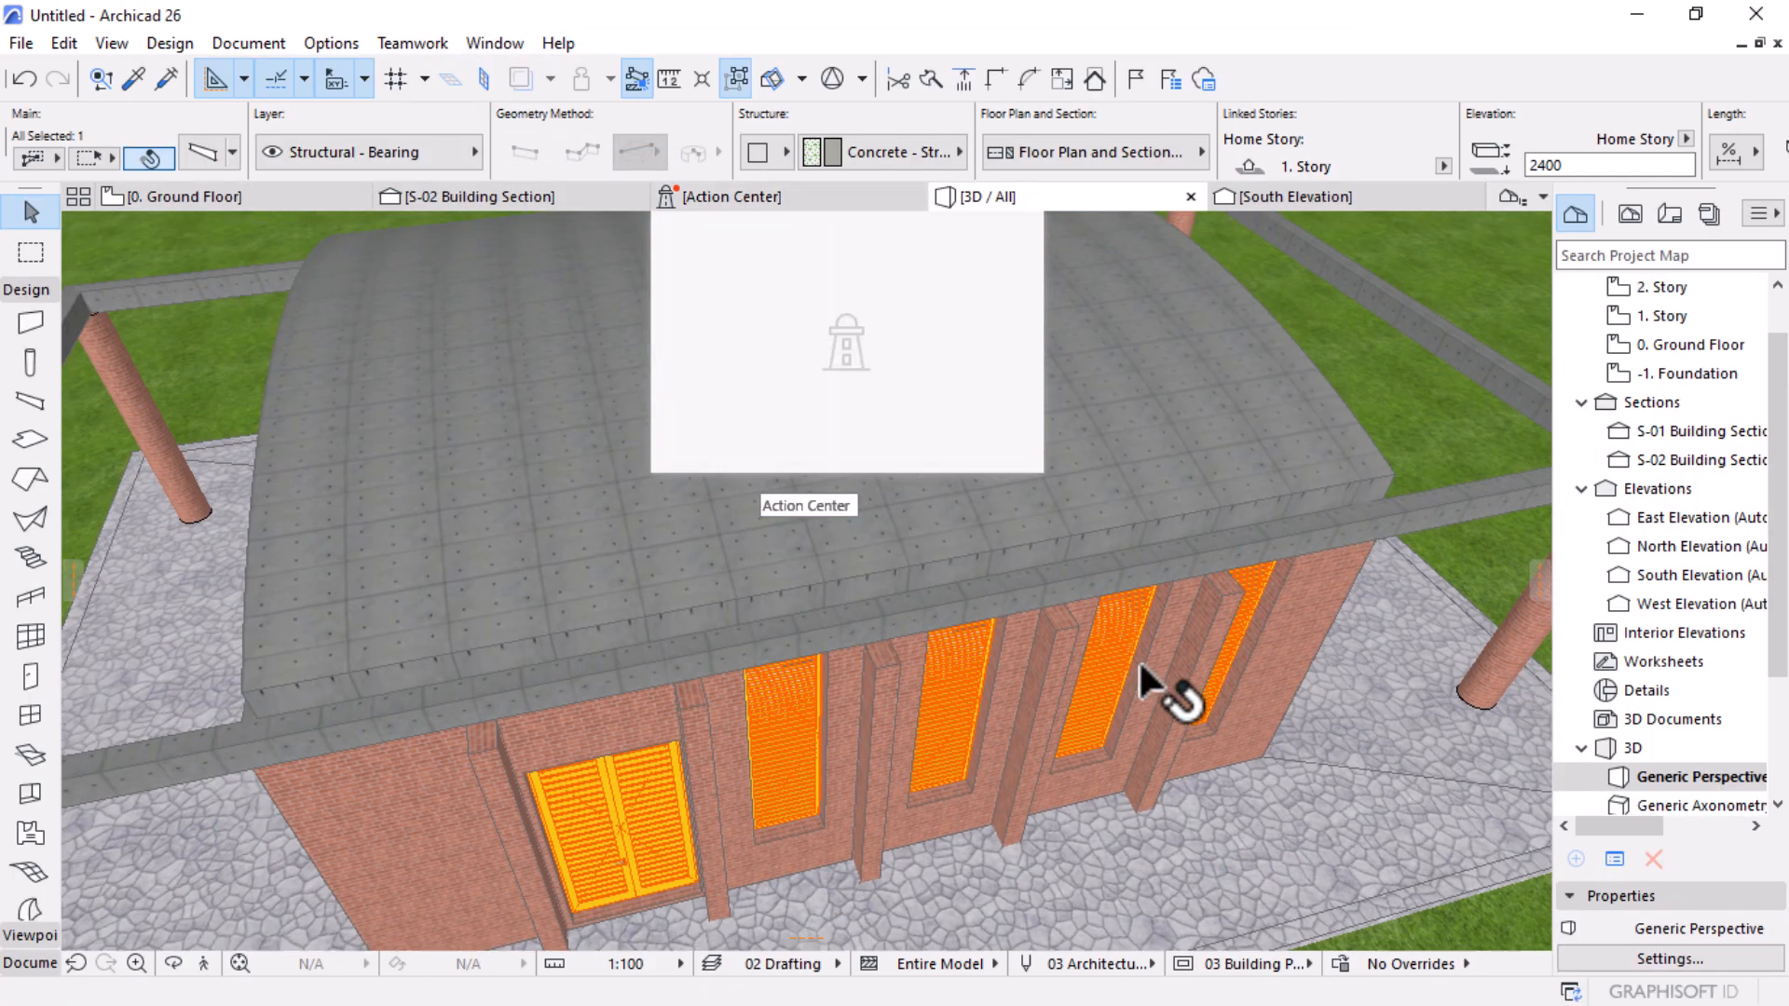
middle_click_drag(1316, 672, 779, 398, "shift")
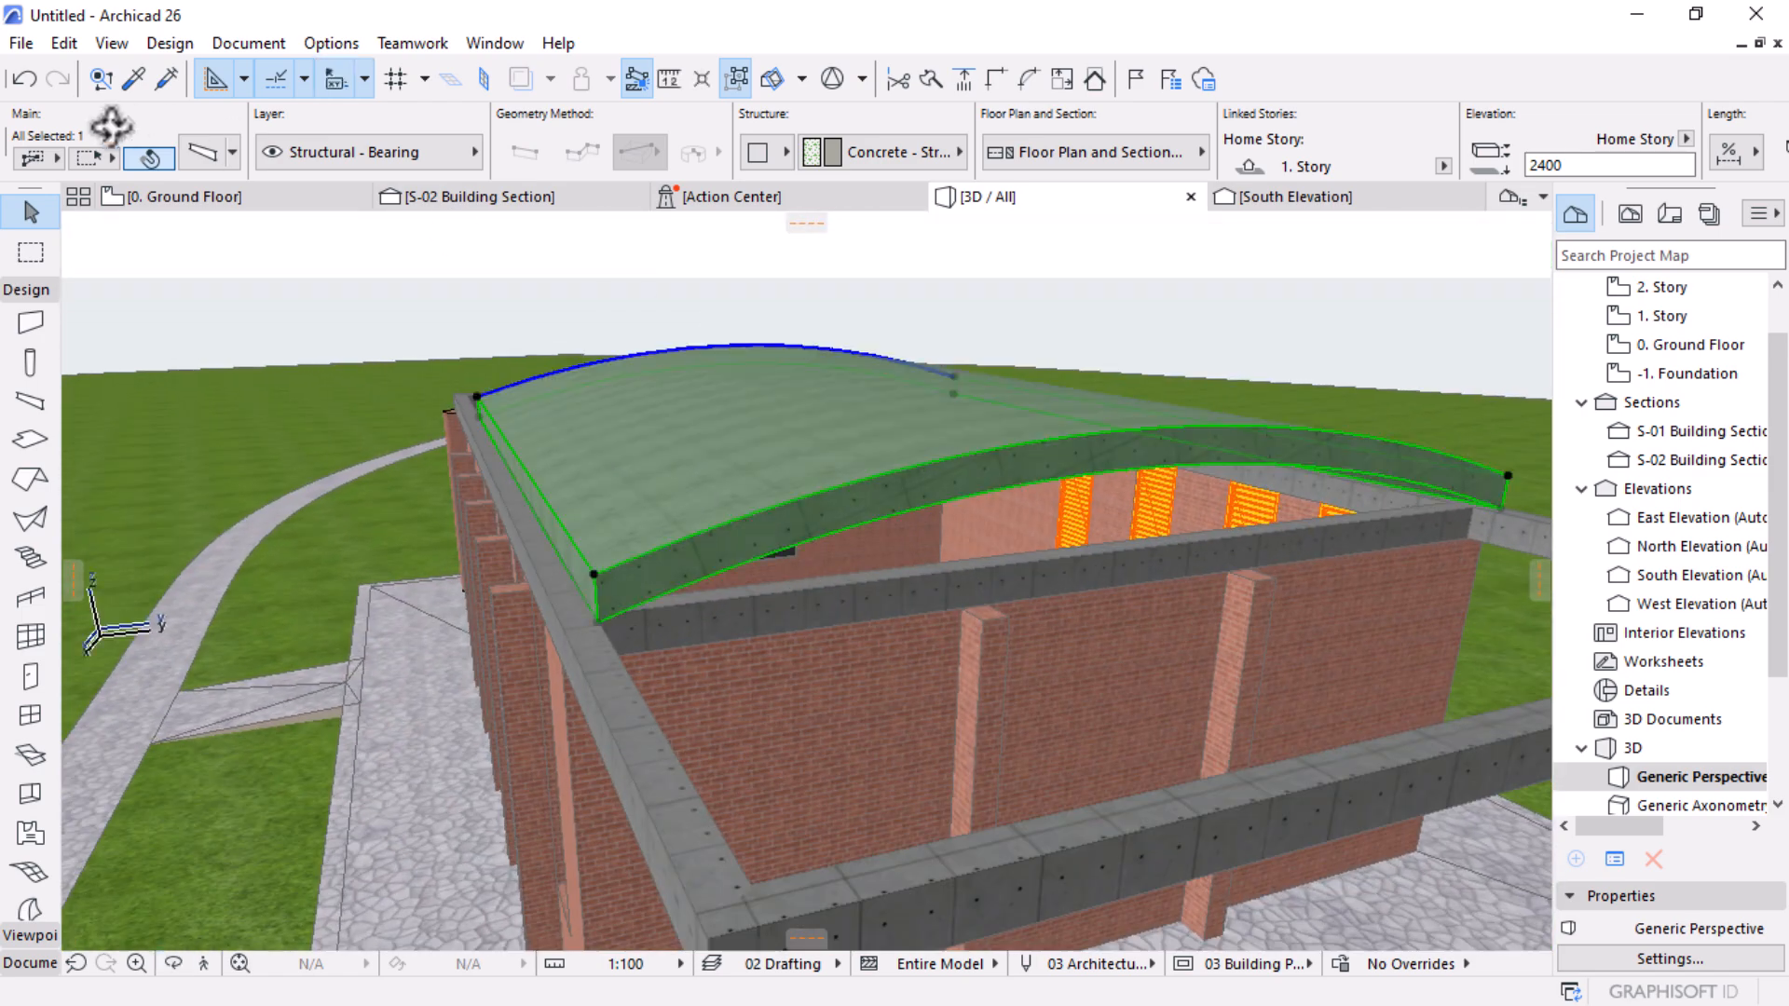
Step: Reduce the wide arched roof beam's cross-section height to 300
scroll(1127, 124, "down", 6)
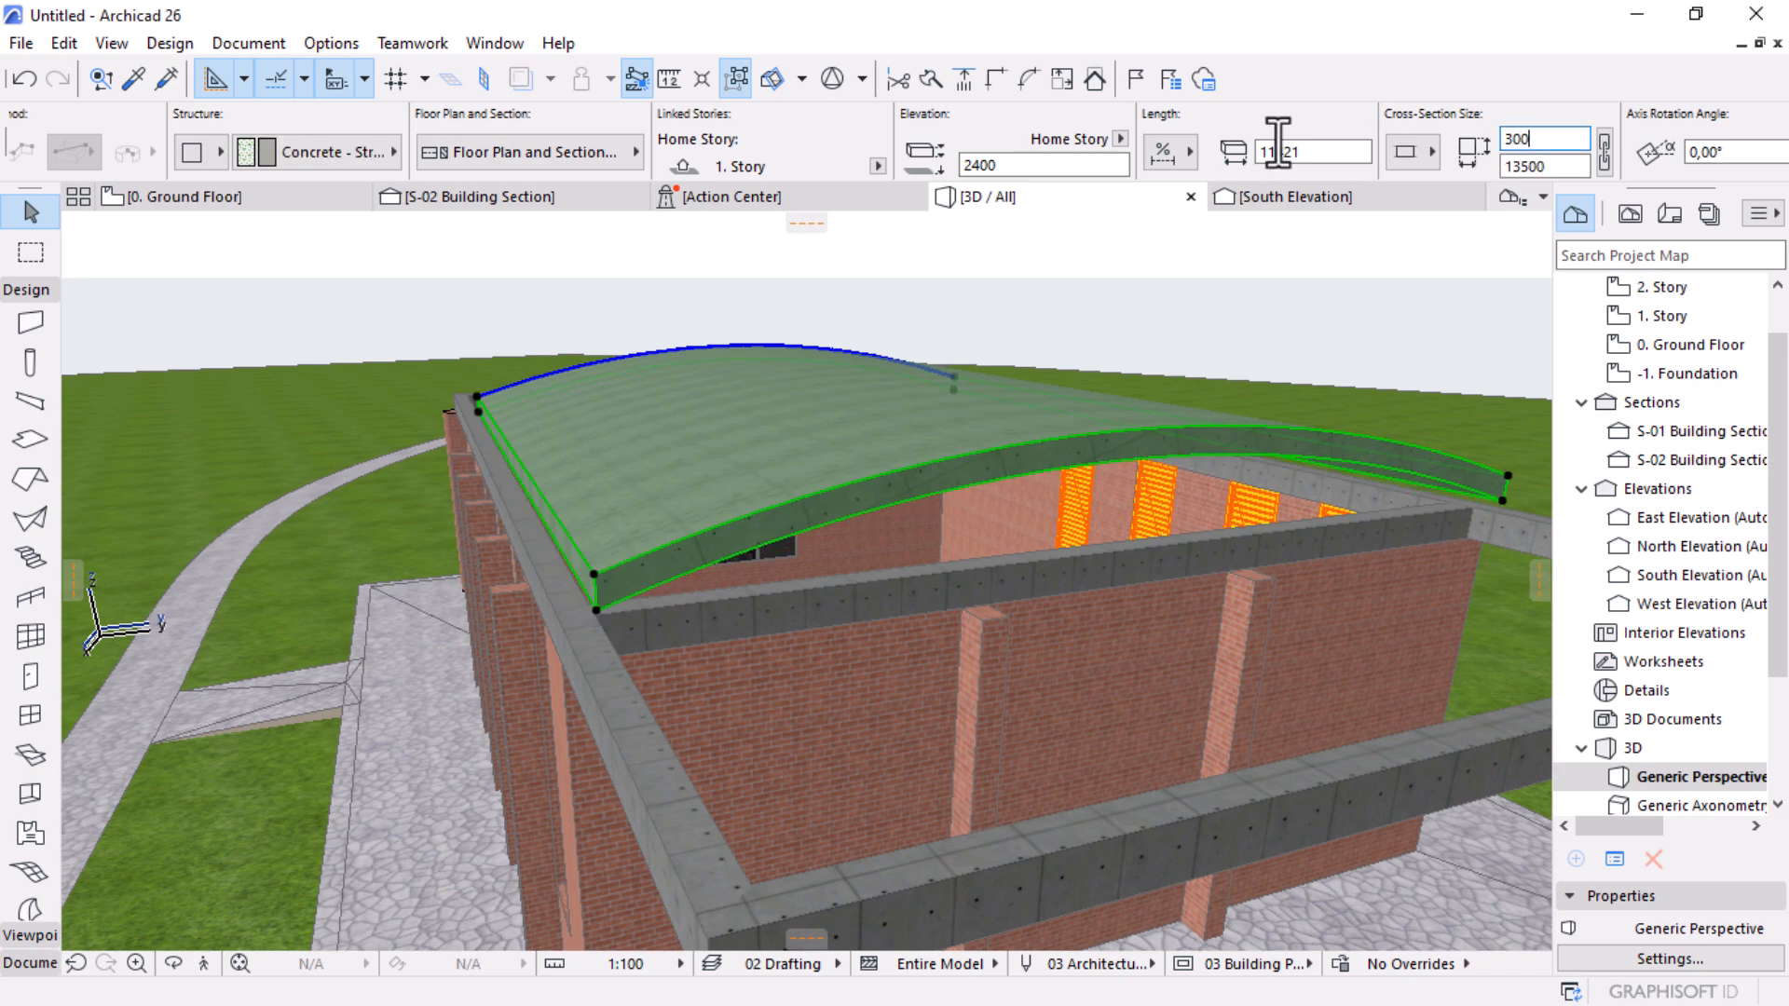
middle_click_drag(420, 550, 819, 417, "shift")
scroll(819, 424, "up", 2)
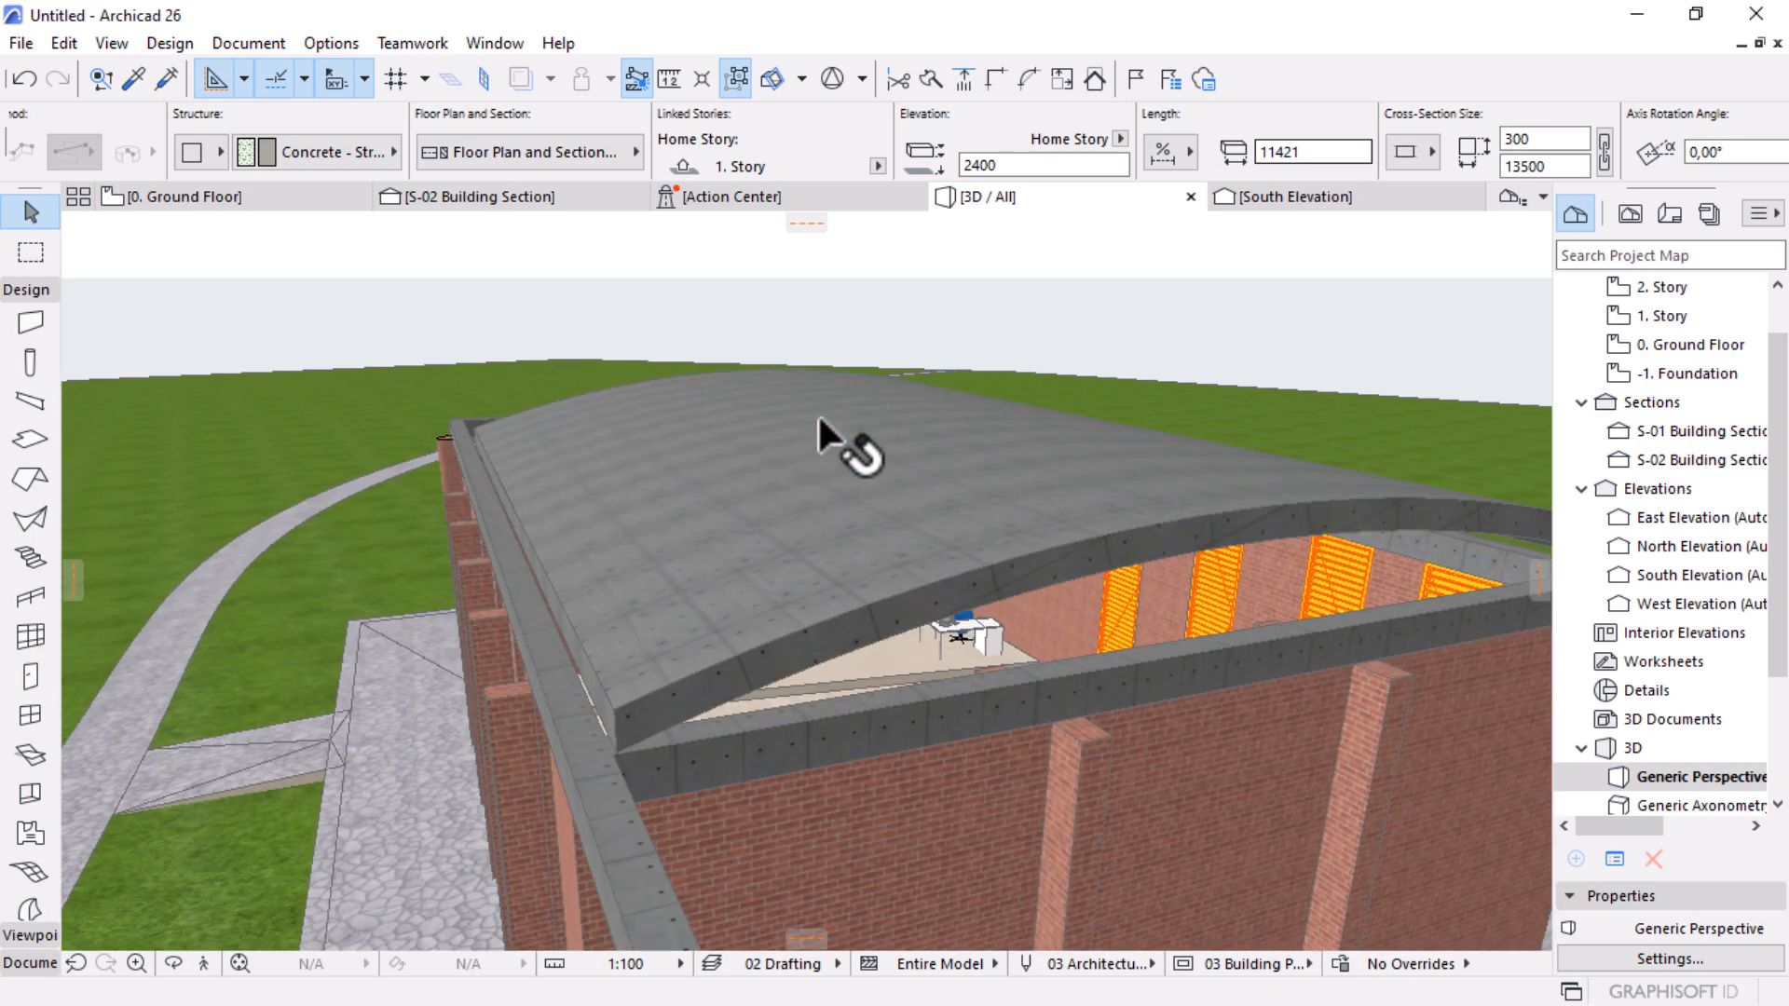
scroll(759, 659, "up", 2)
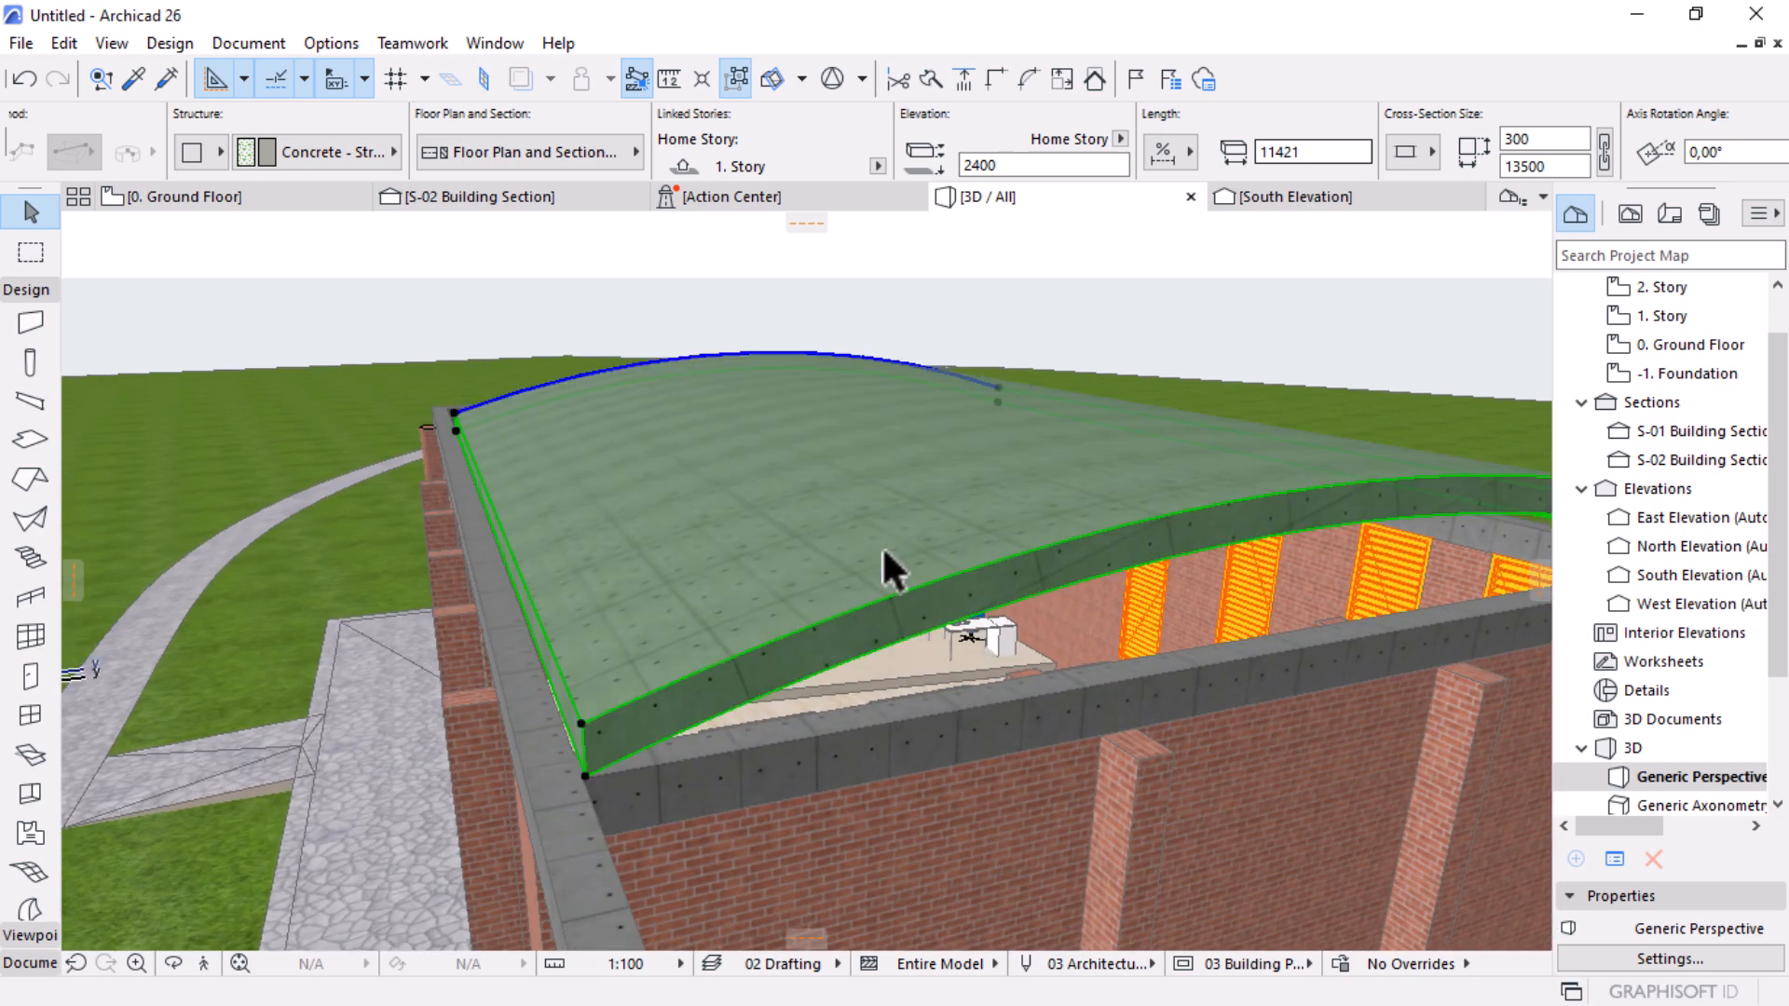
Step: Change the arched roof beam's material to Brick - Structural and set its cross-section height to 200
left_click(323, 156)
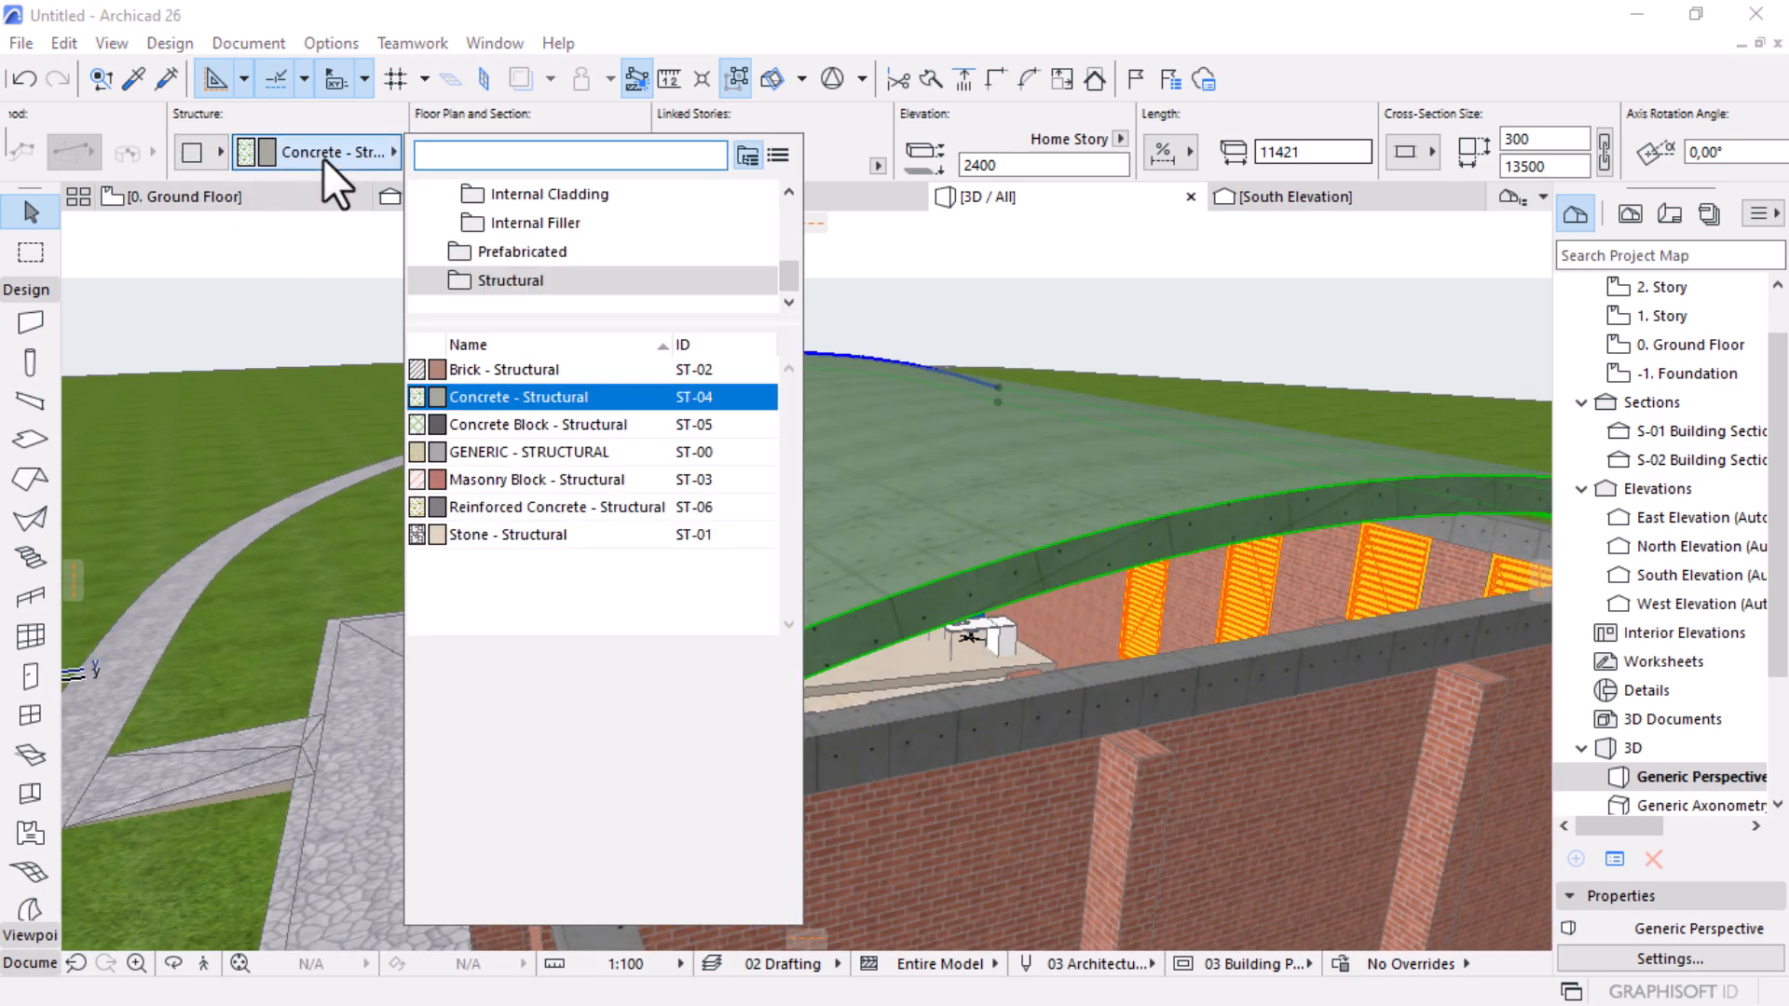
left_click(536, 376)
middle_click_drag(537, 376, 880, 541, "shift")
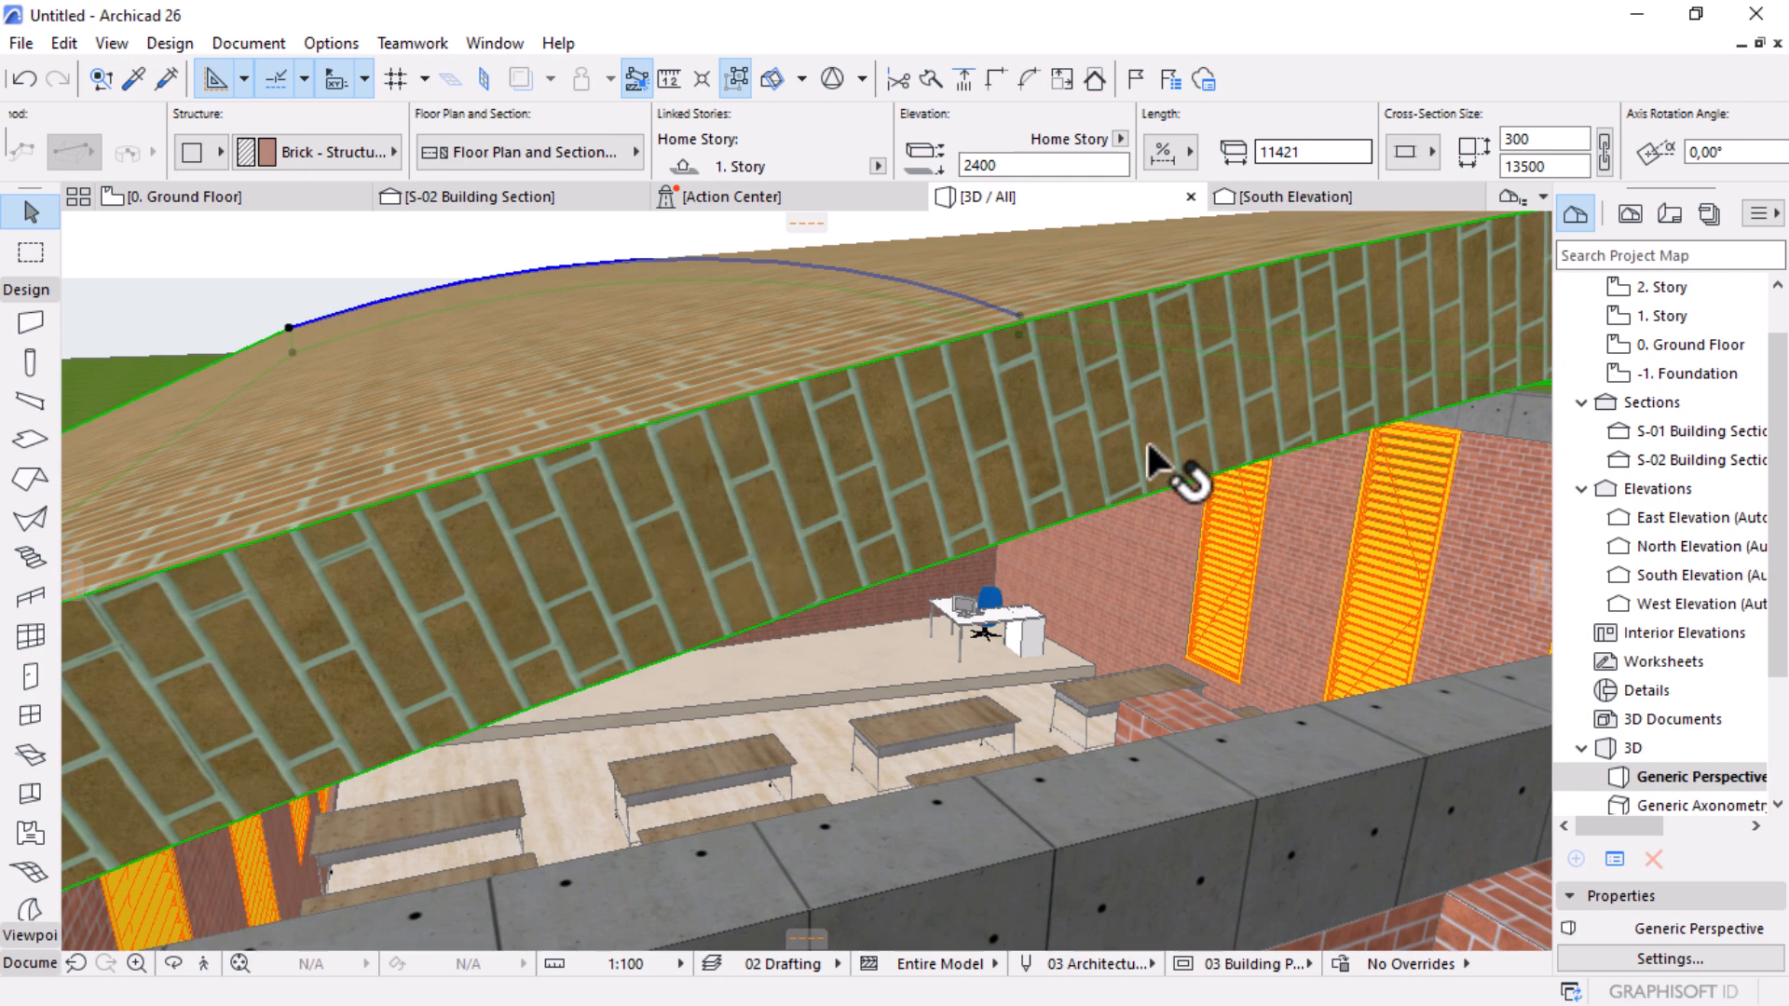
left_click(1546, 140)
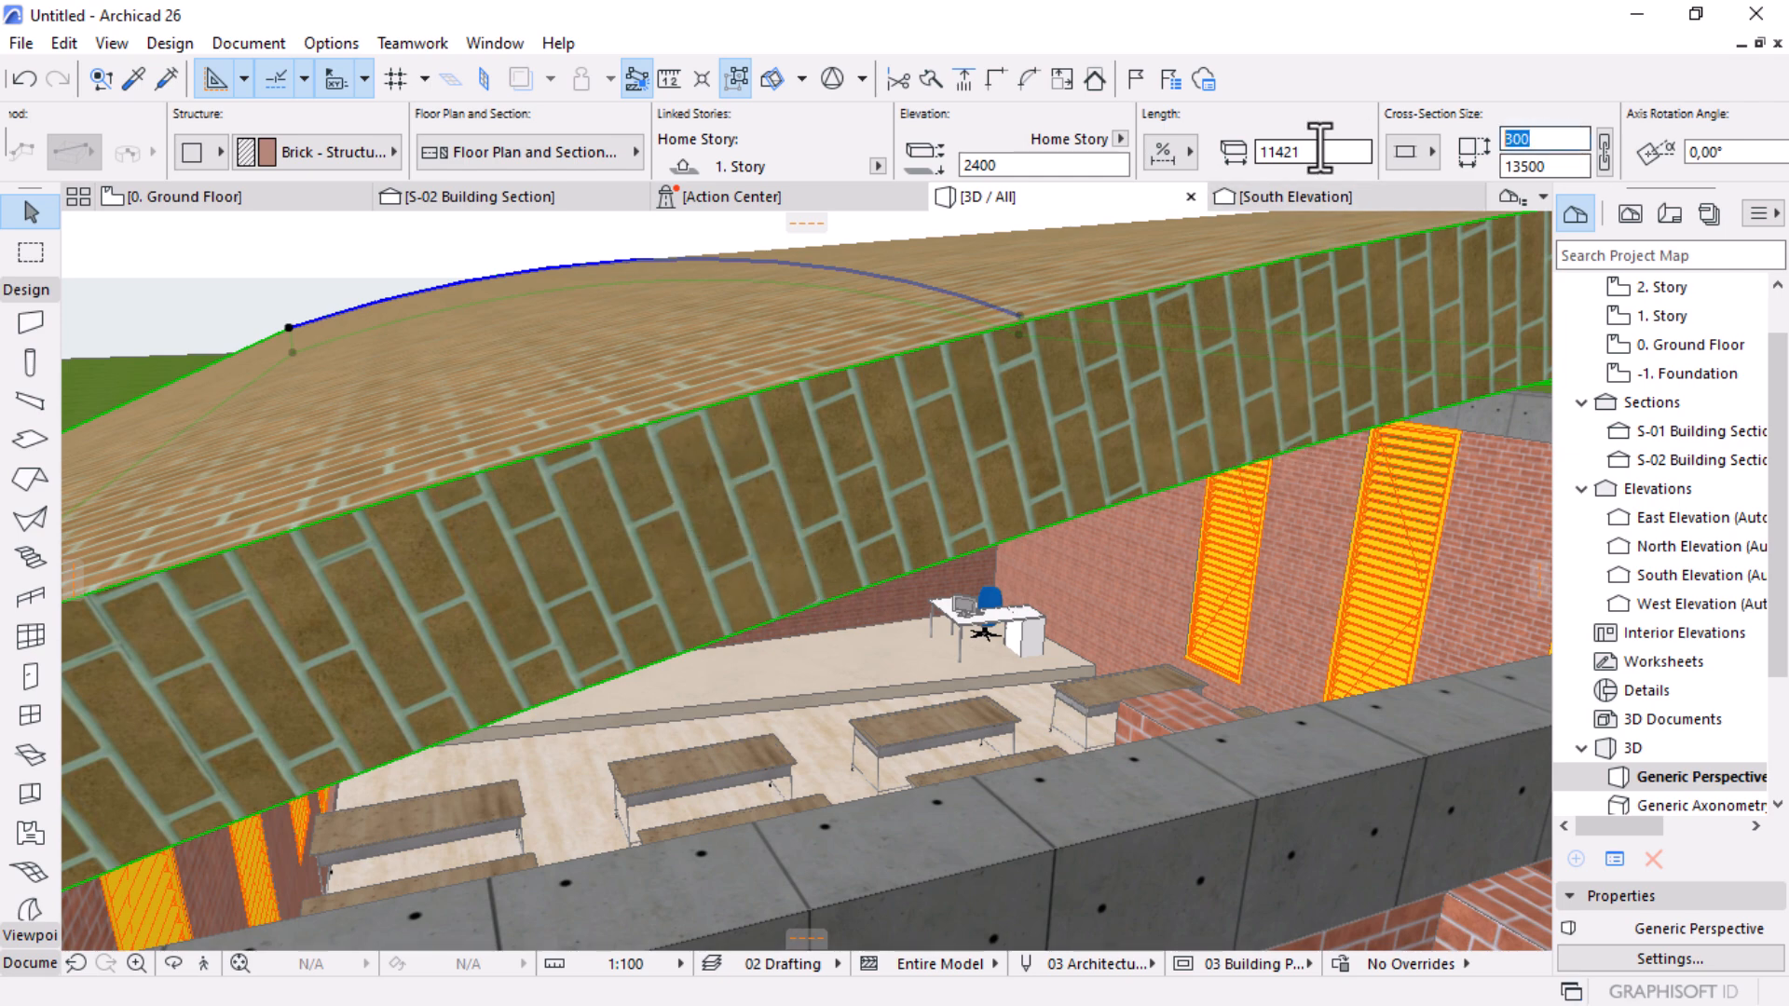
type("200")
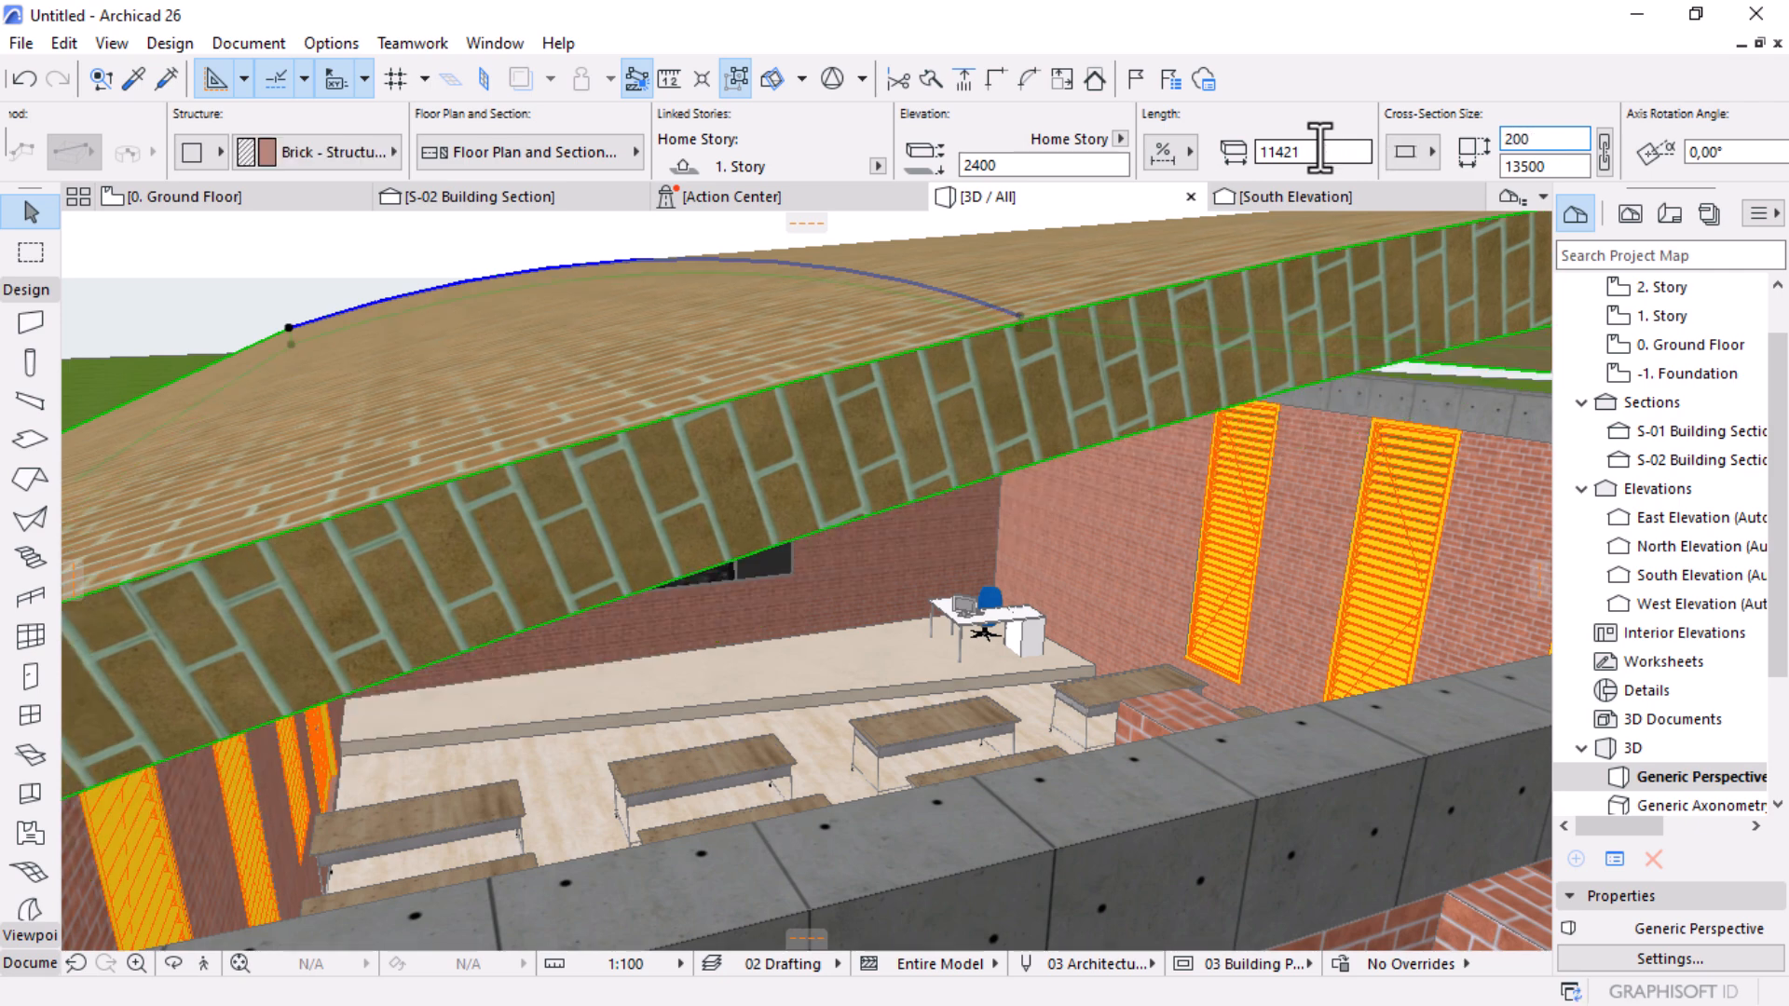
middle_click_drag(351, 460, 680, 575, "shift")
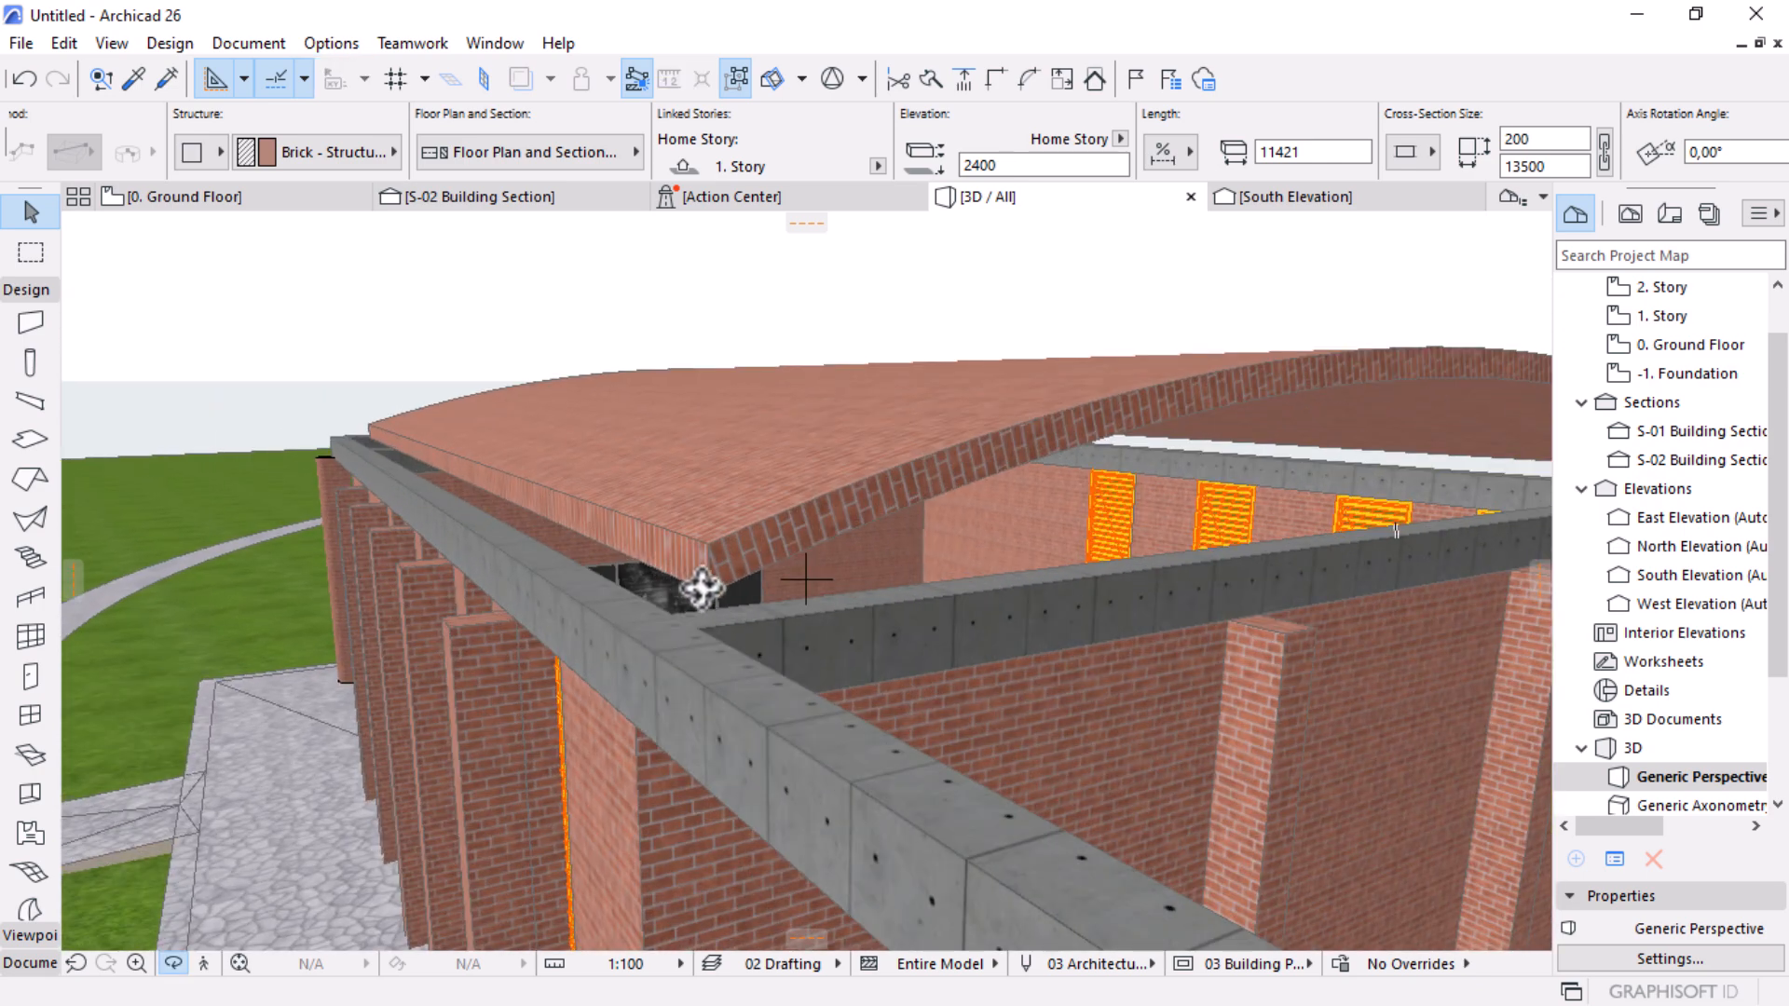
Step: Switch the arched brick roof's reference axis to the lower-left corner of its section
left_click(700, 585)
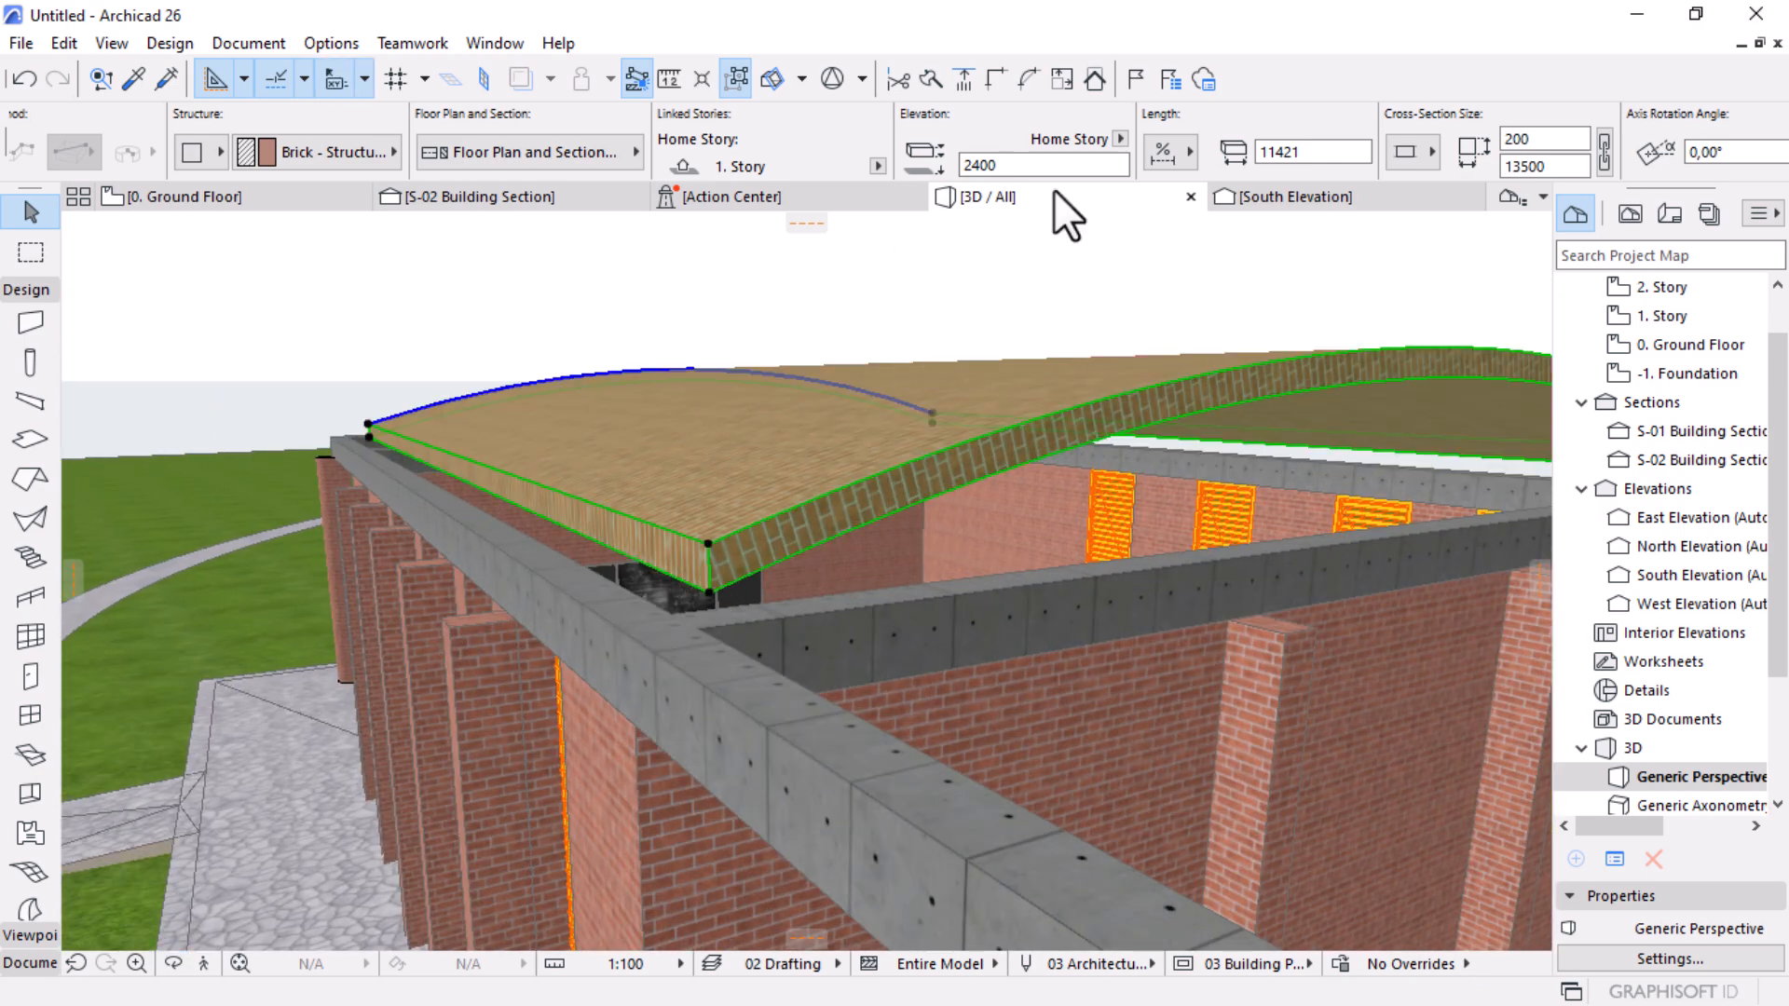
left_click(190, 147)
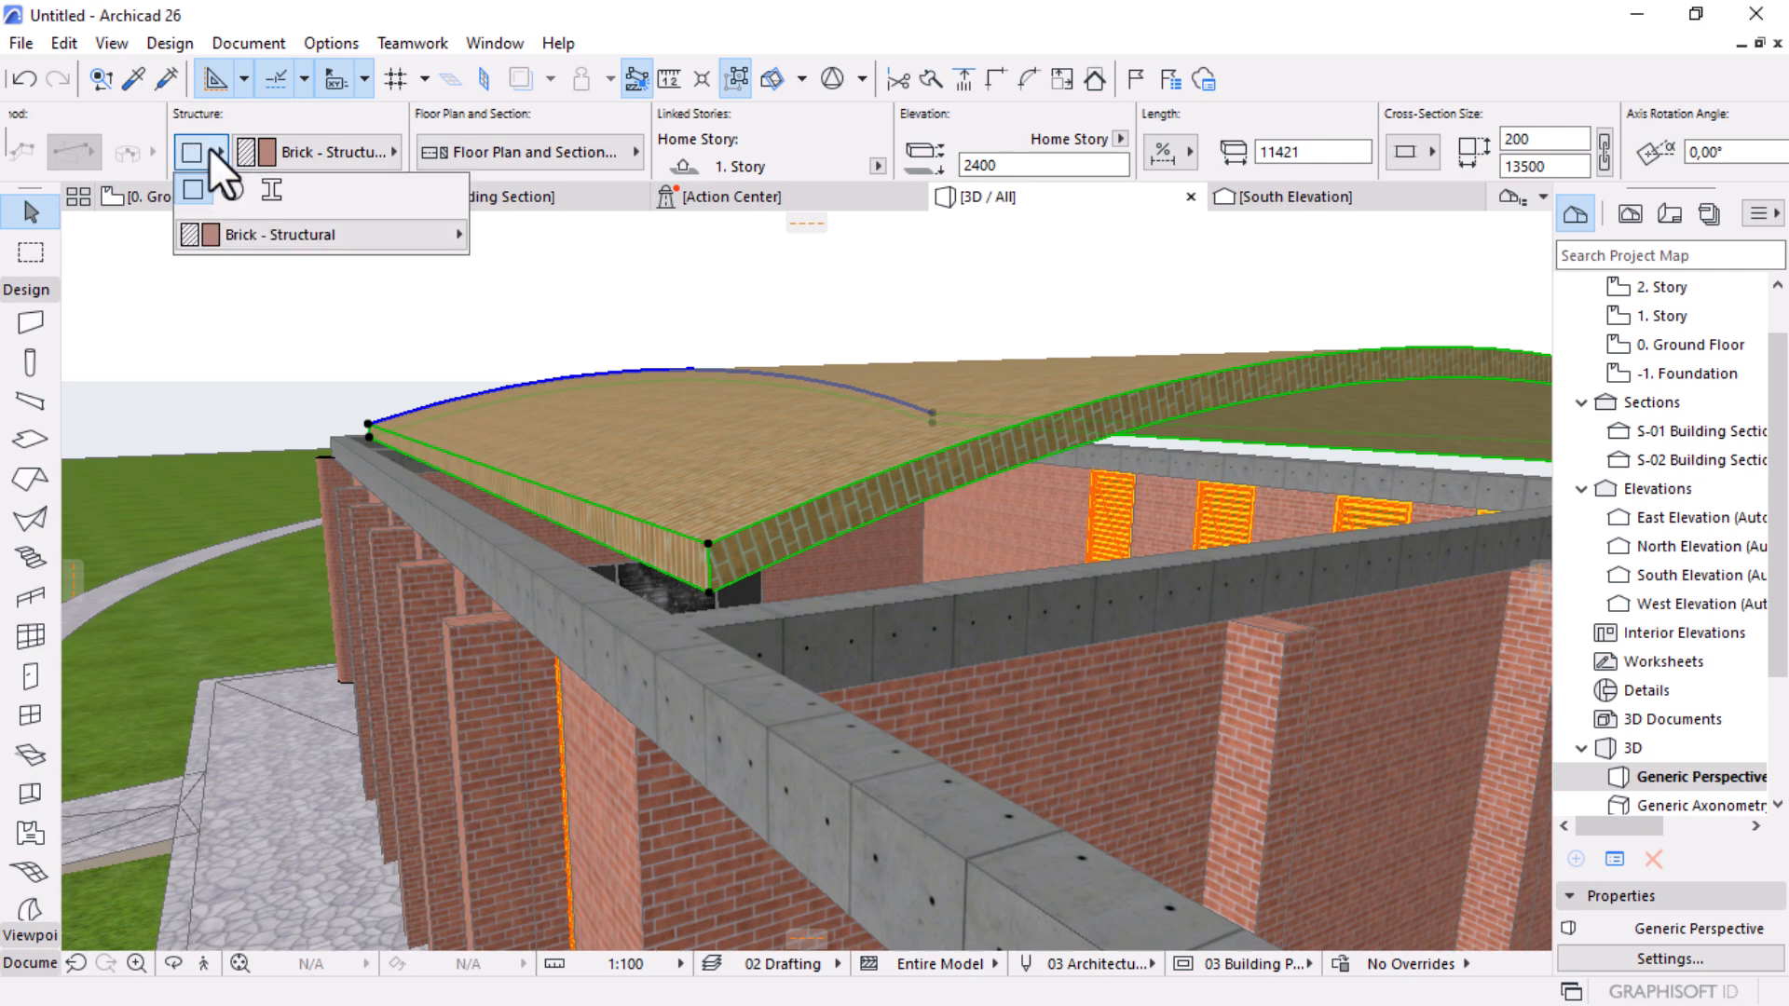
left_click(240, 148)
scroll(274, 140, "up", 6)
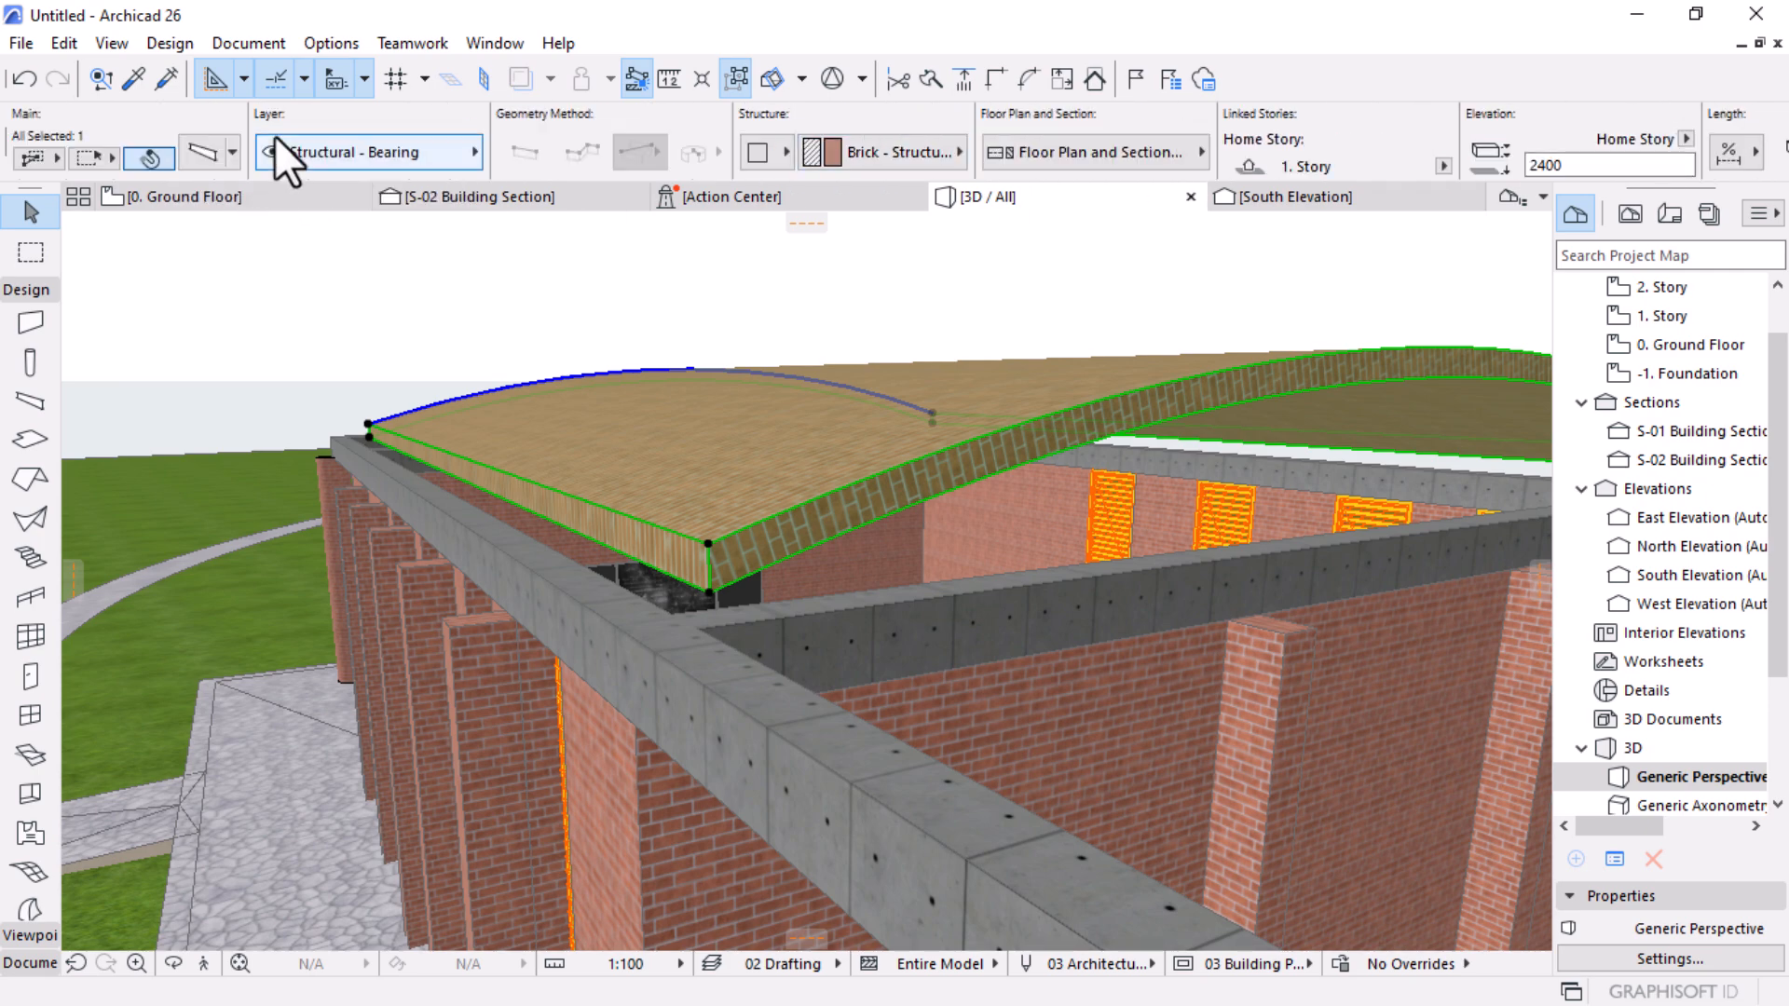
double_click(1341, 349)
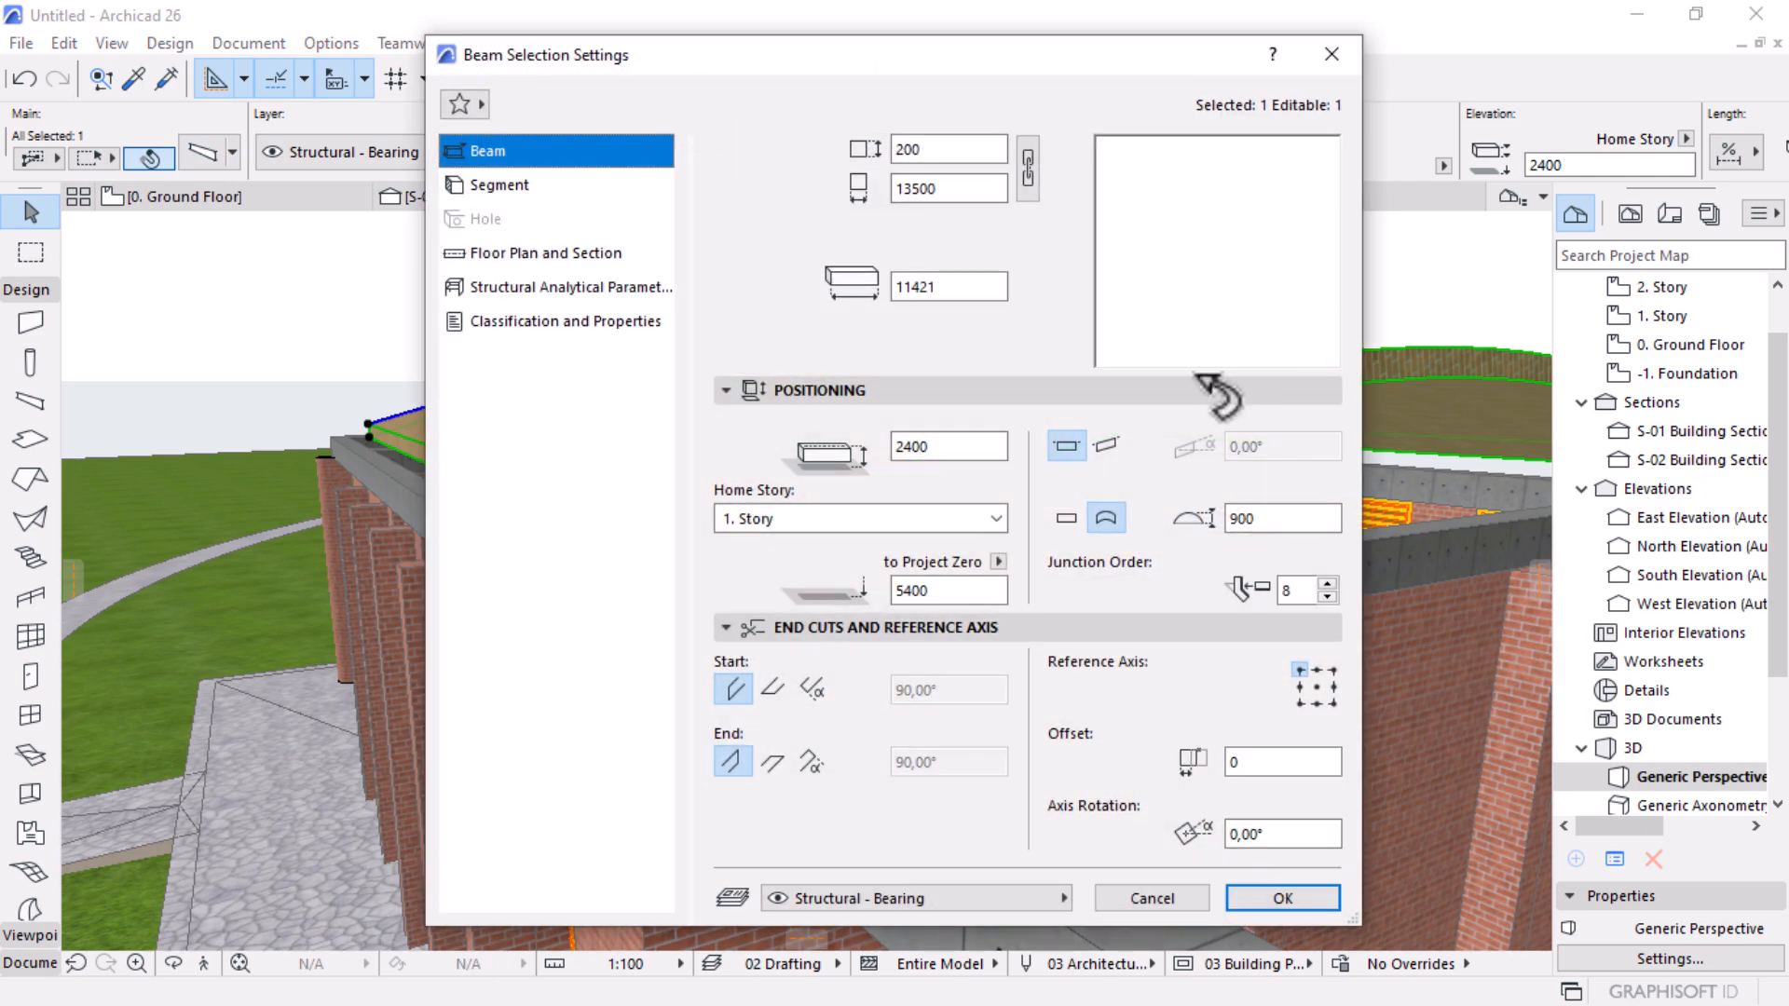
left_click(1299, 703)
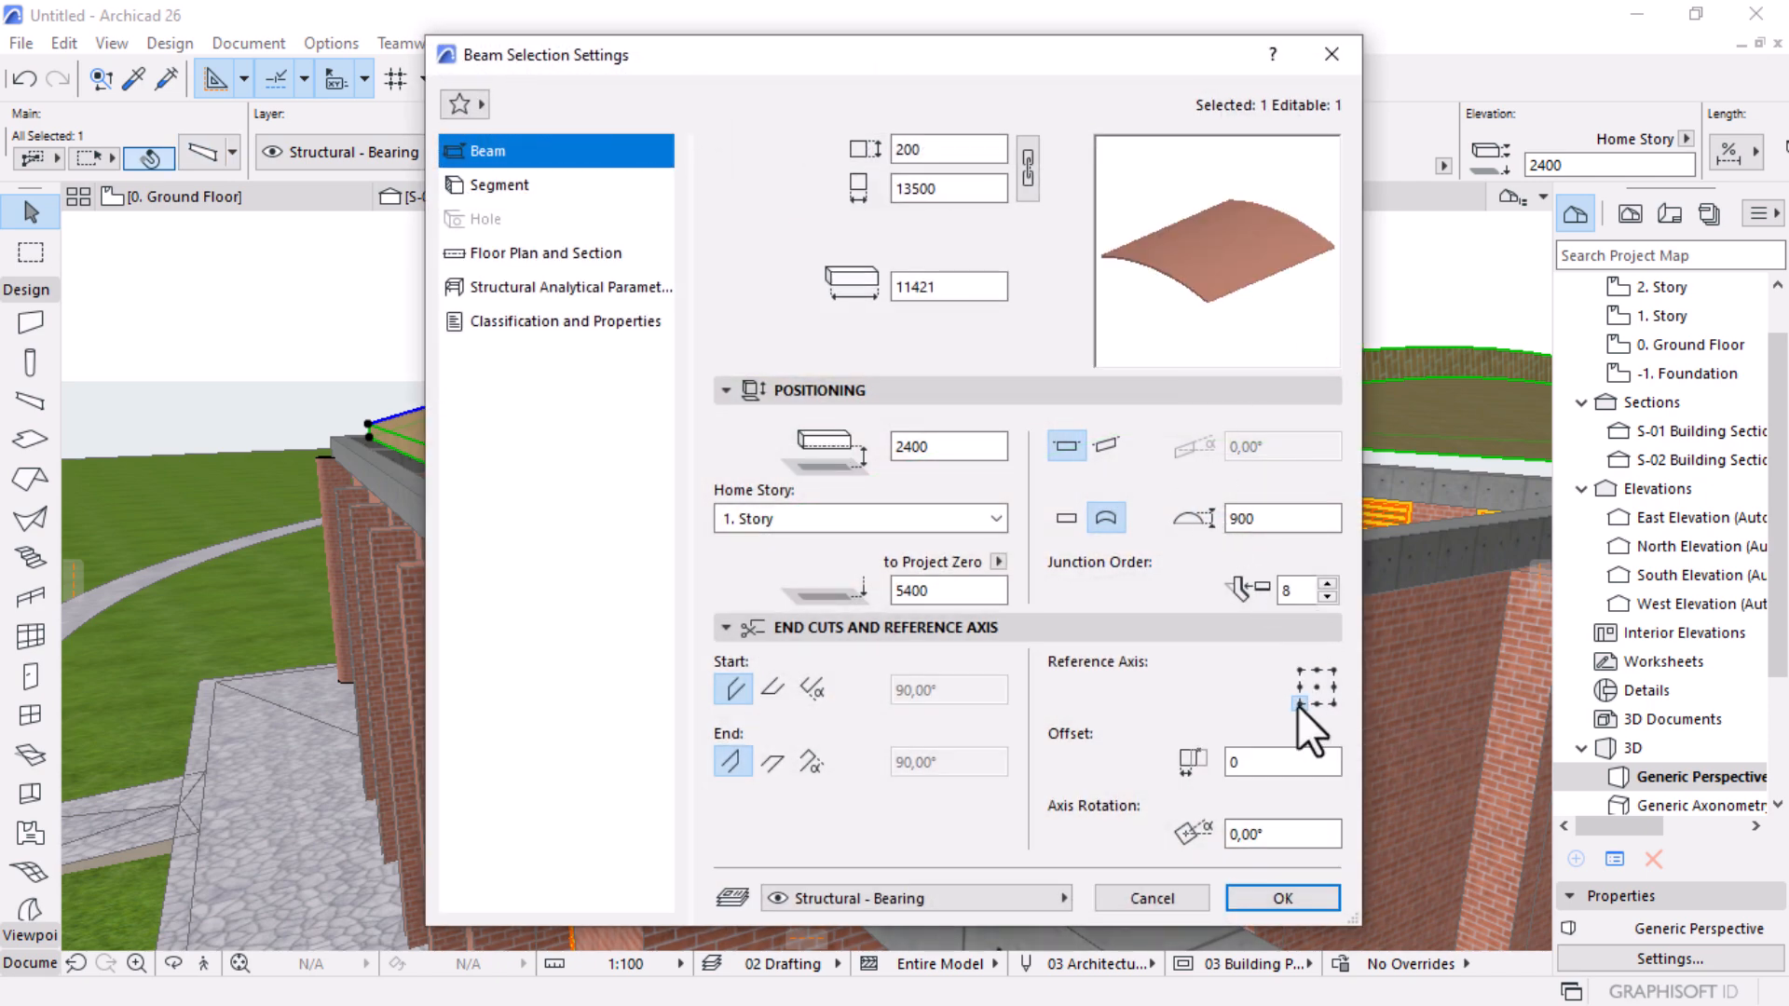
left_click(1282, 898)
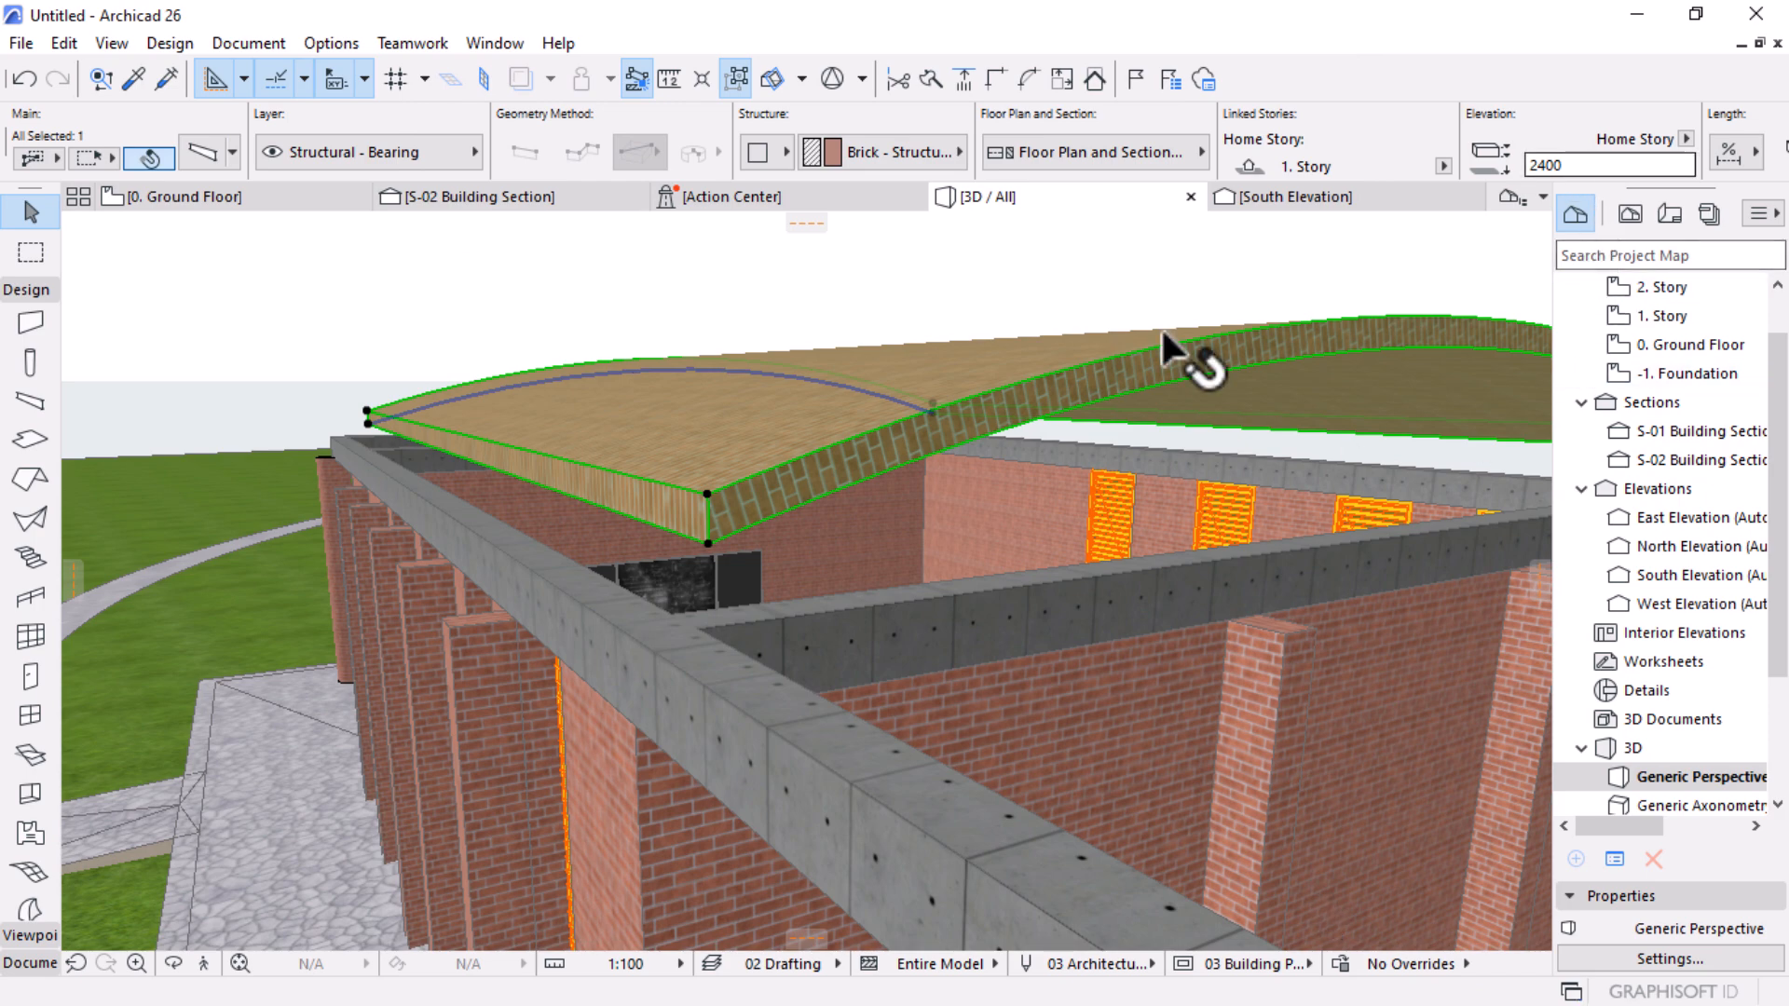
Step: Move the arched brick roof straight down by 400 so its lower corner rests on the perimeter concrete beam
key("ctrl+d")
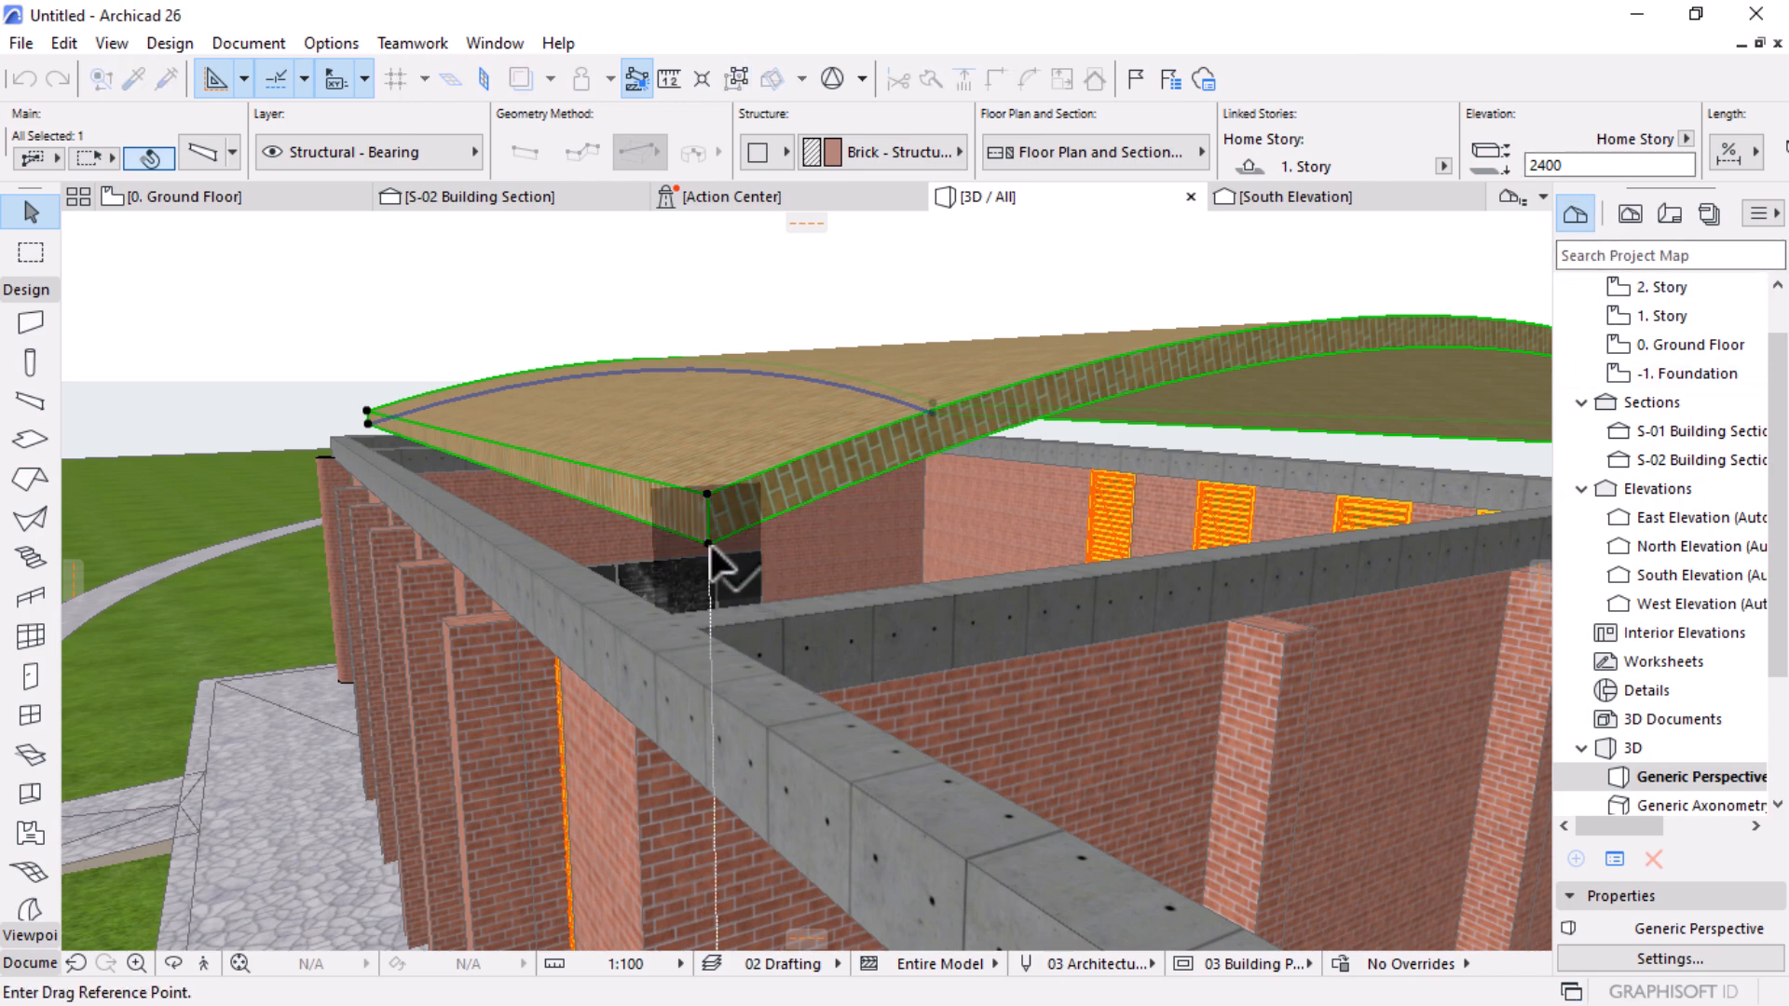
left_click(705, 576)
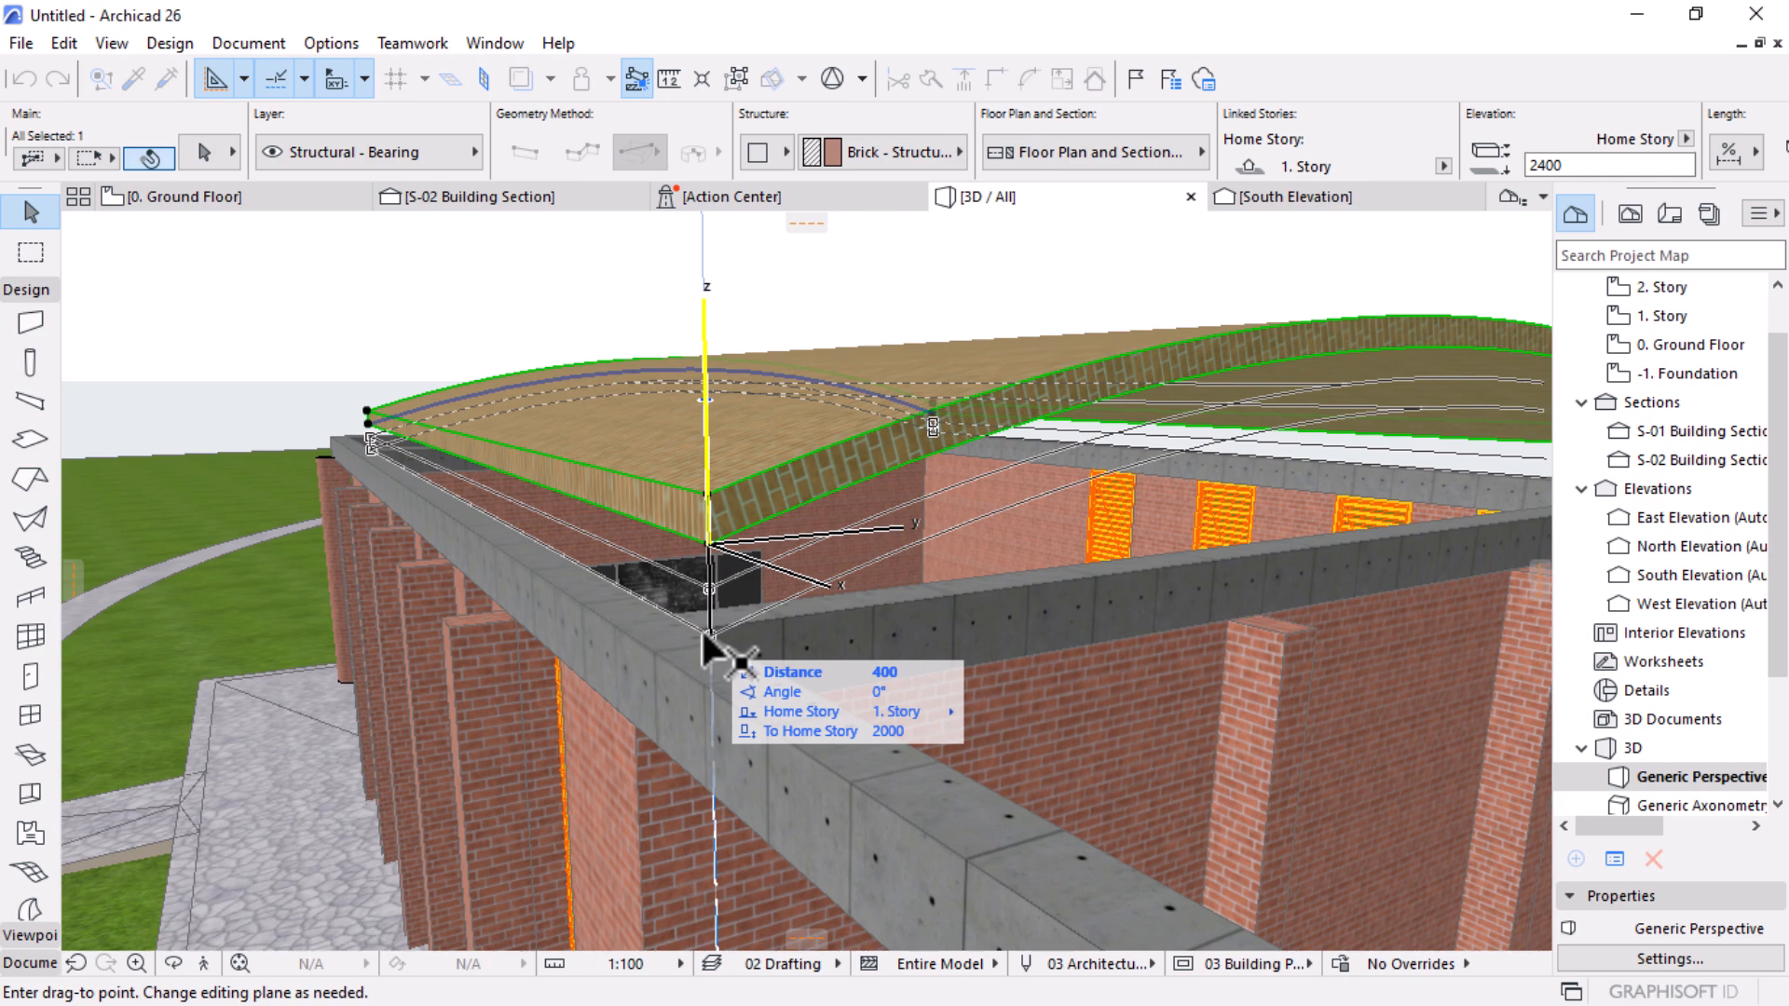
left_click(703, 632)
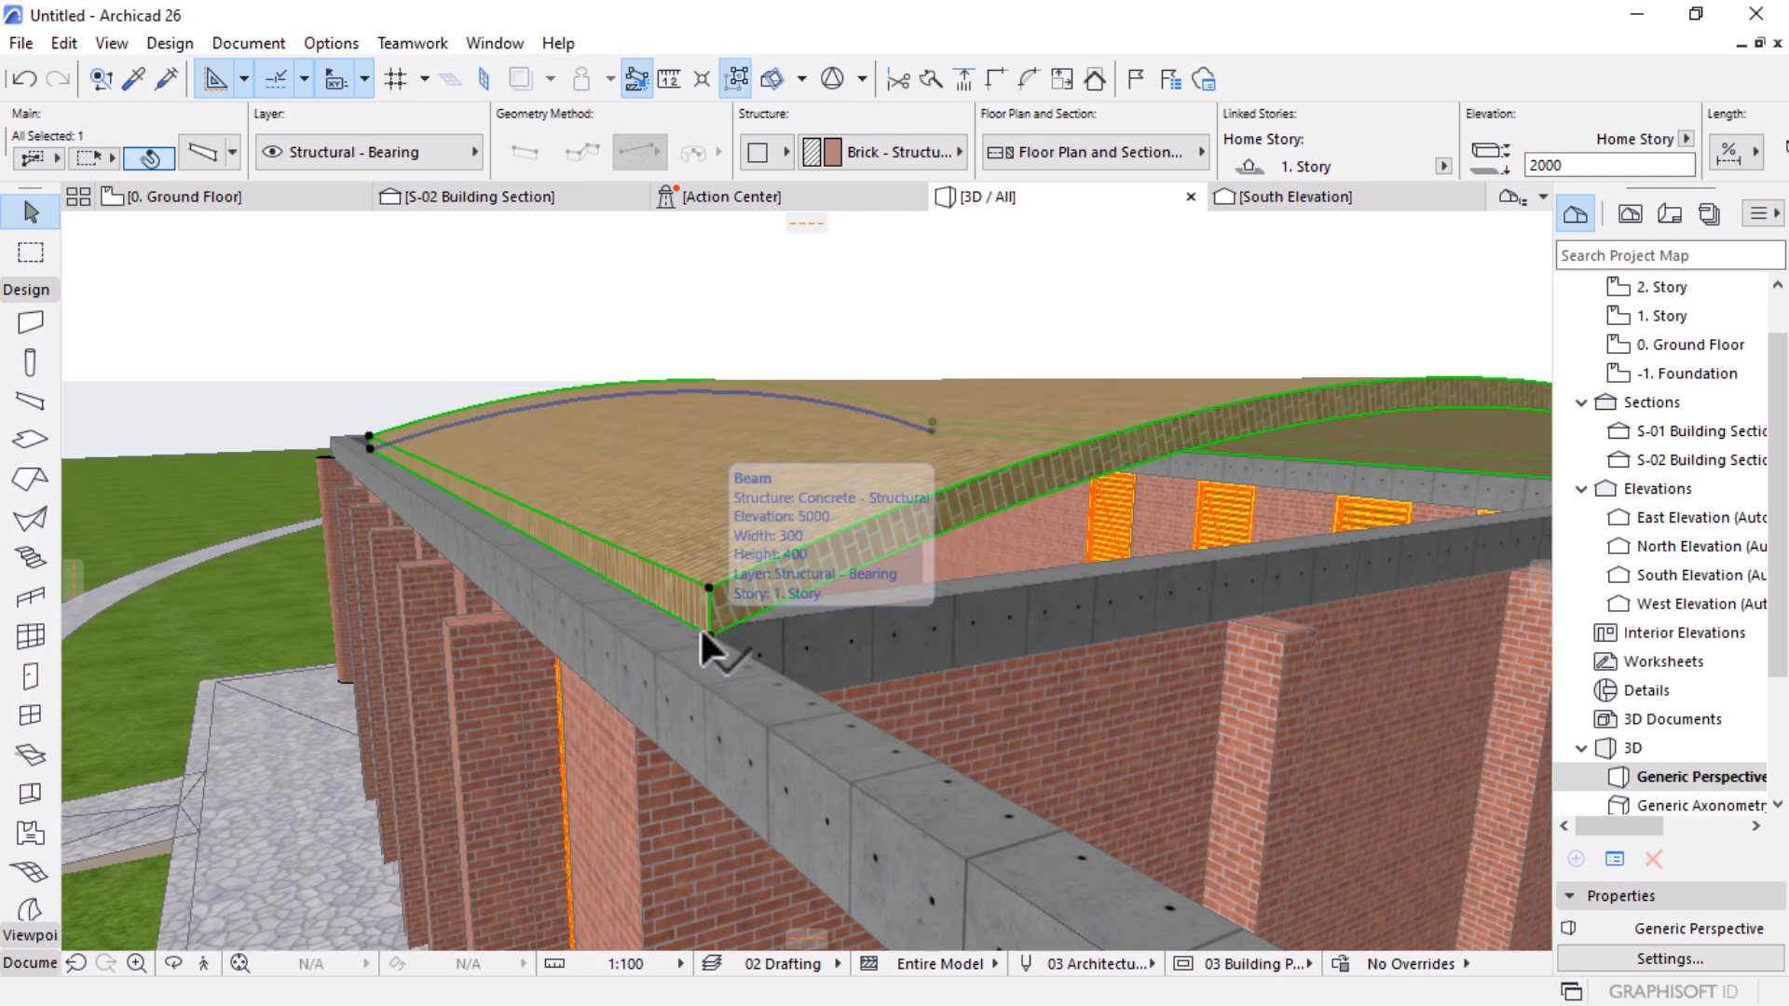
Step: Stretch the arched roof's free end lengthwise to the outer edge of the concrete beam along the opposite long wall
middle_click_drag(942, 858, 1071, 583, "shift")
middle_click_drag(988, 669, 1255, 648, "shift")
left_click(1004, 559)
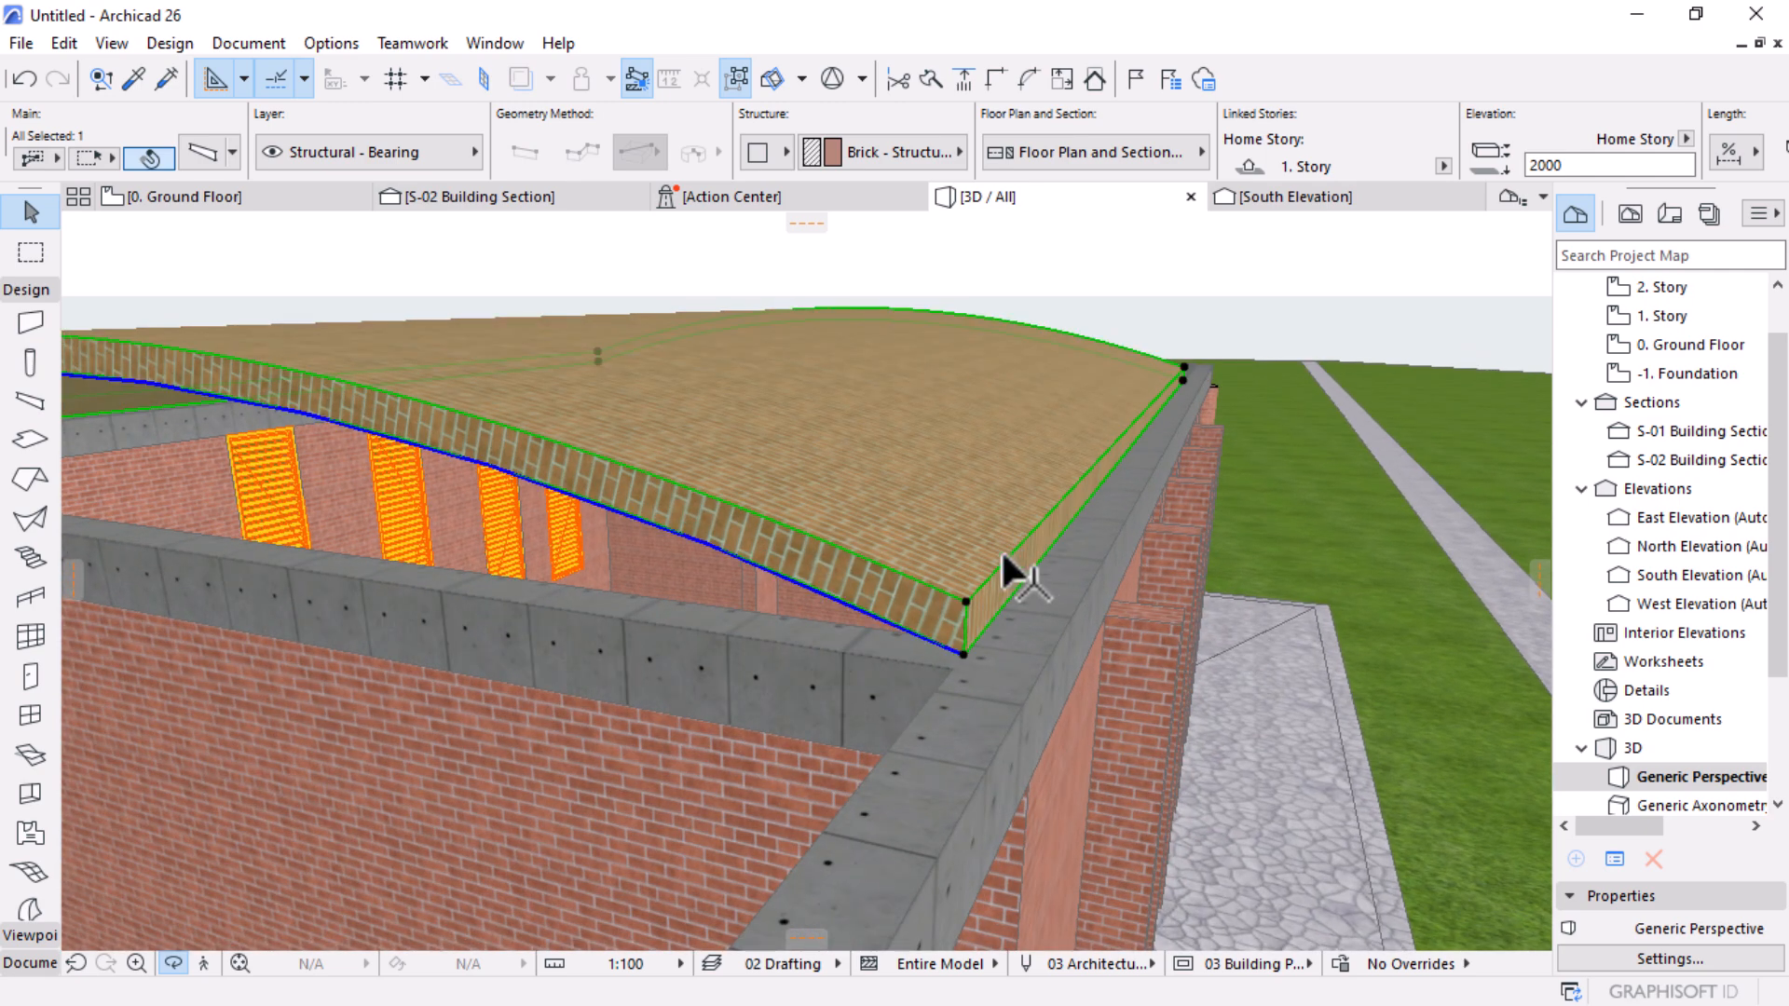
left_click(964, 653)
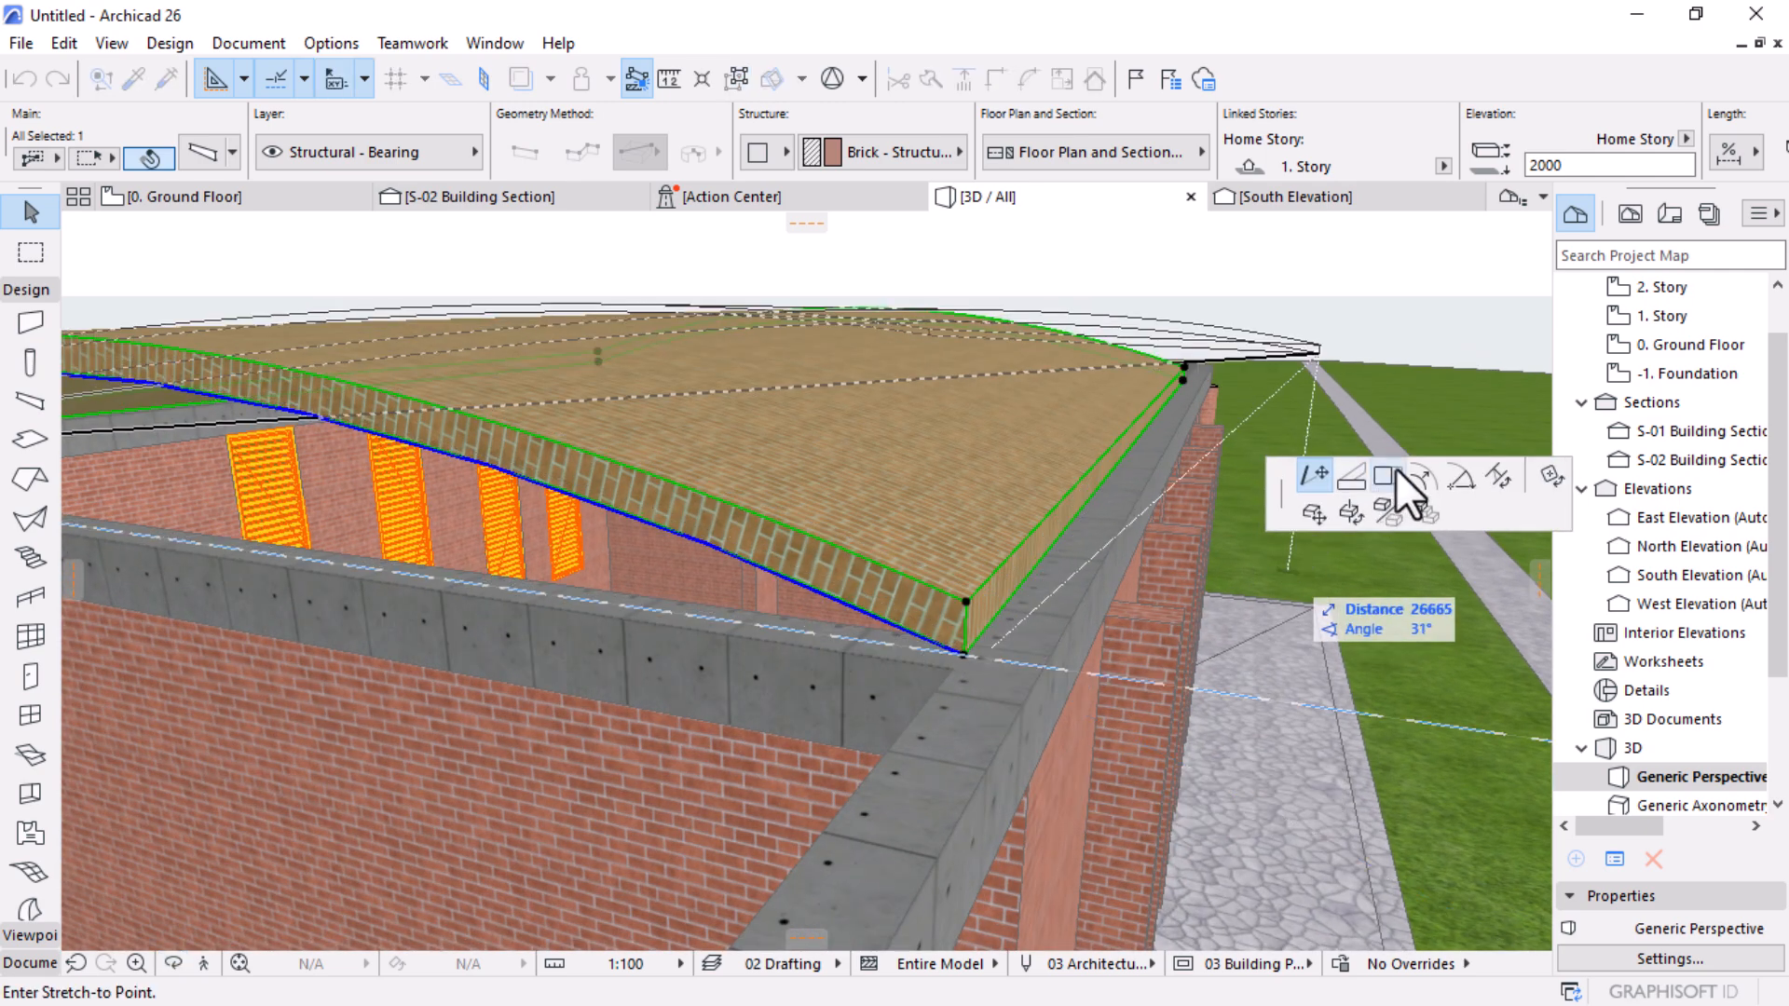
left_click(1391, 472)
left_click(1385, 477)
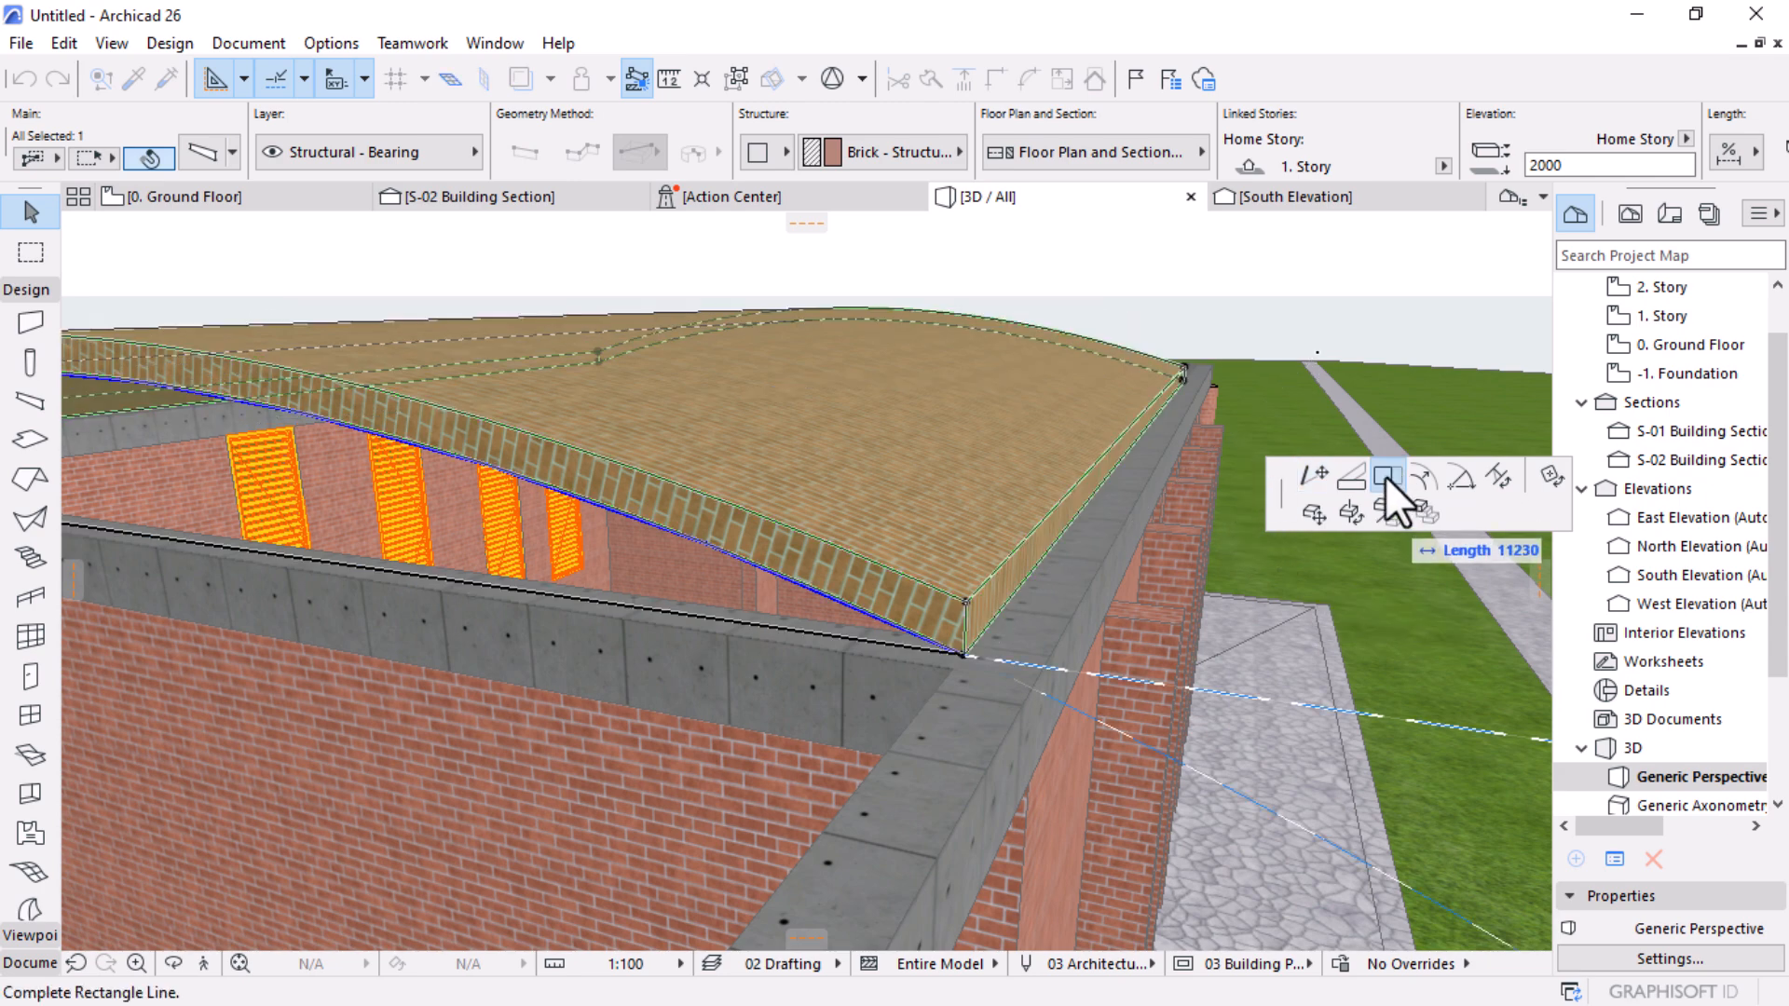
left_click(1216, 361)
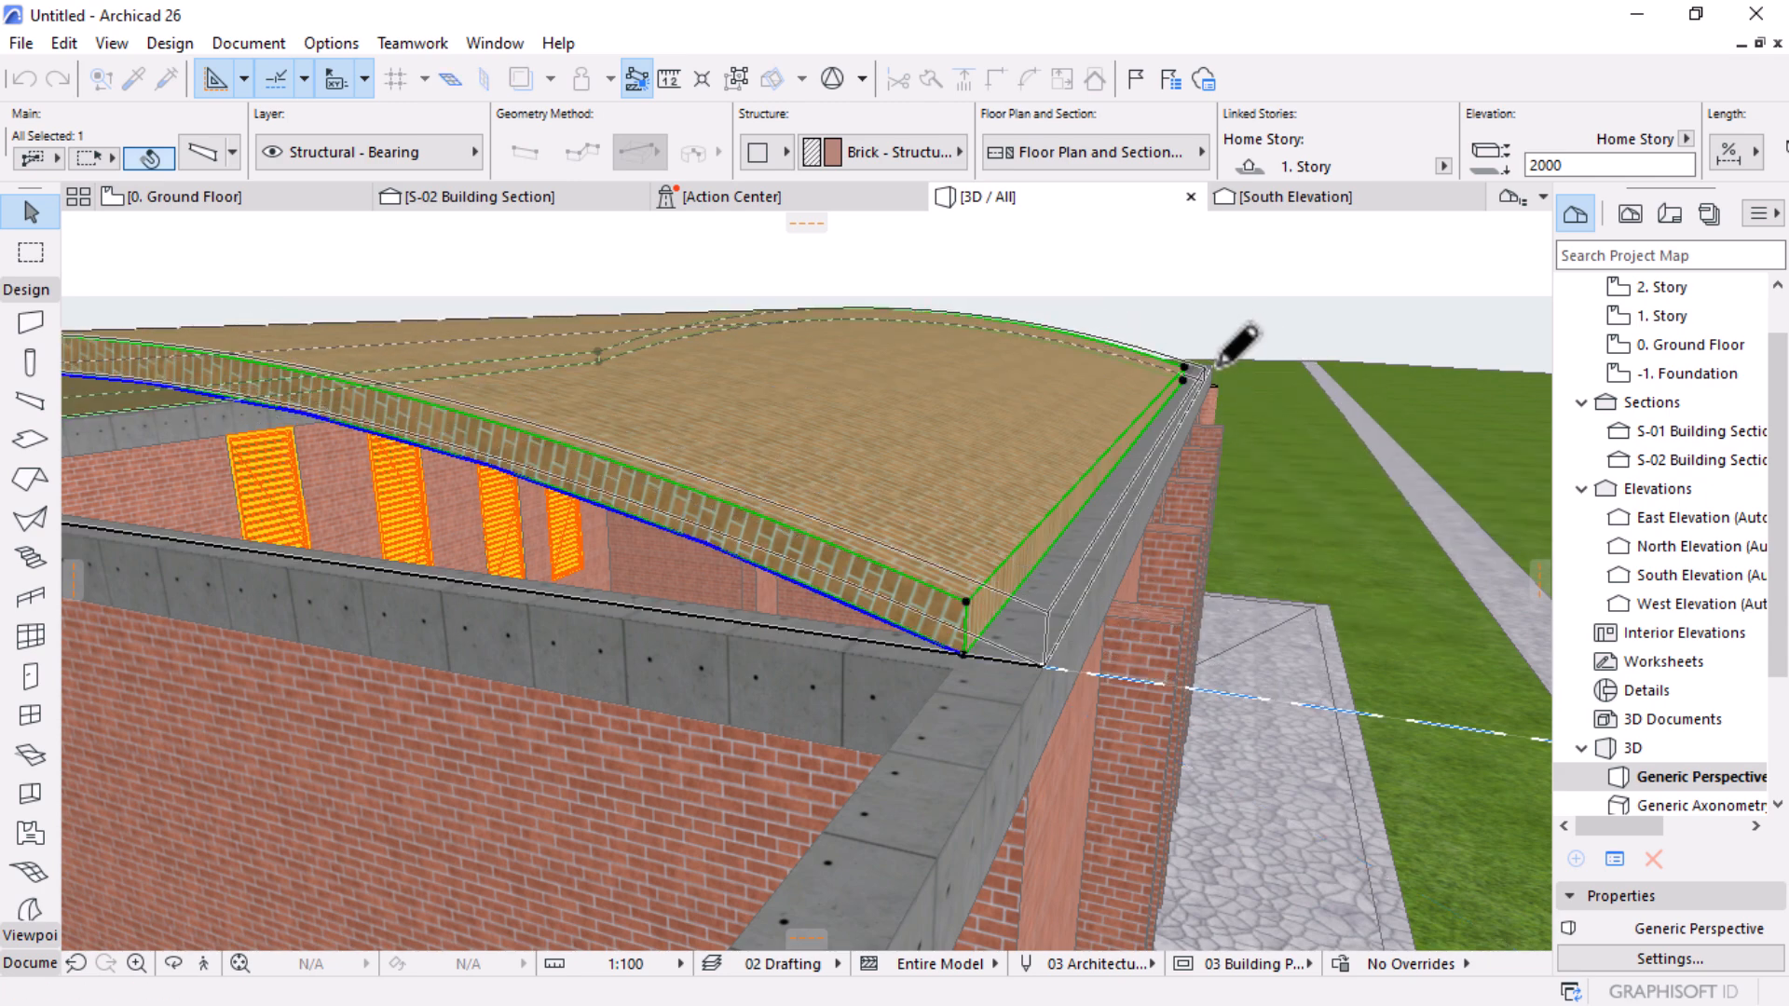
scroll(1211, 652, "down", 5)
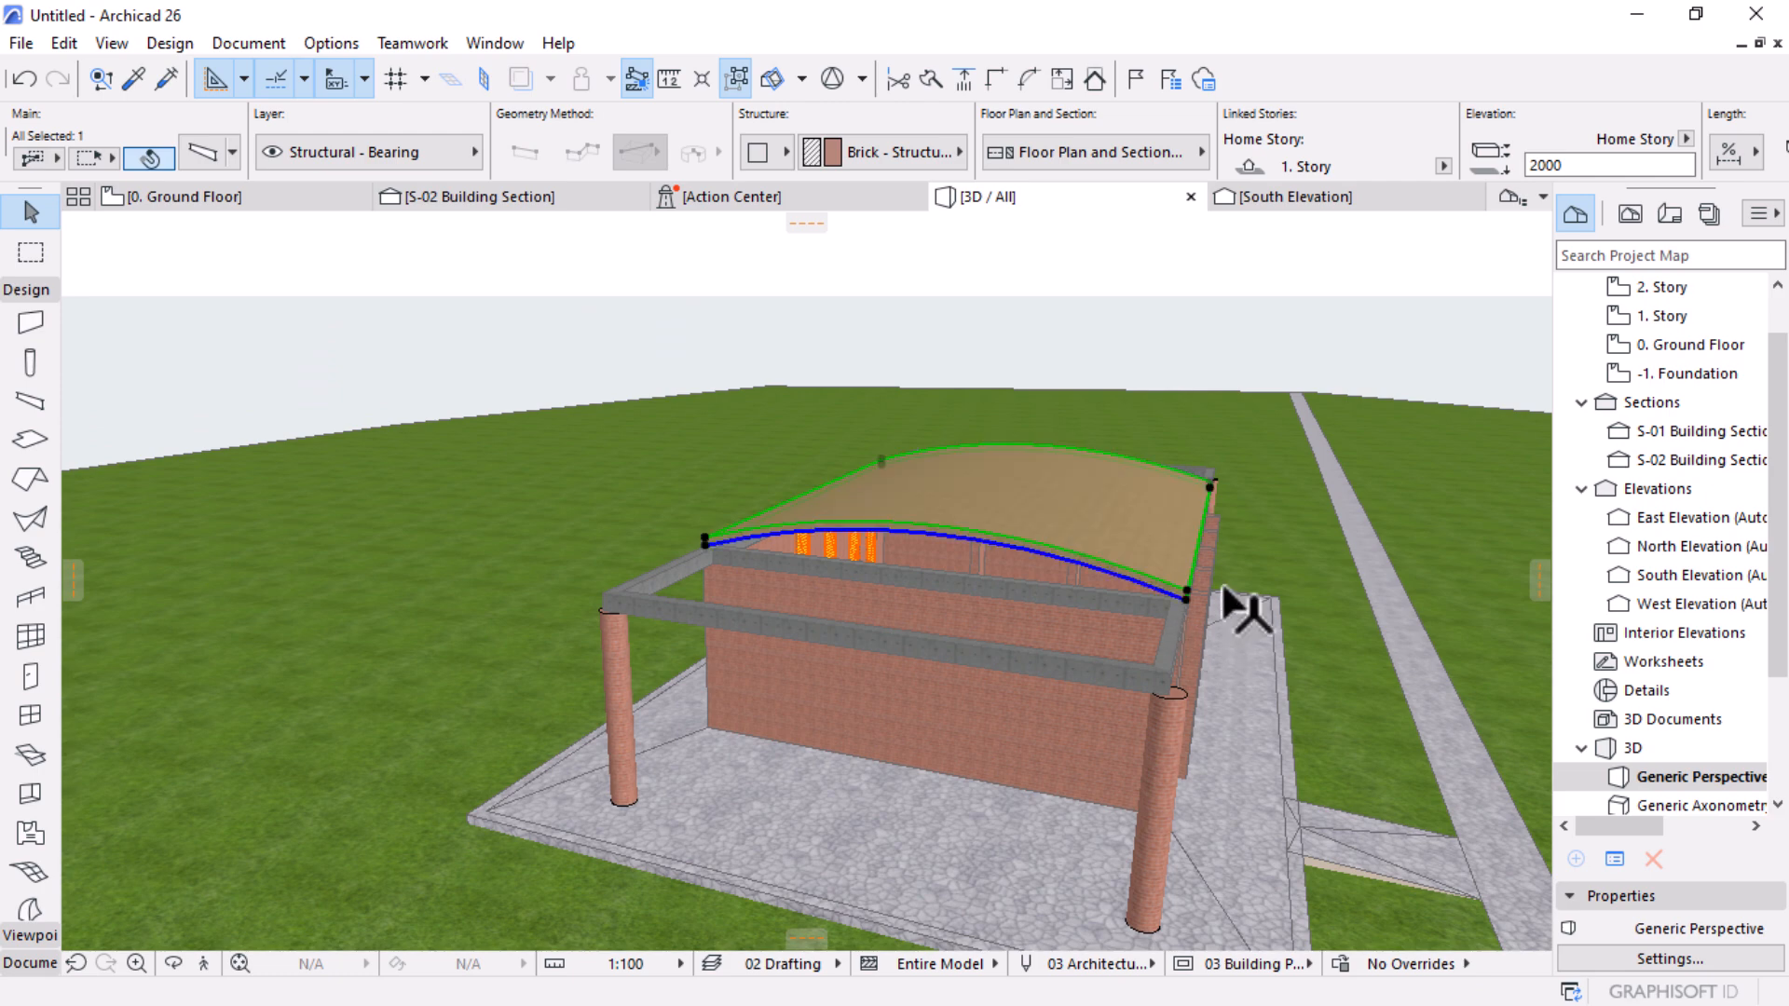
key("Escape")
Step: Select the two brick end walls under the arch and stretch their tops up above the arched roof
middle_click_drag(1182, 725, 921, 677, "shift")
left_click(967, 651)
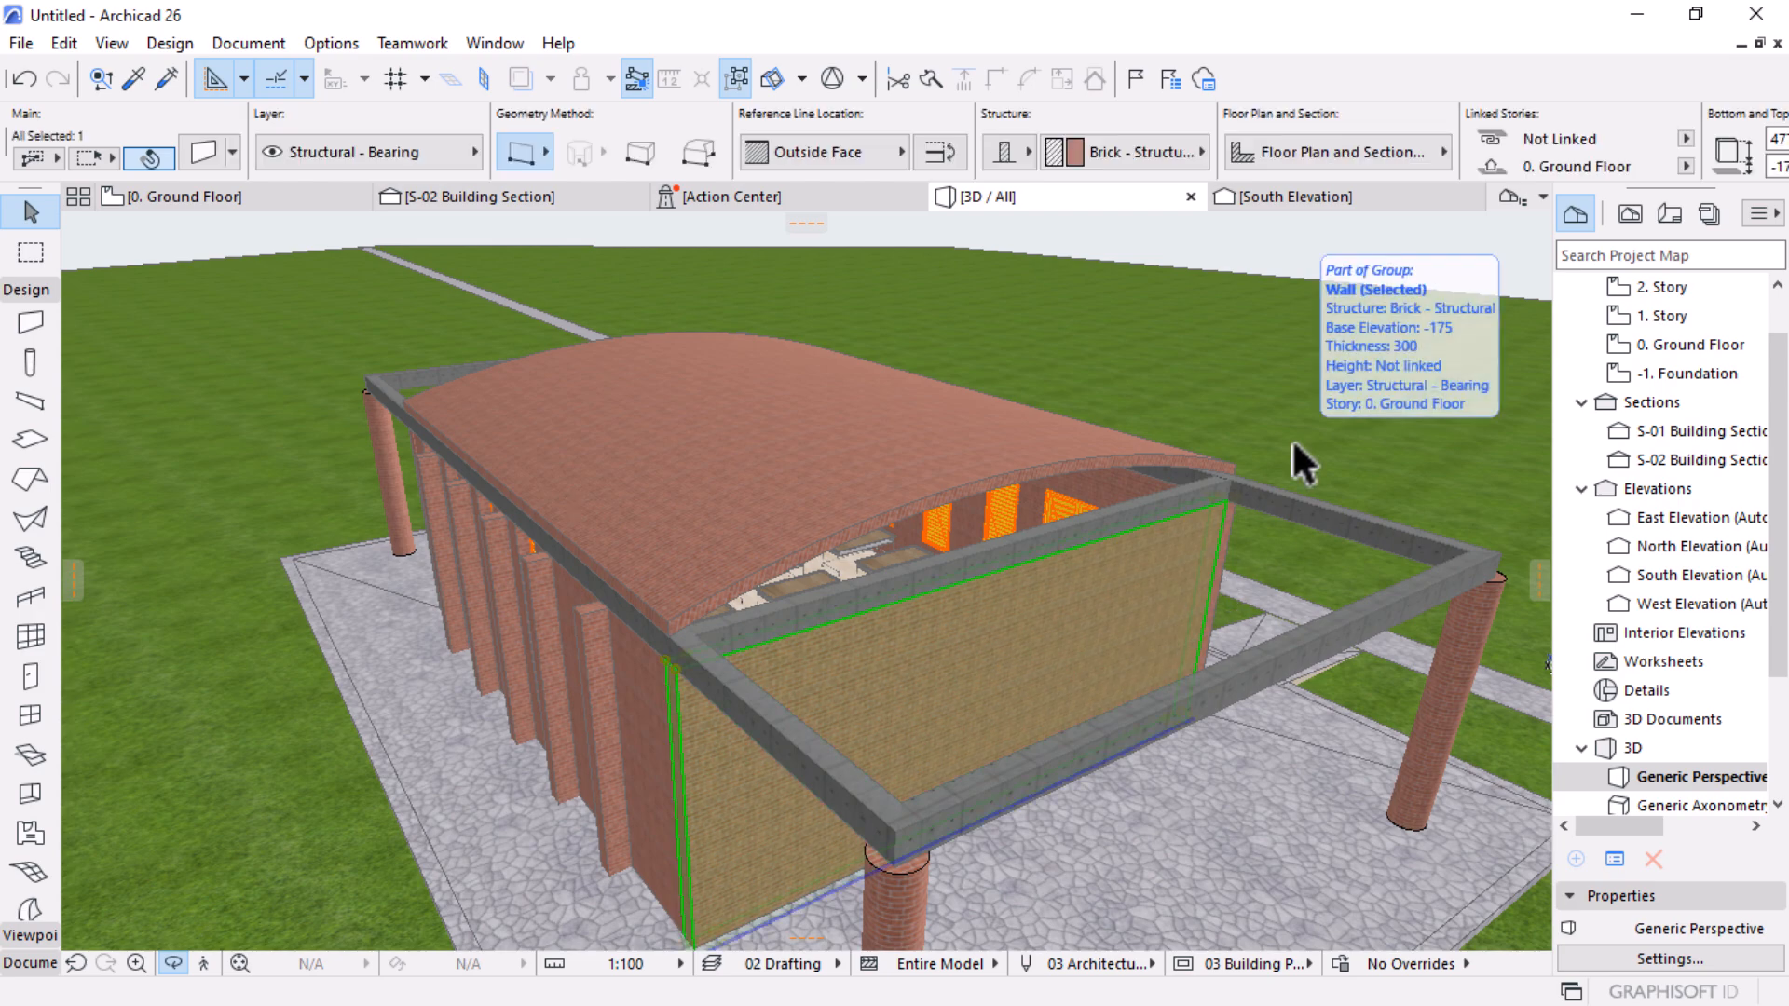
middle_click_drag(1317, 471, 1169, 662, "shift")
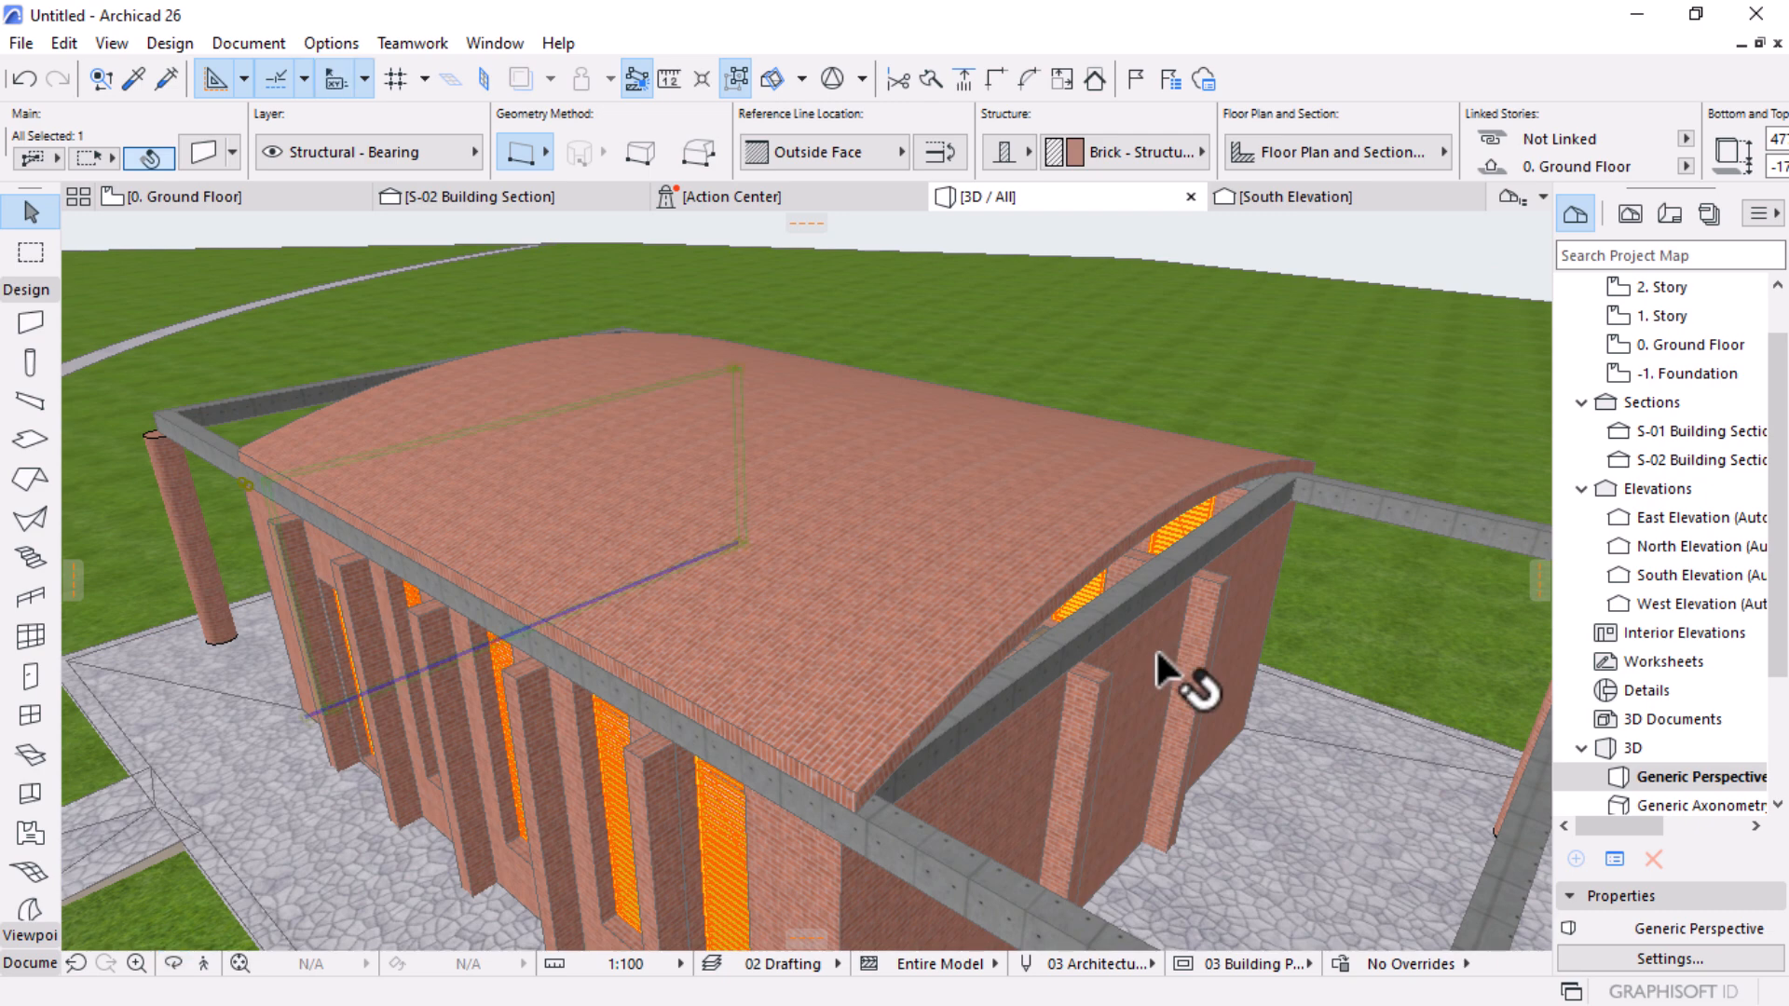
left_click(1155, 647, "shift")
left_click(1293, 490)
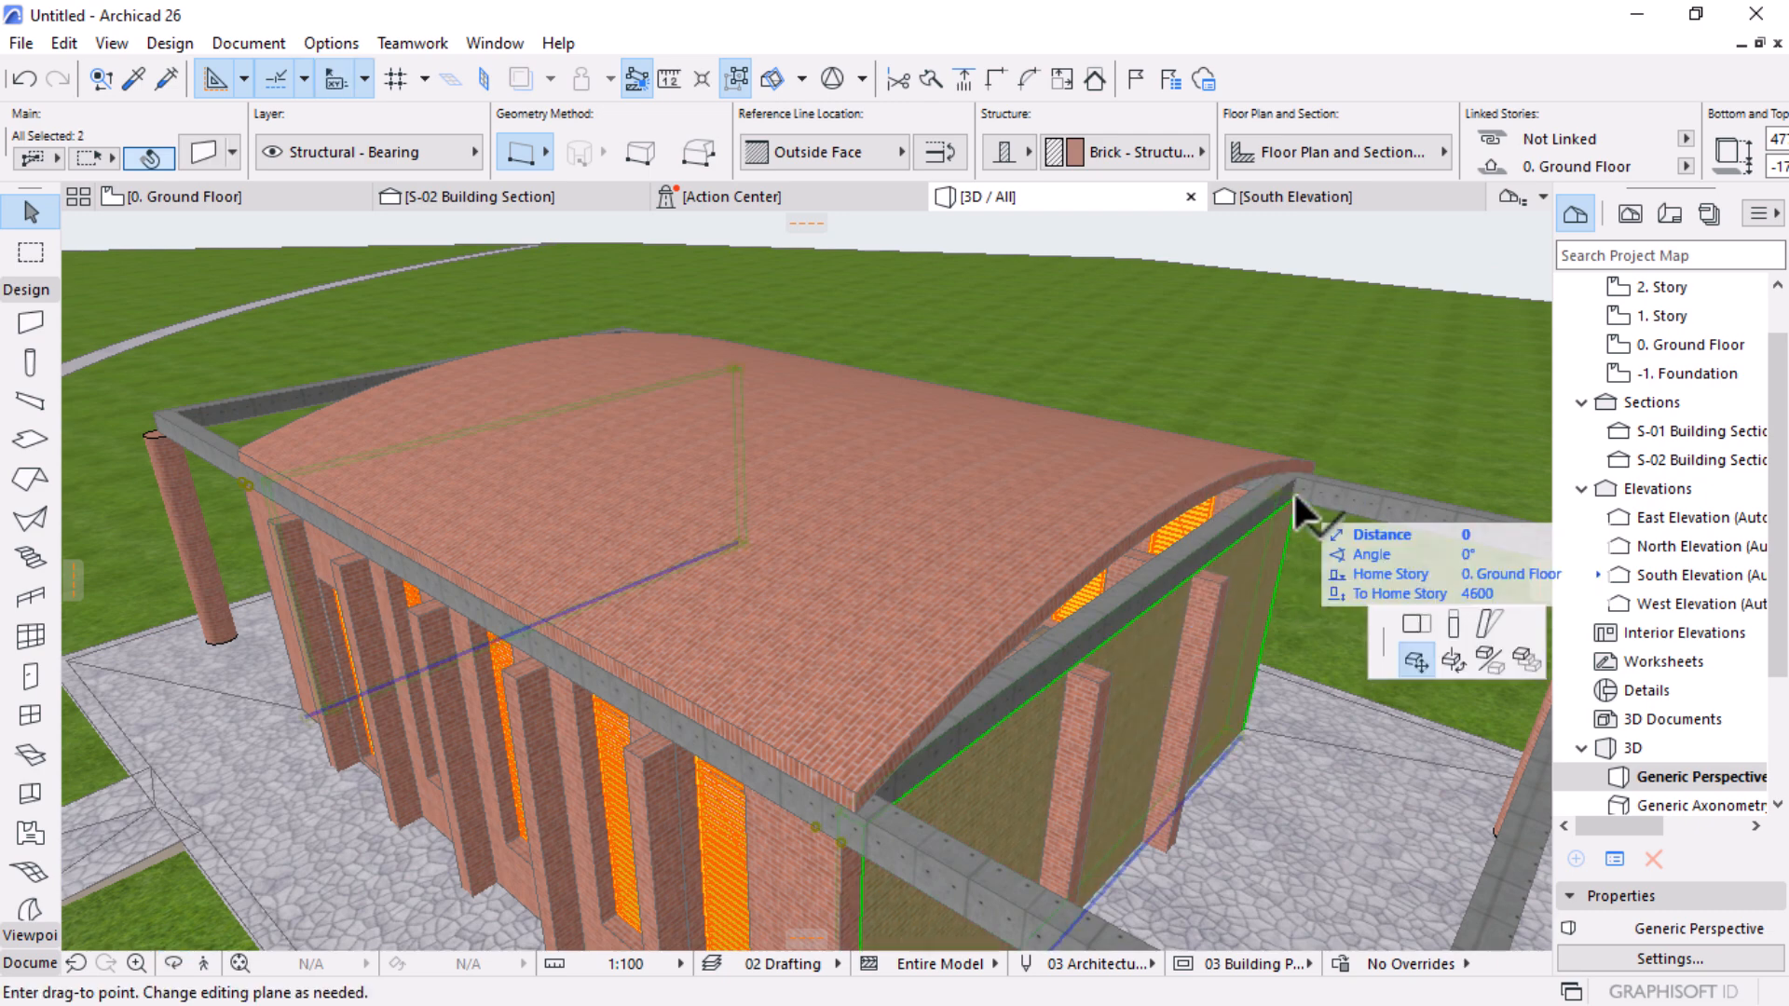
left_click(1350, 479)
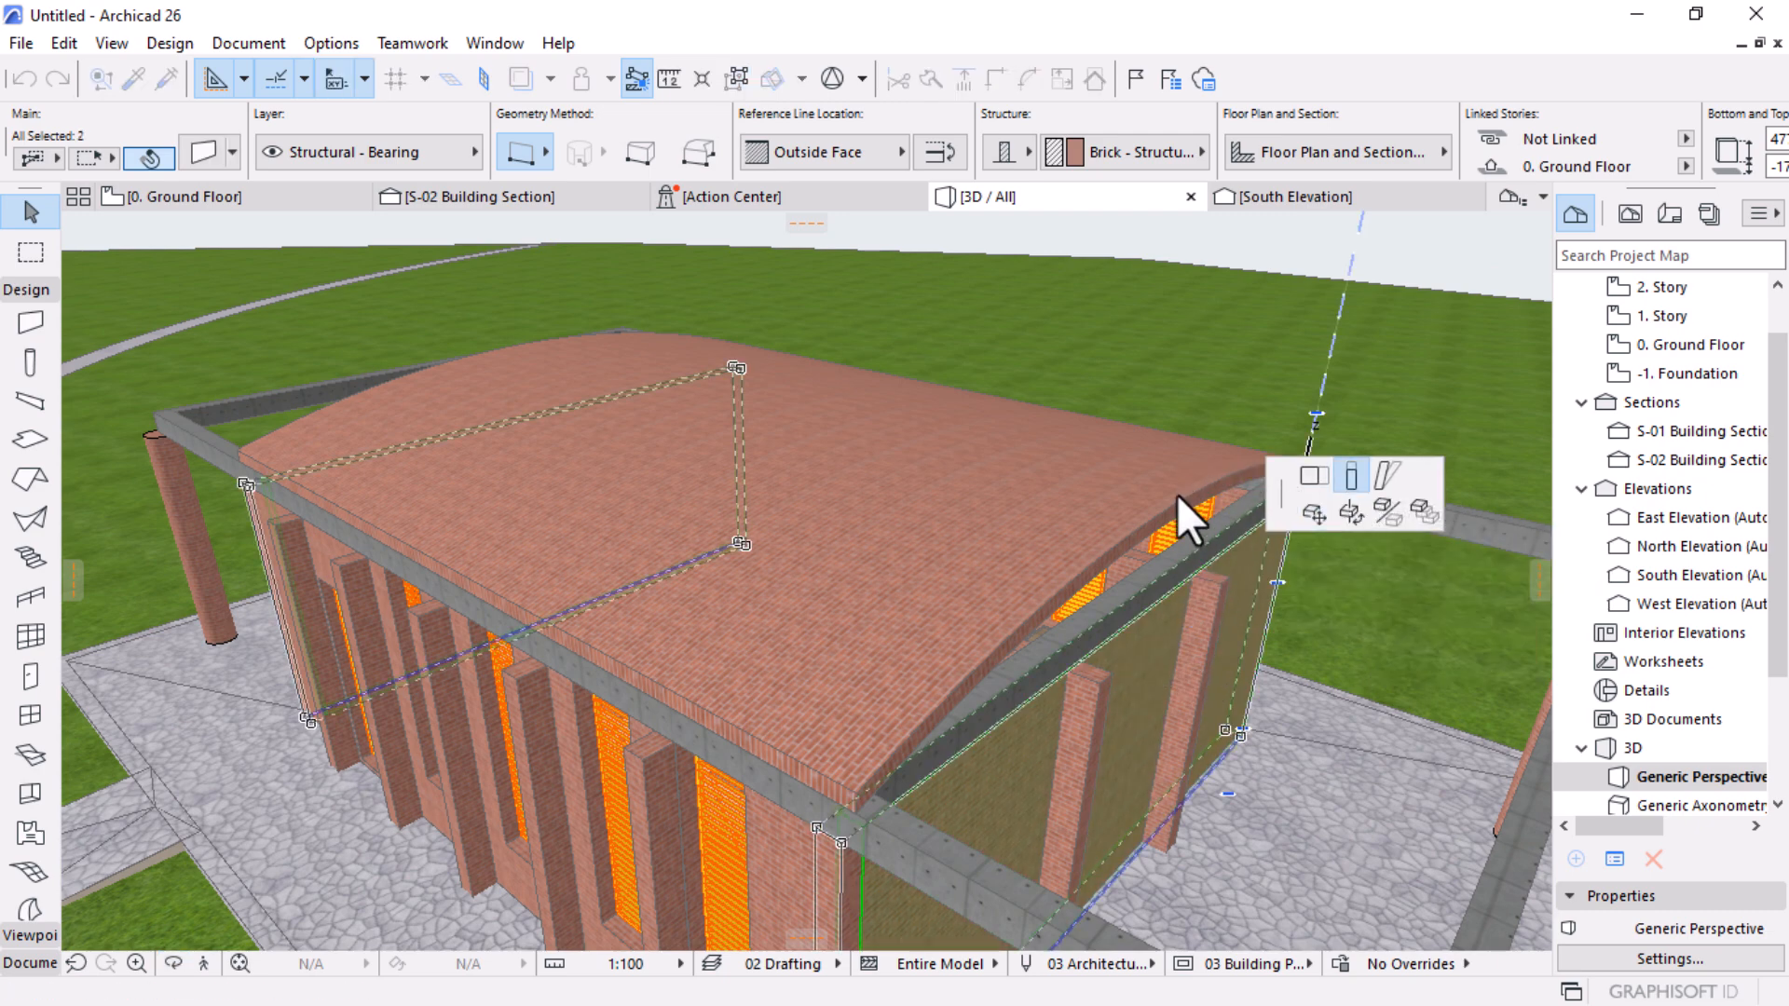
left_click(1181, 497)
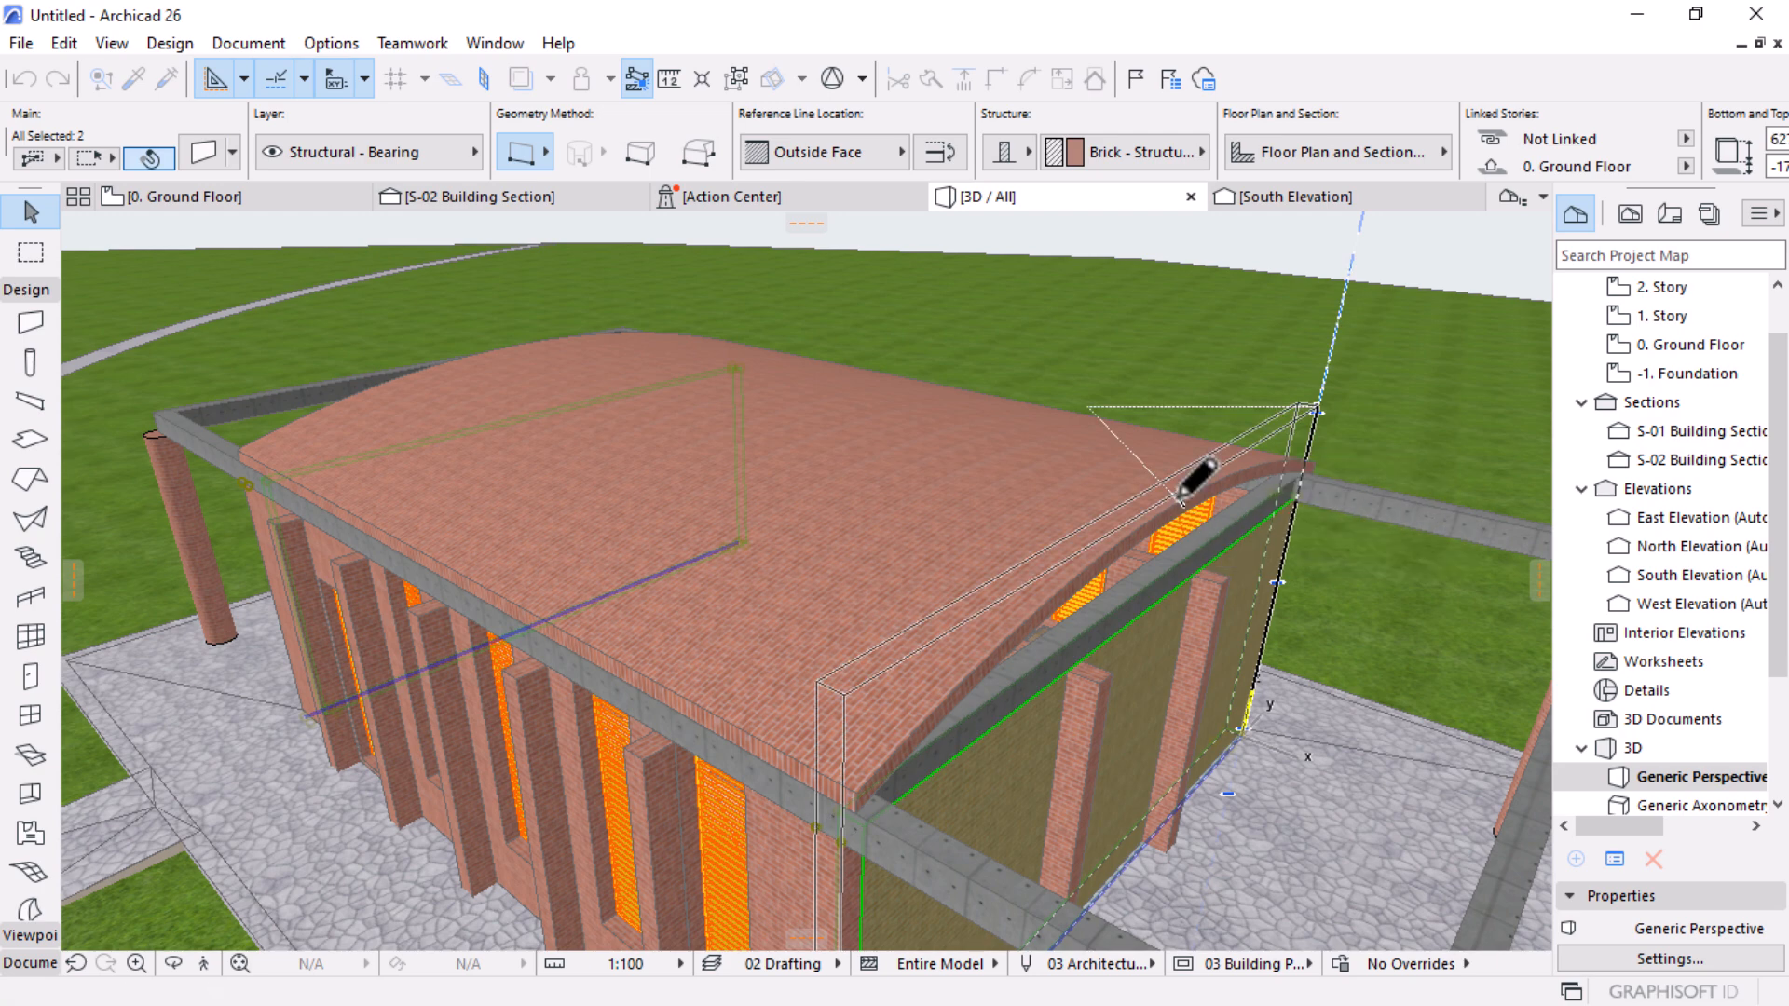
scroll(1025, 642, "down", 5)
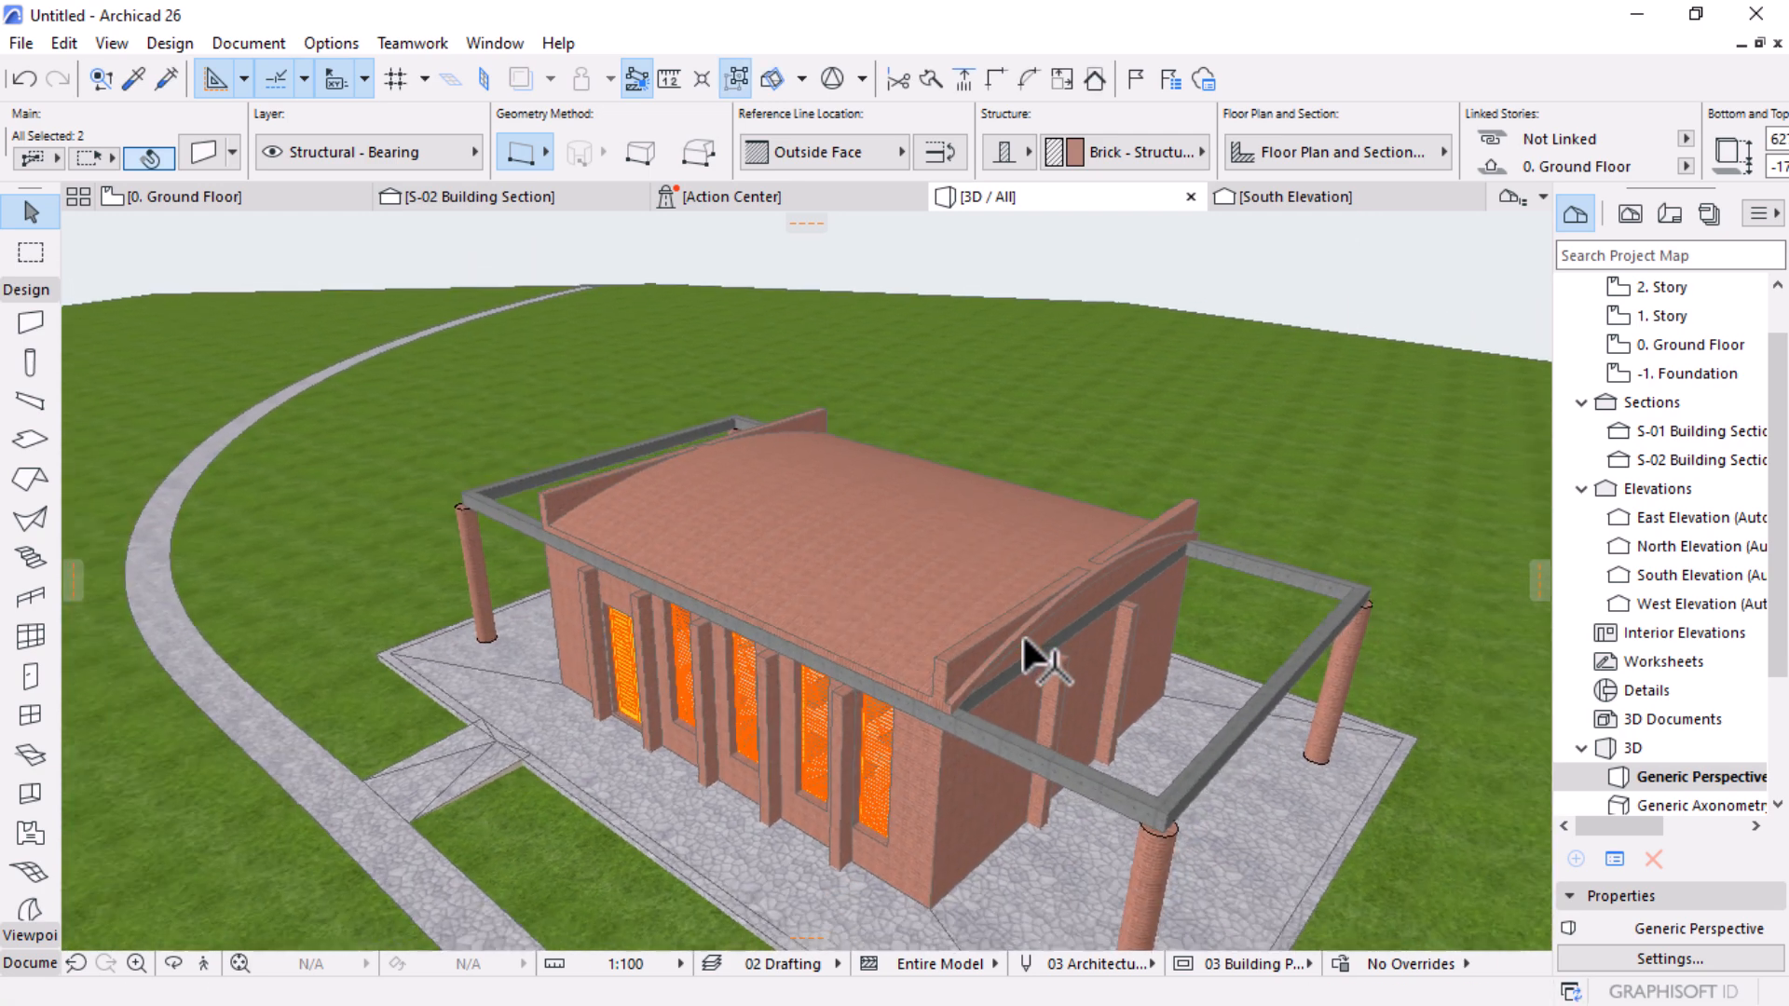
Step: Trim the two brick end walls to the arched roof with Solid Element Operations, using subtraction with upward extrusion
right_click(1372, 269)
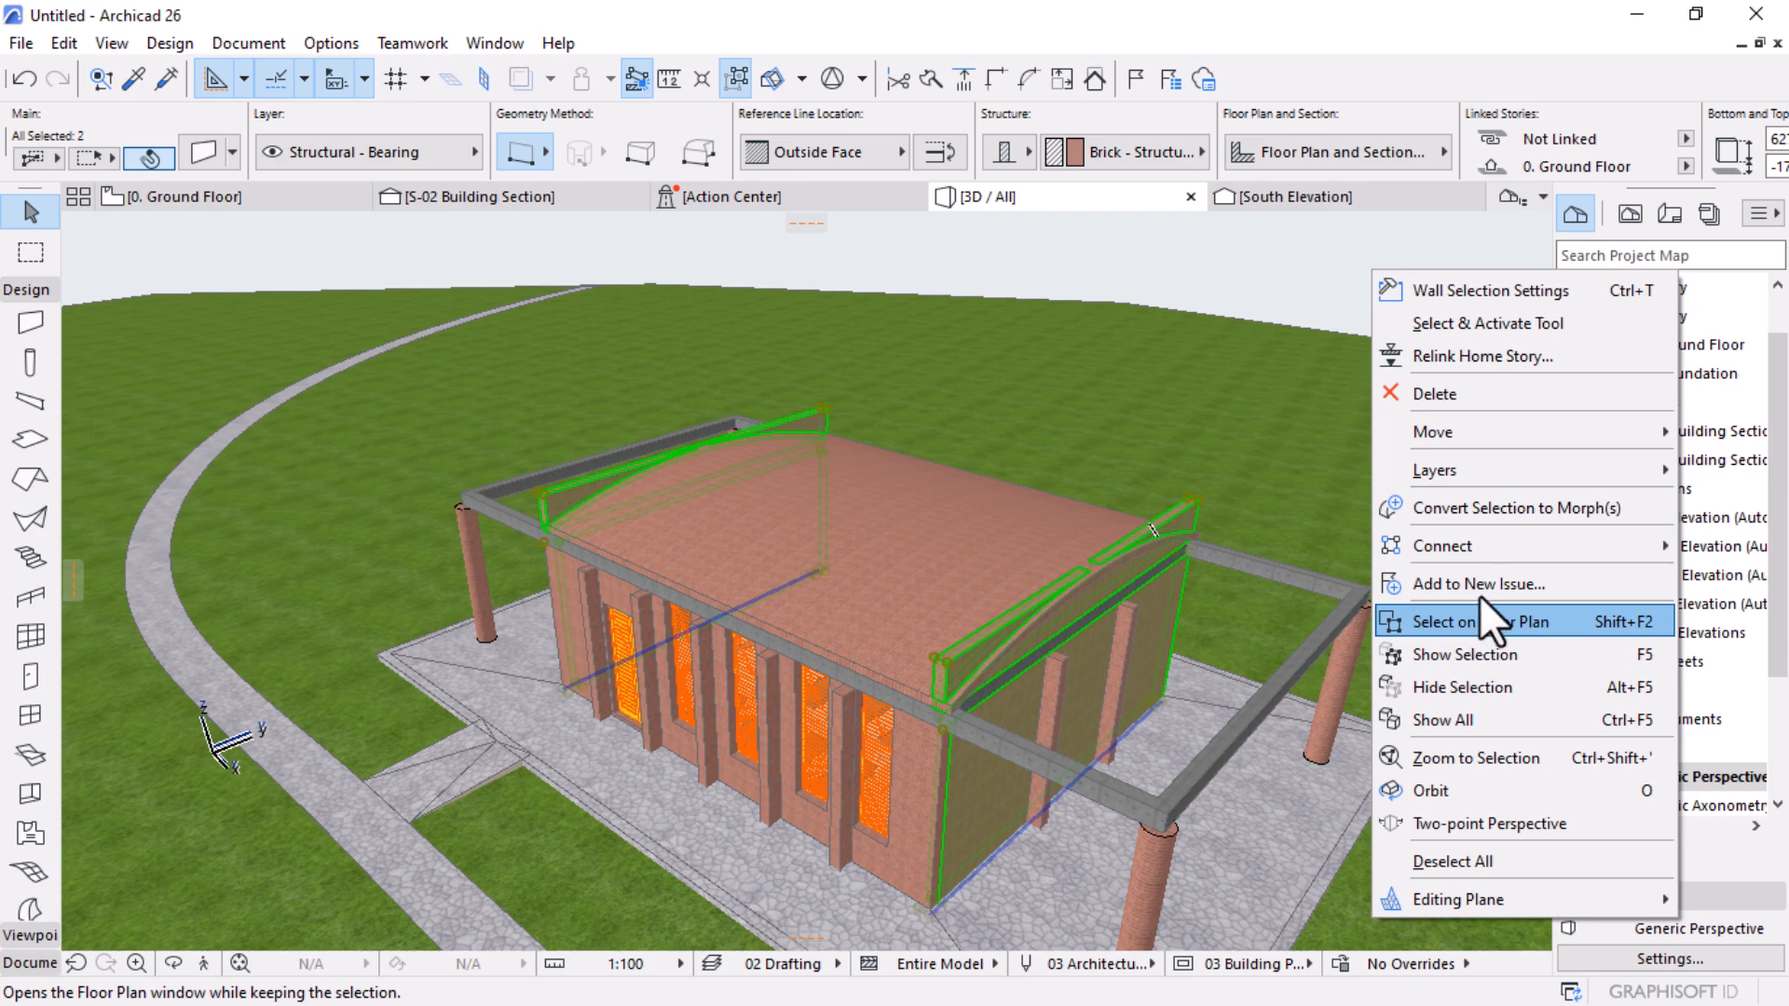
mouse_move(1485, 552)
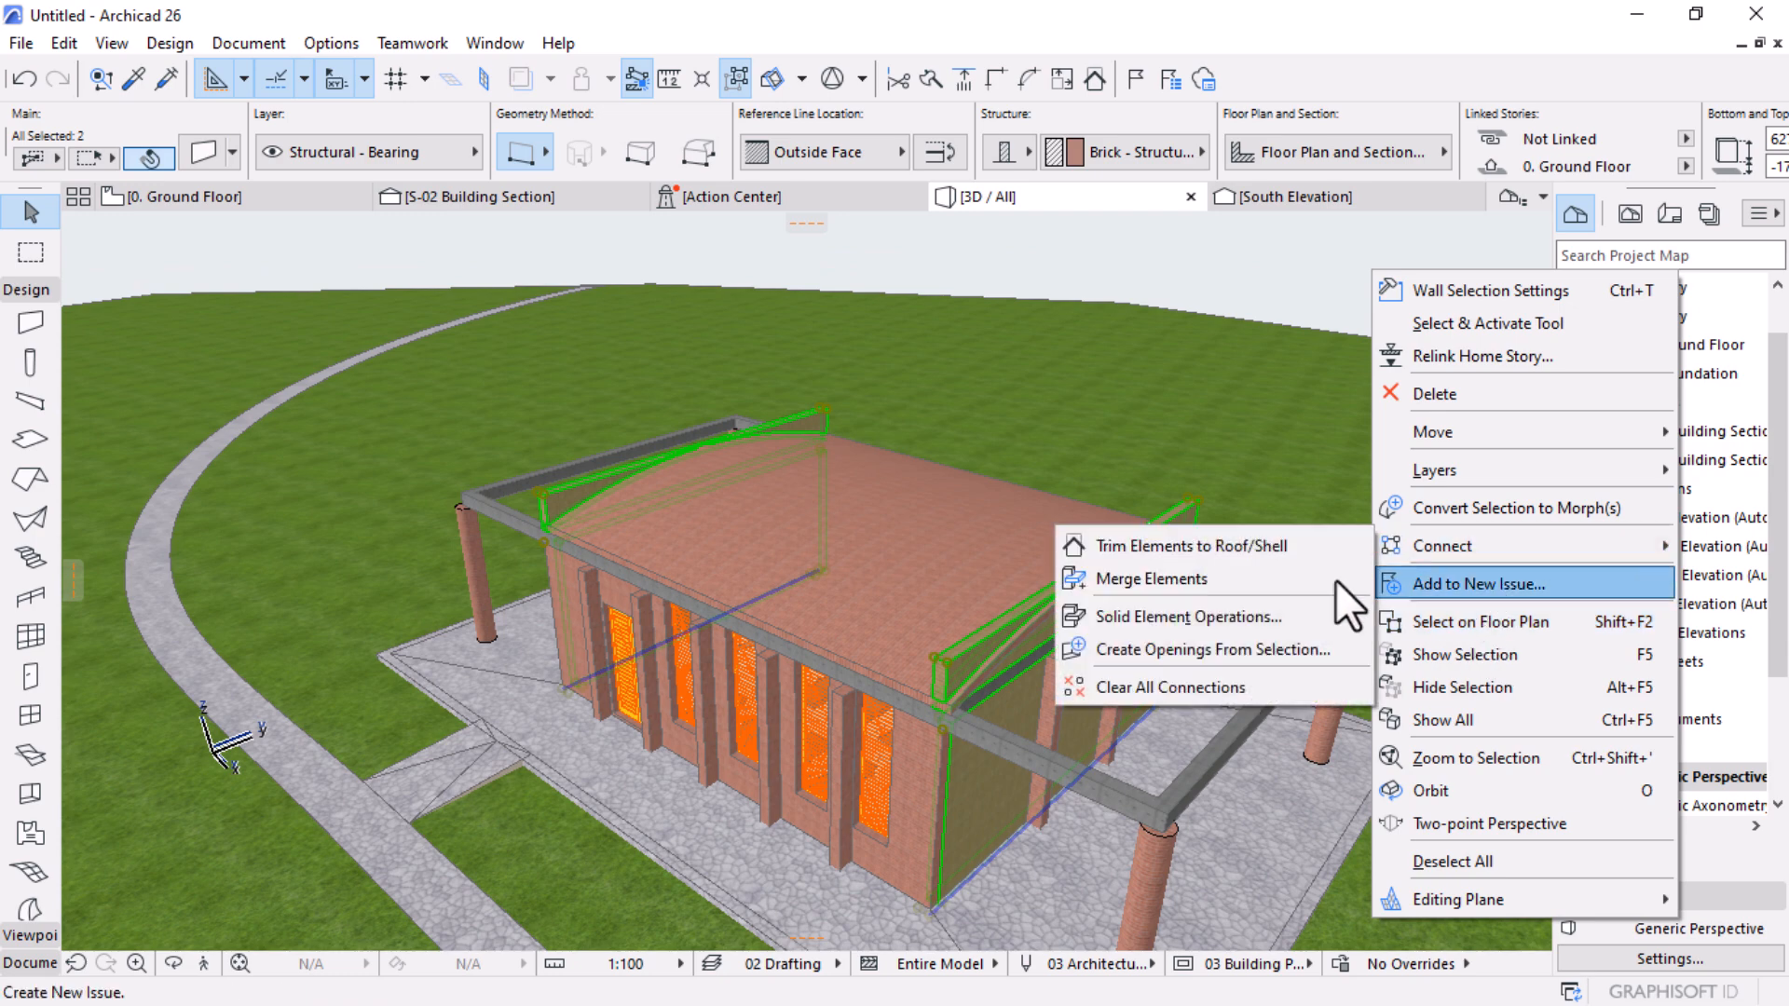
left_click(1176, 617)
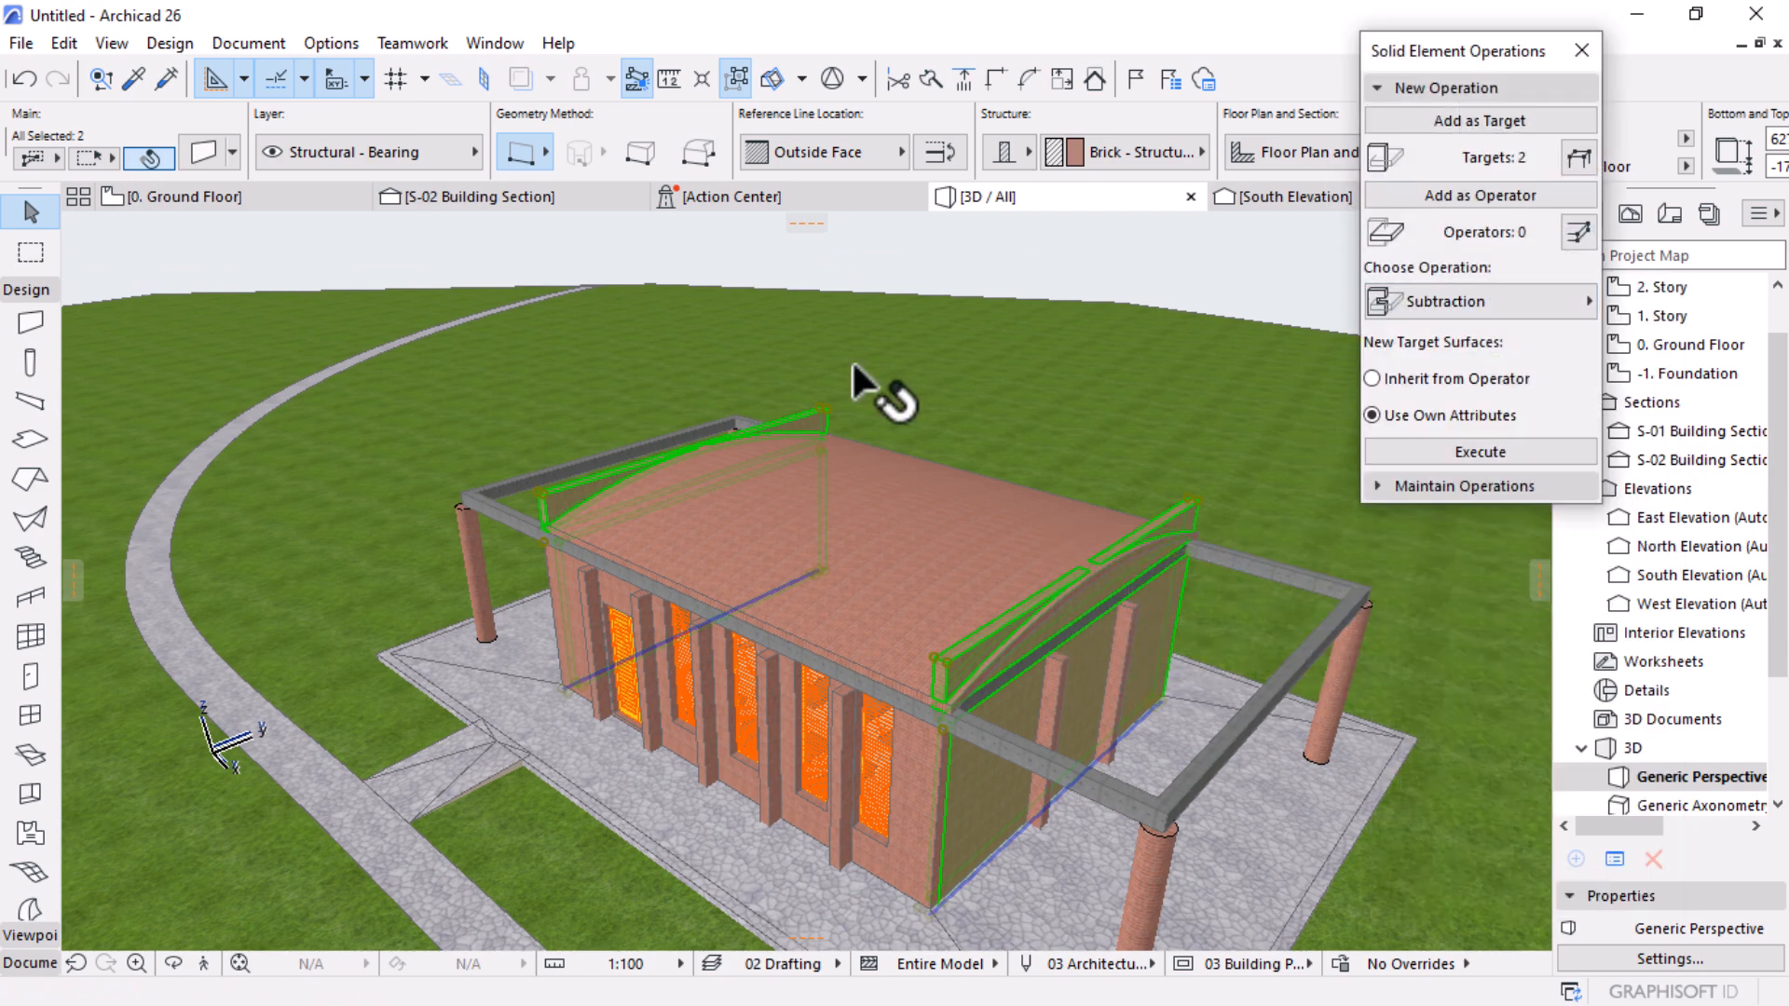
left_click(919, 449)
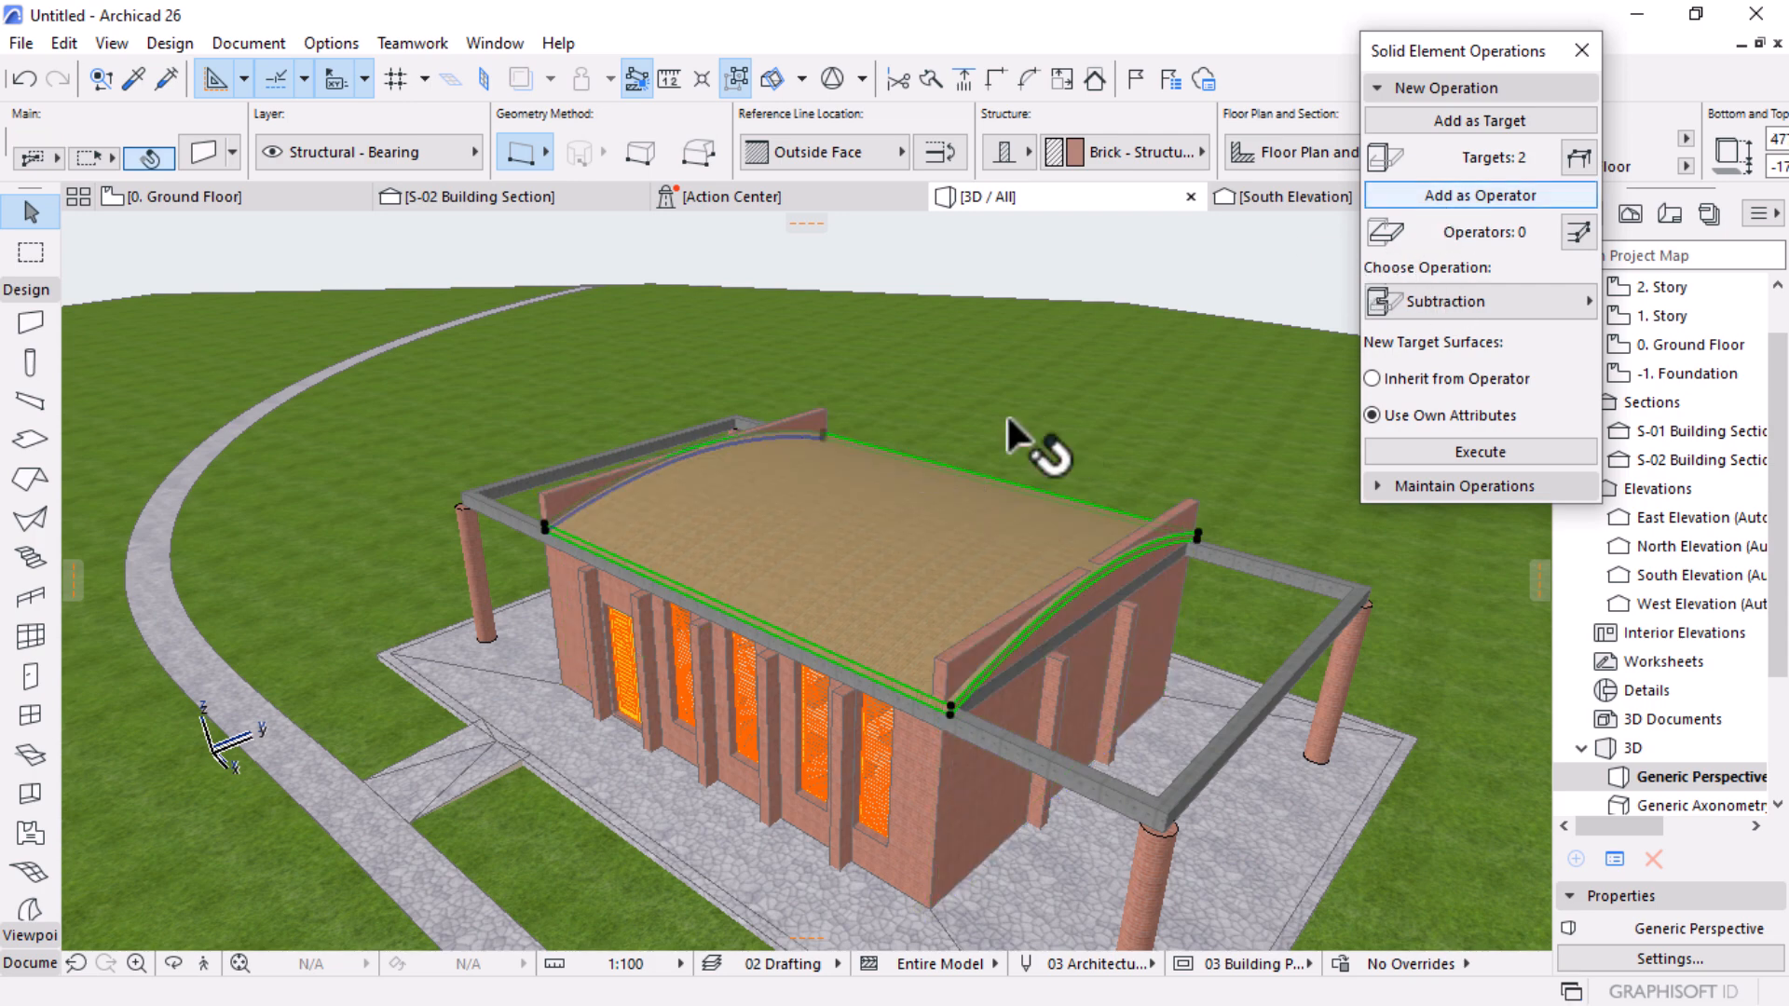
left_click(1459, 192)
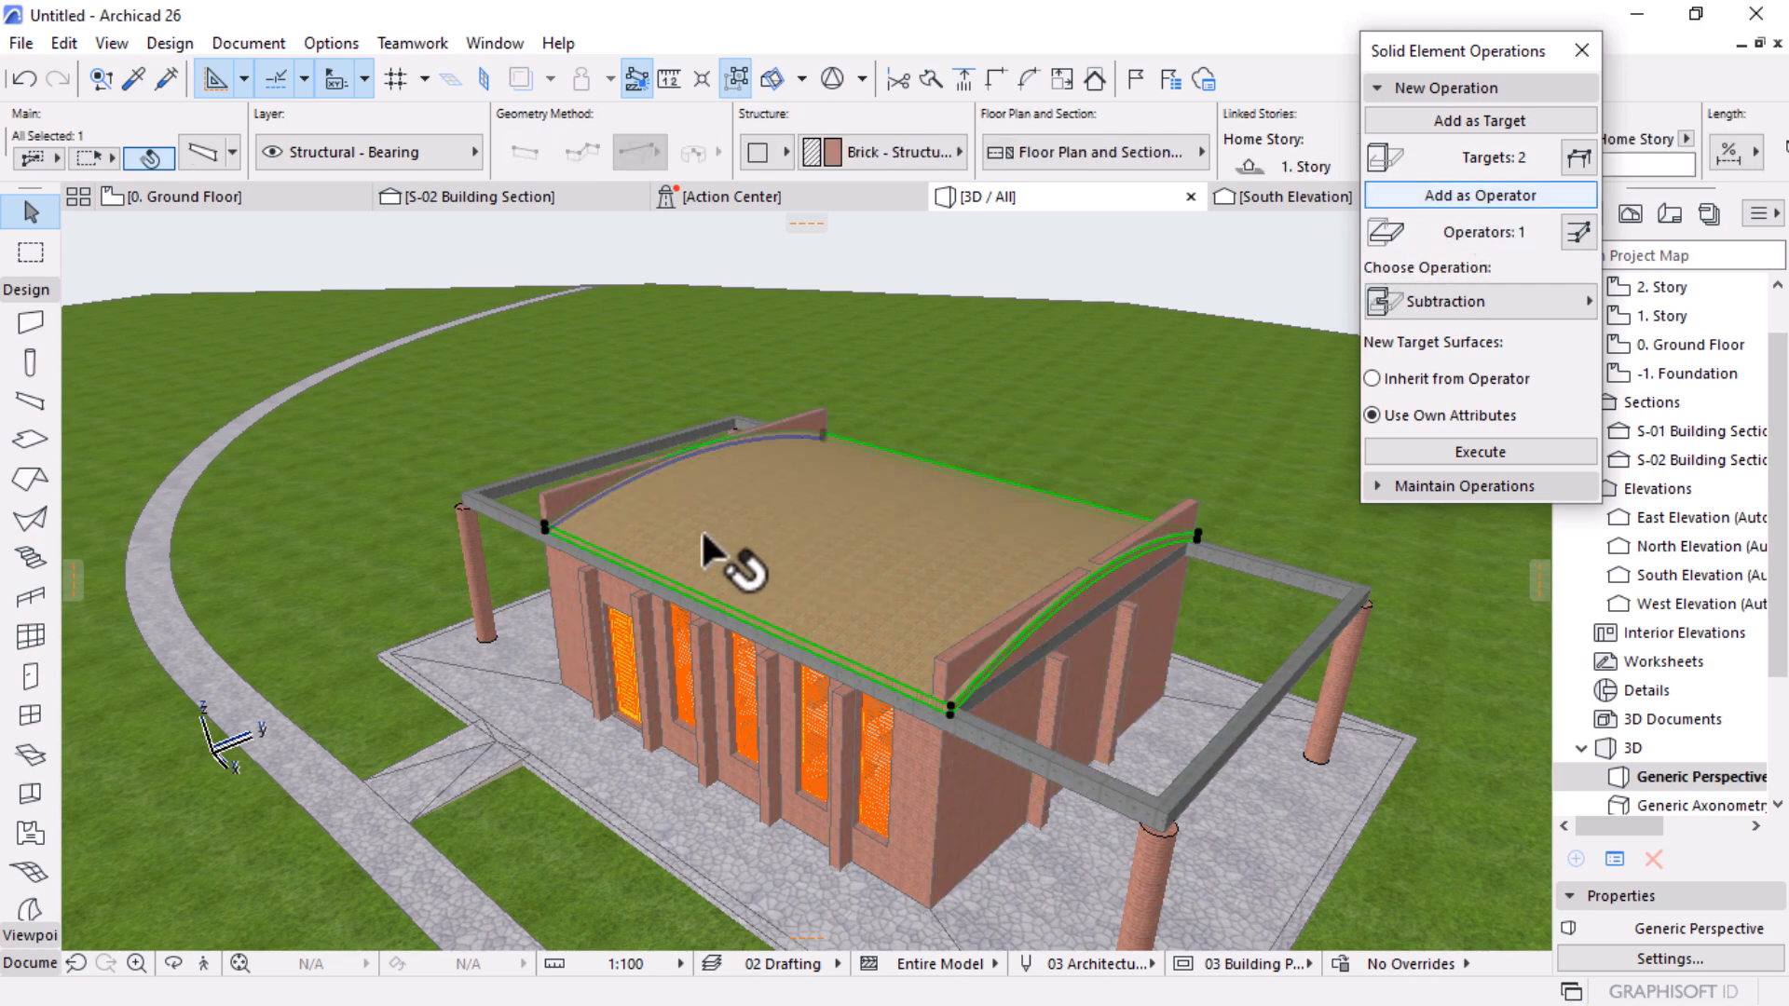
left_click(1459, 299)
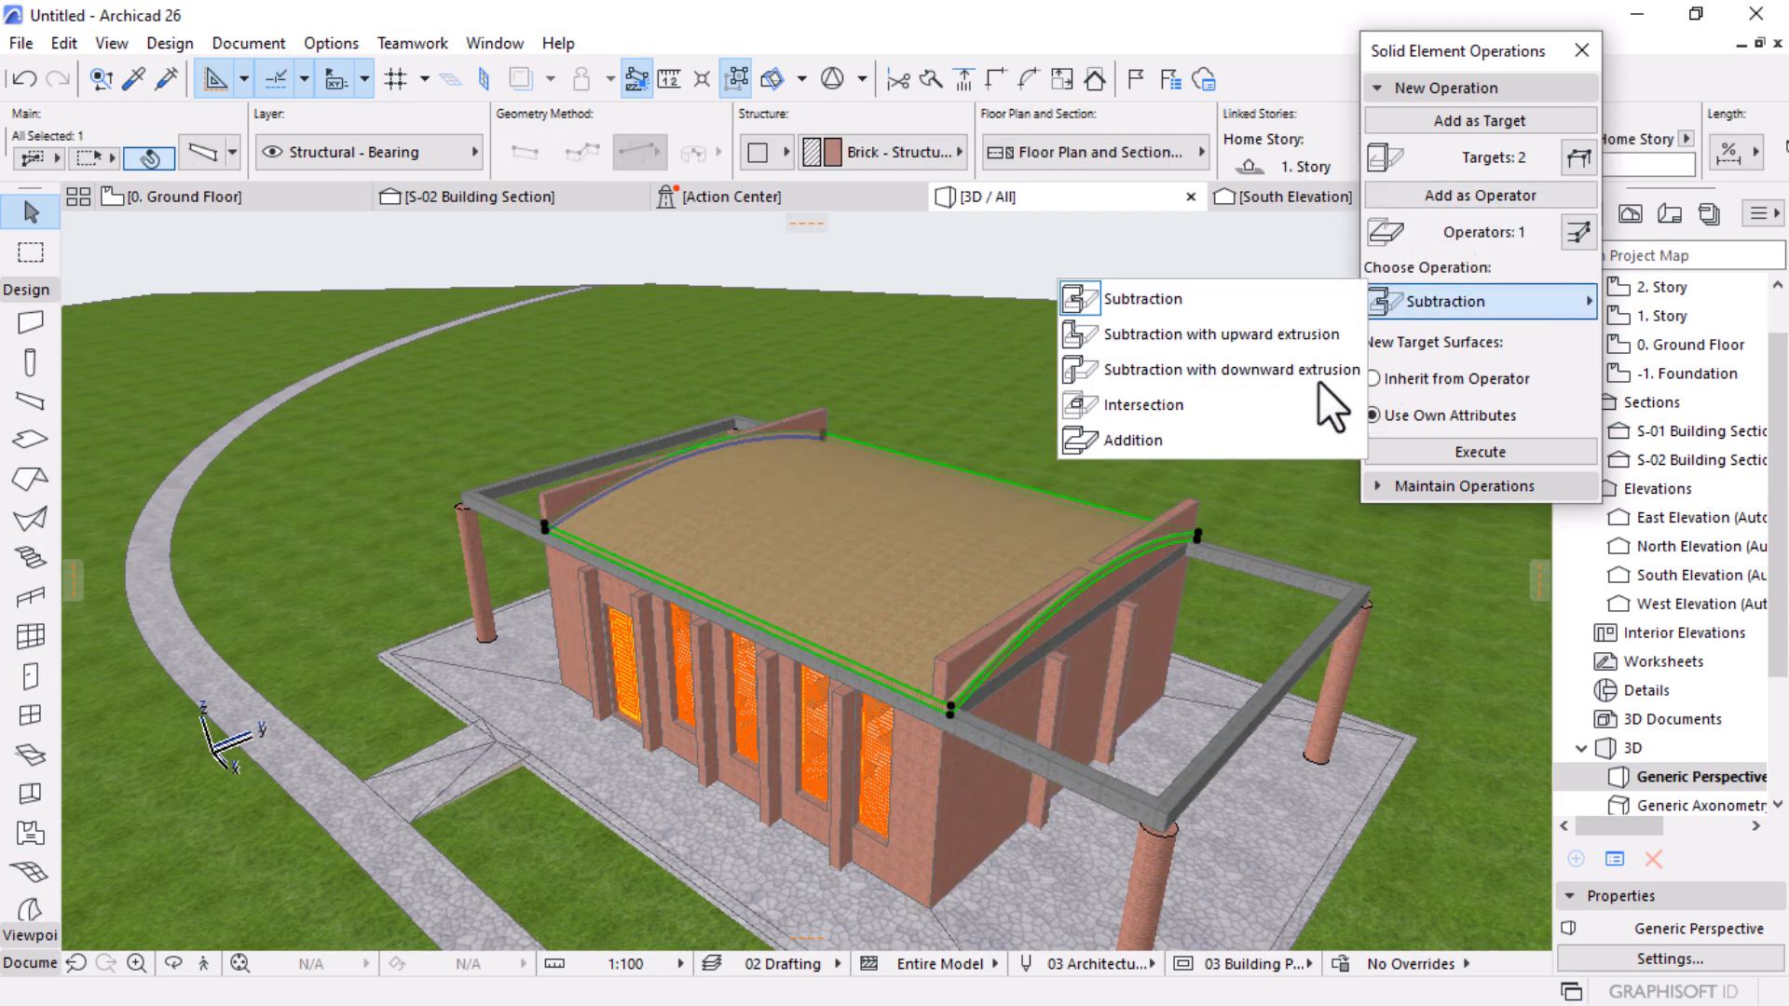
left_click(1209, 336)
left_click(1481, 452)
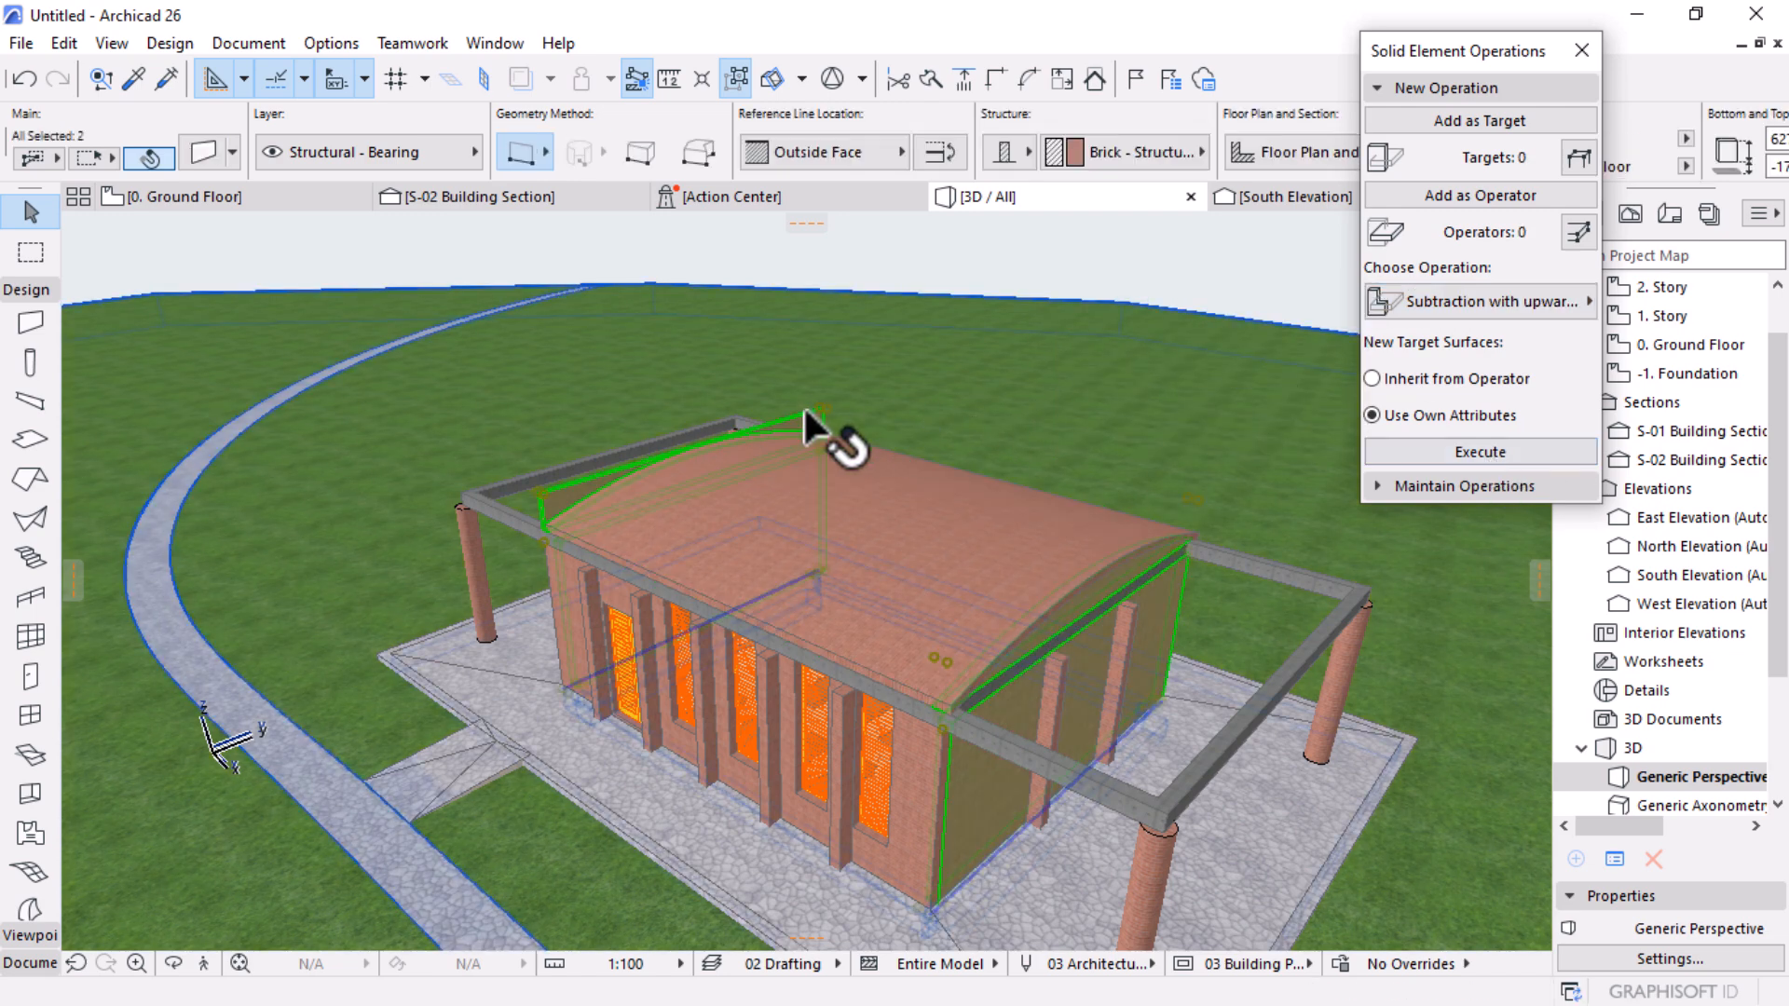
Step: Move the arched brick roof horizontally so its lower end corner meets the outer corner where the end wall meets the concrete beam
middle_click_drag(568, 576, 402, 738, "shift")
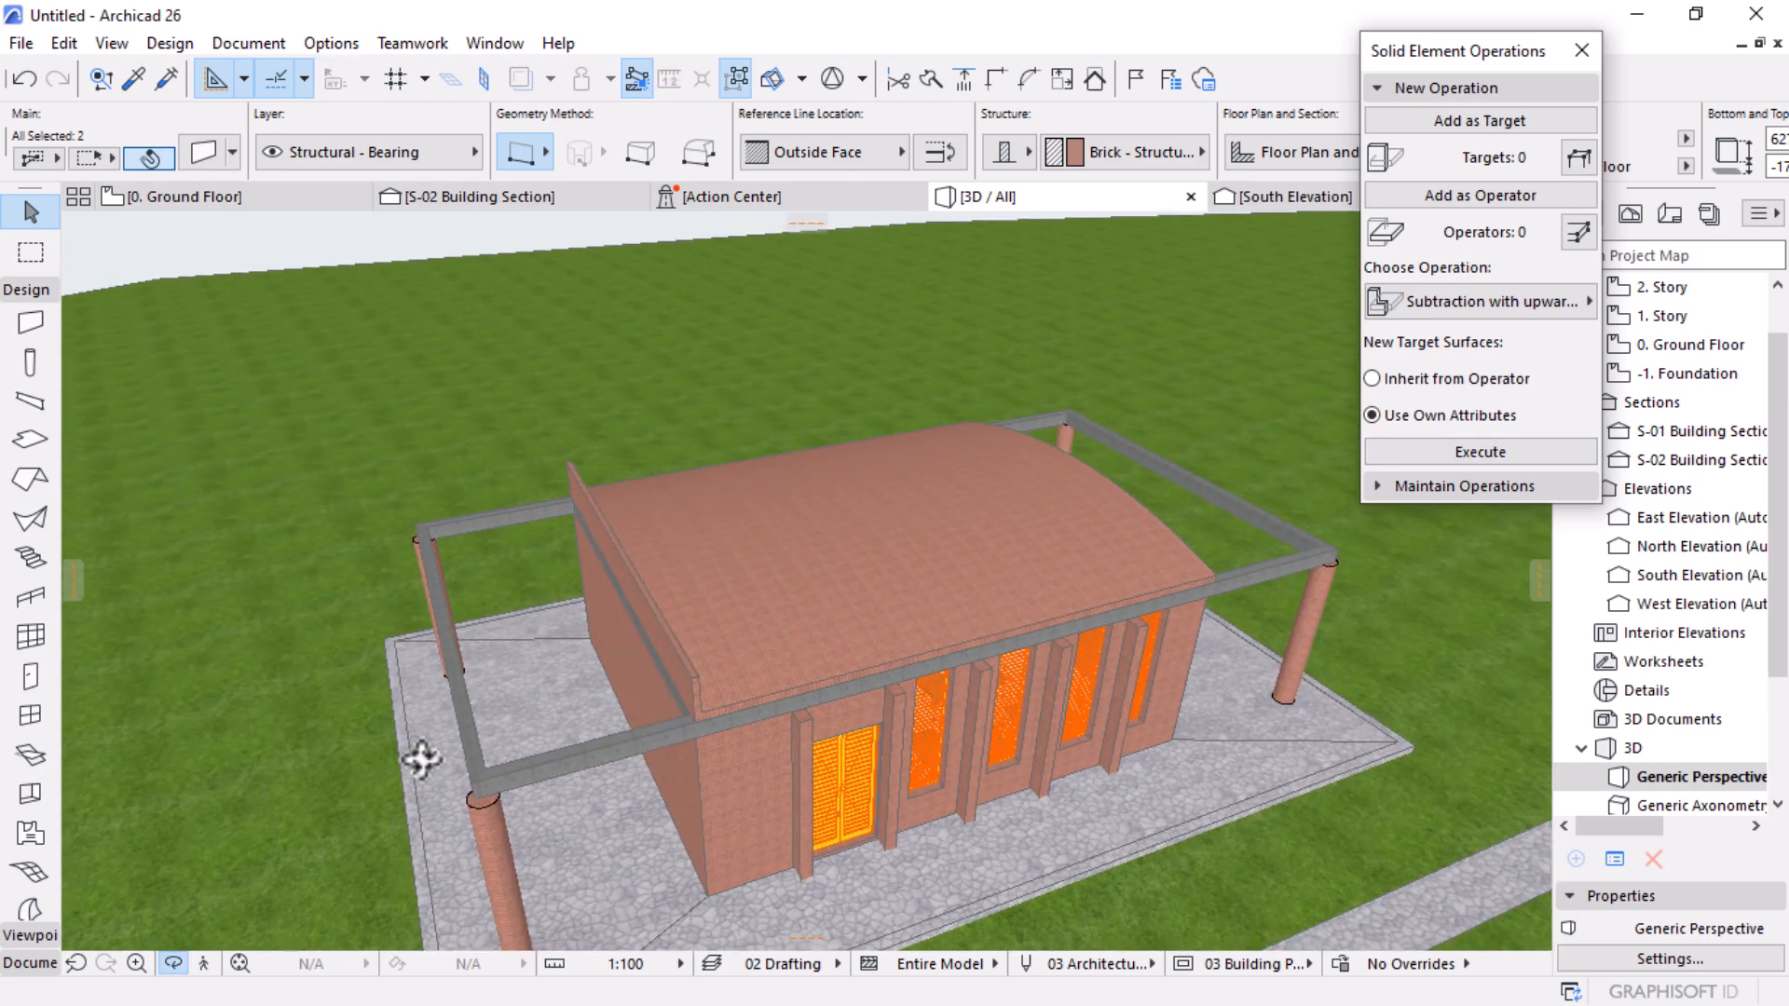
scroll(710, 764, "up", 6)
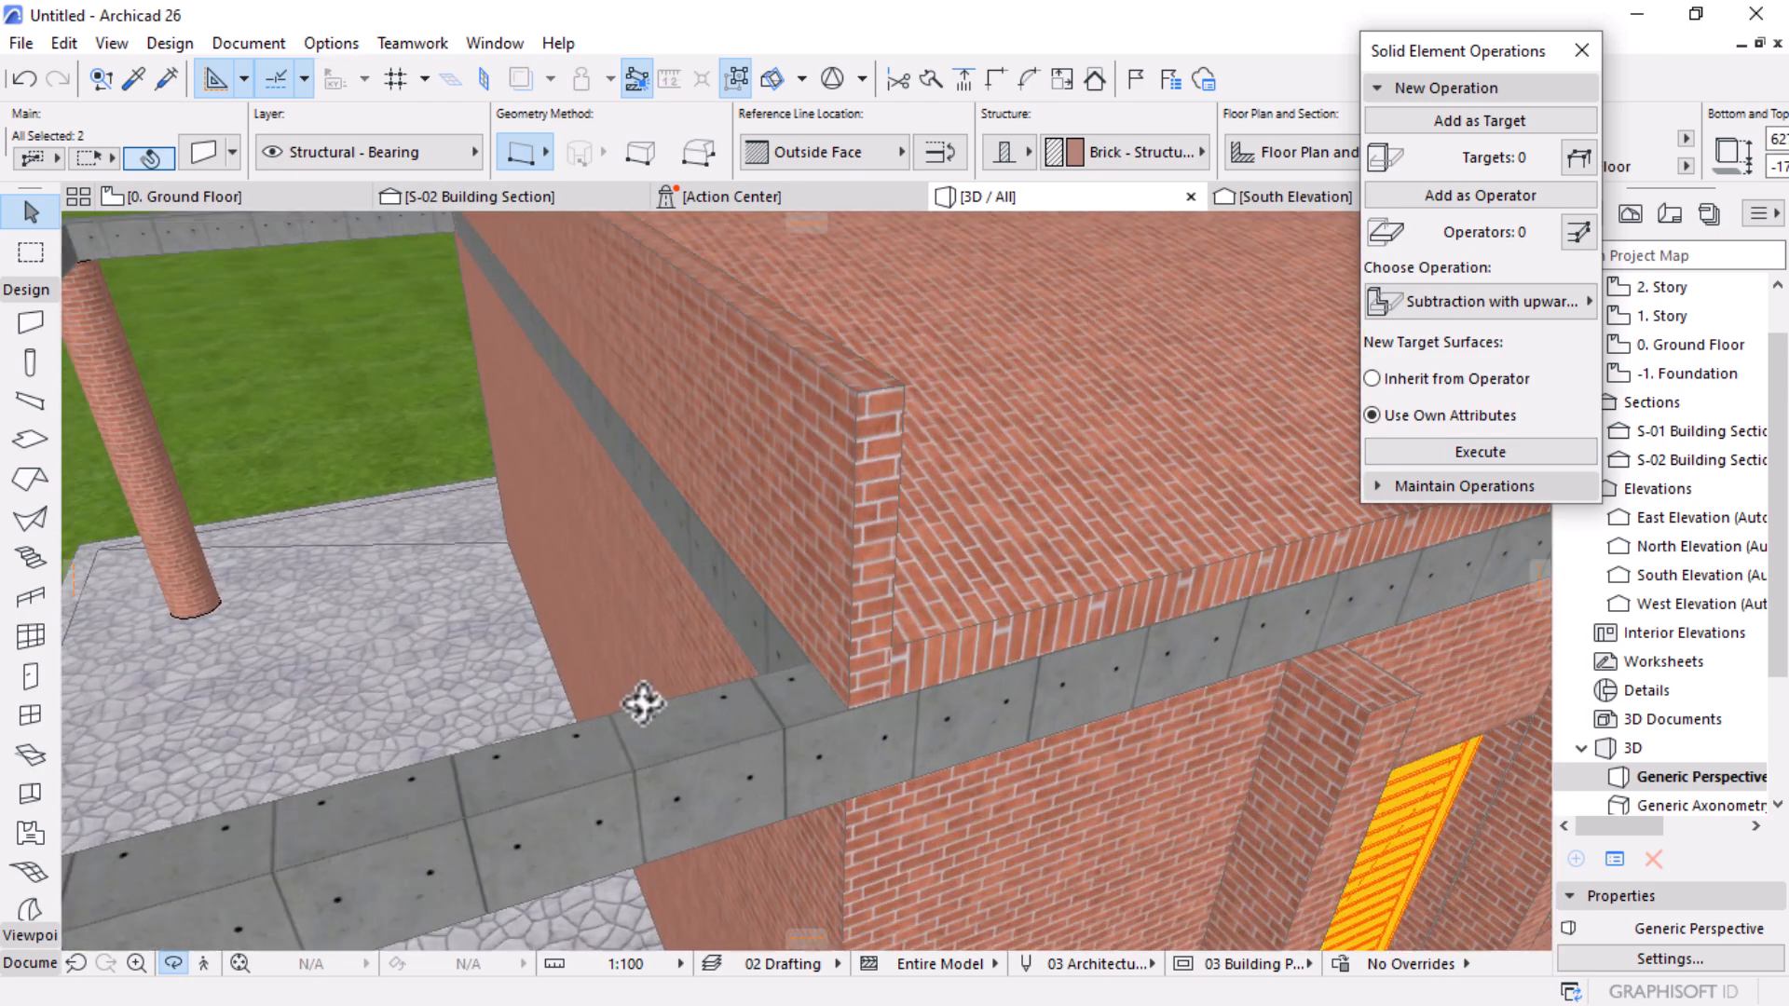
key("Escape")
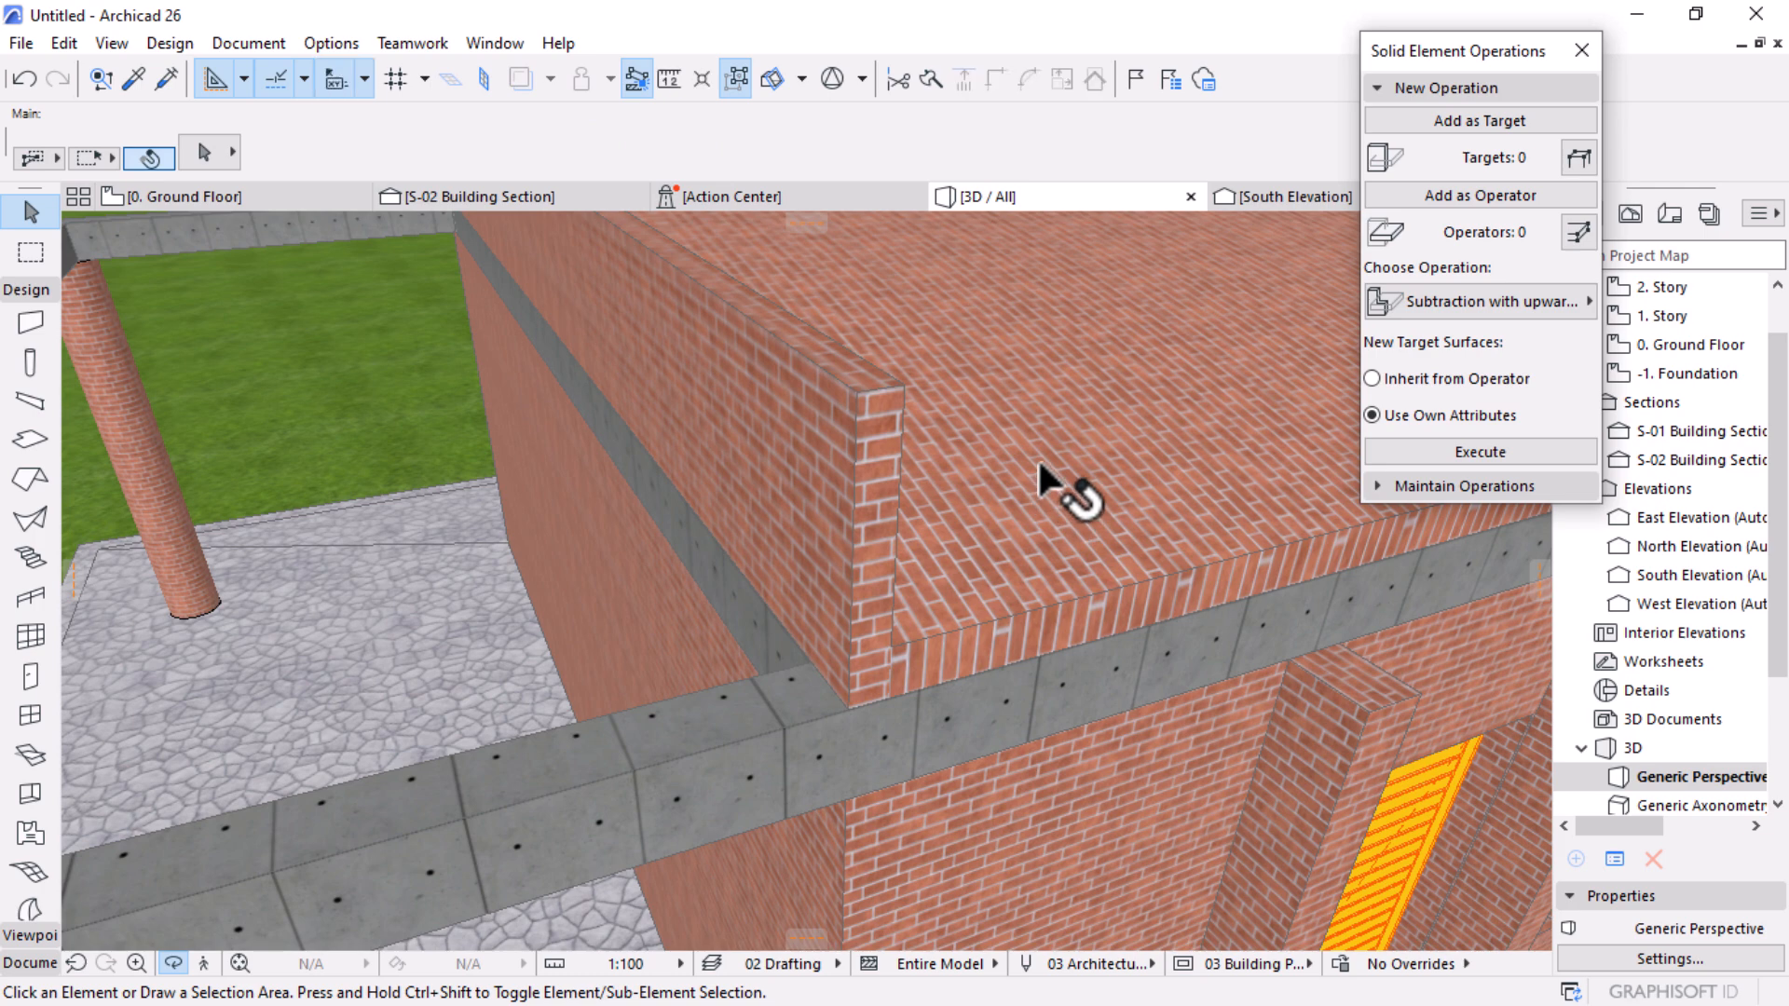
left_click(862, 601)
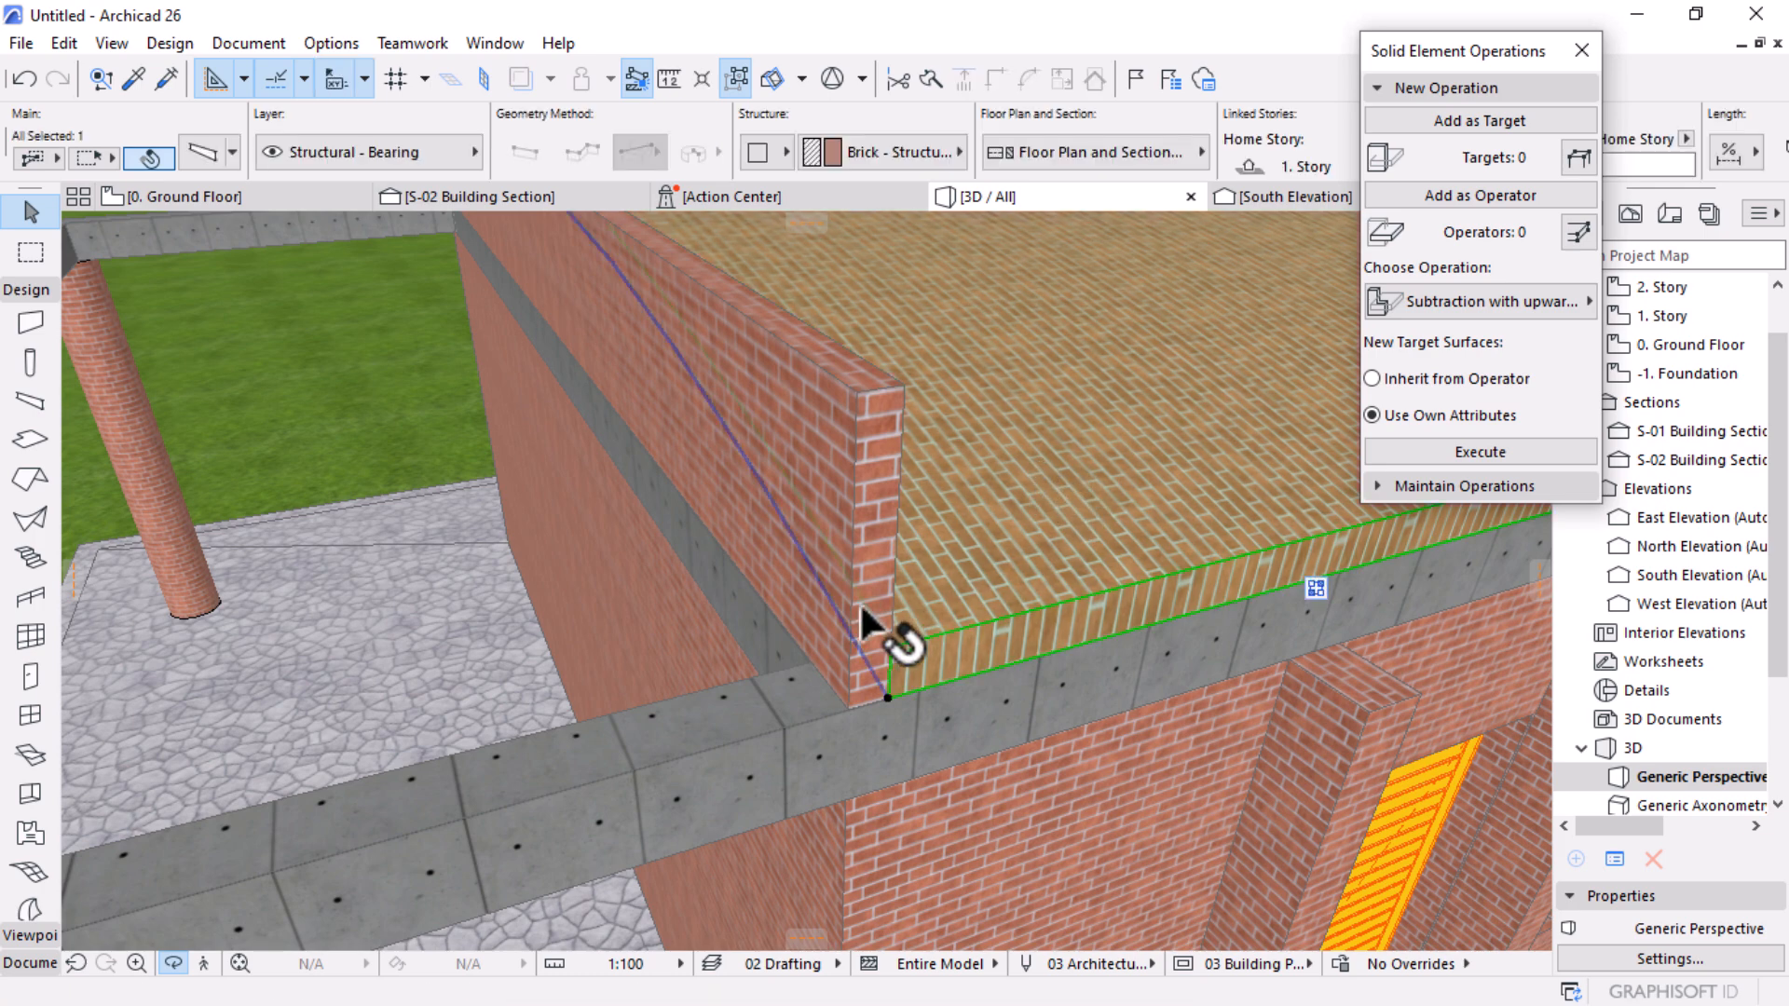
left_click(884, 689)
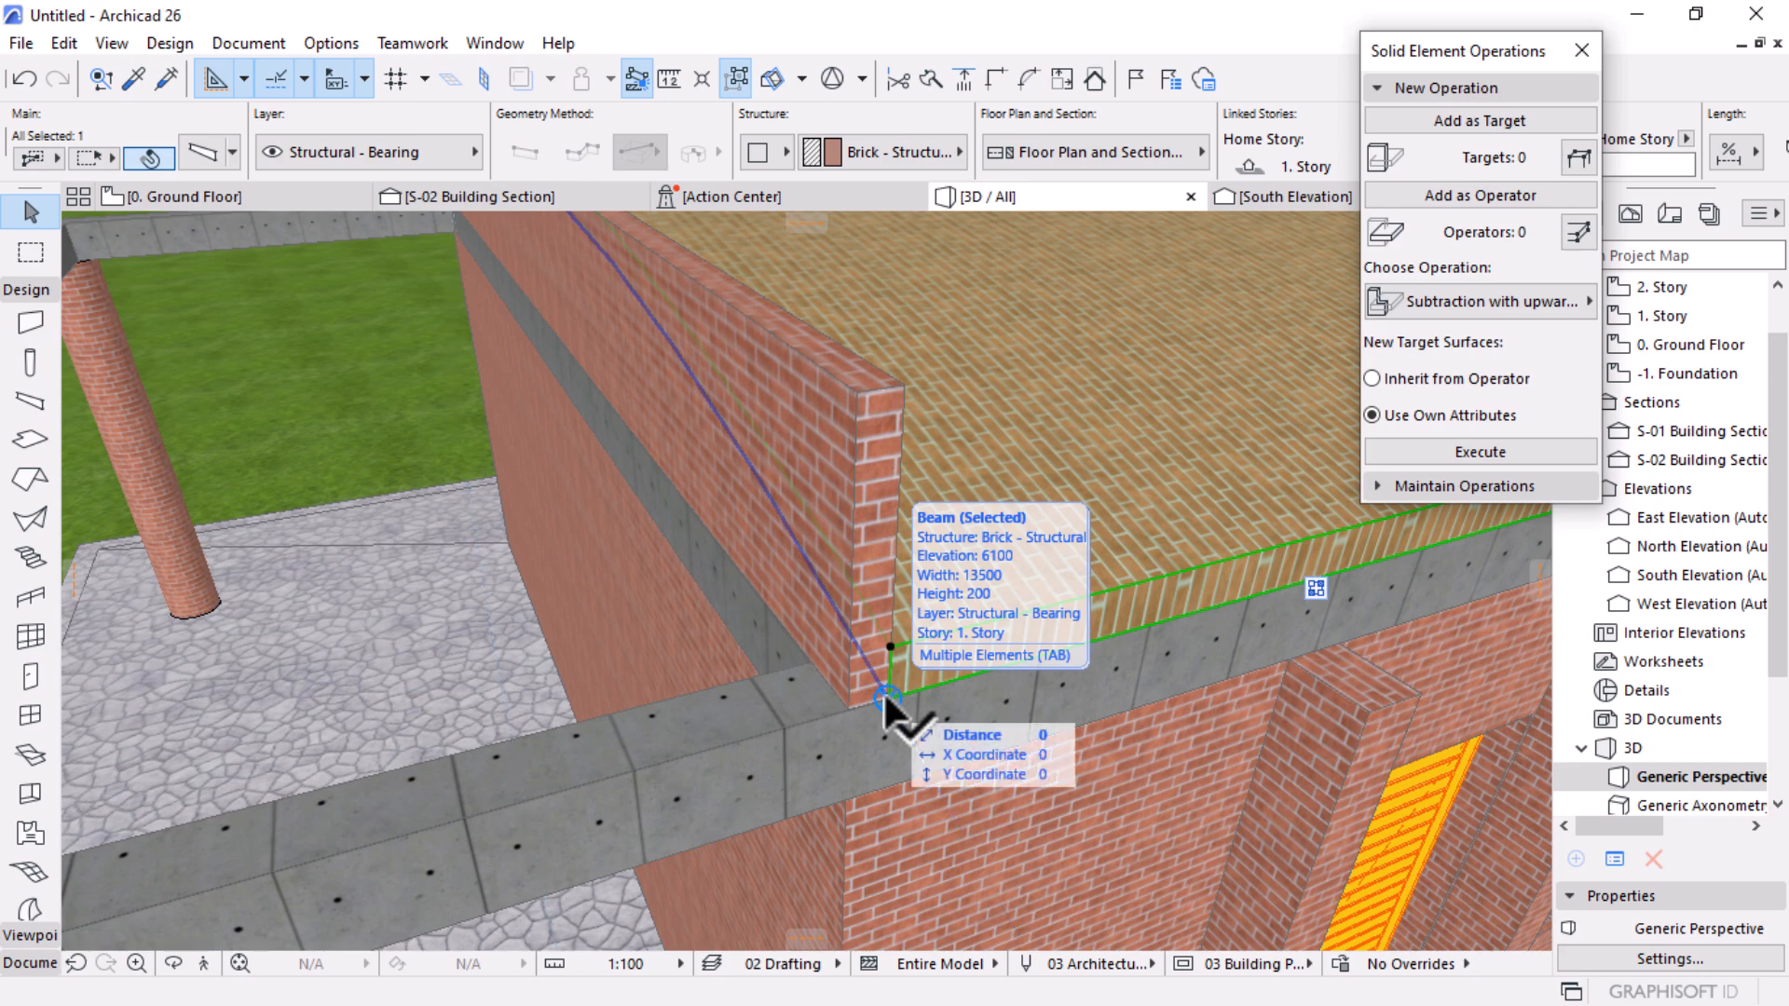
key("ctrl+d")
left_click(884, 695)
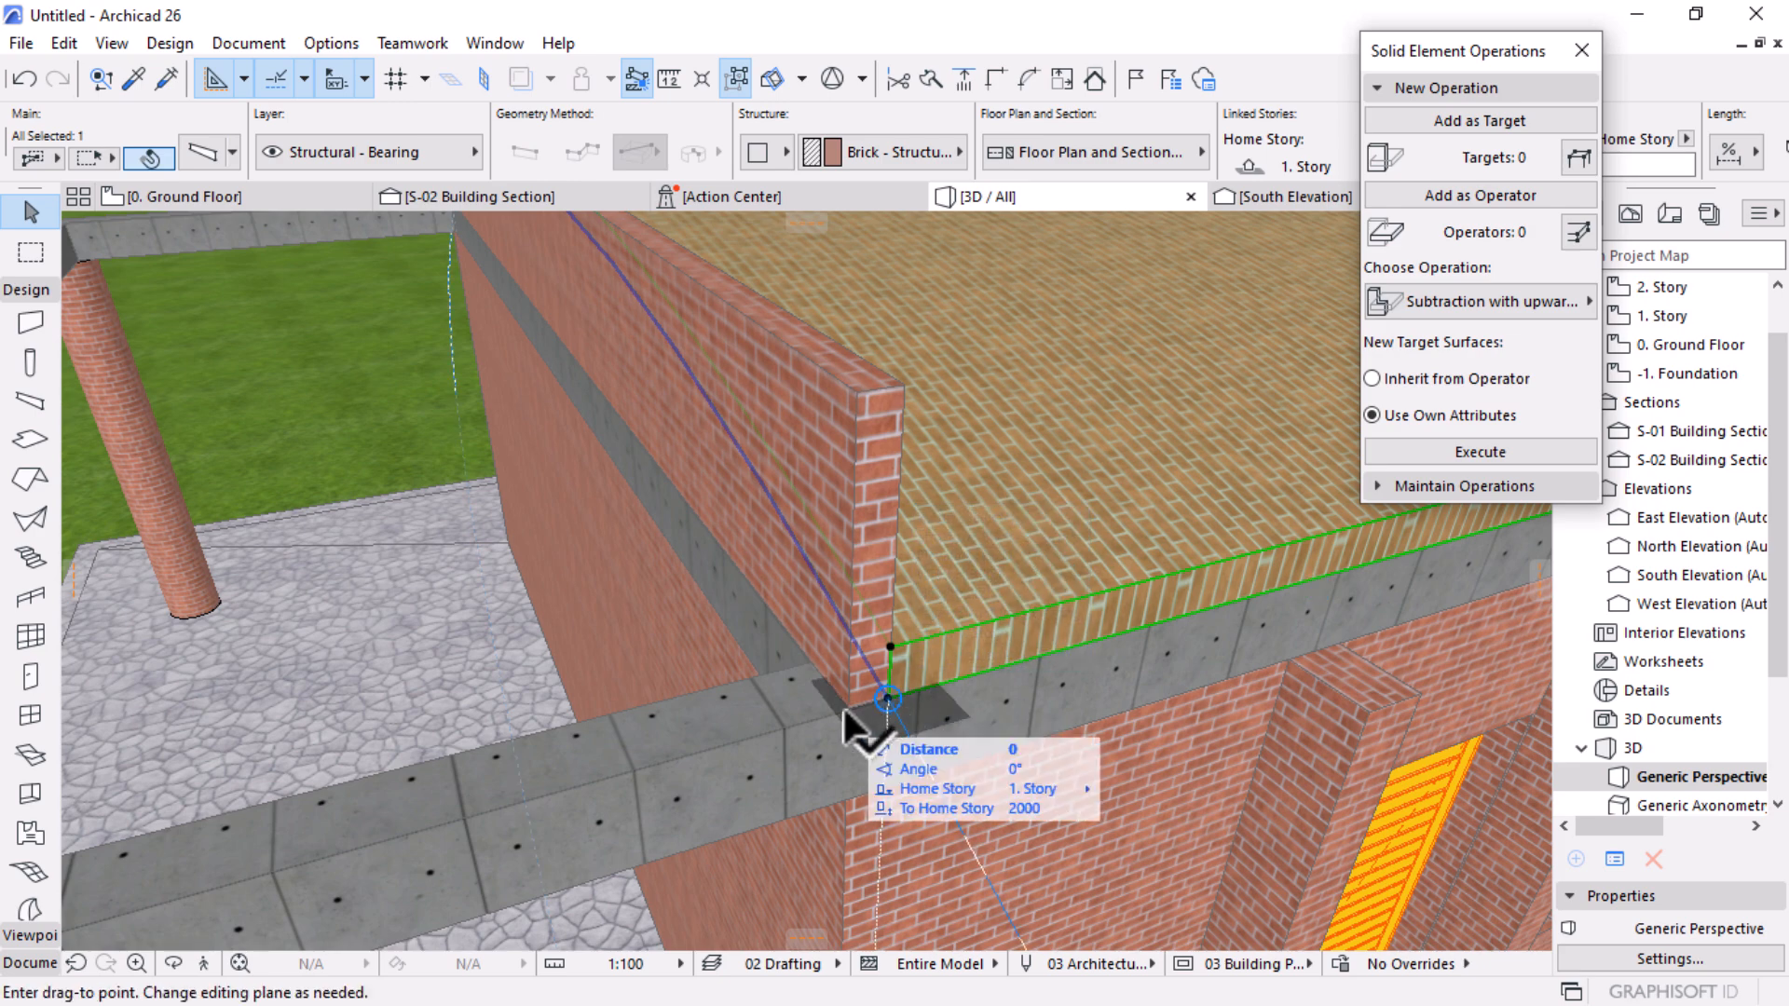
left_click(846, 712)
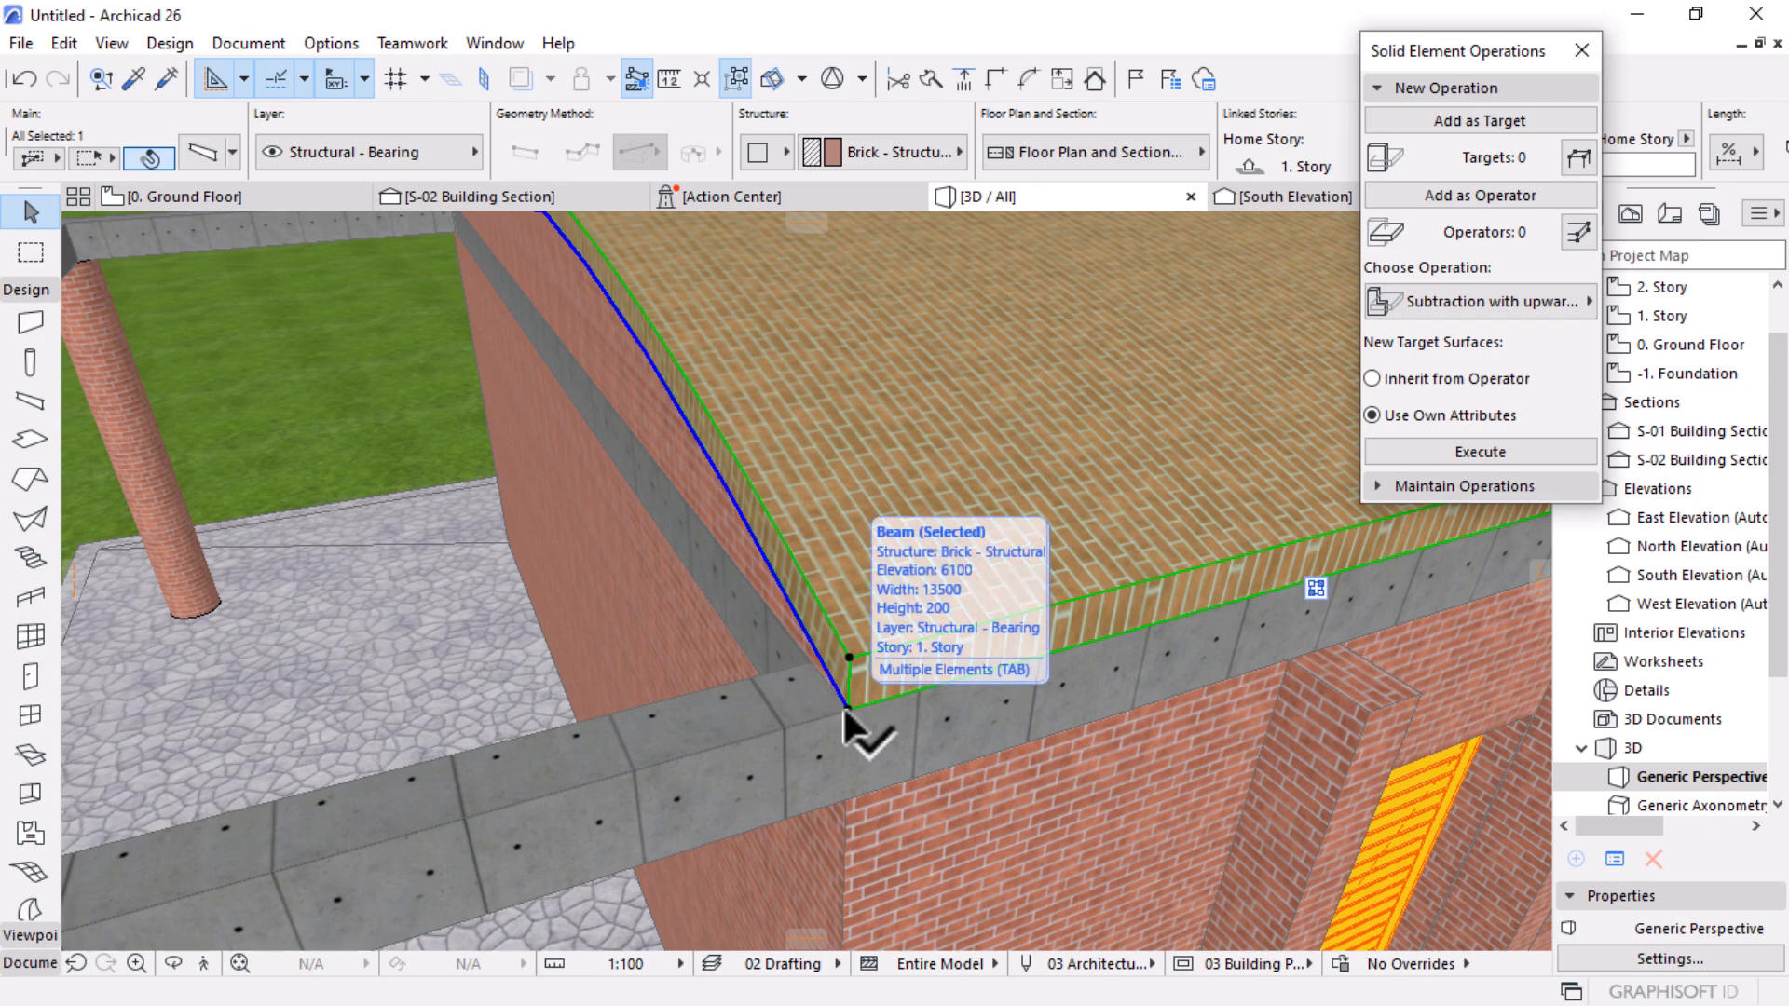
Step: Examine the arched roof's fit on the end walls and perimeter beams from several sides and from above
scroll(266, 619, "down", 6)
scroll(521, 619, "up", 5)
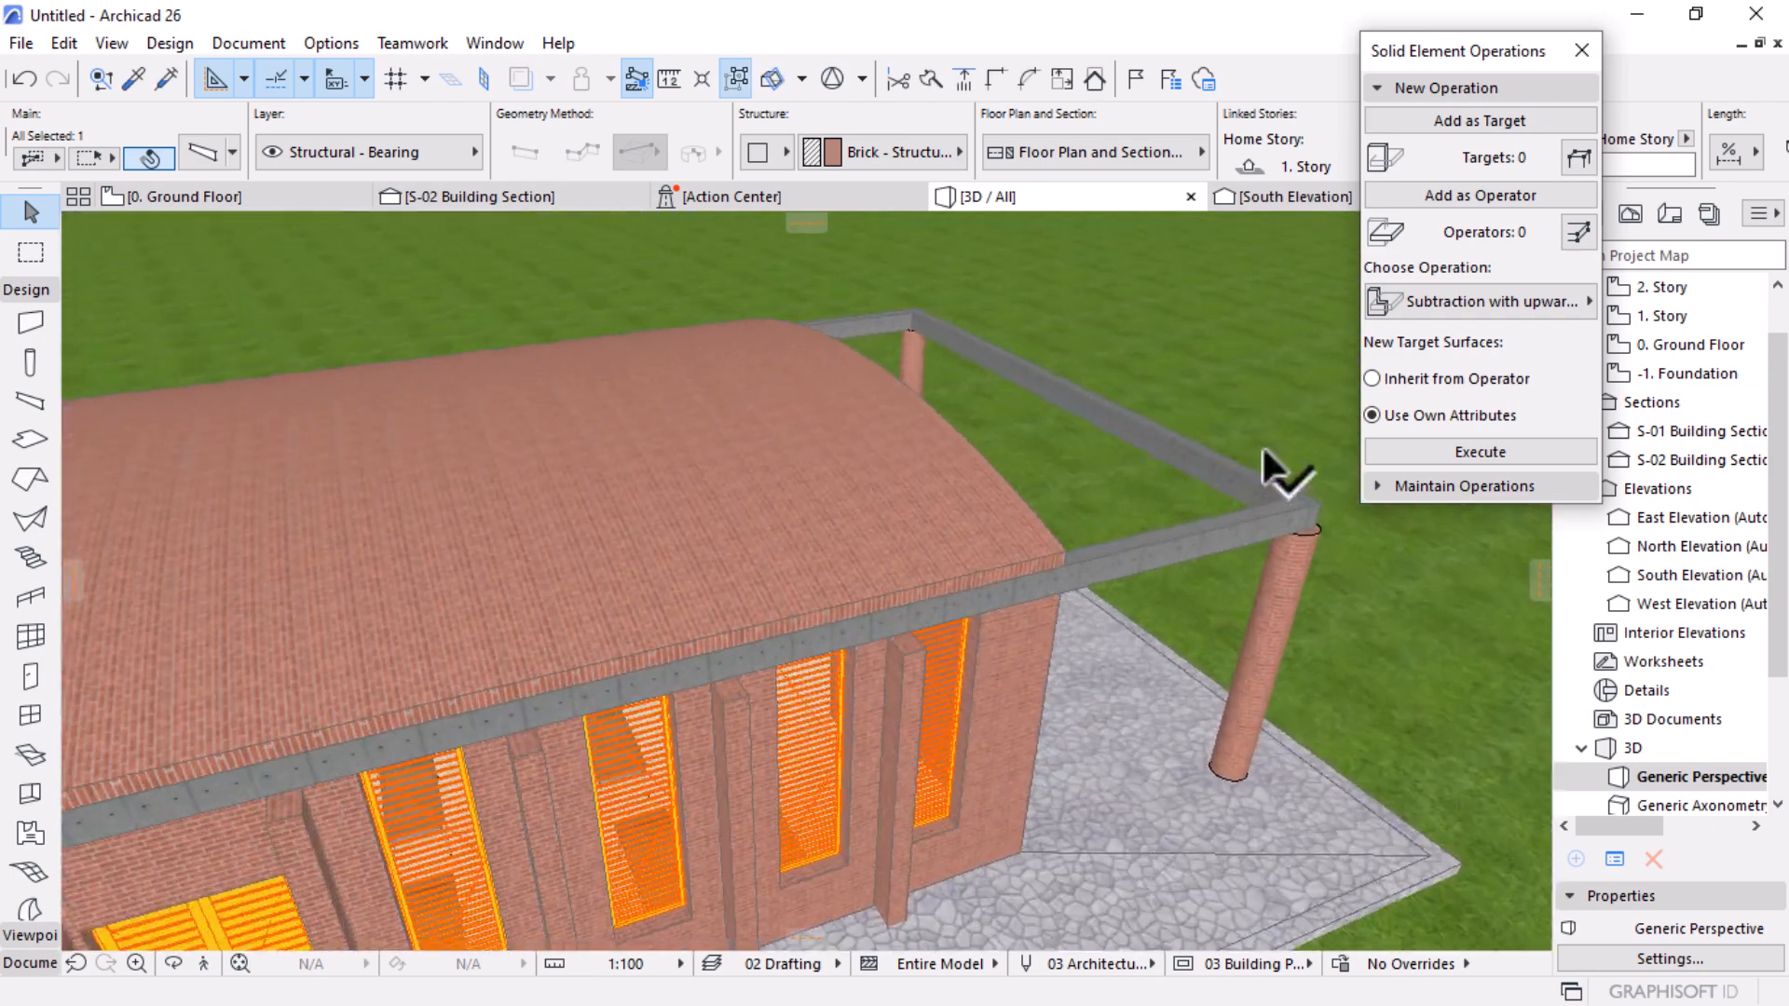
middle_click_drag(1164, 578, 814, 679, "shift")
scroll(1053, 628, "down", 3)
scroll(847, 602, "up", 4)
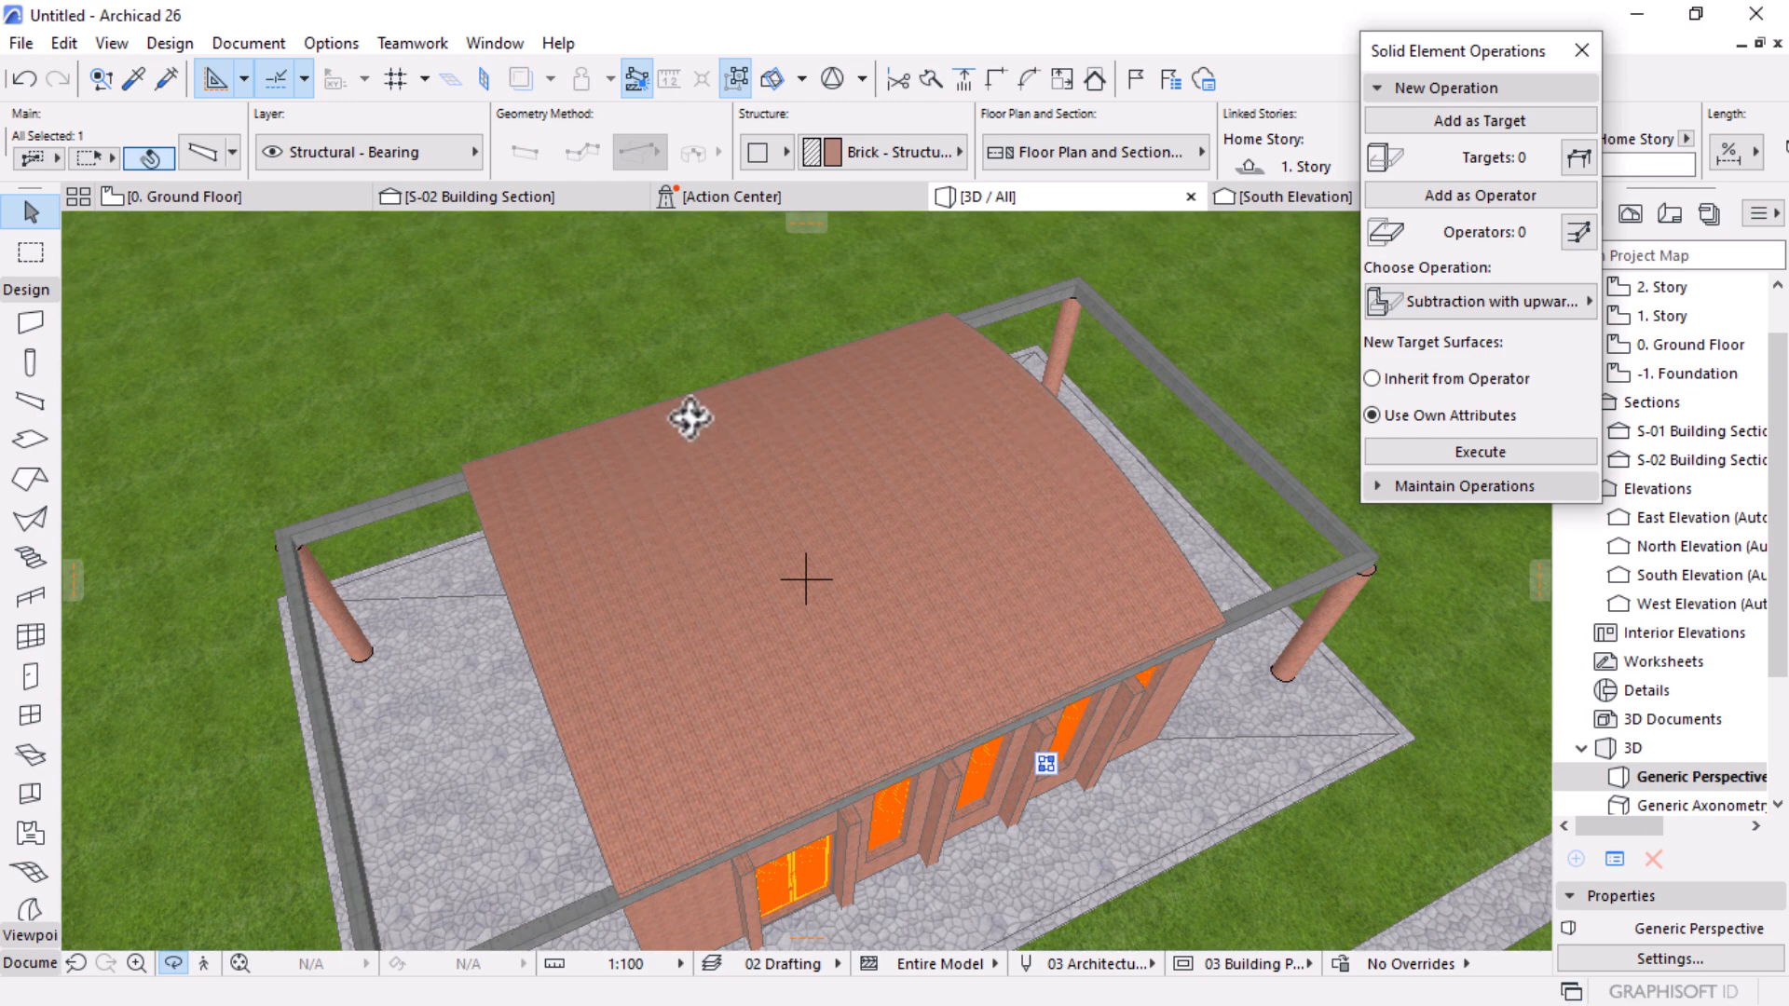
scroll(886, 571, "down", 4)
middle_click_drag(839, 699, 975, 643, "shift")
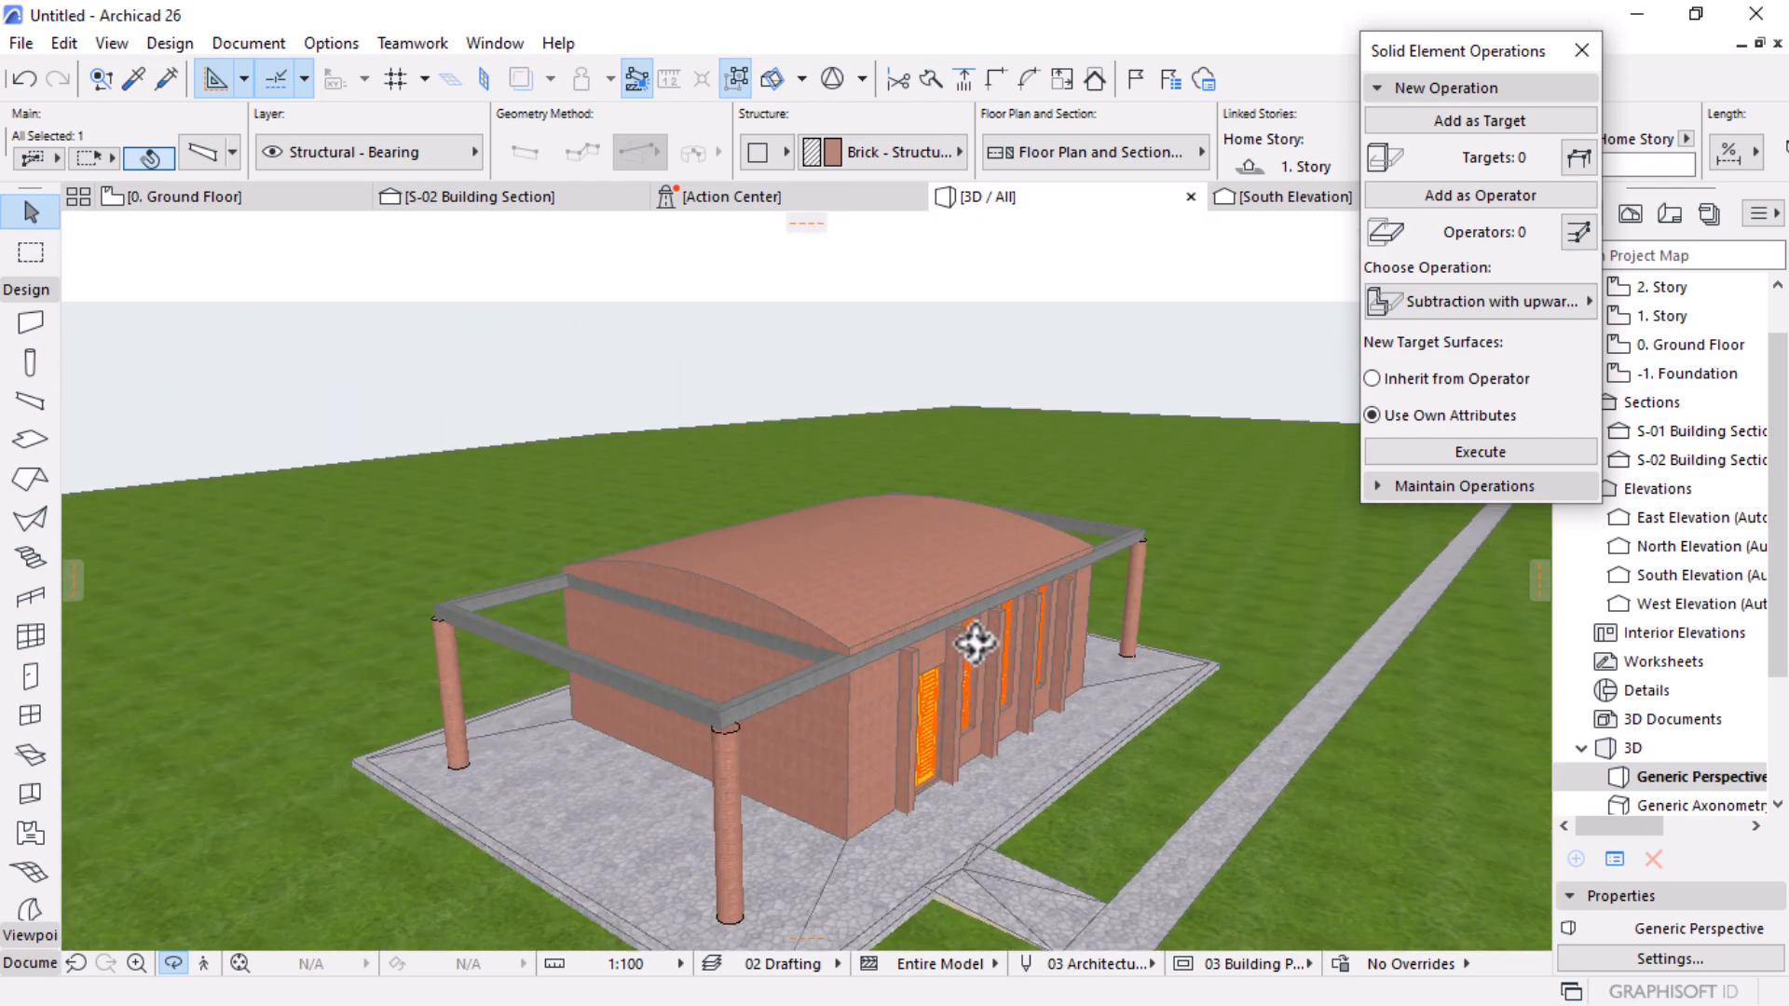
left_click(1462, 87)
scroll(984, 485, "down", 3)
scroll(890, 579, "down", 3)
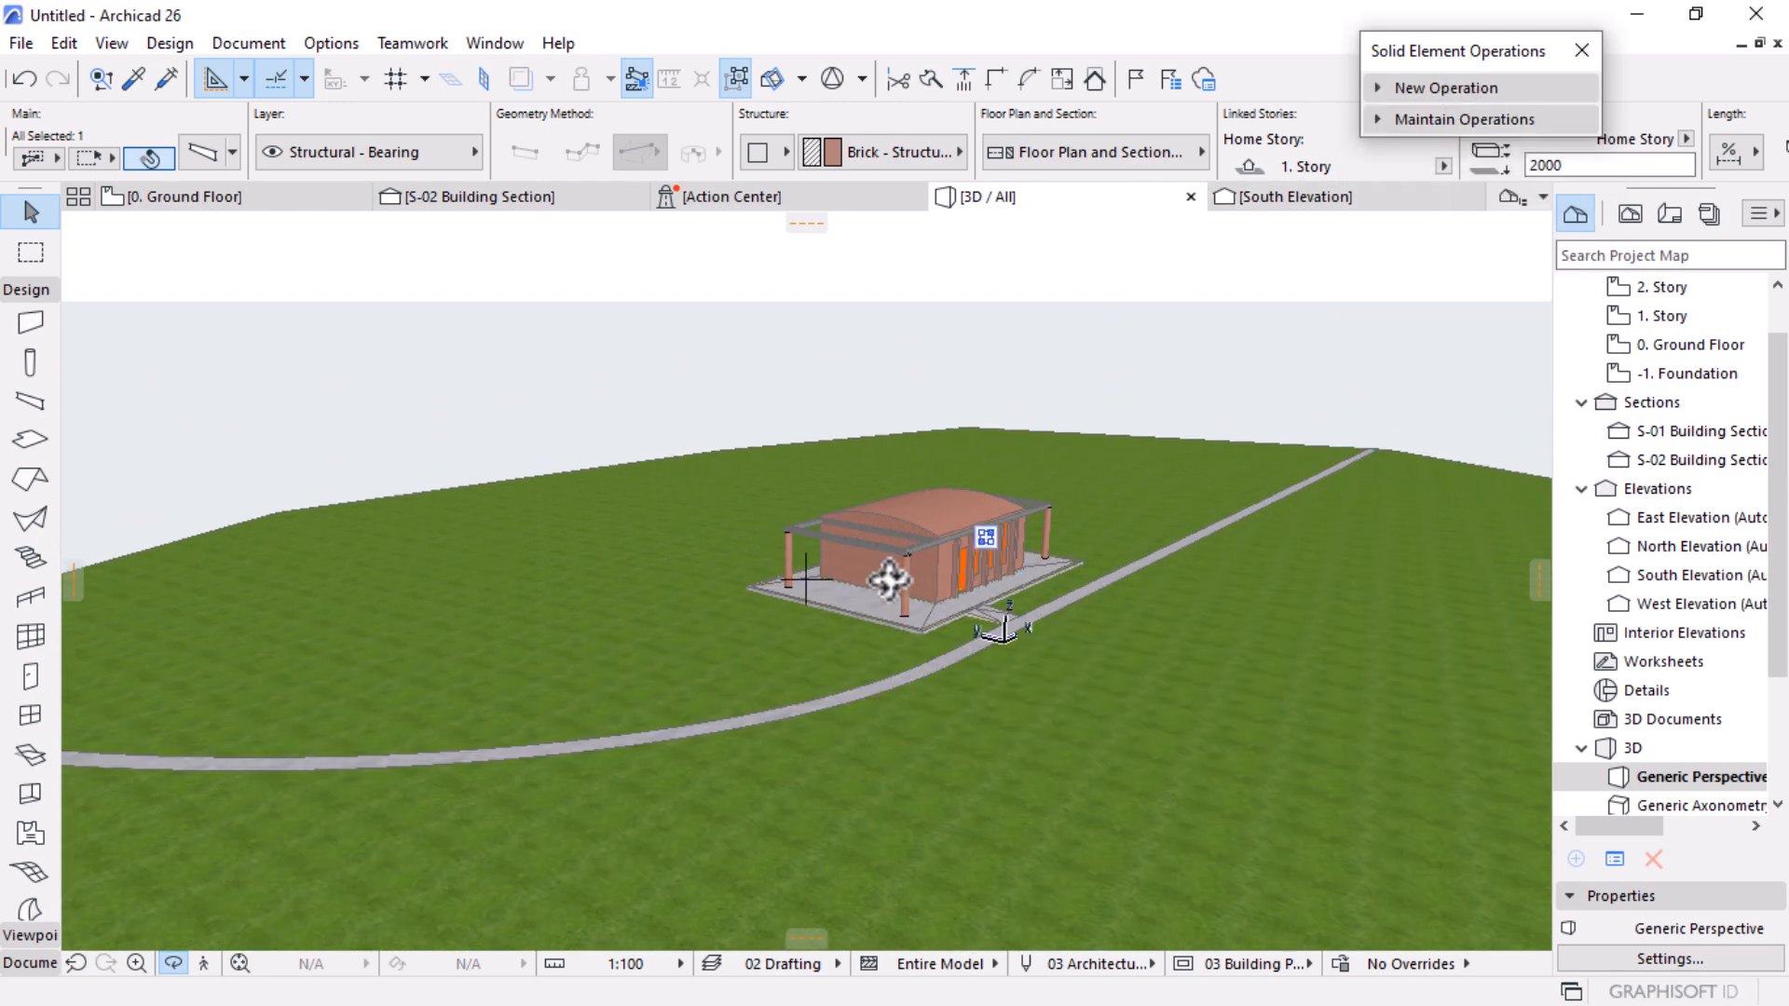
scroll(890, 579, "up", 4)
scroll(1056, 548, "up", 4)
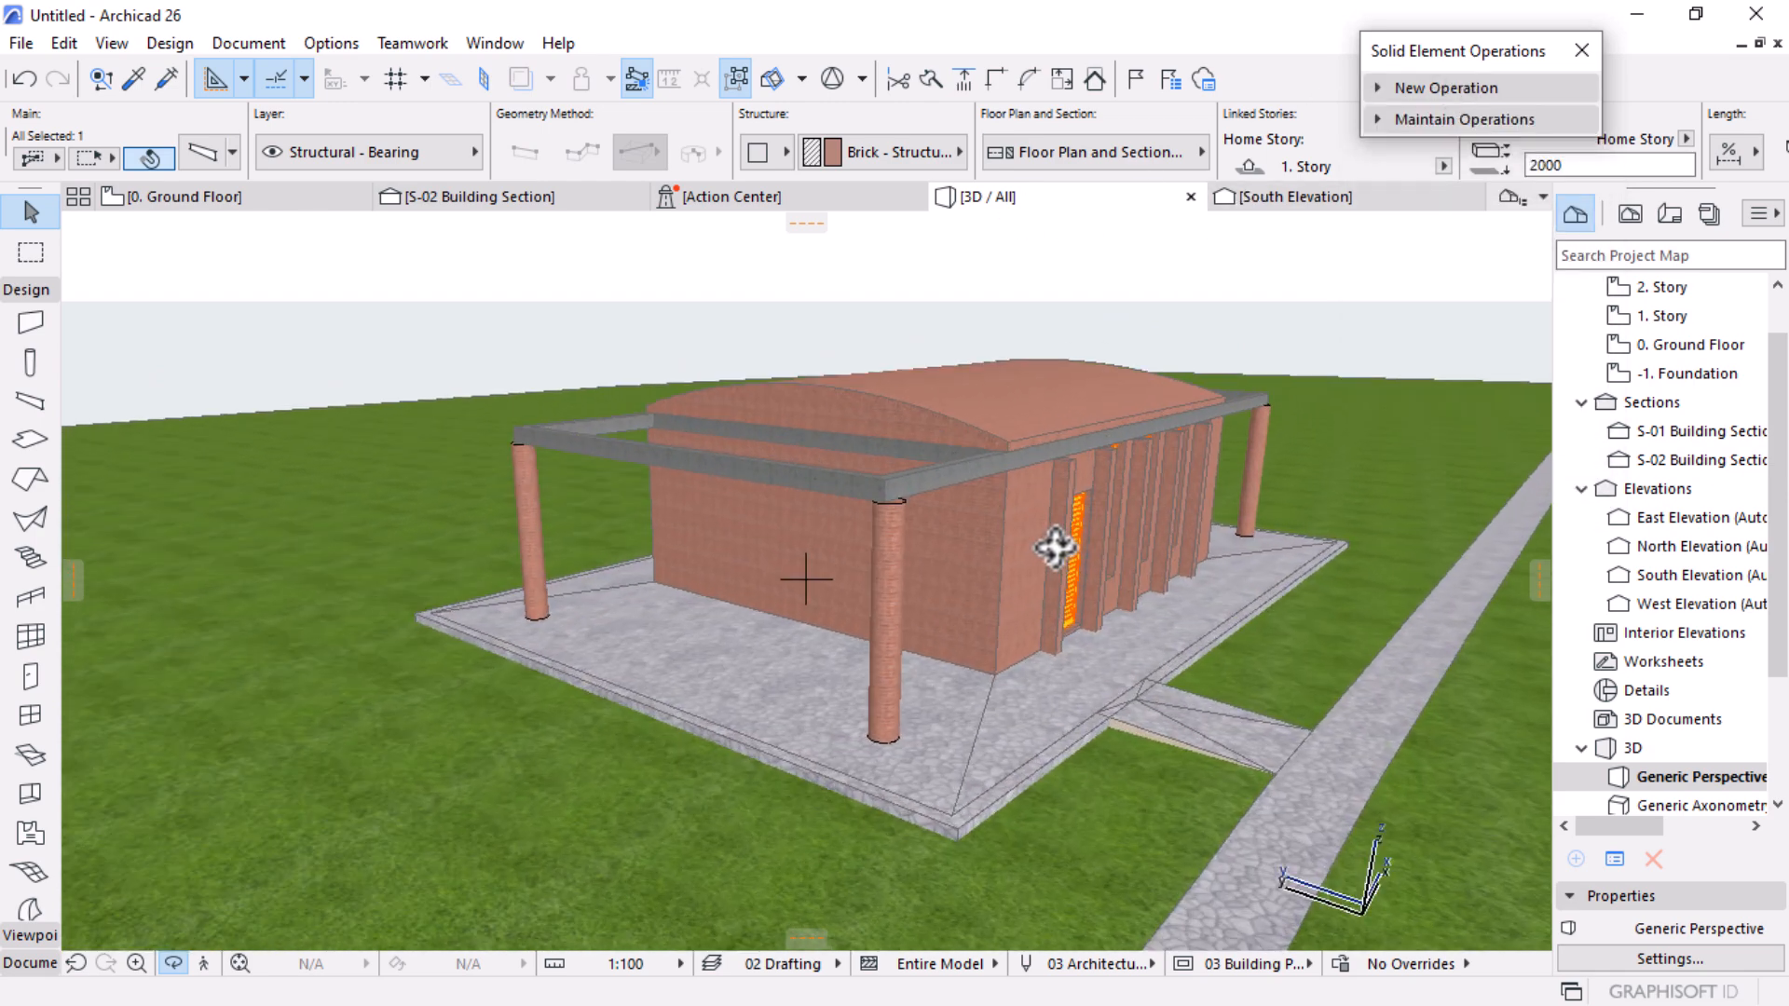
left_click_drag(1135, 534, 835, 562)
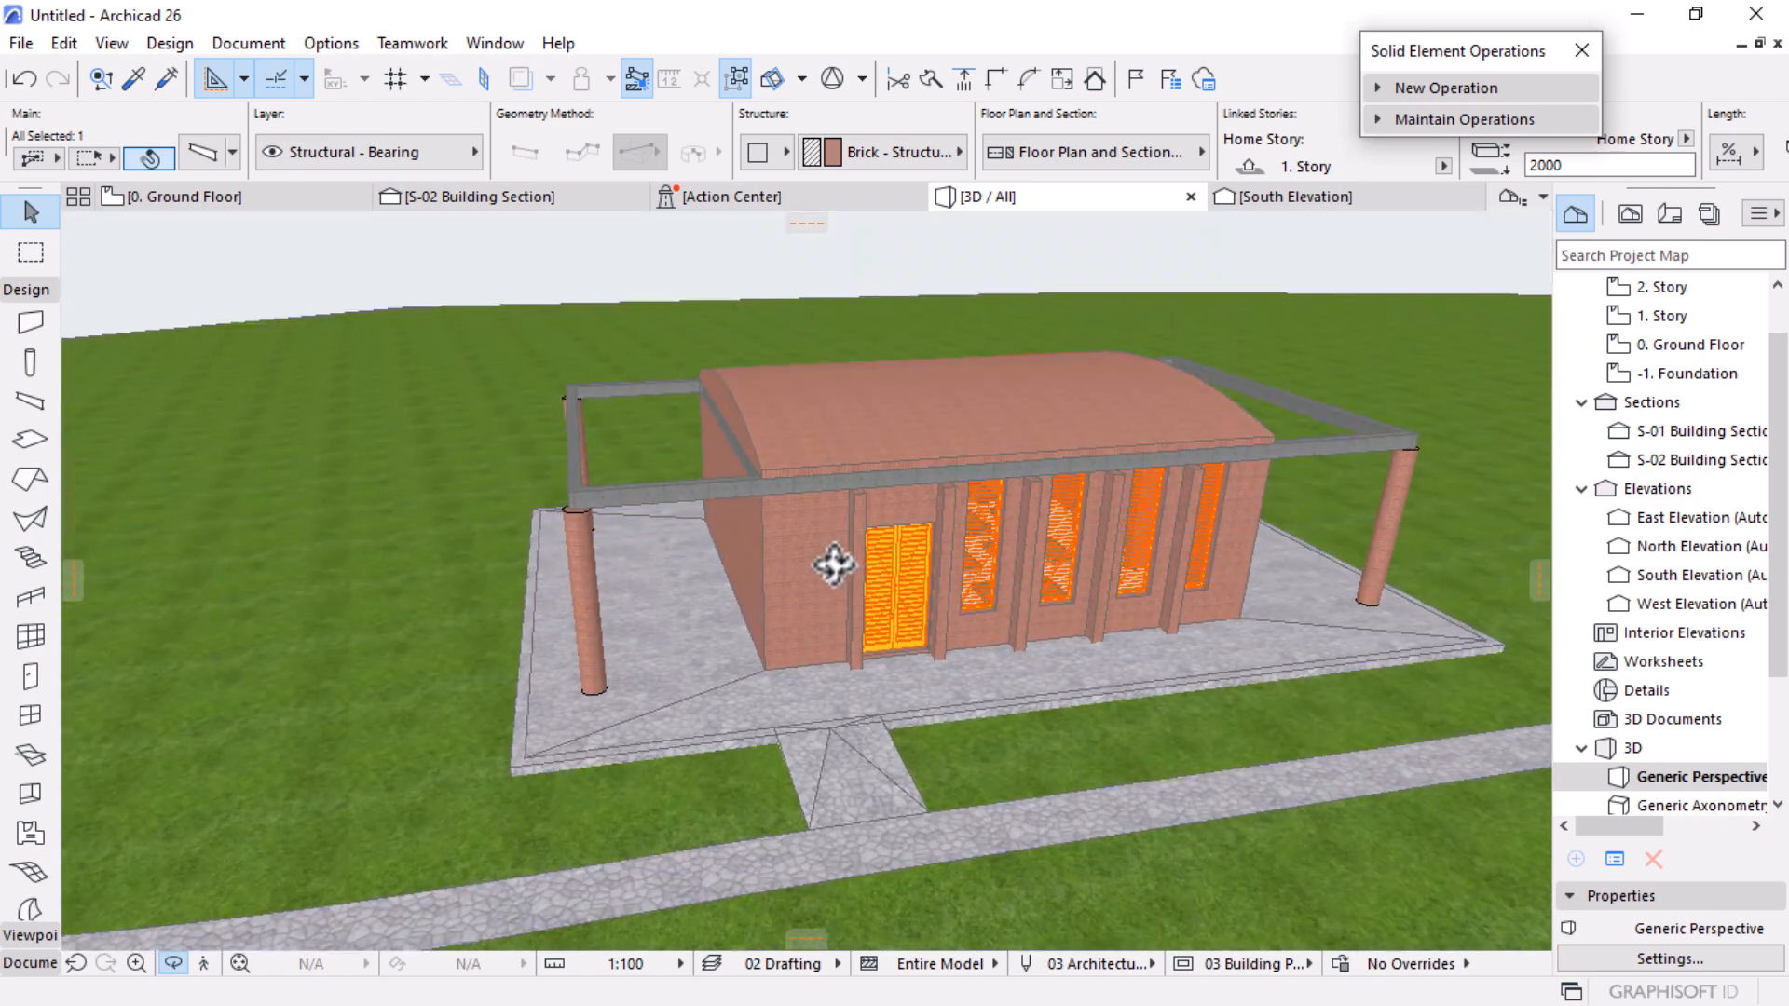
scroll(1058, 568, "up", 3)
scroll(1057, 571, "up", 2)
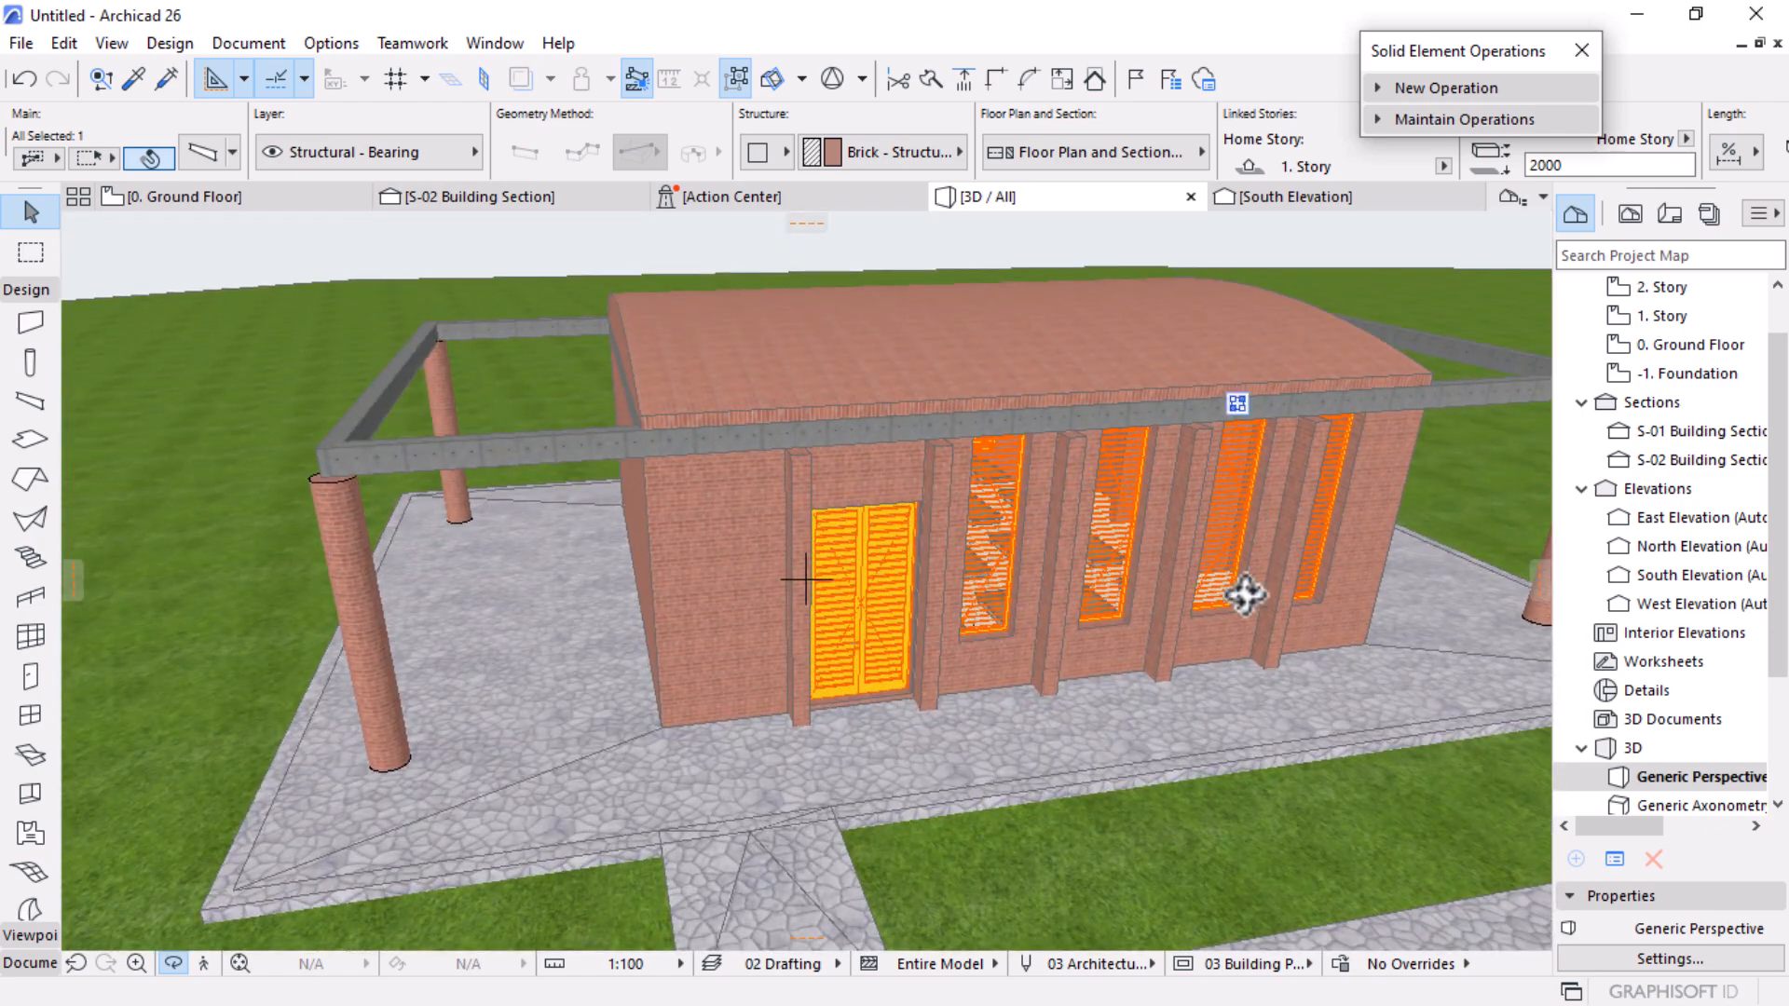
left_click_drag(1107, 655, 1328, 728)
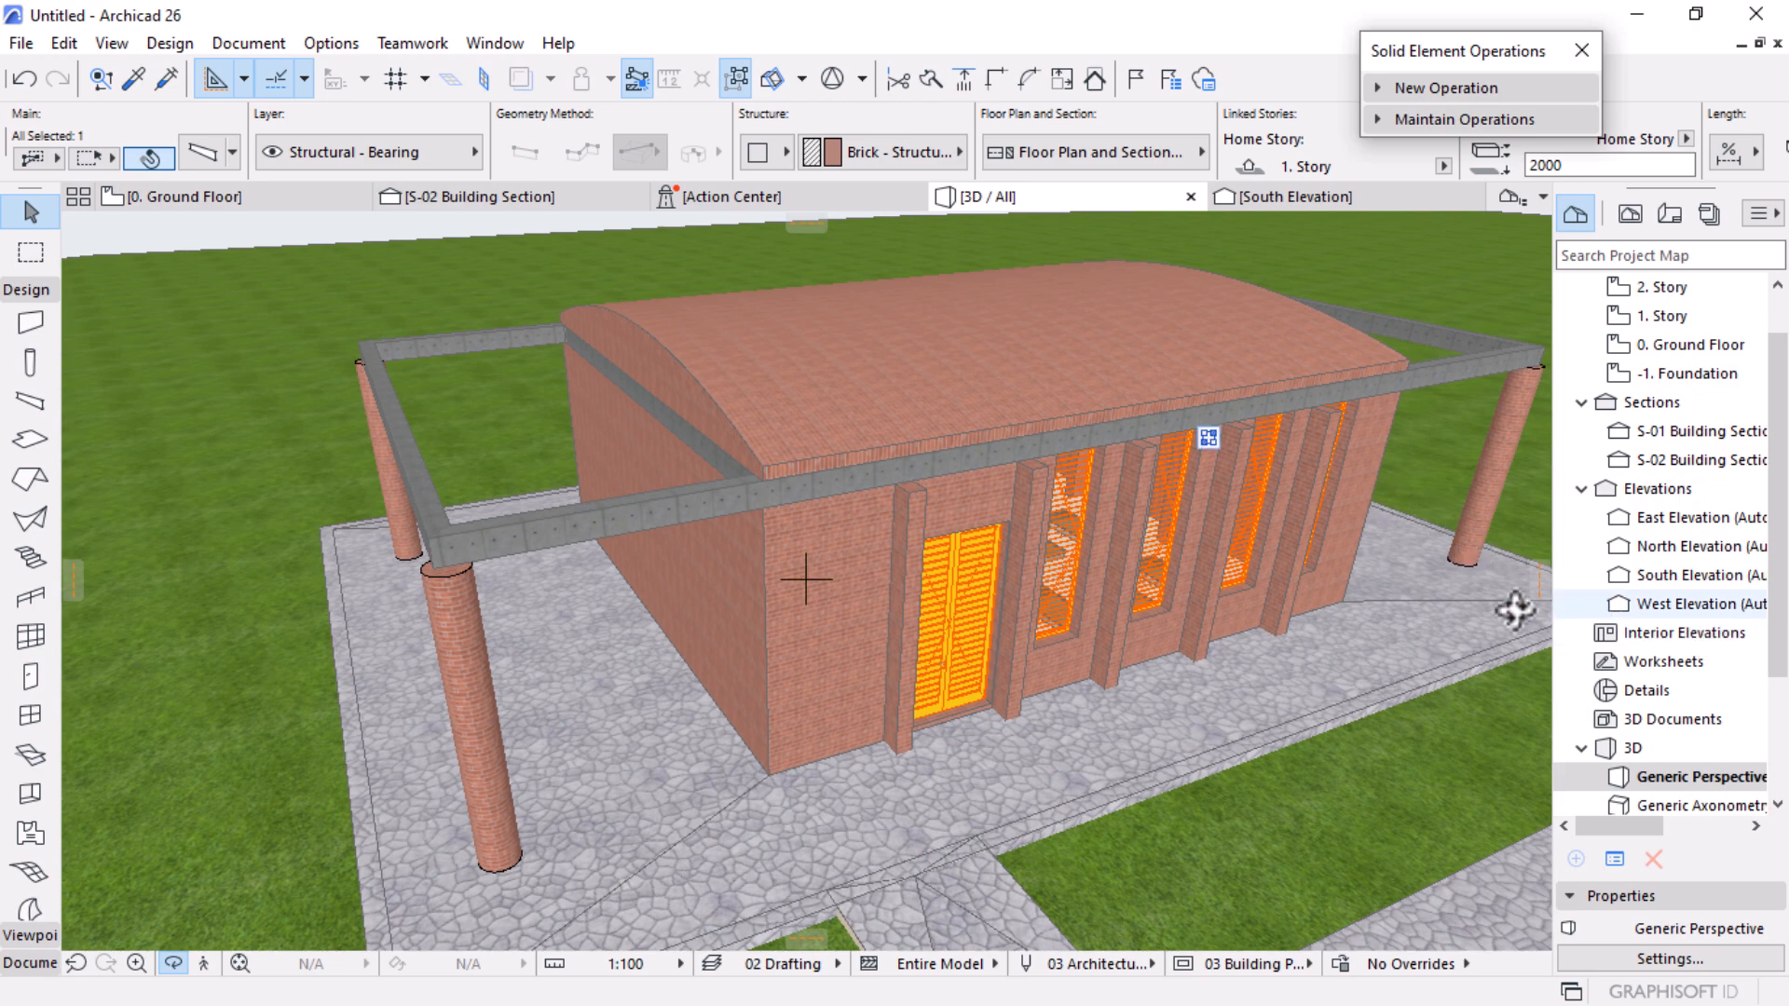
left_click_drag(819, 540, 1202, 442)
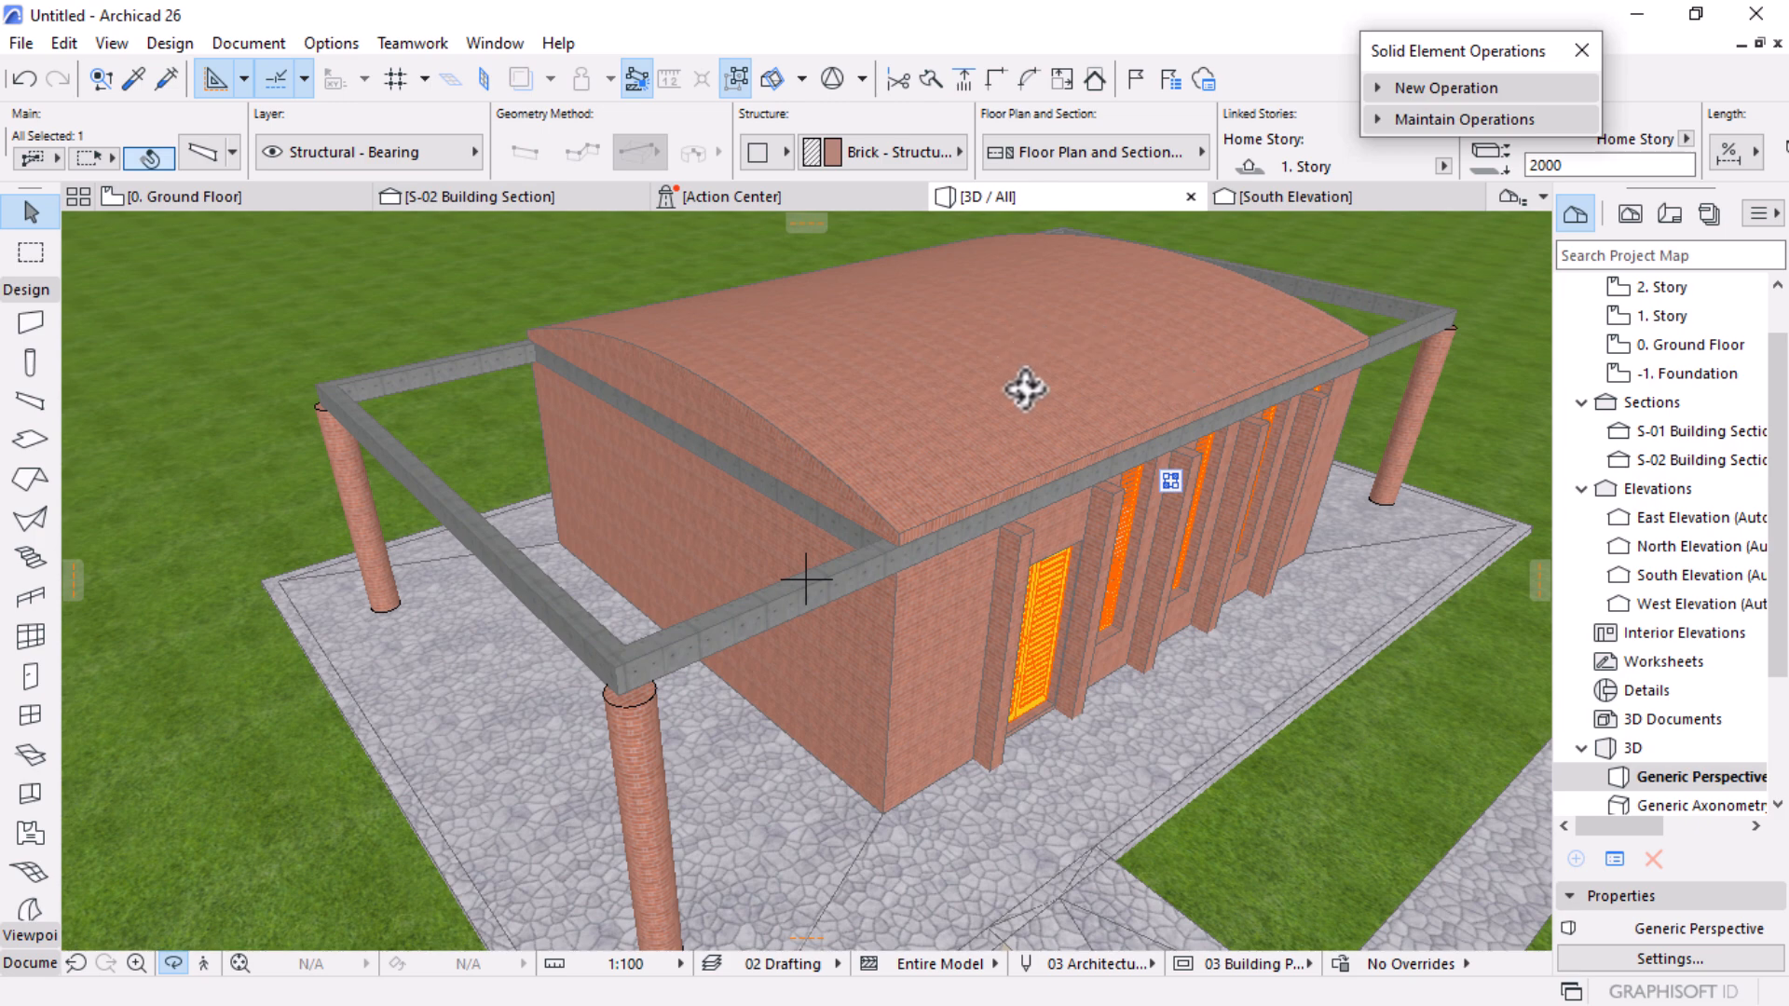
scroll(875, 749, "down", 2)
scroll(939, 368, "up", 4)
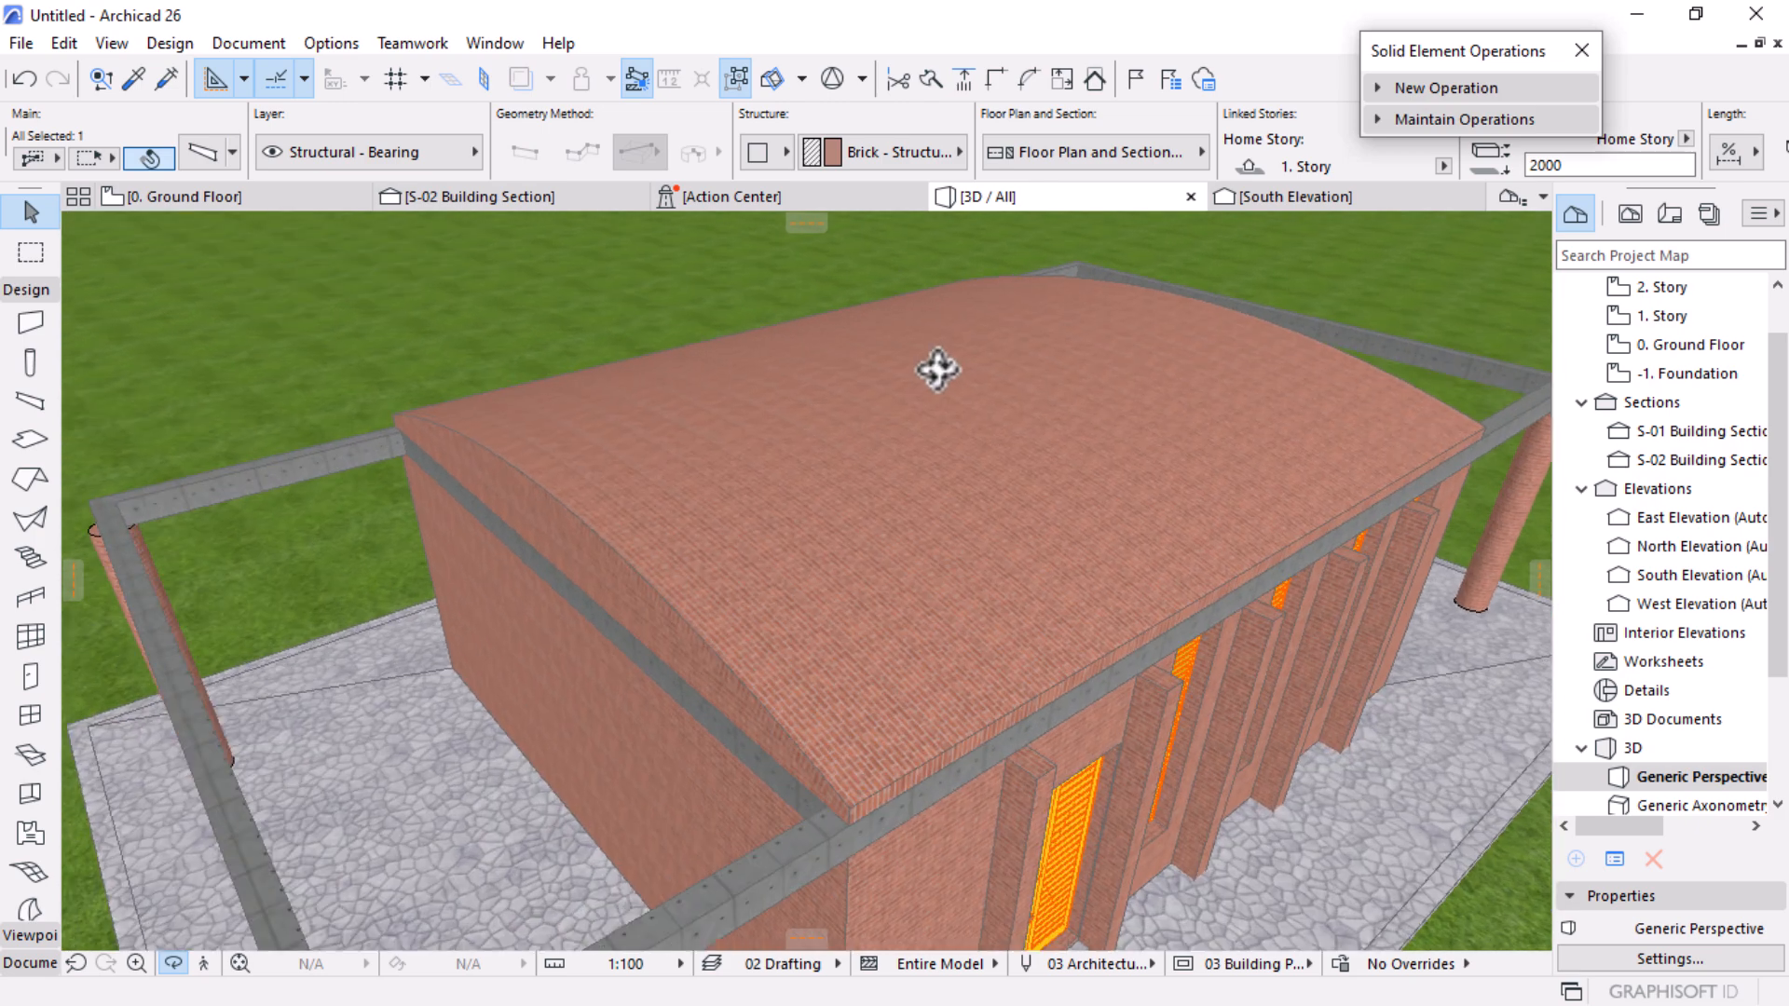
left_click_drag(870, 401, 1186, 461)
left_click_drag(923, 511, 1537, 443)
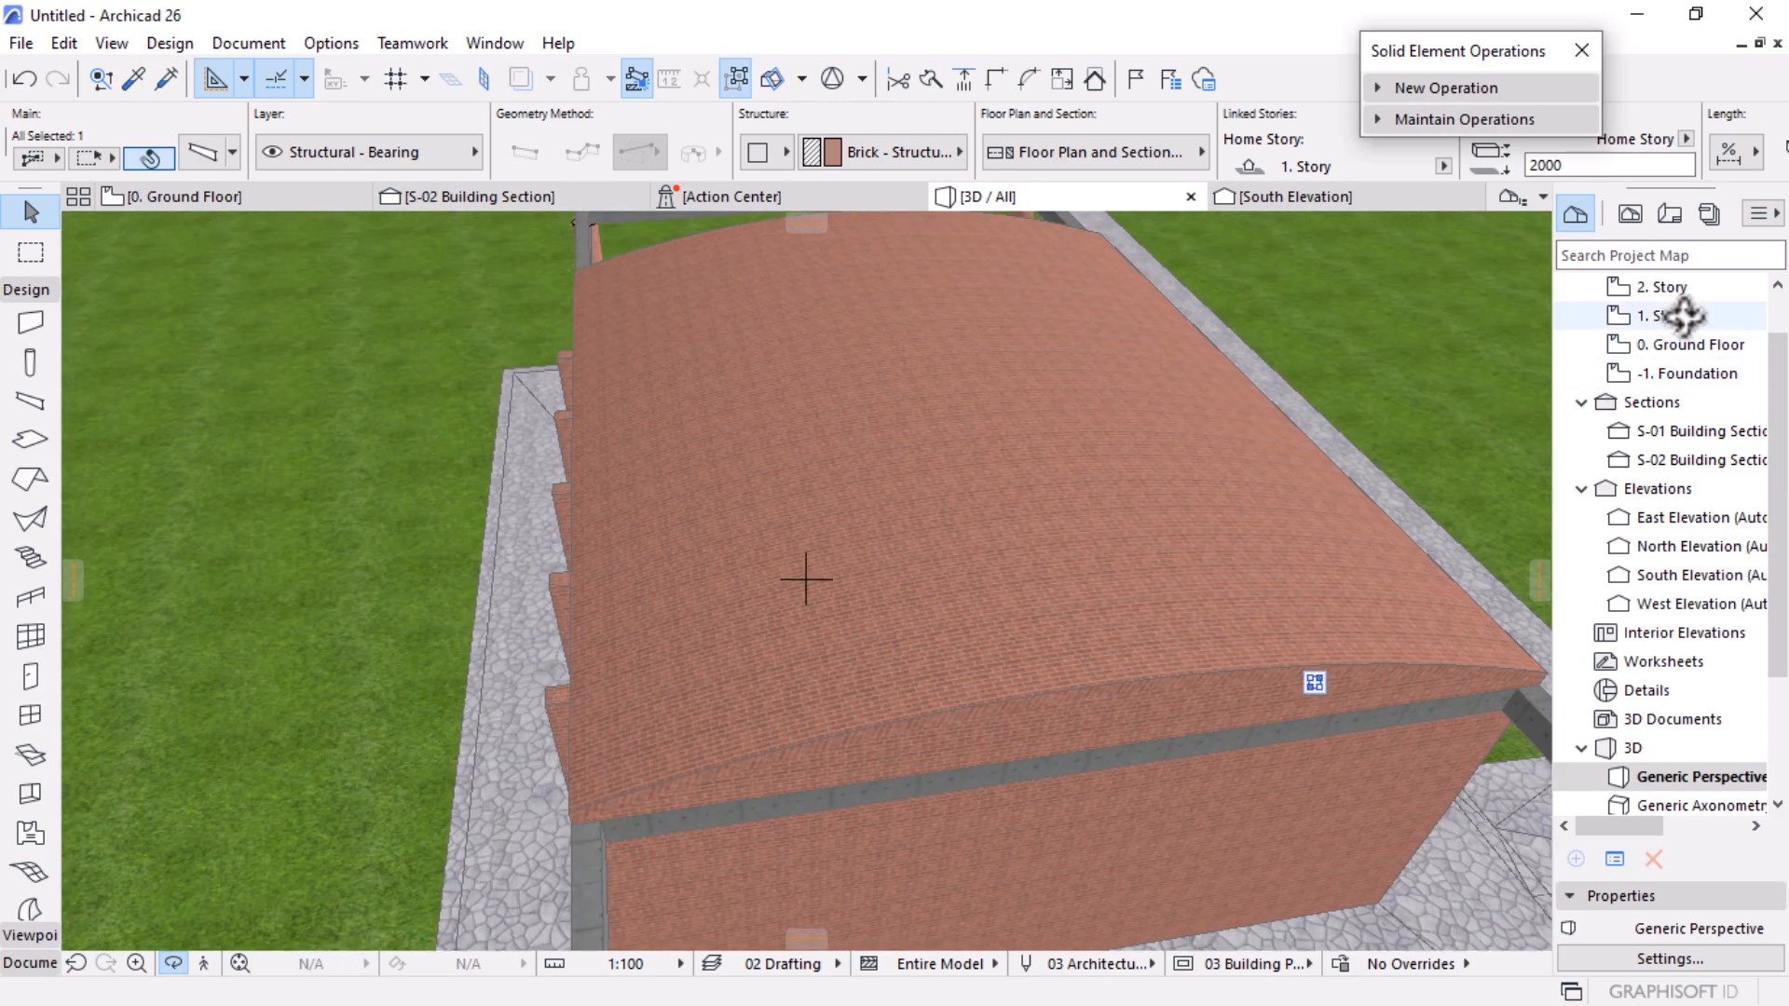
Step: On the 1. Story floor plan, start a rectangular slab with a basic concrete structure inside the classroom walls
double_click(1638, 343)
double_click(1631, 317)
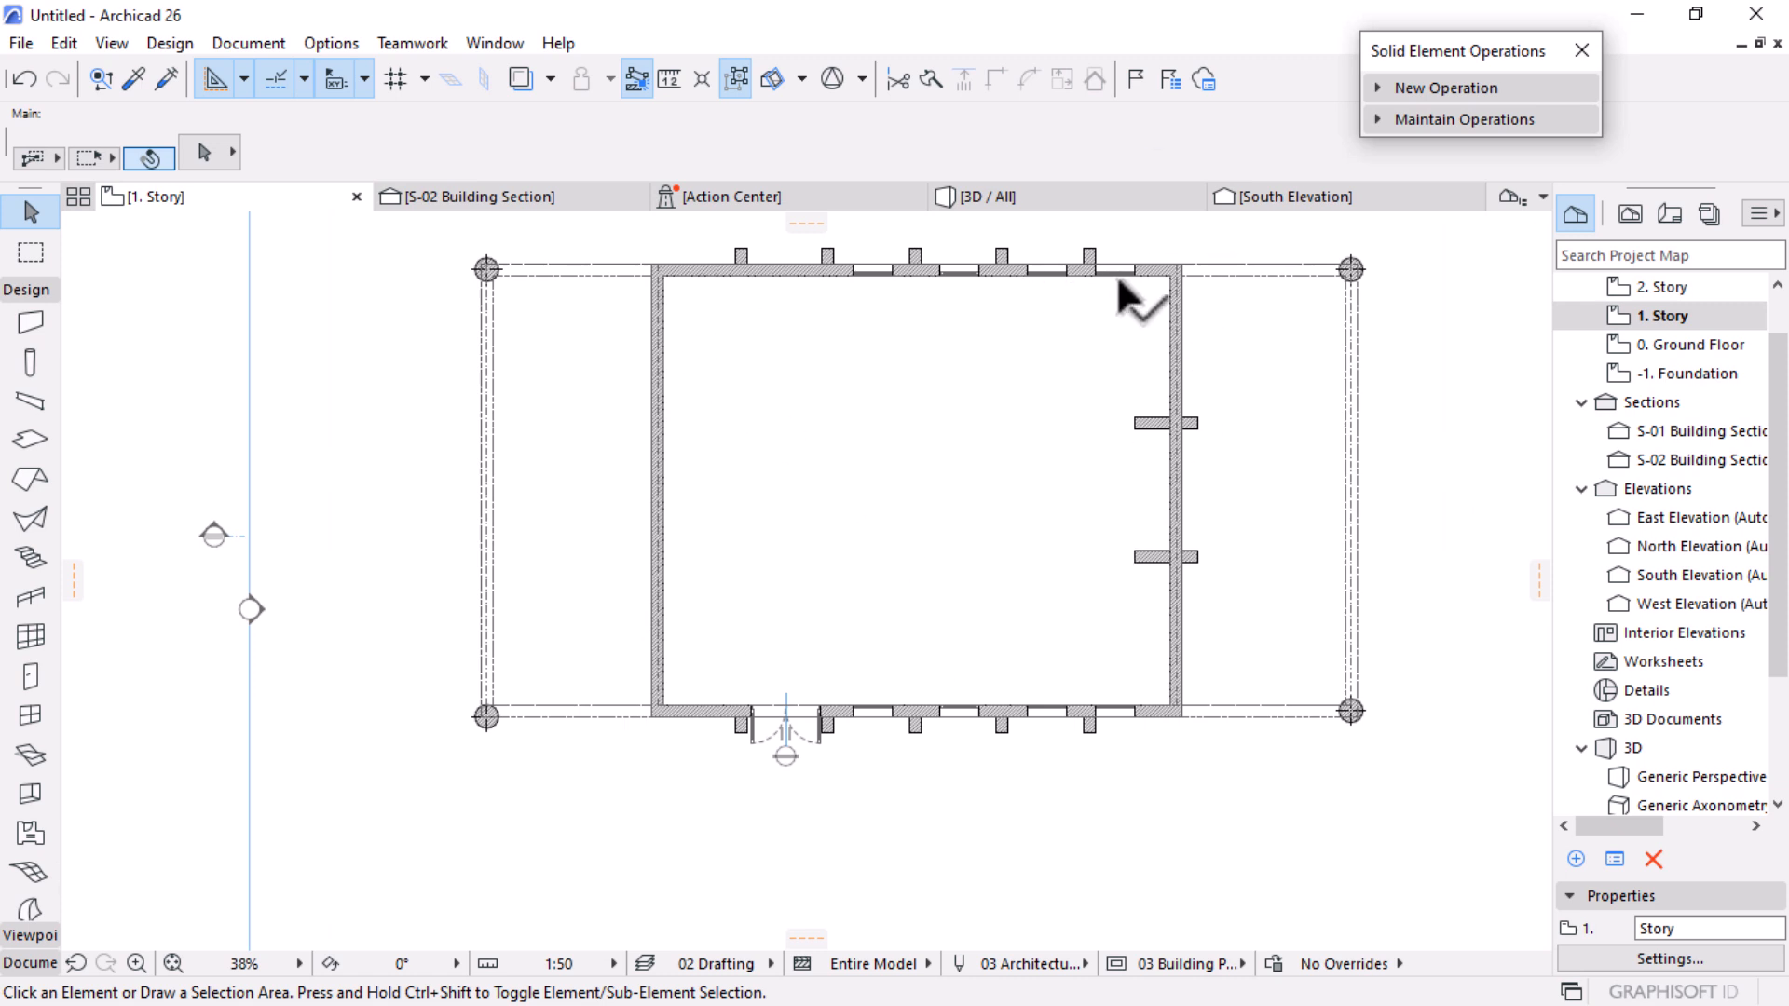
mouse_move(1118, 279)
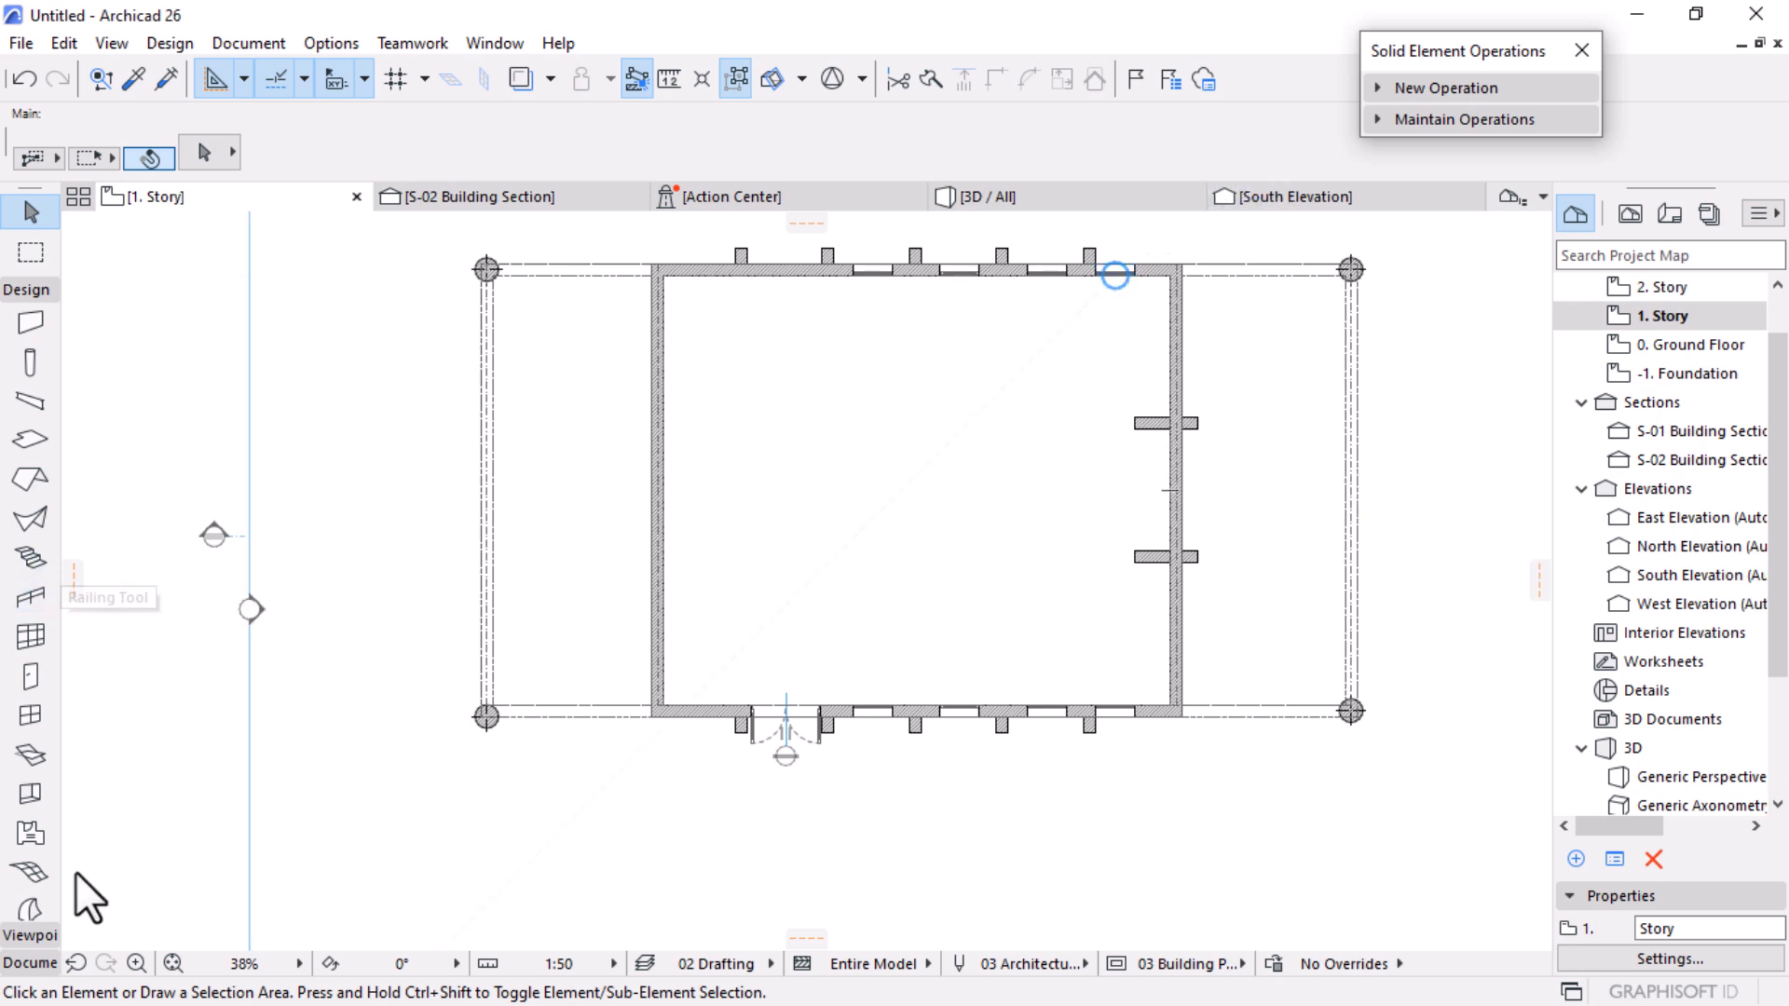
scroll(18, 750, "down", 3)
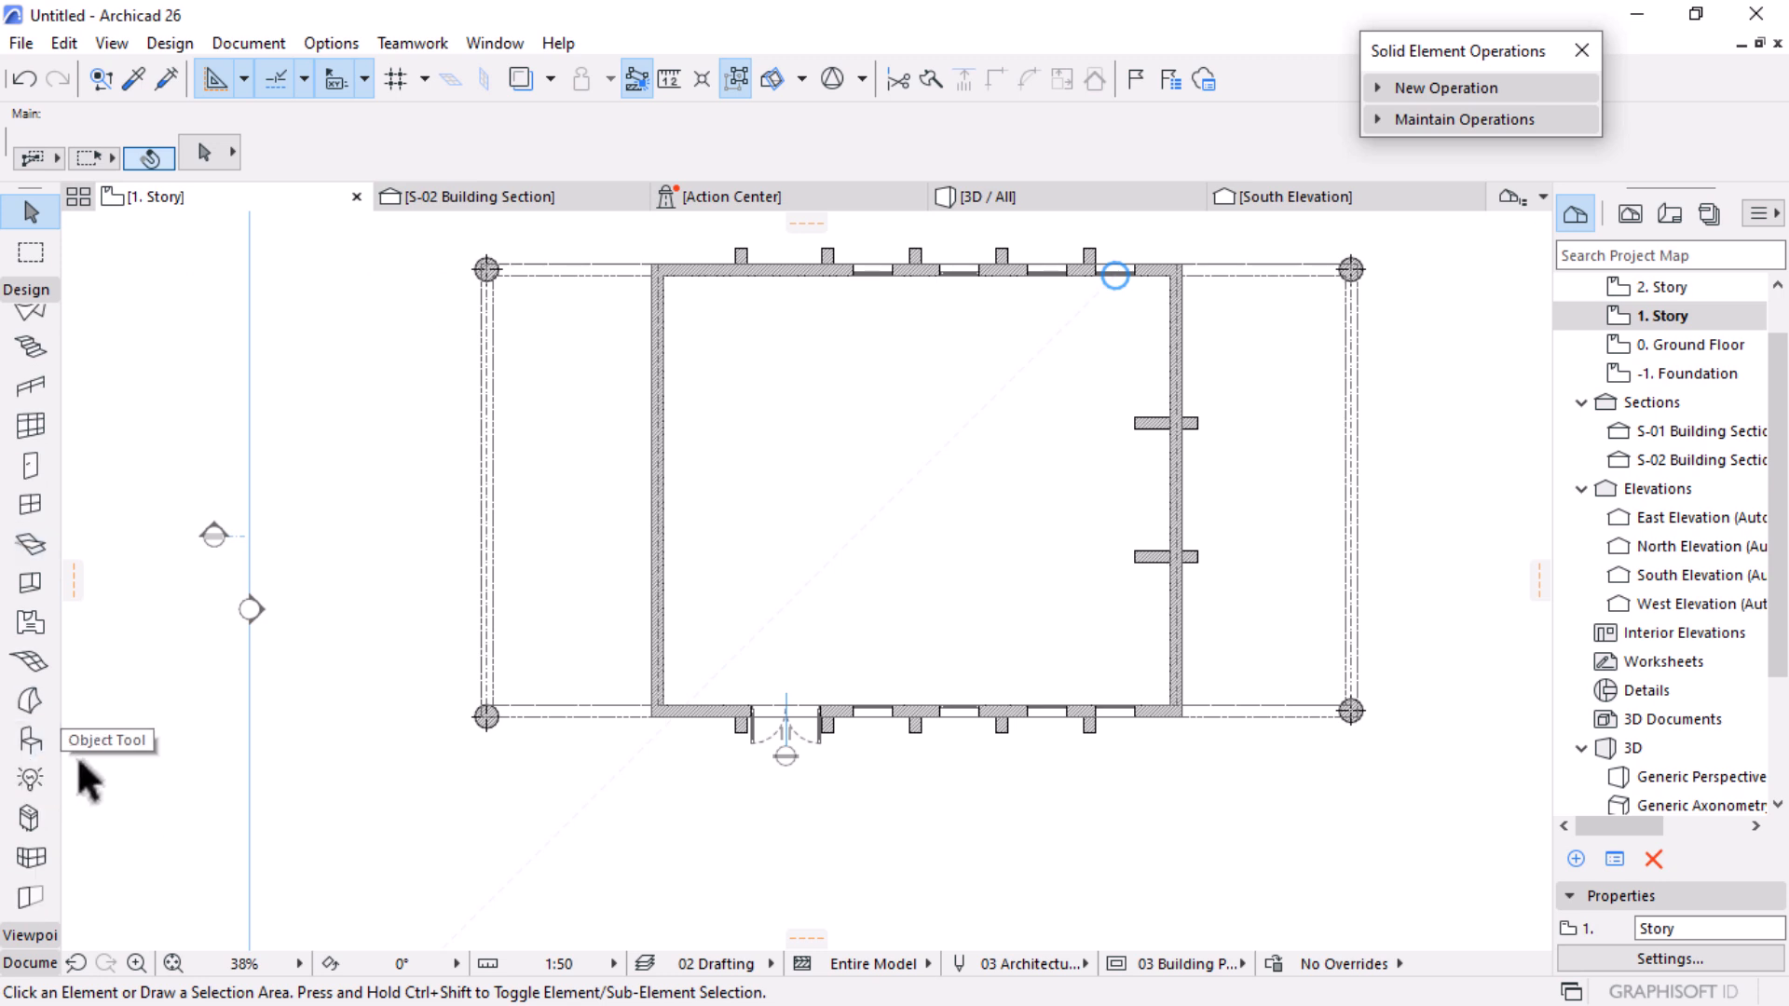
scroll(14, 559, "up", 3)
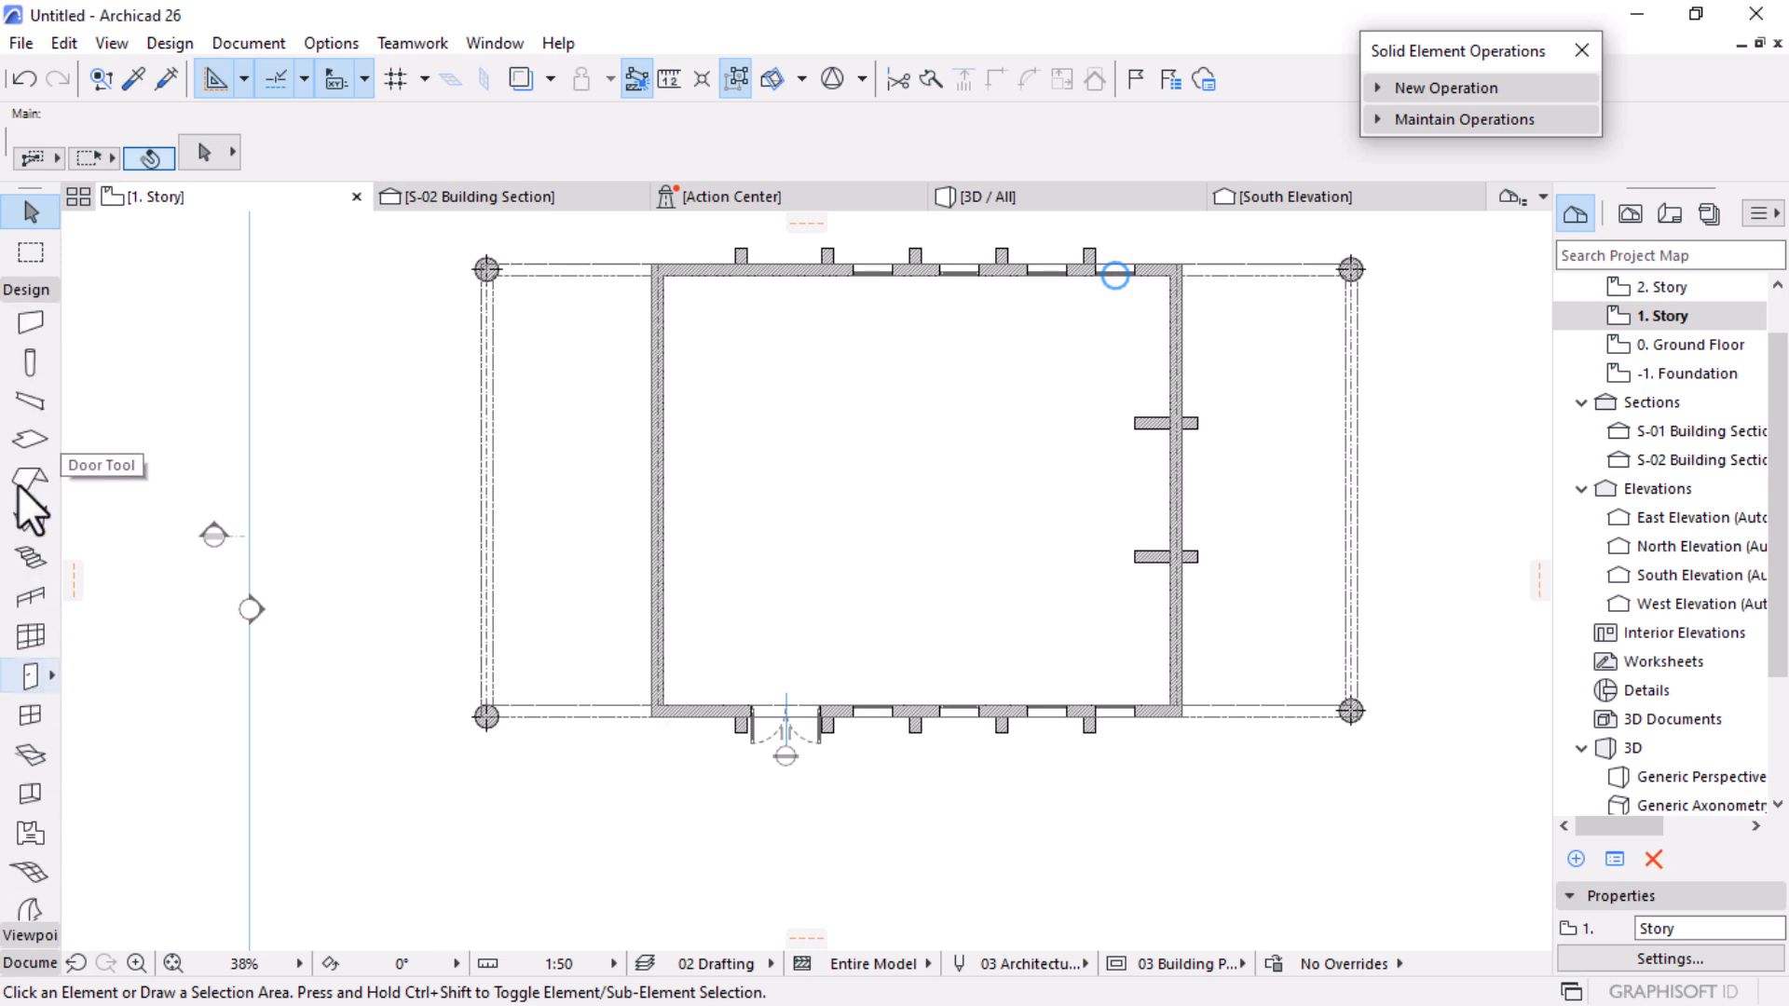
left_click(8, 444)
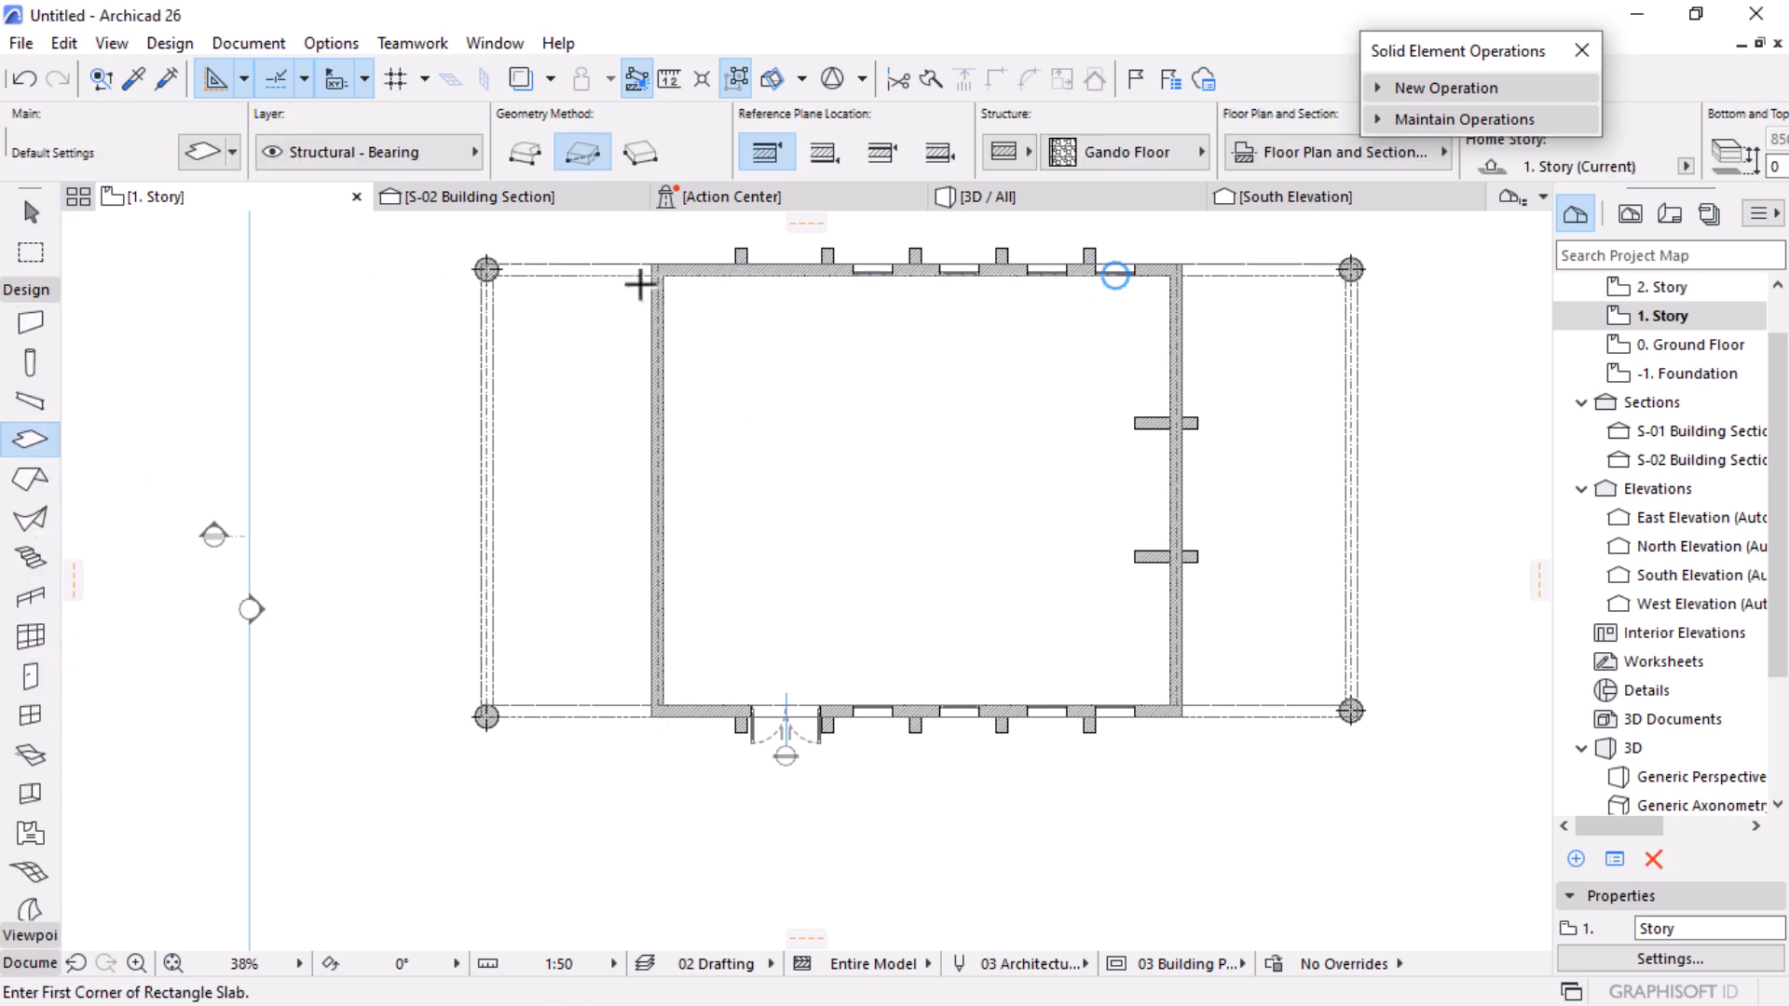
left_click(1029, 154)
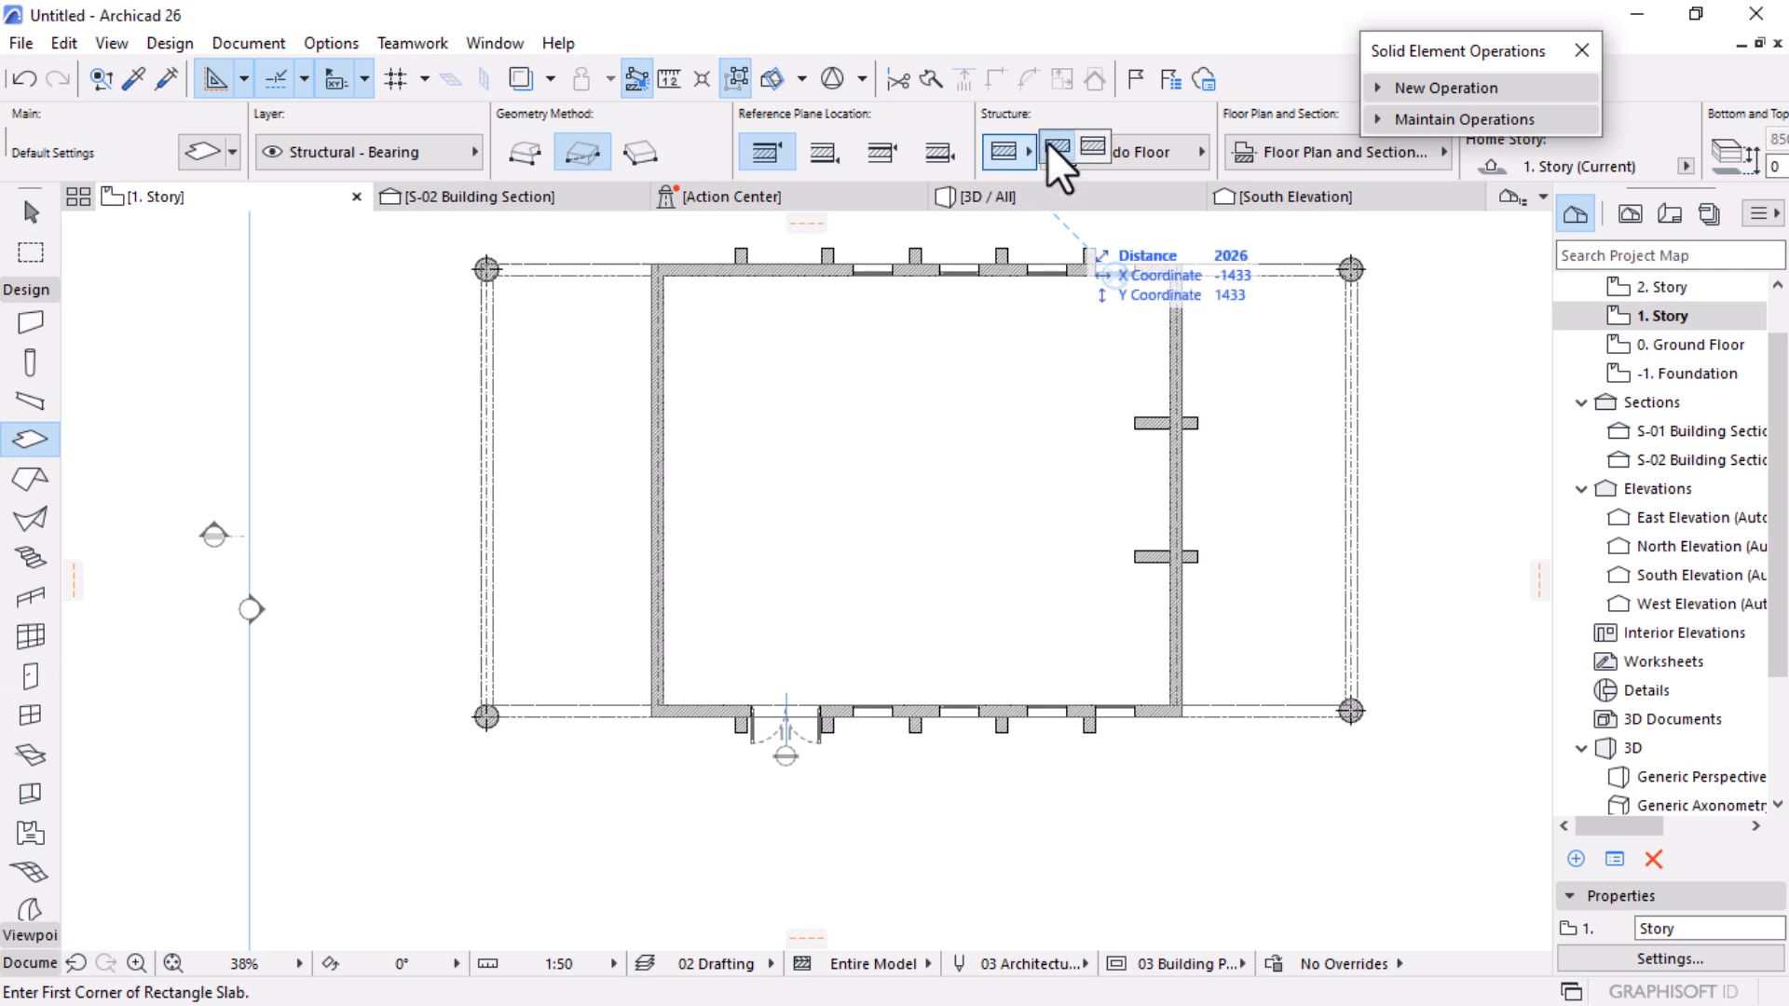
left_click(1054, 152)
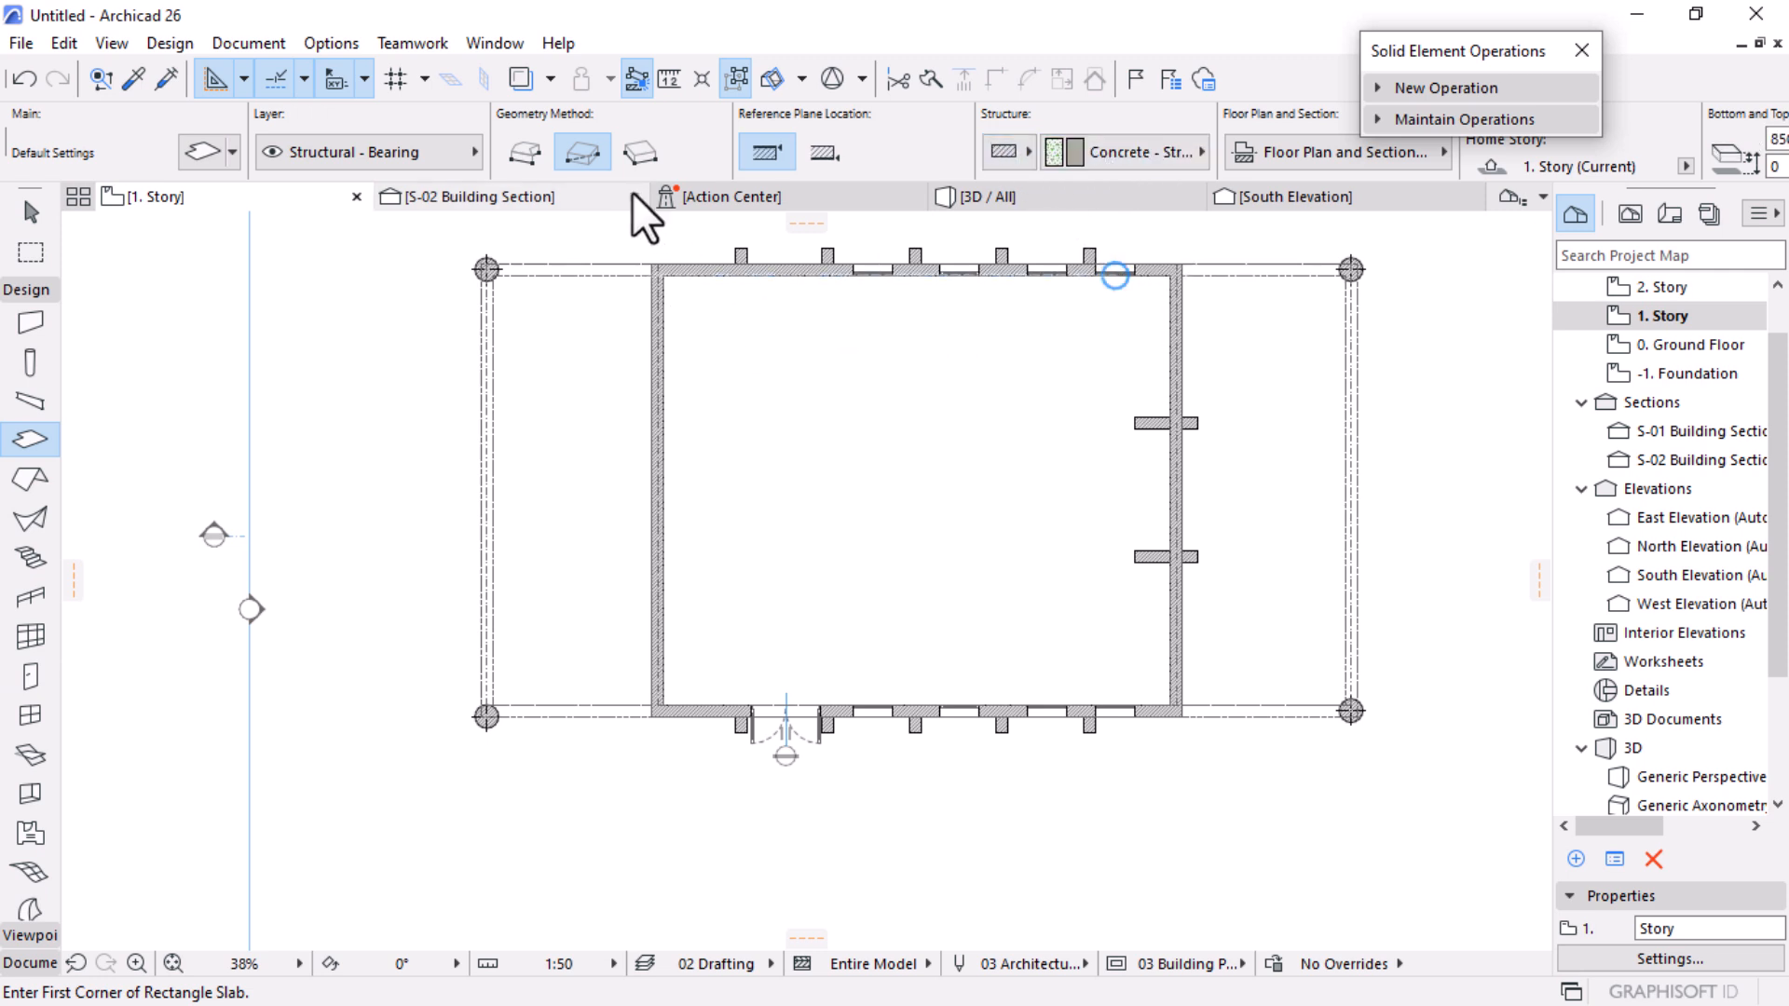
left_click(743, 329)
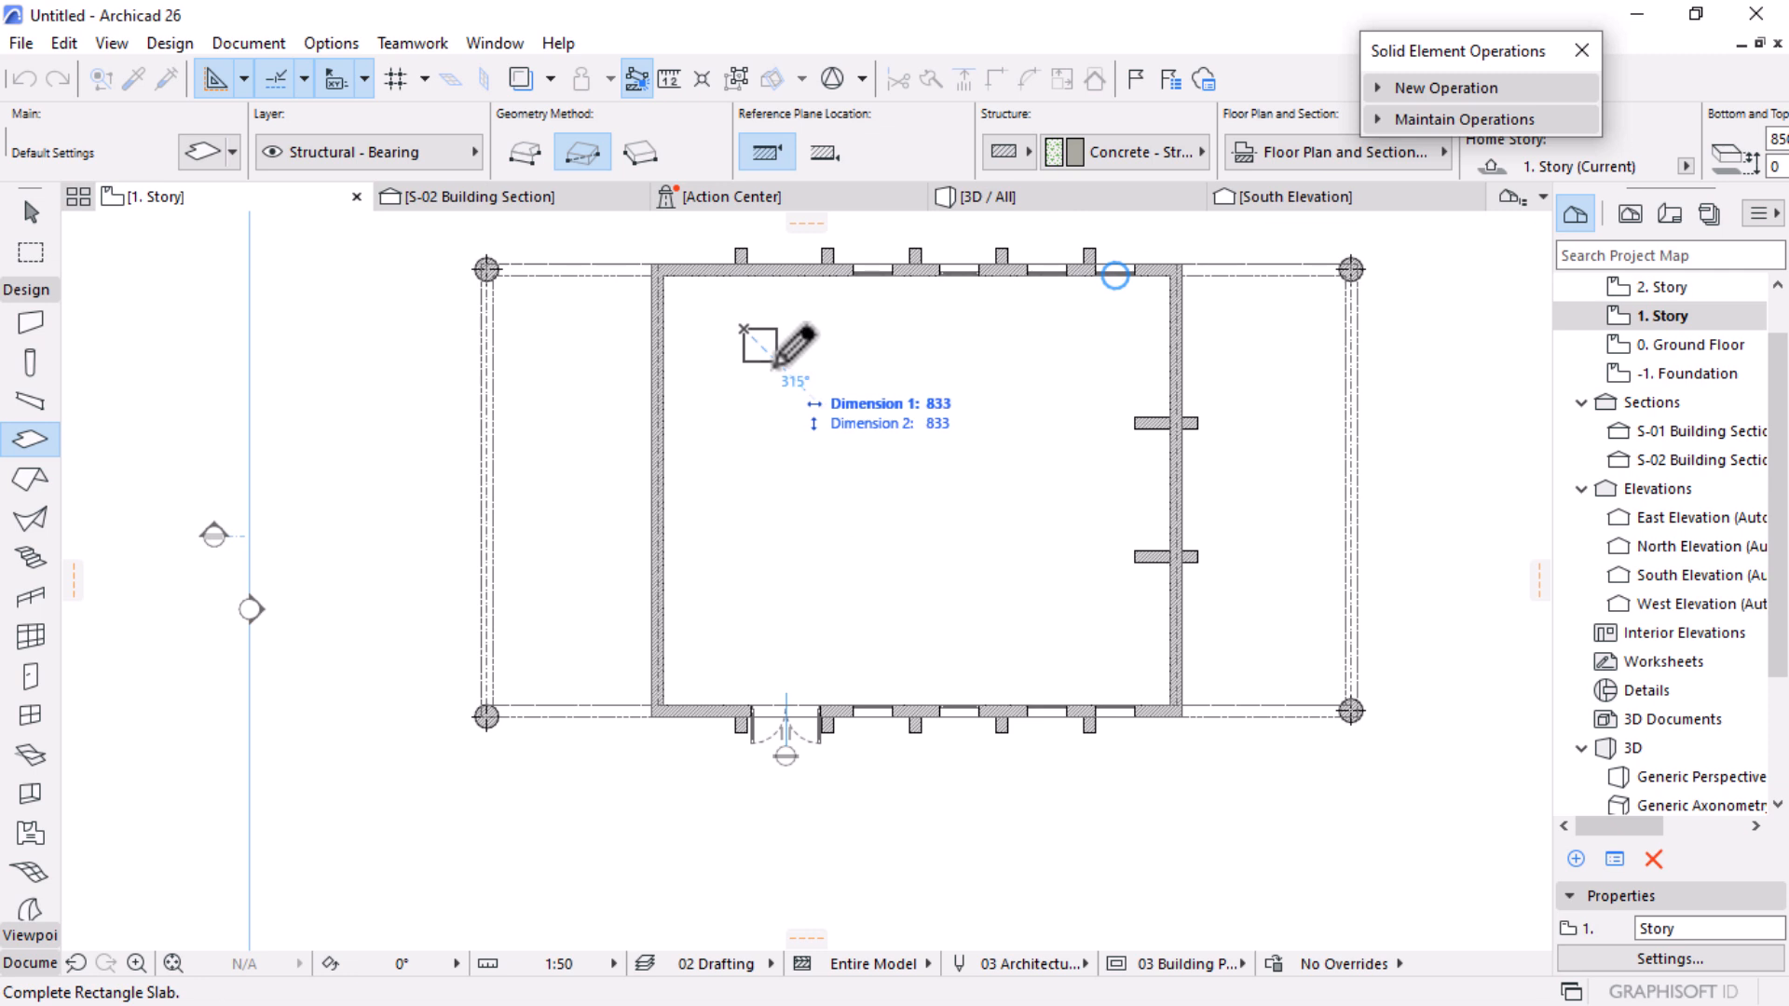
Step: Complete the rectangular slab inside the room near its upper-left corner at 800 by 1000
type("80")
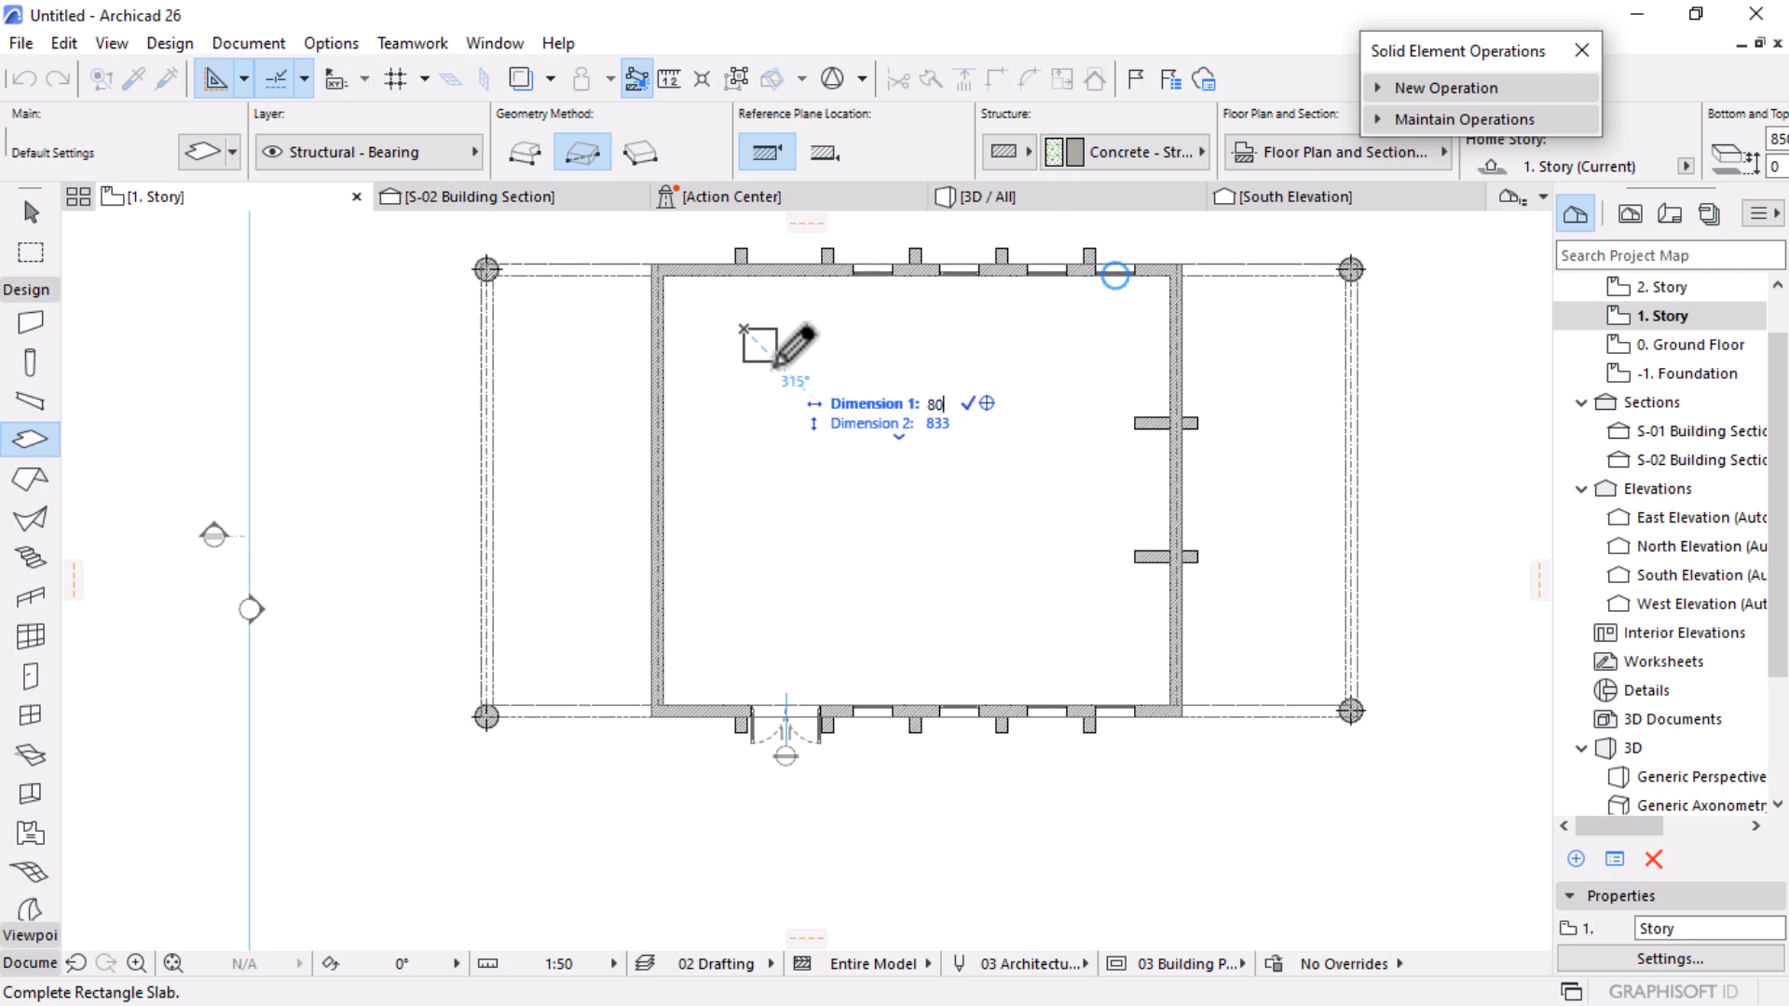
type("0")
key("Tab")
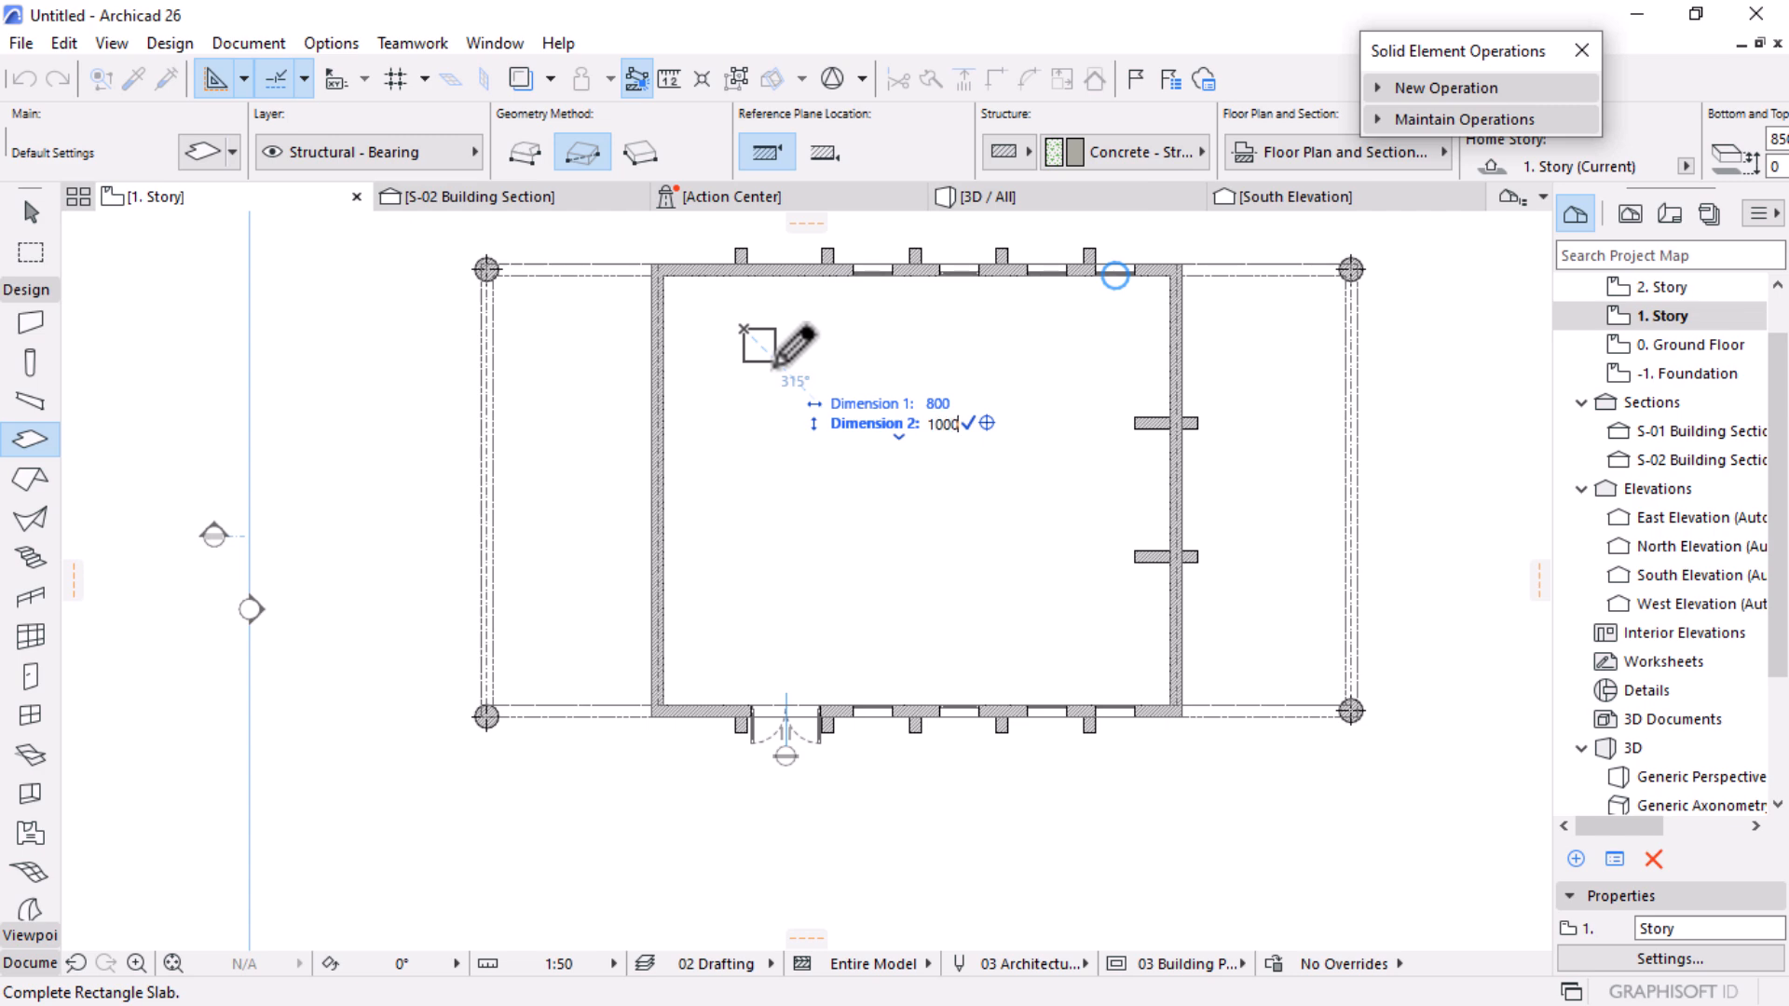
type("1000")
key("Return")
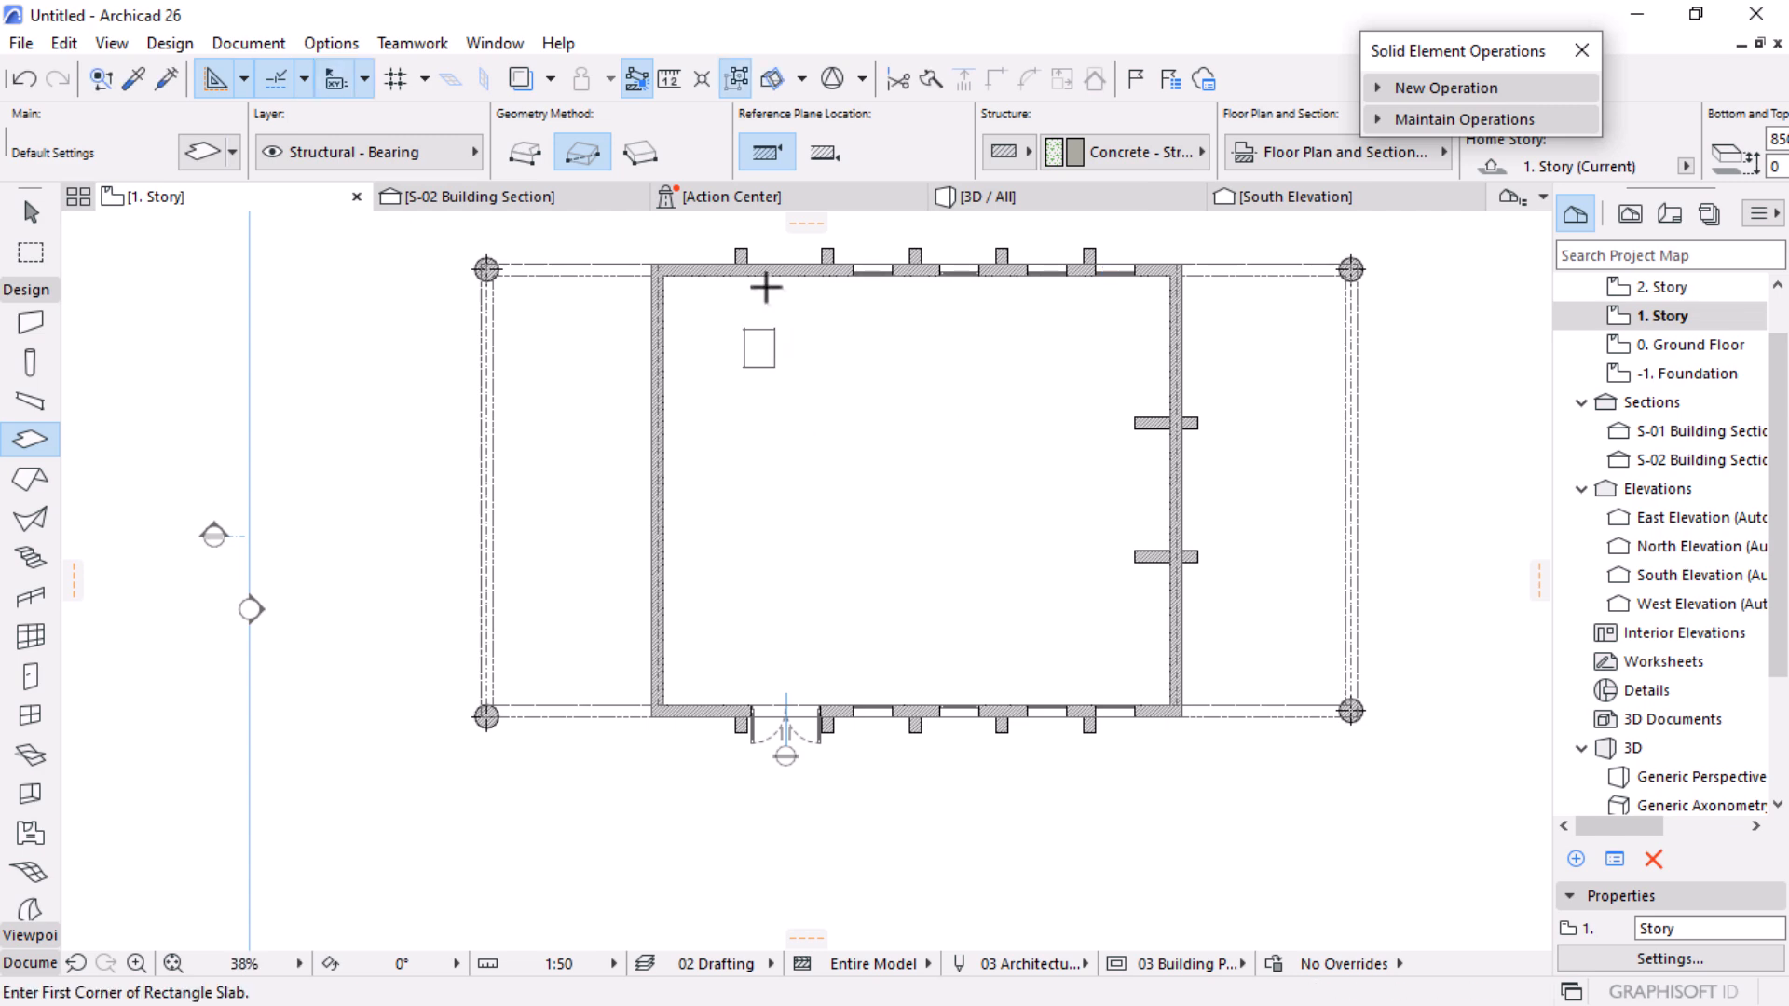
Step: Select the new rectangular slab and offset all its edges inward to make it smaller
scroll(762, 288, "up", 4)
scroll(759, 296, "up", 1)
key("Escape")
left_click(778, 572)
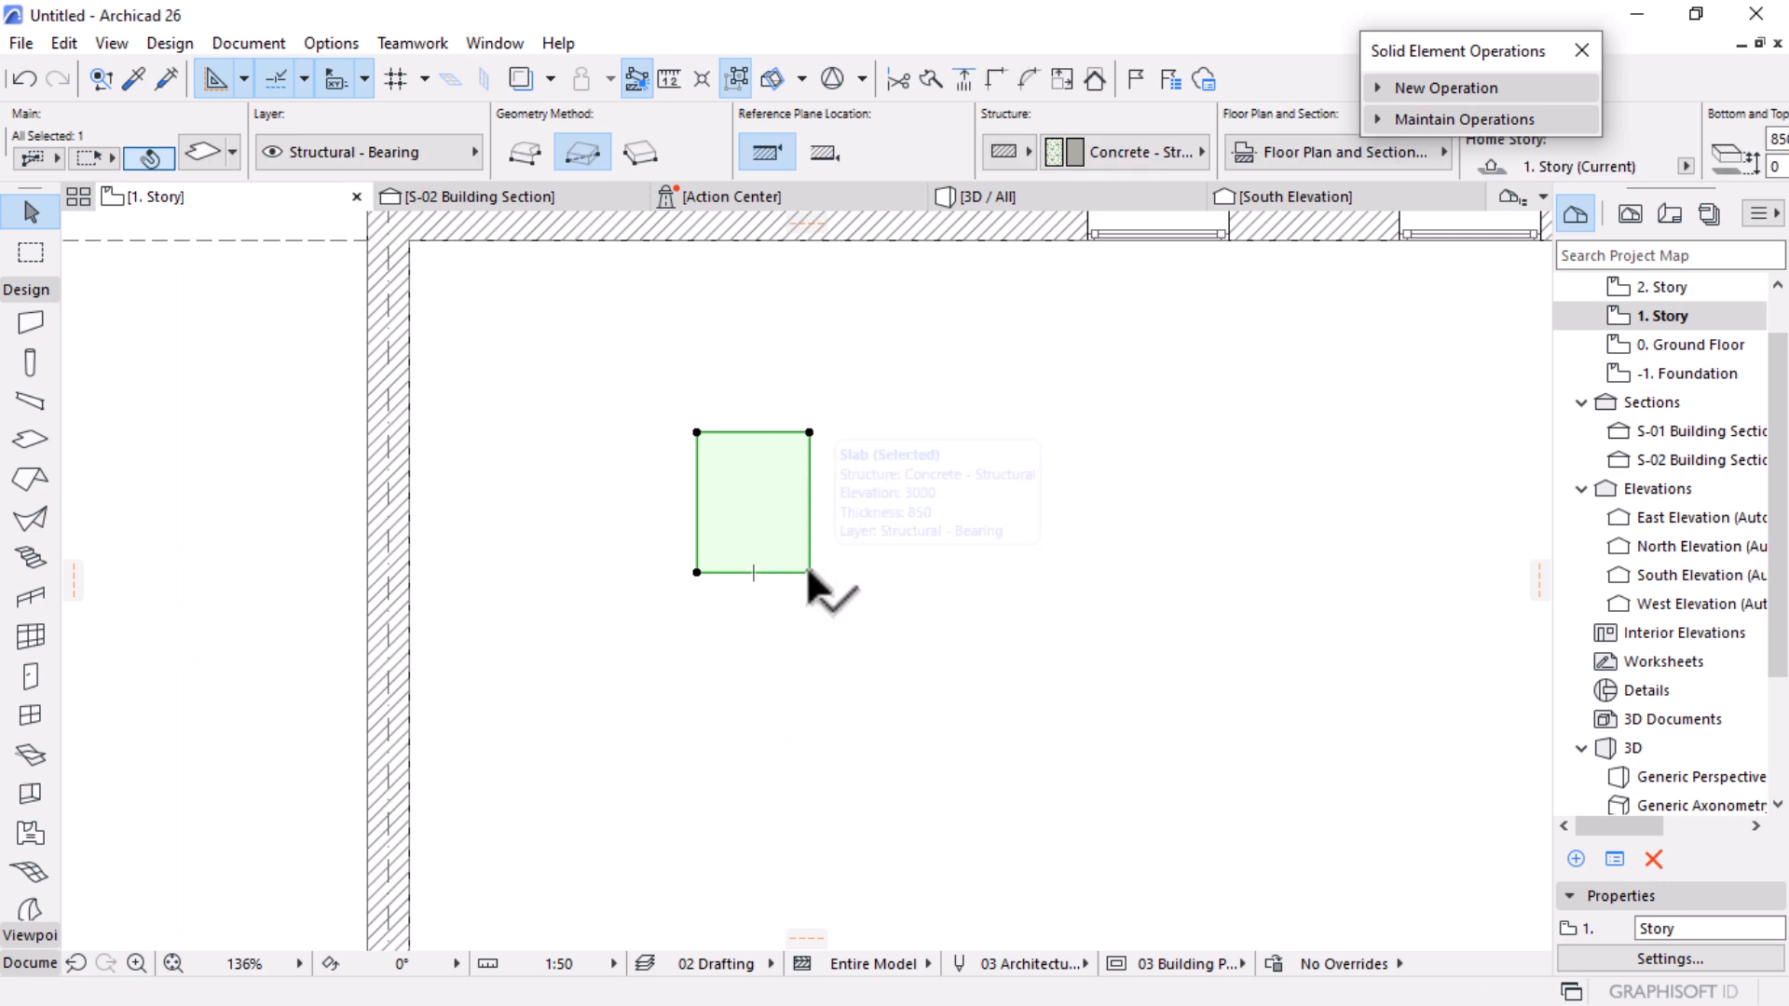
left_click(809, 571)
left_click(1385, 477)
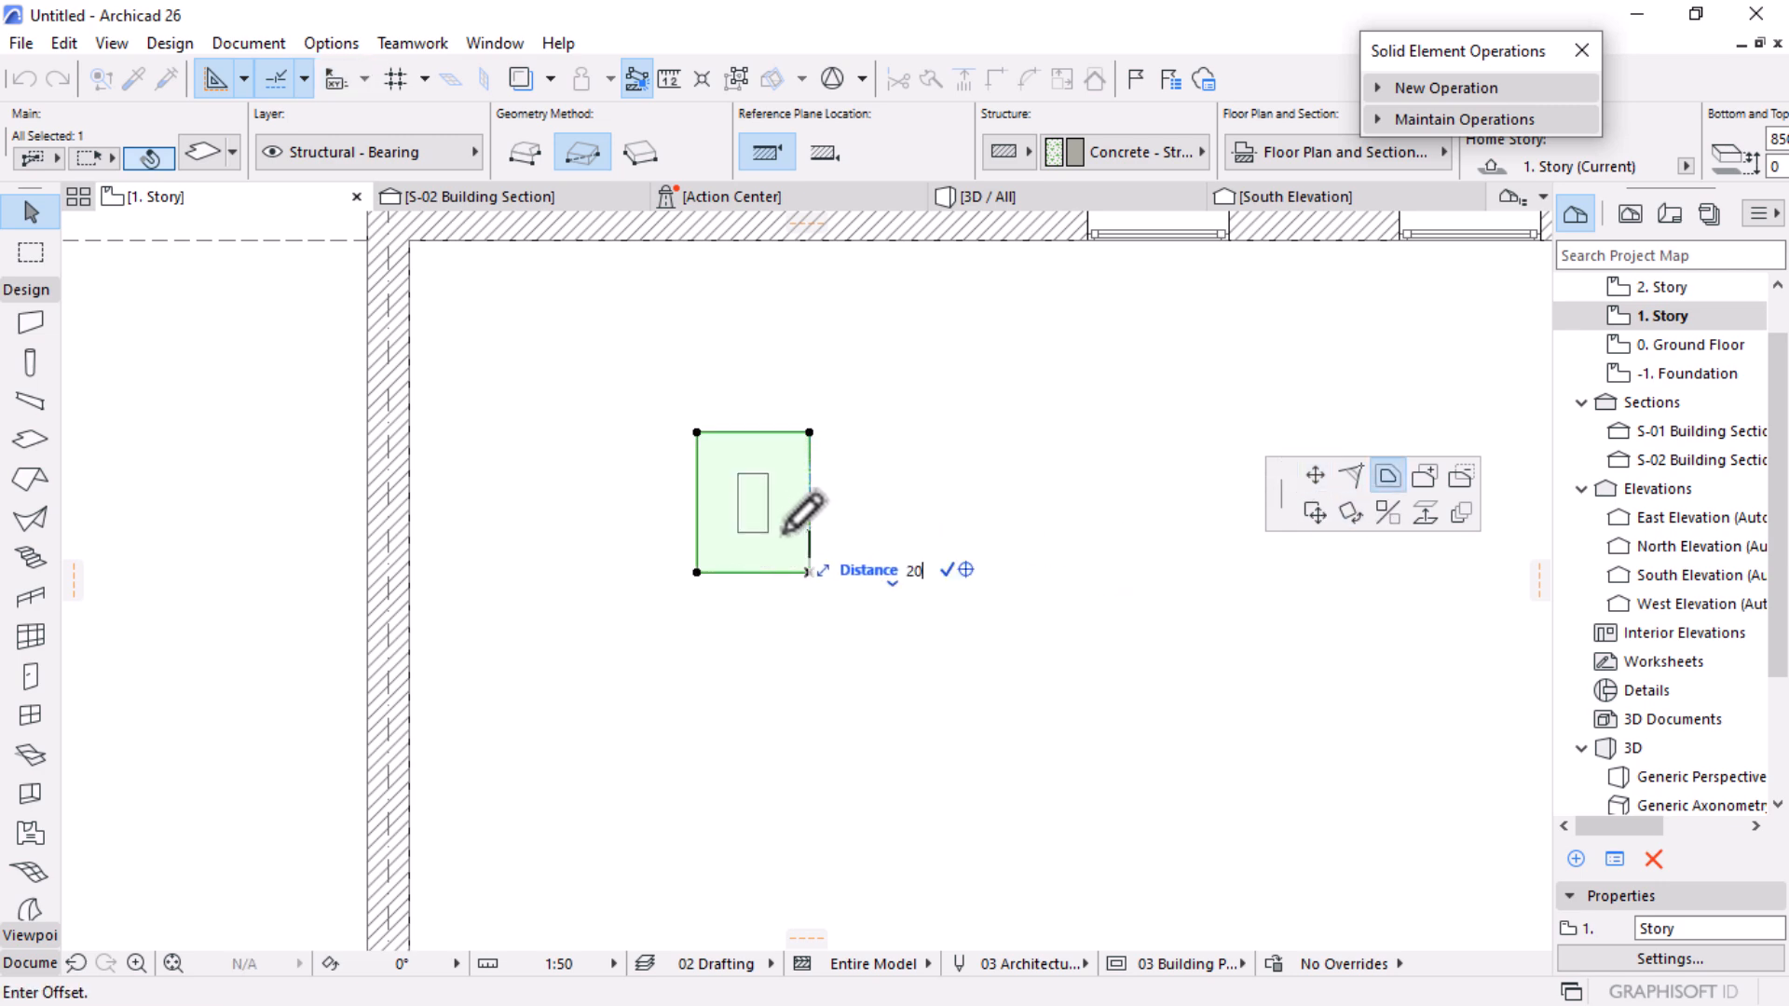
left_click(784, 531)
Step: Move the small slab straight up in plan, closer to the room's upper wall
scroll(837, 478, "down", 4)
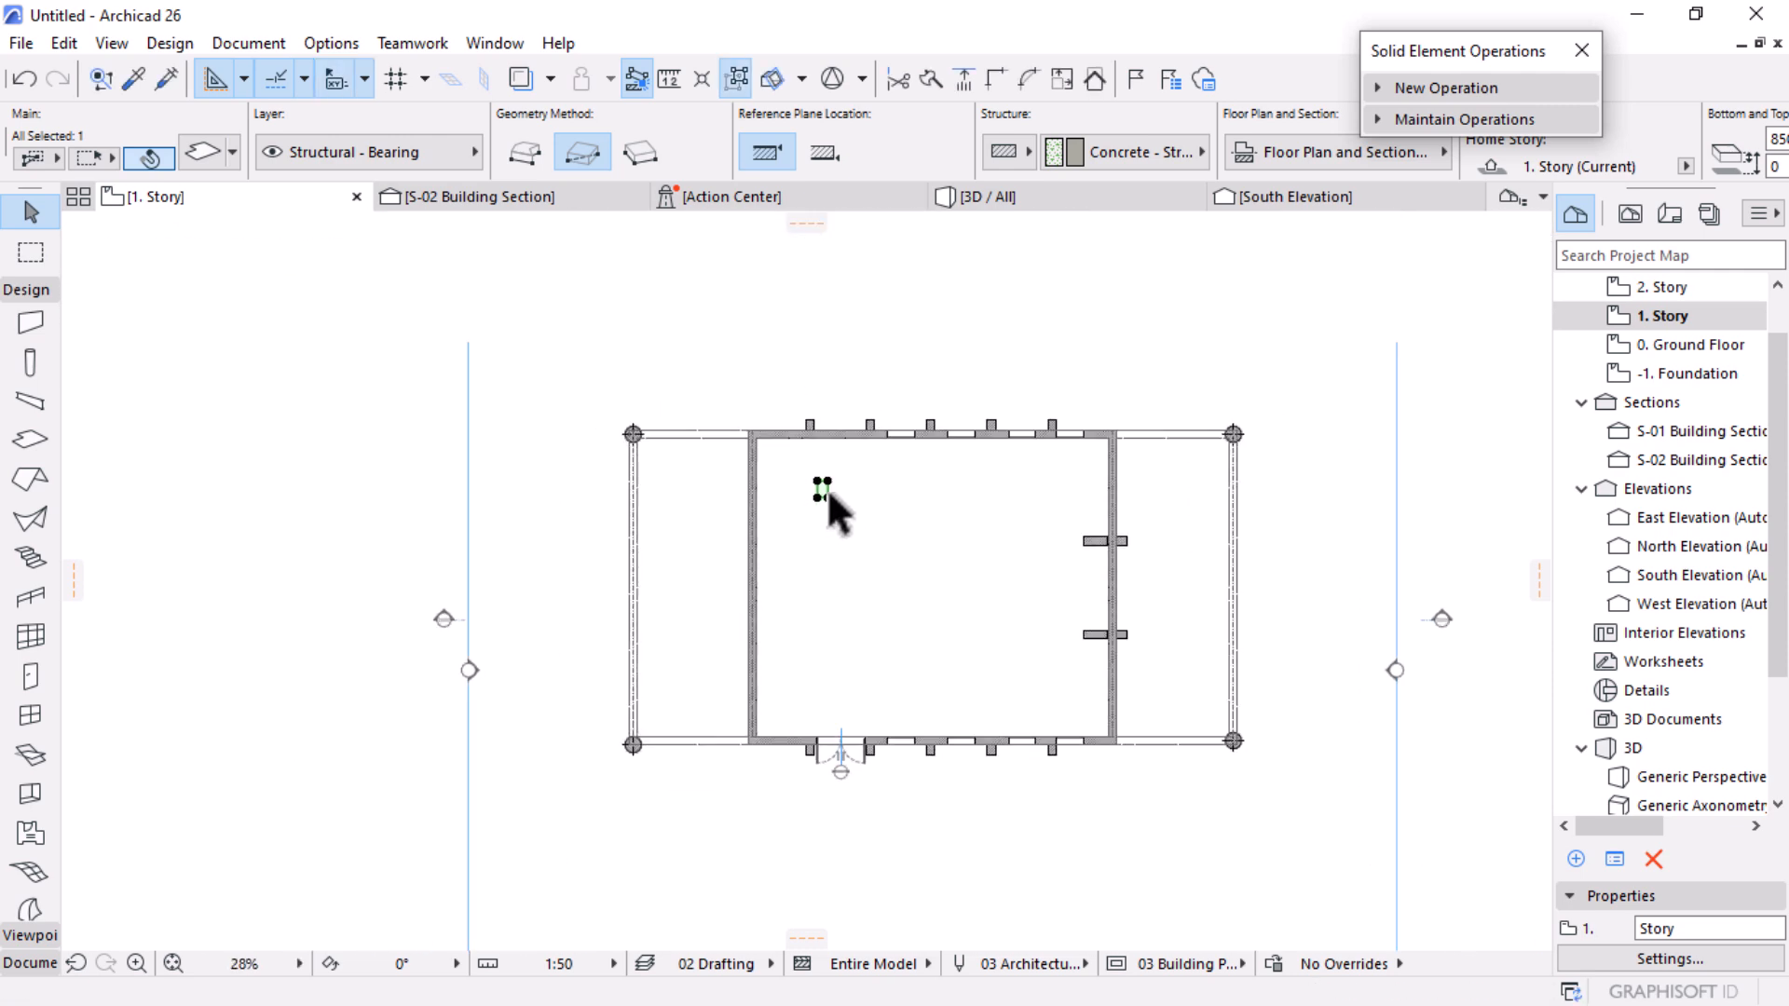
scroll(820, 502, "up", 3)
key("ctrl+d")
left_click(934, 537)
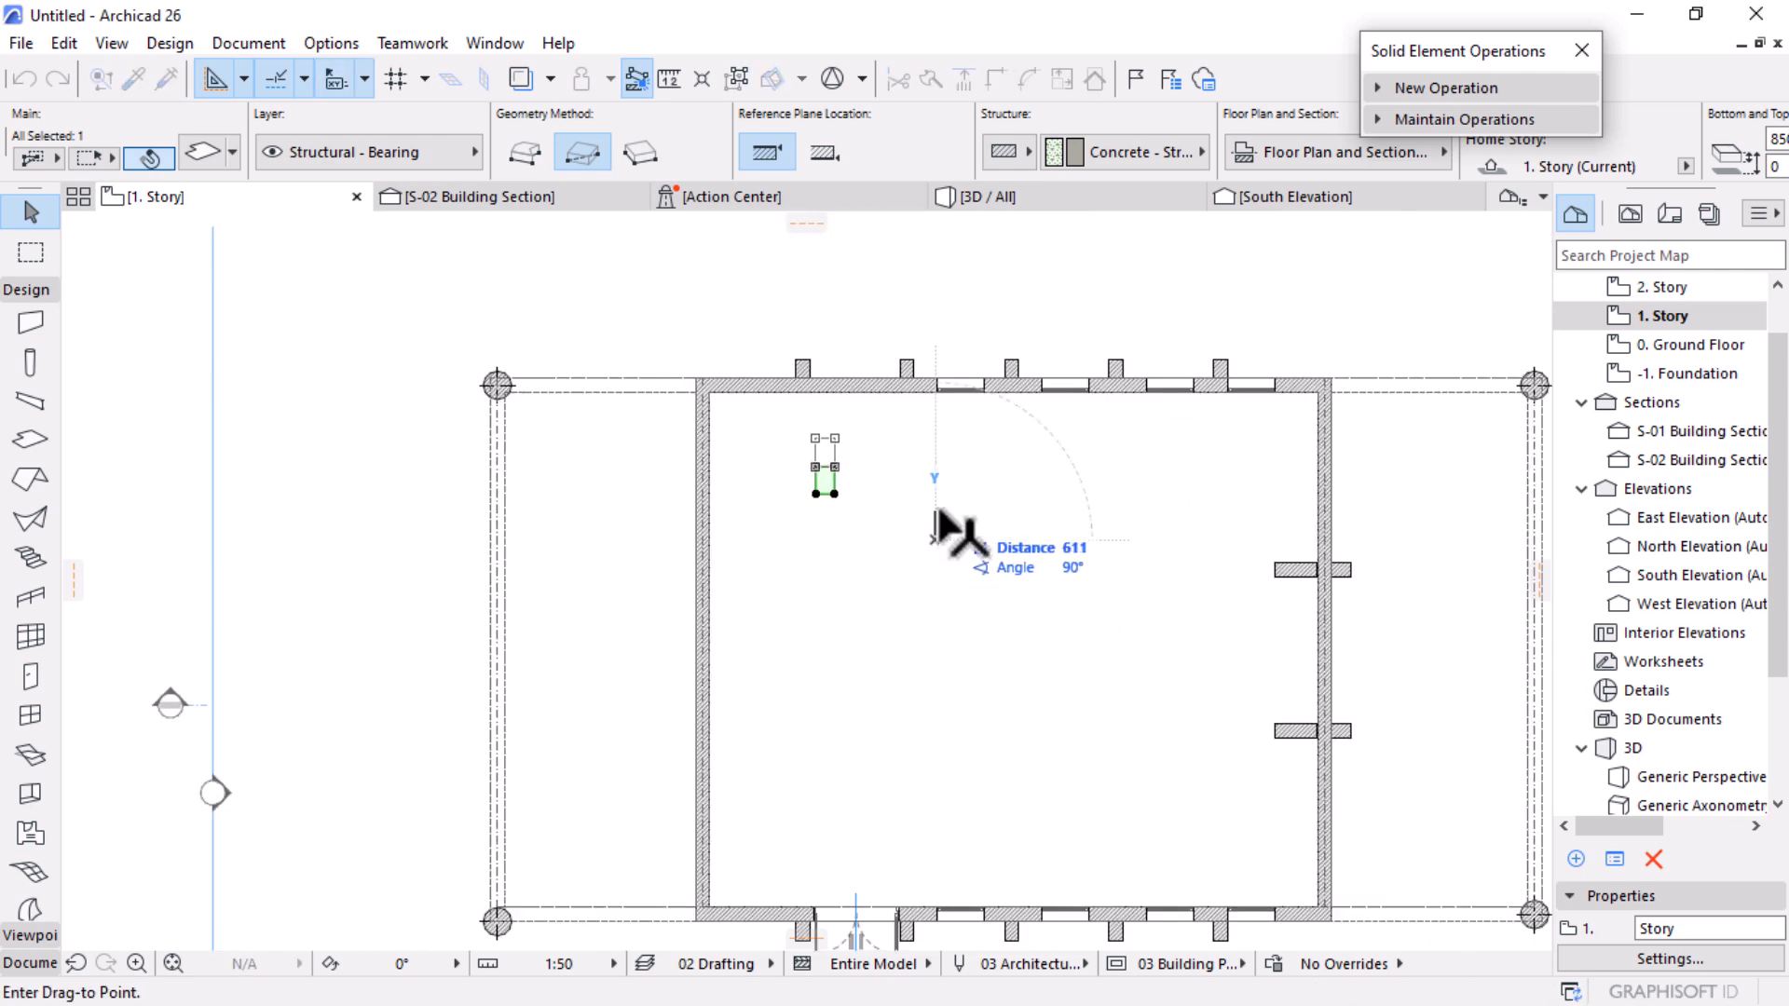
left_click(936, 505)
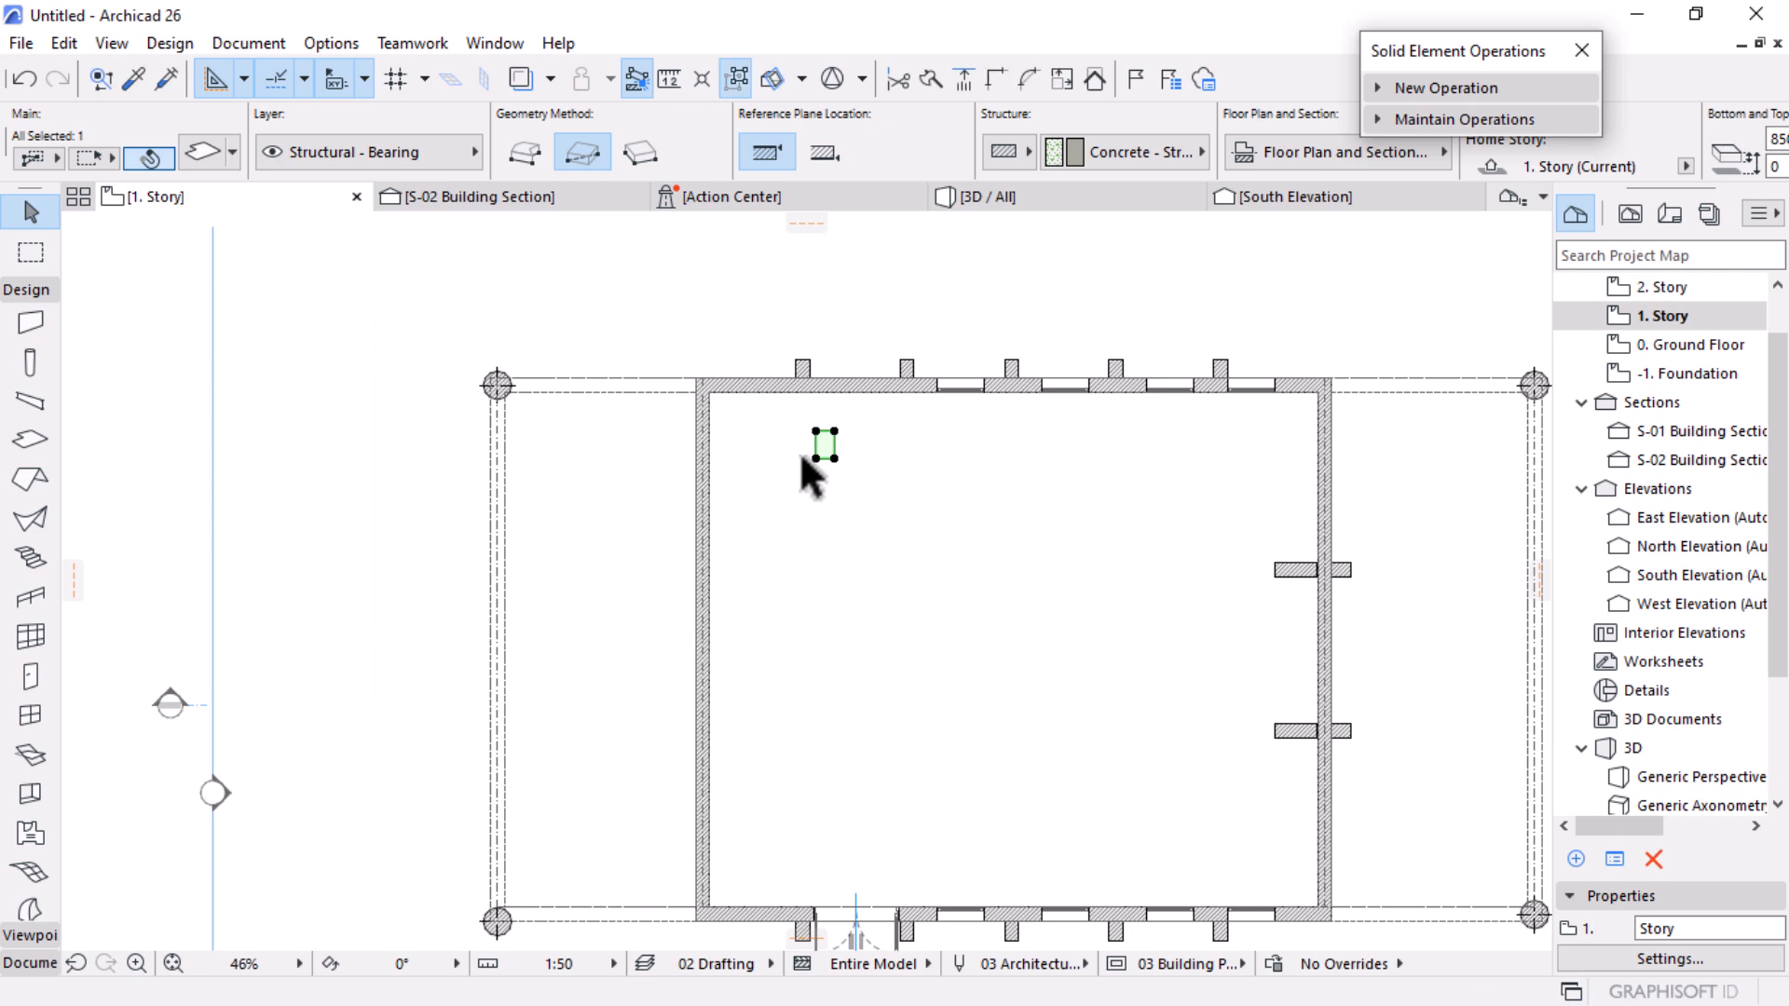
Step: Multiply the slab straight down the room with Increment and Spread to form a column of seven slabs
scroll(797, 414, "down", 2)
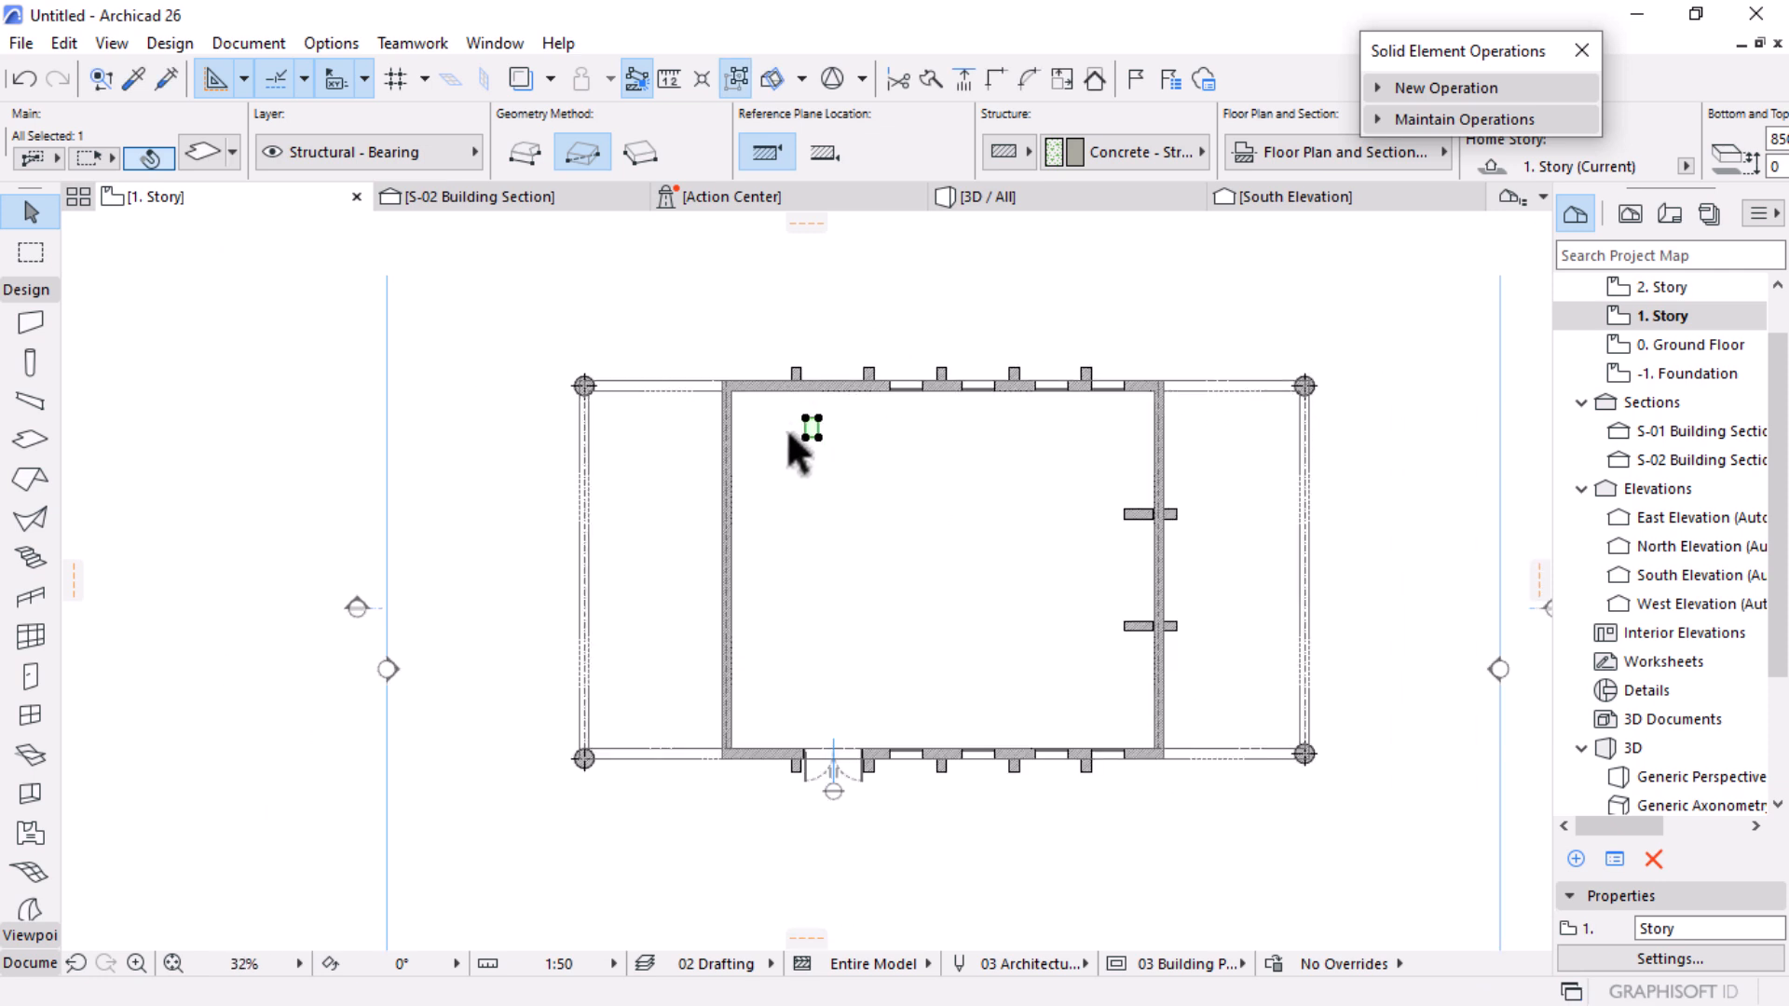
left_click(806, 436)
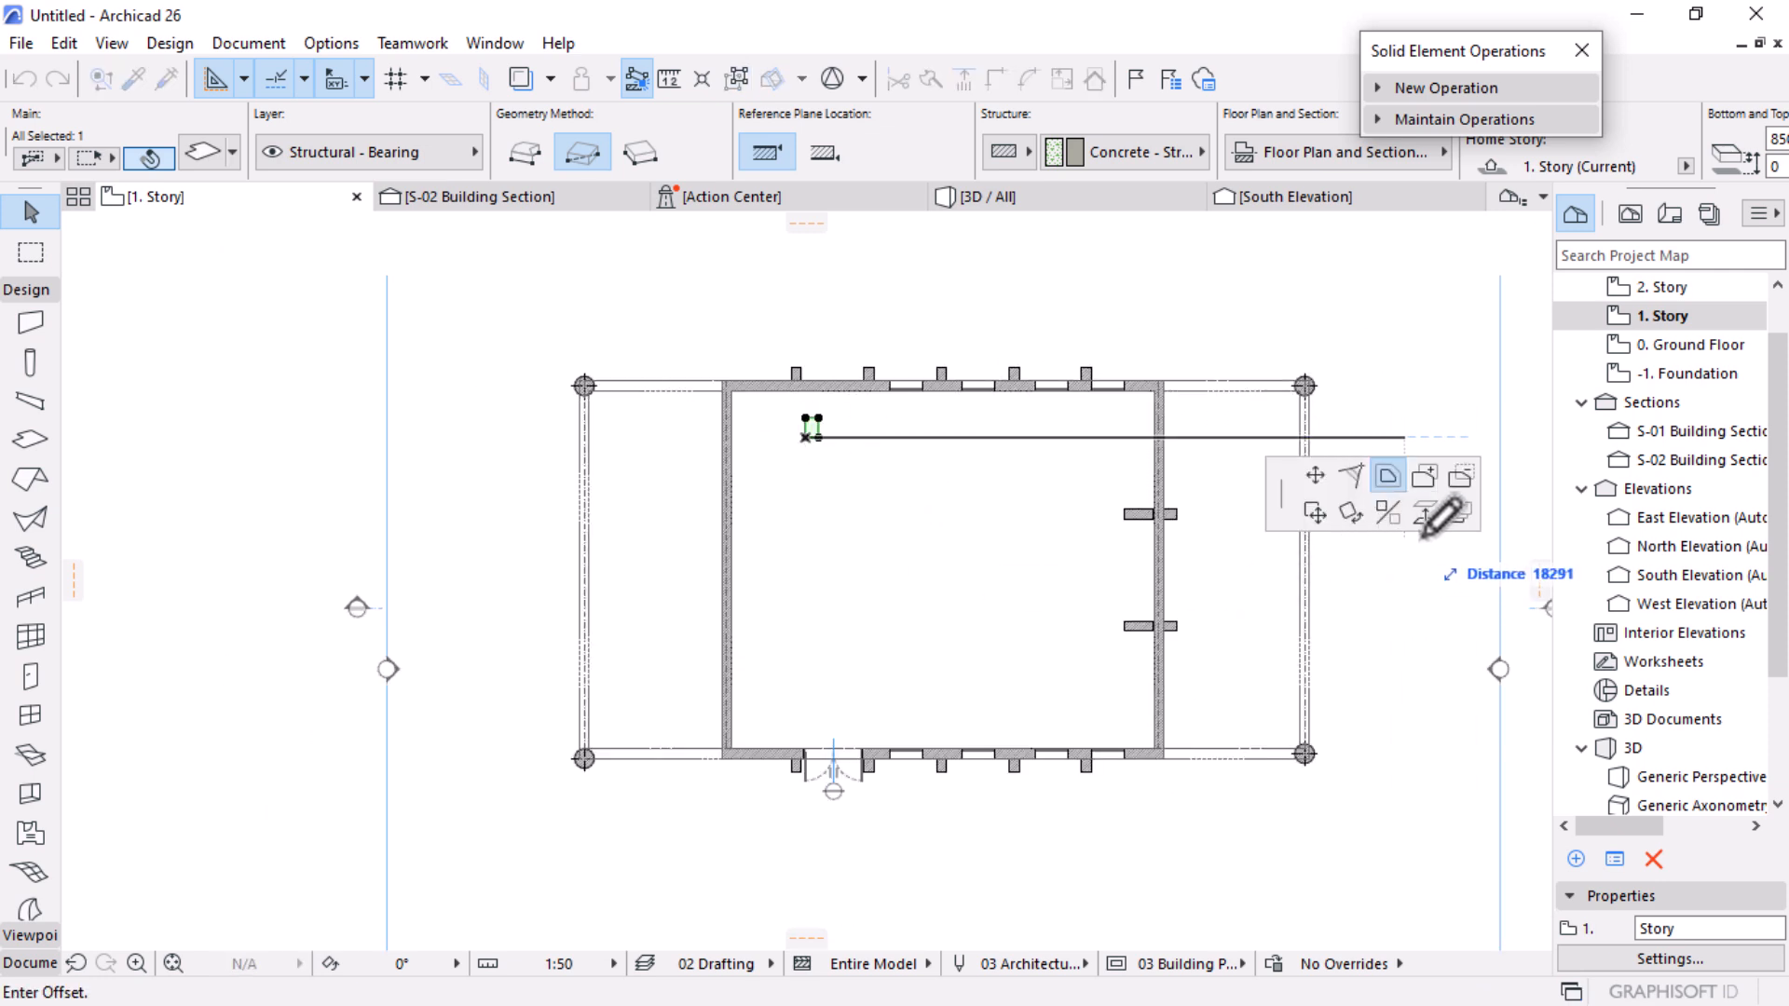
left_click(1459, 512)
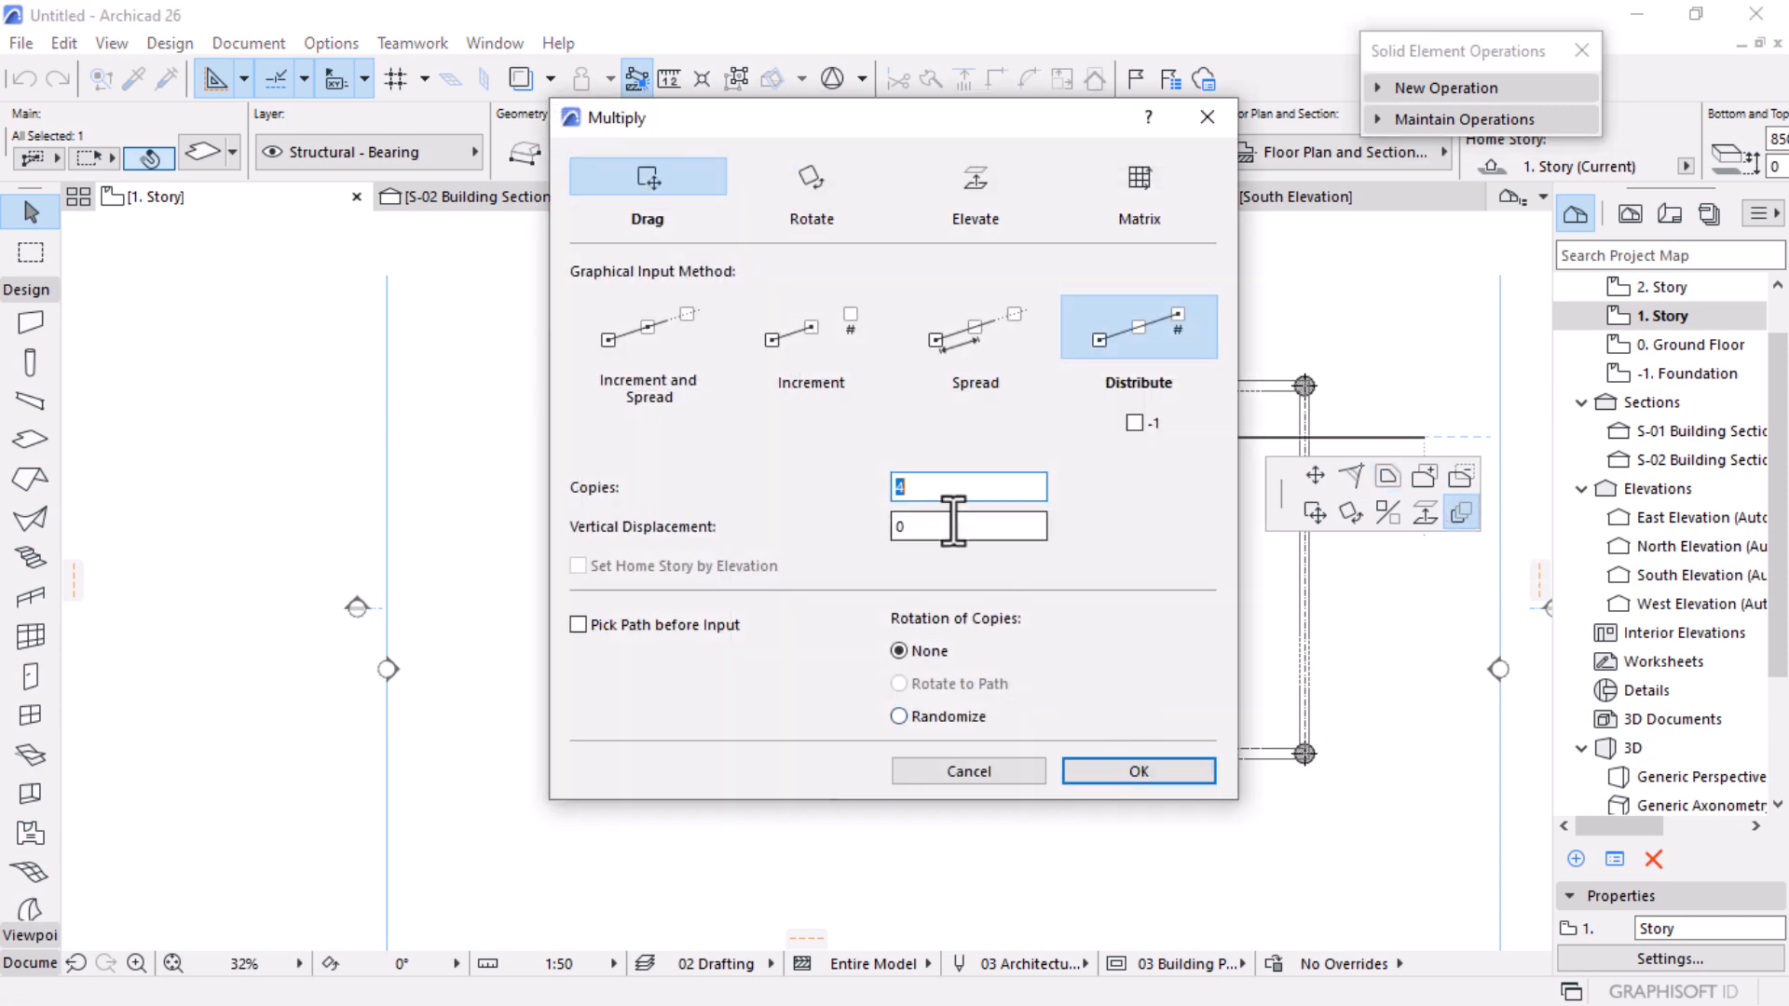
left_click(651, 335)
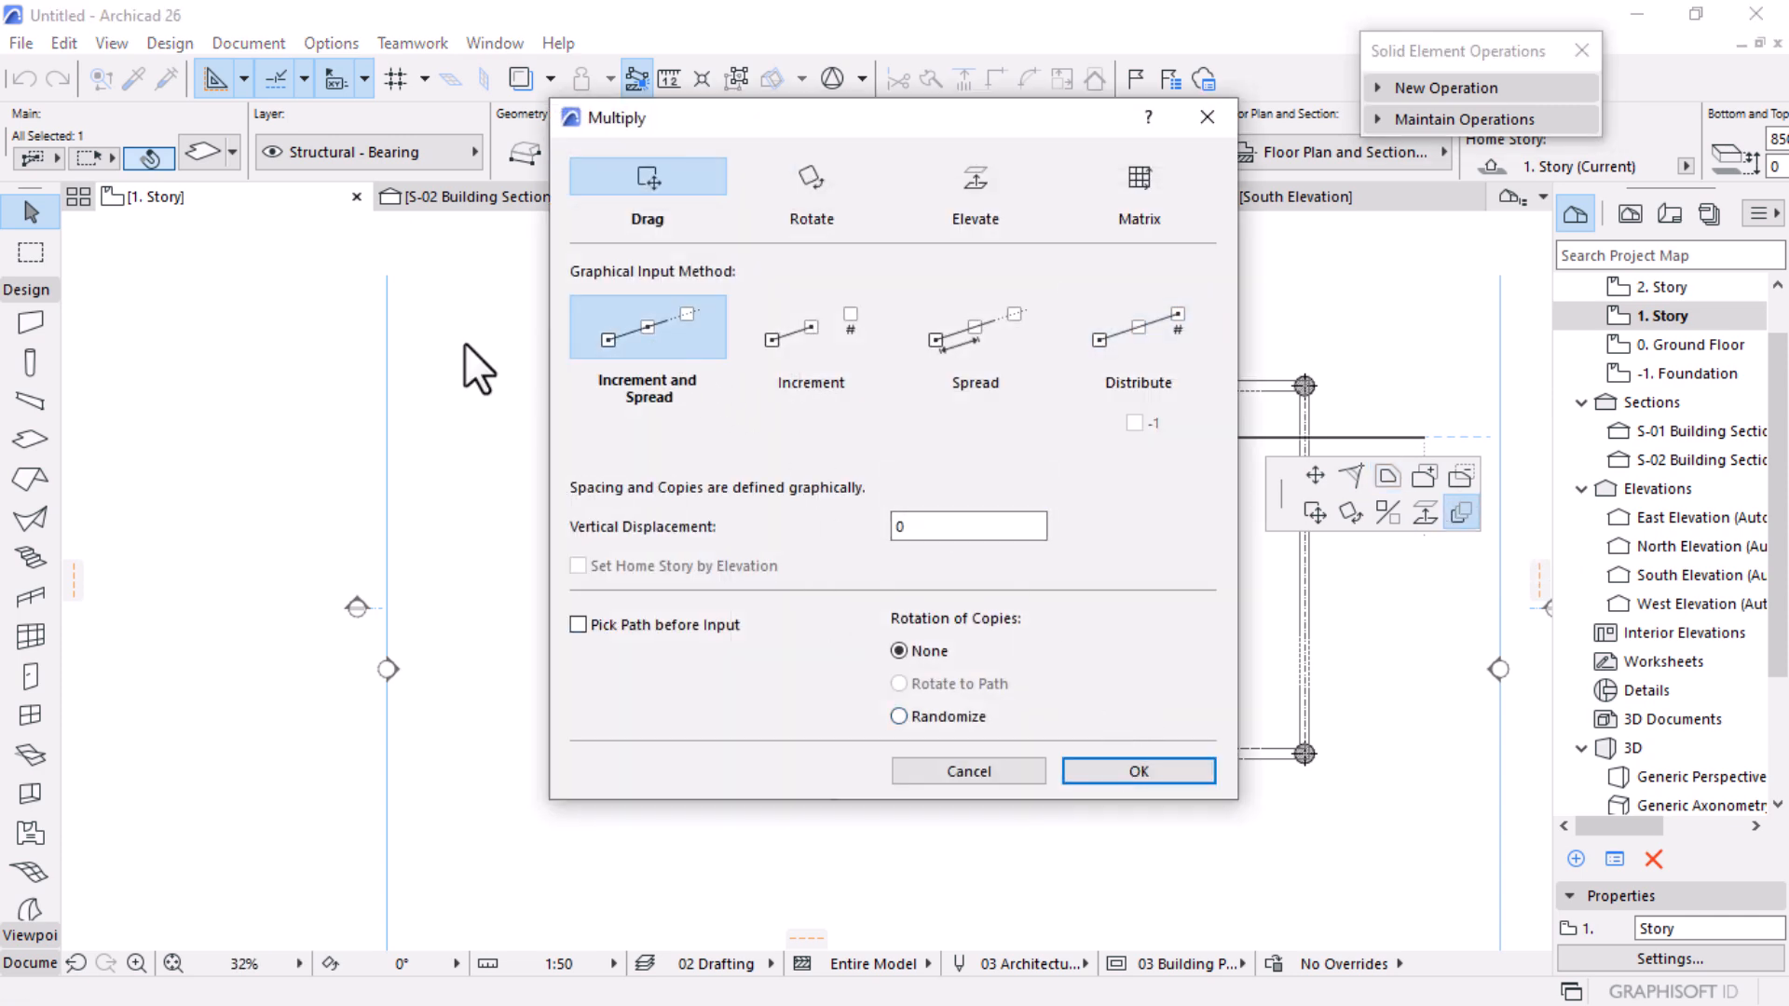
left_click(1109, 770)
left_click(806, 437)
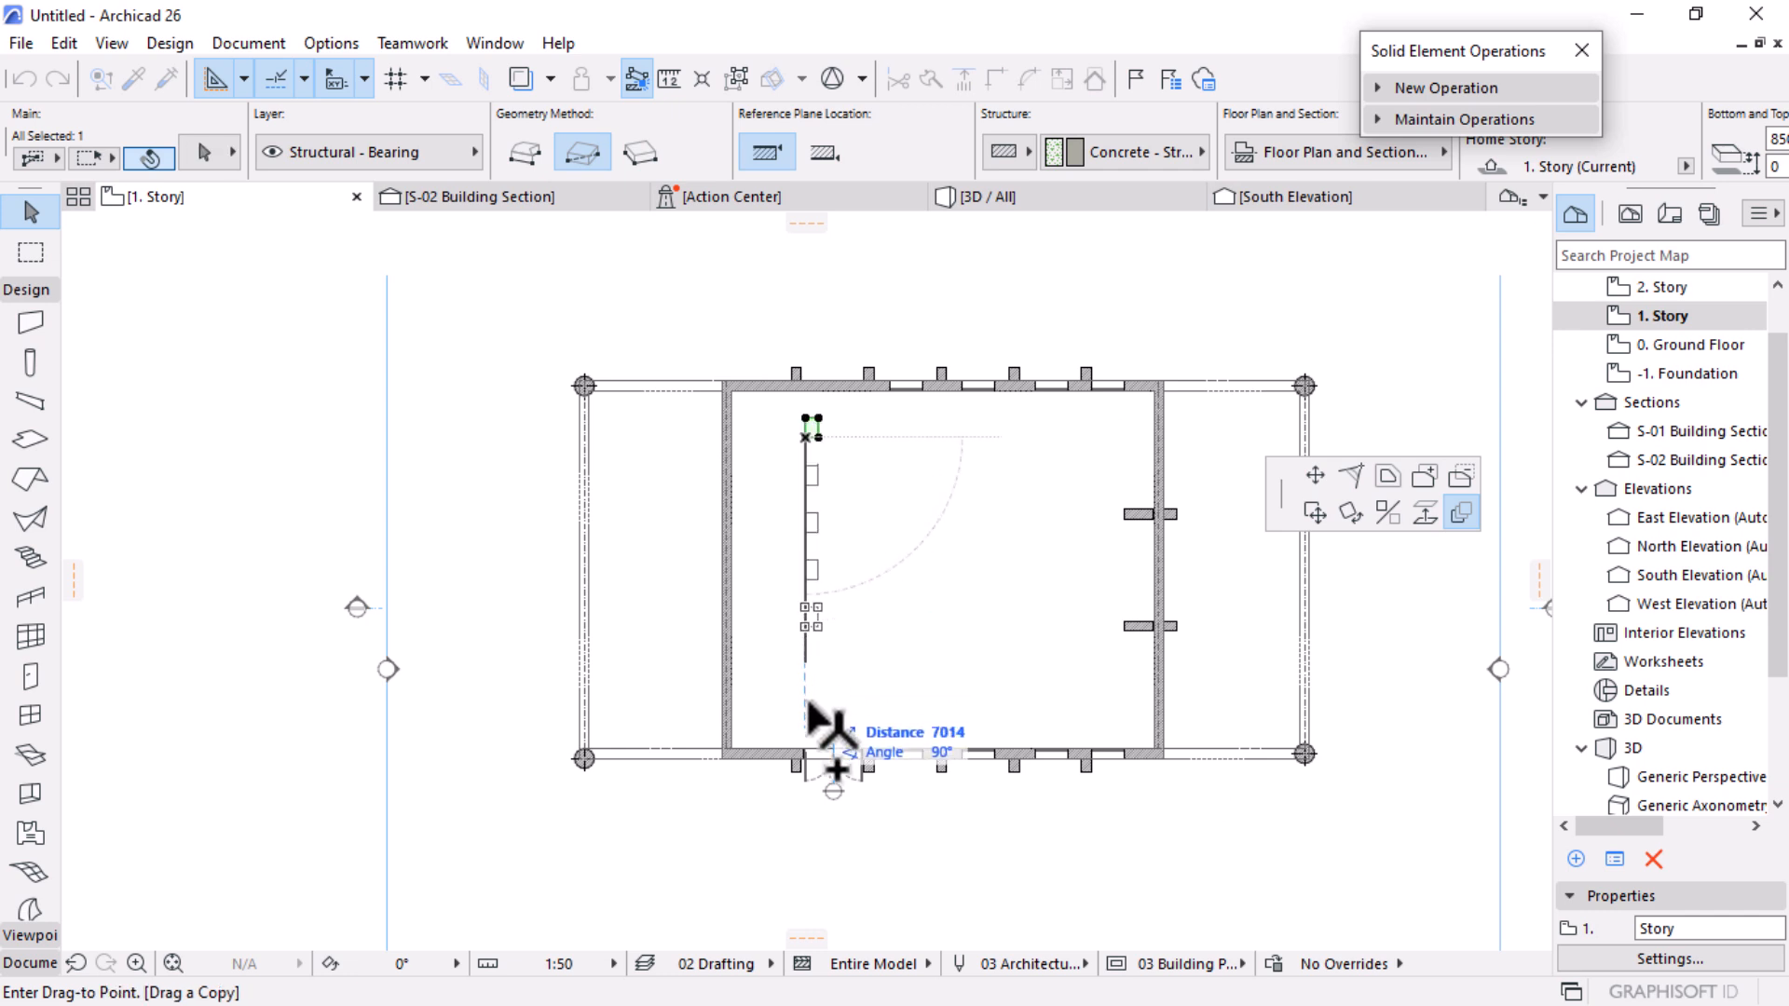
left_click(807, 780)
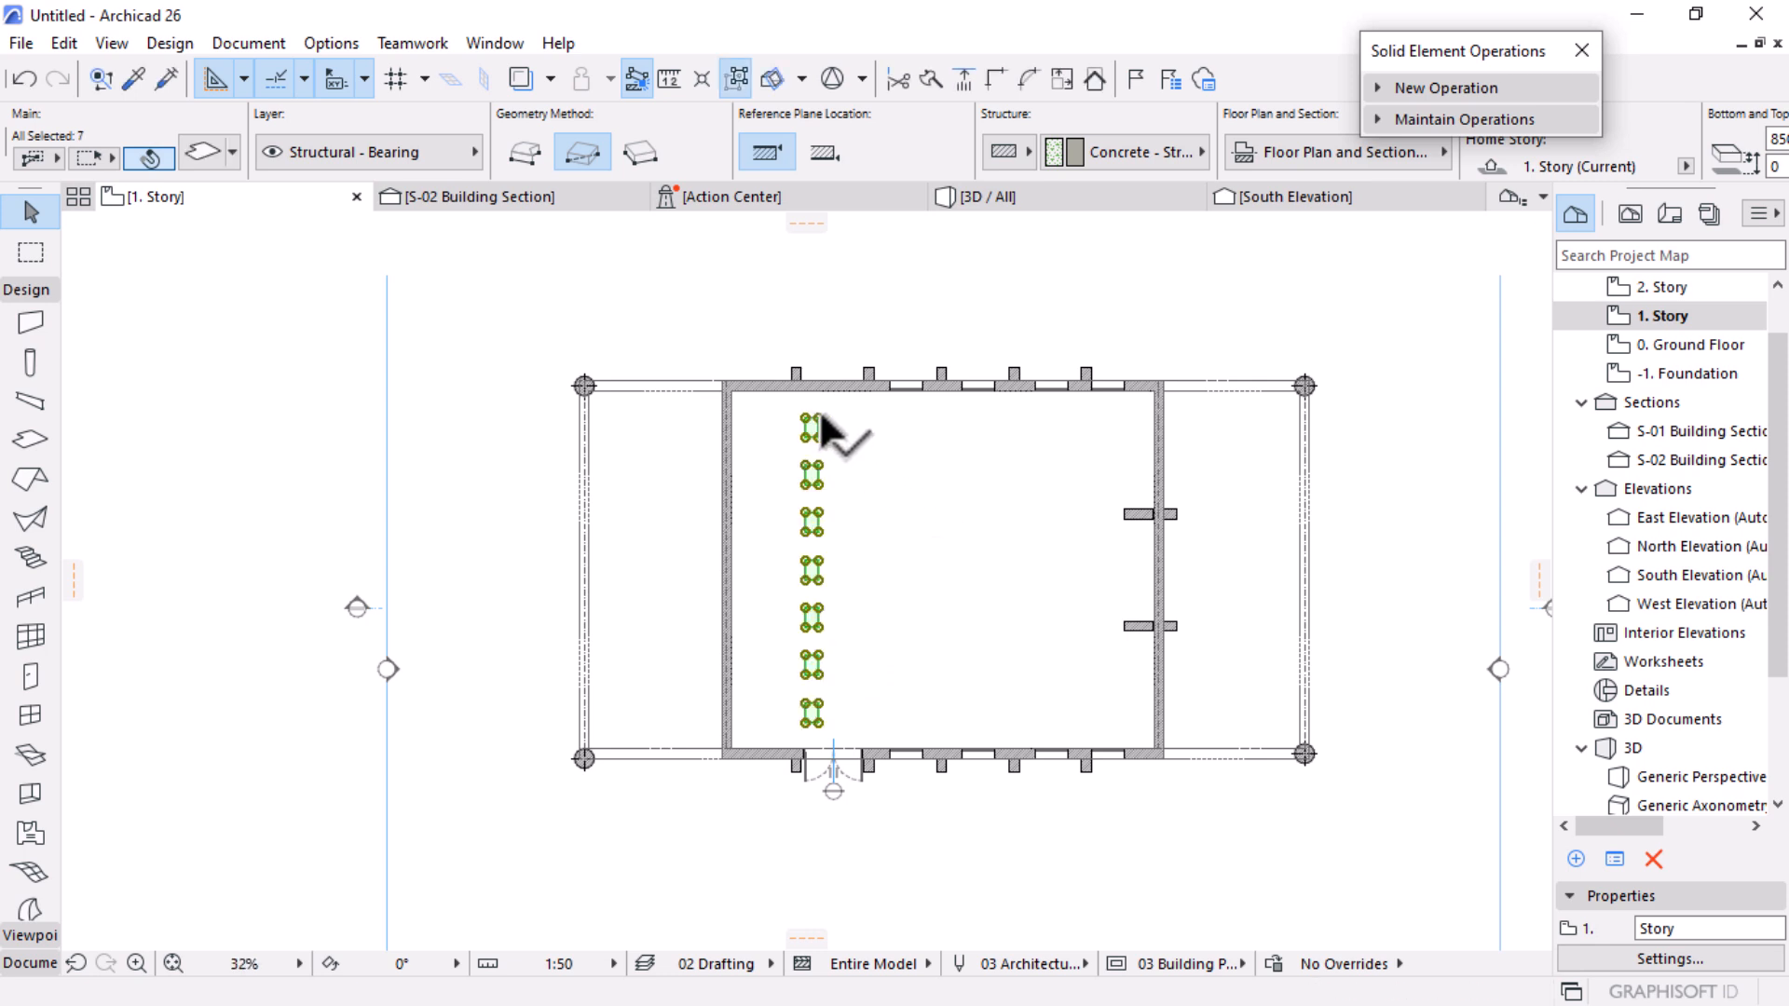
Step: Multiply the column of slabs horizontally across the room with Increment and Spread to form six columns
left_click(813, 420)
left_click(1461, 511)
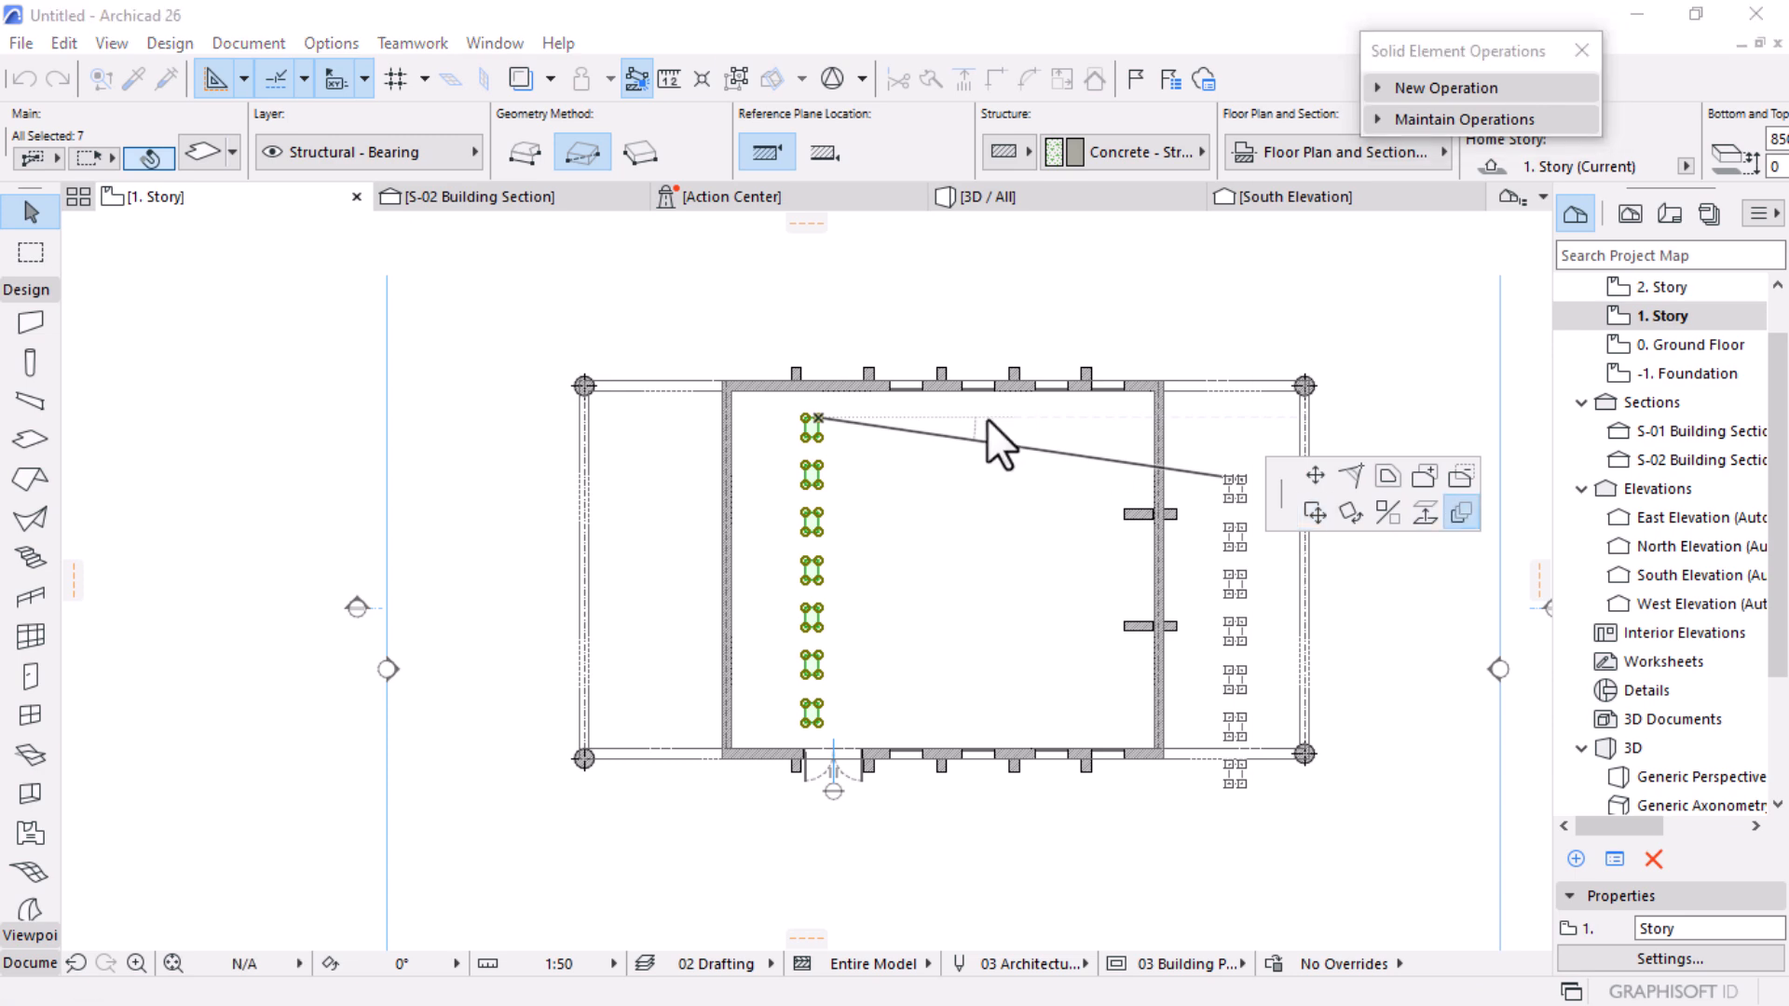
left_click(1118, 774)
left_click(819, 419)
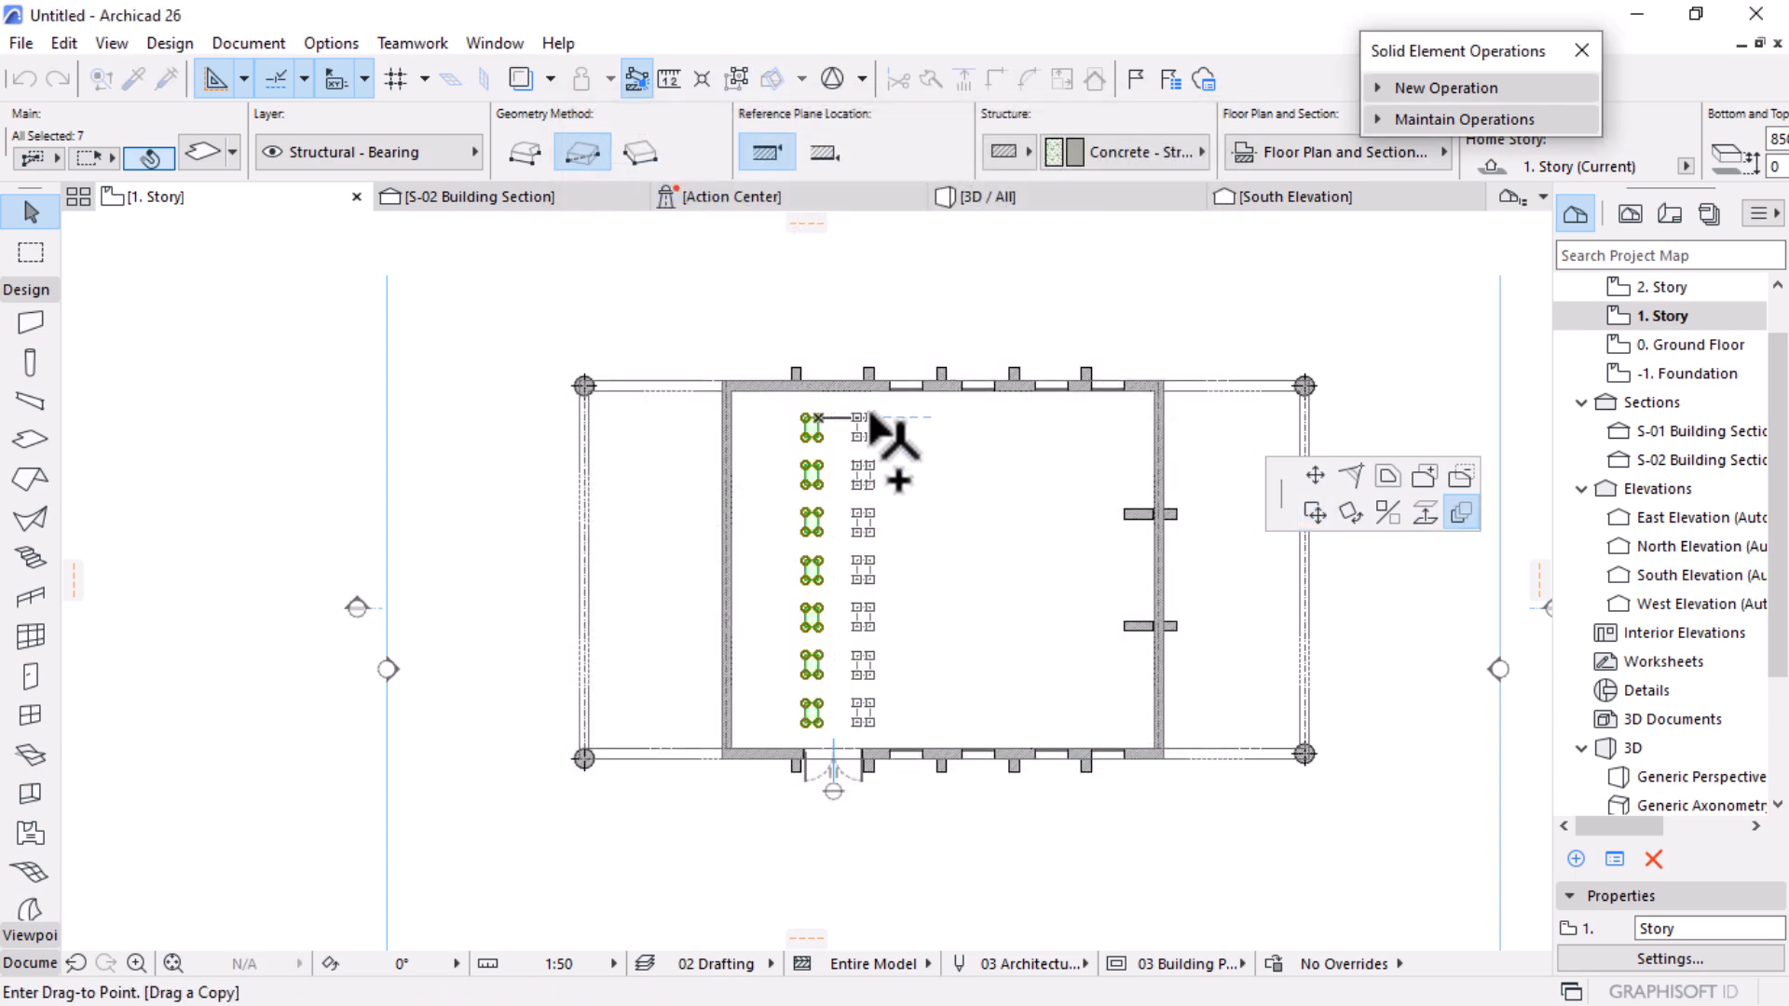
key("Escape")
left_click(1125, 417)
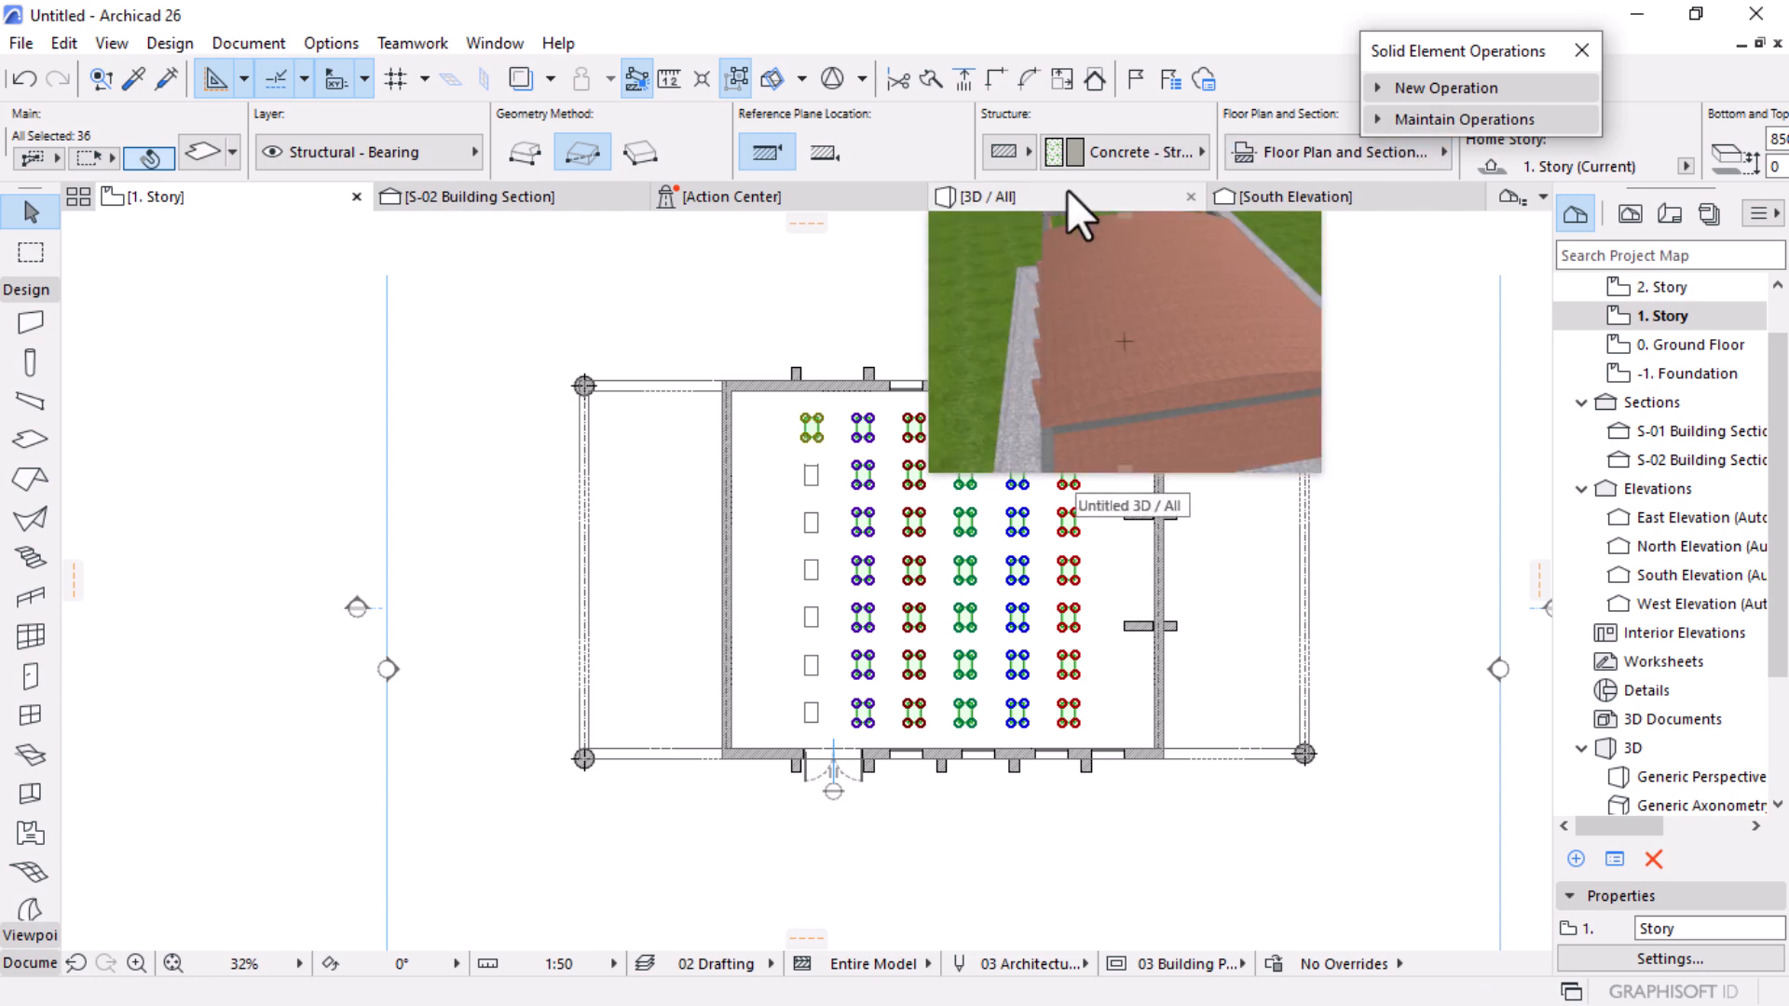
Step: Inspect in the 3D view how the slabs sit relative to the roof and the desks inside the room
left_click(1068, 192)
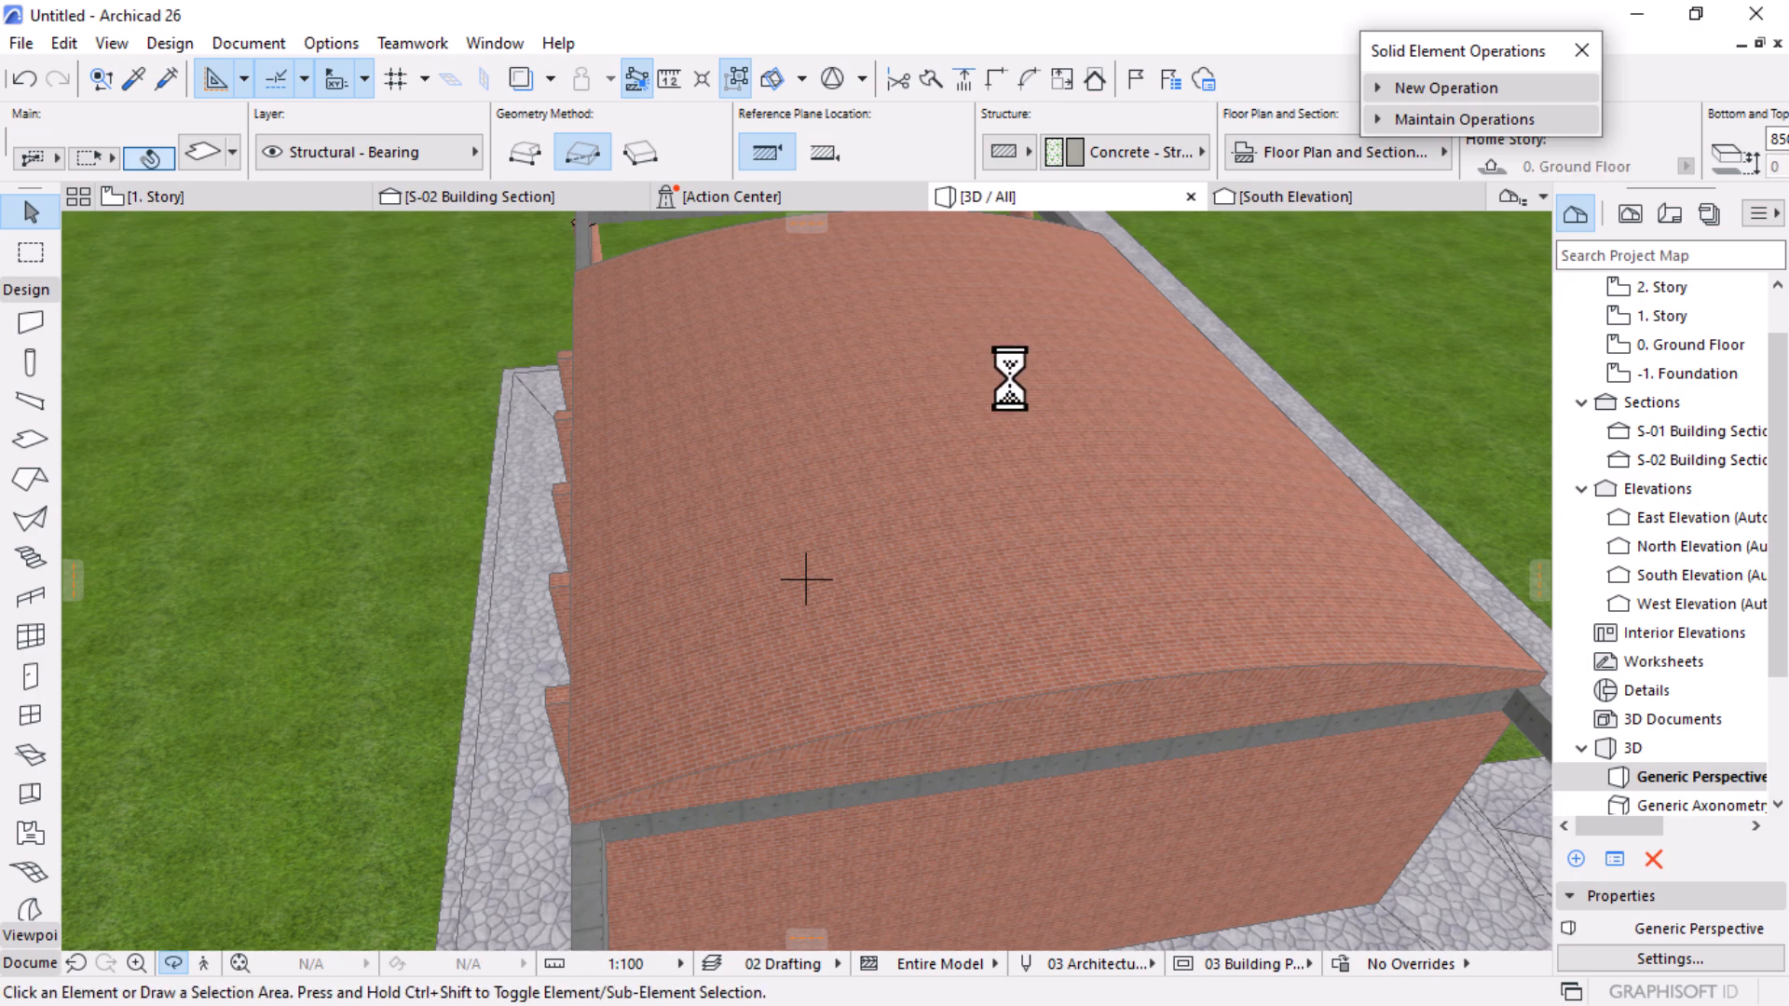
key("Escape")
scroll(1074, 512, "down", 5)
left_click_drag(830, 669, 976, 531)
scroll(685, 550, "up", 5)
scroll(685, 550, "up", 10)
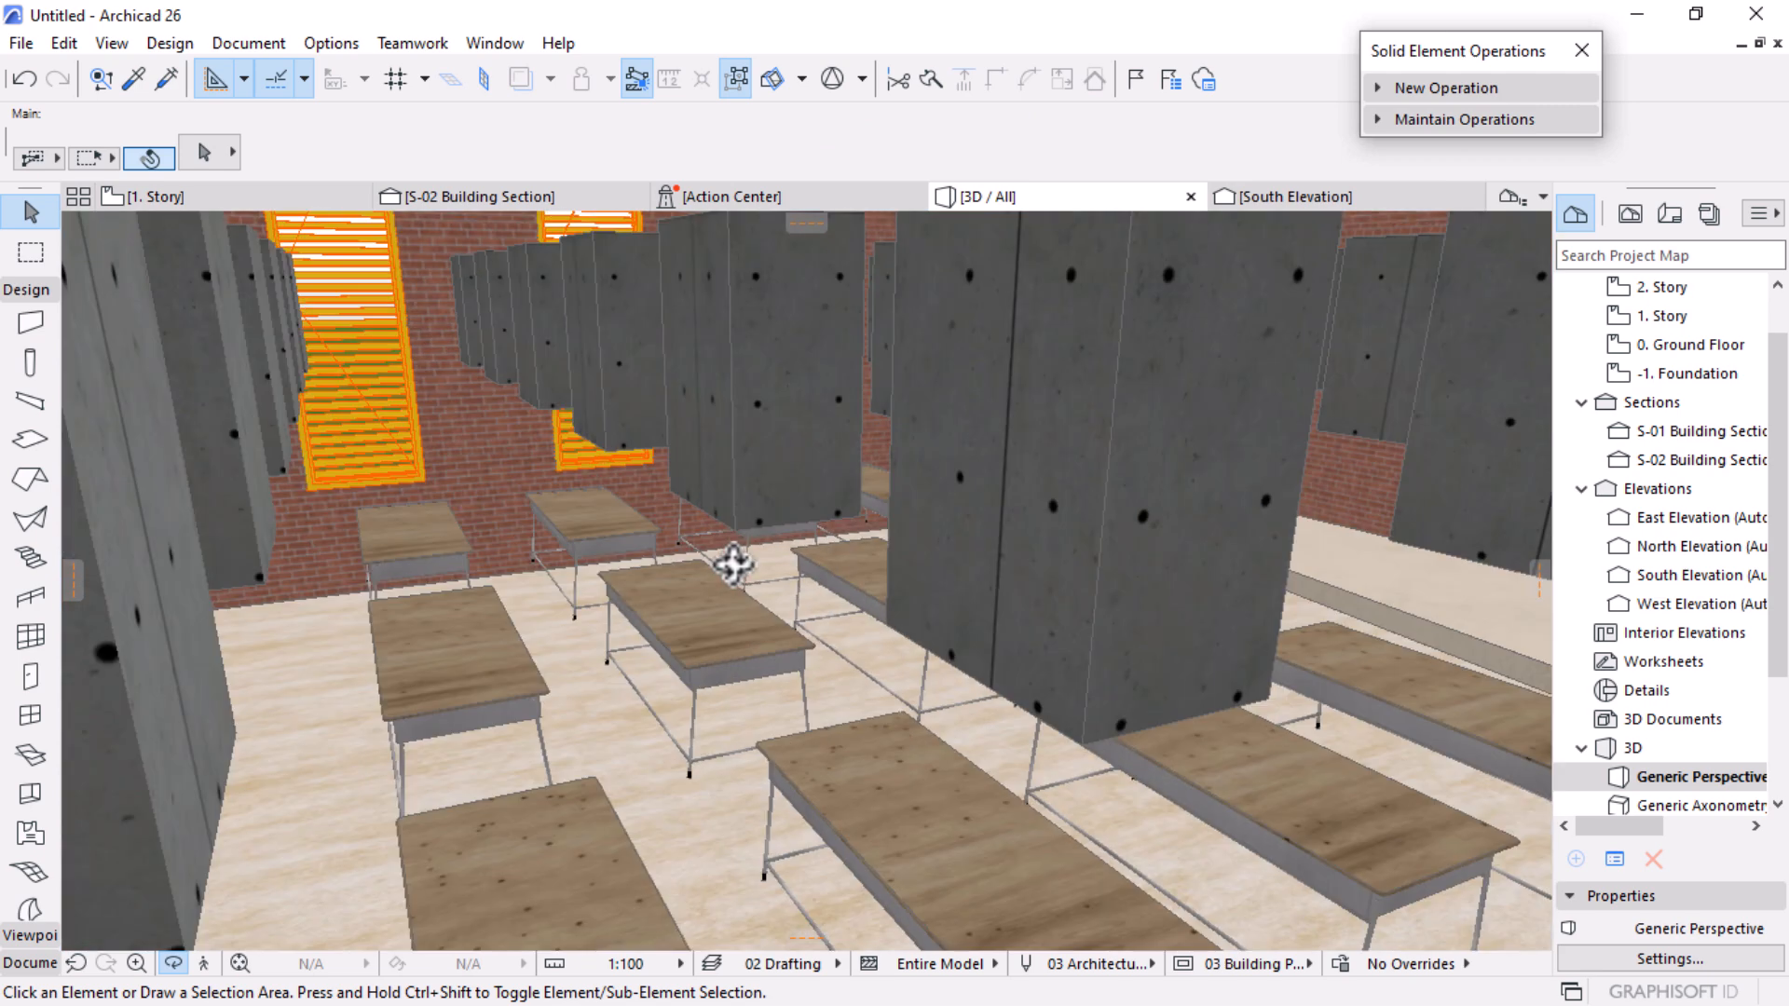
left_click(1058, 519)
Step: On the 1. Story plan, select one slab from each of the six columns and reactivate grouping to select the whole grid
left_click(1697, 345)
double_click(1687, 317)
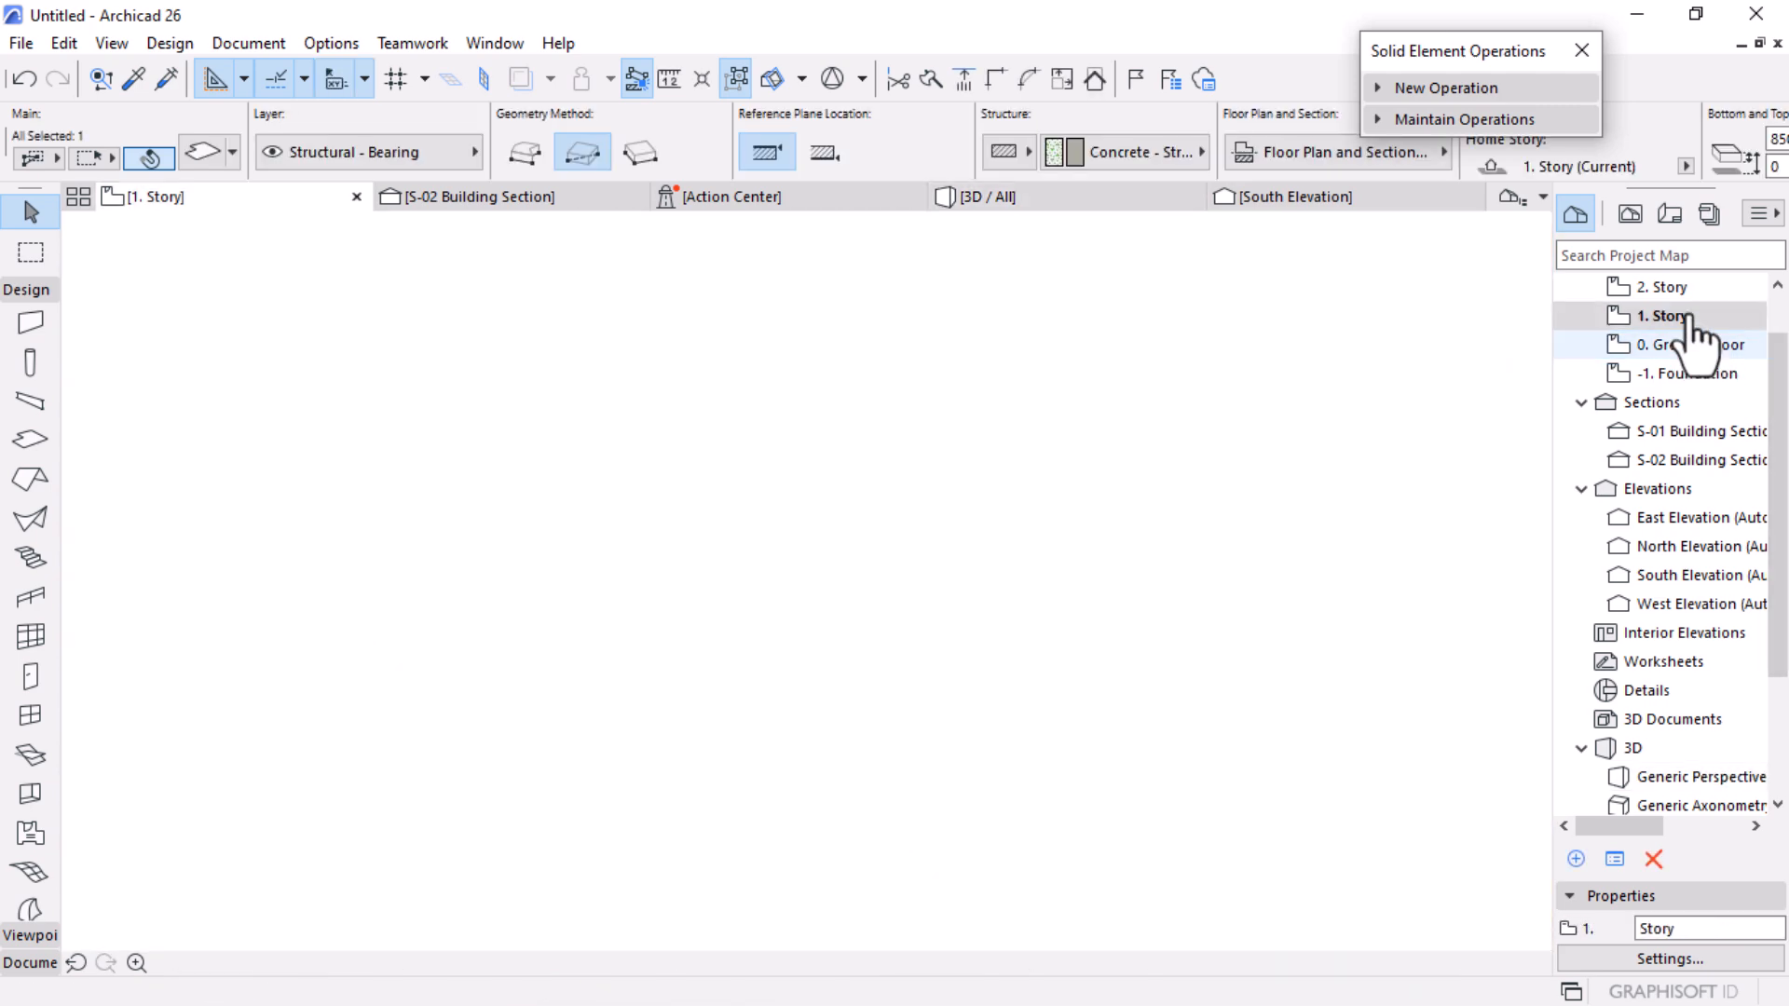
double_click(1696, 343)
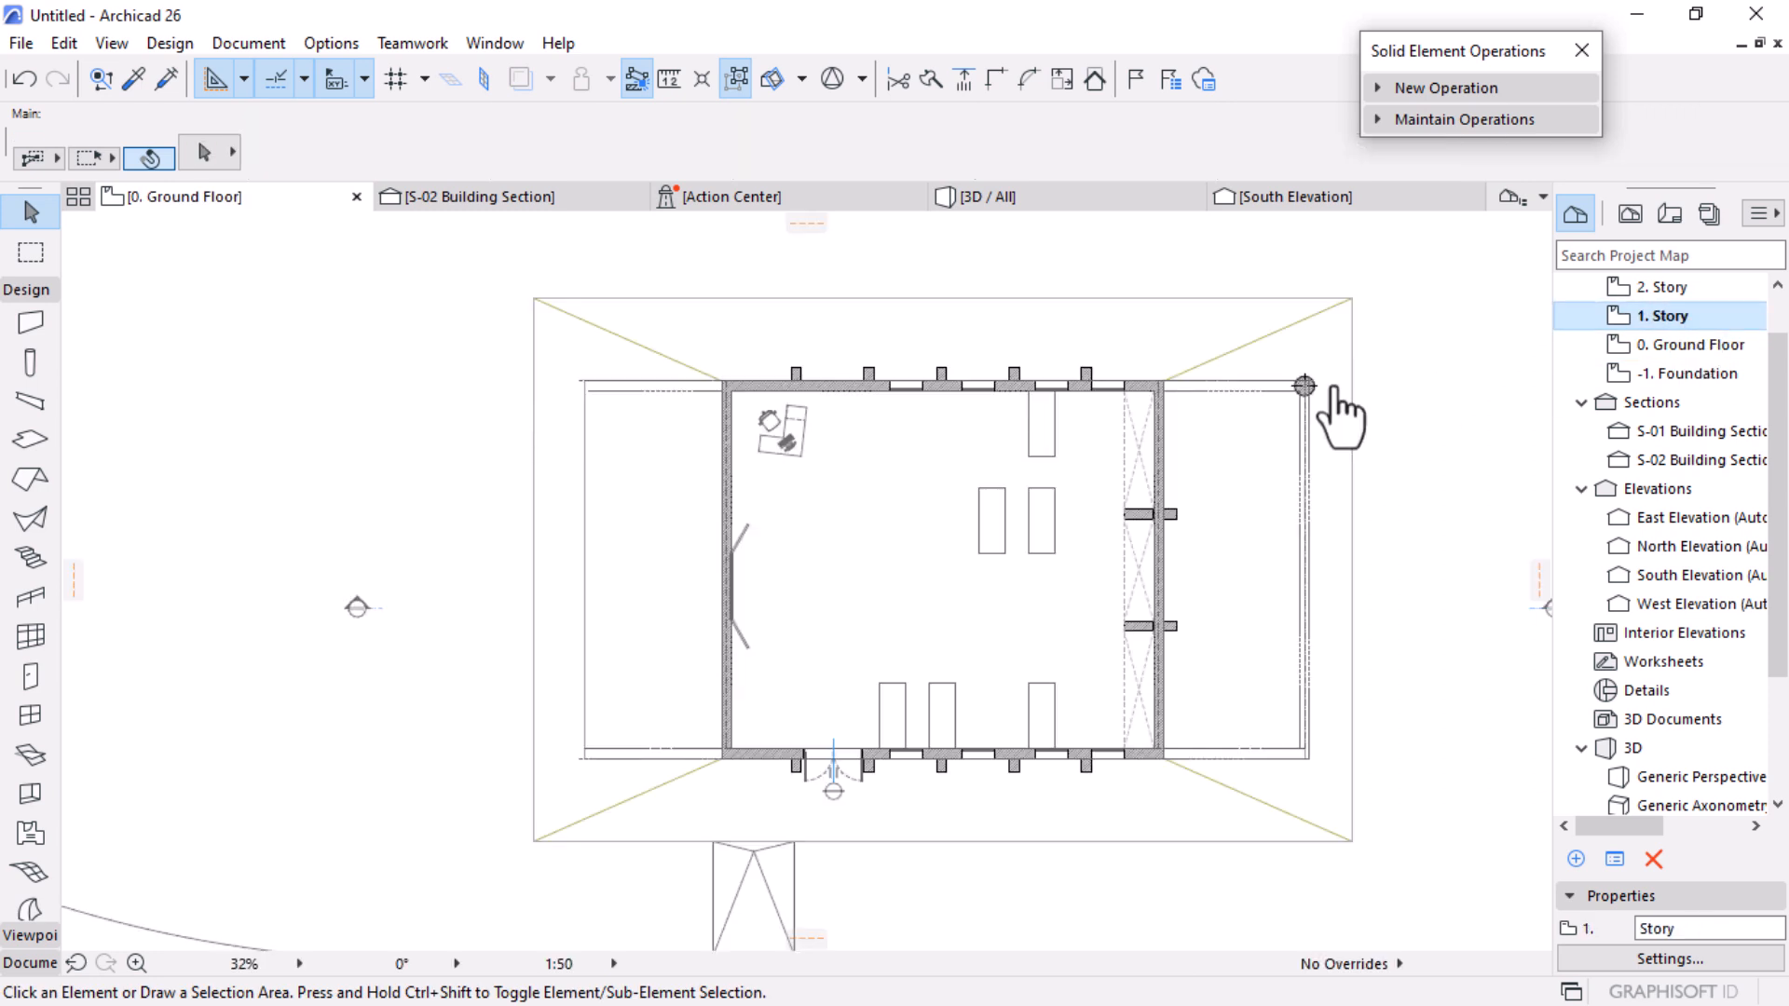
left_click(1067, 522)
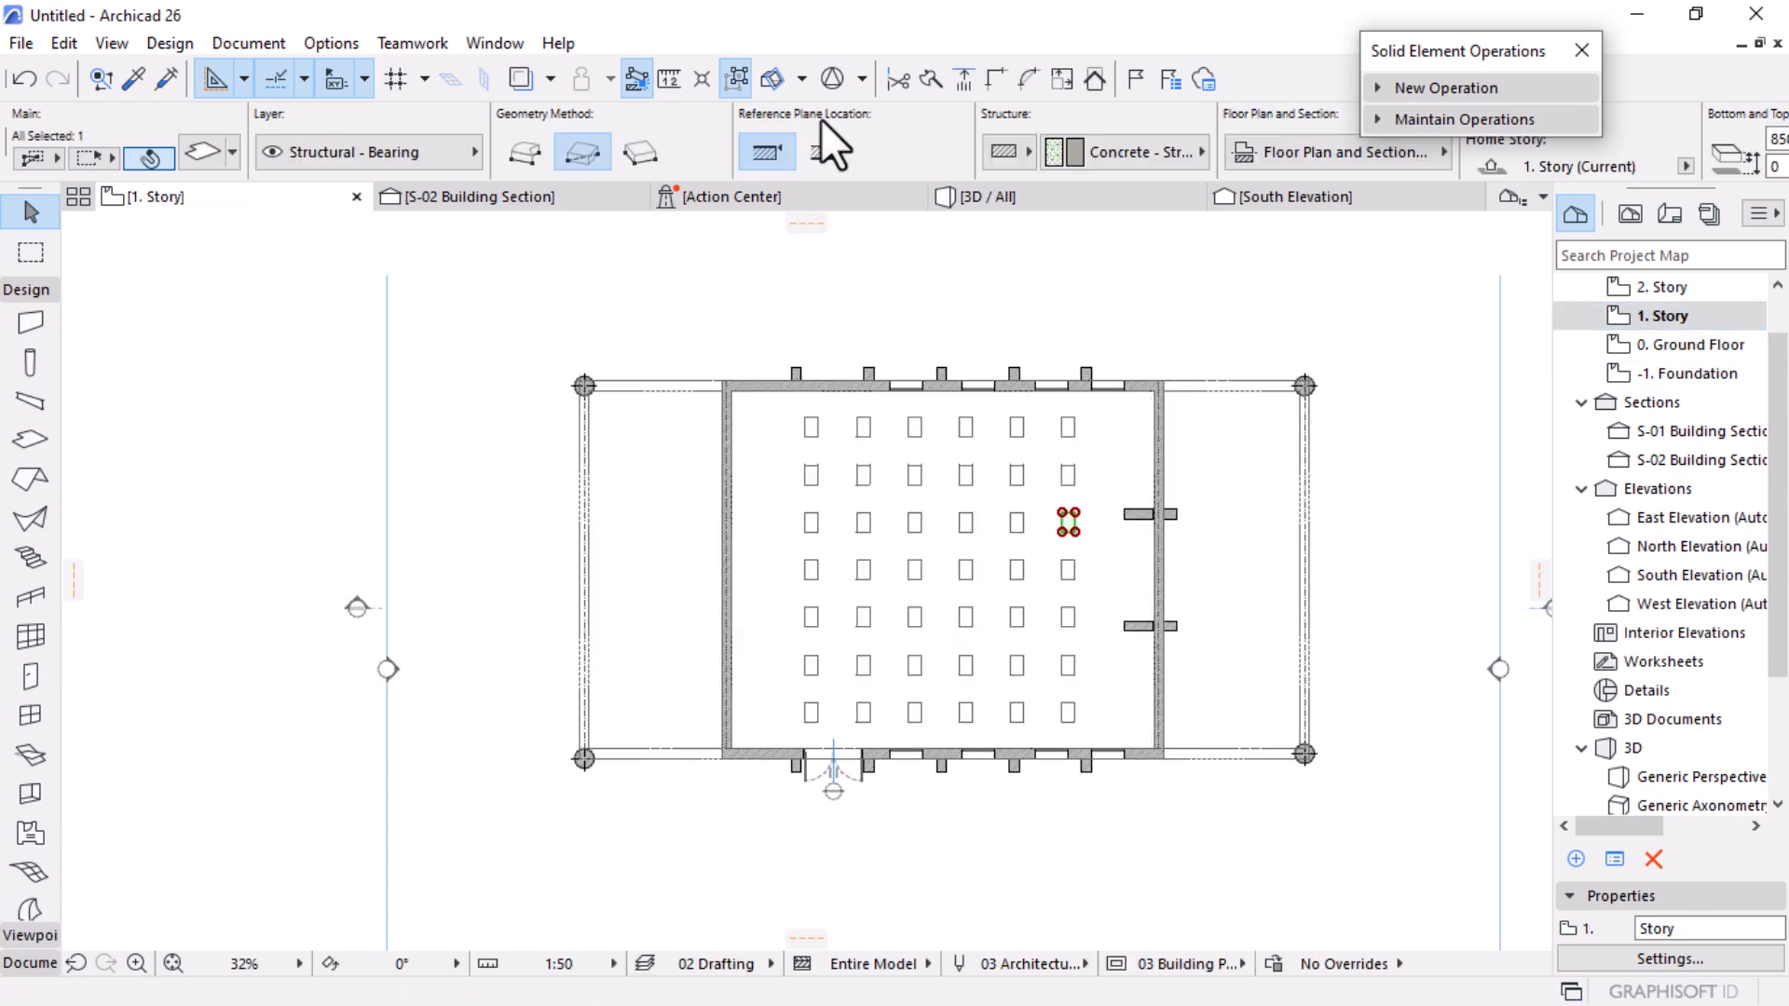
left_click(965, 522, "shift")
left_click(914, 522, "shift")
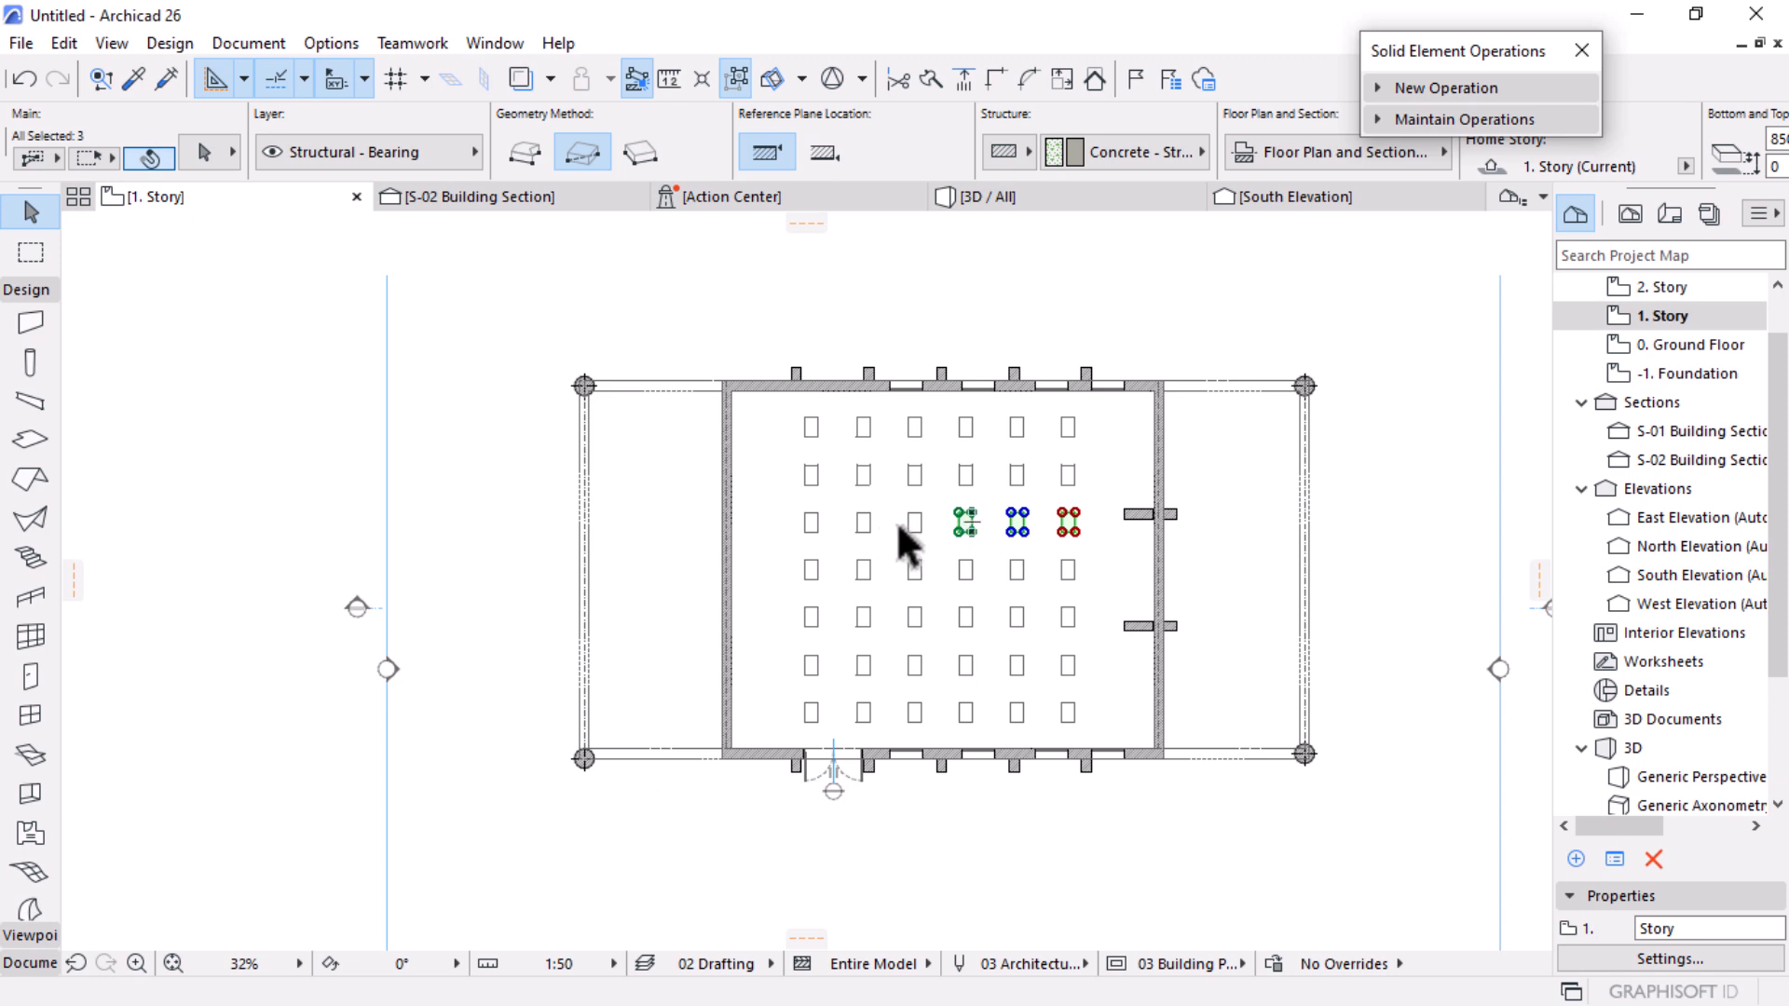
left_click(866, 523, "shift")
left_click(811, 521, "shift")
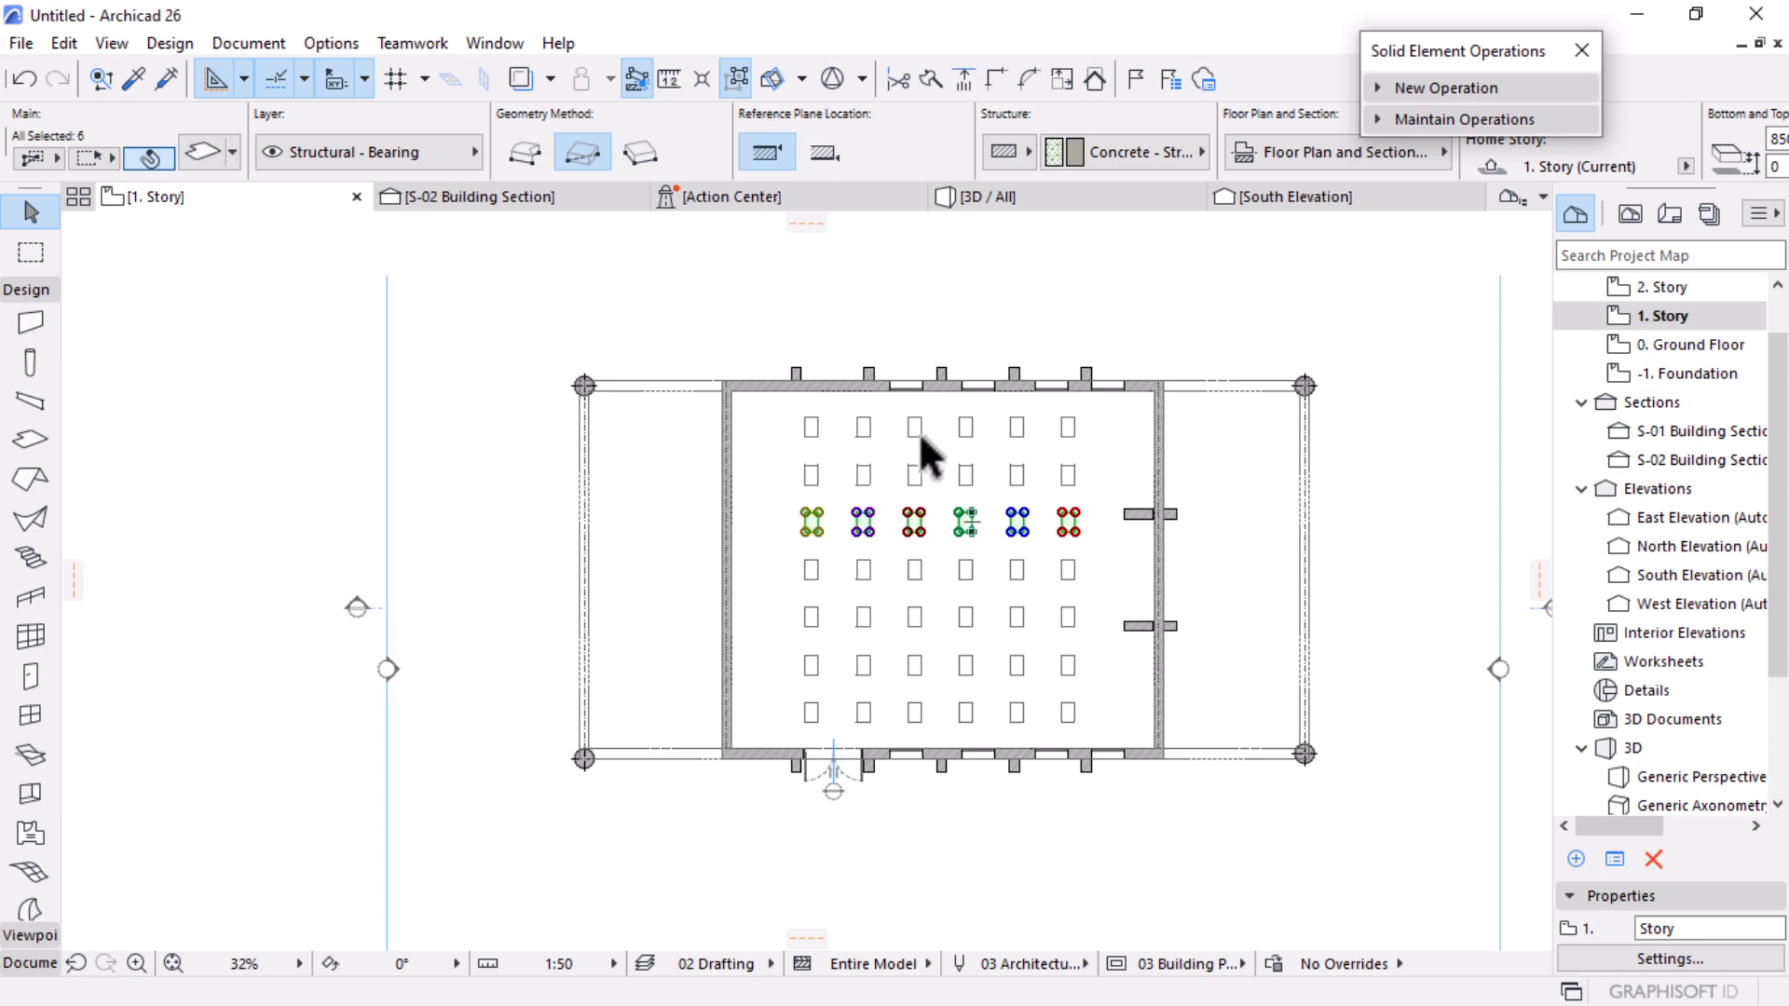
left_click(742, 84)
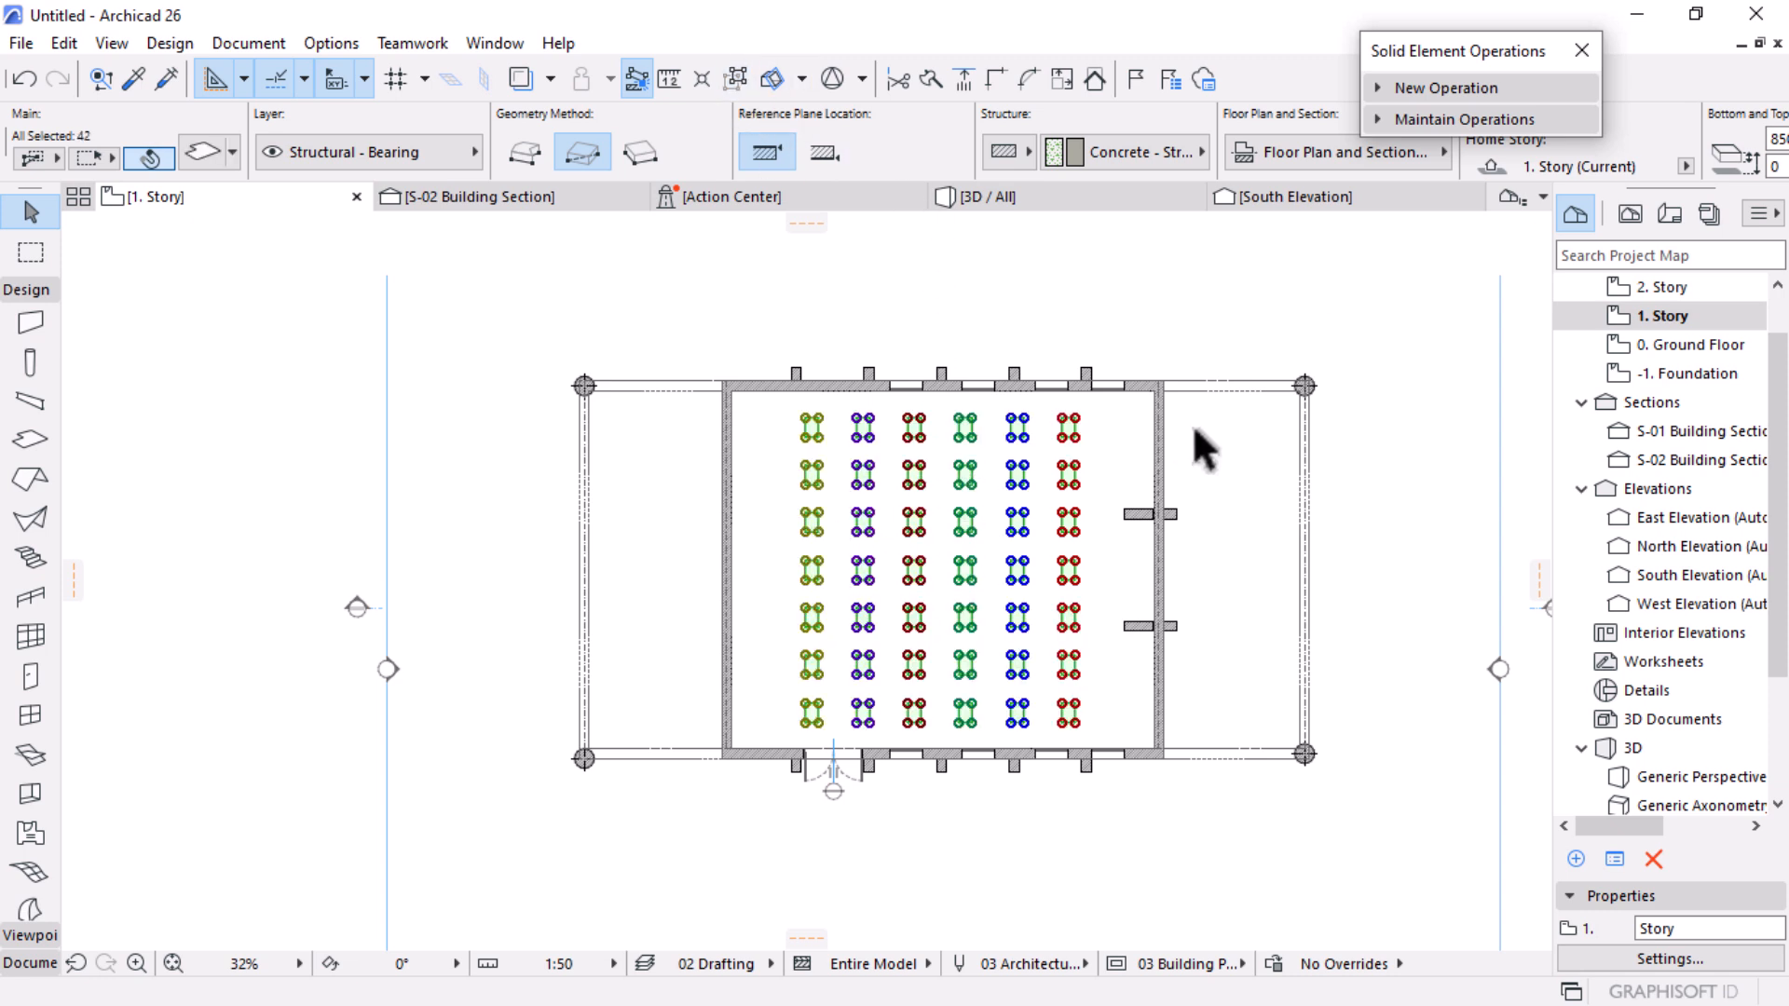
Step: Set the selected slabs' thickness to 2000 and their elevation to 3000
scroll(1039, 108, "down", 8)
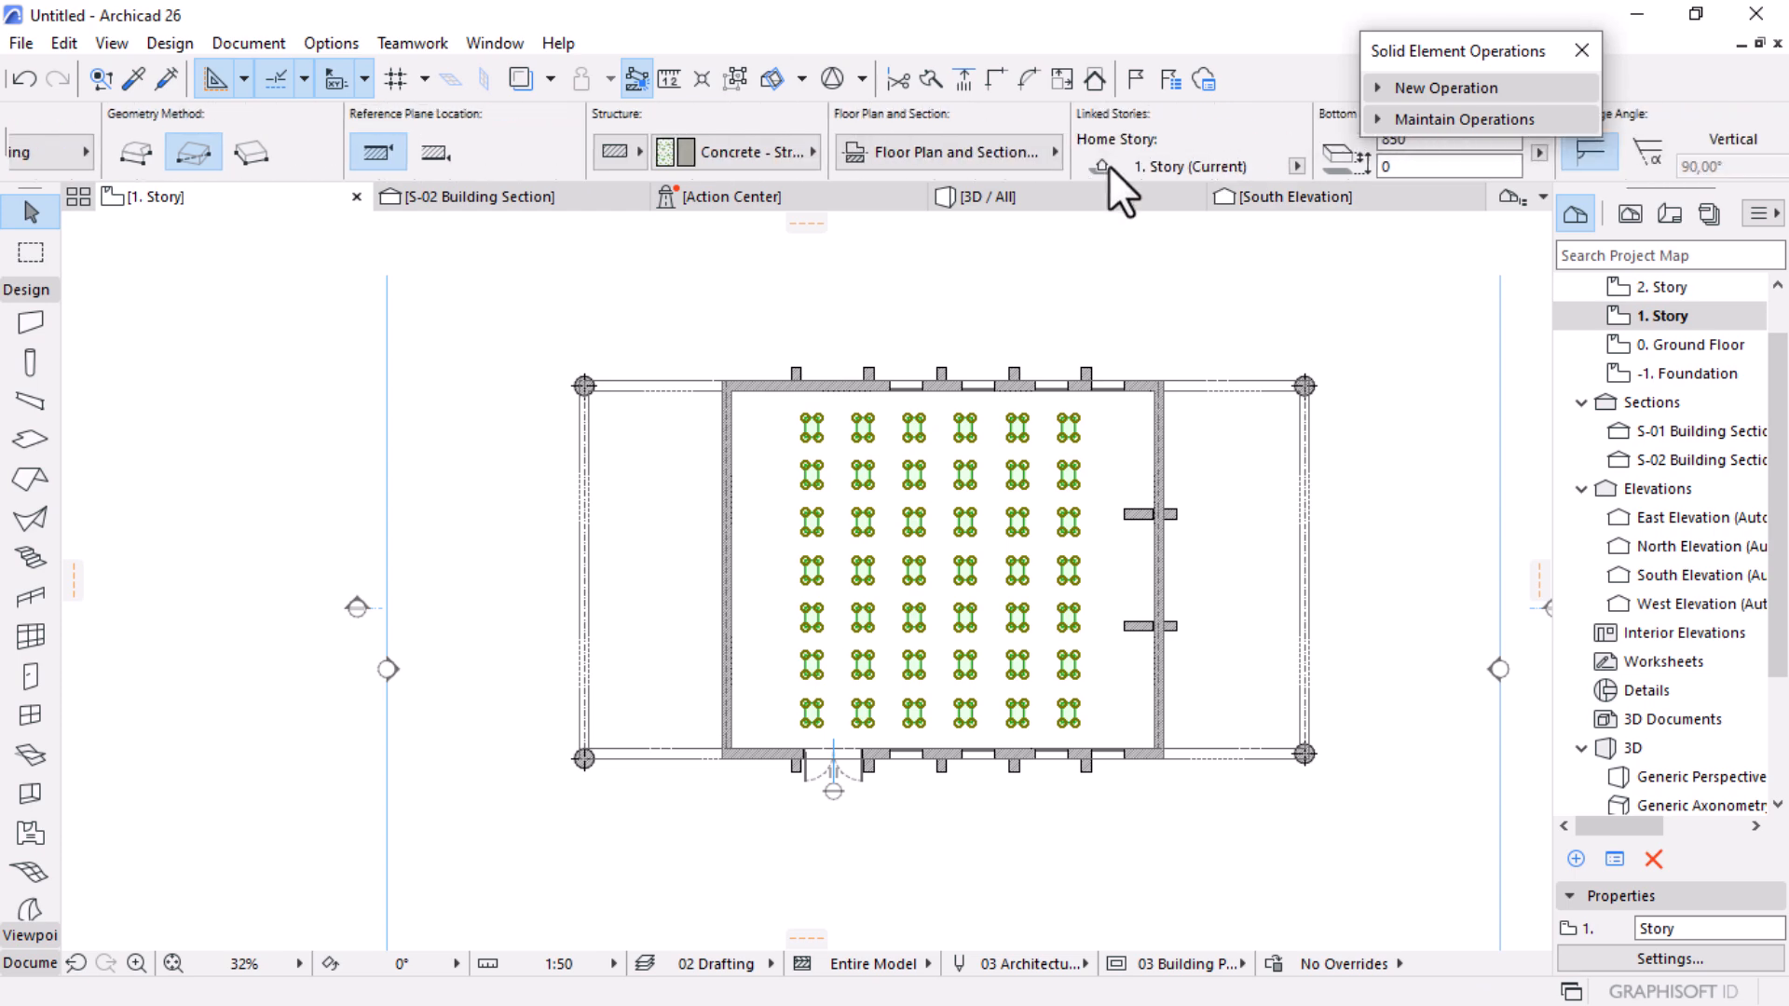
left_click(1280, 166)
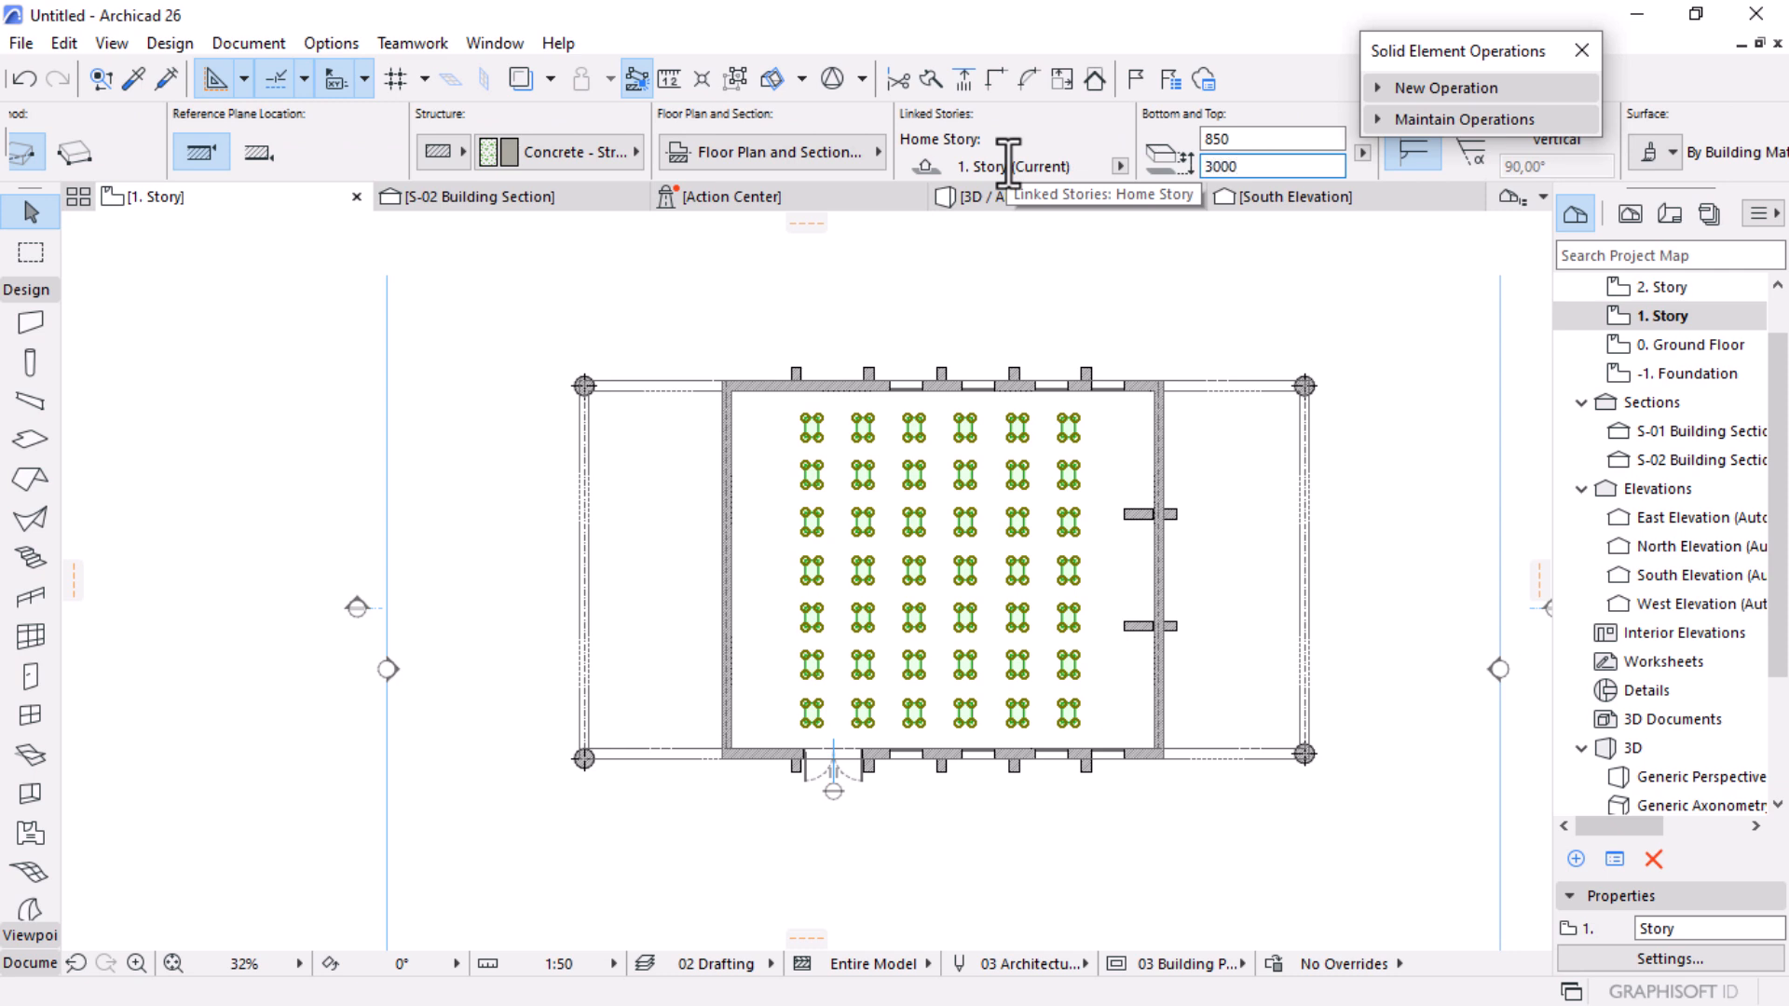
left_click(1244, 138)
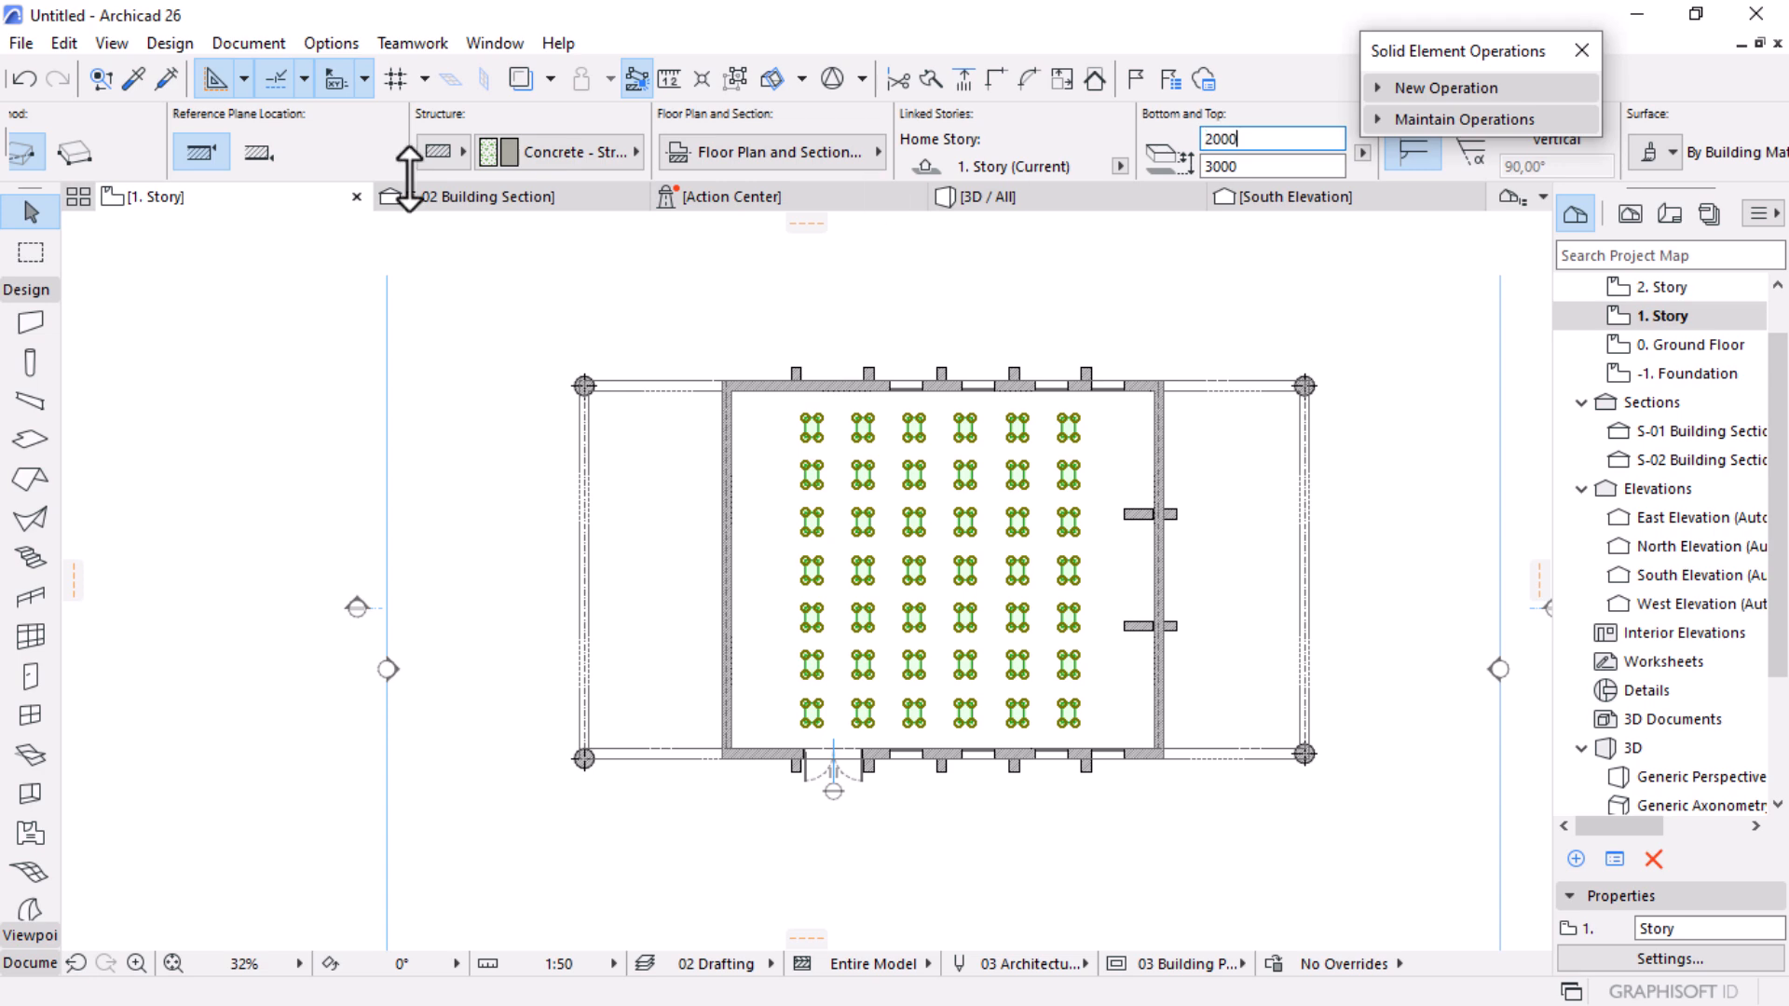
Step: In the 3D view, add all the slabs as operators and the curved brick roof as target of a new solid element operation
left_click(989, 197)
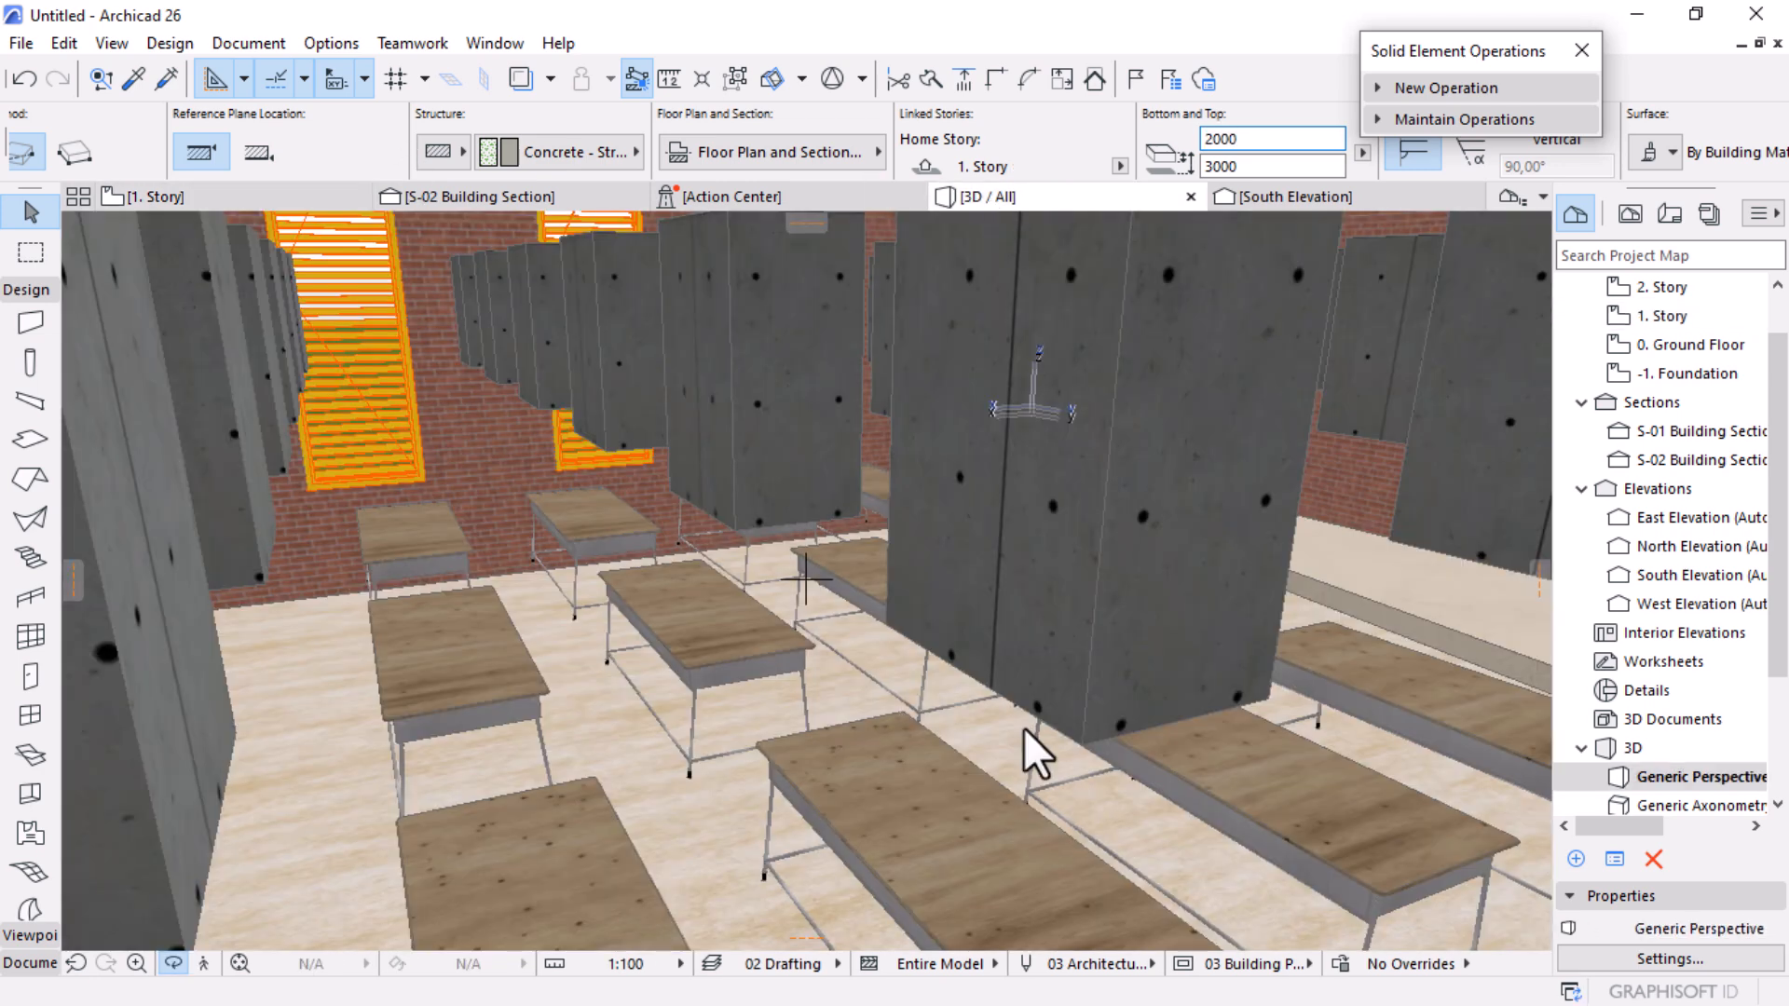
scroll(1021, 719, "down", 8)
left_click_drag(942, 677, 1051, 475)
middle_click_drag(839, 578, 956, 670, "shift")
scroll(965, 378, "up", 3)
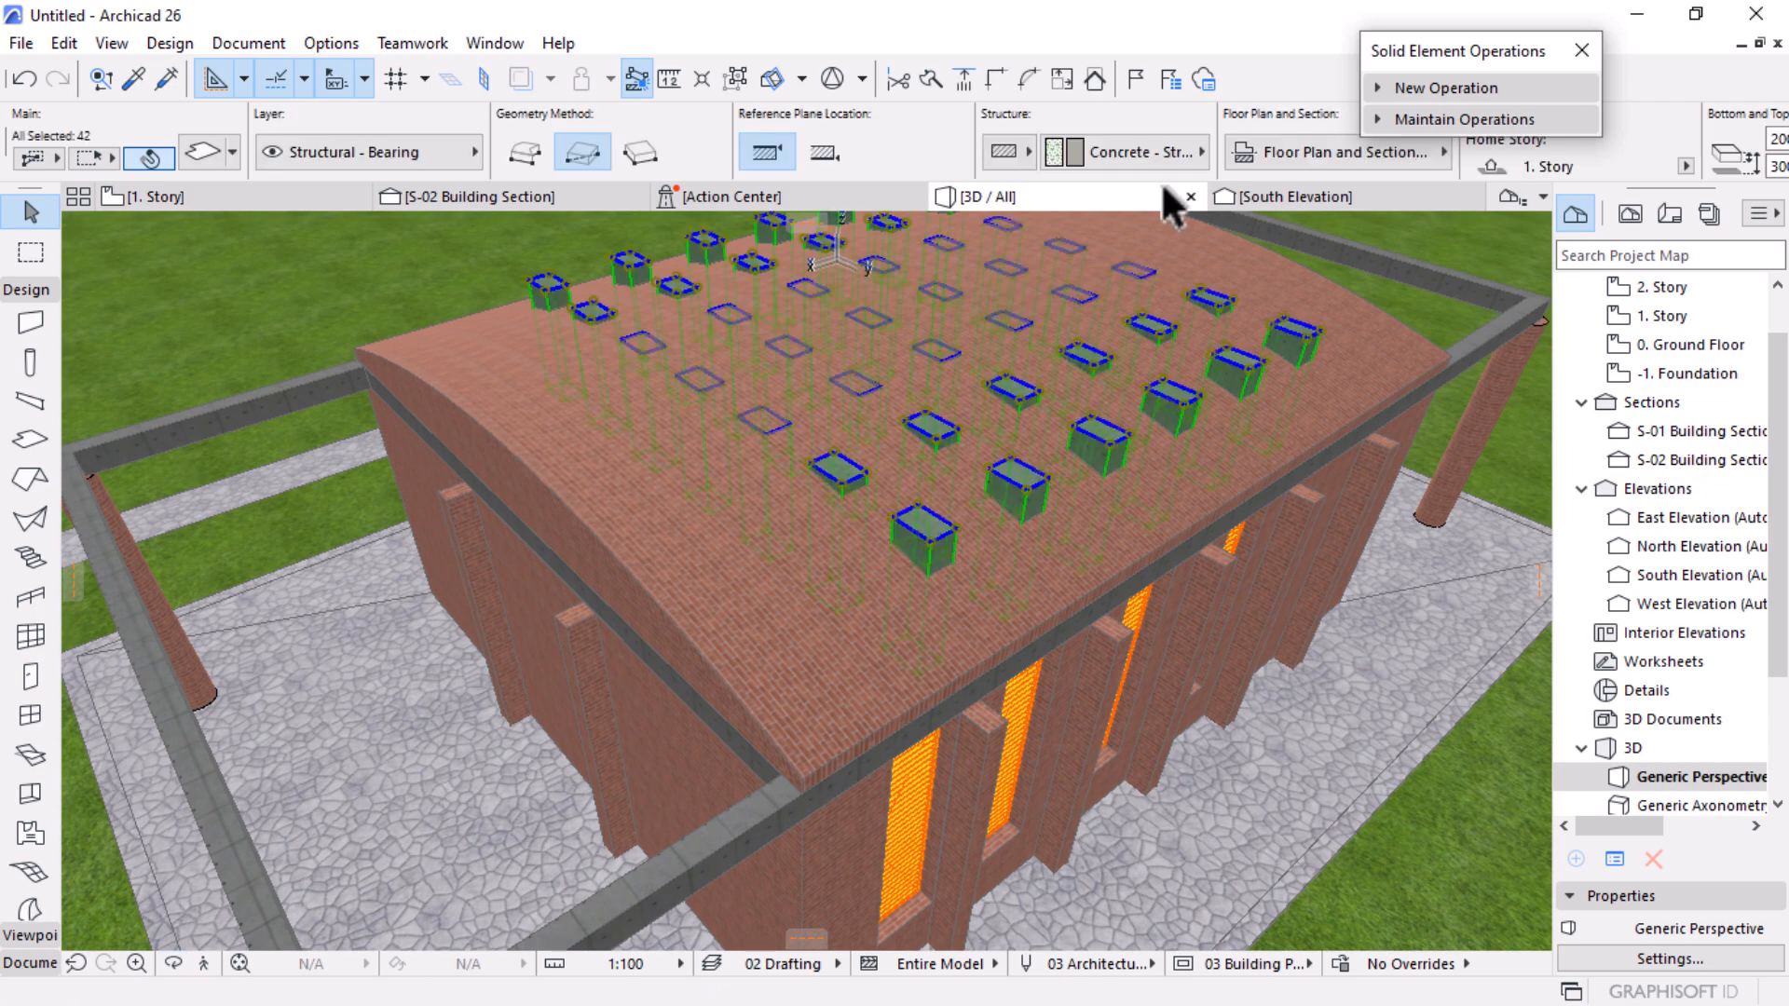
scroll(965, 710, "down", 1)
middle_click_drag(963, 704, 1075, 276, "shift")
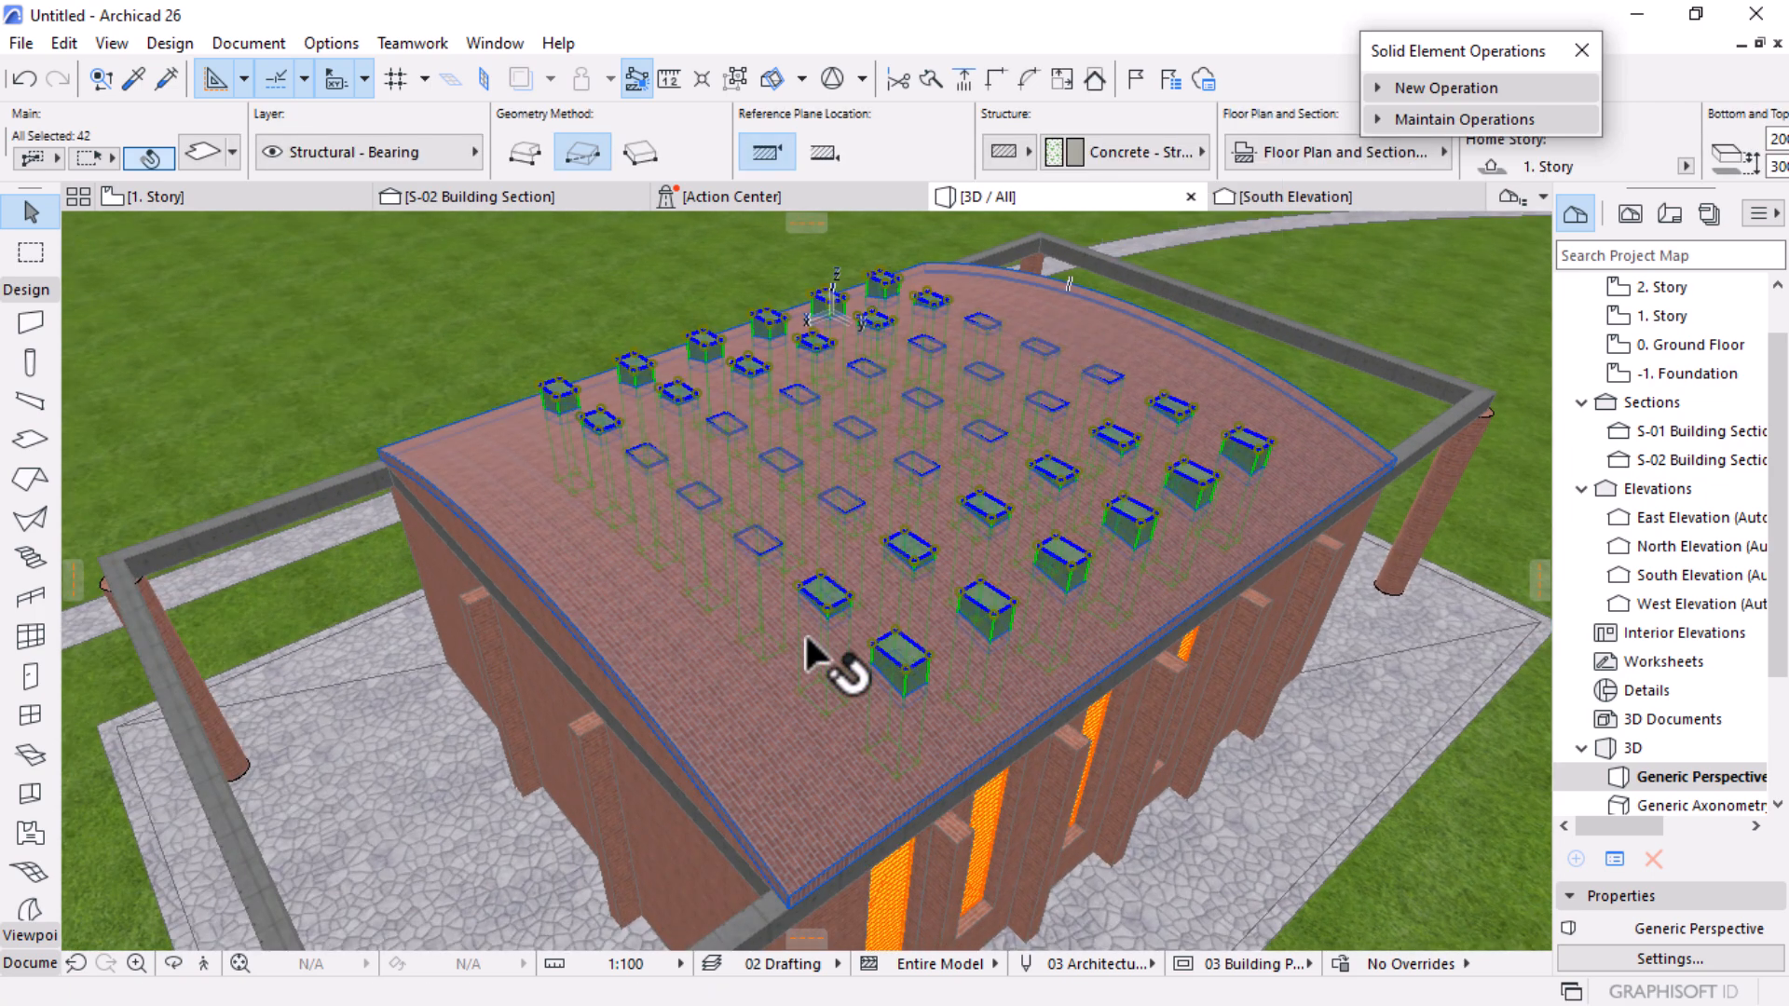
left_click(1482, 86)
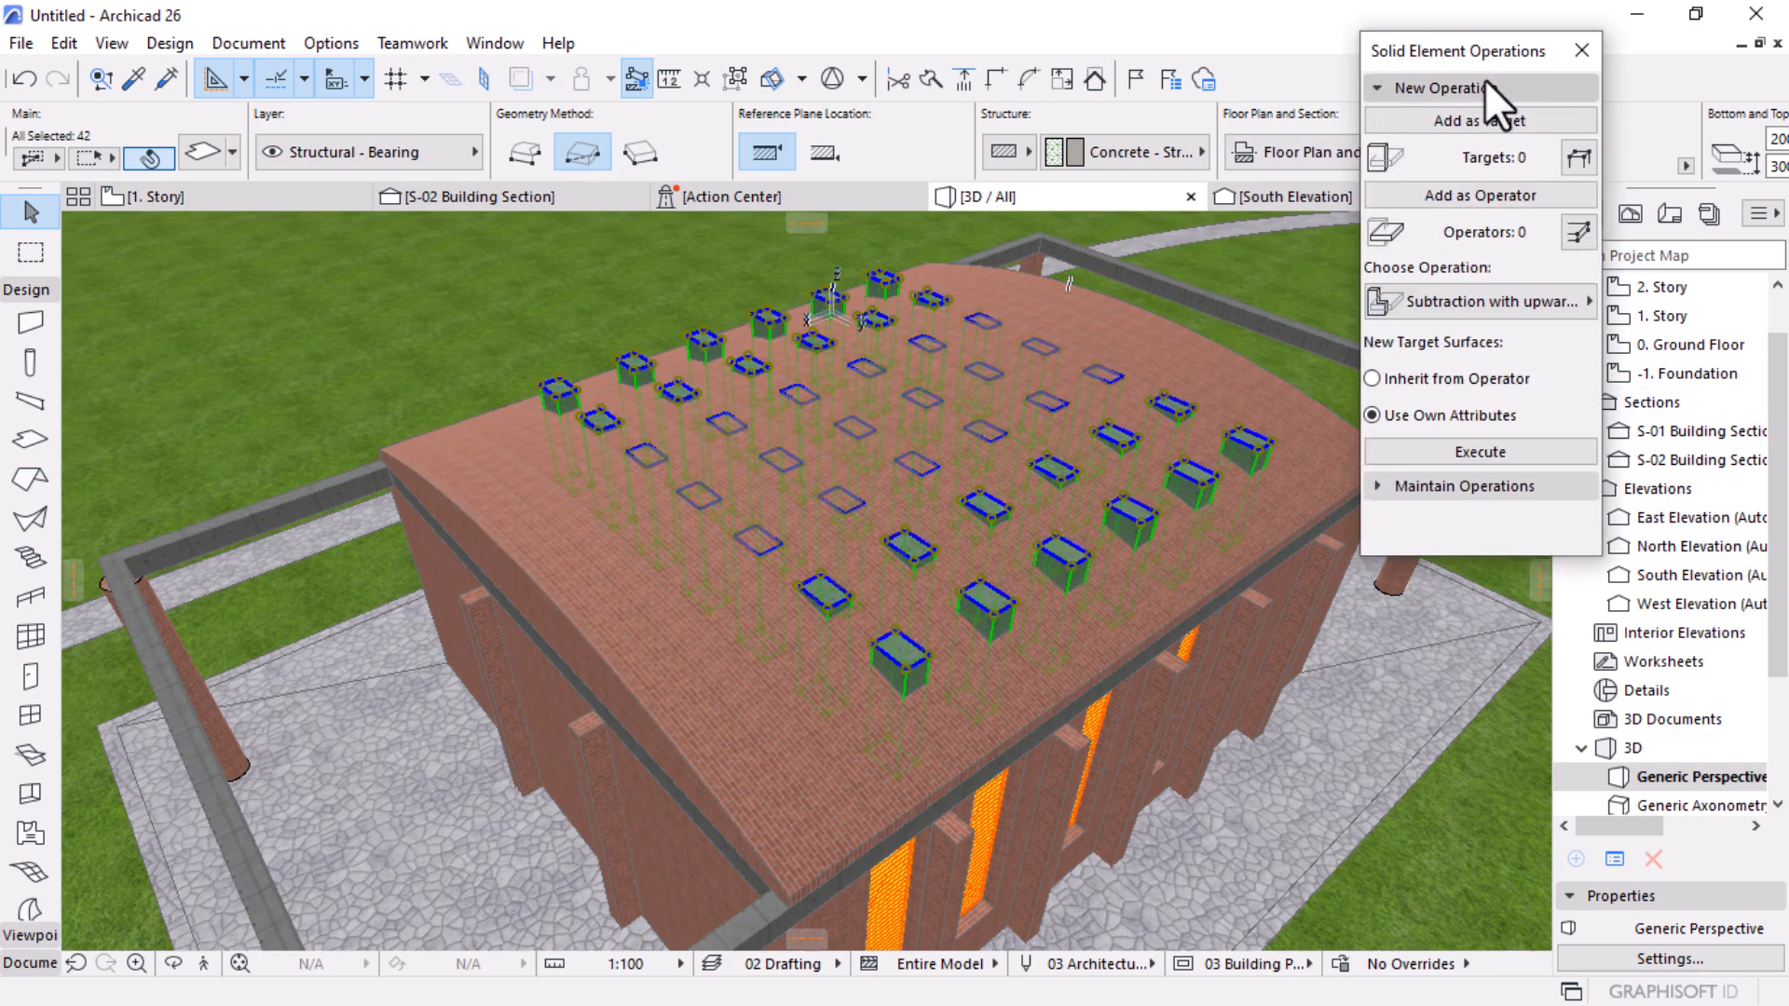
left_click(1518, 194)
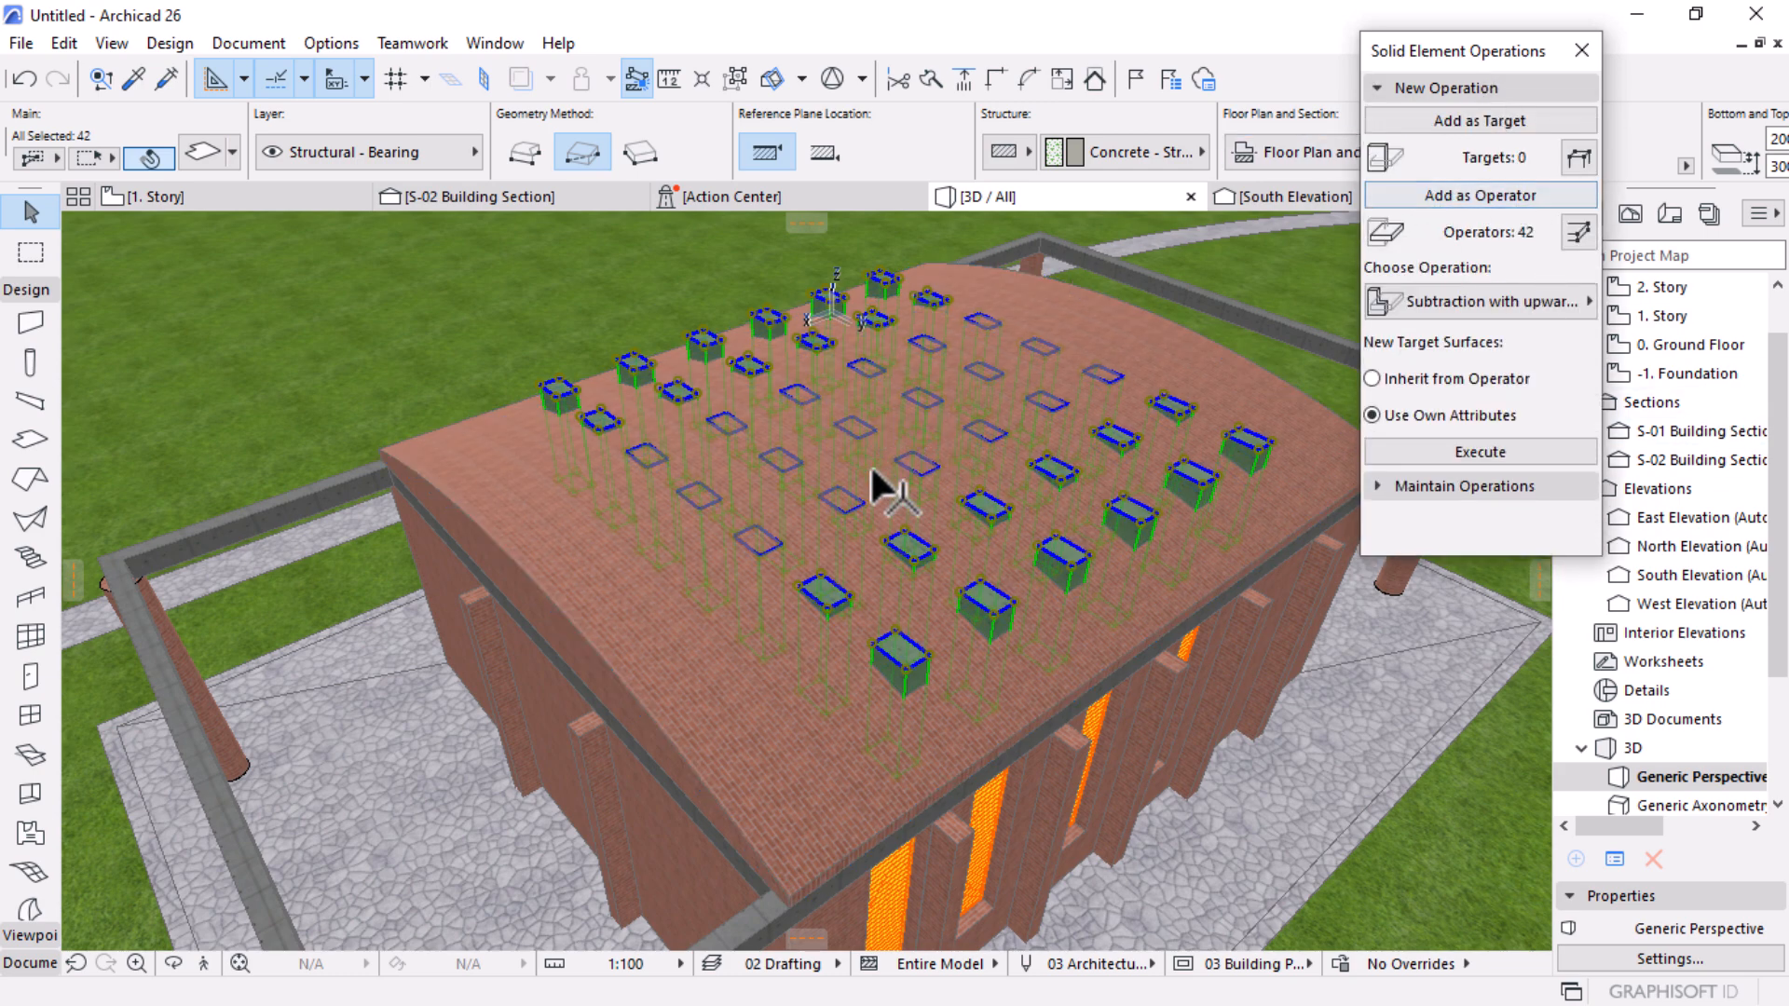
left_click(643, 615)
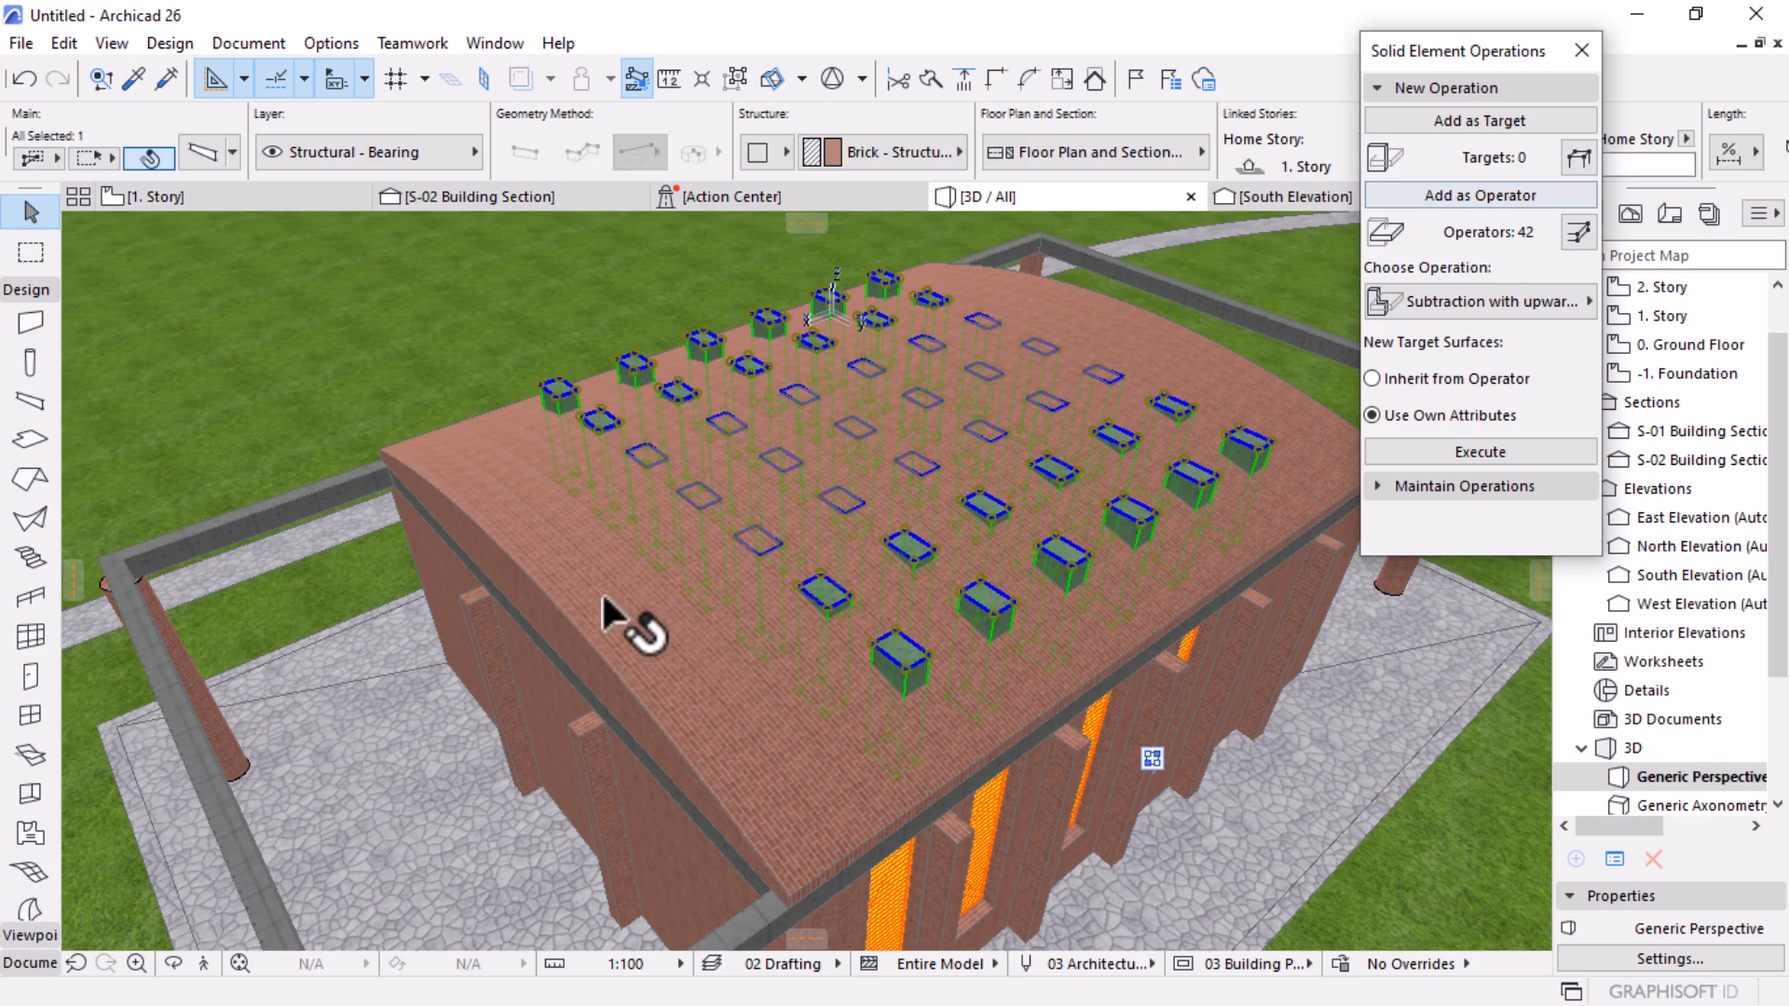
left_click(1460, 127)
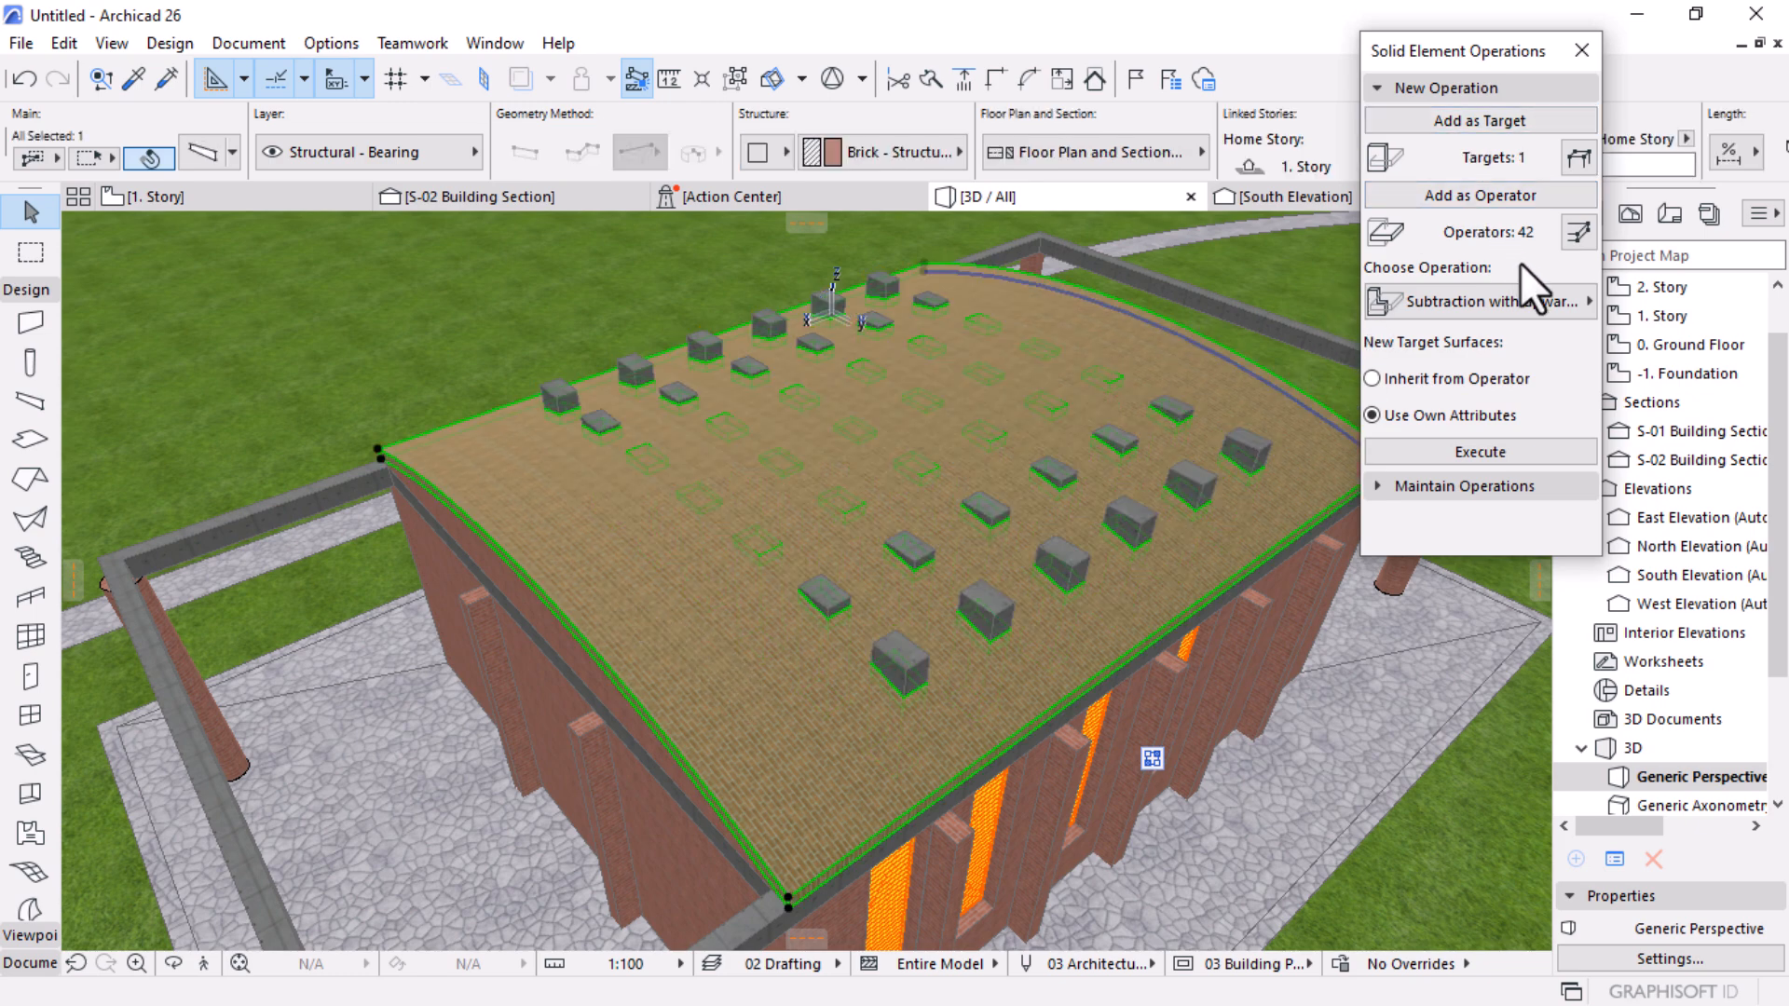
Step: Execute the subtraction with upward extrusion on the curved brick roof and assign all the operator slabs to the Hidden layer
left_click(1481, 451)
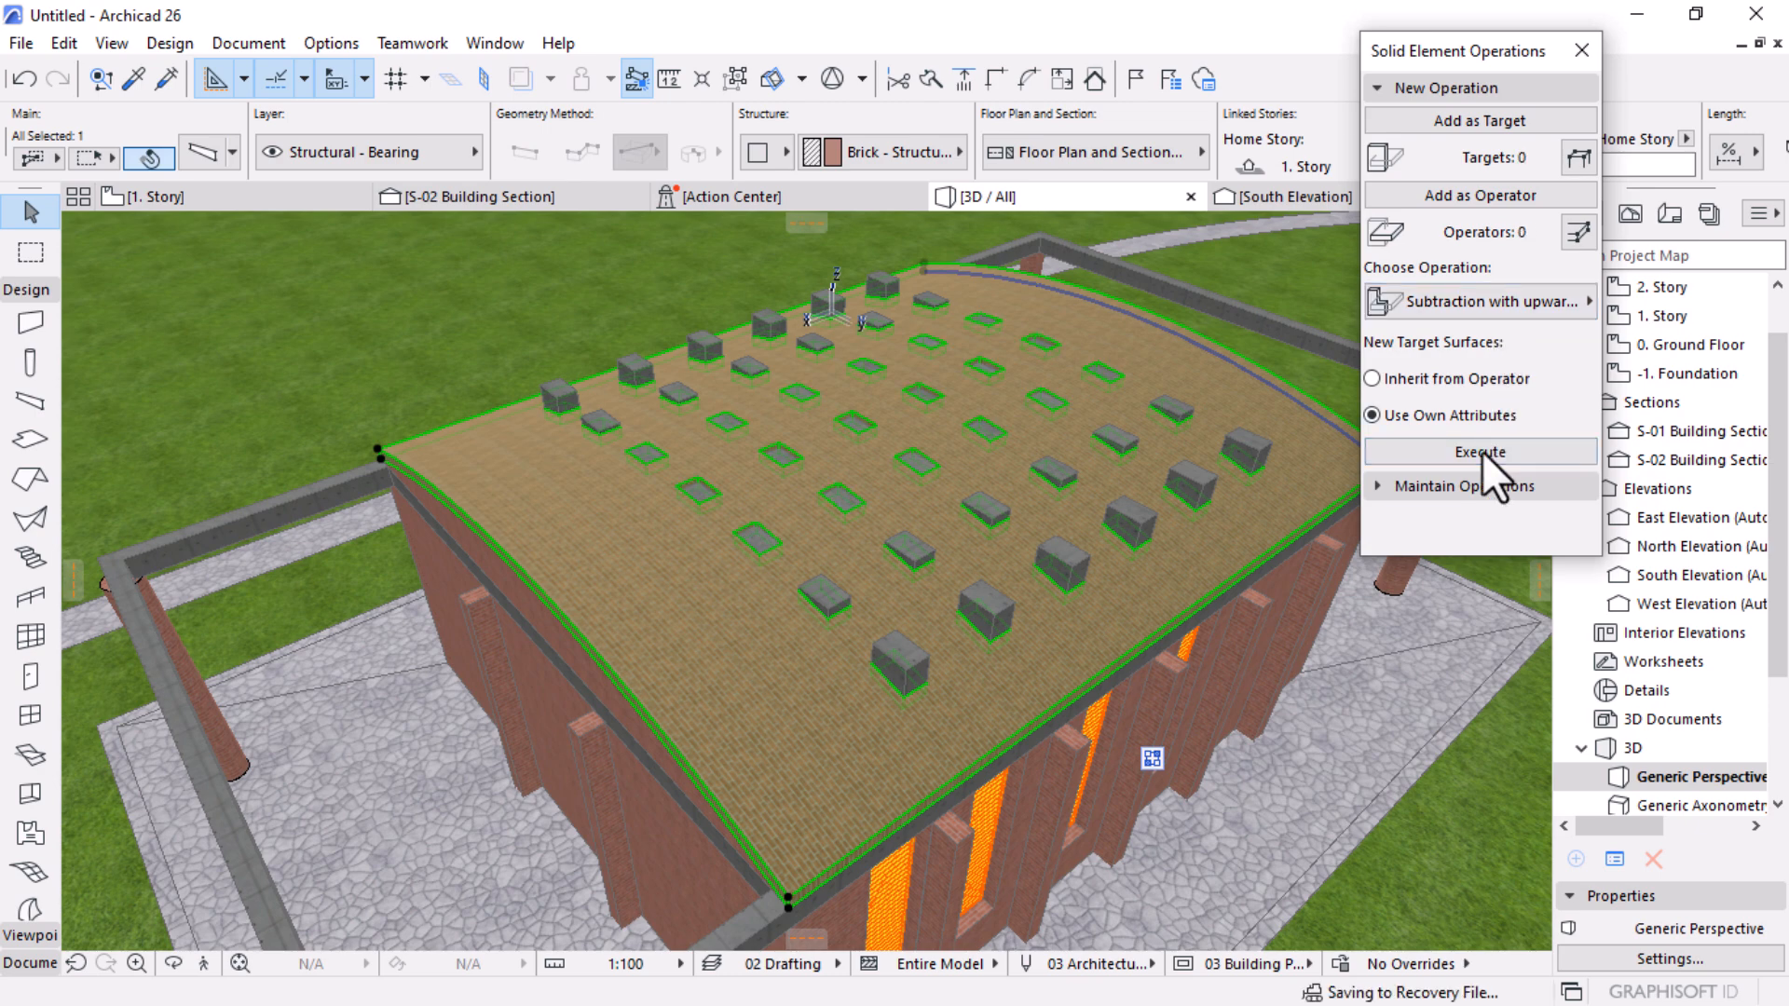
left_click(987, 604)
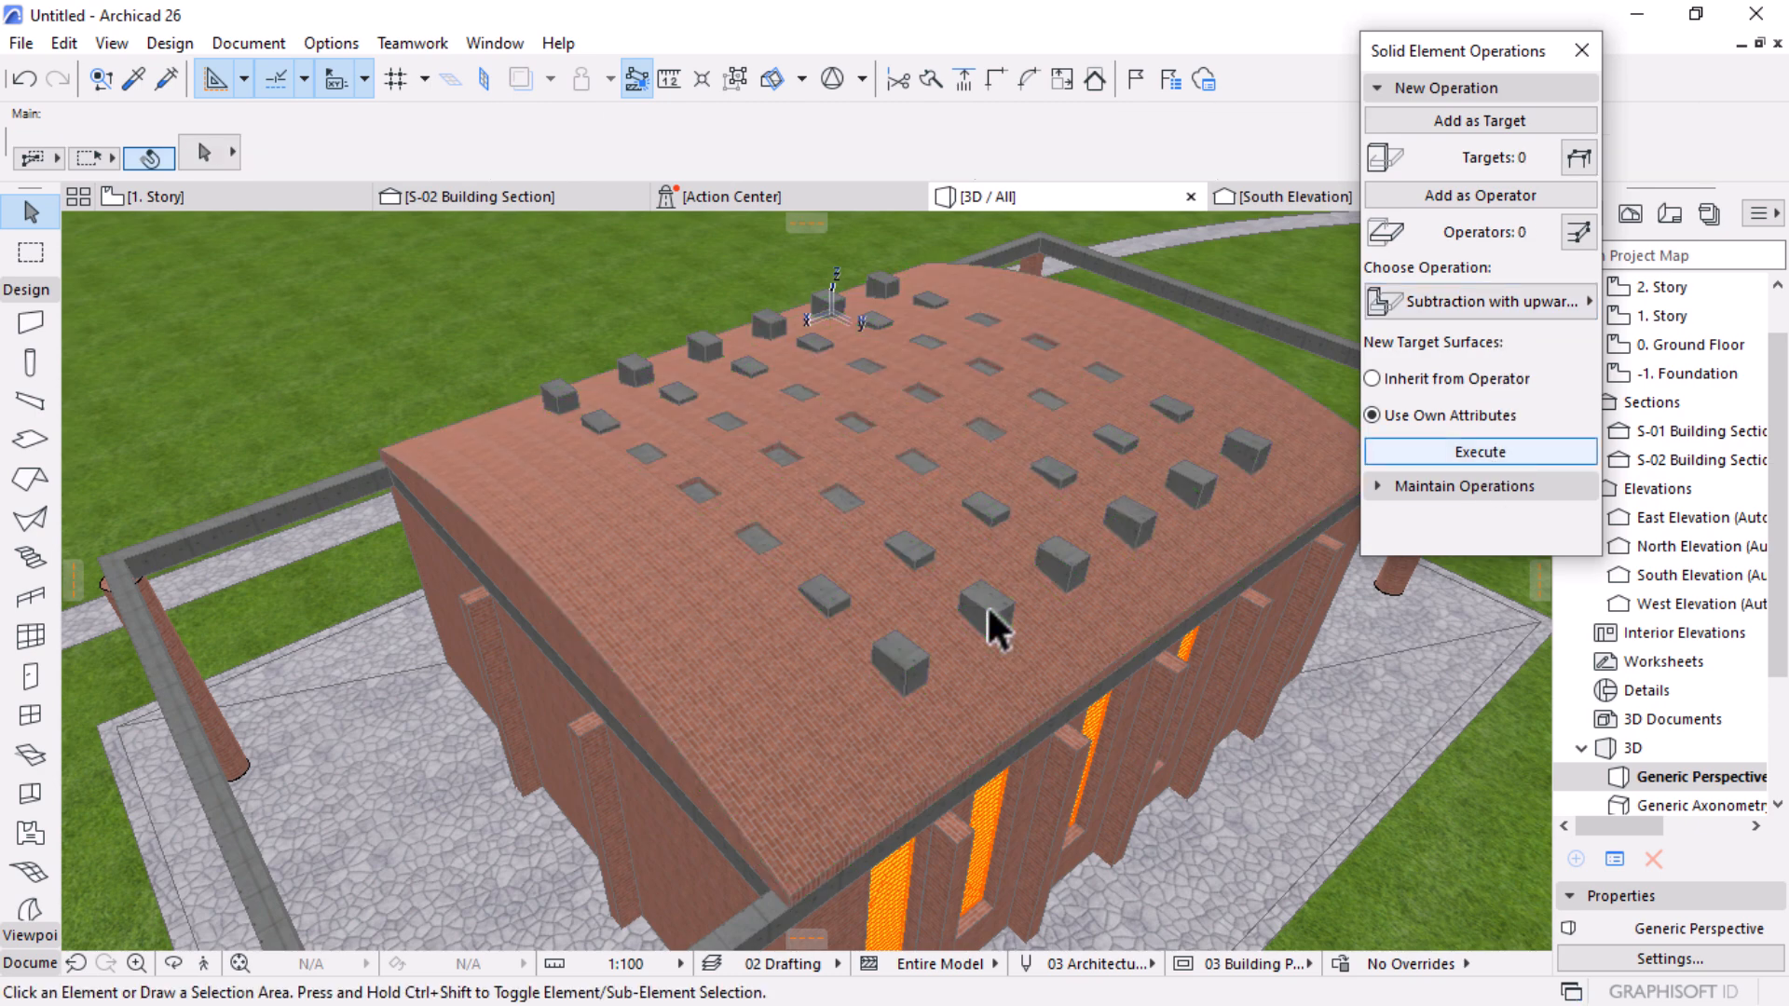
left_click(433, 155)
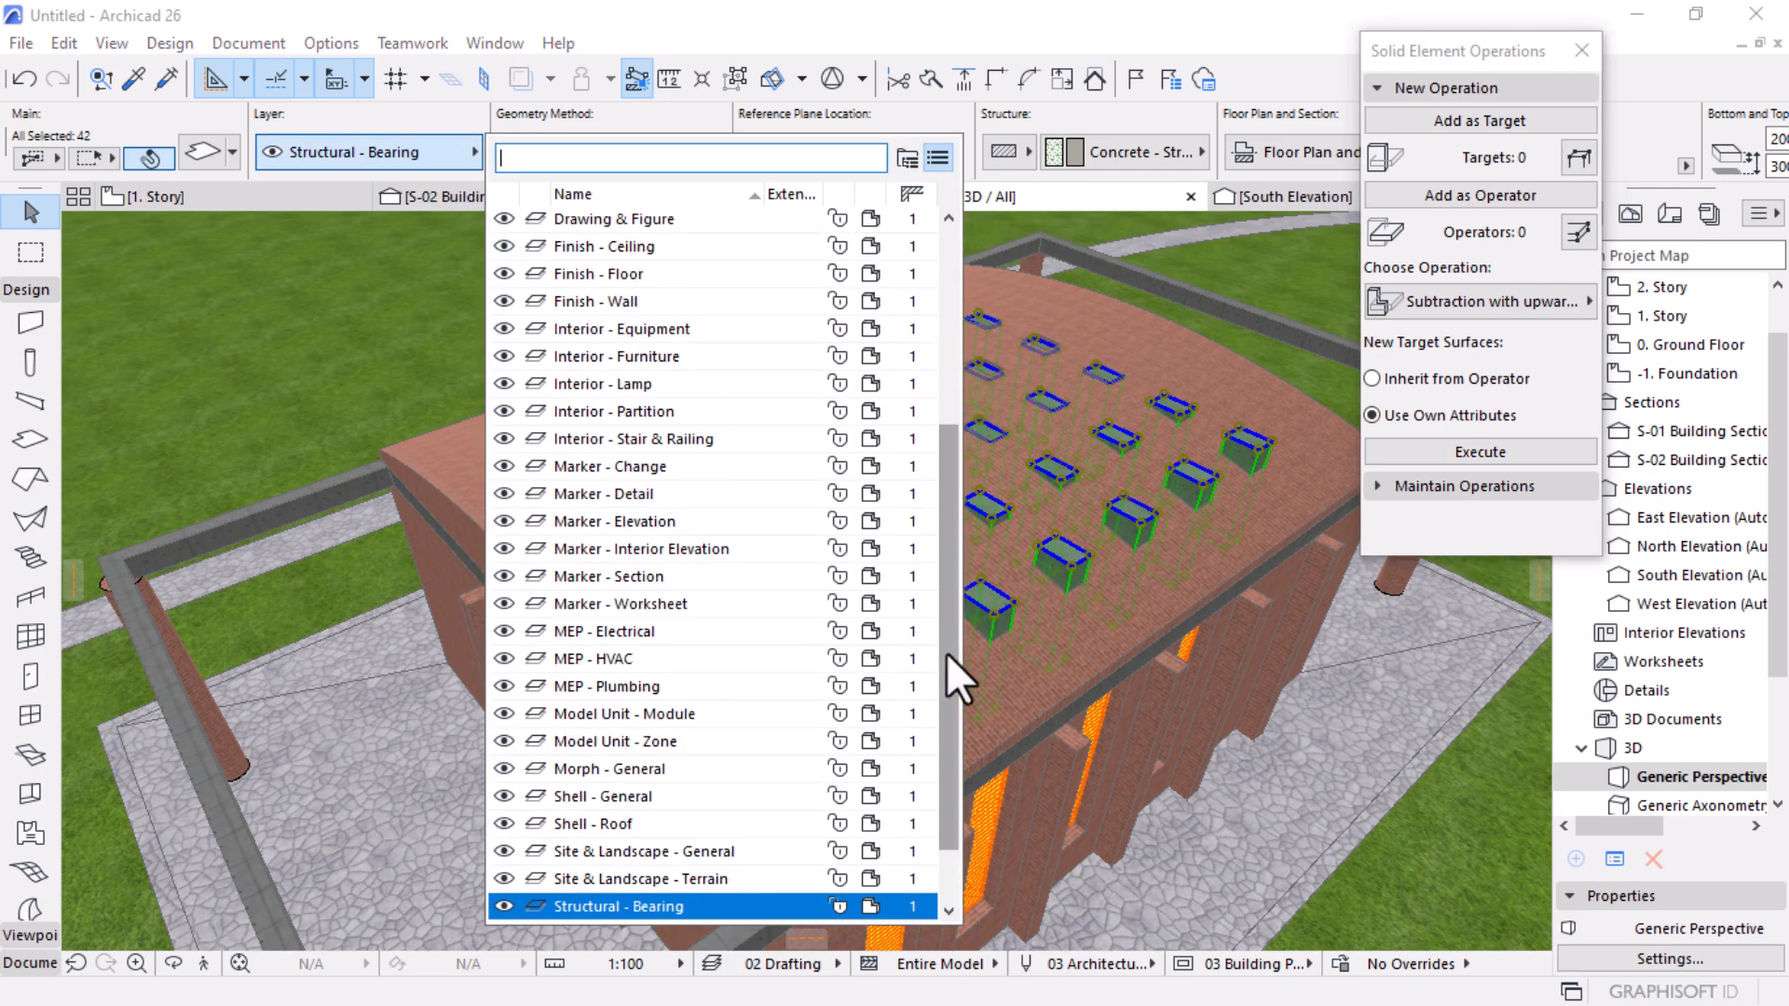
left_click_drag(947, 652, 932, 281)
left_click(632, 251)
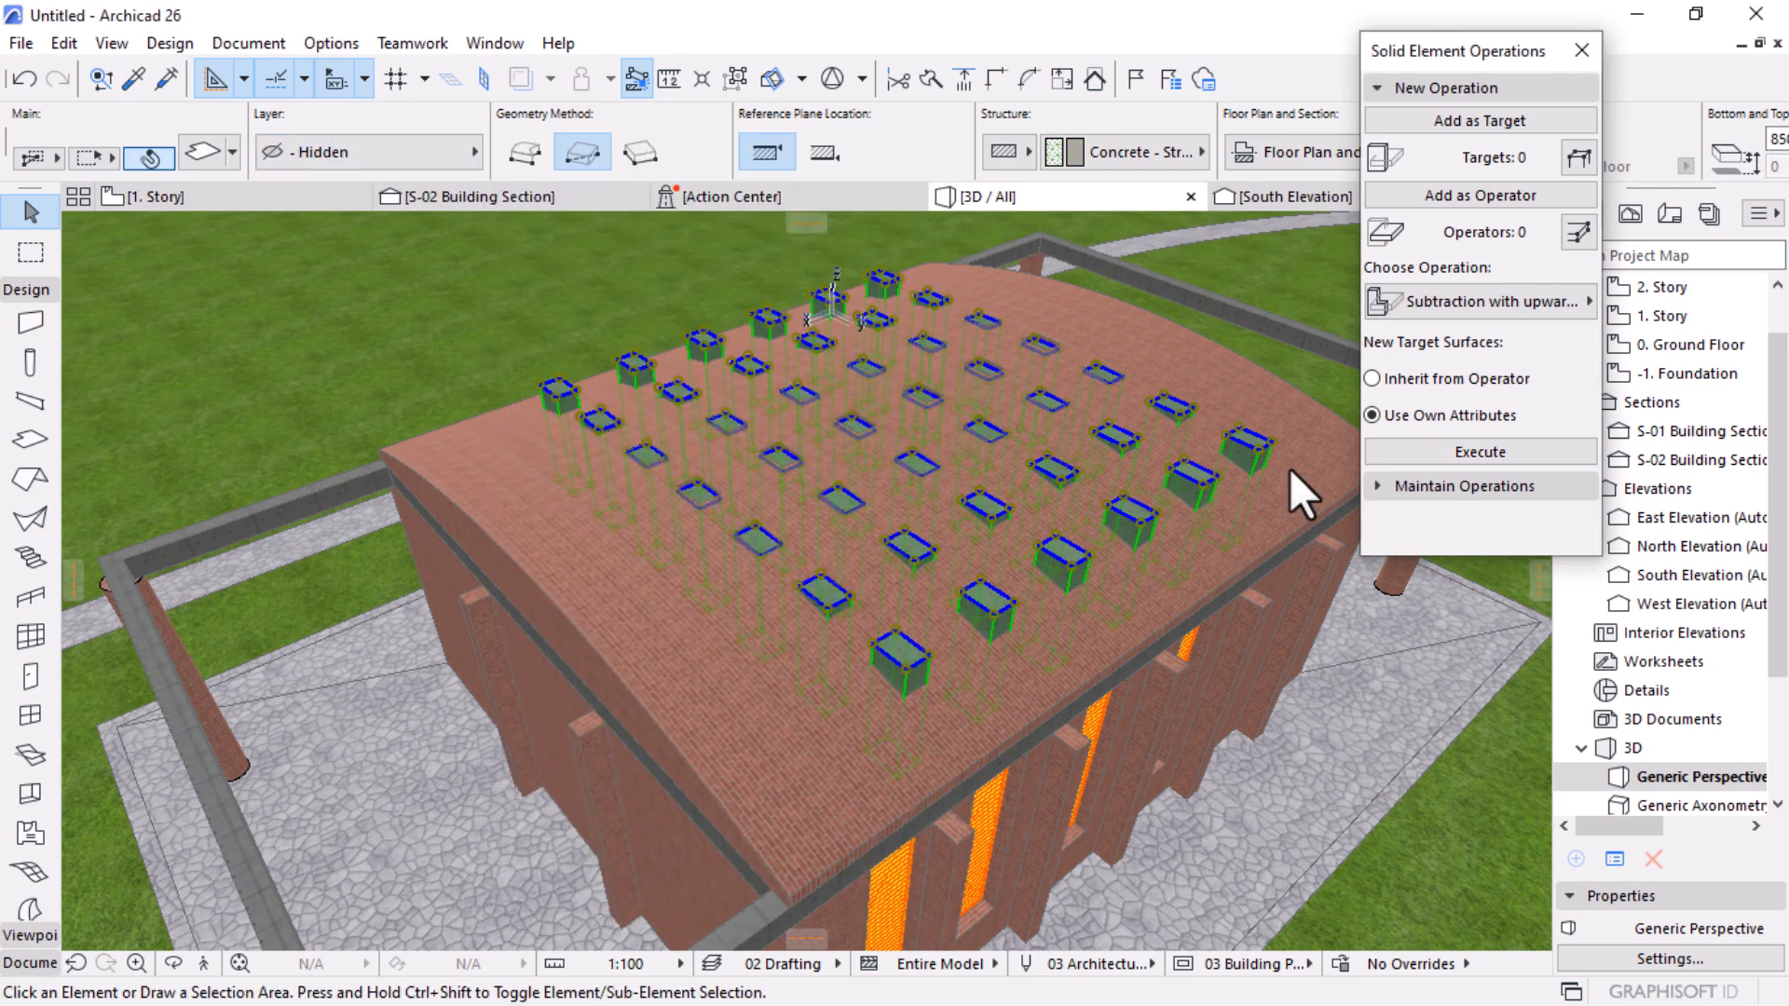
Step: Inspect the array of roof openings and the building from above and from several sides in the 3D view
key("o")
left_click_drag(579, 591, 642, 652)
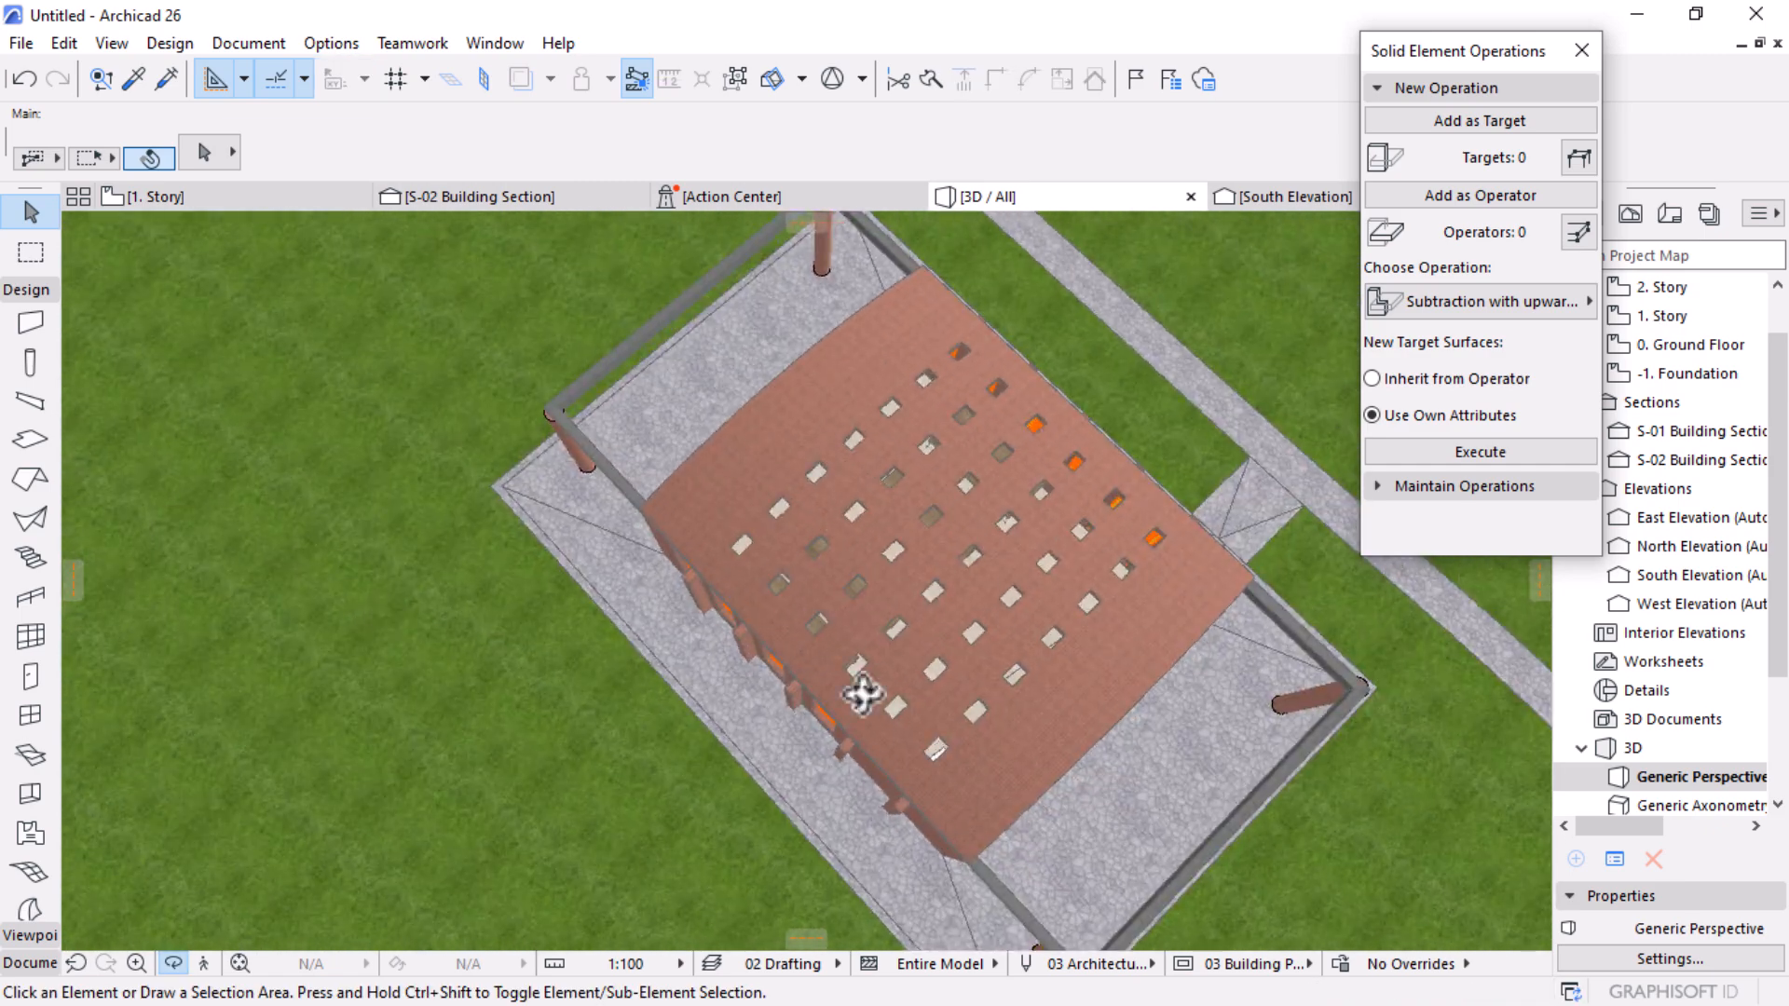
scroll(1026, 758, "up", 5)
left_click_drag(978, 787, 1046, 571)
scroll(1014, 690, "down", 5)
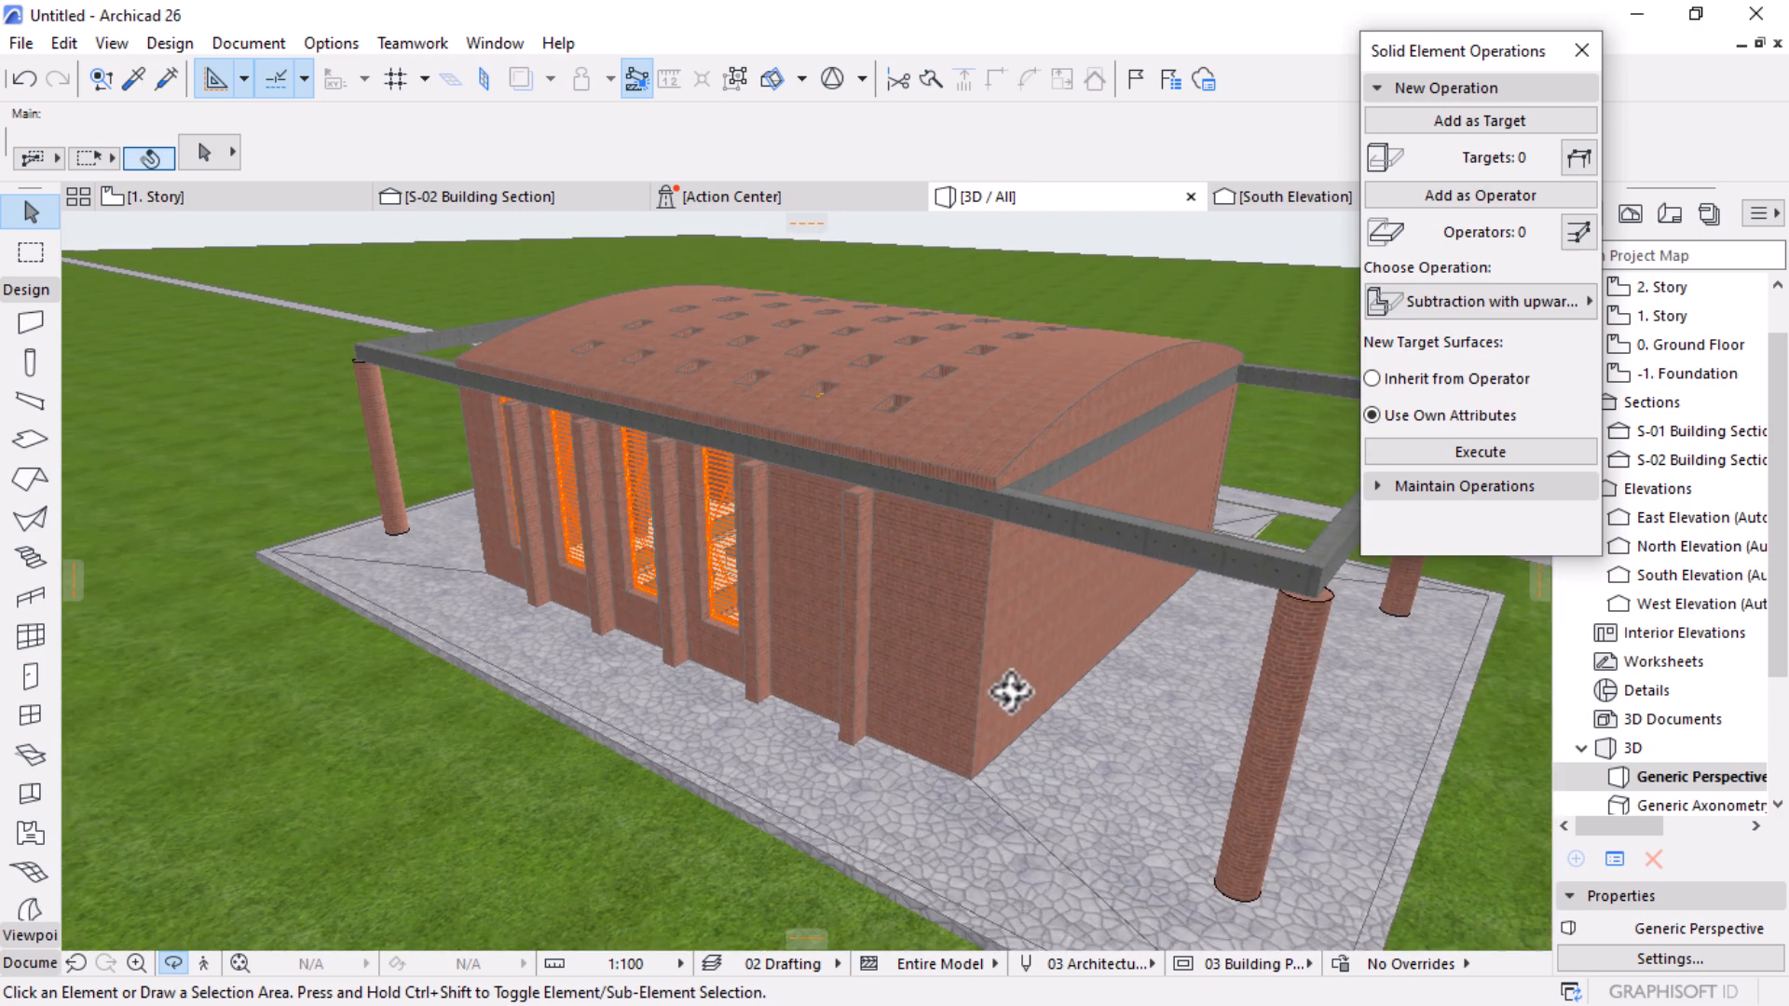
left_click_drag(751, 711, 699, 551)
scroll(719, 519, "up", 3)
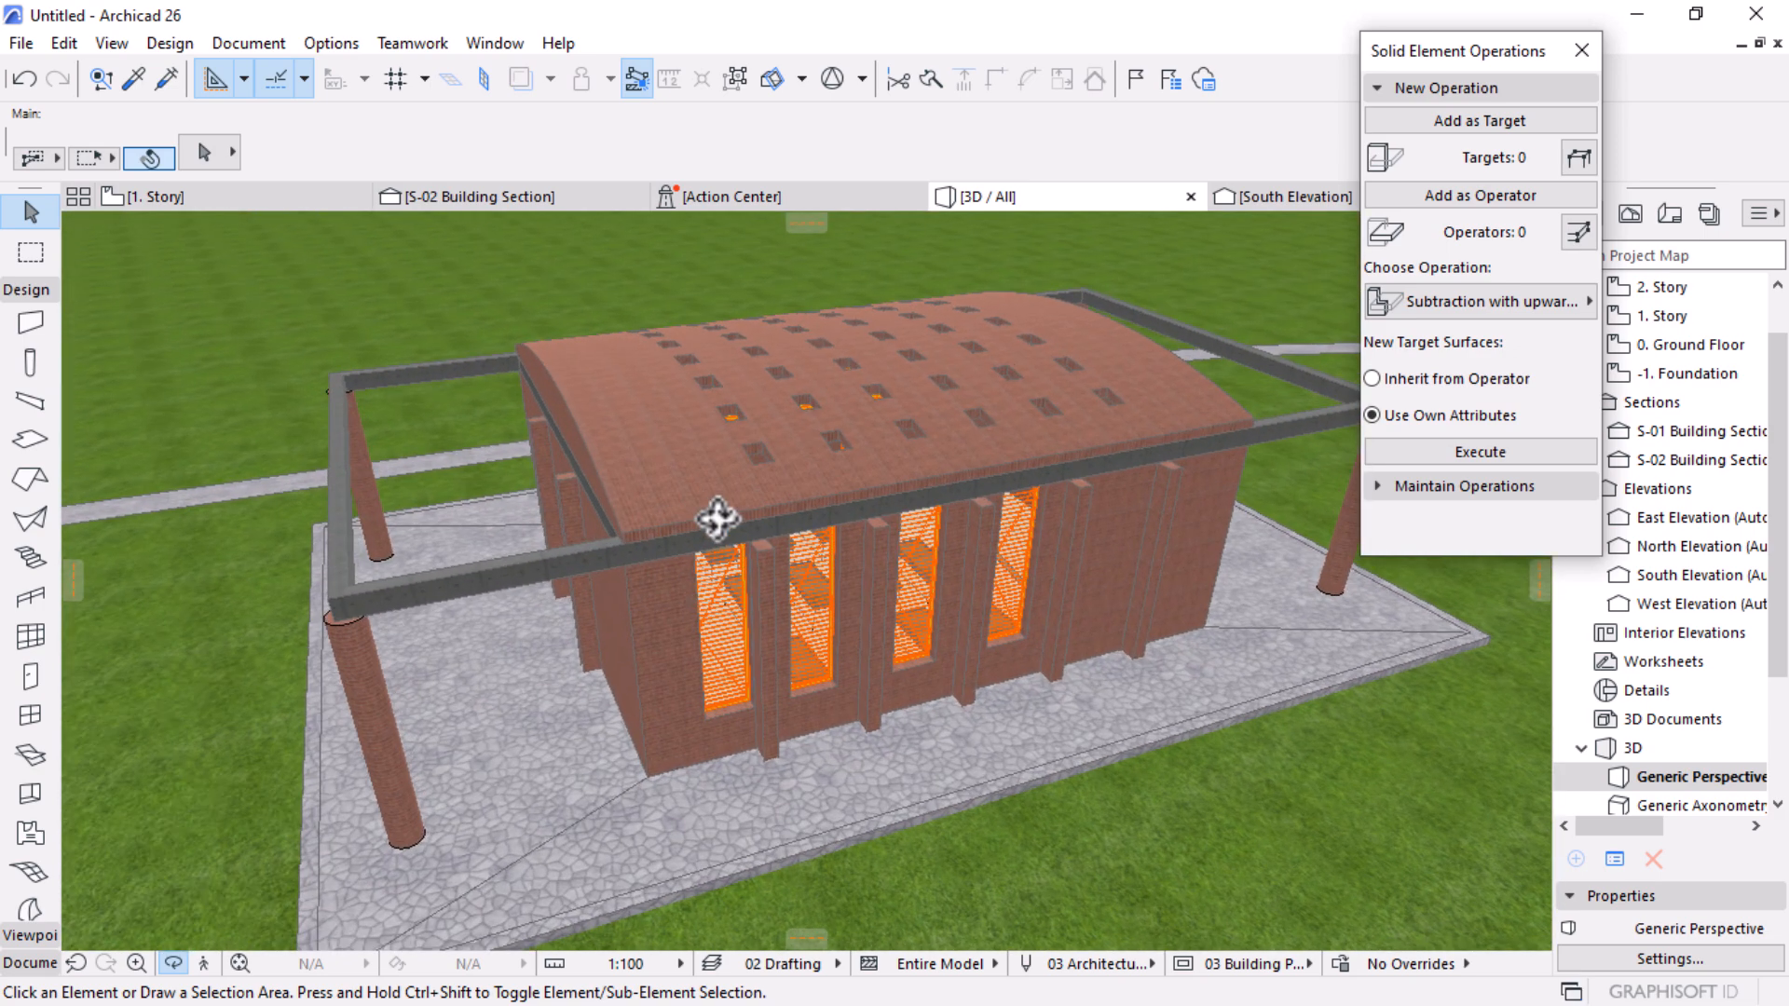
left_click(1457, 88)
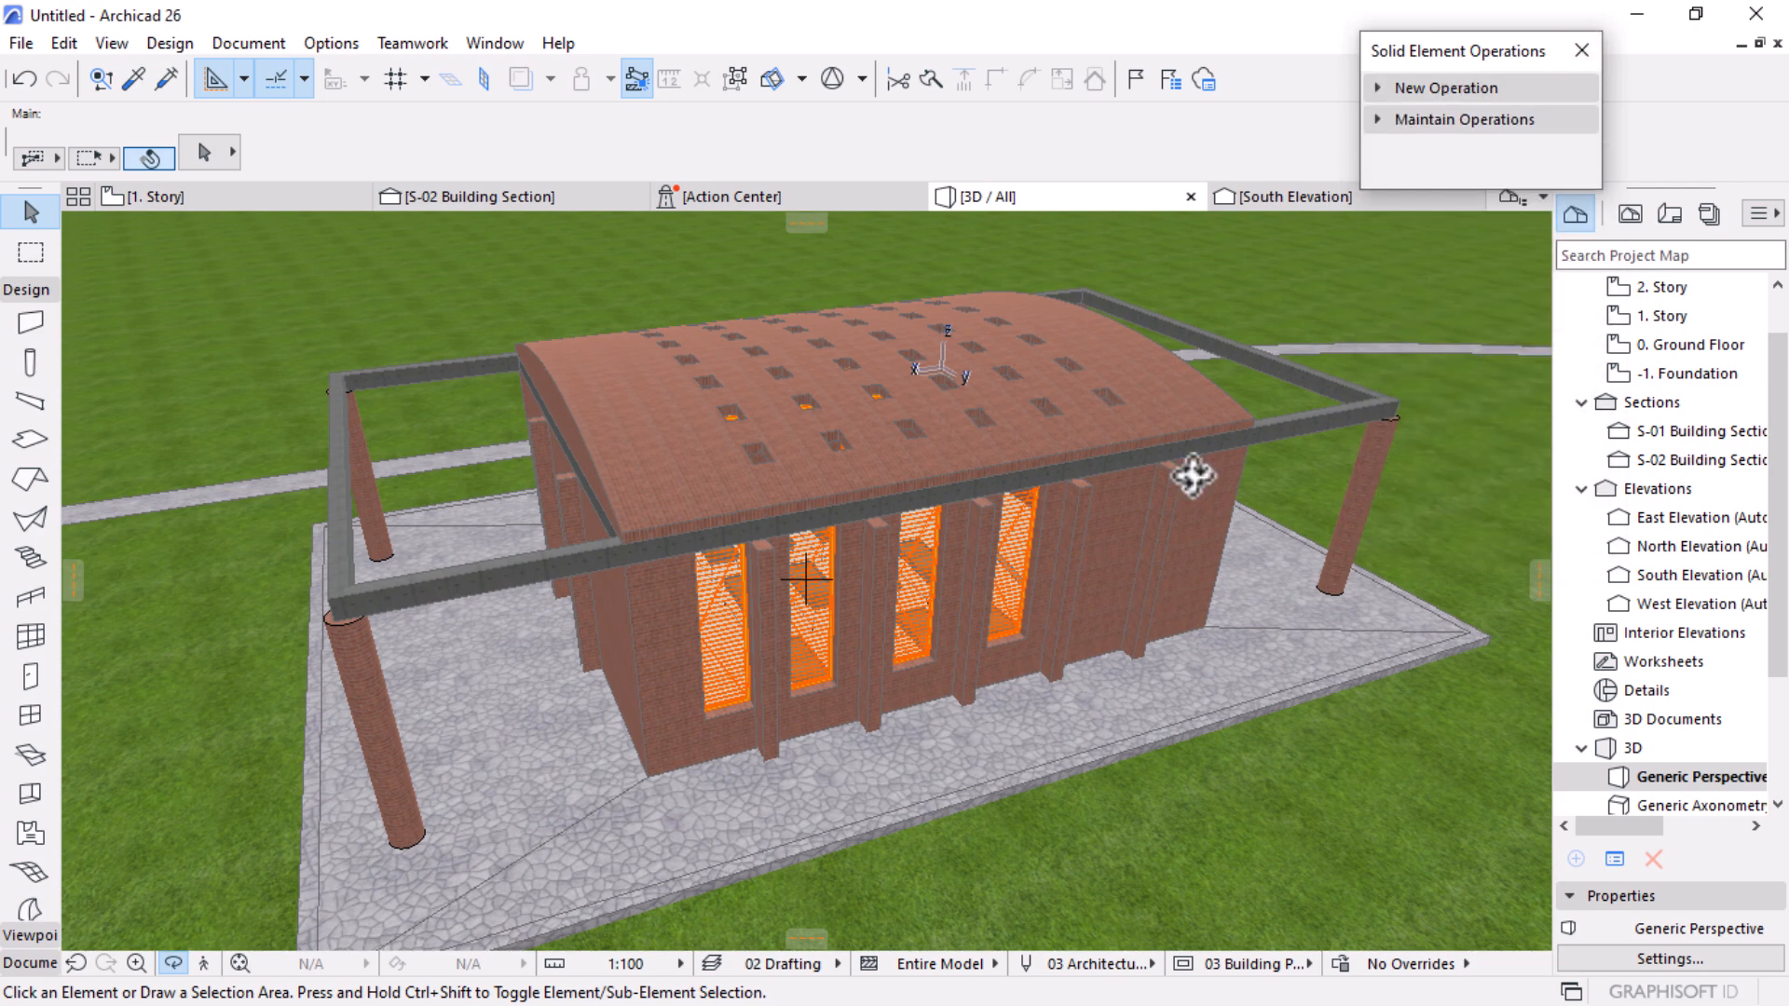
left_click_drag(1194, 476, 760, 621)
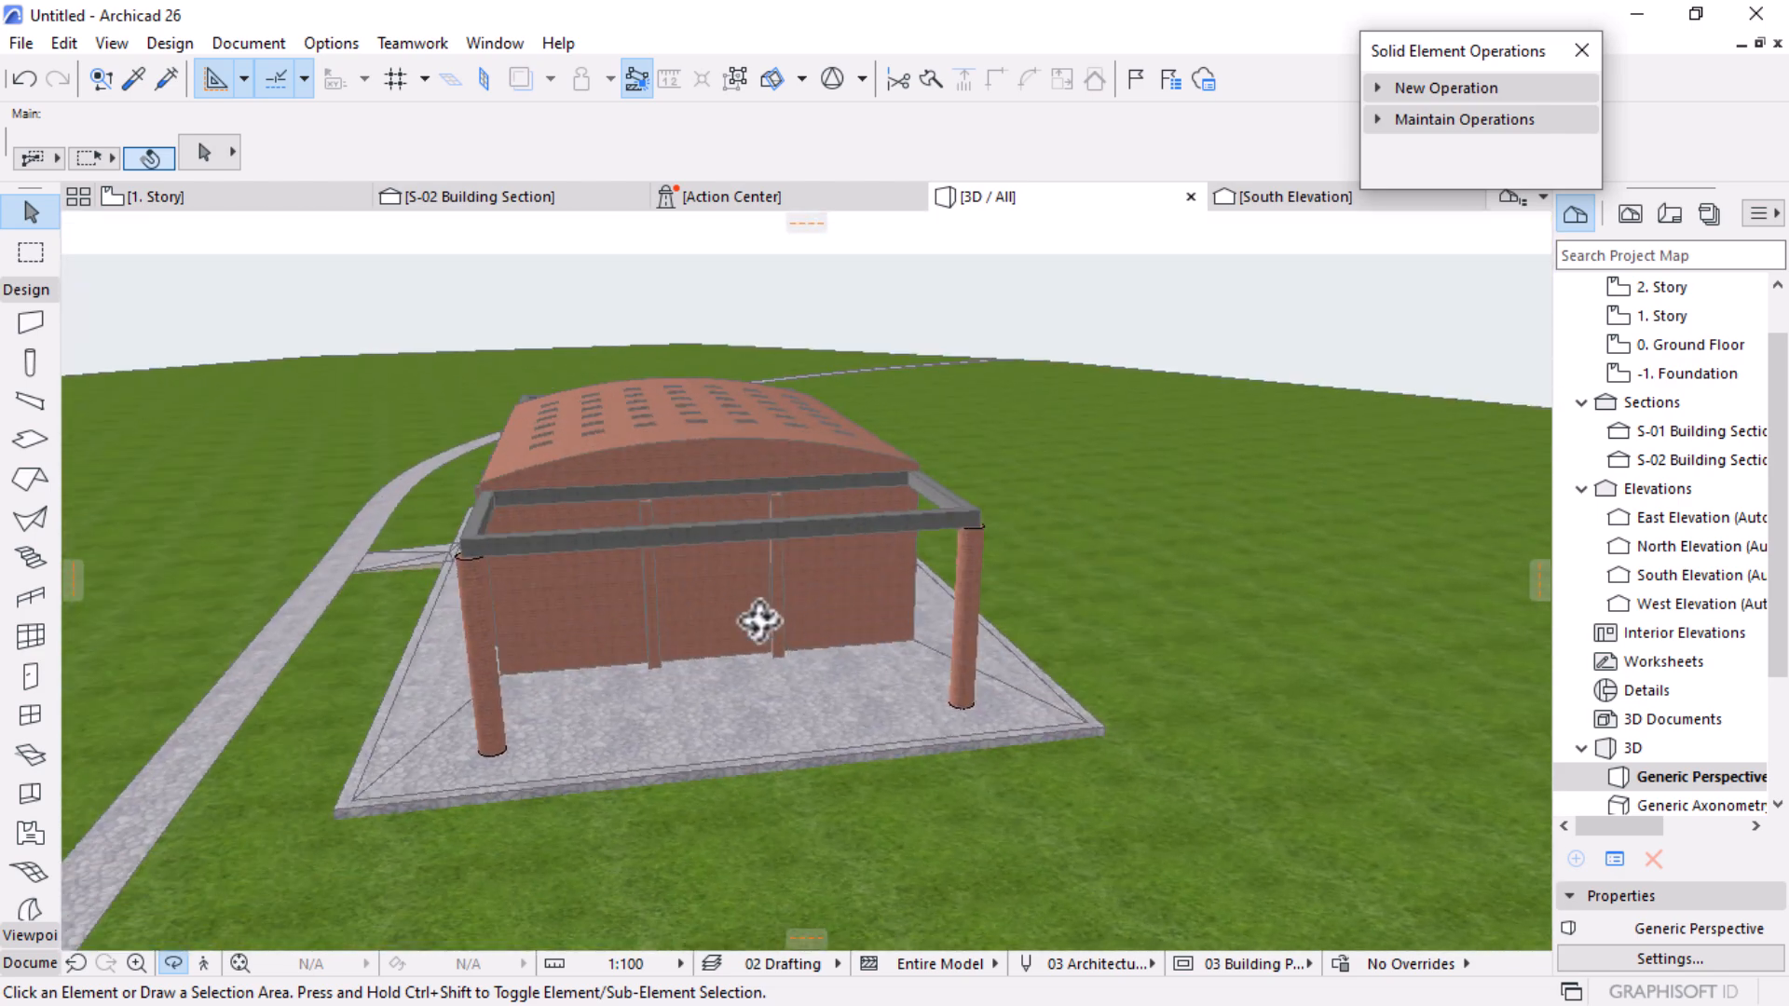
Step: On the 1. Story plan, move the S-02 section line to just outside the room's left wall and open the section with current view settings
left_click(187, 194)
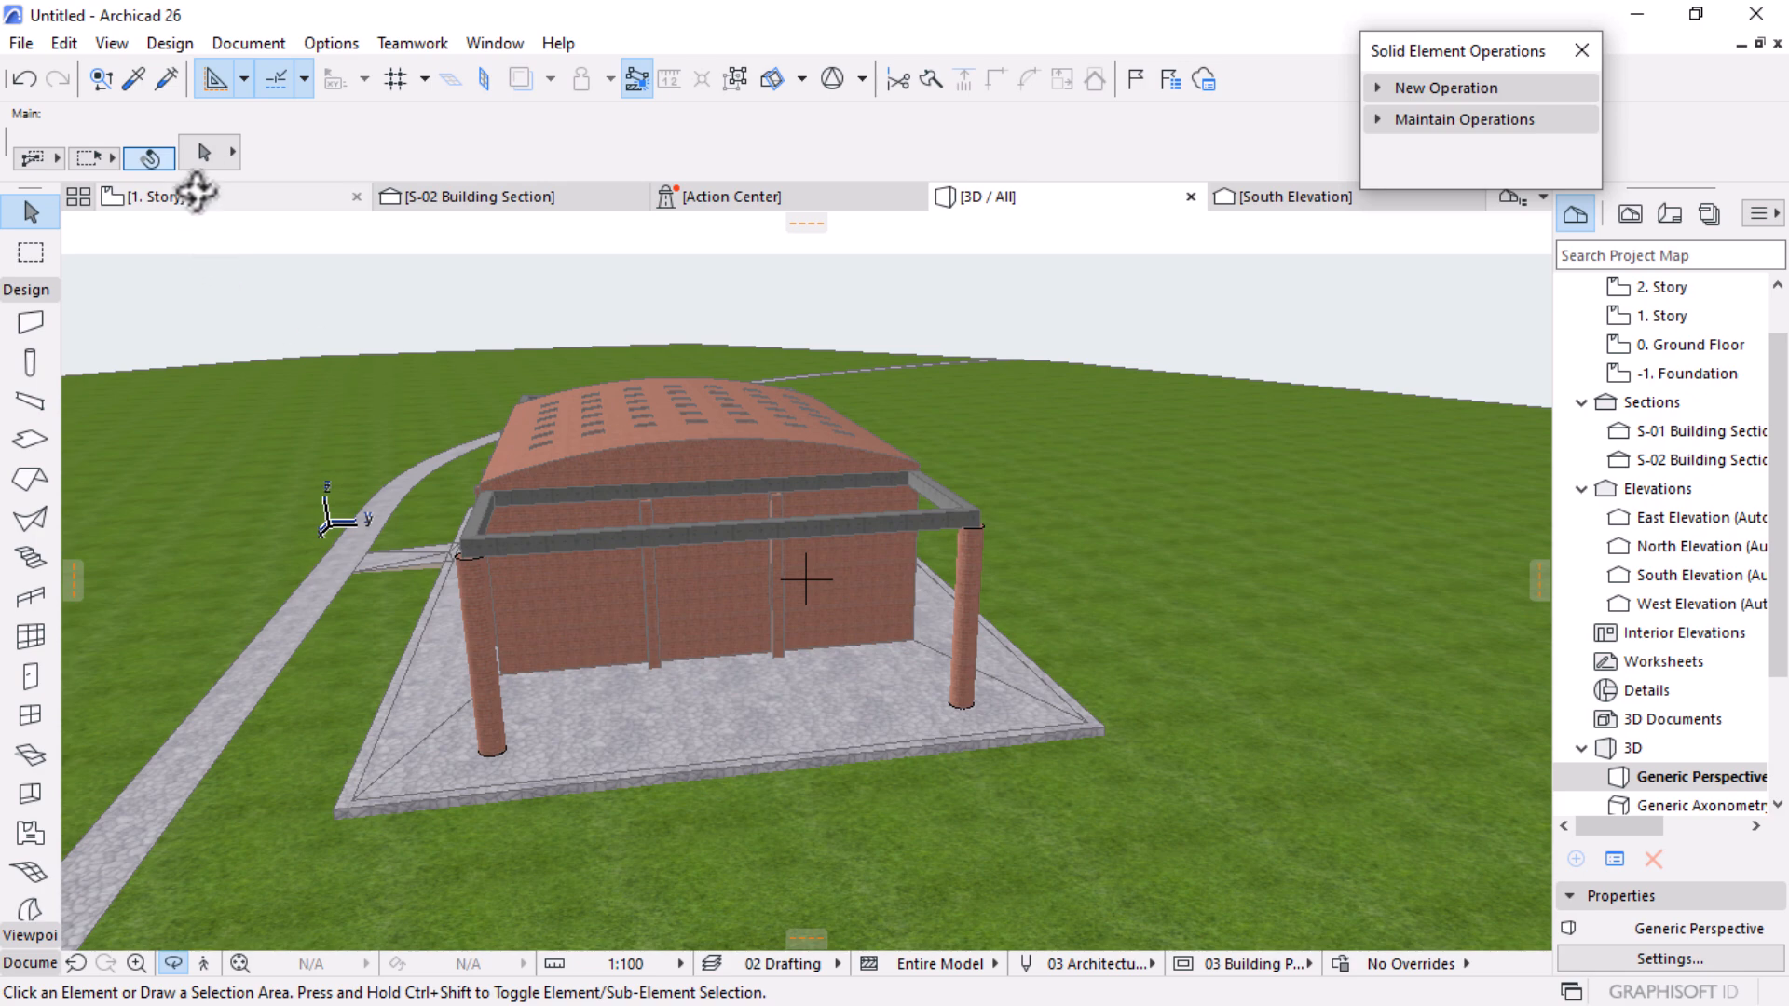
scroll(916, 372, "down", 3)
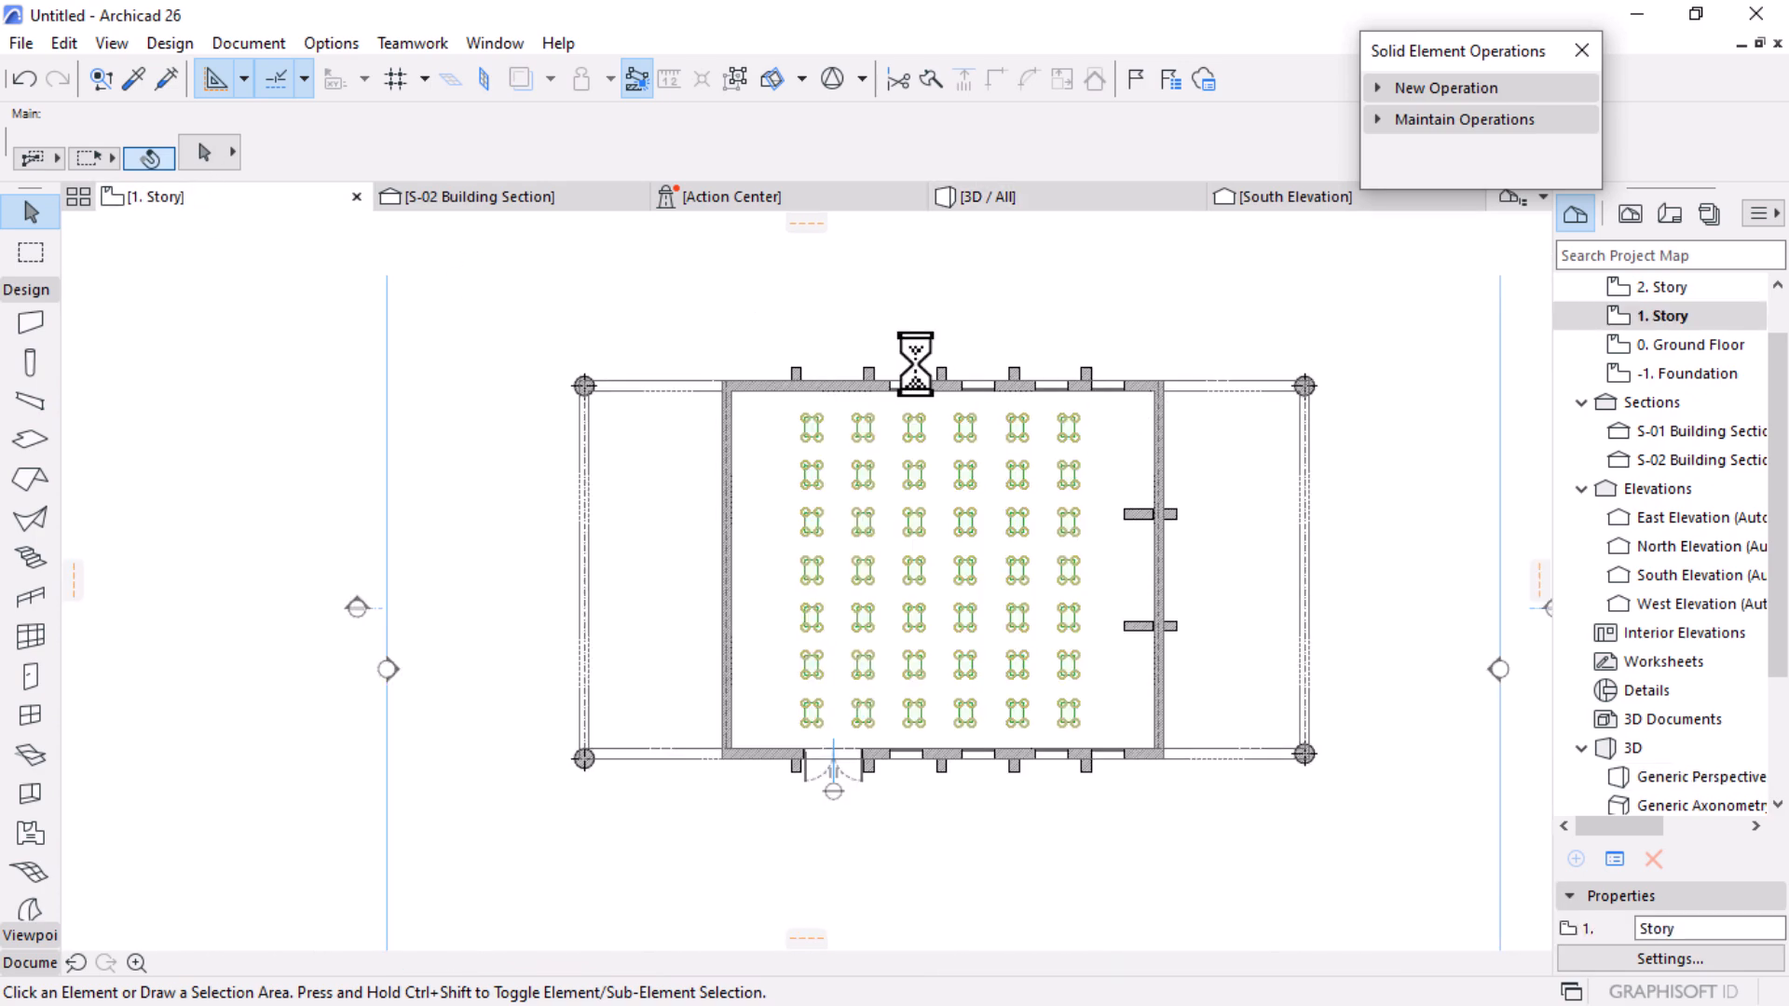
scroll(917, 367, "down", 3)
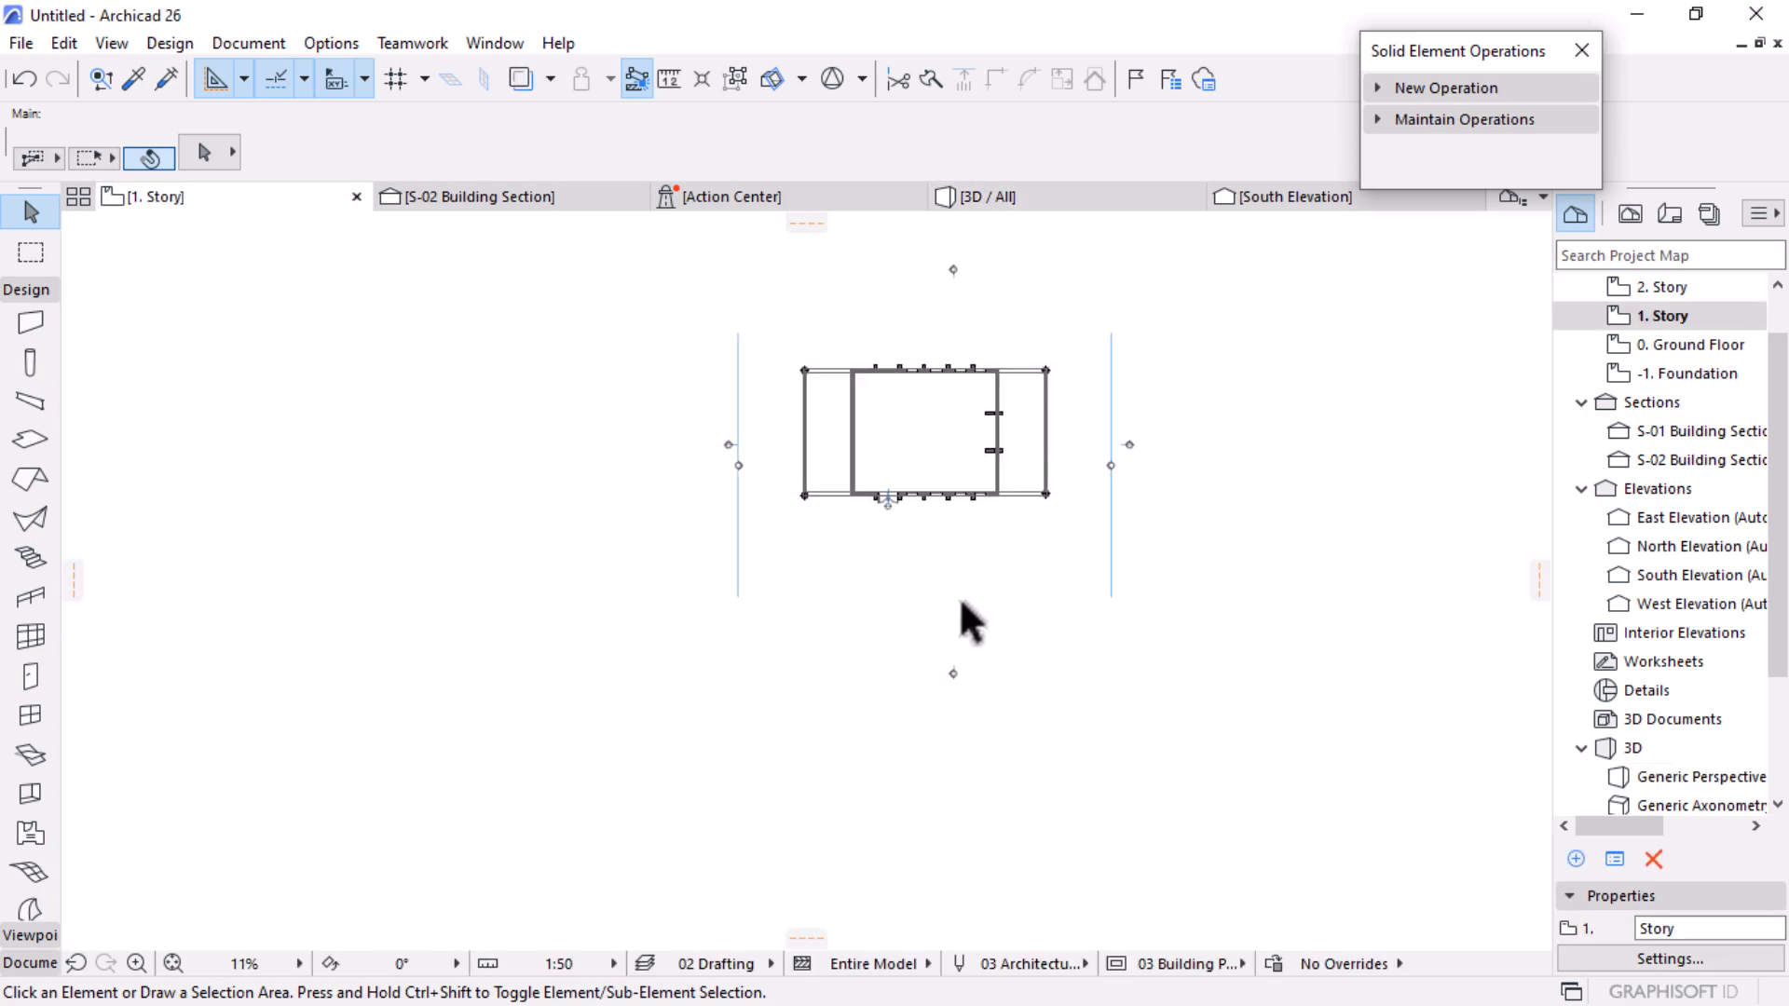
left_click(952, 670)
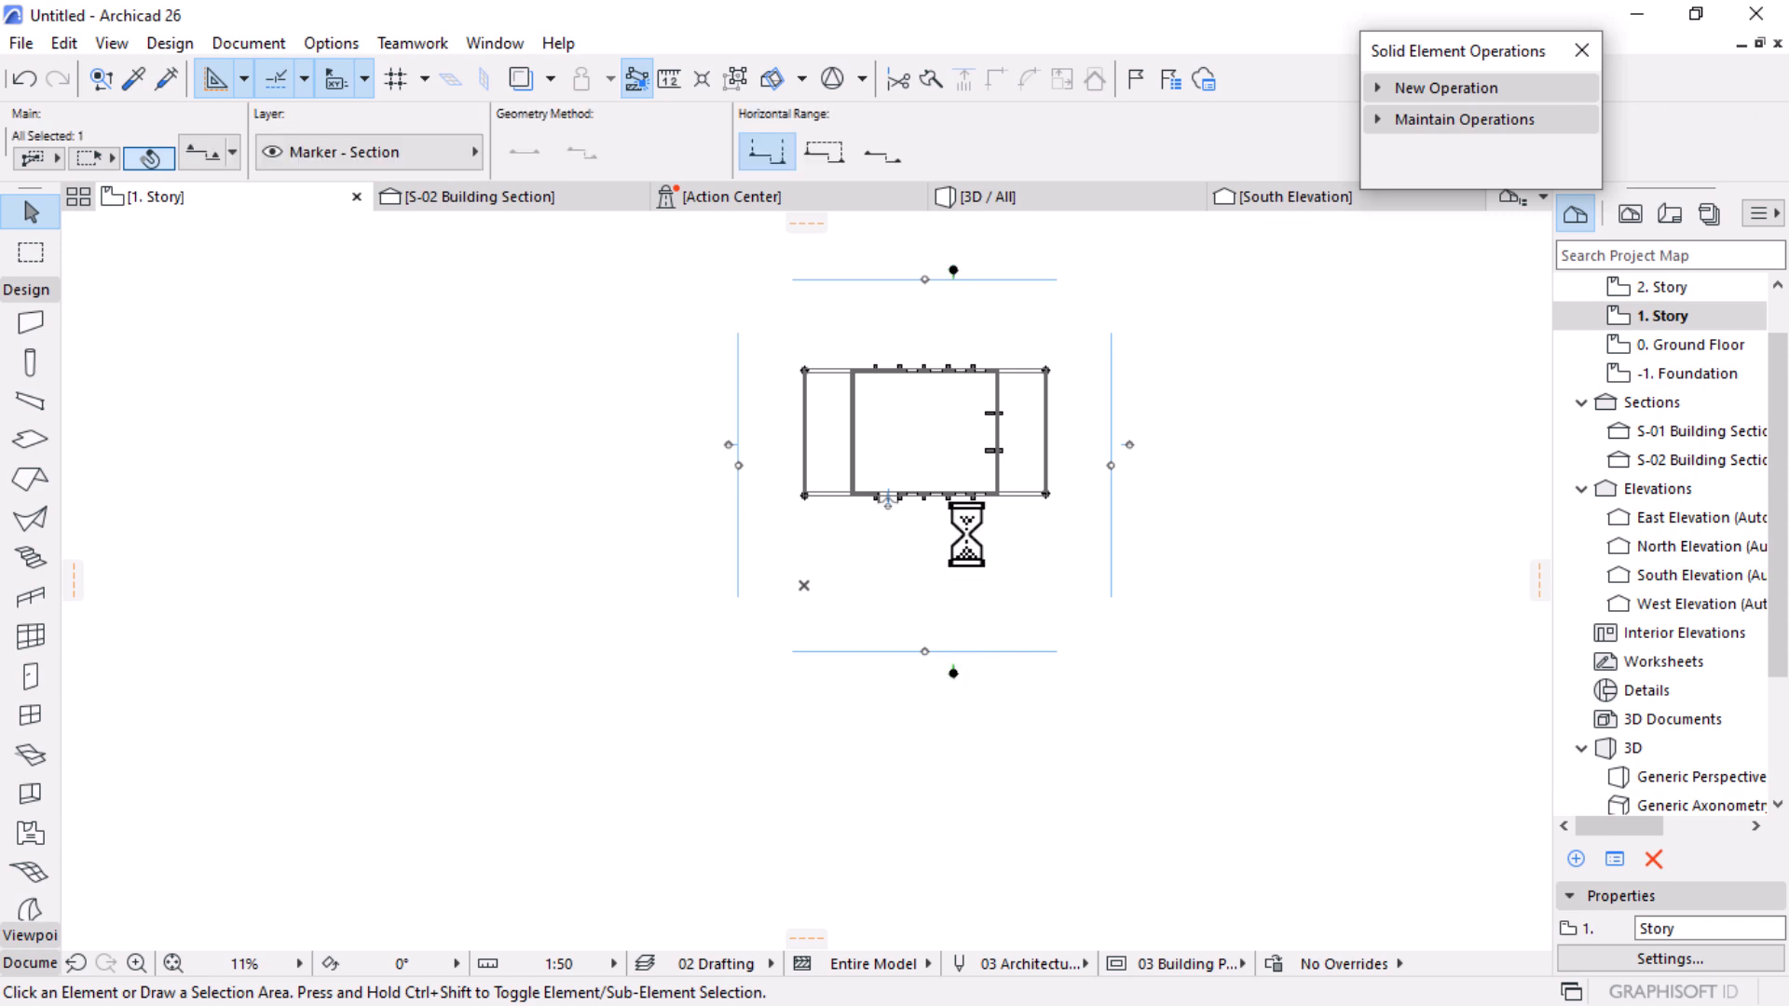
key("ctrl+d")
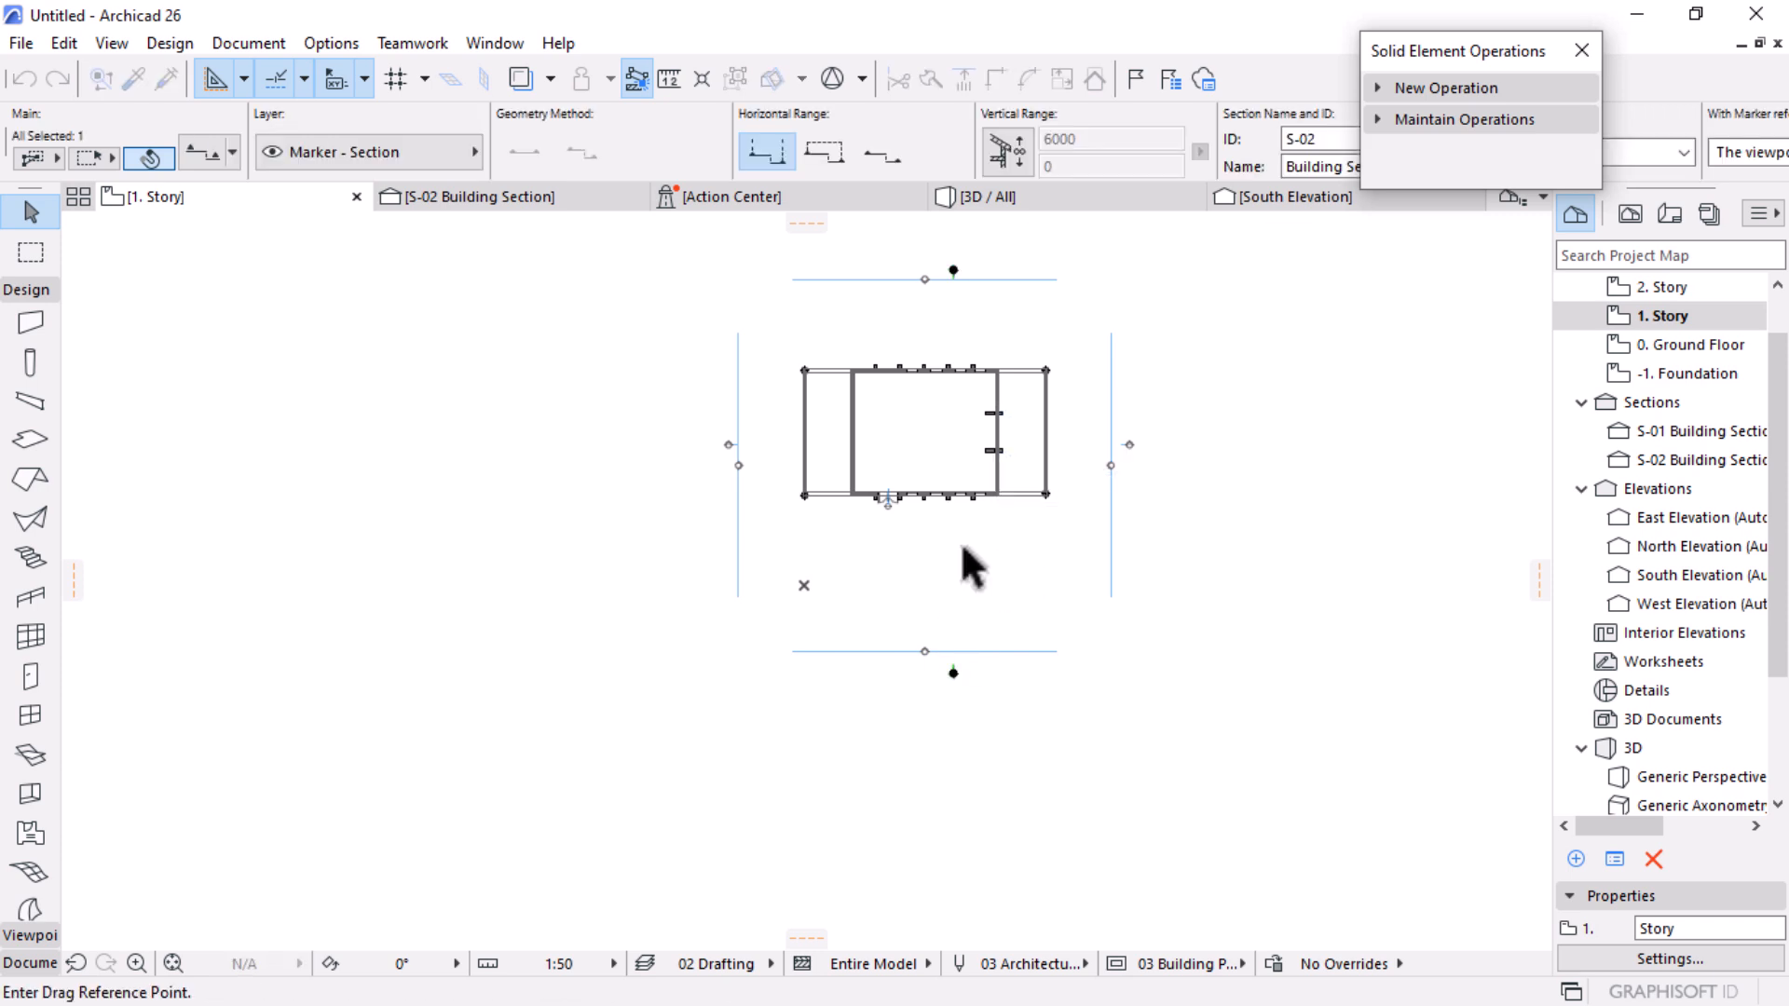
left_click(963, 548)
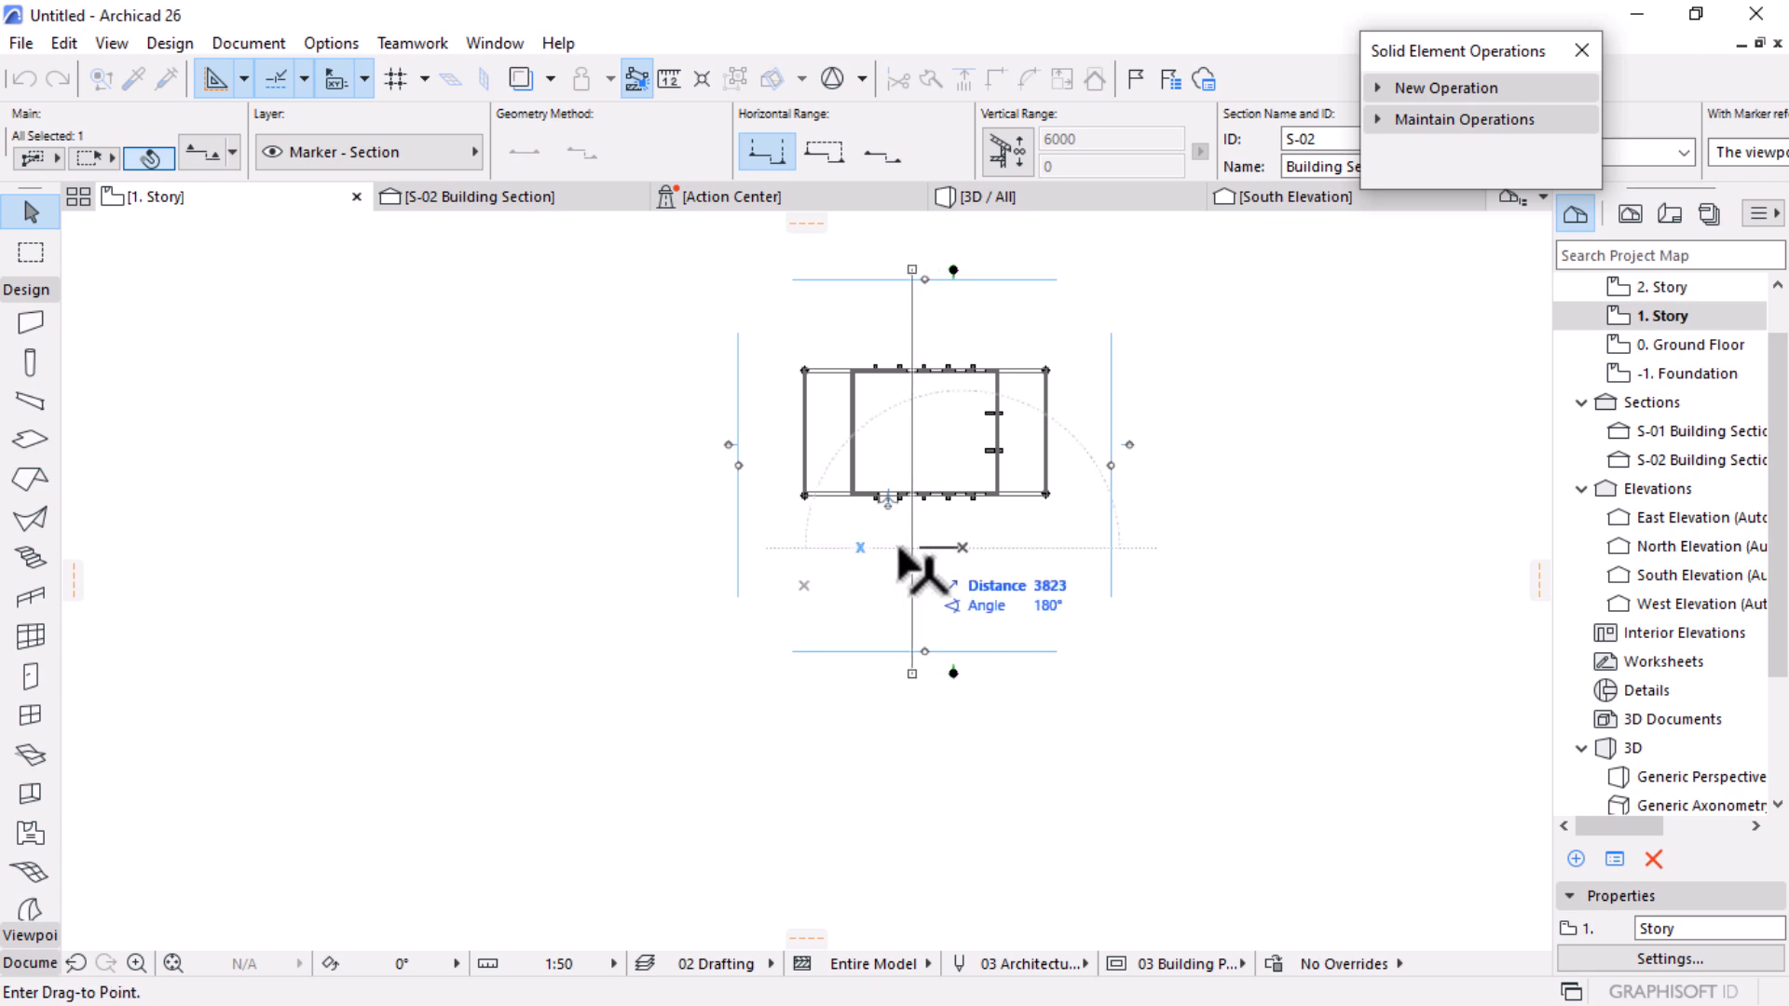
left_click(847, 548)
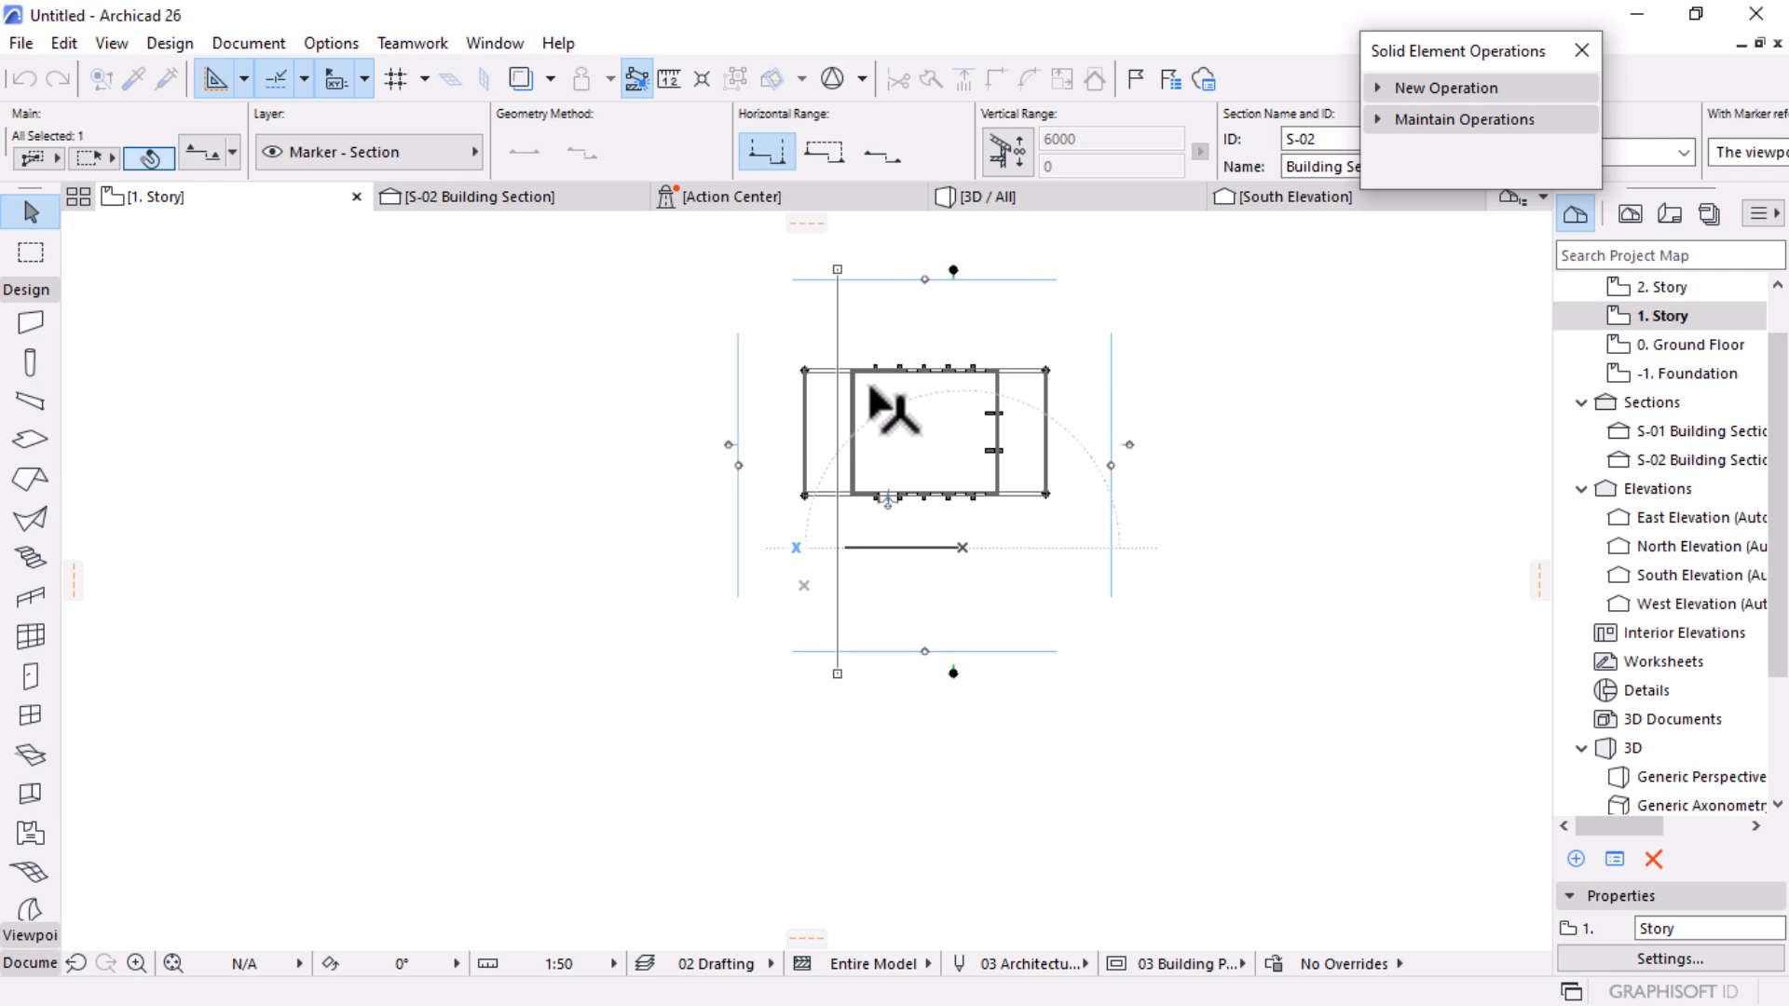
right_click(392, 290)
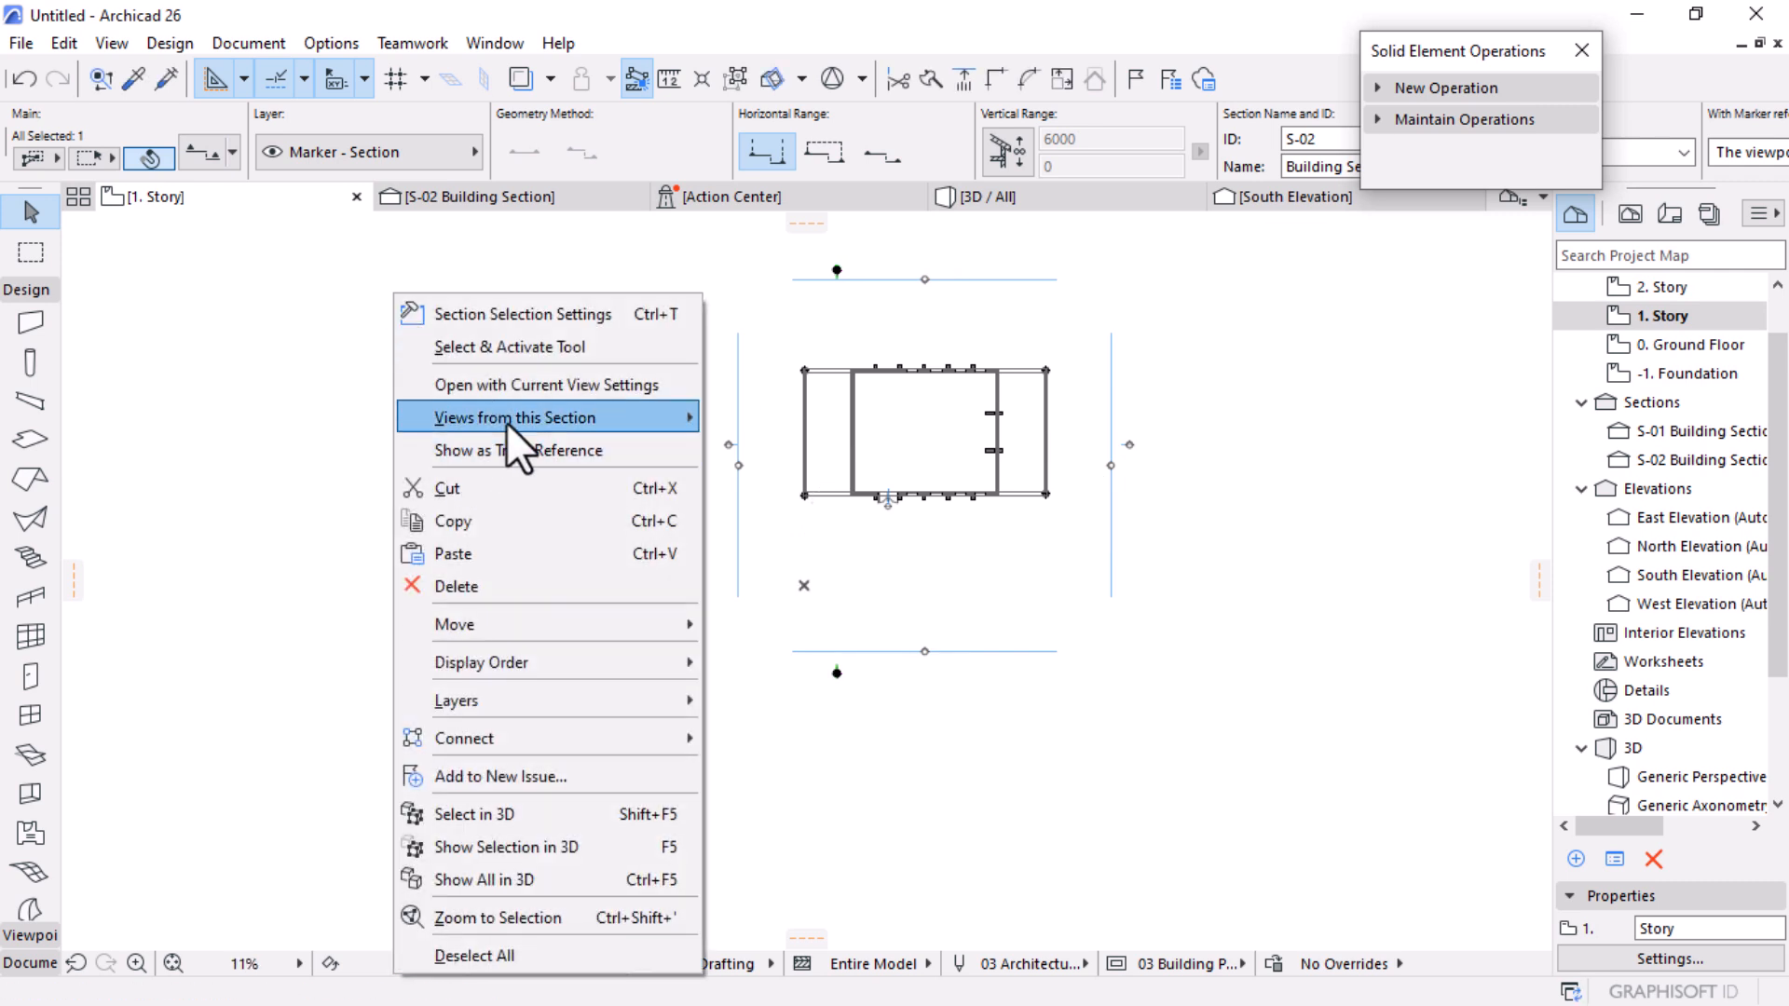
left_click(522, 395)
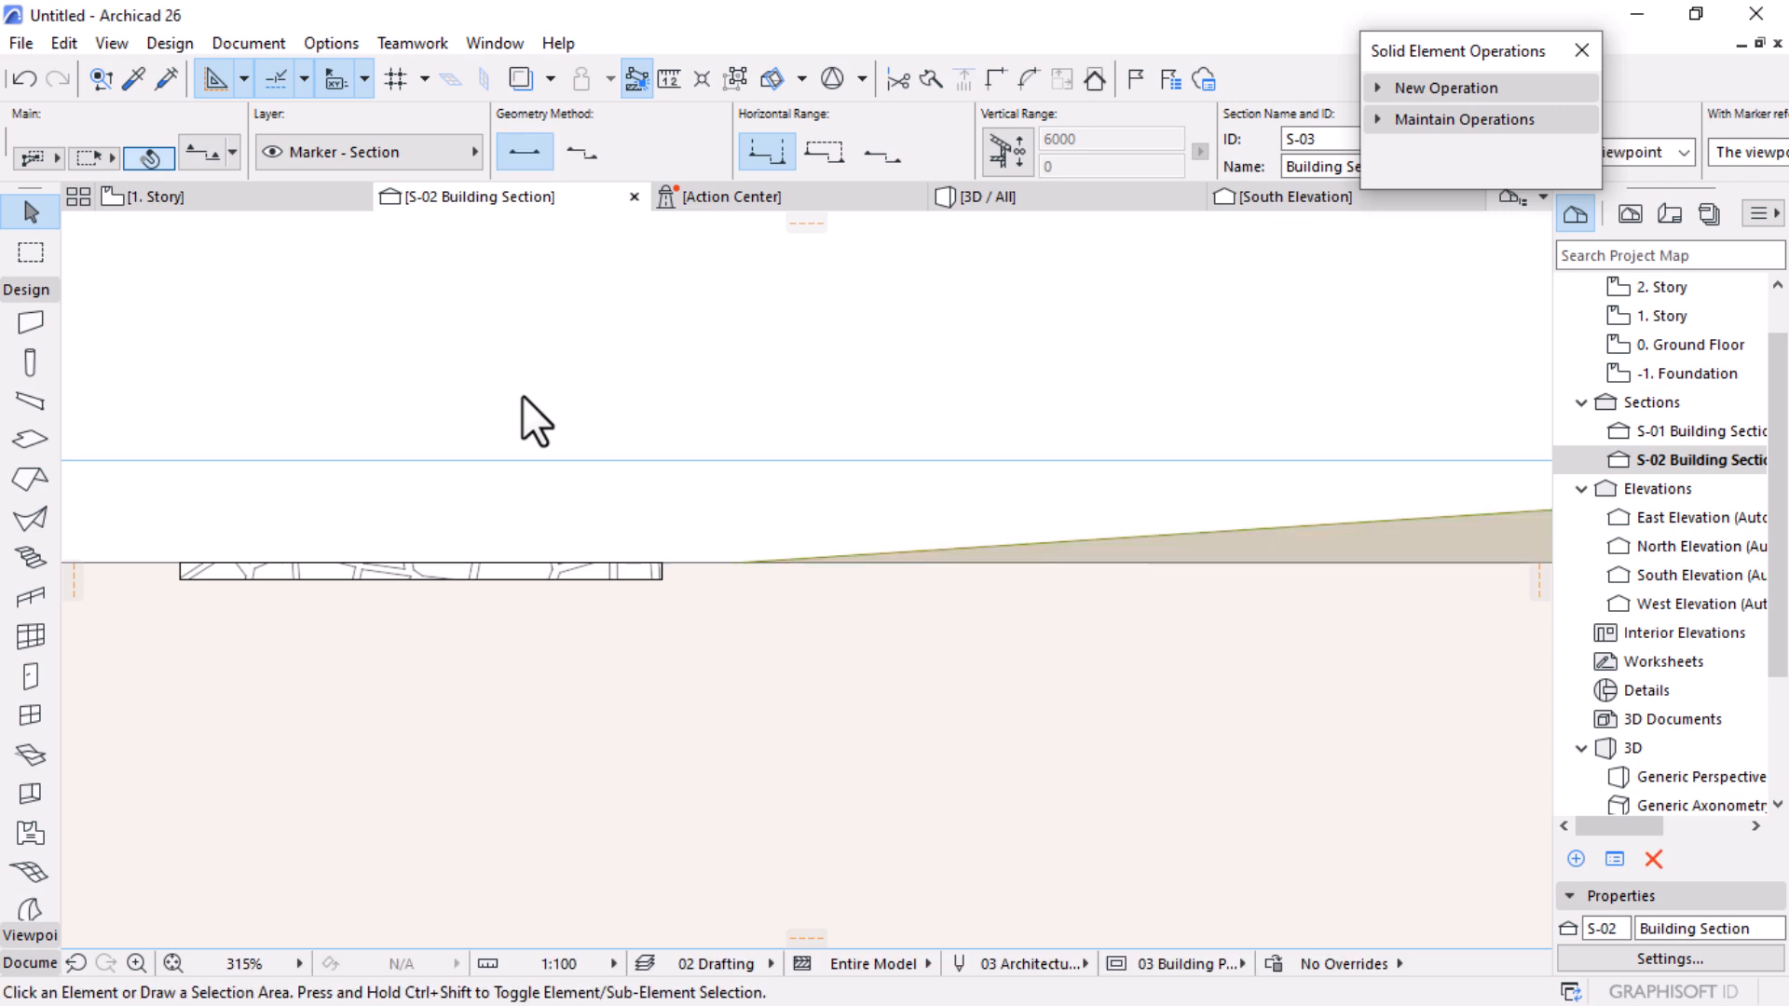
scroll(696, 461, "down", 8)
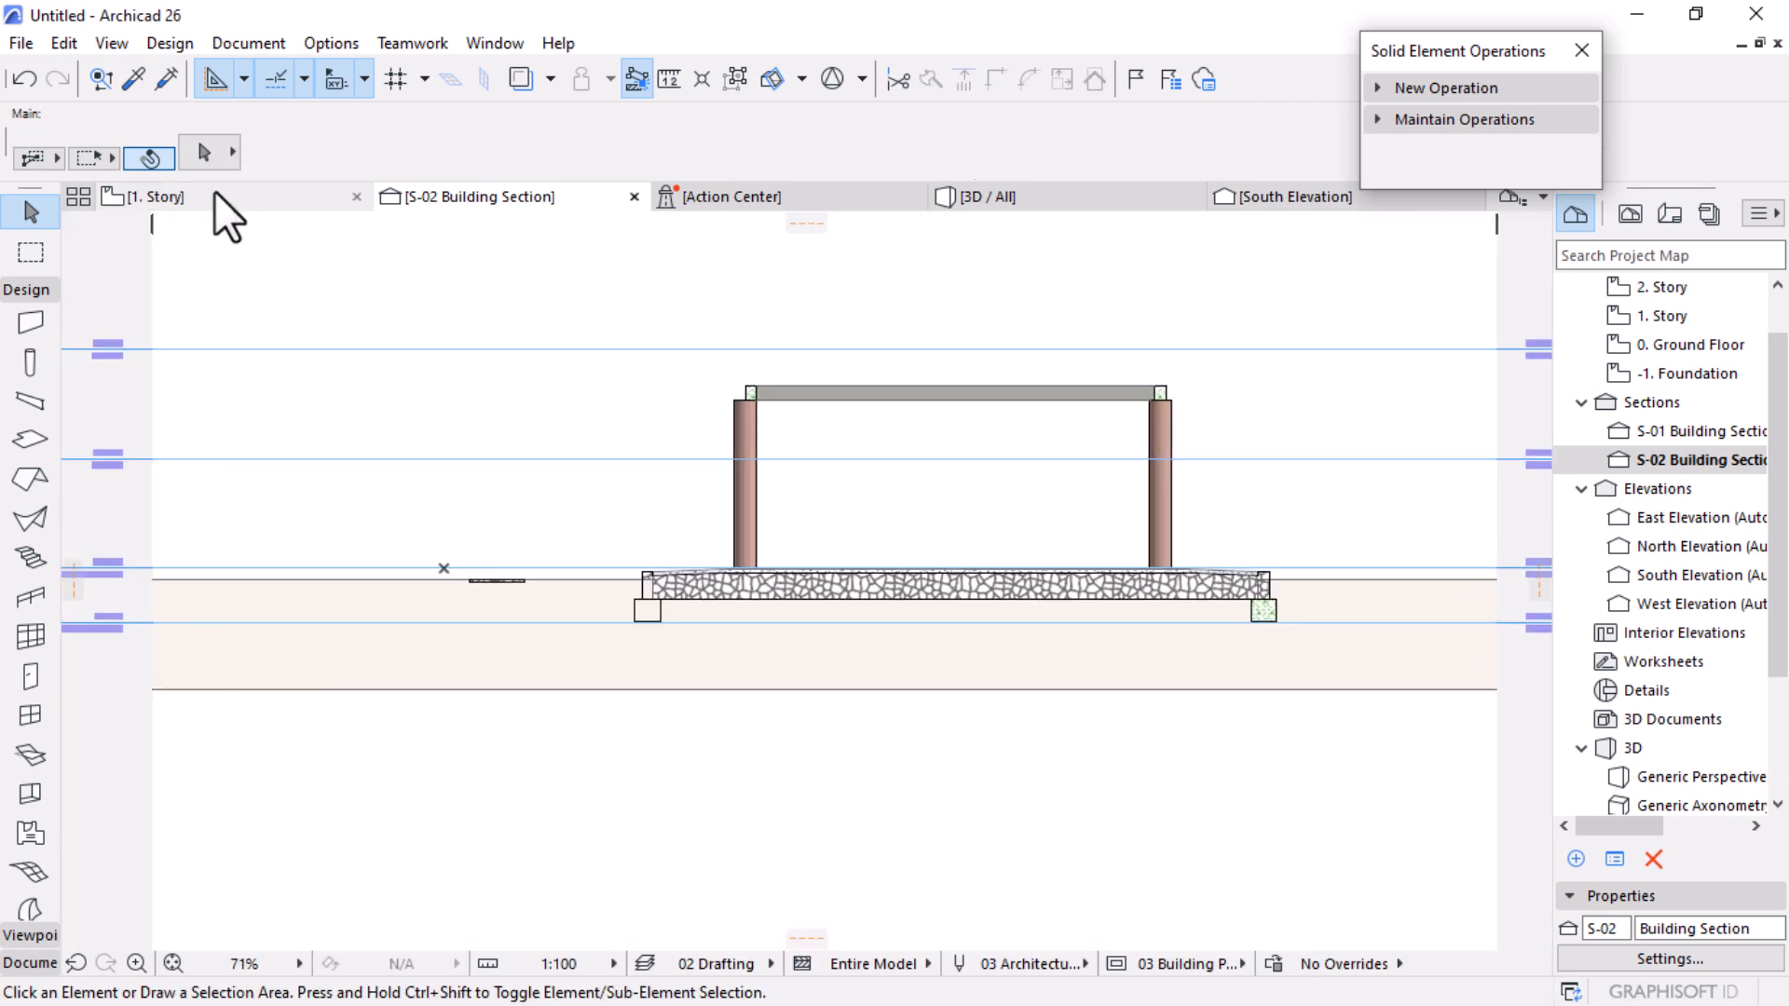
Step: Move the S-02 section line rightward so it cuts through the room near the entrance, and reopen the S-02 Building Section
left_click(215, 194)
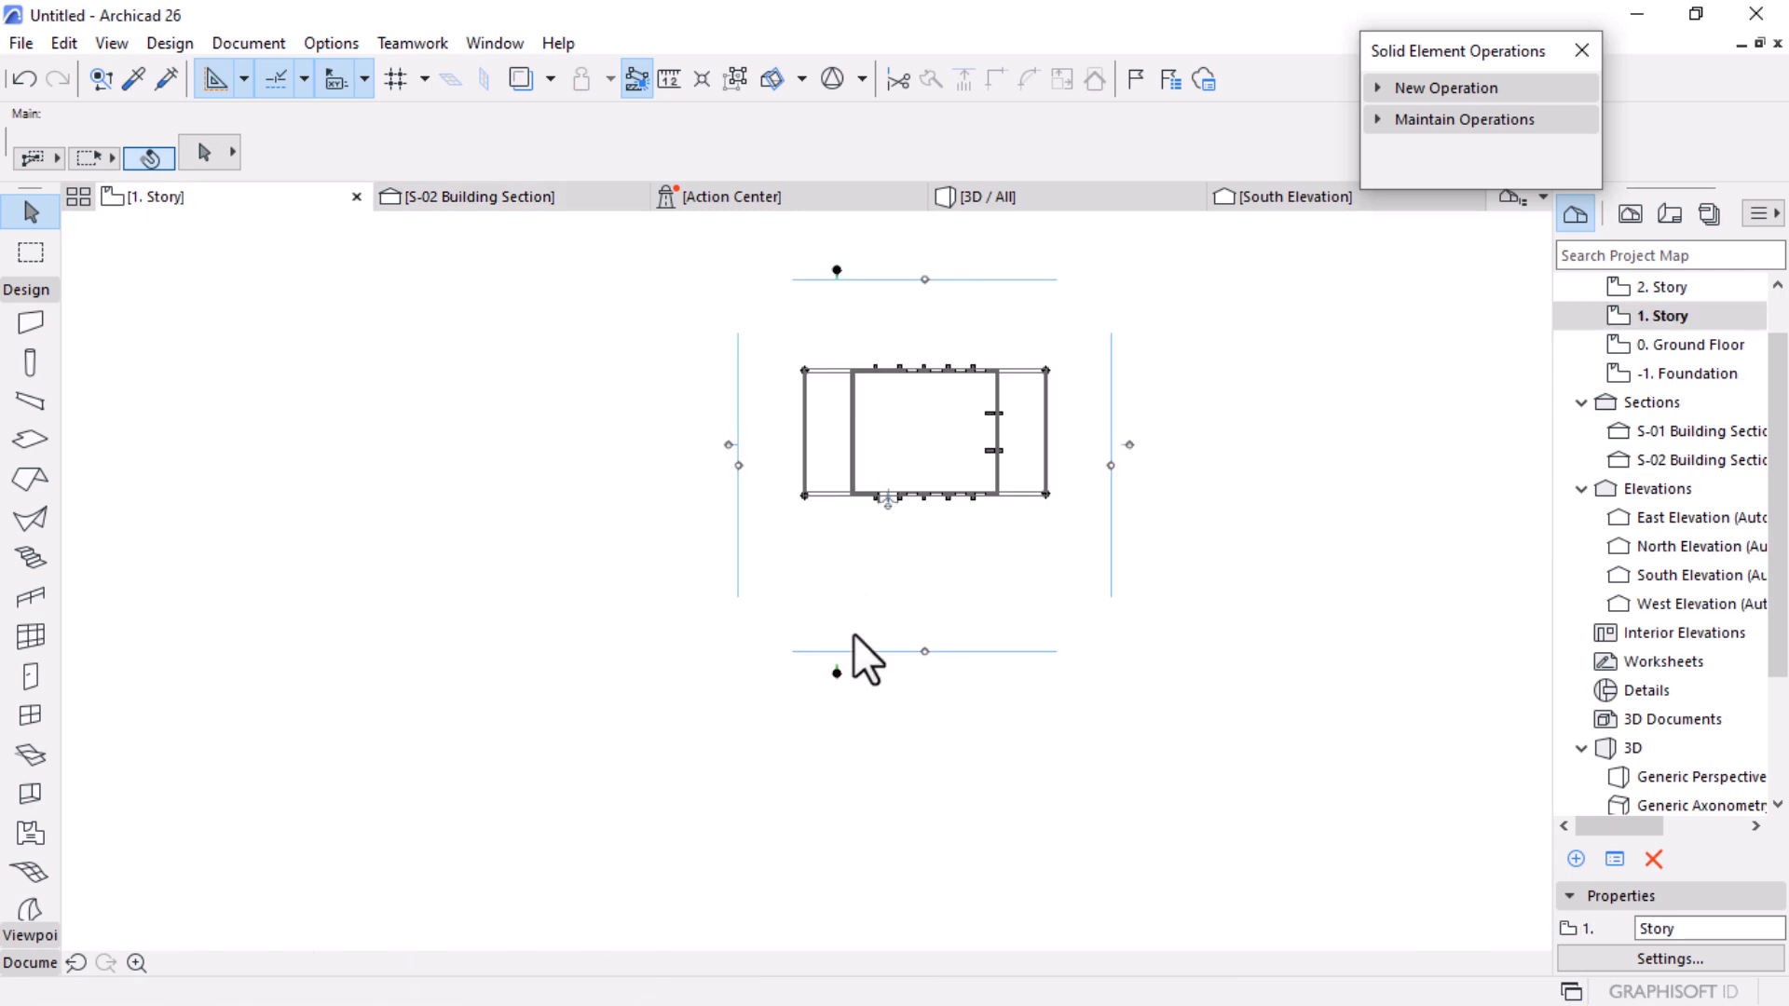
key("ctrl+d")
left_click(824, 553)
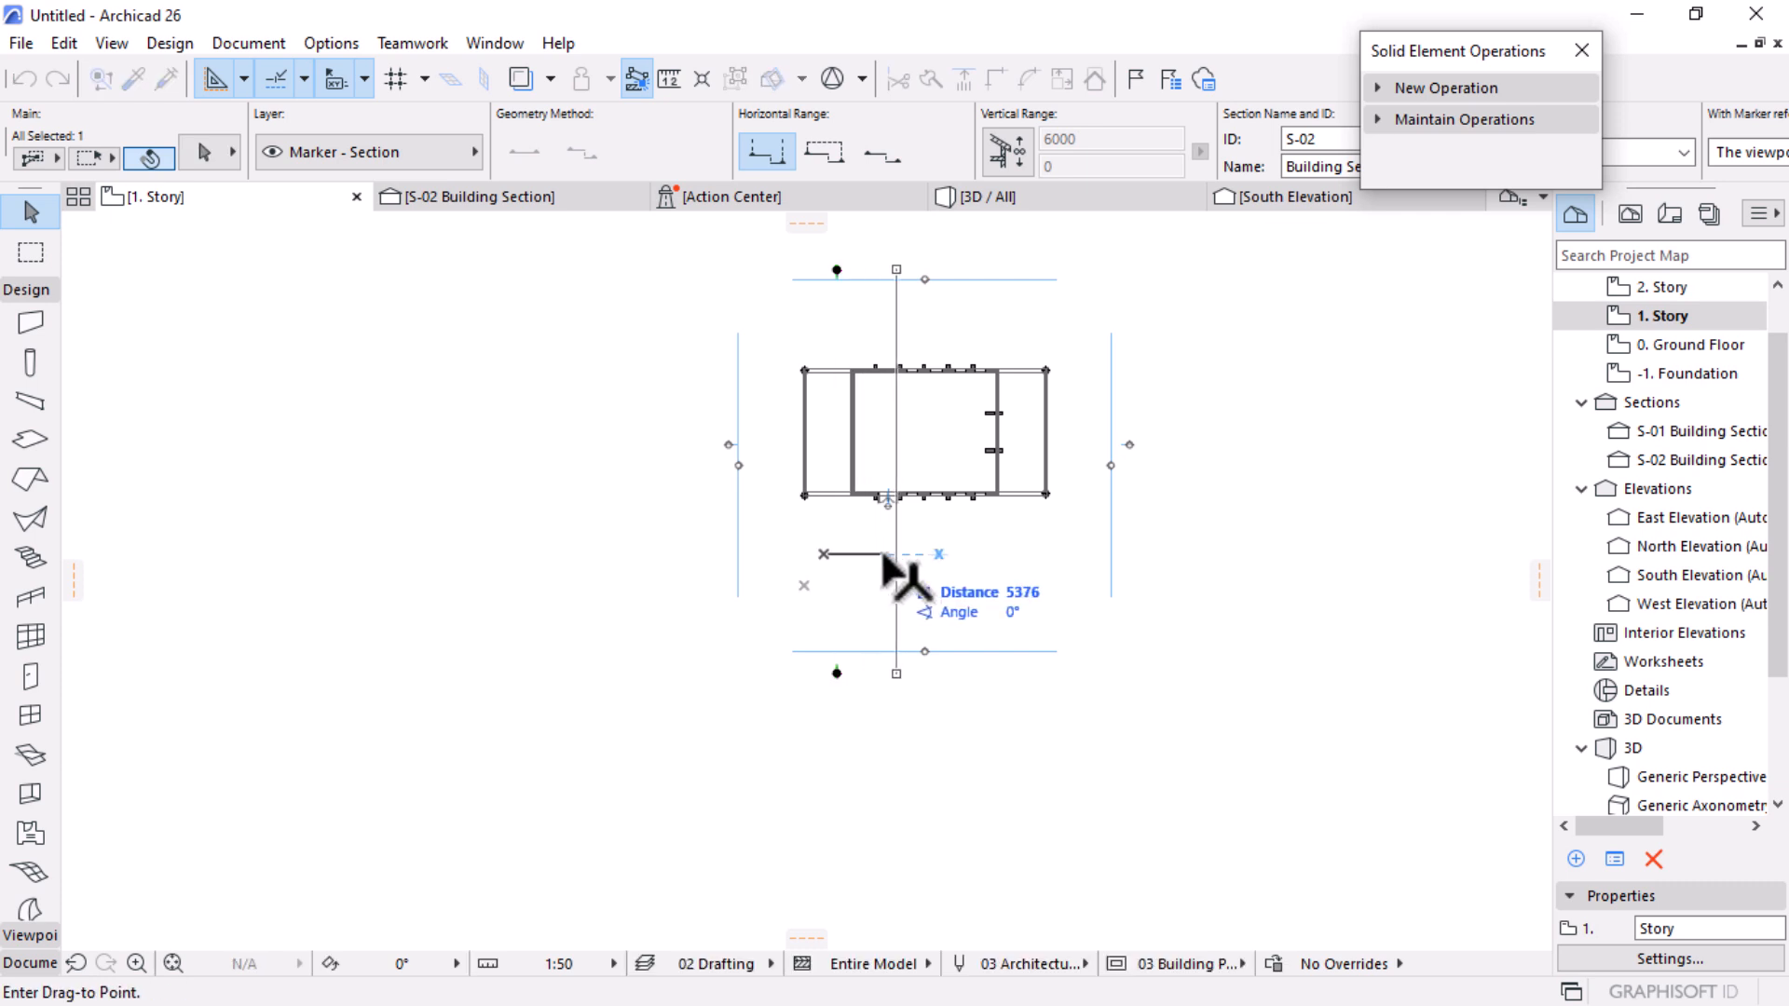
left_click(876, 551)
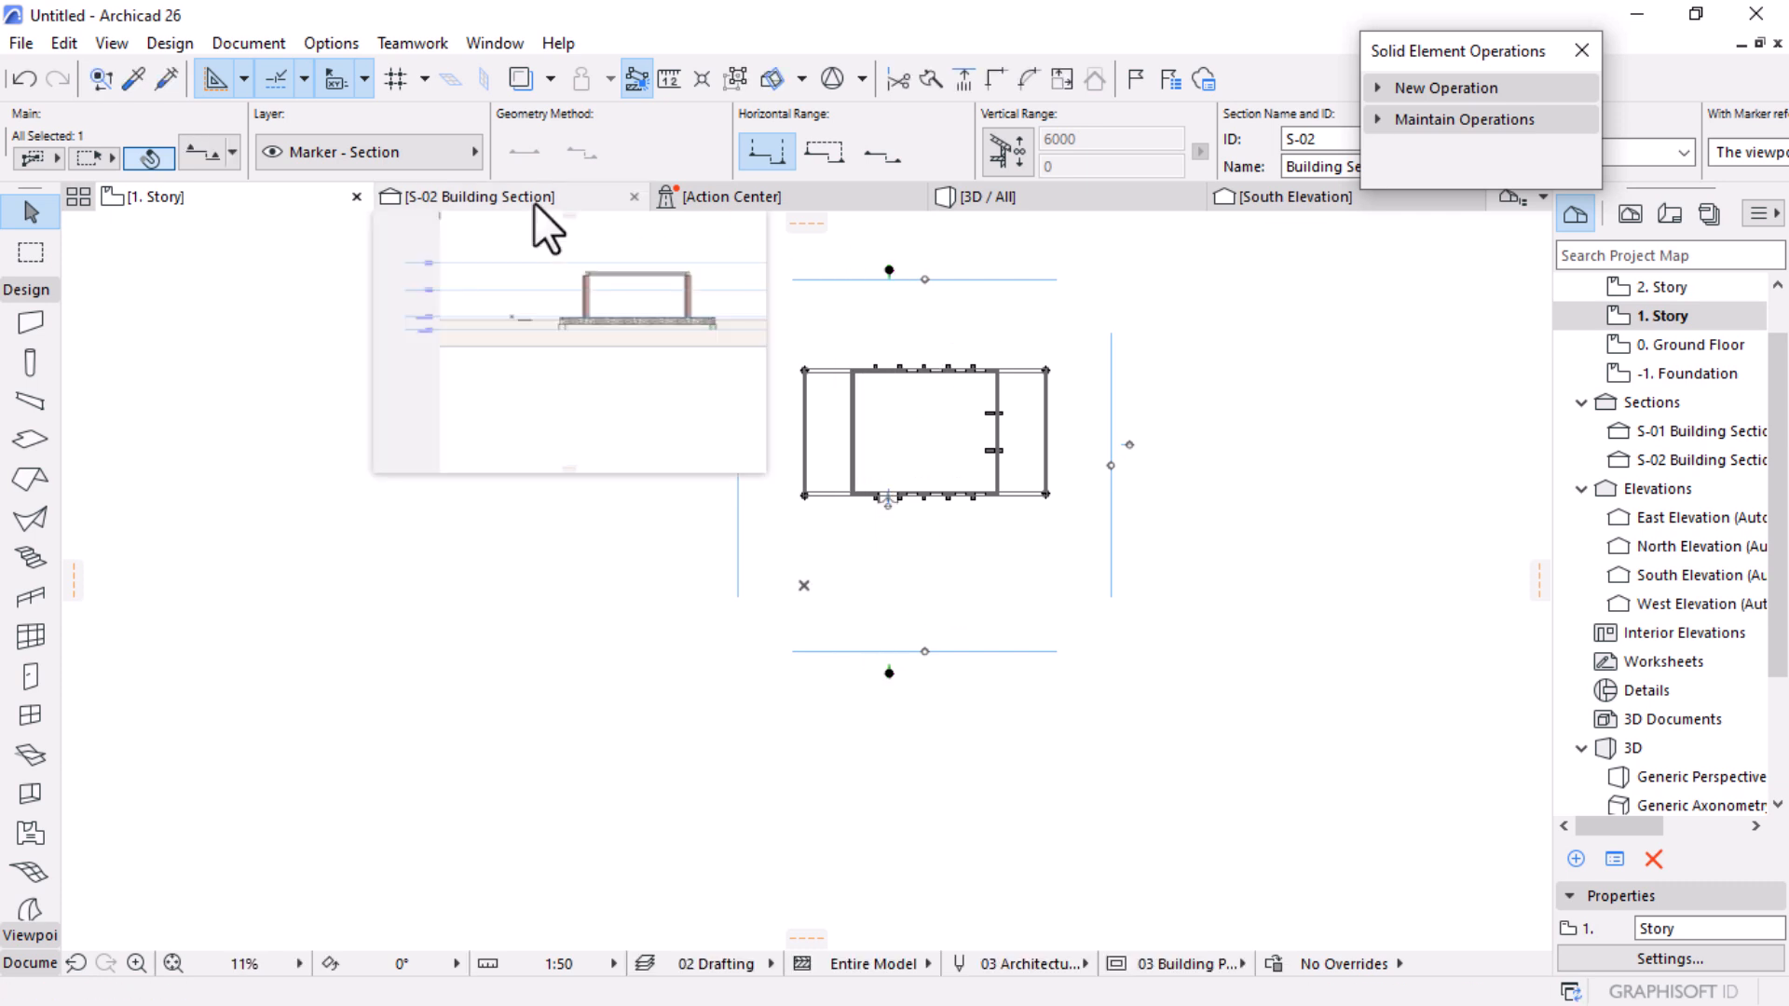
left_click(534, 203)
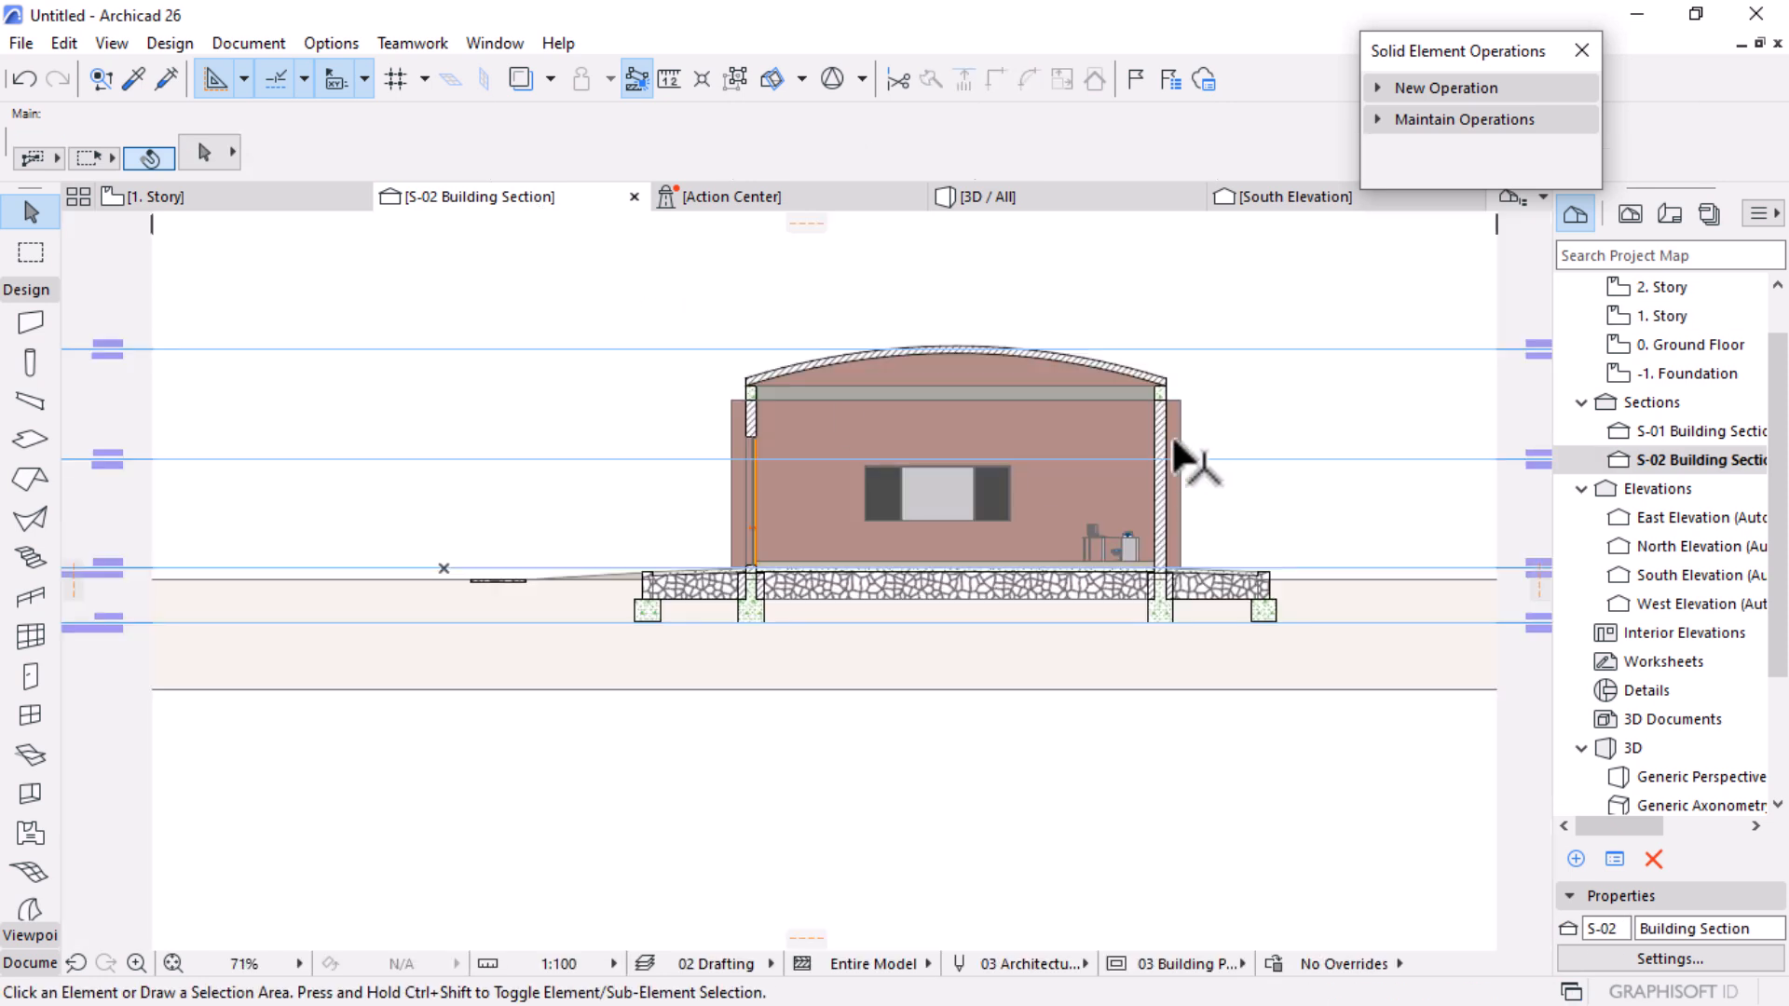
Step: Draw a dashed polyline about 16900 long above the section's roof, rising from beyond its right end to beyond its left end
scroll(1115, 336, "up", 1)
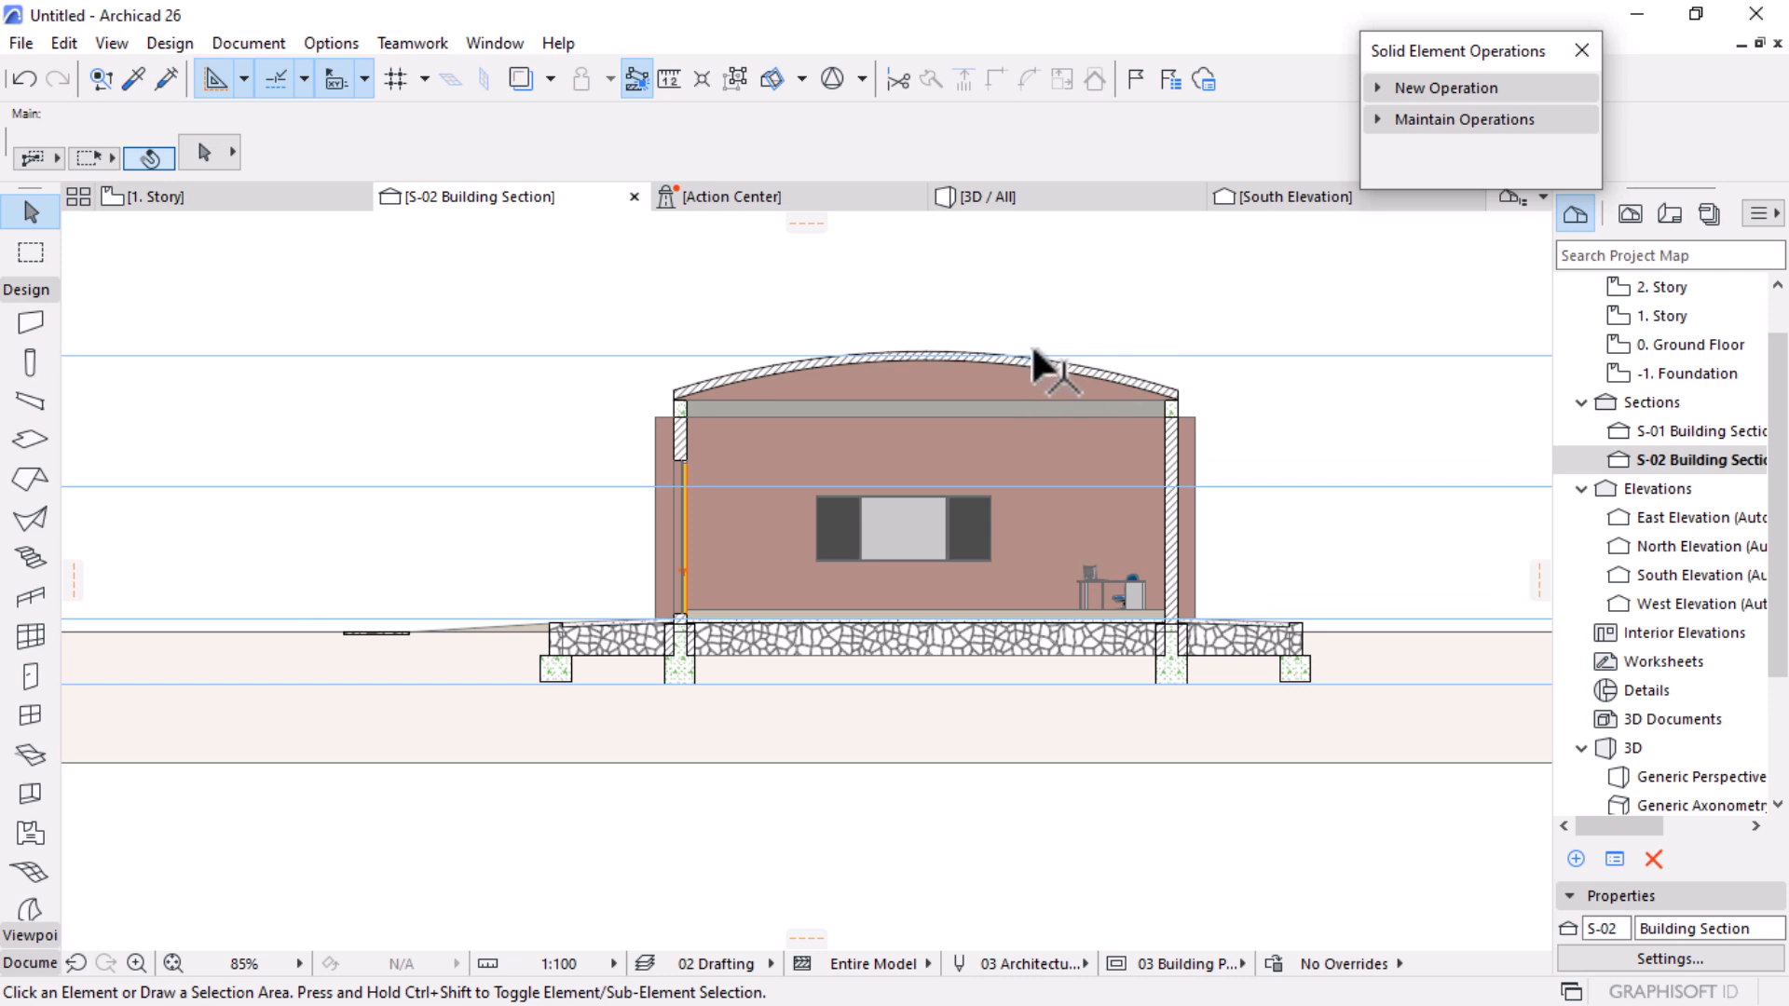
scroll(1032, 350, "up", 3)
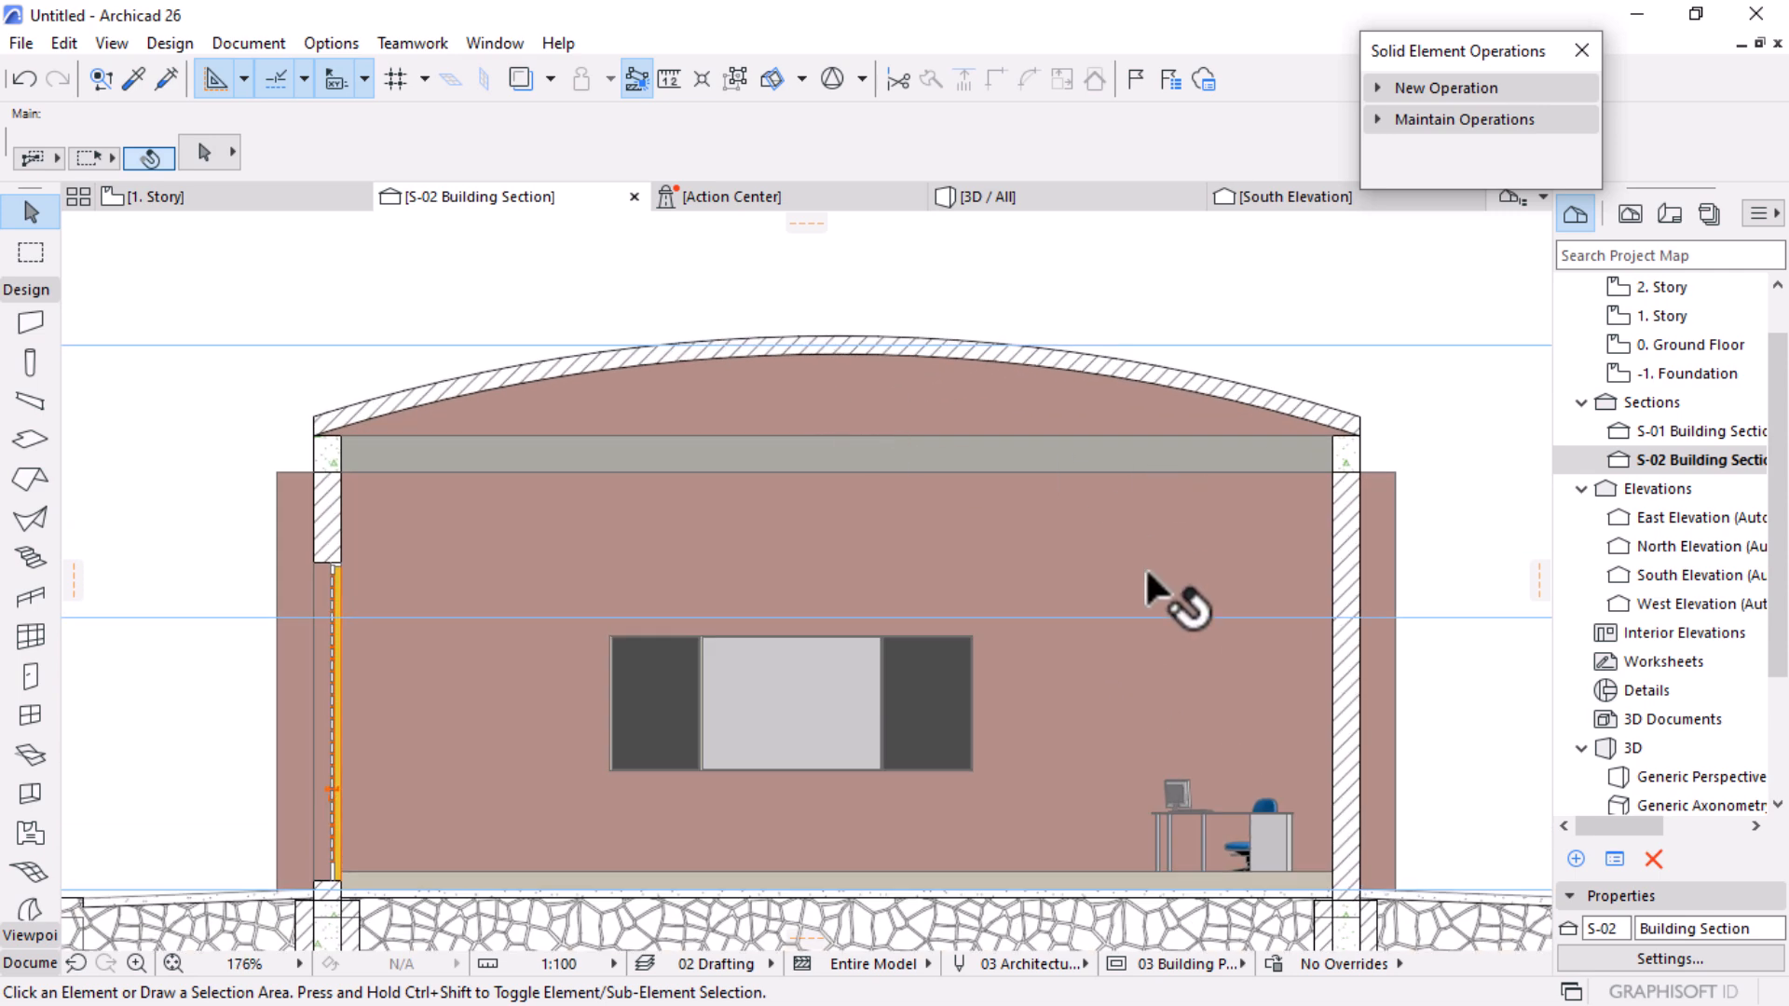
scroll(1211, 596, "down", 3)
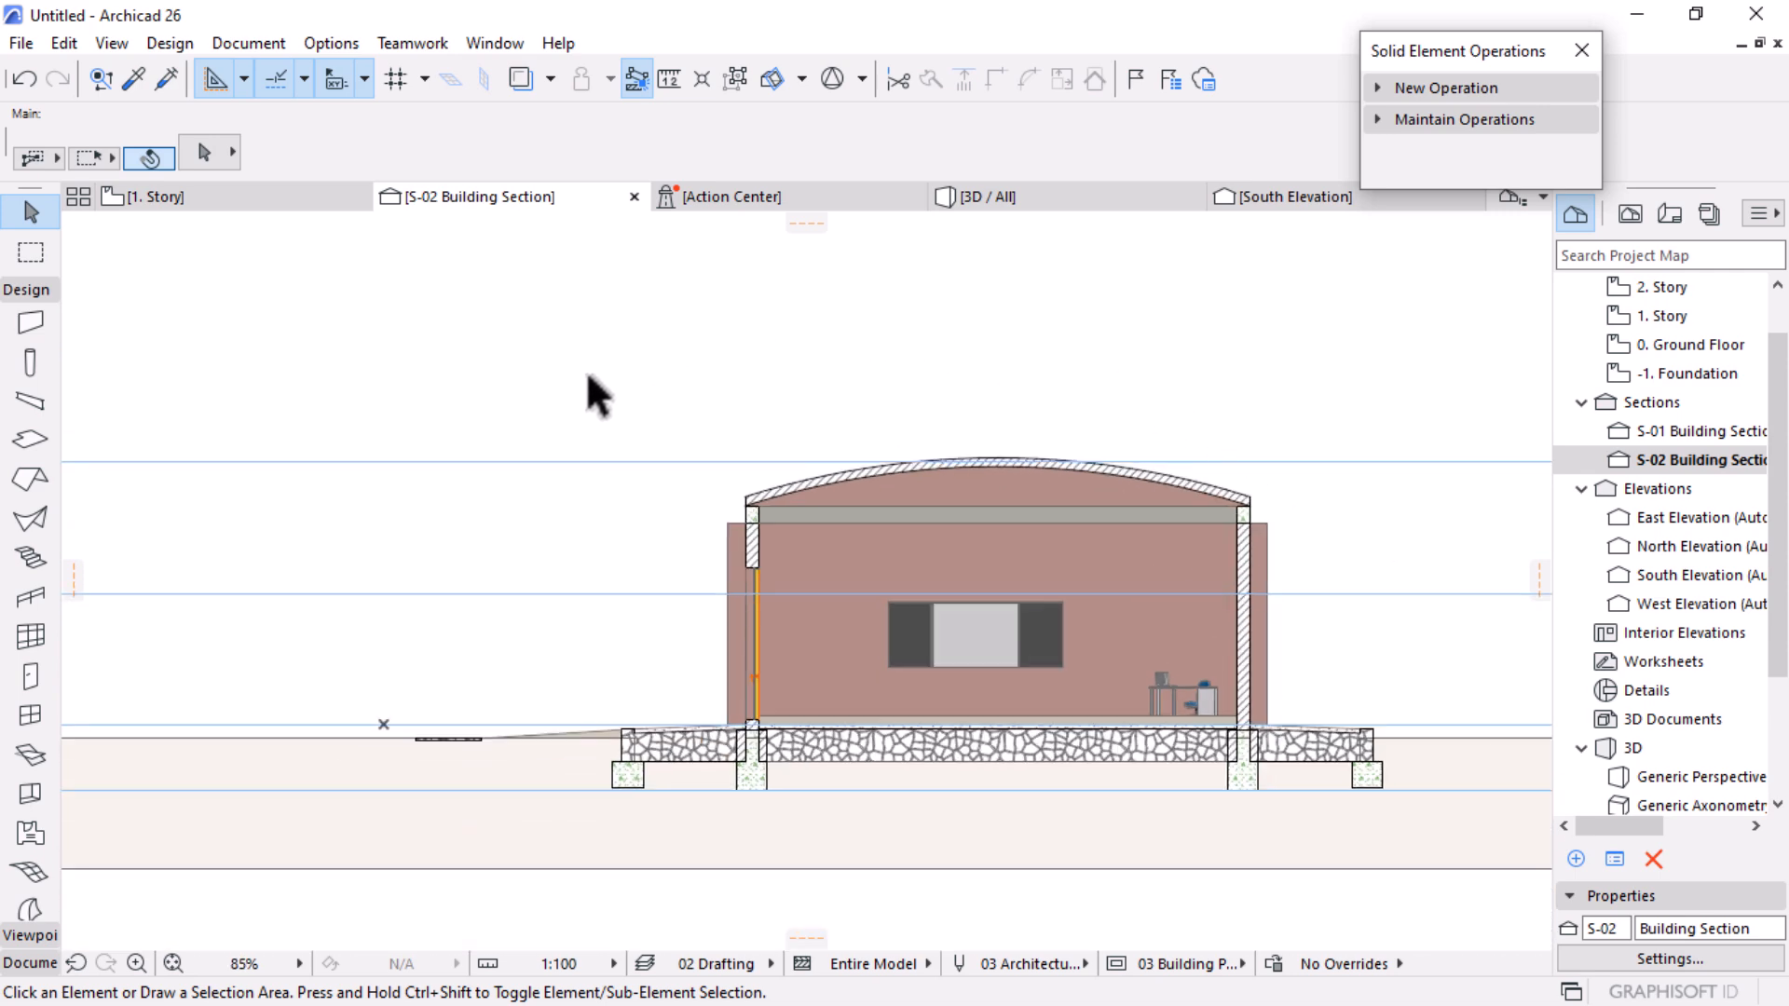
scroll(1237, 396, "up", 1)
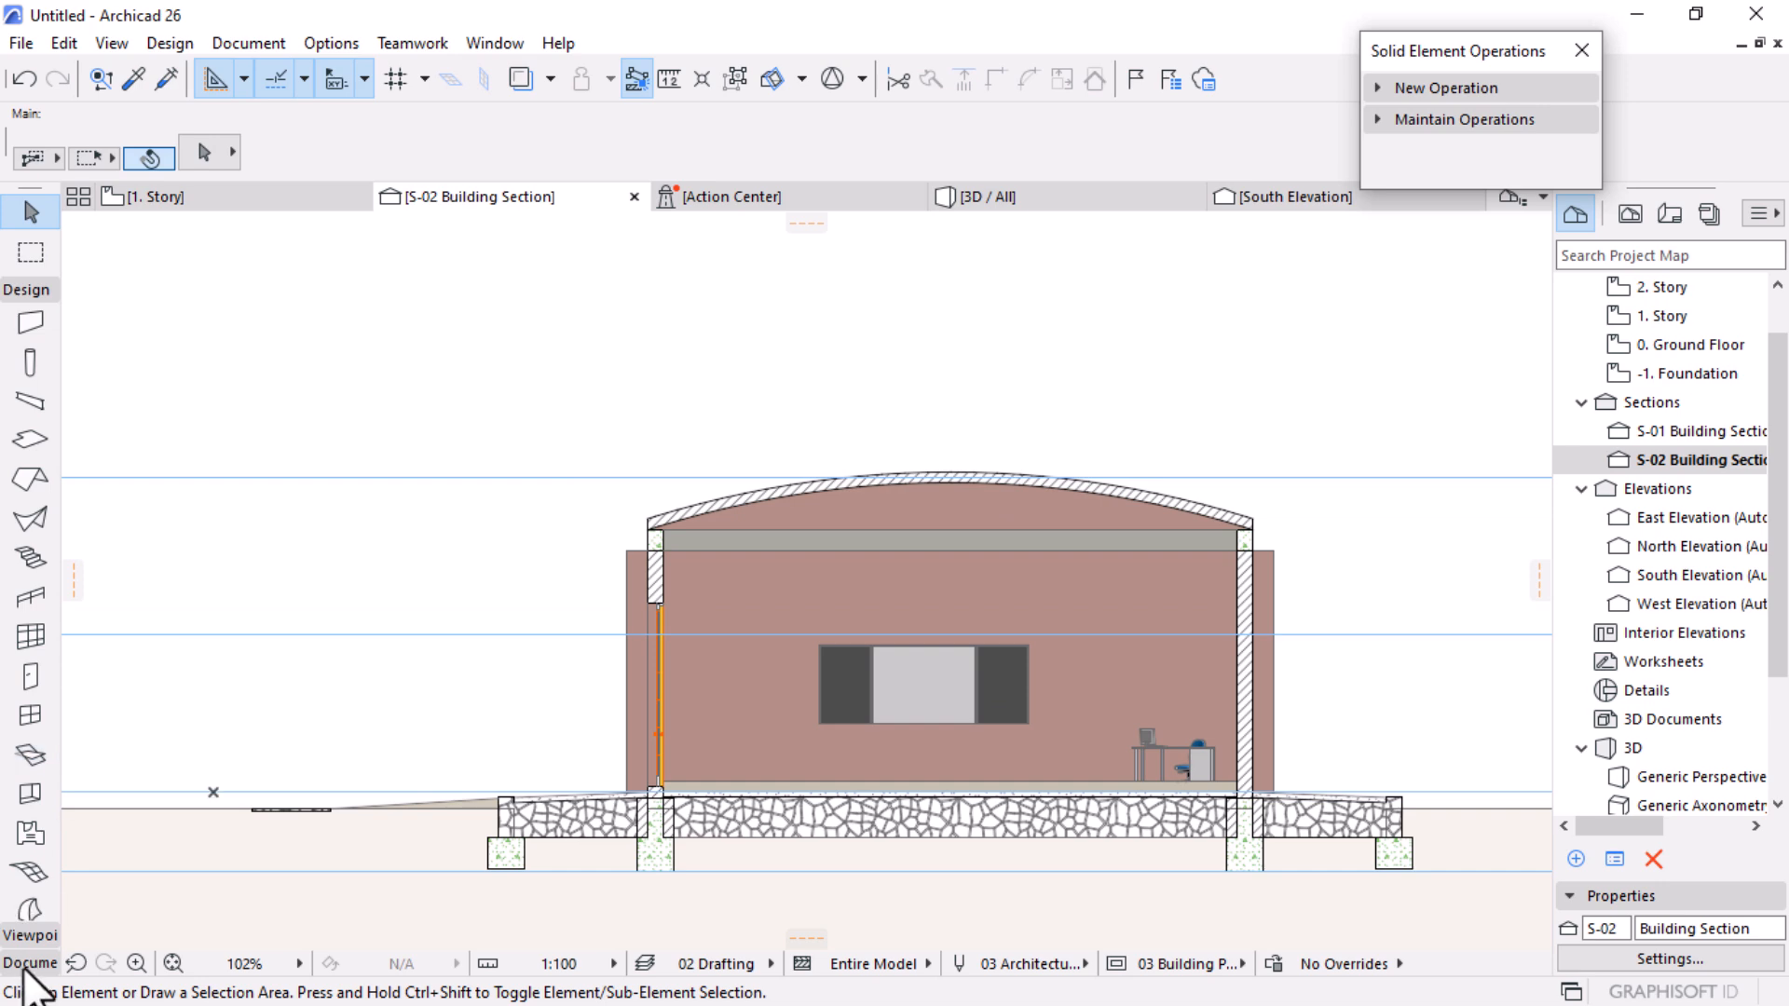
left_click(30, 963)
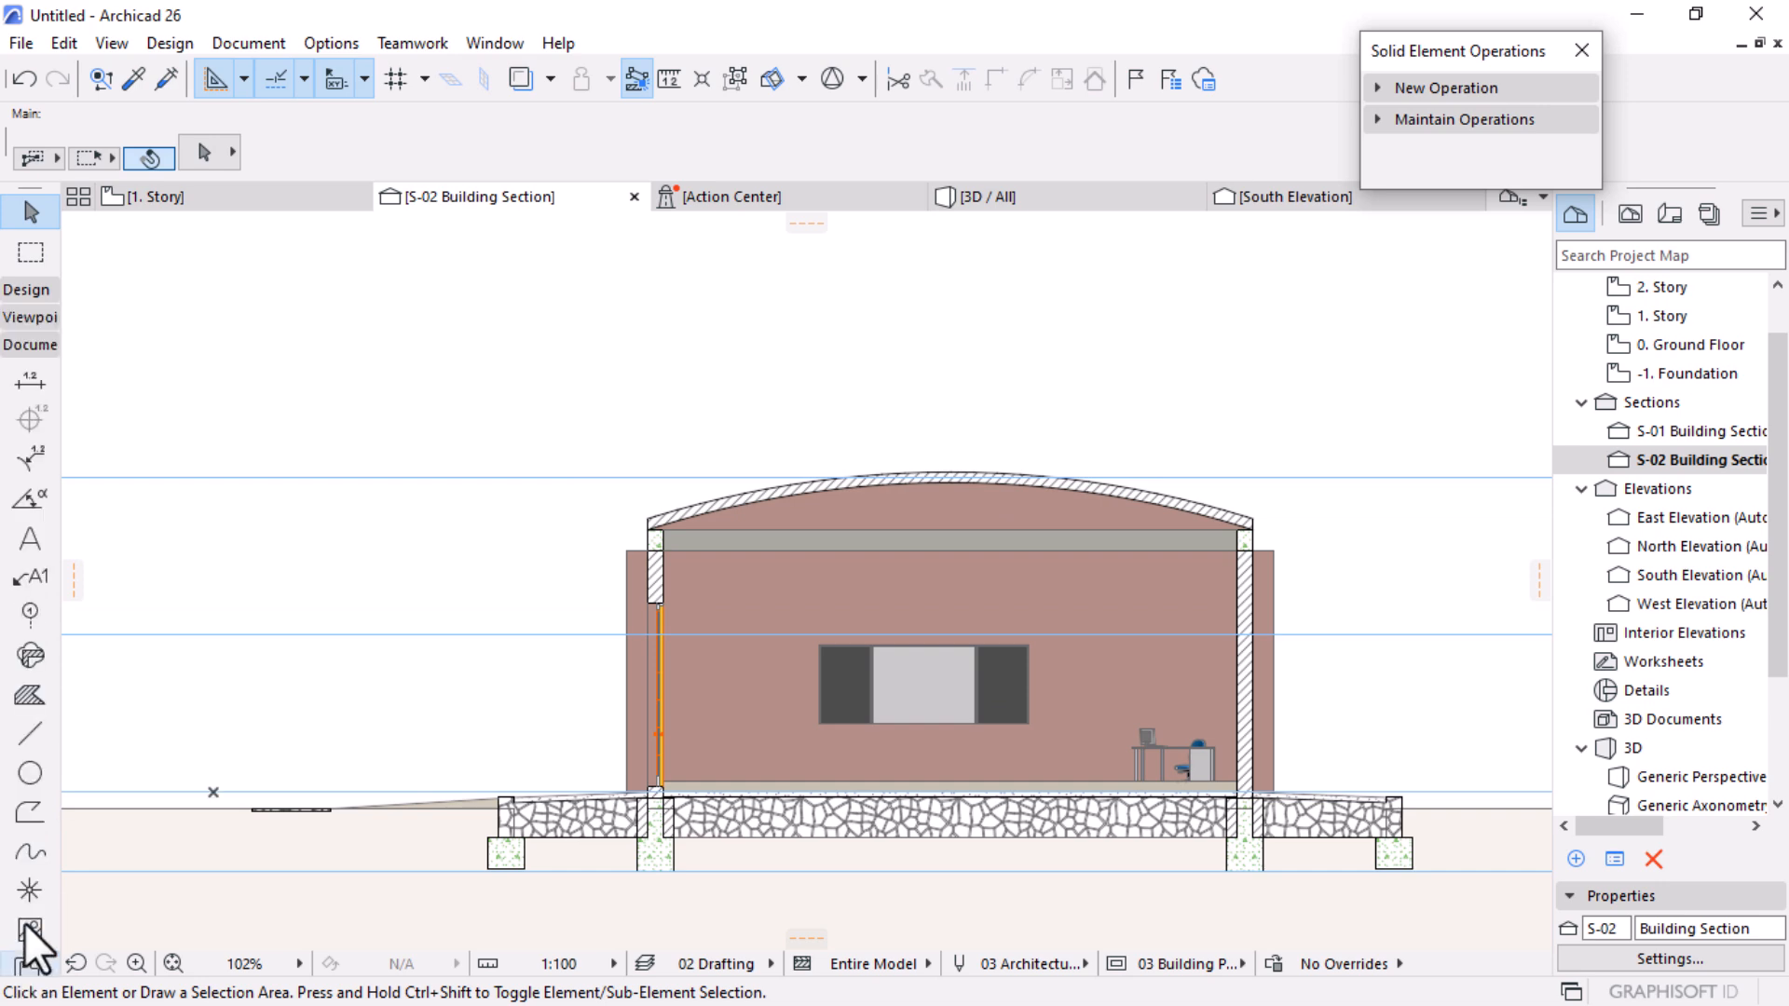
left_click(19, 809)
scroll(1018, 396, "up", 1)
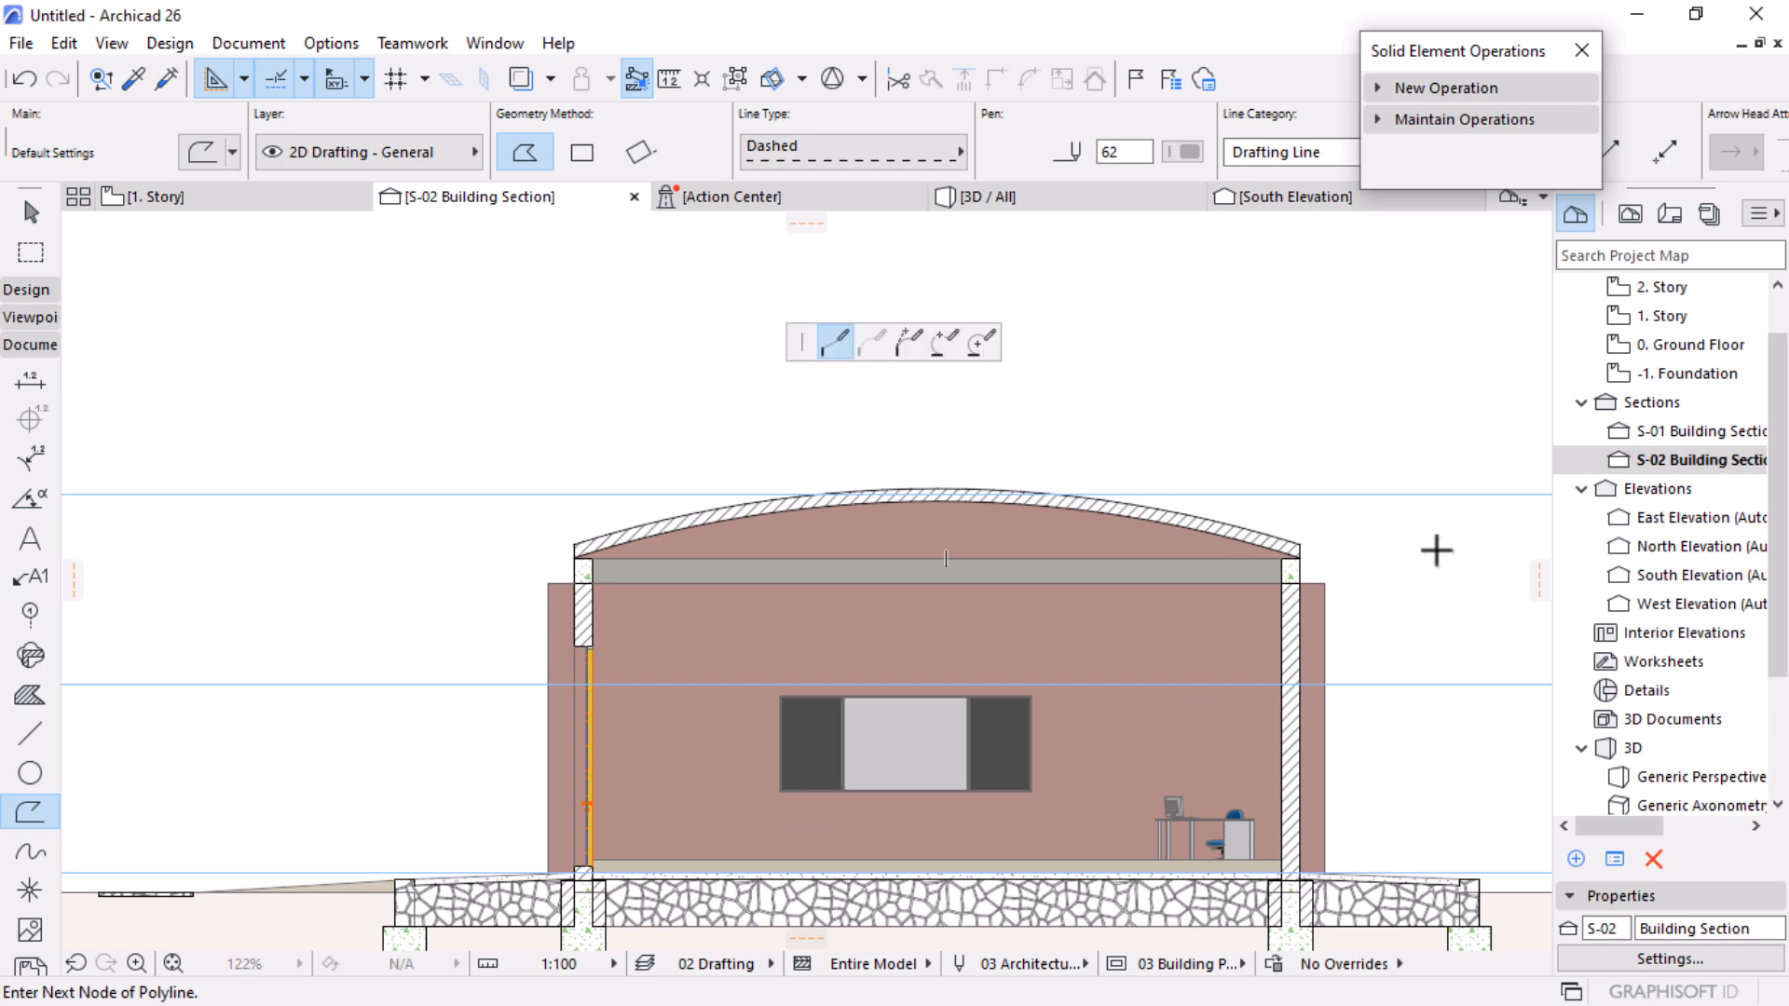
left_click(1435, 550)
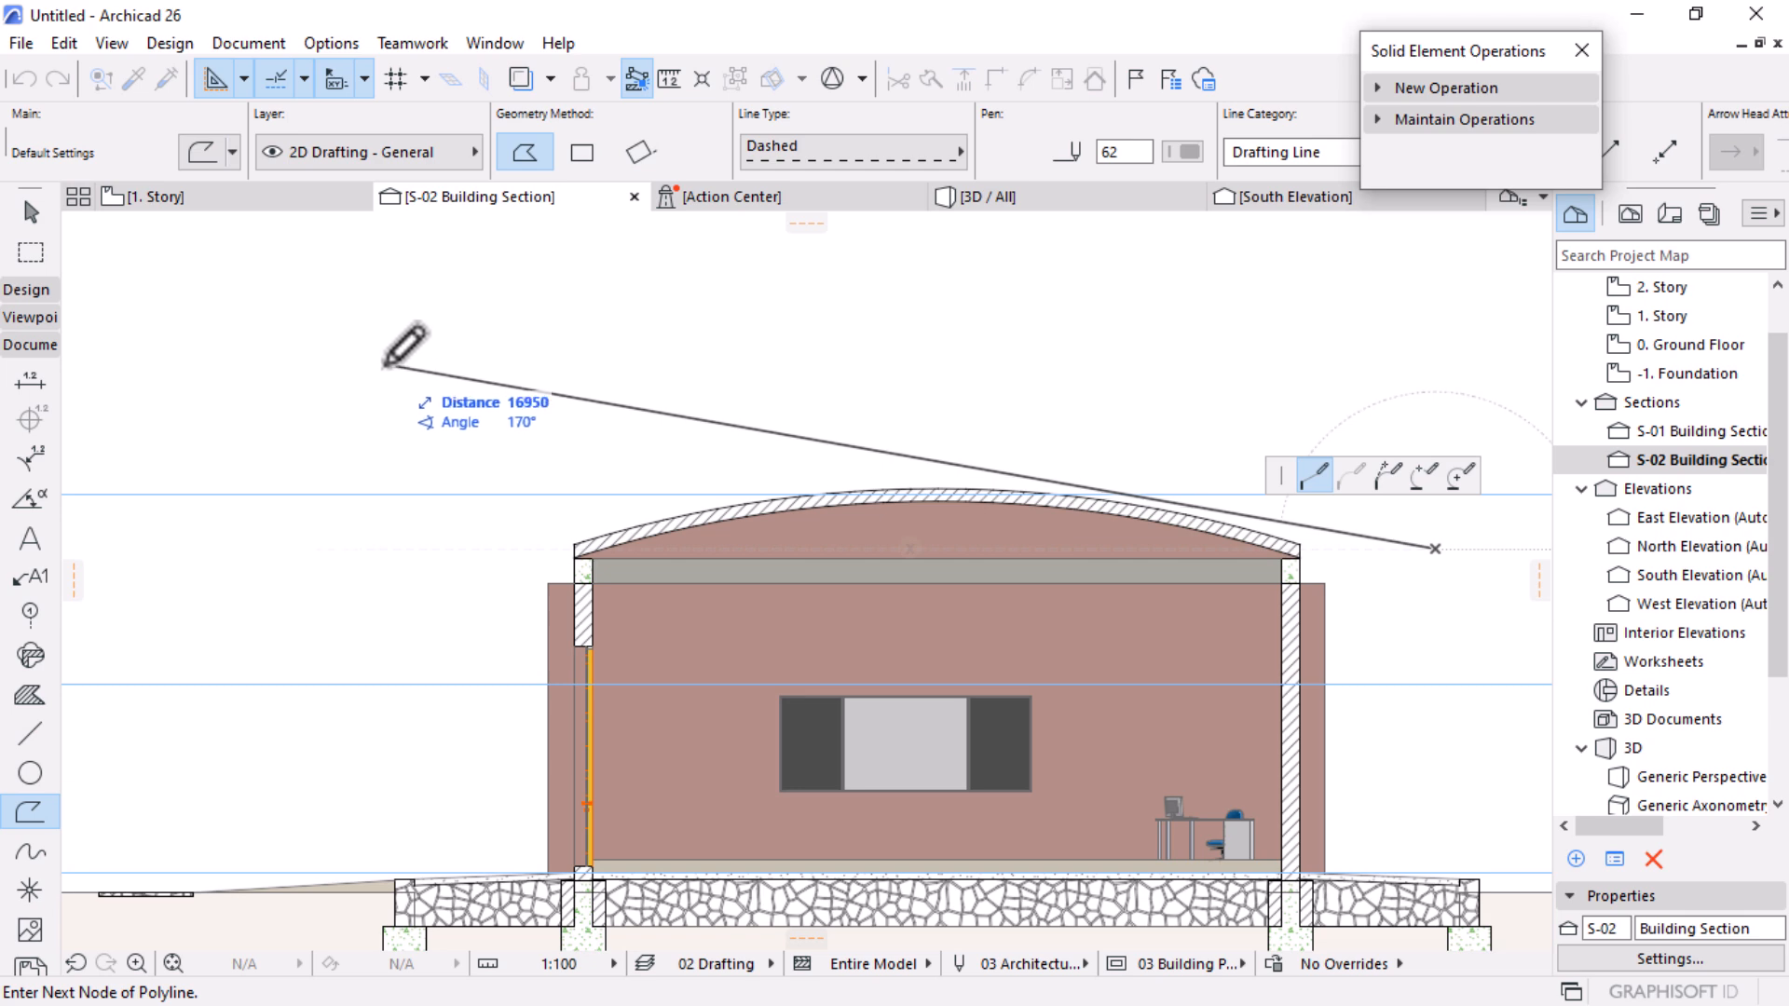
scroll(411, 364, "down", 1)
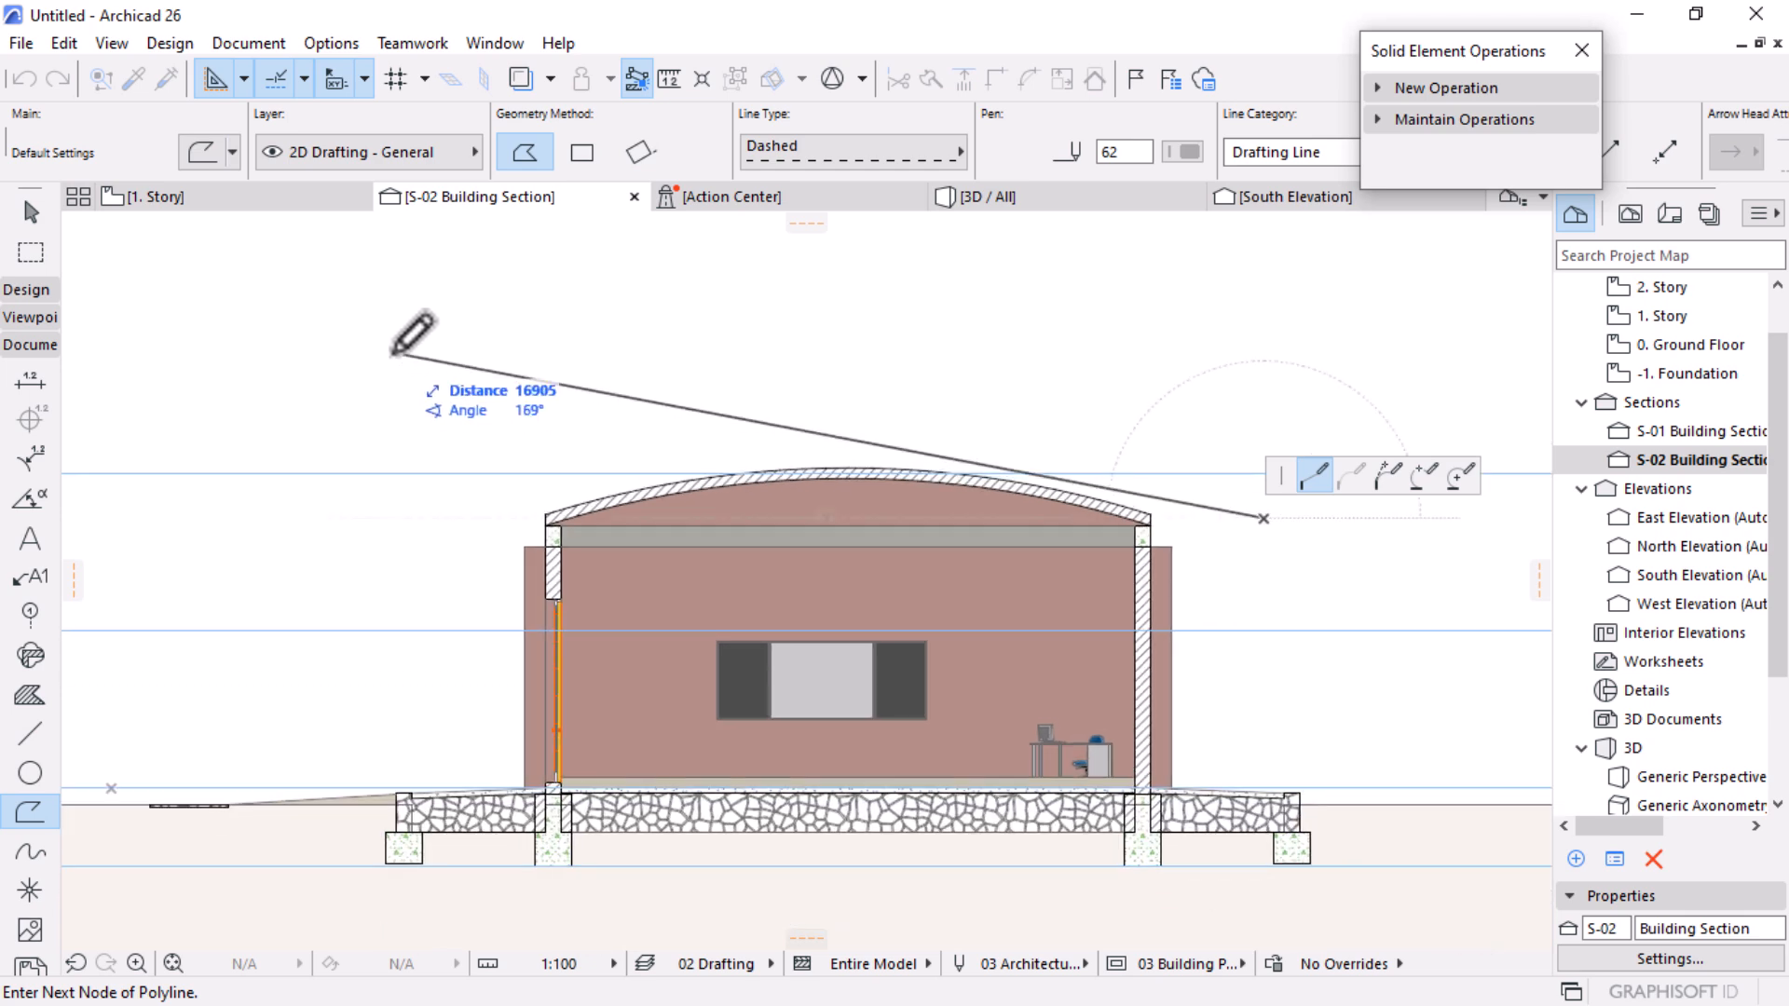
double_click(392, 354)
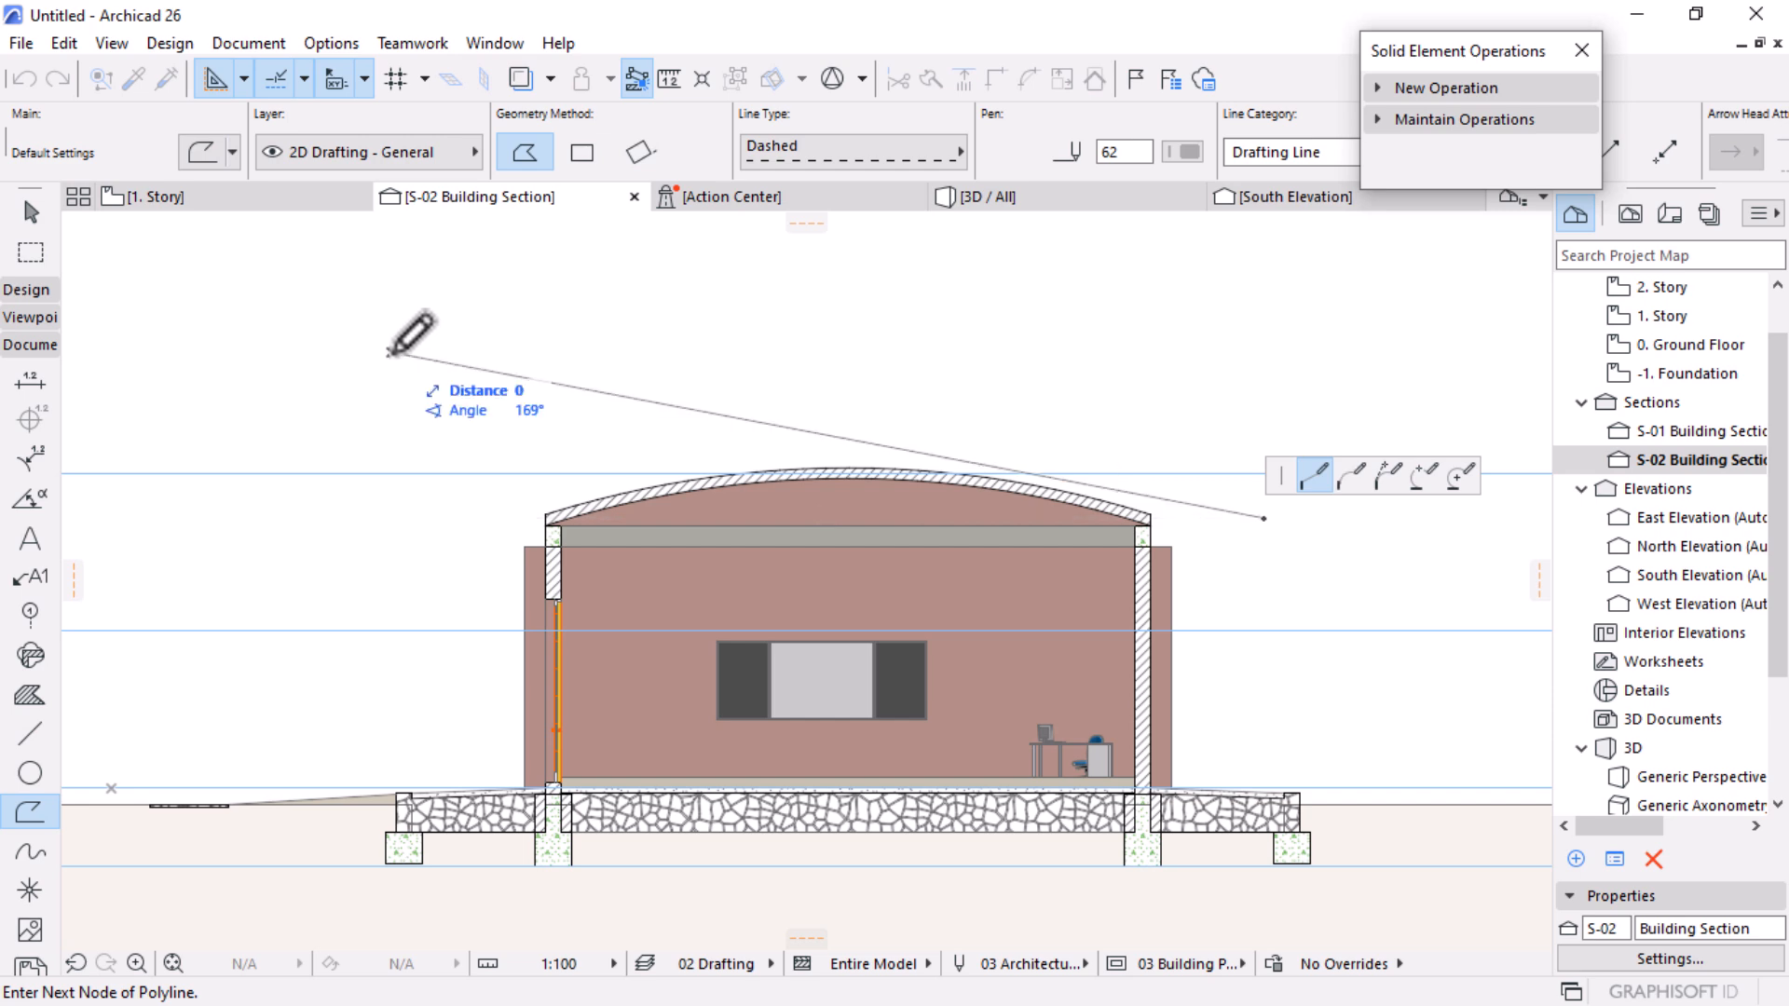
key("Escape")
Step: Curve the sloping dashed polyline upward into a shallow arc spanning over the roof
left_click(668, 405)
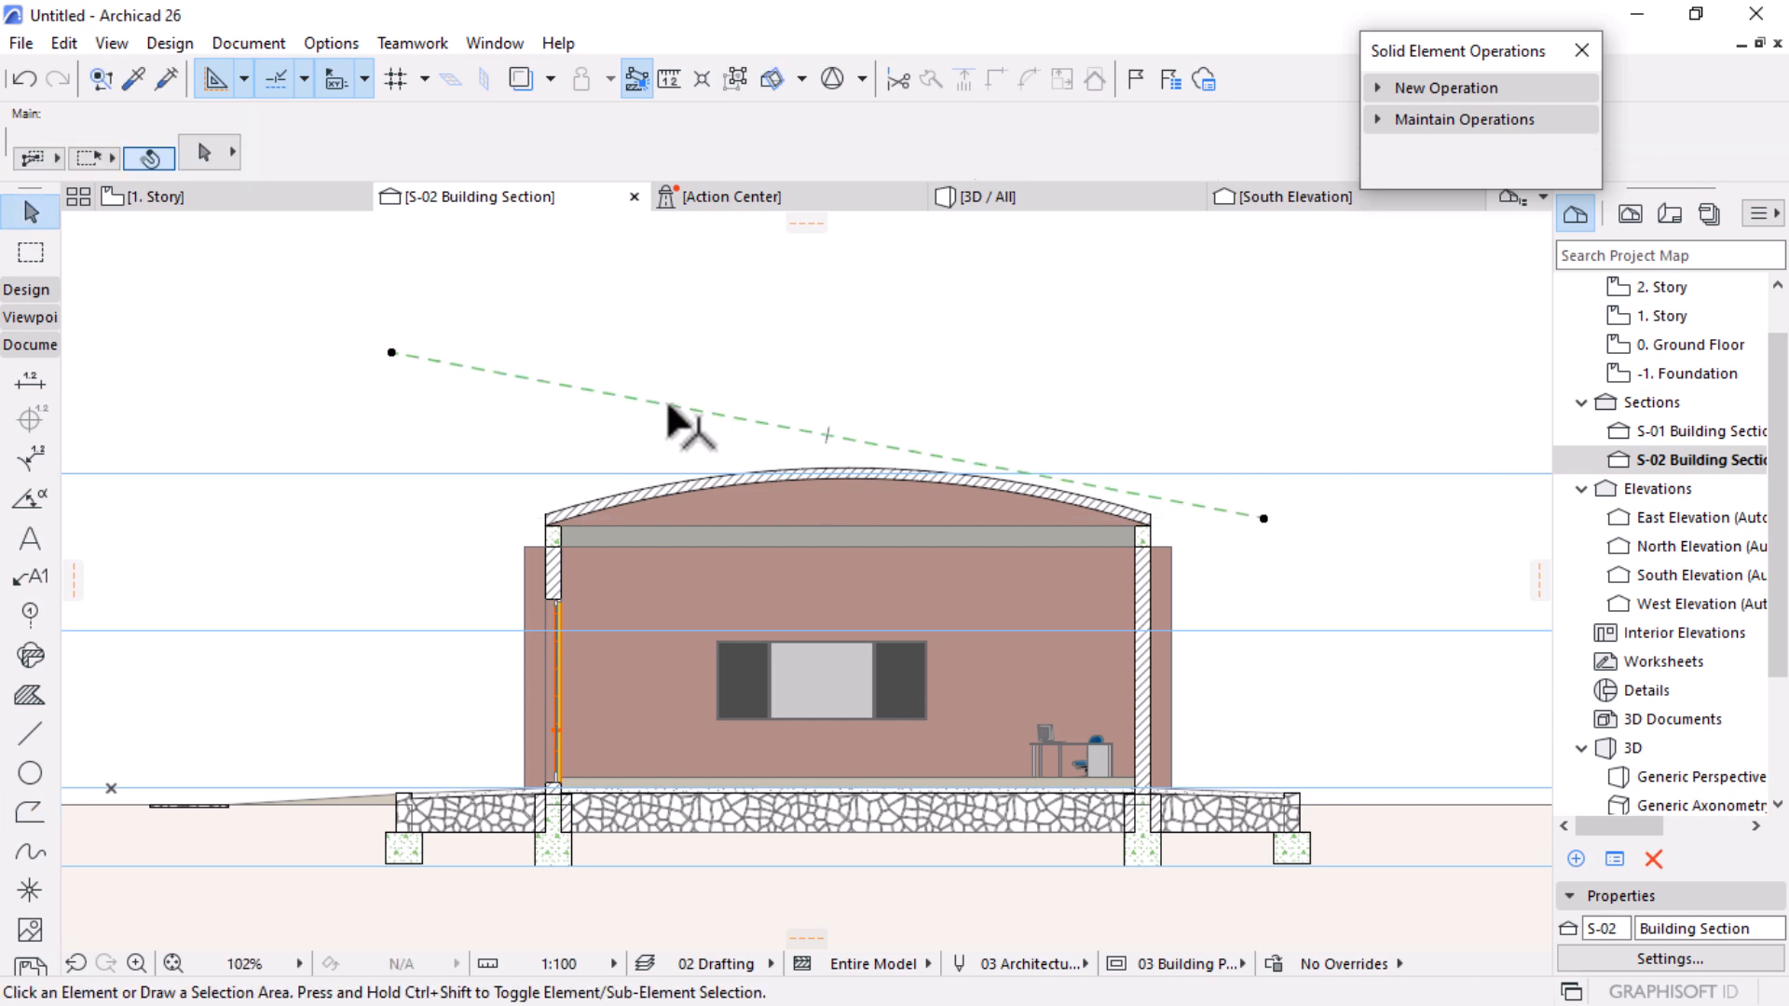
left_click(722, 416)
left_click(1344, 475)
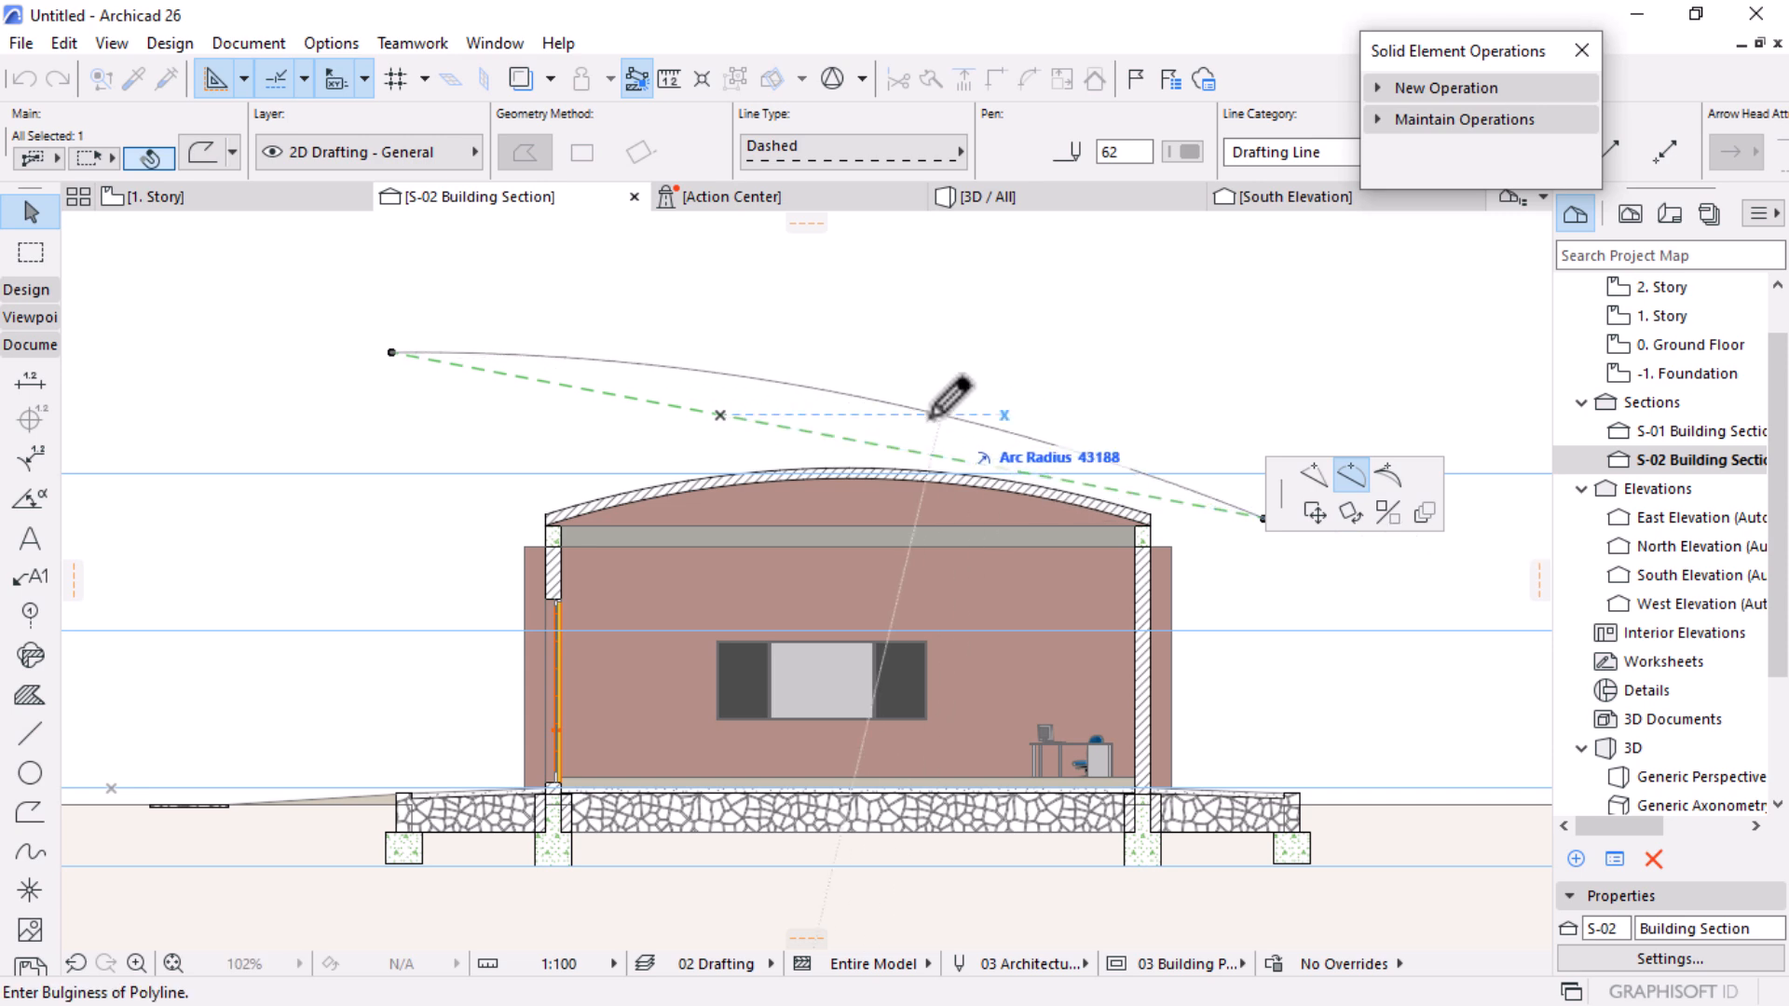
left_click(870, 391)
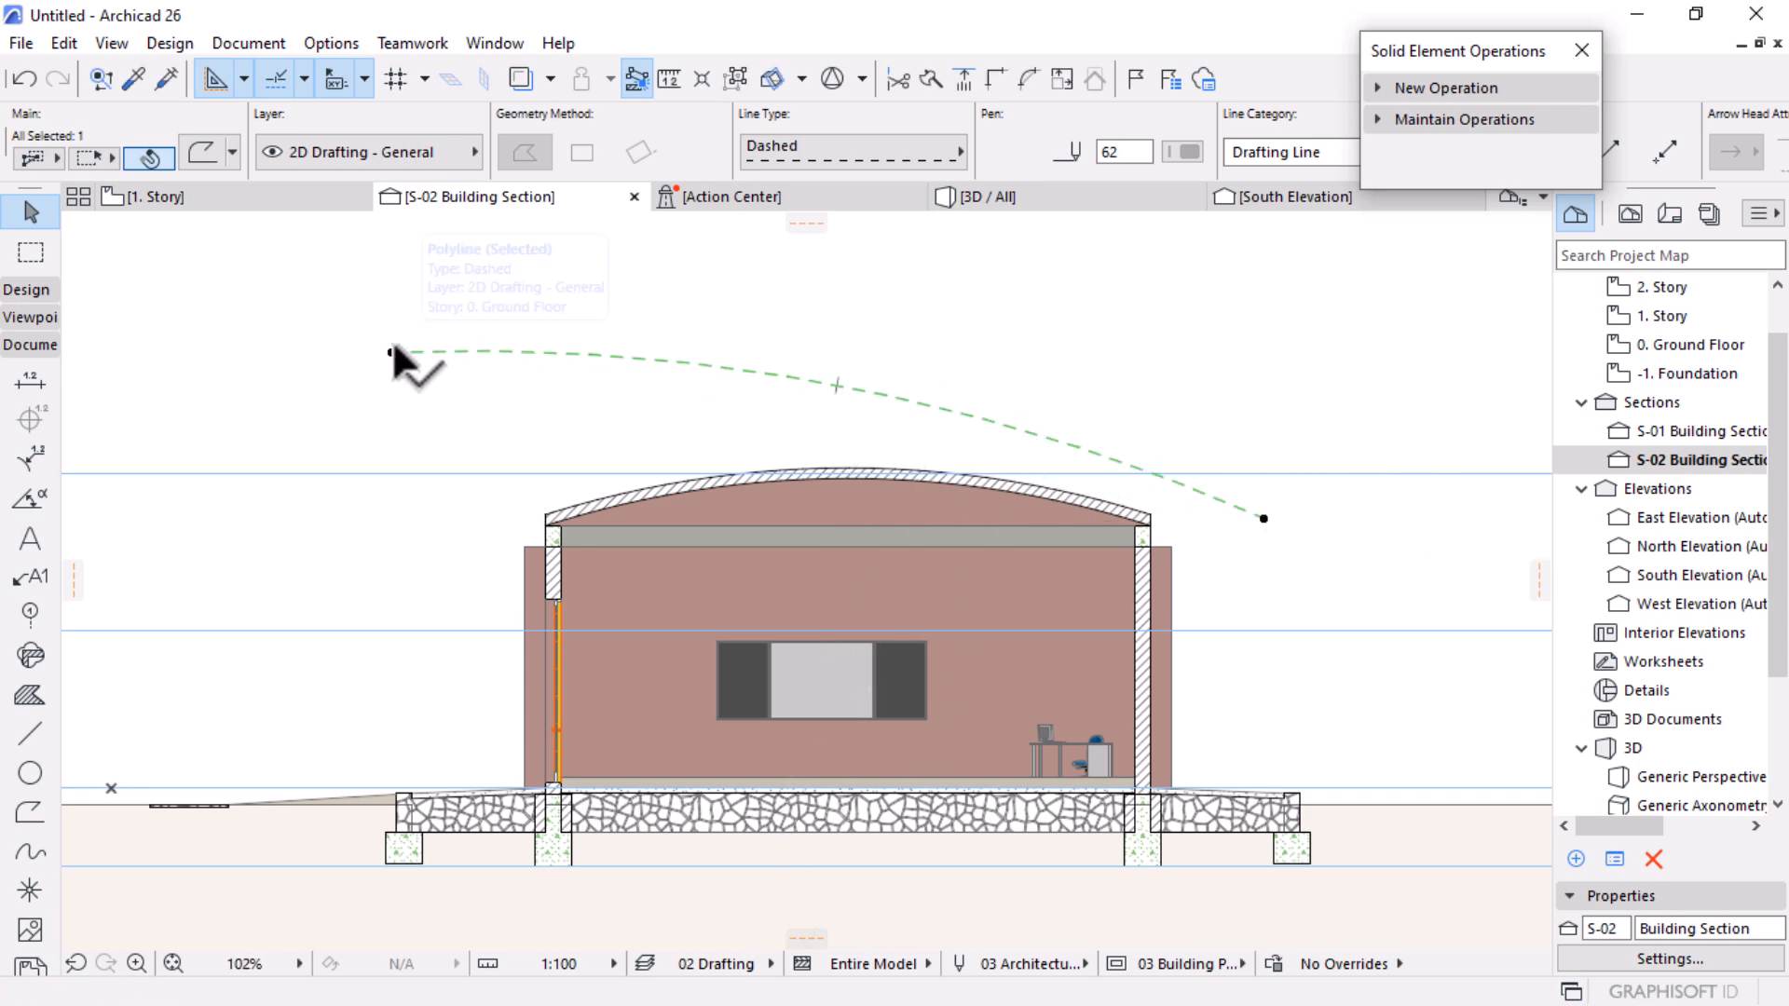
Step: Lower the dashed arc's left end node slightly, and raise its right end node to just above the roof's right corner
left_click(392, 352)
left_click(1315, 475)
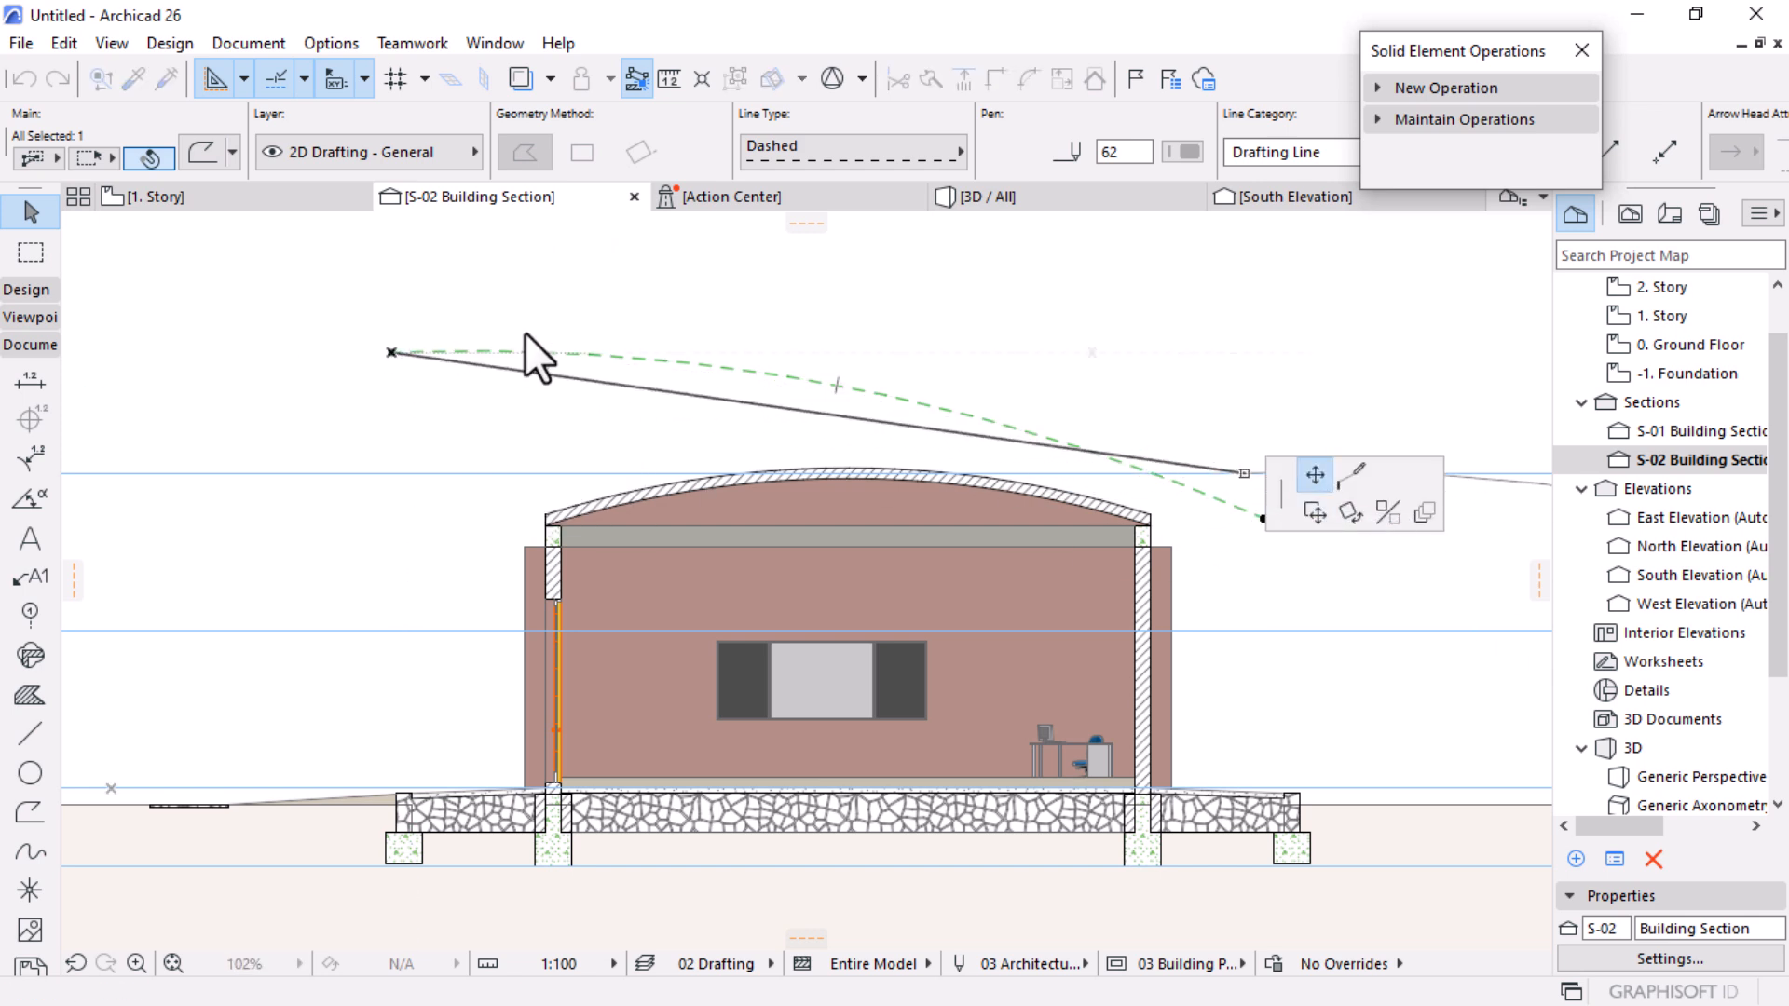
left_click(400, 374)
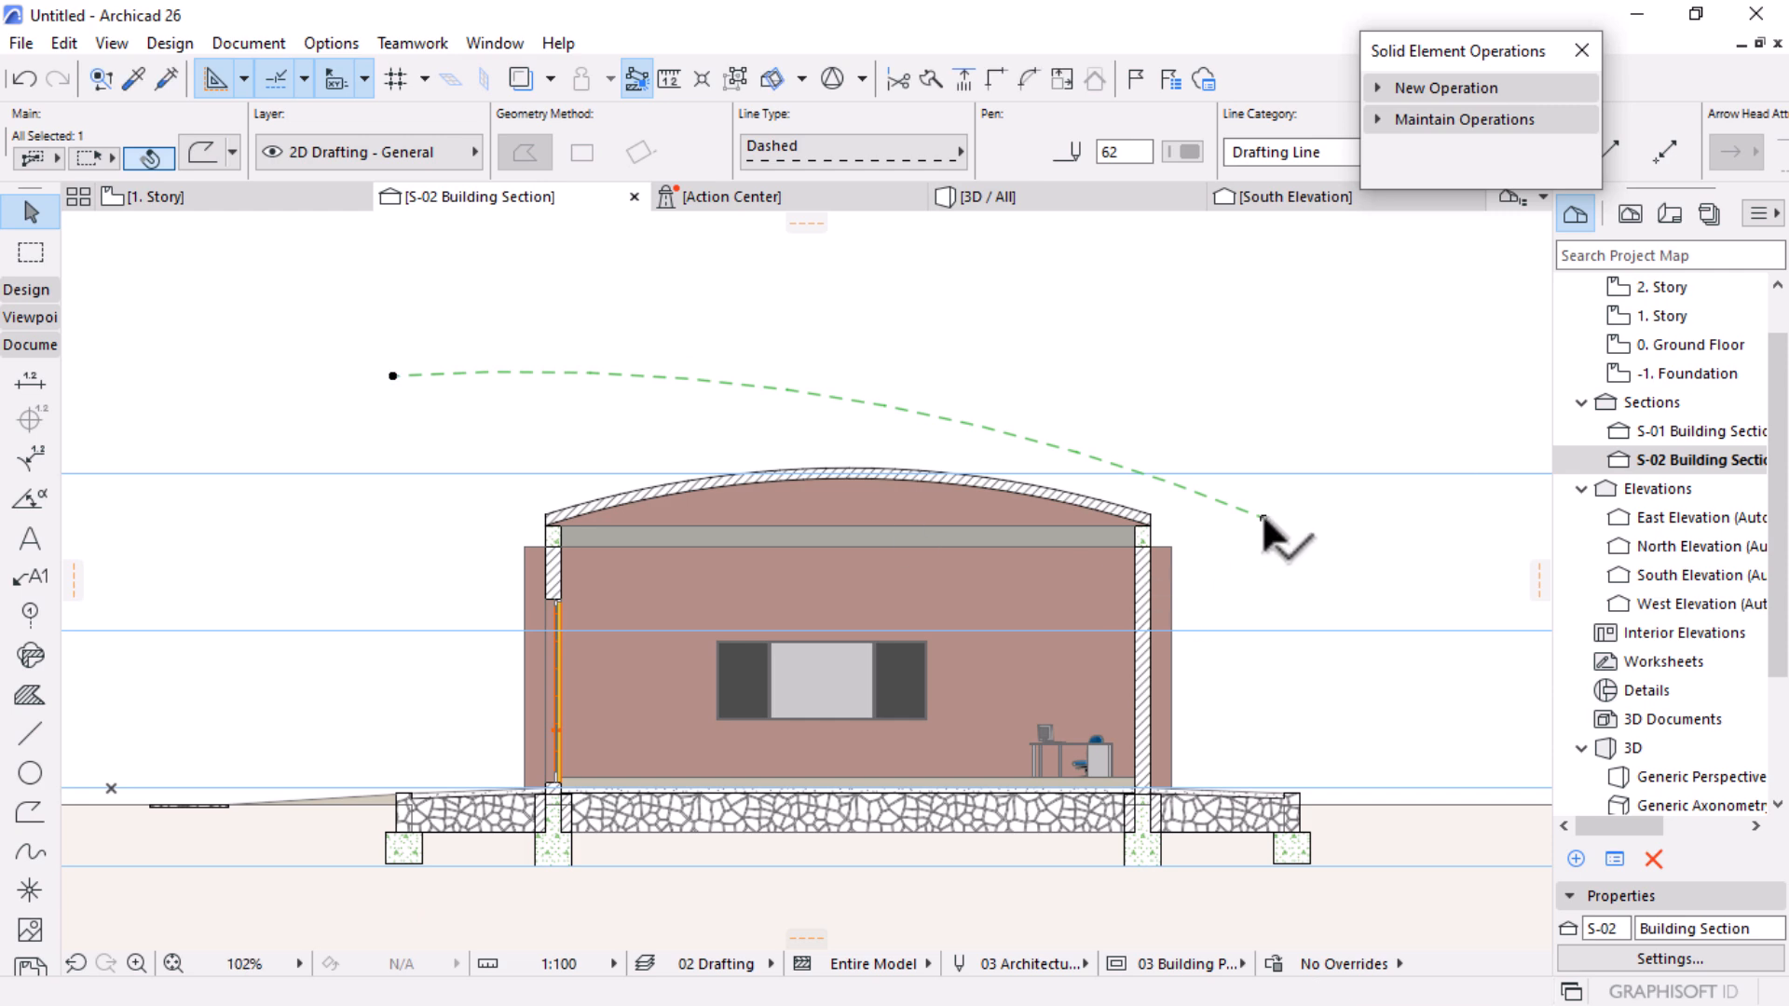
left_click(1261, 511)
scroll(1276, 522, "up", 3)
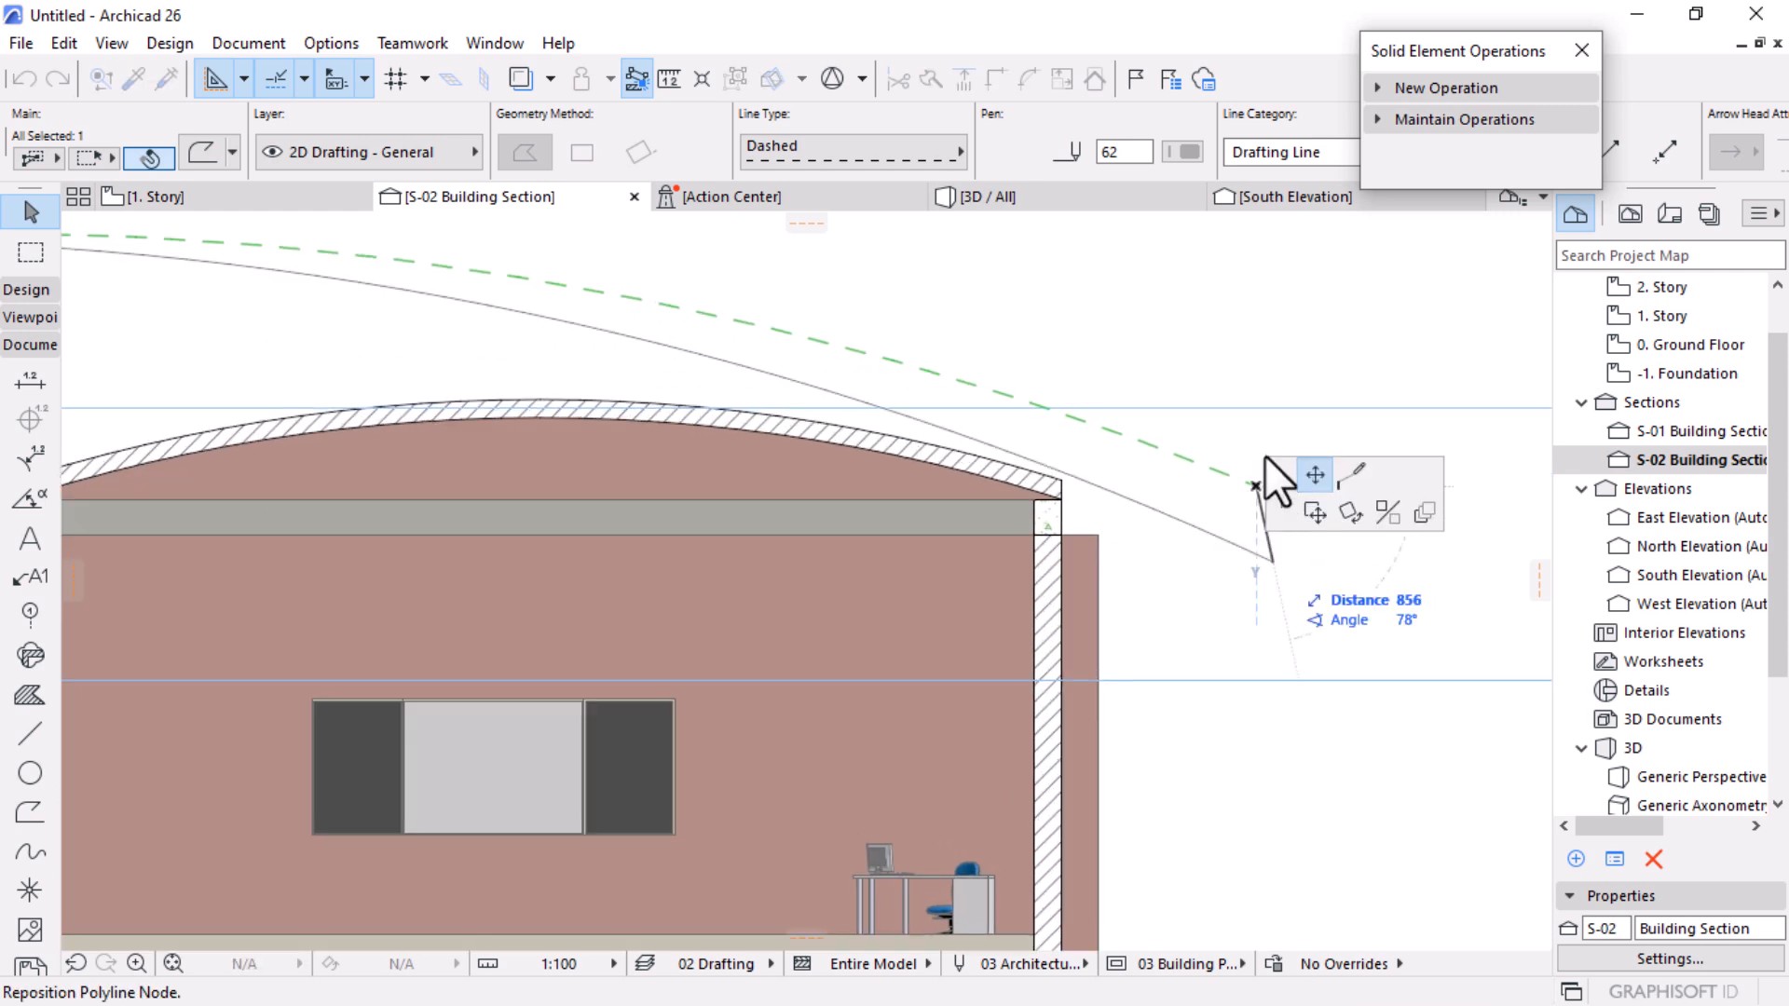
scroll(1262, 450, "down", 4)
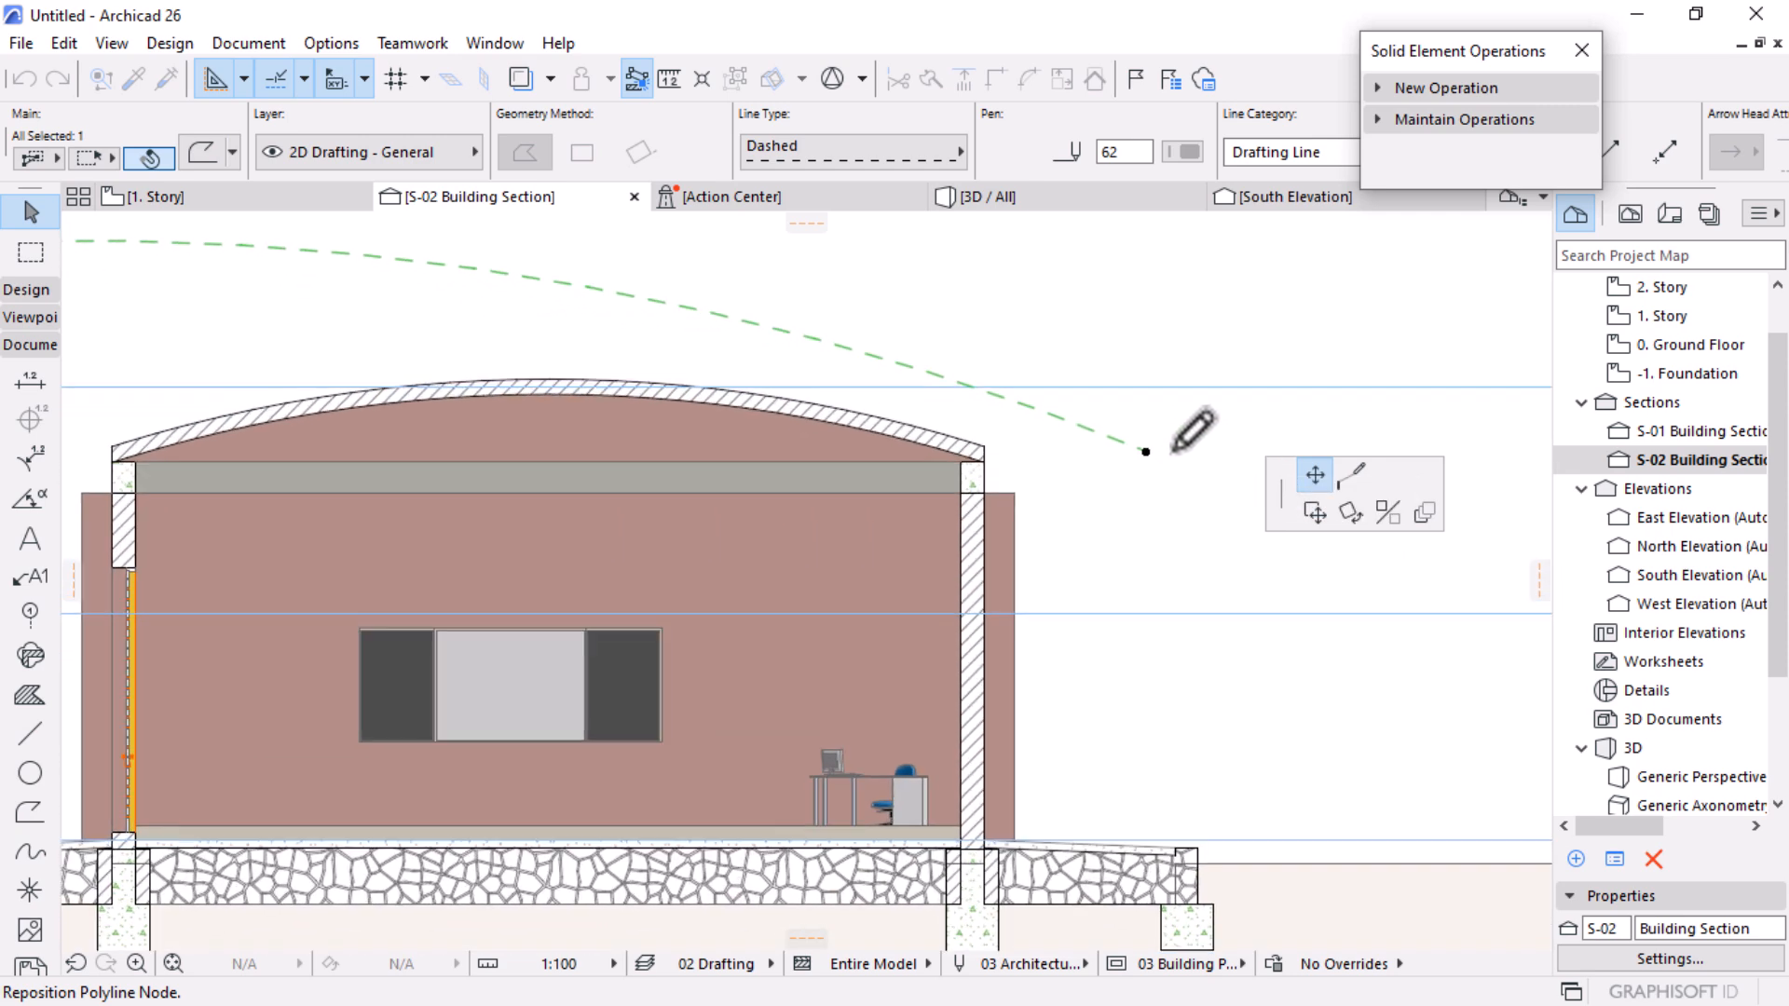
left_click(1150, 441)
scroll(1253, 491, "down", 3)
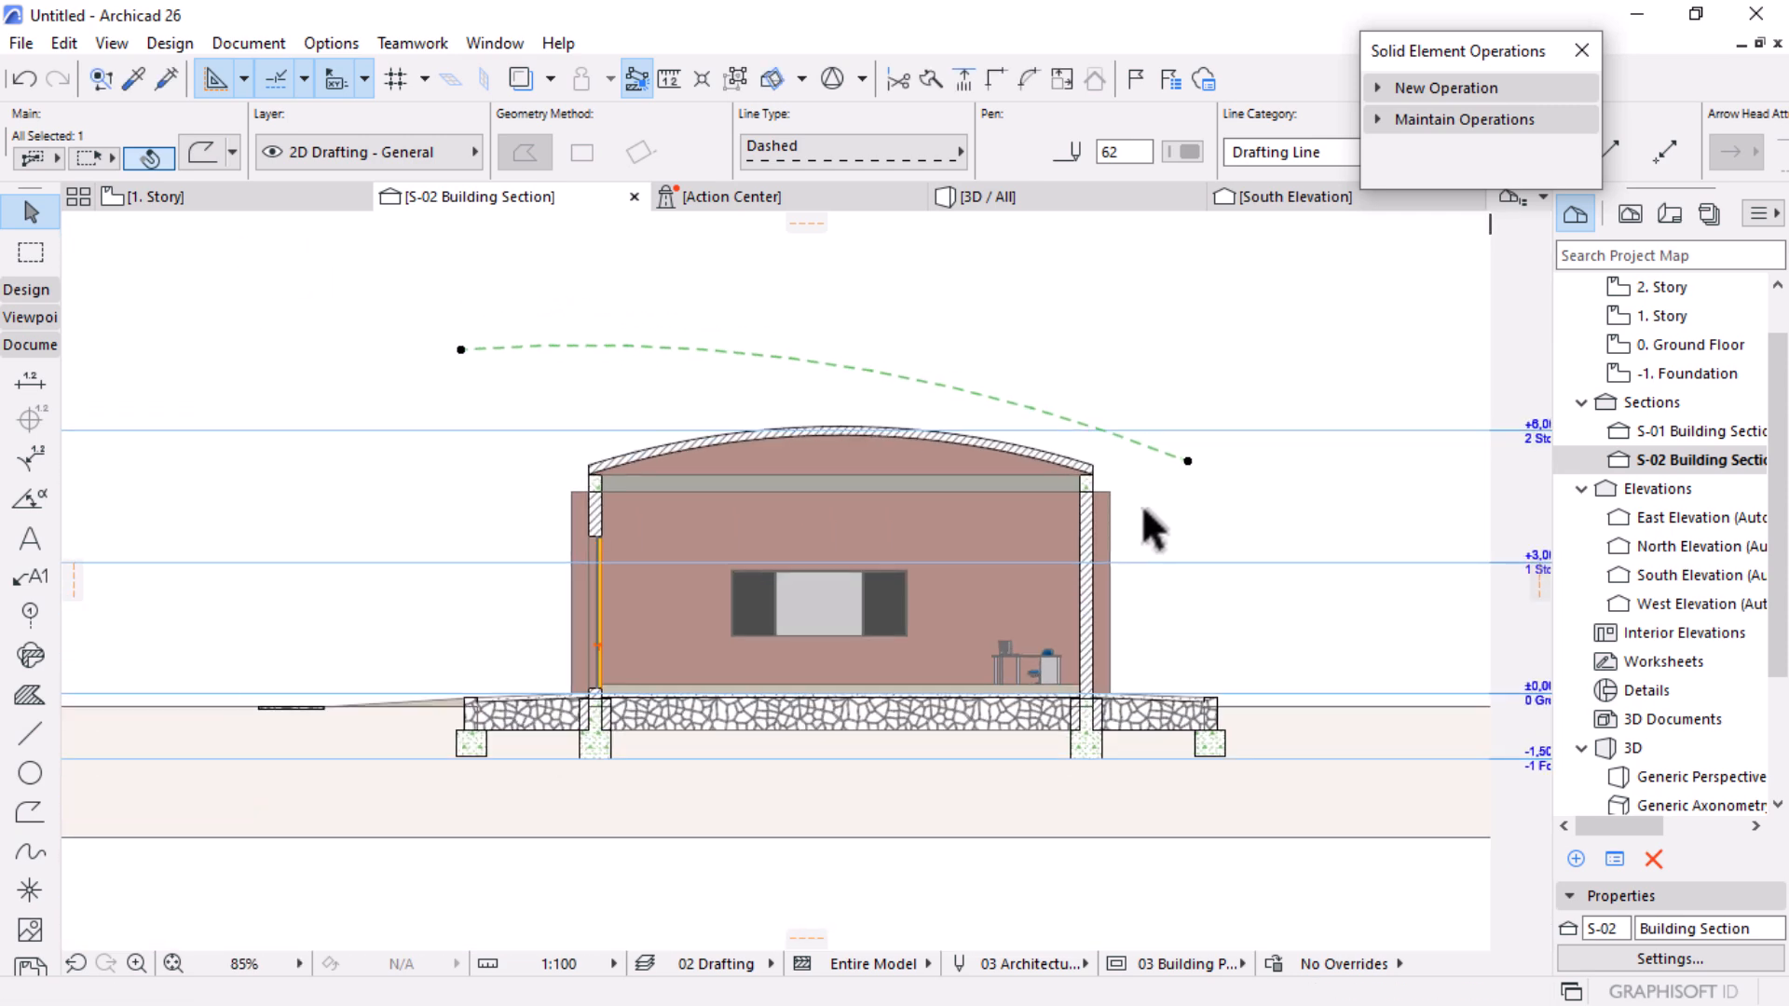
left_click(1316, 486)
scroll(1277, 456, "down", 3)
scroll(1186, 413, "up", 2)
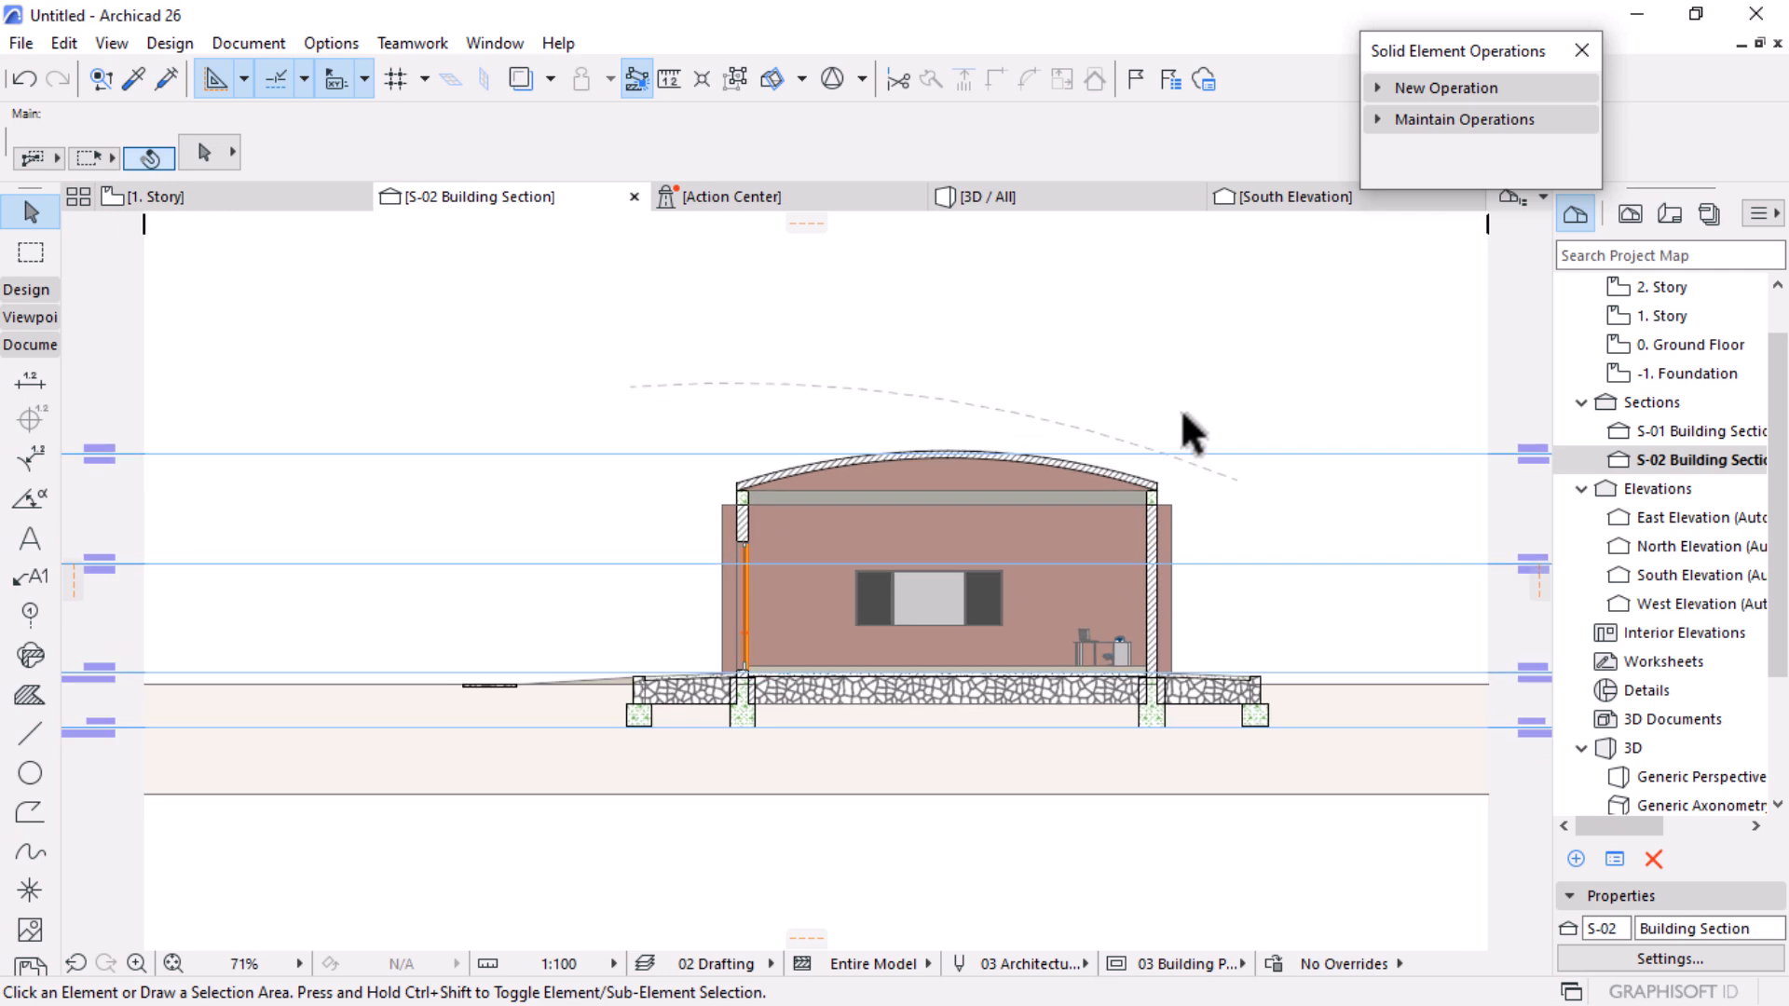
Step: Change the line type of the arched polyline above the roof to Solid
left_click(1025, 412)
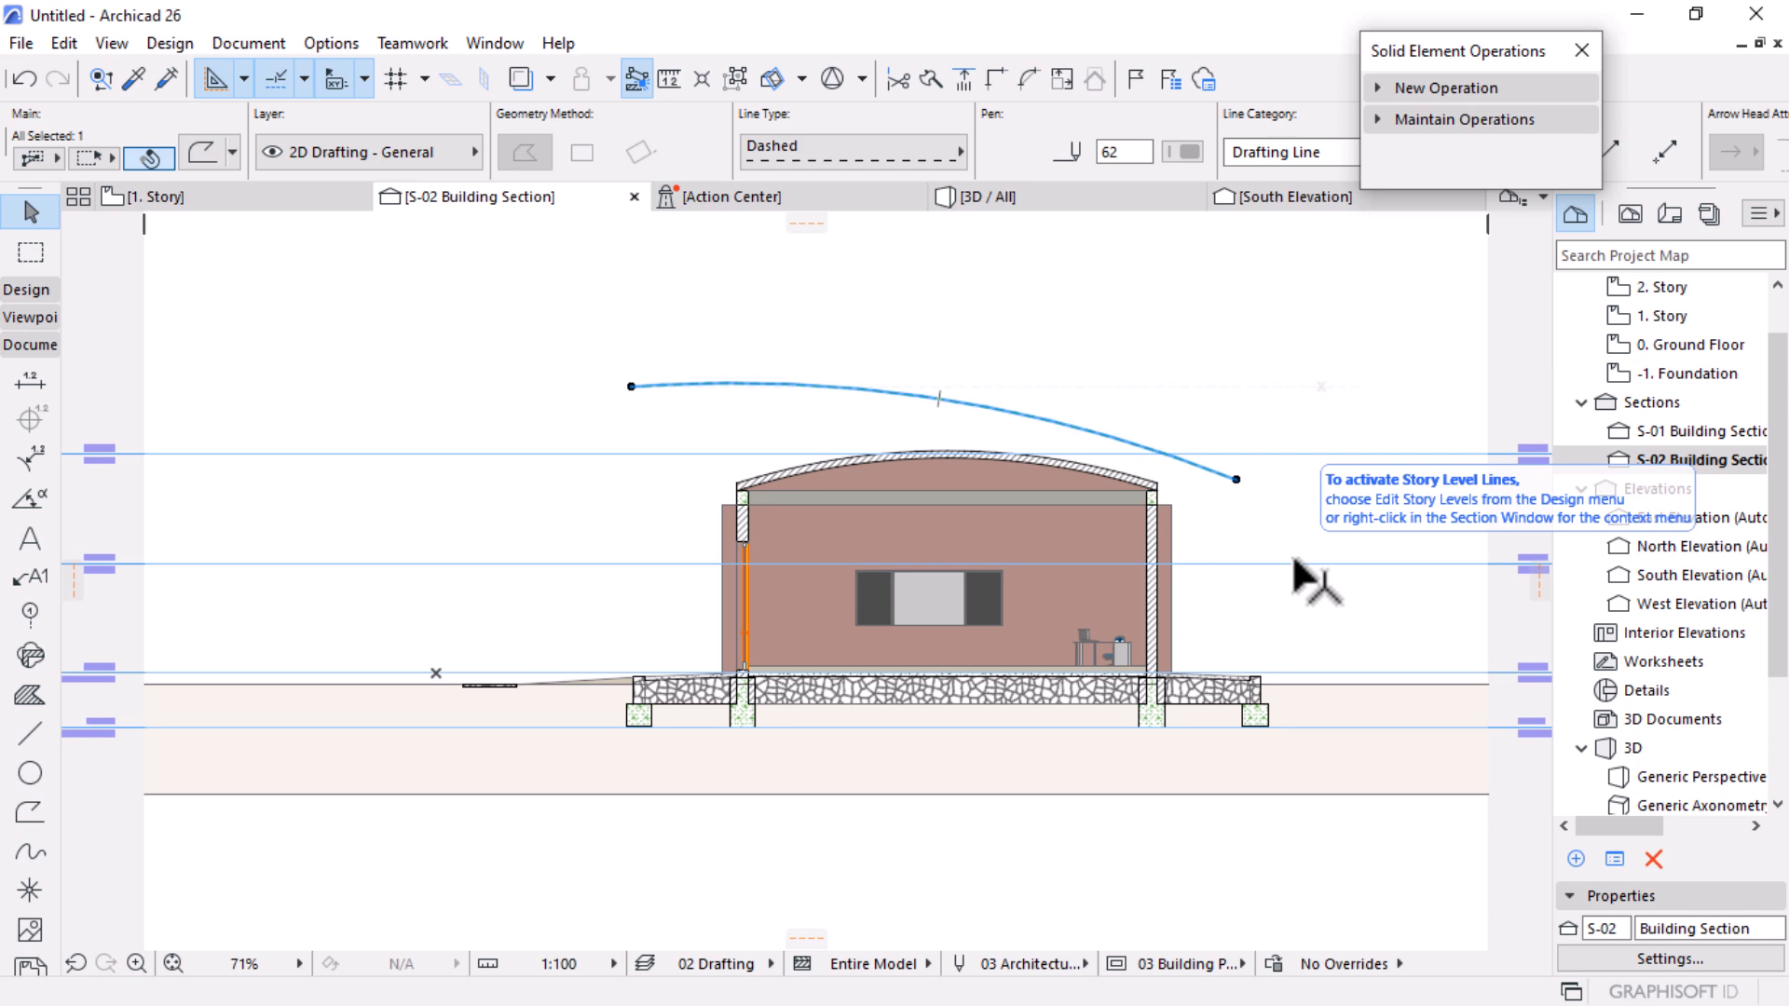
scroll(1112, 476, "up", 3)
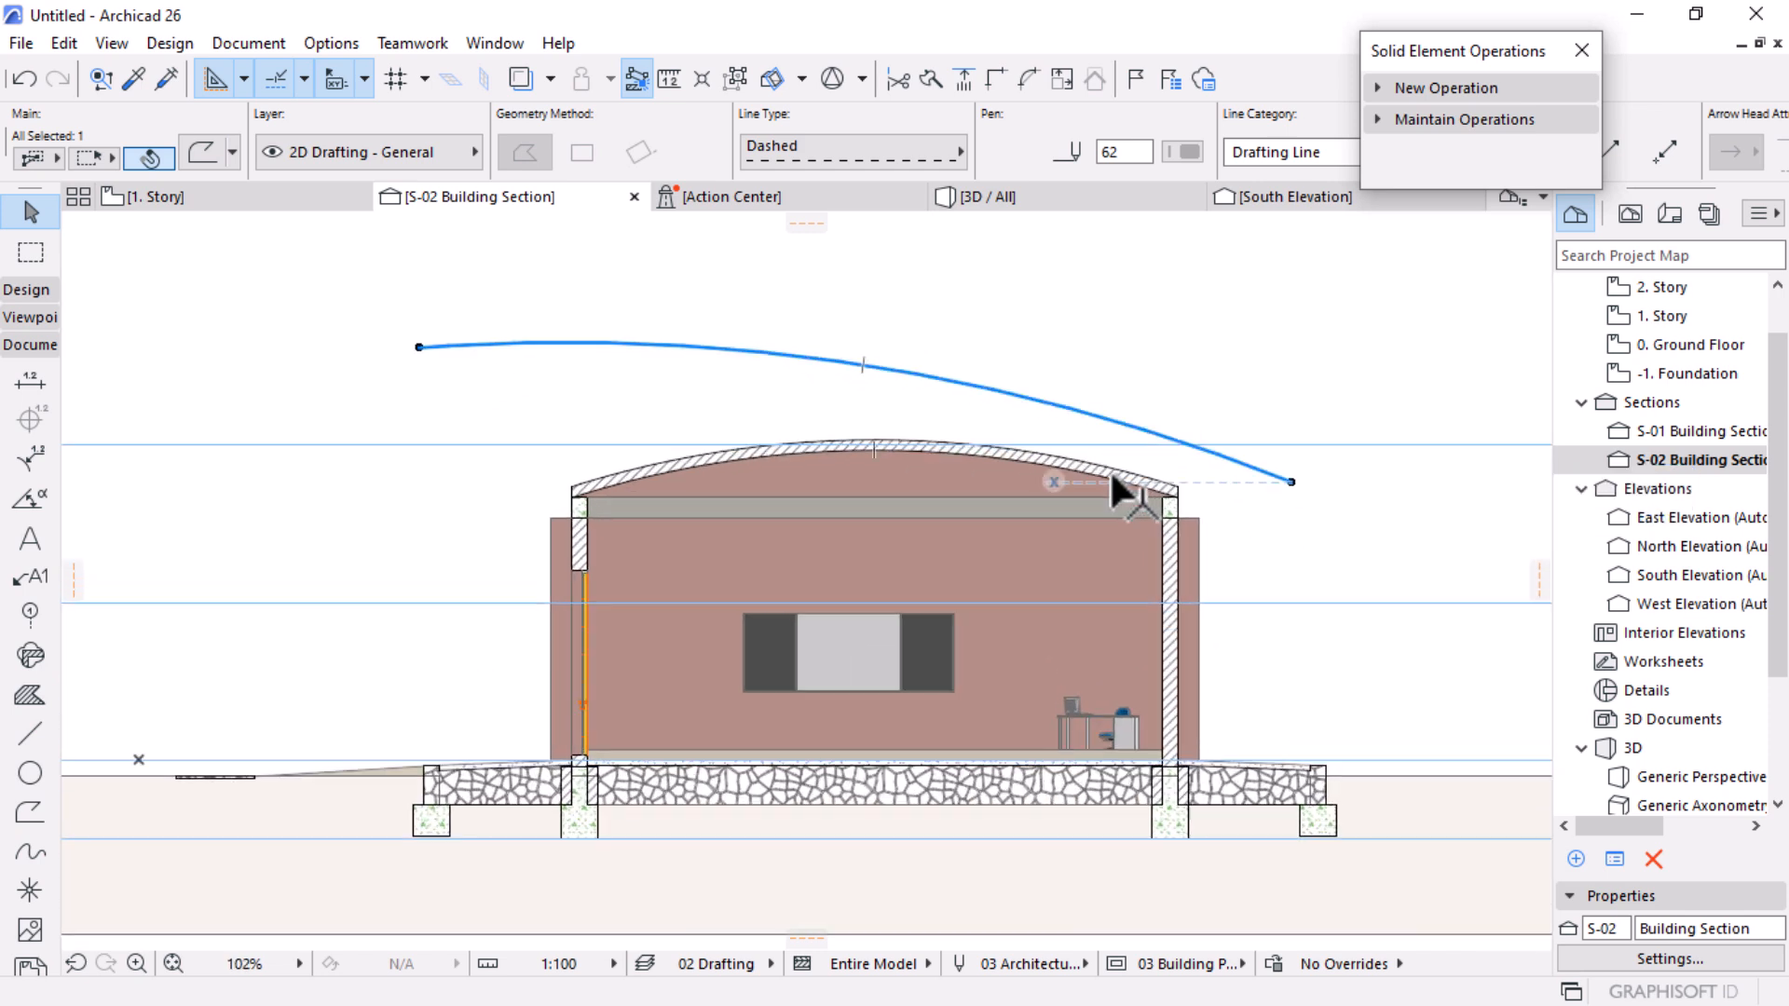
key("Escape")
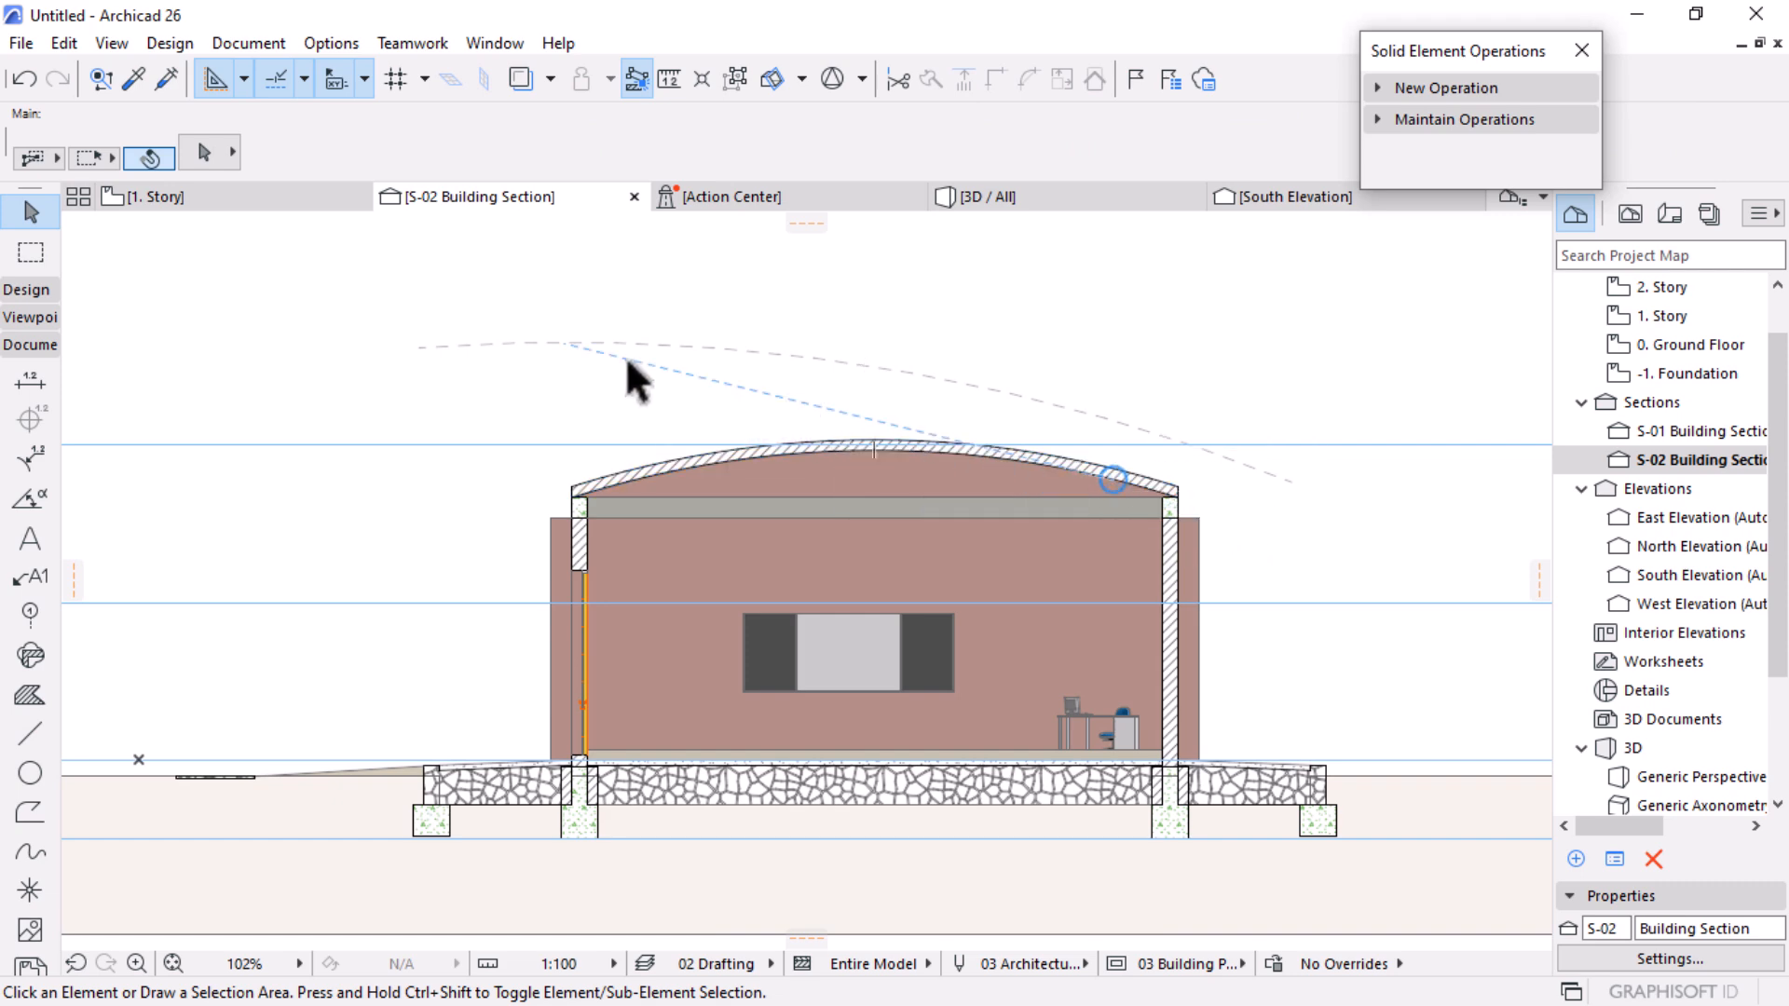
left_click(762, 358)
left_click(884, 153)
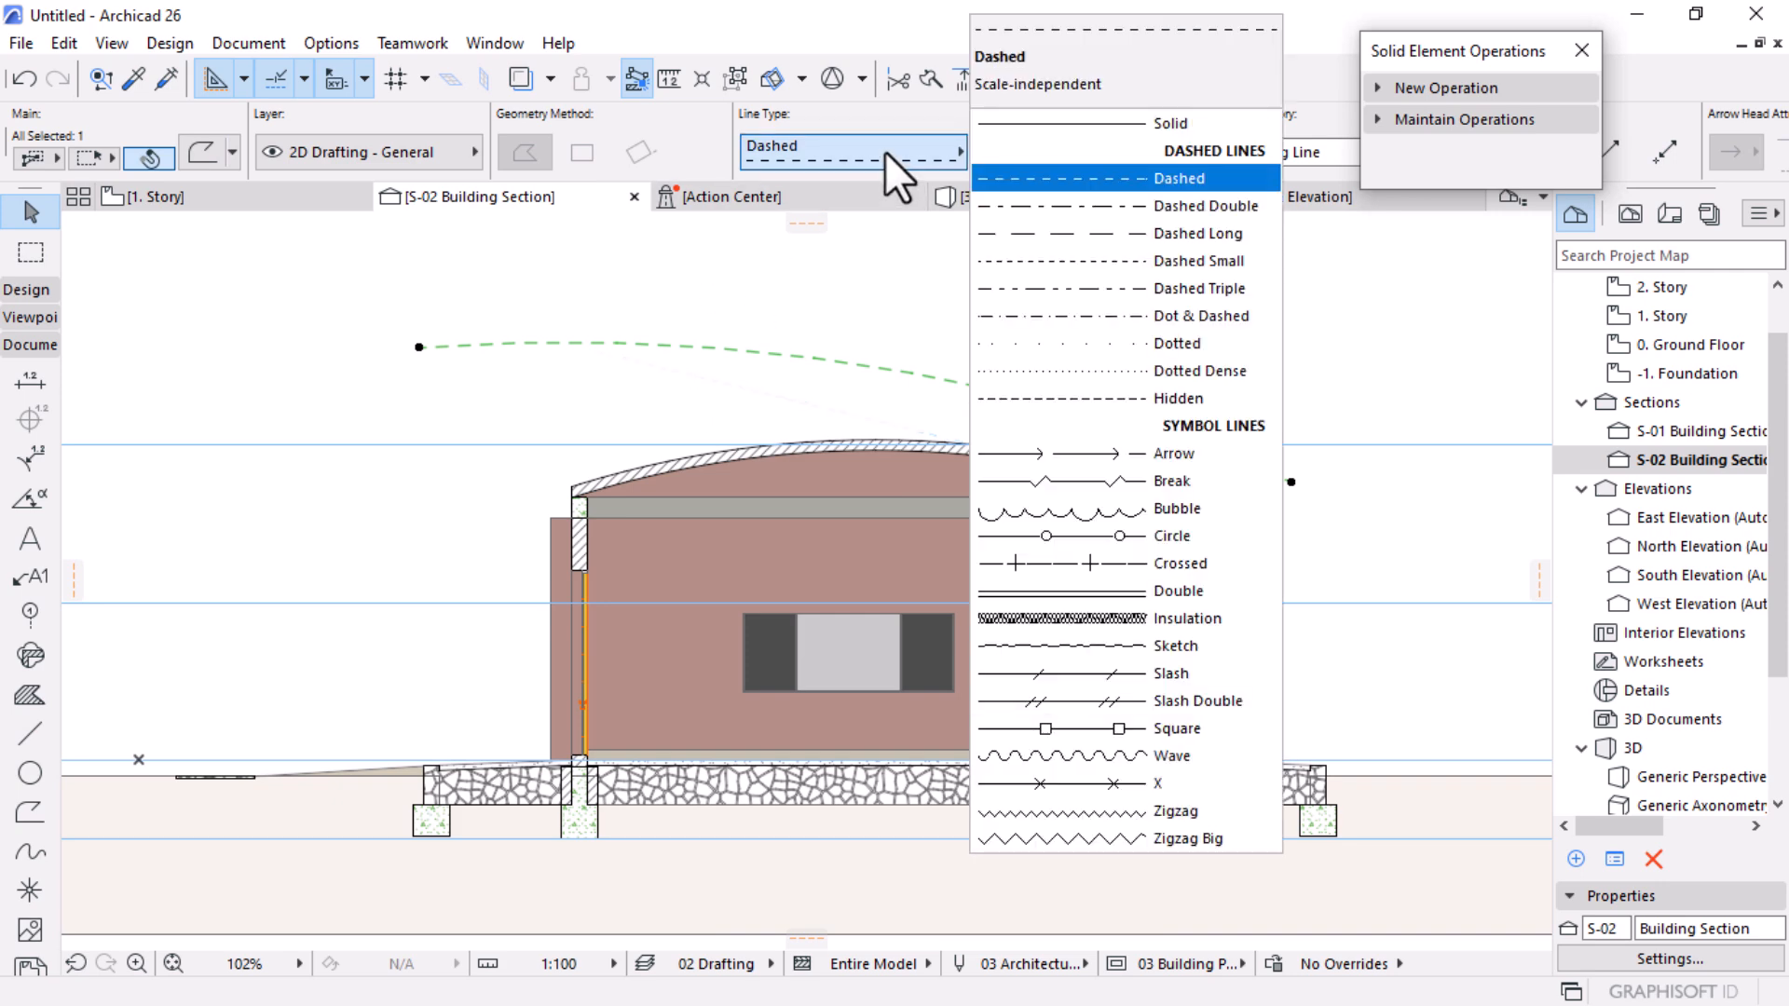
left_click(1148, 132)
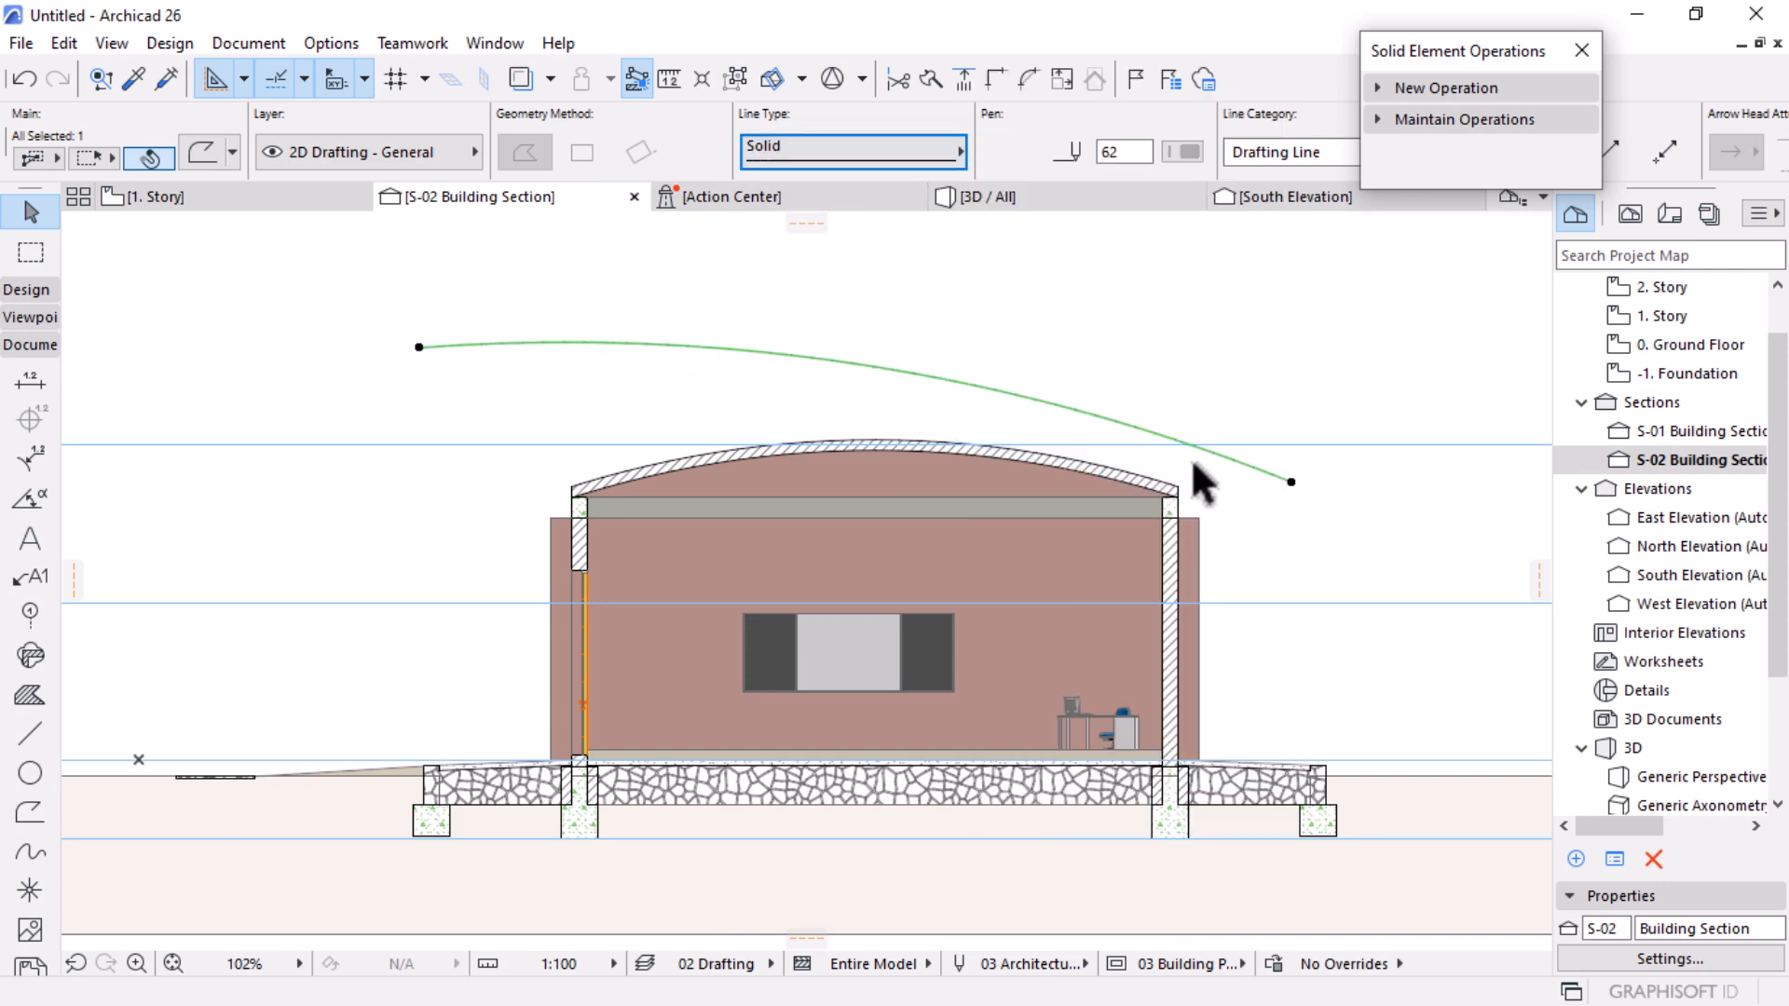
left_click(819, 332)
Step: Start a dashed polyline near the arc's left end, running down to the roof's left corner and vertically back up to the arc
scroll(809, 309, "up", 2)
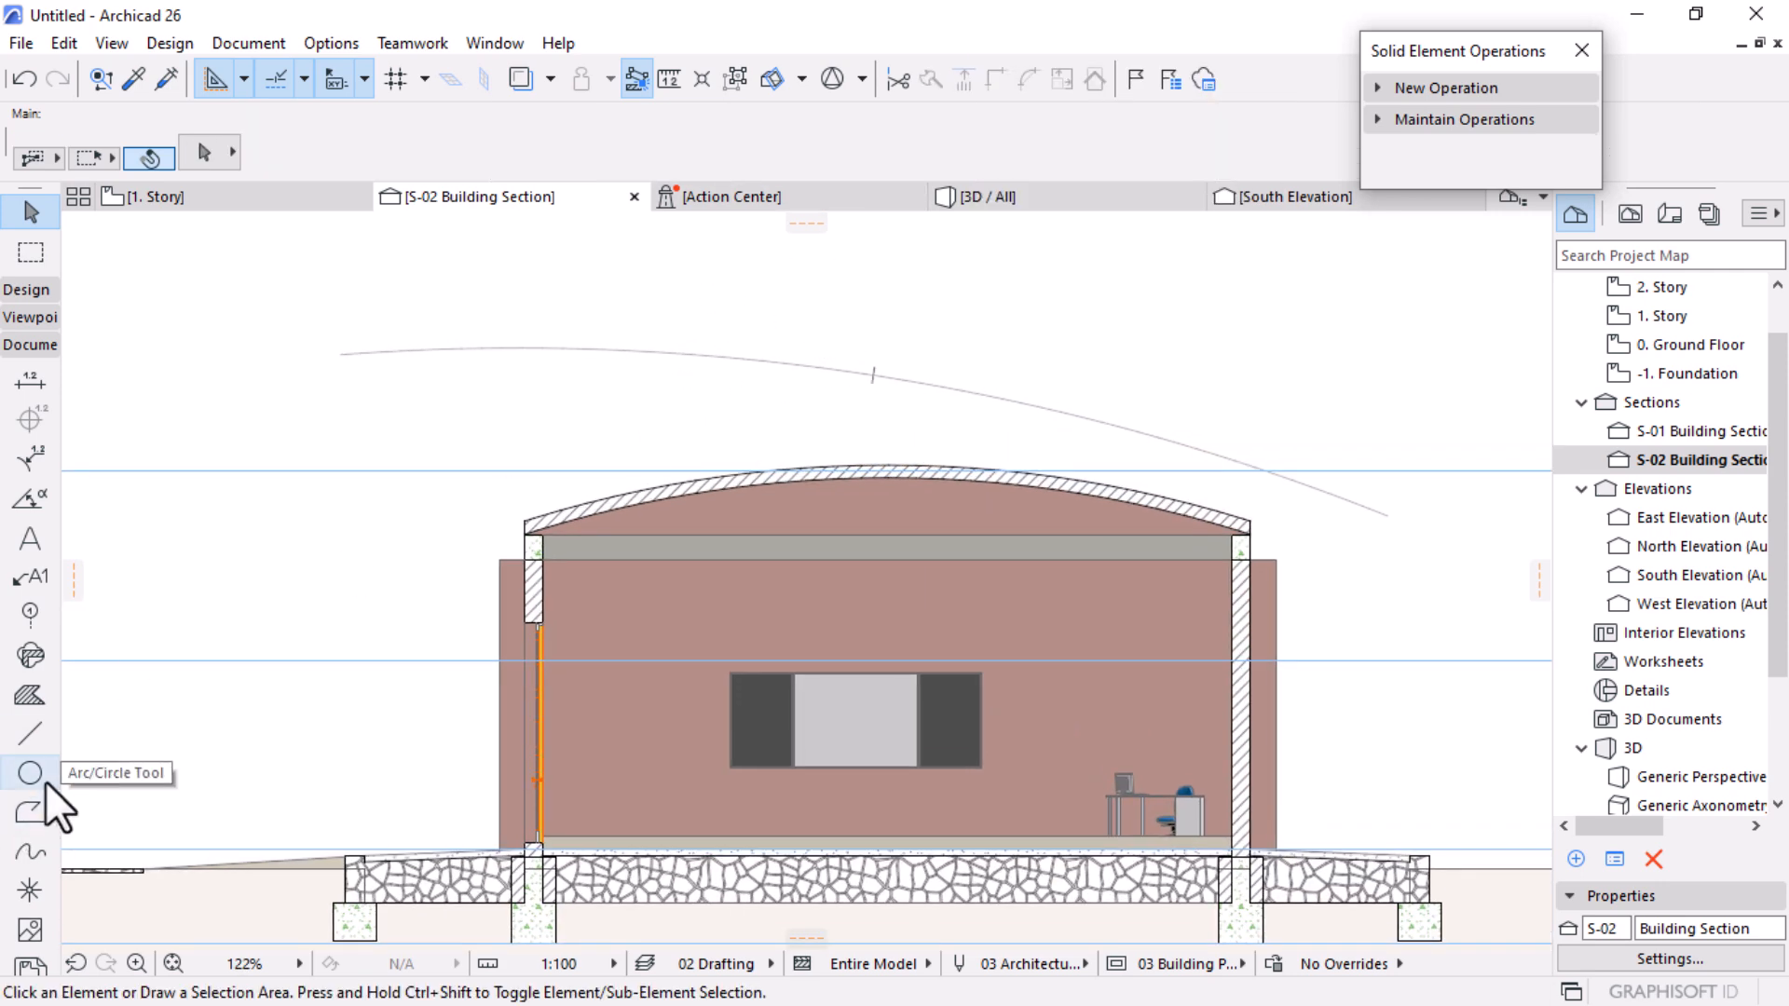
left_click(29, 811)
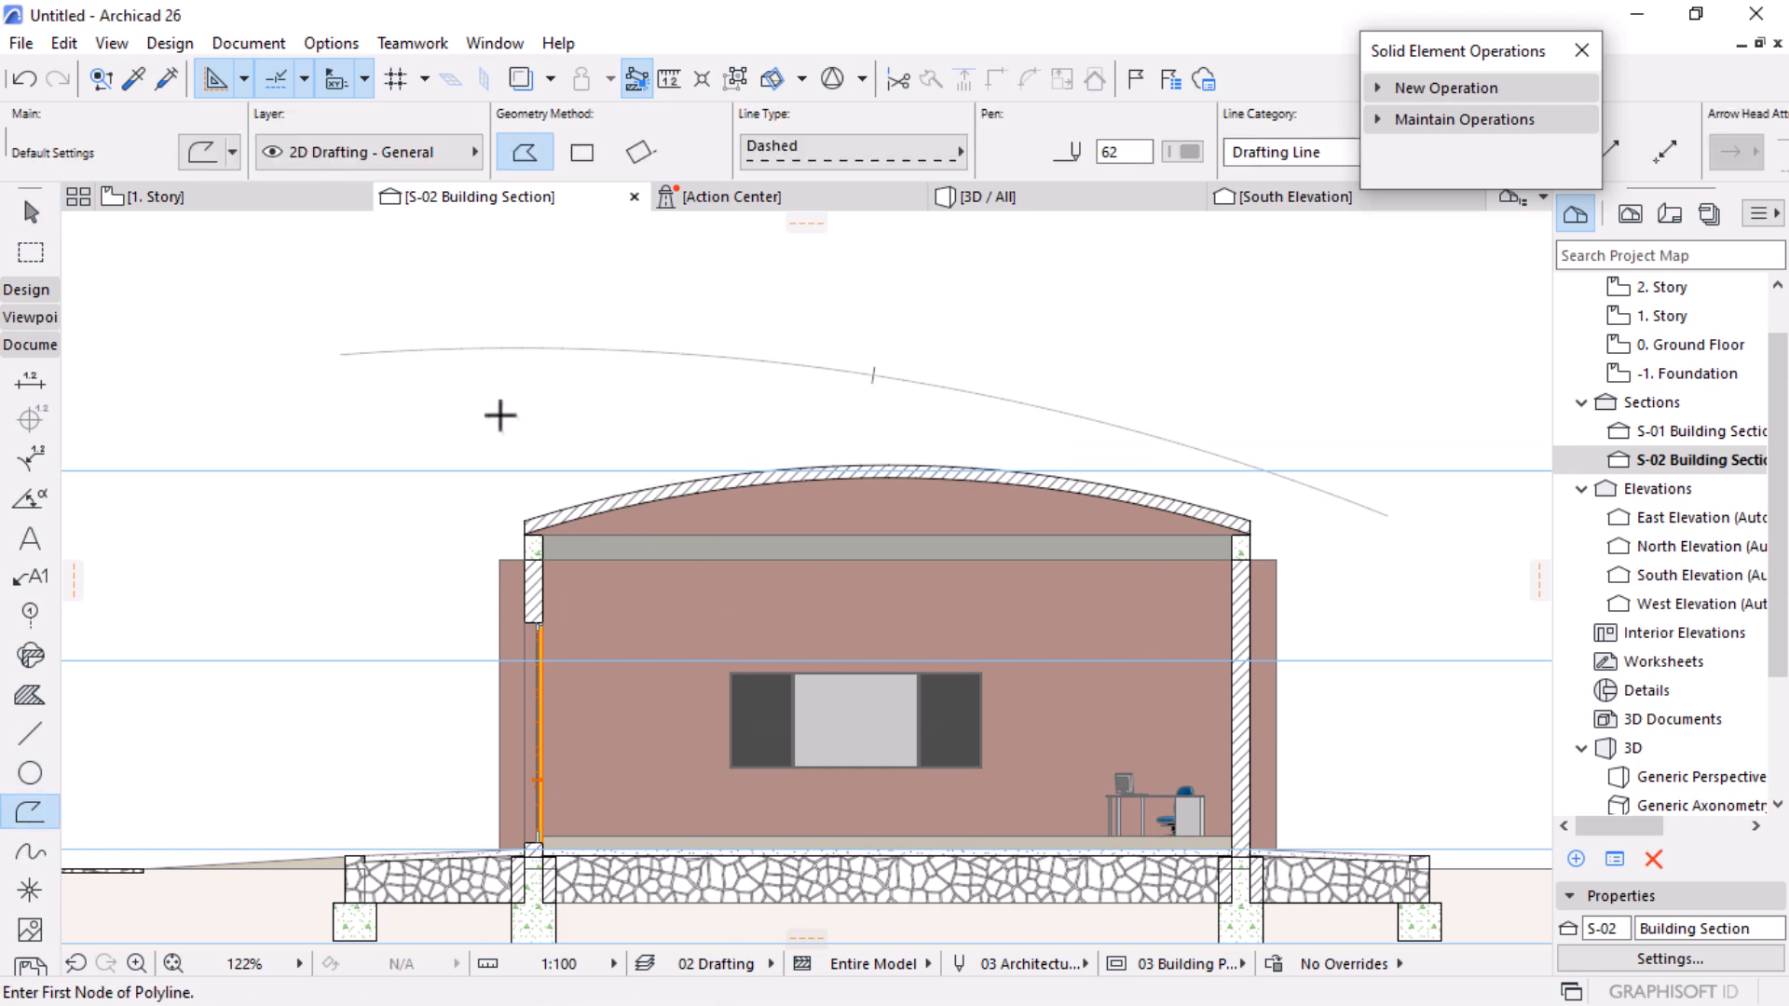
left_click(361, 354)
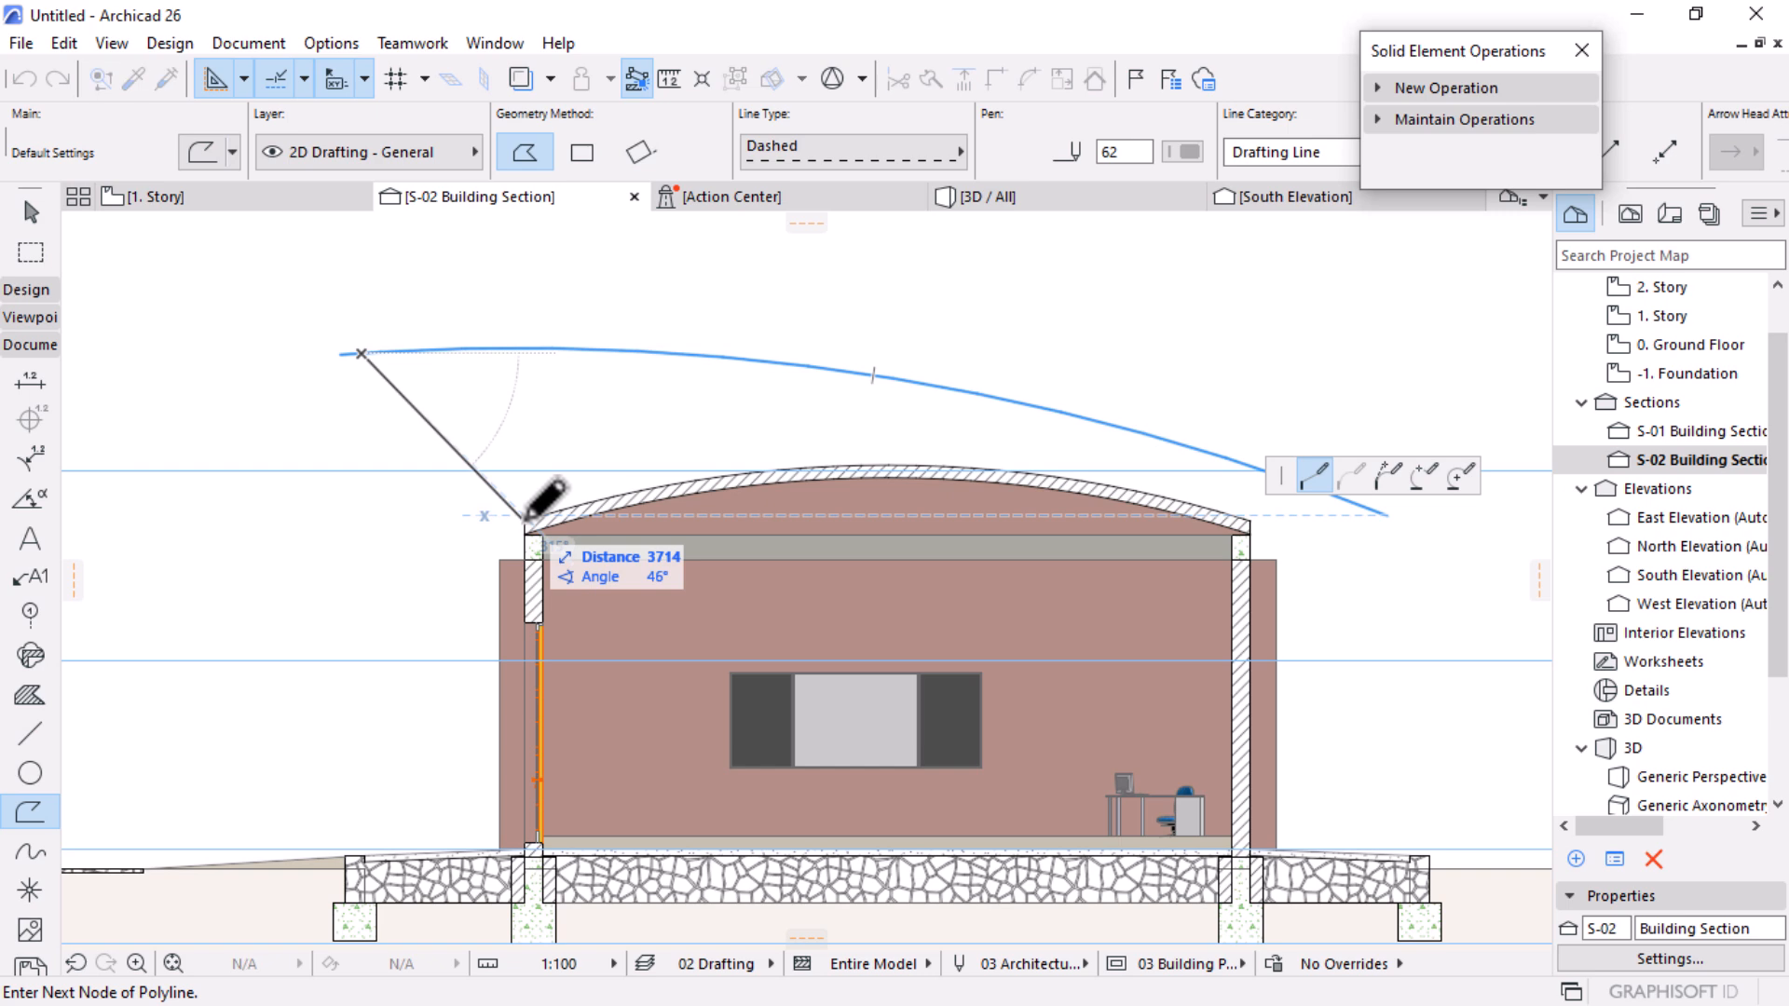
scroll(528, 517, "up", 3)
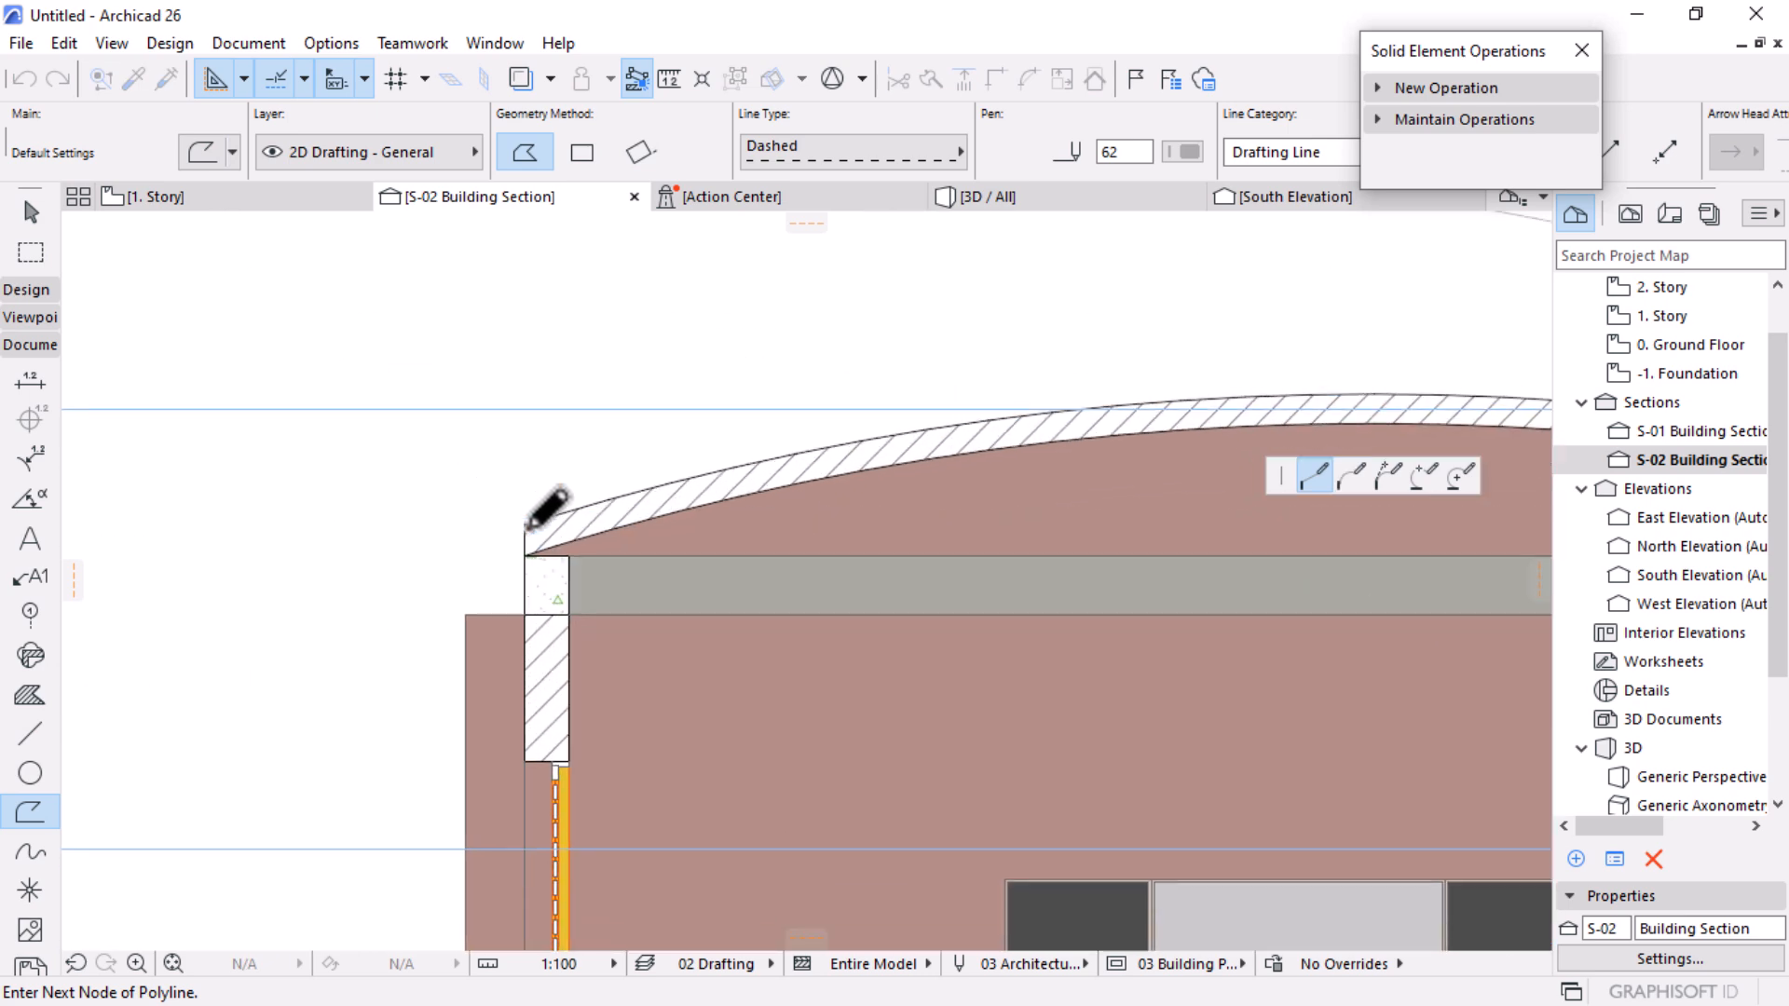
scroll(526, 524, "down", 3)
left_click(526, 527)
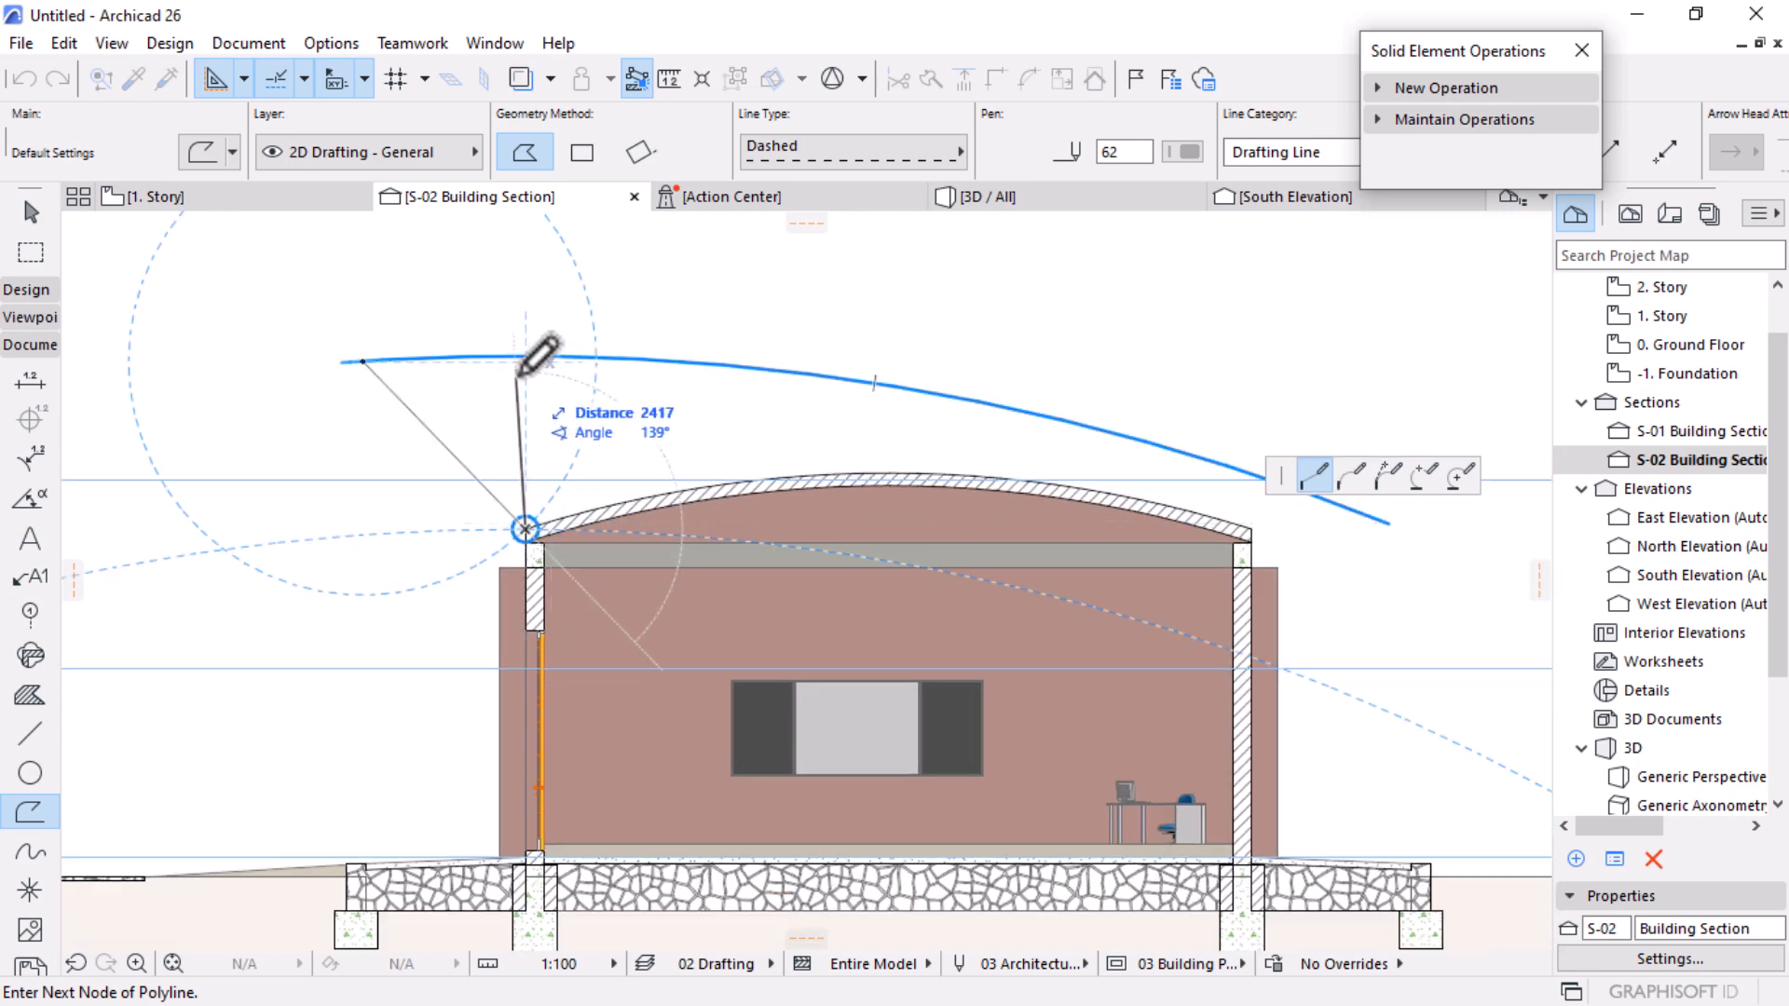
scroll(528, 347, "up", 3)
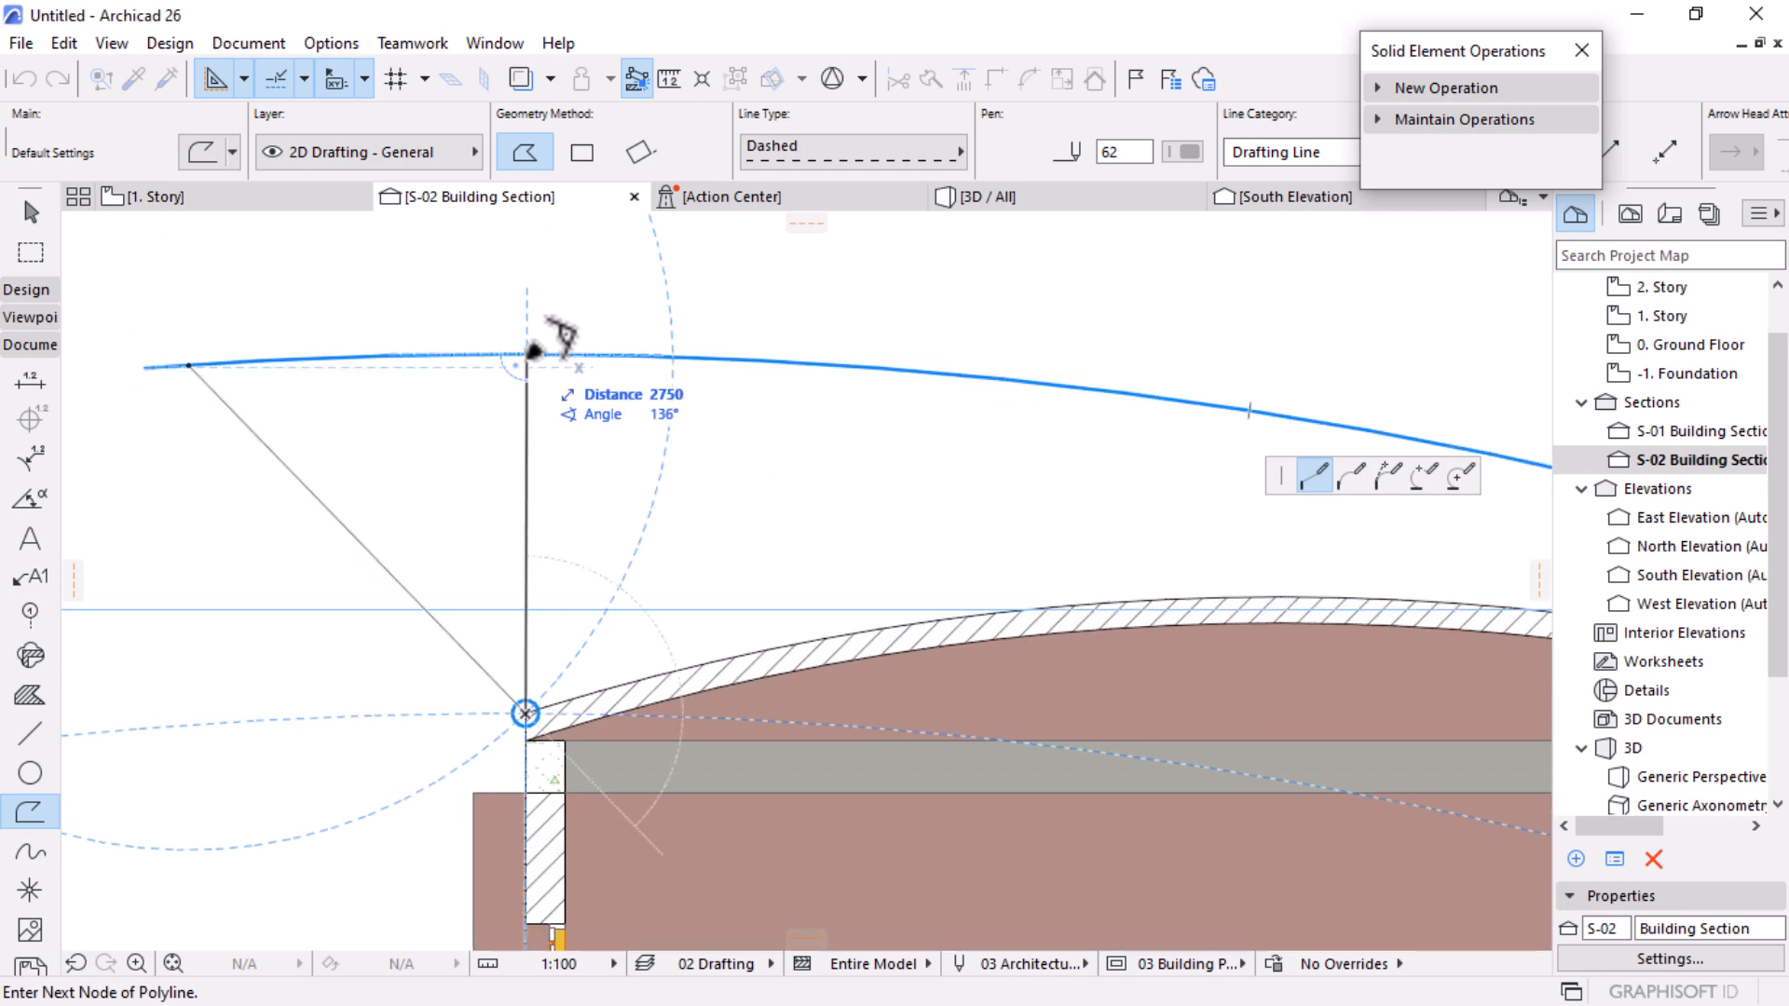
left_click(527, 352)
Step: Continue the polyline as a zigzag between roof and arc, passing through the roof's crest and coming back down on its right half
scroll(745, 559, "down", 1)
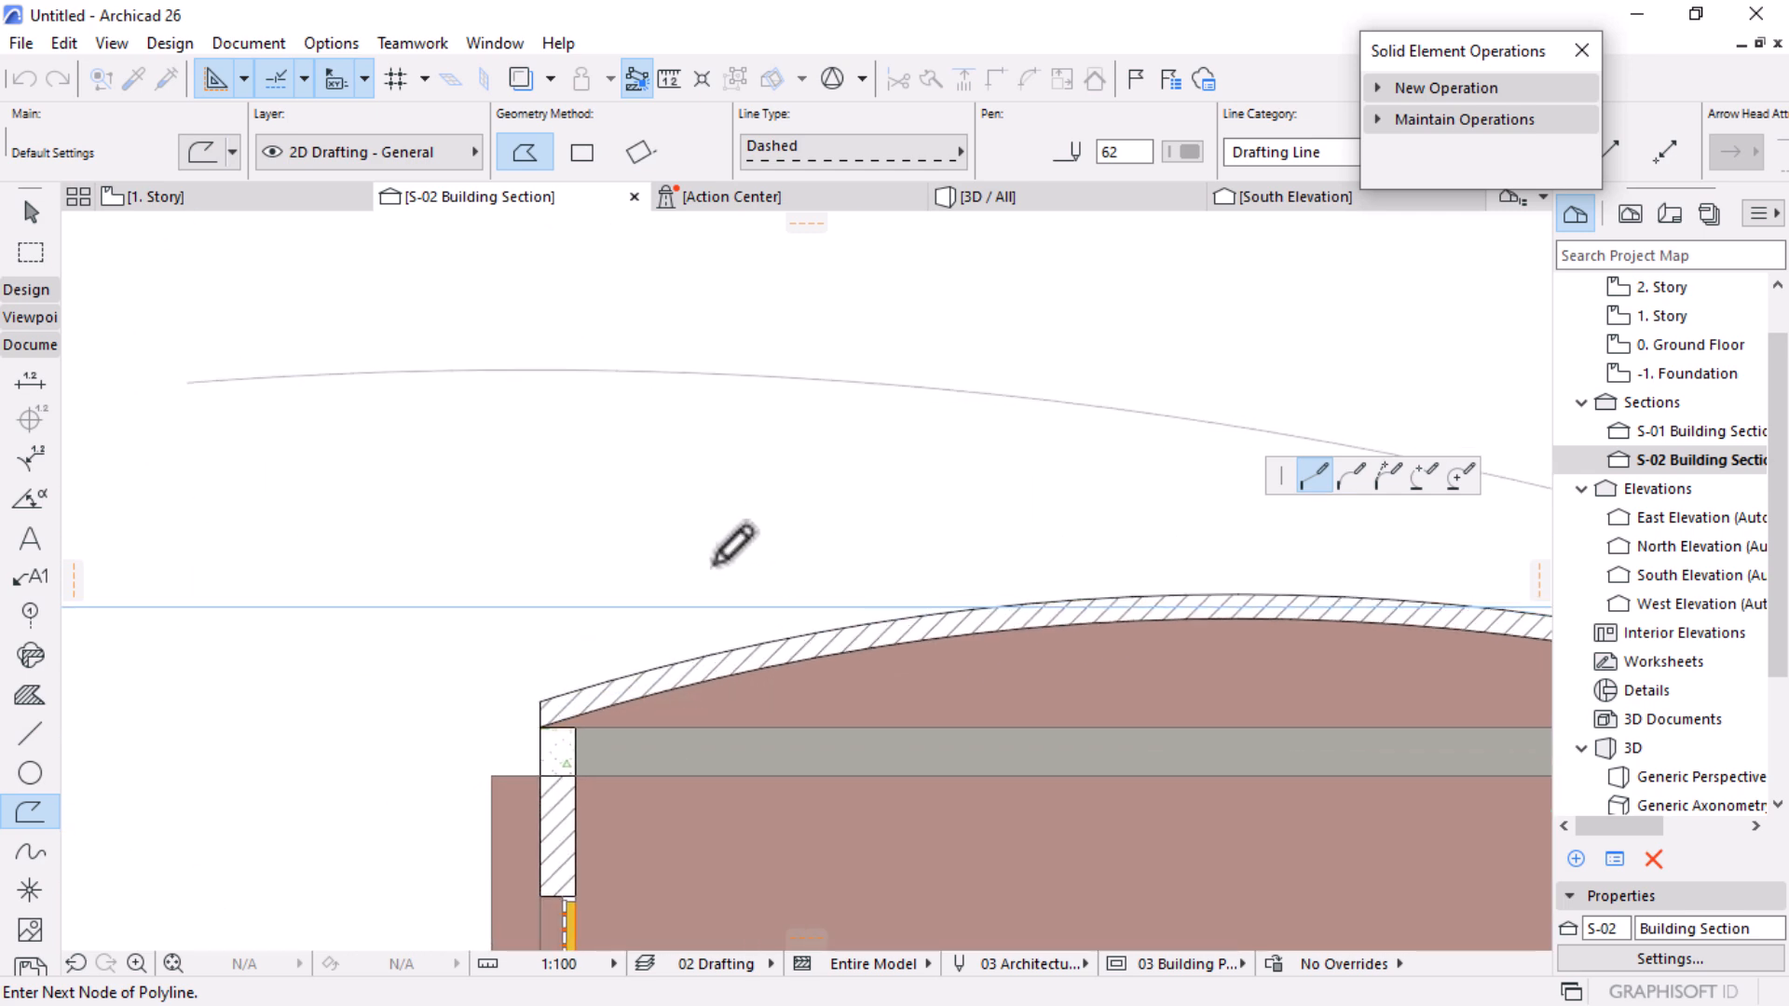
left_click(796, 627)
scroll(816, 395, "down", 3)
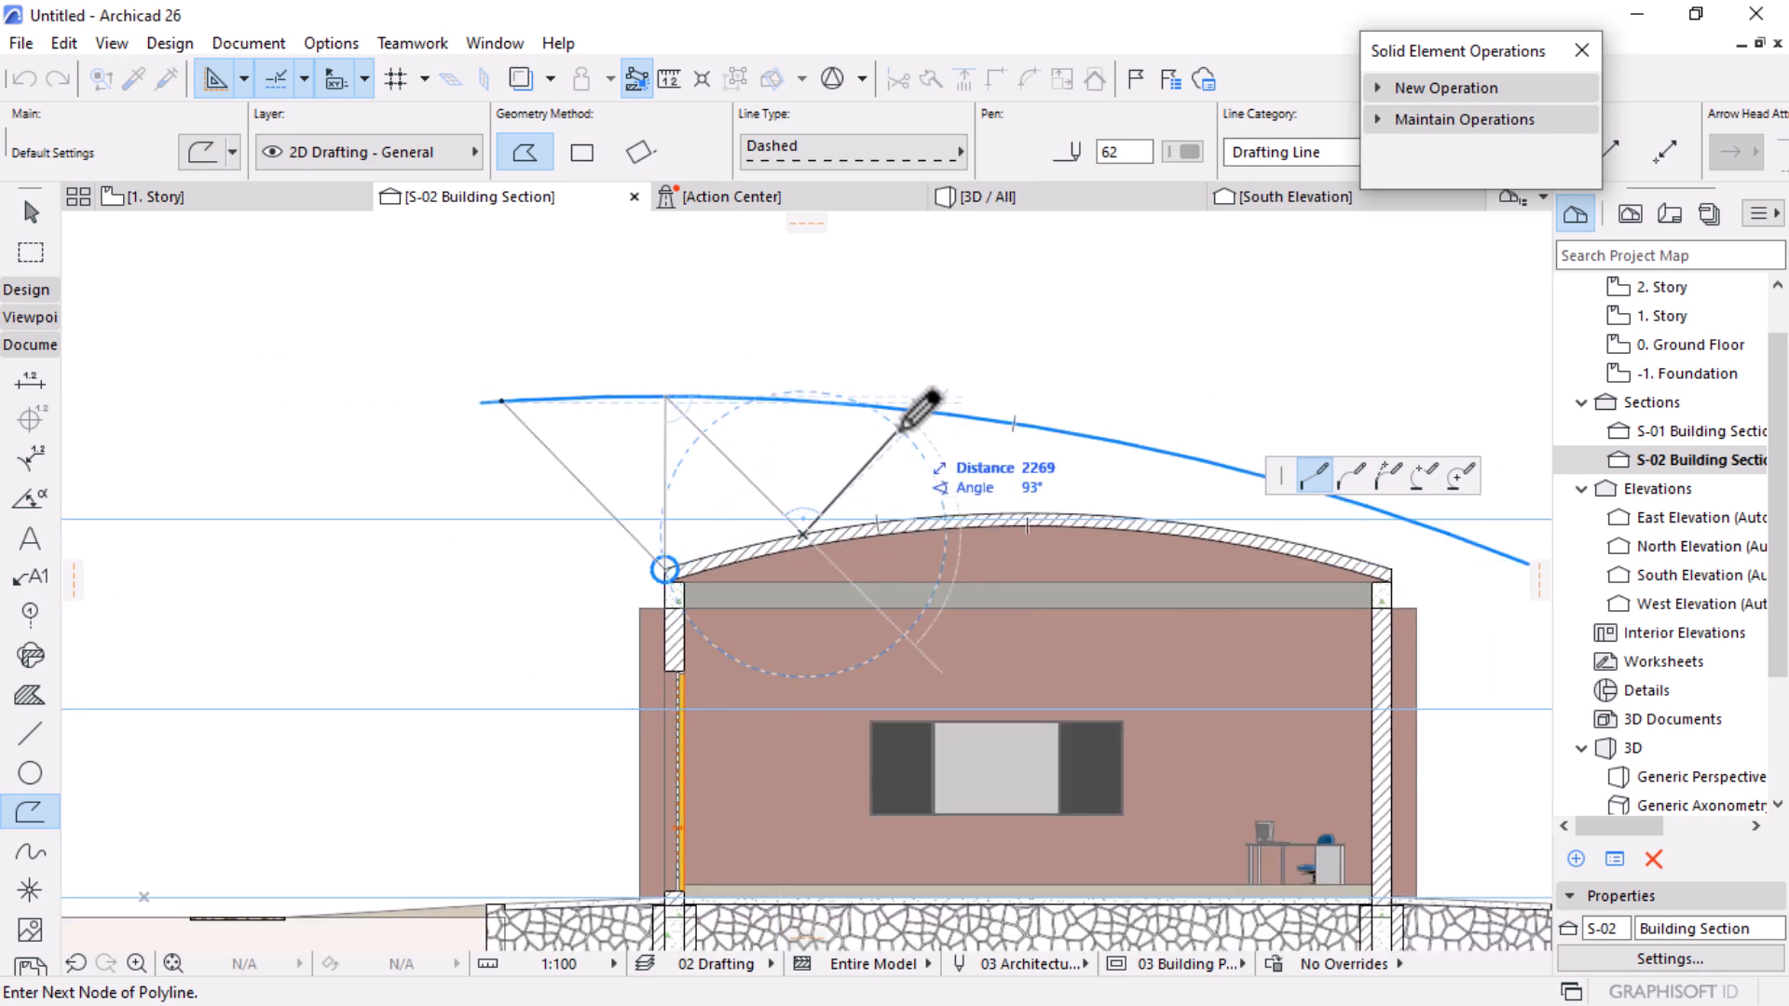
left_click(927, 410)
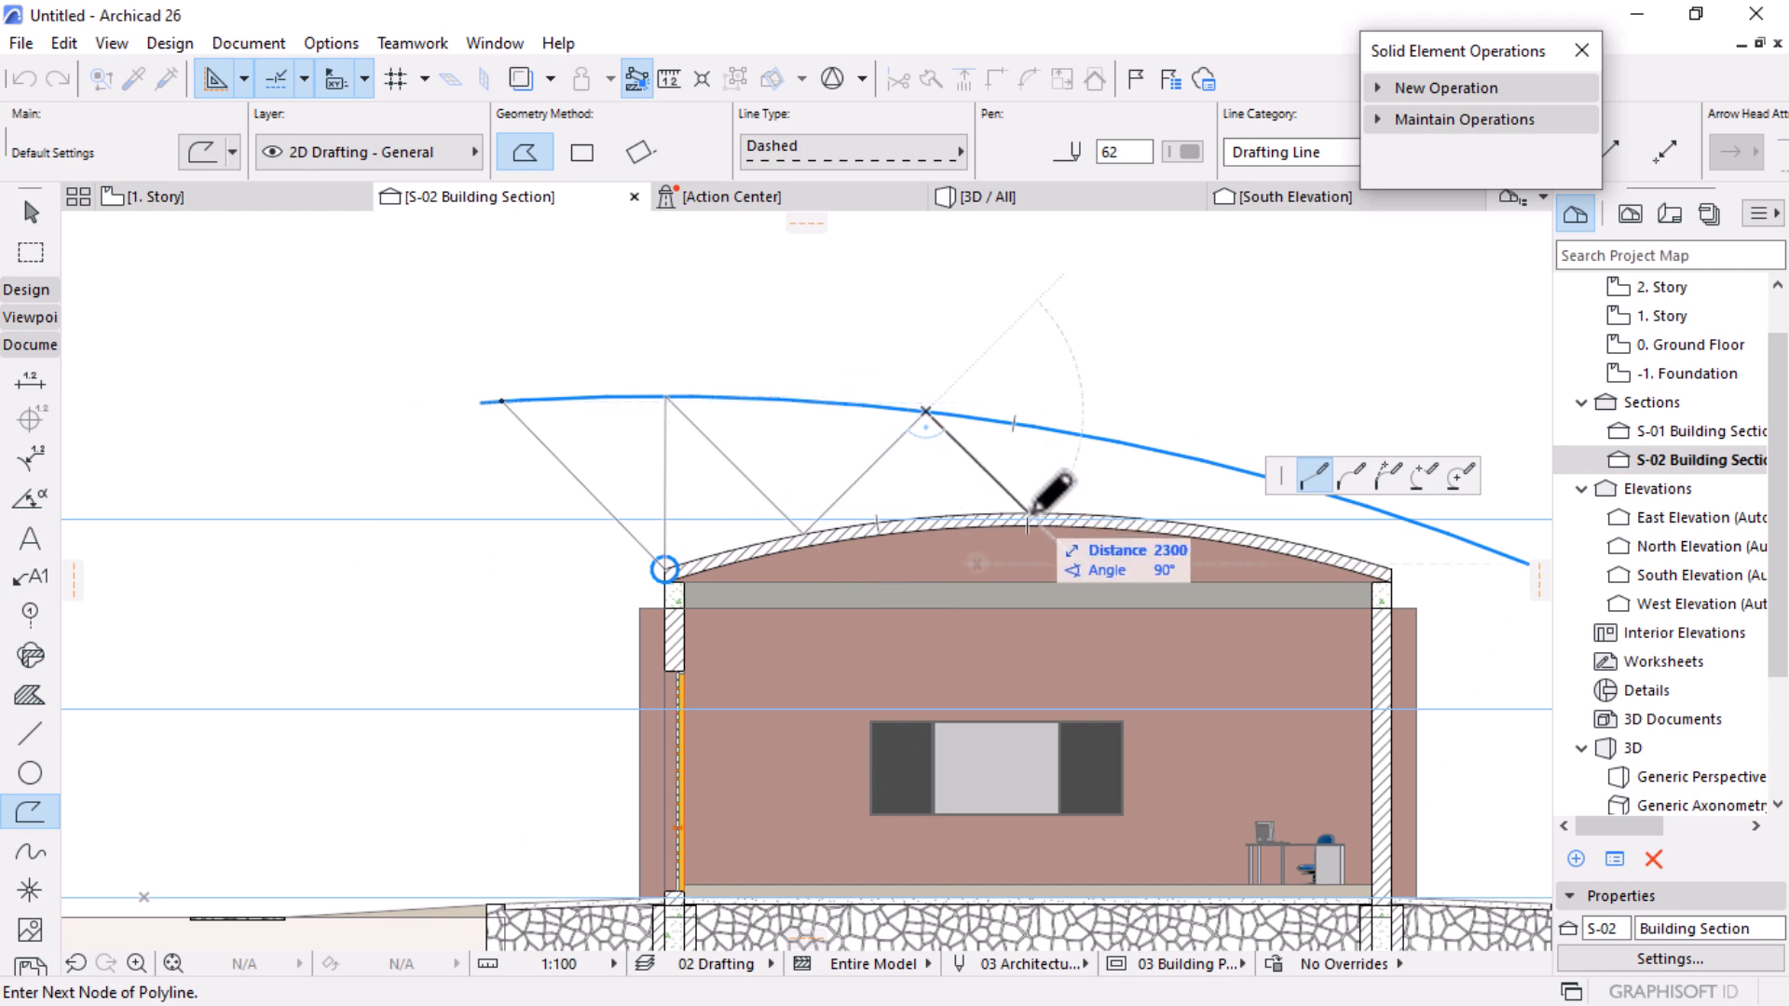
left_click(1029, 511)
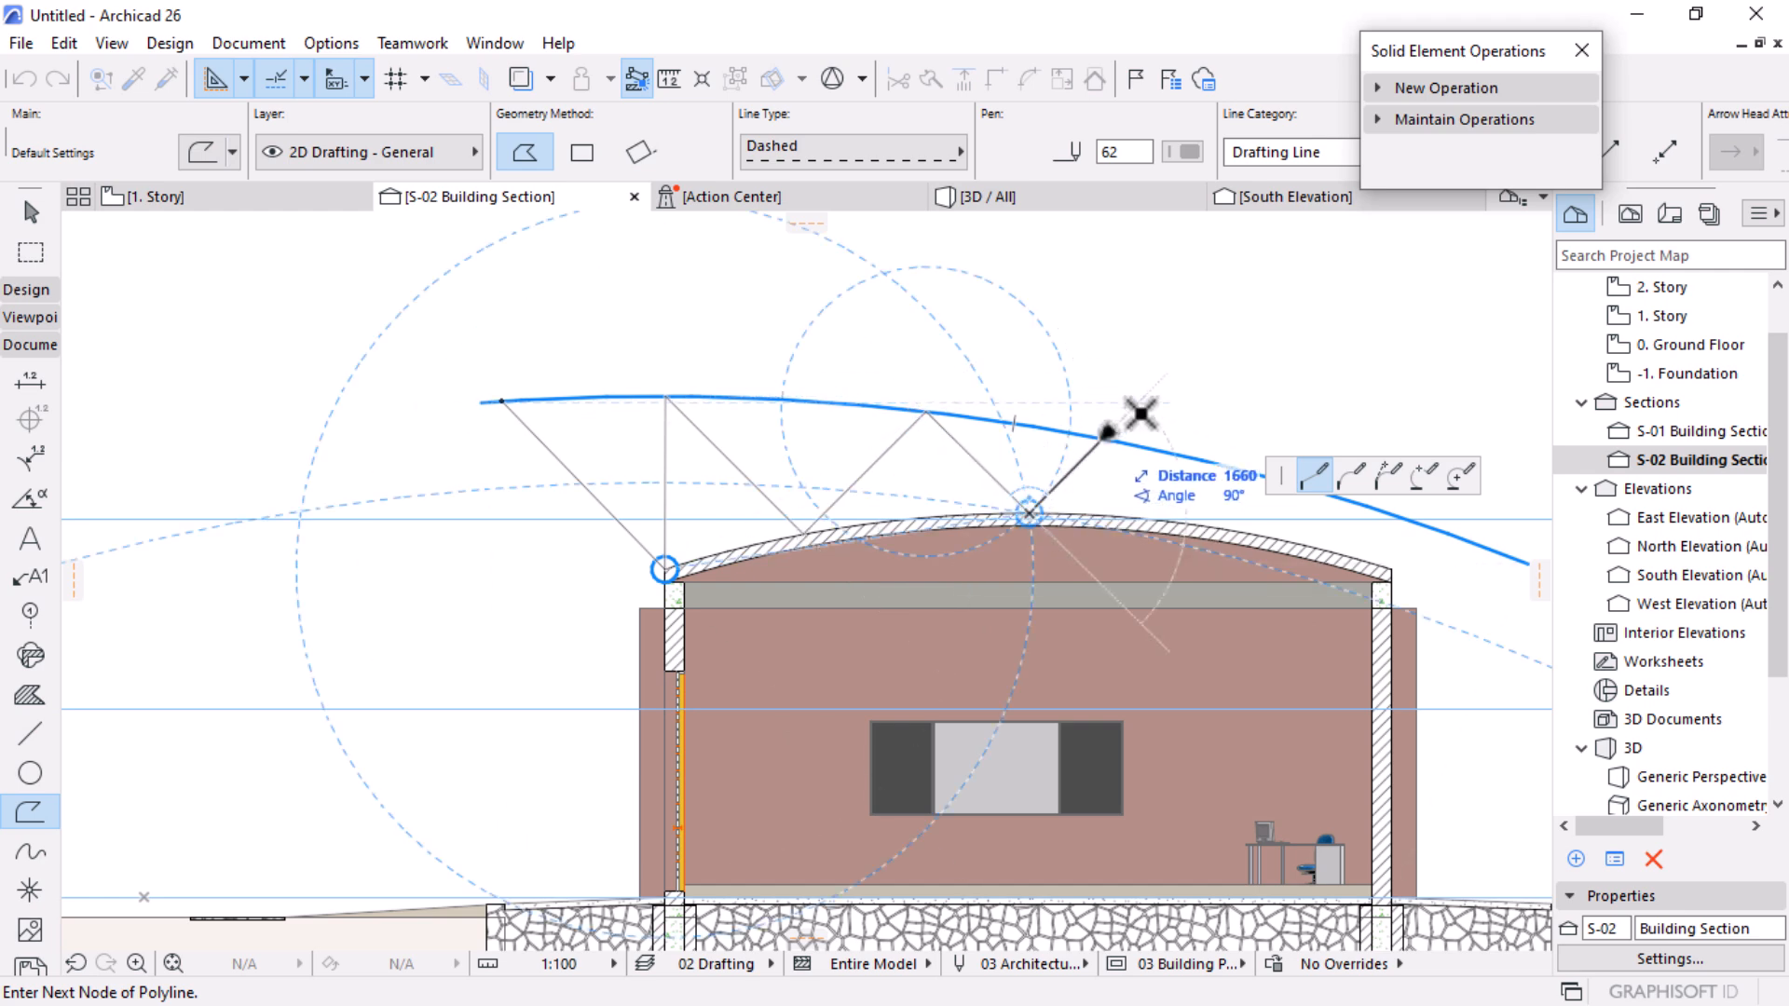
left_click(1102, 438)
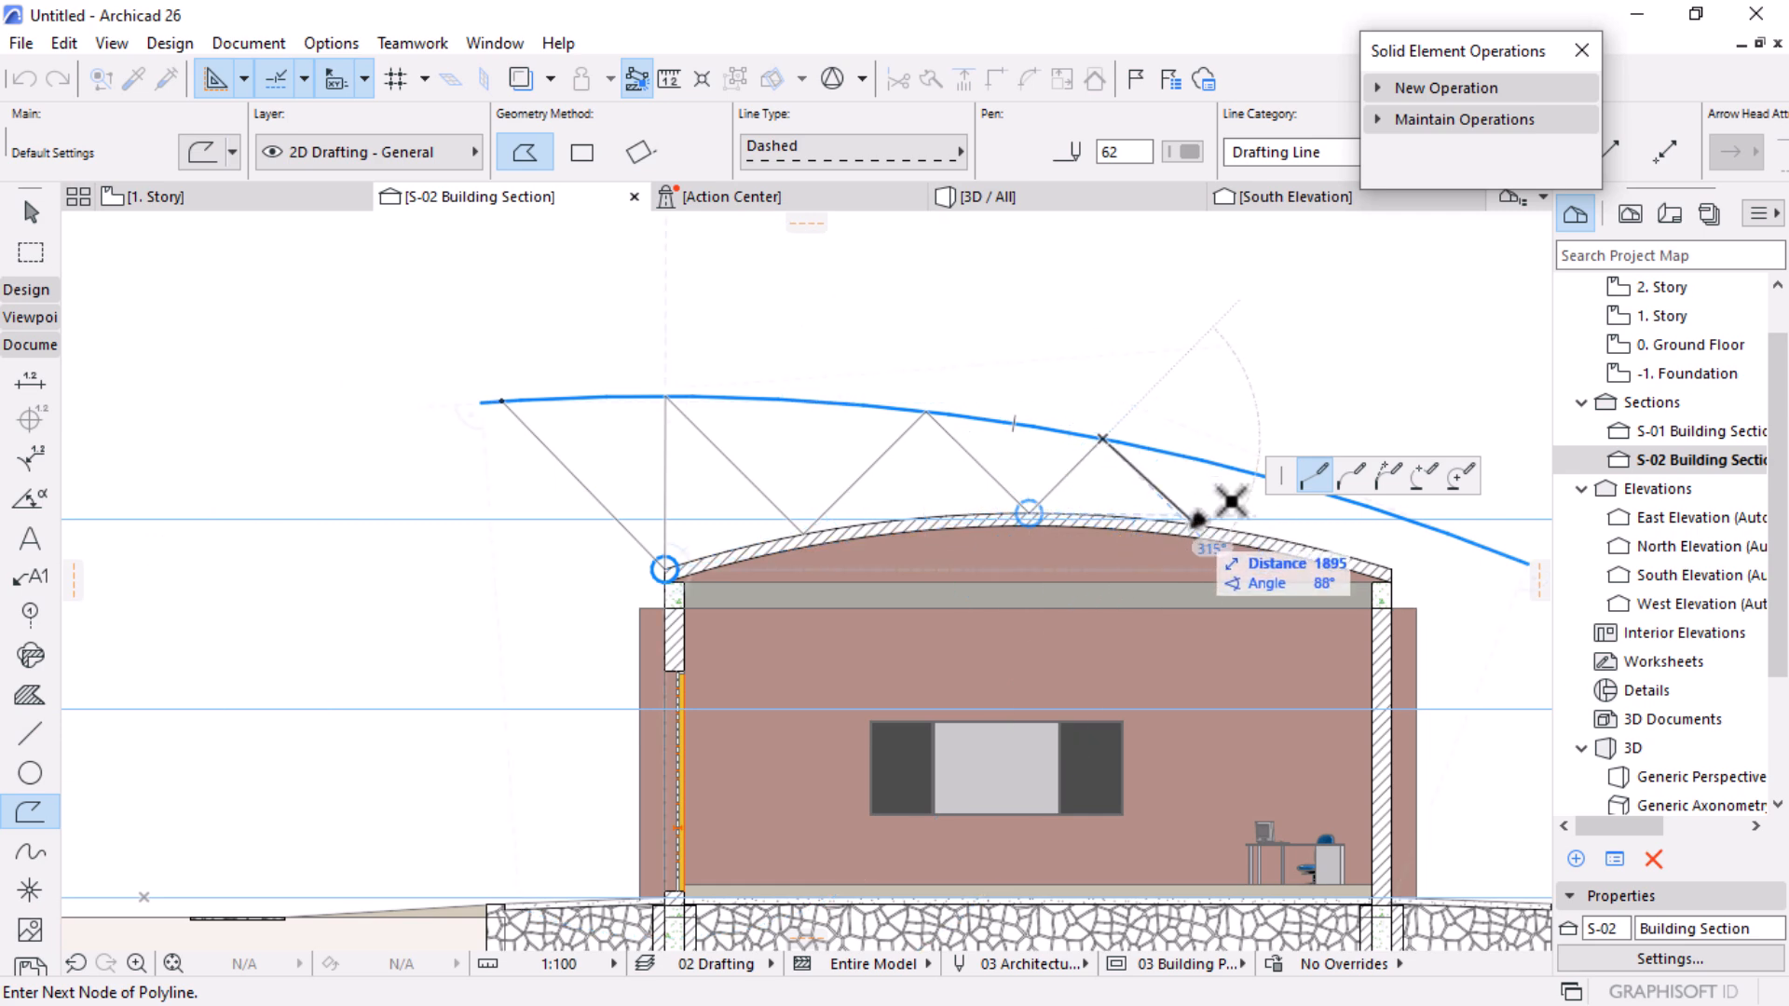
left_click(1229, 502)
Step: Carry the zigzag on to the roof's right corner and finish the polyline at the arc's right end
scroll(820, 510, "down", 3)
scroll(850, 500, "up", 2)
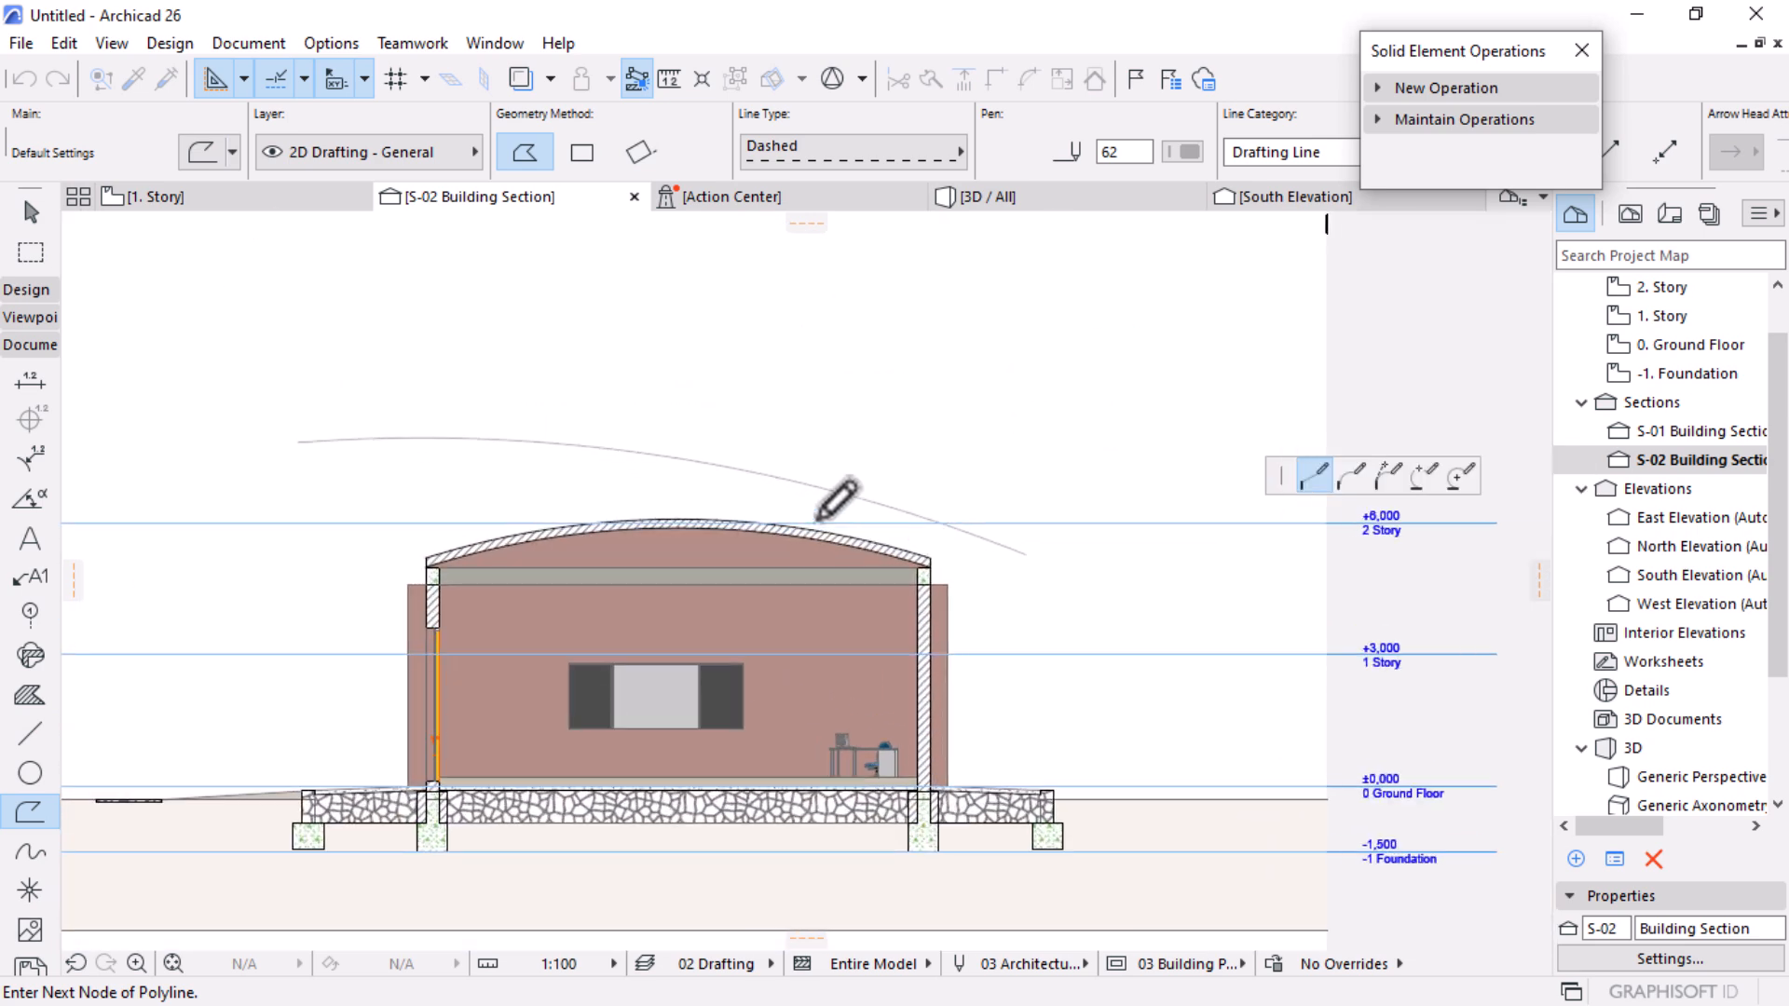
left_click(844, 491)
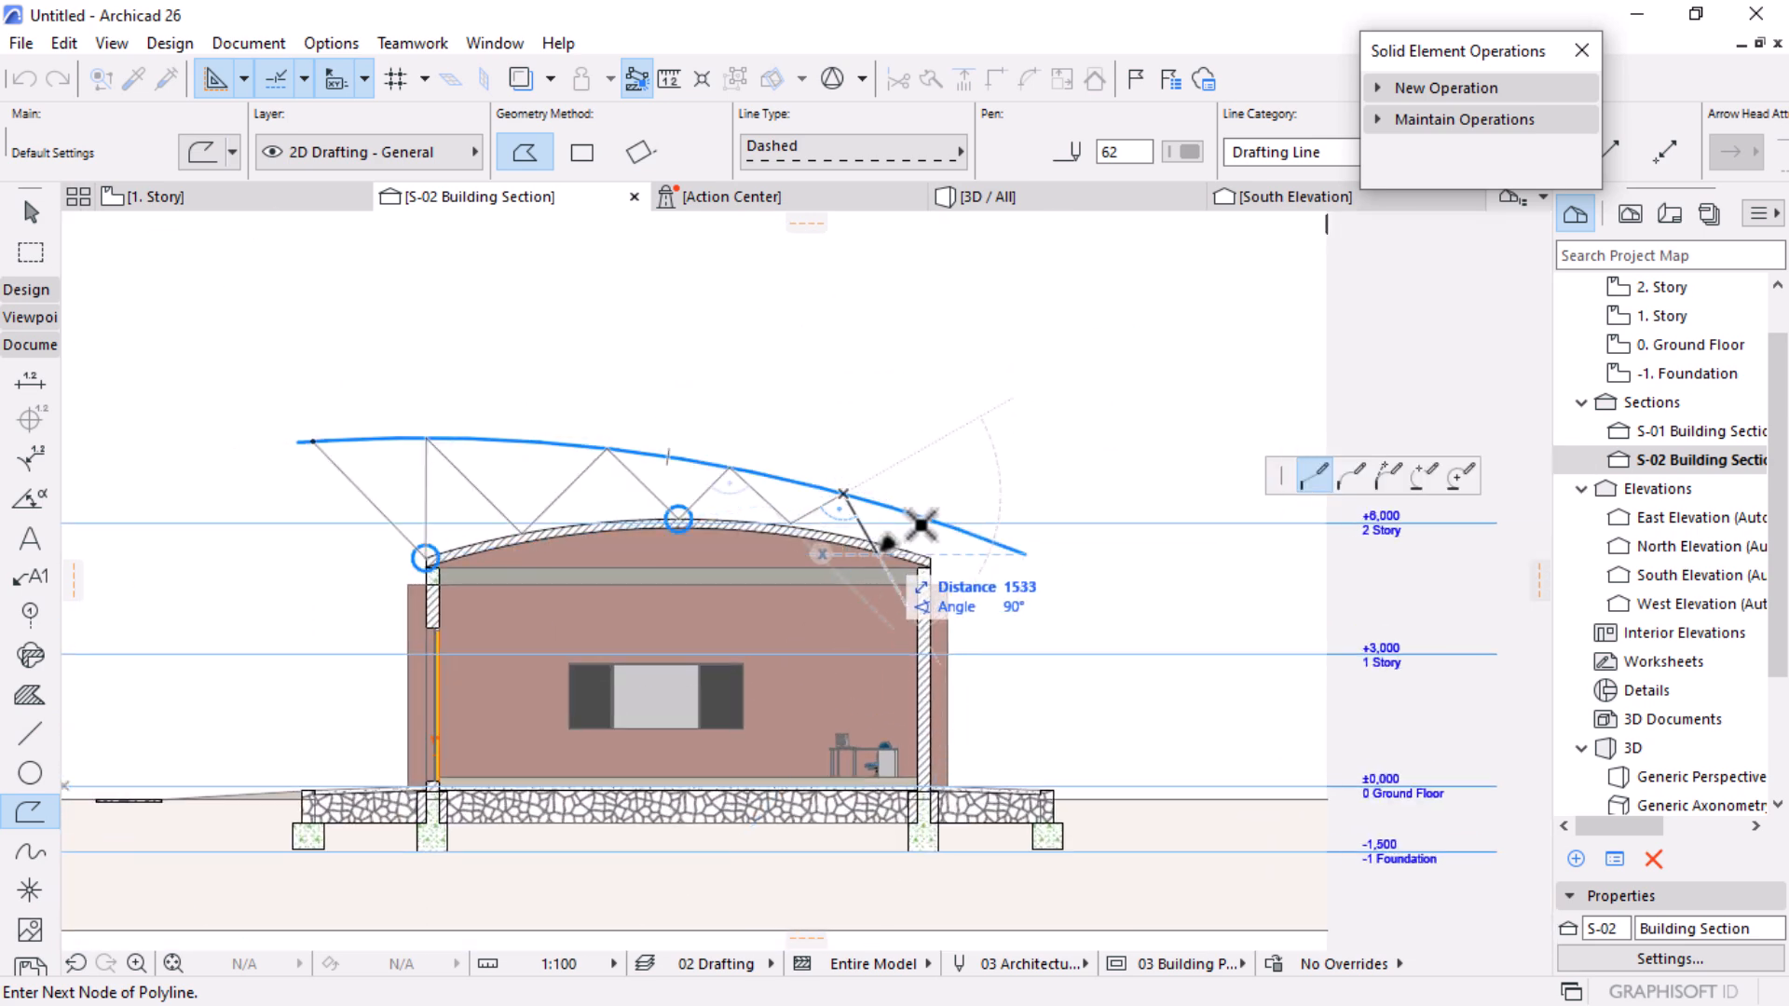
scroll(894, 535, "up", 2)
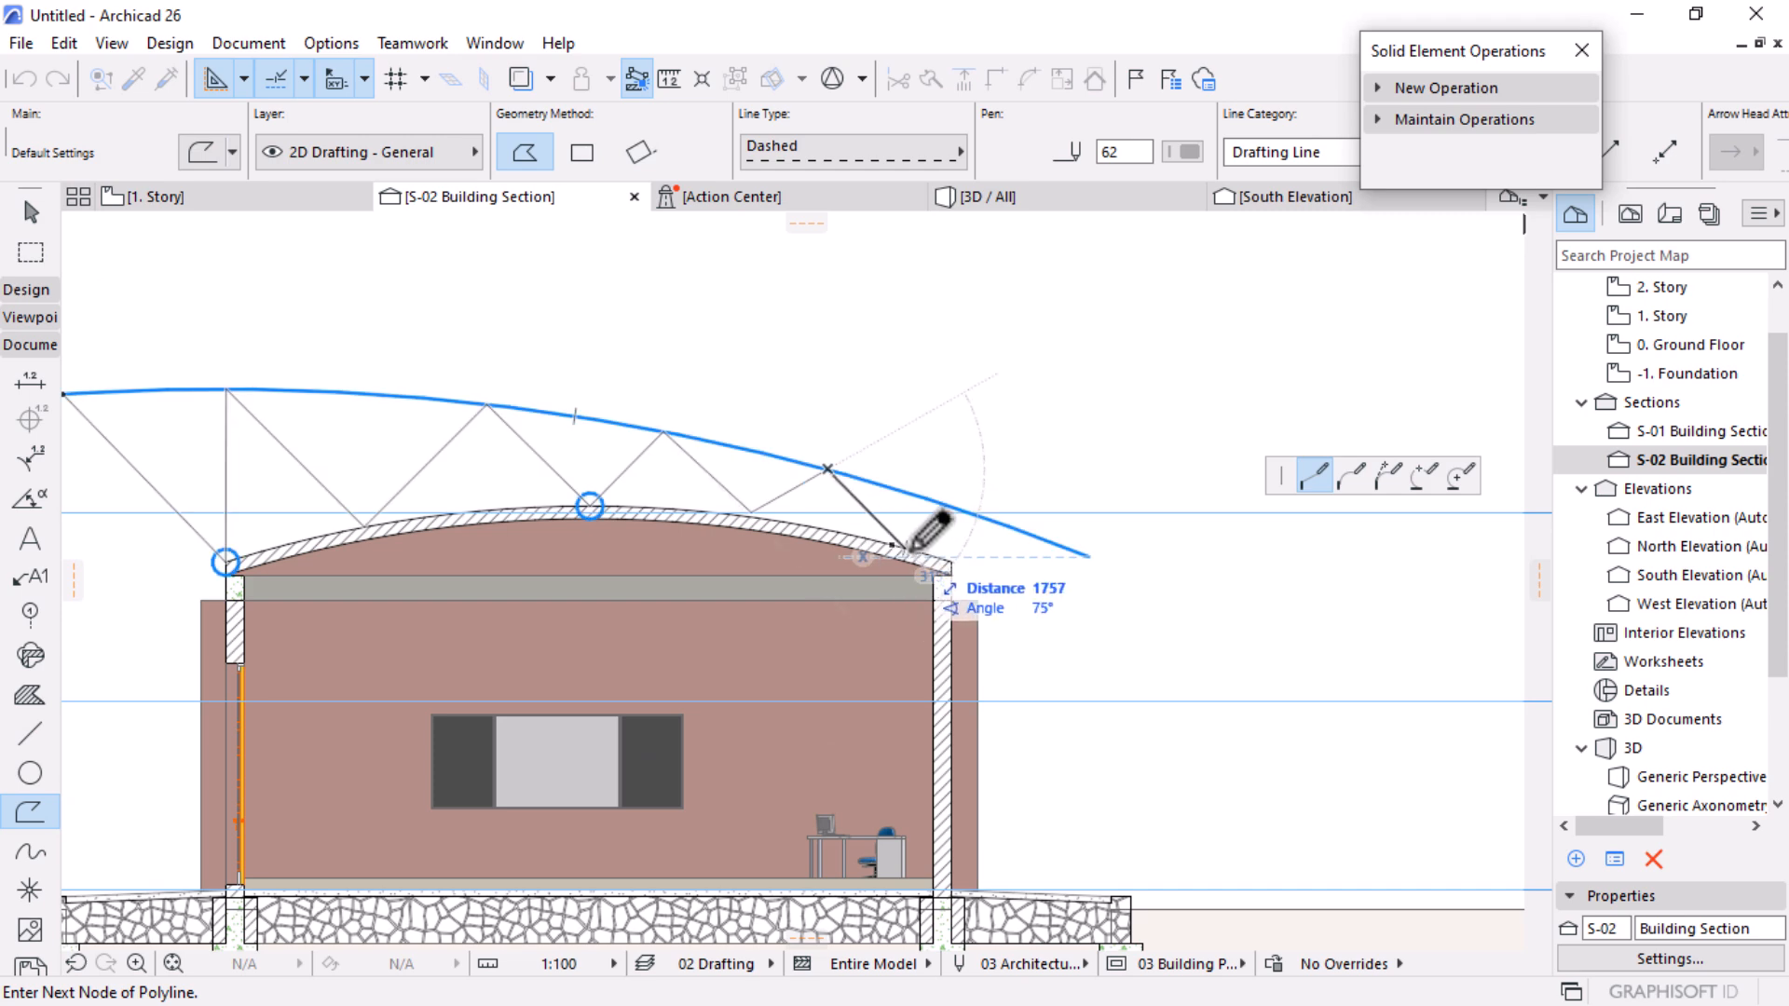
left_click(908, 547)
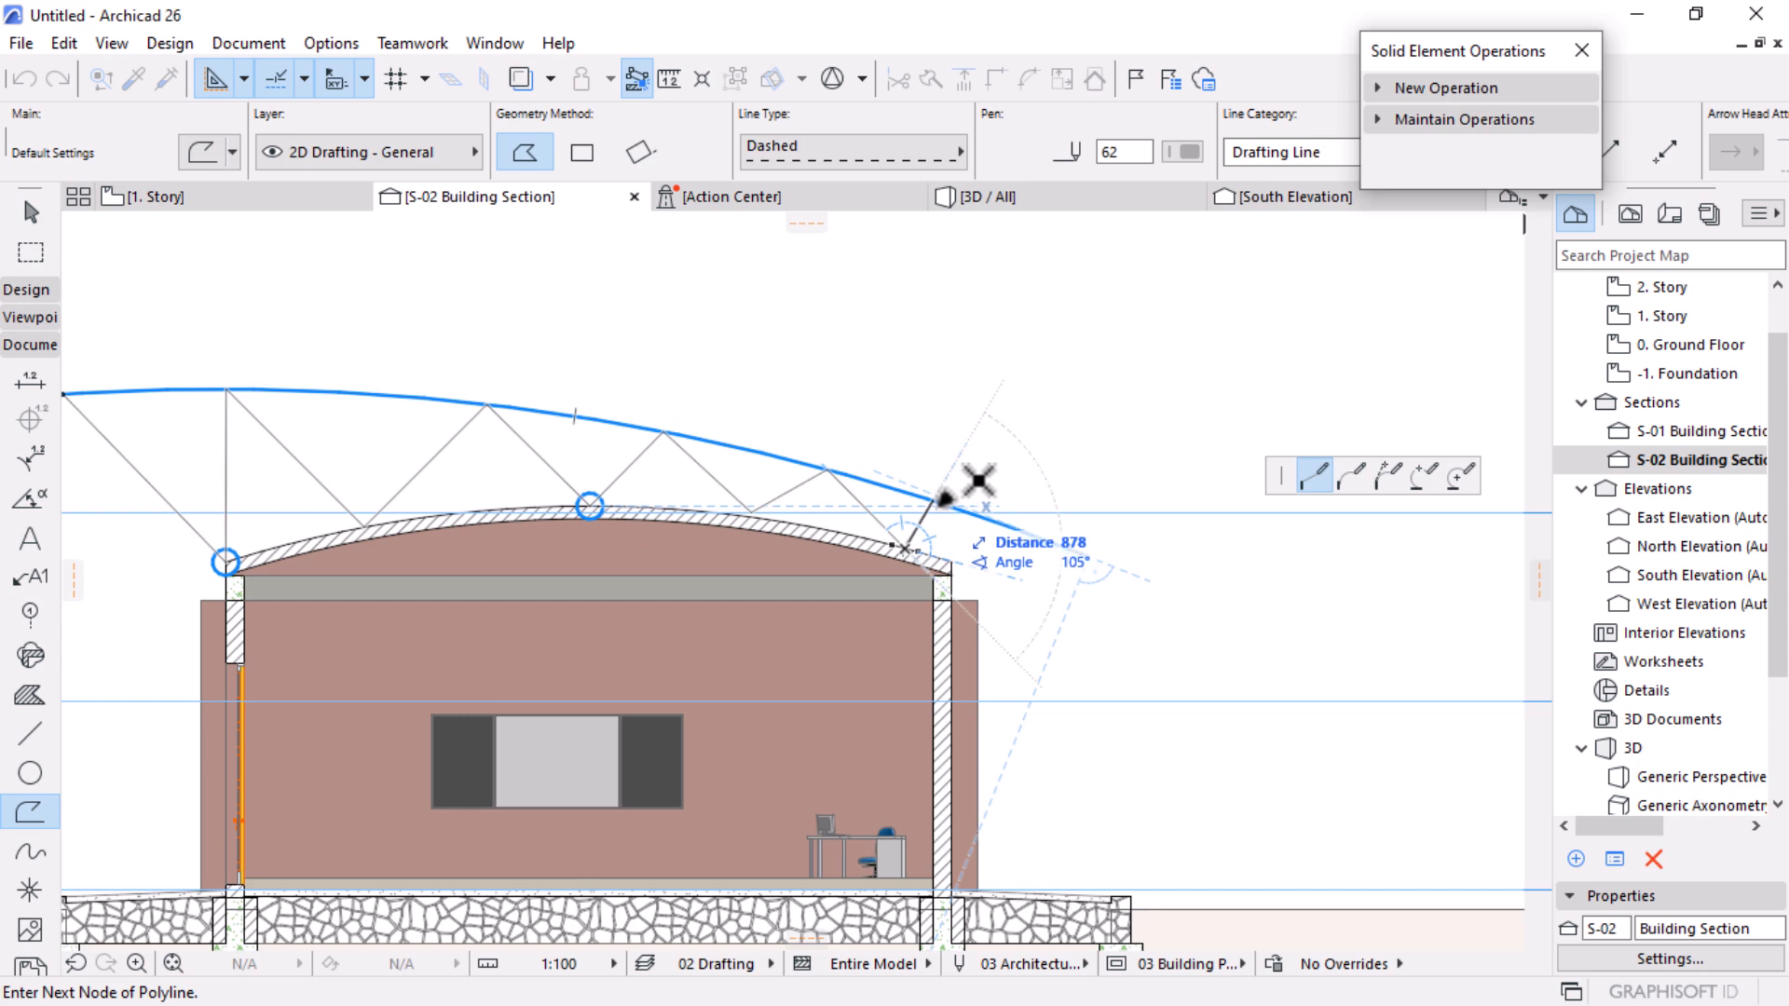
left_click(941, 504)
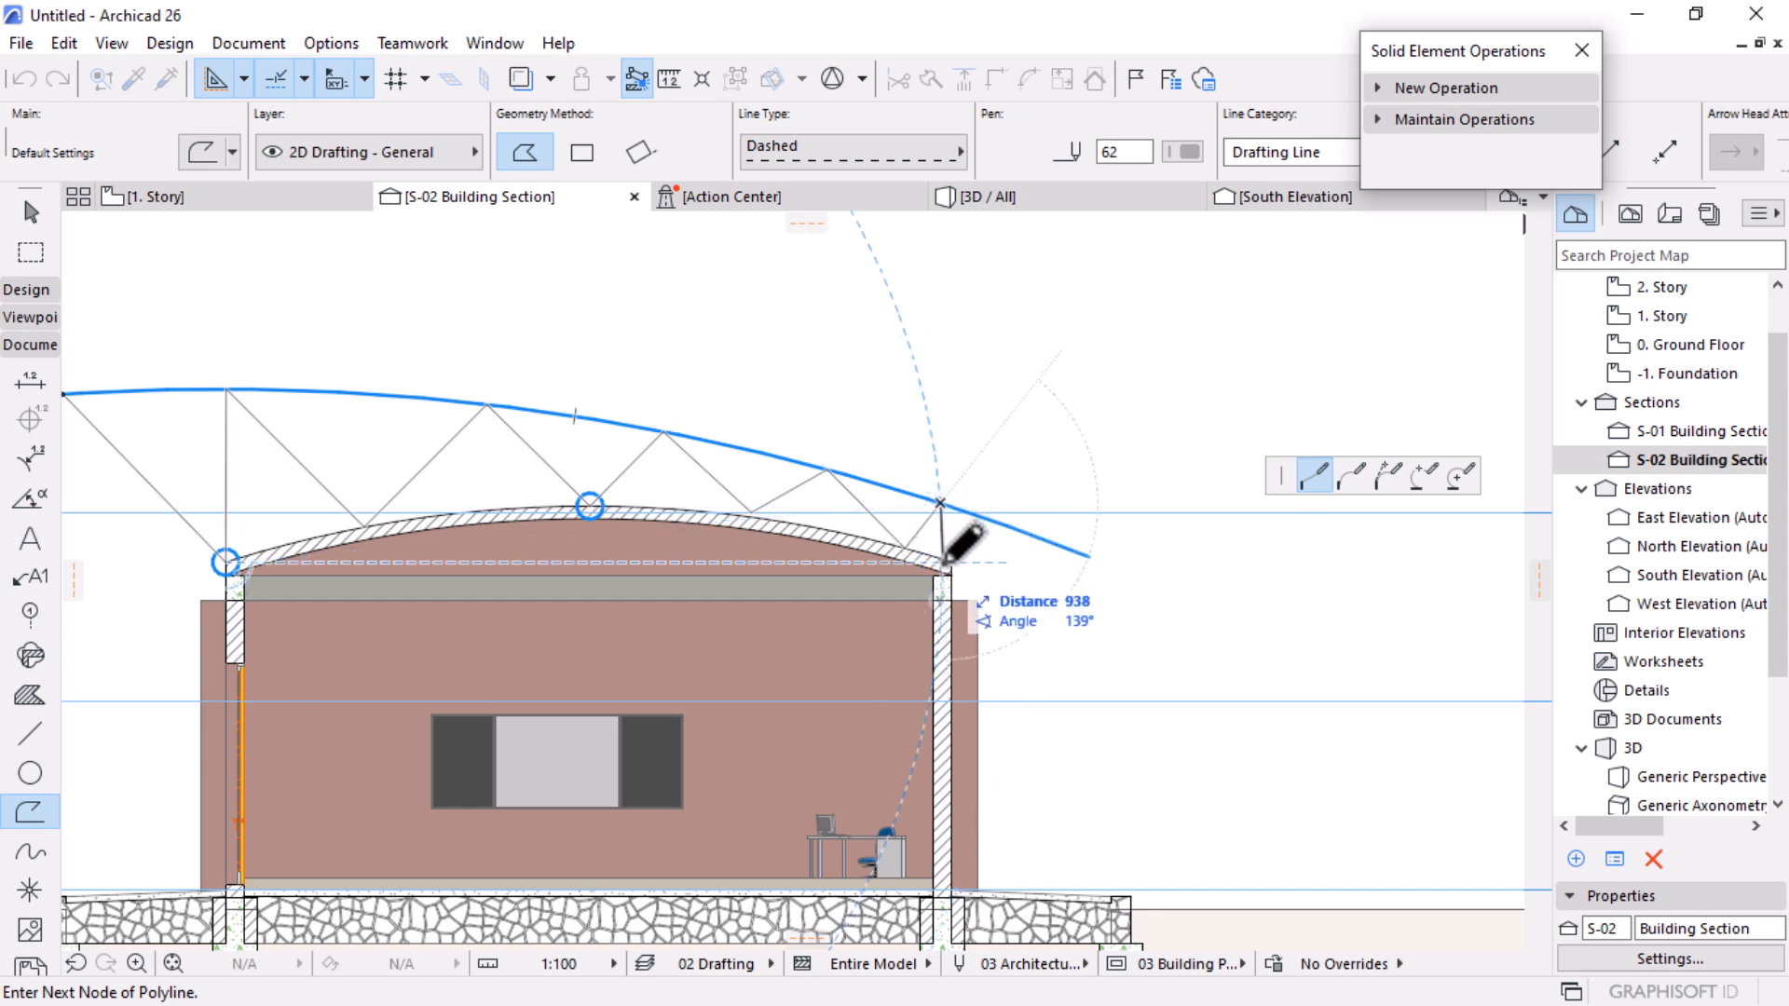
left_click(1088, 557)
left_click(1088, 557)
Step: Move the zigzag's rightmost upper node along the arc until it sits directly above the roof's right corner
scroll(1183, 688, "down", 1)
scroll(828, 604, "up", 2)
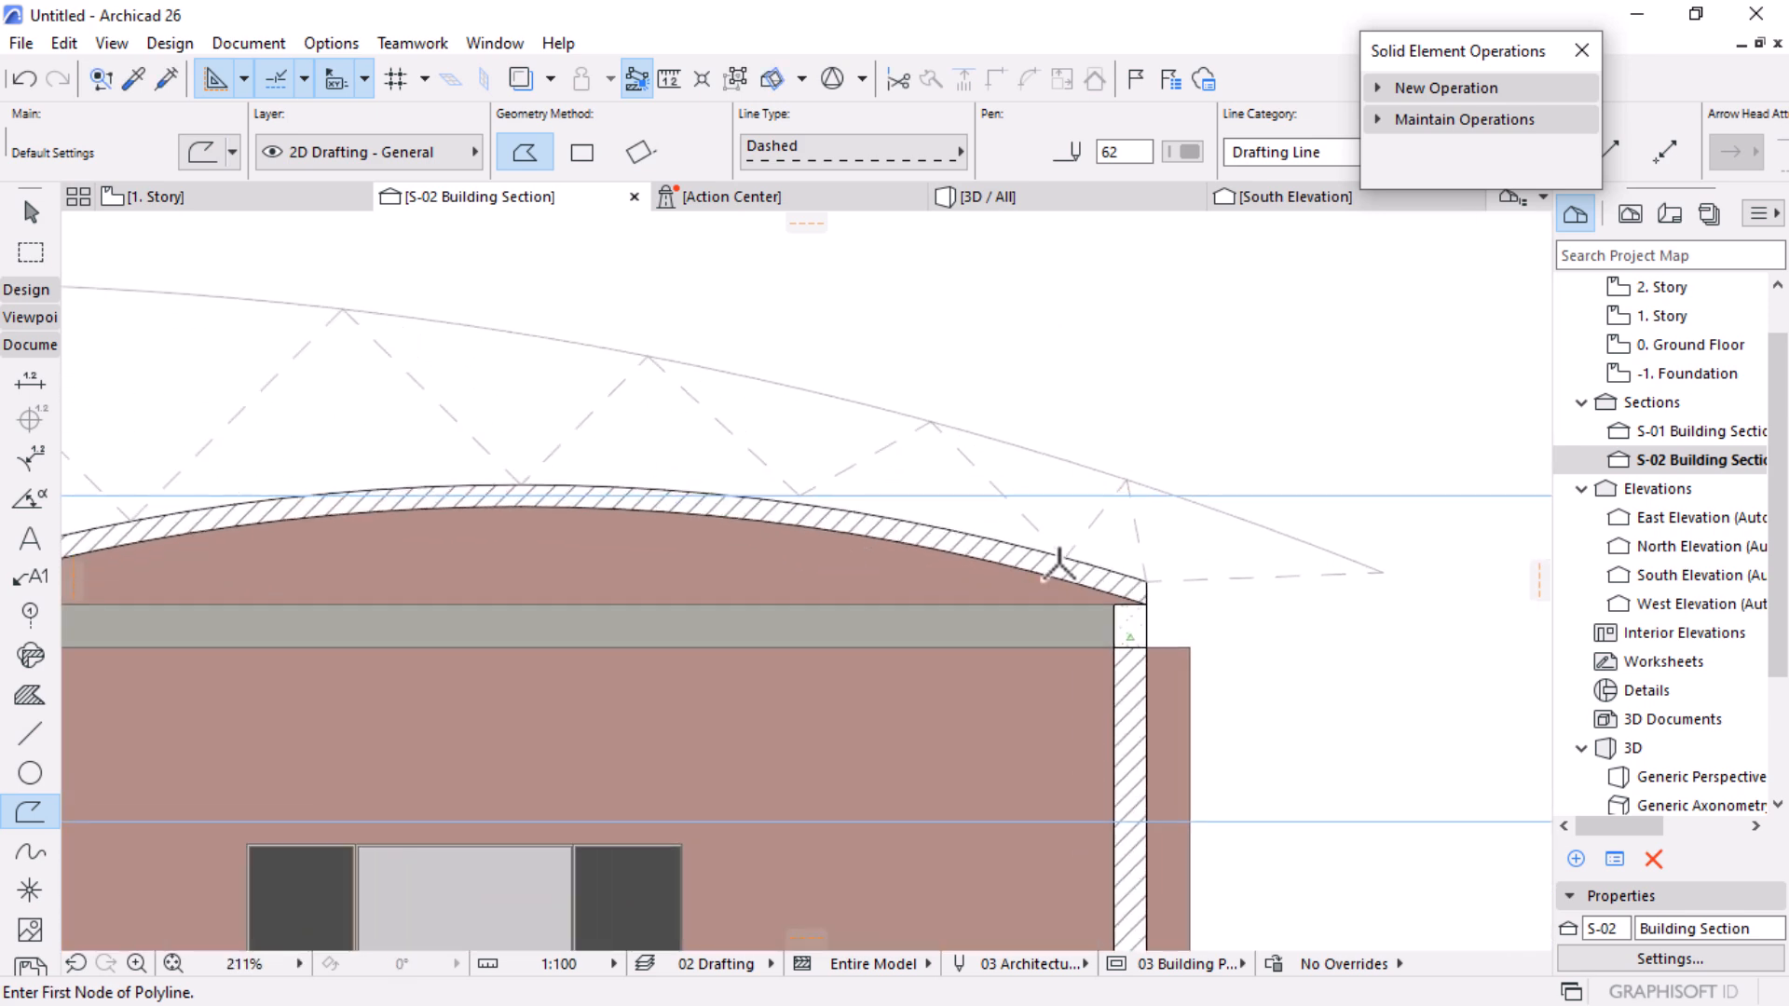
scroll(1239, 518, "up", 1)
key("Escape")
left_click(1090, 528)
left_click(1078, 462)
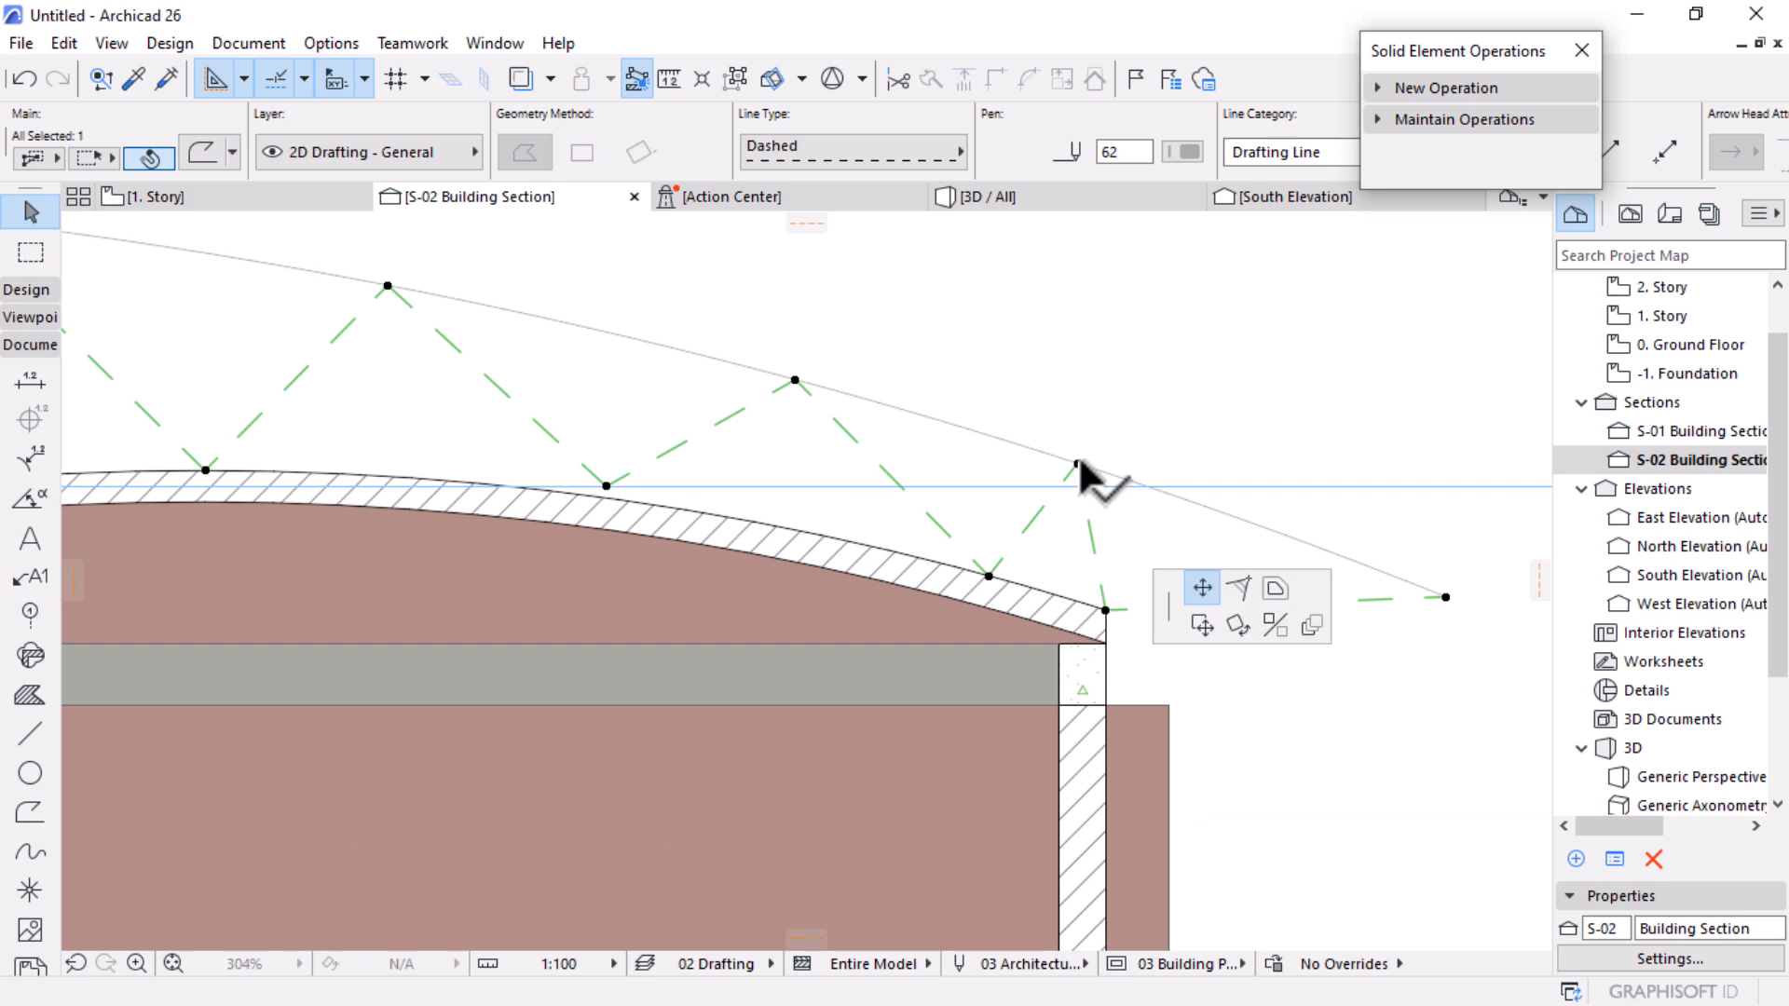
scroll(1104, 471, "up", 2)
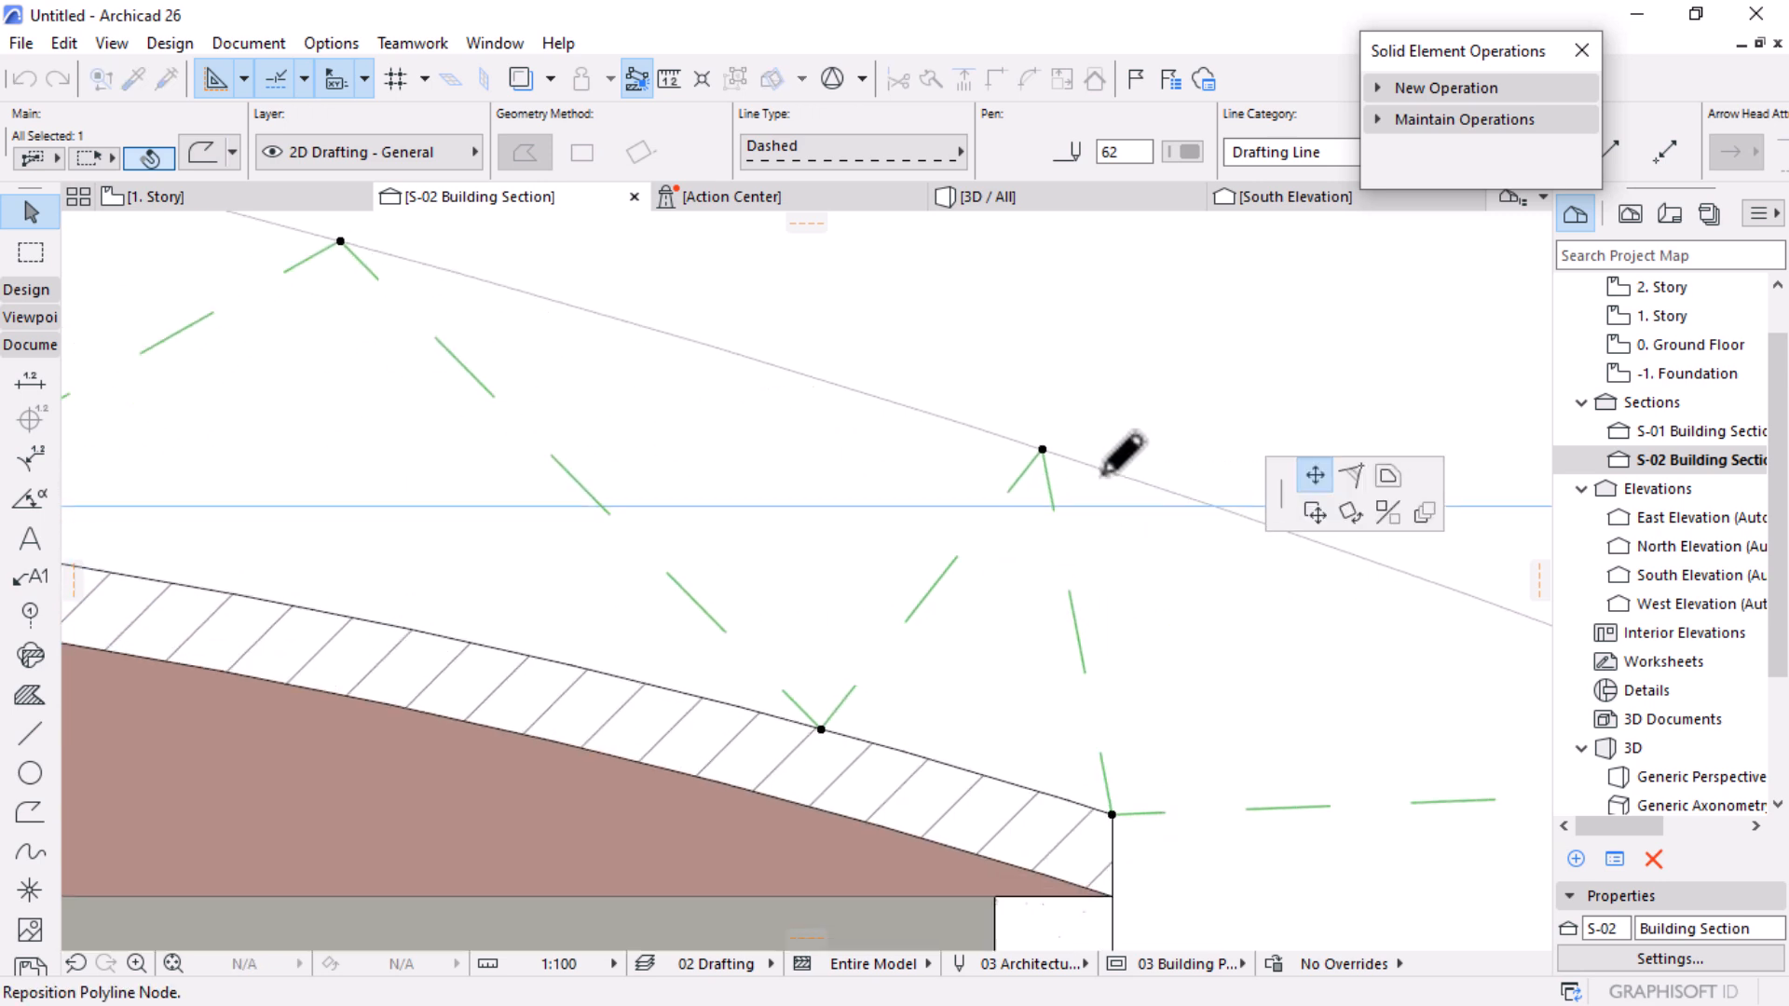
left_click(1138, 445)
scroll(1139, 578, "down", 2)
Step: Move the zigzag's lower node nearest the roof's right corner leftward along the roof surface by about 660
left_click(988, 637)
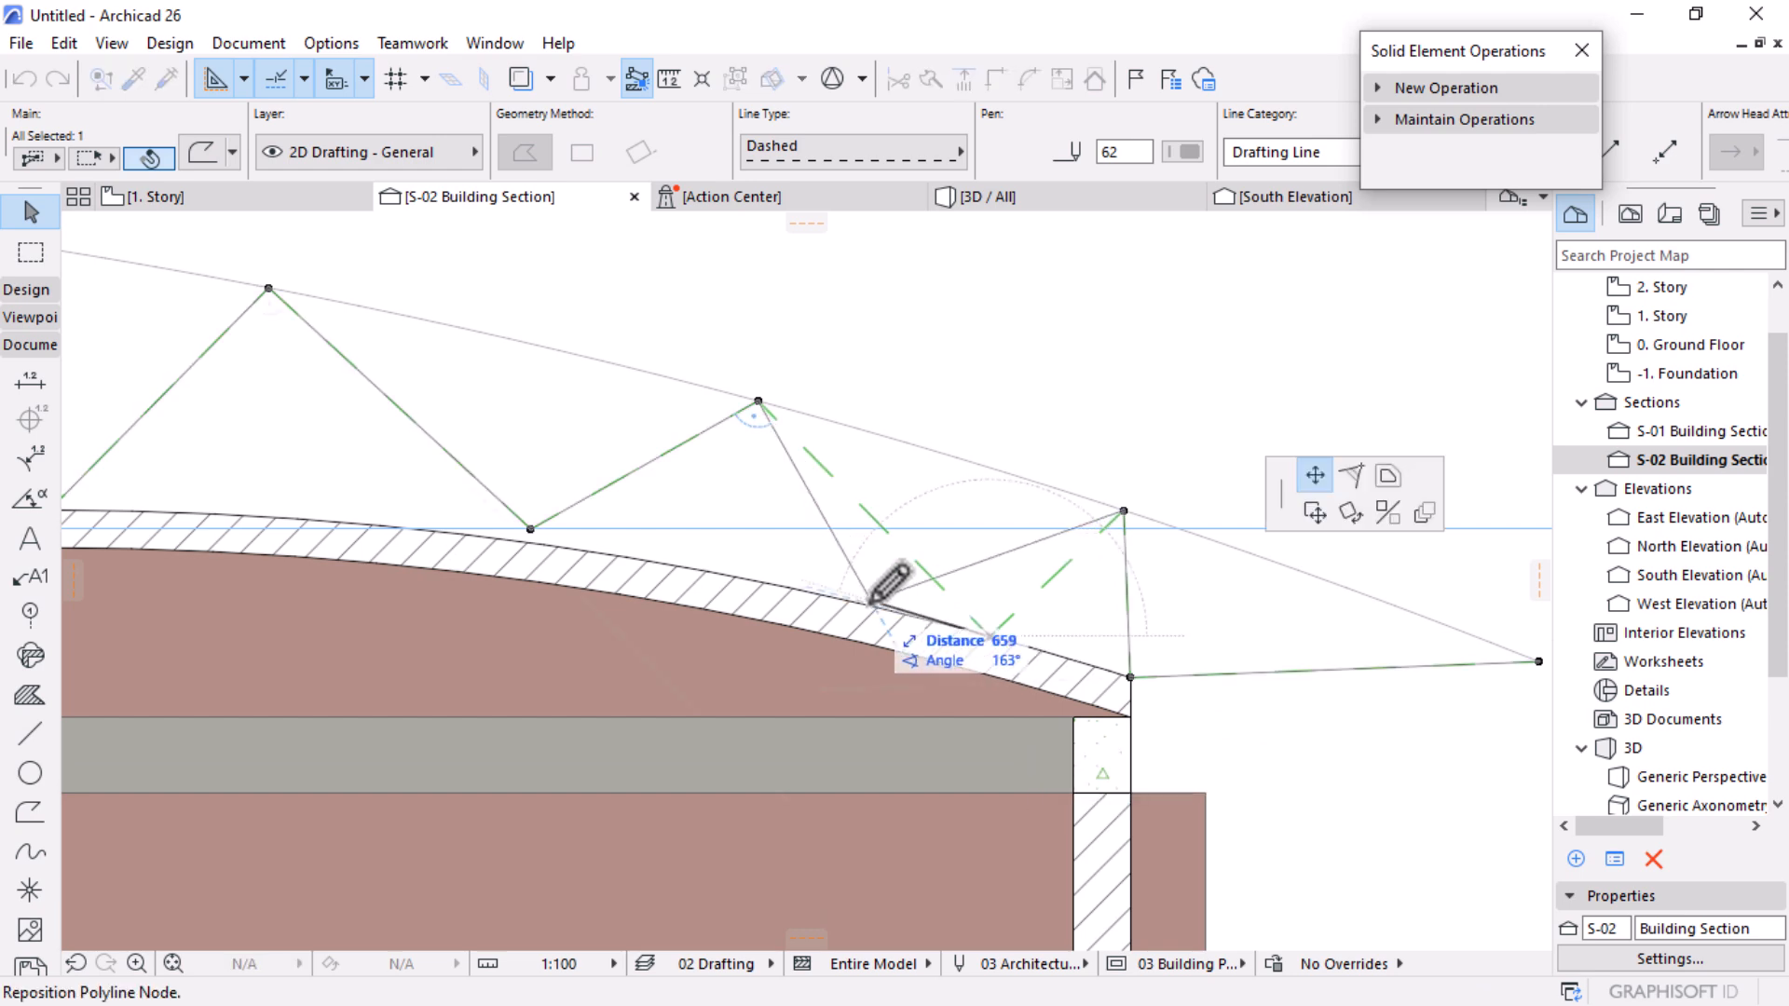
left_click(875, 599)
scroll(1165, 495, "down", 3)
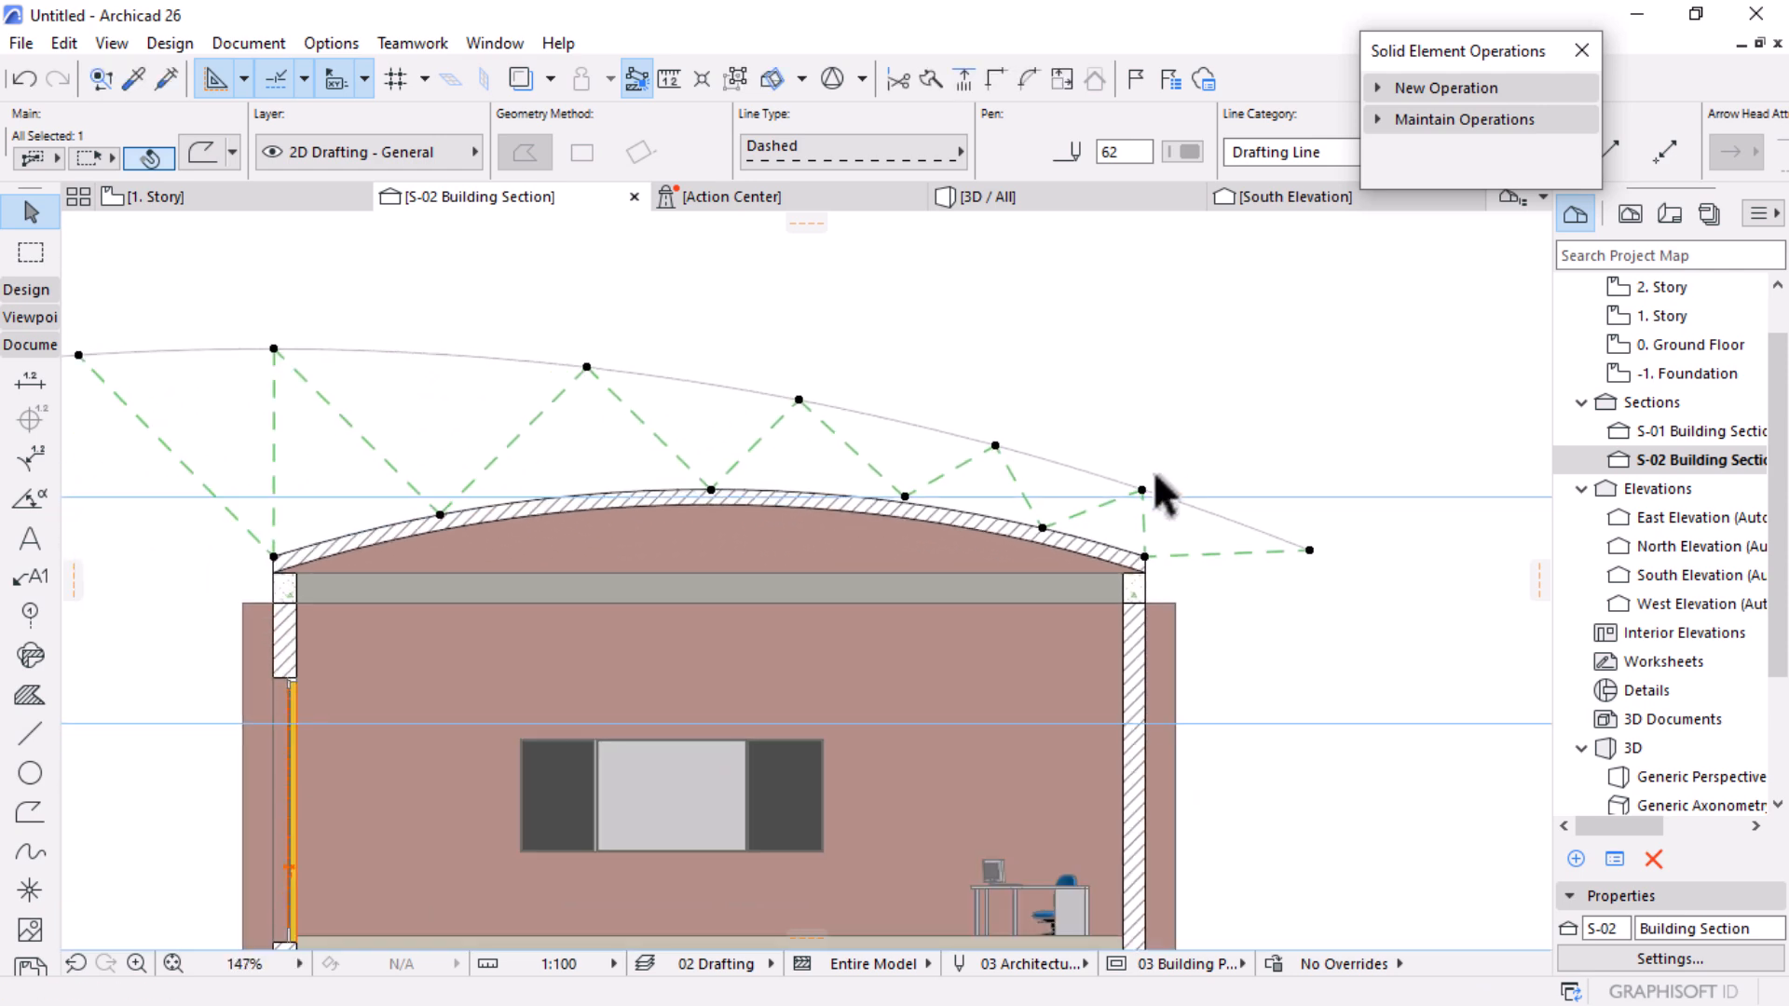
scroll(1154, 474, "down", 2)
left_click(1327, 667)
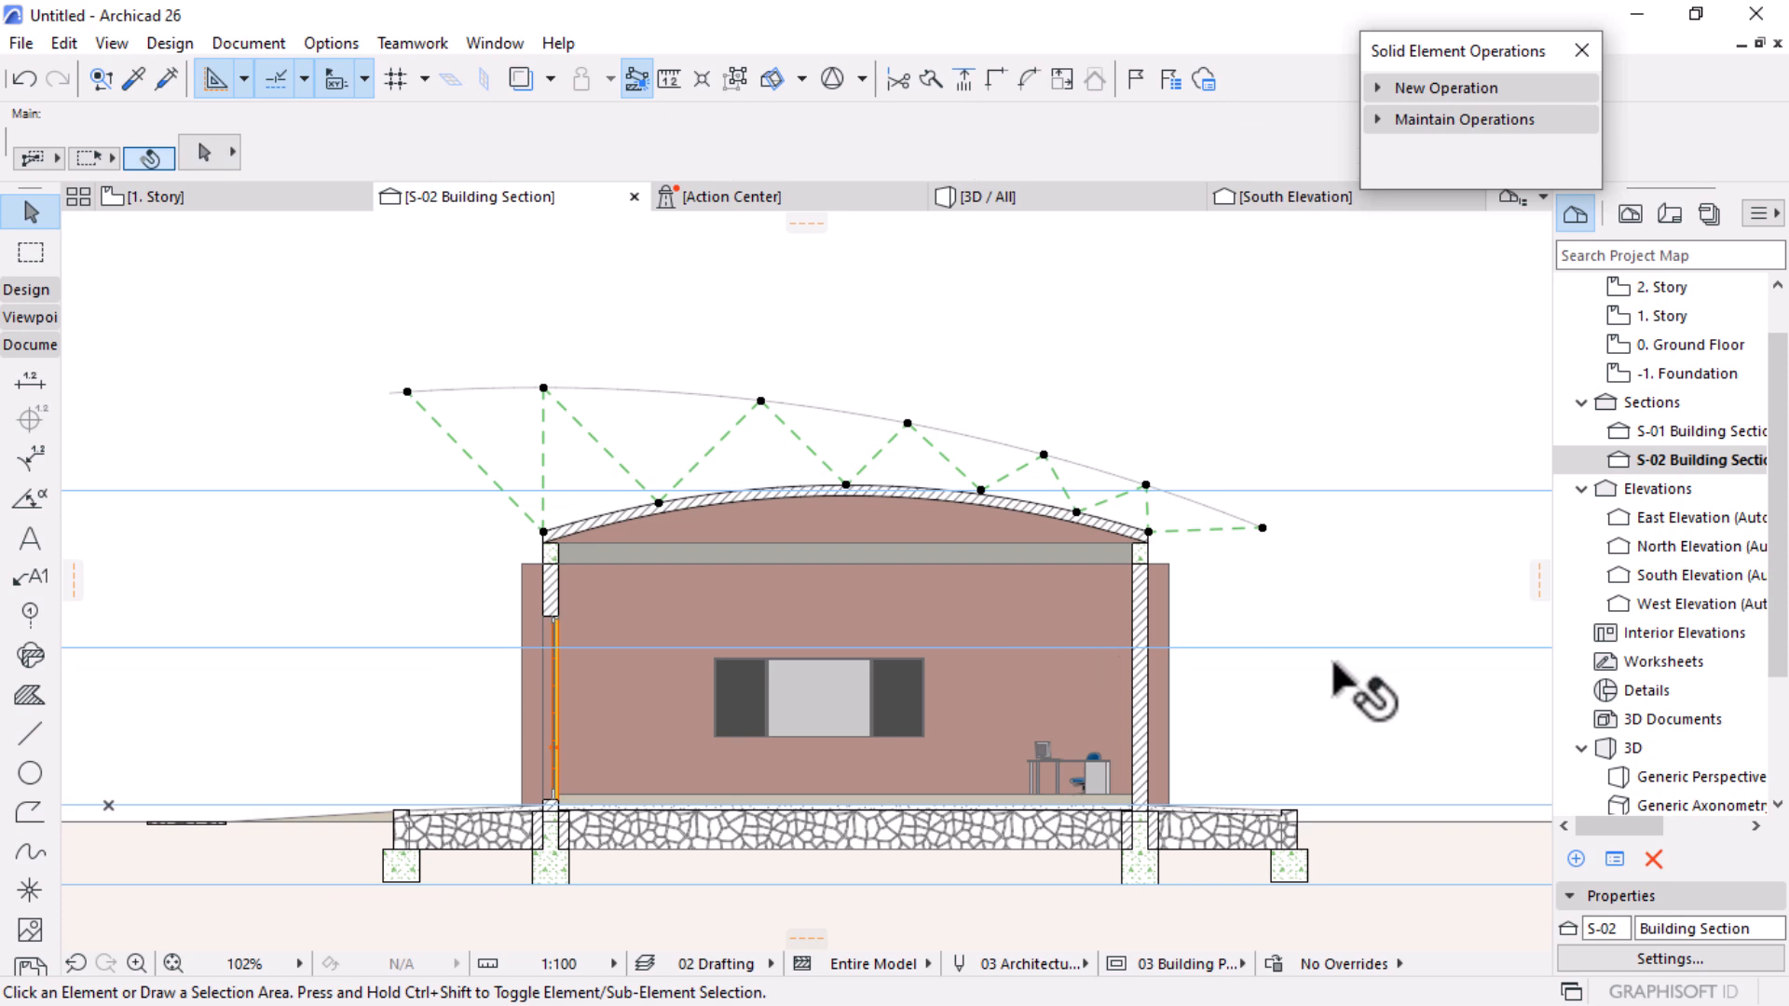
Step: Move the zigzag's lower node on the roof's left half rightward along the roof surface by about 470
scroll(1368, 477, "down", 2)
scroll(839, 410, "up", 4)
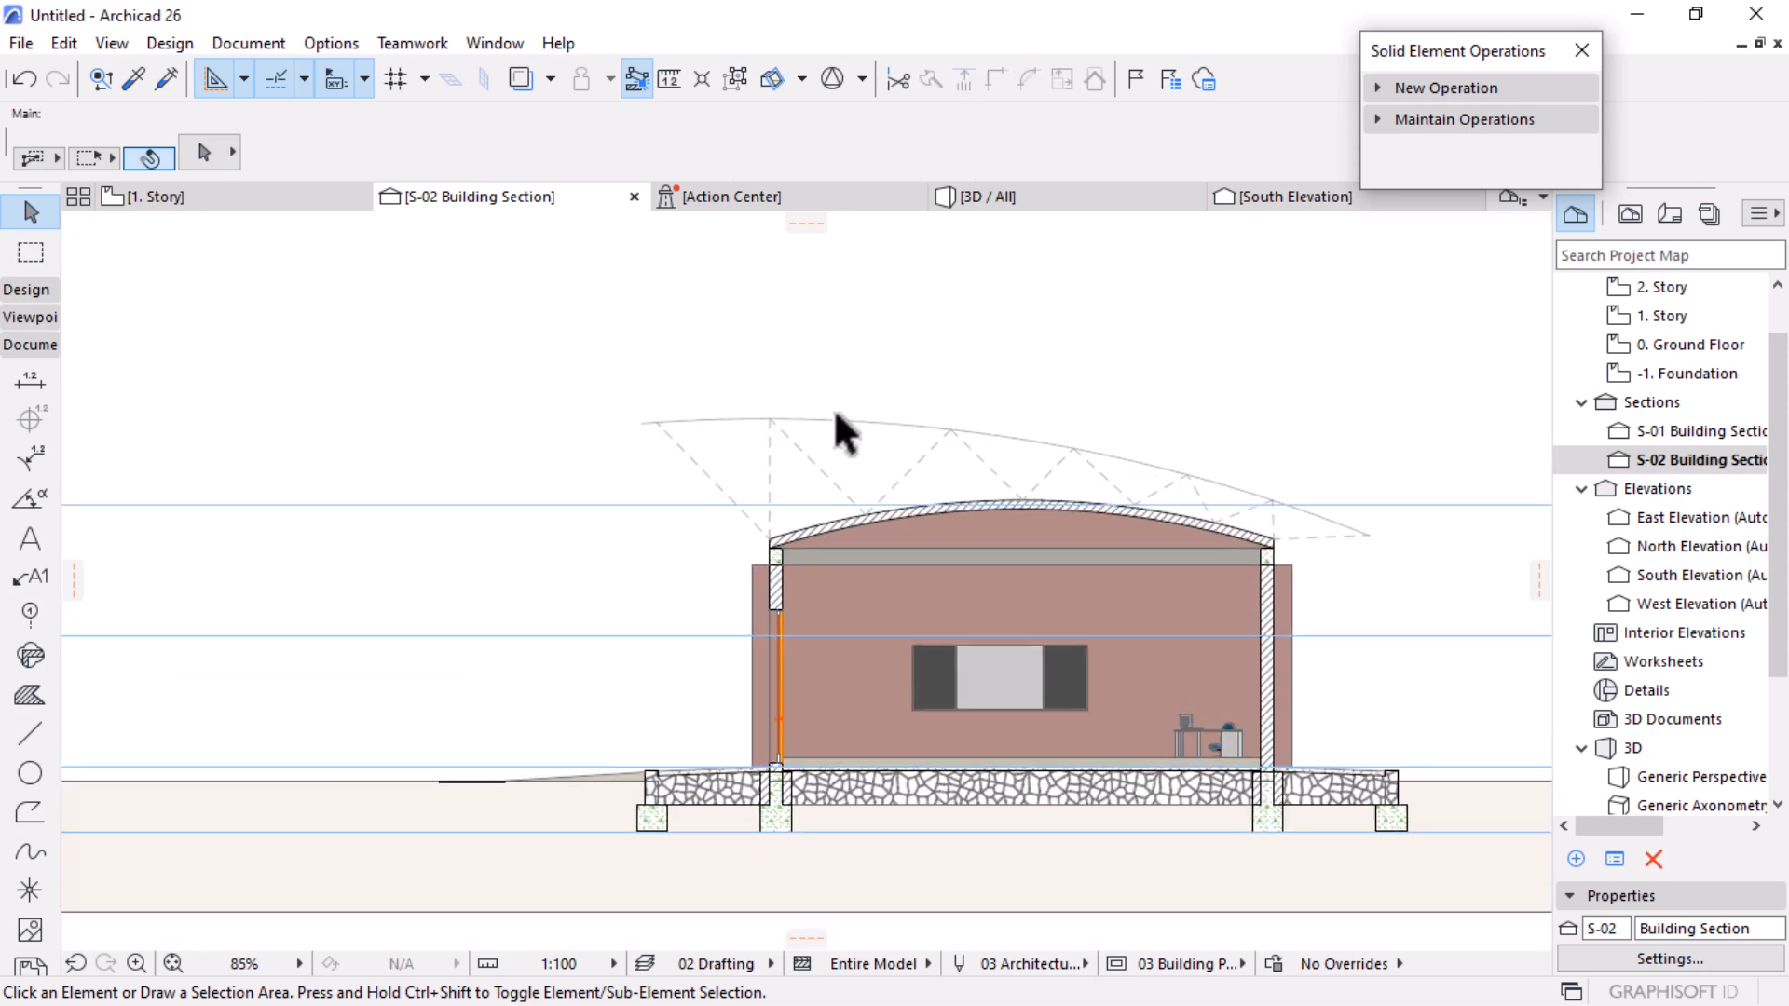
left_click(898, 574)
left_click(887, 586)
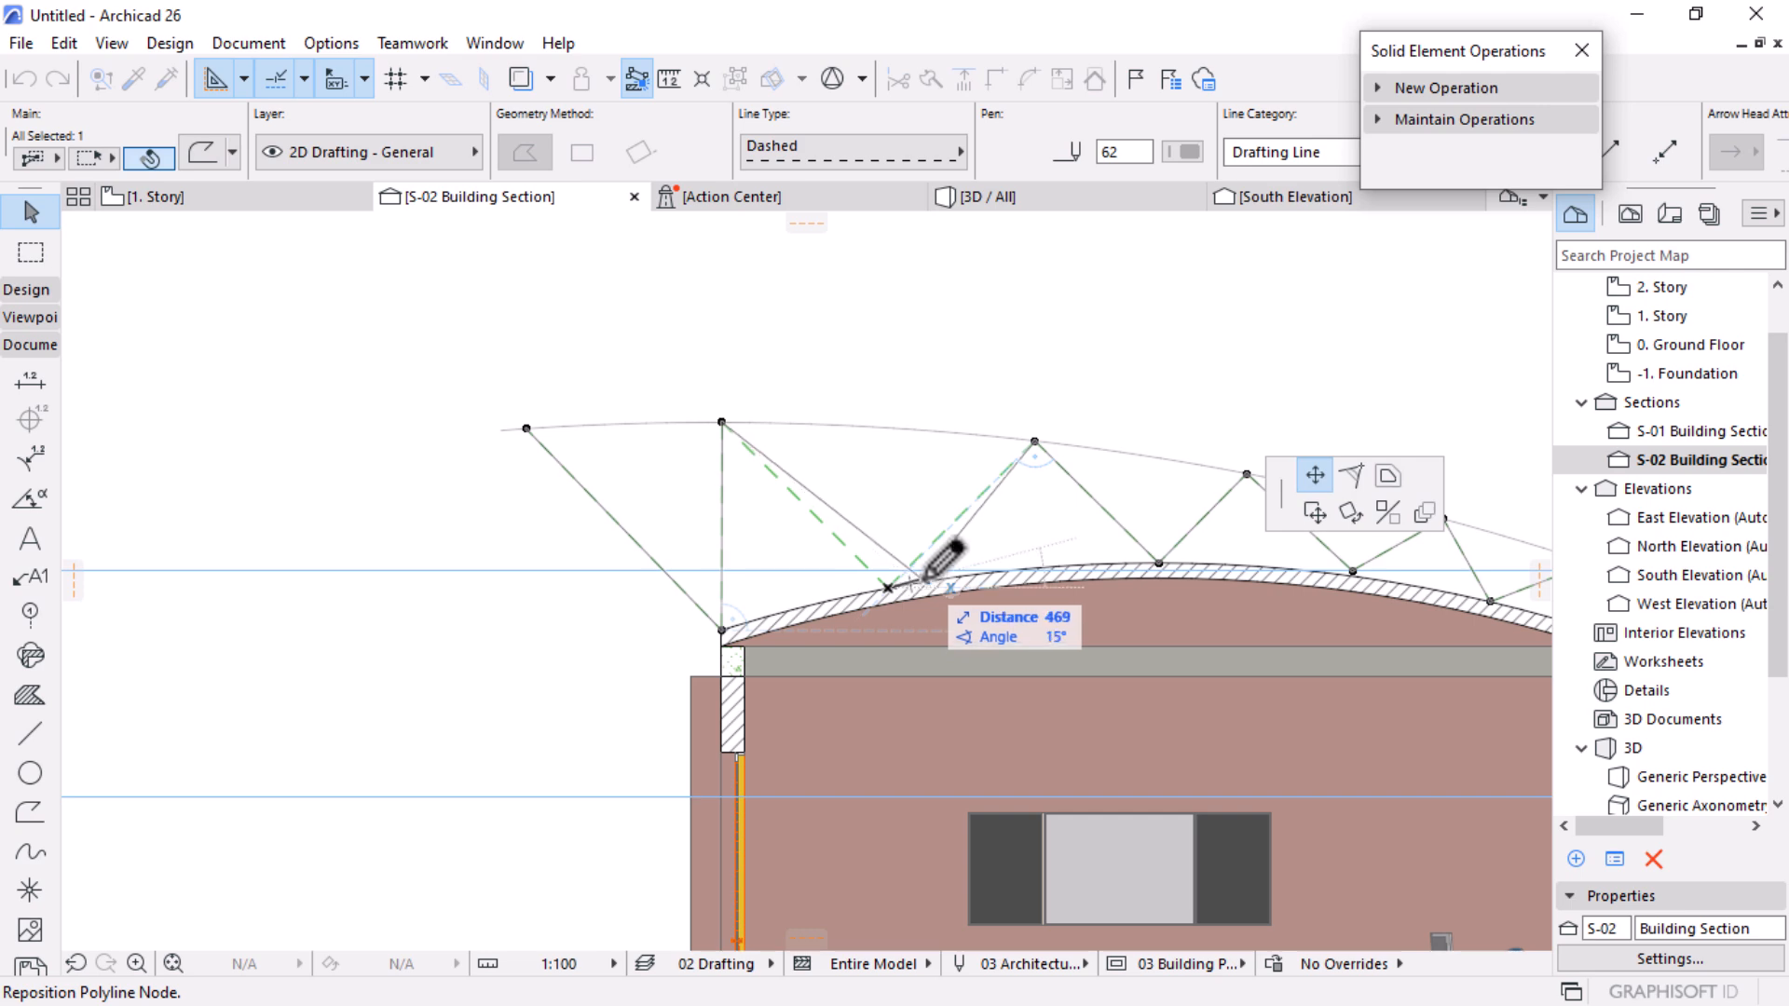
left_click(921, 579)
scroll(807, 508, "down", 3)
scroll(1163, 453, "up", 2)
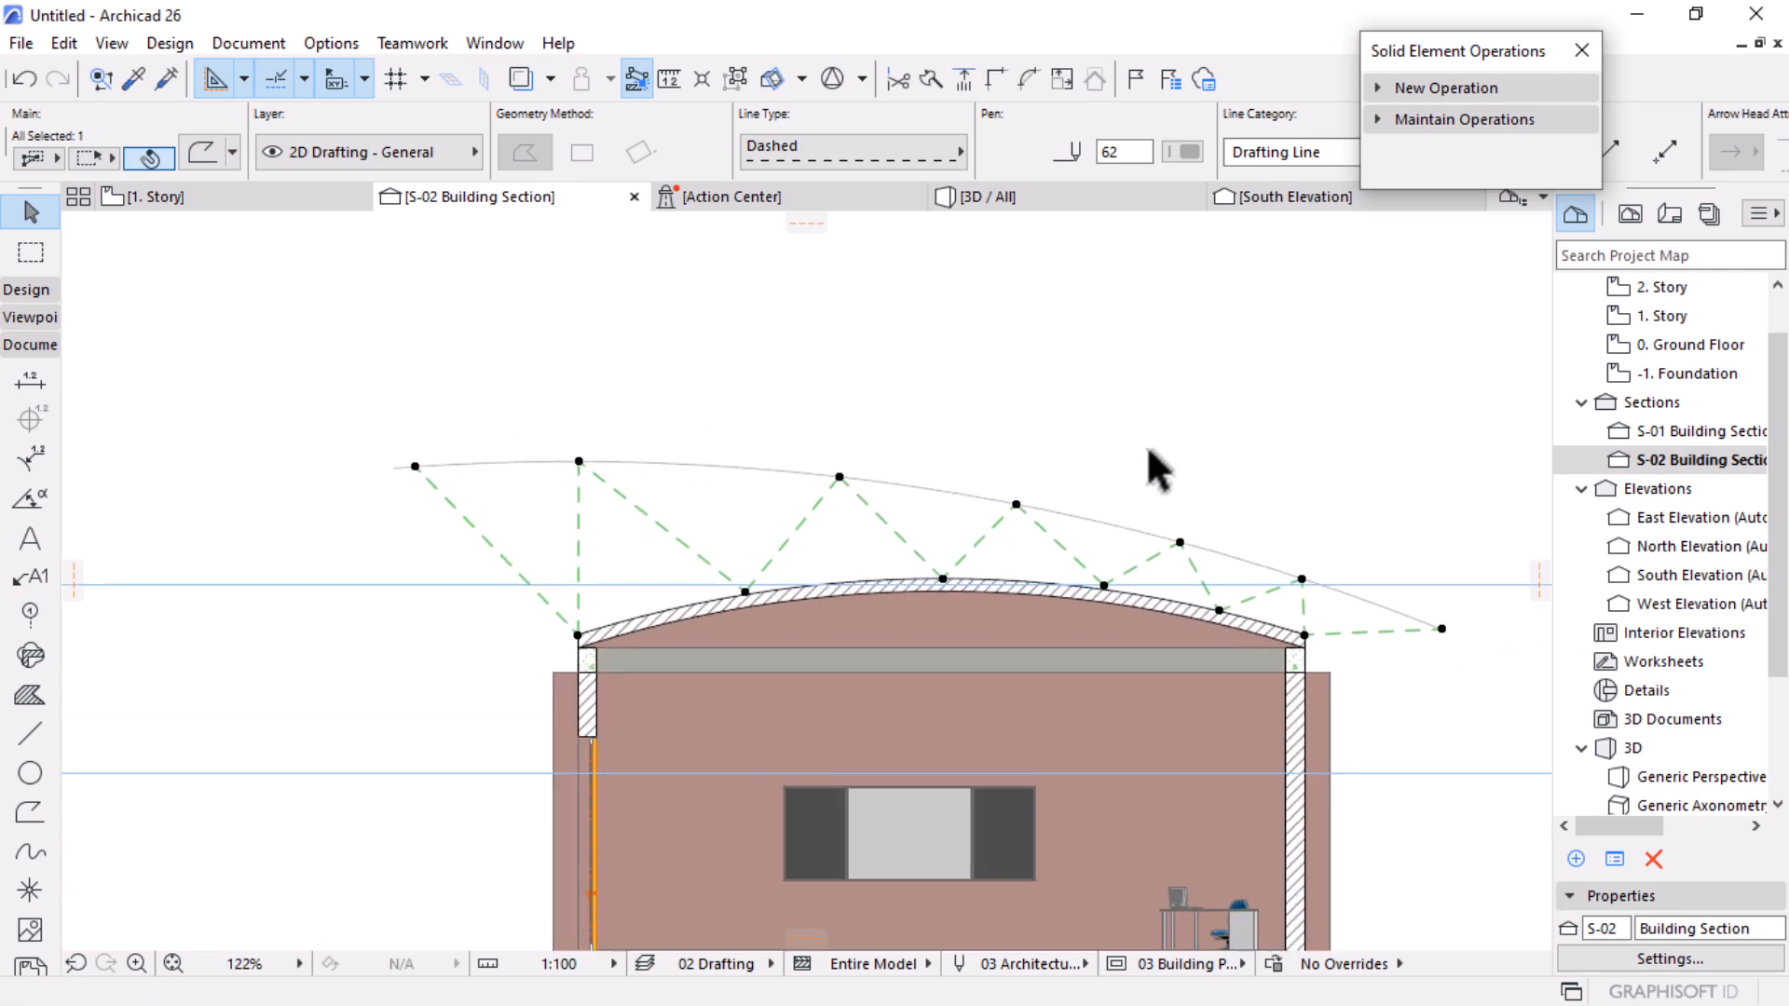
Step: Nudge the zigzag's upper node just left of the roof's crest slightly rightward along the arc and deselect the polyline
left_click(839, 477)
left_click(843, 481)
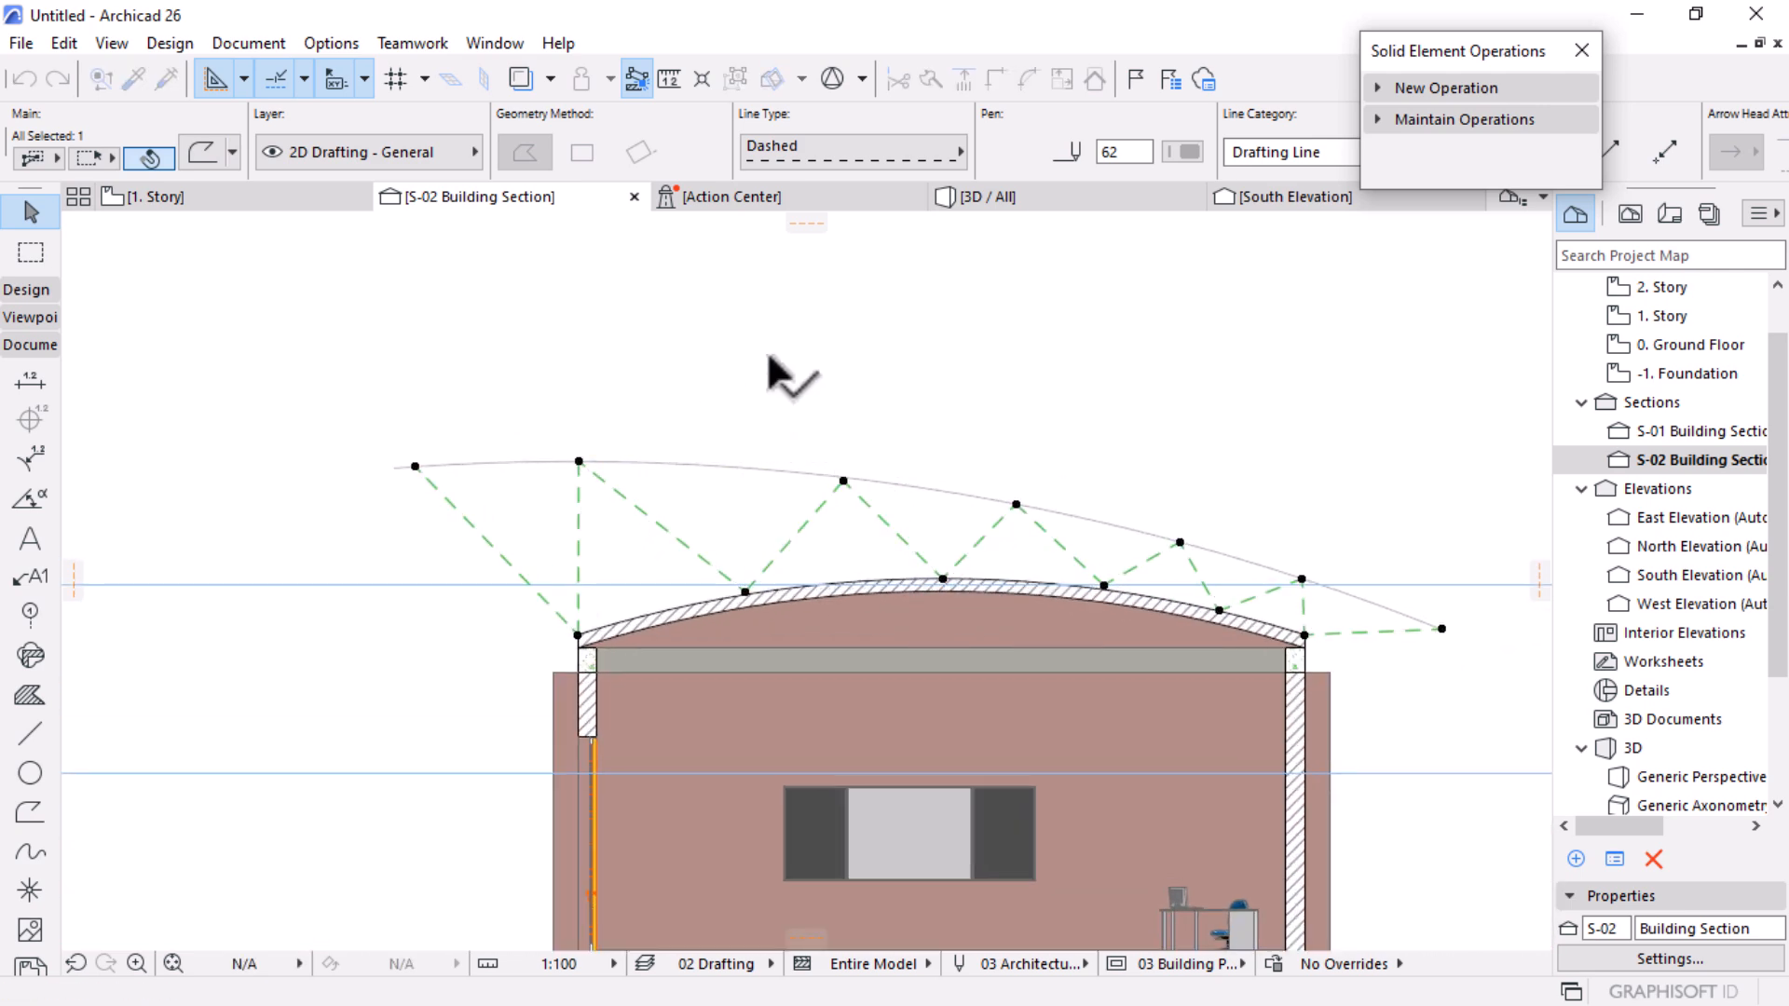
left_click(791, 345)
scroll(972, 480, "down", 5)
scroll(854, 476, "up", 1)
scroll(866, 497, "up", 3)
scroll(1106, 547, "up", 2)
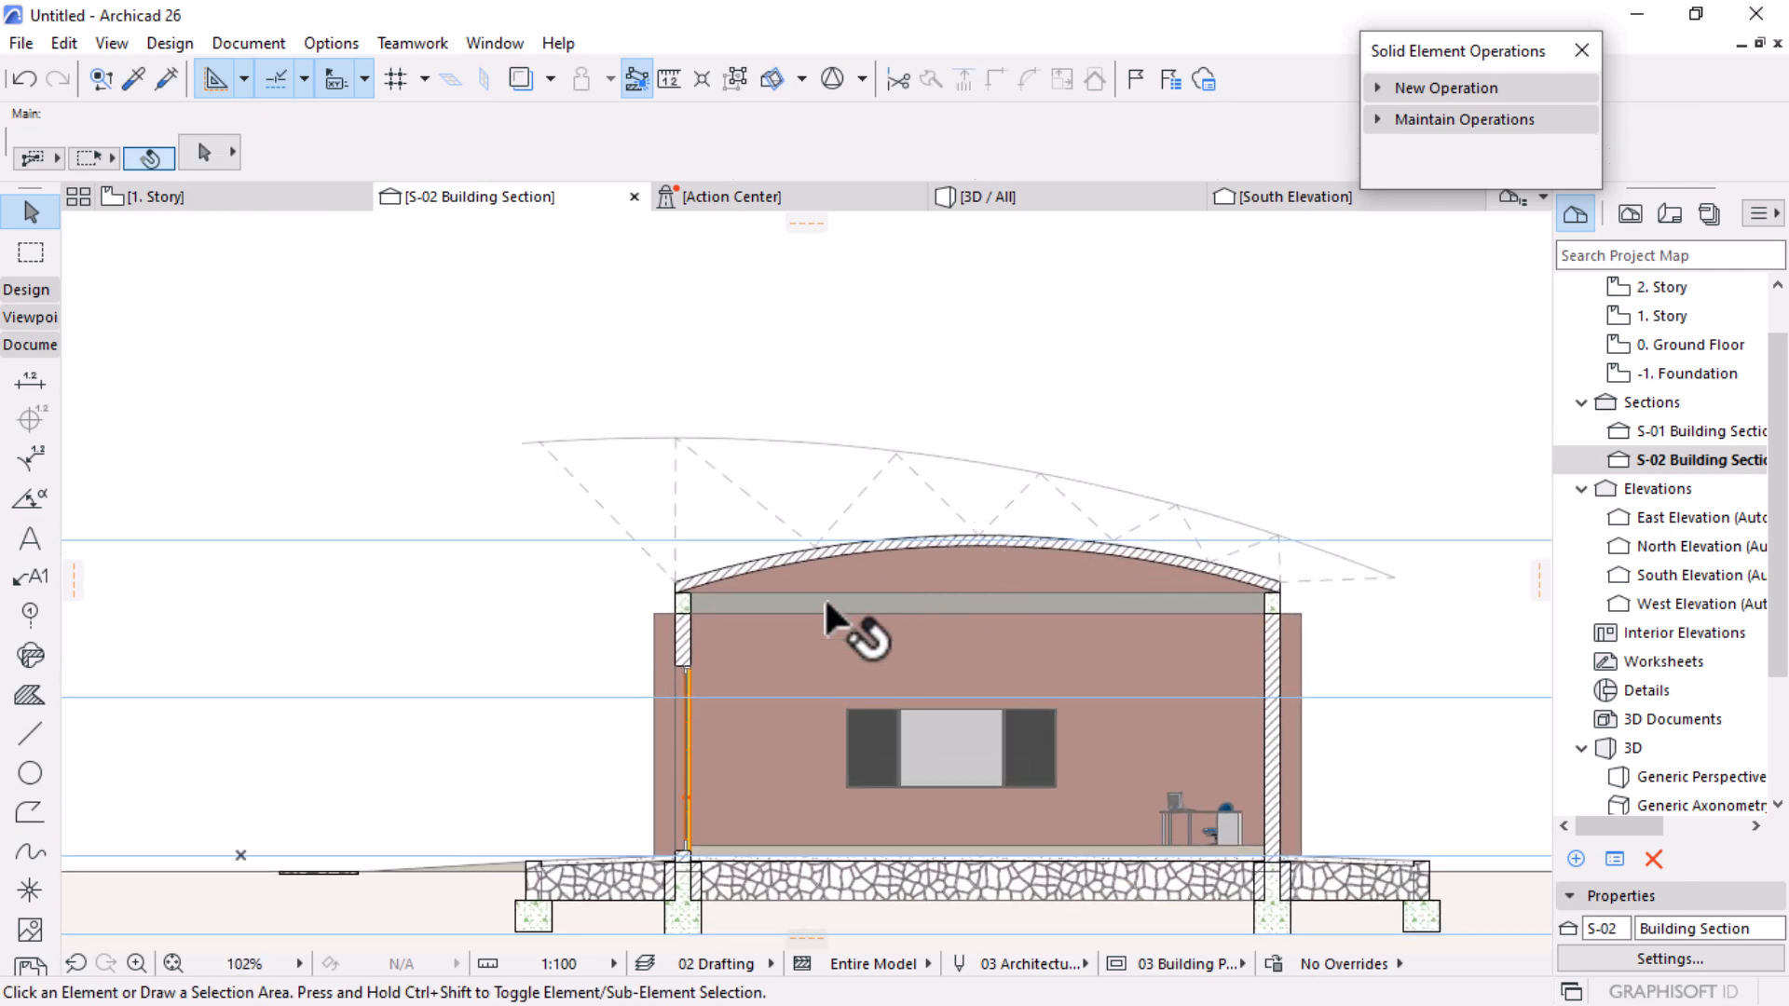
Step: Draw dashed vertical lines from the two upper nodes on either side of the roof's crest down to the roof surface
left_click(28, 733)
left_click(897, 454)
left_click(896, 537)
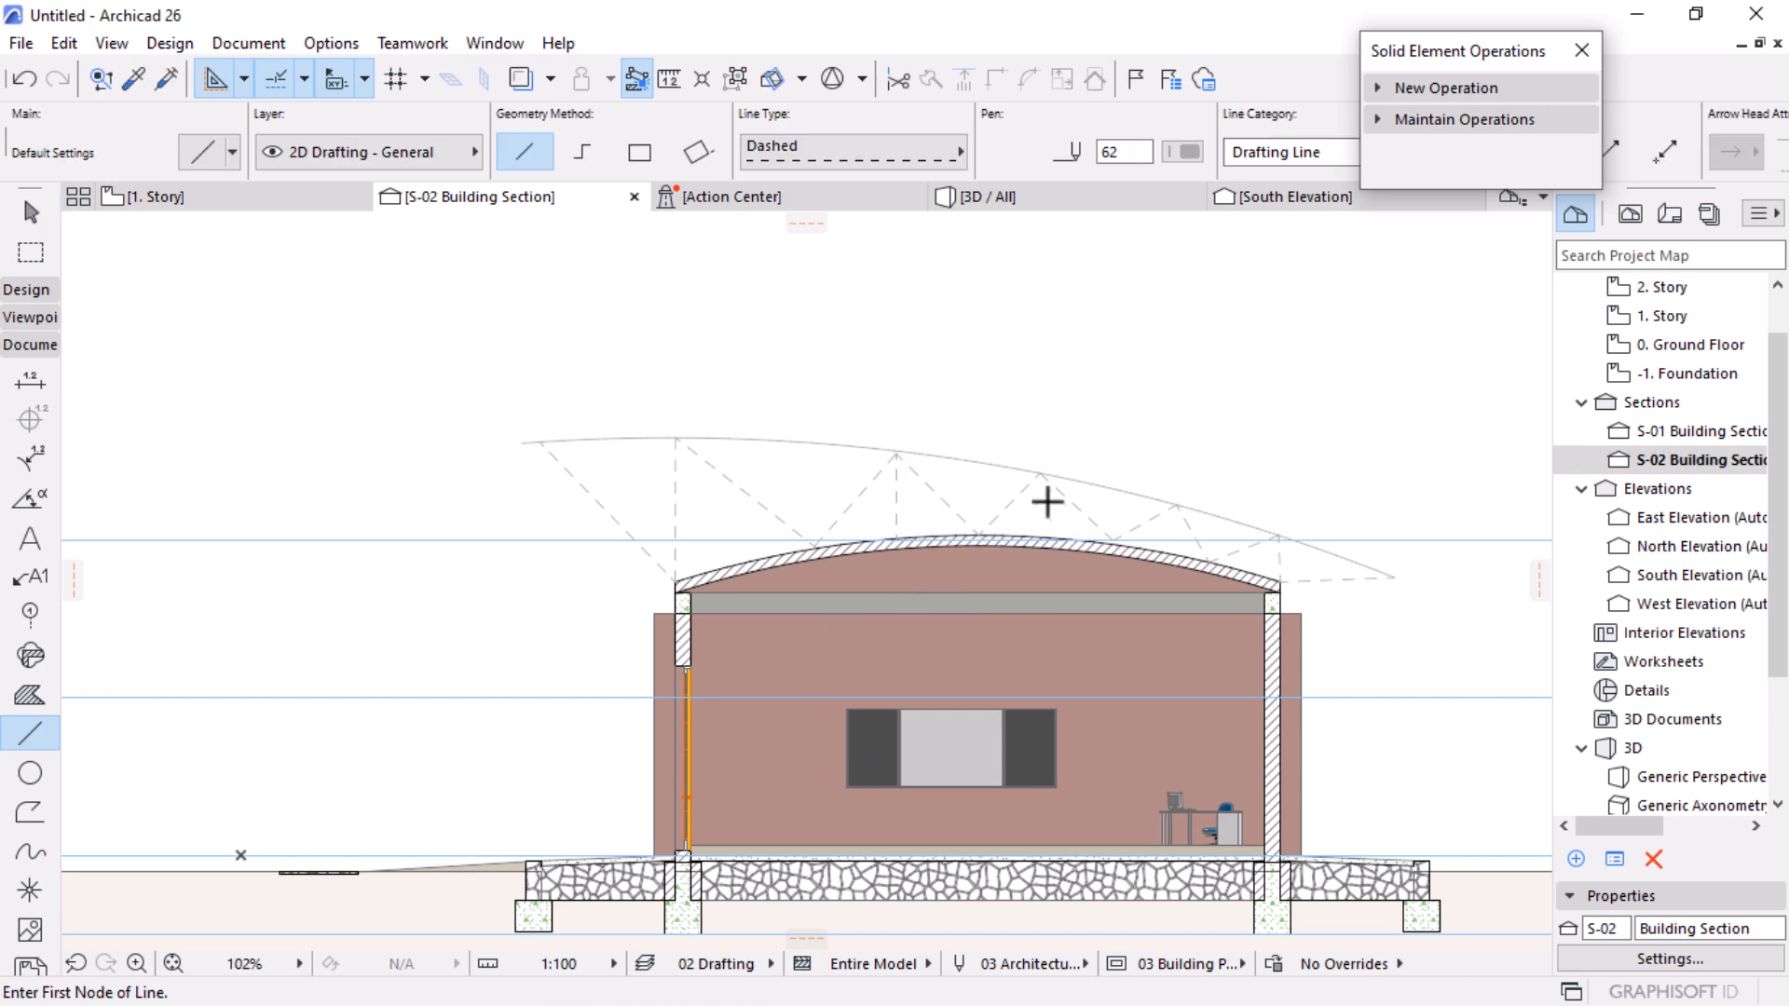
left_click(1039, 473)
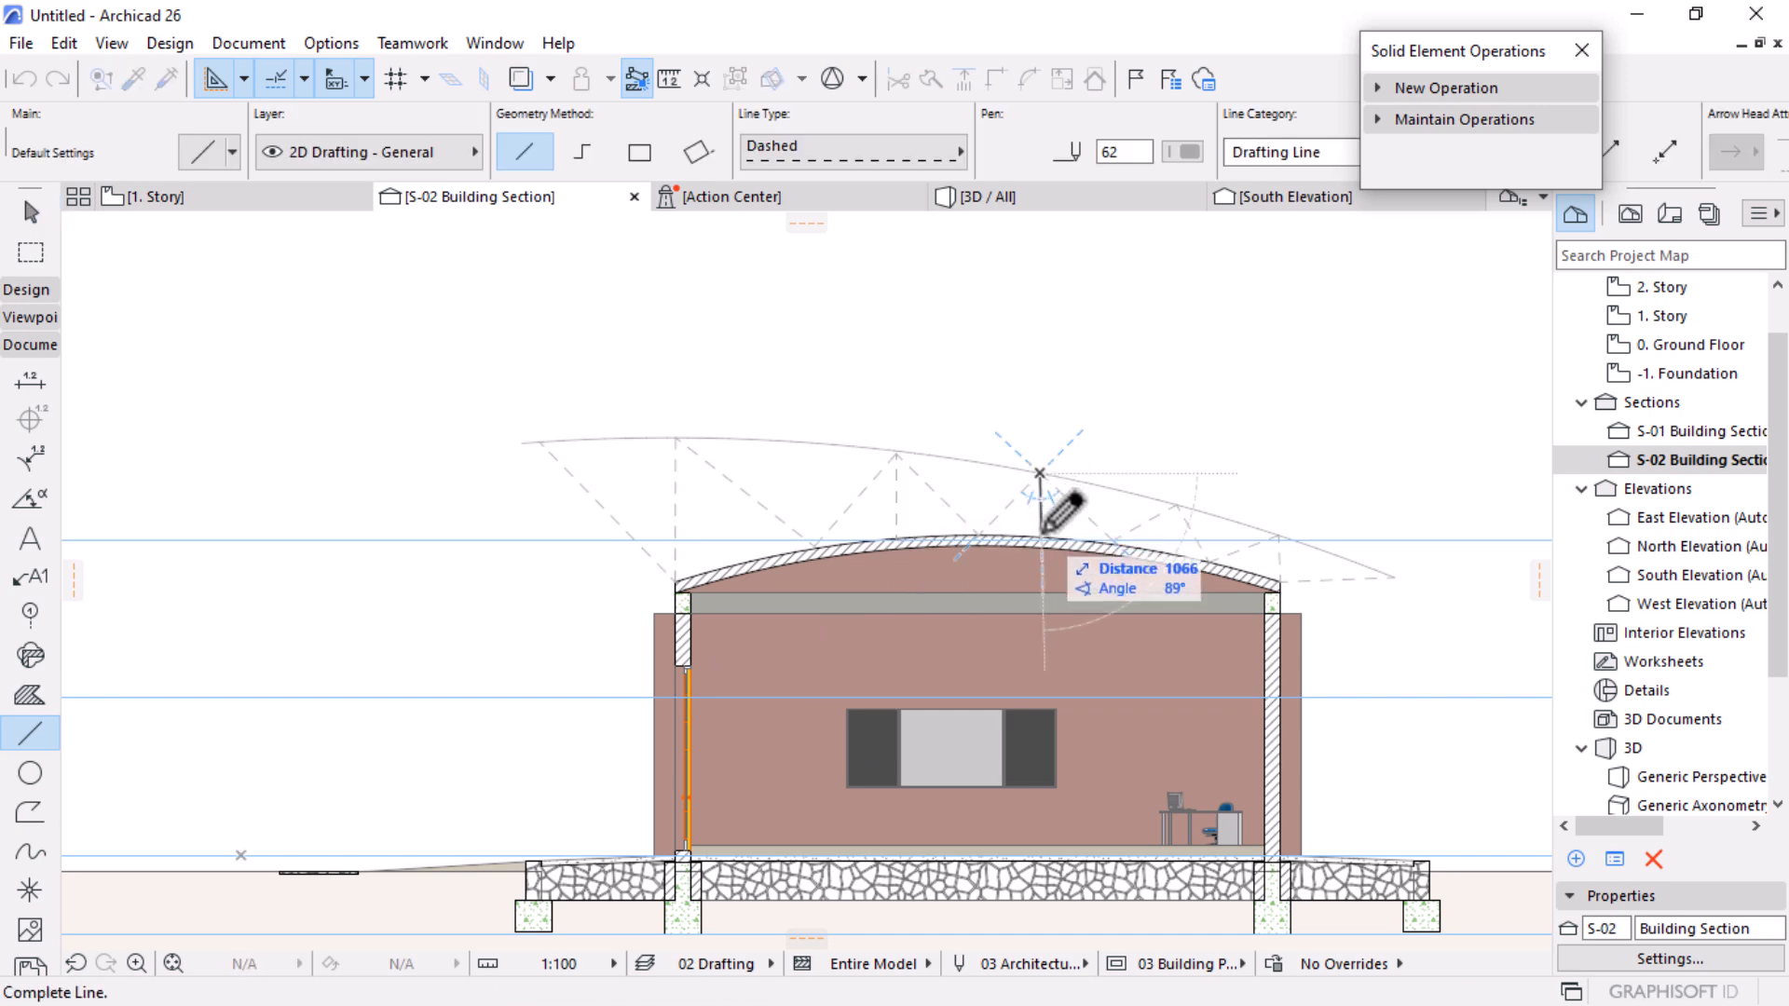
scroll(1045, 528, "up", 4)
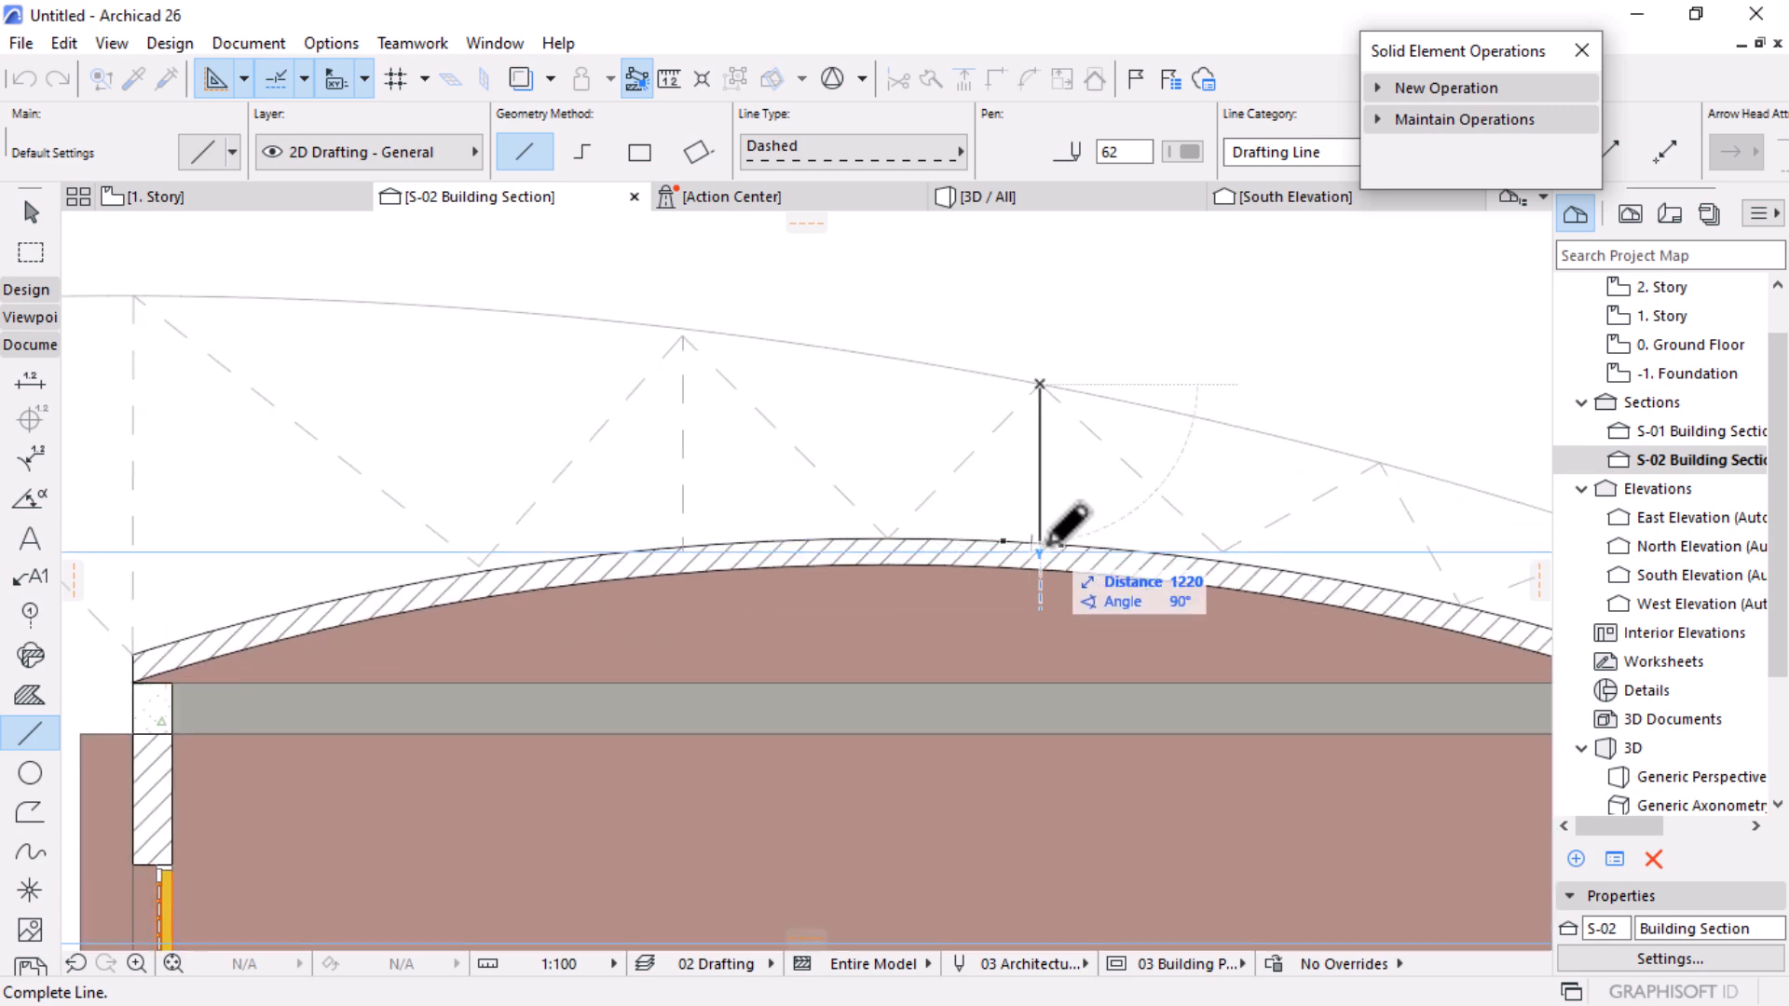
left_click(1052, 539)
scroll(996, 471, "down", 3)
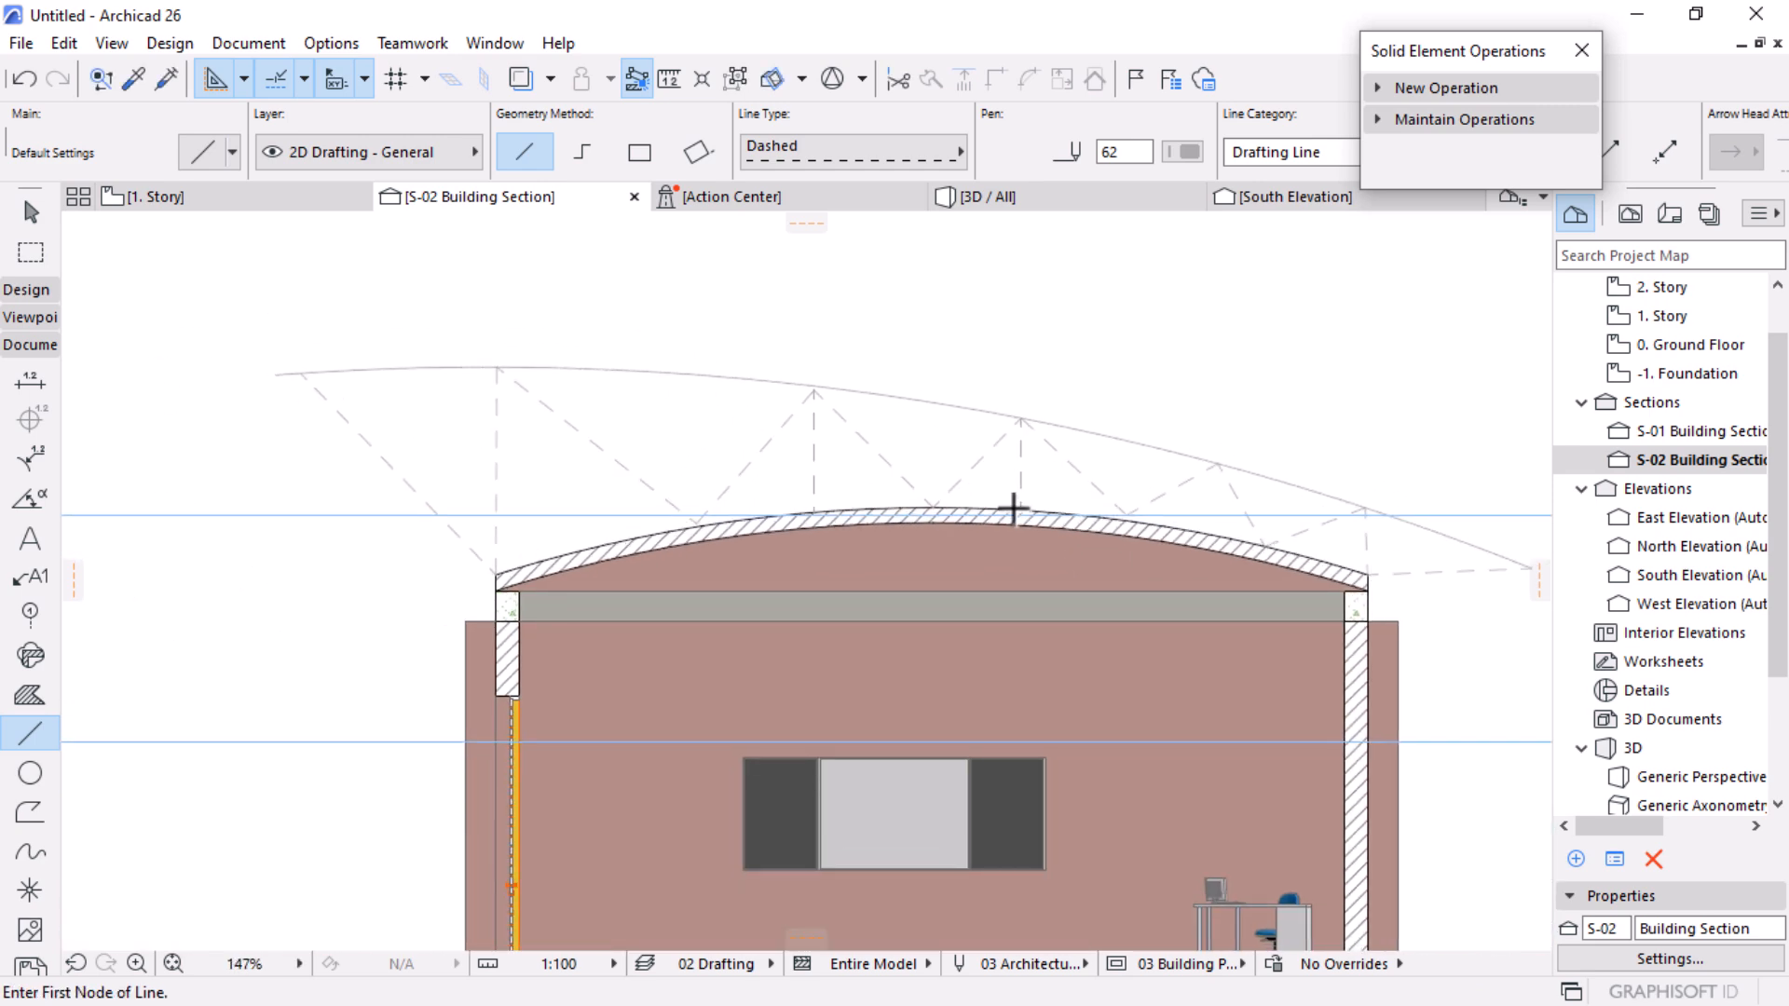
Step: Draw a dashed vertical line from the next upper node on the roof's right half down to the roof surface
scroll(1318, 534, "up", 1)
left_click(1198, 450)
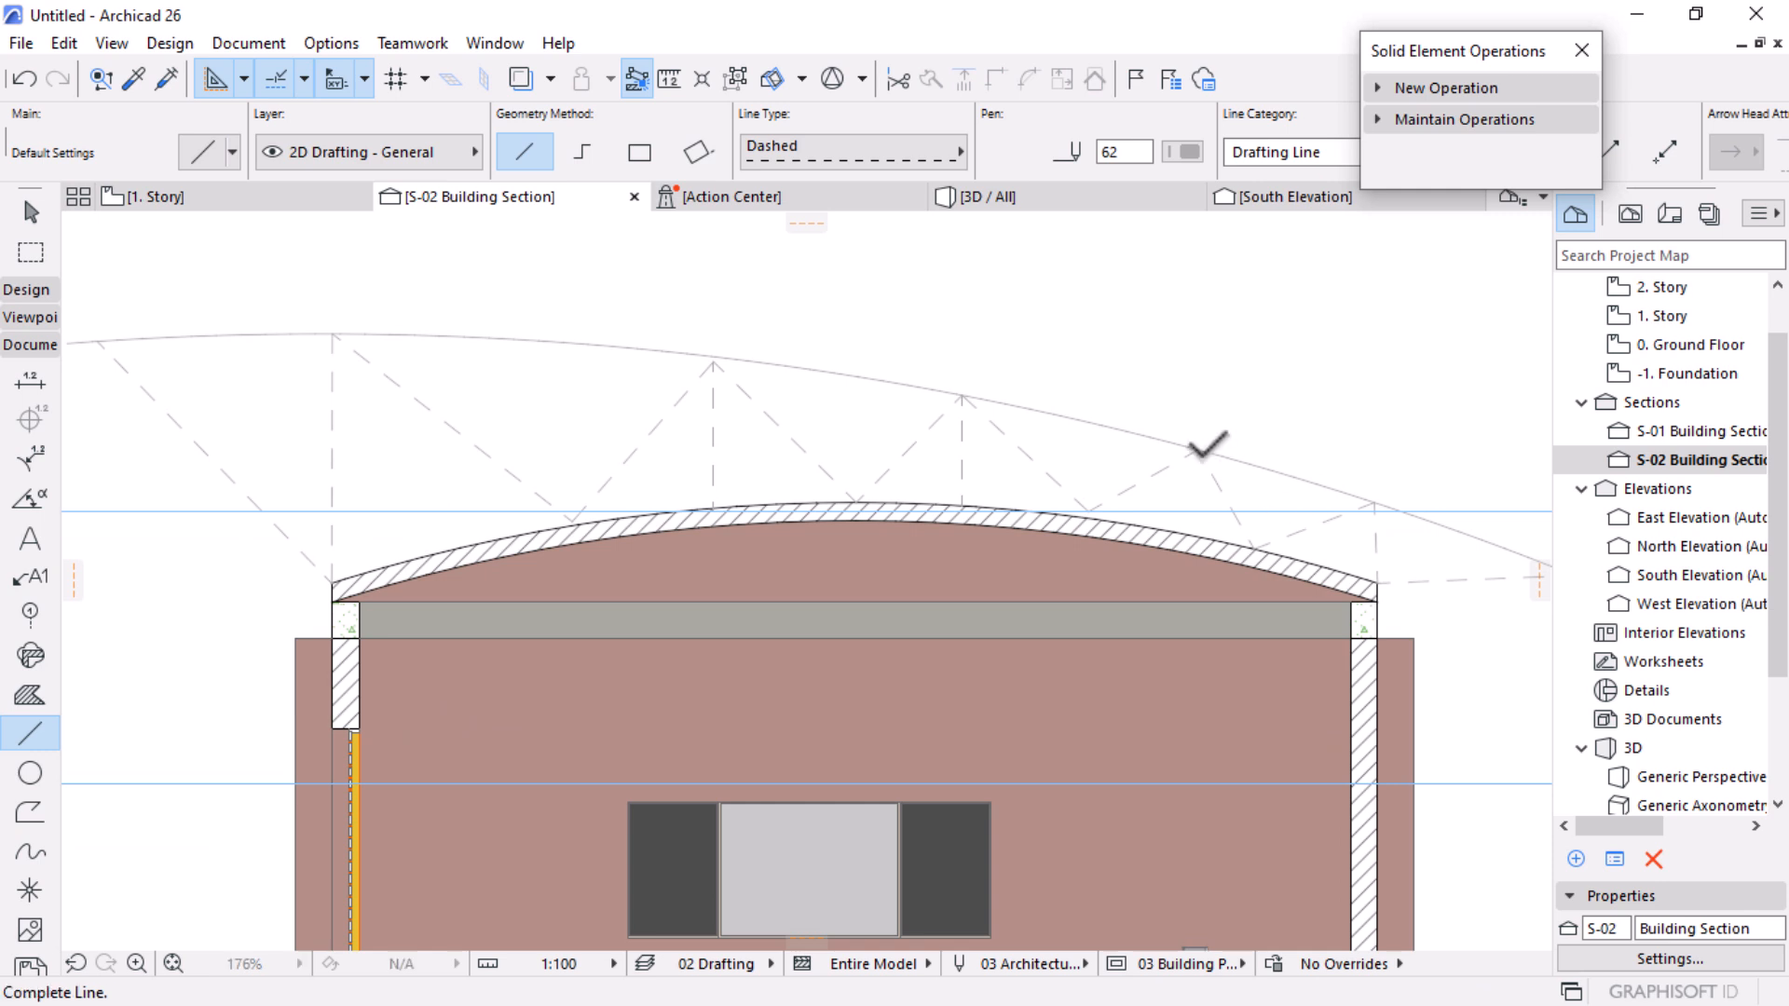
scroll(1197, 531, "up", 3)
scroll(1206, 526, "down", 2)
left_click(1202, 526)
scroll(994, 630, "down", 3)
scroll(1059, 493, "up", 3)
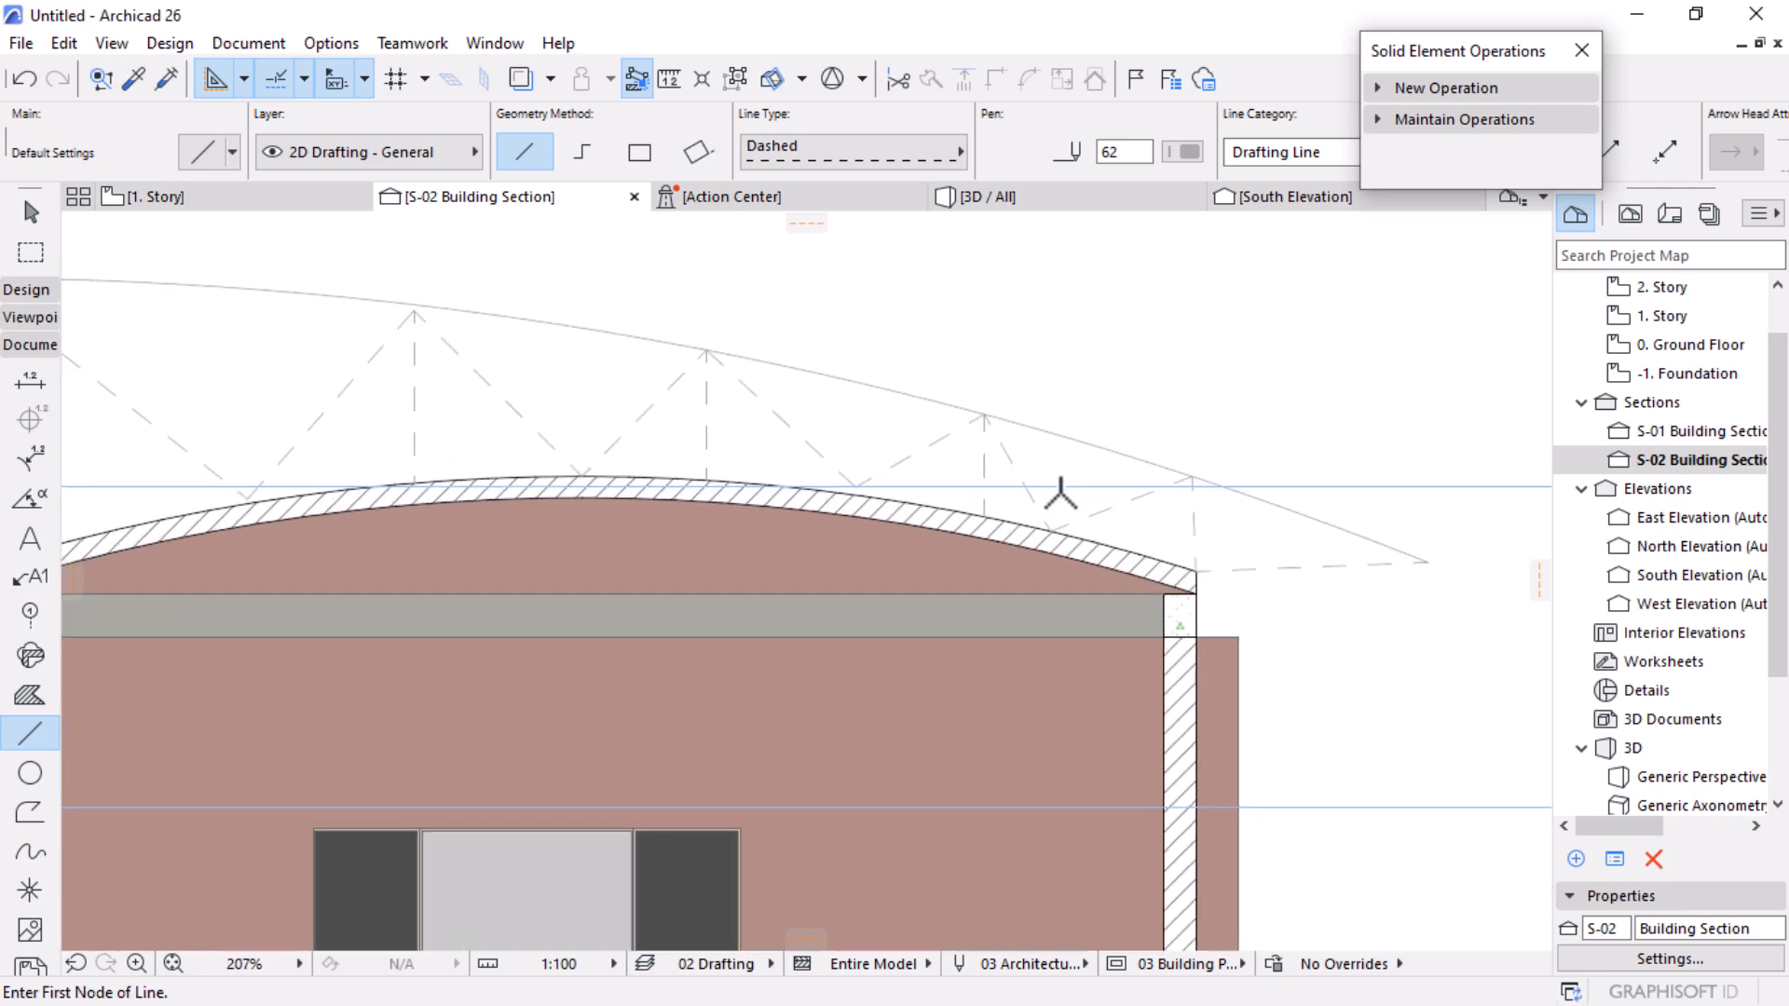
Step: Delete the vertical line below the second-to-last upper node above the roof's right half
key("Escape")
left_click(984, 455)
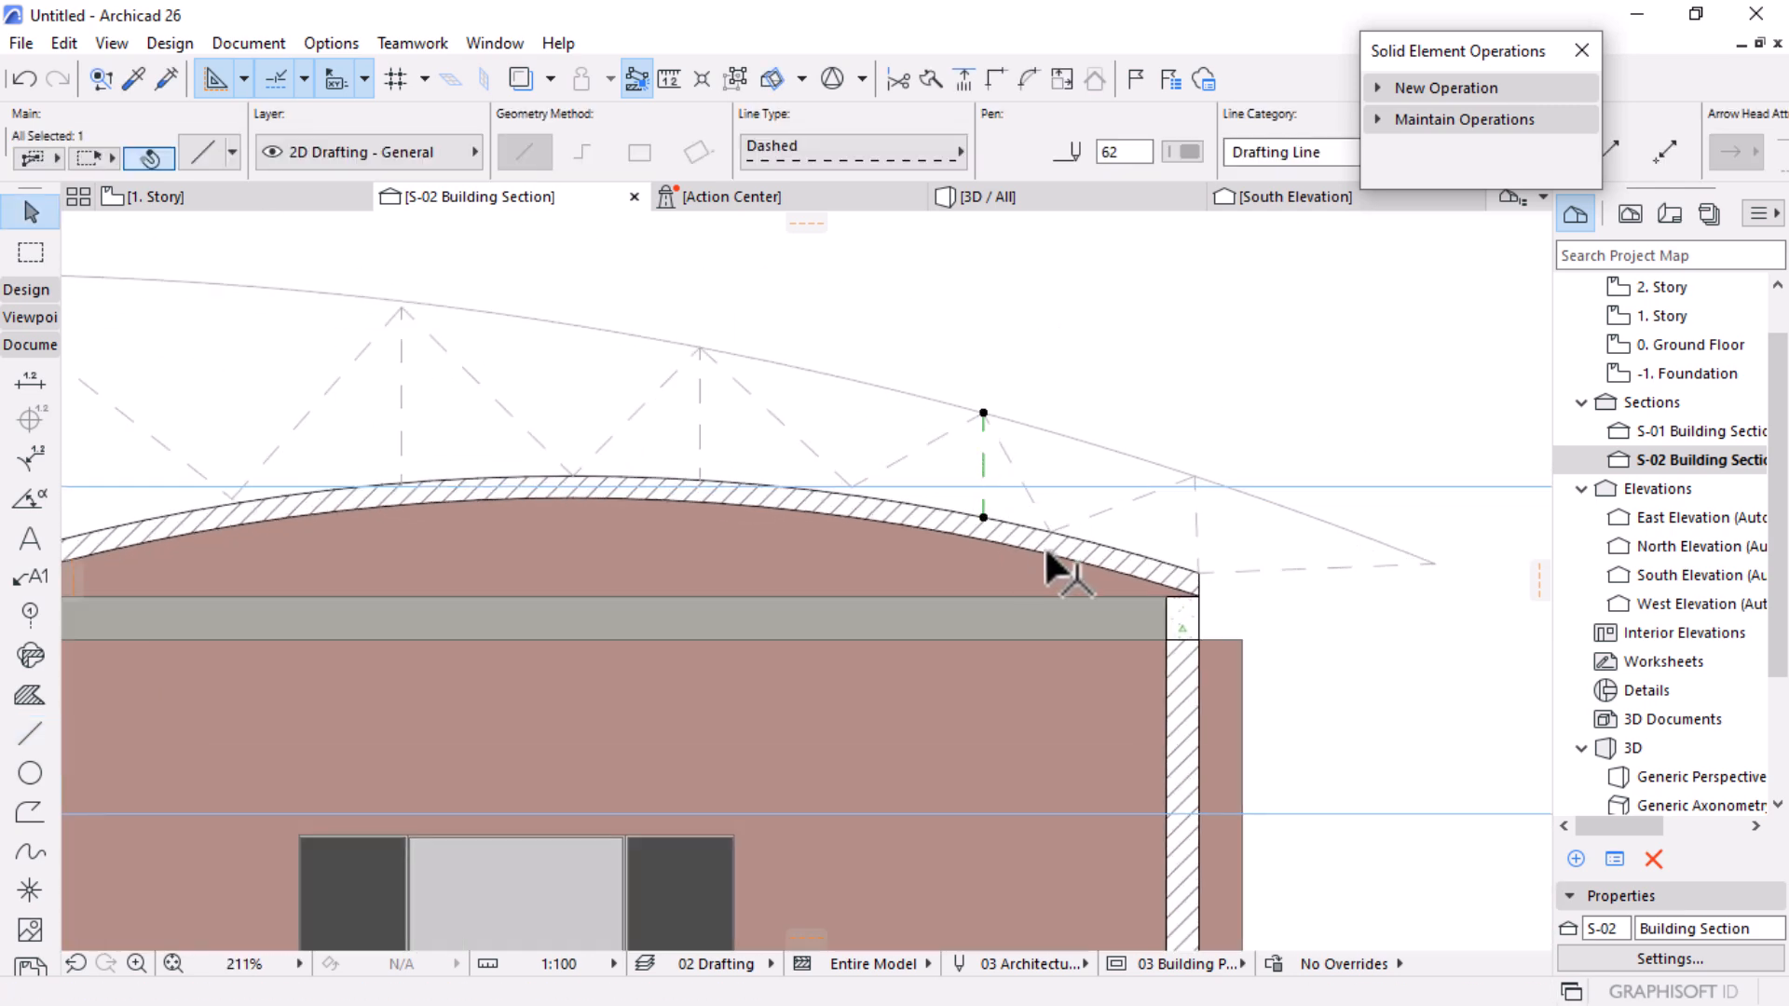
key("Delete")
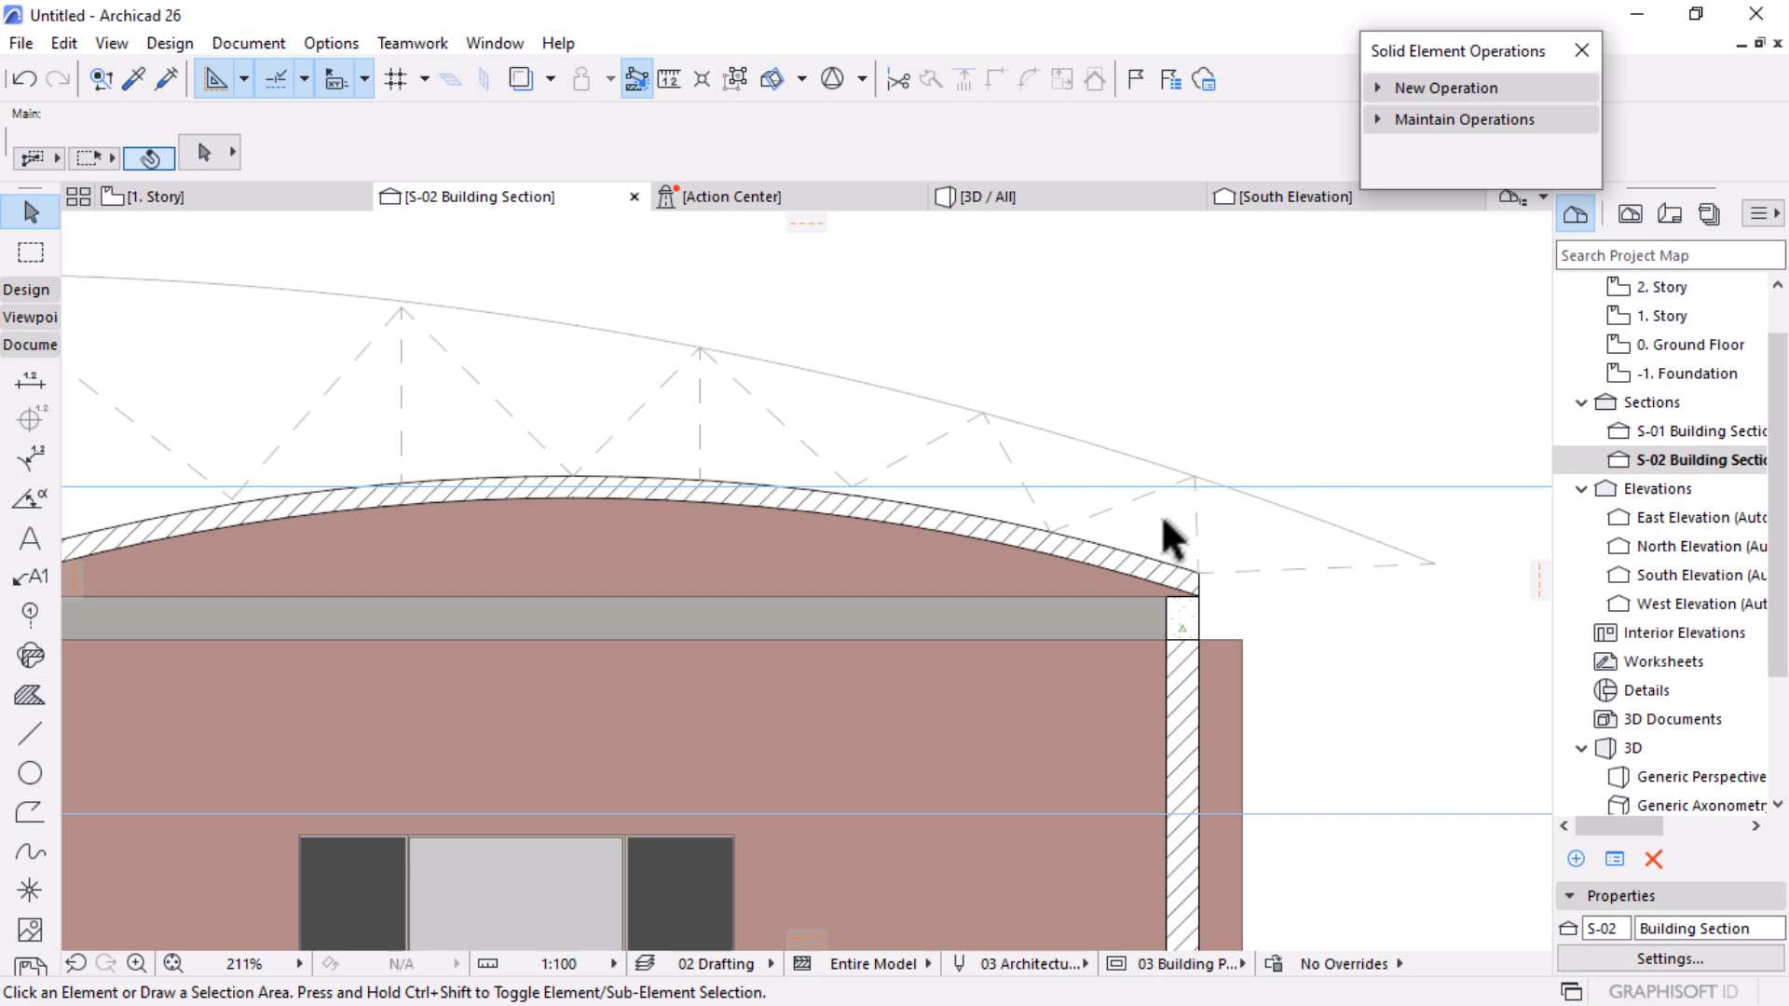
Step: Draw a dashed diagonal line from the roof's right corner up to the arc over the right overhang
key("l")
left_click(1198, 573)
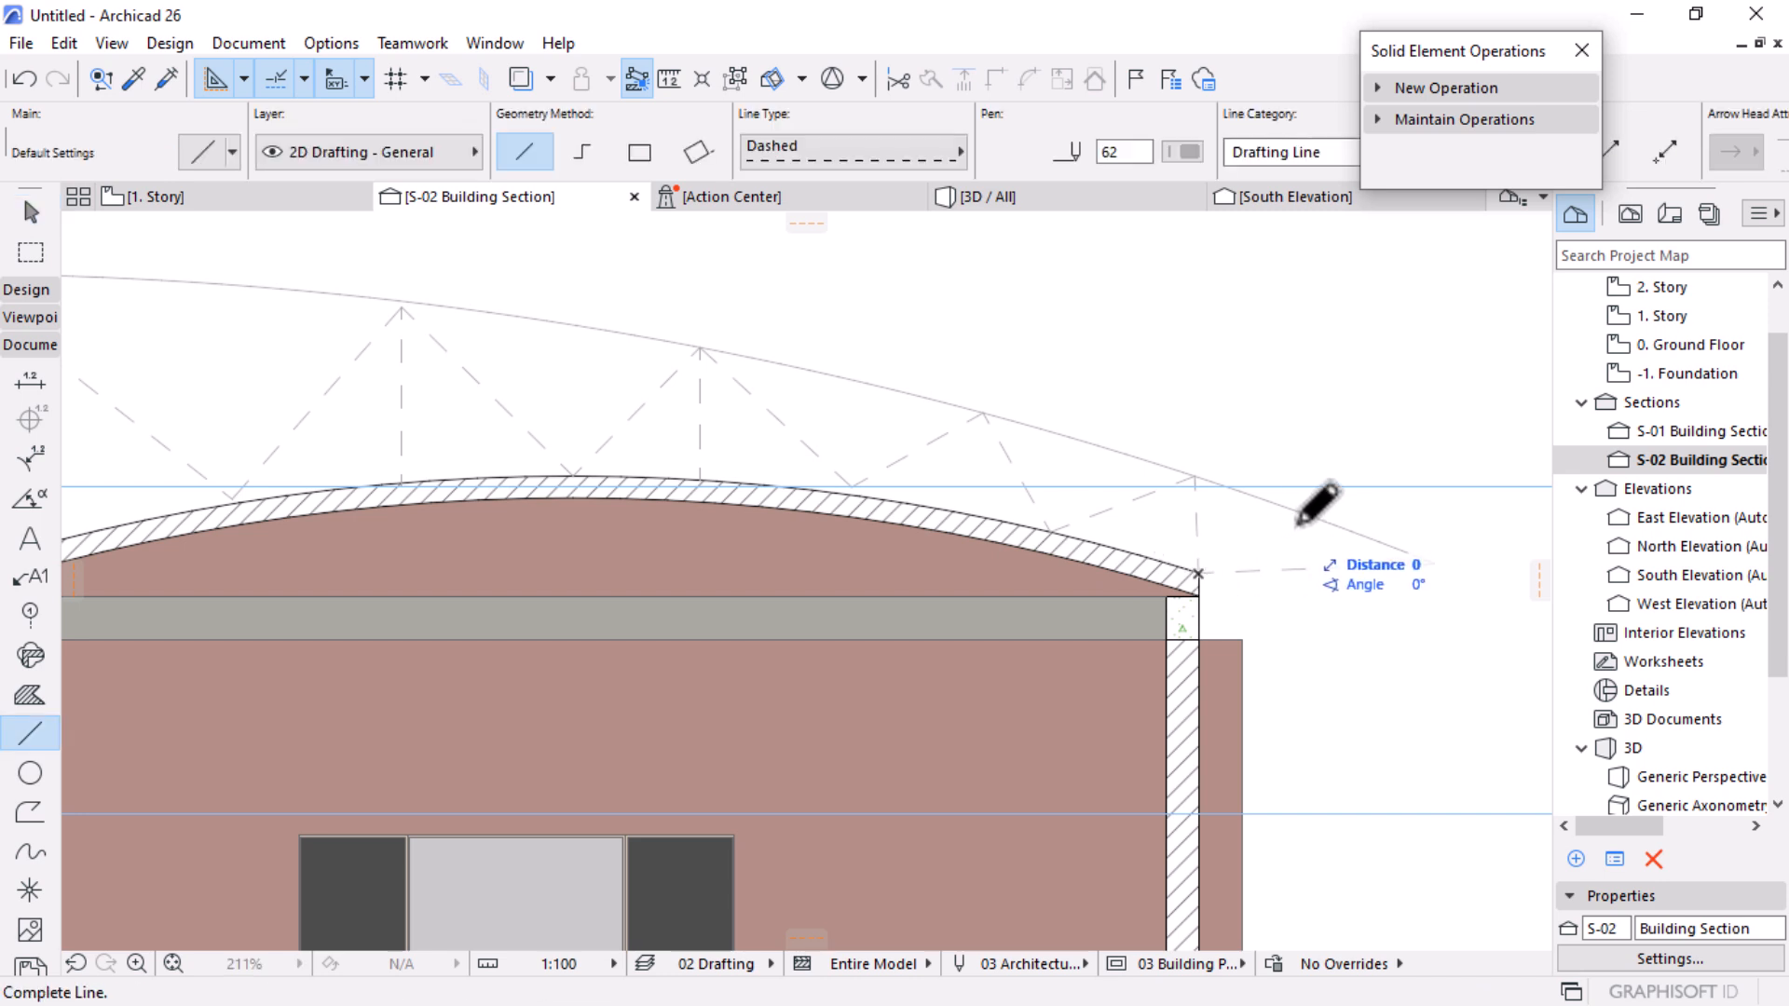
left_click(1307, 514)
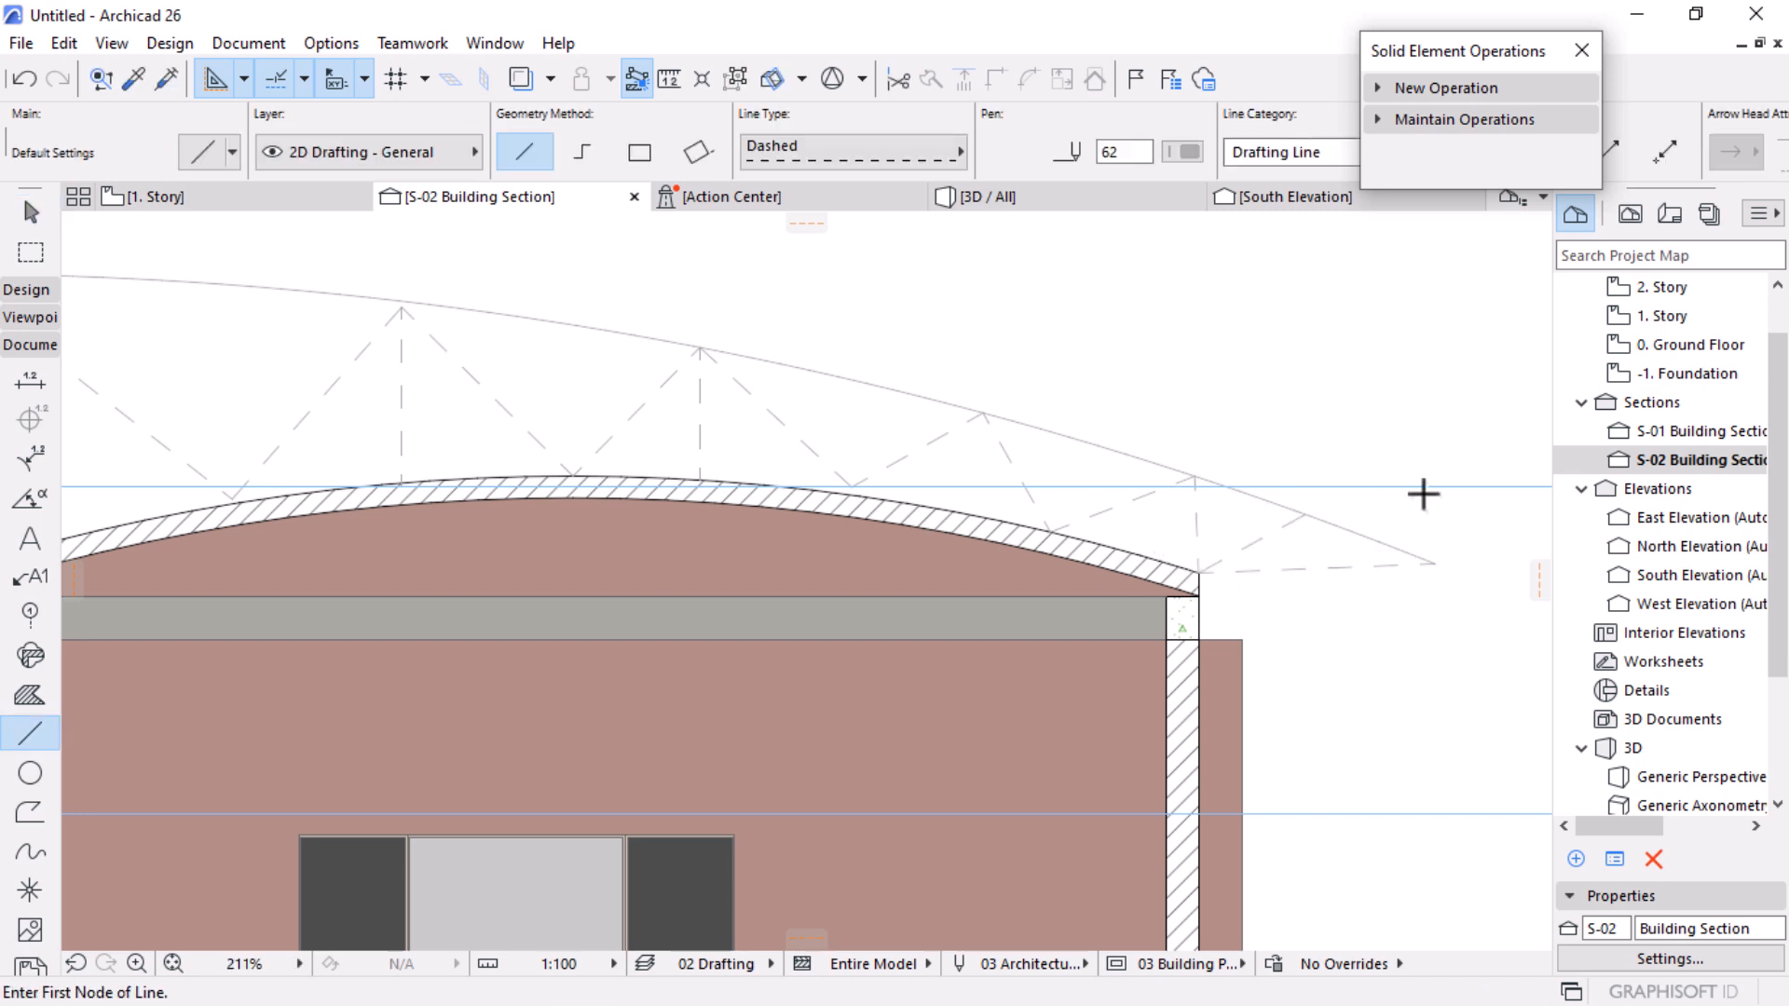
scroll(1379, 471, "down", 3)
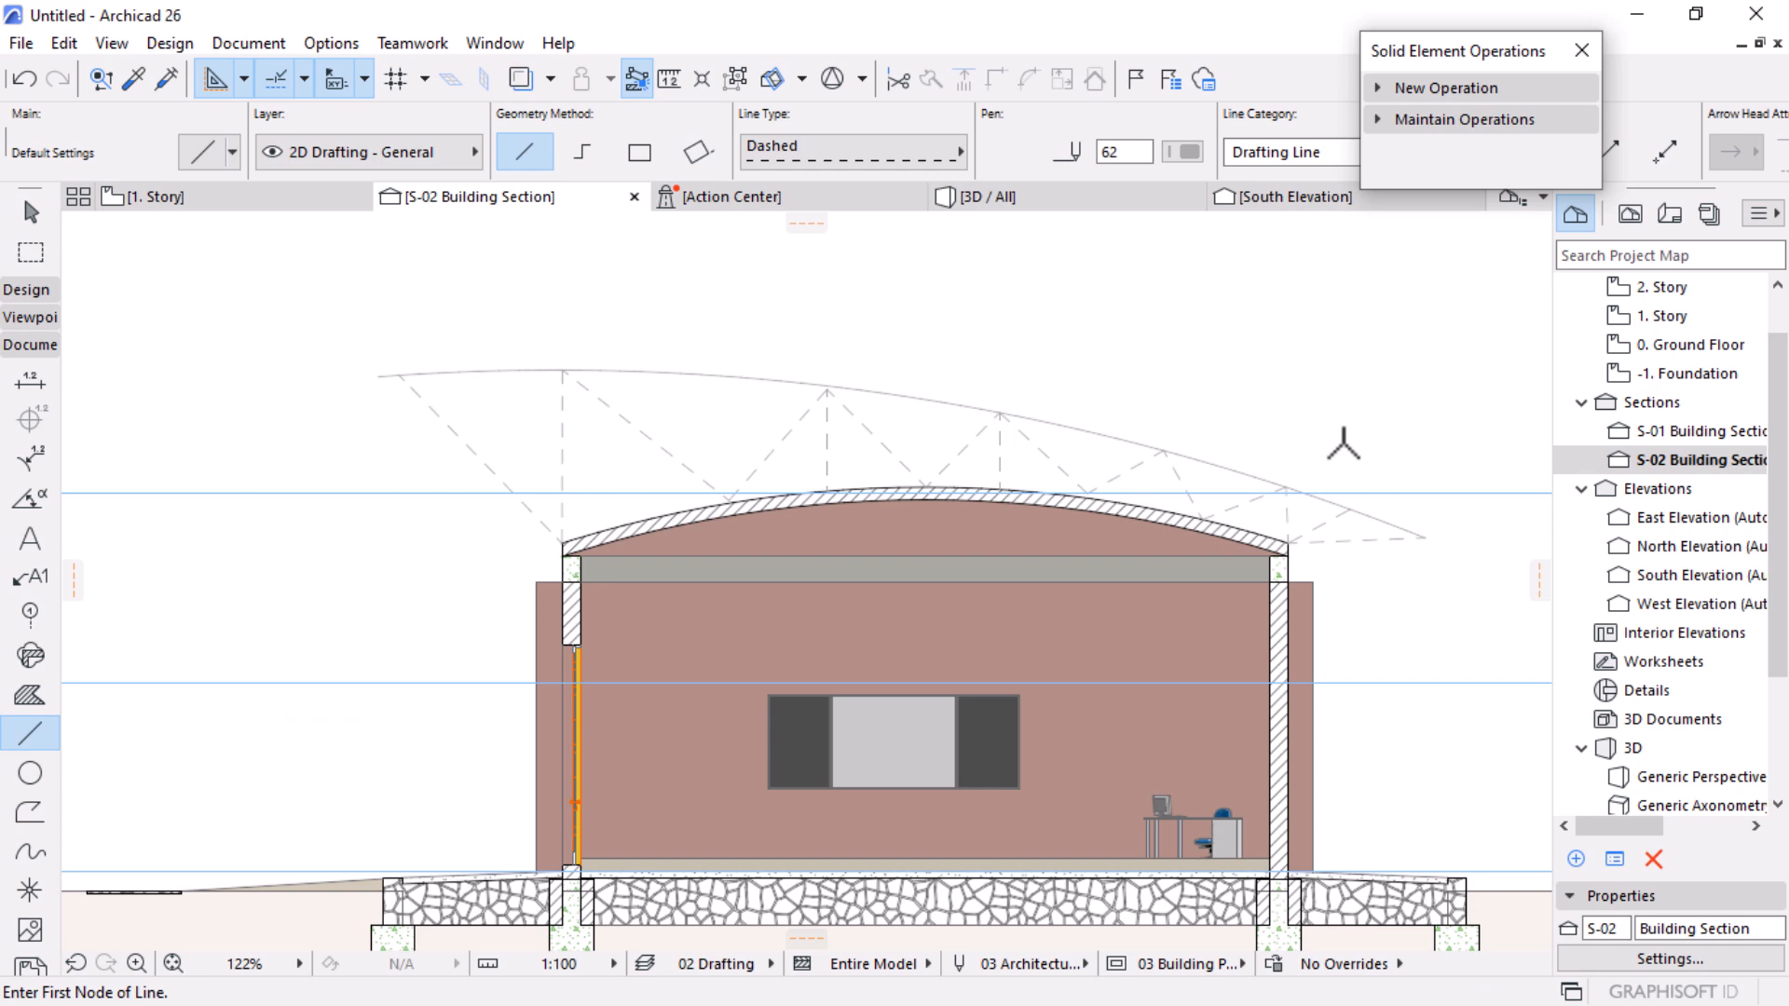
Step: Draw a dashed vertical line from the right overhang diagonal's upper end down to the overhang's lower member
left_click(1350, 510)
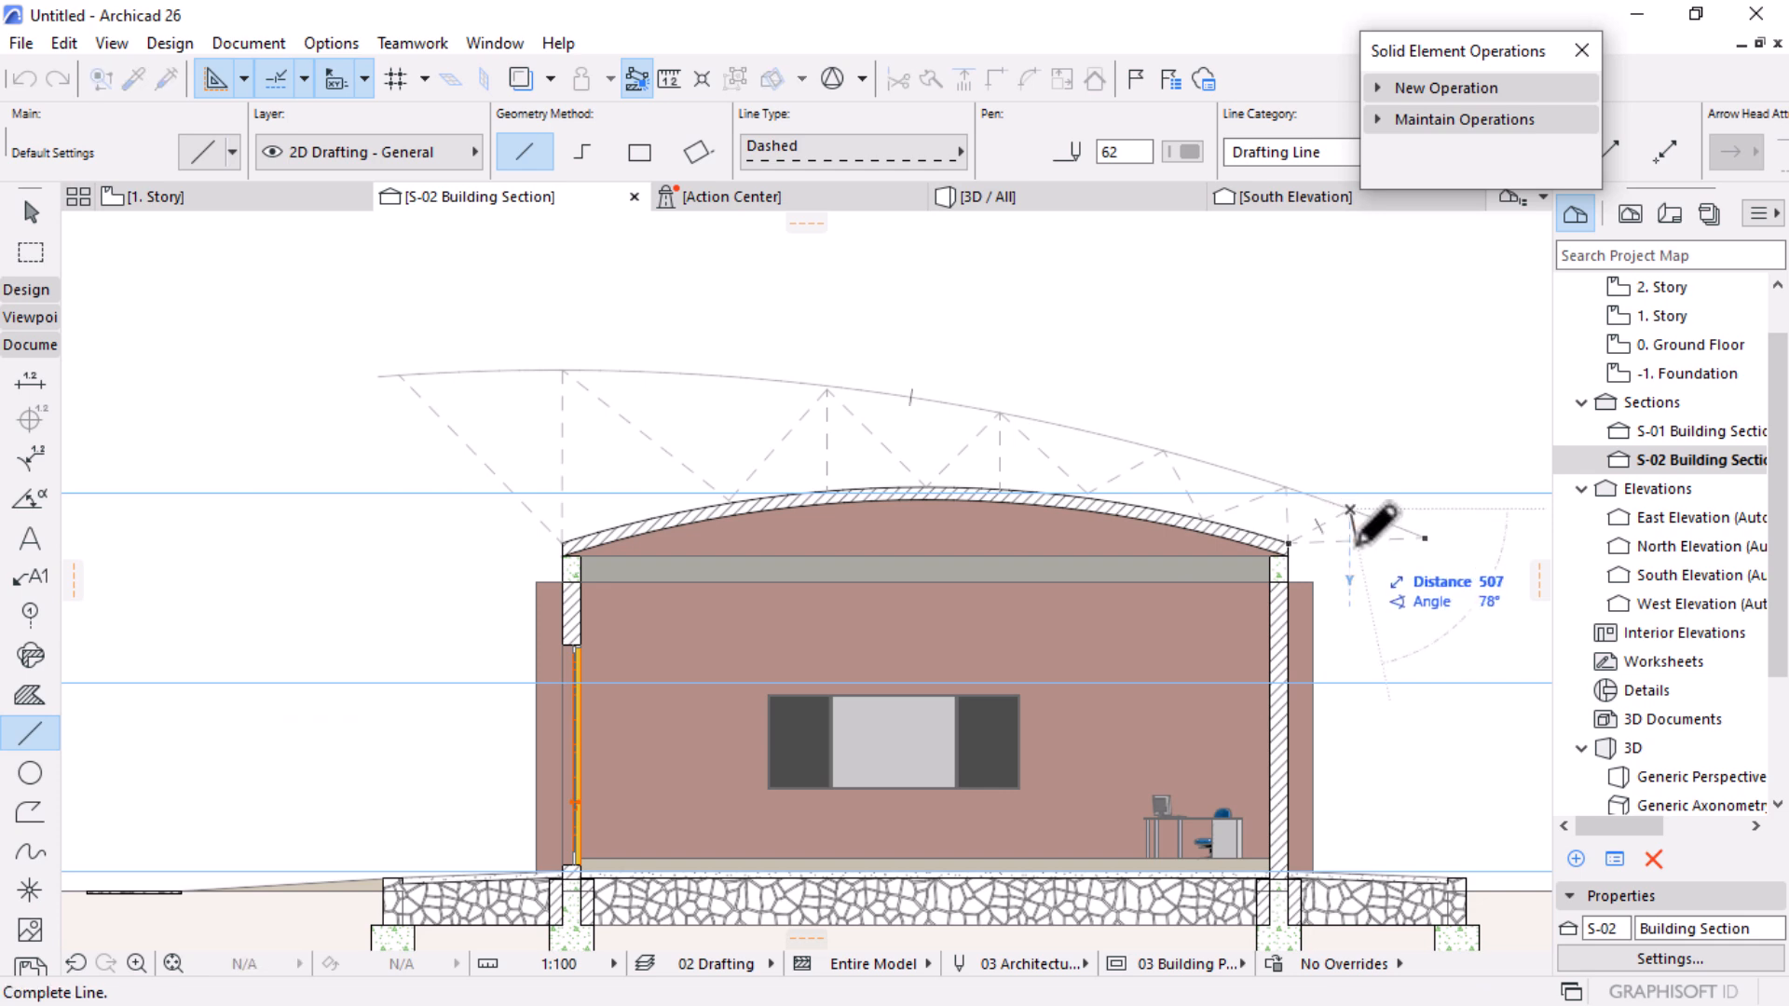
left_click(1386, 522)
scroll(1425, 551, "up", 5)
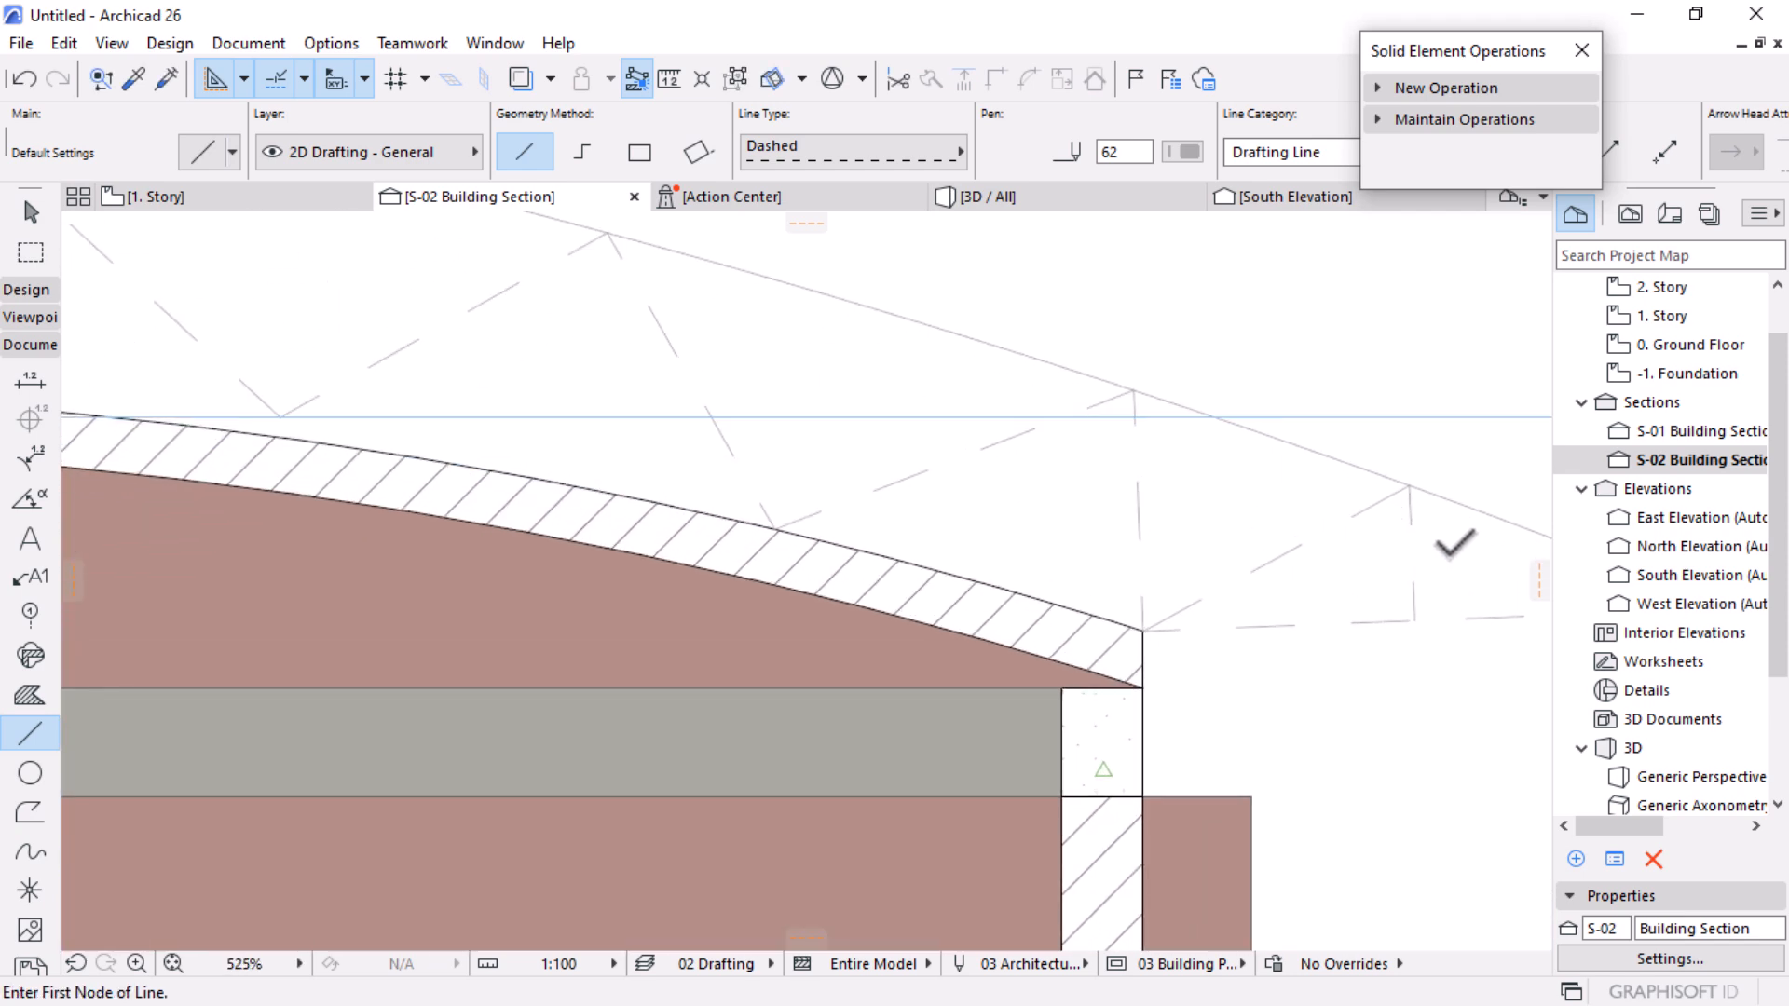
scroll(1138, 618, "down", 4)
scroll(1138, 617, "down", 3)
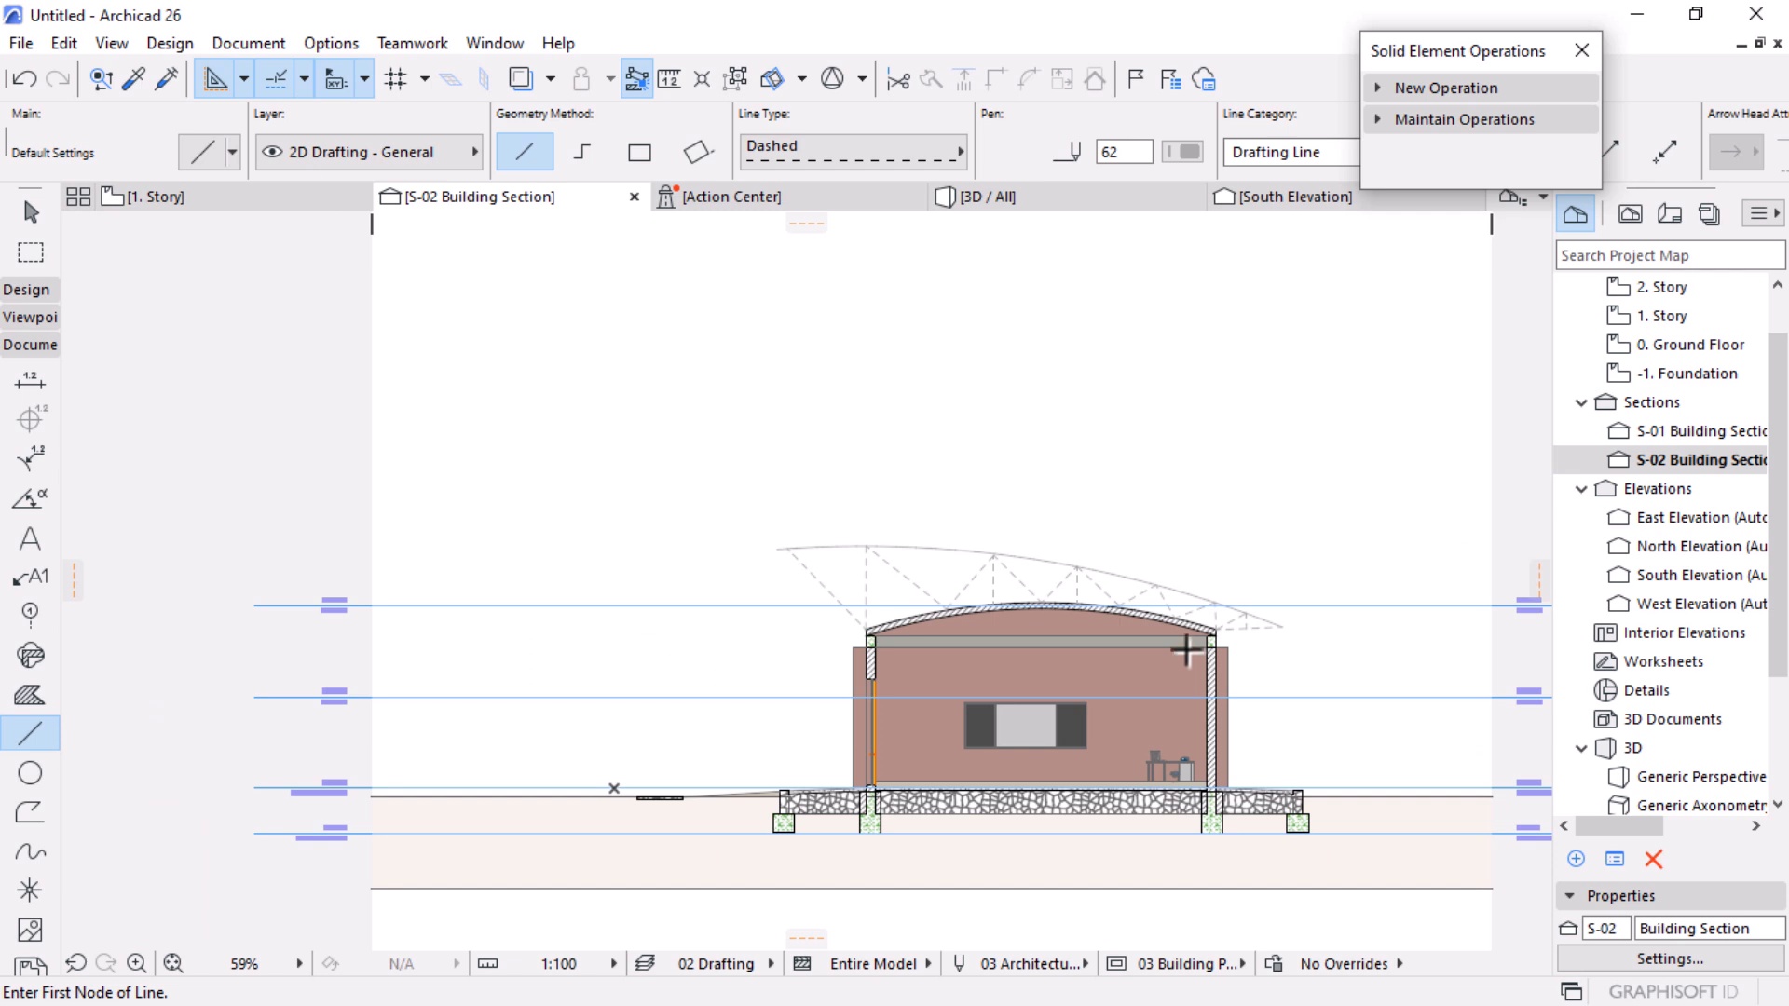
Step: Draw a dashed diagonal from the arc node above the roof's left corner to the middle of the left overhang's sloping member
scroll(1179, 656, "up", 1)
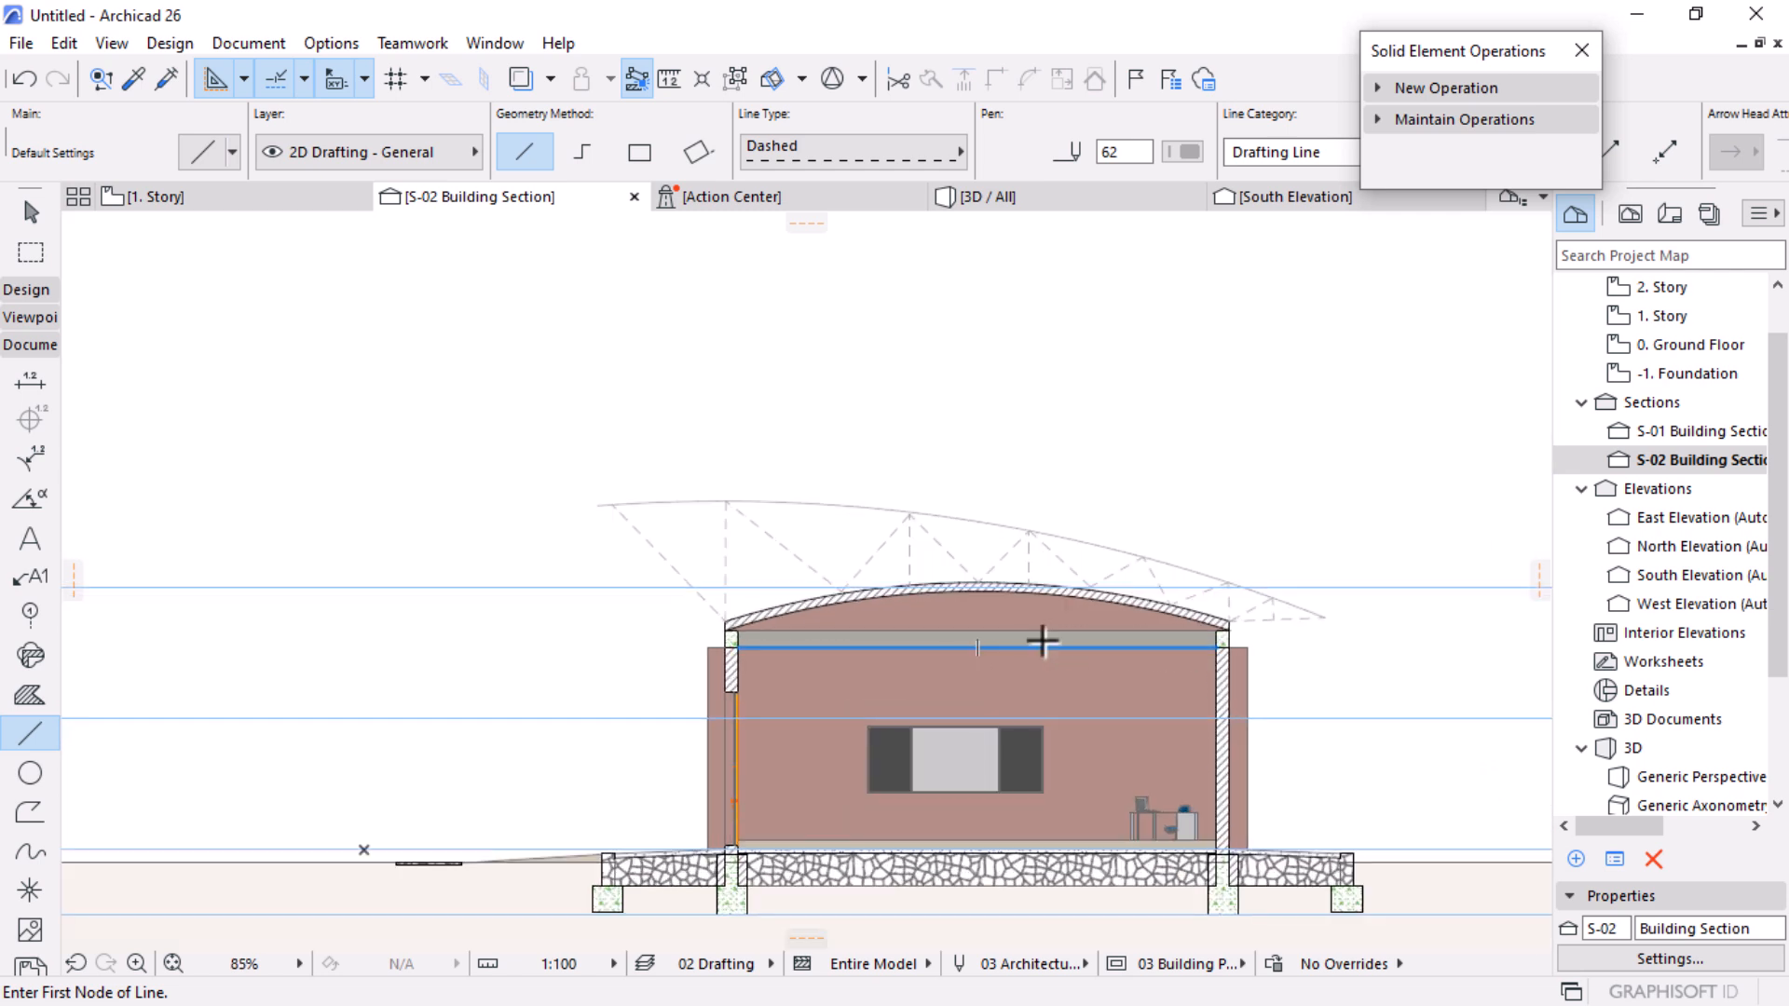
scroll(627, 447, "up", 2)
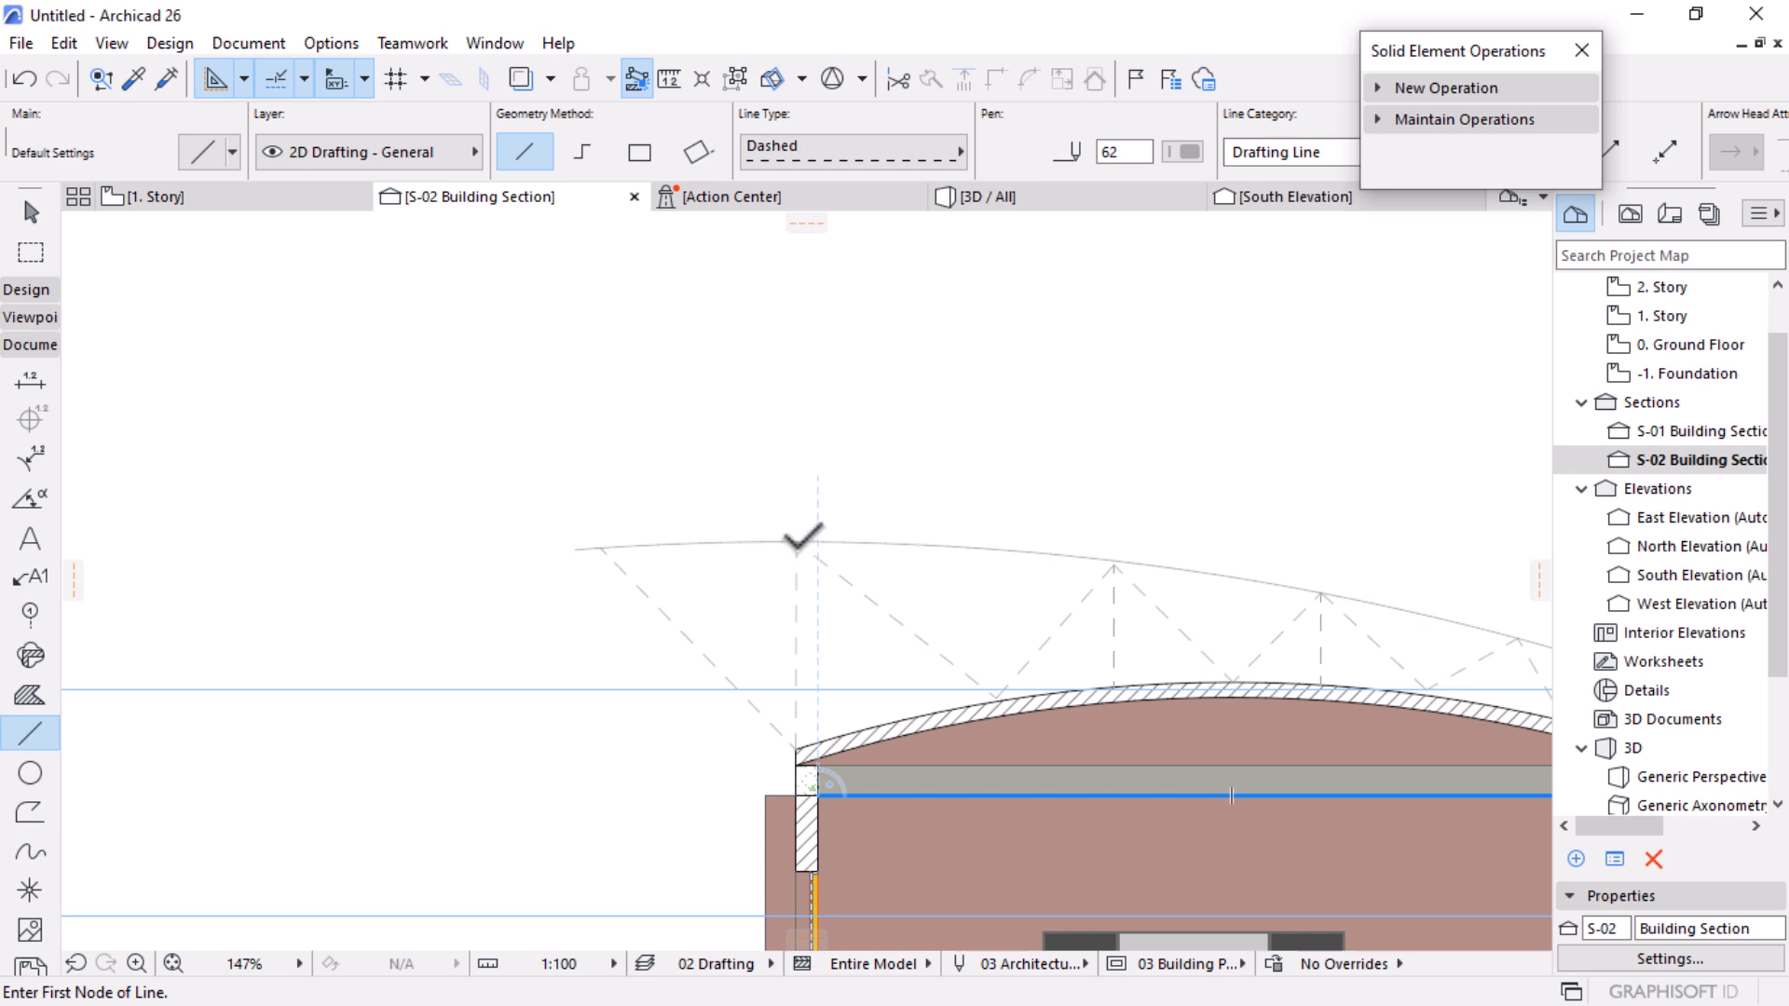
left_click(726, 501)
left_click(690, 640)
Step: Draw a dashed vertical line from the middle of the left overhang's sloping member up to the arc
left_click(692, 642)
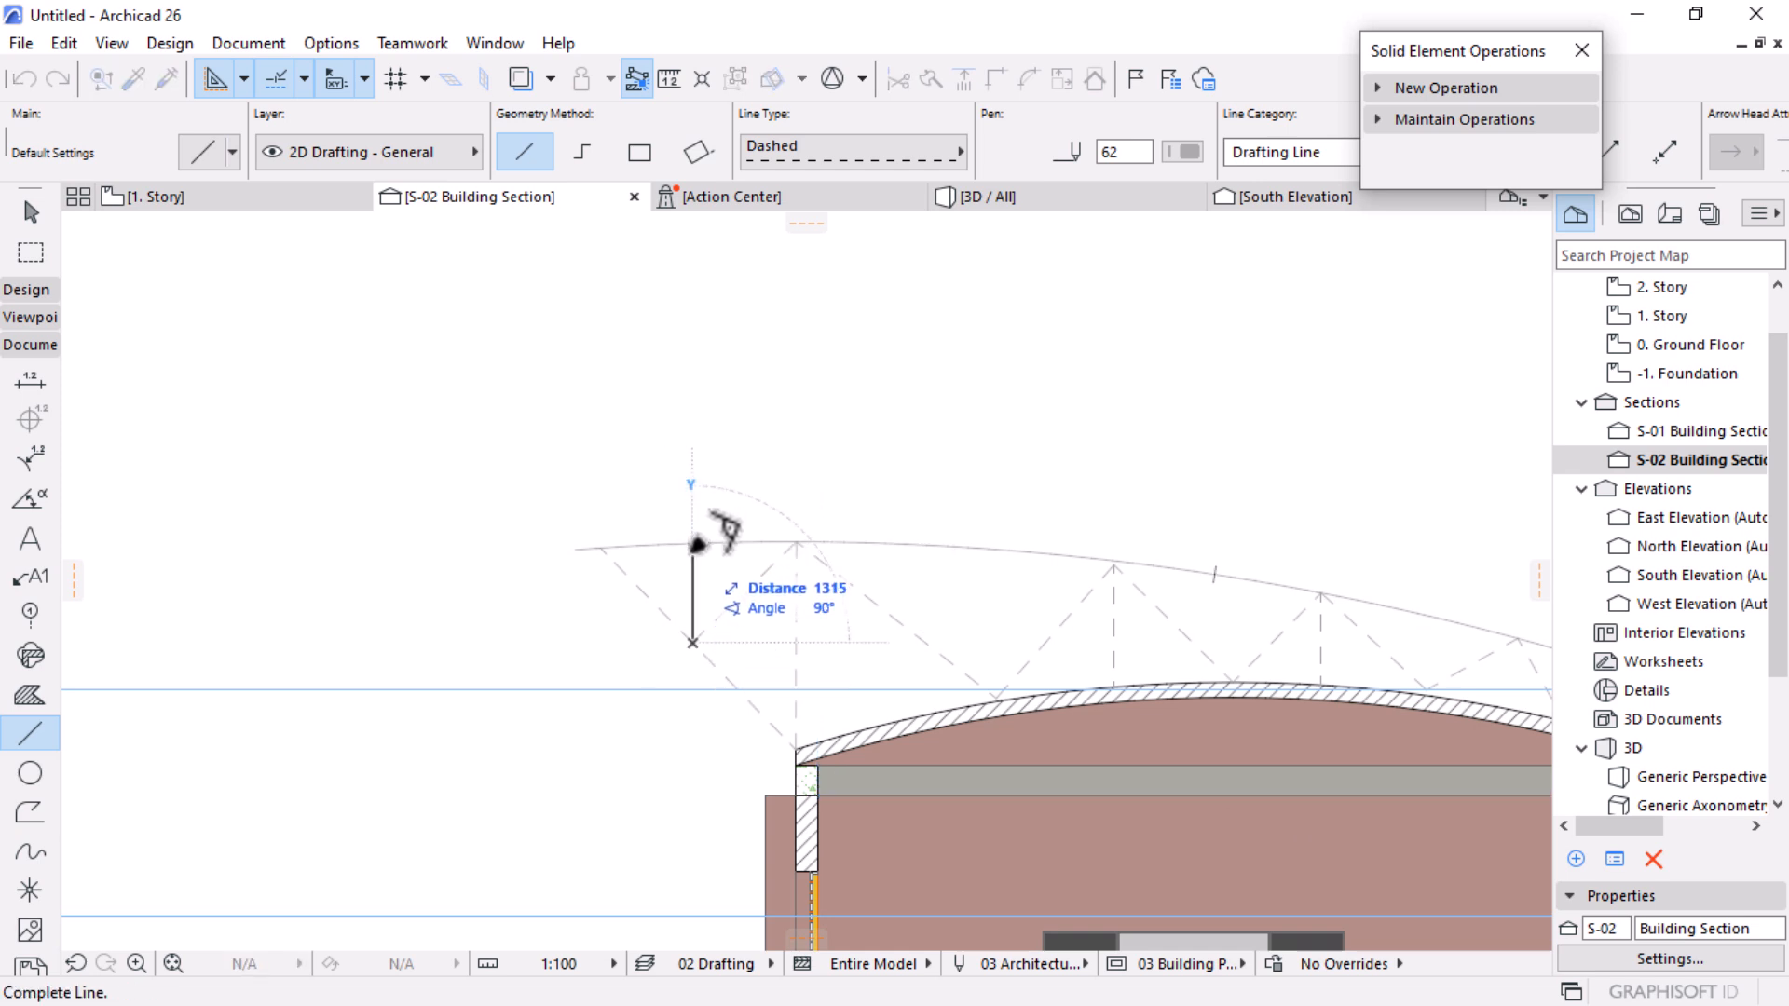
scroll(712, 535, "up", 1)
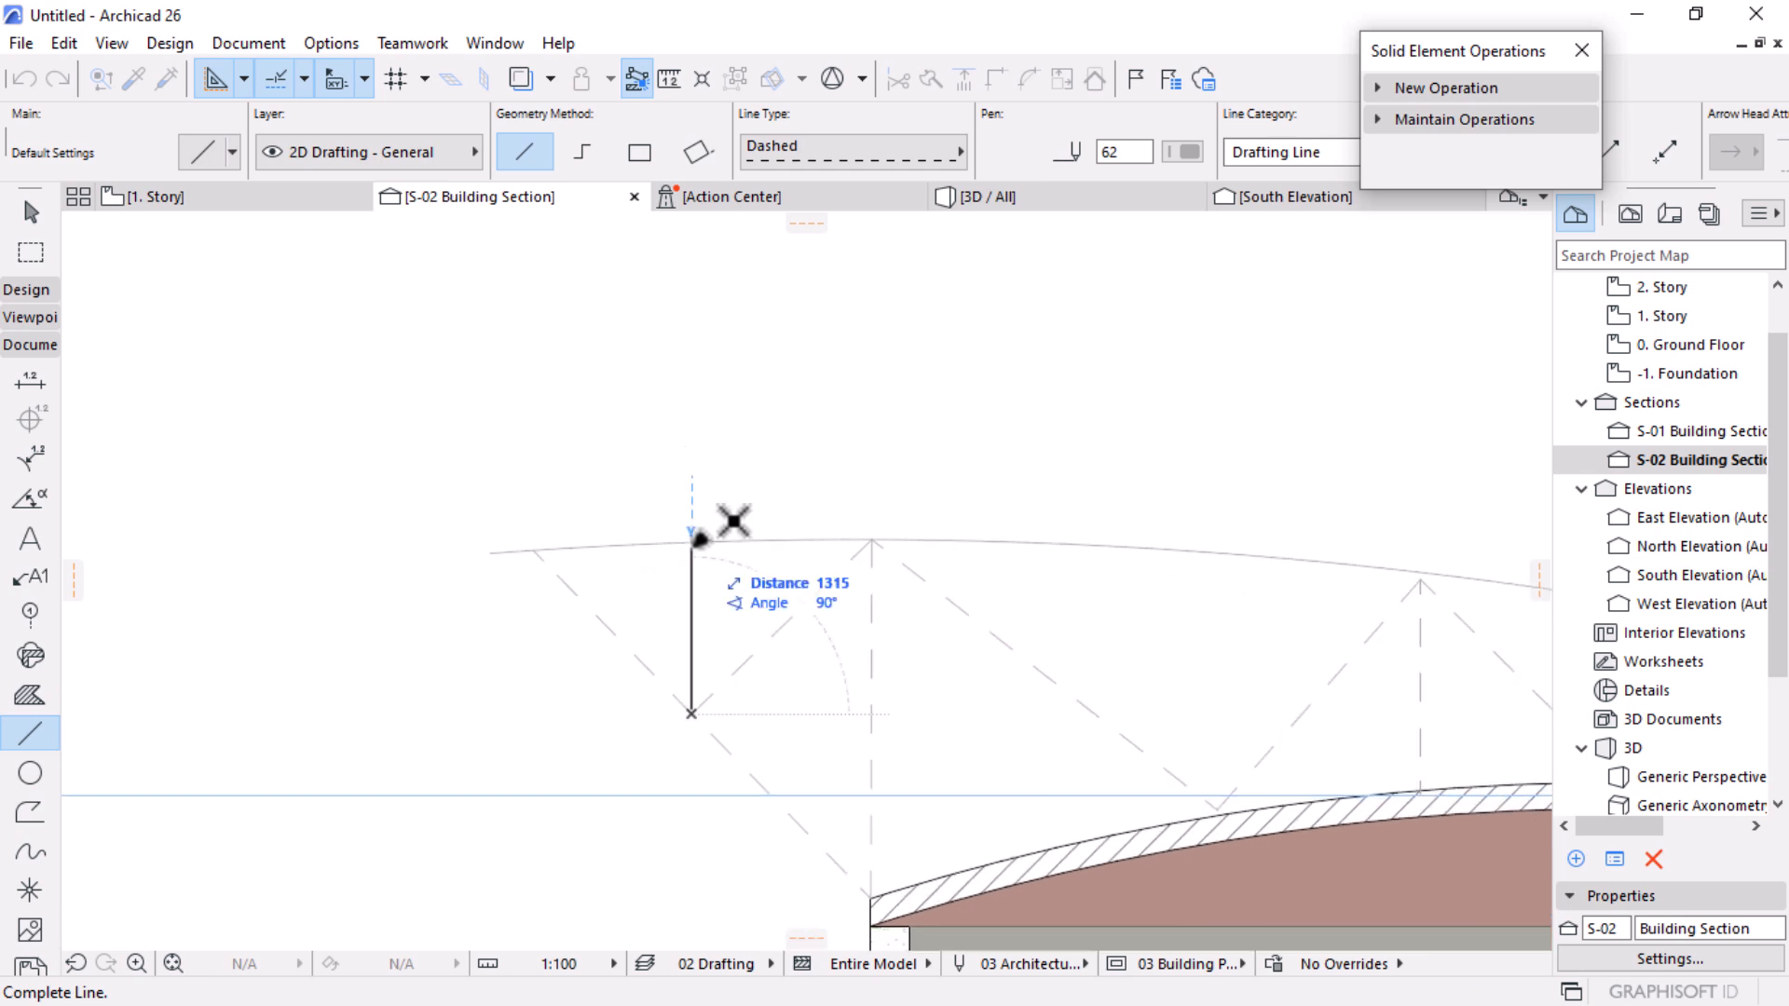
left_click(729, 520)
scroll(724, 521, "down", 2)
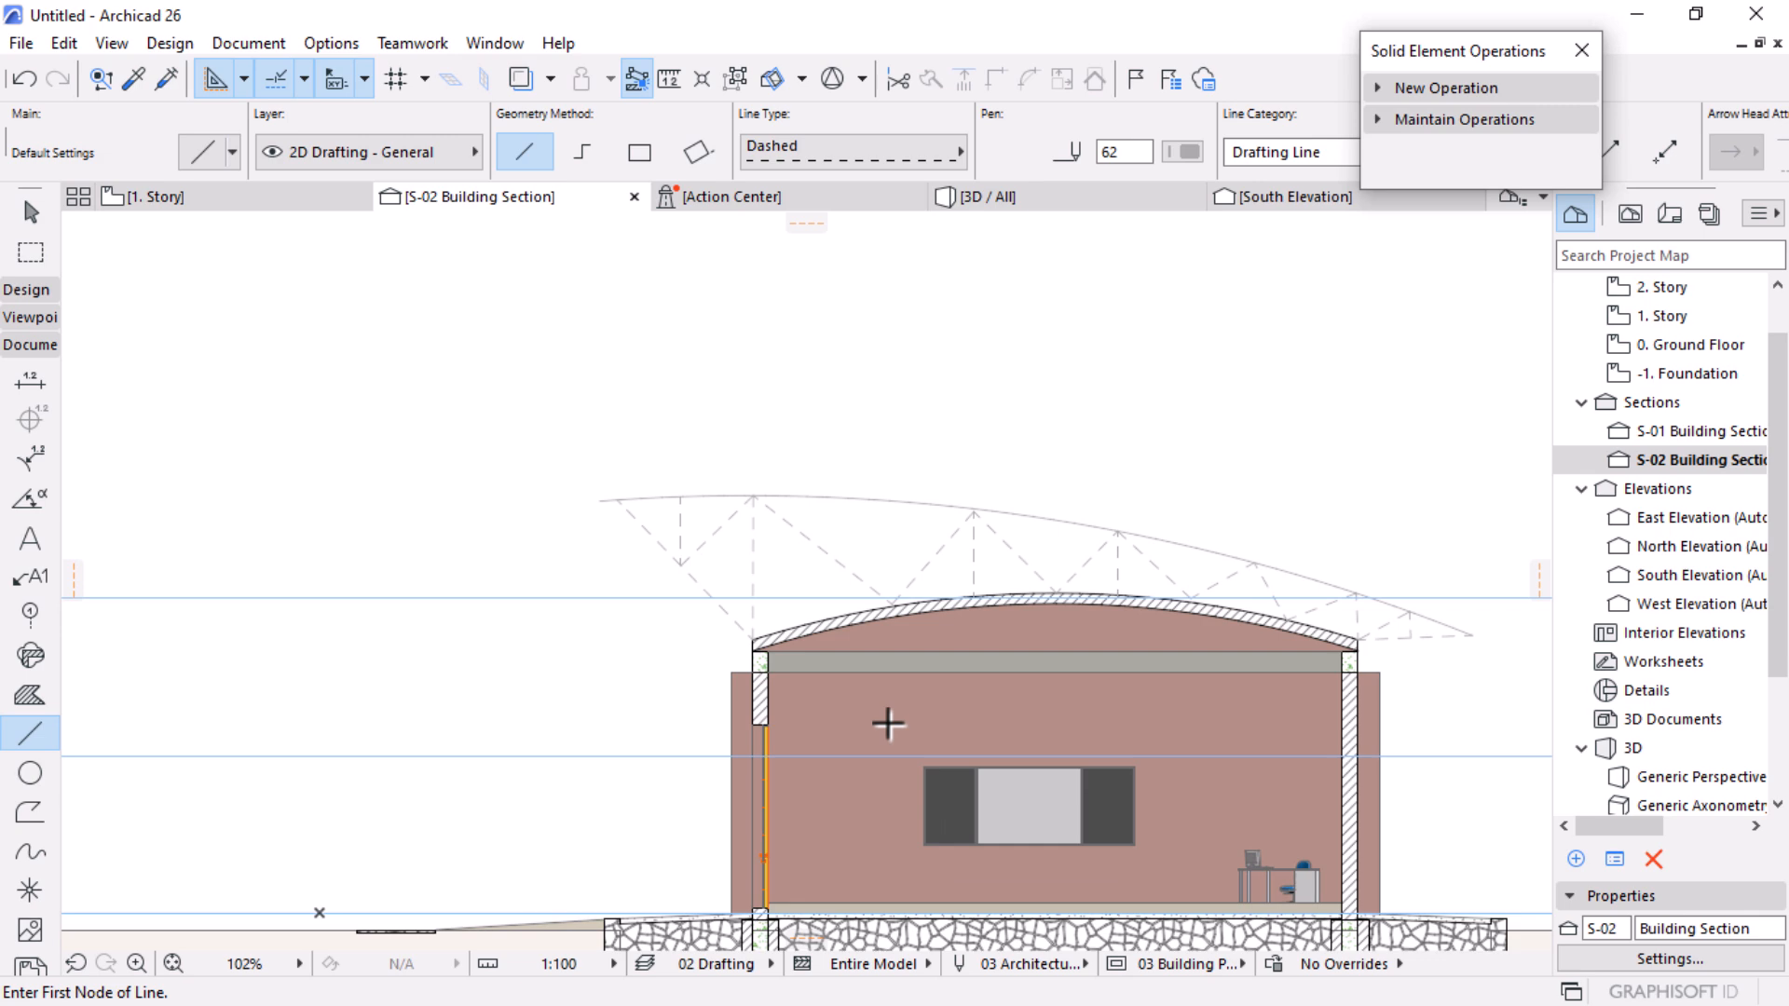
Step: Examine the drafted truss profile across its full span, including both overhangs
scroll(1025, 699, "down", 1)
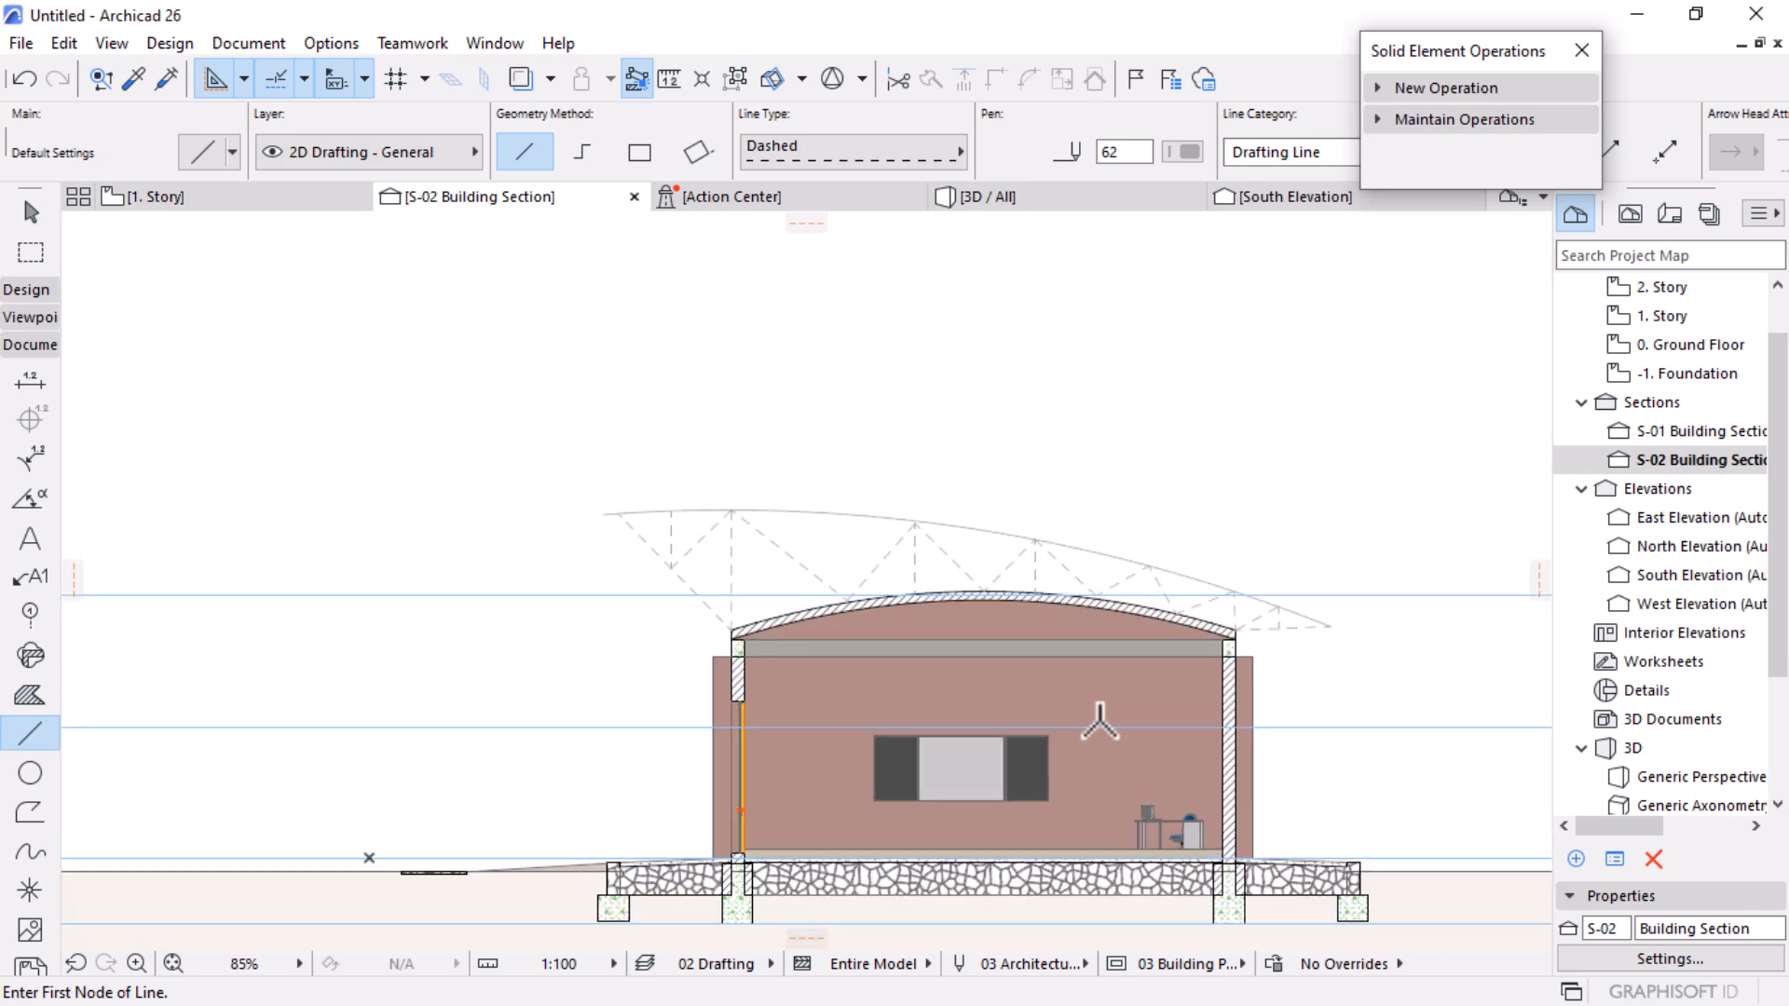
scroll(1183, 451, "up", 1)
scroll(1122, 578, "up", 1)
scroll(982, 440, "down", 2)
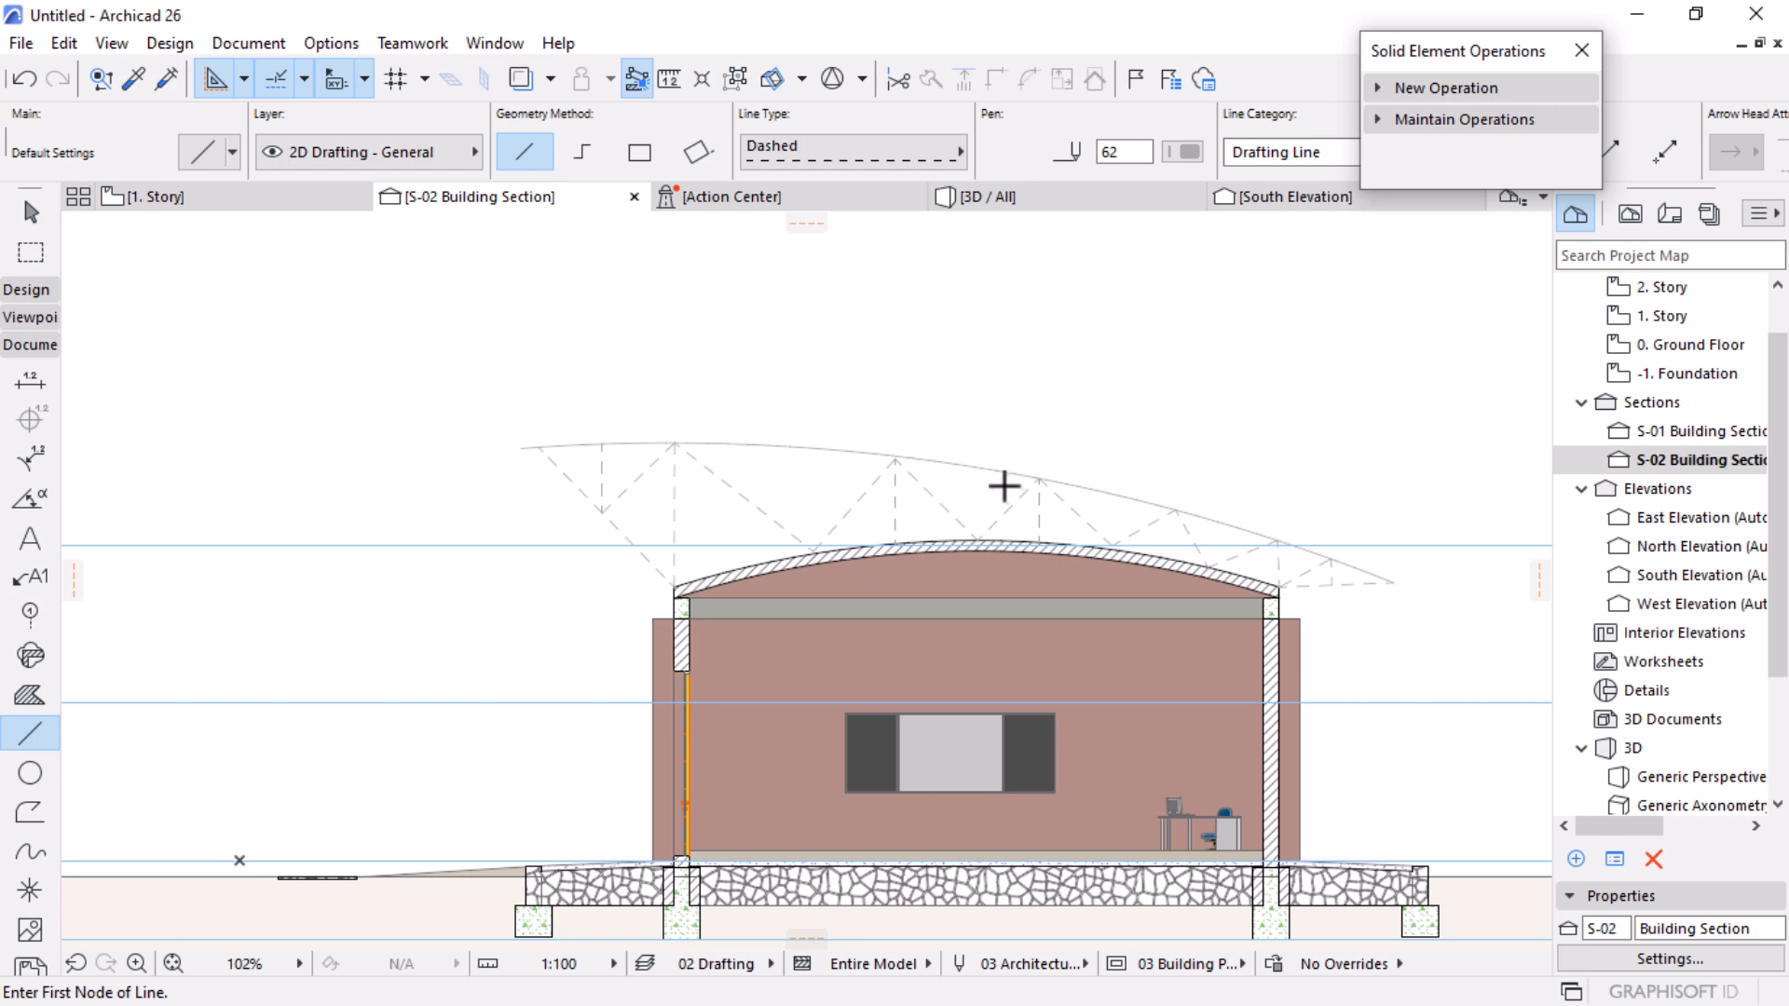
scroll(946, 484, "down", 2)
scroll(968, 578, "up", 2)
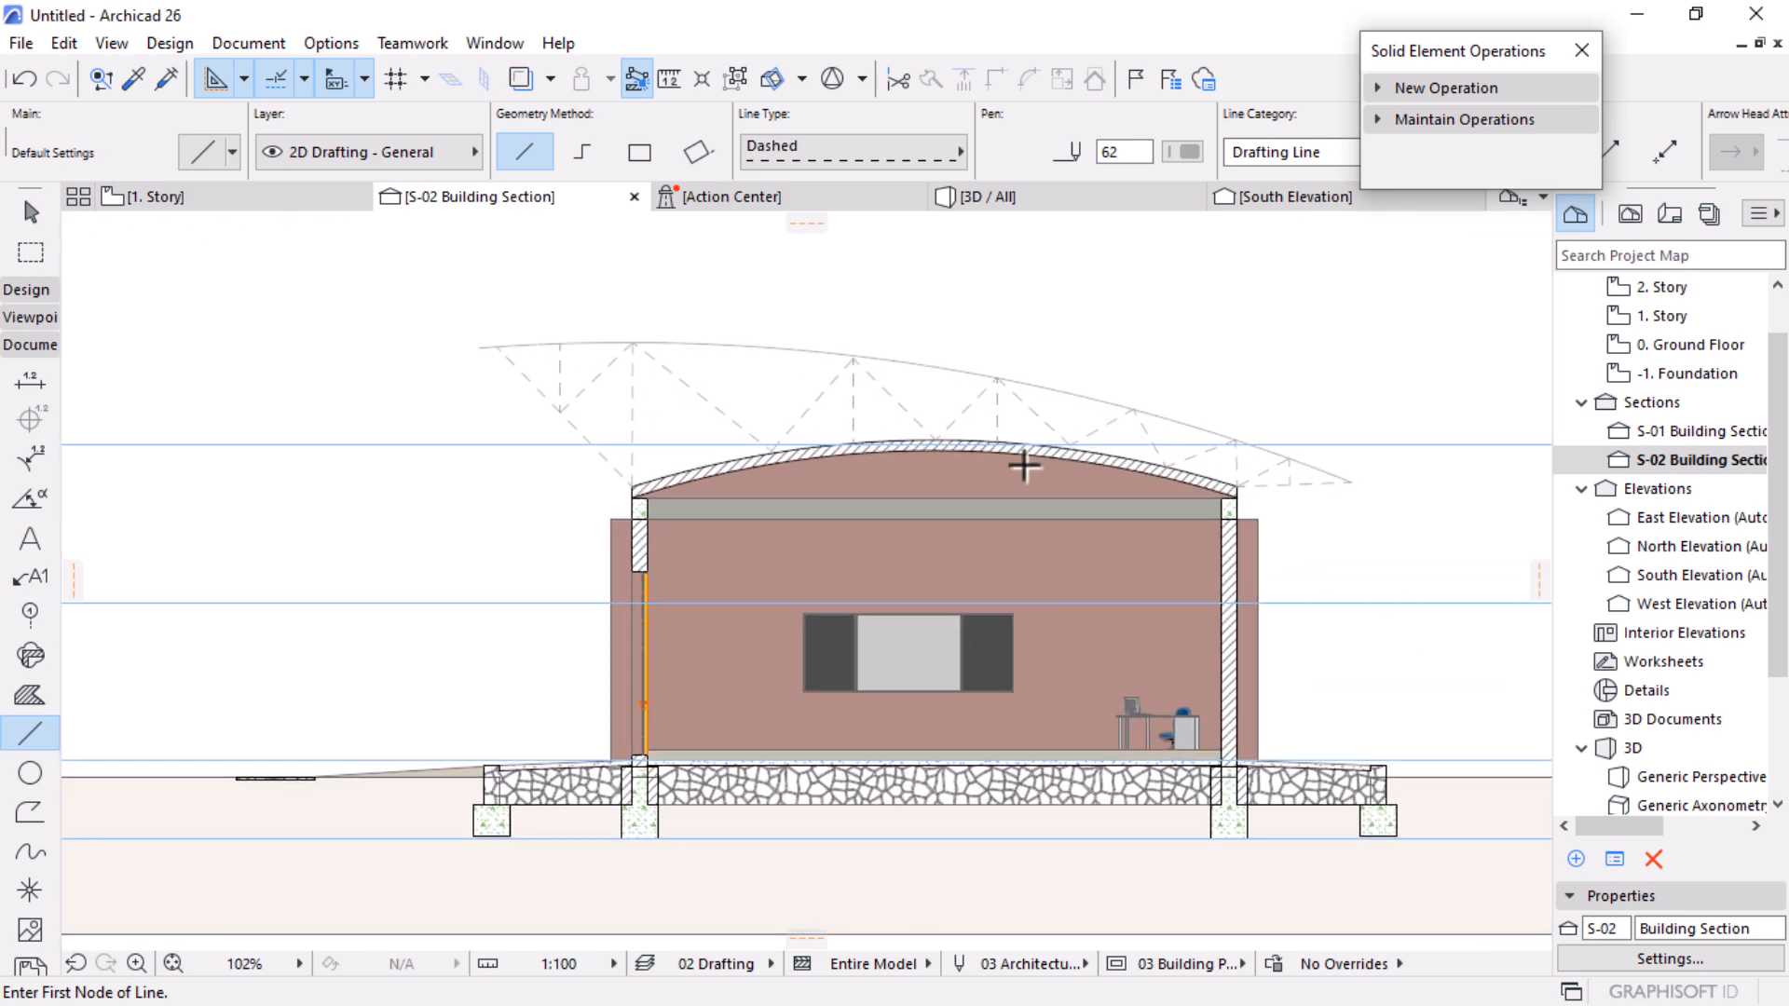
scroll(1195, 494, "down", 1)
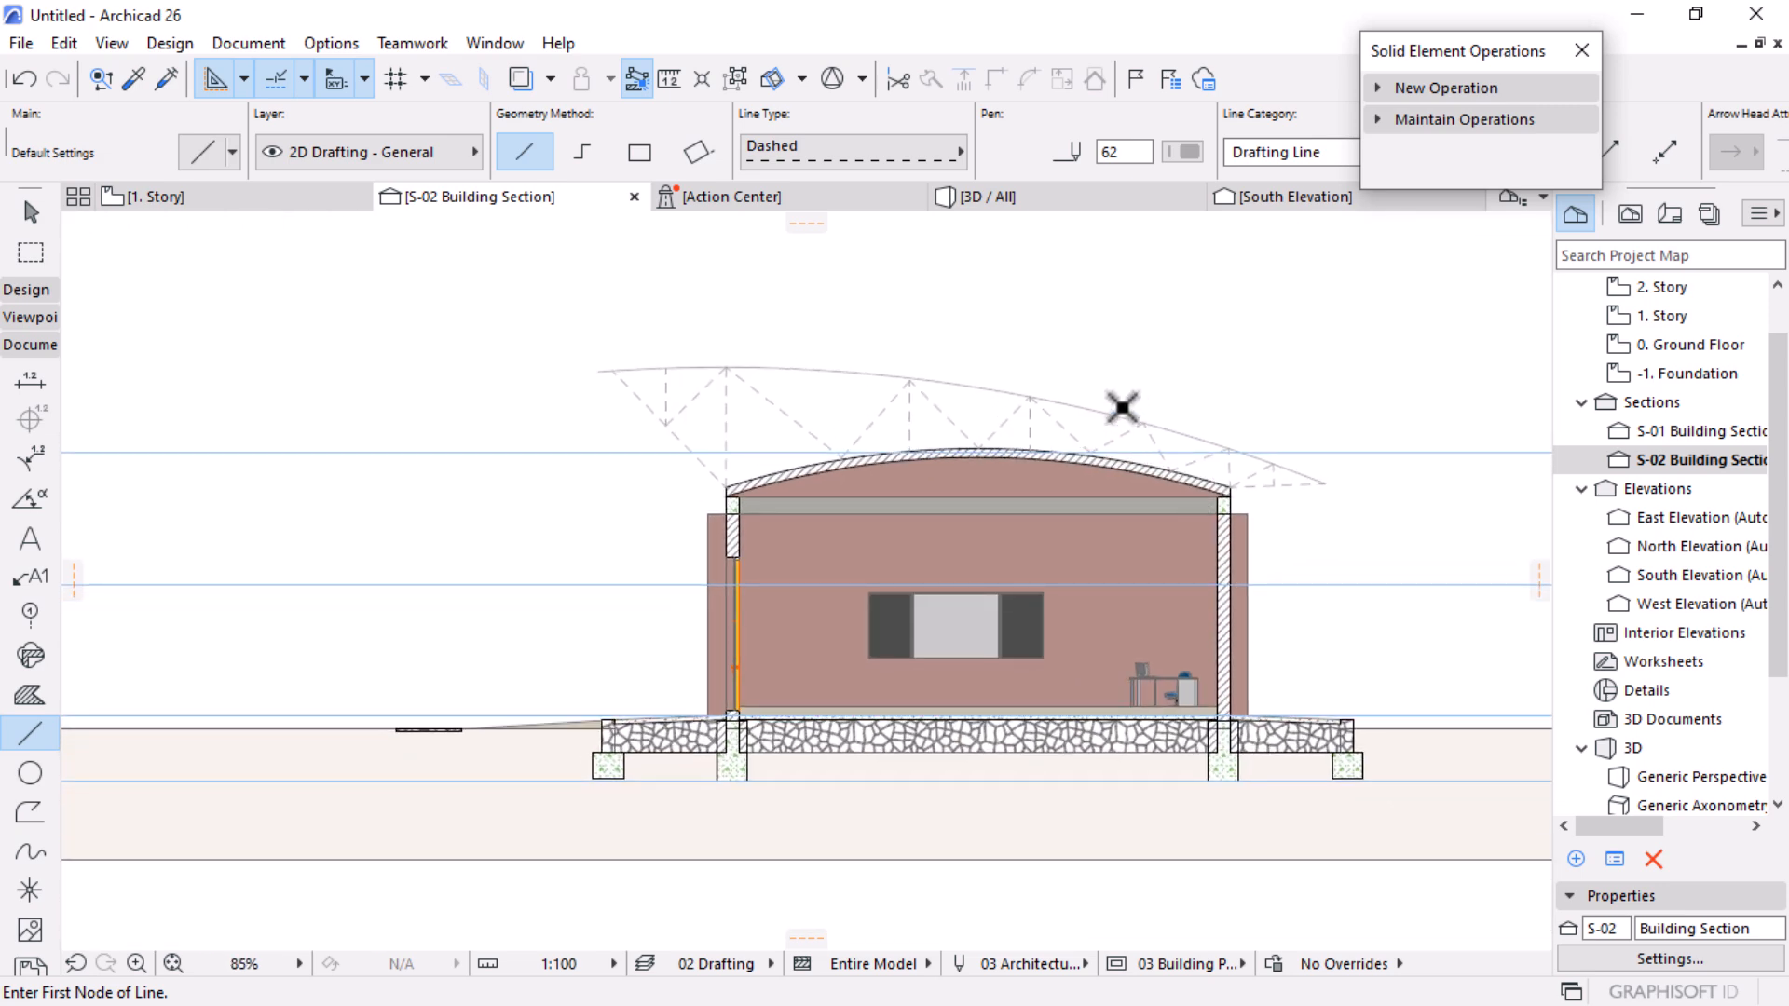
scroll(770, 342, "up", 3)
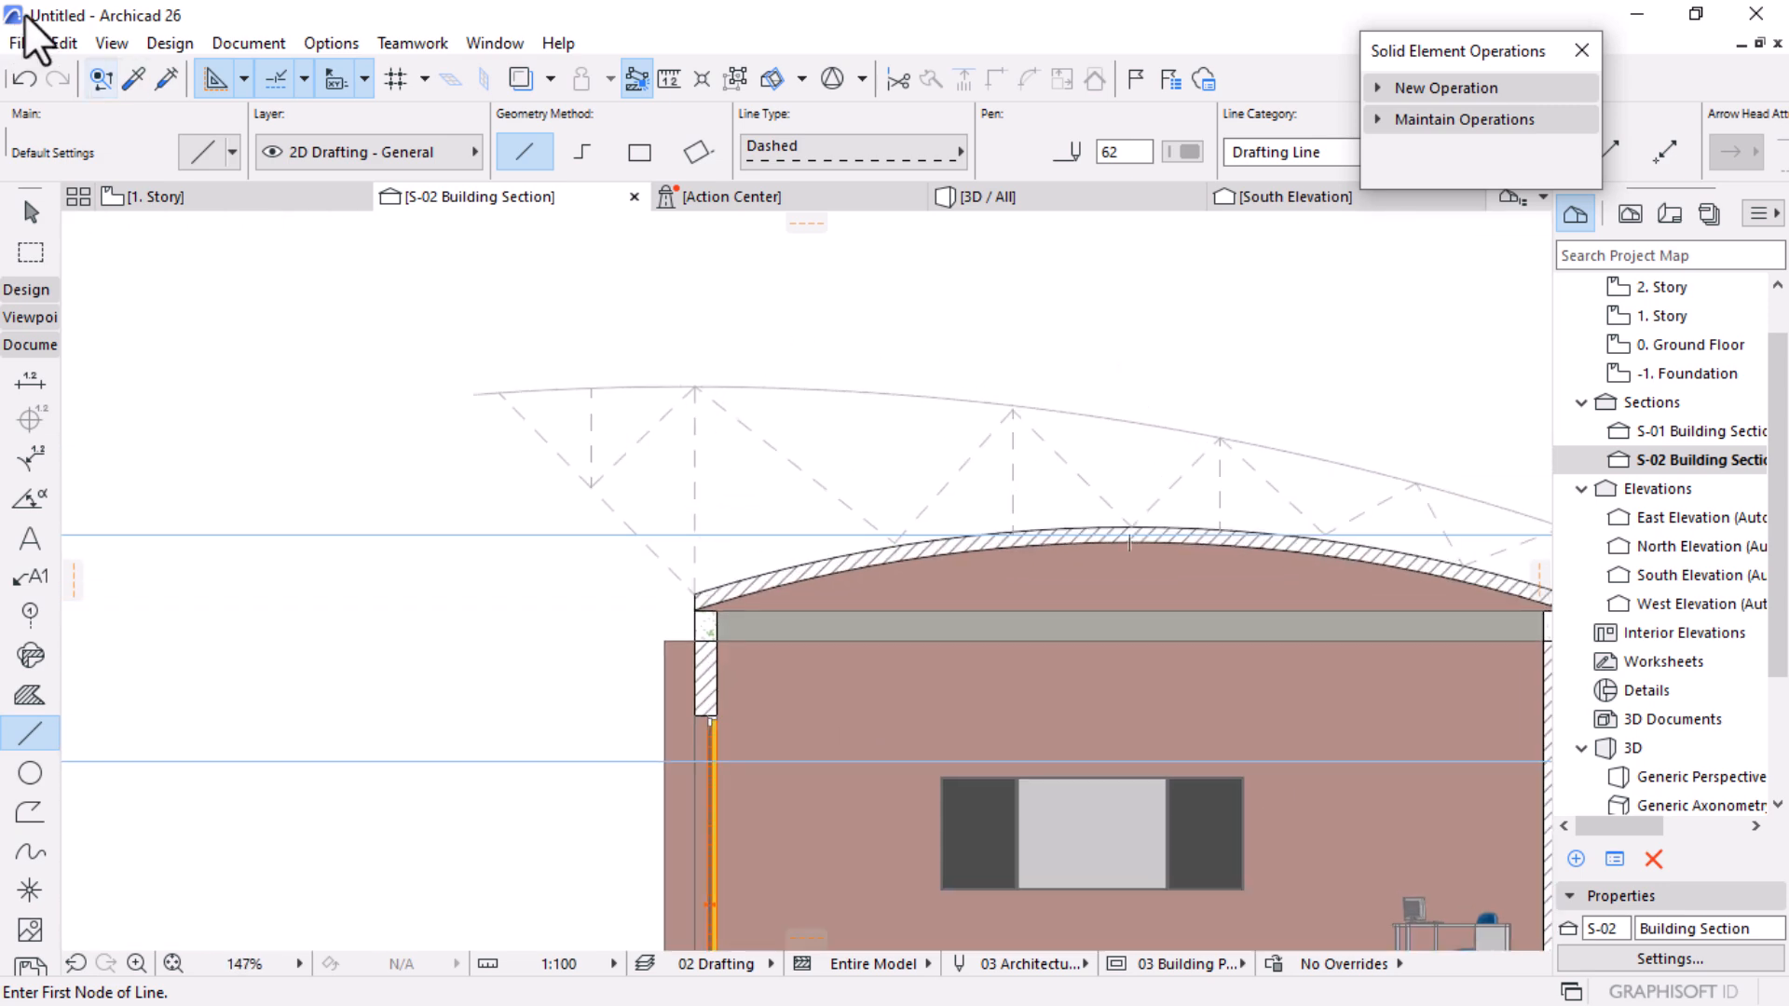
Step: Locate the TrussMaker commands for creating and editing trusses, without running either, and leave the Line tool
left_click(182, 43)
key("Escape")
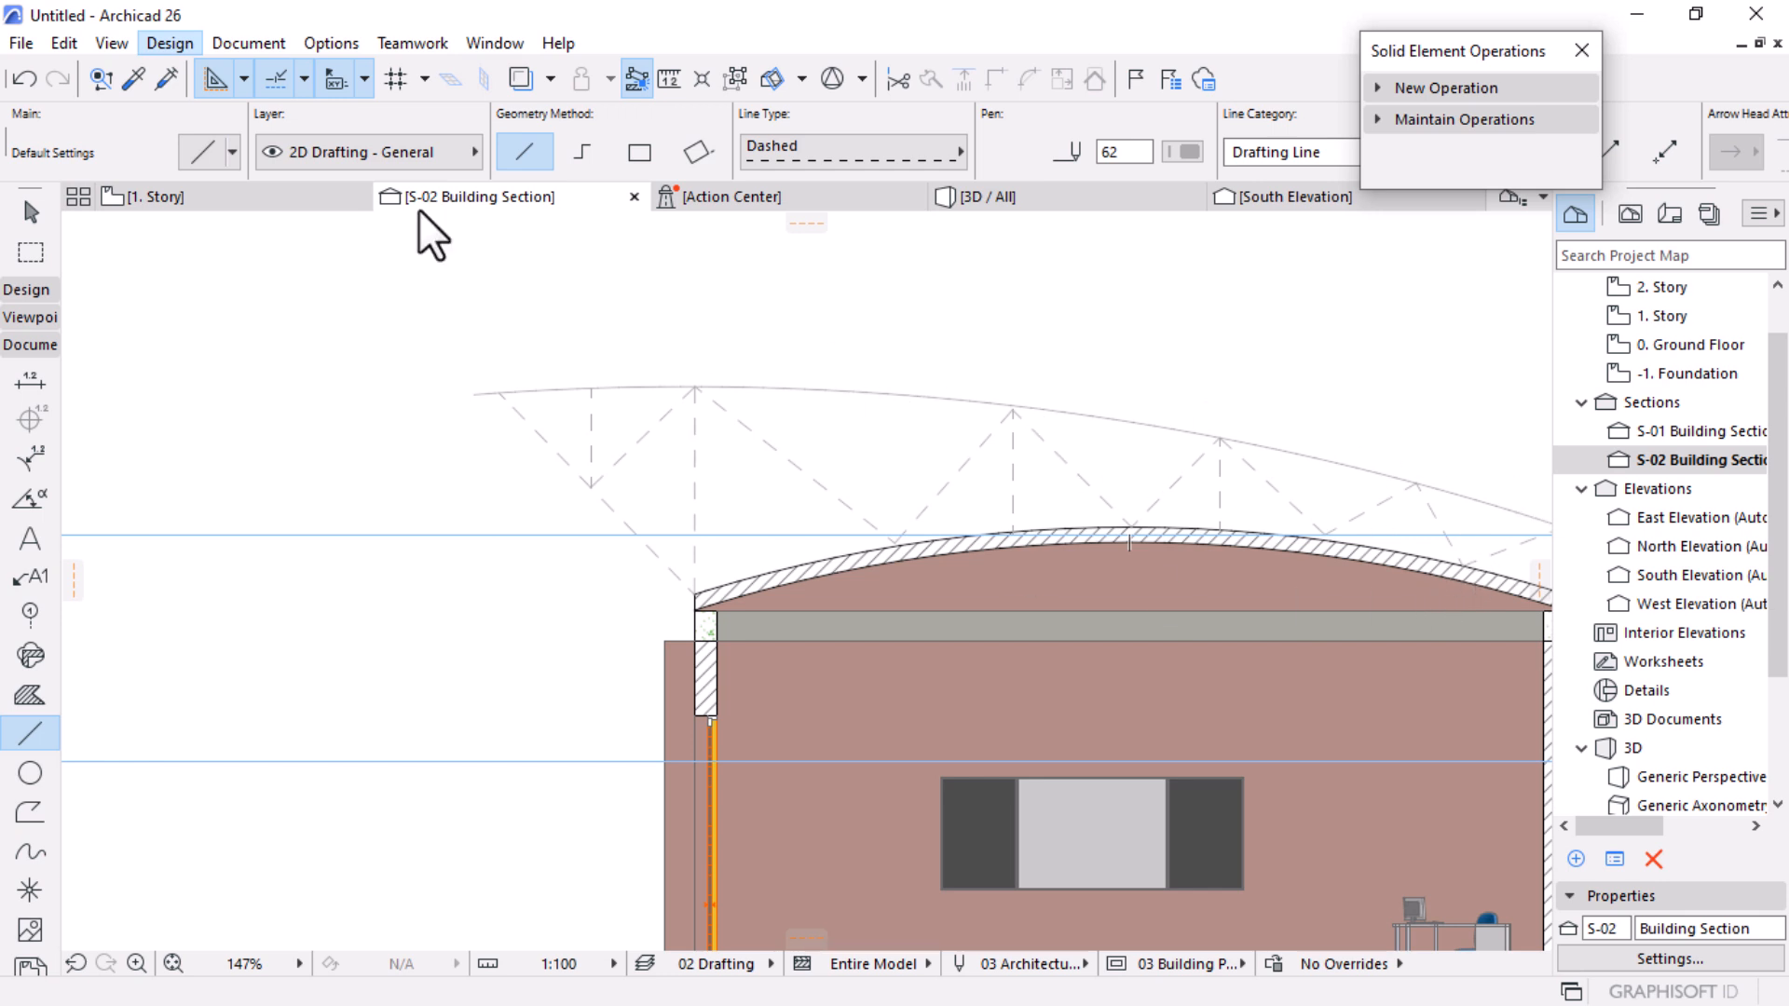
left_click(168, 42)
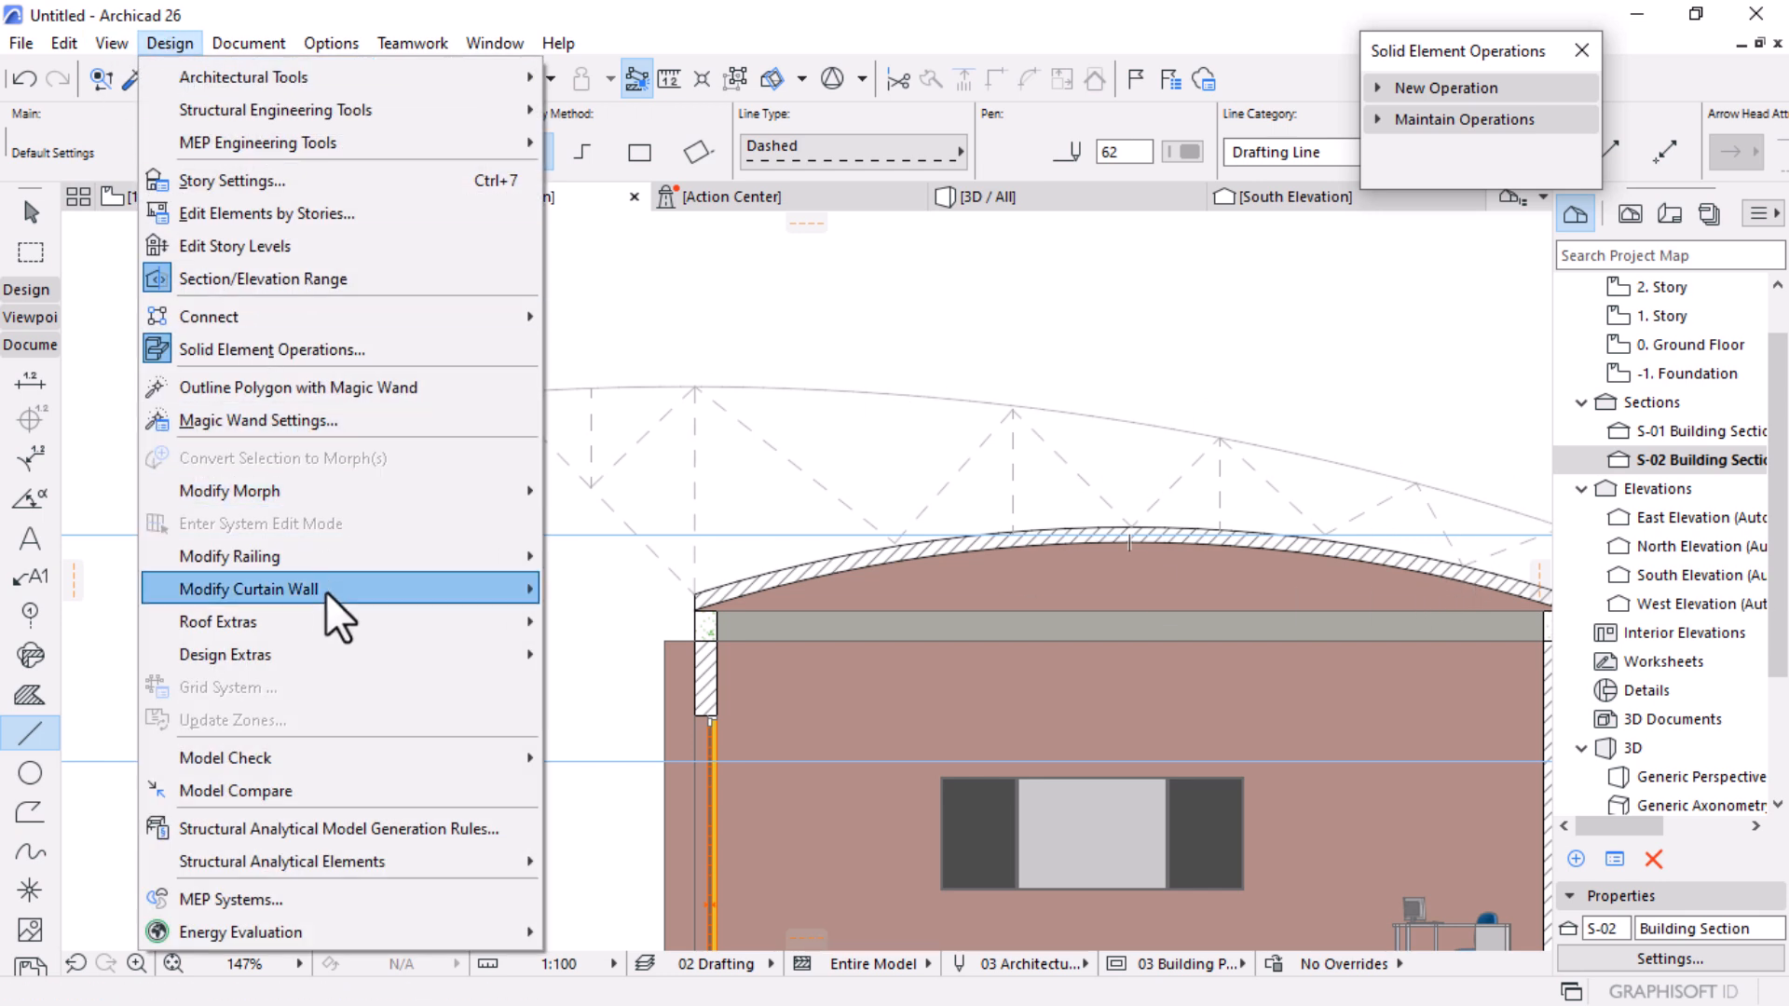
mouse_move(277, 658)
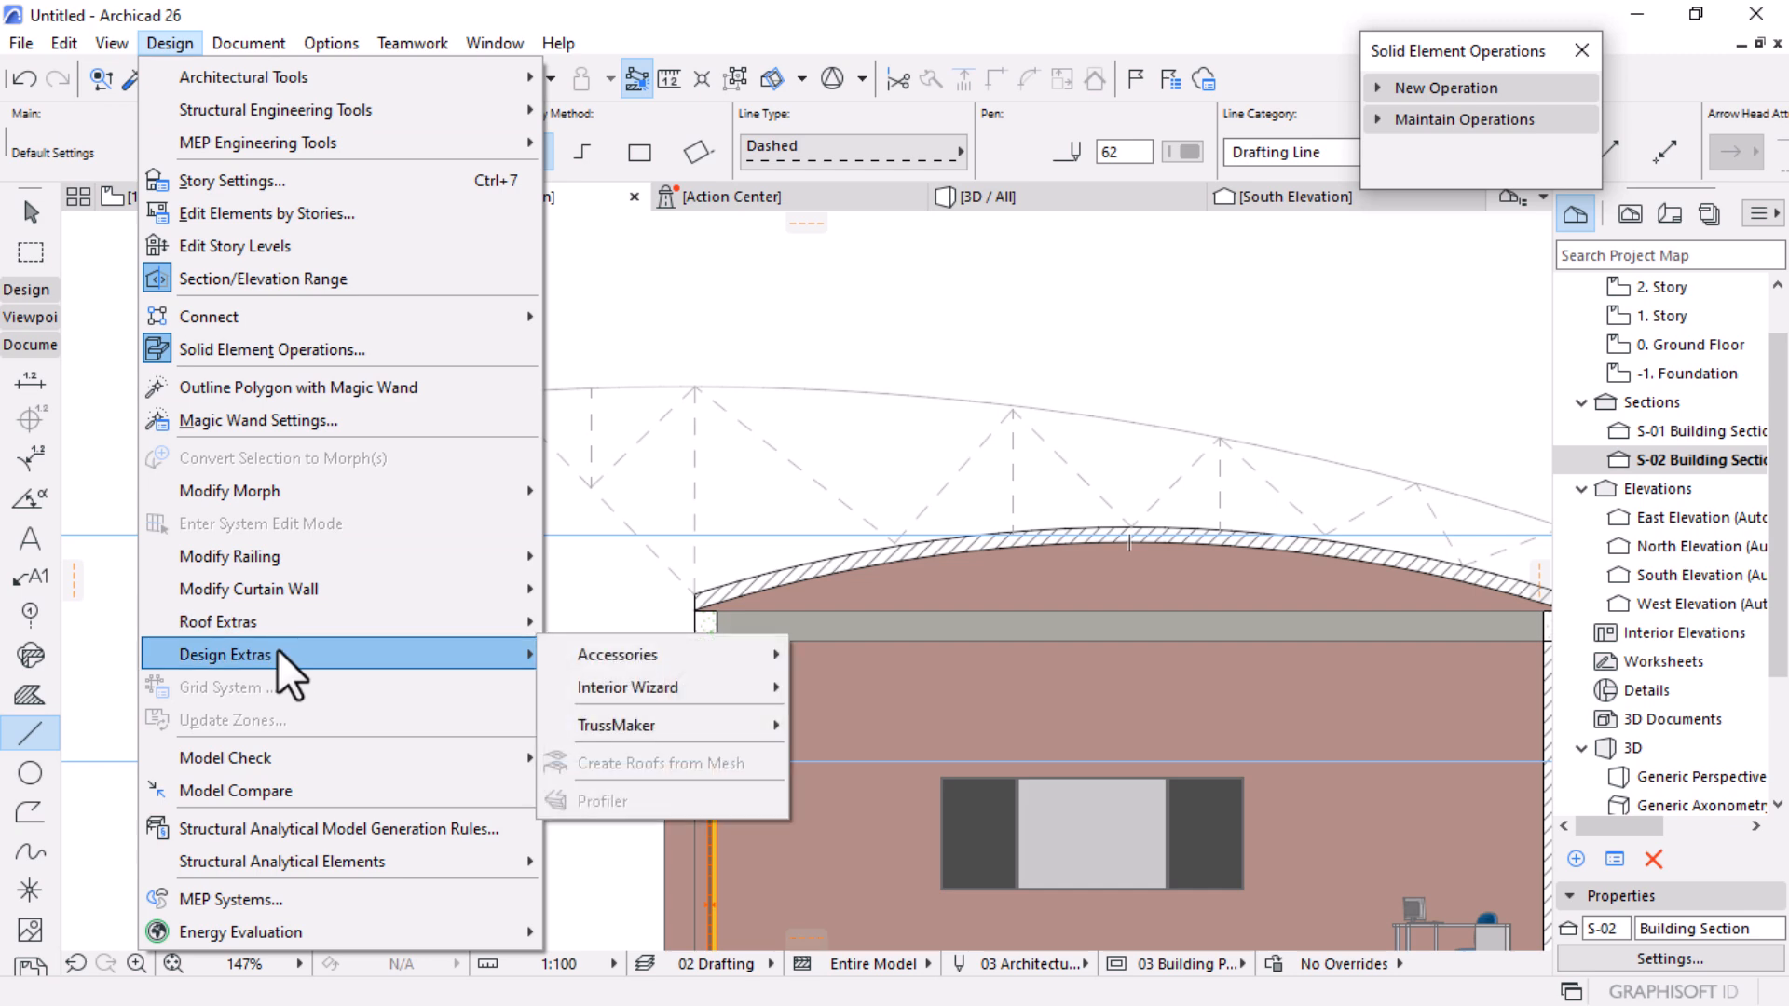
mouse_move(701, 724)
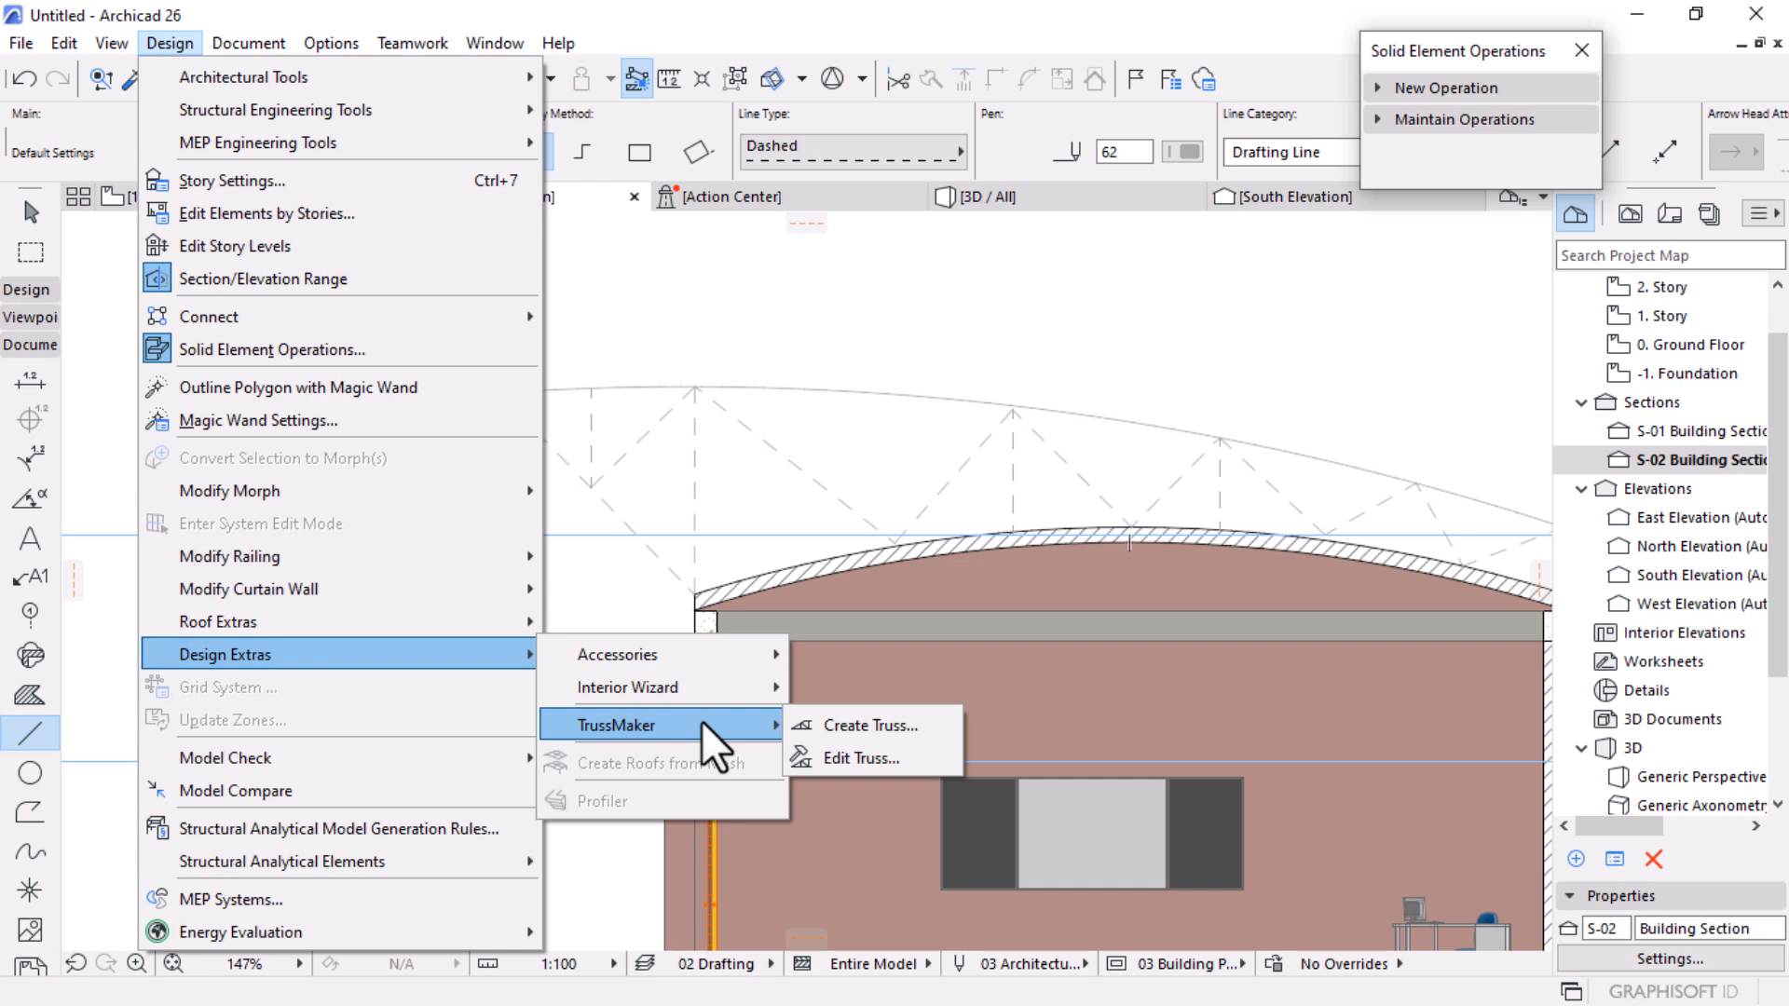
key("Escape")
key("Escape")
key("Escape")
key("Escape")
key("Escape")
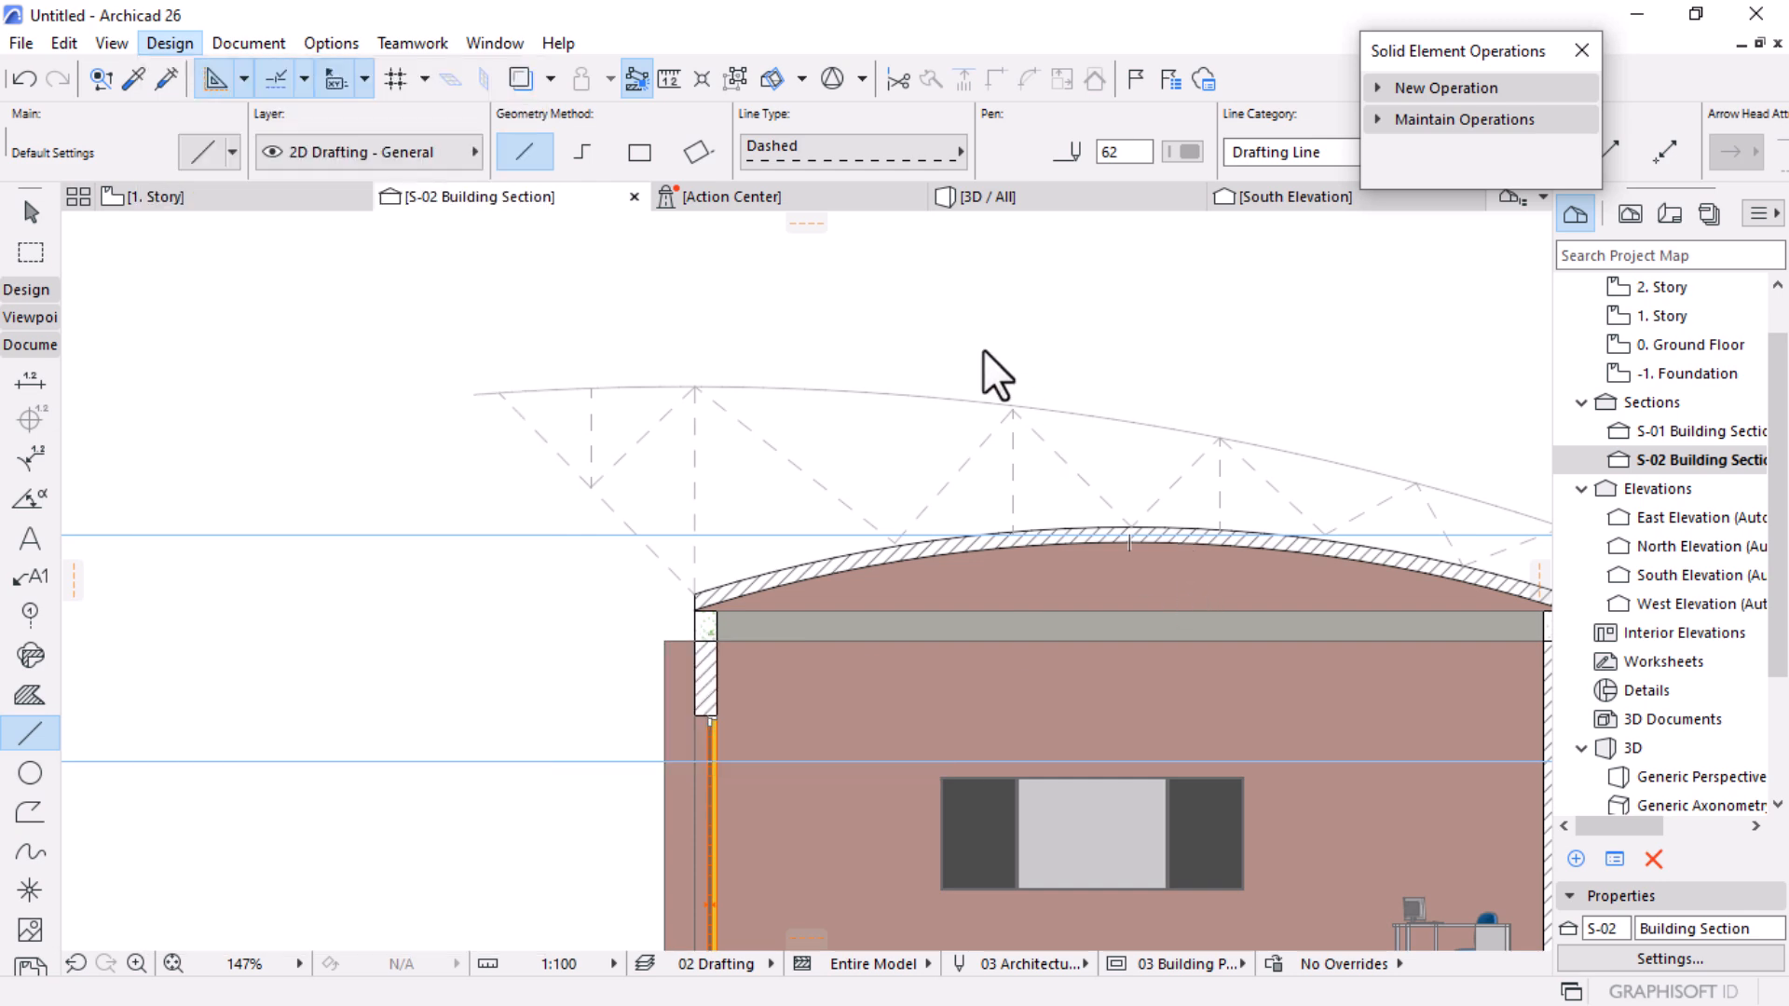
scroll(748, 459, "down", 2)
scroll(748, 459, "down", 2)
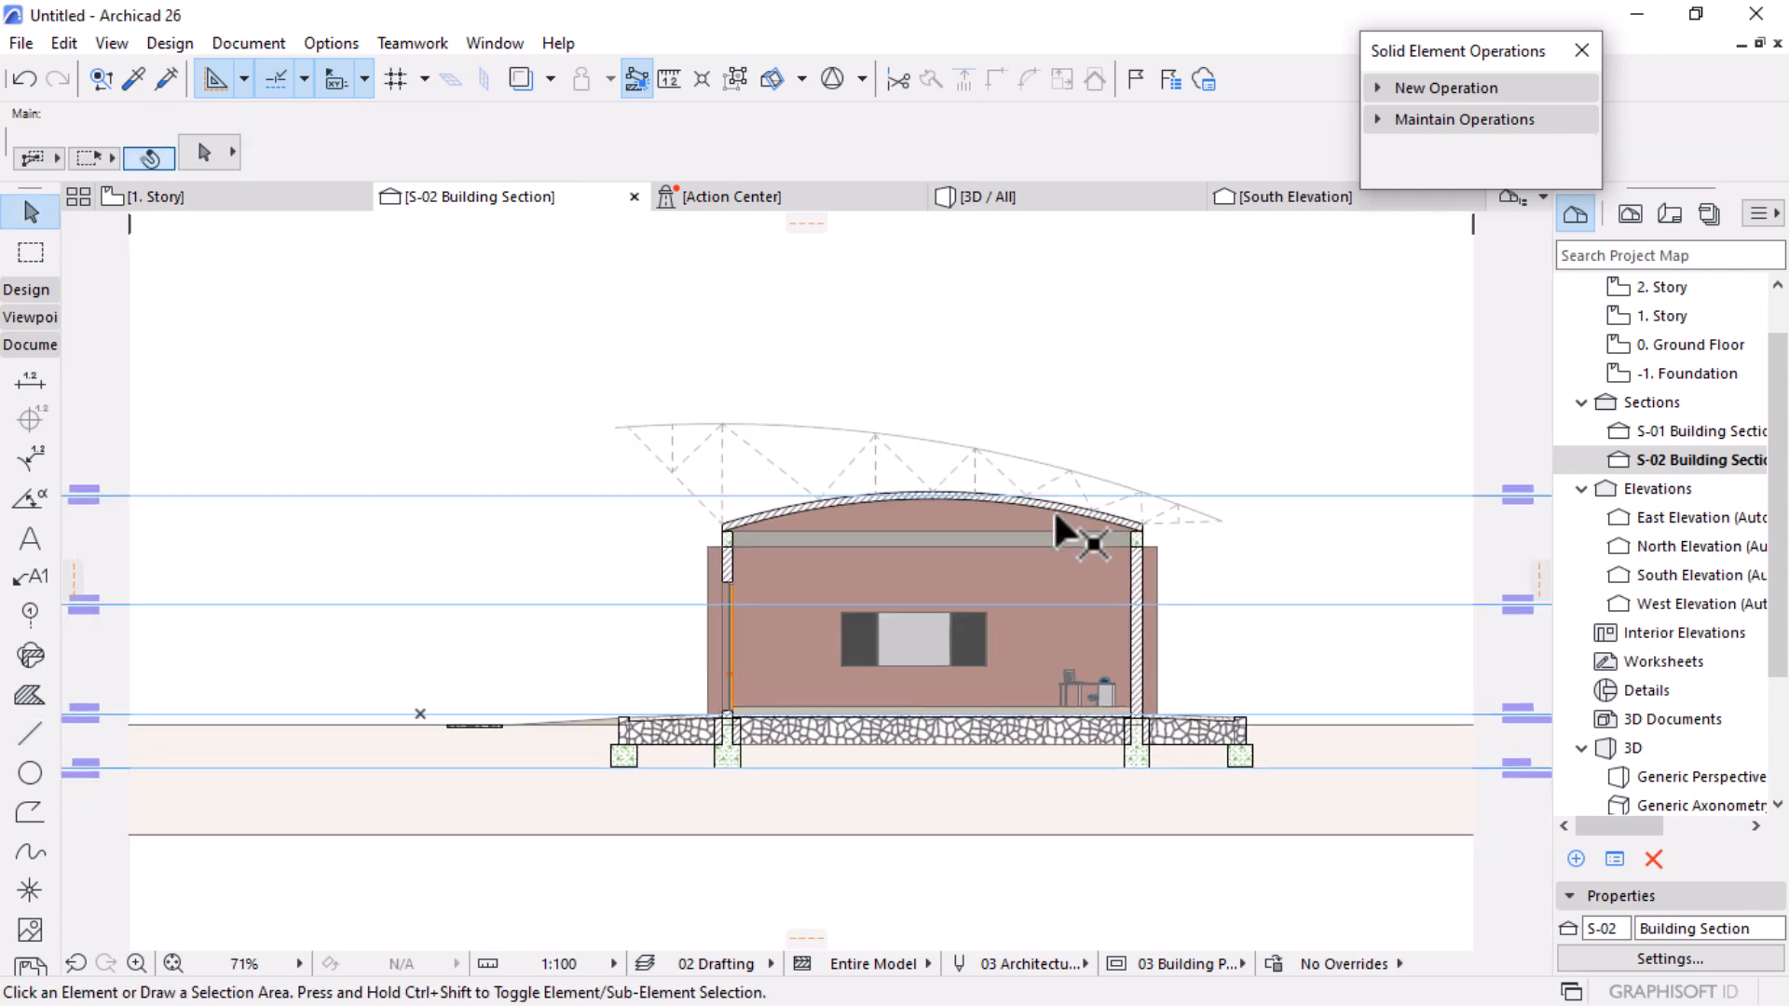
Step: Try placing a copy of the curved brick roof beam 1000 mm straight above the original, and delete that copy
scroll(1034, 433, "up", 2)
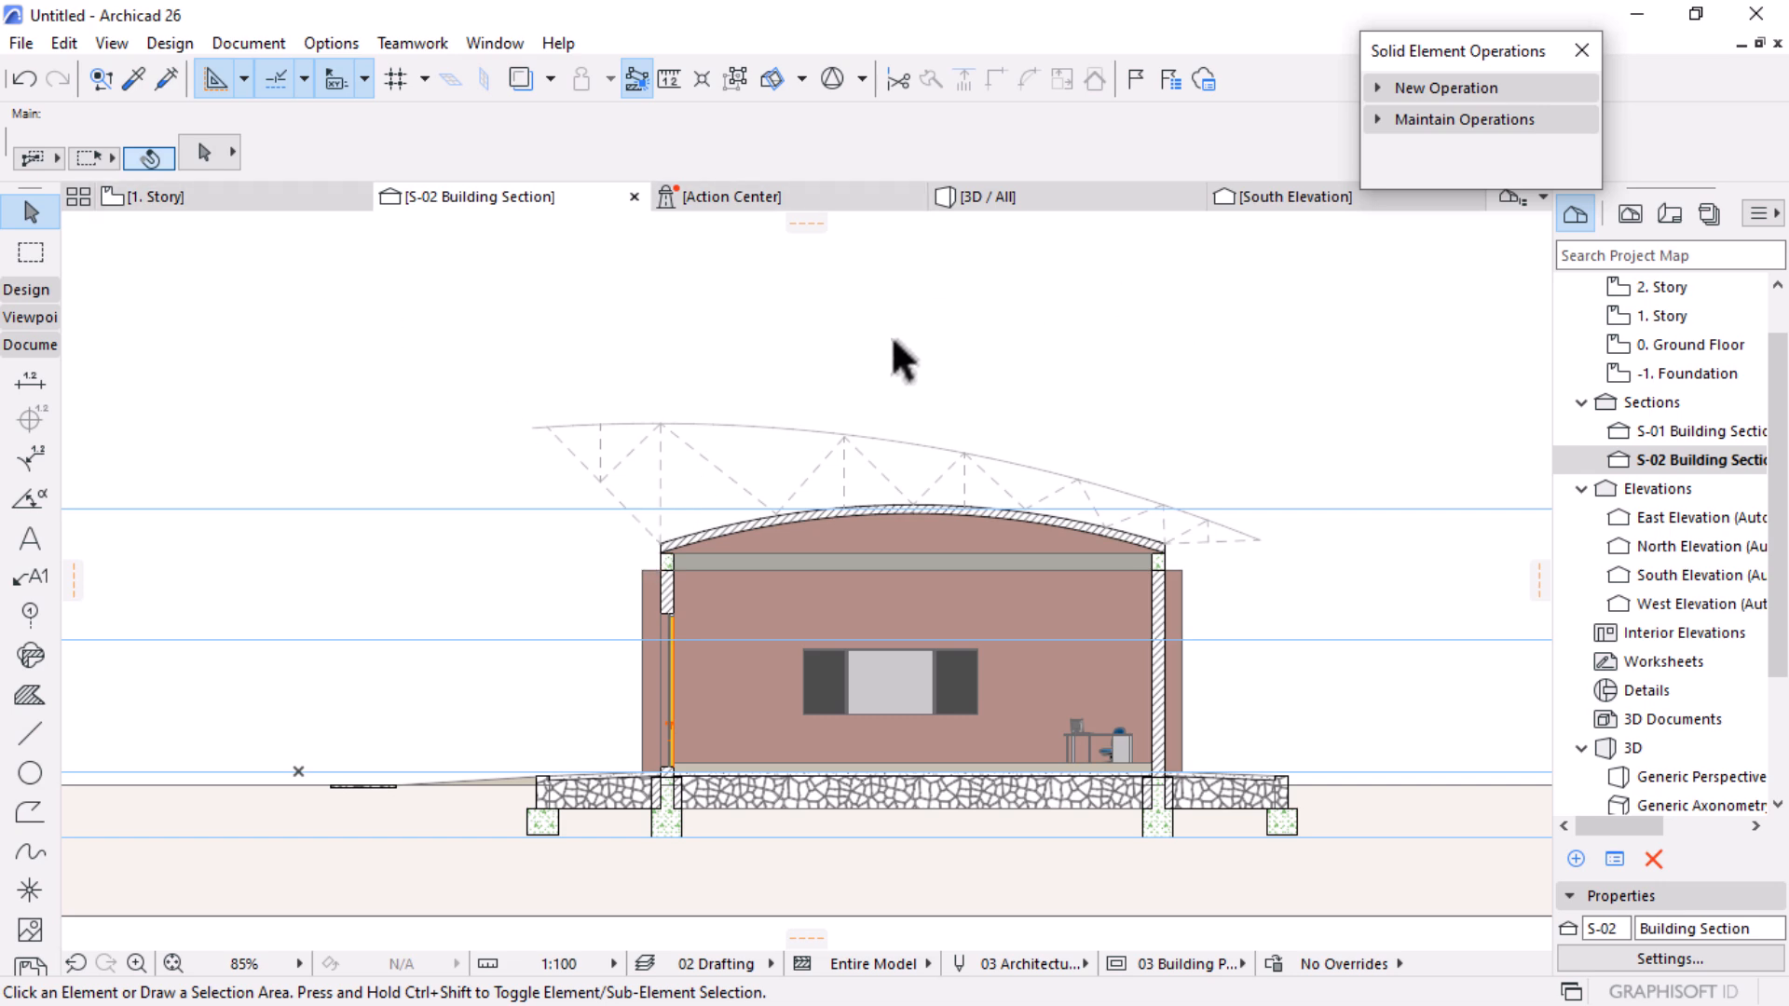
scroll(617, 385, "up", 2)
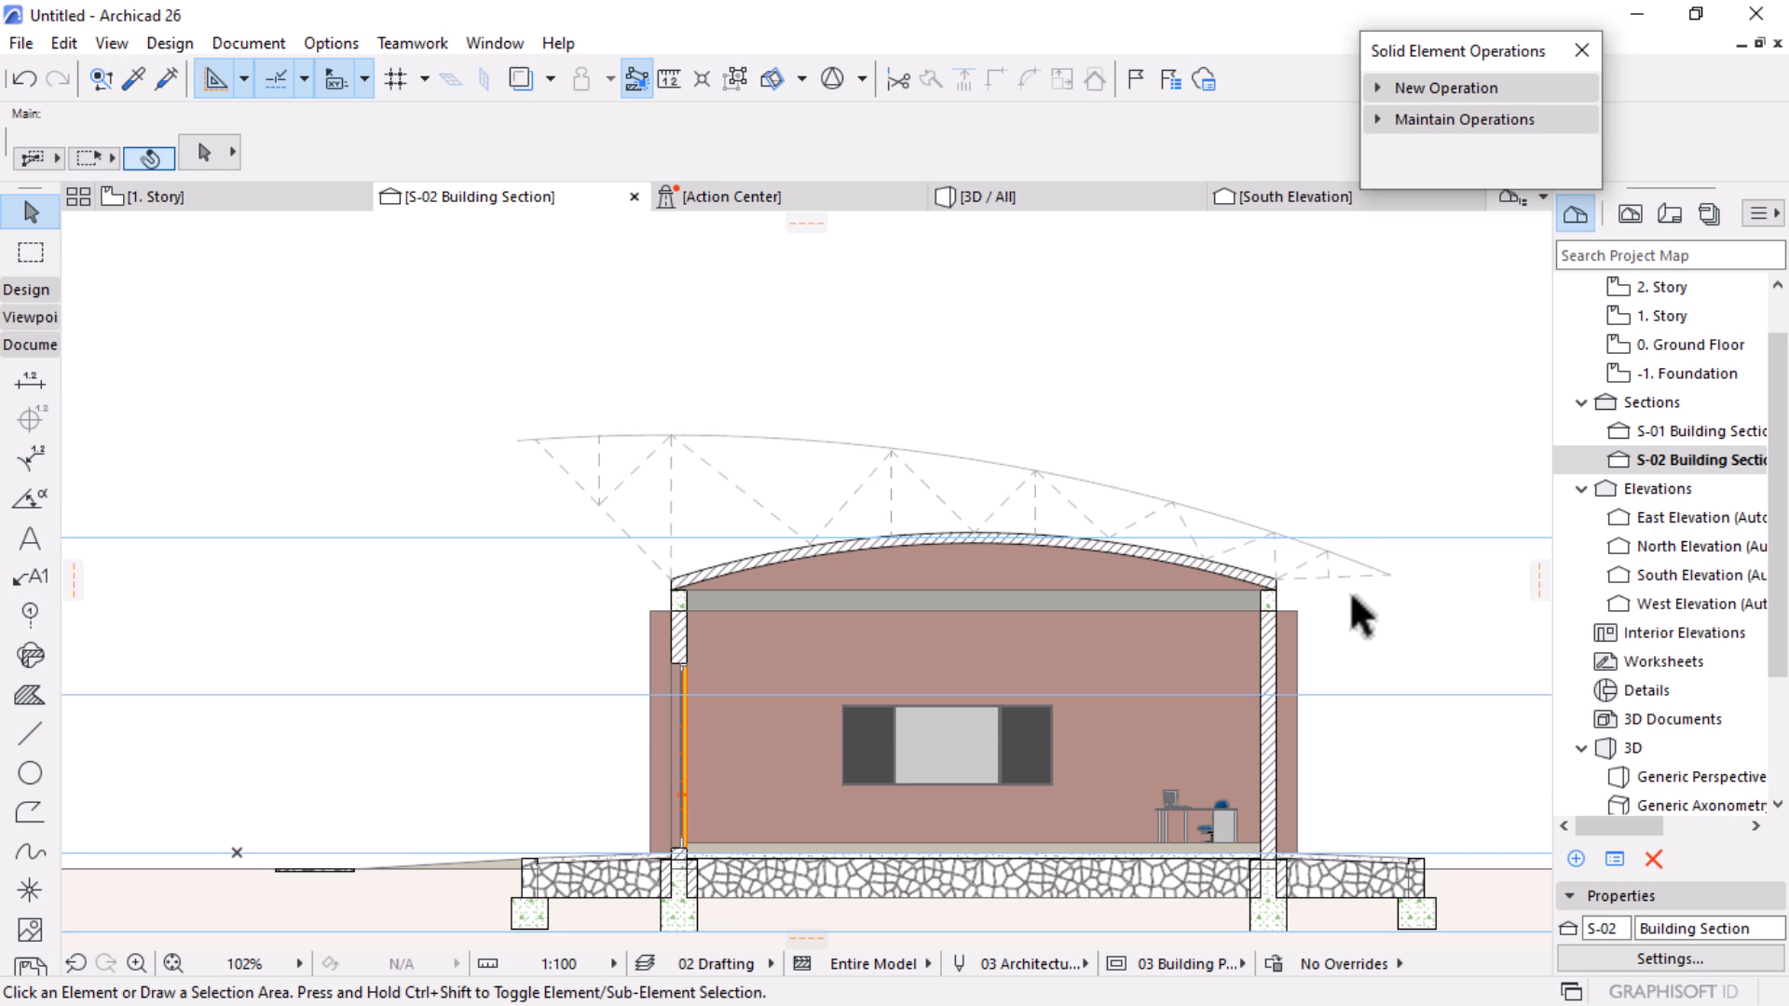
scroll(1358, 613, "up", 1)
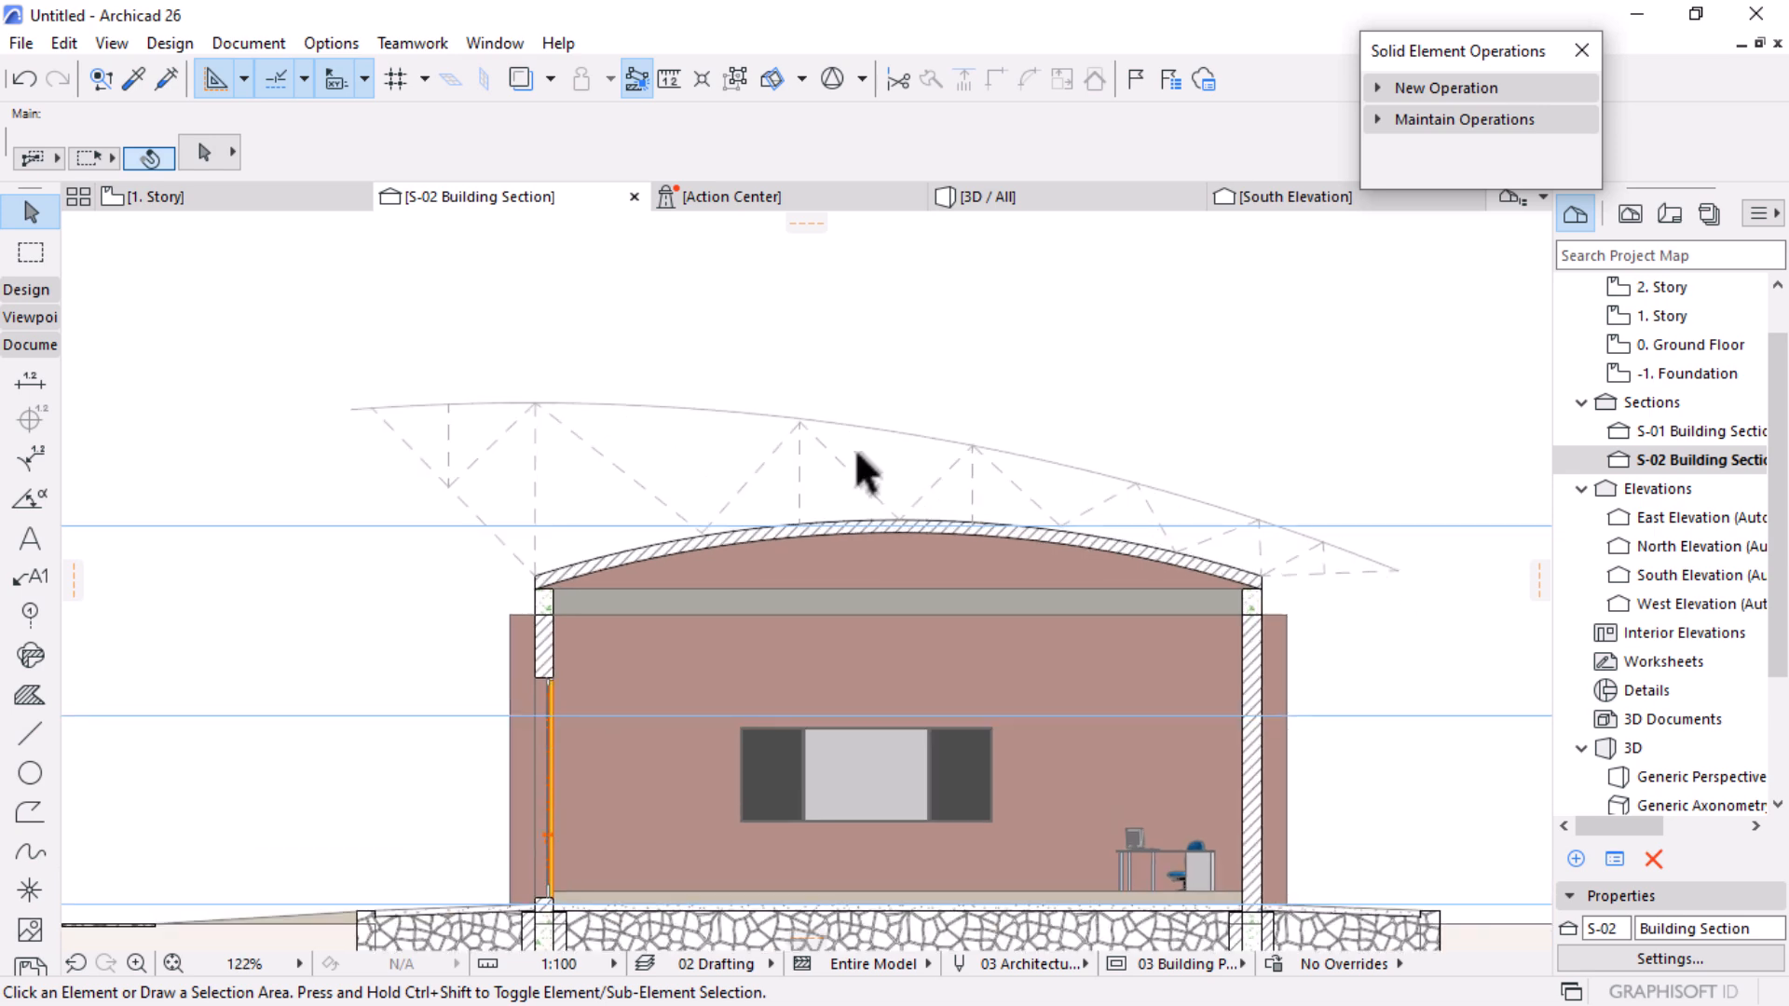
left_click(1235, 570)
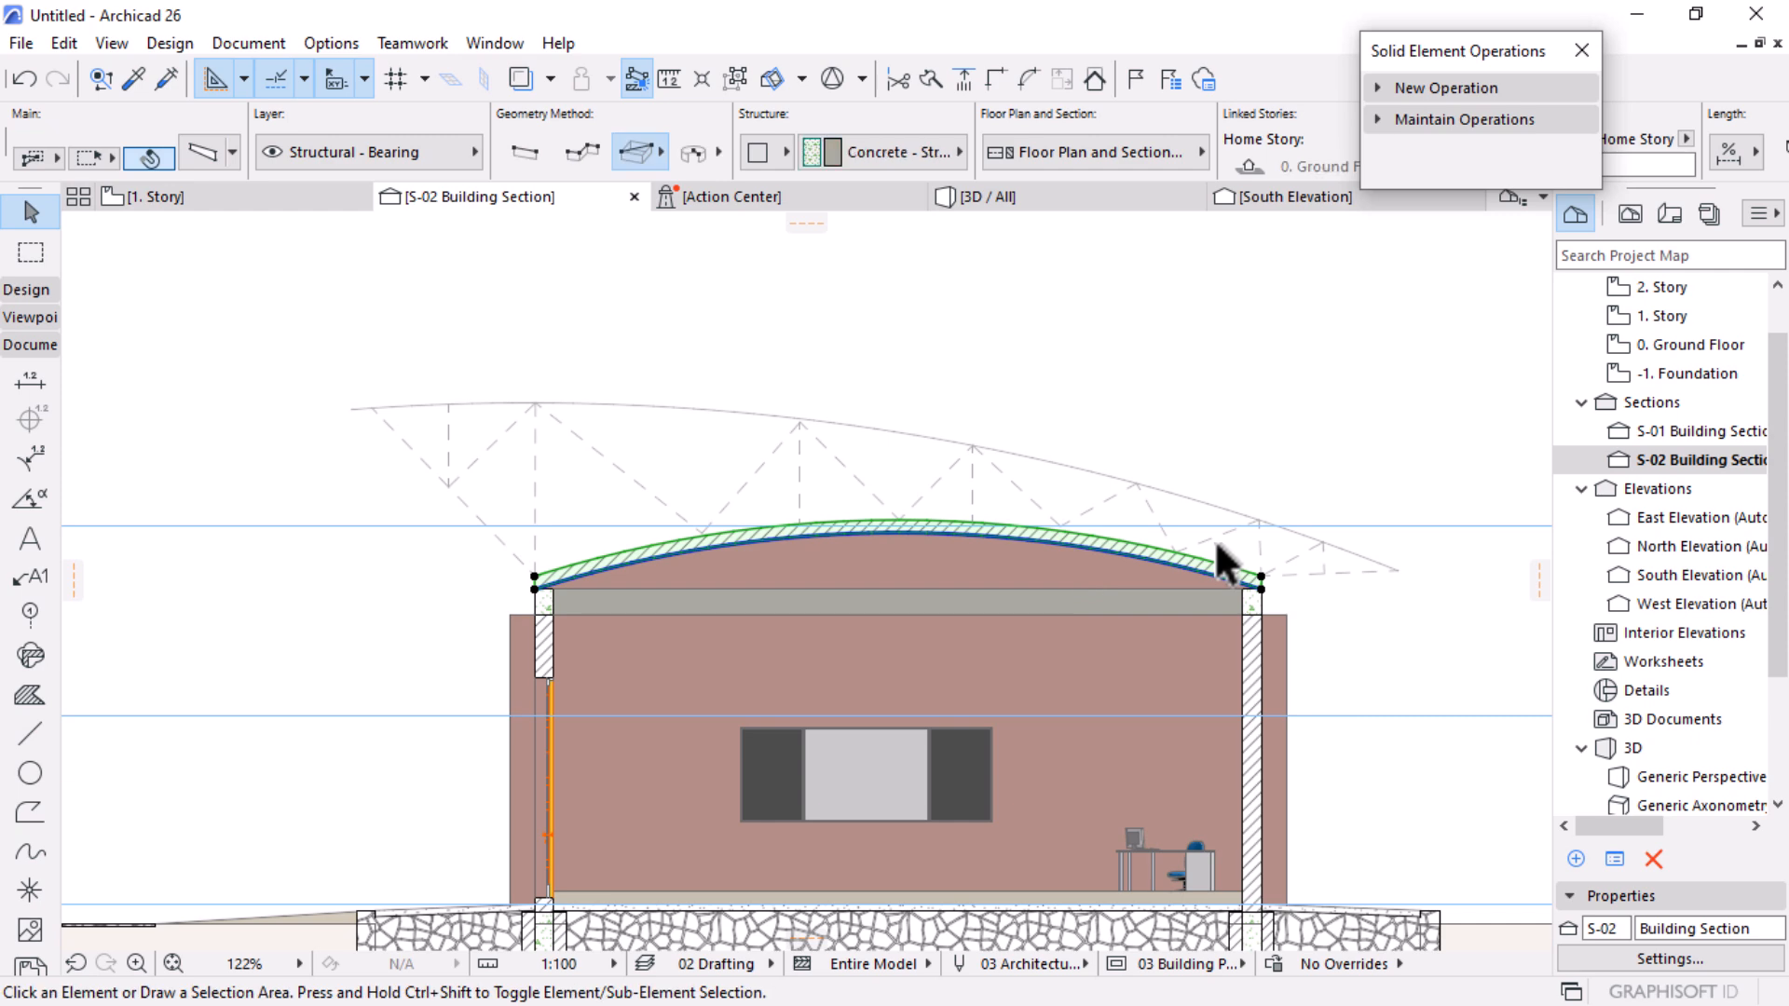
key("Escape")
left_click(1225, 571)
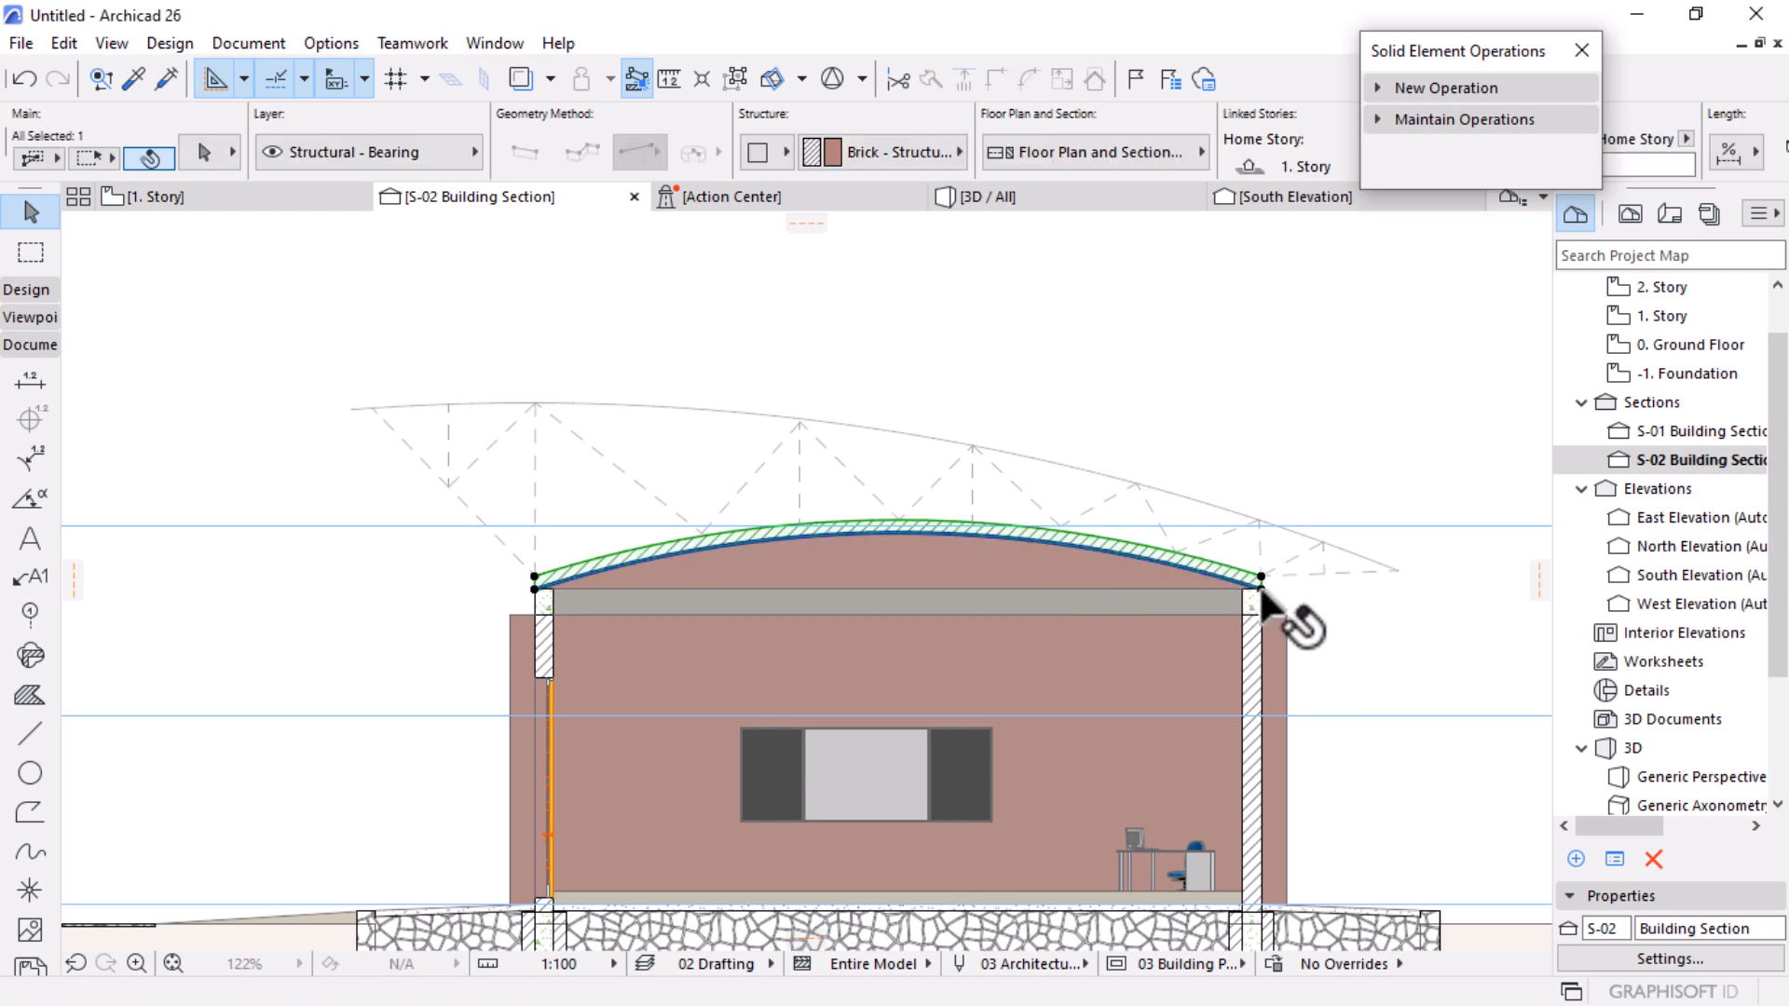
key("ctrl+alt+d")
left_click(1262, 587)
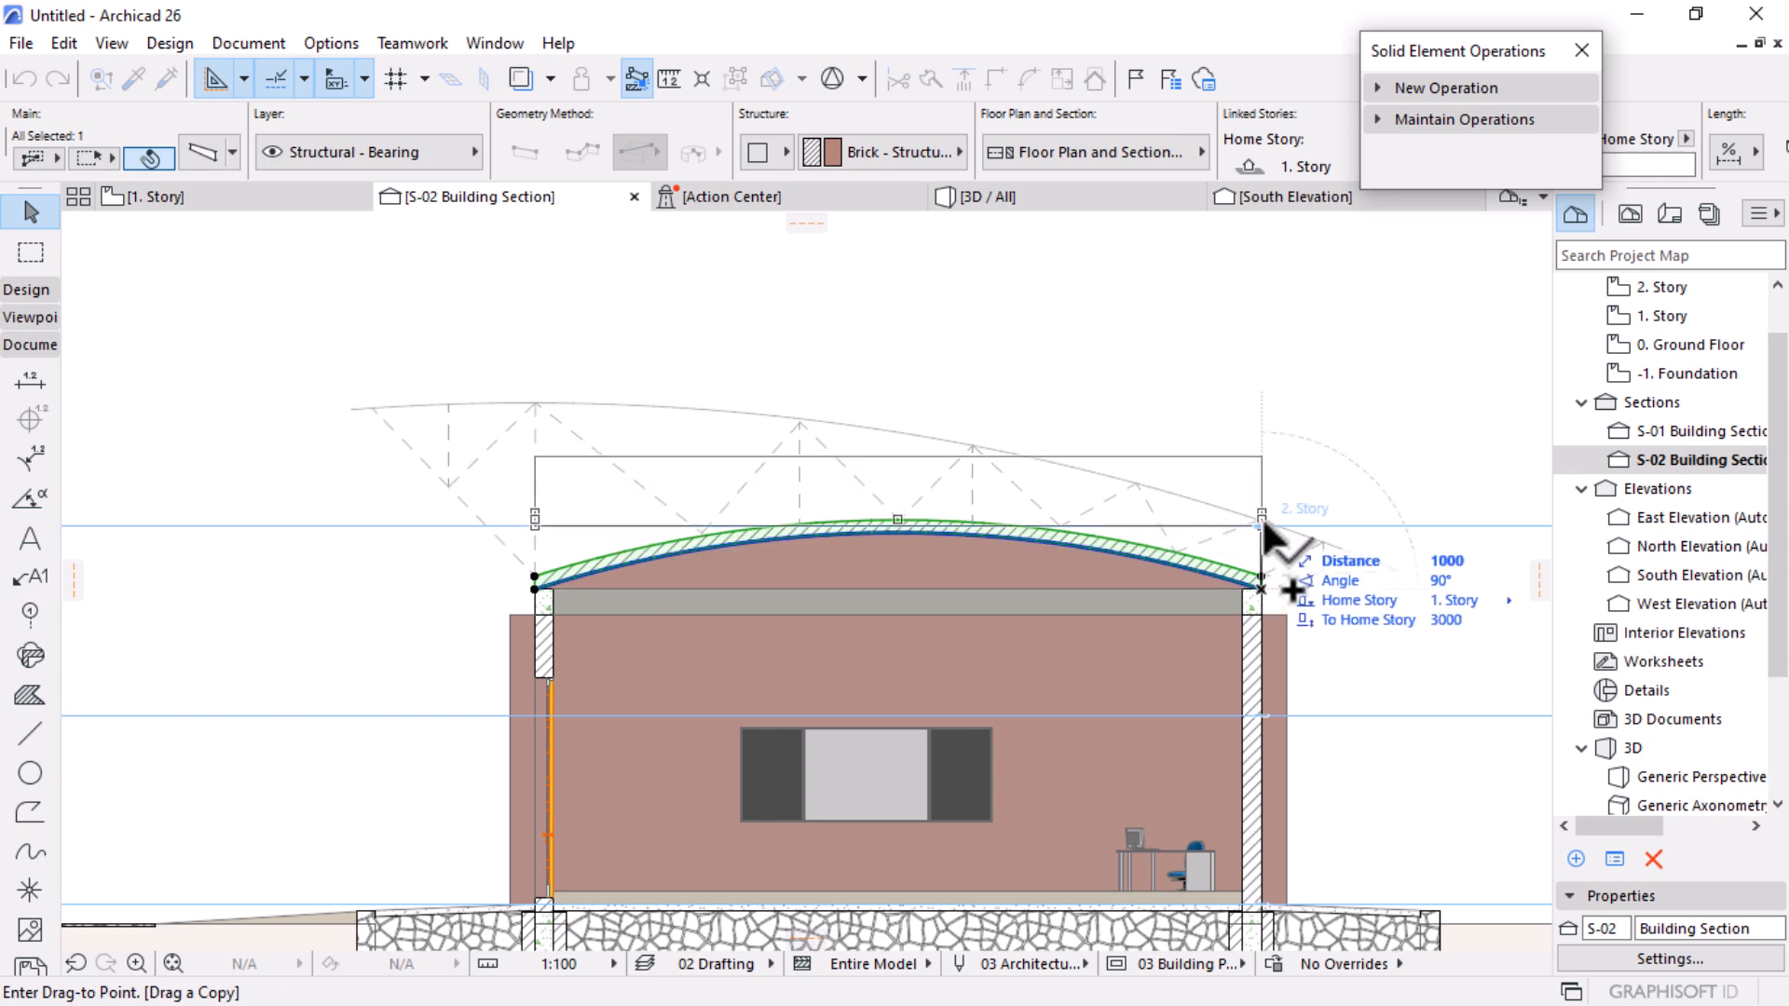
left_click(1262, 516)
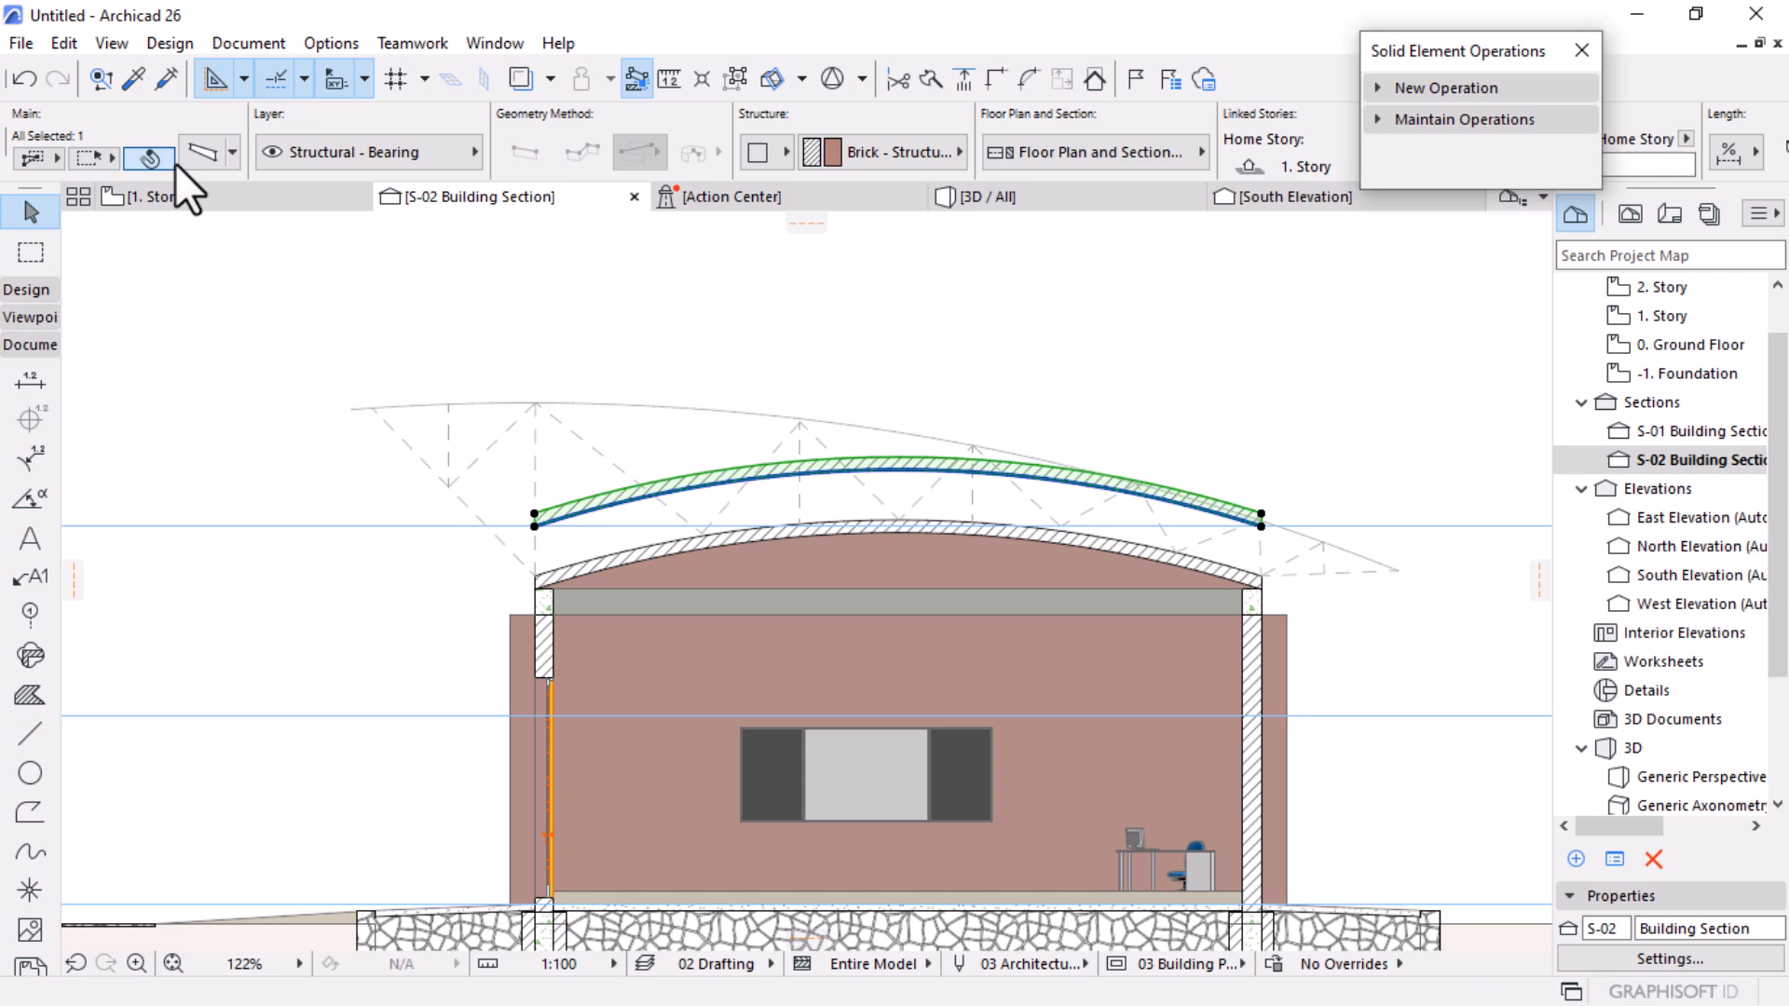
mouse_move(219, 193)
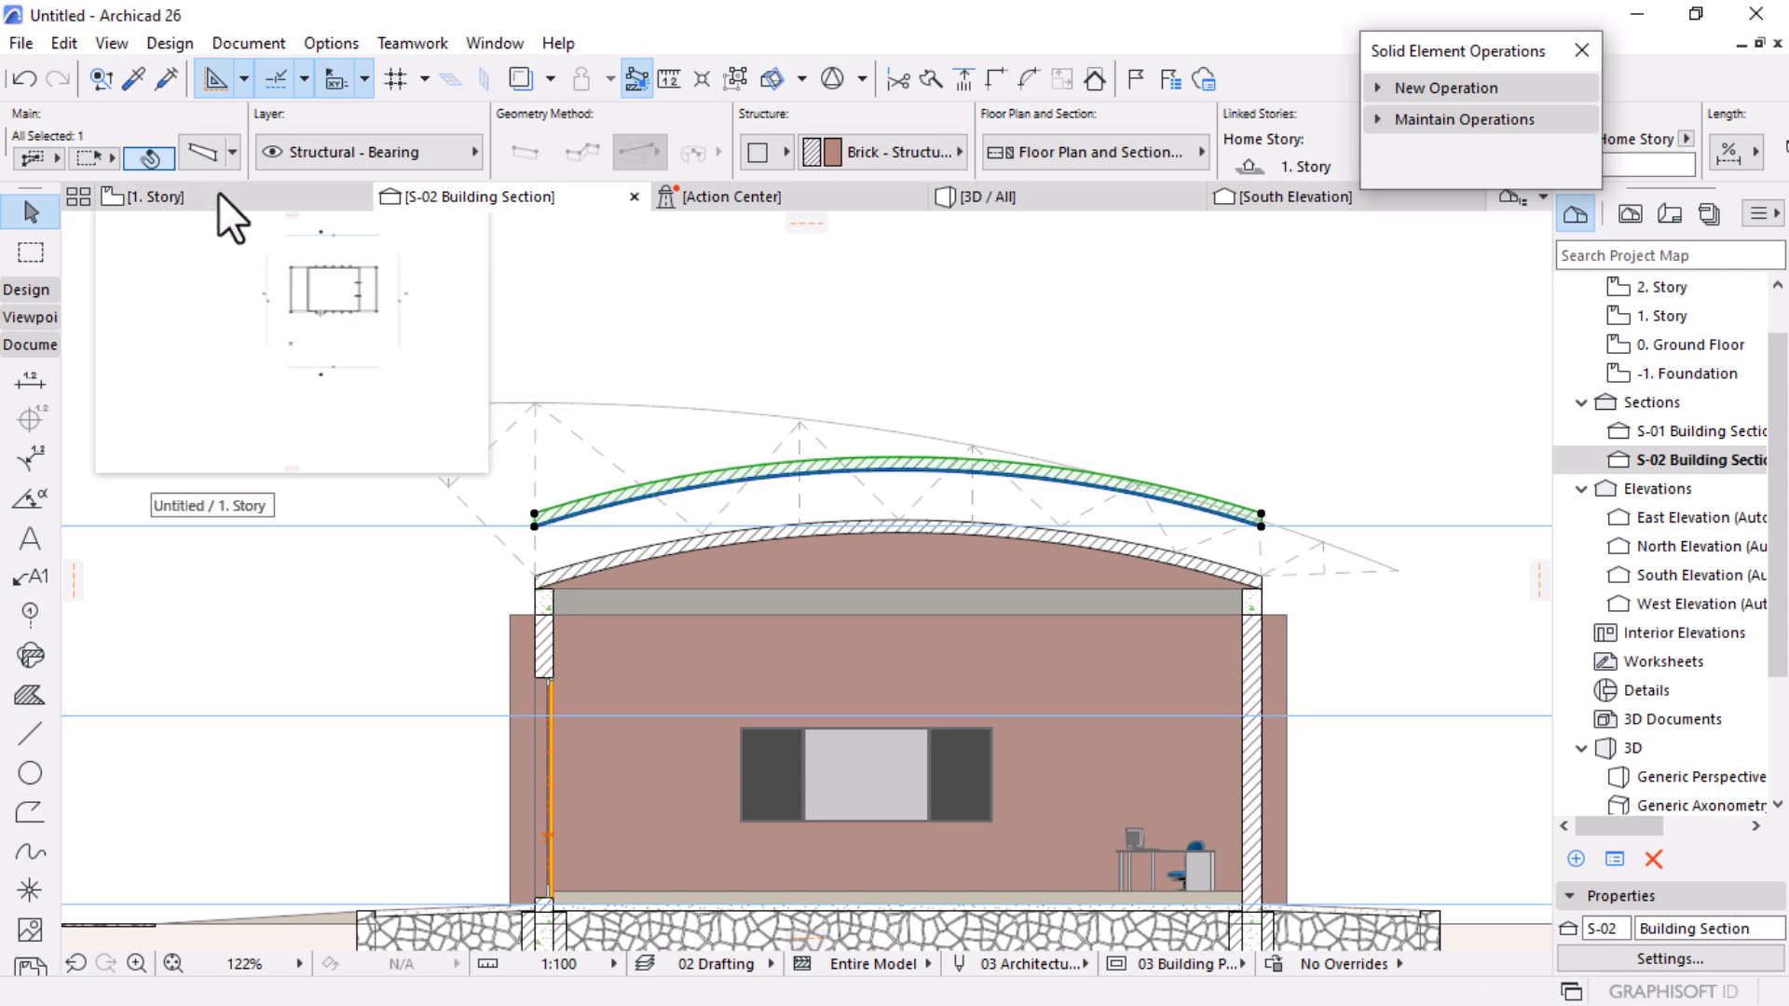
key("Delete")
Step: Drag a copy of the horizontal concrete beam from its lower right corner up to the arc node above the roof's right corner
left_click(1167, 591)
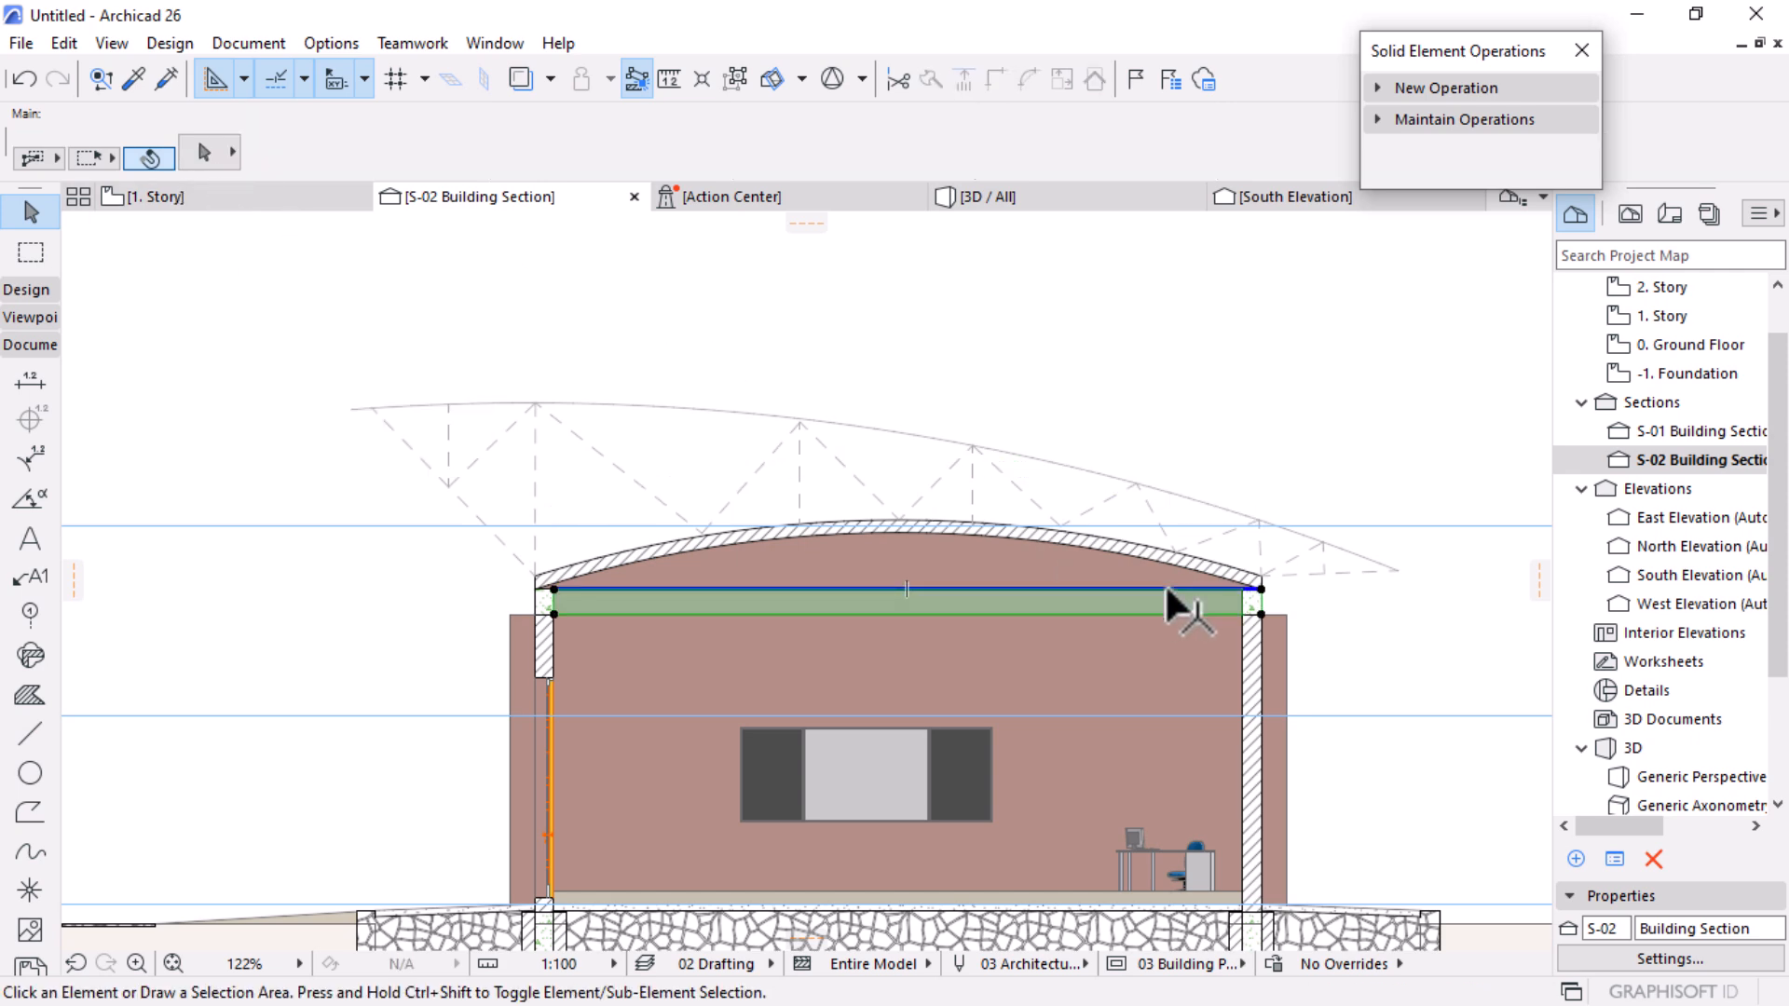
key("ctrl+shift+d")
left_click(1260, 614)
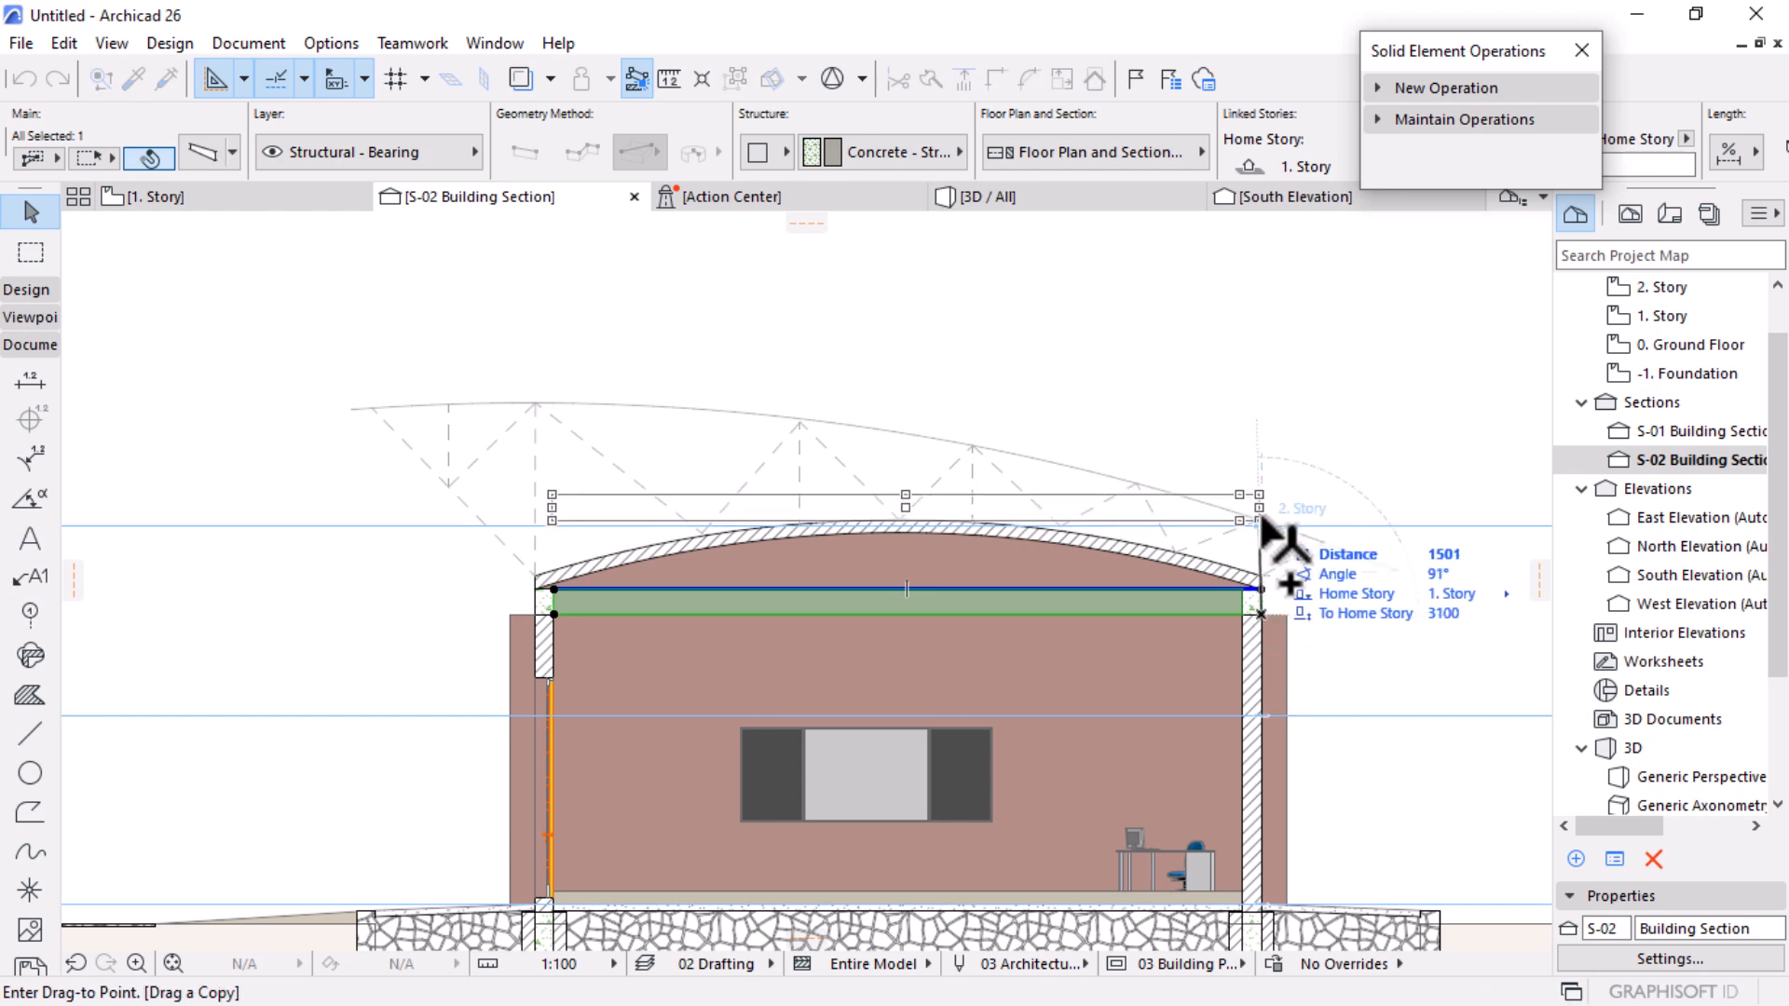
left_click(1260, 520)
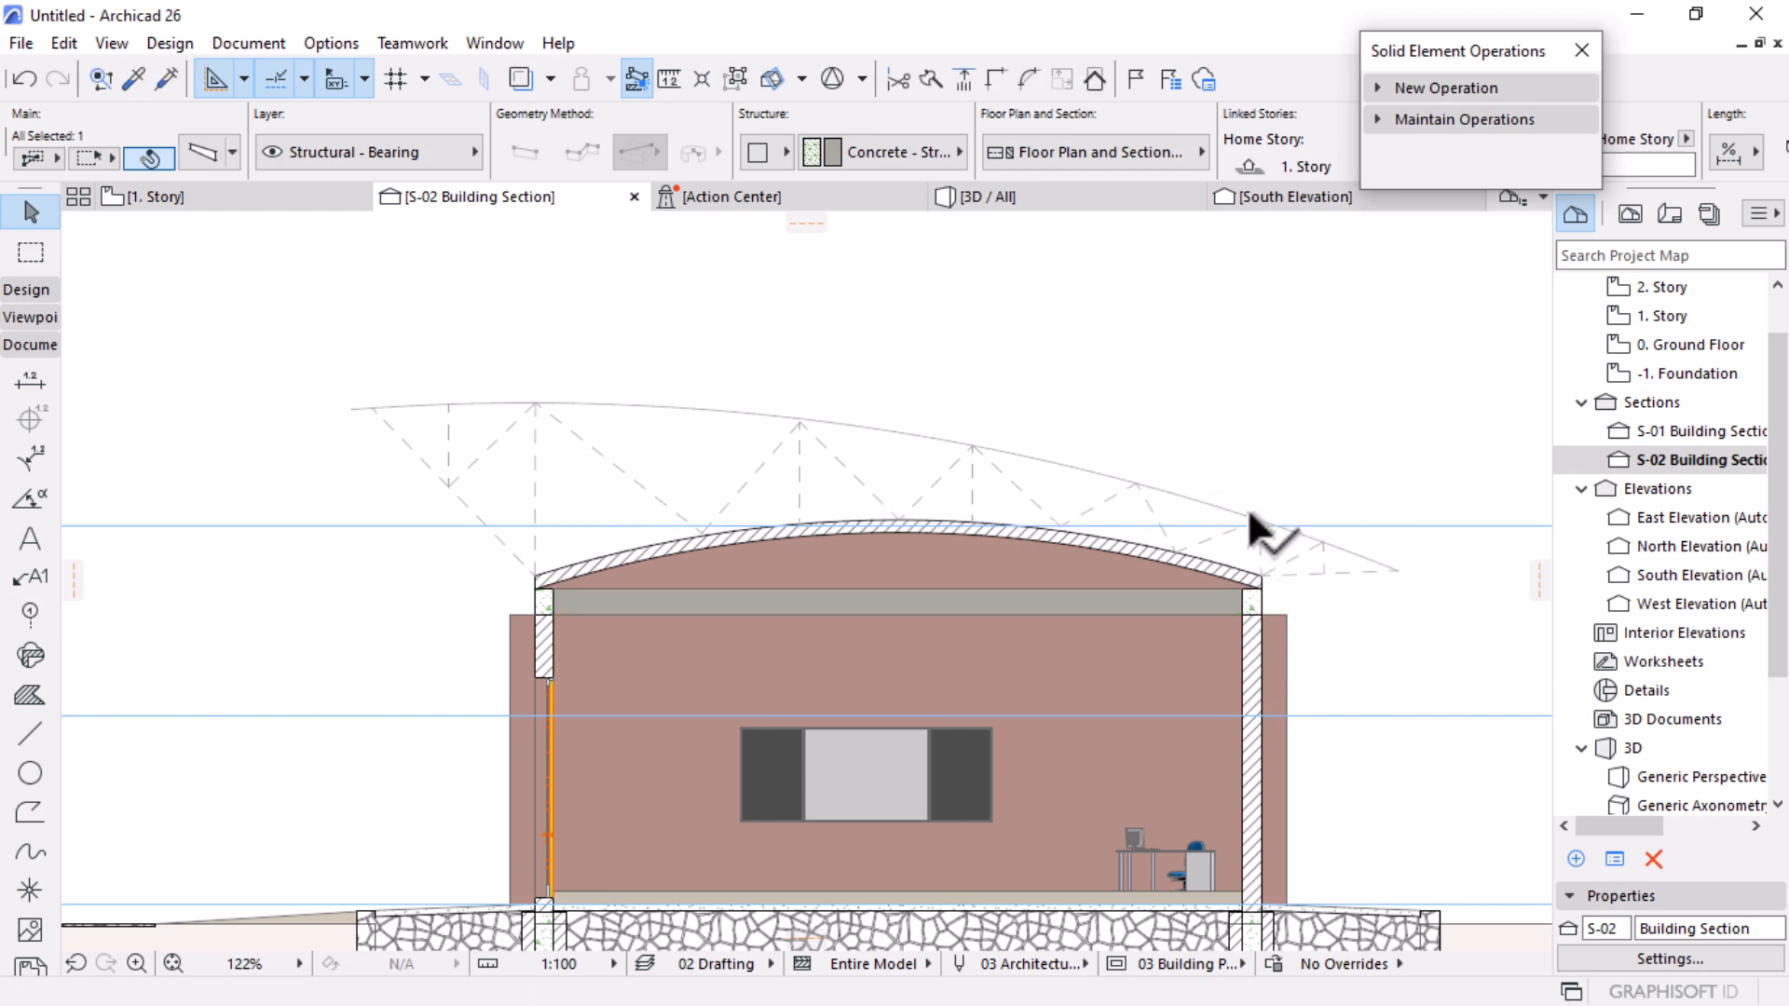
Step: Give the copied beam a circular cross-section and the Steel - Structural building material
left_click(757, 152)
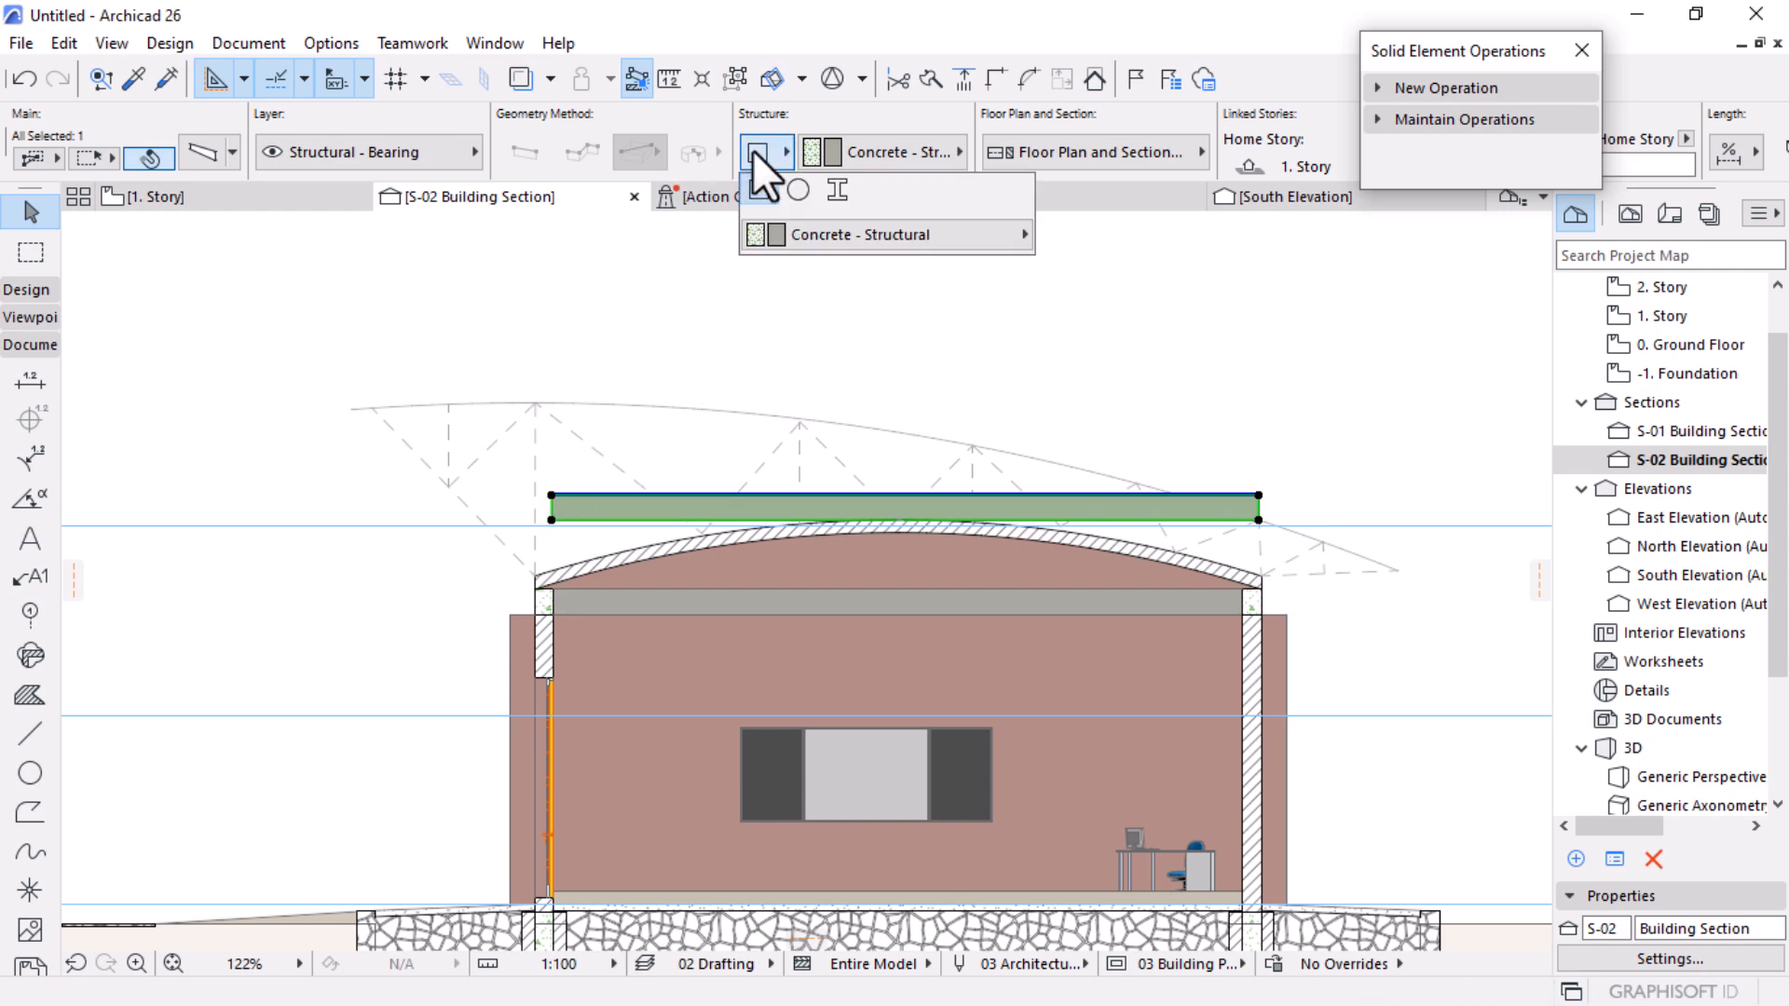
left_click(796, 191)
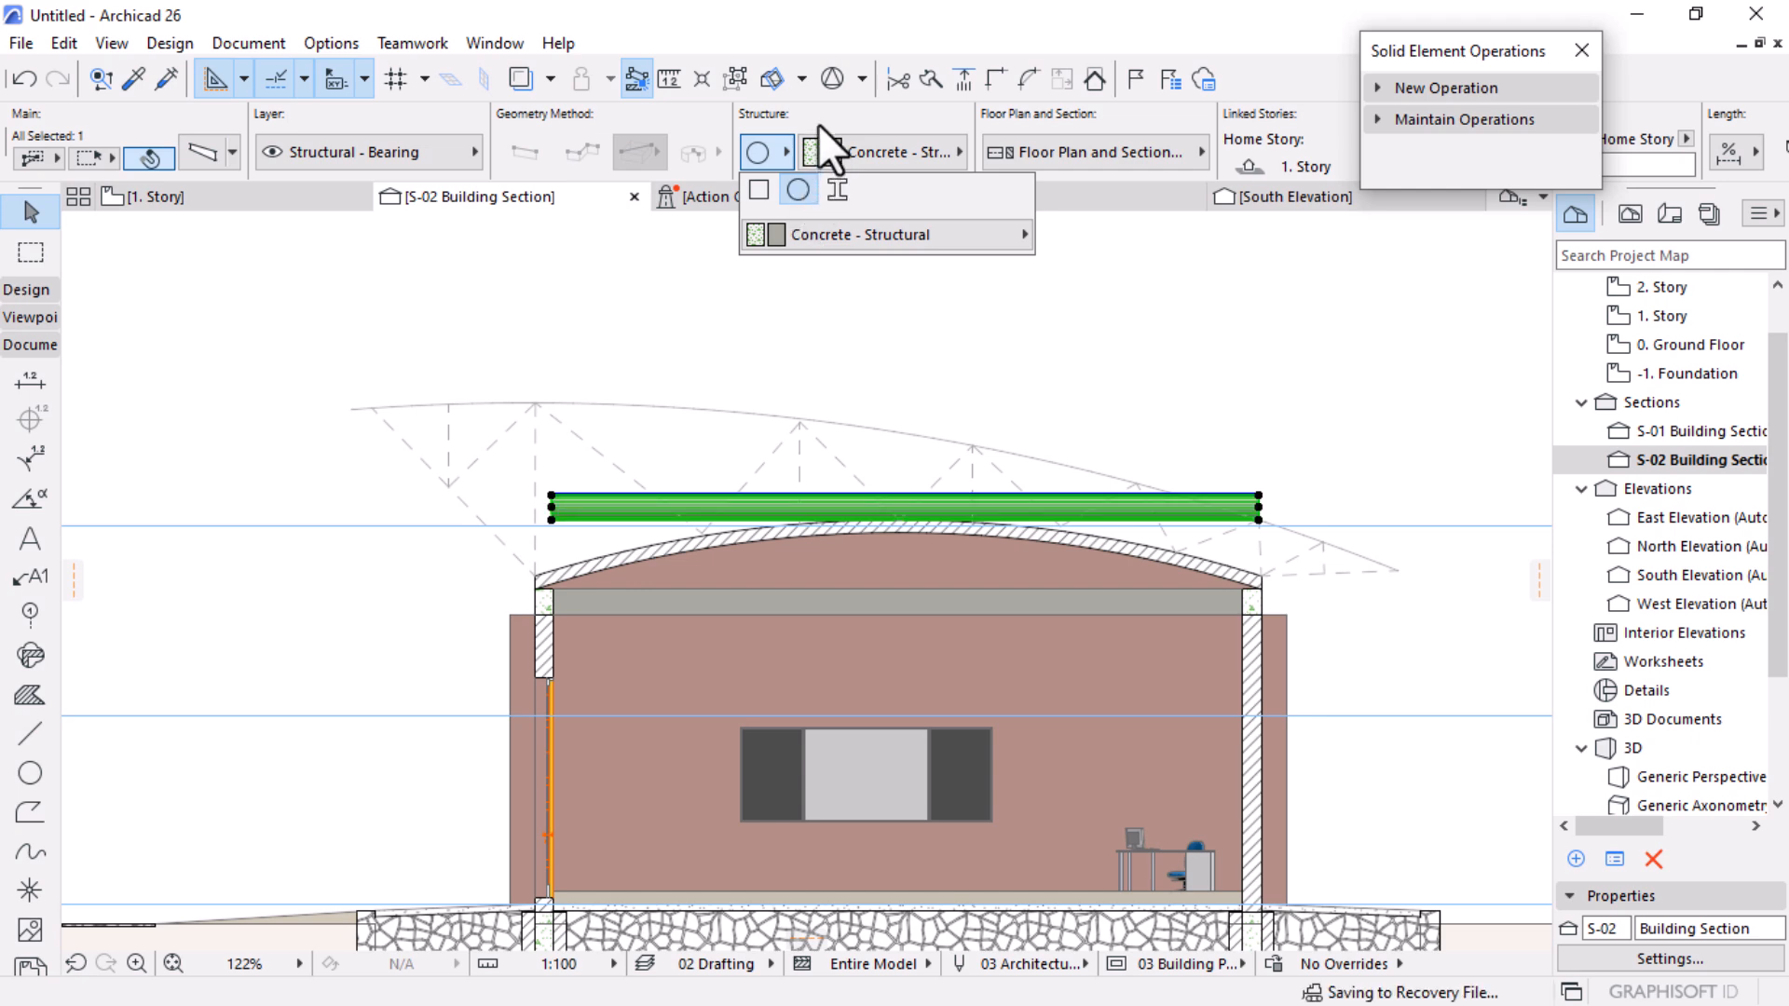
left_click(909, 153)
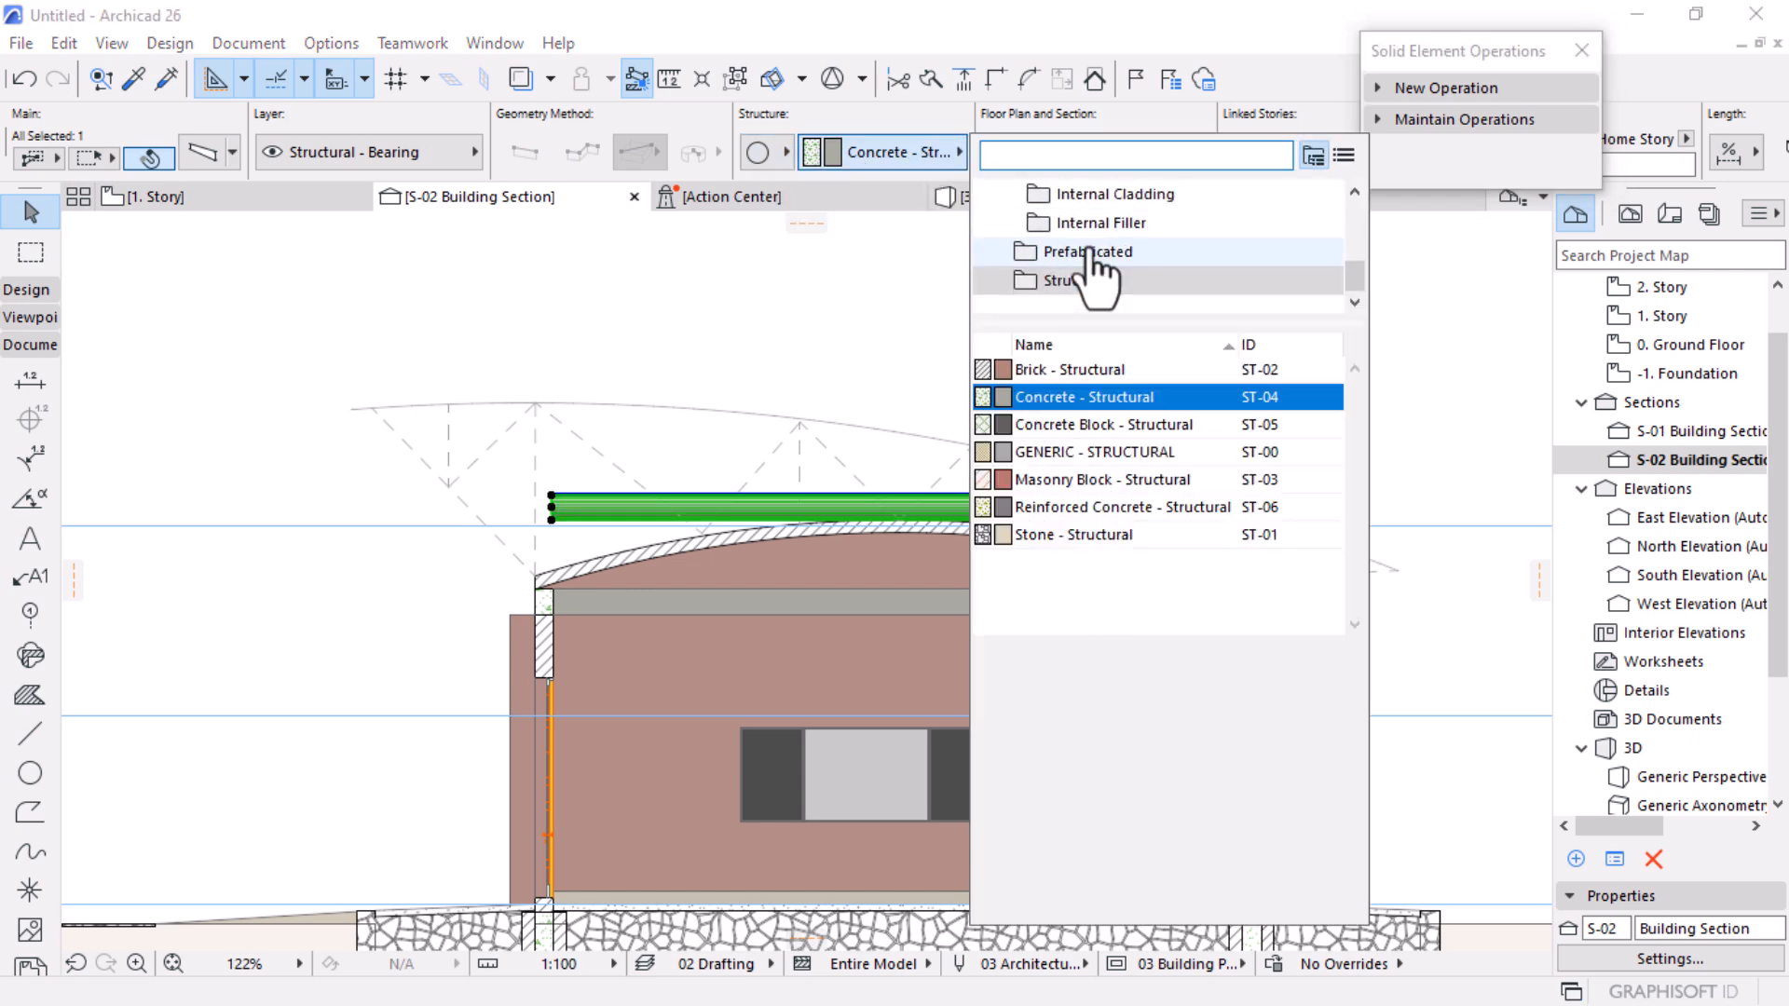
type("me")
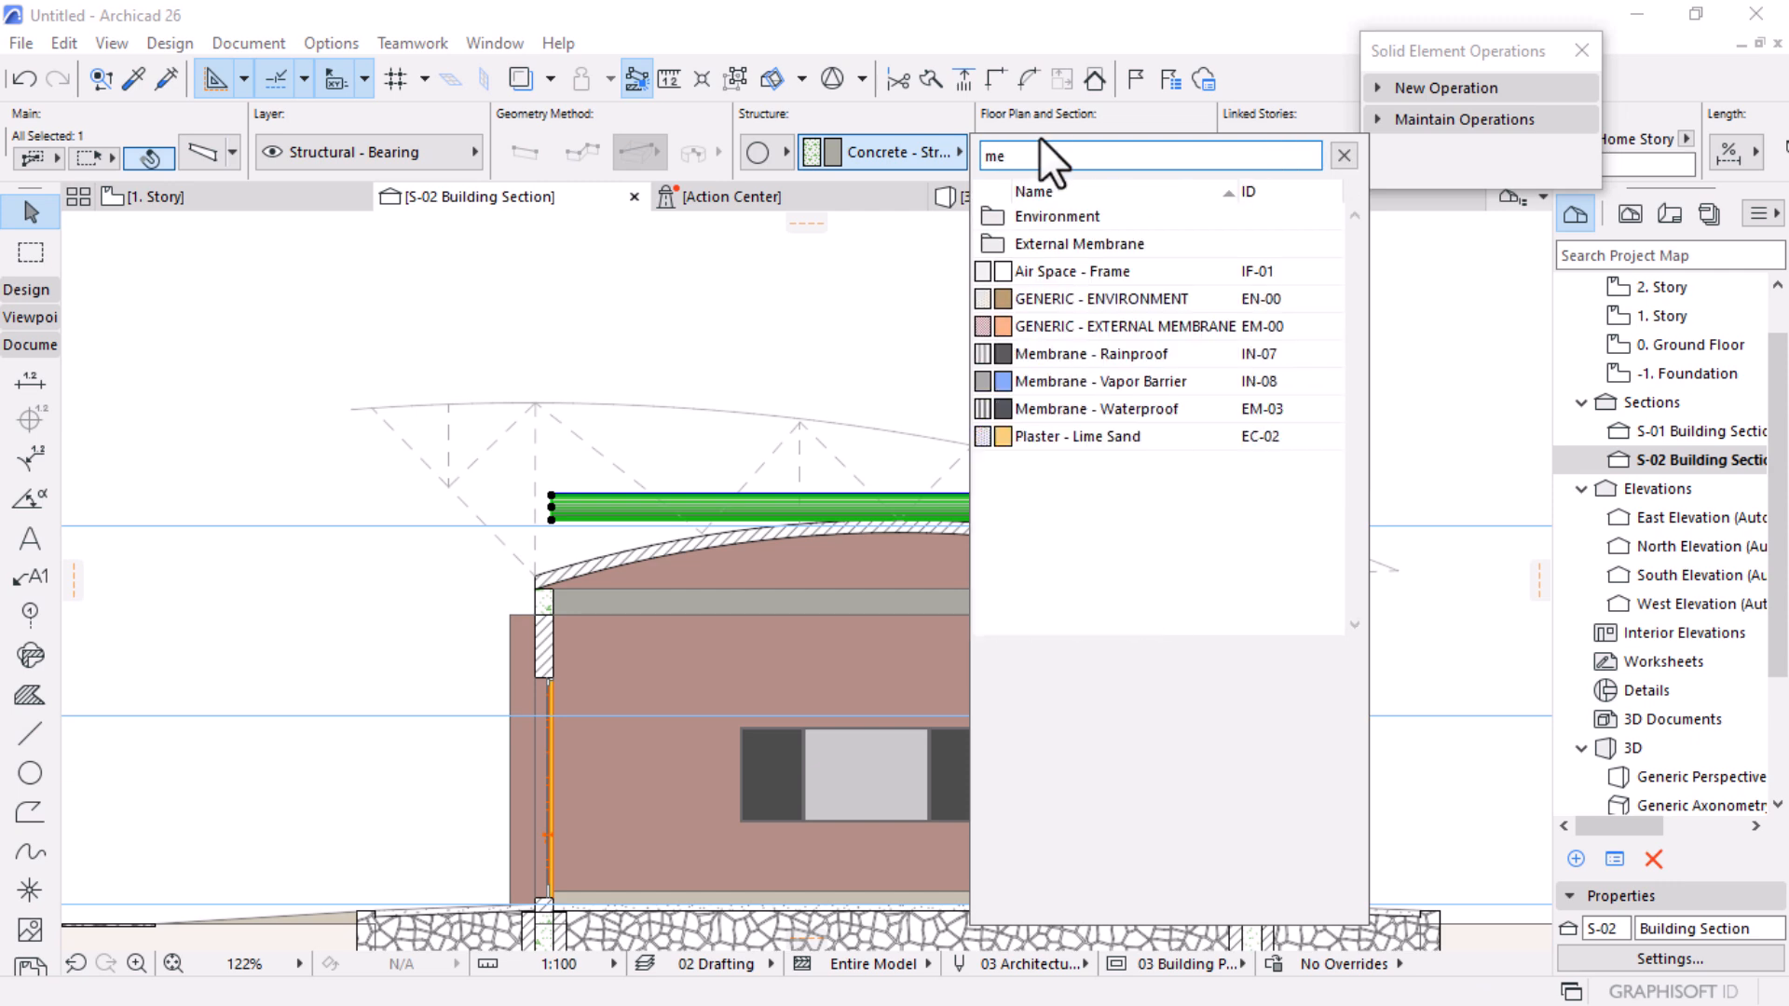
key("BackSpace")
key("BackSpace")
type("se")
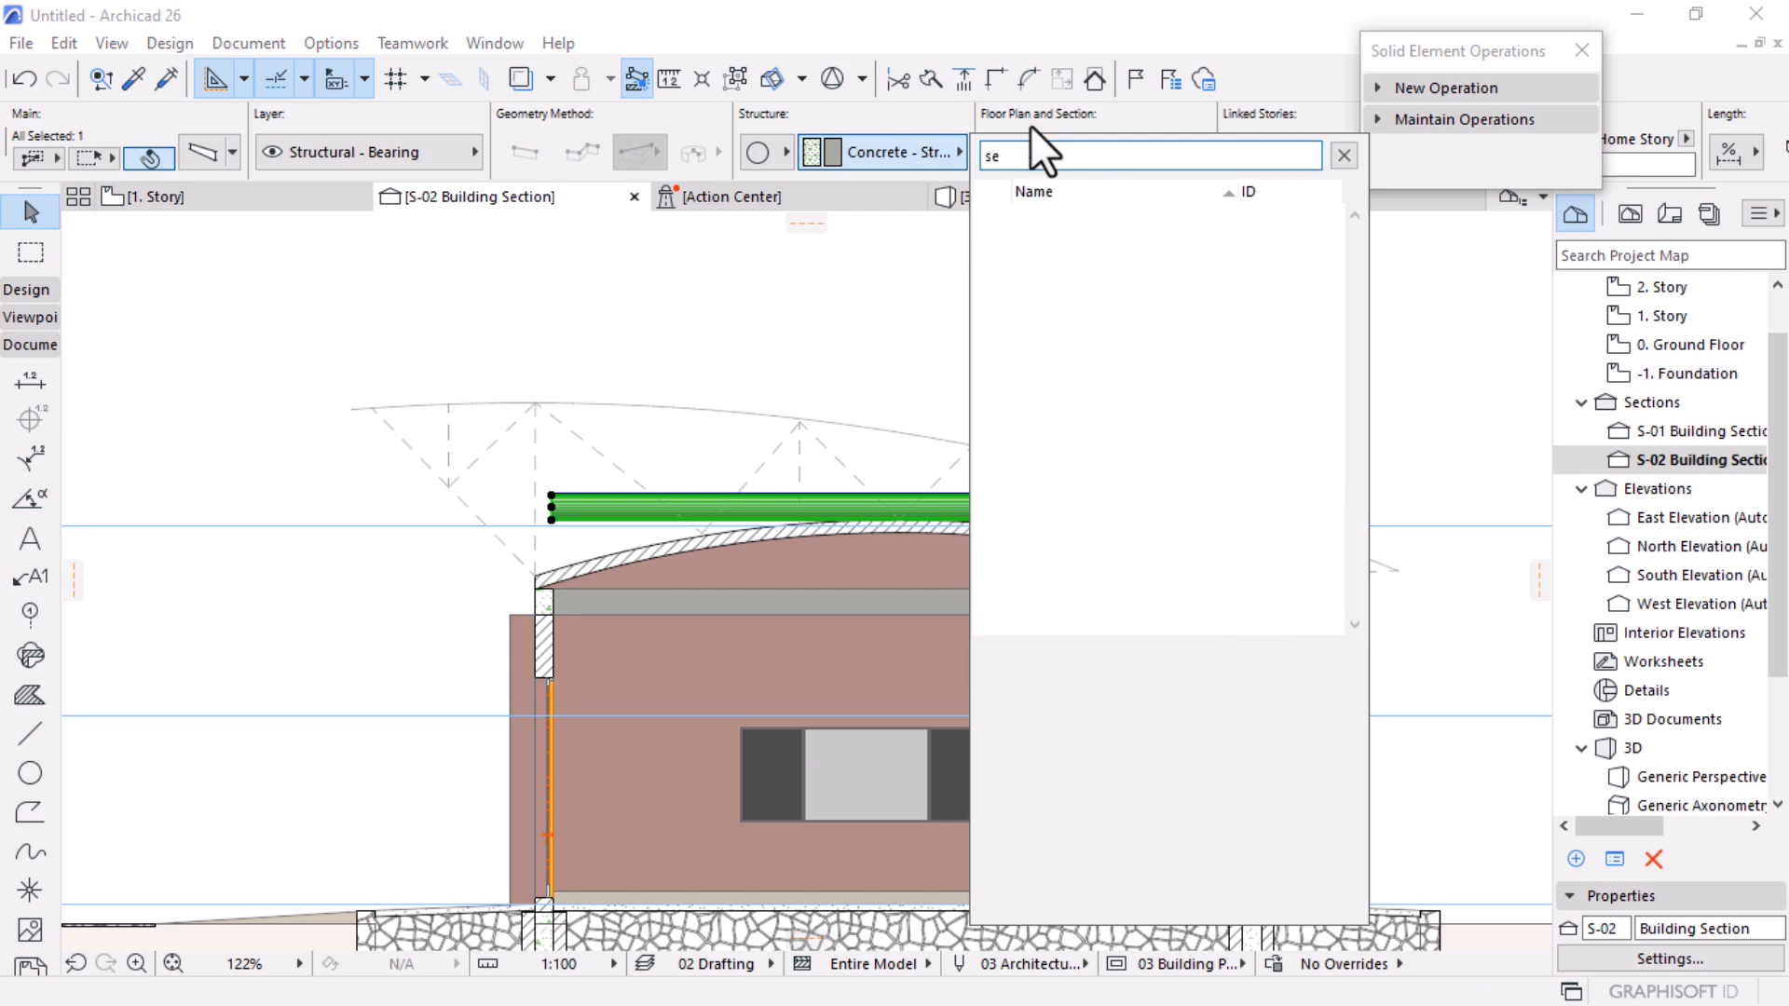
key("BackSpace")
key("BackSpace")
type("ste")
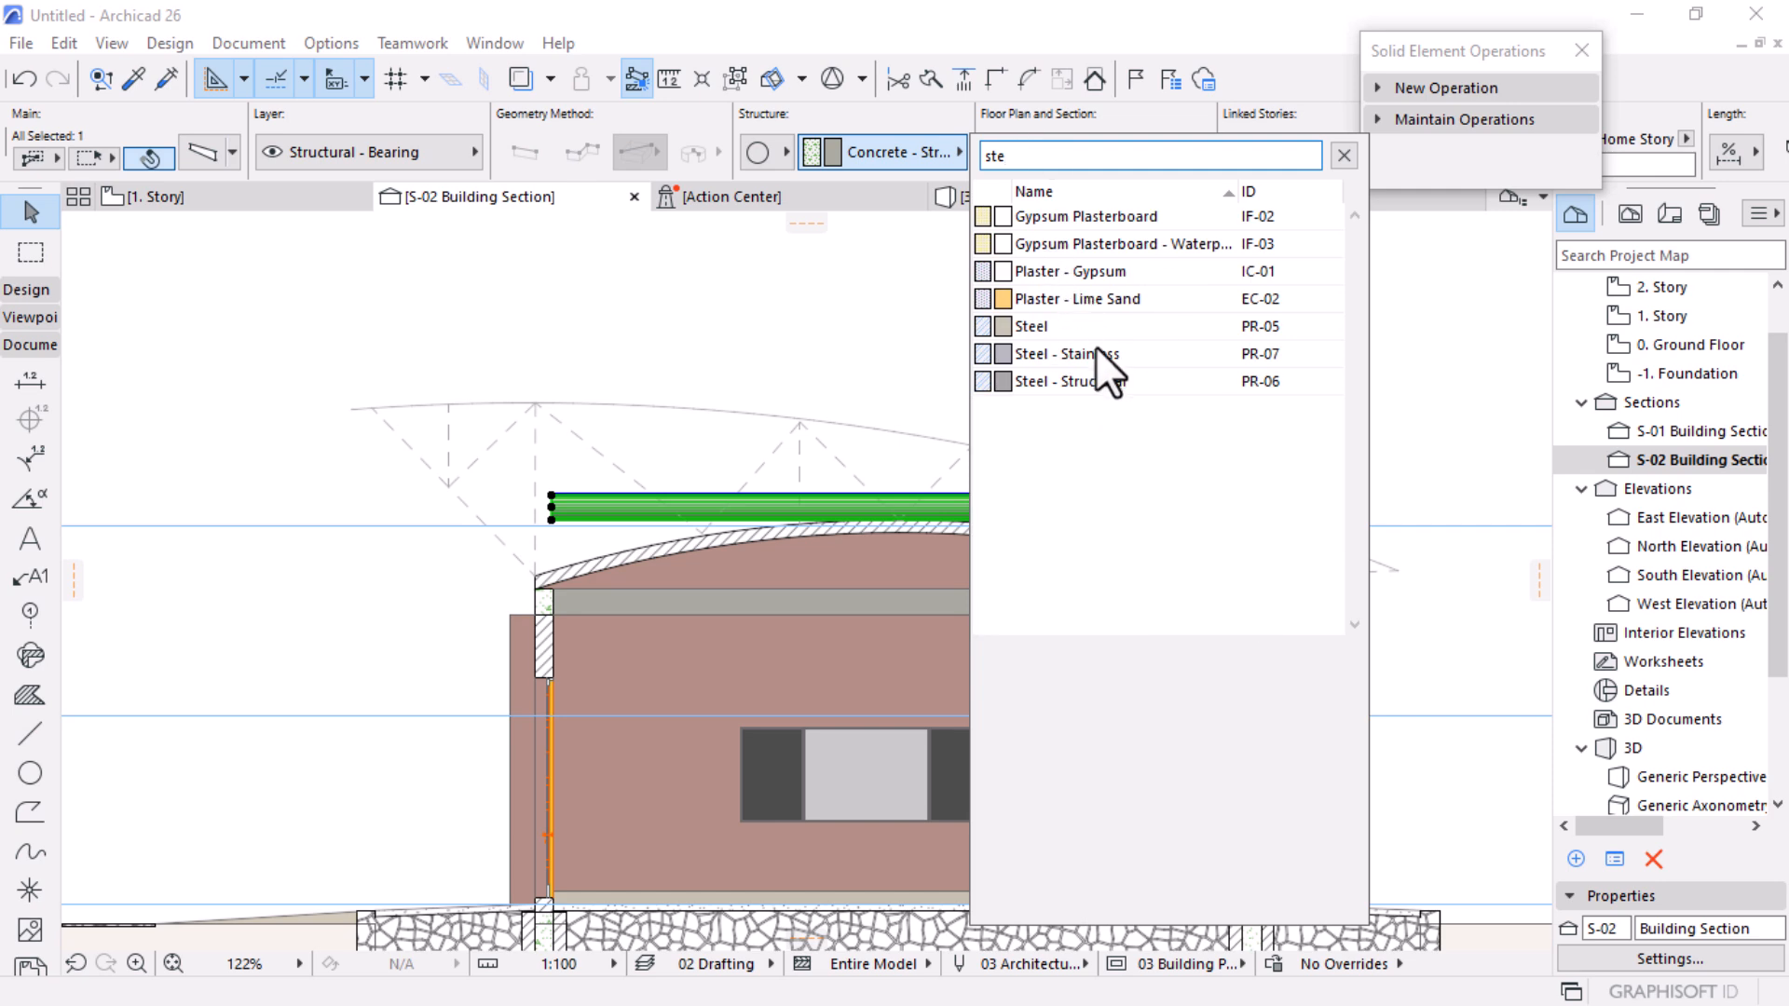
left_click(1099, 390)
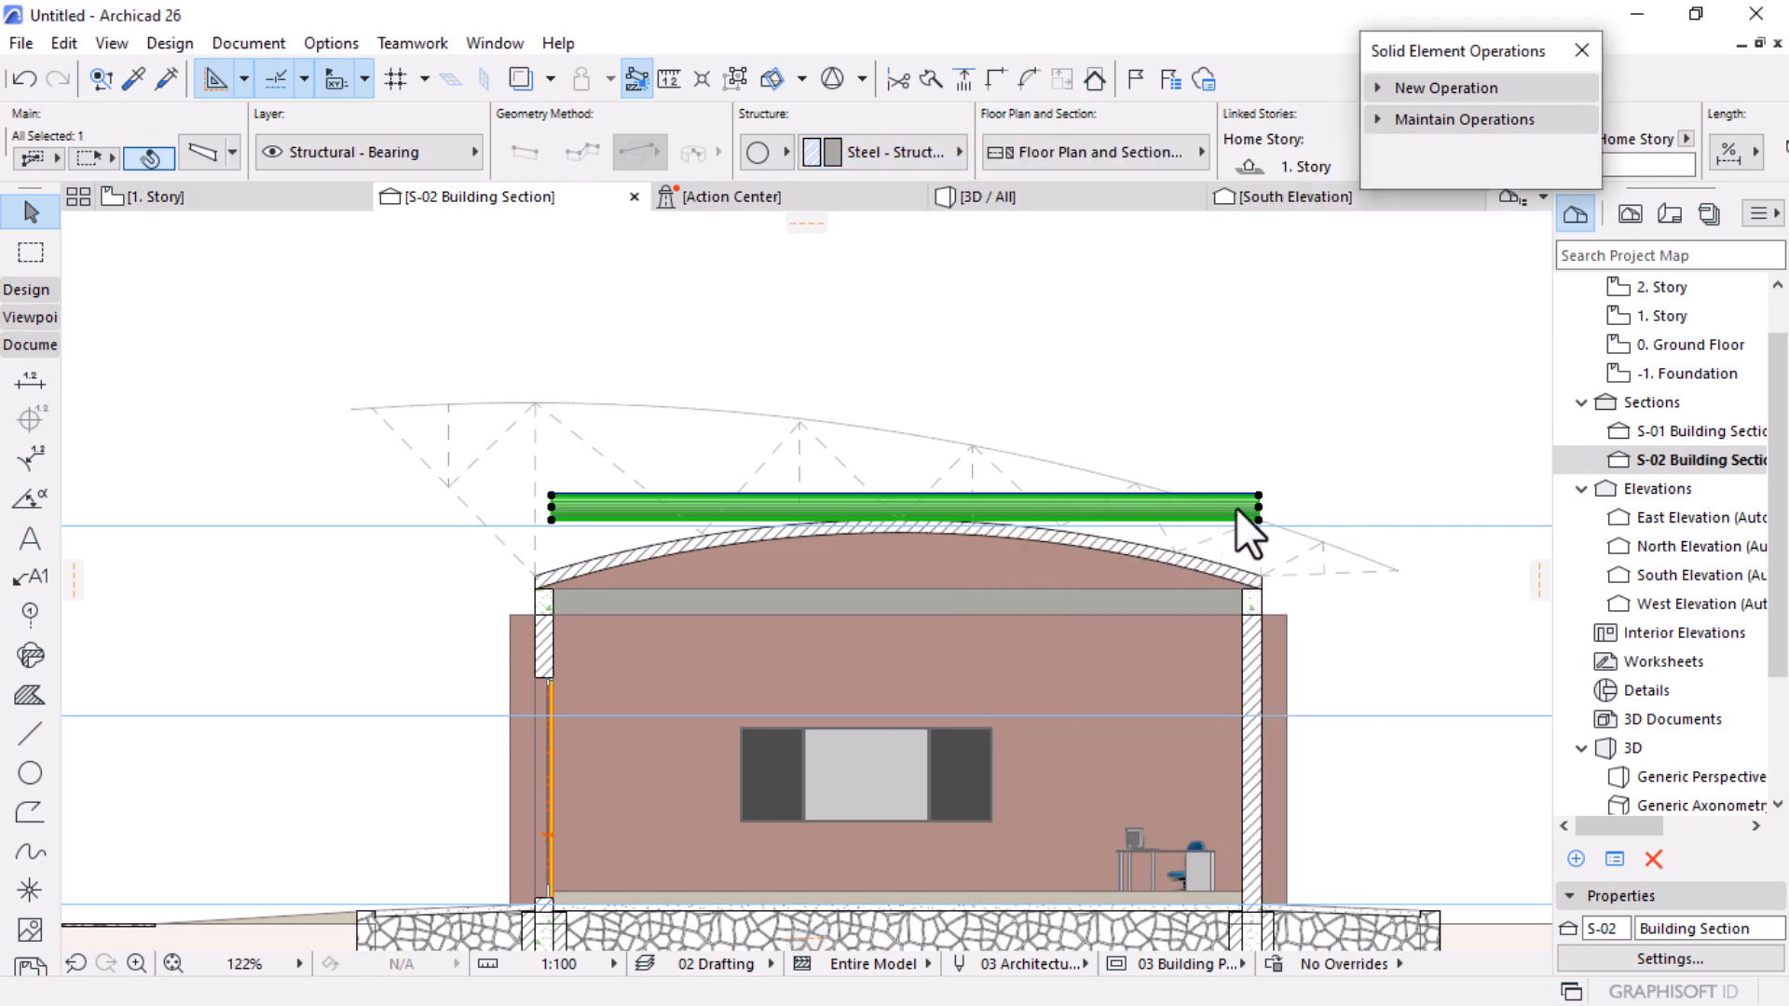
Step: Set the circular steel beam's diameter to 100 mm in its selection settings
scroll(975, 173, "down", 5)
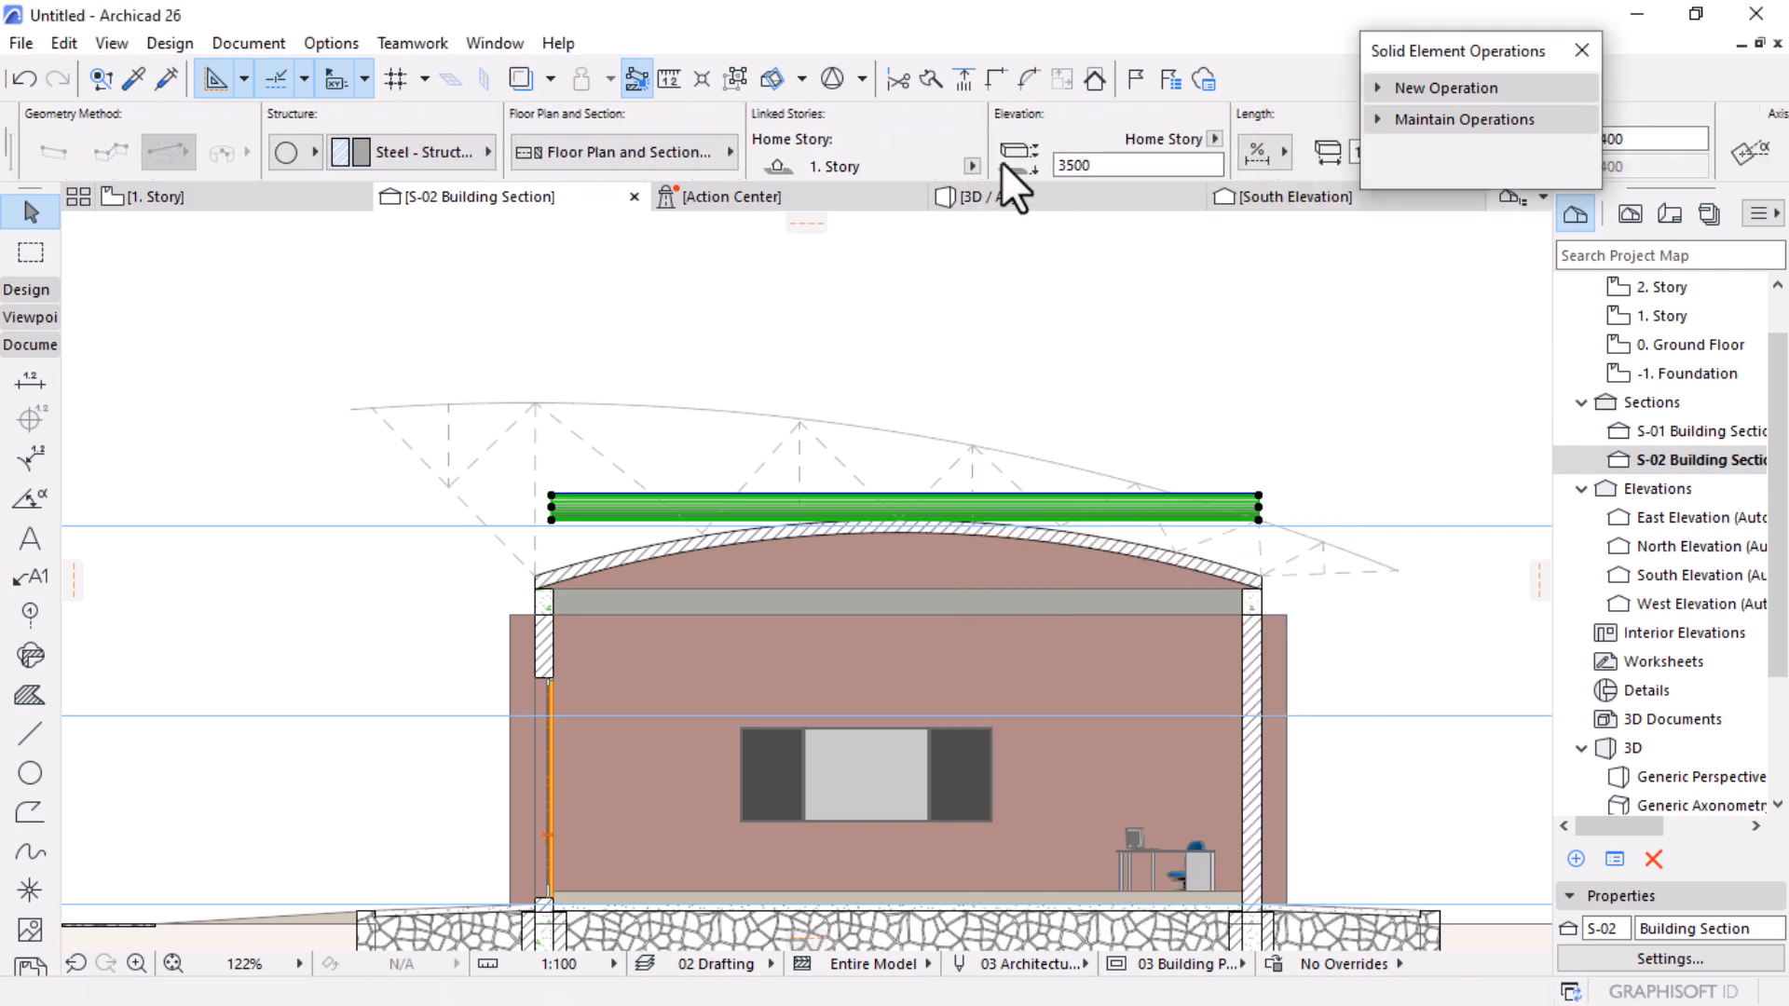
scroll(1003, 162, "up", 5)
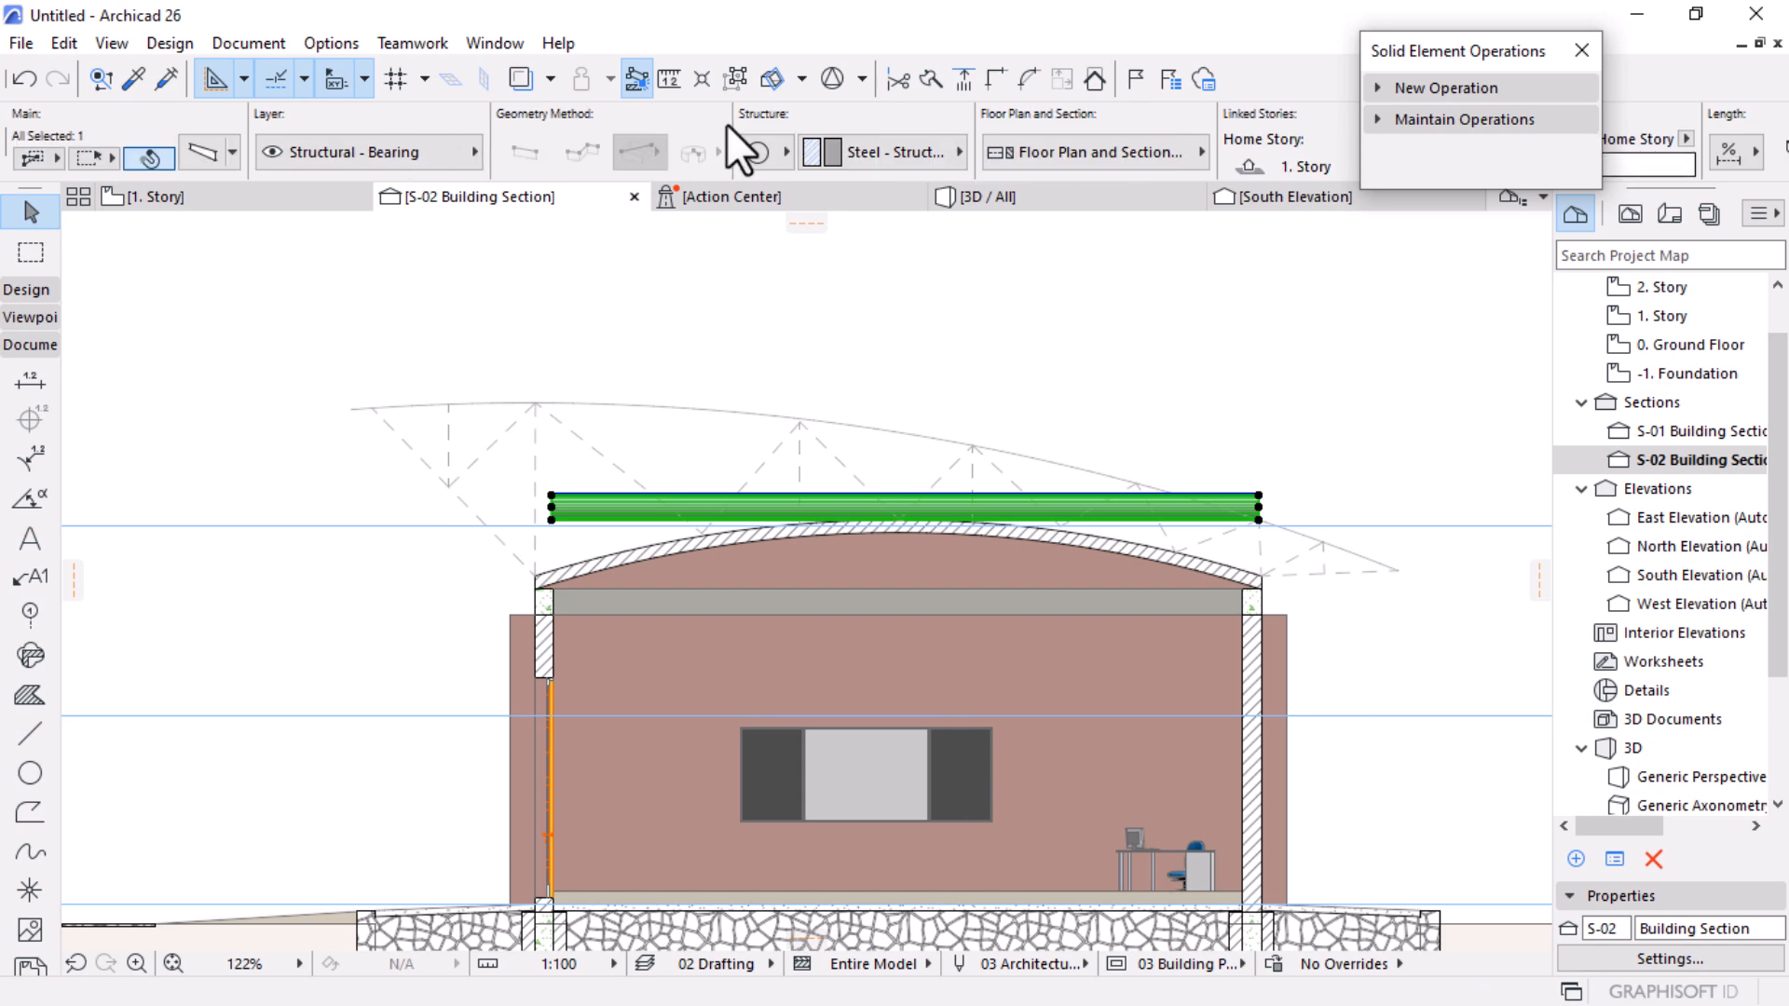
left_click(196, 152)
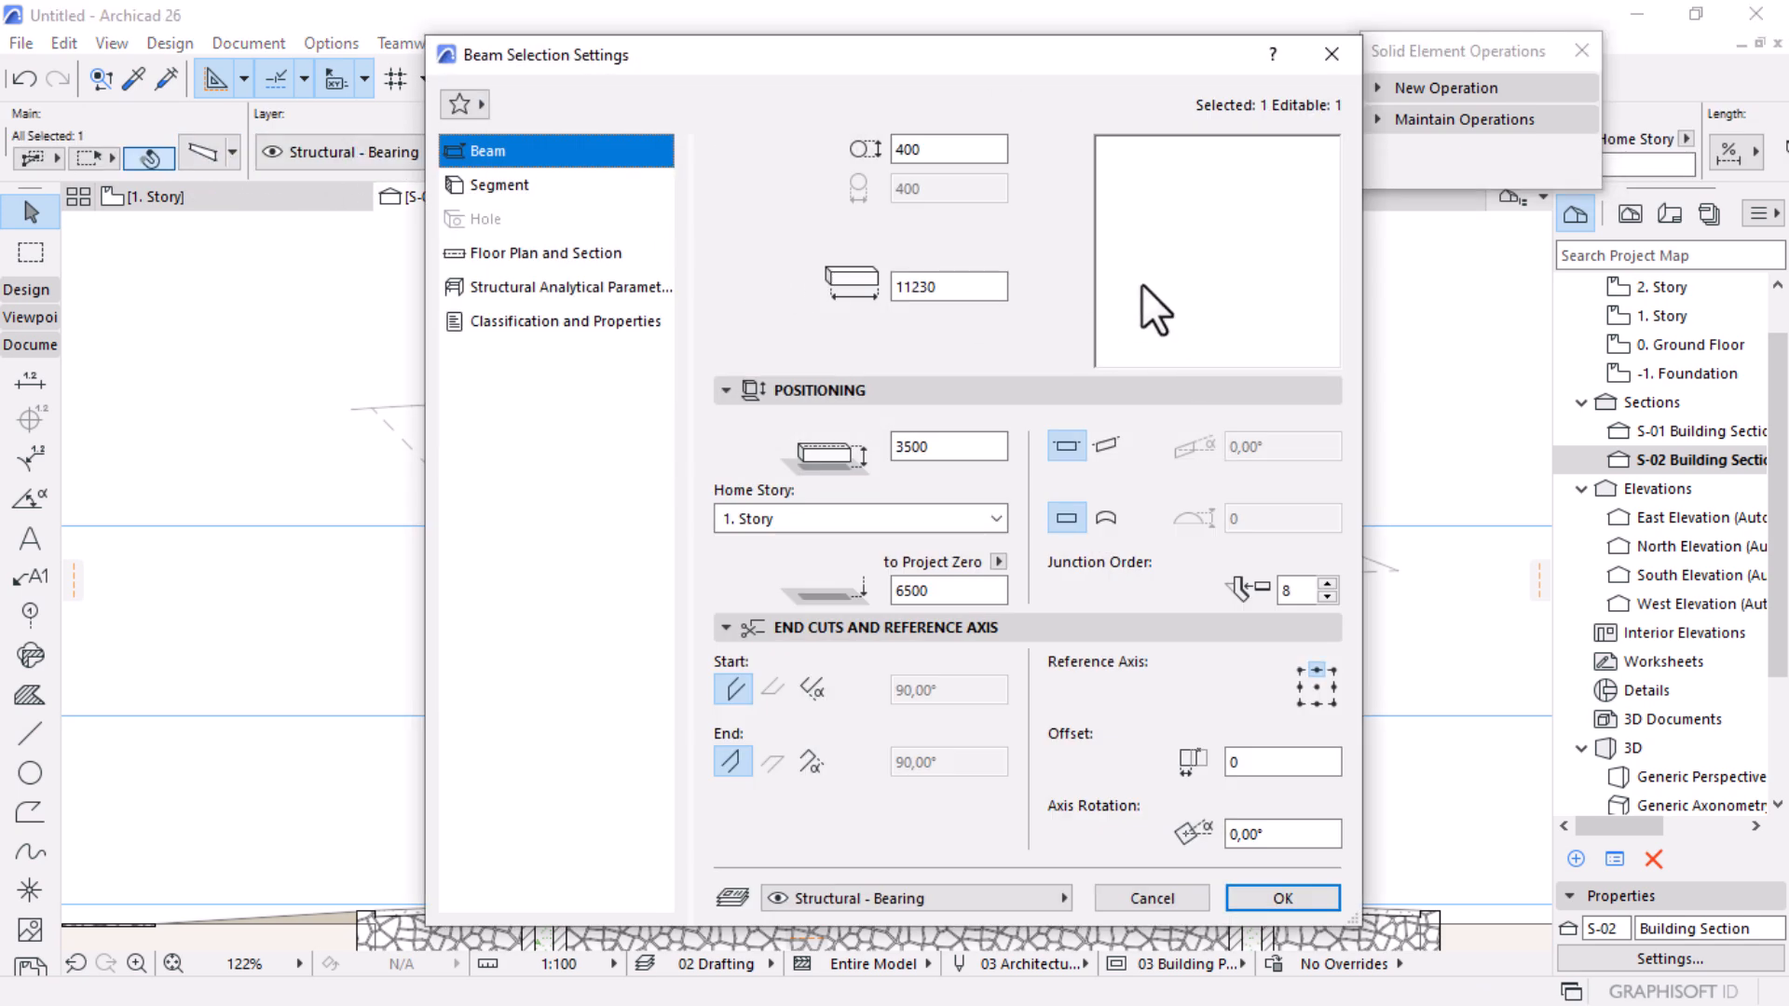
left_click_drag(978, 154, 571, 151)
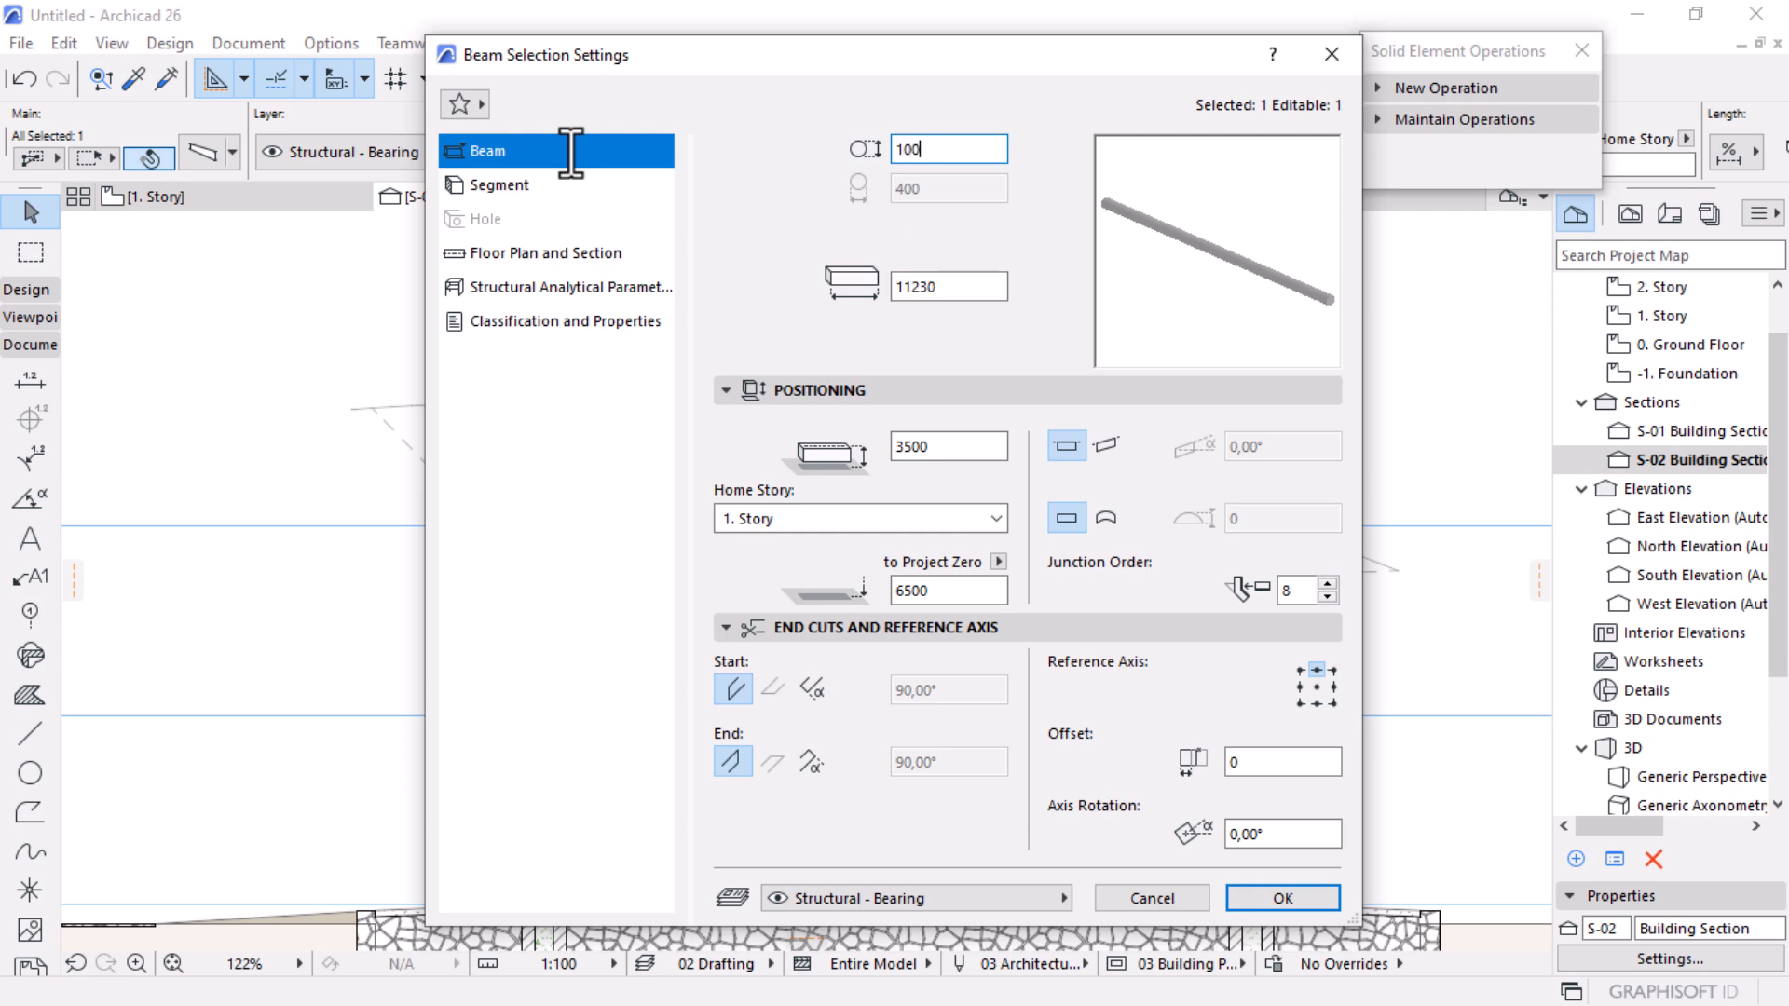
key("Return")
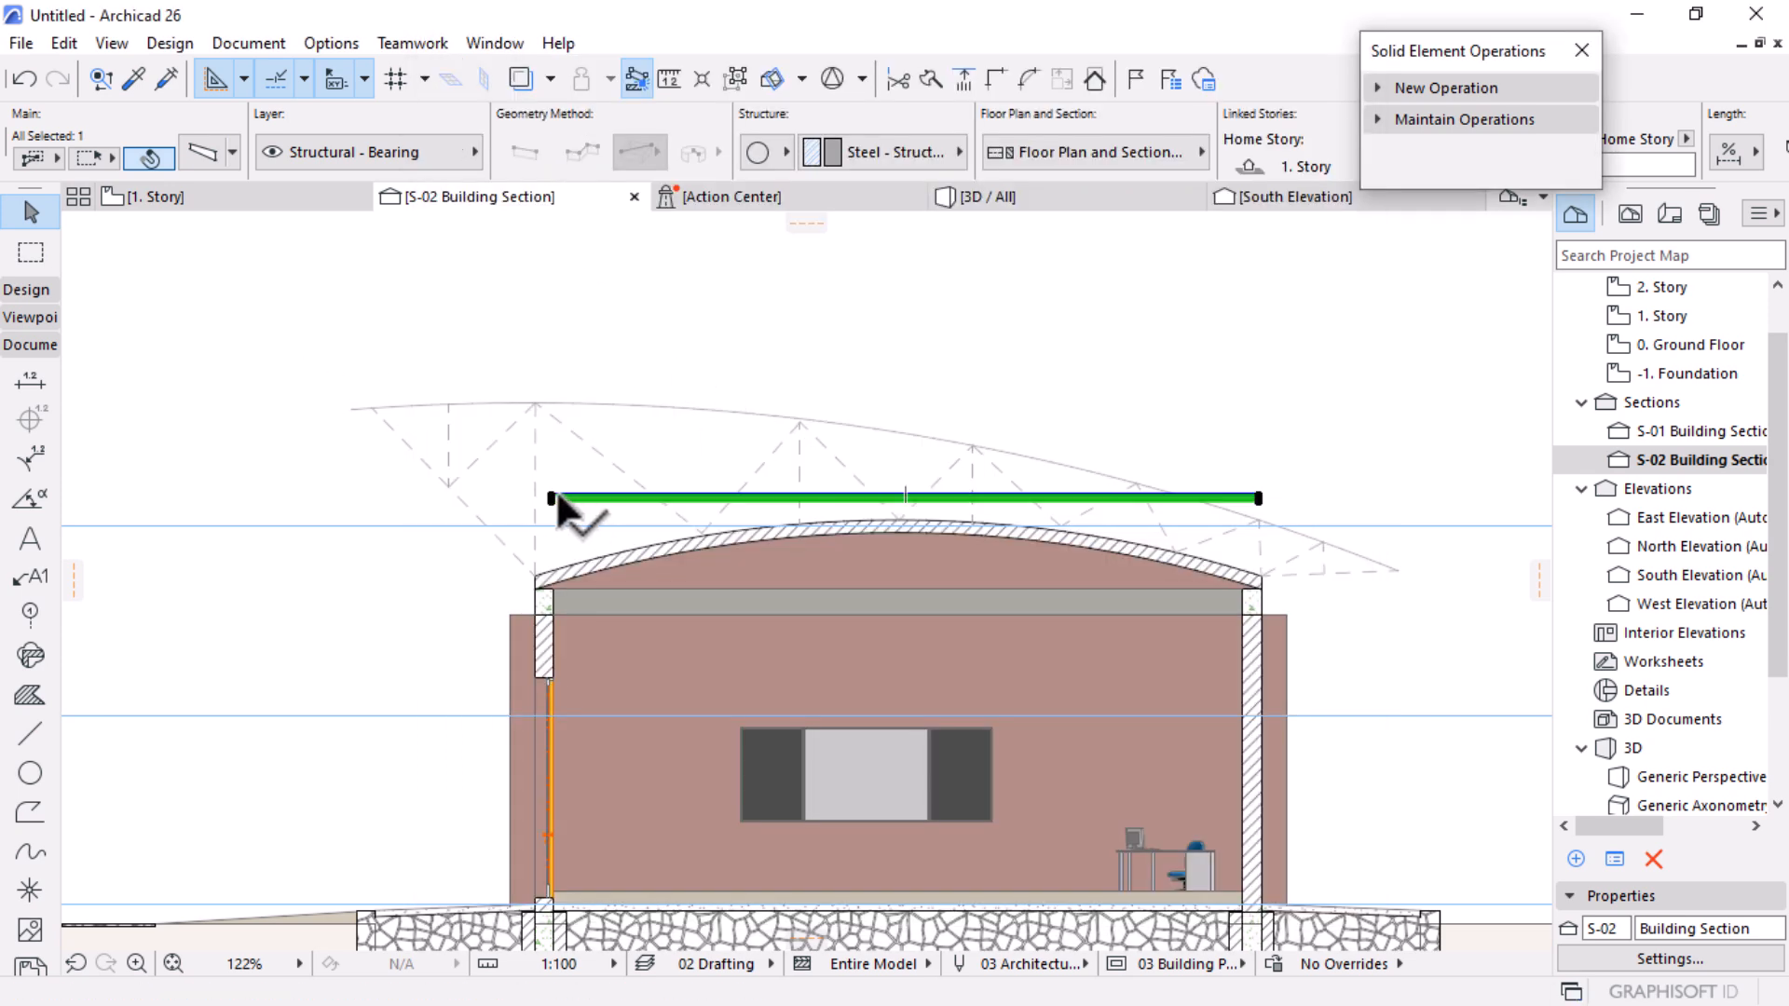
Step: Slant the steel beam about 7° by raising its left end about 1285 mm to the level of the arc's left end
left_click(551, 489)
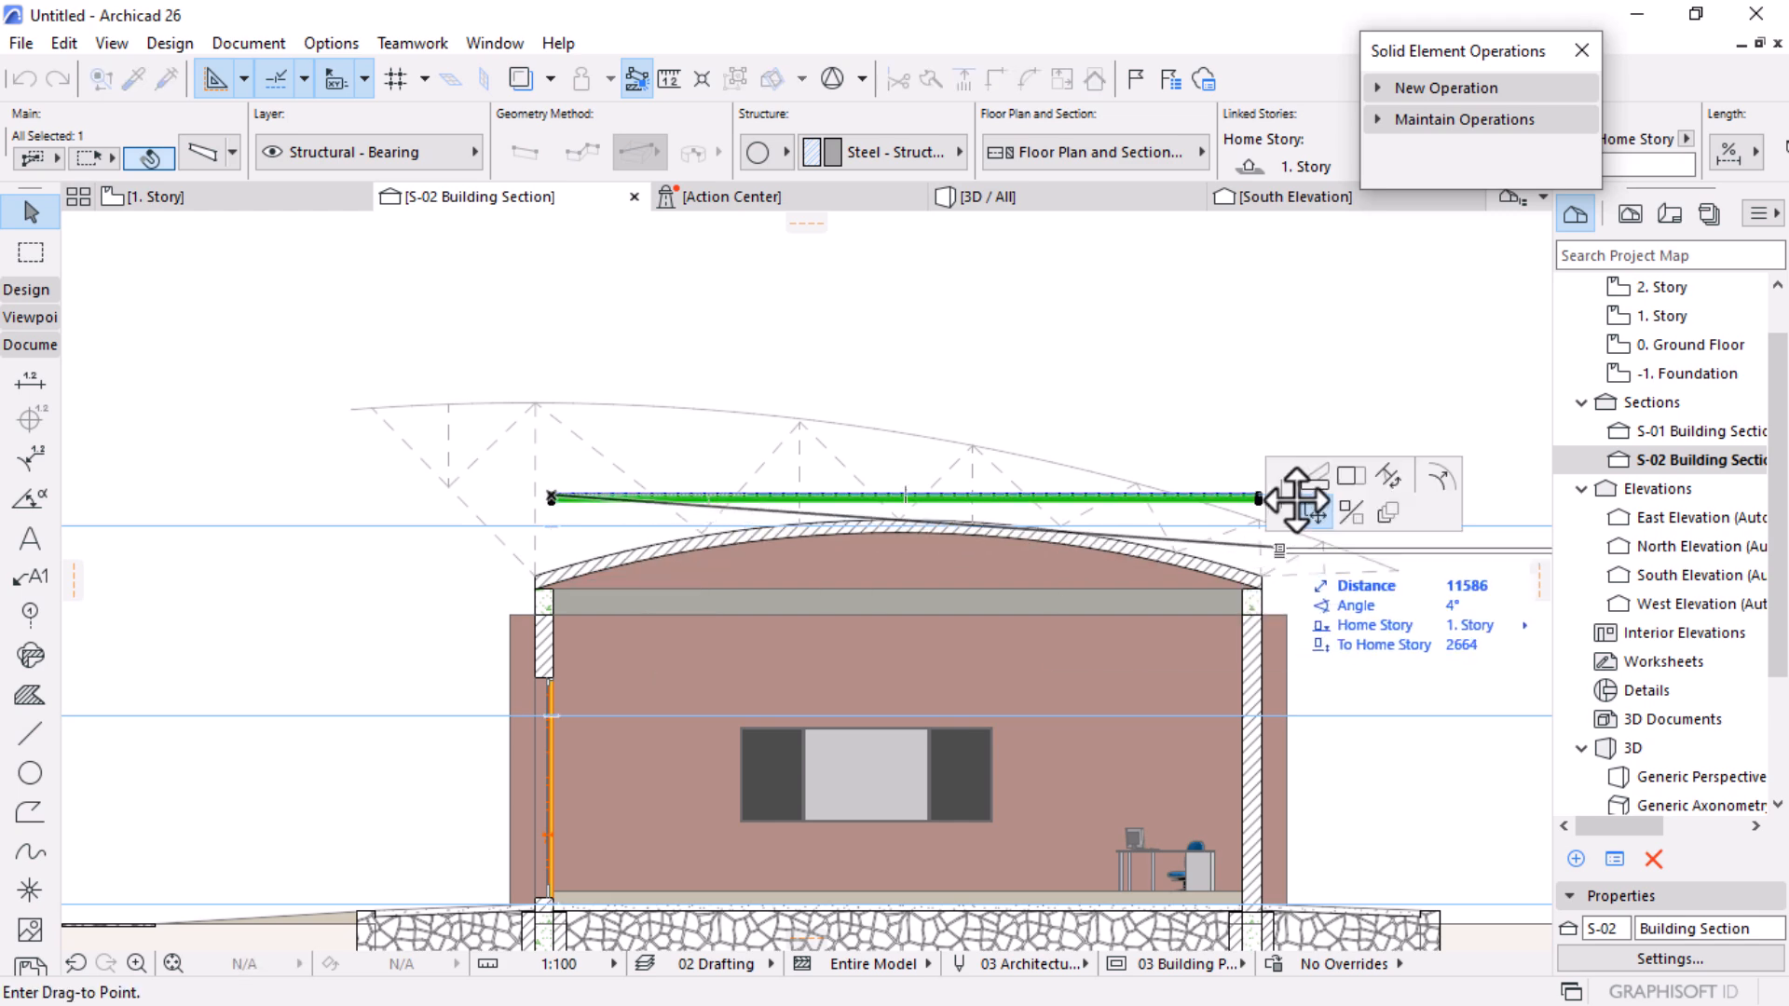
left_click(1321, 481)
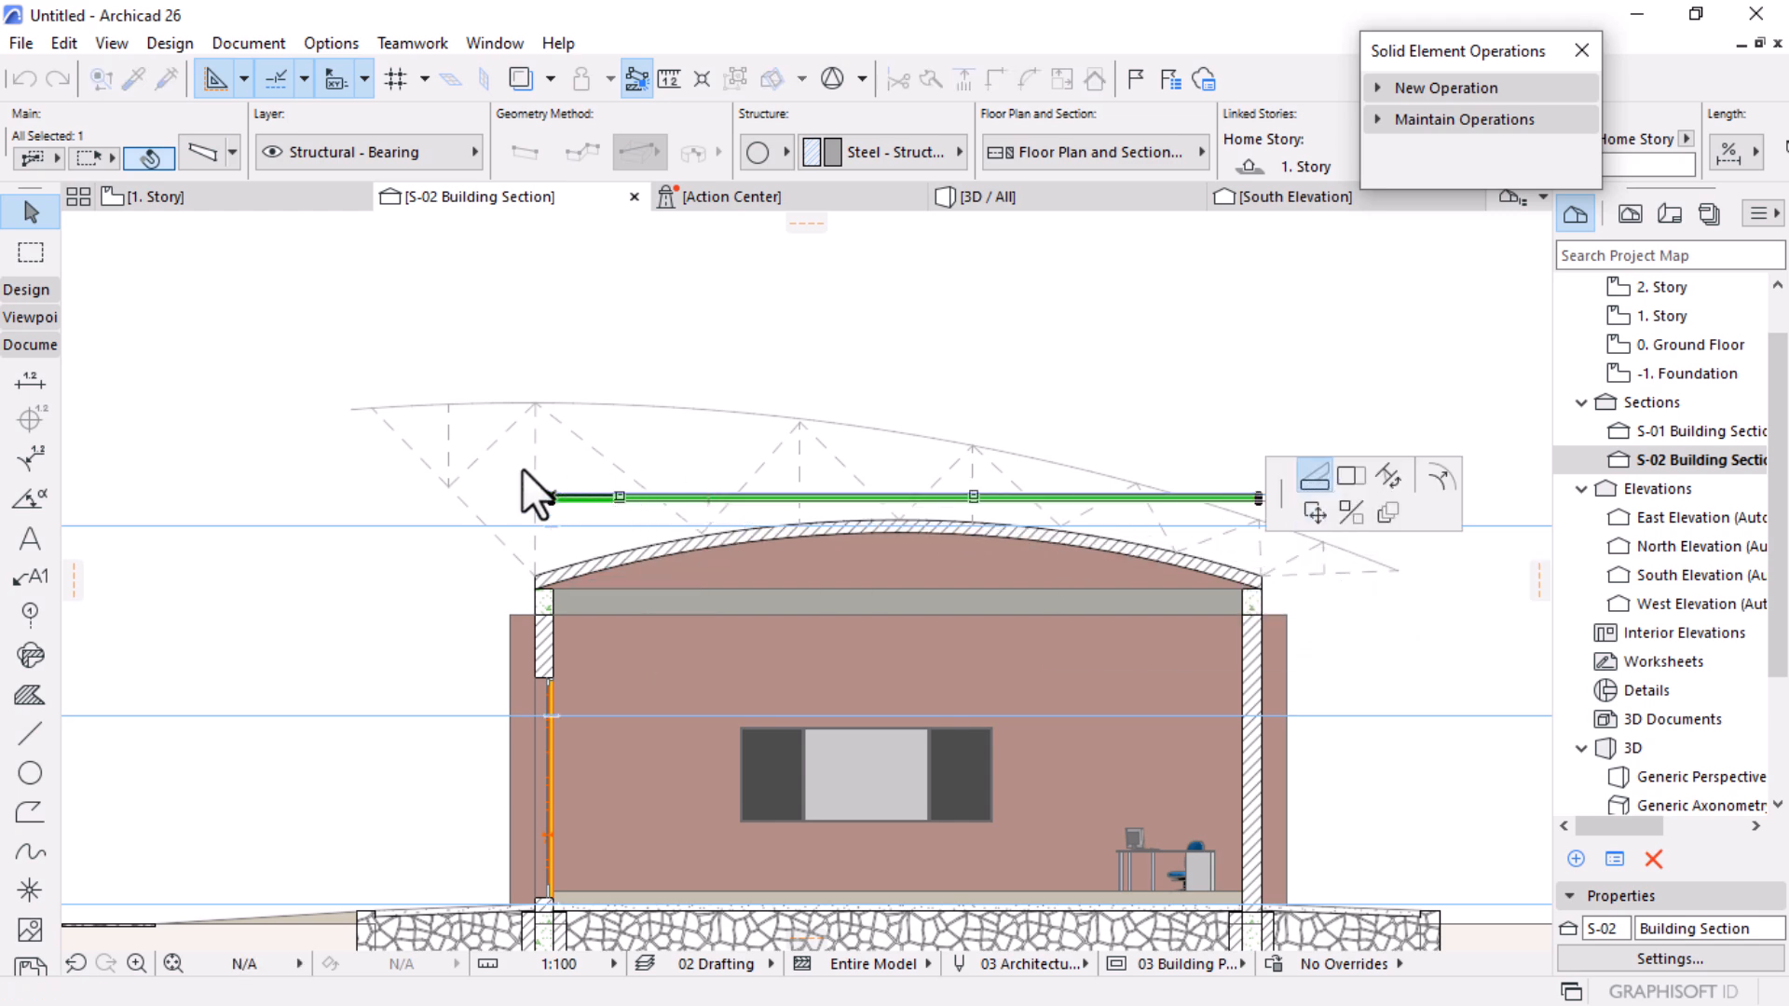
left_click(357, 408)
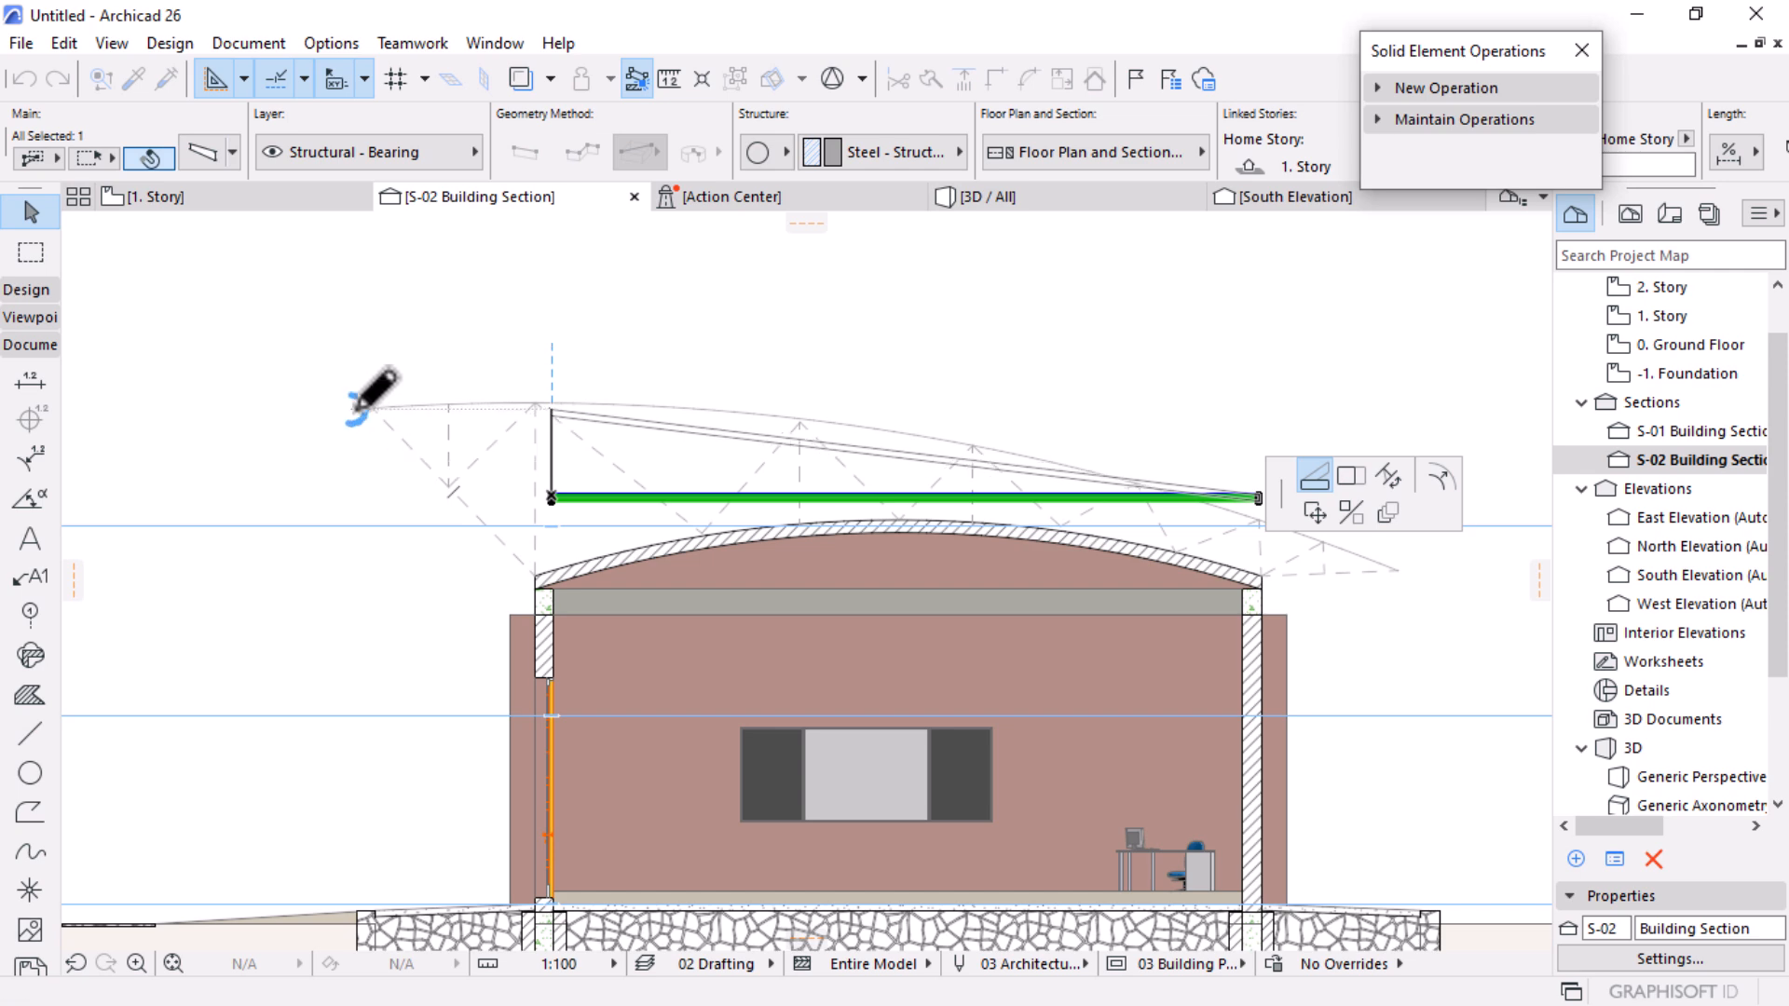
scroll(472, 416, "up", 5)
scroll(981, 415, "up", 5)
Step: Stretch the steel beam's left end along its slope to above the arc's left end, making it about 14465 mm long
left_click(1126, 470)
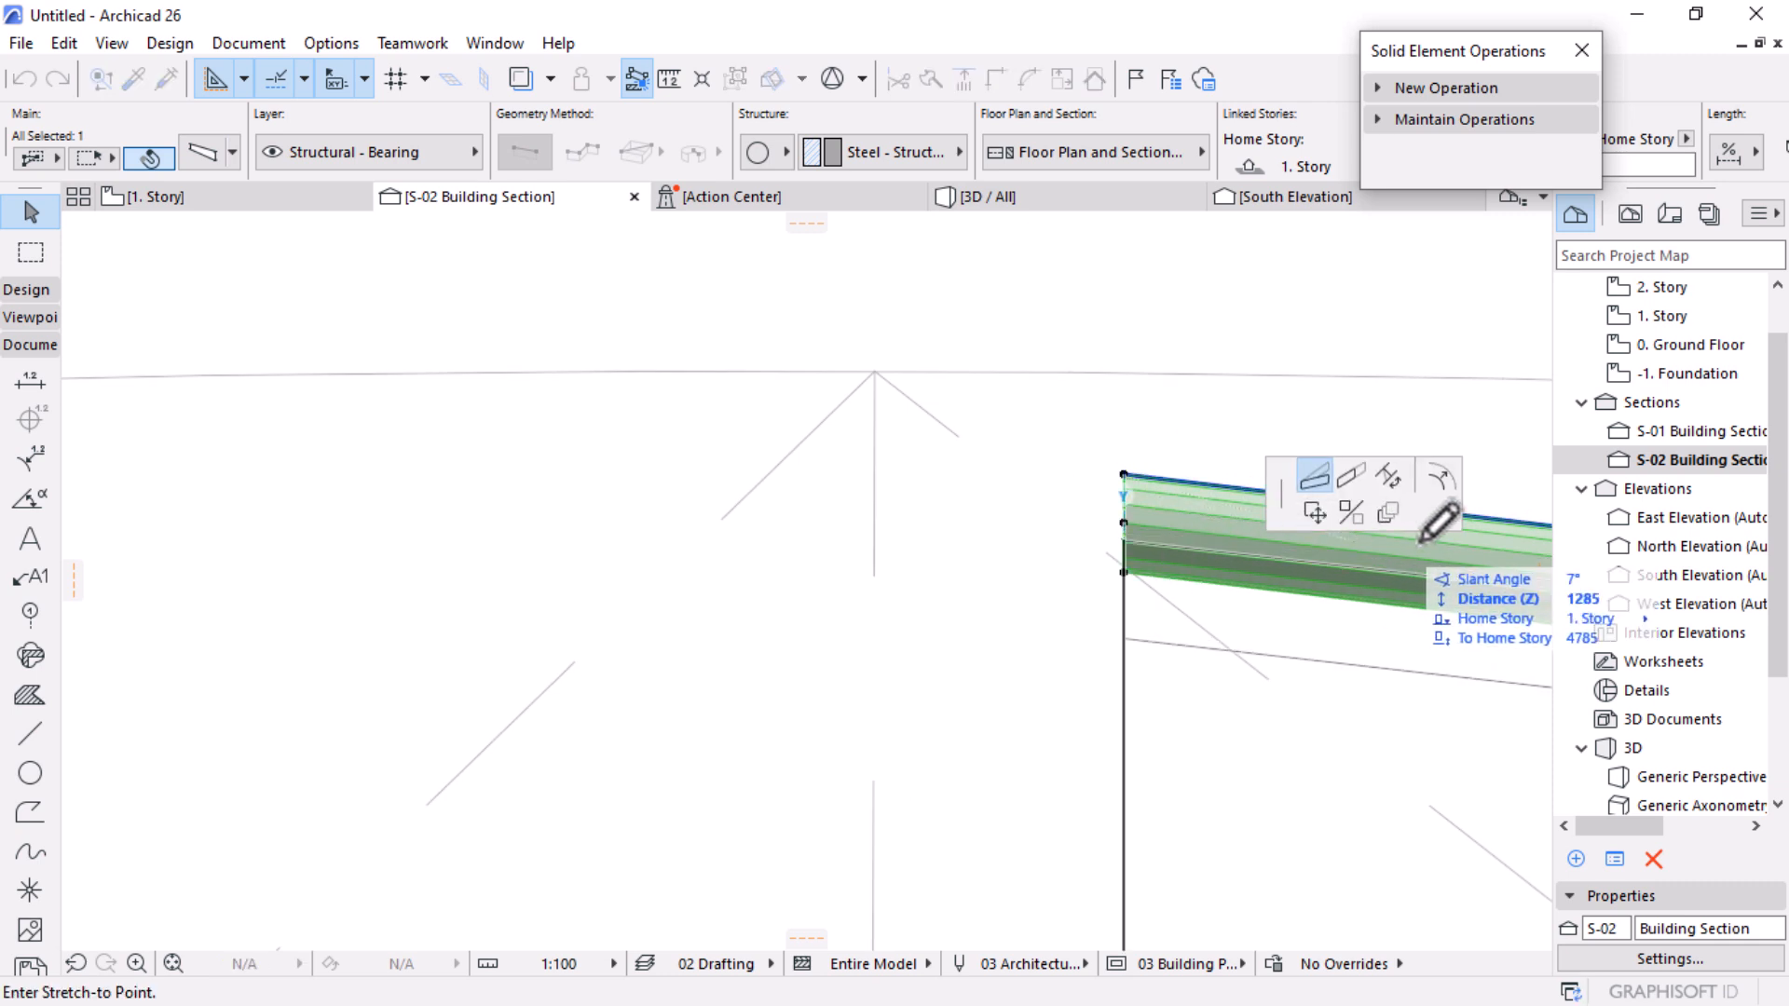
left_click(1353, 478)
scroll(1211, 396, "down", 1)
scroll(1212, 396, "down", 2)
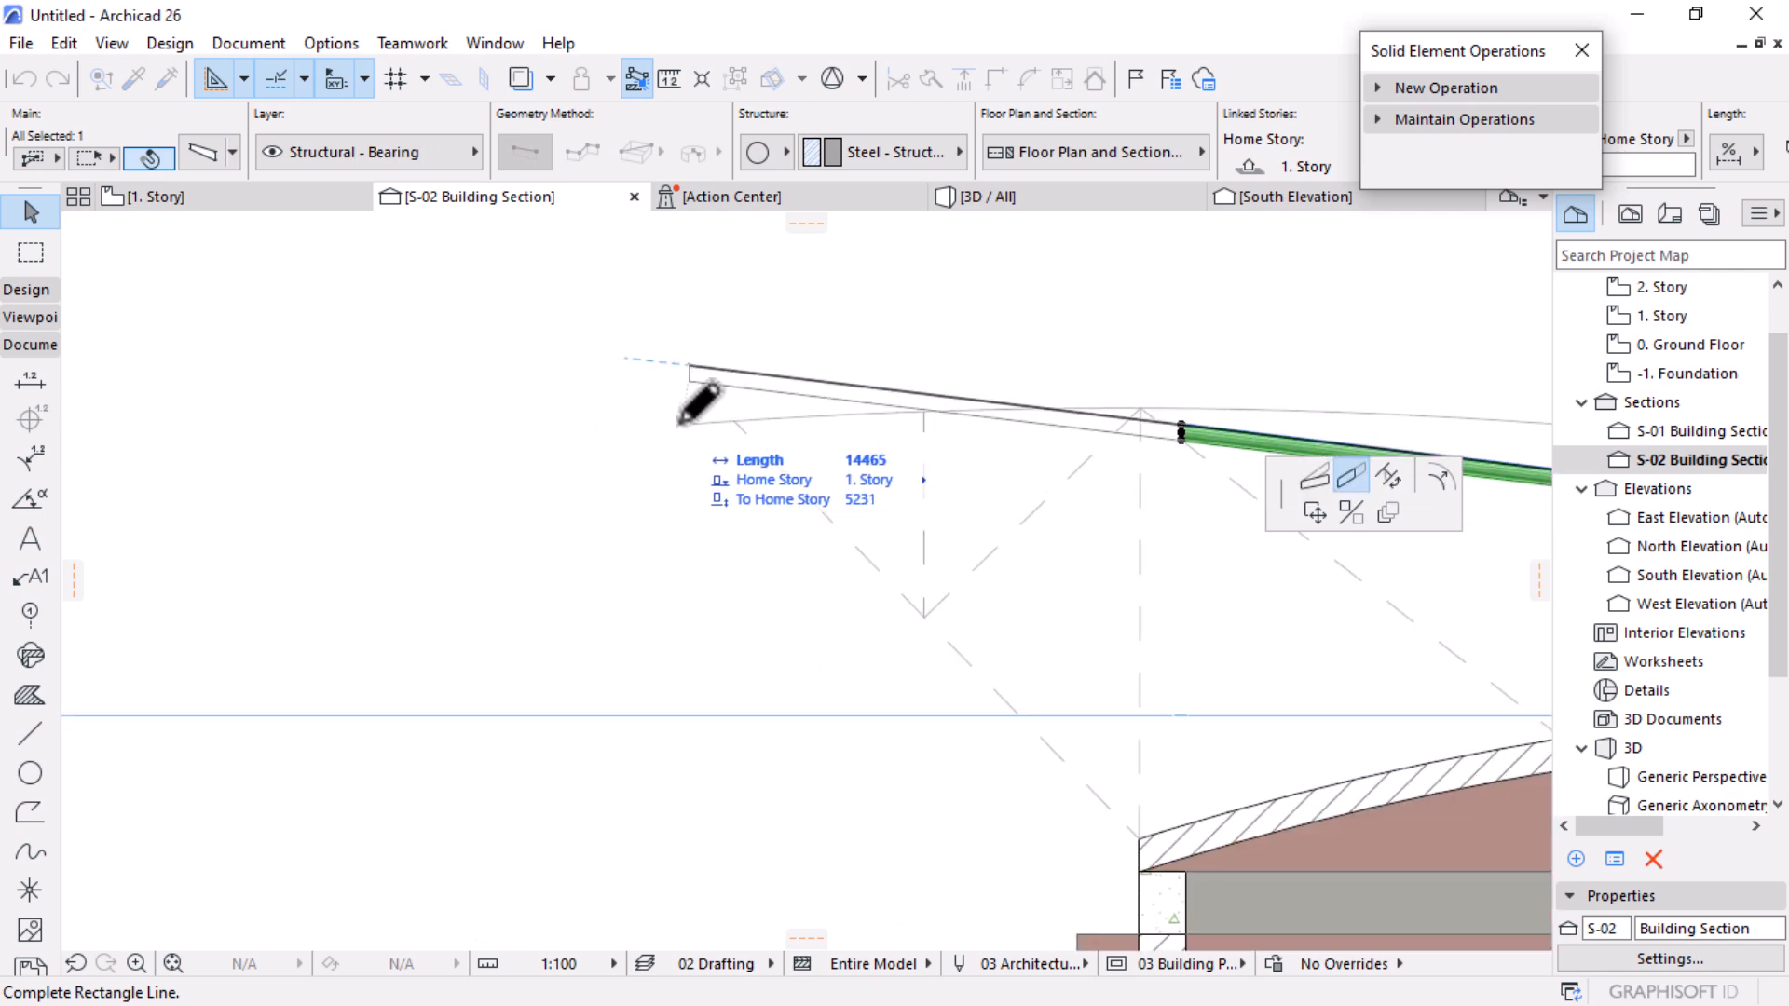
left_click(690, 370)
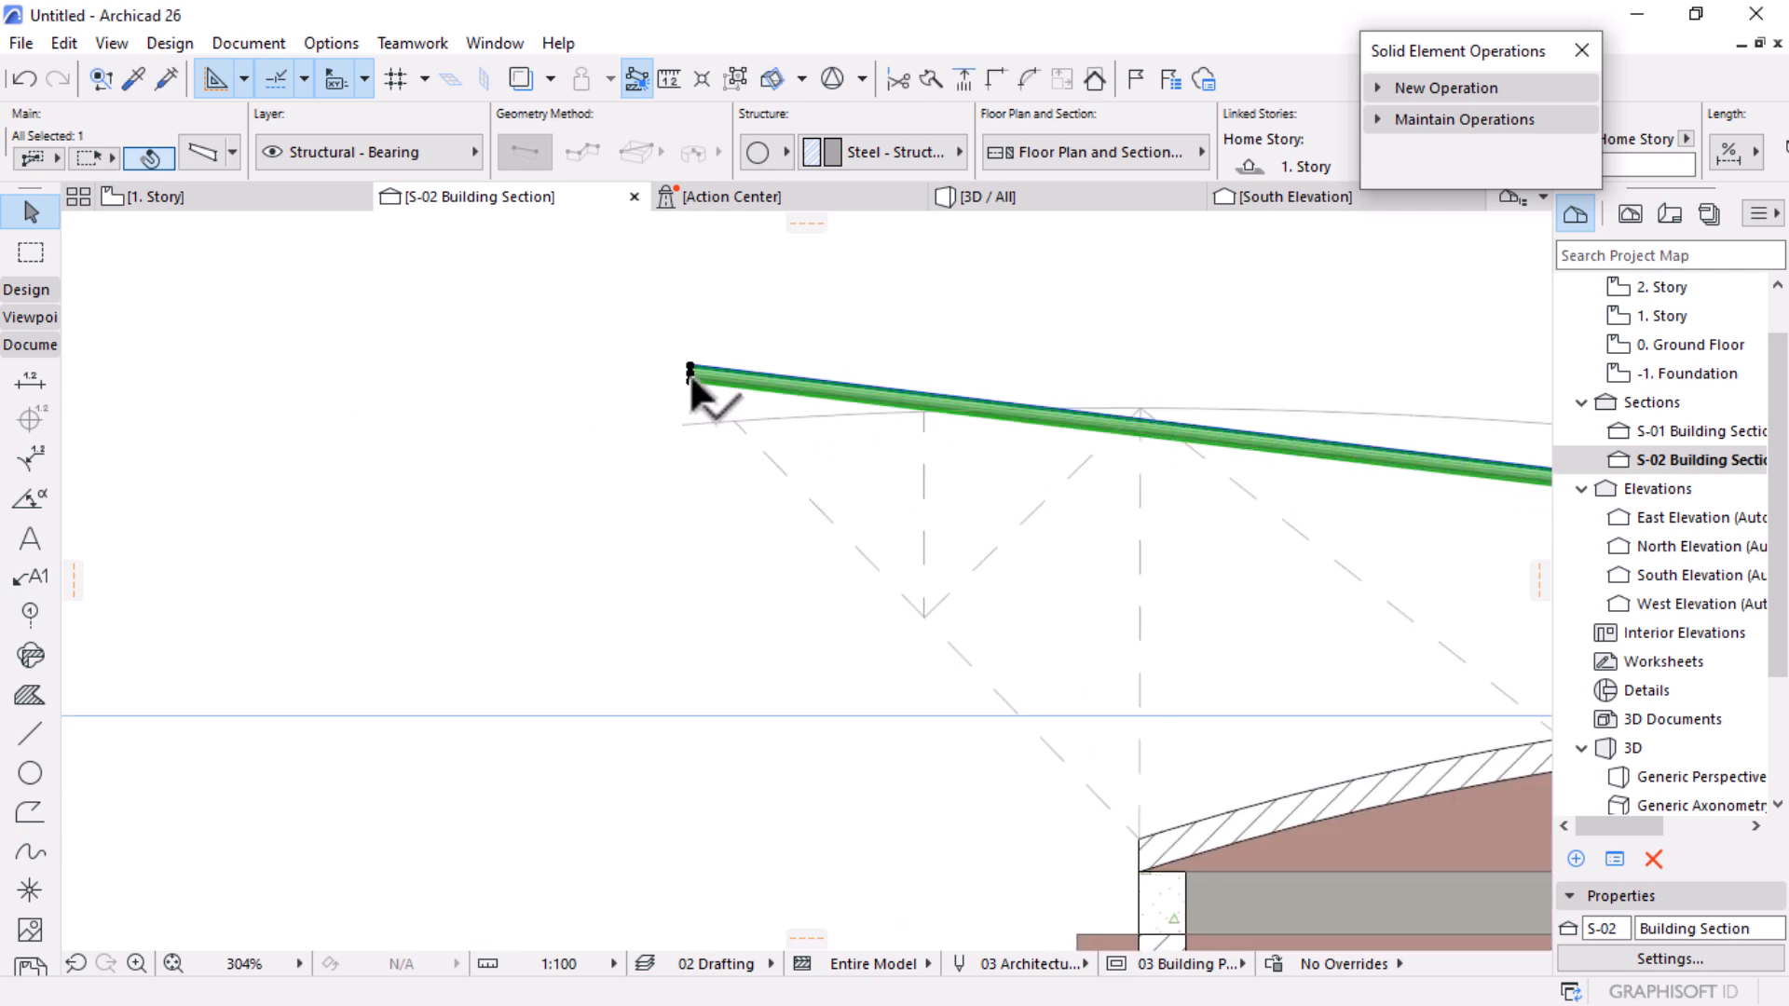
Step: Lower the stretched beam's left end onto the arc's left end, reducing its slant to about 5°
left_click(691, 364)
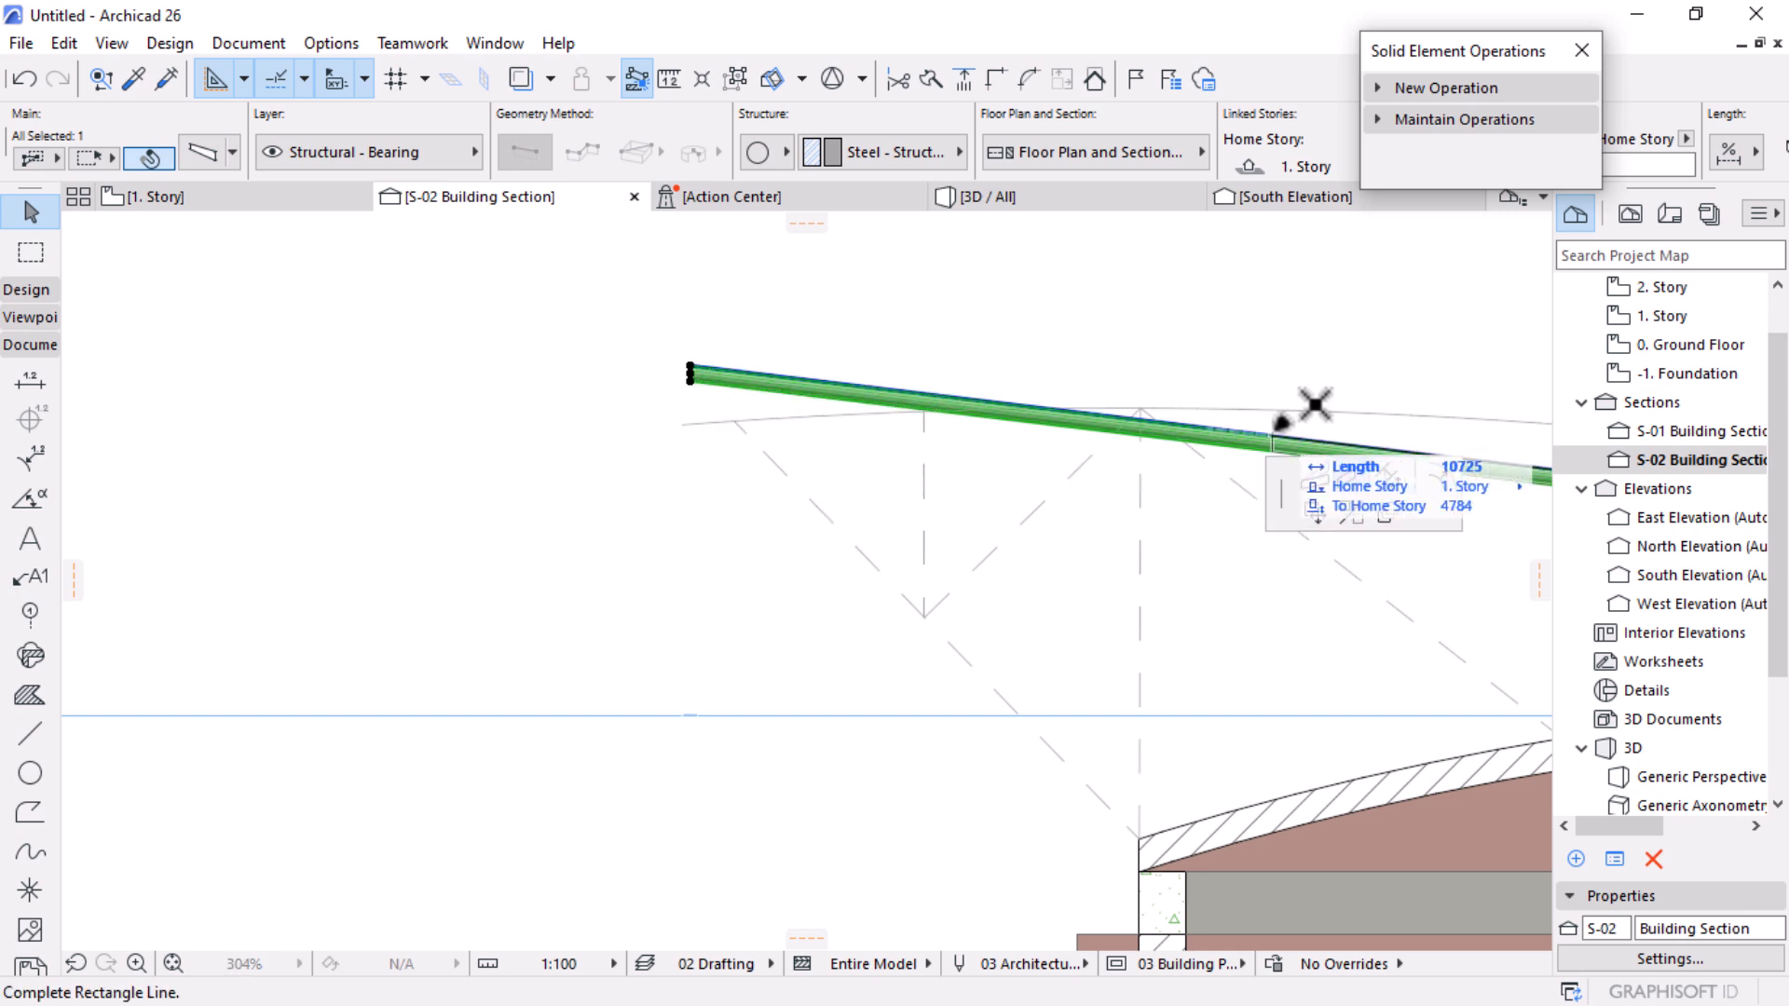
left_click(1314, 477)
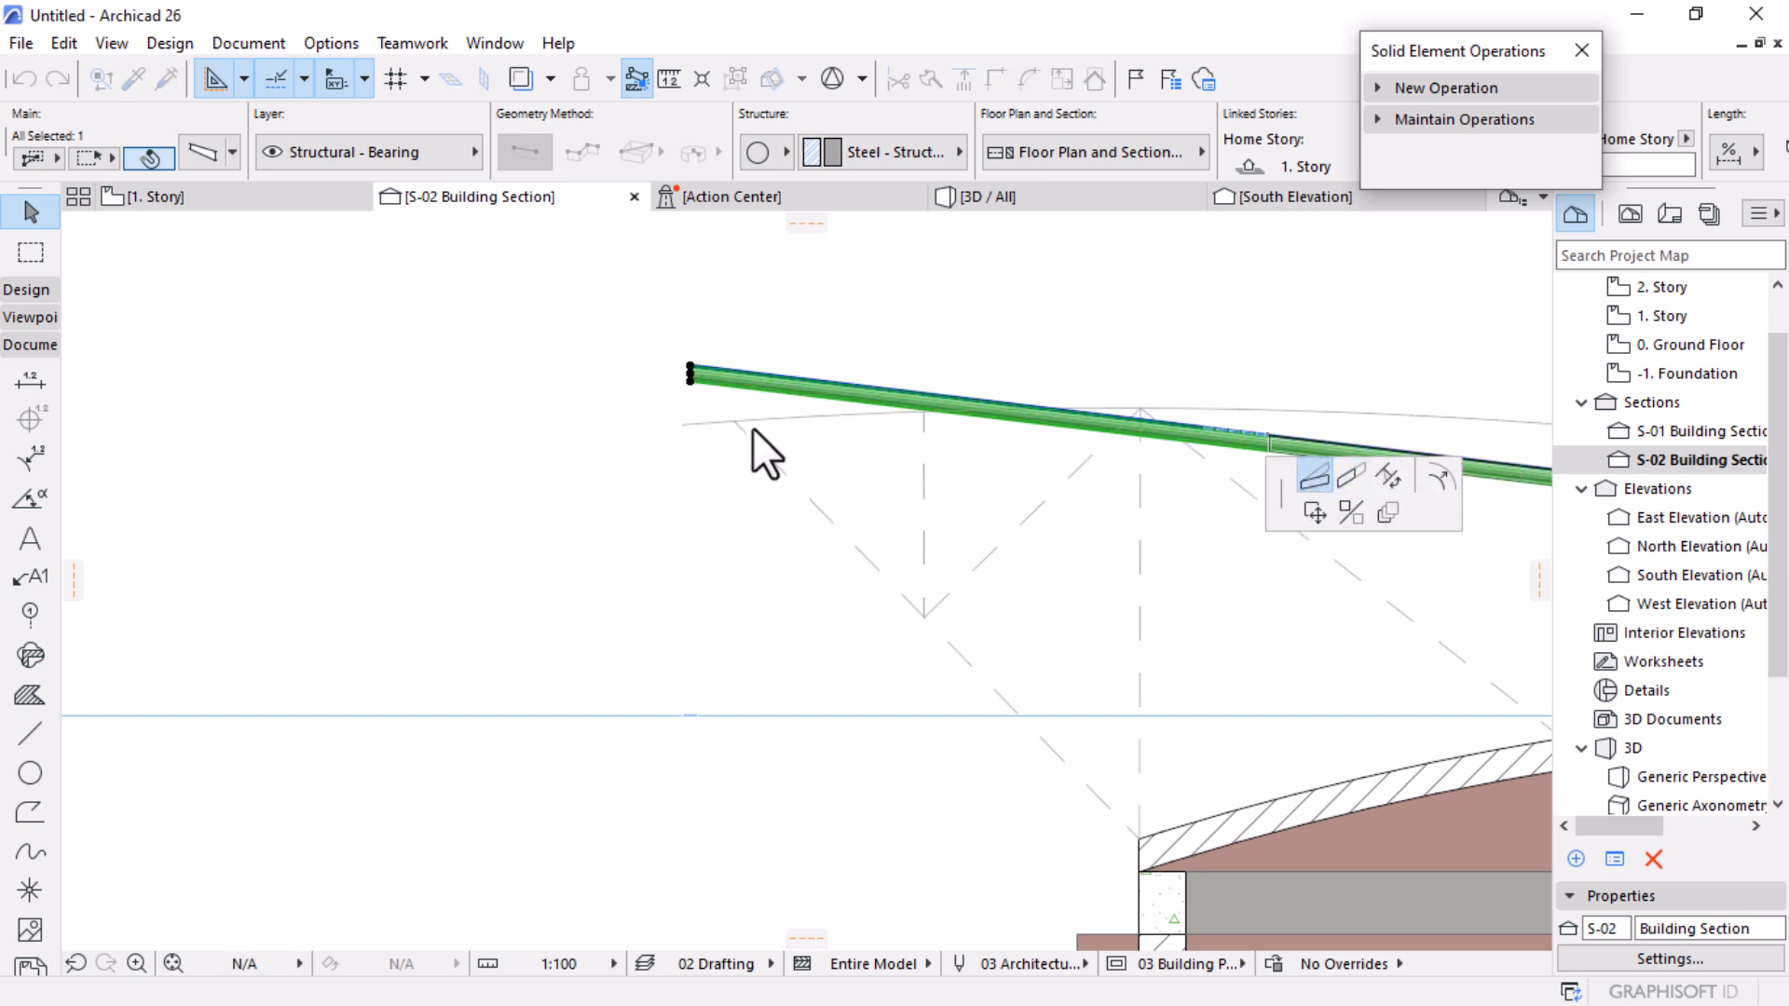
left_click(691, 431)
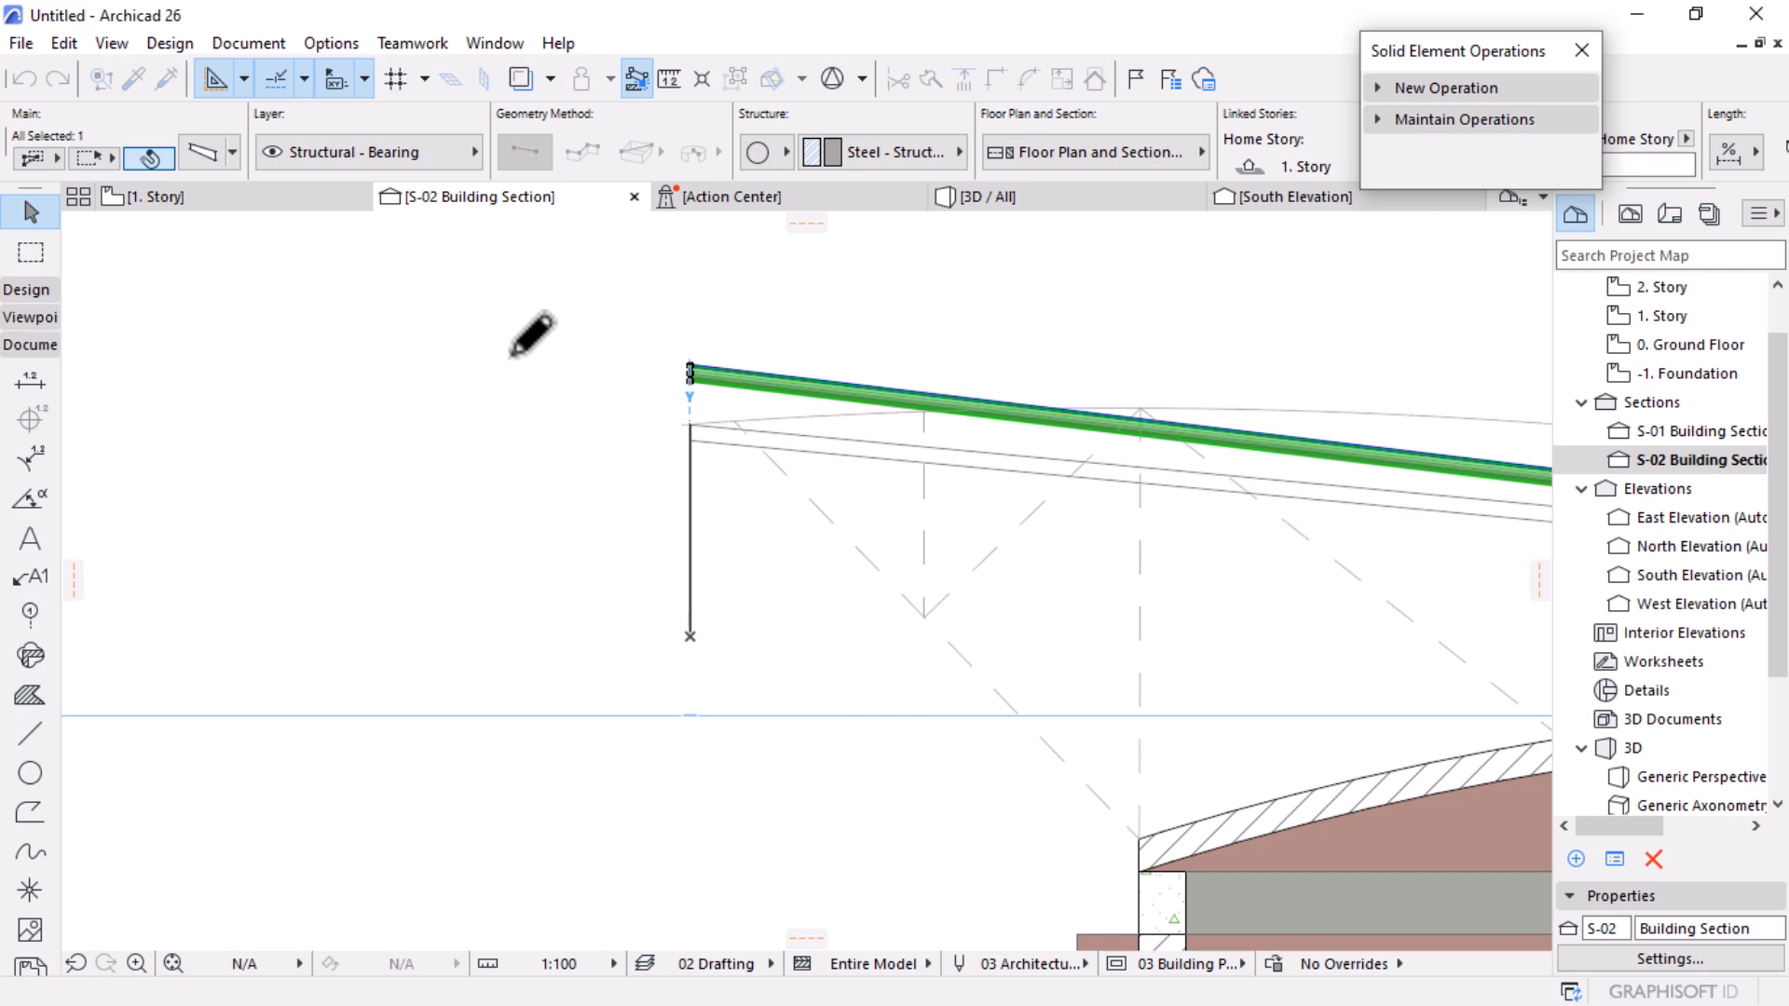
Step: Stretch the steel beam's right end along its slope to a length of about 16735 mm and lower it onto the arc's right end
scroll(507, 346, "down", 7)
scroll(1269, 415, "up", 6)
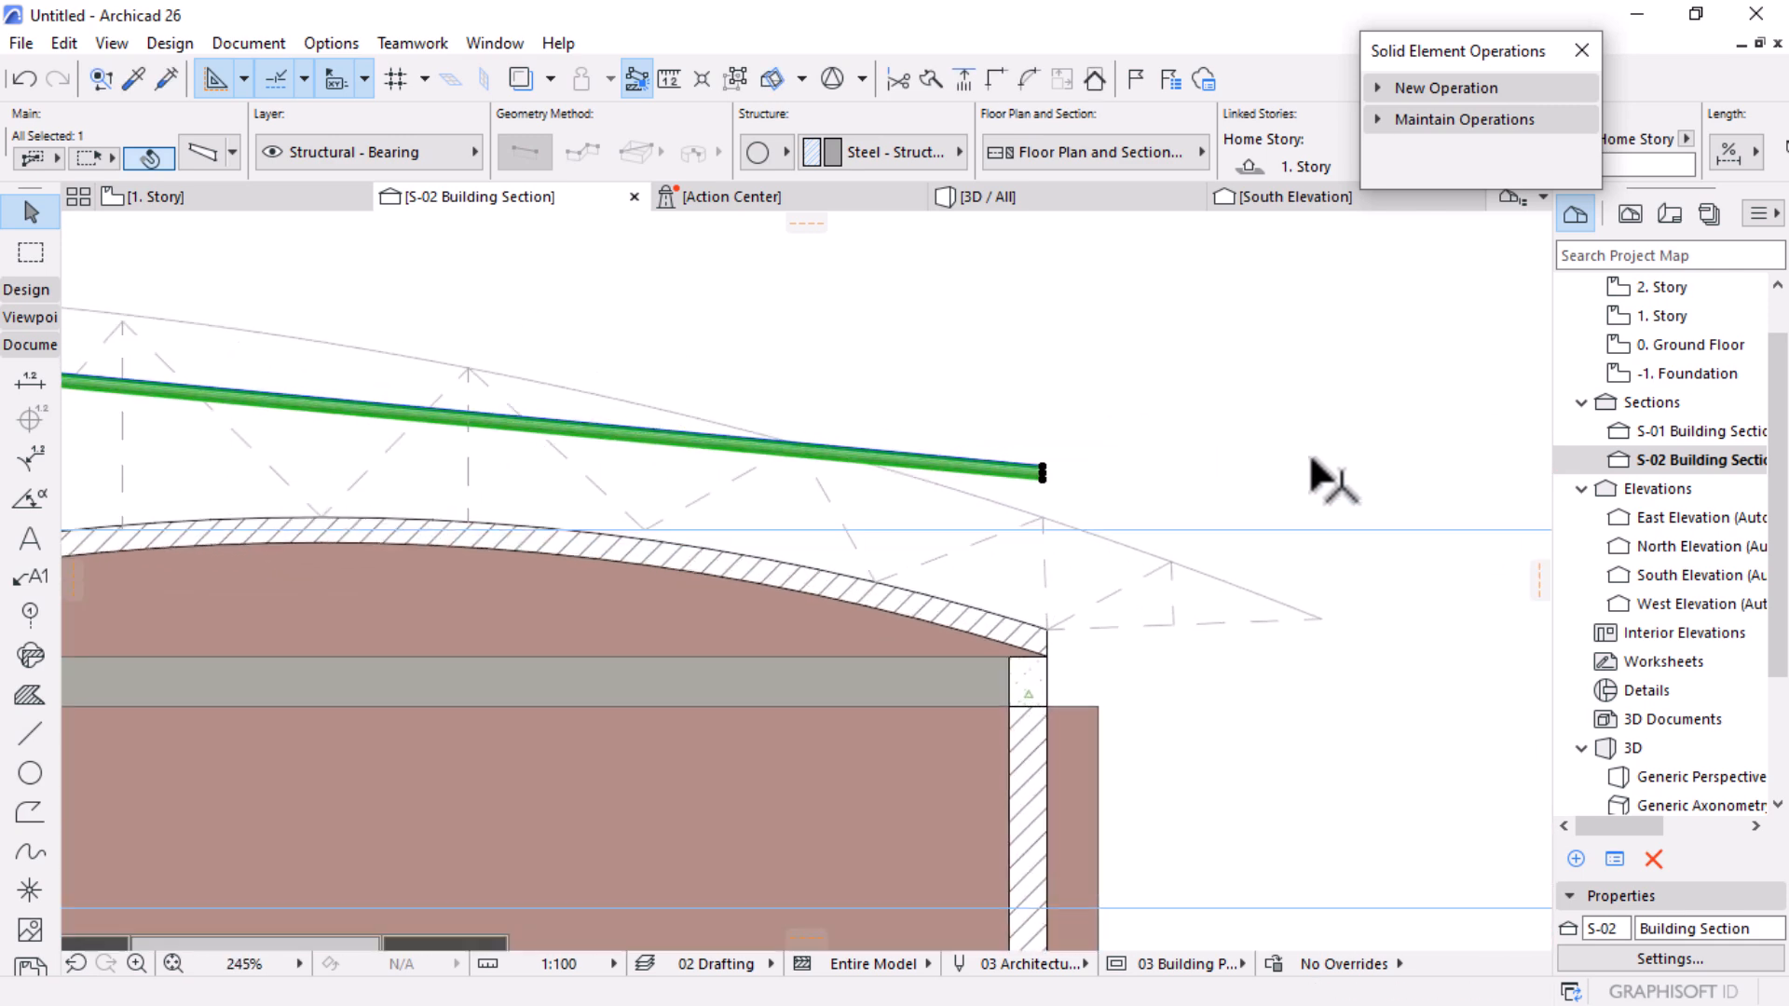
left_click(1032, 473)
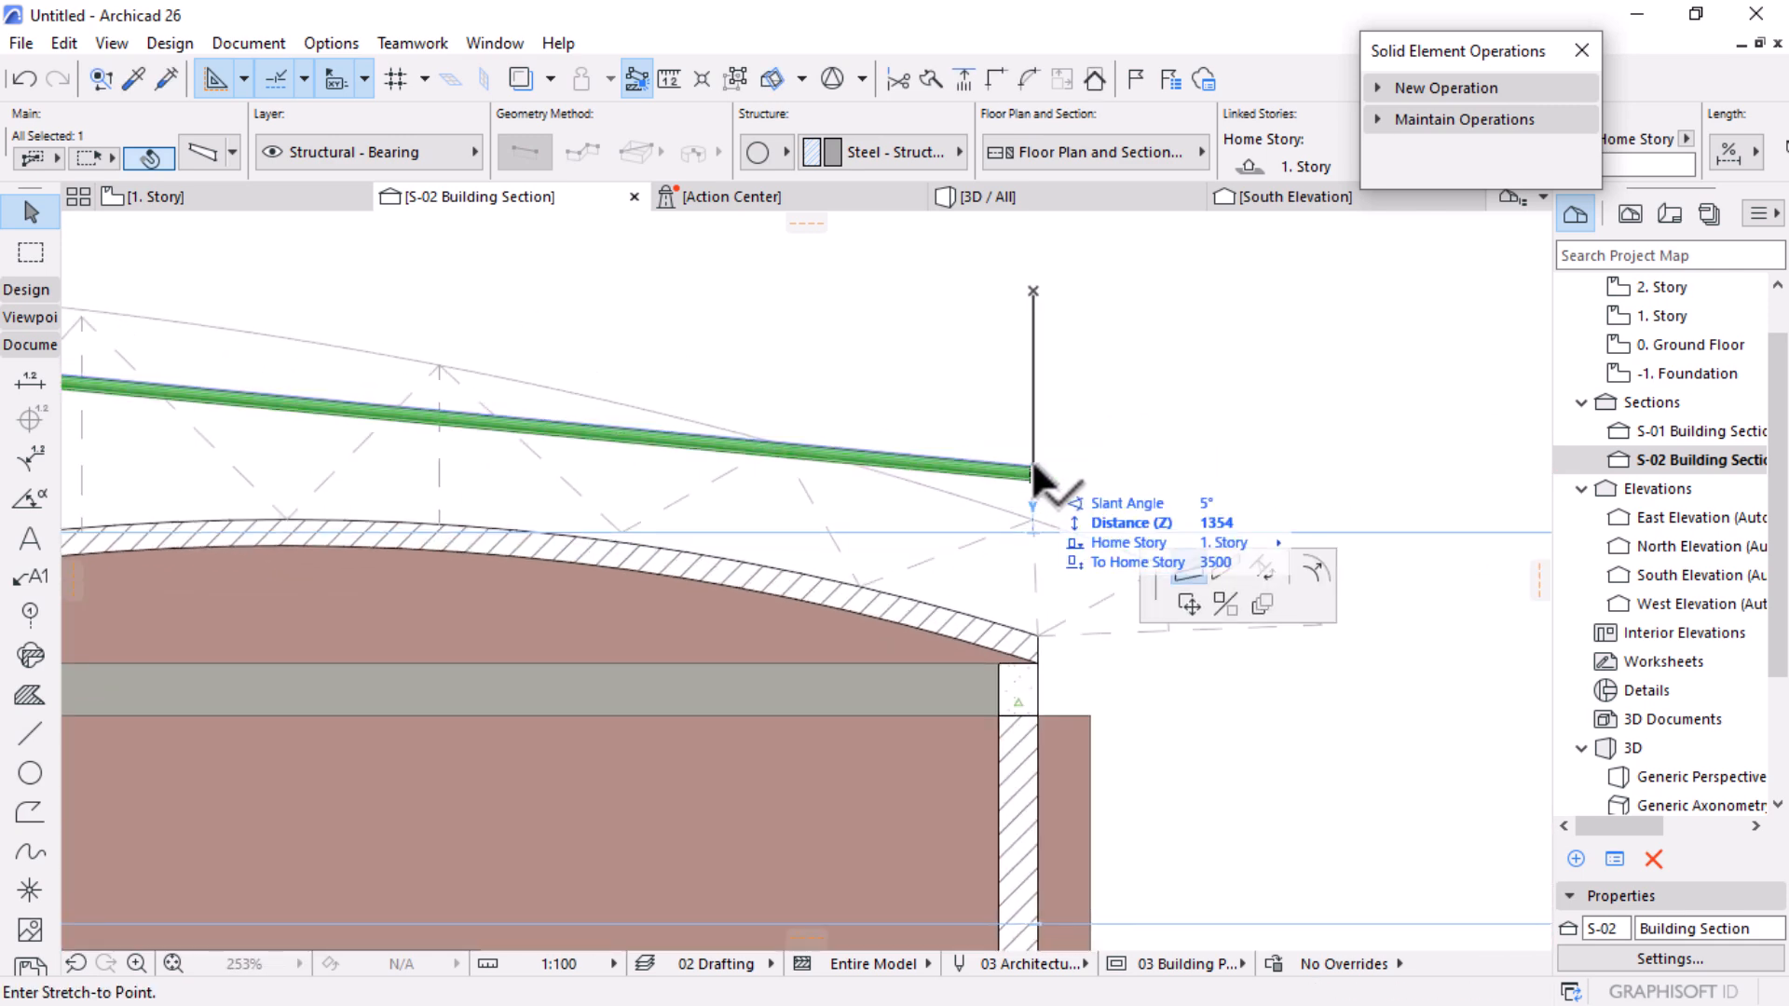
left_click(1351, 477)
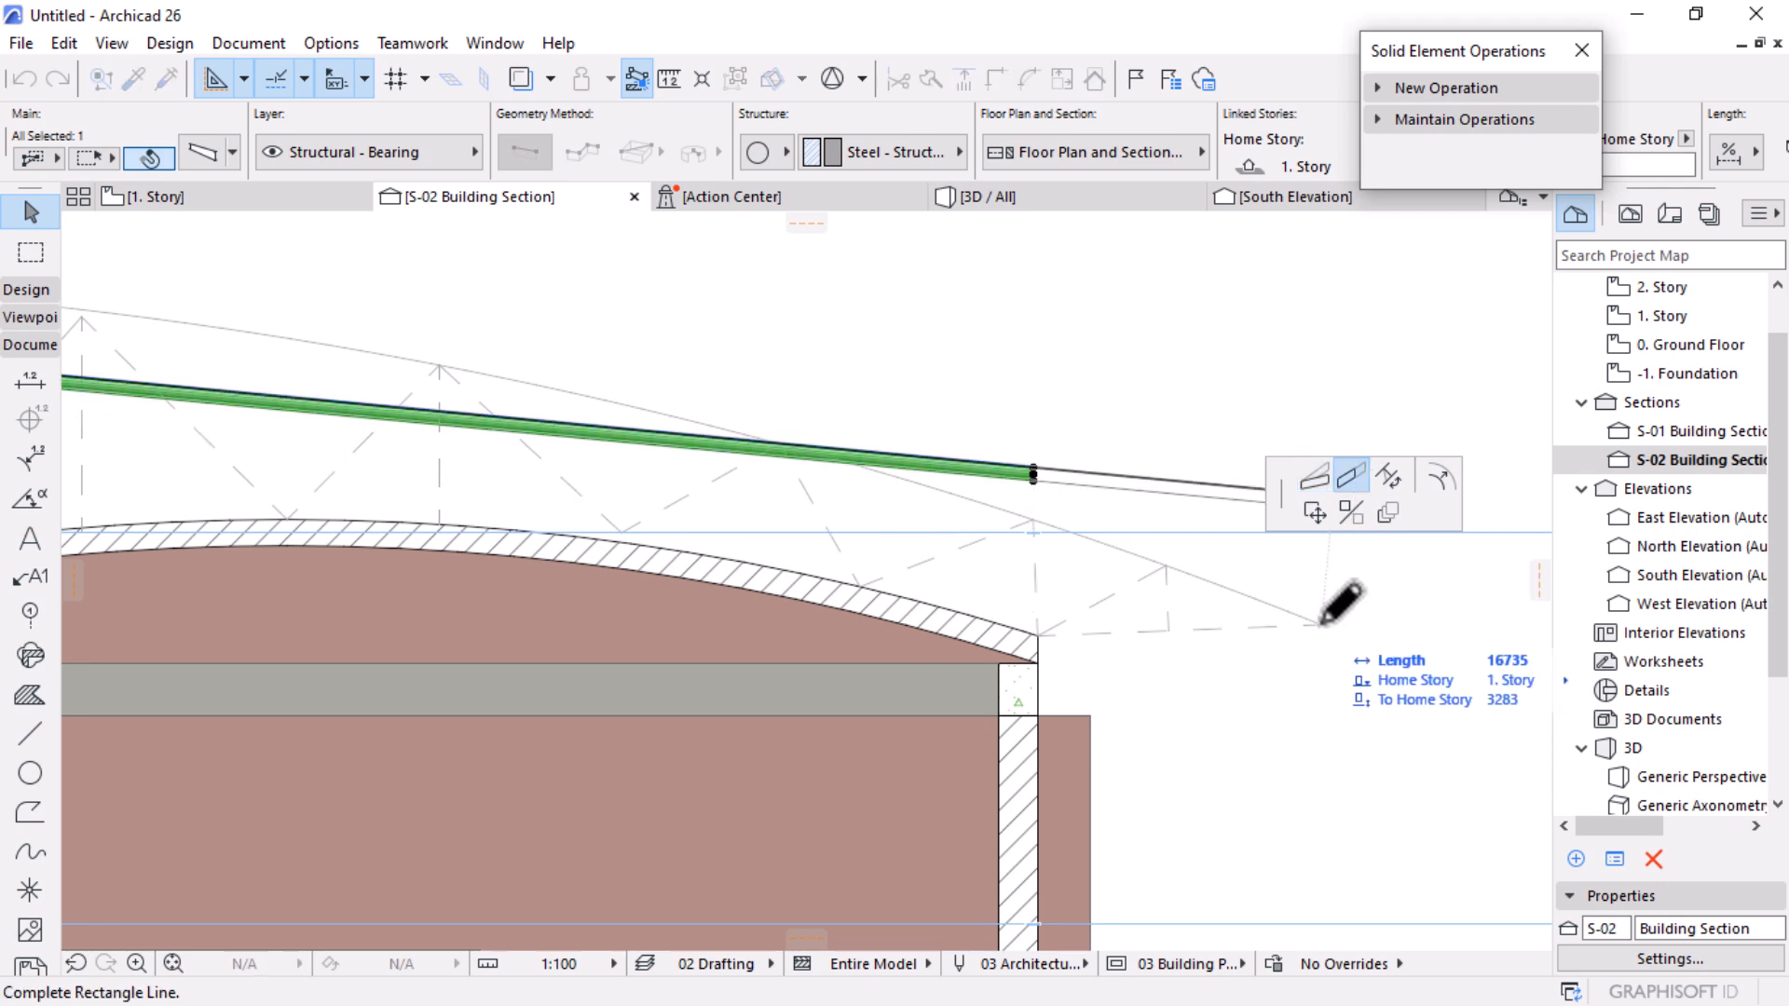
left_click(1335, 503)
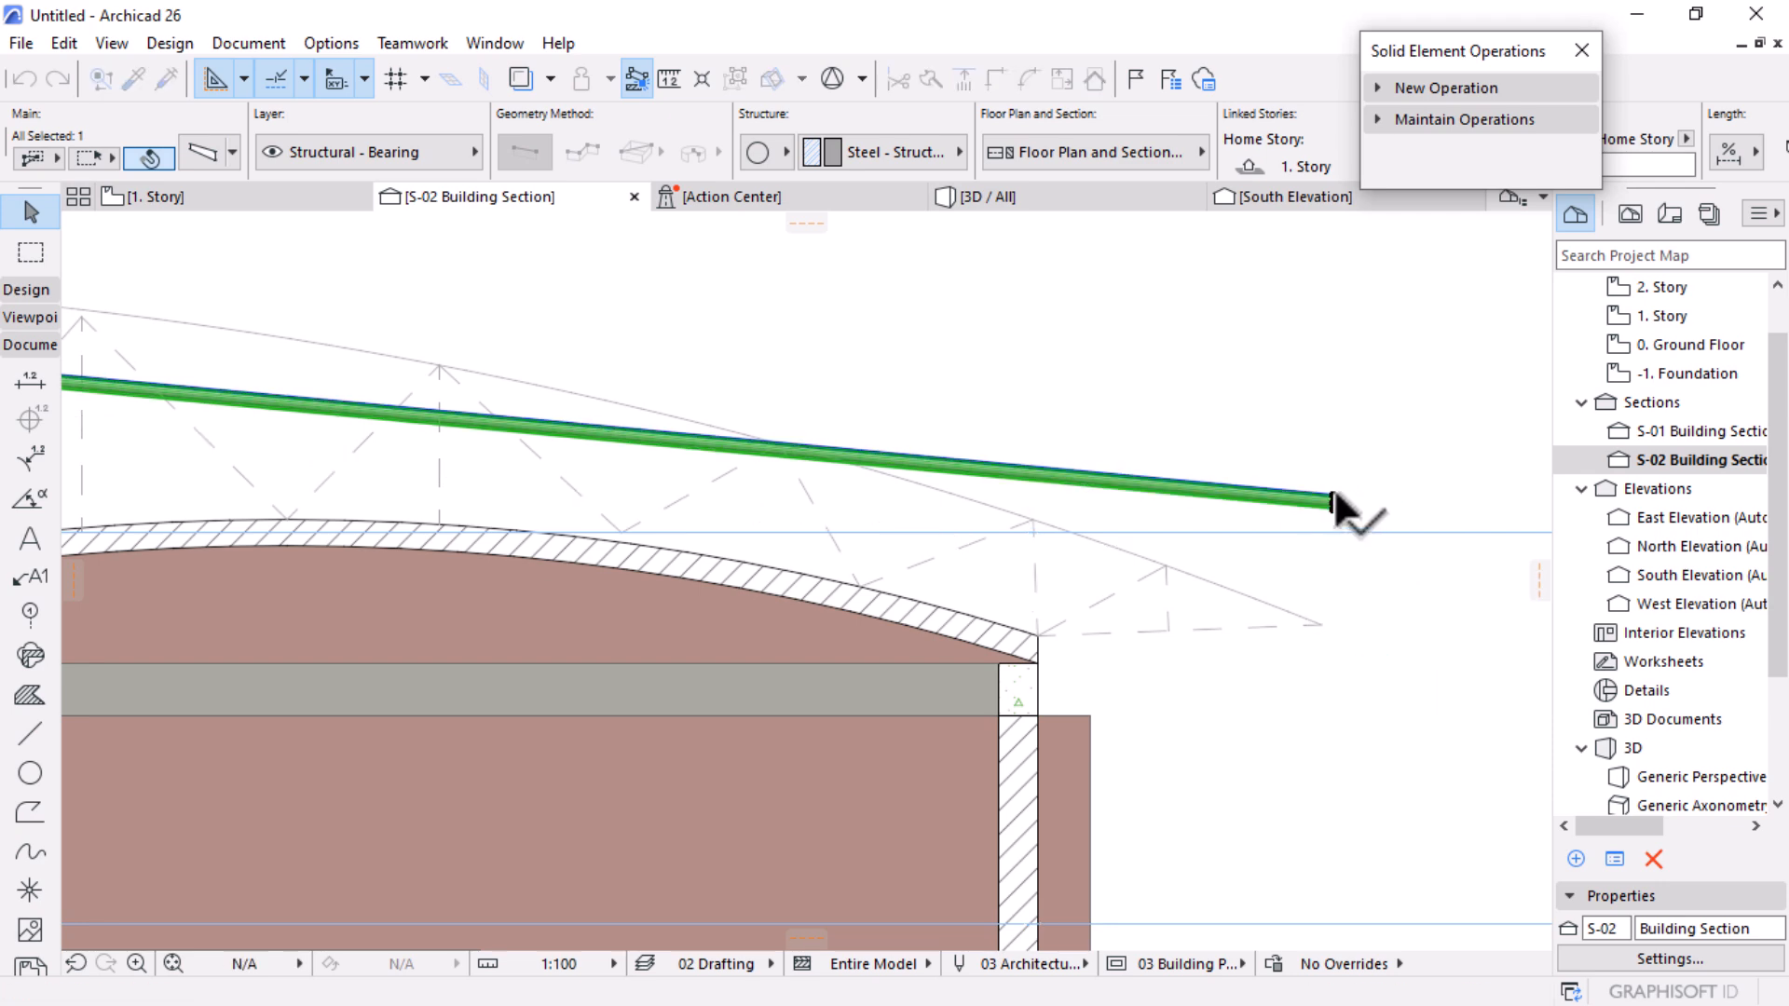
left_click(1334, 500)
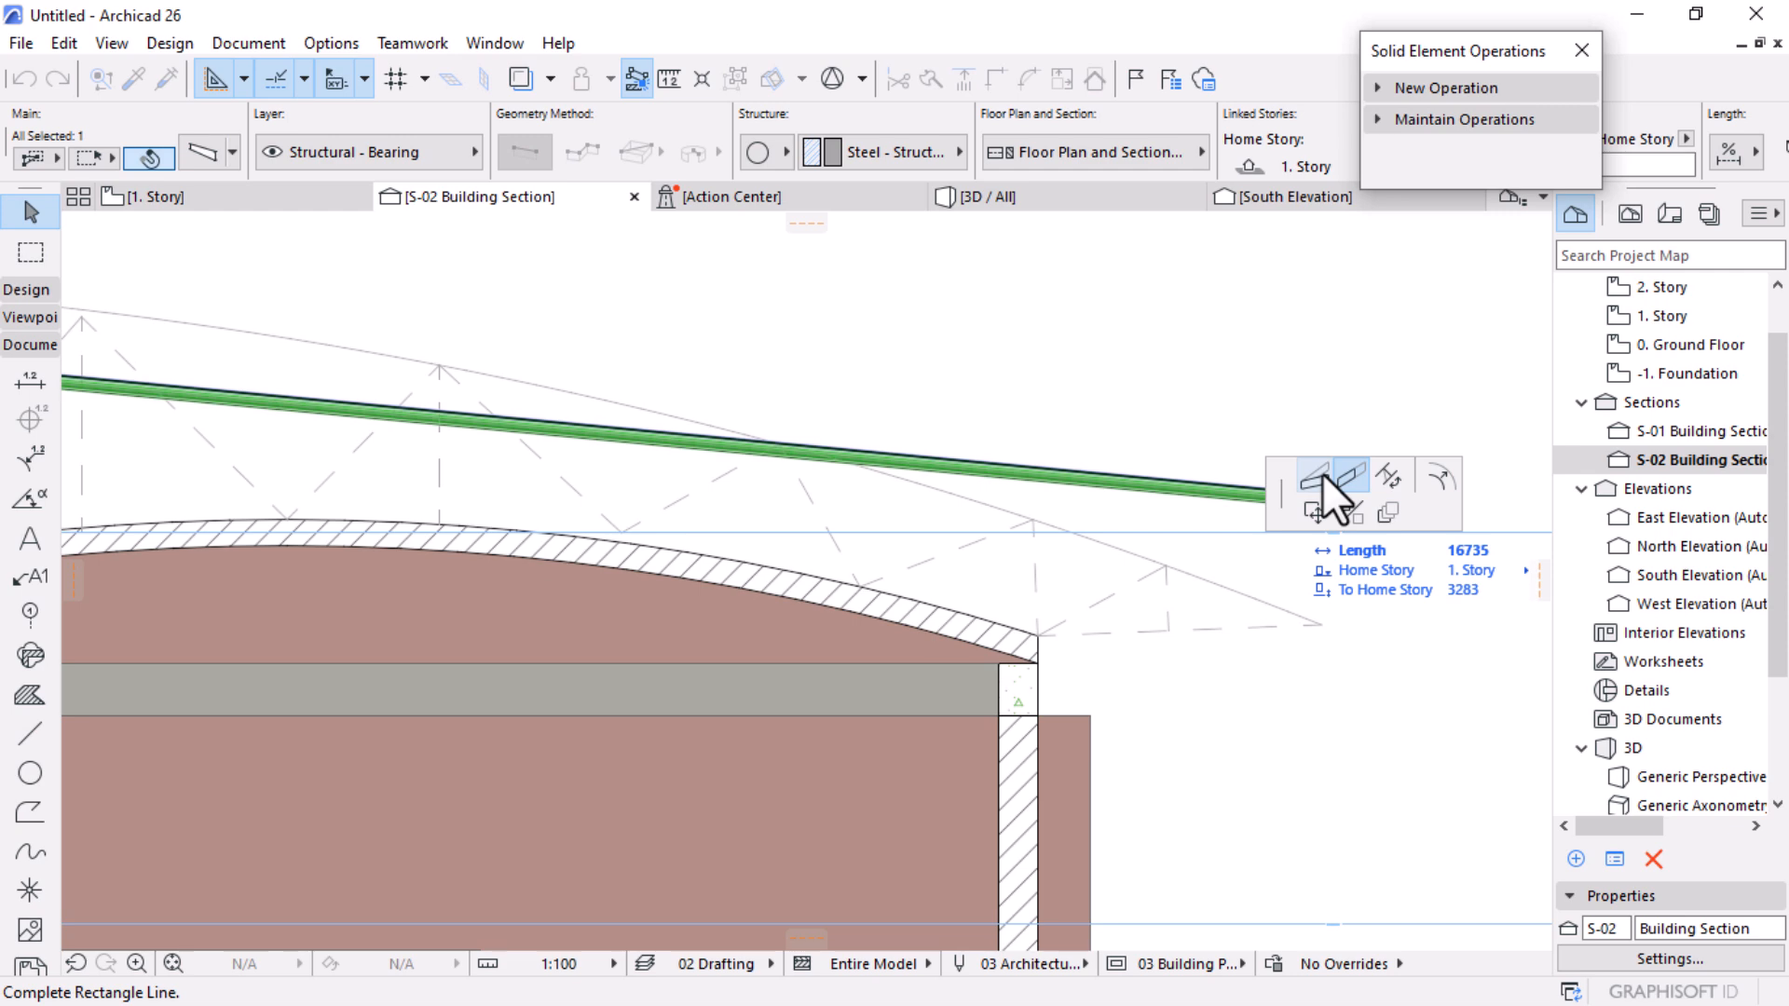
left_click(1324, 475)
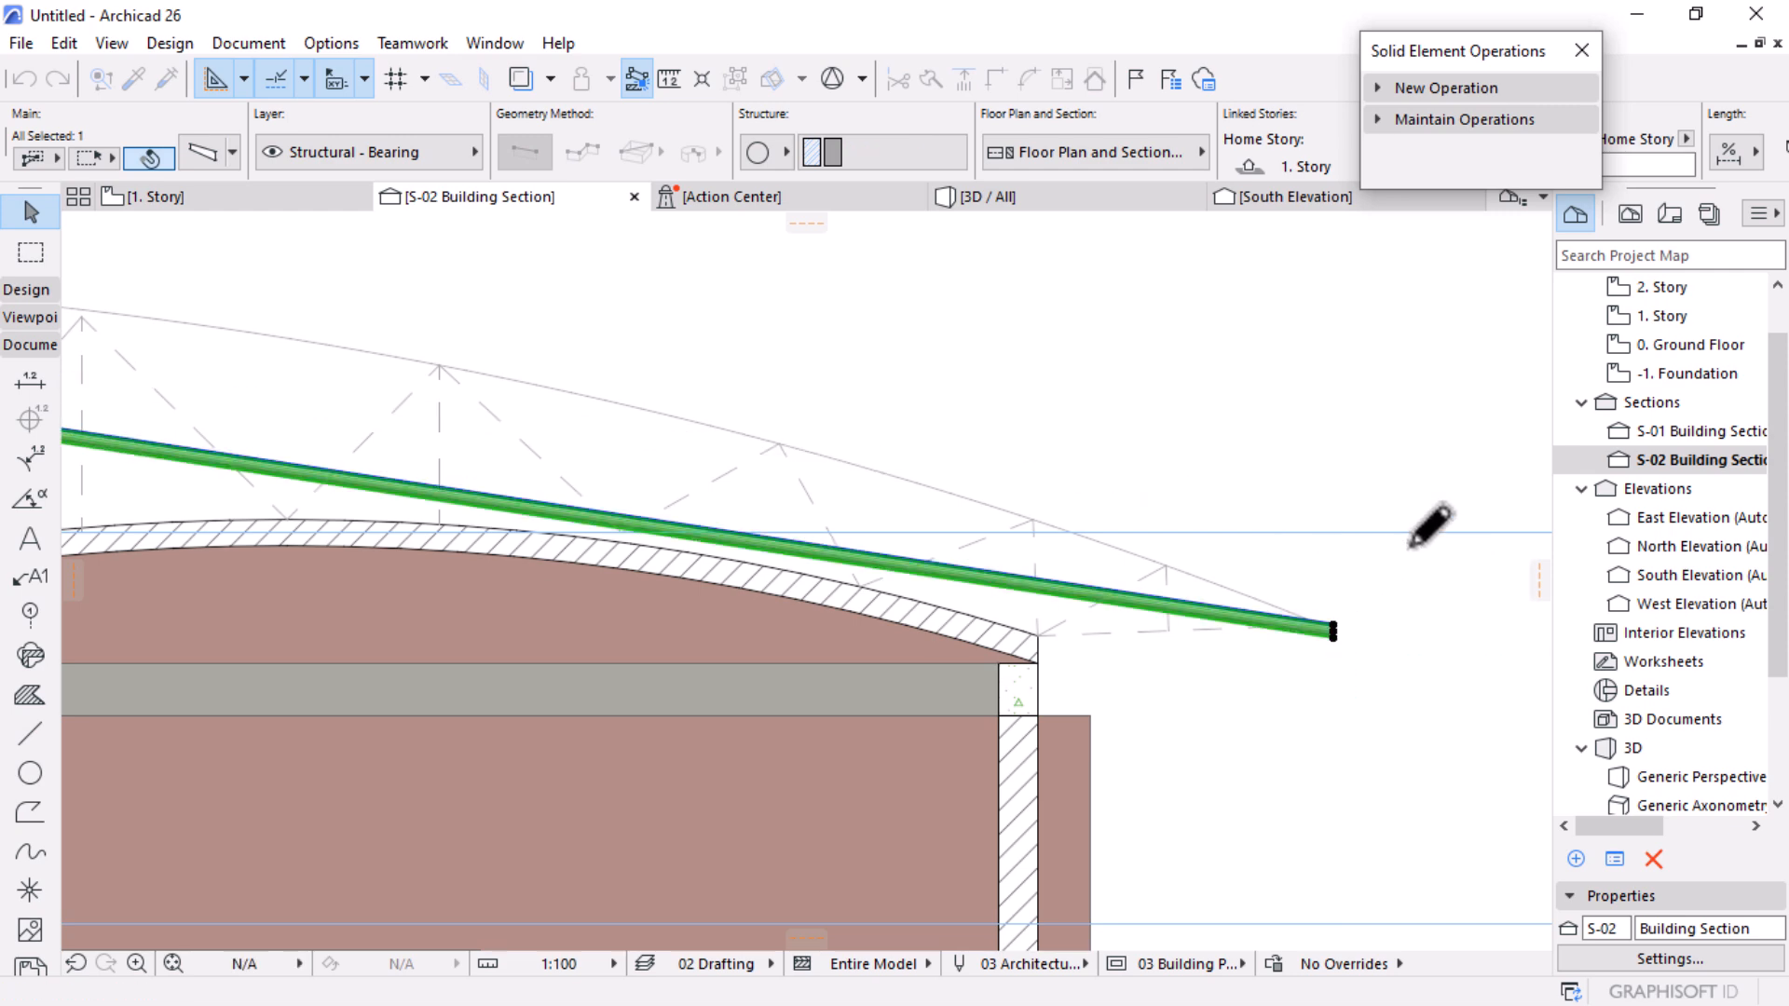
Step: Curve the steel beam upward to follow the drafted profile's top arc, with a curve height of about 955 mm
scroll(1409, 548, "down", 5)
scroll(934, 430, "up", 3)
scroll(941, 447, "up", 3)
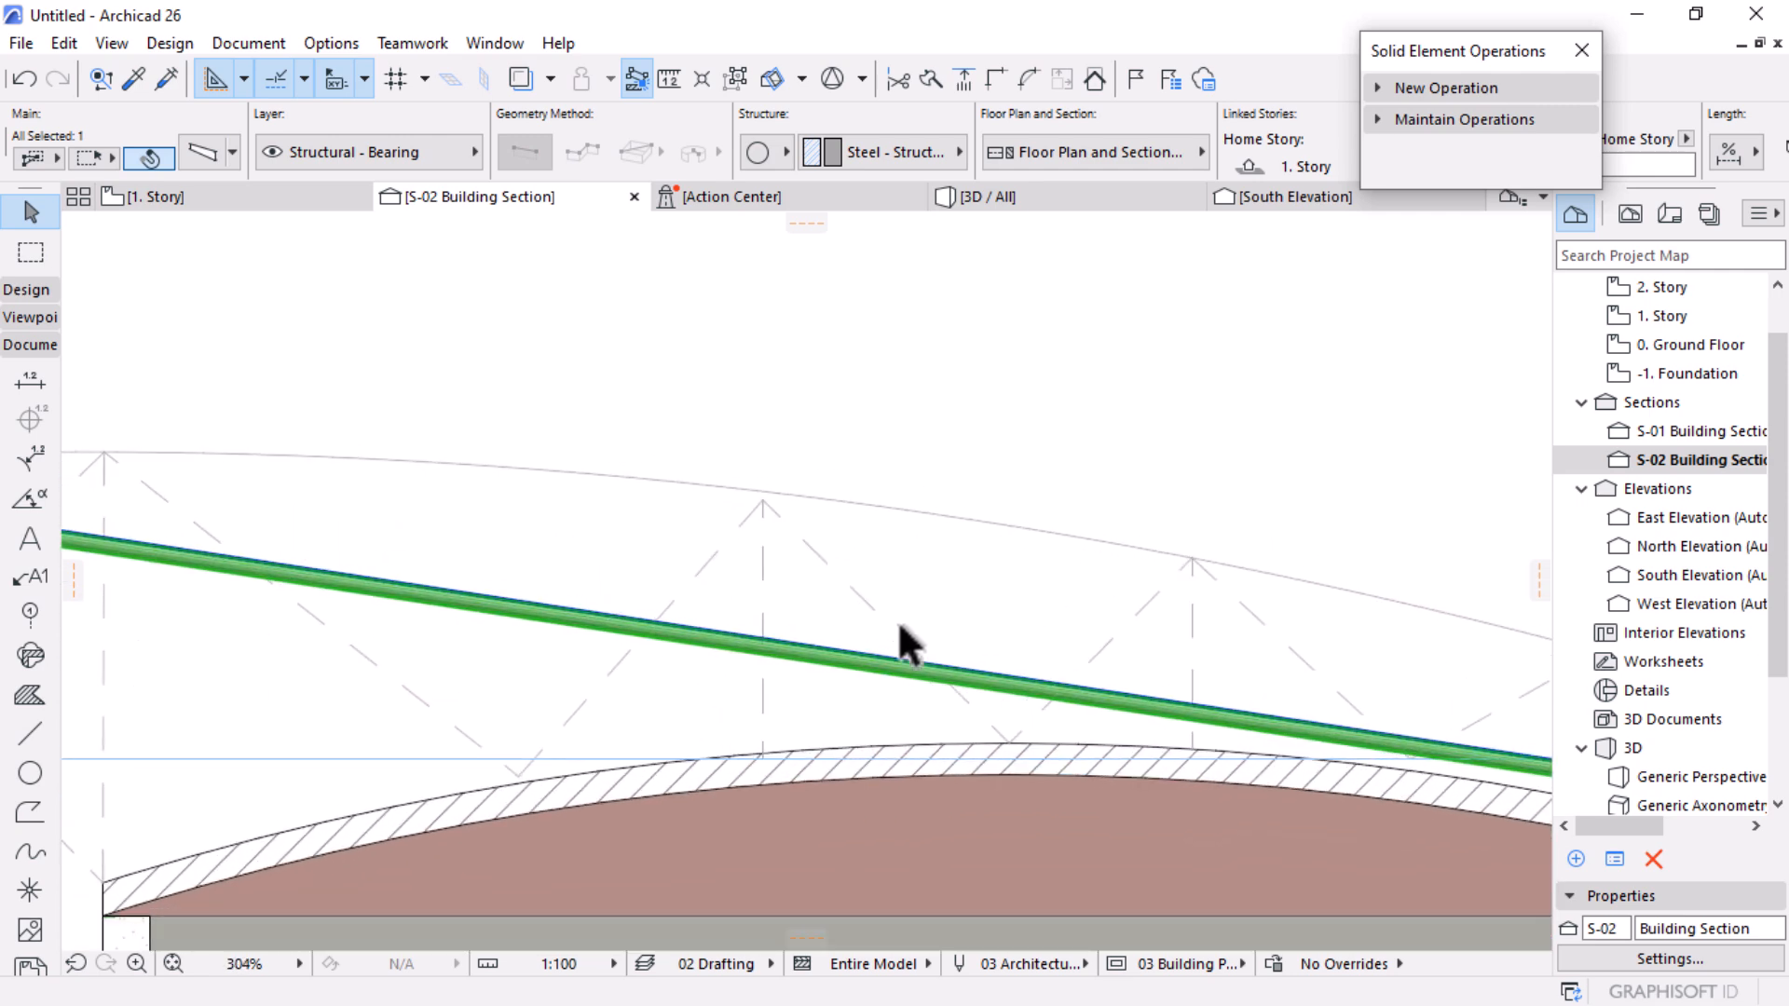
left_click(878, 657)
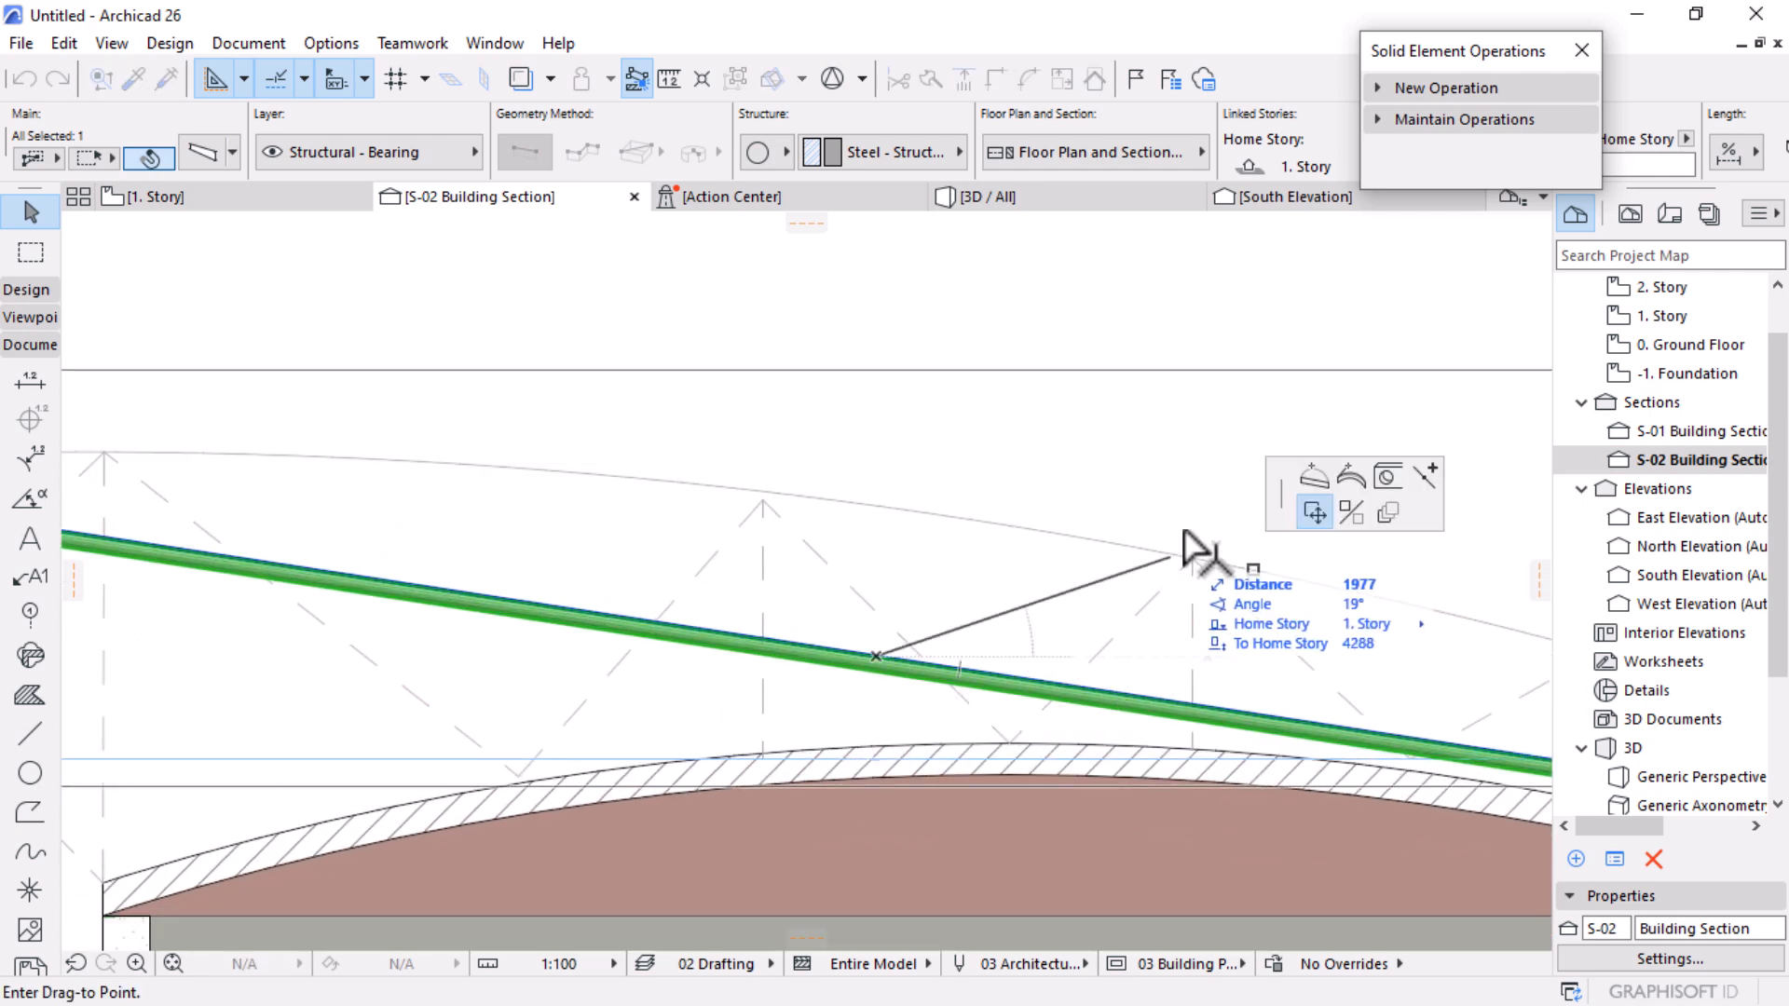
left_click(1313, 476)
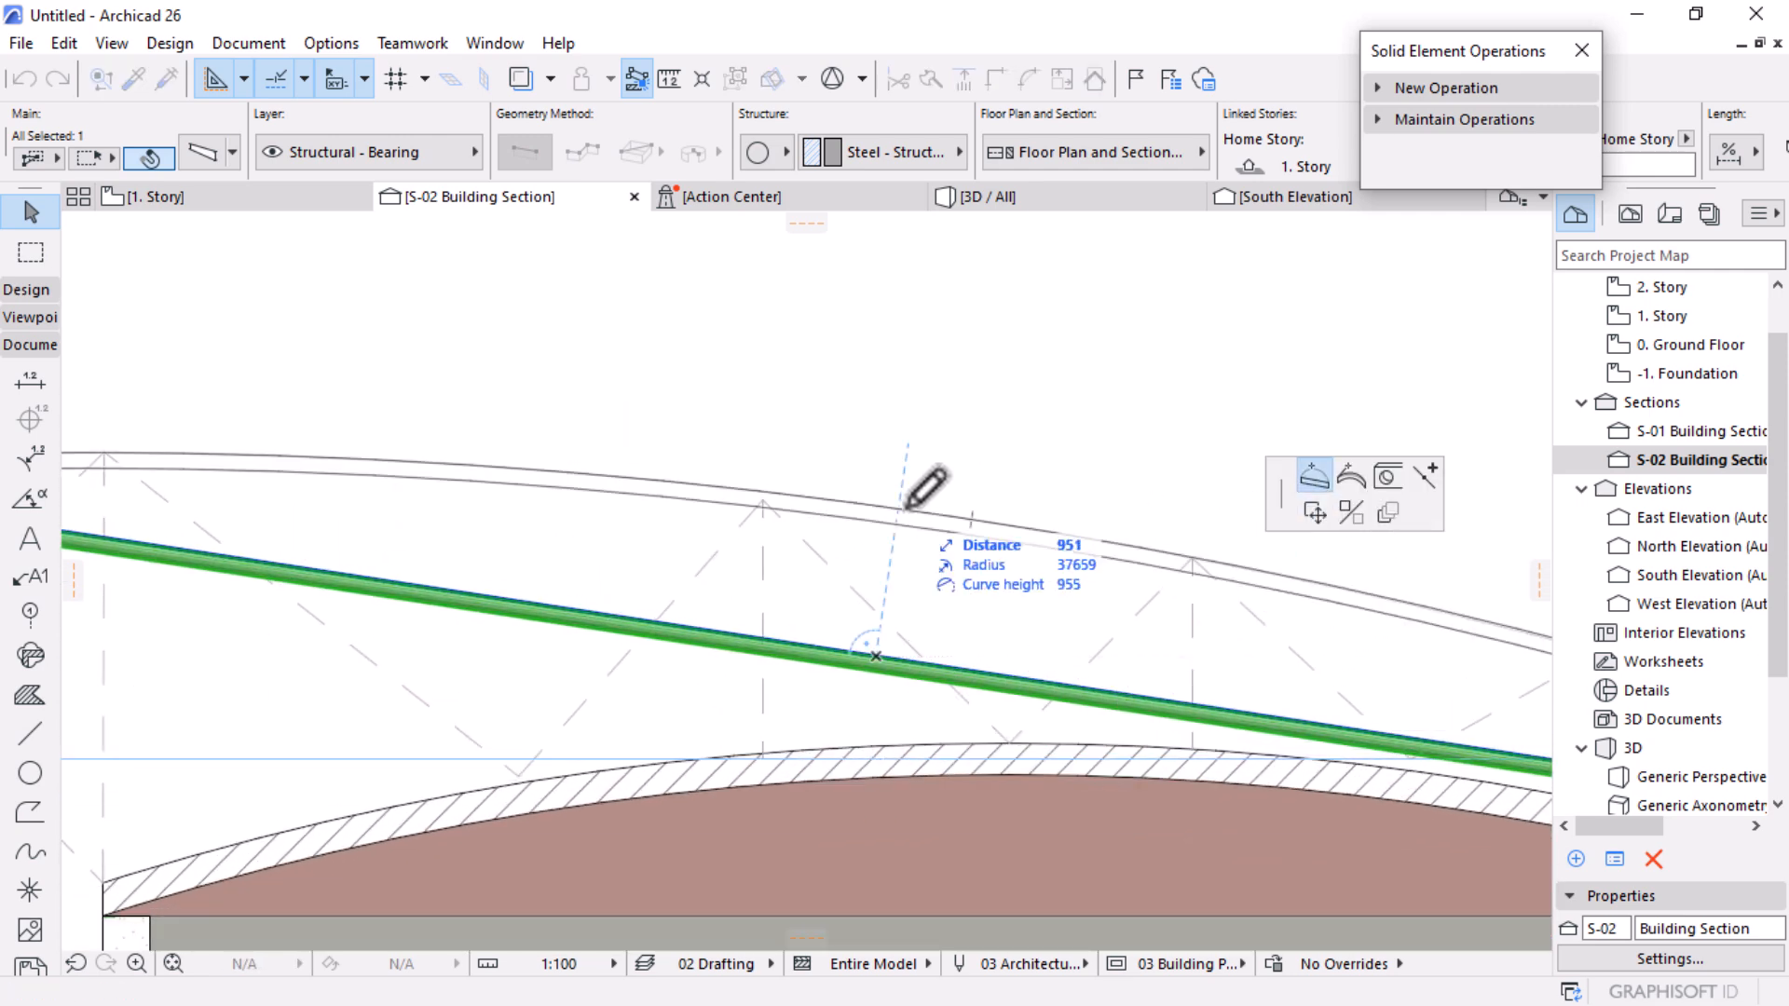
left_click(927, 485)
left_click(930, 436)
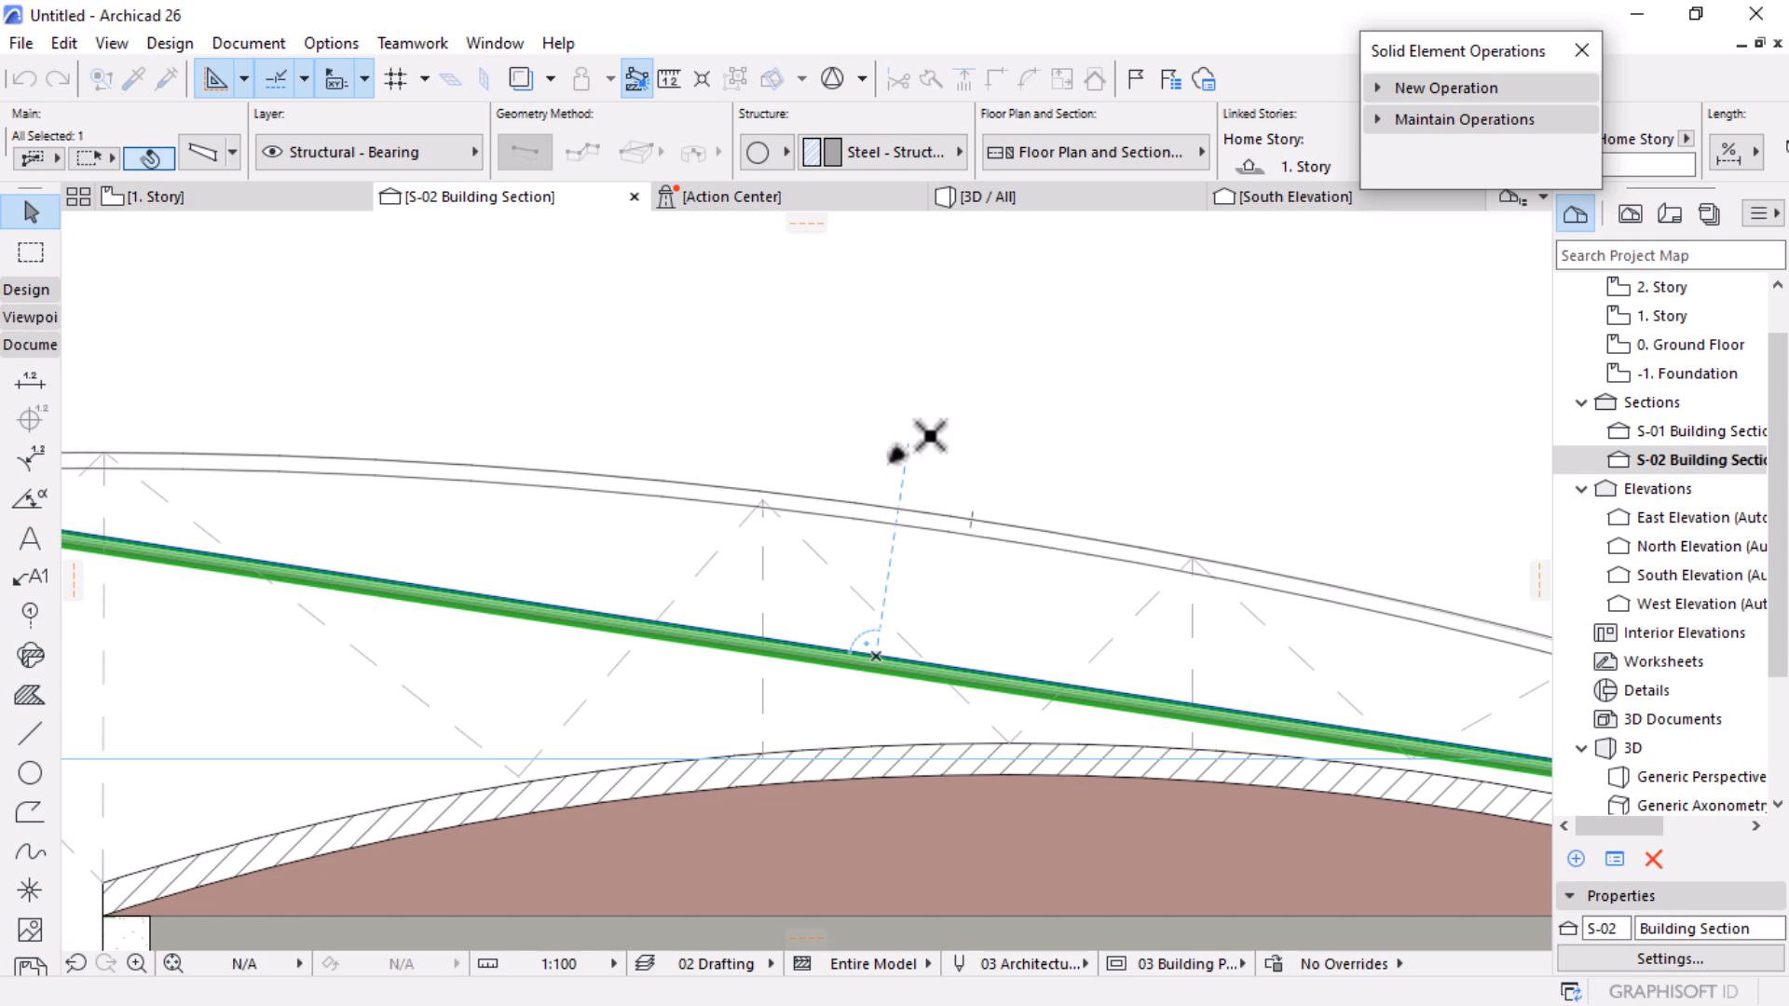
Step: Examine the curved steel beam's position relative to the brick roof and end wall in the 3D view
left_click(1072, 196)
key("Escape")
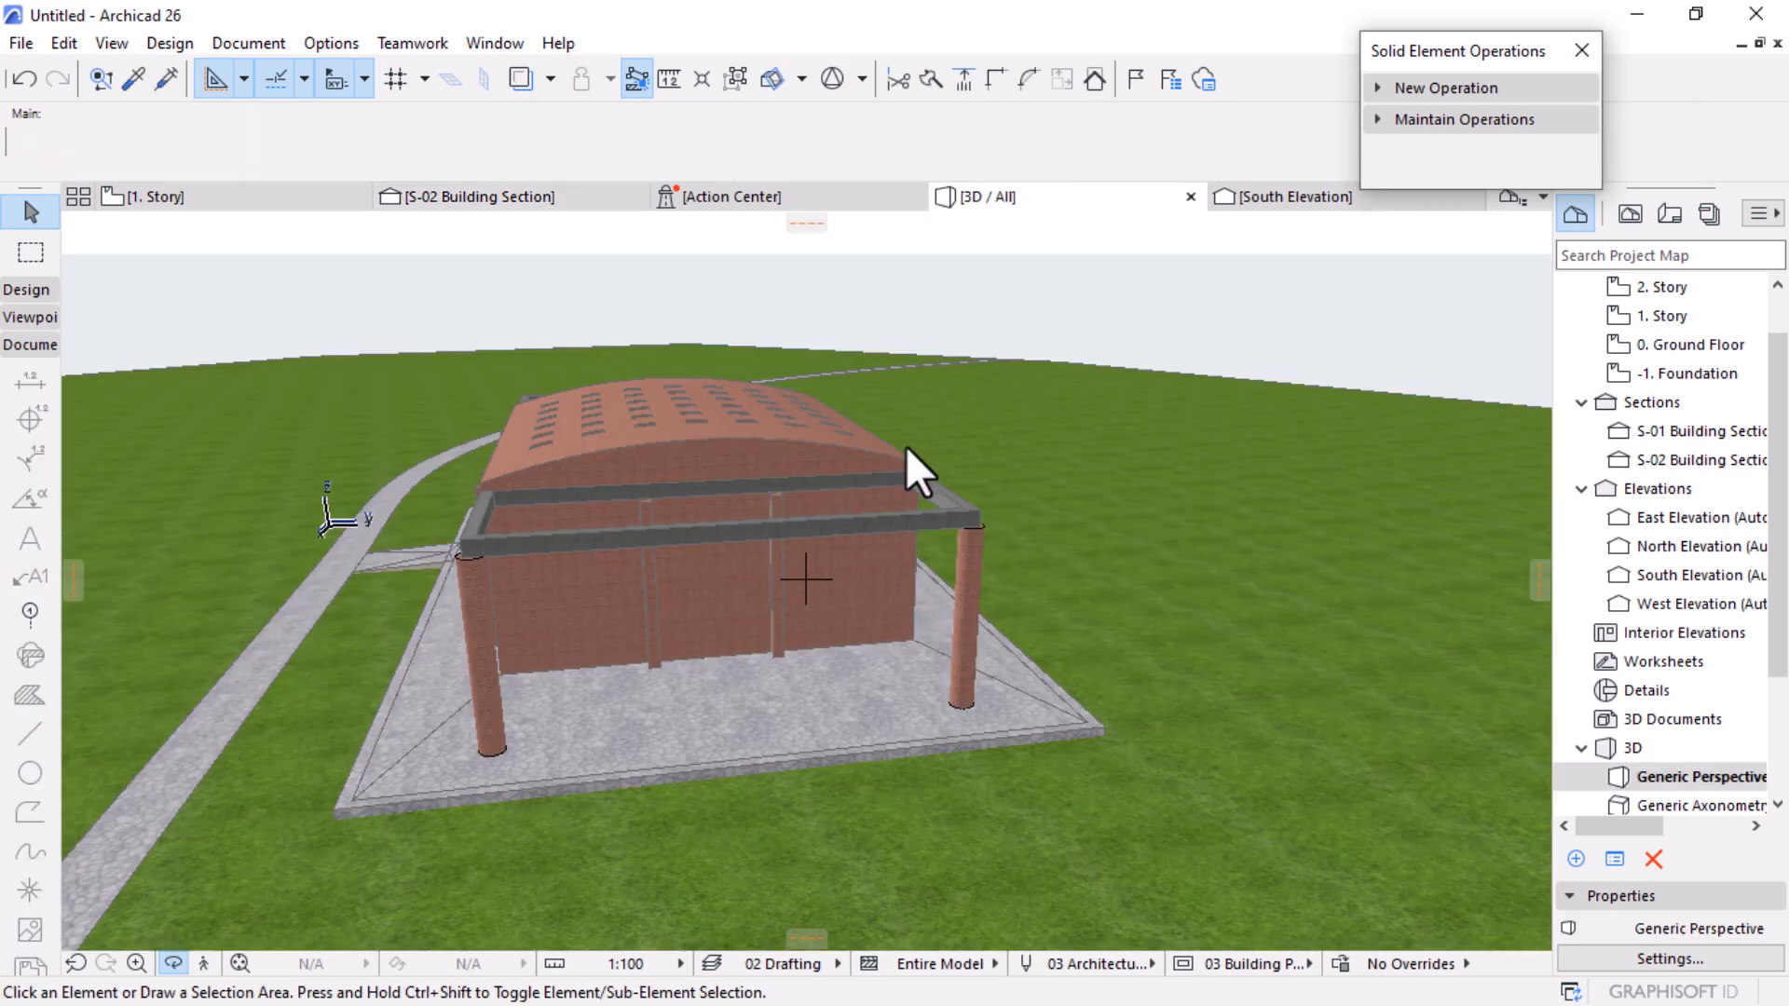
middle_click_drag(759, 487, 168, 380, "shift")
middle_click_drag(1100, 678, 623, 715, "shift")
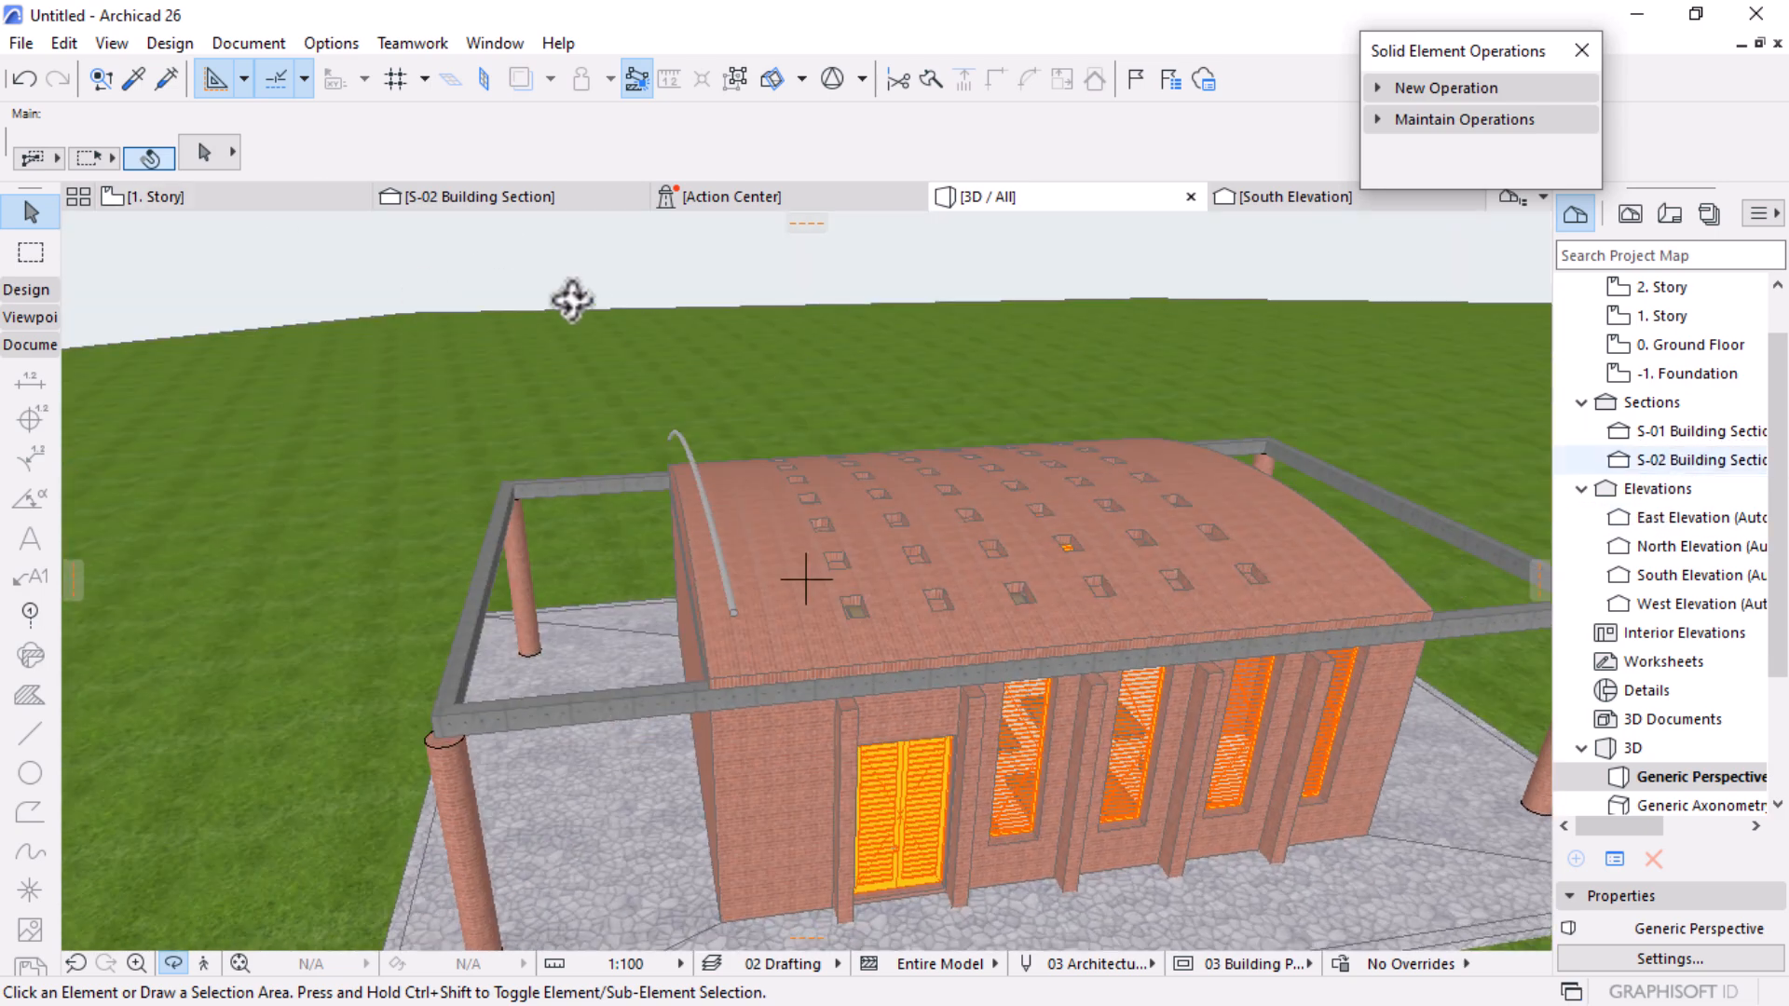
middle_click_drag(807, 519, 459, 319, "shift")
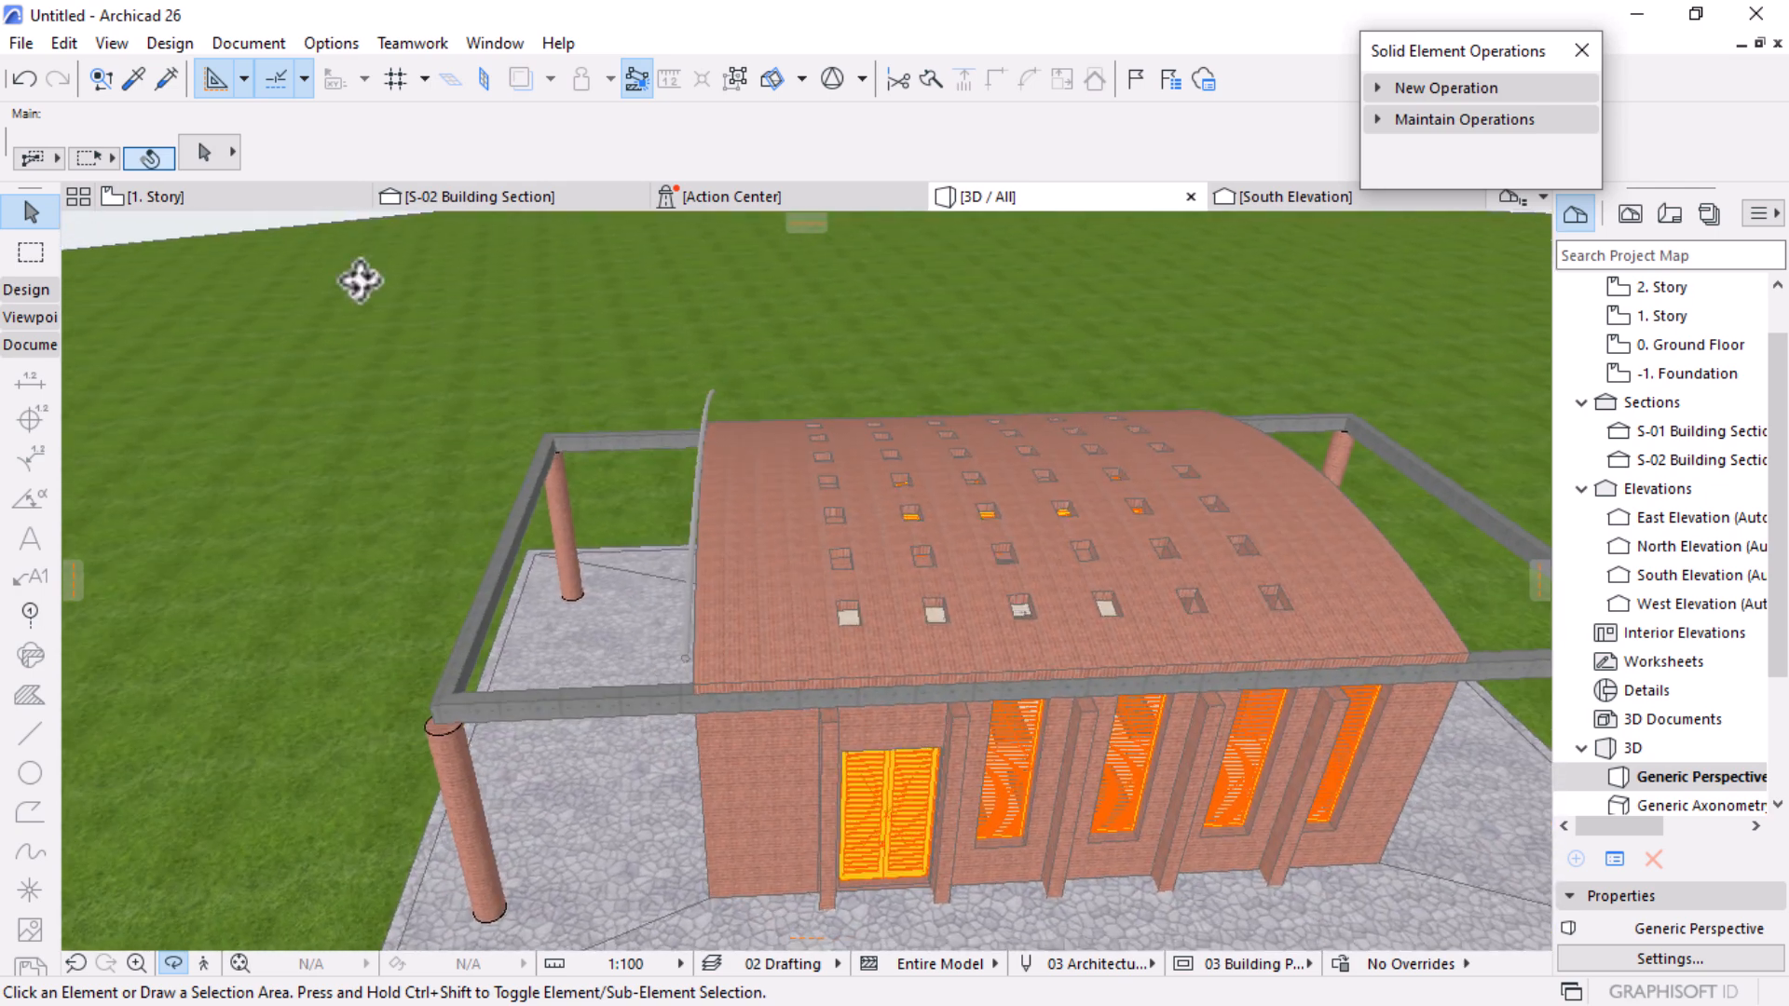
Step: Select the steel beam running along the building's end wall in the 1. Story plan
left_click(250, 199)
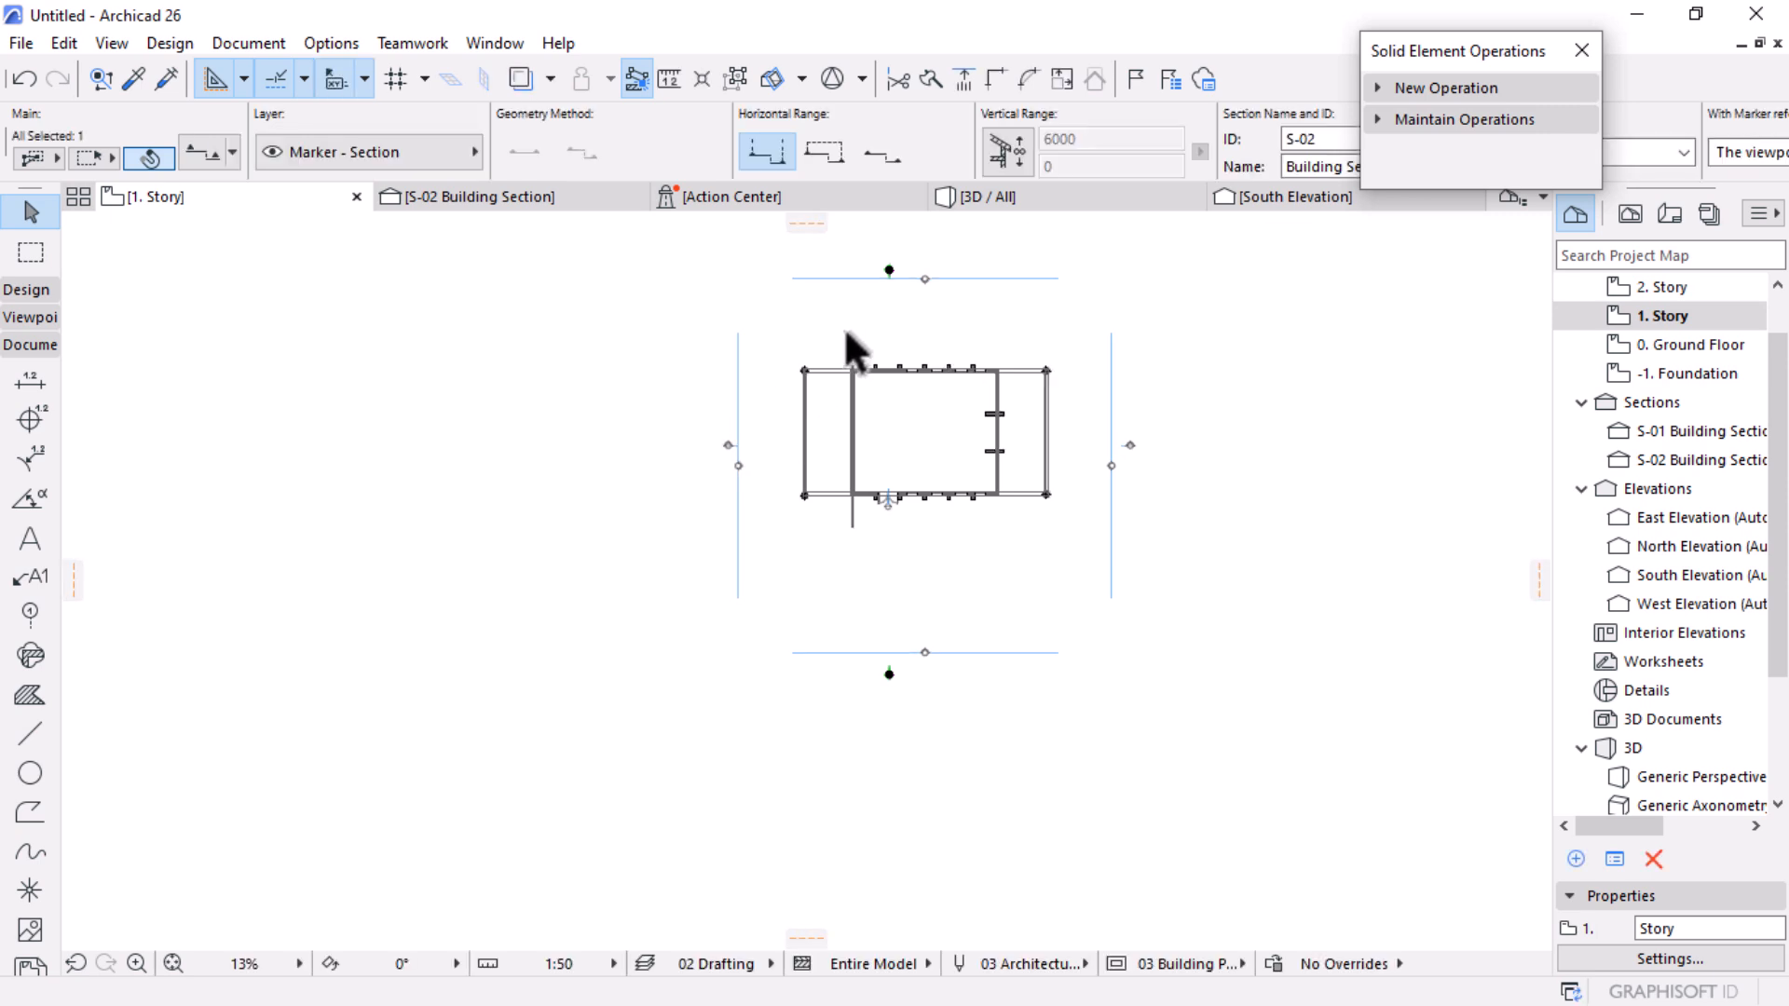
scroll(842, 326, "up", 3)
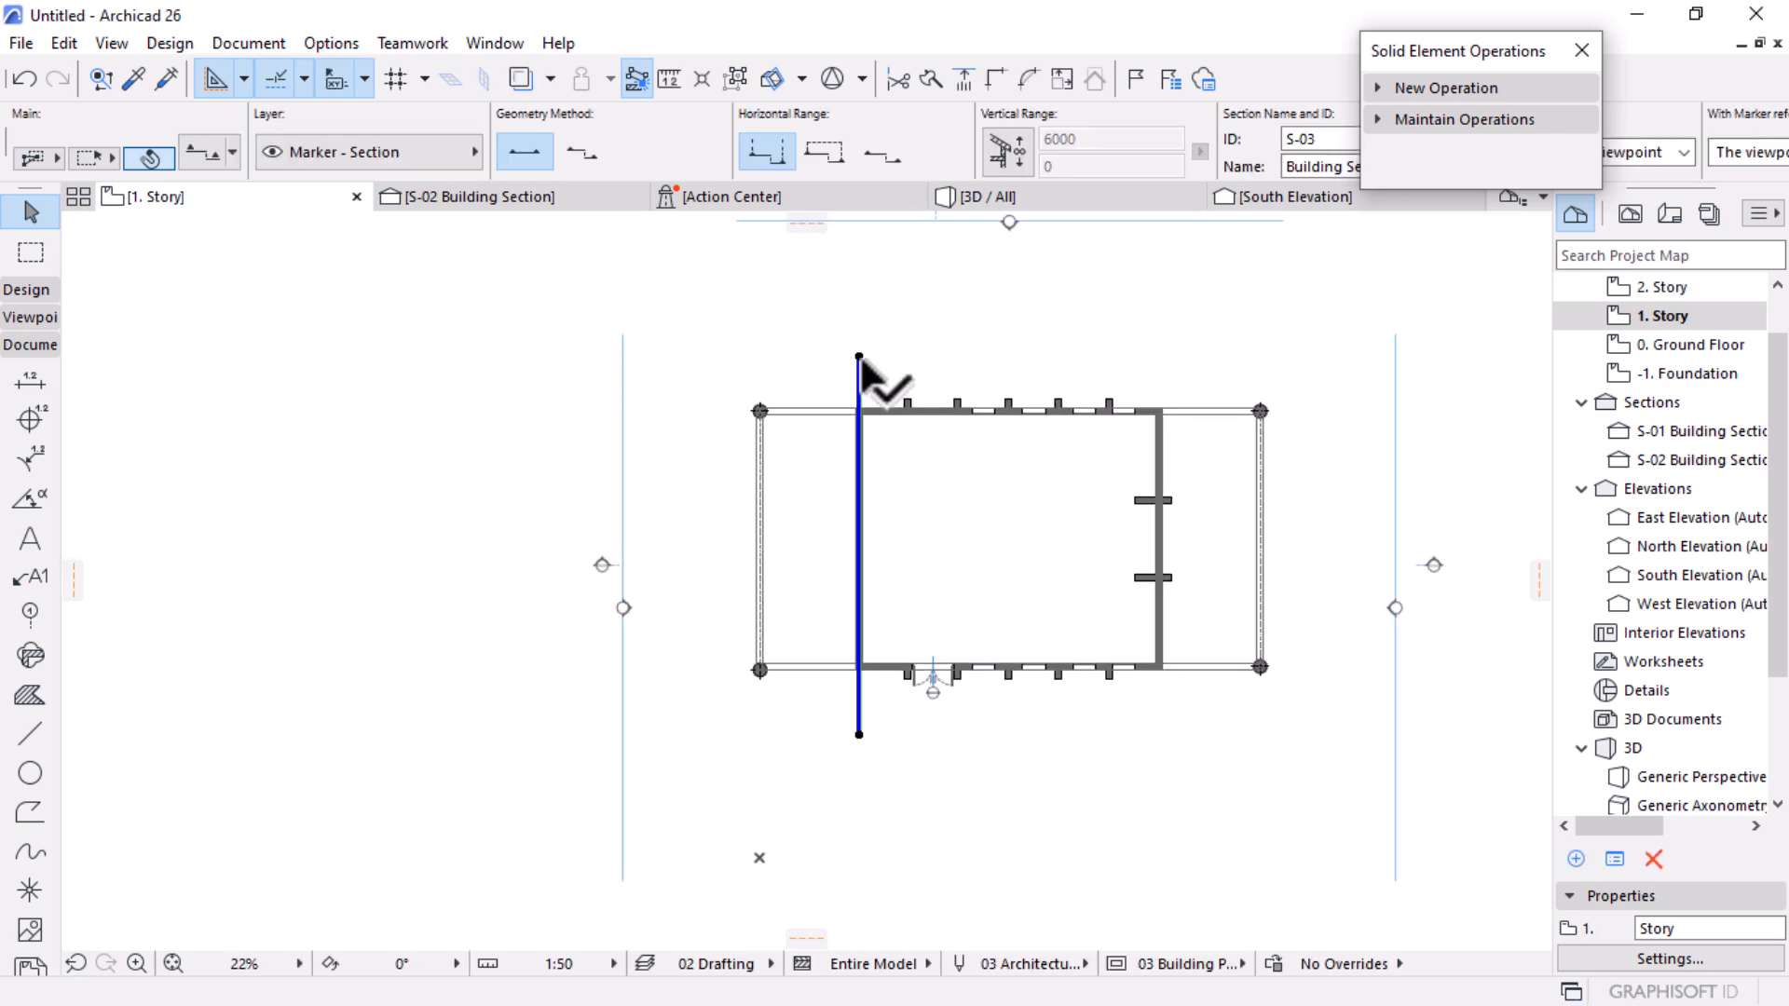
left_click(859, 358)
key("ctrl+shift+d")
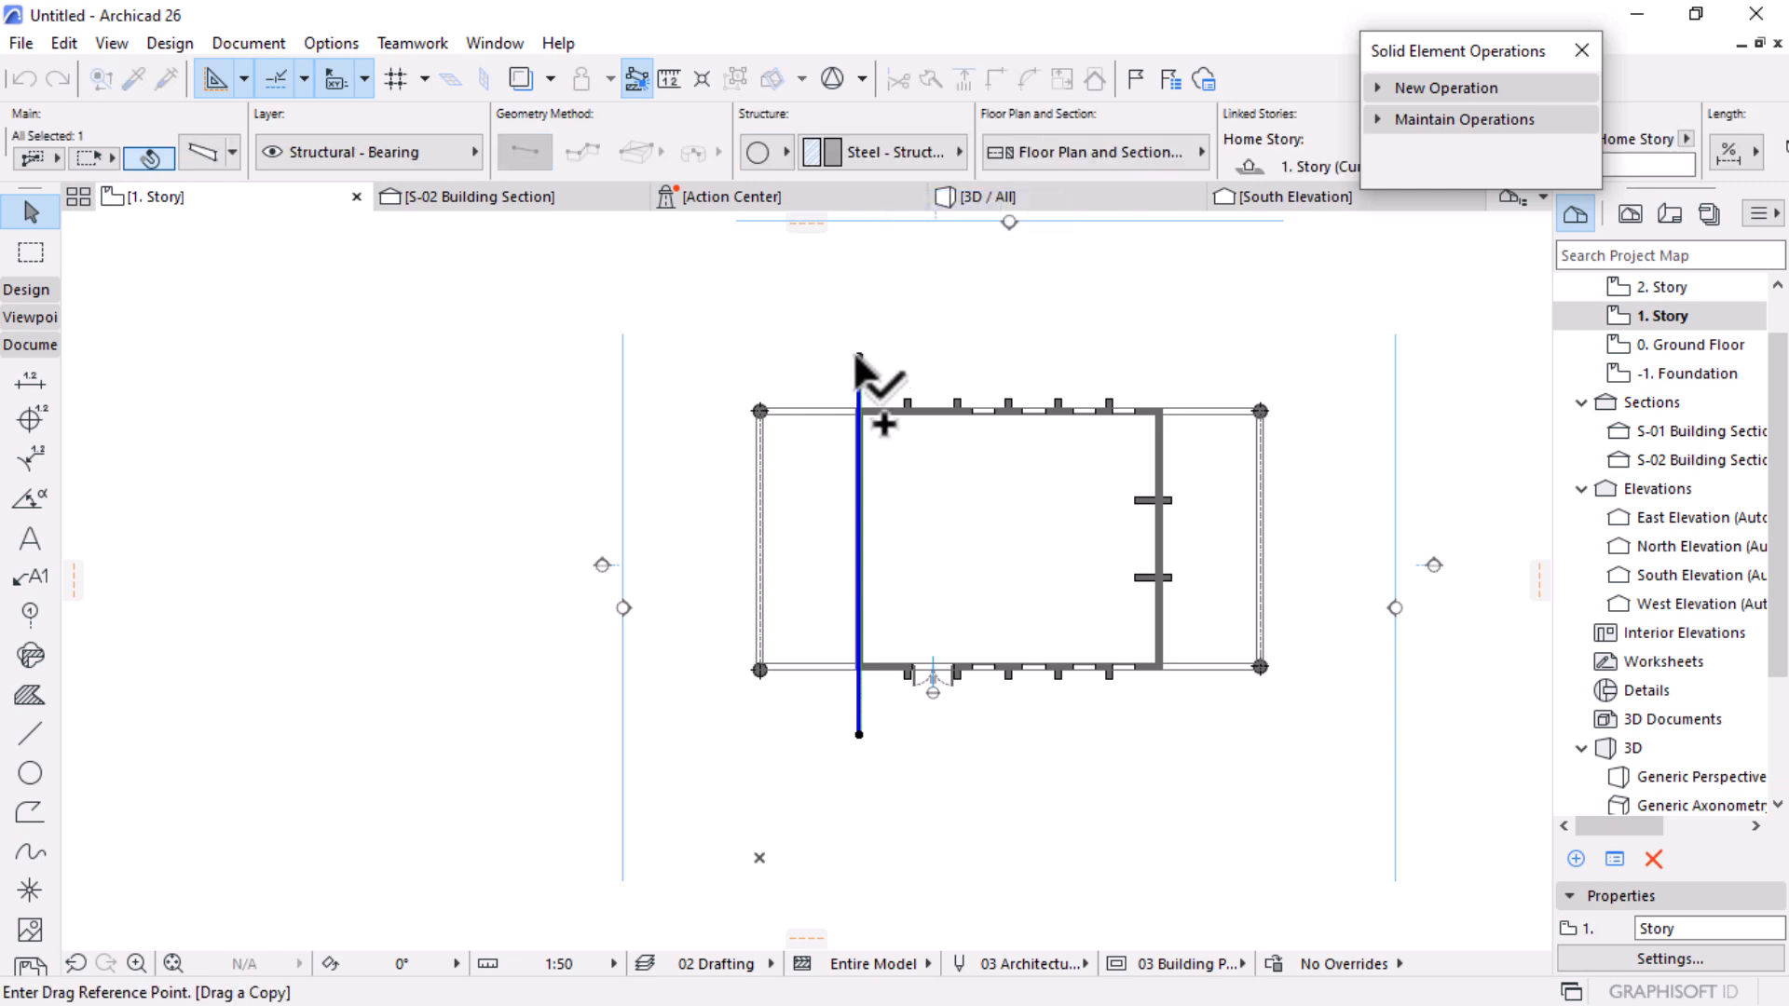
left_click(858, 356)
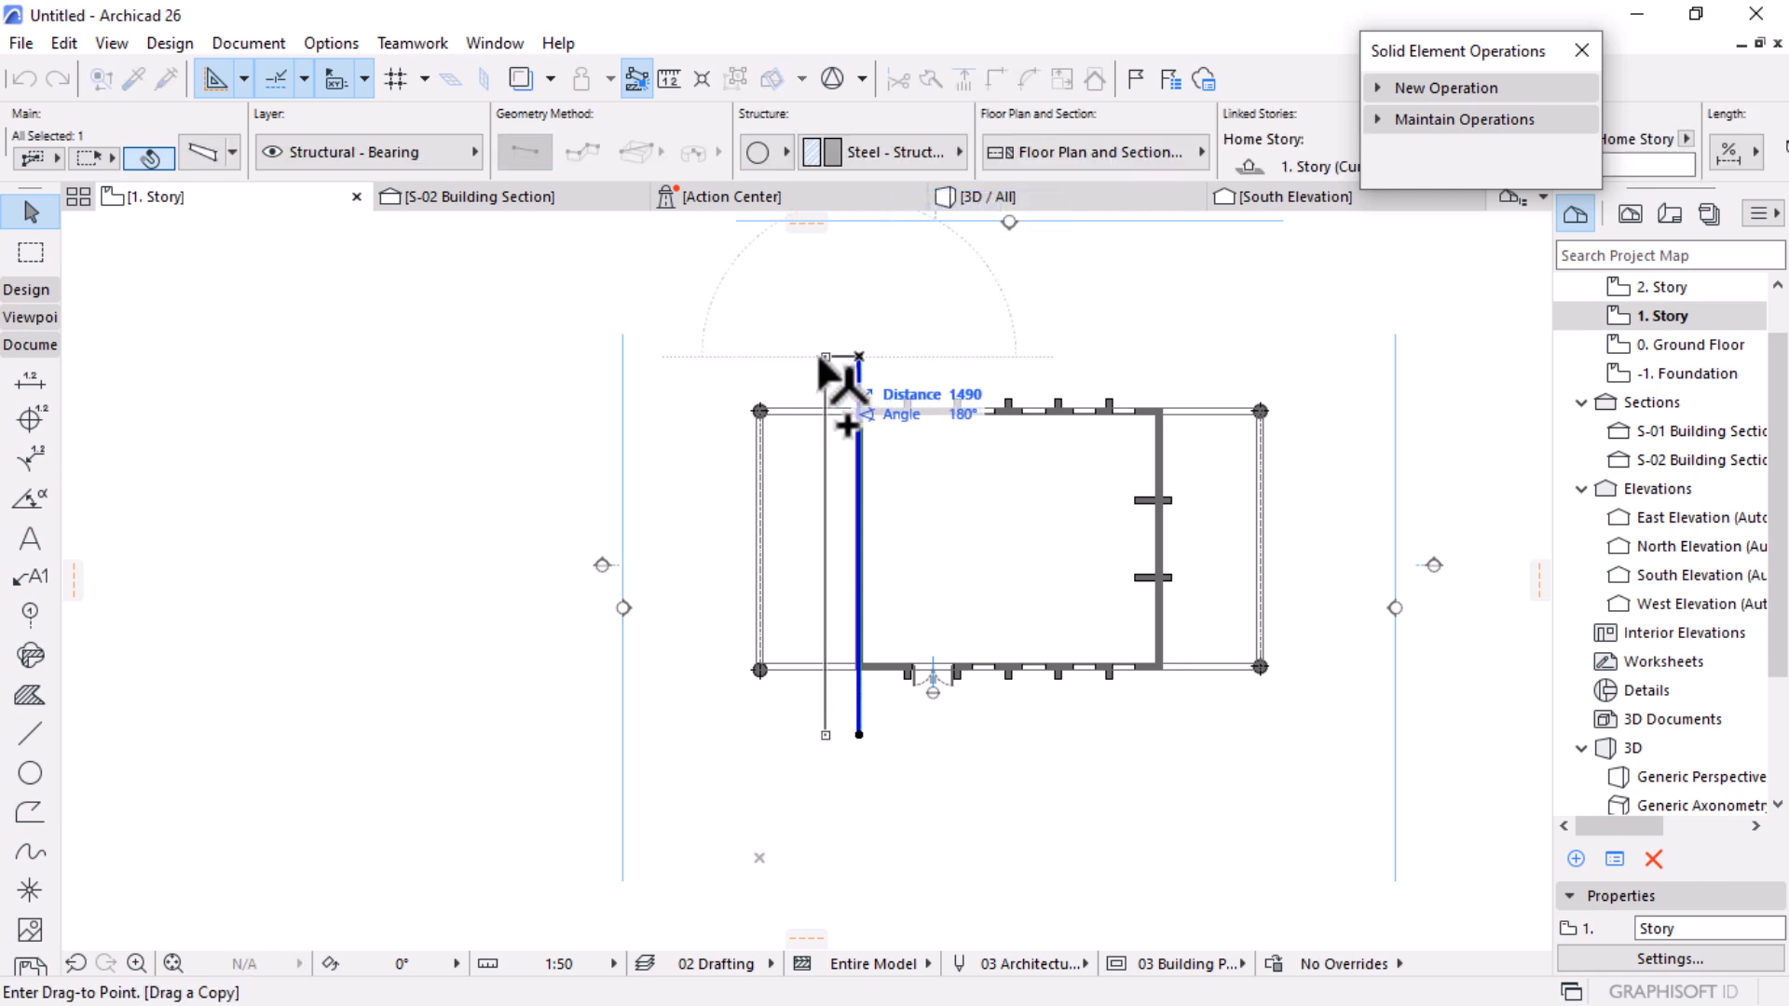
key("Escape")
Step: Move the selected steel beam about 1152 mm at 0°, from the end wall toward the building's interior
key("ctrl+d")
left_click(858, 356)
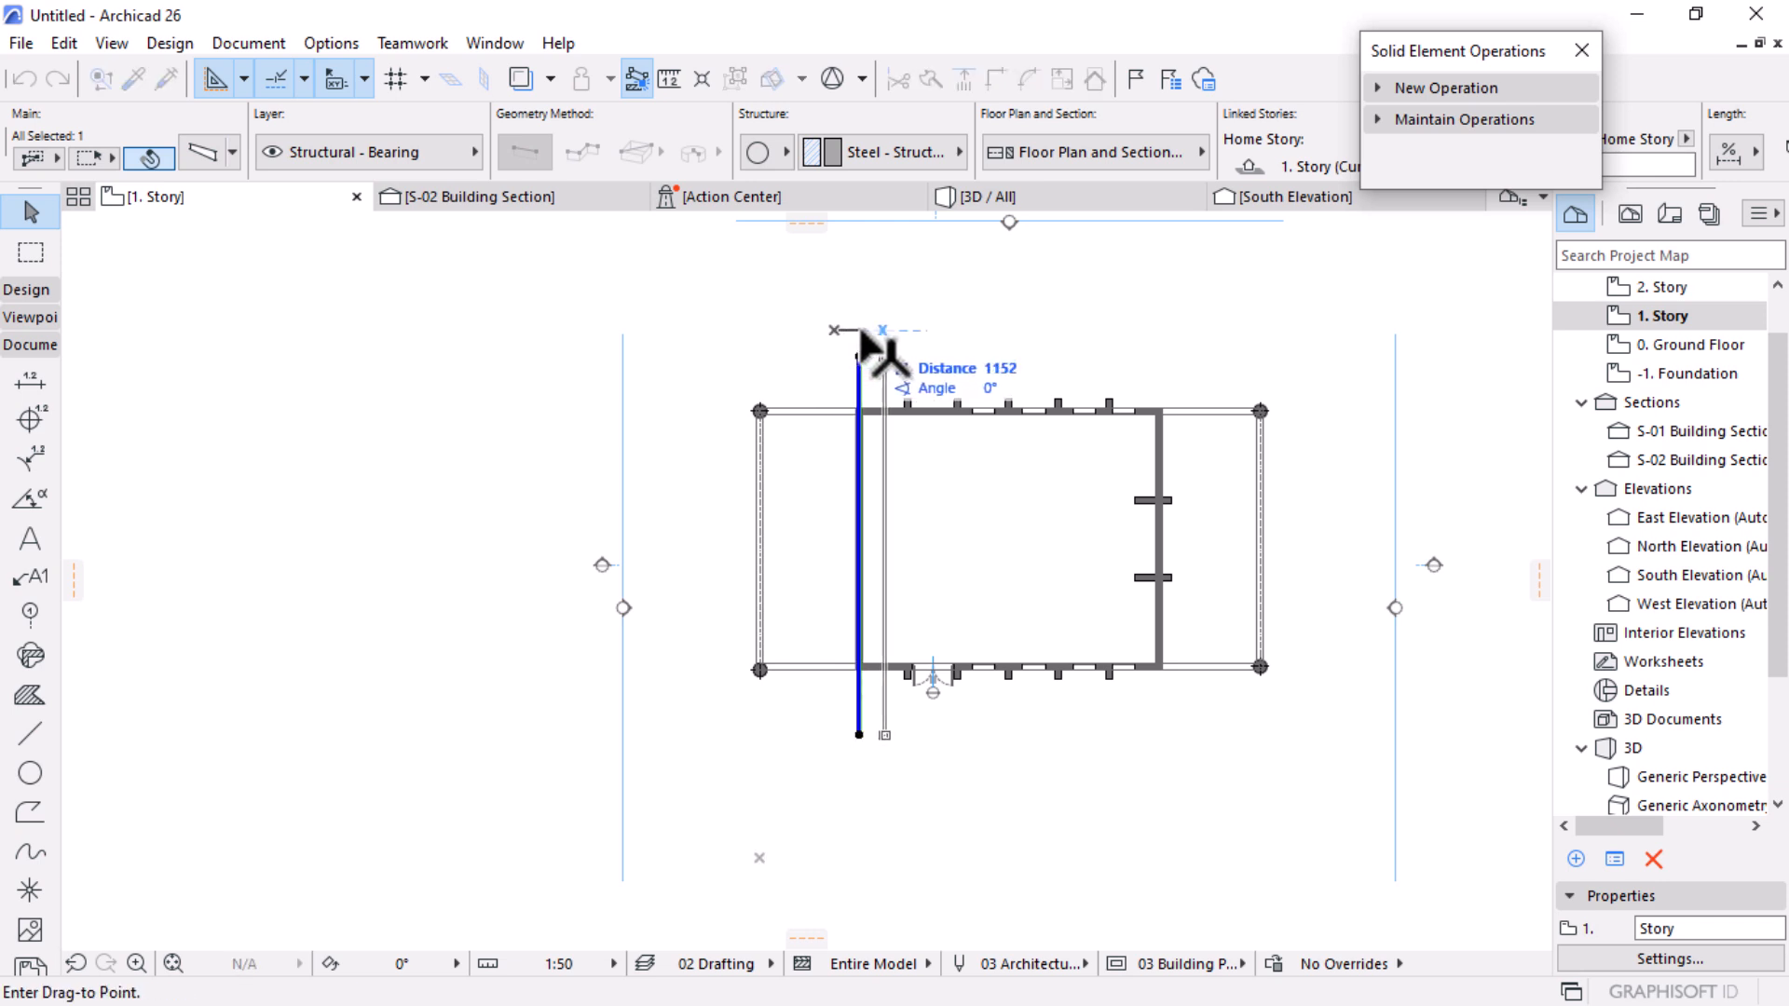
left_click(883, 331)
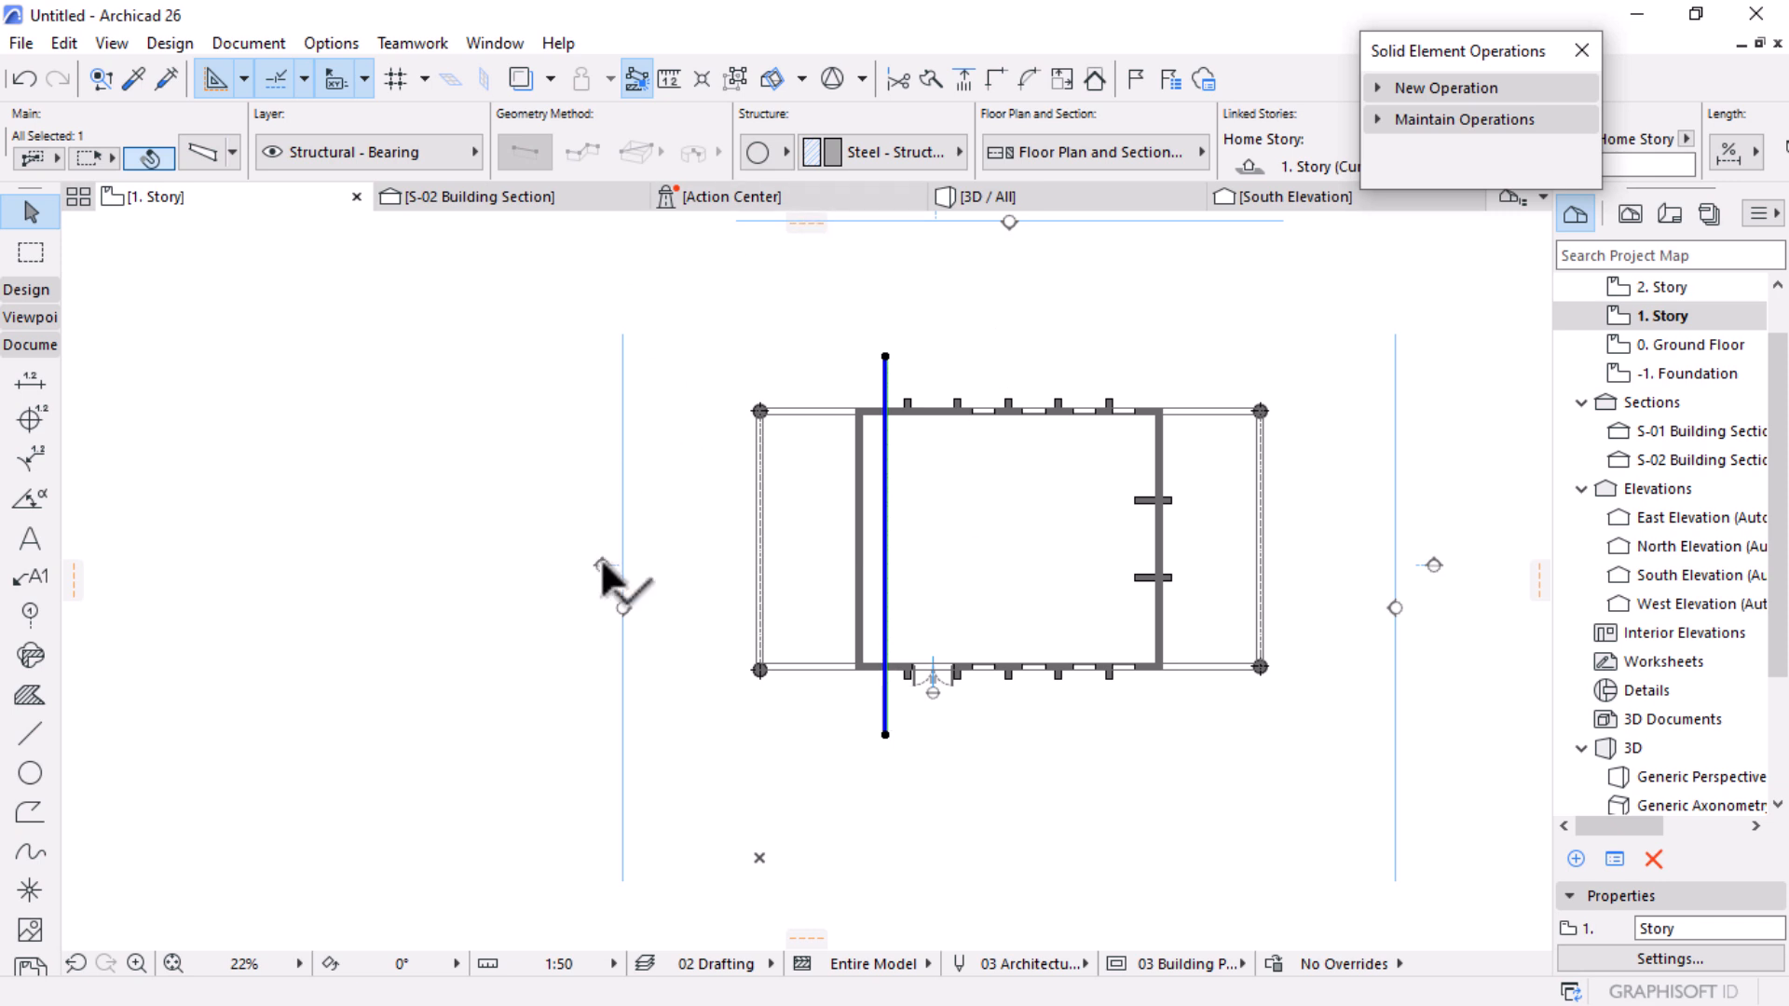
Step: Open the West Elevation from its line on the plan and examine the curved beam's height and overhang above the roof
left_click(624, 608)
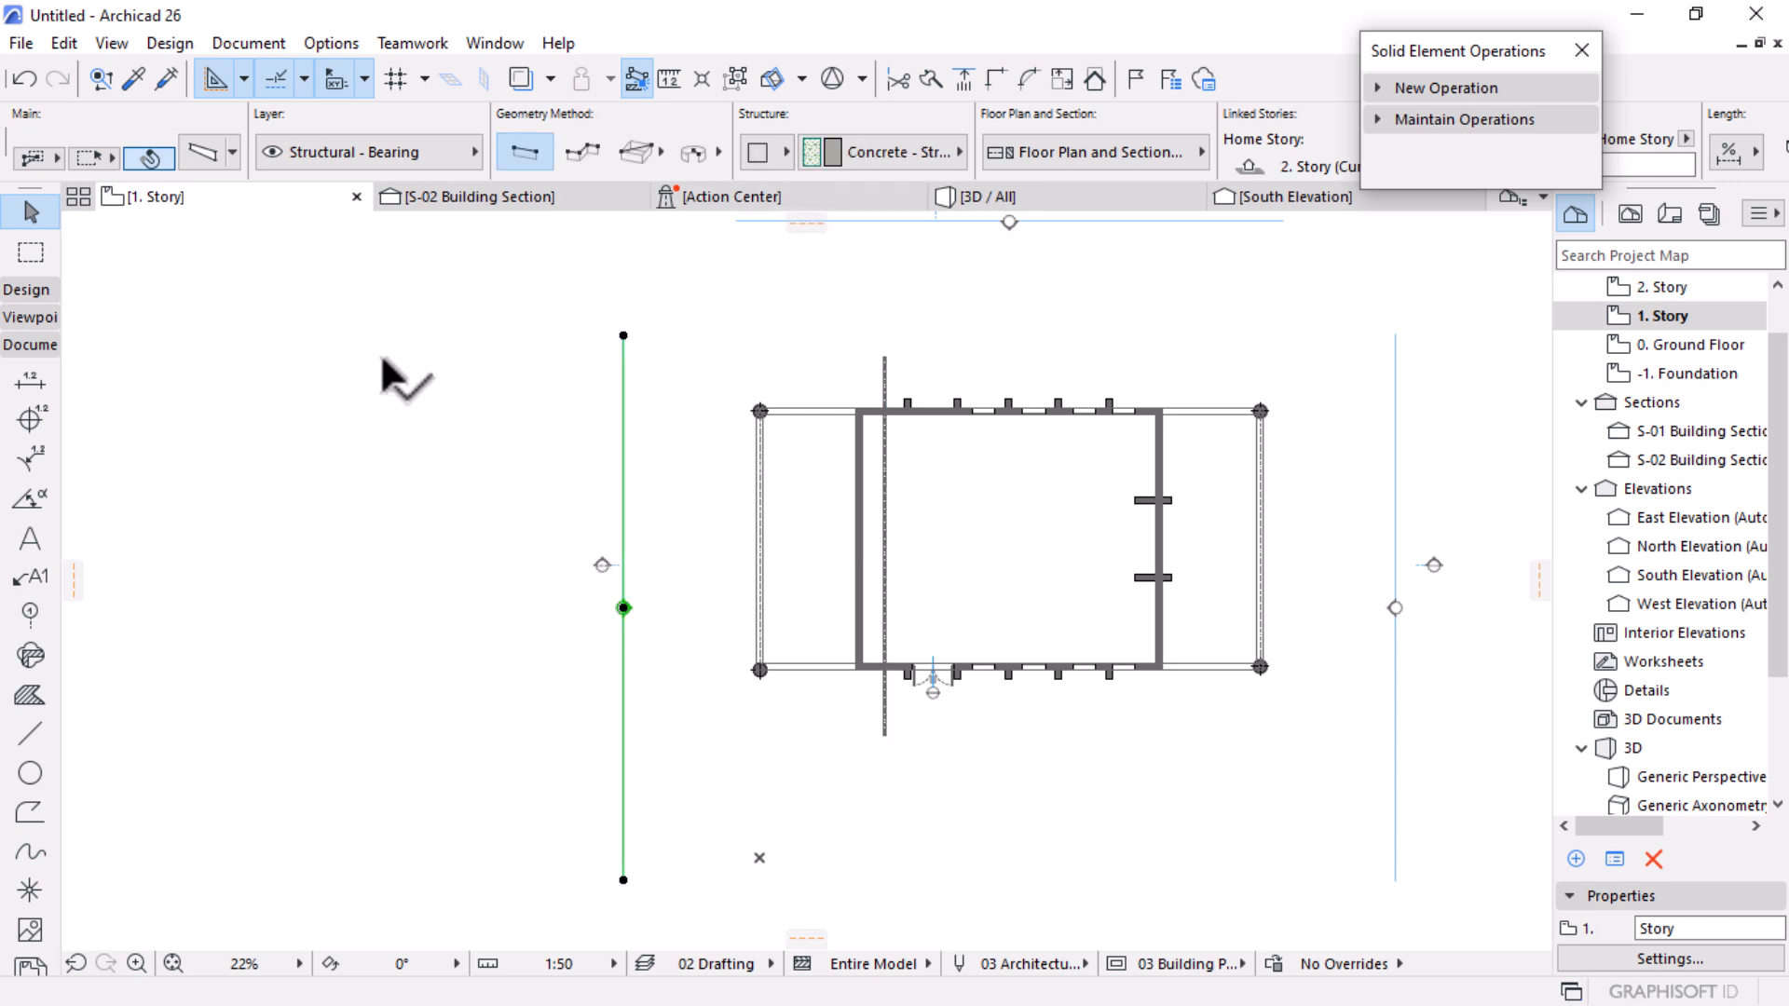
right_click(380, 352)
left_click(505, 345)
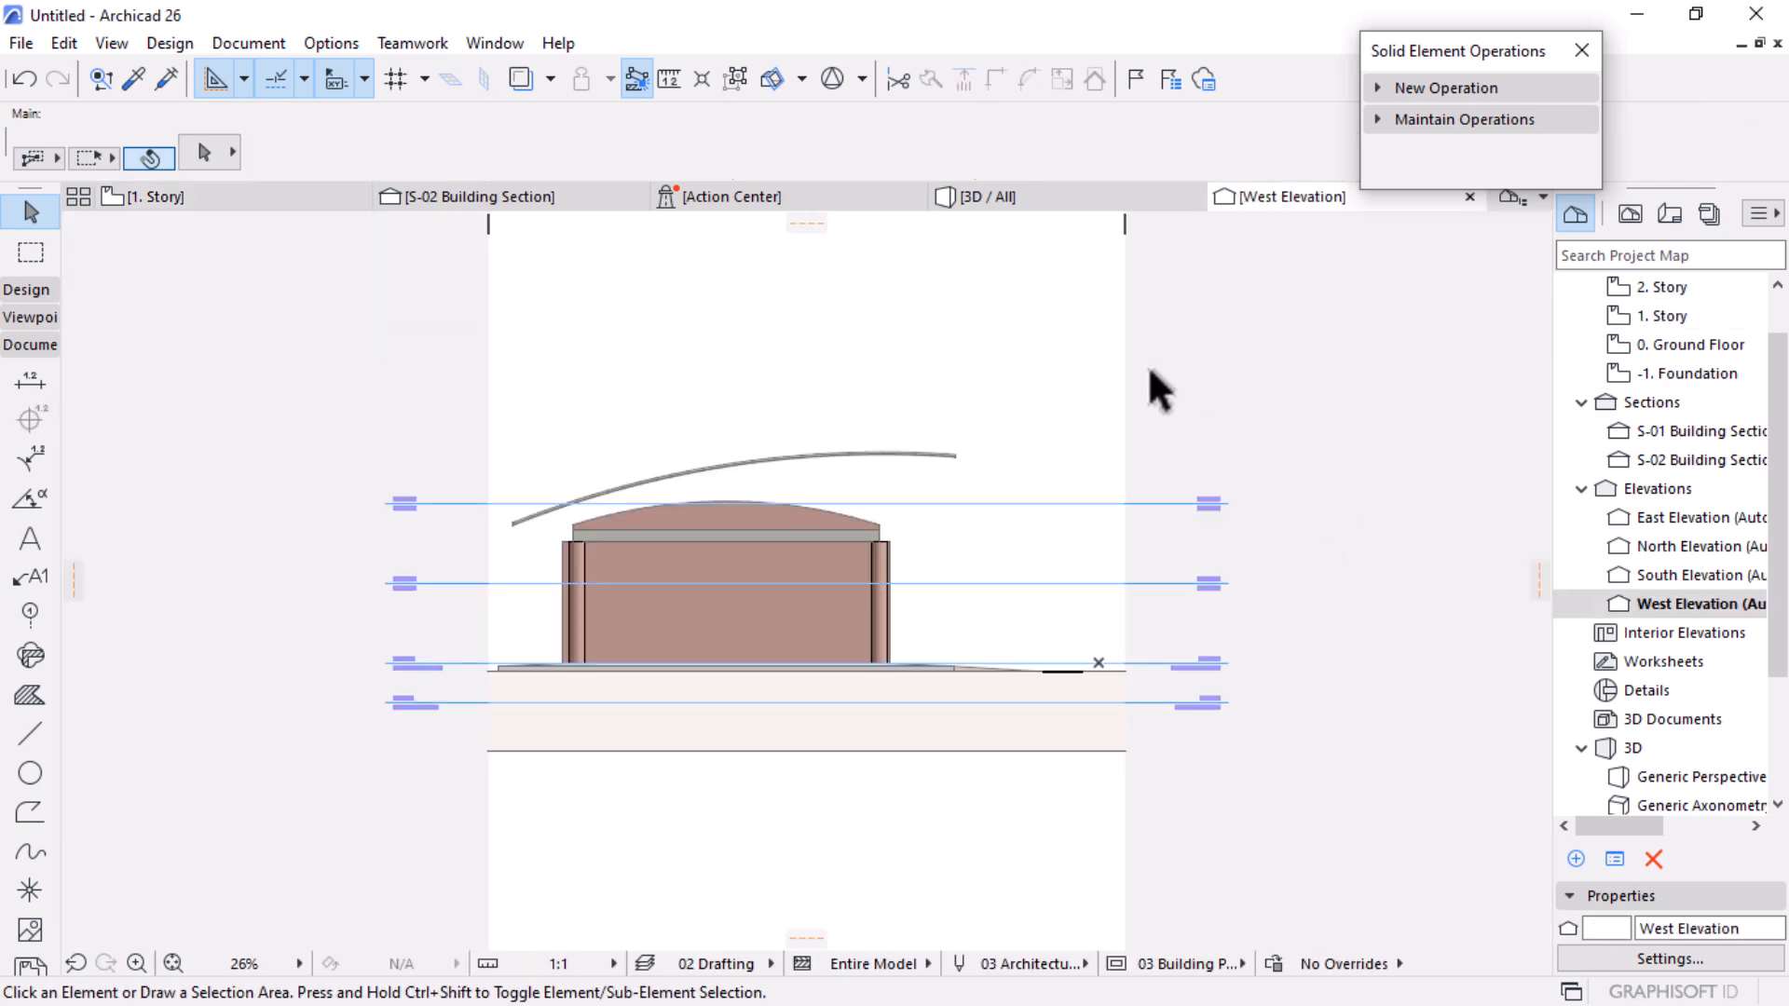
scroll(346, 587, "up", 4)
scroll(1108, 380, "up", 3)
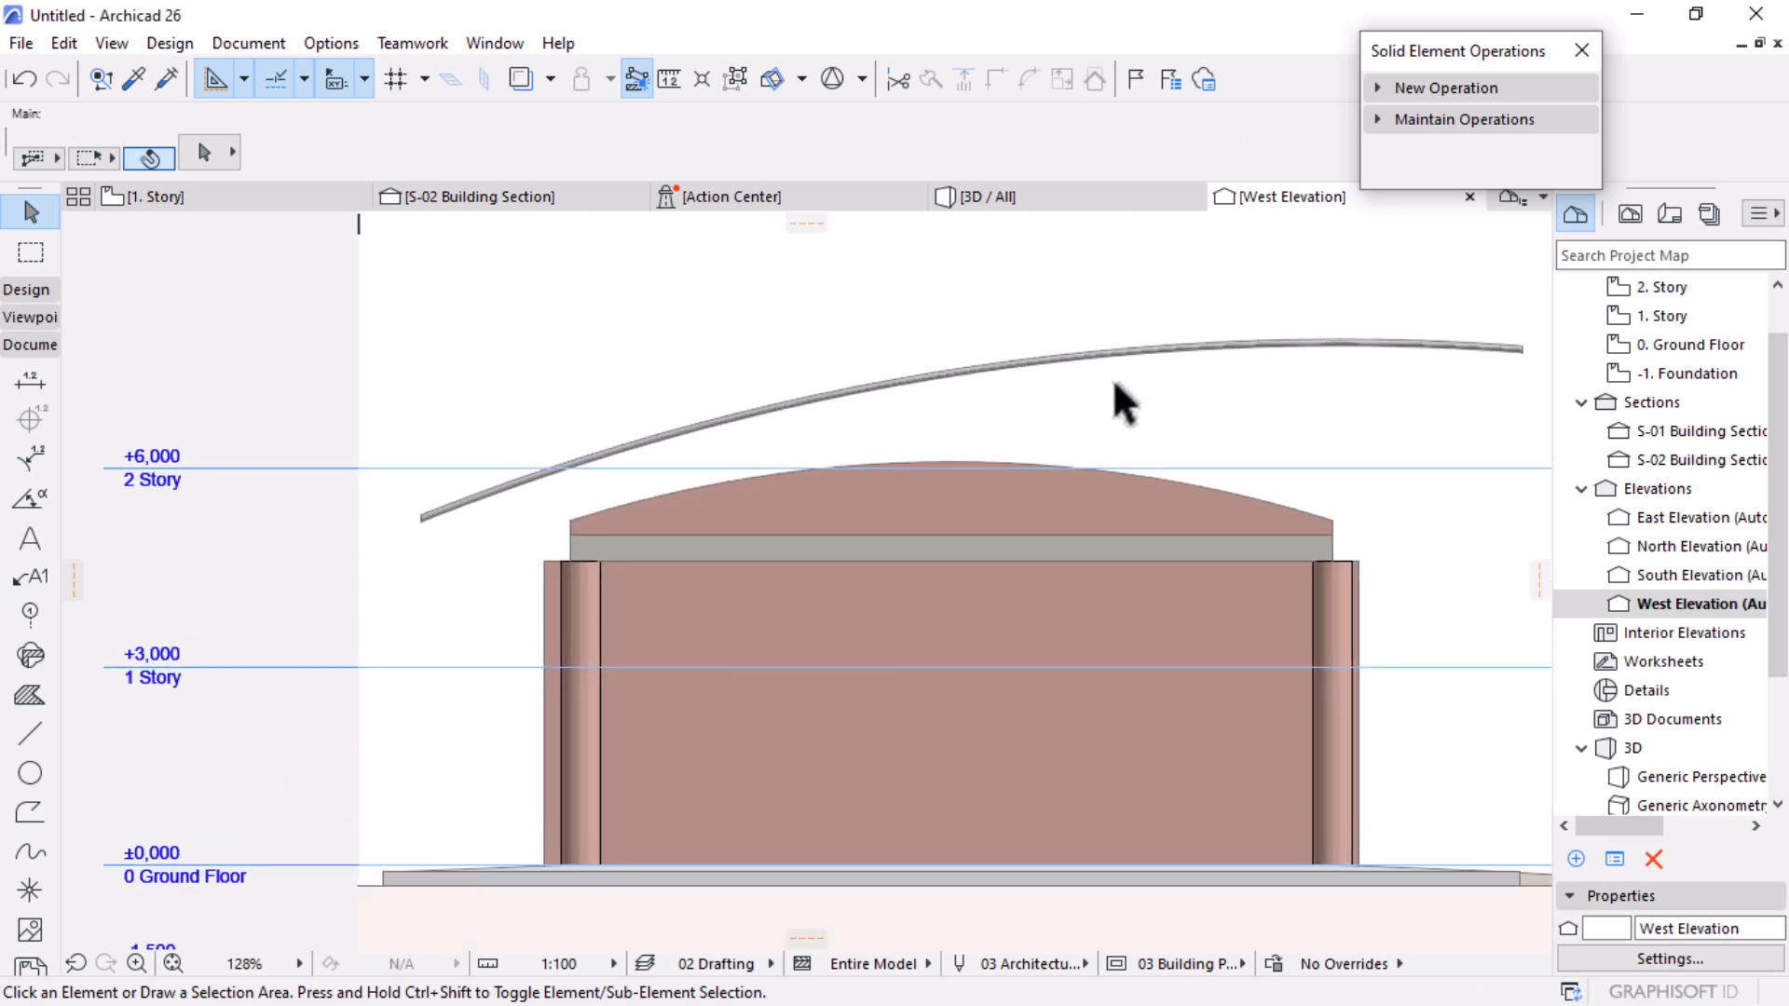
middle_click_drag(763, 491, 674, 481)
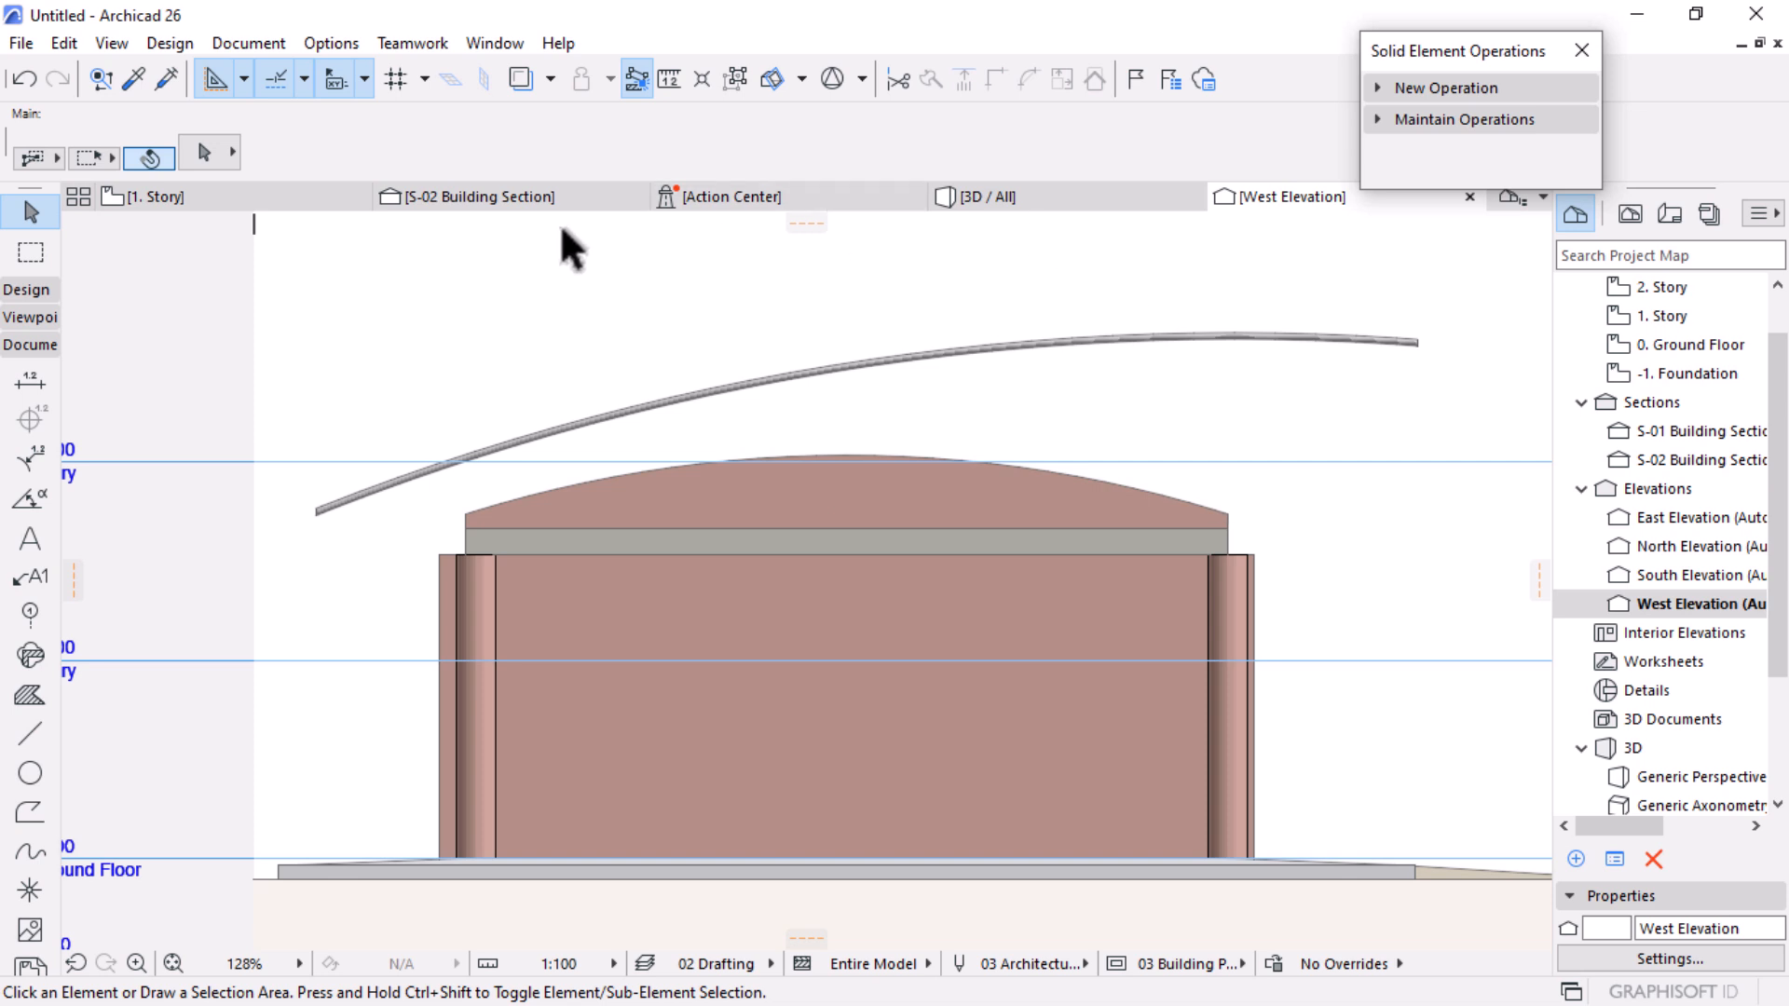
Step: Return to the S-02 section and examine the curved beam against the dashed truss profile and the wall-top support point
left_click(495, 201)
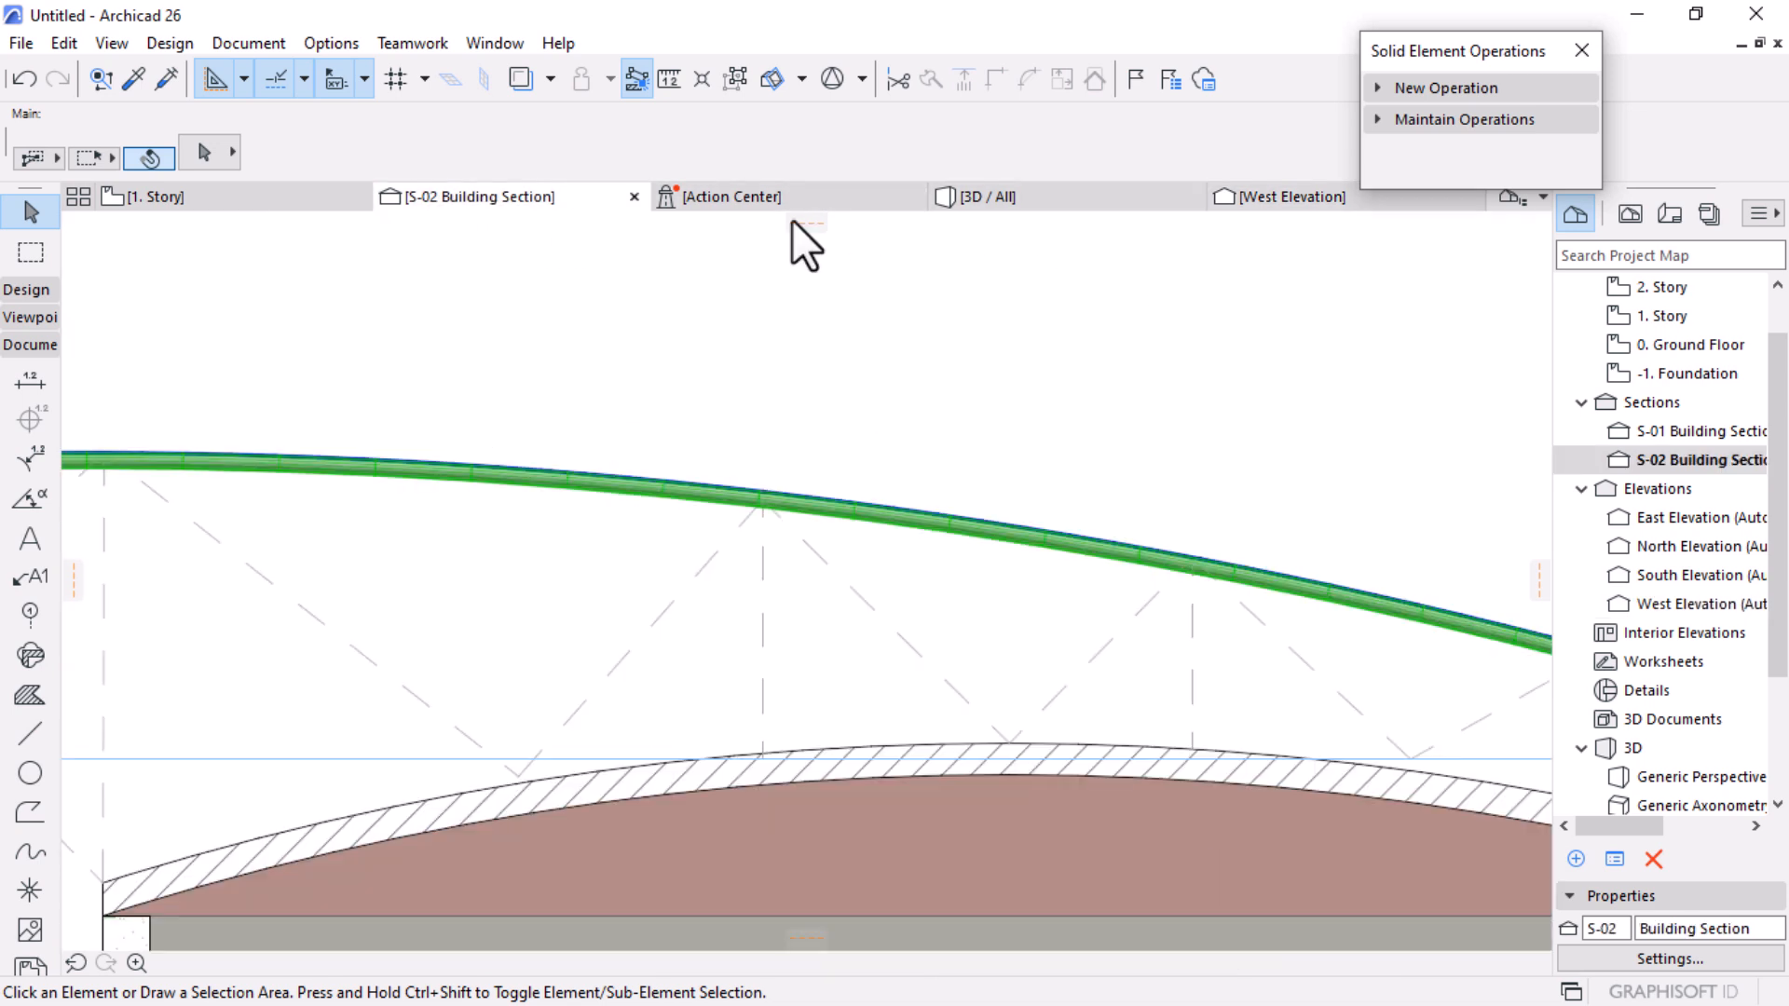
left_click(1132, 249)
scroll(1007, 345, "down", 3)
scroll(983, 486, "down", 2)
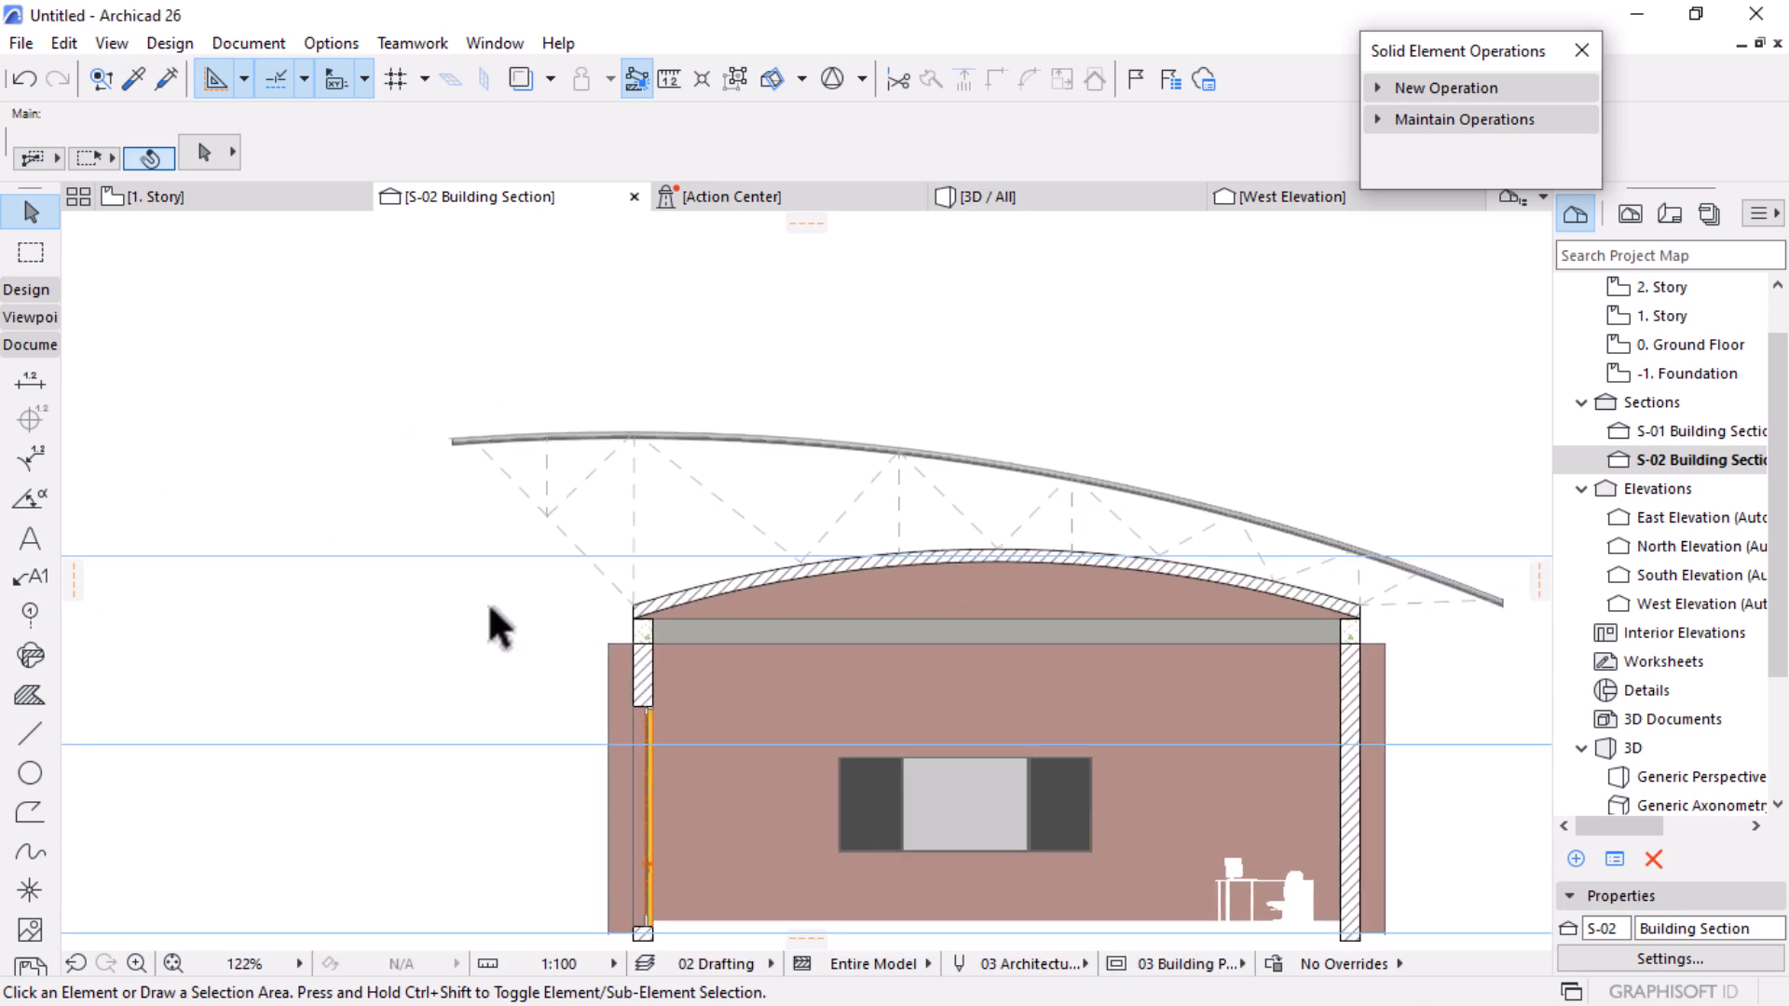
scroll(564, 615, "up", 5)
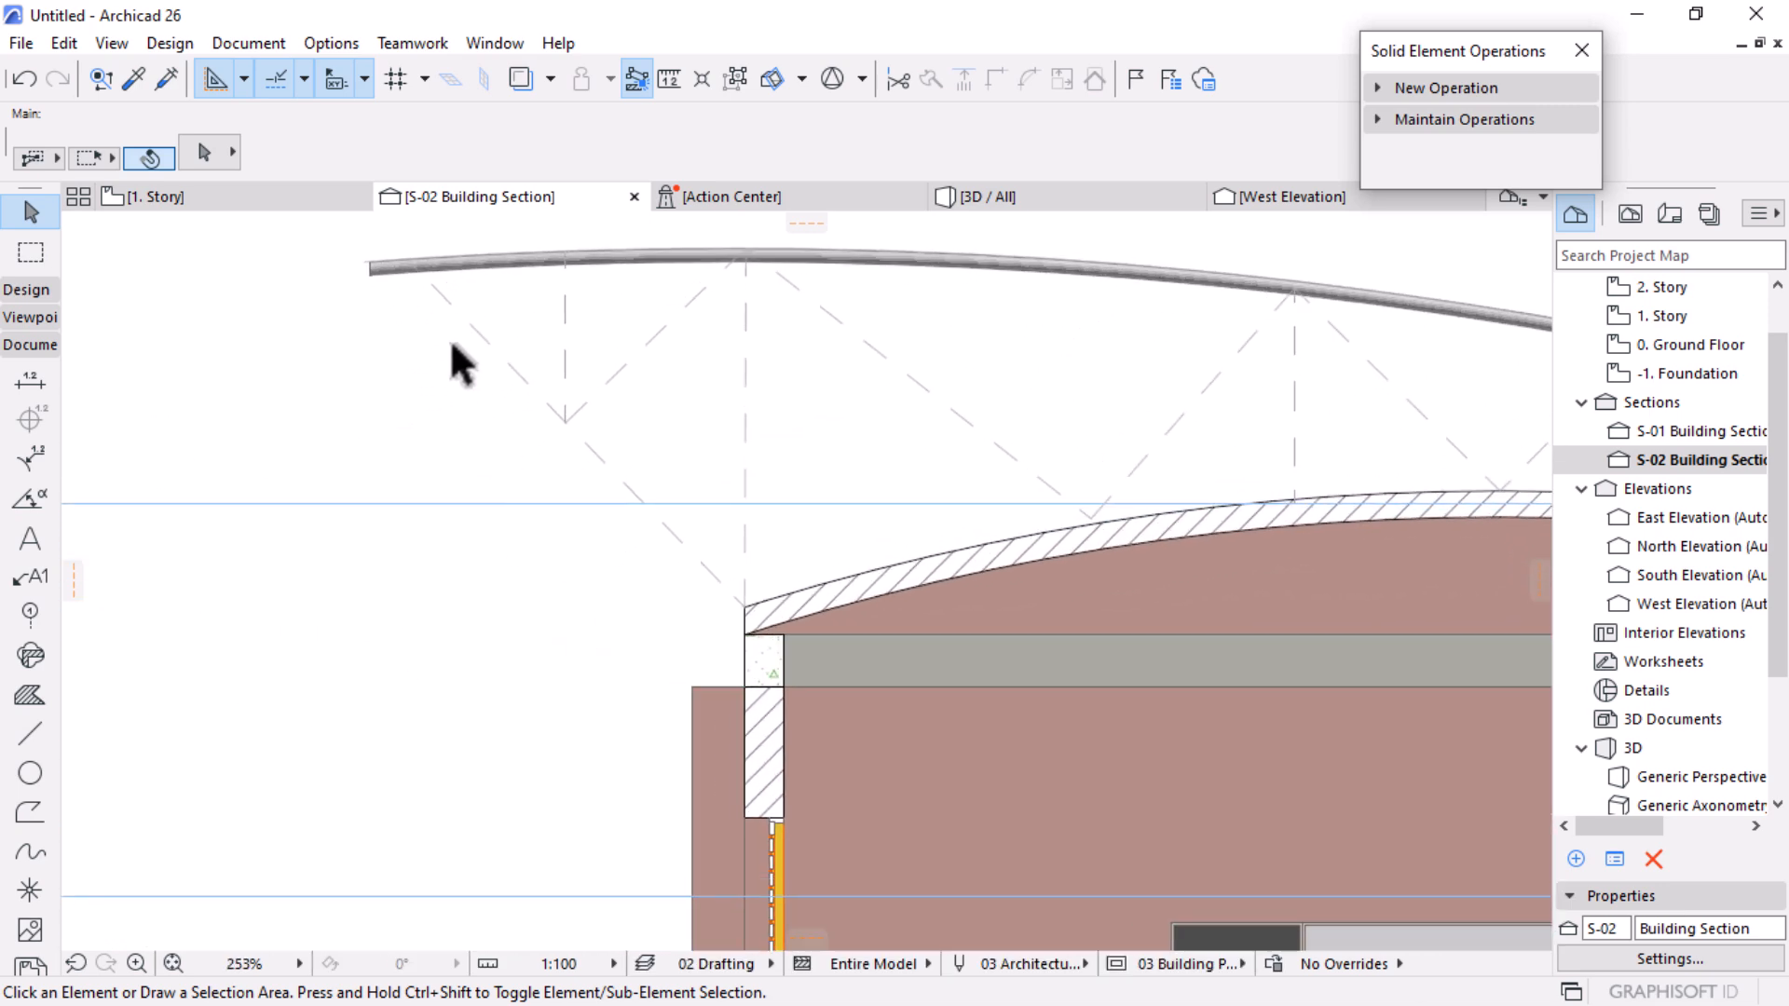
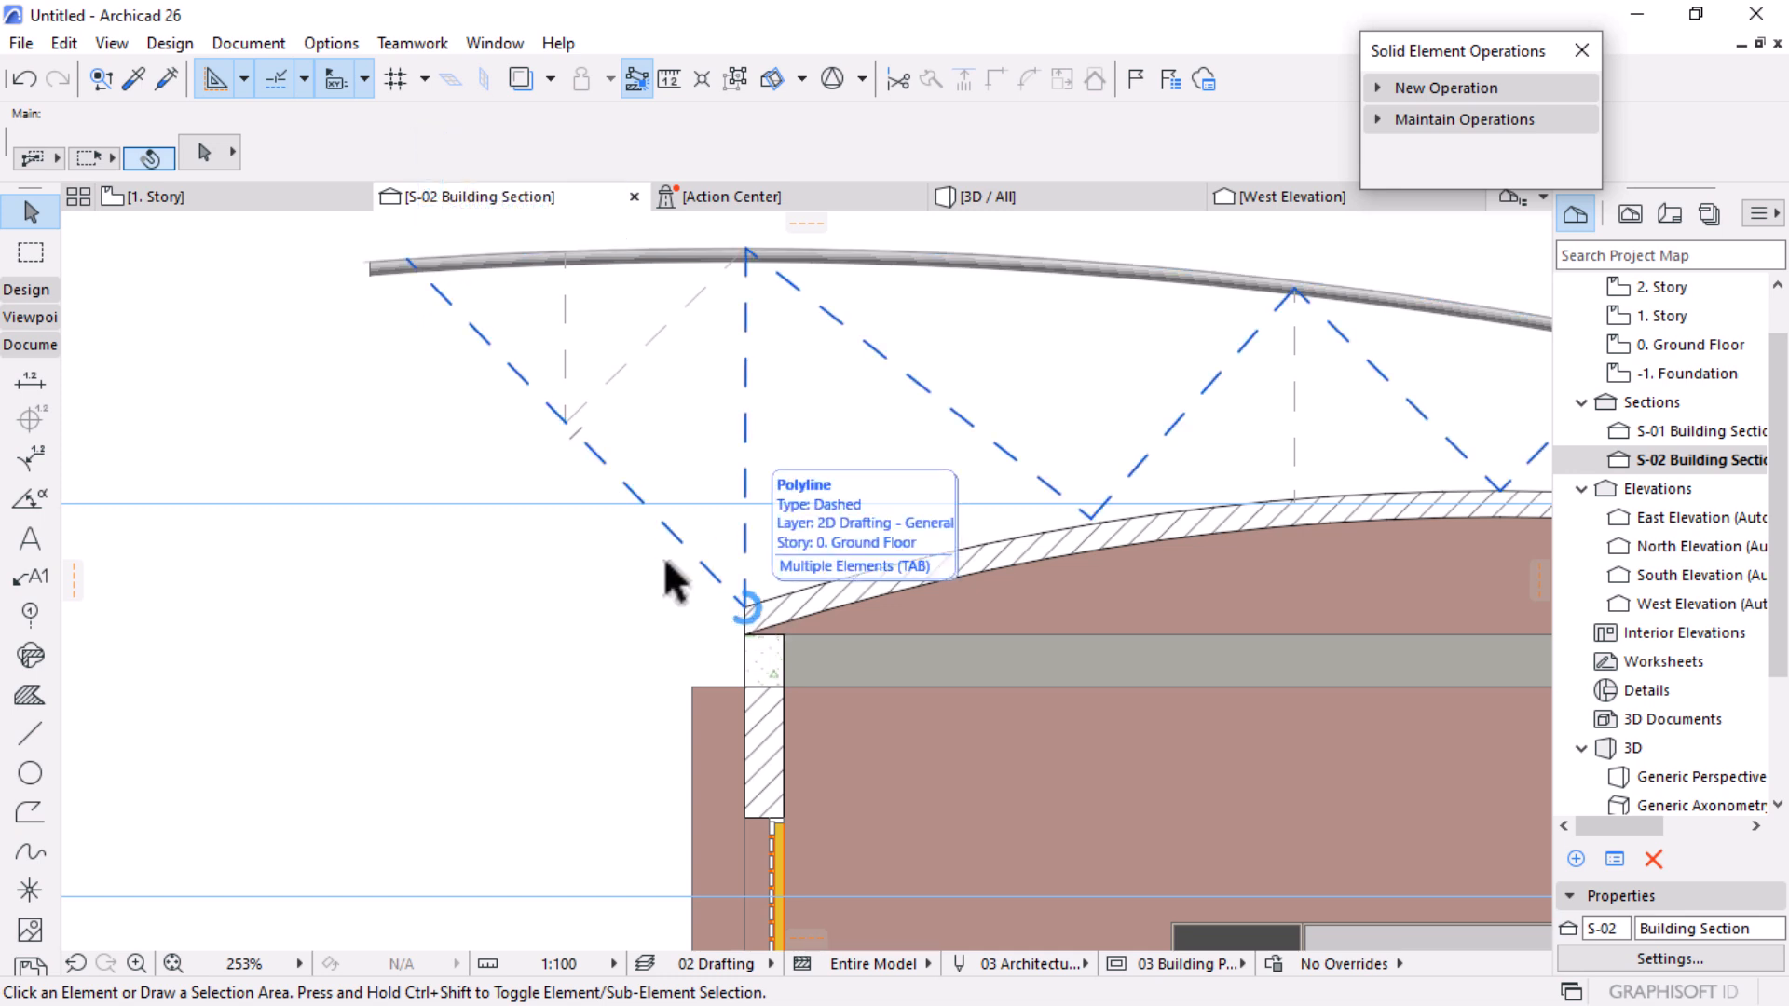
left_click(745, 607)
scroll(862, 386, "down", 6)
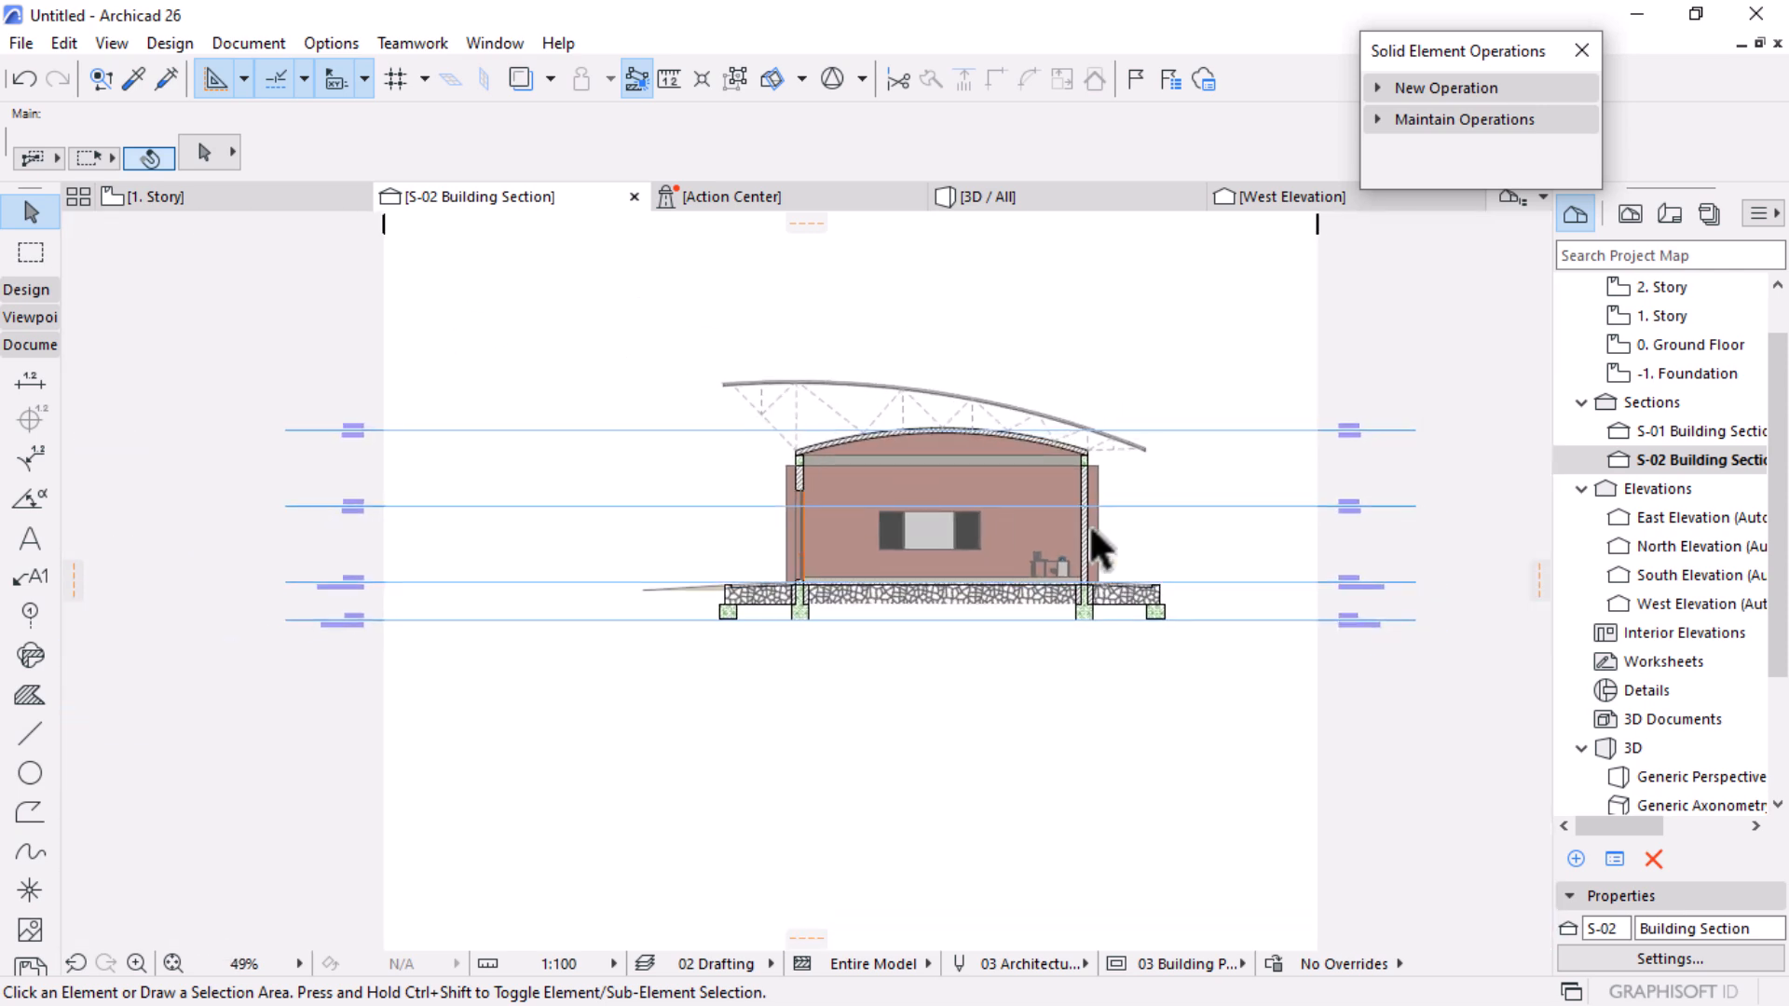
scroll(886, 396, "up", 1)
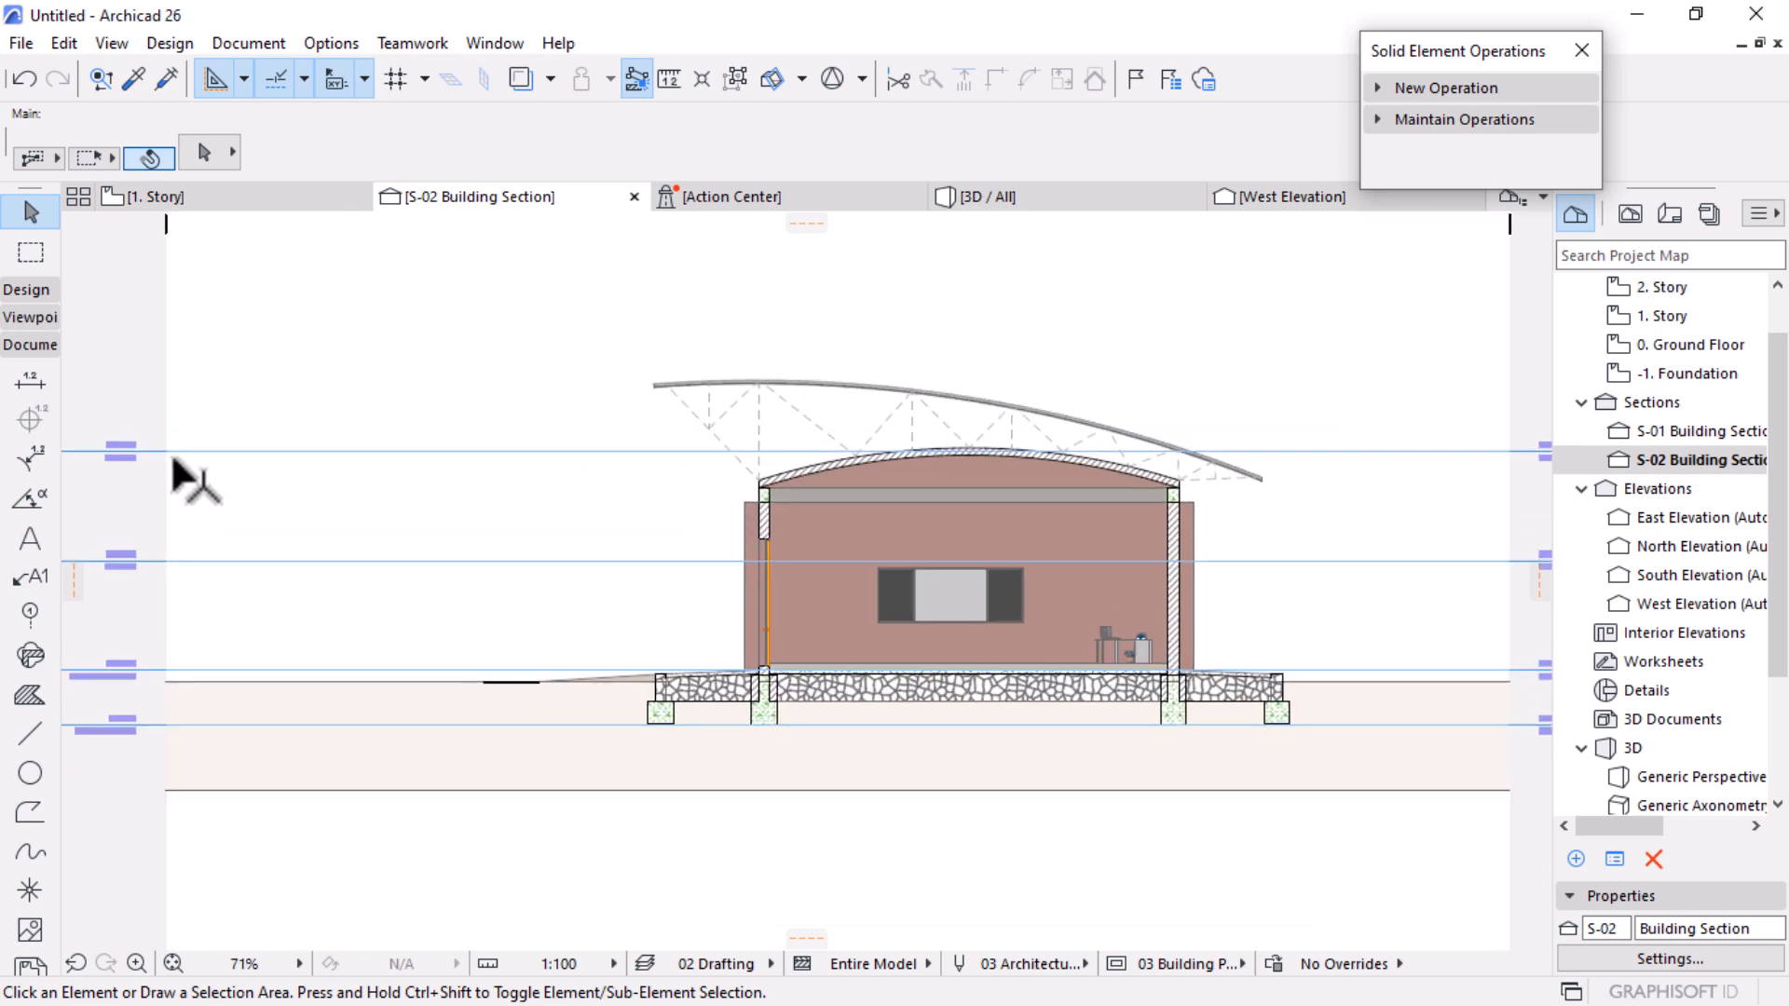
Step: Place a vertical column in 3D at the end-wall corner on top of the brick roof edge
left_click(30, 290)
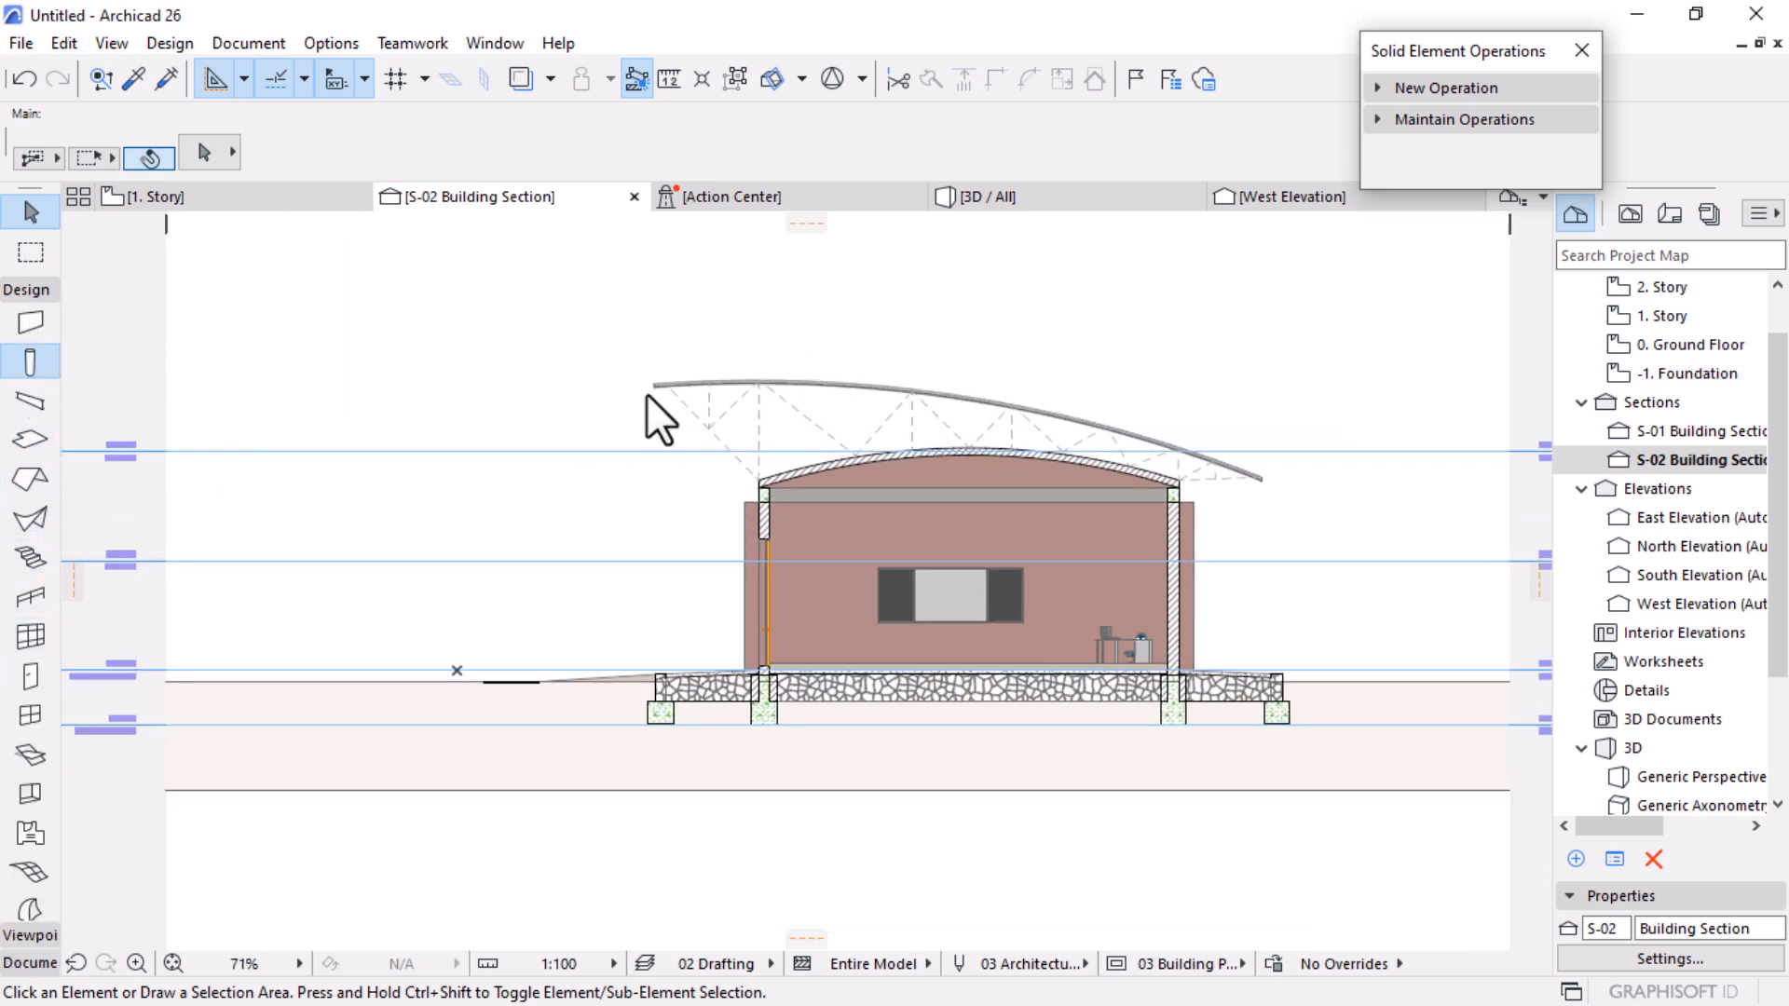
scroll(611, 300, "up", 2)
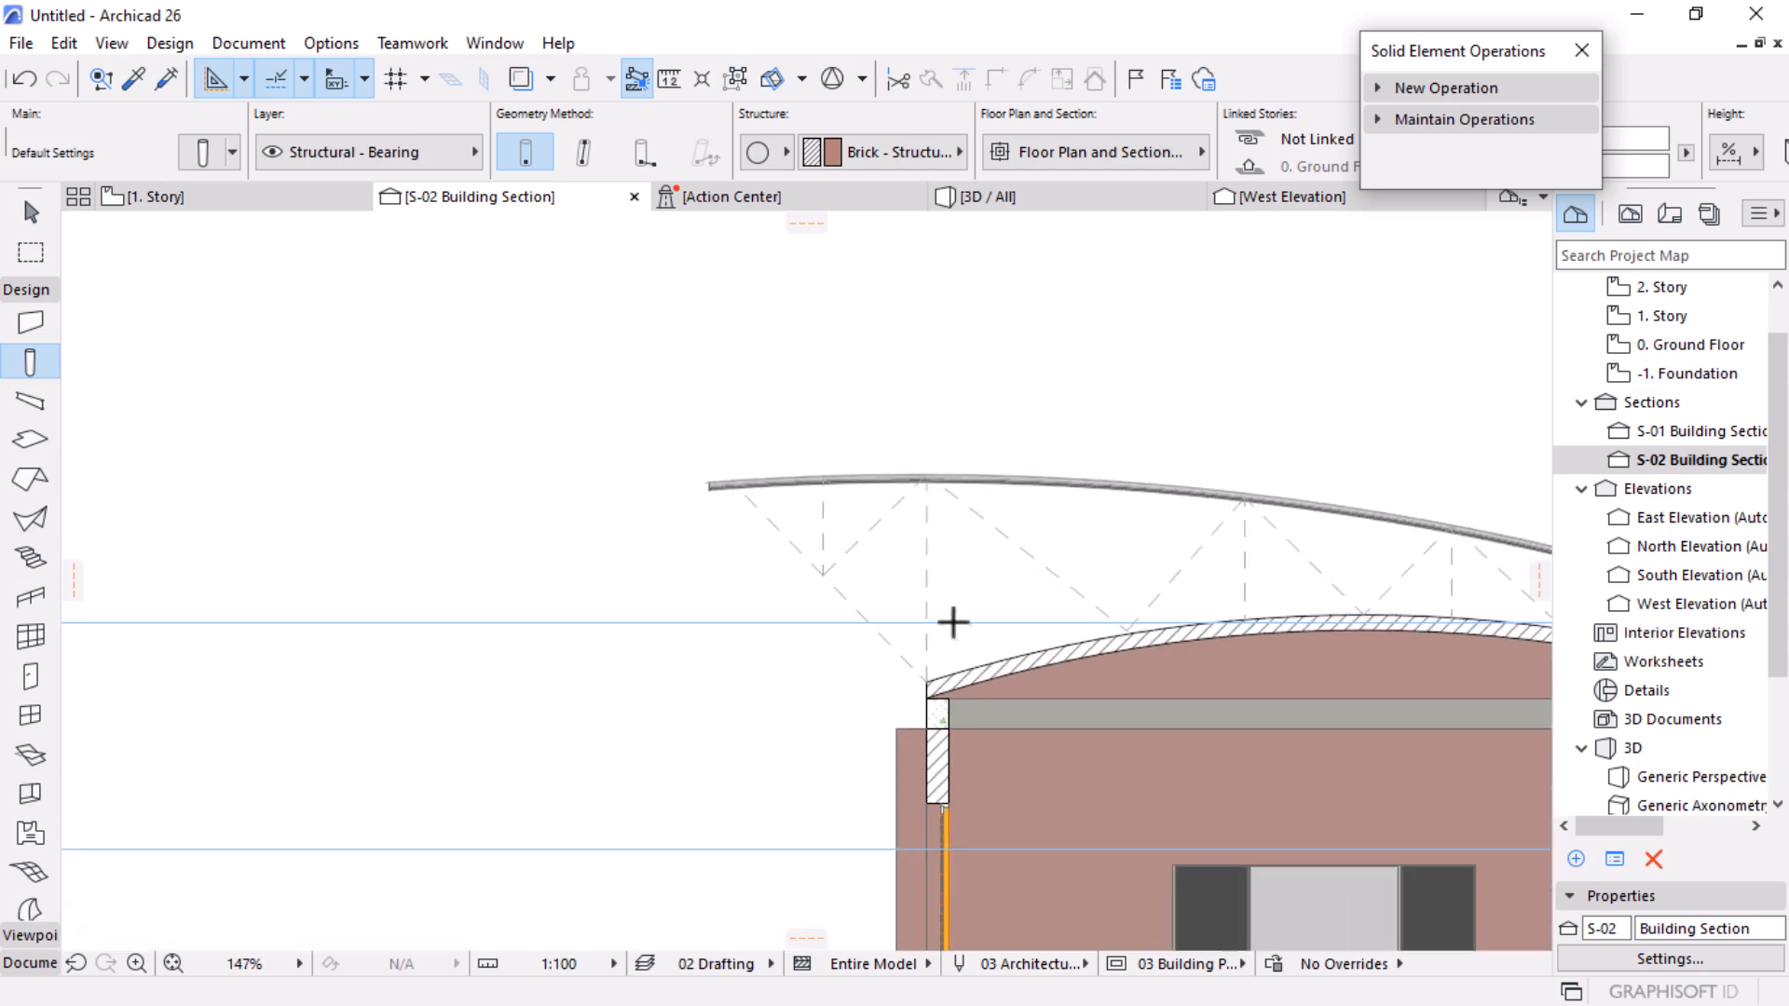
scroll(878, 610, "up", 2)
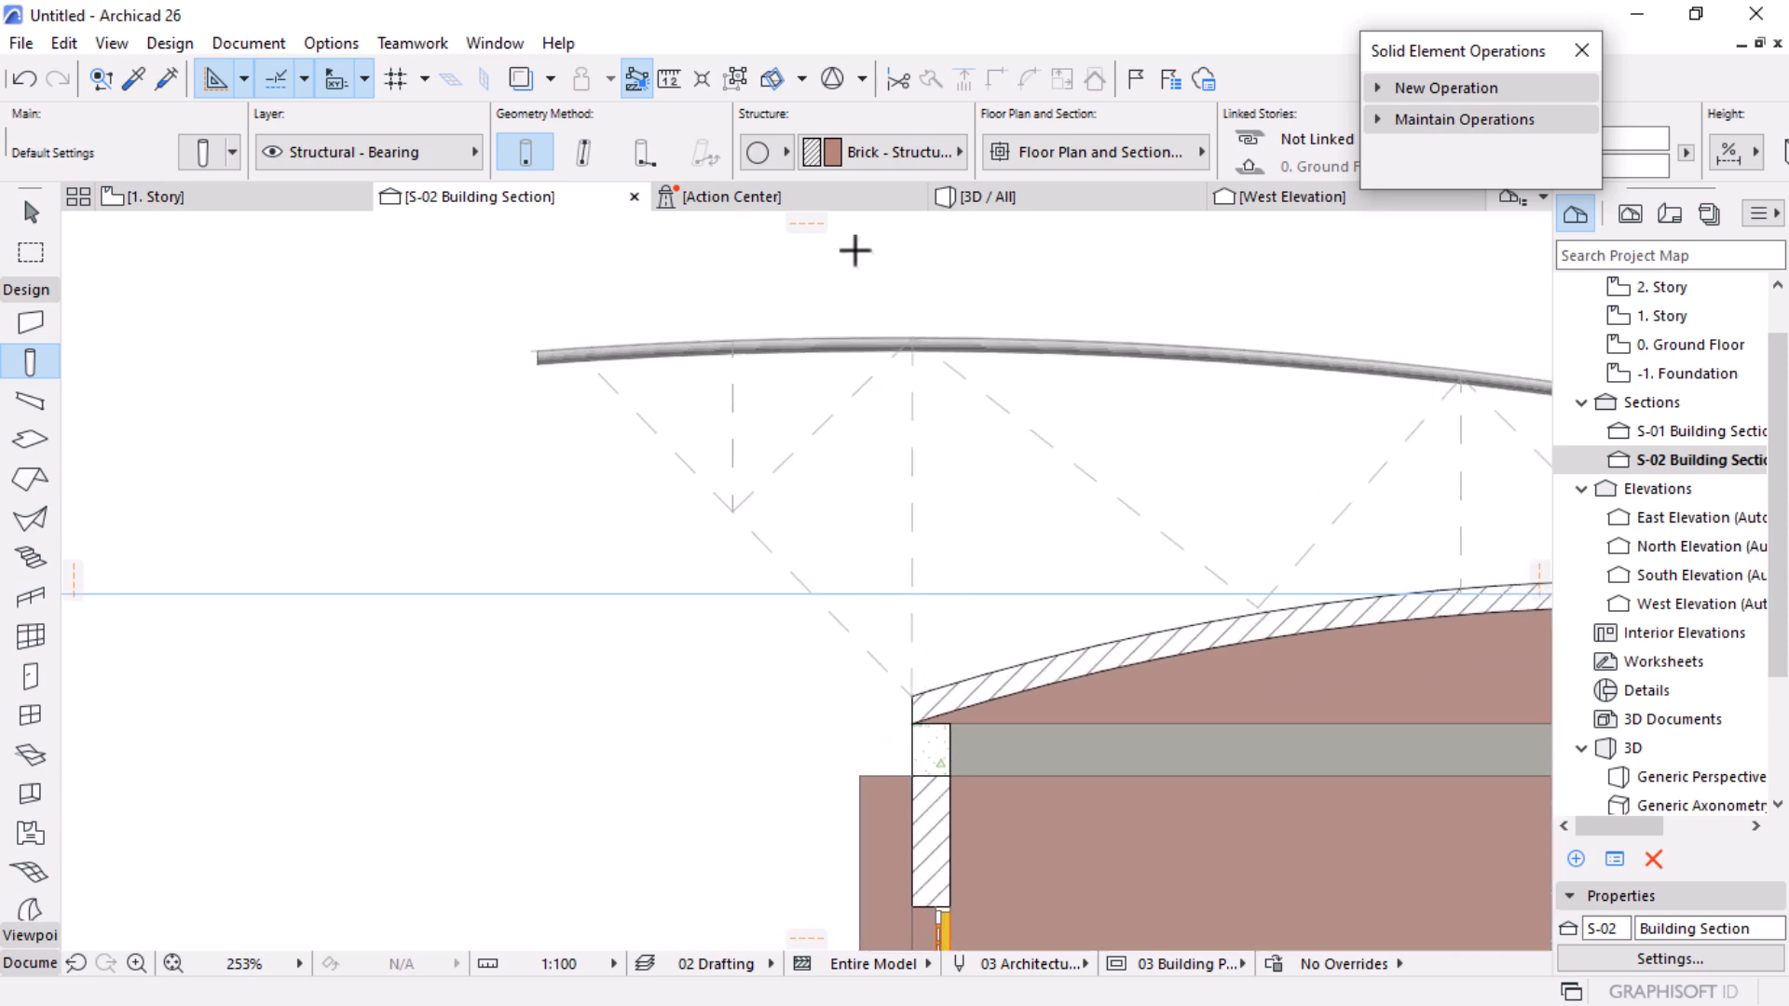
left_click(1064, 197)
middle_click_drag(824, 610, 852, 612, "shift")
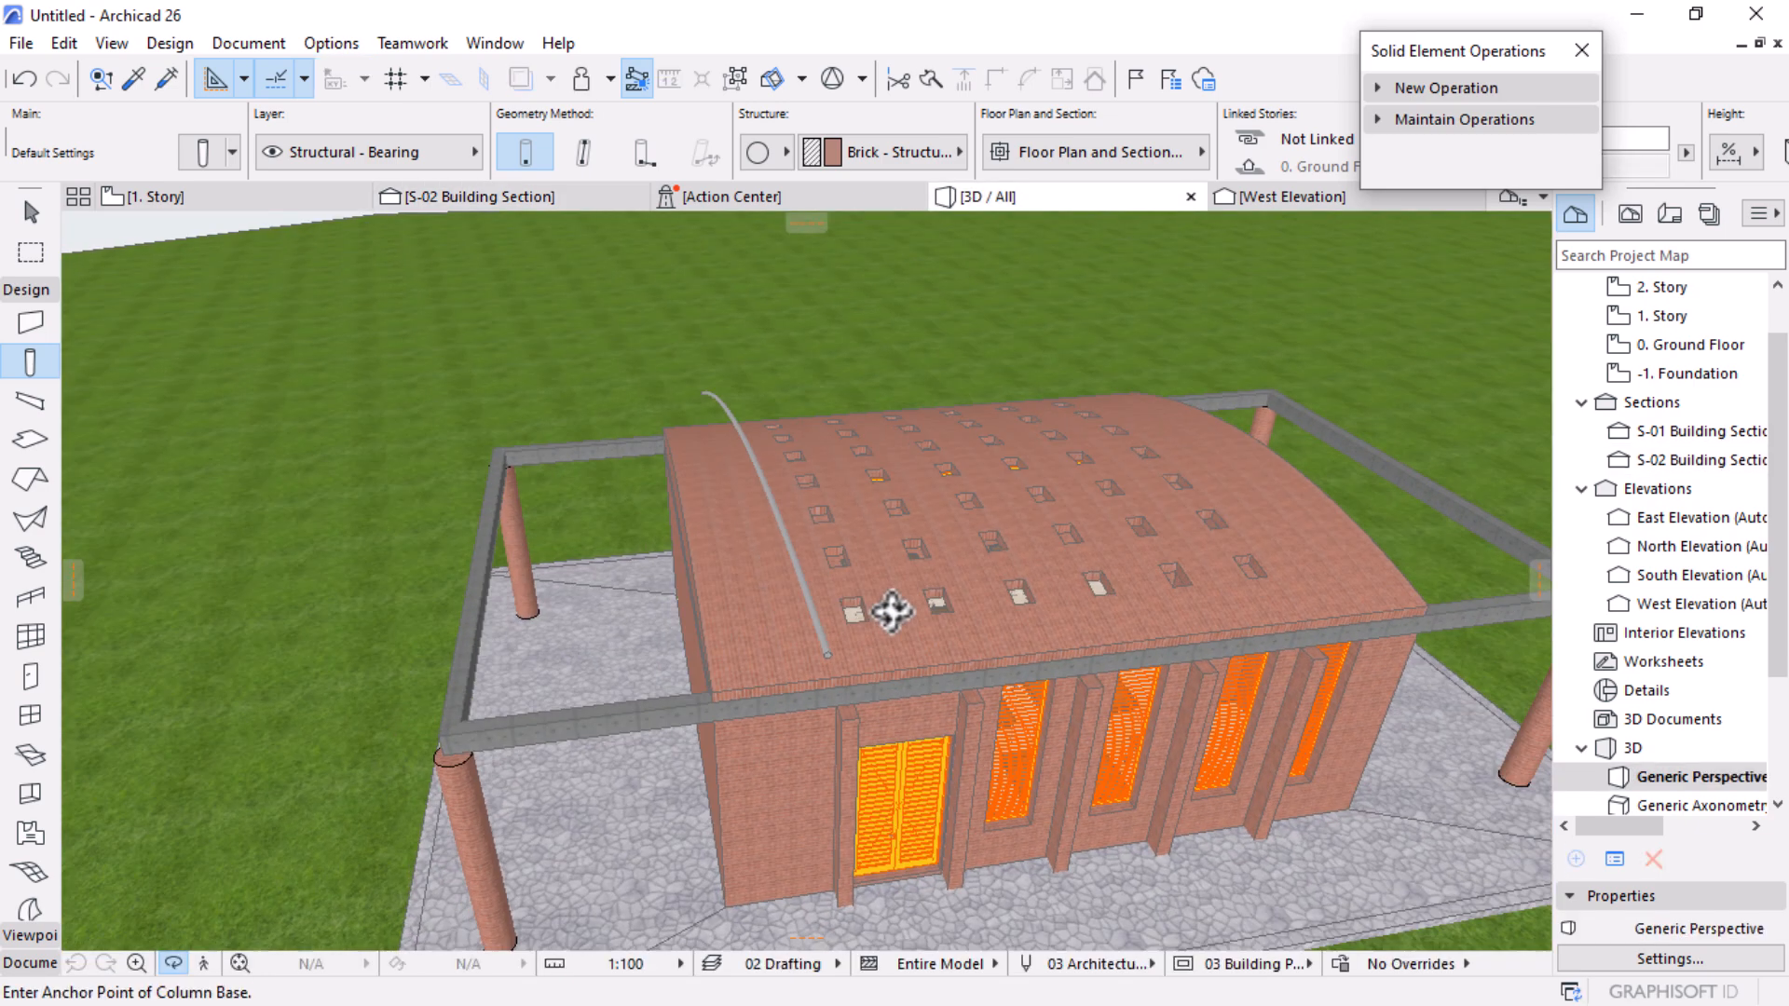
left_click_drag(851, 612, 1249, 590)
scroll(938, 688, "up", 5)
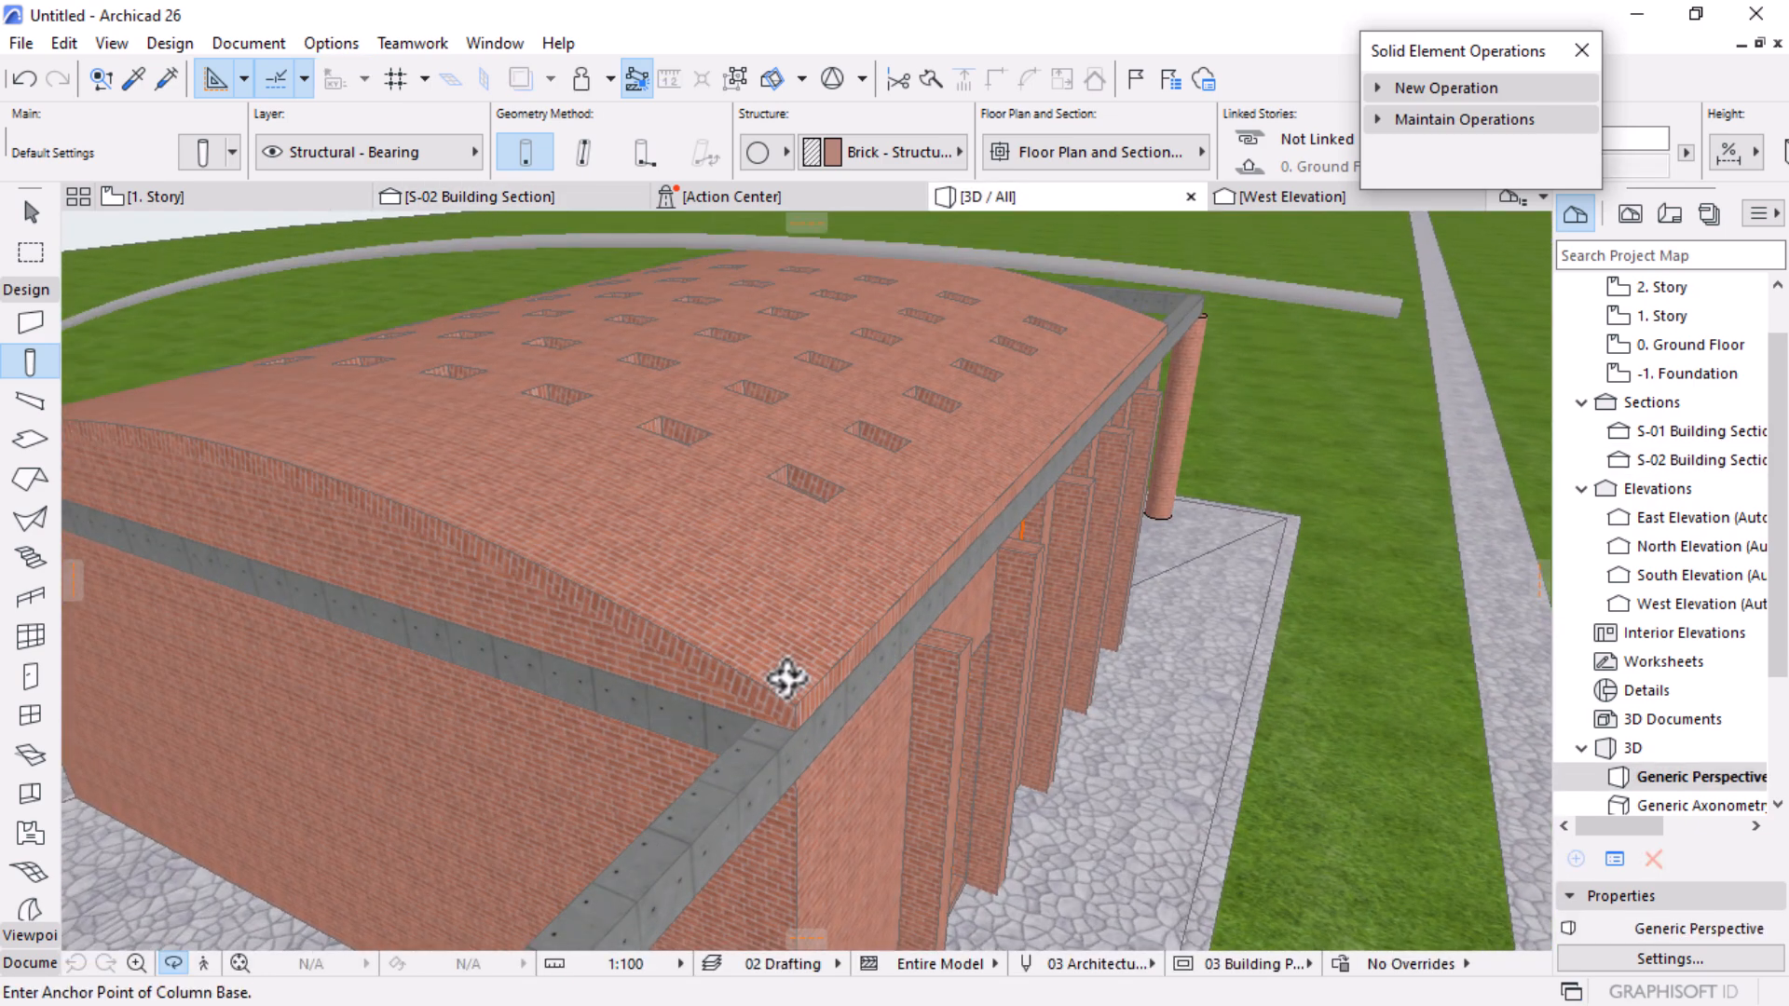
key("Escape")
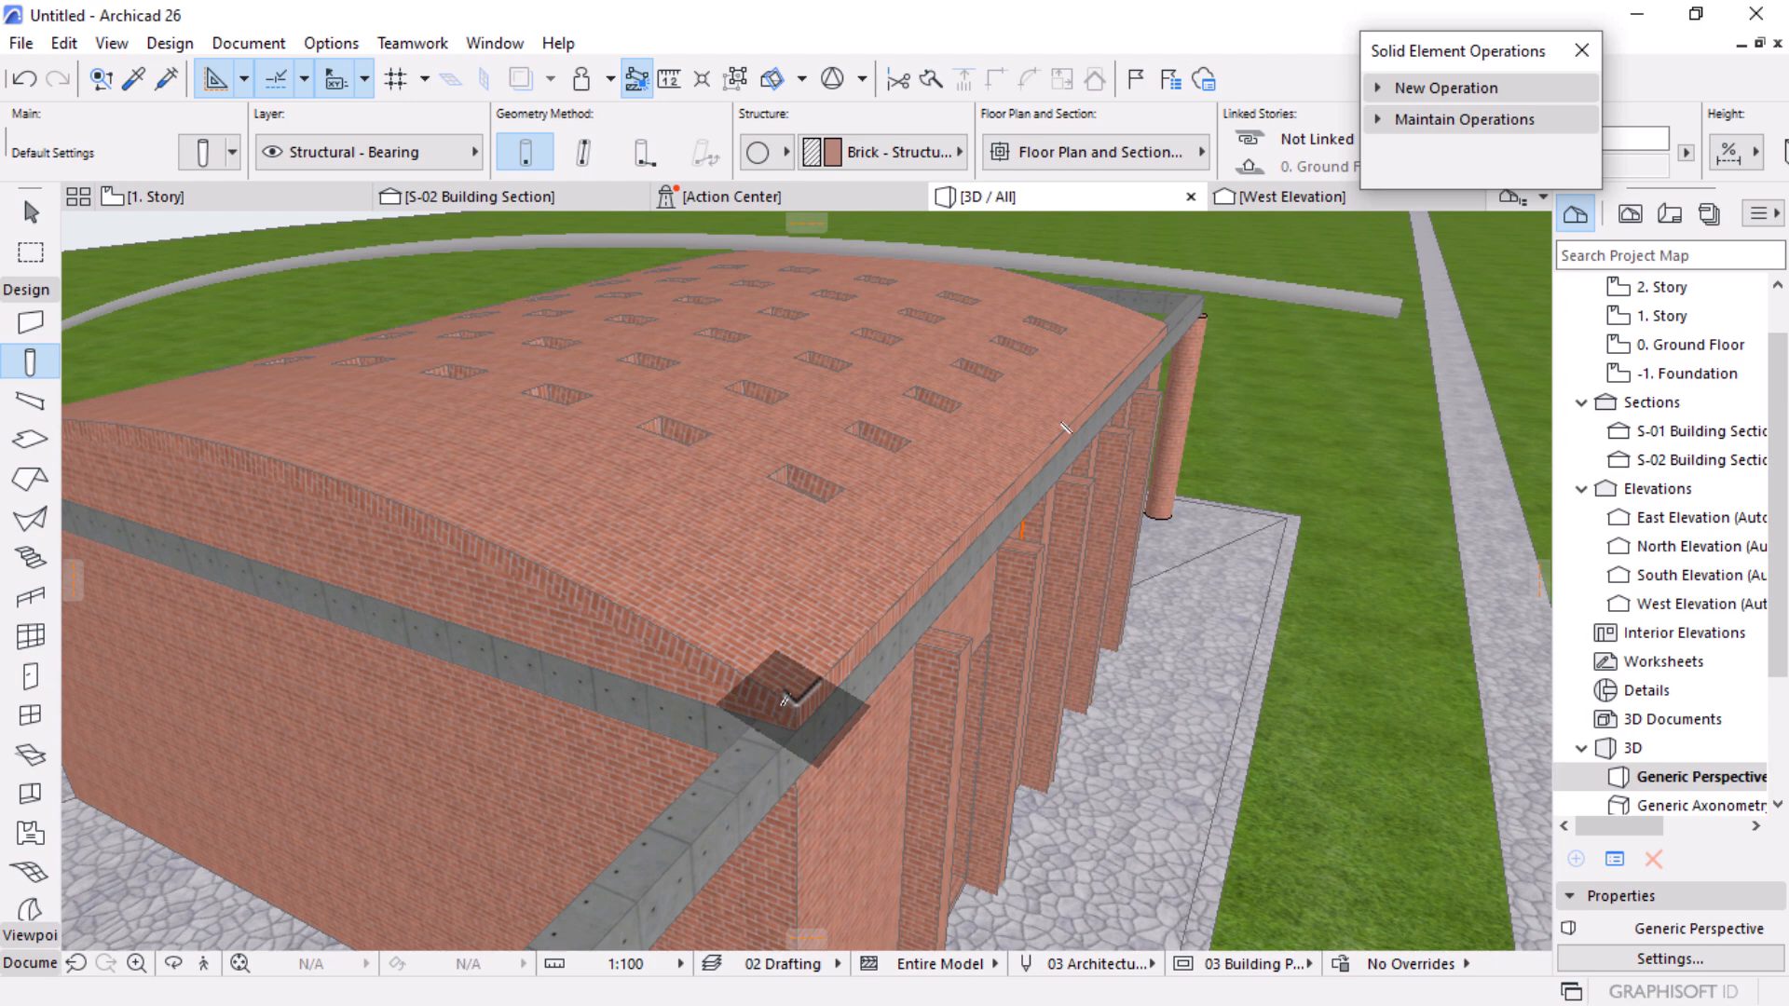
left_click(785, 698)
key("Escape")
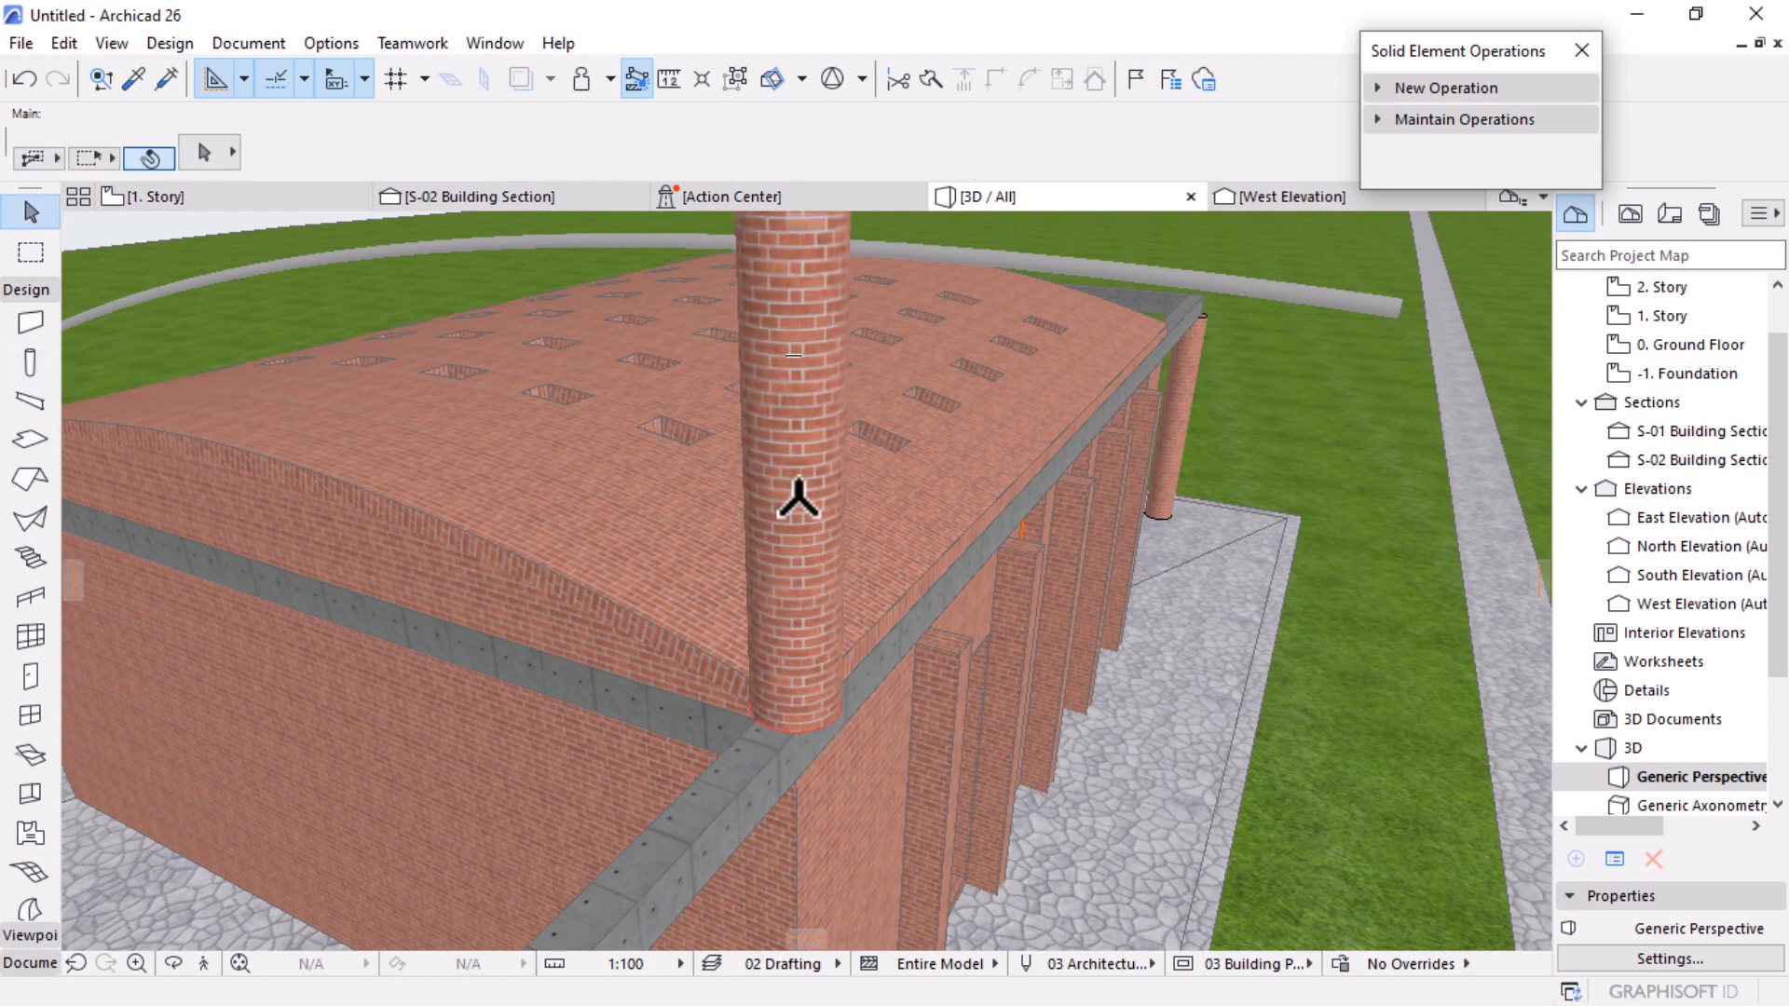
Step: Change the new column to a slanted one with a 100 mm diameter and Steel - Structural material
left_click(798, 498)
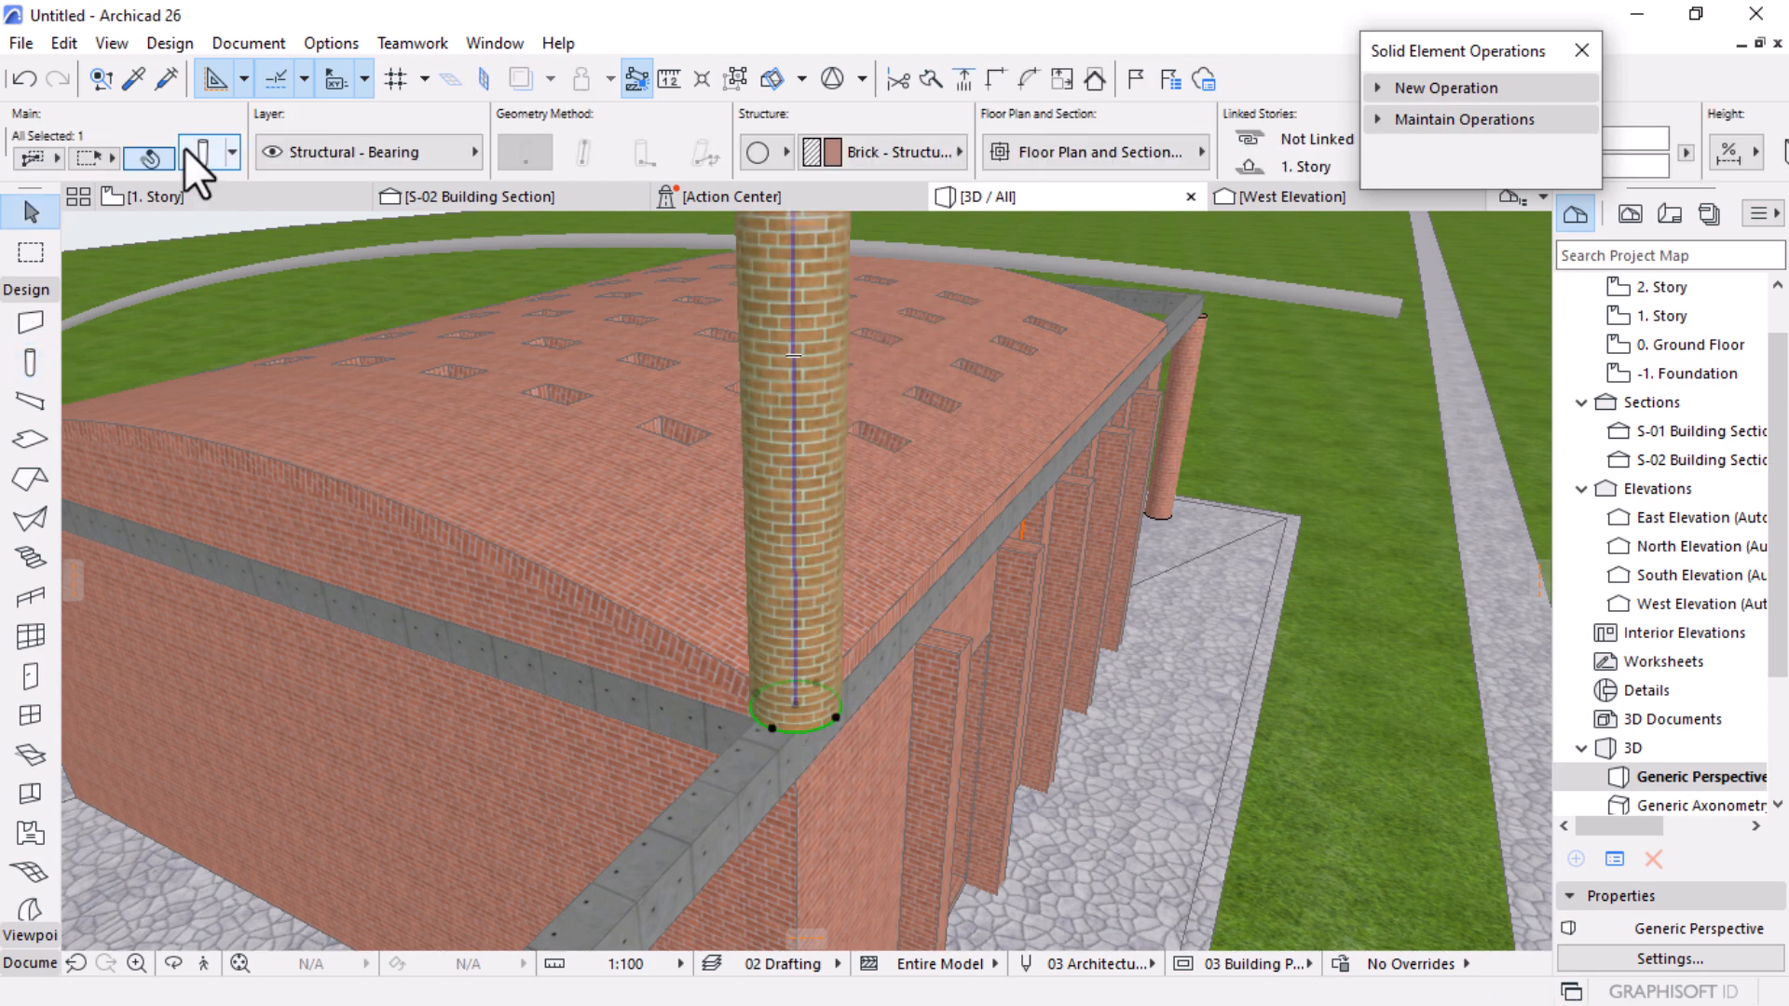
key("ctrl+t")
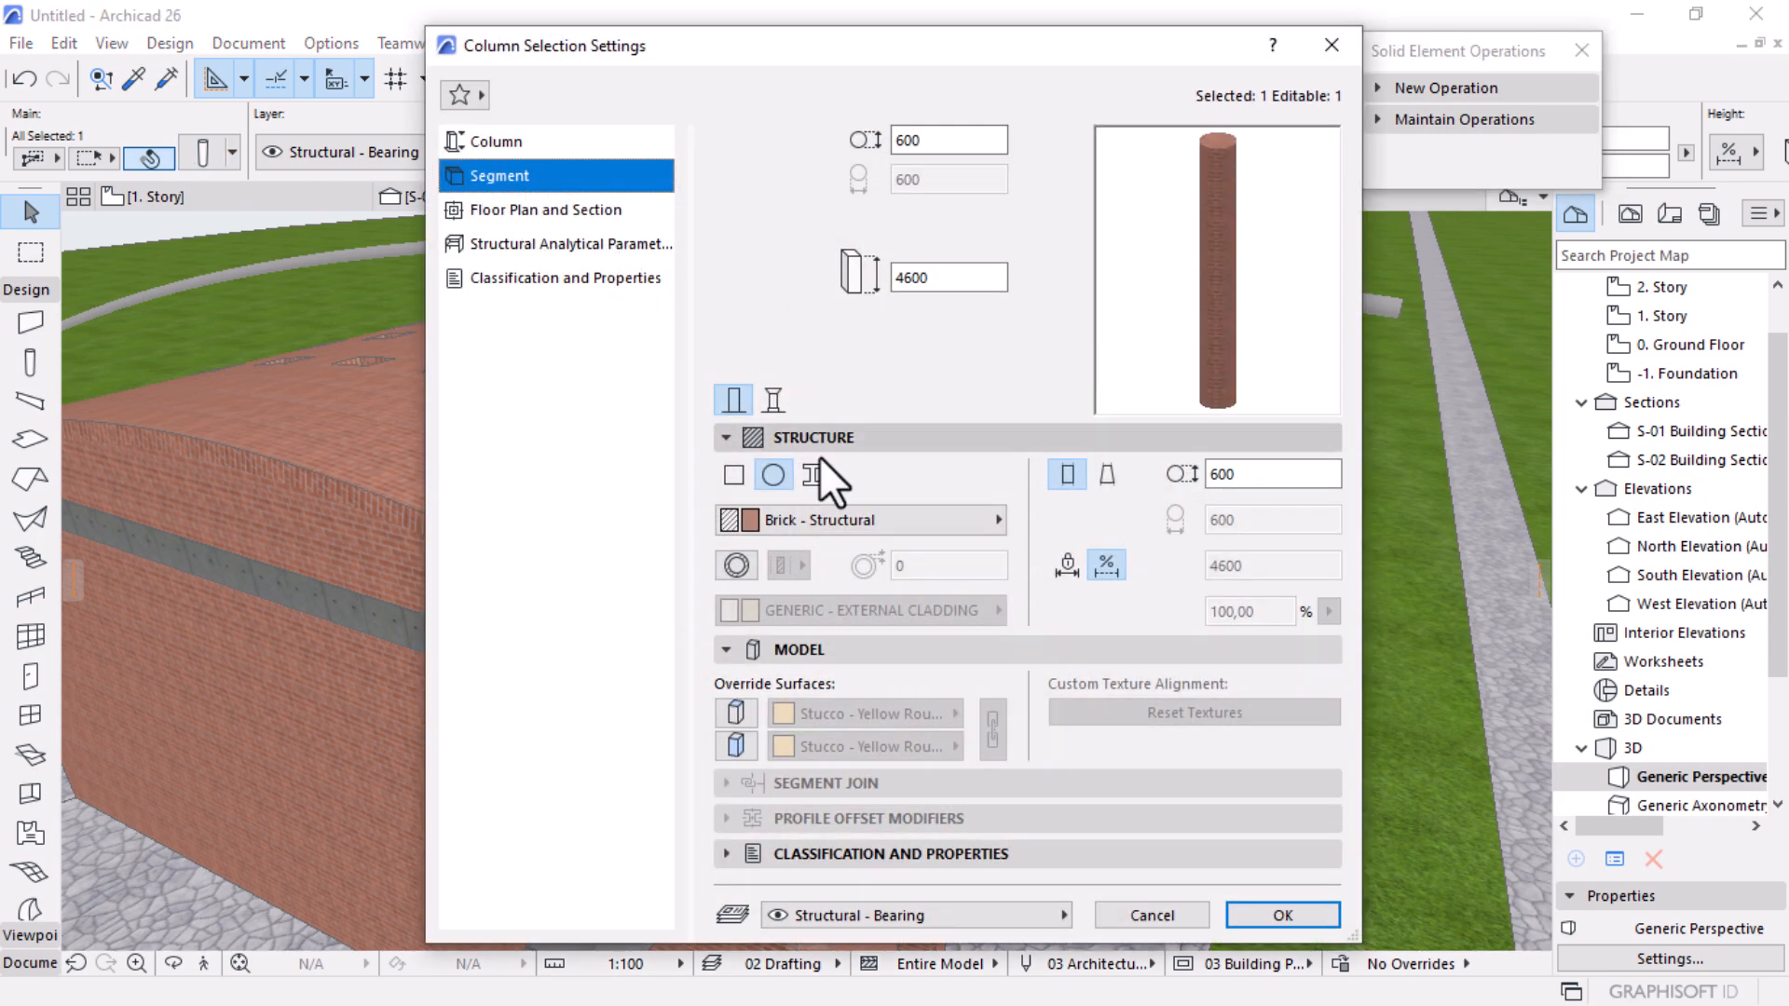
left_click(1258, 476)
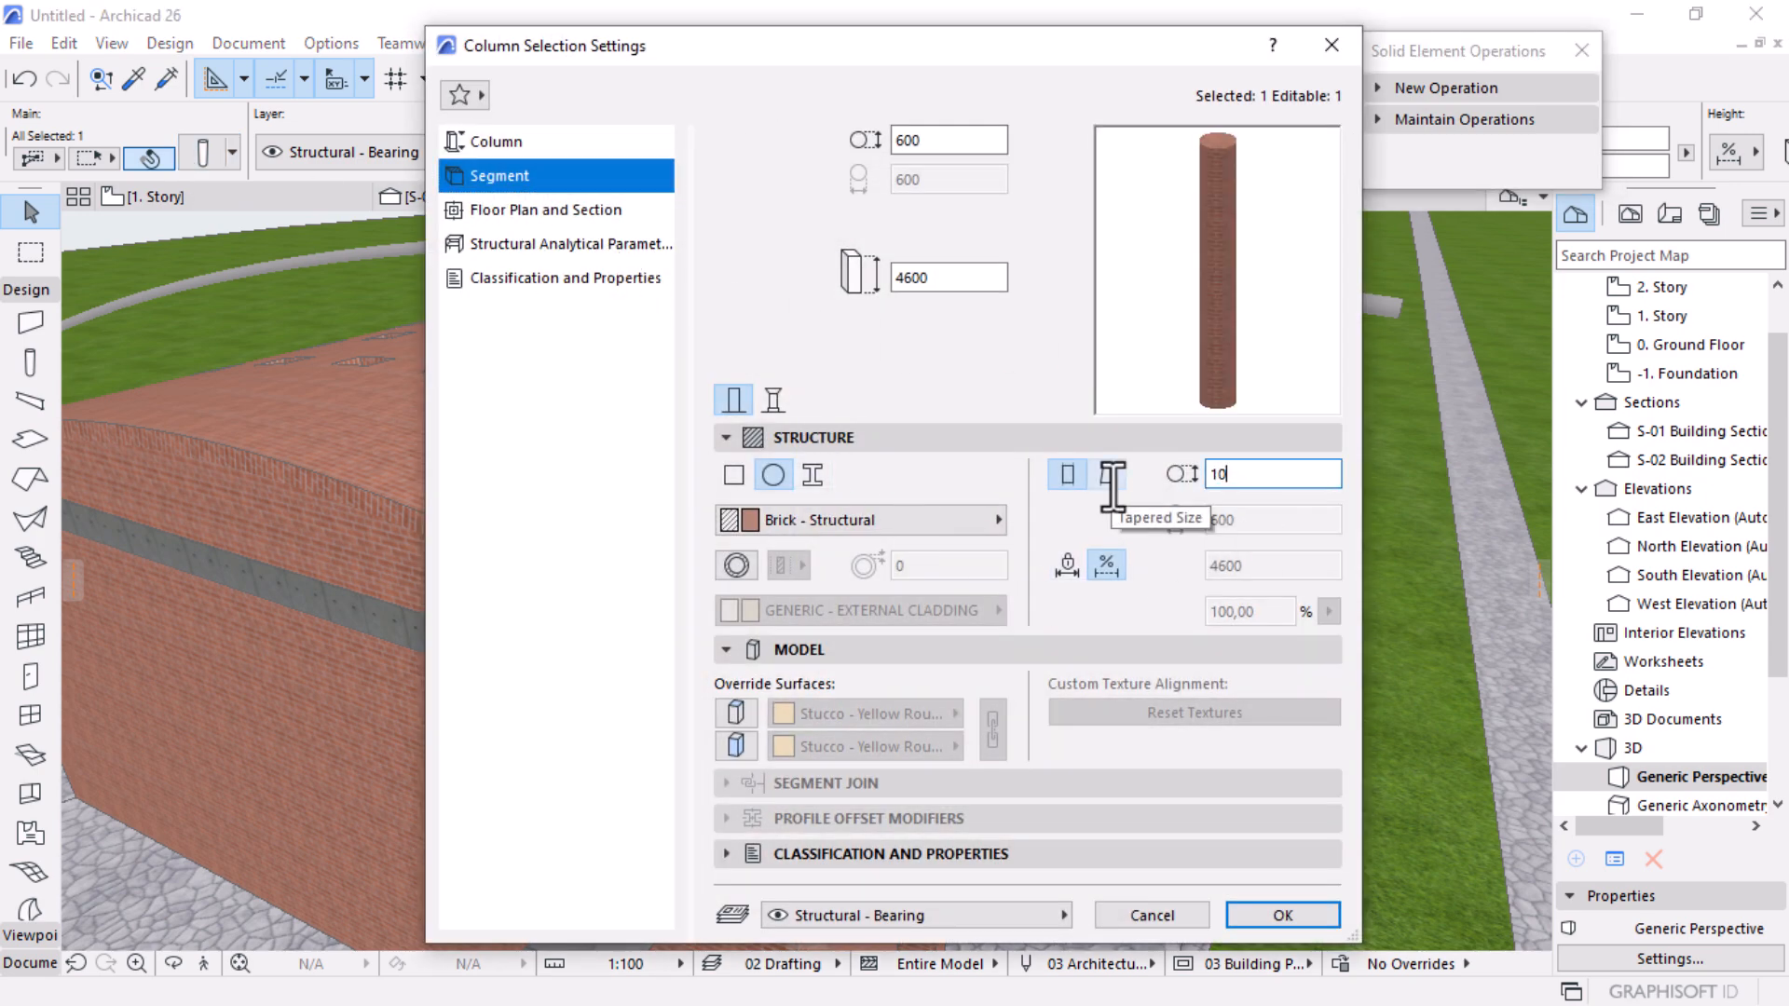
left_click(814, 518)
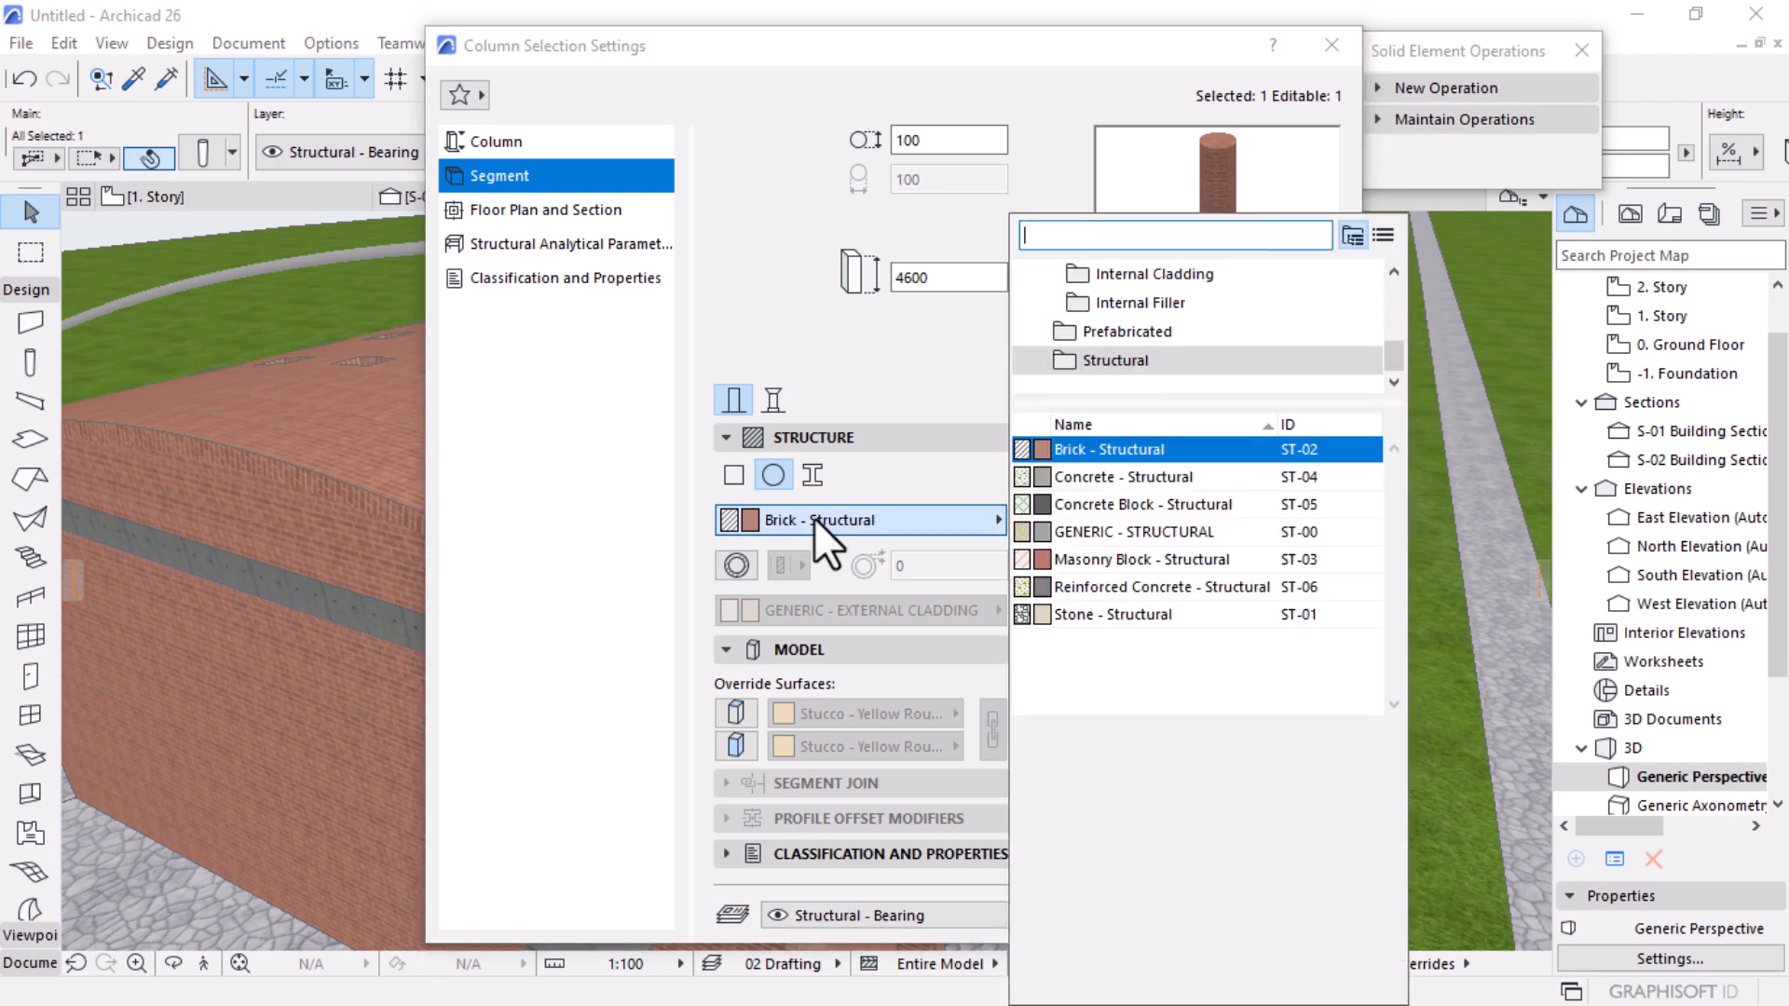
type("ste")
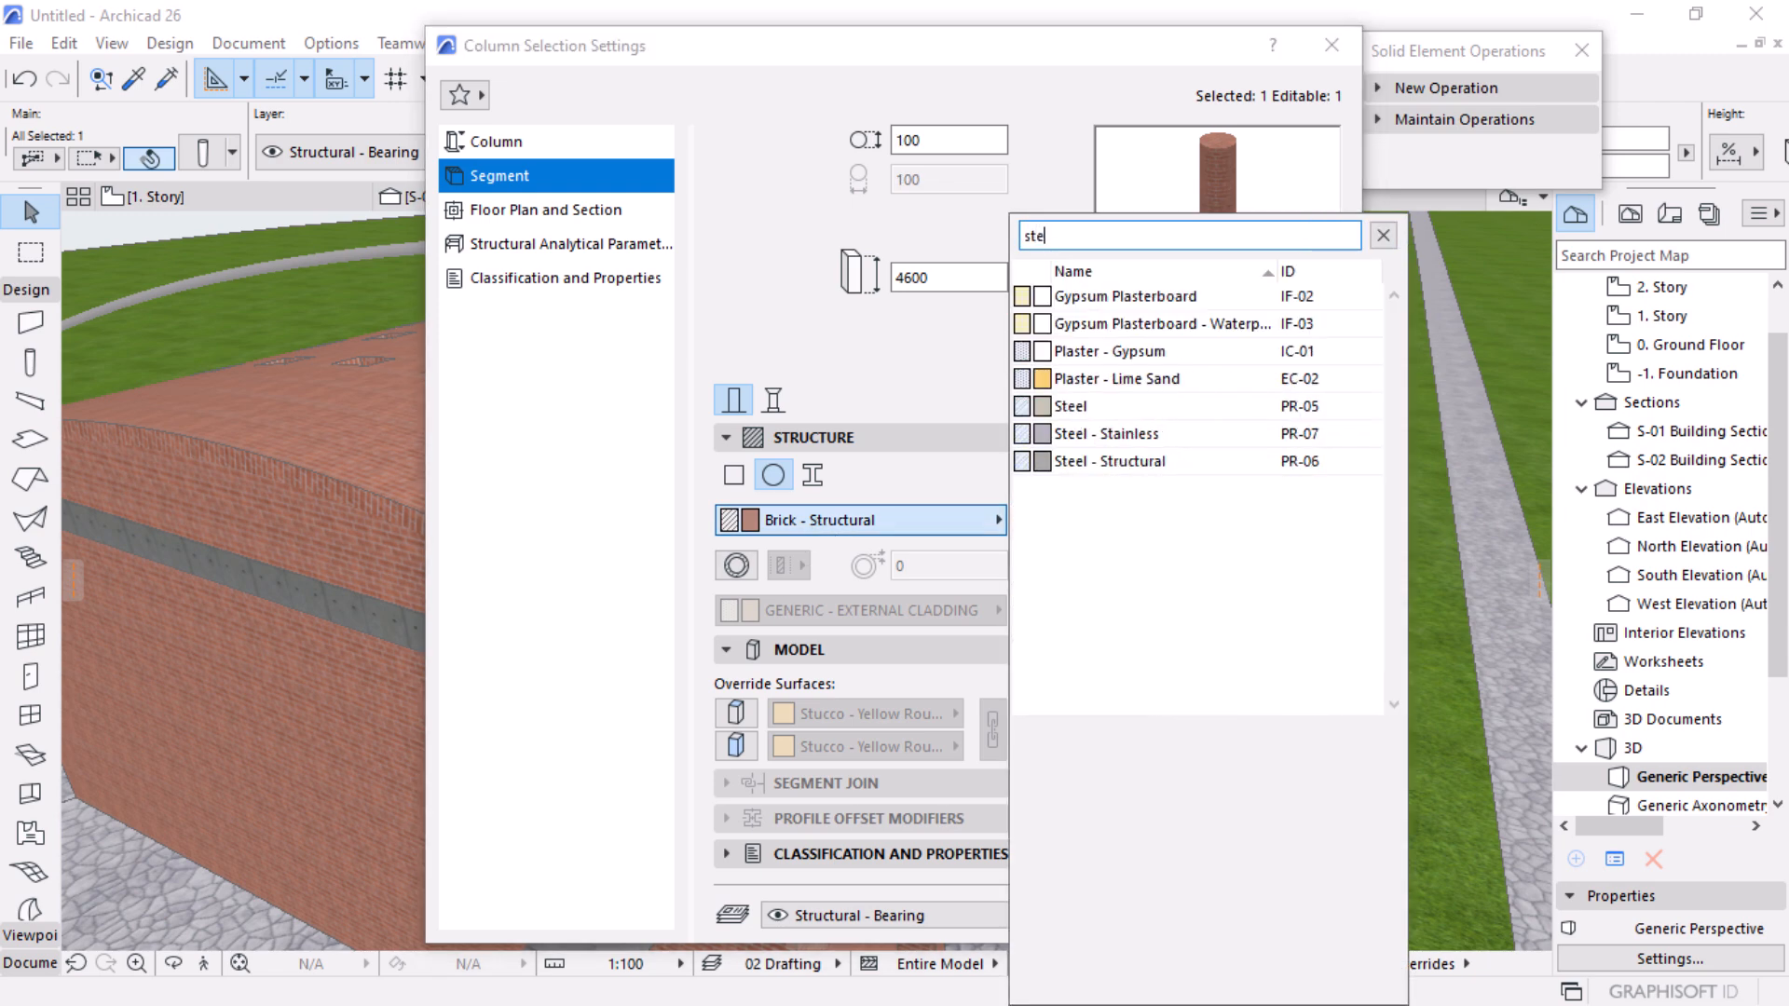
left_click(1137, 454)
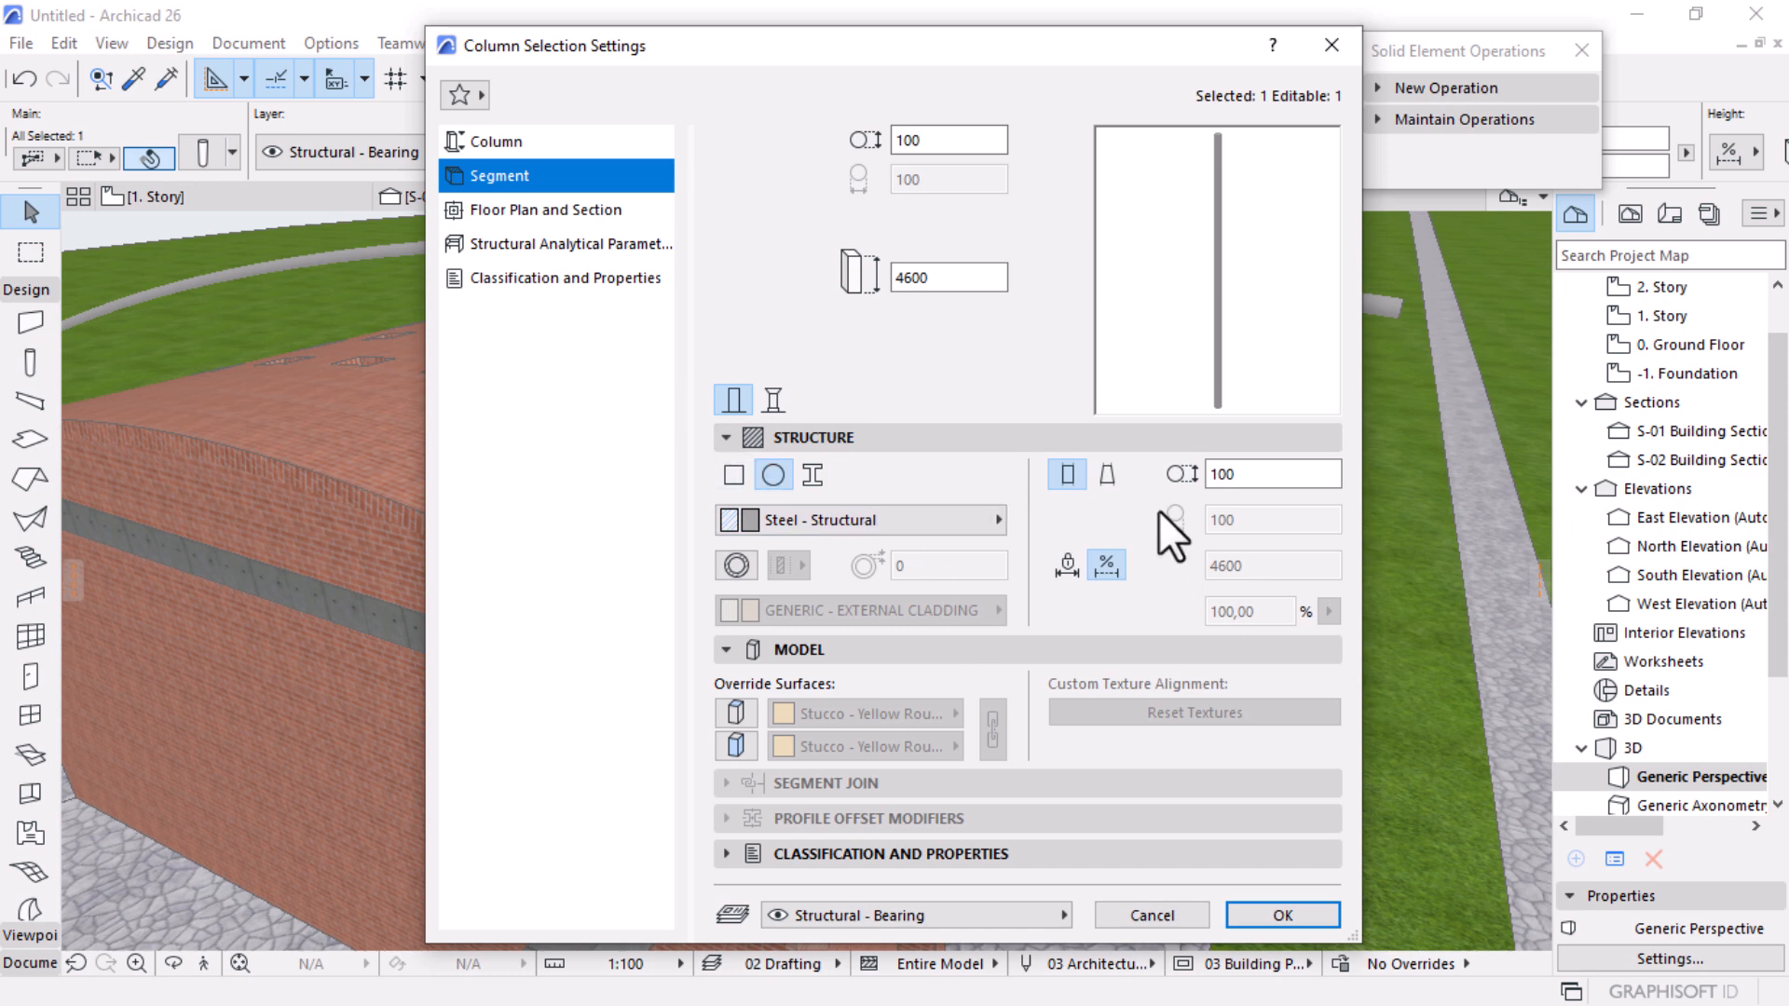
left_click(501, 144)
left_click(1108, 445)
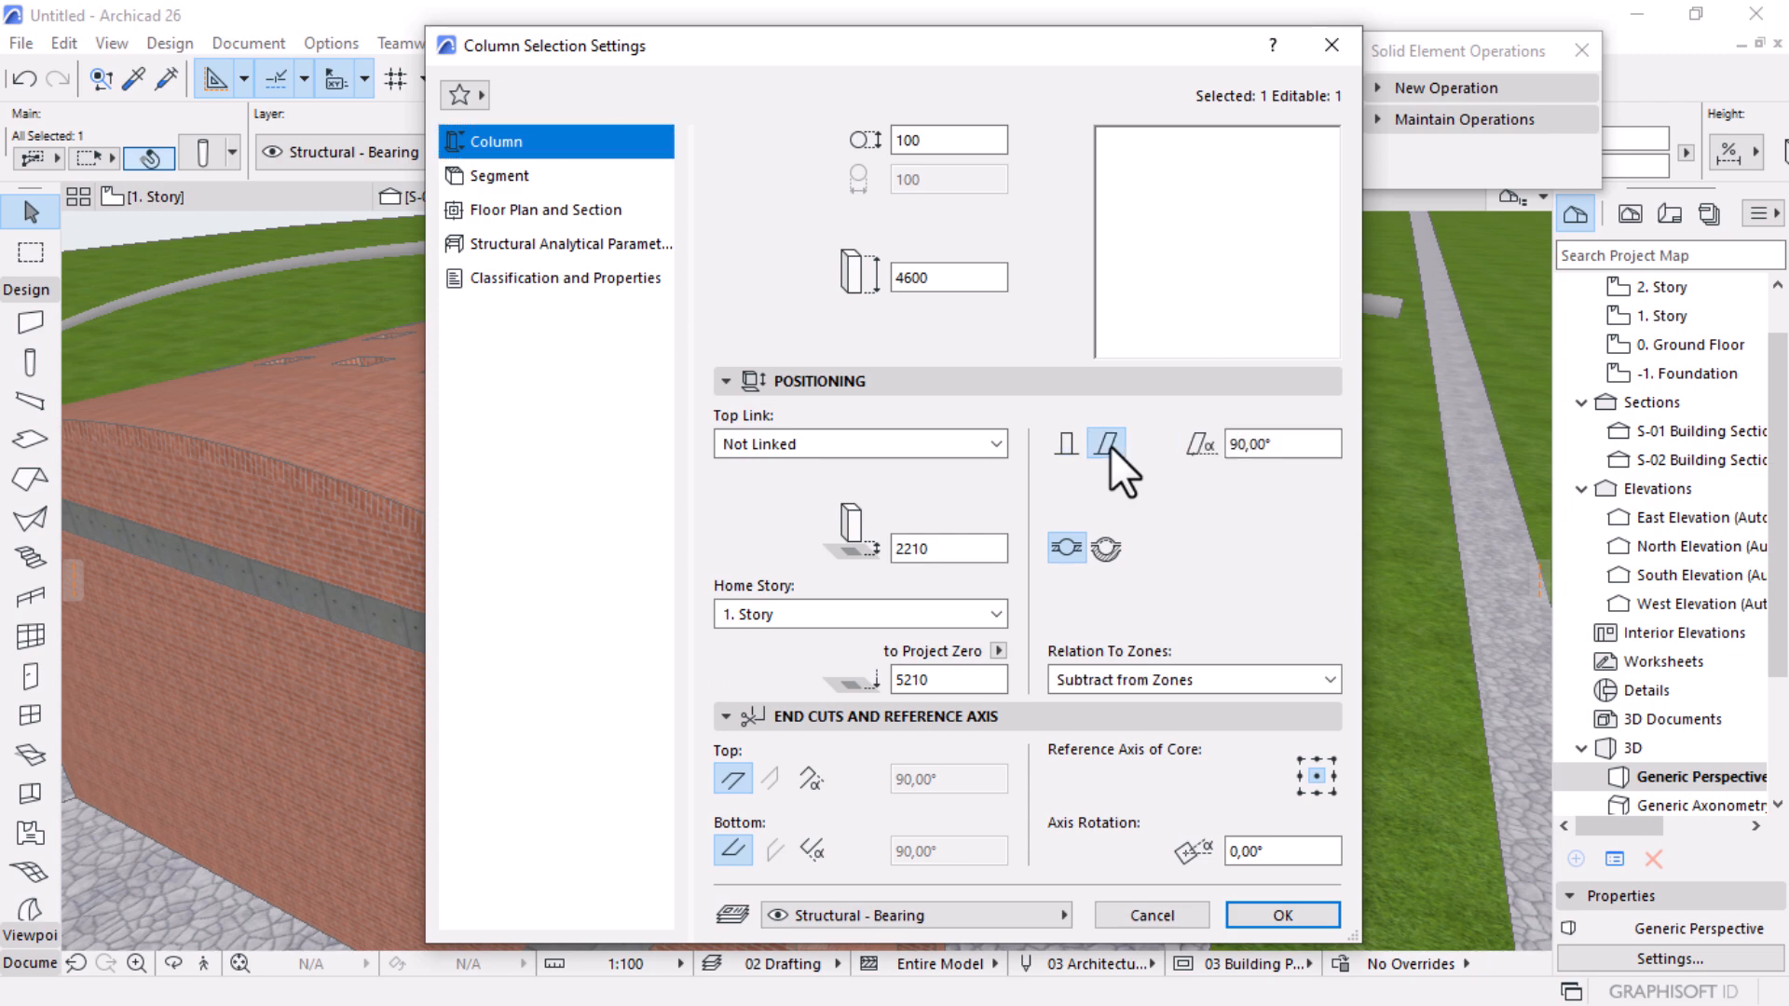
left_click(1267, 909)
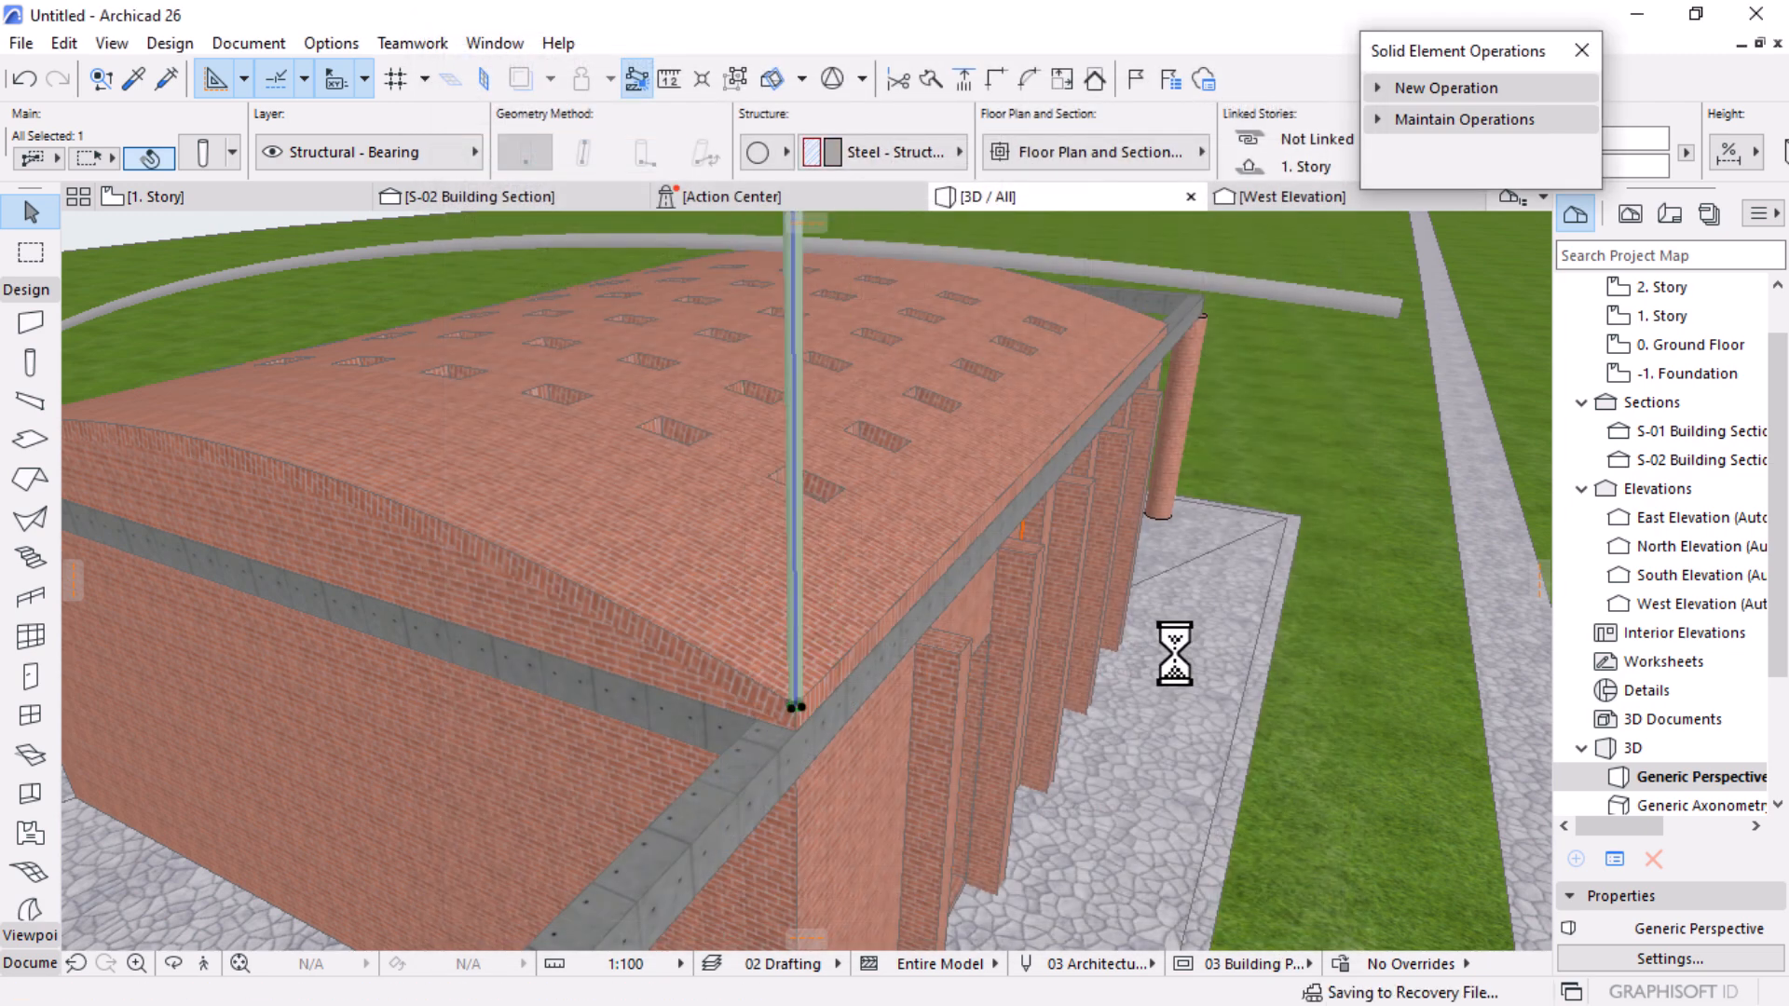
Step: In the S-02 section, slant the steel column outward from its base, following the dashed truss diagonal
scroll(854, 655, "down", 4)
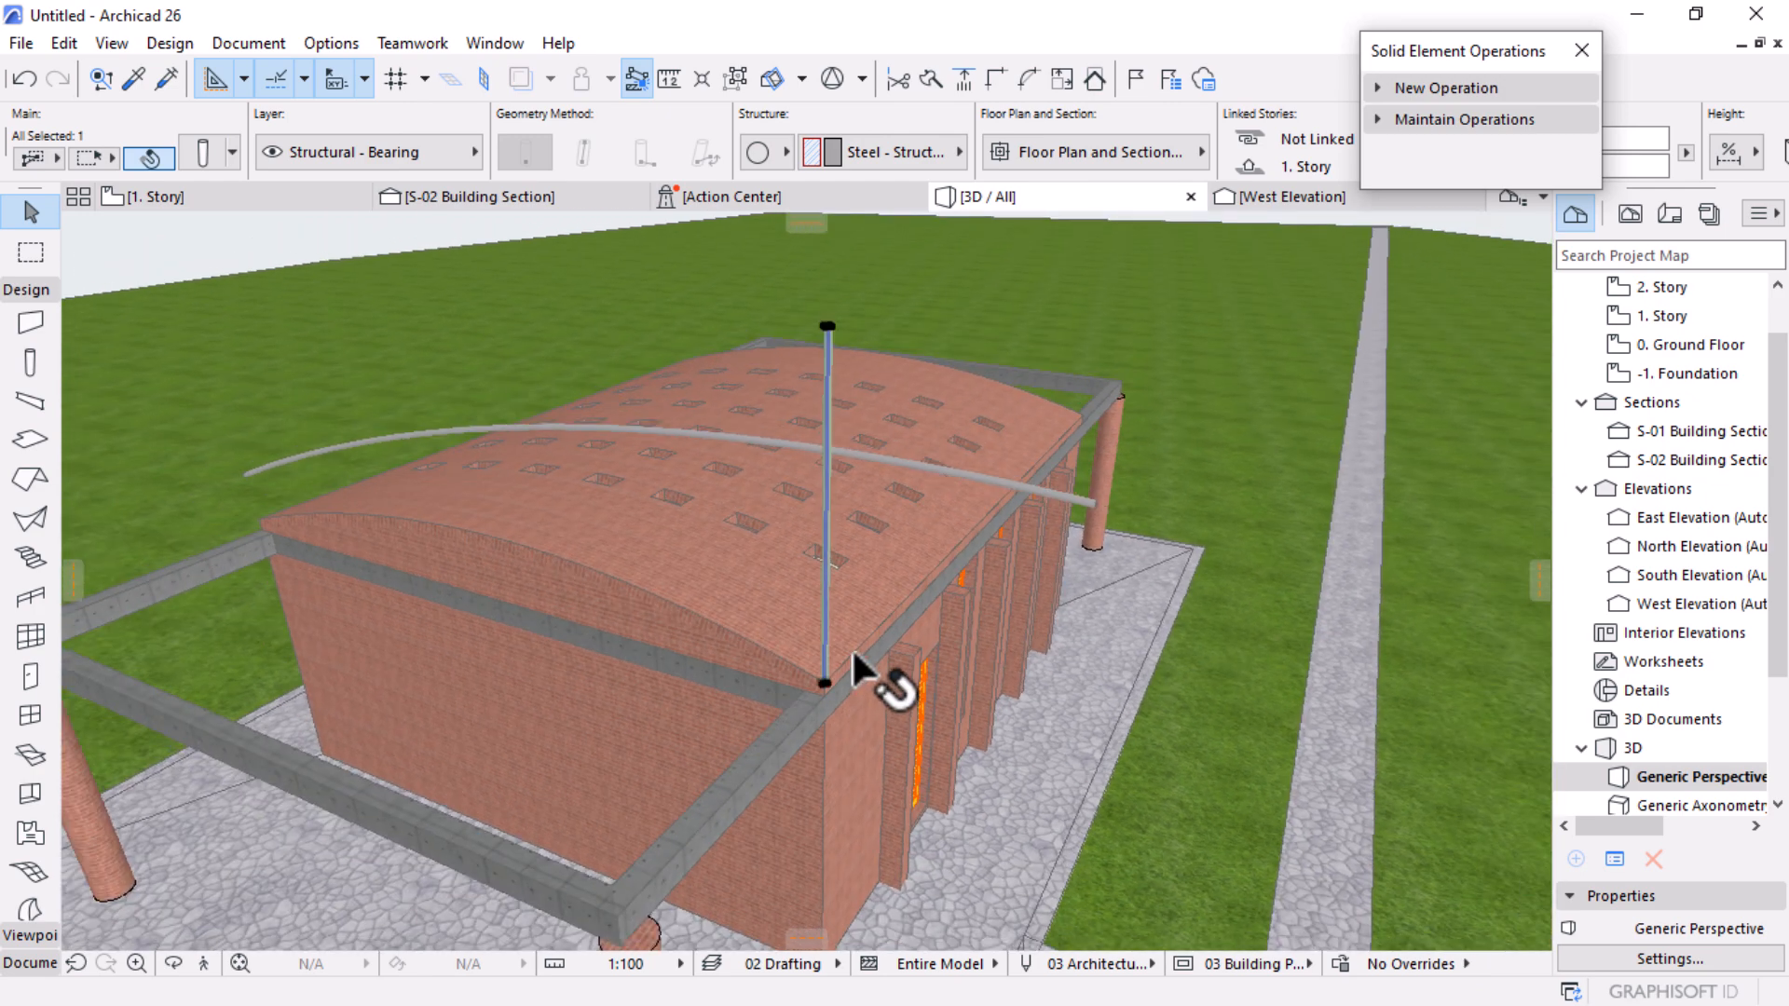
left_click(458, 200)
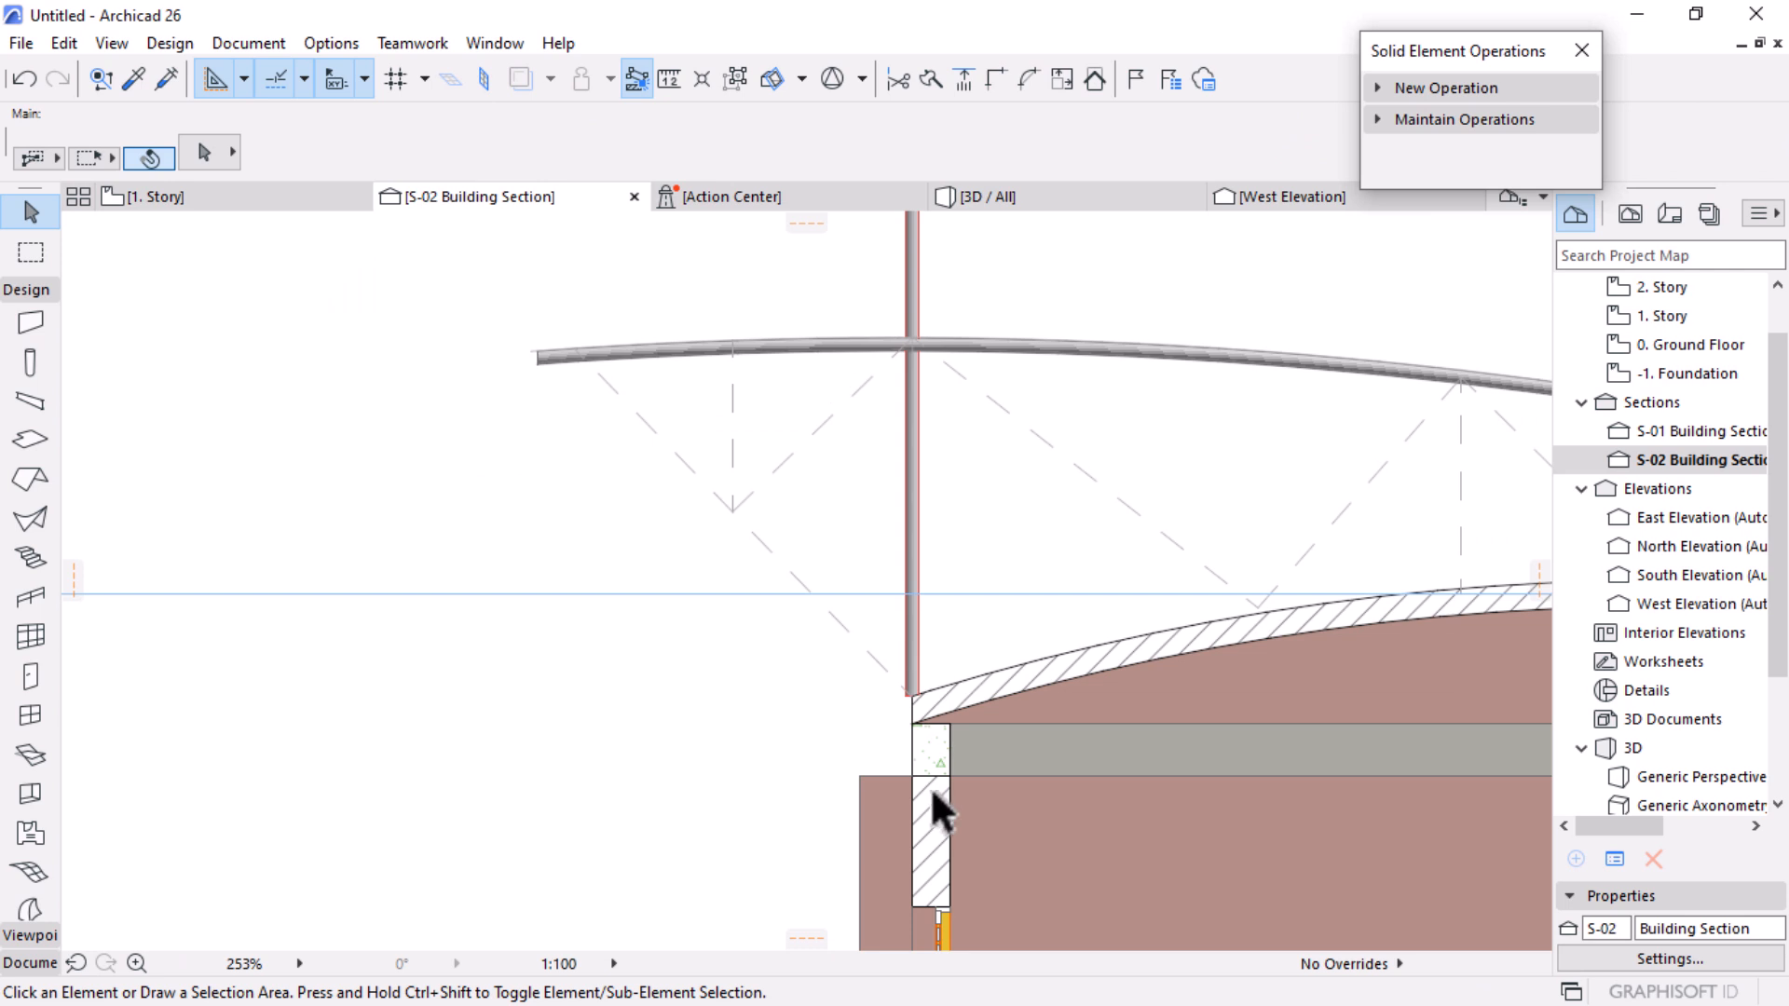
scroll(931, 801, "down", 3)
left_click(921, 361)
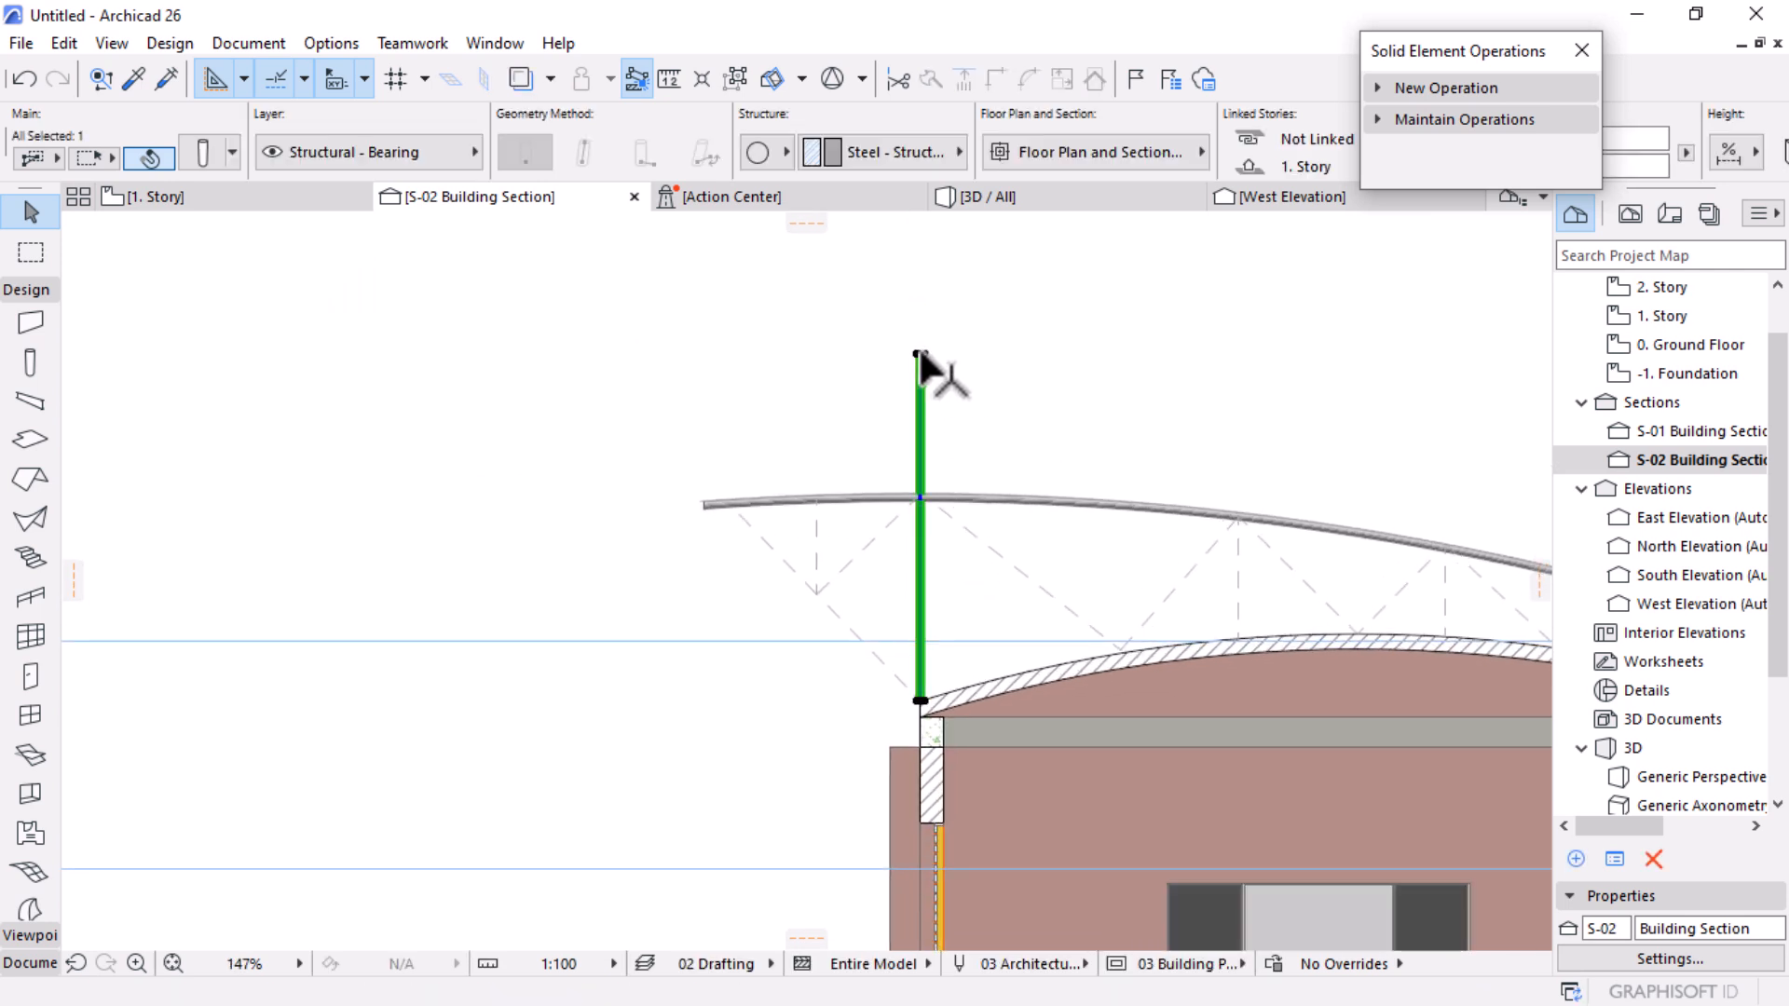
left_click(920, 355)
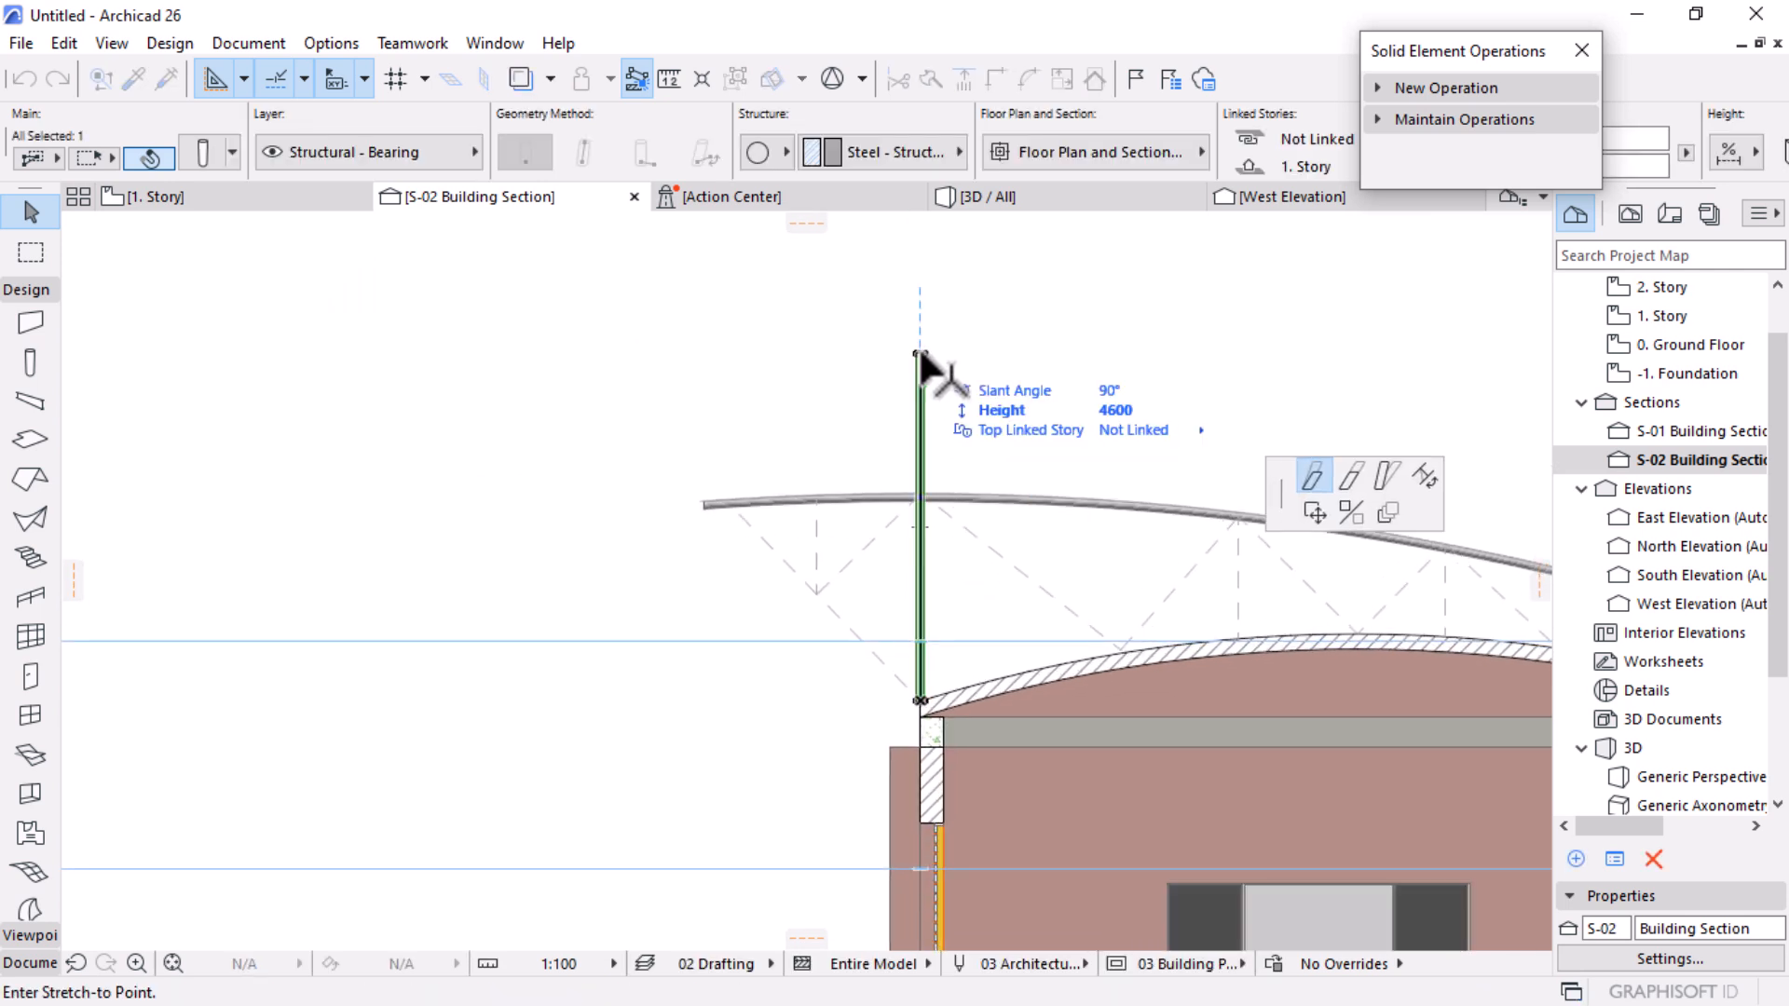
left_click(1387, 476)
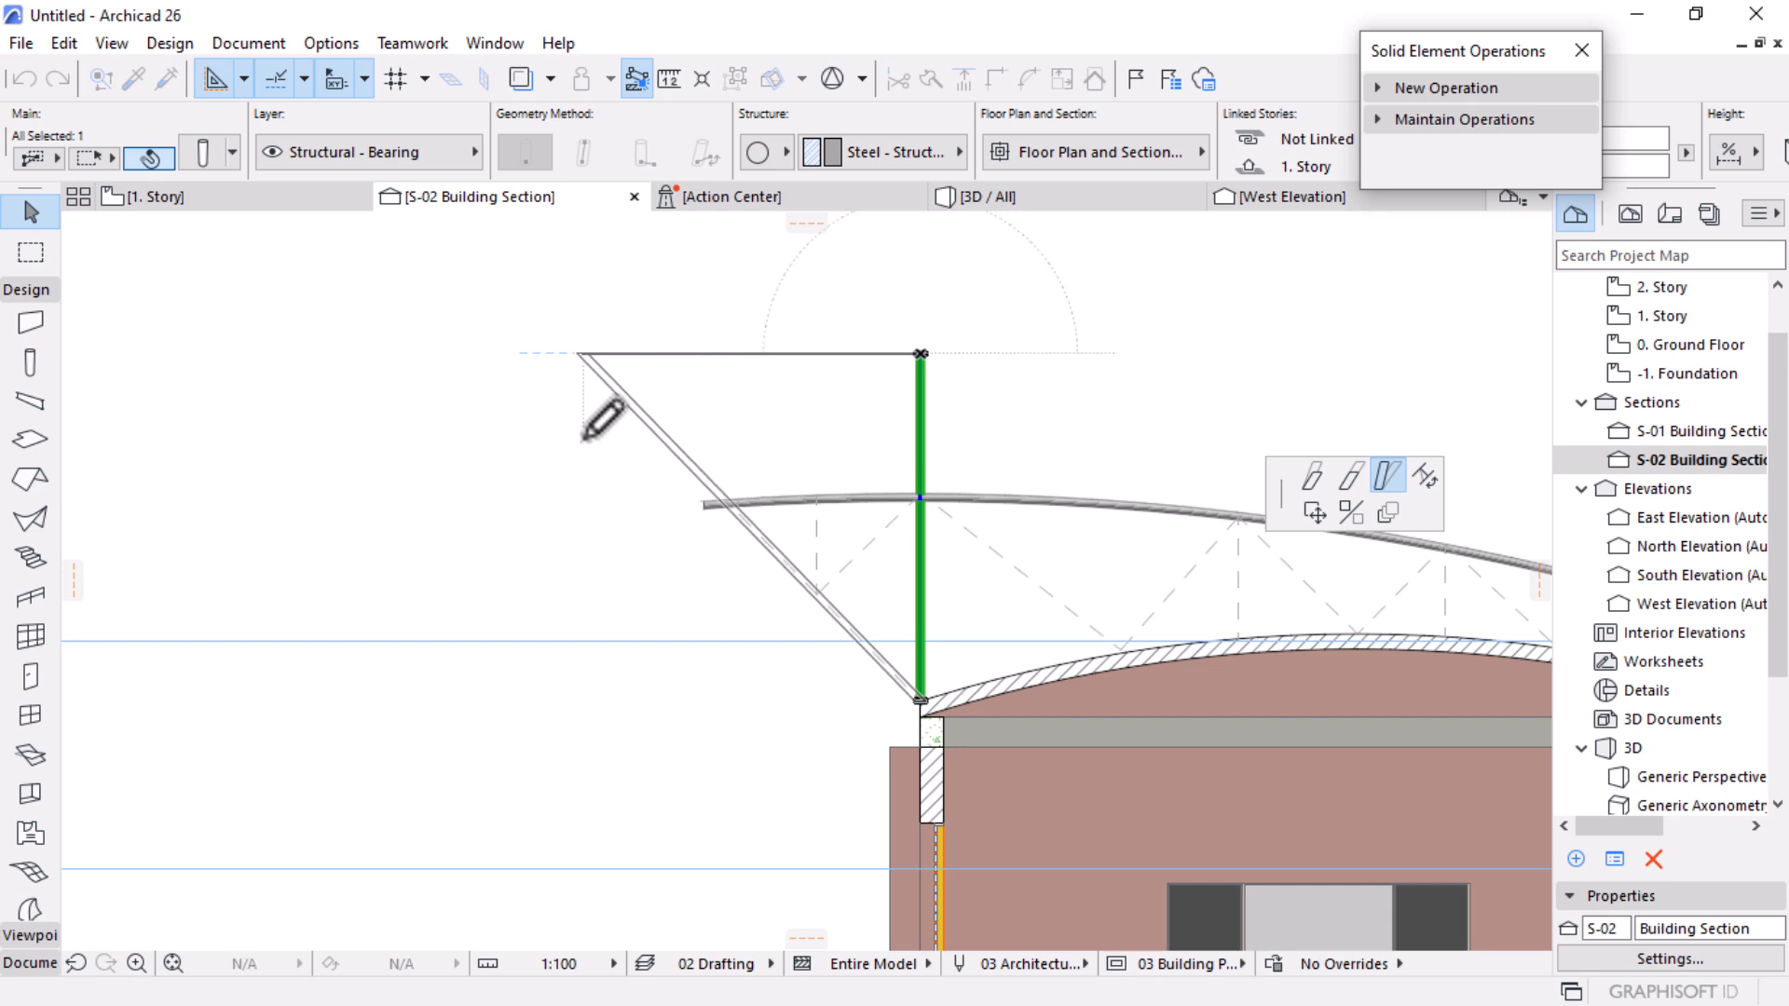
left_click(585, 434)
Step: Stretch the slanted column's height at a fixed angle so its top ends at the curved beam
left_click(584, 354)
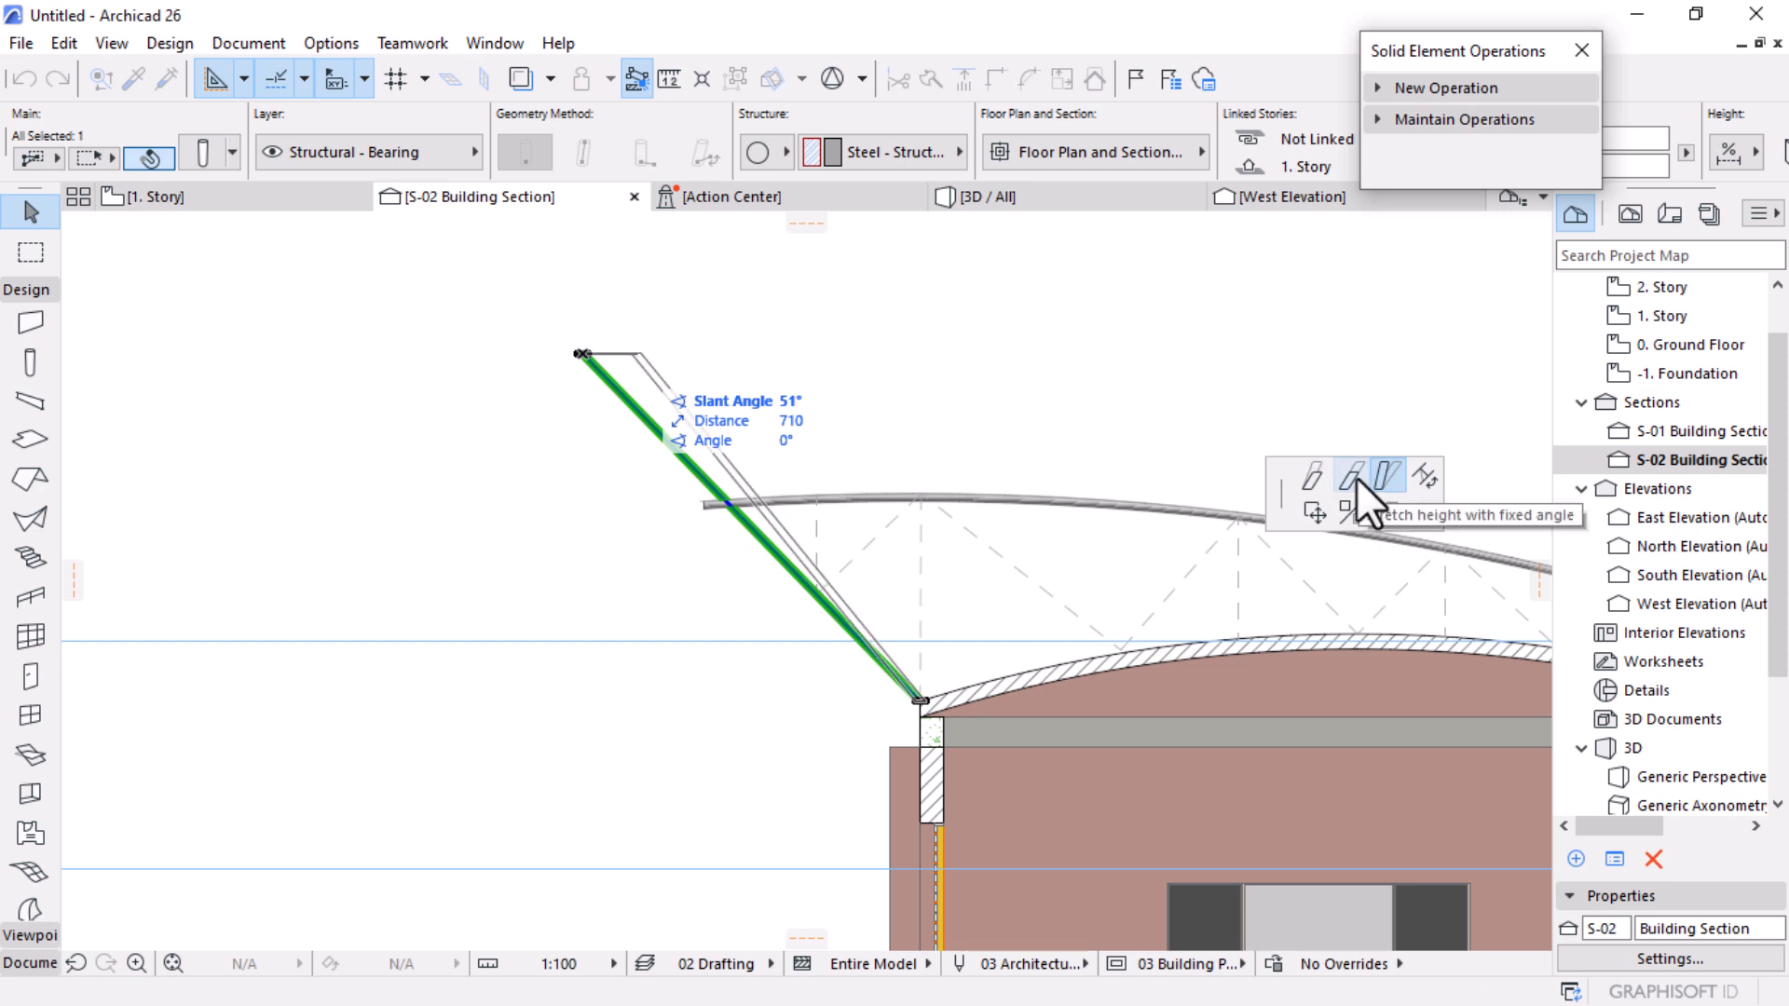
left_click(1353, 477)
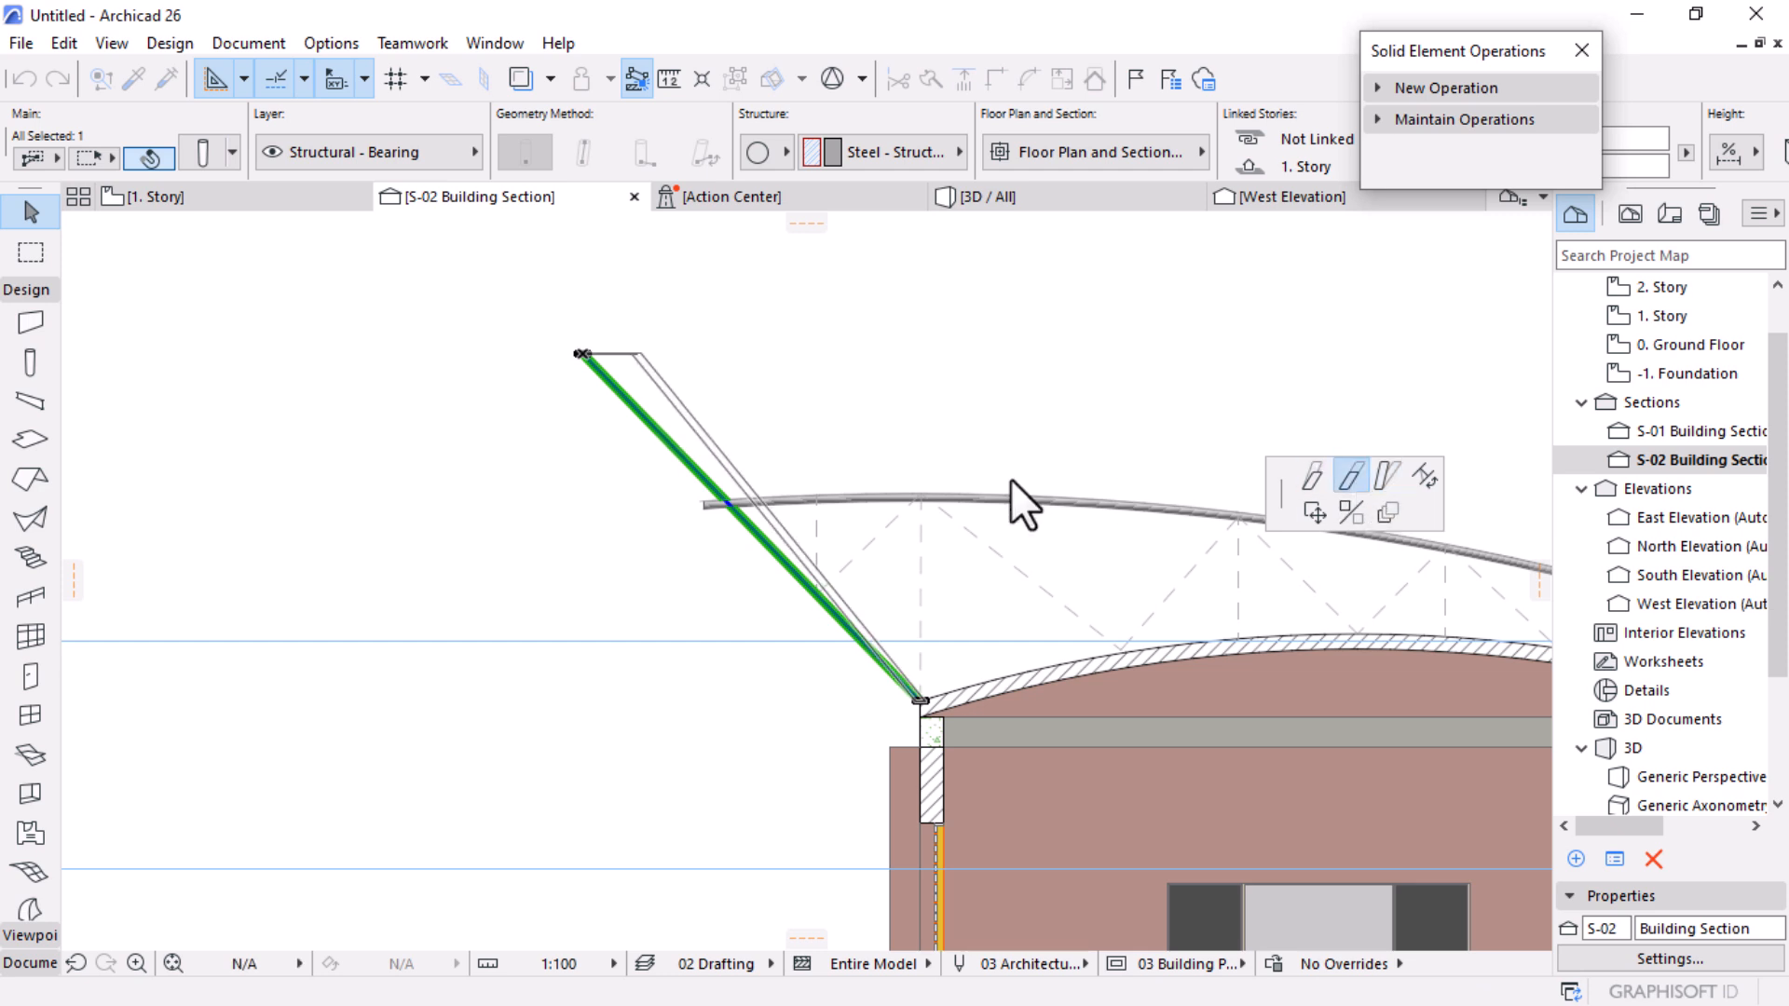
left_click(773, 481)
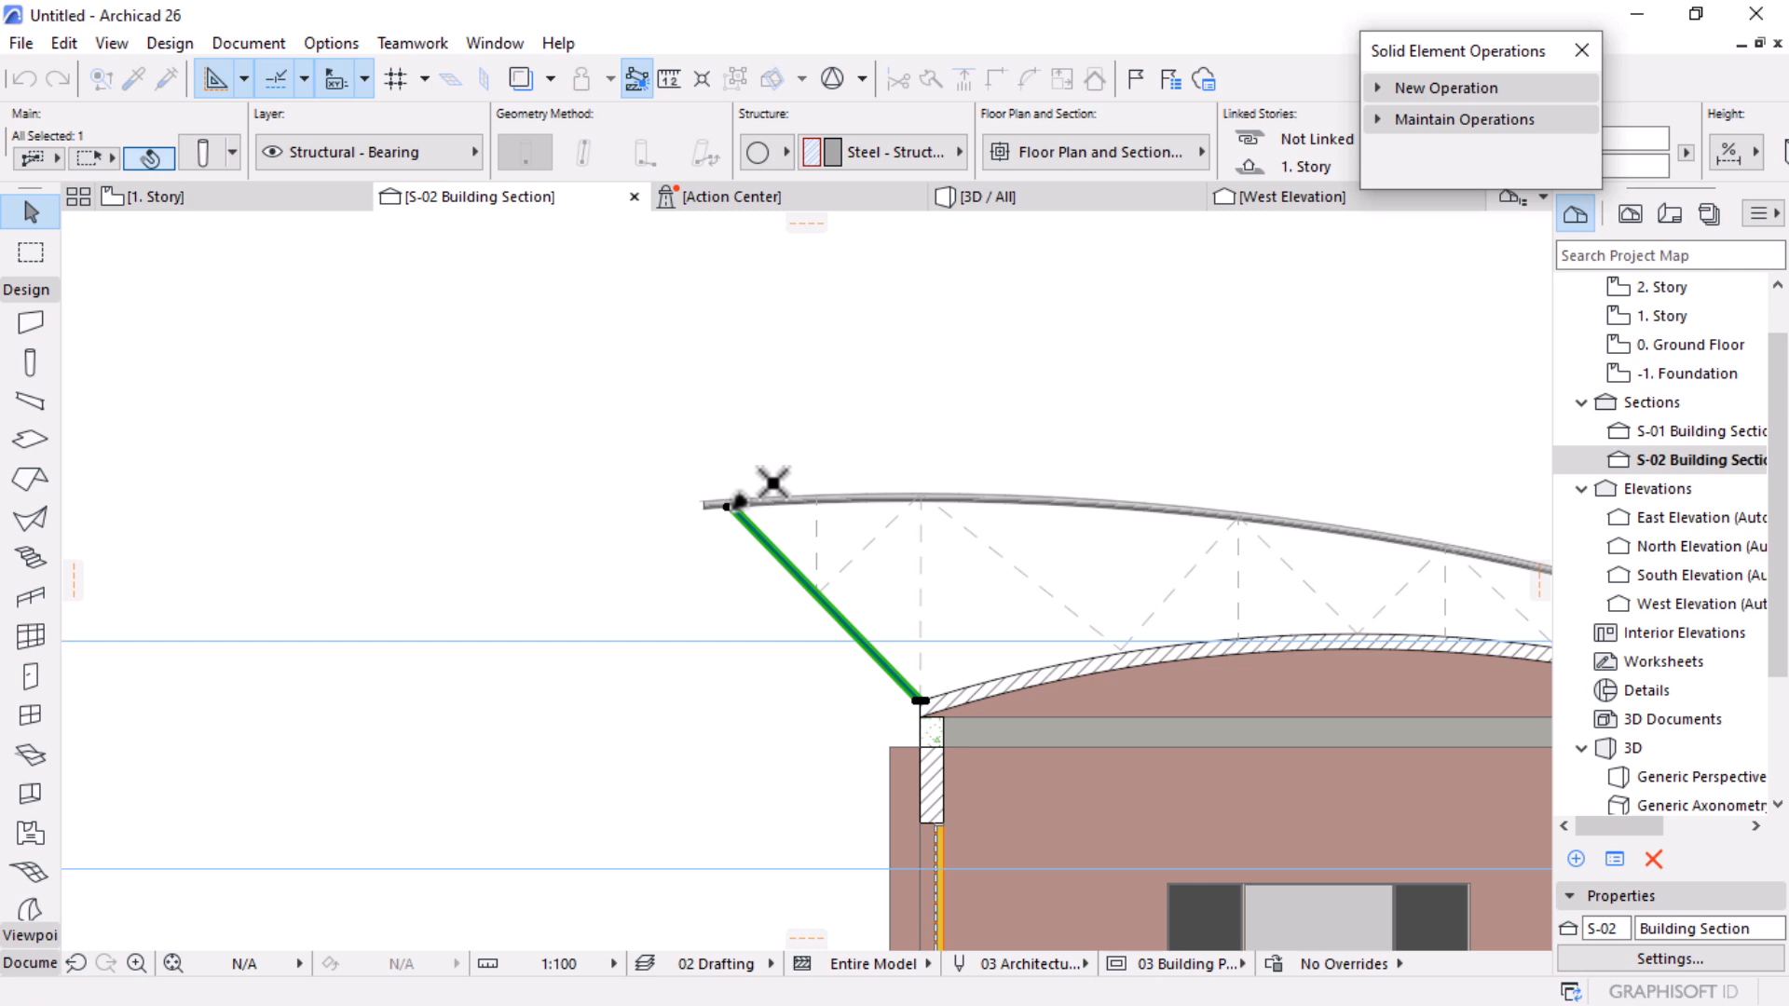
Step: Move the slanted column slightly inward so its base centre rests on the roof's upper curve
scroll(885, 701, "up", 3)
scroll(885, 690, "up", 2)
scroll(1032, 750, "up", 4)
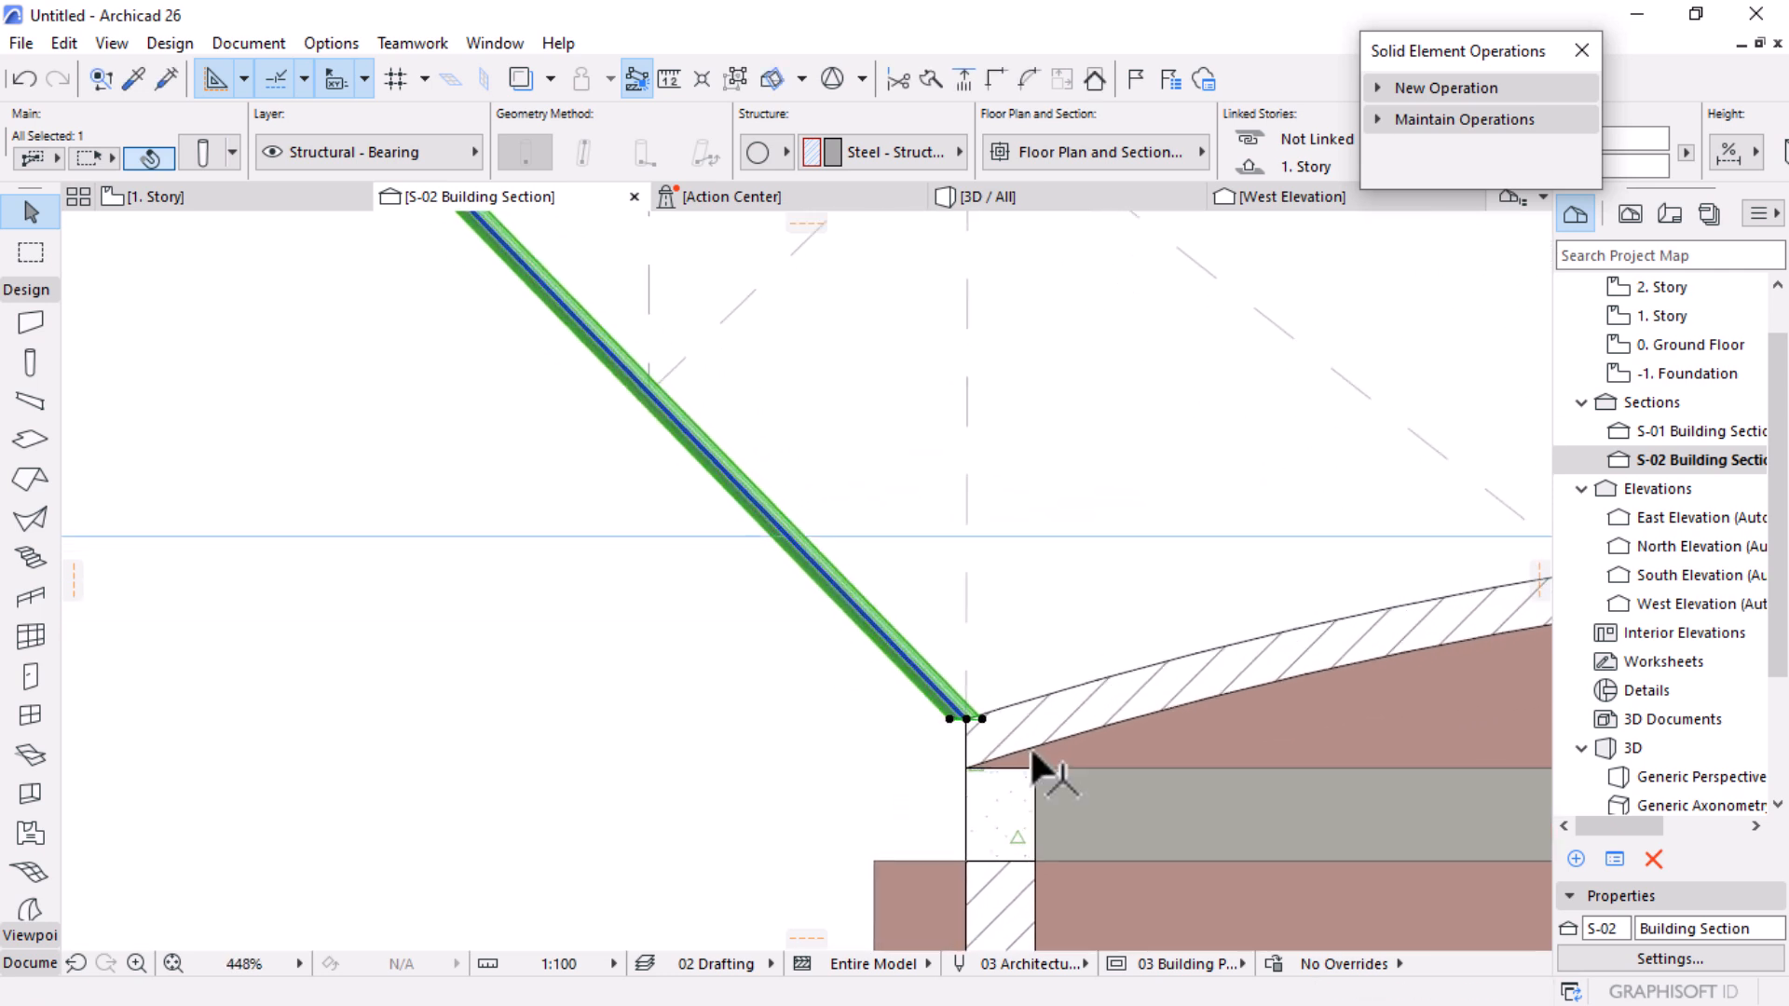
scroll(928, 713, "down", 6)
scroll(928, 716, "up", 5)
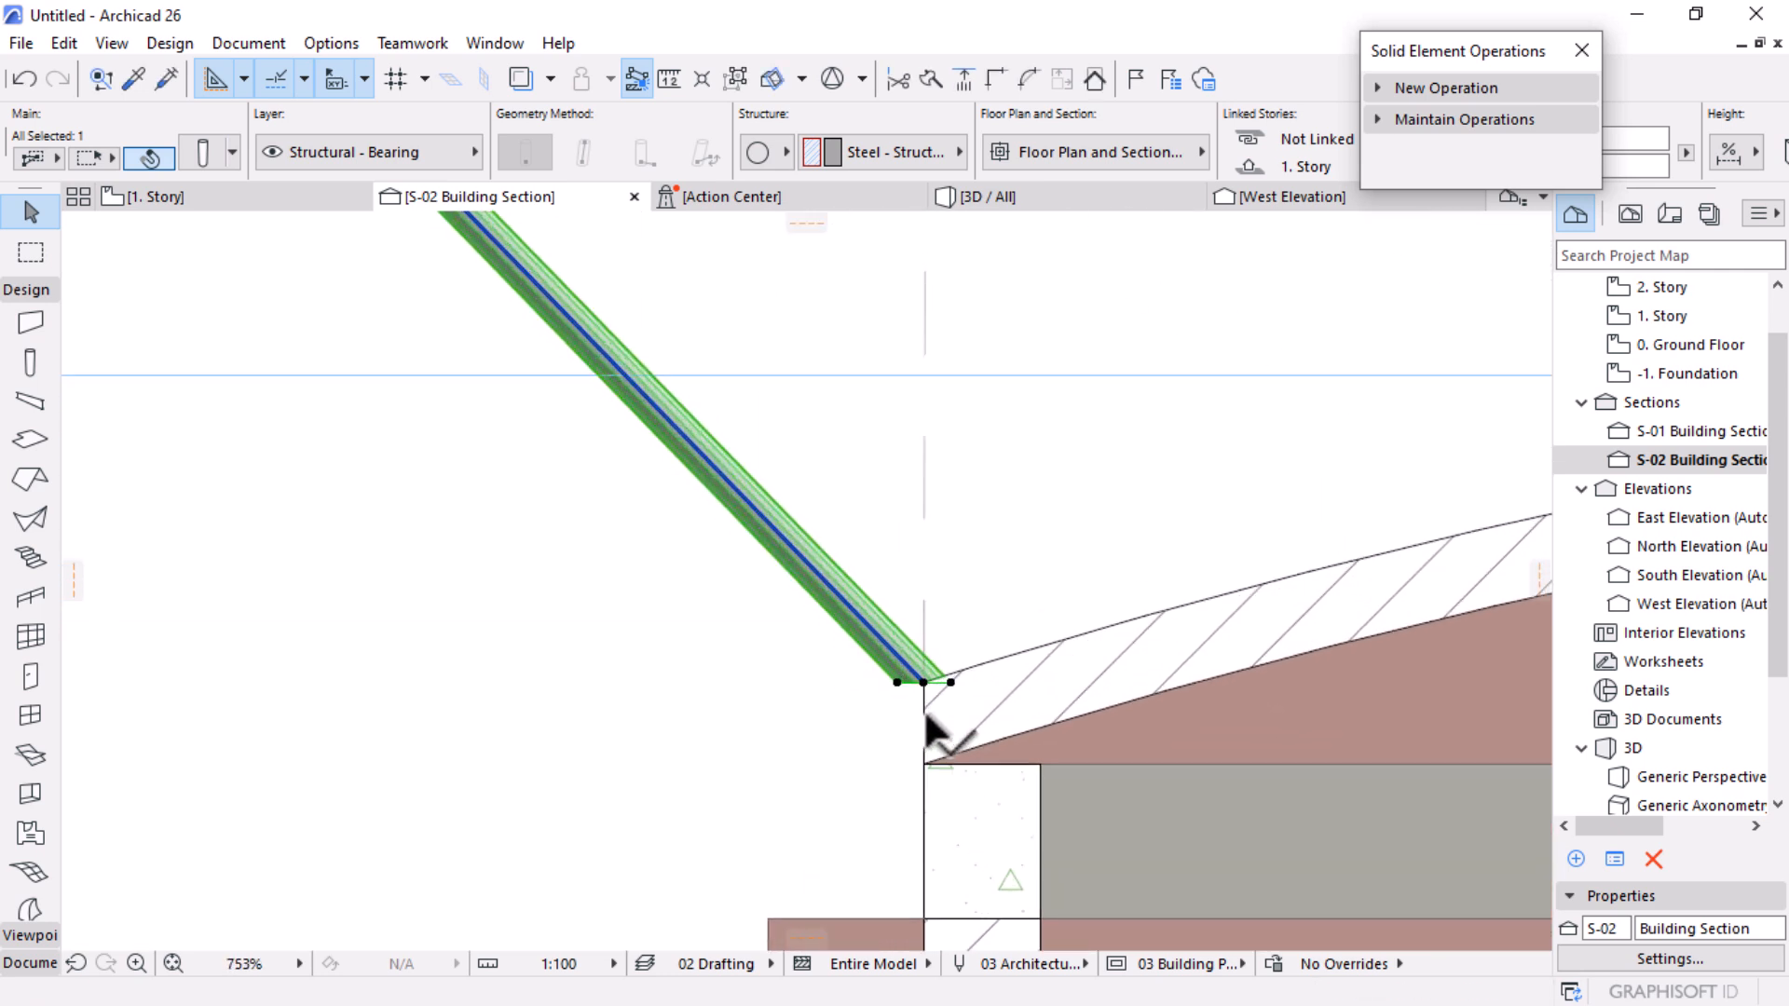
key("ctrl+d")
left_click(923, 682)
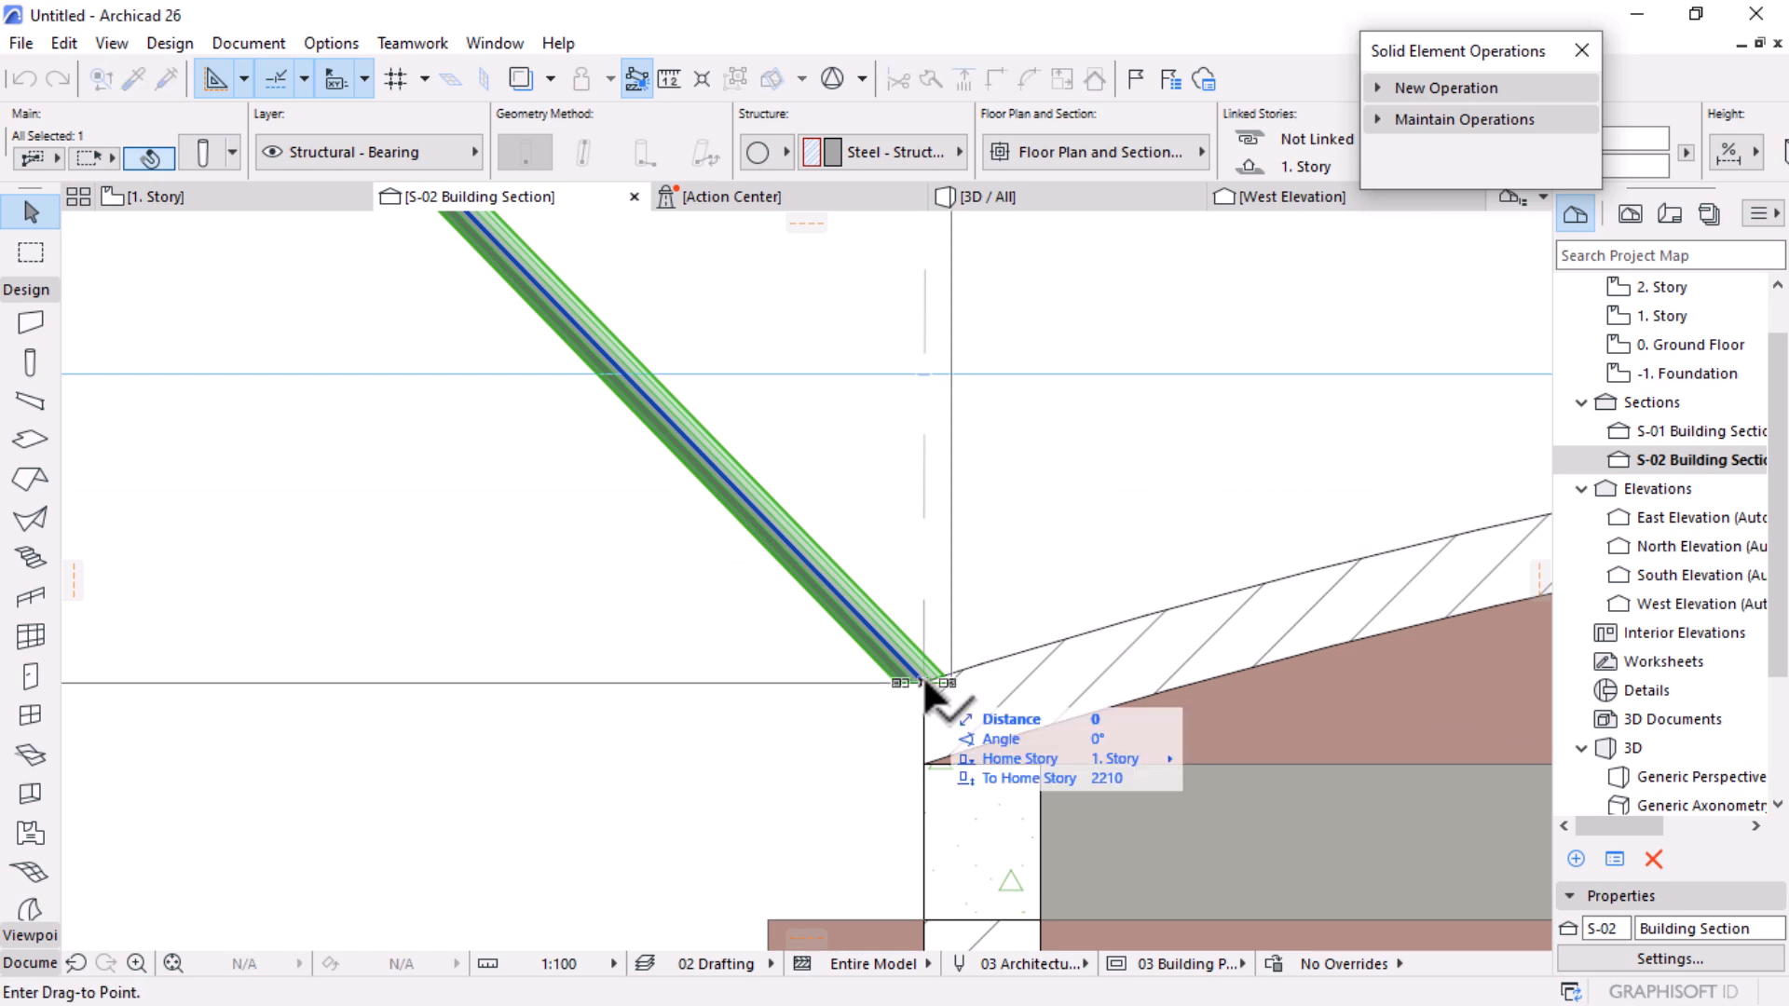
left_click(981, 660)
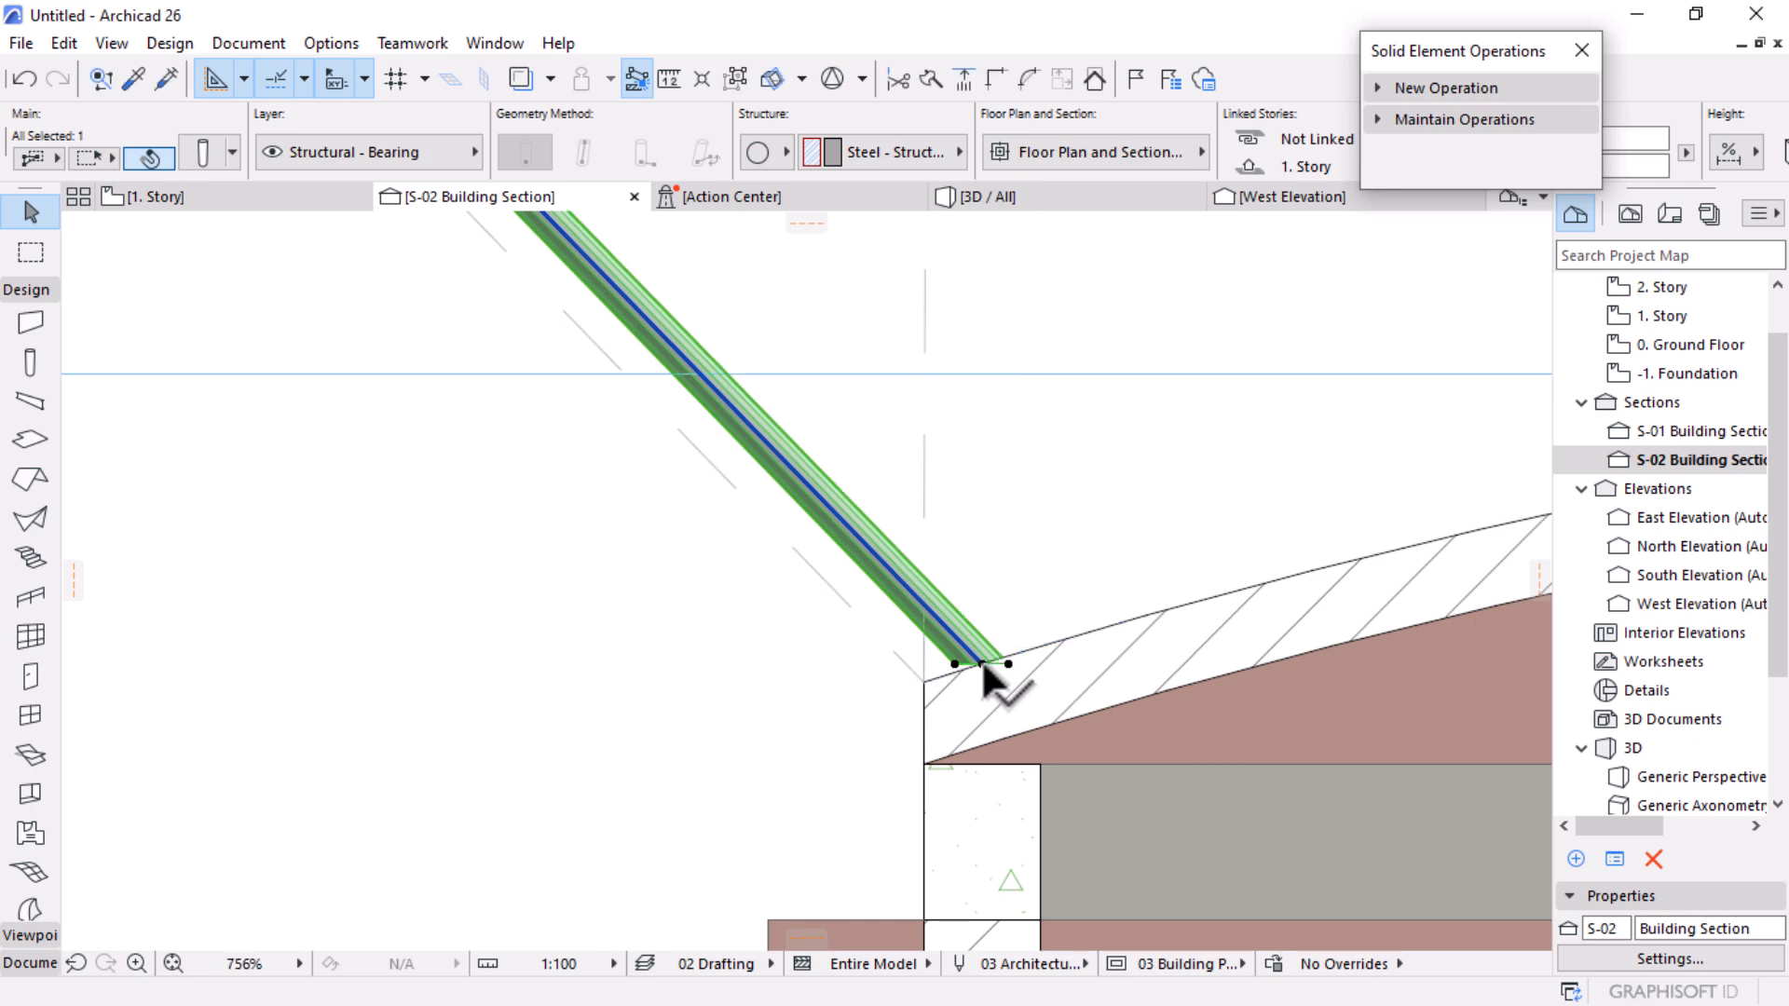
Step: Stretch the column's lower end slightly downward at its fixed angle so it embeds in the roof
scroll(979, 652, "down", 3)
scroll(922, 661, "up", 5)
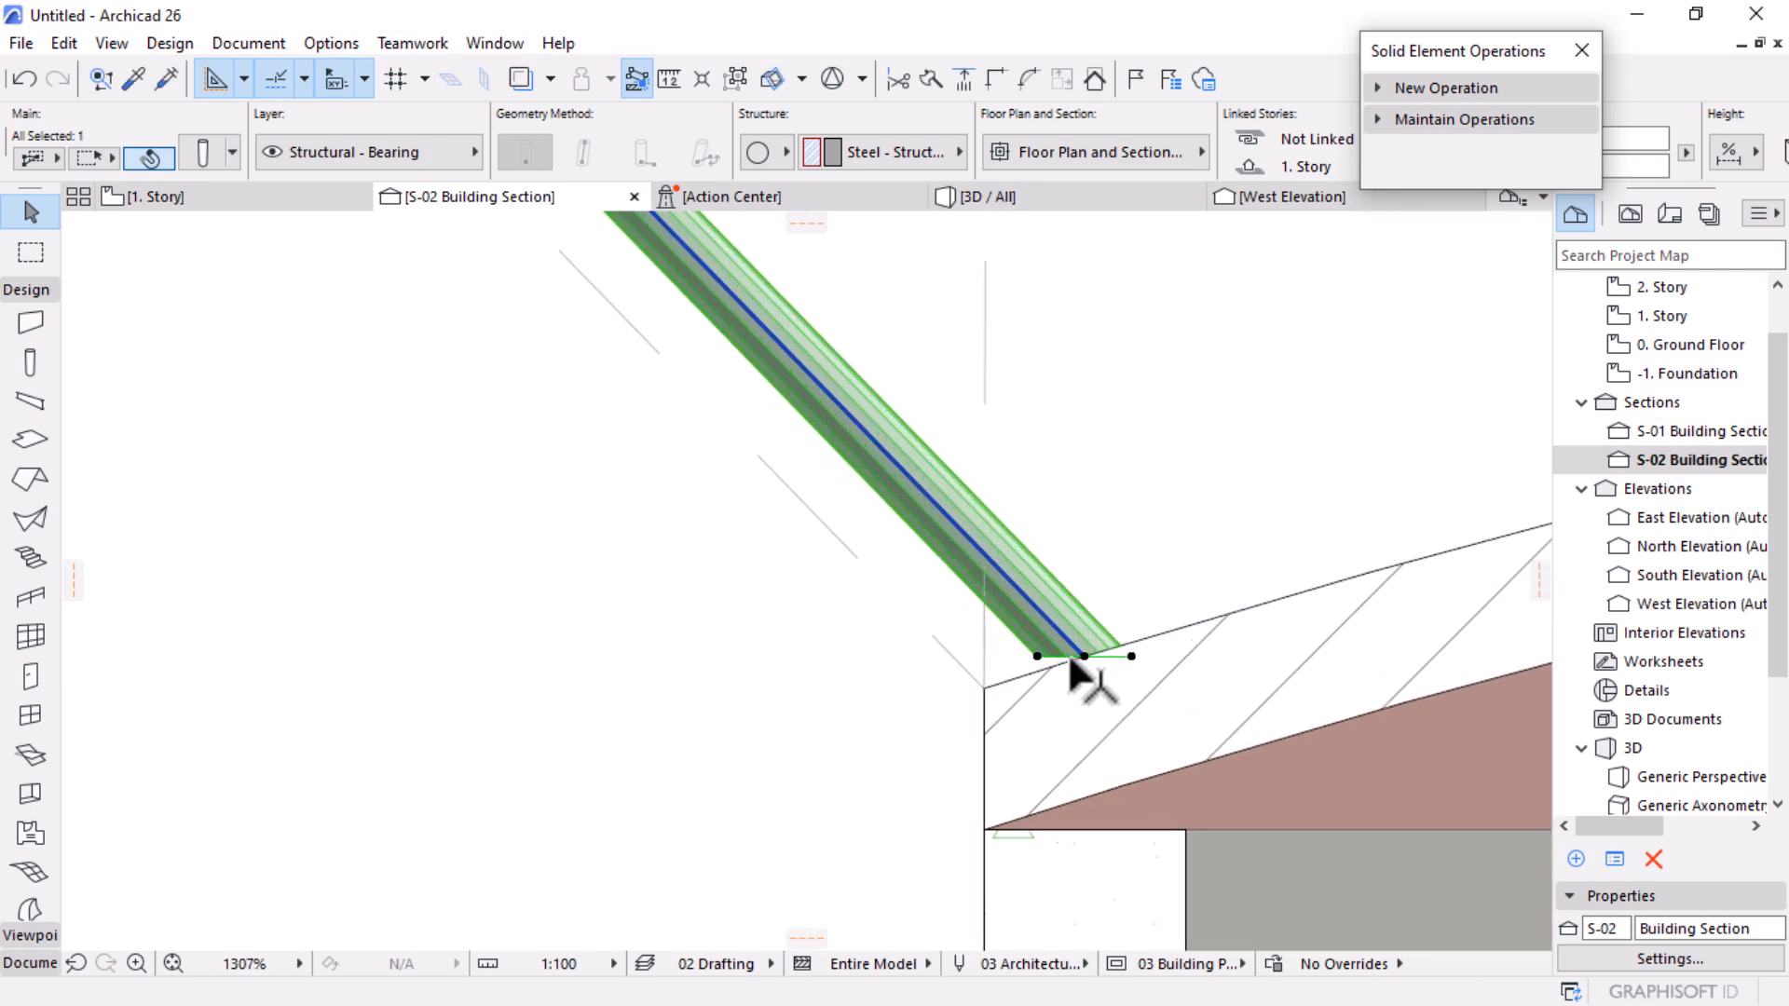
left_click(1083, 656)
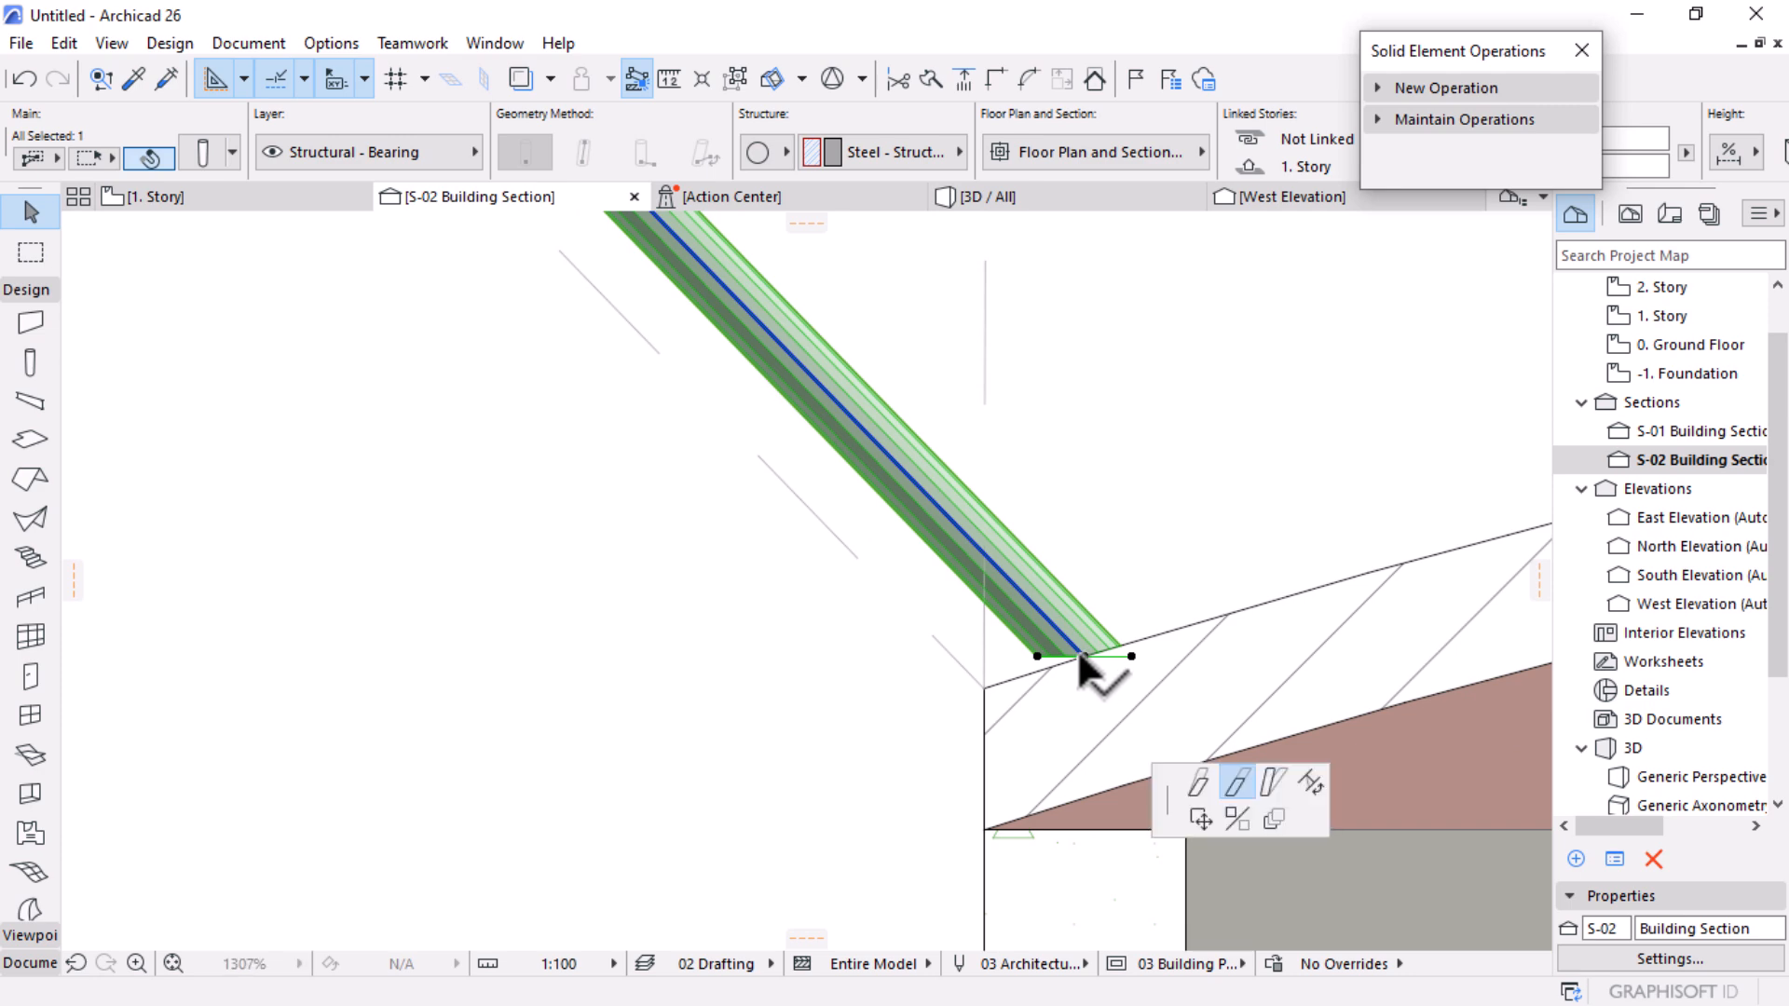
left_click(1101, 672)
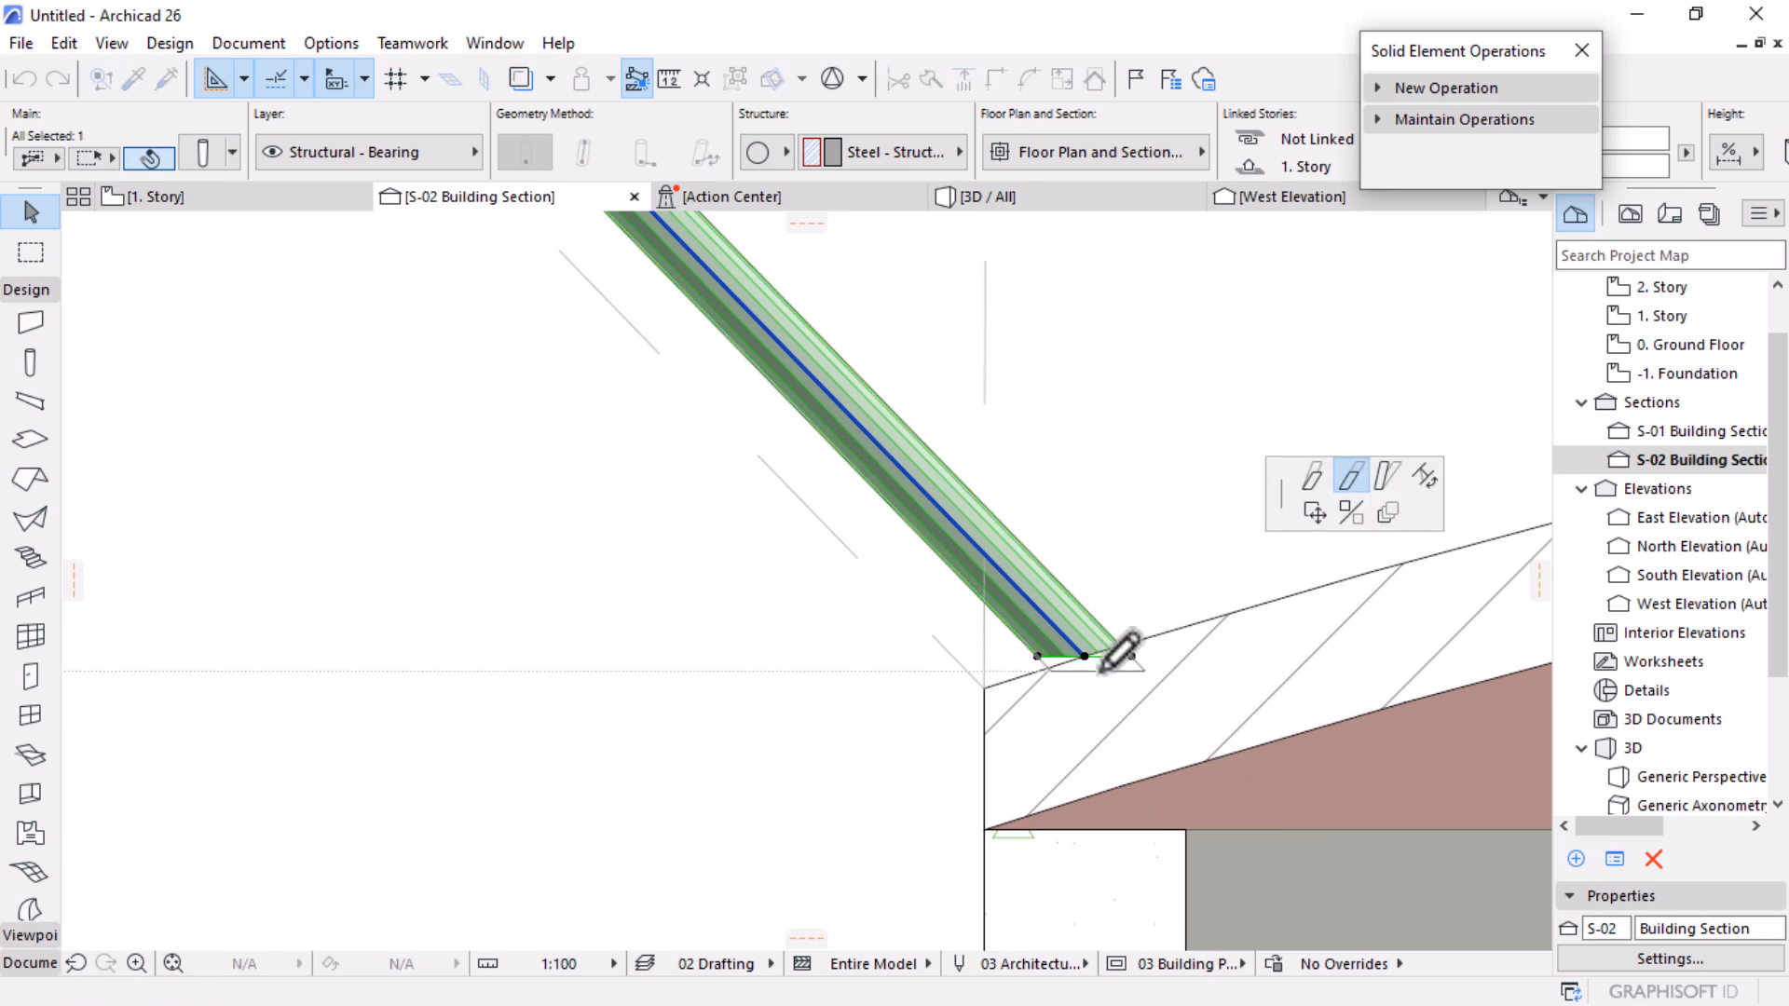
scroll(1090, 762, "down", 6)
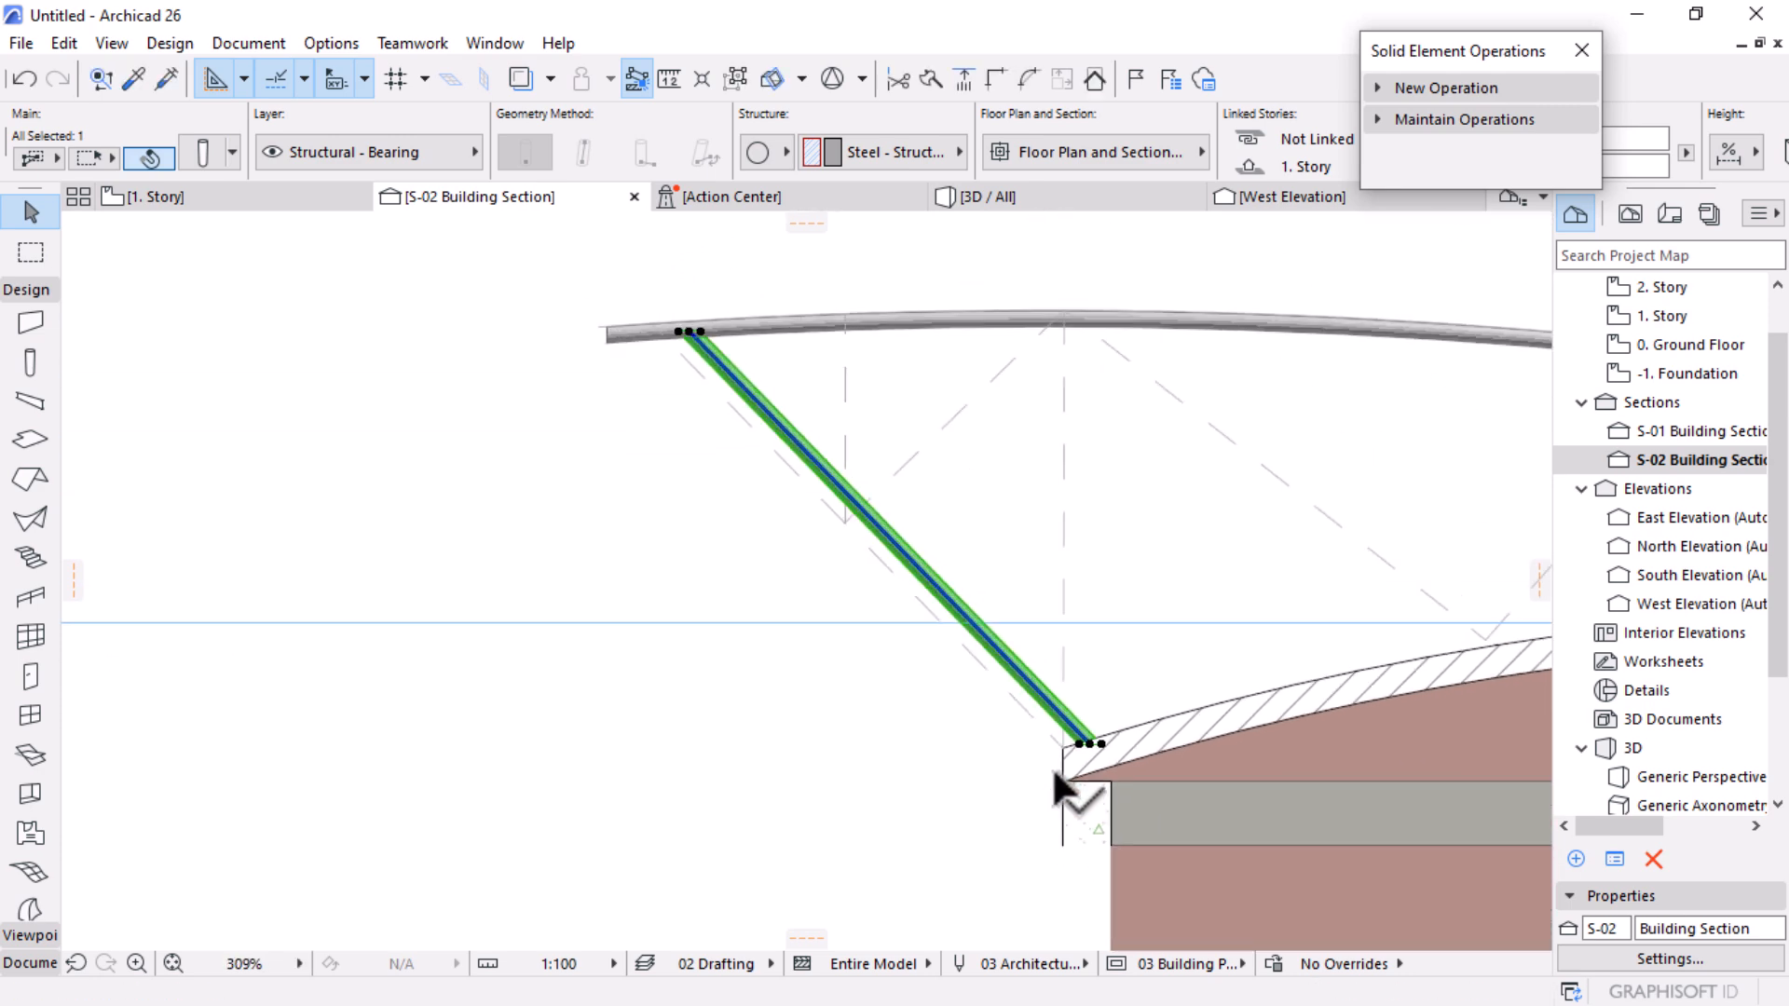
key("Escape")
Step: Examine the slanted column's position relative to the curved beam in 3D, and open the 1. Story plan
left_click(970, 195)
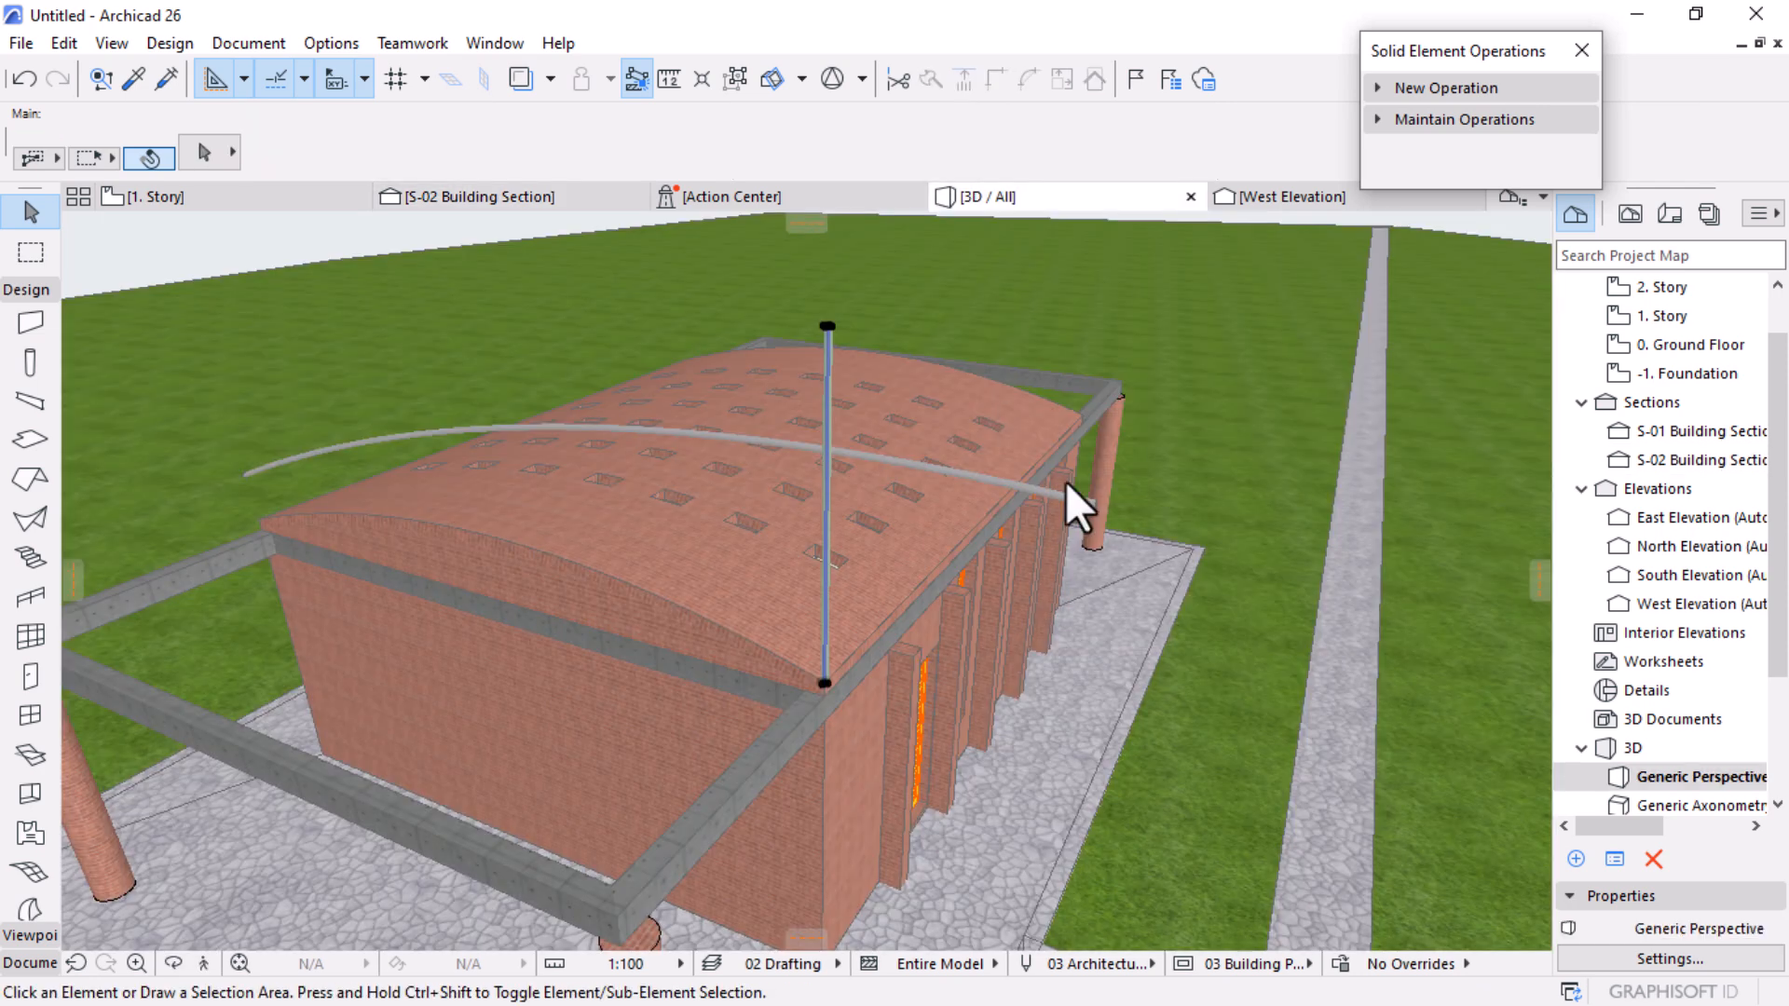
left_click(1066, 482)
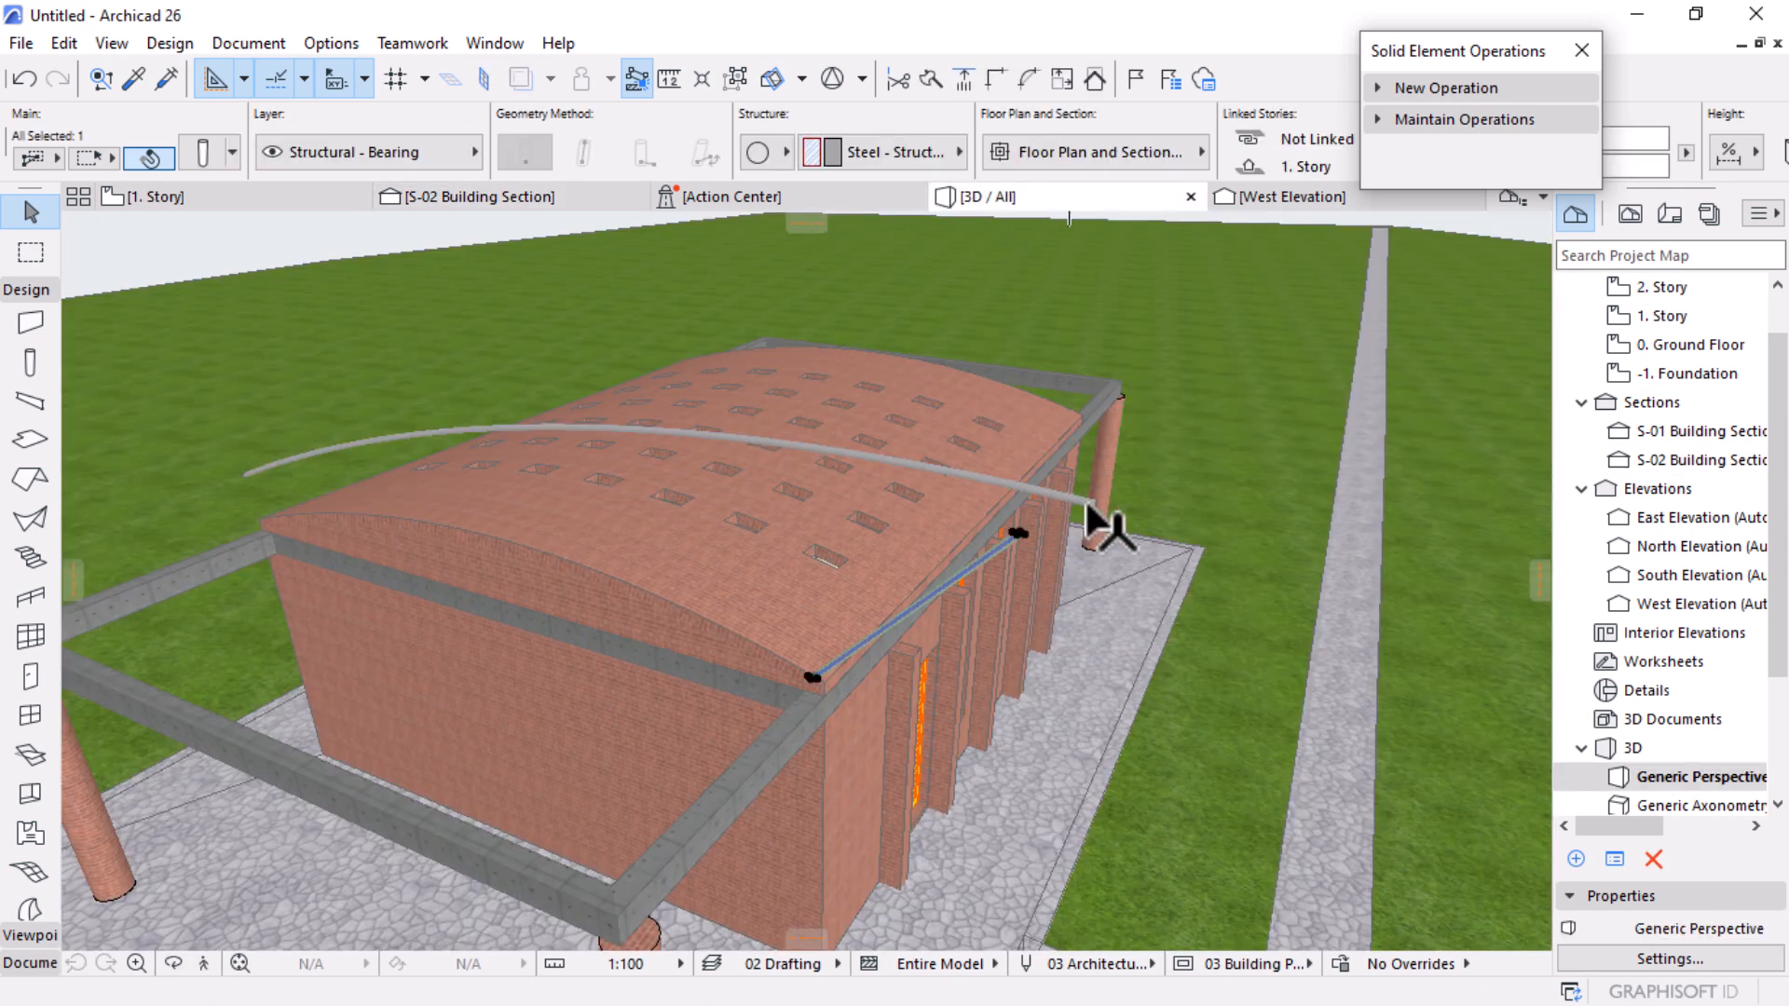
middle_click_drag(1150, 417, 704, 523, "shift")
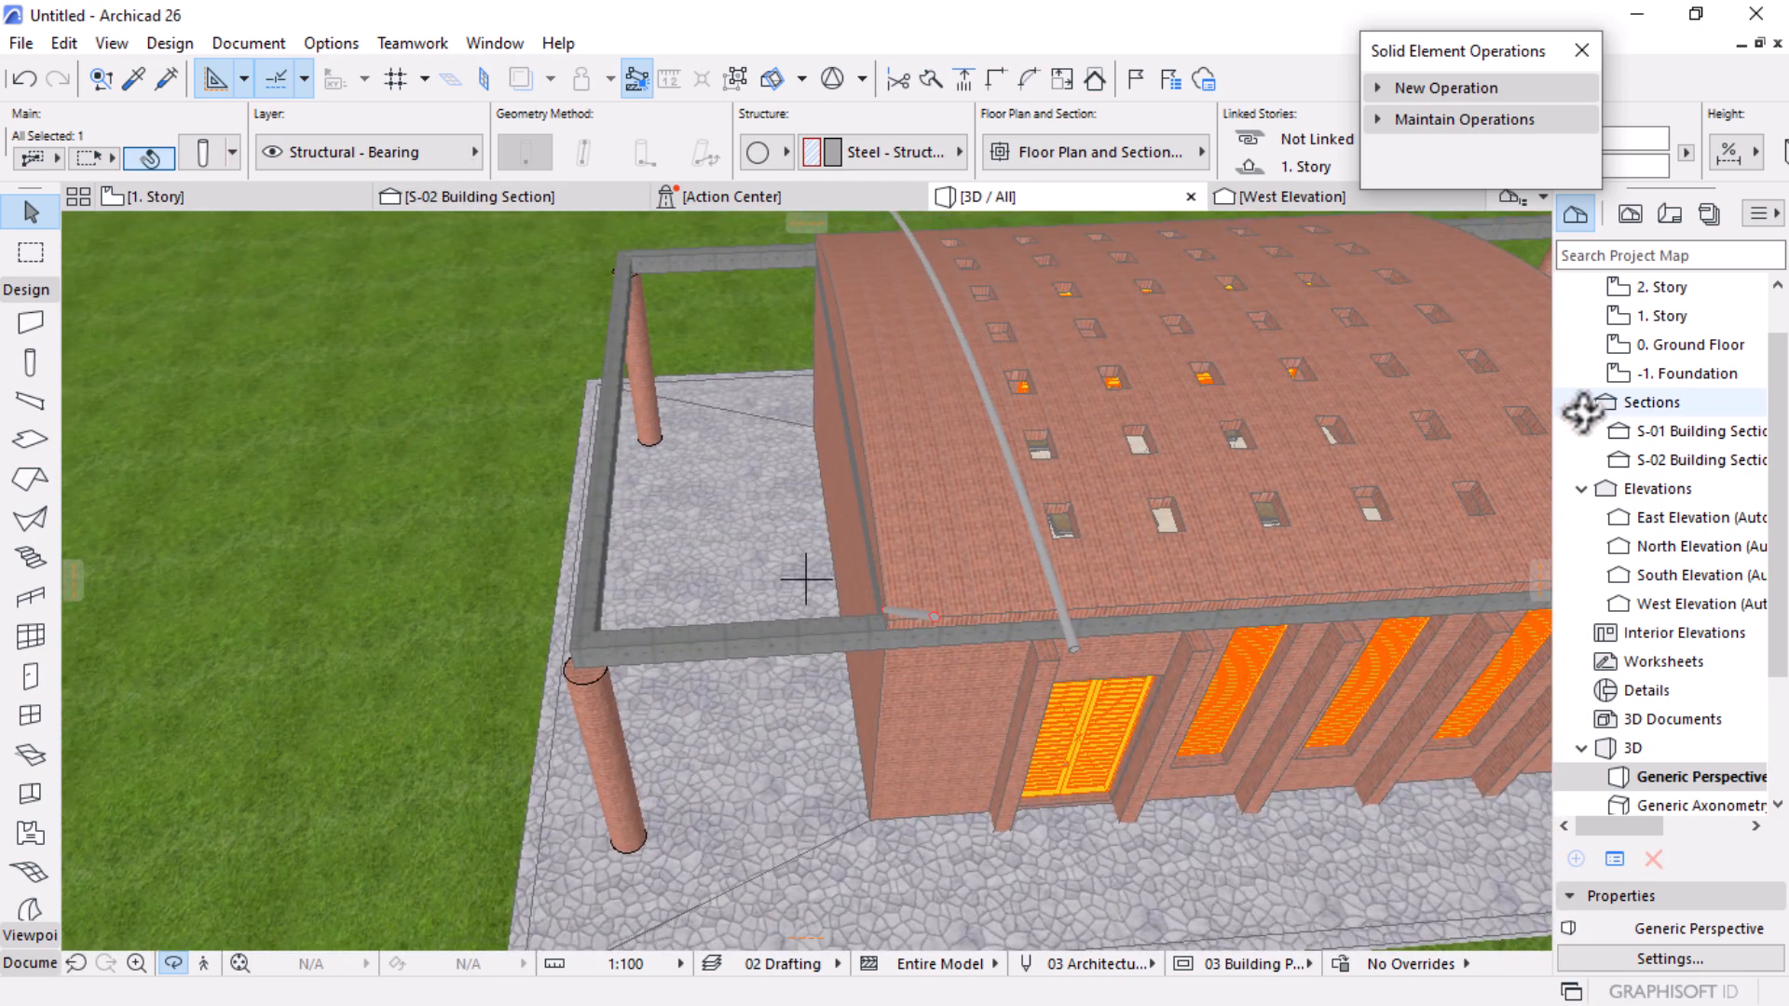
double_click(1685, 317)
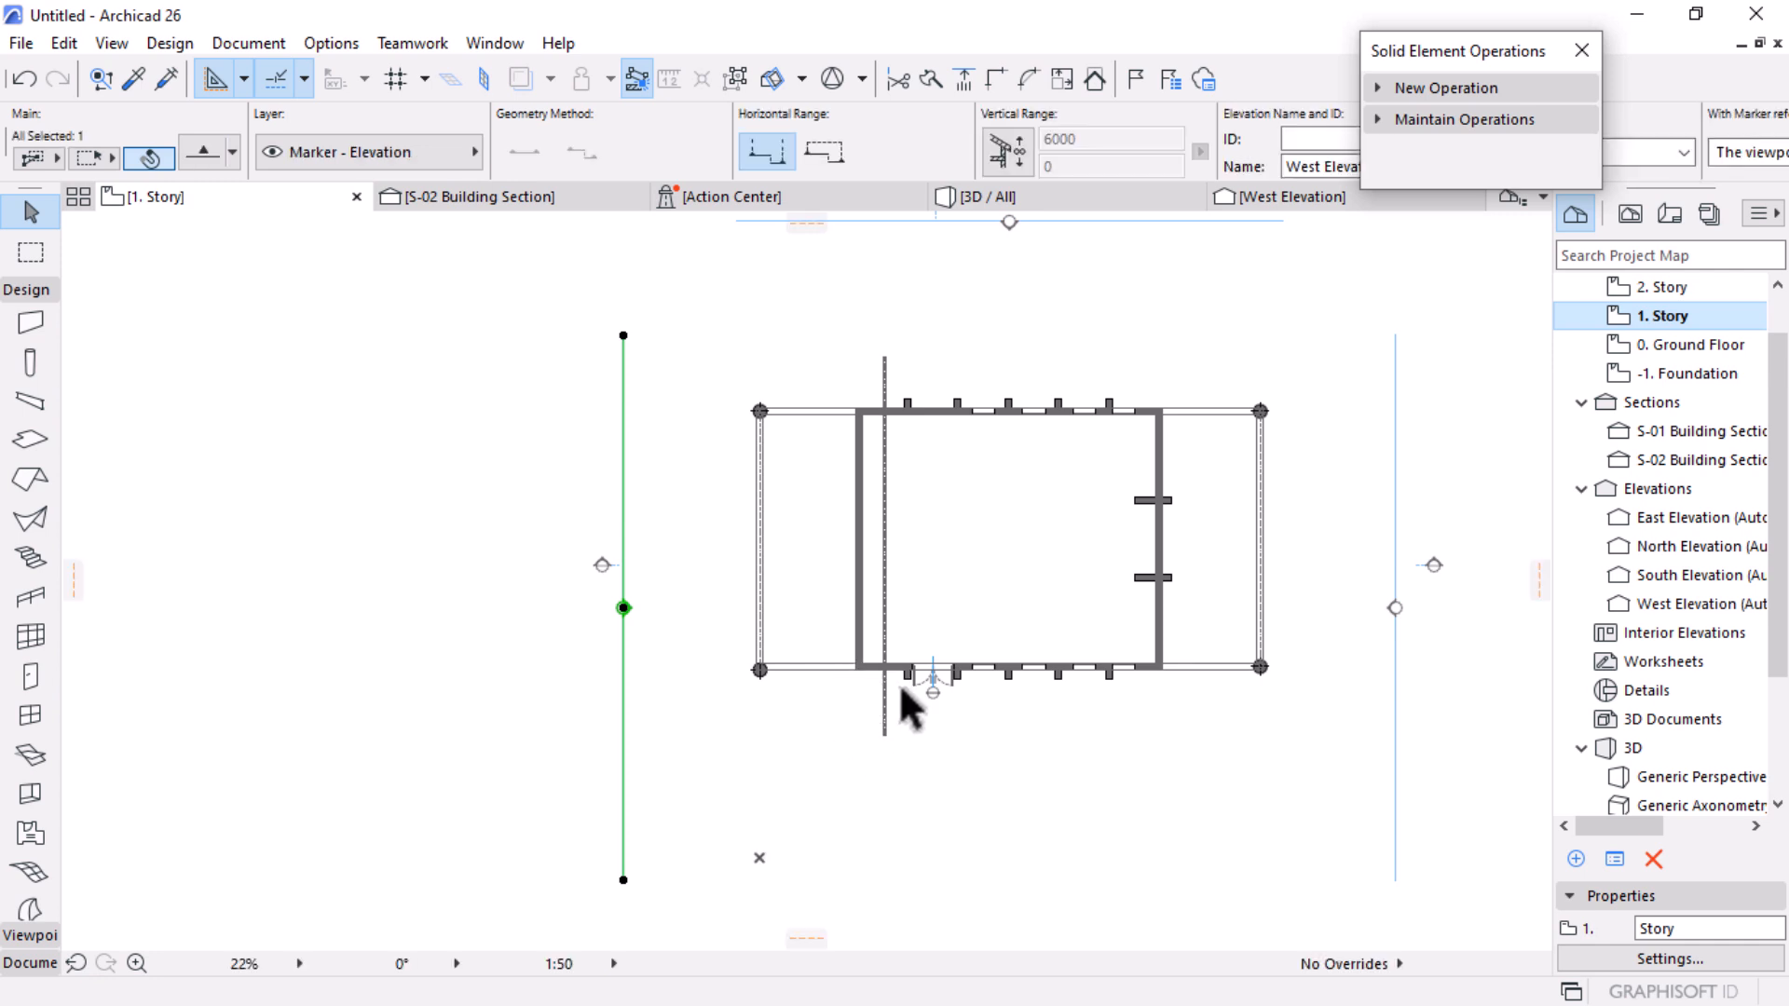
Step: Select the slanted column in the 2. Story plan and set its floor plan display to show on One Story Up
scroll(863, 730, "up", 5)
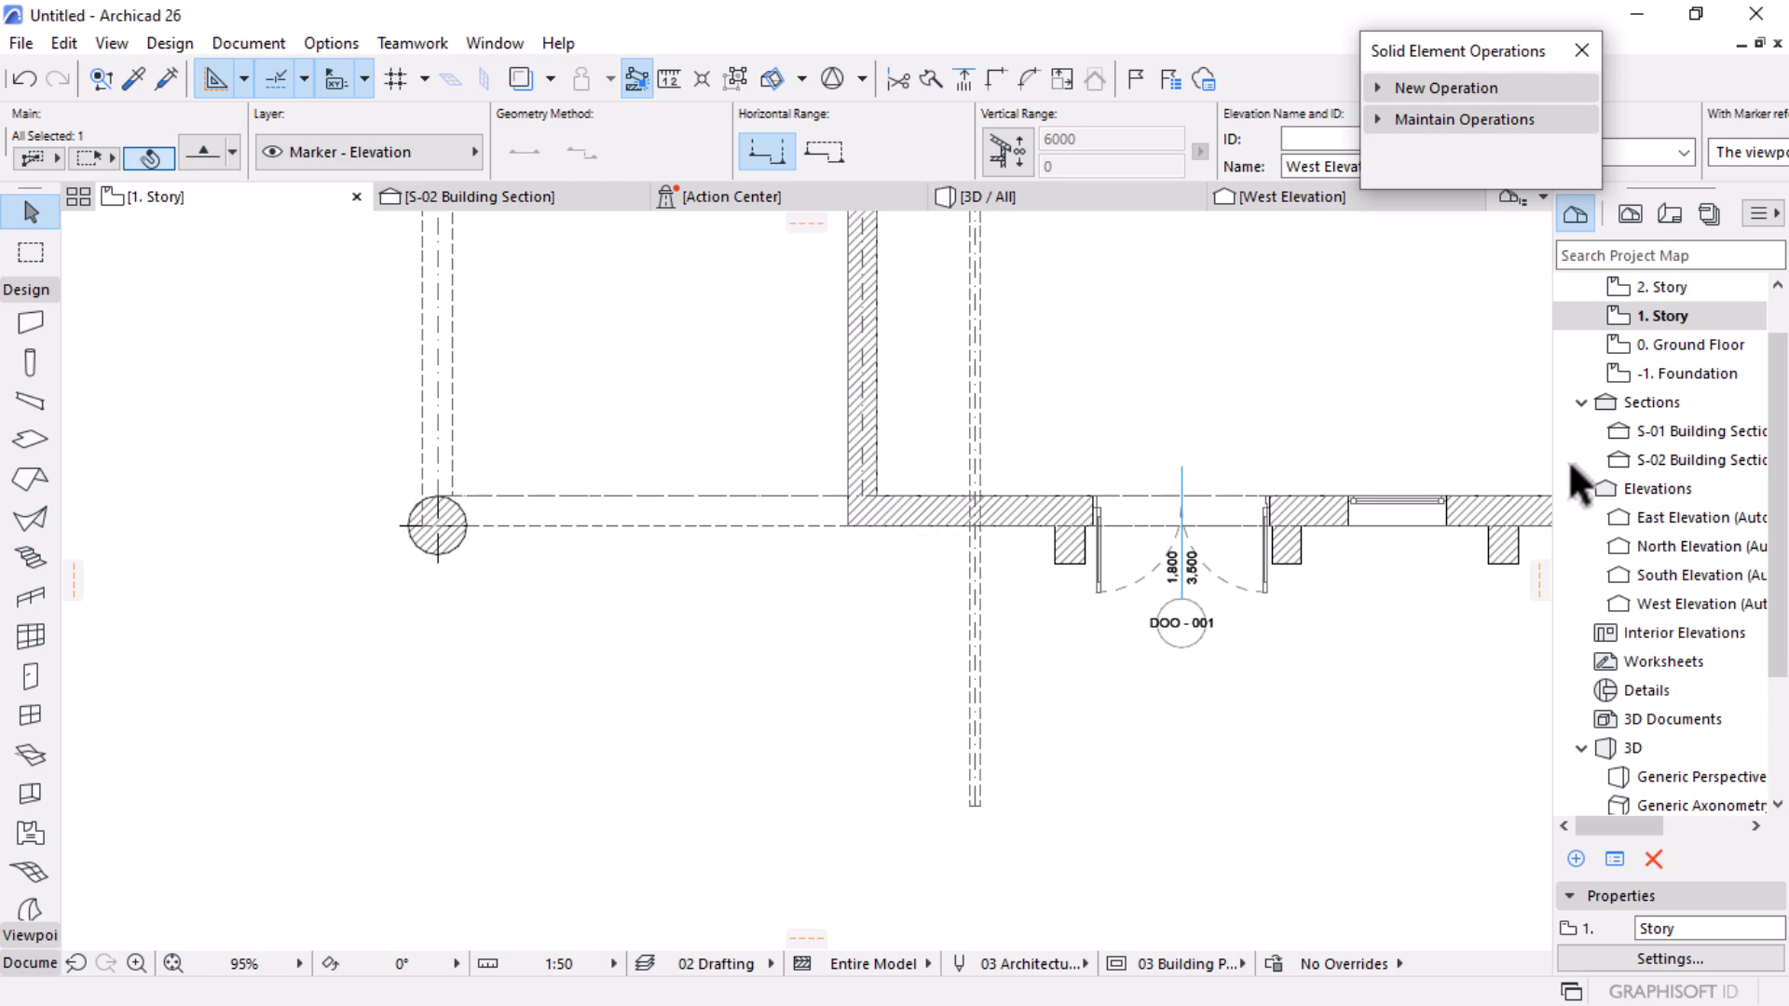
left_click(1074, 195)
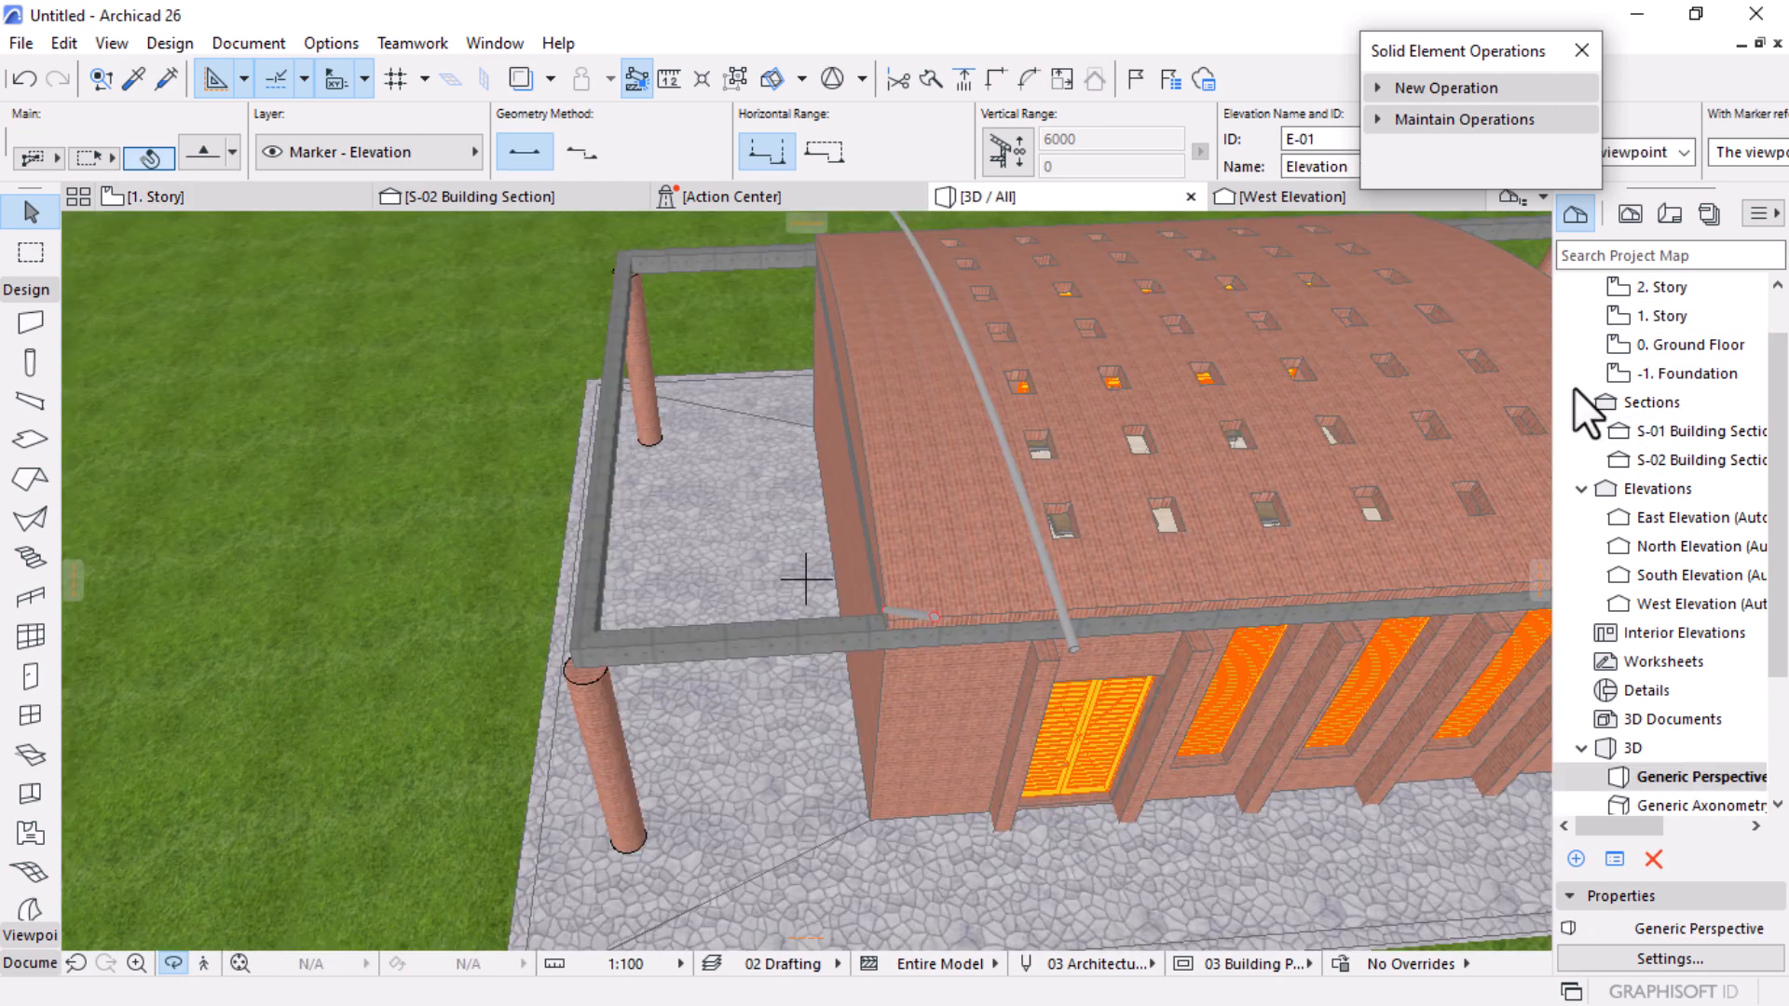
double_click(1668, 316)
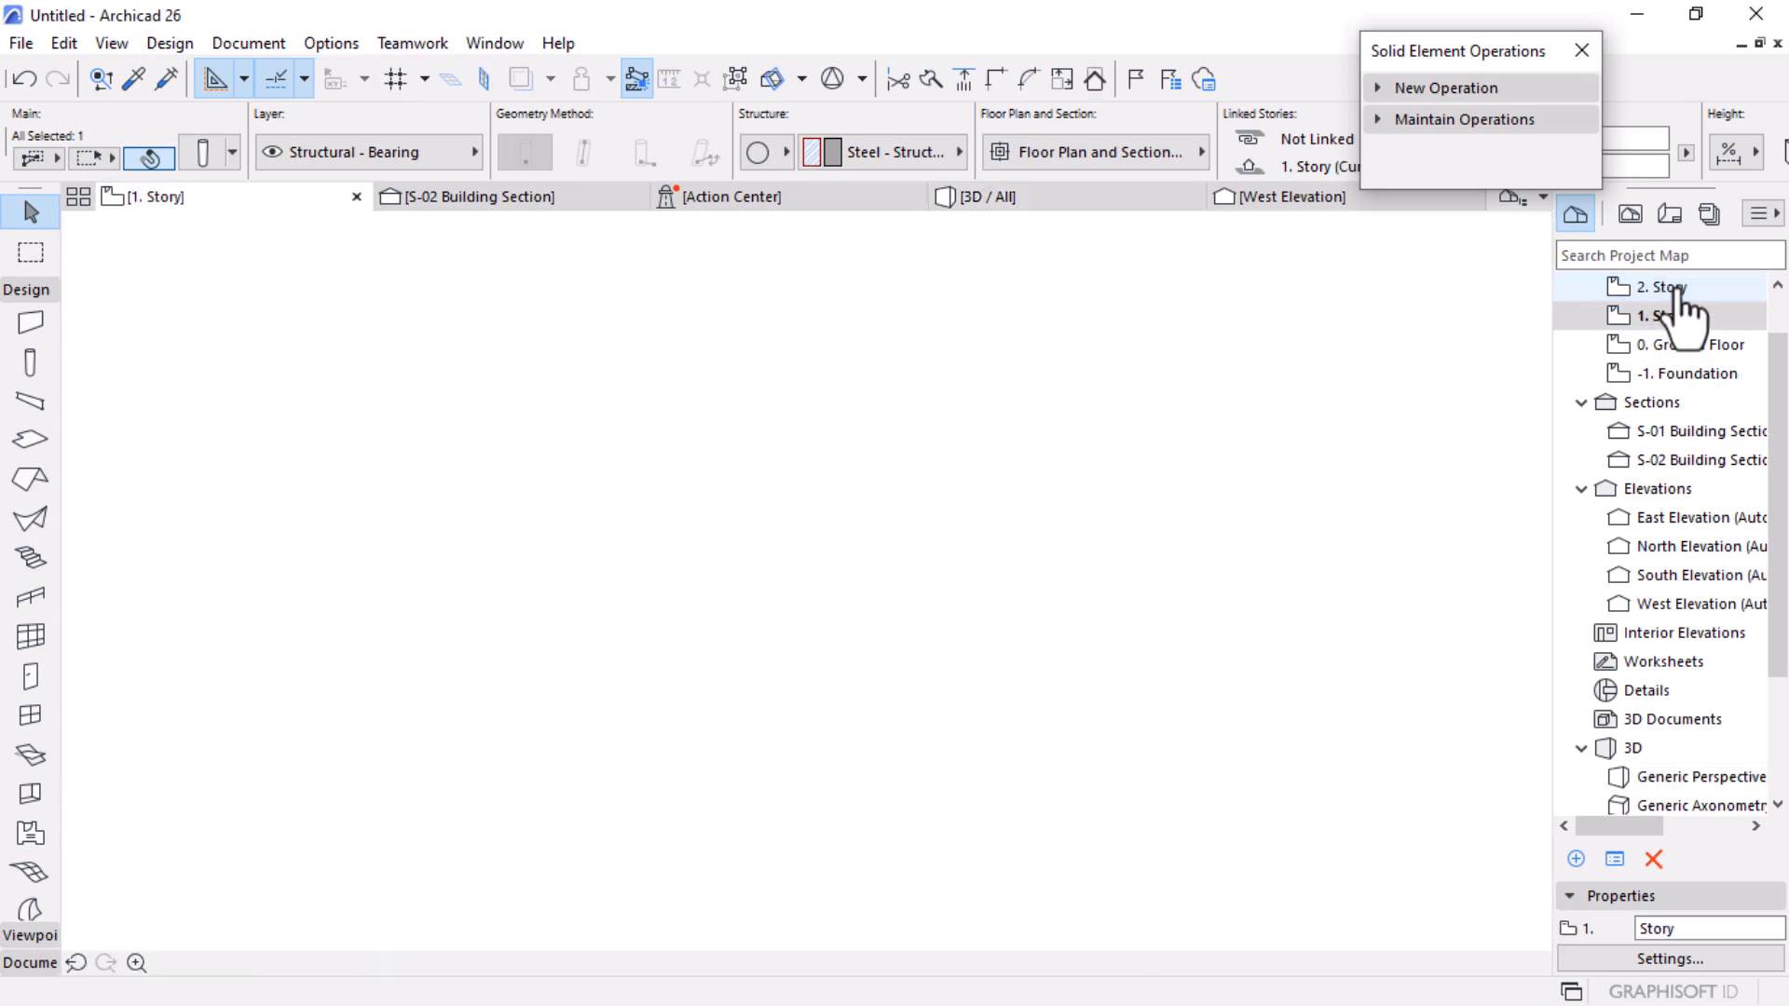
double_click(1668, 287)
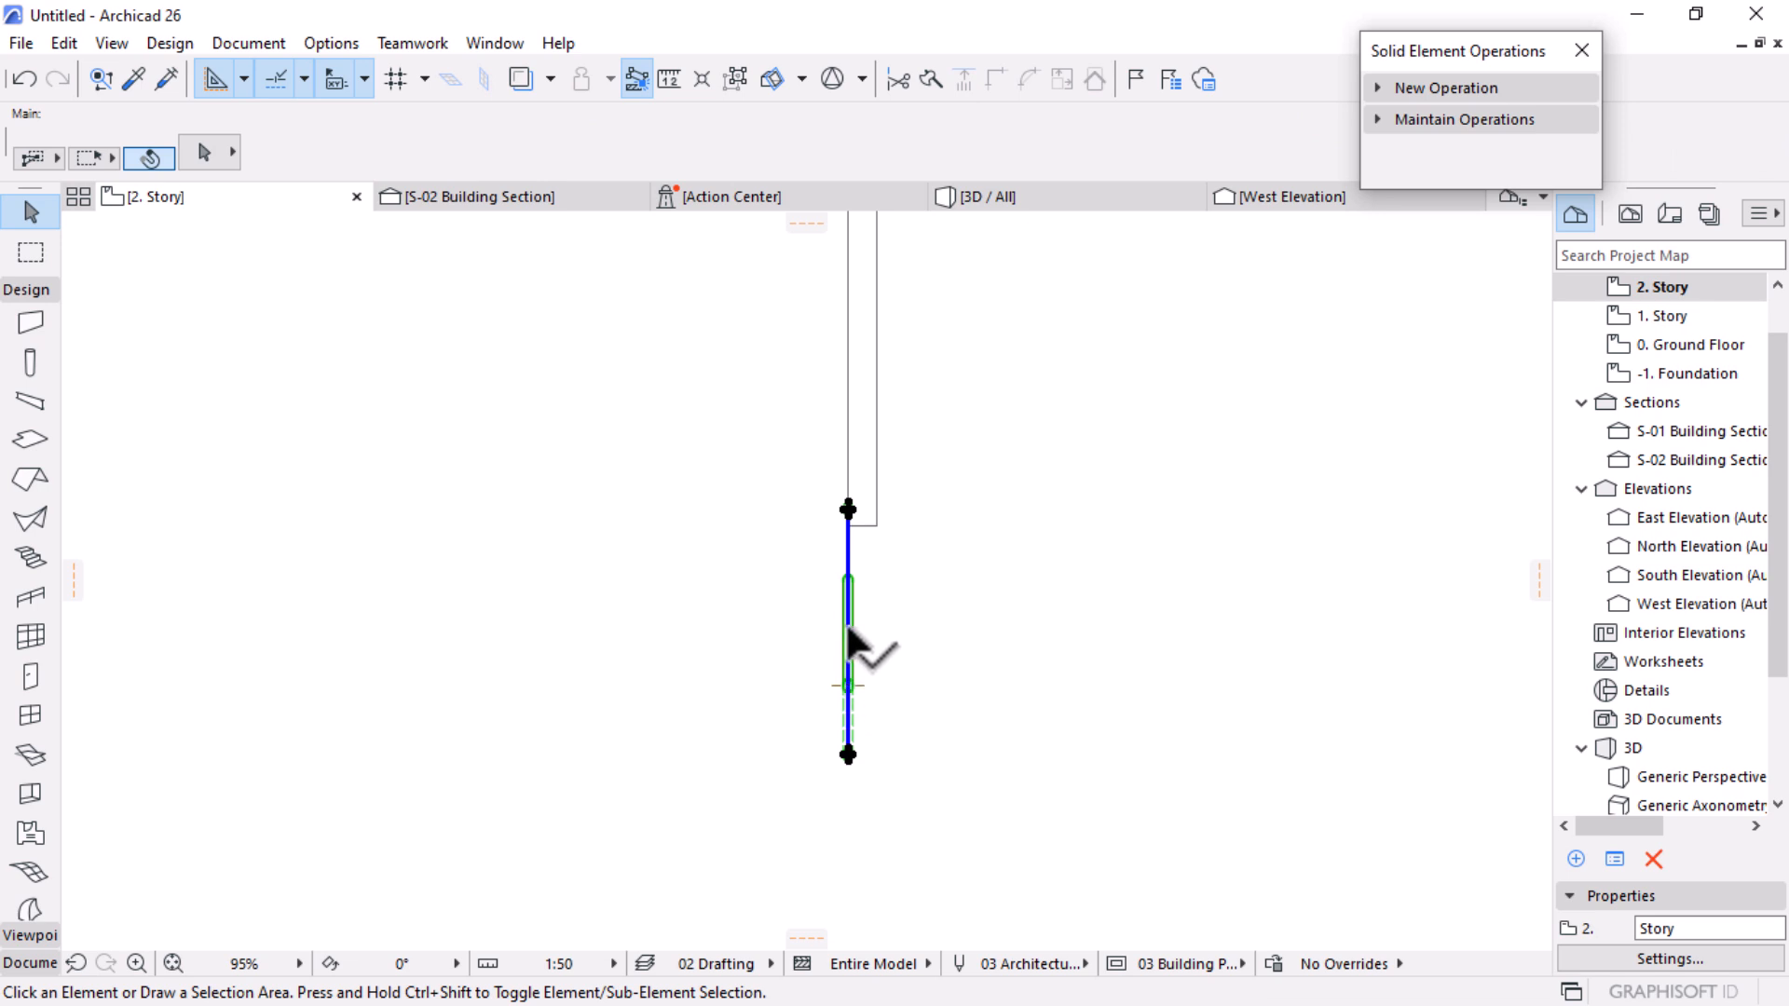
left_click(850, 642)
scroll(839, 596, "down", 10)
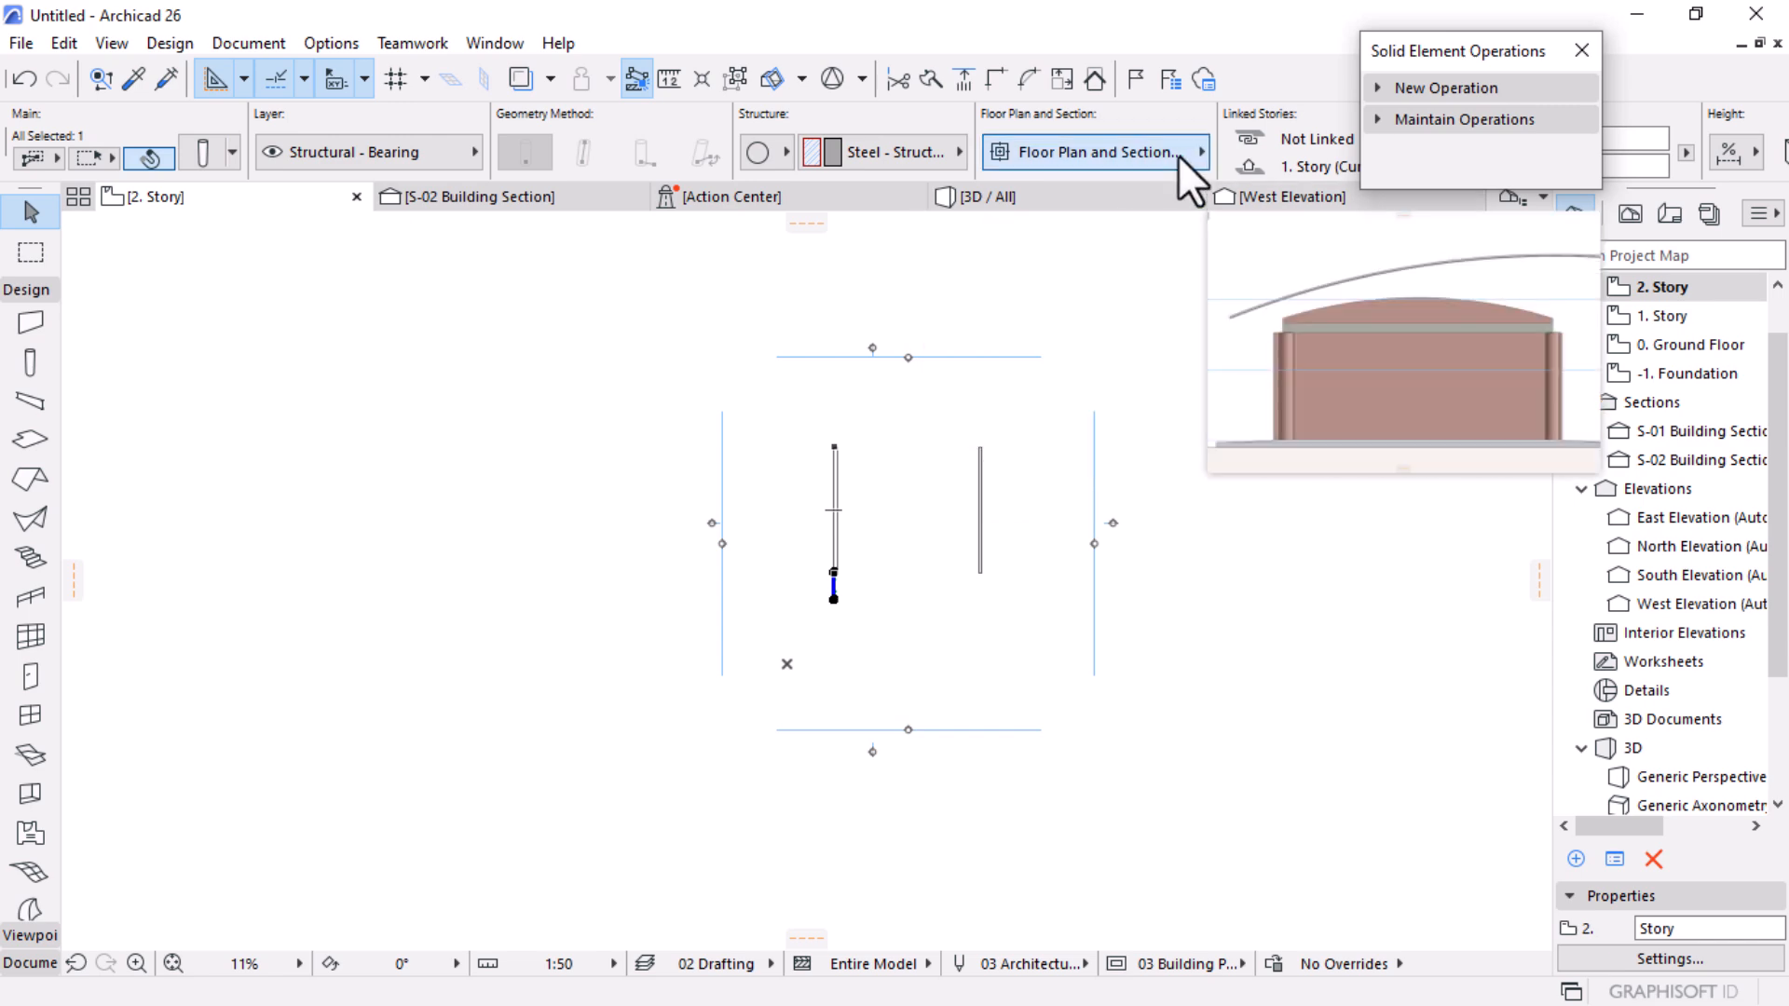
left_click(1177, 155)
left_click(934, 172)
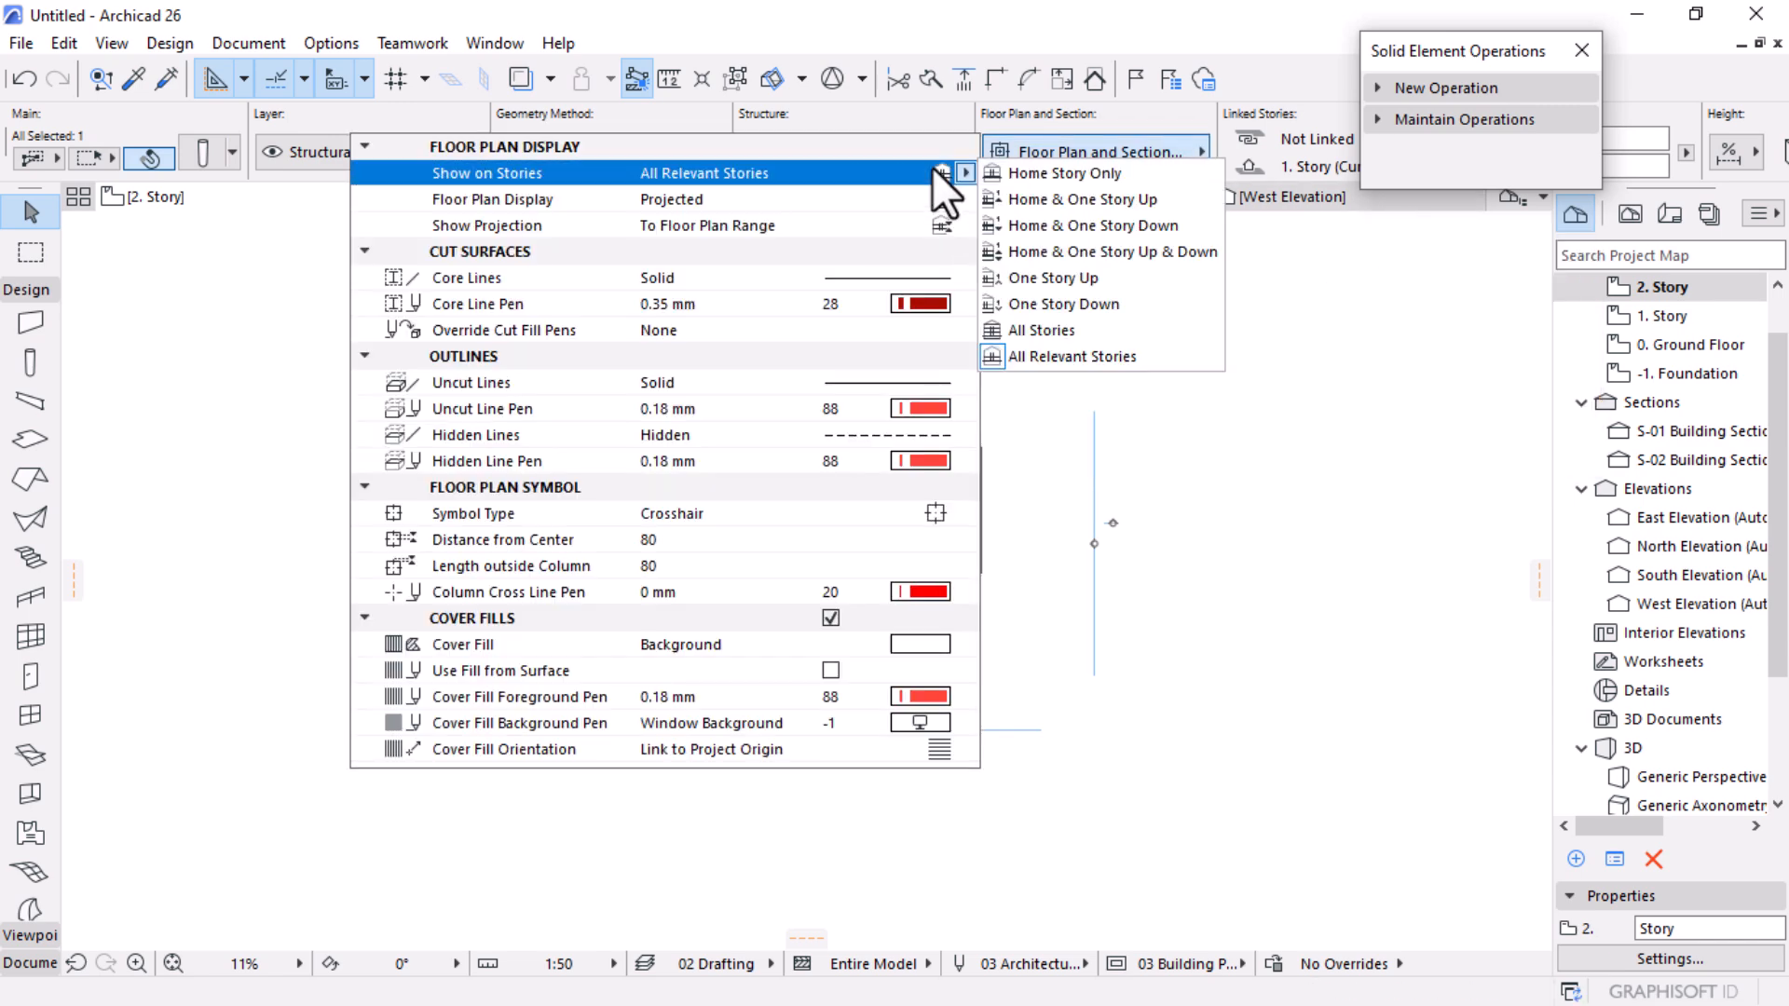
left_click(1053, 277)
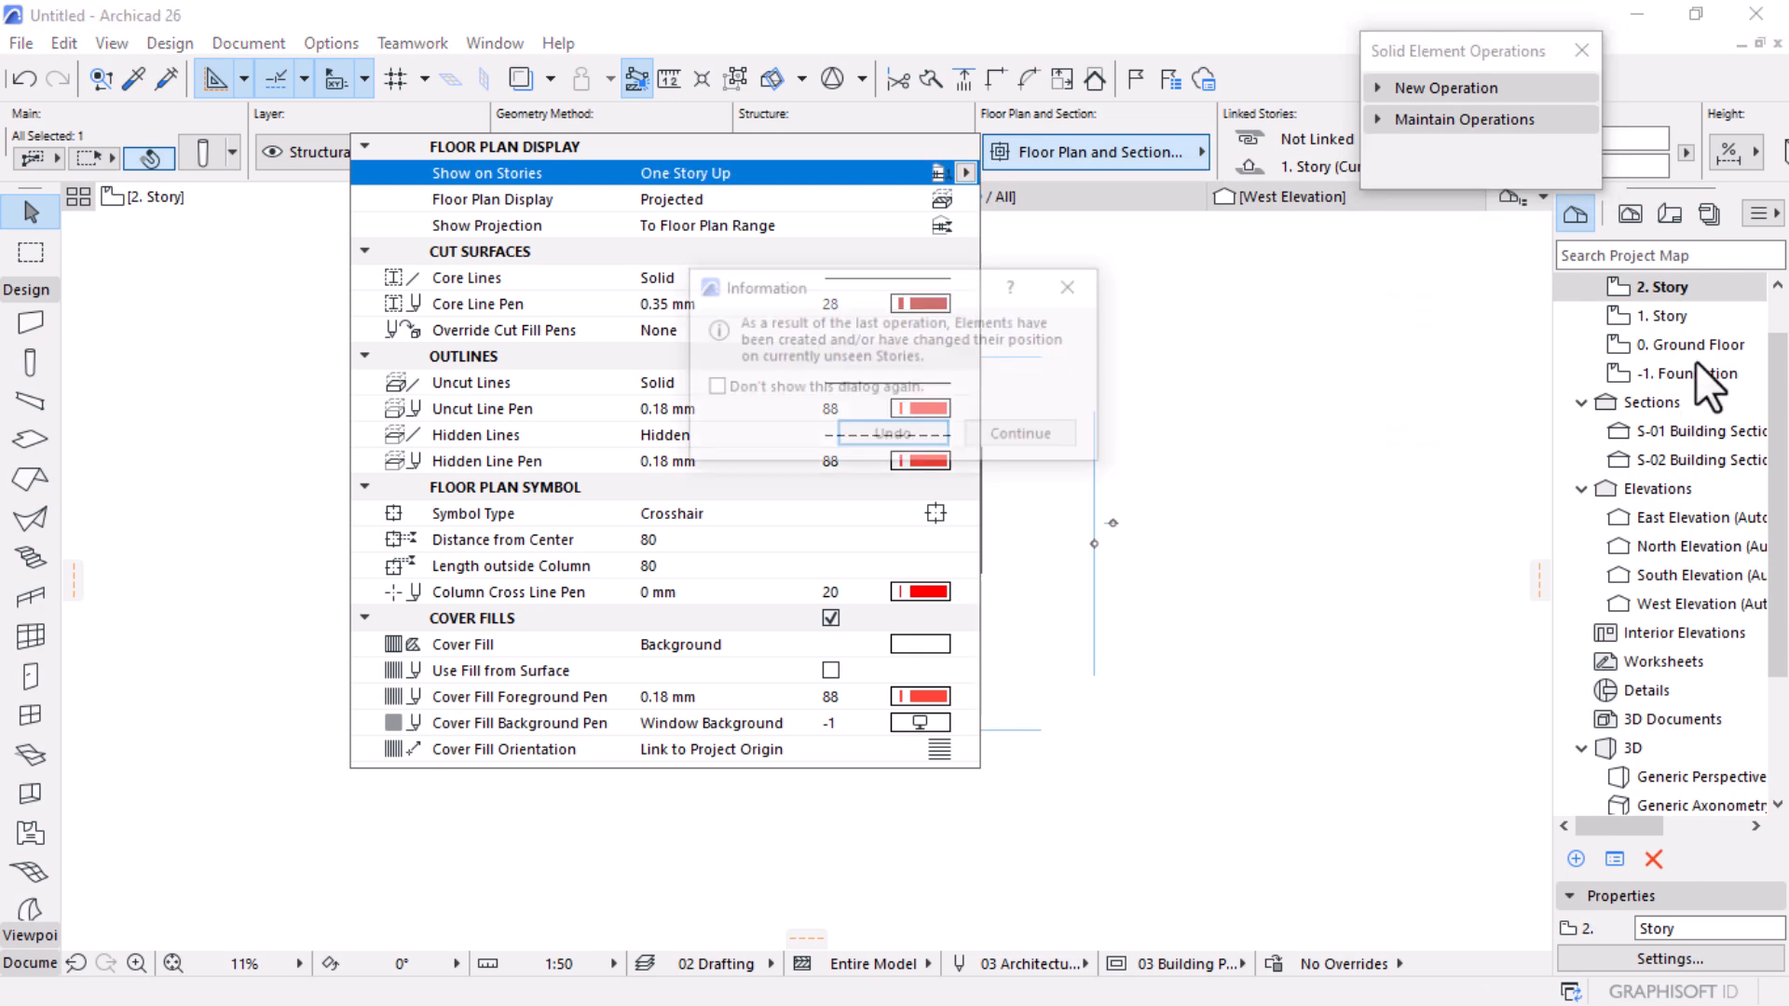
left_click(1044, 434)
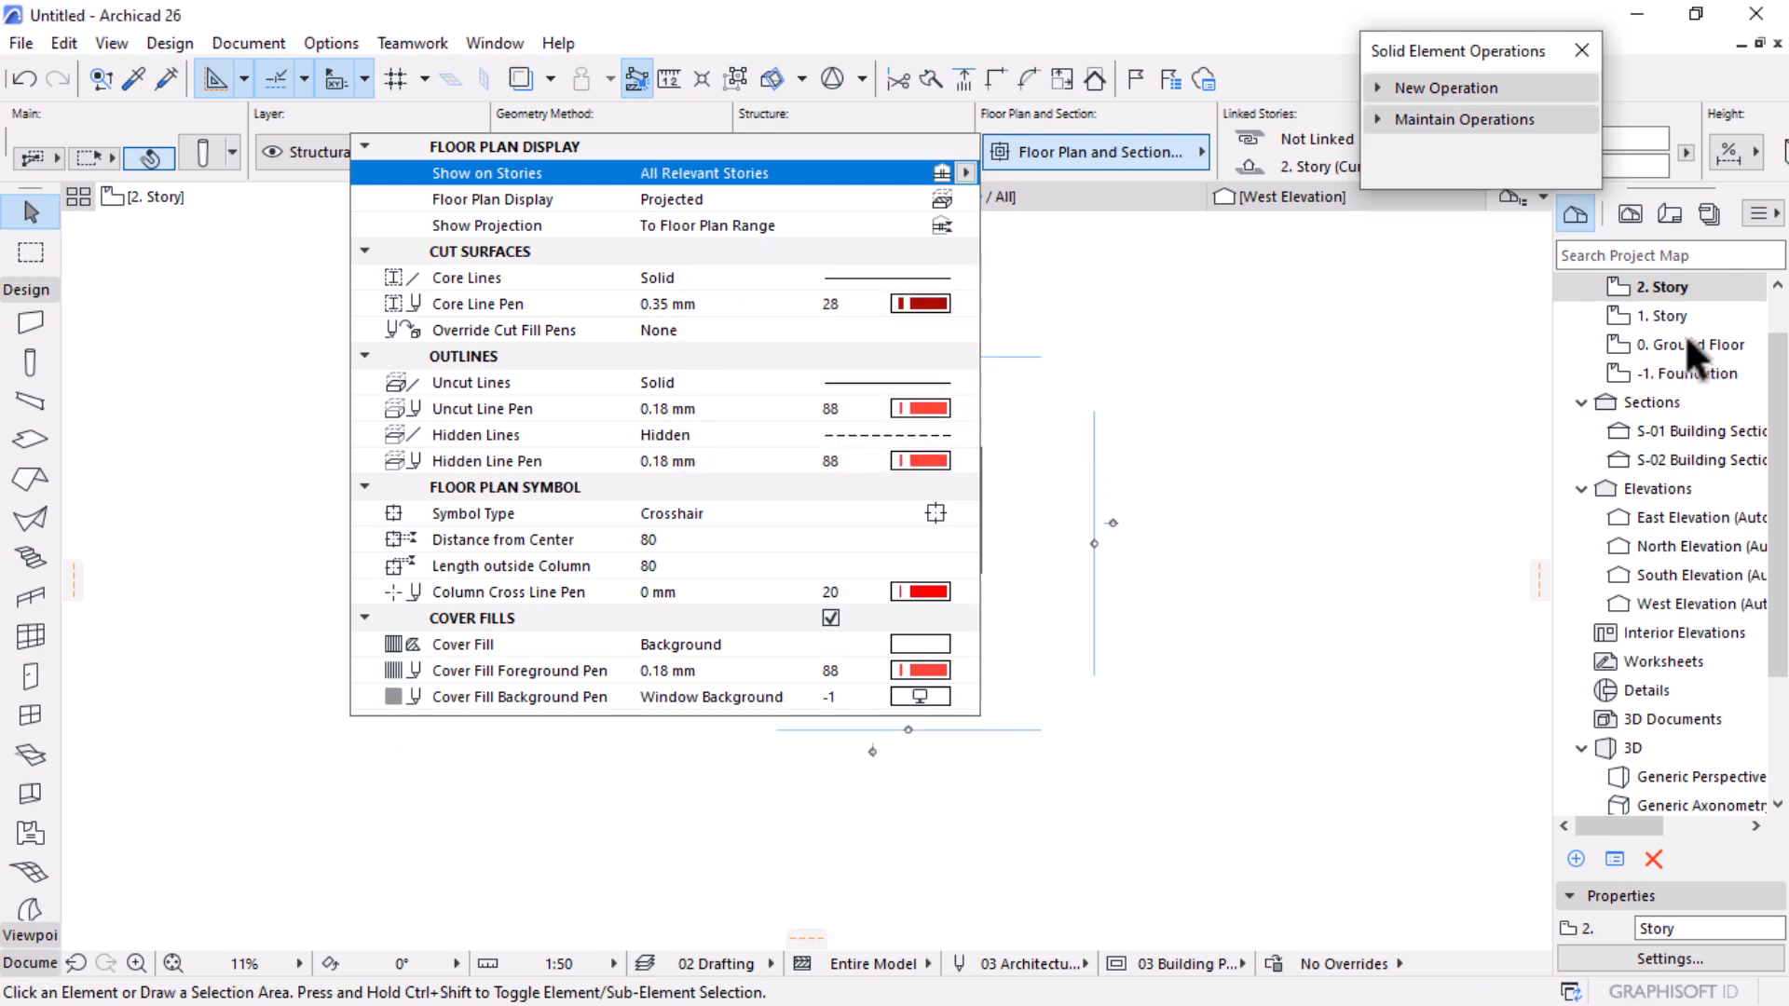
Step: Check how the slanted column displays in the 1. Story, 2. Story and 0. Ground Floor plans
double_click(1663, 316)
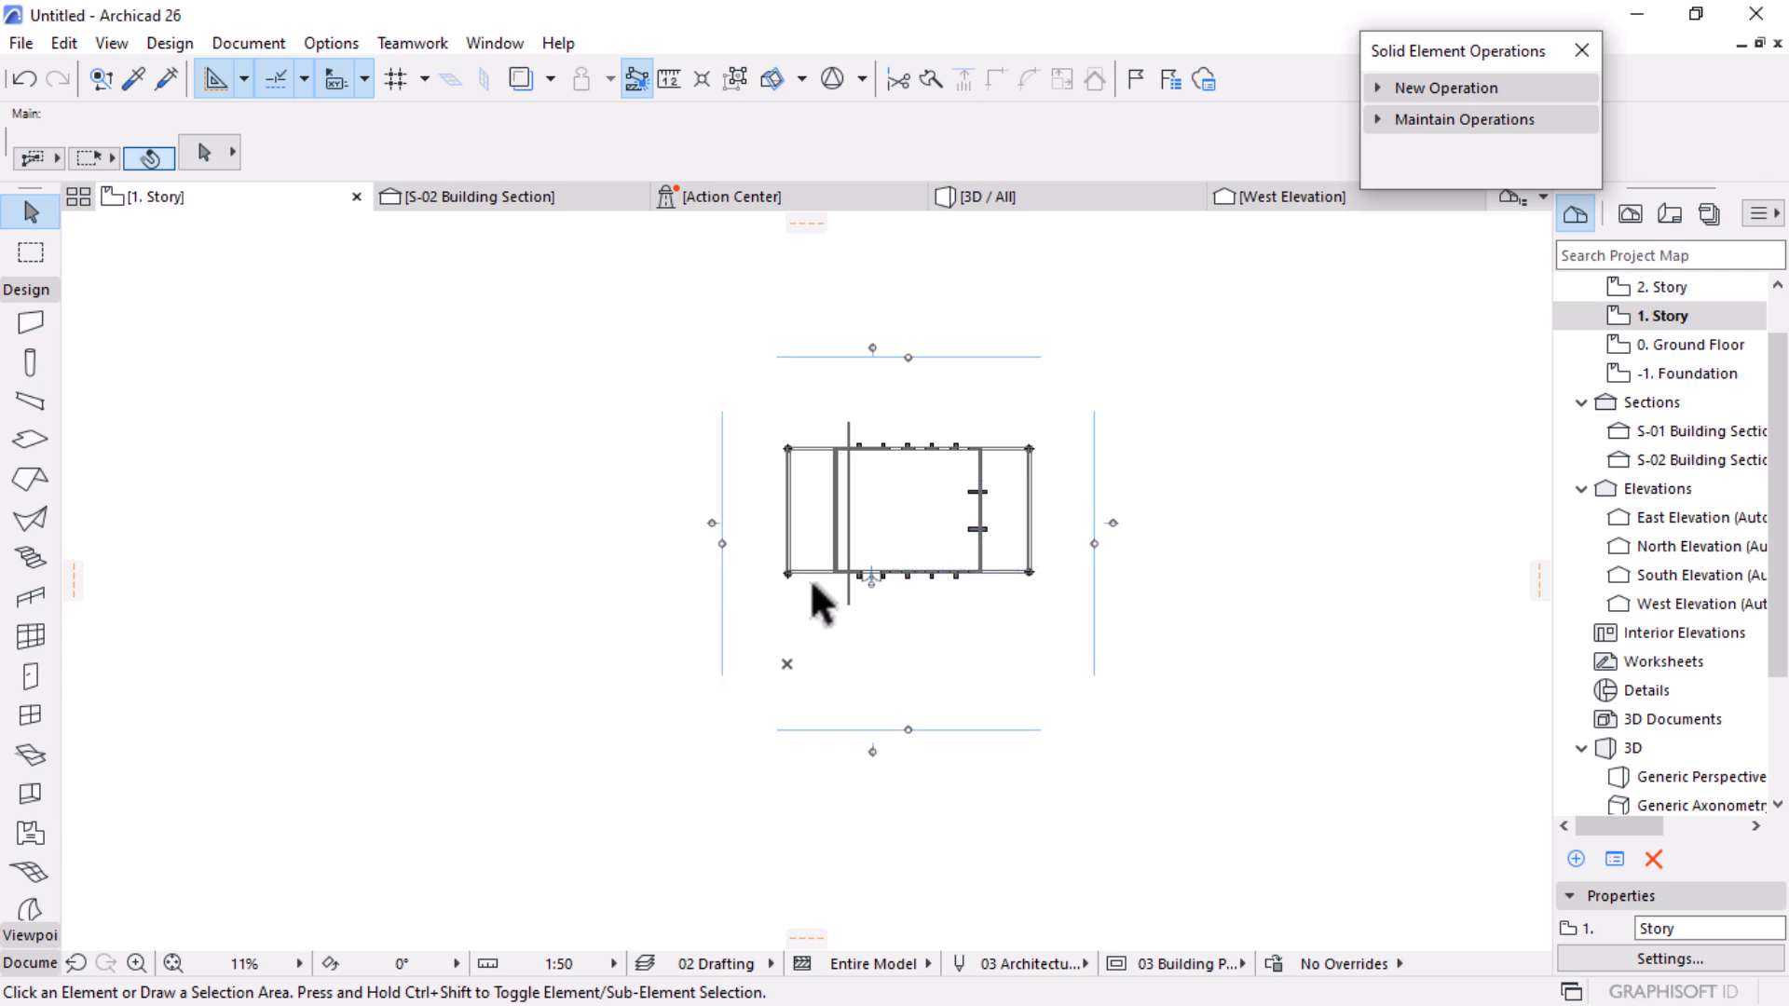
scroll(815, 599, "up", 5)
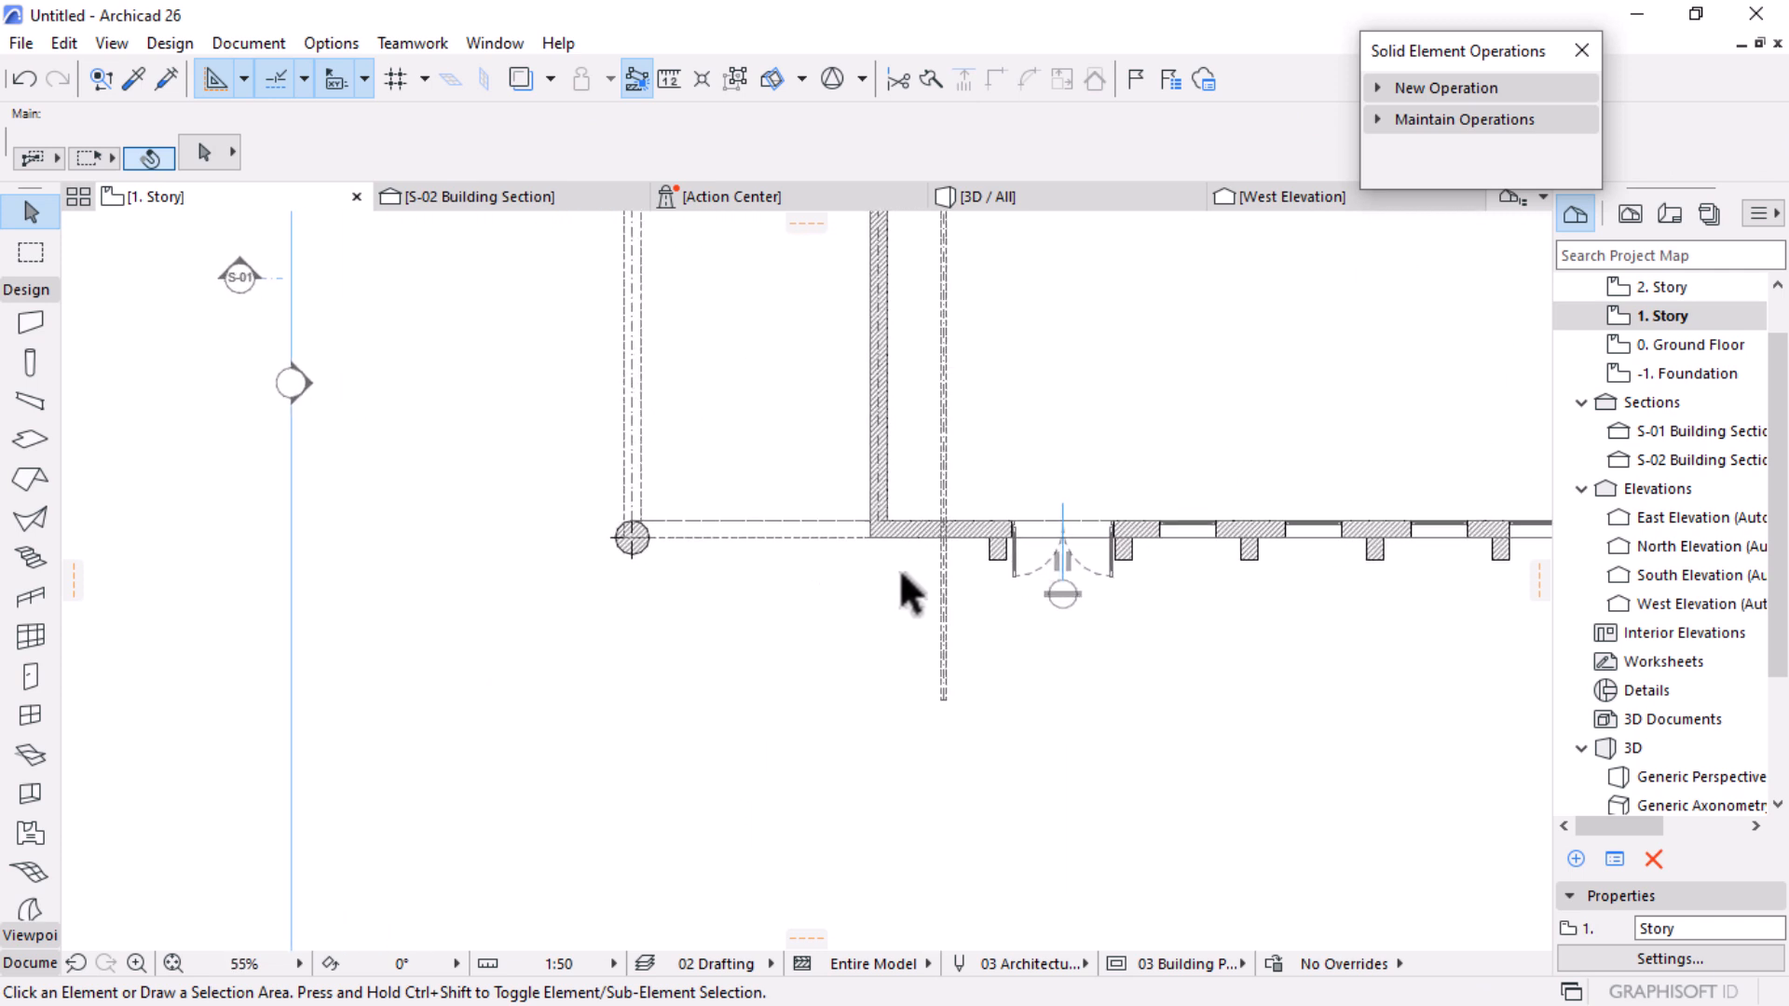
double_click(1682, 287)
scroll(1685, 327, "up", 2)
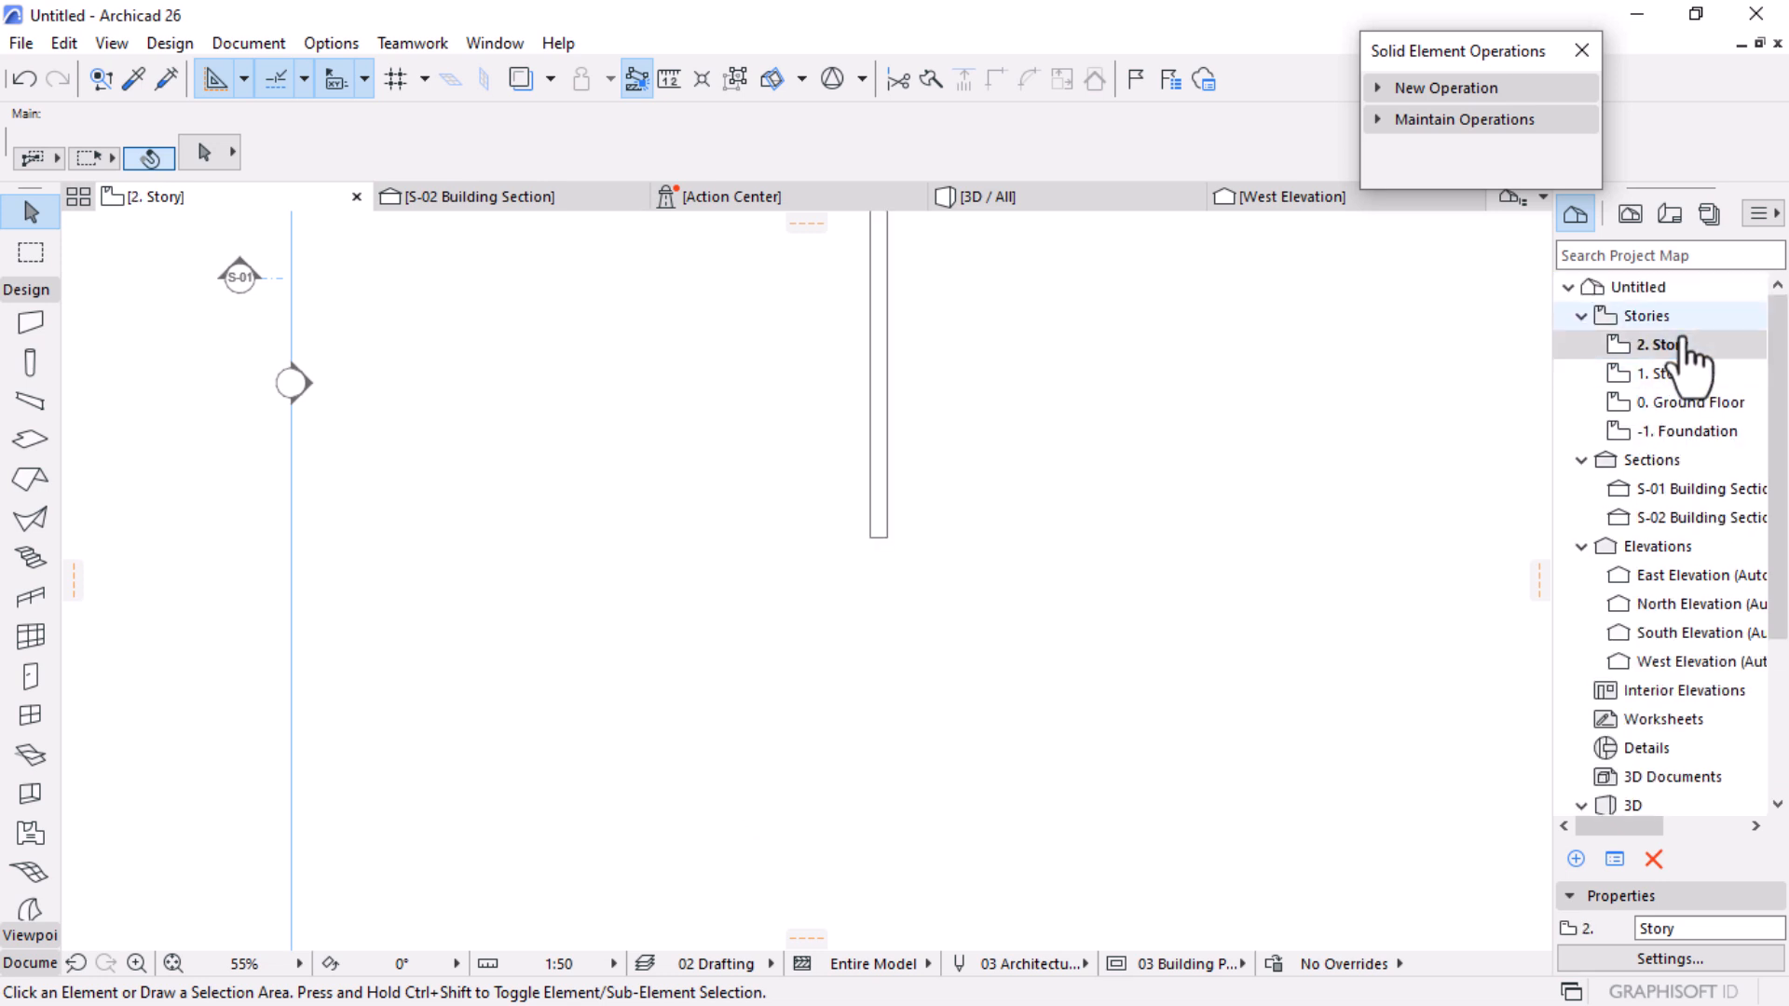
double_click(1674, 405)
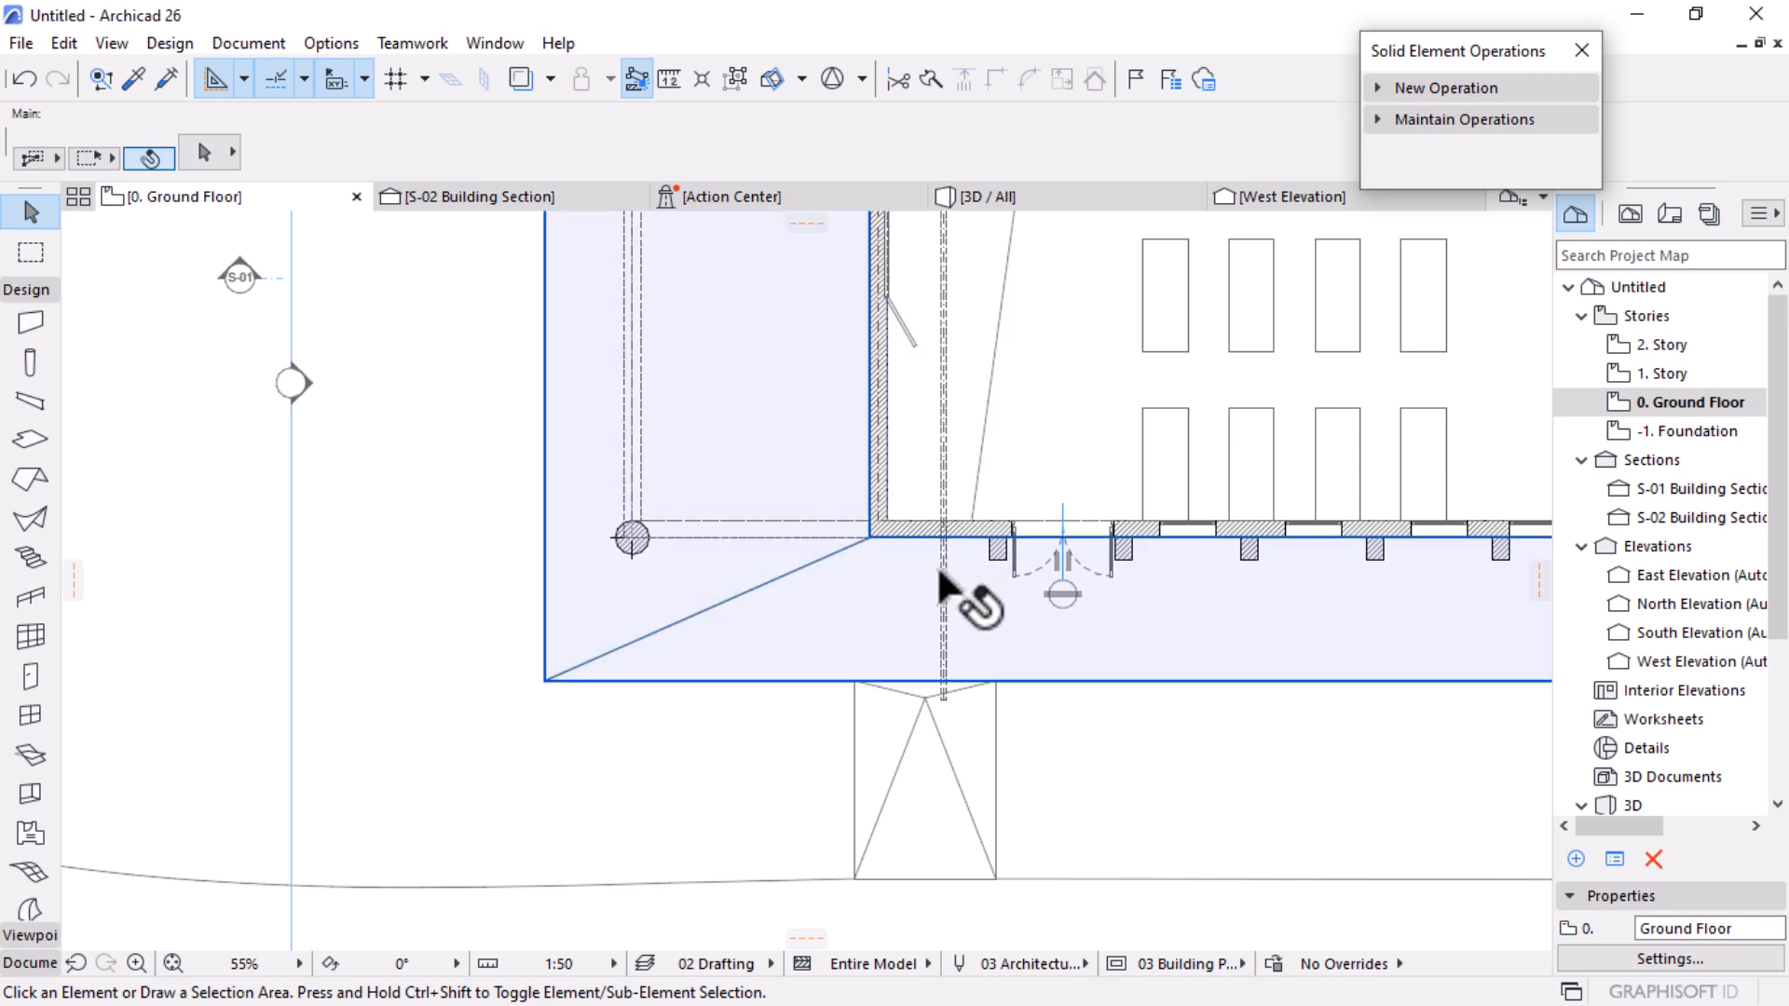
left_click(1691, 372)
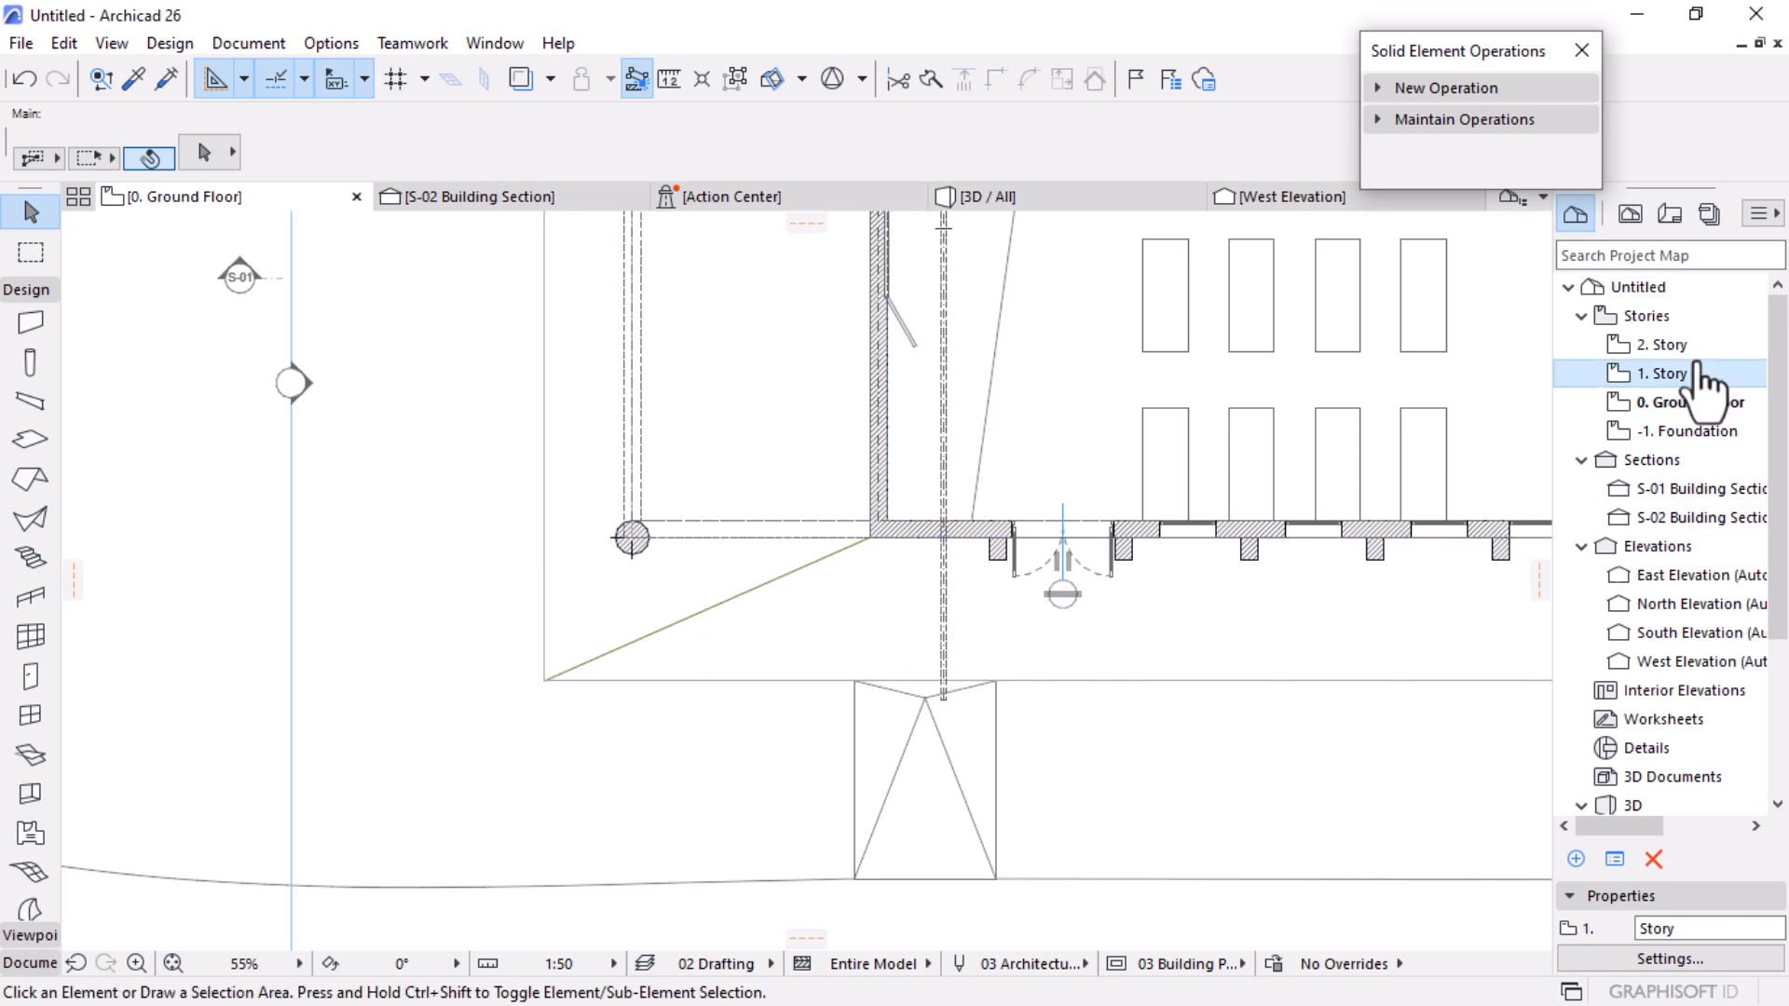
double_click(1667, 346)
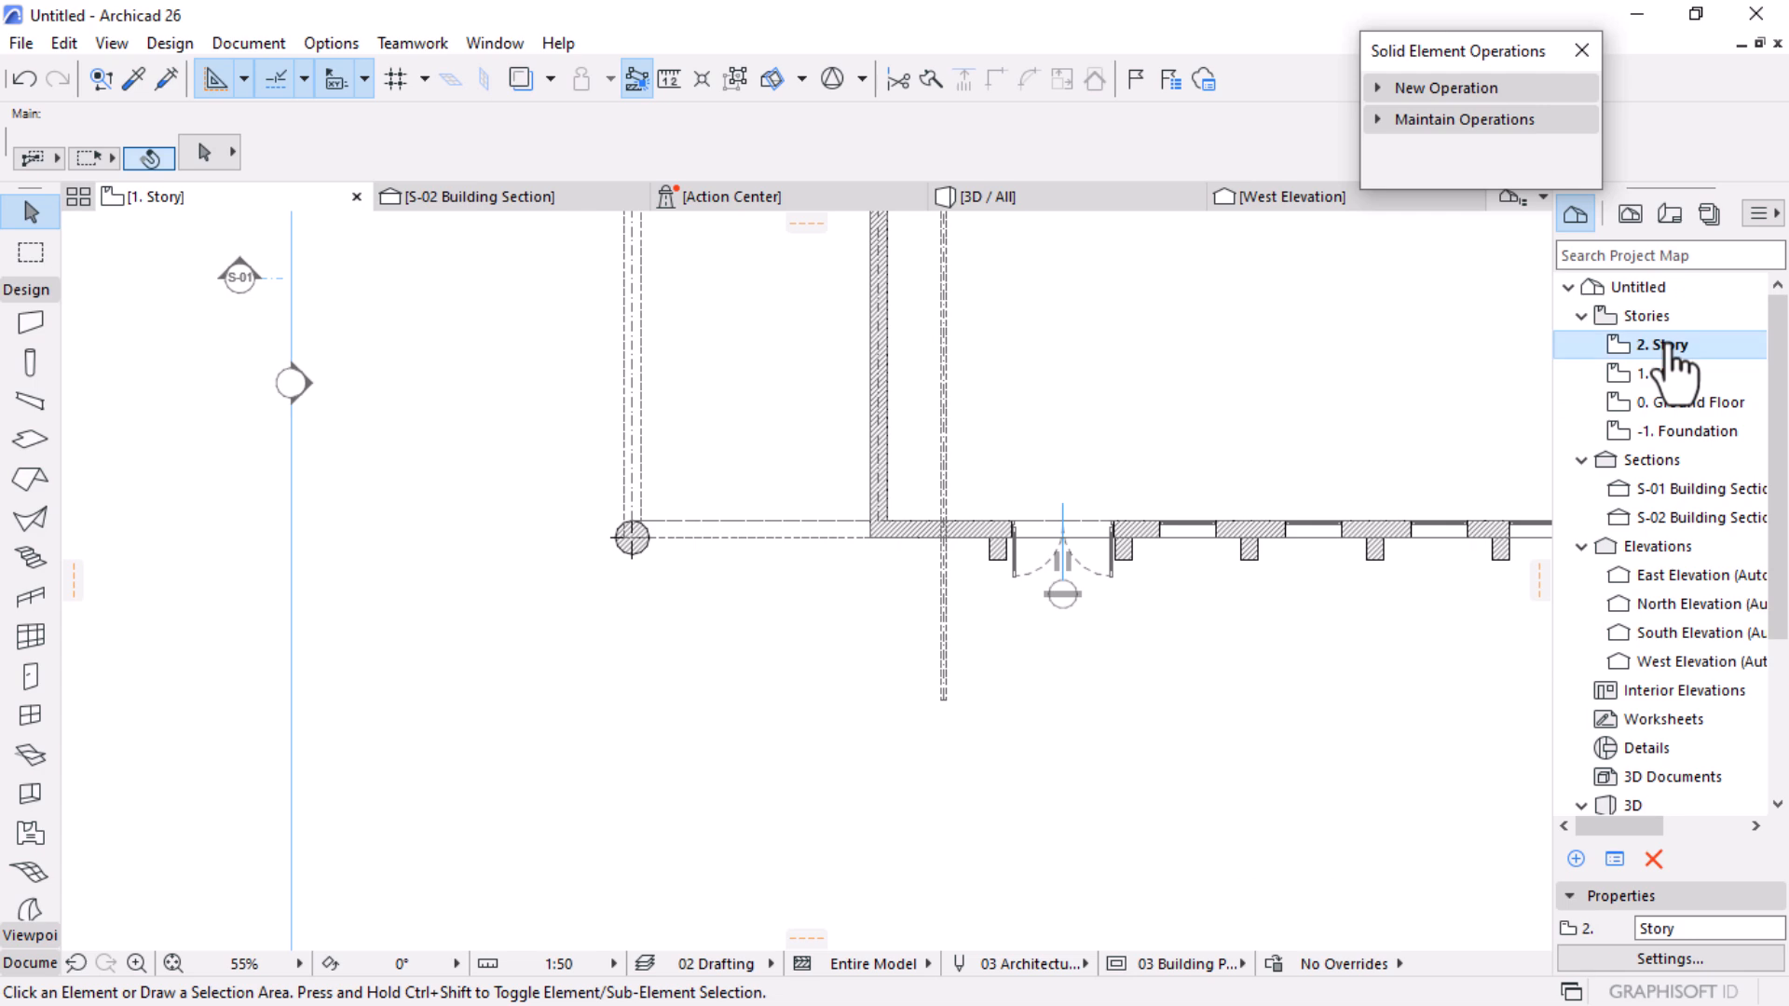
Step: From the 3D view, set the selected slanted column to show on Home Story Only
left_click(1086, 191)
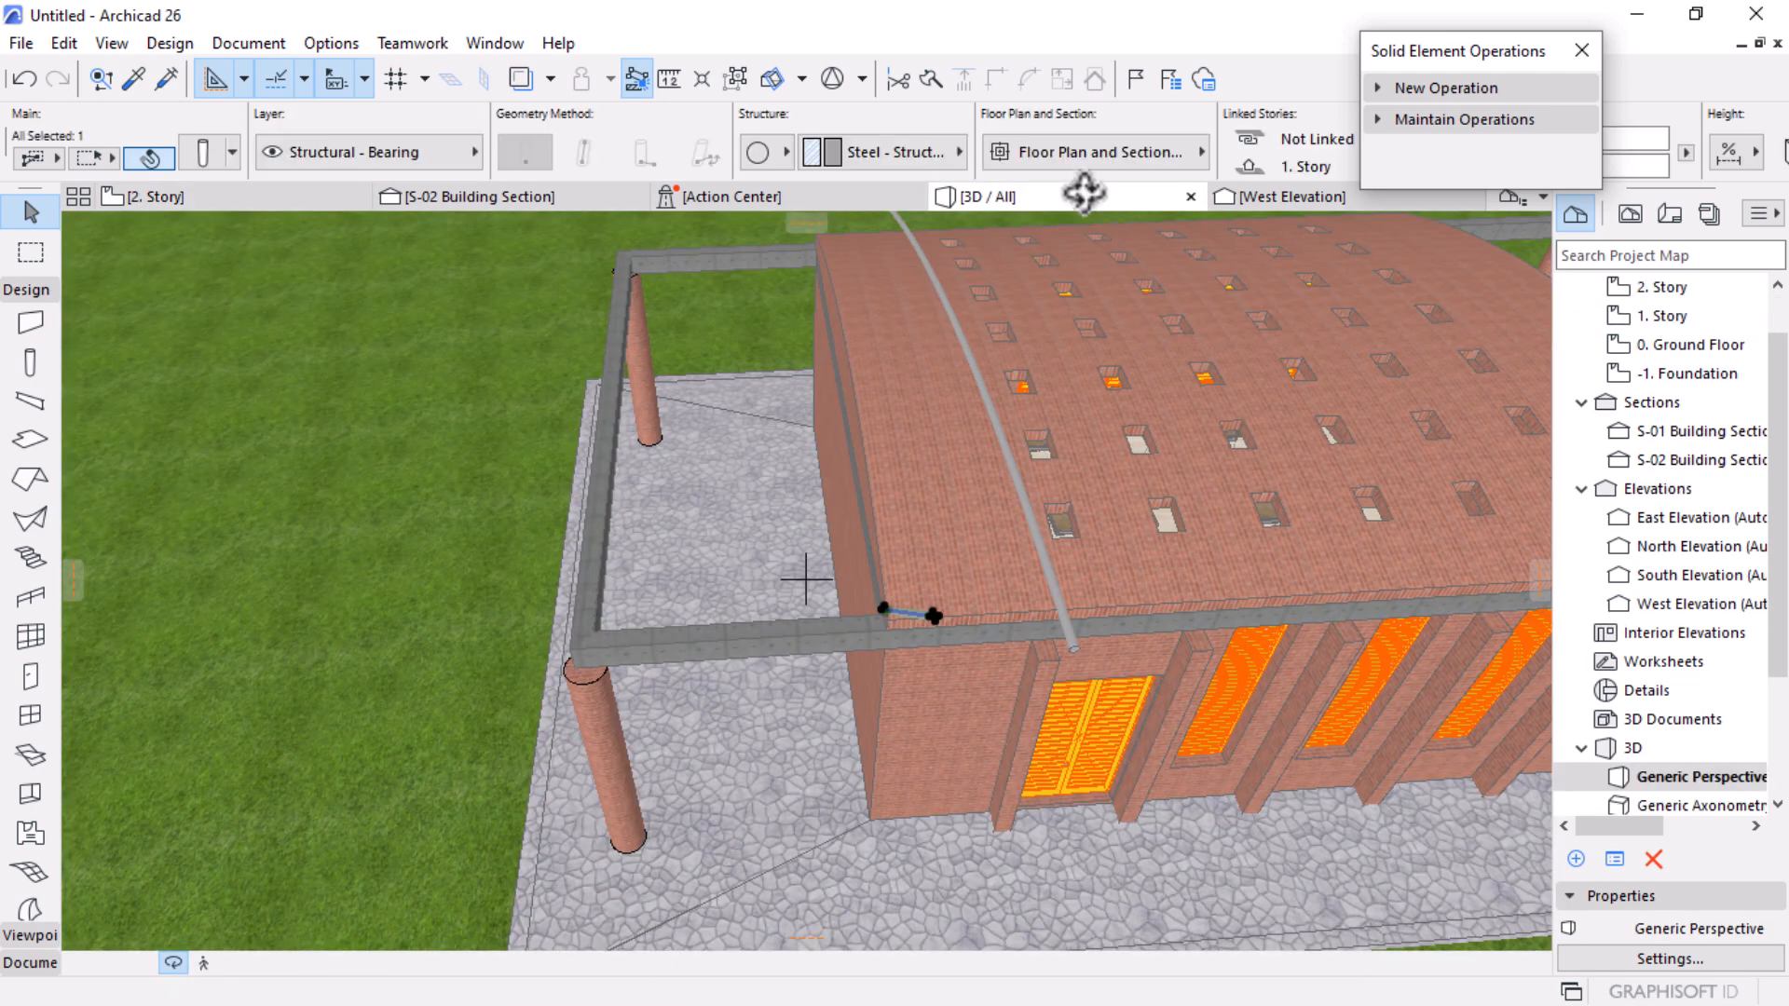
scroll(945, 159, "right", 3)
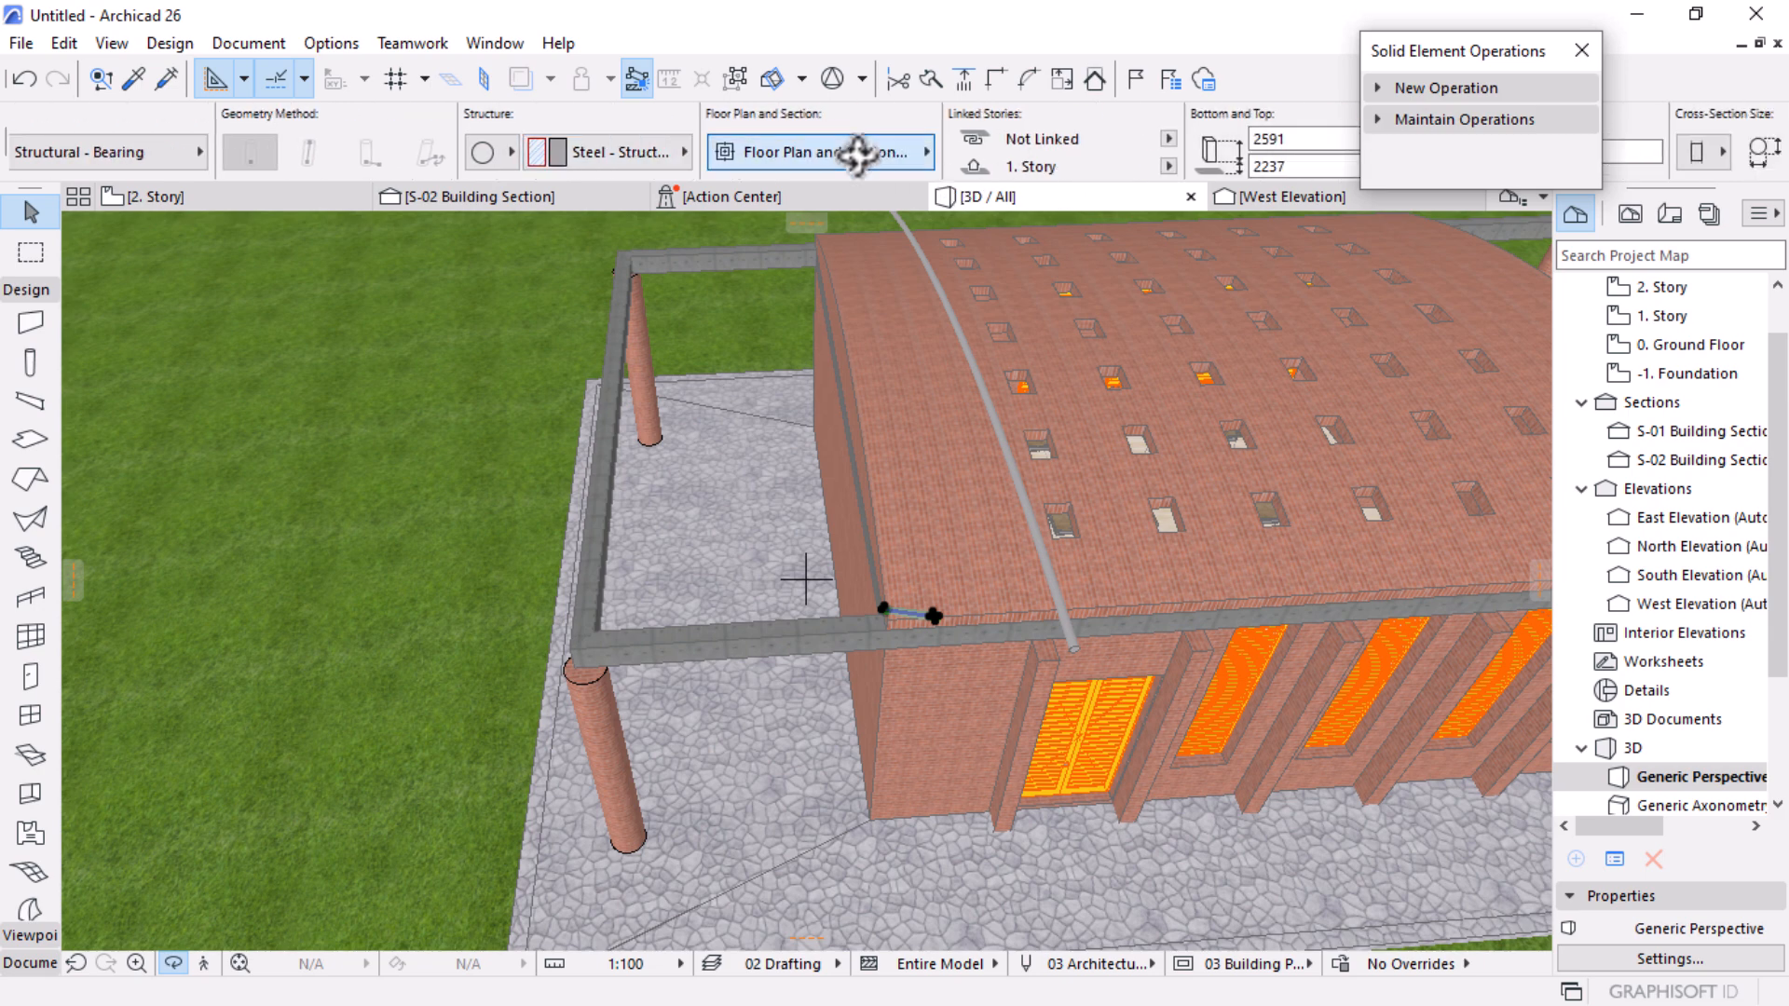
left_click(890, 156)
left_click(1519, 174)
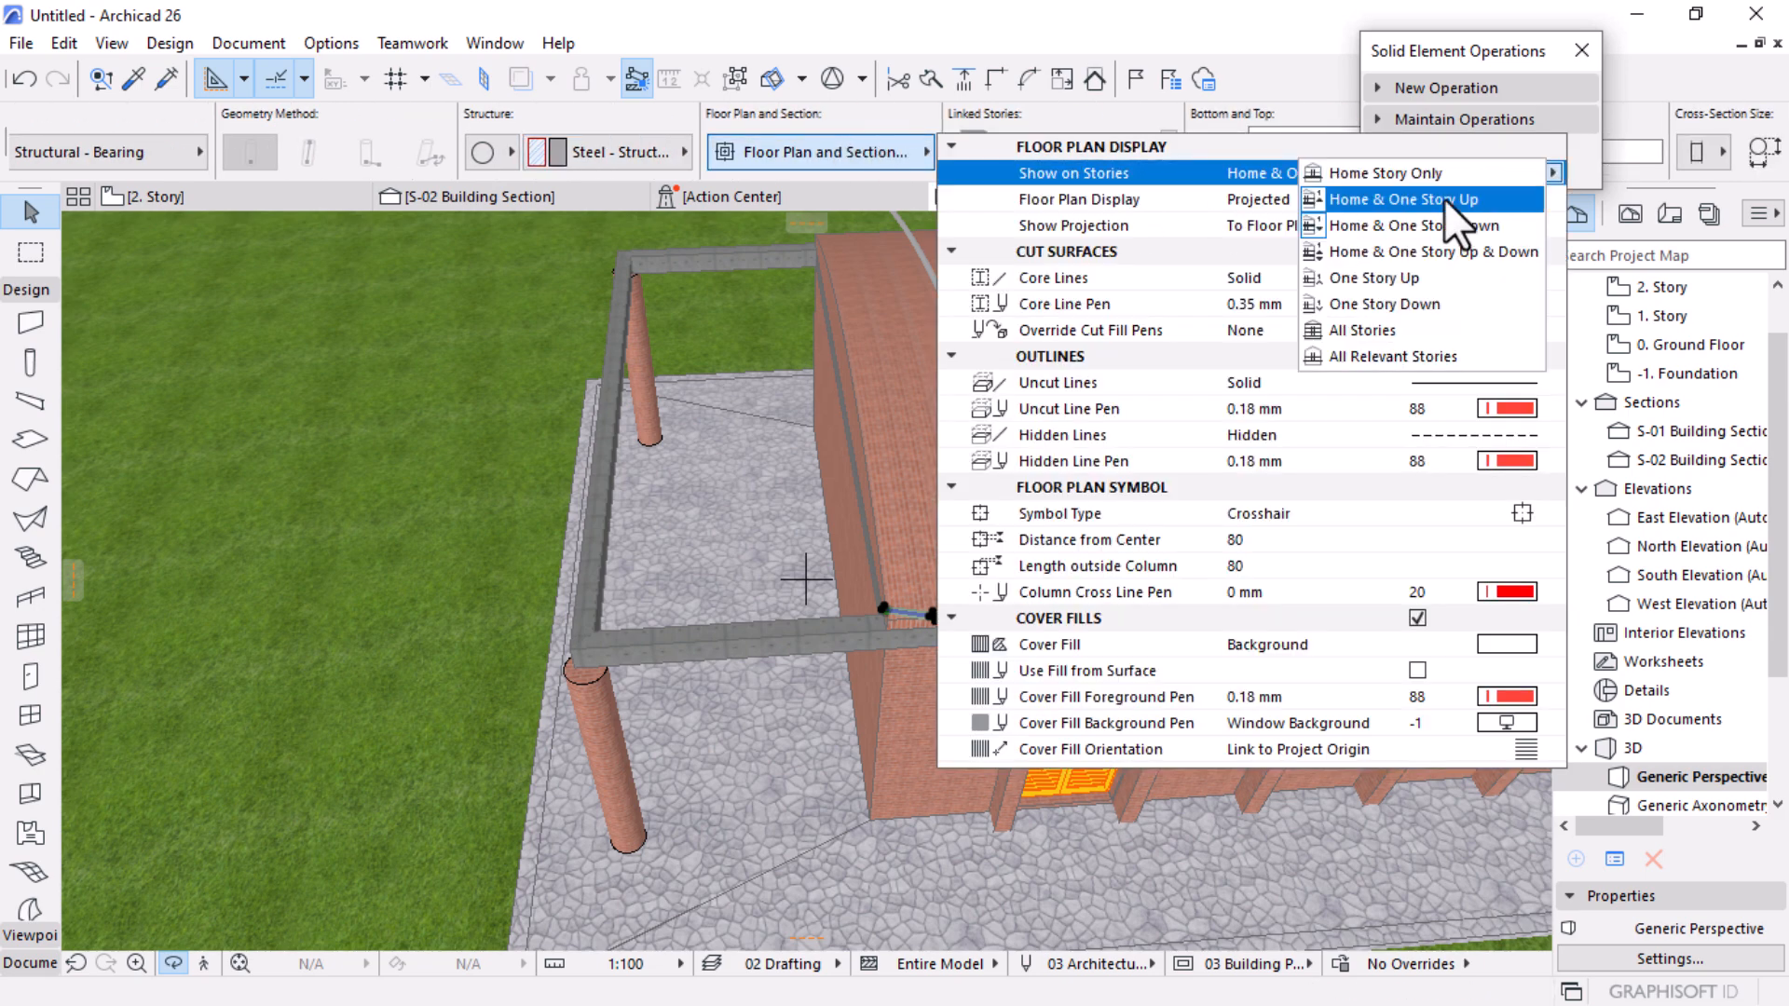
left_click(1398, 172)
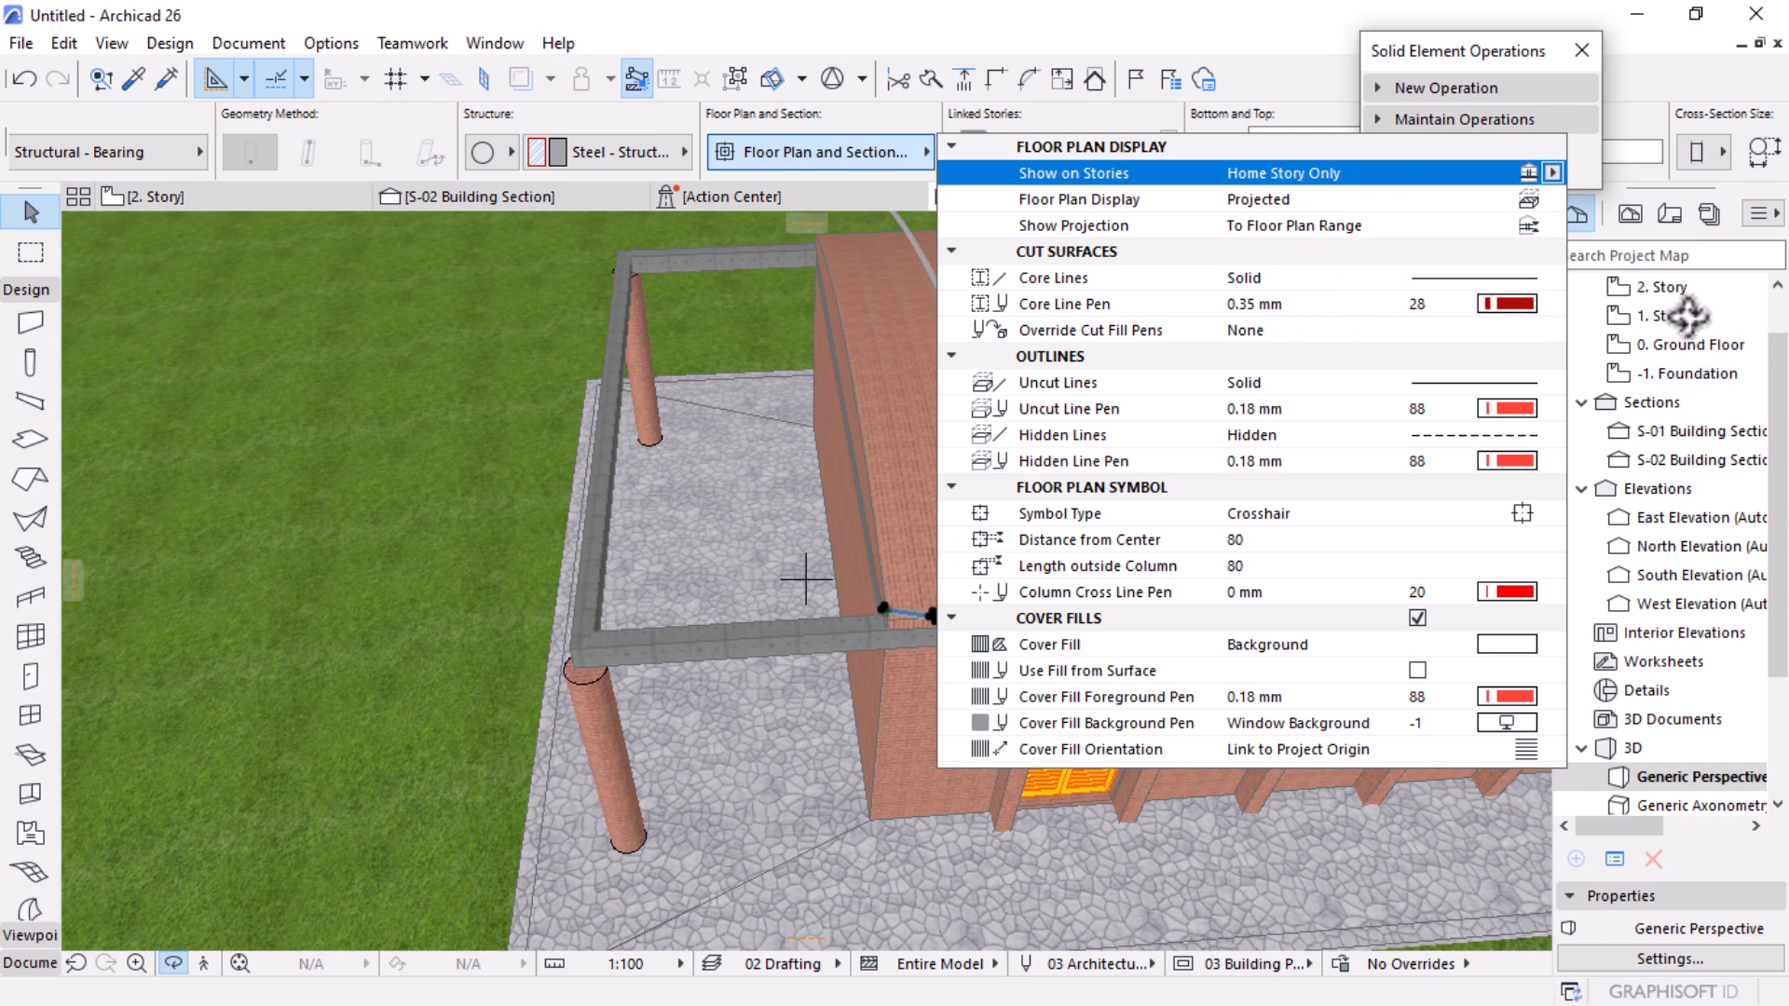
Step: Inspect the 1. Story and 2. Story plans for the slanted column's home-story display
left_click(1639, 318)
double_click(1635, 317)
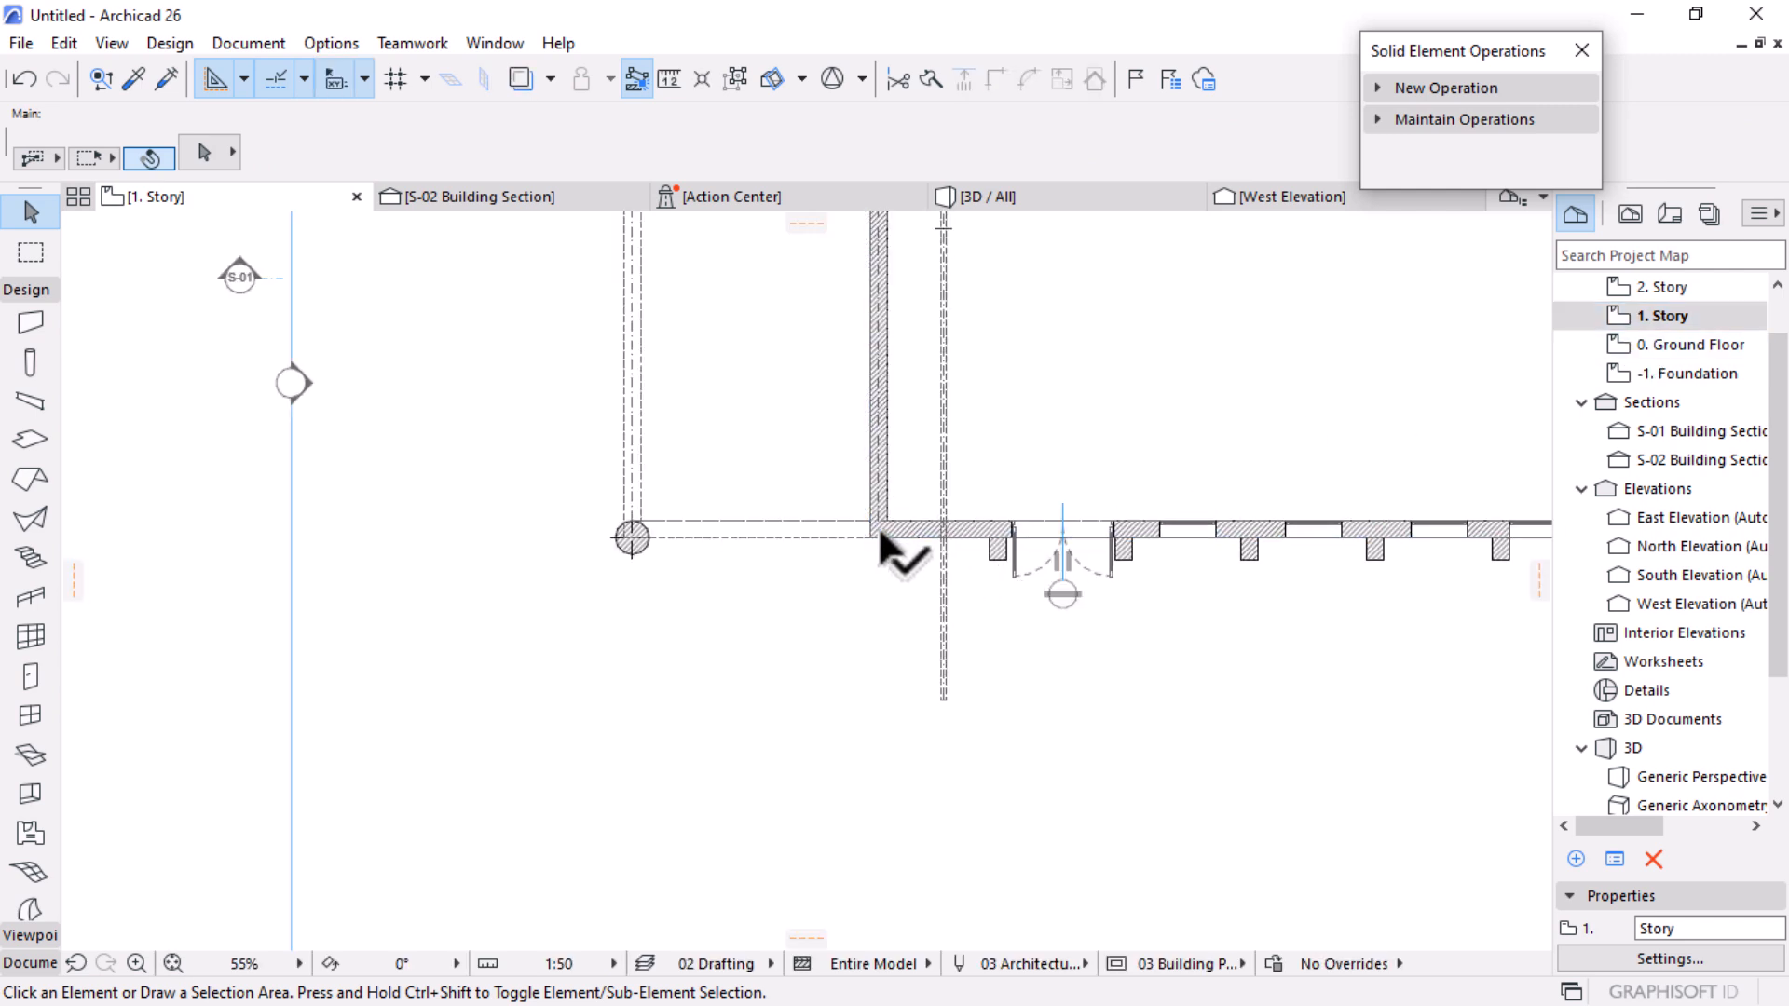
double_click(1648, 287)
scroll(1647, 494, "down", 3)
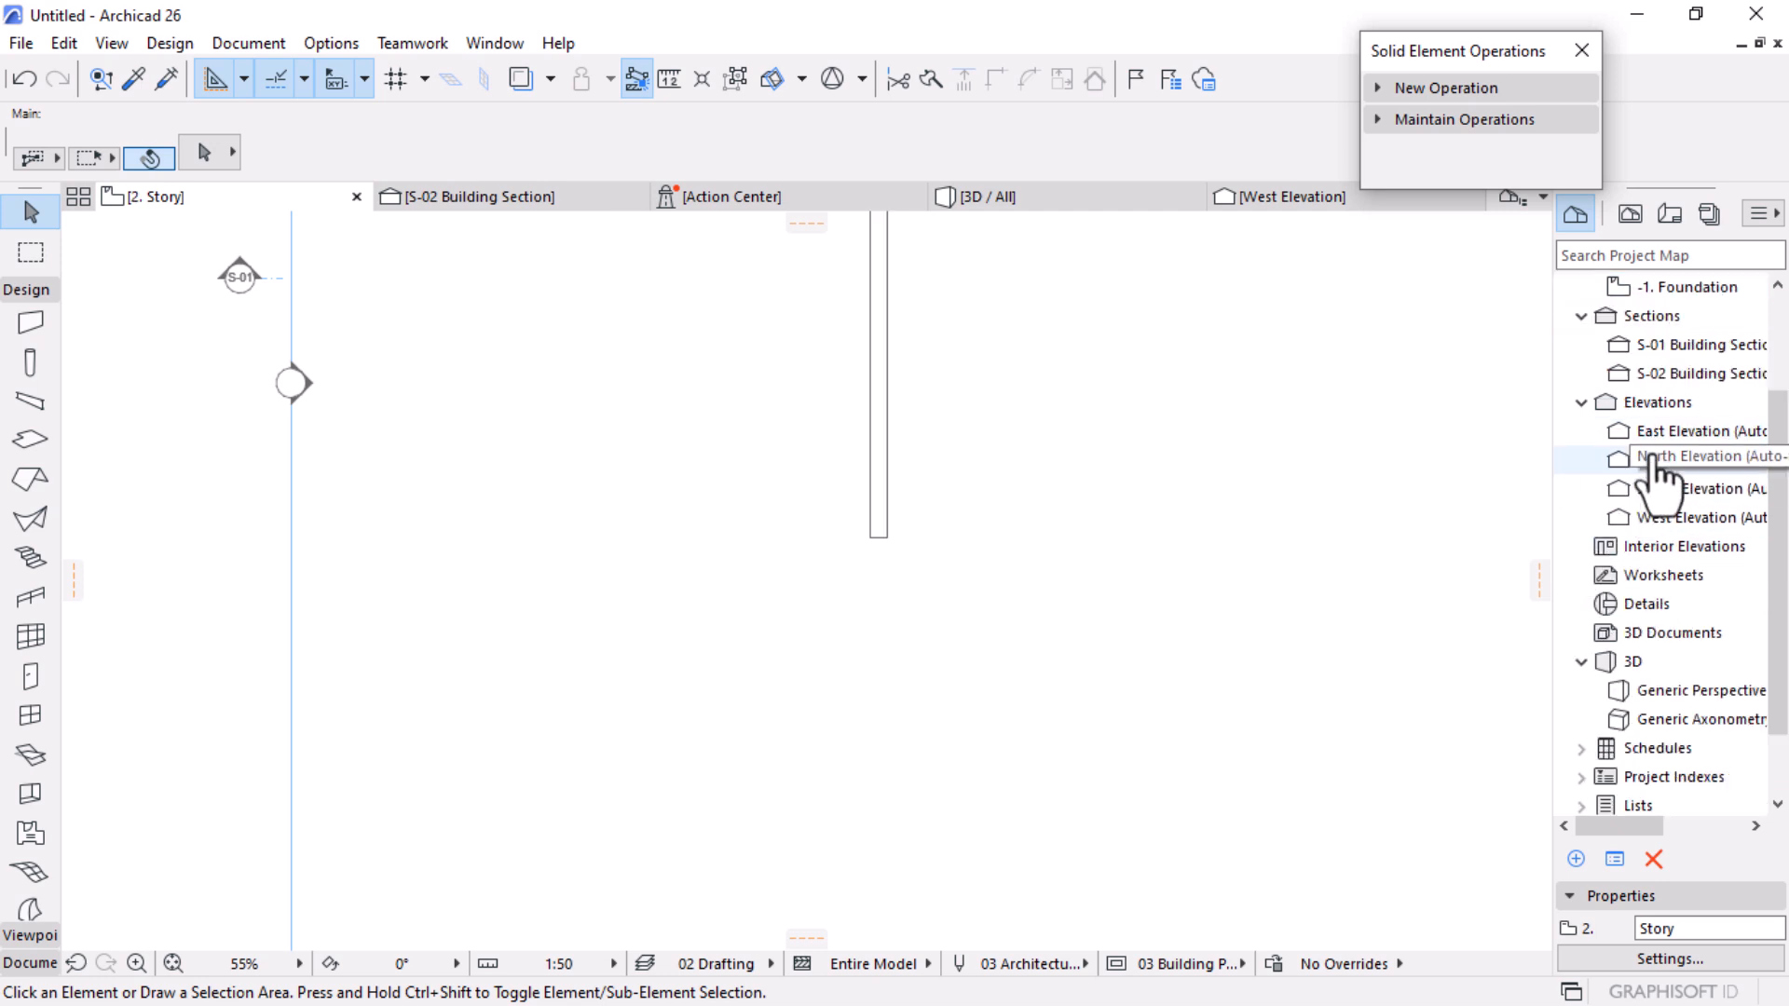
scroll(1678, 391, "up", 3)
scroll(1081, 643, "down", 4)
scroll(1062, 666, "down", 1)
scroll(1314, 531, "up", 1)
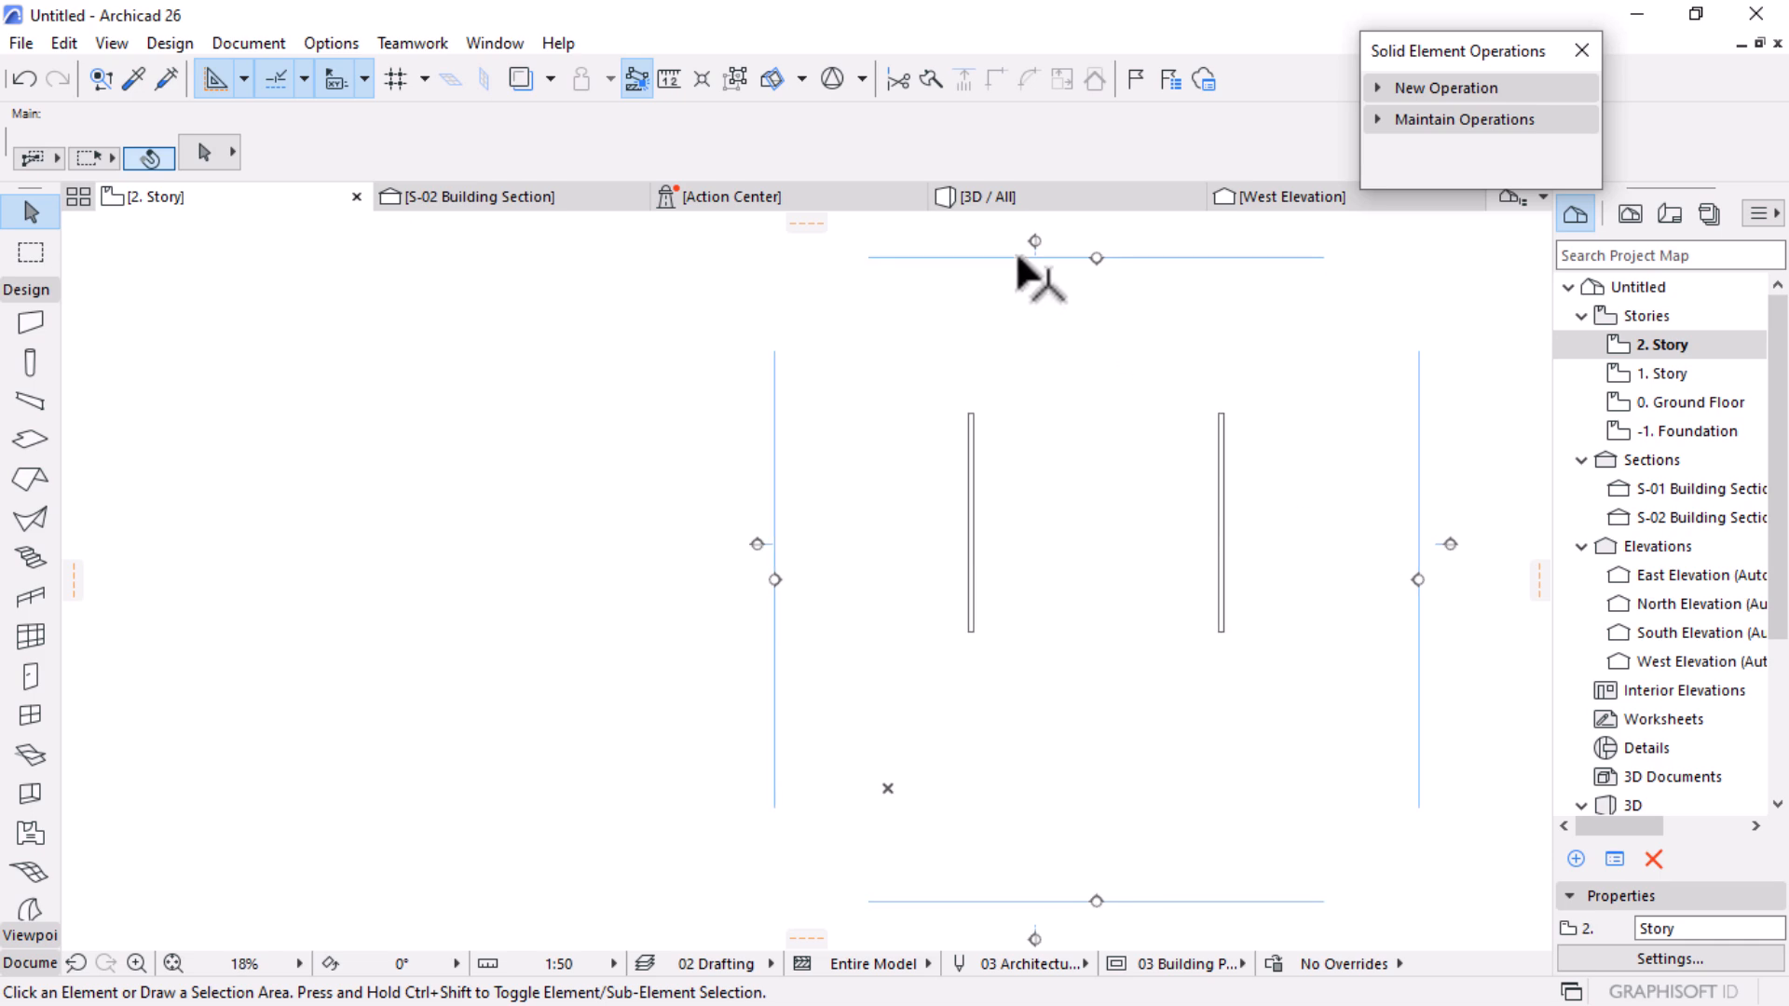
Step: Return to the 3D view and set the slanted column to show on All Stories
left_click(1081, 198)
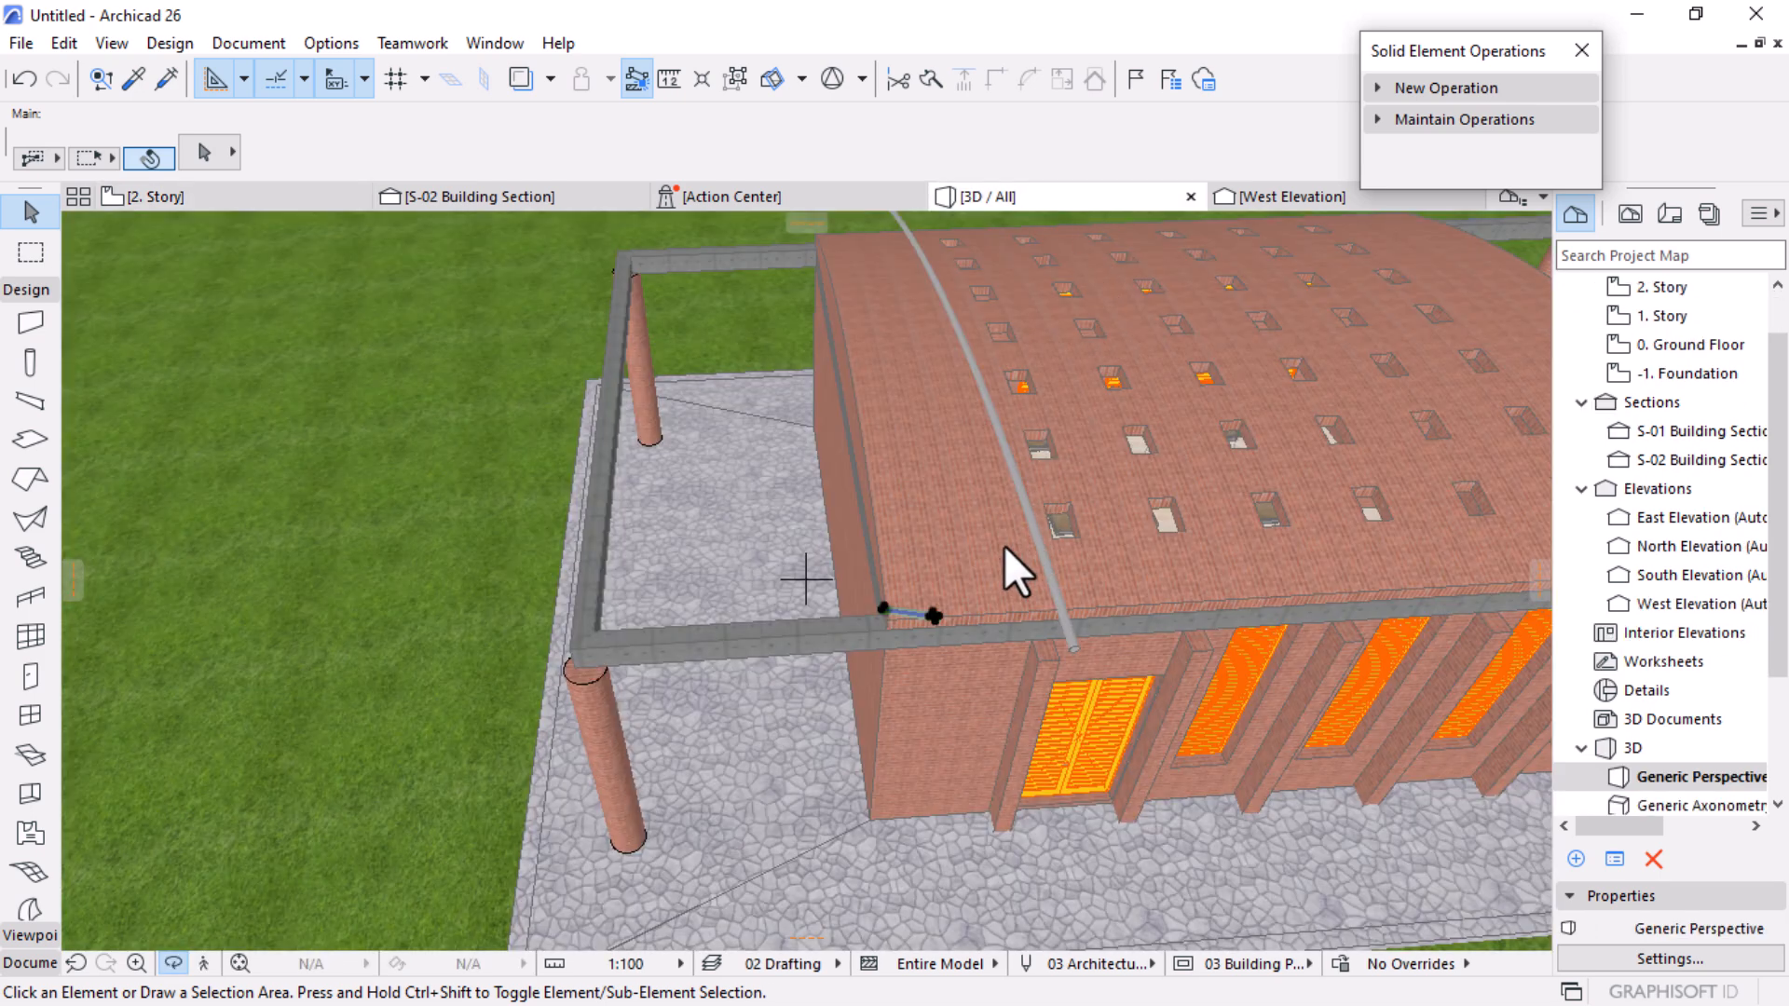
left_click(1101, 159)
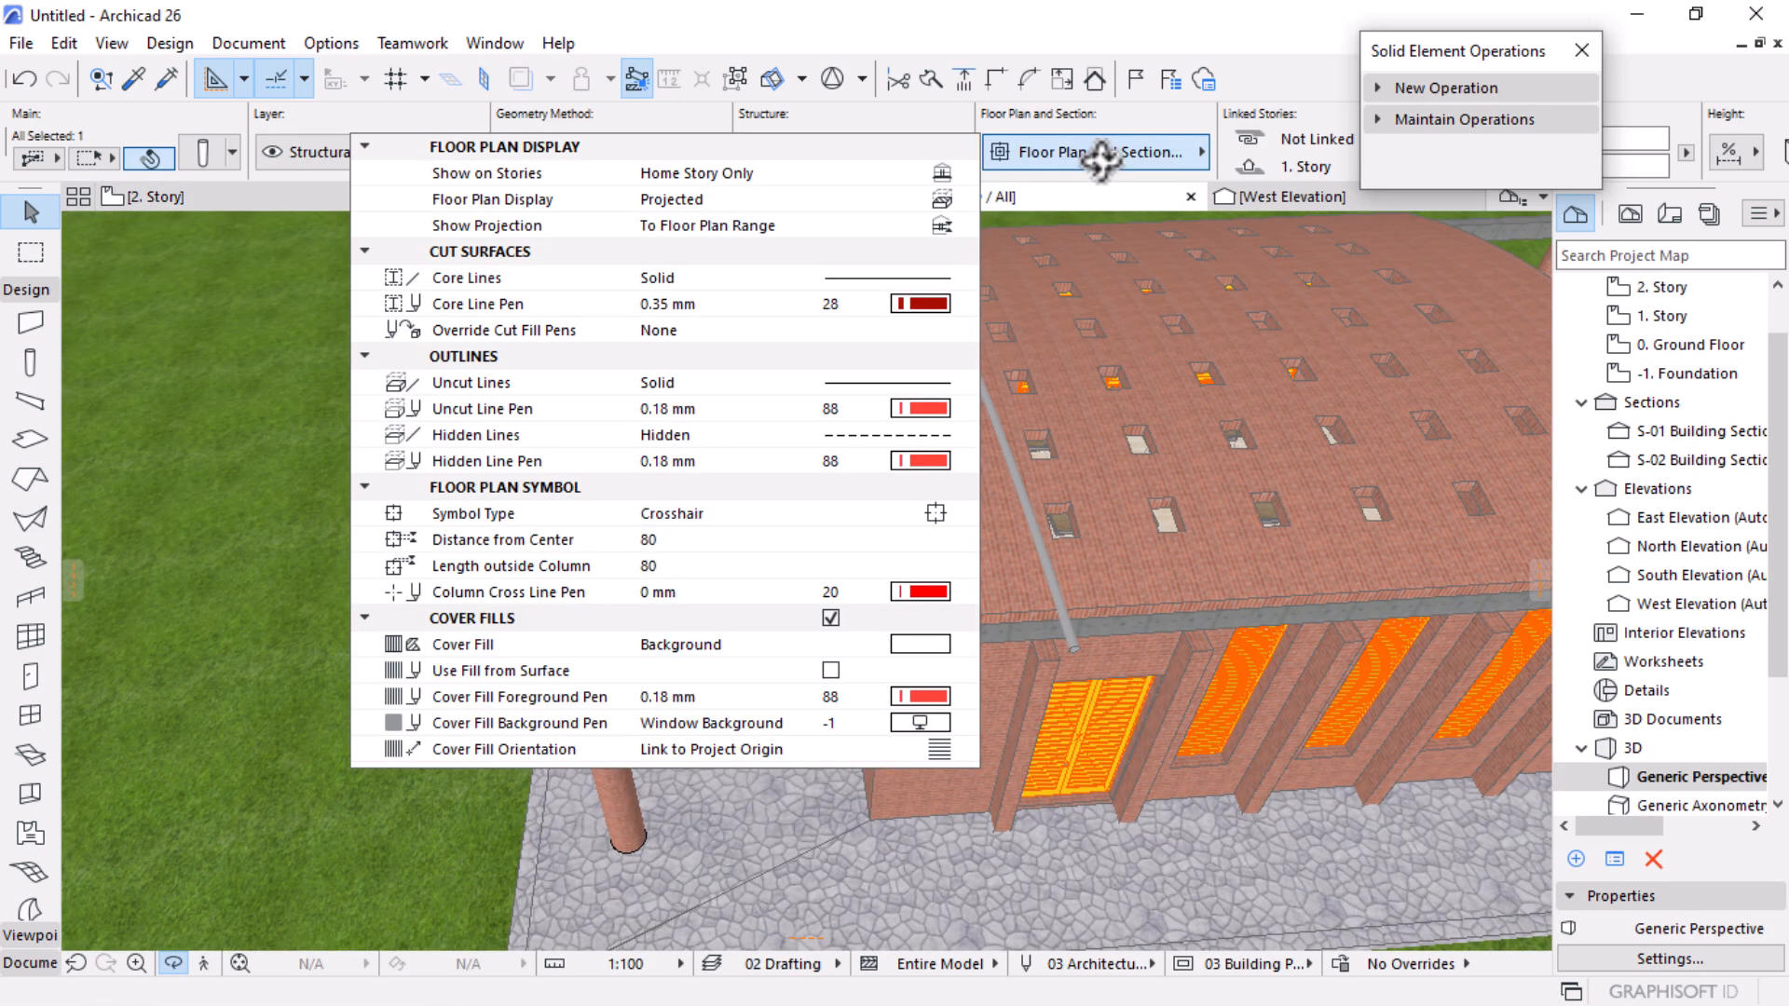
left_click(965, 174)
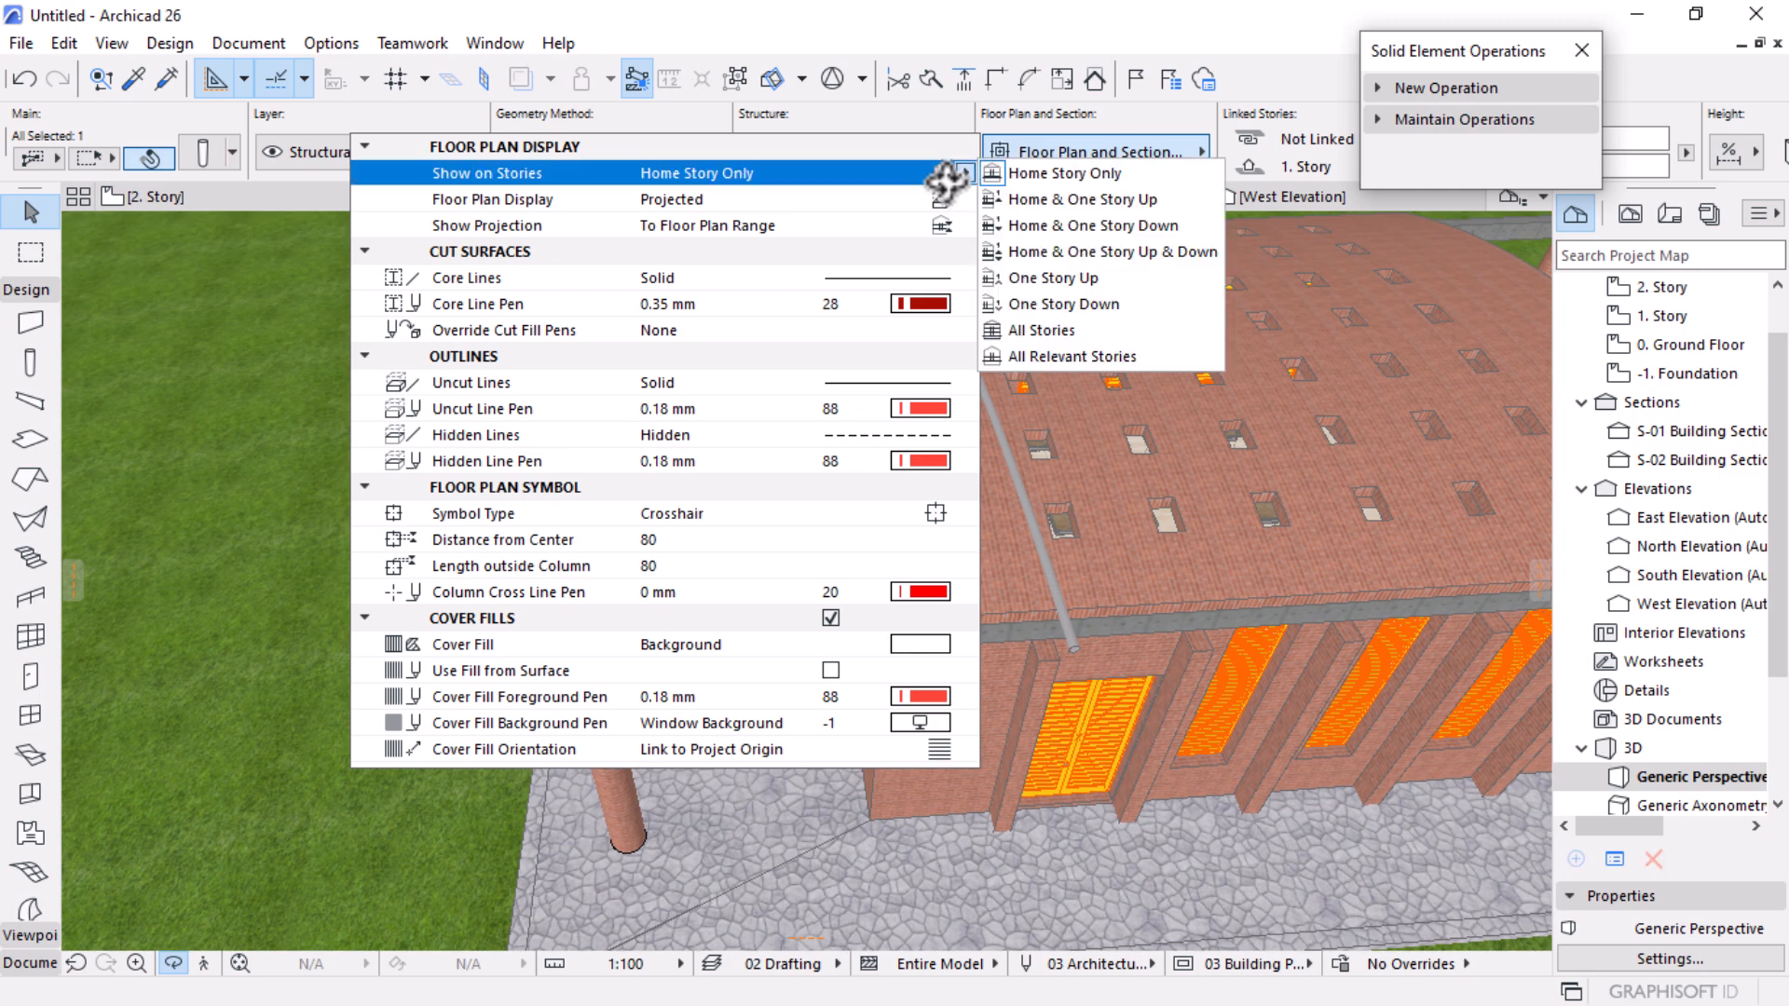
left_click(1042, 332)
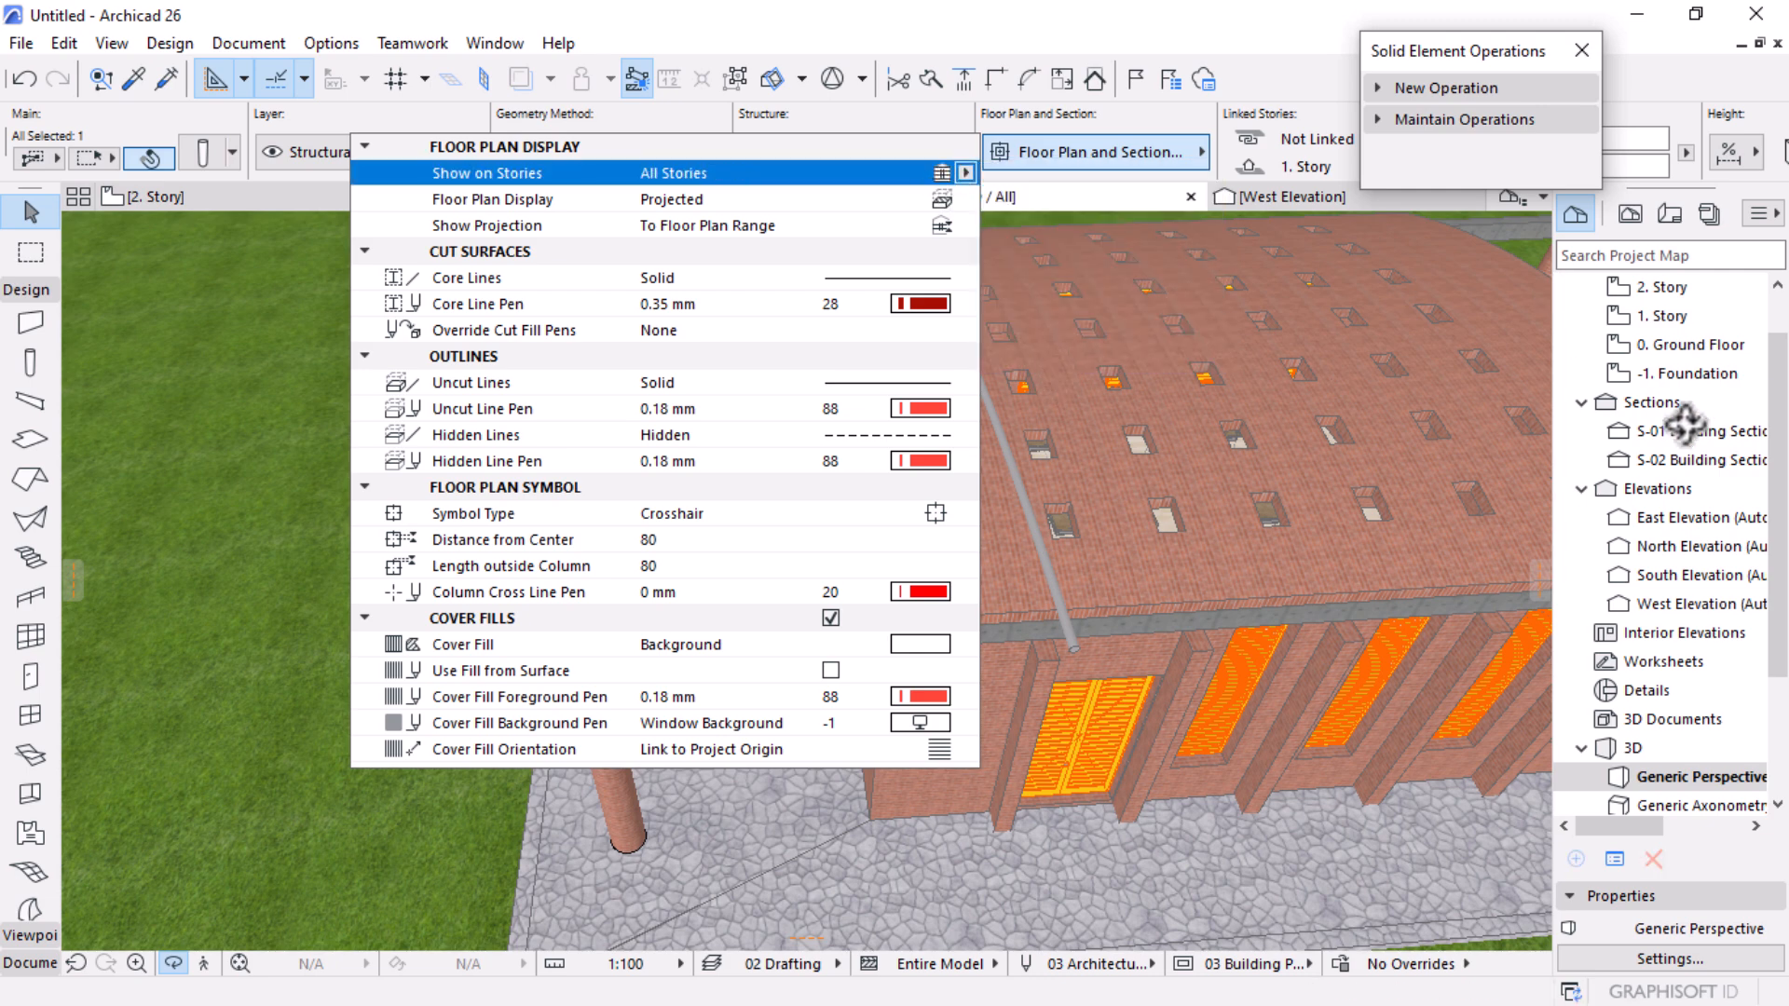
Step: Examine the 1. Story and 0. Ground Floor plans for the slanted column beside the building's walls and curved beam
double_click(1669, 320)
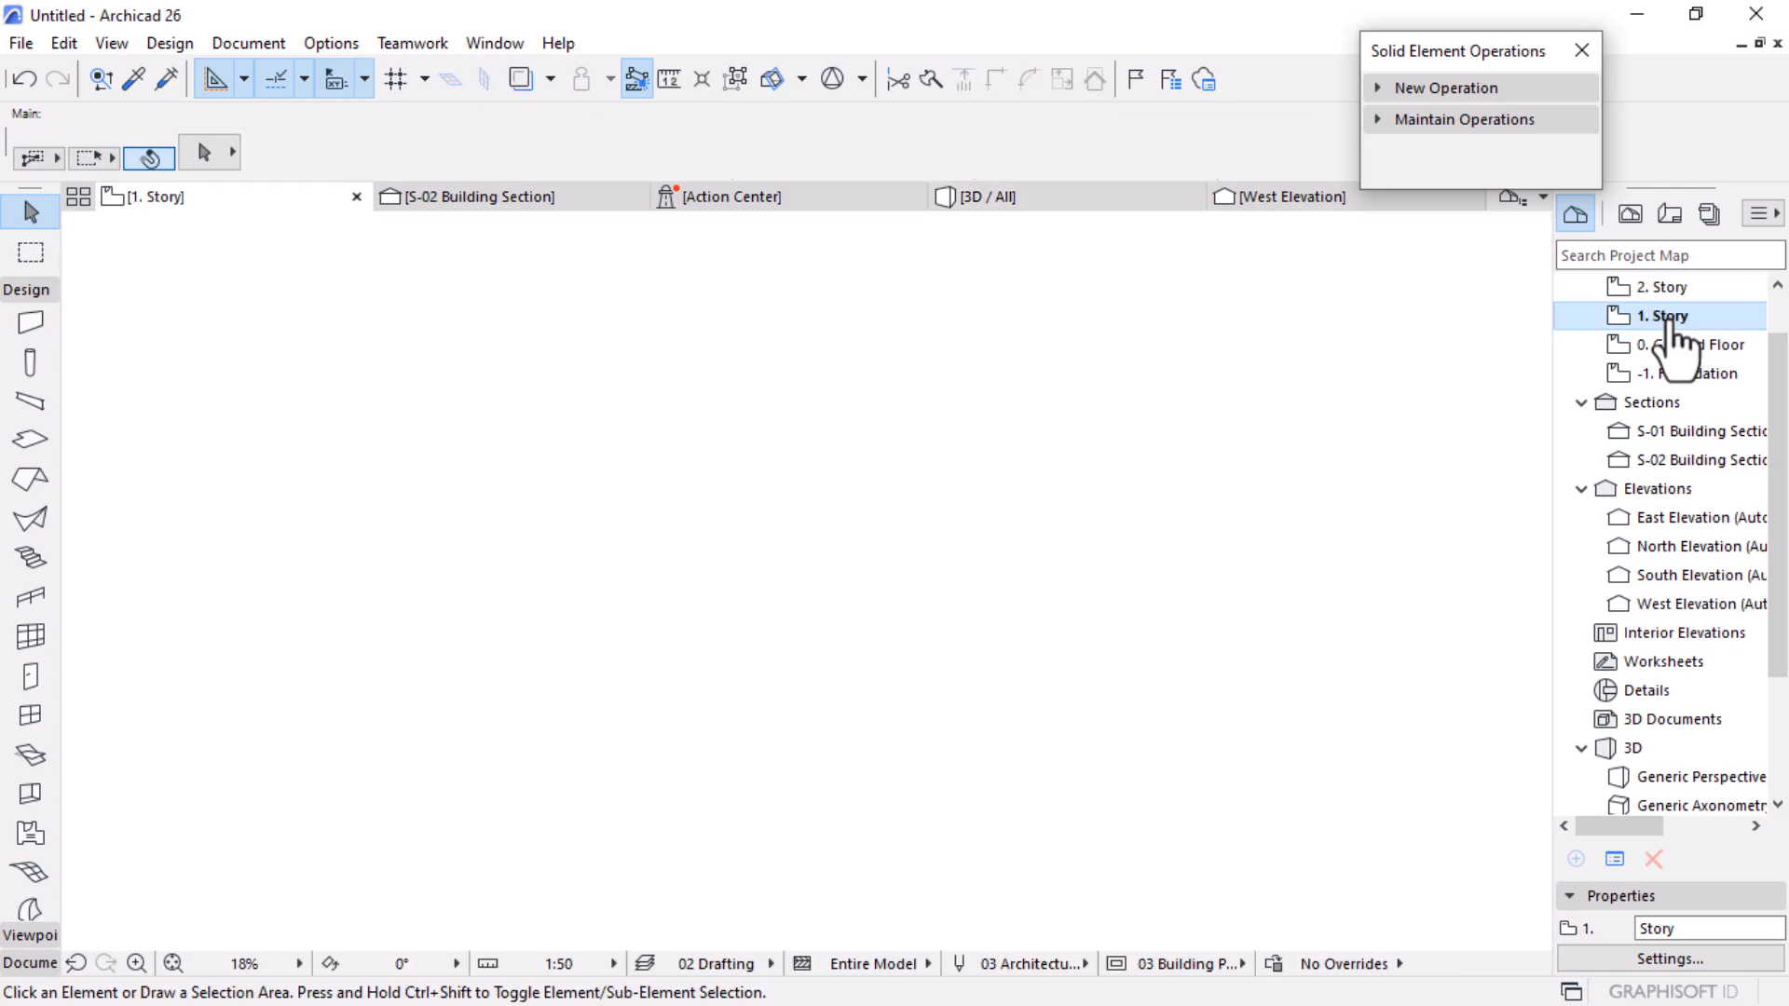
scroll(979, 620, "up", 3)
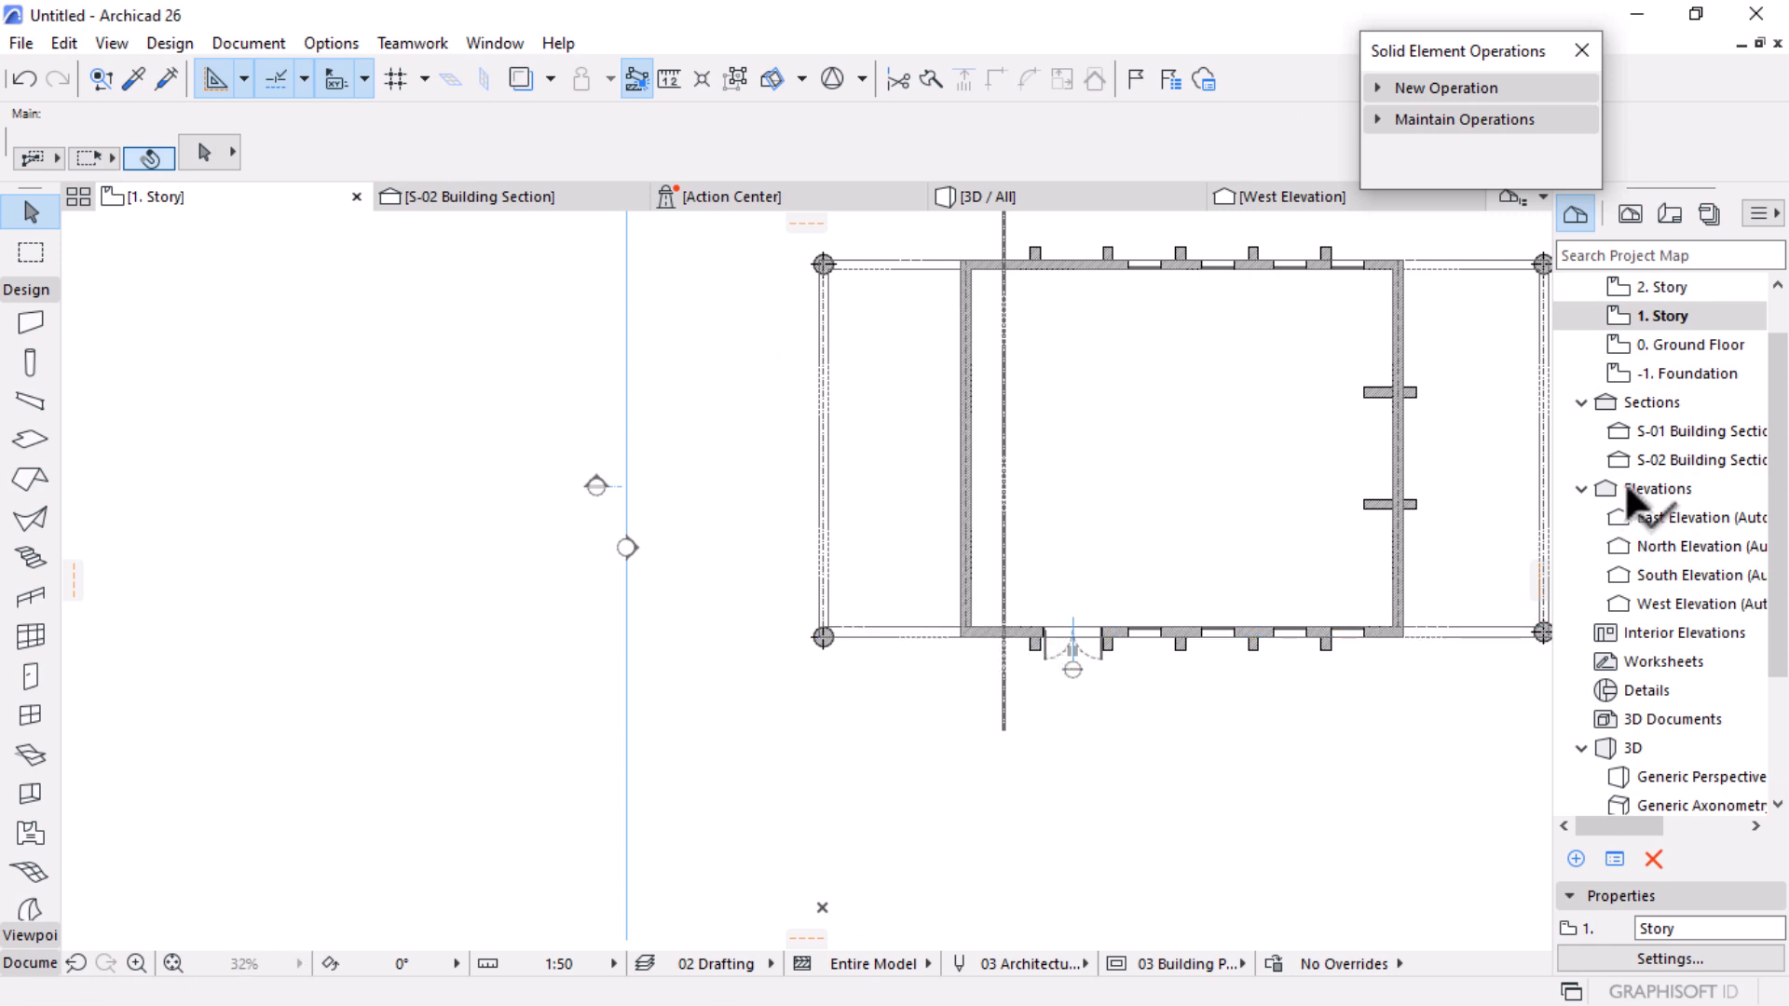
left_click(1678, 347)
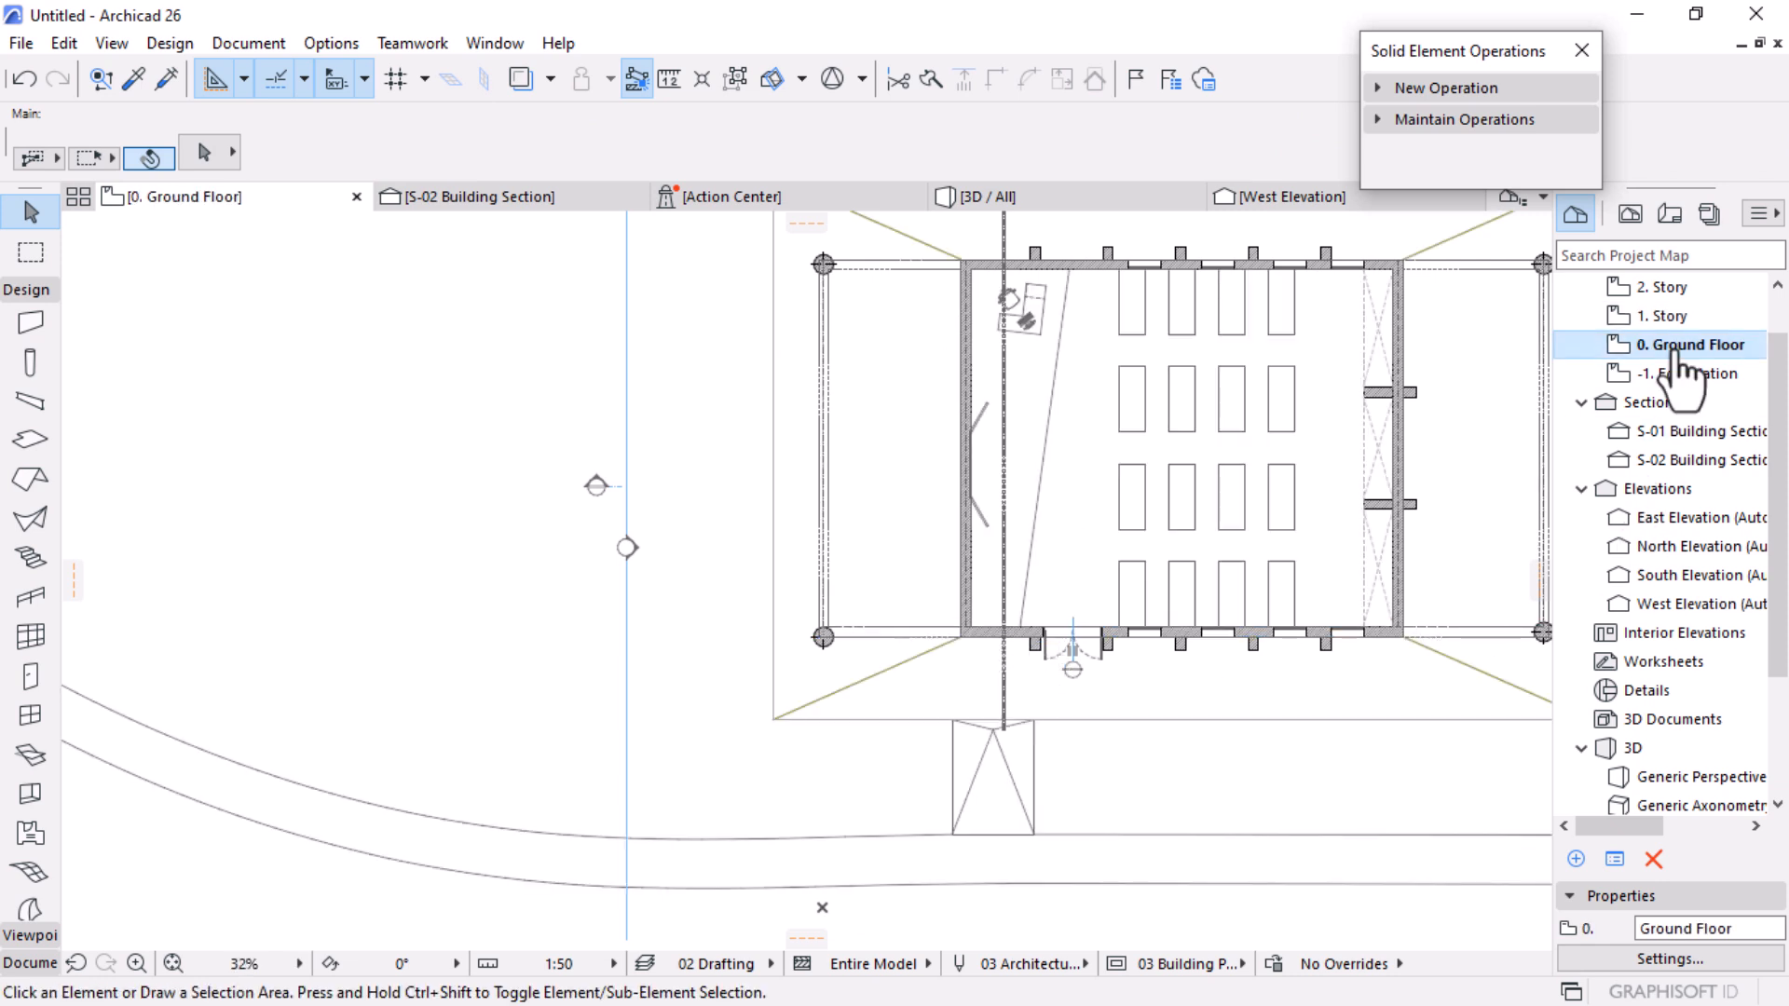
scroll(955, 650, "down", 2)
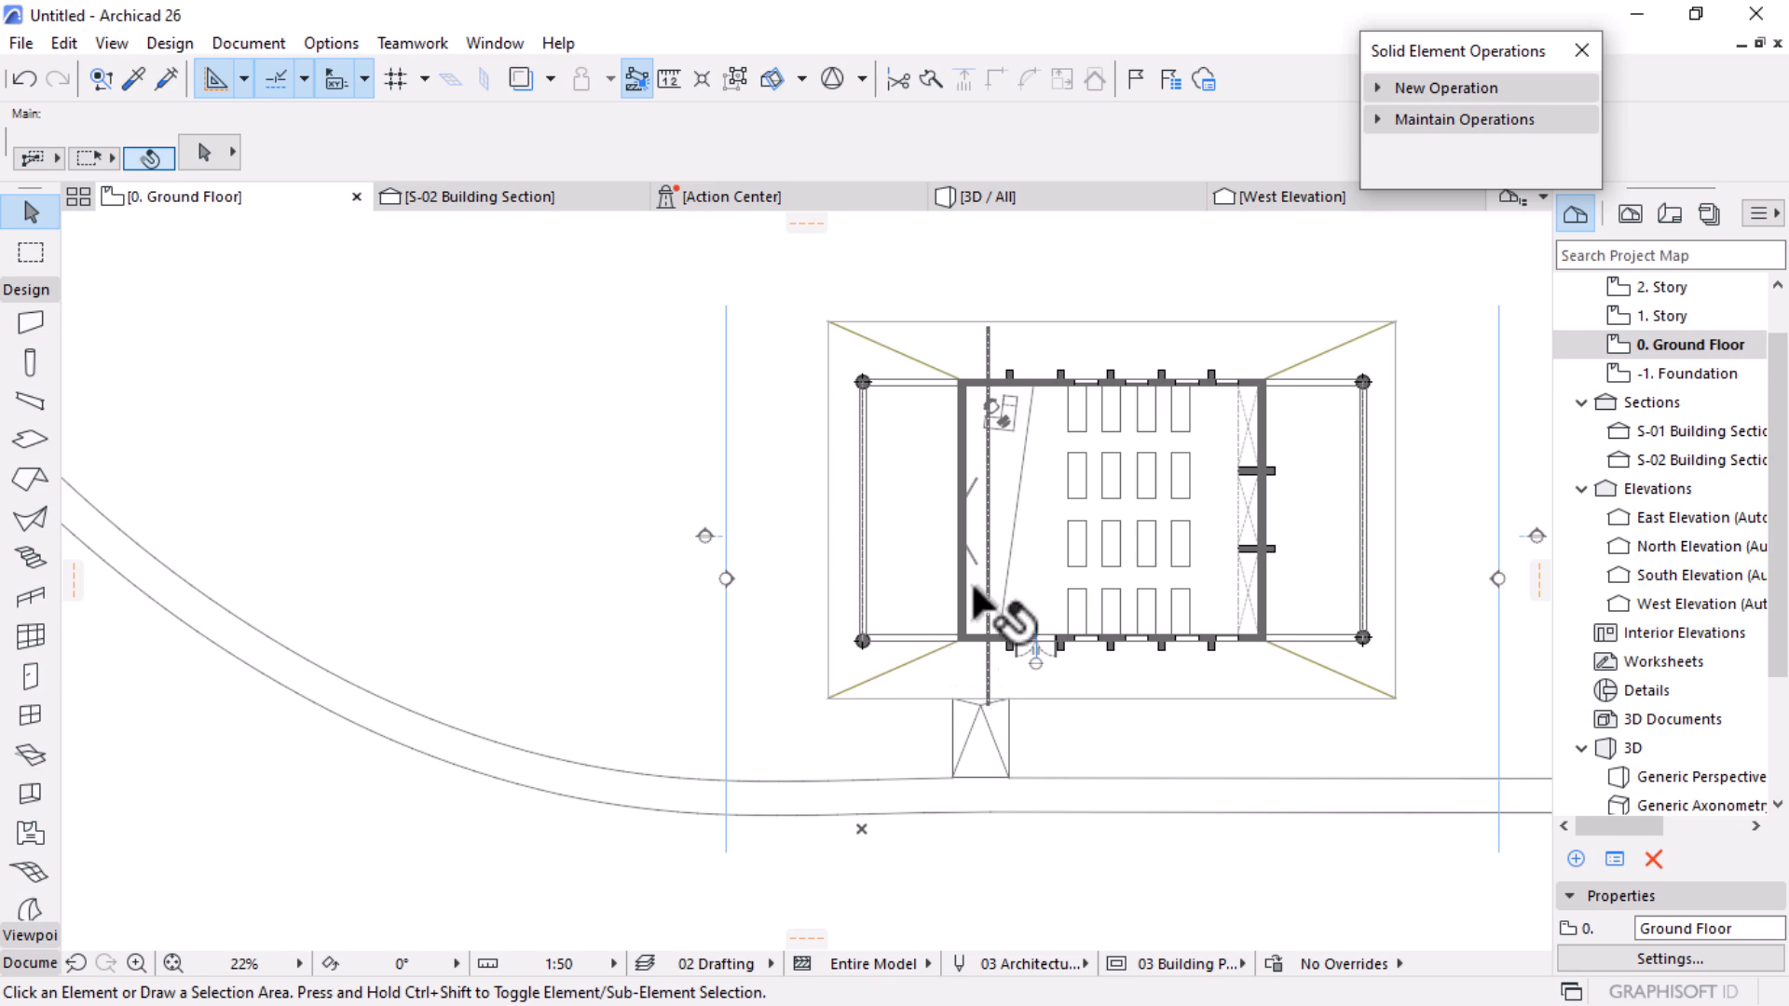
scroll(1003, 399, "up", 6)
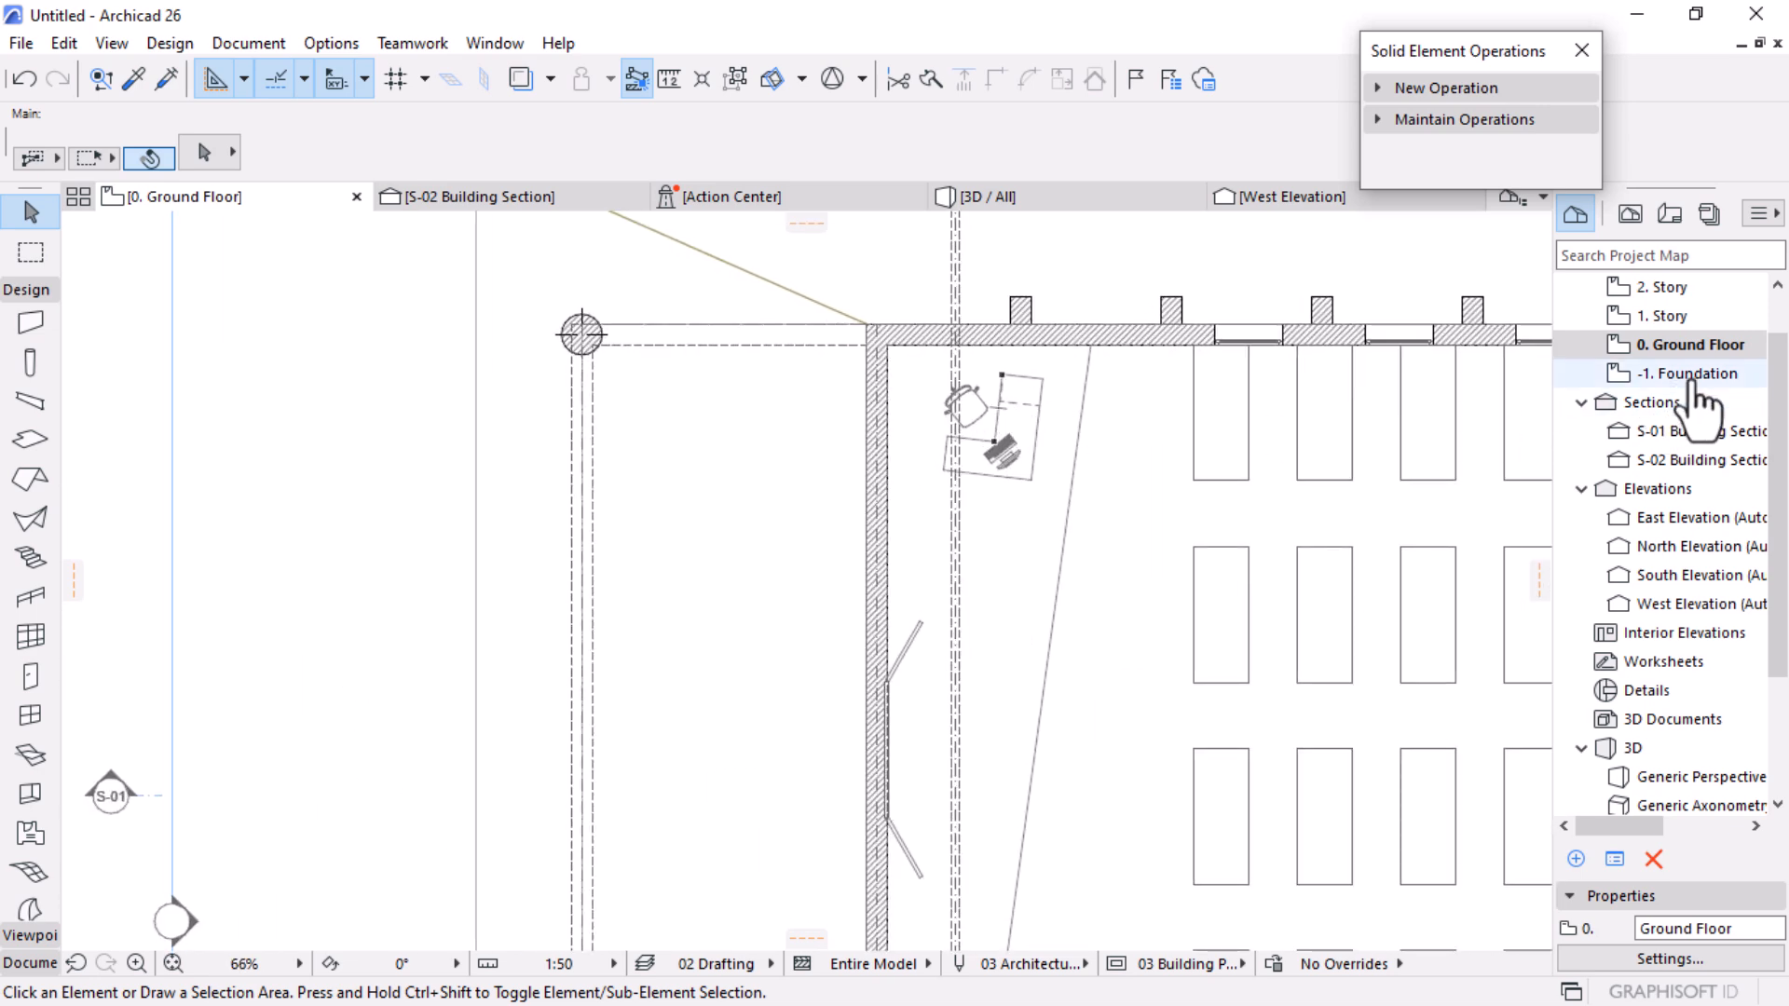
left_click(1685, 315)
double_click(1686, 317)
scroll(962, 528, "down", 5)
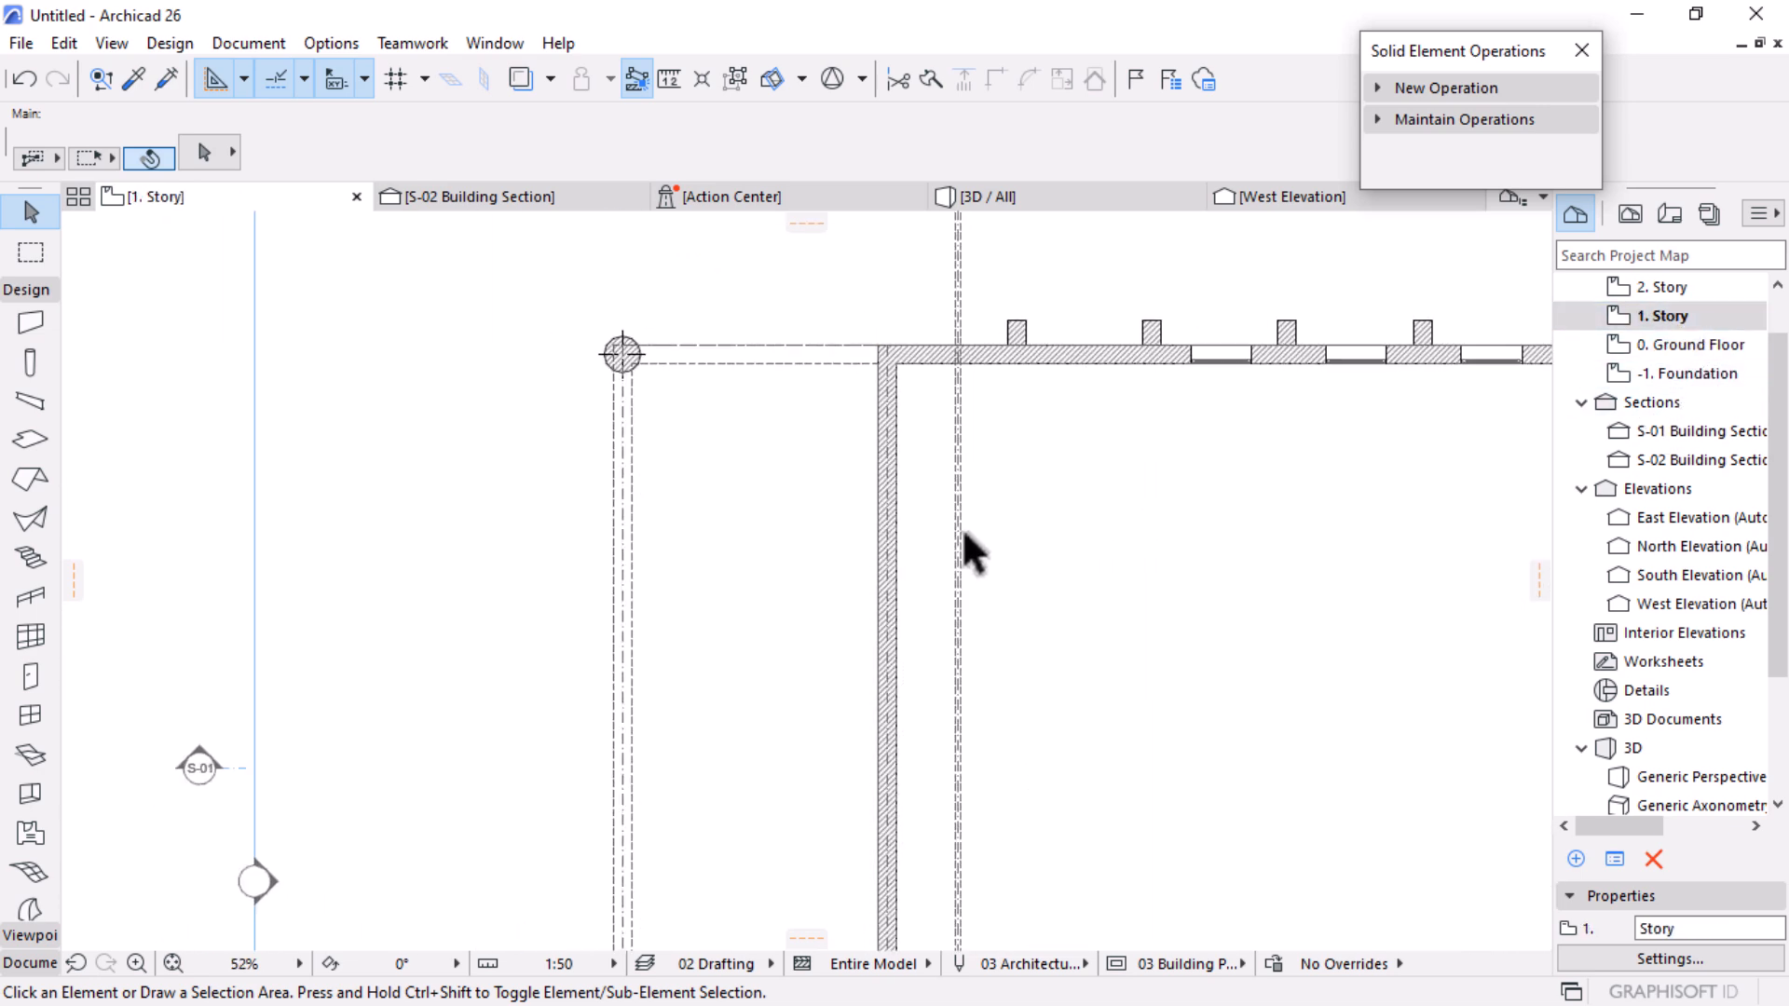
Step: Open the 2. Story plan, show the 0. Ground Floor as its trace reference, and select the slanted column
double_click(1667, 291)
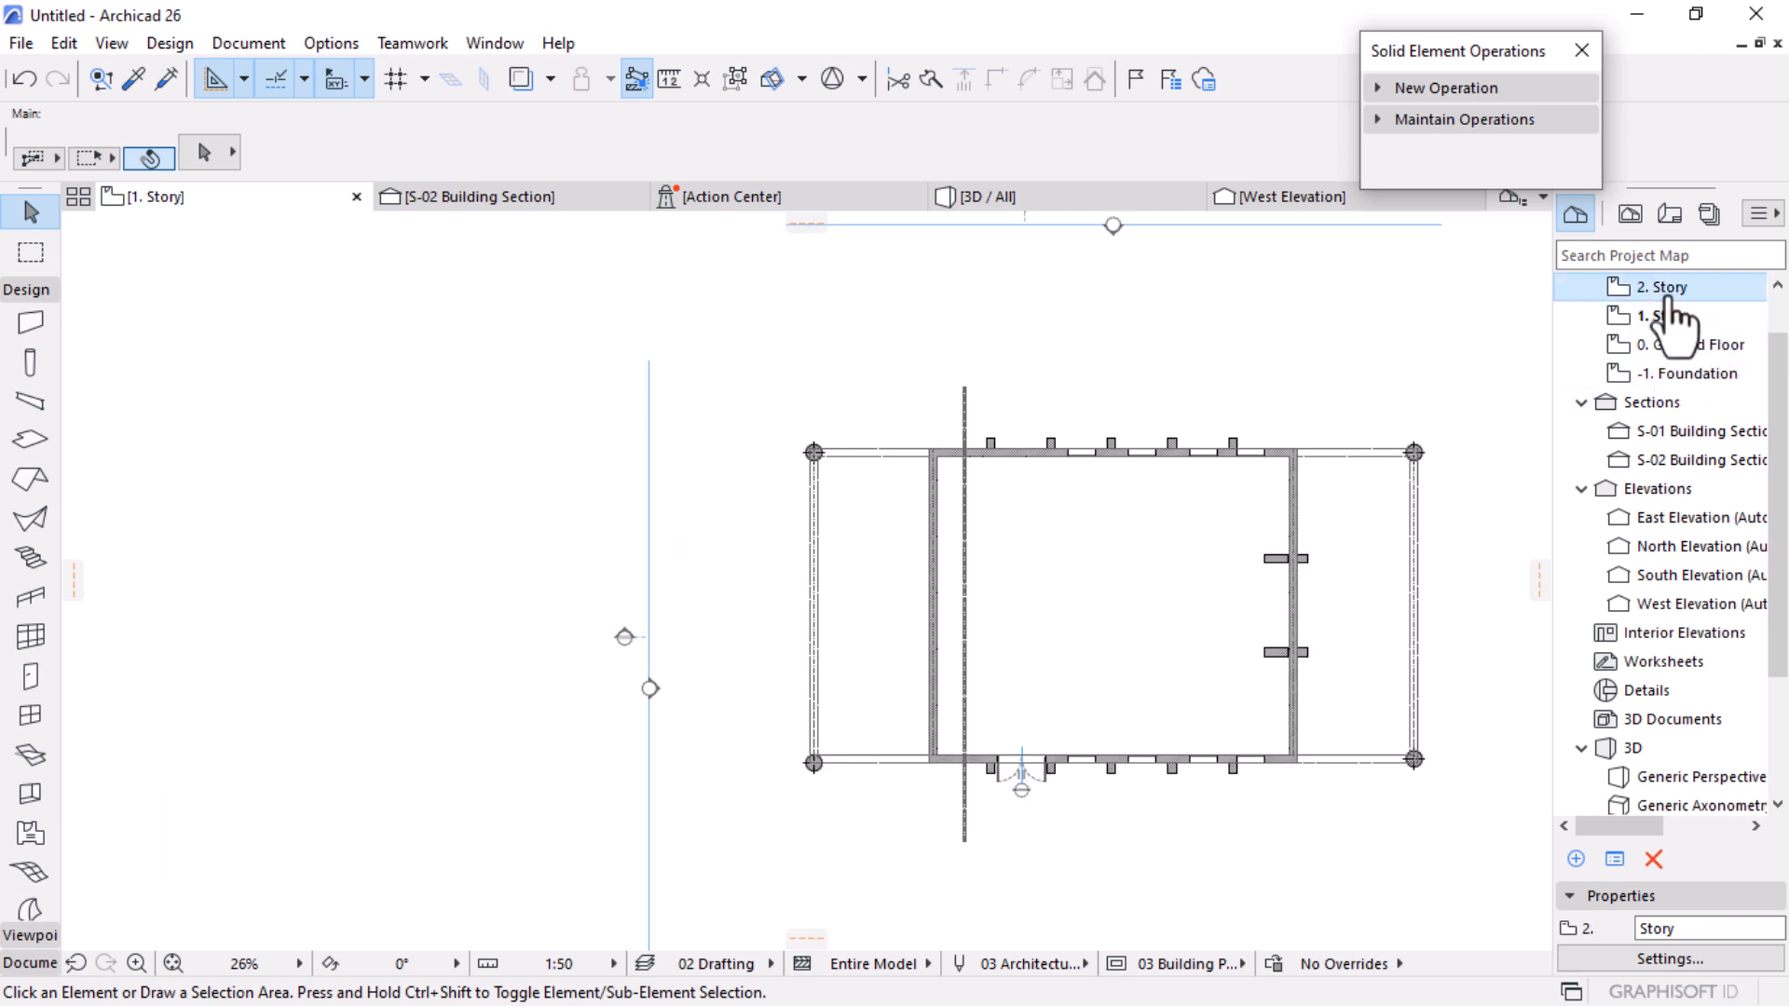
scroll(895, 857, "up", 4)
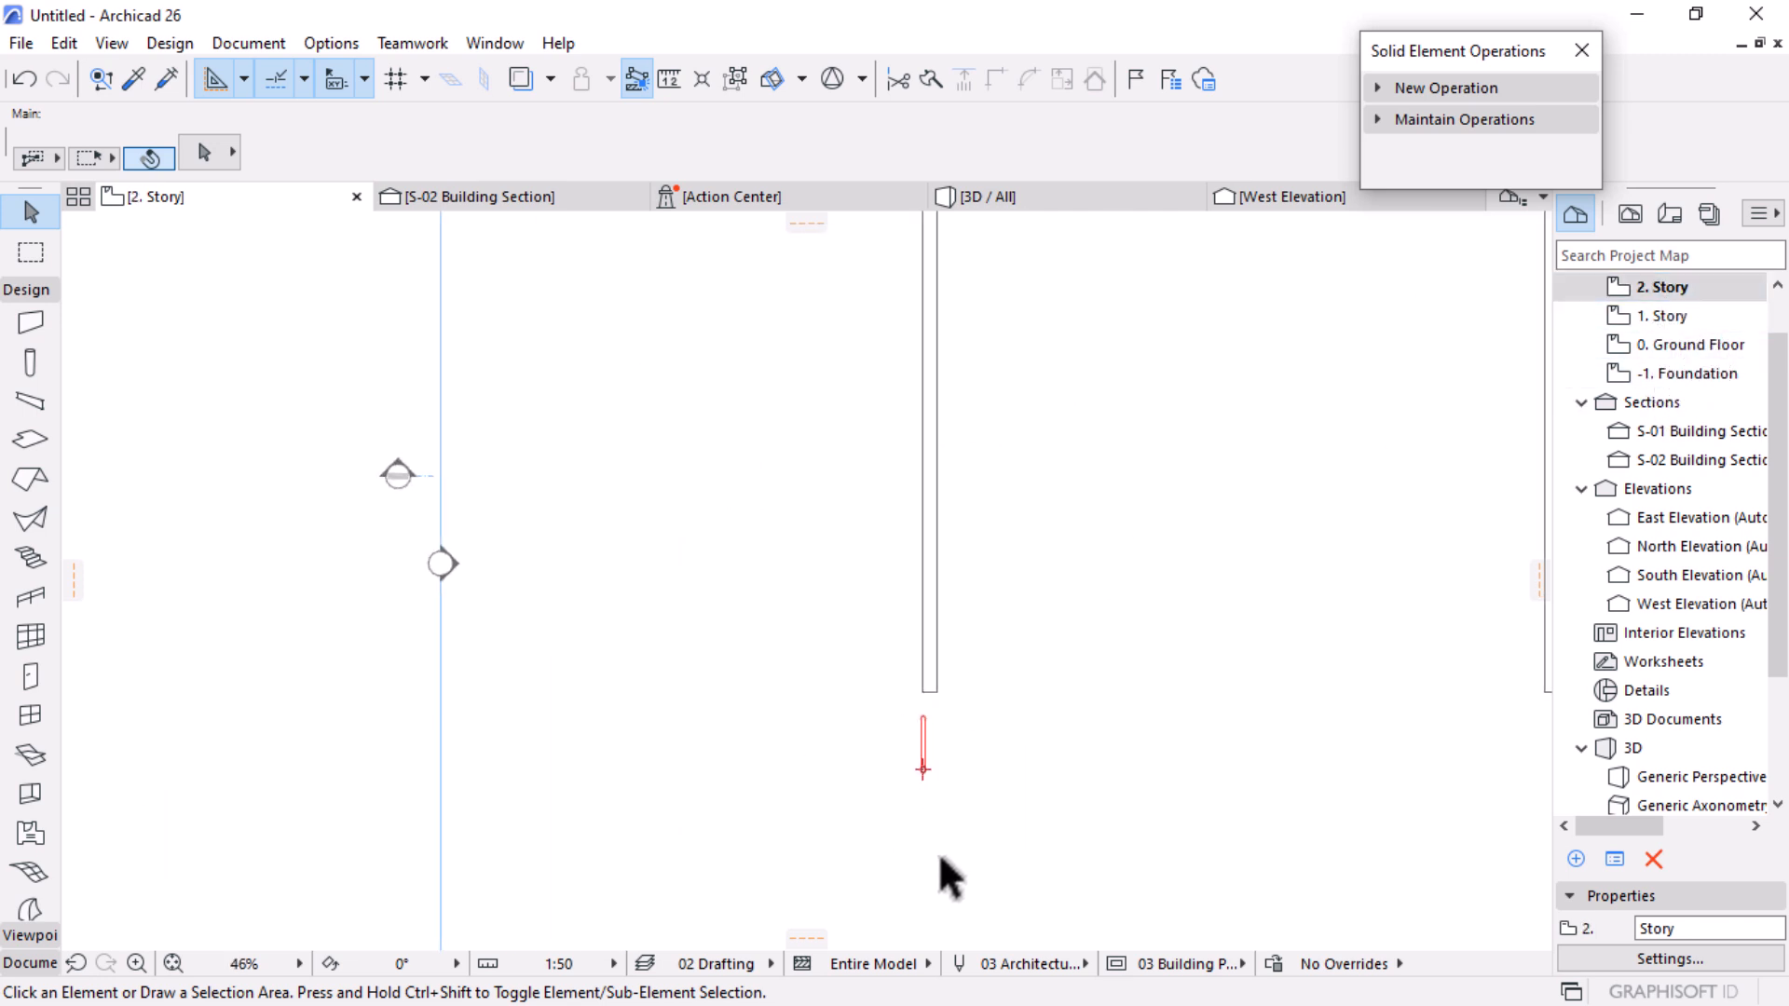
right_click(1701, 346)
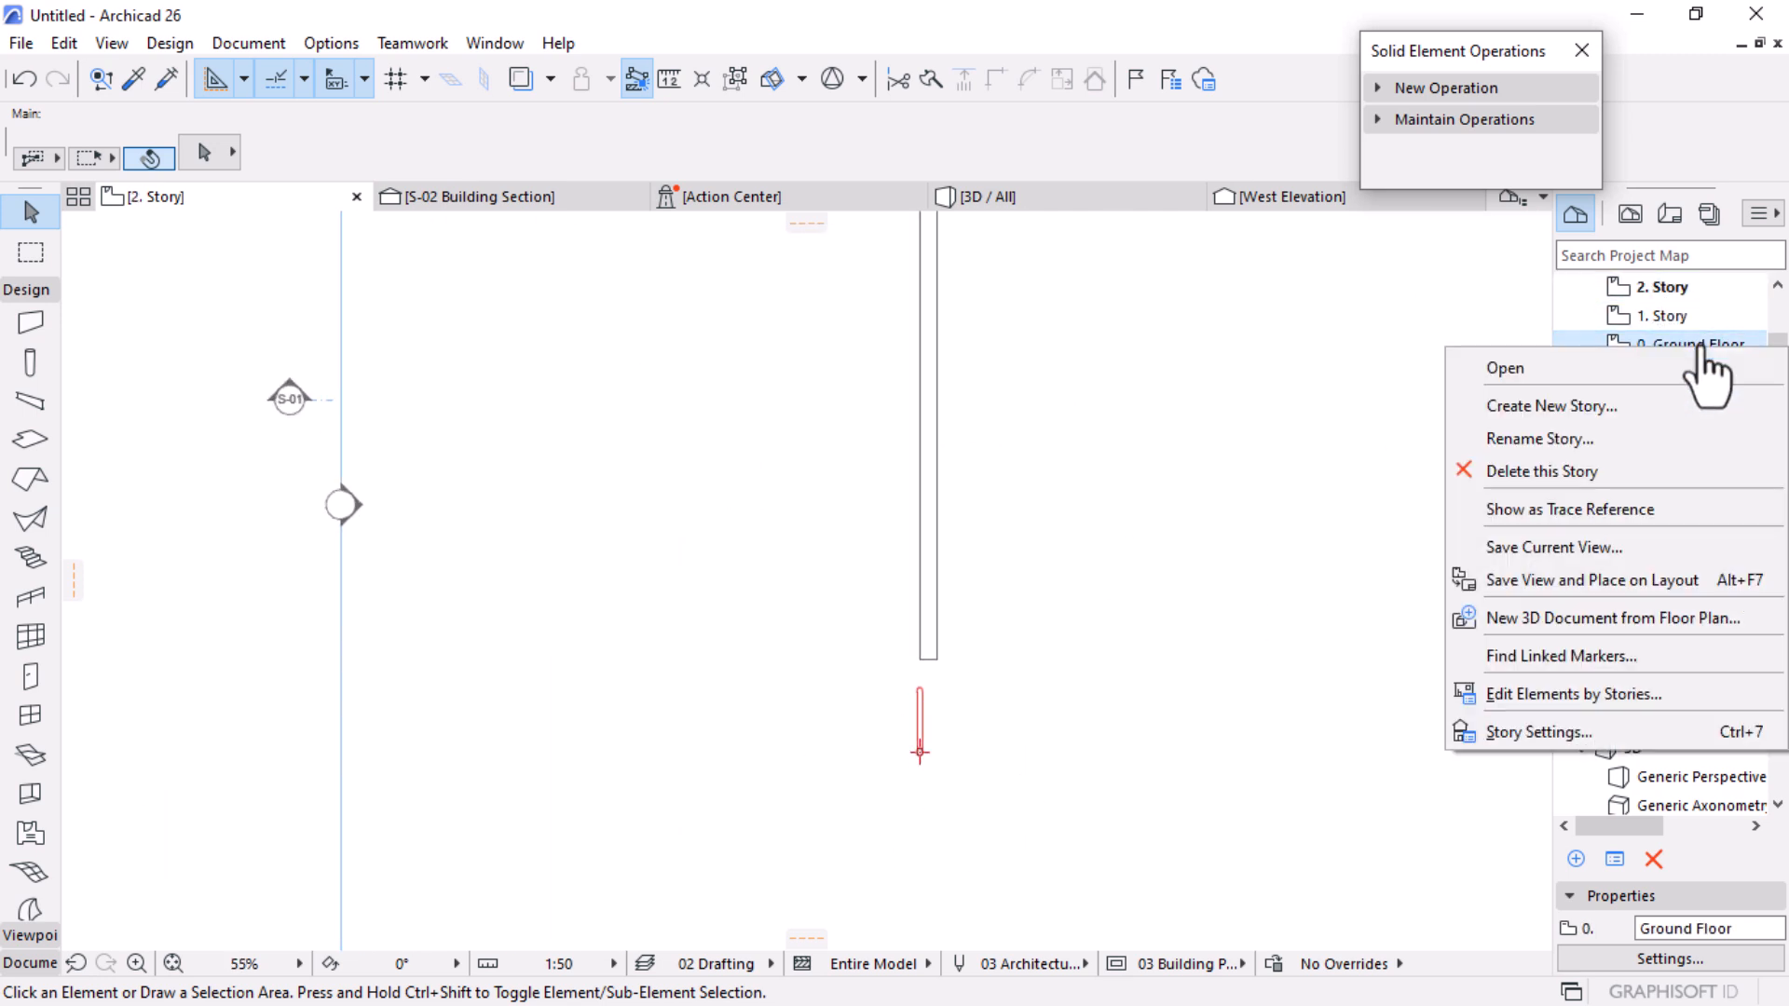
left_click(1543, 508)
left_click(905, 769)
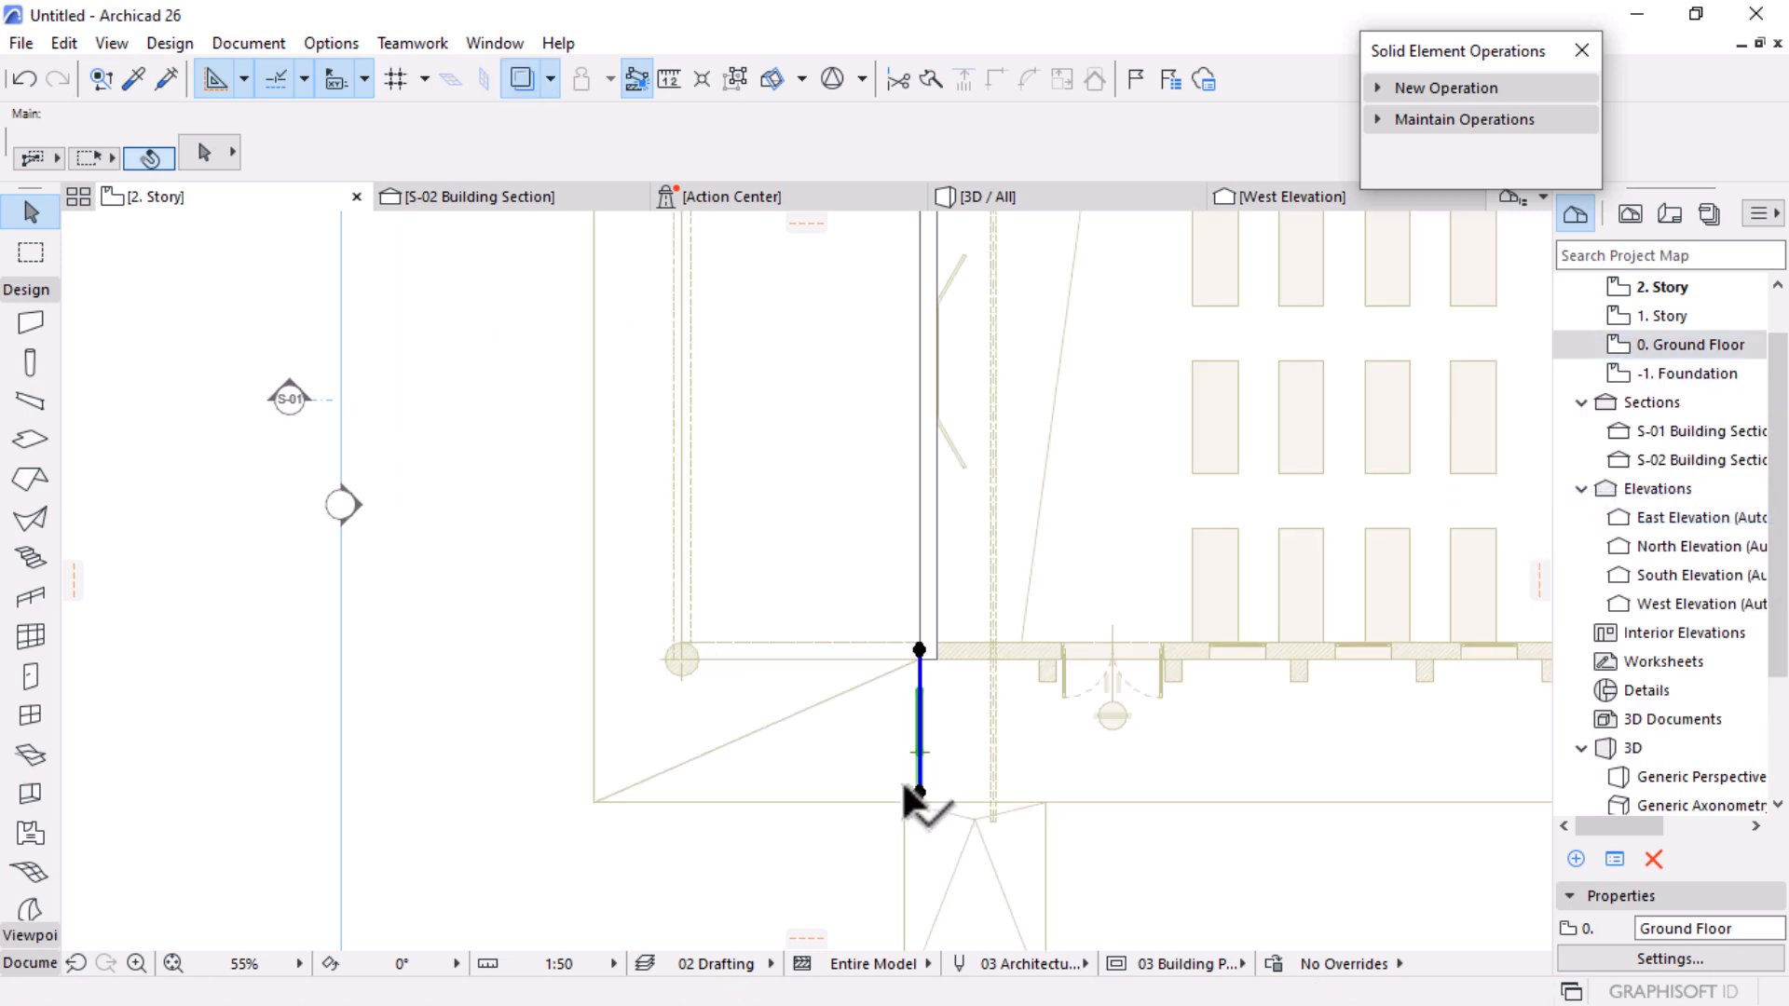
Step: Move the slanted column 1302 mm horizontally in the 2. Story plan onto the traced curved beam's centreline
scroll(973, 818, "up", 4)
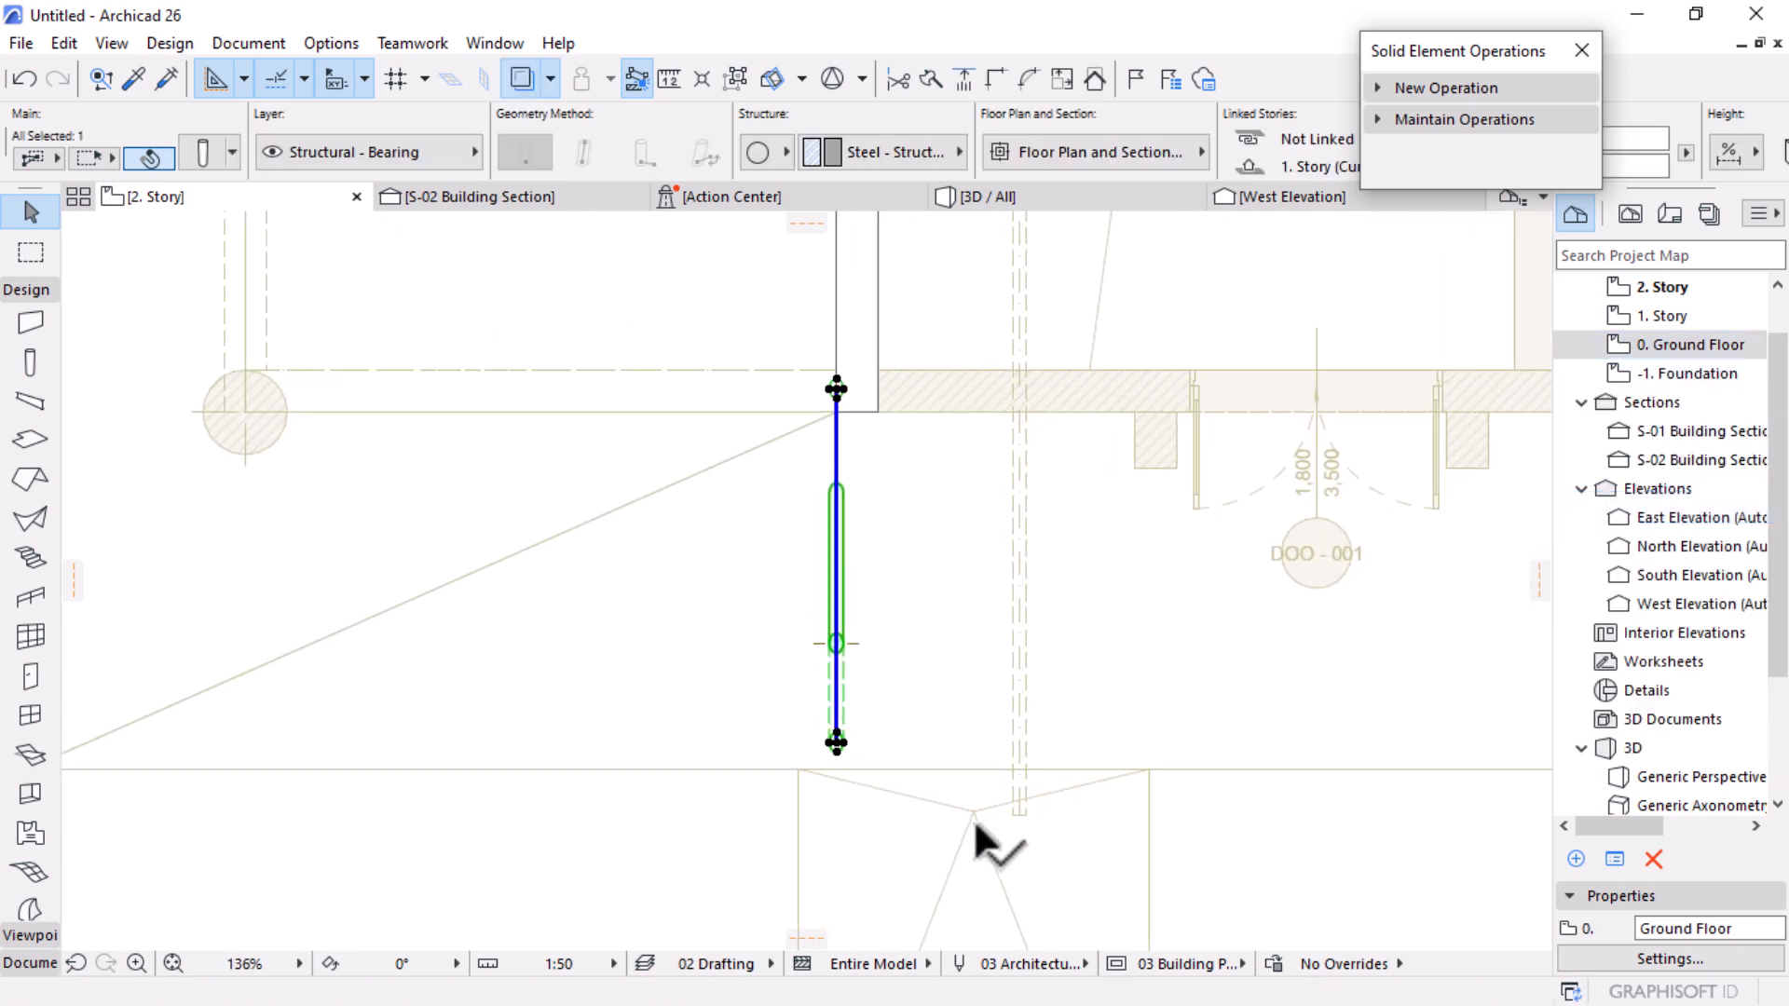
key("ctrl+d")
left_click(836, 736)
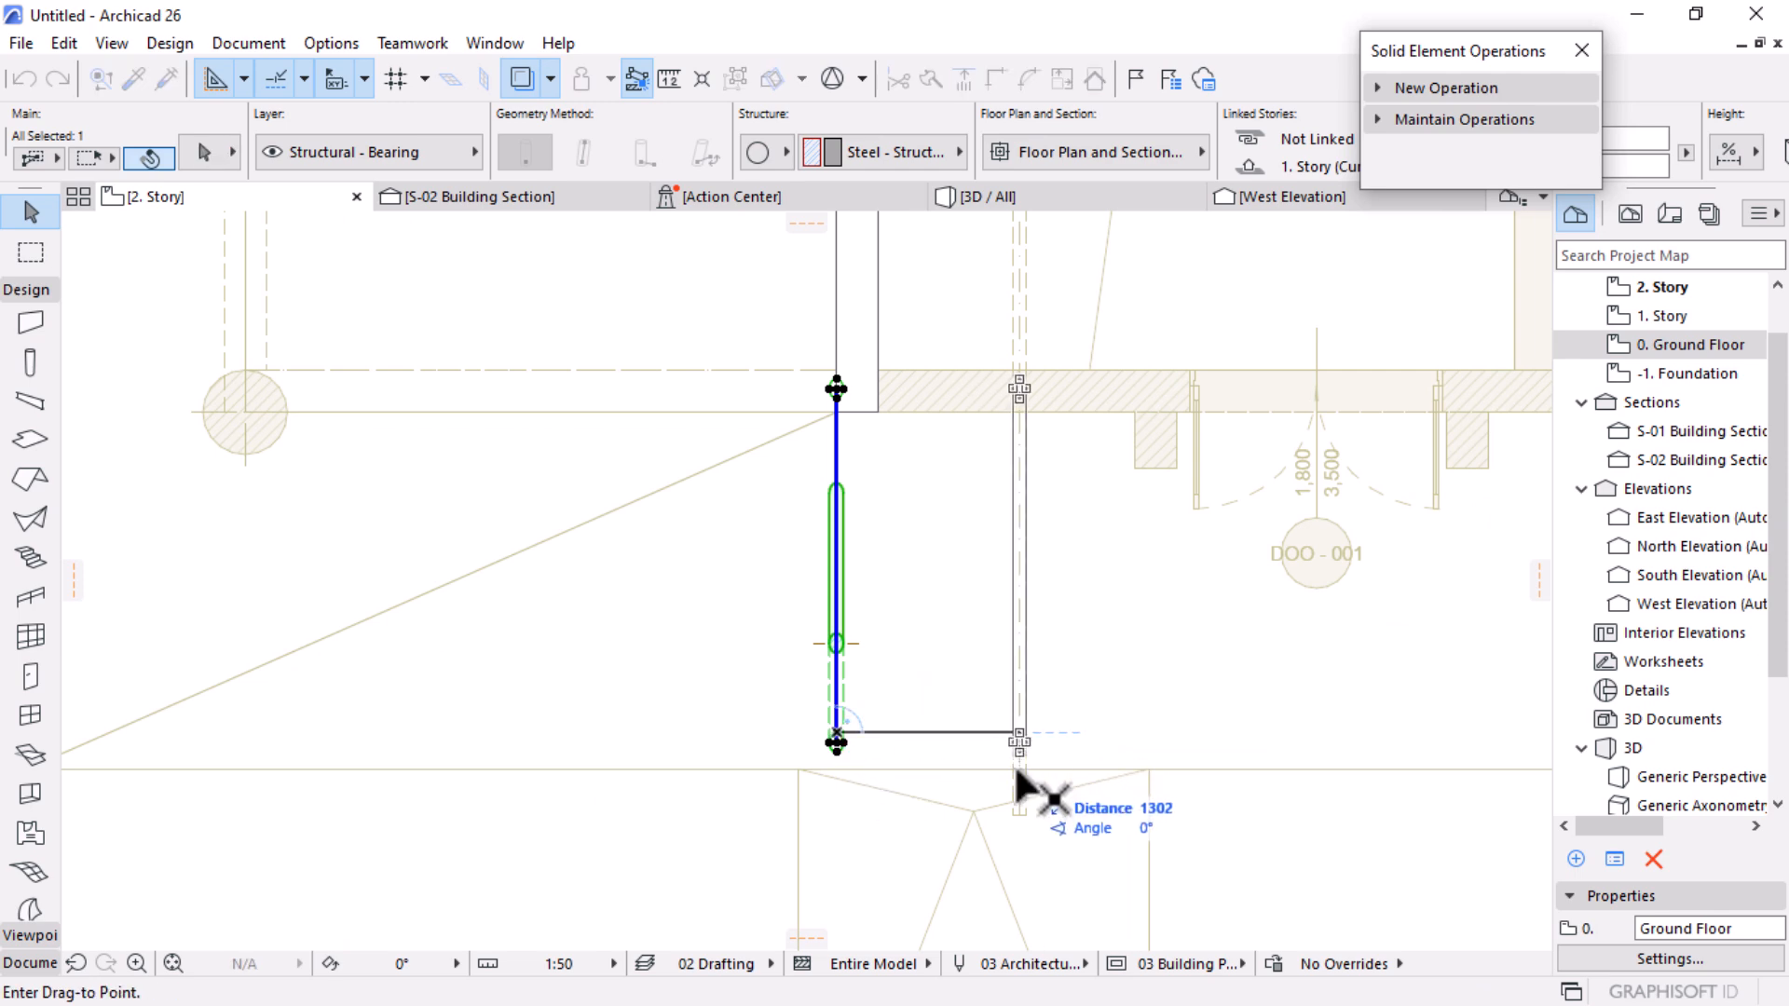
left_click(1013, 763)
Step: Examine the moved column against the curved beam and brick roof in the 3D view and the S-02 Building Section
left_click(1087, 192)
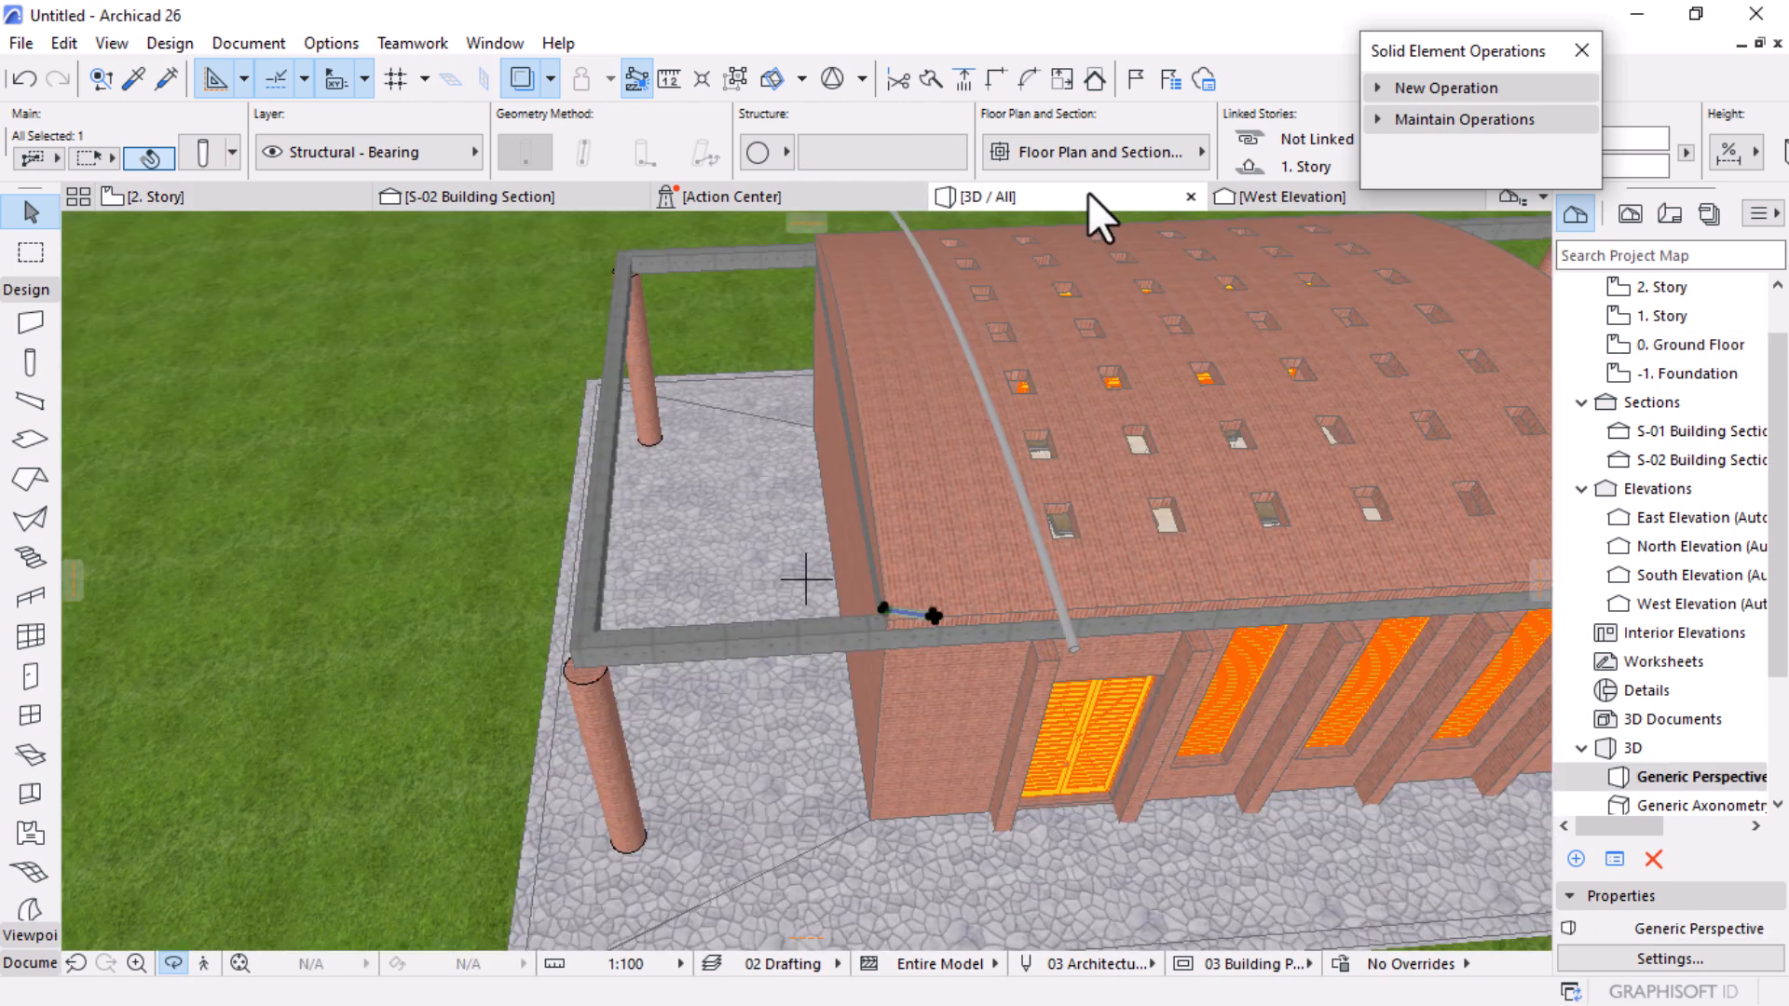
left_click_drag(923, 523, 1333, 644)
left_click_drag(890, 611, 1025, 663)
left_click(445, 199)
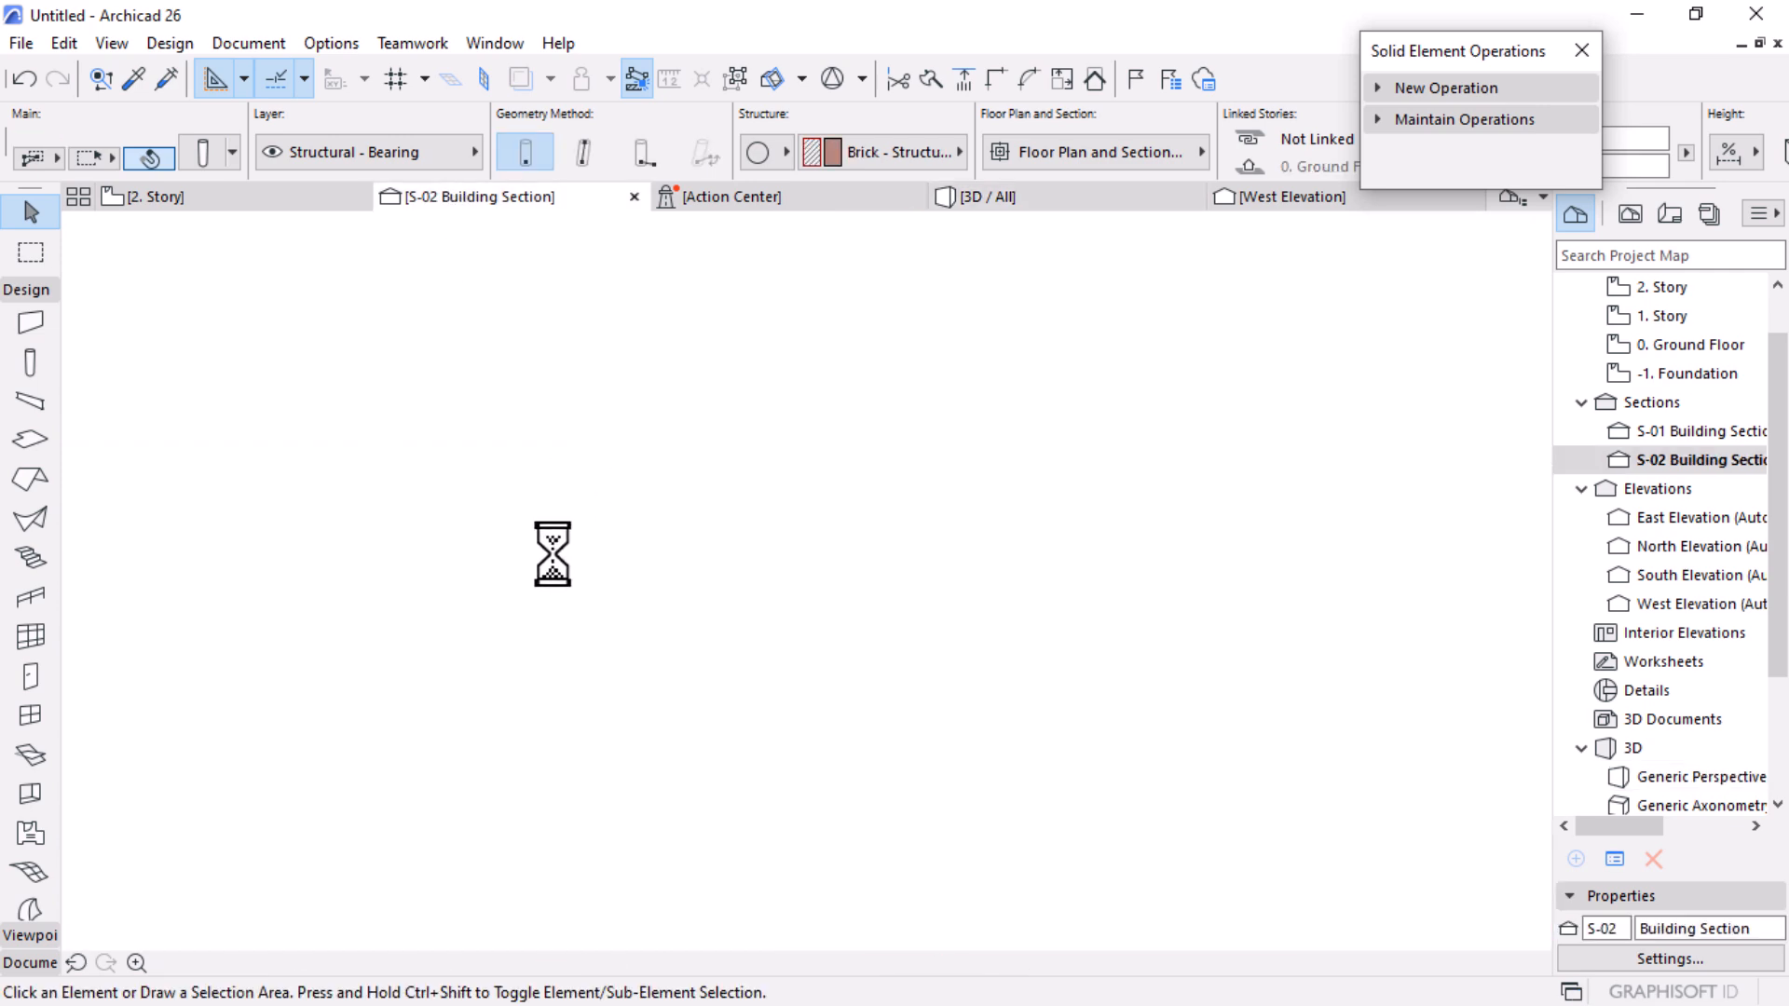
scroll(361, 574, "down", 5)
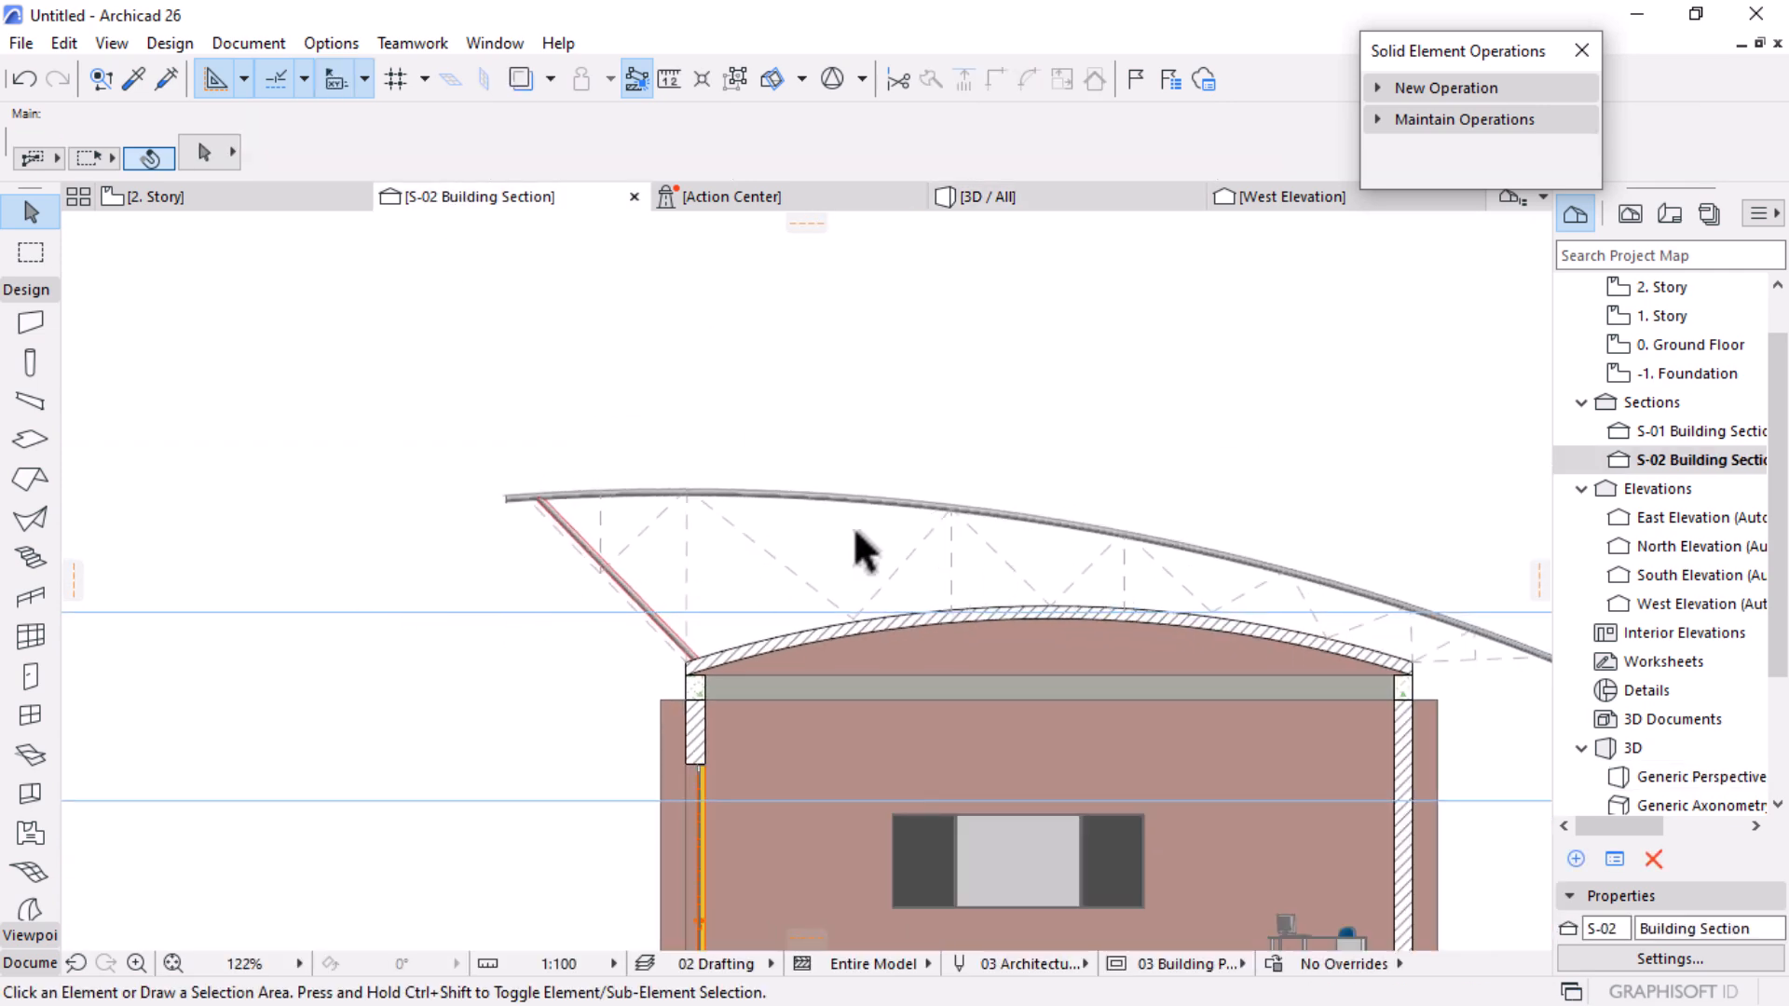
scroll(647, 578, "down", 3)
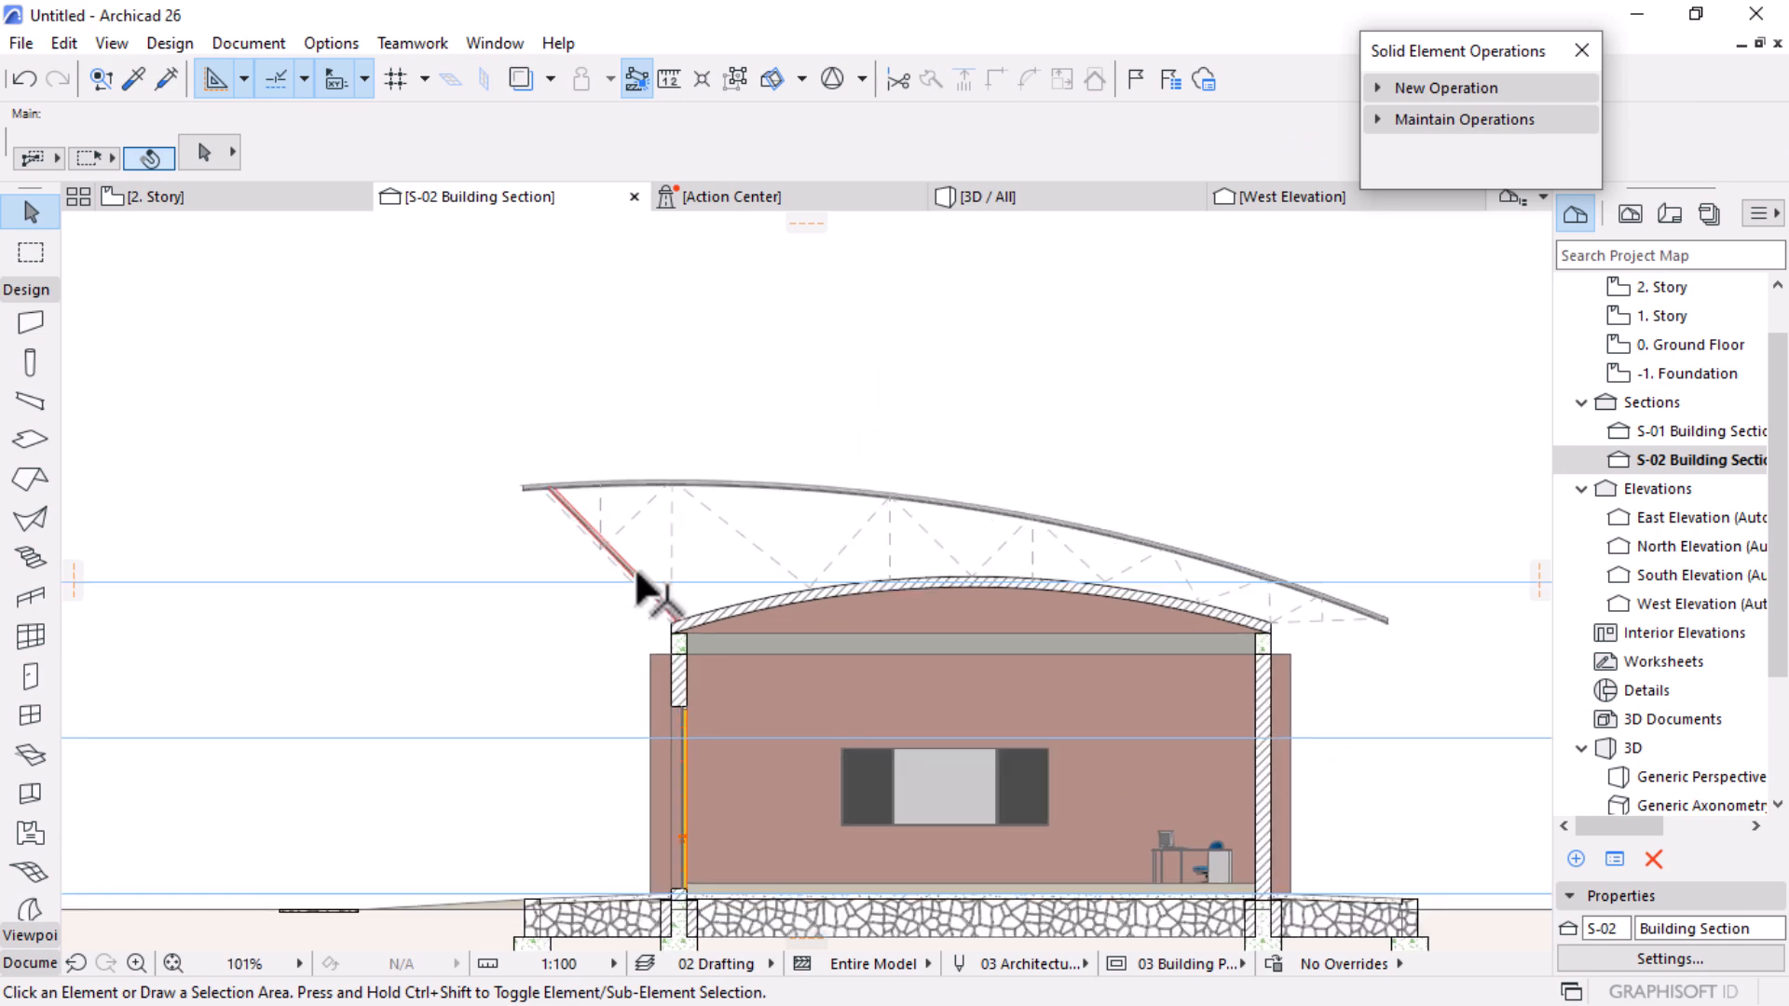
scroll(630, 571, "up", 4)
left_click(631, 579)
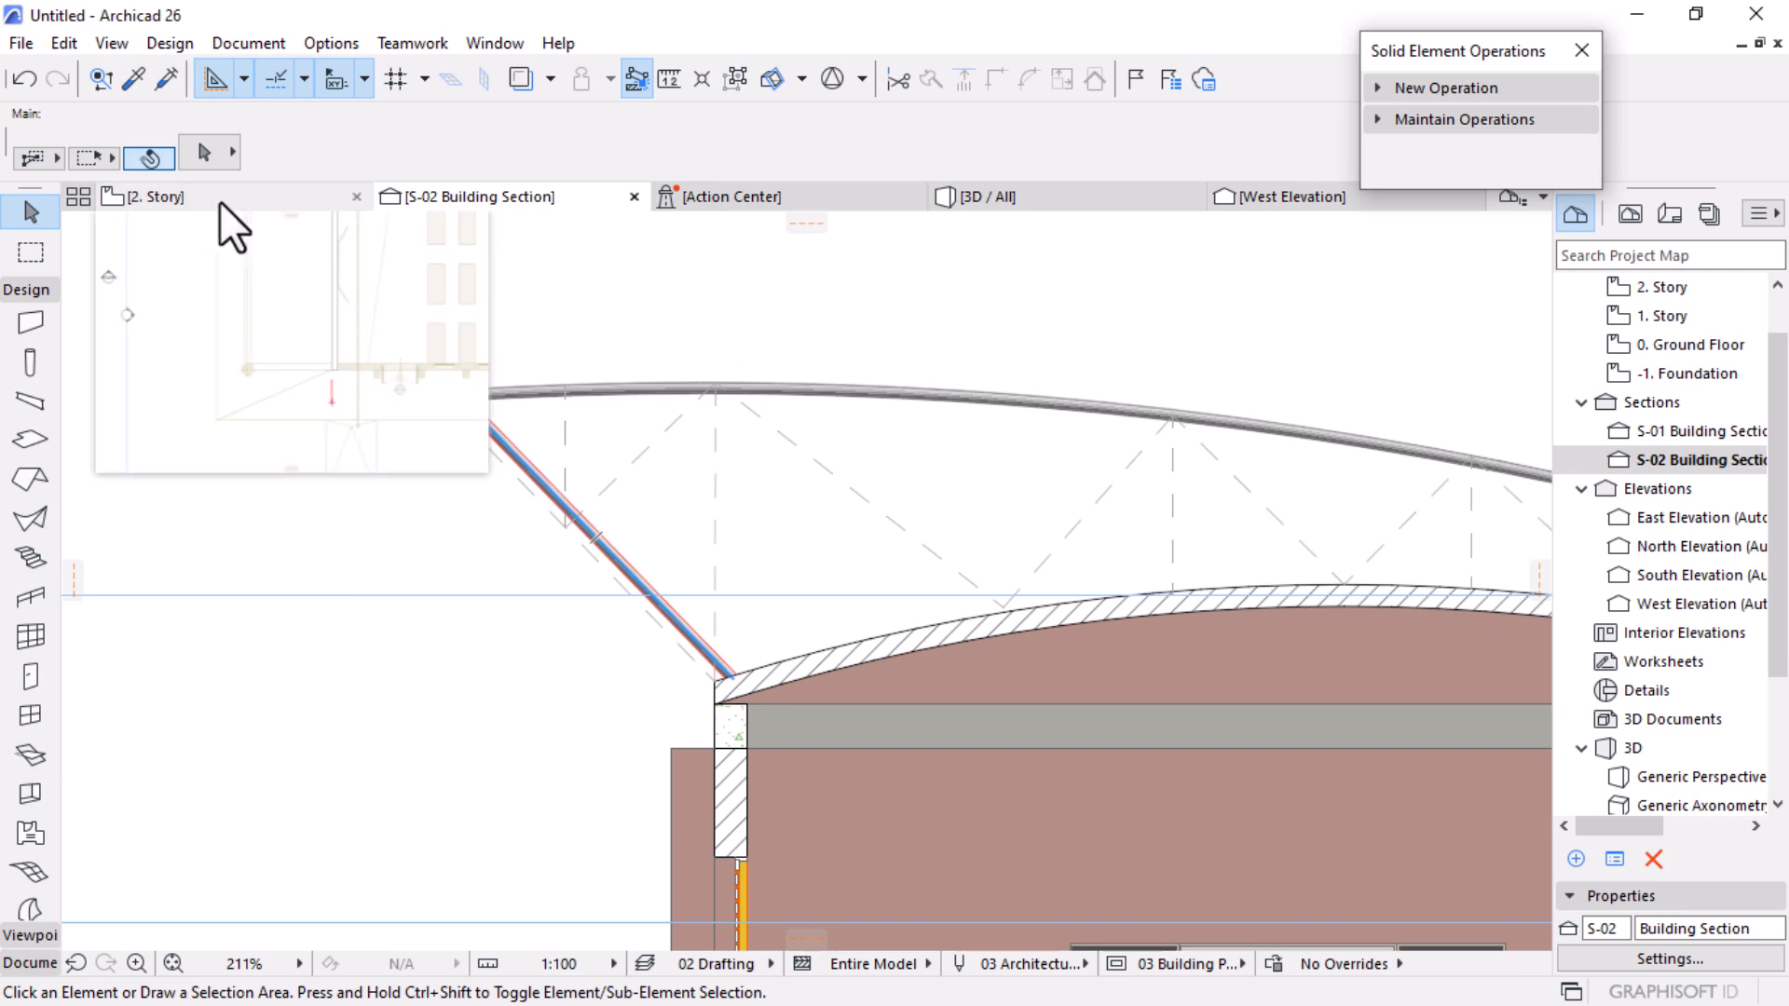
Step: Try to stretch the slanted column from its lower end at the roof edge in the 3D view
left_click(1110, 204)
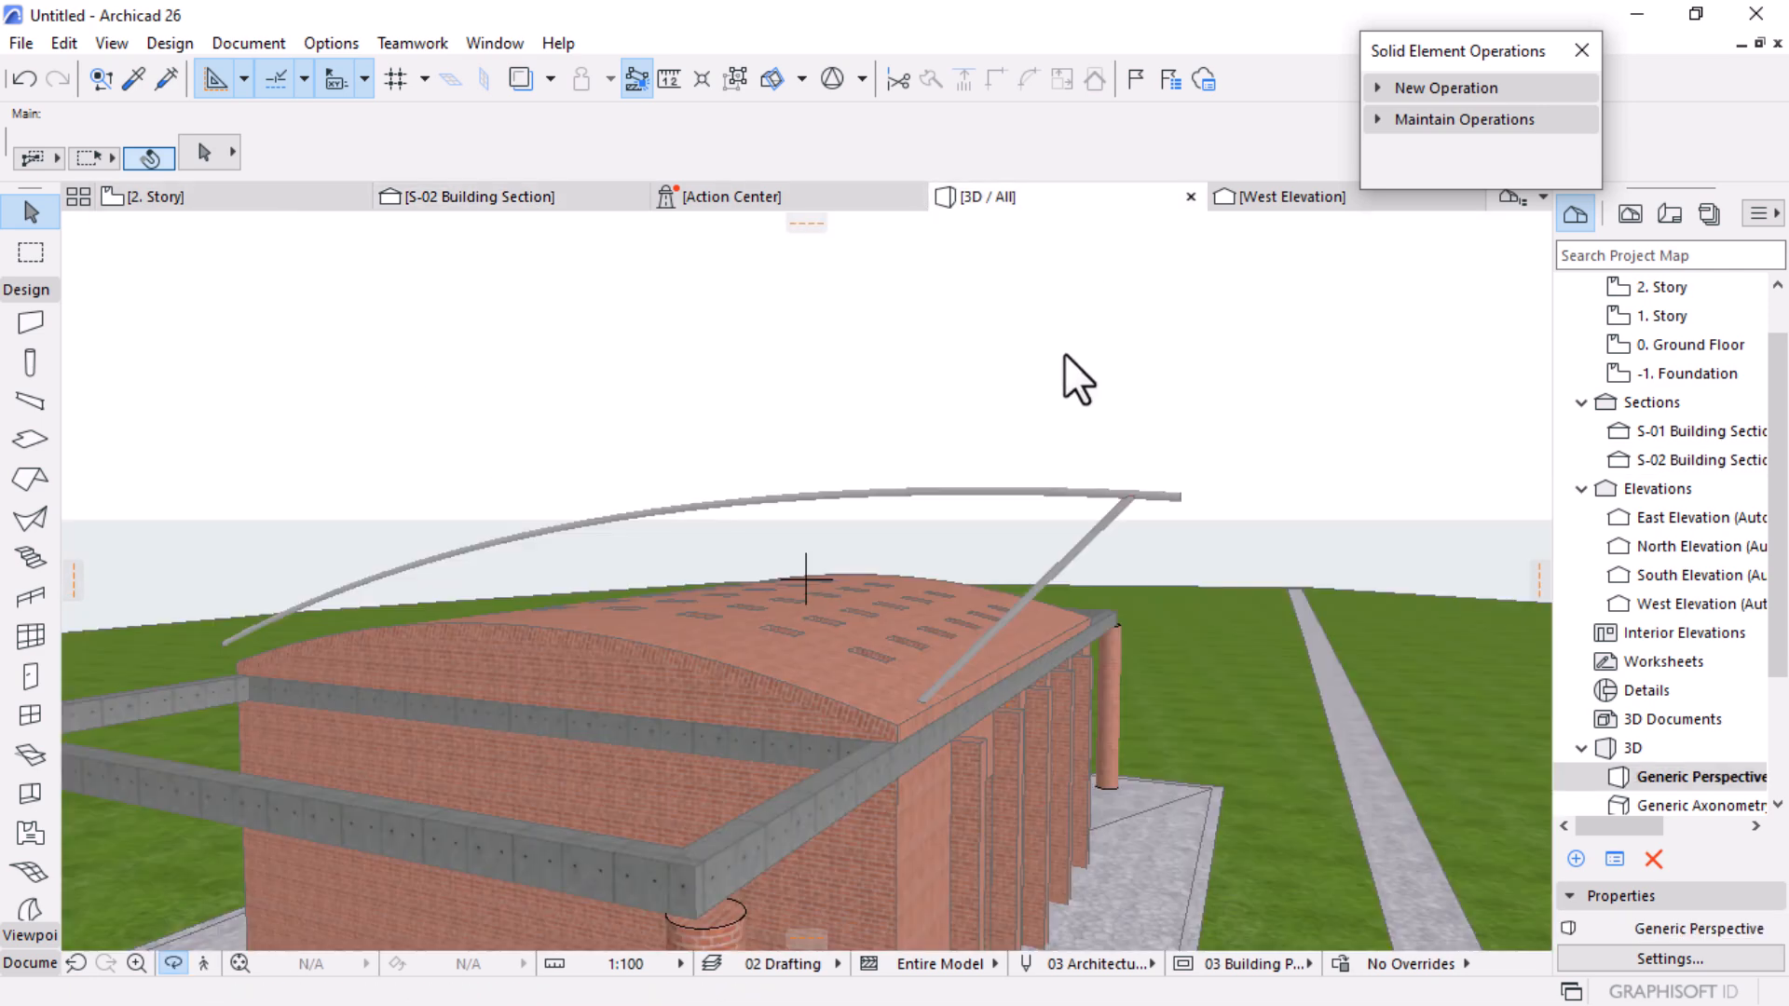
left_click_drag(975, 606, 494, 619)
scroll(931, 574, "up", 3)
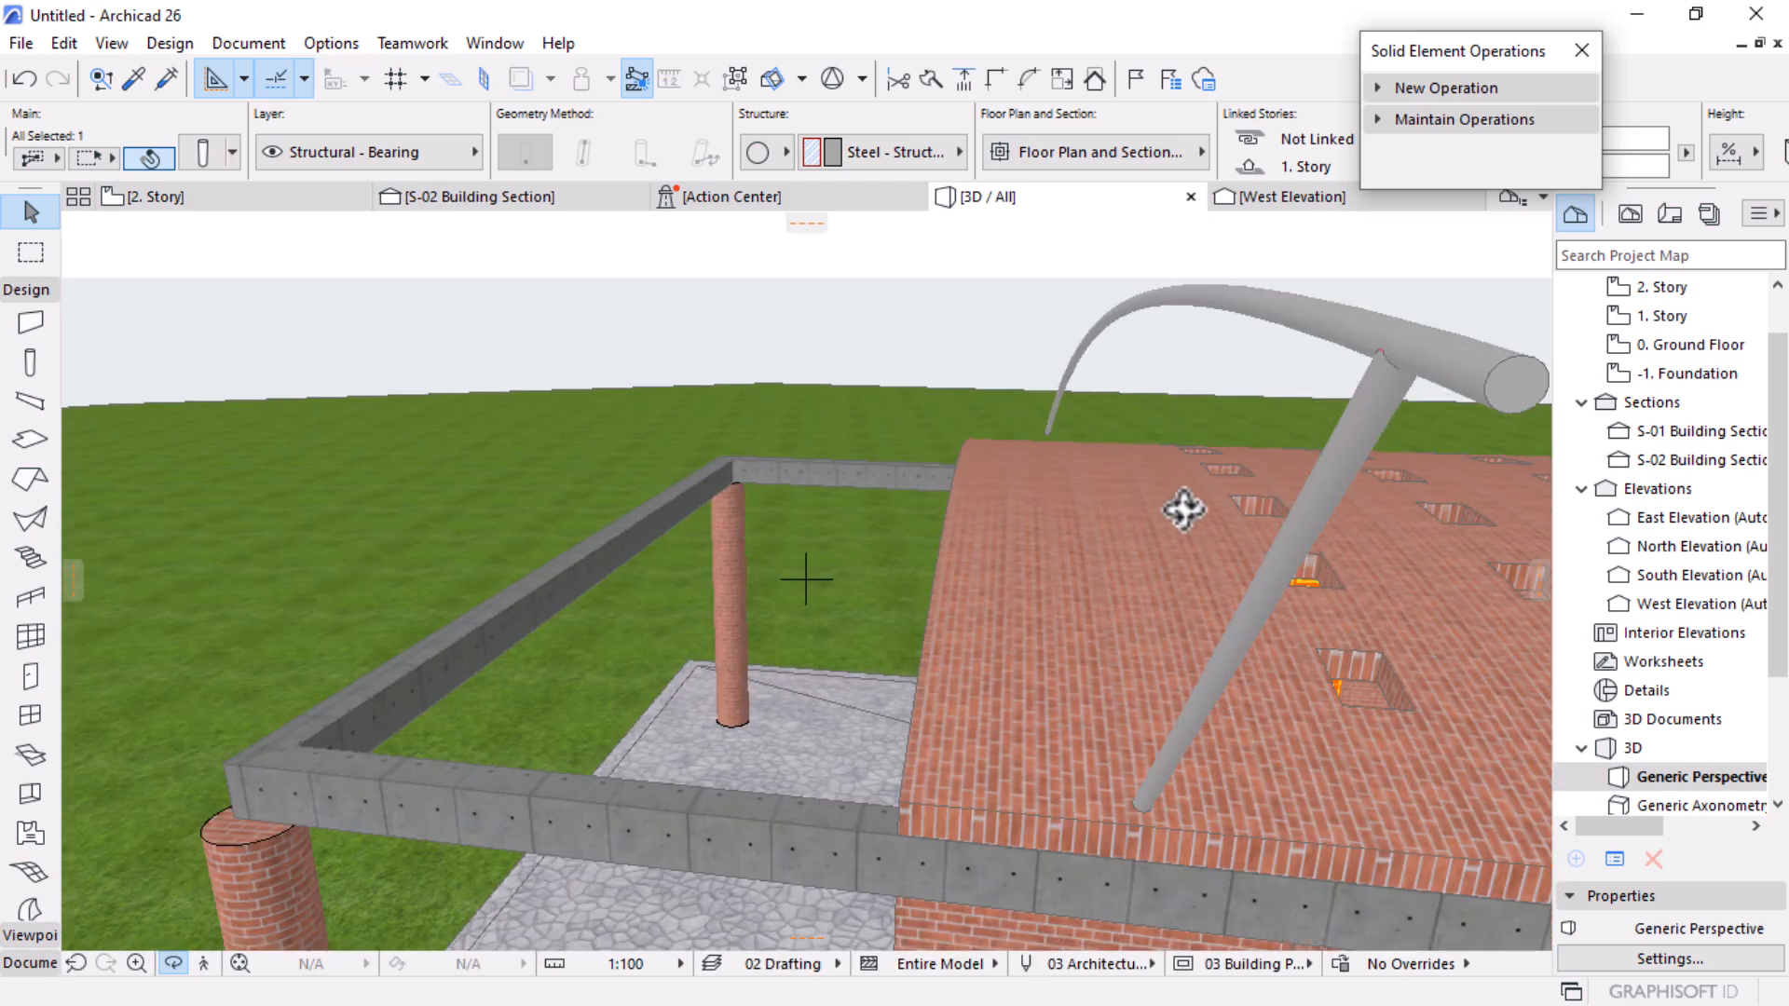
left_click_drag(1150, 620, 1172, 776)
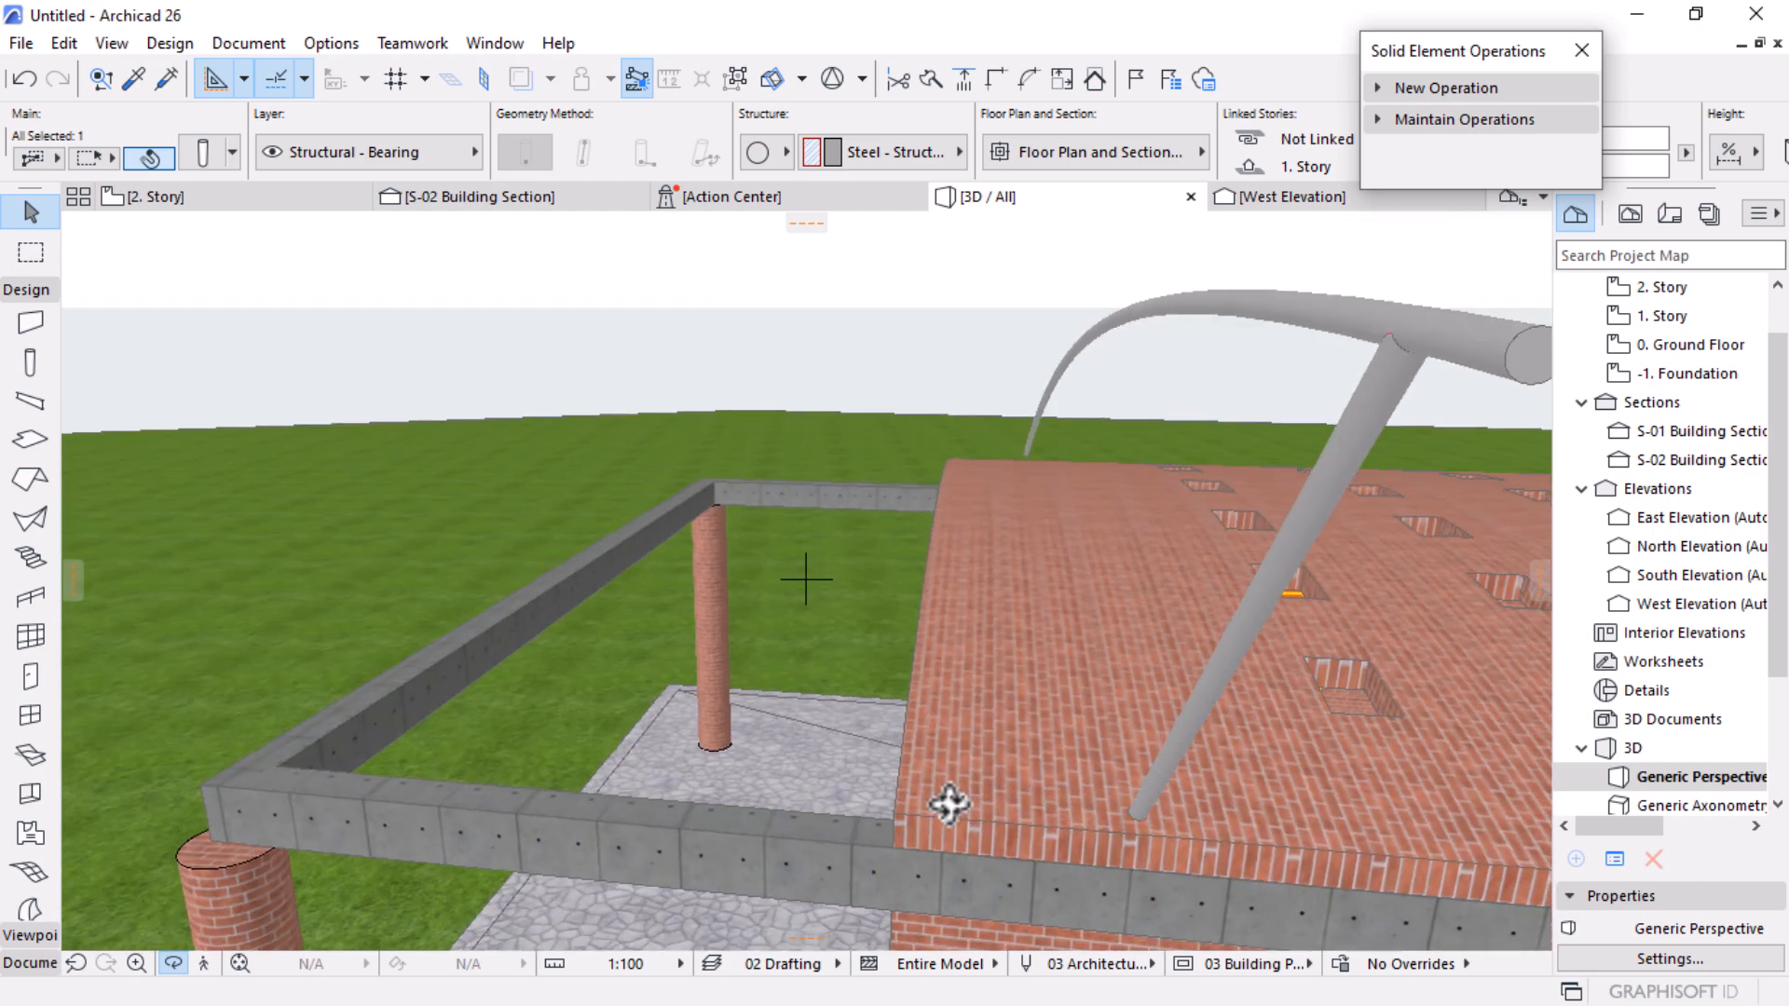
left_click_drag(1151, 777, 664, 697)
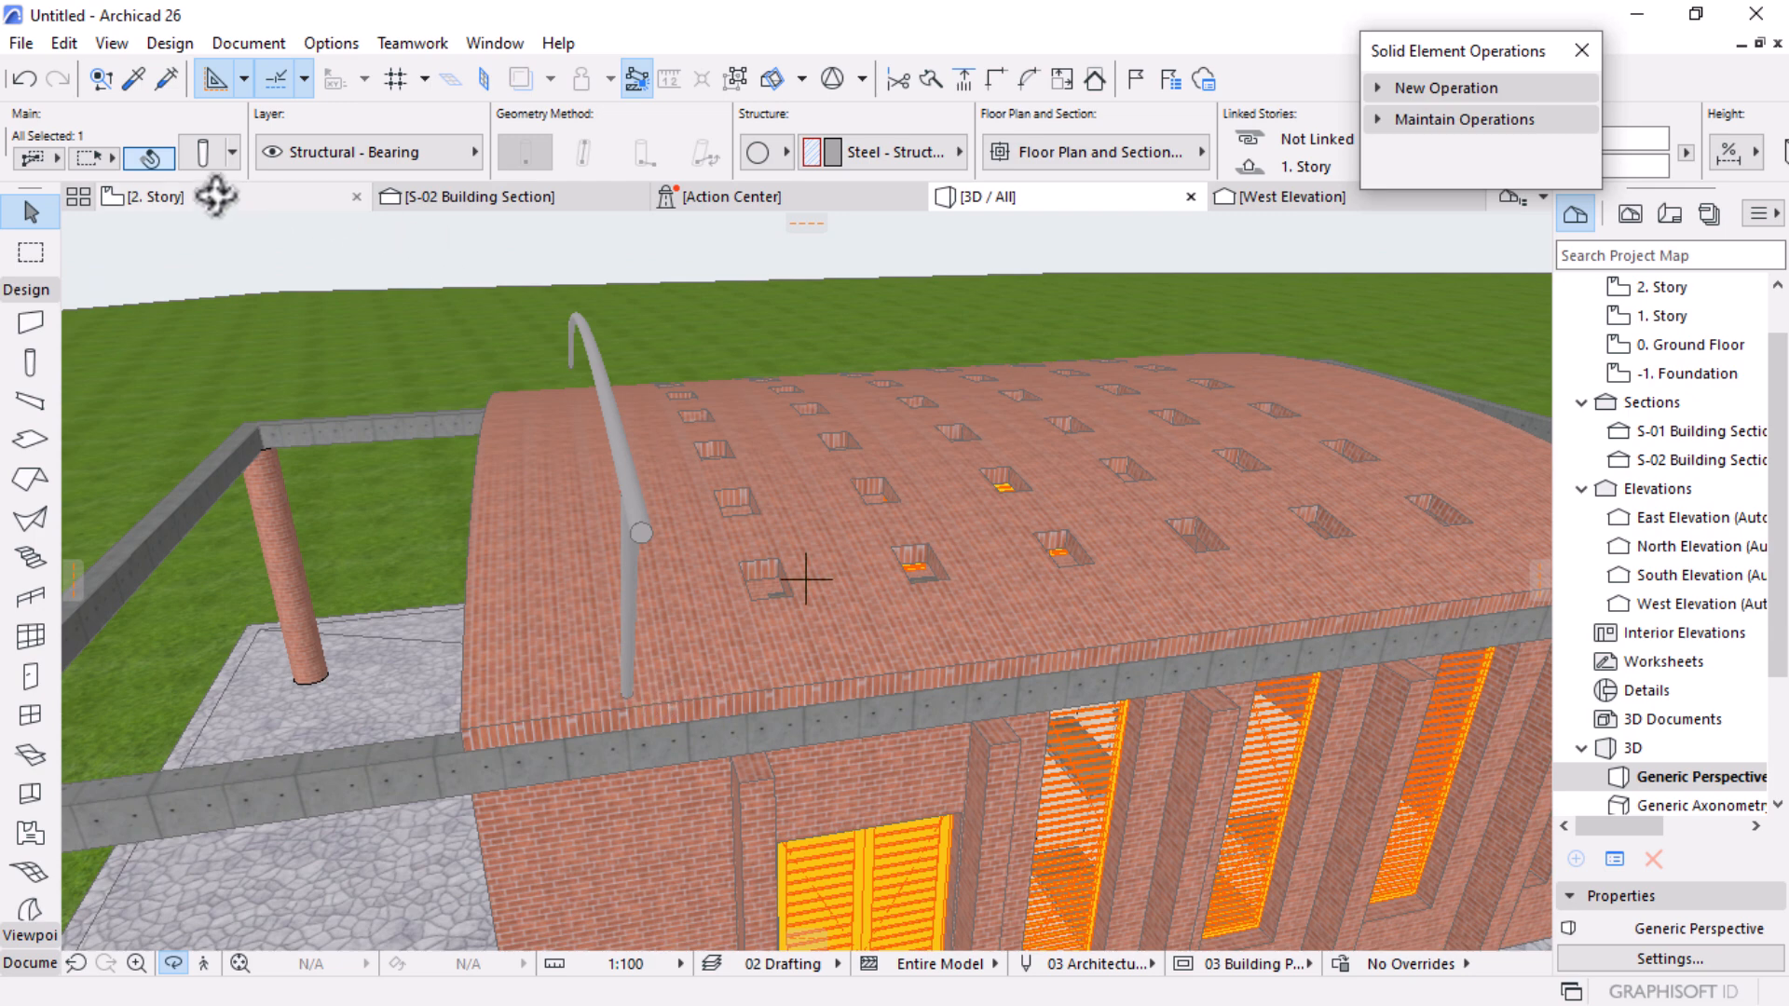
left_click(622, 688)
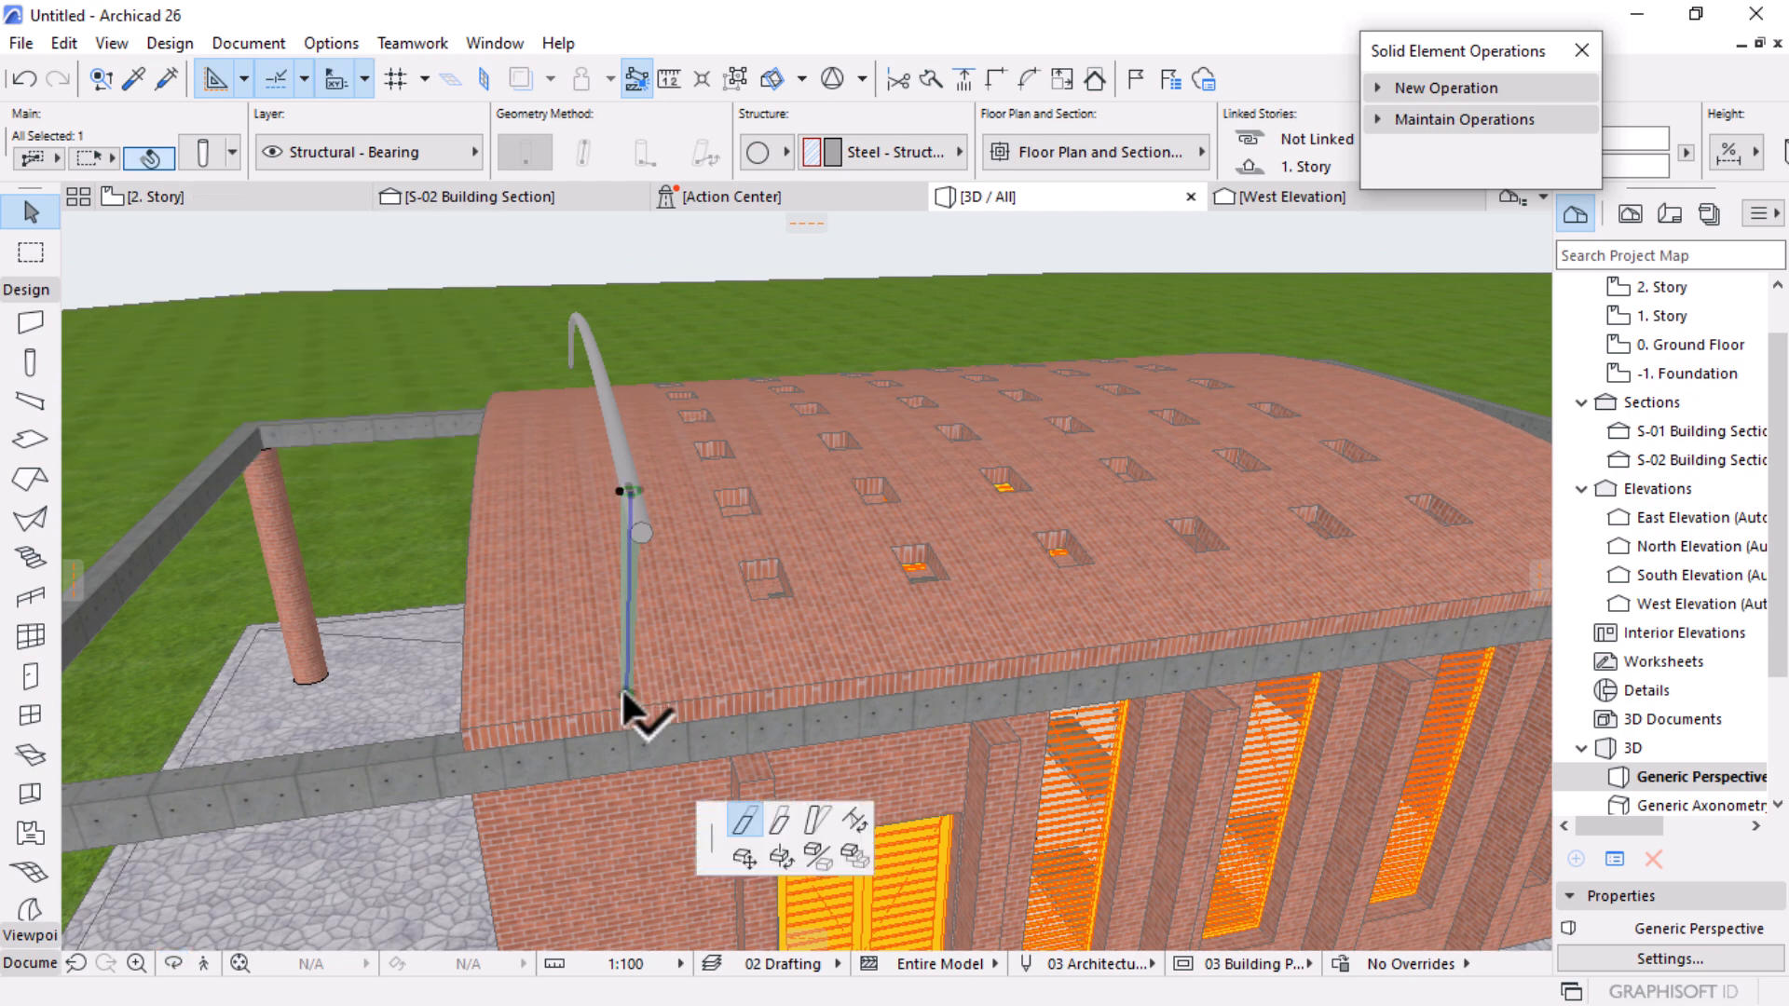
left_click(1348, 477)
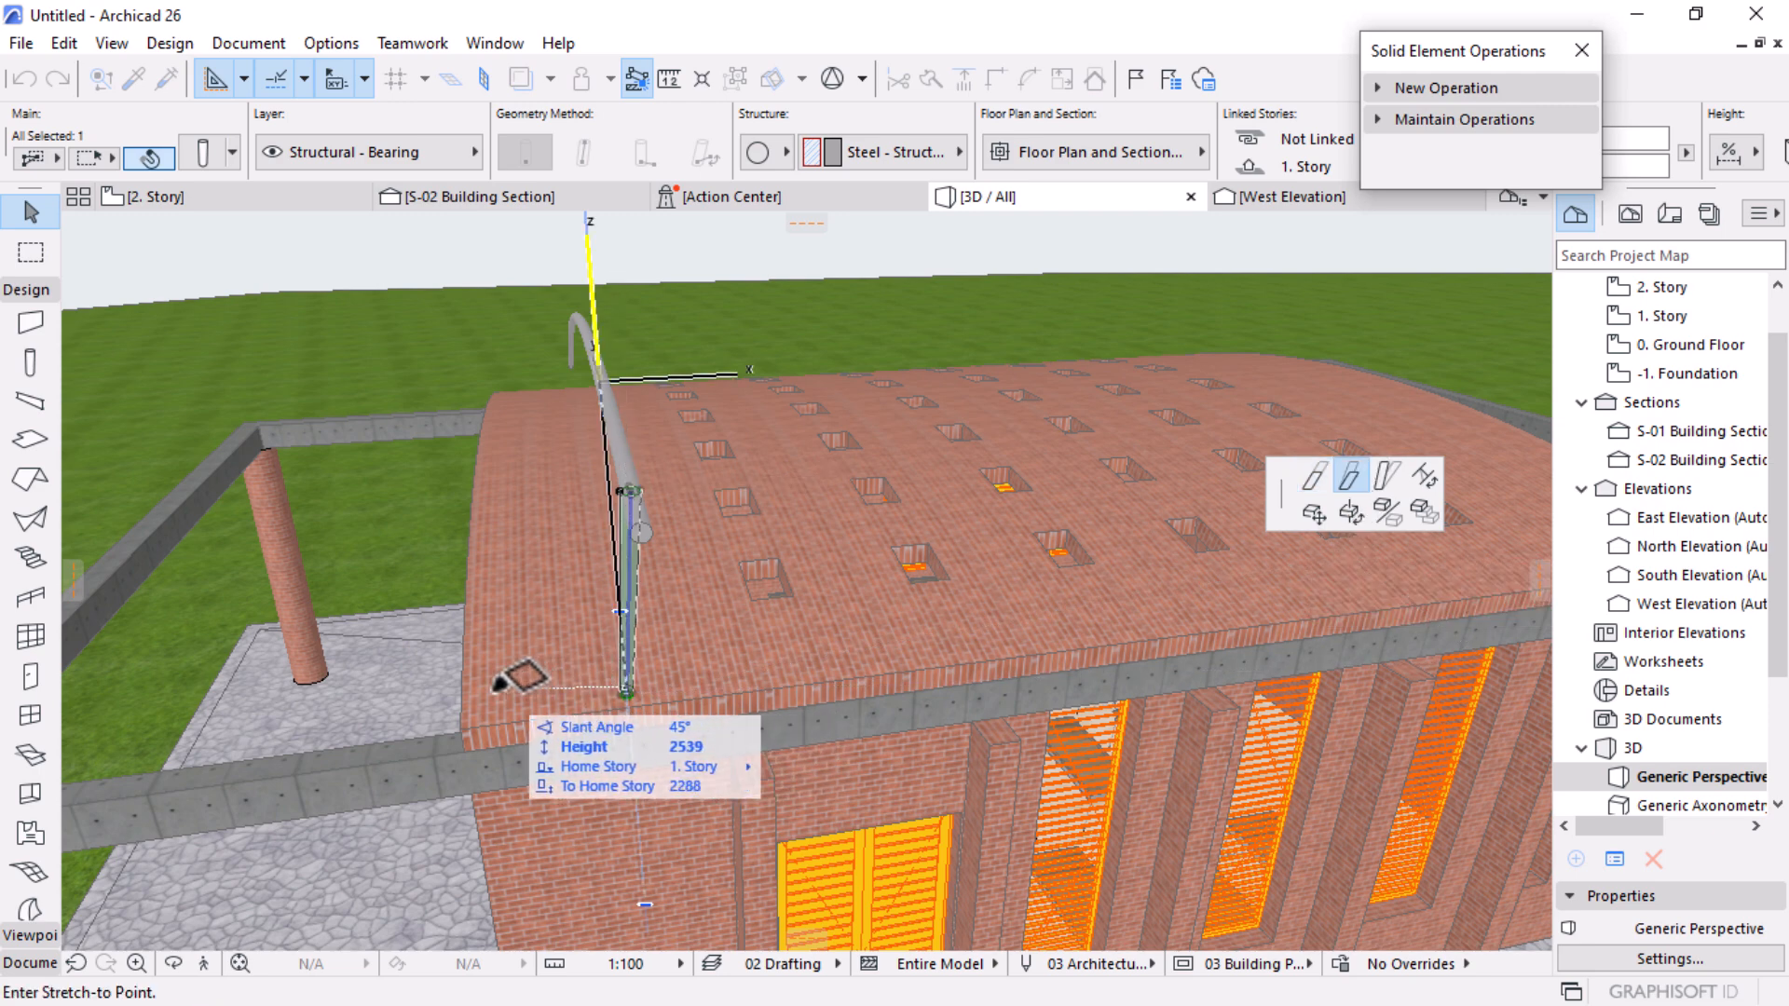
left_click(842, 672)
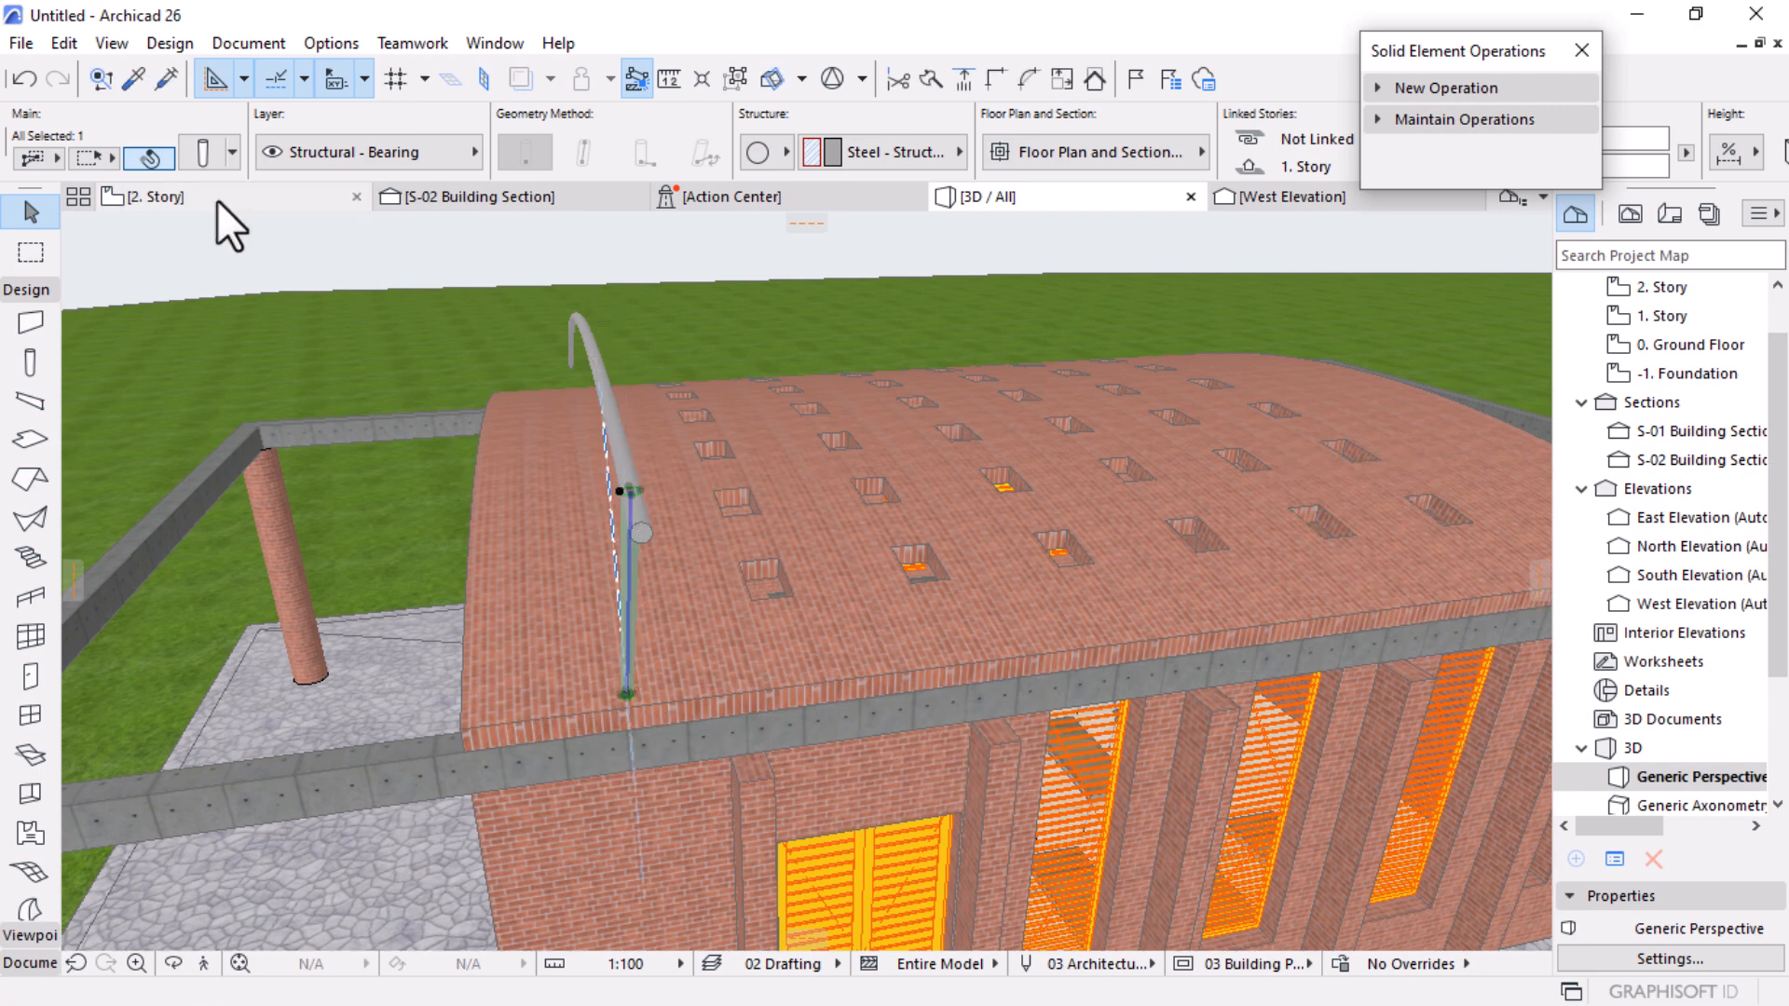
Step: Rotate the slanted column in the 2. Story plan about its upper end, swinging its lower end toward the building's wall corner
left_click(216, 199)
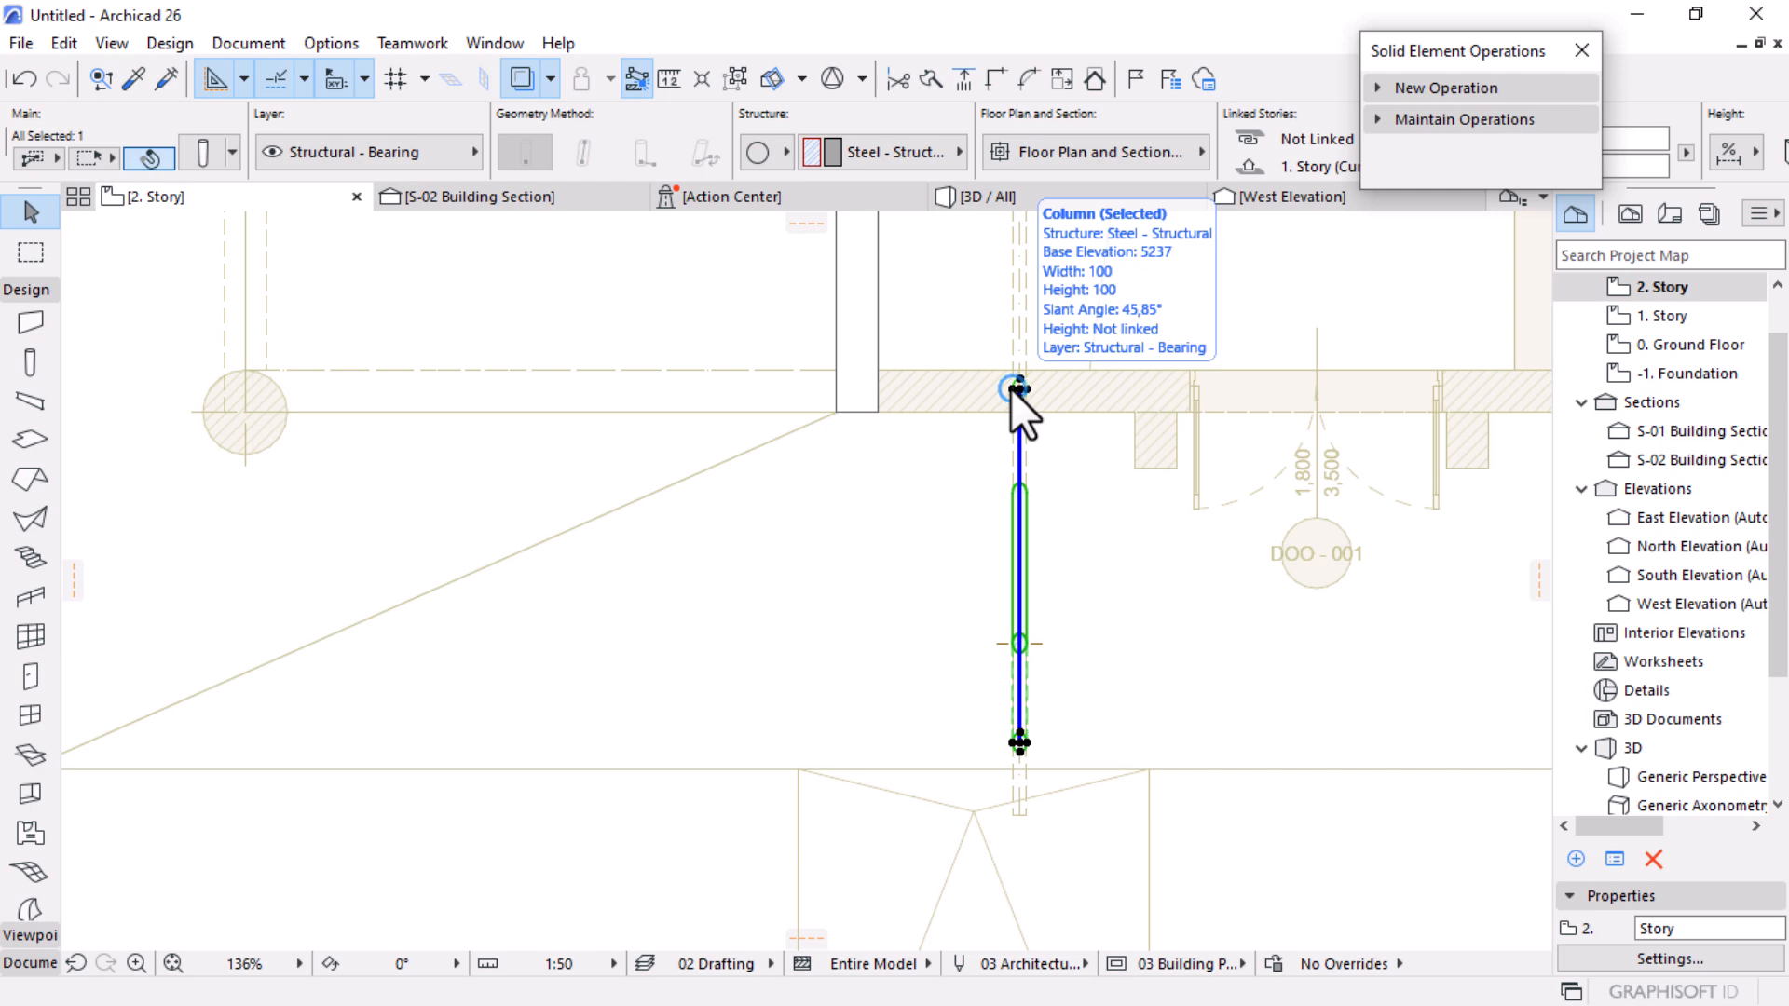
key("ctrl+e")
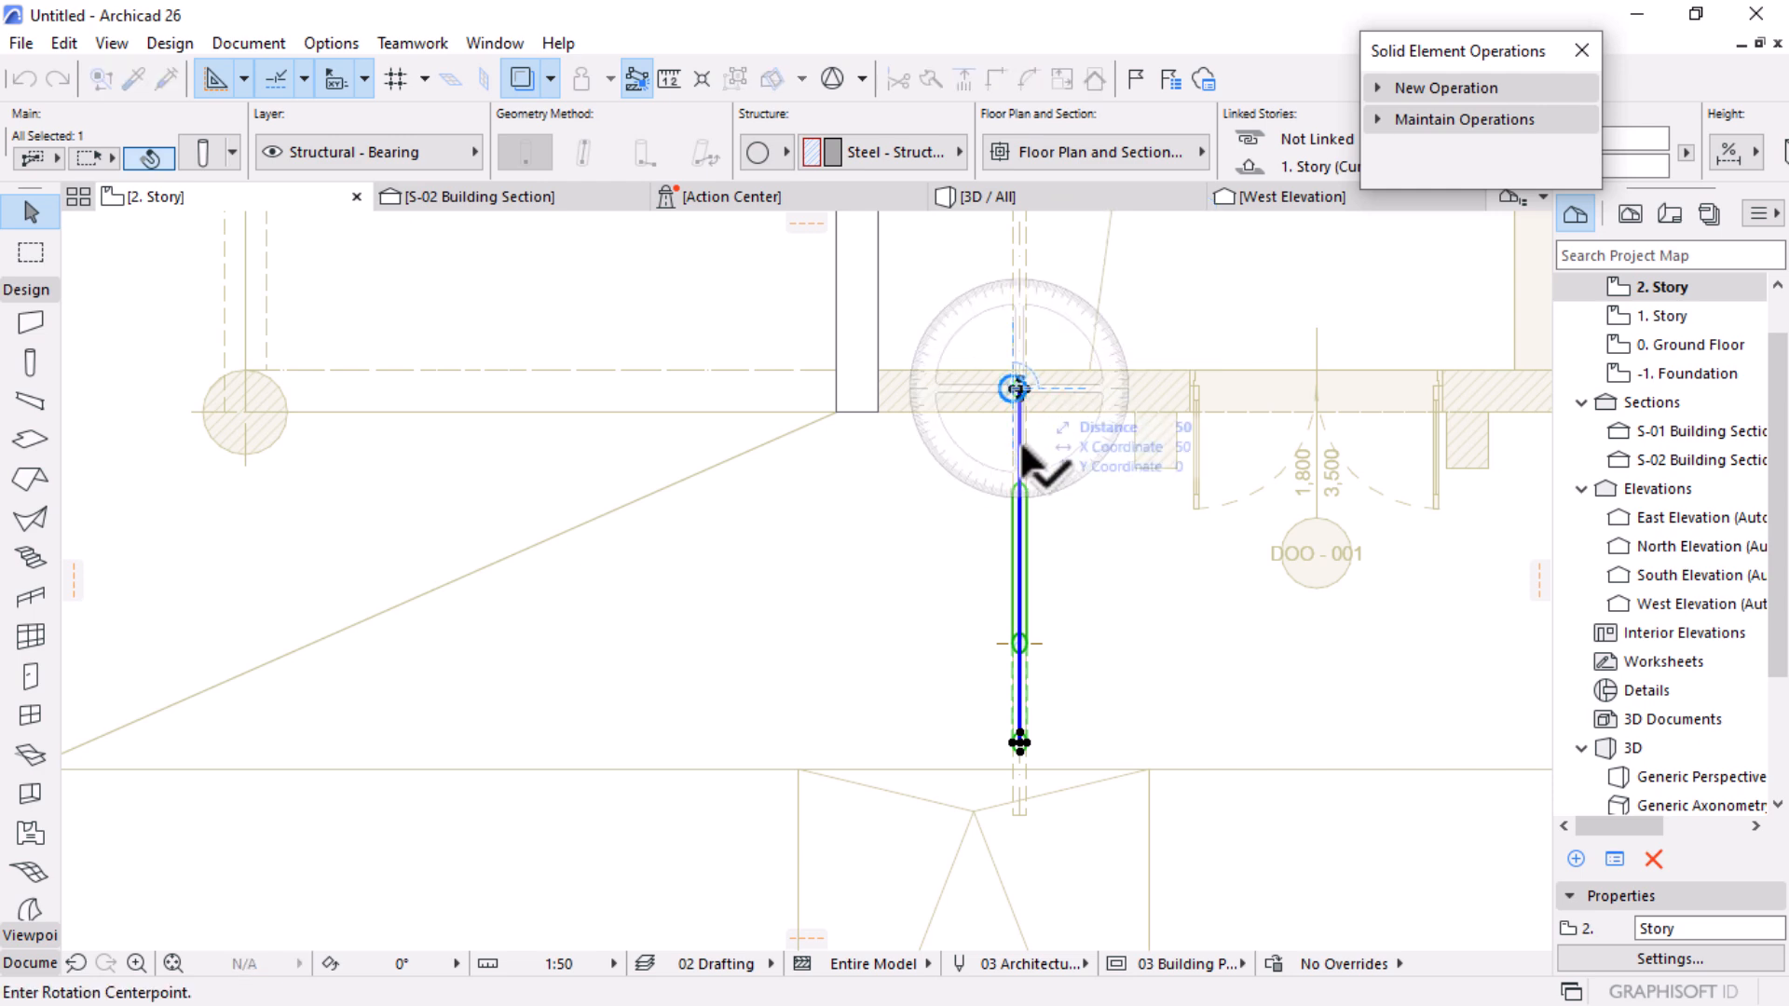
scroll(1019, 741, "up", 3)
left_click(1017, 737)
scroll(1017, 762, "up", 5)
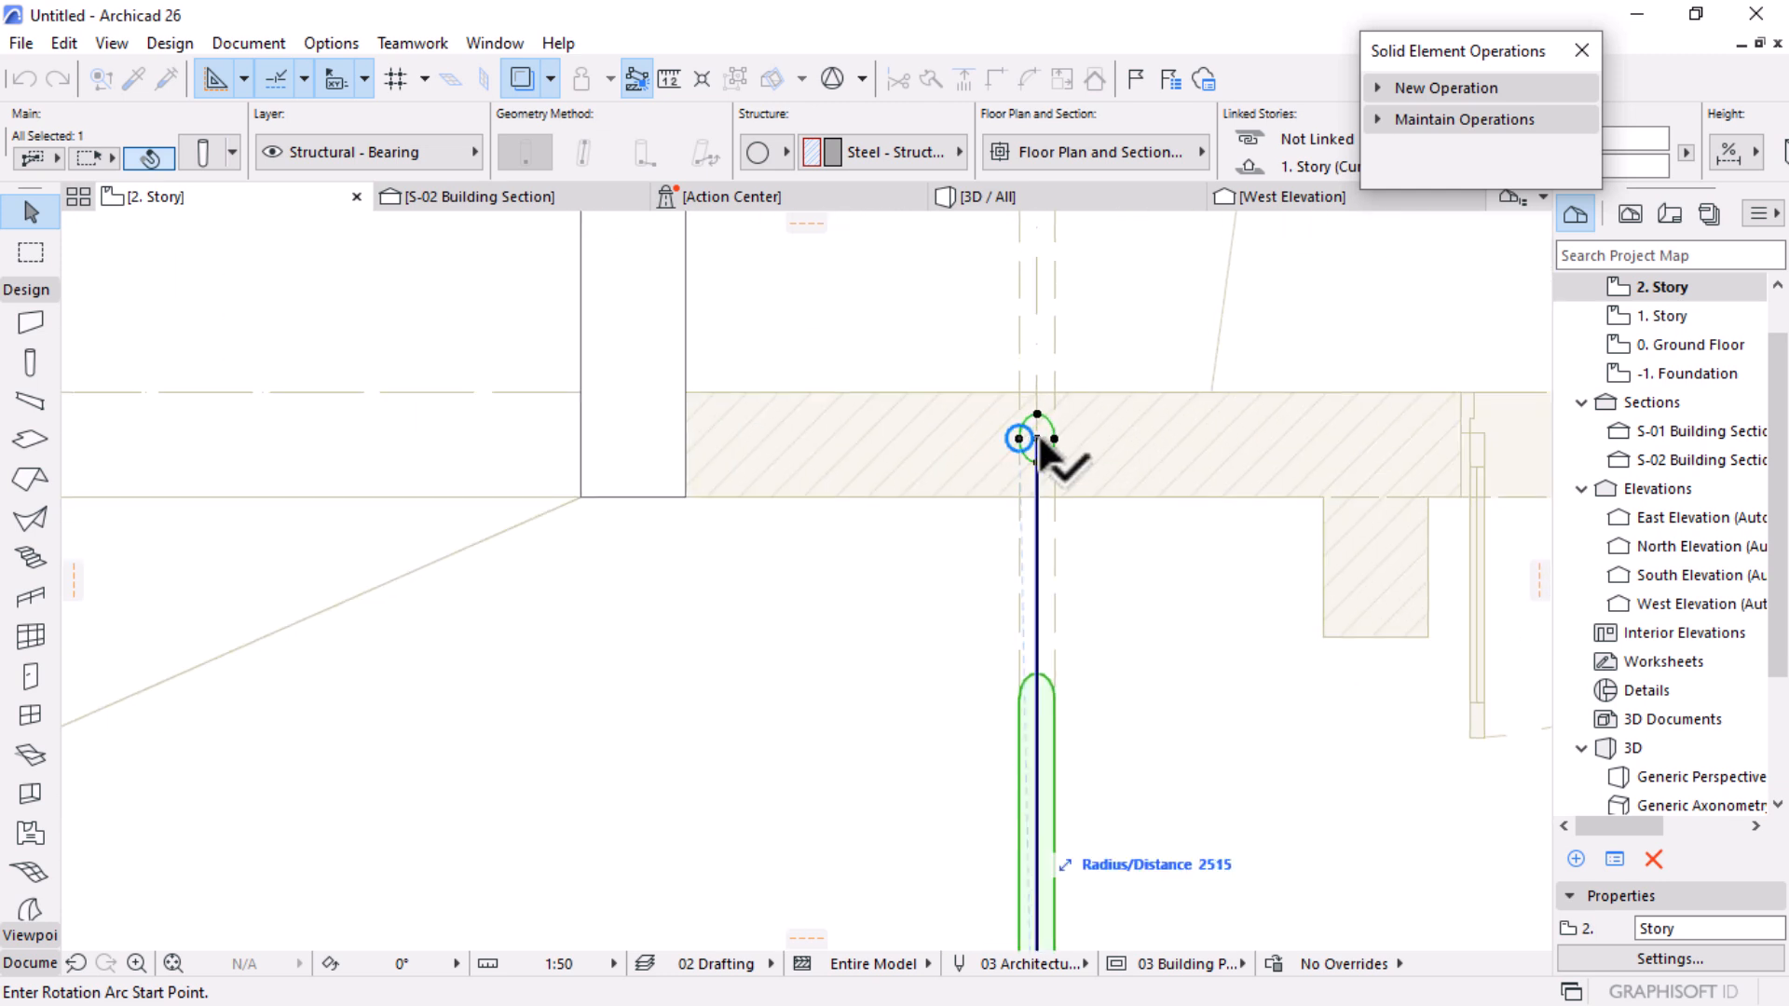
left_click(1036, 434)
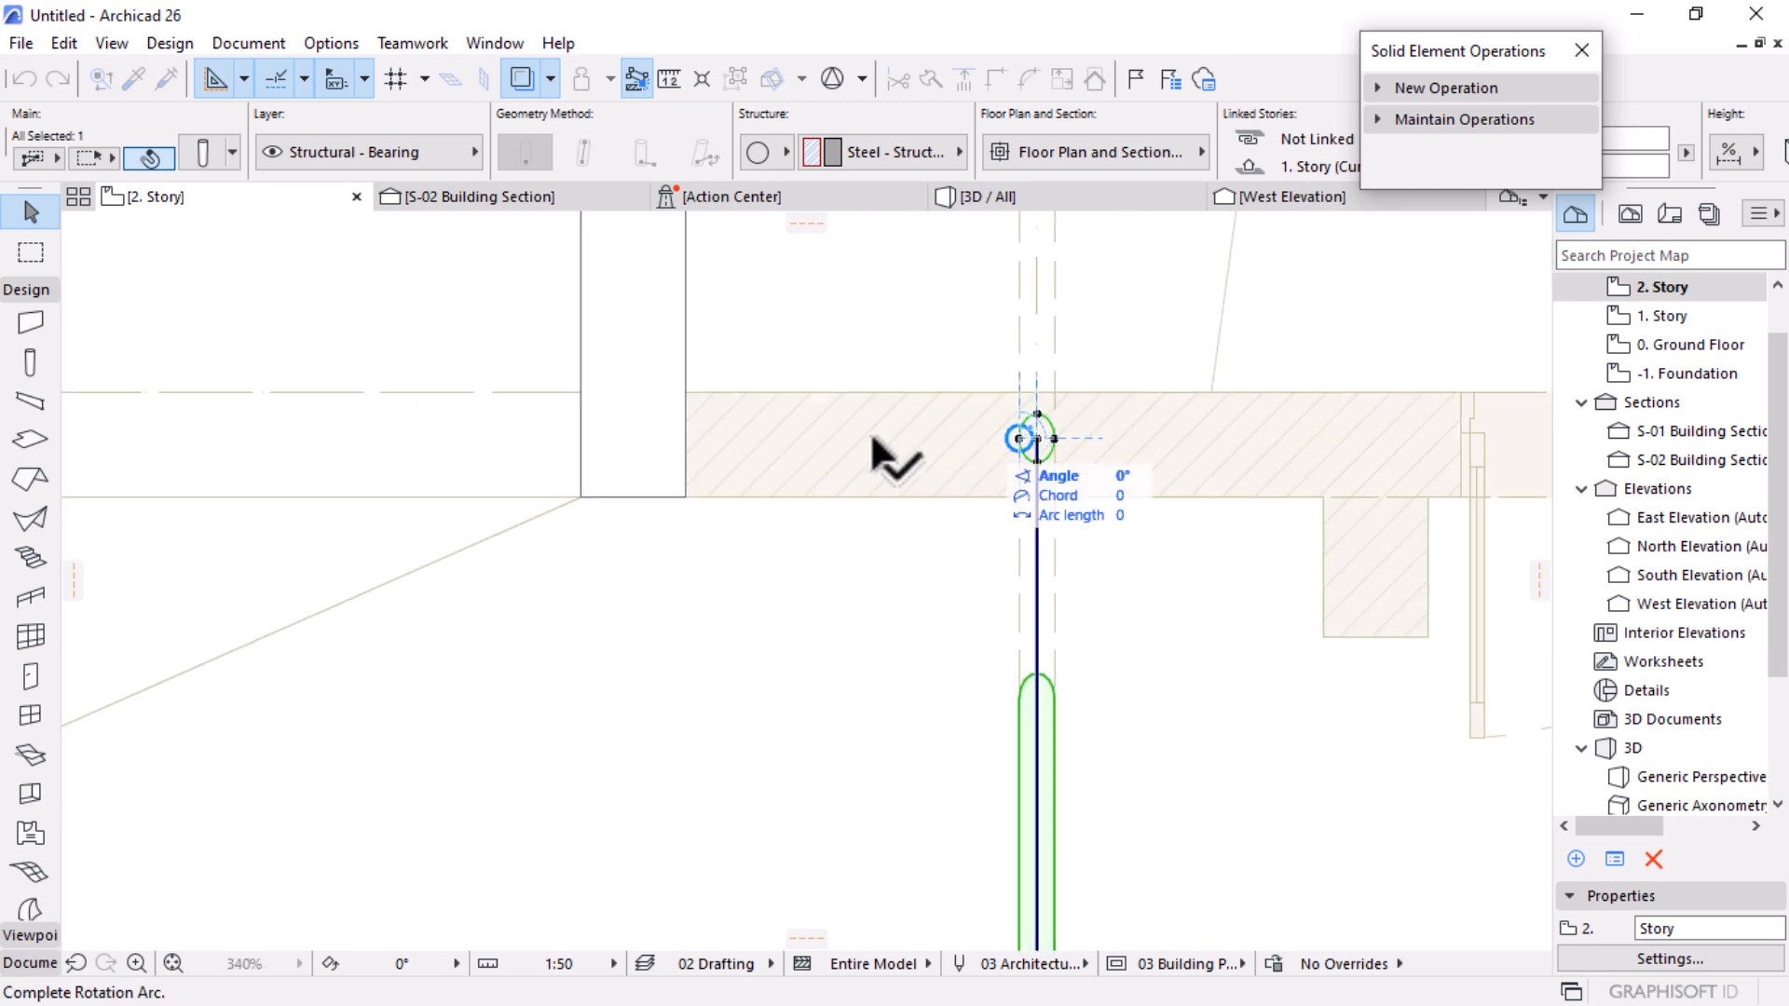
left_click(734, 454)
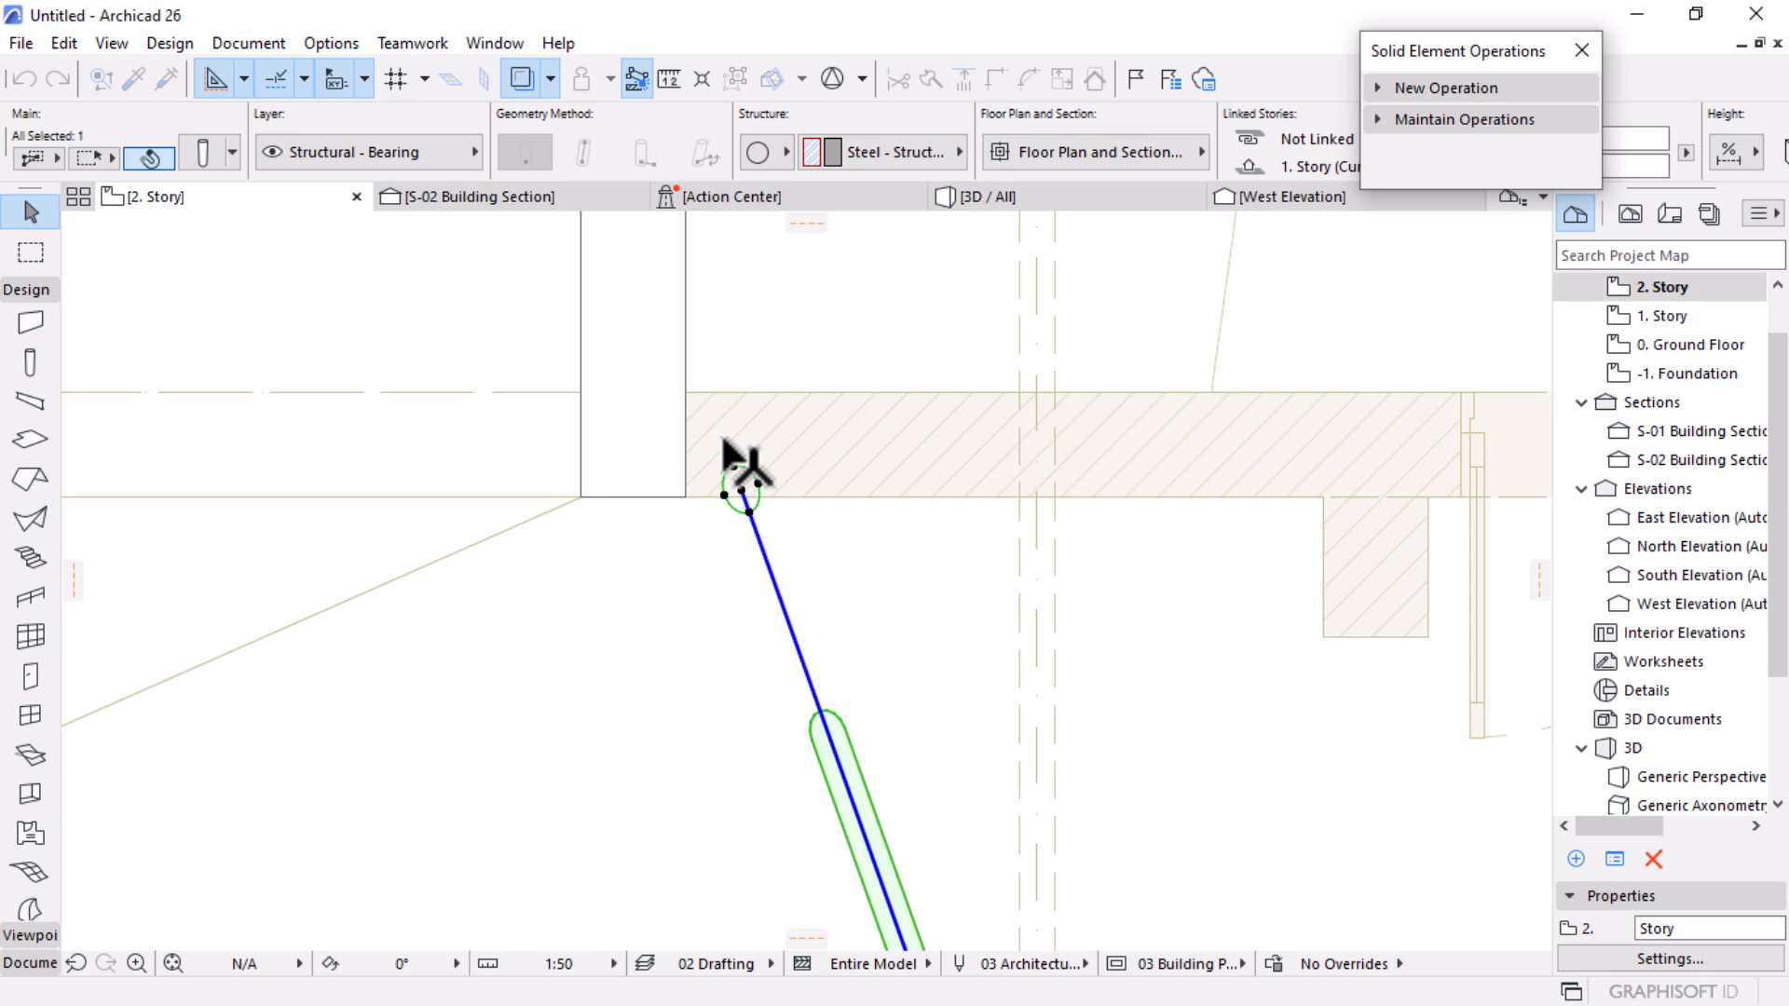
left_click(735, 484)
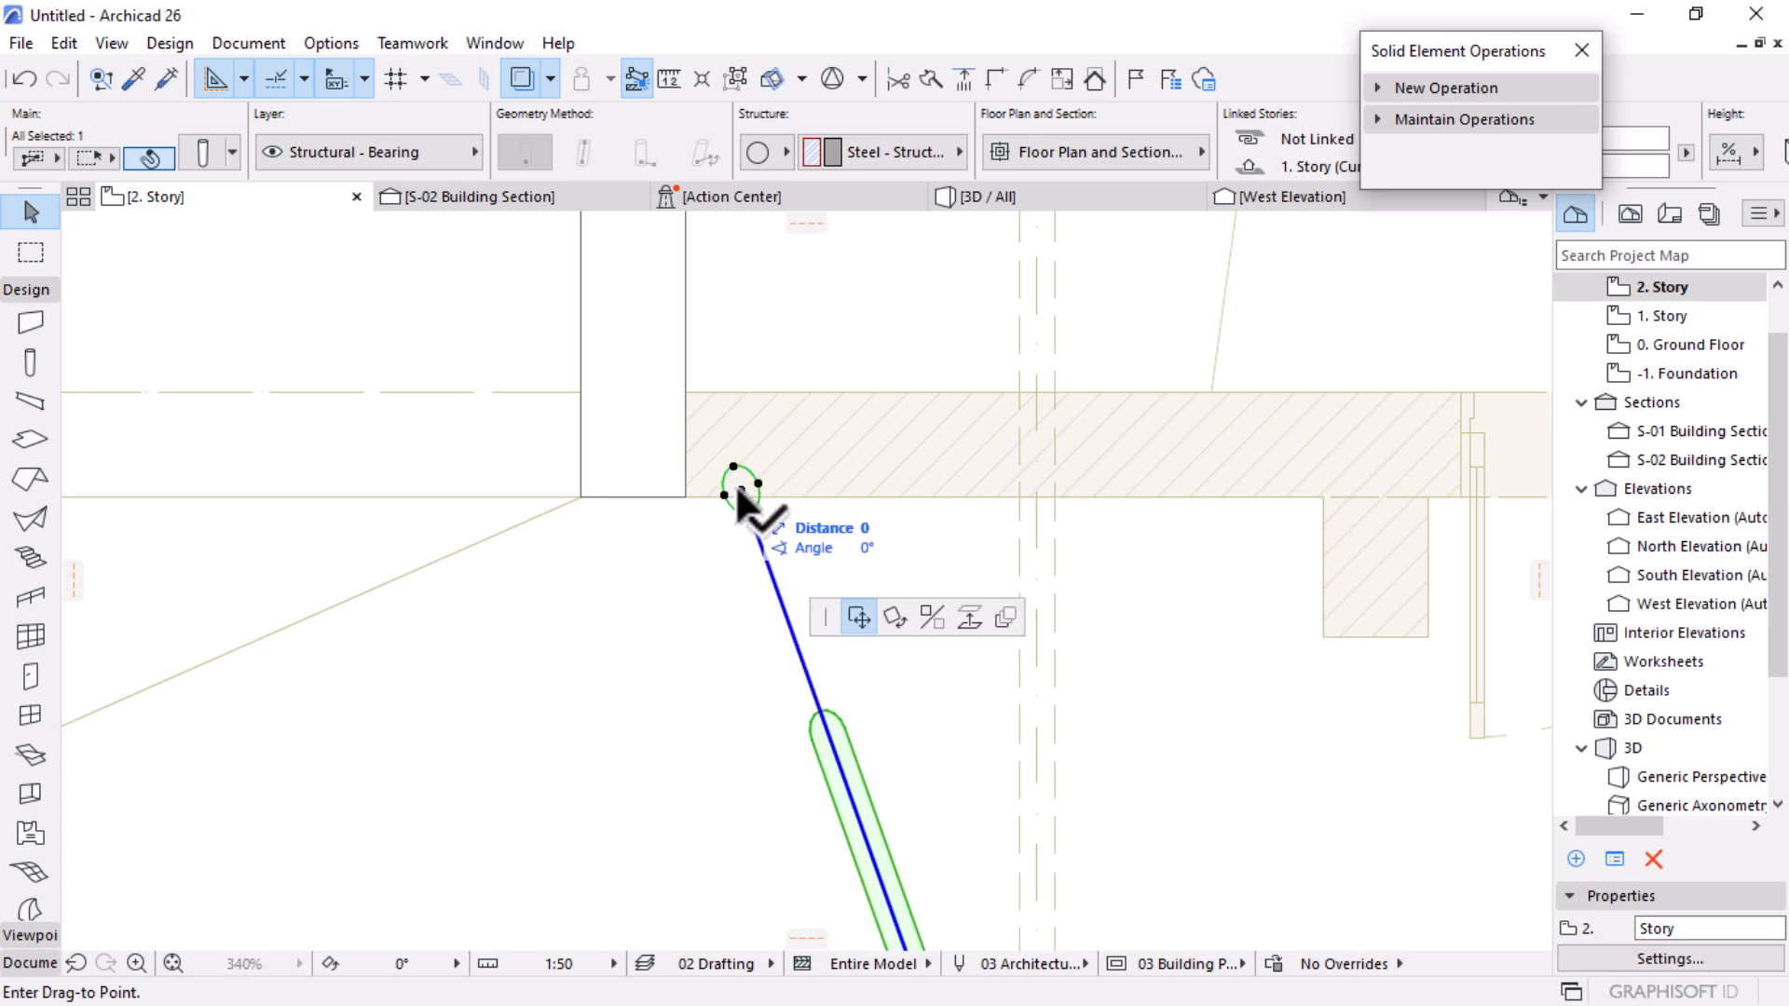
key("Escape")
Step: Examine the rotated column's lower end at the roof corner in 3D and look for it in the 0. Ground Floor and 1. Story plans
left_click(1056, 191)
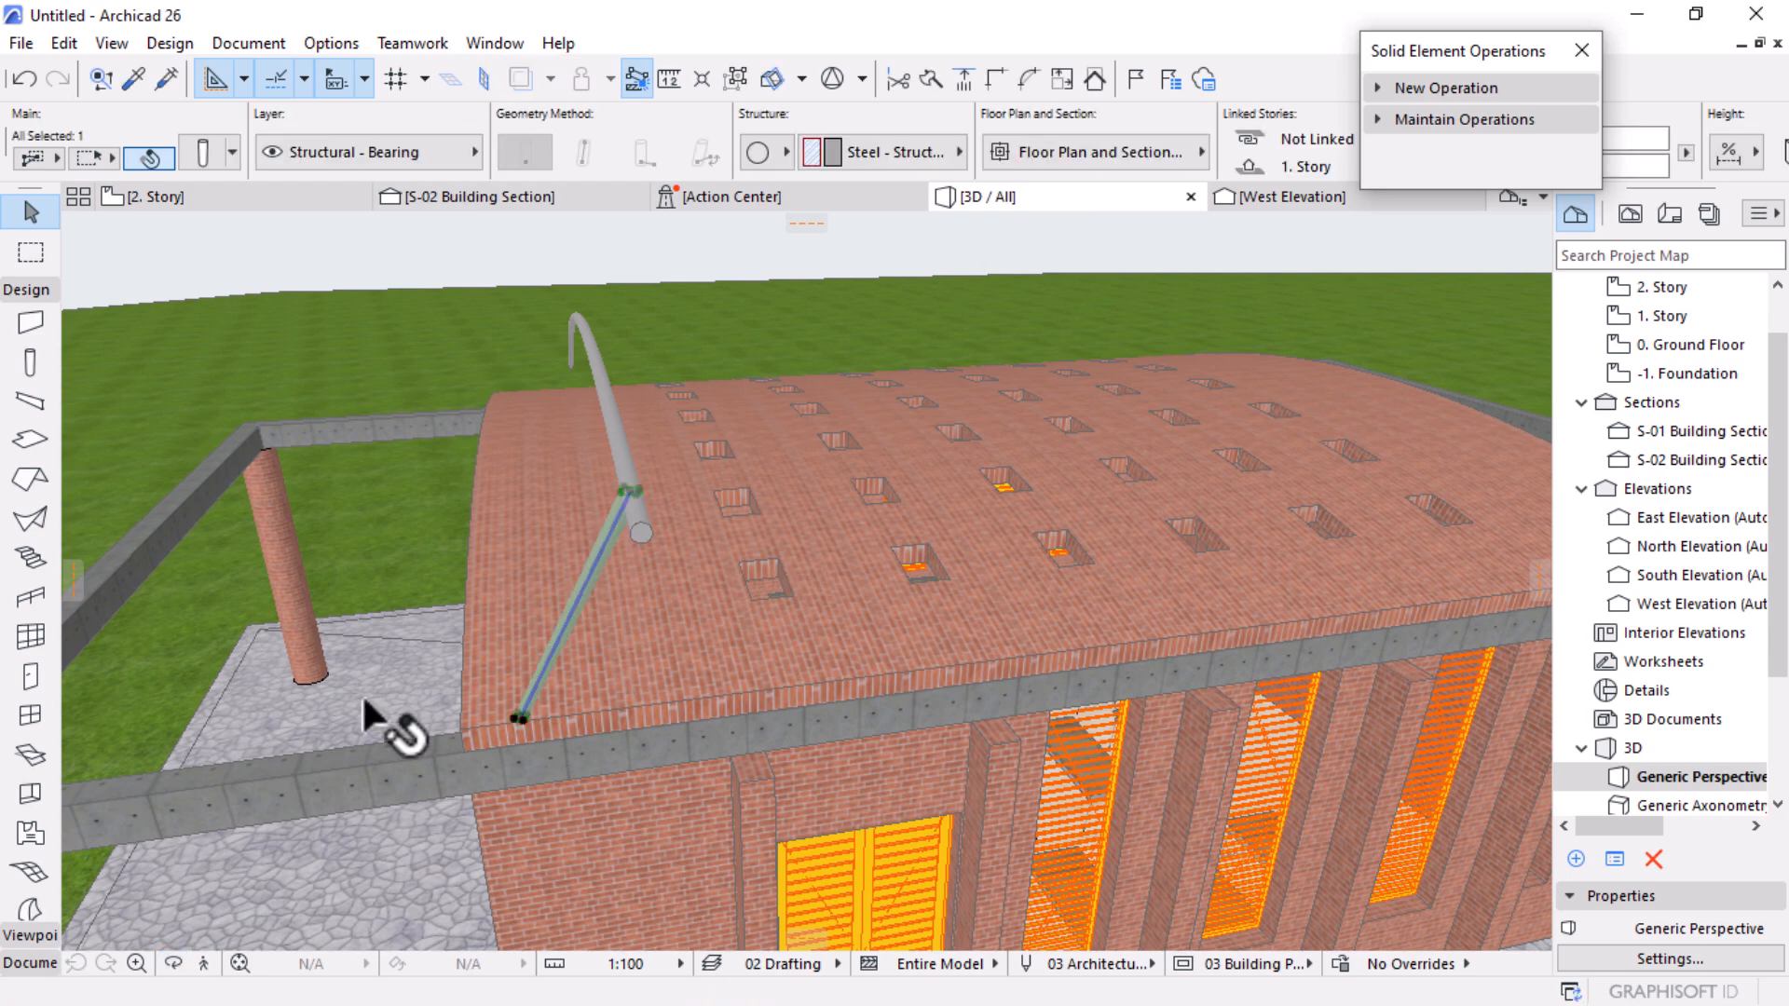
scroll(363, 705, "up", 5)
left_click(1030, 776)
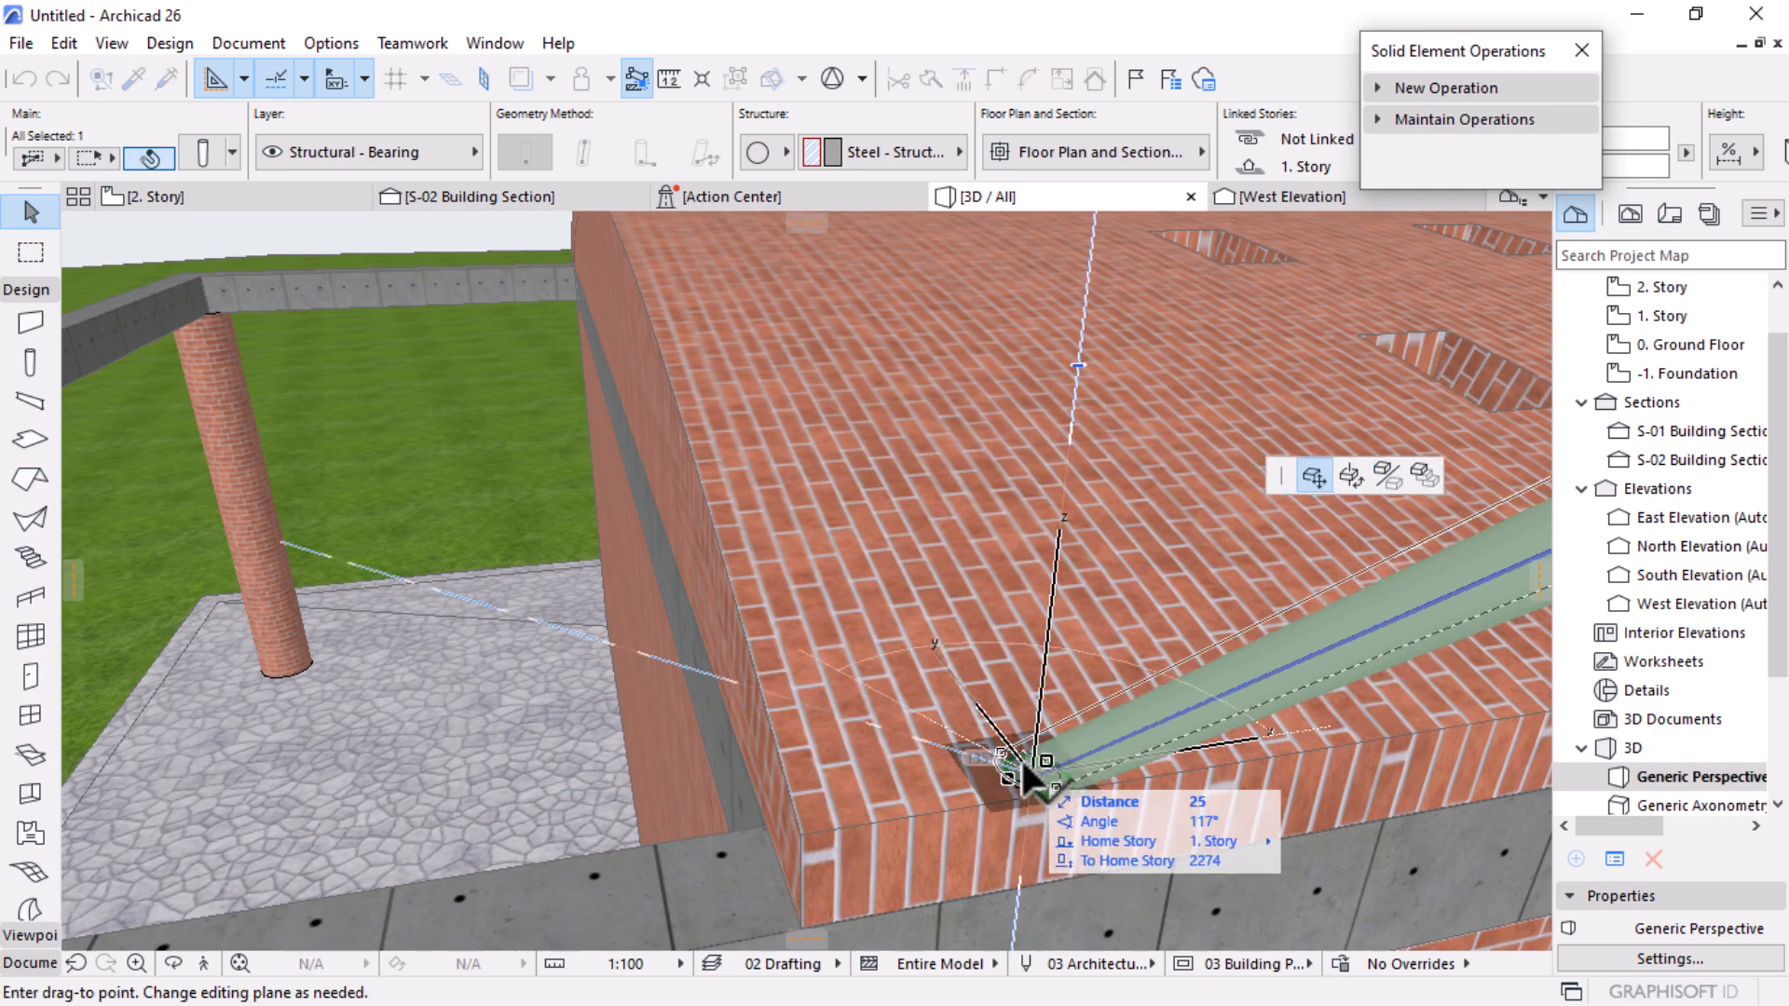
key("Escape")
left_click(1679, 347)
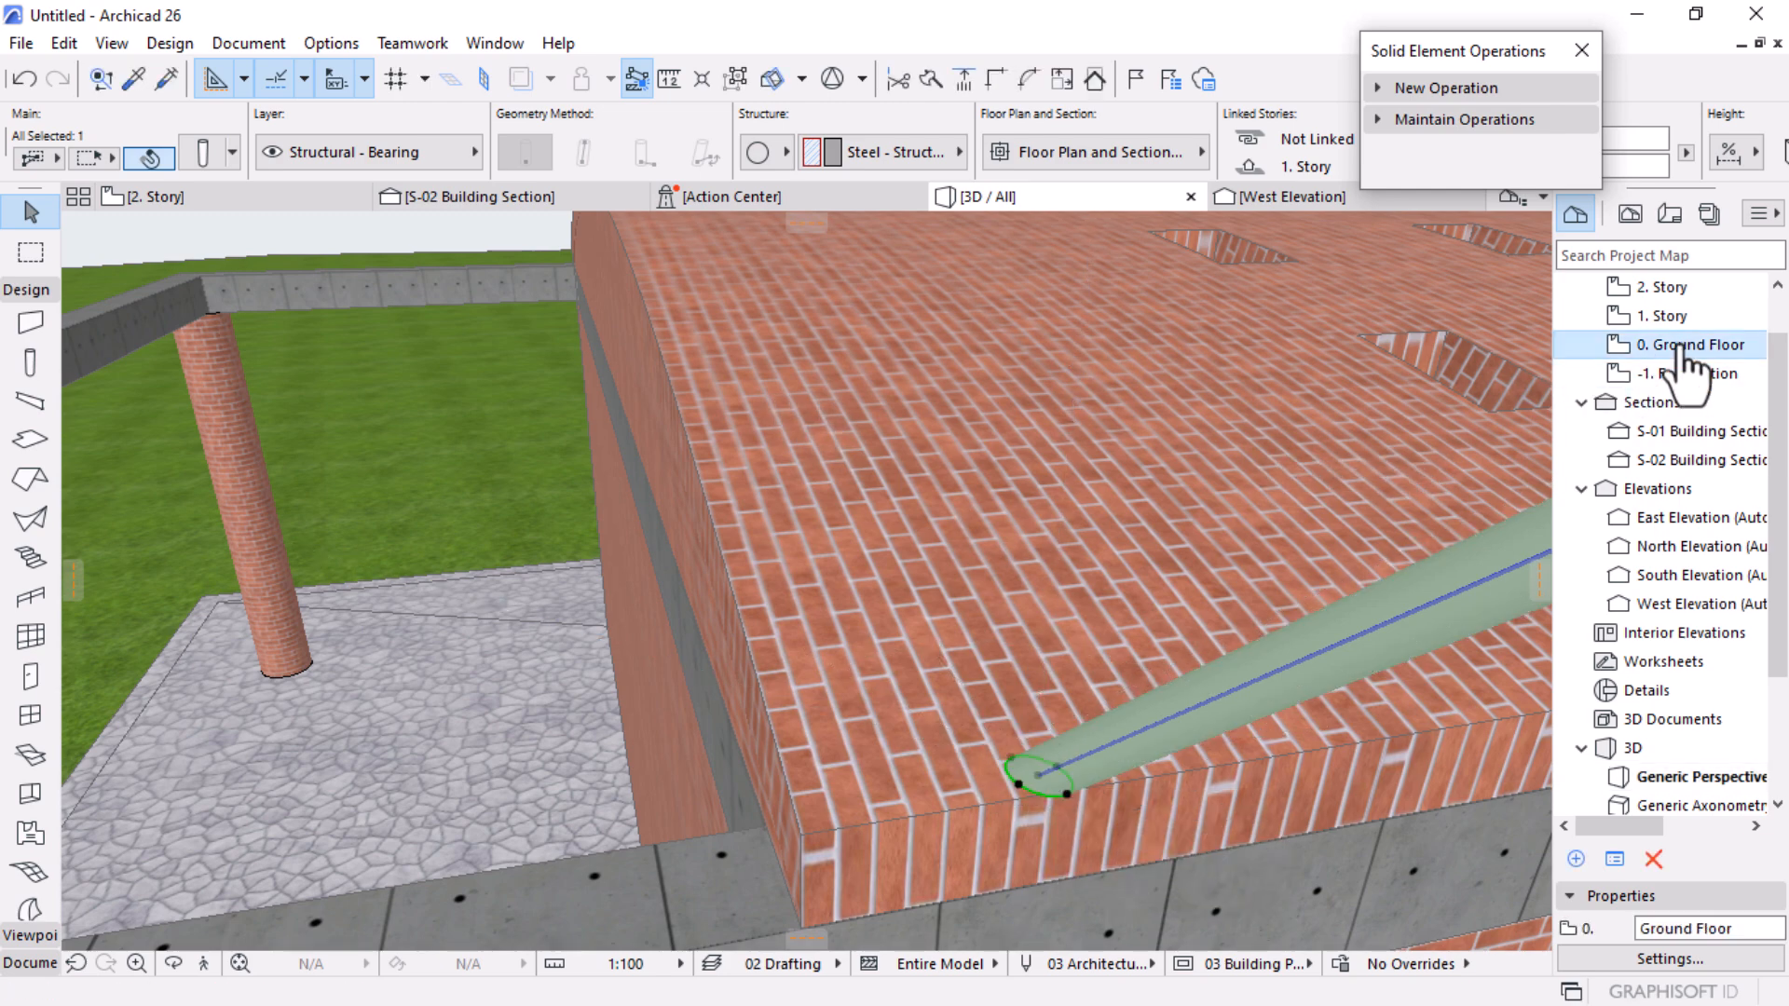
double_click(1679, 347)
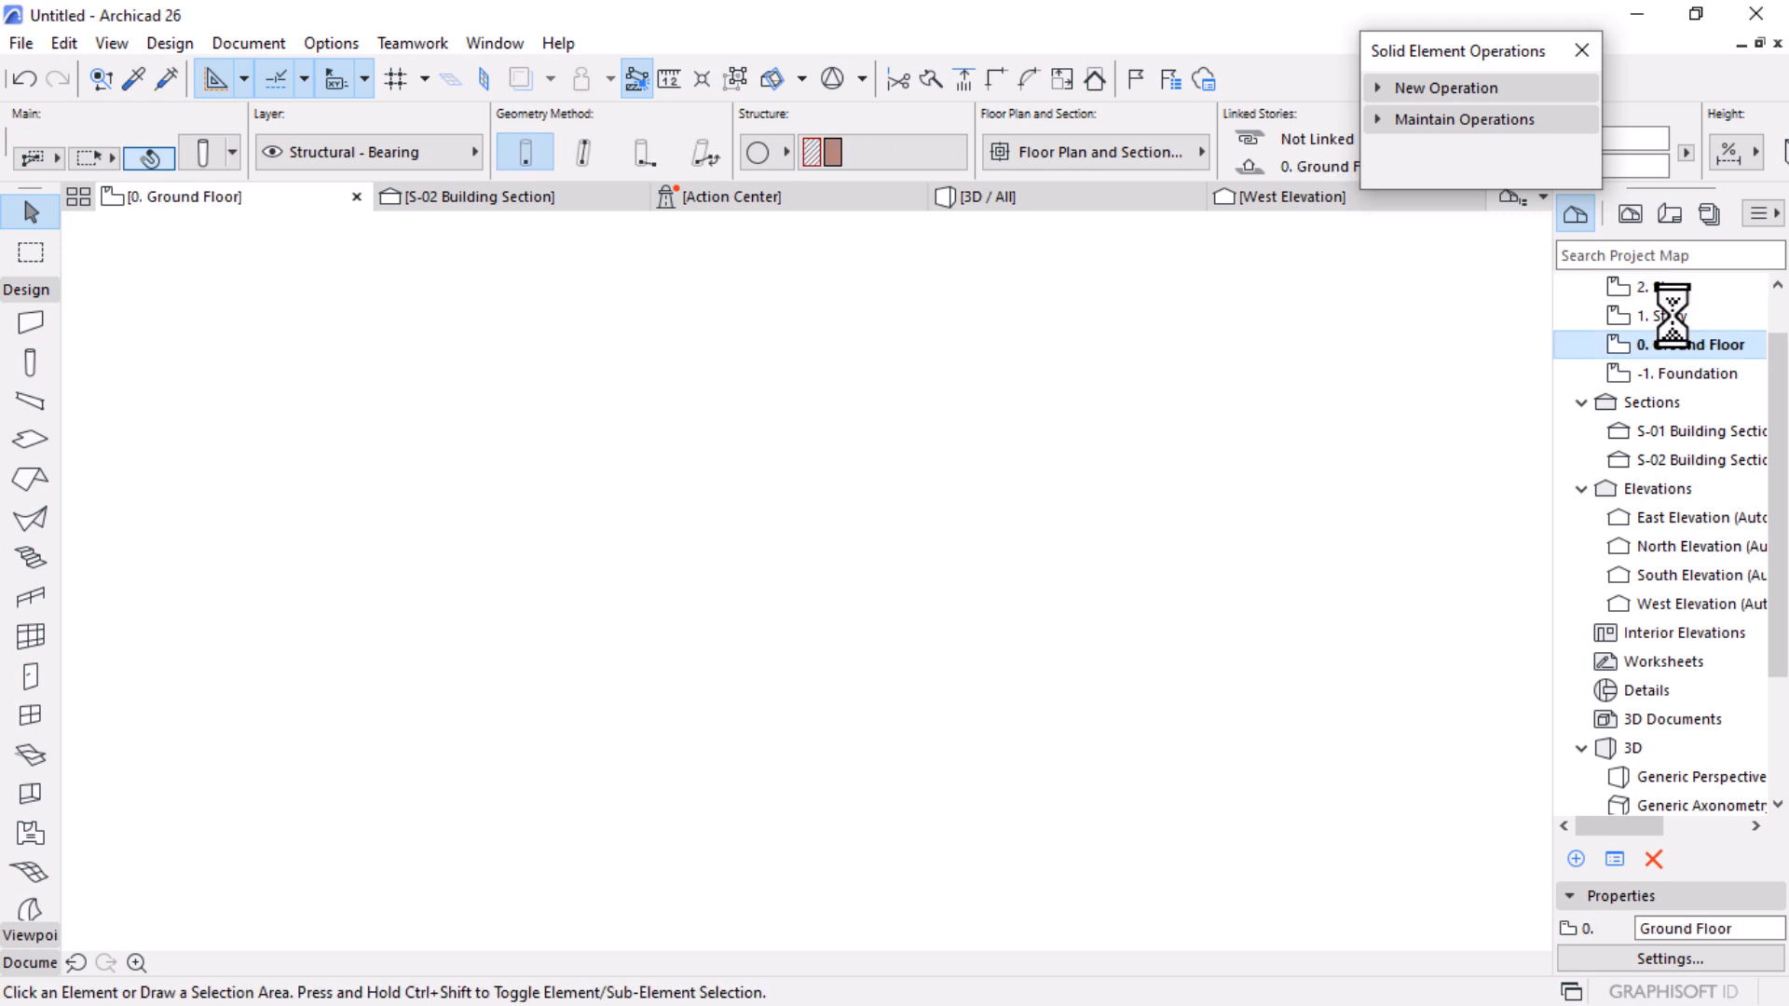
left_click(1668, 316)
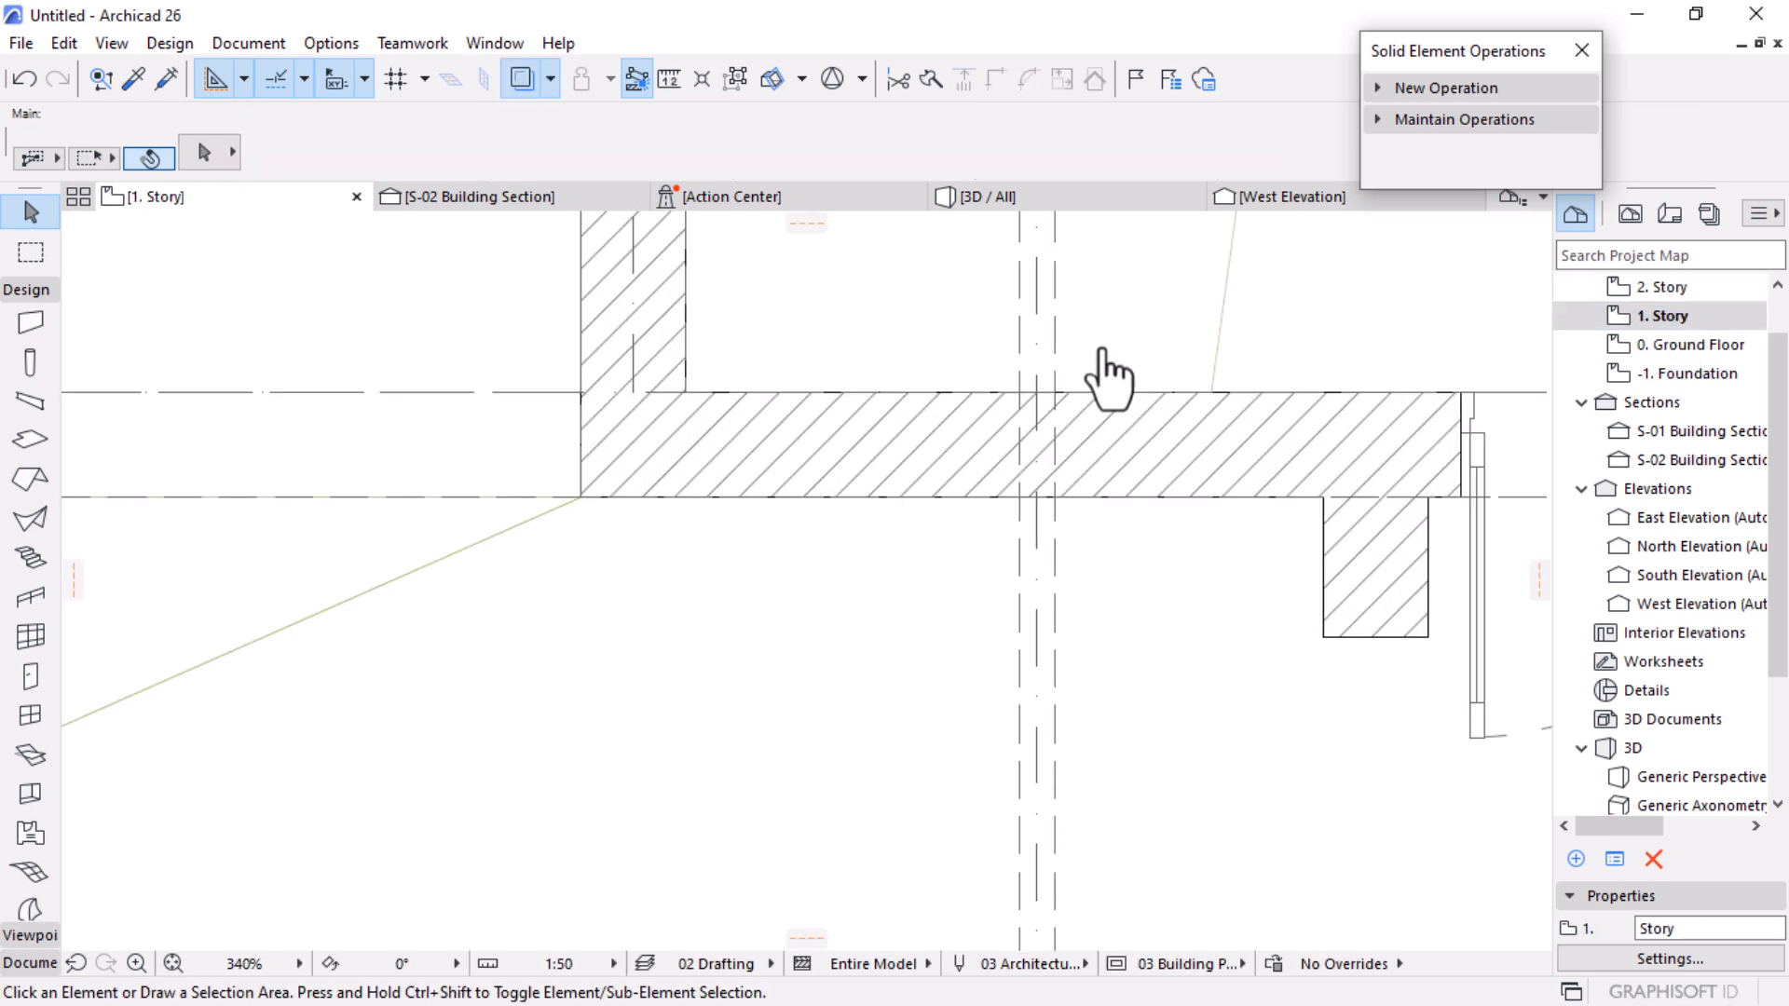
Step: Change the column's slant in the S-02 Building Section by shifting its lower end horizontally inward onto the brick roof's edge
left_click(518, 205)
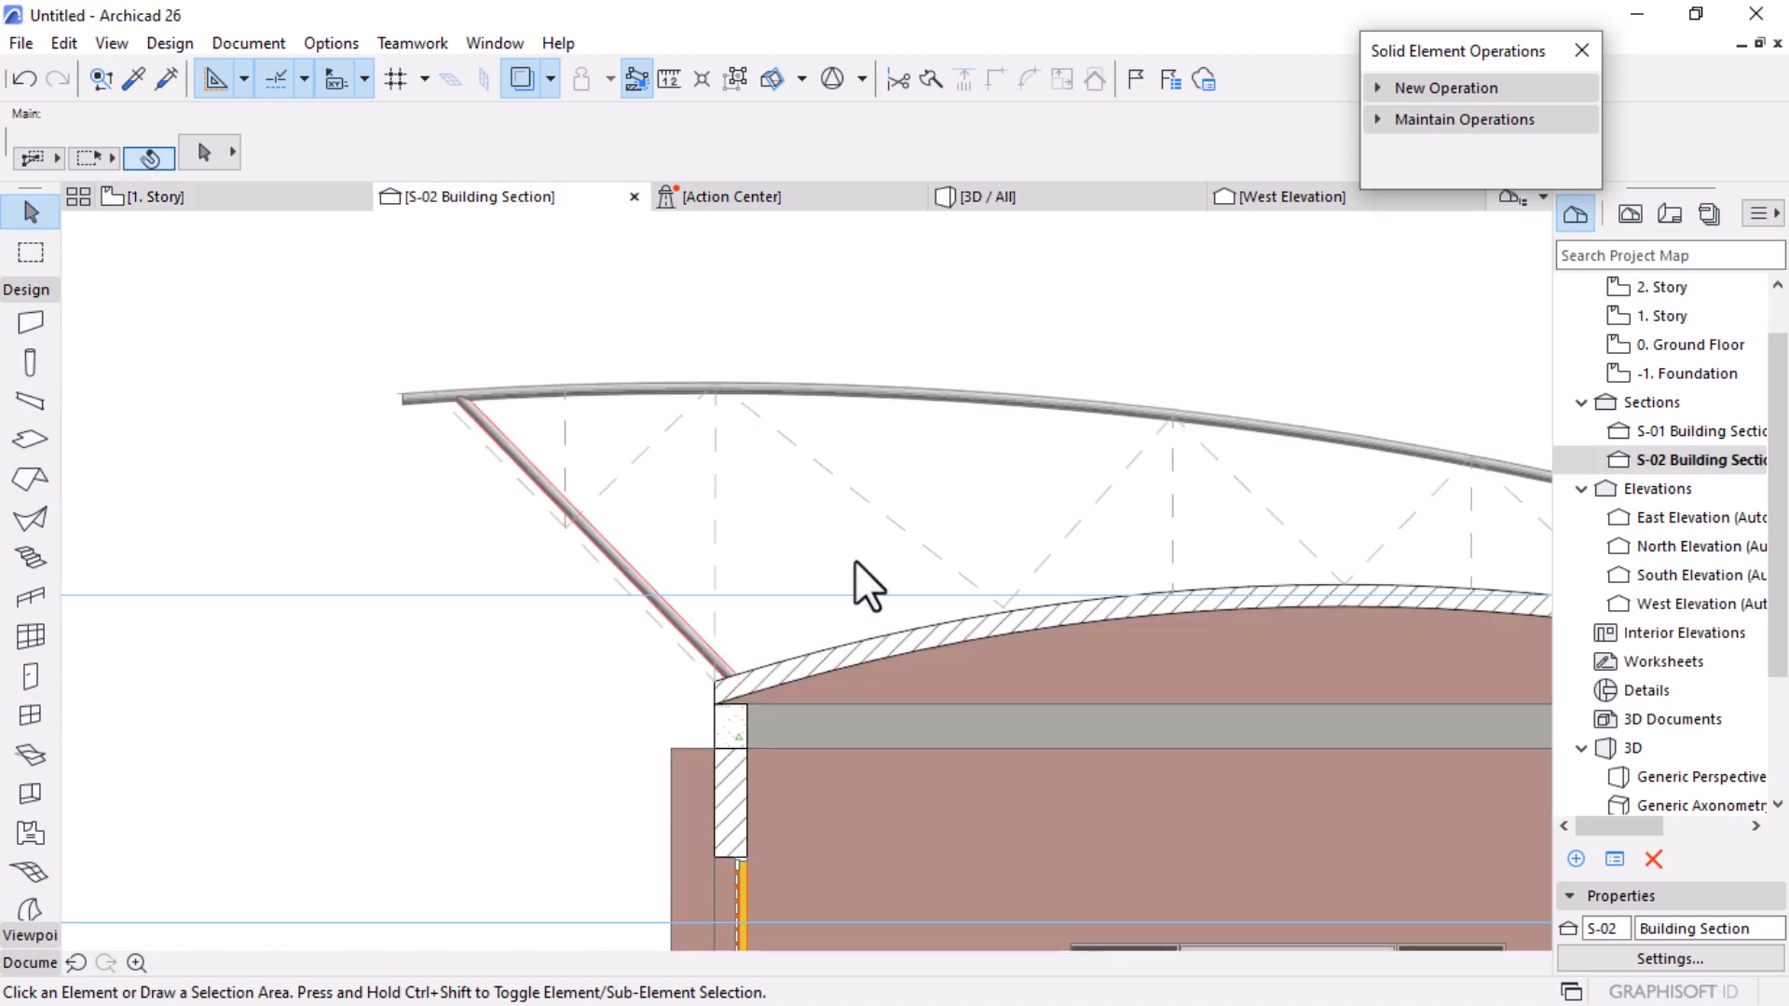
scroll(732, 687, "up", 3)
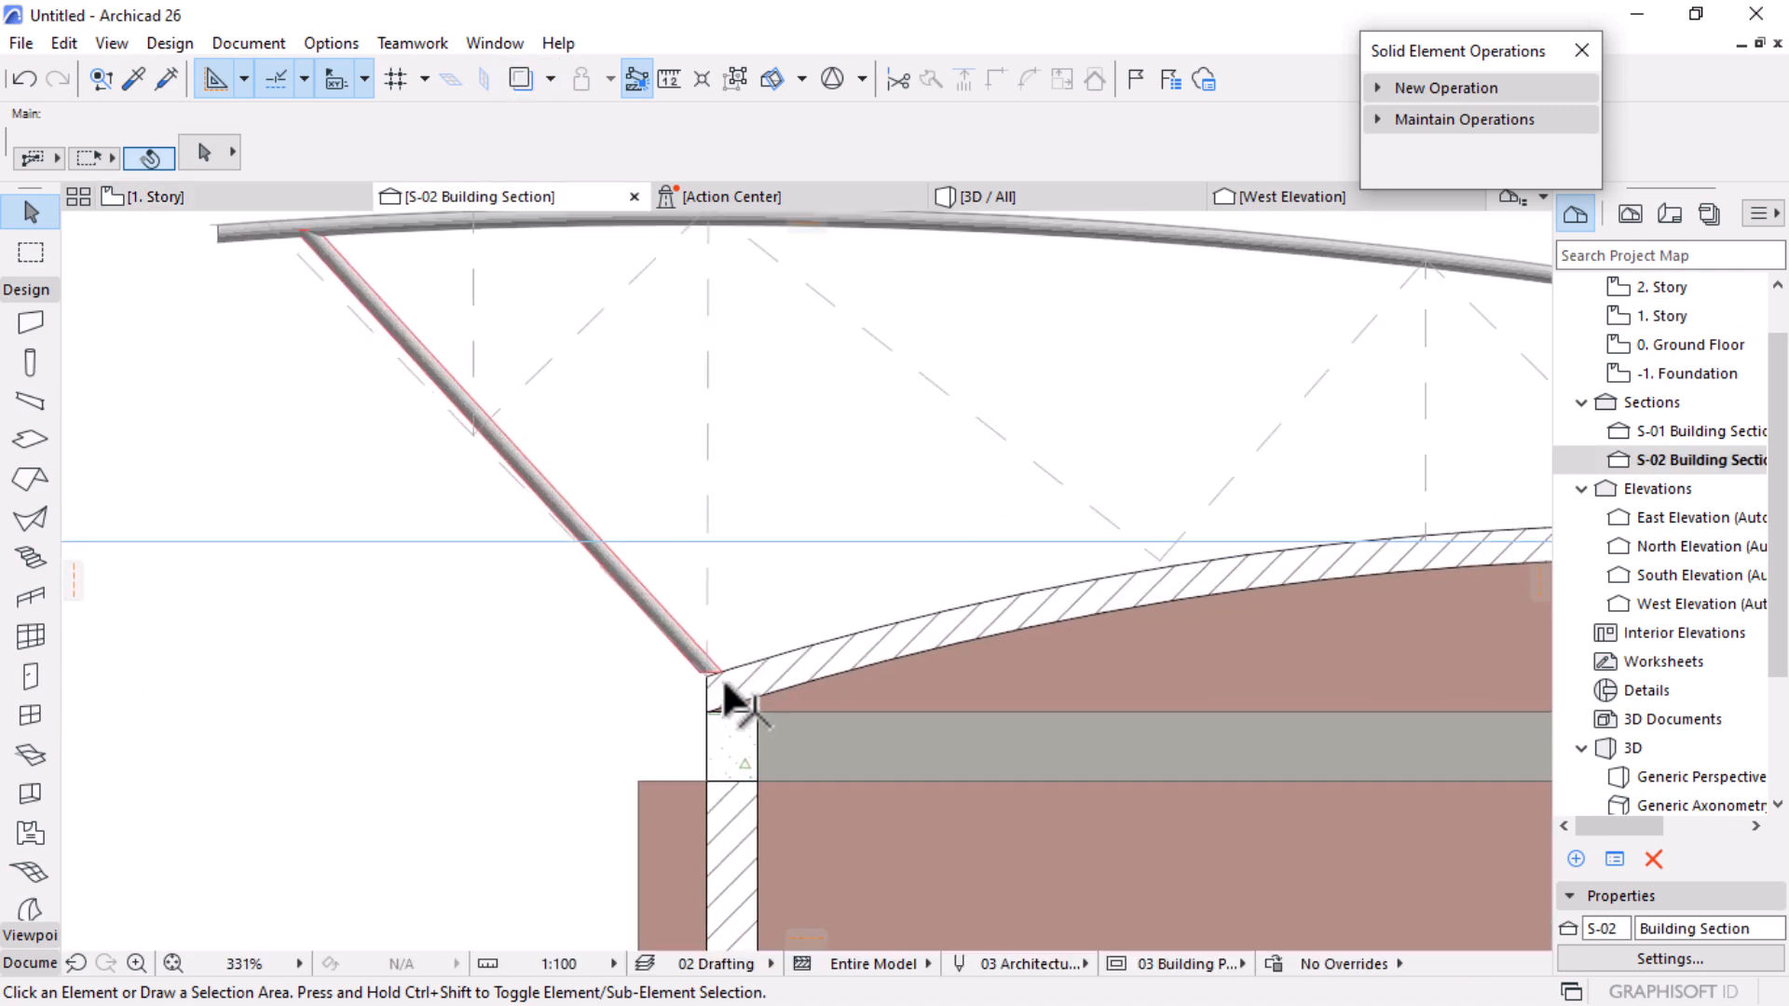
left_click(713, 685)
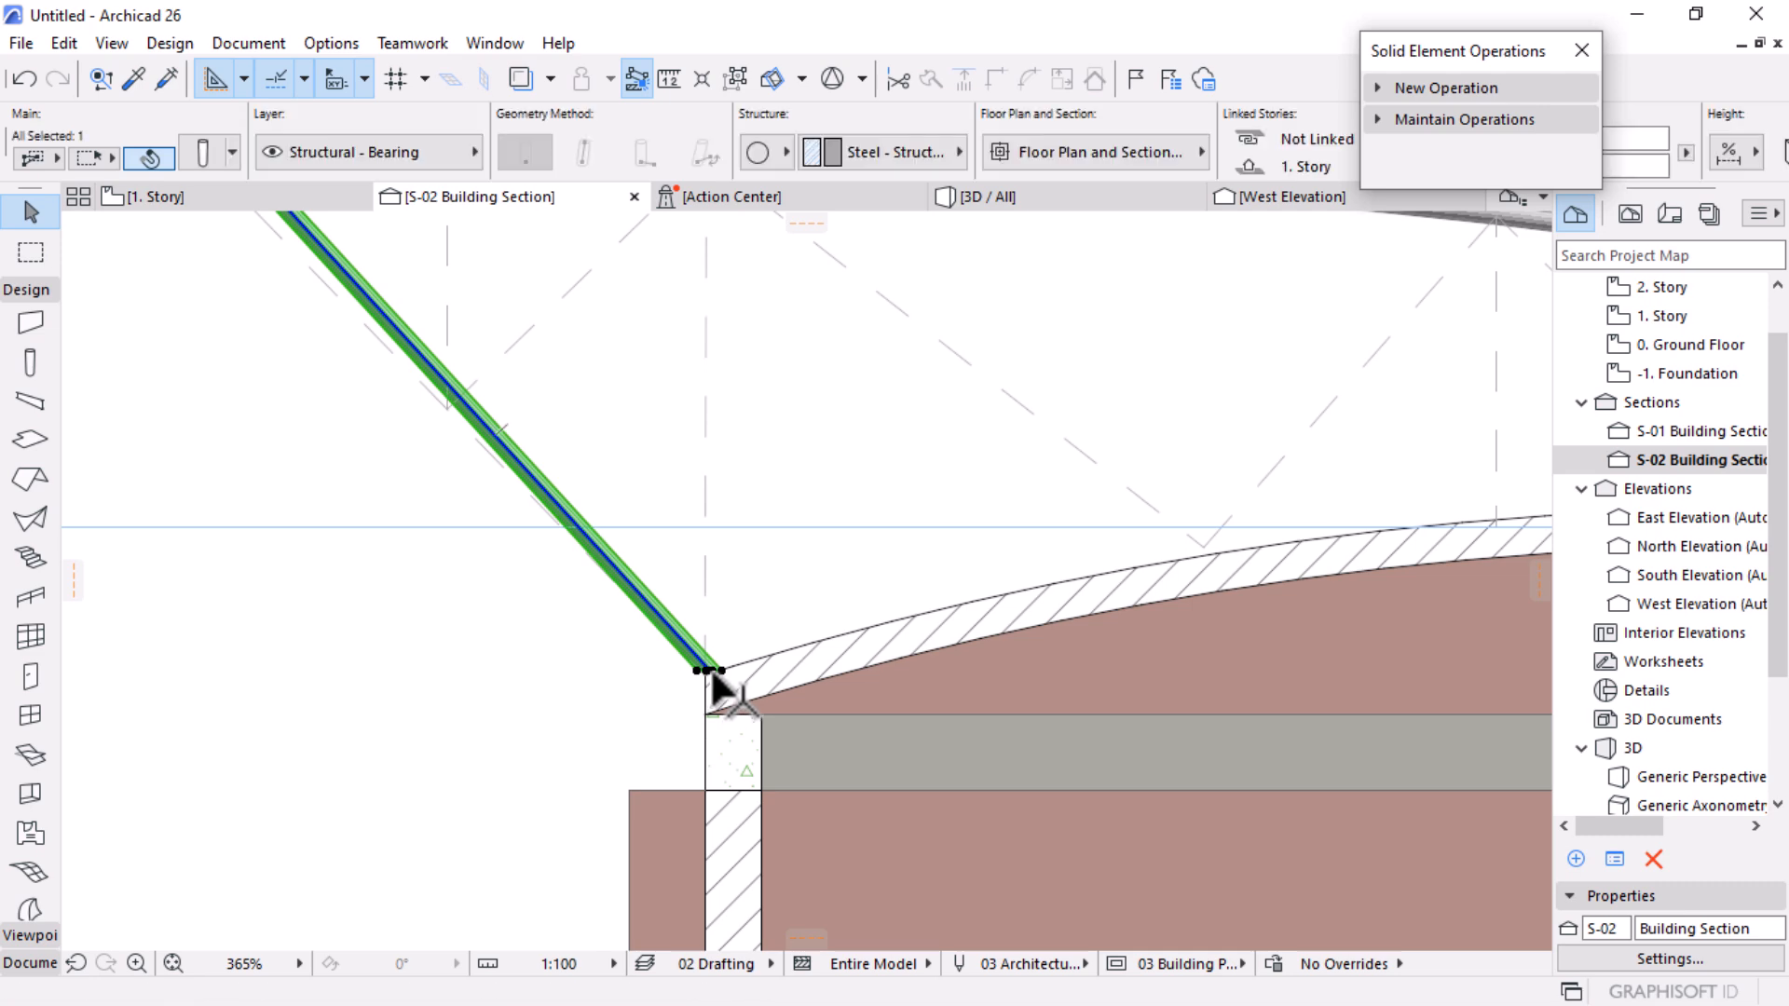
left_click(714, 679)
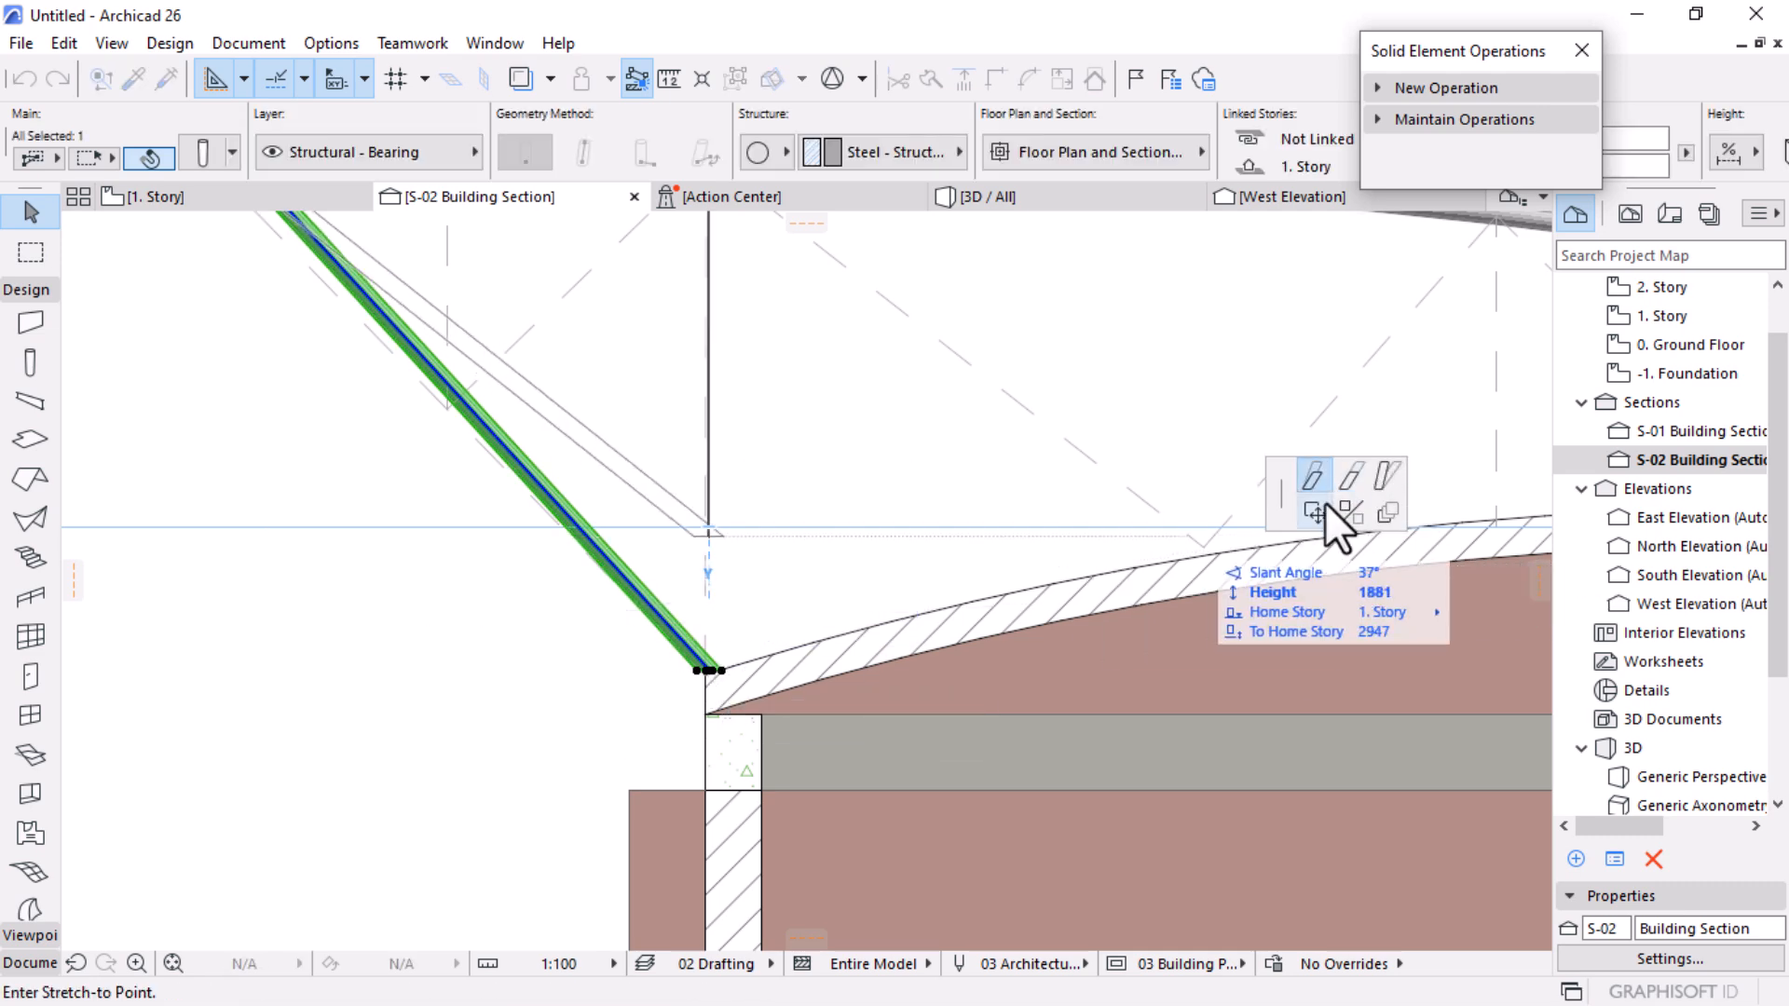
left_click(1384, 475)
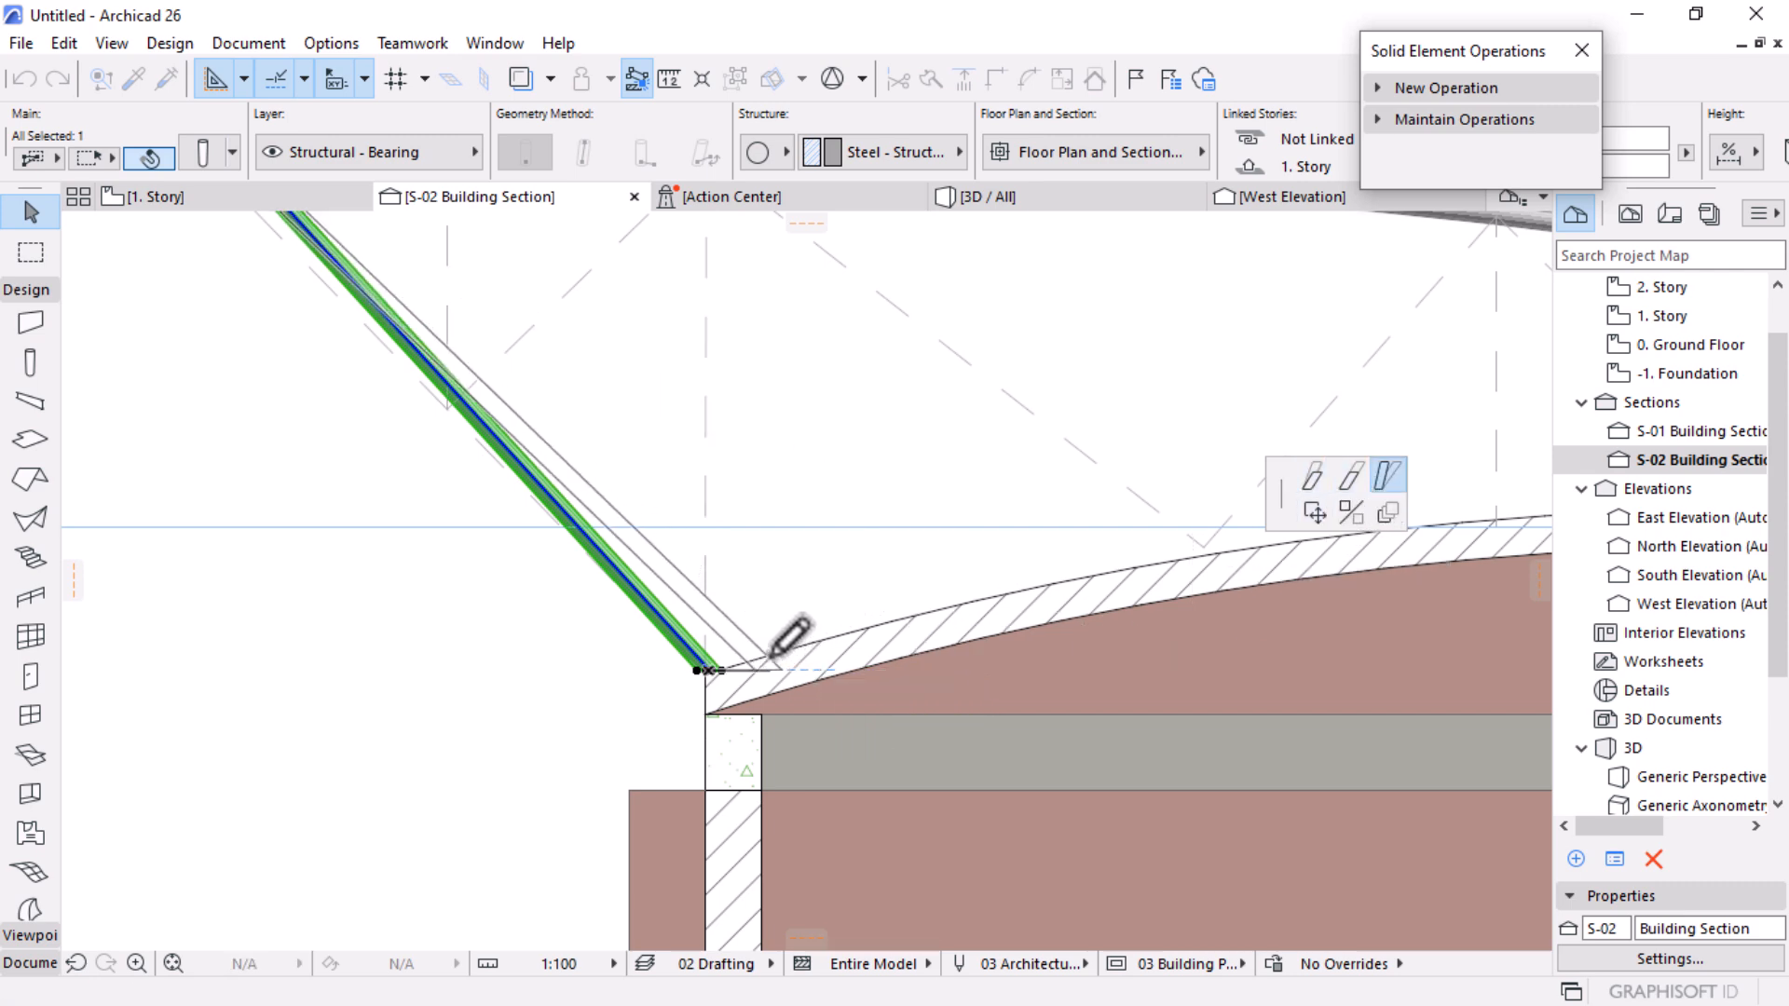
left_click(775, 649)
scroll(964, 485, "down", 5)
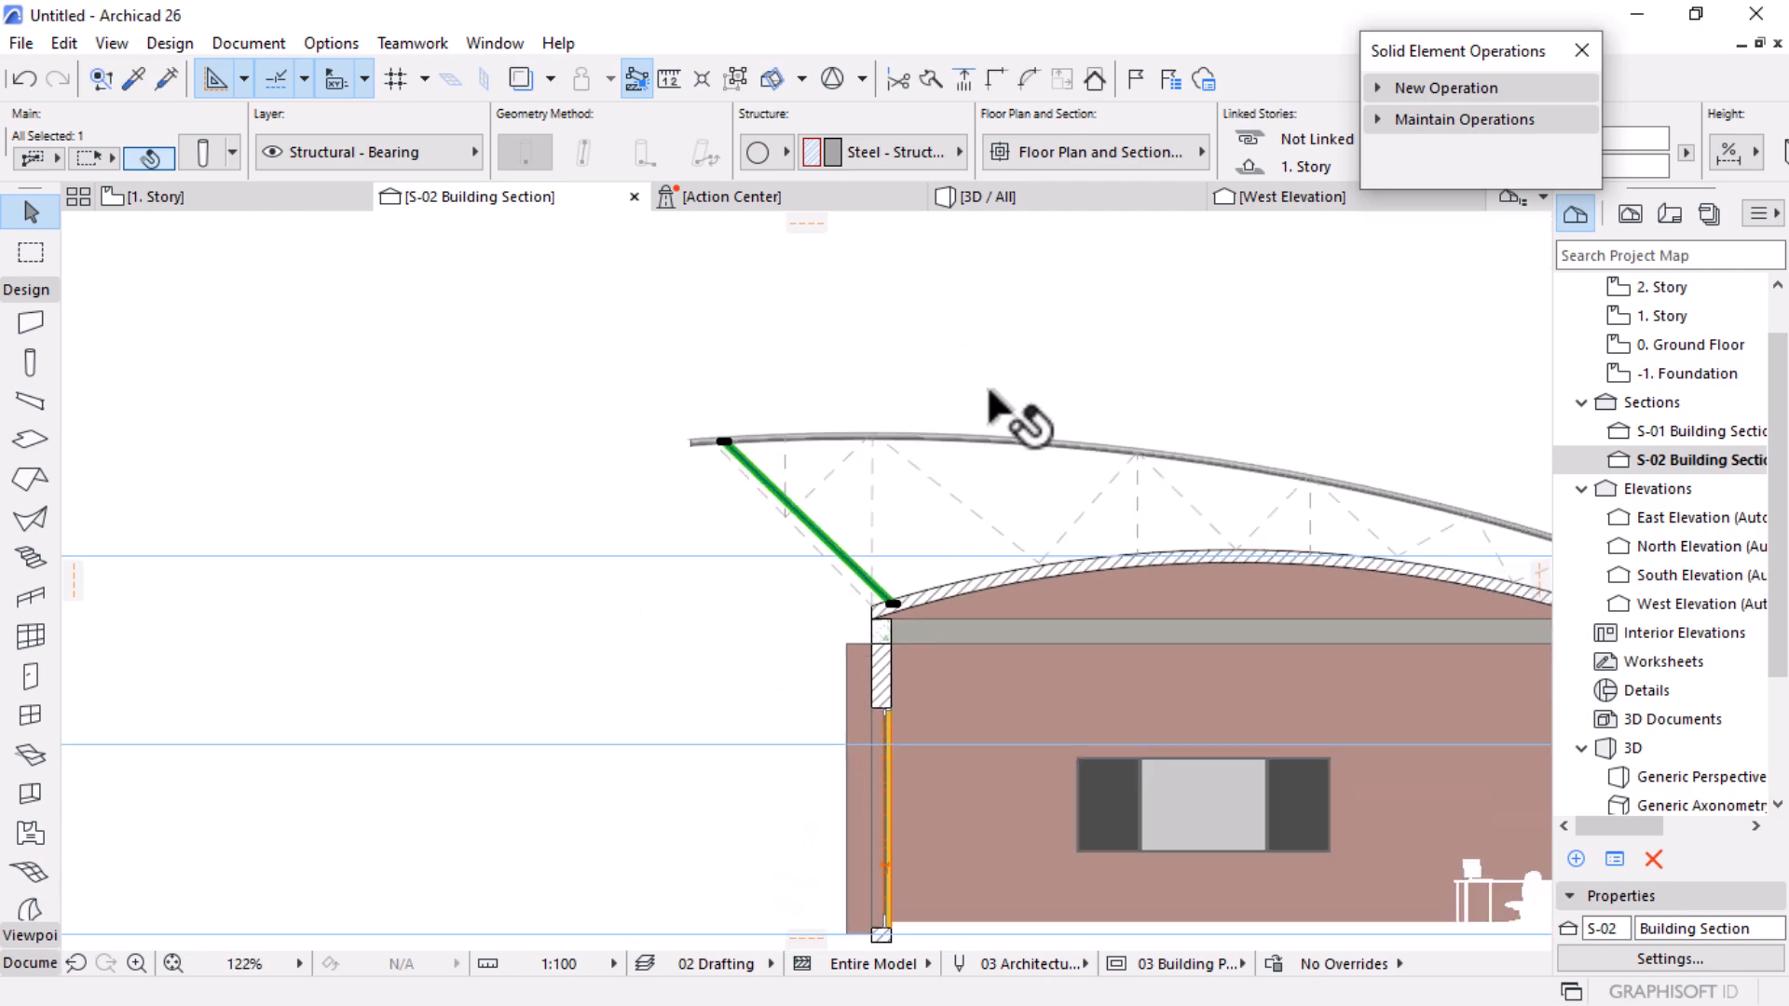
Step: Inspect the adjusted column in the 3D view and the 1. Story plan, and open the 2. Story plan
left_click(999, 199)
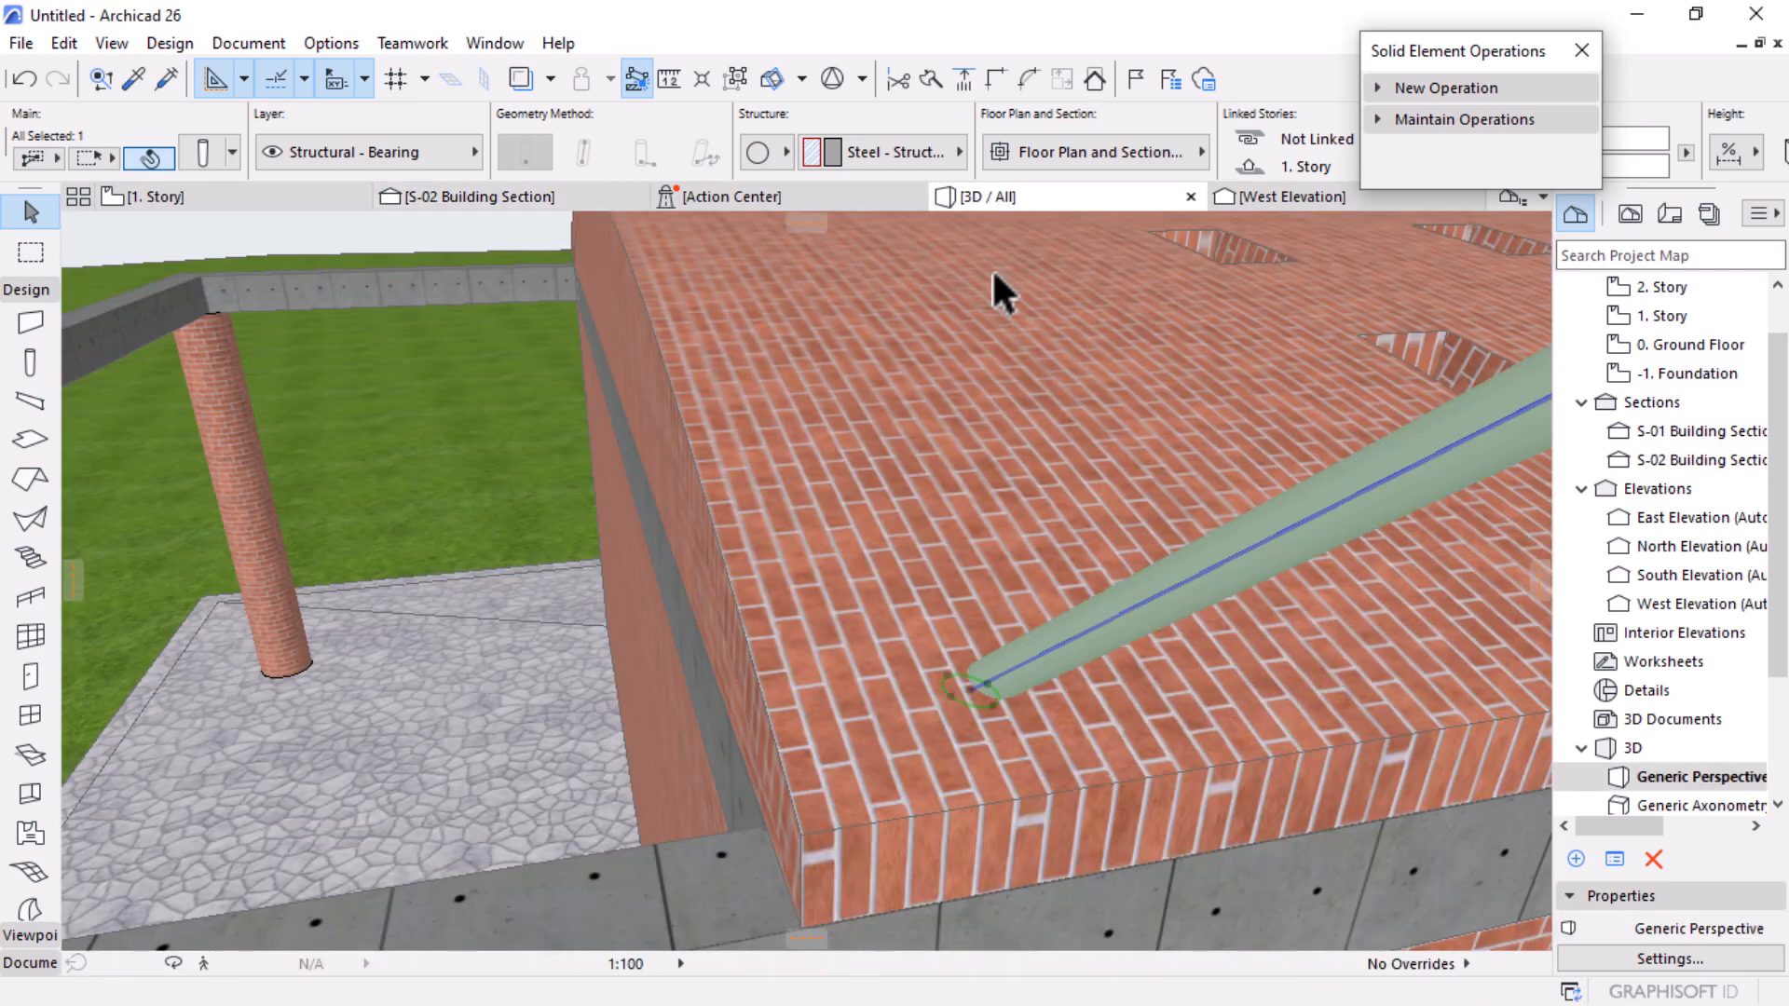
scroll(906, 511, "down", 10)
middle_click_drag(1085, 523, 565, 328, "shift")
left_click(211, 197)
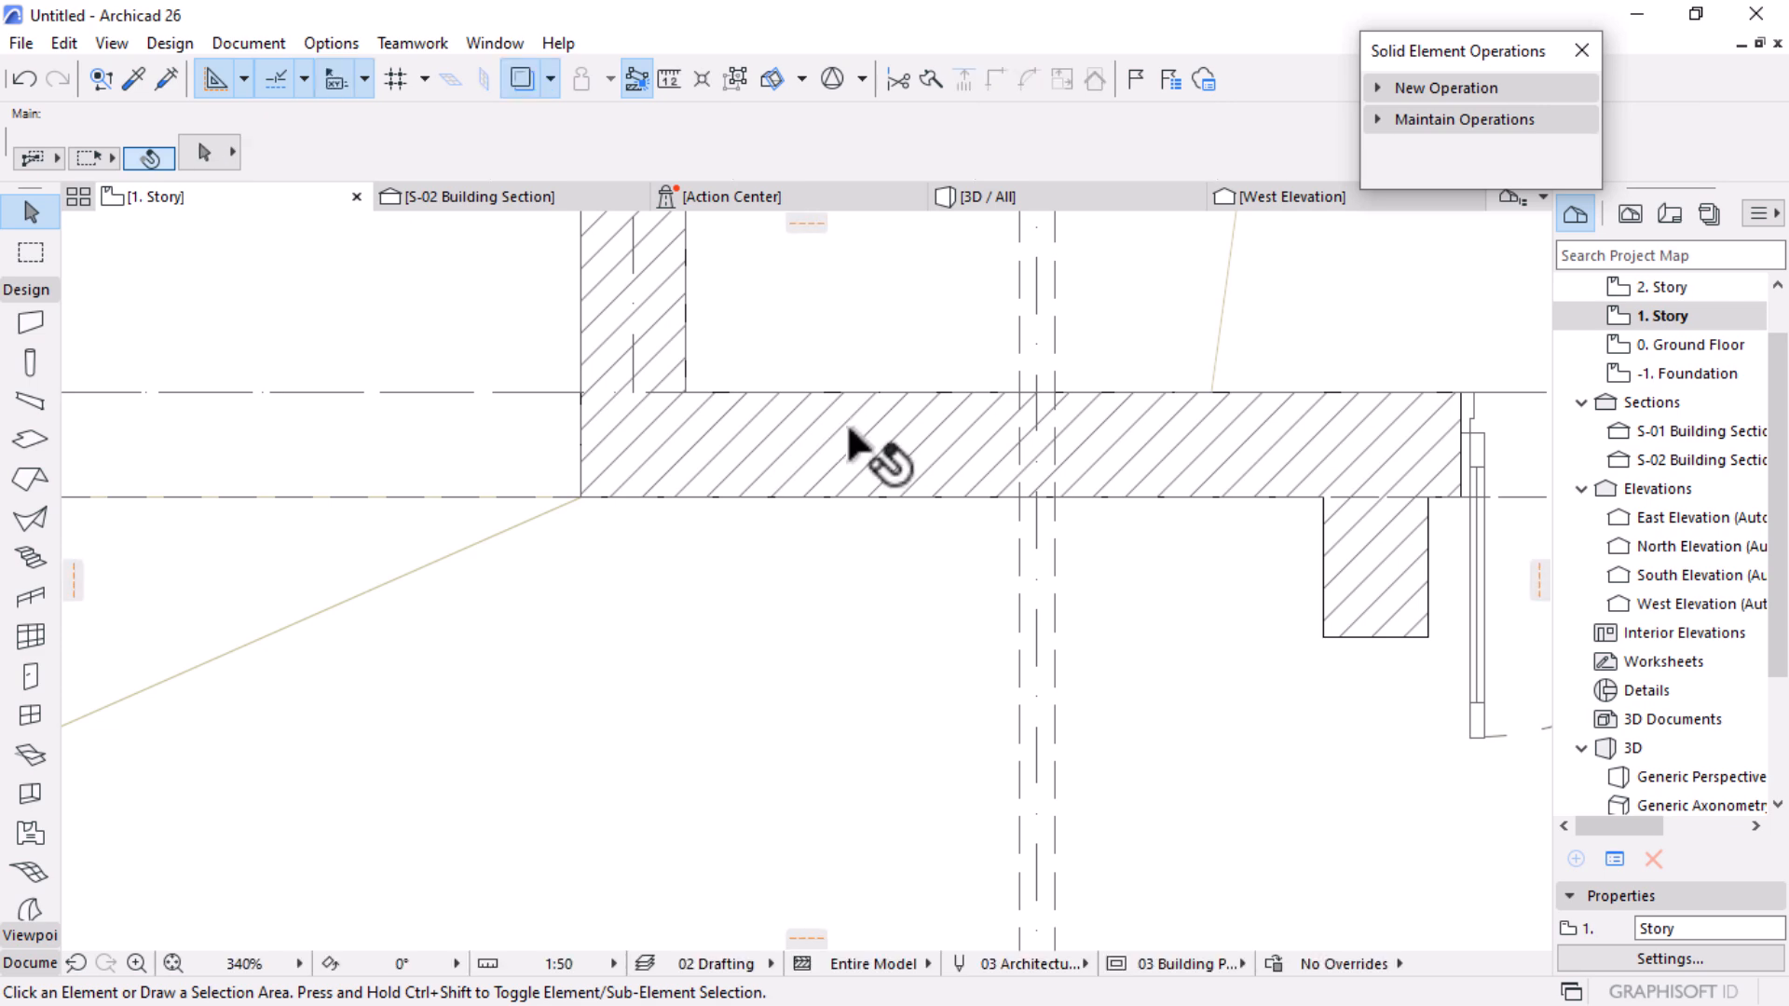
scroll(852, 428, "down", 1)
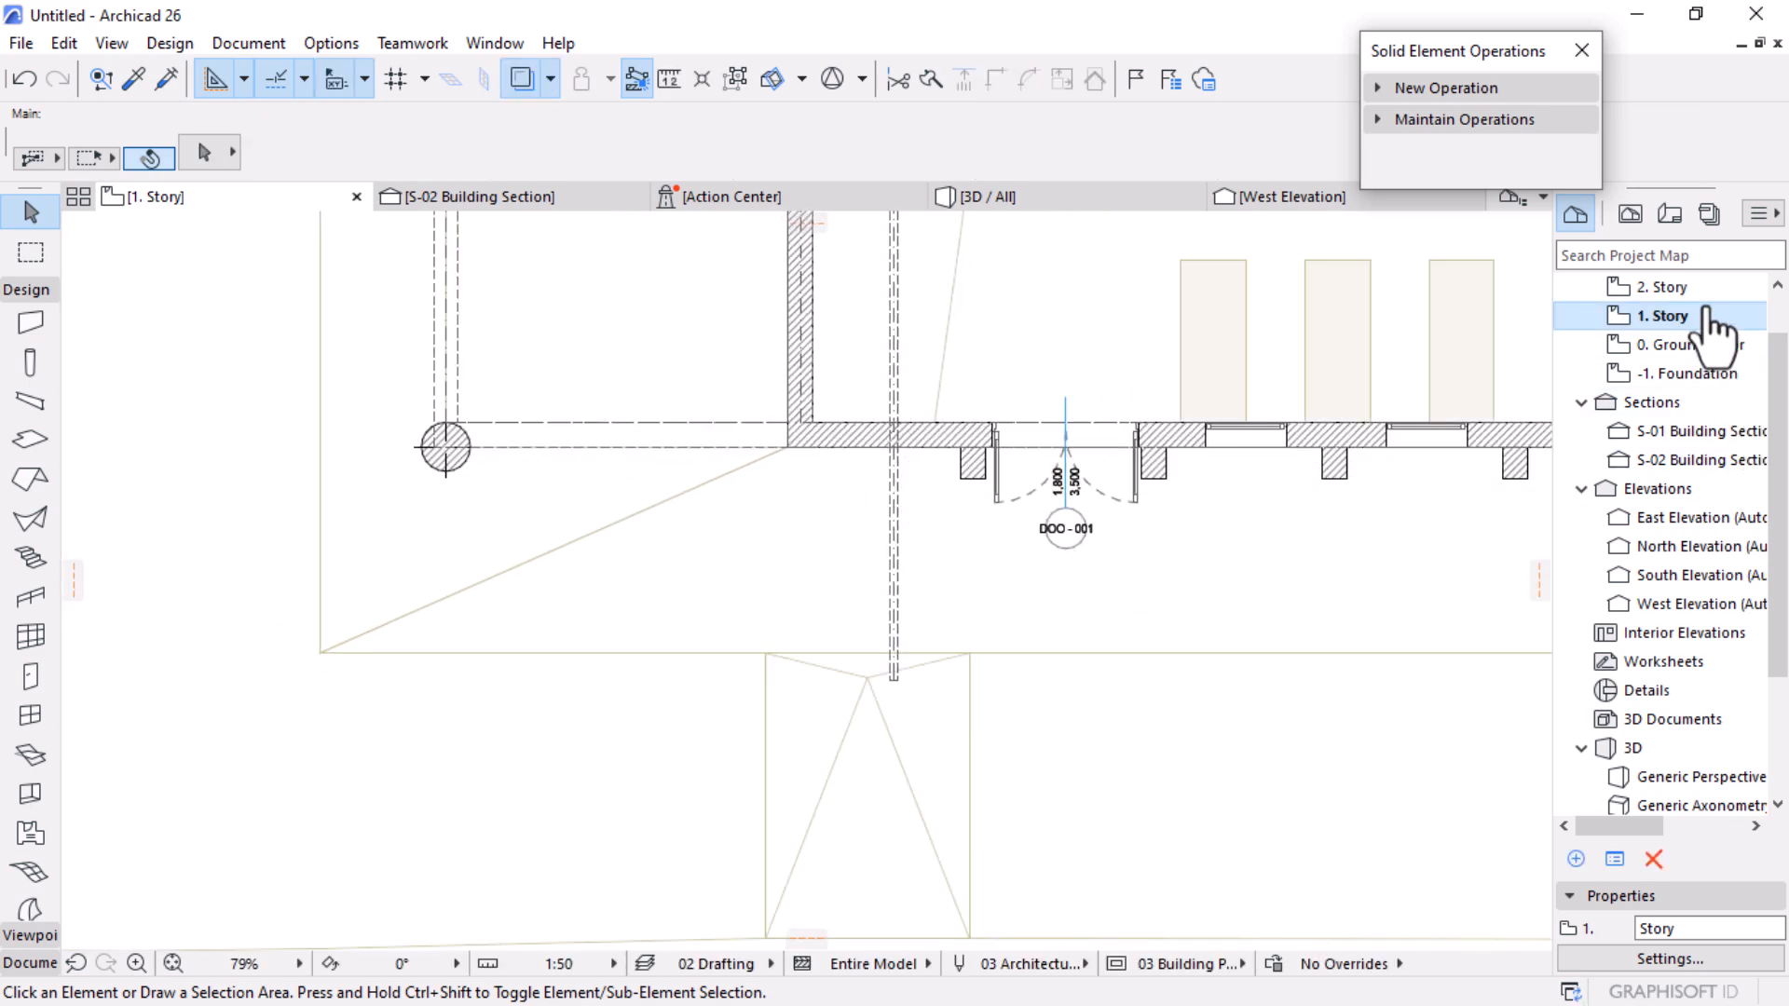
left_click(1671, 345)
double_click(1668, 289)
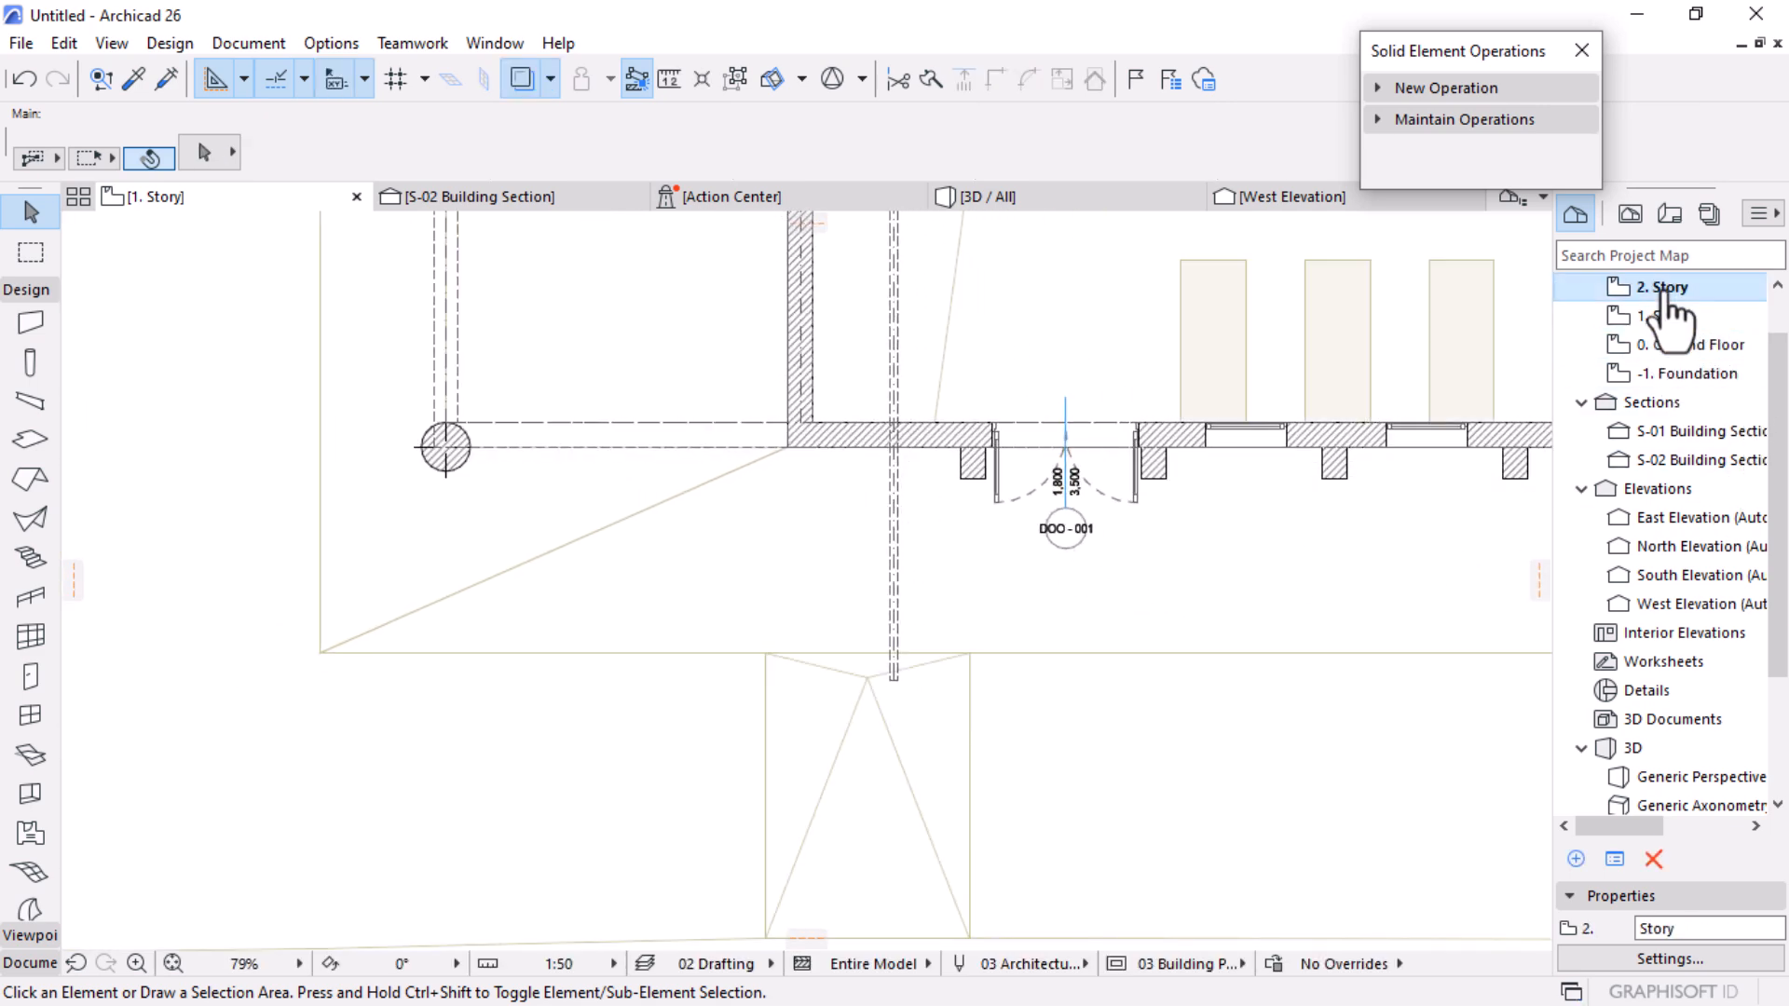
Step: Mirror a copy of the slanted column about the curved beam's centreline in the 2. Story plan and check the pair in 3D
left_click(876, 580)
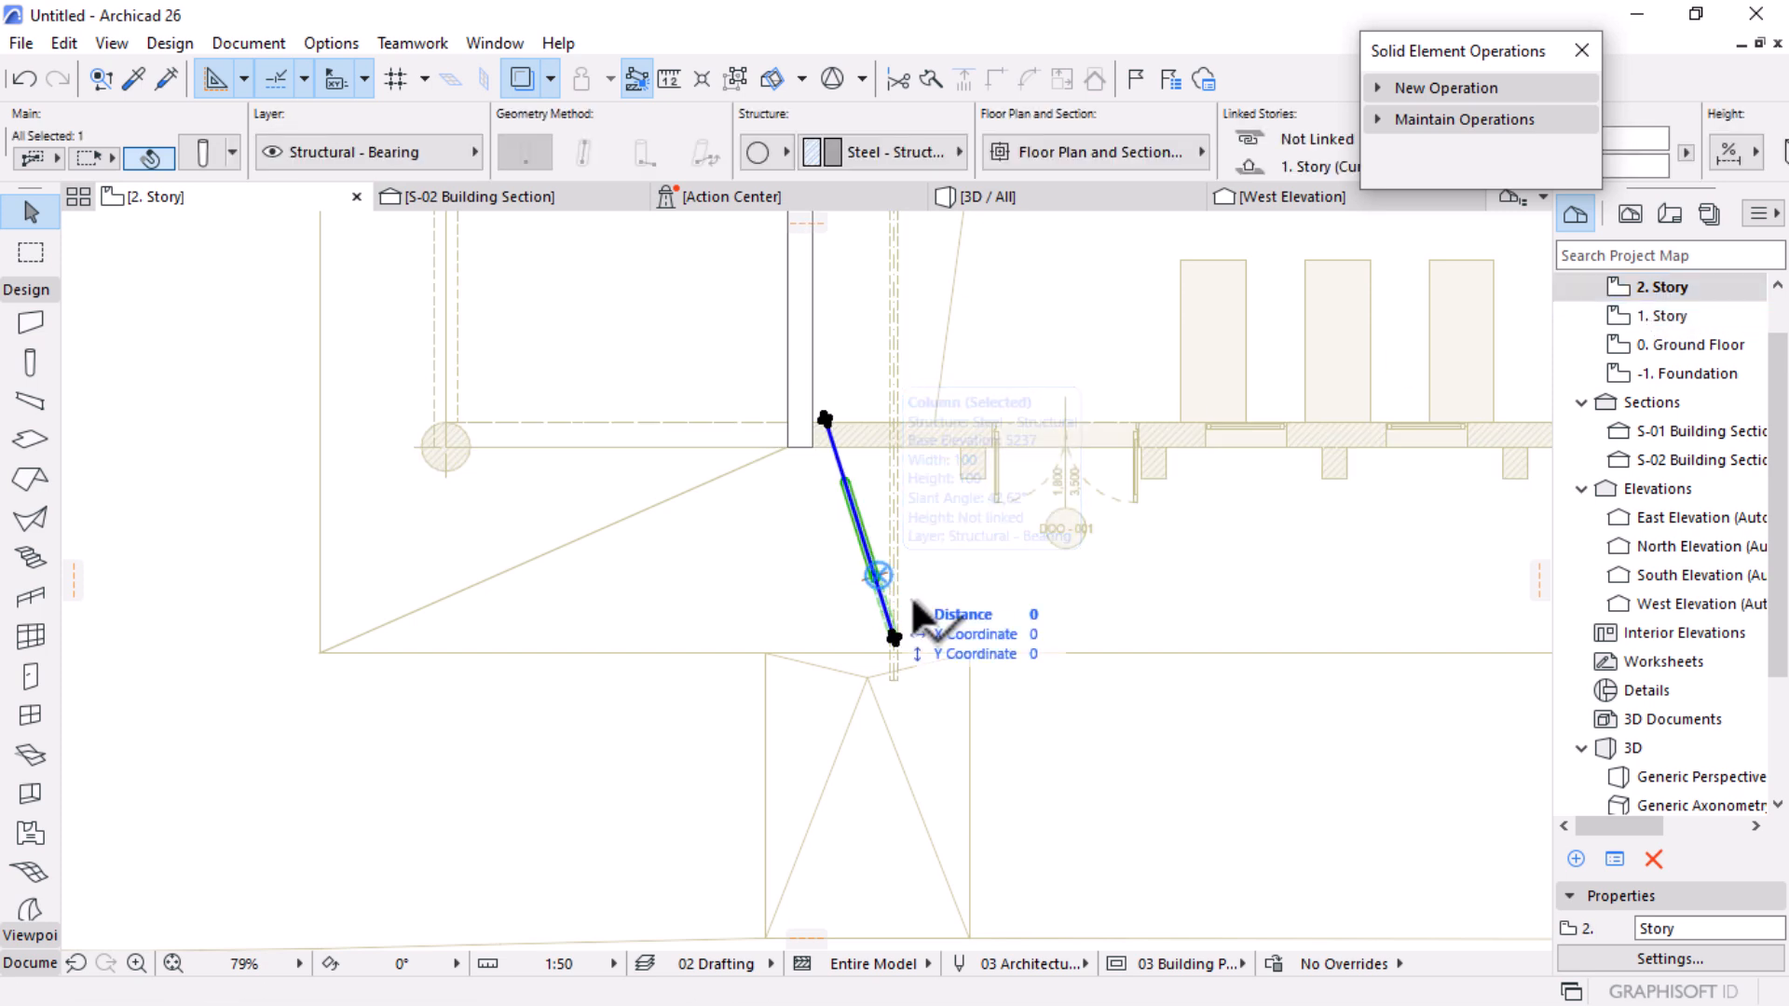
key("ctrl+alt+m")
scroll(903, 639, "up", 3)
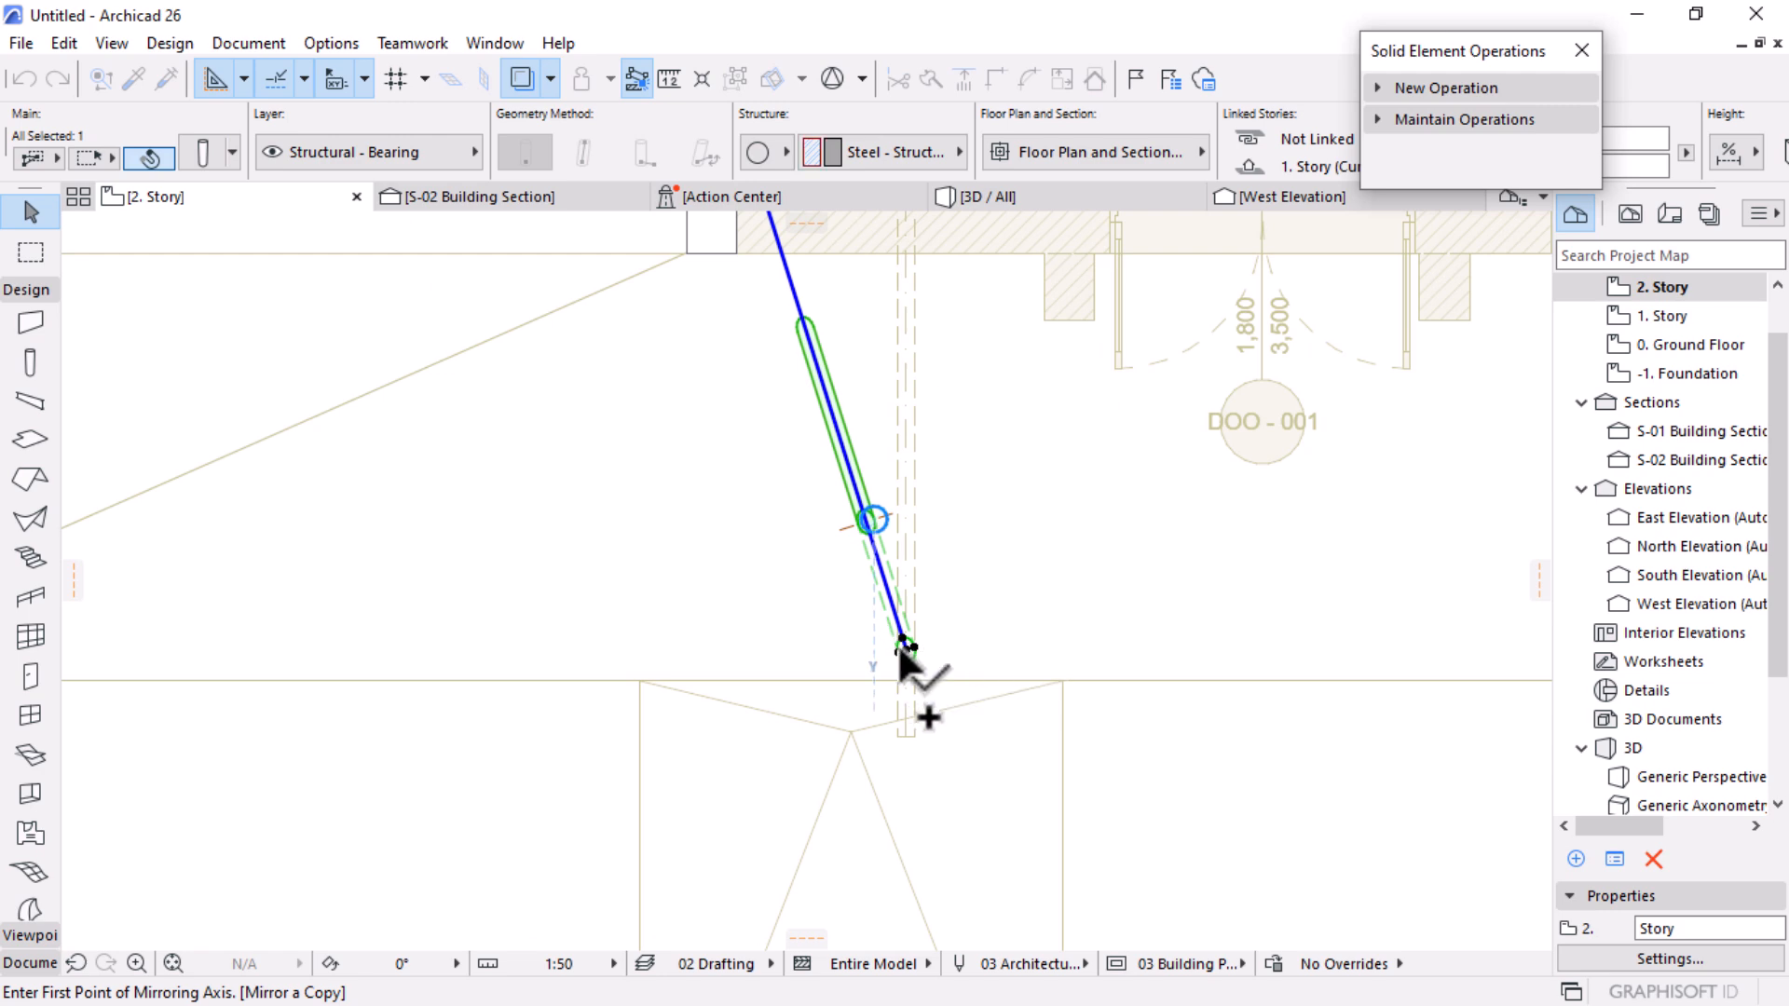
left_click(904, 647)
left_click(906, 345)
scroll(918, 755, "down", 3)
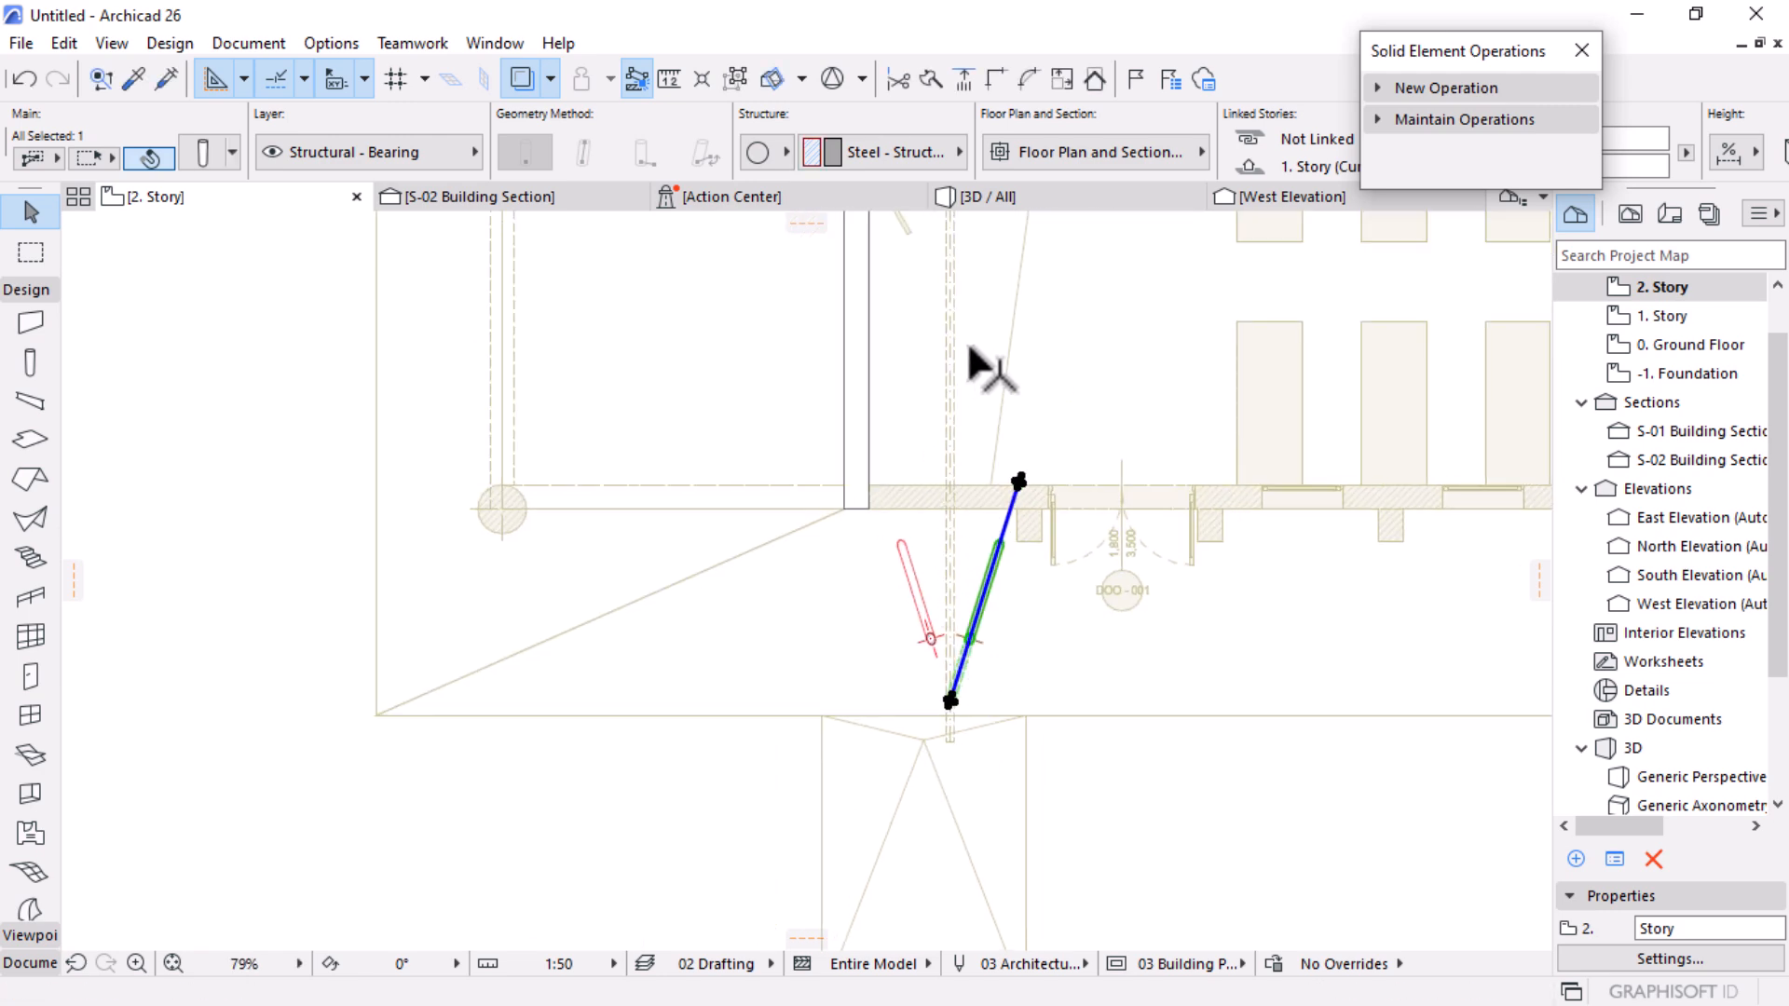
left_click(984, 199)
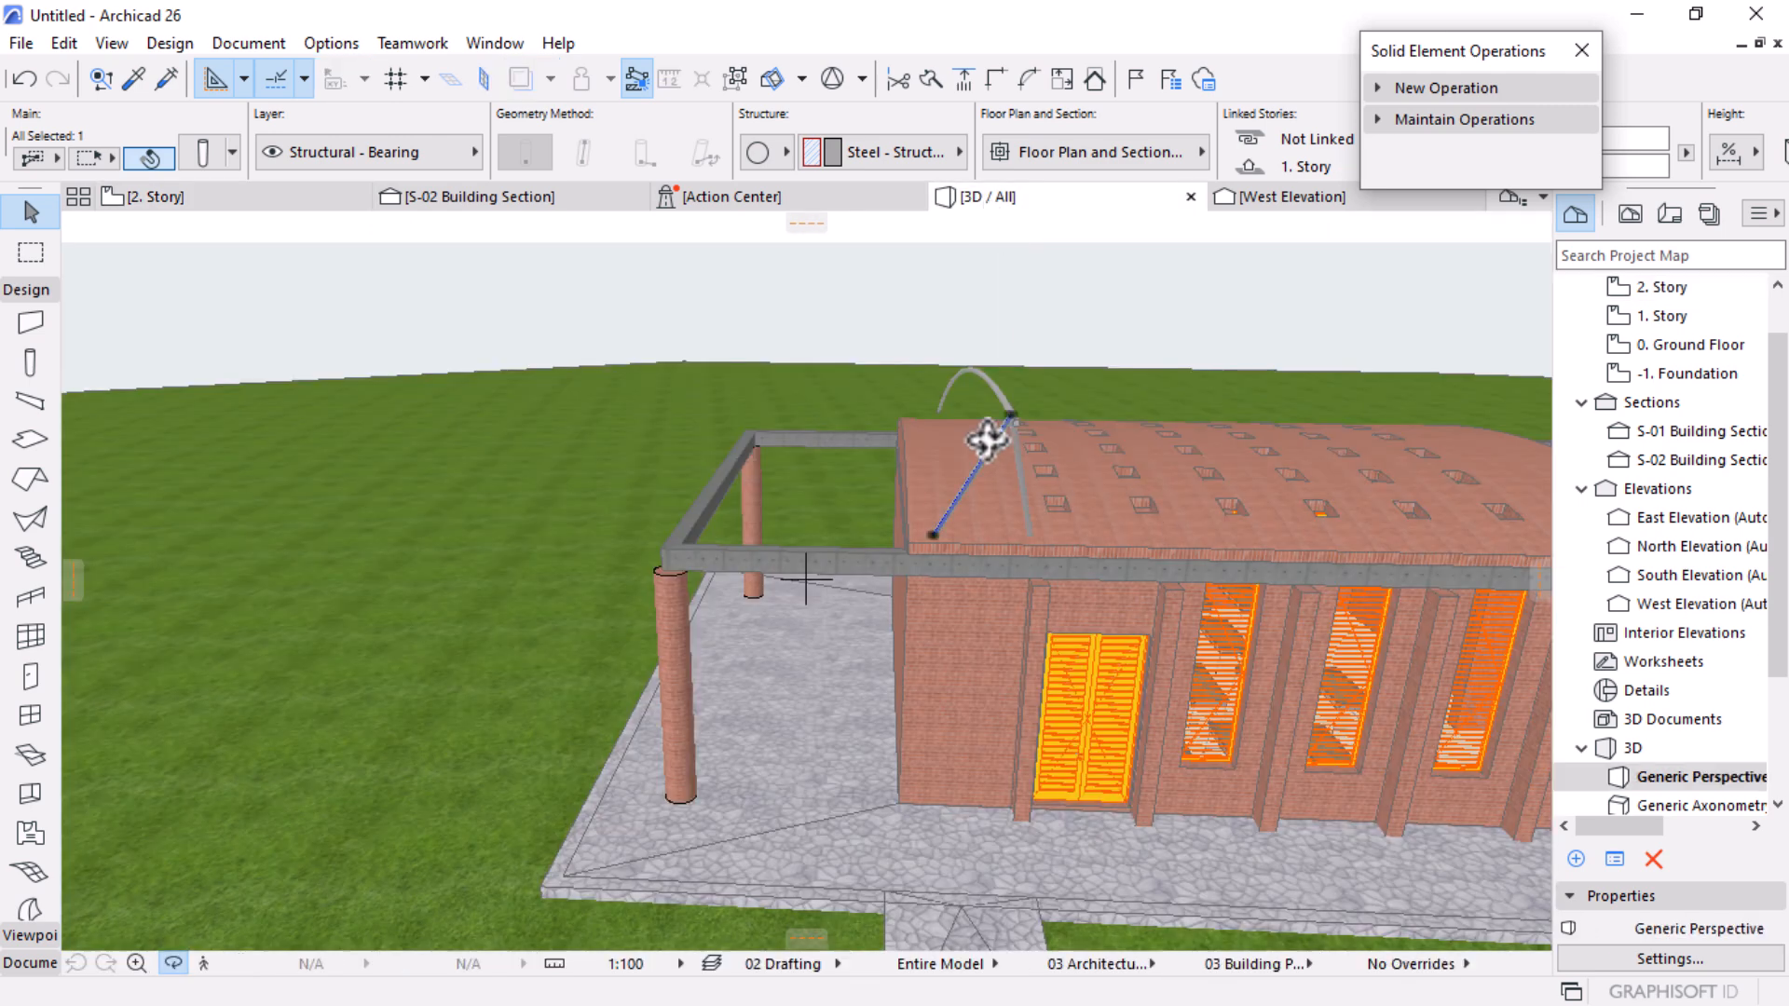
scroll(991, 439, "up", 4)
left_click_drag(1107, 574, 1190, 517)
left_click_drag(583, 498, 1006, 555)
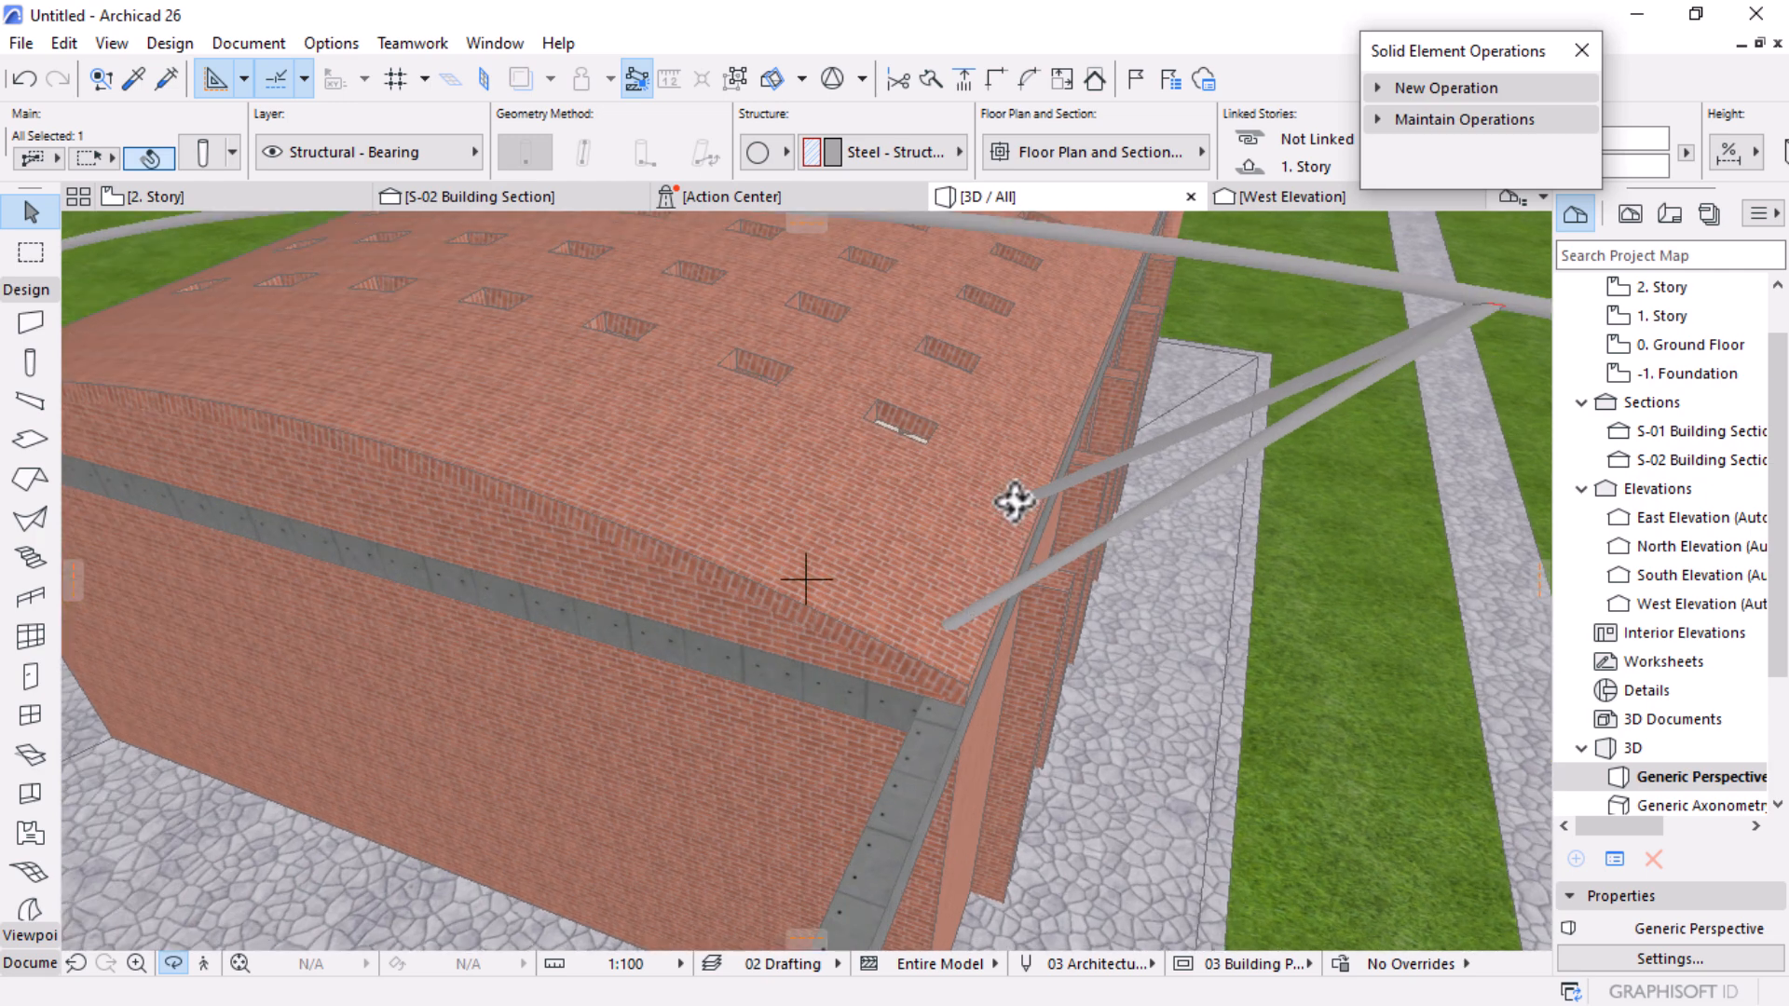
Step: Copy the pair of slanted columns in place in the 2. Story plan
left_click(237, 186)
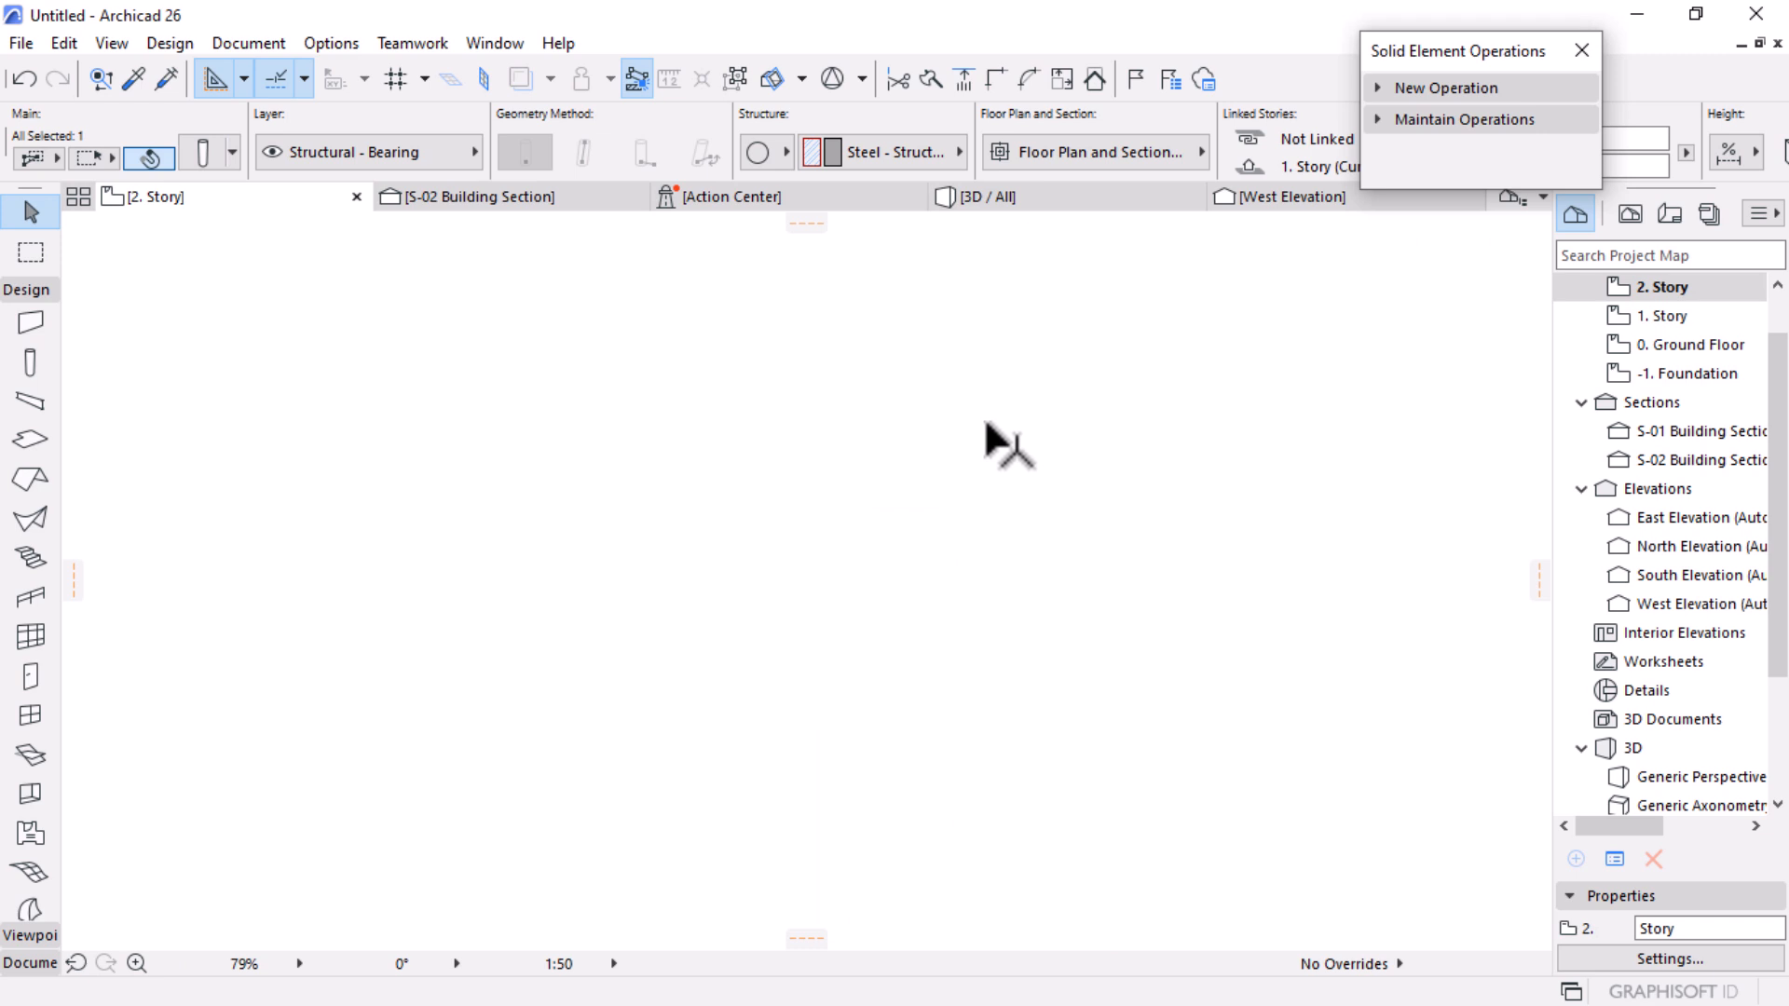
left_click(919, 574)
scroll(989, 464, "up", 5)
key("ctrl+shift+d")
left_click(1071, 586)
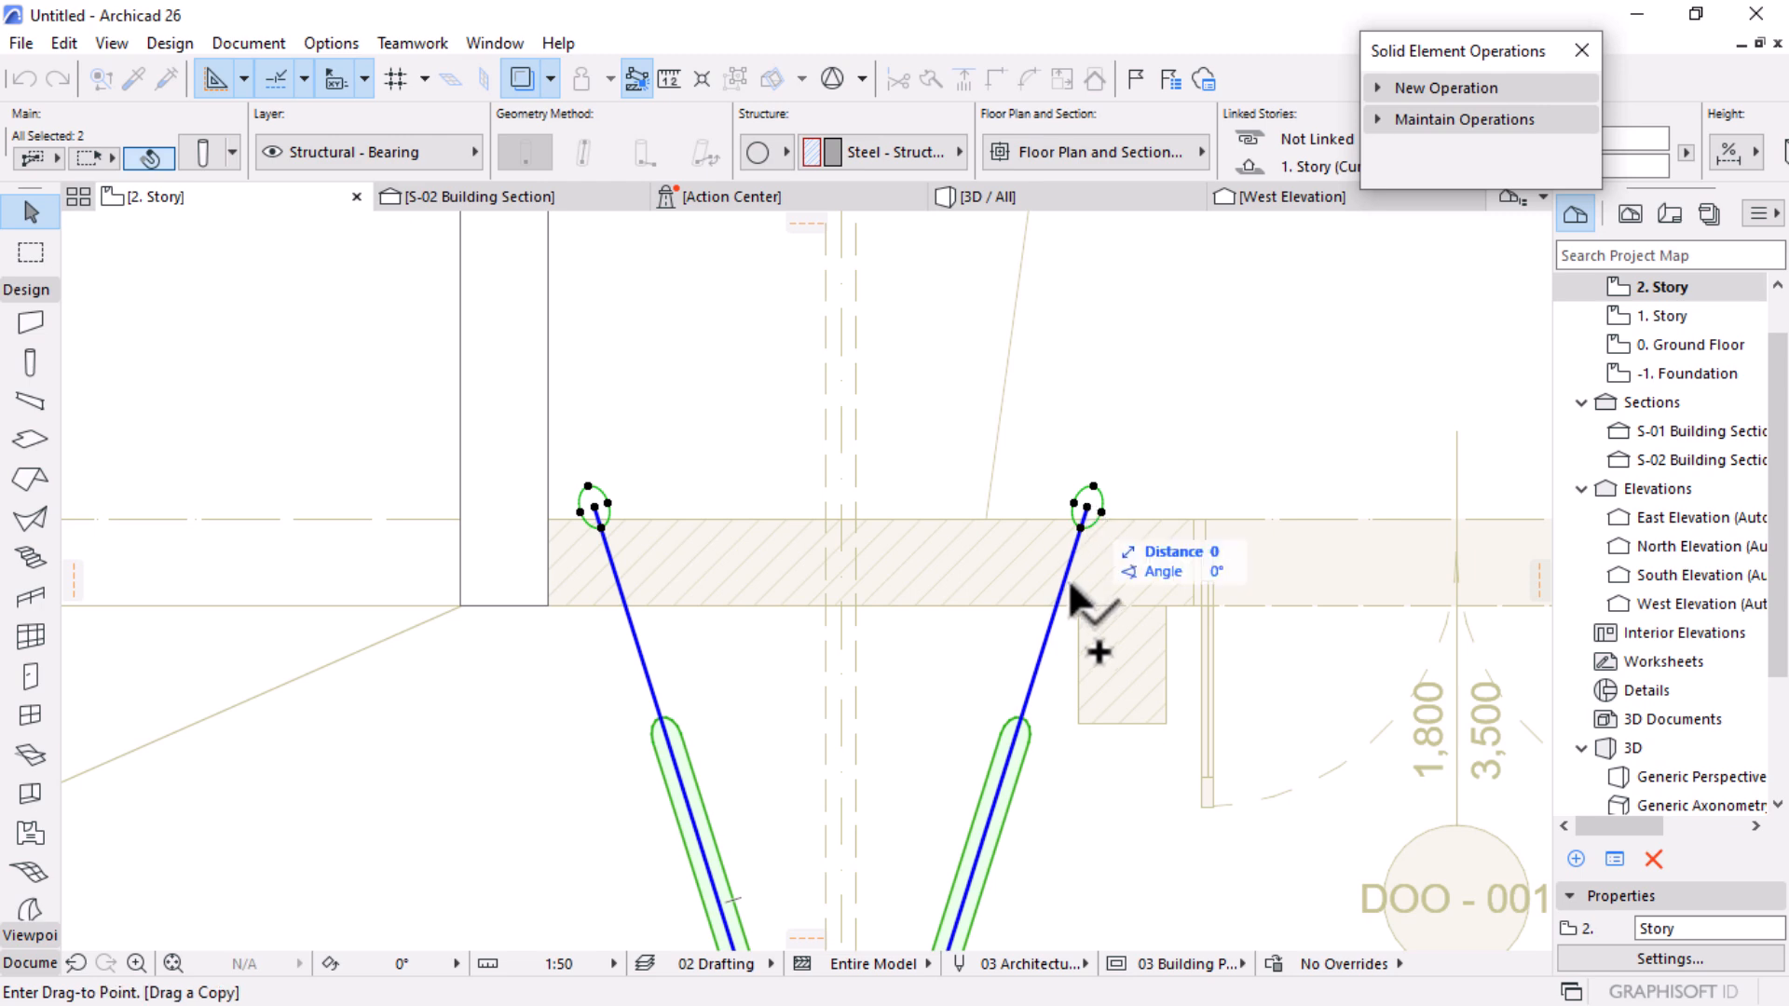
left_click(1083, 500)
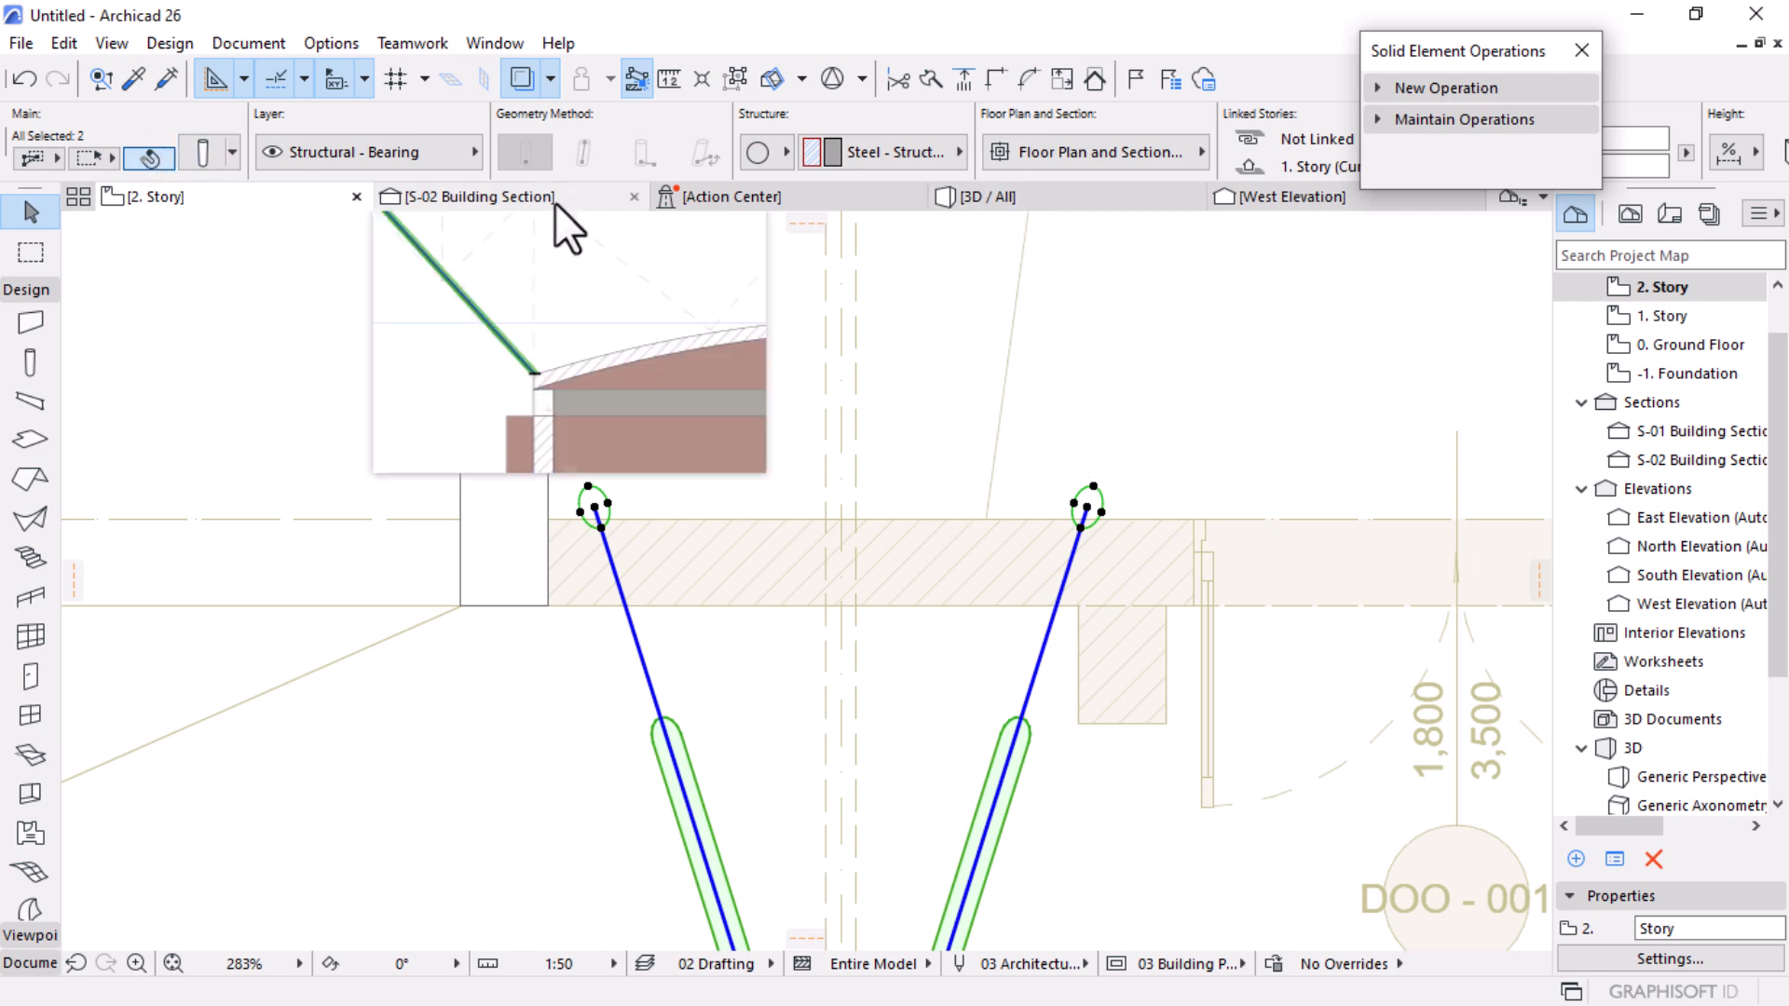
Step: Change a copied column's slant in the S-02 Building Section by shifting its upper end horizontally until it stands directly above the roof edge
left_click(555, 204)
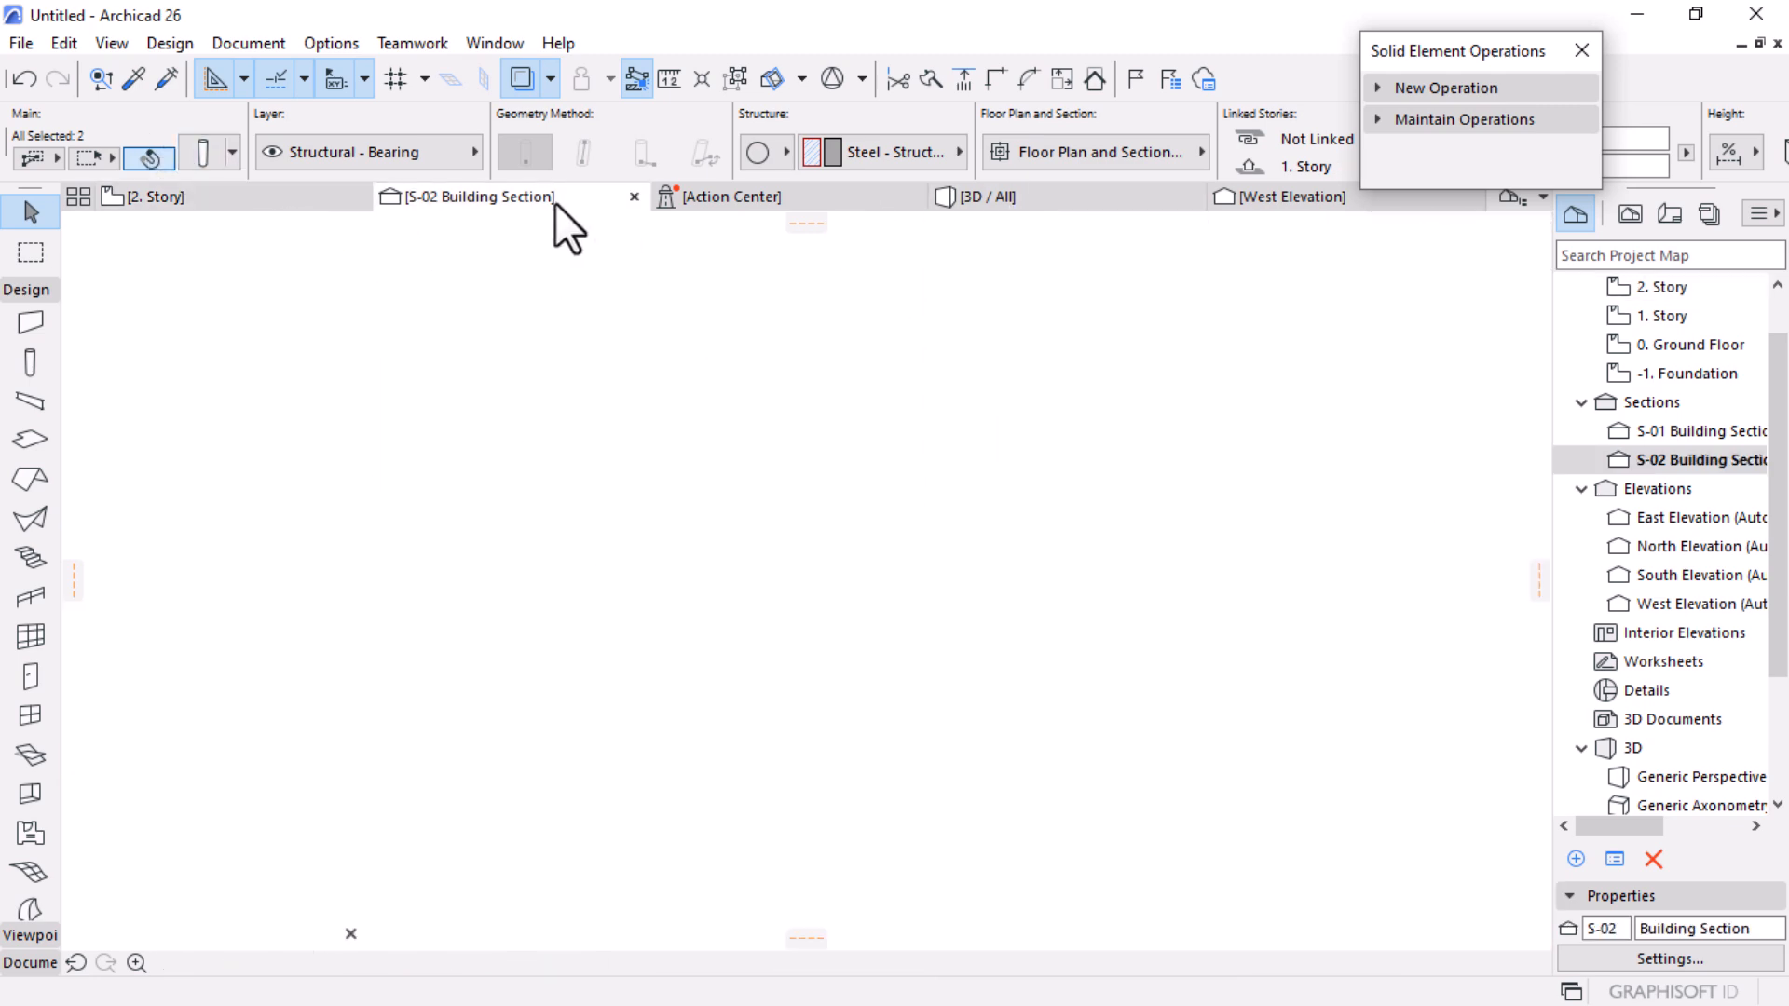
scroll(901, 497, "up", 2)
left_click(536, 382)
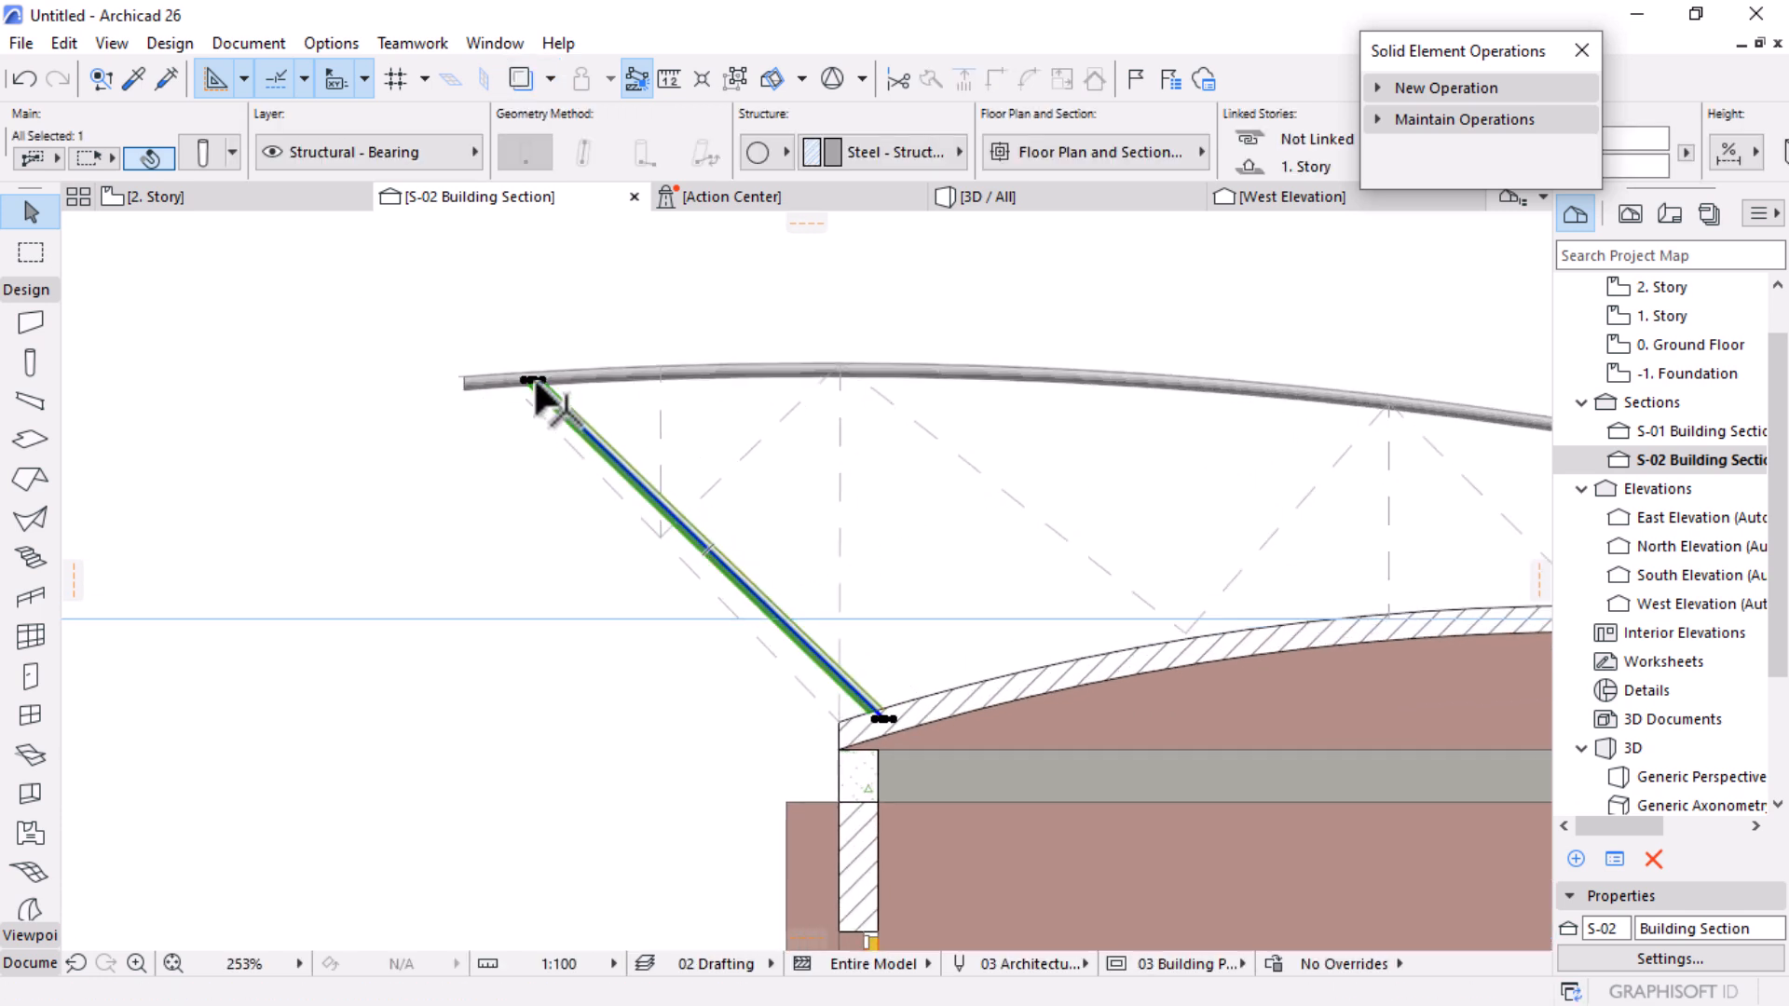
left_click(537, 382)
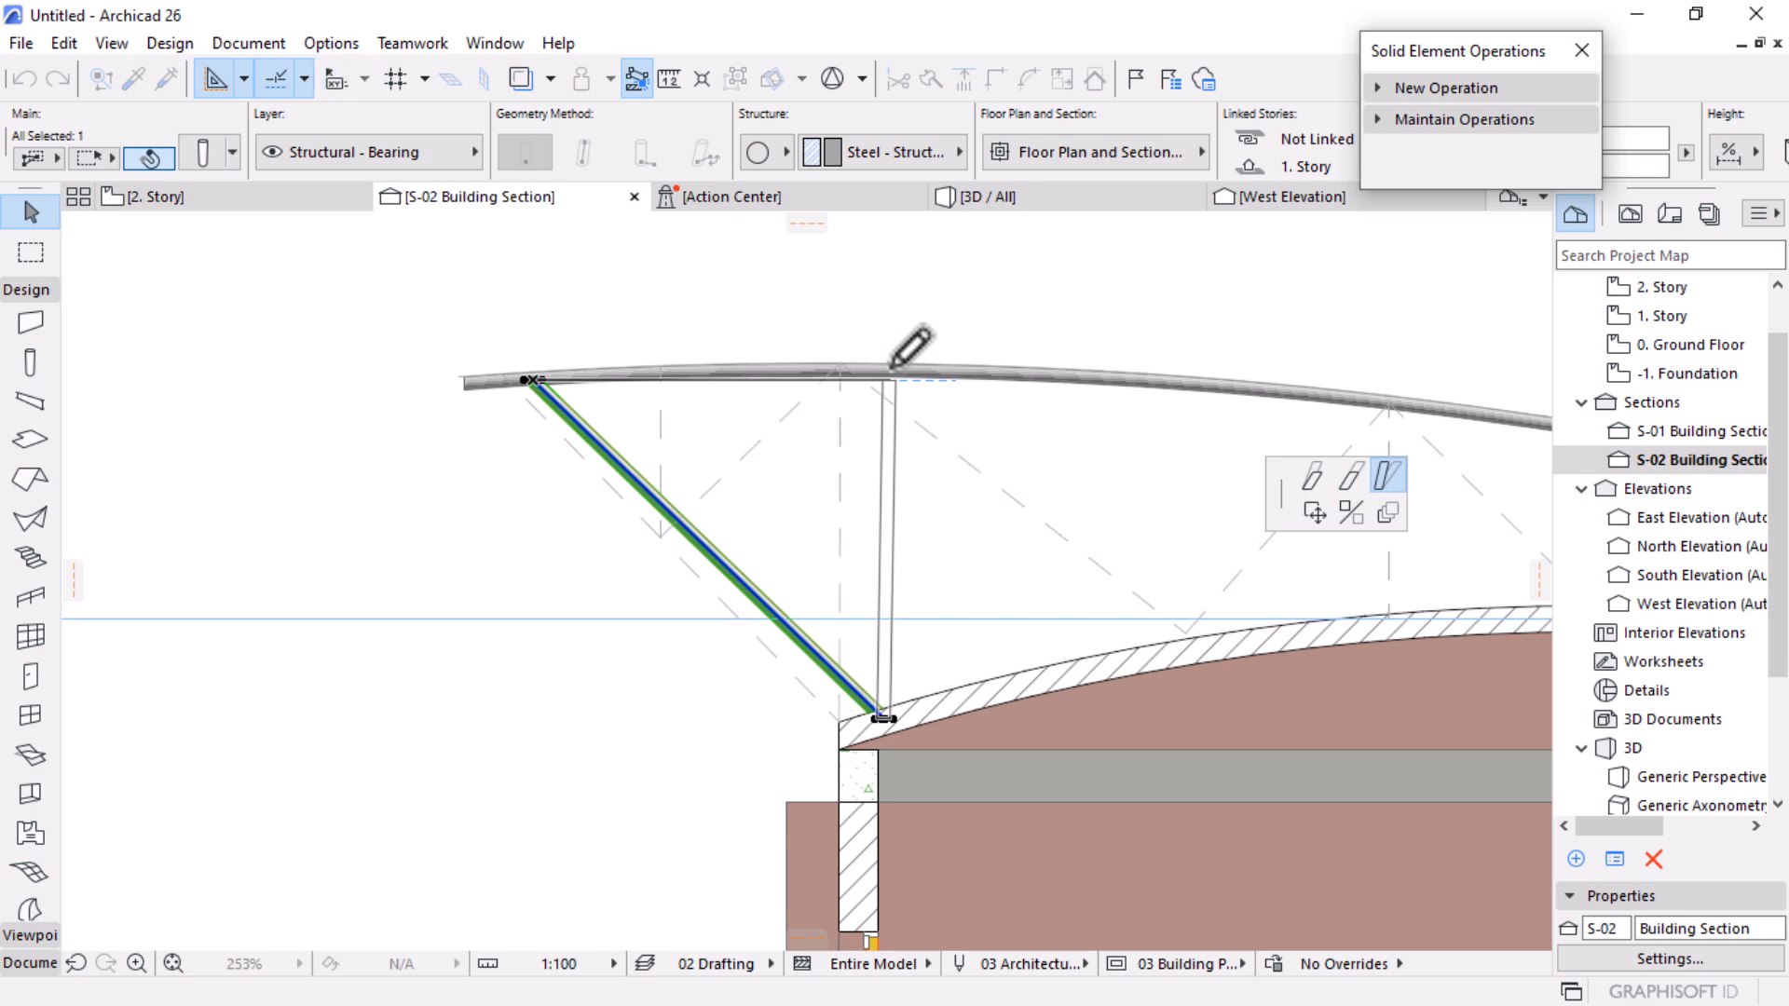
left_click(890, 376)
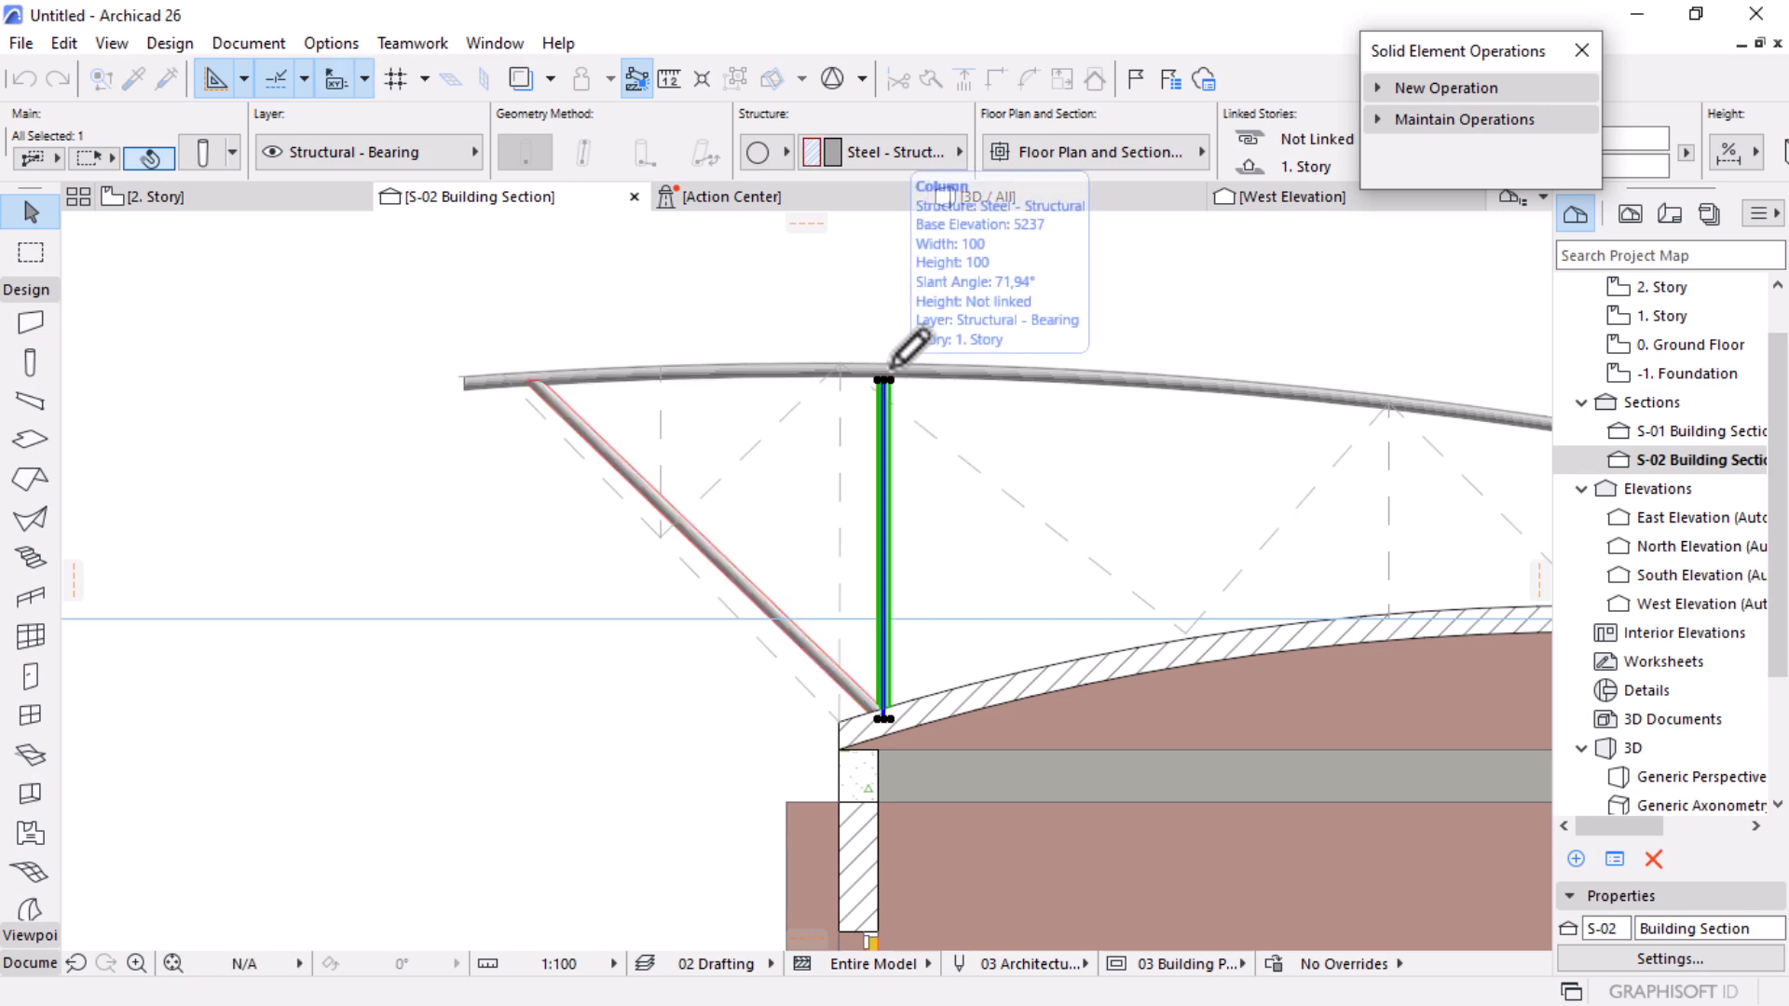
Step: Stretch the re-slanted column's upper end in the 3D view so that it reaches into the curved beam
left_click(1017, 201)
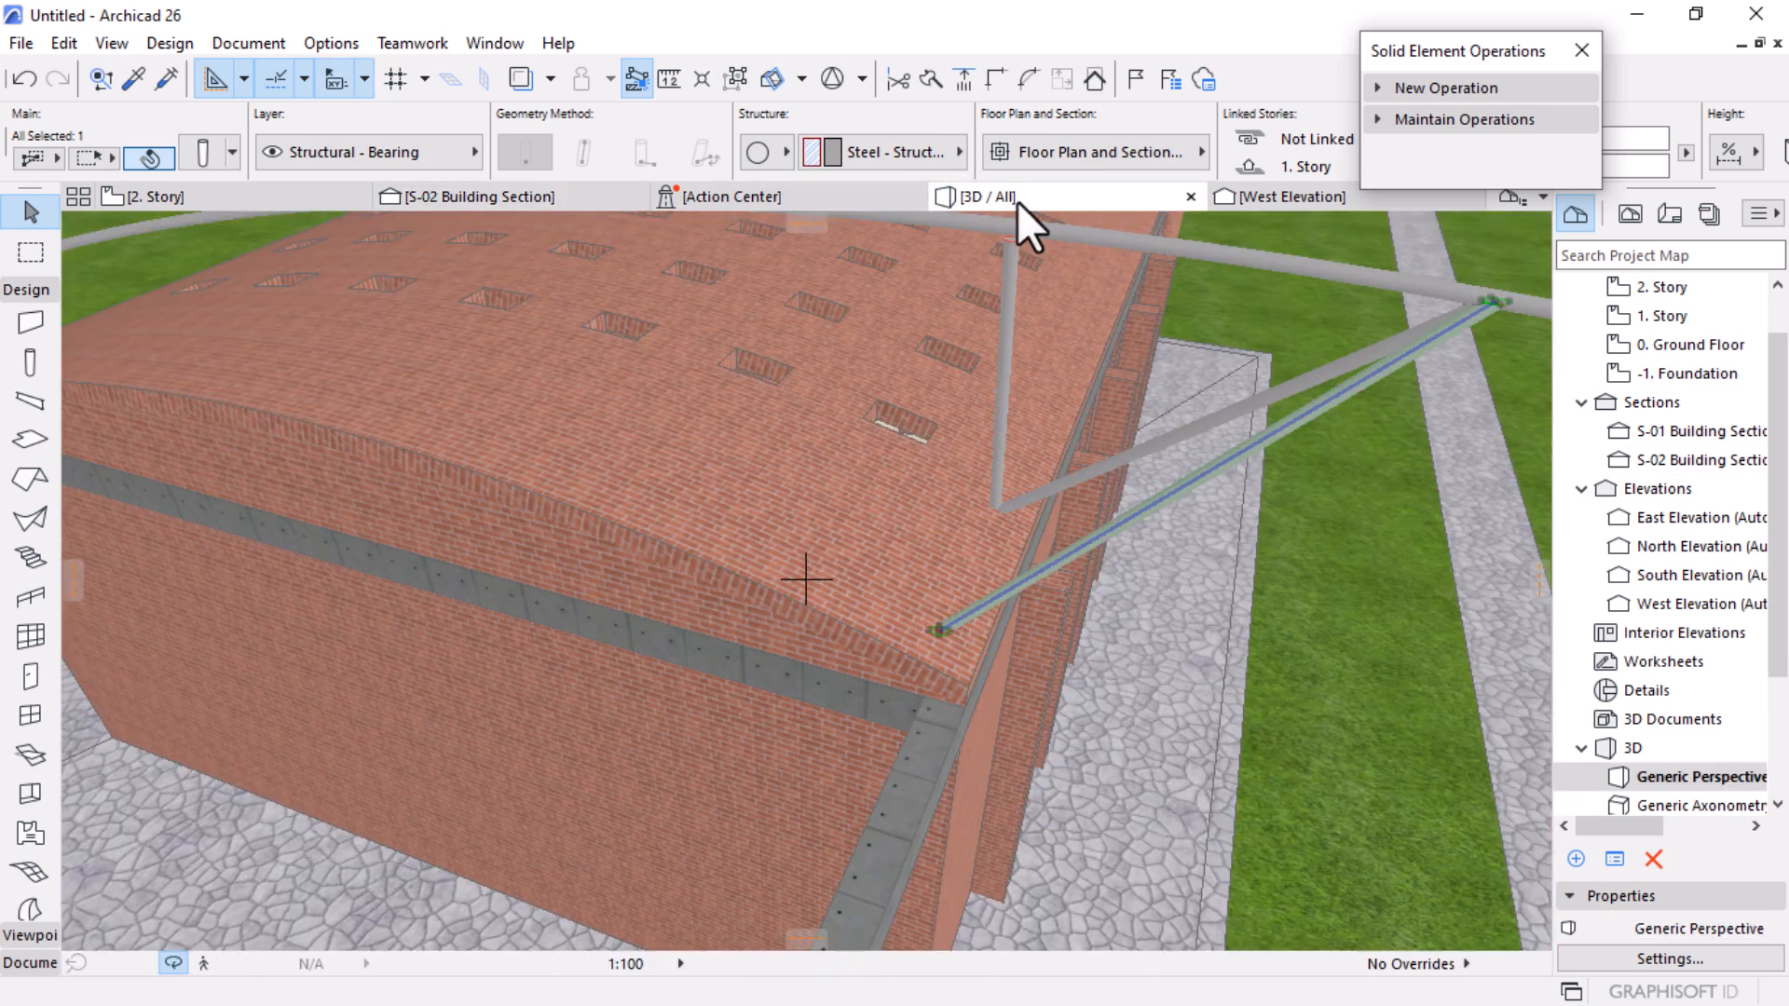
middle_click_drag(1032, 388, 471, 274, "shift")
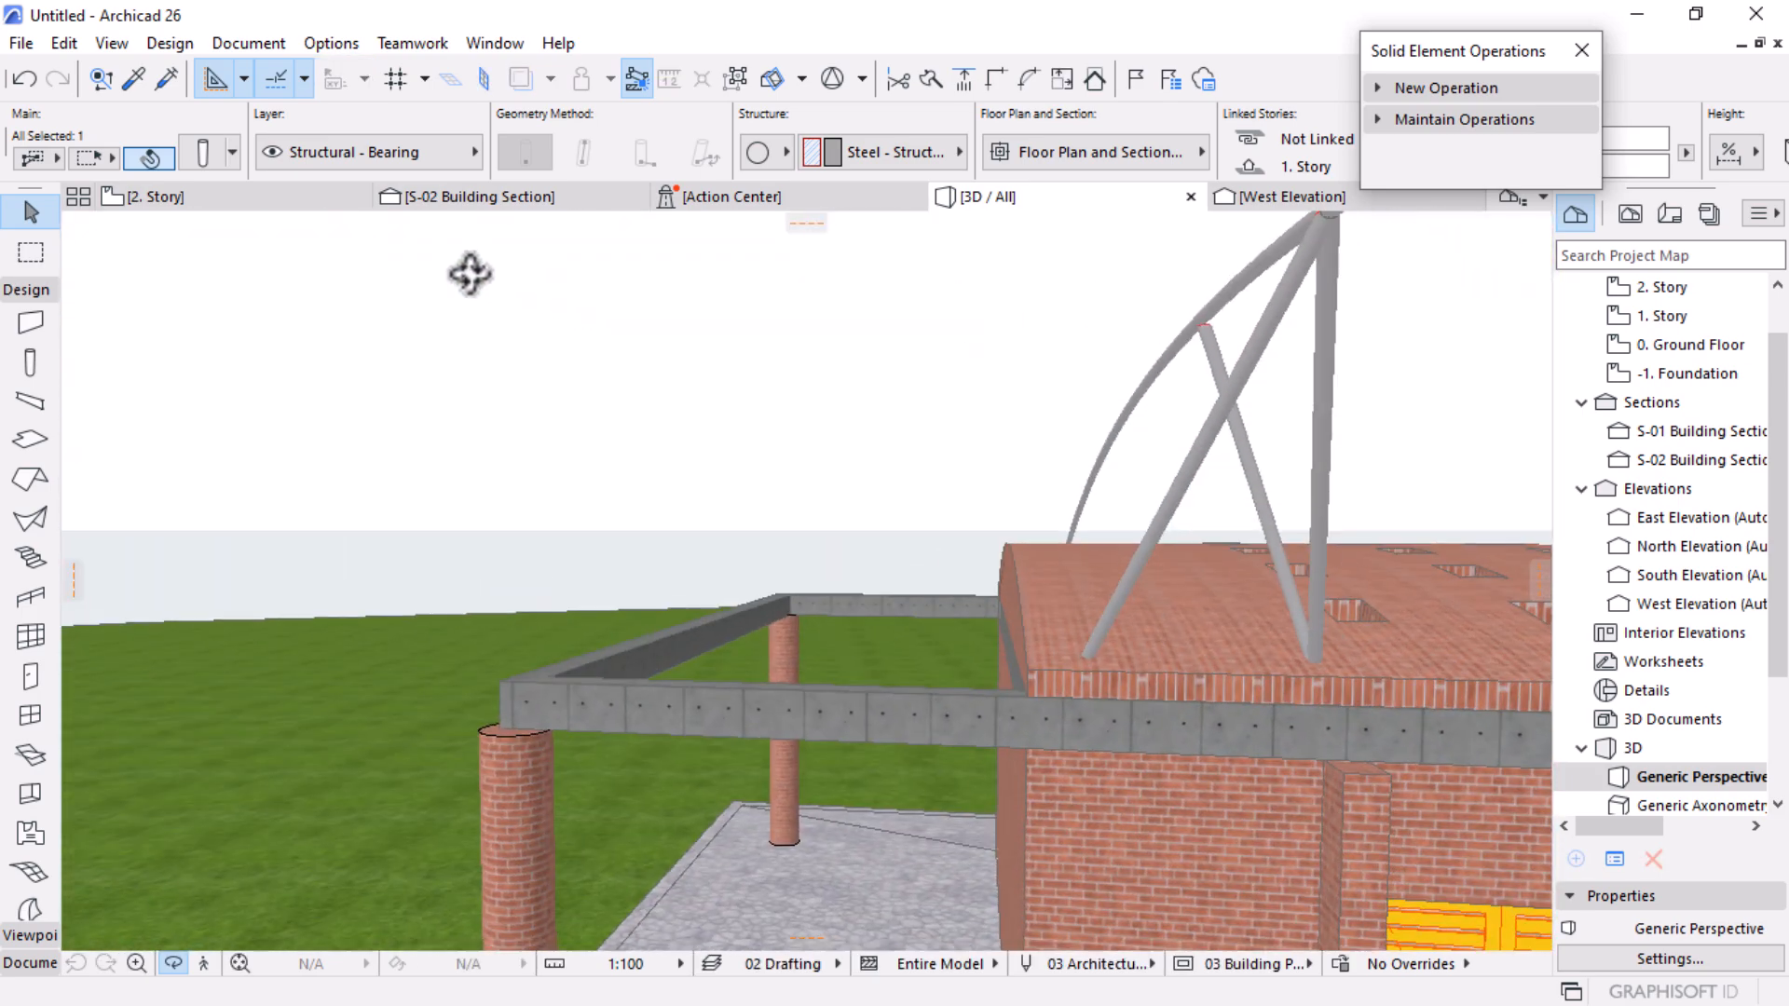
middle_click_drag(907, 484, 891, 528, "shift")
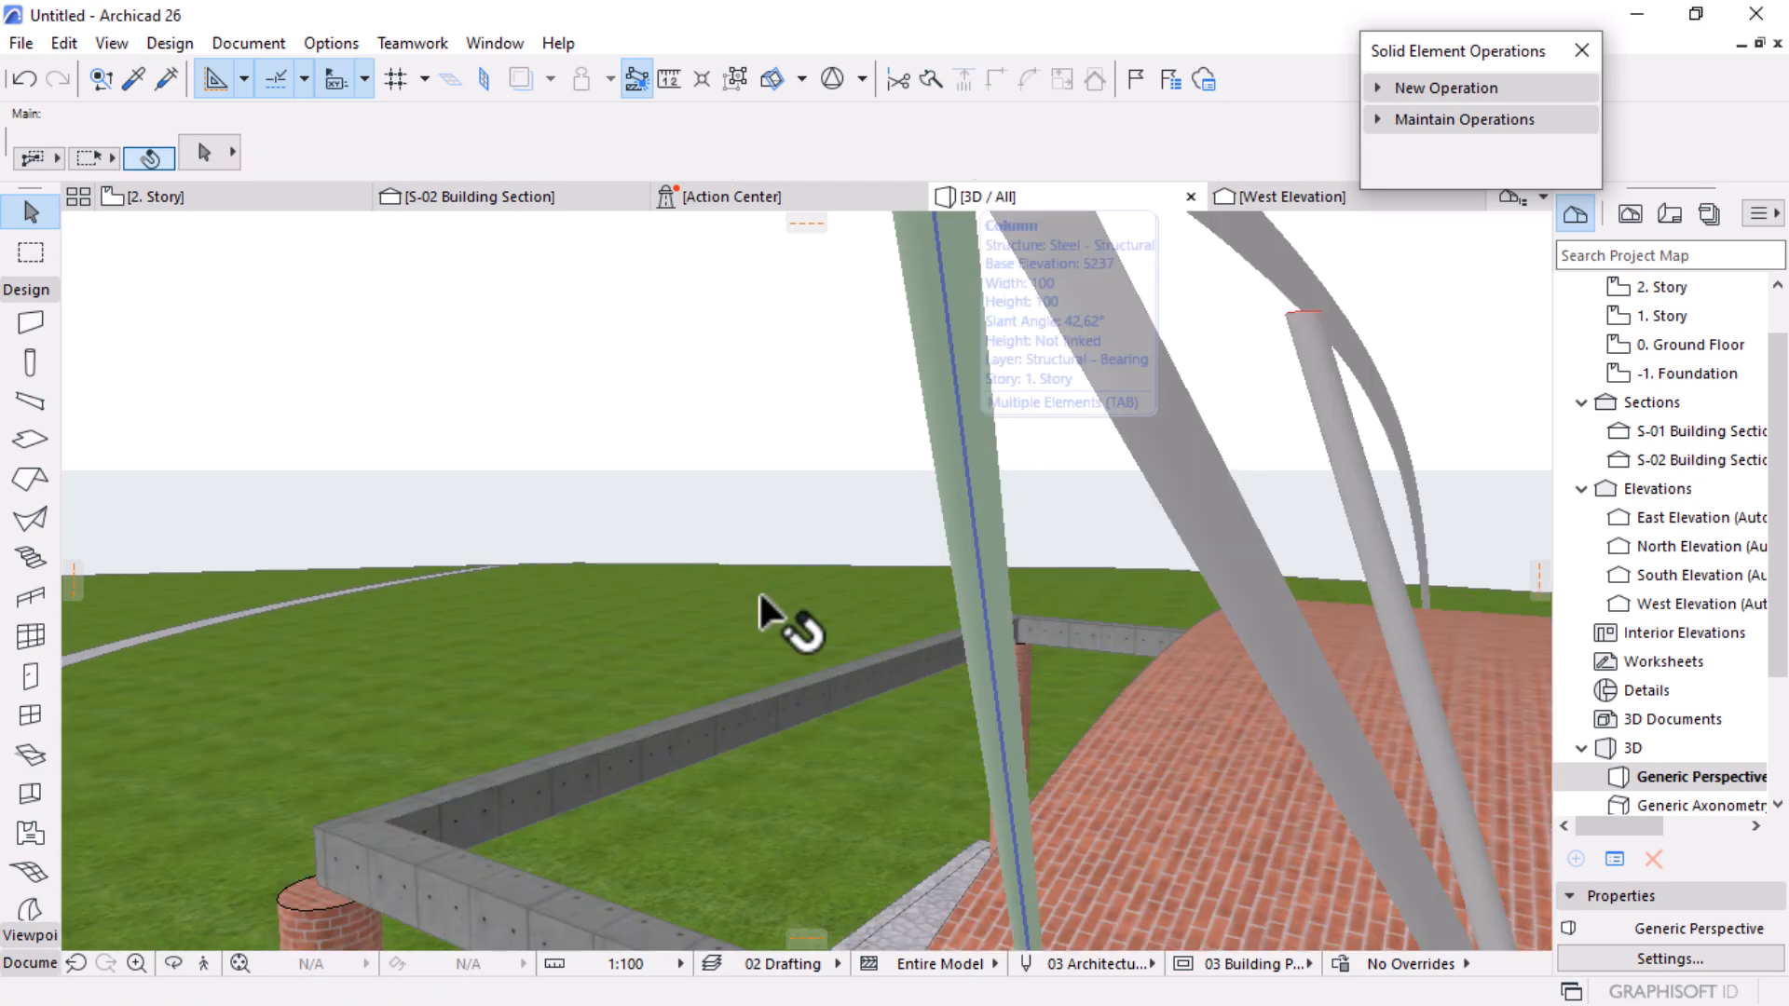
middle_click_drag(667, 787, 697, 747, "shift")
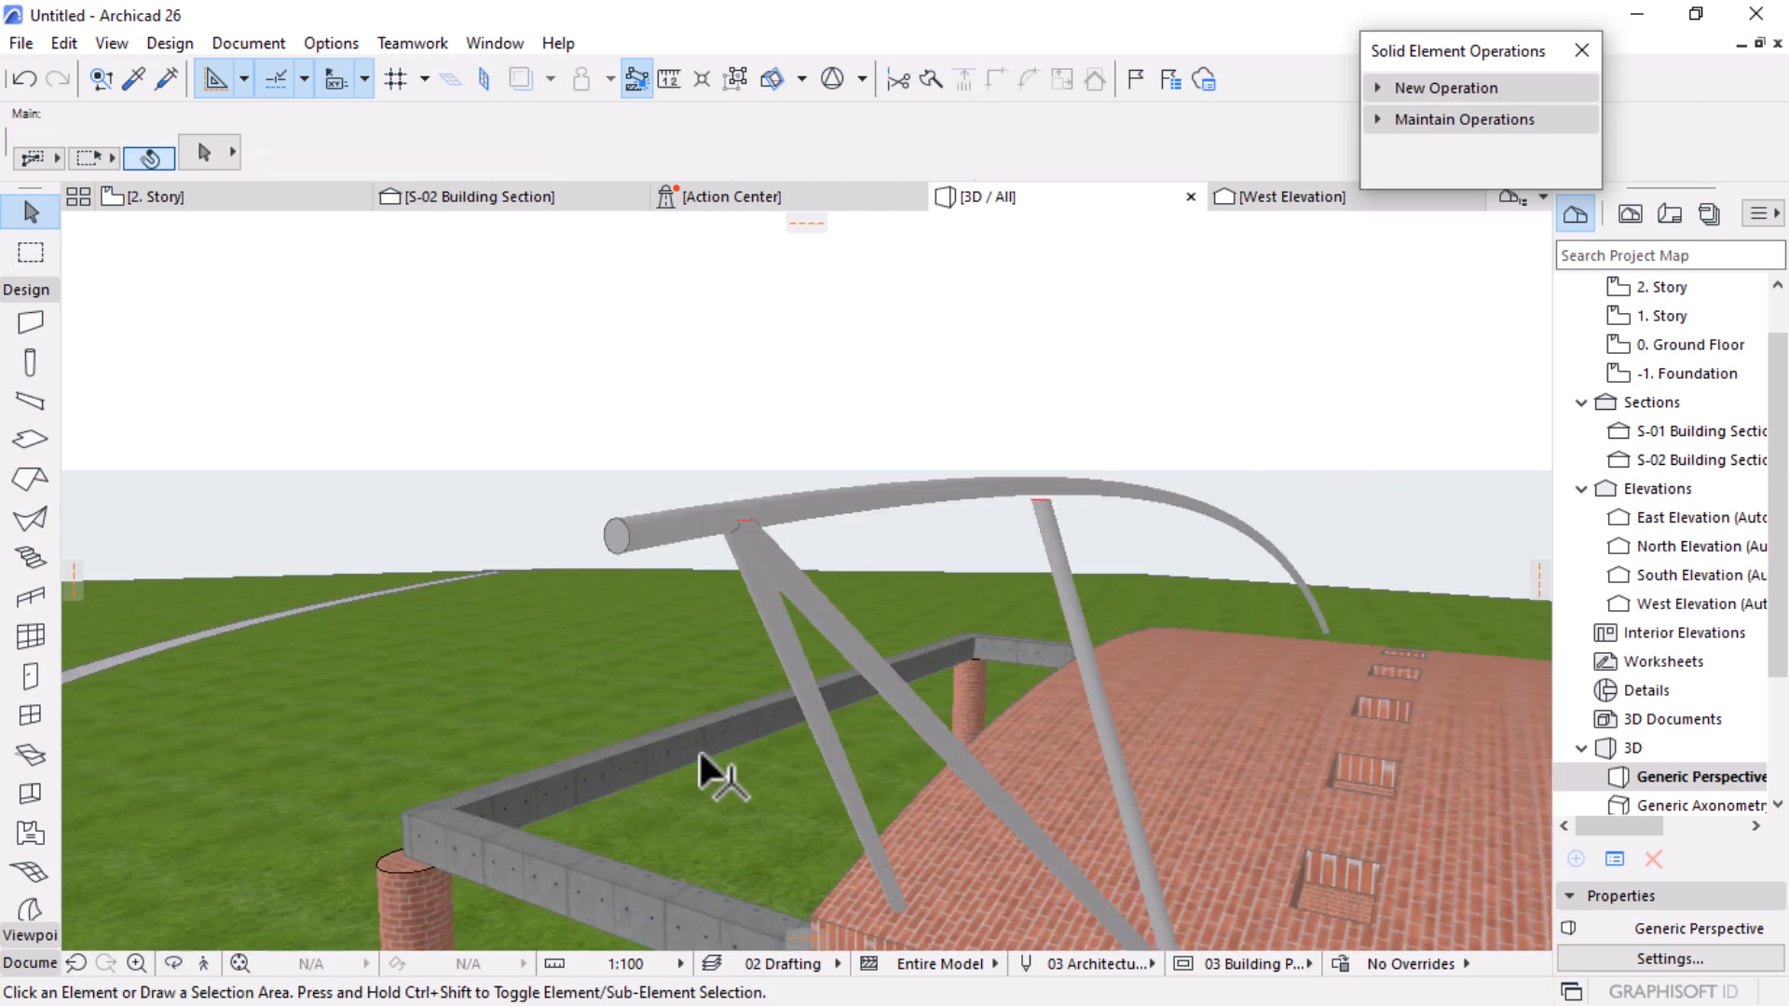
scroll(978, 557, "up", 6)
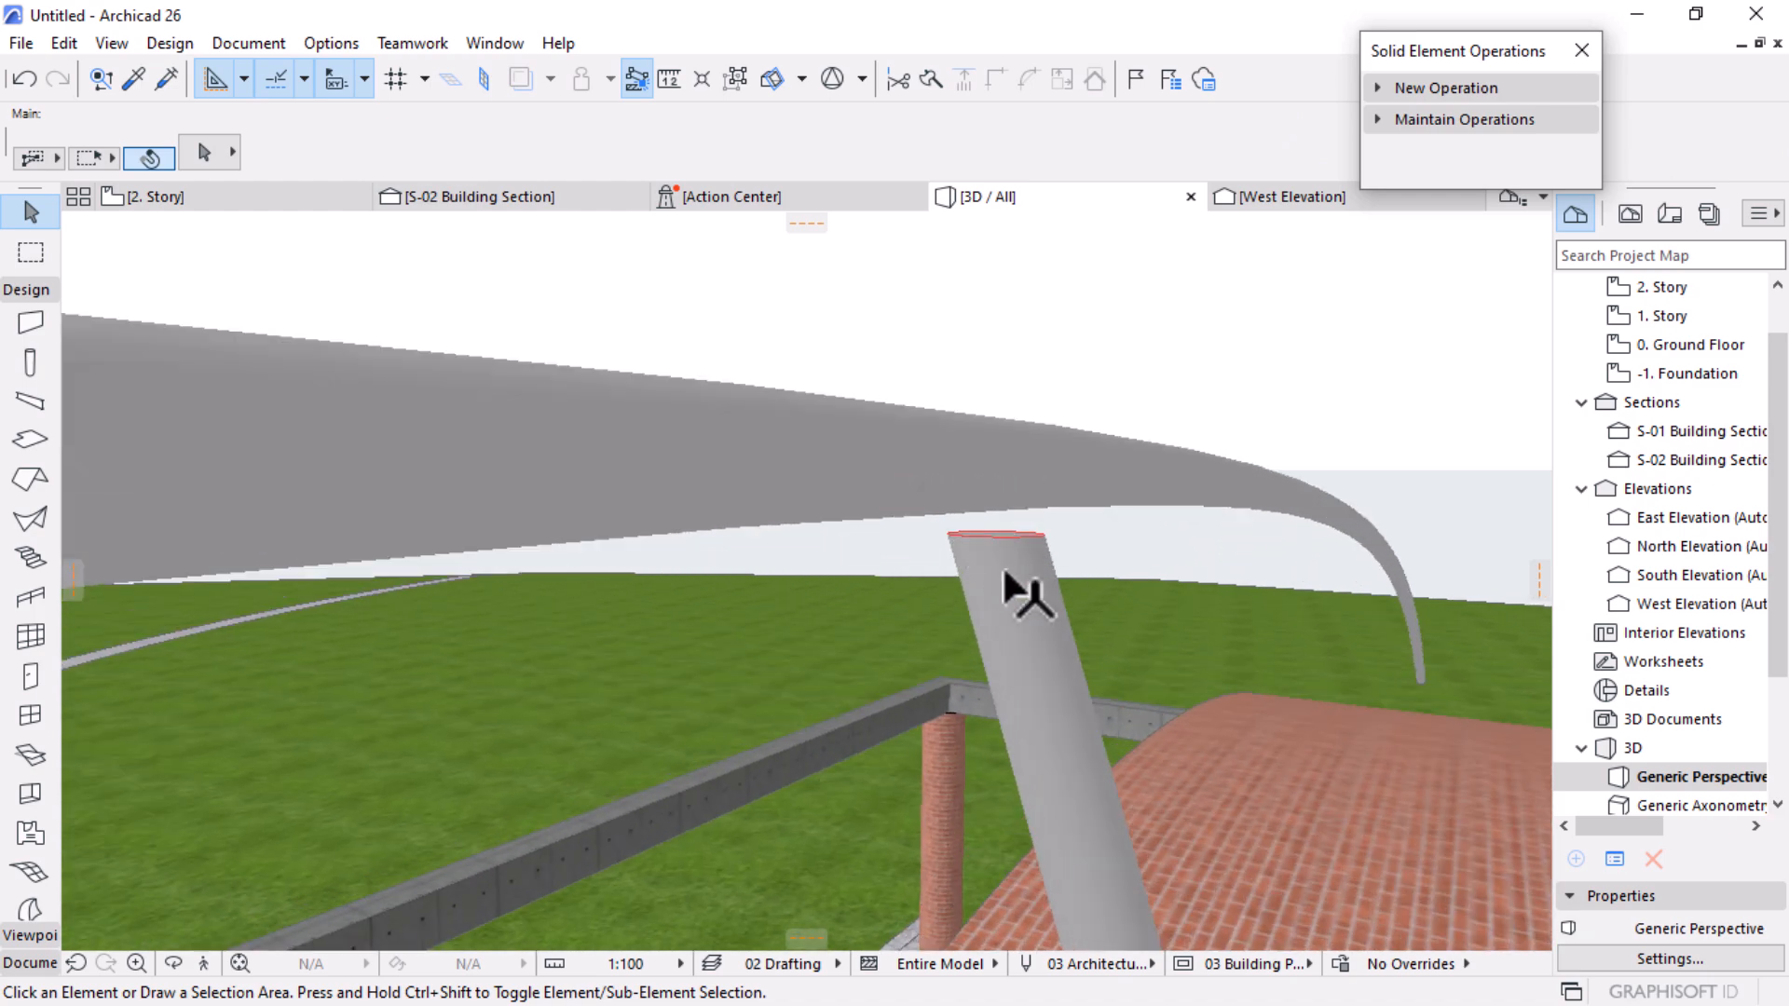
left_click(1004, 572)
left_click(995, 533)
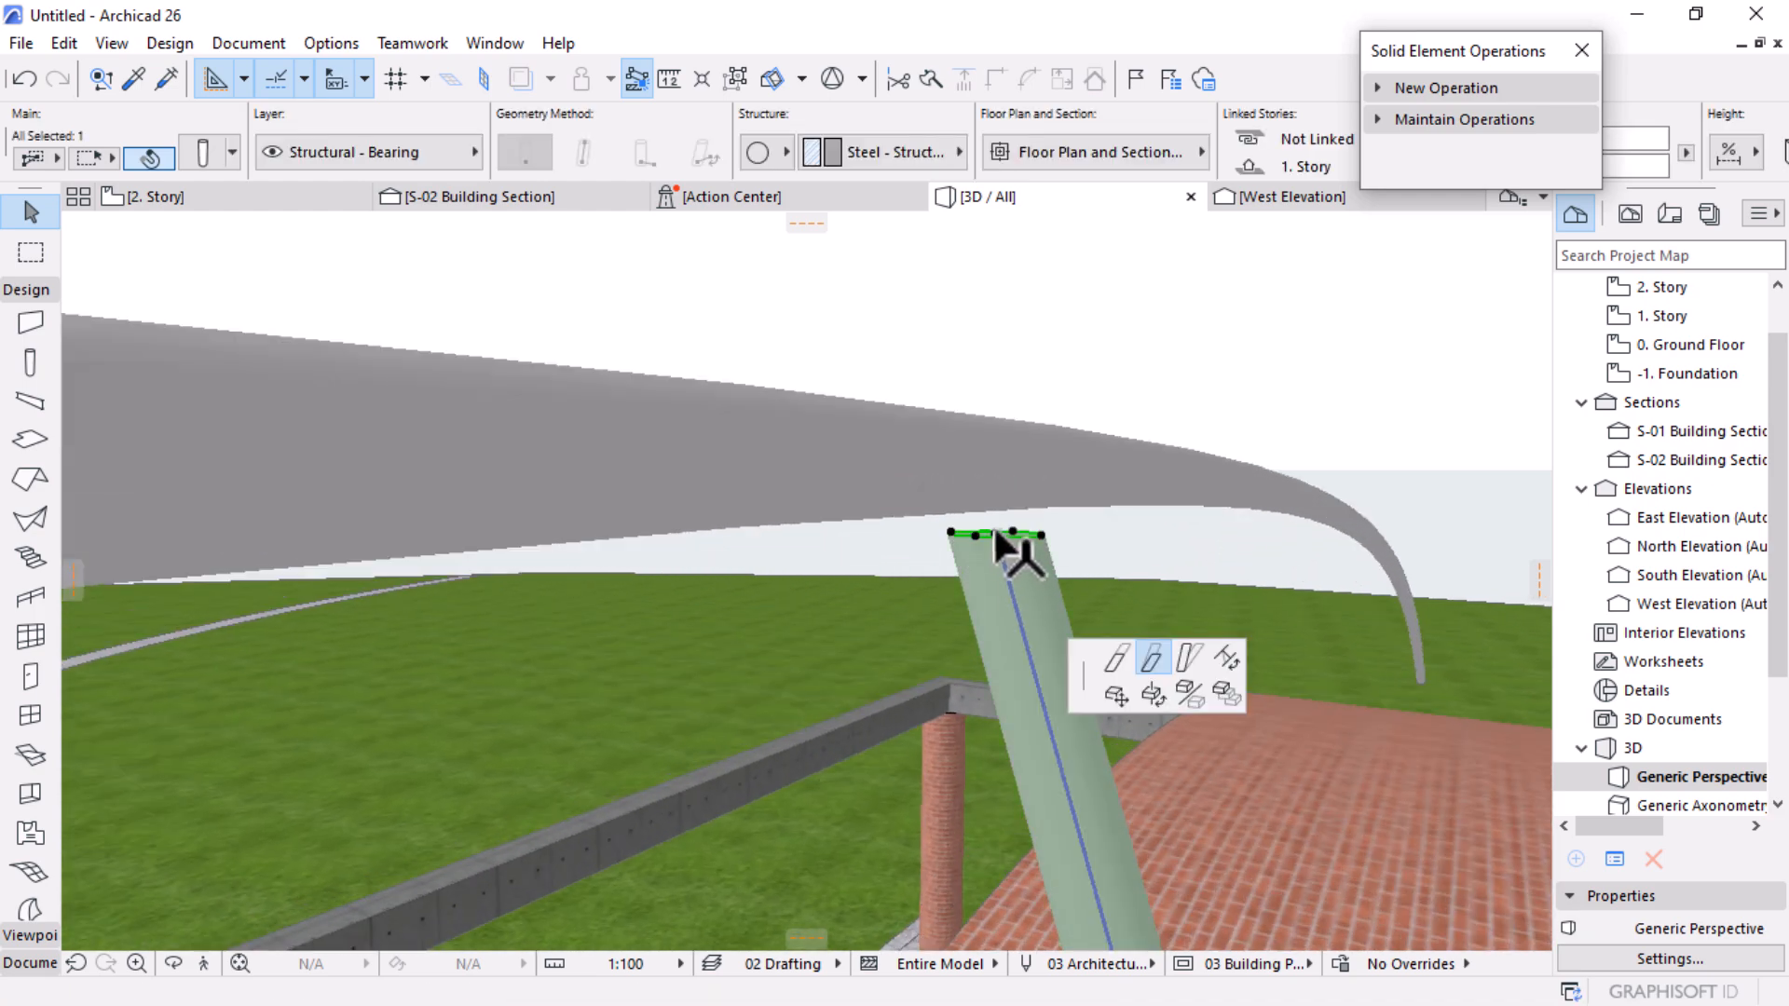
left_click(1314, 476)
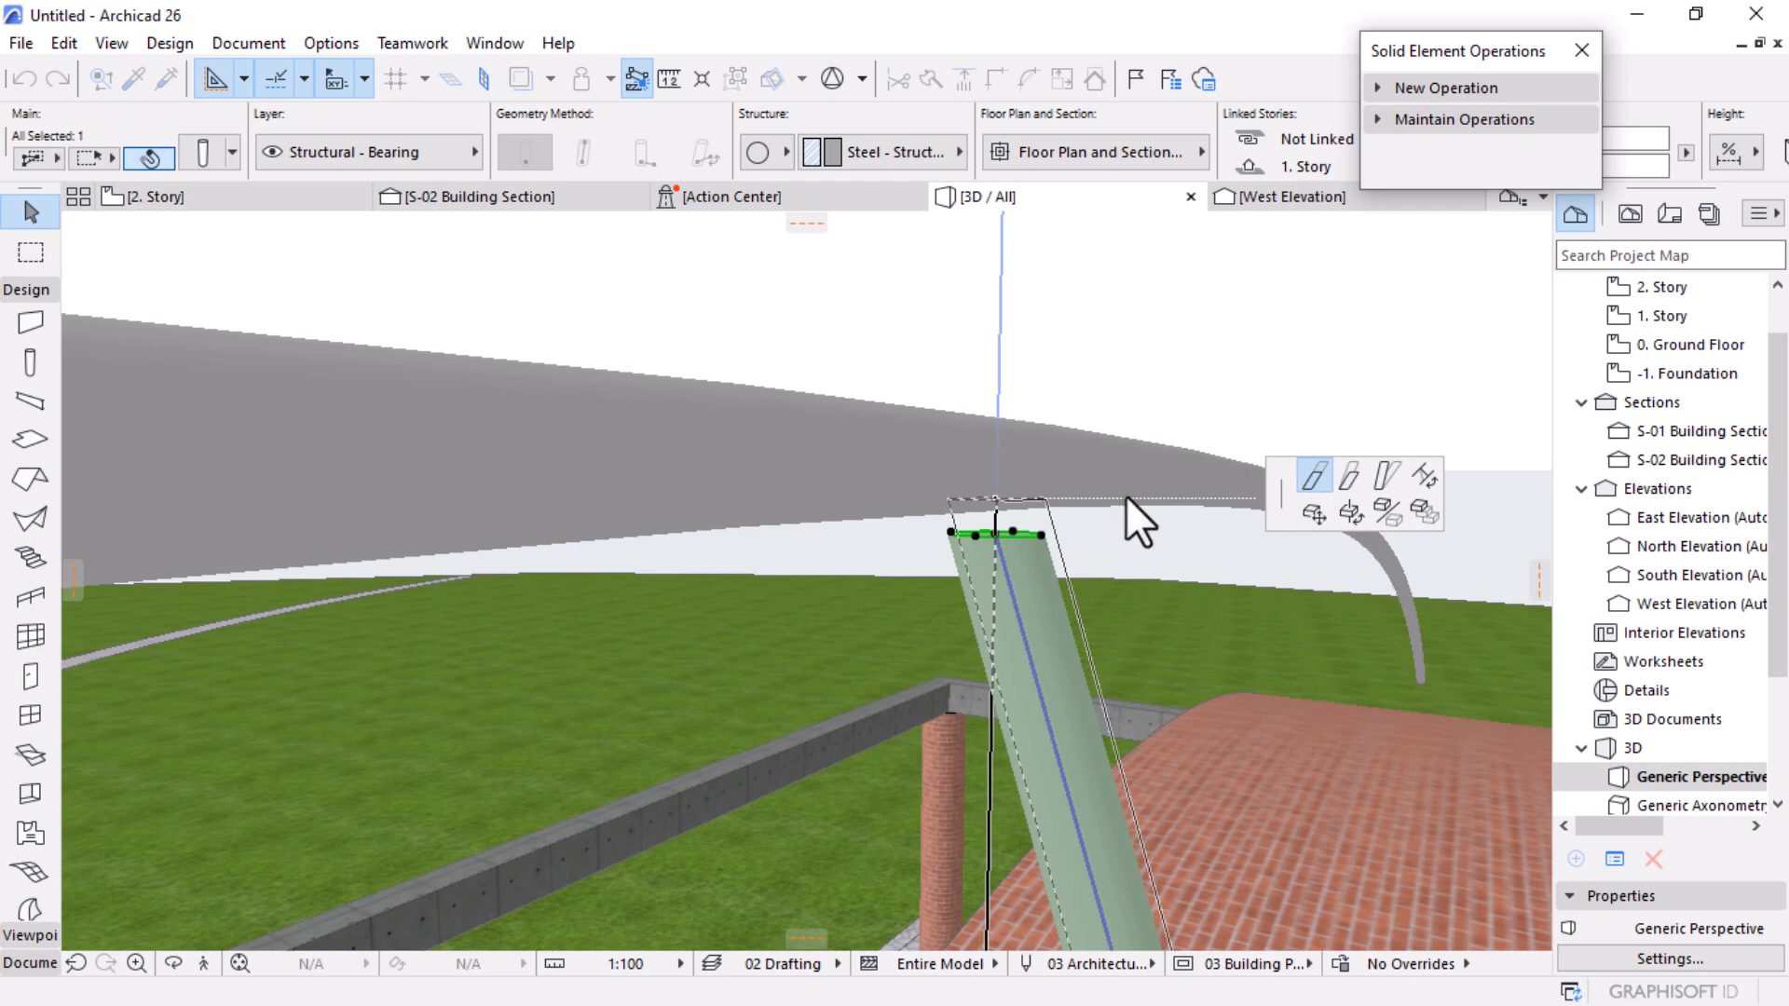
left_click(988, 473)
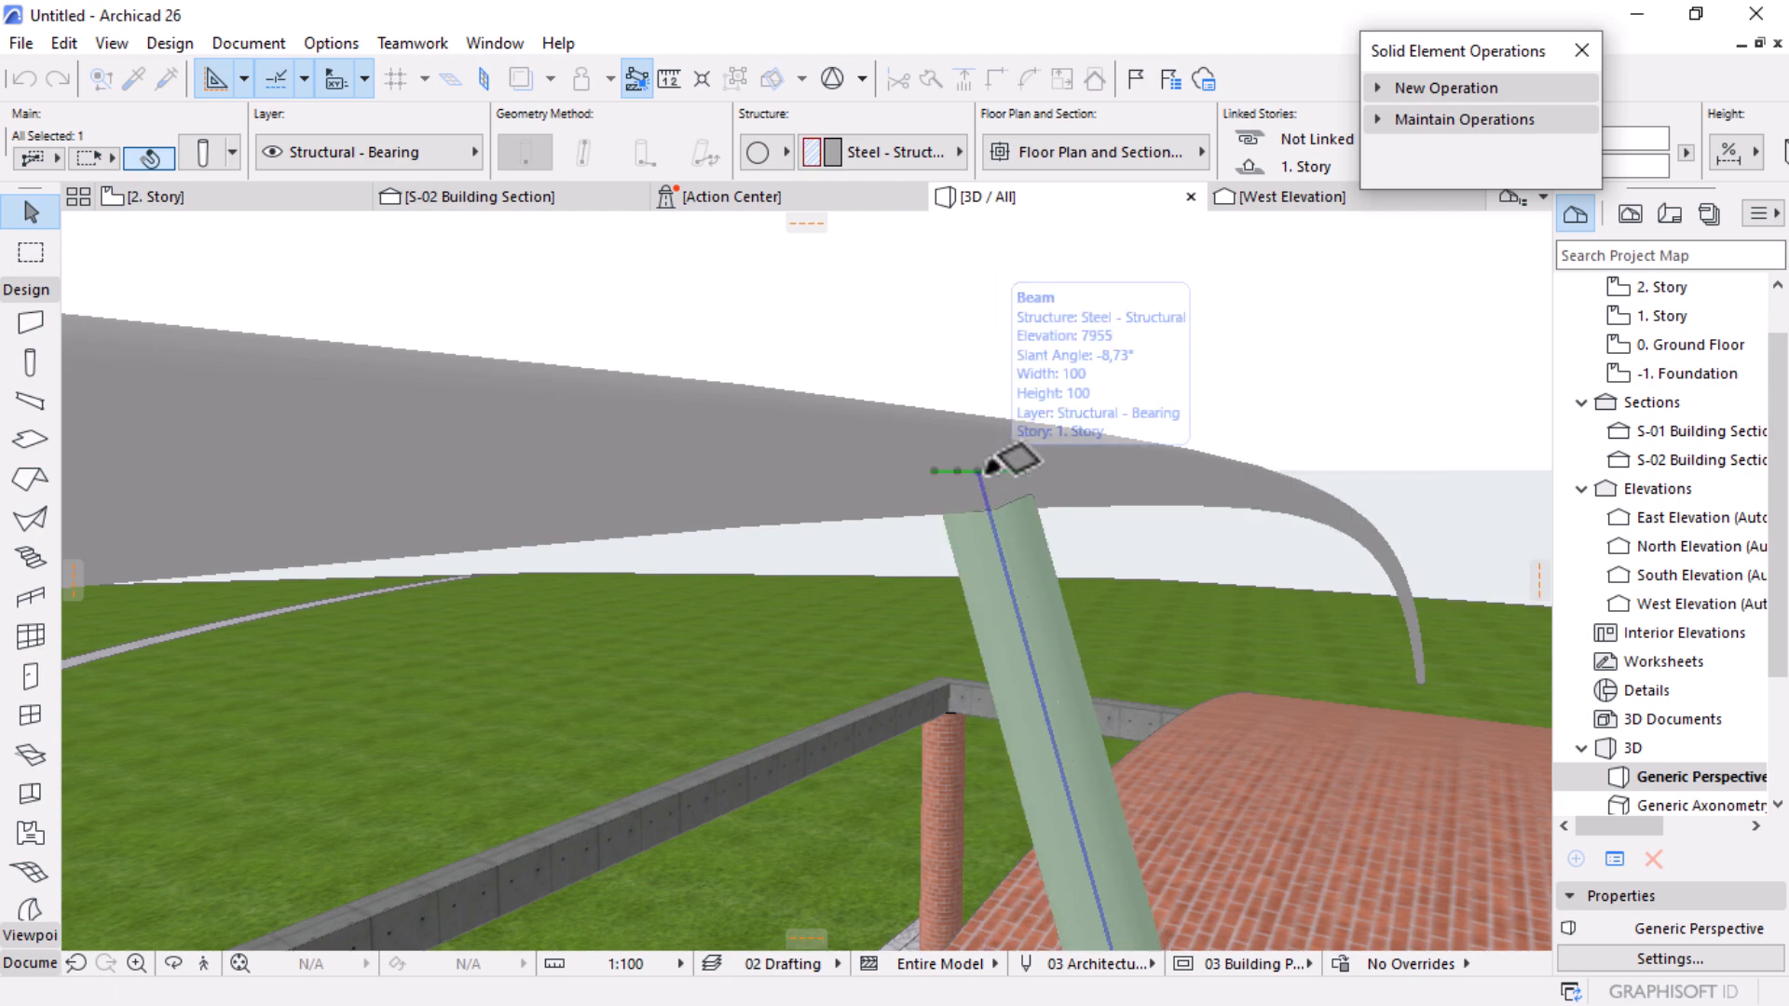
scroll(1234, 481, "down", 5)
scroll(1176, 518, "down", 3)
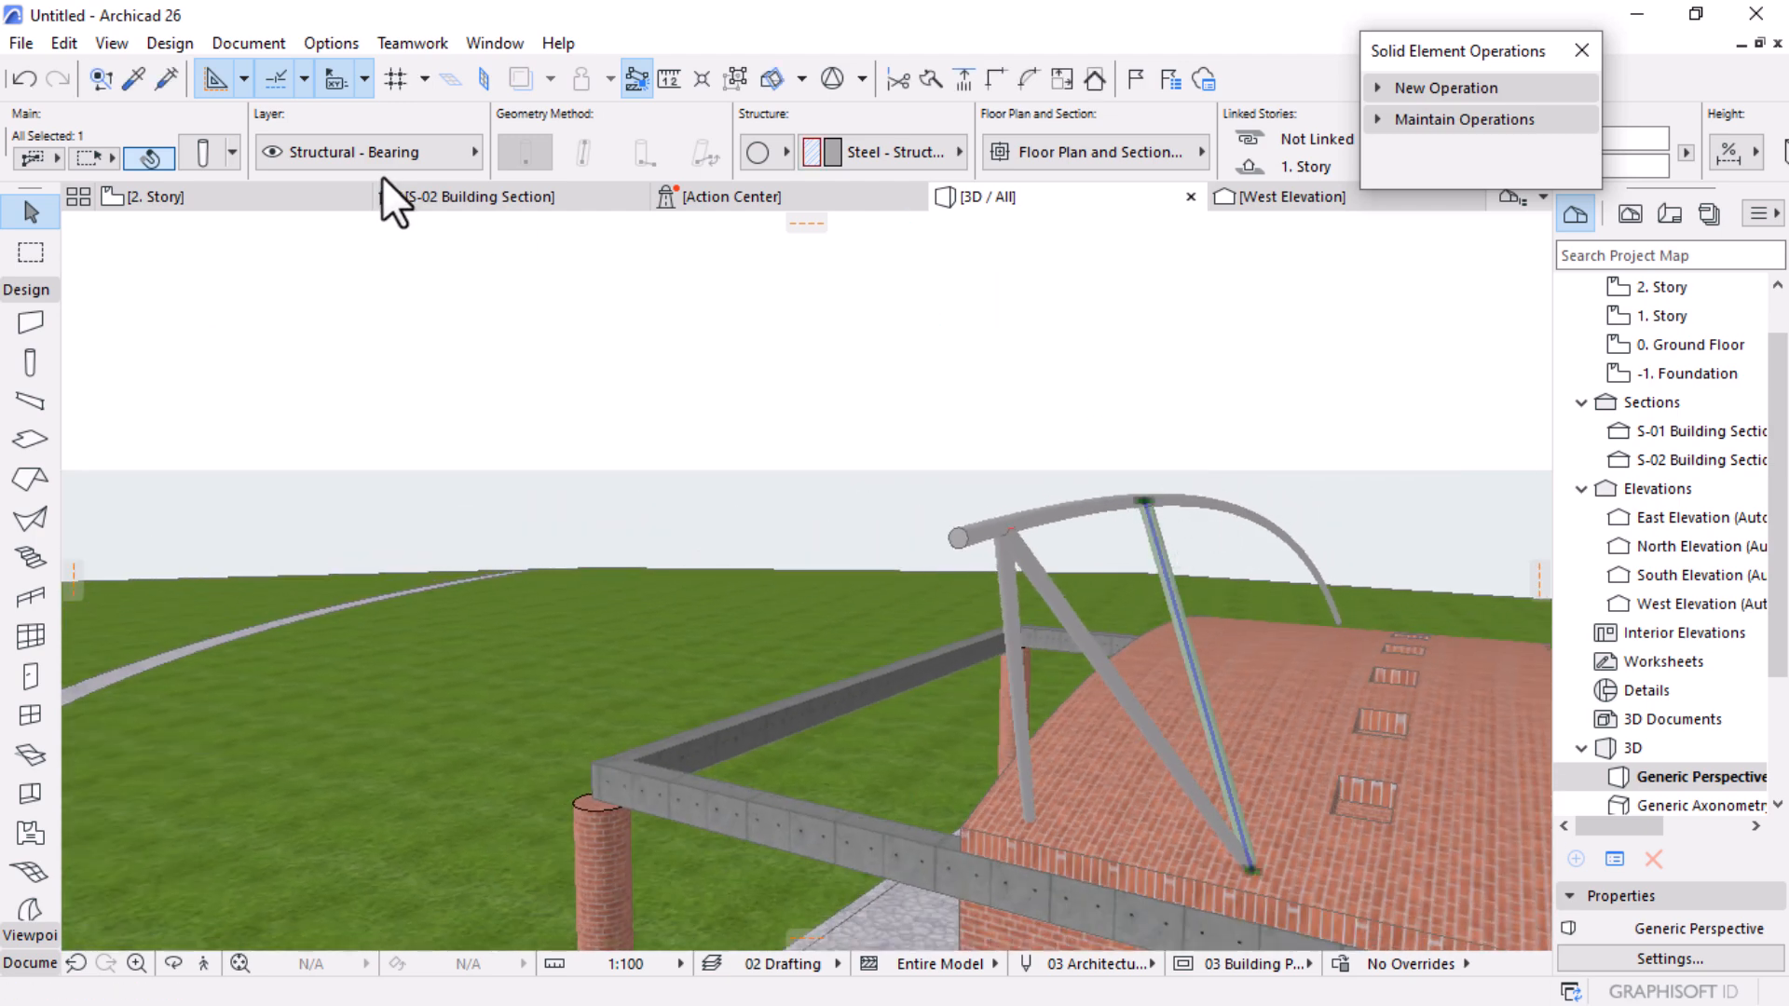
Step: Mirror a copy of the re-slanted column about the curved beam's centreline in the 2. Story plan and inspect both columns in 3D
left_click(281, 193)
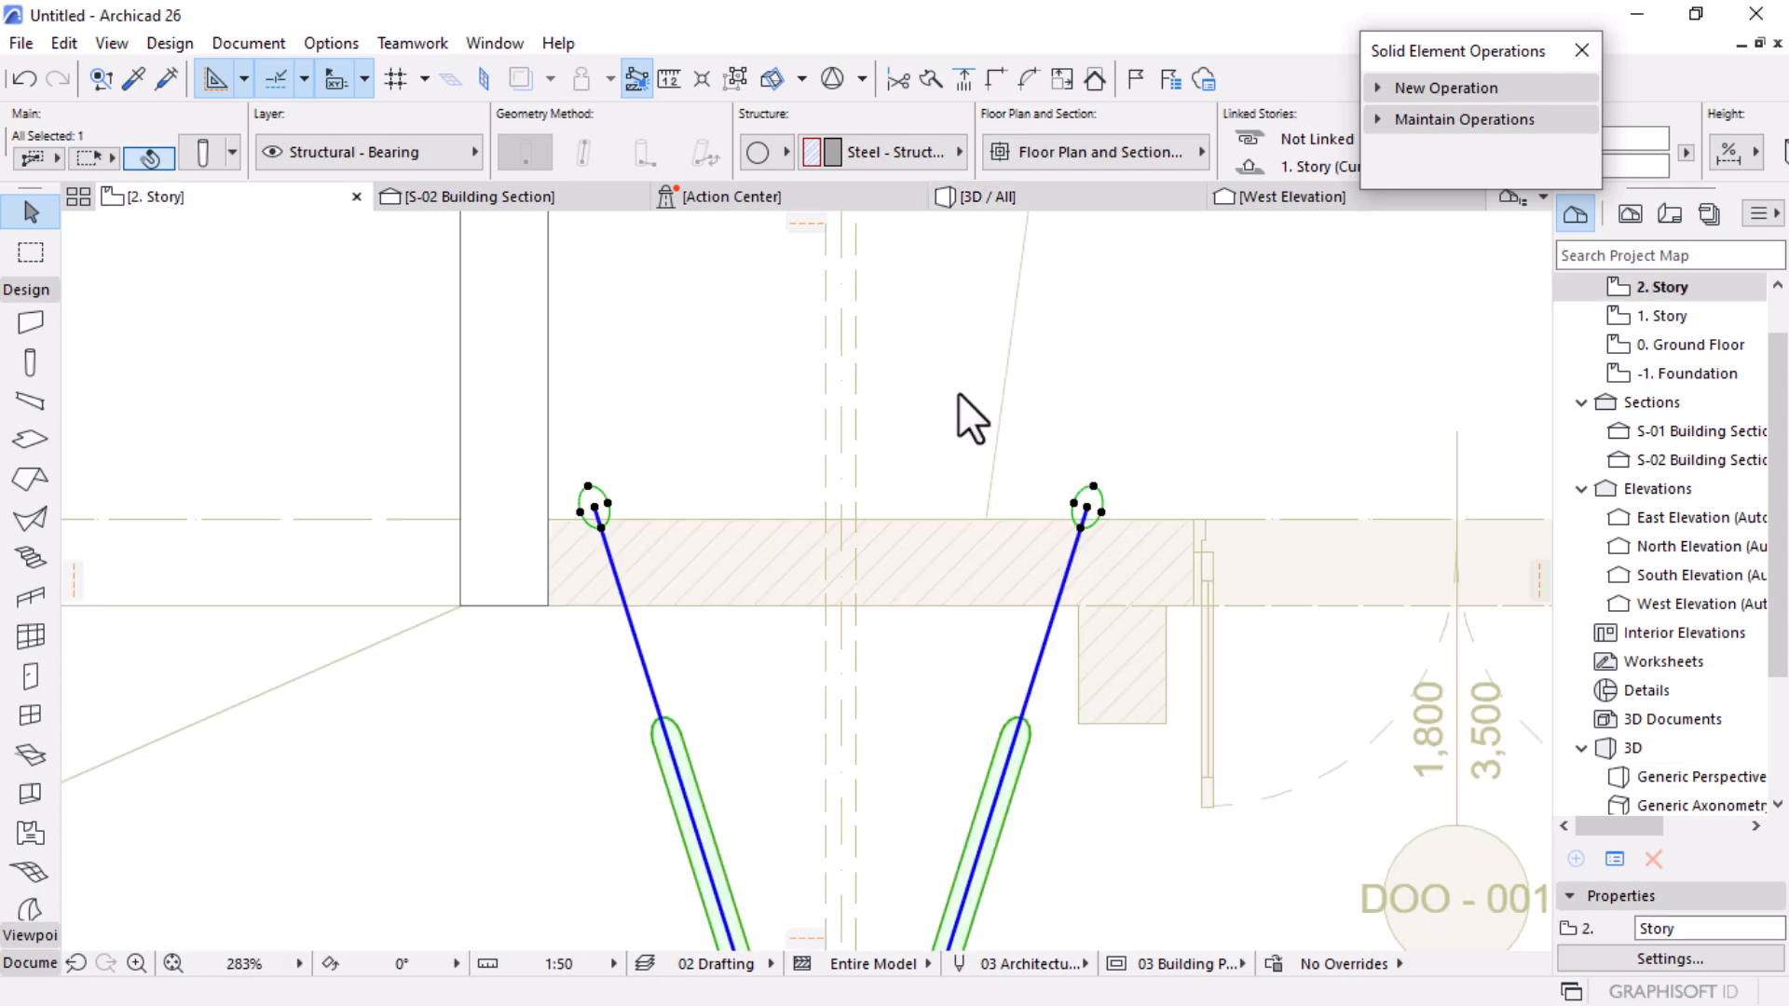
left_click(1081, 498, "shift")
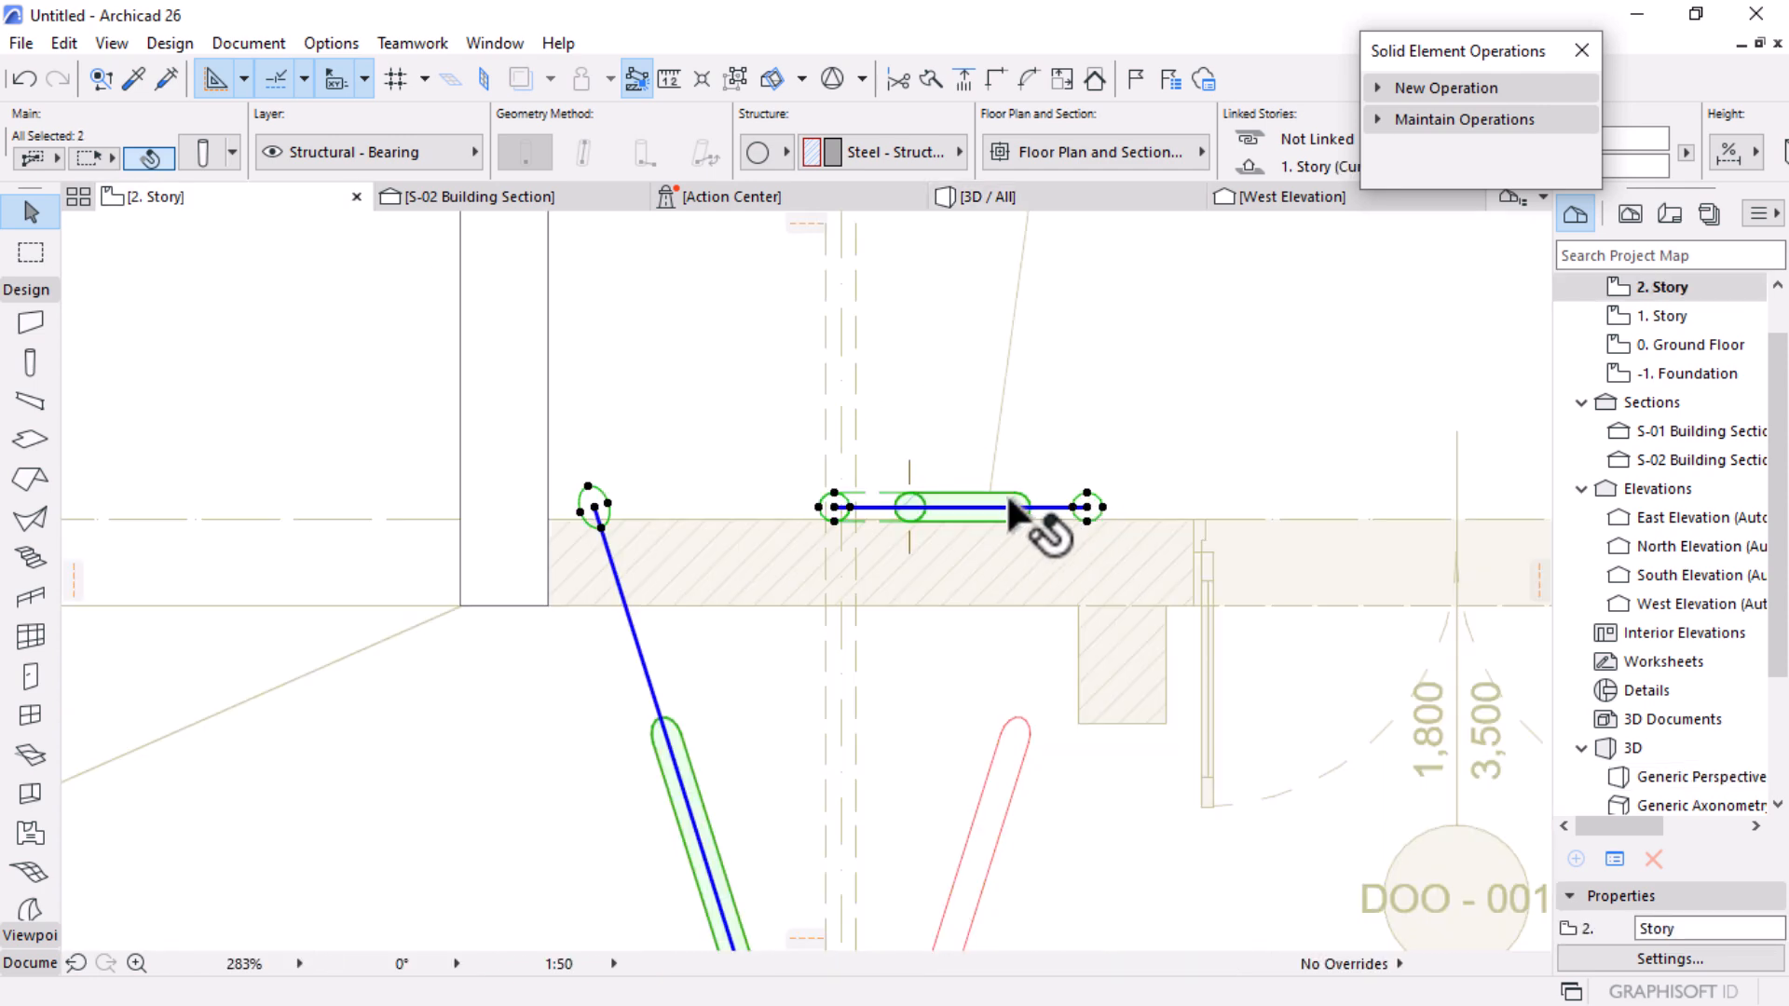
key("Escape")
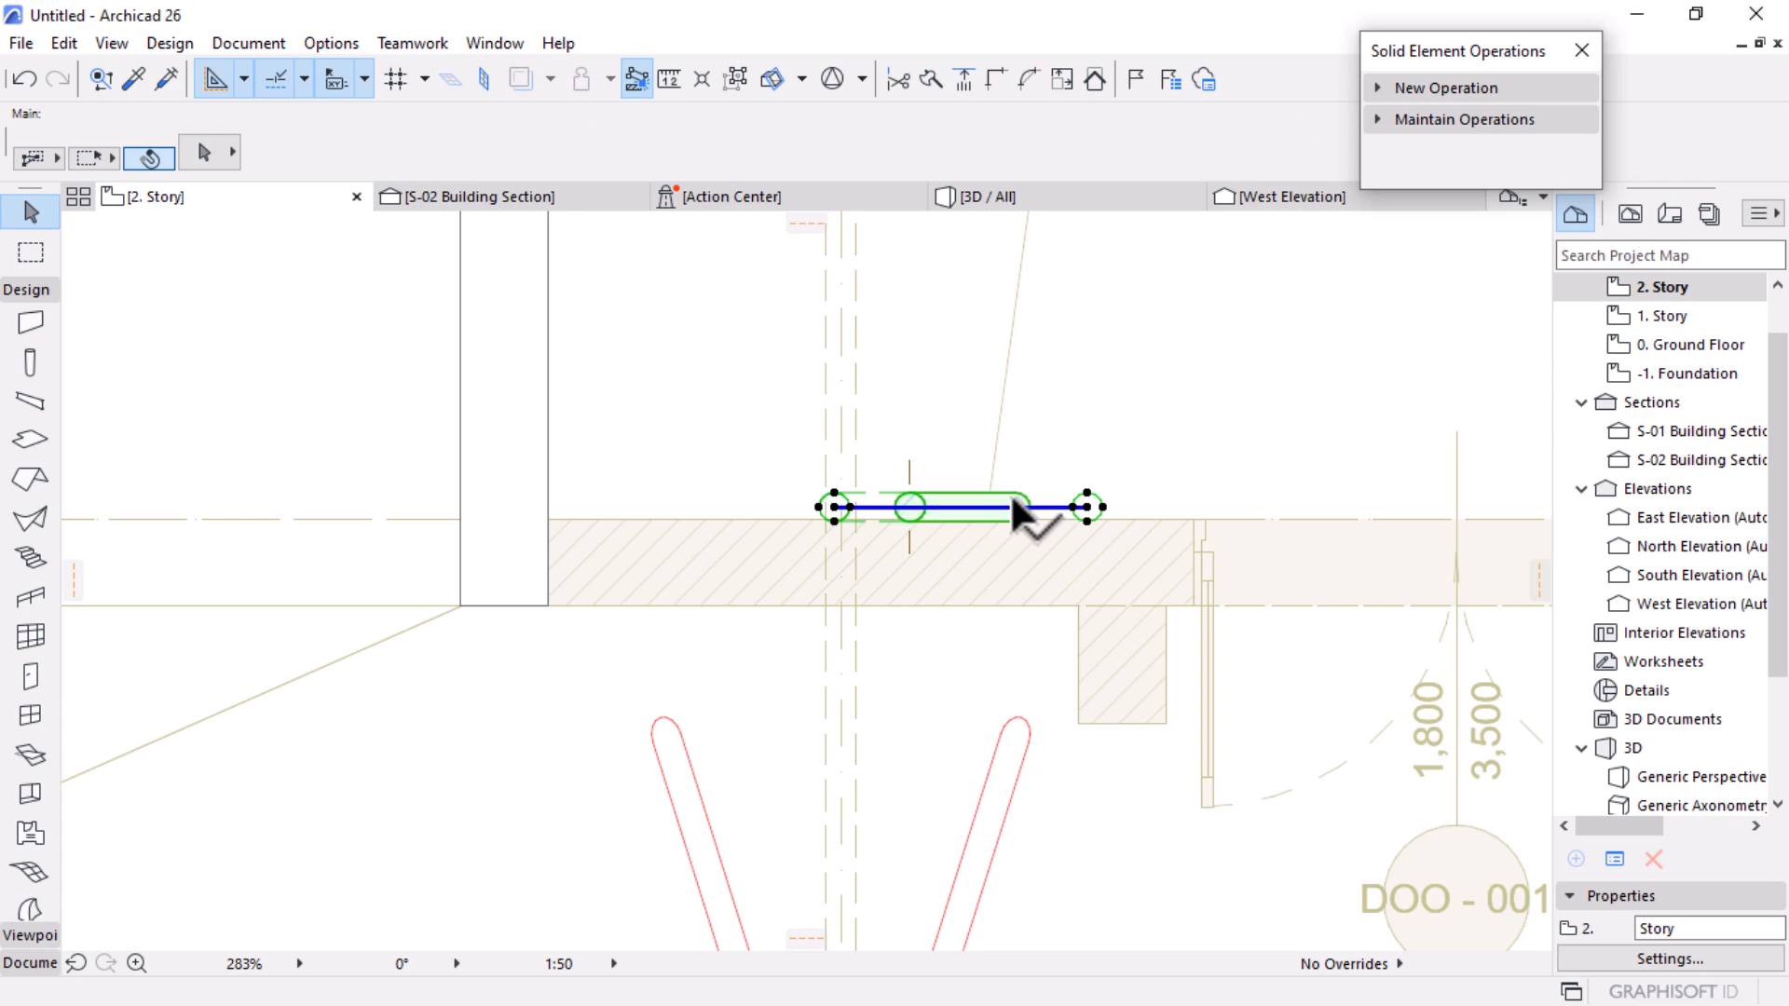
left_click(1012, 499)
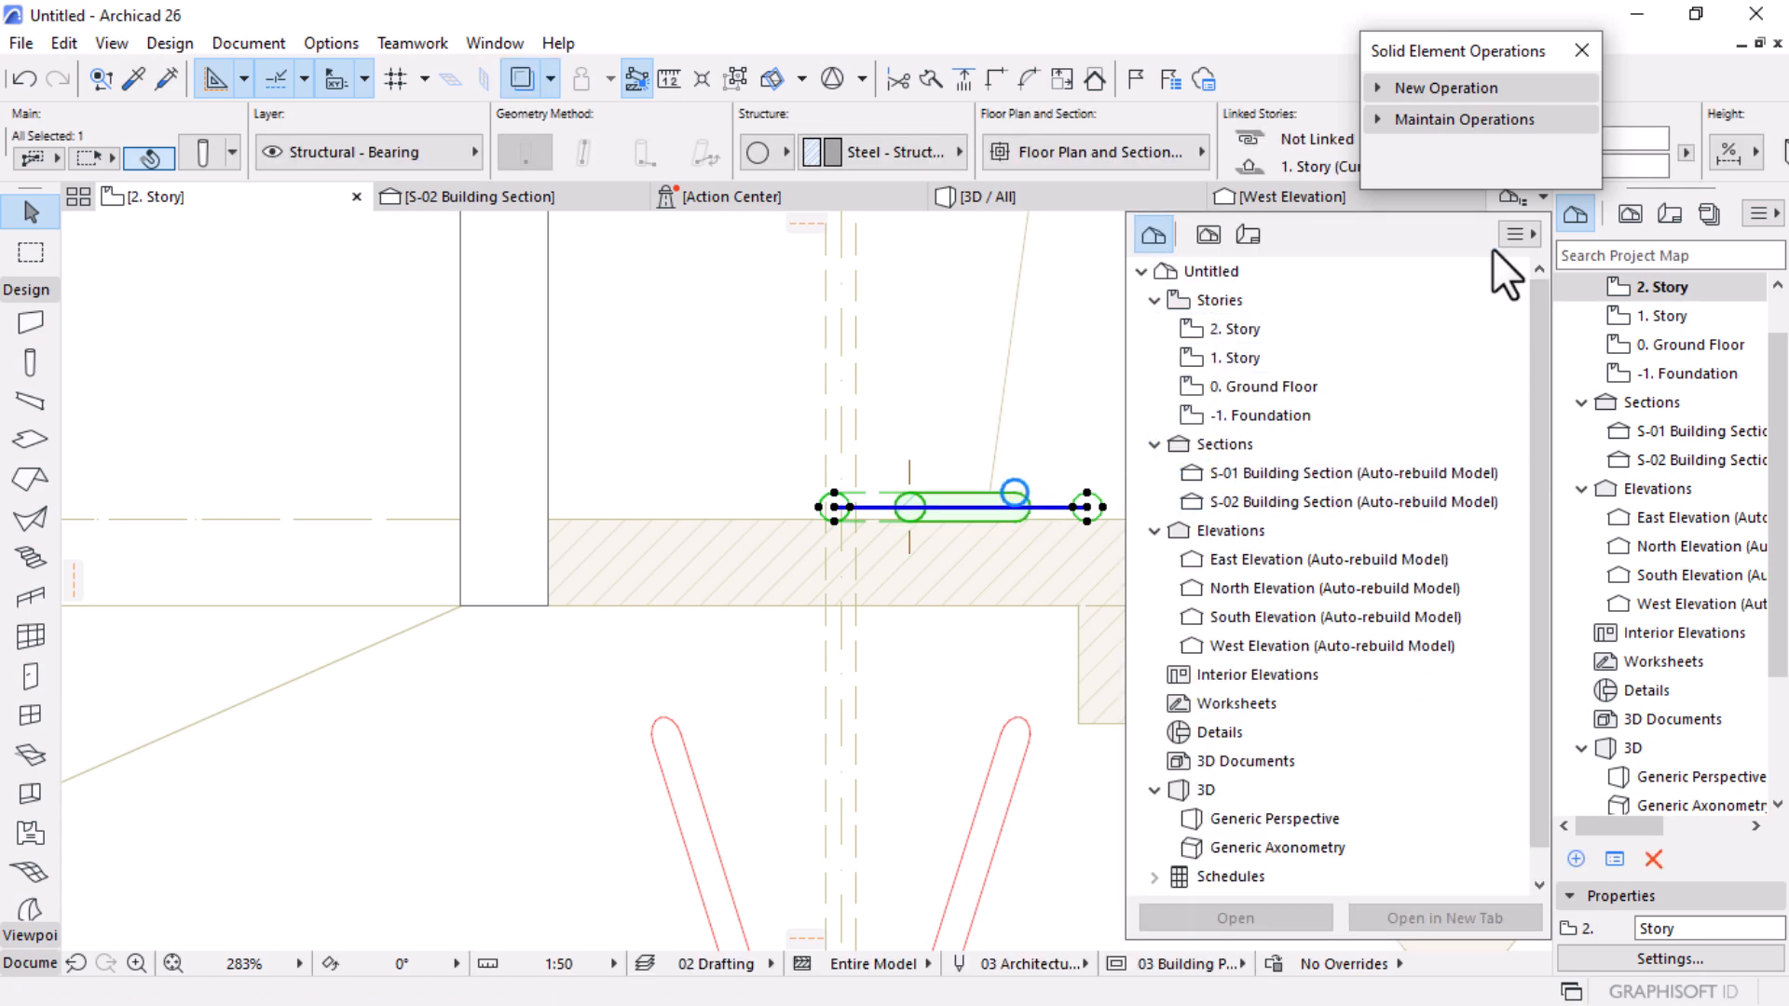
key("Escape")
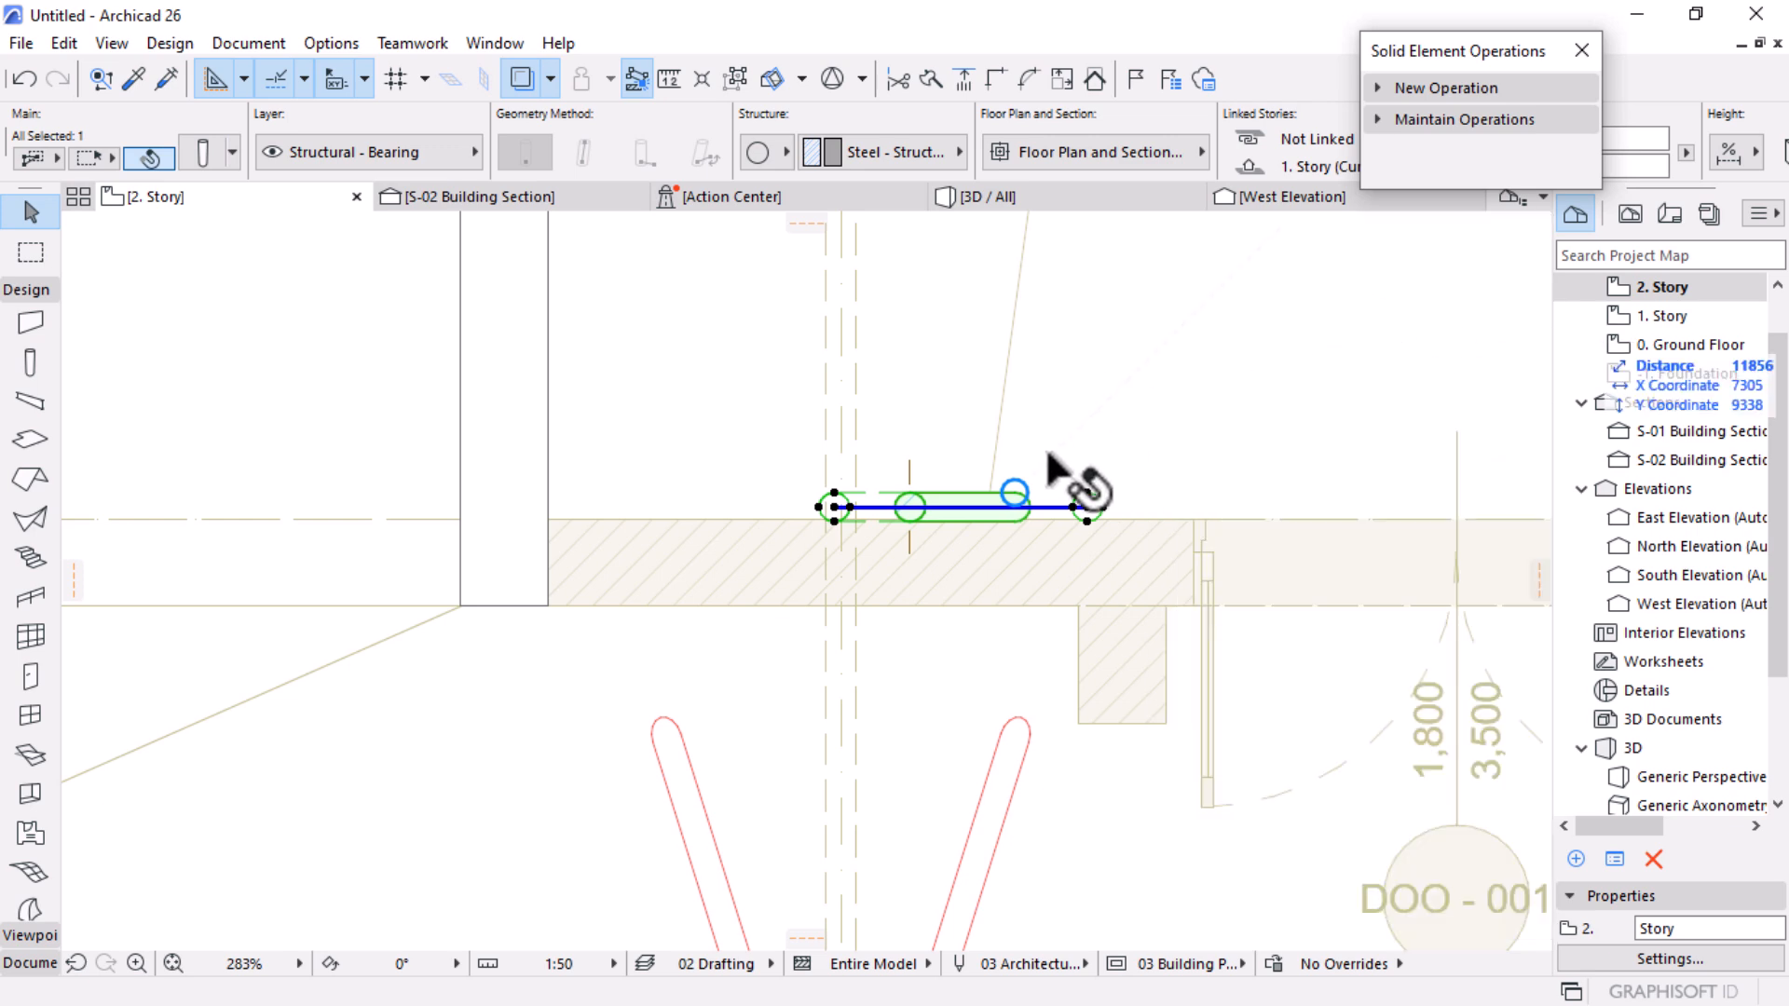
key("ctrl+alt+m")
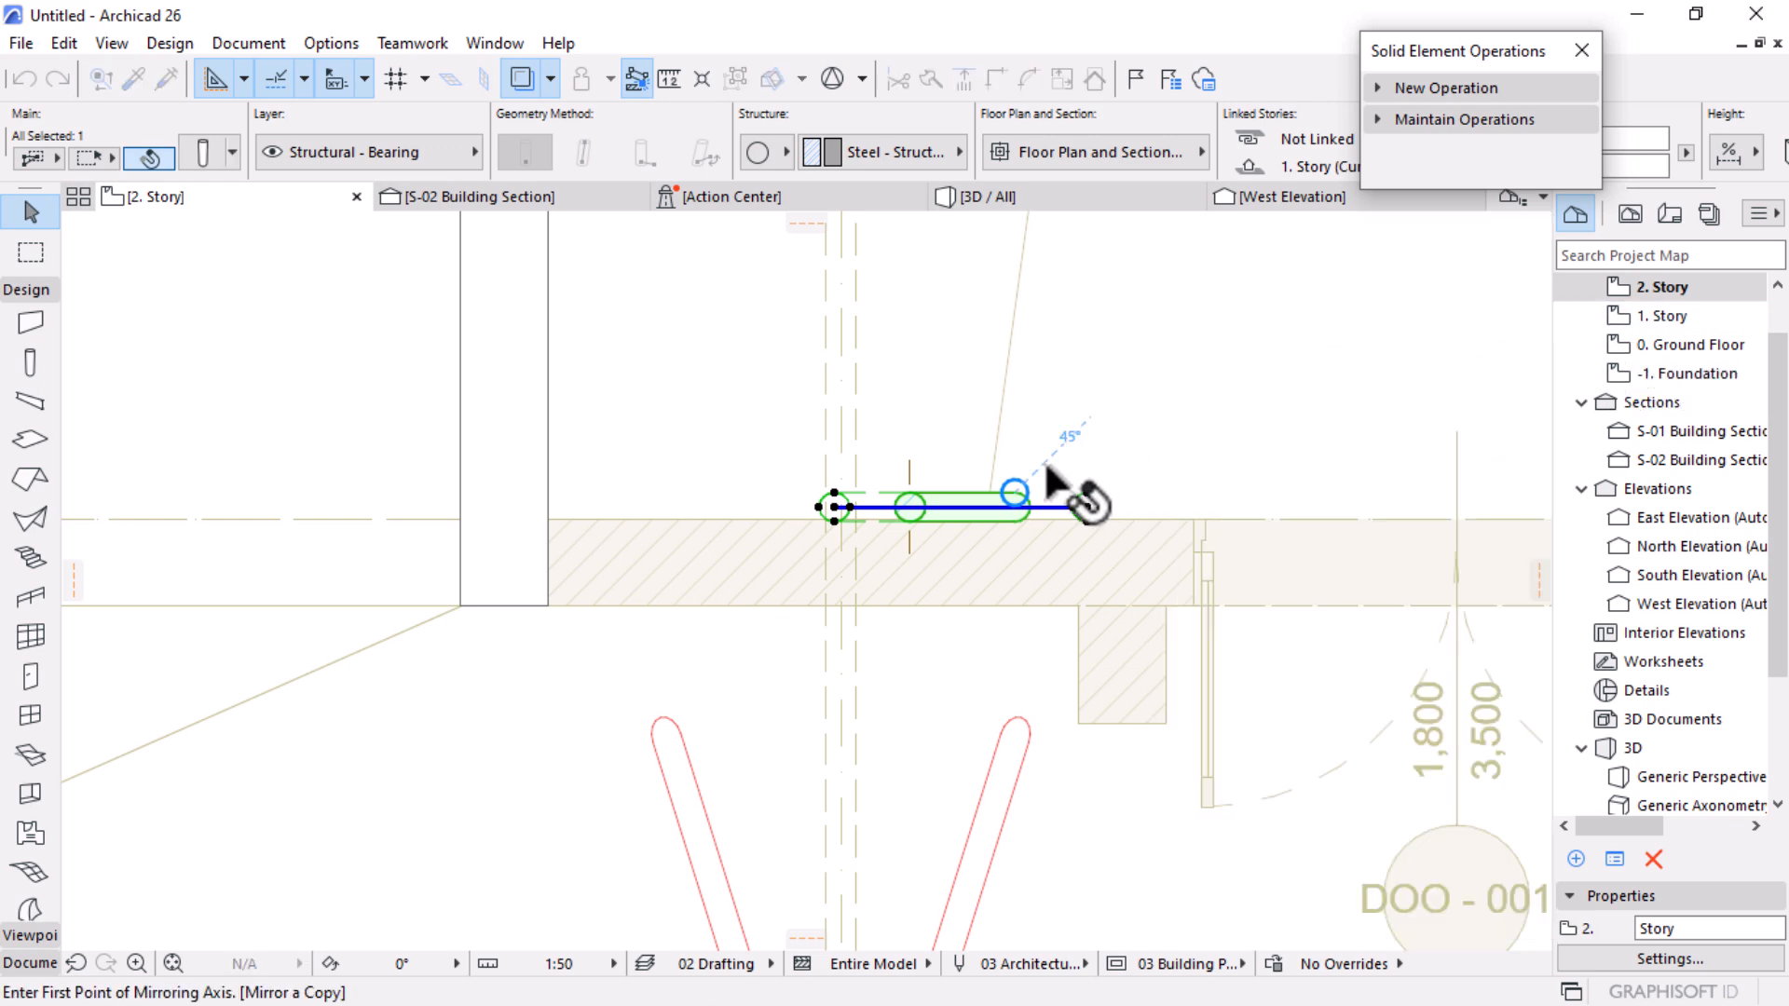
left_click(839, 540)
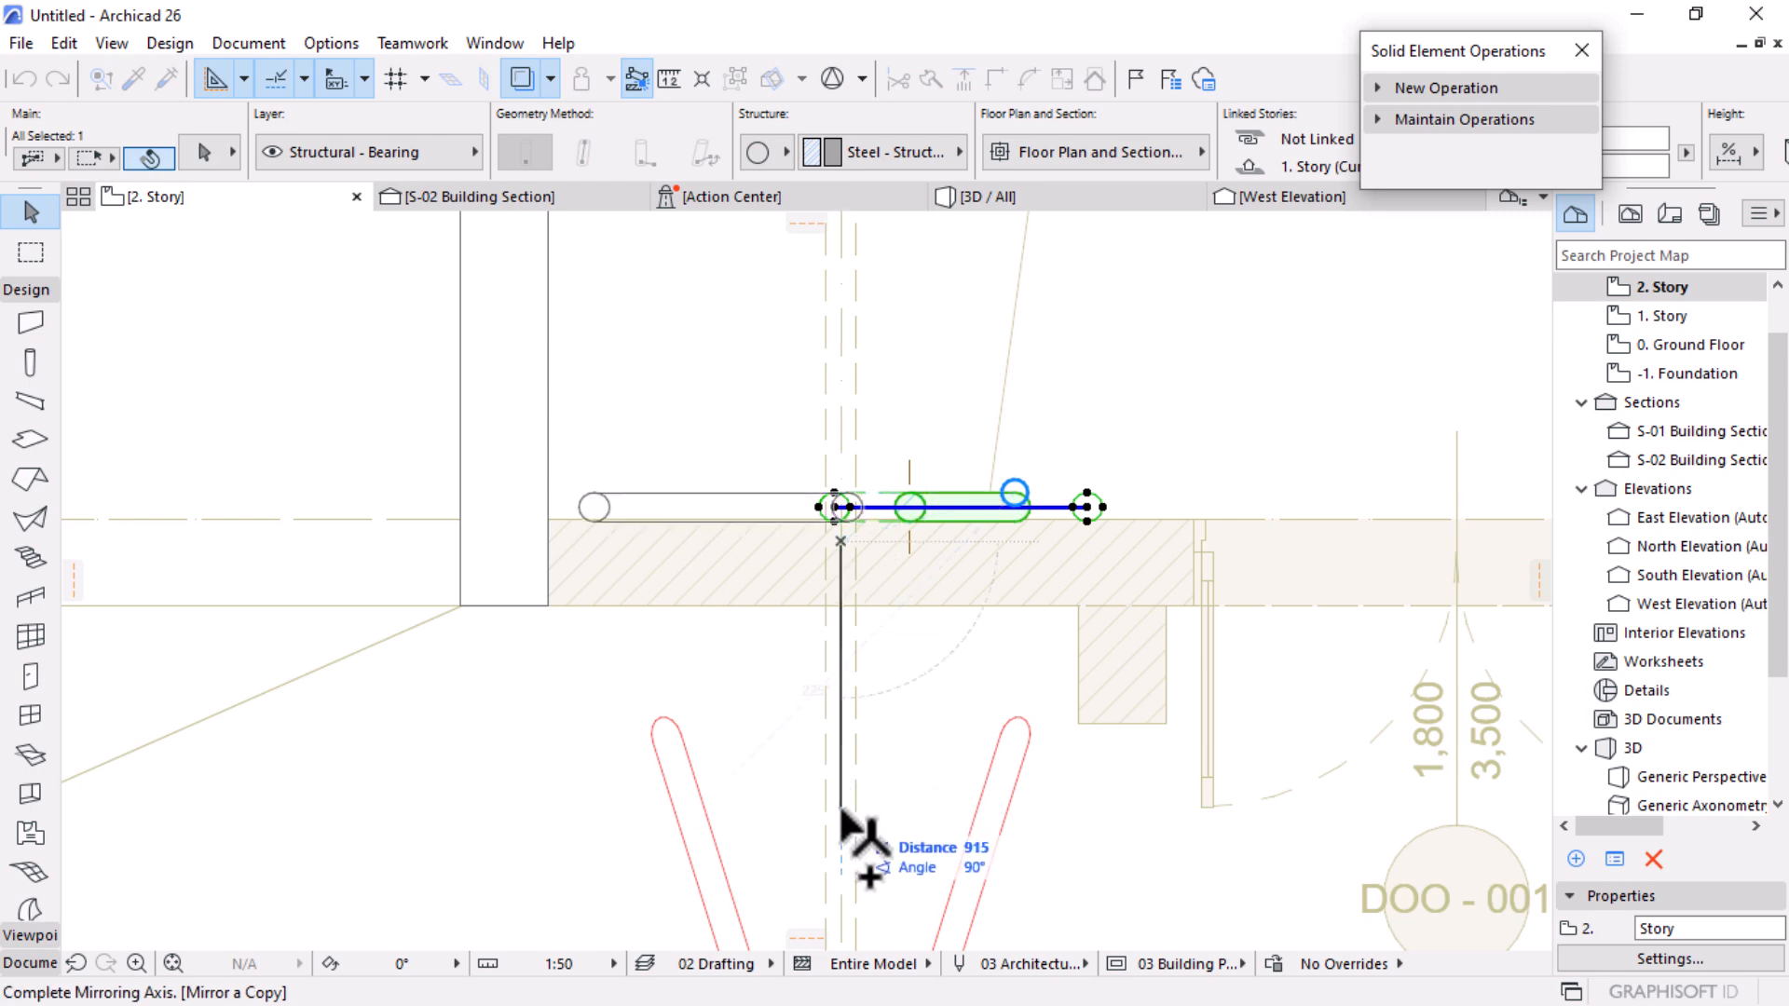
left_click(843, 811)
left_click(1035, 197)
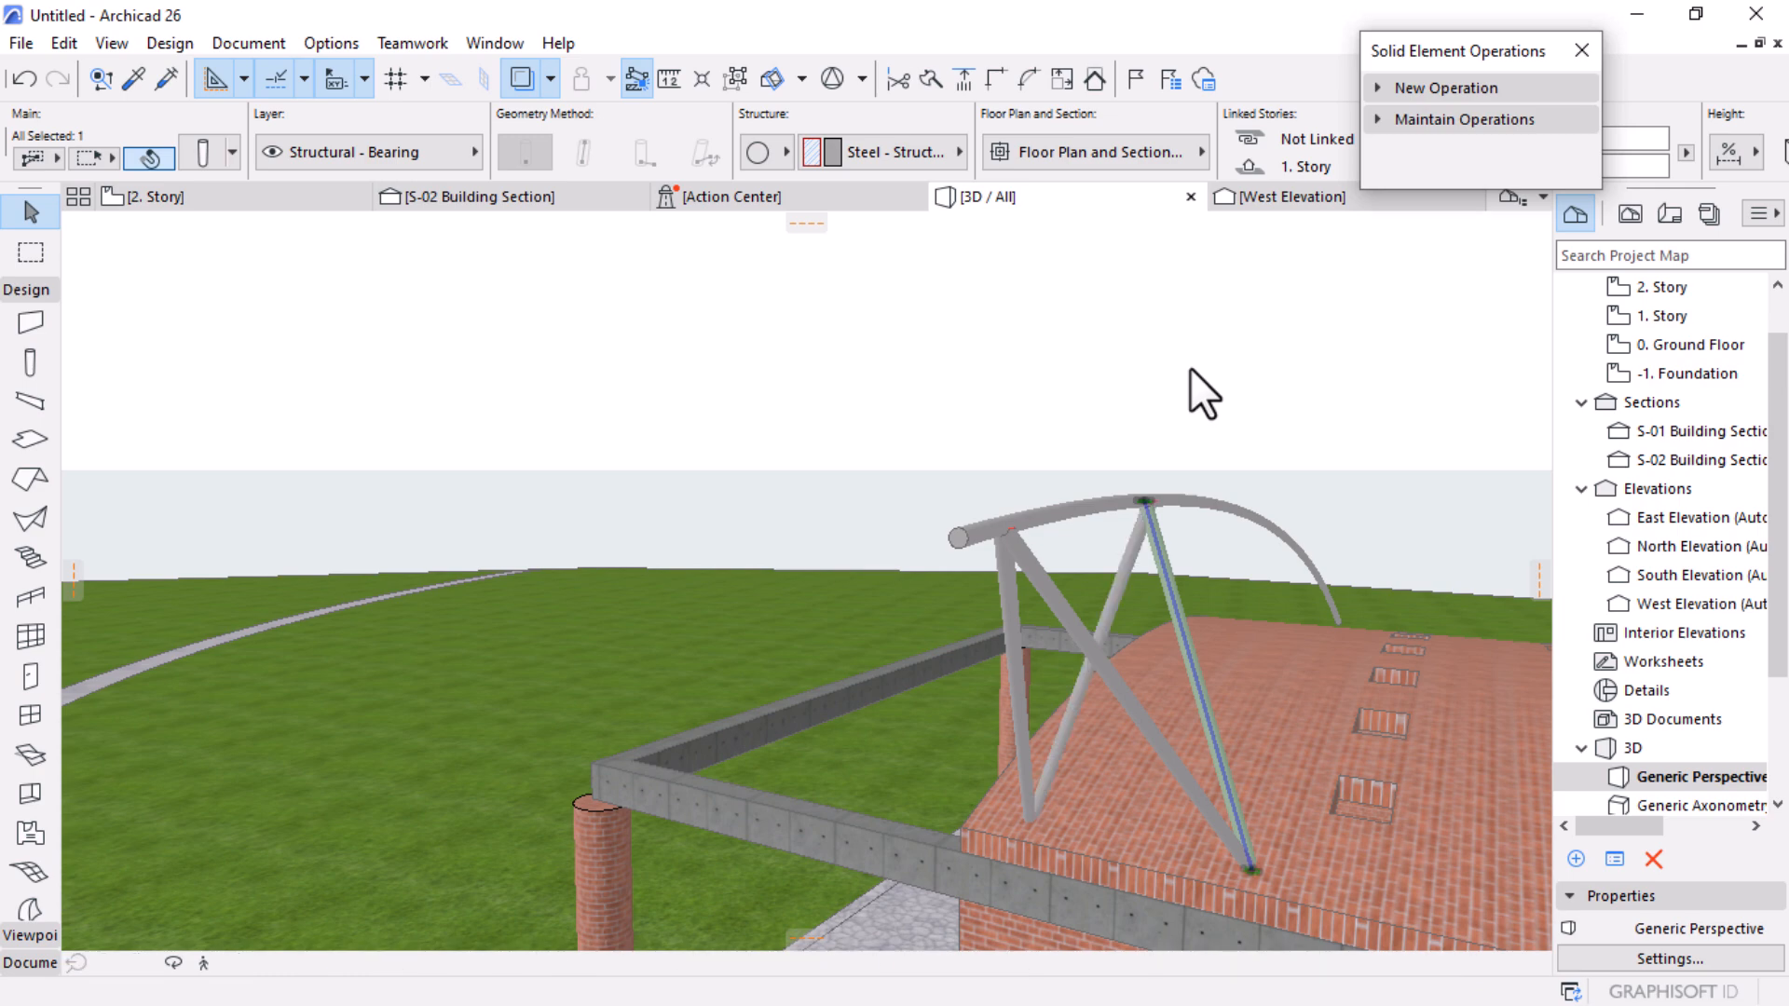
left_click_drag(885, 525, 1122, 493)
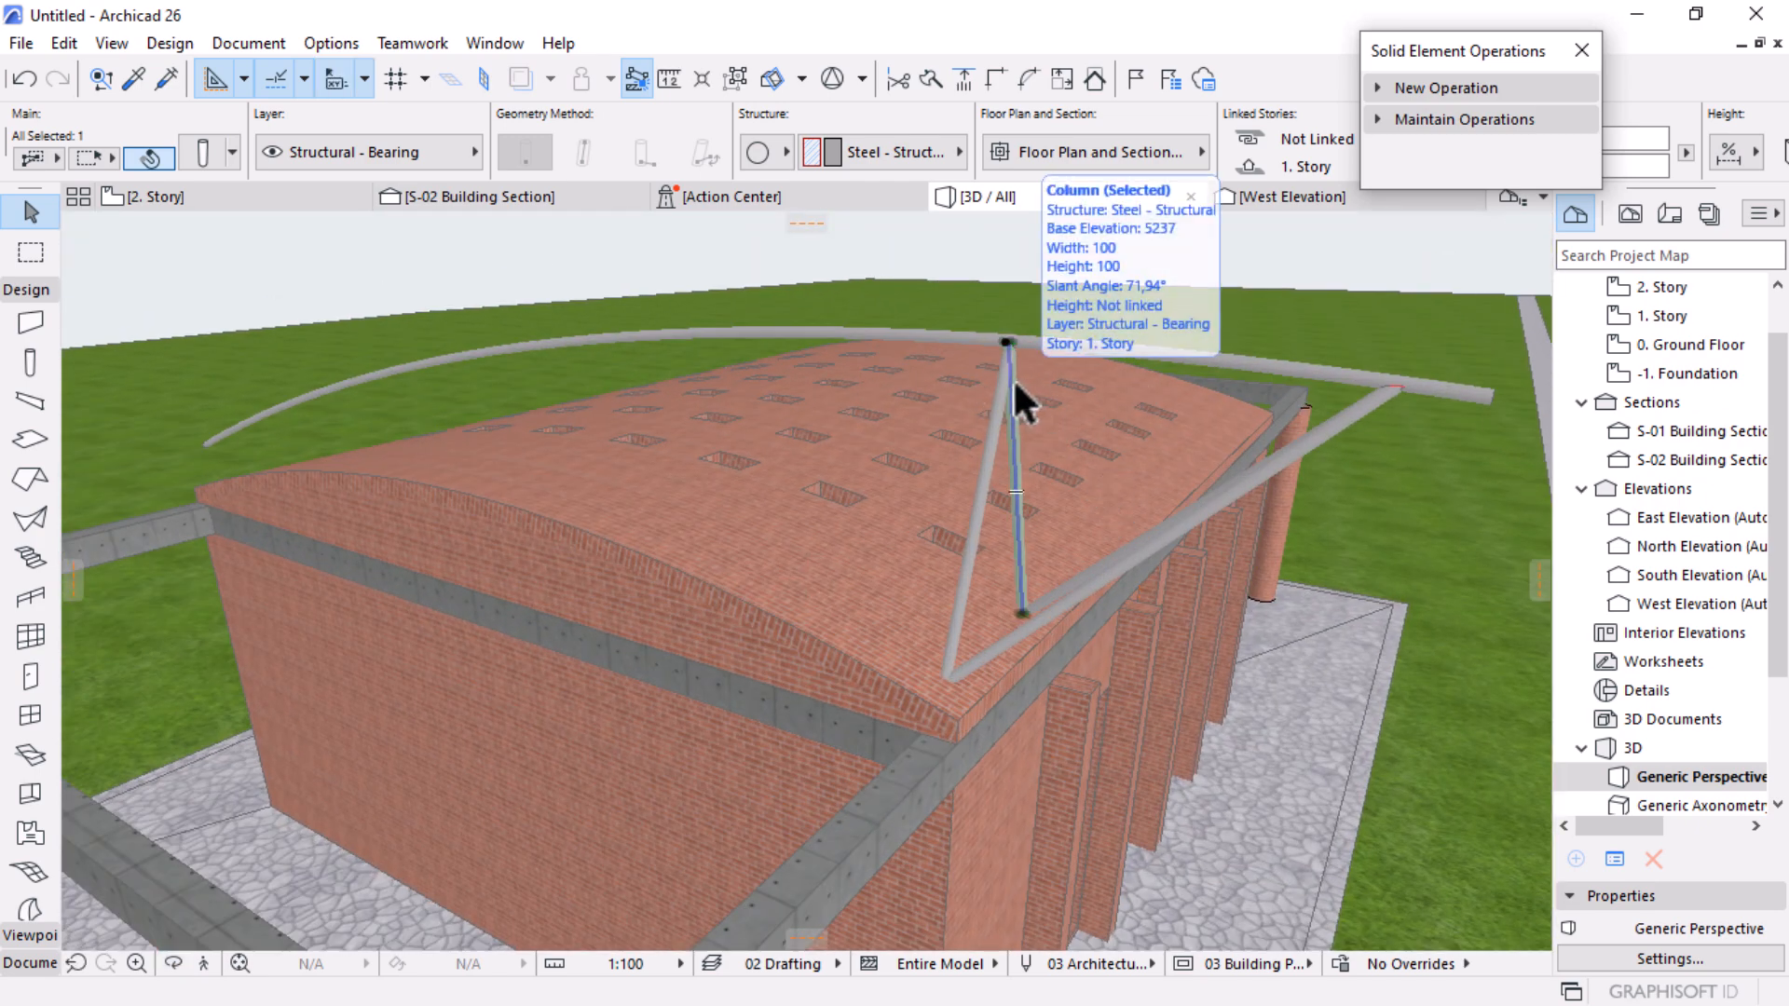
Step: Copy the column standing vertically above the roof edge in place in the S-02 Building Section
left_click(270, 197)
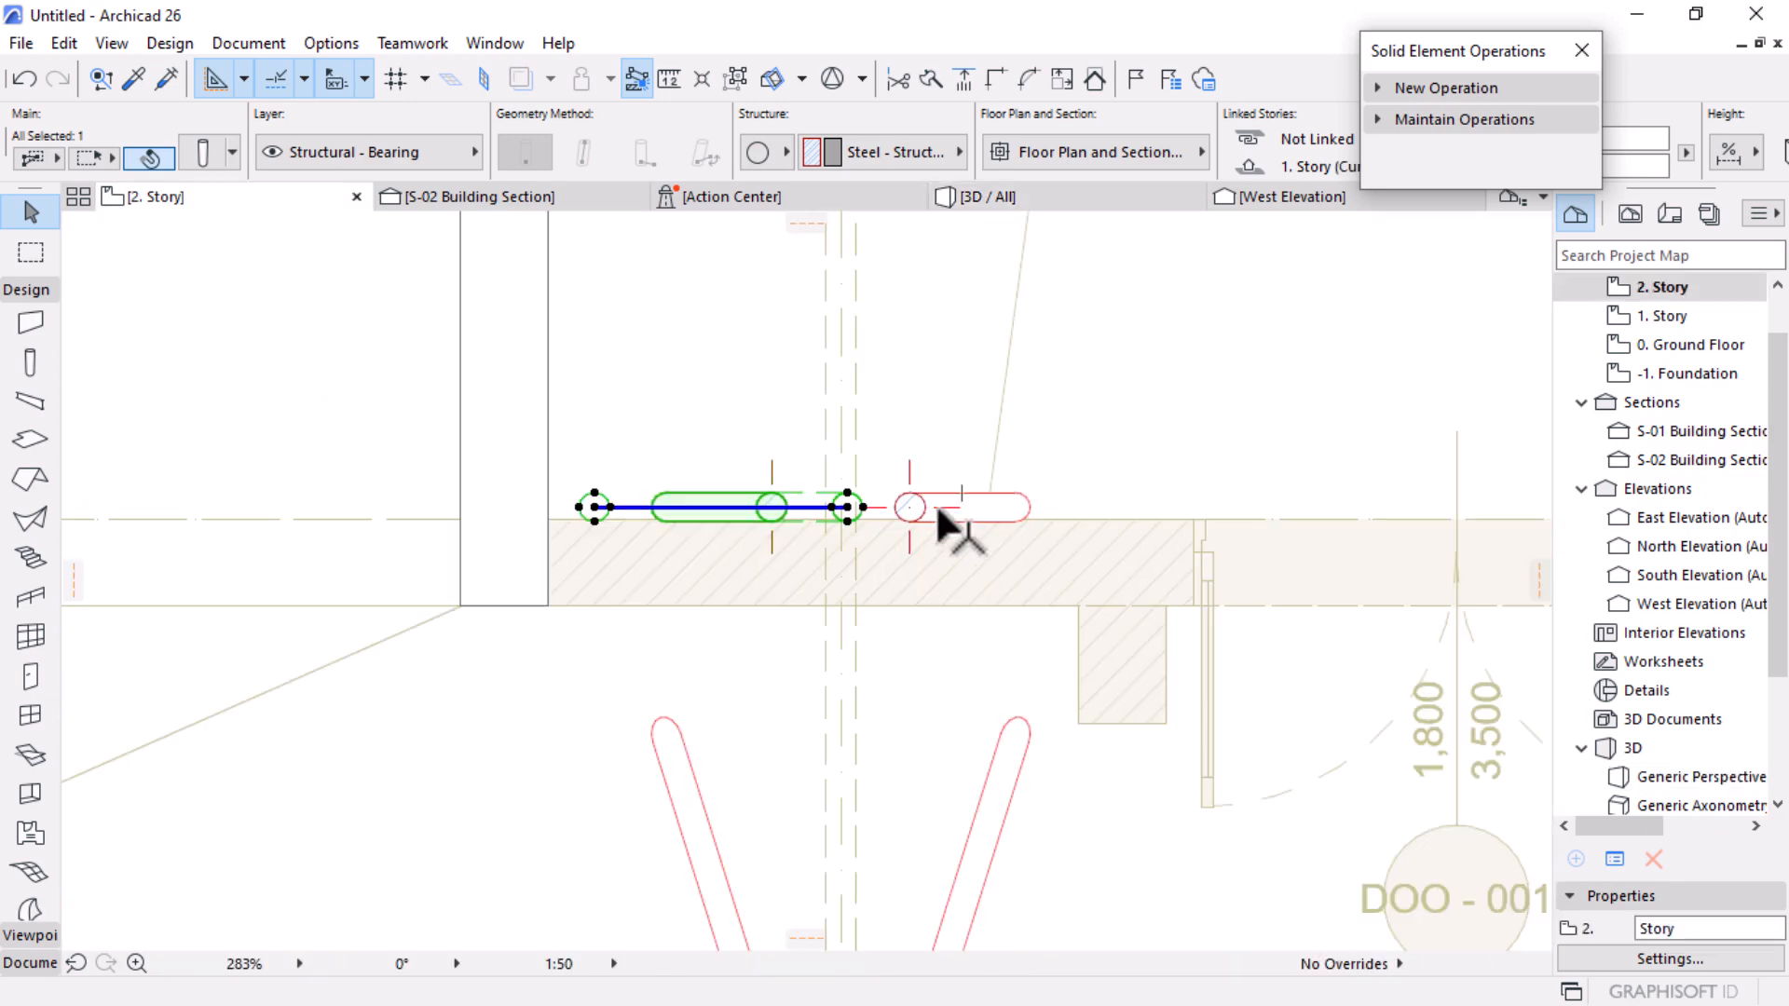
left_click(516, 198)
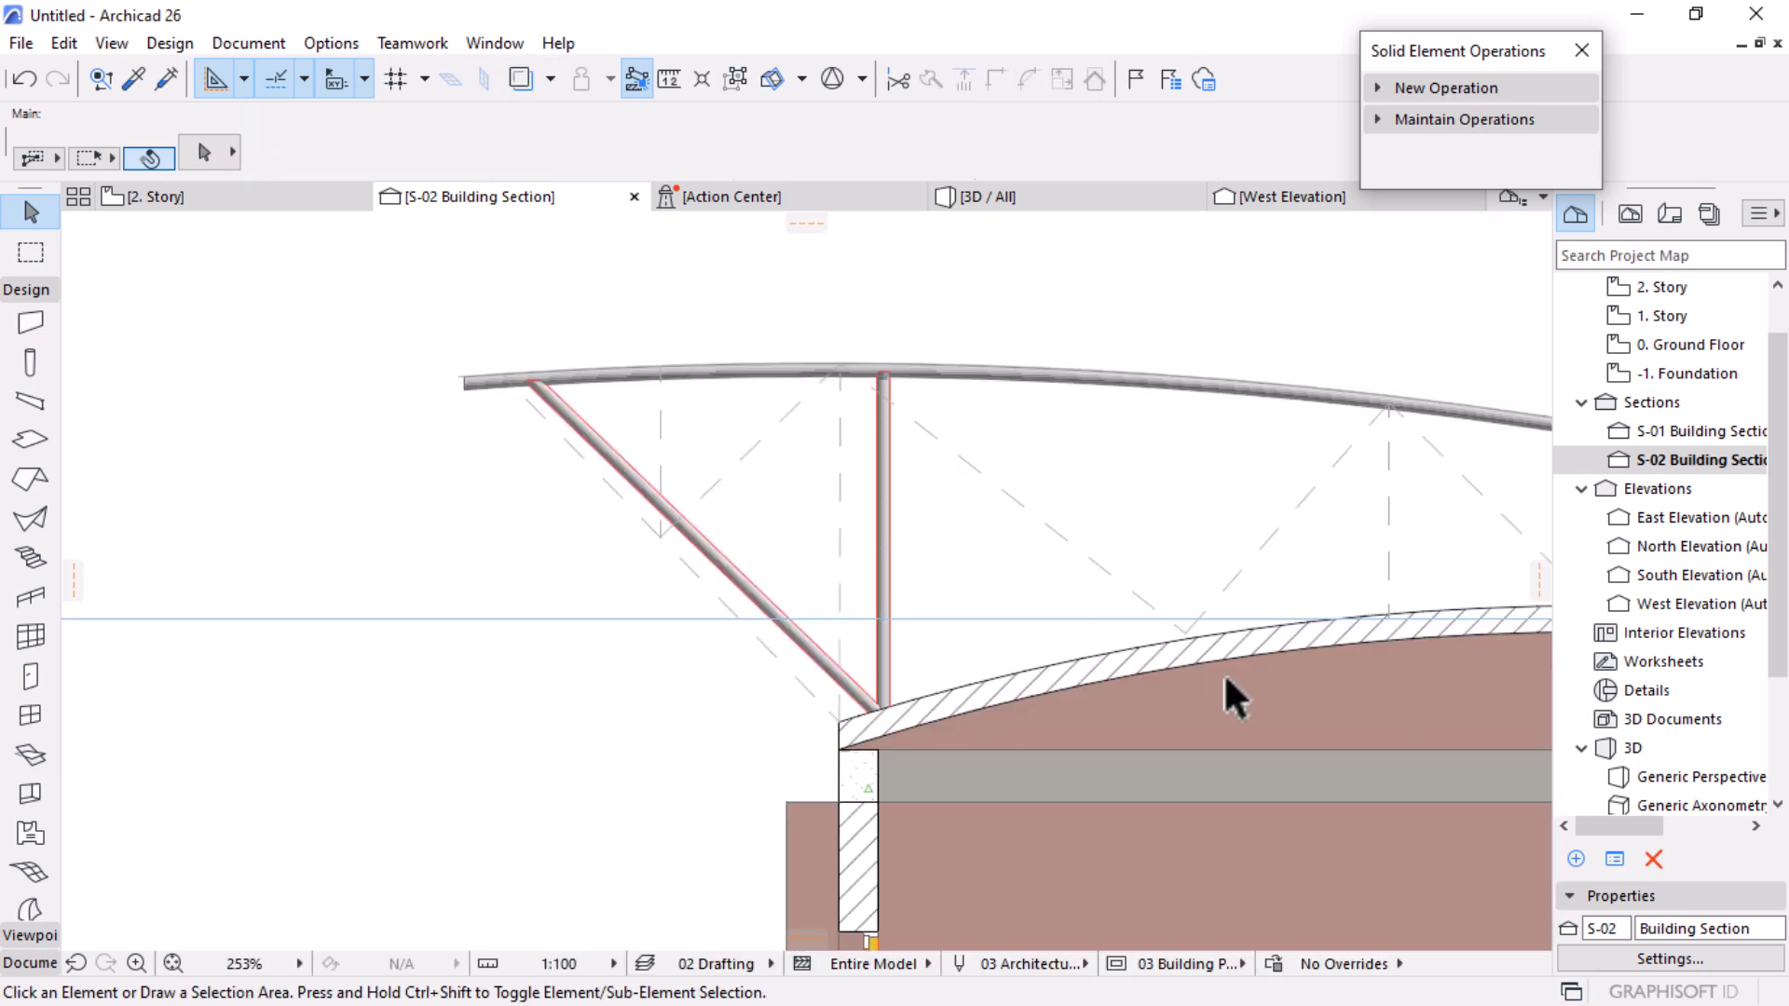
left_click(885, 433)
key("ctrl+shift+d")
left_click(883, 373)
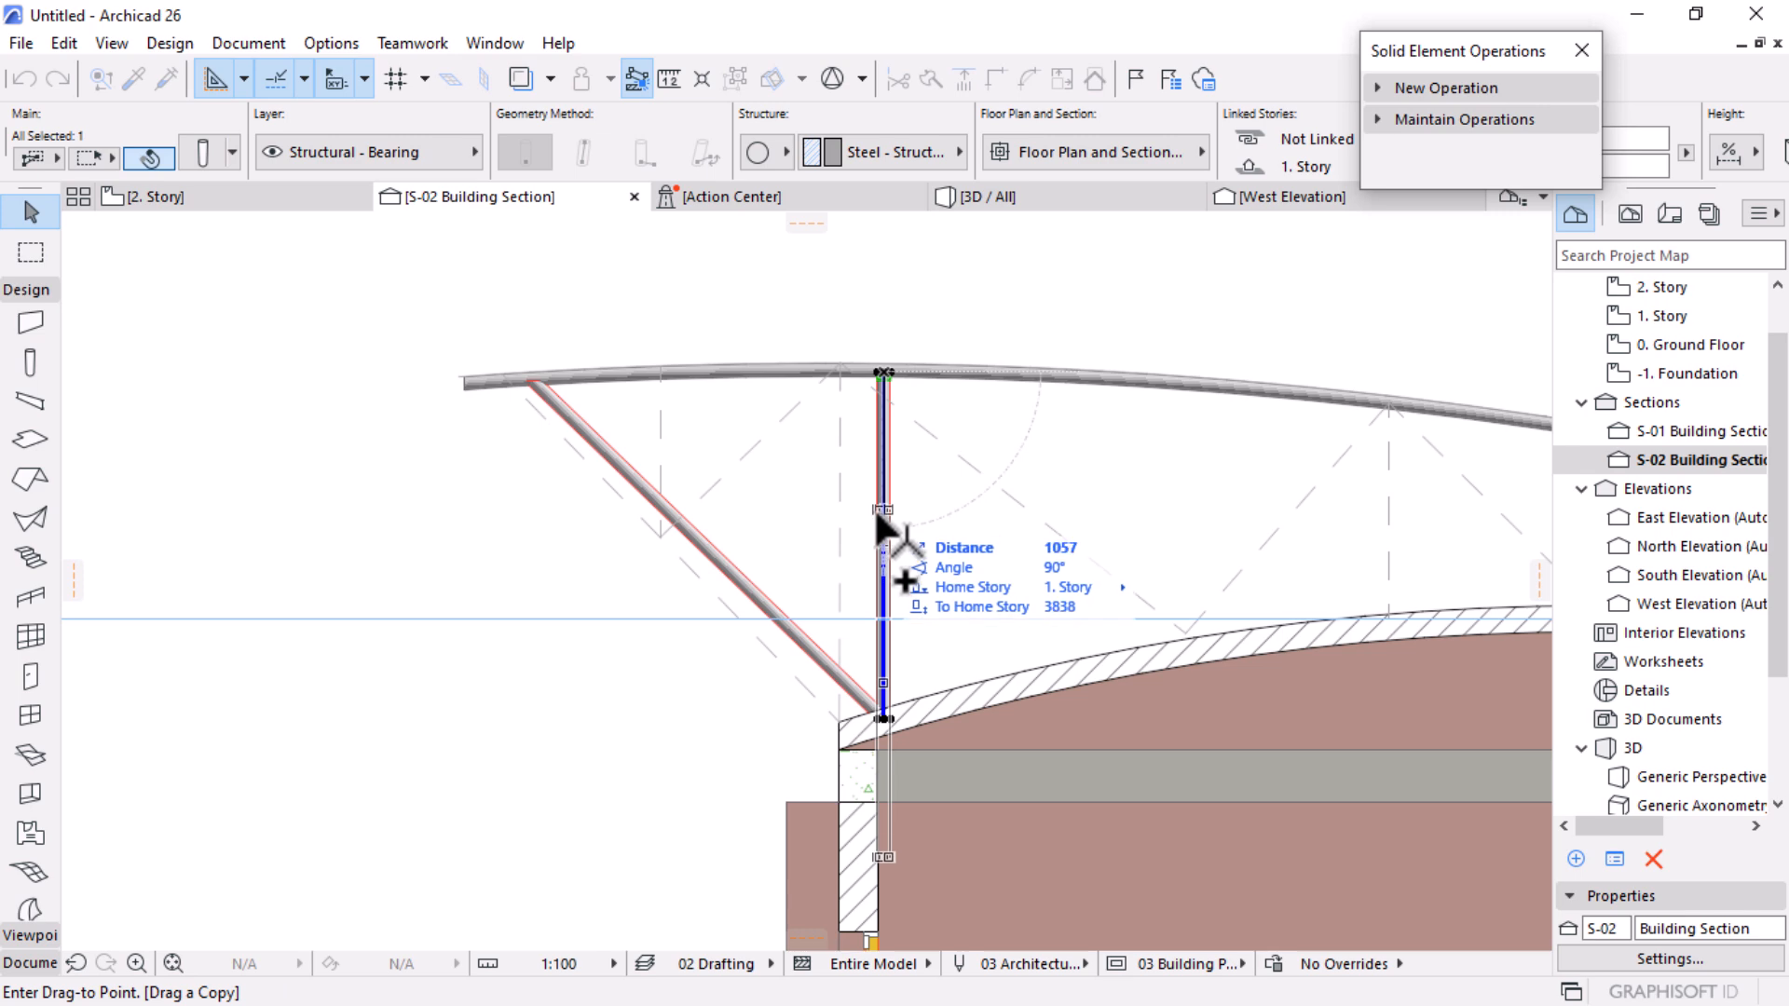
left_click(885, 374)
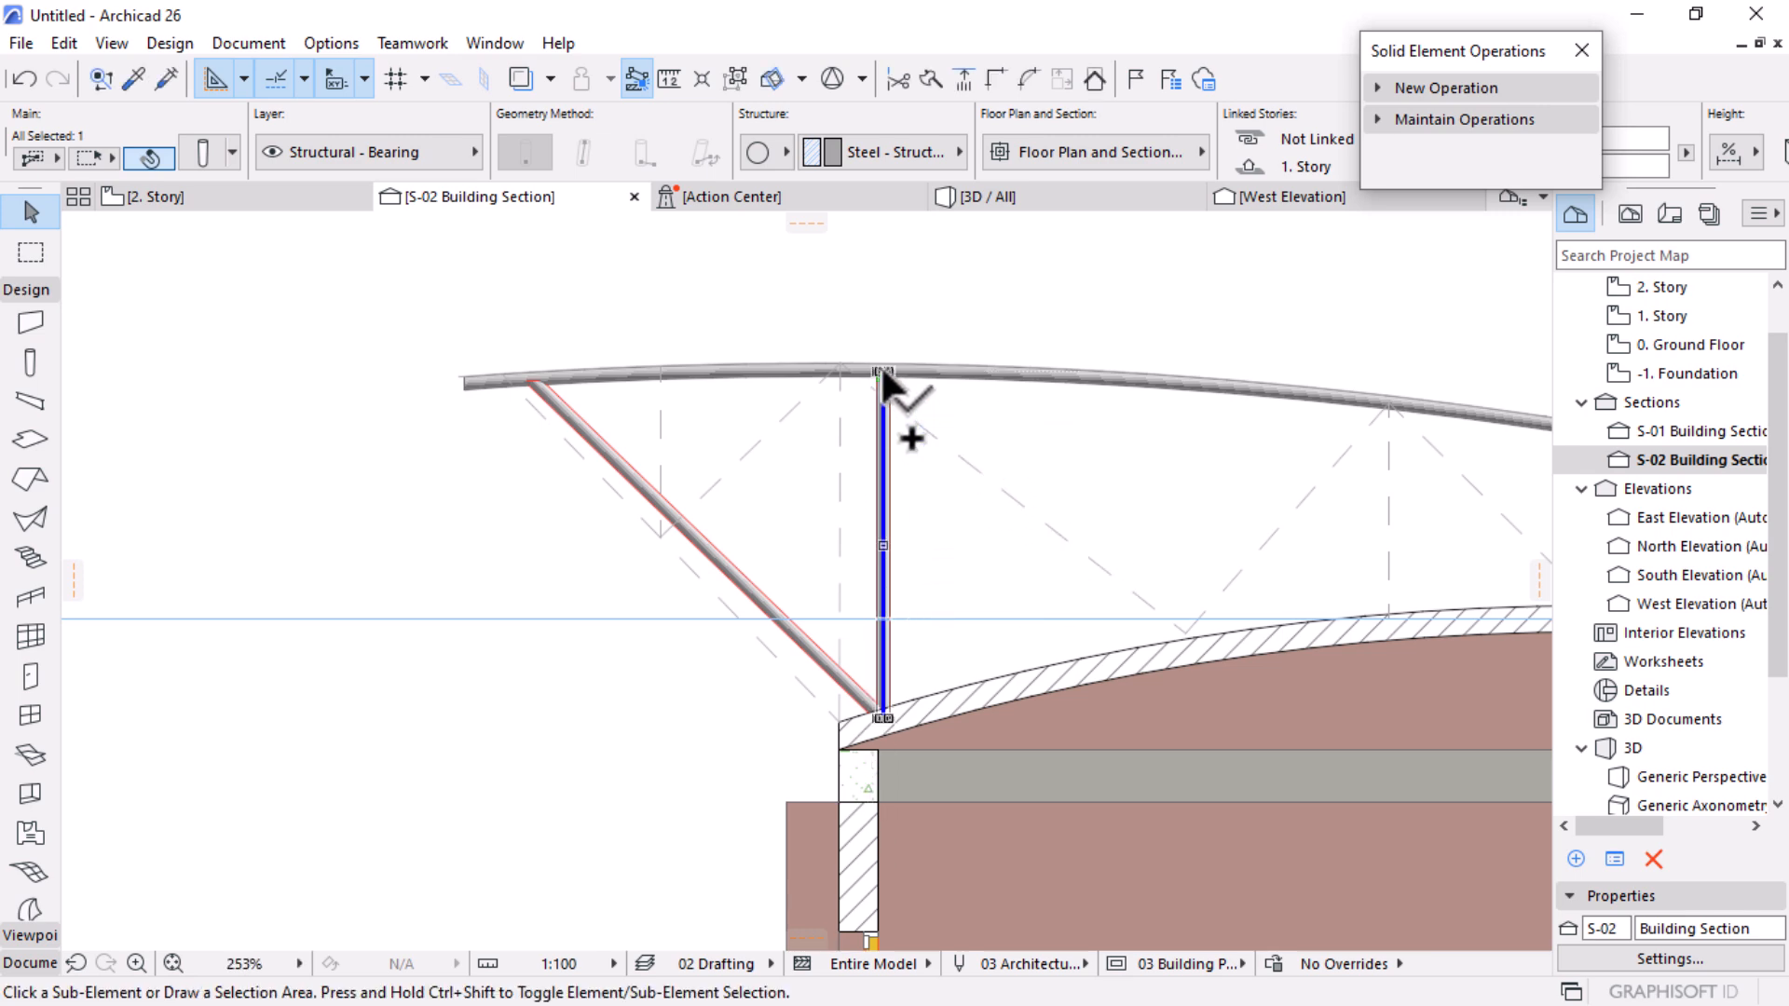
Step: Shift the copied column's lower end horizontally inward to a 37° slant angle and shorten it along its axis to end at the curved roof
left_click(881, 716)
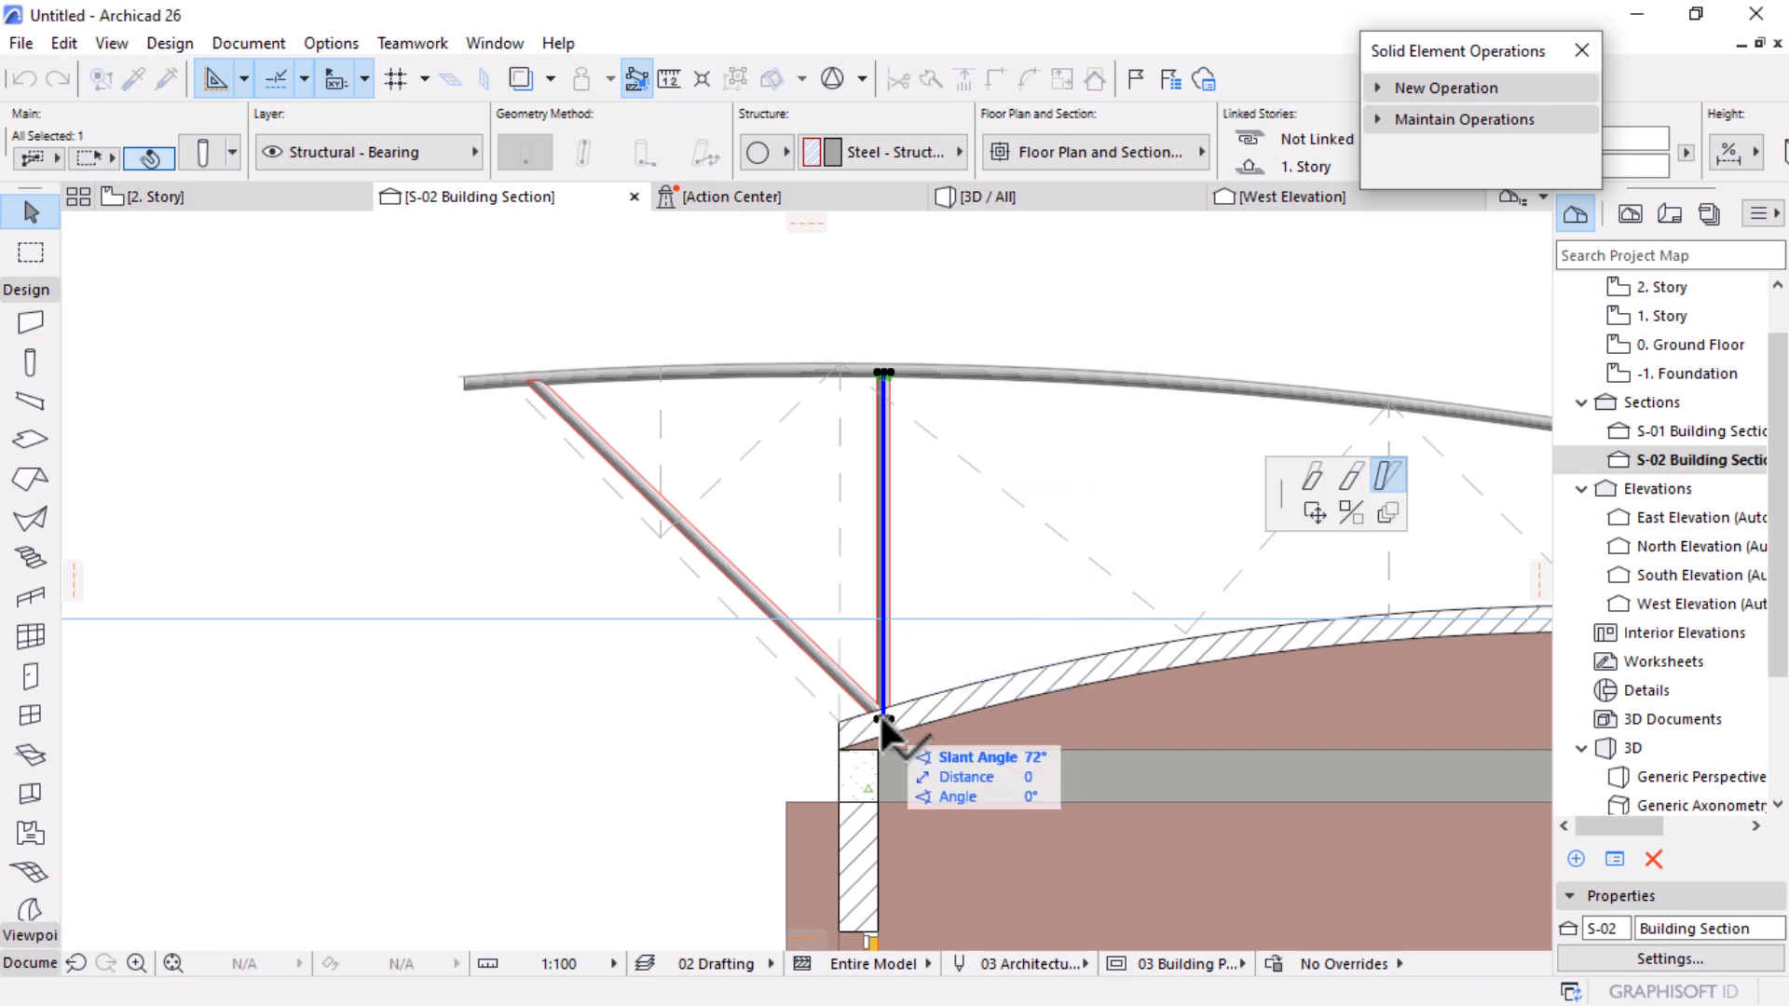
left_click(1339, 607)
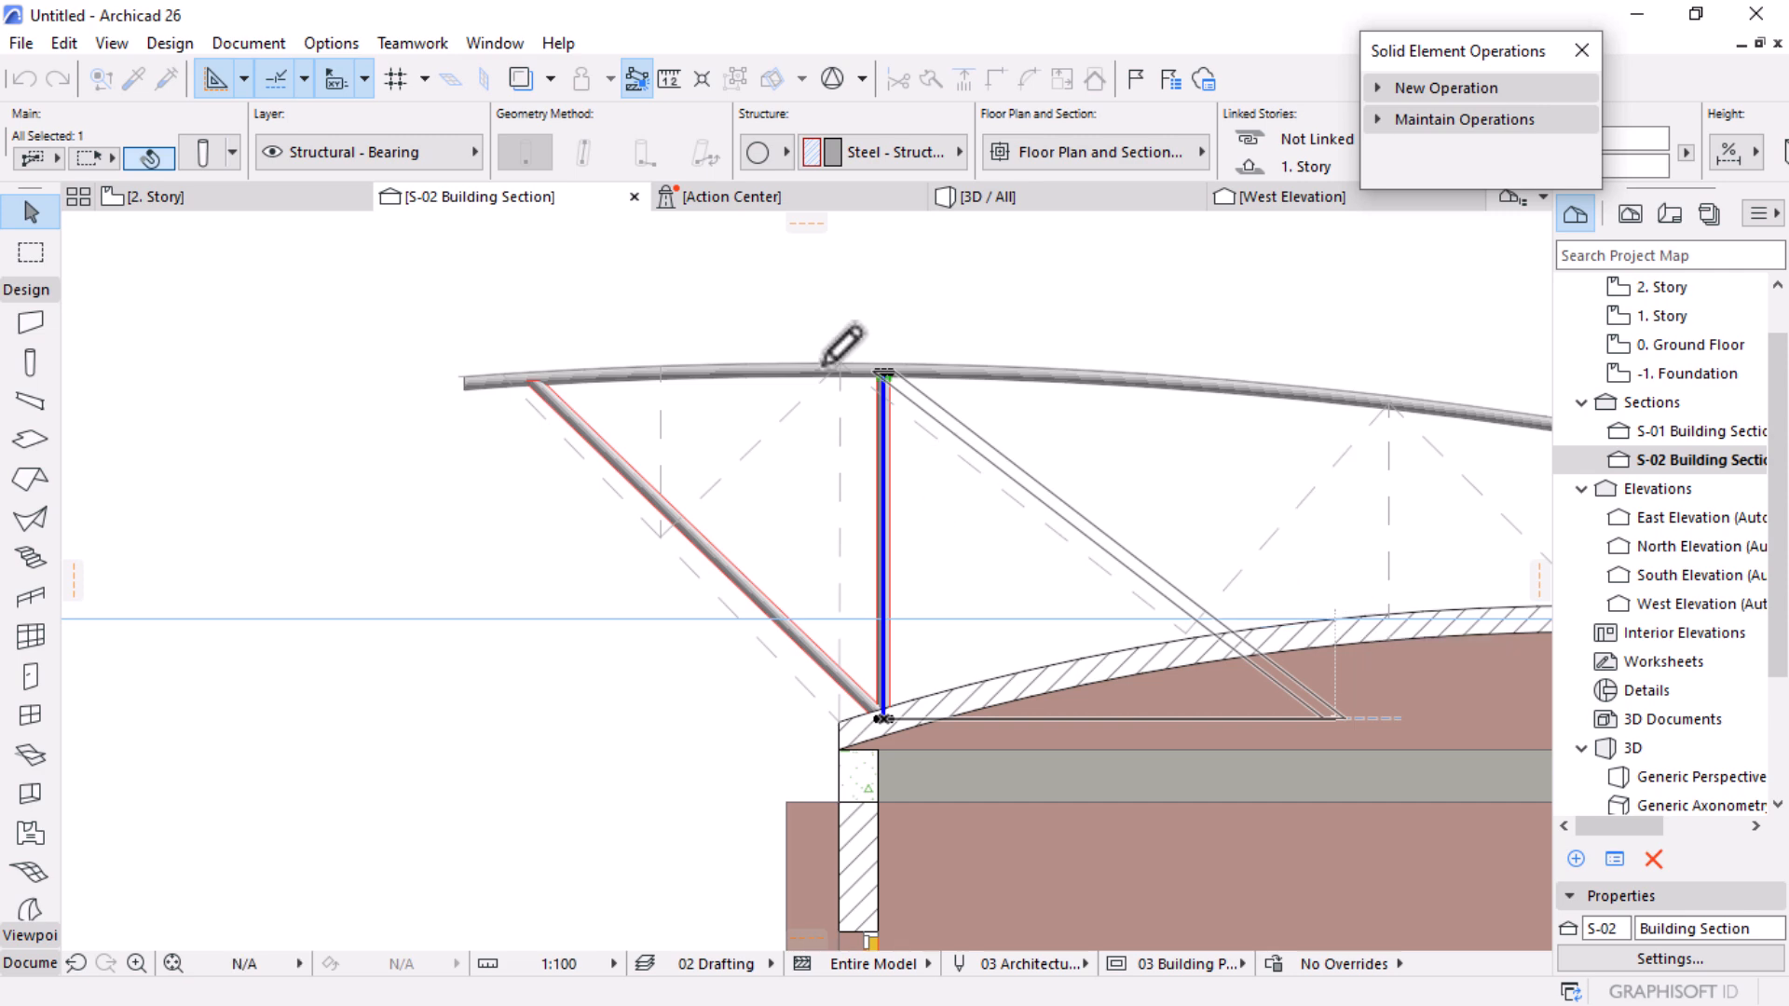
left_click(1337, 723)
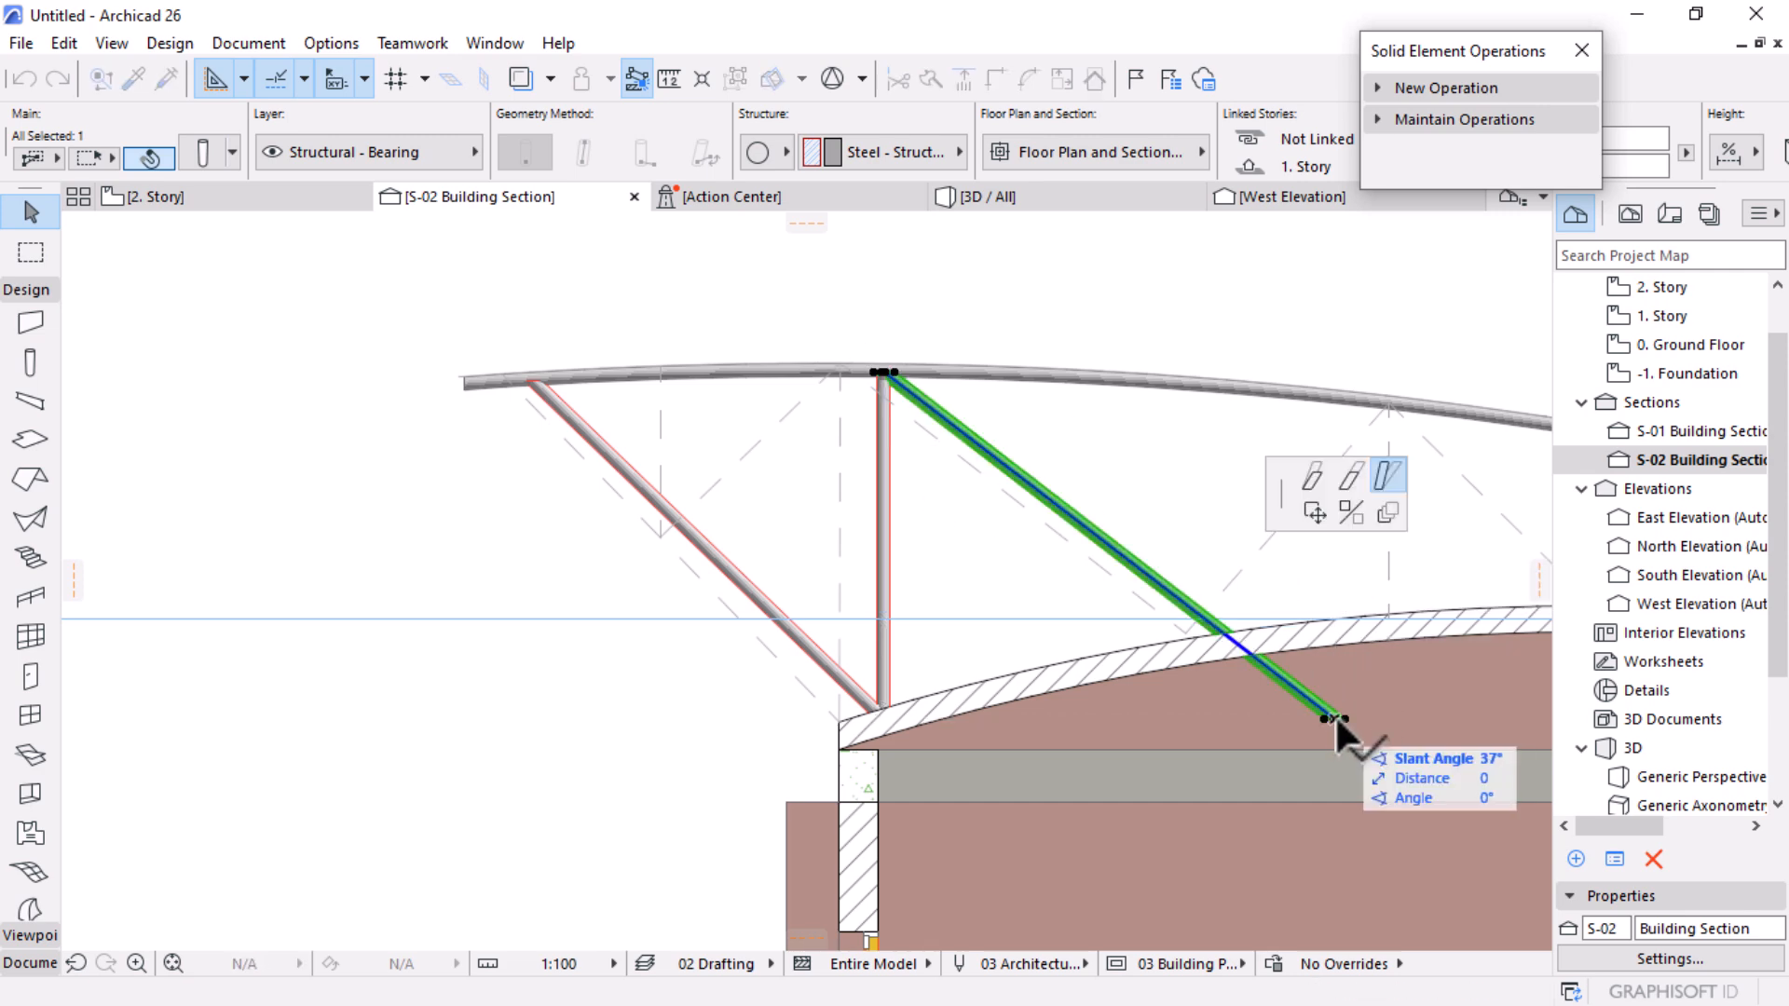
left_click(1351, 477)
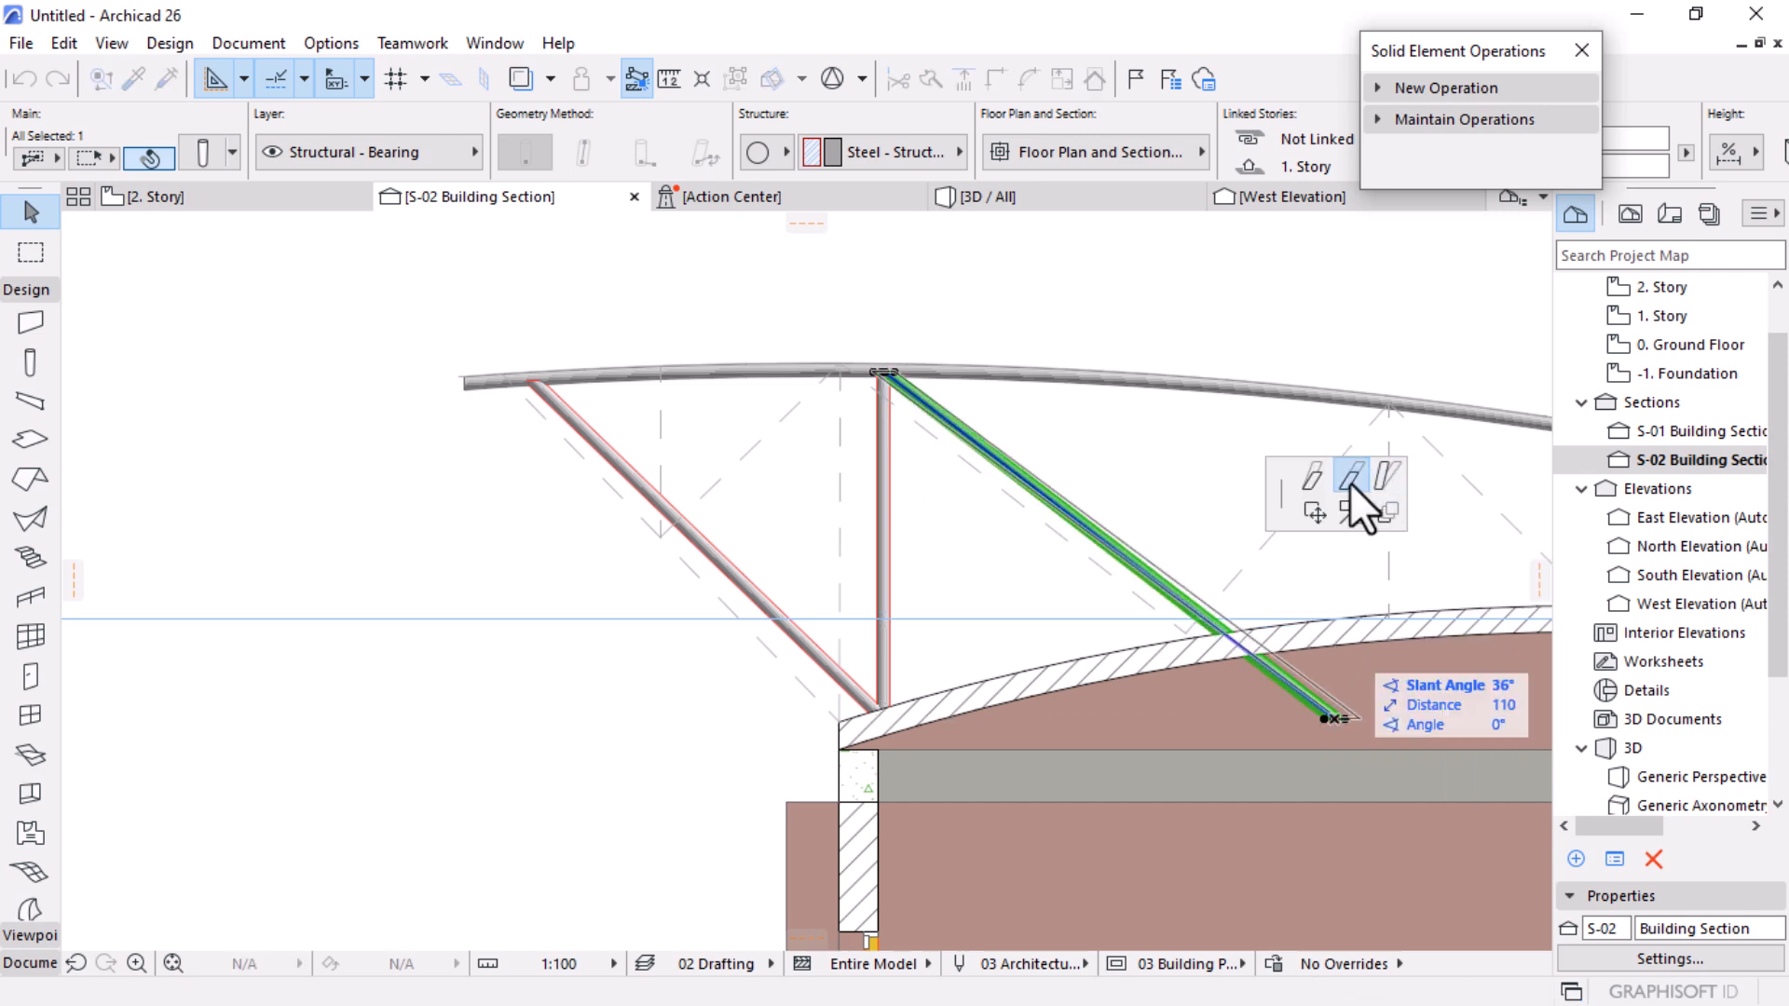
left_click(1244, 639)
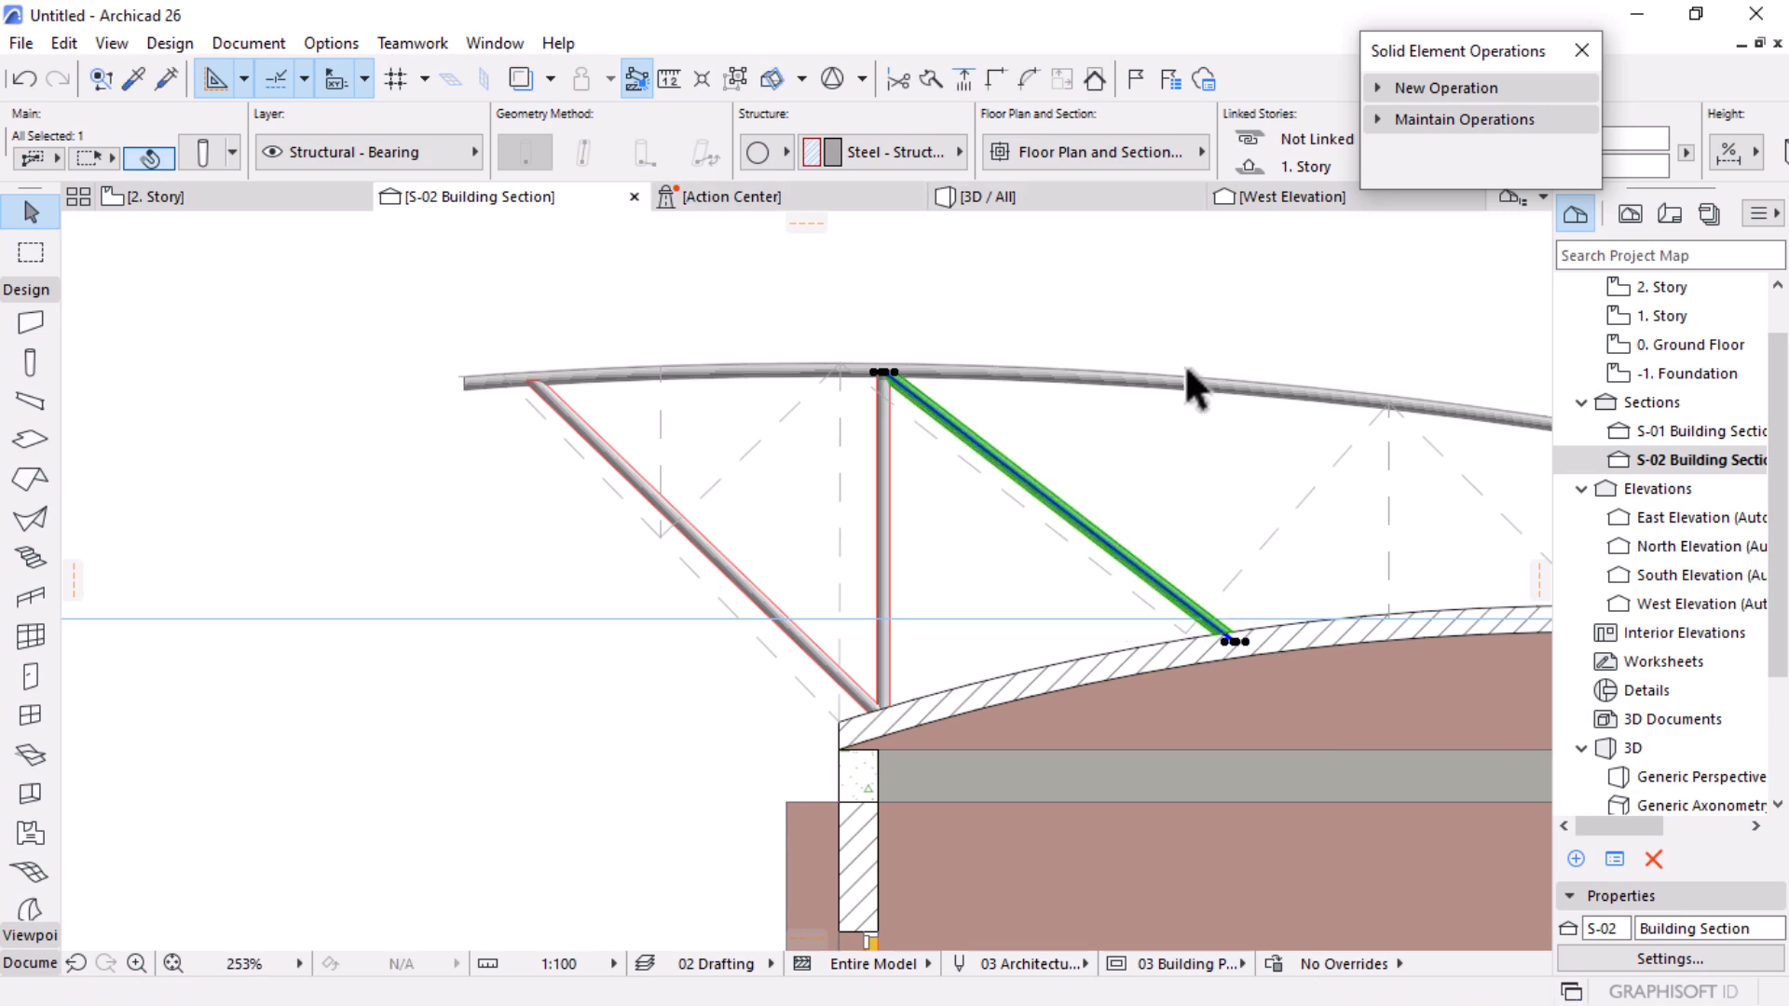
Step: Mirror a copy of the new slanted column about the curved beam's centreline in the 2. Story plan
double_click(1666, 288)
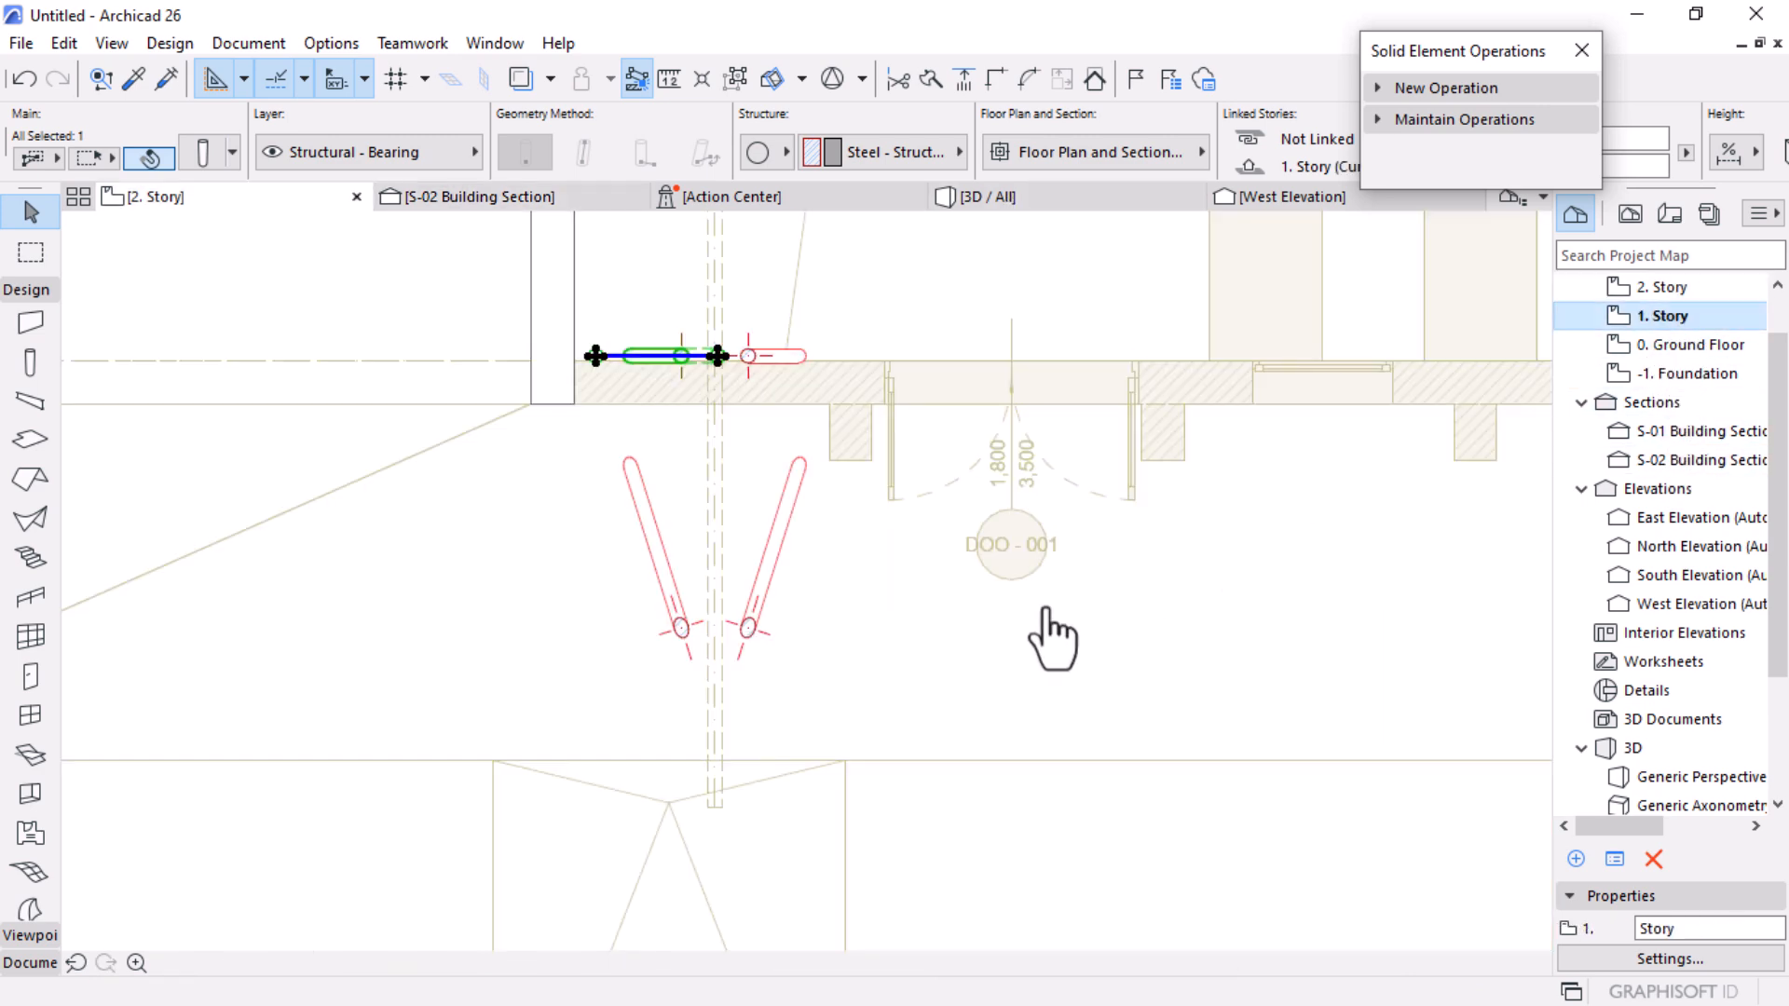
scroll(1160, 738, "down", 6)
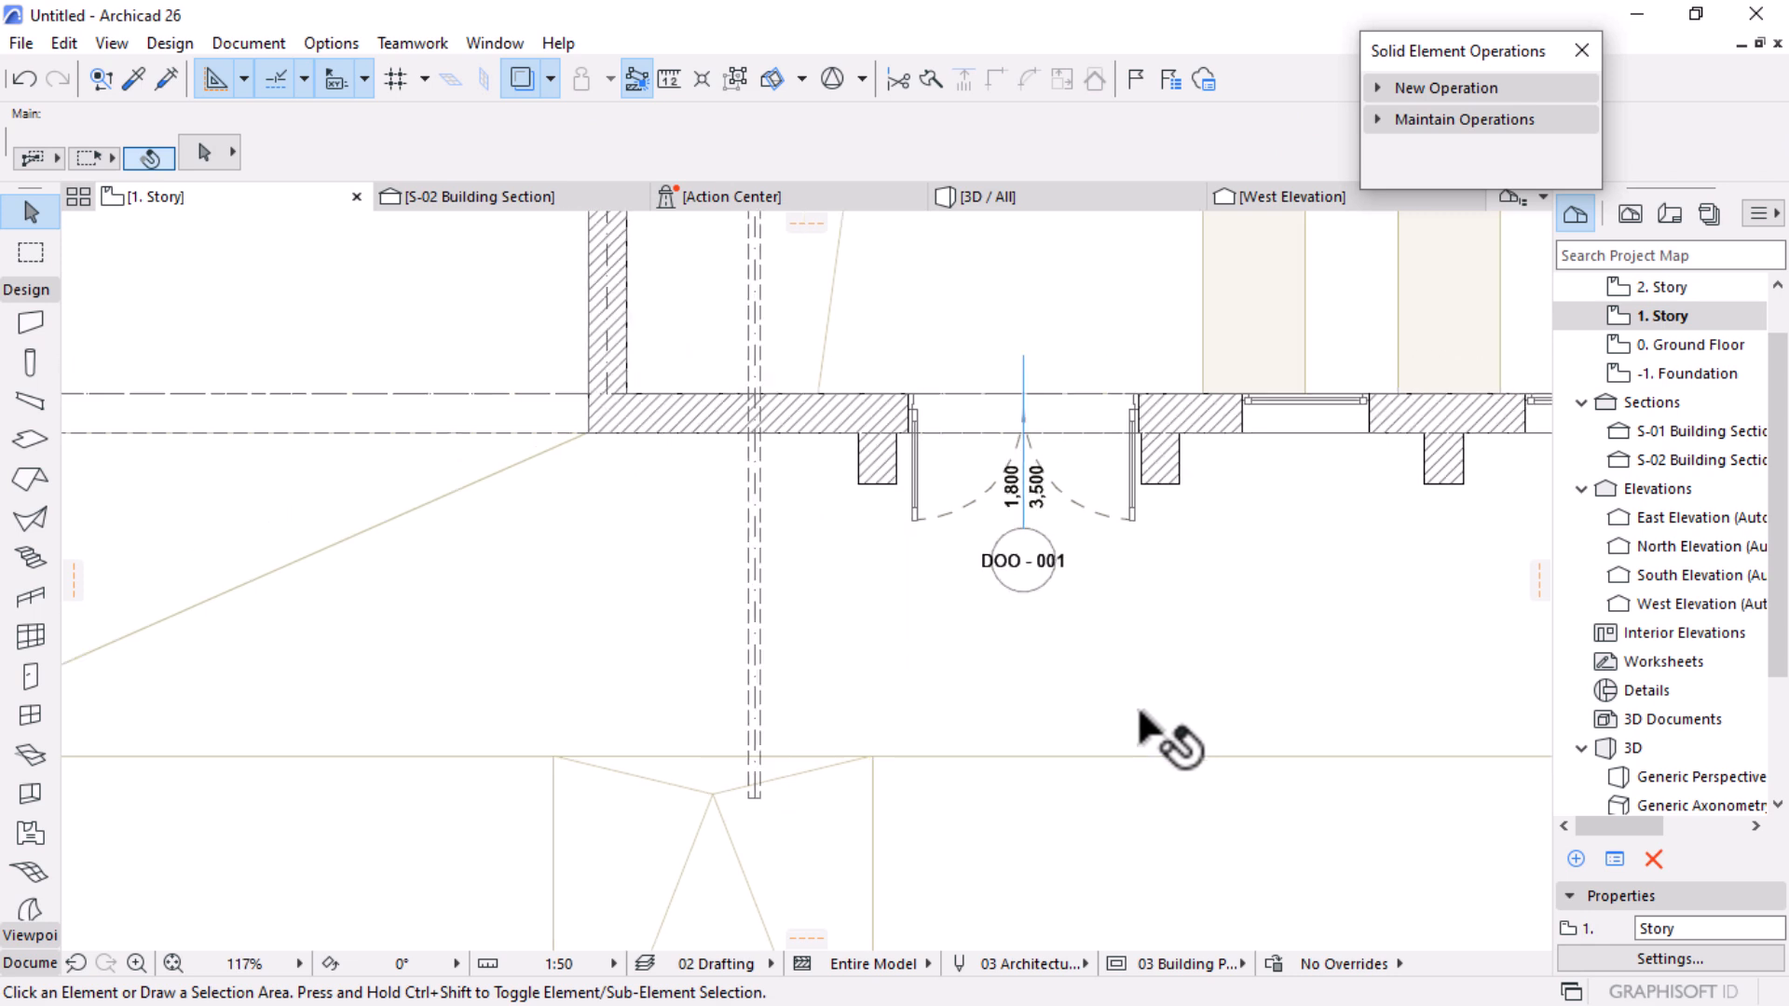
double_click(1666, 288)
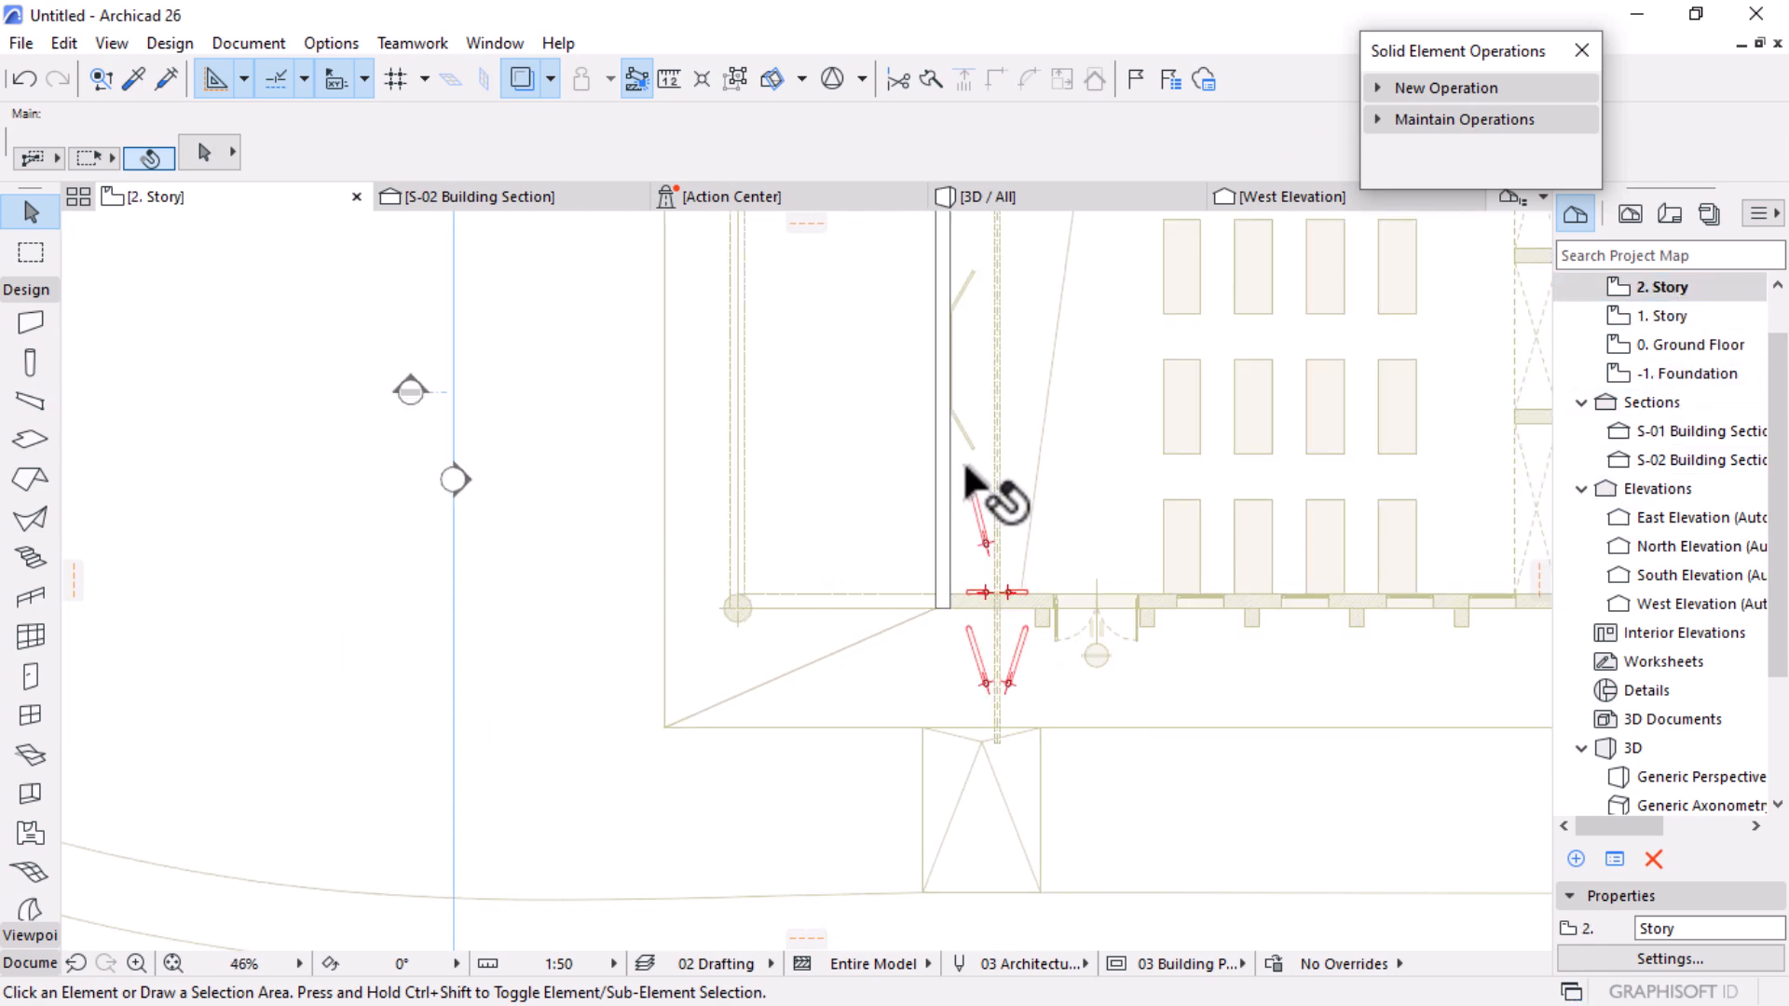
scroll(1025, 494, "up", 4)
left_click(985, 529)
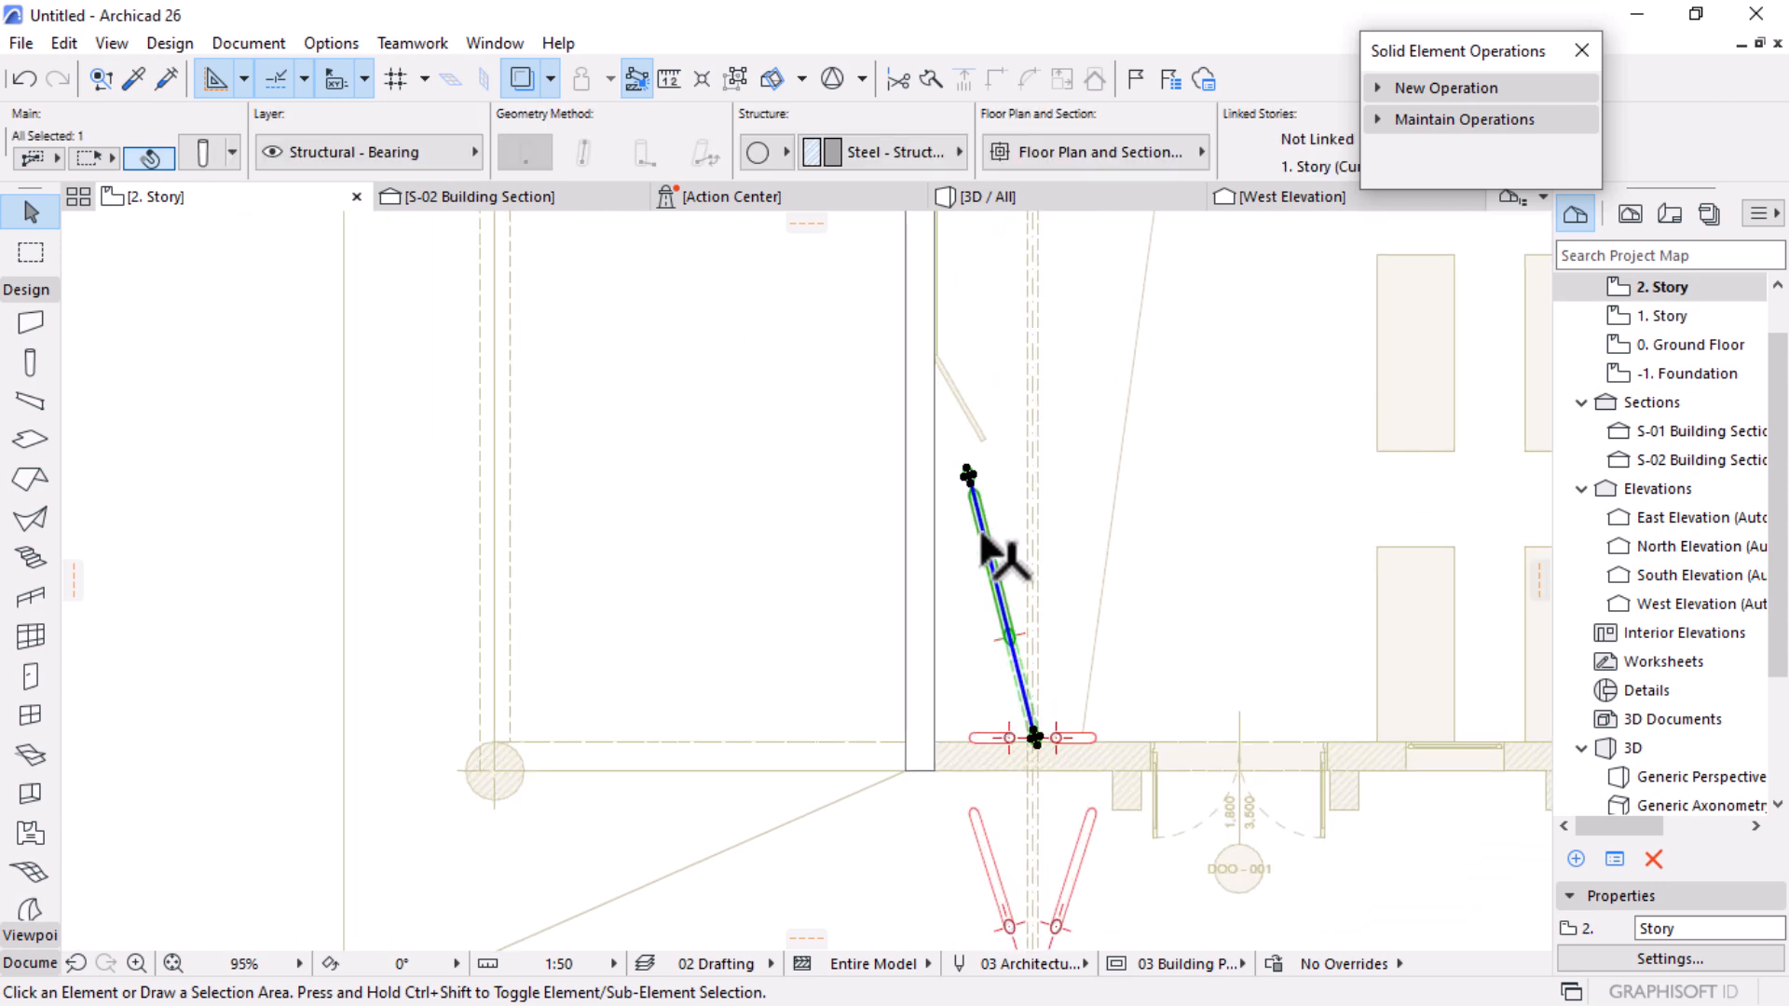
key("ctrl+shift+m")
scroll(1034, 470, "up", 2)
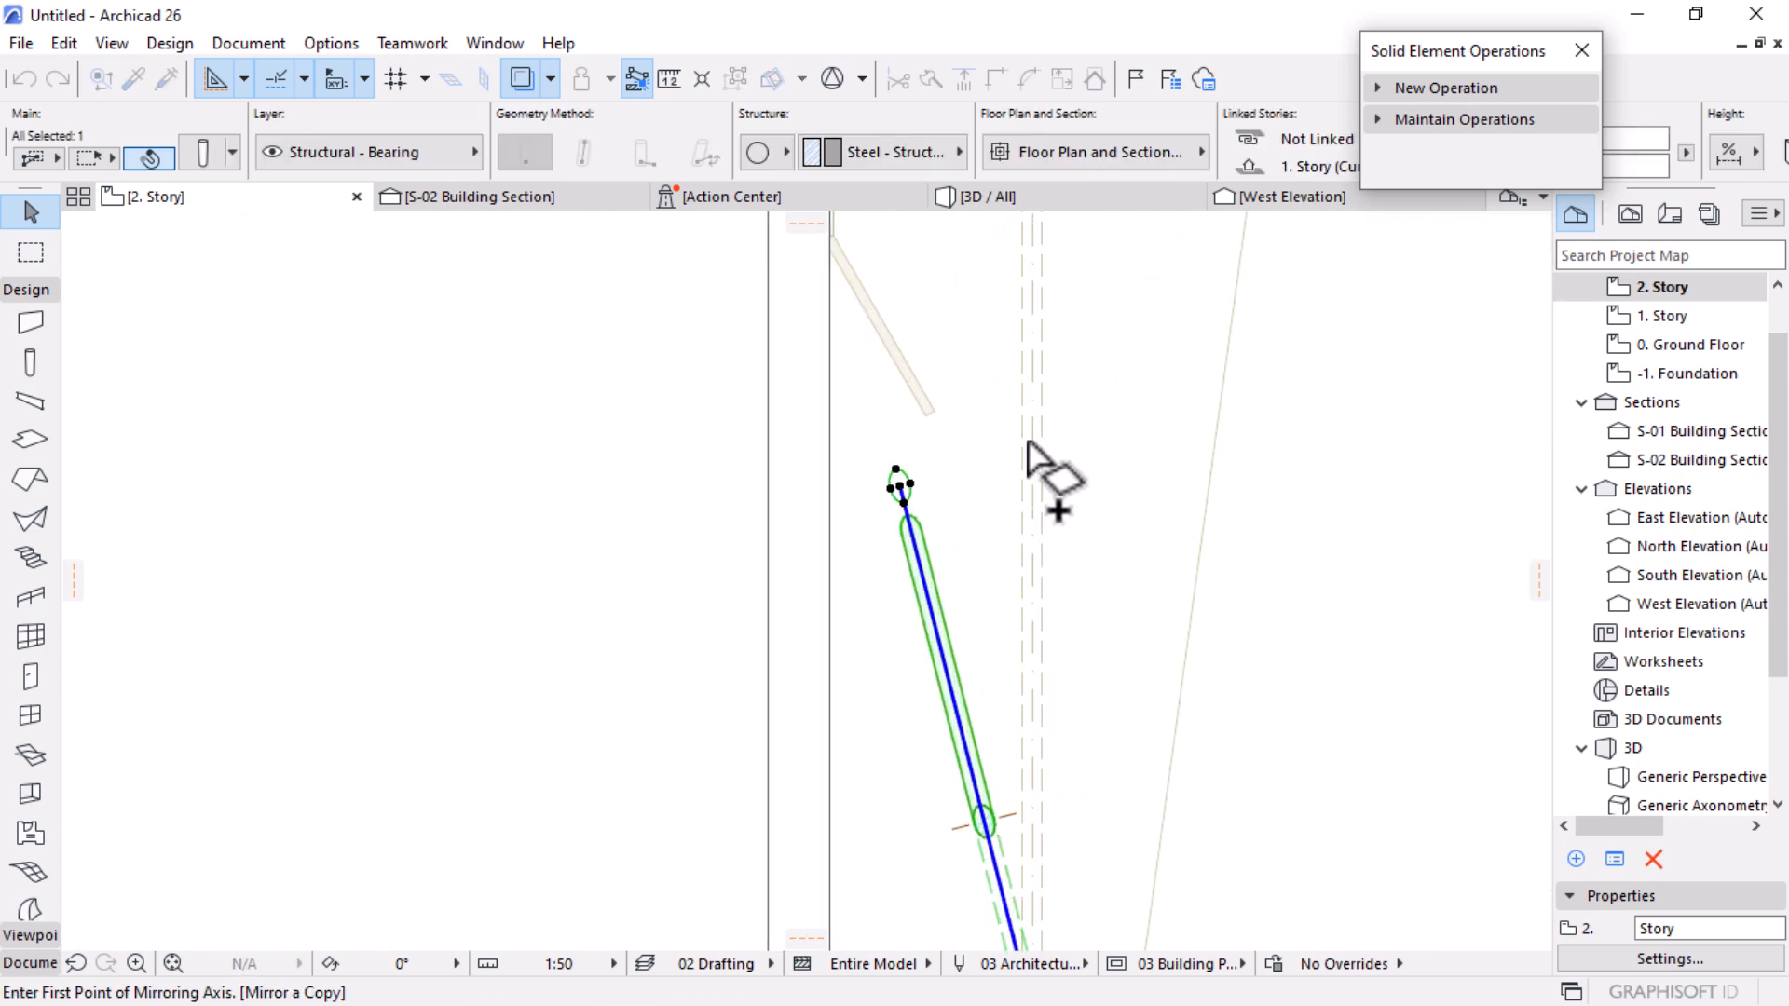
left_click(1031, 419)
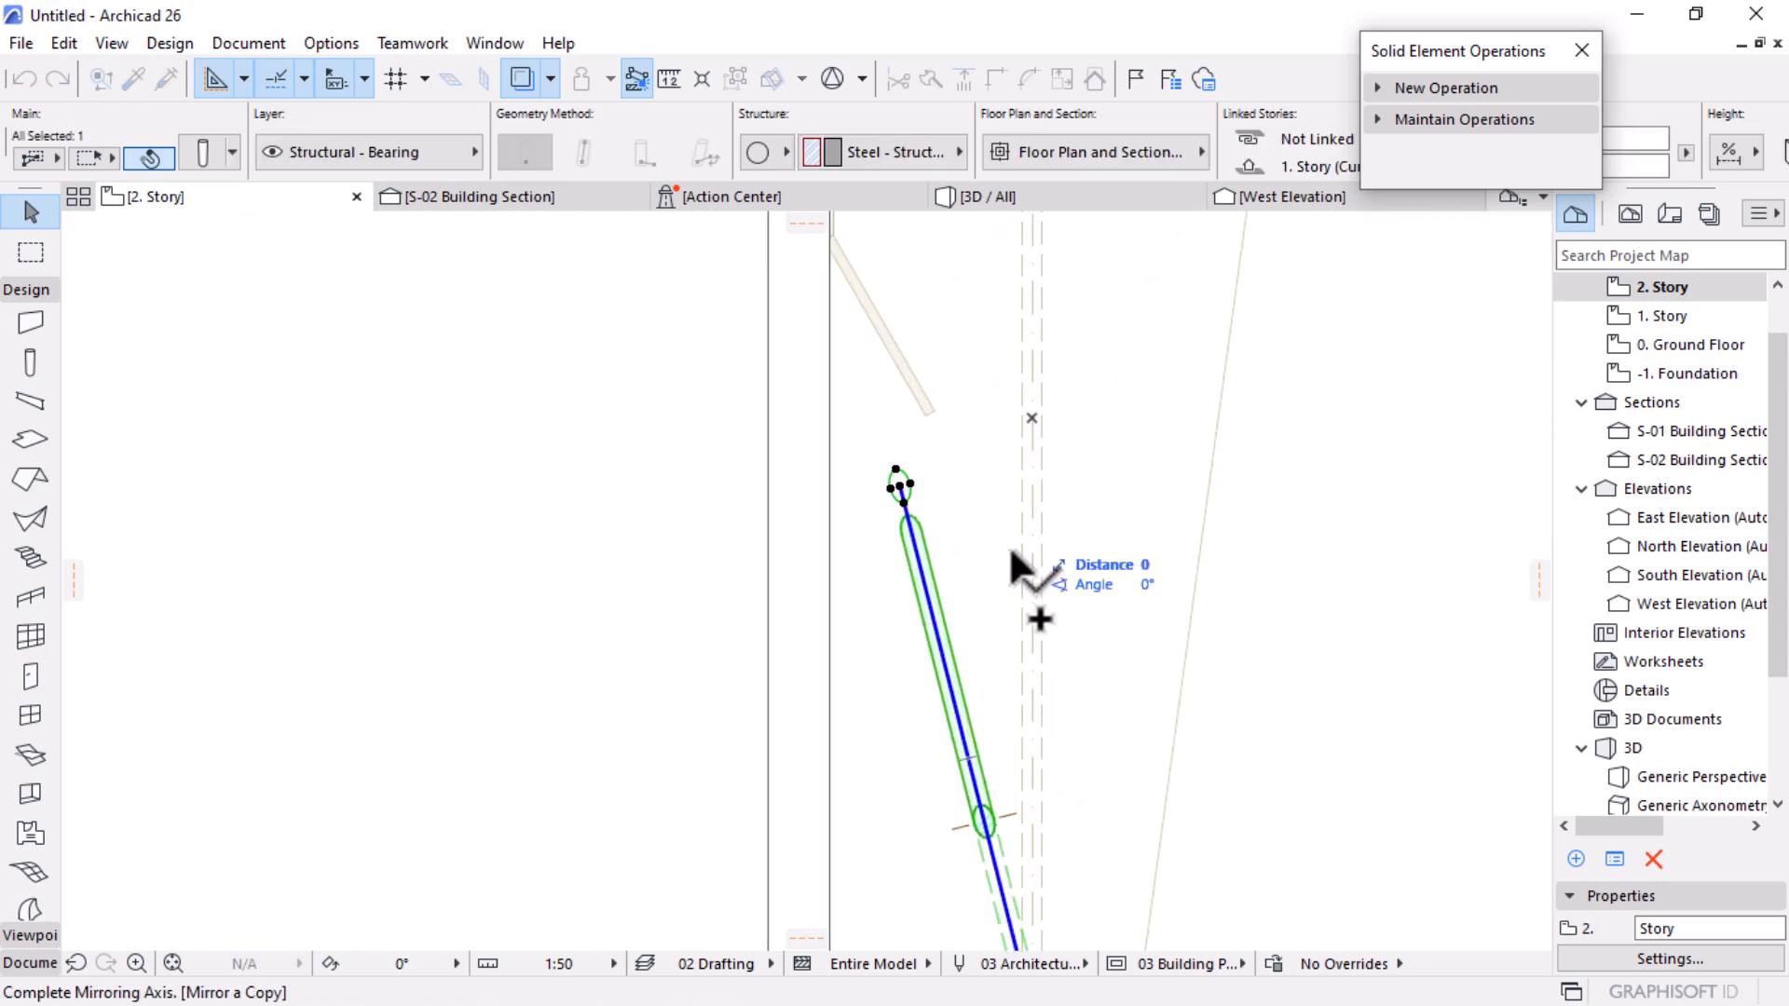
left_click(1036, 758)
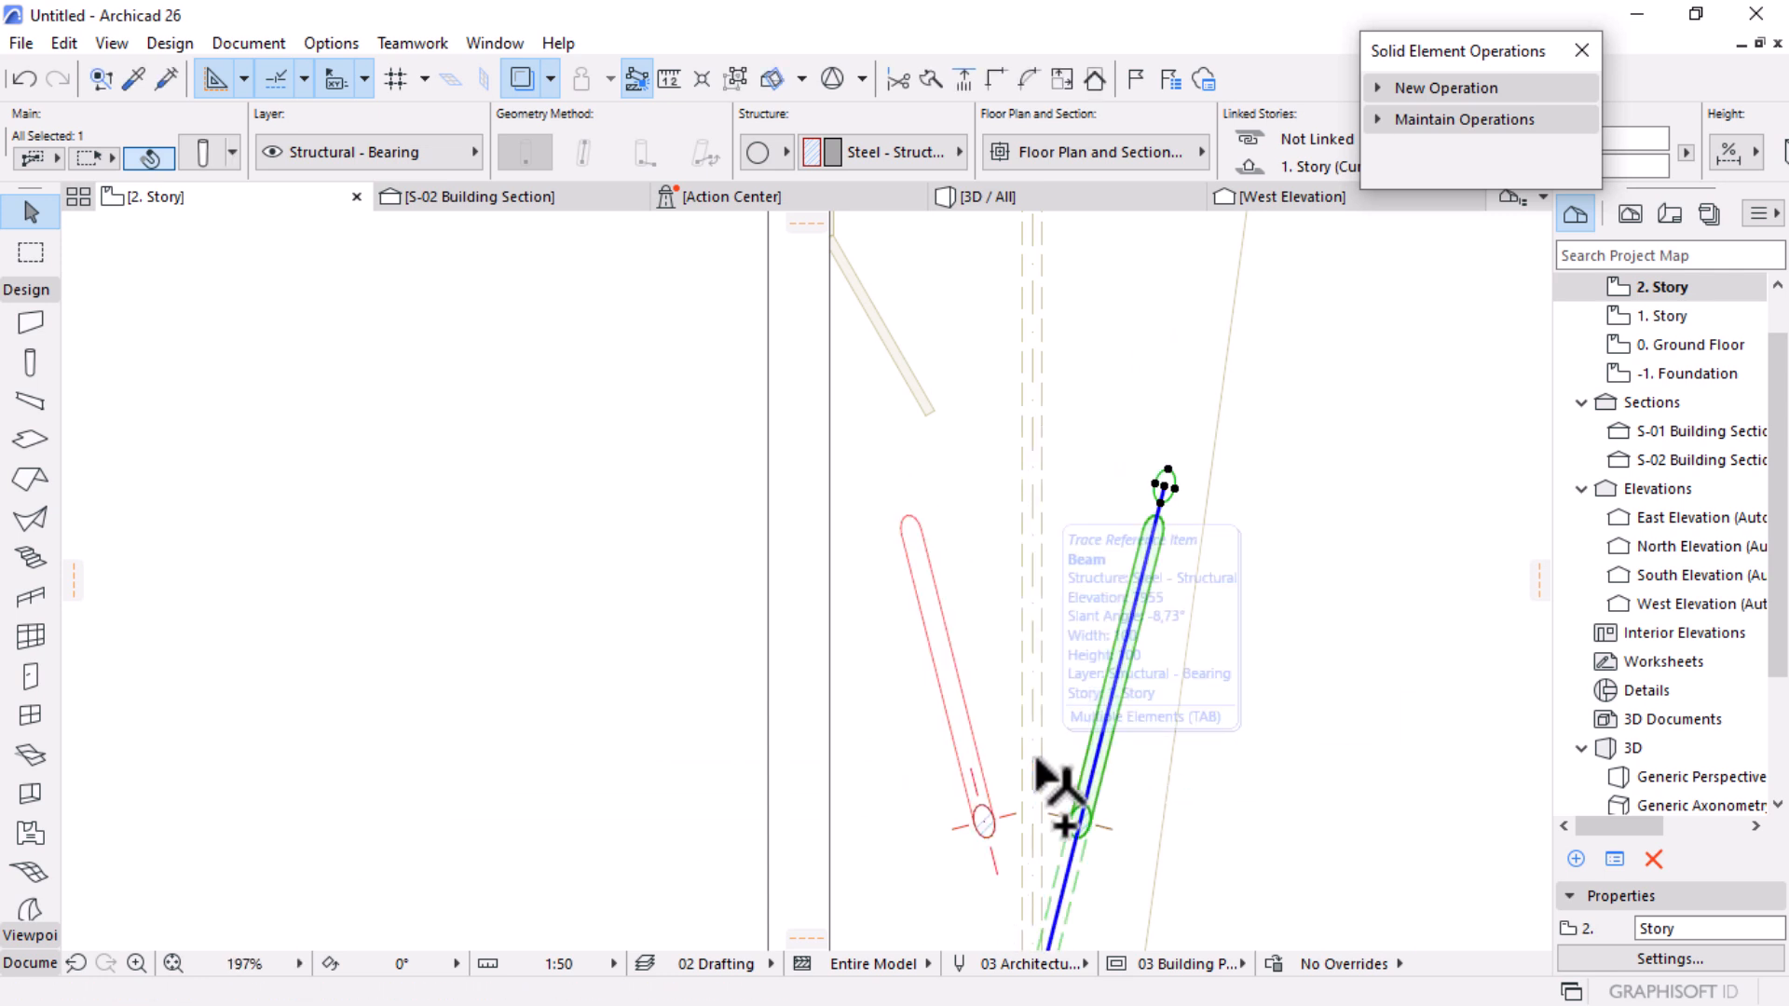
scroll(1039, 759, "down", 5)
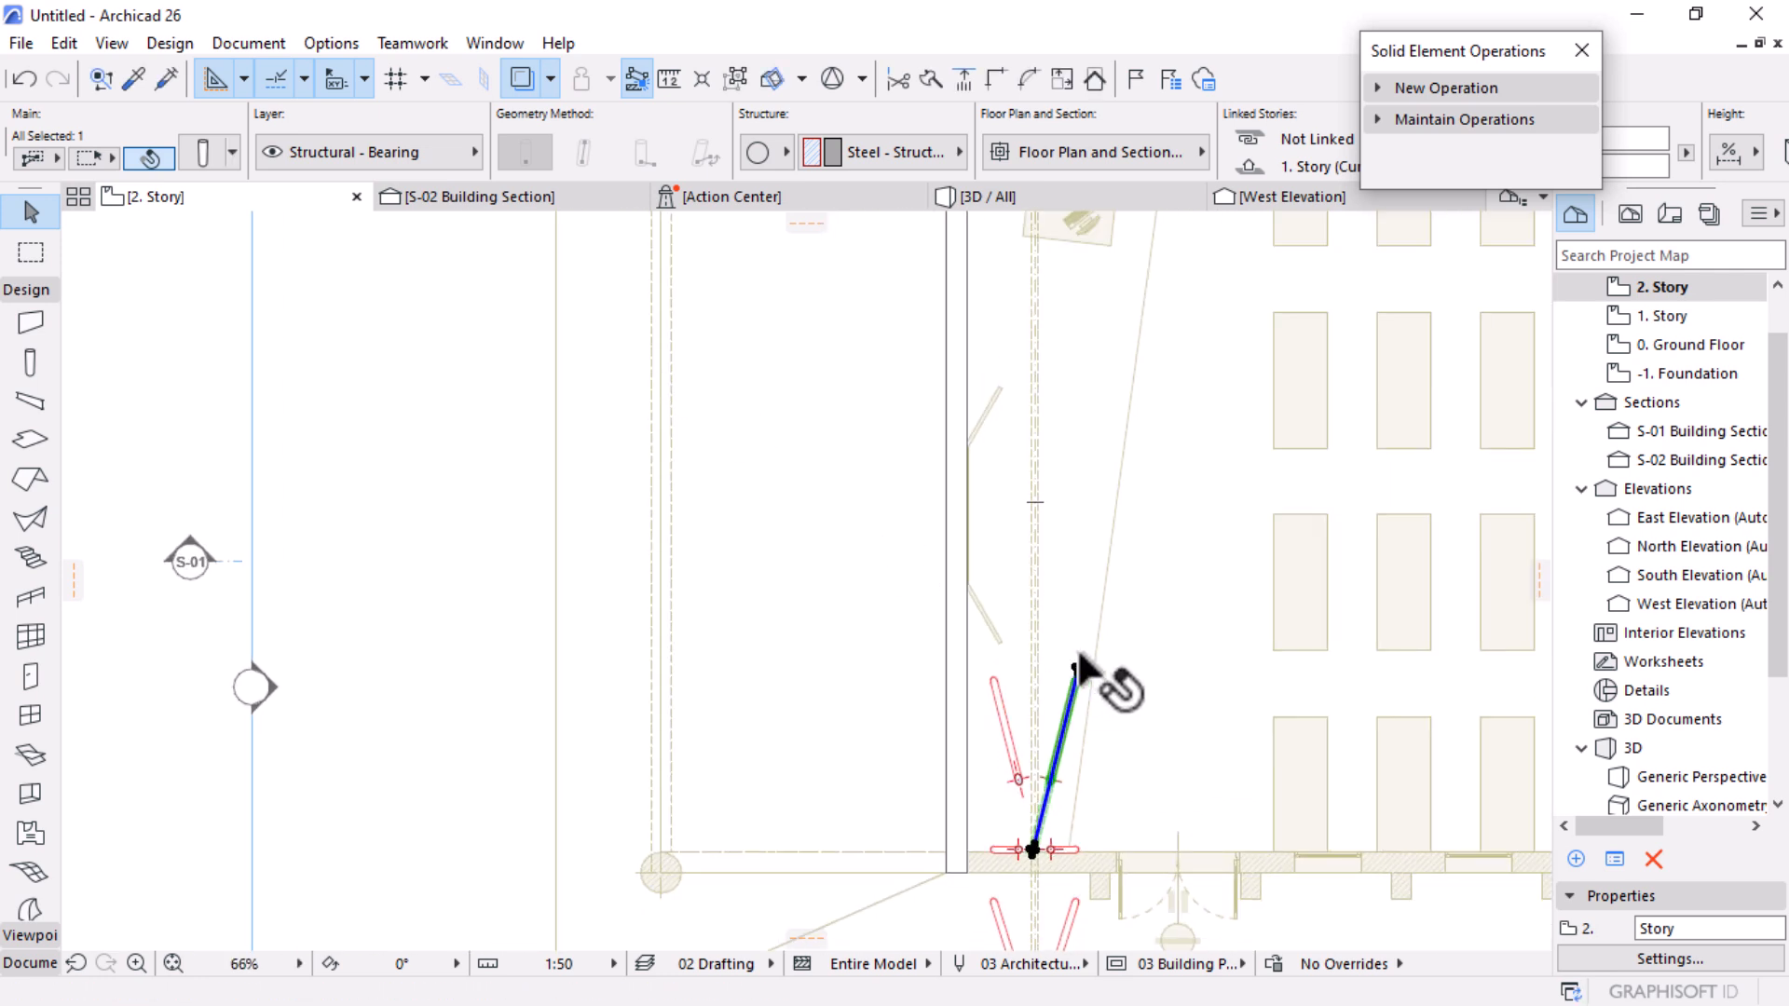
Step: Examine the new pair of slanted columns in 3D, including where they meet the curved beam and the roof
left_click(1069, 204)
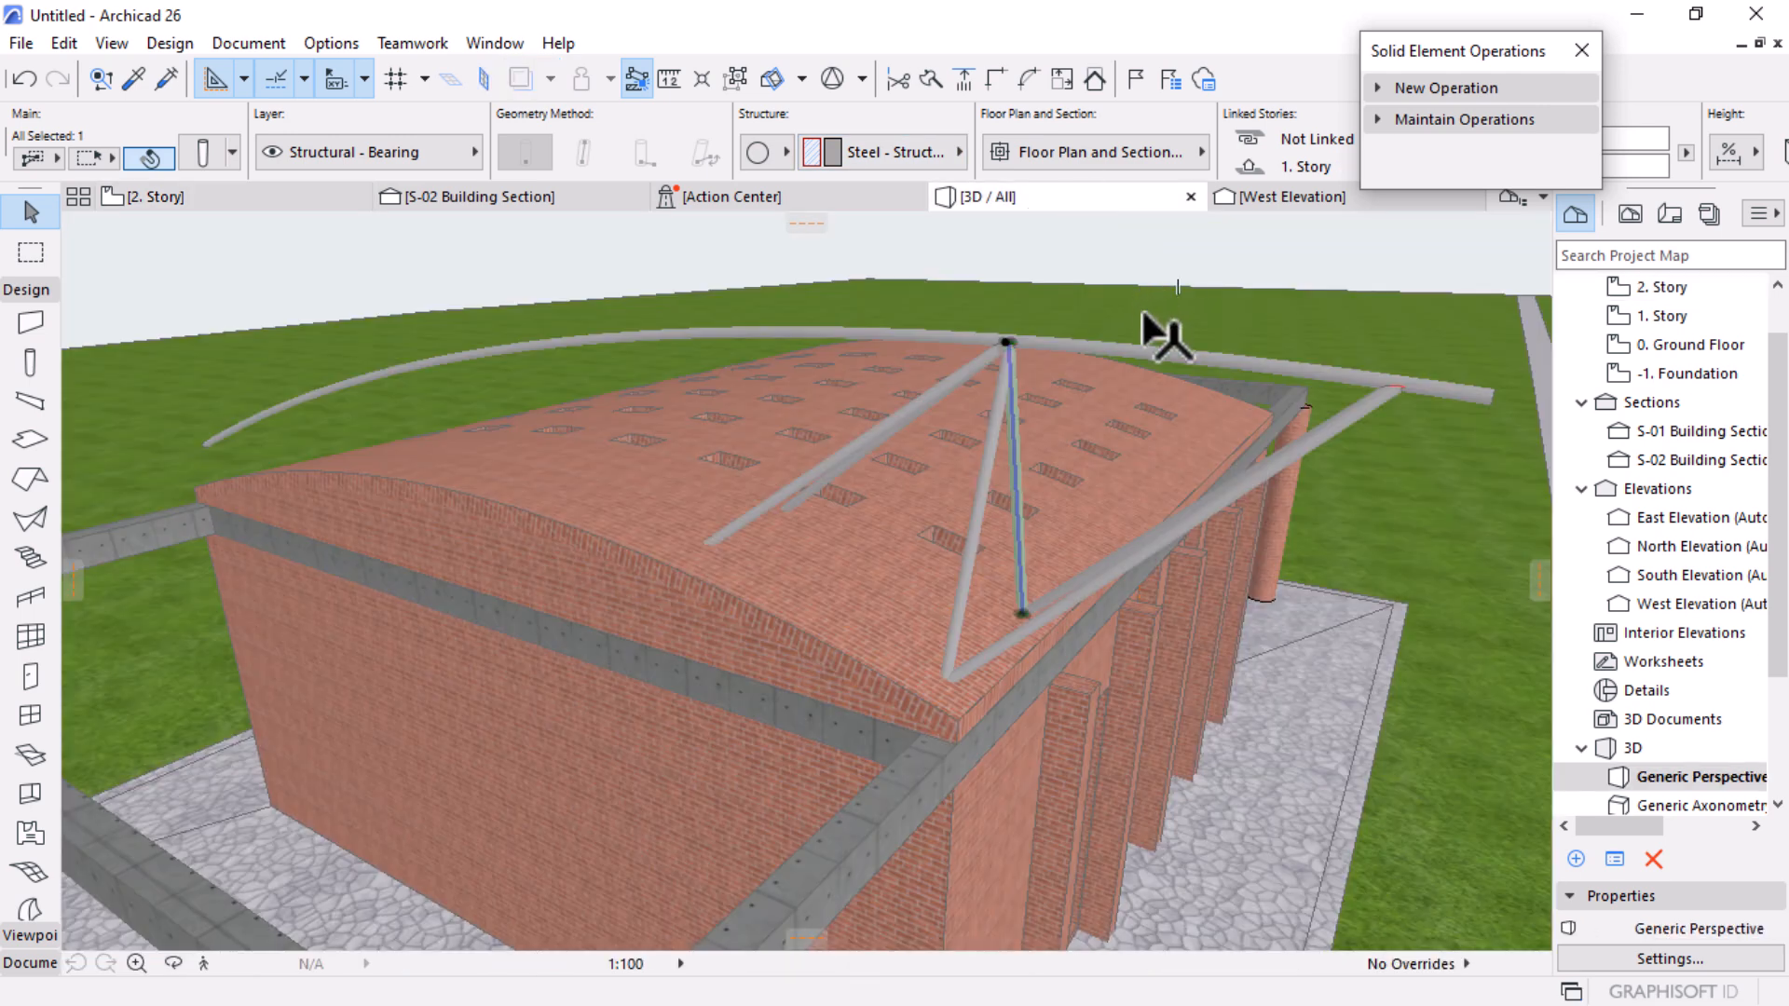
scroll(1142, 314, "down", 5)
scroll(1100, 352, "up", 5)
scroll(1096, 352, "down", 5)
middle_click_drag(1114, 513, 1176, 465, "shift")
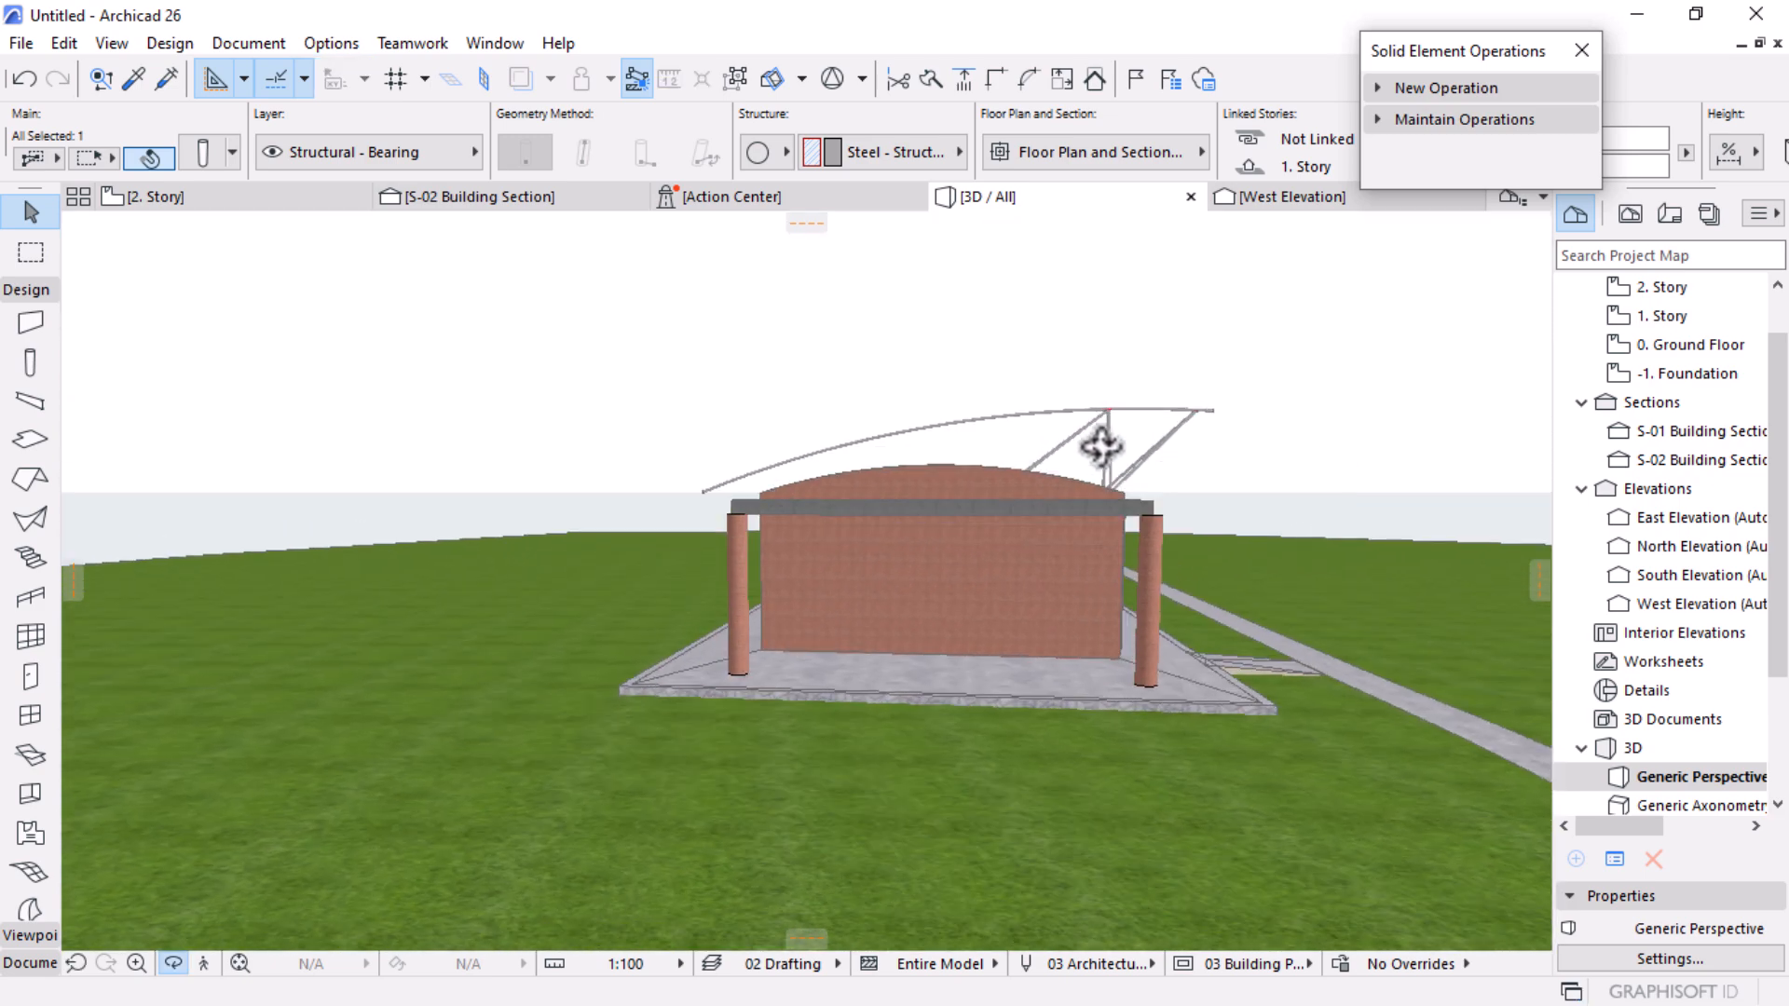
scroll(1058, 388, "up", 8)
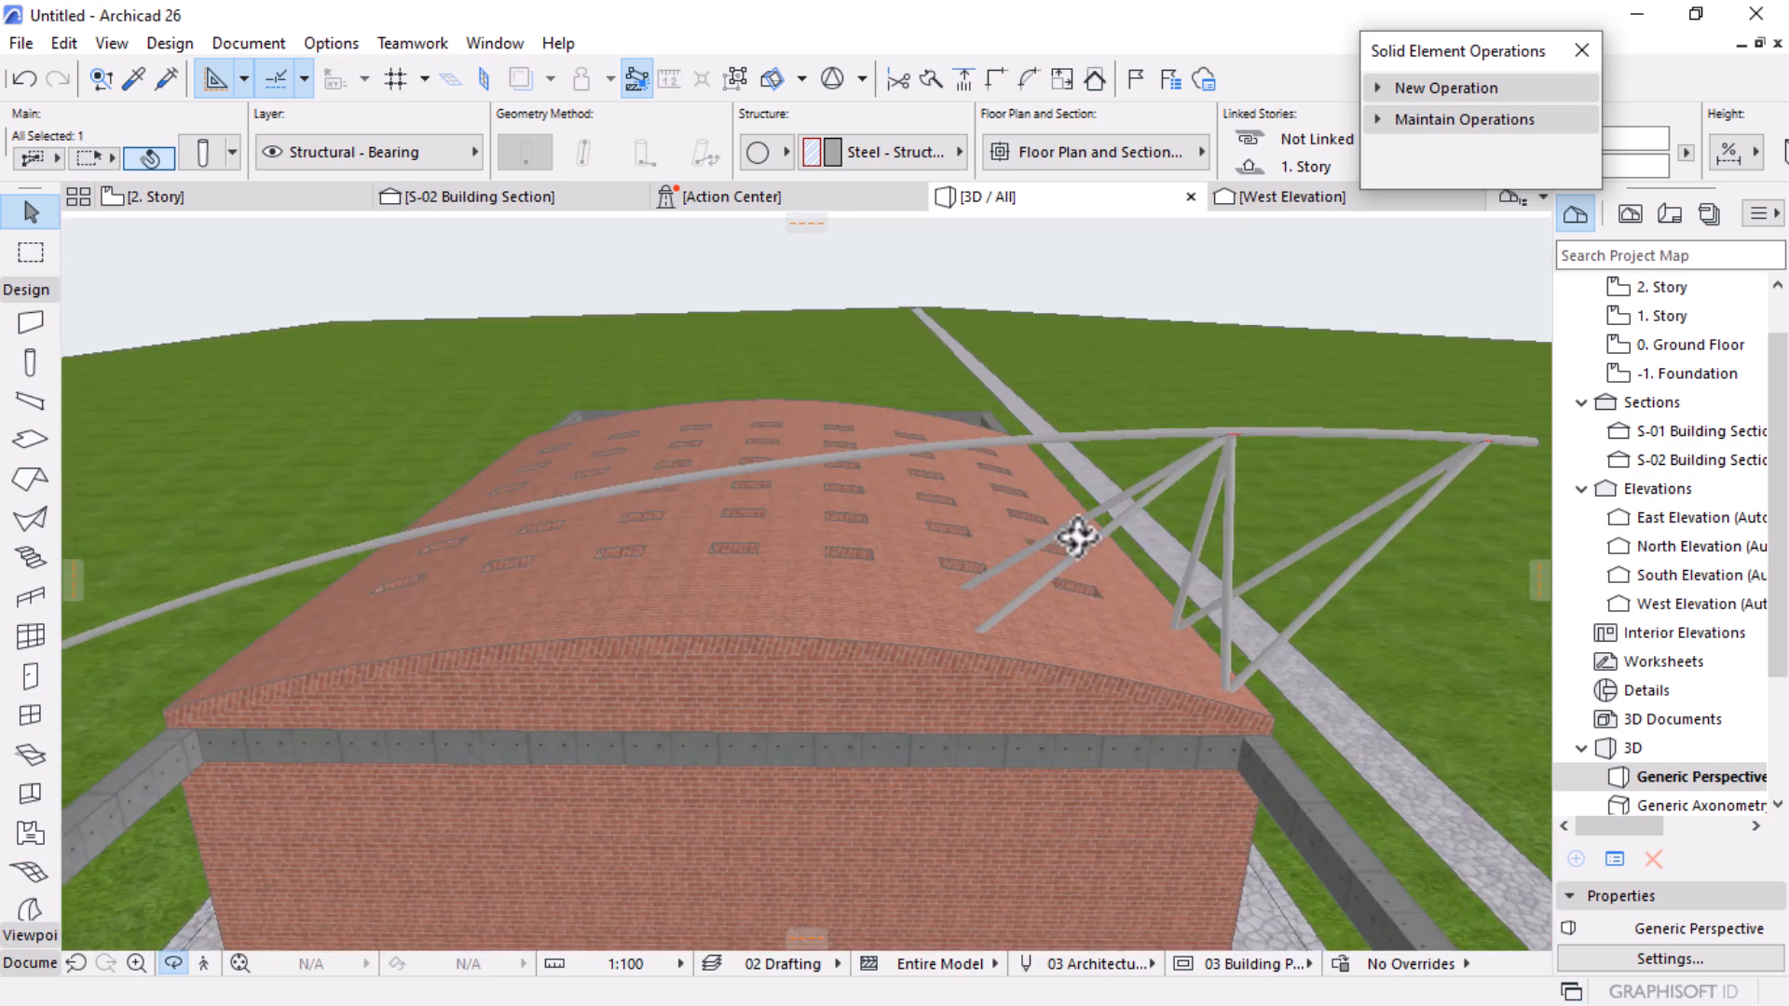
mouse_move(1078, 537)
middle_mouse_down("shift")
mouse_move(1357, 550)
mouse_move(1102, 511)
middle_mouse_up("shift")
middle_click_drag(1235, 550, 918, 513, "shift")
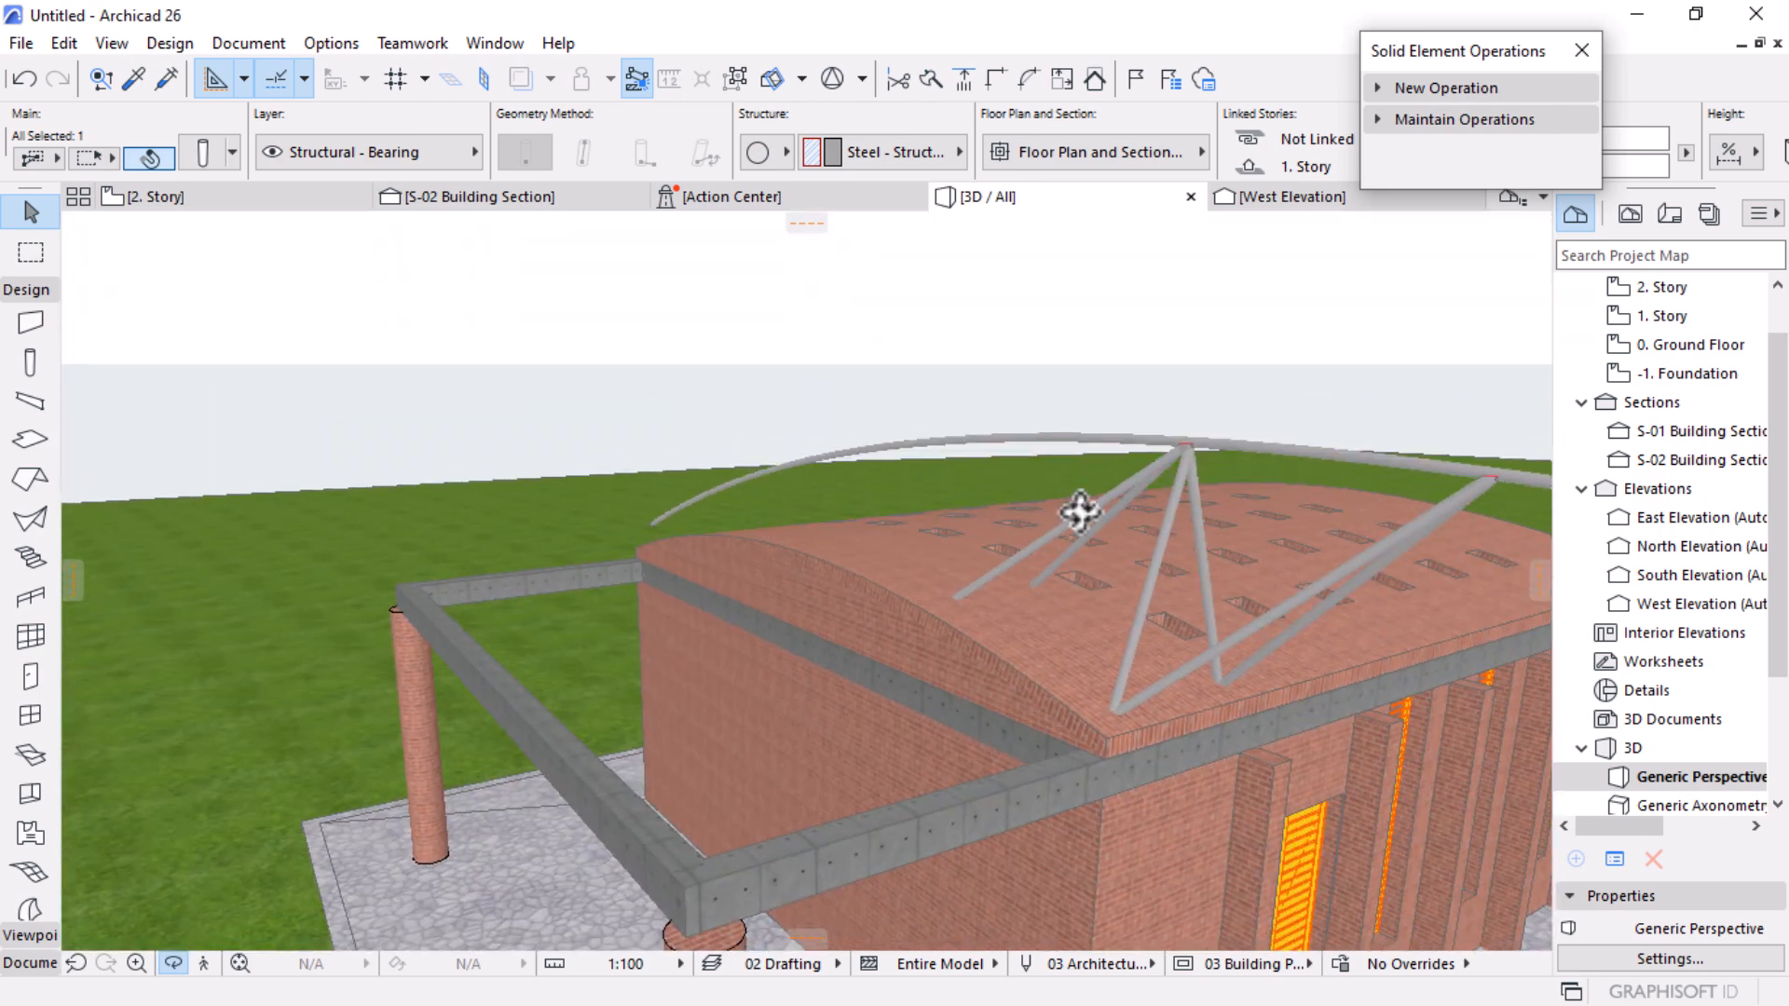
scroll(1230, 451, "up", 2)
scroll(1122, 480, "up", 5)
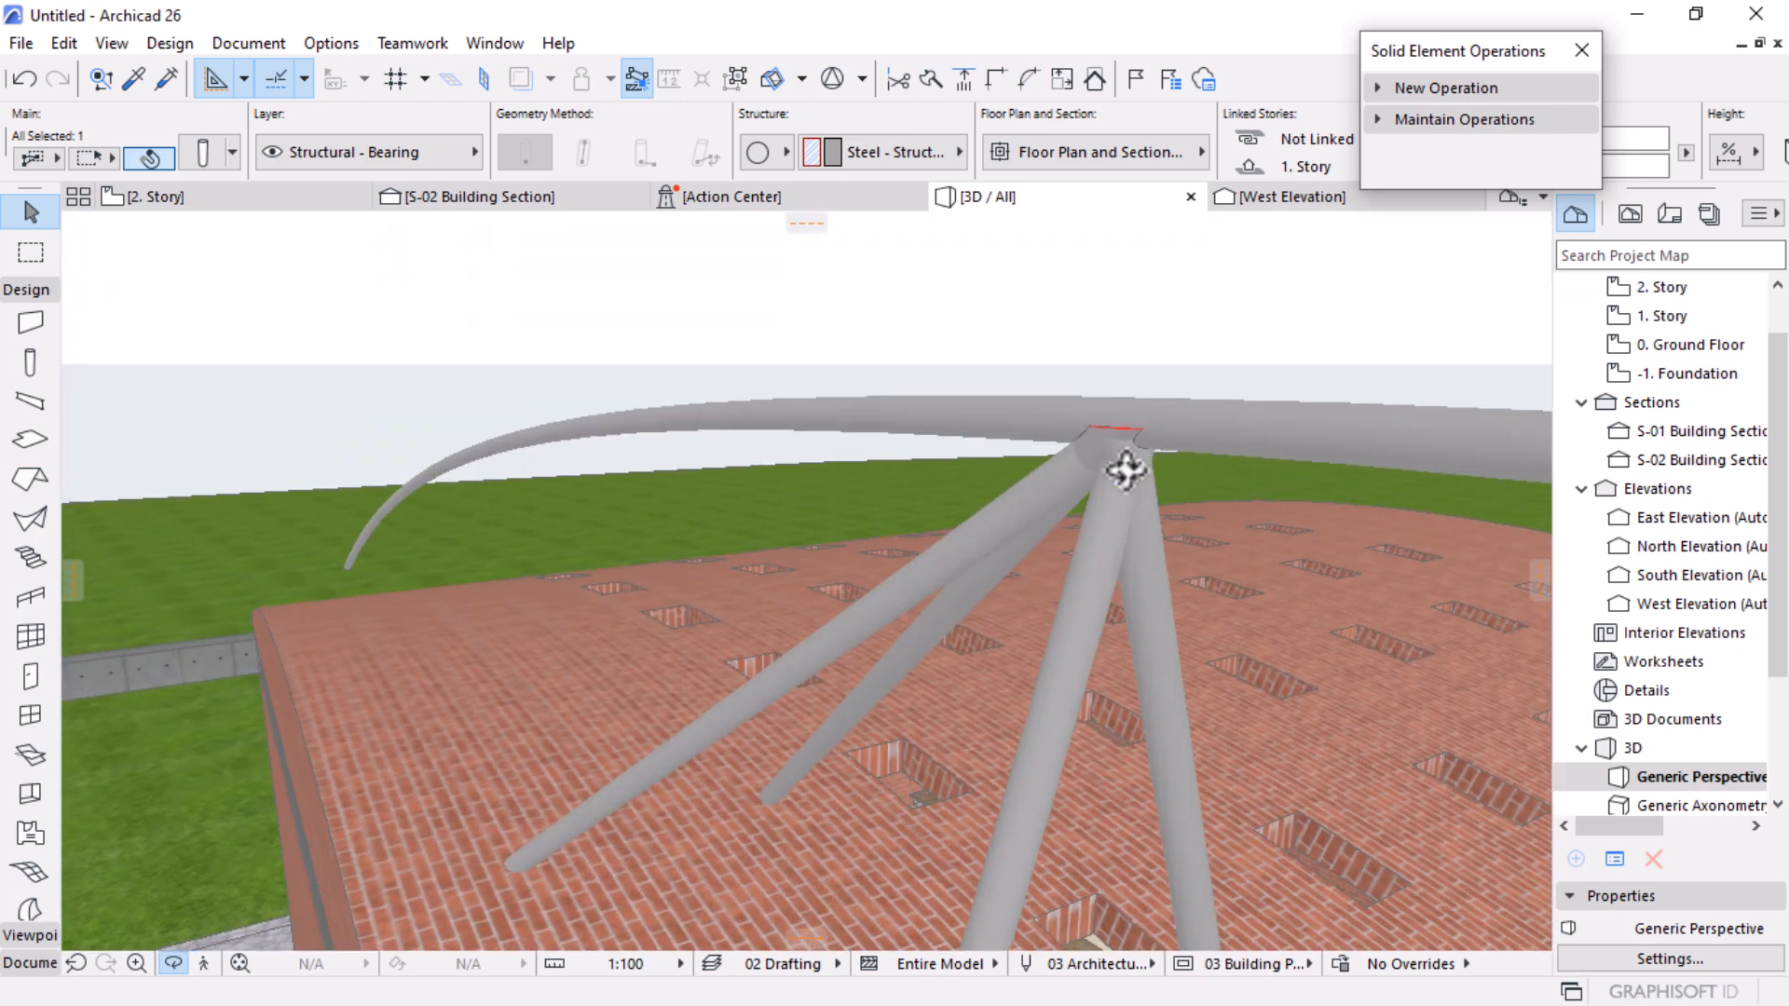
mouse_move(1126, 471)
middle_mouse_down("shift")
mouse_move(1059, 500)
mouse_move(1046, 447)
mouse_move(800, 391)
mouse_move(730, 443)
mouse_move(763, 511)
mouse_move(870, 584)
mouse_move(867, 563)
mouse_move(735, 479)
mouse_move(683, 487)
mouse_move(764, 379)
mouse_move(926, 463)
mouse_move(1502, 481)
mouse_move(1046, 507)
mouse_move(774, 495)
mouse_move(1269, 593)
mouse_move(1122, 451)
middle_mouse_up("shift")
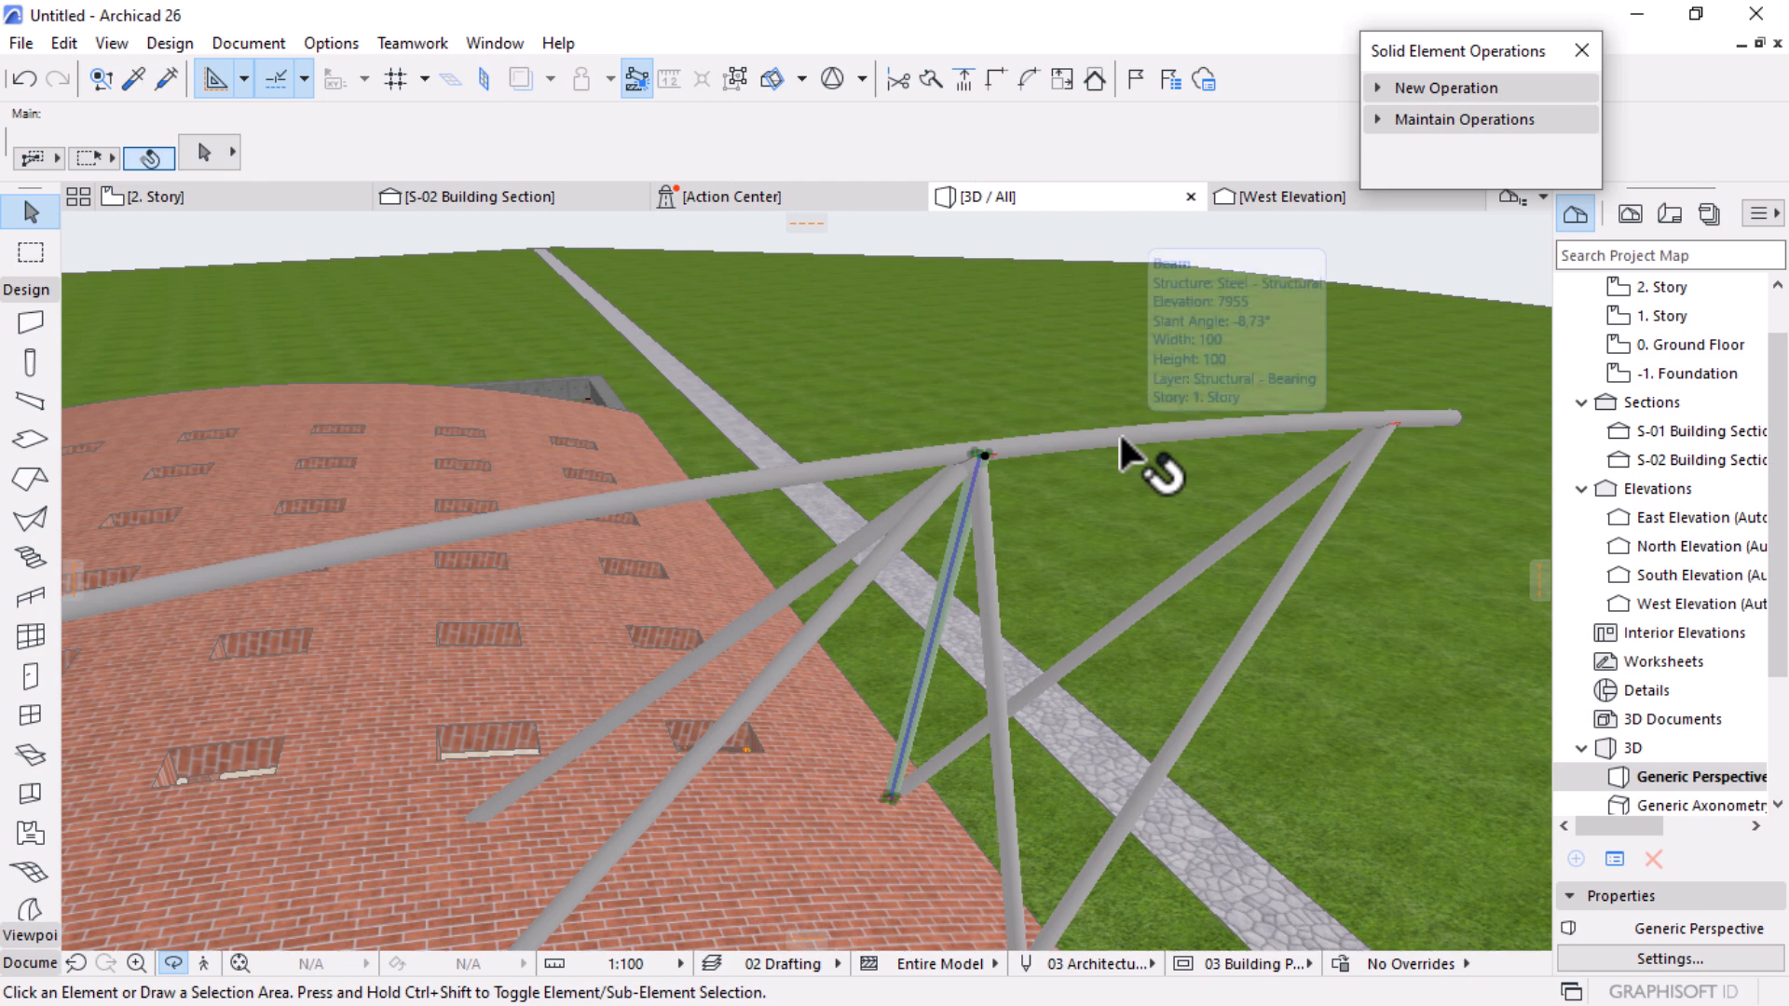
Step: Select the curved beam in the 3D view and return to the S-02 Building Section to review the truss layout
left_click(1118, 430)
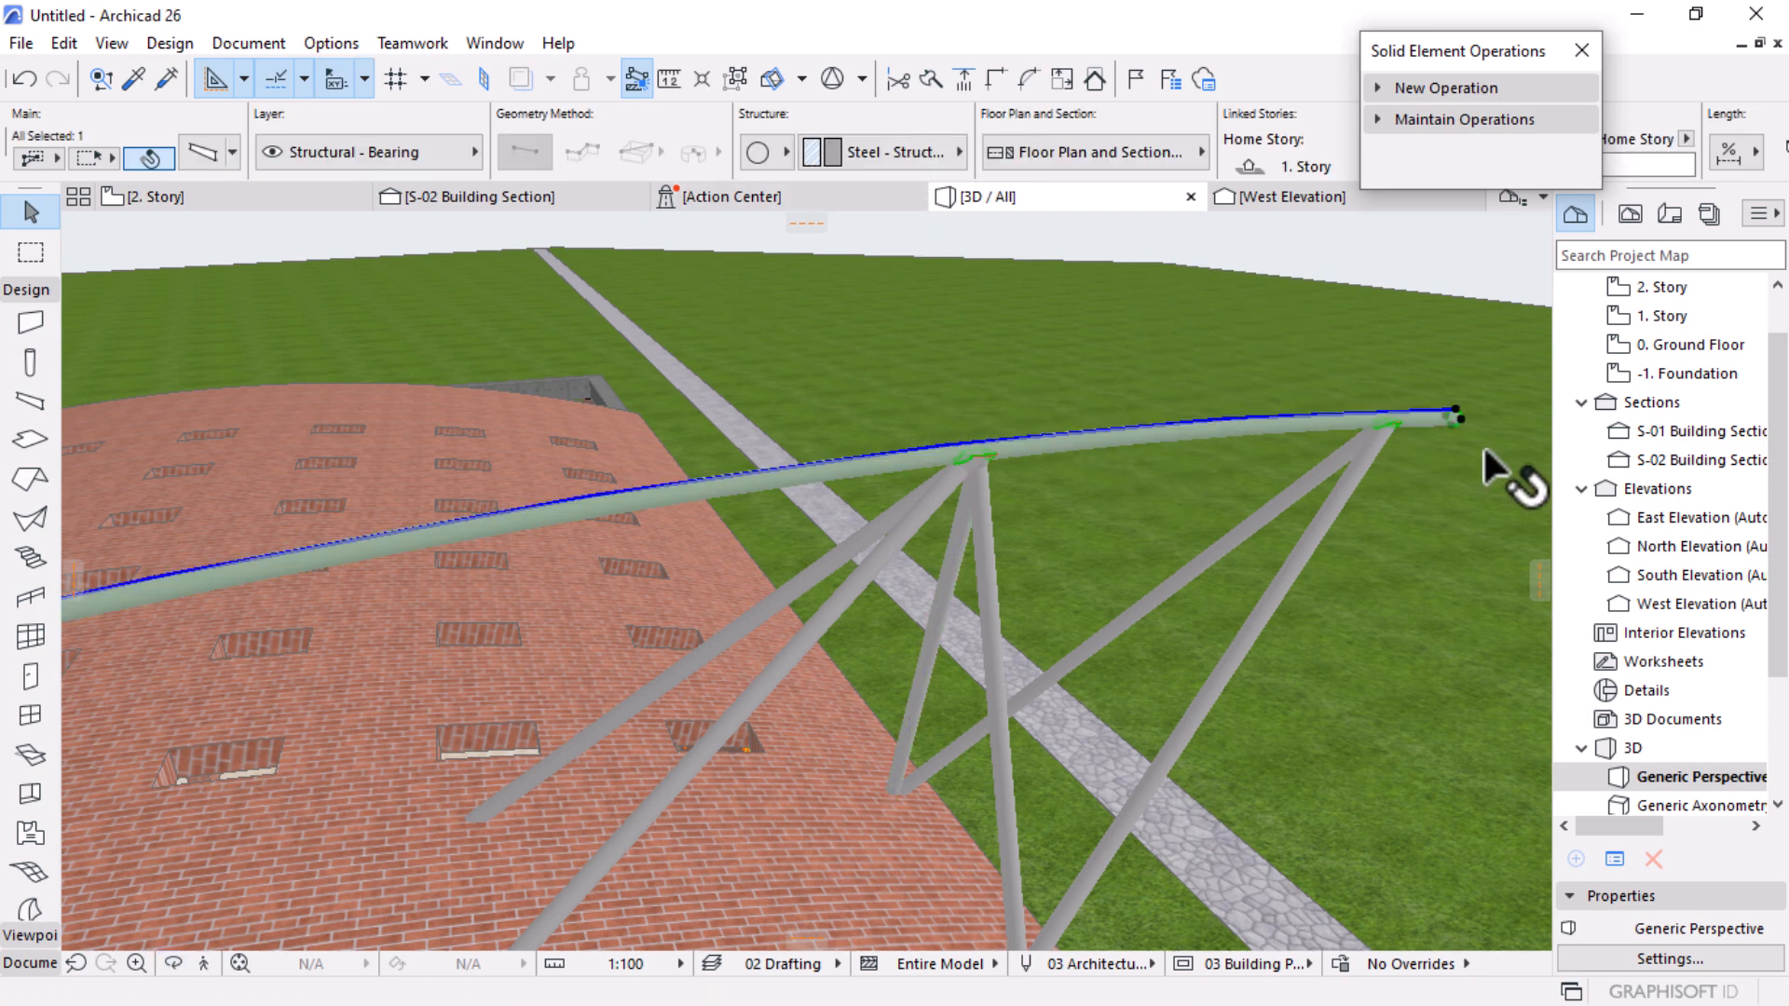
scroll(1158, 411, "down", 5)
scroll(978, 393, "up", 3)
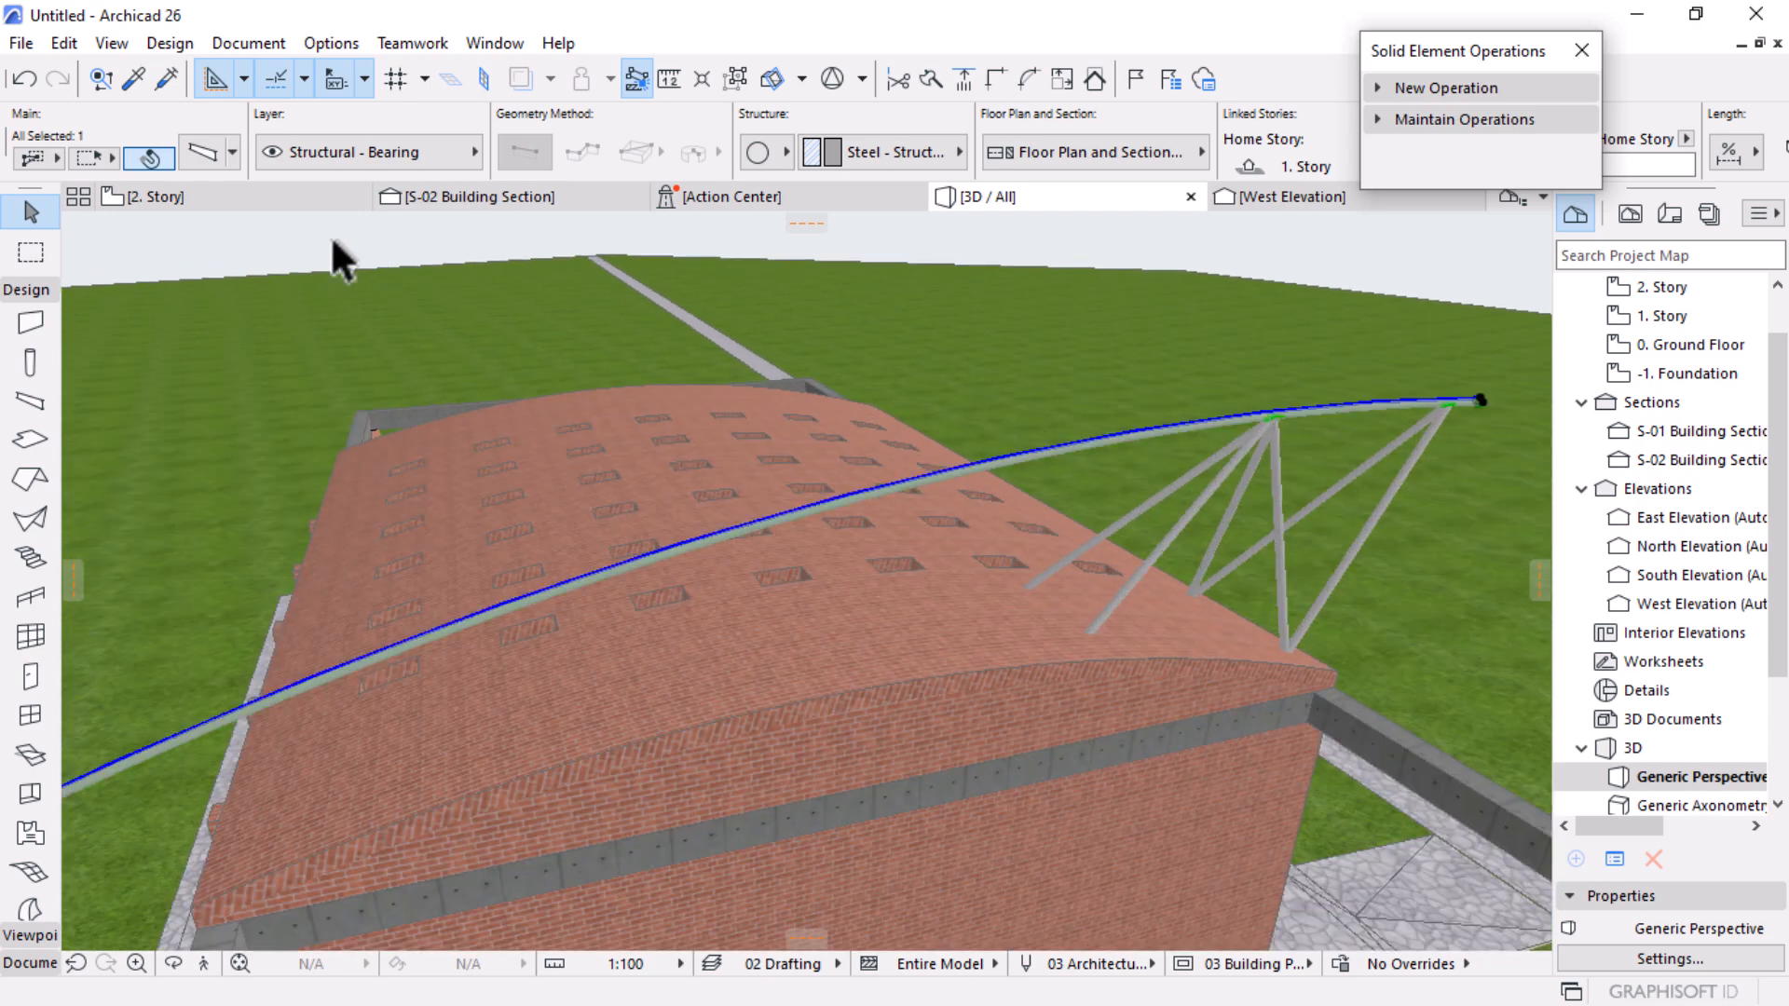
left_click(280, 197)
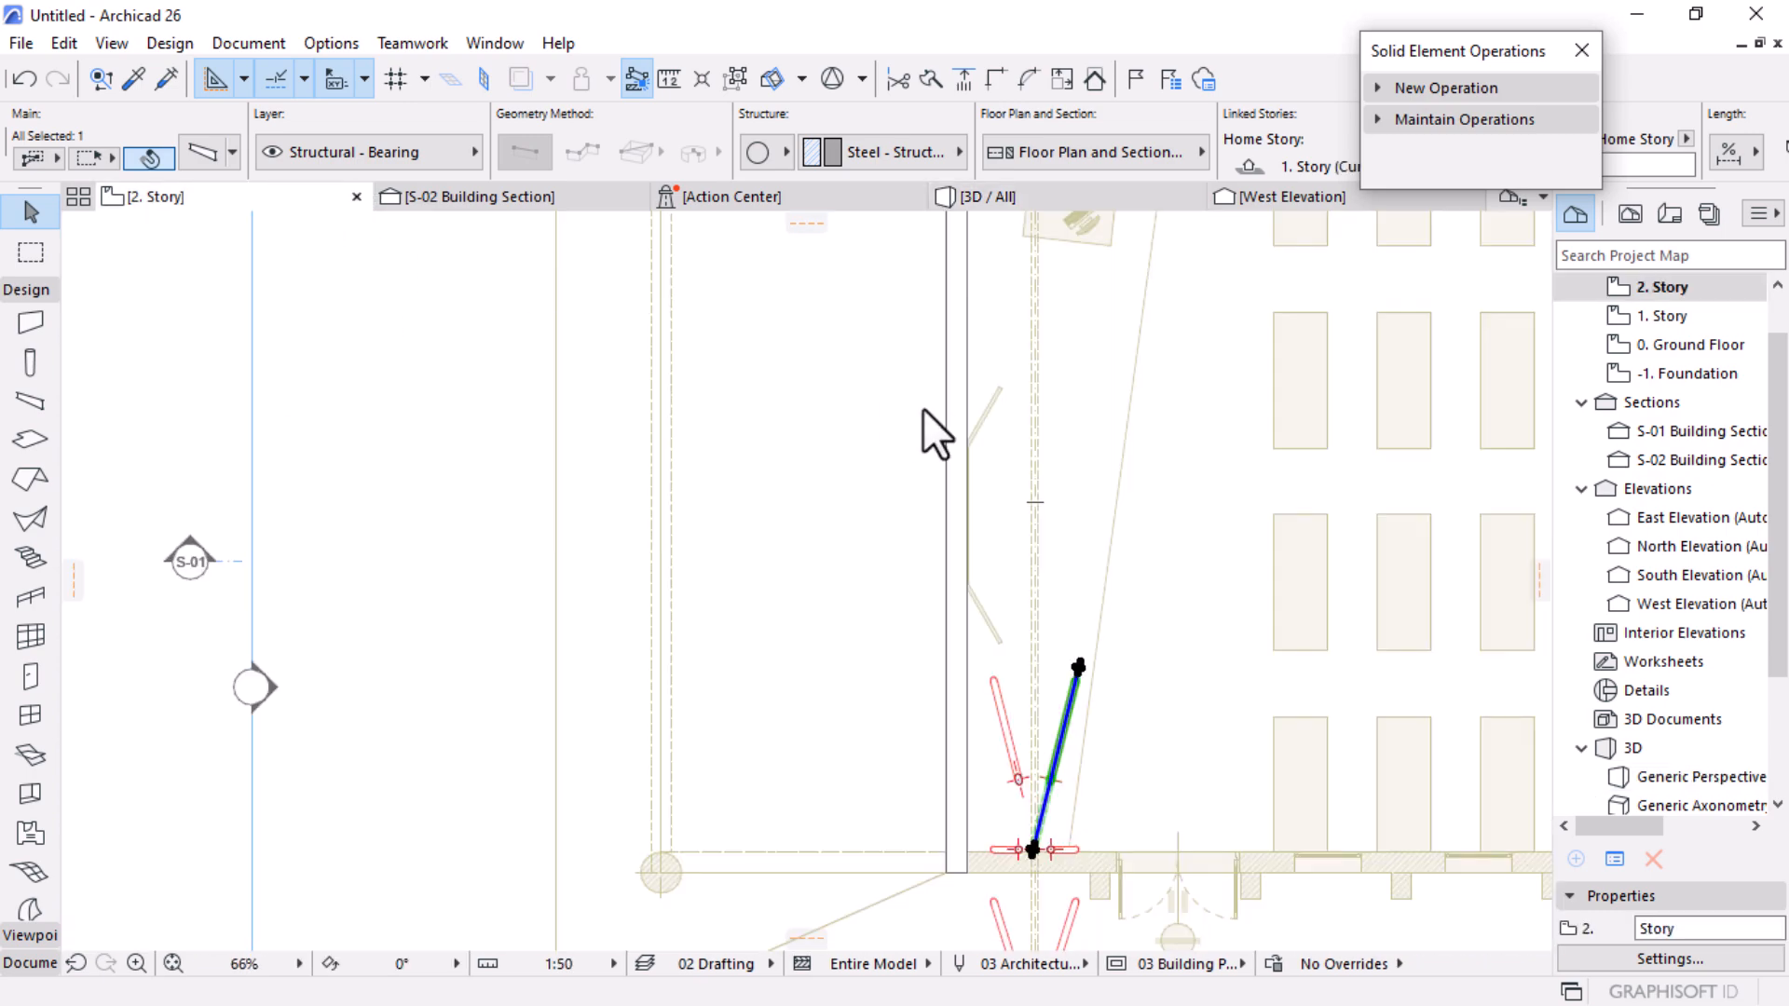
left_click(579, 199)
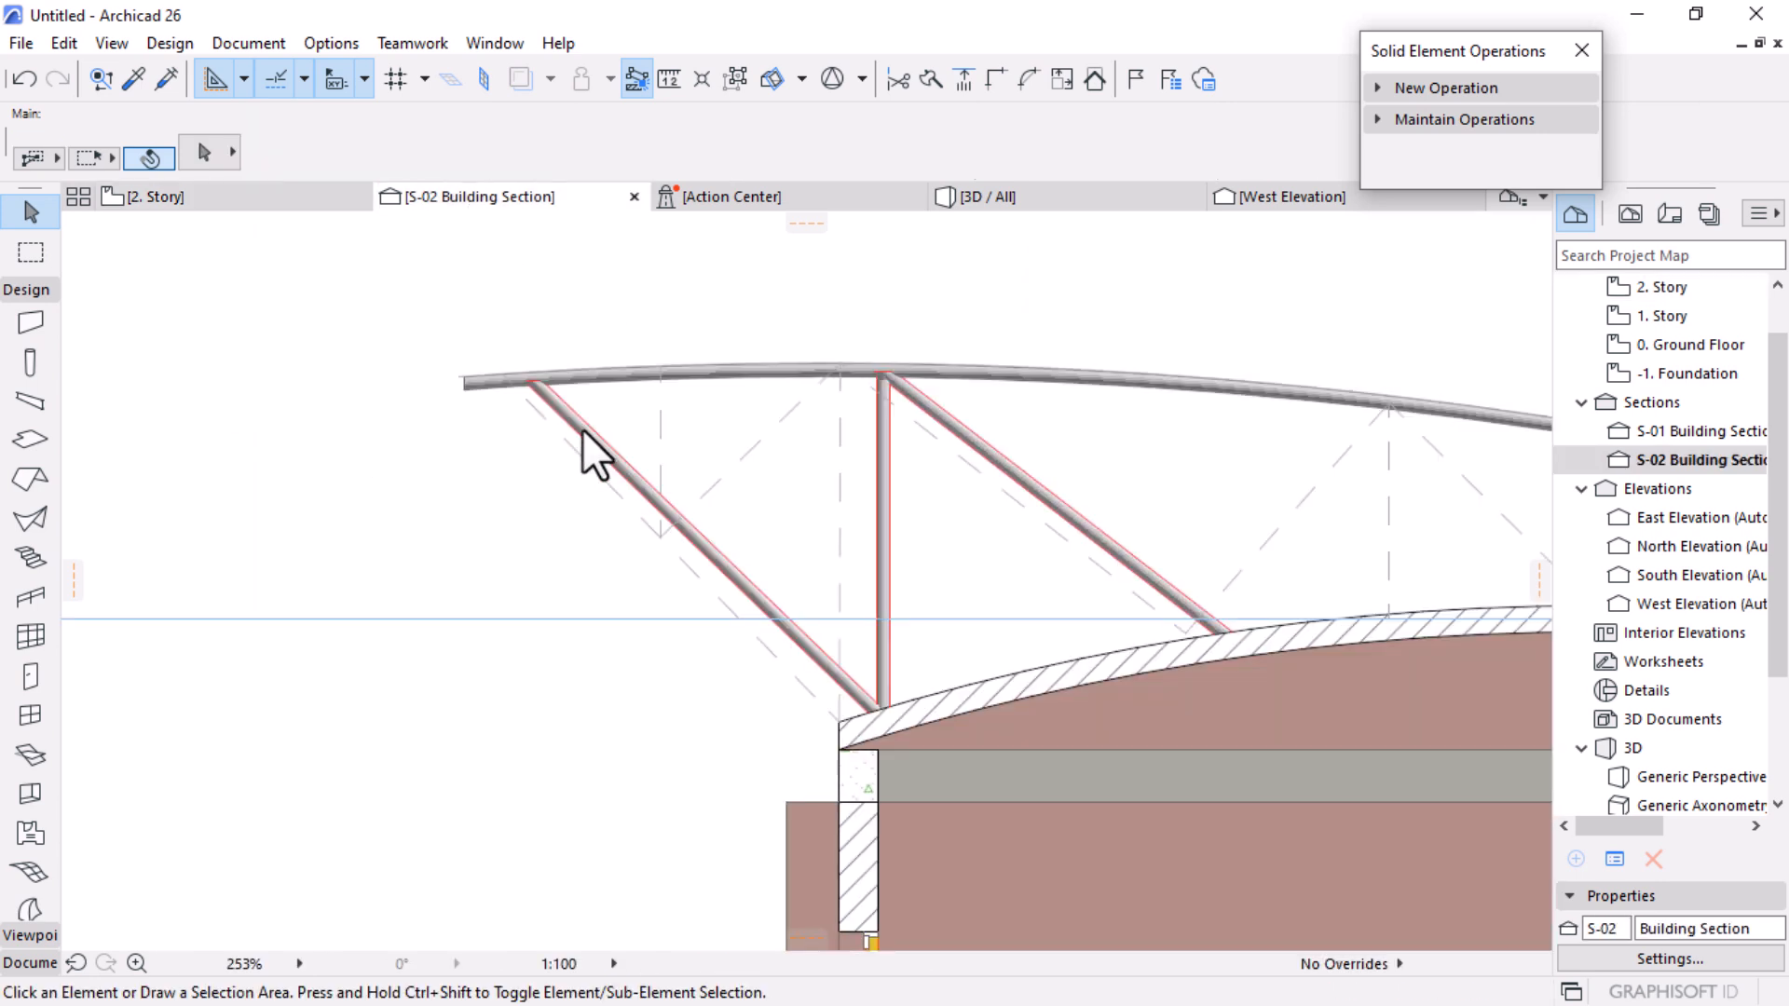
Step: Copy the diagonal tube running from the first vertical's top to the roof slab, placing the copy on the original
scroll(584, 429, "down", 5)
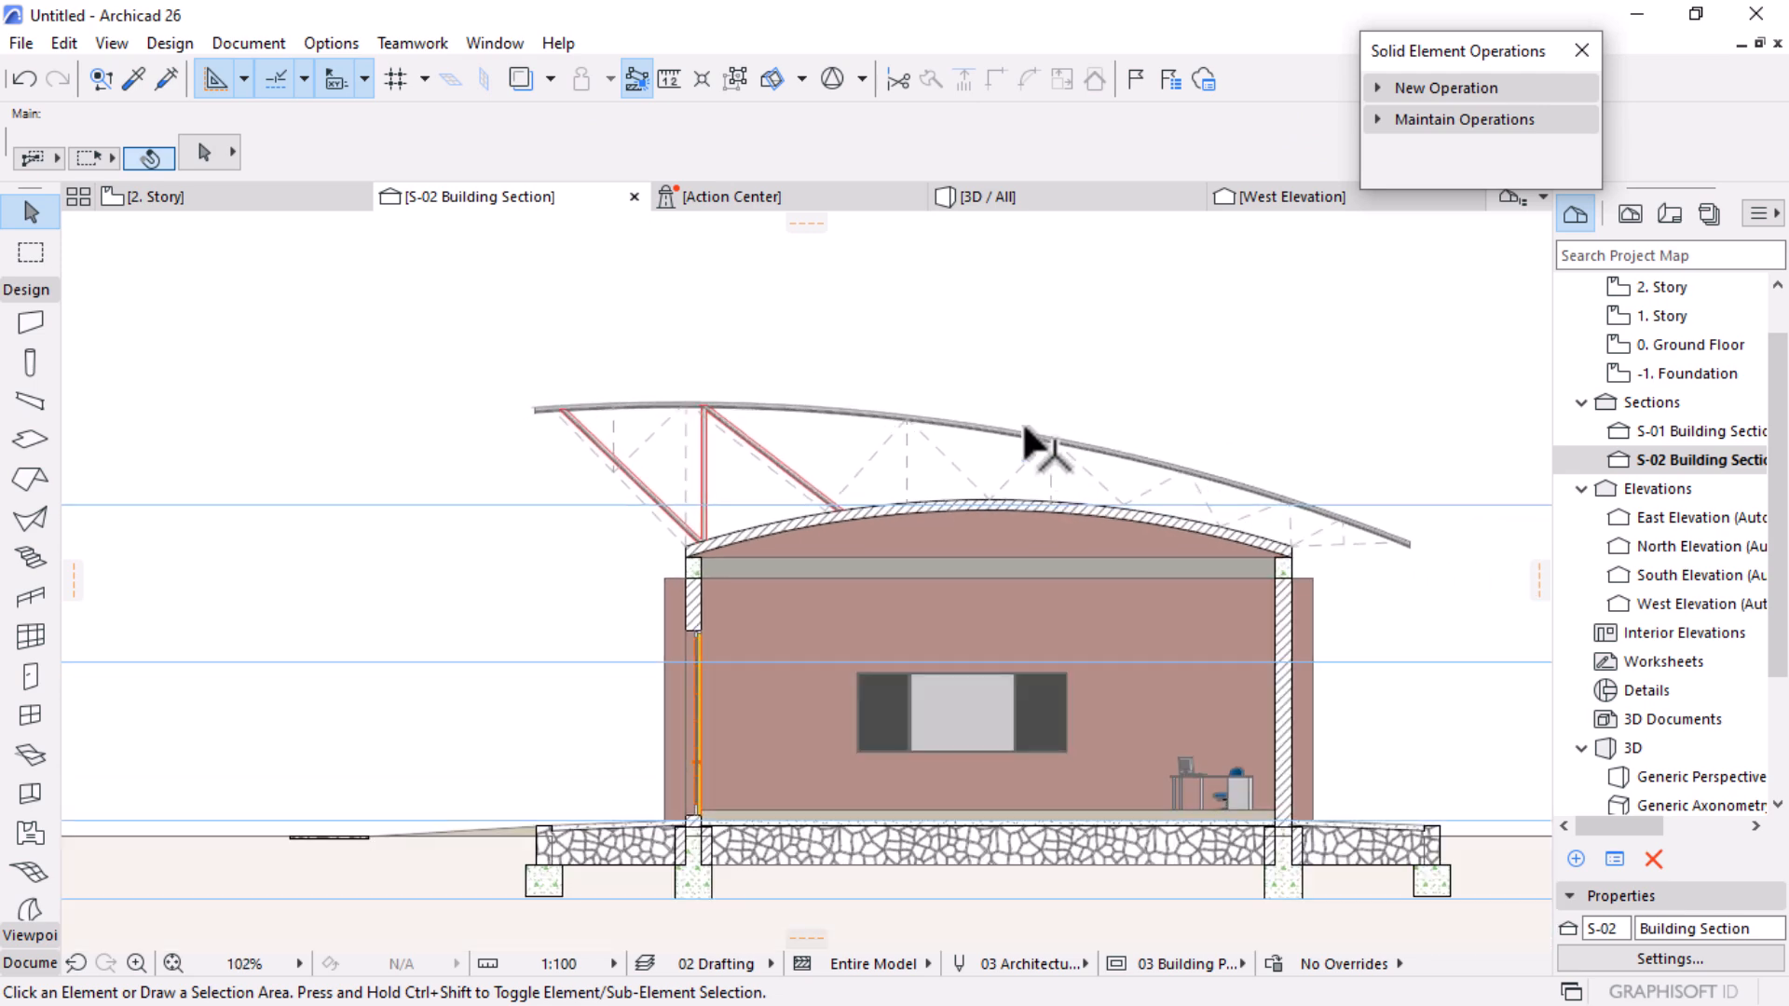
scroll(746, 472, "up", 4)
scroll(633, 455, "up", 2)
left_click(700, 512)
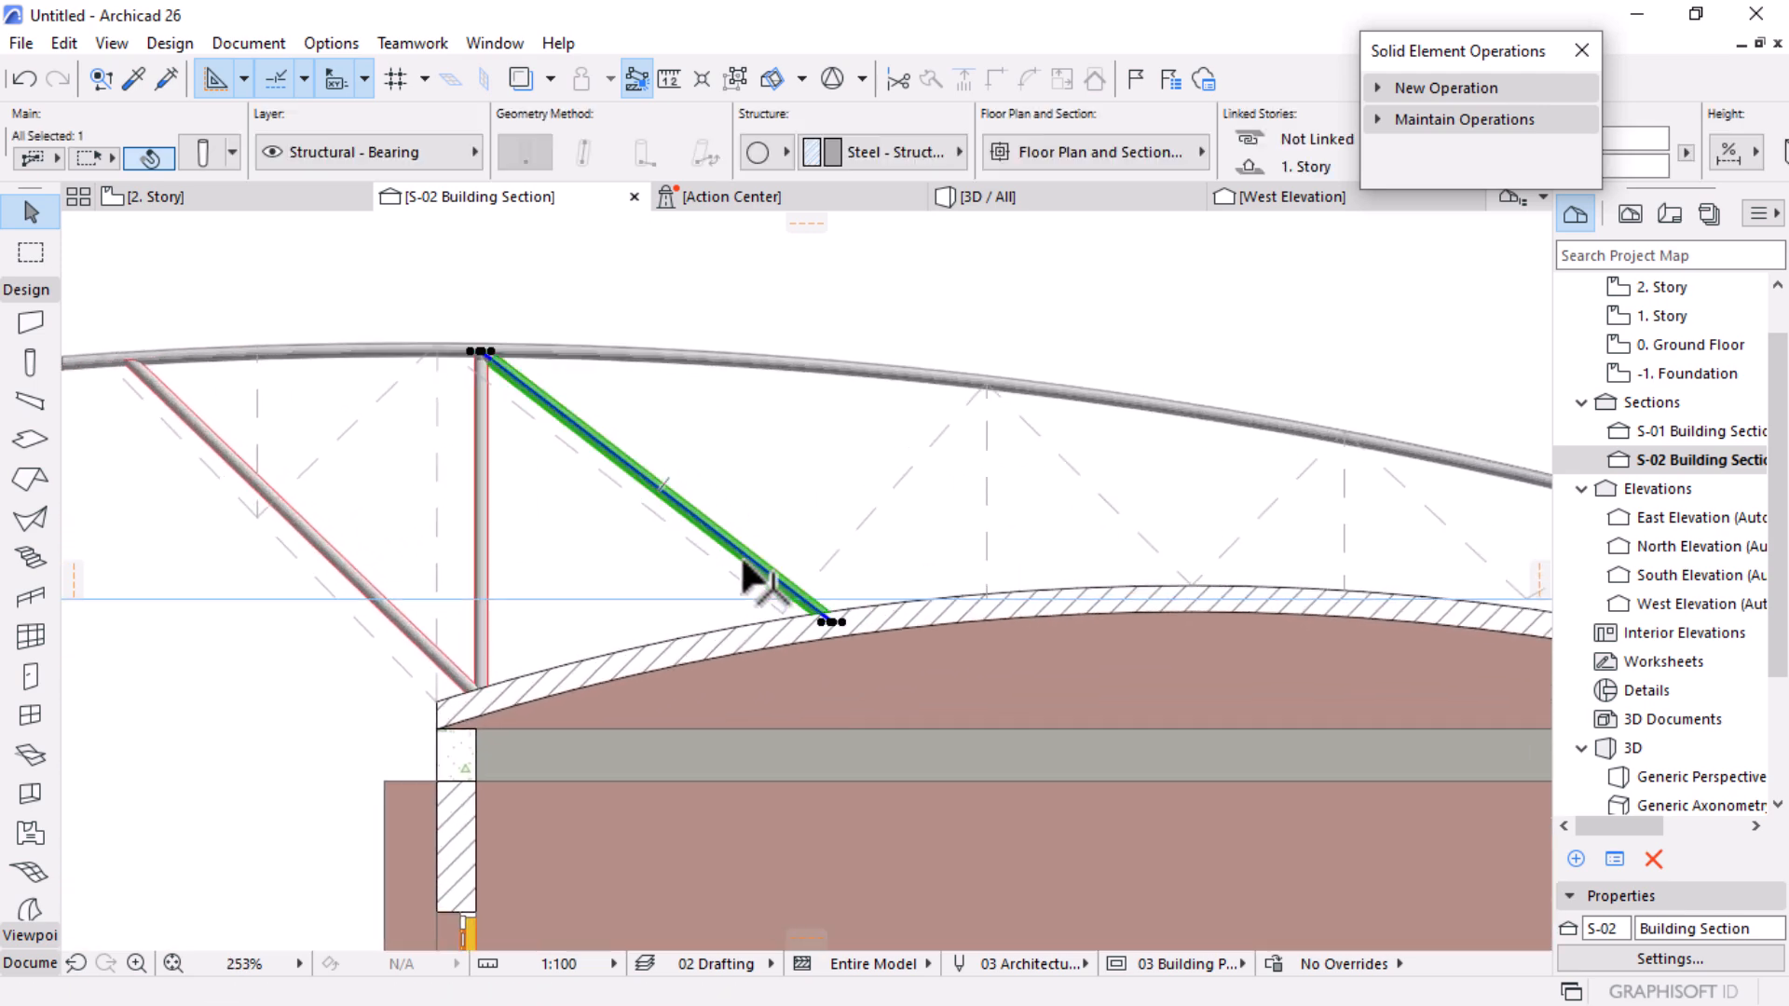
key("ctrl+shift+d")
left_click(831, 621)
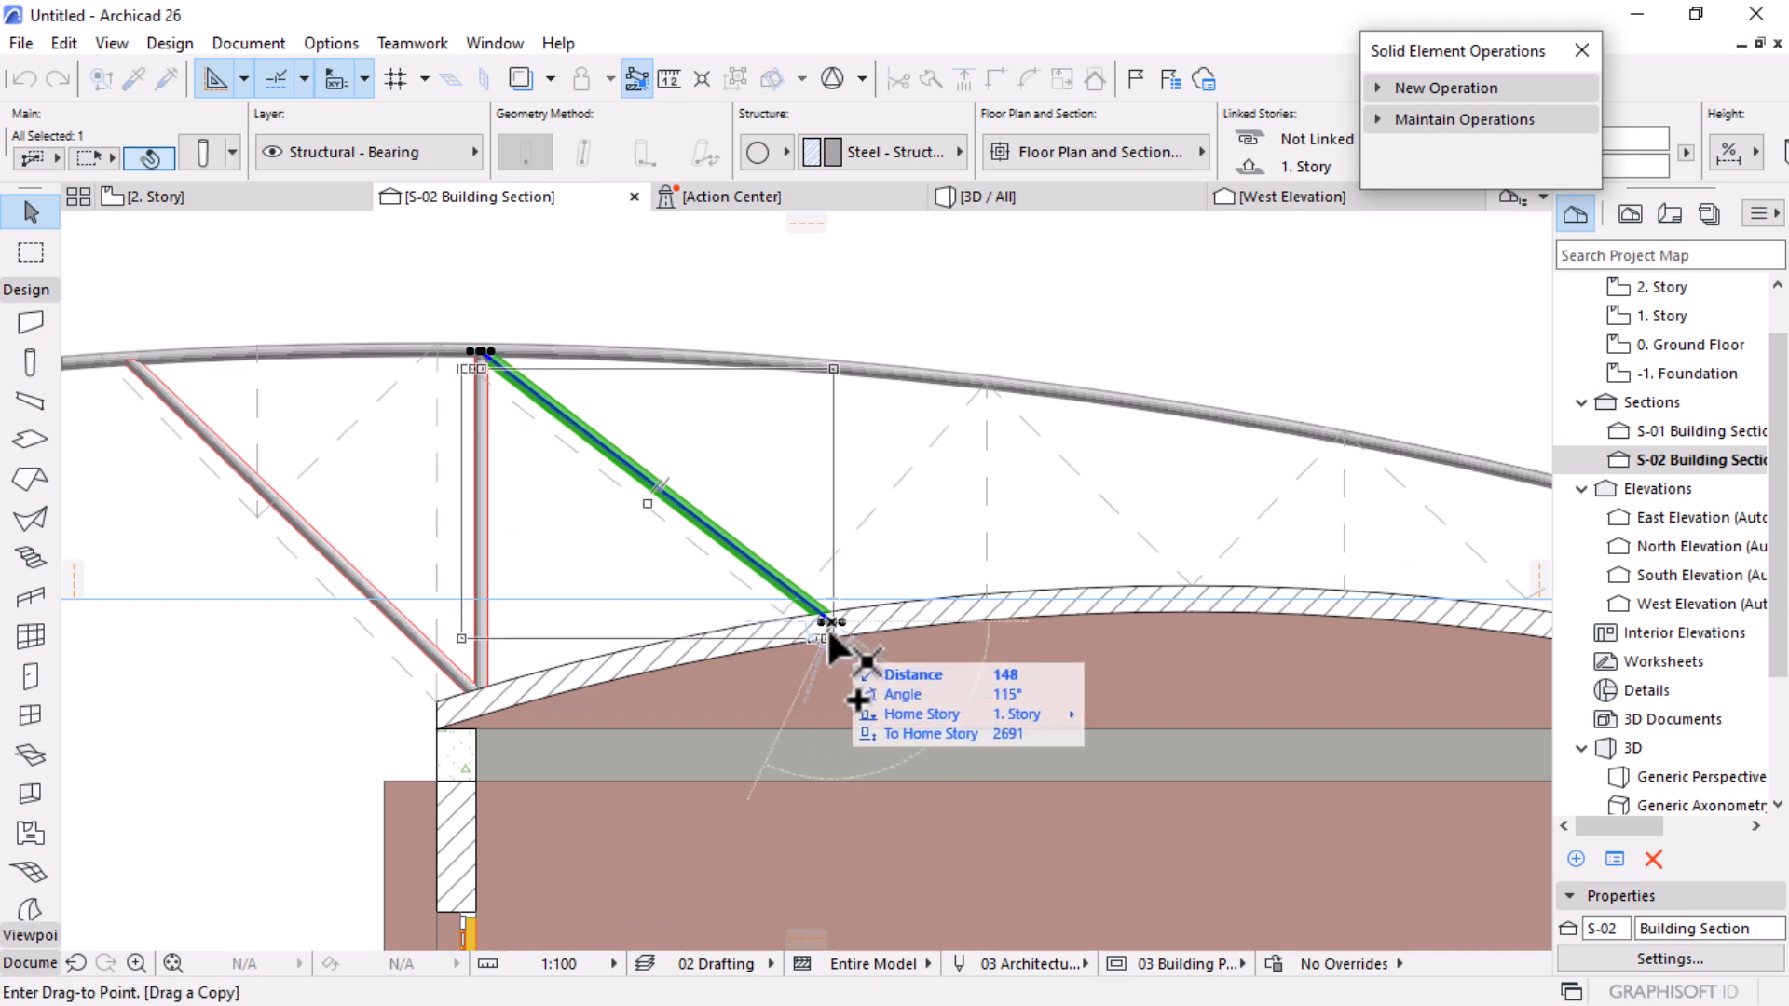
left_click(831, 619)
Step: Re-slant the copied diagonal about its lower end so its top aligns with the next dashed apex on the curved chord
left_click(482, 351)
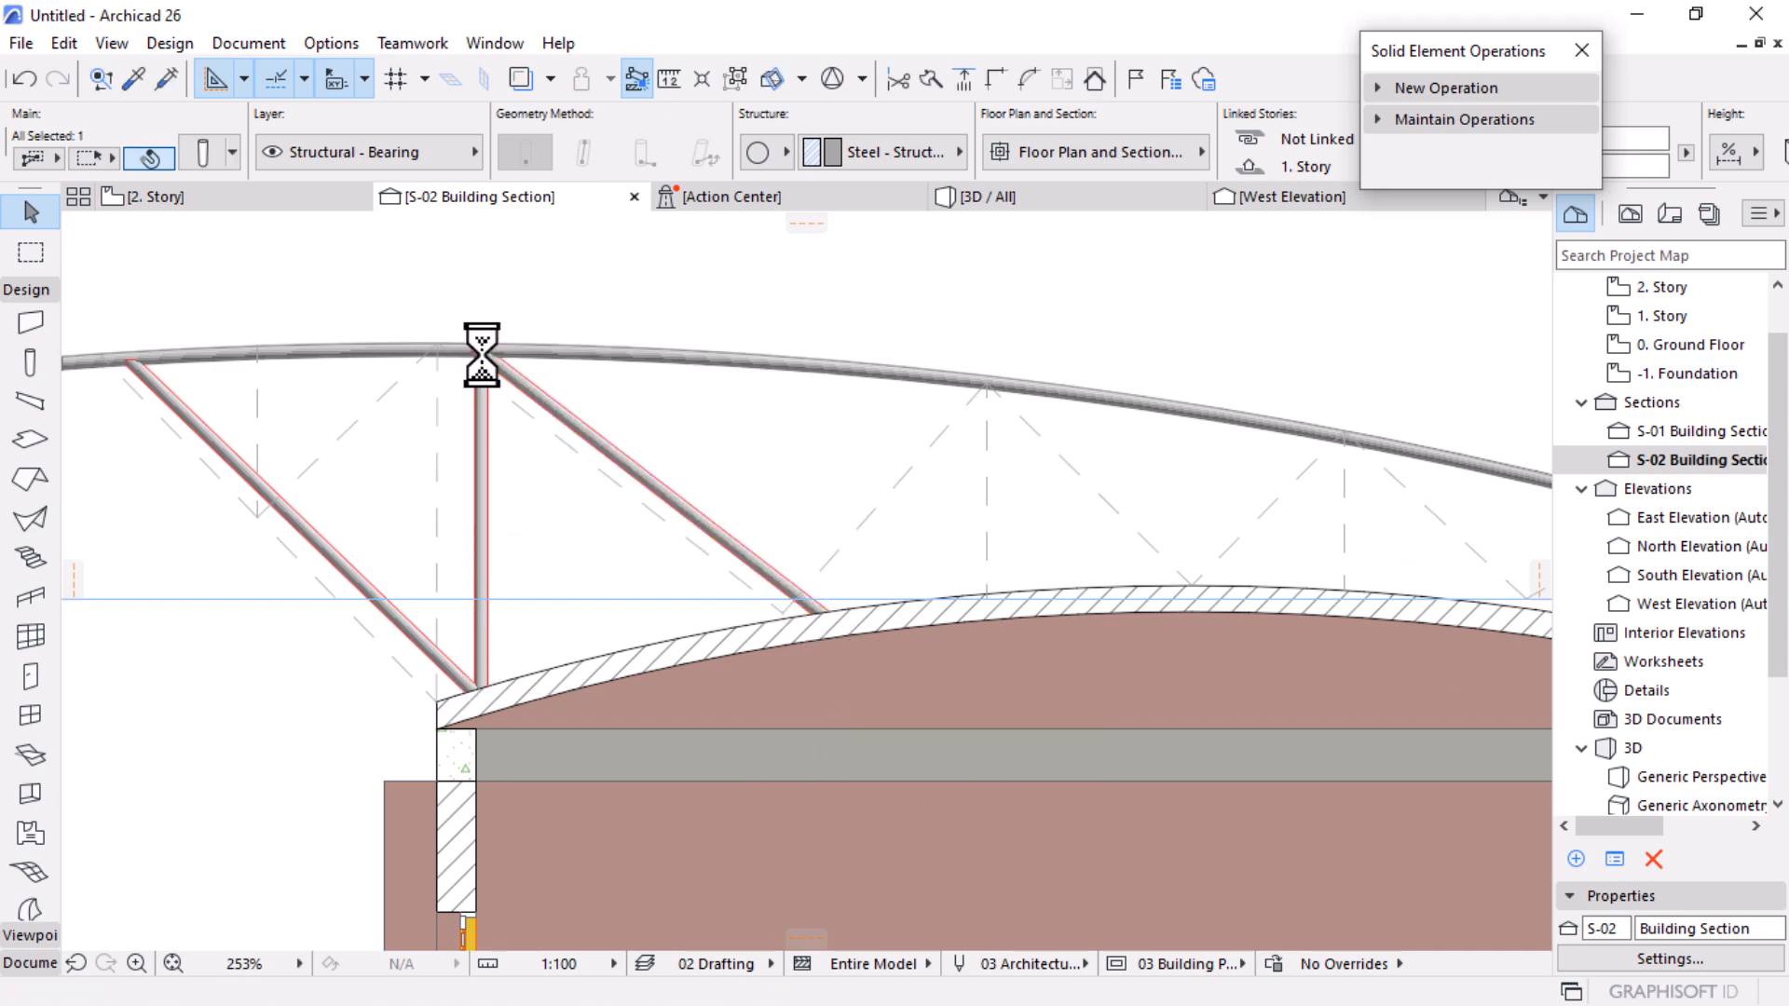
left_click(640, 475)
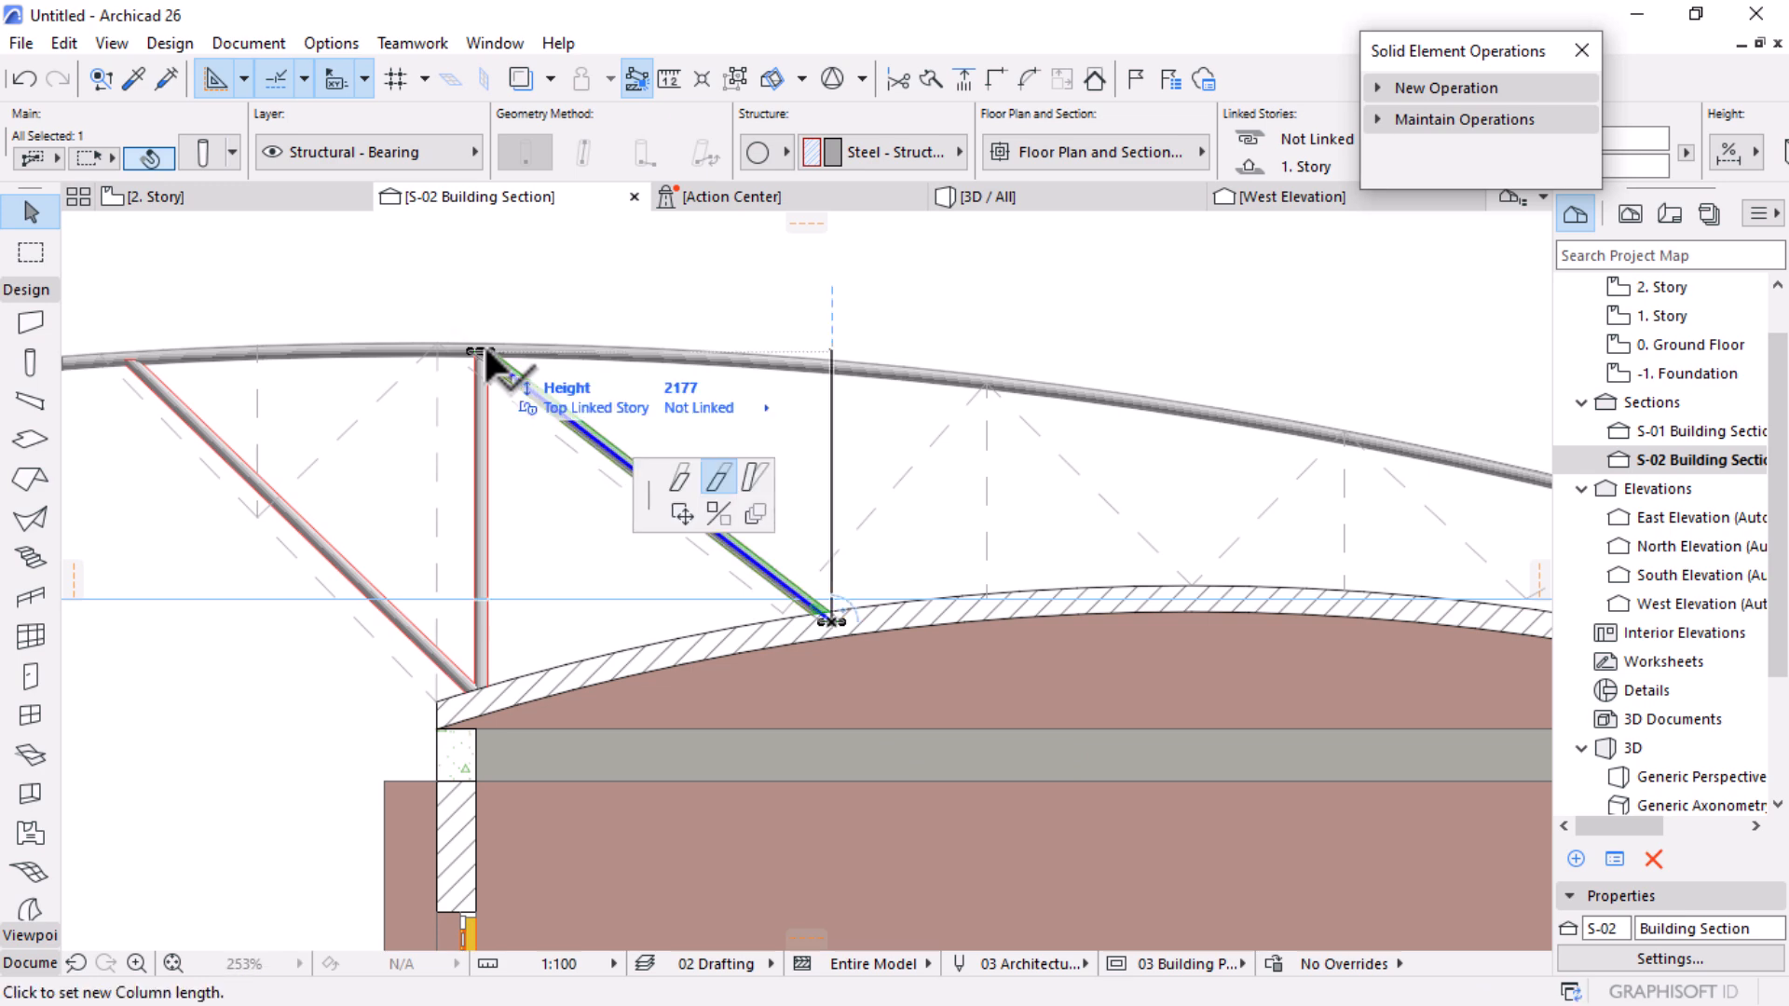
left_click(1388, 476)
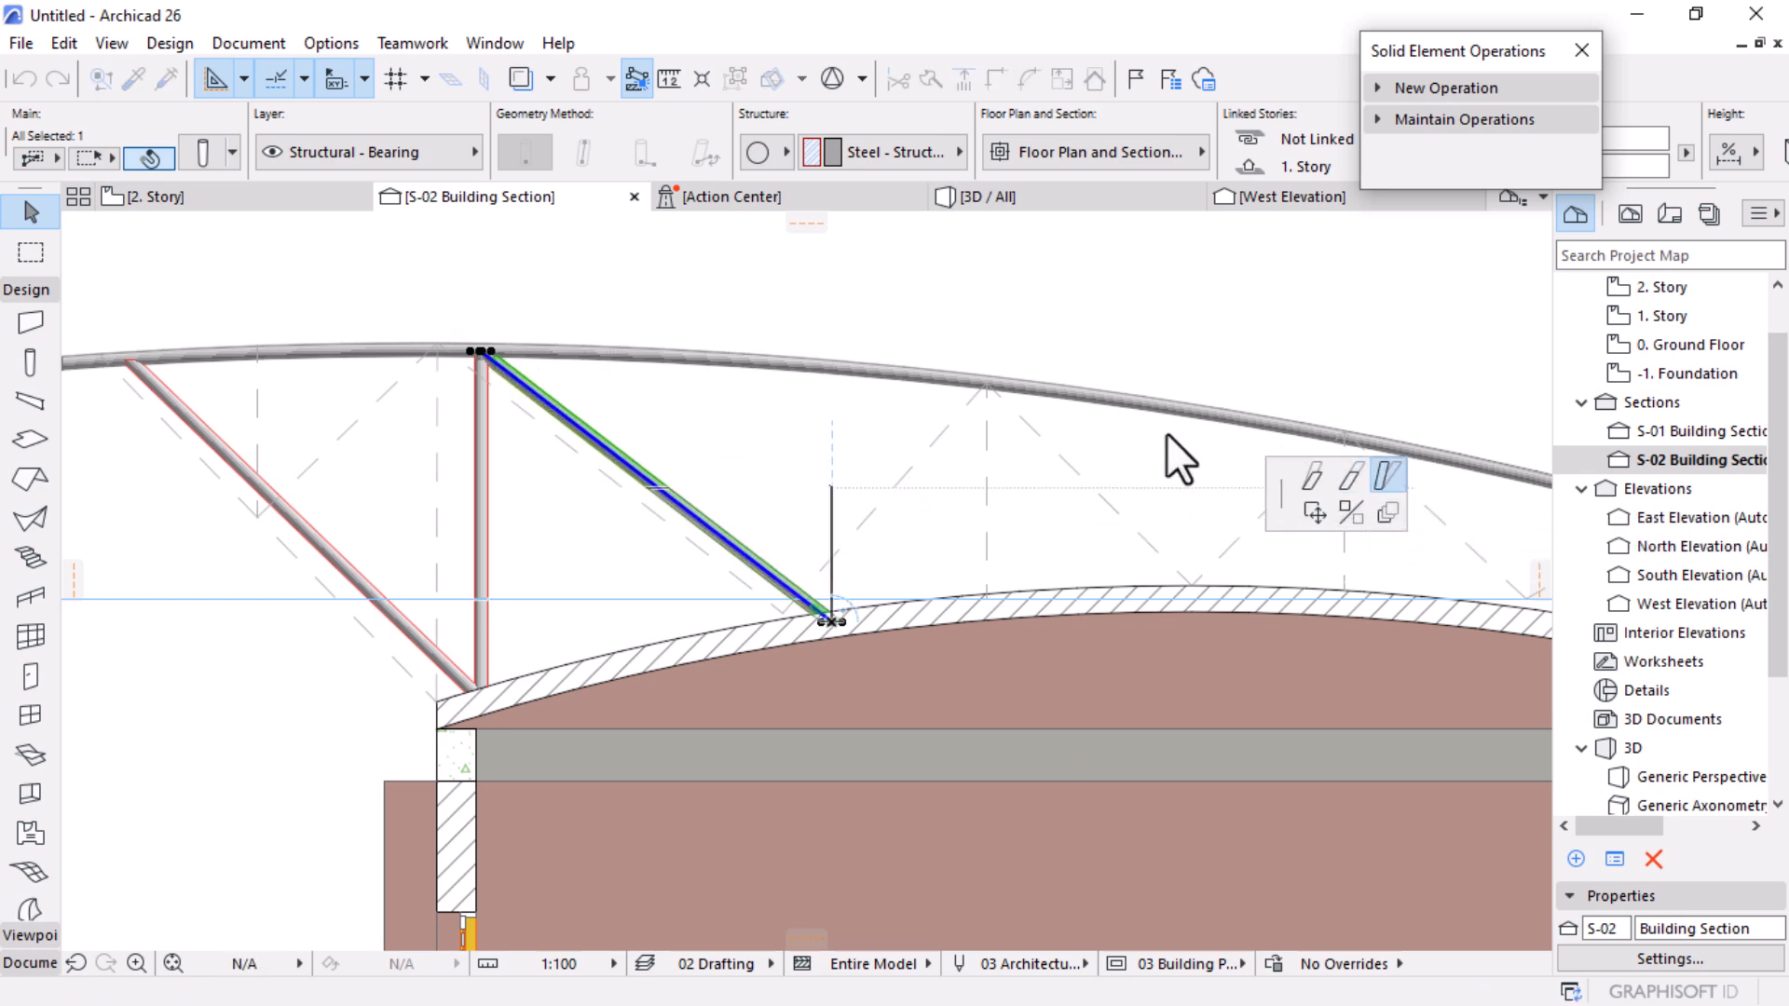
left_click(986, 382)
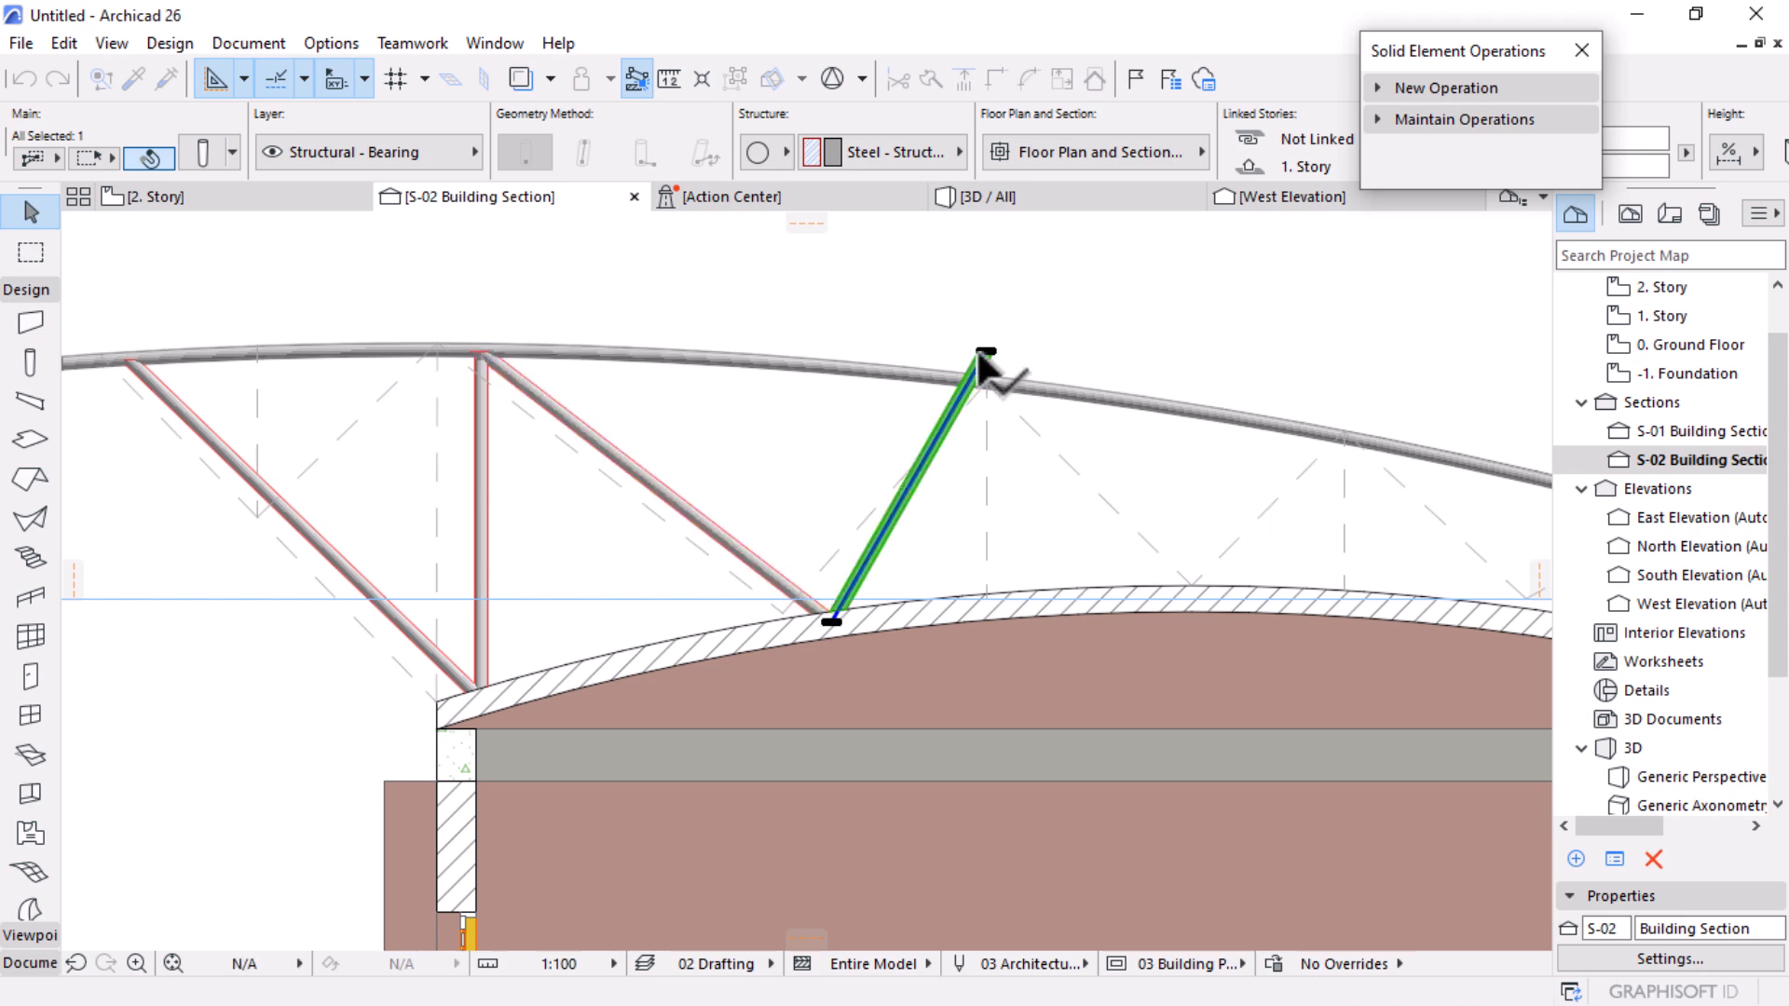
Step: Shorten the new diagonal along its axis so its top end meets the curved chord
scroll(973, 363, "up", 5)
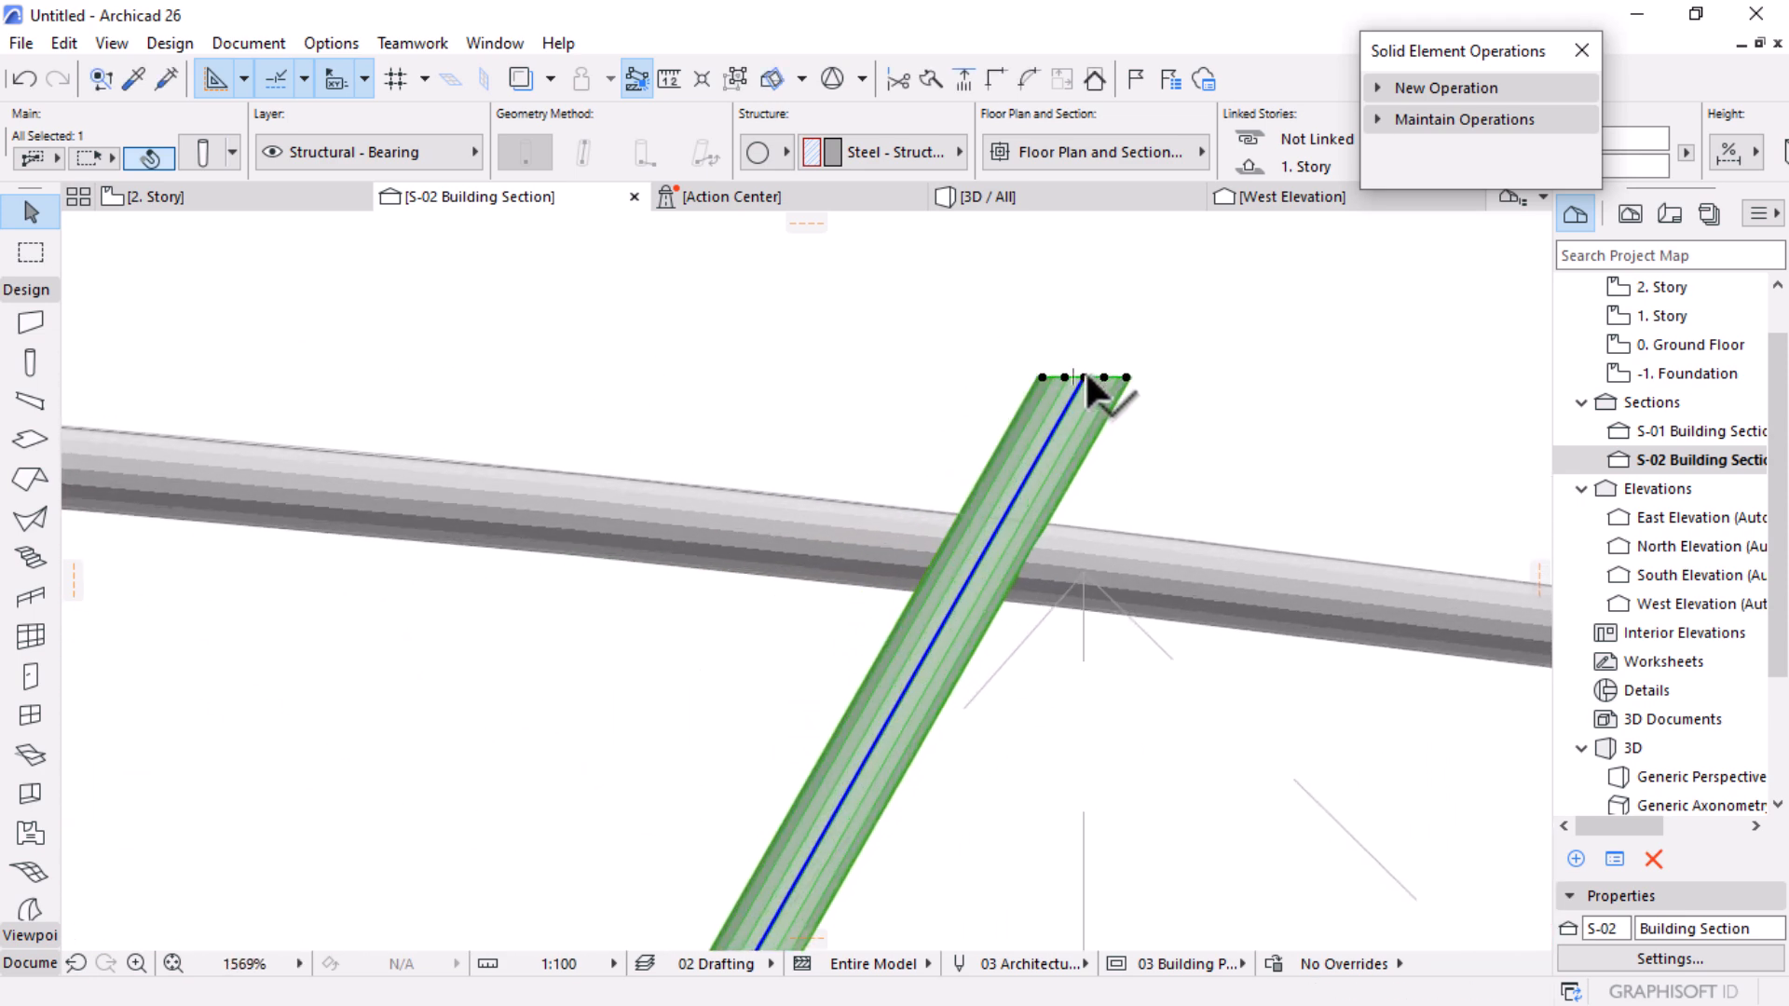
left_click(1084, 369)
left_click(1351, 476)
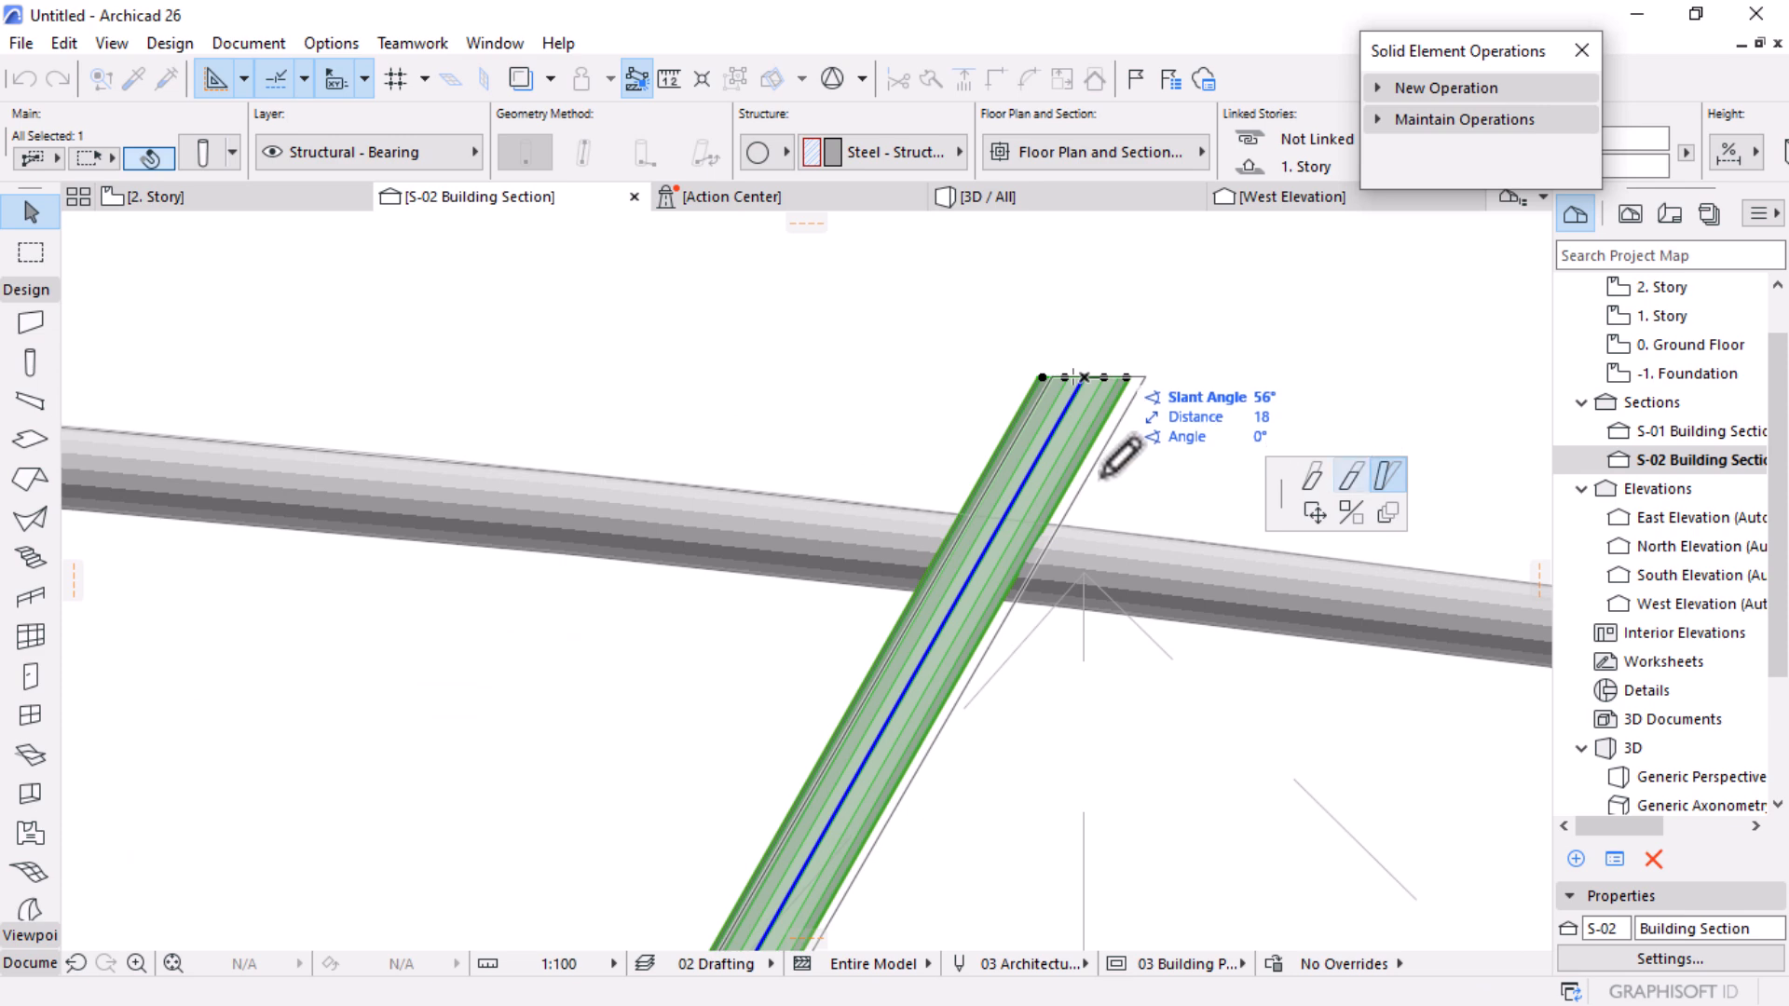
left_click(990, 545)
left_click(988, 545)
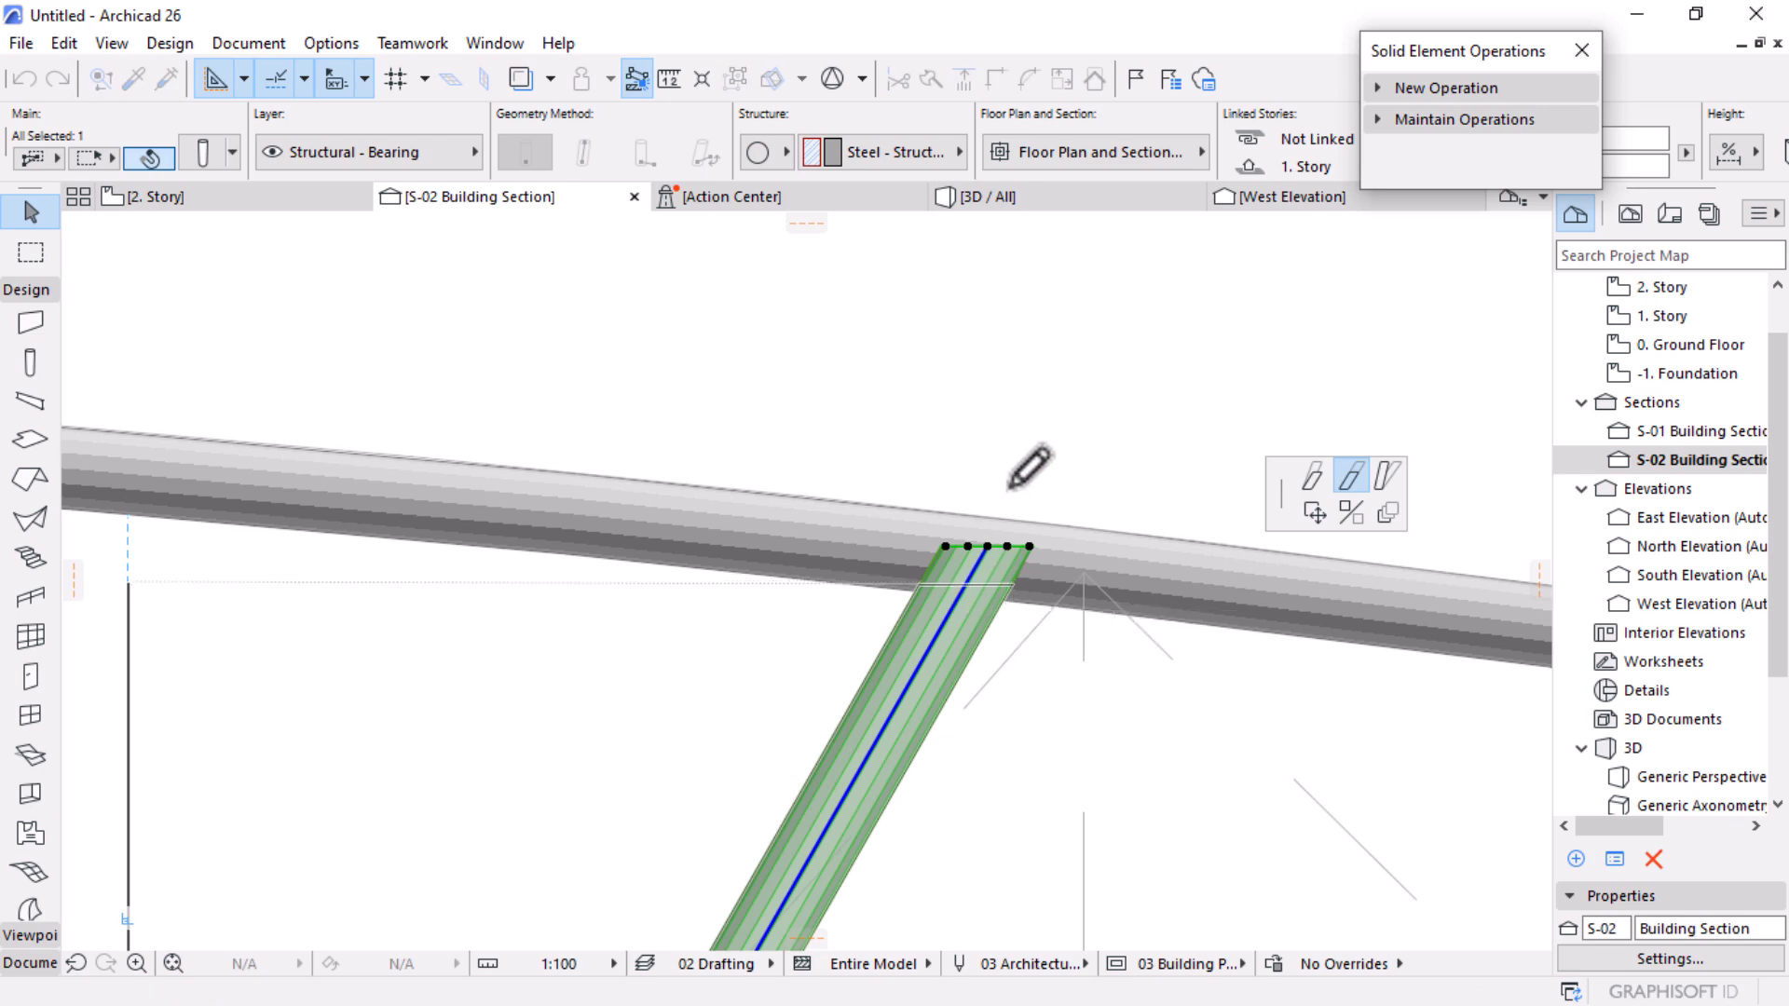
scroll(1007, 484, "down", 5)
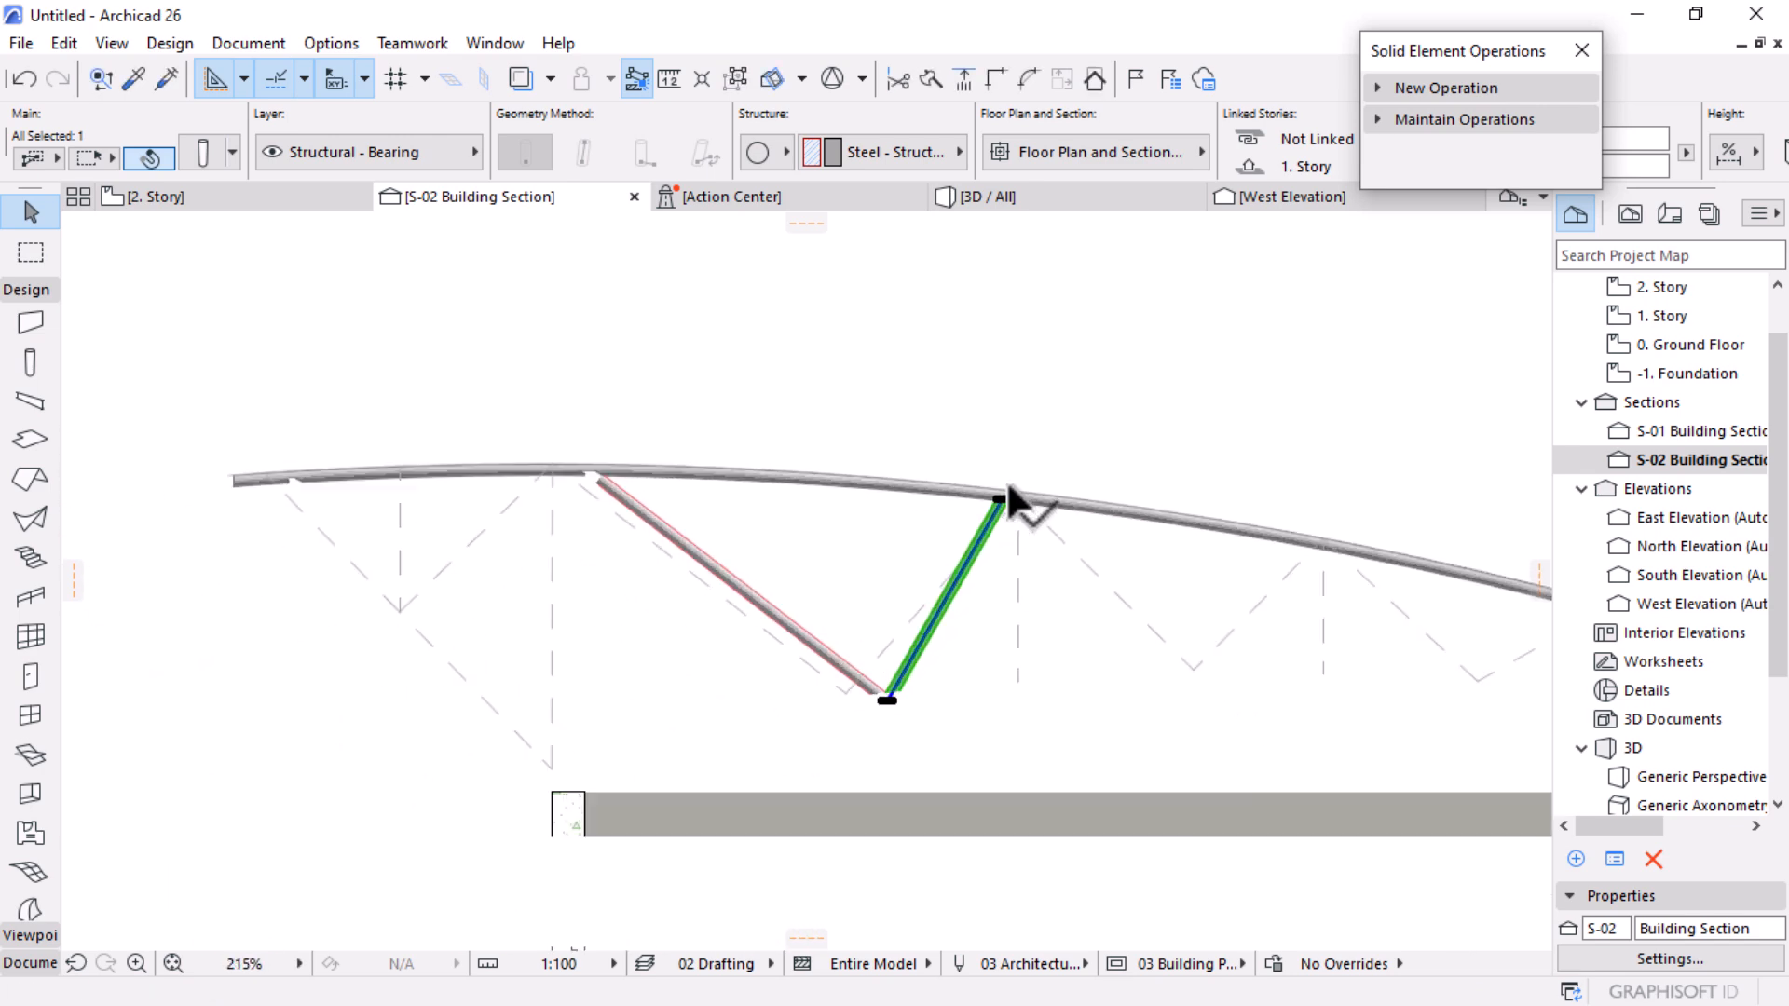
Step: Copy the shortened diagonal in place, using its top joint at the curved chord as the reference point
key("ctrl+d")
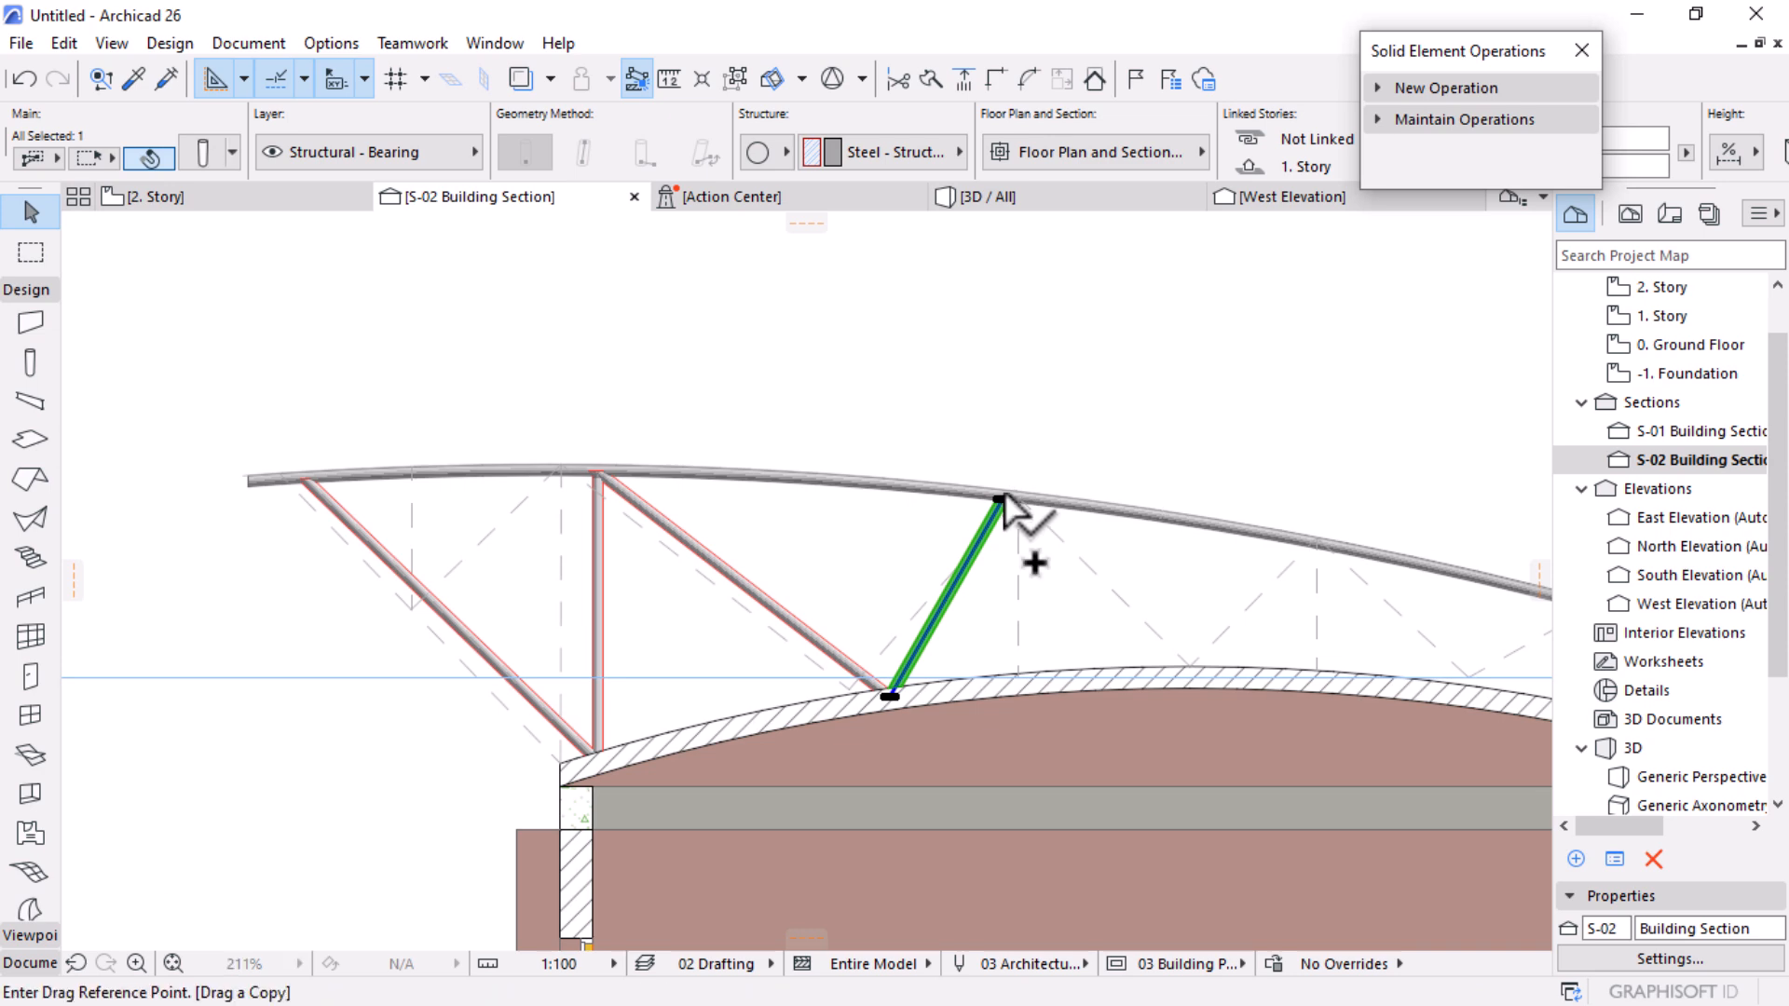
scroll(1006, 504, "up", 3)
left_click(995, 507)
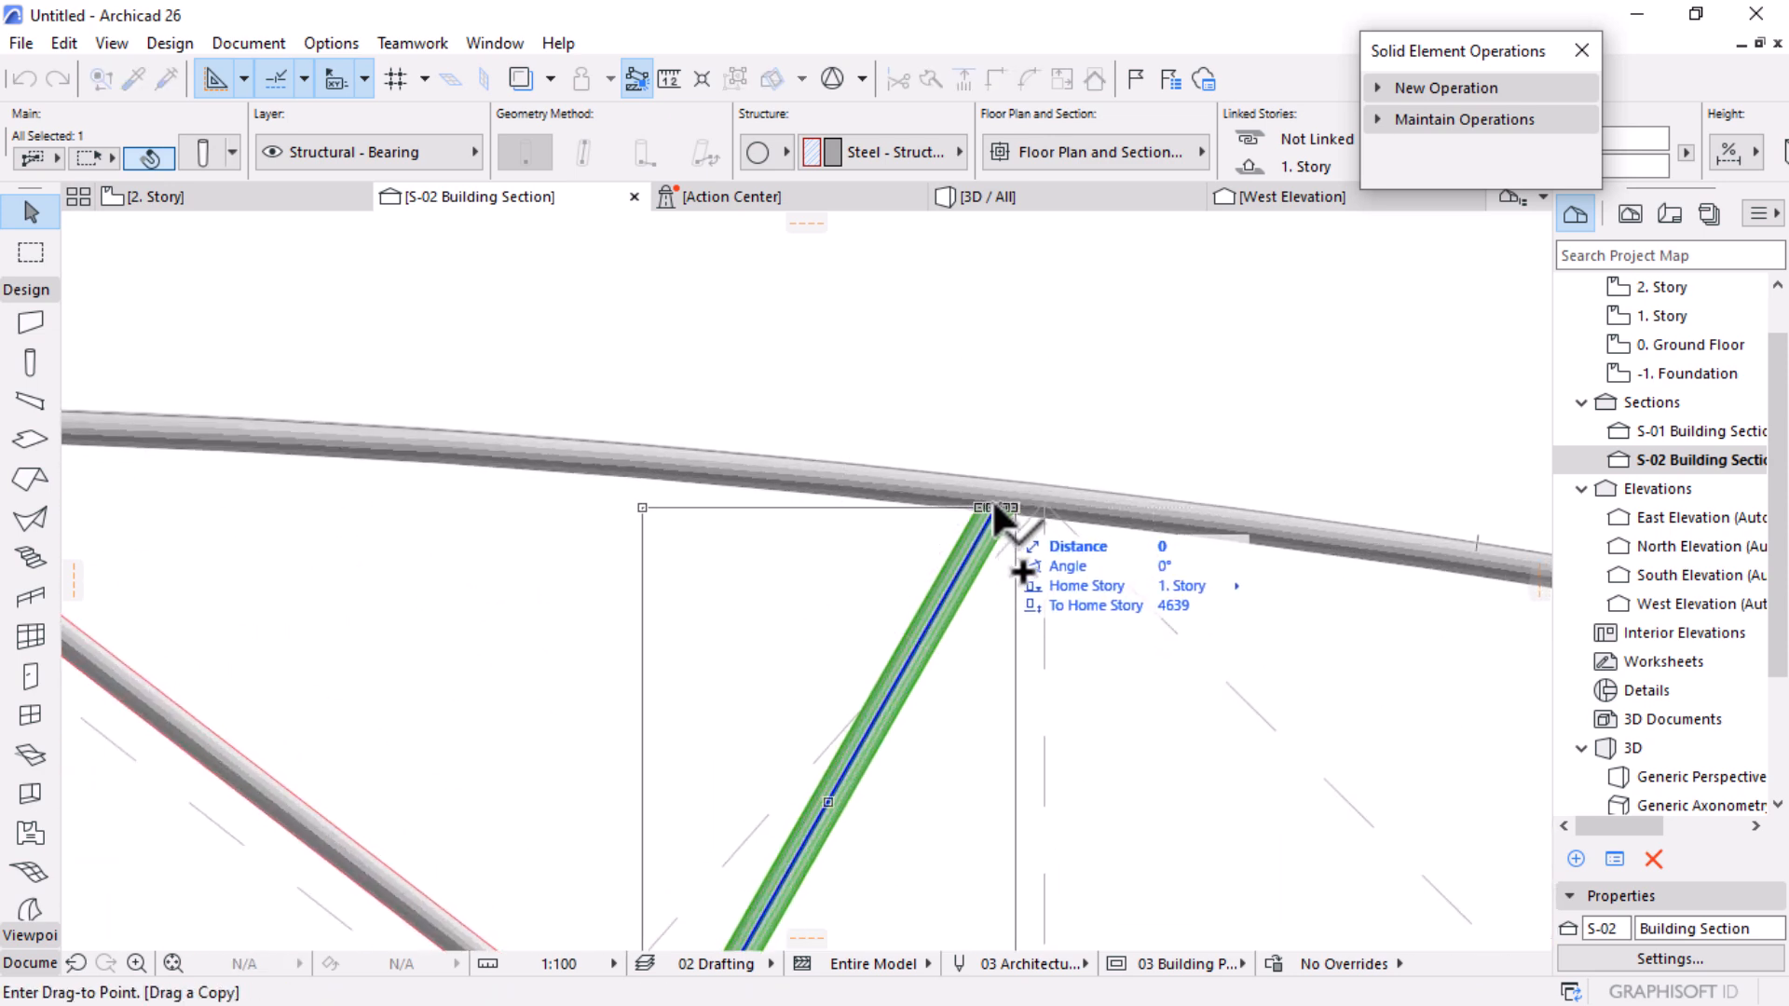
left_click(997, 503)
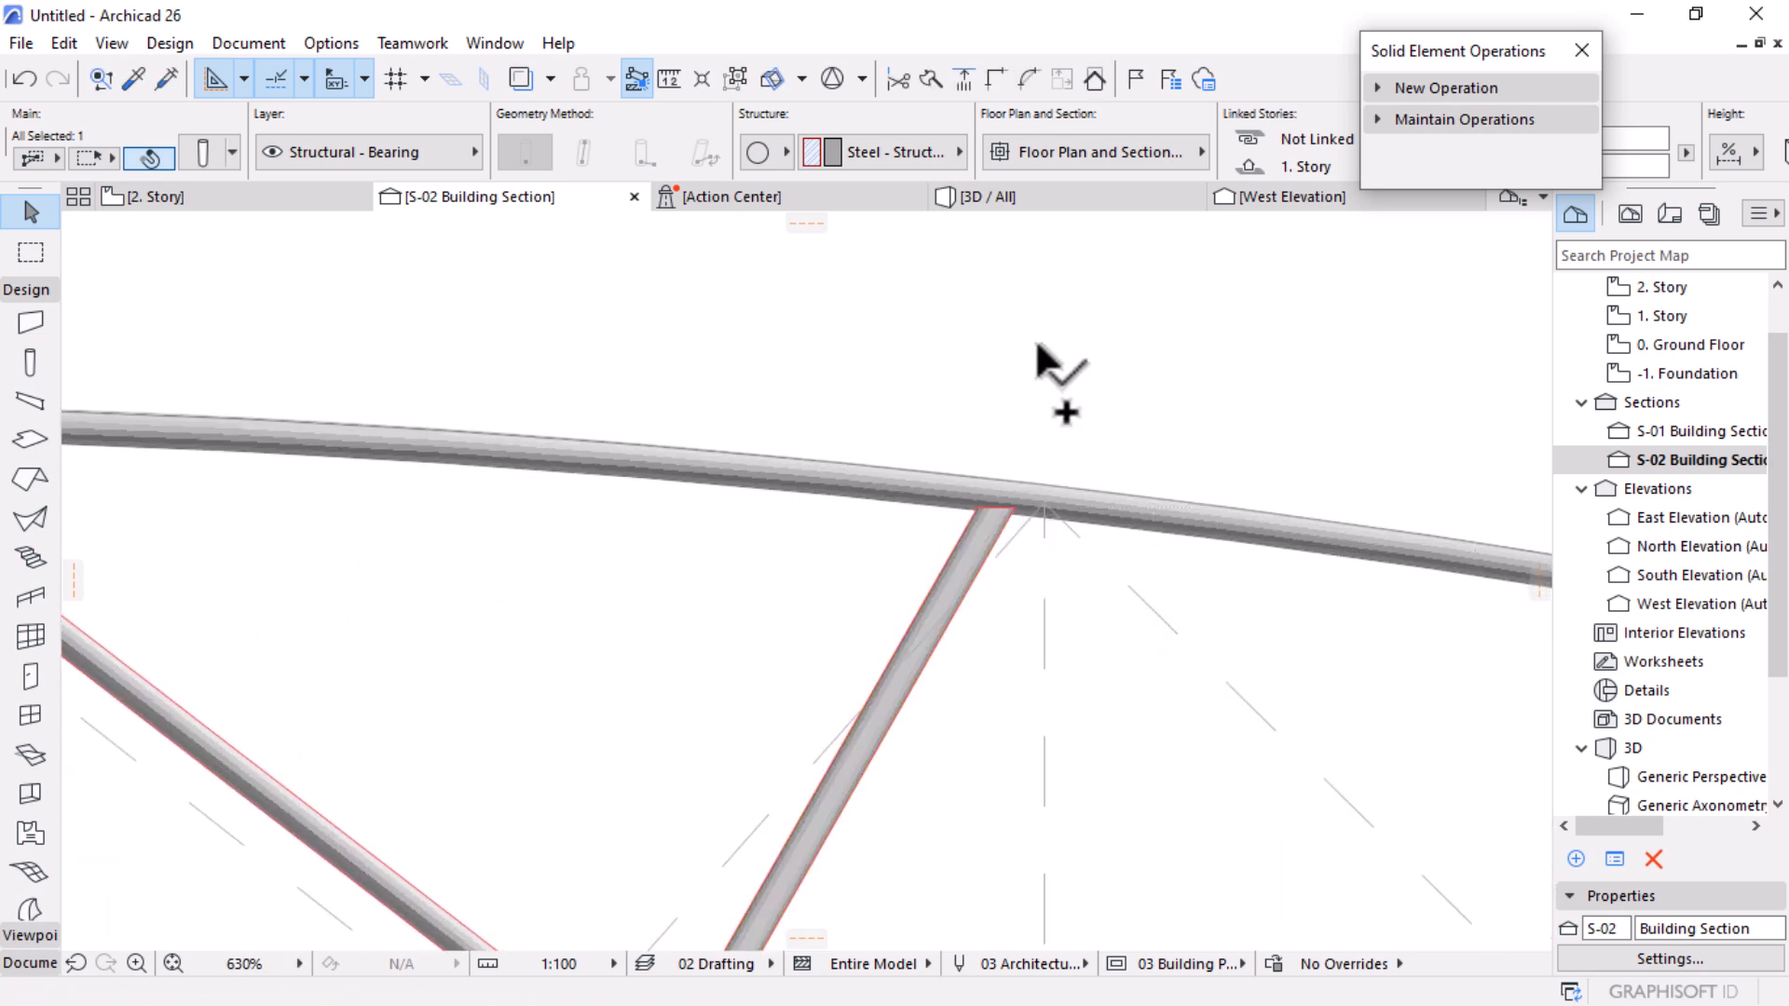
scroll(1042, 362, "down", 2)
scroll(1036, 338, "down", 1)
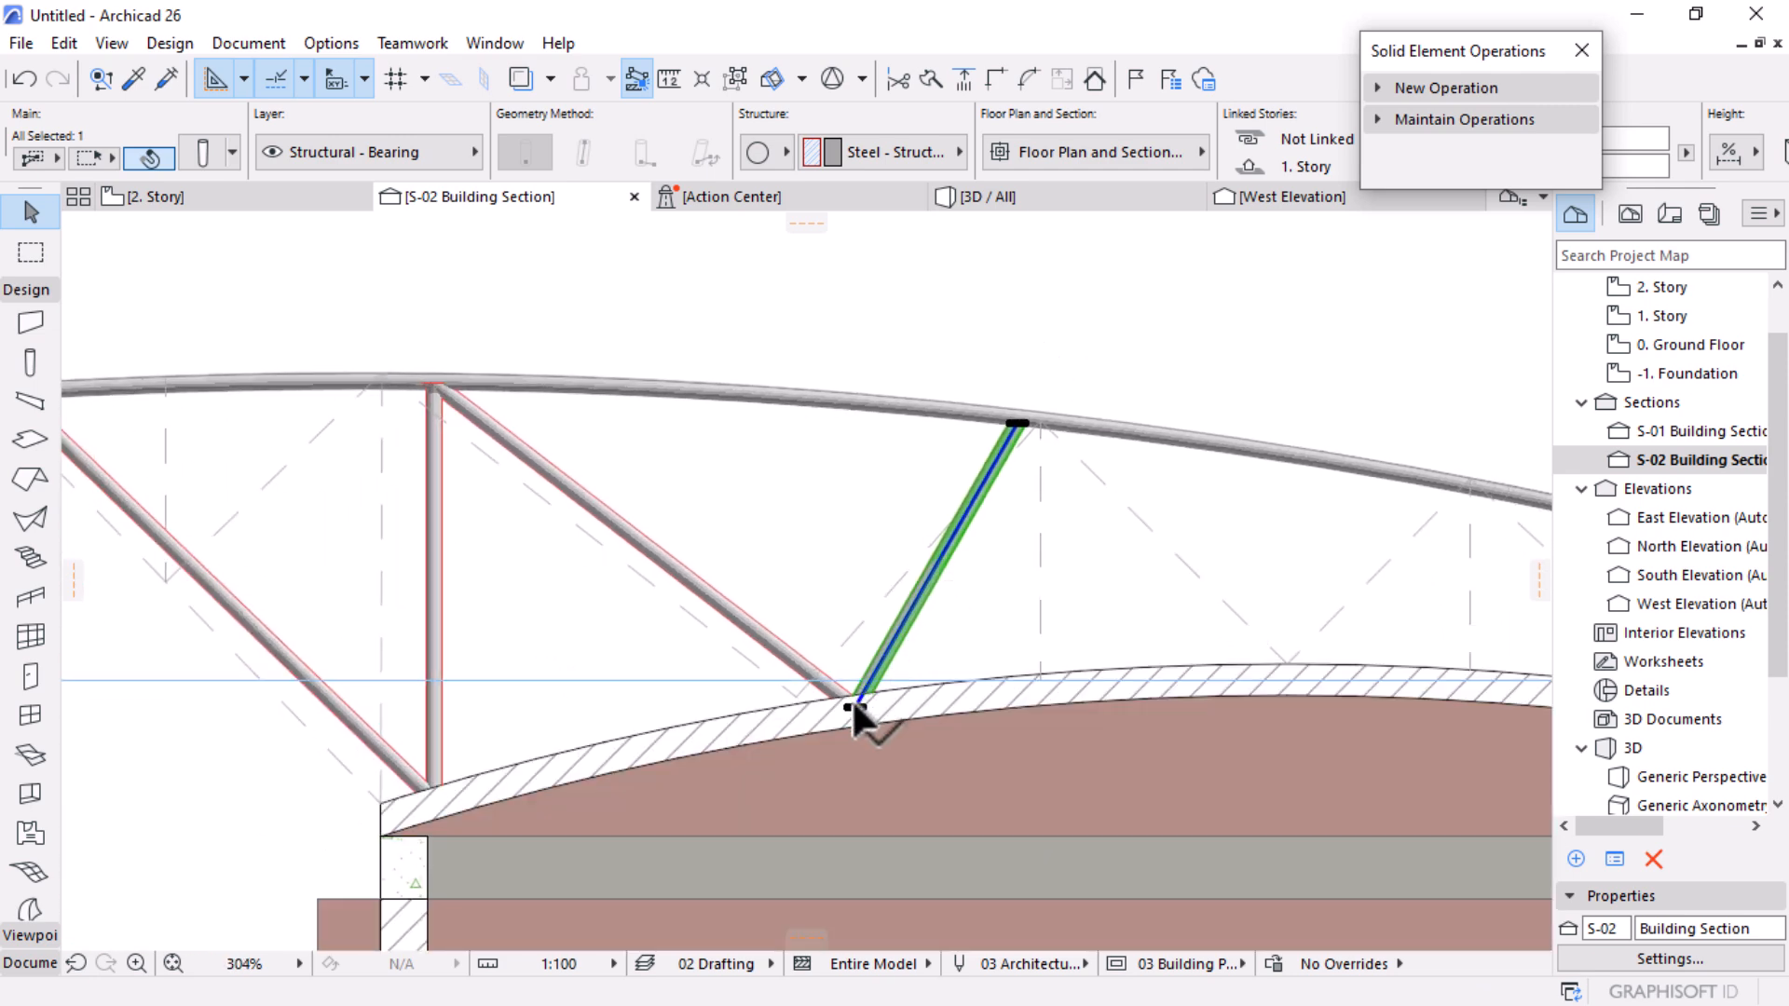
Step: Re-slant the copy's lower end to make a vertical strut from the chord joint down into the roof slab
left_click(851, 697)
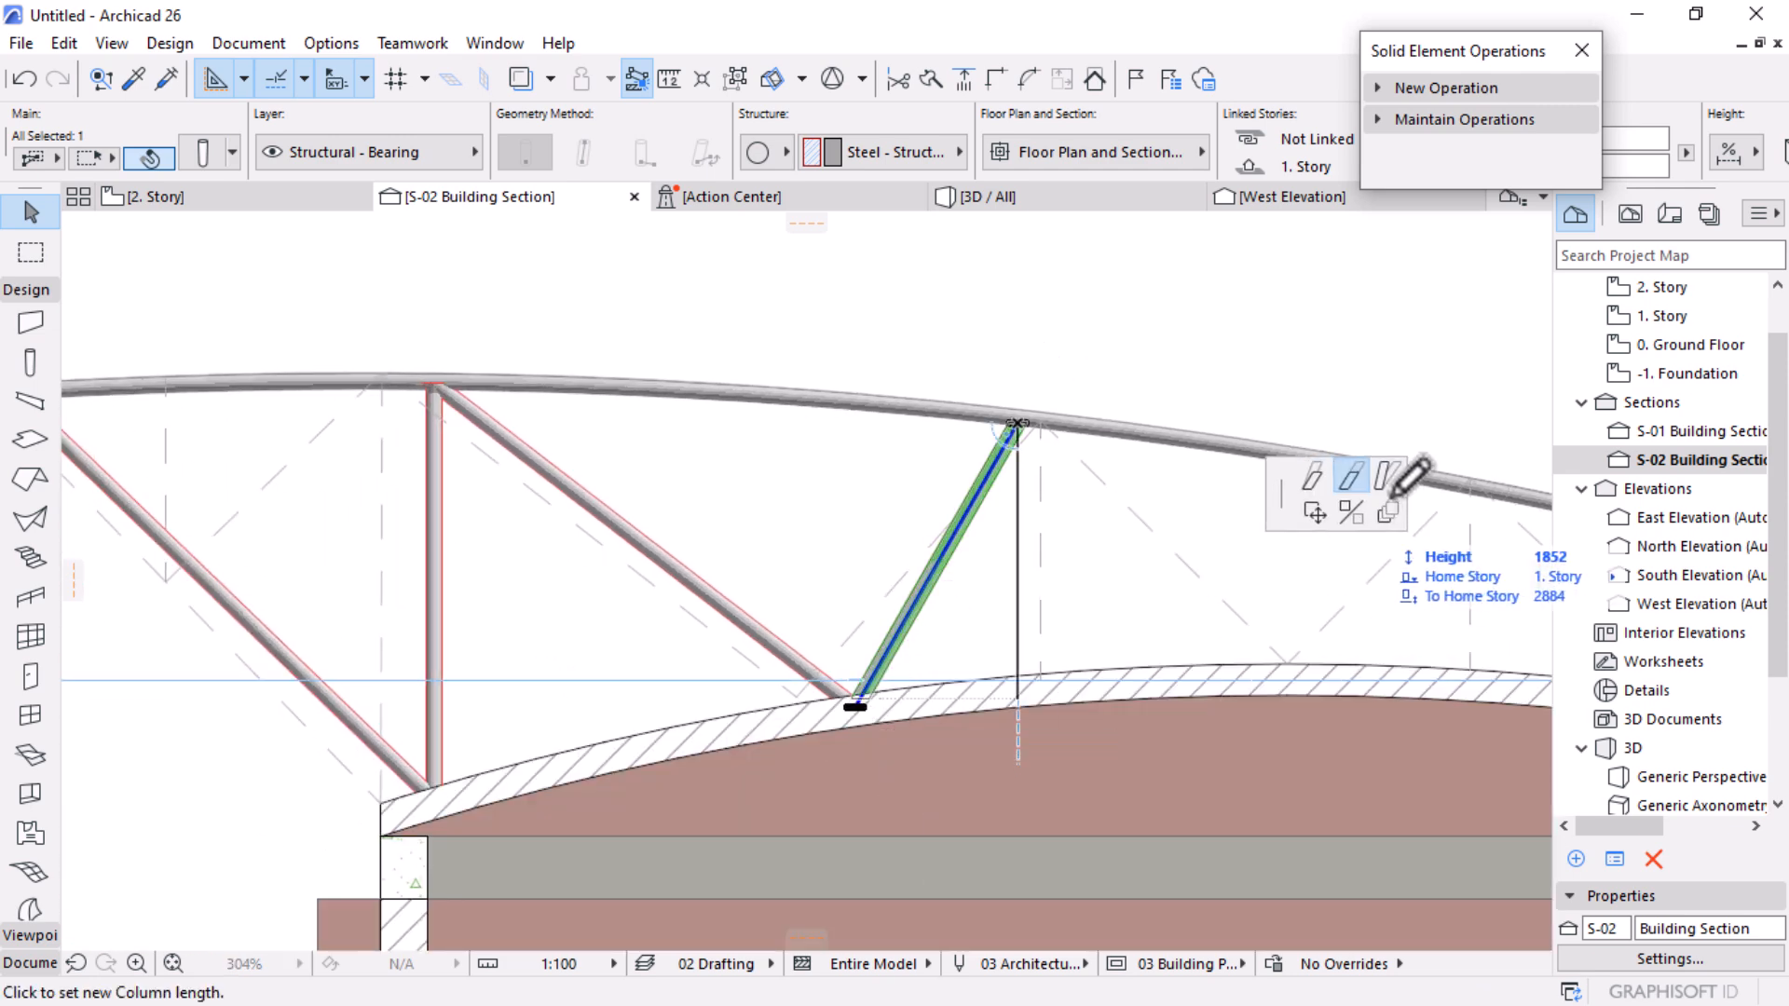
left_click(1386, 477)
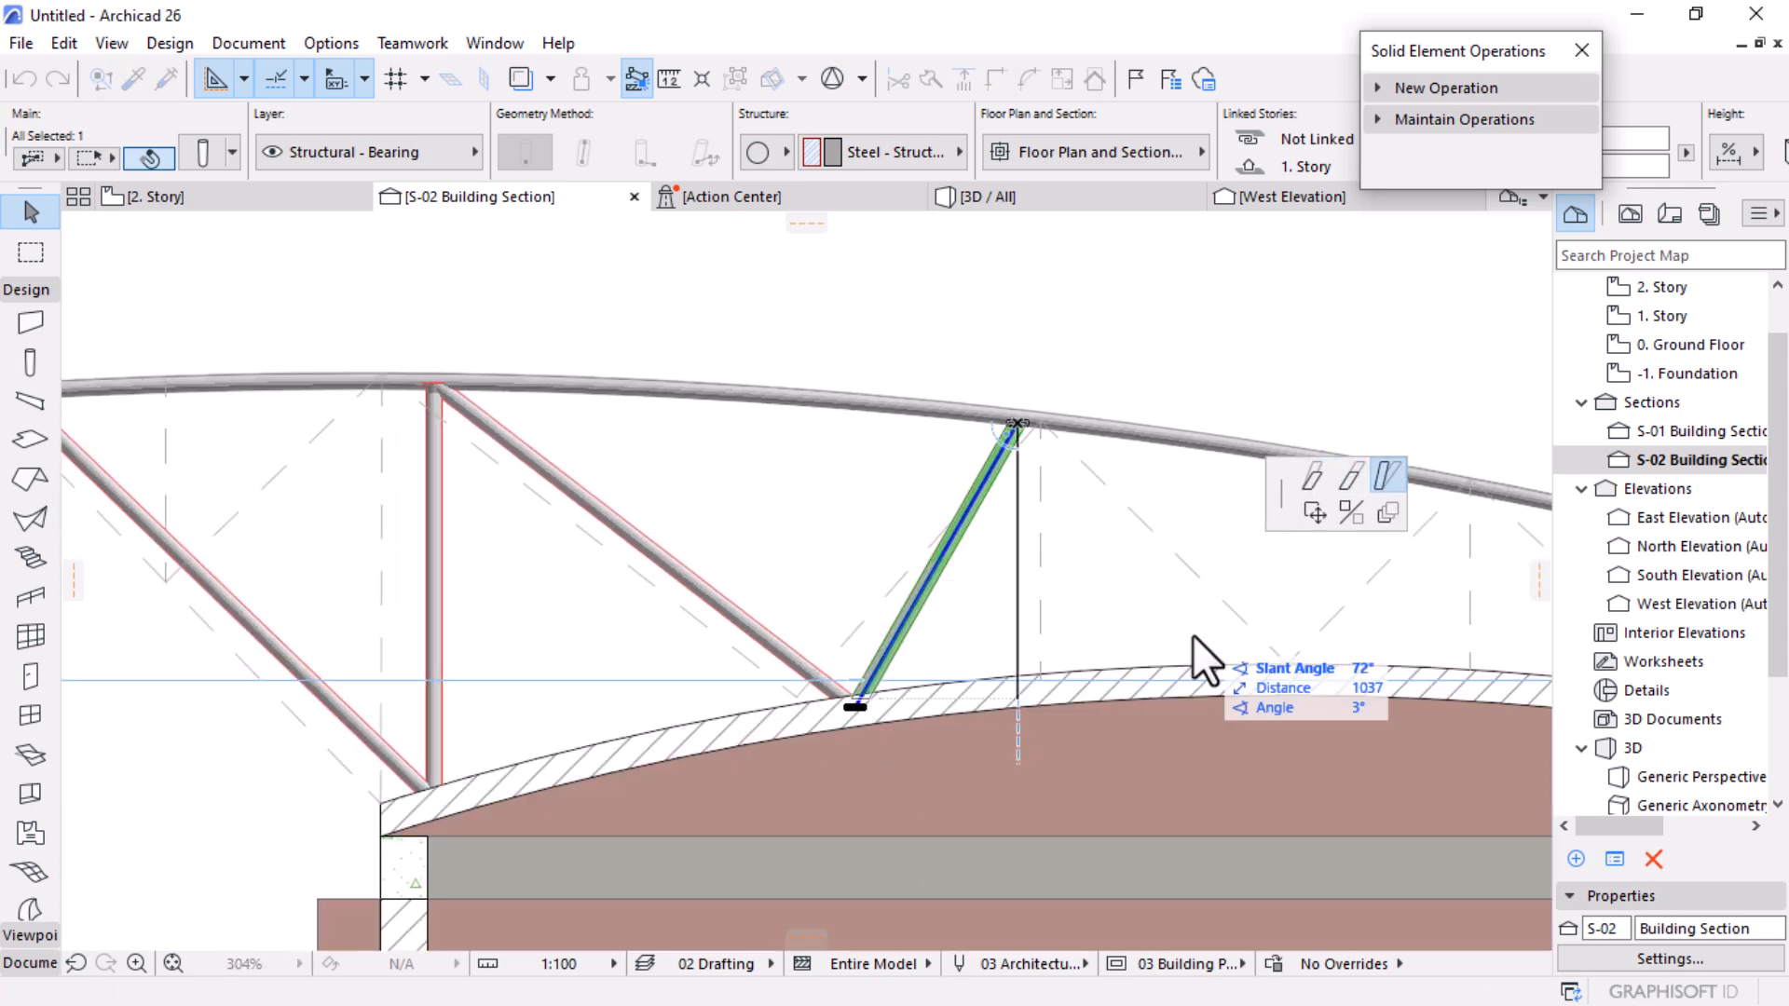
left_click(1025, 673)
scroll(1075, 584, "down", 2)
scroll(800, 647, "up", 1)
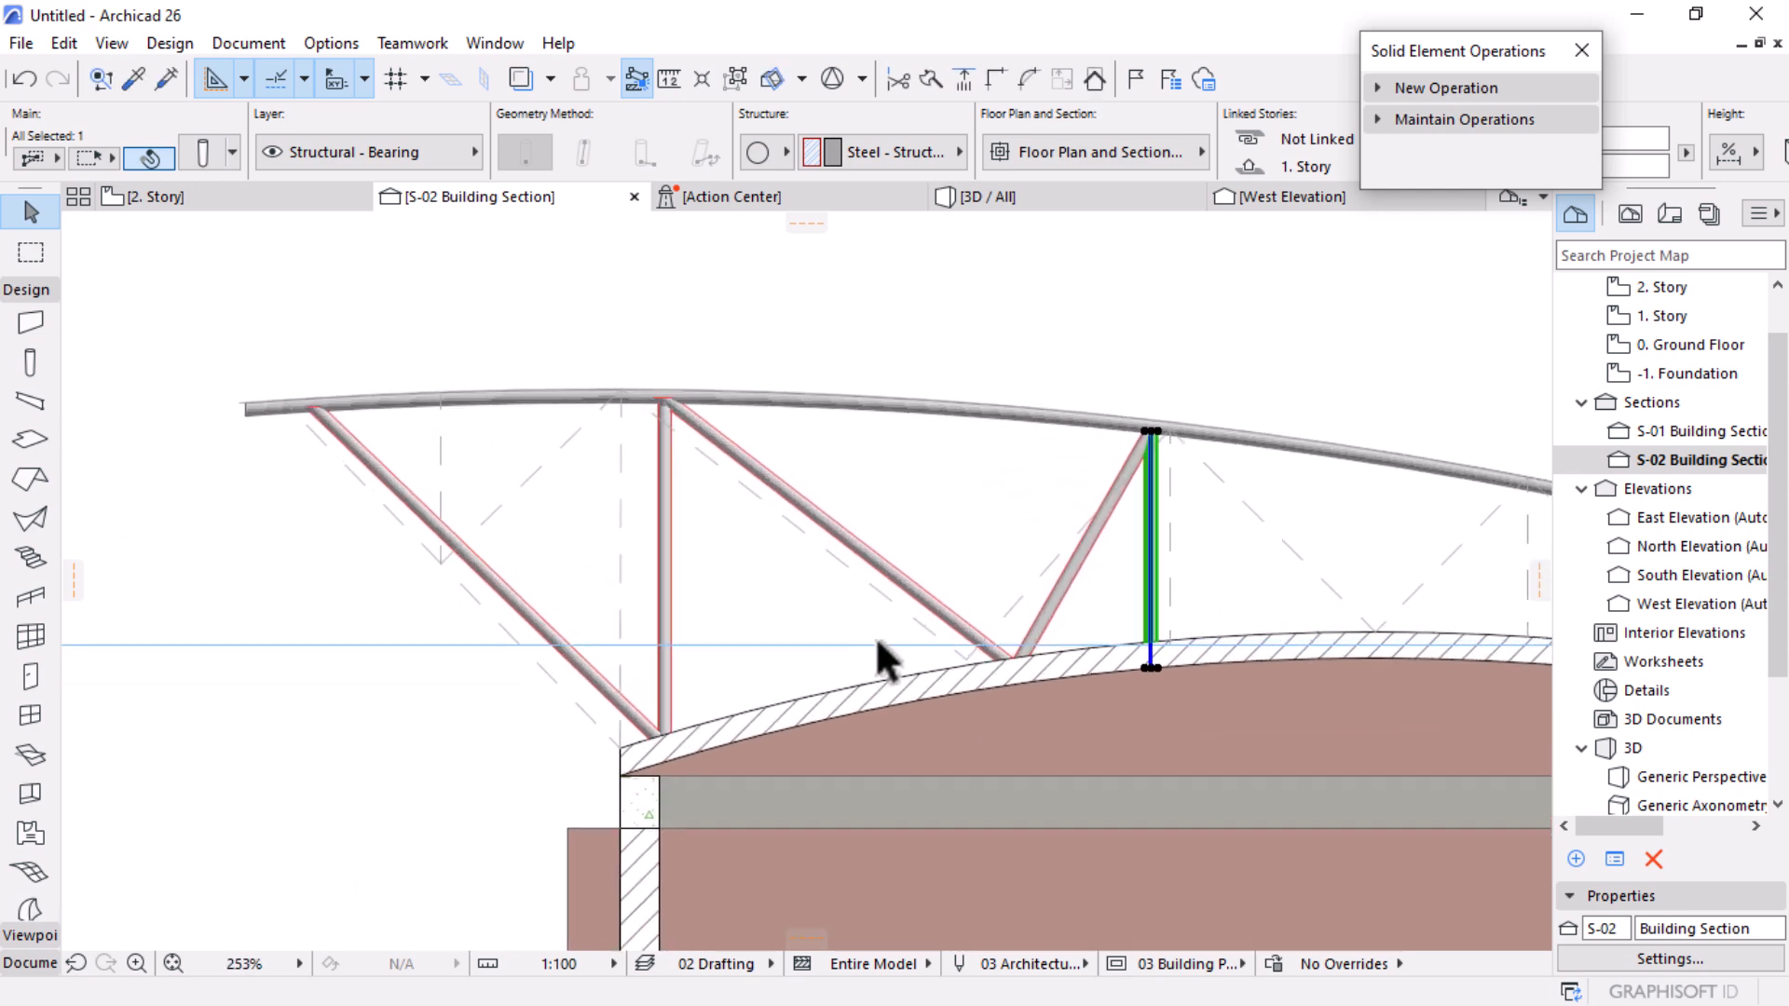
Step: Shift the lower ends of the two converging diagonals along the roof toward the first vertical, so they meet near the dashed node
left_click(934, 611)
left_click(1011, 667)
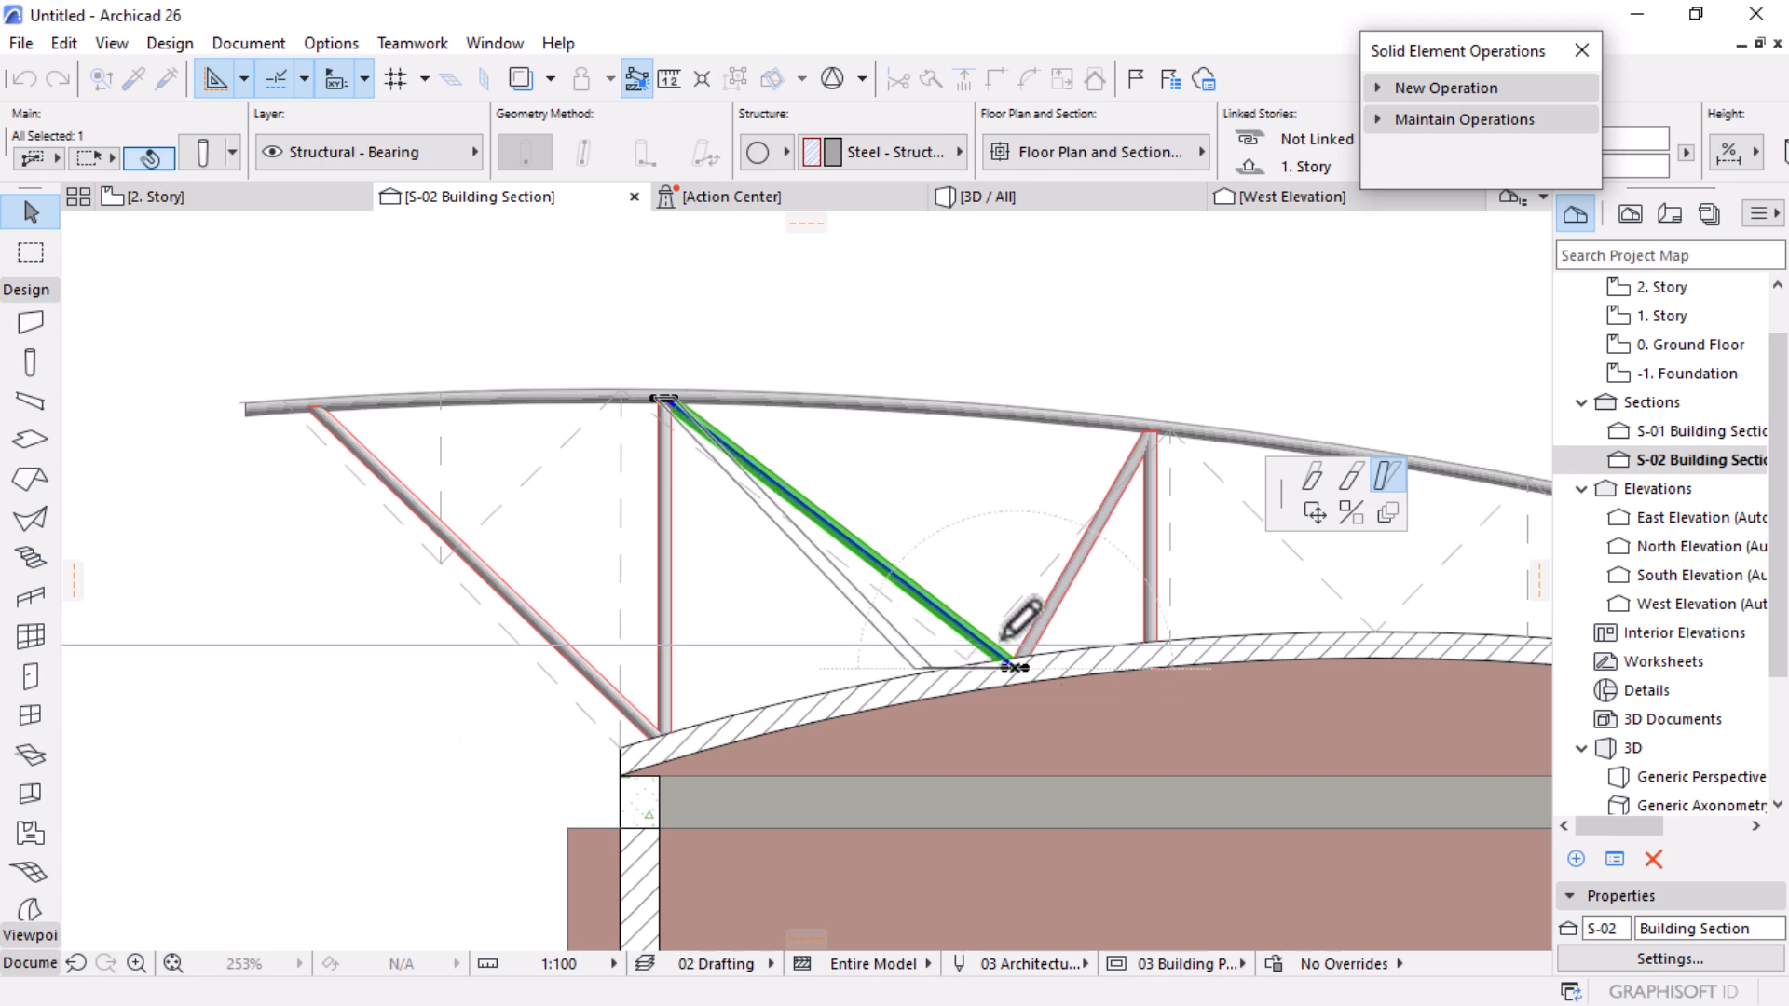
left_click(1061, 603)
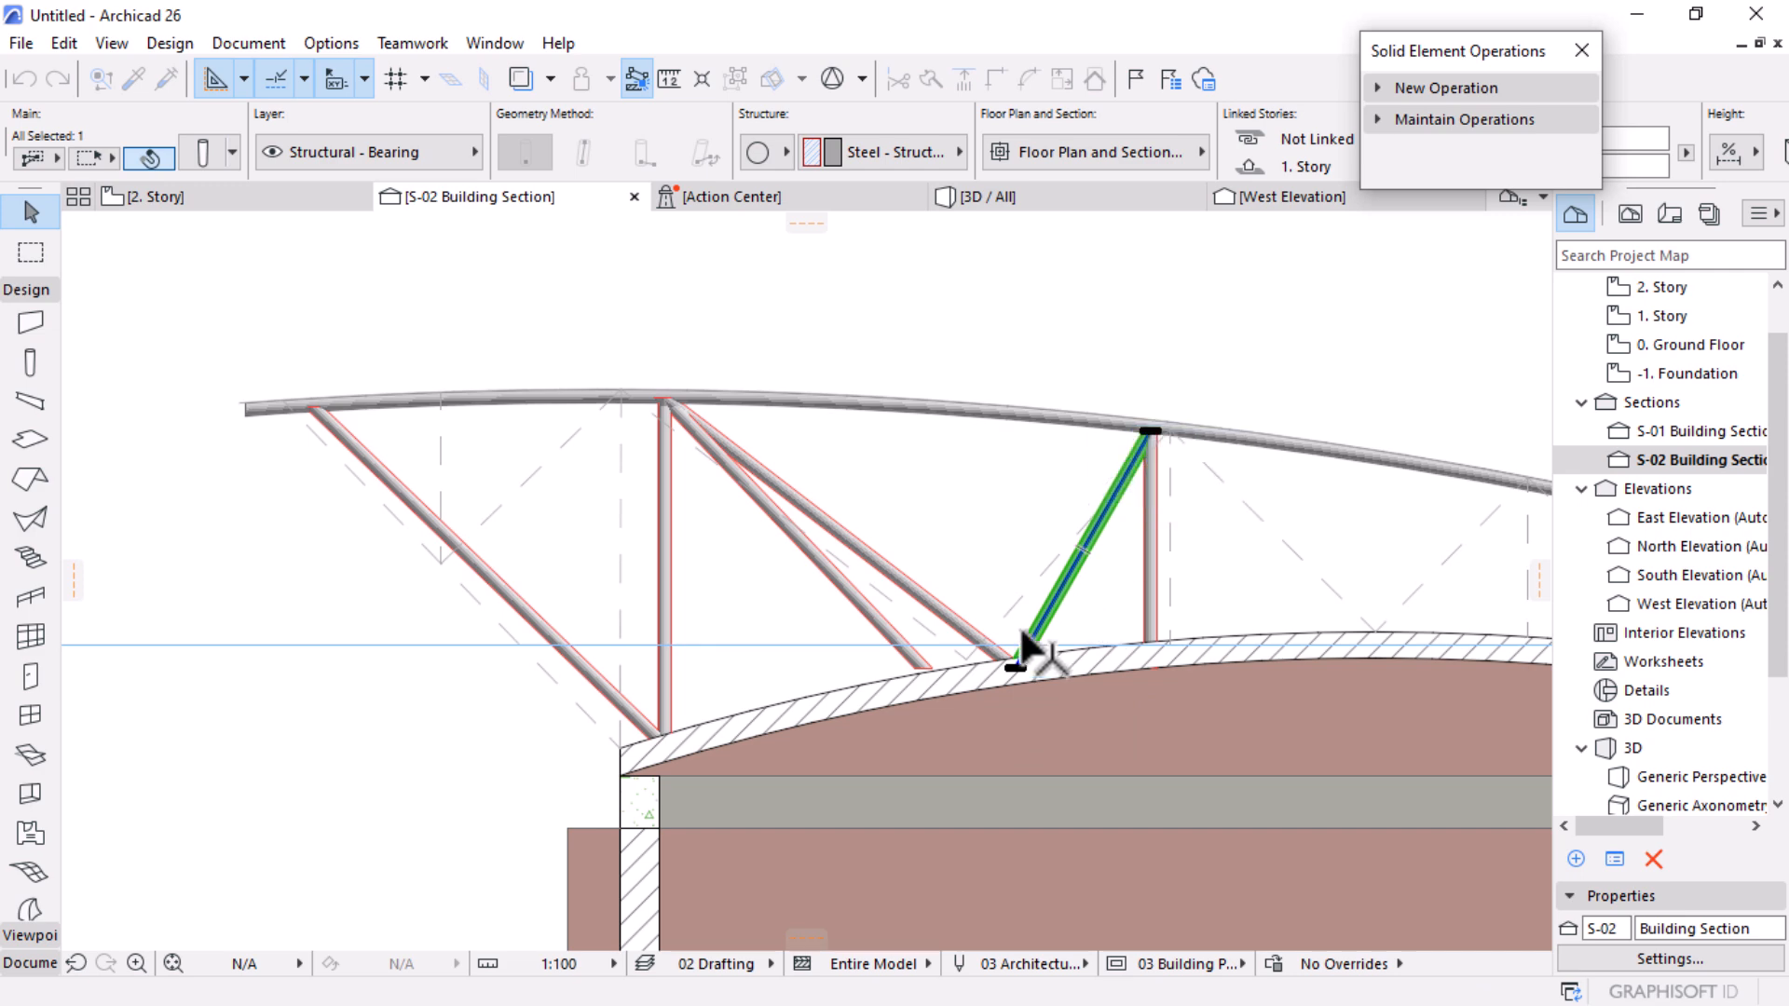
left_click(1014, 665)
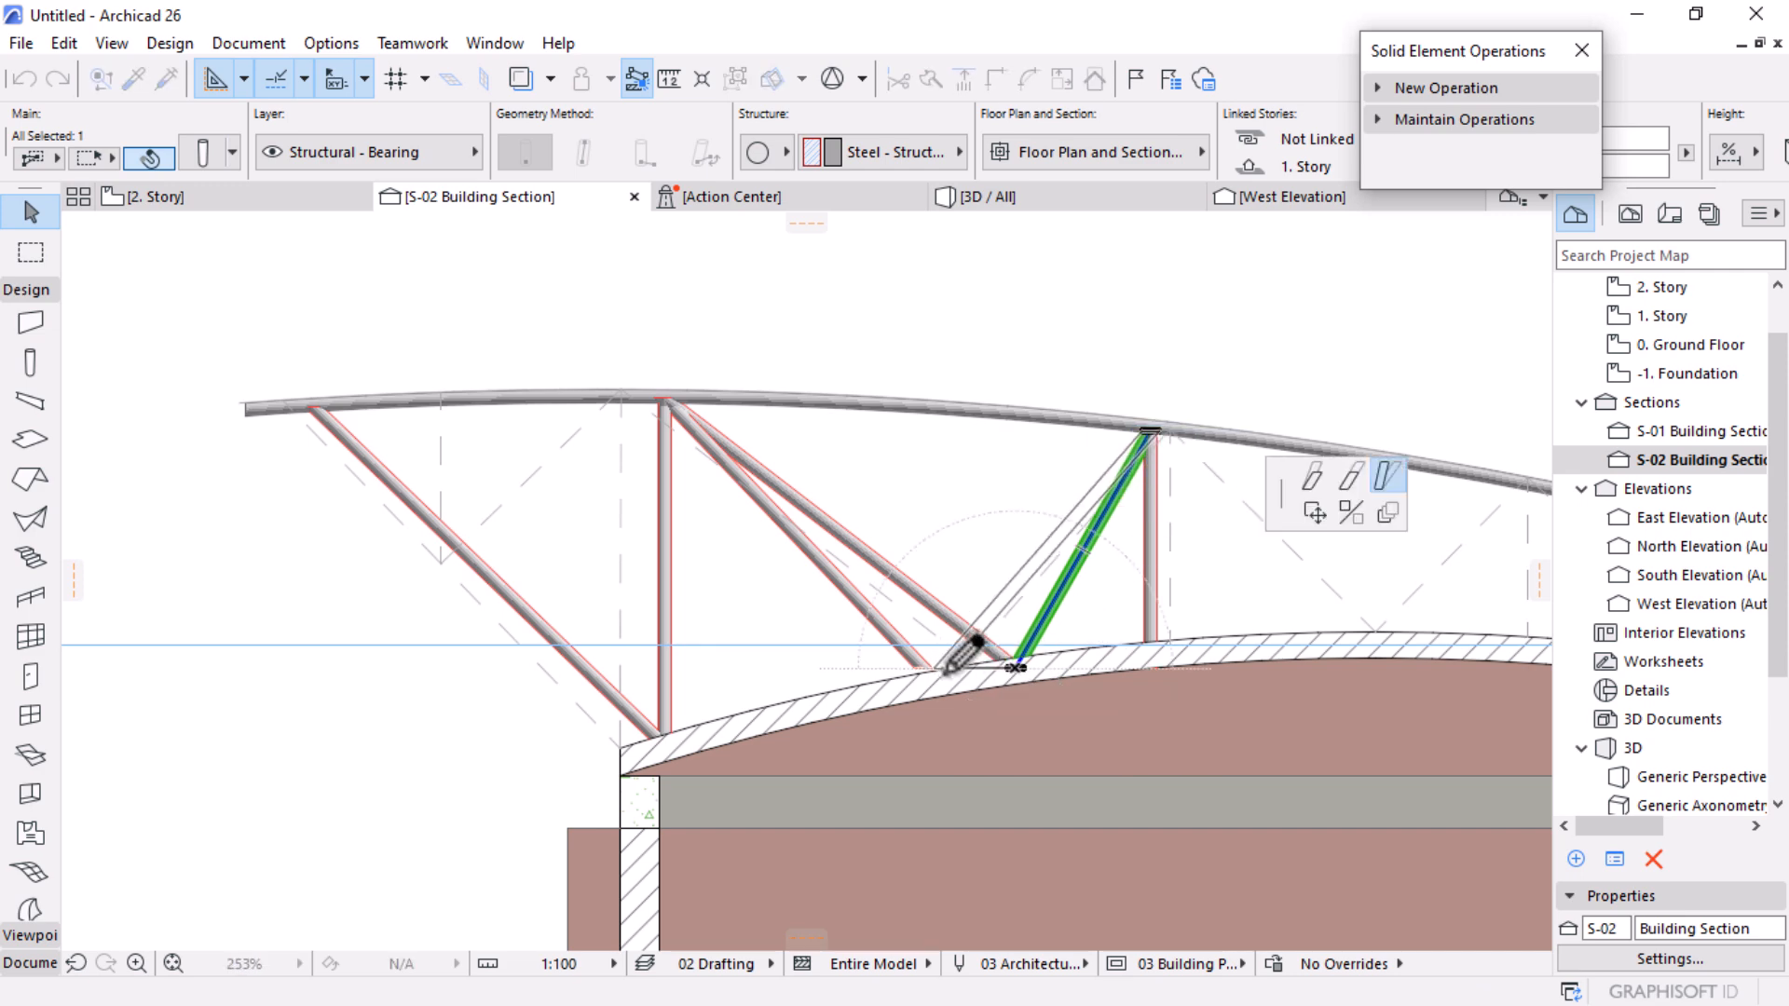
left_click(948, 621)
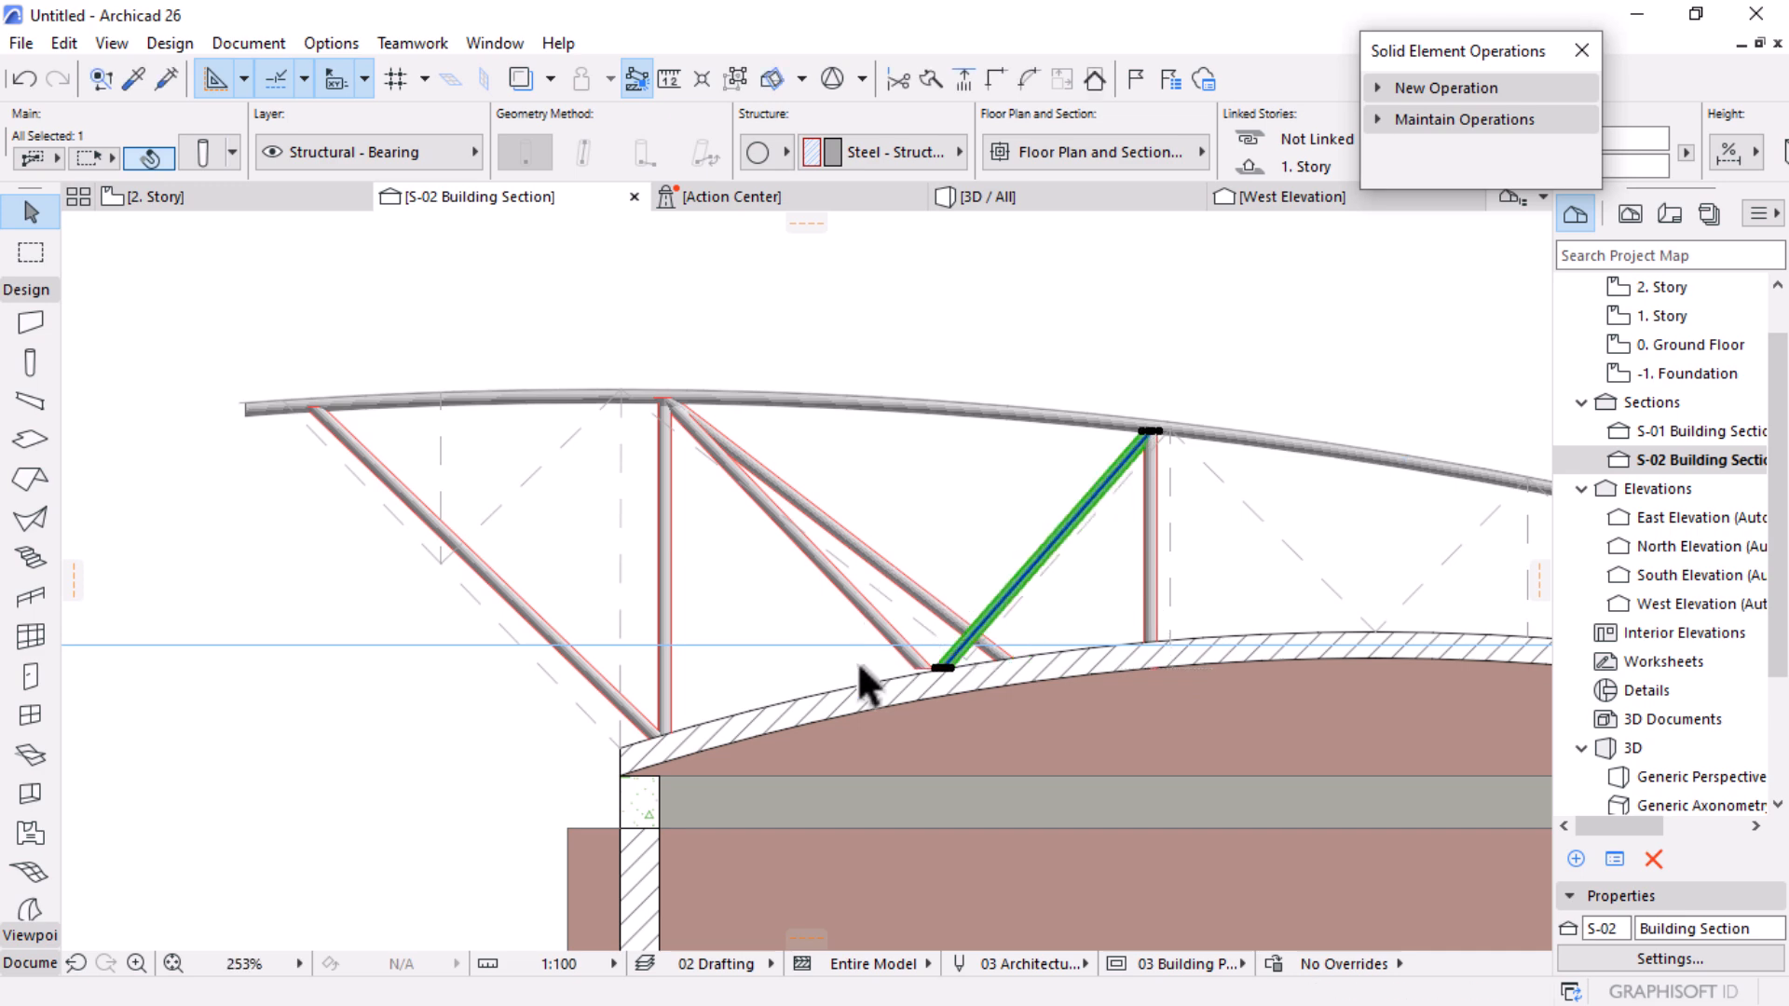
Step: Extend the lower ends of both converging diagonals along their axes into the roof slab
scroll(857, 660, "up", 3)
scroll(876, 667, "up", 2)
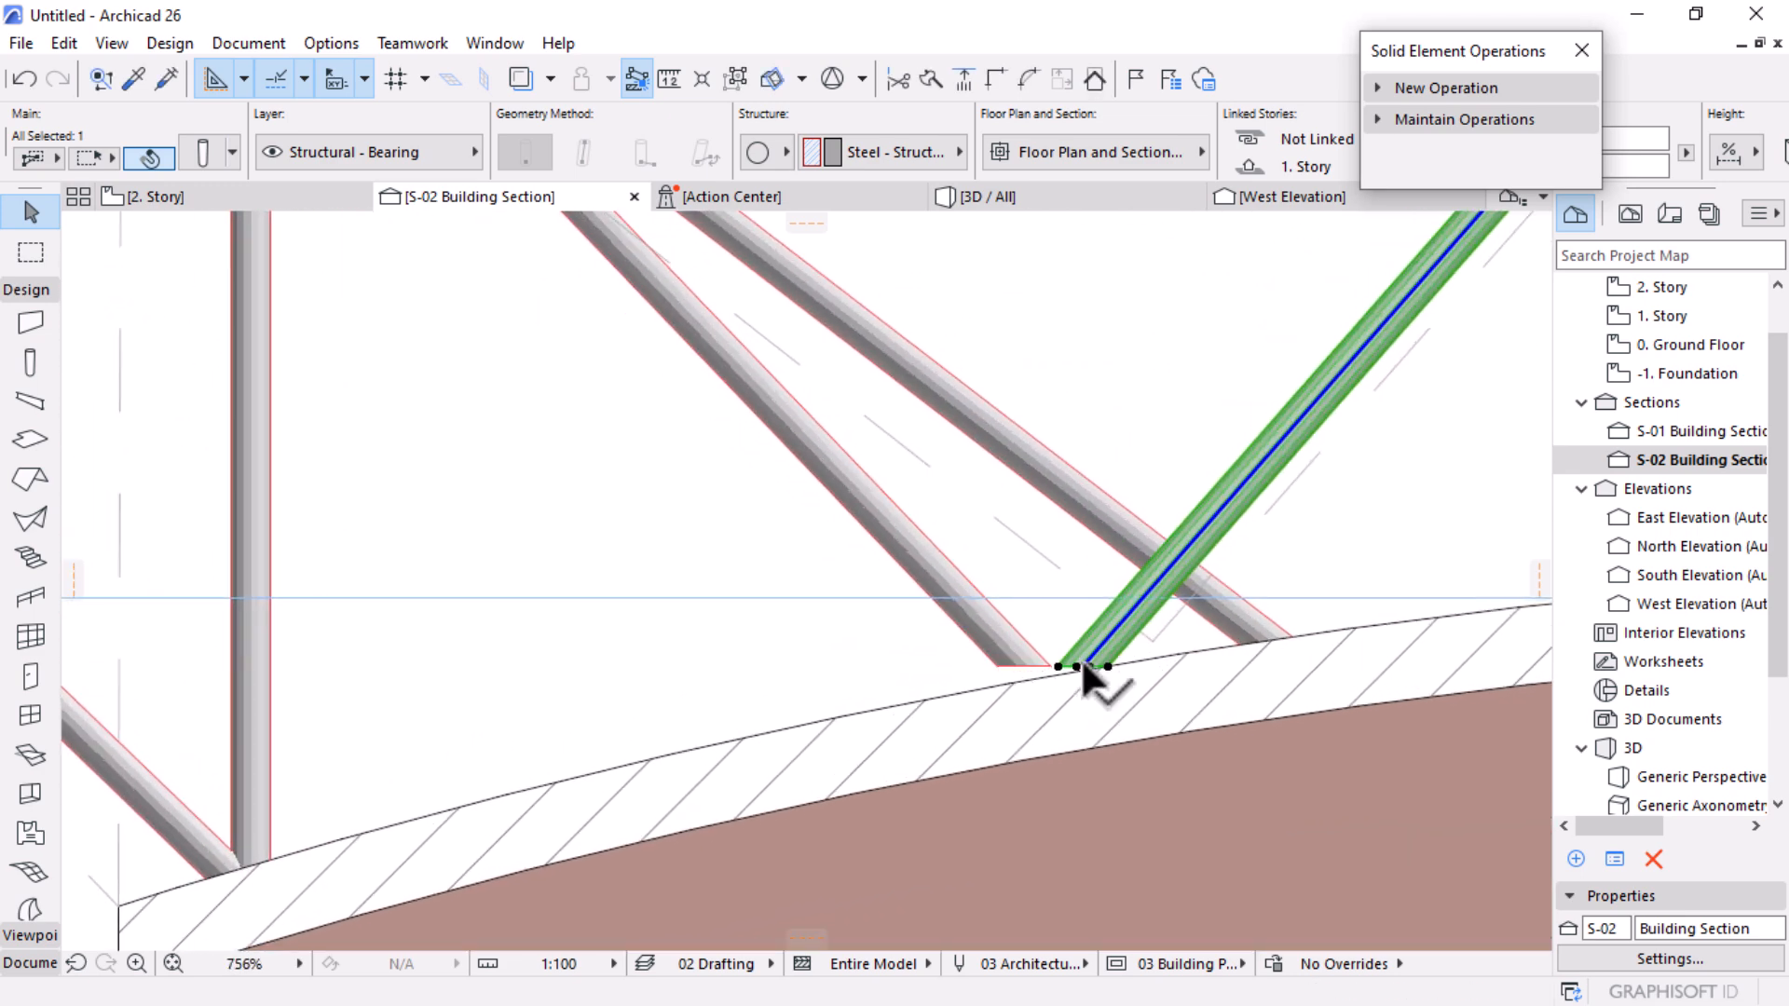
left_click(1081, 662)
left_click(1350, 477)
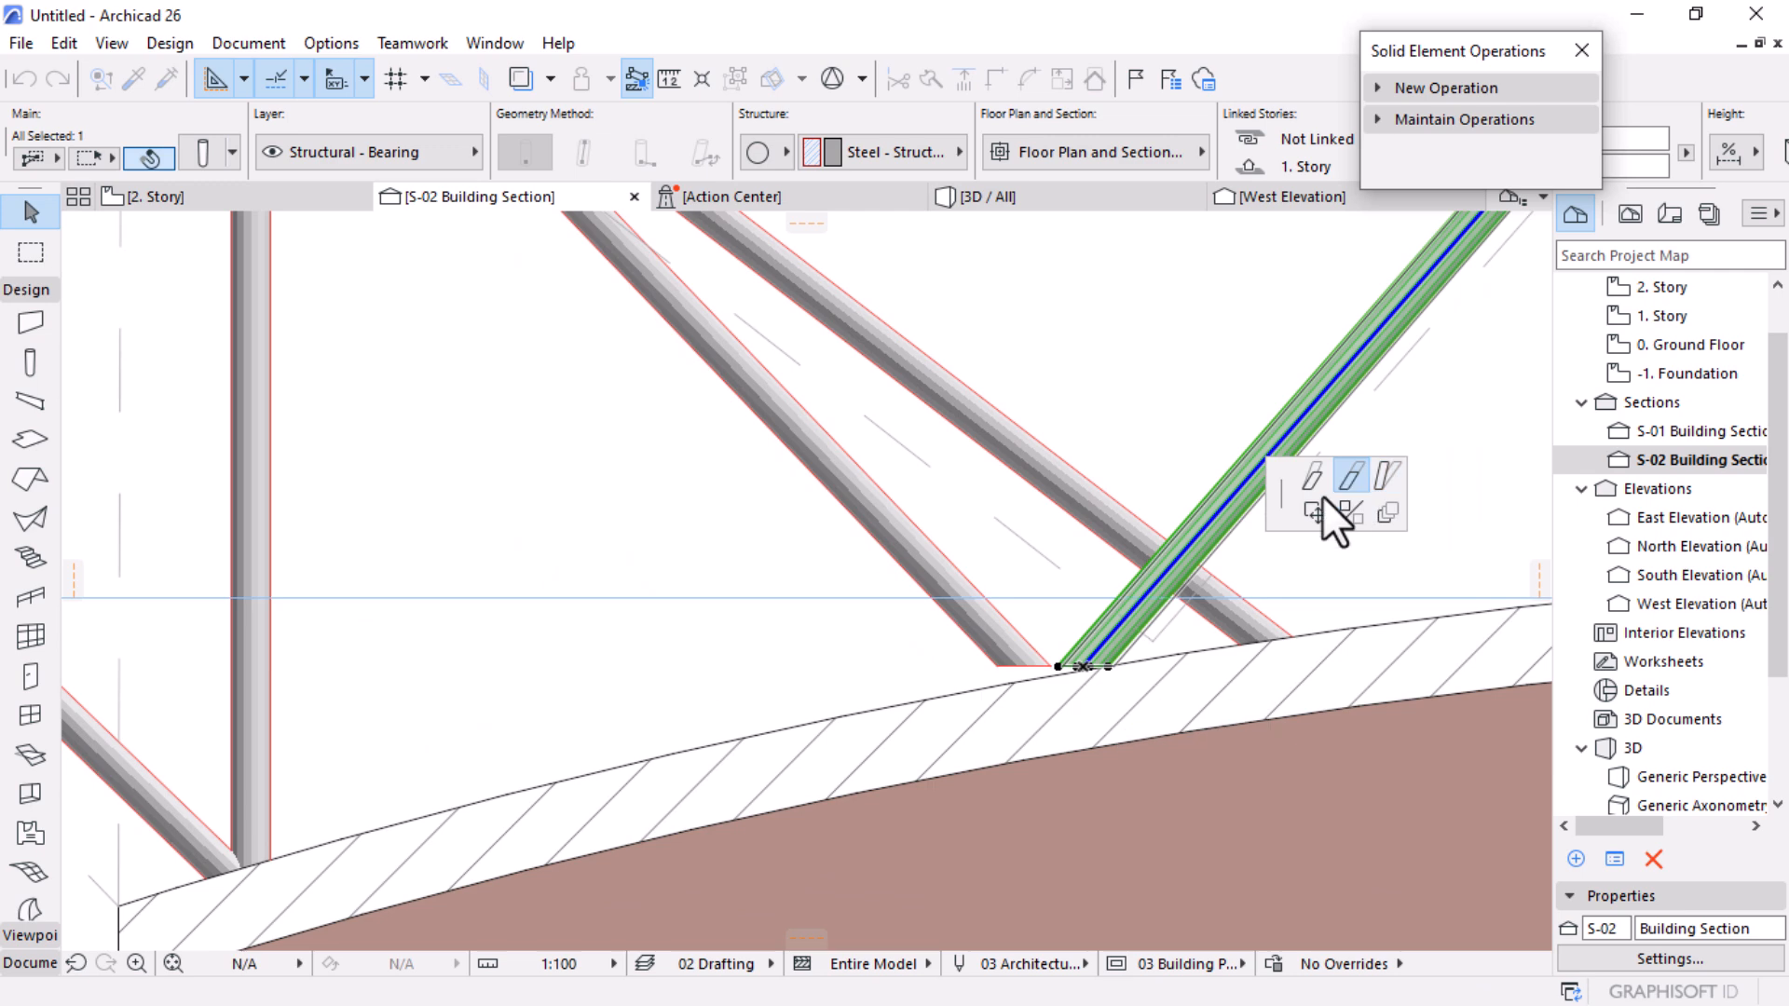
left_click(1000, 642)
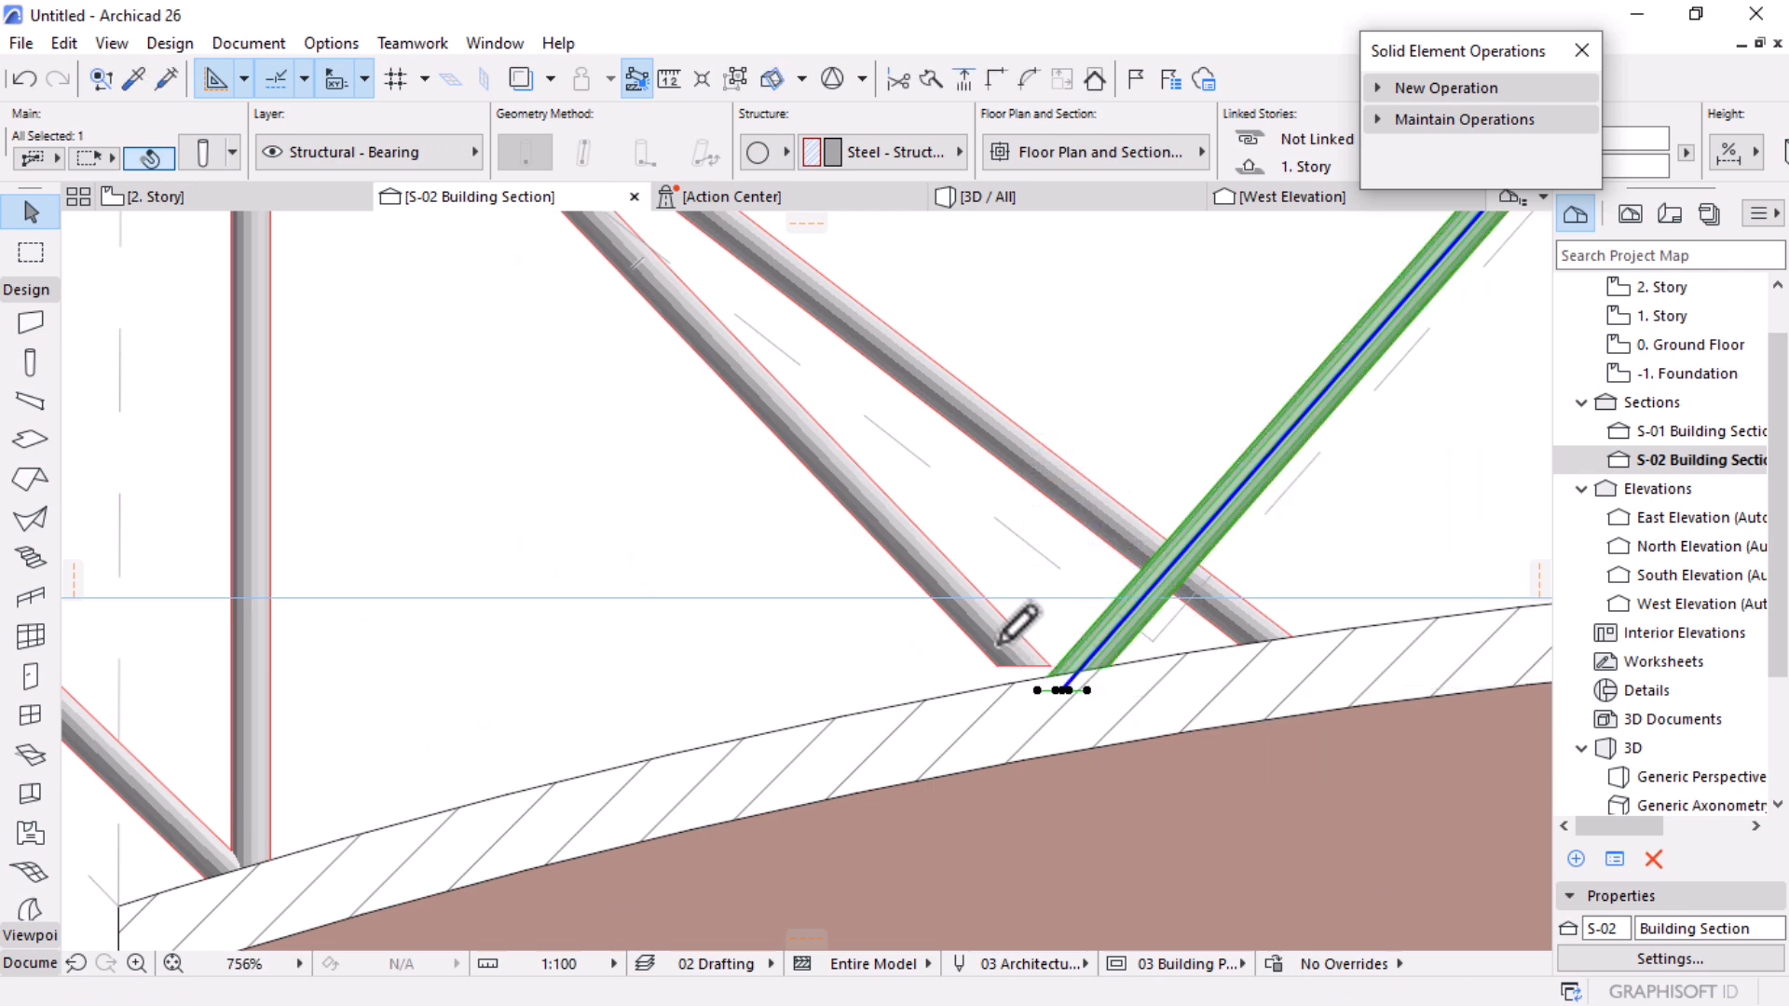
left_click(1024, 667)
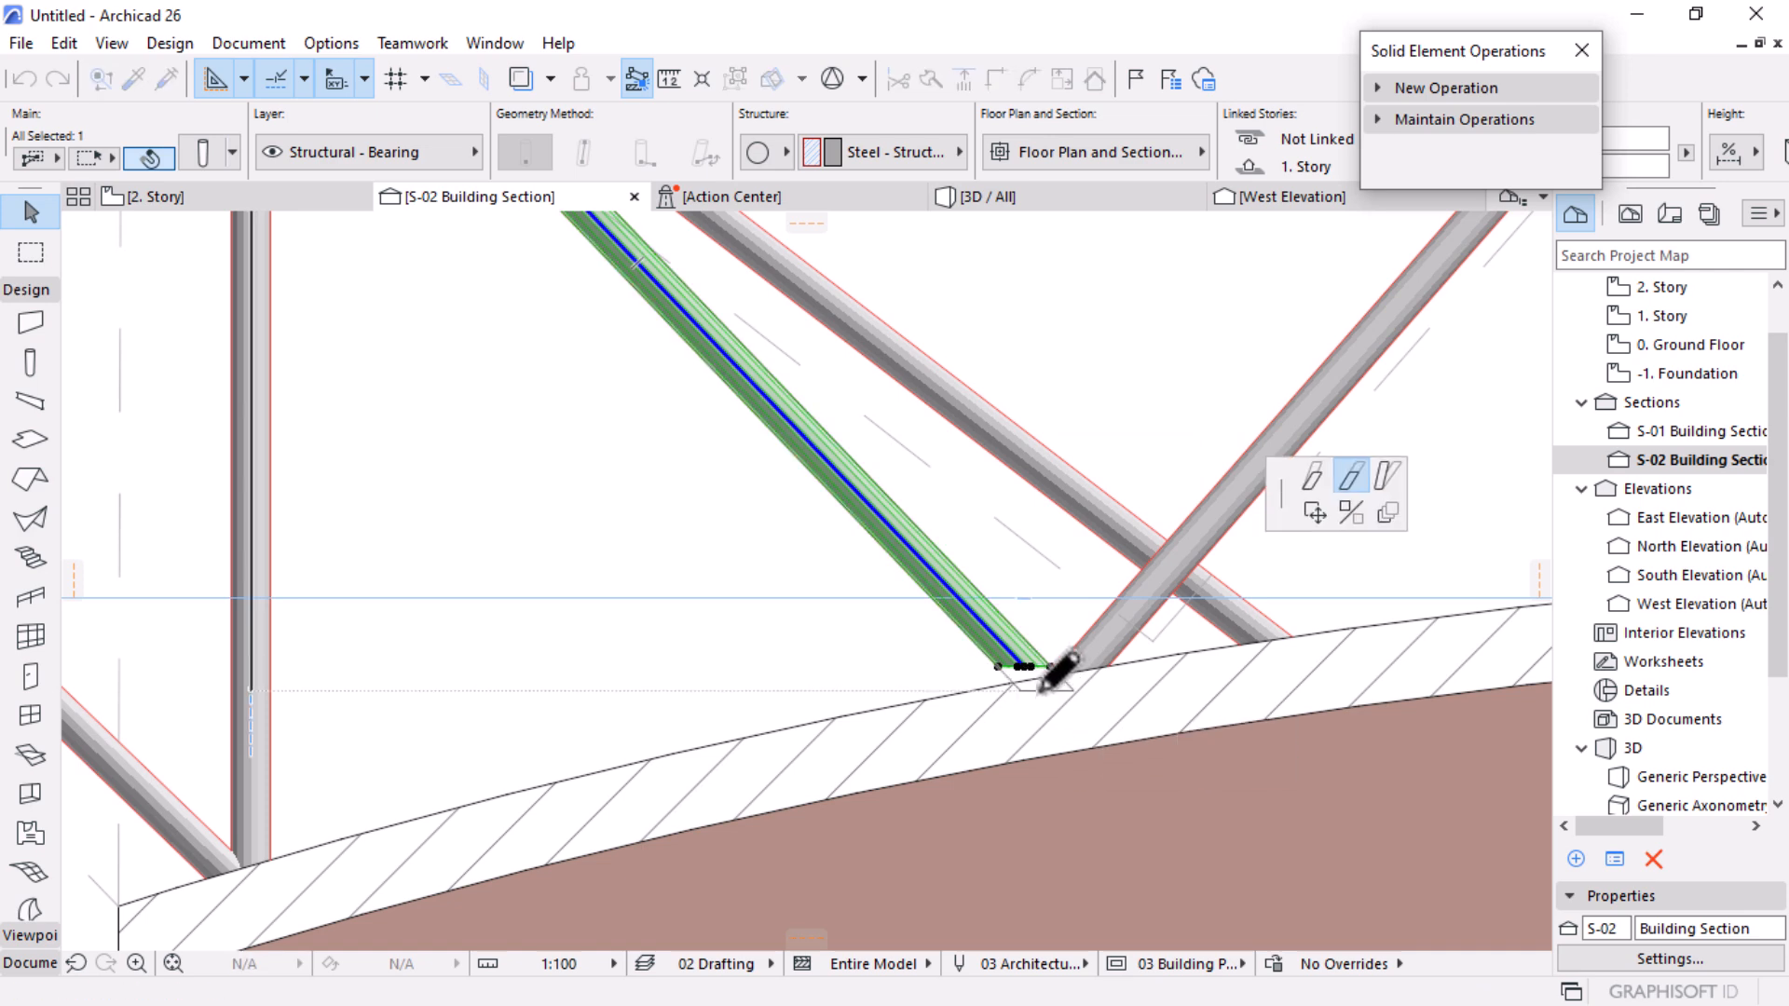
left_click(1048, 686)
scroll(1053, 684, "down", 3)
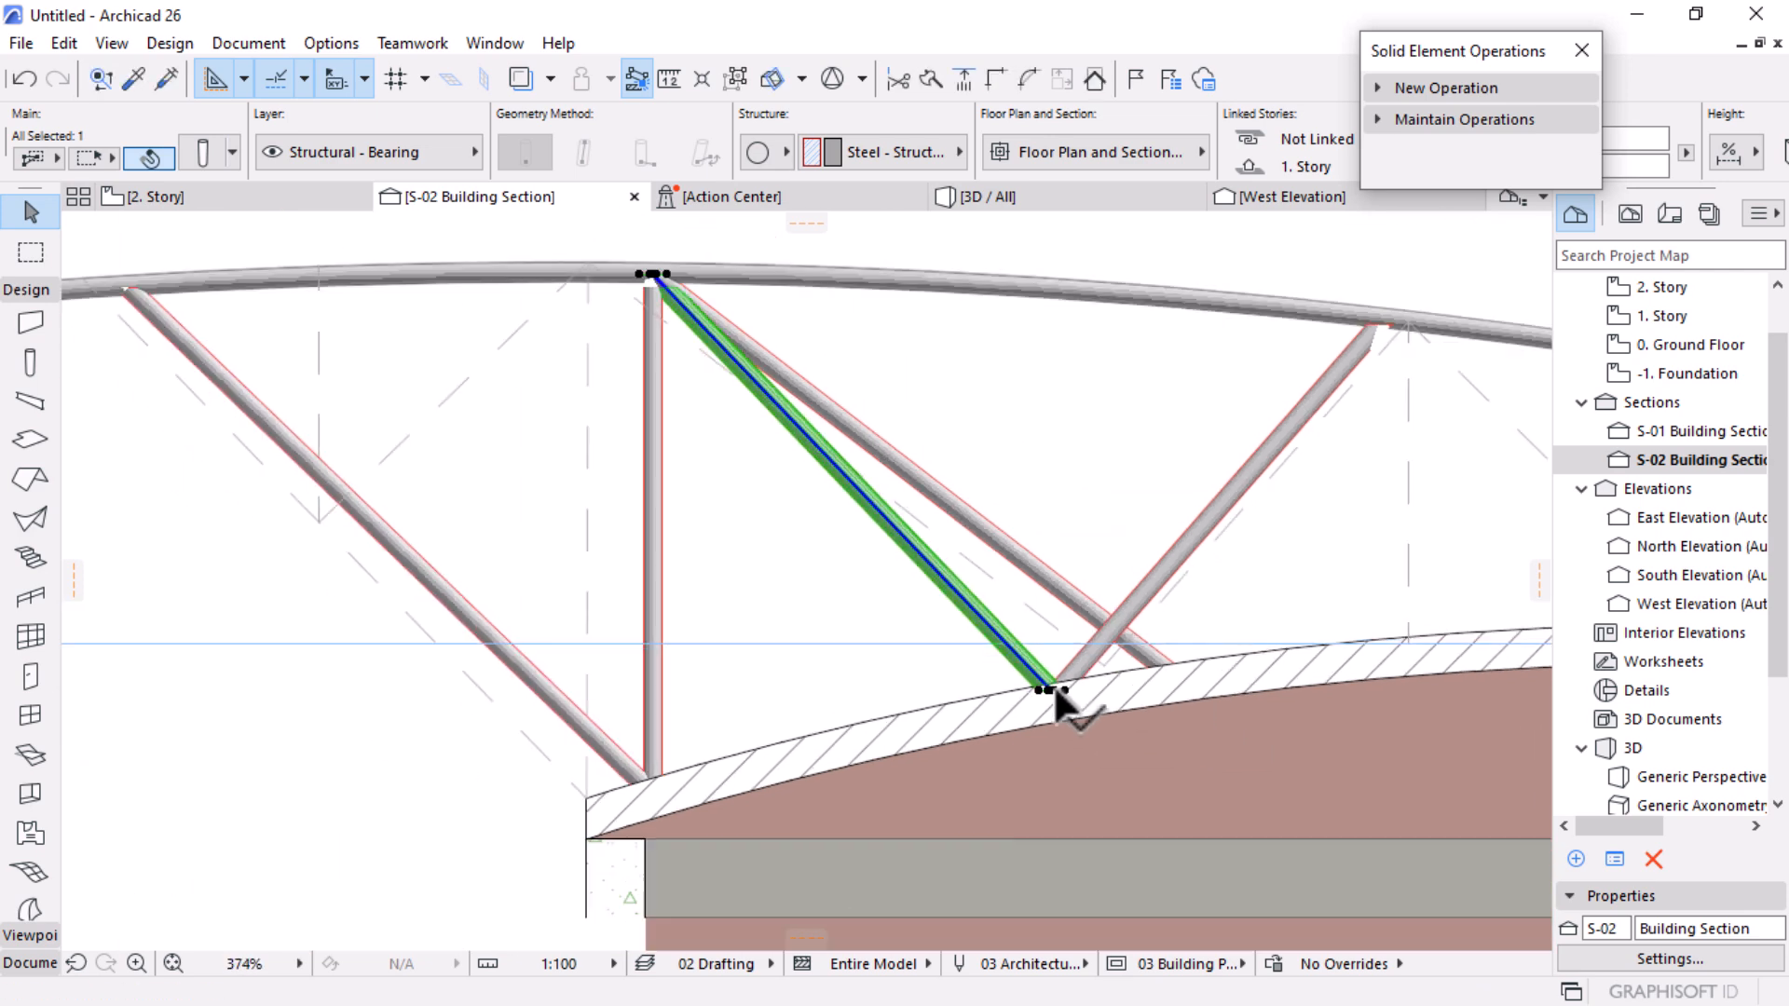
left_click(1046, 582)
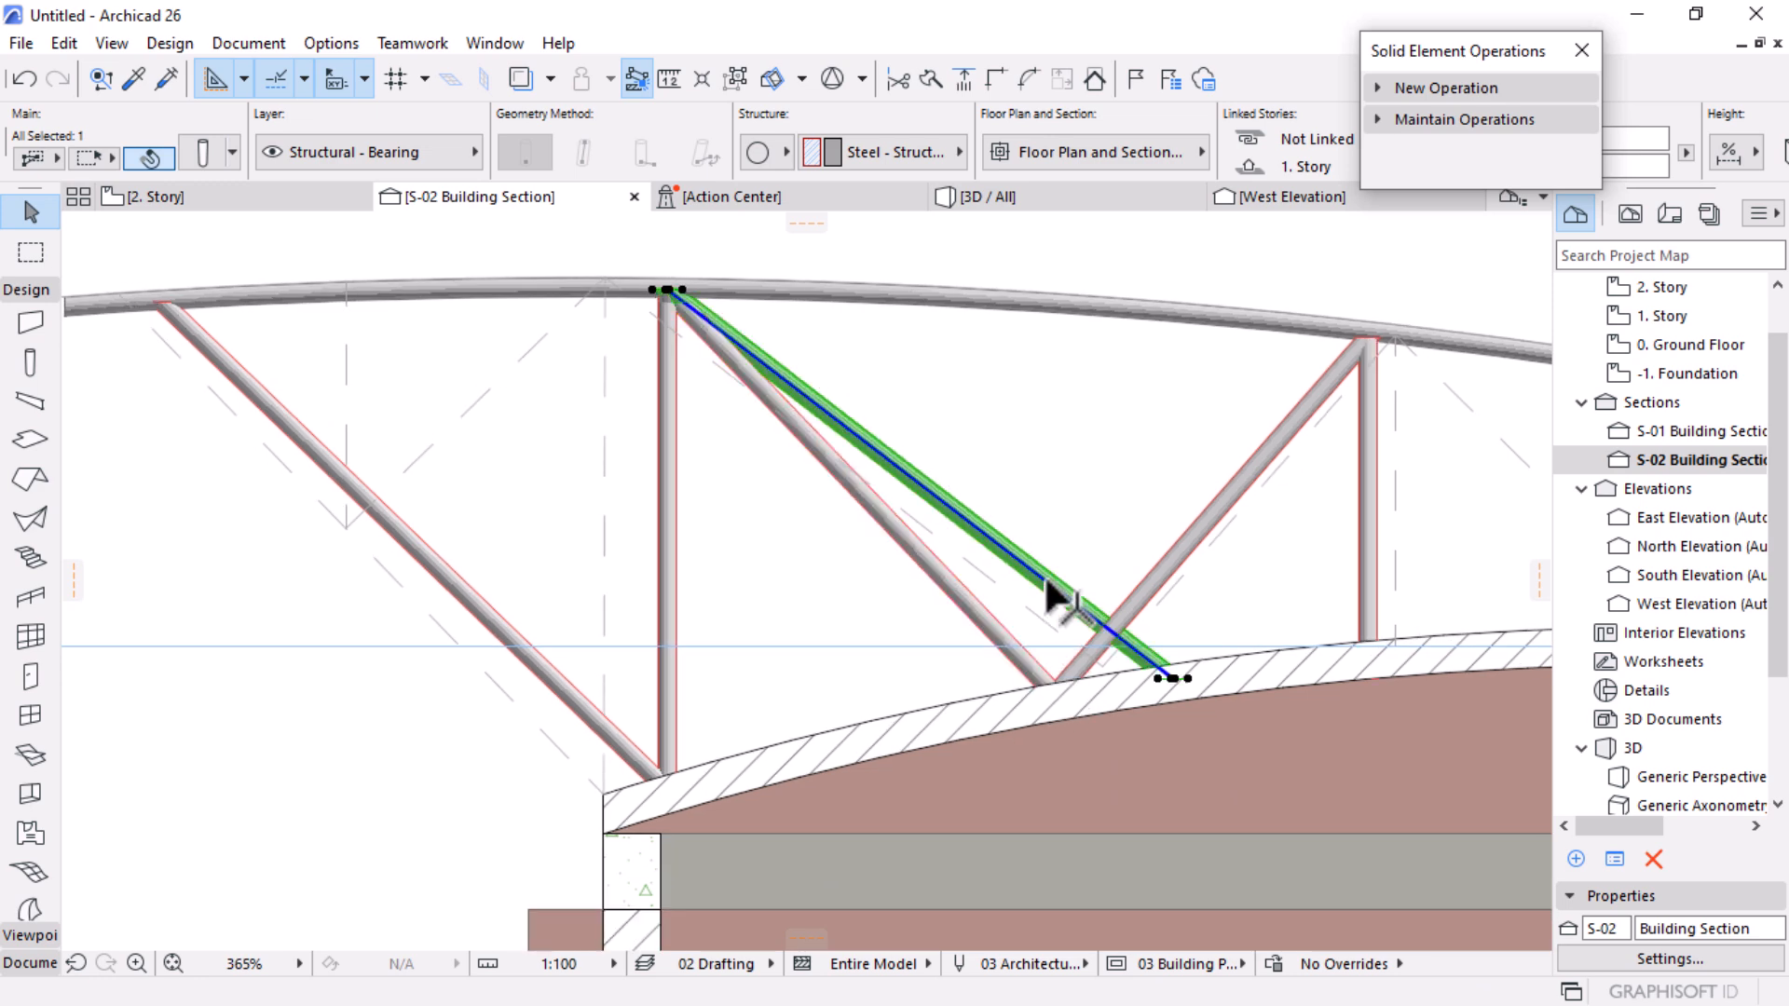
left_click(1175, 677)
key("Escape")
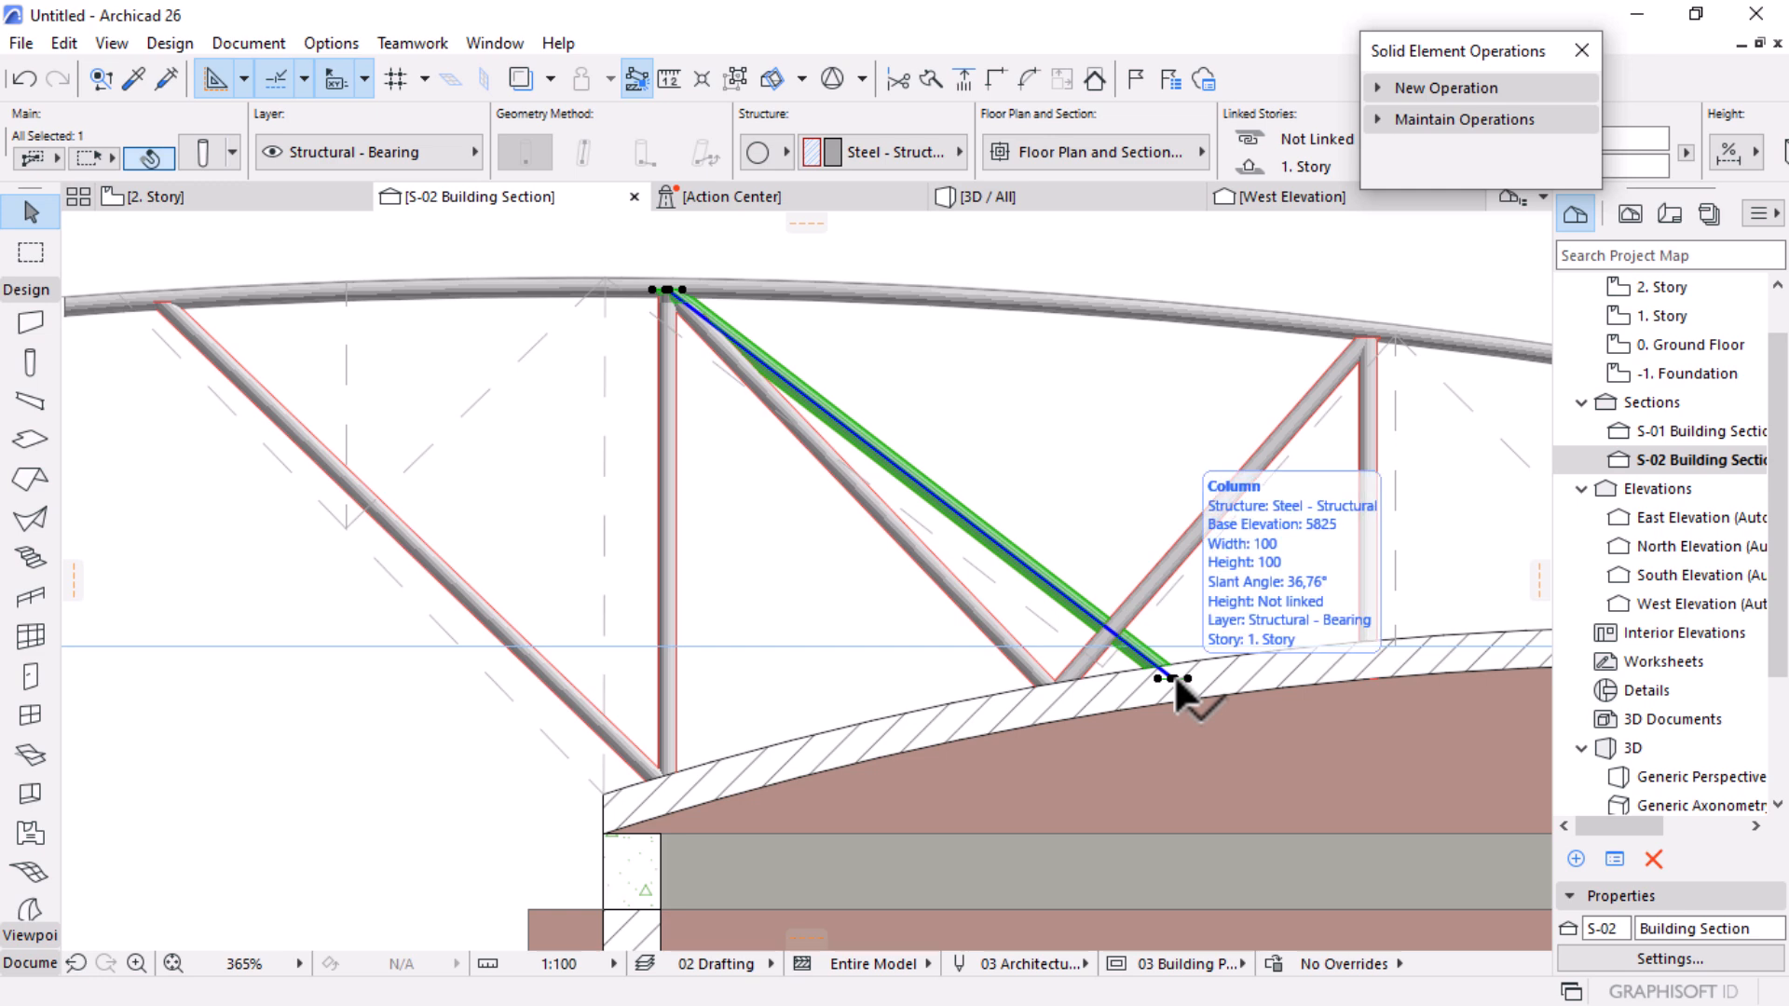
Step: Examine the new truss members from several angles along the curved chord in the 3D view
left_click(1042, 200)
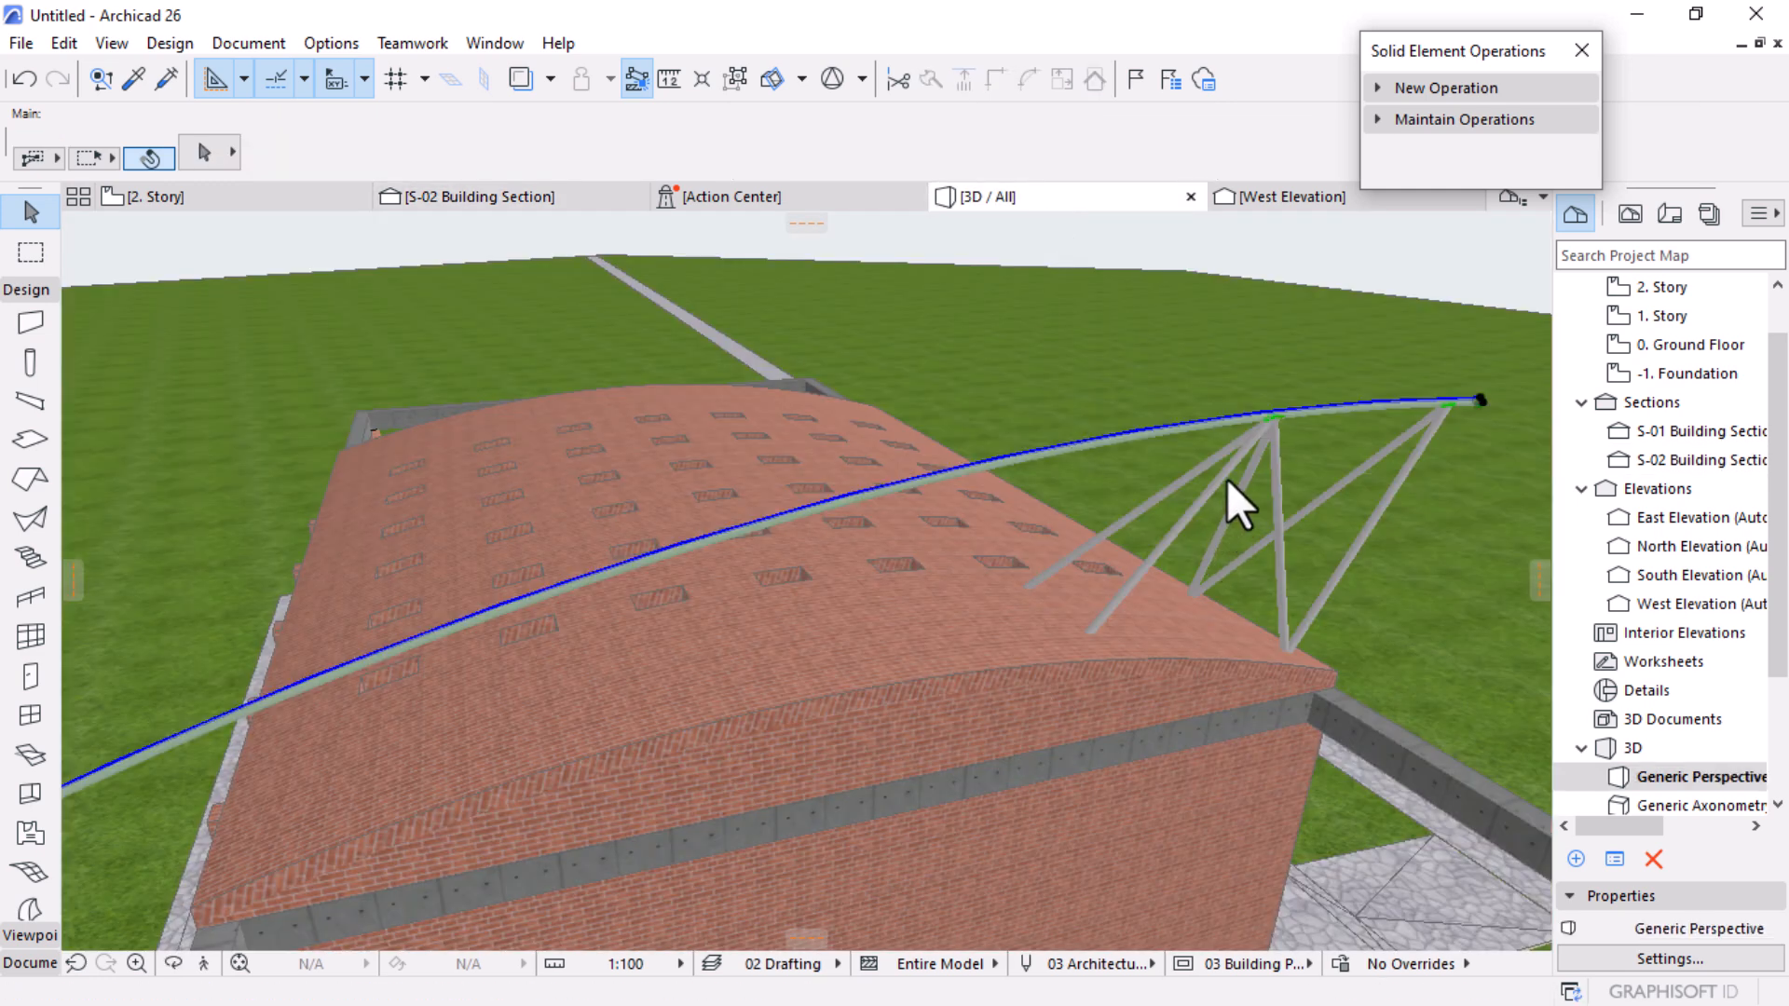
left_click(1149, 425)
middle_click_drag(911, 601, 964, 533, "shift")
middle_click_drag(1329, 599, 936, 622, "shift")
left_click_drag(948, 595, 478, 689)
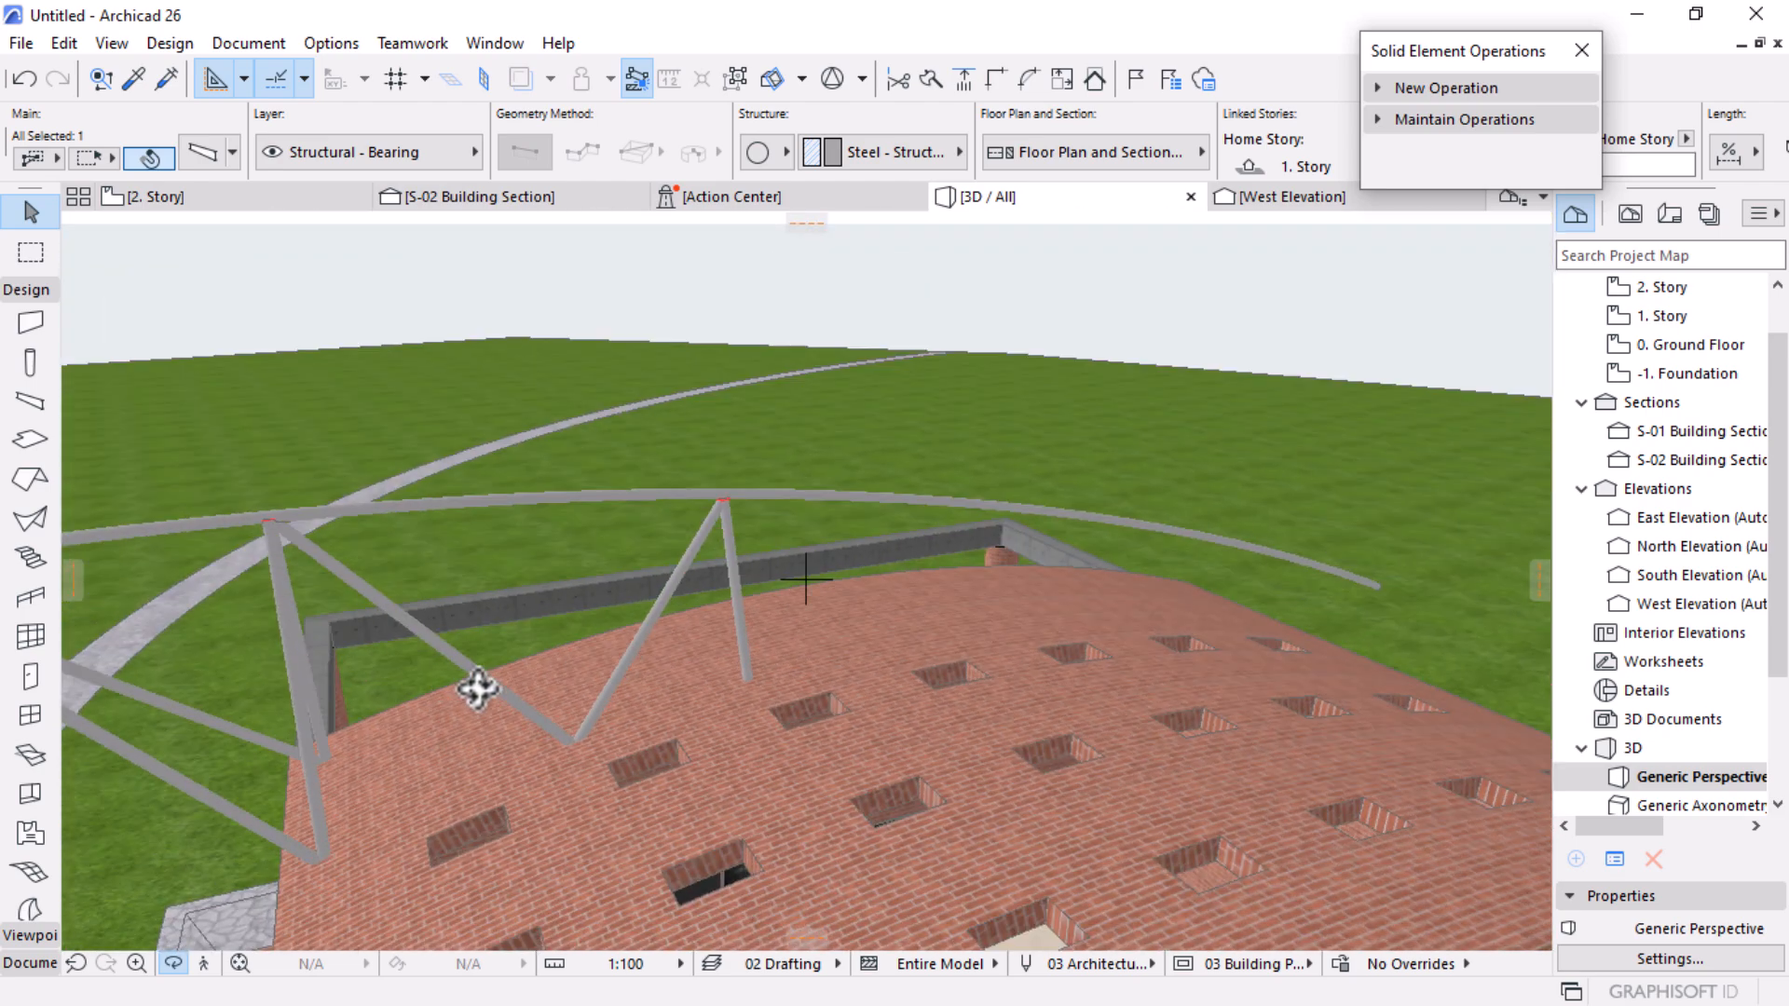
left_click_drag(1166, 610, 809, 718)
left_click_drag(1305, 677, 610, 809)
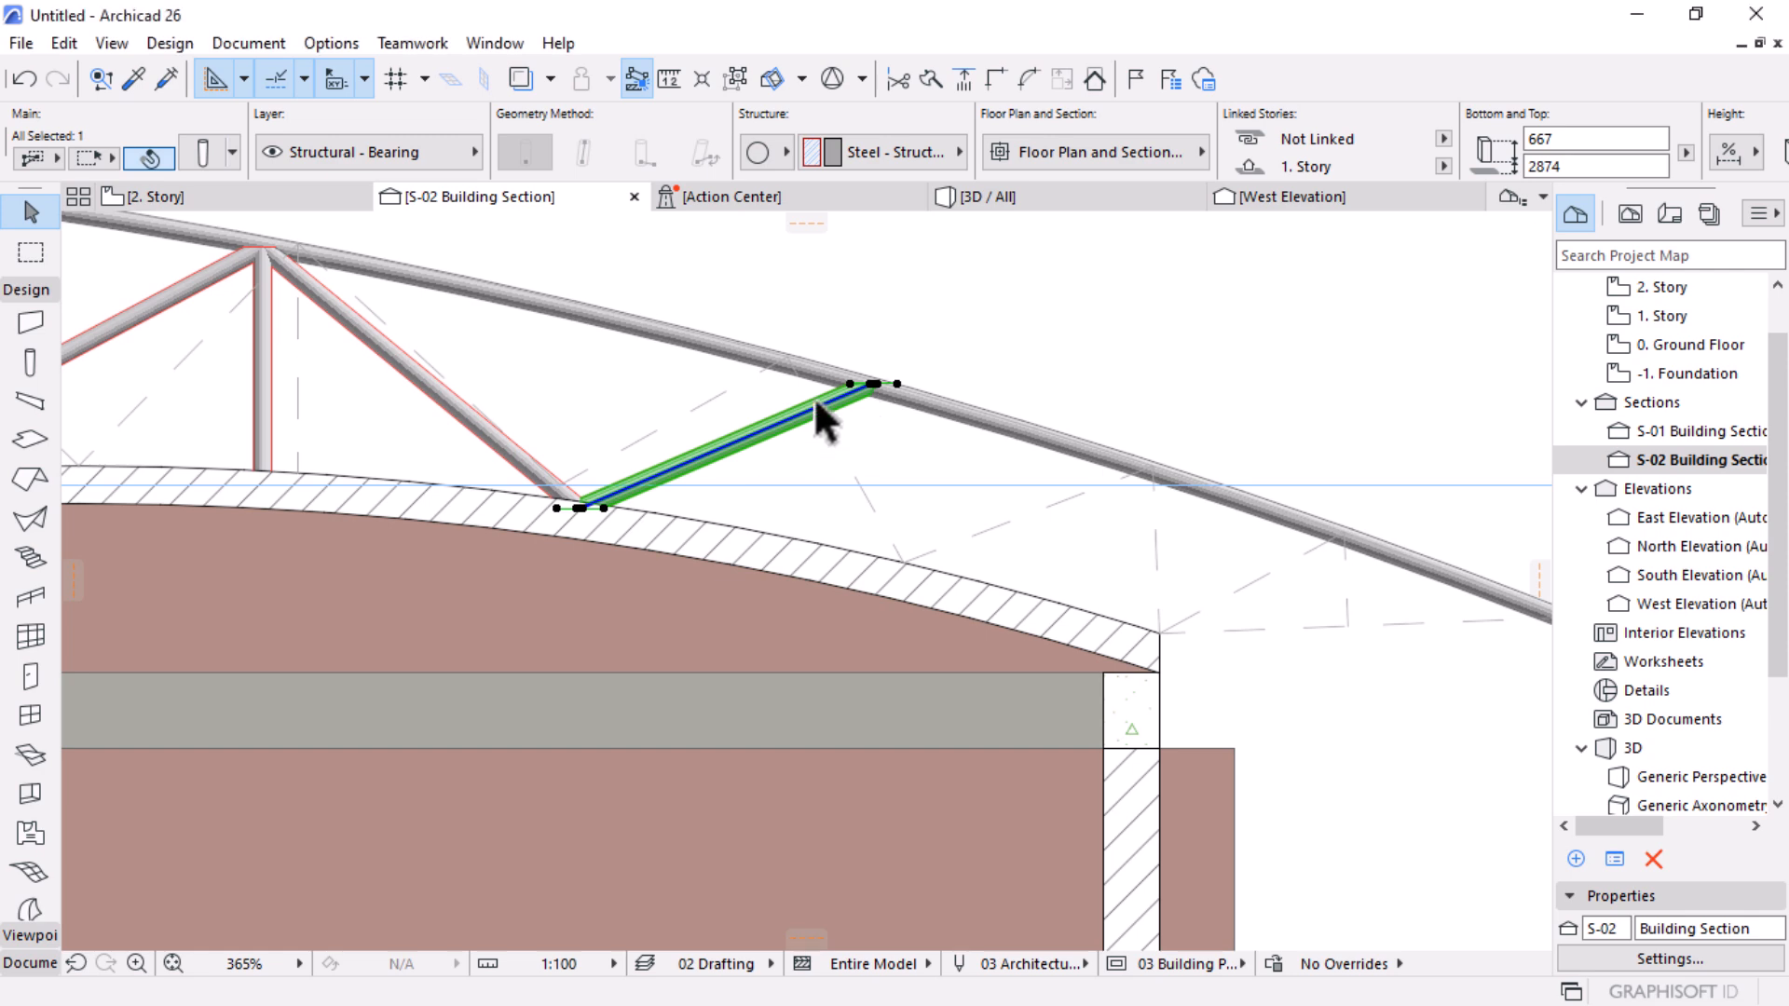
Step: Copy the last sloping diagonal in place in the S-02 section, using its top joint on the curved chord as reference
scroll(816, 402, "up", 3)
scroll(898, 369, "up", 2)
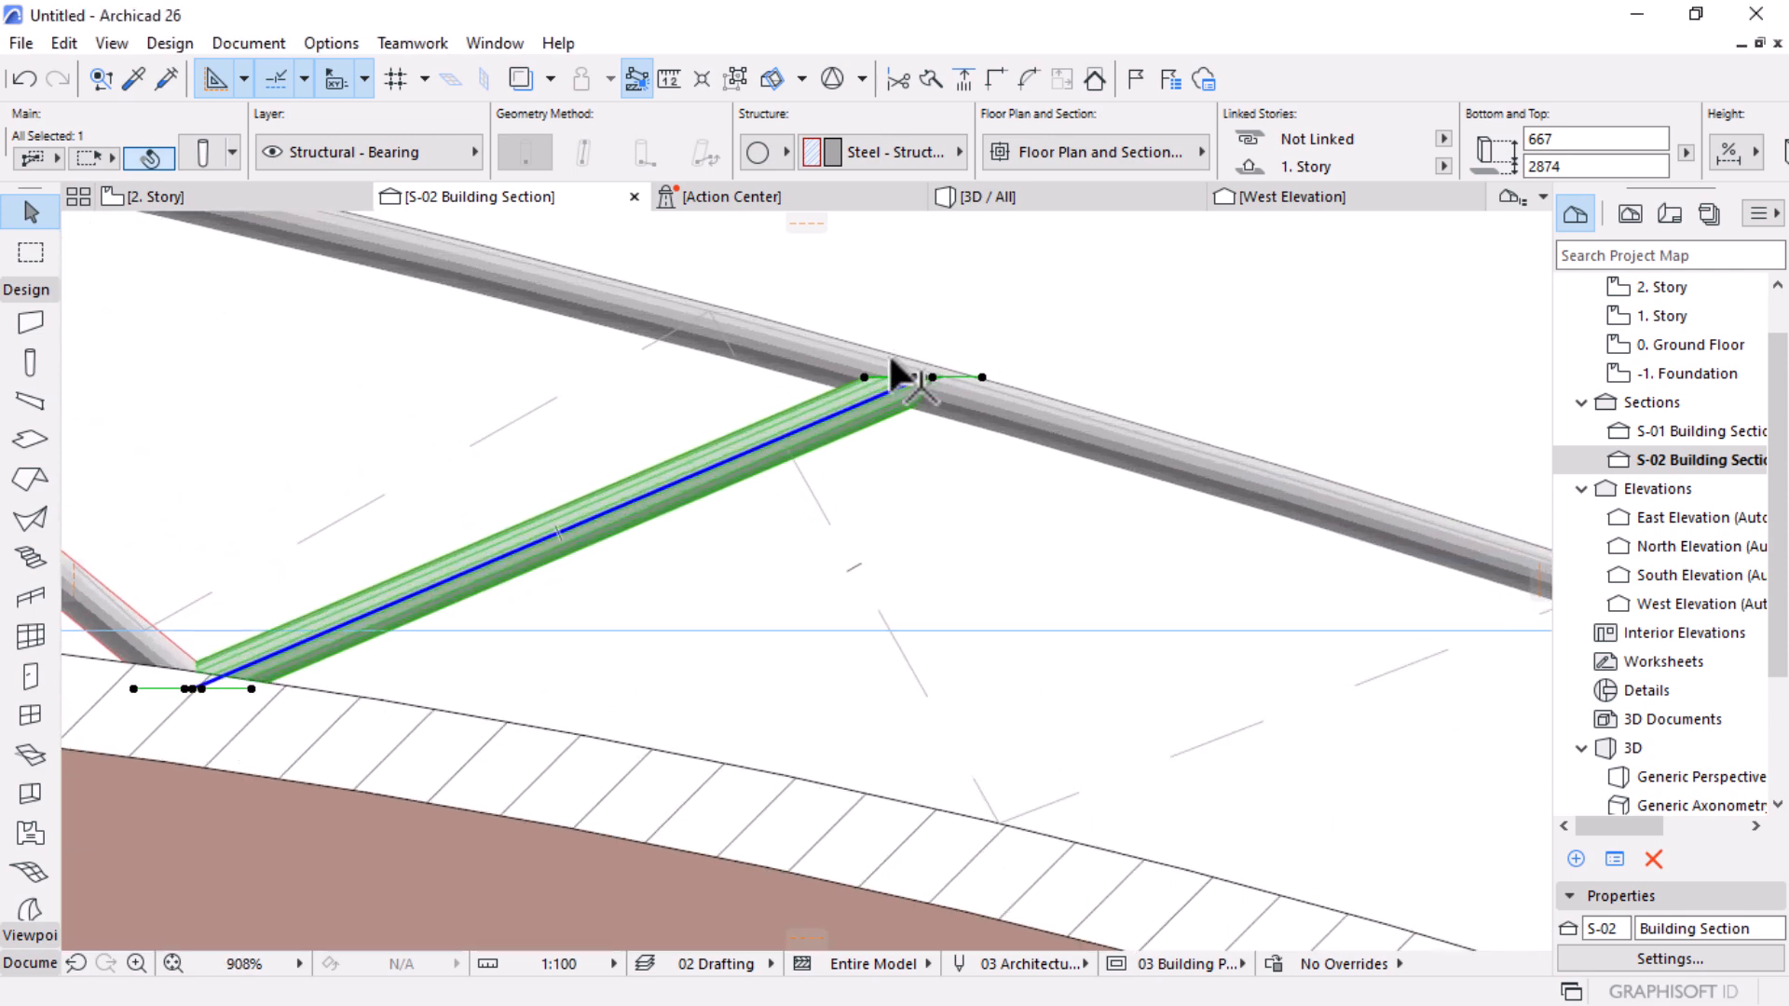
scroll(905, 376, "down", 4)
left_click(910, 382)
key("Escape")
key("ctrl+shift+d")
left_click(905, 383)
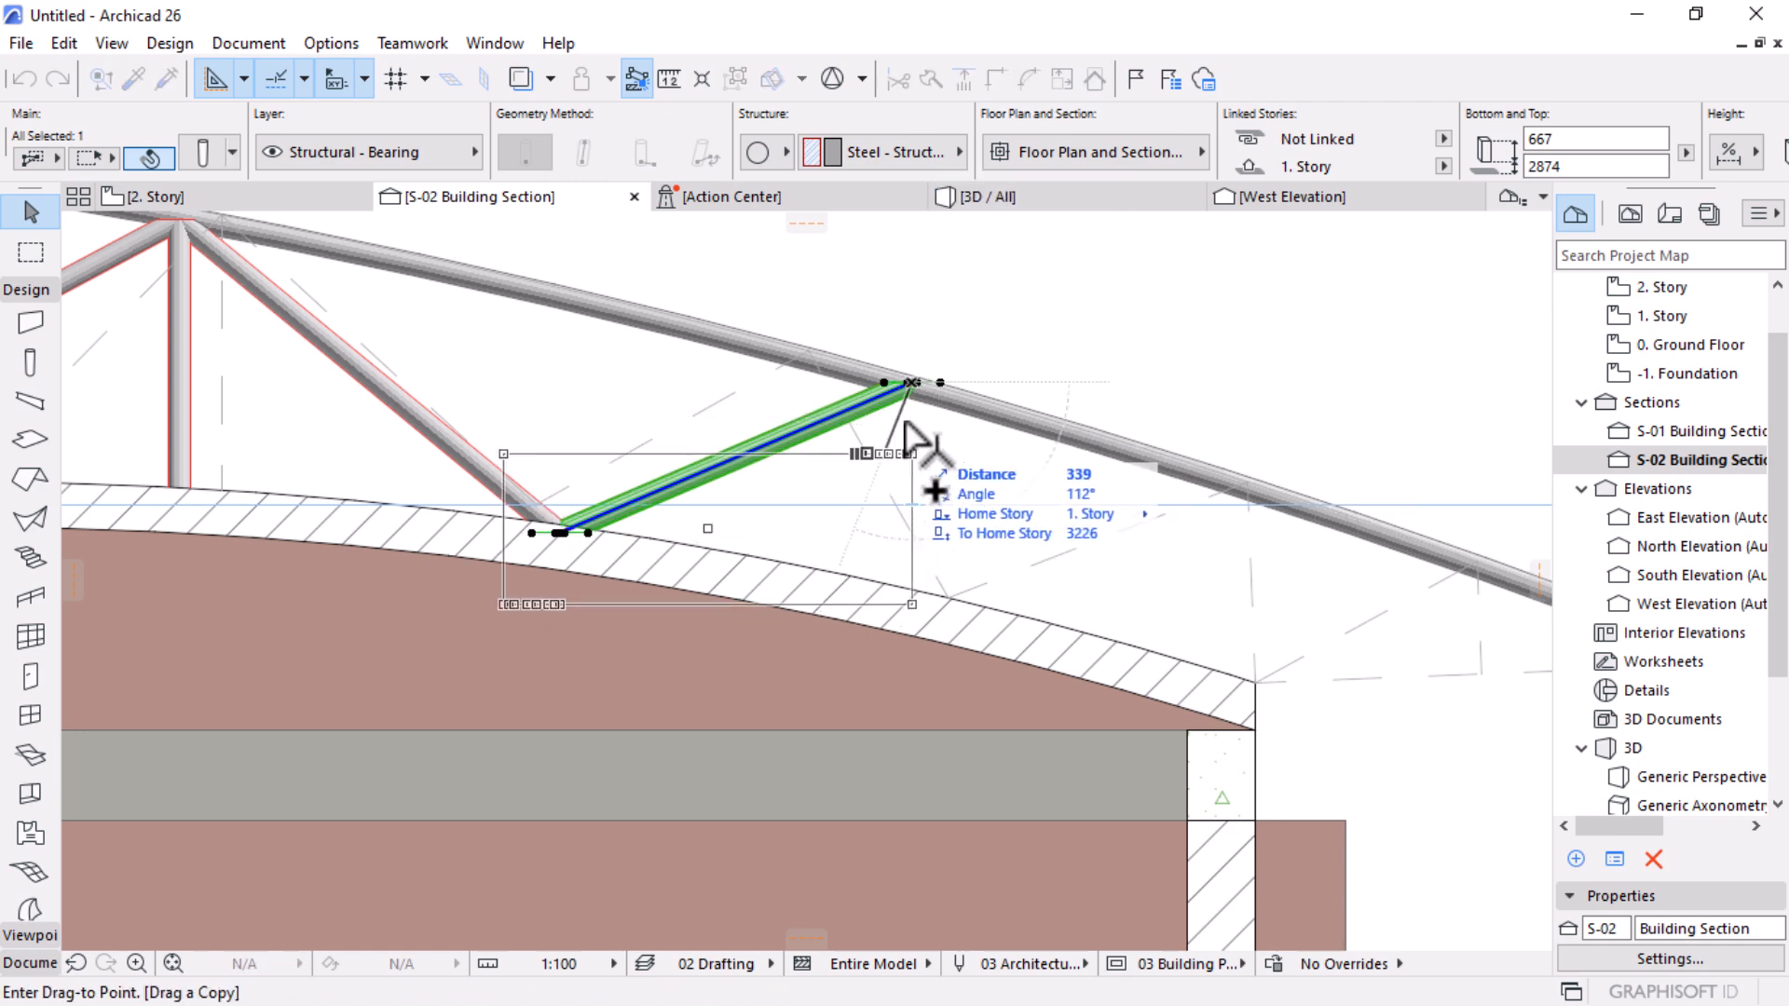
left_click(910, 382)
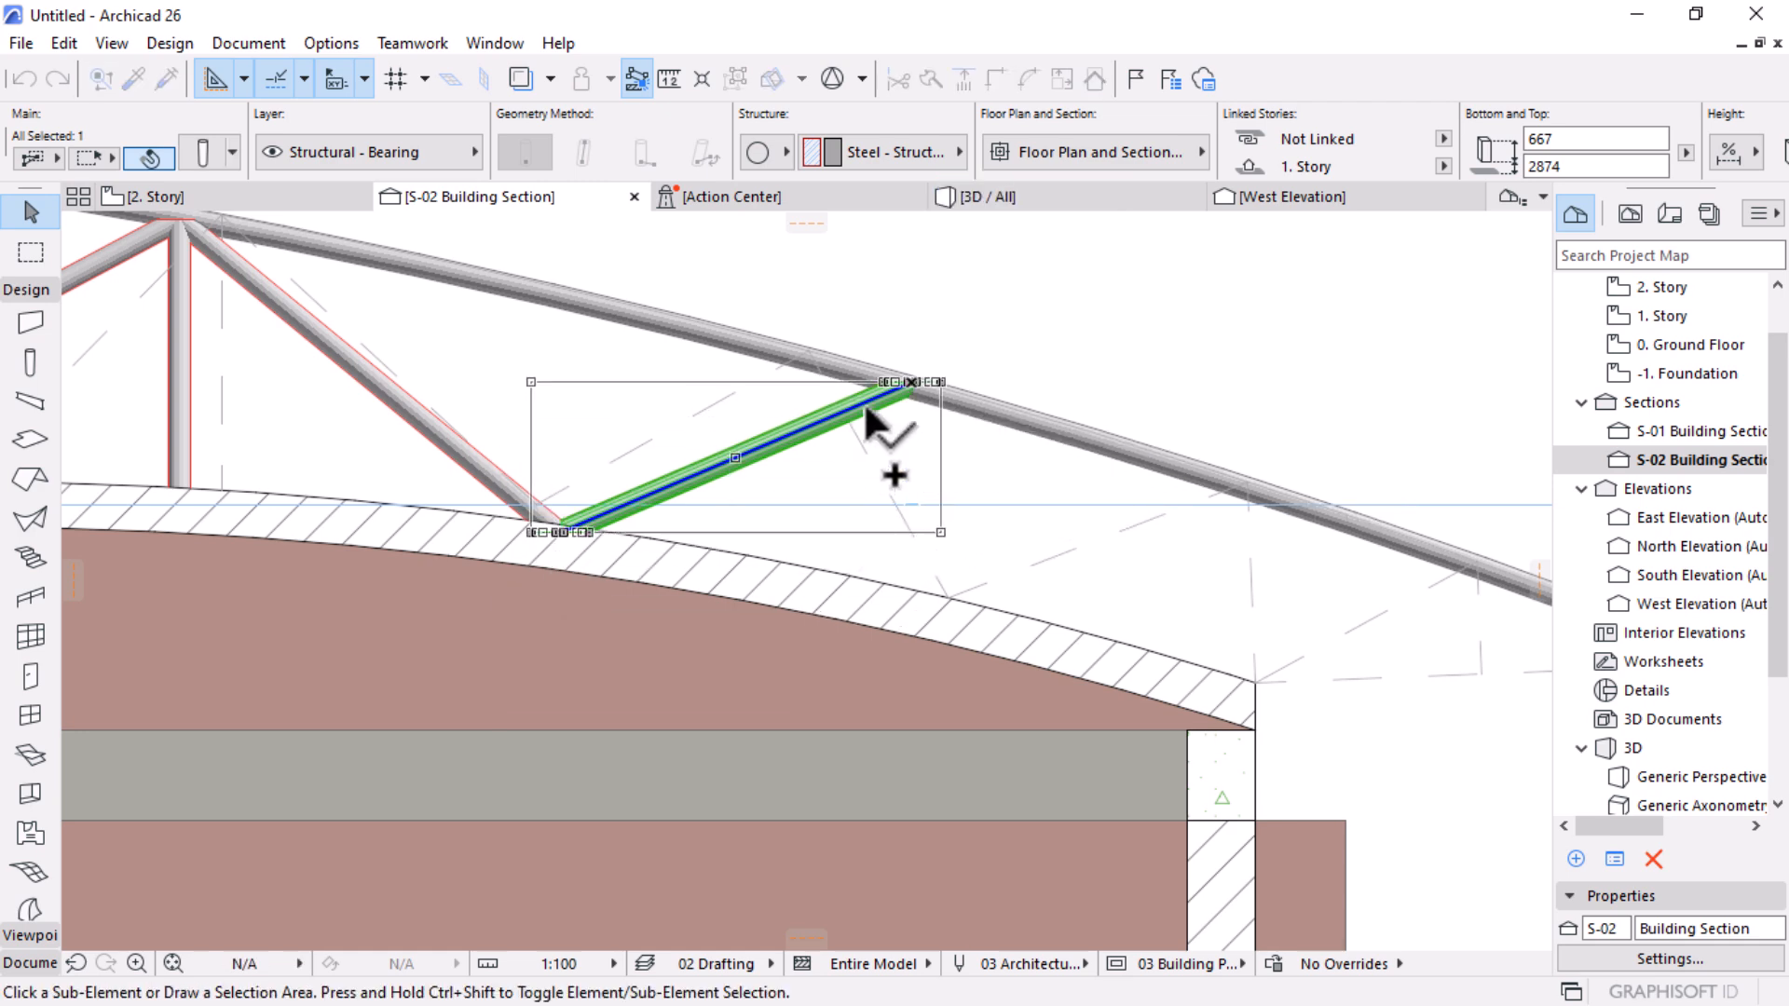
Step: Slant the copied diagonal about its chord joint toward the eave at about 32°, and lengthen it down to the roof slab's outer edge
left_click(561, 531)
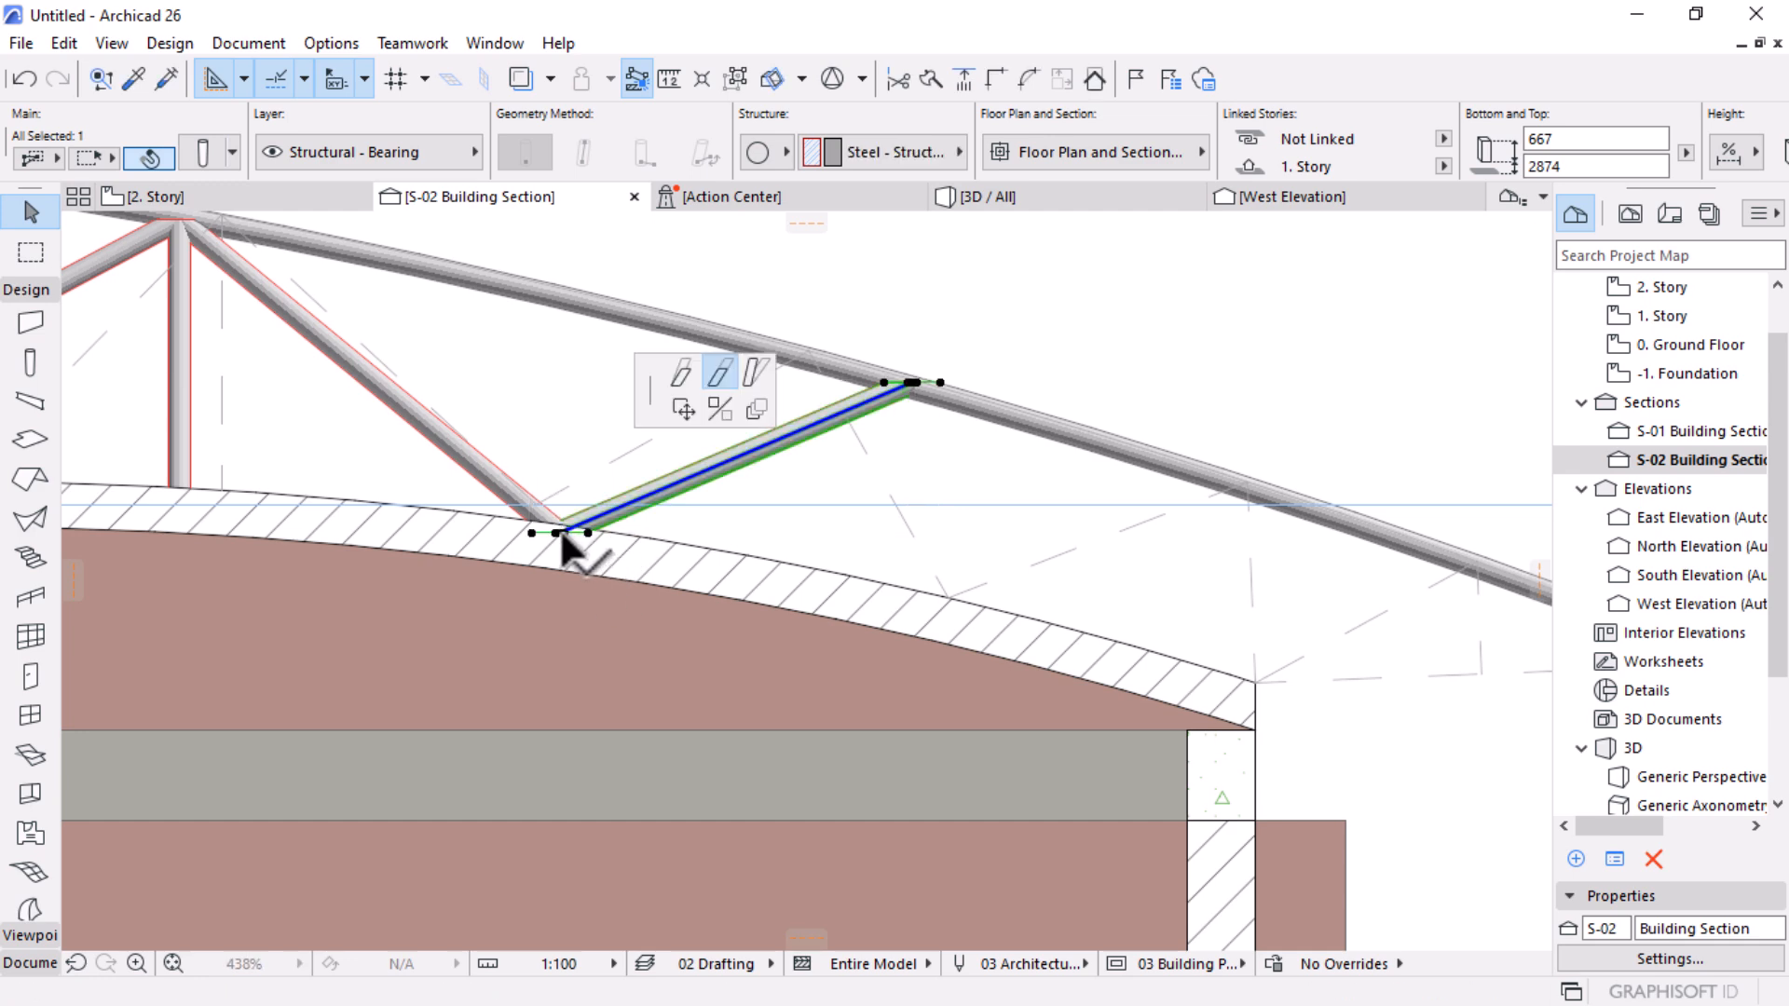
left_click(1386, 476)
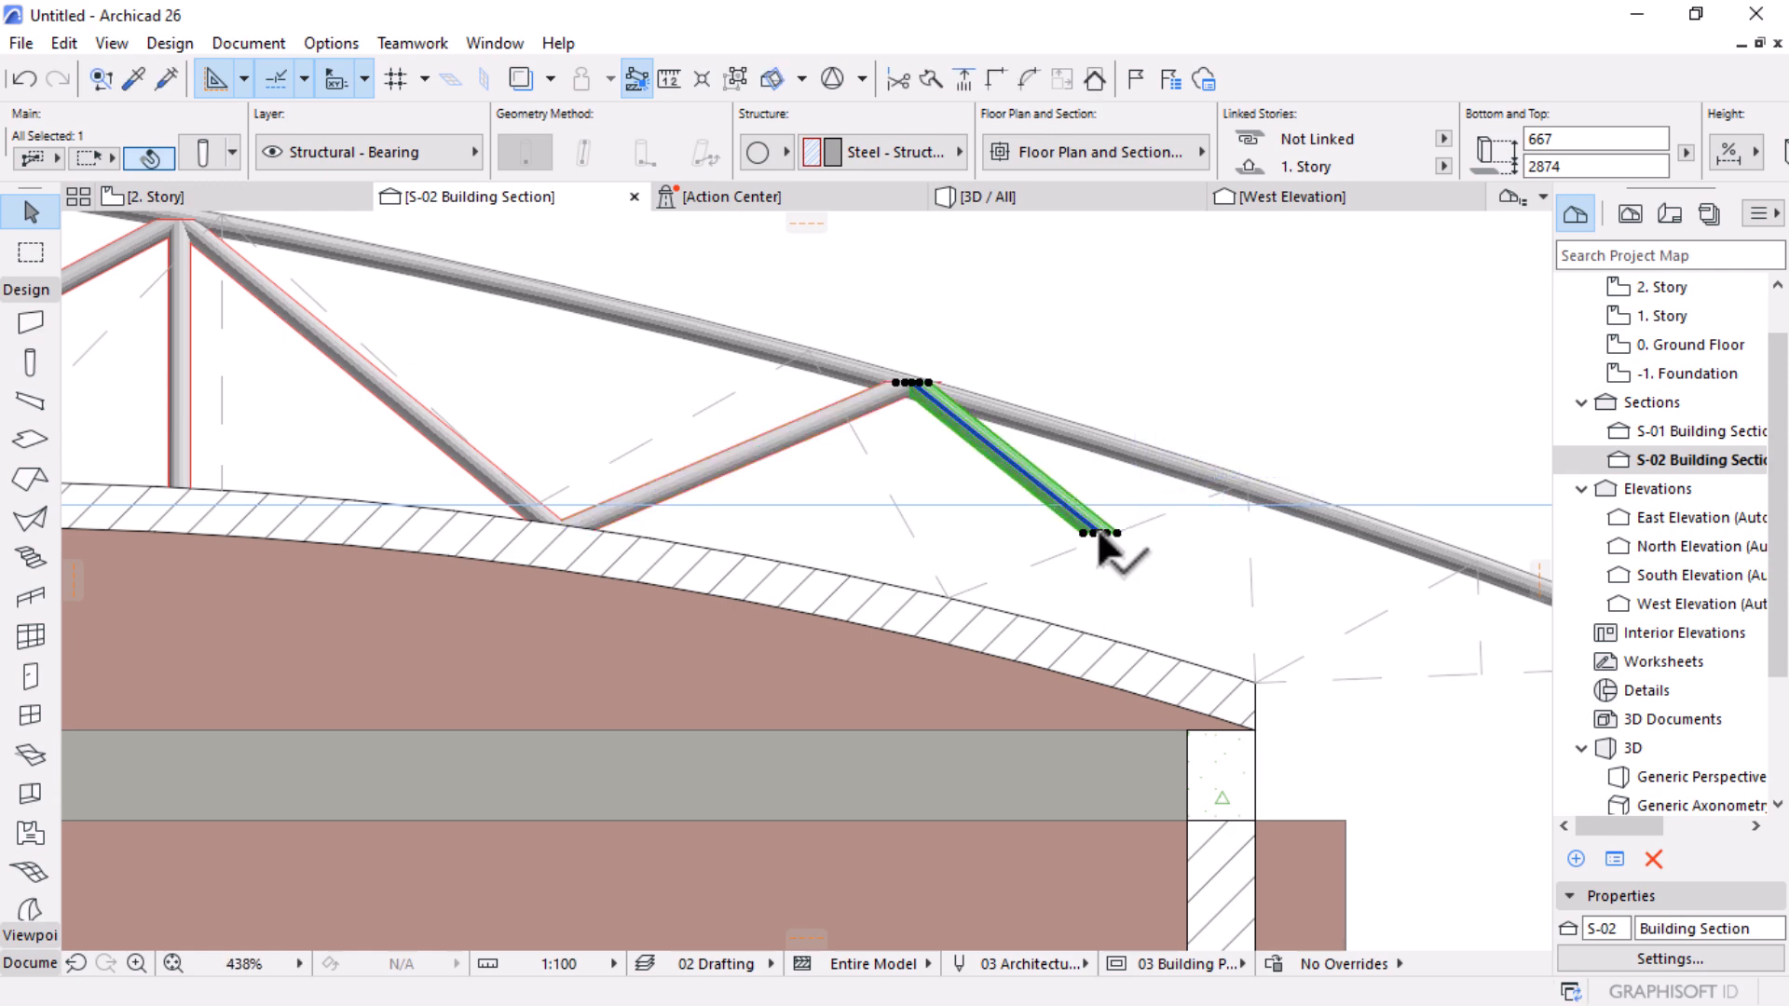
left_click(1098, 528)
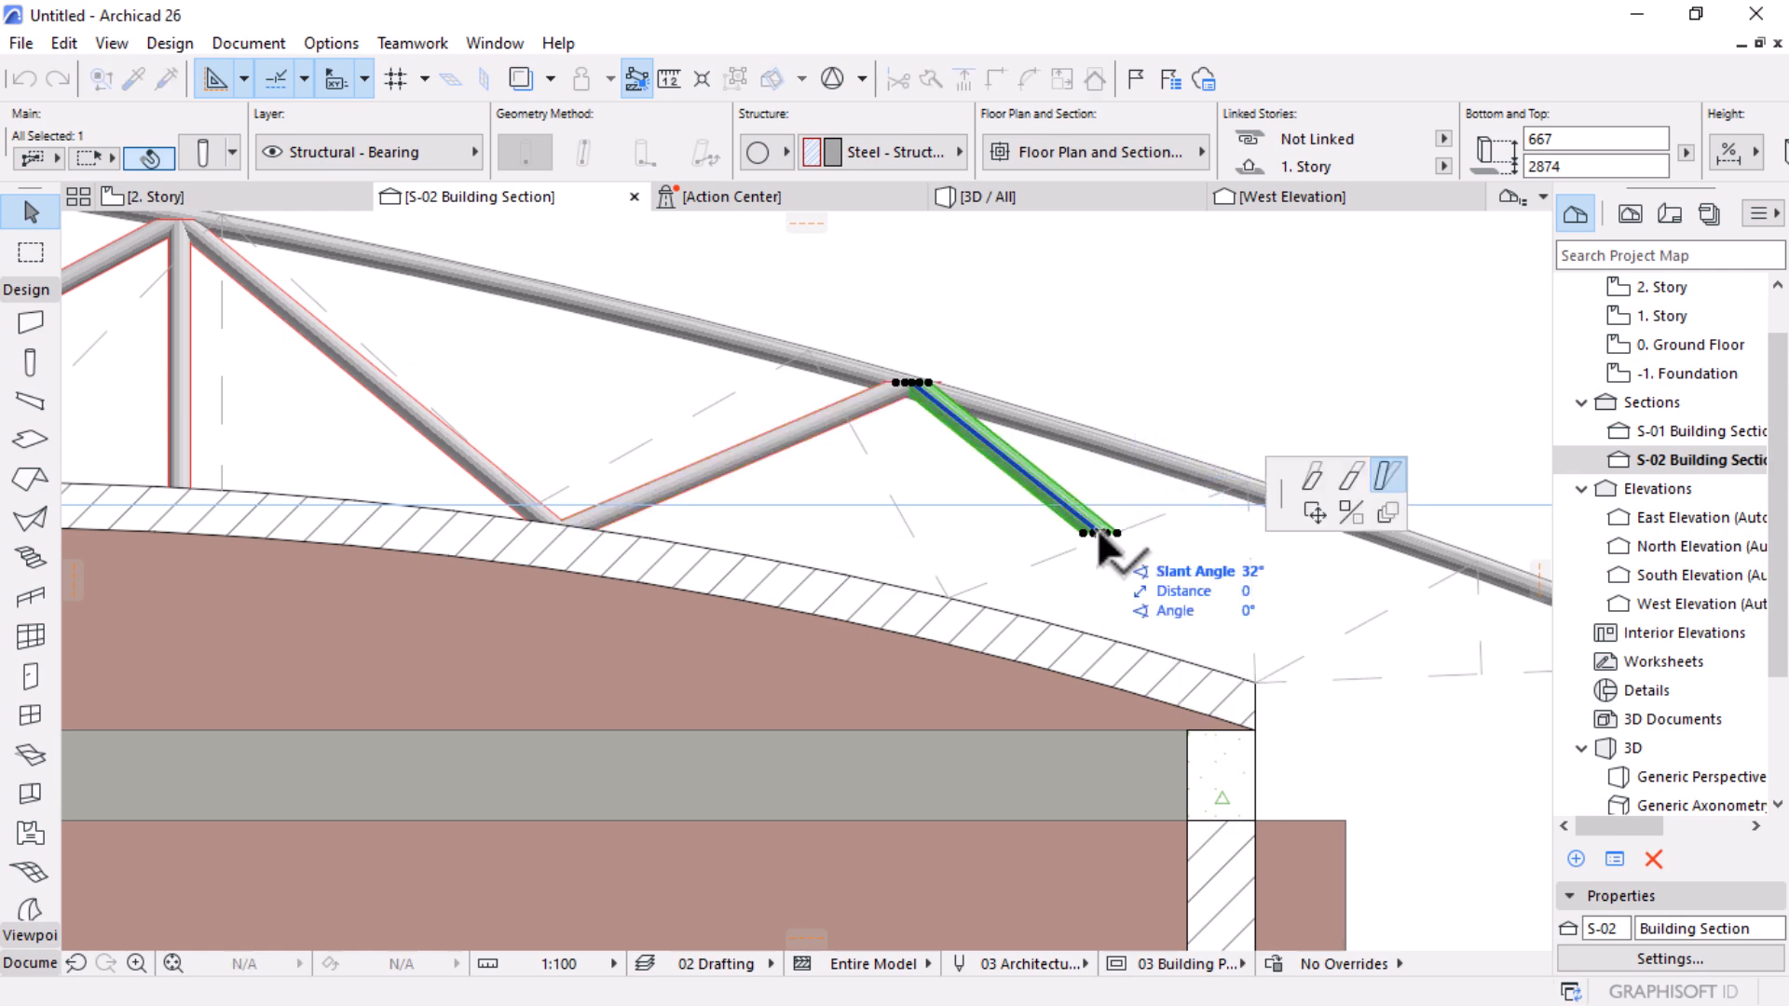
left_click(1253, 663)
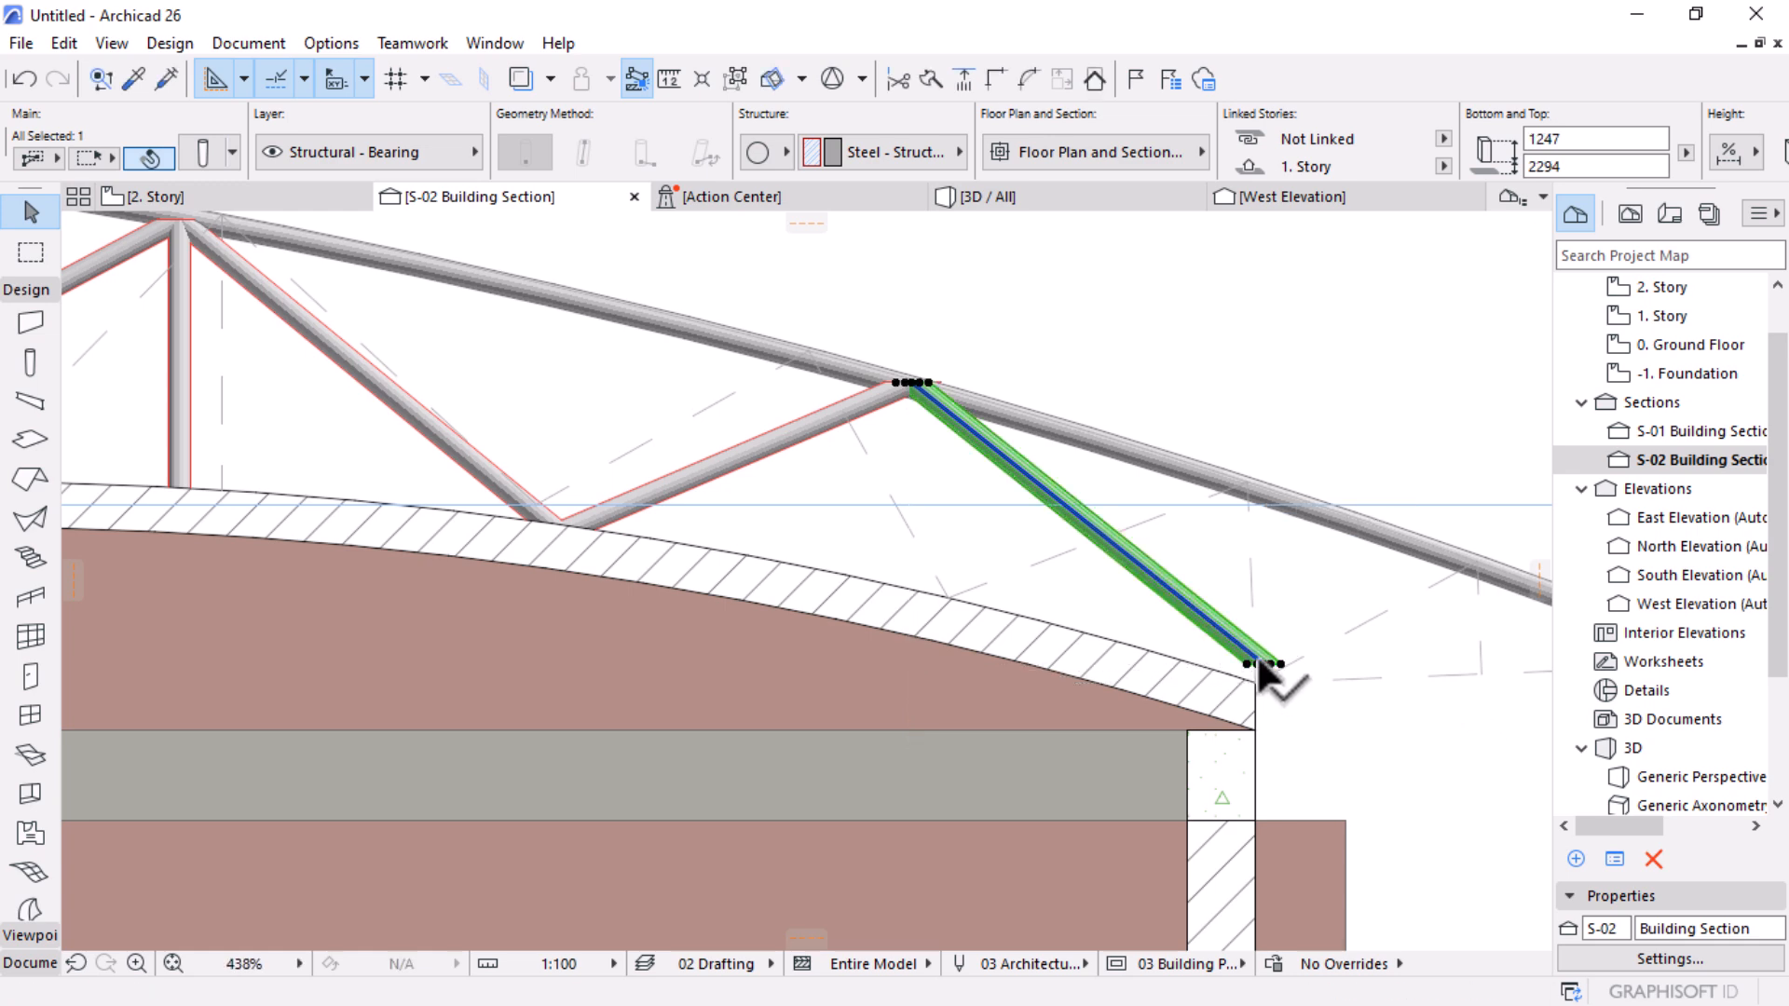
Step: Steepen the new diagonal to about 35° so its lower end meets the roof slab's top surface just inside the eave
left_click(1260, 665)
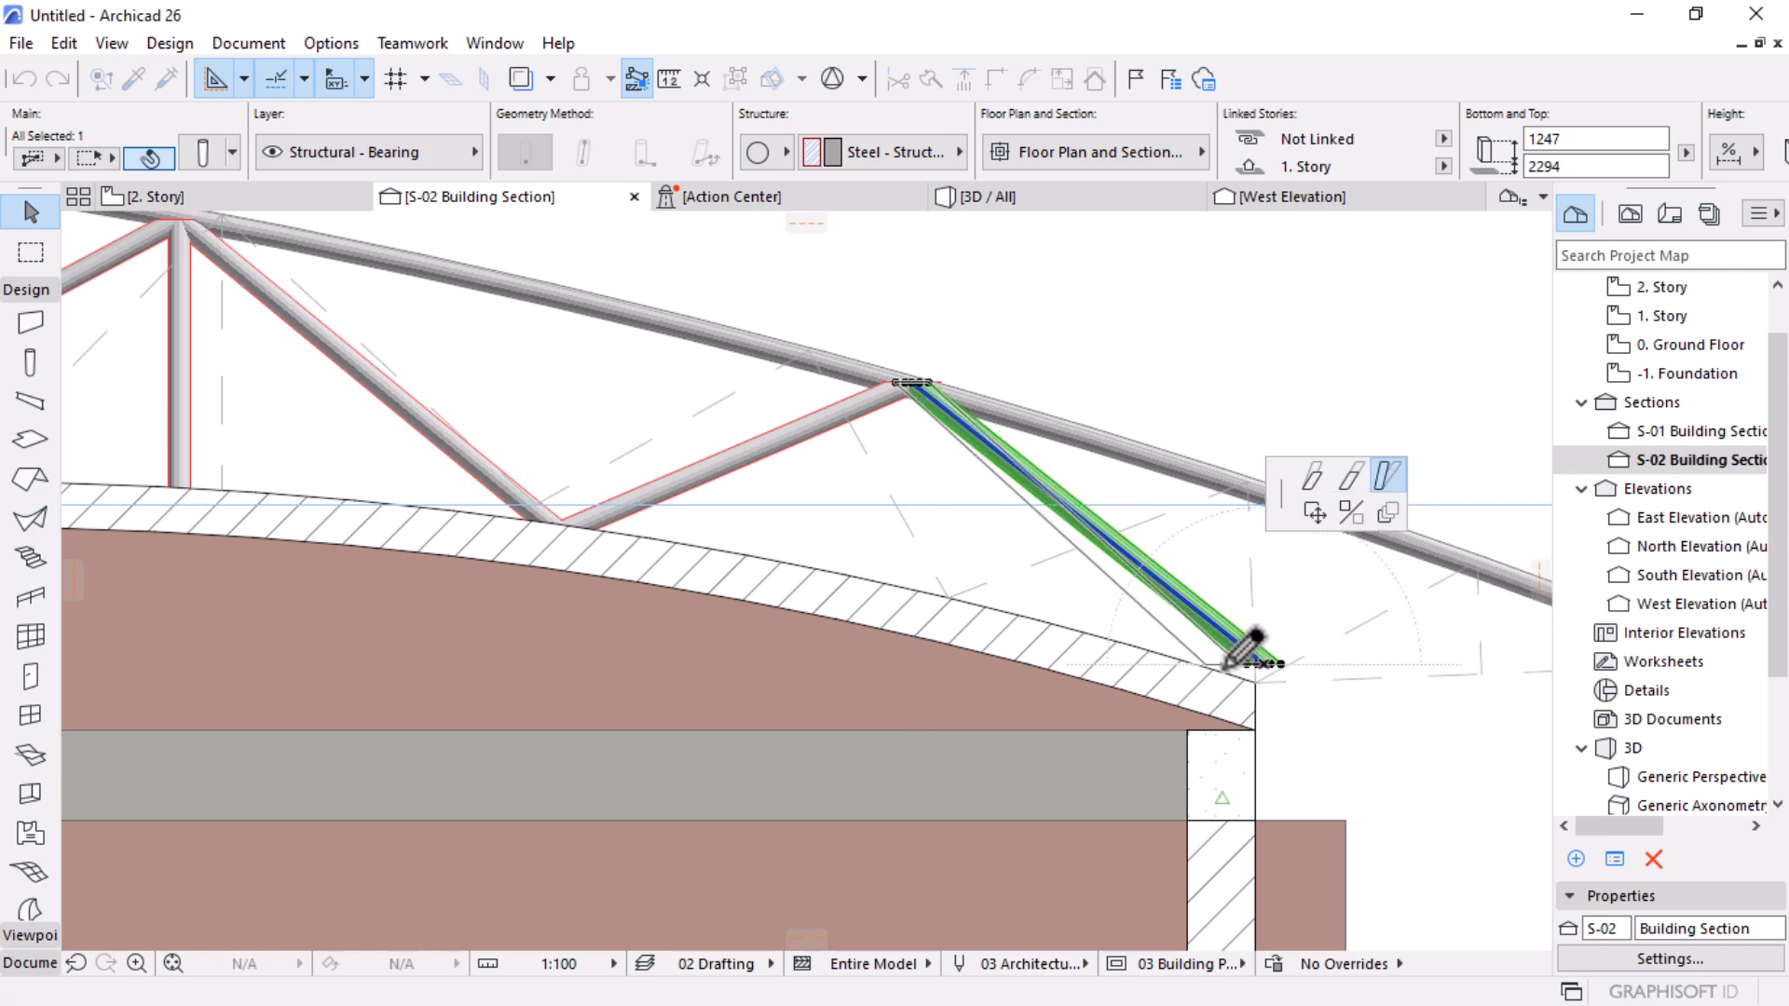
left_click(1227, 665)
scroll(1225, 666, "up", 3)
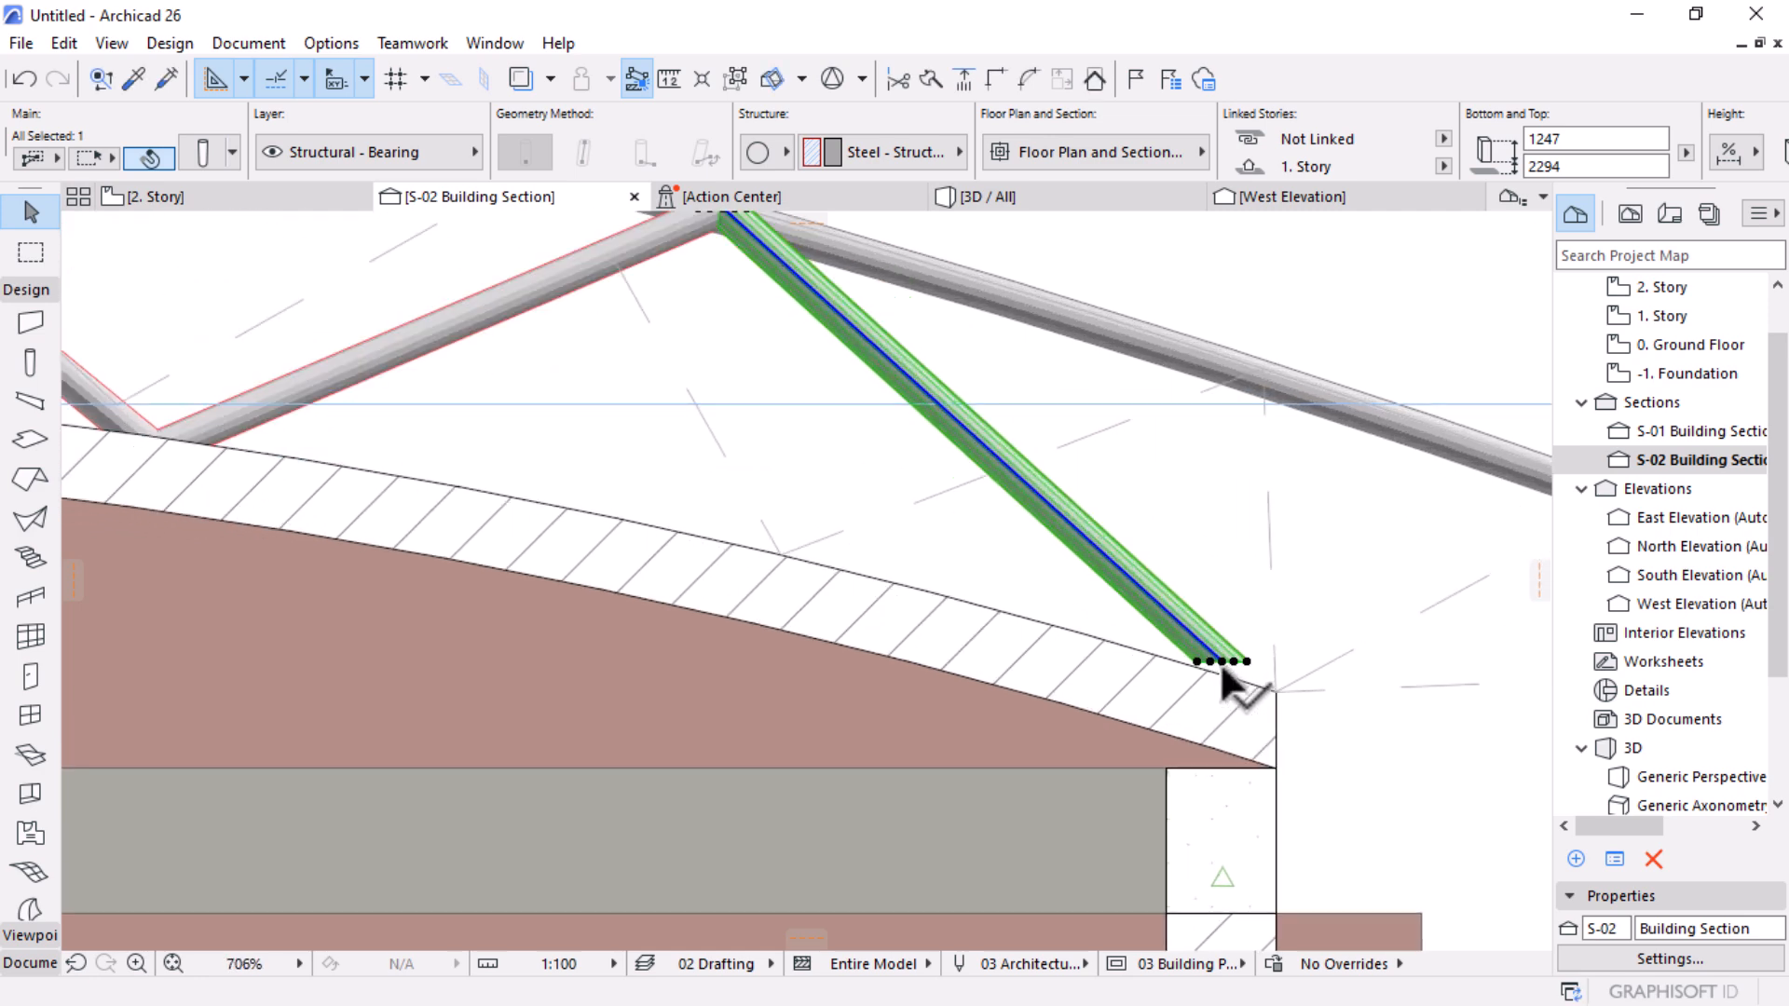
left_click(1222, 661)
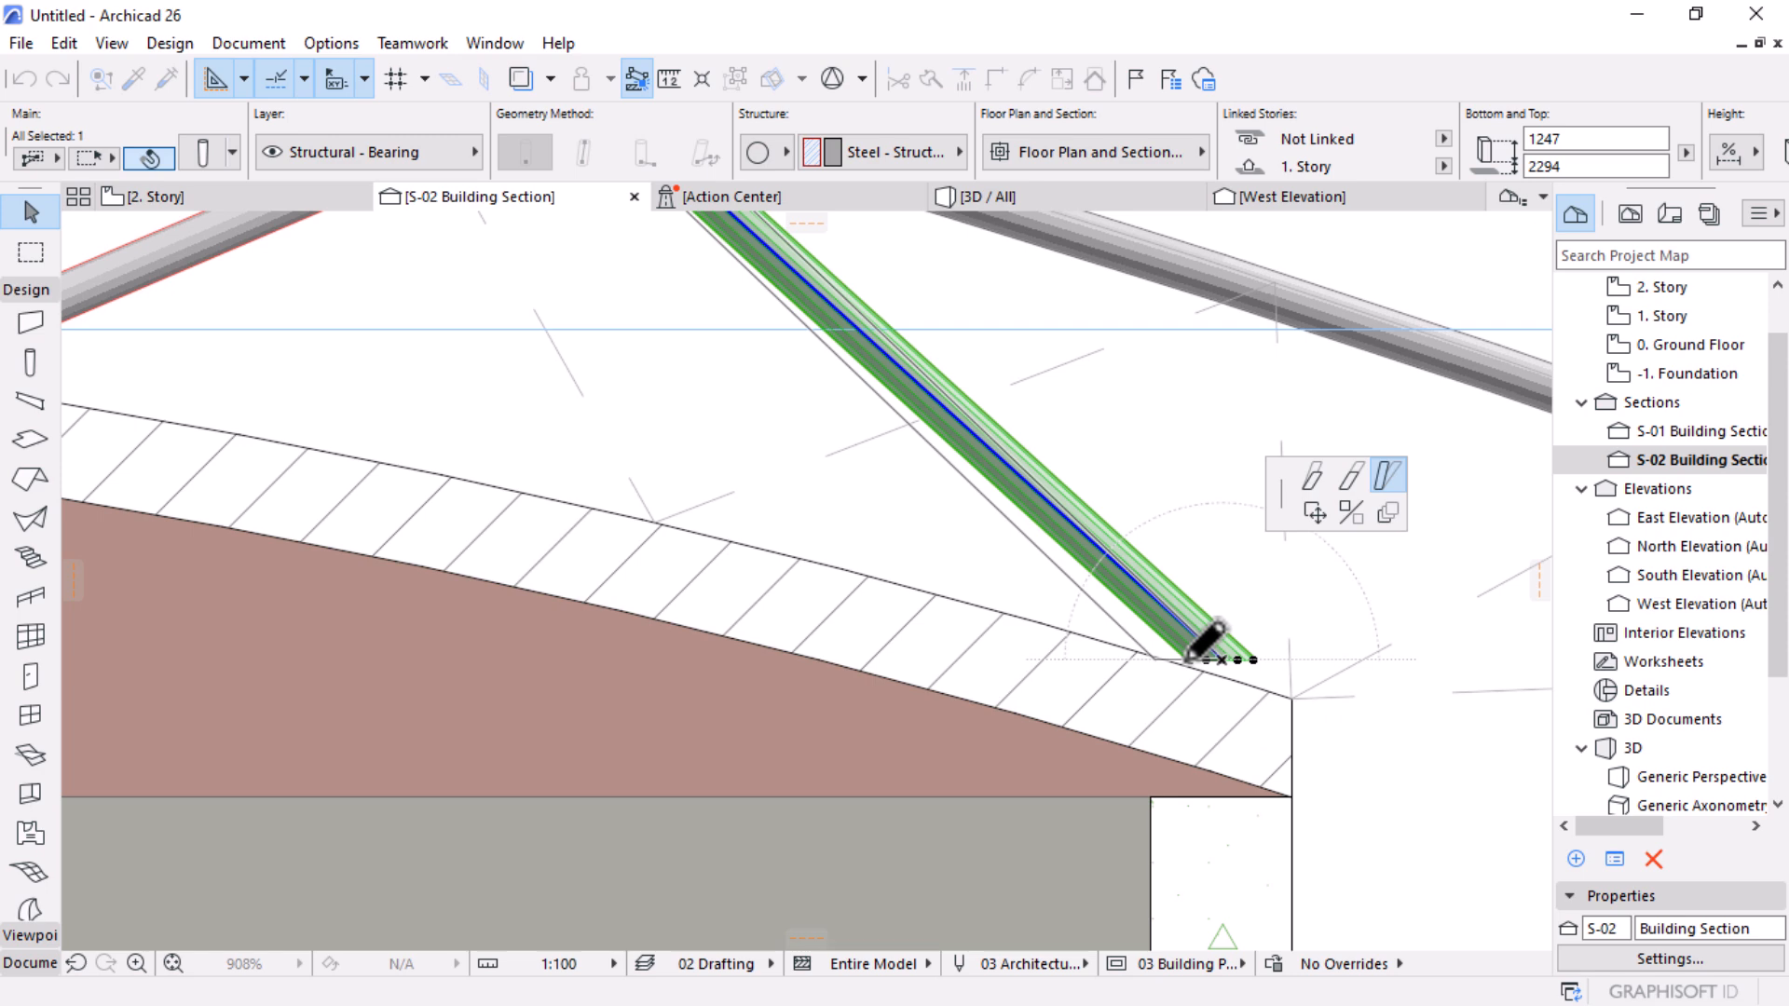
left_click(1193, 656)
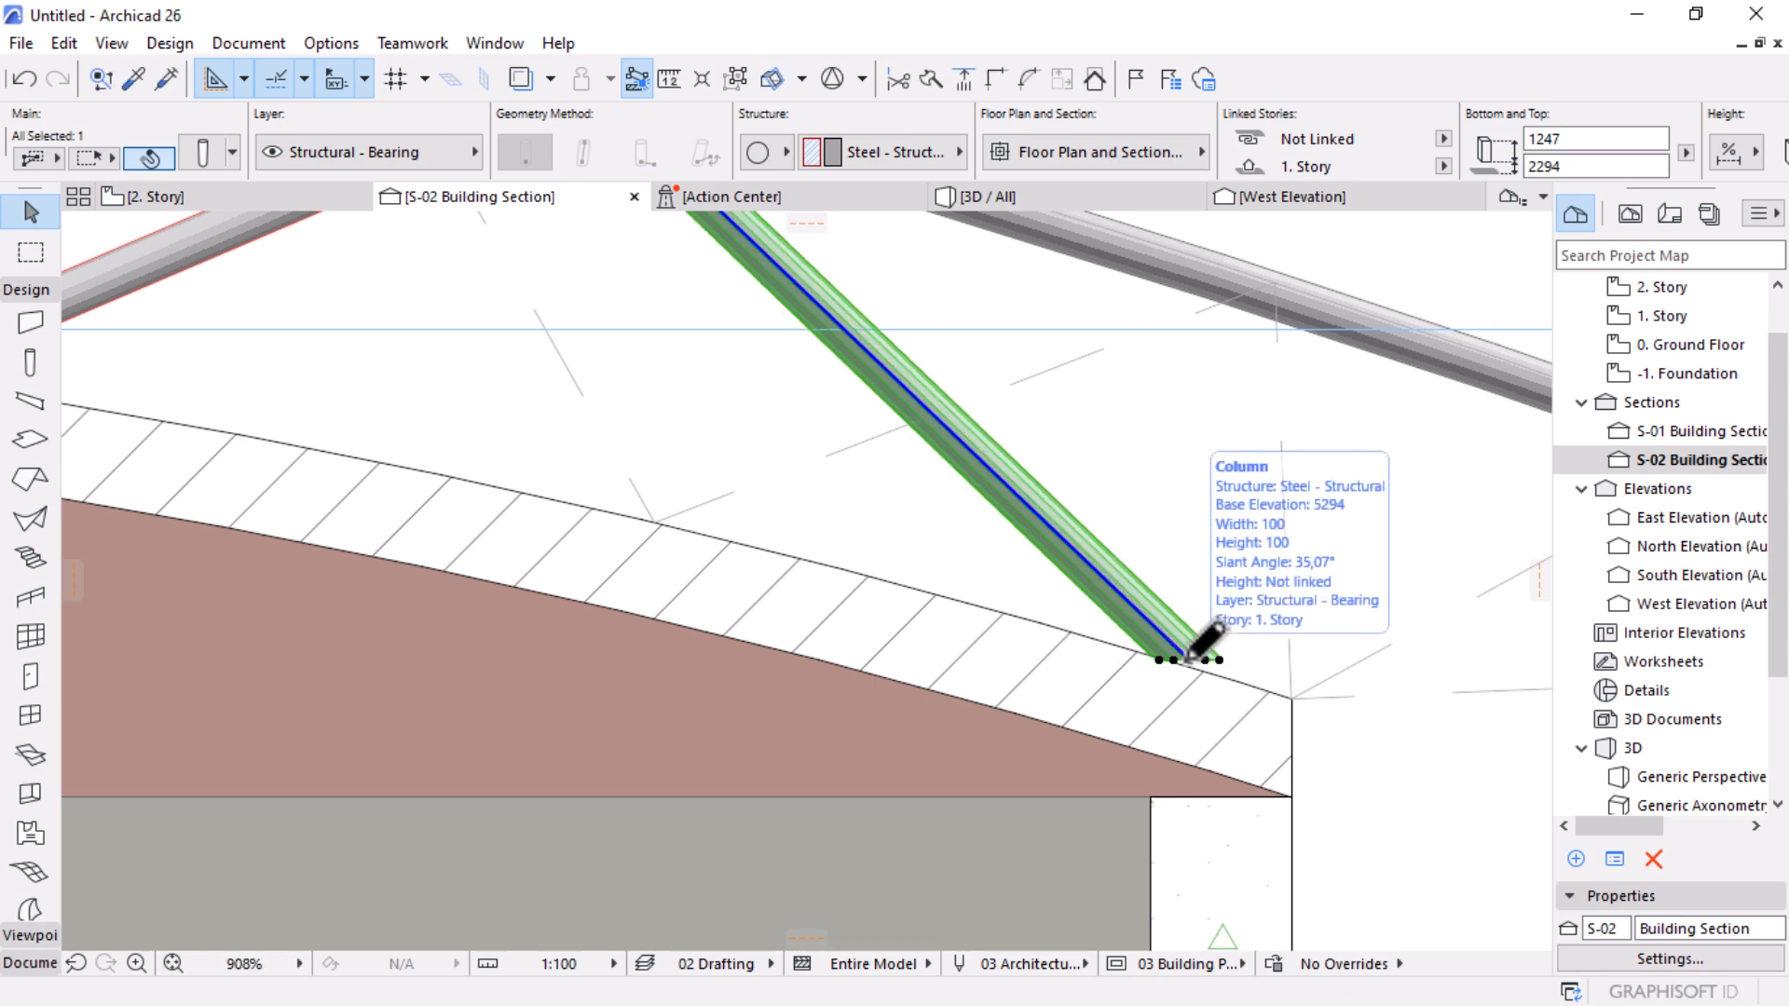
Step: Extend the lower end of the eave diagonal along its axis into the roof slab
left_click(1191, 662)
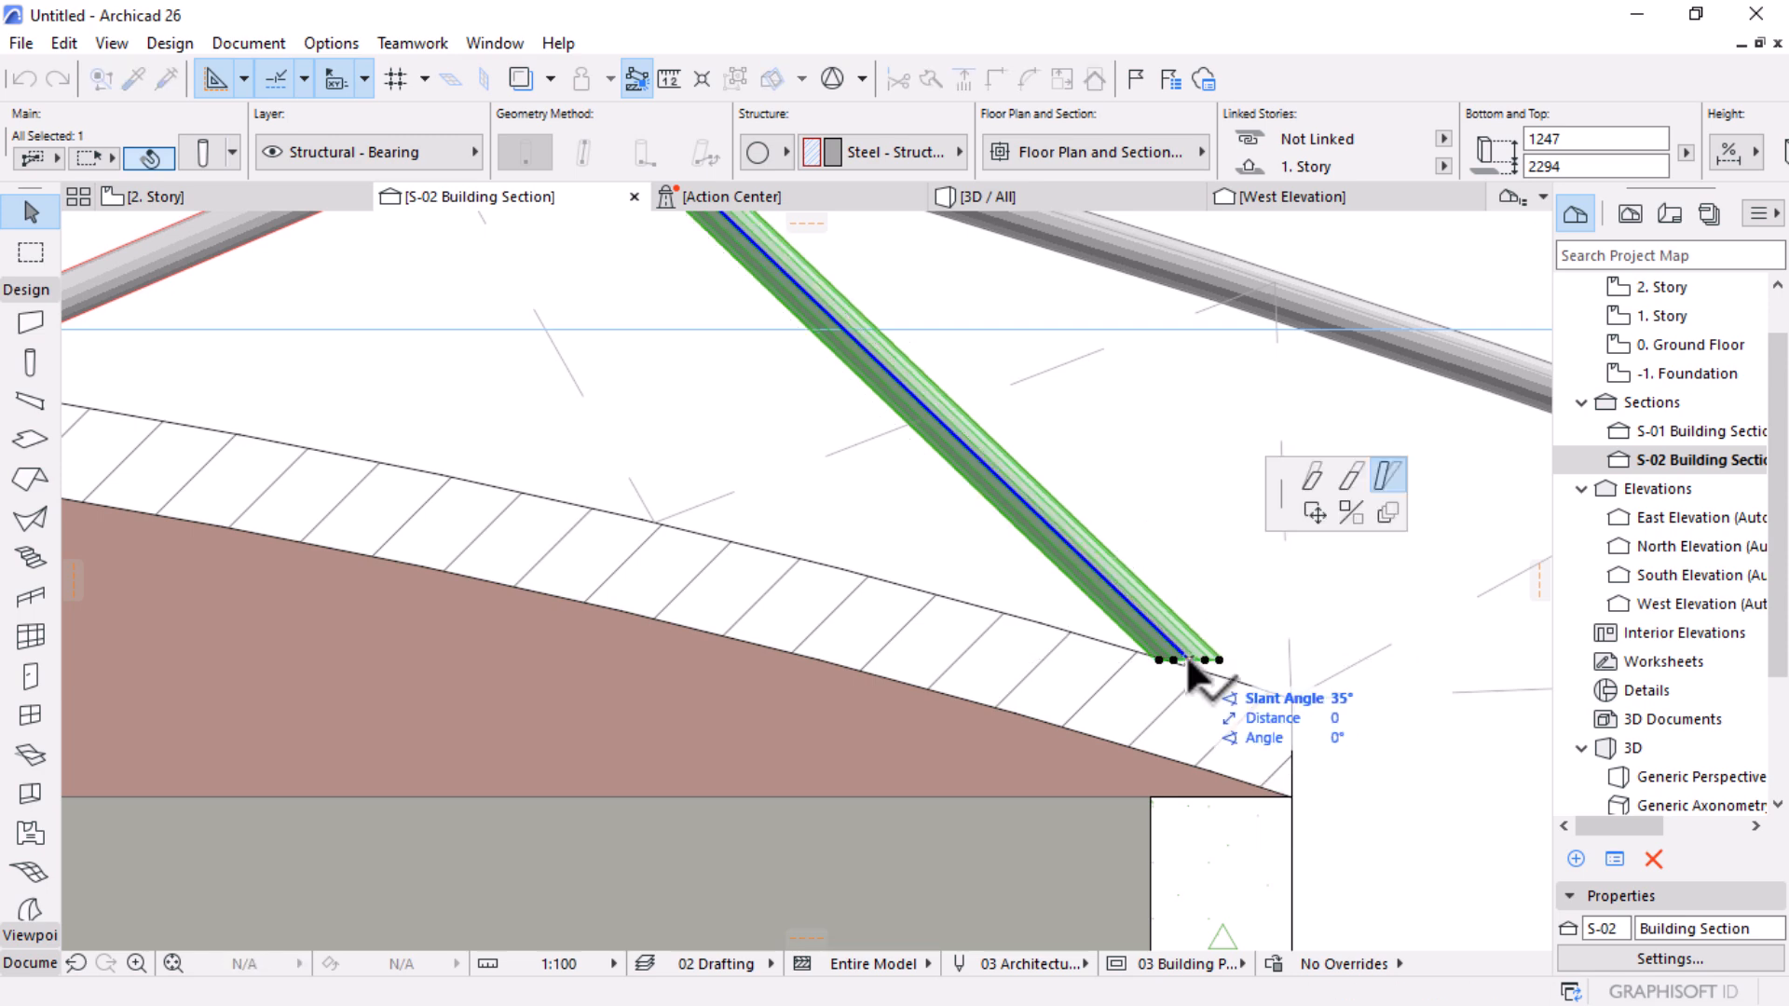
left_click(1344, 479)
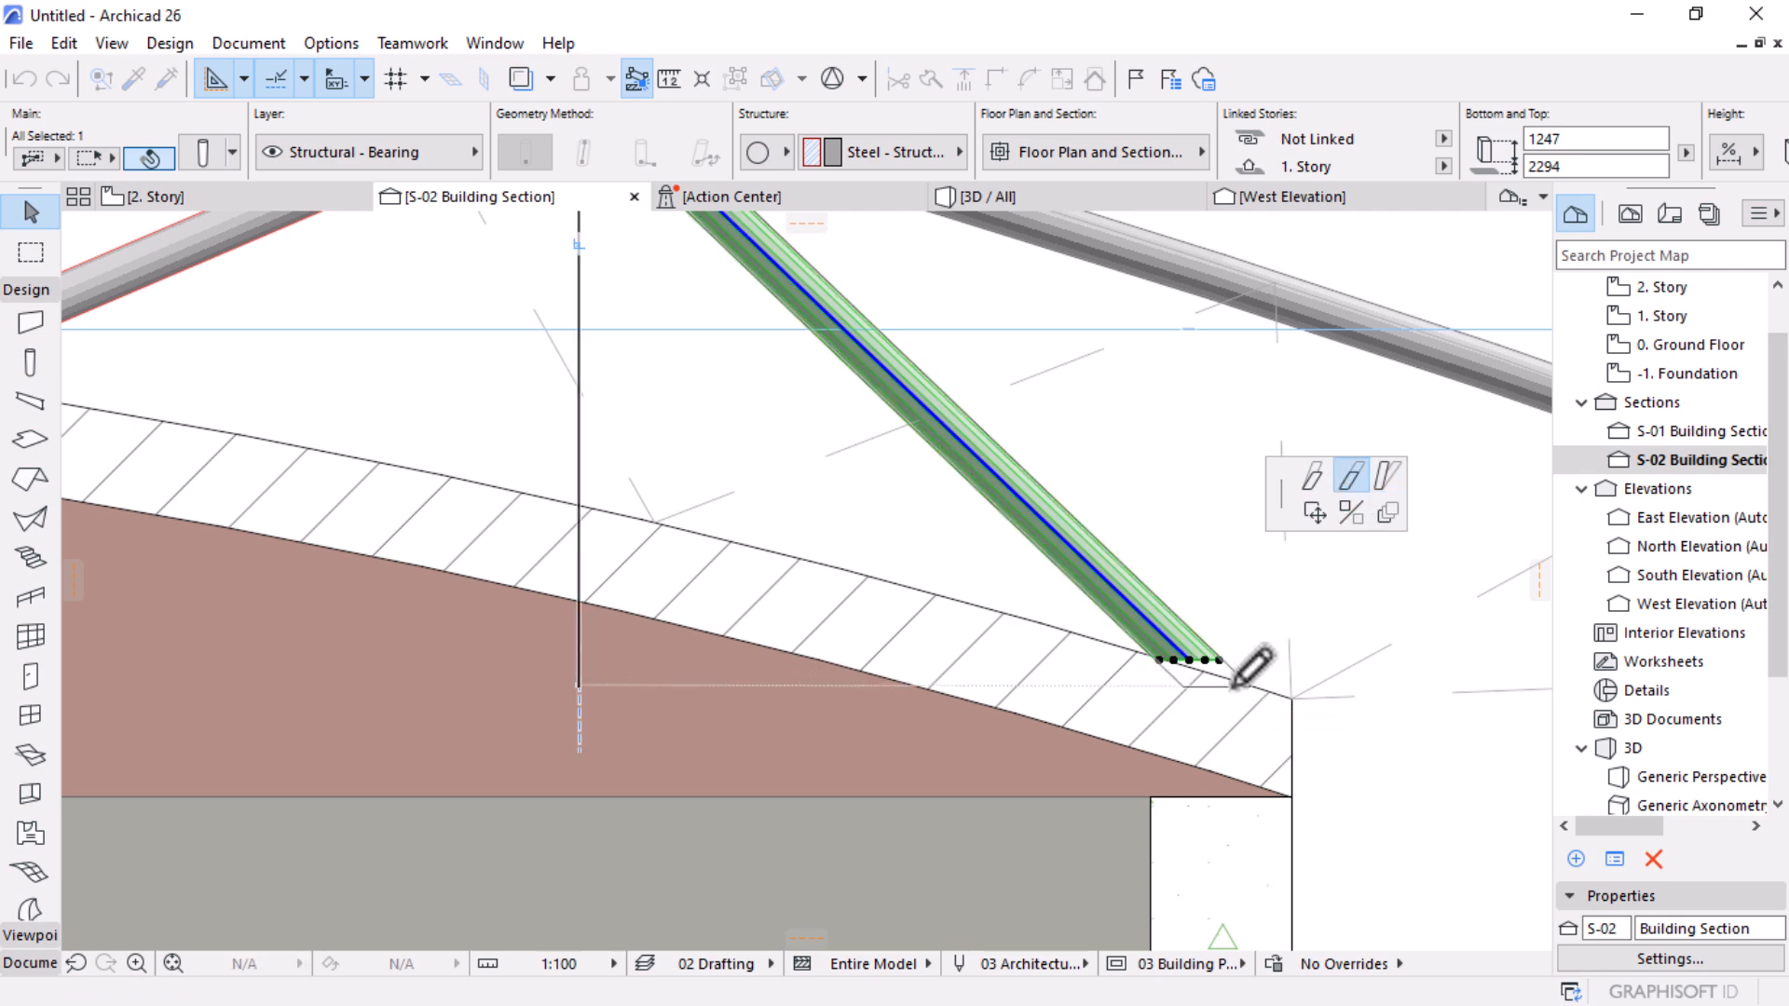
left_click(1237, 682)
scroll(1239, 697, "down", 2)
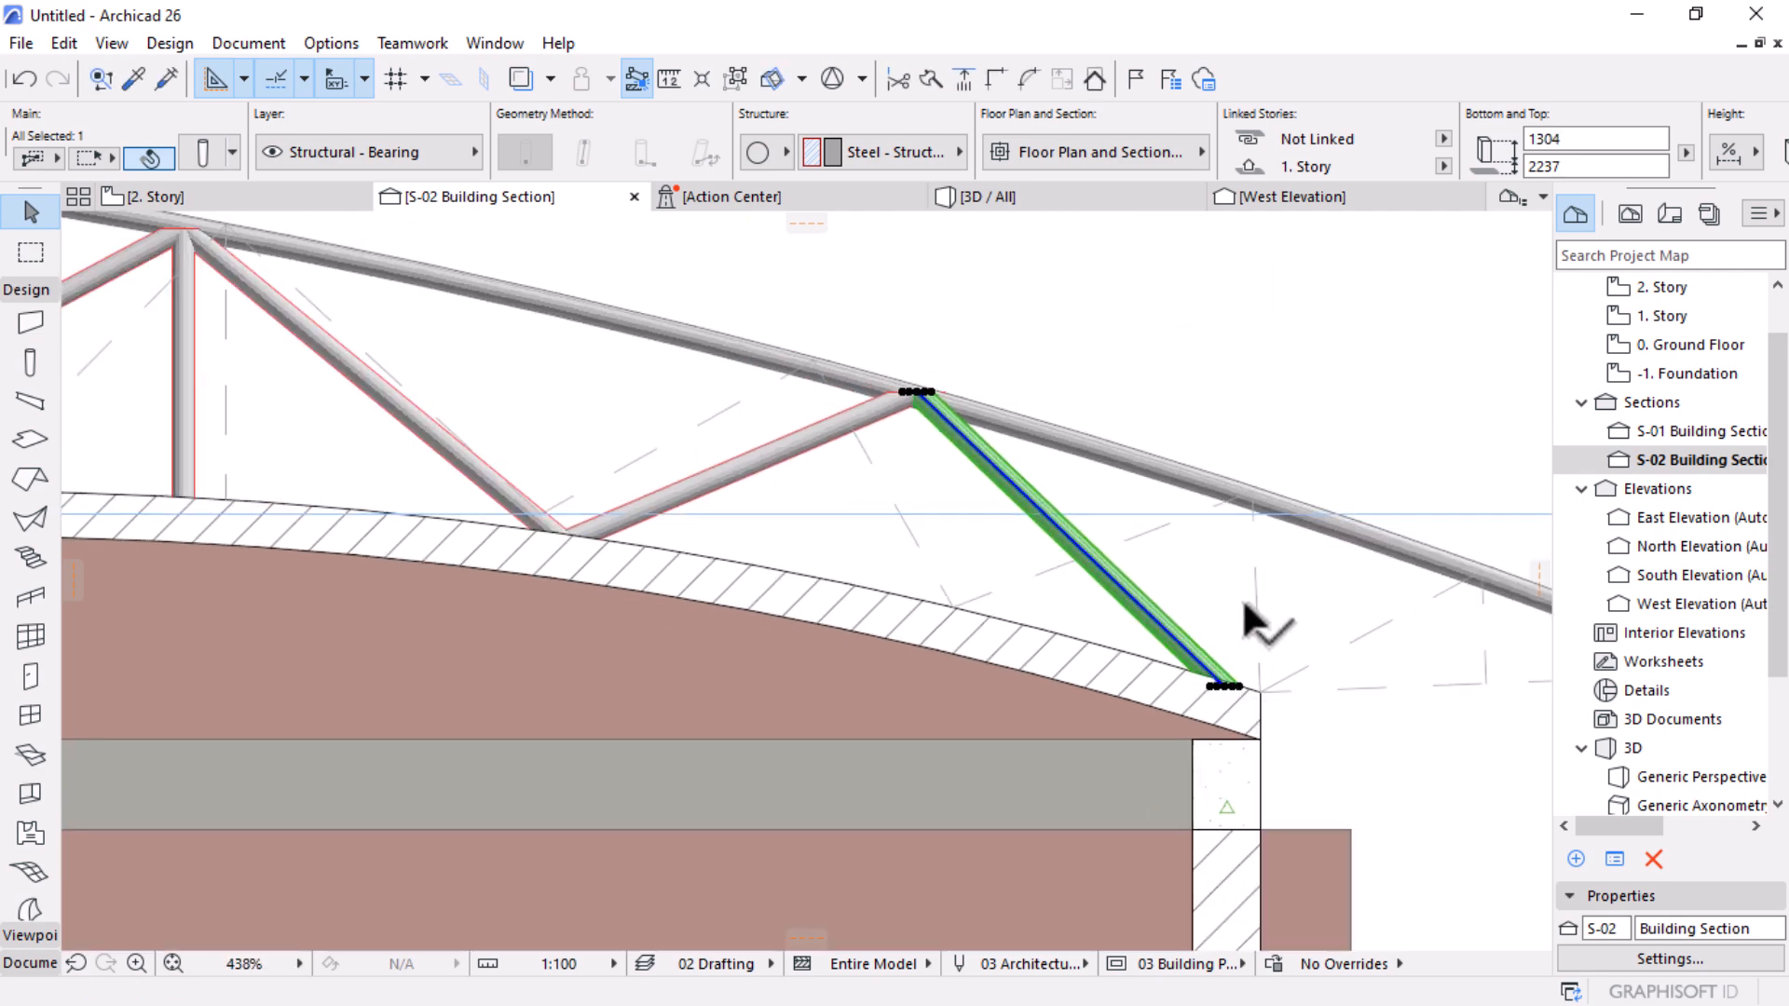
Step: Copy the eave diagonal in place, using its lower end in the slab as the reference point
scroll(1247, 561, "up", 2)
key("ctrl+shift+d")
left_click(1218, 719)
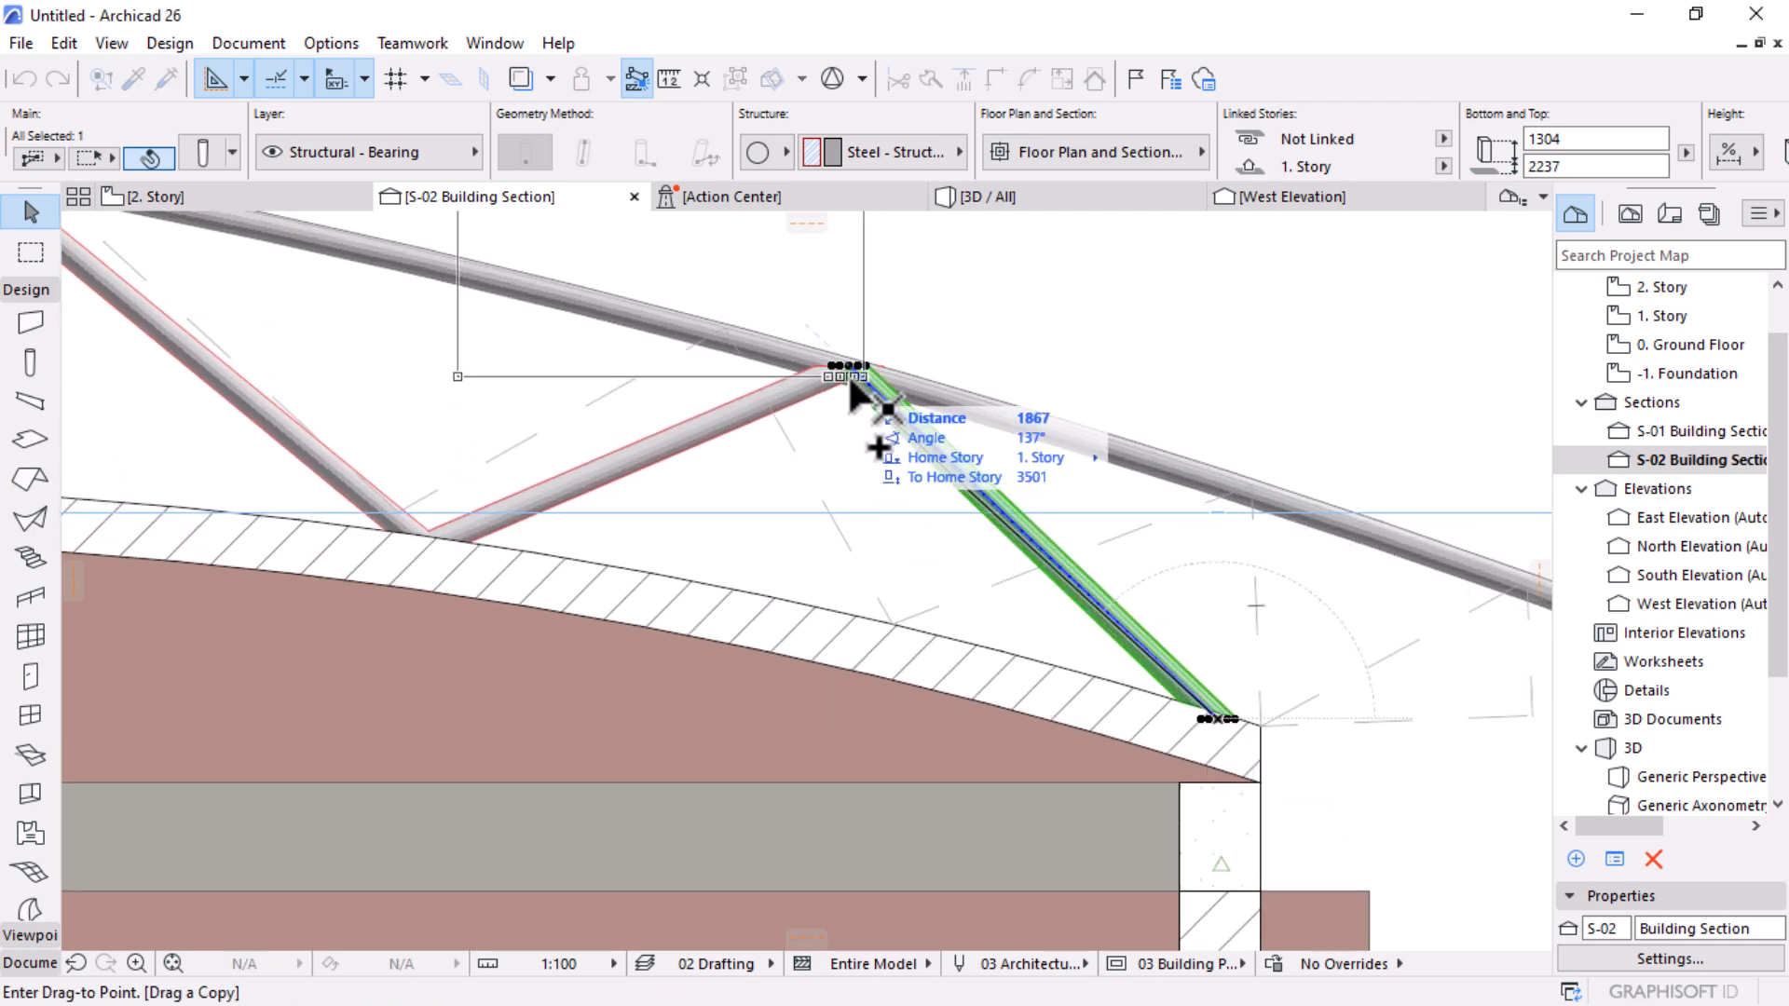
left_click(1216, 717)
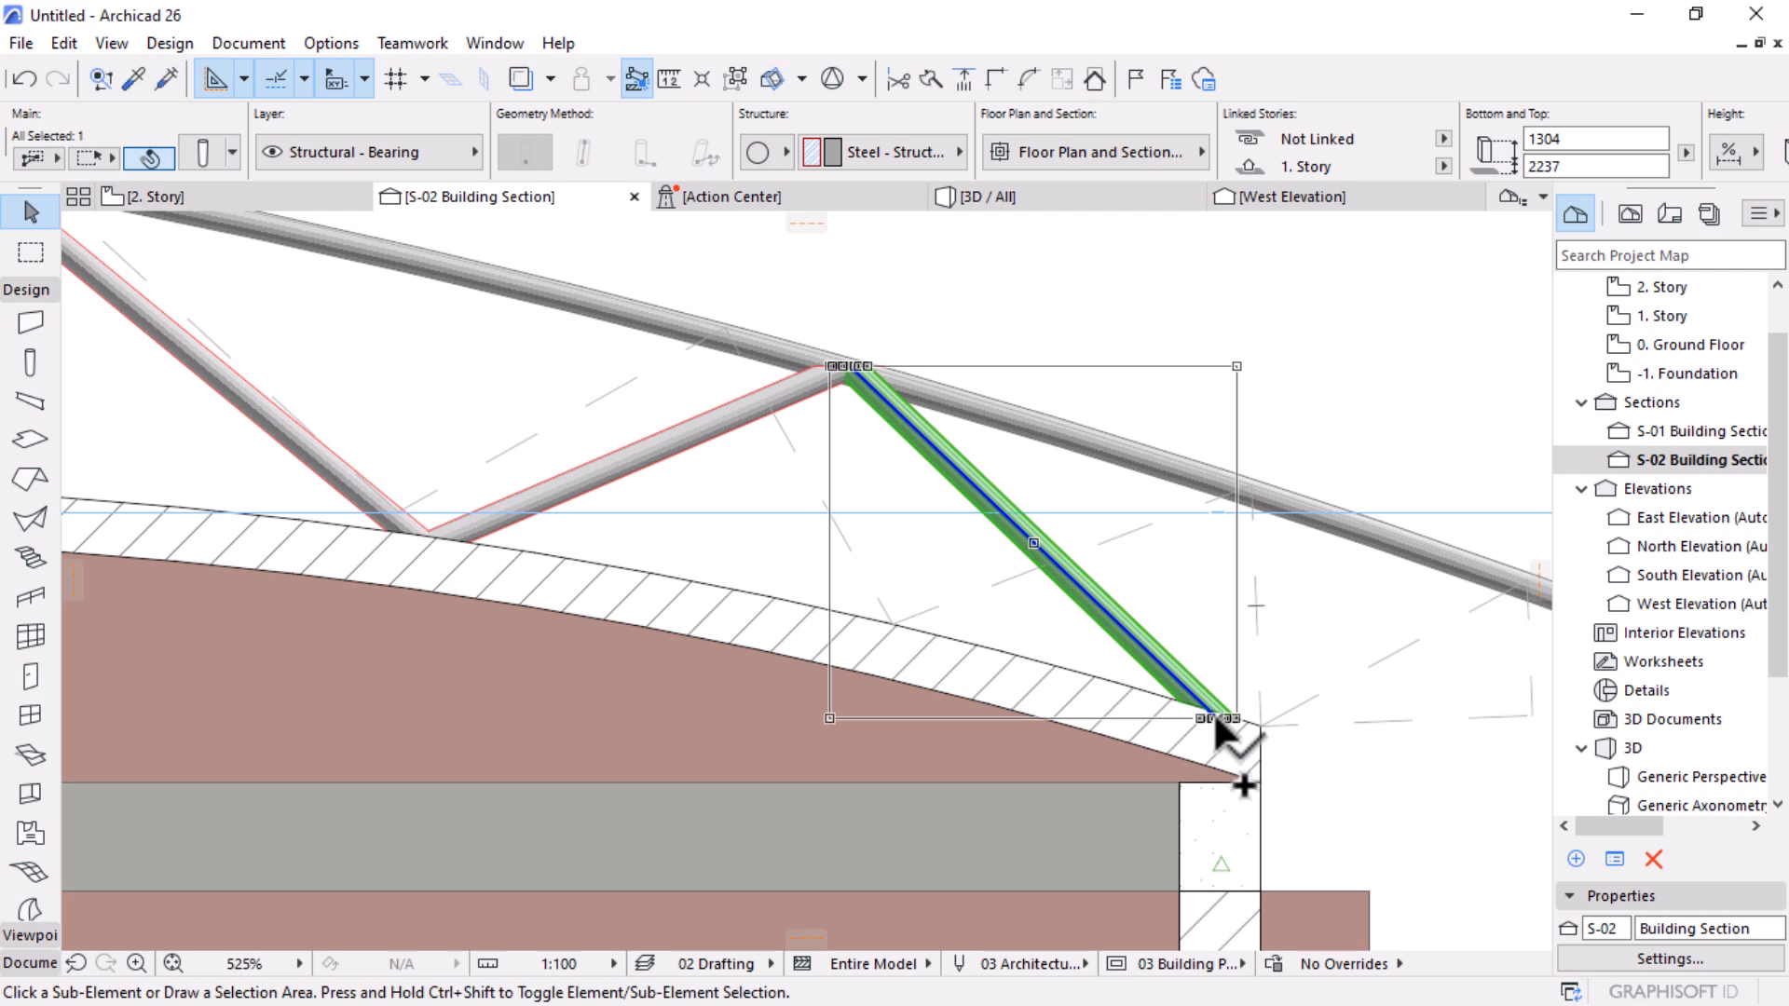
Step: Set the slant angle of the copied eave member to 90°, making it vertical above its lower end
left_click(848, 365)
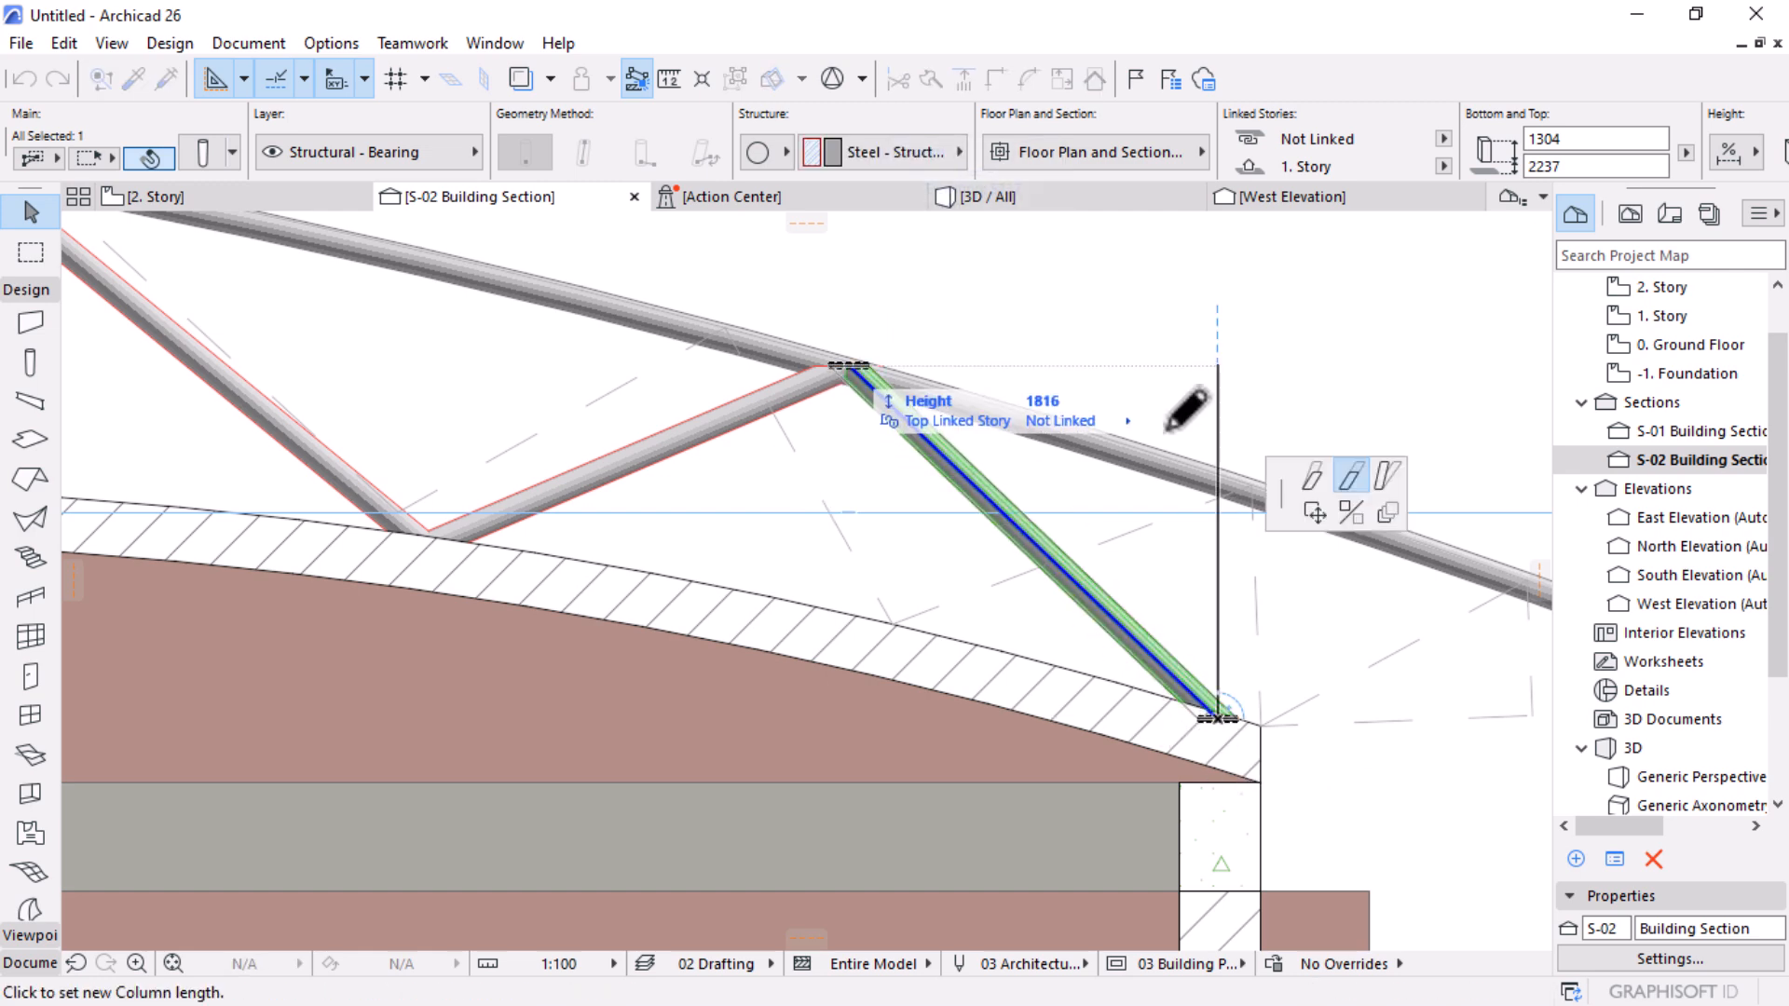
left_click(1381, 475)
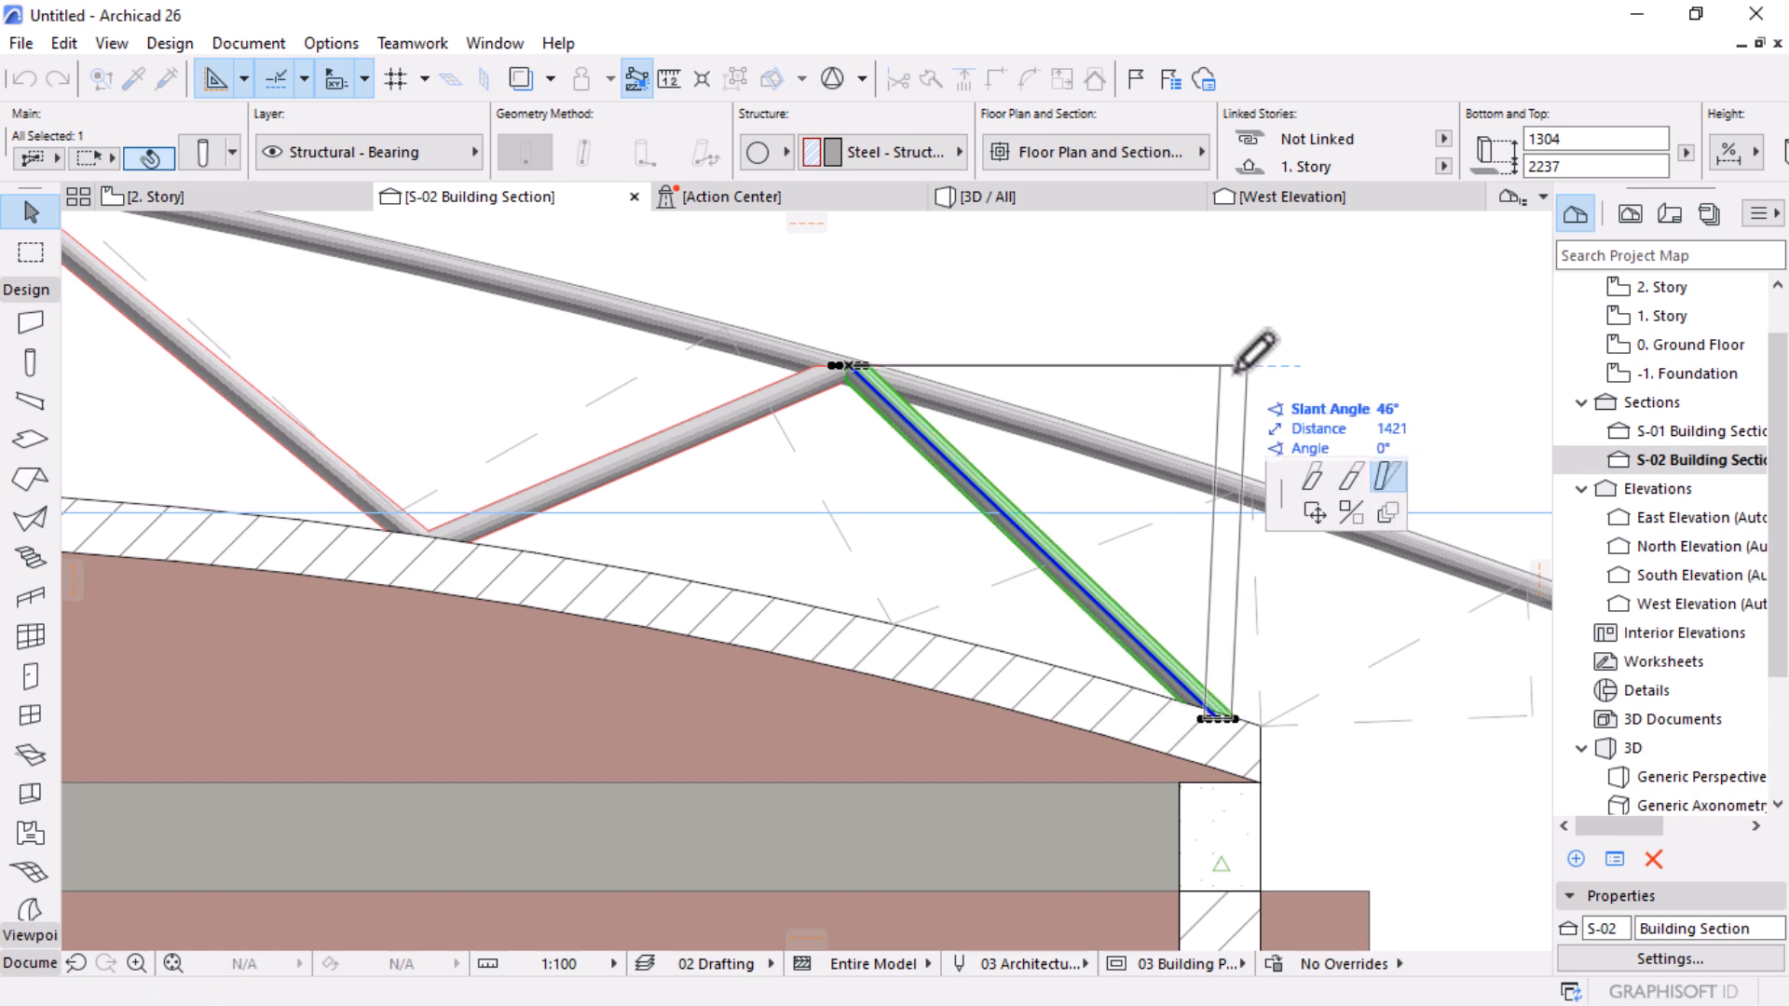
type("90")
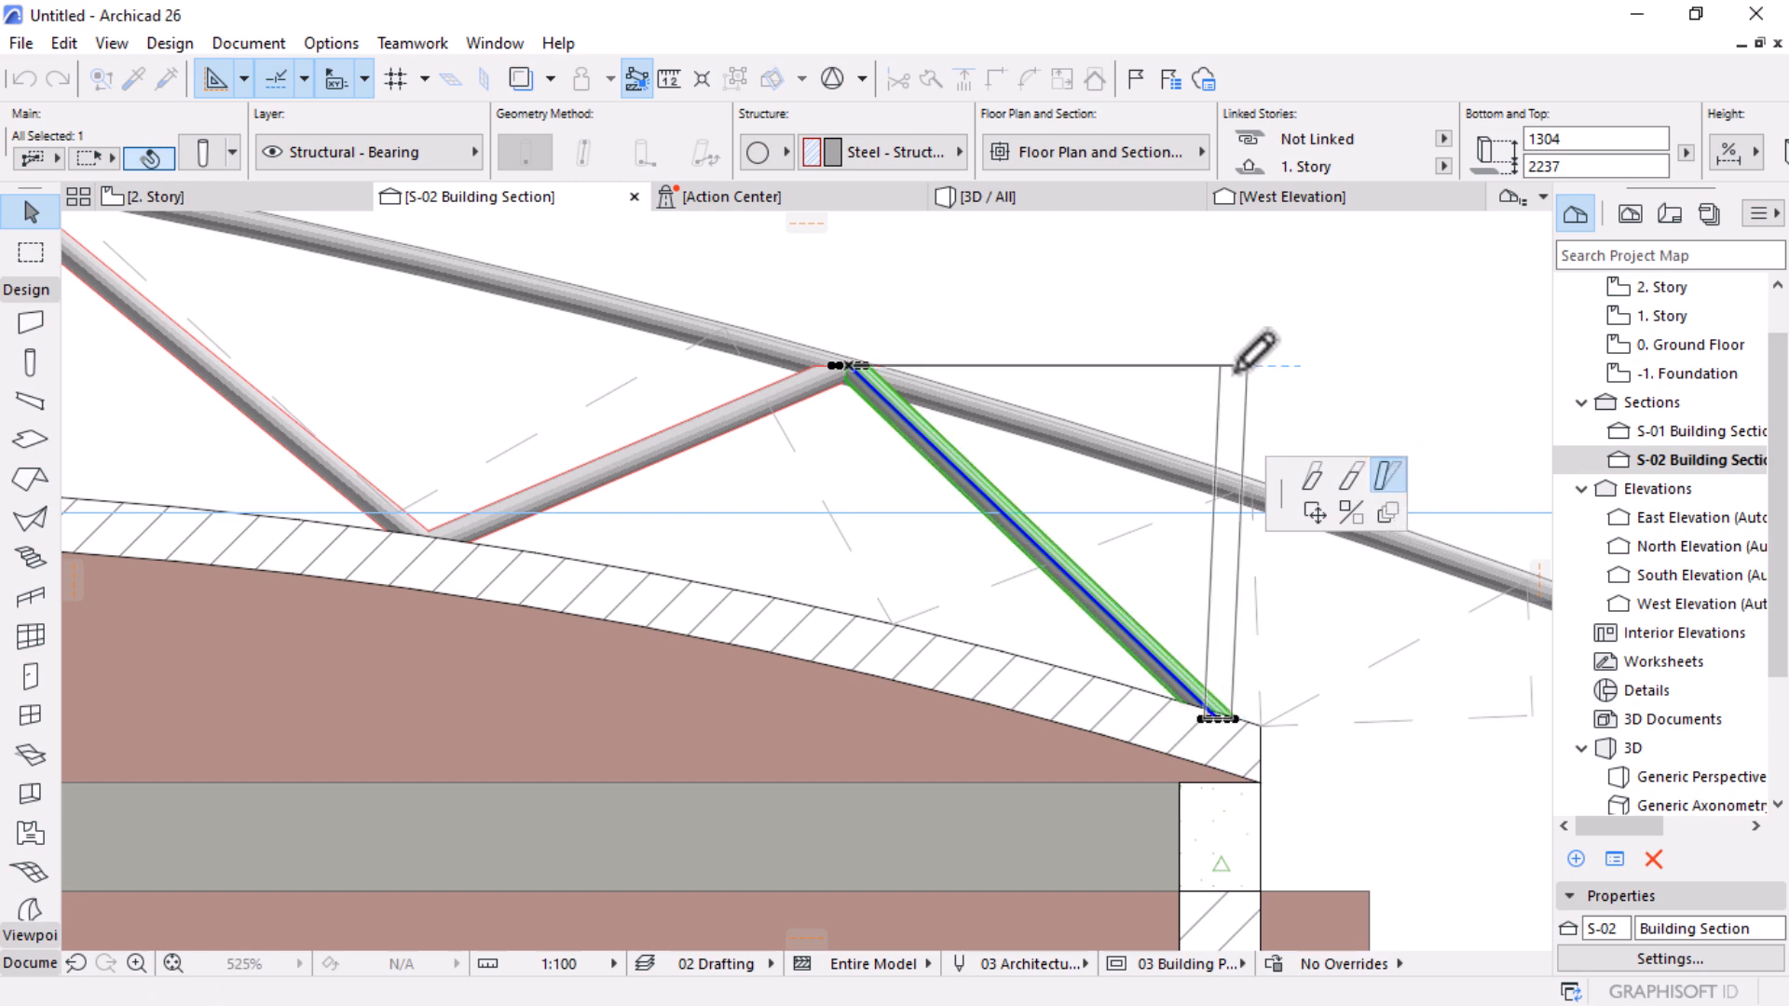
left_click(1253, 352)
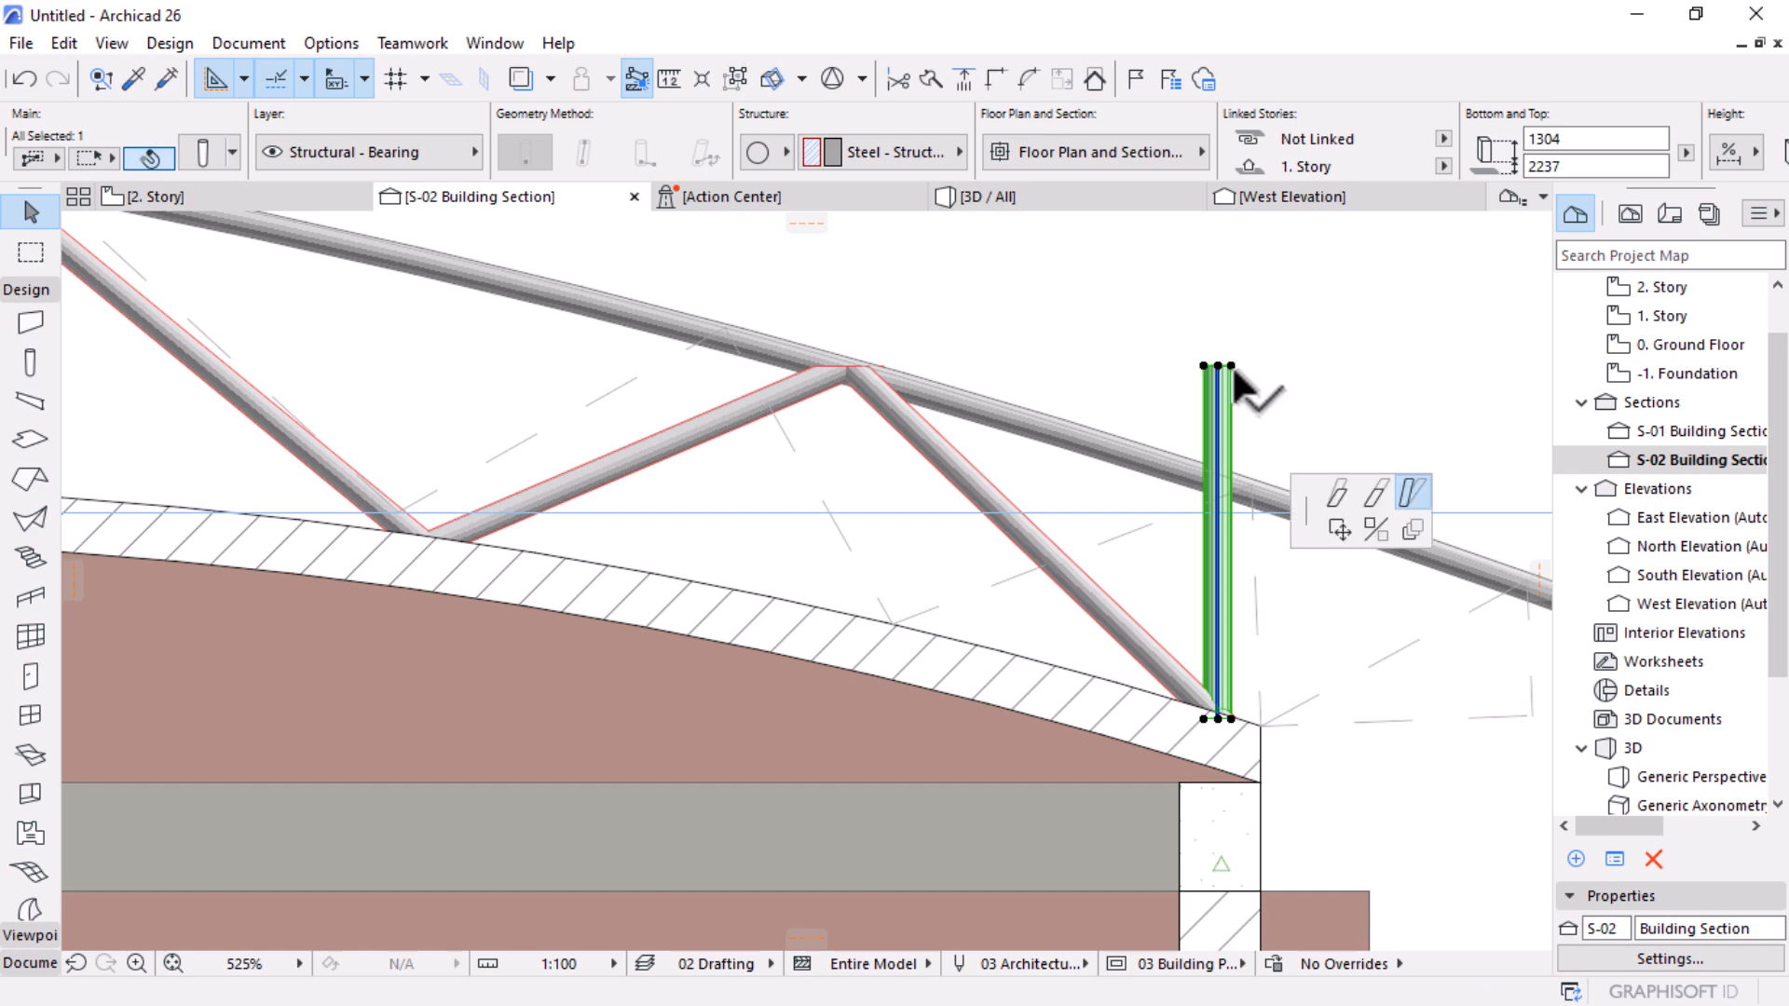
Step: Shorten the new vertical member so its upper end stops at the curved chord
left_click(1384, 473)
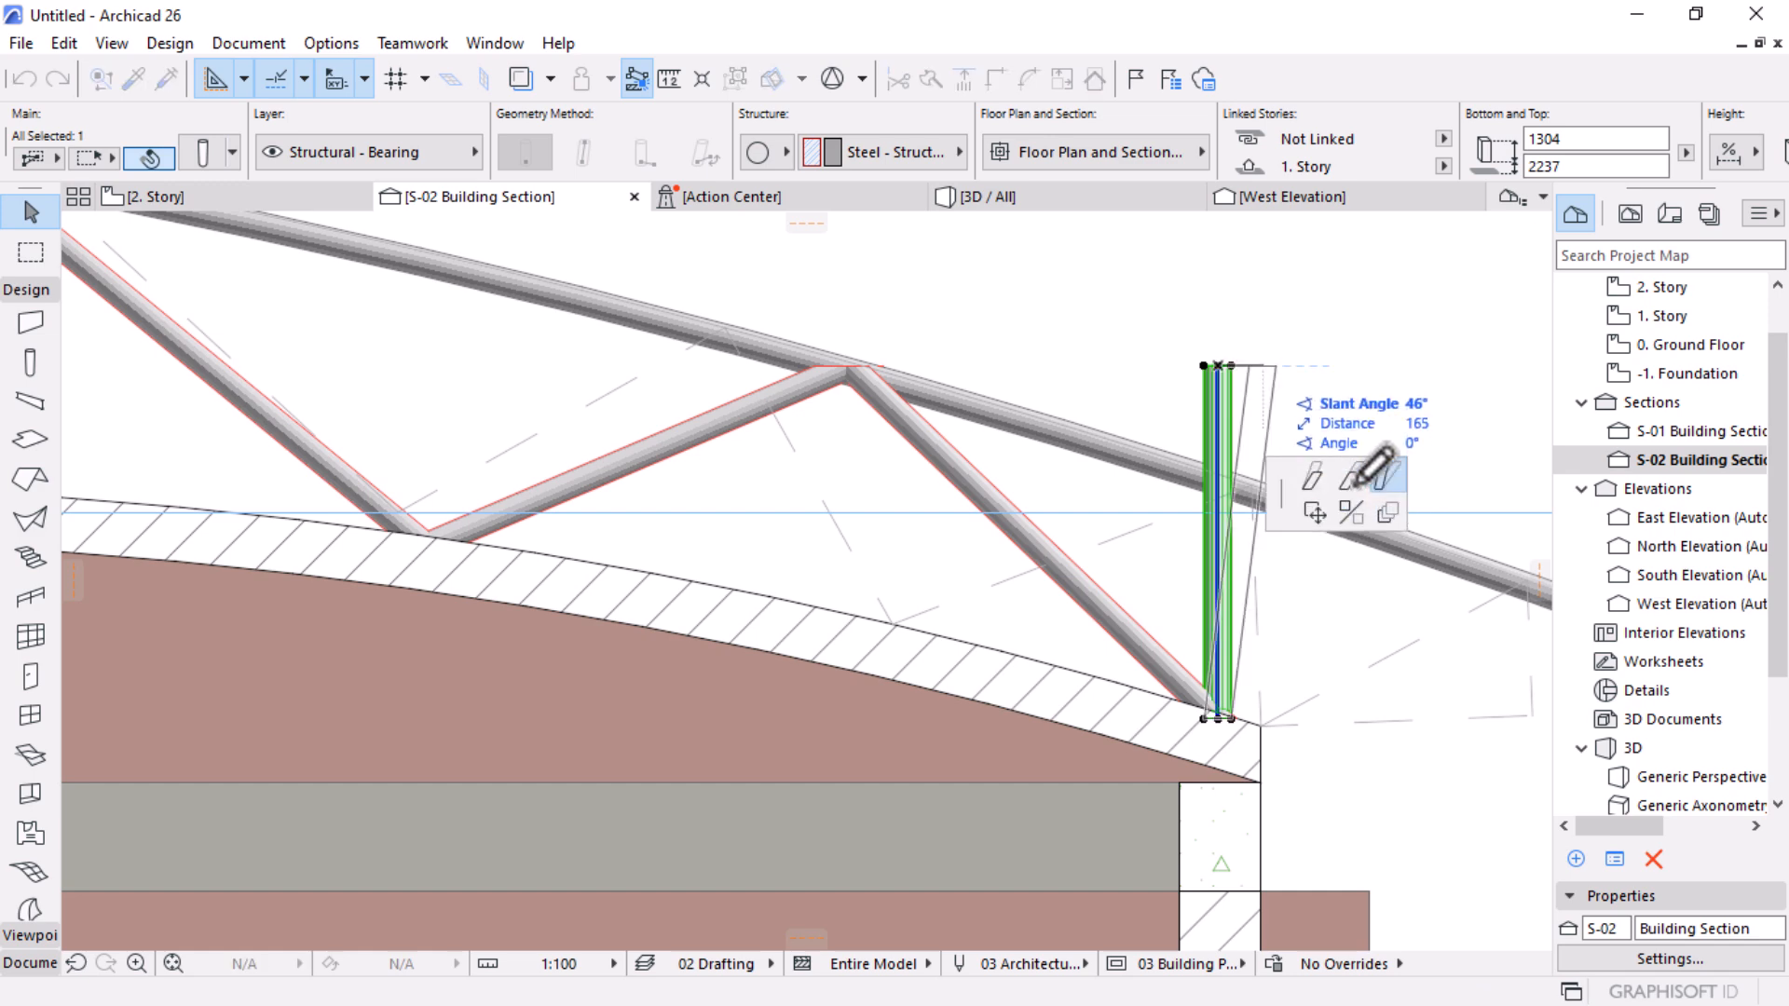
left_click(1217, 482)
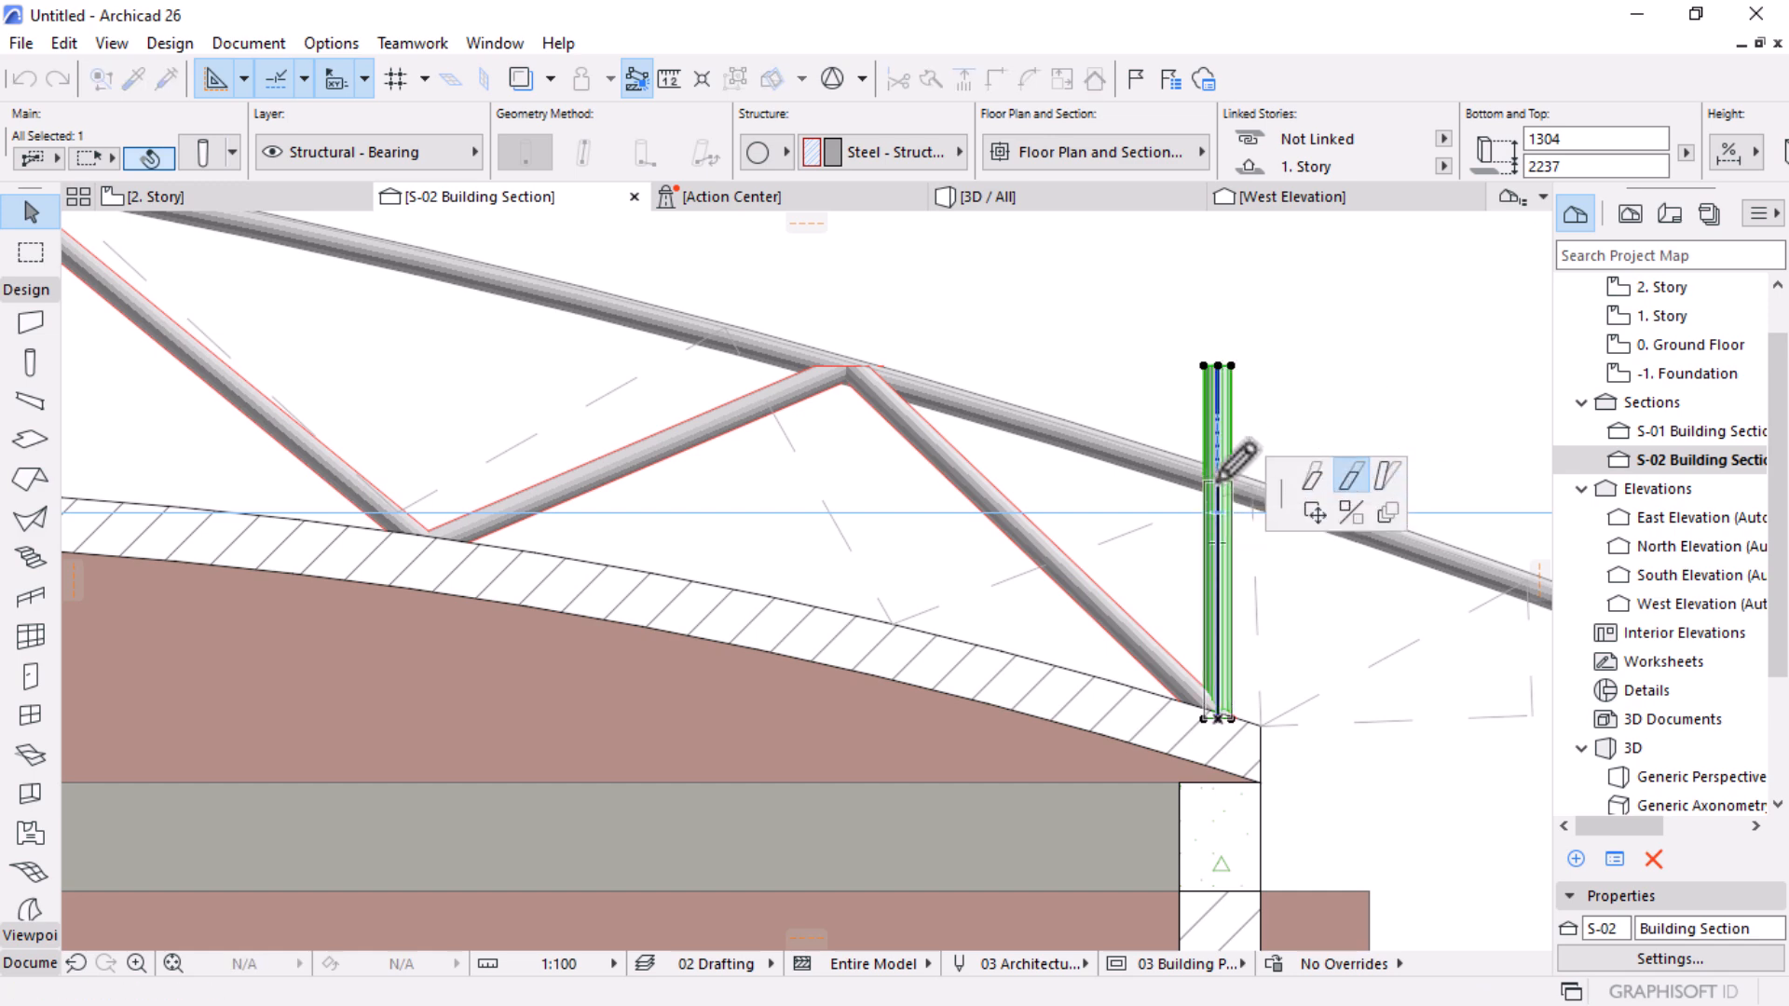
left_click(1218, 478)
Step: Copy the short eave vertical in place, using its base in the roof slab as the reference point
scroll(1025, 503, "down", 3)
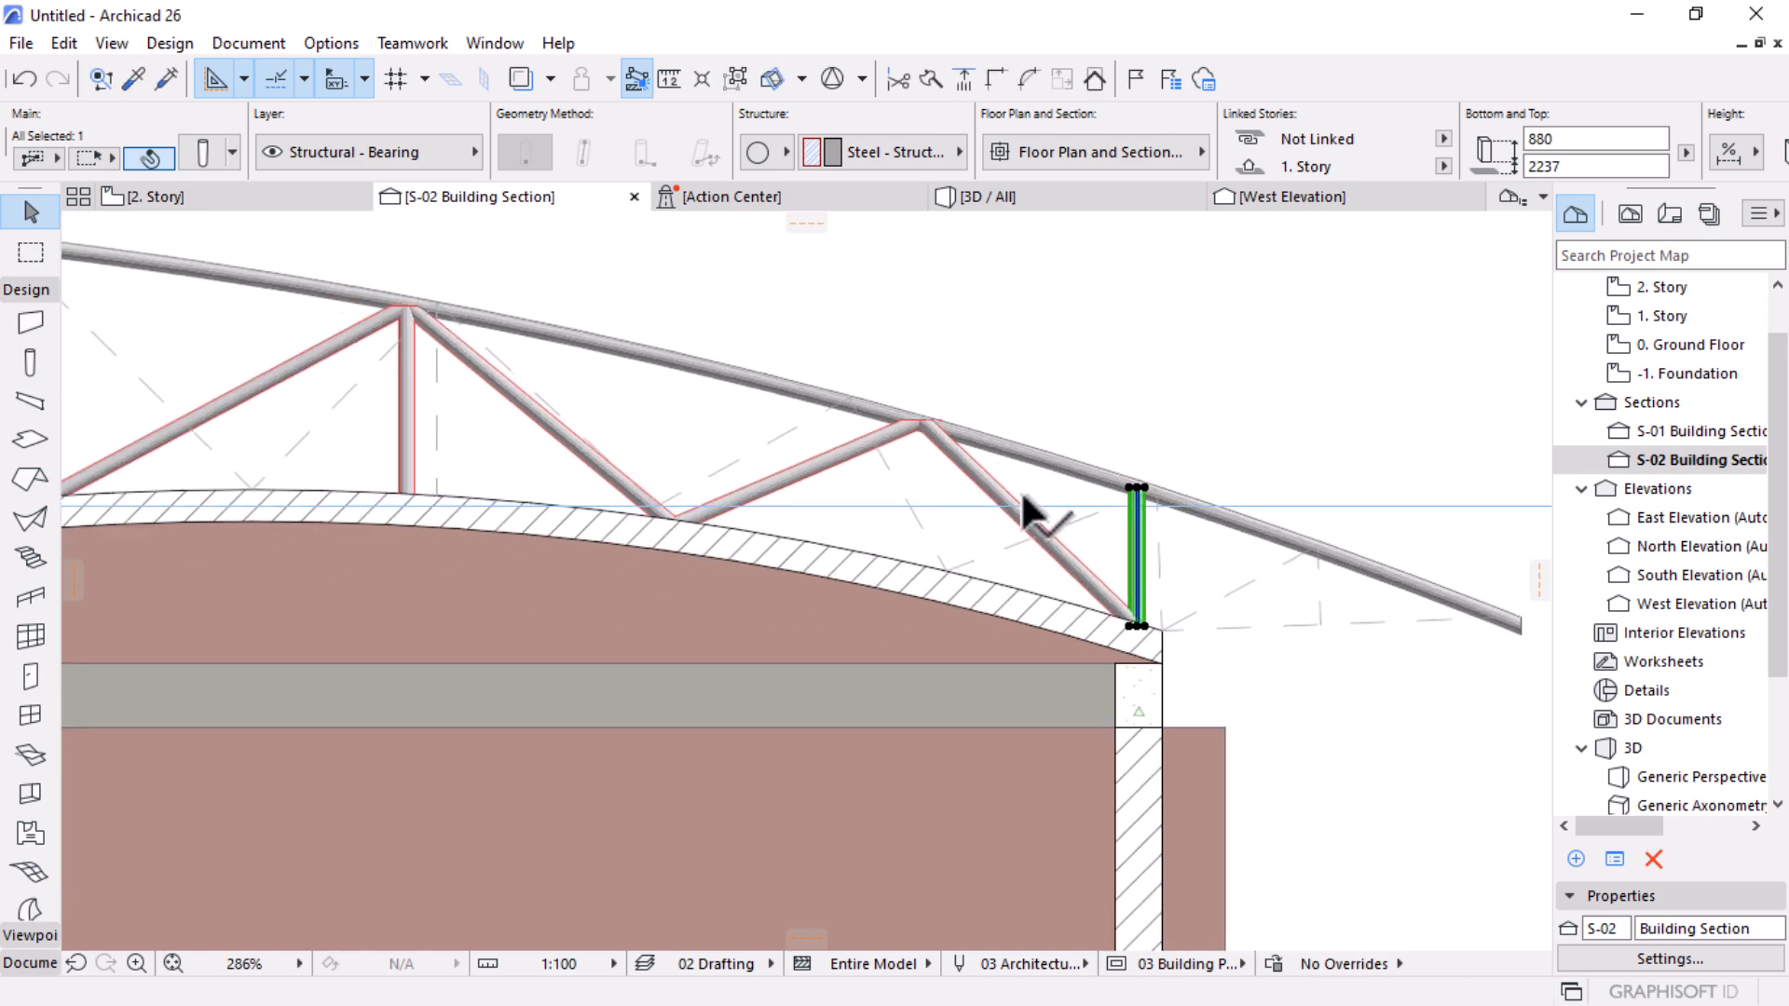
scroll(1315, 534, "up", 3)
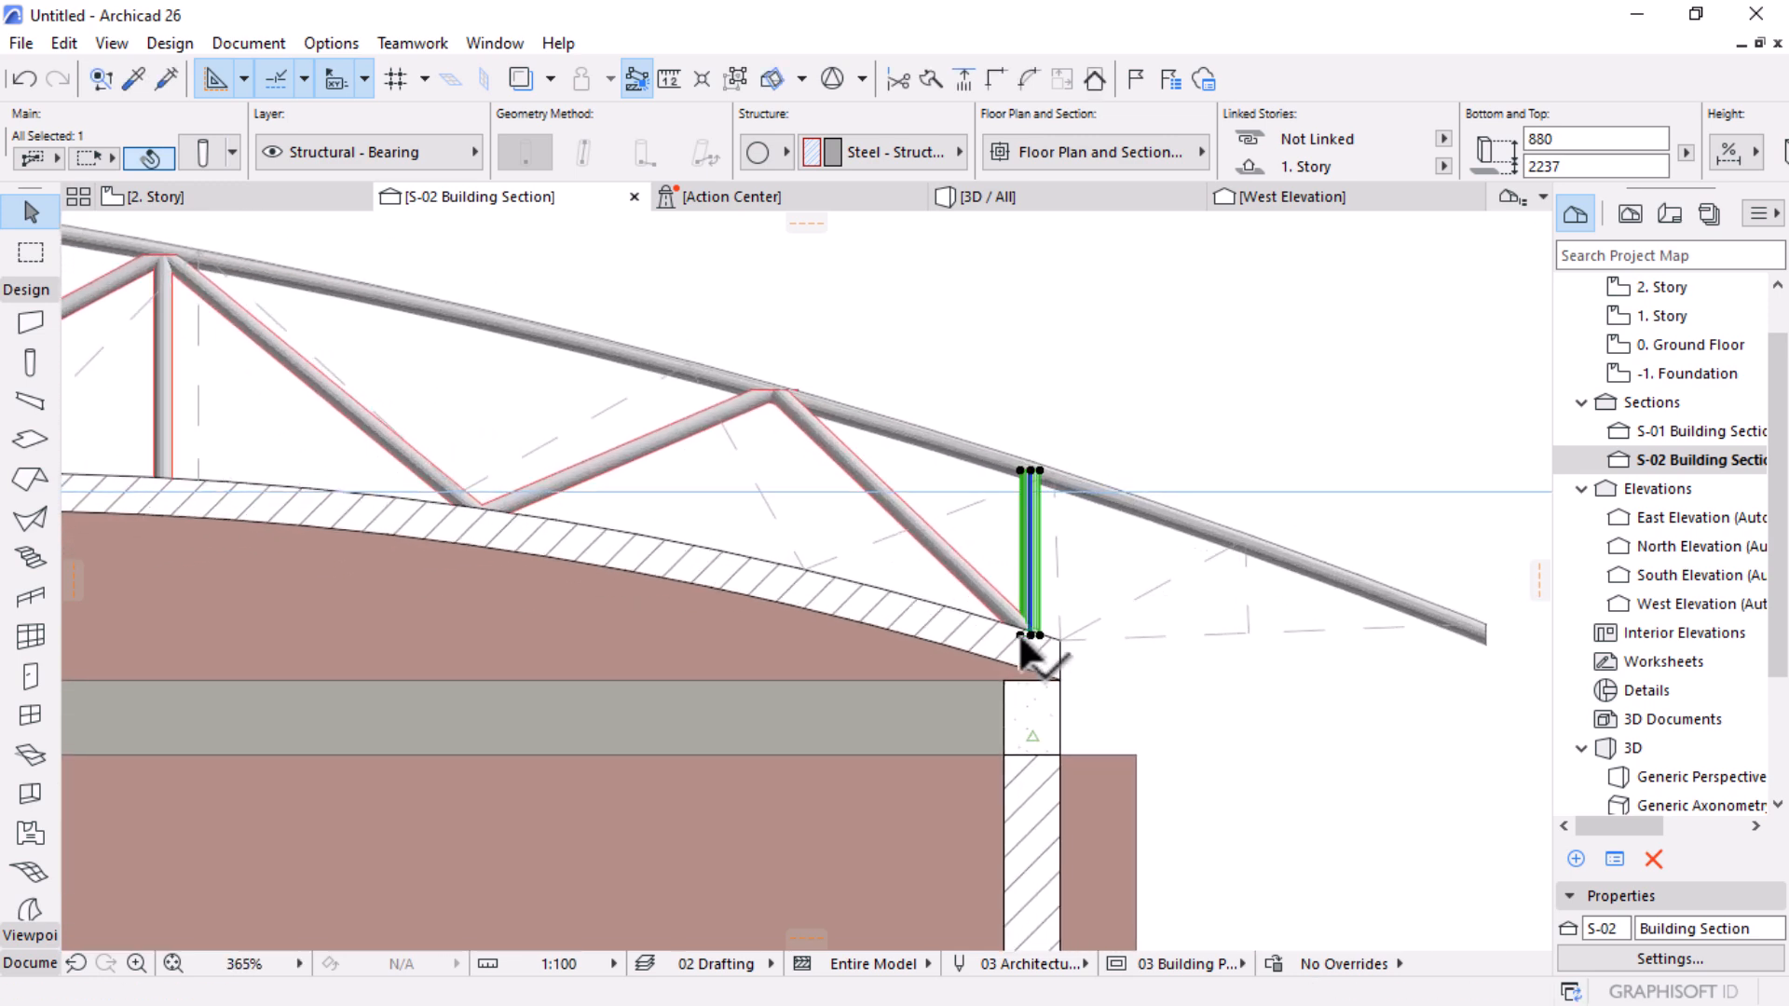
scroll(1028, 650, "up", 1)
scroll(1025, 622, "down", 2)
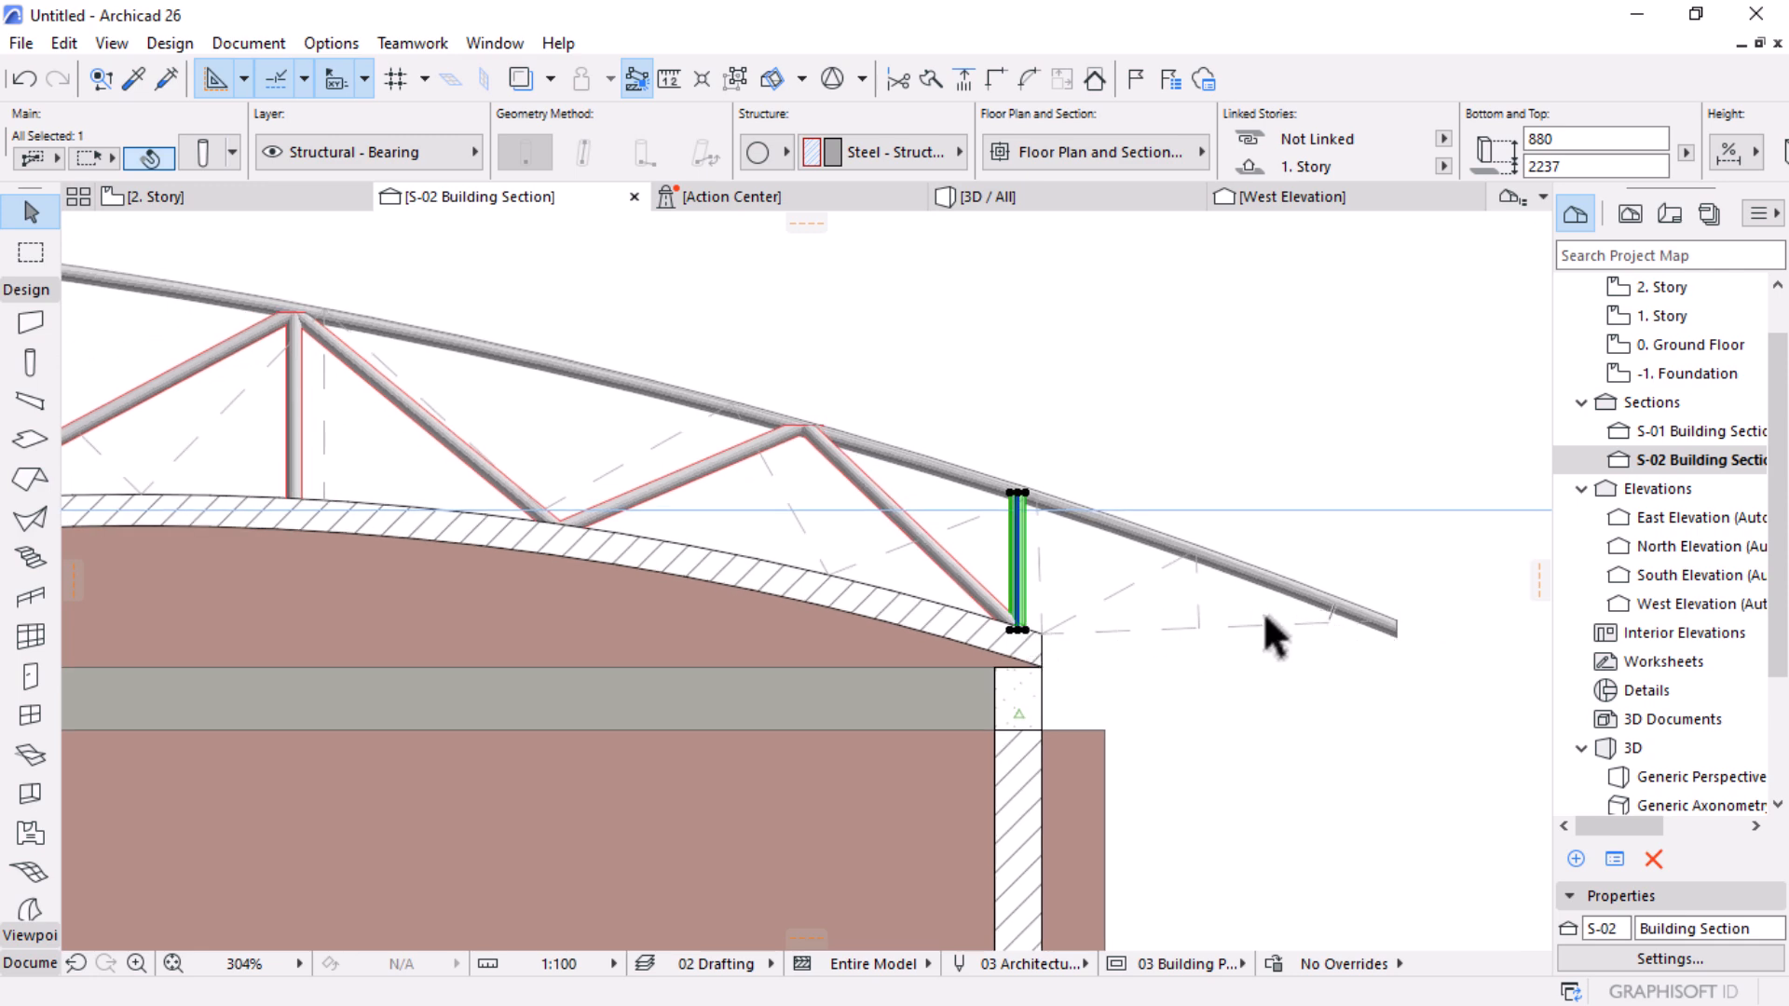
key("ctrl+shift+d")
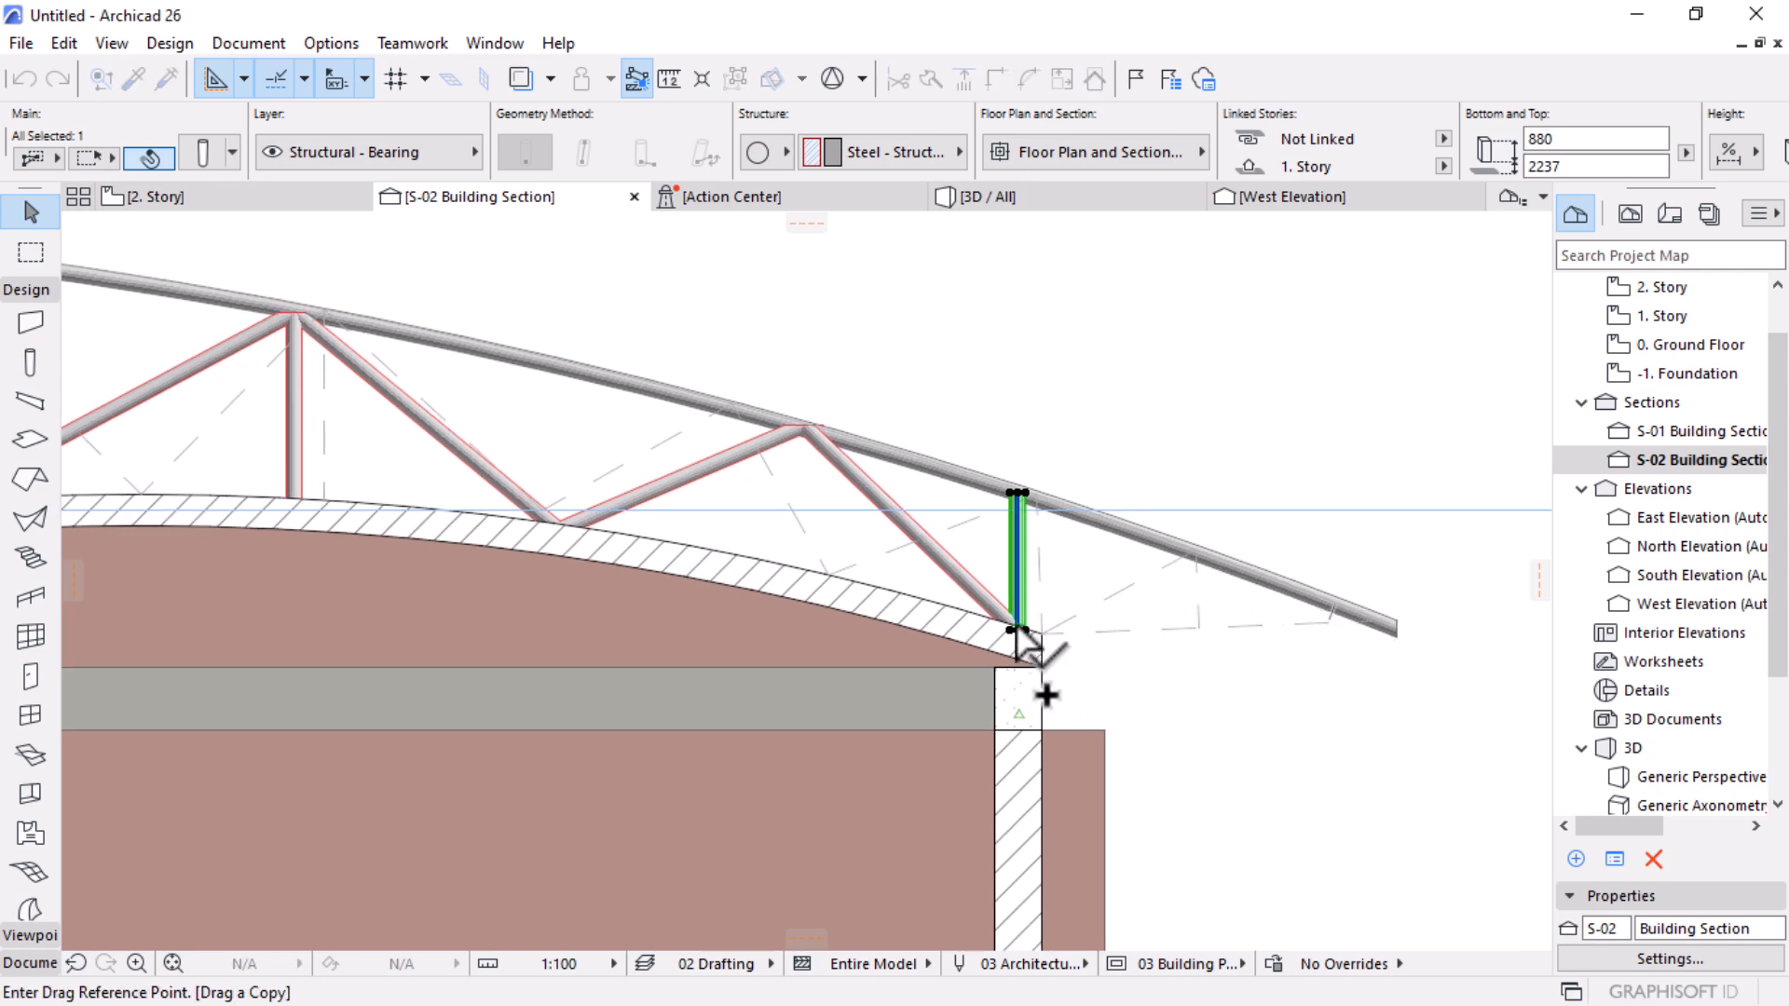
left_click(1017, 625)
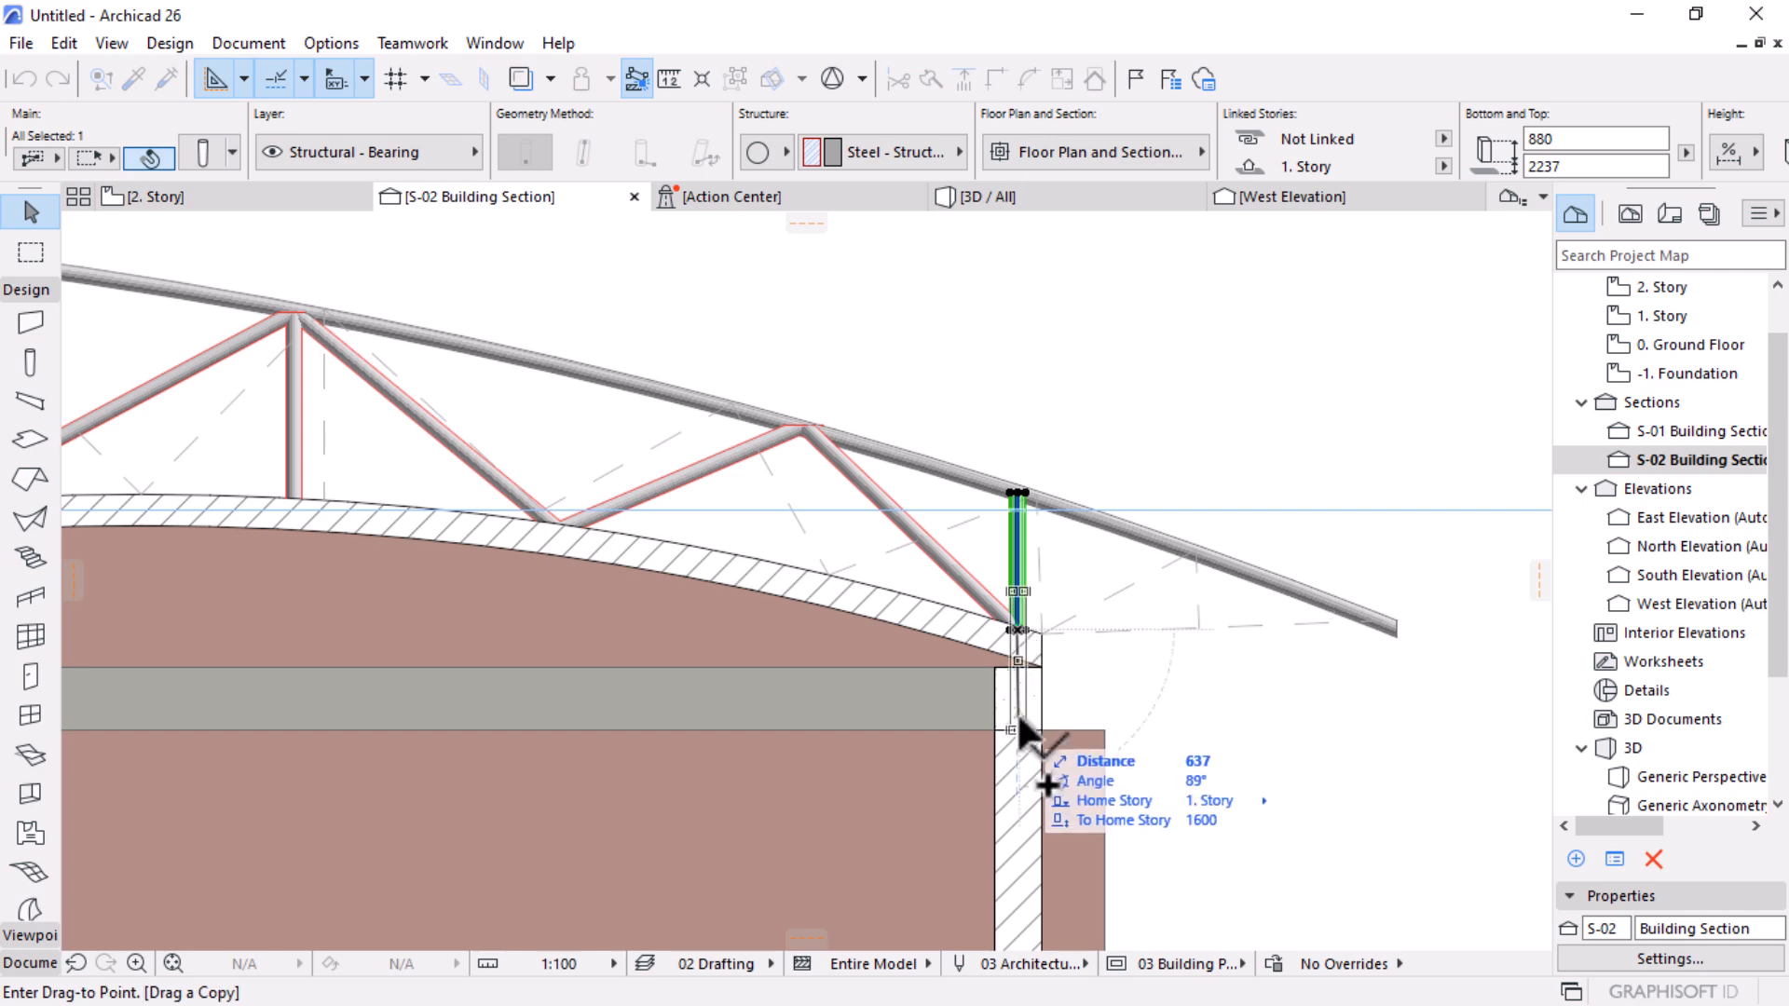
left_click(1016, 630)
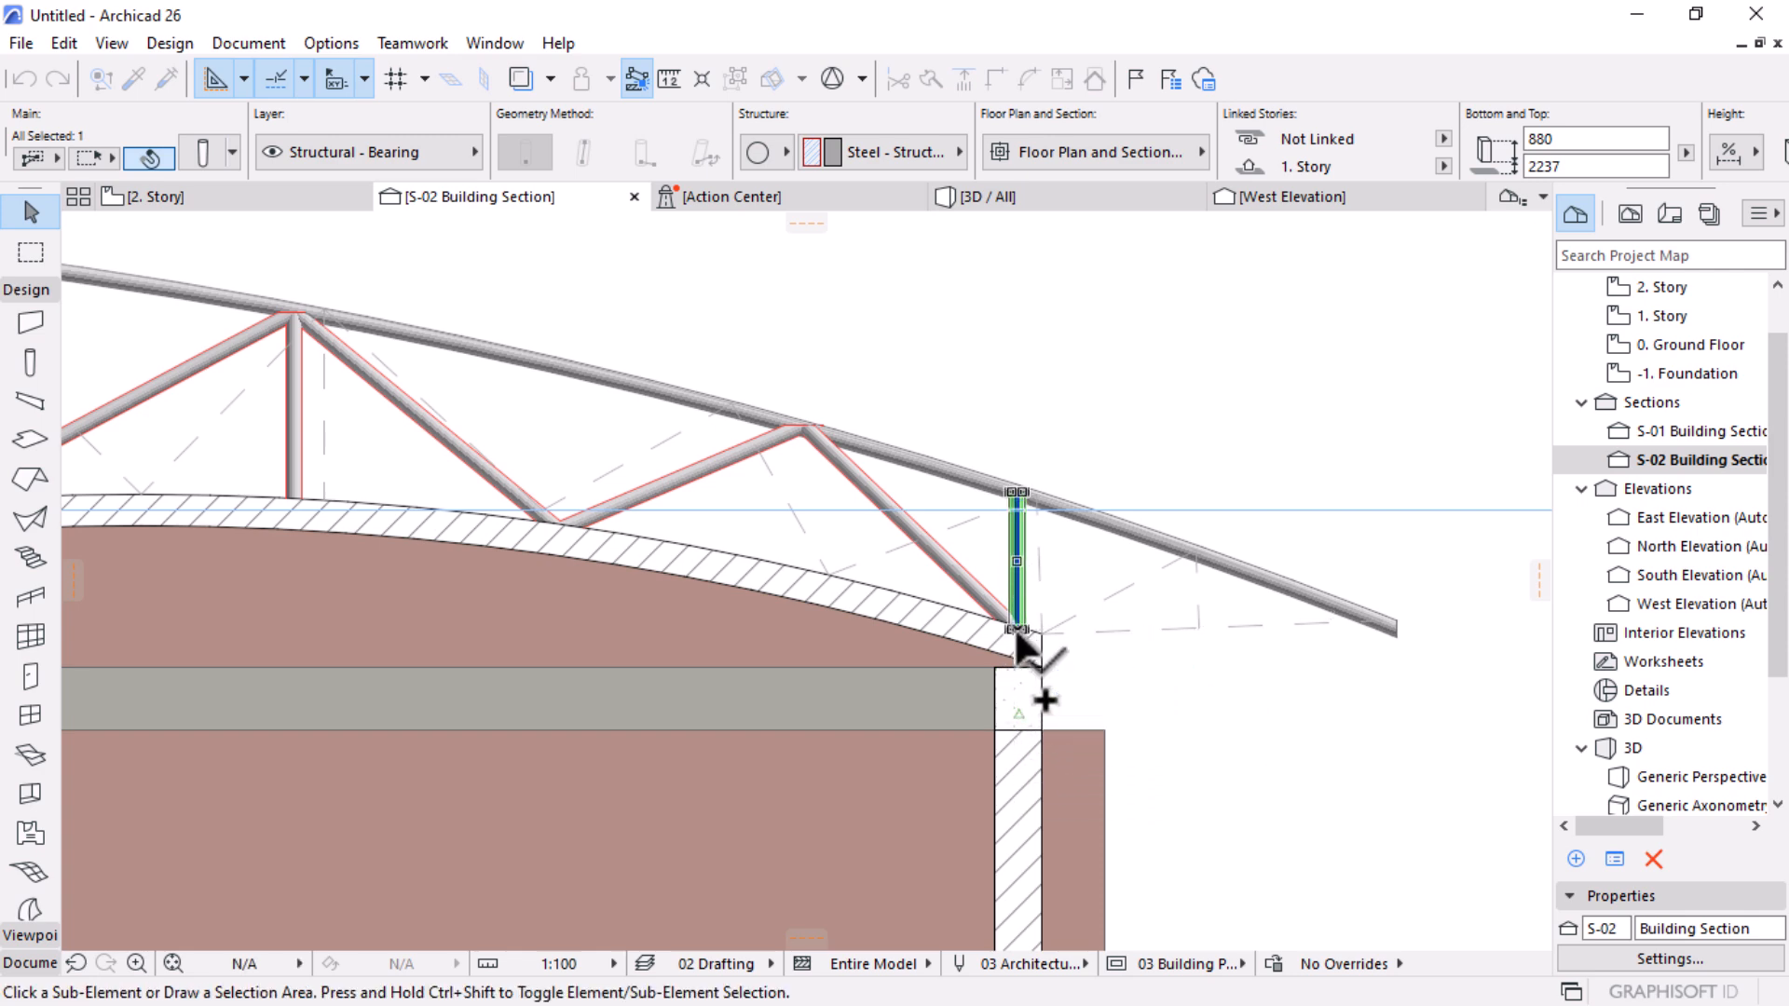
Step: Slant the copied vertical outward beyond the eave to about 8°, keeping its base on the roof slab
left_click(1018, 491)
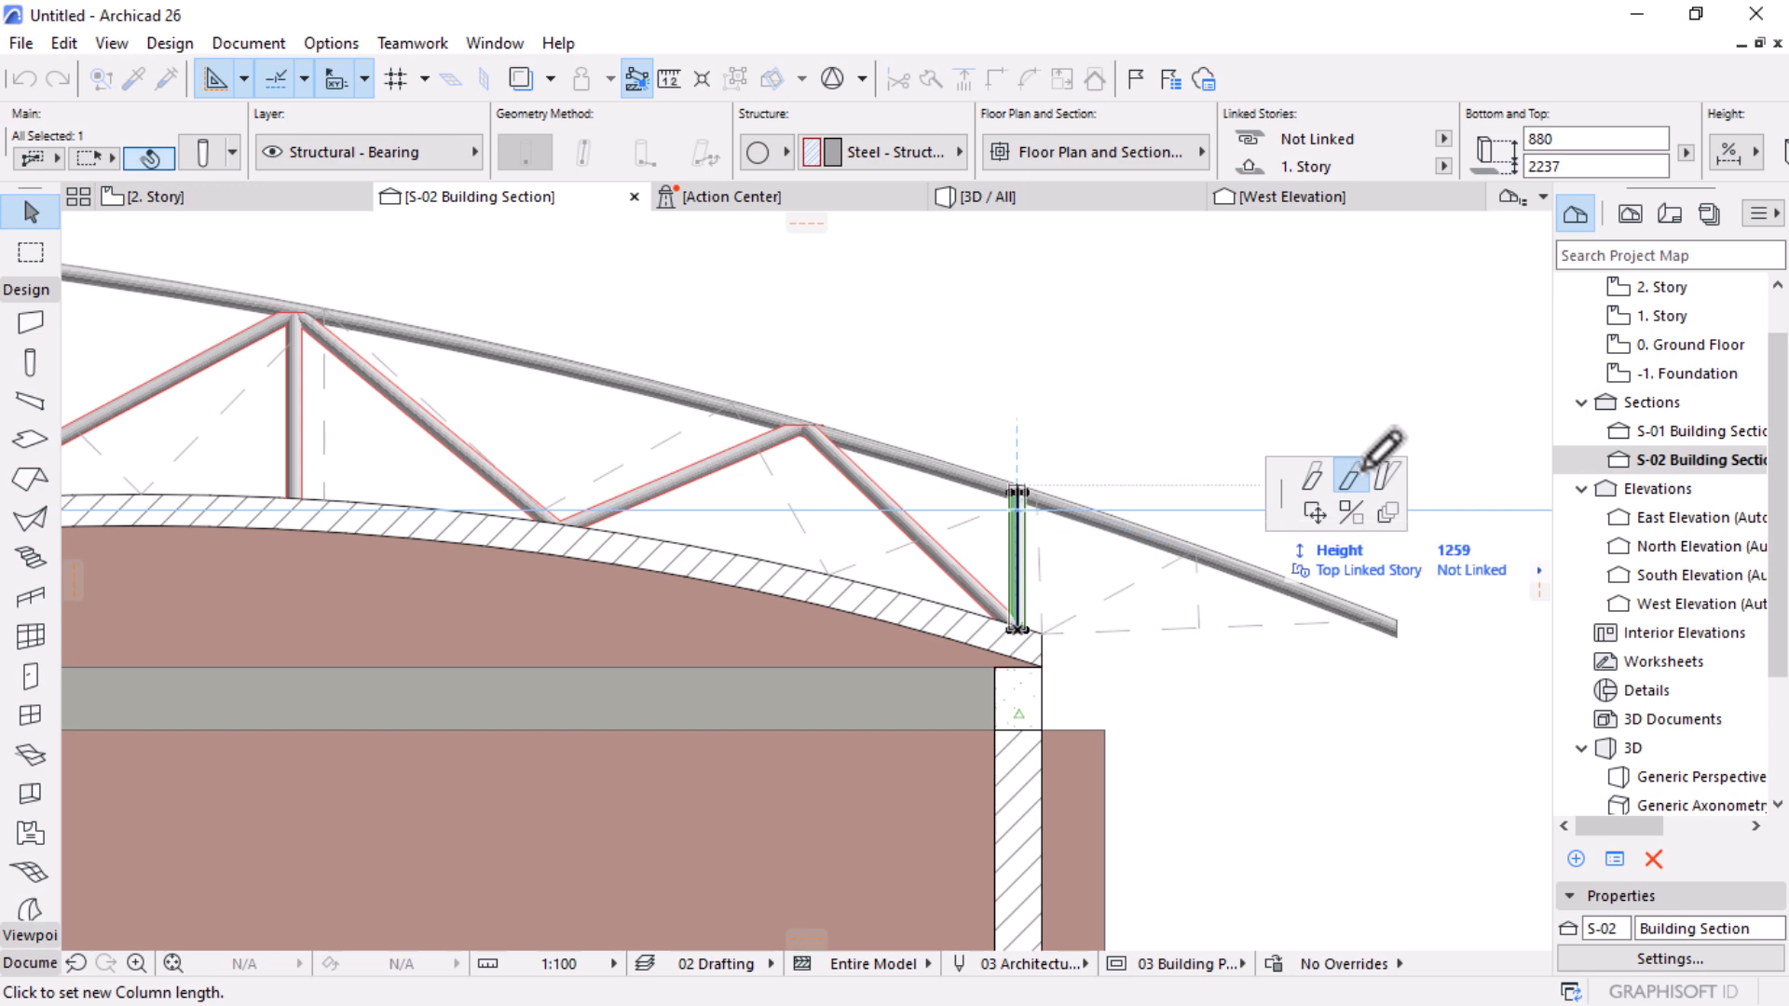
left_click(1385, 476)
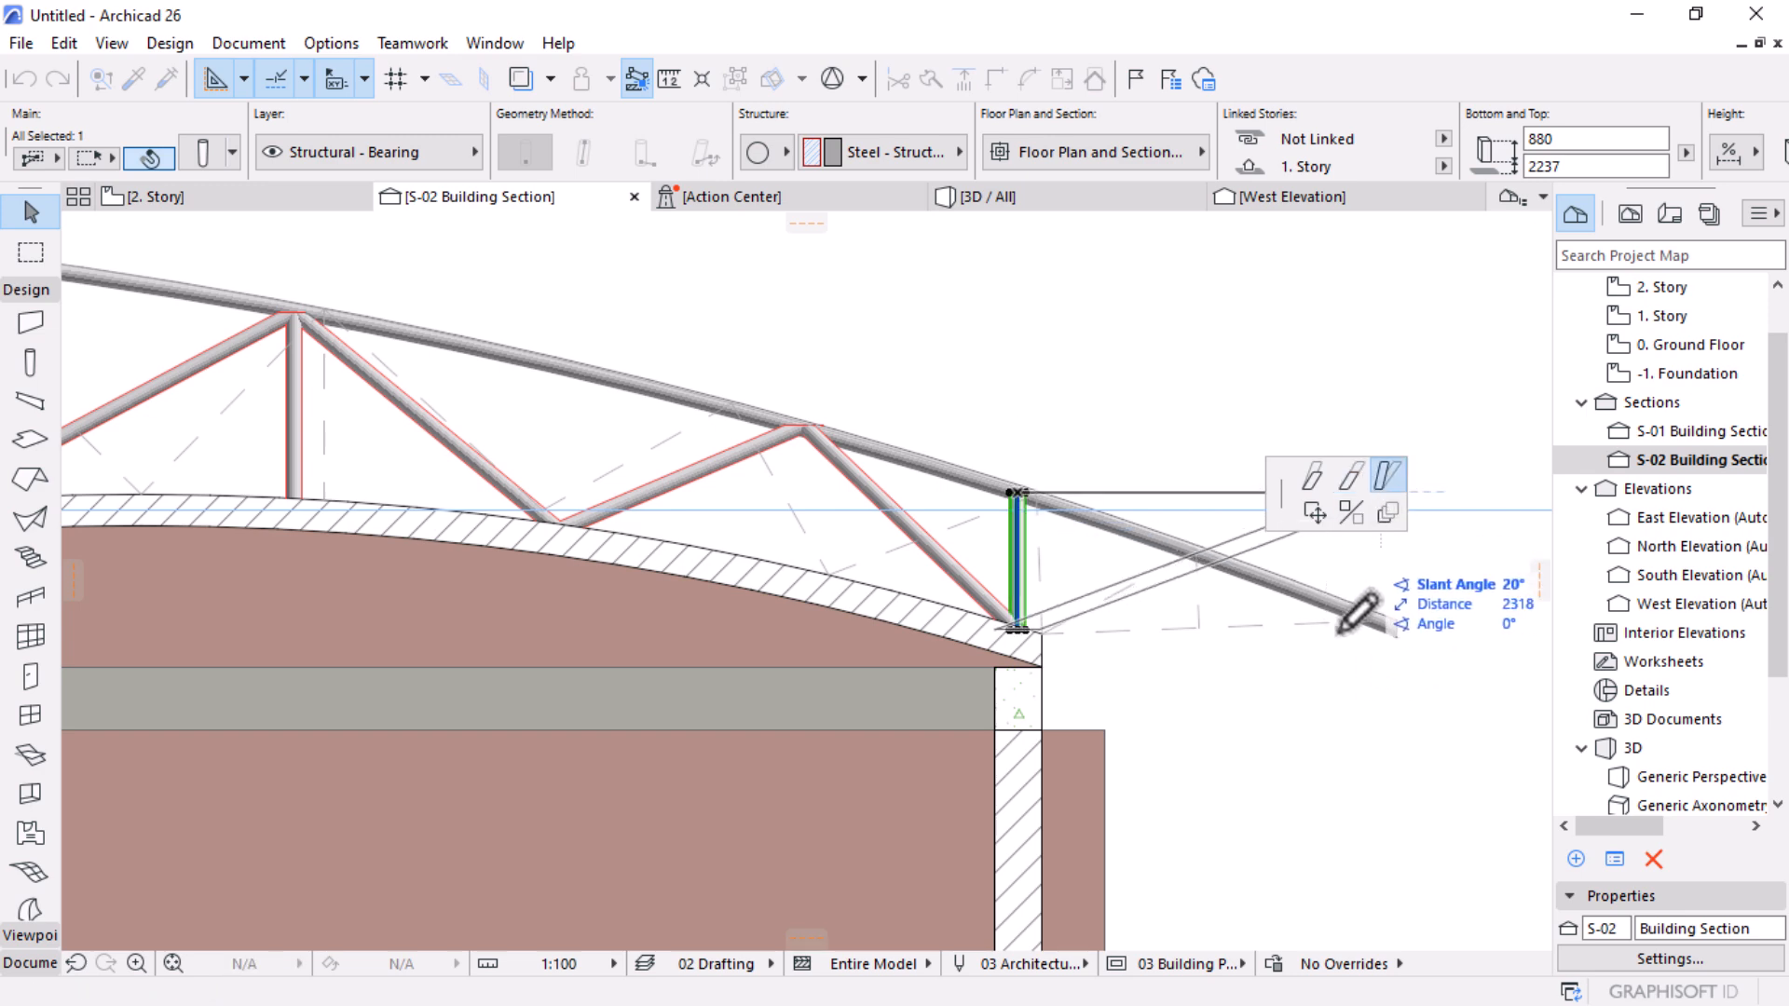
scroll(1053, 610, "down", 2)
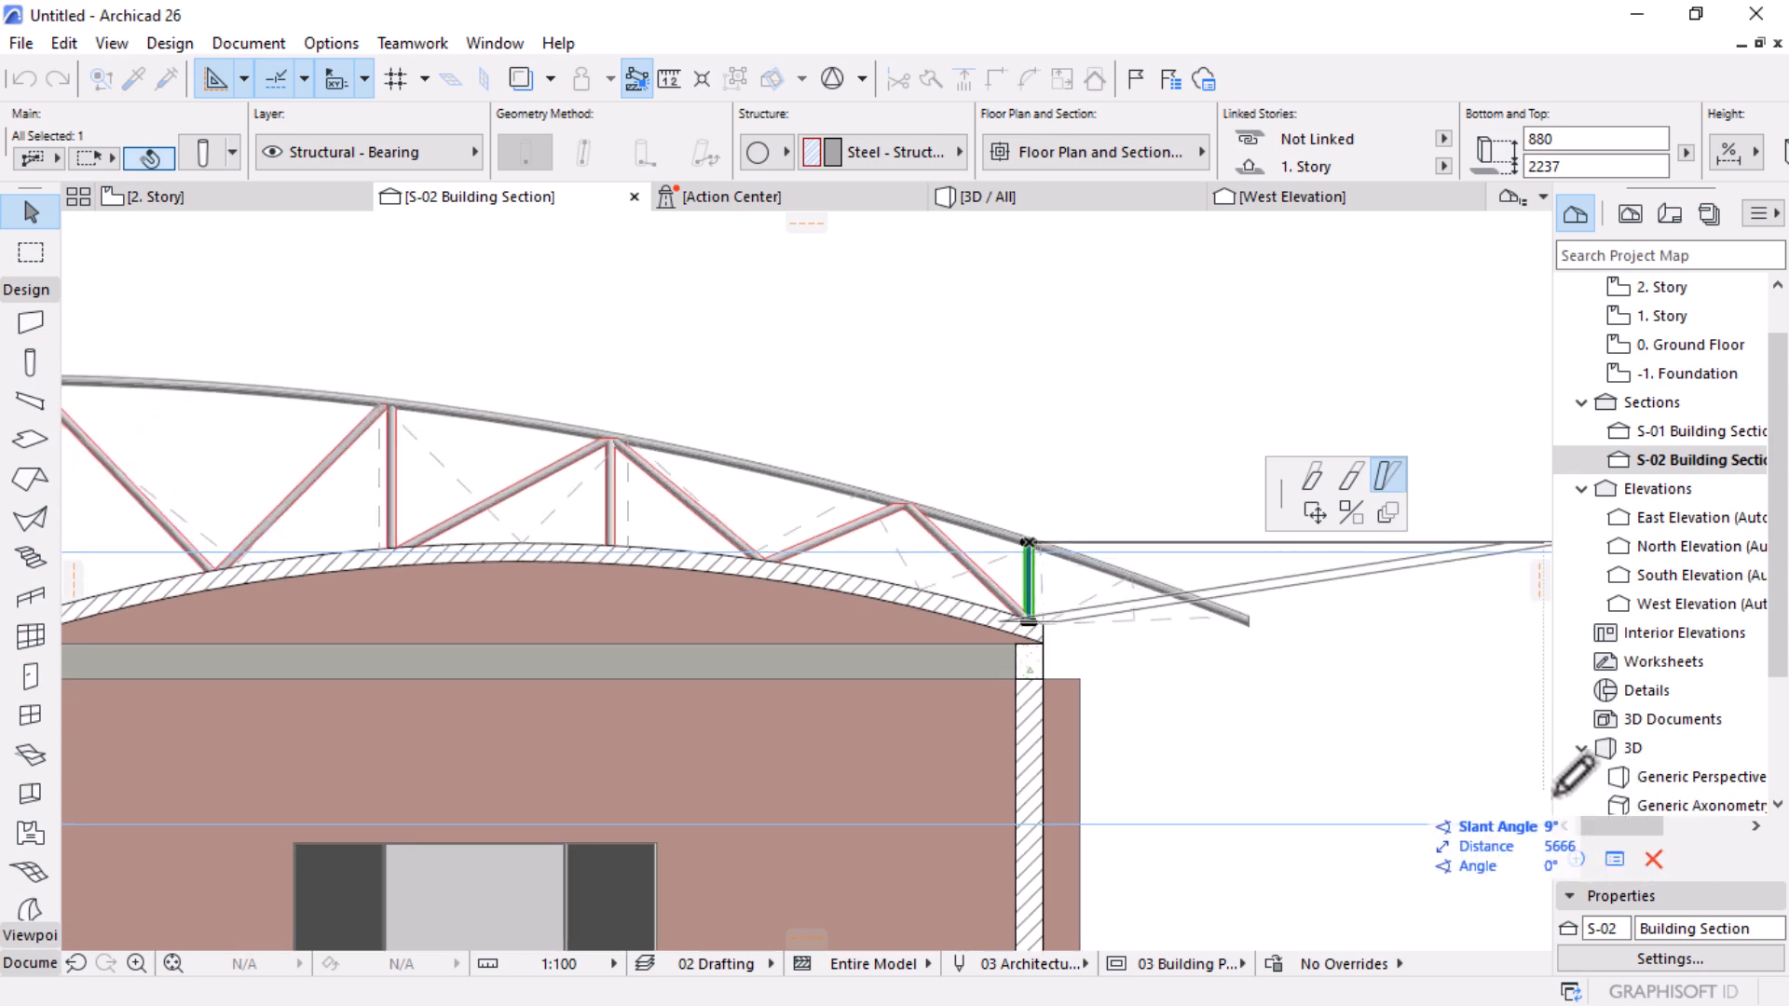
scroll(1514, 760, "down", 3)
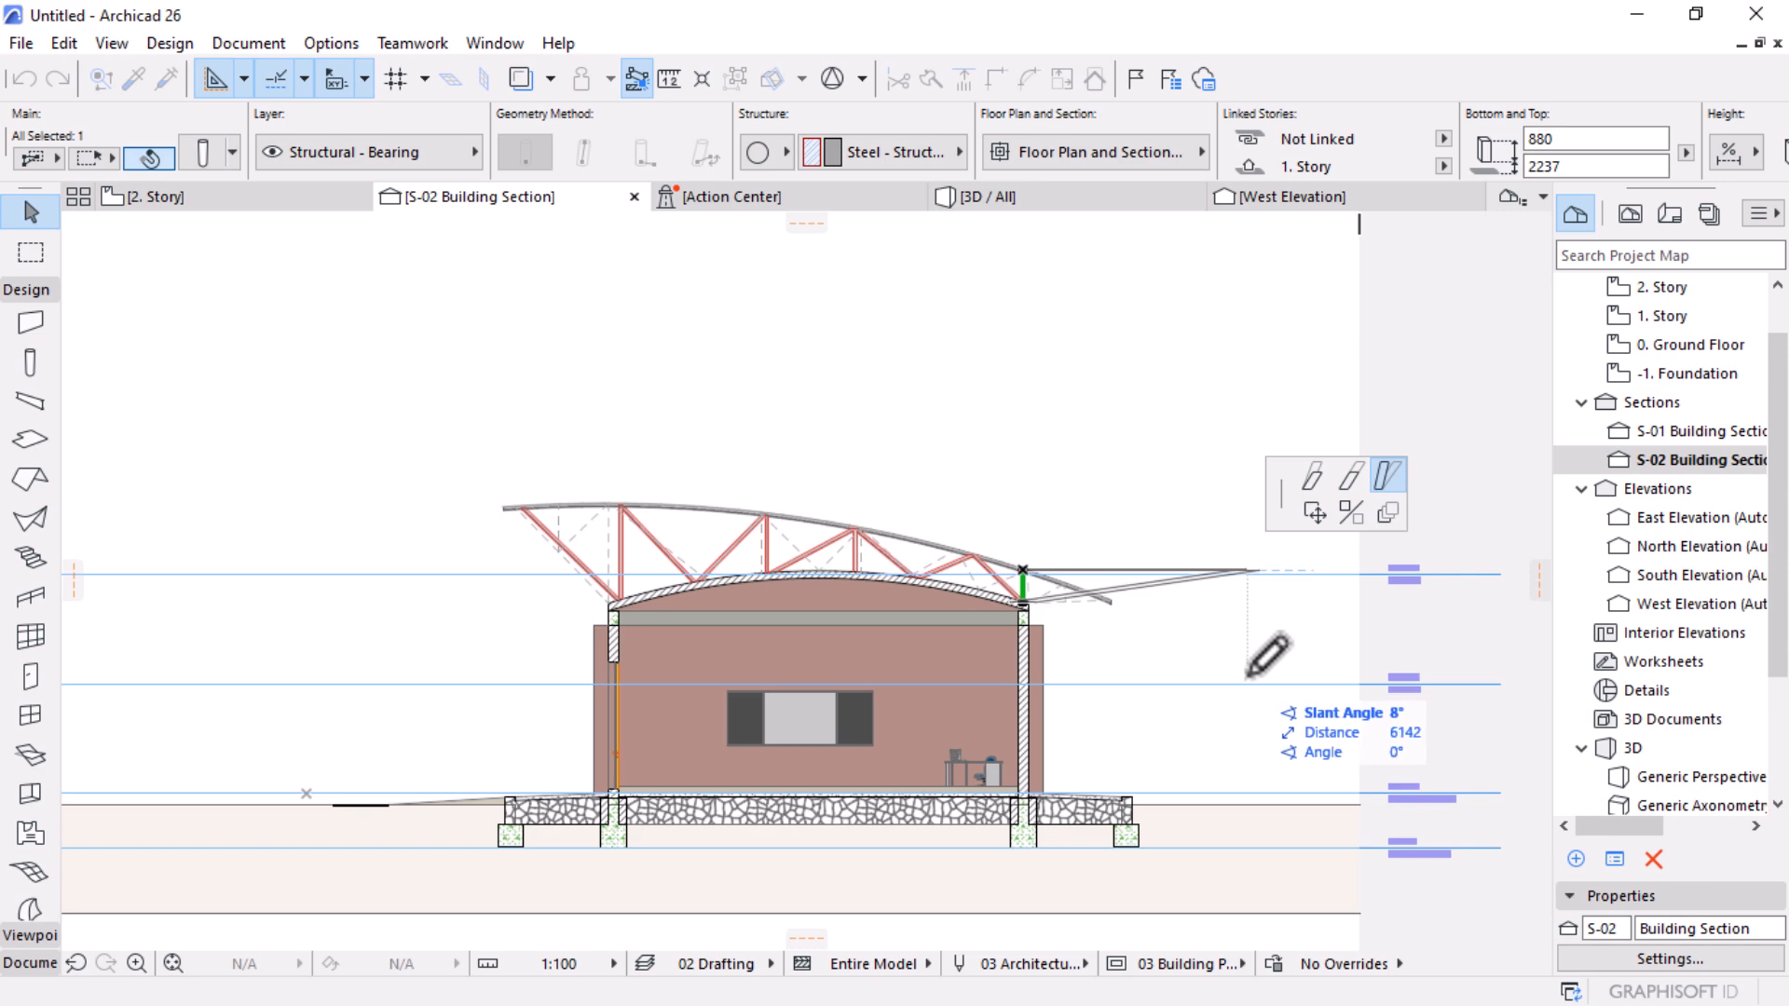
left_click(1115, 565)
scroll(1113, 570, "up", 3)
left_click(1447, 573)
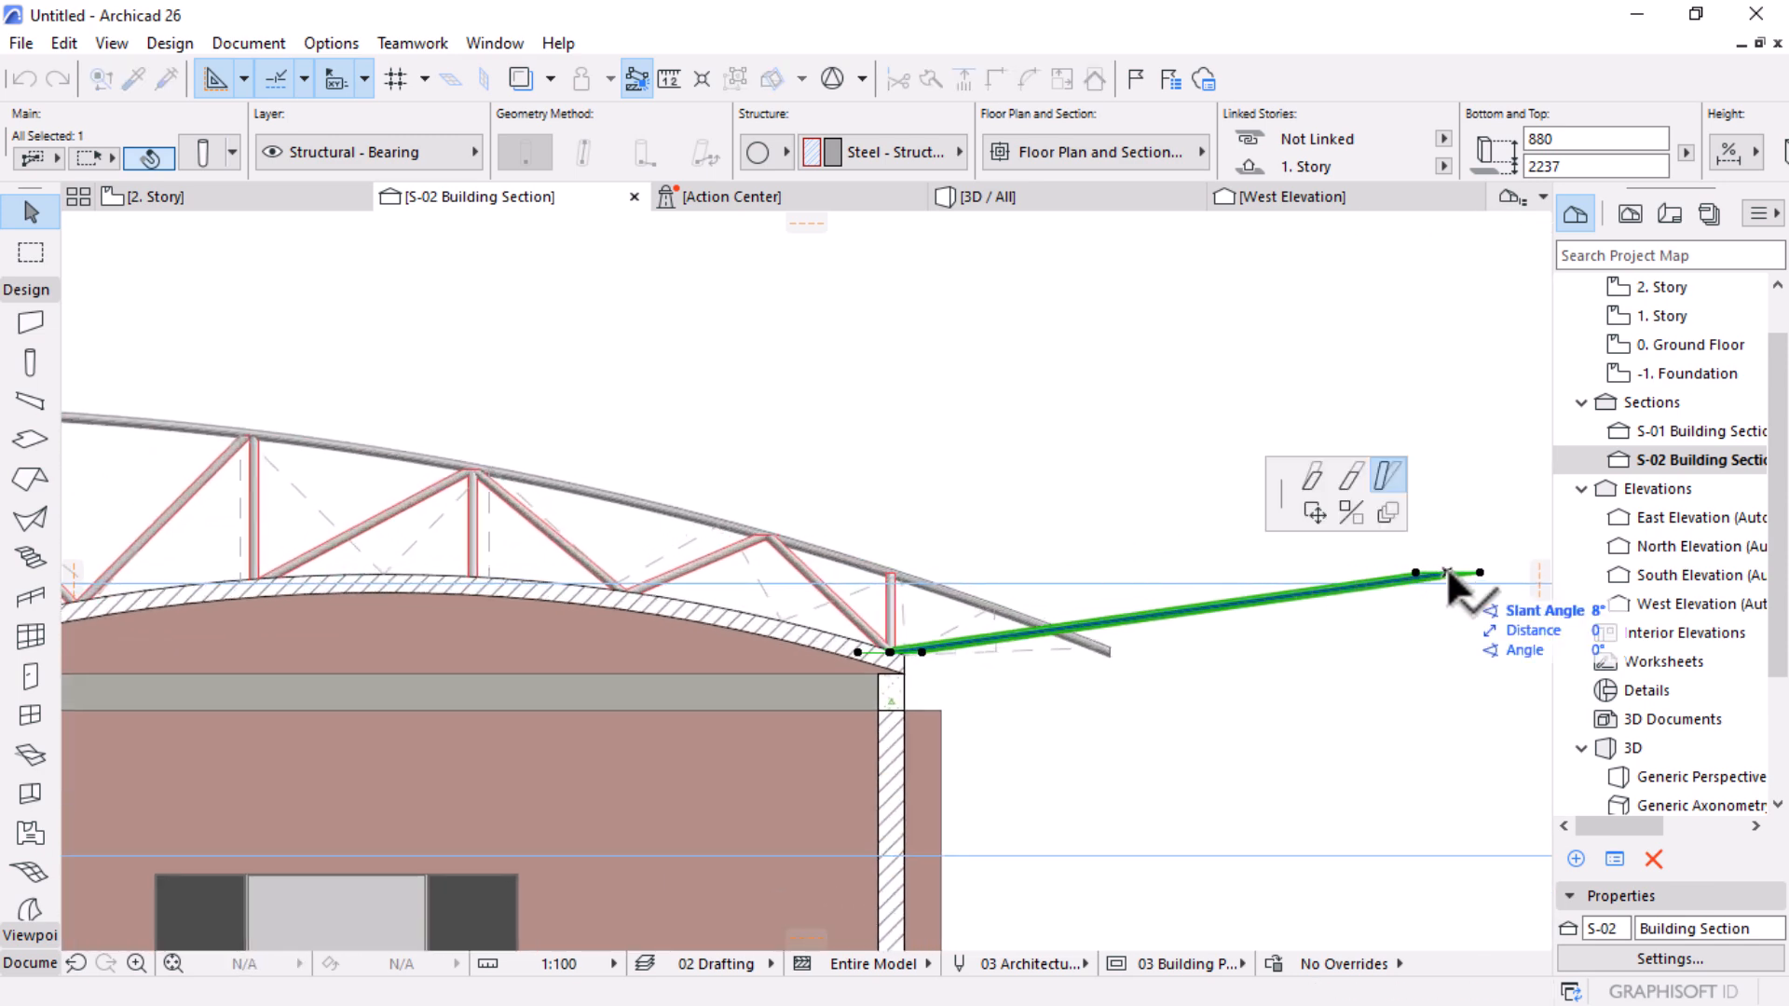
left_click(1387, 475)
left_click(1351, 475)
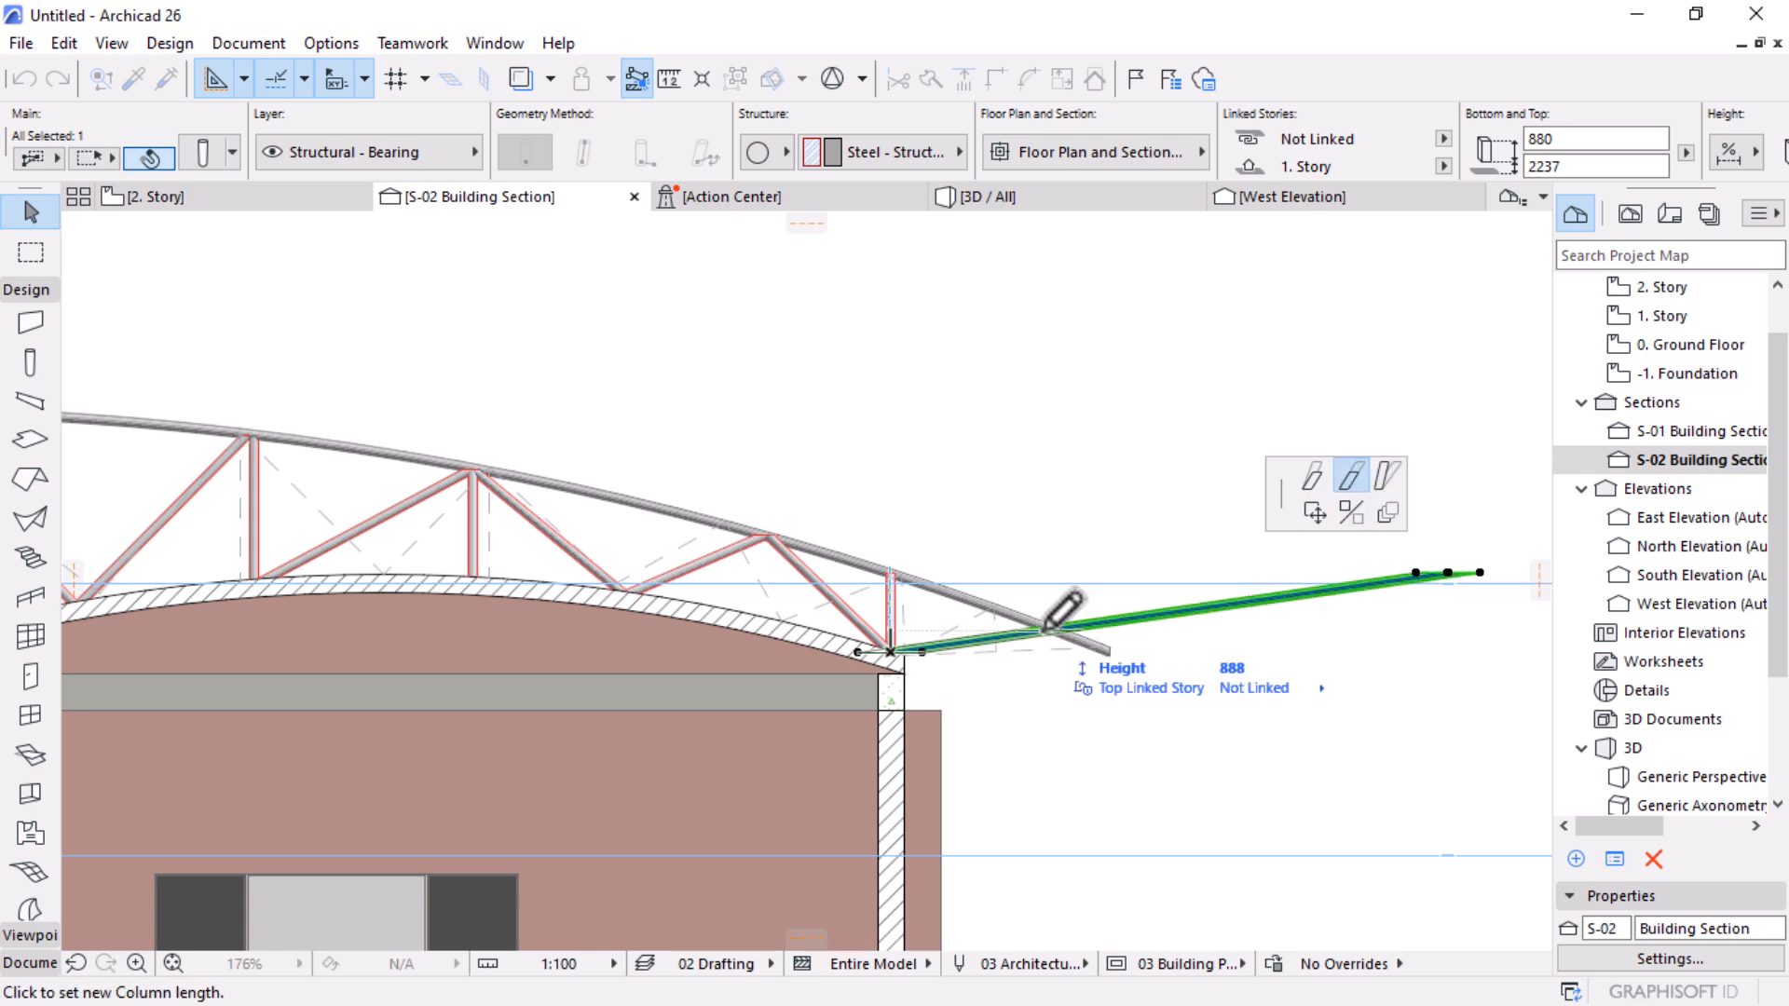
scroll(1044, 628, "up", 3)
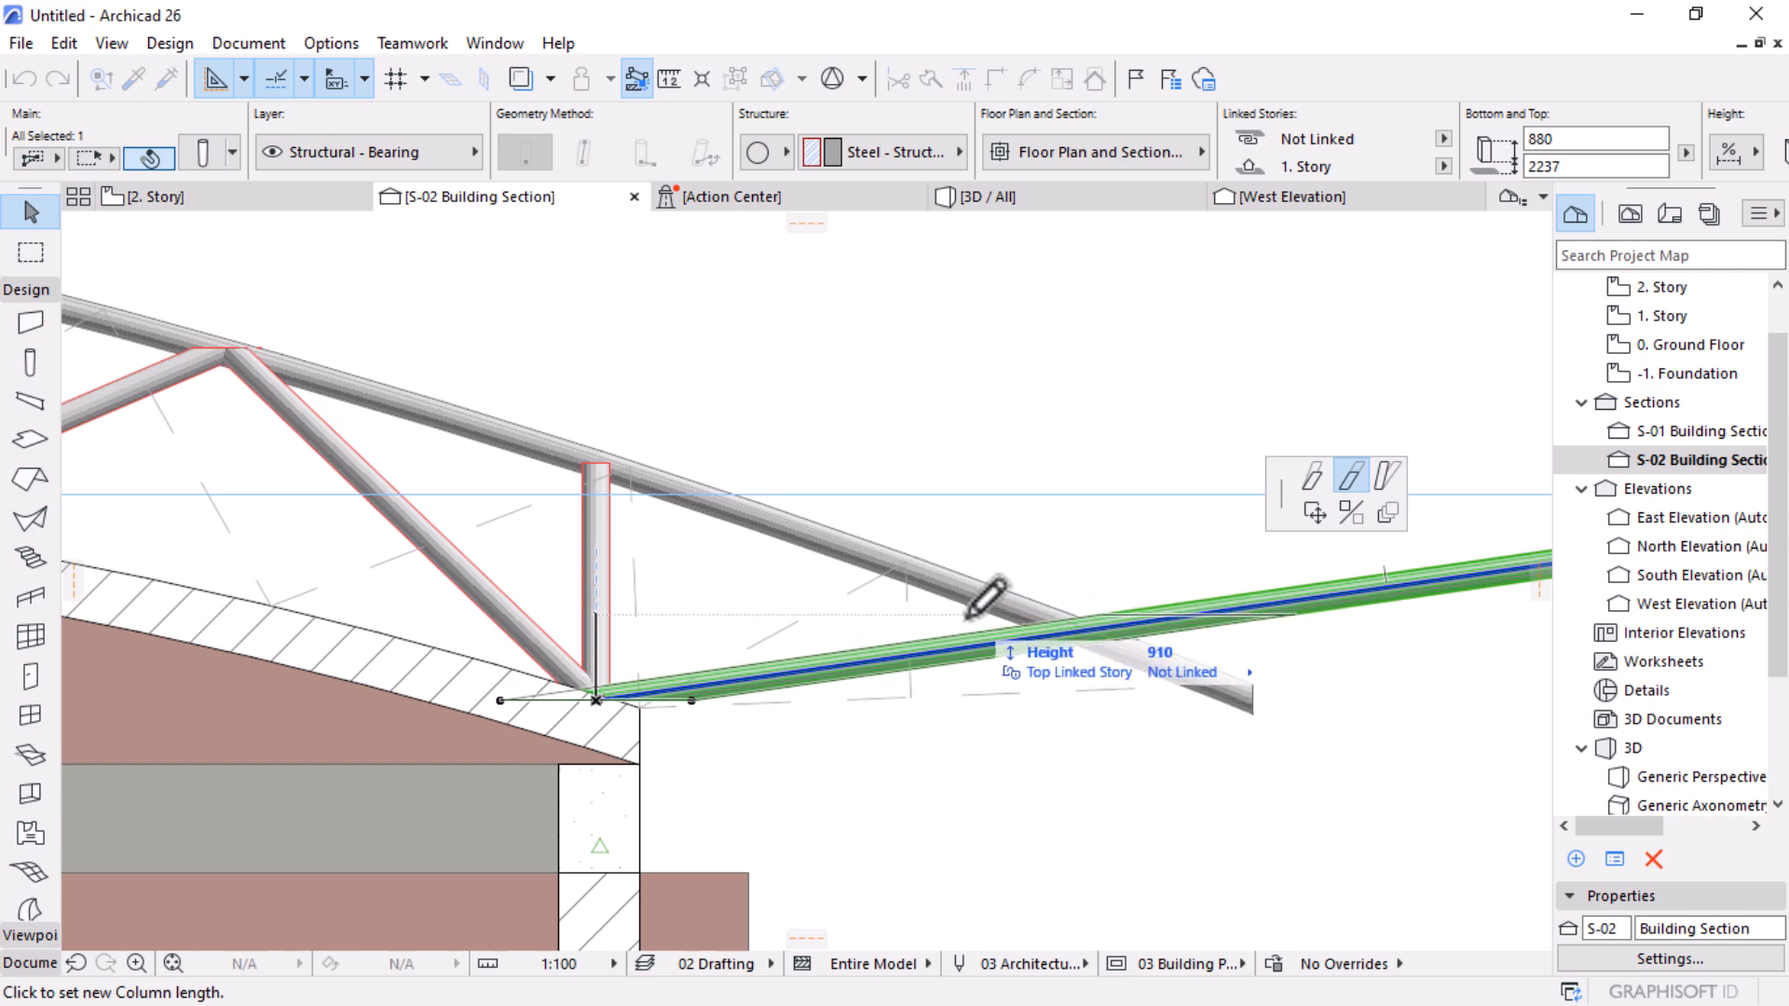
scroll(832, 615, "down", 1)
scroll(832, 615, "down", 1)
Step: Slant the outer member more steeply about its base so it crosses the chord overhang closer to the eave vertical
left_click(1394, 565)
left_click(1391, 563)
left_click(1388, 472)
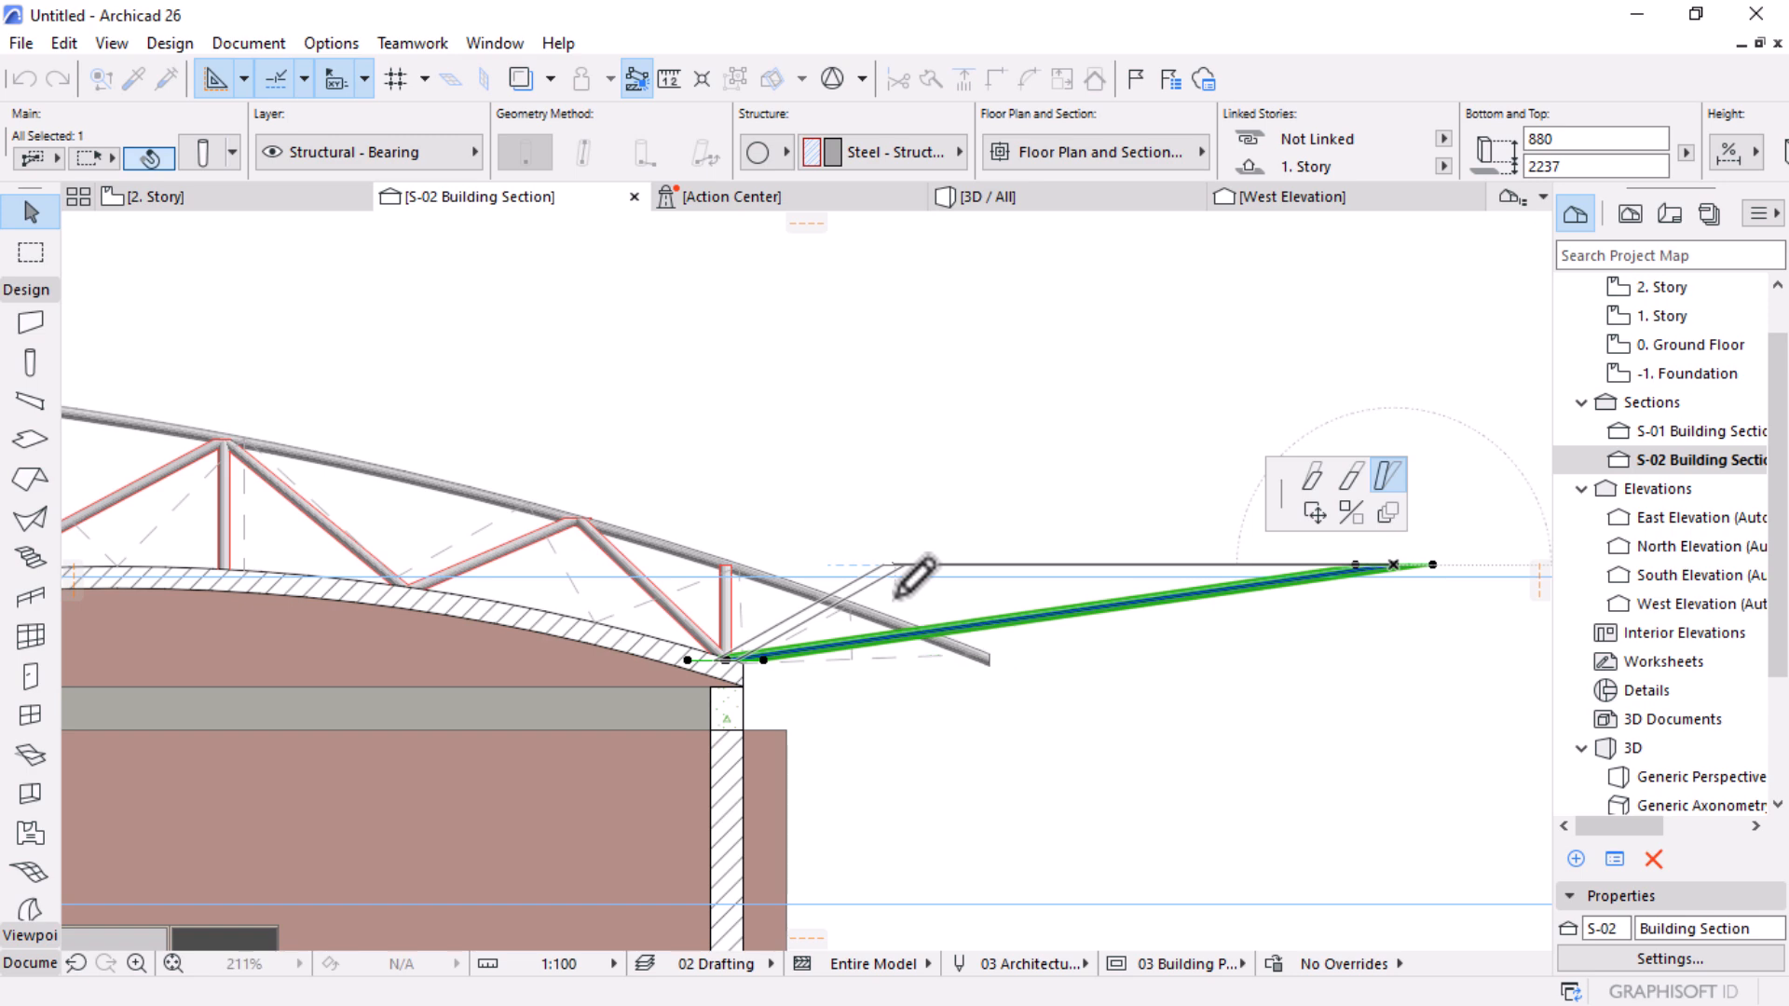
left_click(805, 601)
Step: Shorten the outer sloping member along its axis so its upper end stops at the overhanging curved chord
scroll(812, 615, "up", 1)
scroll(812, 617, "up", 2)
left_click(1055, 486)
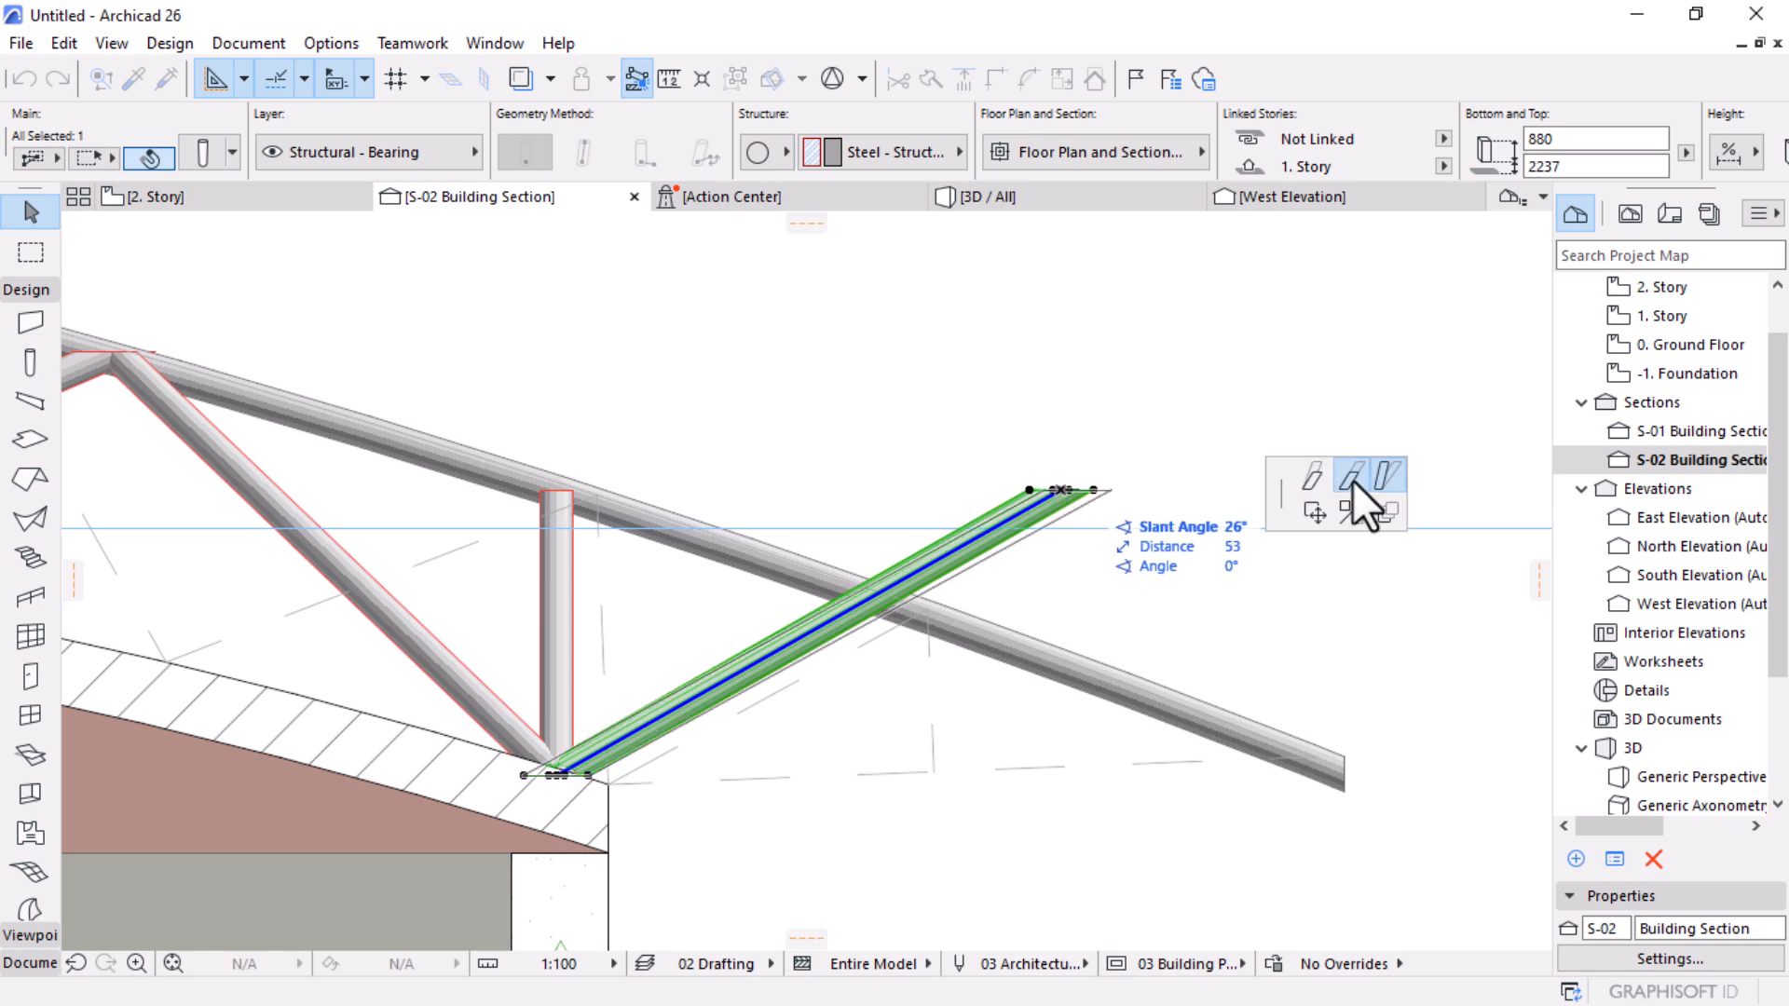
left_click(893, 597)
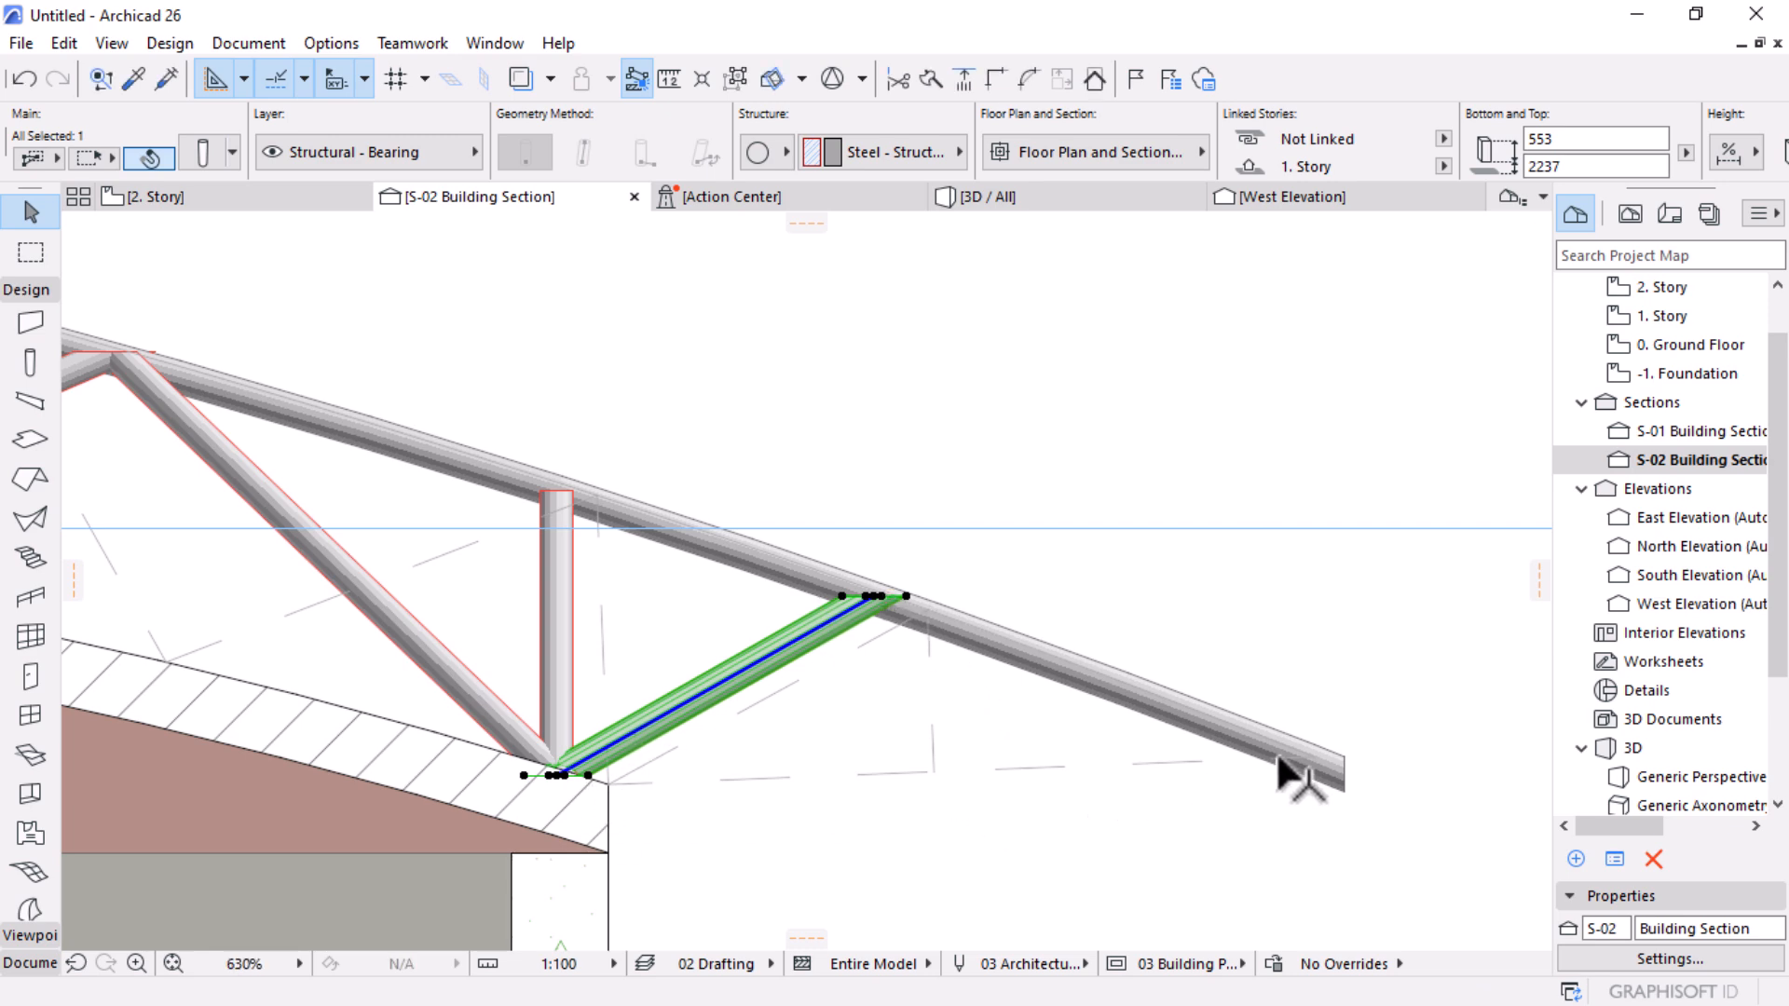
Step: Examine the truss in the 3D view around the eave to check whether the last web members line up with the curved chord
left_click(1154, 200)
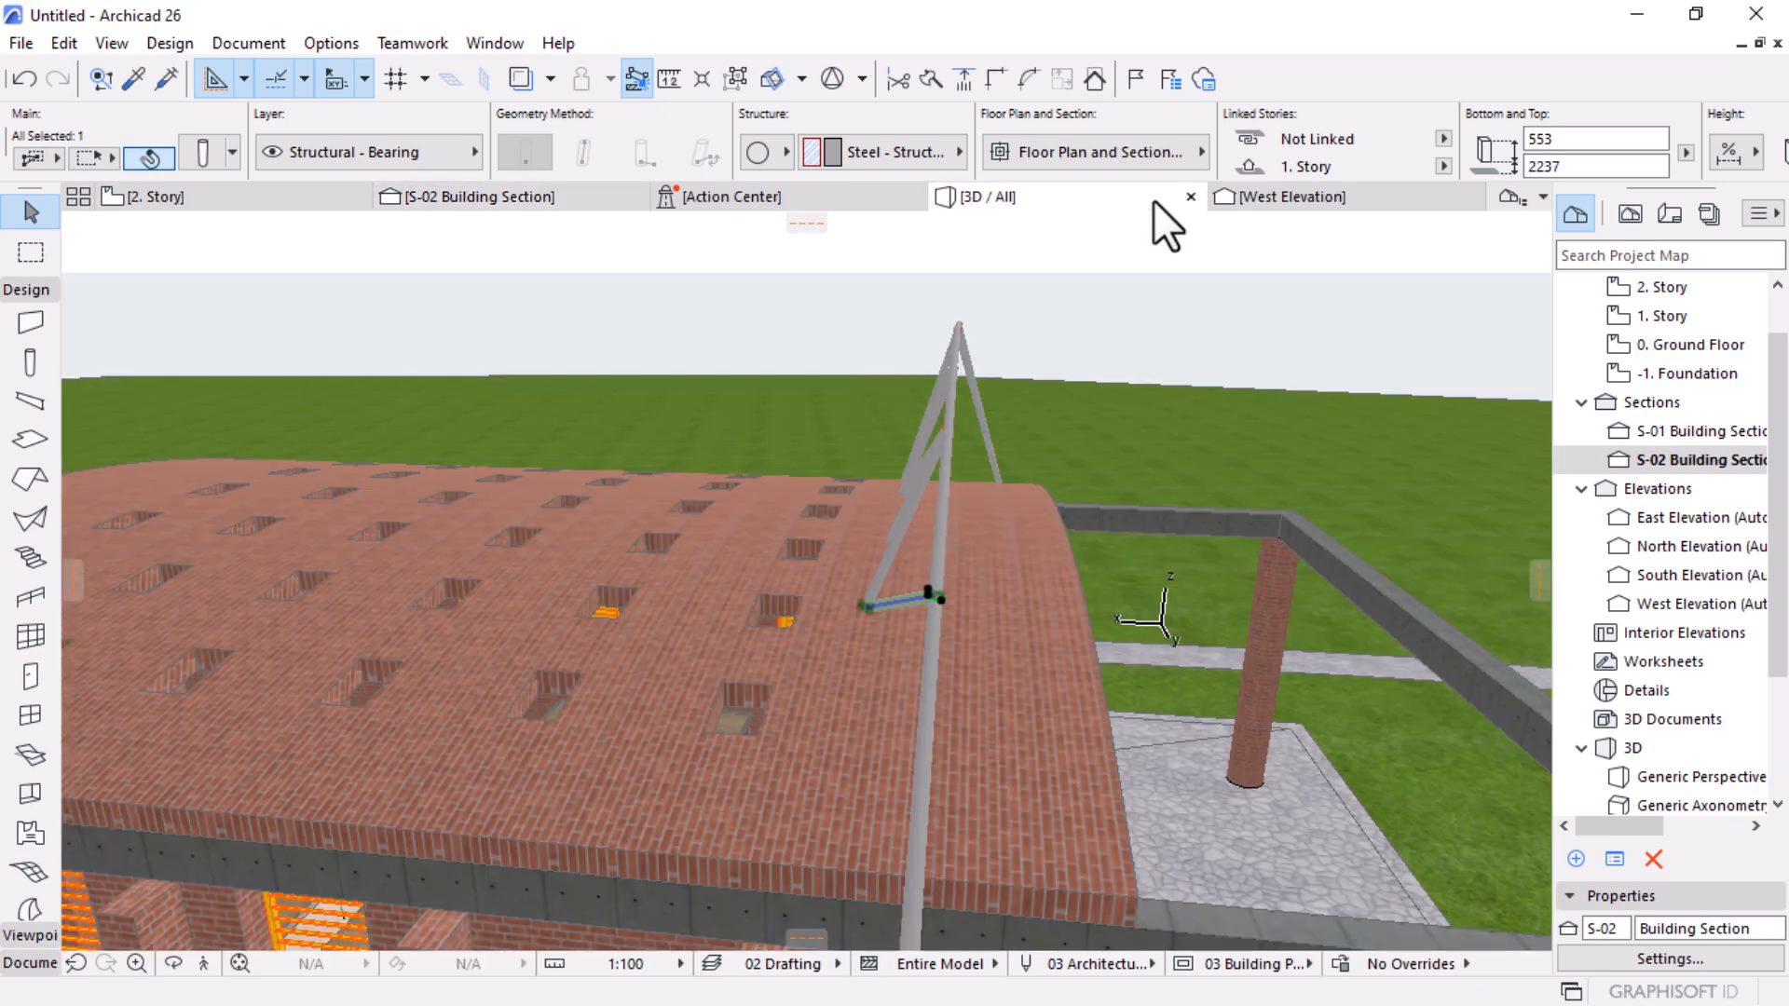
scroll(1092, 467, "down", 4)
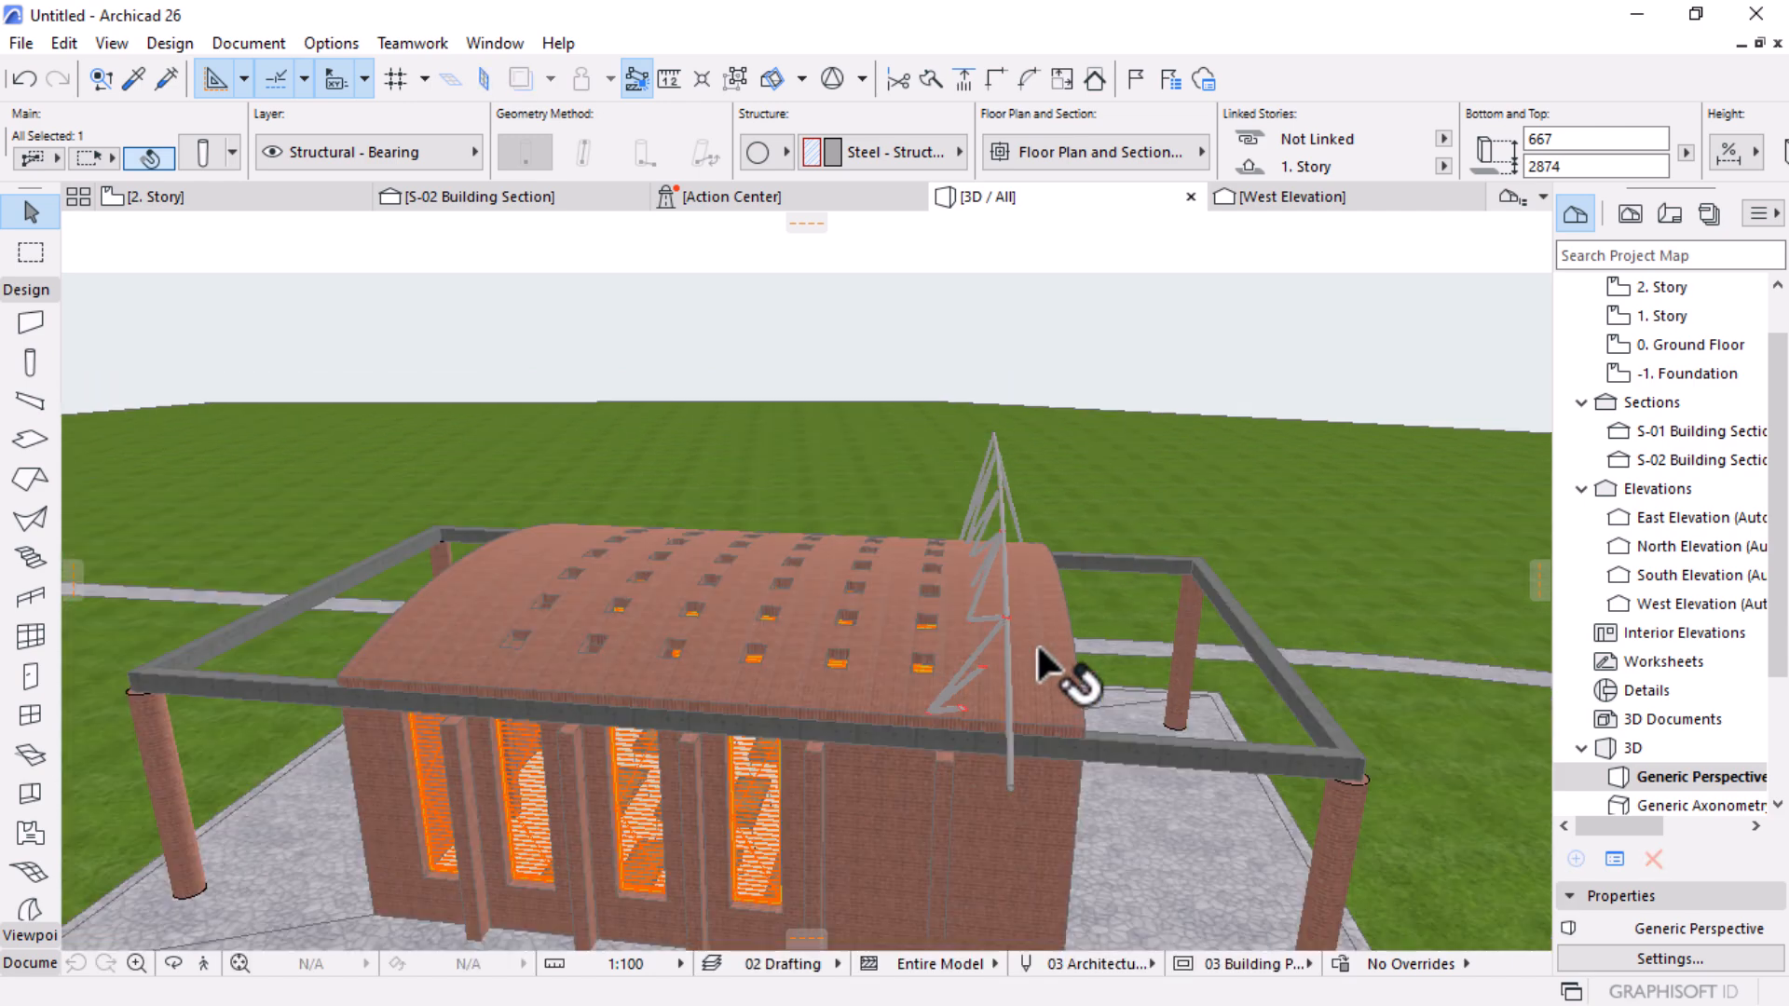
scroll(989, 709, "up", 3)
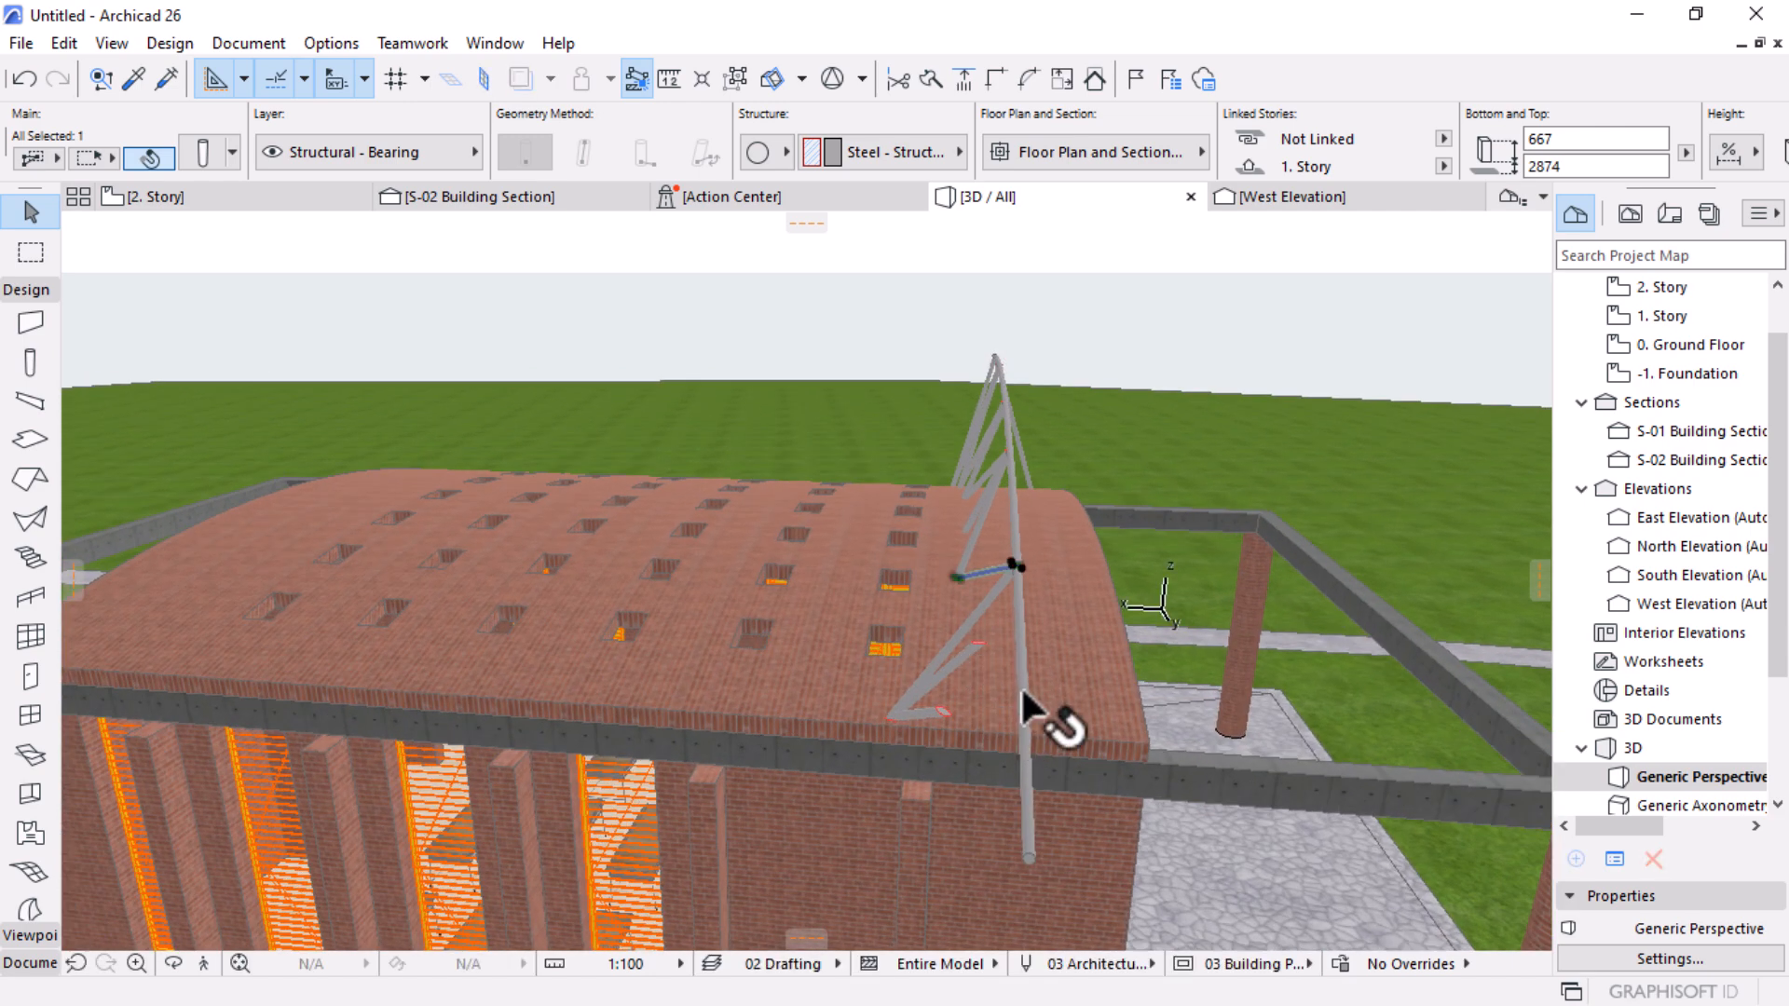
middle_click_drag(966, 743, 1071, 680, "shift")
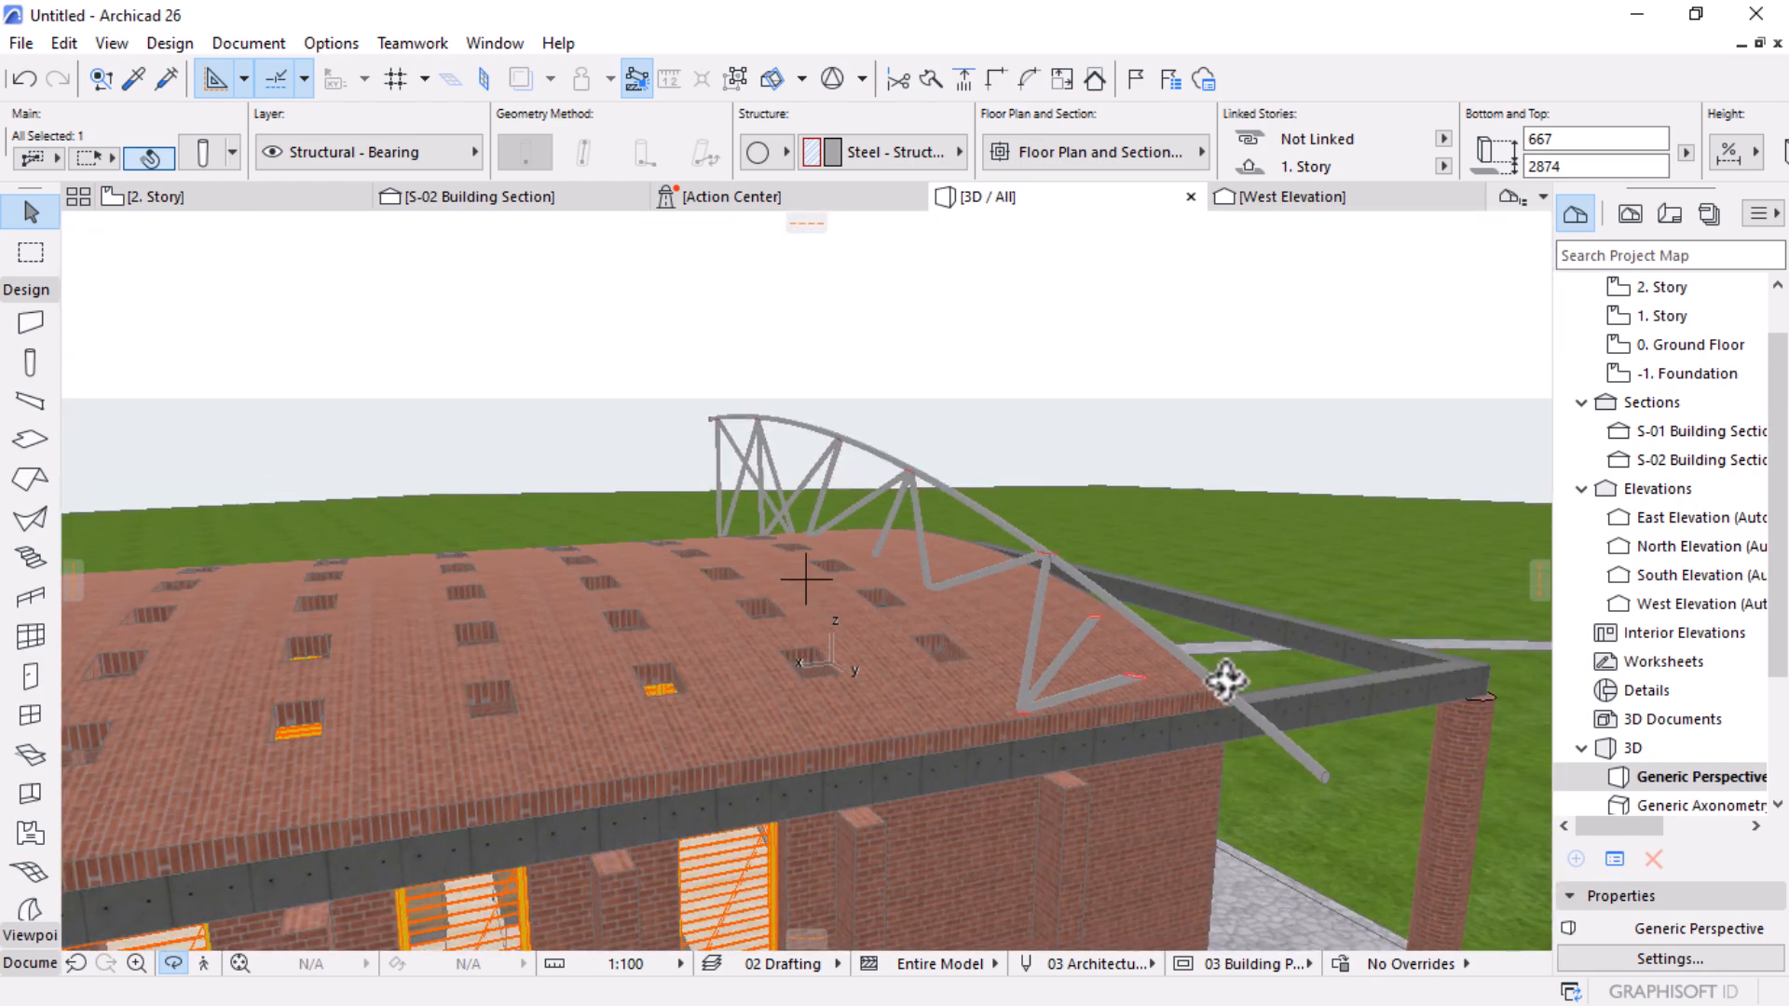
middle_click_drag(1213, 681, 355, 267, "shift")
Step: Inspect the outer truss columns in the 2. Story floor plan, comparing their slant axes with the chord line near the end wall
left_click(239, 196)
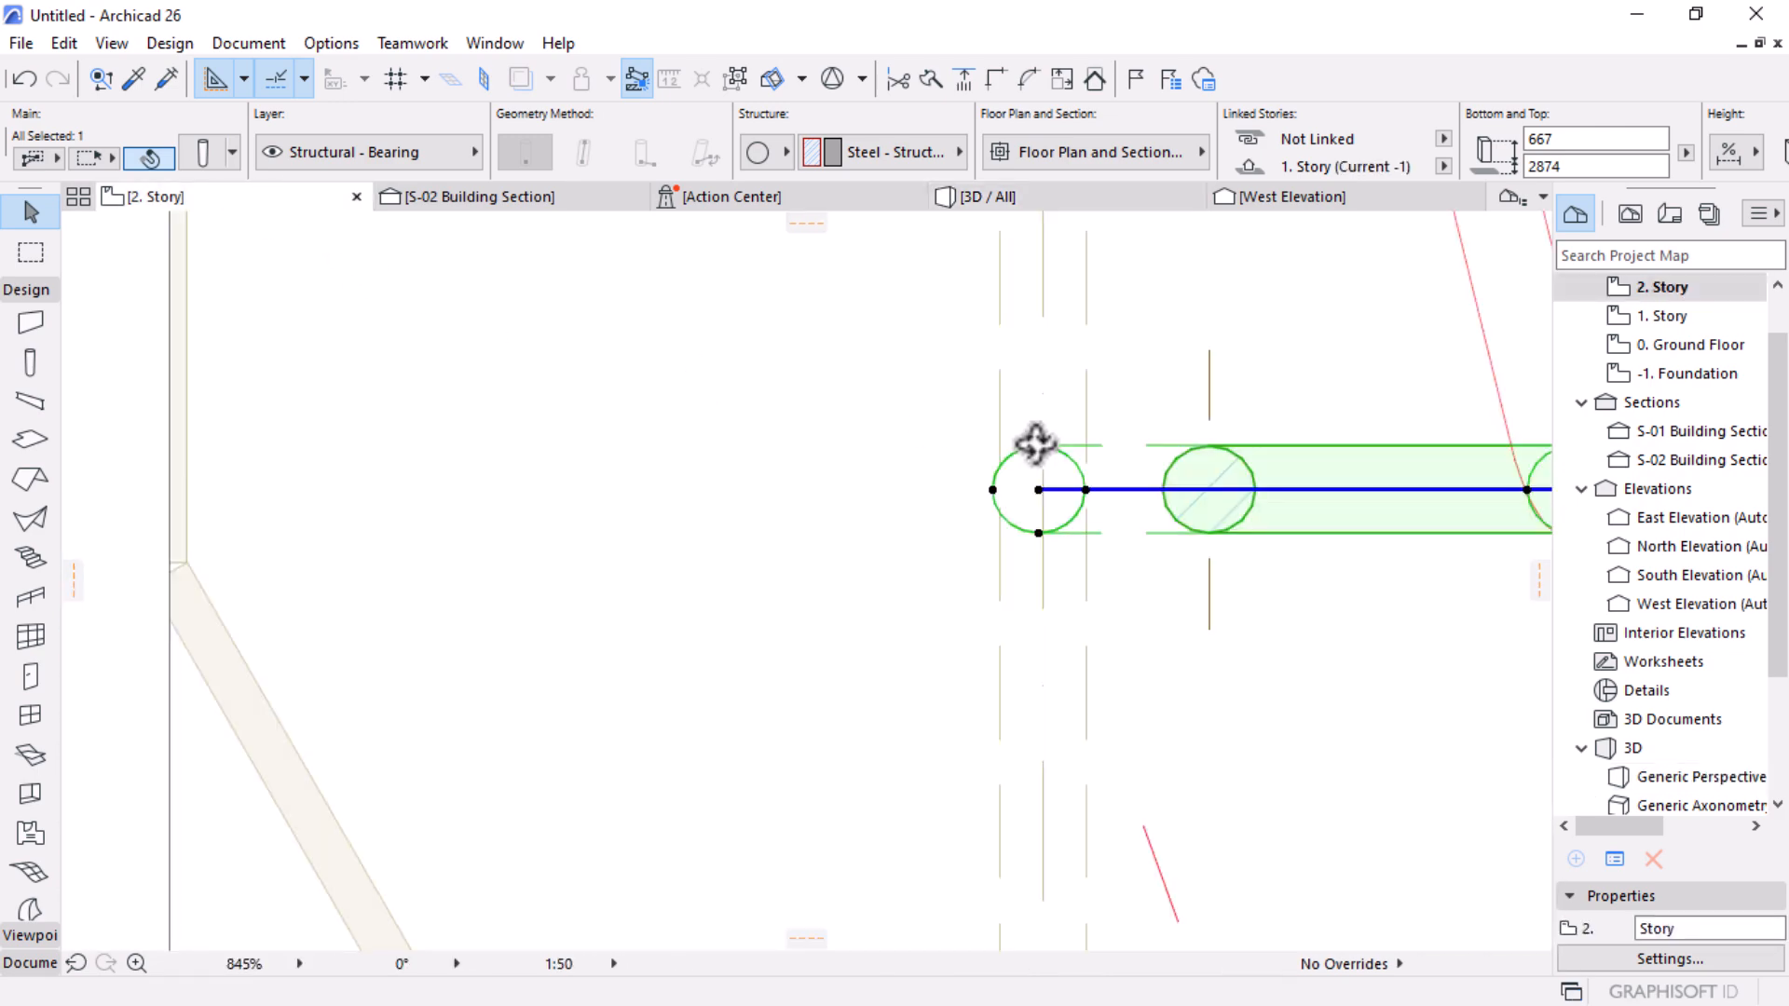
scroll(973, 450, "down", 6)
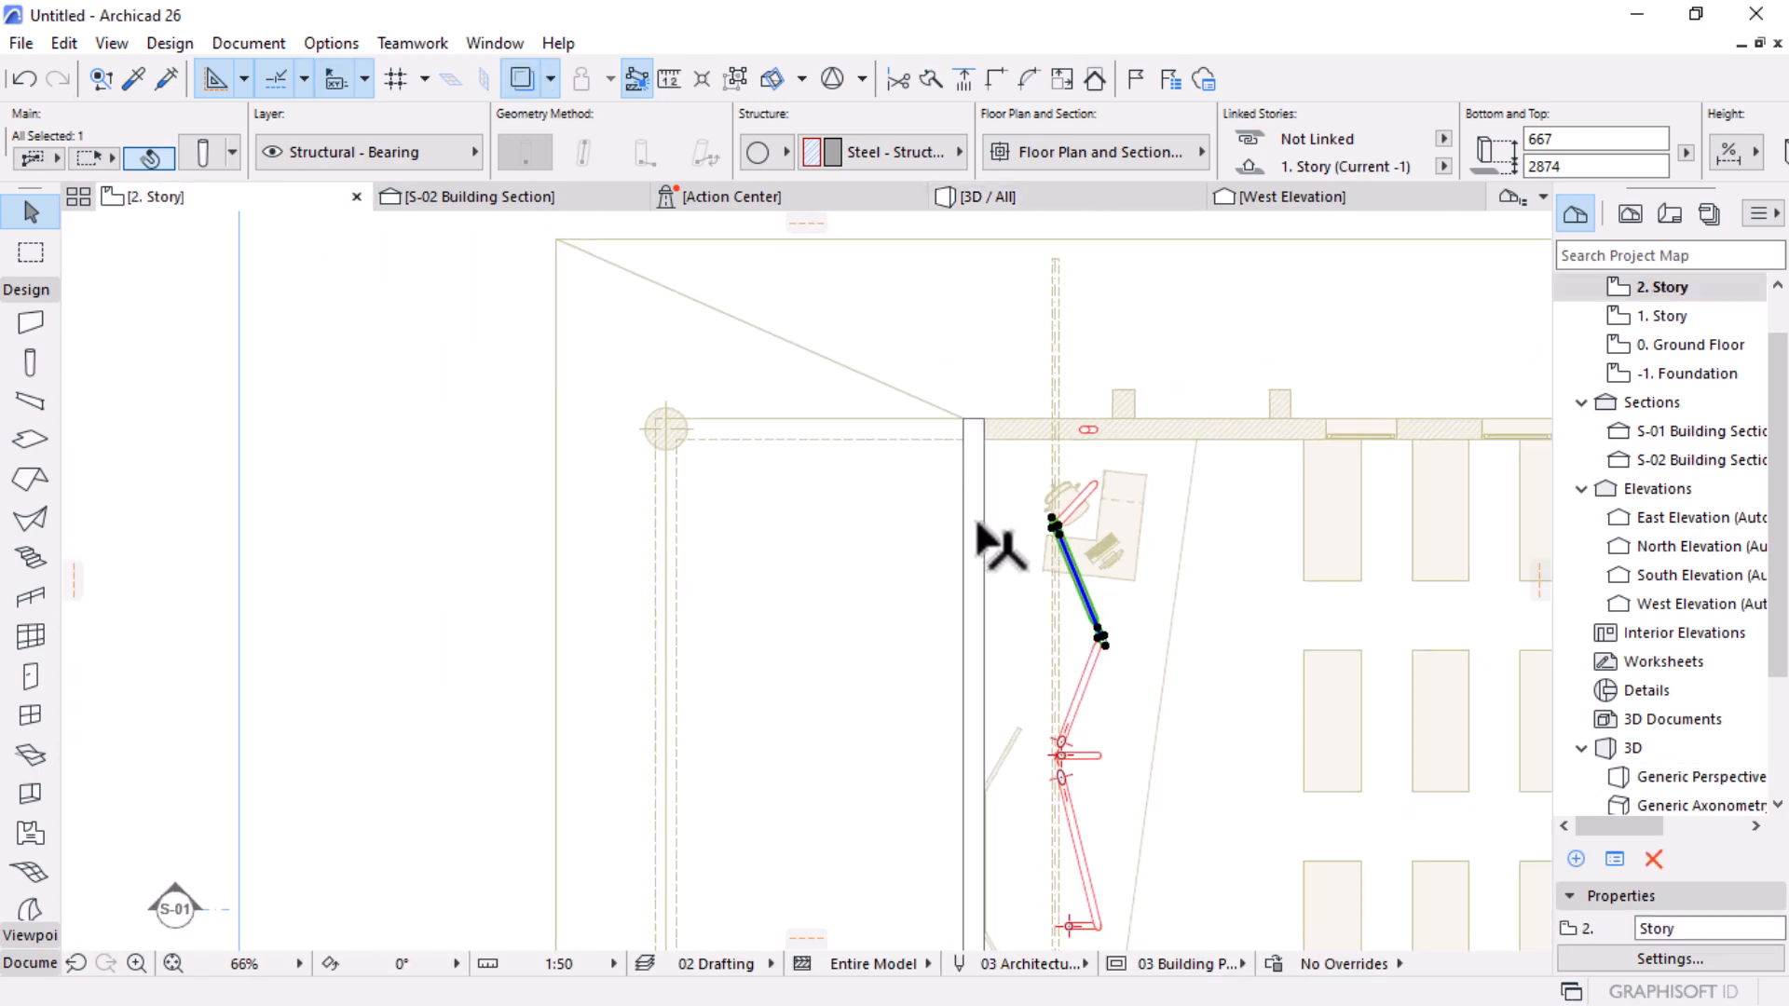
scroll(1024, 395, "up", 3)
left_click(1121, 566)
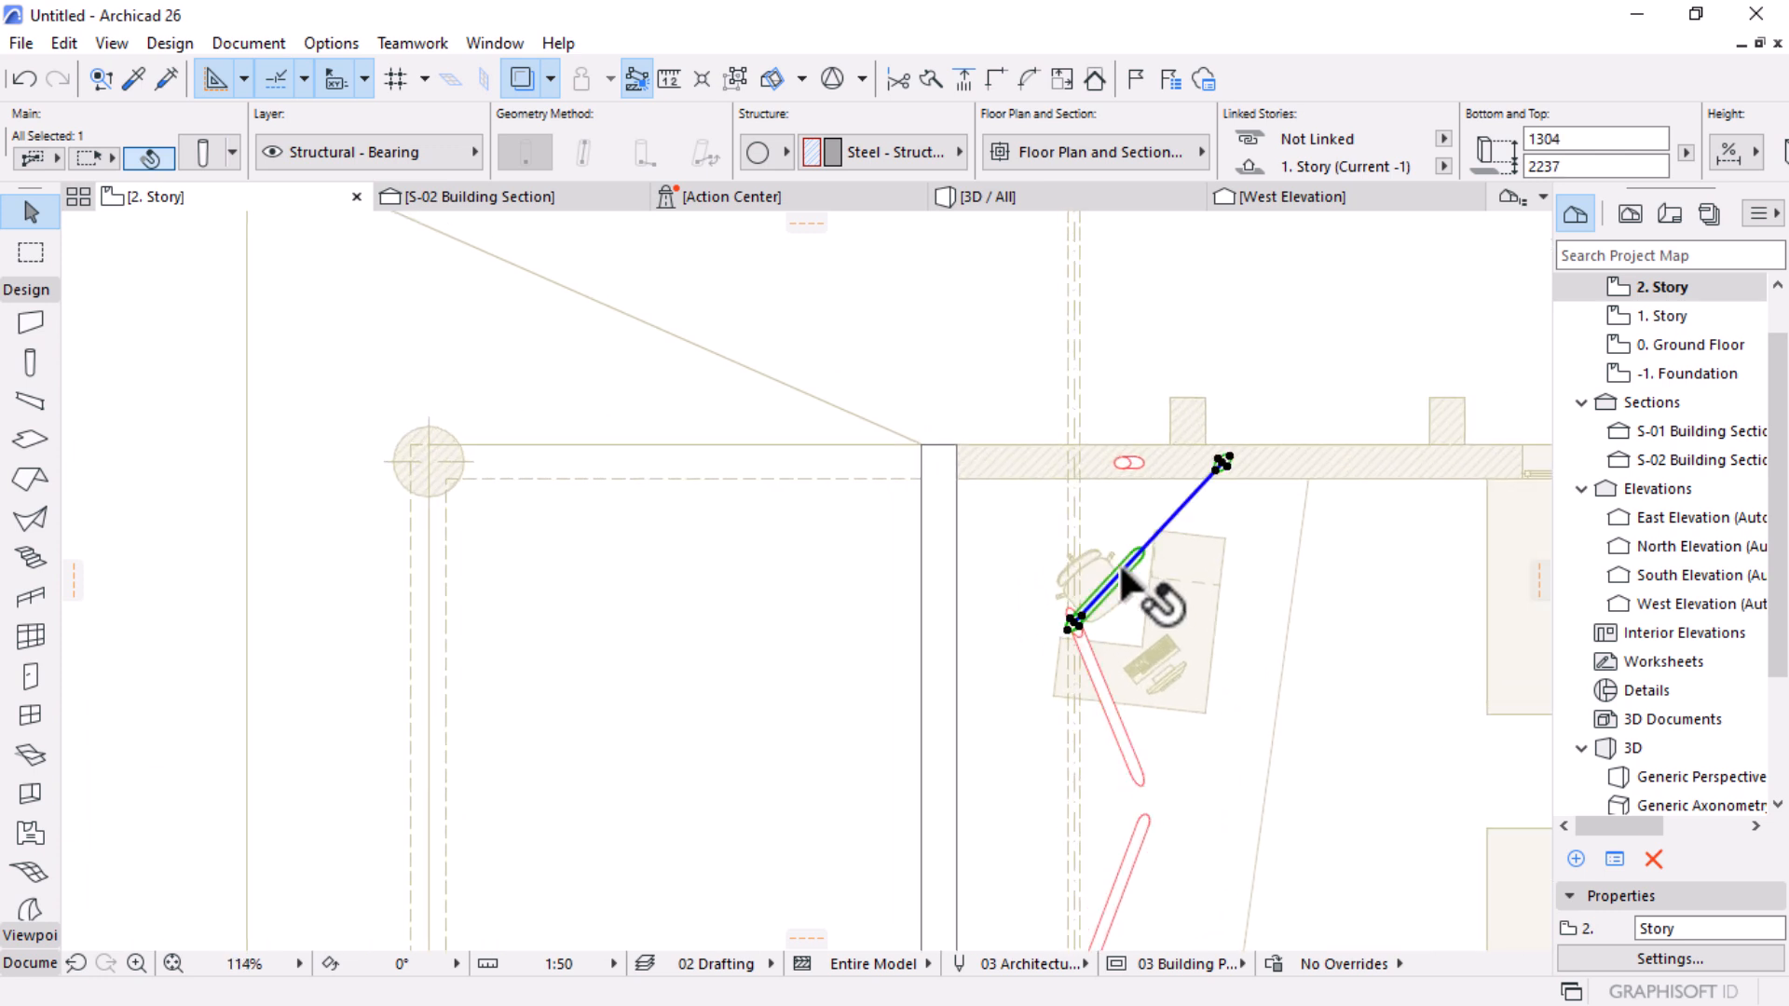
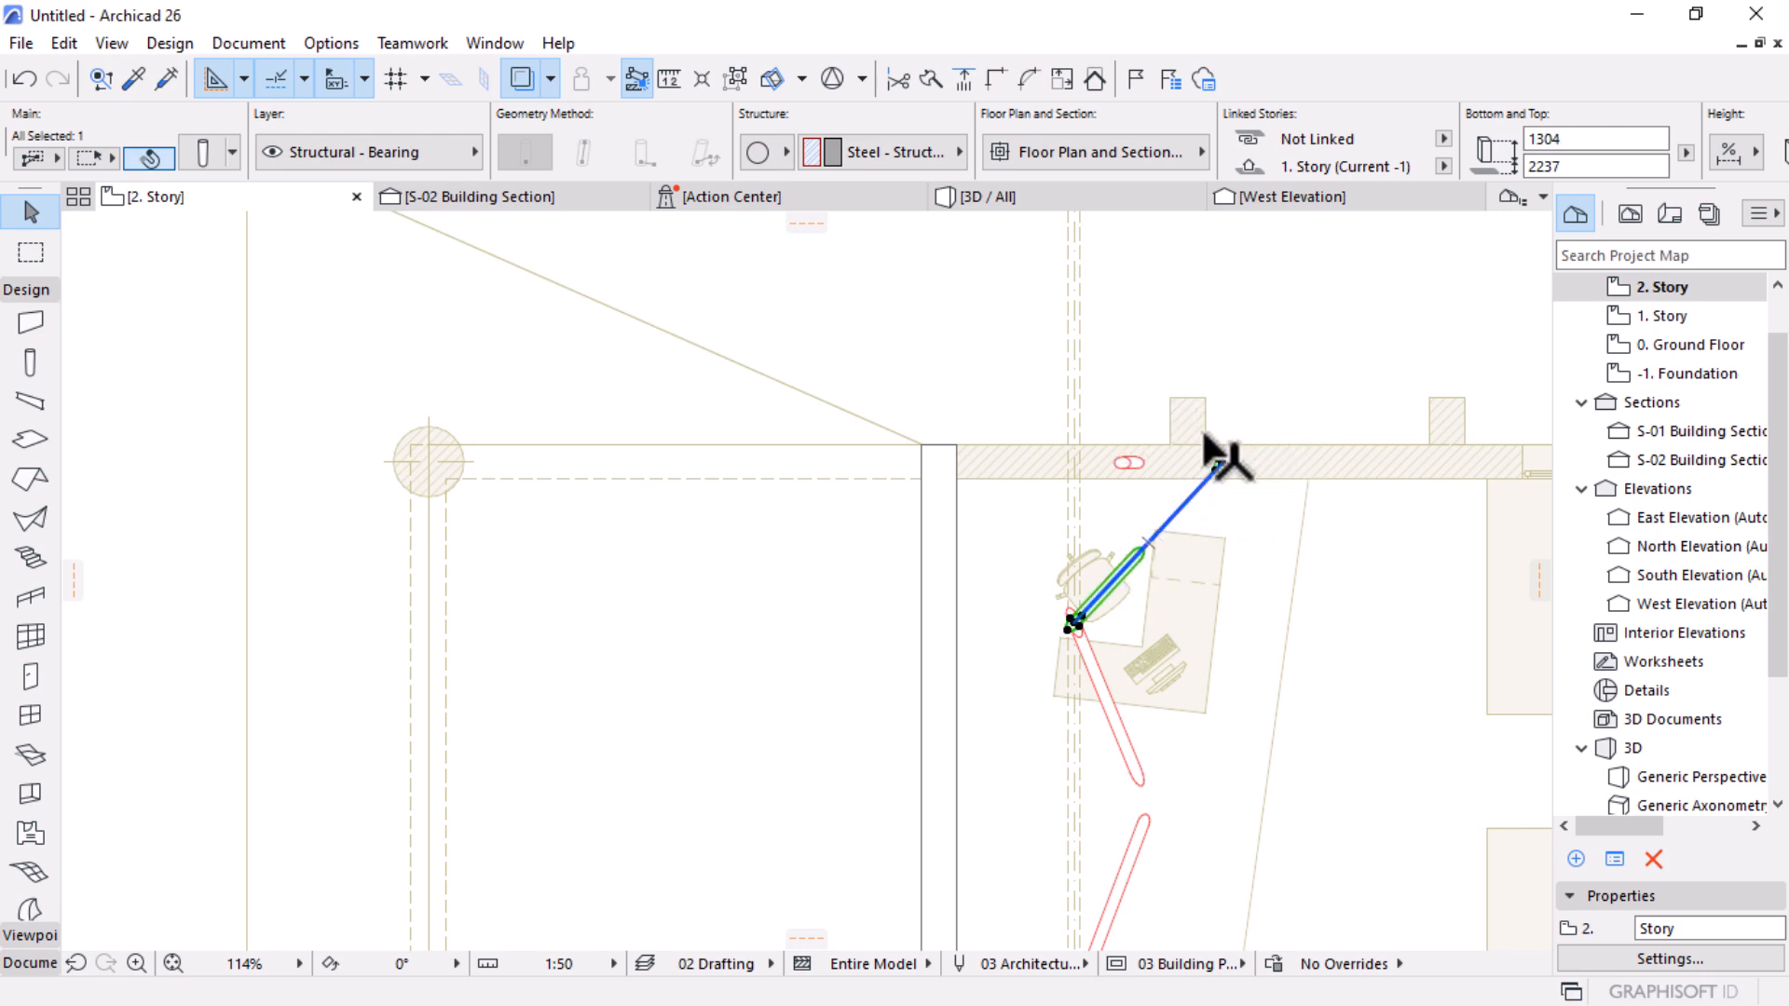
scroll(1202, 451, "up", 1)
scroll(1207, 438, "up", 1)
left_click(1211, 439)
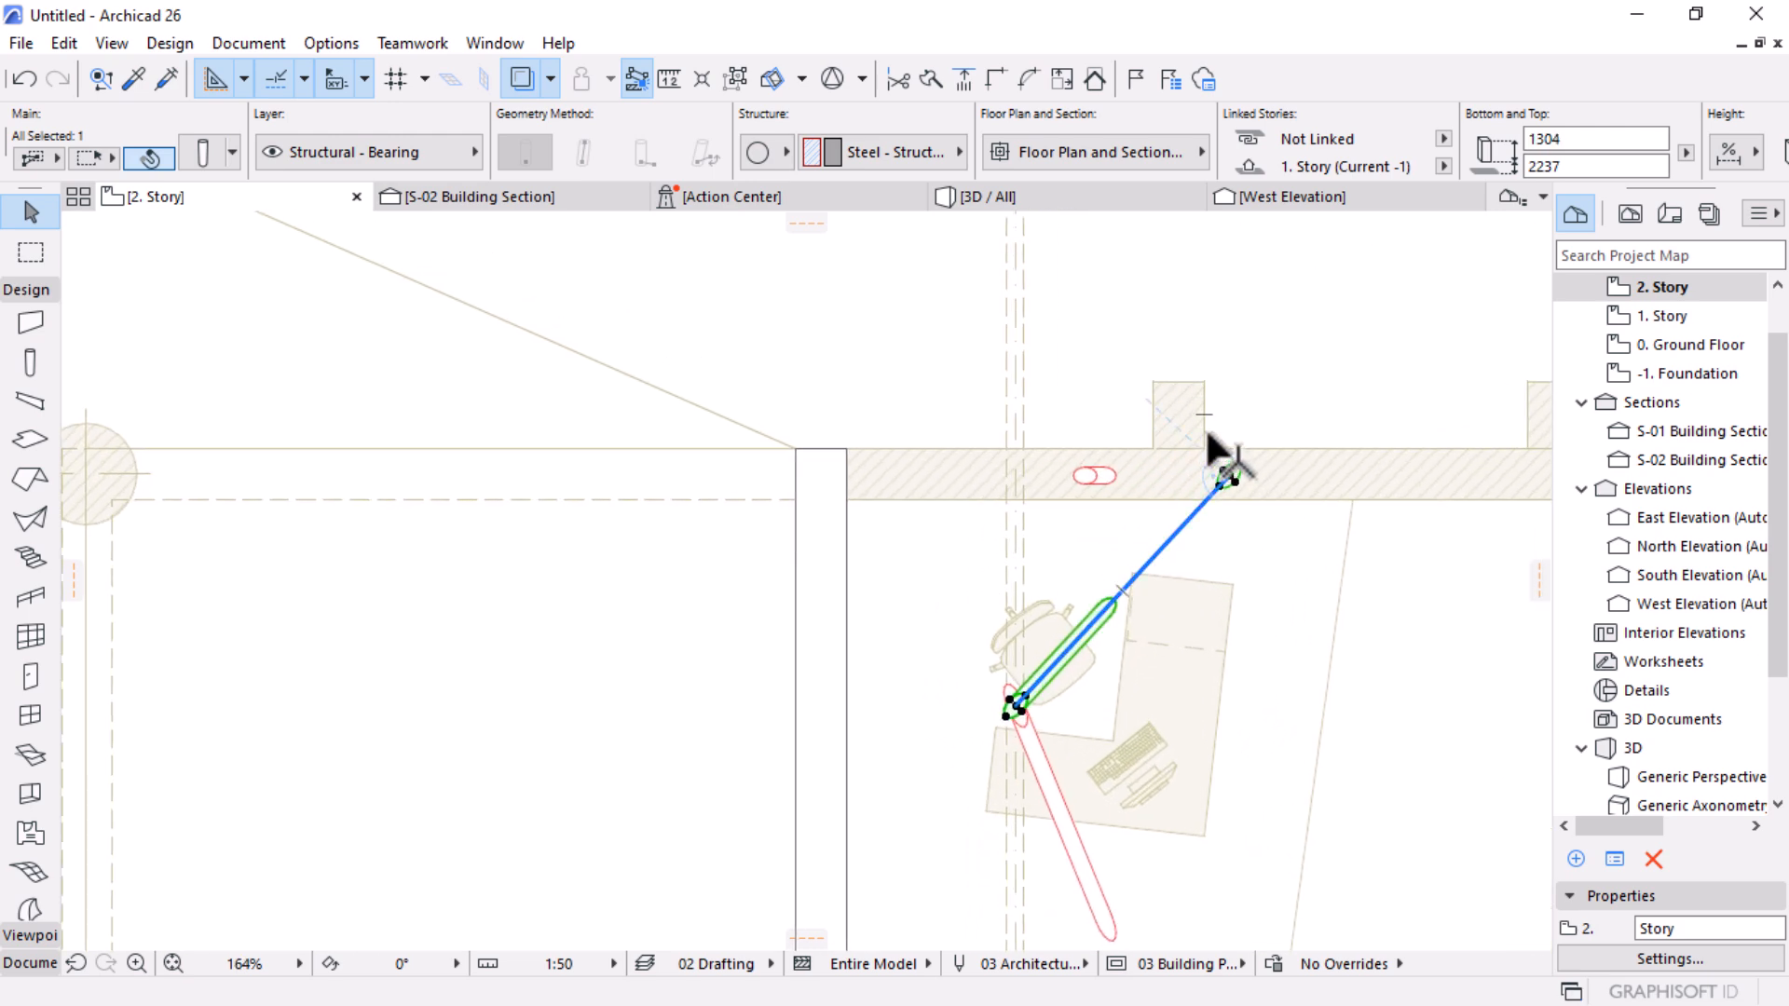
left_click(1091, 473)
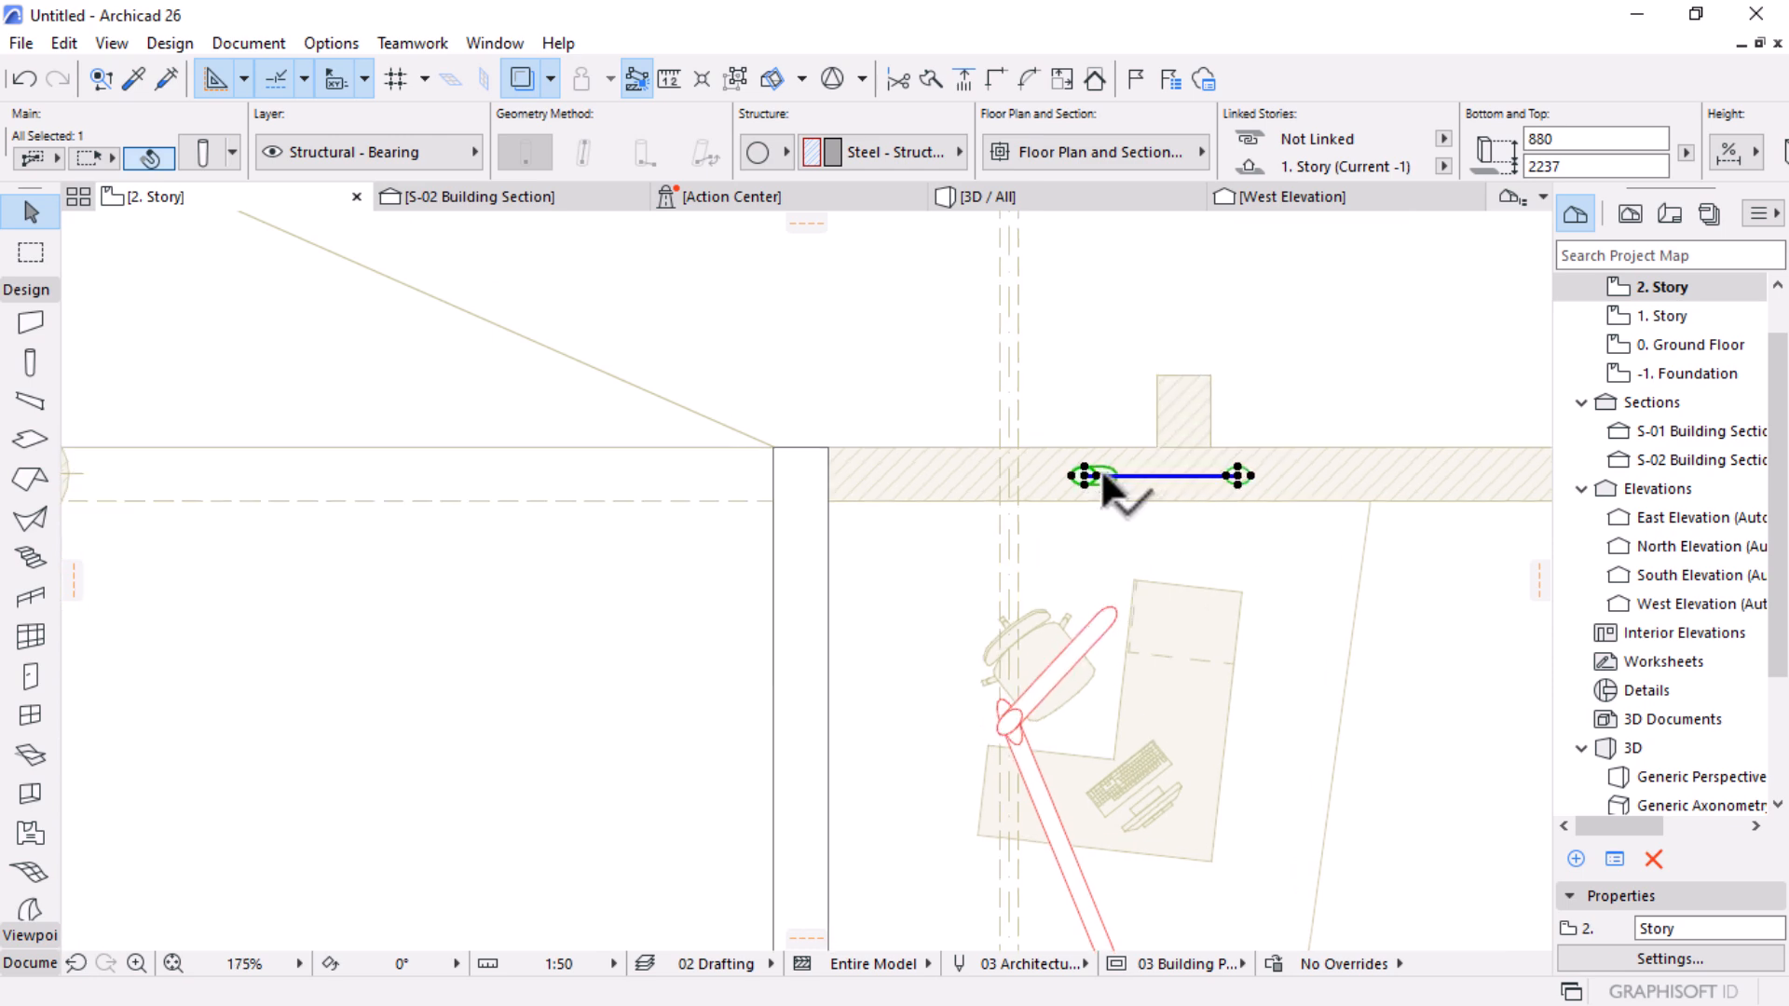
scroll(1095, 471, "down", 4)
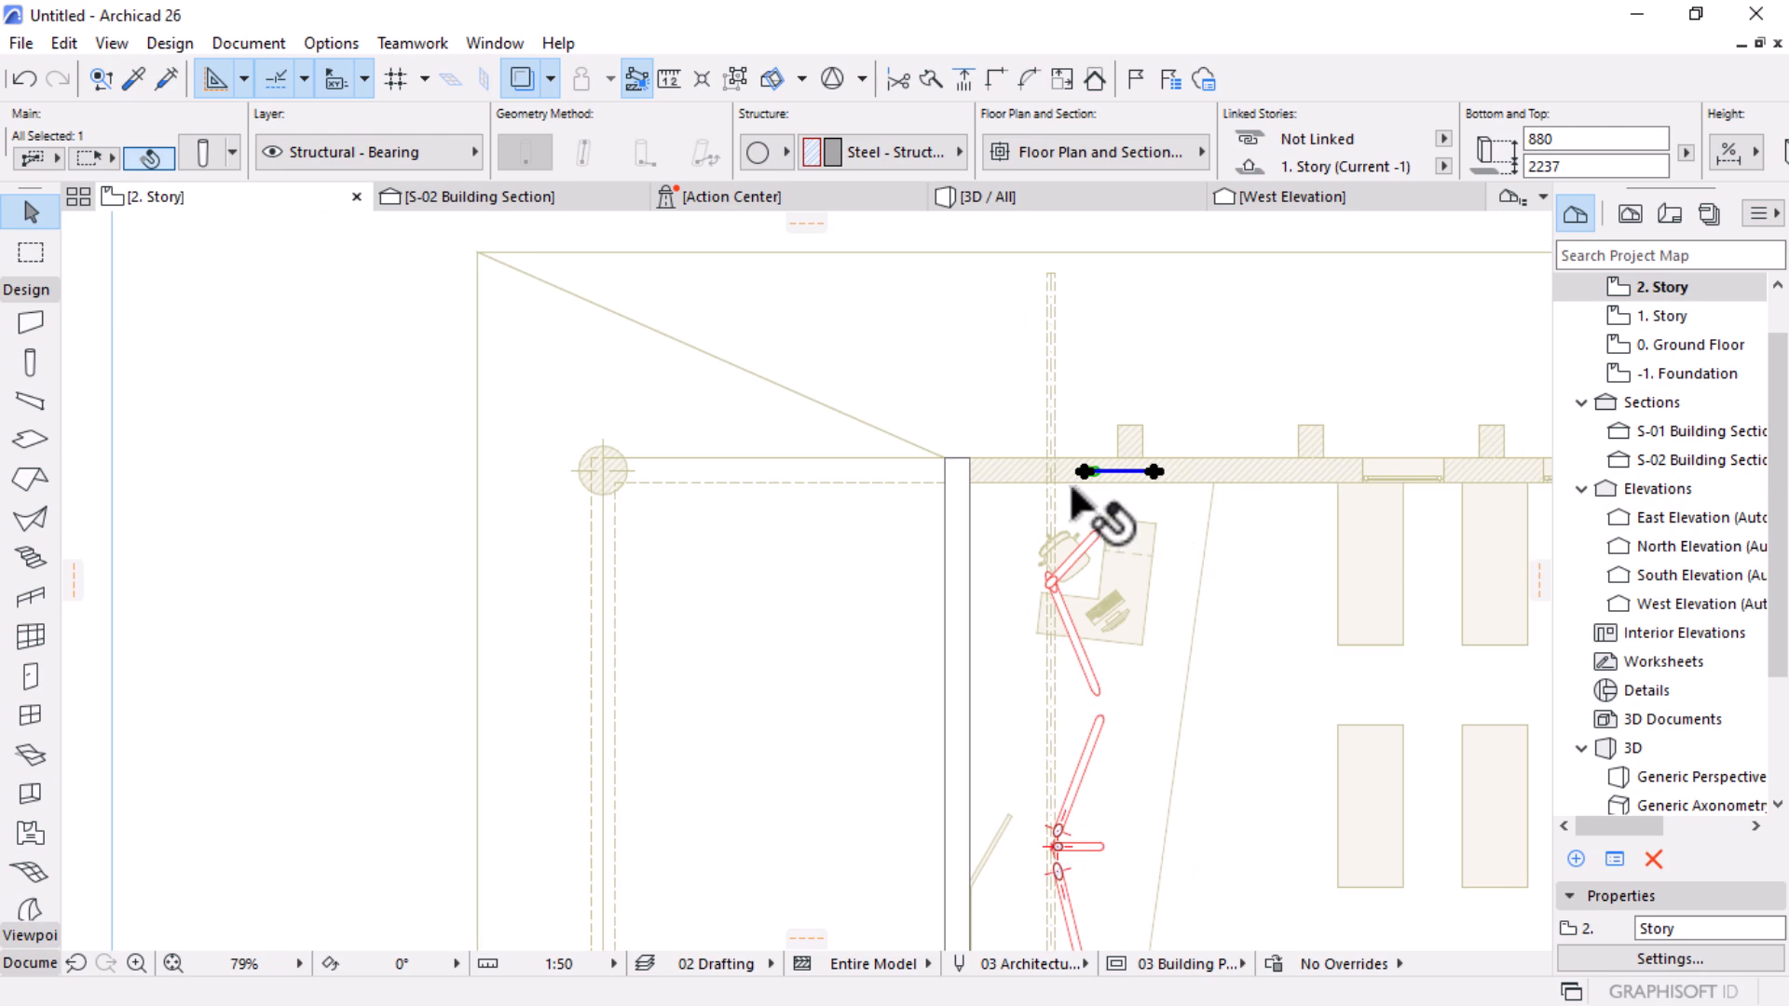
scroll(1072, 487, "down", 2)
scroll(1085, 479, "up", 6)
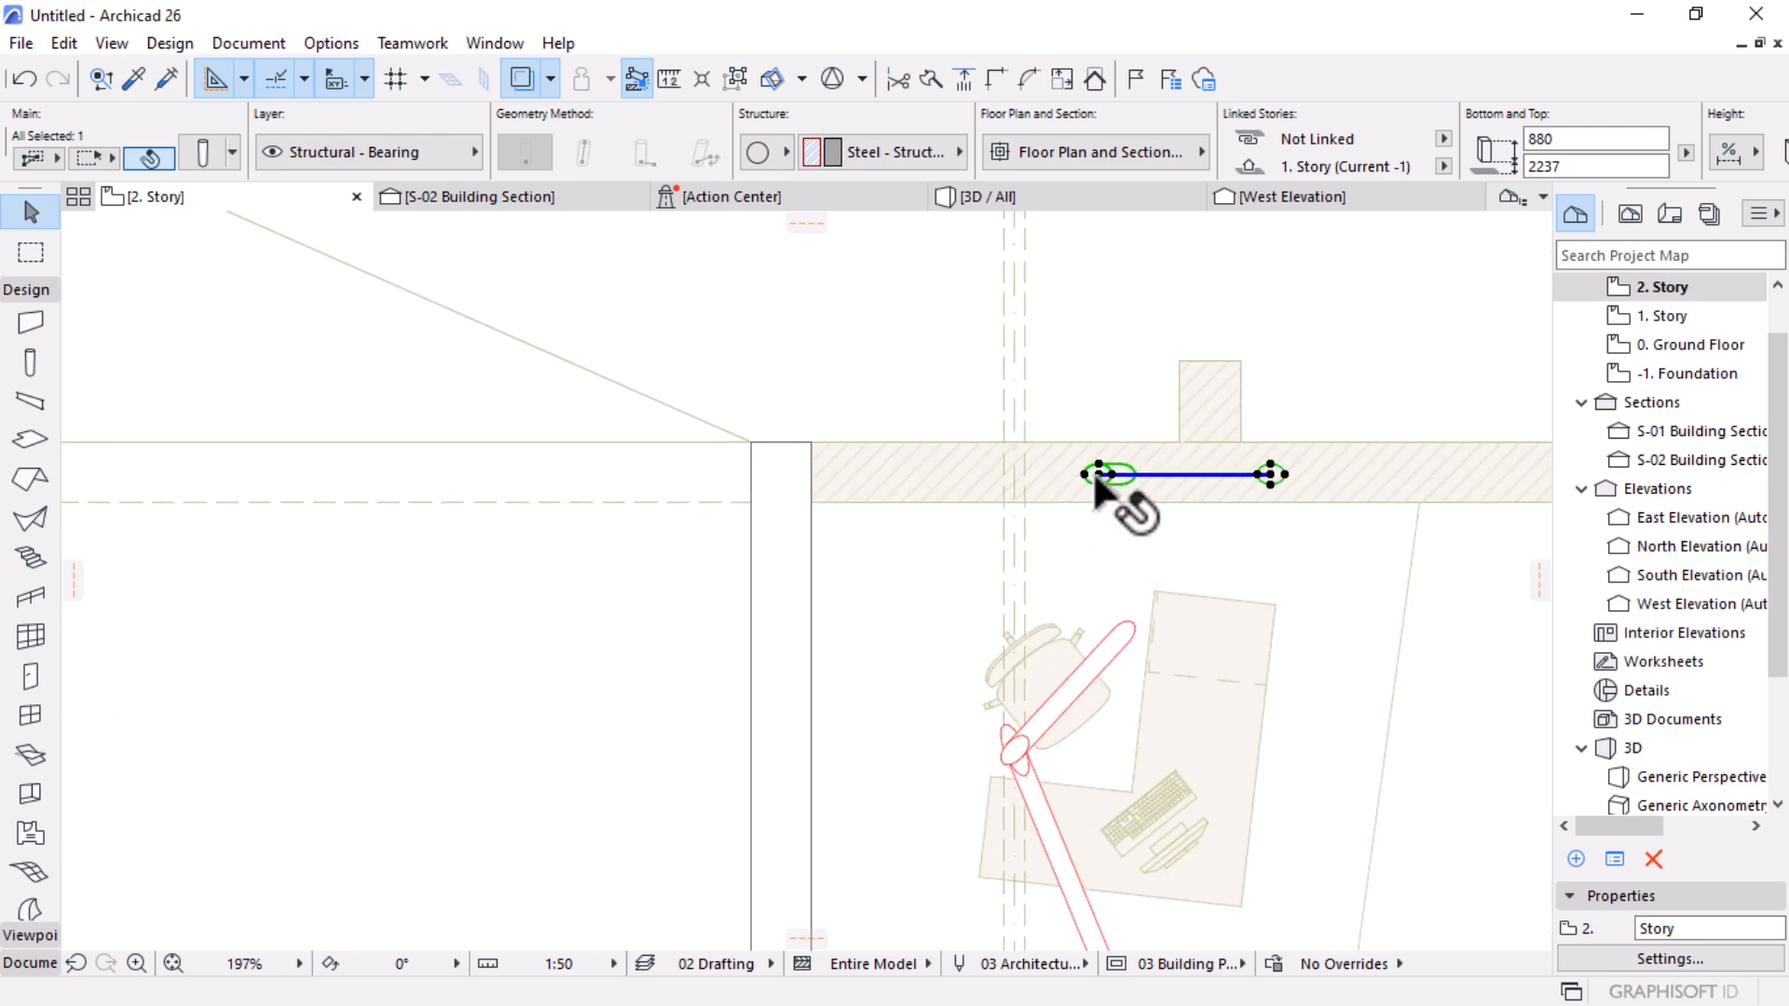
Step: Delete the two stray columns at the eave that miss the curved chord in the 3D view
left_click(1131, 196)
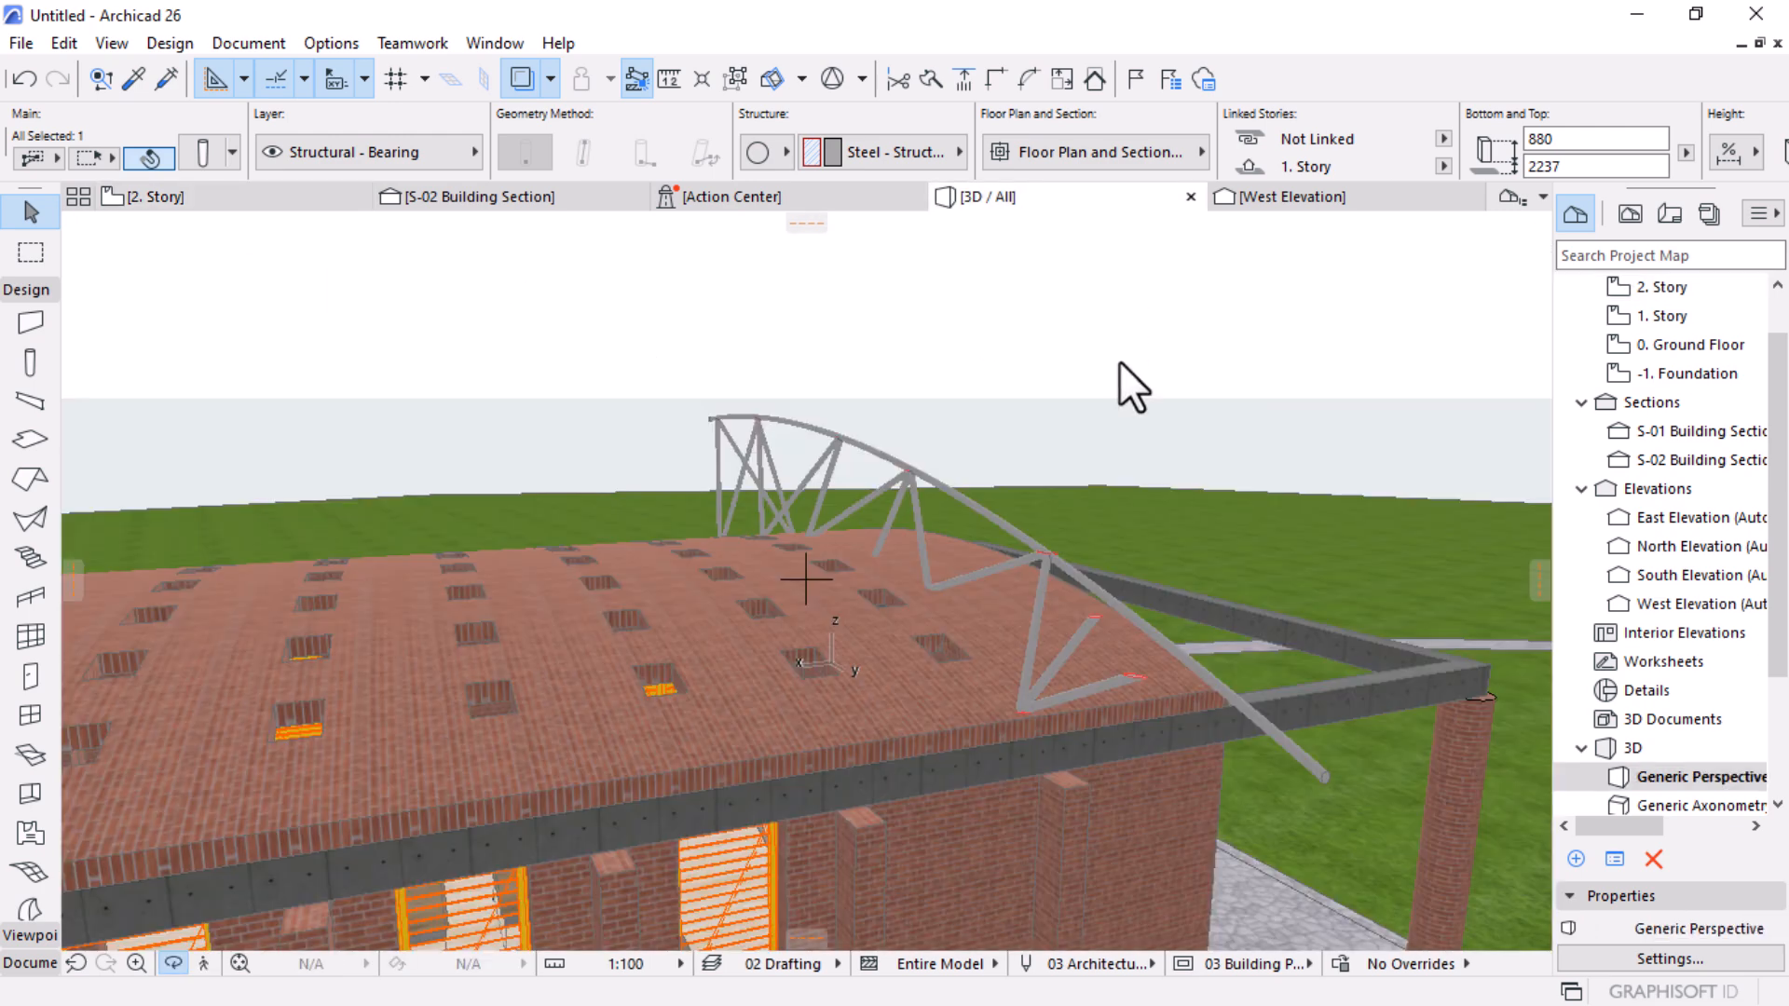
middle_click_drag(1161, 583, 1038, 691, "shift")
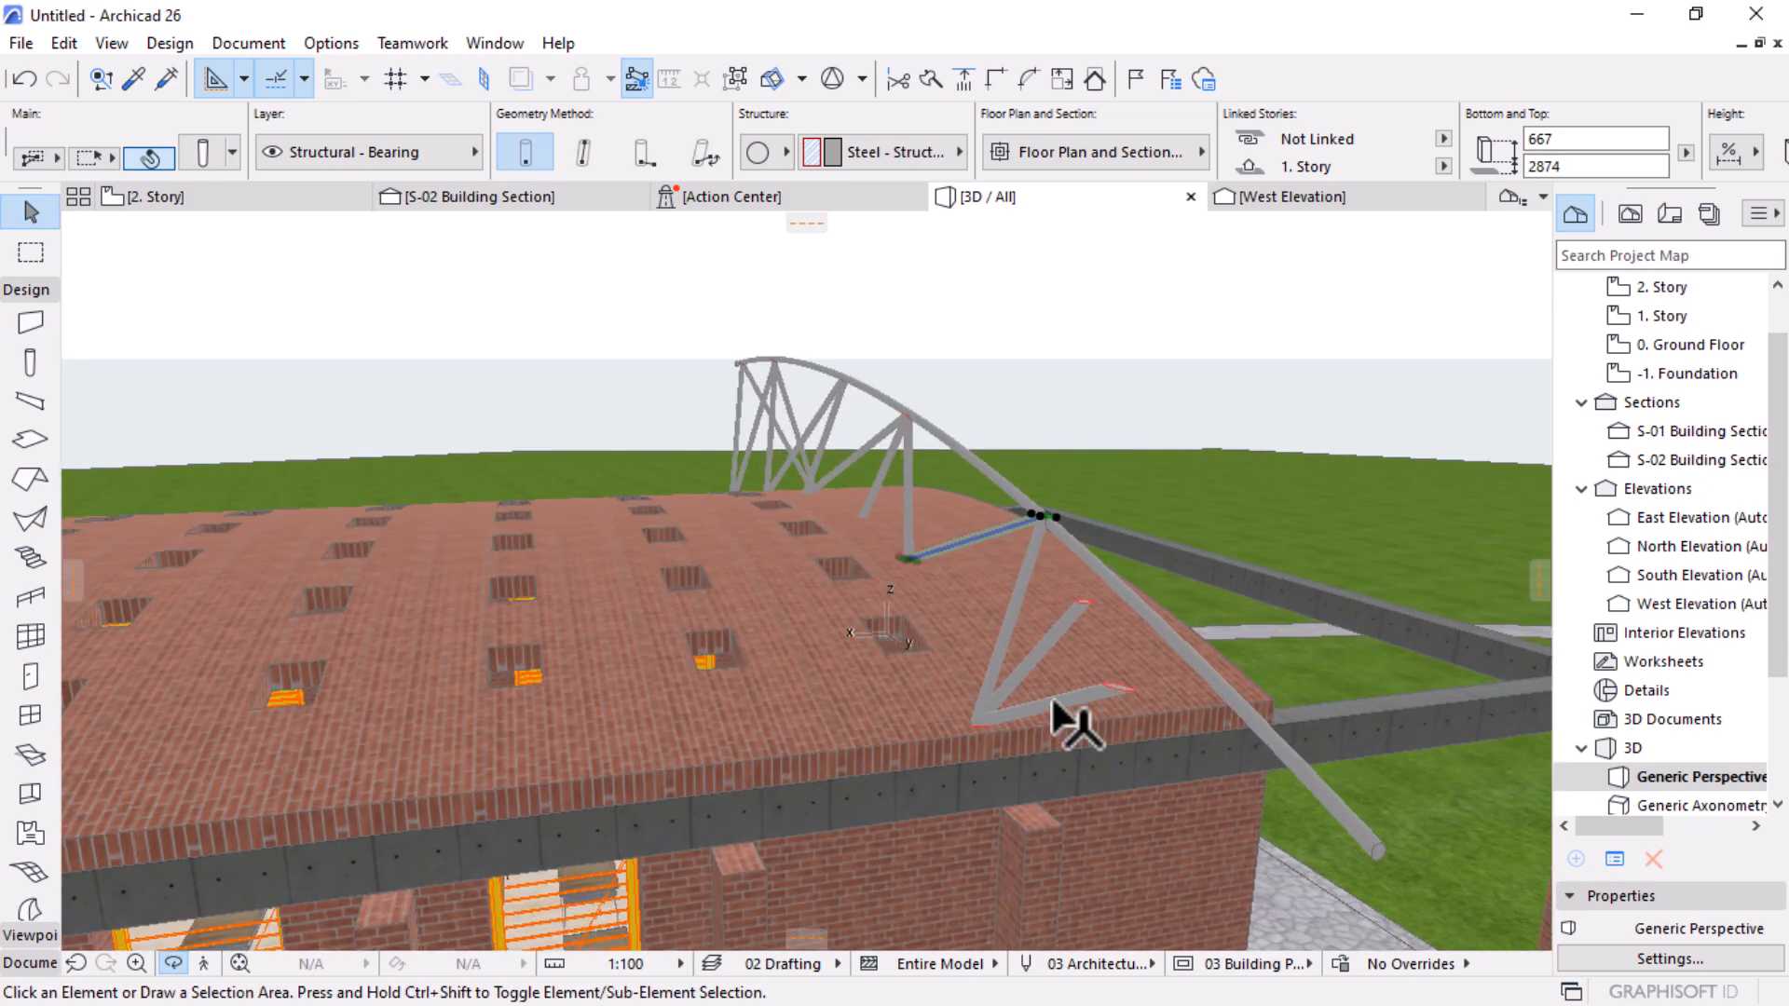
key("Escape")
left_click(1068, 619)
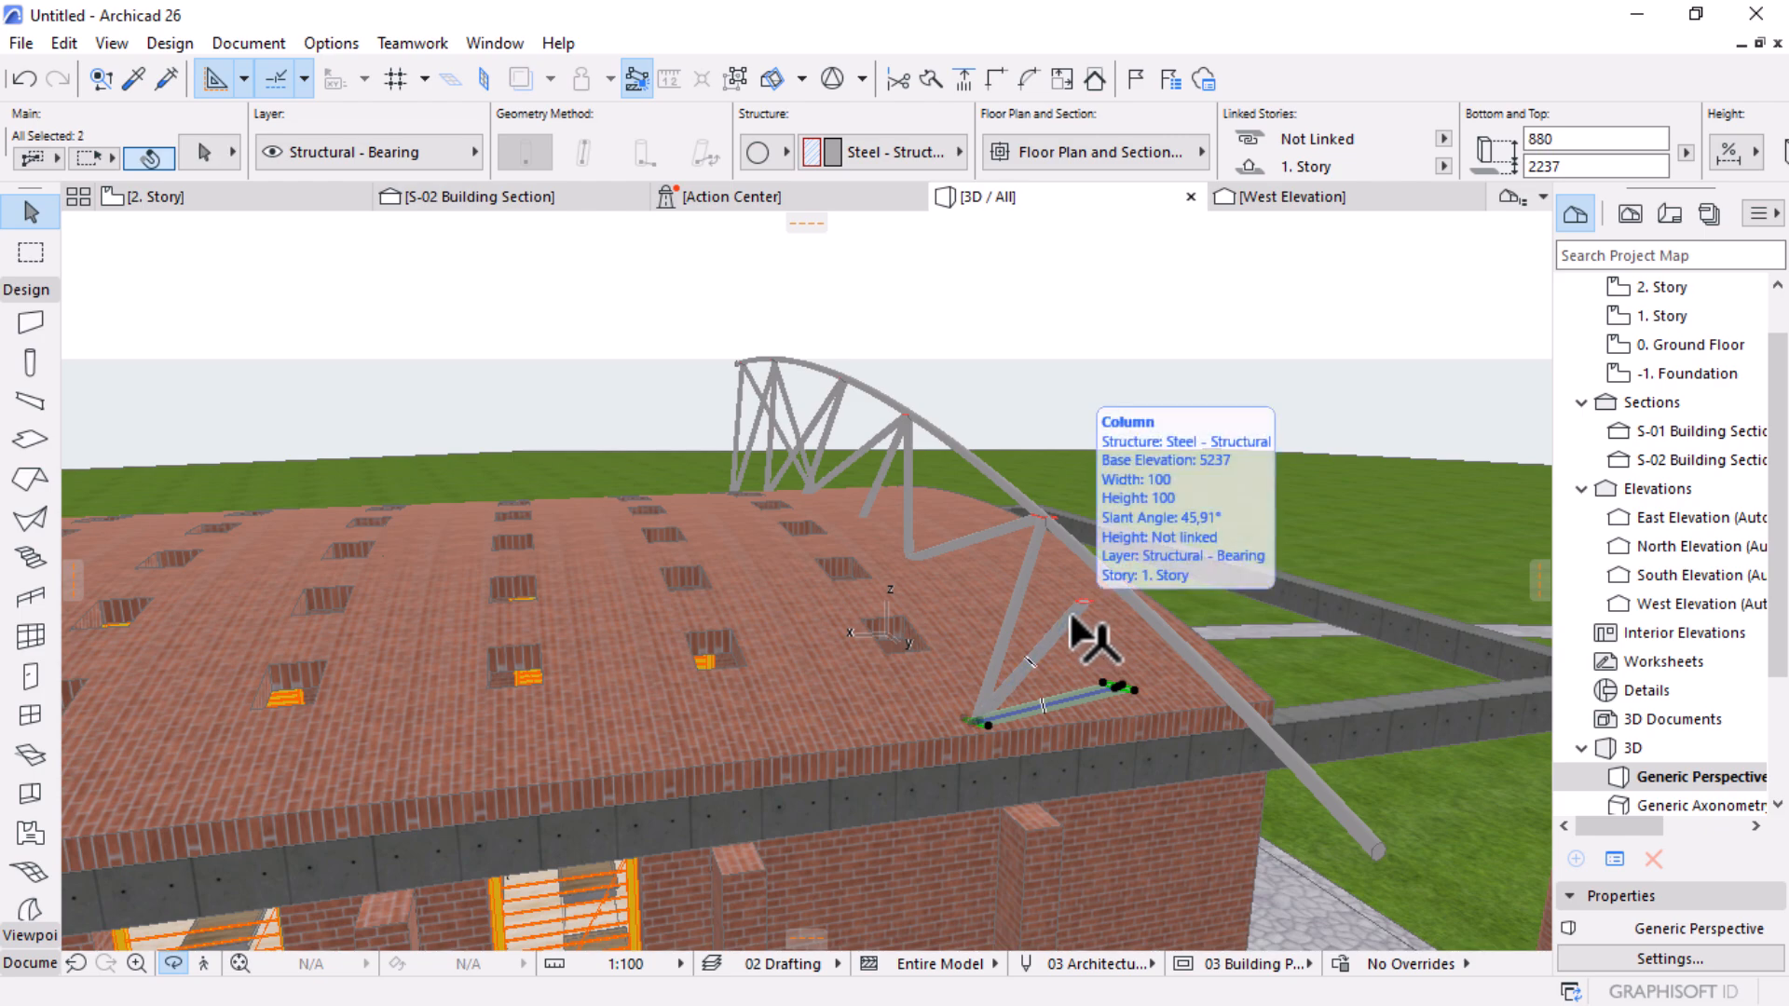
key("Delete")
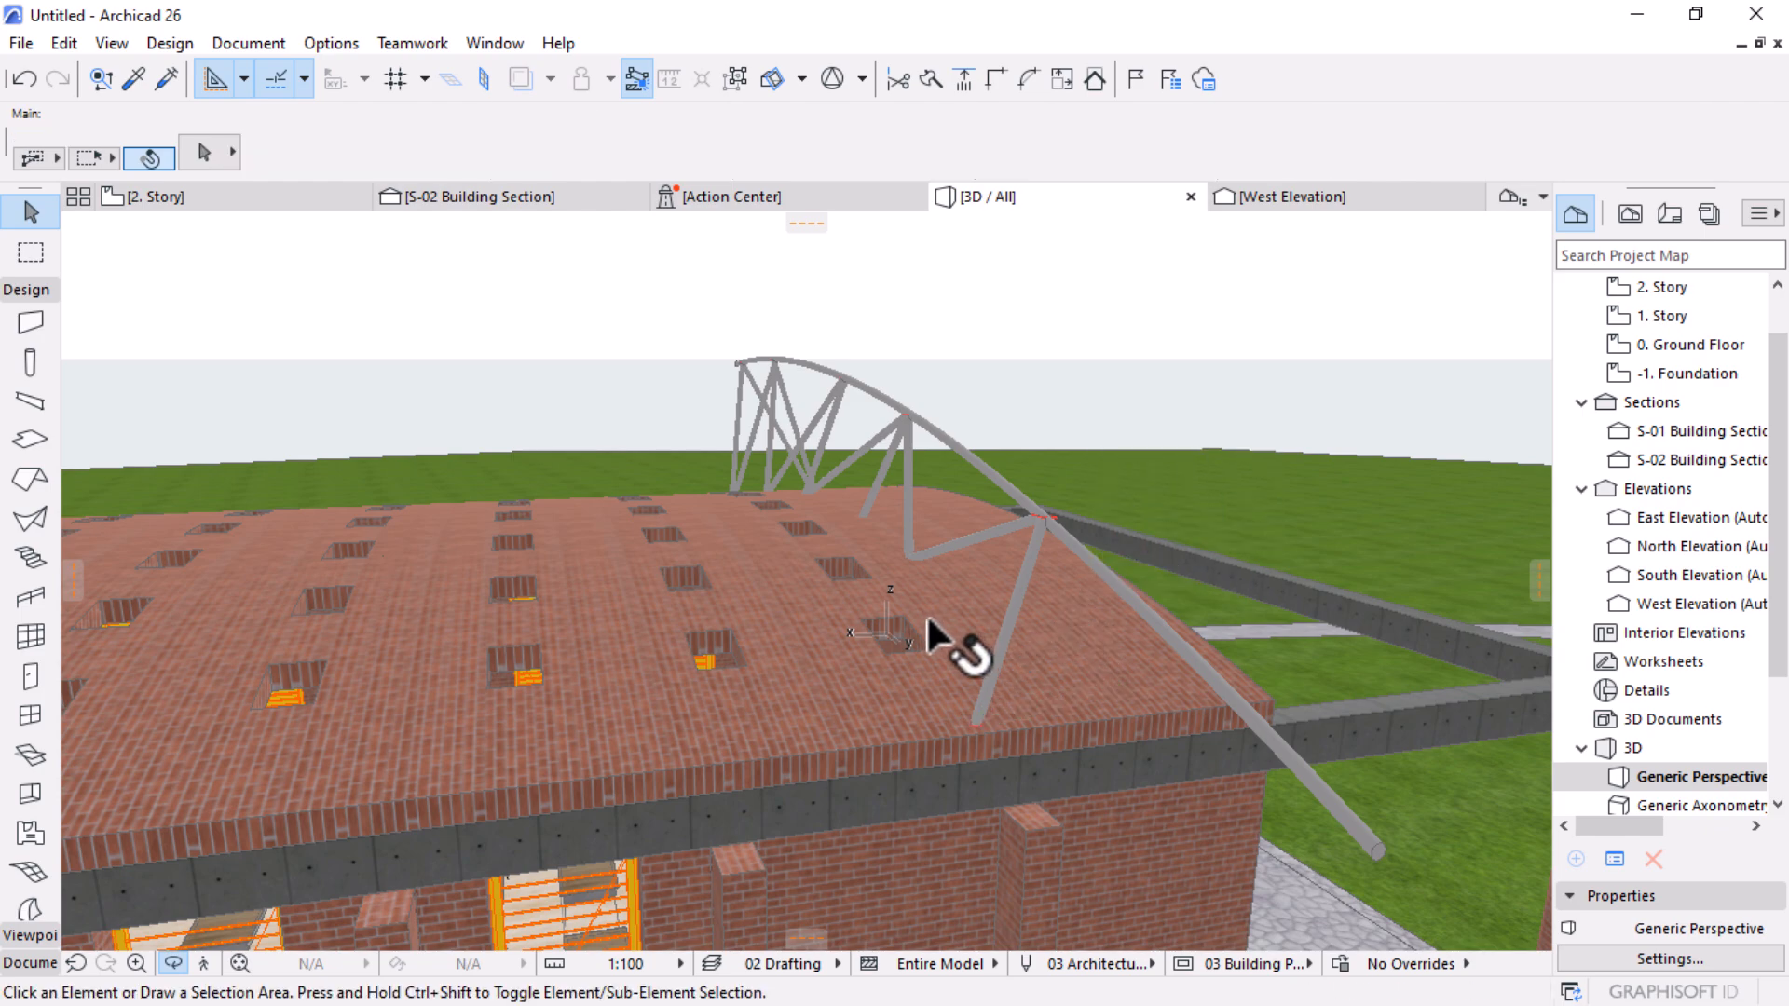
Step: Delete the remaining long diagonal that runs from the chord down to the roof edge at the eave
left_click_drag(836, 663, 764, 516)
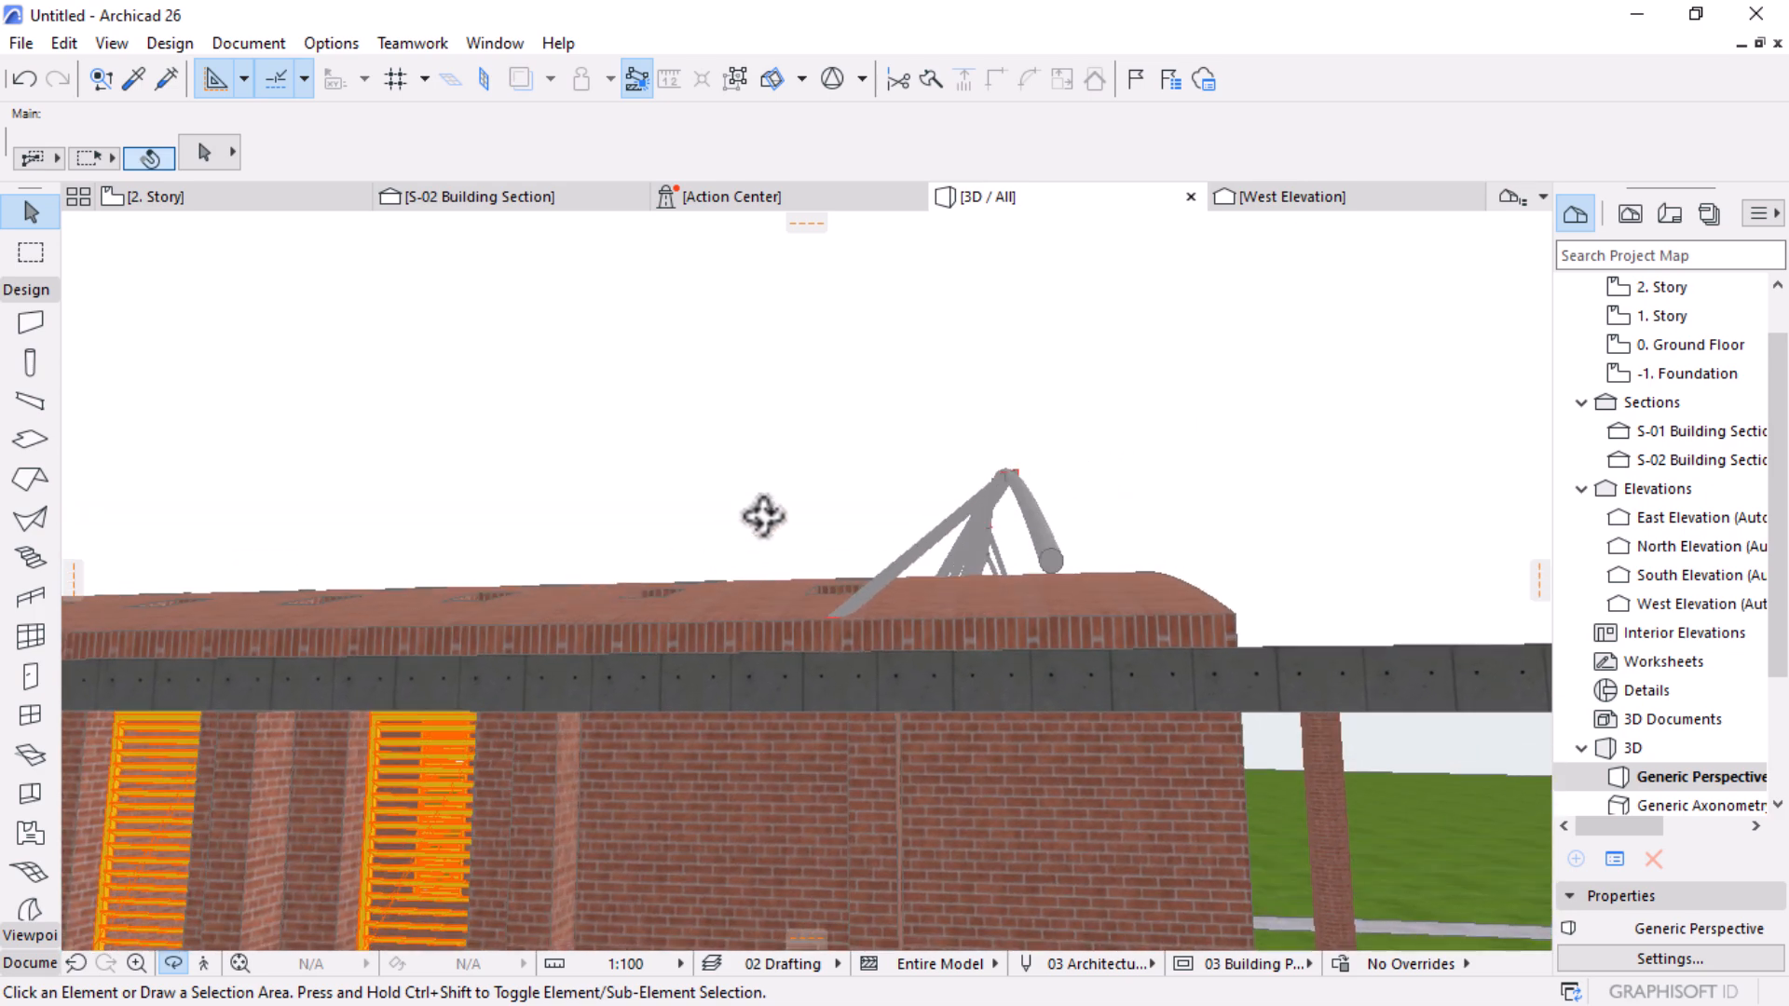
left_click(930, 537)
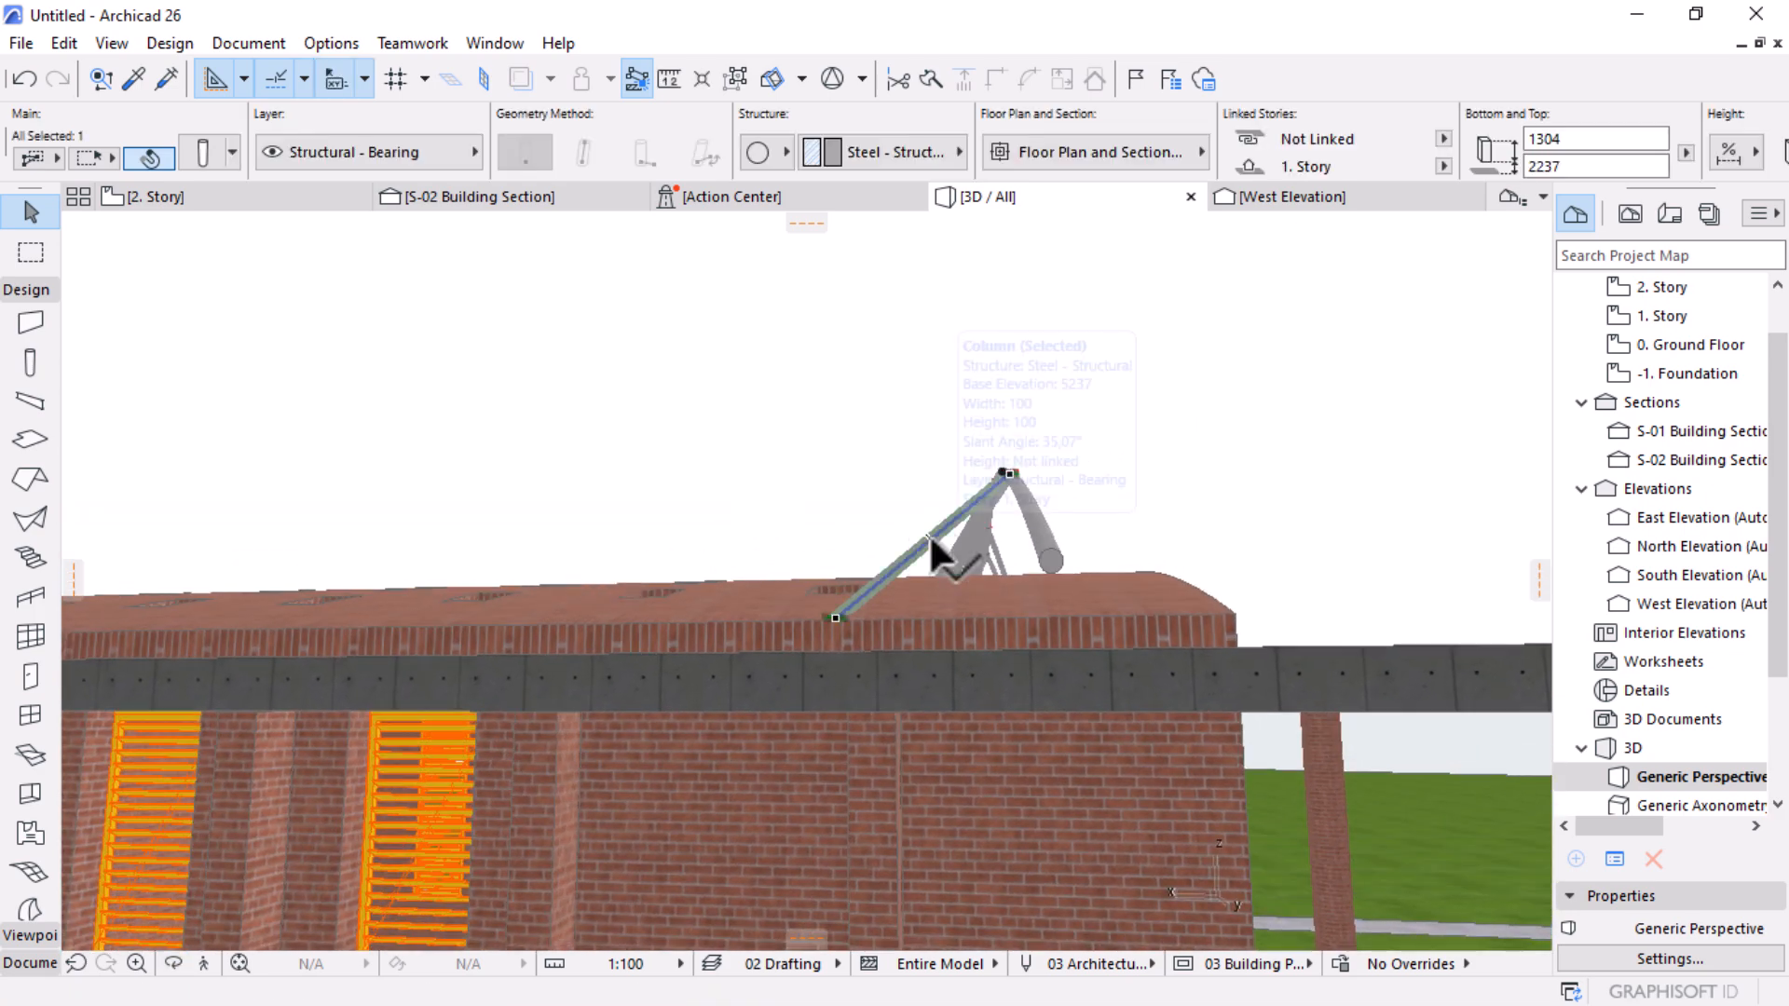
left_click(730, 250)
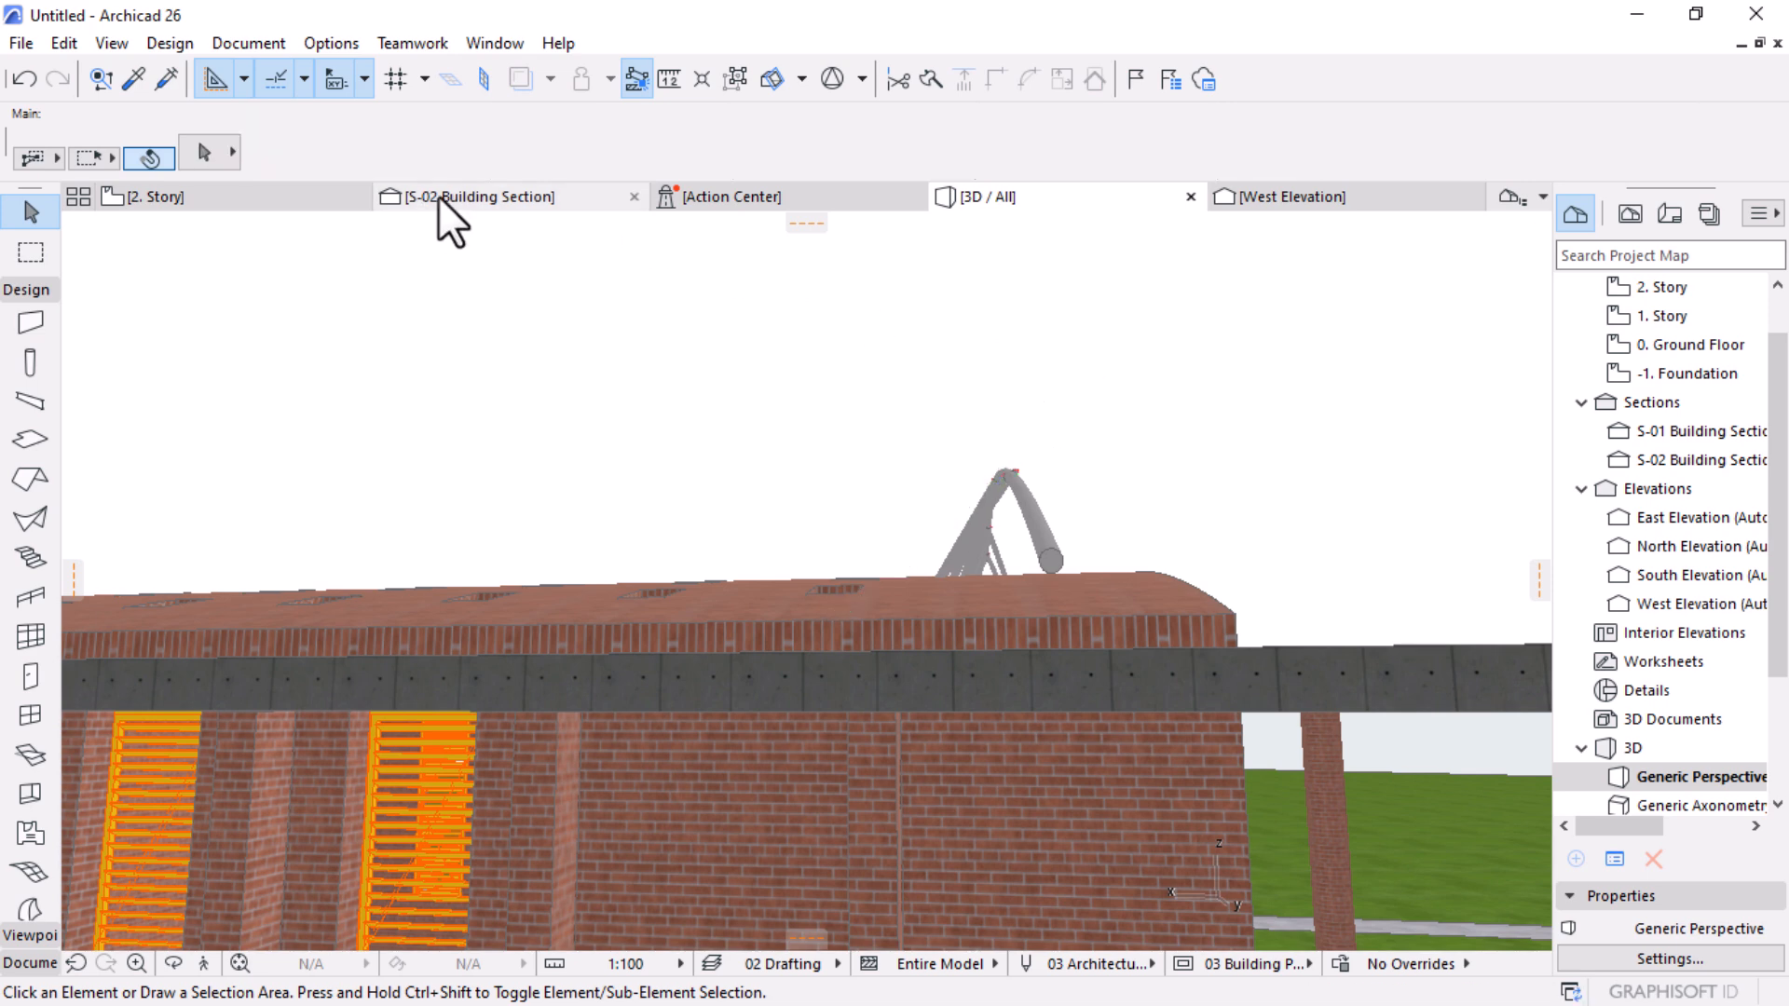
Step: In the S-02 building section, copy the outermost diagonal in place, using its upper end at the curved chord as the reference point
left_click(428, 198)
scroll(1131, 483, "down", 4)
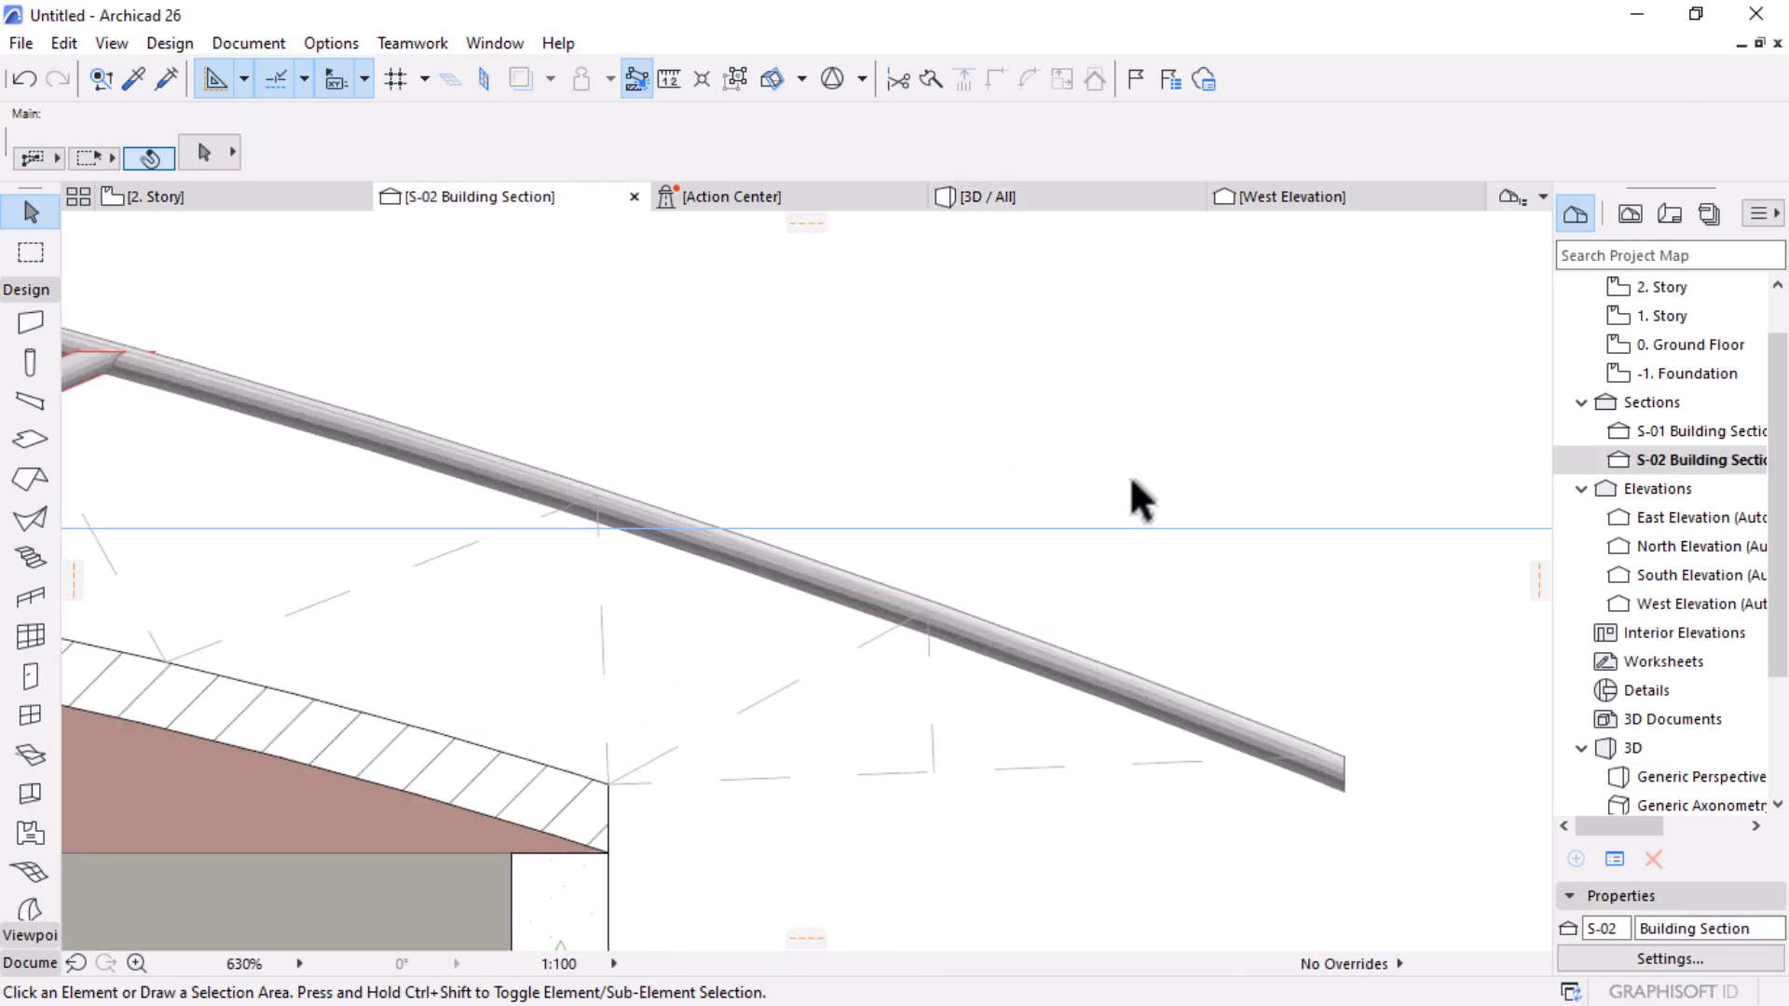
scroll(667, 470, "up", 2)
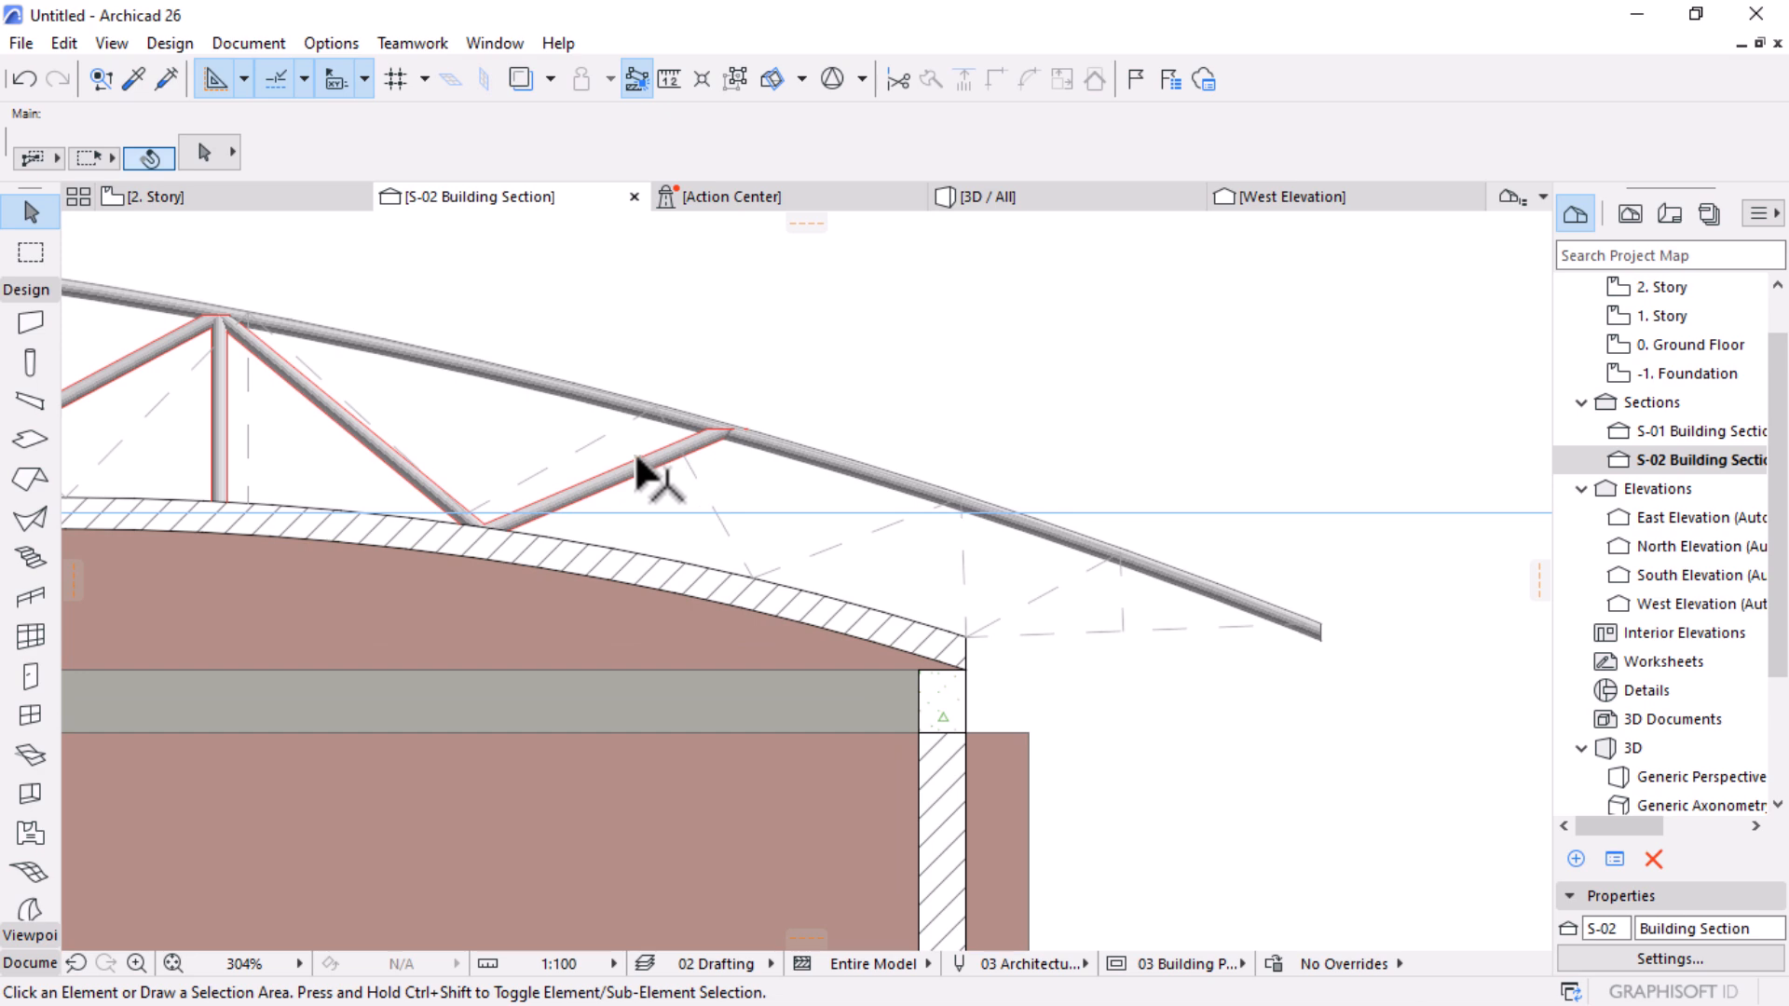
left_click(637, 459)
key("ctrl+shift+d")
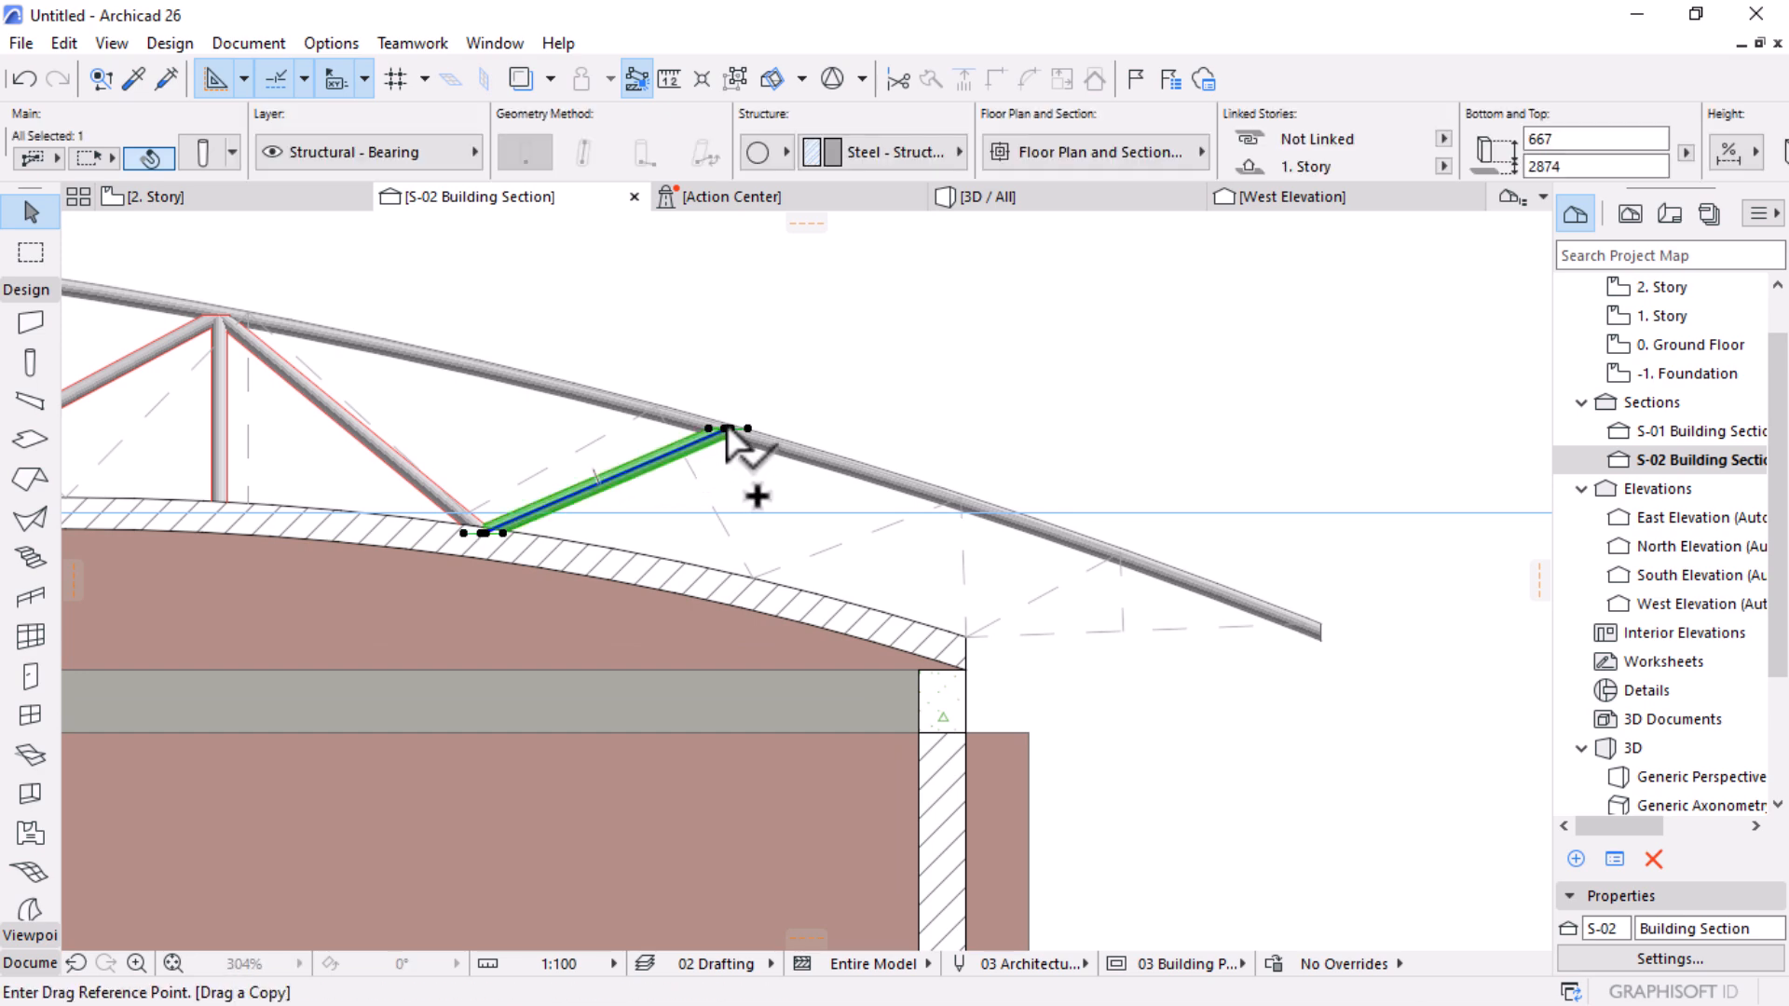
left_click(722, 431)
left_click(726, 427)
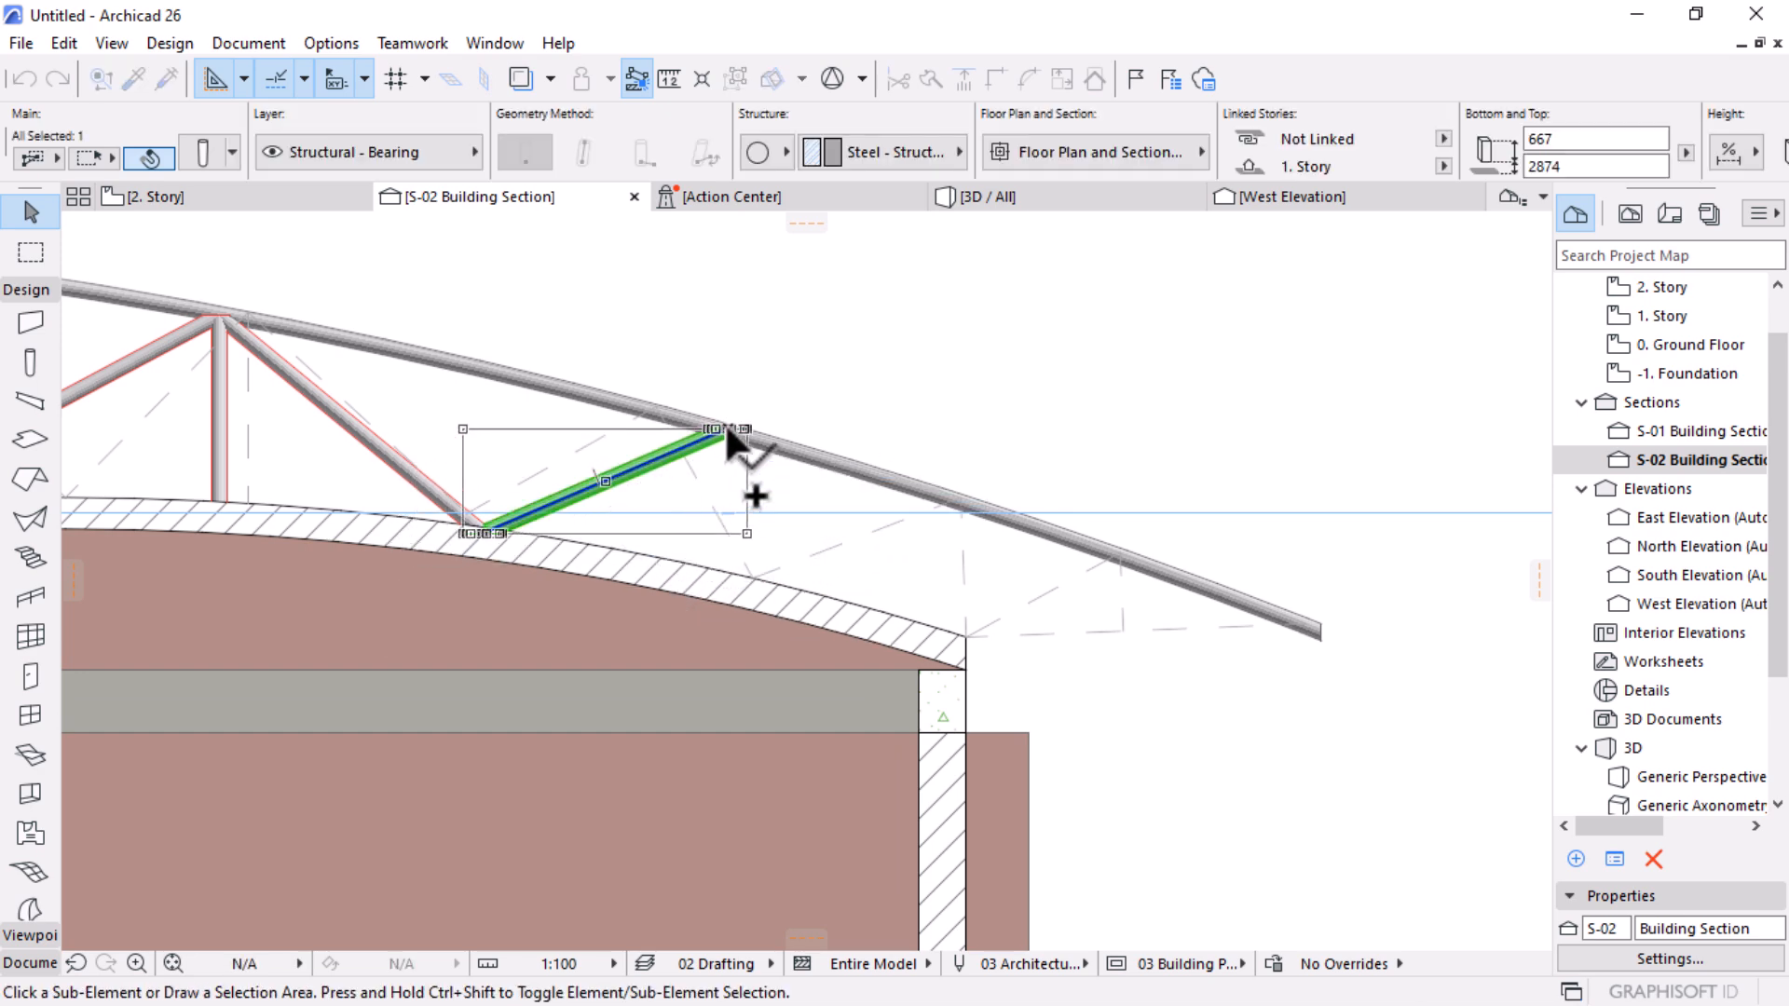
key("Escape")
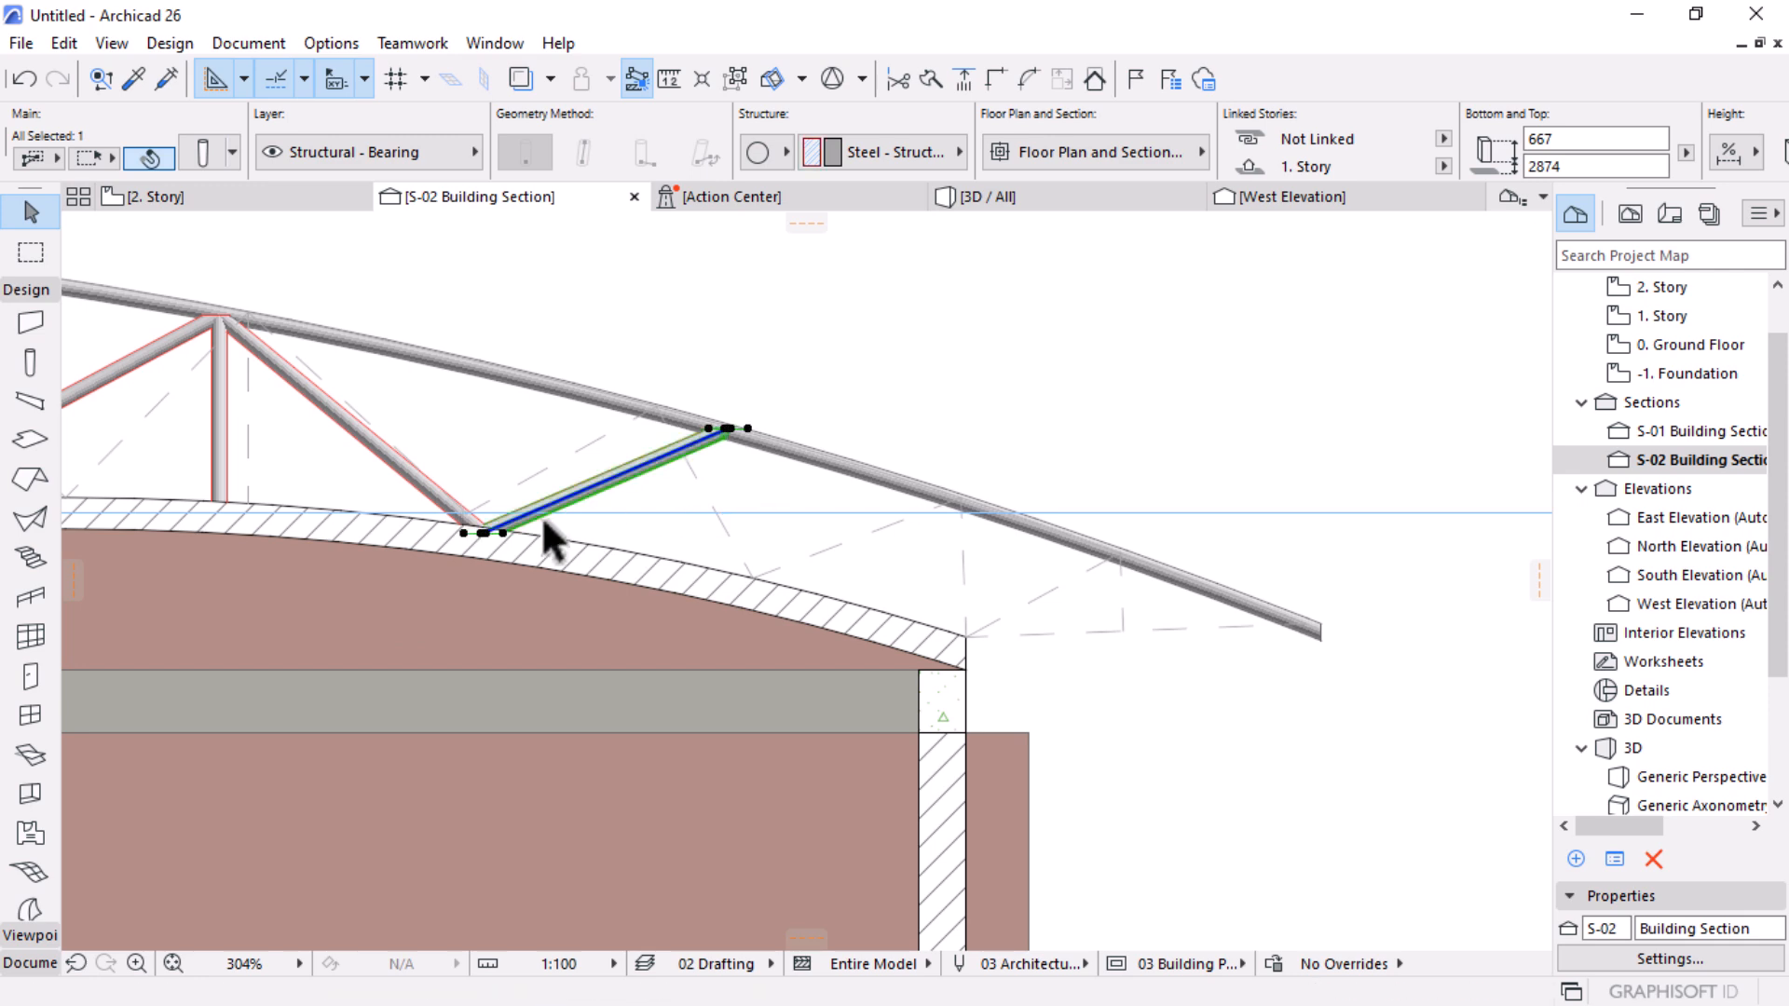
Step: Slant the copied diagonal about its upper end to about 44° so its lower end swings outward toward the eave
left_click(477, 531)
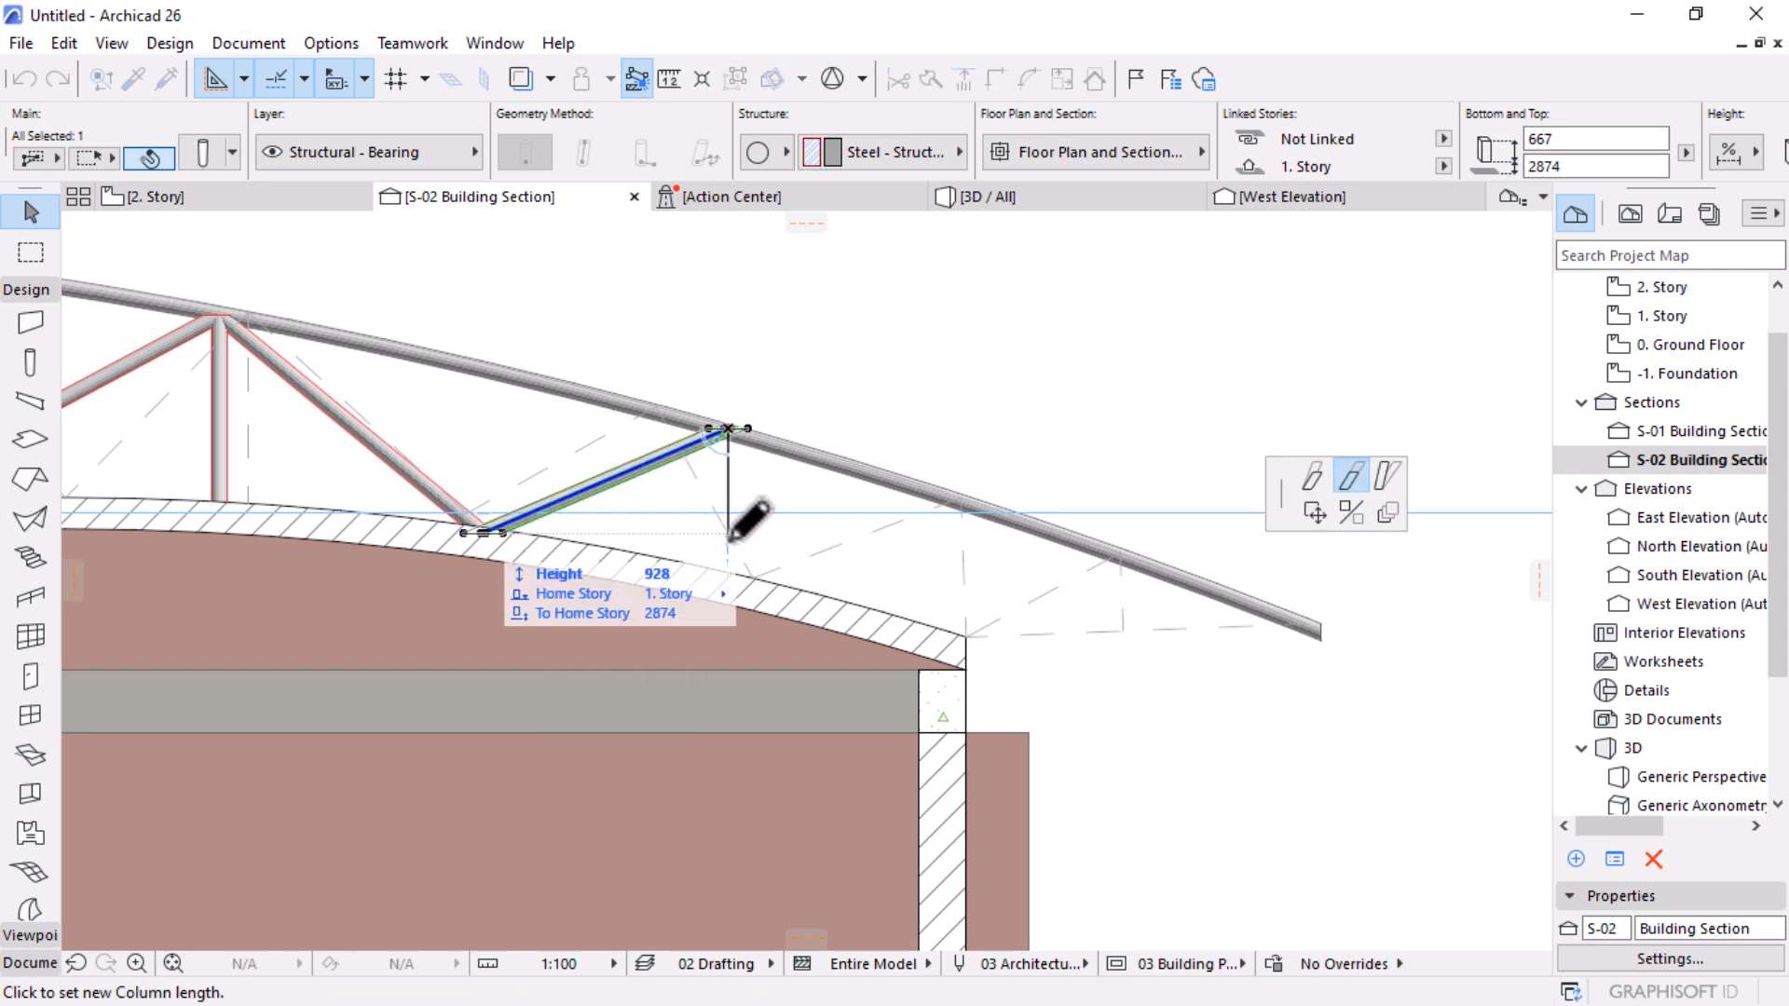
left_click(1386, 476)
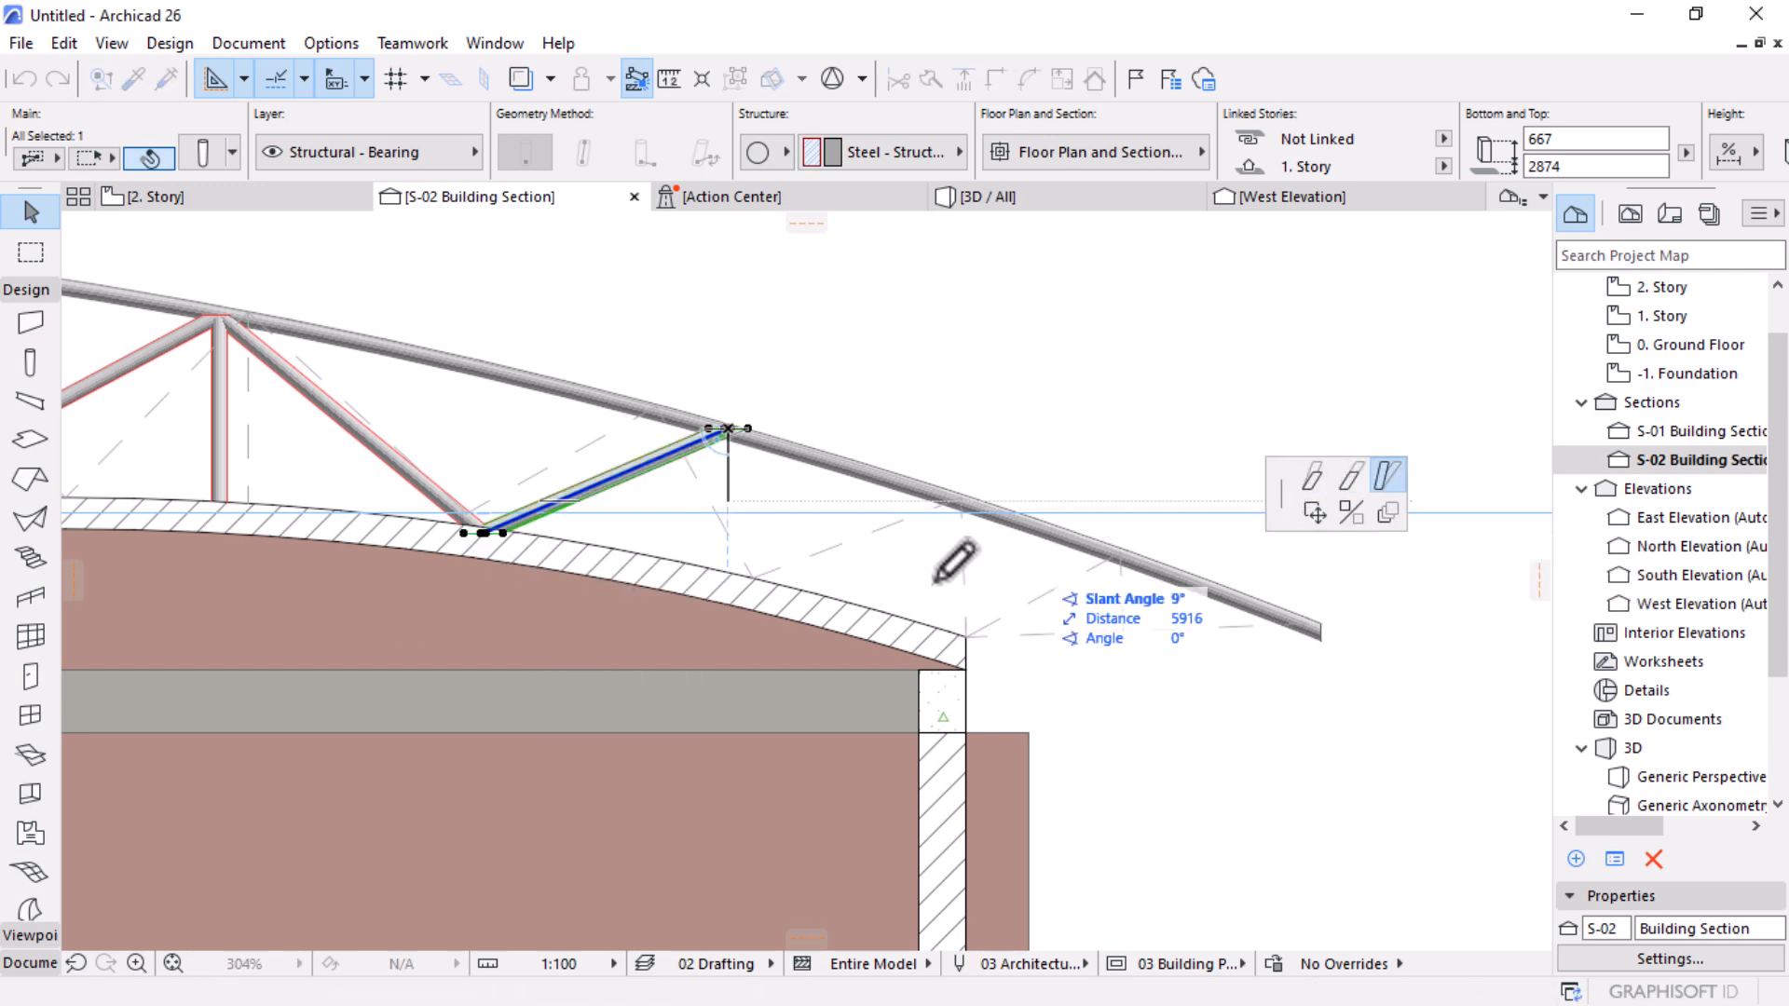
left_click(768, 584)
left_click(771, 535)
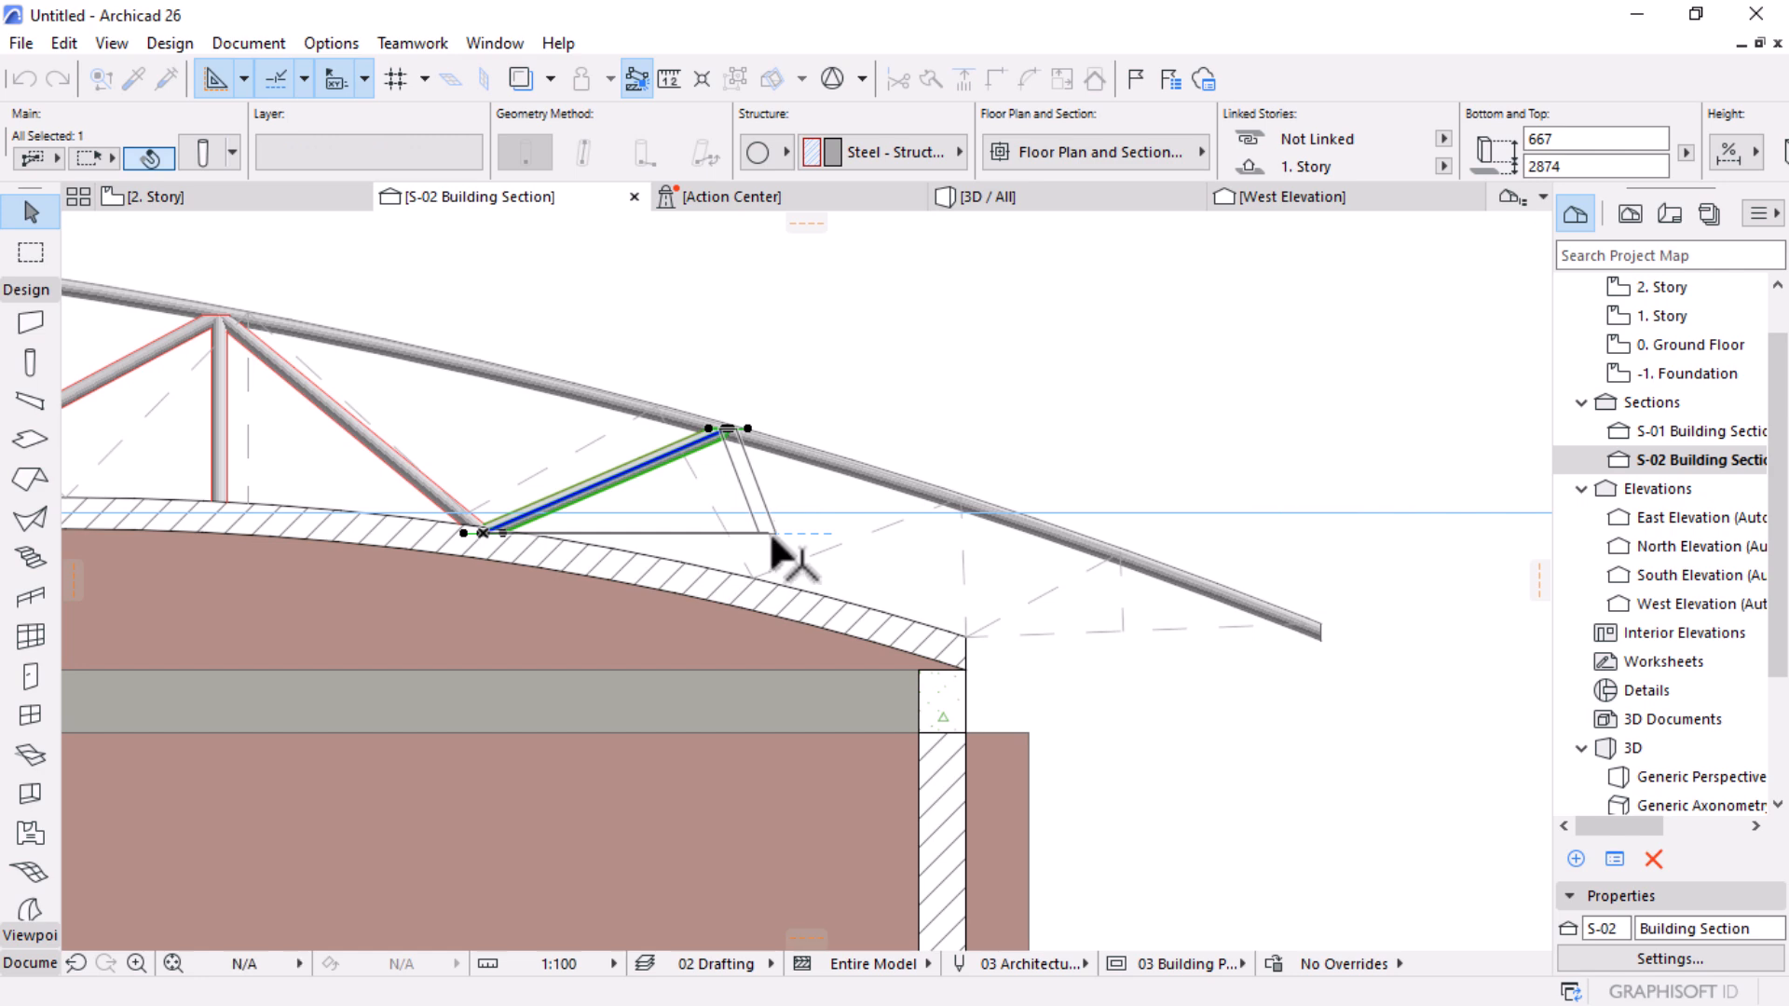
left_click(769, 533)
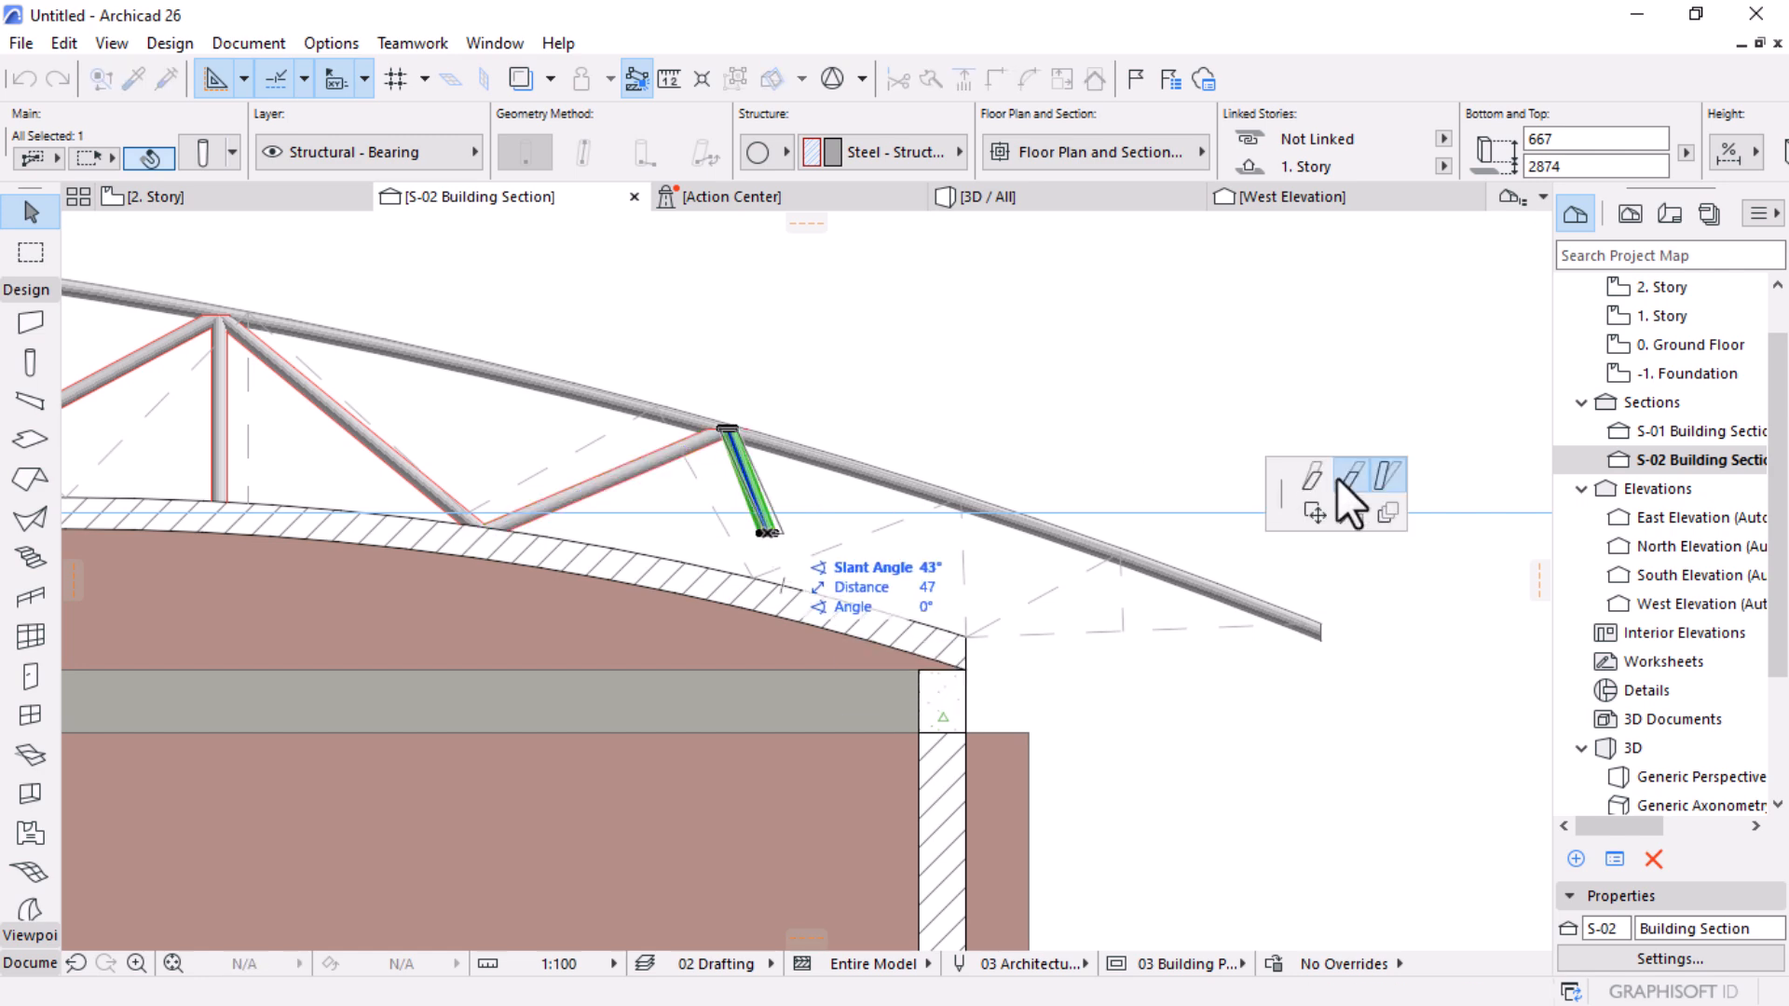
Step: Lengthen the new diagonal along its axis until its base sits in the roof slab, and check it in the 3D view
left_click(1350, 477)
left_click(801, 598)
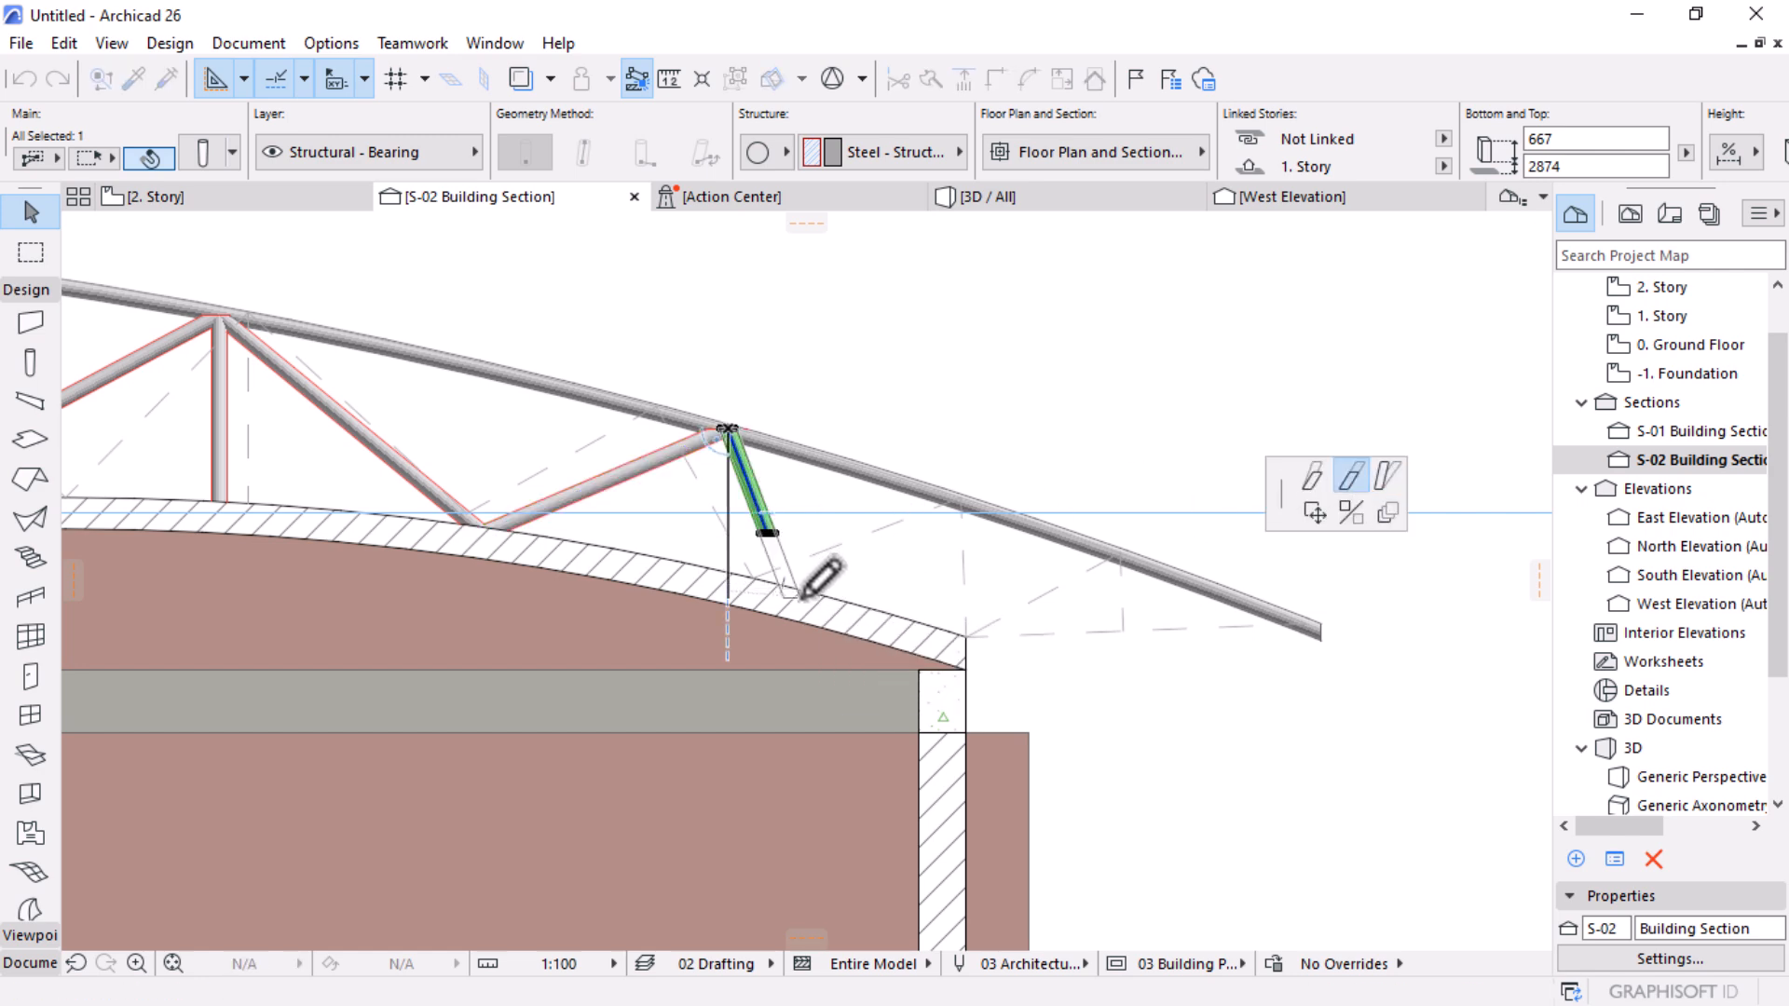
left_click(1042, 199)
key("Escape")
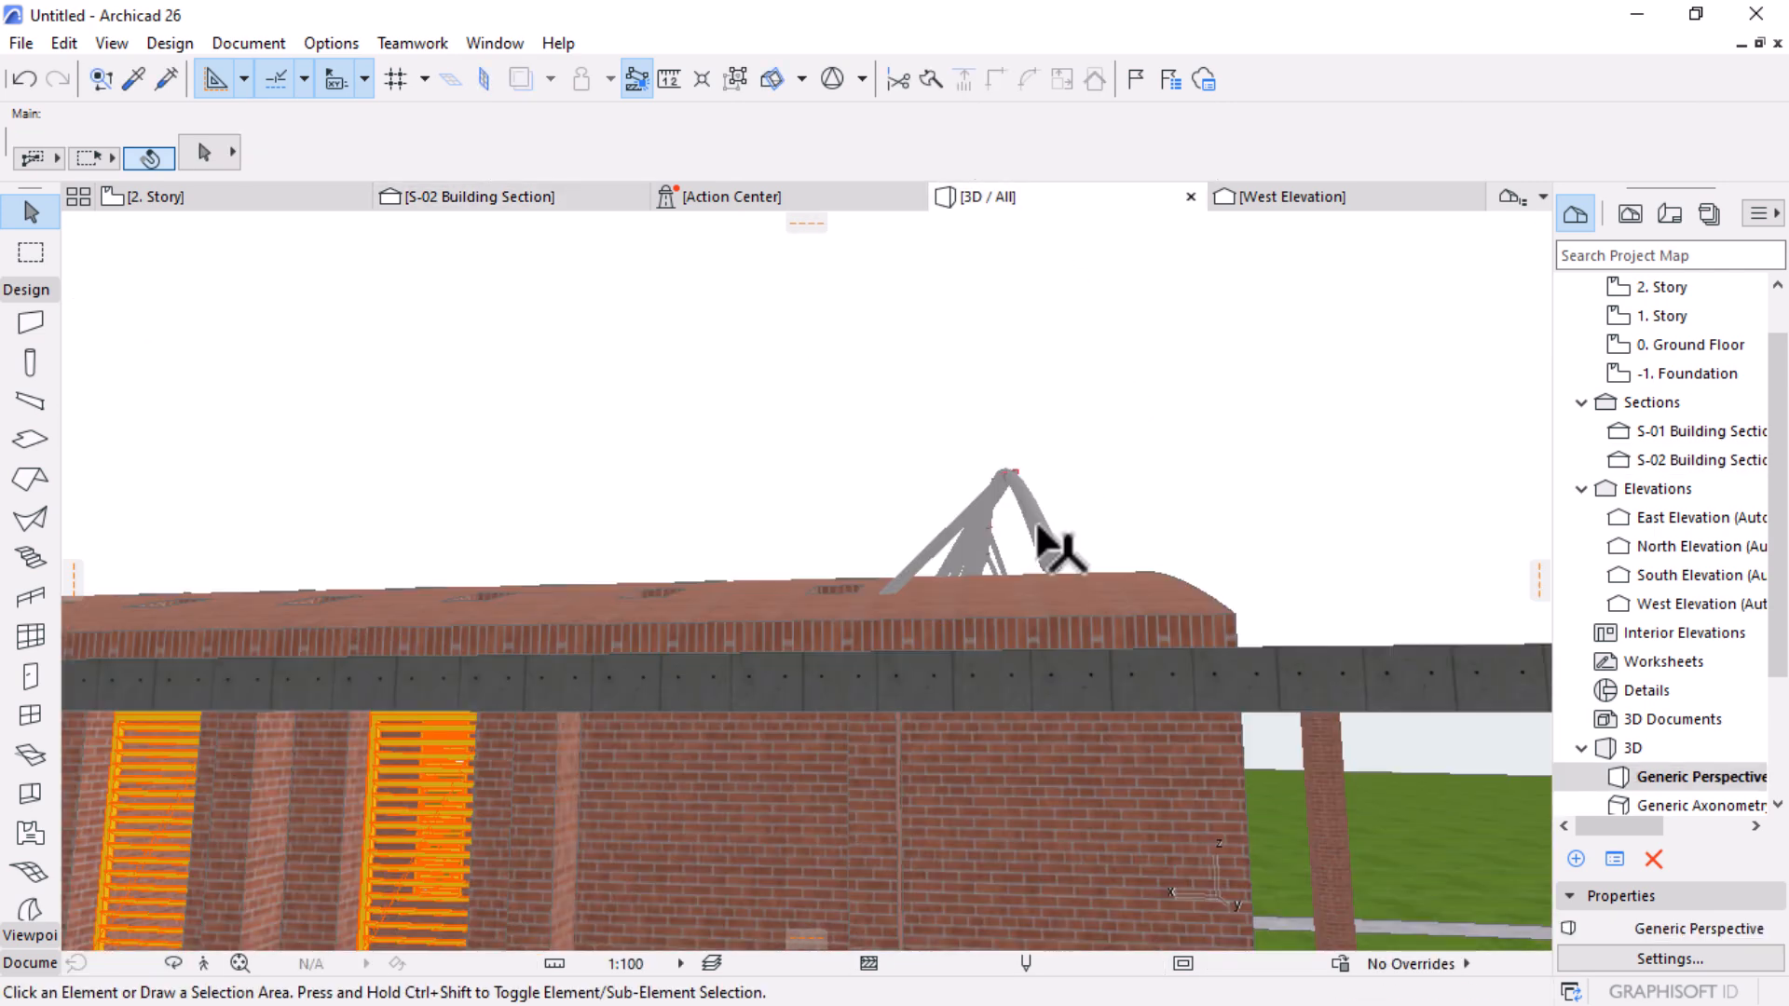
middle_click_drag(1015, 508, 1146, 699, "shift")
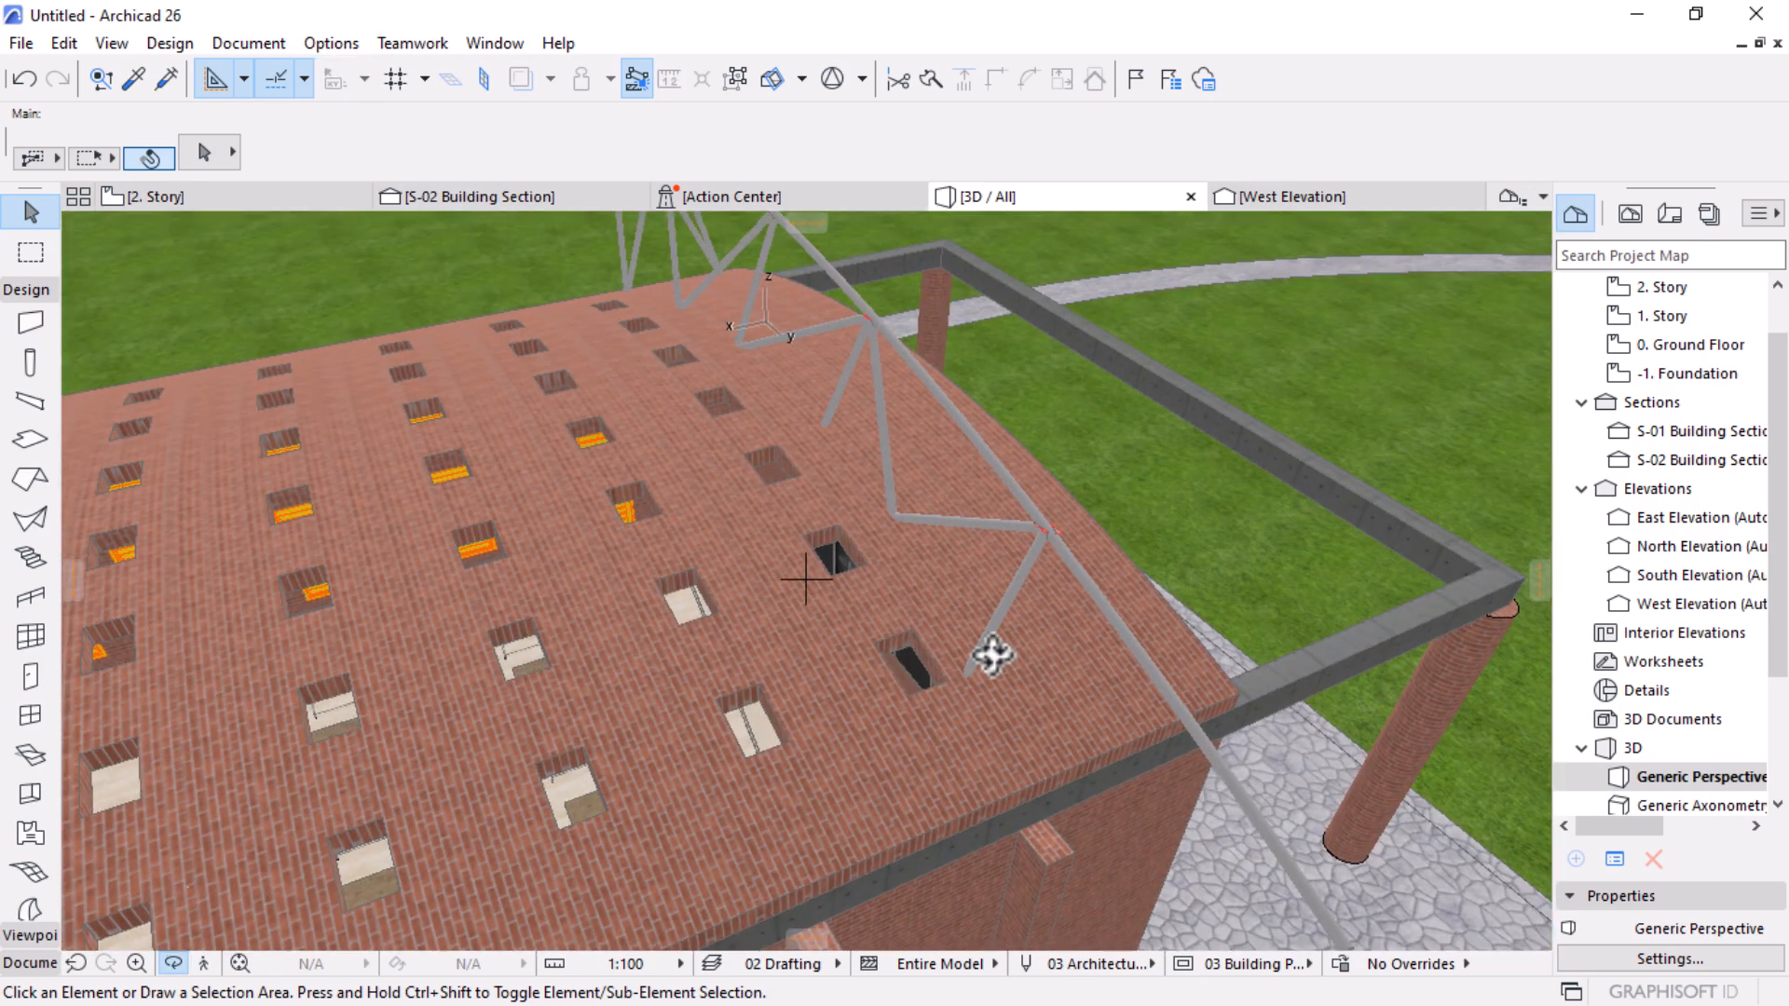
Step: In the S-02 building section, copy the newest diagonal in place, using its upper end at the curved chord as the reference point
left_click(437, 194)
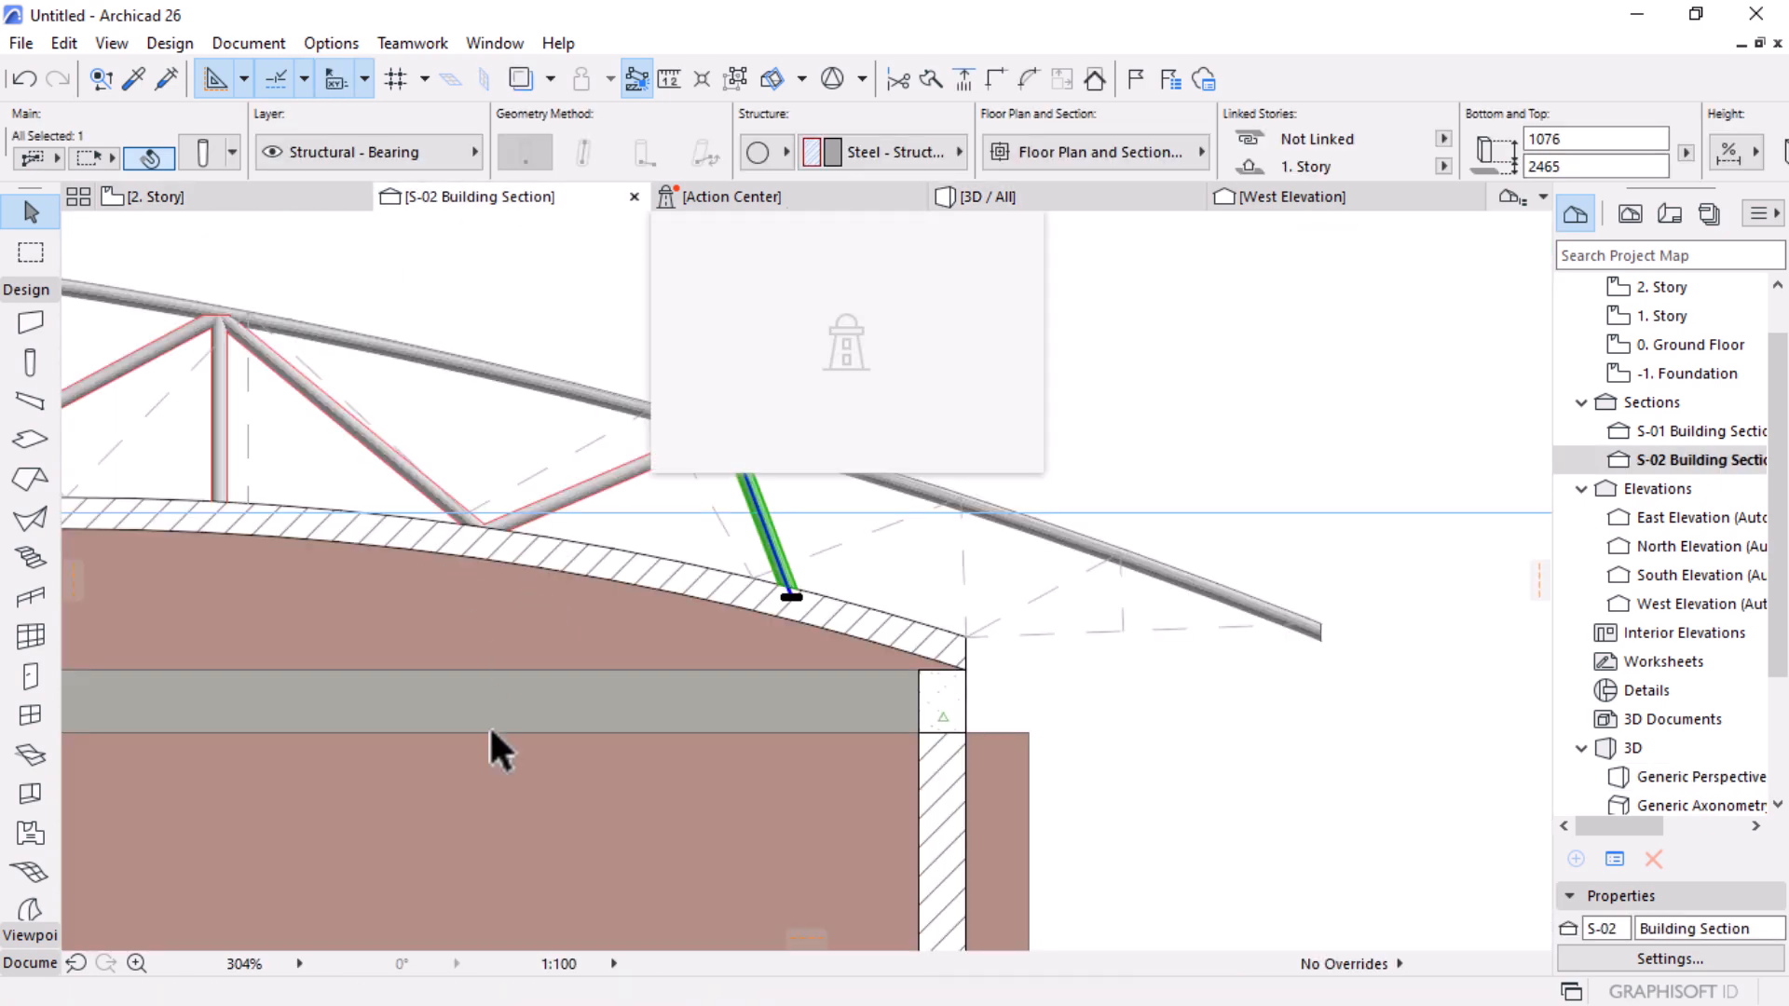
scroll(794, 591, "up", 2)
scroll(786, 585, "up", 1)
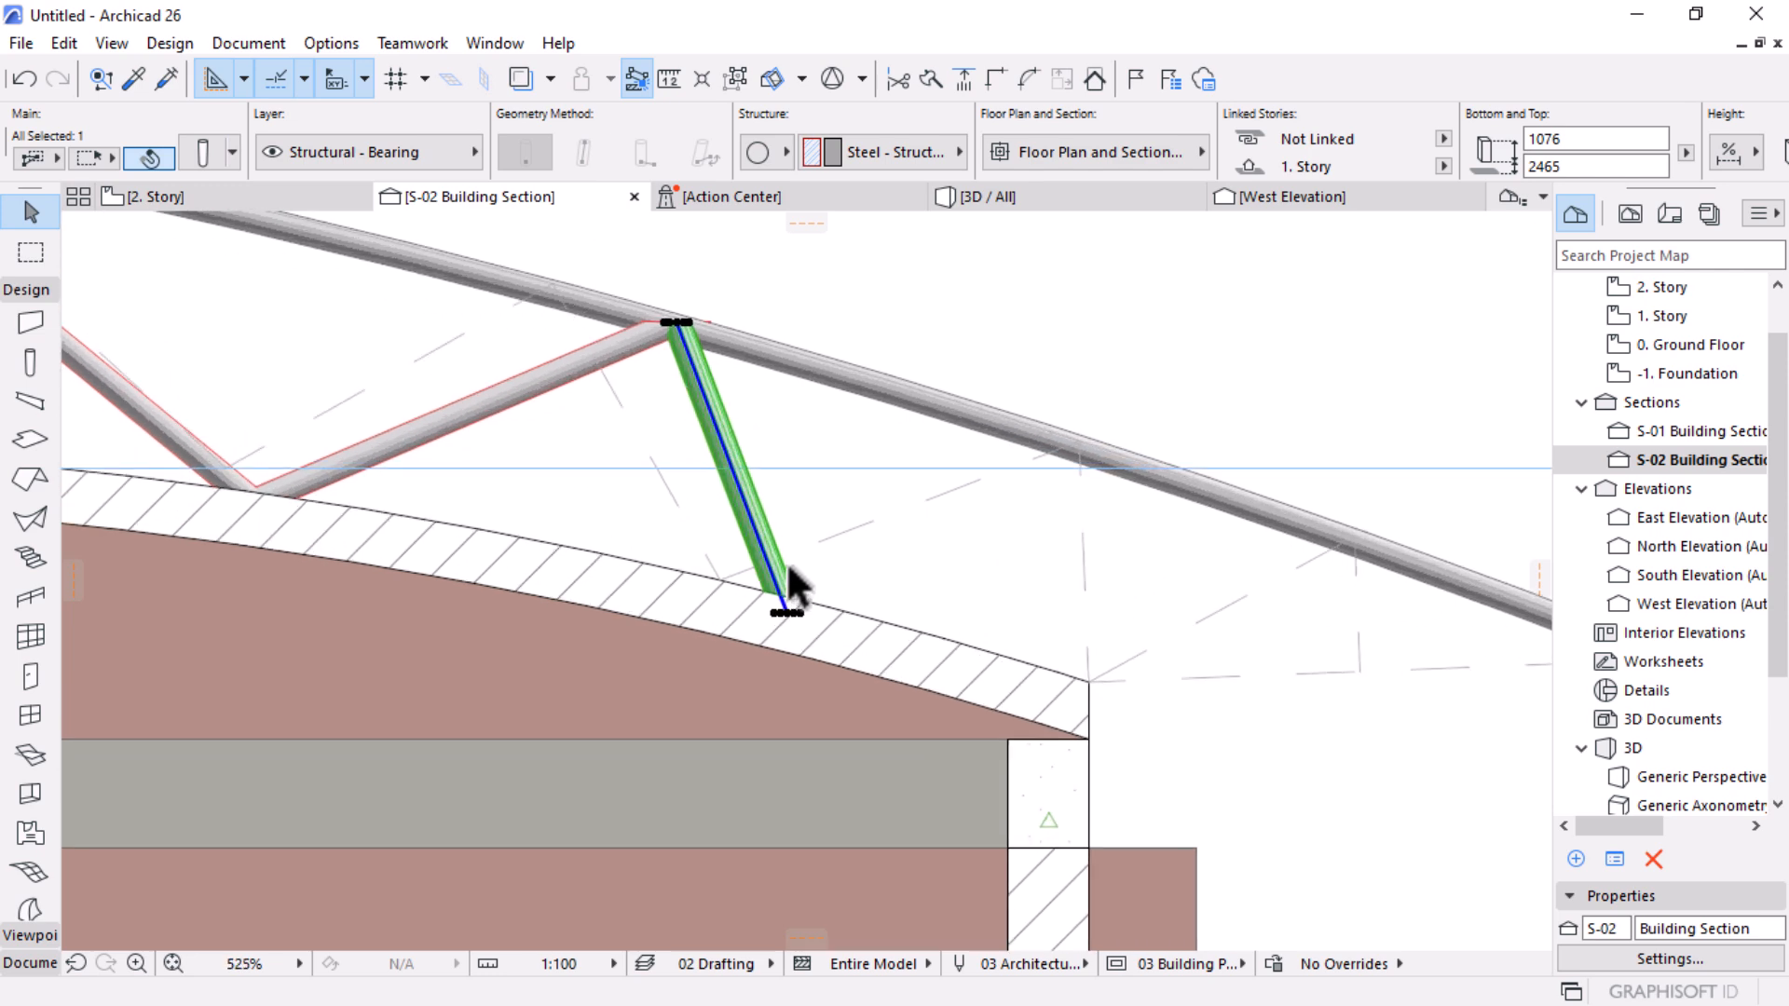
left_click(671, 321)
key("Escape")
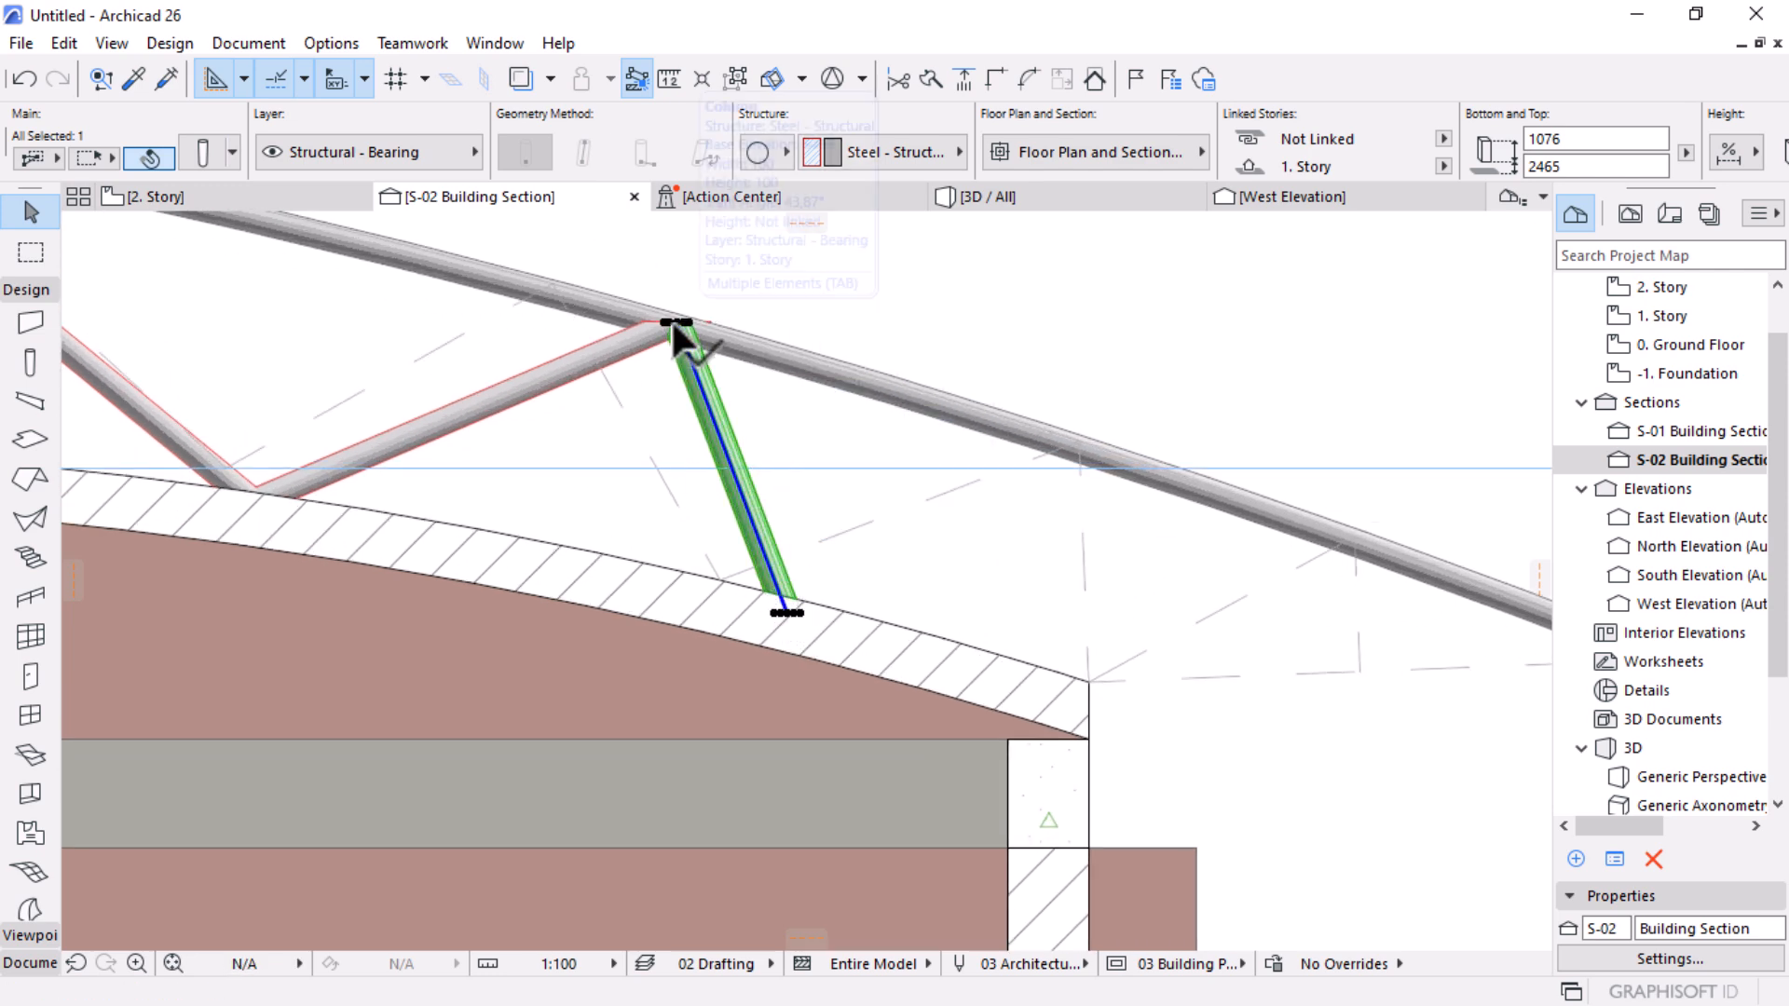
key("ctrl+shift+d")
left_click(670, 322)
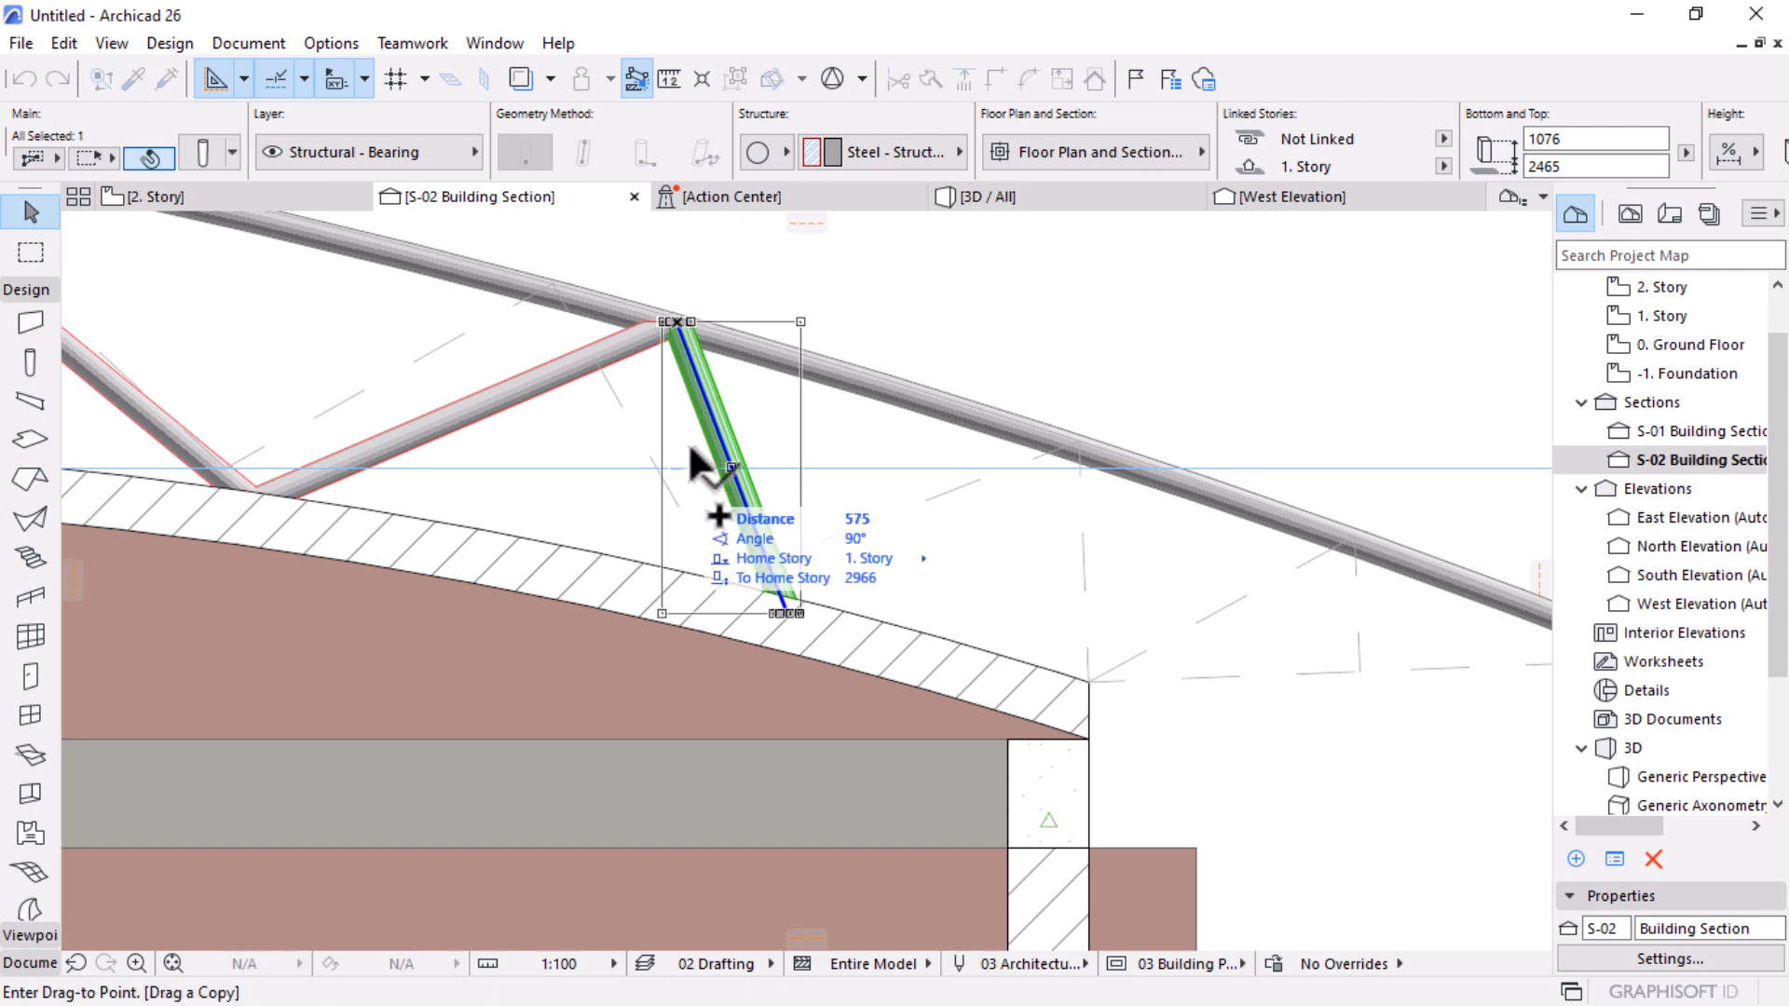
left_click(676, 326)
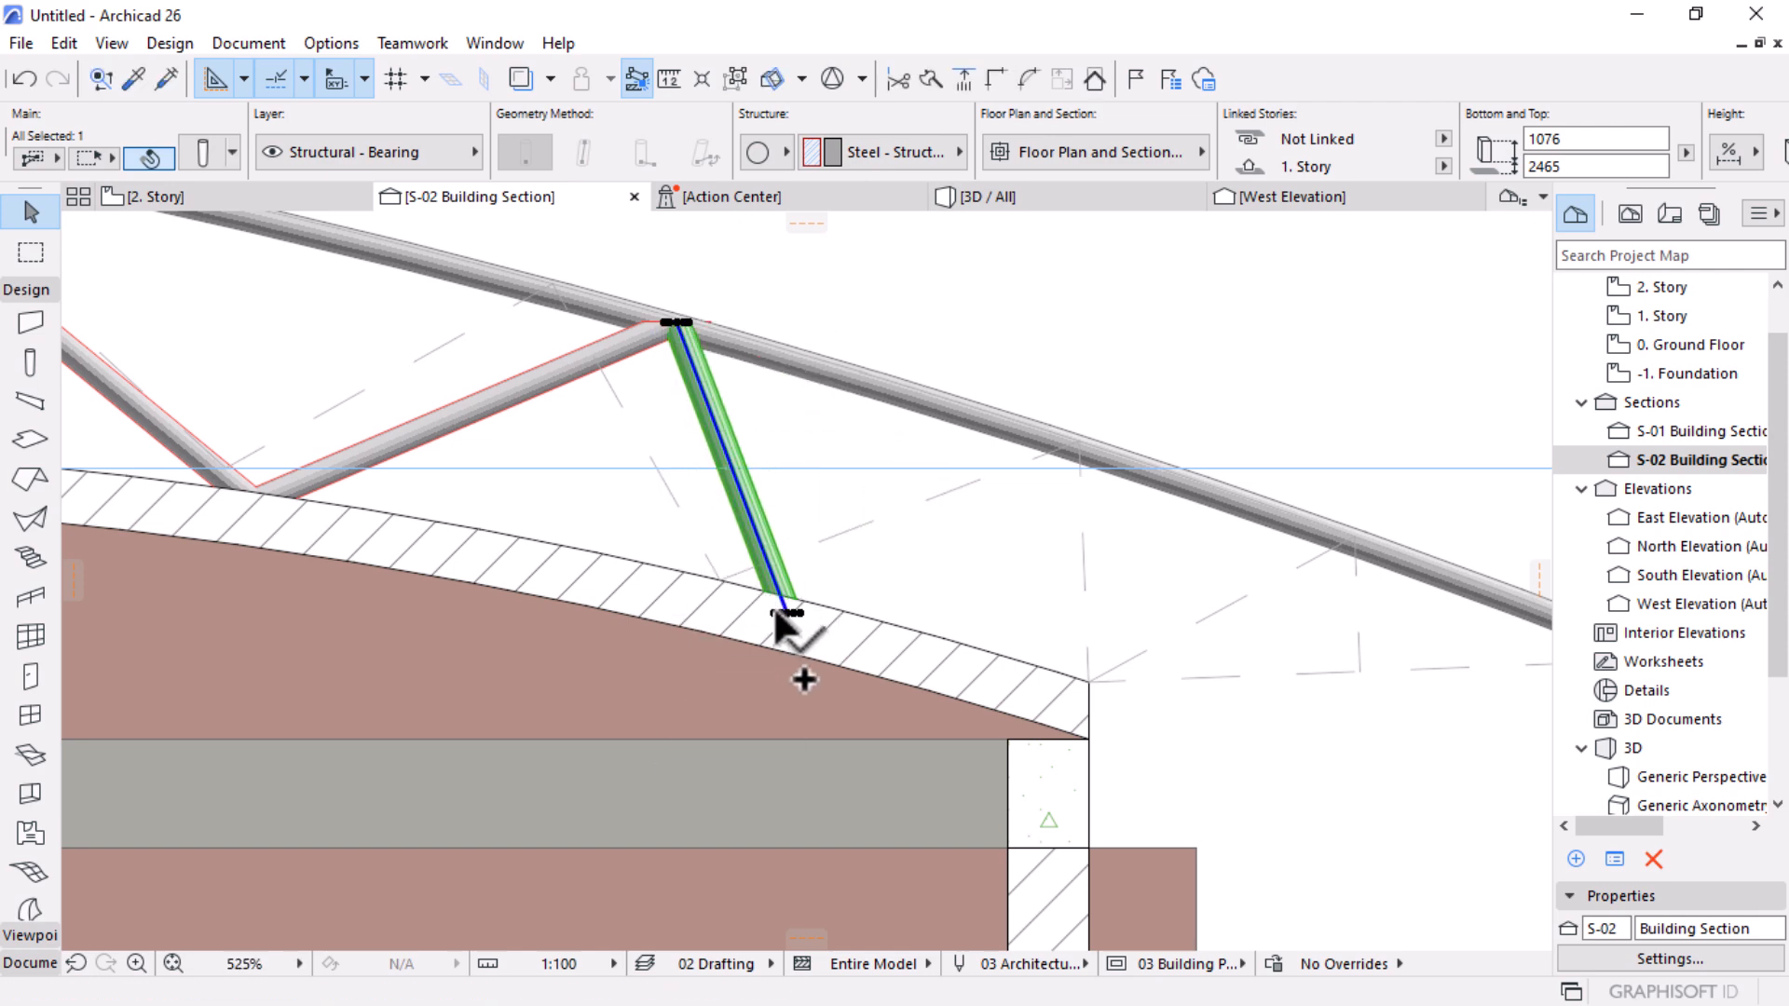
Step: Slant the copied diagonal outward about its base toward the eave and shorten it along its axis to a height of 634, ending at the chord
left_click(677, 321)
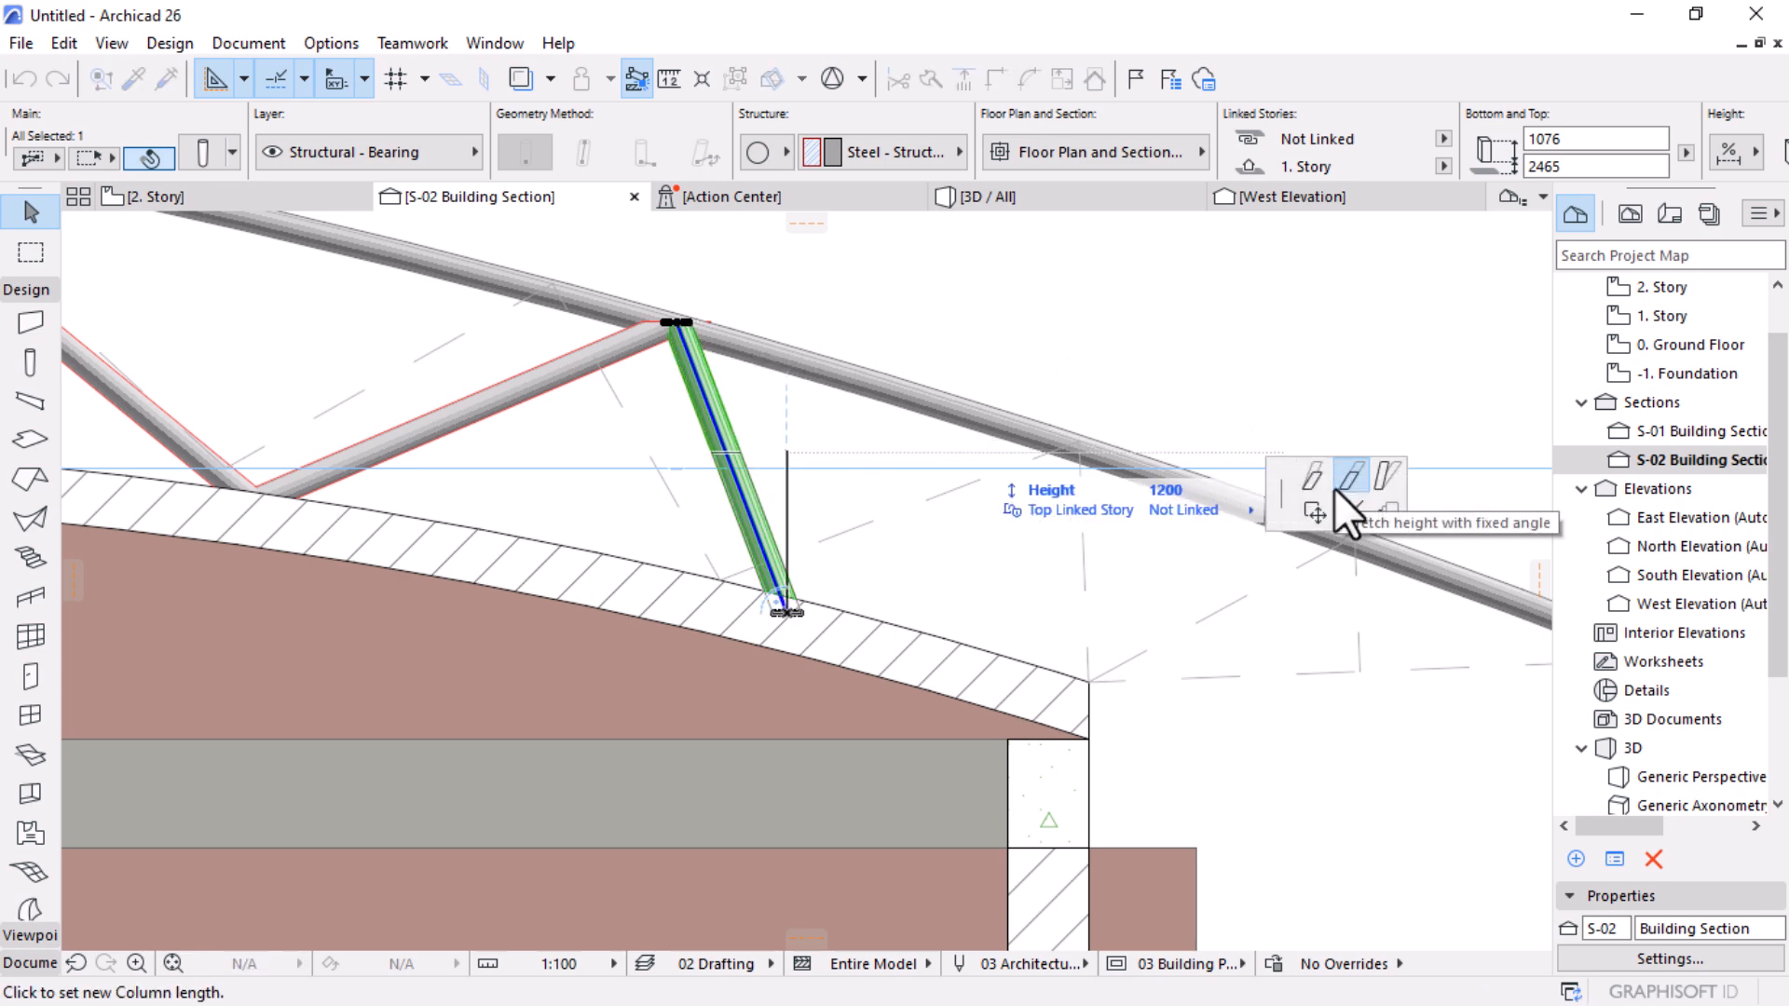
left_click(1386, 476)
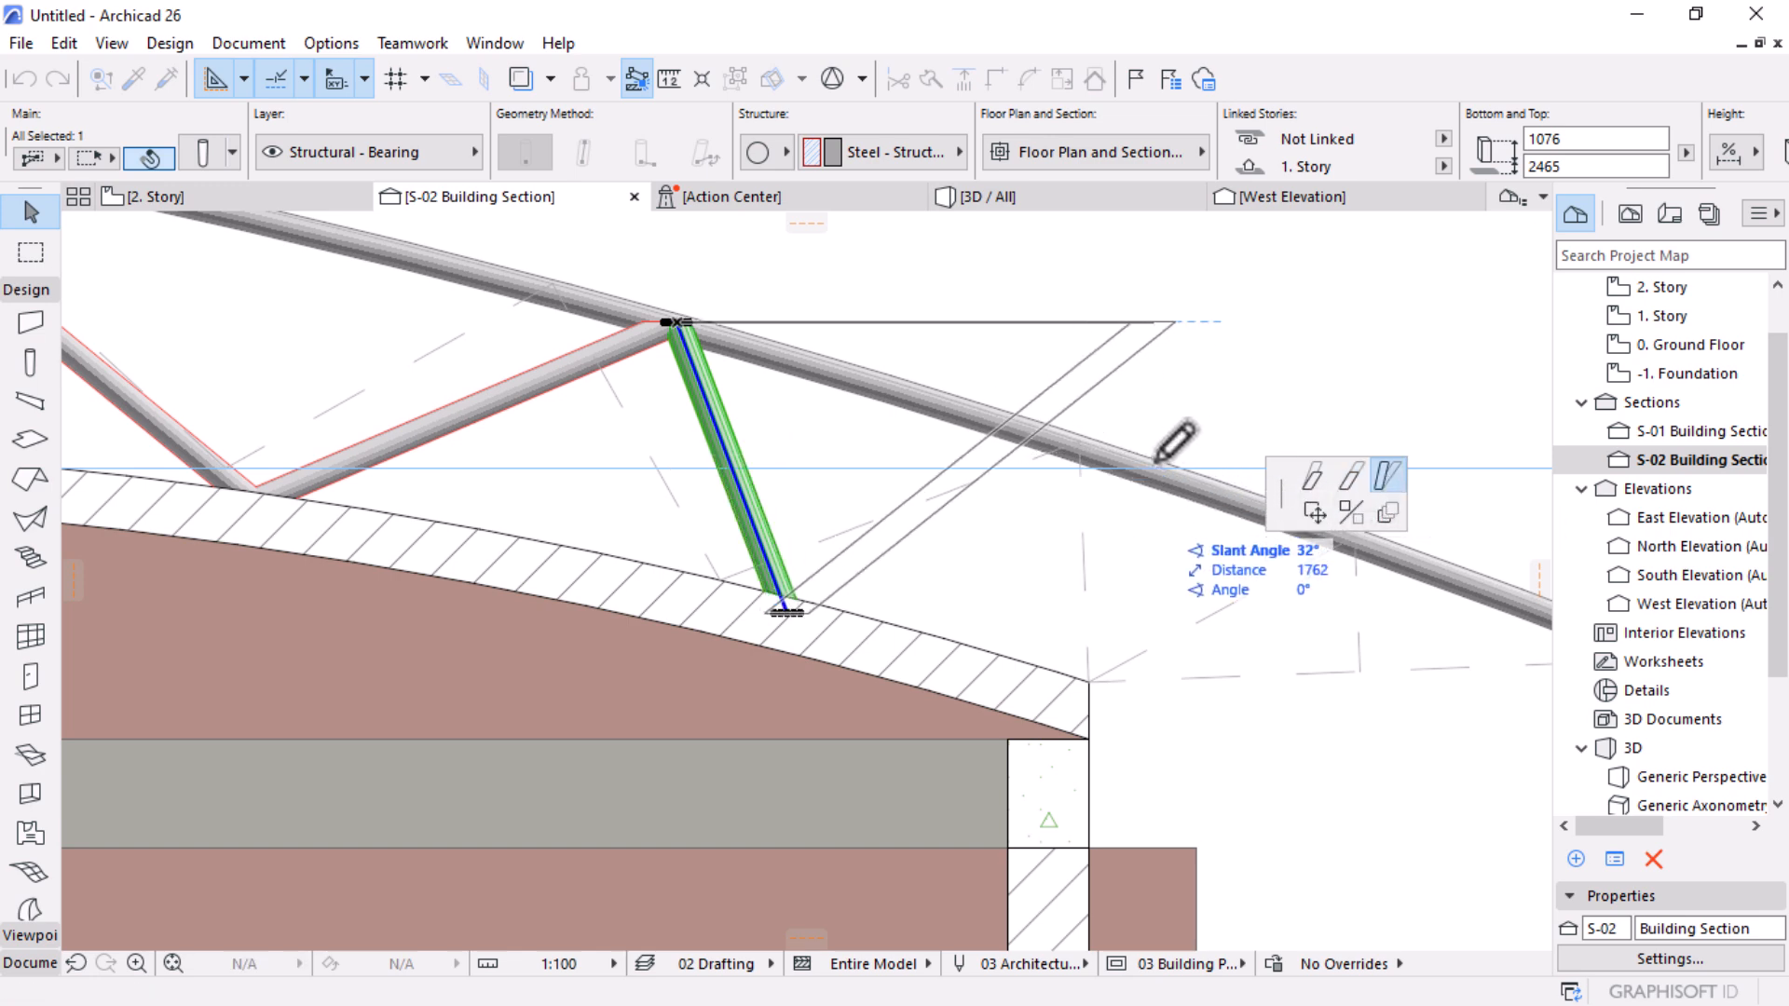
left_click(1330, 402)
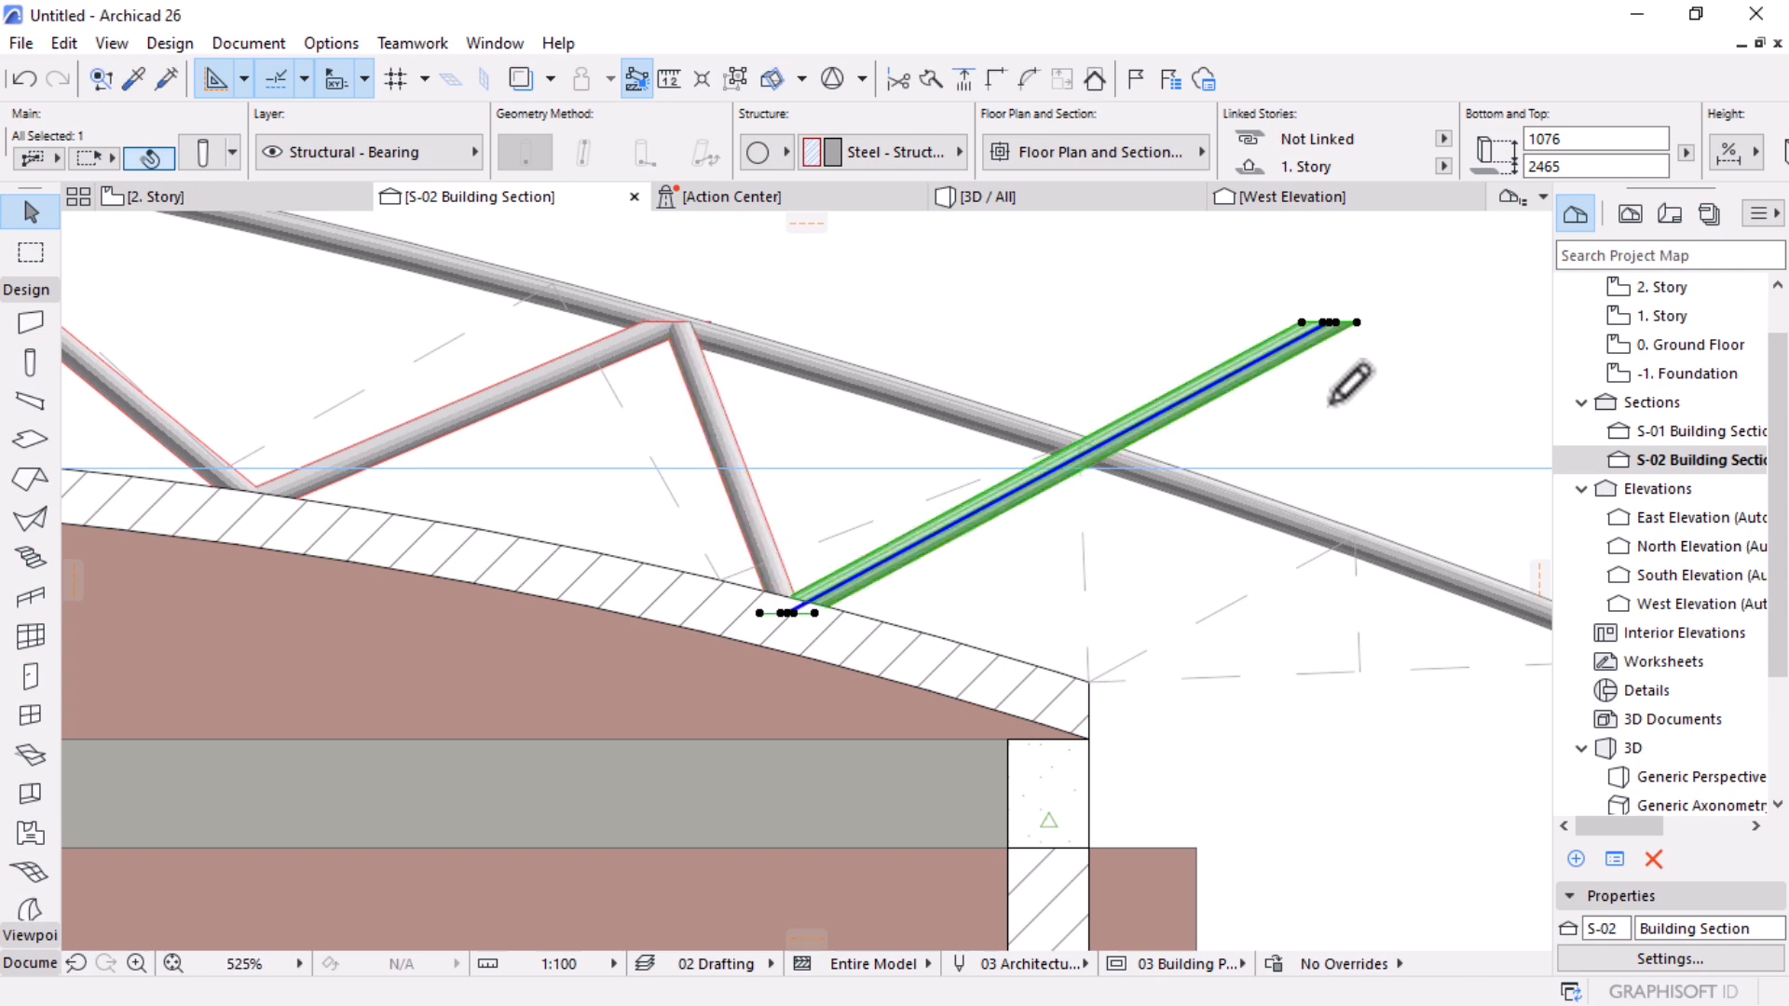
left_click(1333, 324)
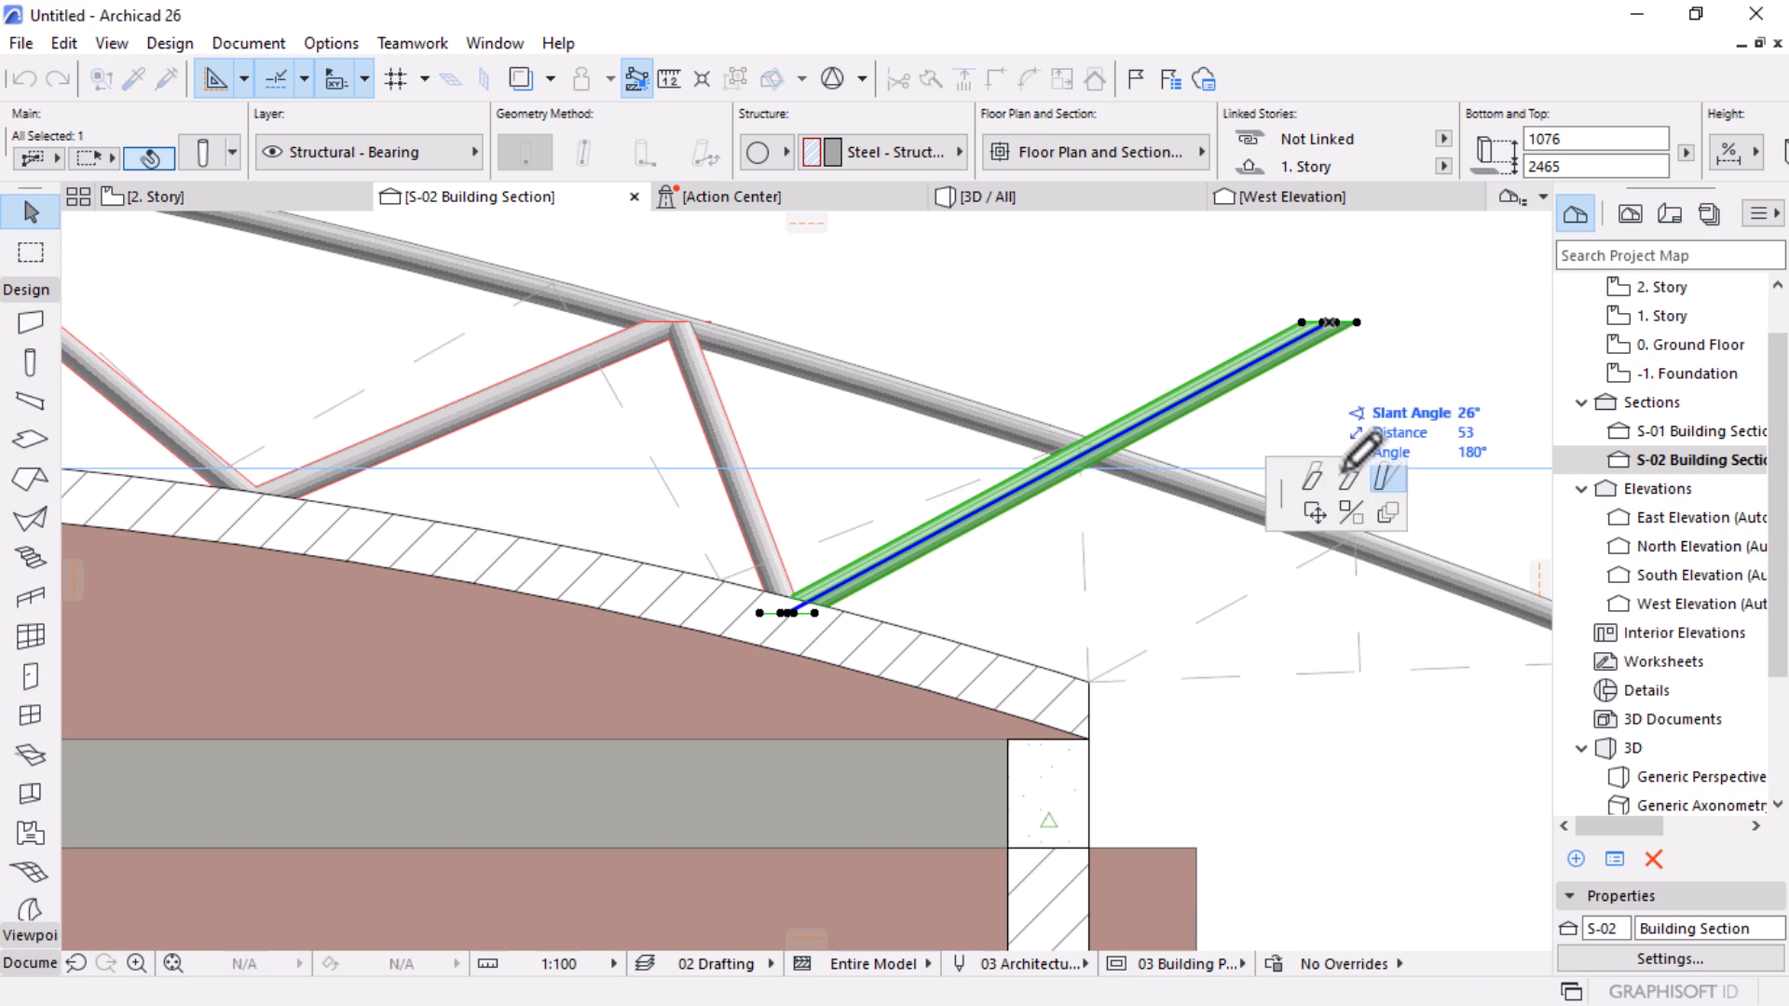
left_click(1084, 442)
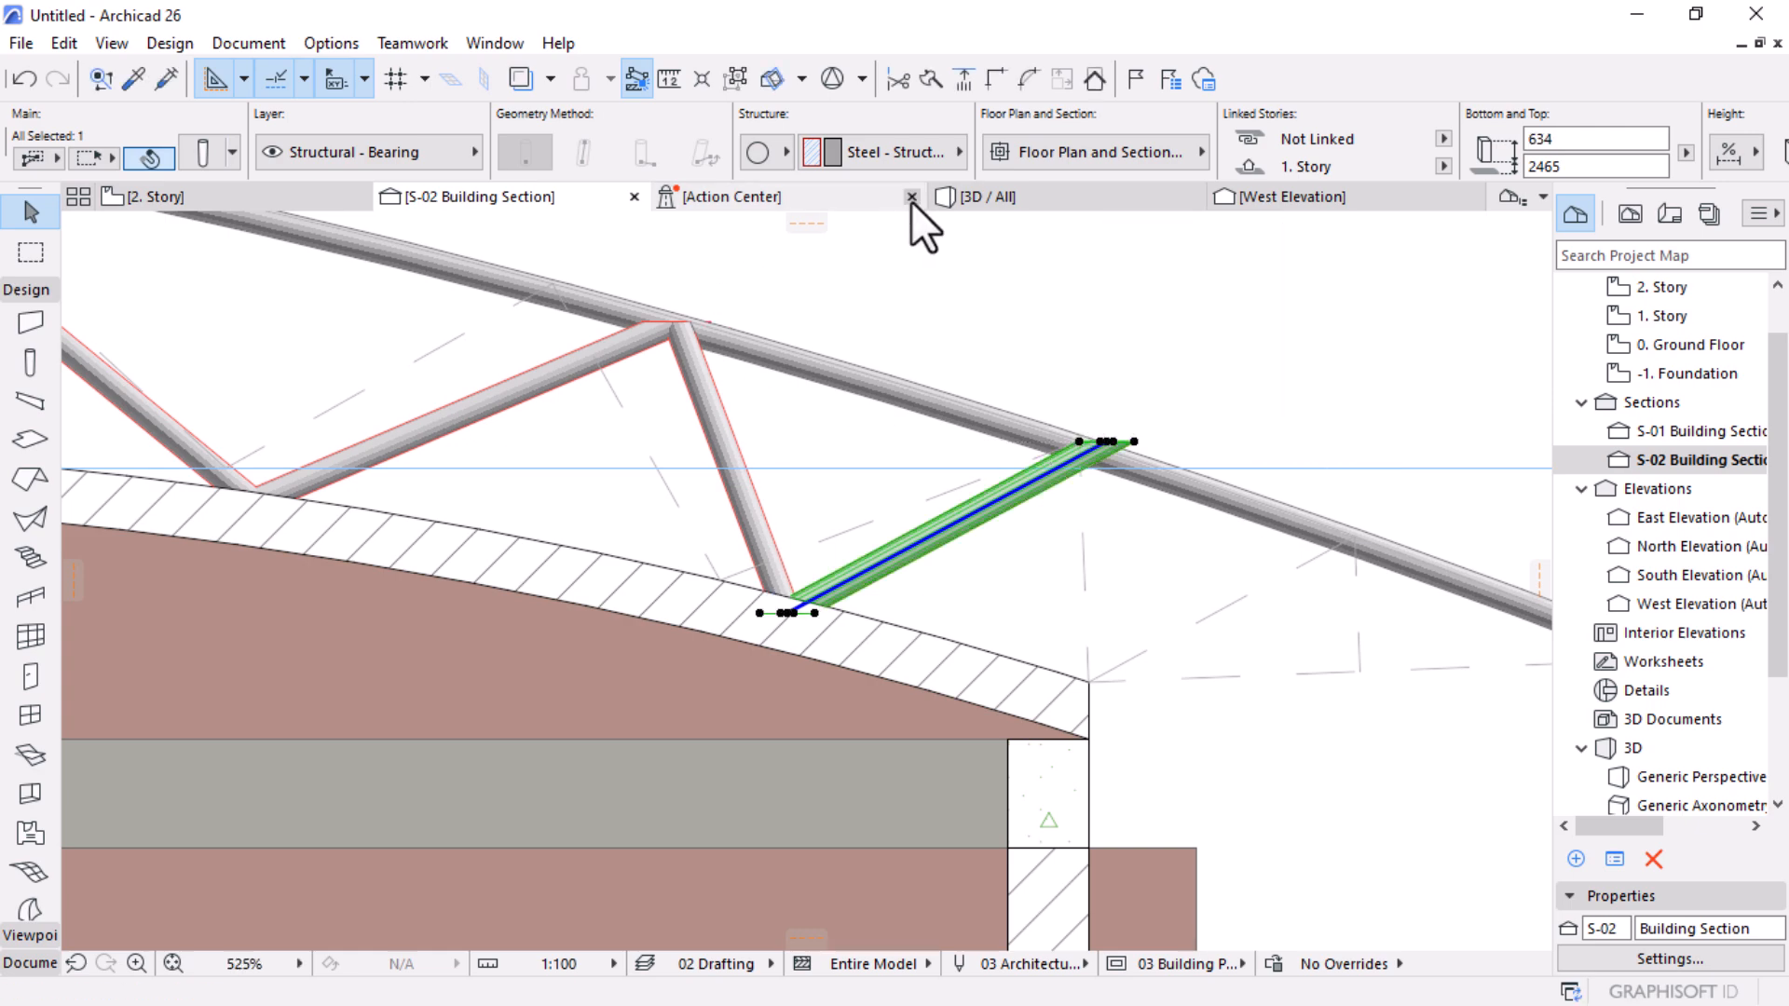
Step: In the 3D view, set the slant angle of the diagonal running from the chord down to the outermost base point to 50°
left_click(1054, 194)
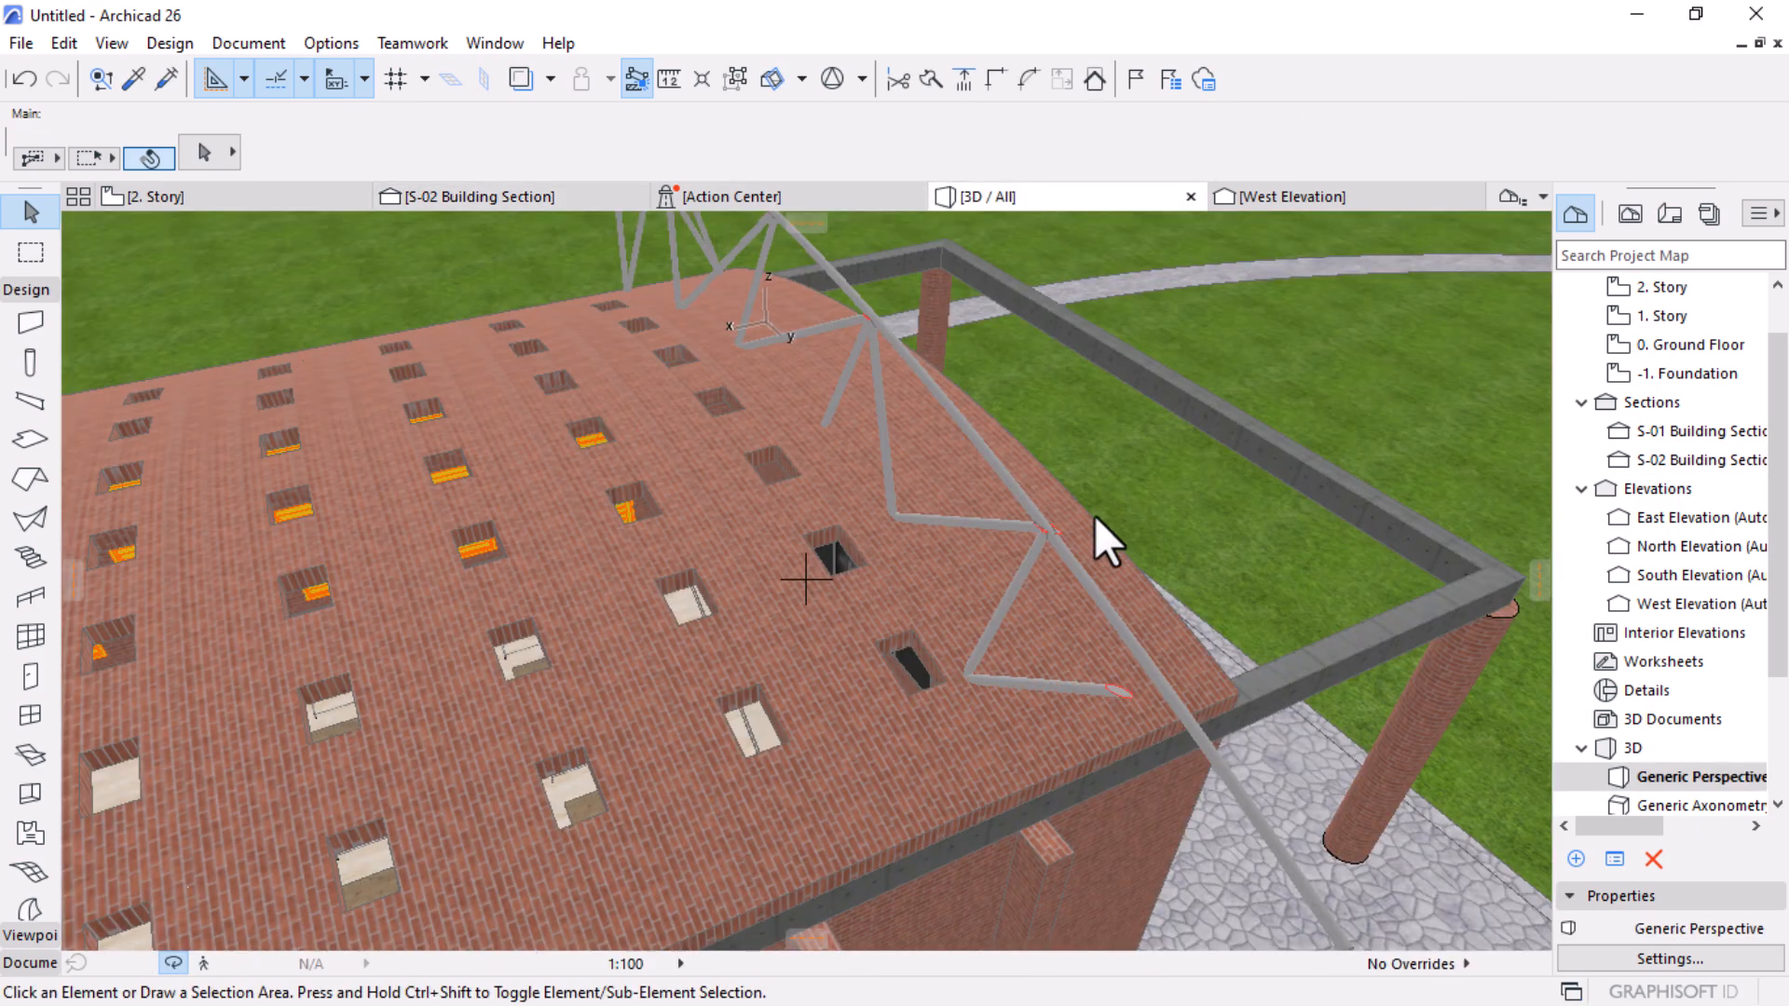
middle_click_drag(1230, 711, 962, 624, "shift")
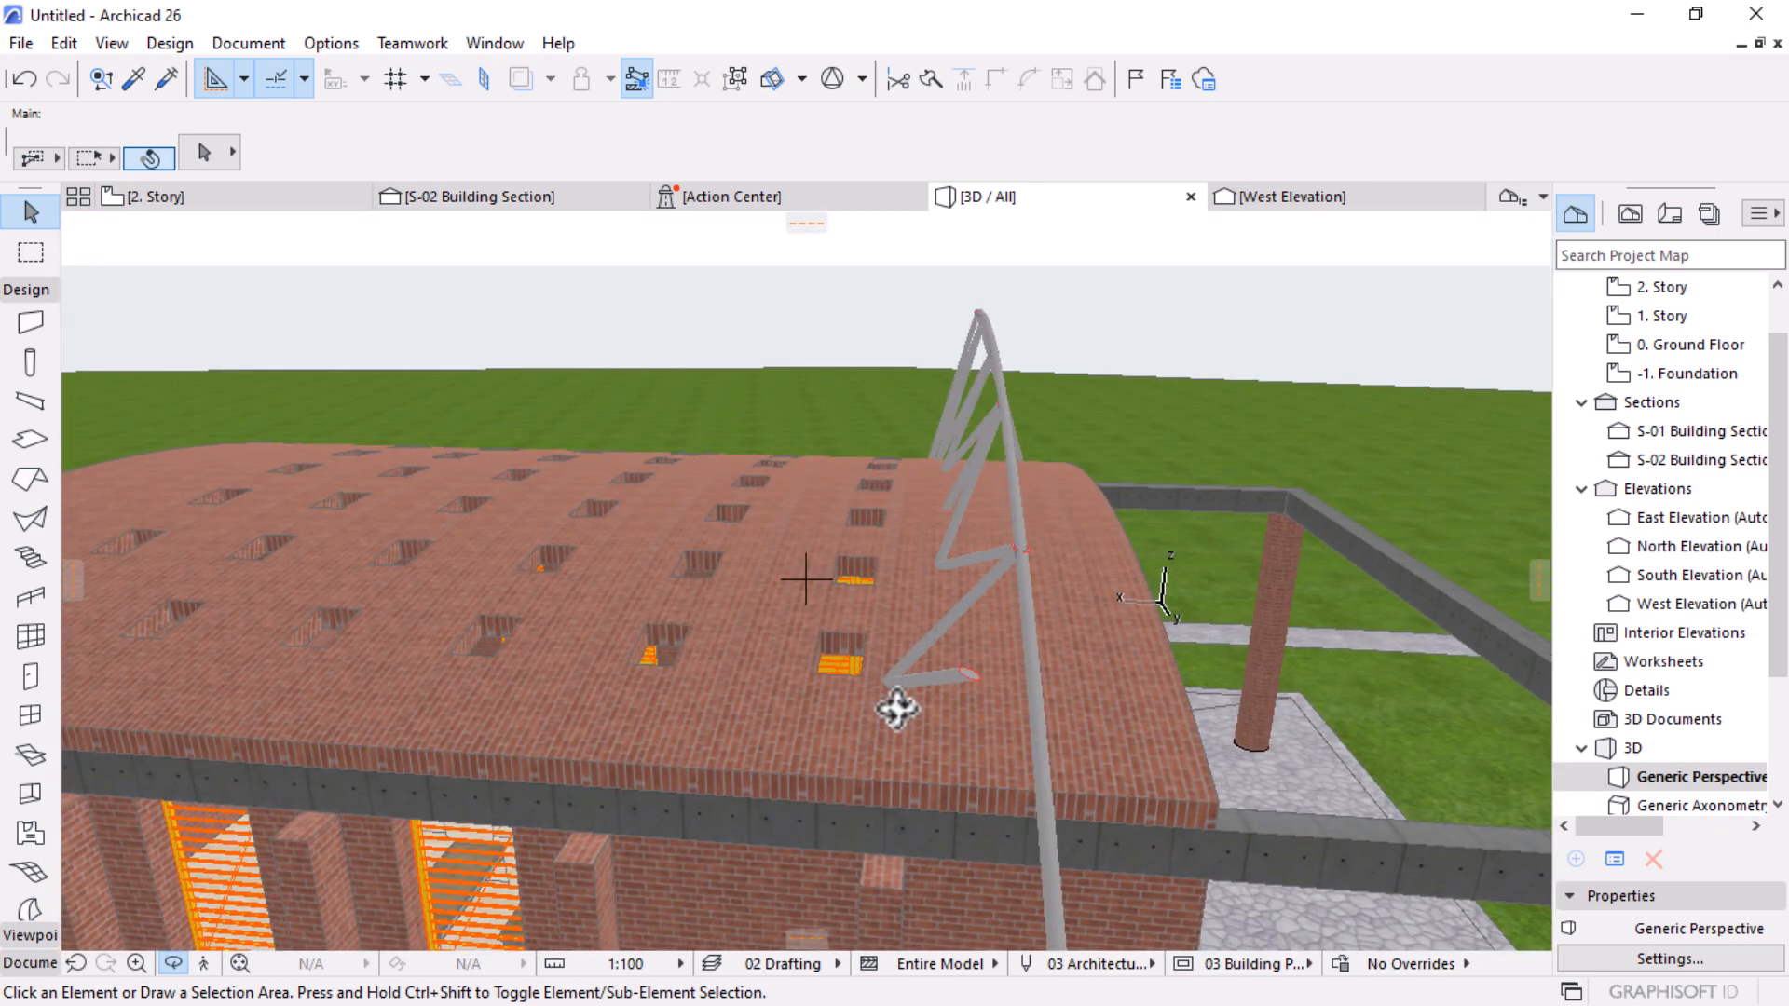
scroll(897, 708, "up", 5)
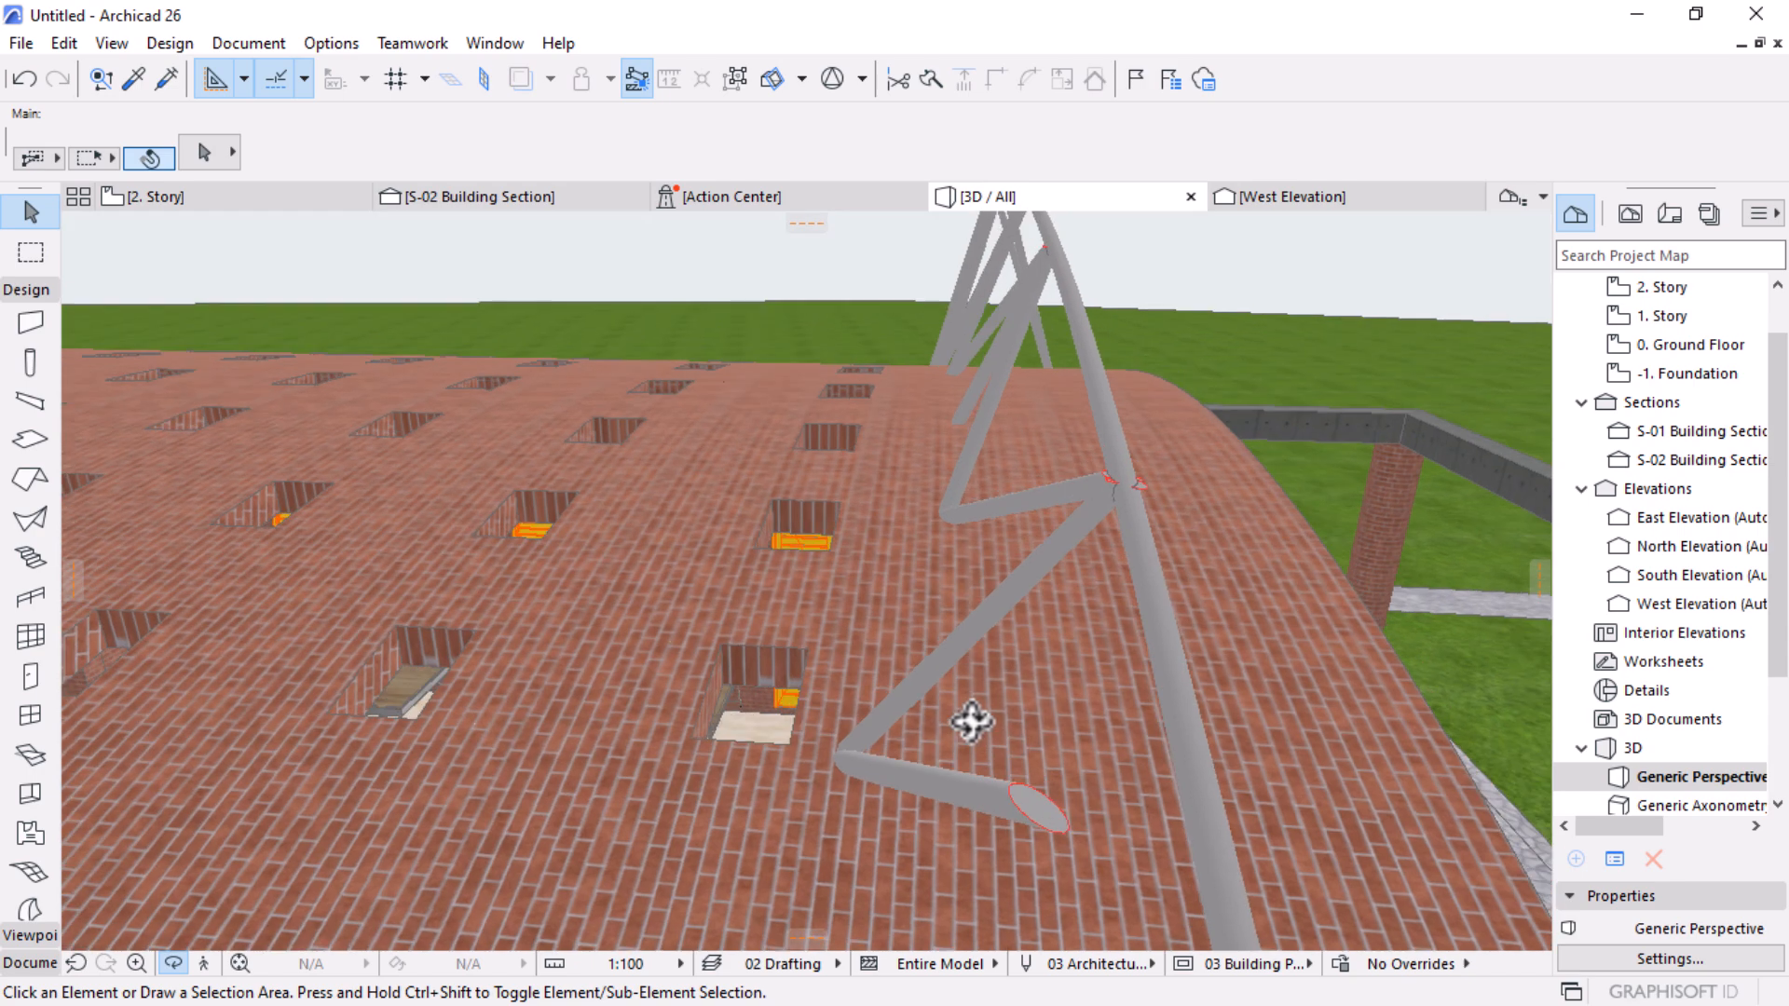
left_click(990, 652)
scroll(1172, 151, "down", 8)
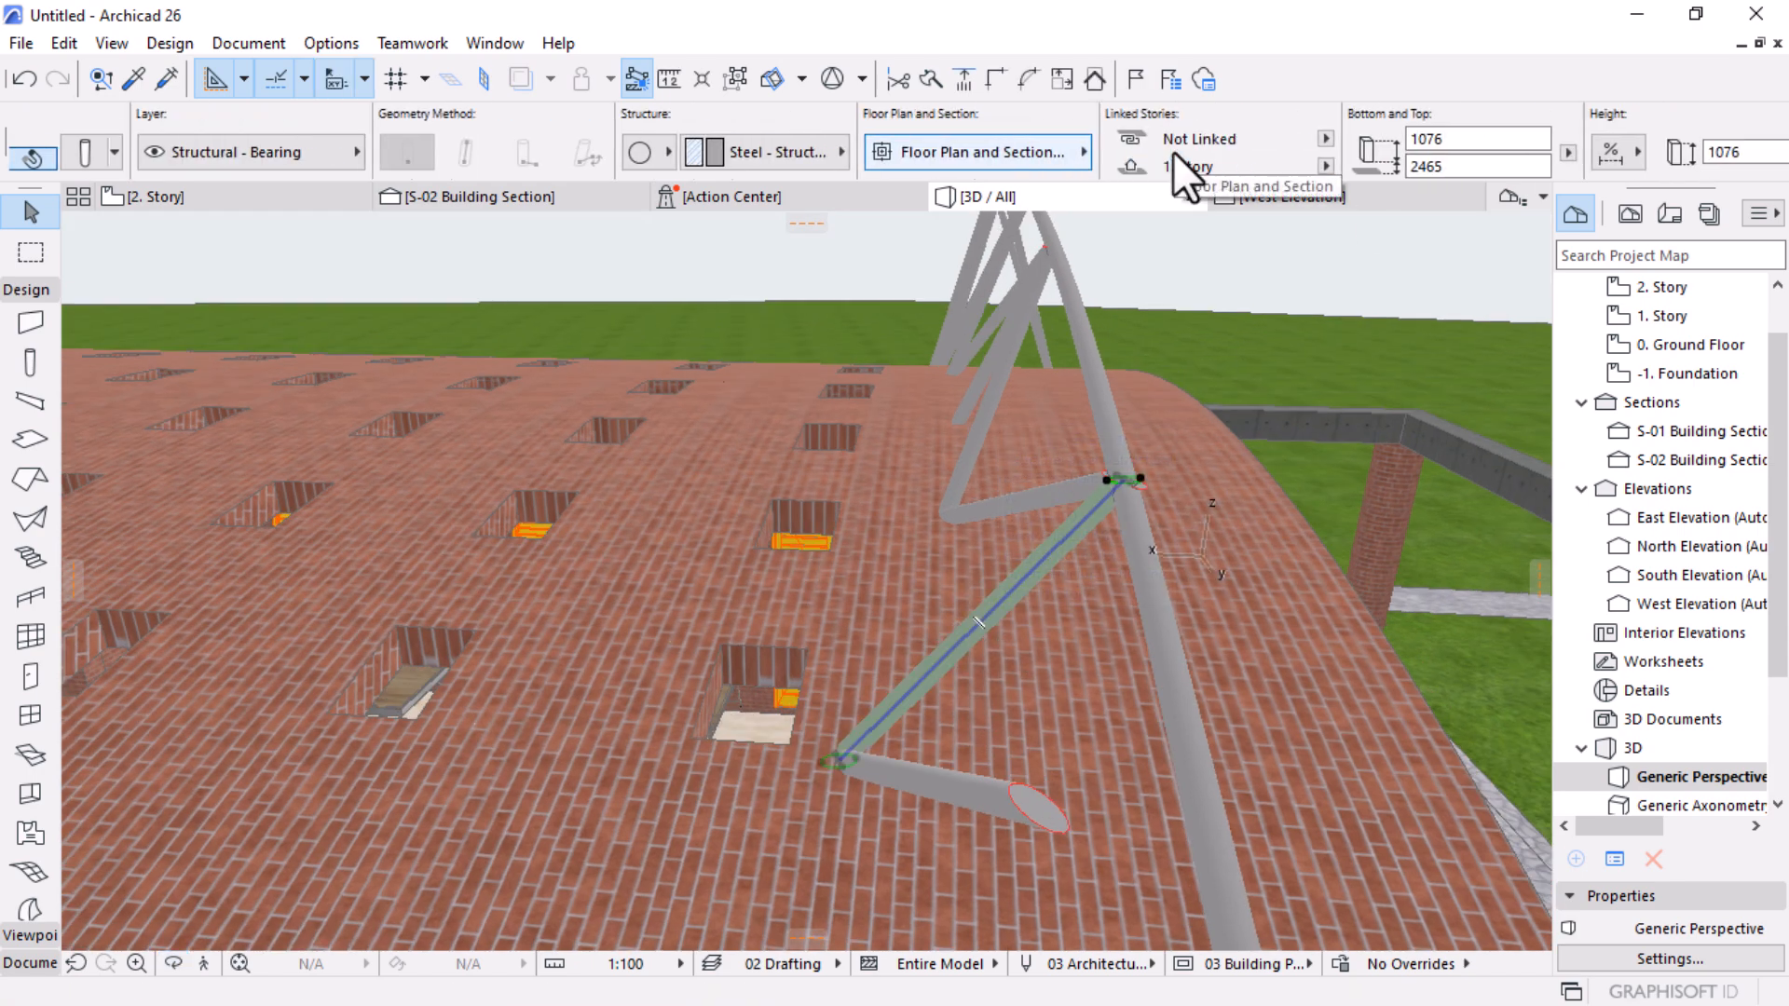
scroll(835, 121, "up", 8)
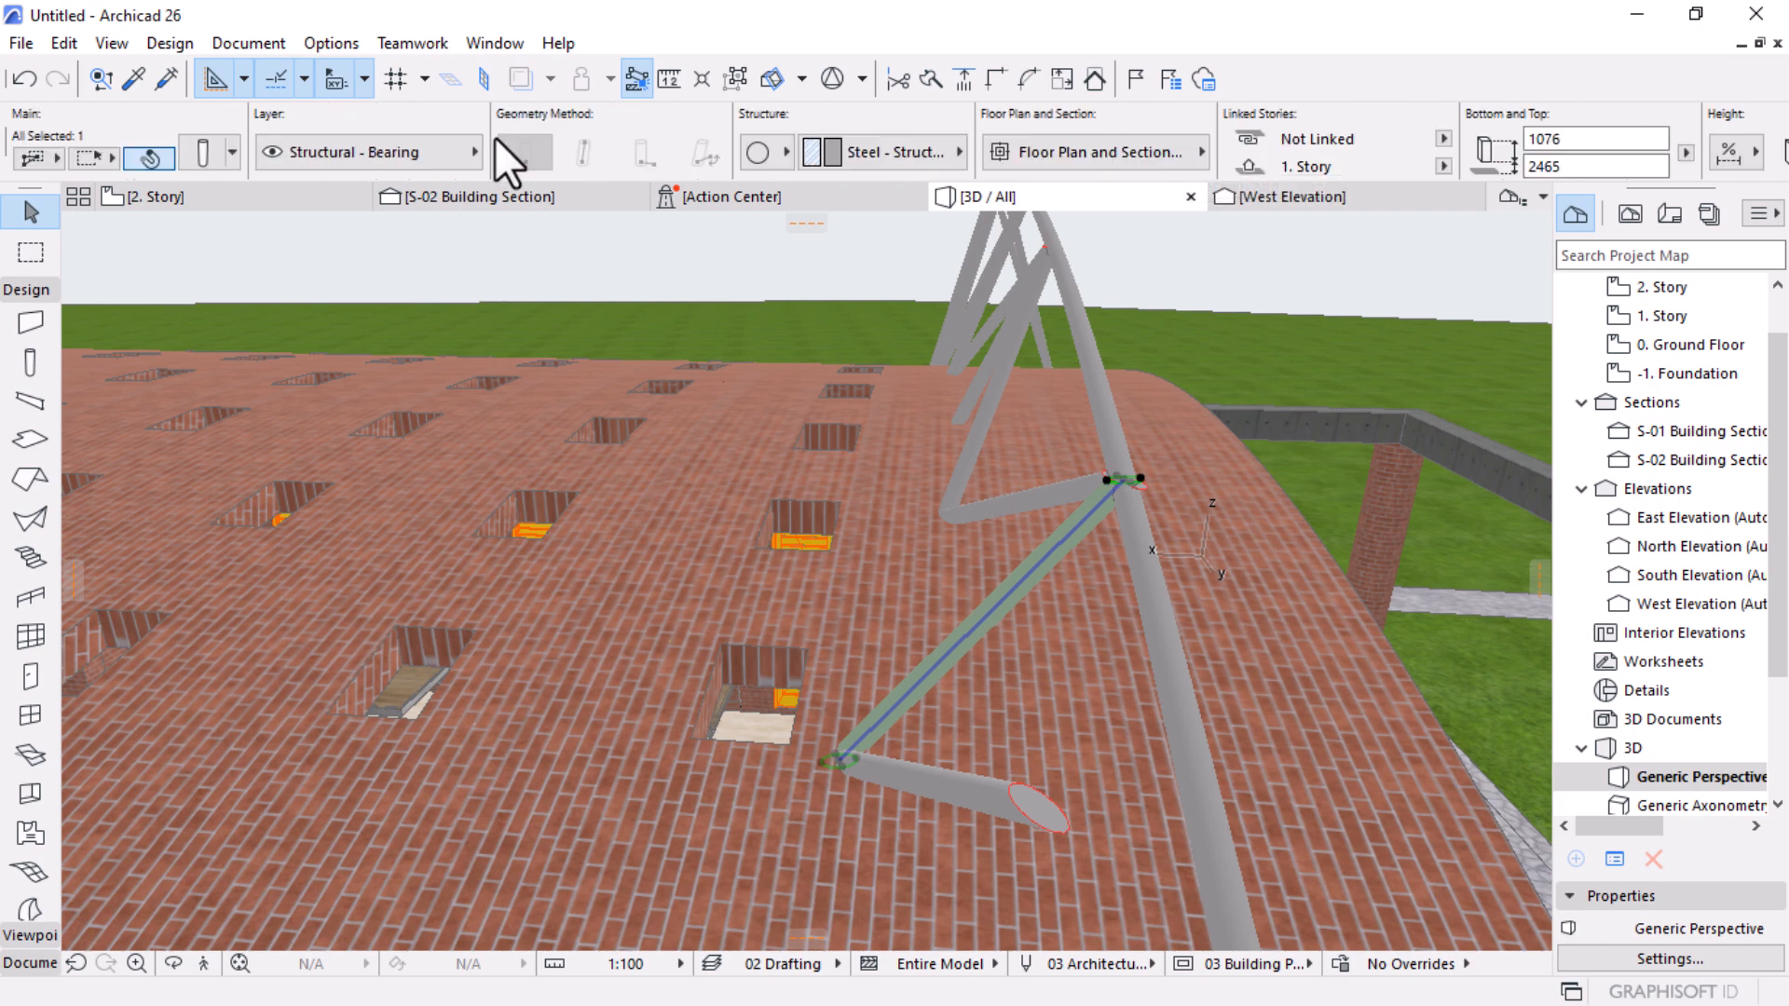
key("ctrl+t")
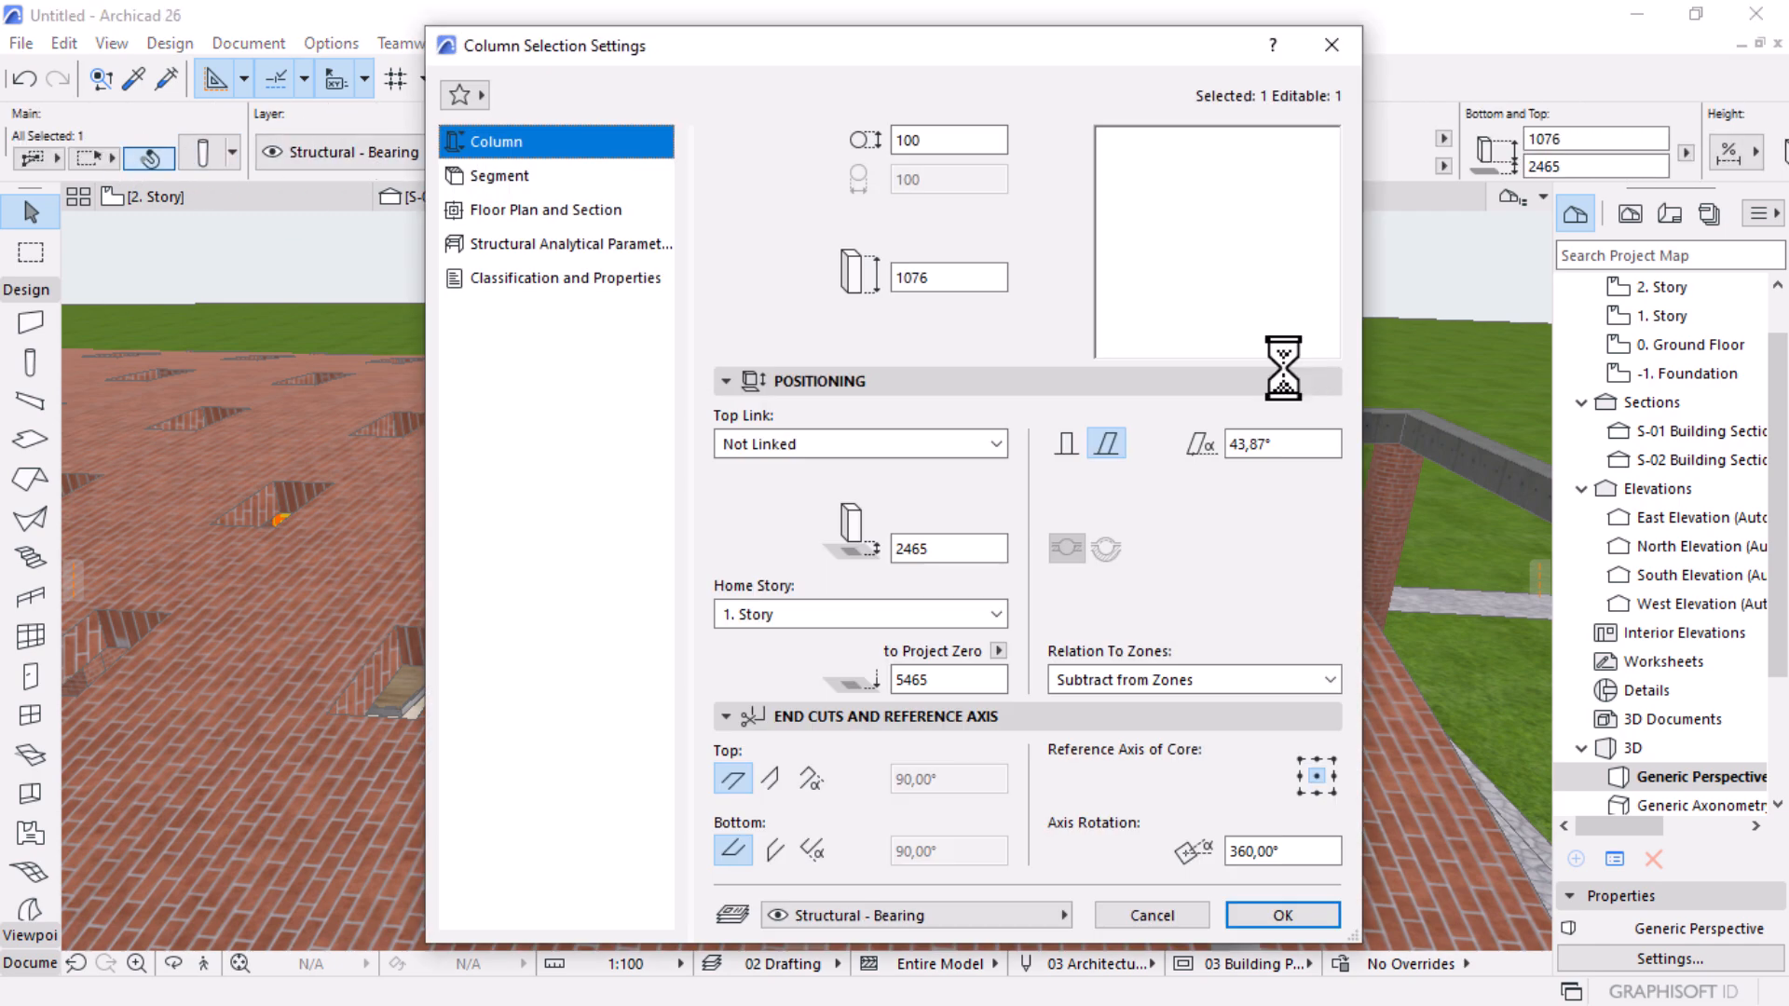
left_click(1209, 445)
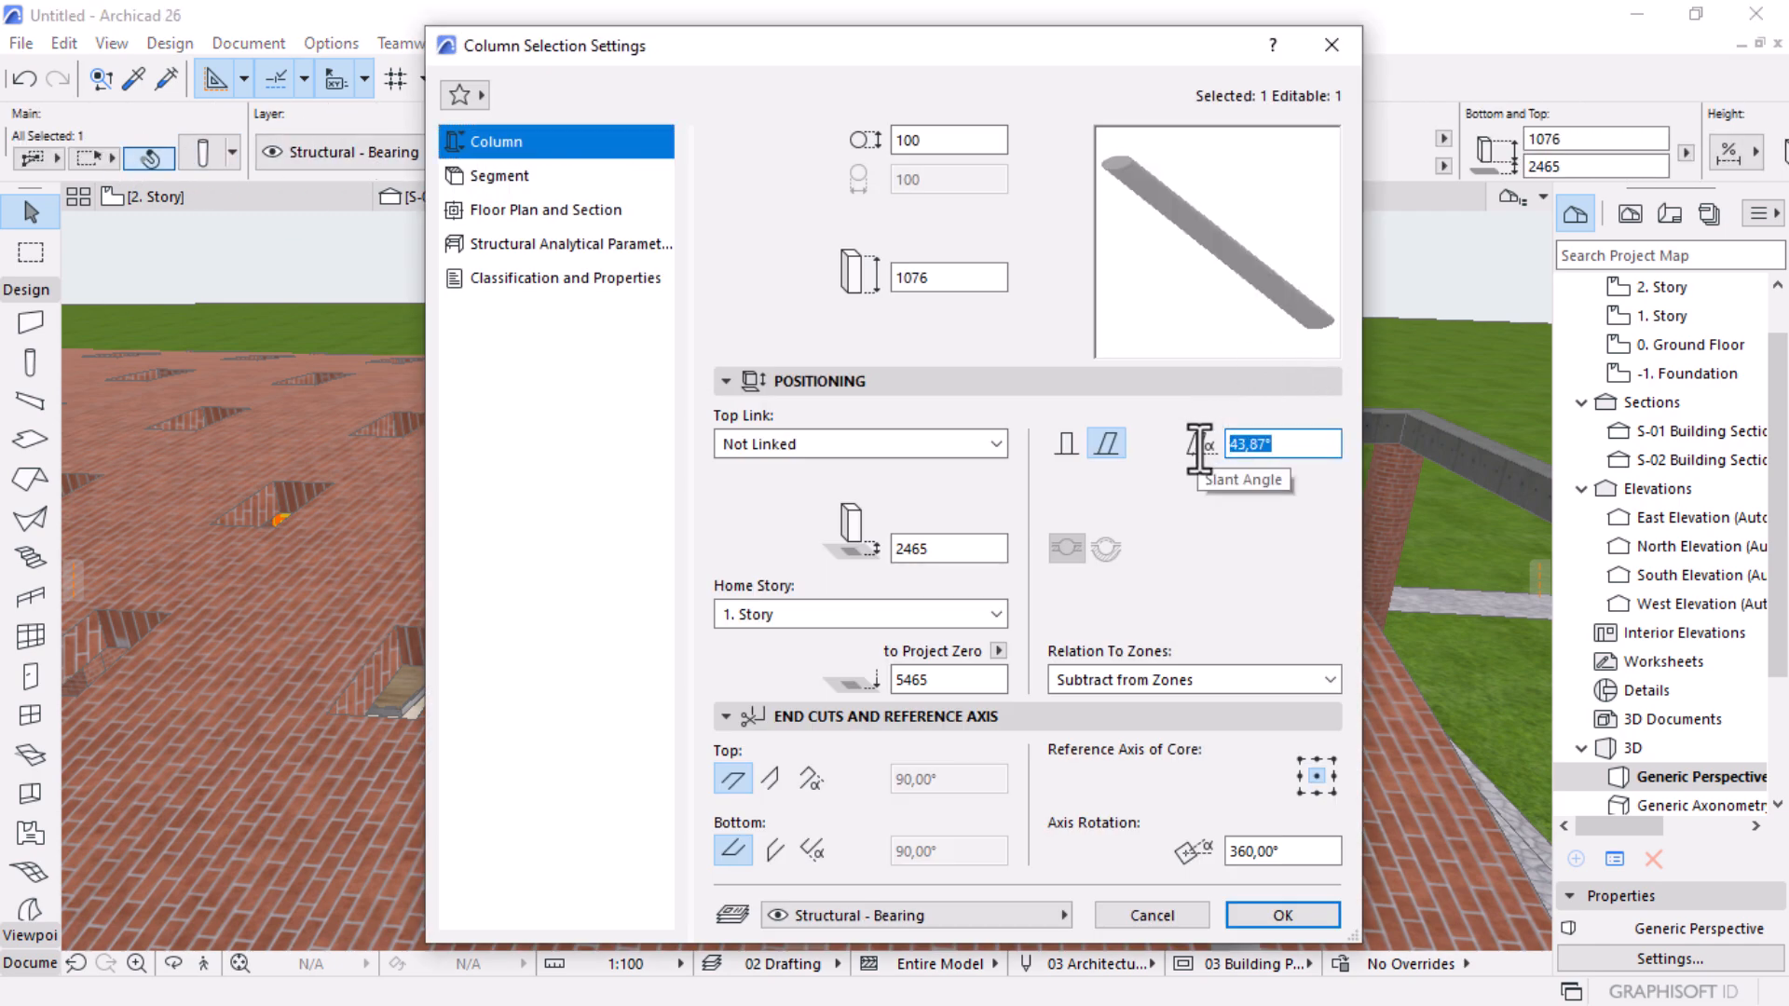
type("50")
key("Return")
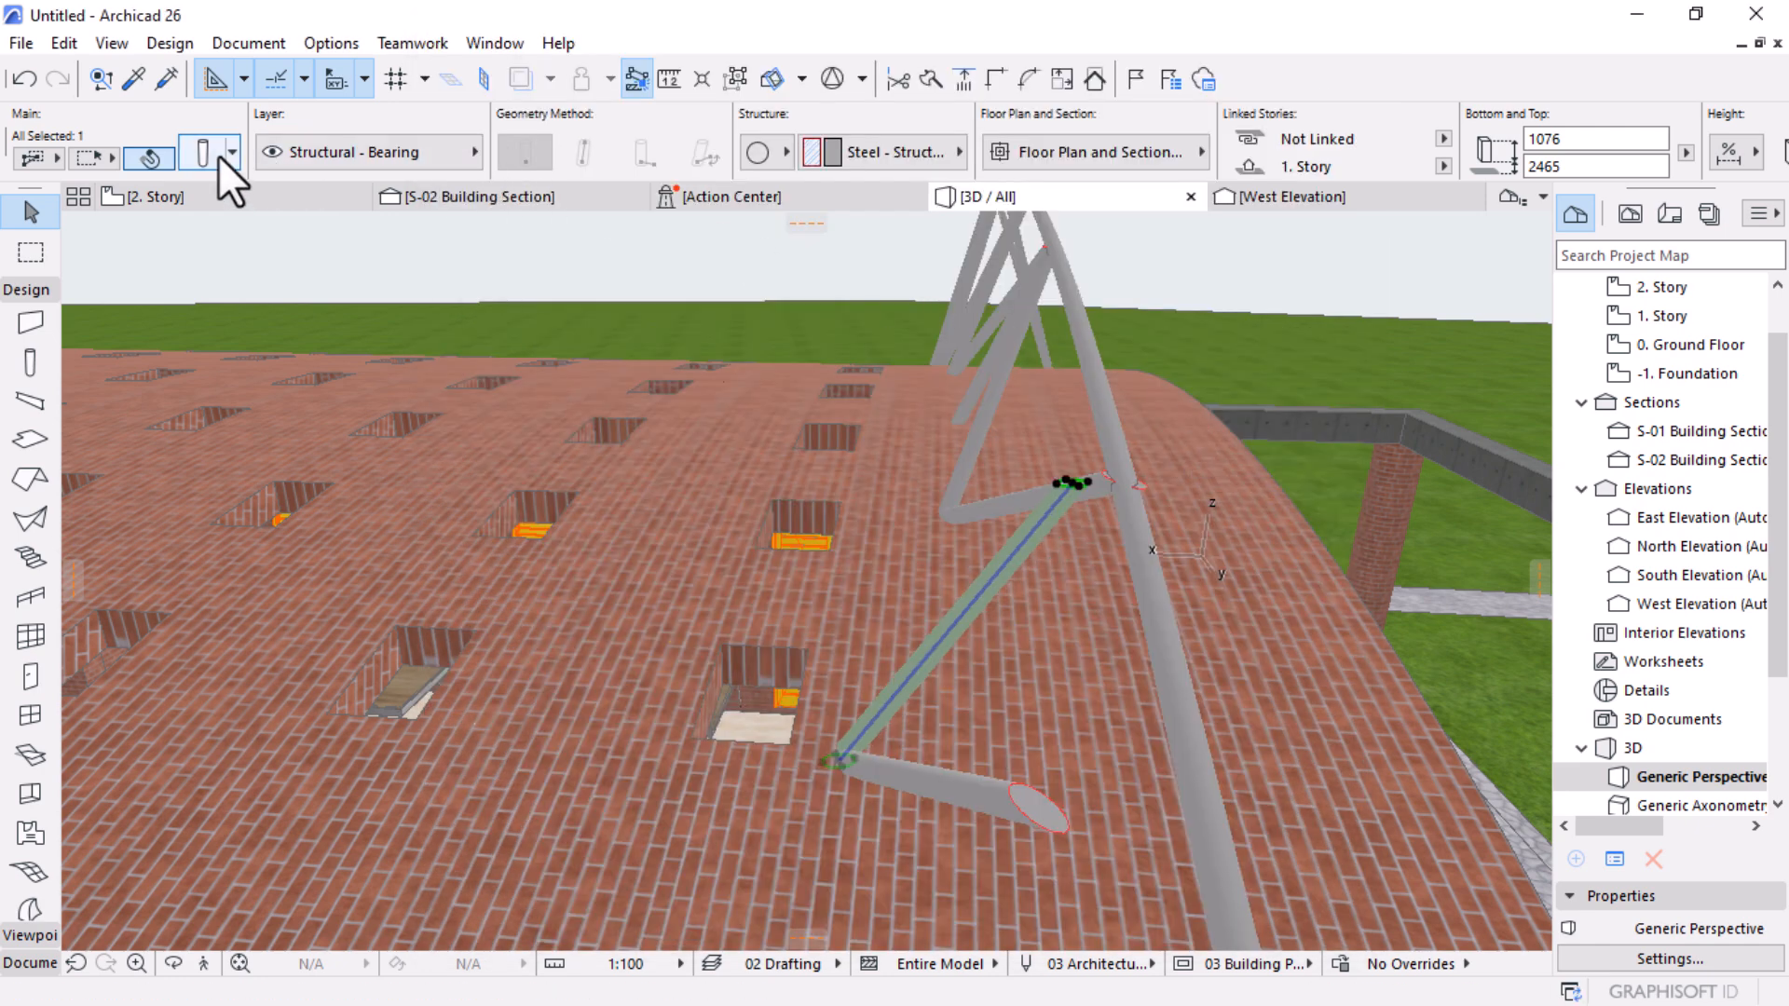
key("ctrl+t")
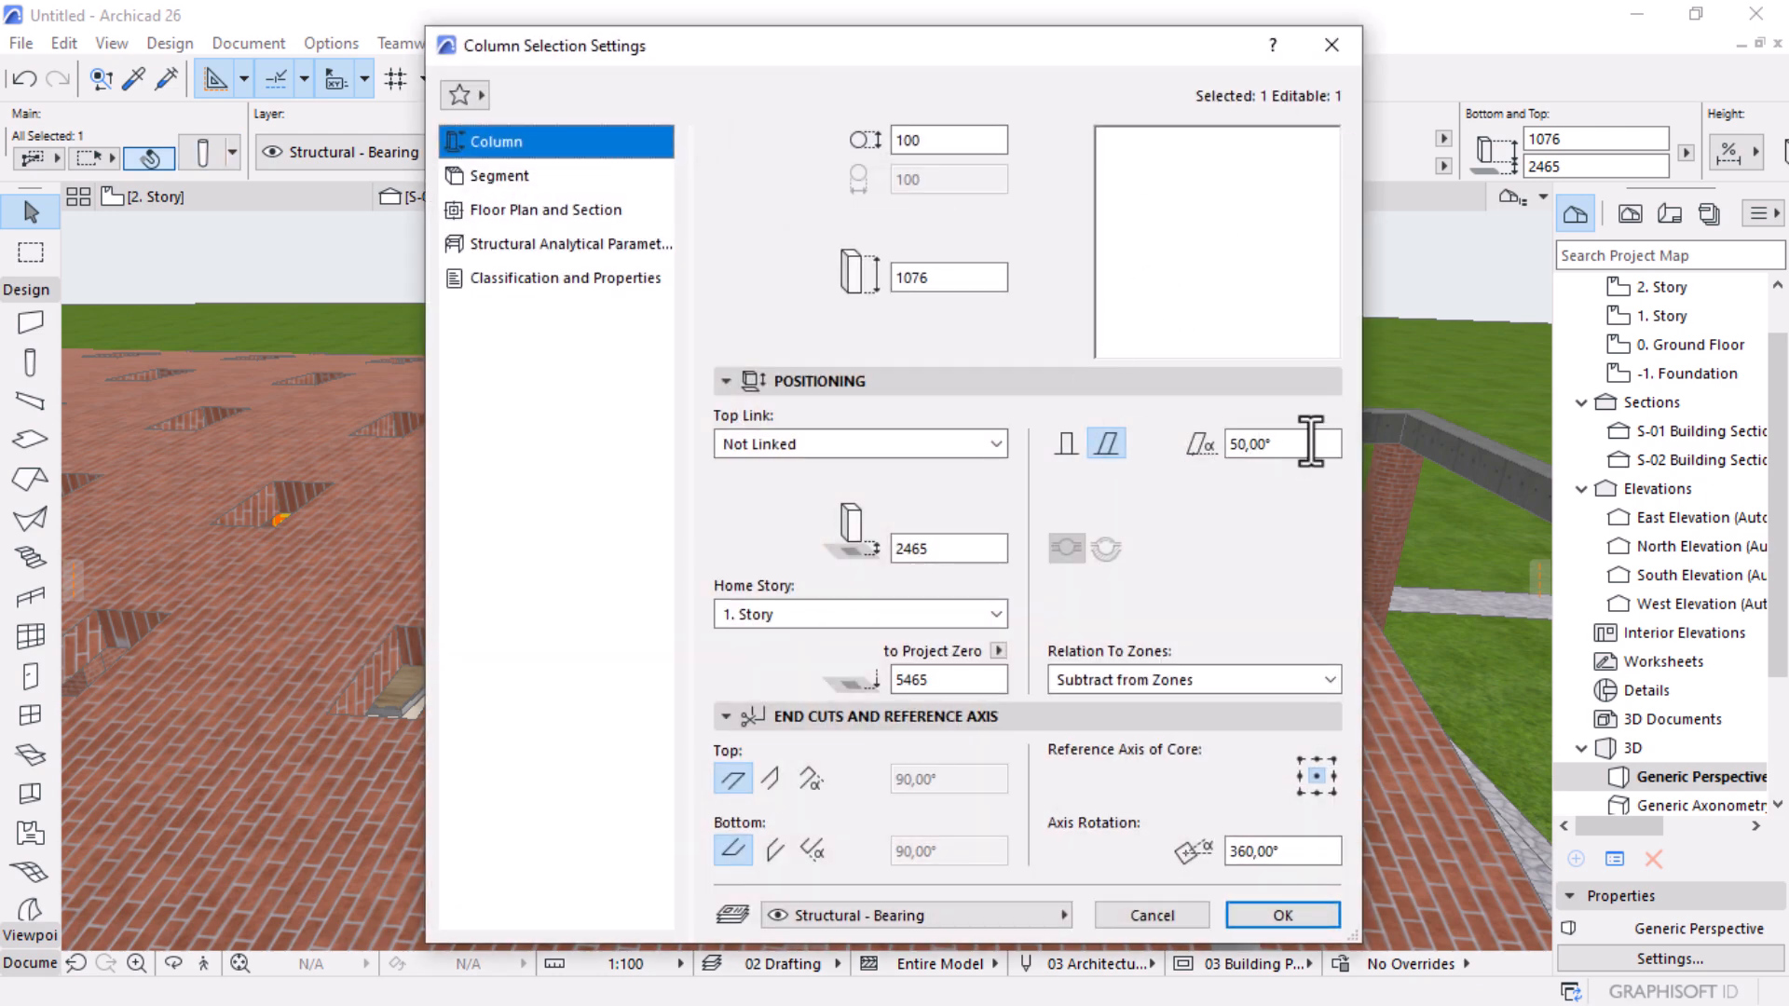
key("Return")
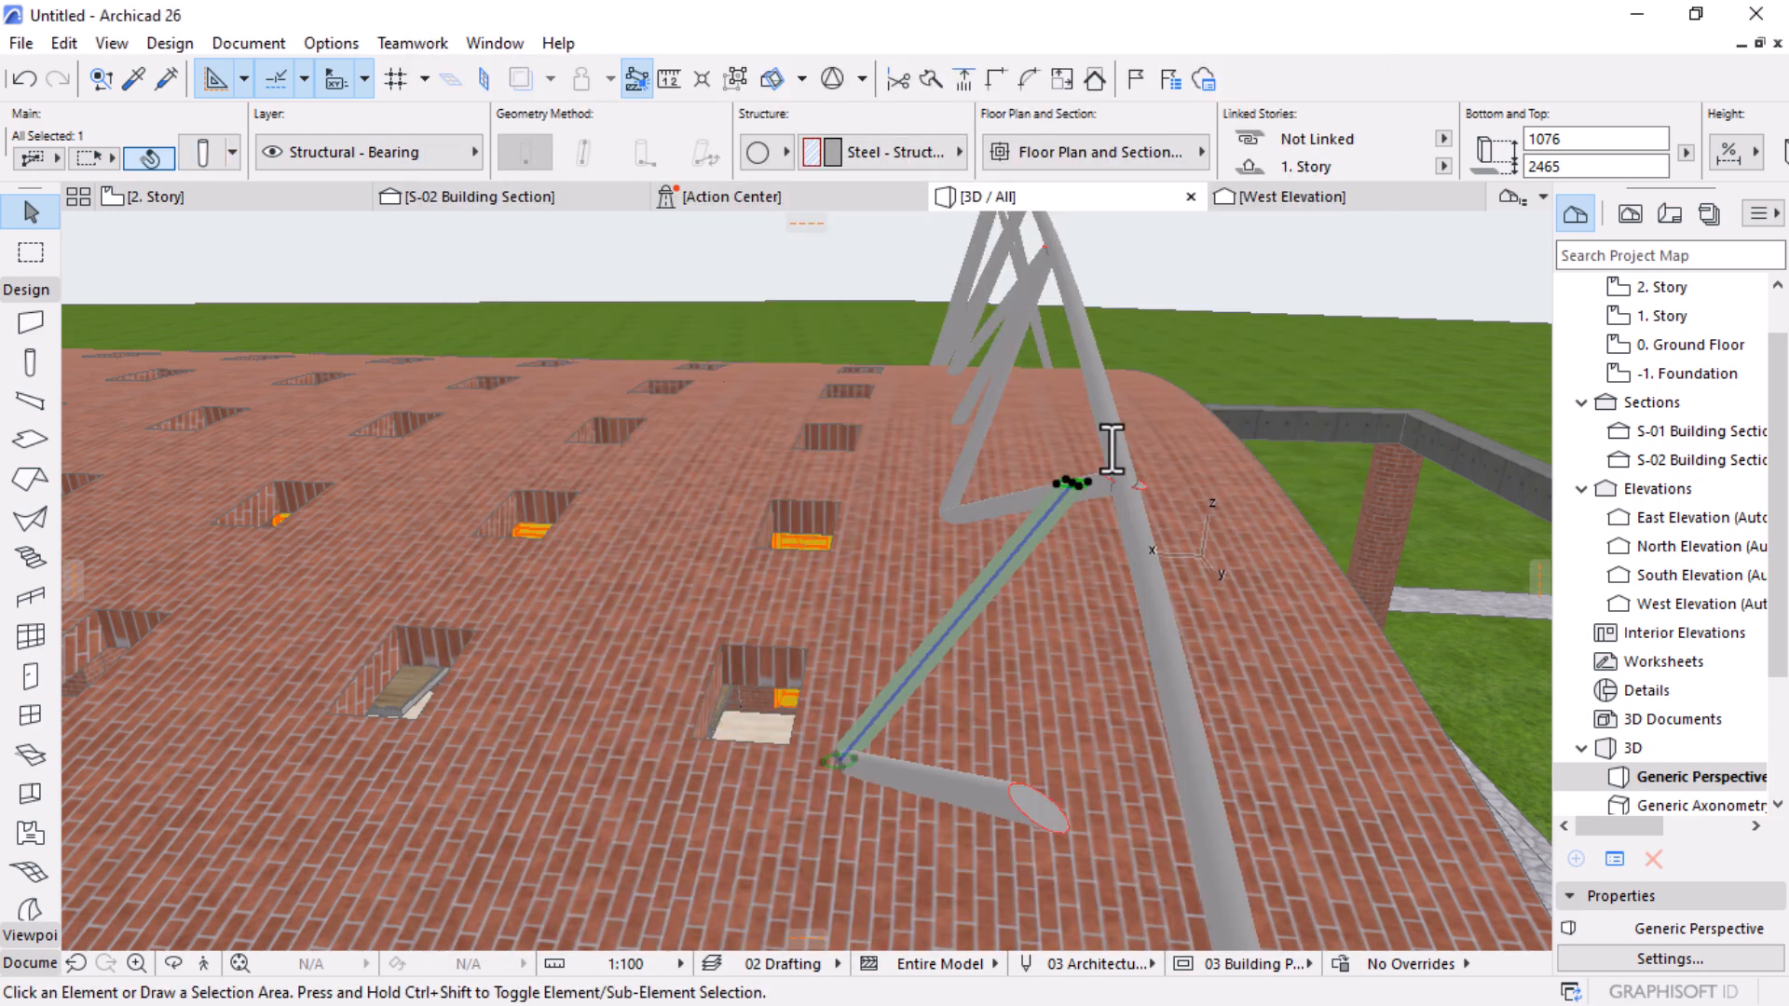
Step: In the 2. Story plan, move that diagonal's base horizontally onto the dashed chord axis and delete the stray slanted column at the outer wall
left_click(200, 194)
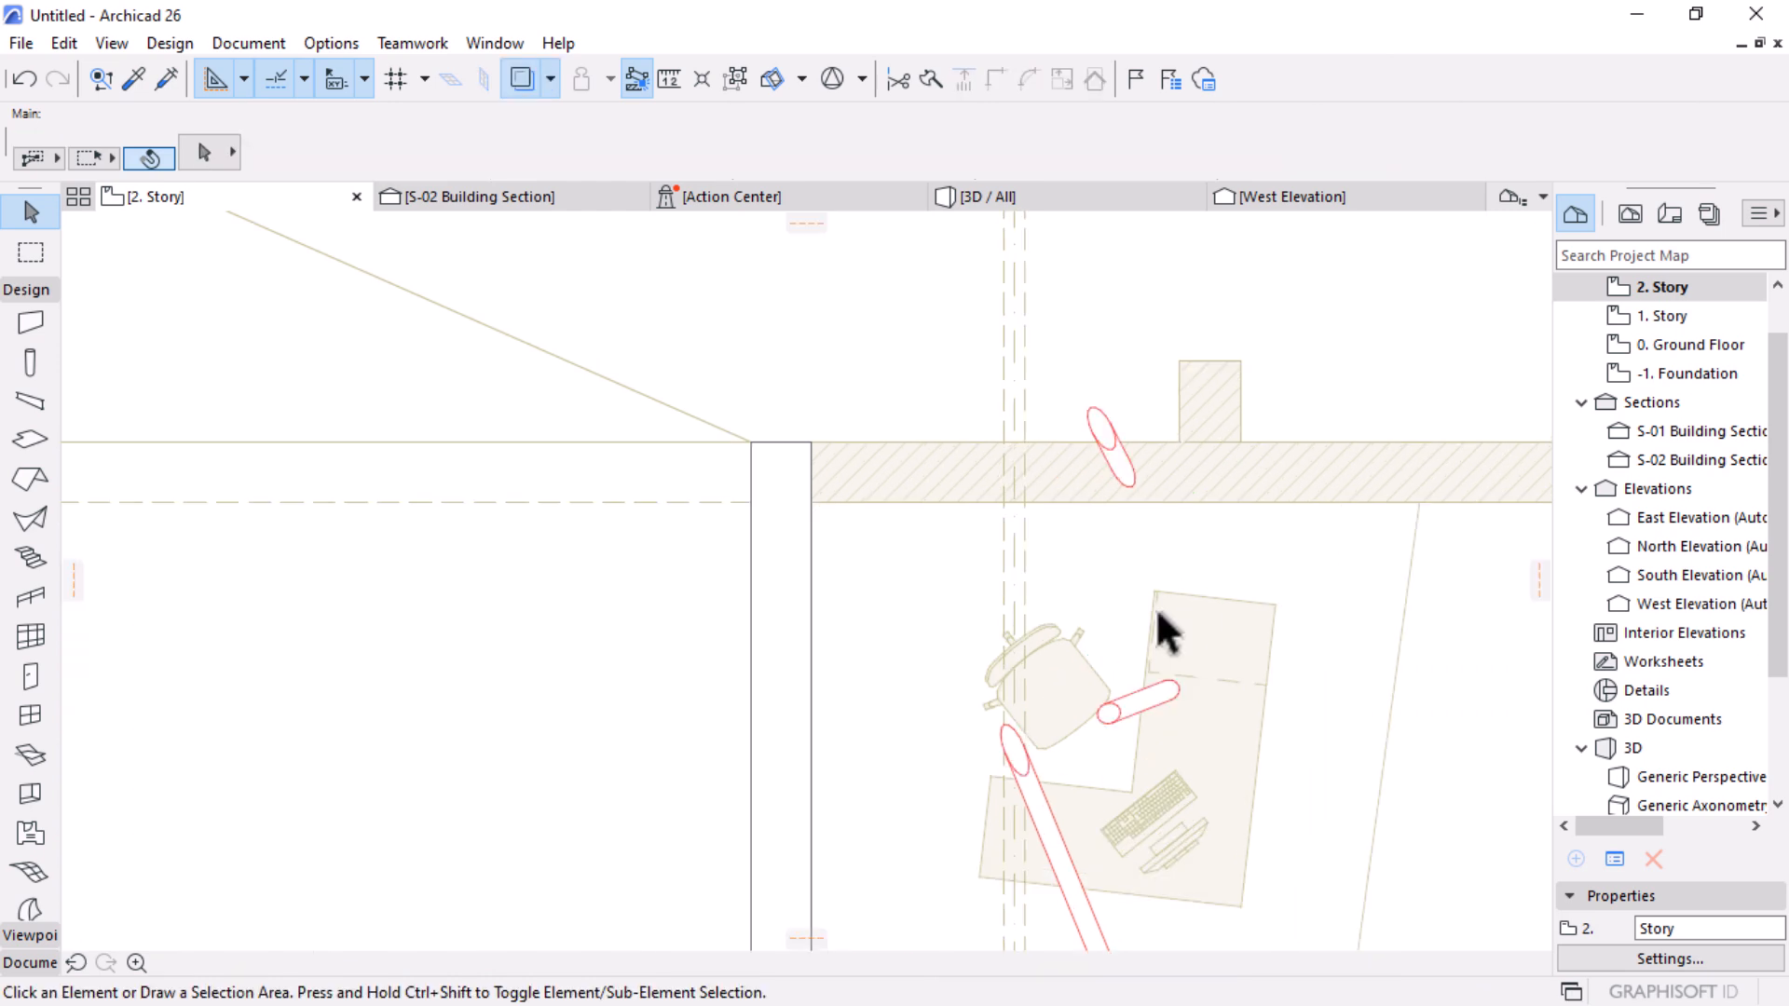
left_click(1110, 713)
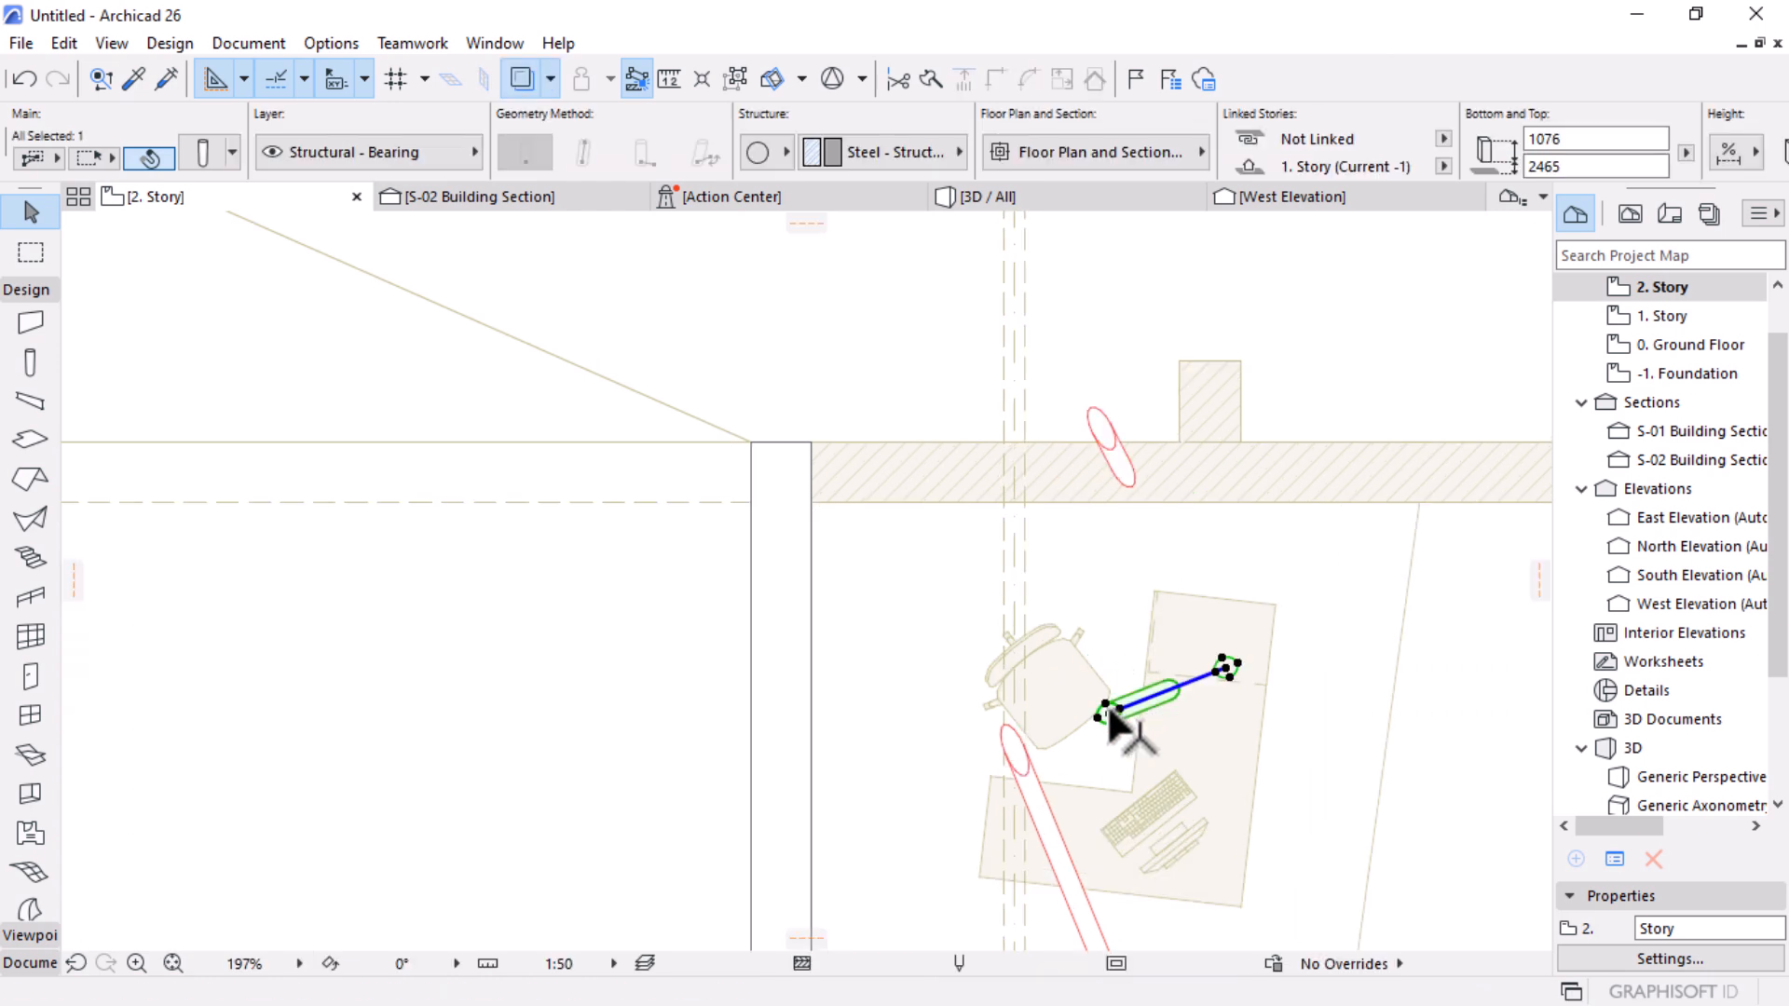
left_click_drag(1107, 707, 1006, 707)
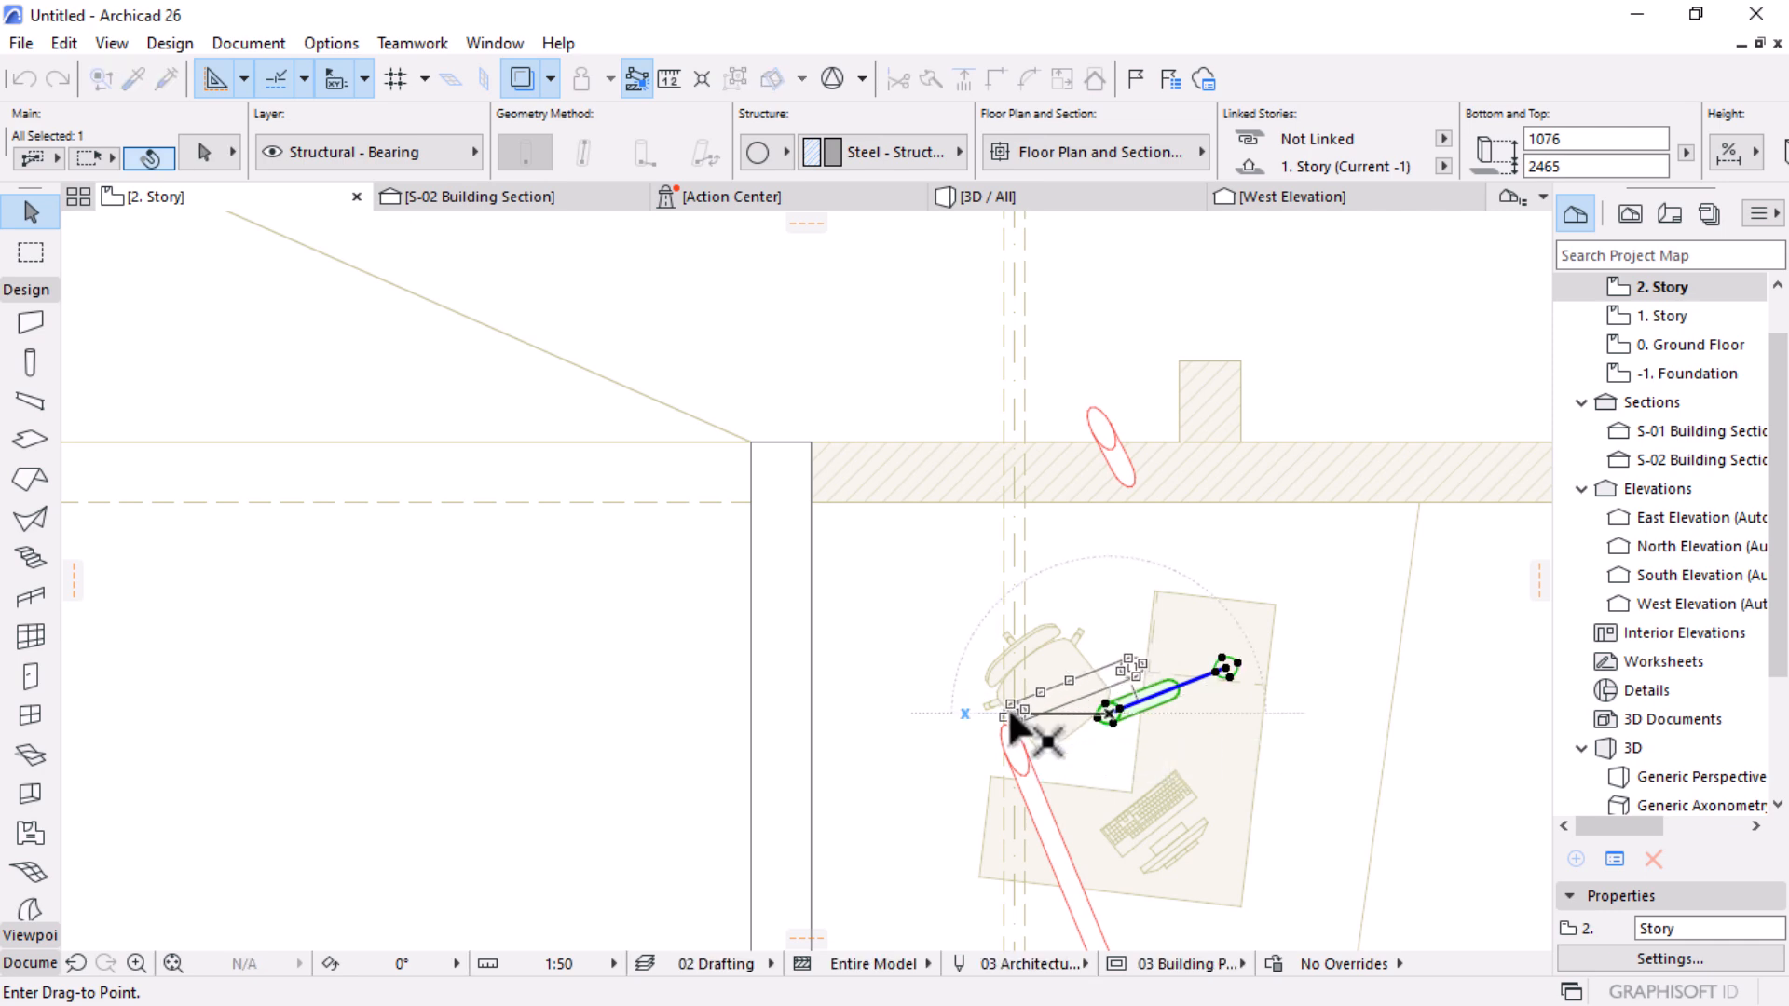
left_click(1107, 411)
key("Delete")
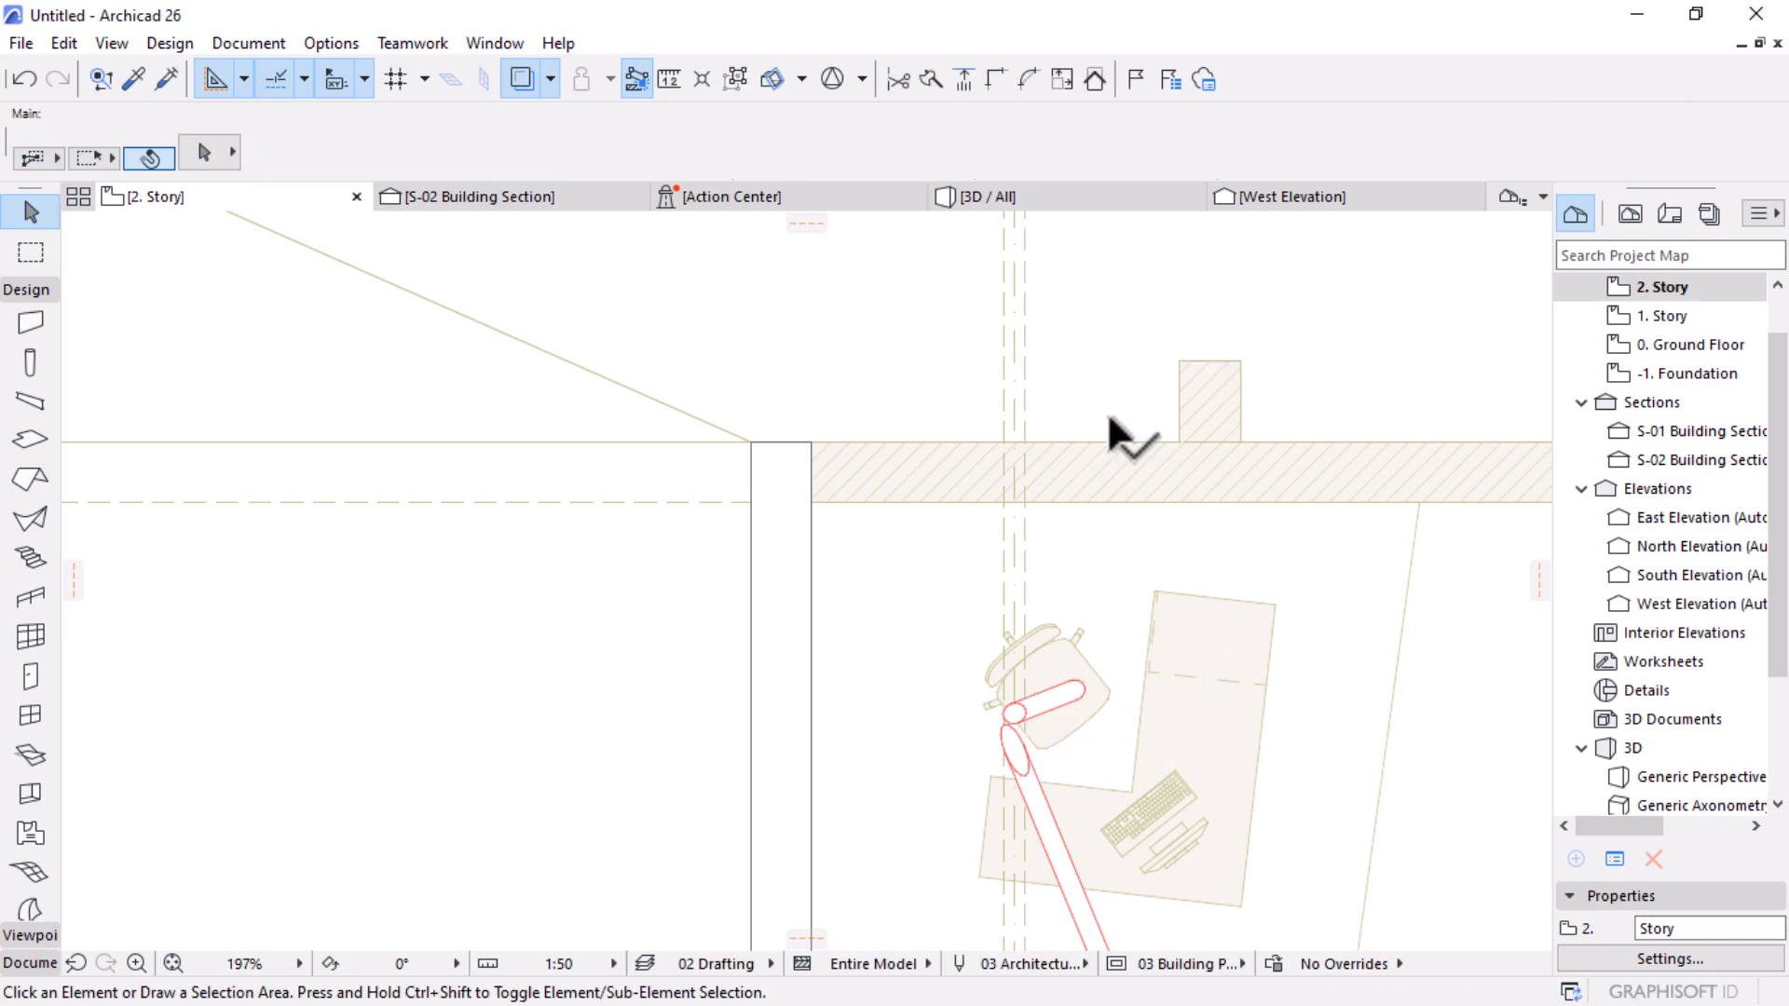
Step: In the S-02 building section, try moving the outermost diagonal using its upper end as the target point, and undo the move
left_click(467, 196)
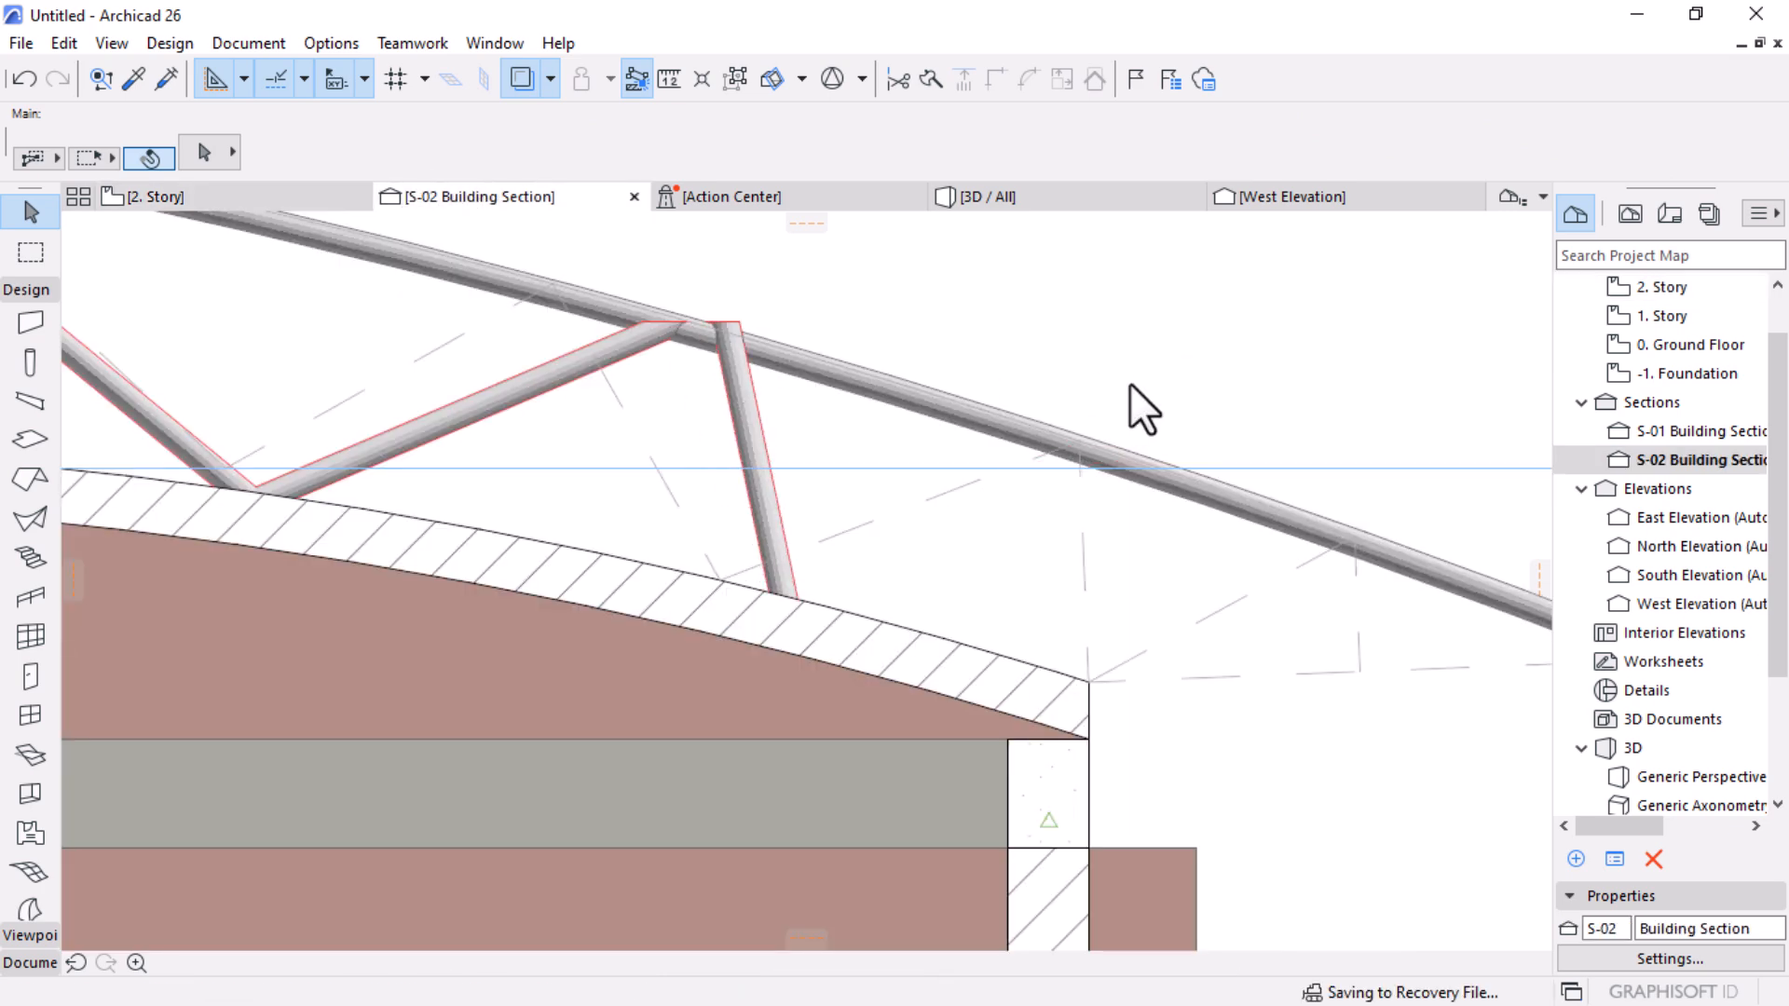
scroll(678, 326, "up", 4)
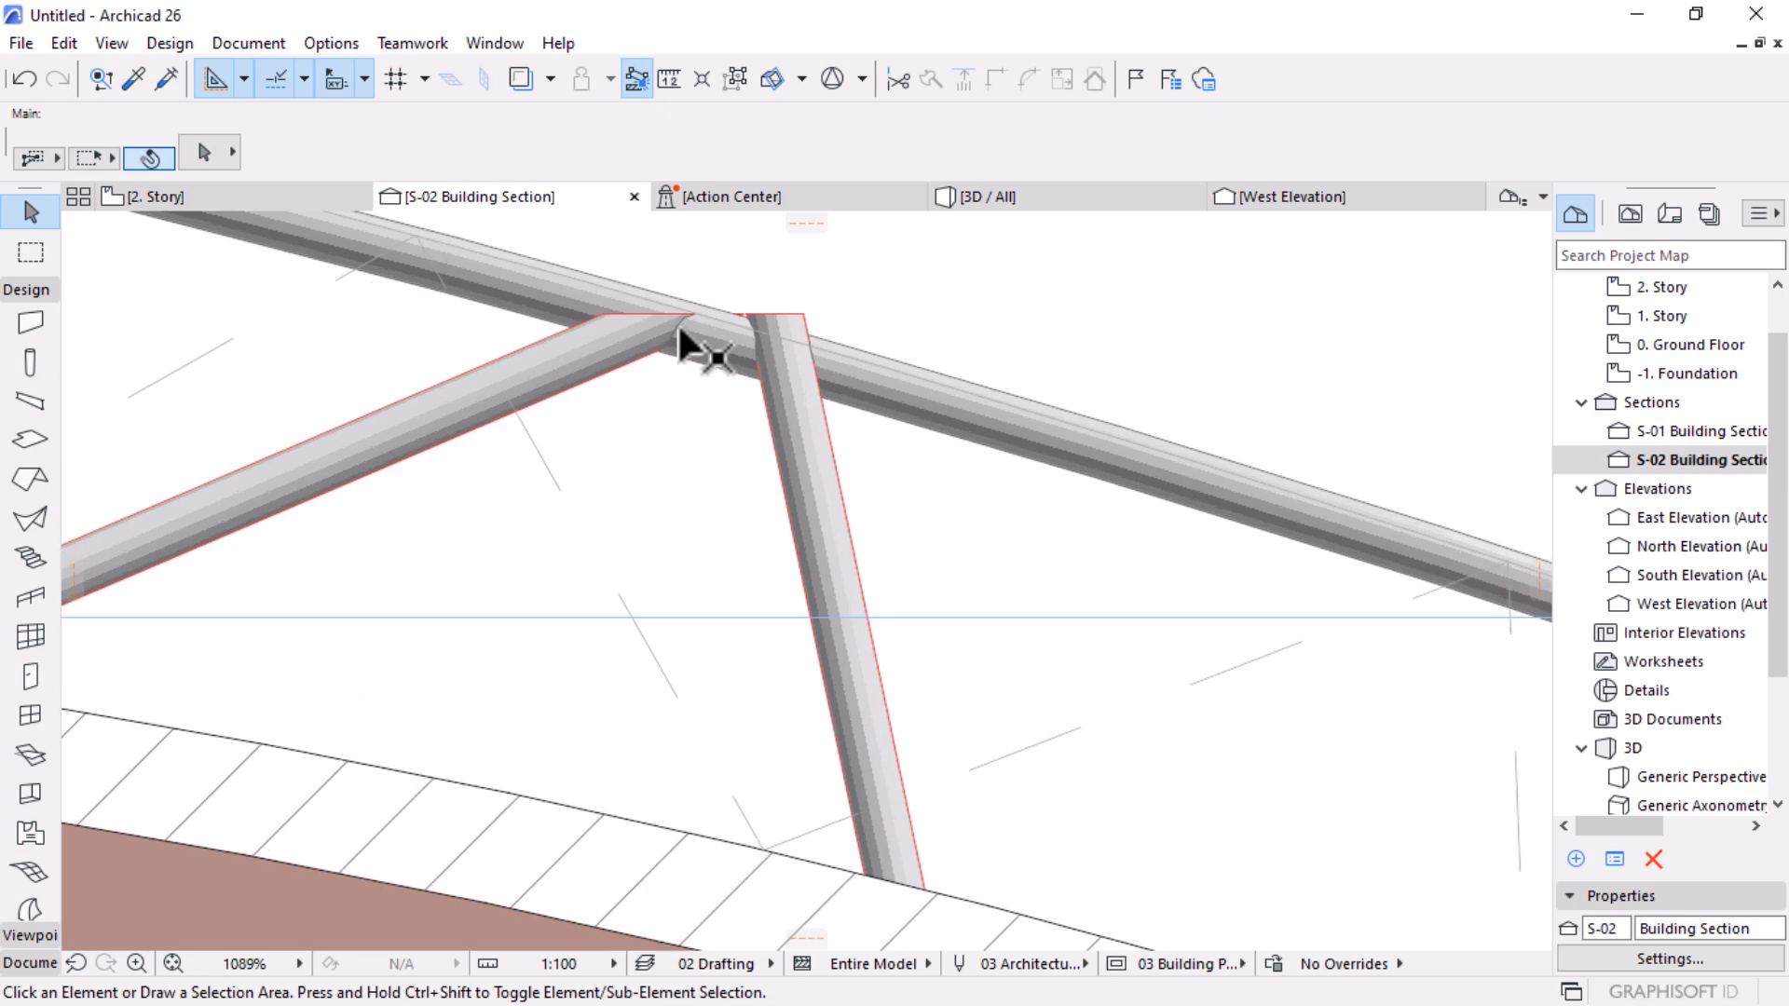
left_click(793, 447)
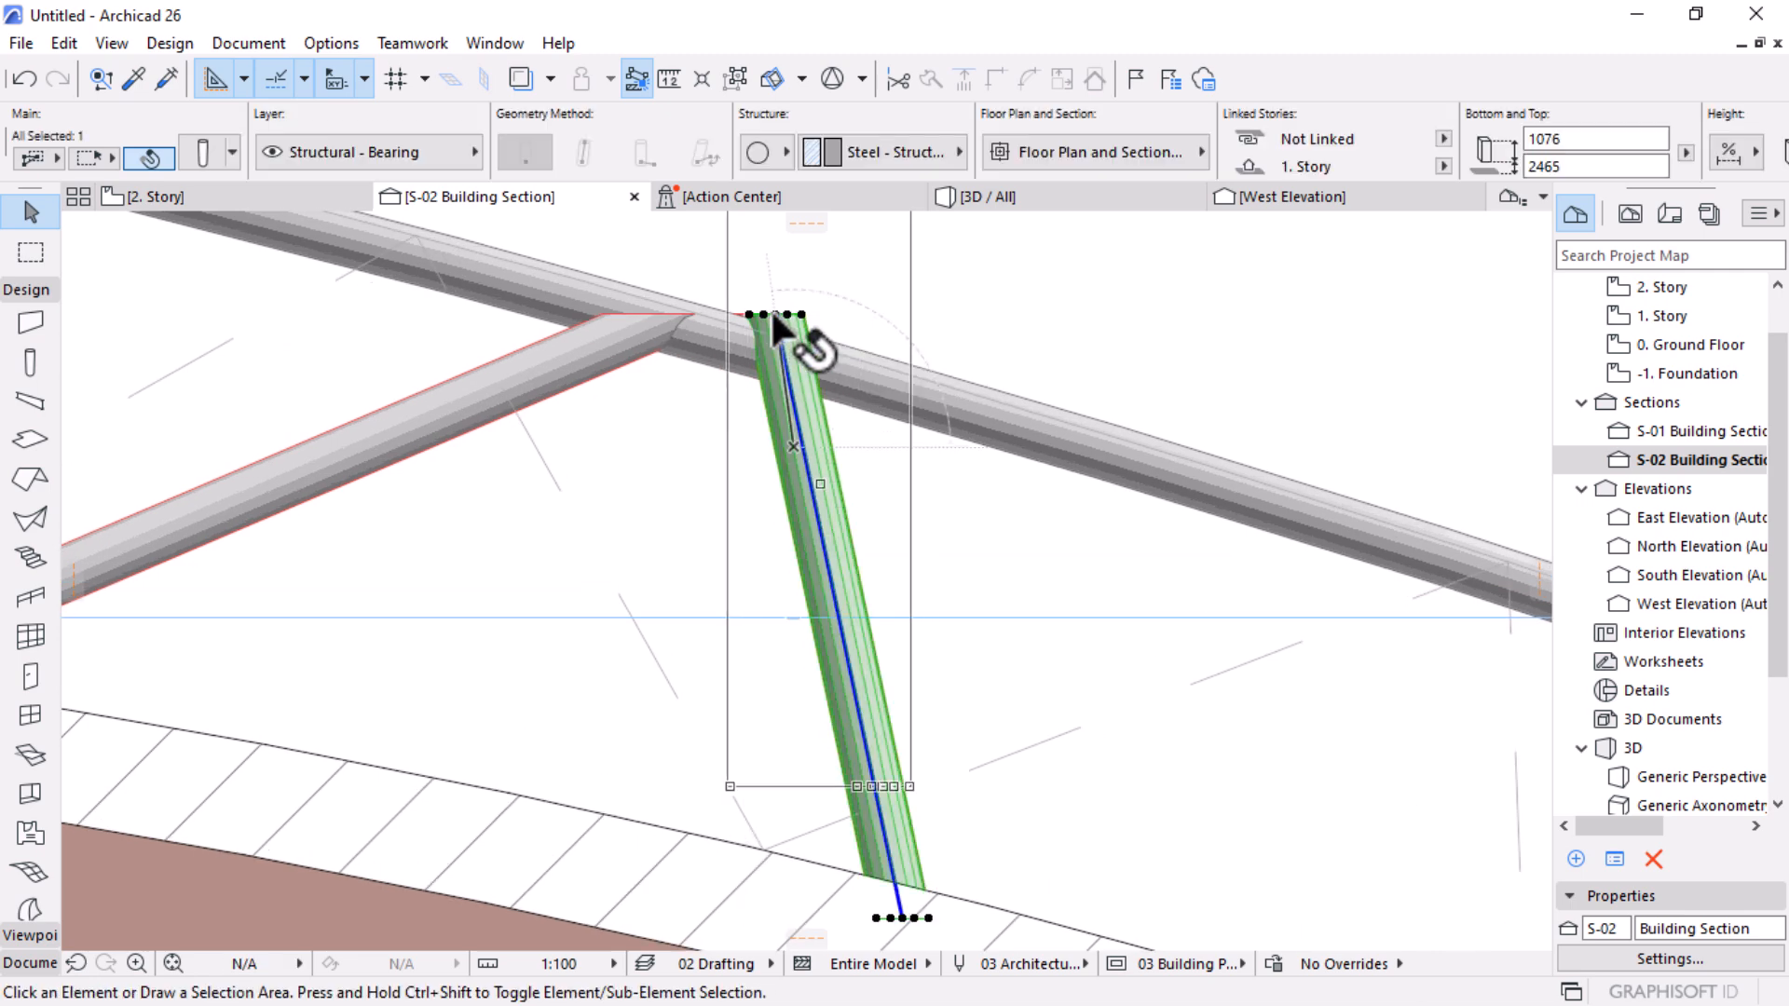
left_click(769, 307)
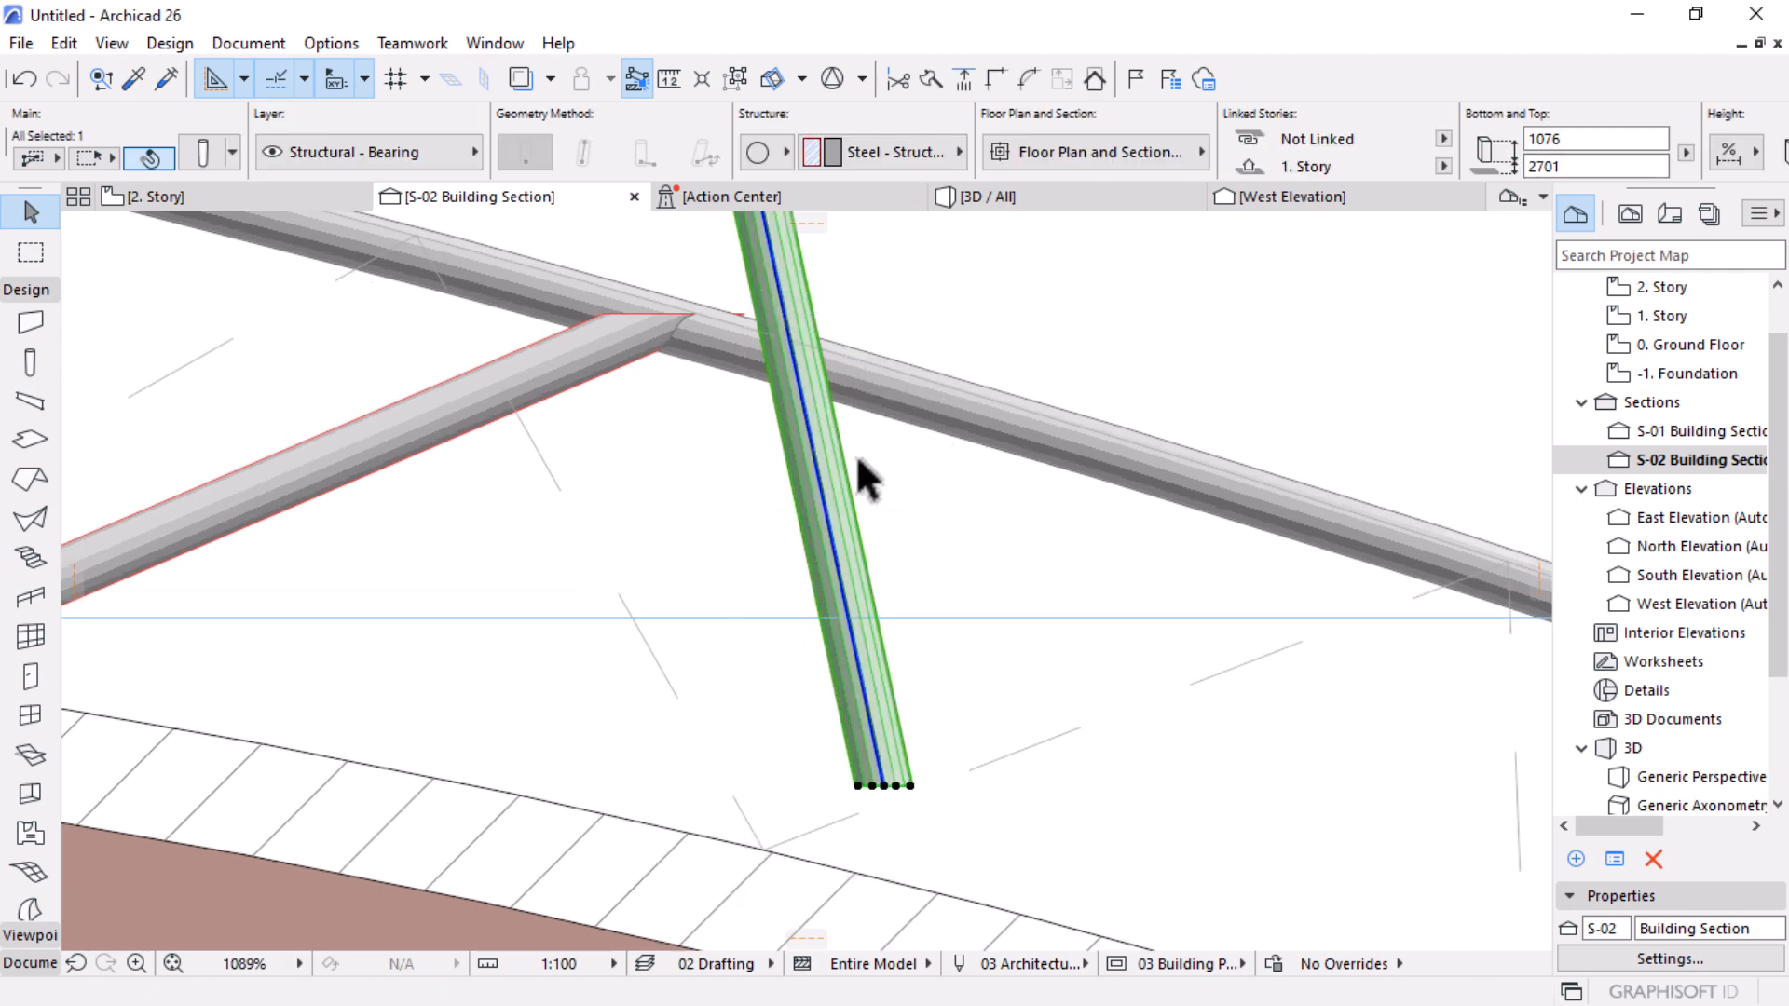
key("ctrl+z")
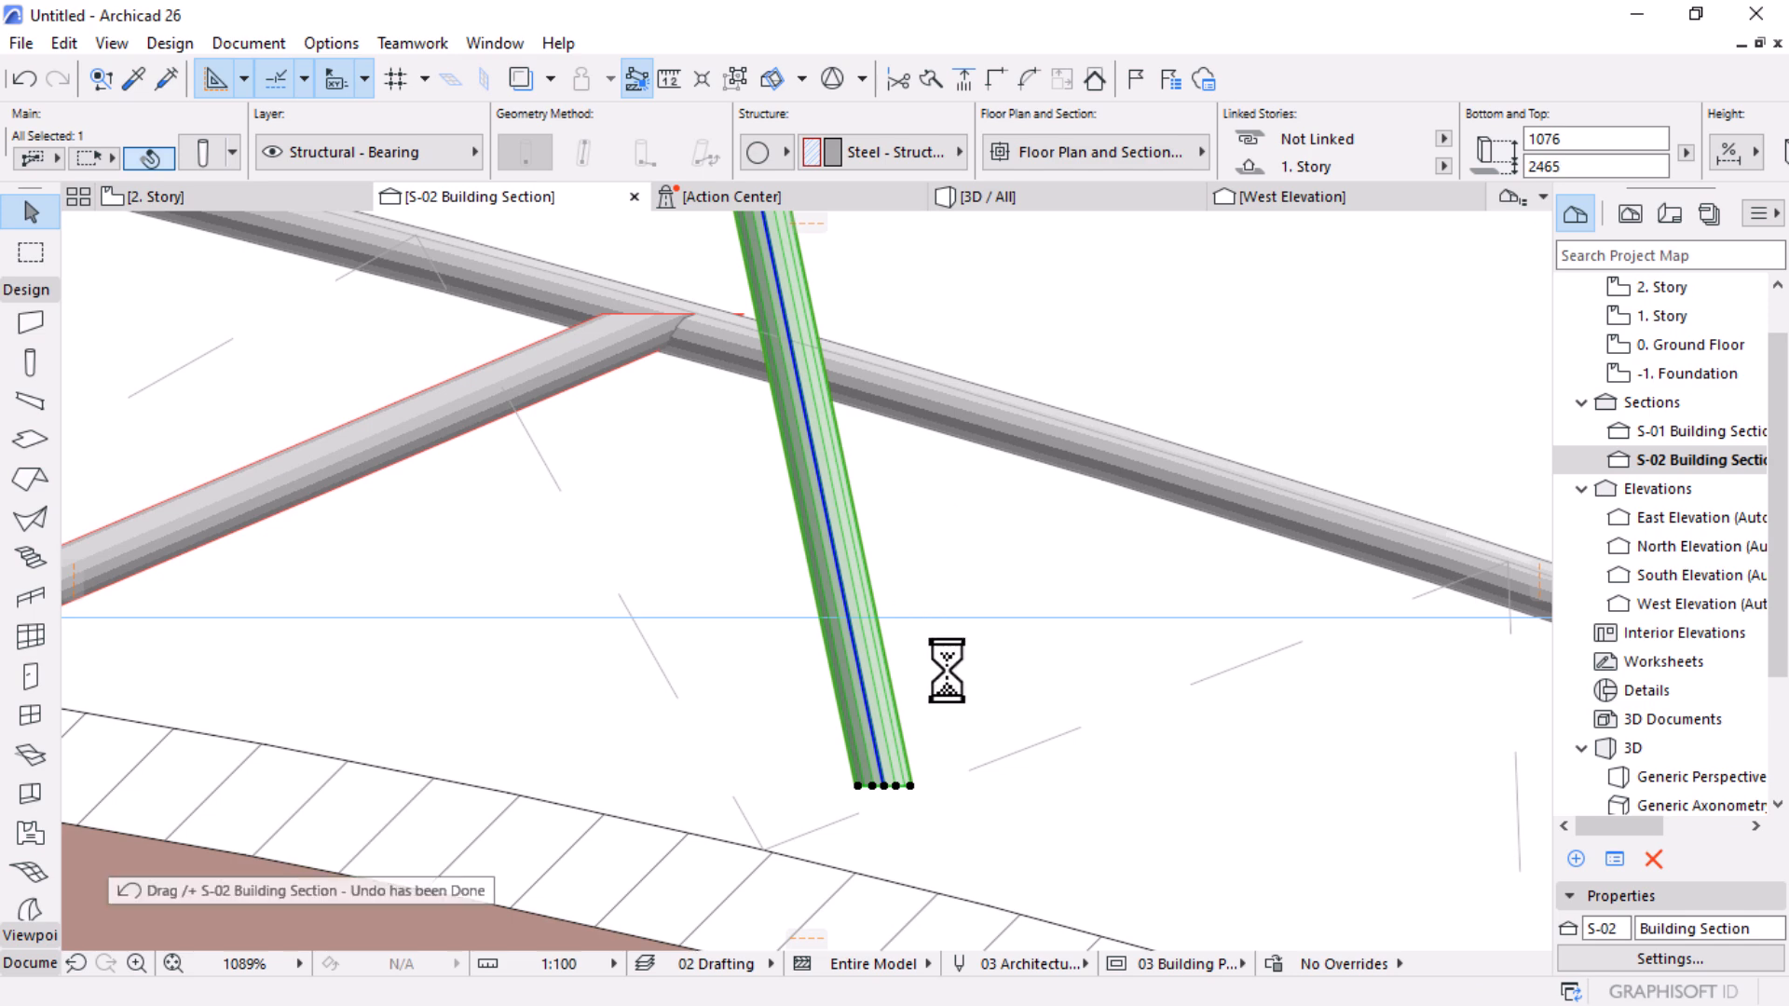
Step: In the S-02 section, slant the outermost diagonal about its base until its upper end meets the neighbouring diagonal at the chord
scroll(944, 663, "down", 1)
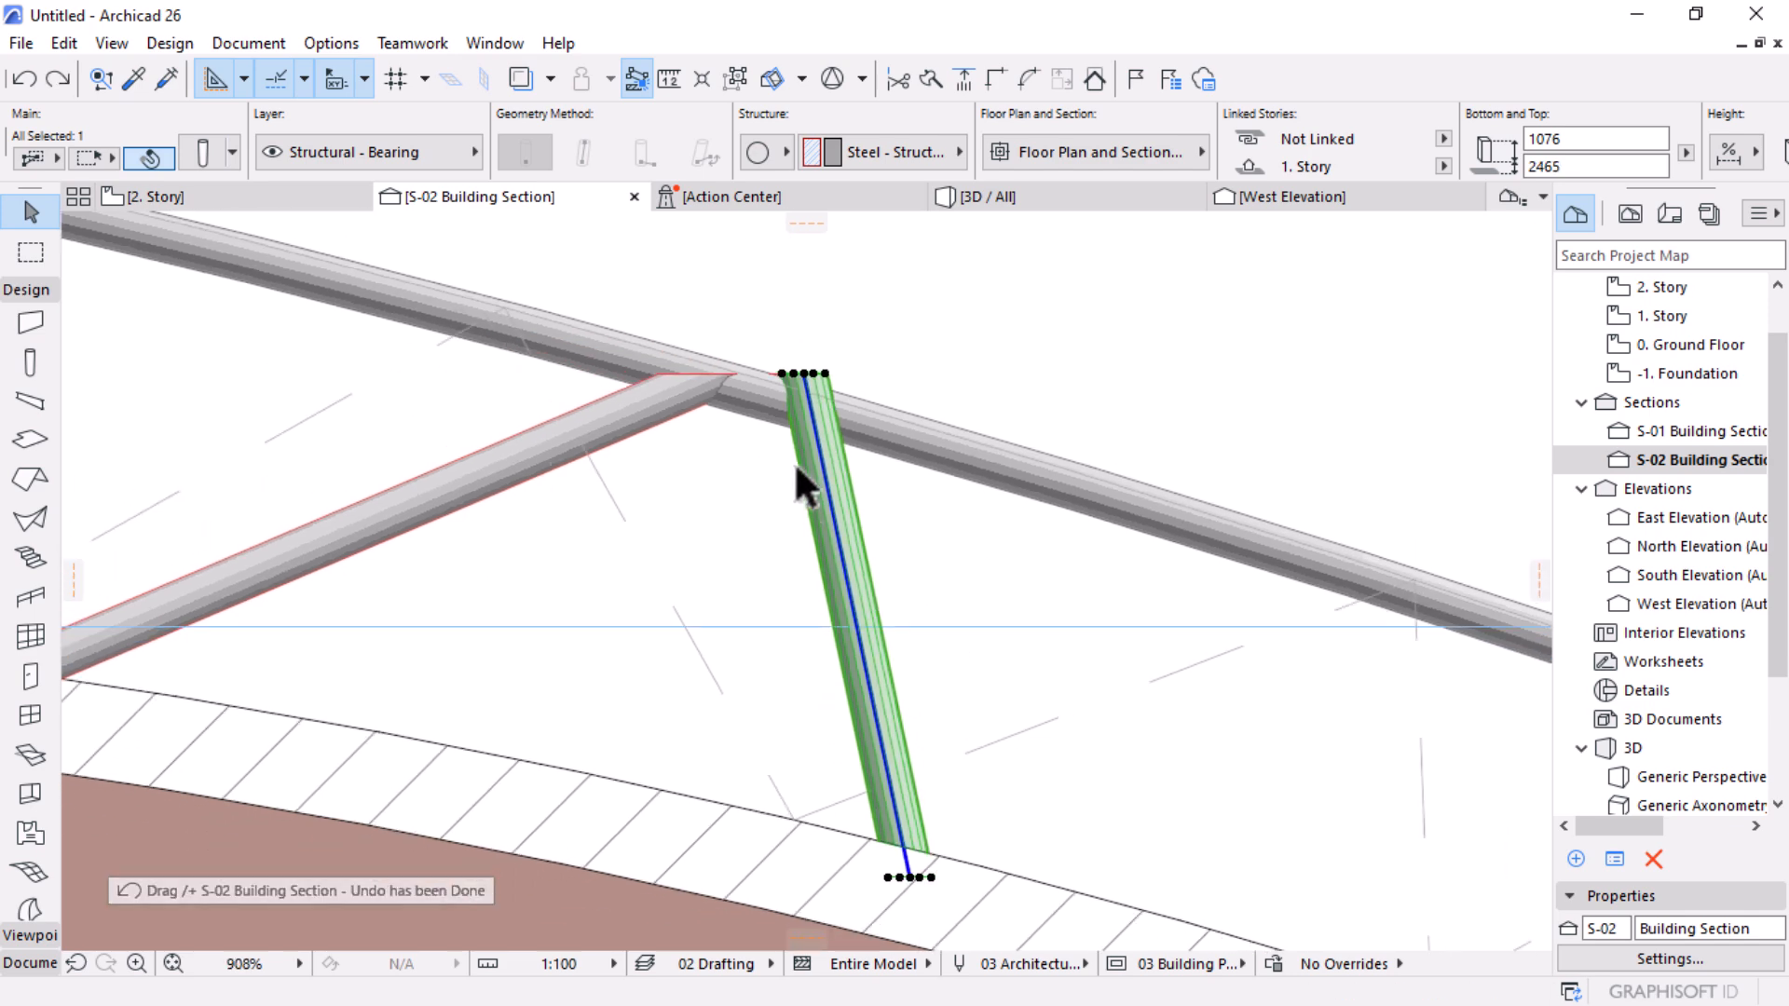
left_click(802, 373)
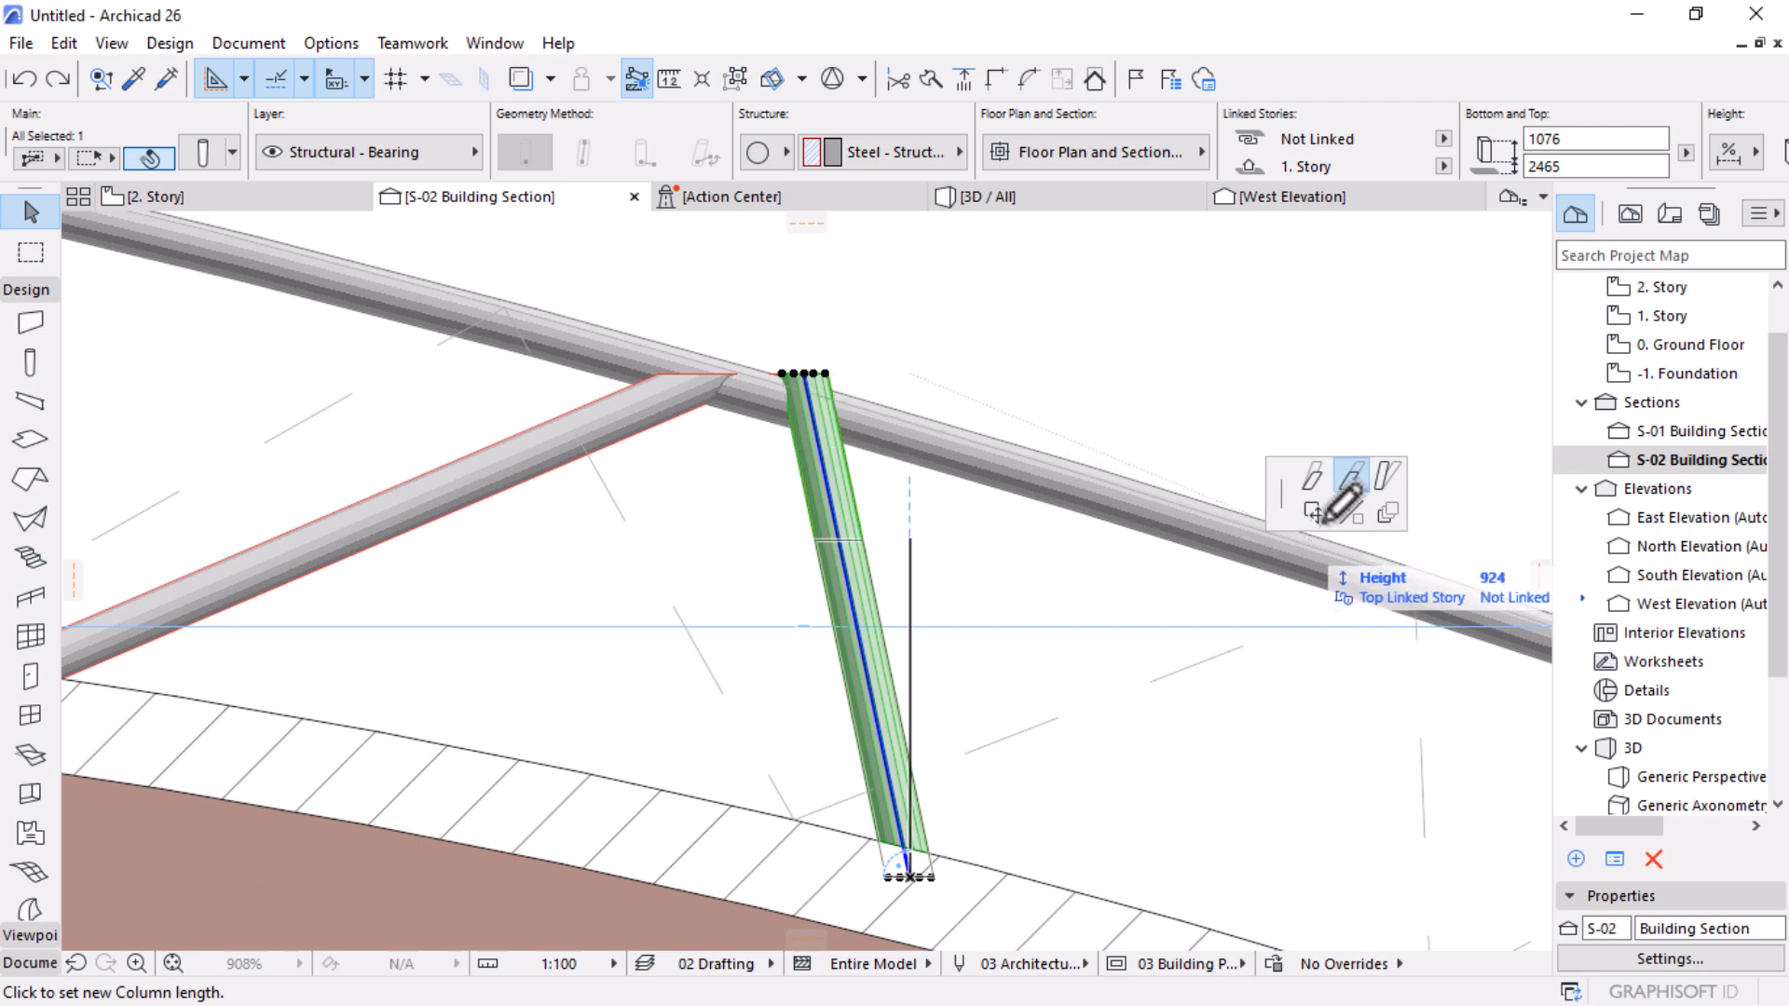
left_click(1386, 475)
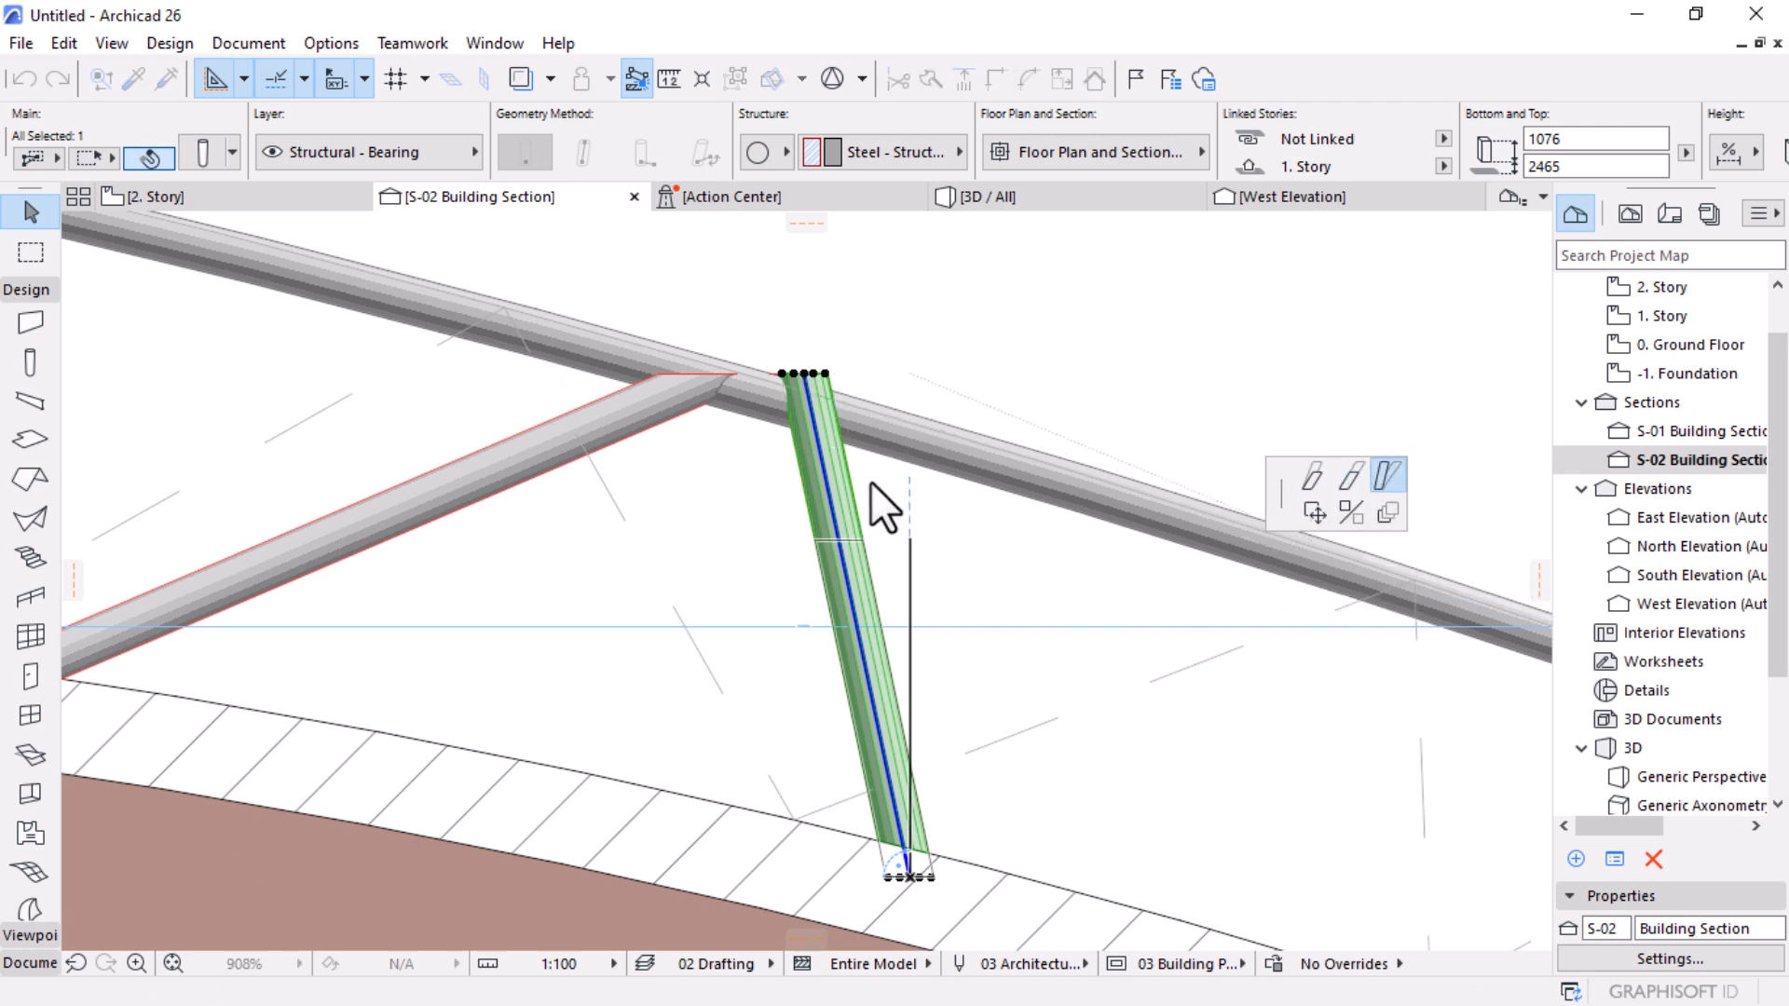
left_click(751, 400)
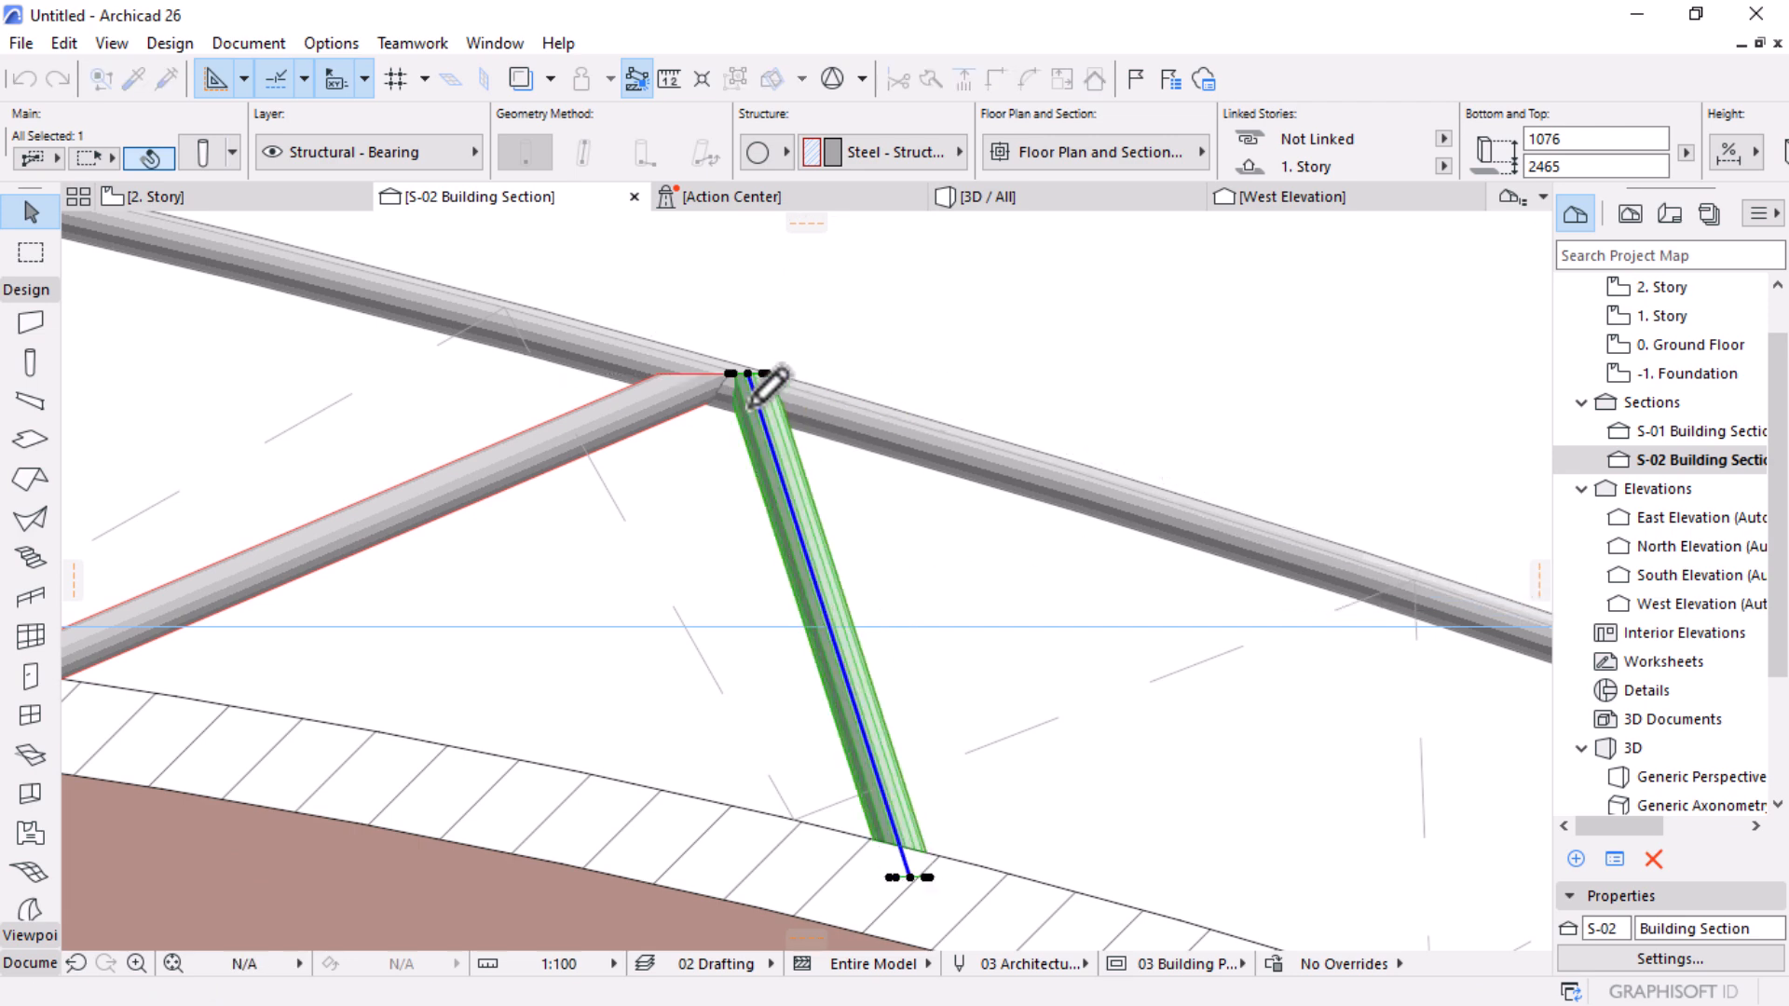
scroll(751, 401, "down", 3)
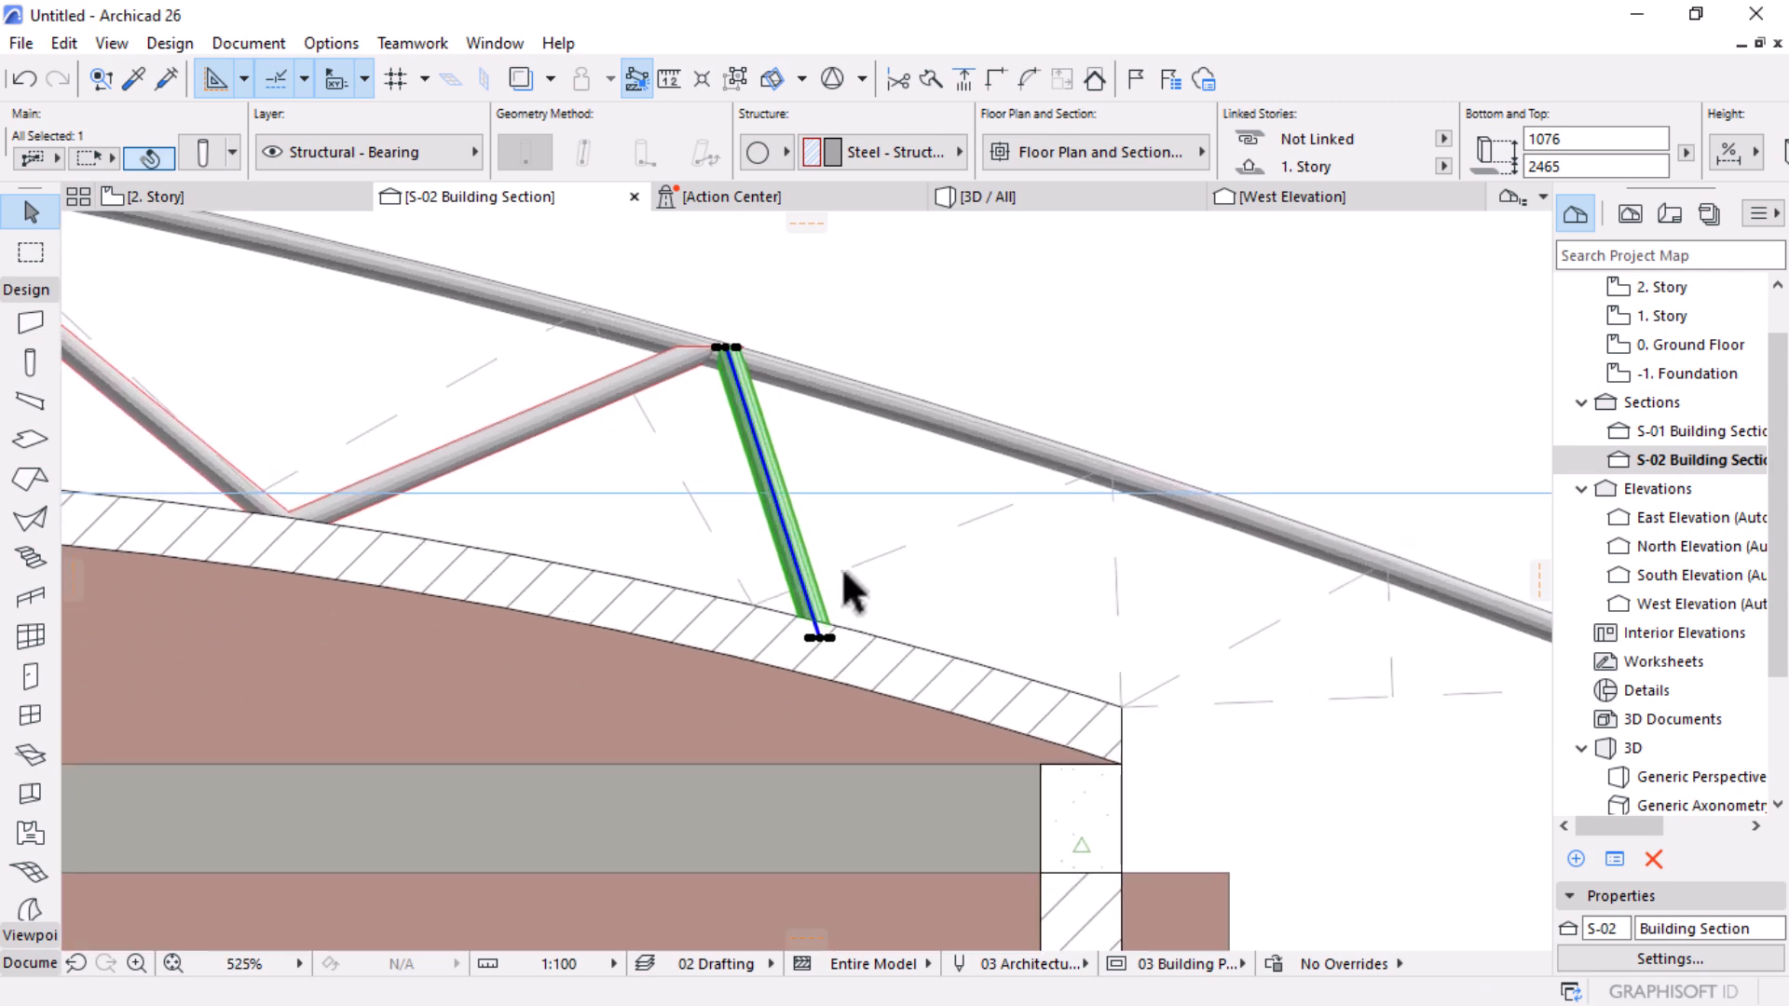
scroll(785, 438, "up", 5)
left_click(810, 431)
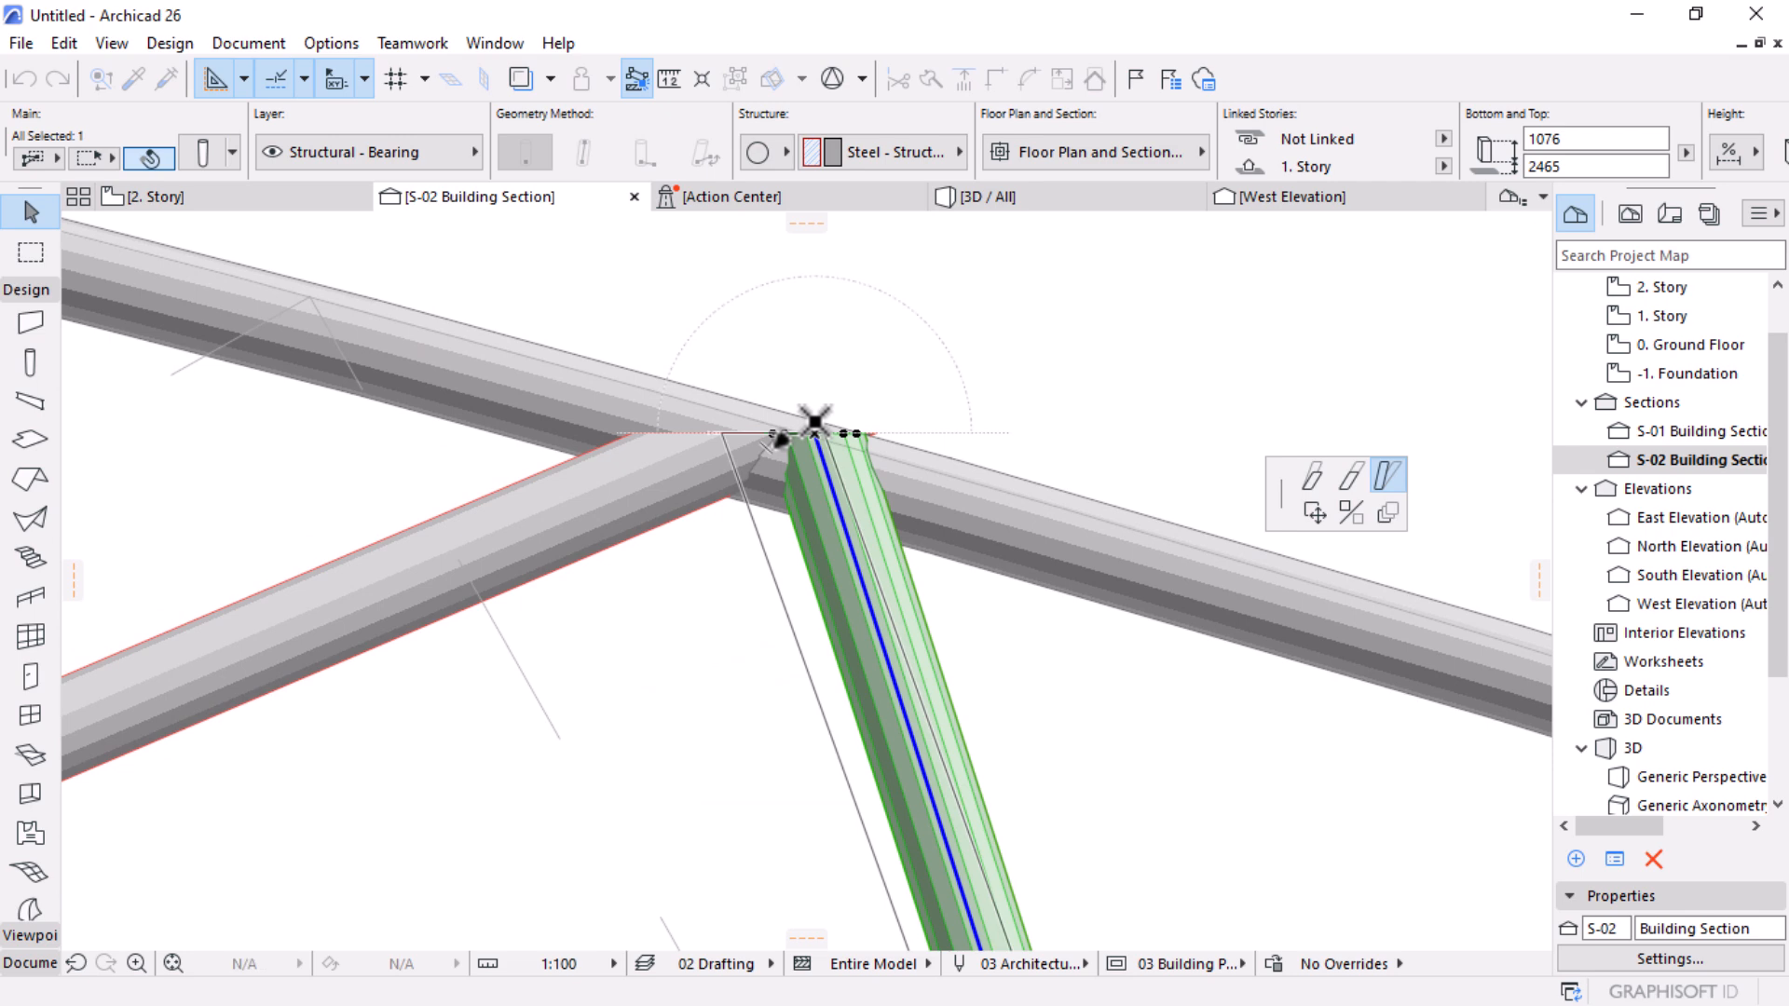
scroll(718, 453, "down", 6)
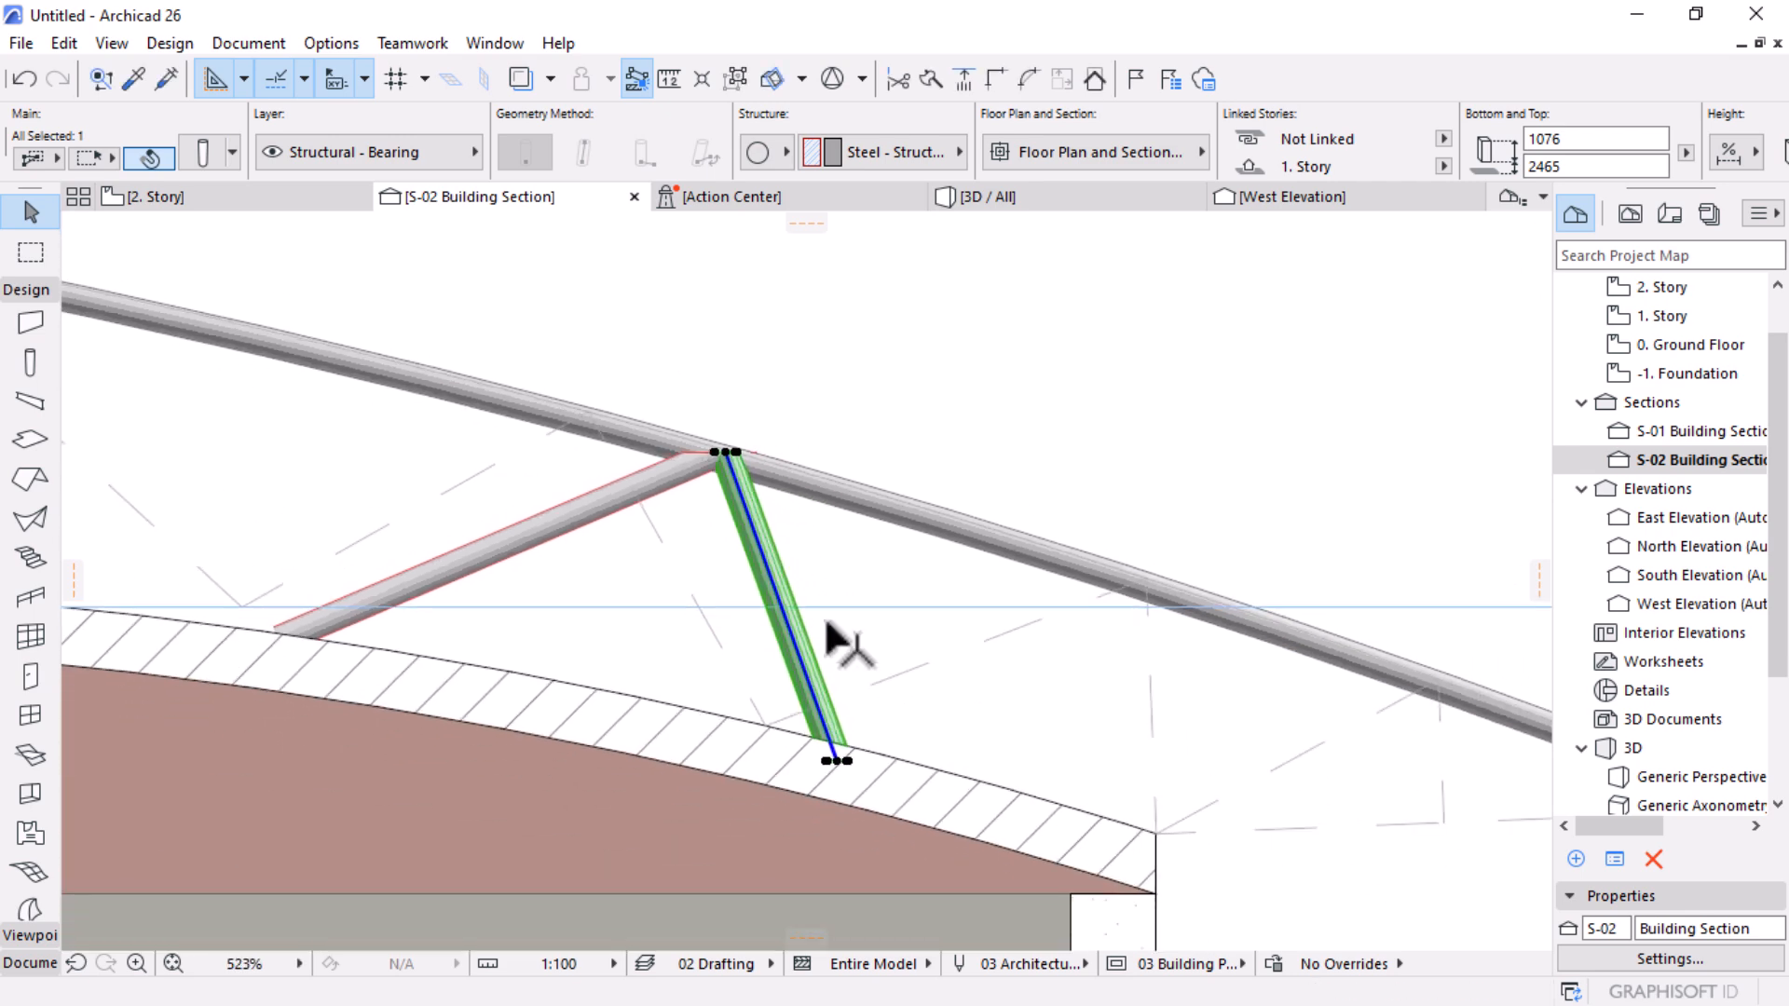
Step: Copy the outermost diagonal in place, using its base point as both reference and target
scroll(801, 675, "up", 2)
key("ctrl+d")
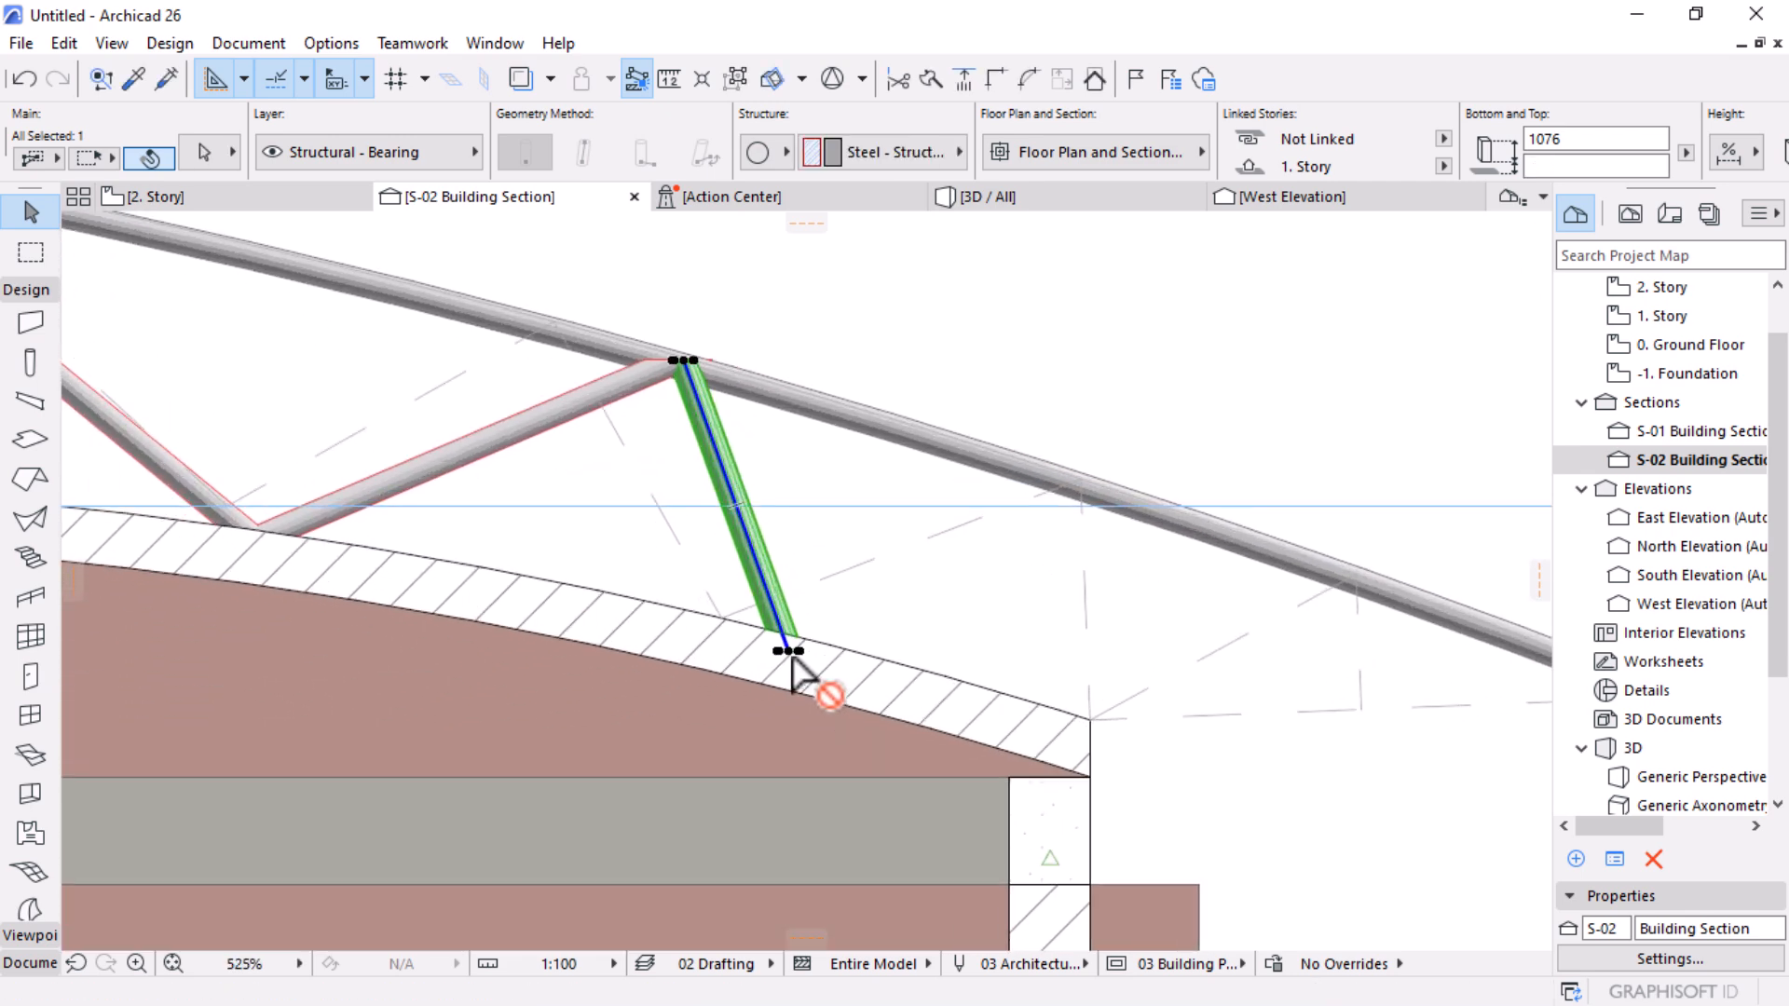
left_click(788, 651)
left_click(788, 651)
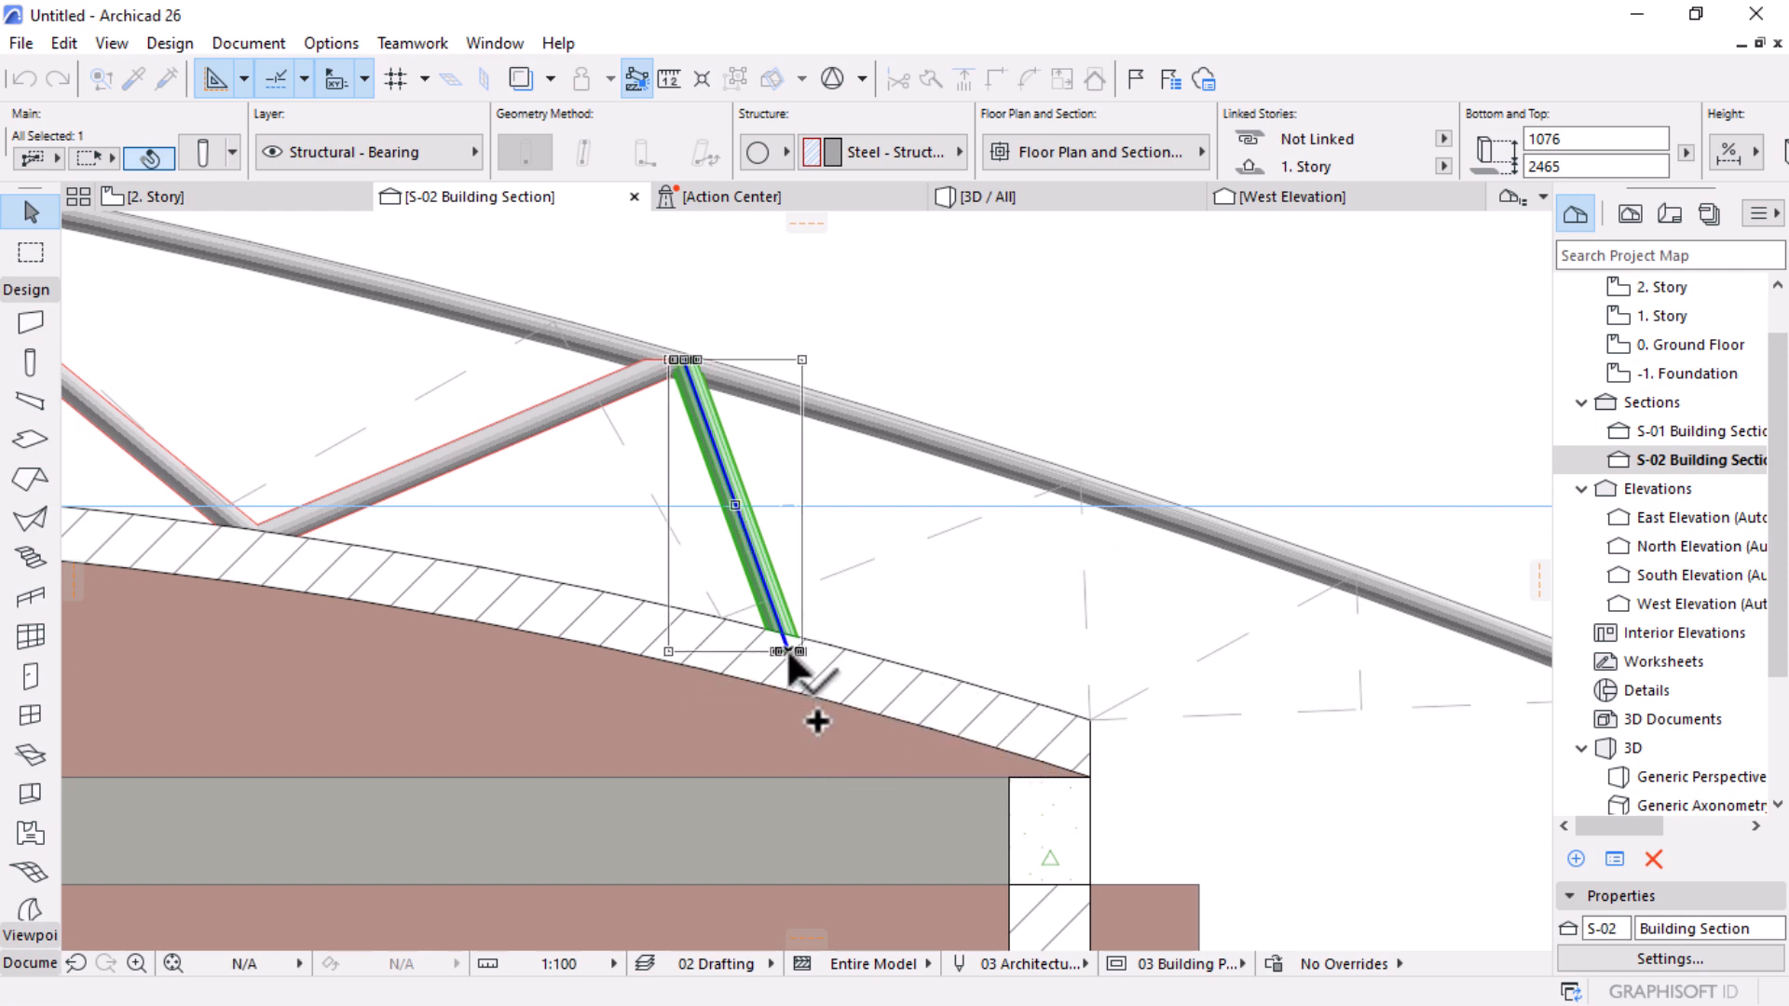
Step: Slant the copied diagonal outward toward the eave to about 31° and shorten it along its axis to a height of 635, ending at the chord
left_click(683, 362)
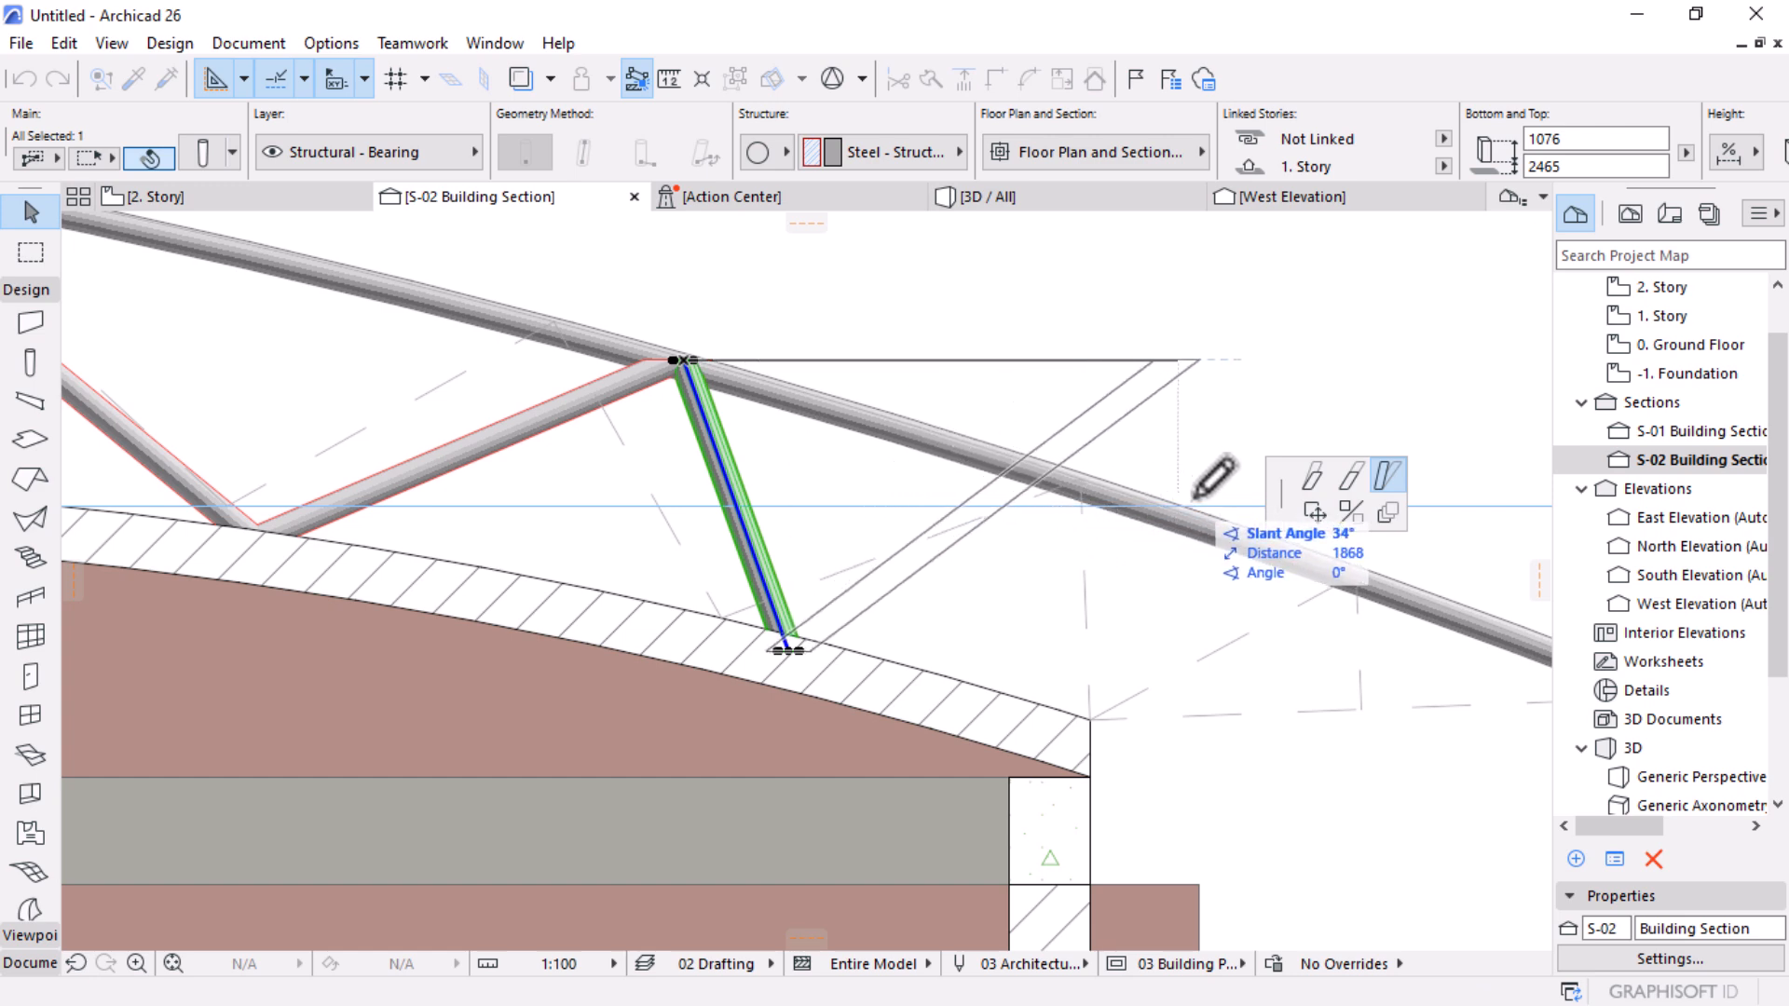
left_click(1245, 564)
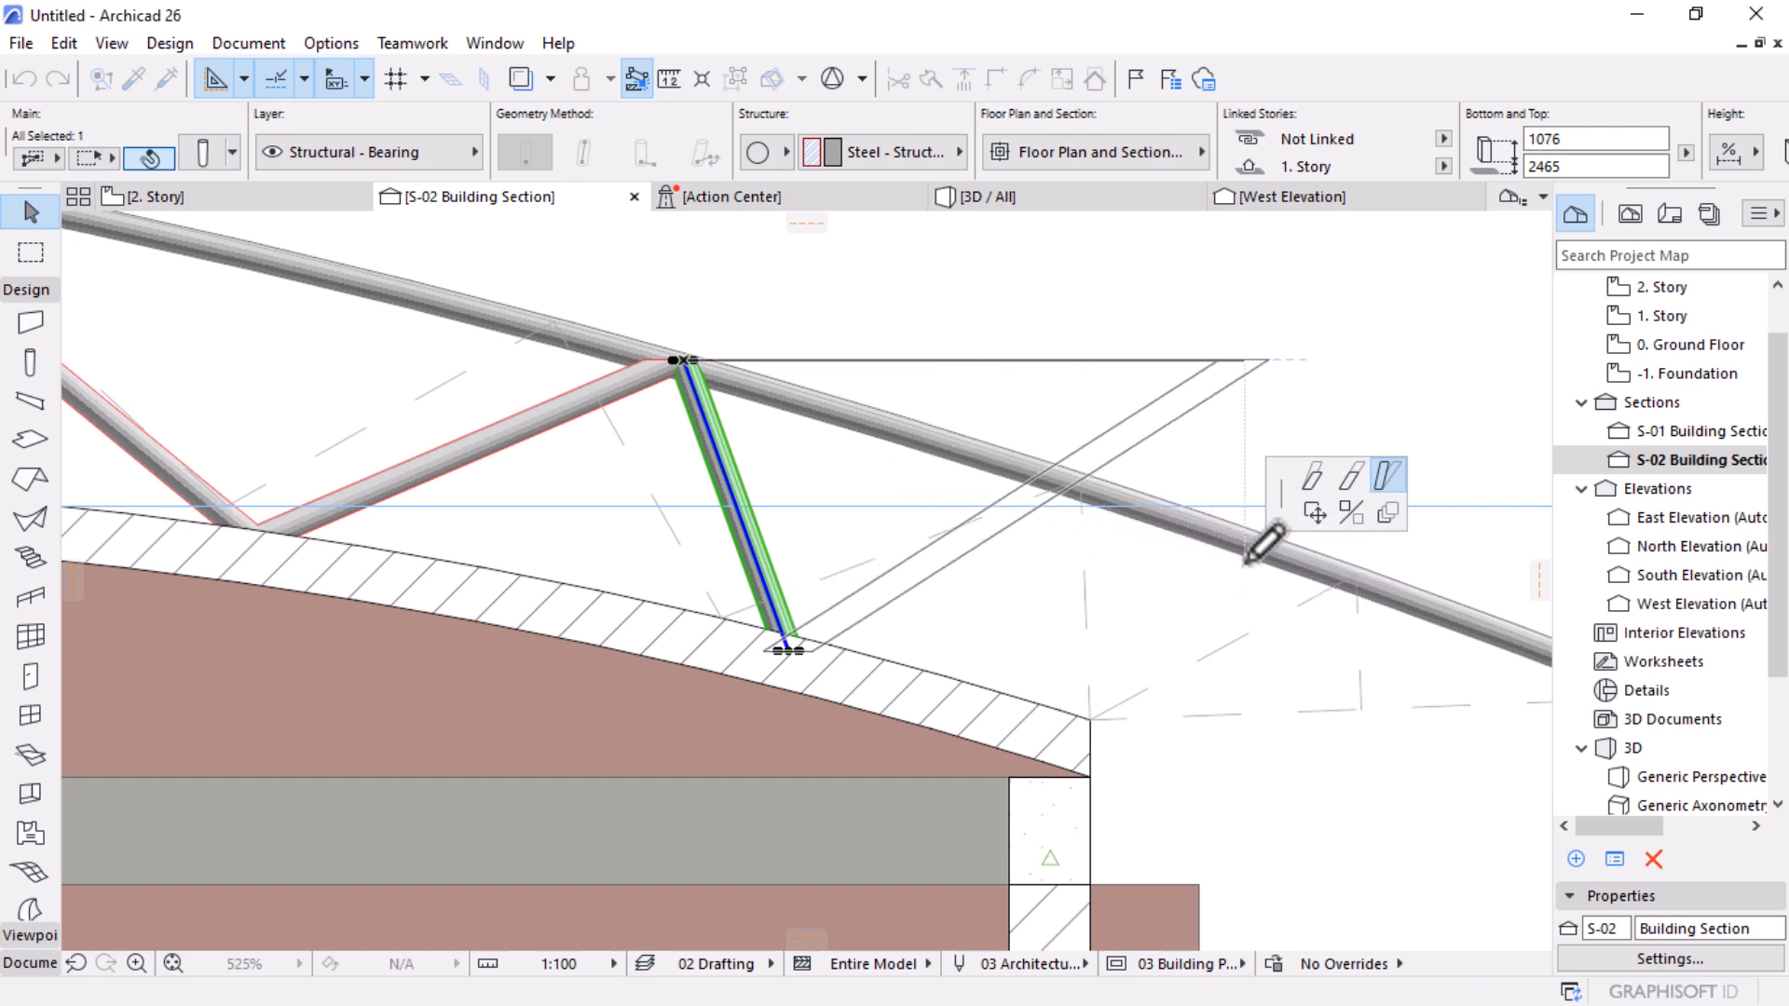
left_click(1239, 355)
left_click(1351, 477)
left_click(1080, 481)
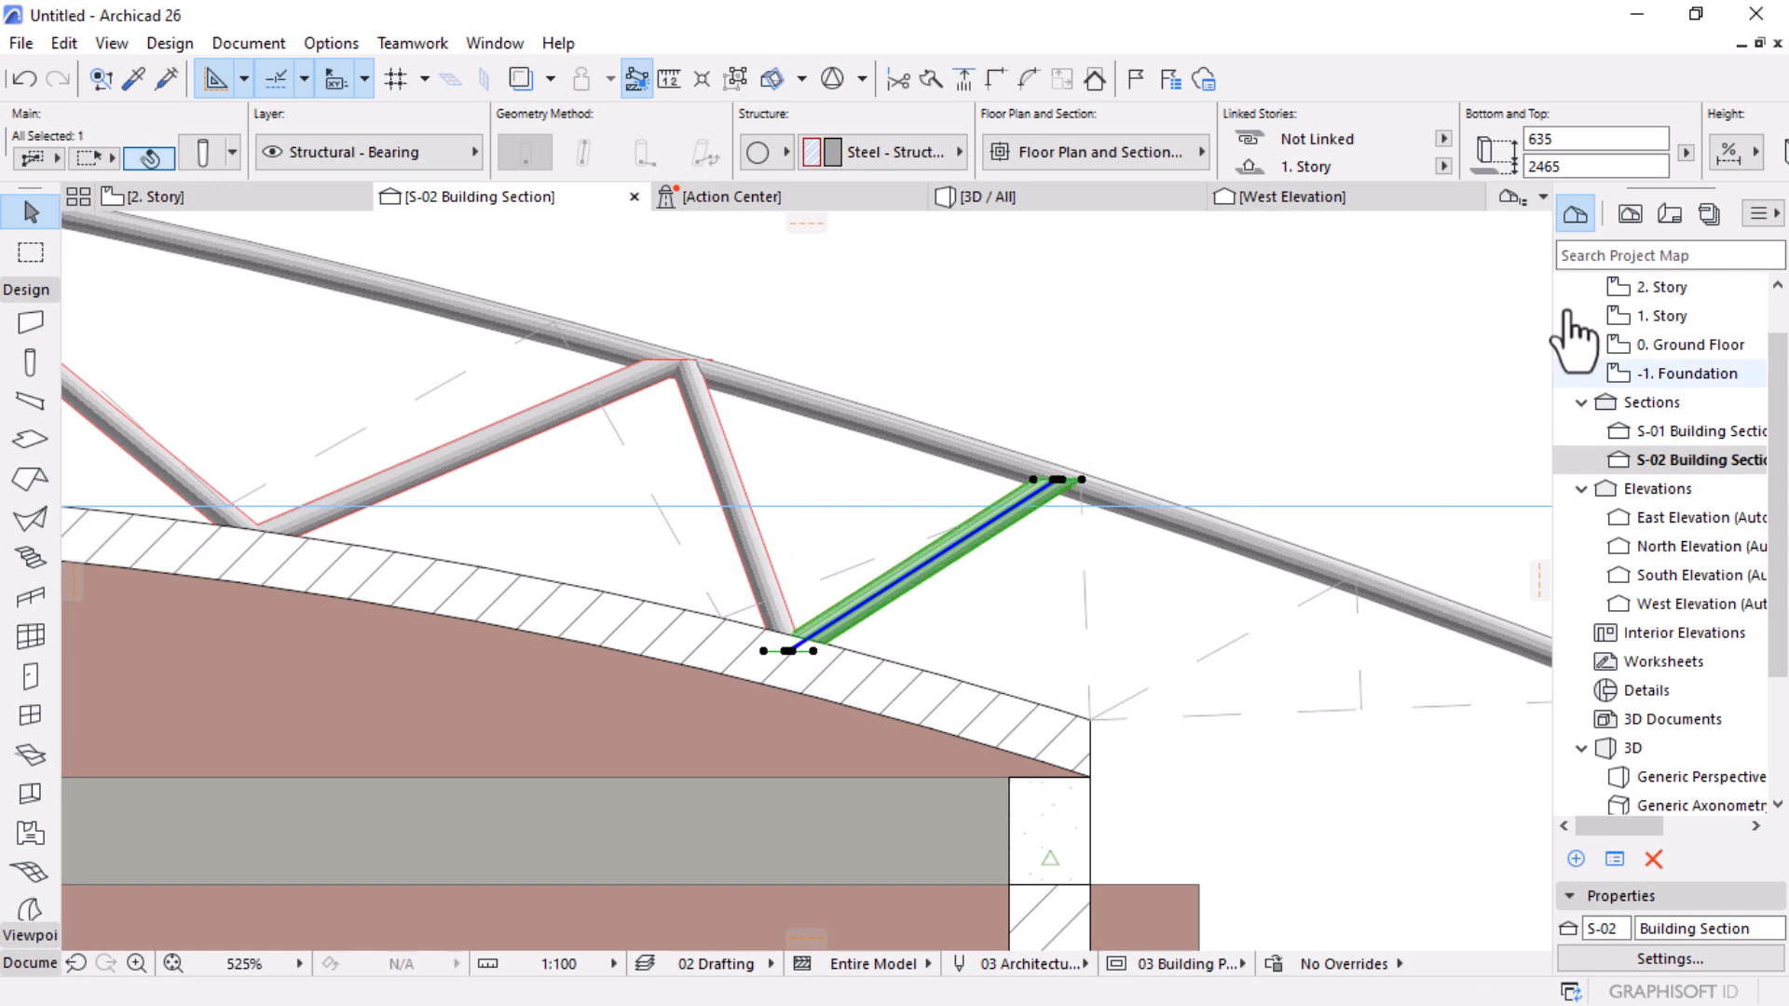
Step: In the 2. Story plan, rotate the new eave-side diagonal so that its end beside the outer wall lies on the dashed chord axis
left_click(1048, 201)
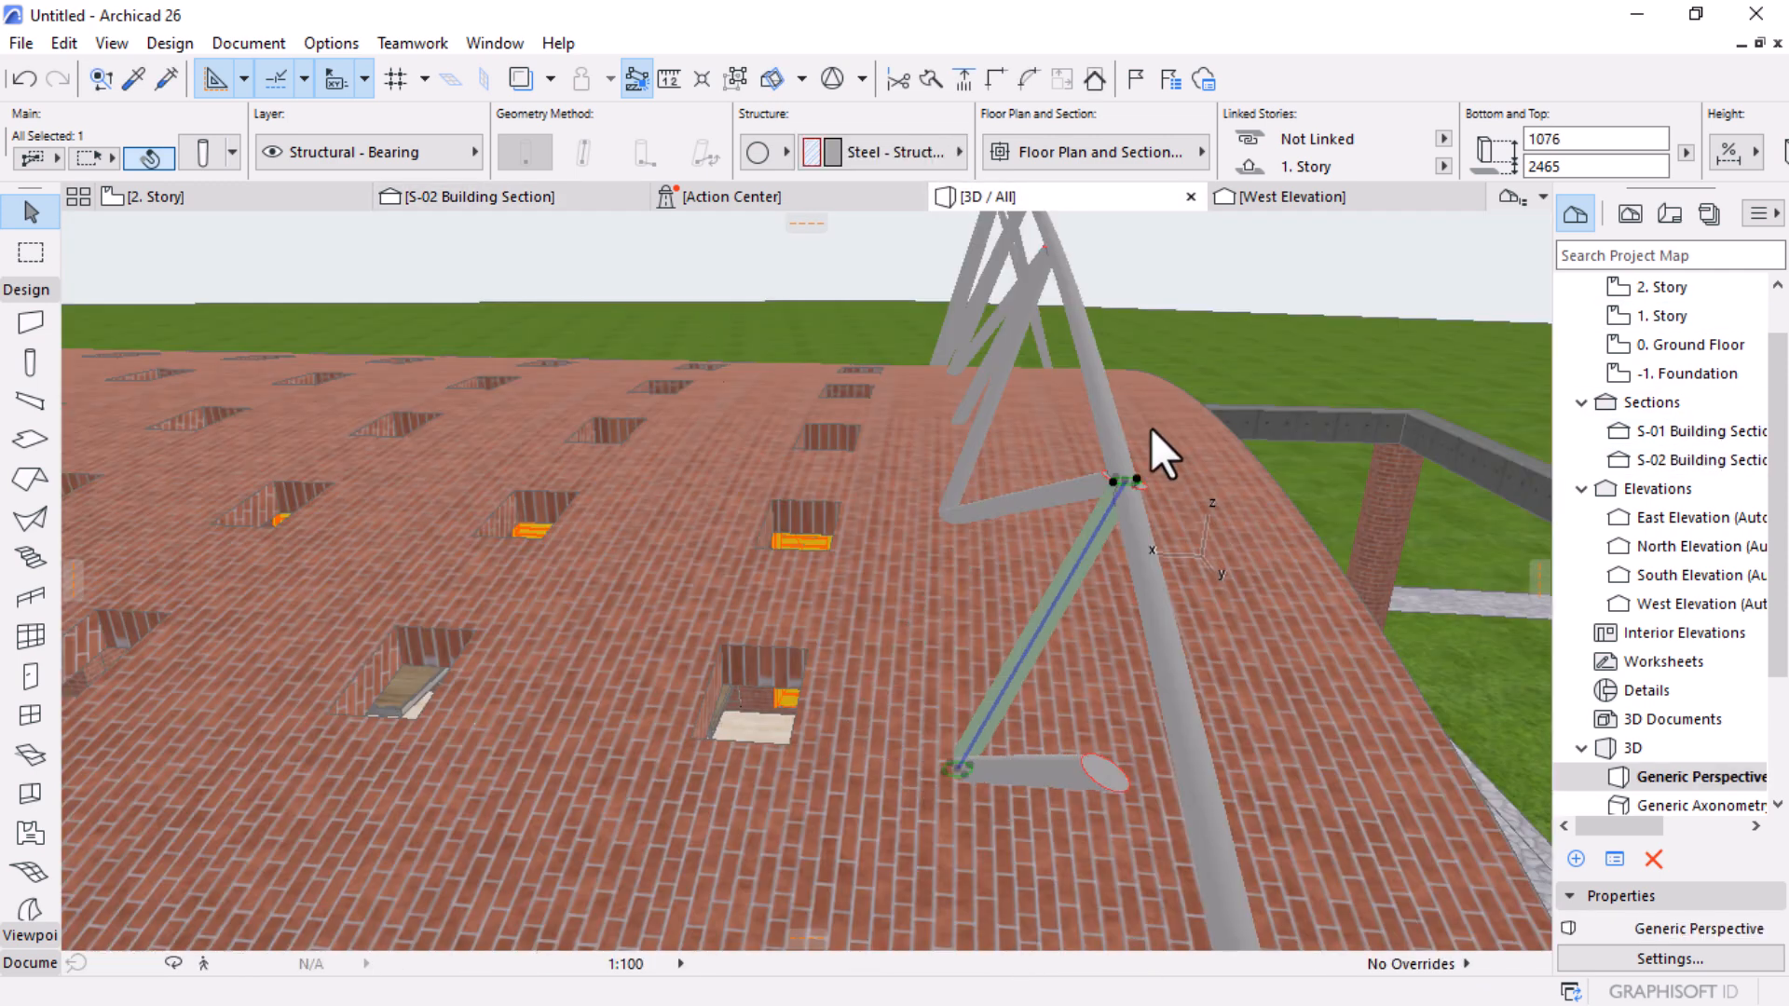
middle_click_drag(999, 463, 987, 447, "shift")
left_click(307, 198)
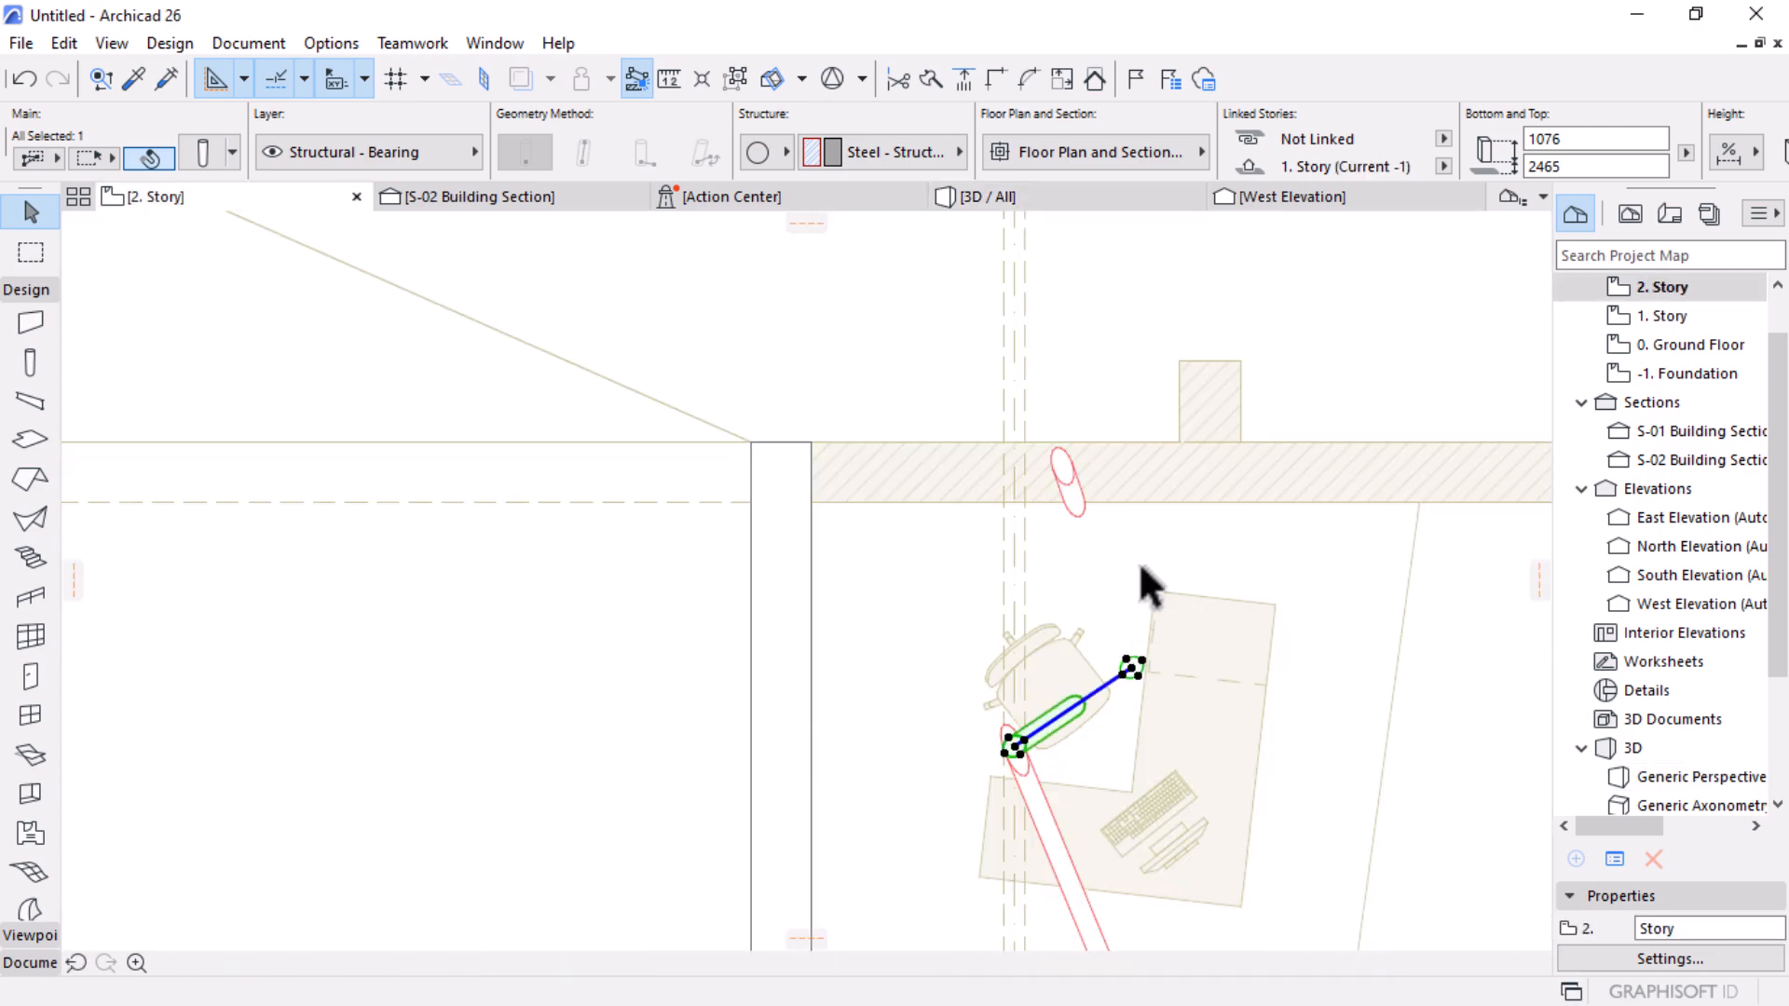
left_click(1060, 458)
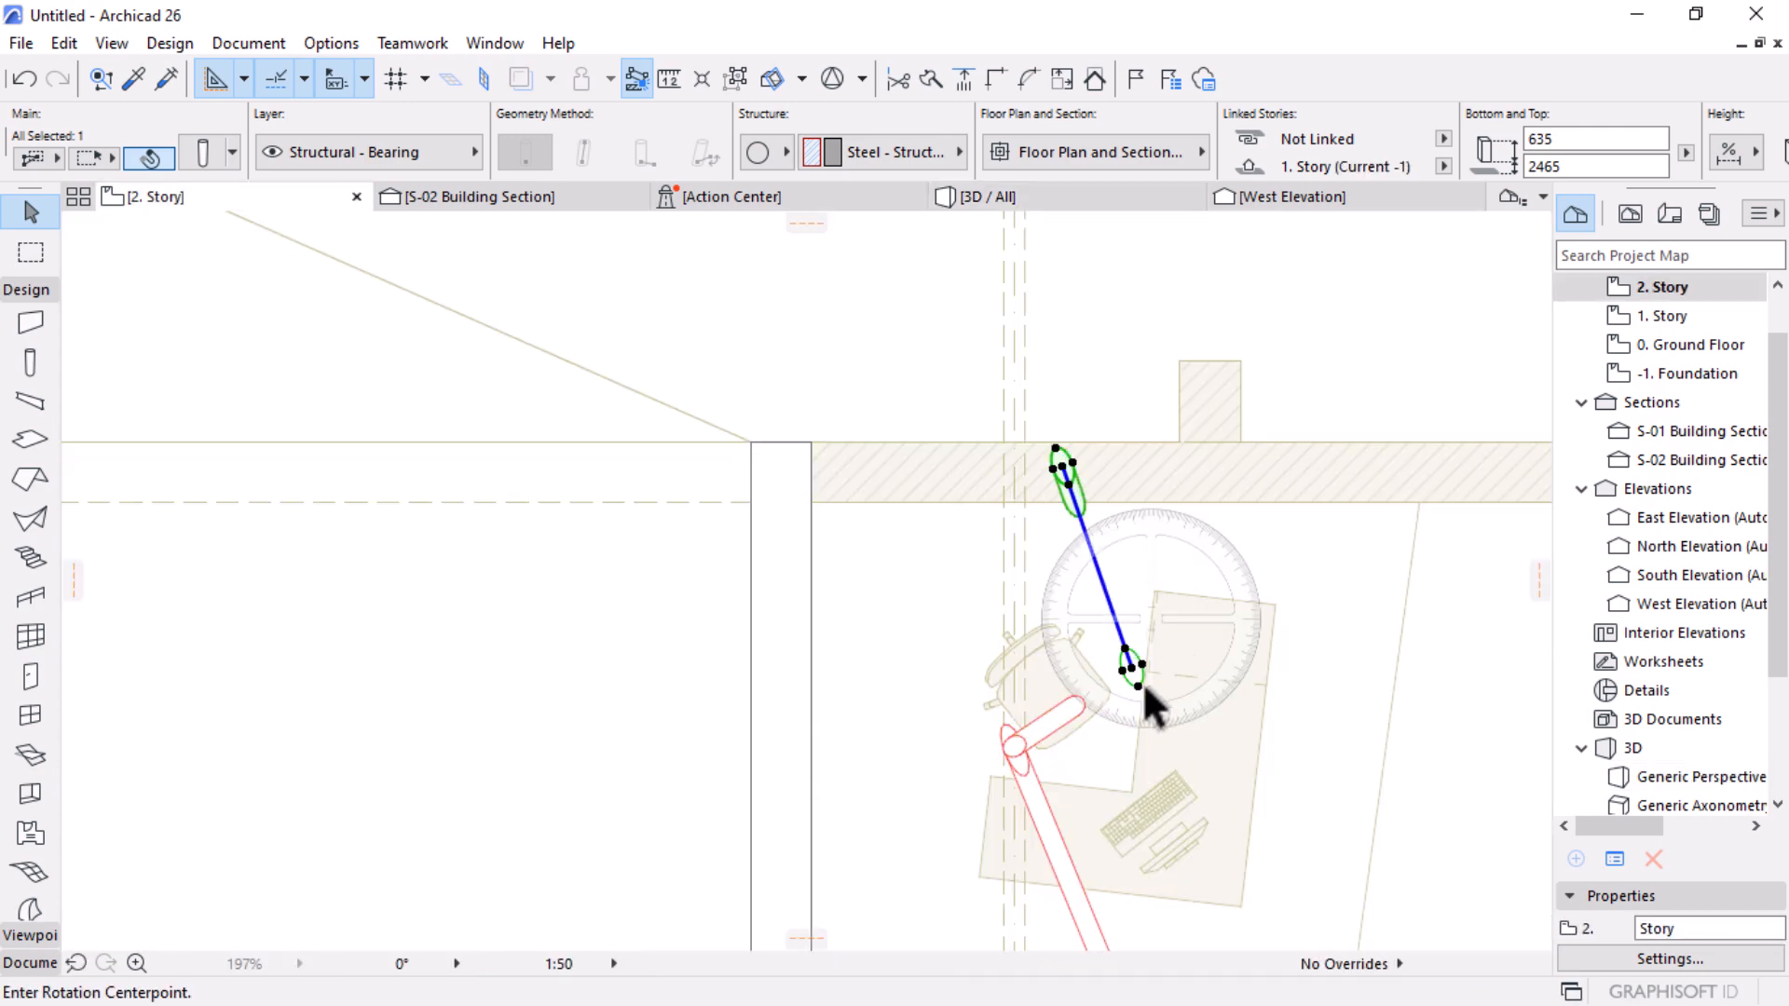
key("ctrl+e")
left_click(1129, 665)
left_click(1059, 463)
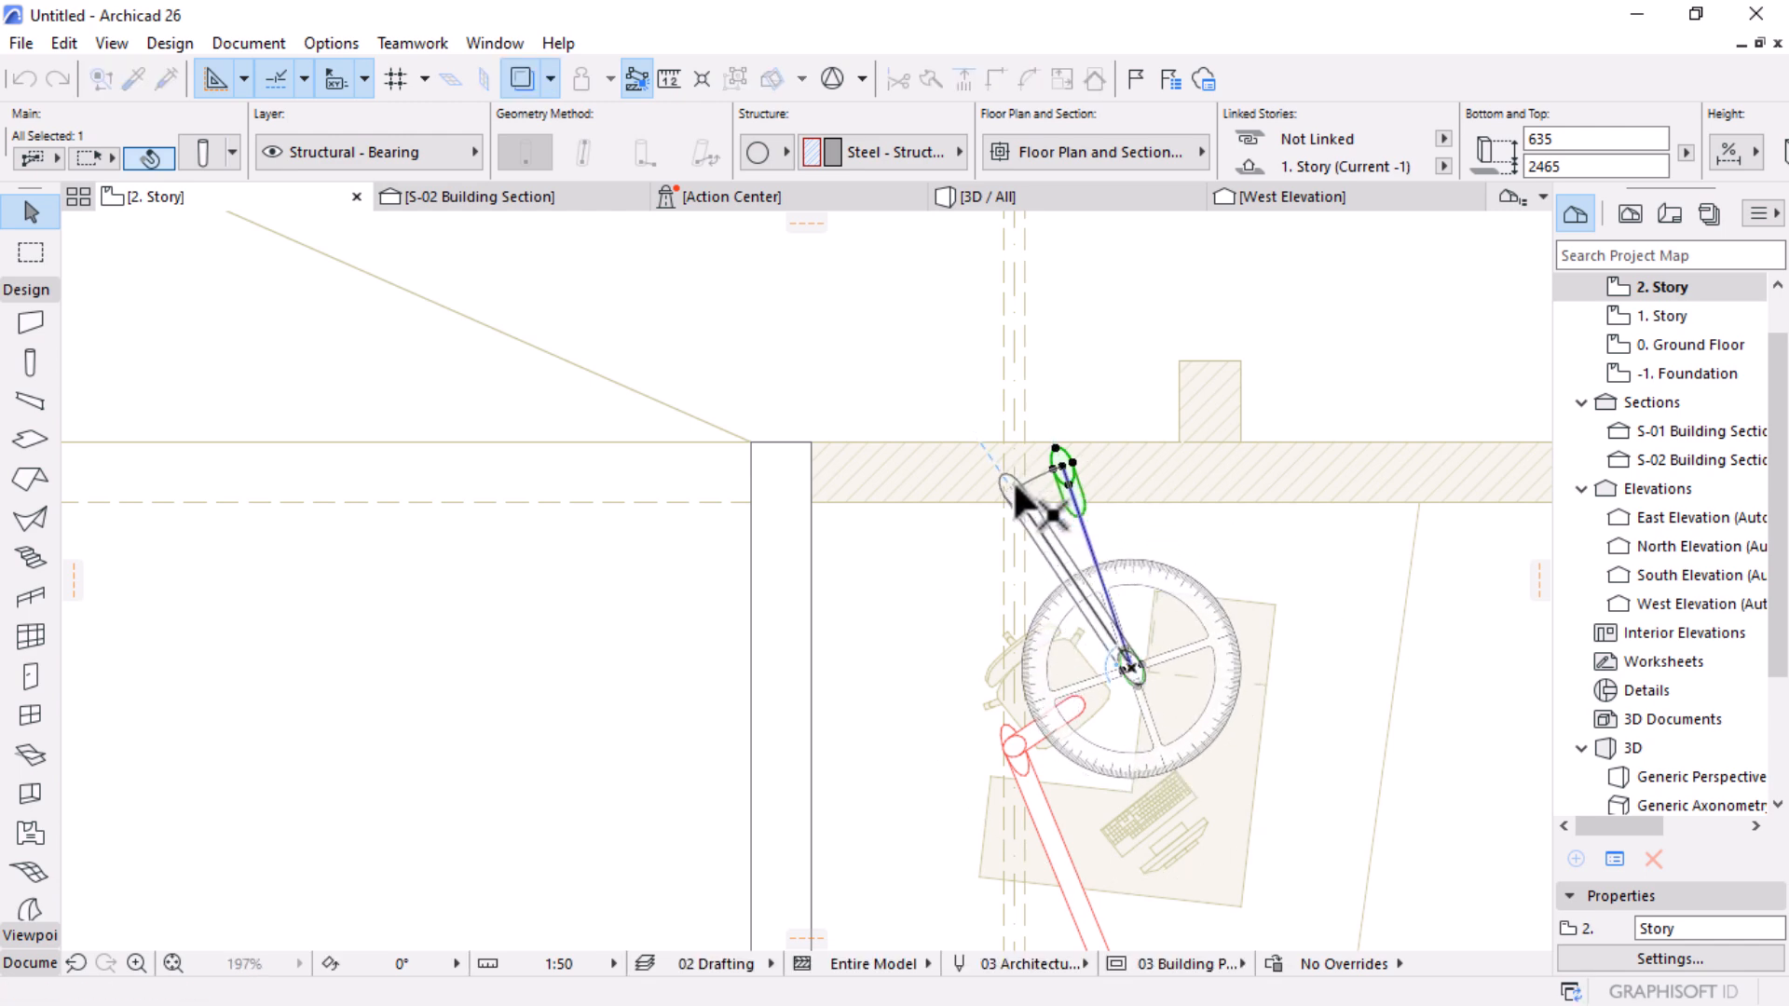
left_click(1016, 487)
left_click(965, 197)
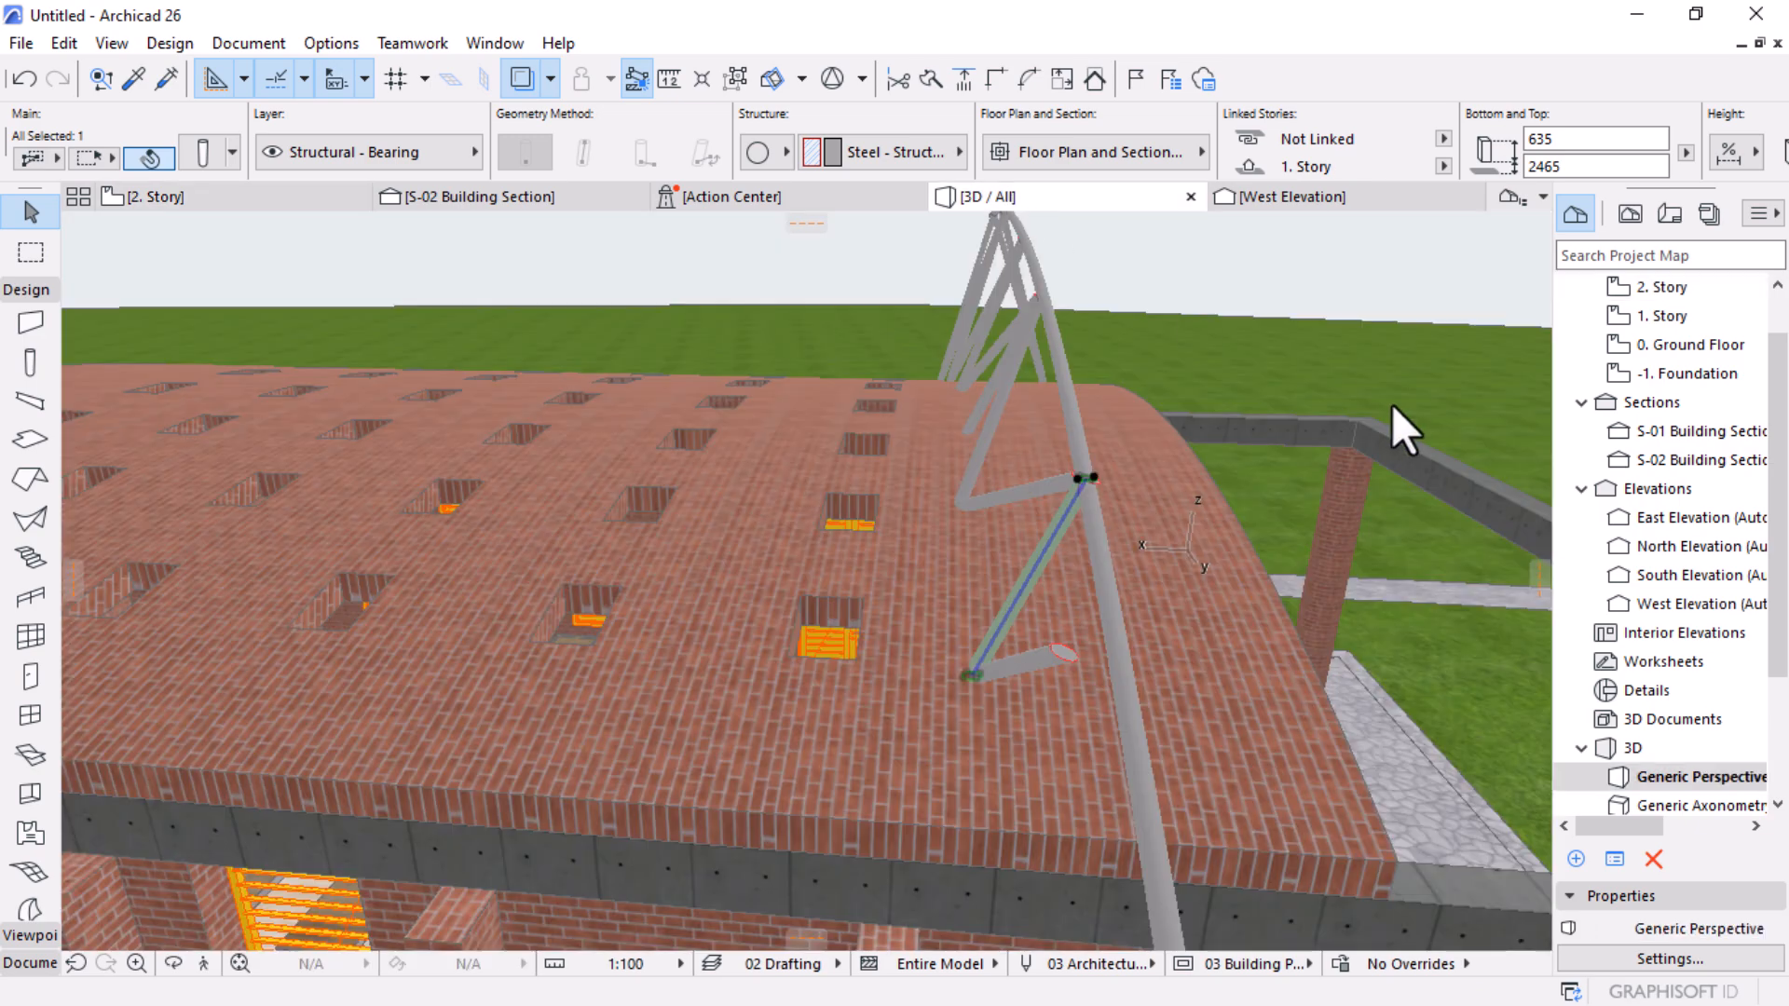
middle_click_drag(1196, 456, 1148, 585, "shift")
middle_click_drag(1158, 729, 1330, 762, "shift")
Step: In the S-02 section, copy the eave-side diagonal in place, using its upper end at the chord as reference and target
left_click(475, 195)
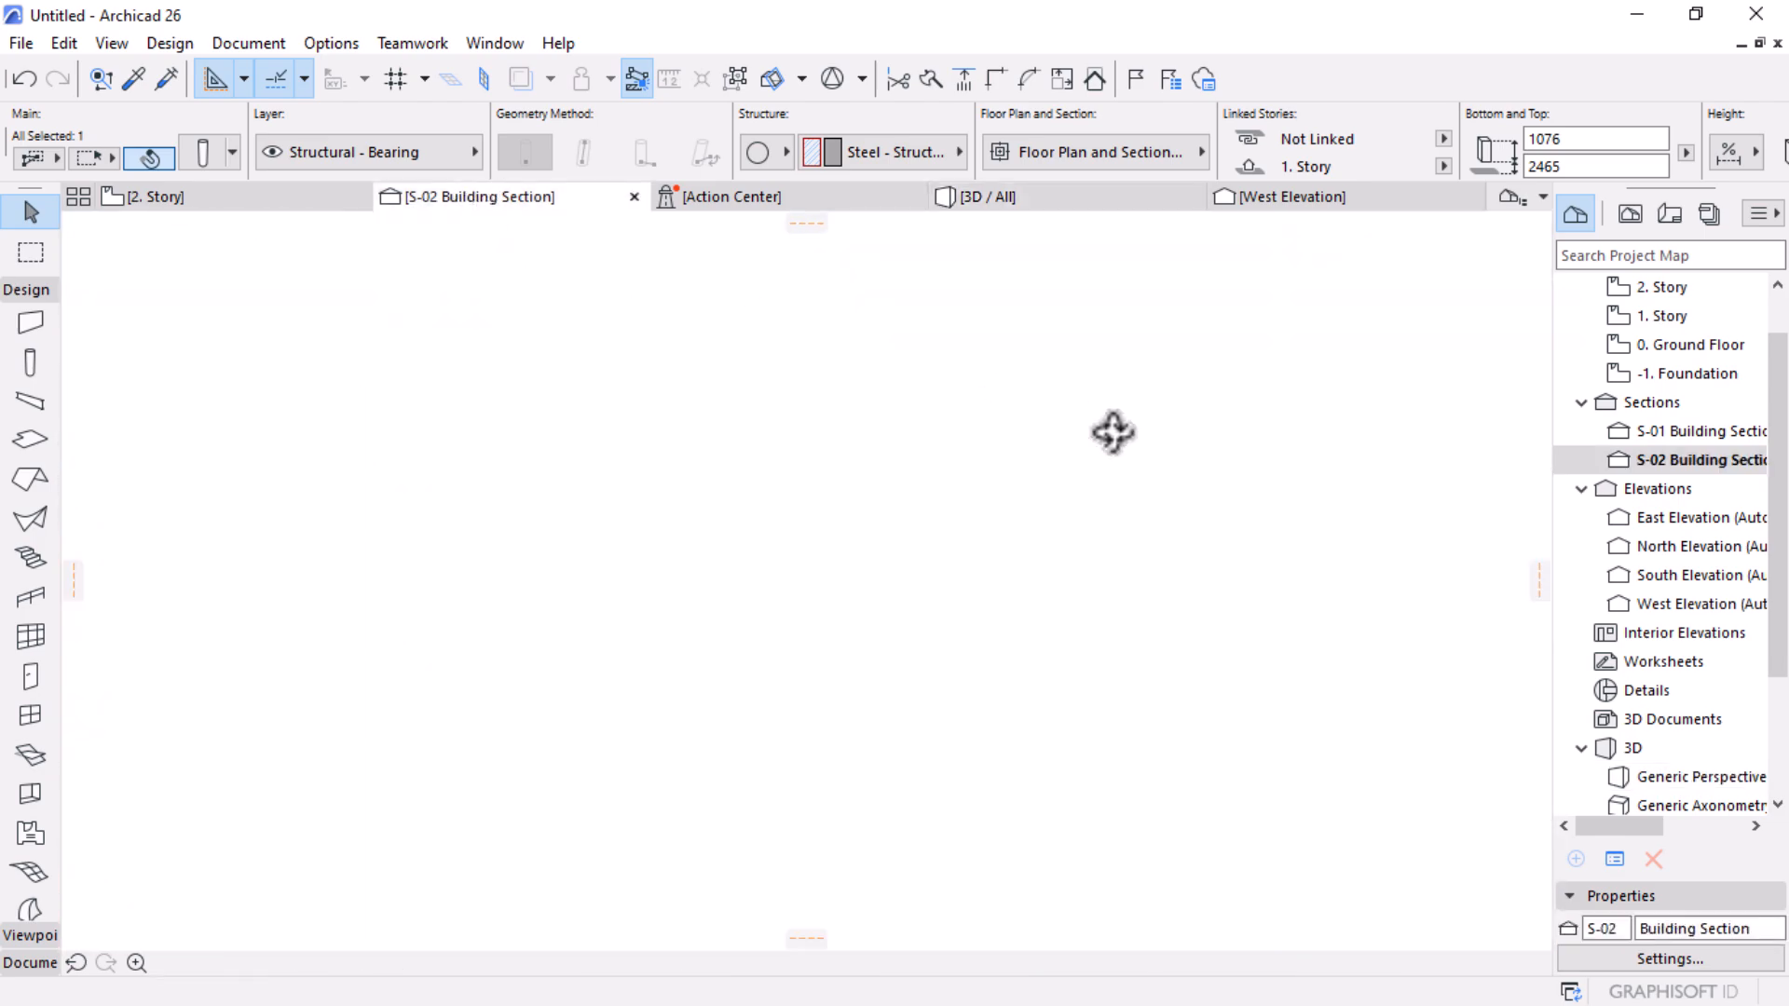
left_click(1034, 487)
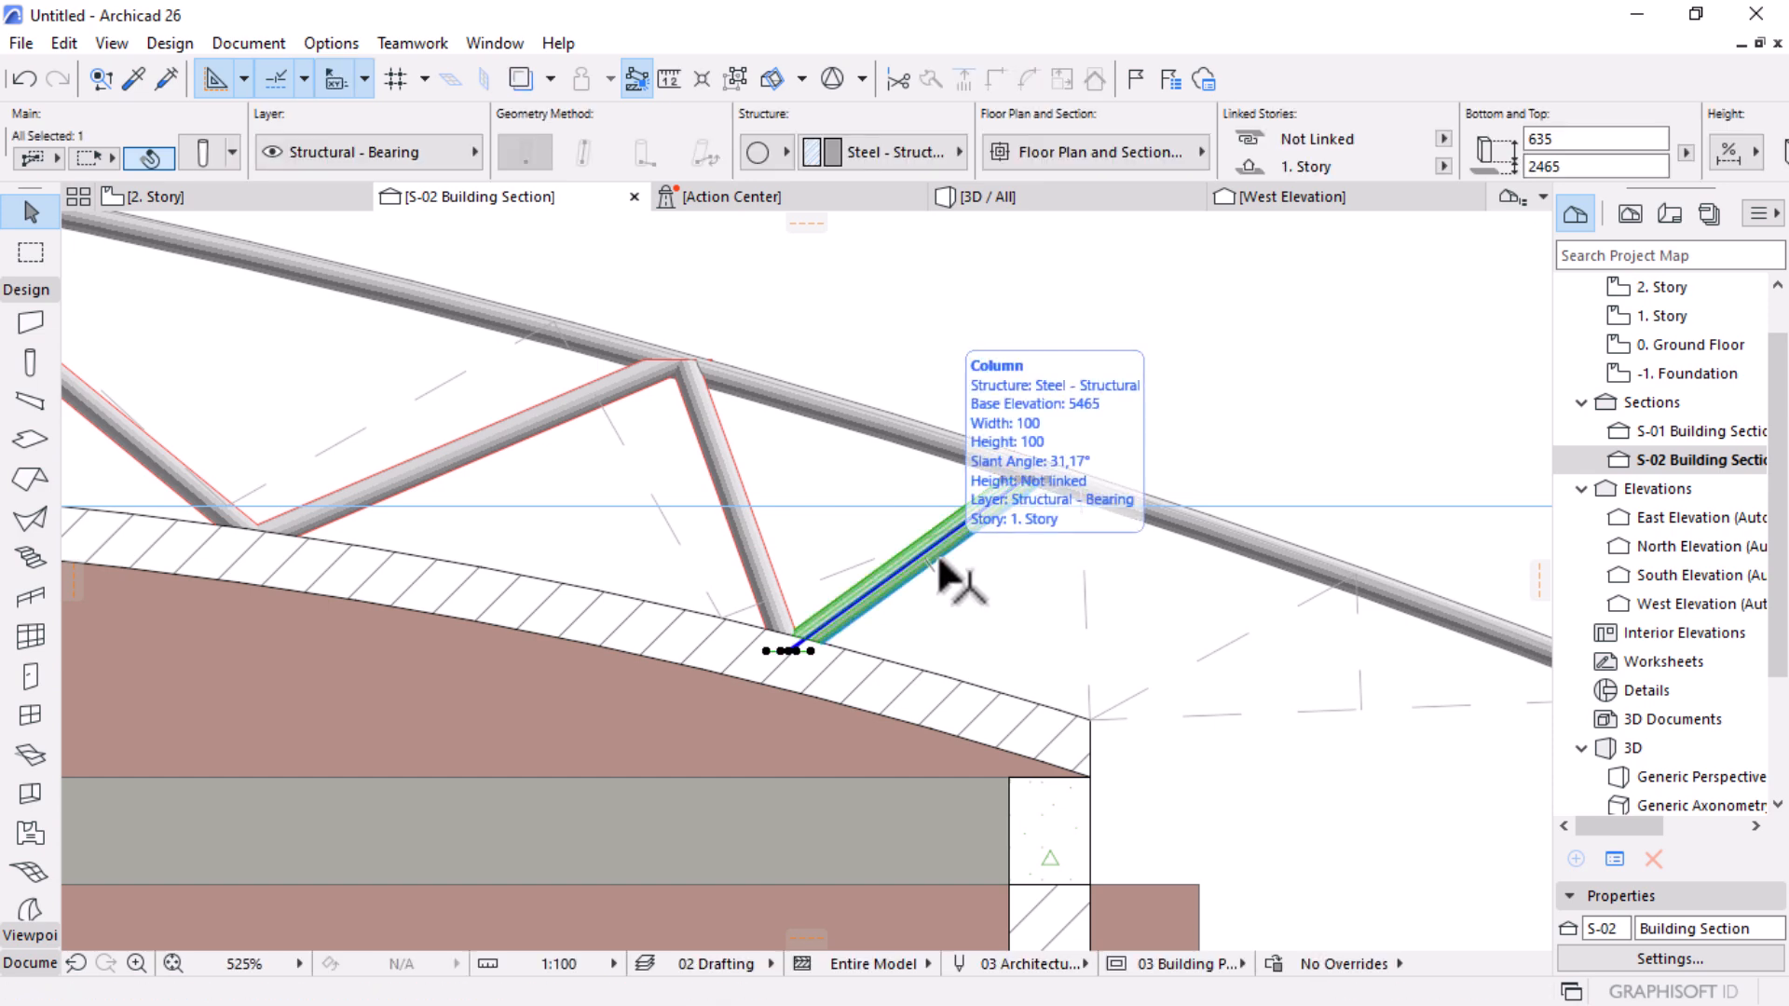
key("ctrl+shift+d")
left_click(1019, 480)
left_click(1015, 473)
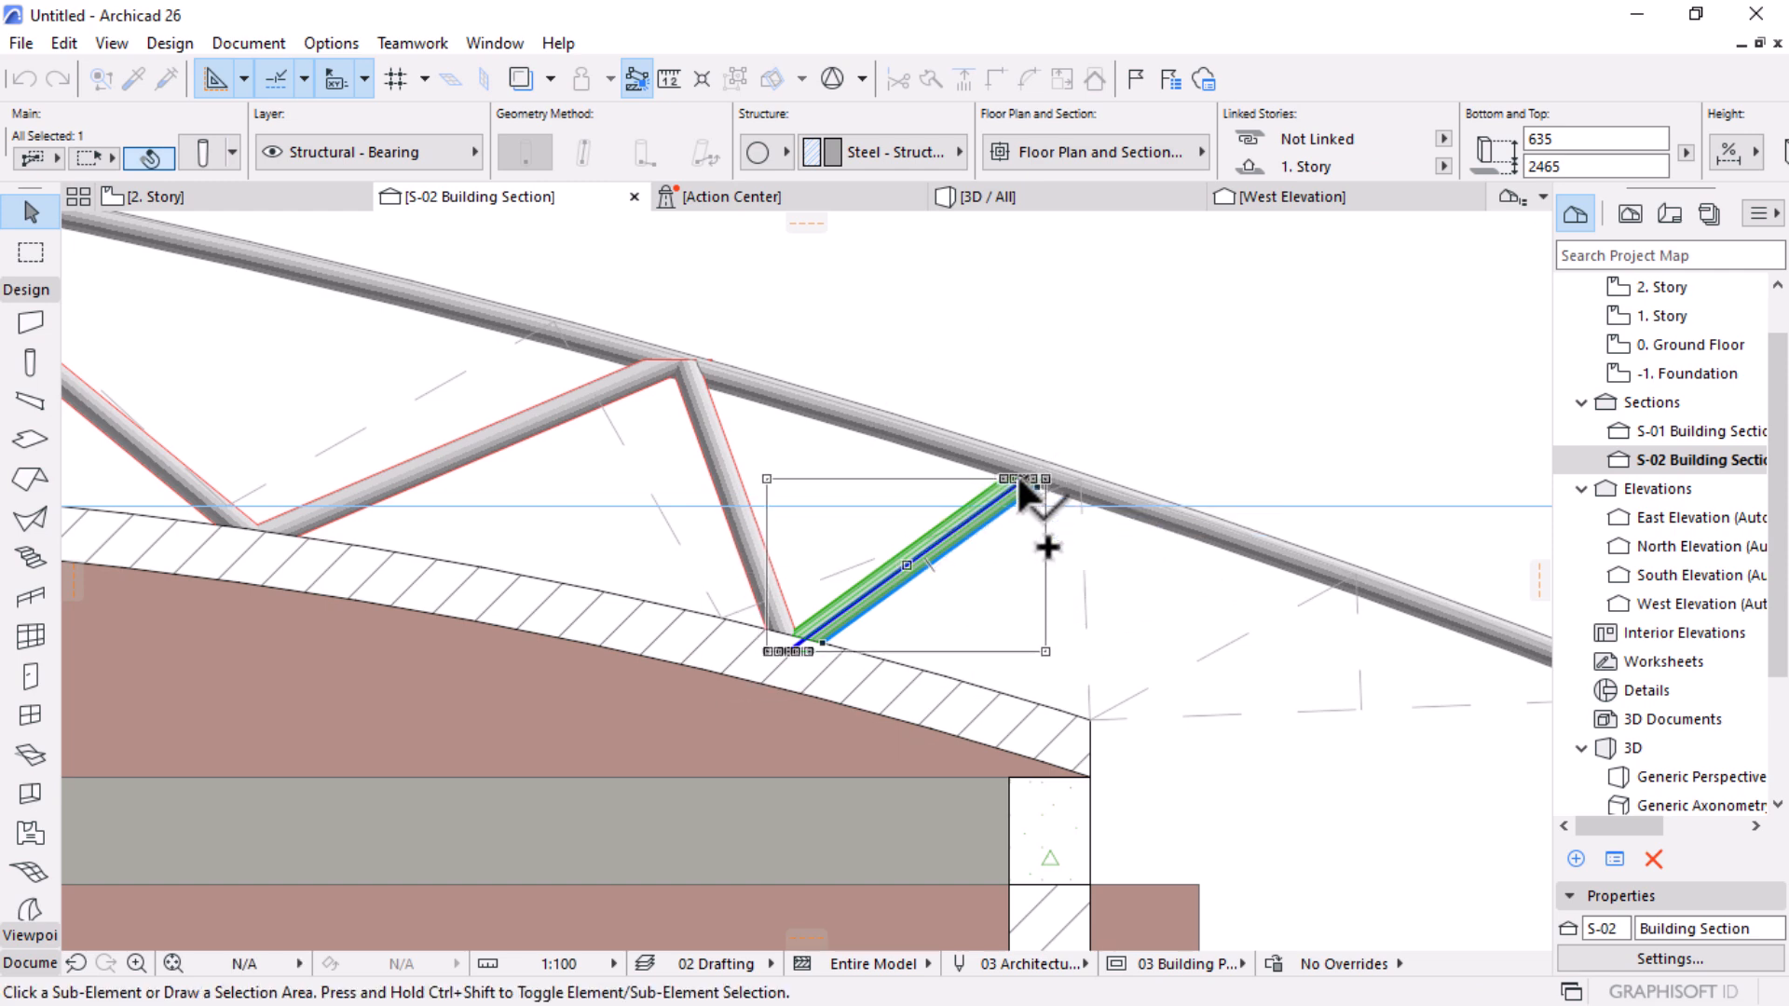
Step: Swing the copy's base outward until it stands upright in the section, and lengthen it down to the roof slab, giving a height of 815
left_click(790, 651)
left_click(1384, 477)
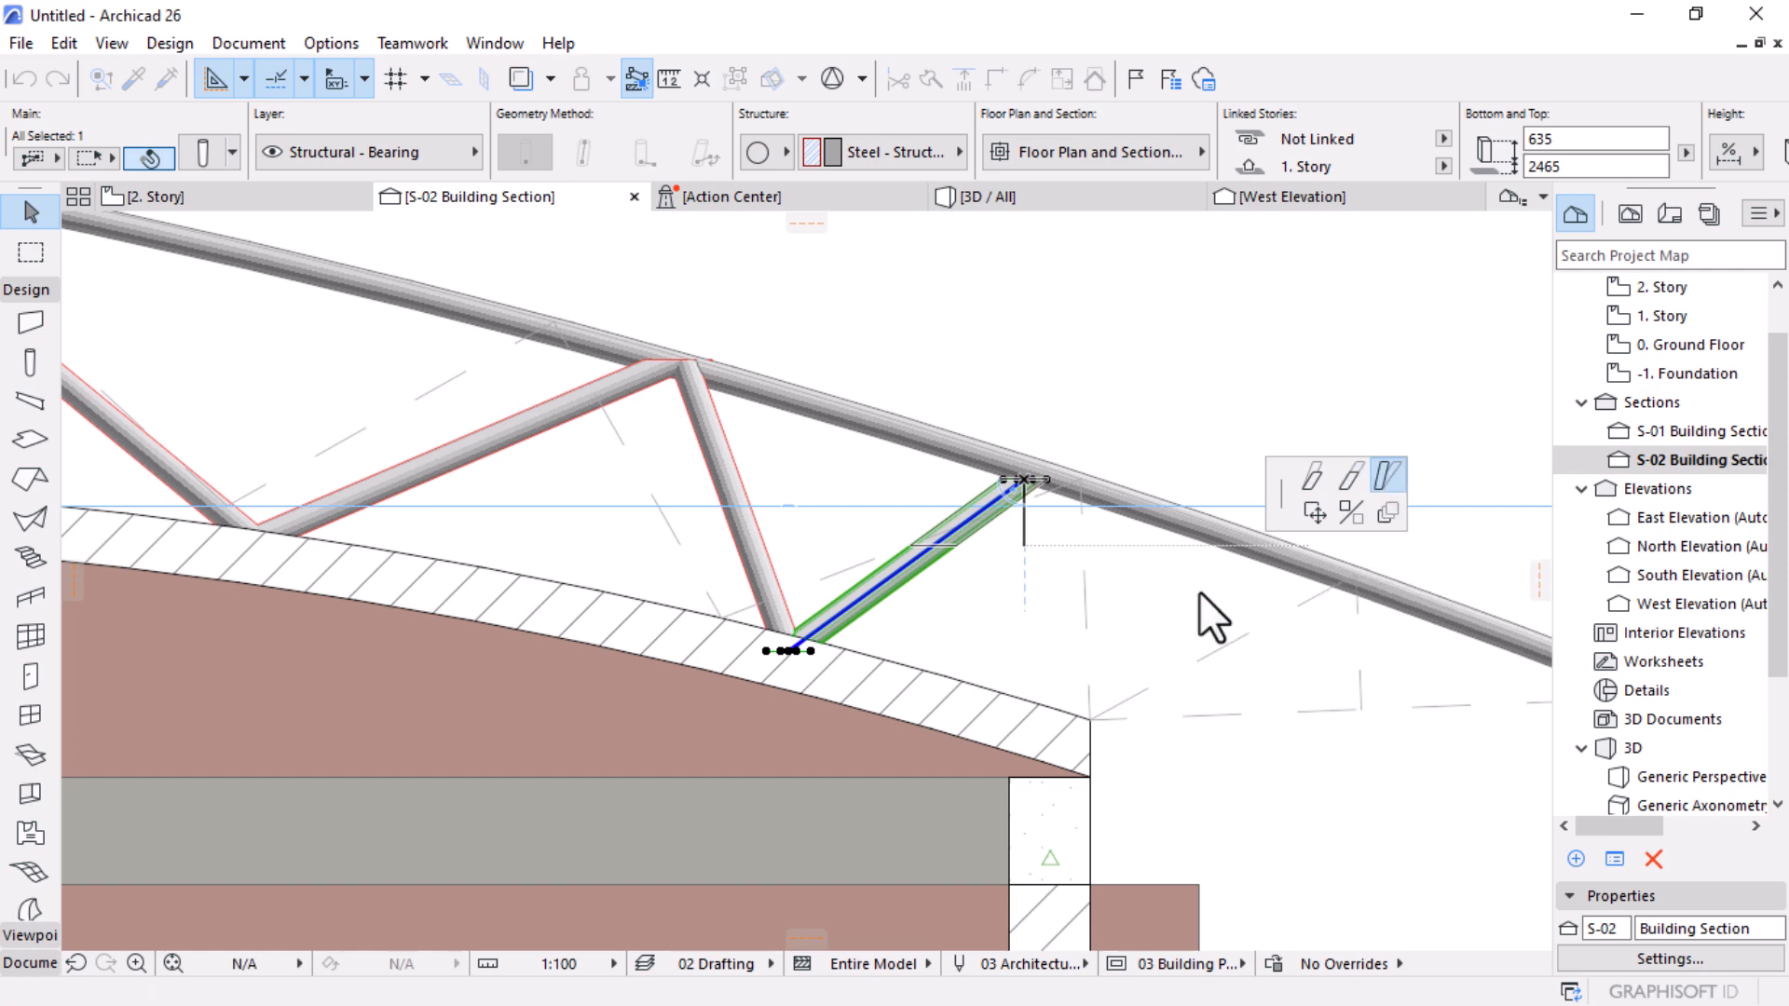
left_click(1031, 705)
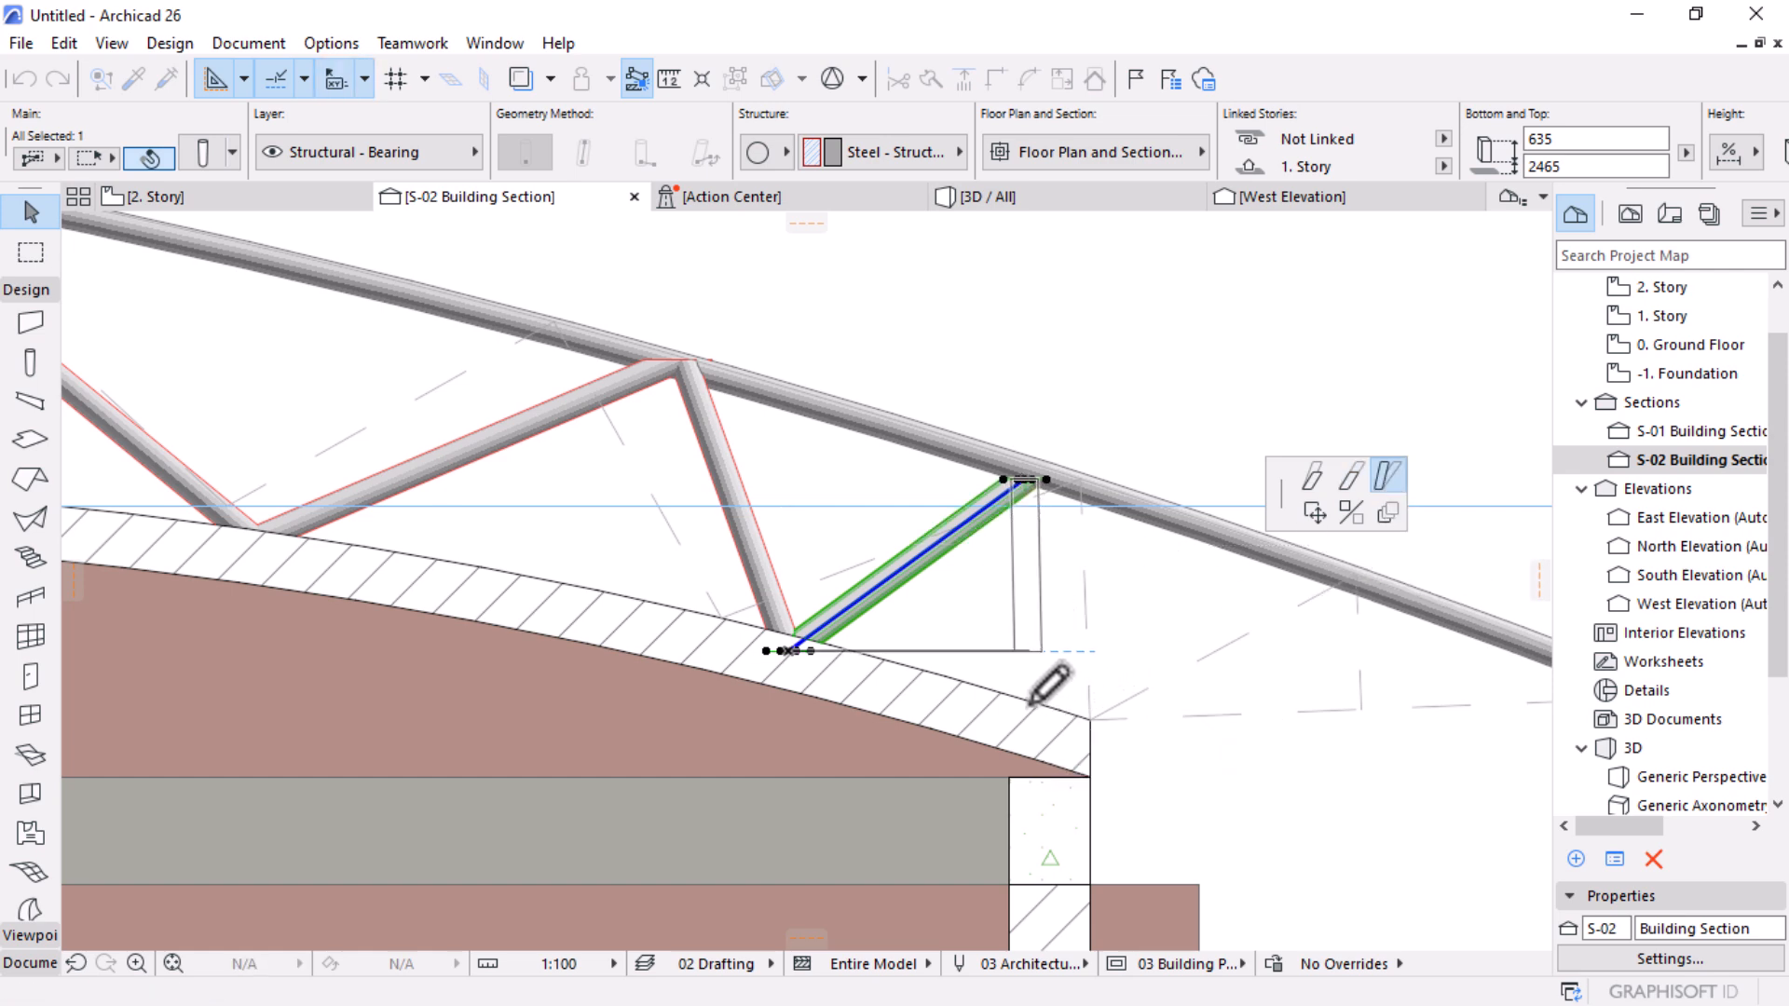
left_click(1029, 699)
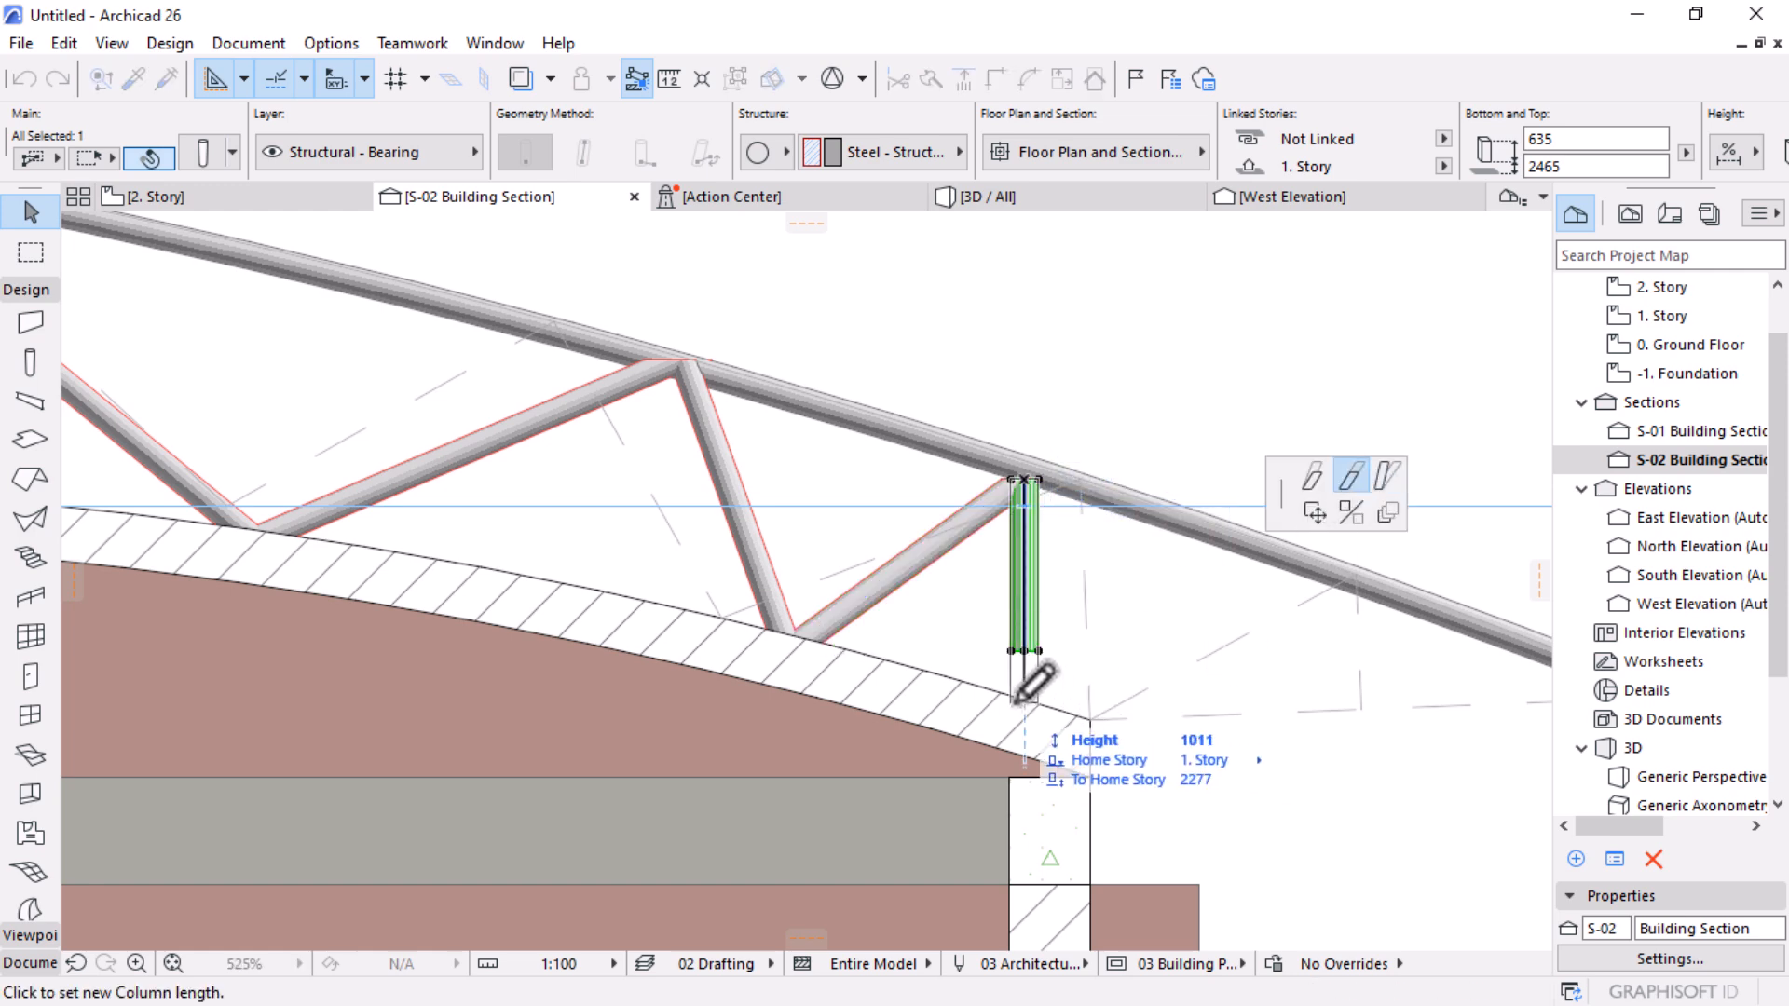
left_click(1026, 699)
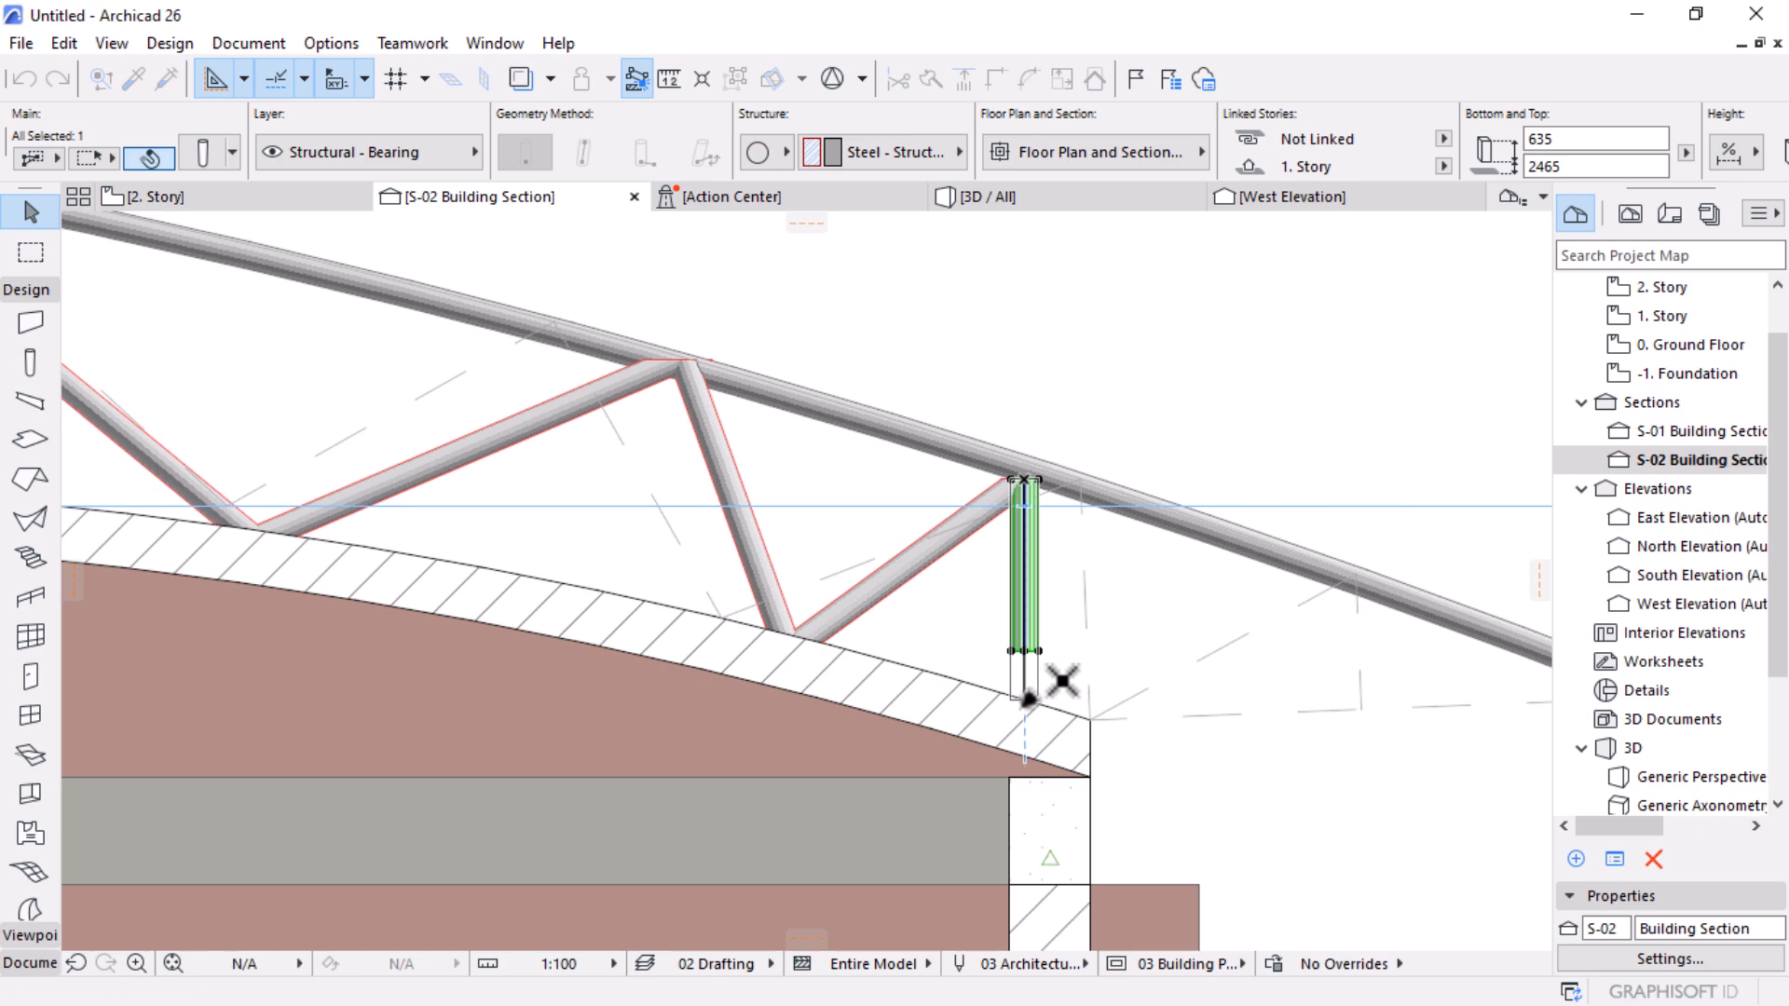
left_click(1050, 207)
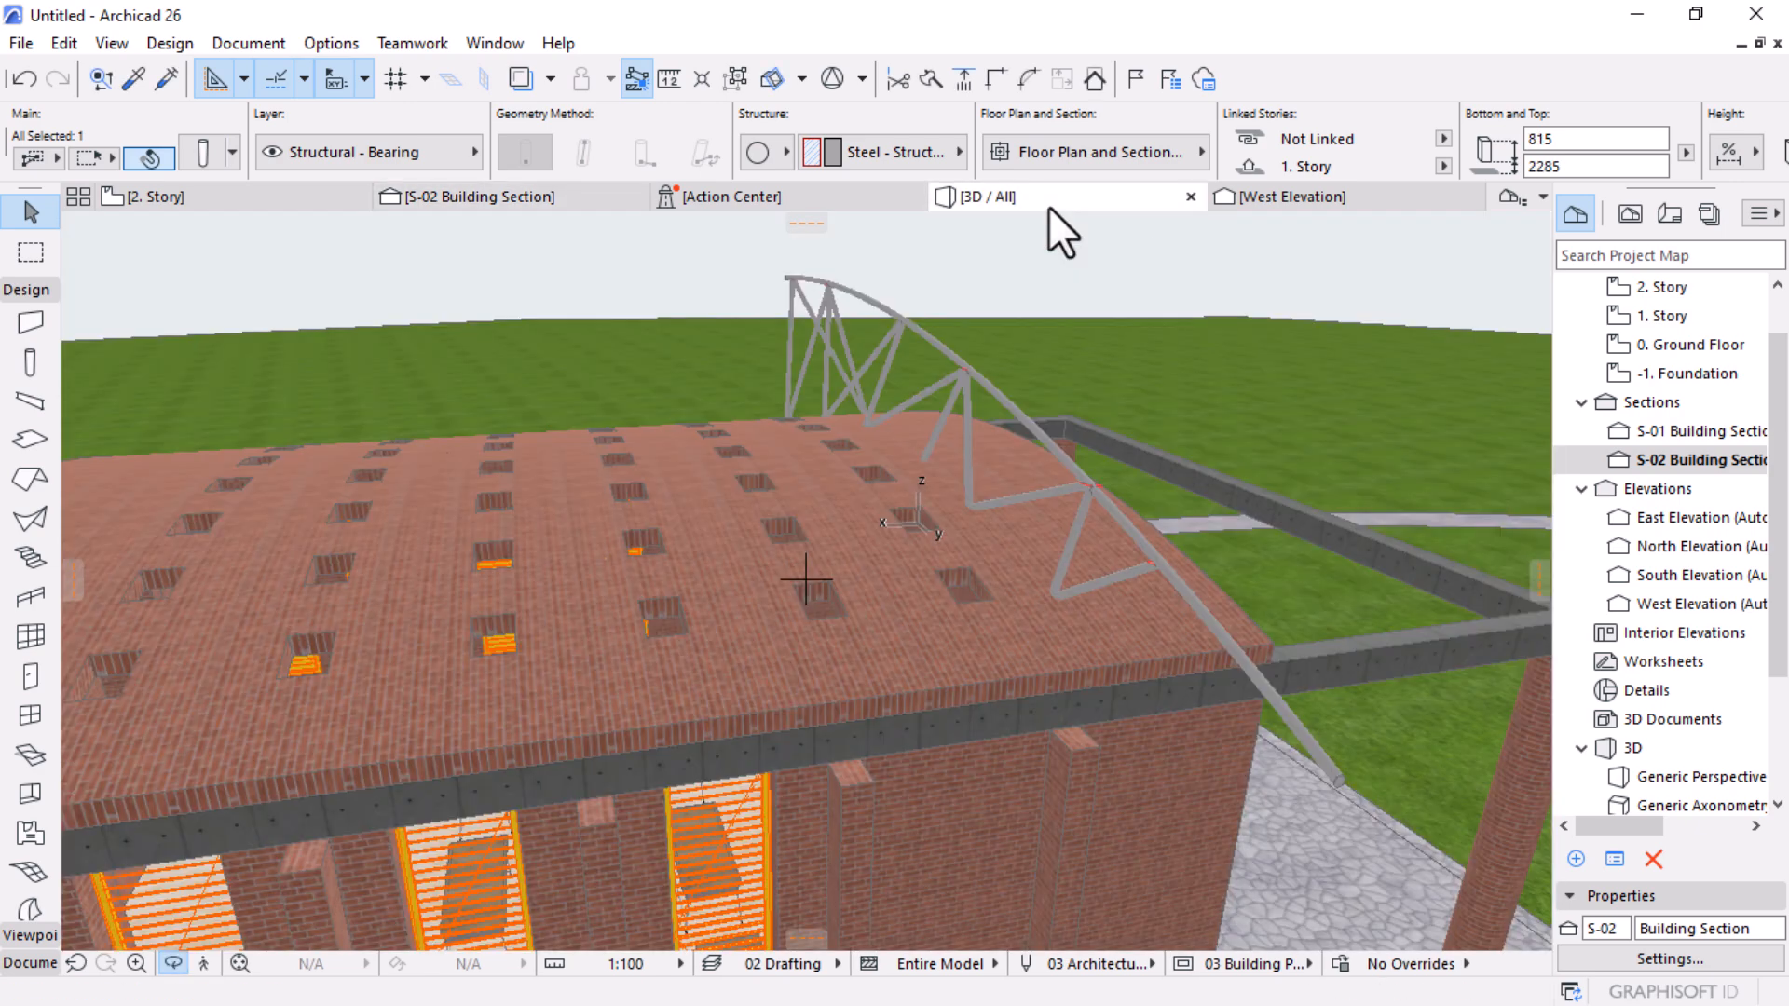
left_click_drag(1153, 590, 1053, 710)
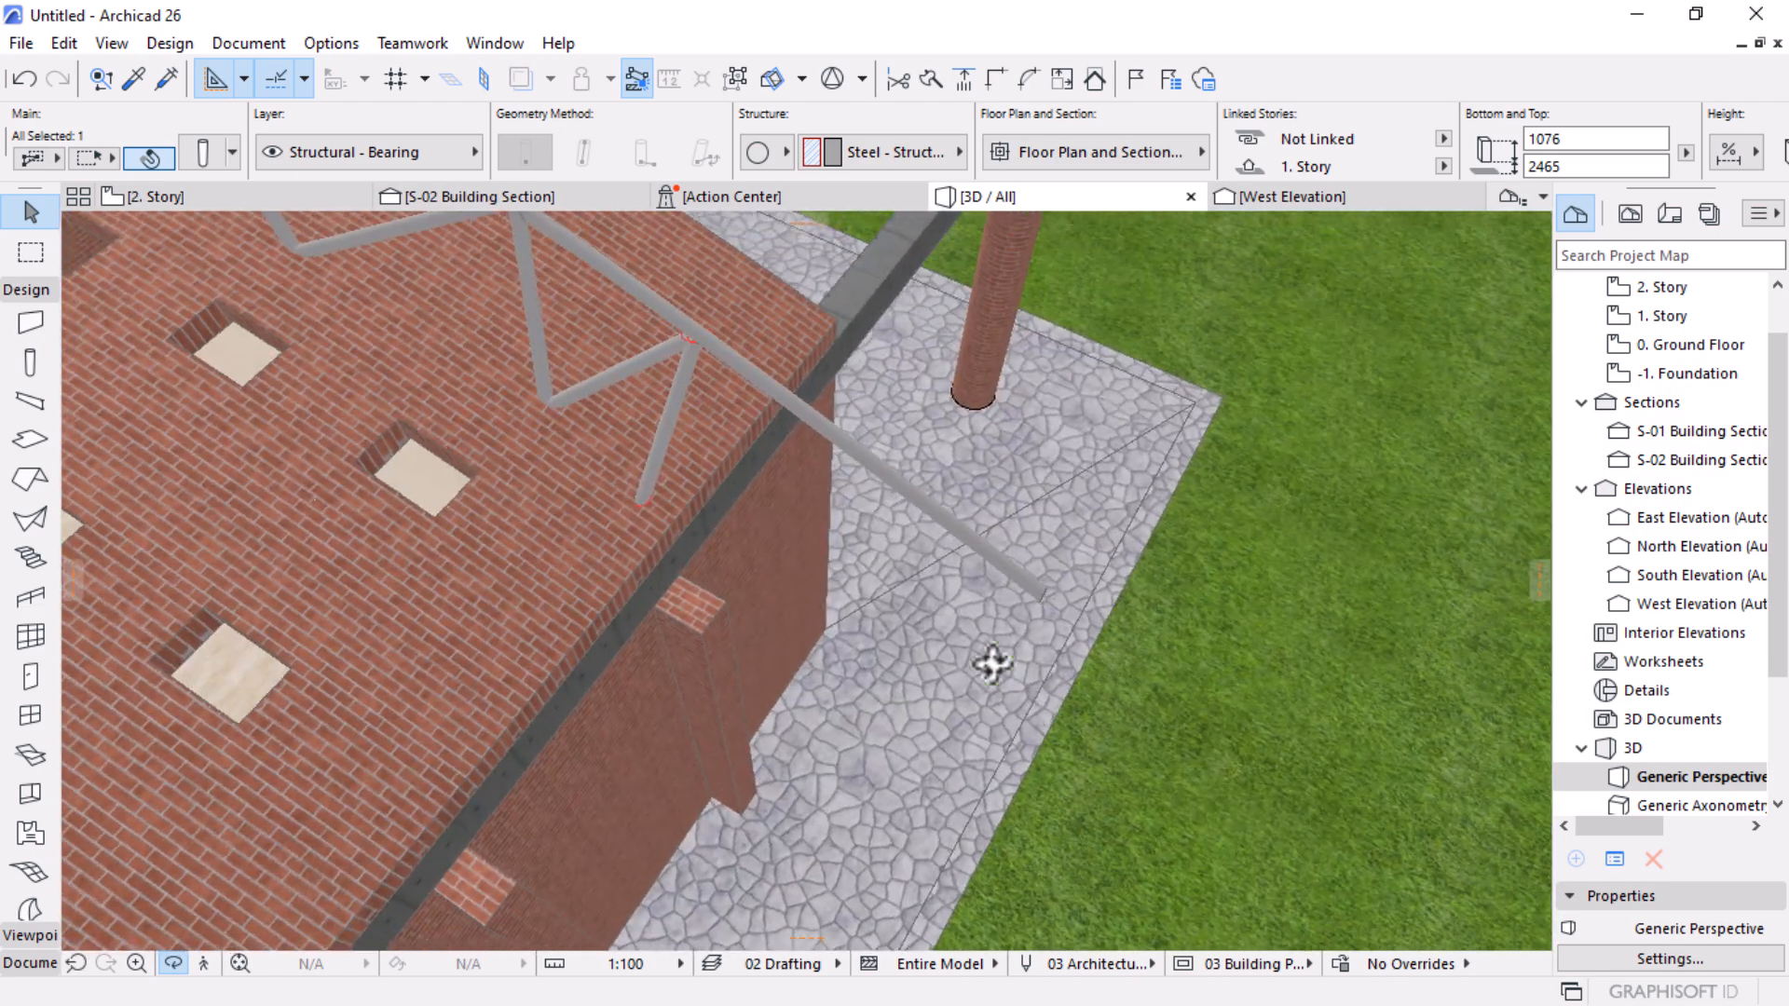
Step: Start the Beam tool and pick up the round structural steel settings from the curved chord in the 3D view
left_click(193, 198)
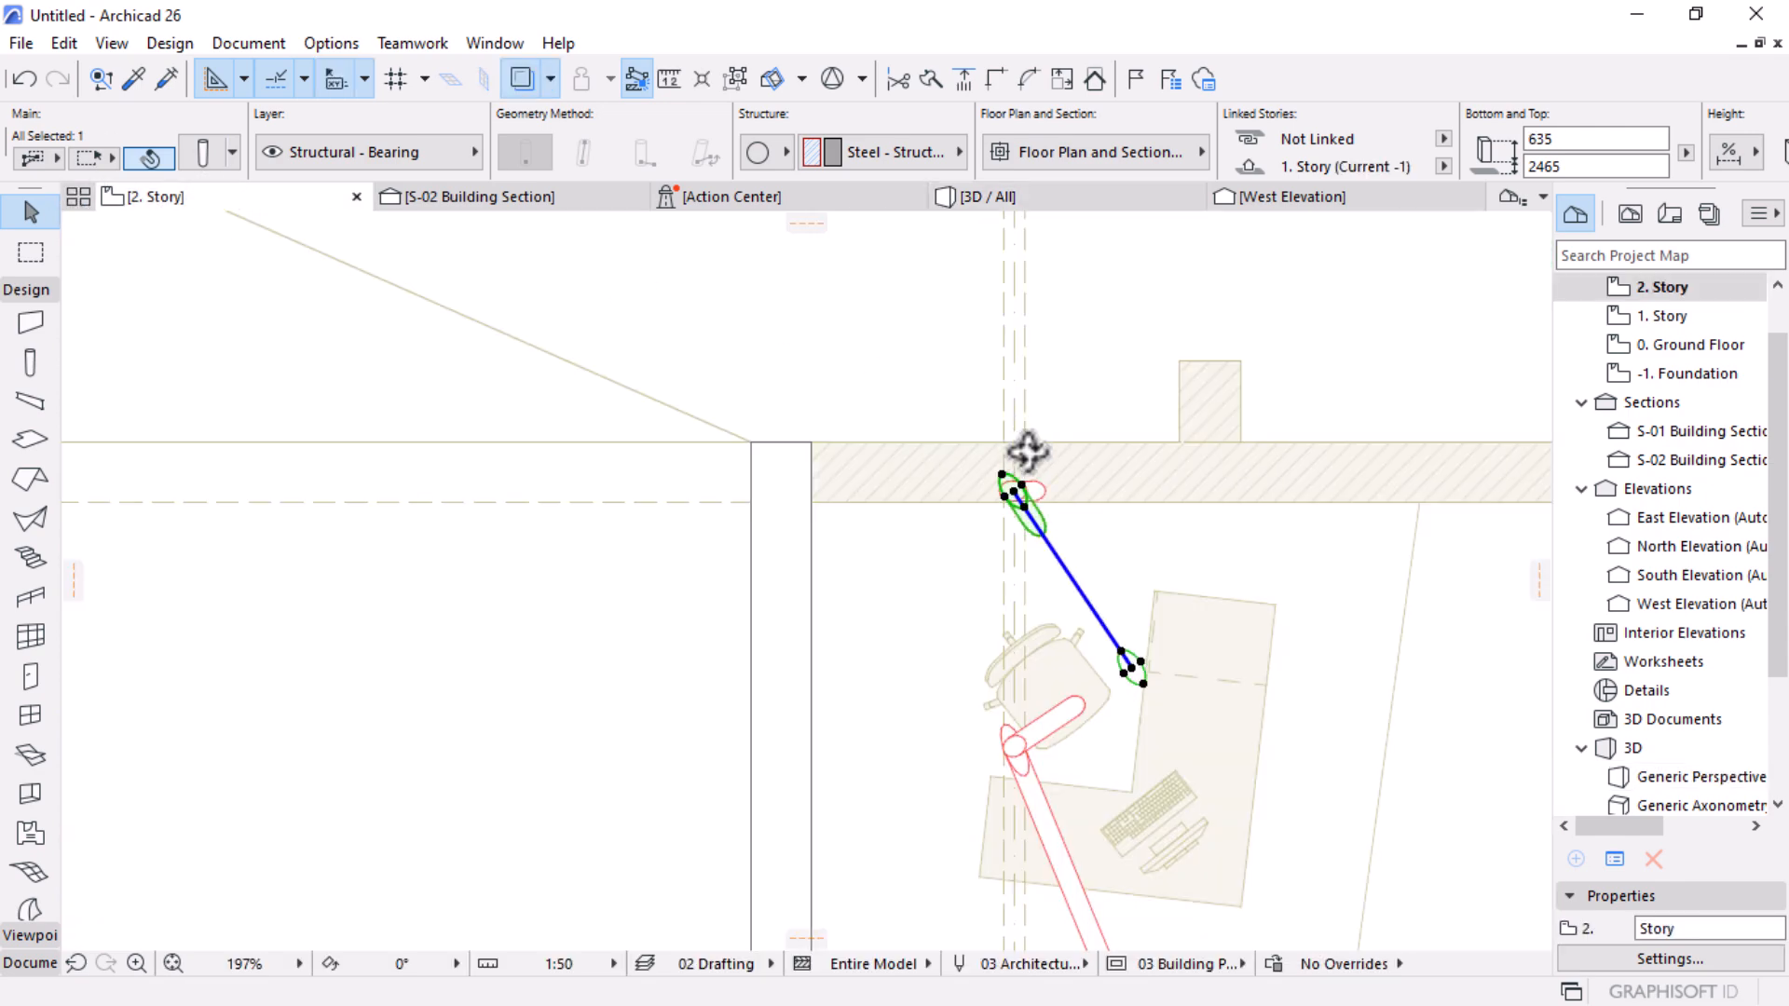
scroll(1049, 614, "down", 4)
key("Escape")
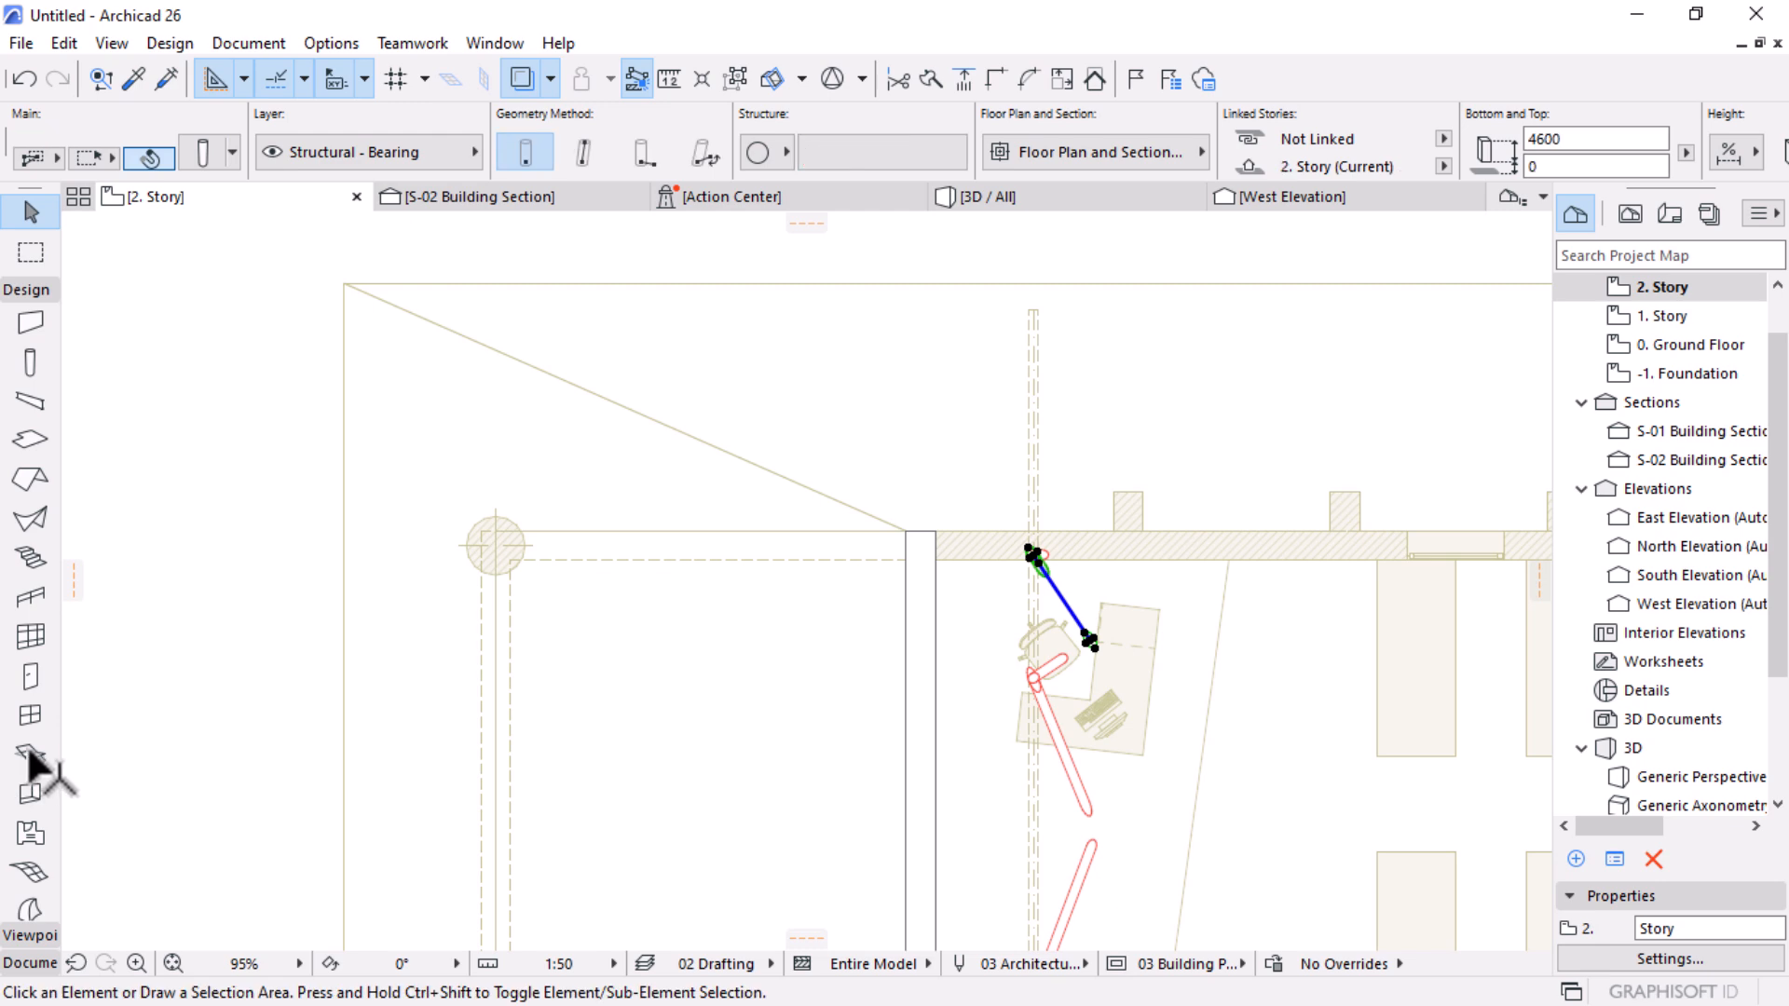
scroll(28, 753, "down", 3)
scroll(20, 402, "up", 3)
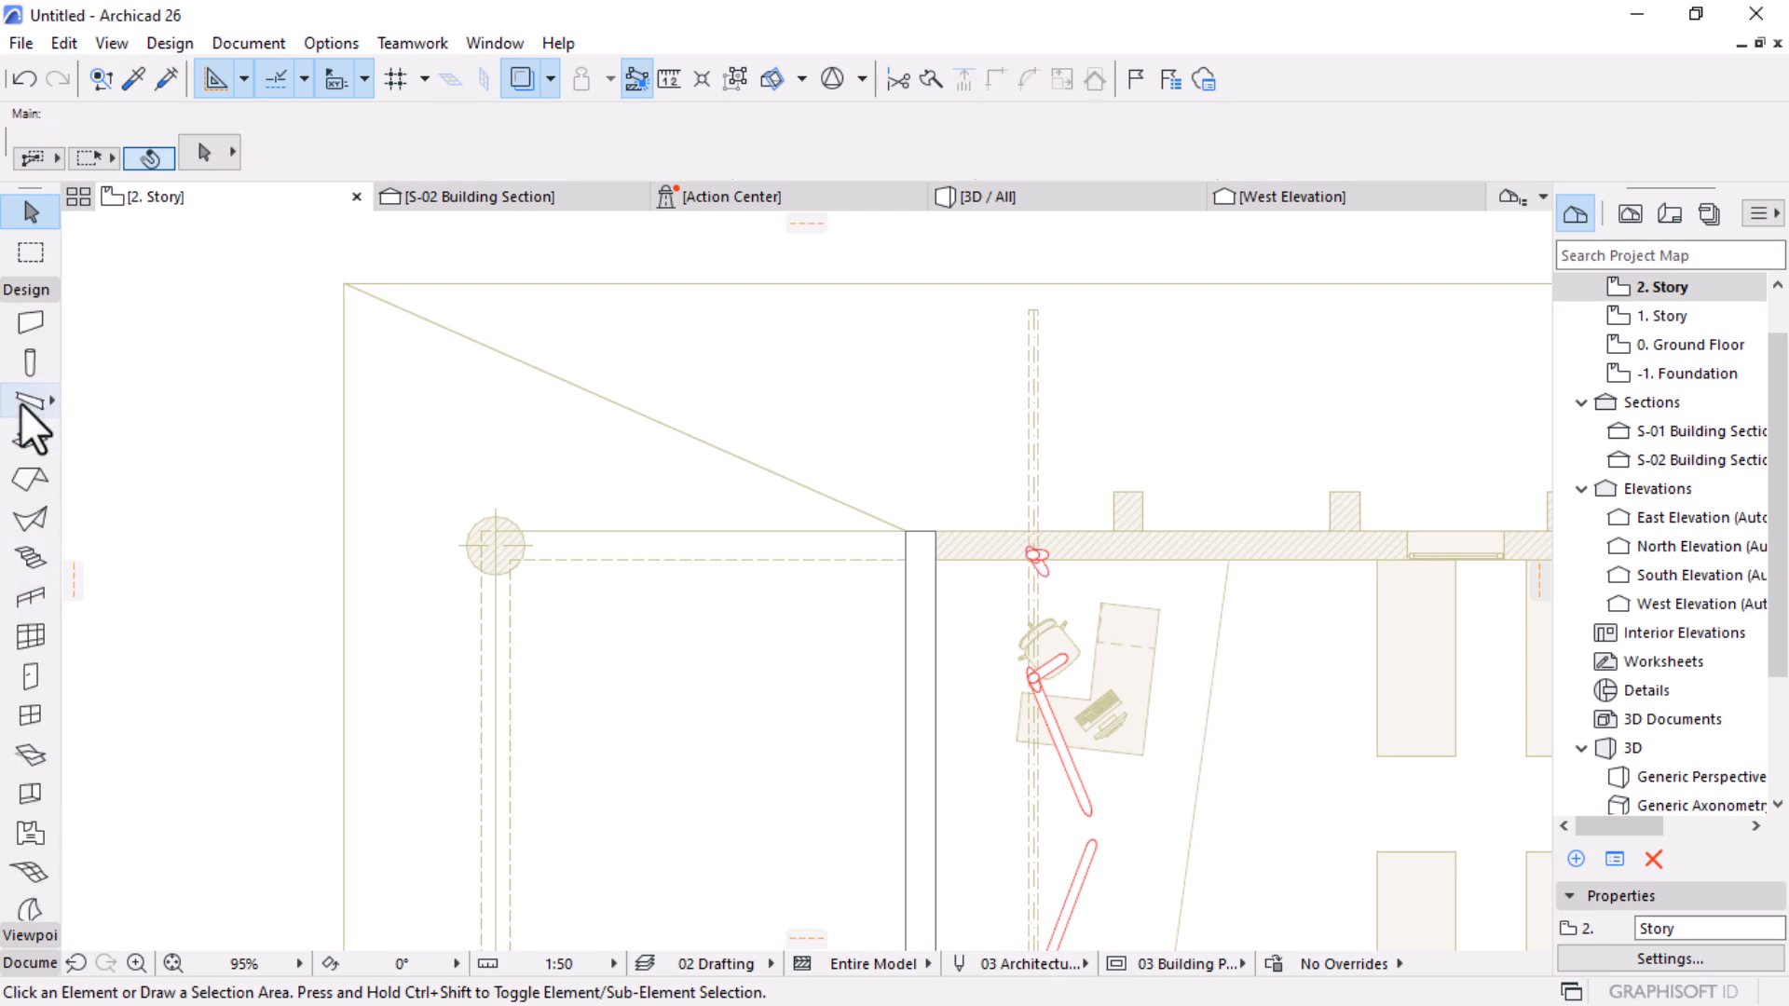
left_click(30, 401)
left_click(1007, 197)
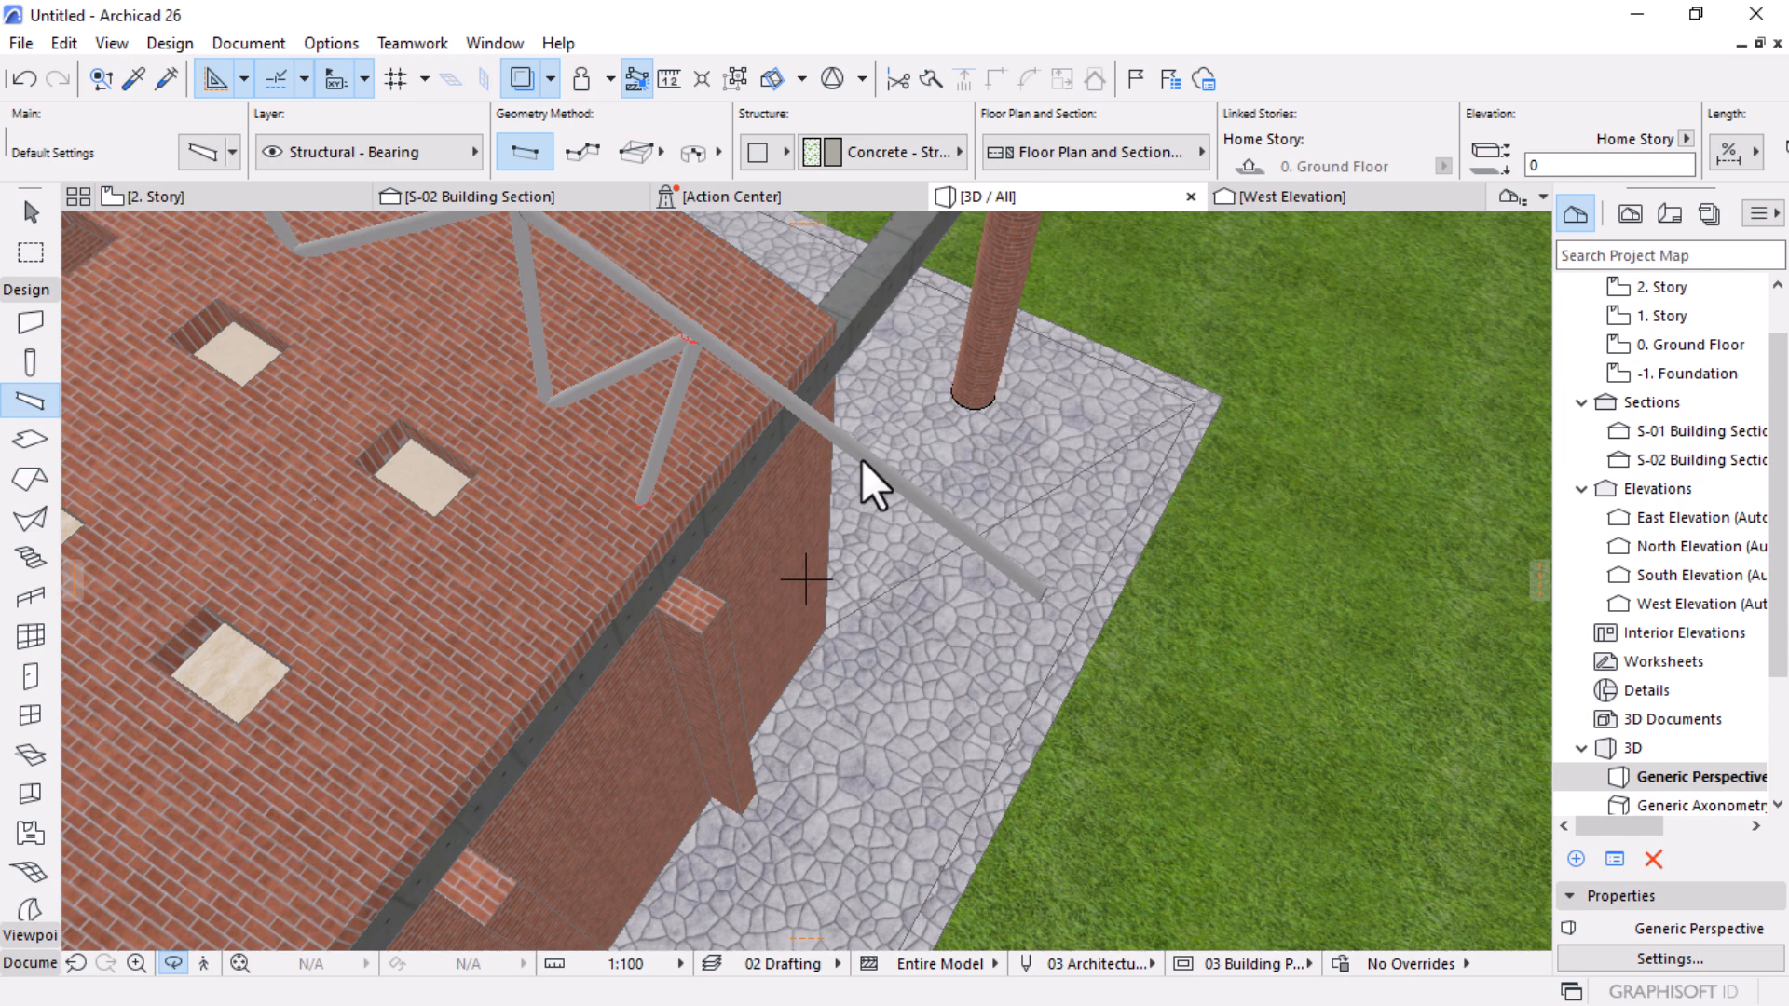
key("Escape")
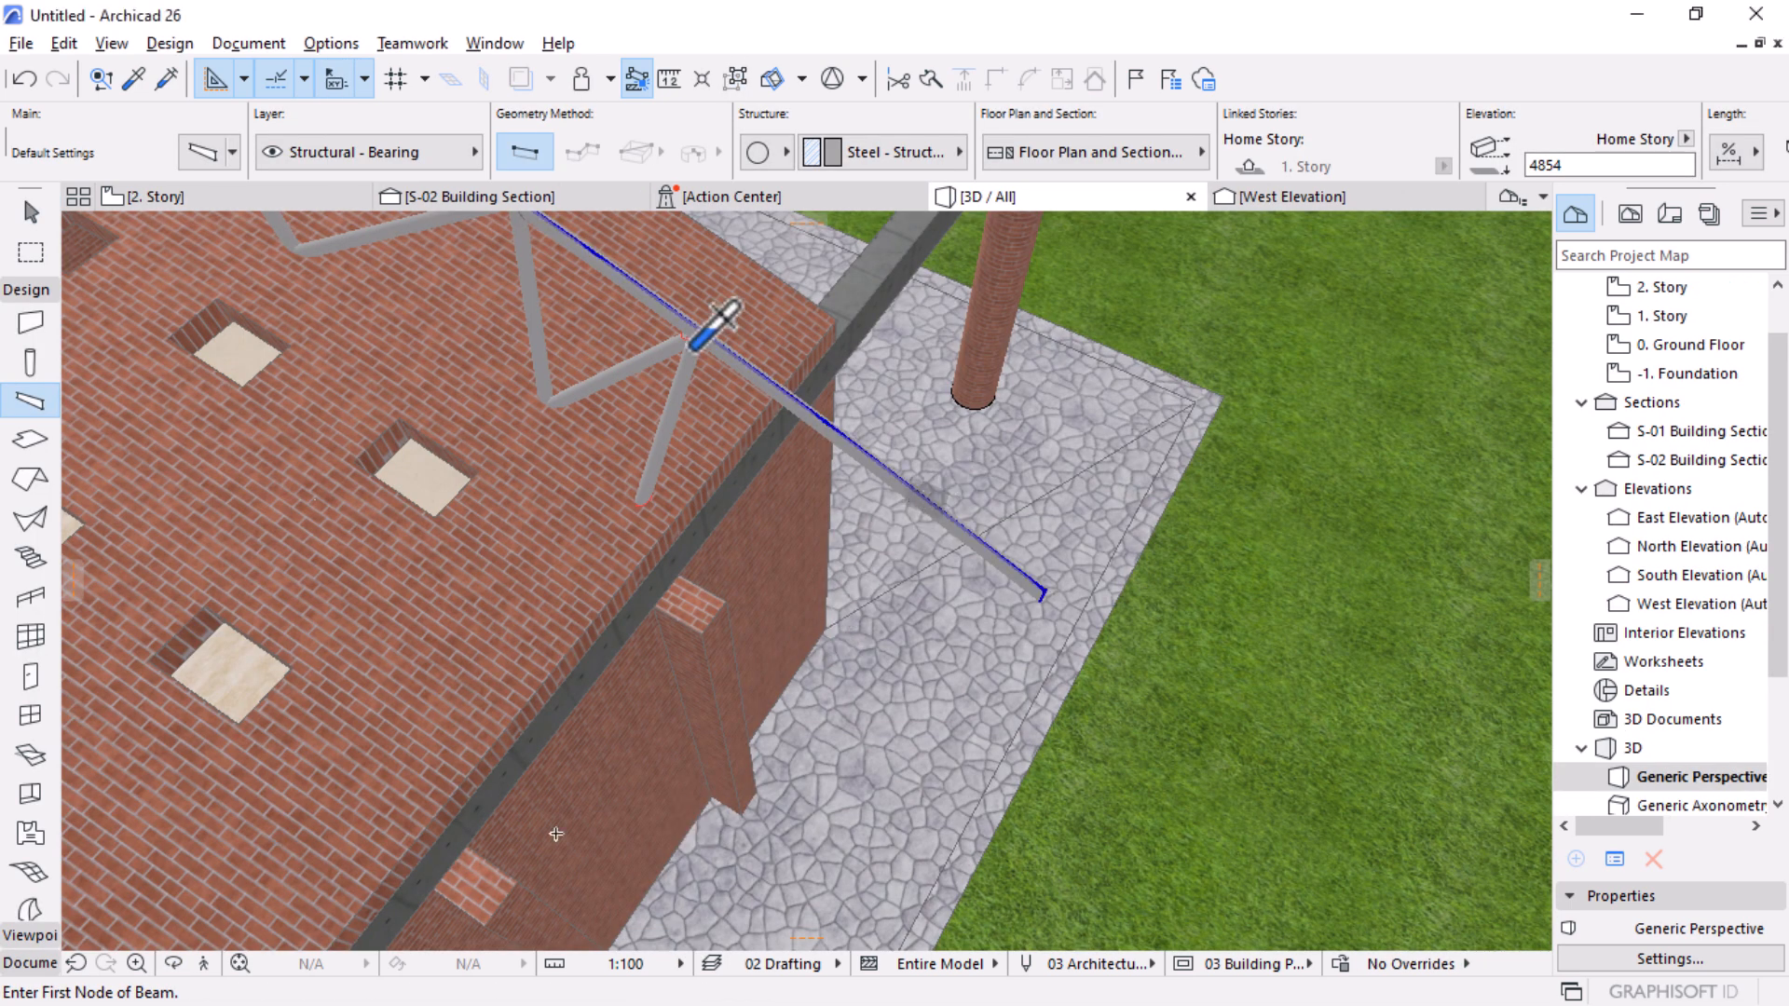
Step: In the 2. Story plan, draw a beam along the dashed chord axis from the outermost truss node outward to just short of the chord's end
left_click(288, 198)
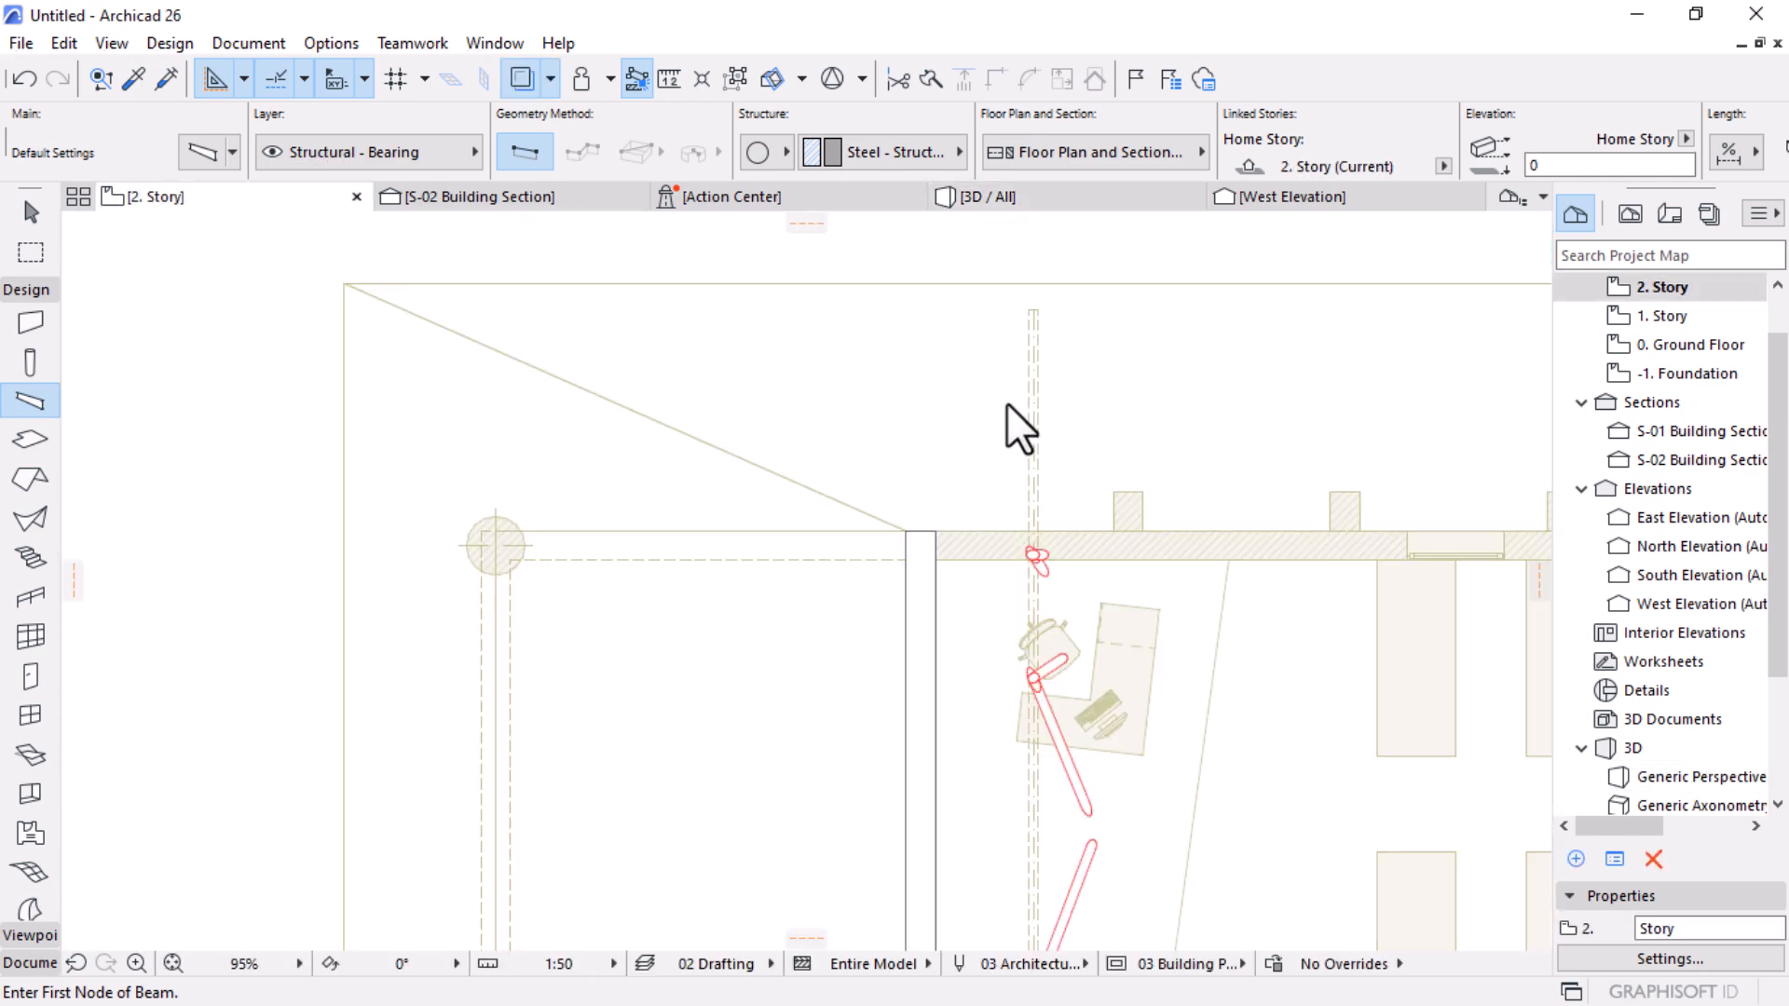
left_click(1033, 552)
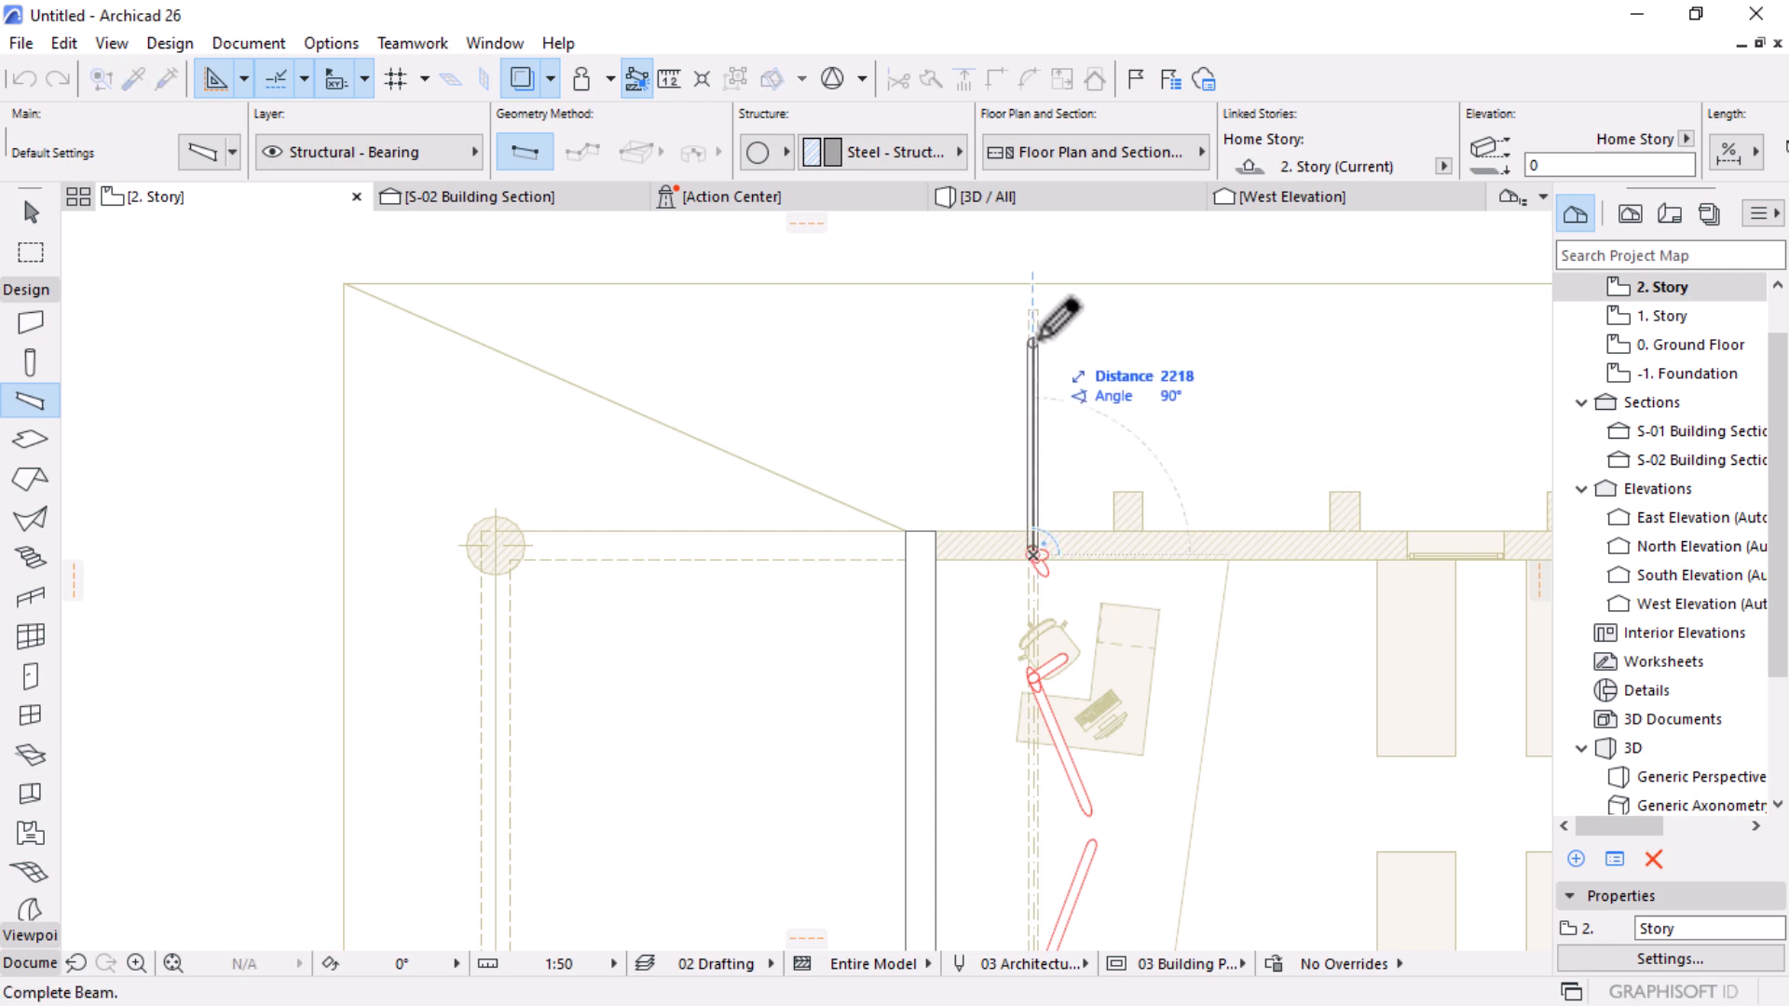
left_click(1034, 335)
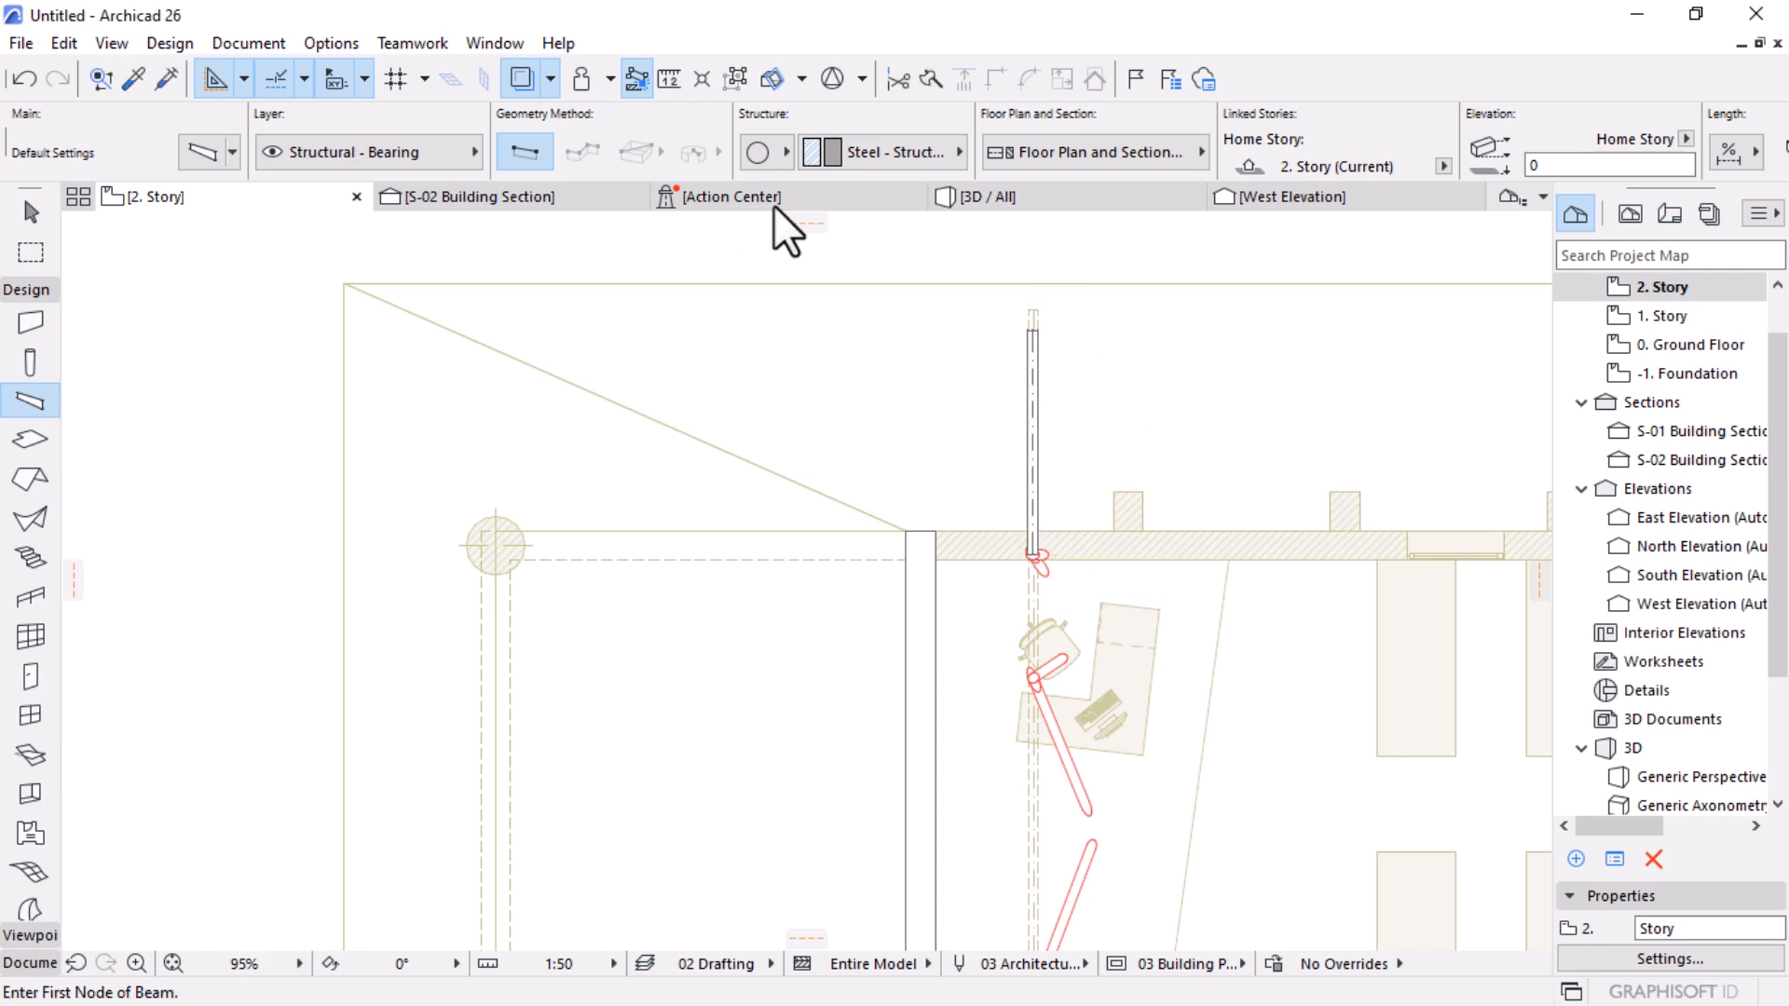
left_click(1001, 194)
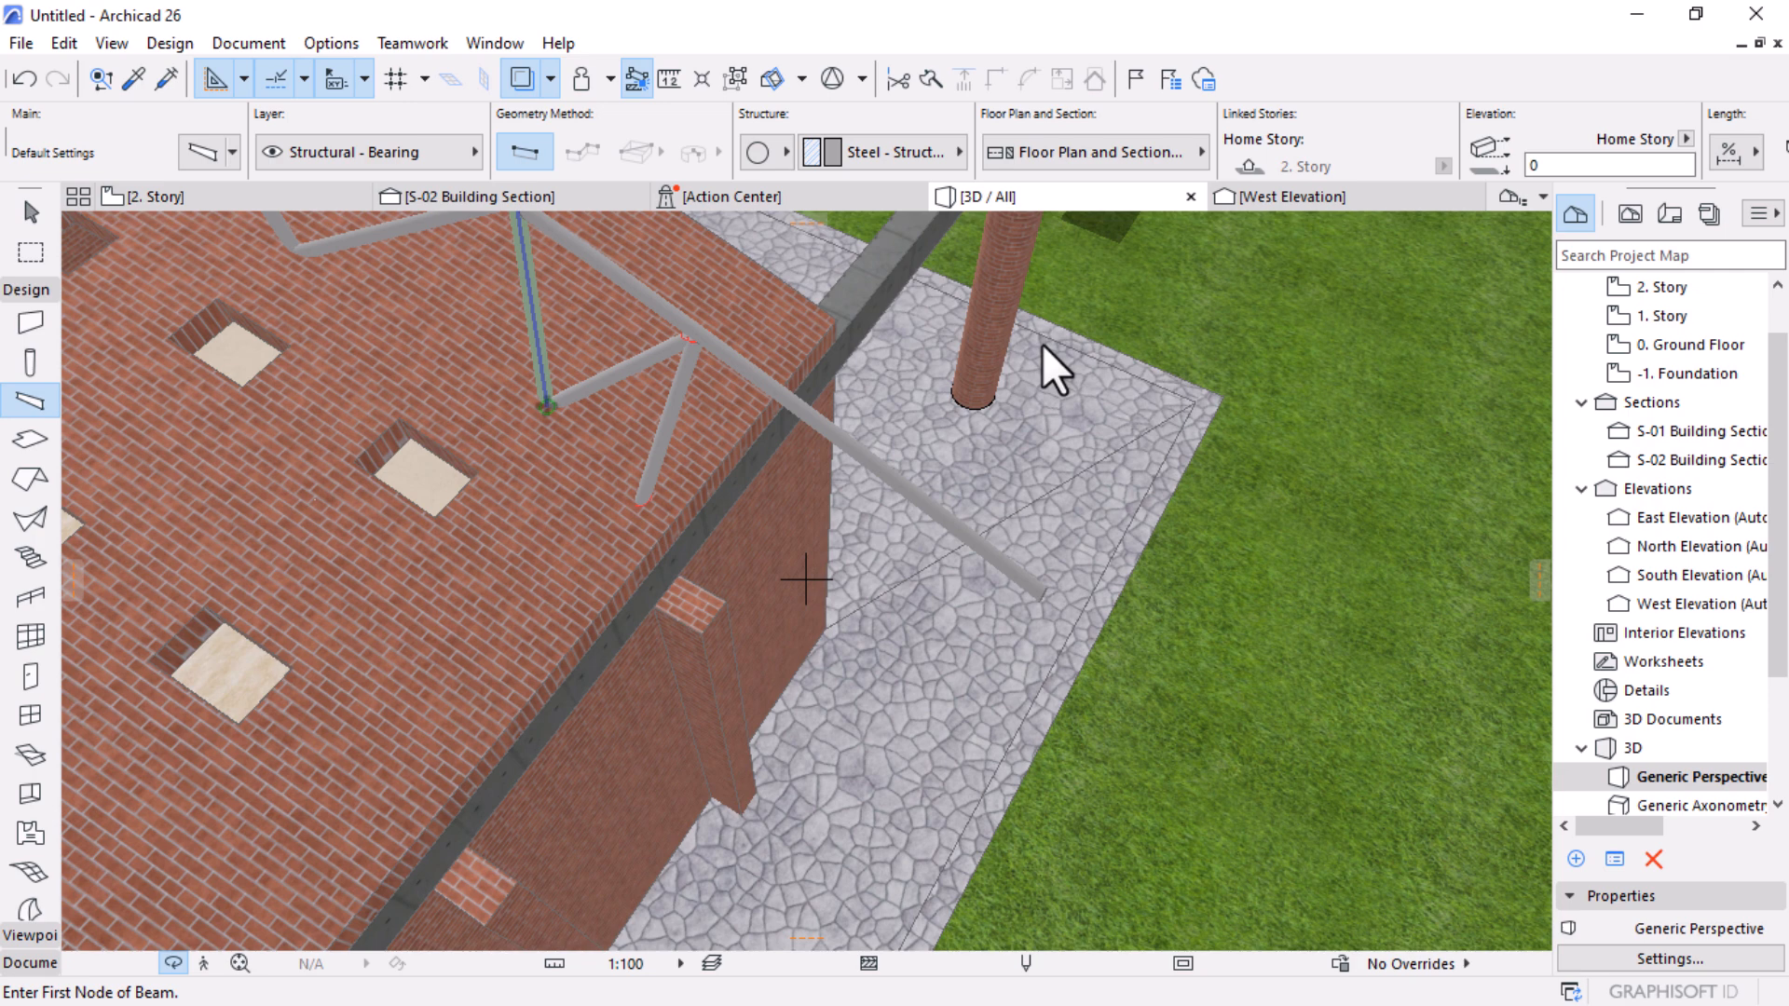
Step: Turn the new eave beam into a straight, horizontal member by removing its vertical curvature and its inclination
key("Escape")
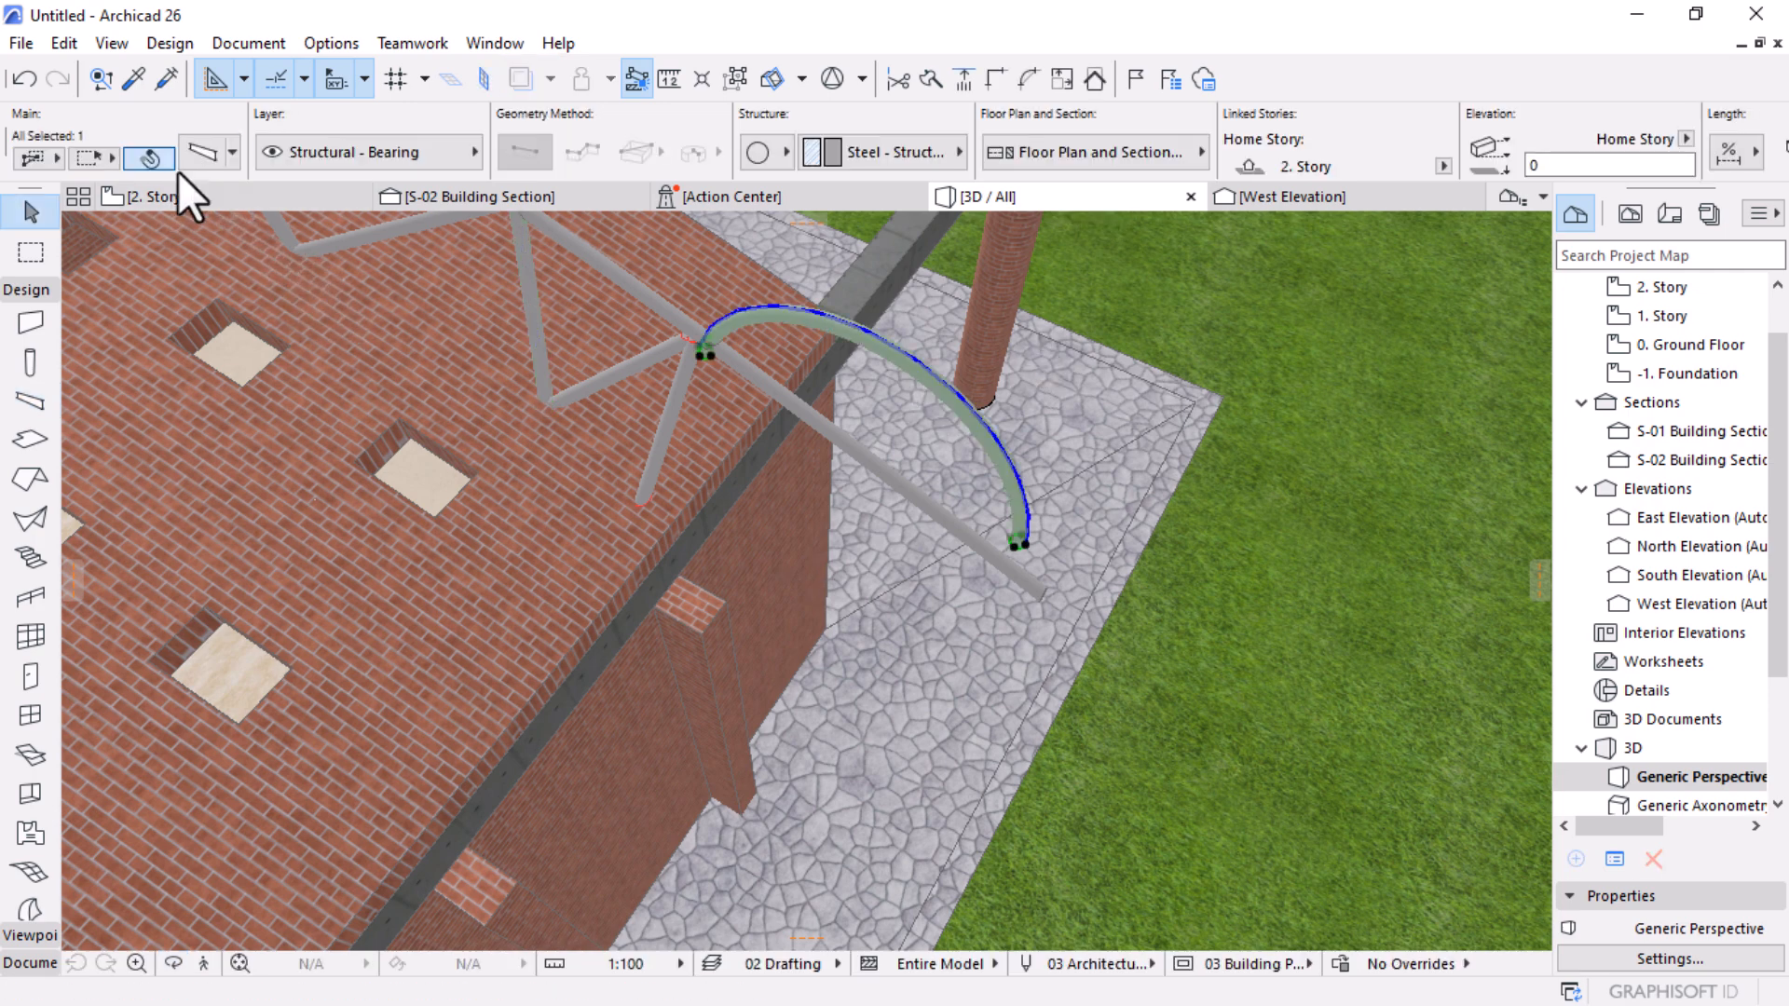
key("ctrl+t")
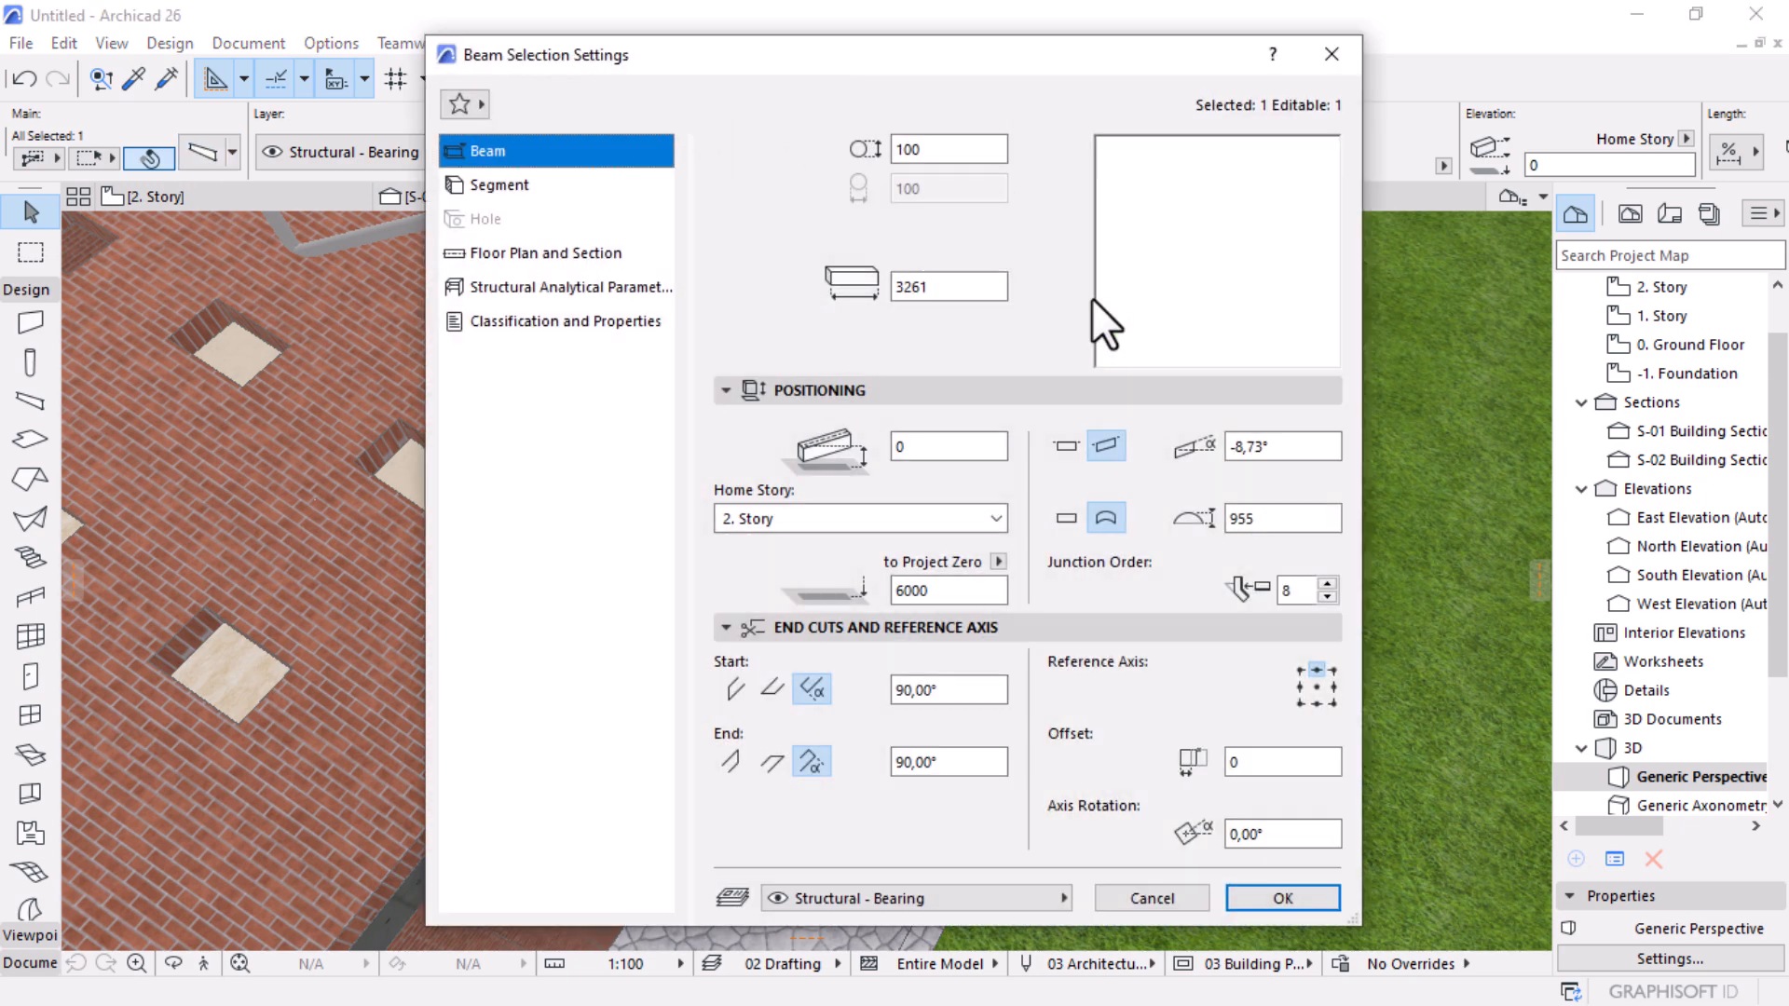
left_click(1066, 518)
left_click(1282, 898)
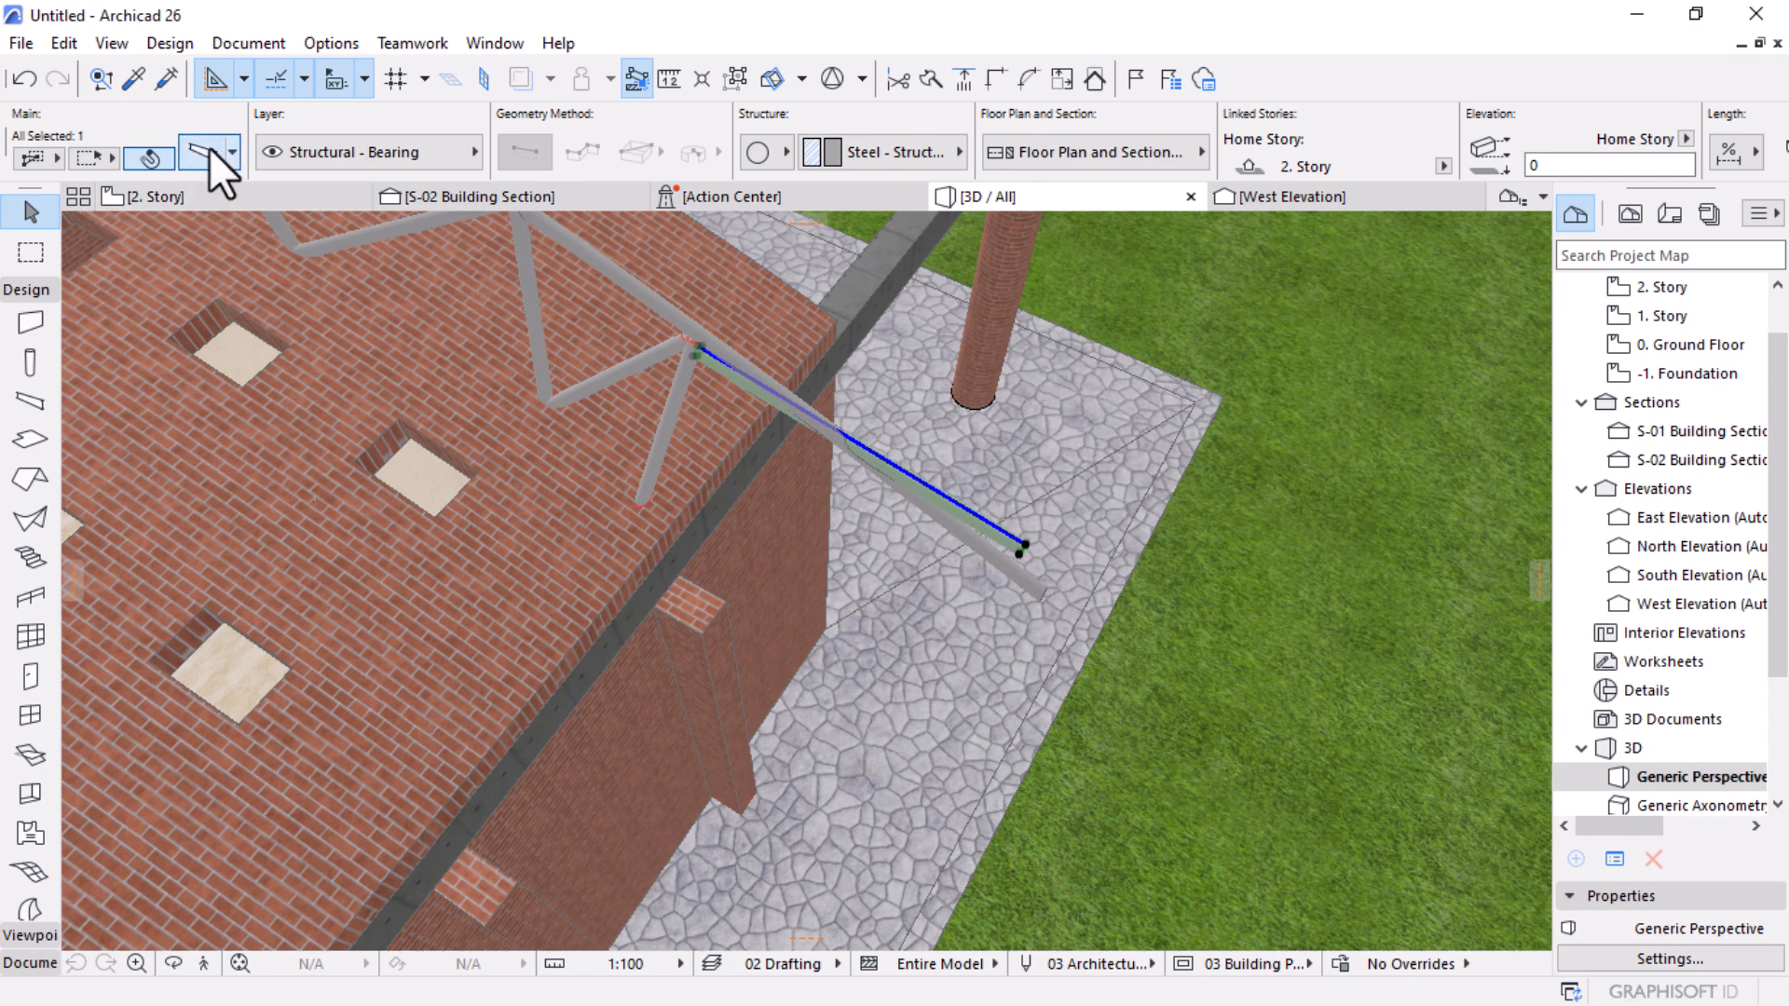
key("ctrl+t")
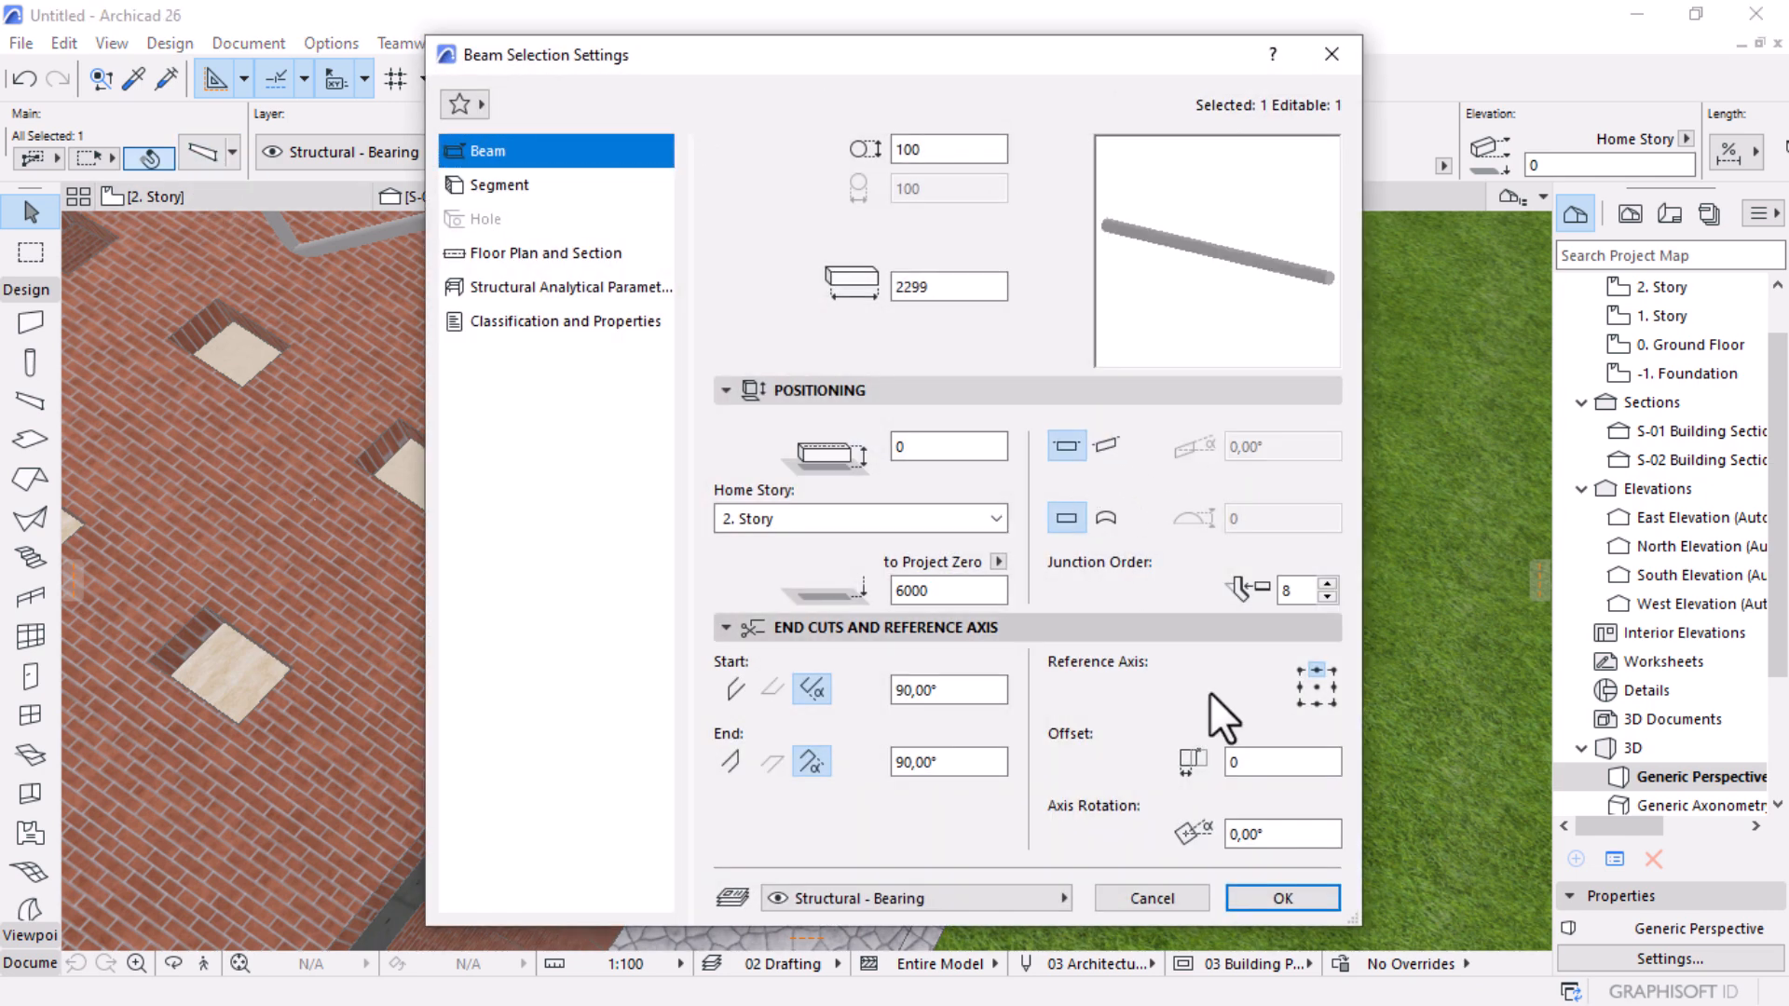
left_click(1310, 898)
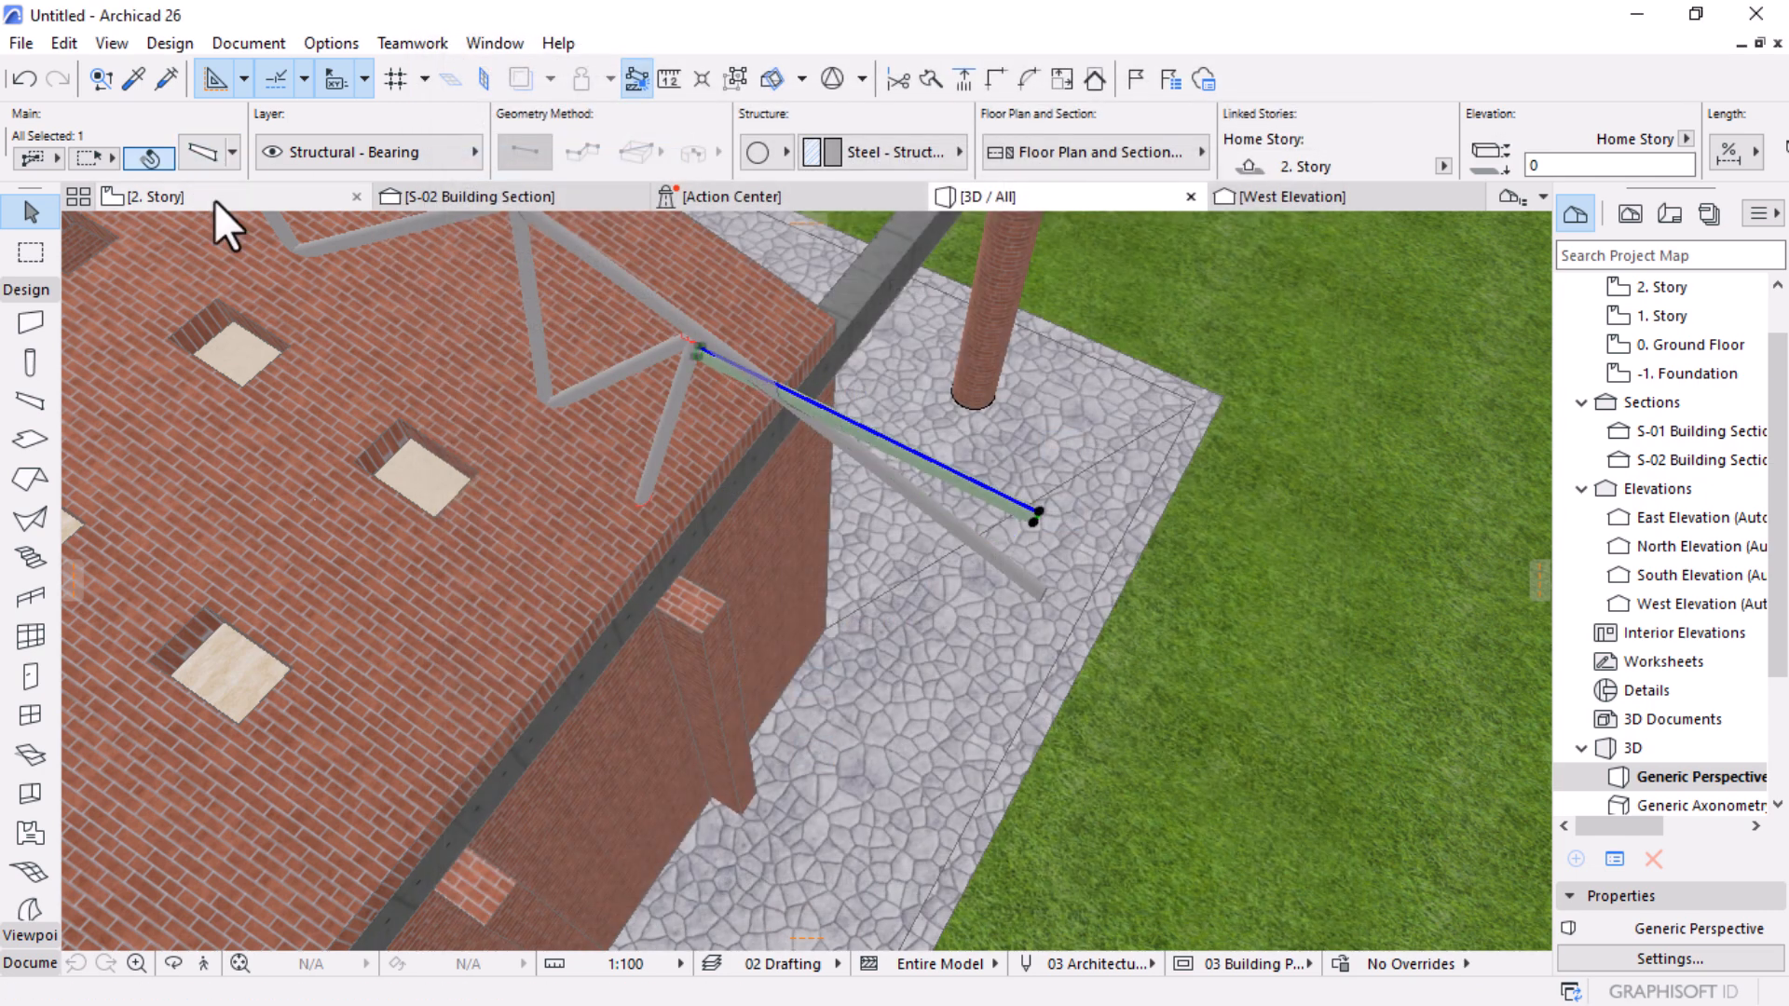
Step: In the S-02 section, move the straight beam vertically down to the chord's lower end, setting its elevation to -659
mouse_move(214, 199)
left_click(479, 202)
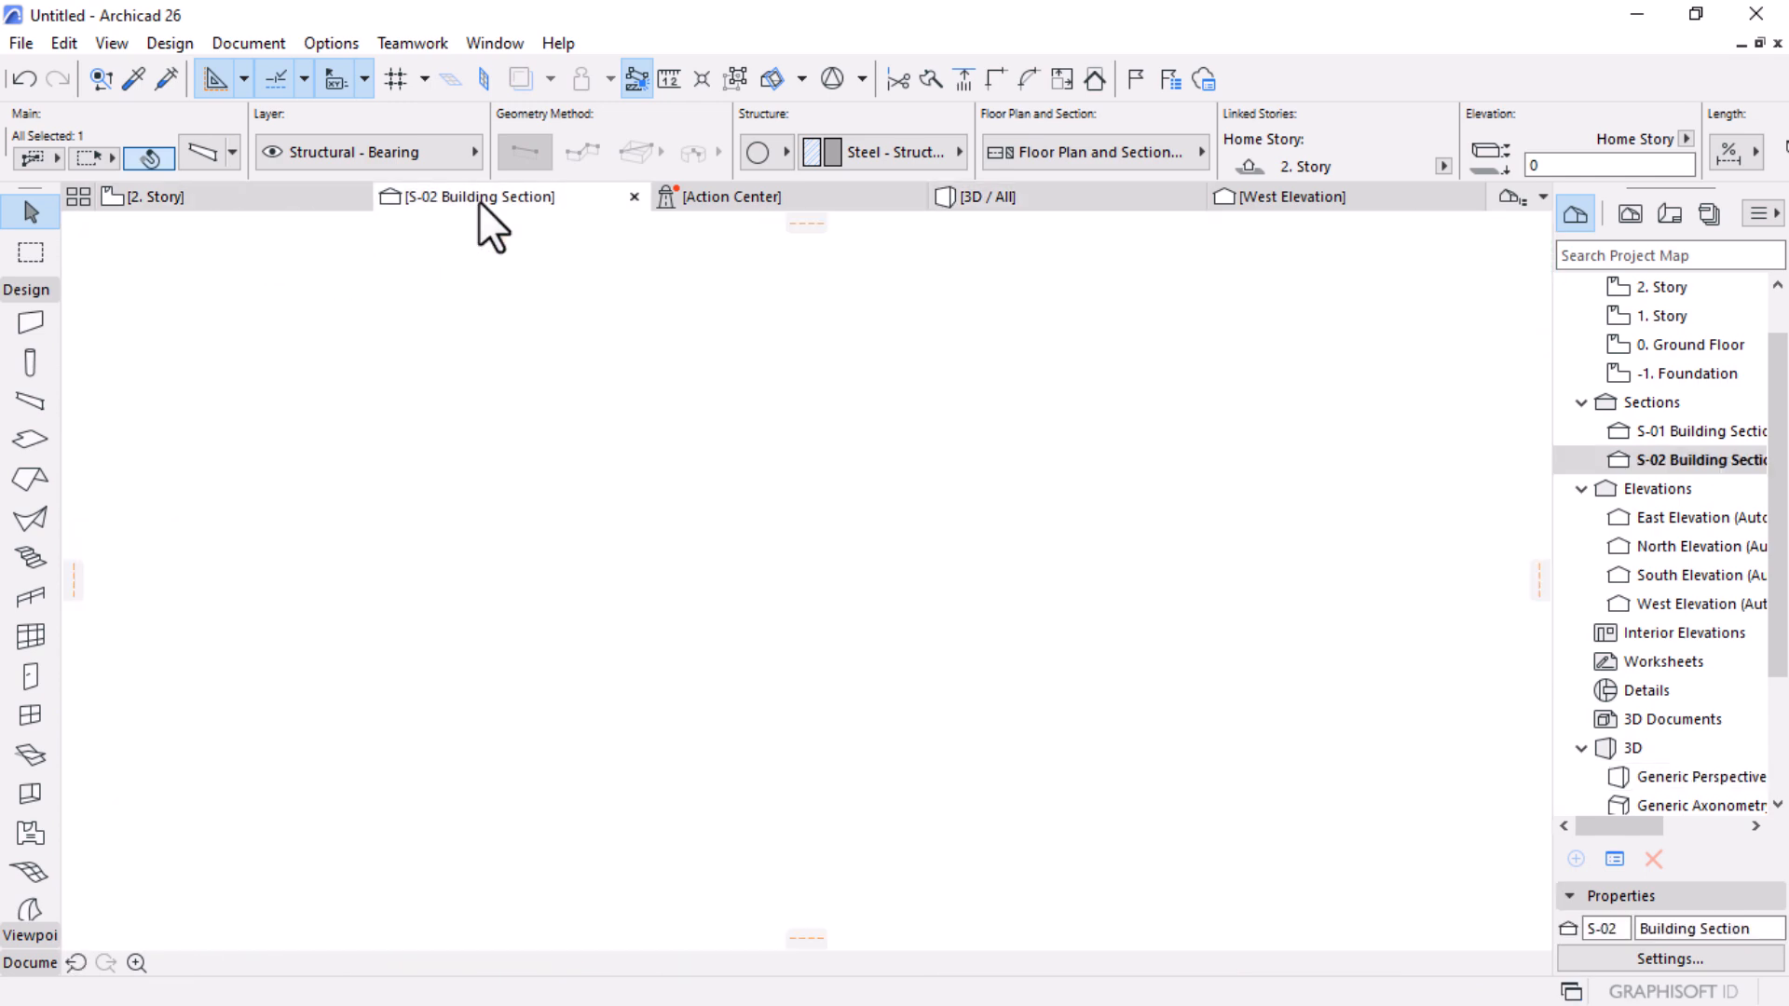
scroll(679, 431, "down", 3)
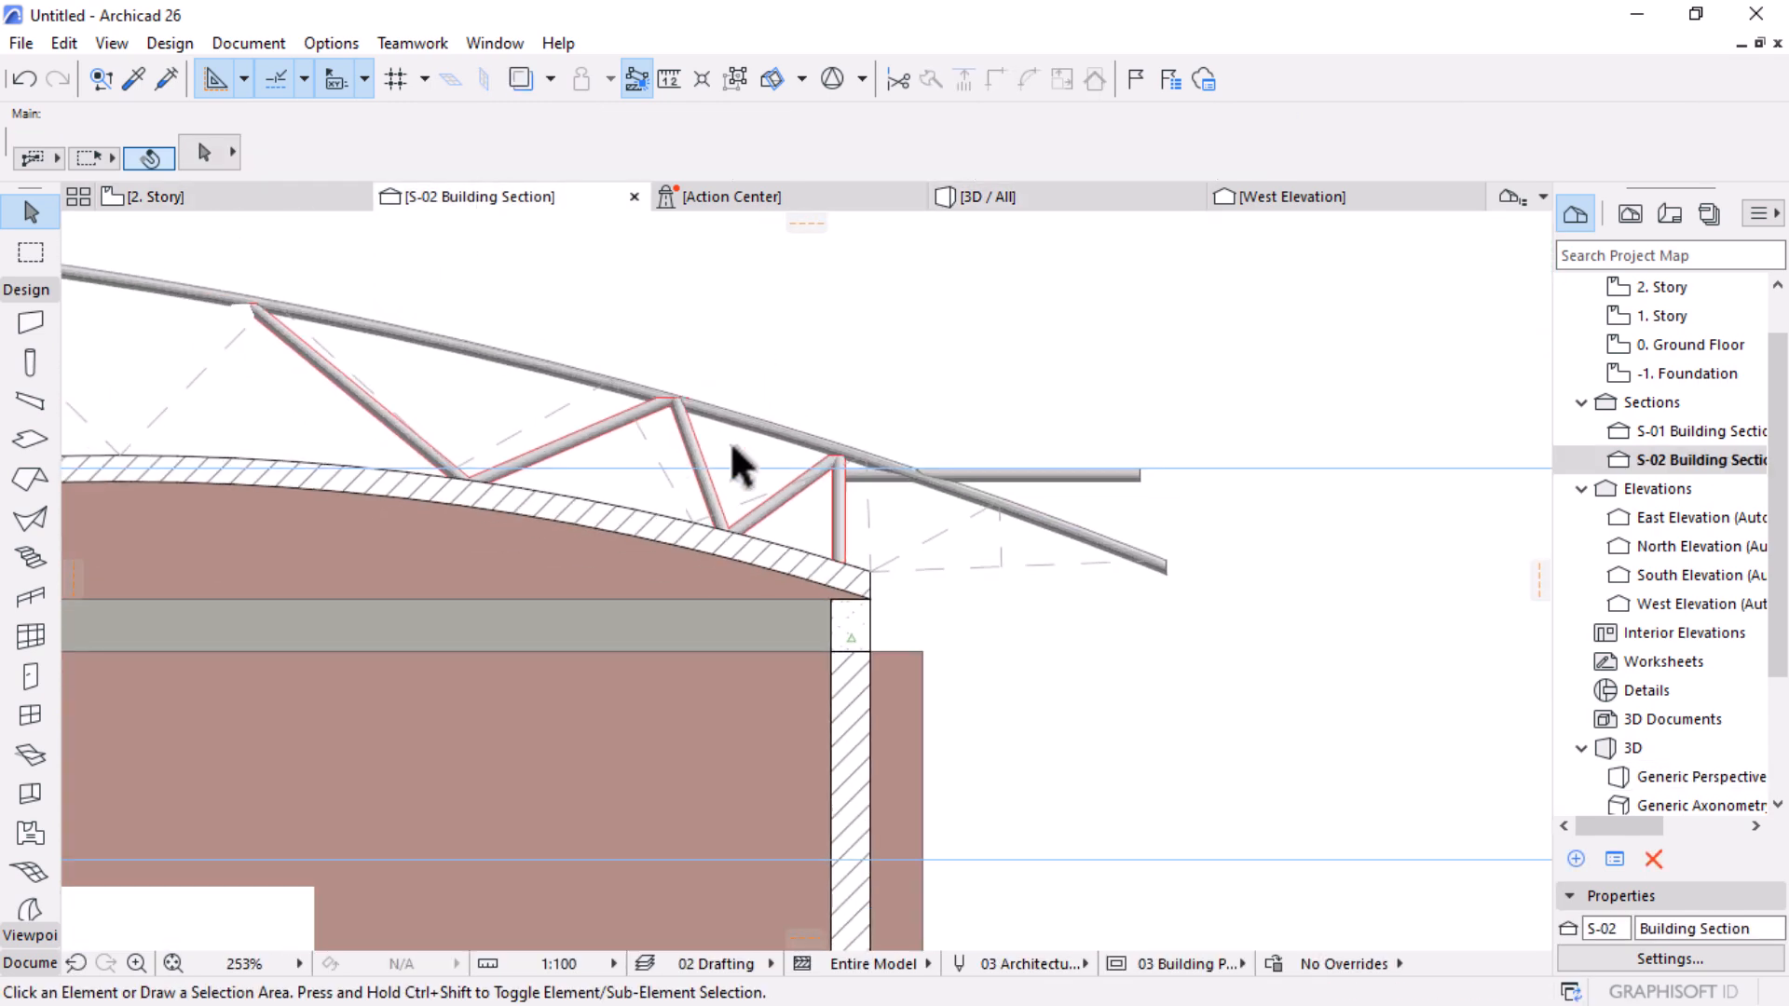
left_click(1141, 476)
left_click(1140, 475)
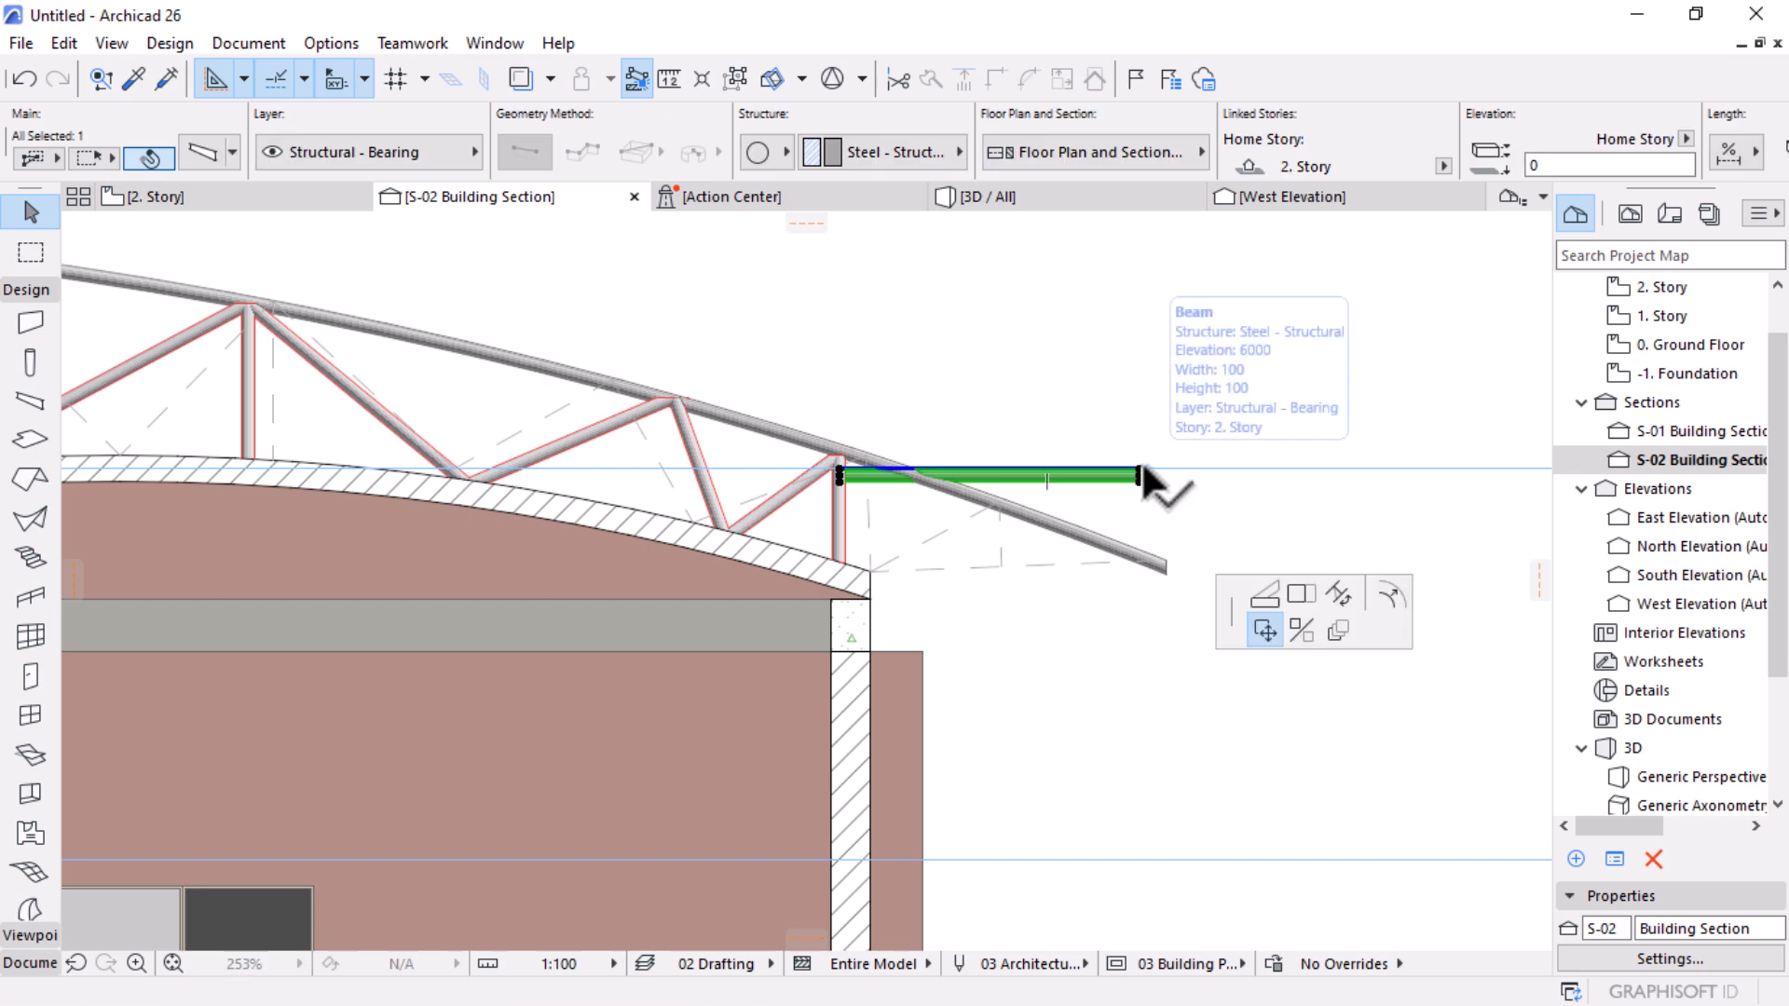
left_click(1141, 560)
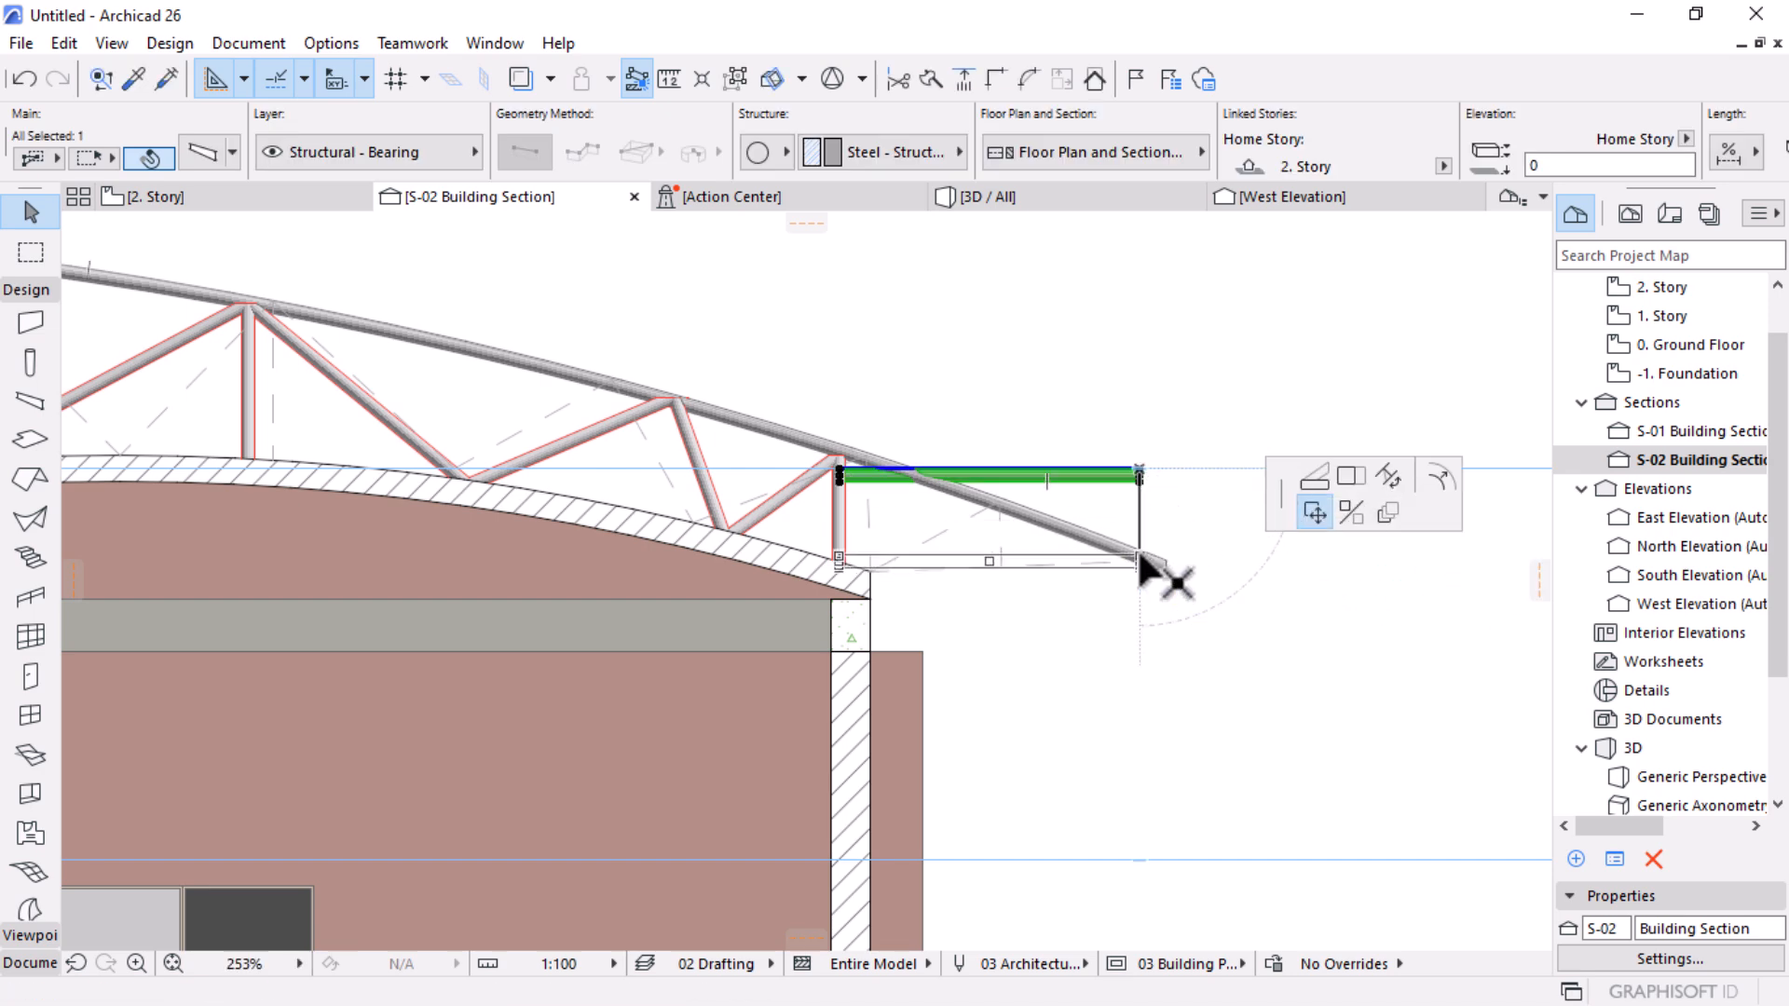
Step: Stretch the beam's outer end horizontally a little further so that its top edge reaches into the chord
scroll(1025, 559, "up", 6)
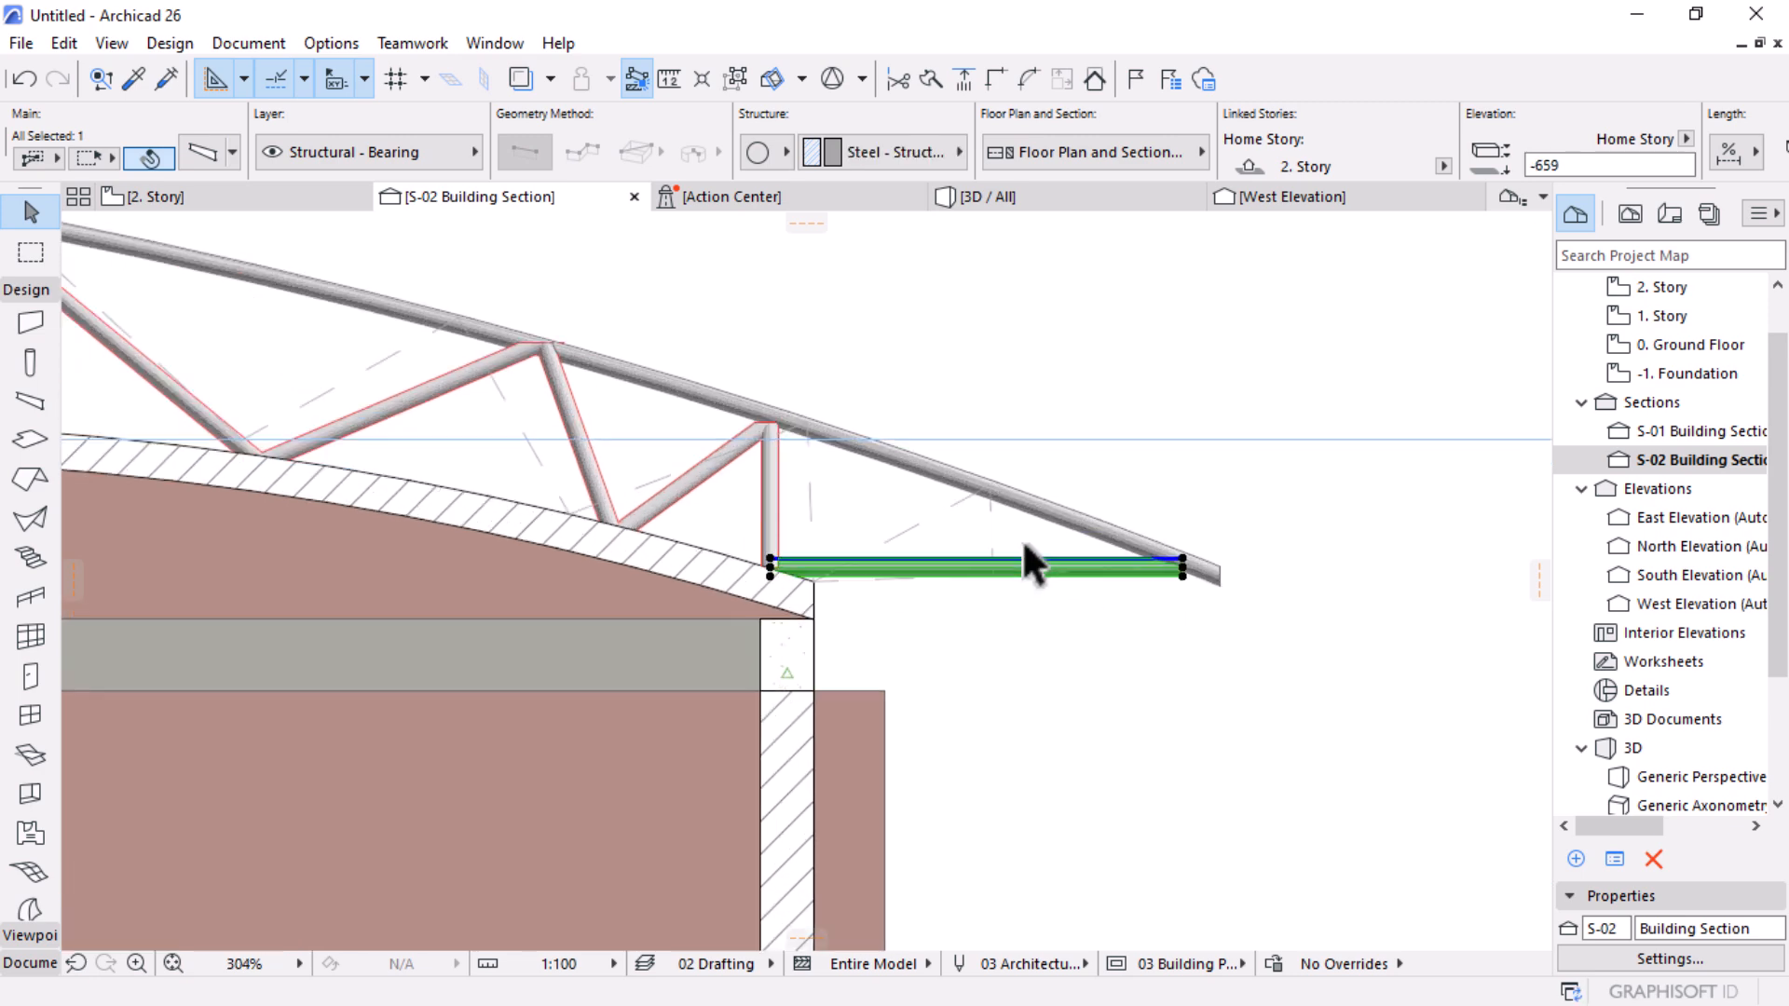
left_click(1436, 581)
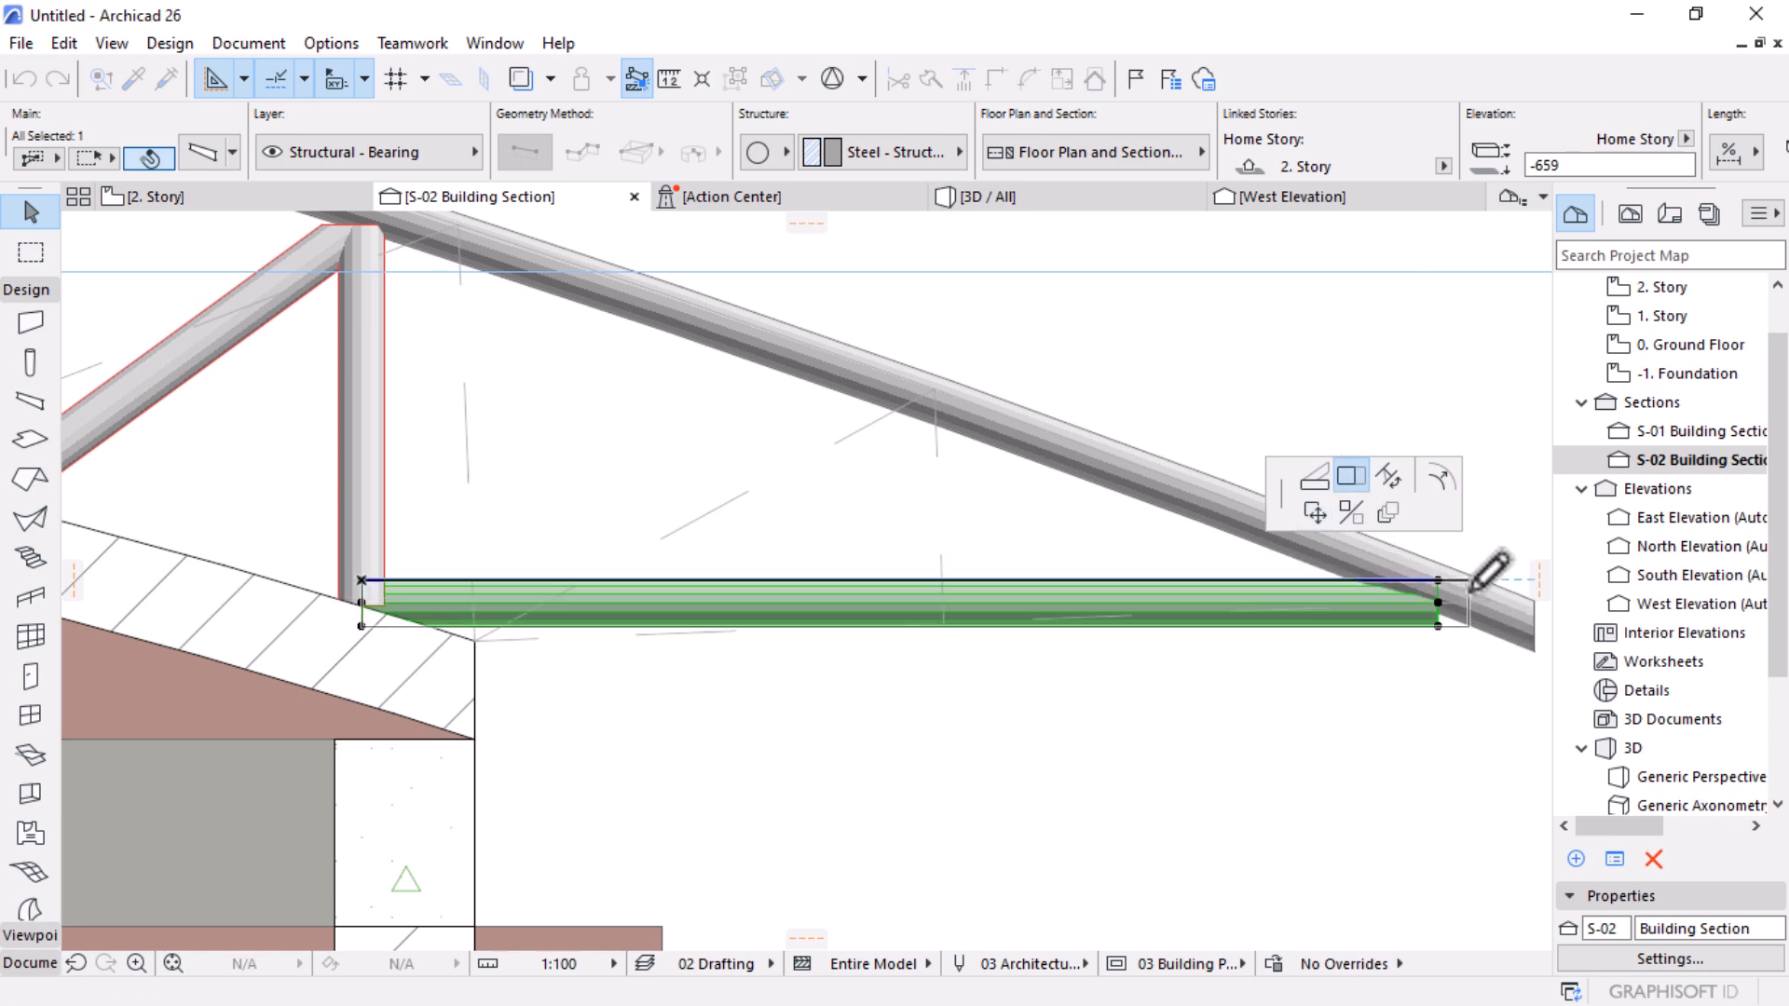
left_click(1469, 581)
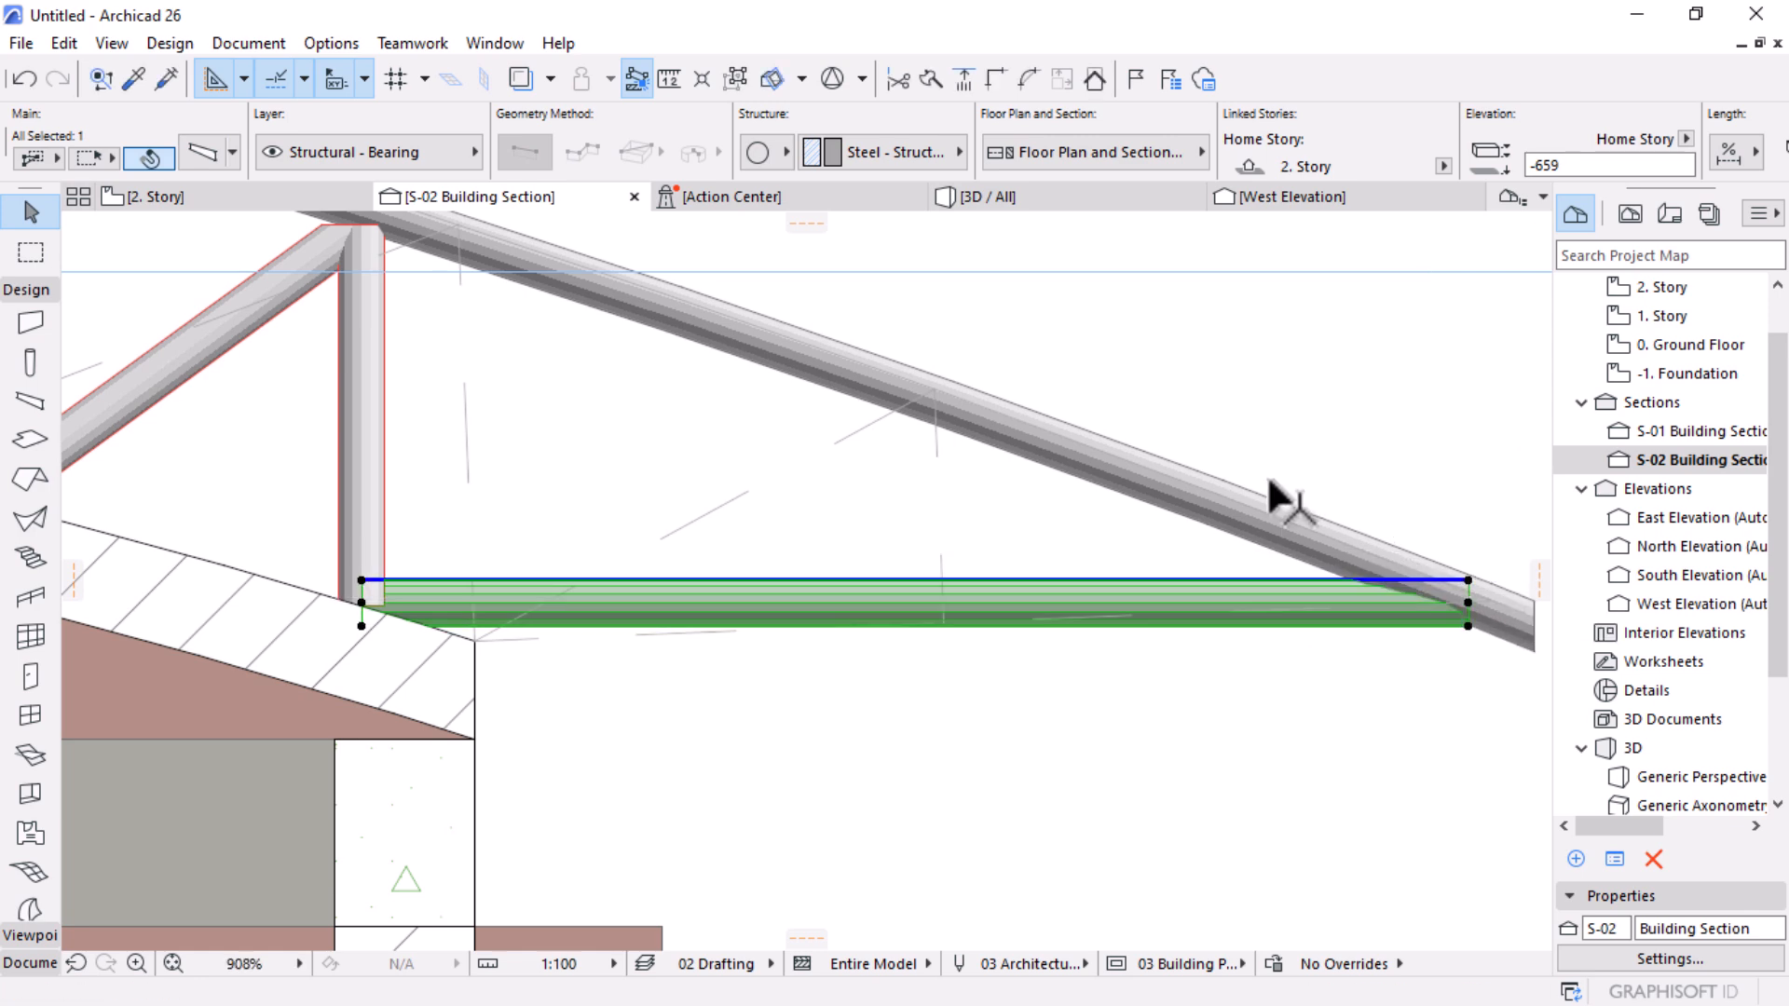
Step: In the 2. Story plan, swing the beam's wall-side end sideways, level with the last truss column, keeping its outer end at the chord
left_click(244, 198)
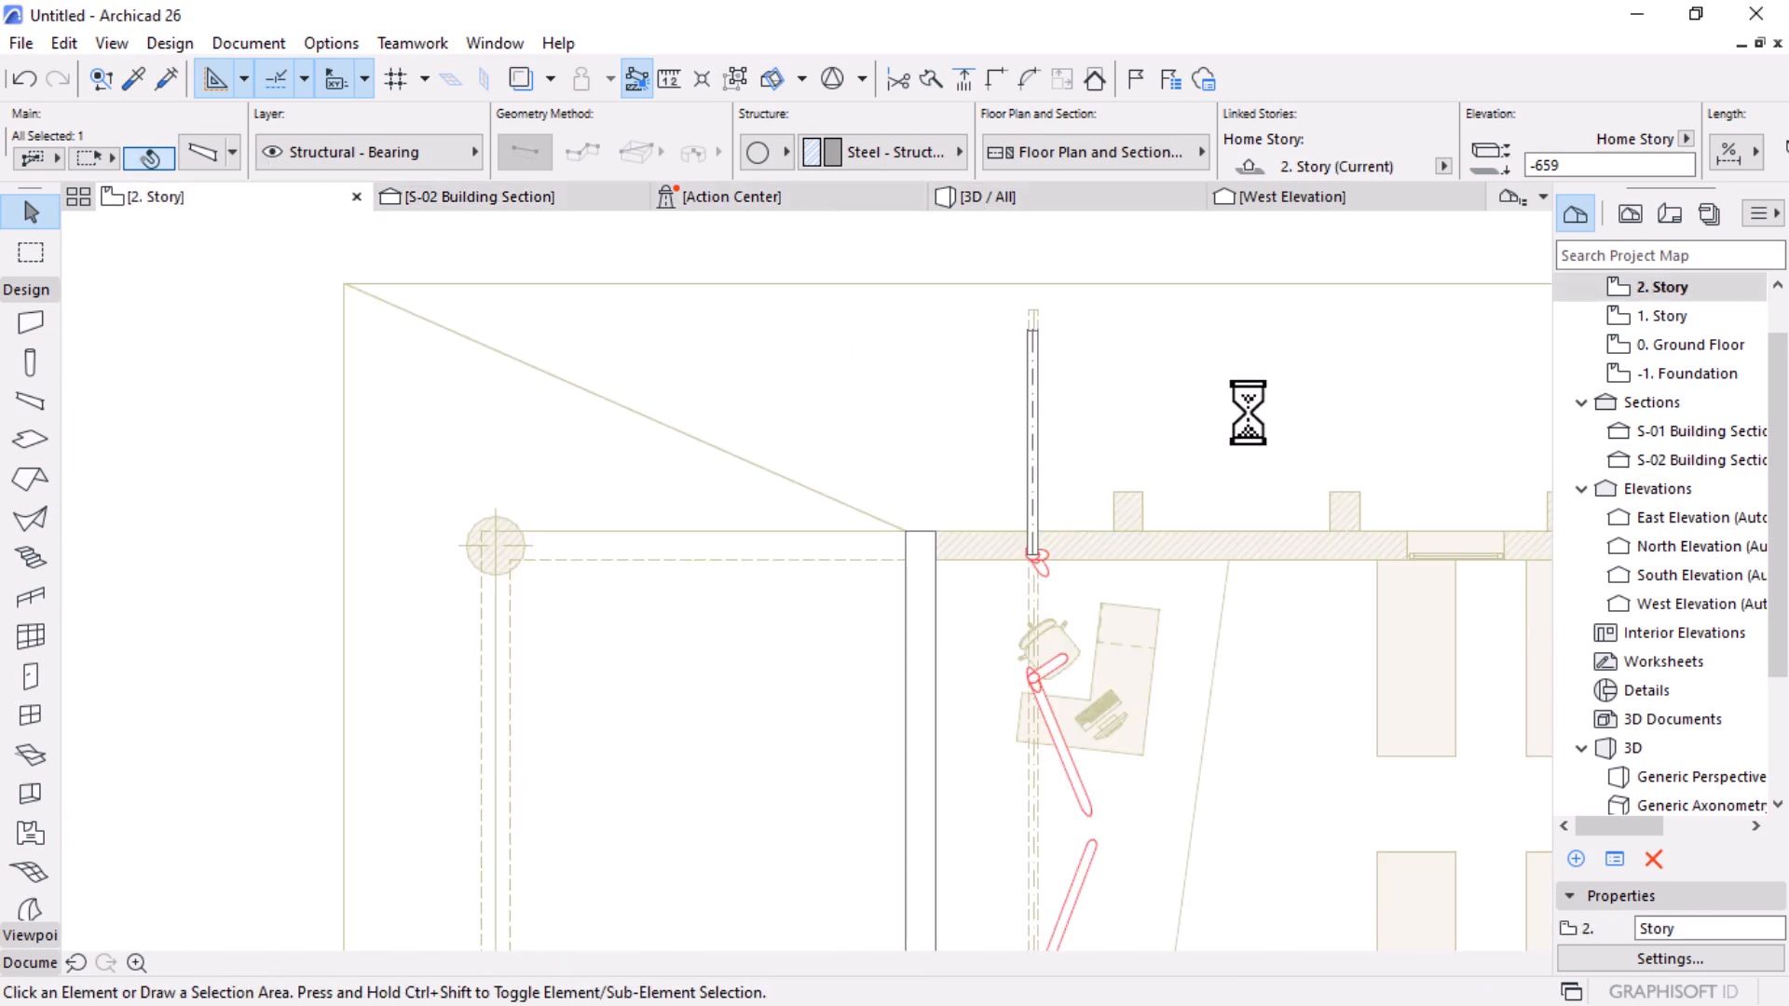
scroll(1215, 423, "up", 4)
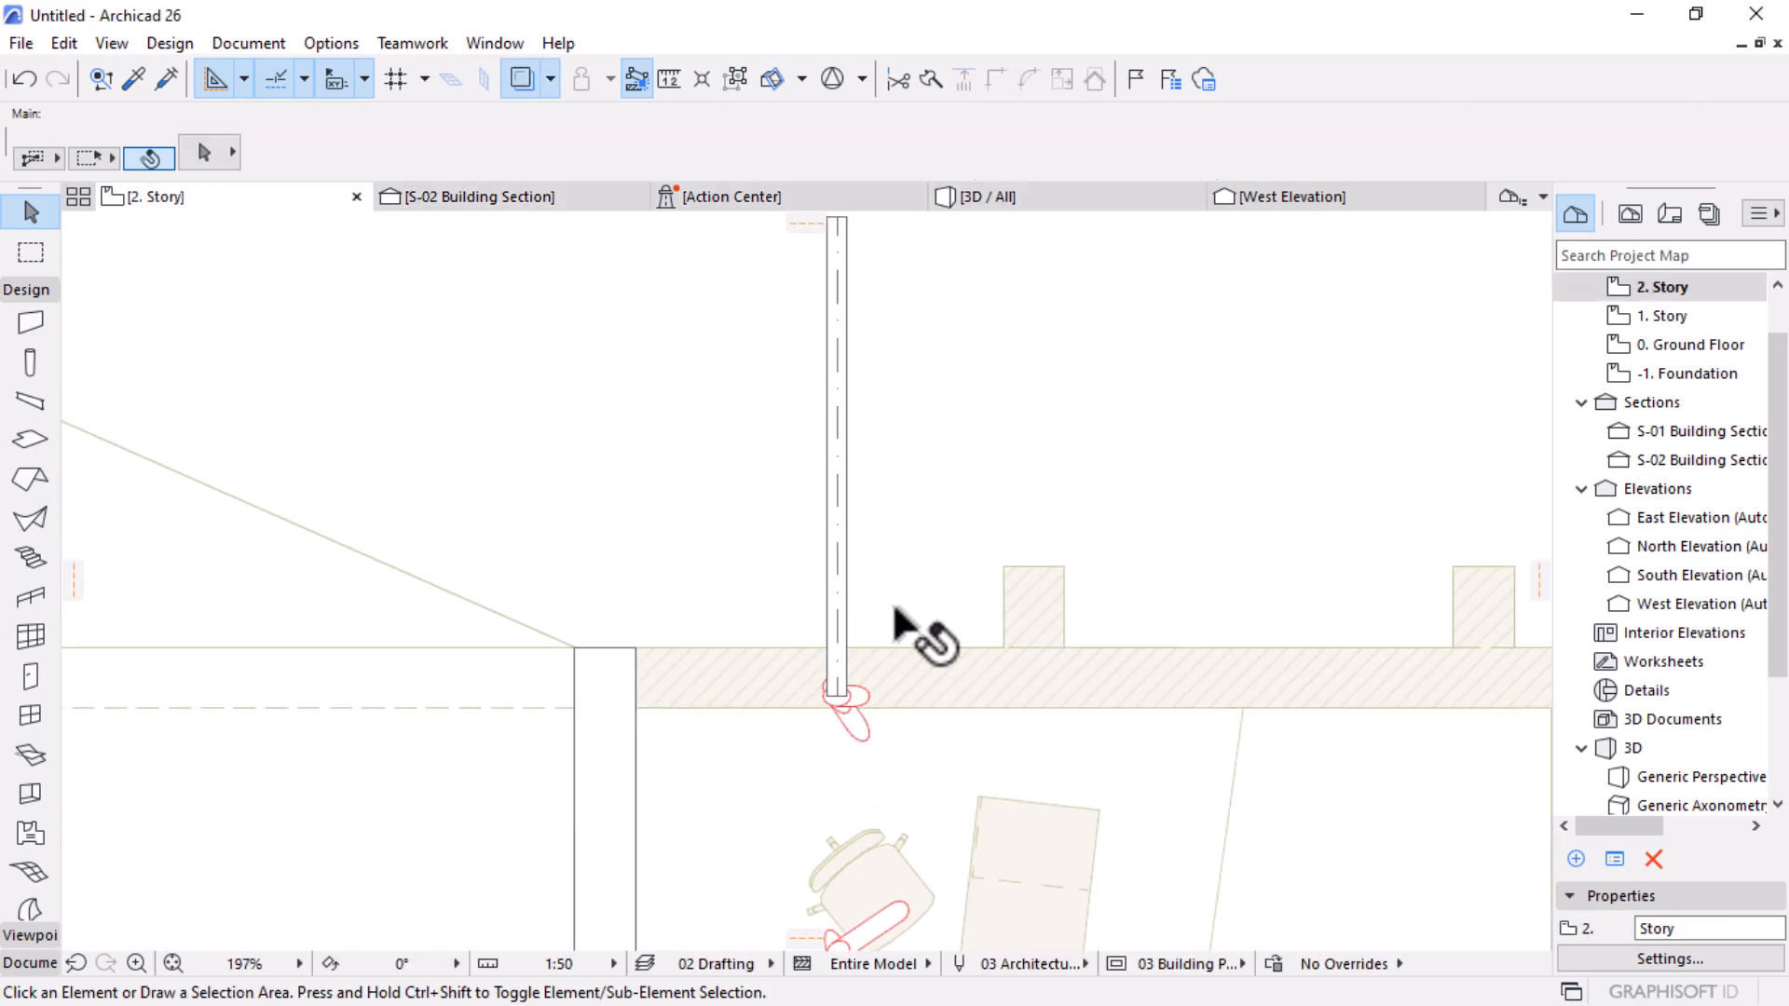
left_click(840, 695)
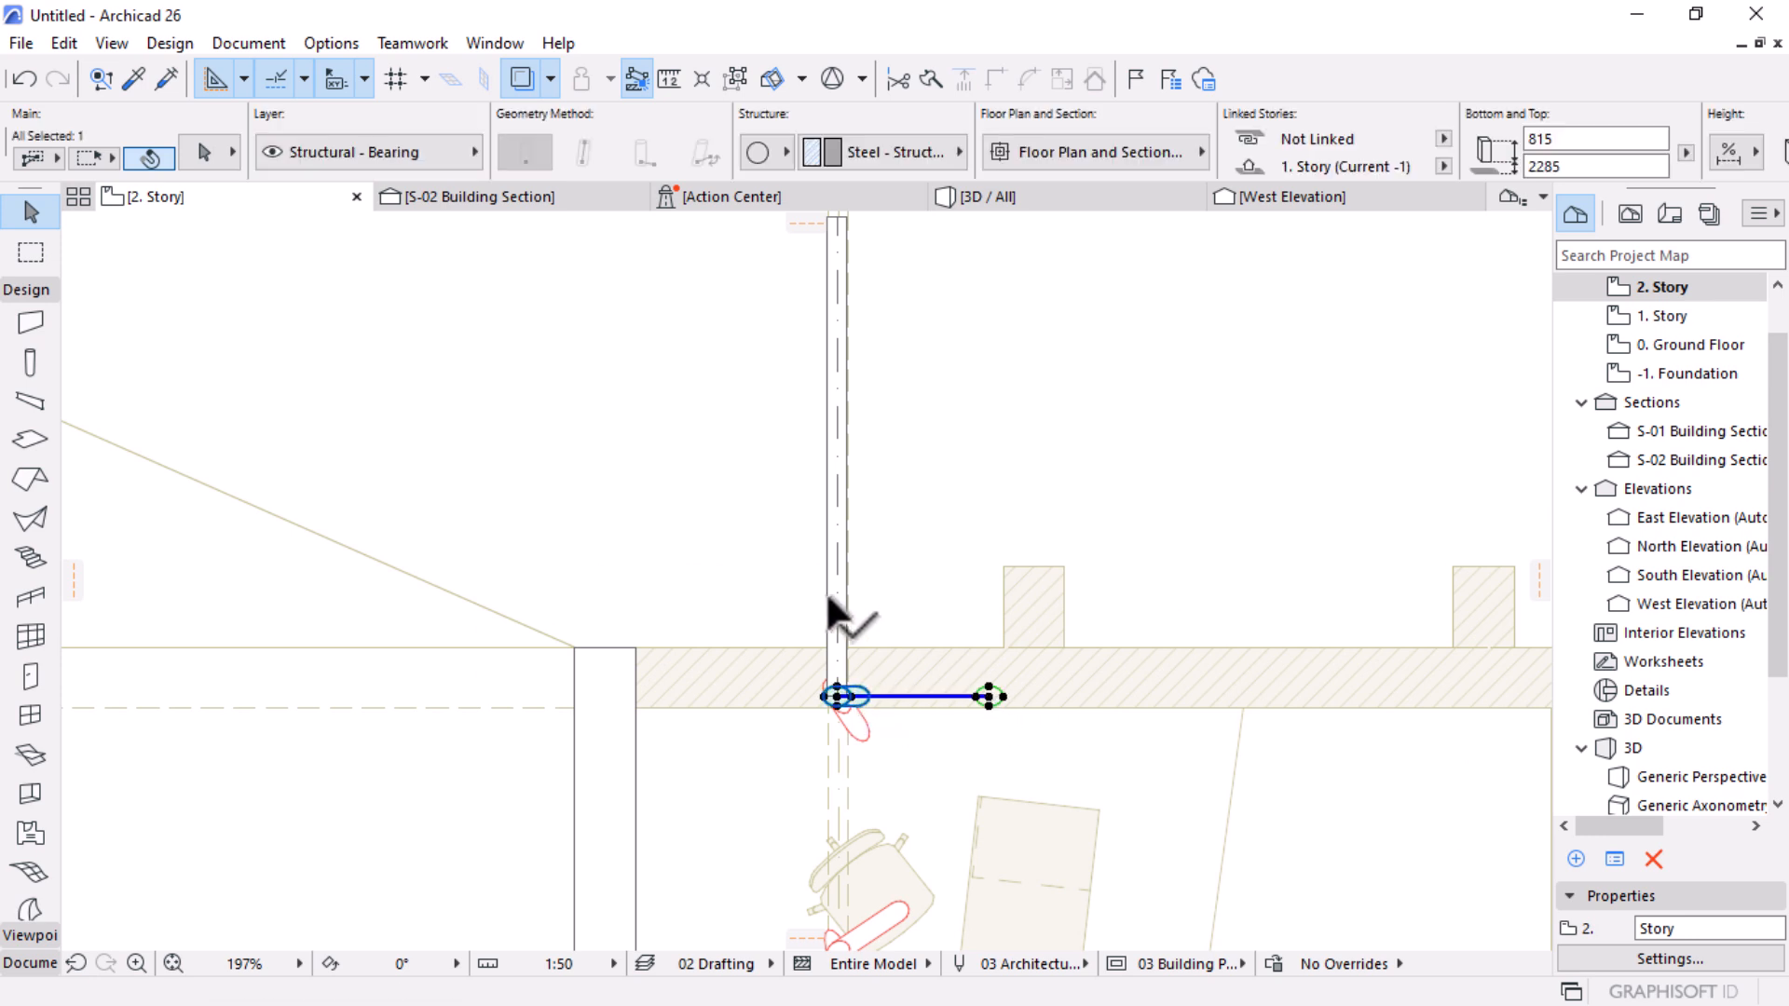
left_click(832, 563)
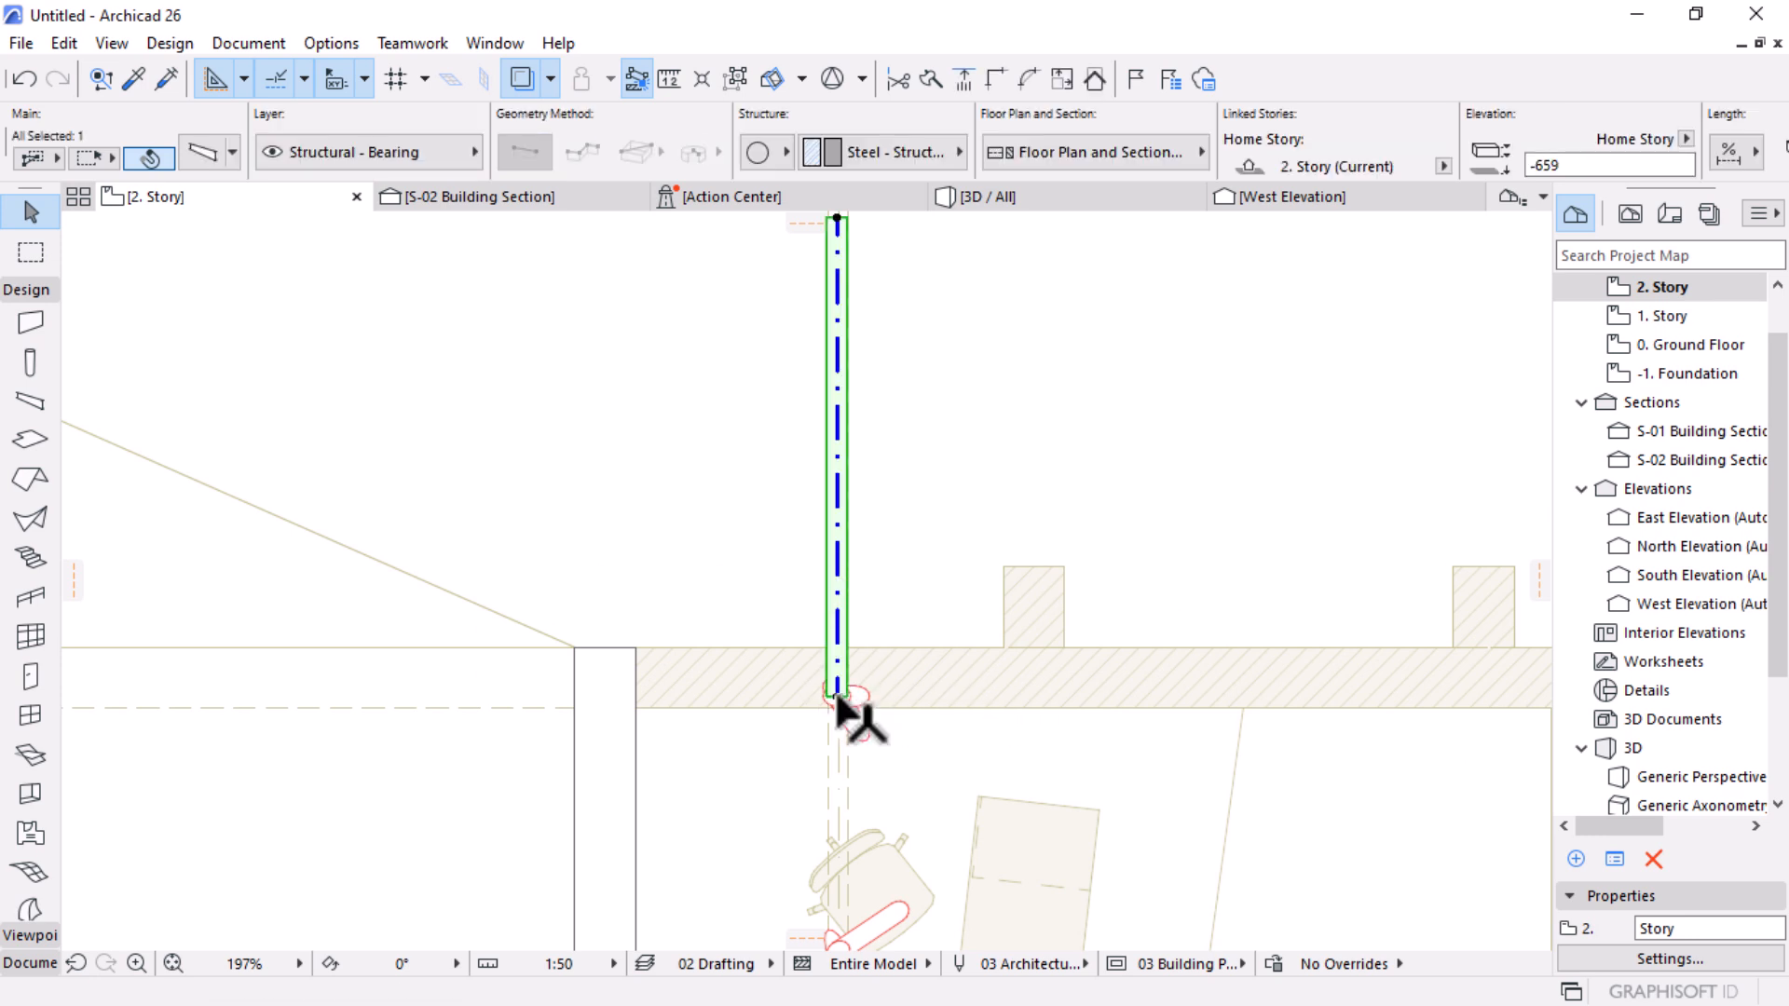
left_click(836, 696)
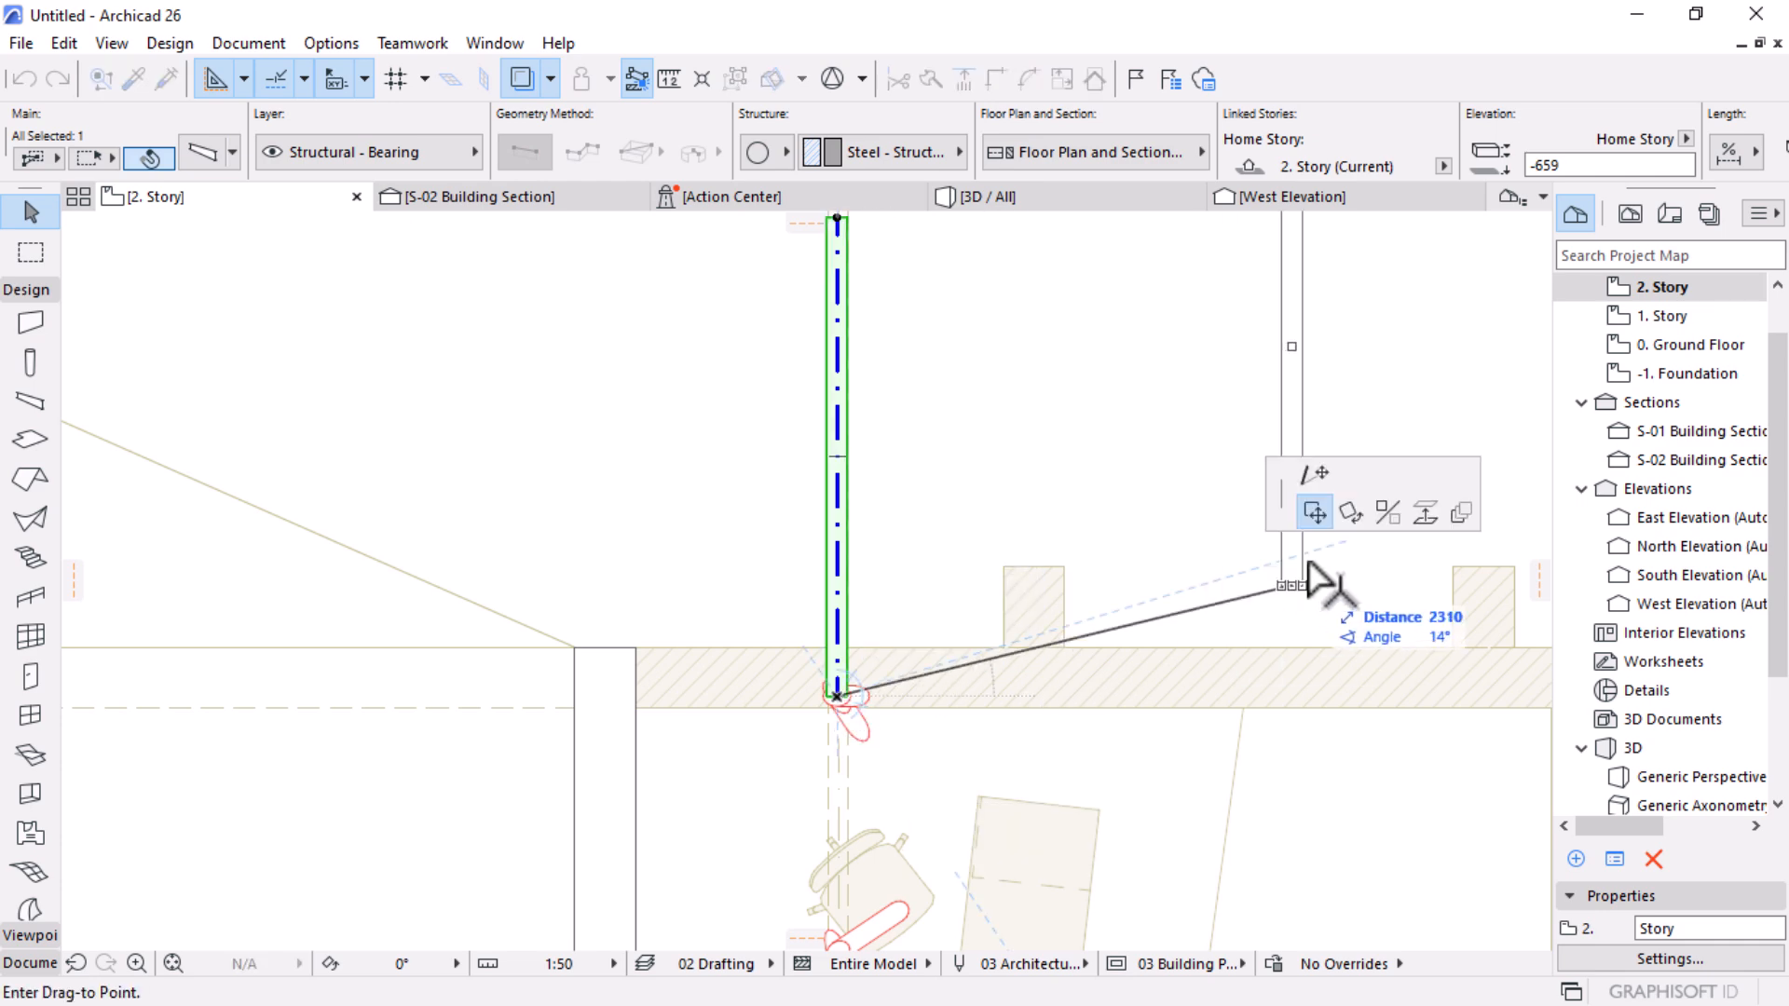
left_click(1313, 475)
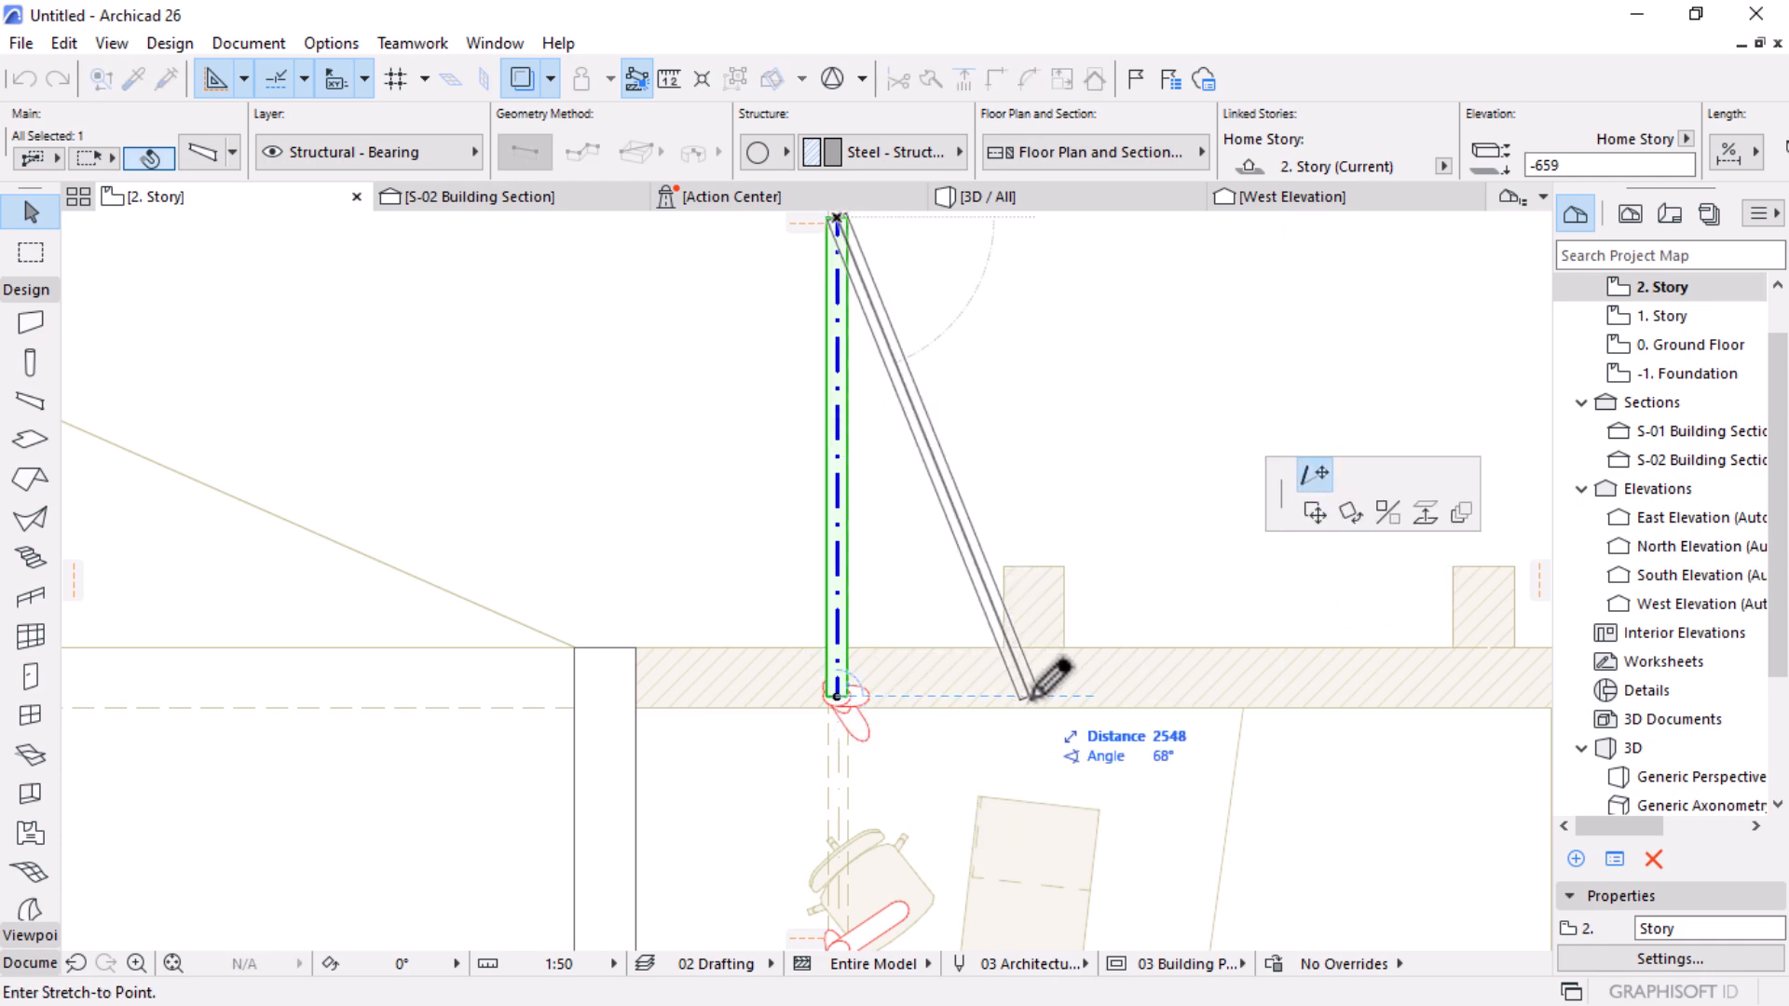
left_click(1029, 696)
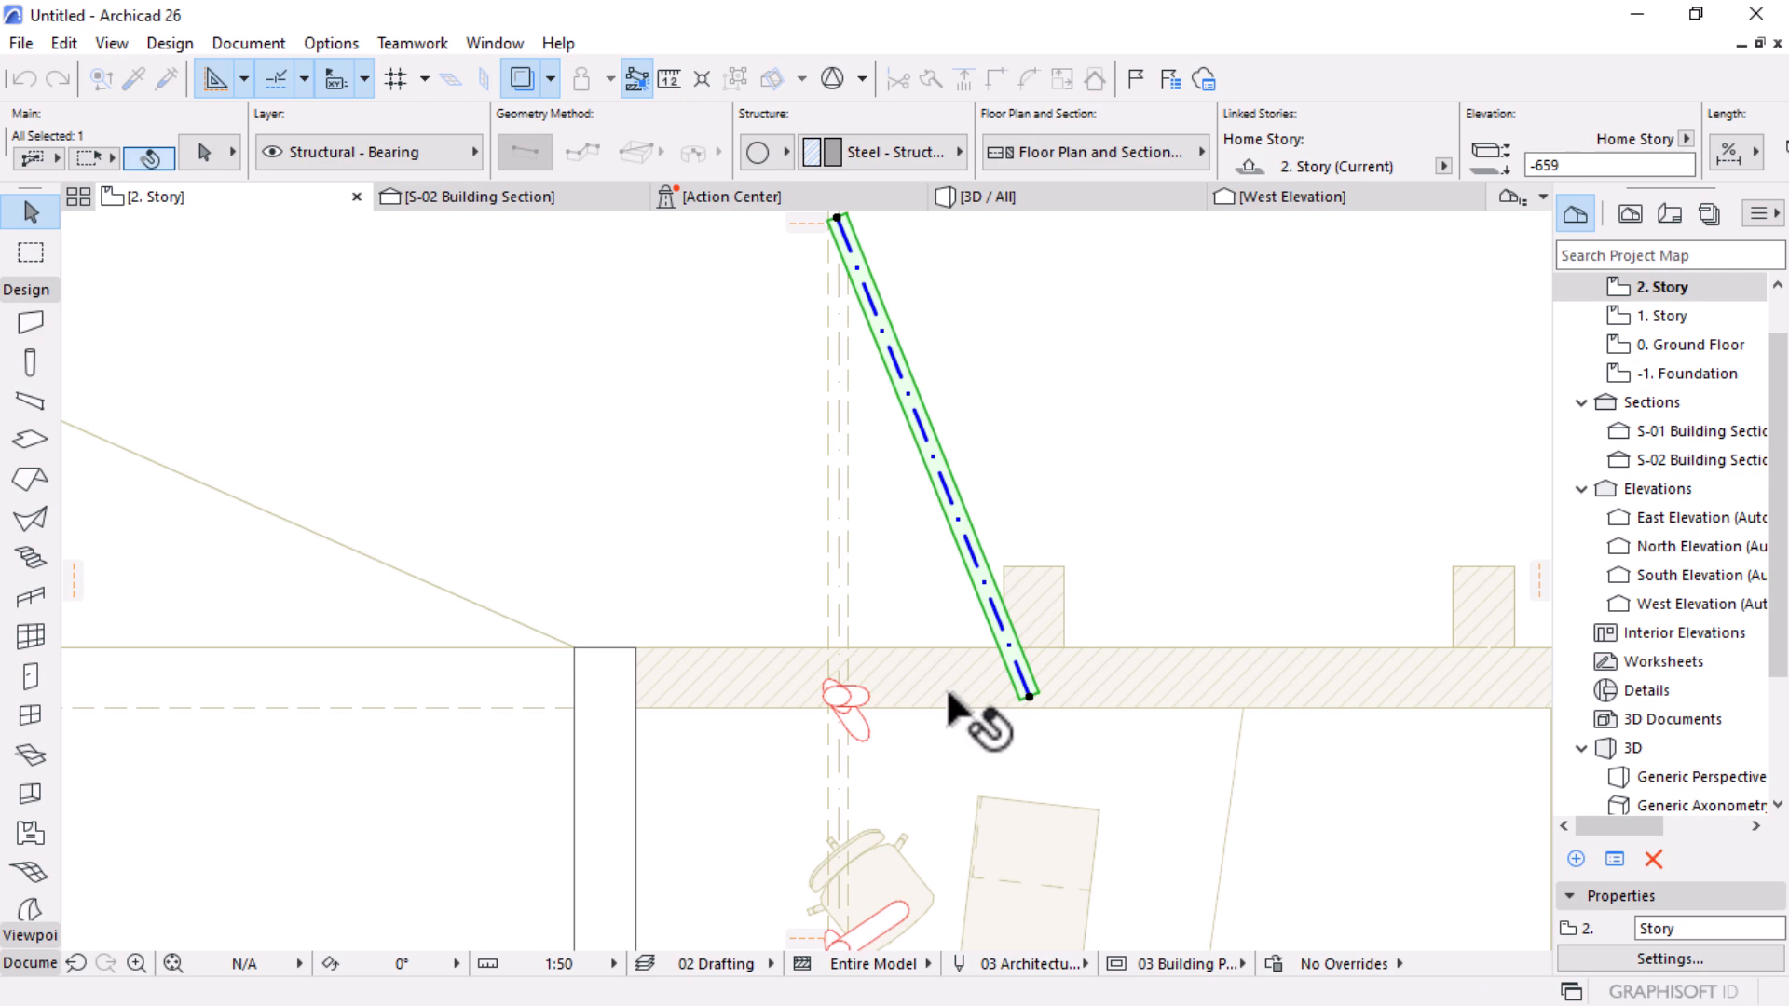
Step: Select the last truss column together with the beam and snap the beam's swung end onto the column's base node
key("Escape")
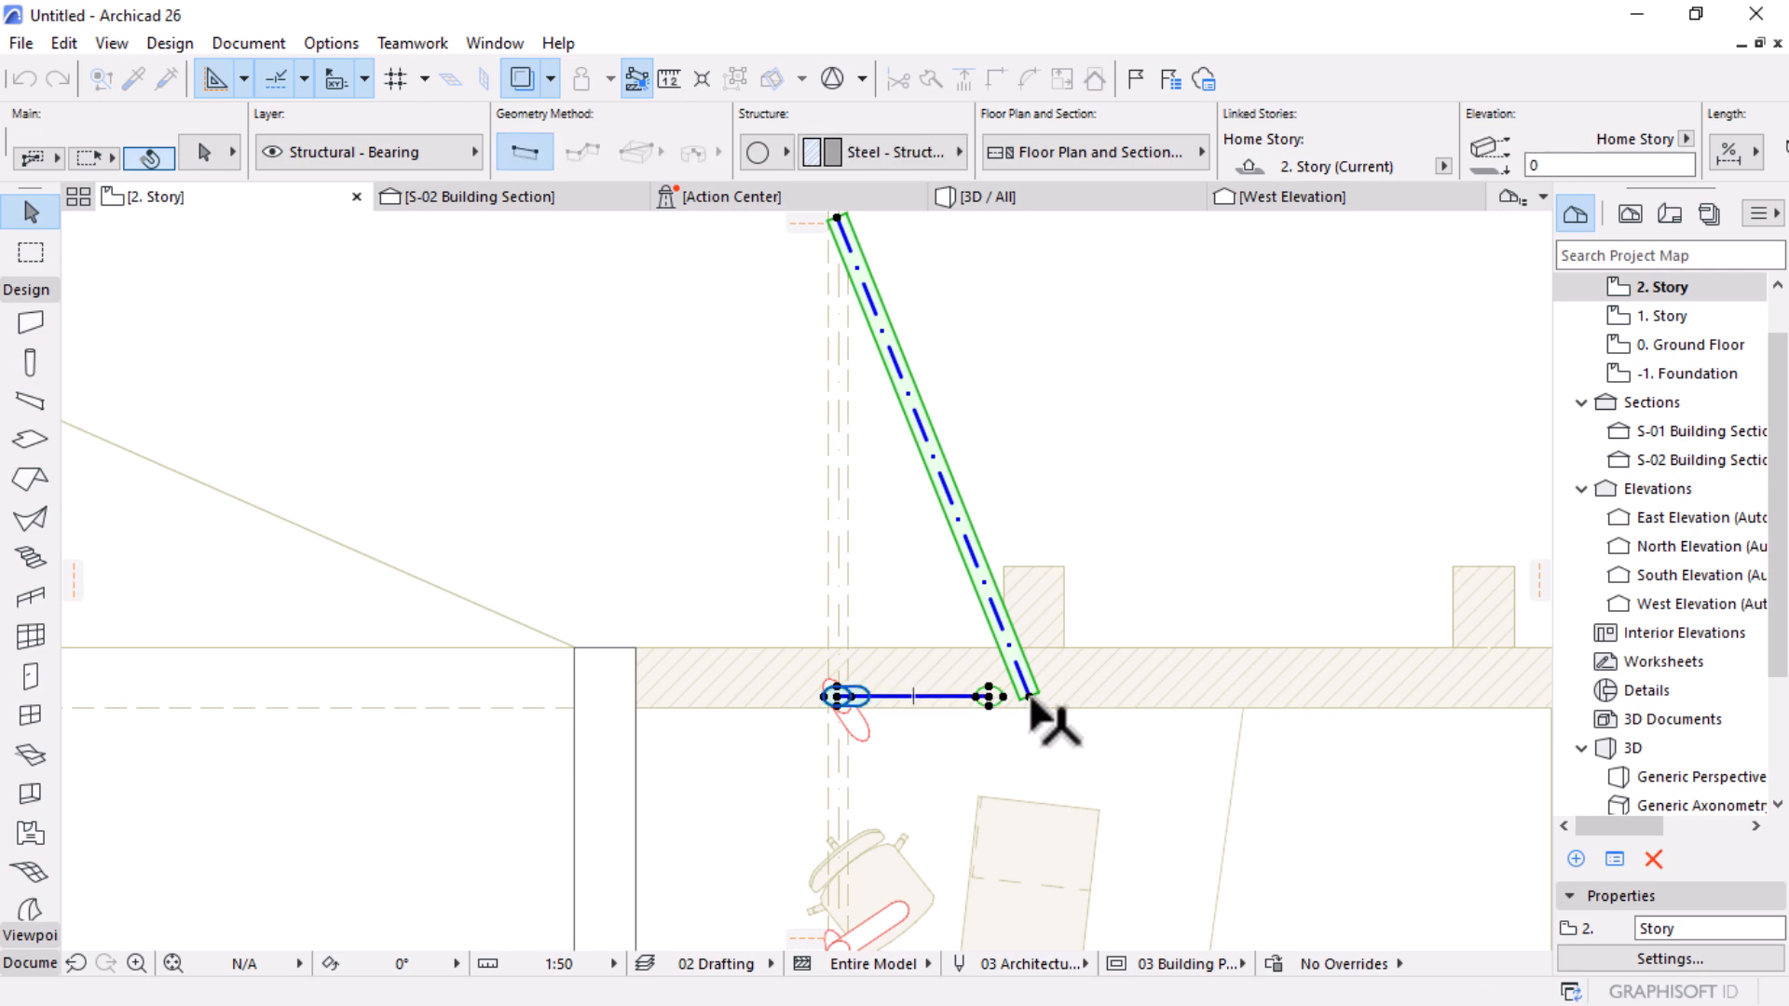
left_click(1030, 701)
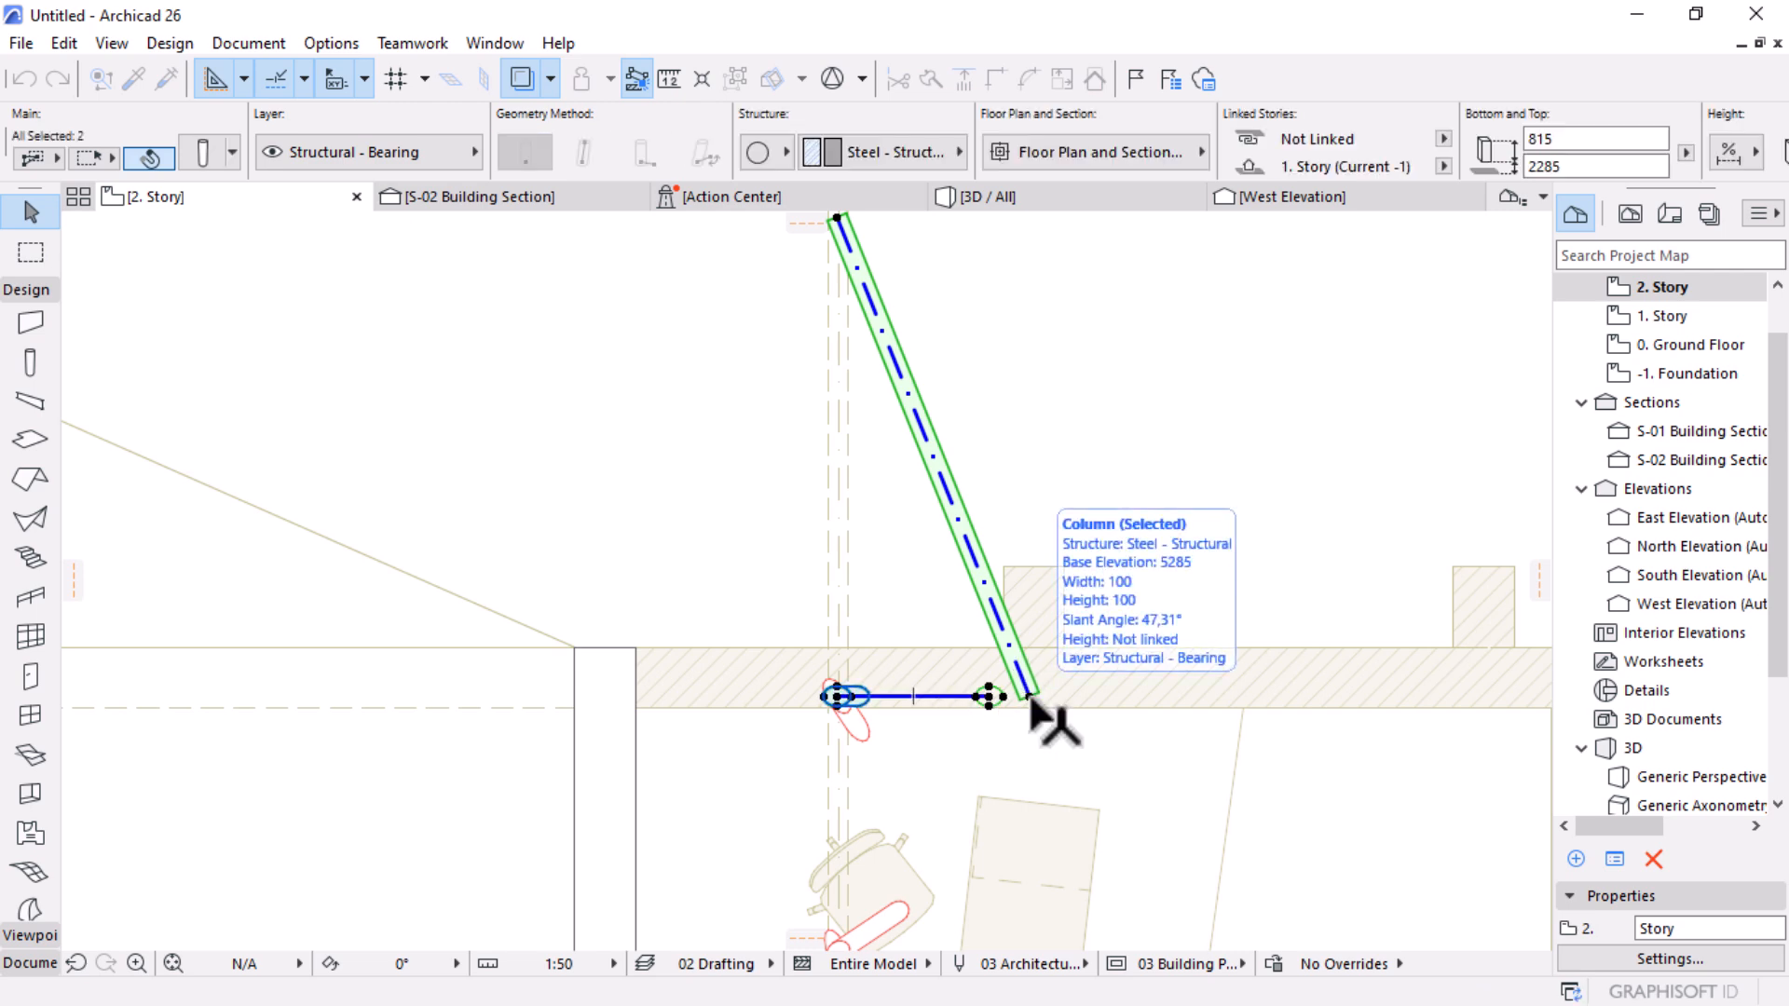
left_click(1031, 699)
key("Escape")
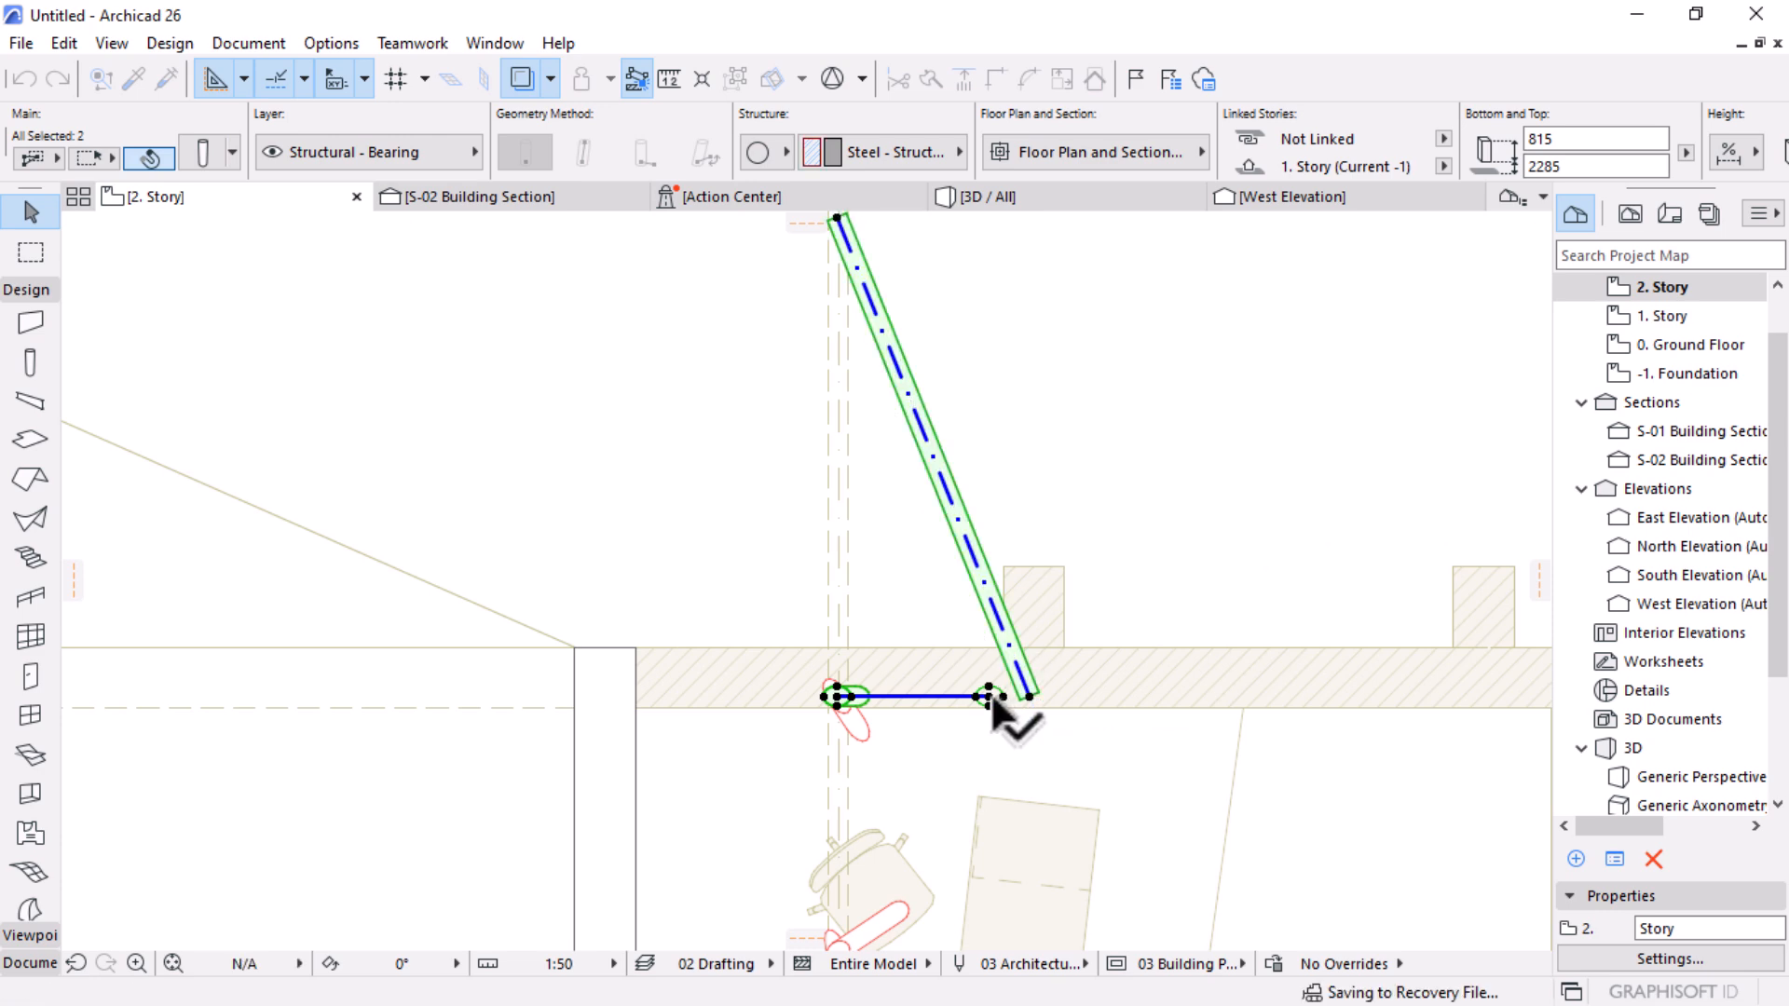
left_click(1030, 697)
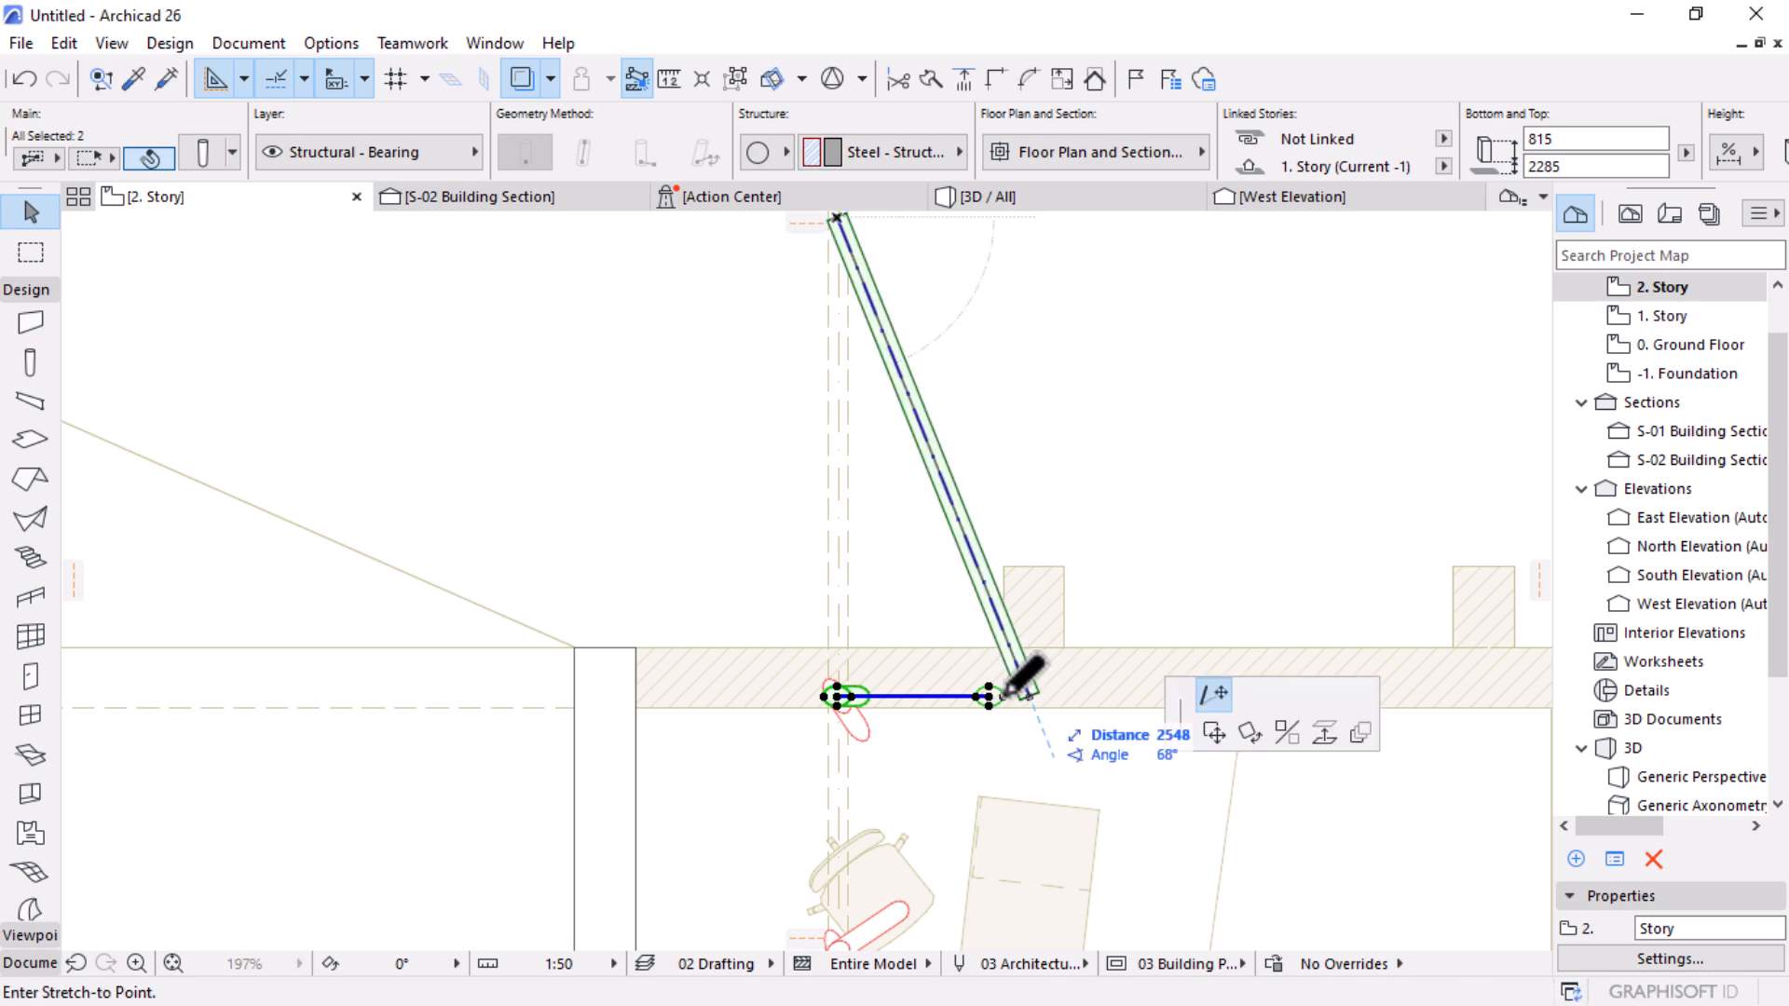
left_click(993, 694)
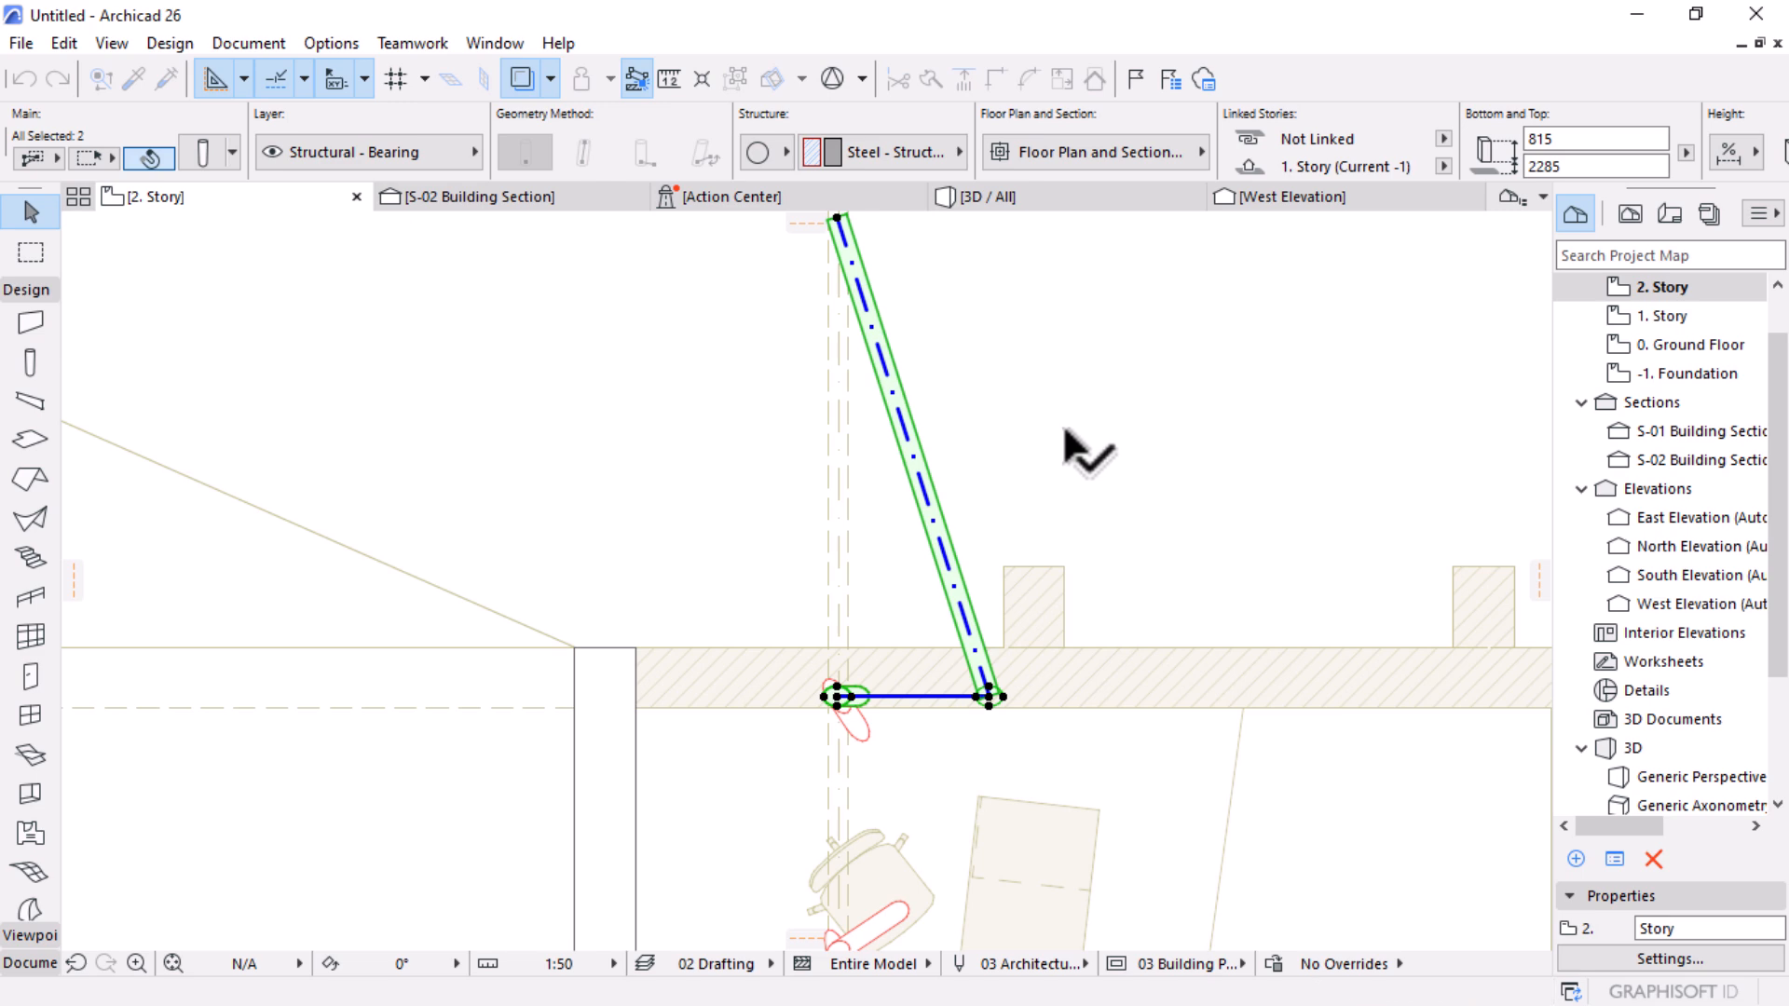
Step: Examine the eave beam's connection and the whole truss in the 3D view from several sides
left_click(1025, 195)
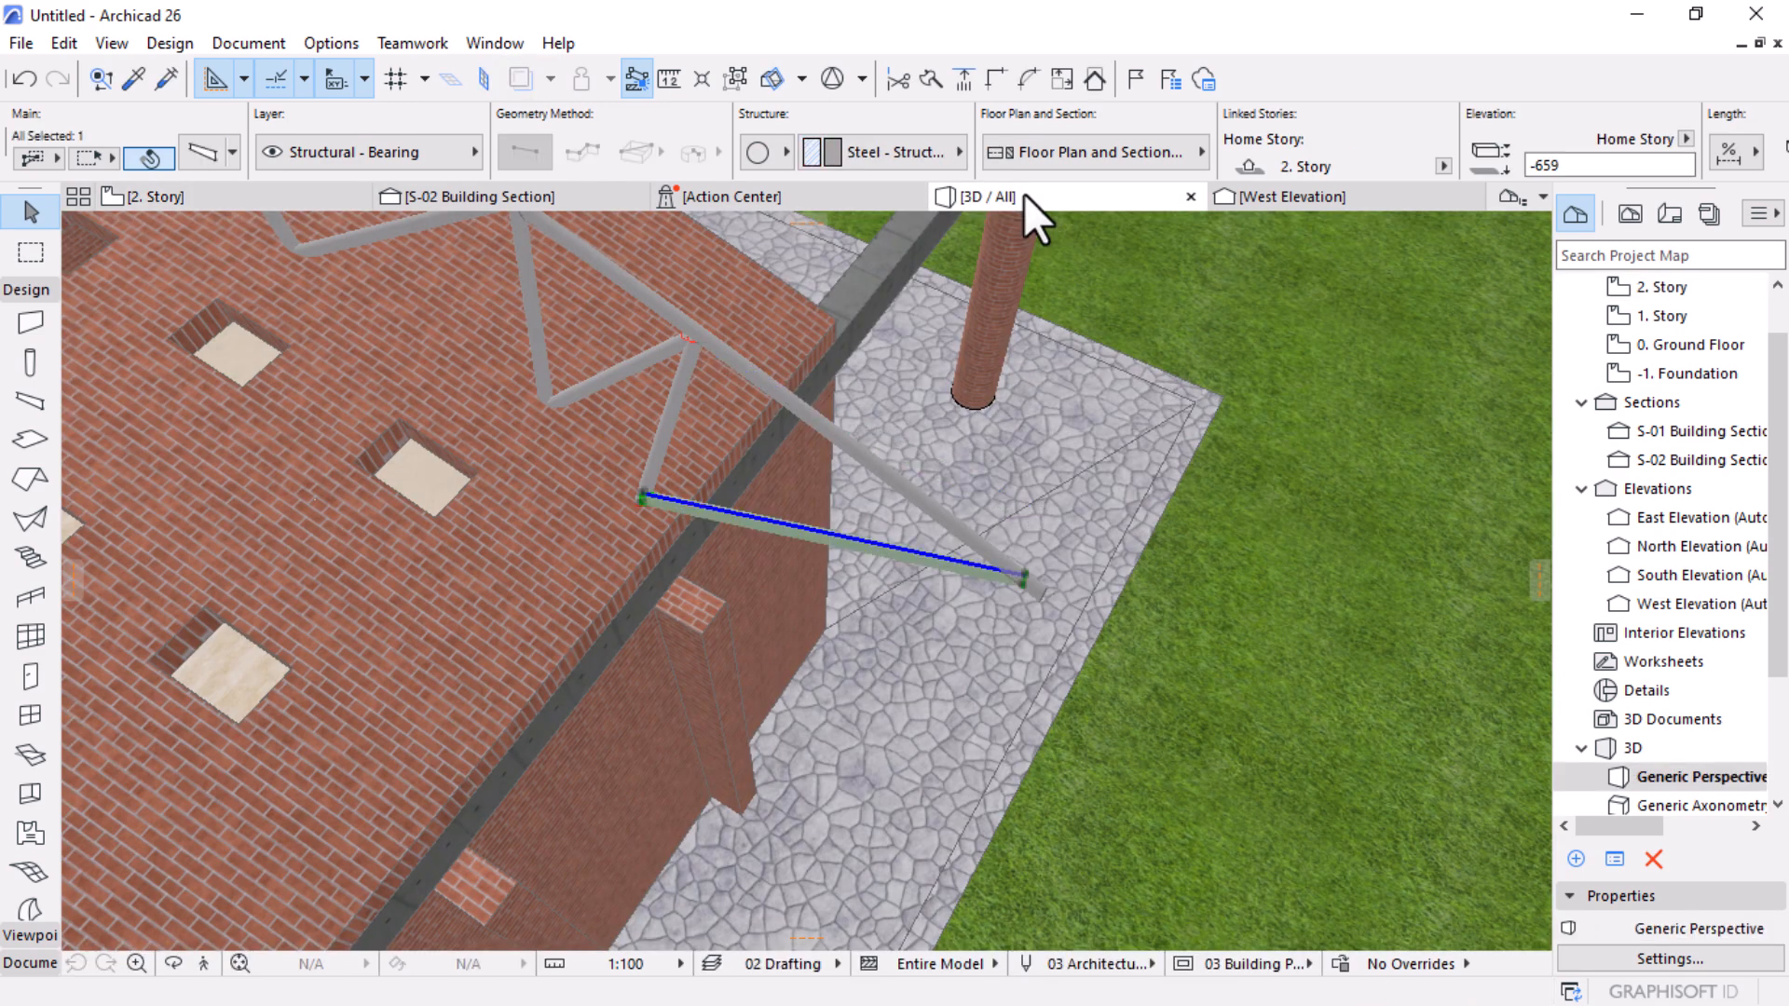
key("Escape")
left_click_drag(1050, 359, 1104, 589)
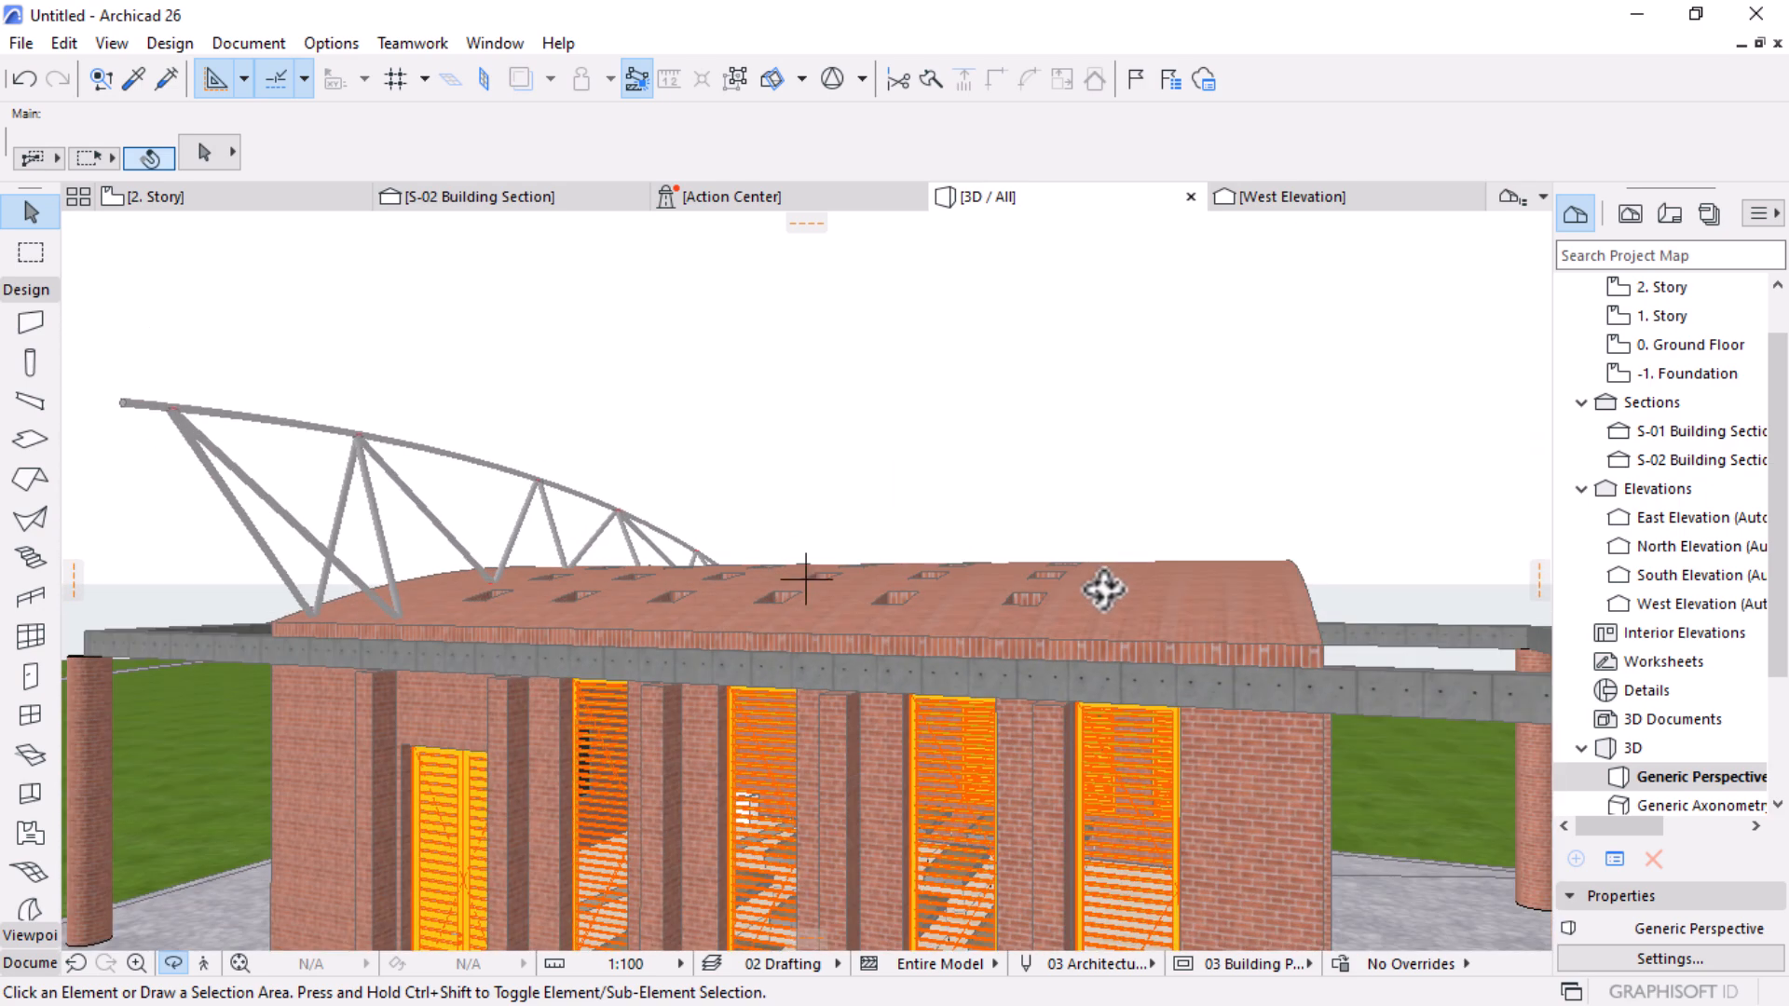
mouse_move(1104, 588)
left_mouse_down()
mouse_move(1249, 471)
mouse_move(1101, 554)
left_mouse_up()
left_click_drag(878, 631, 1184, 634)
left_click_drag(1218, 799, 739, 649)
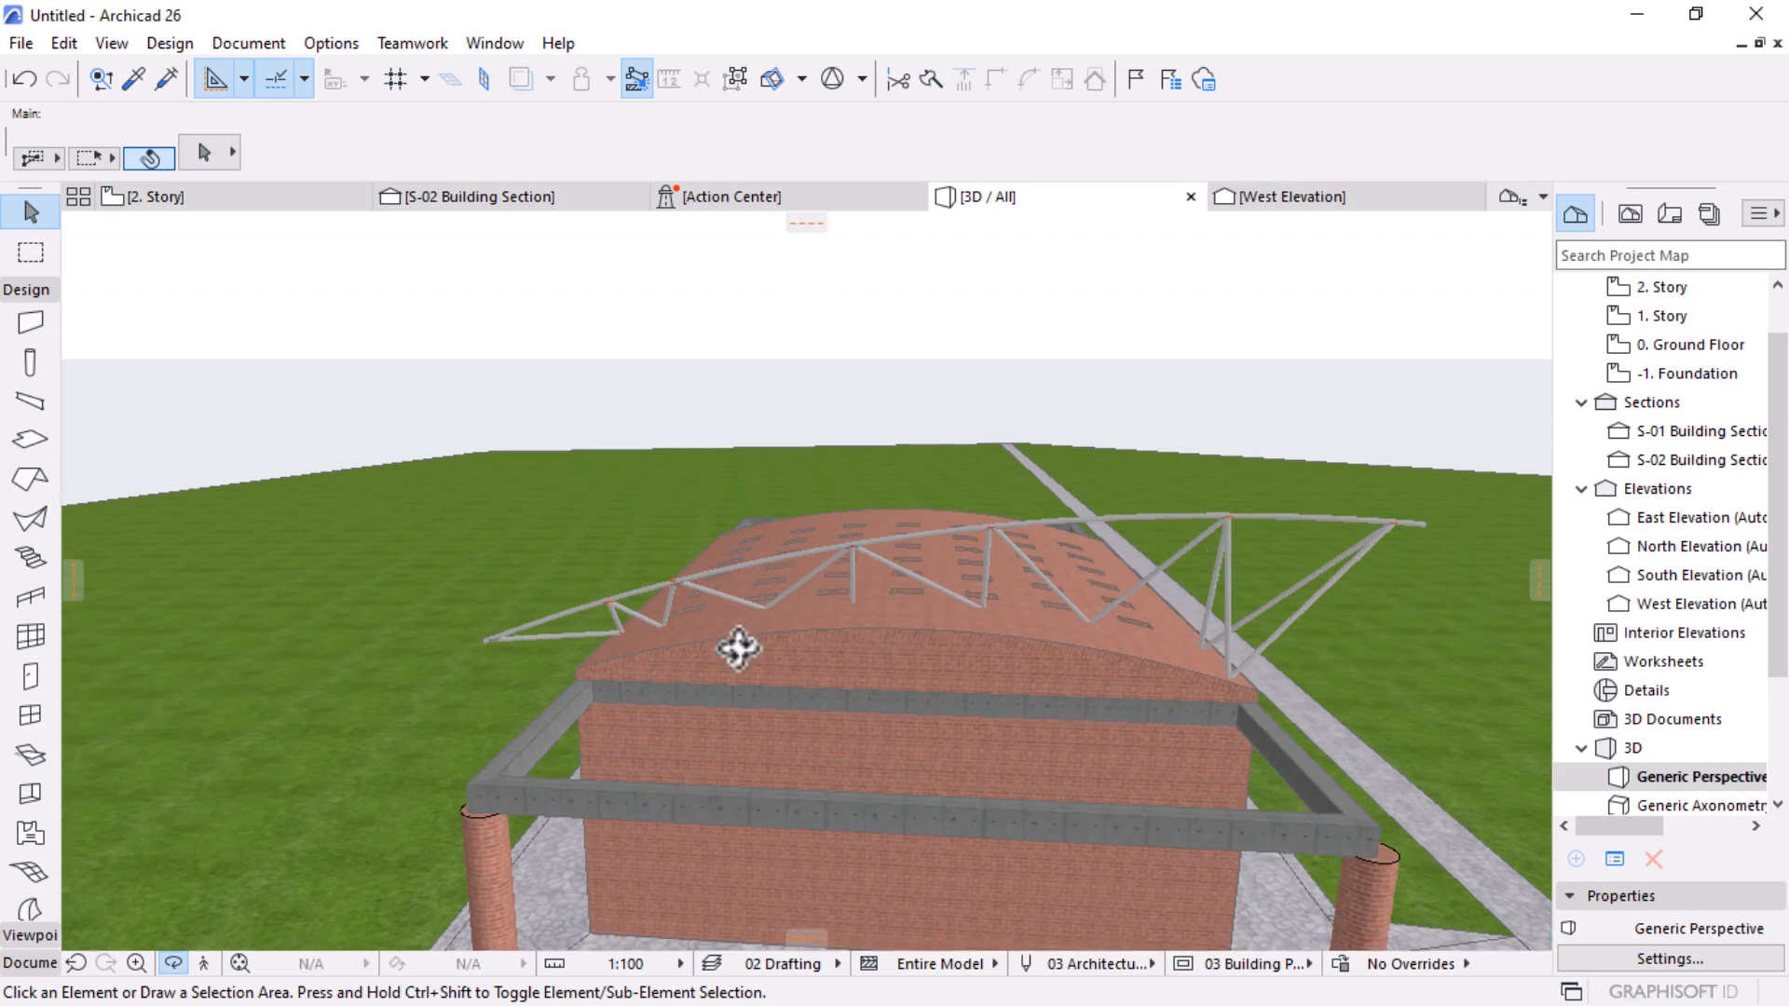
left_click(580, 637)
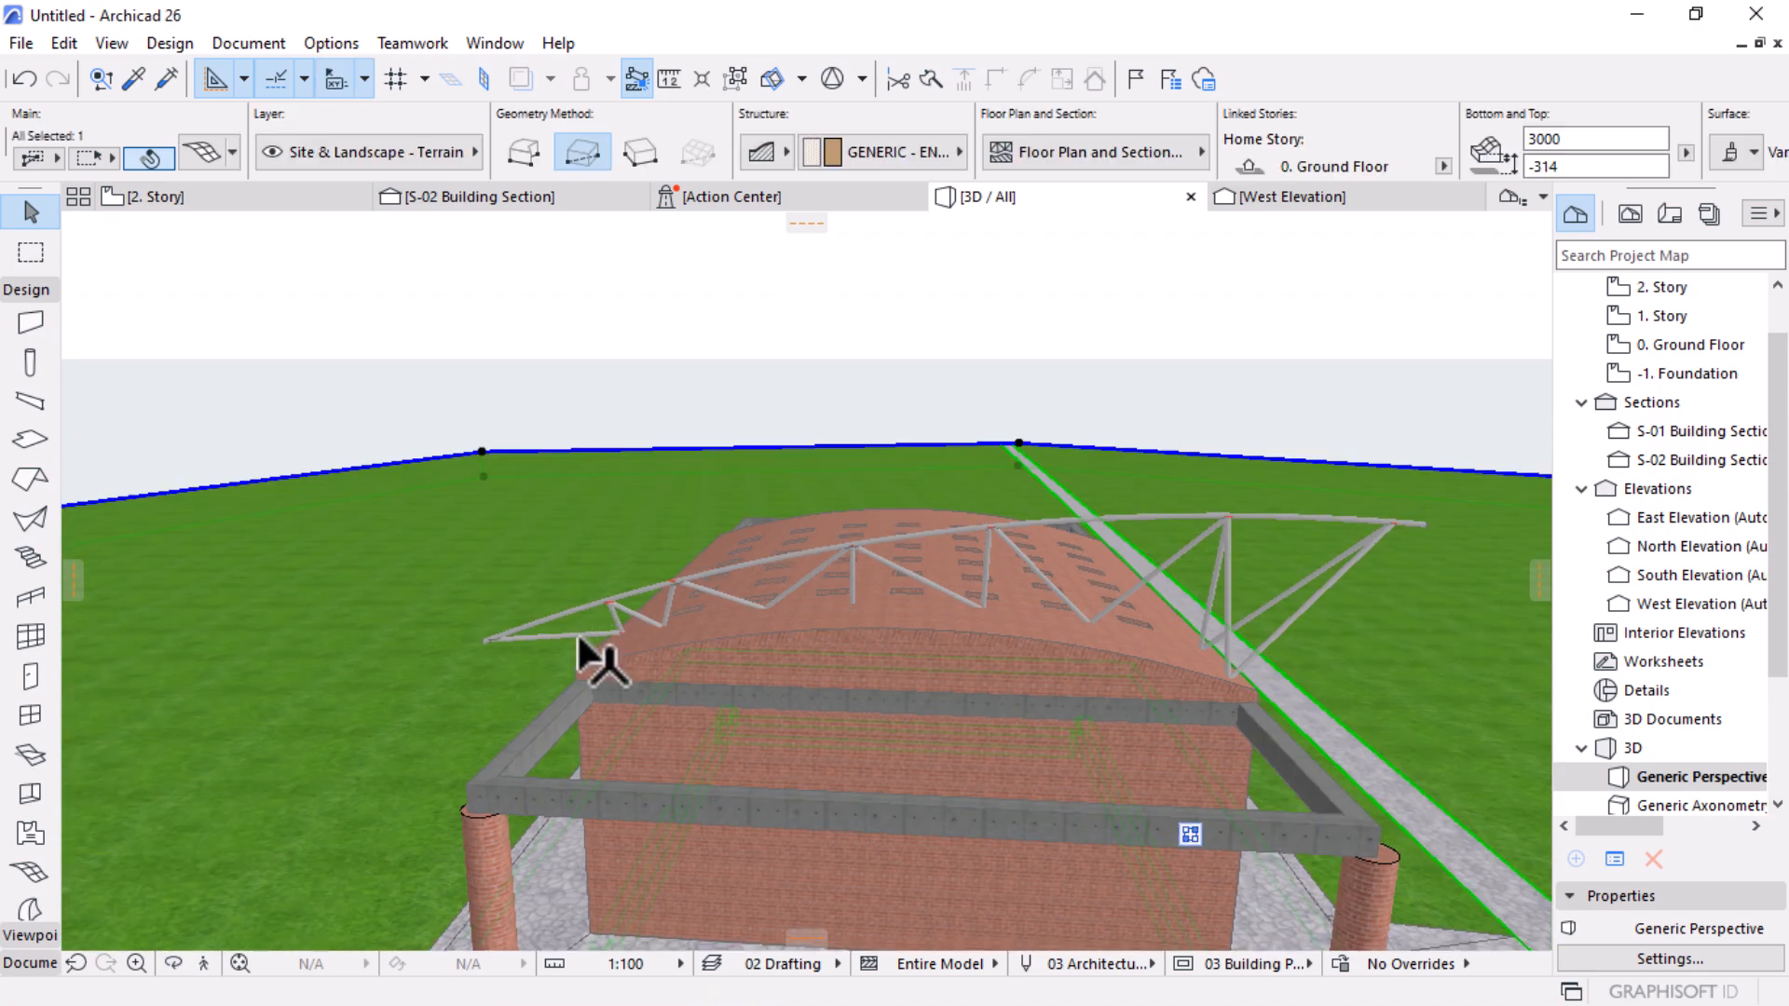
key("Escape")
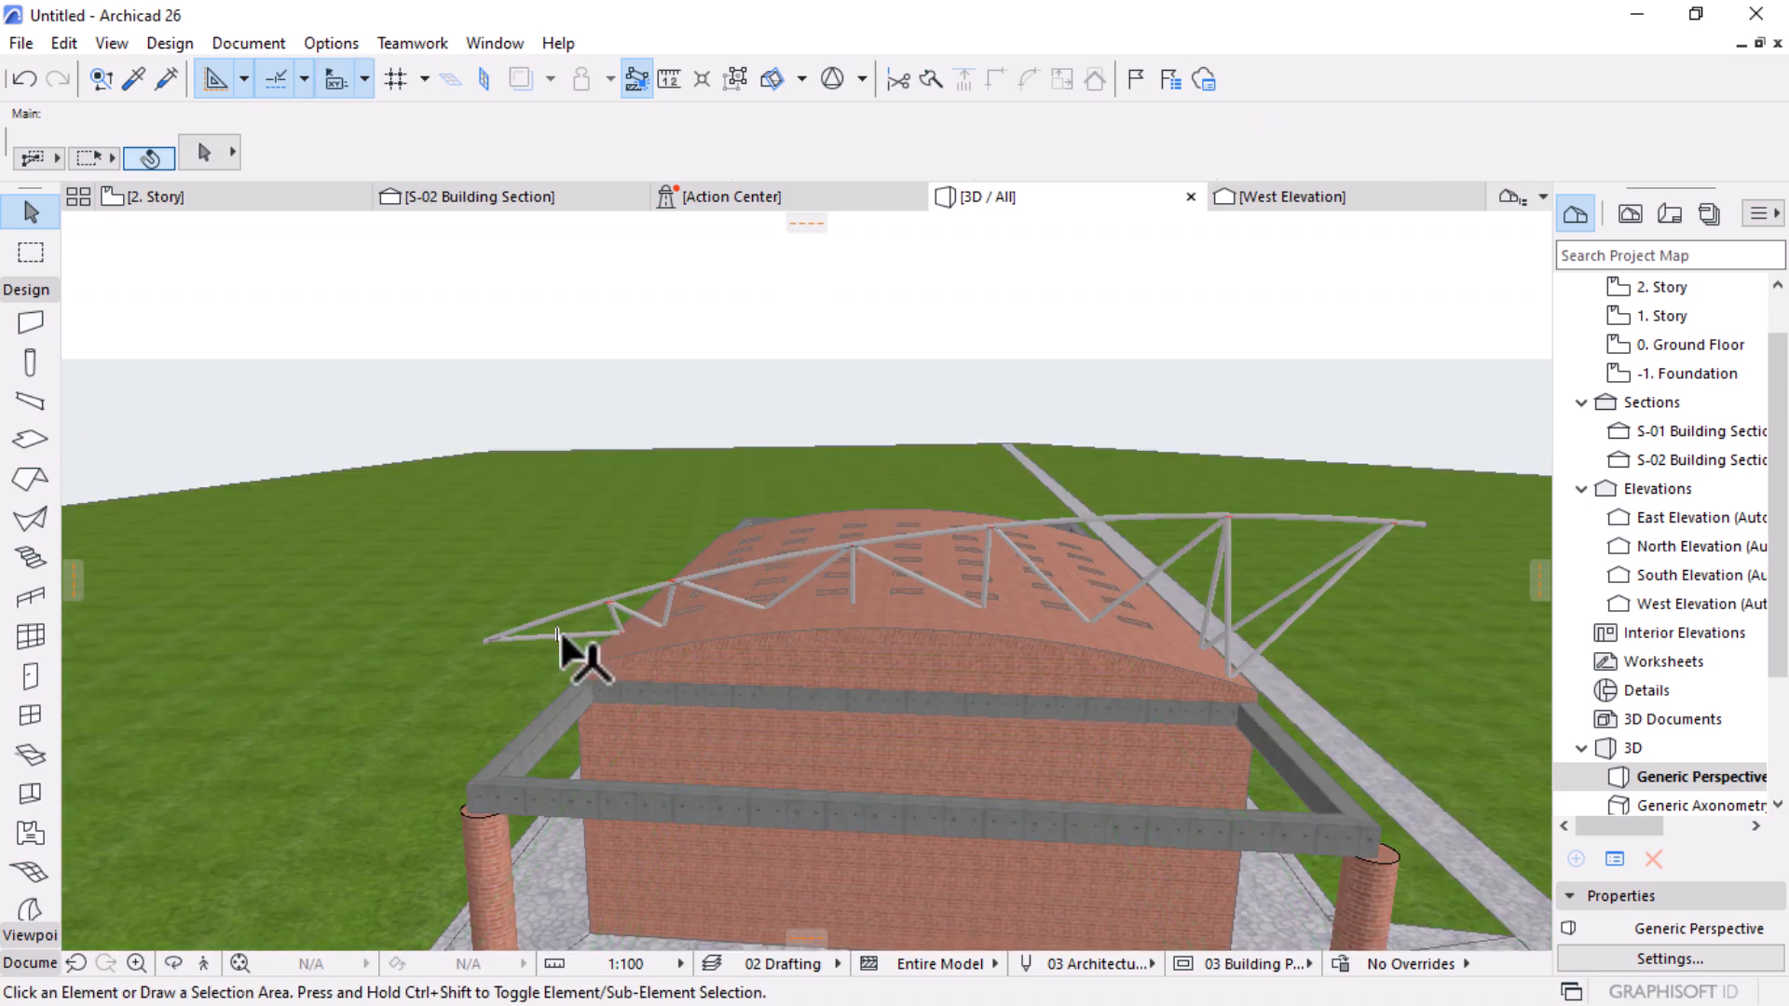
Step: In the 3D view, select the eave beam together with the five adjoining truss columns running inward from the eave
left_click(619, 625)
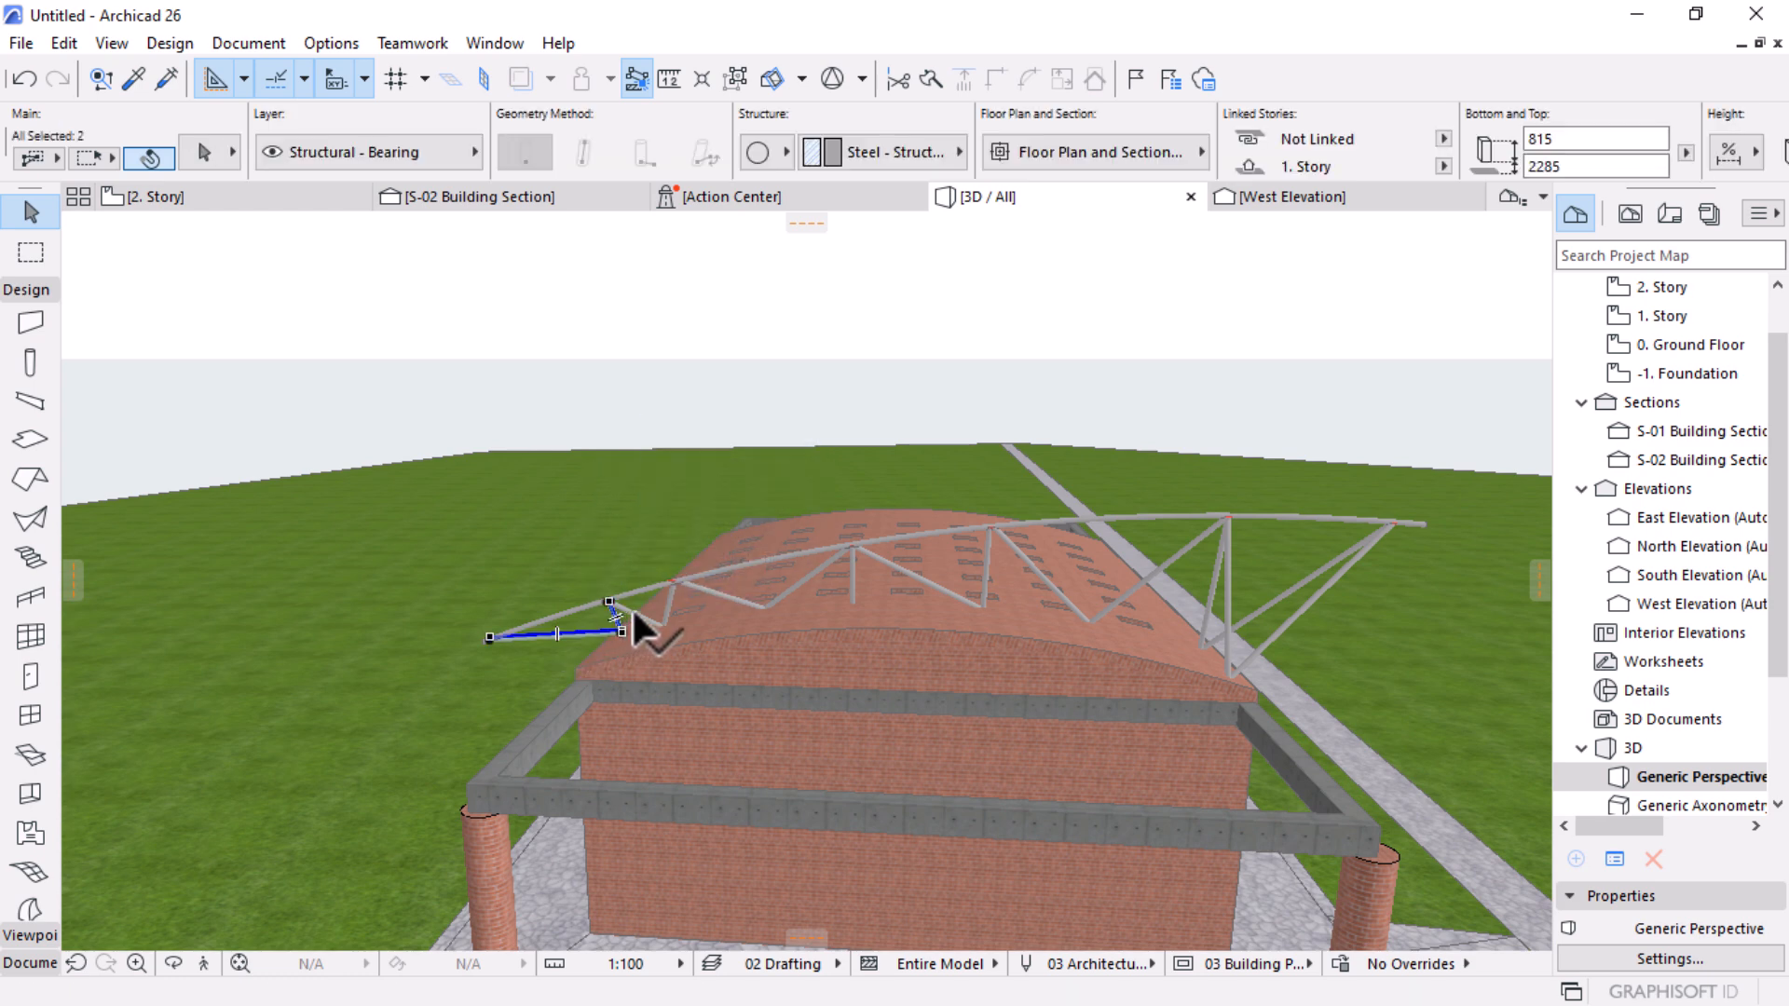
left_click(640, 620, "shift")
left_click(673, 598, "shift")
left_click(733, 597, "shift")
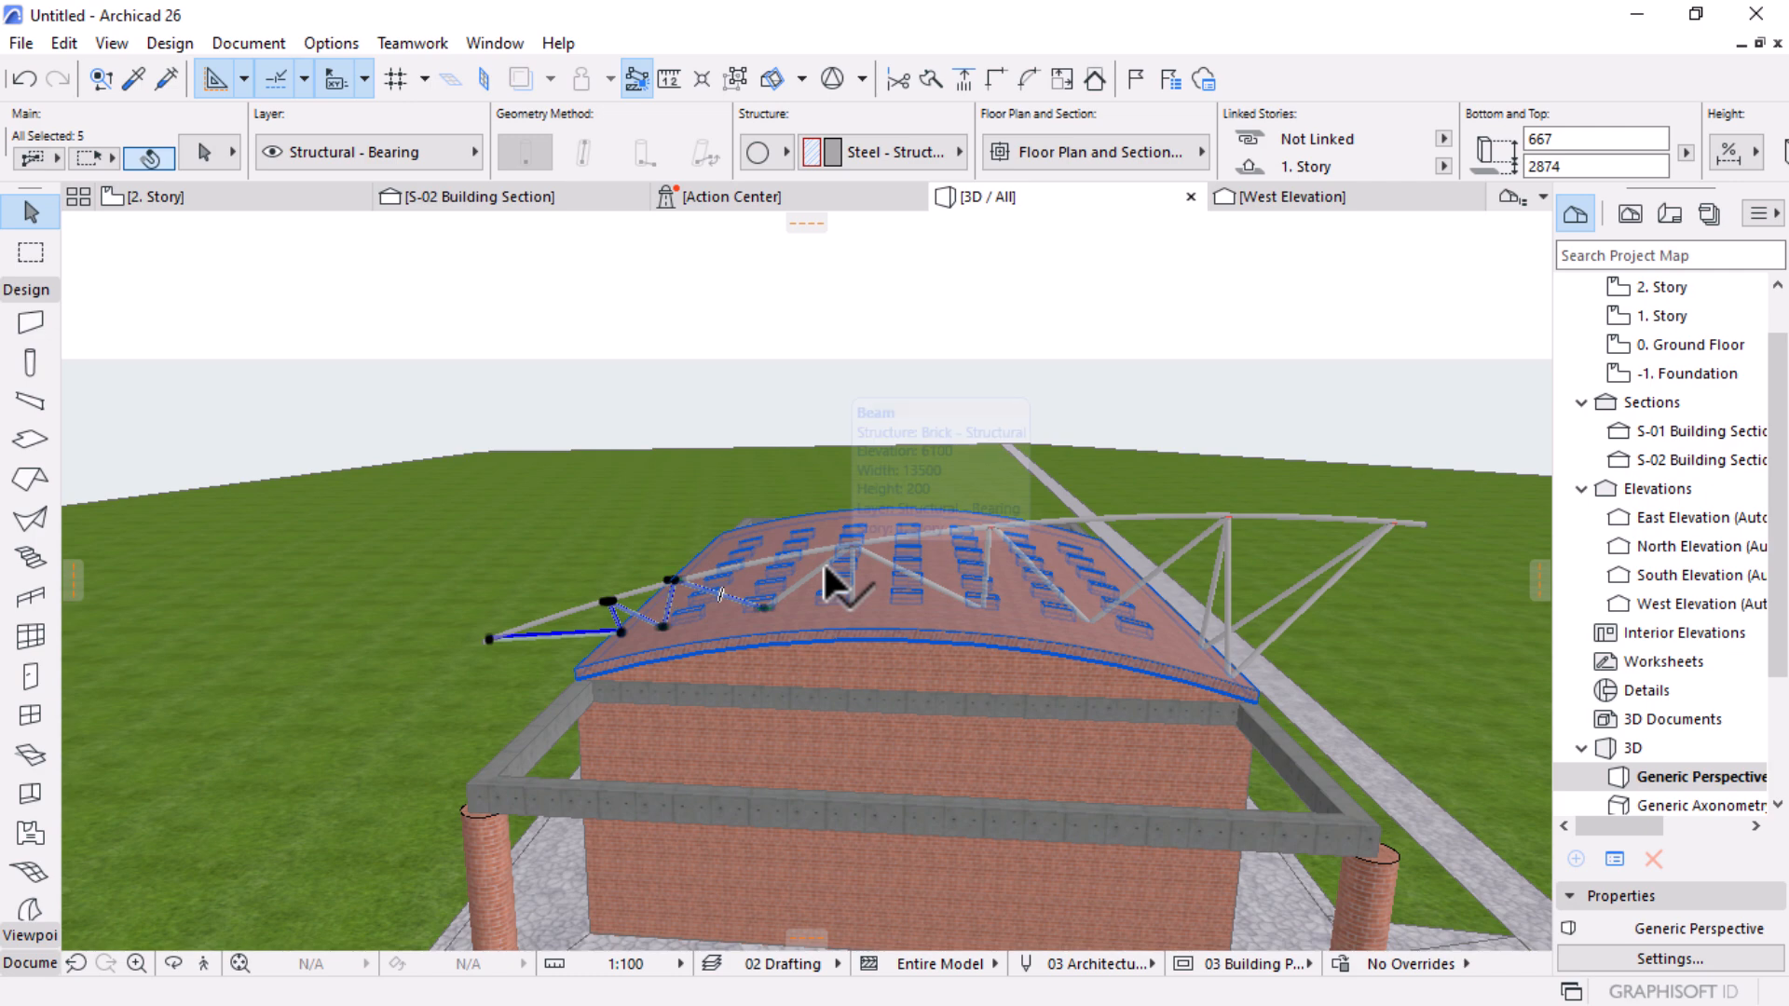
scroll(1021, 548, "up", 3)
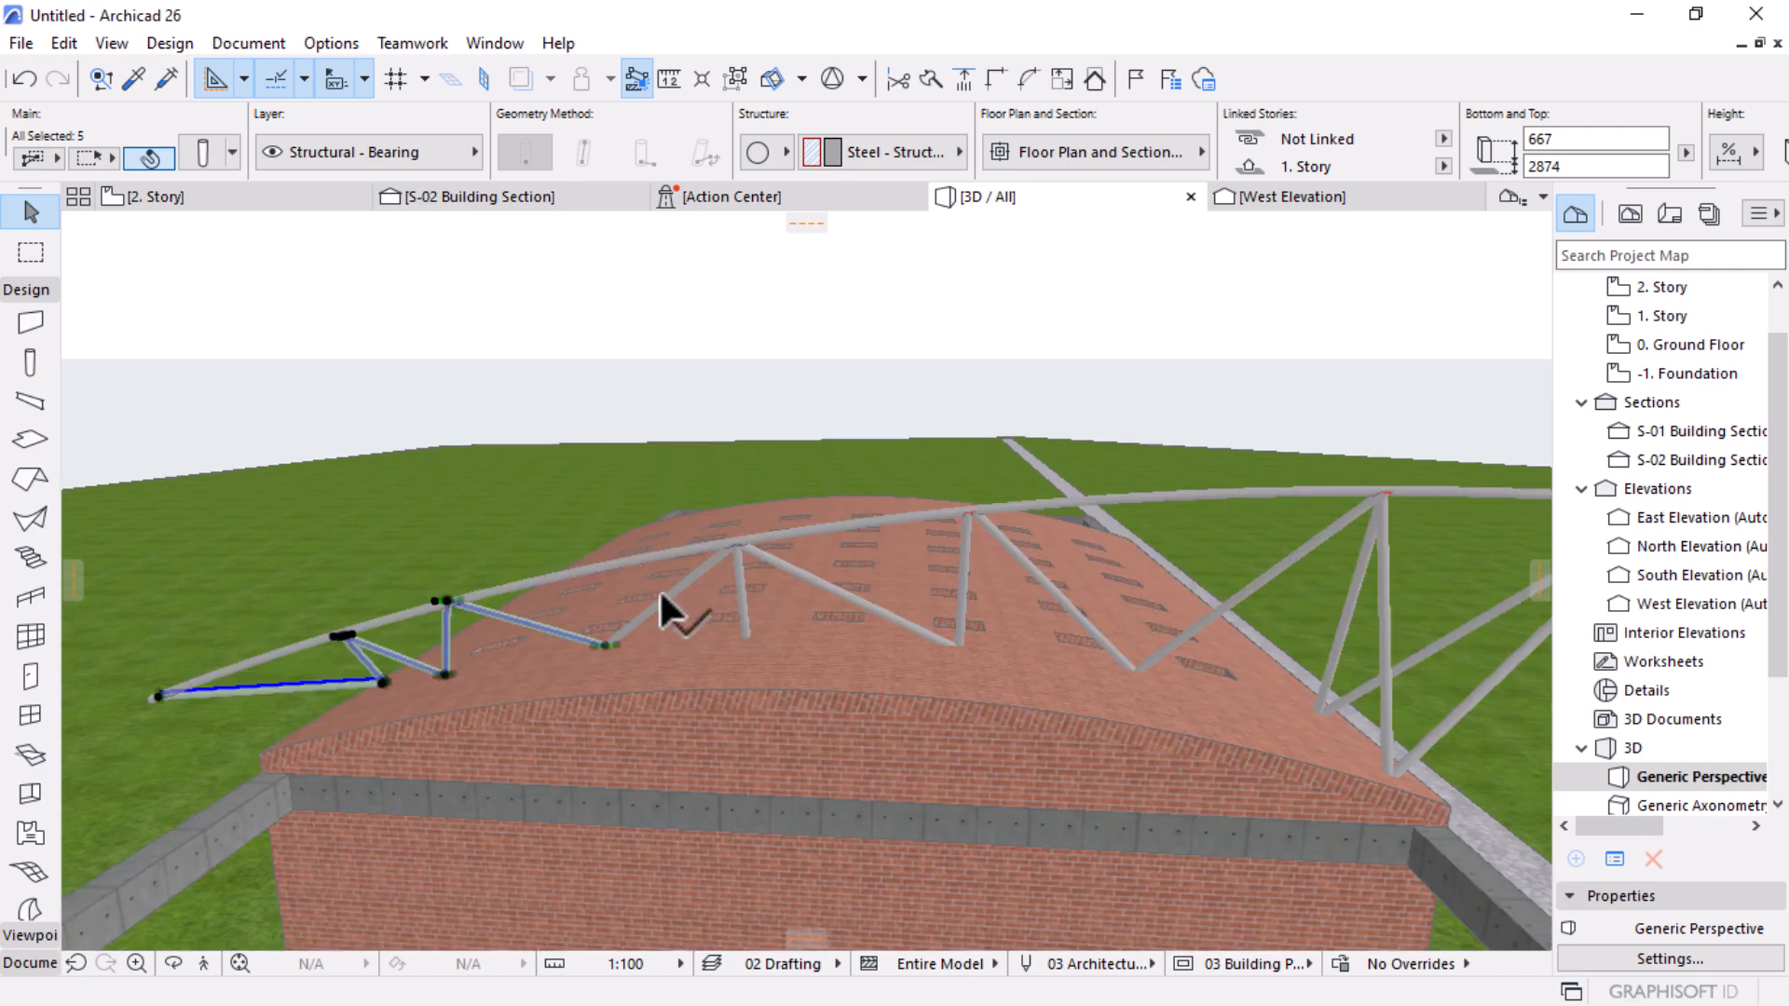
left_click(673, 581, "shift")
Step: In the 2. Story plan, extend the selection to all remaining web members on the eave beam's side and group them
left_click(199, 196)
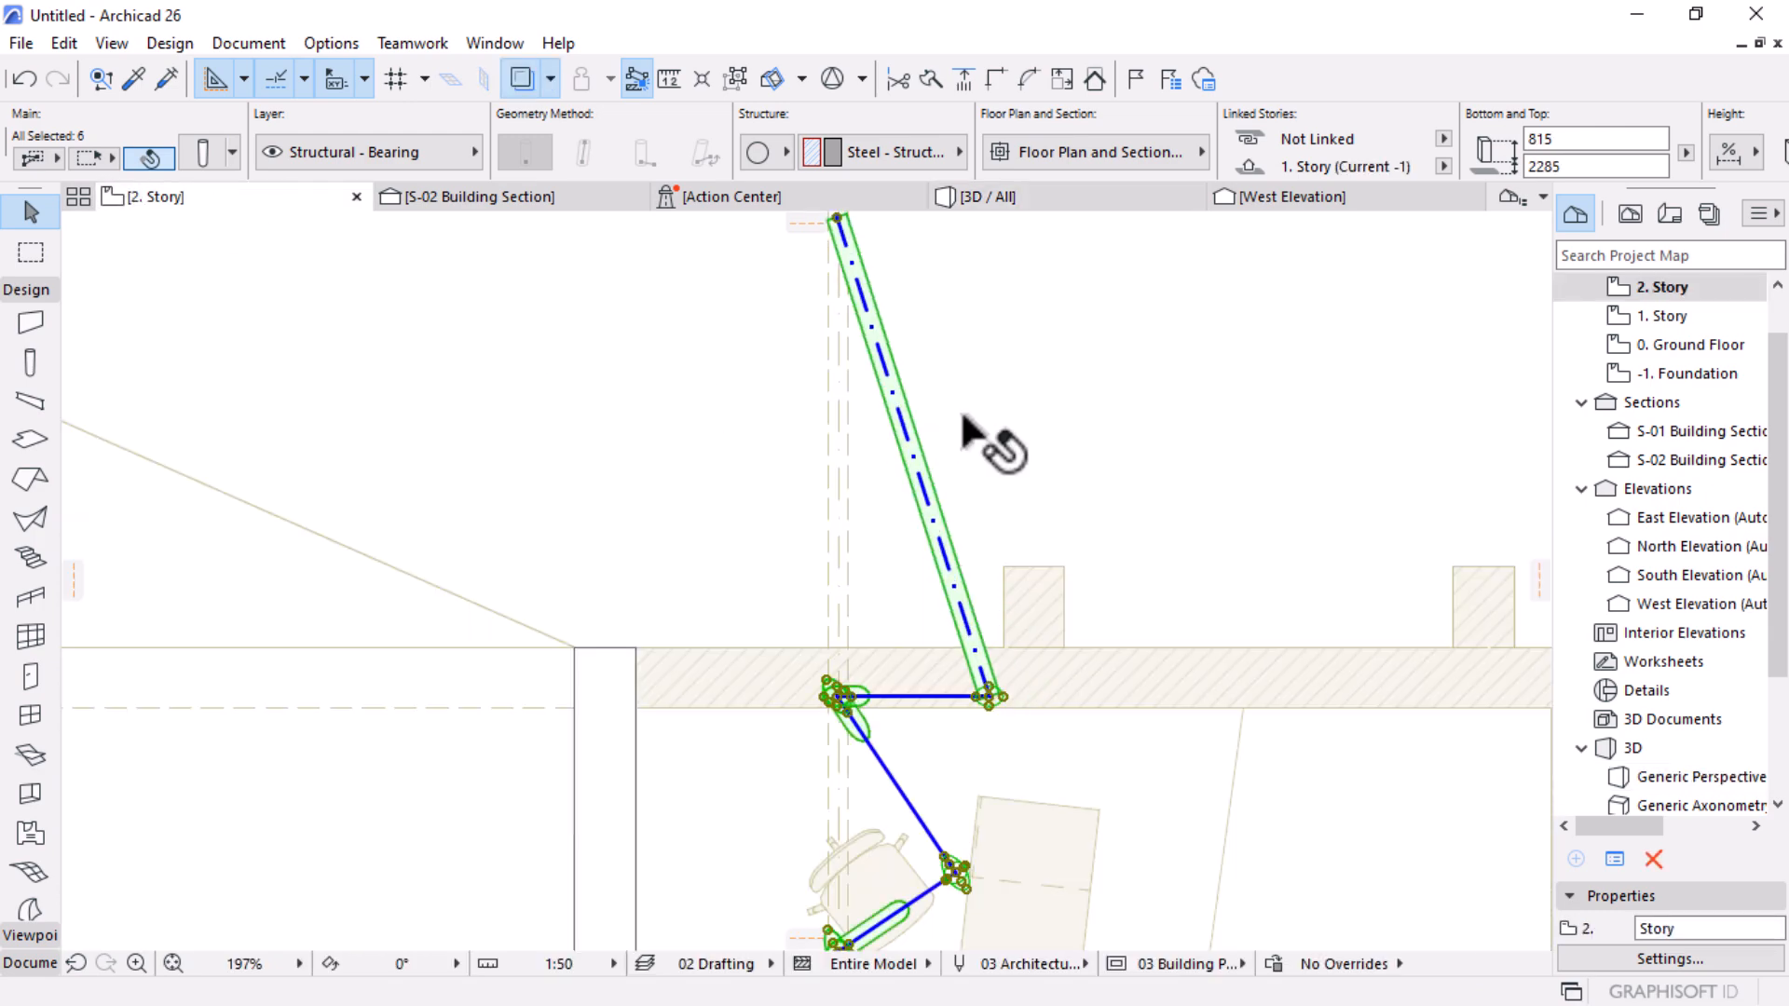
scroll(999, 447, "down", 8)
scroll(973, 803, "up", 4)
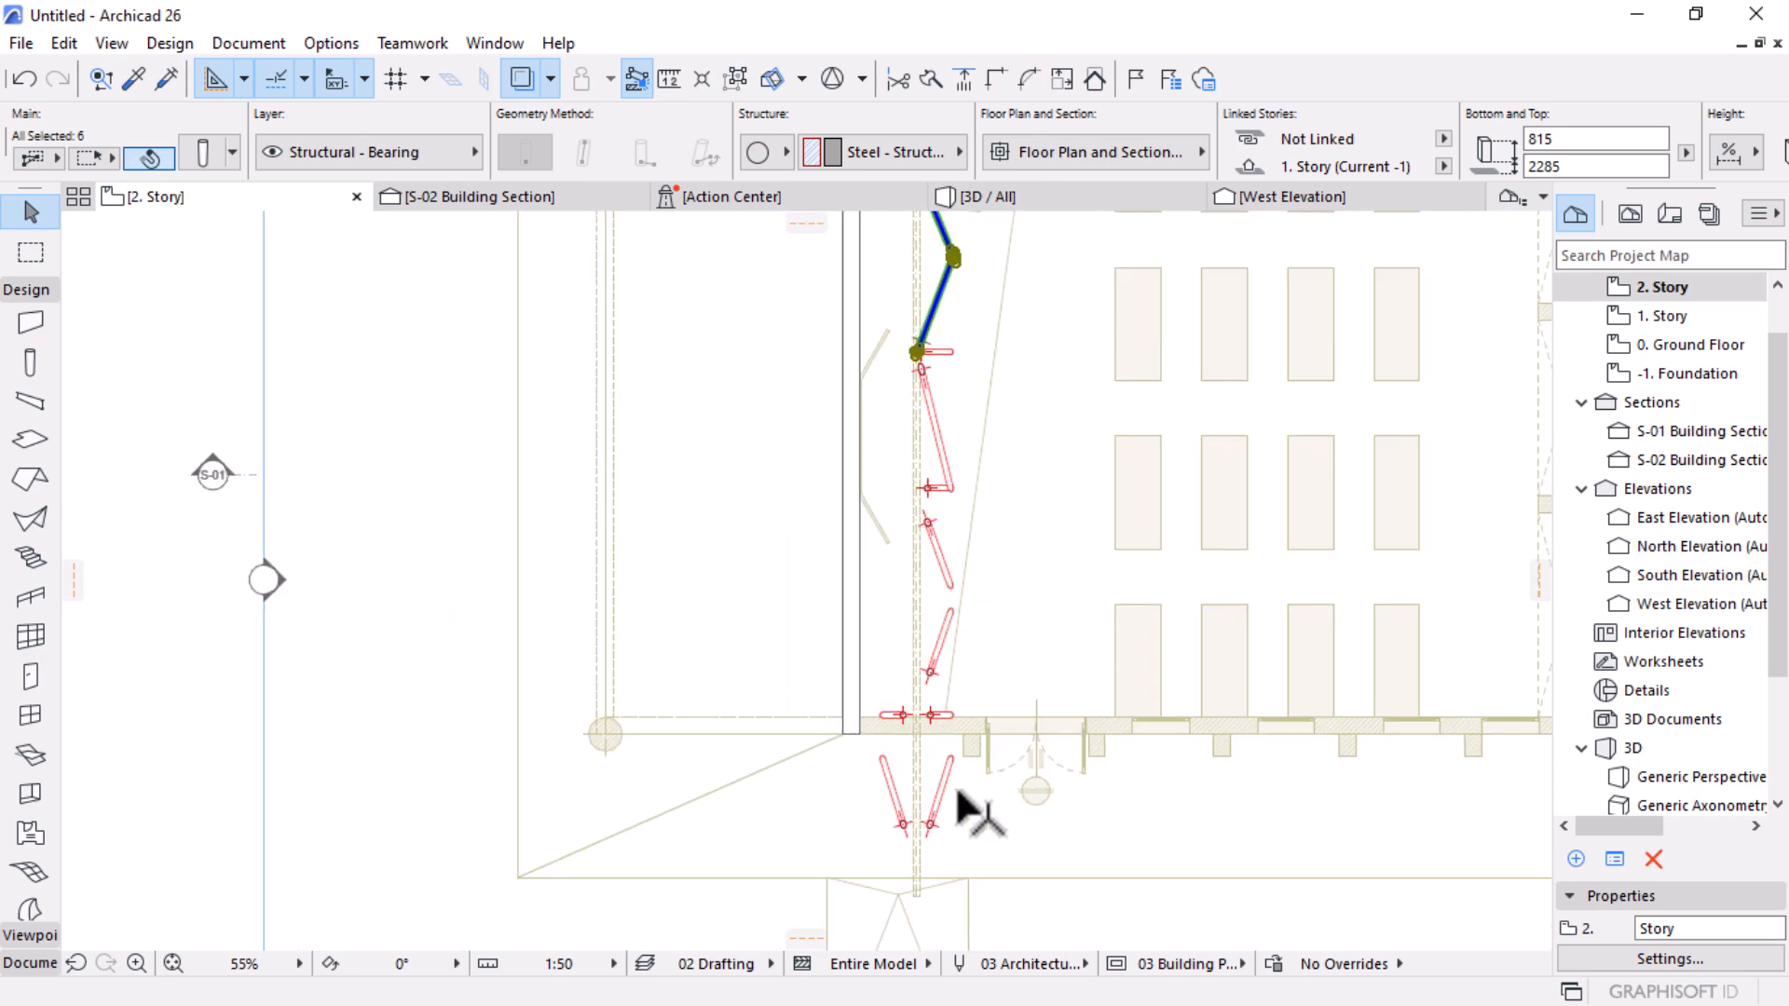
left_click(948, 716, "shift")
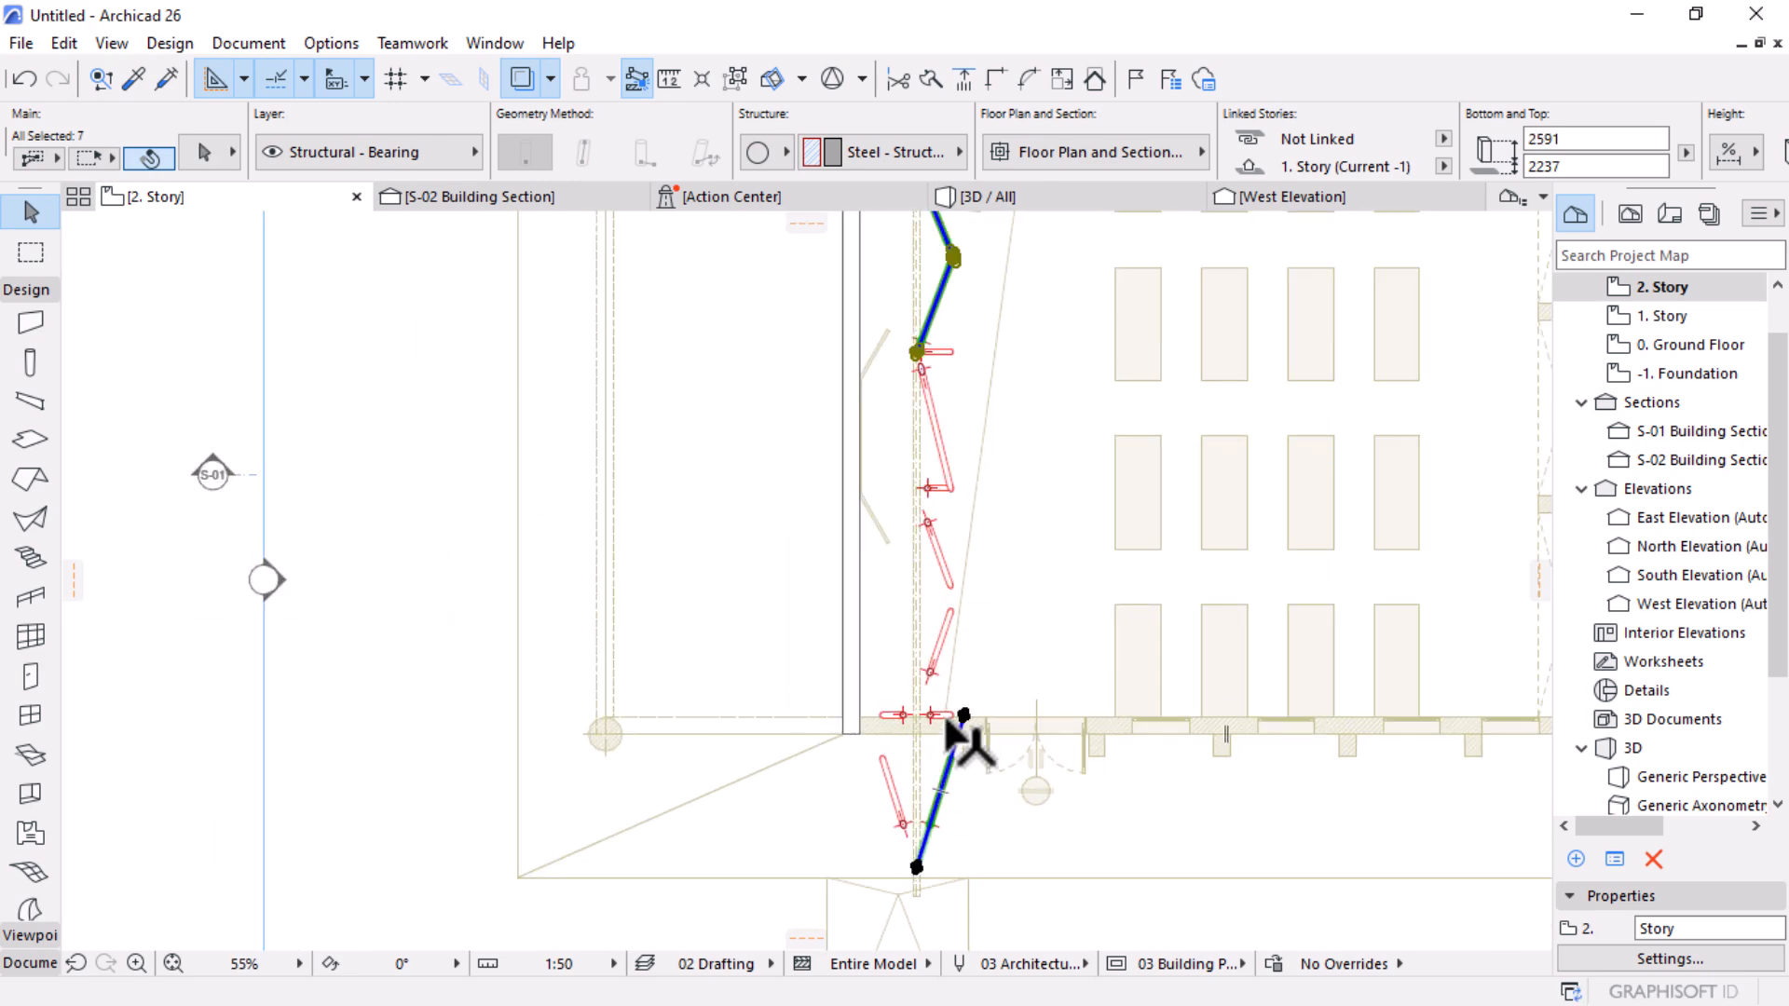
left_click(936, 658, "shift")
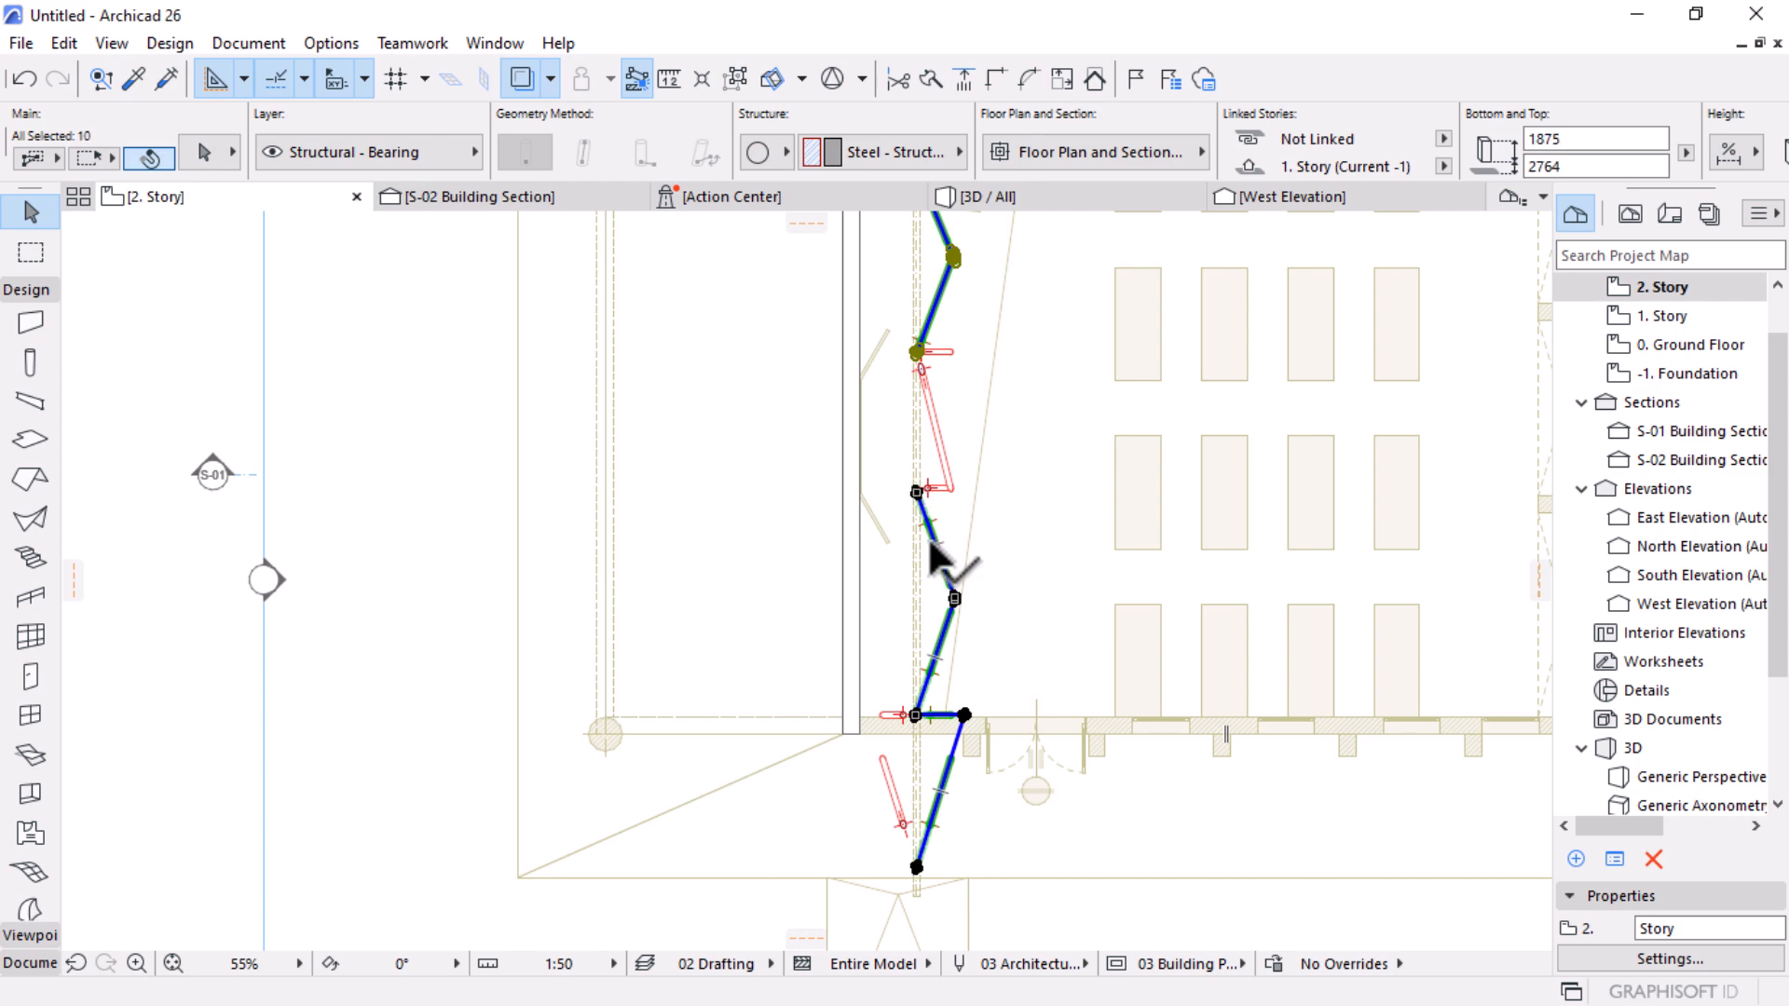
left_click(944, 451, "shift")
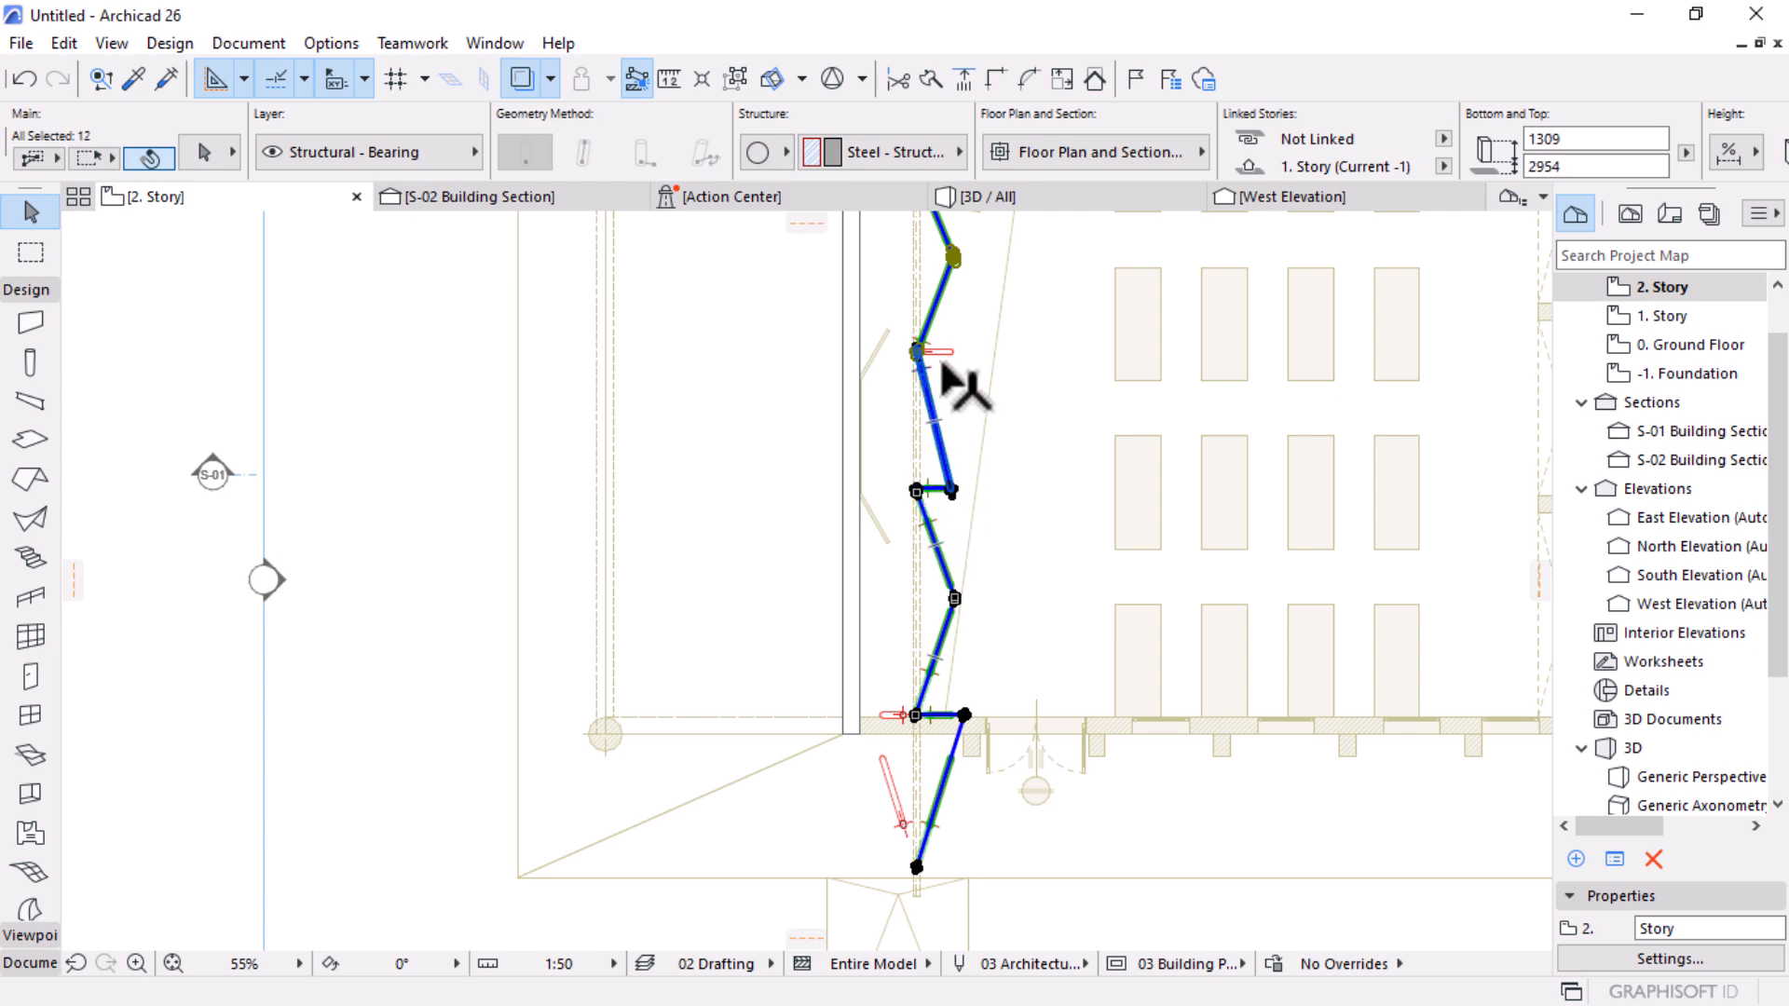
left_click(937, 718, "shift")
scroll(937, 719, "up", 5)
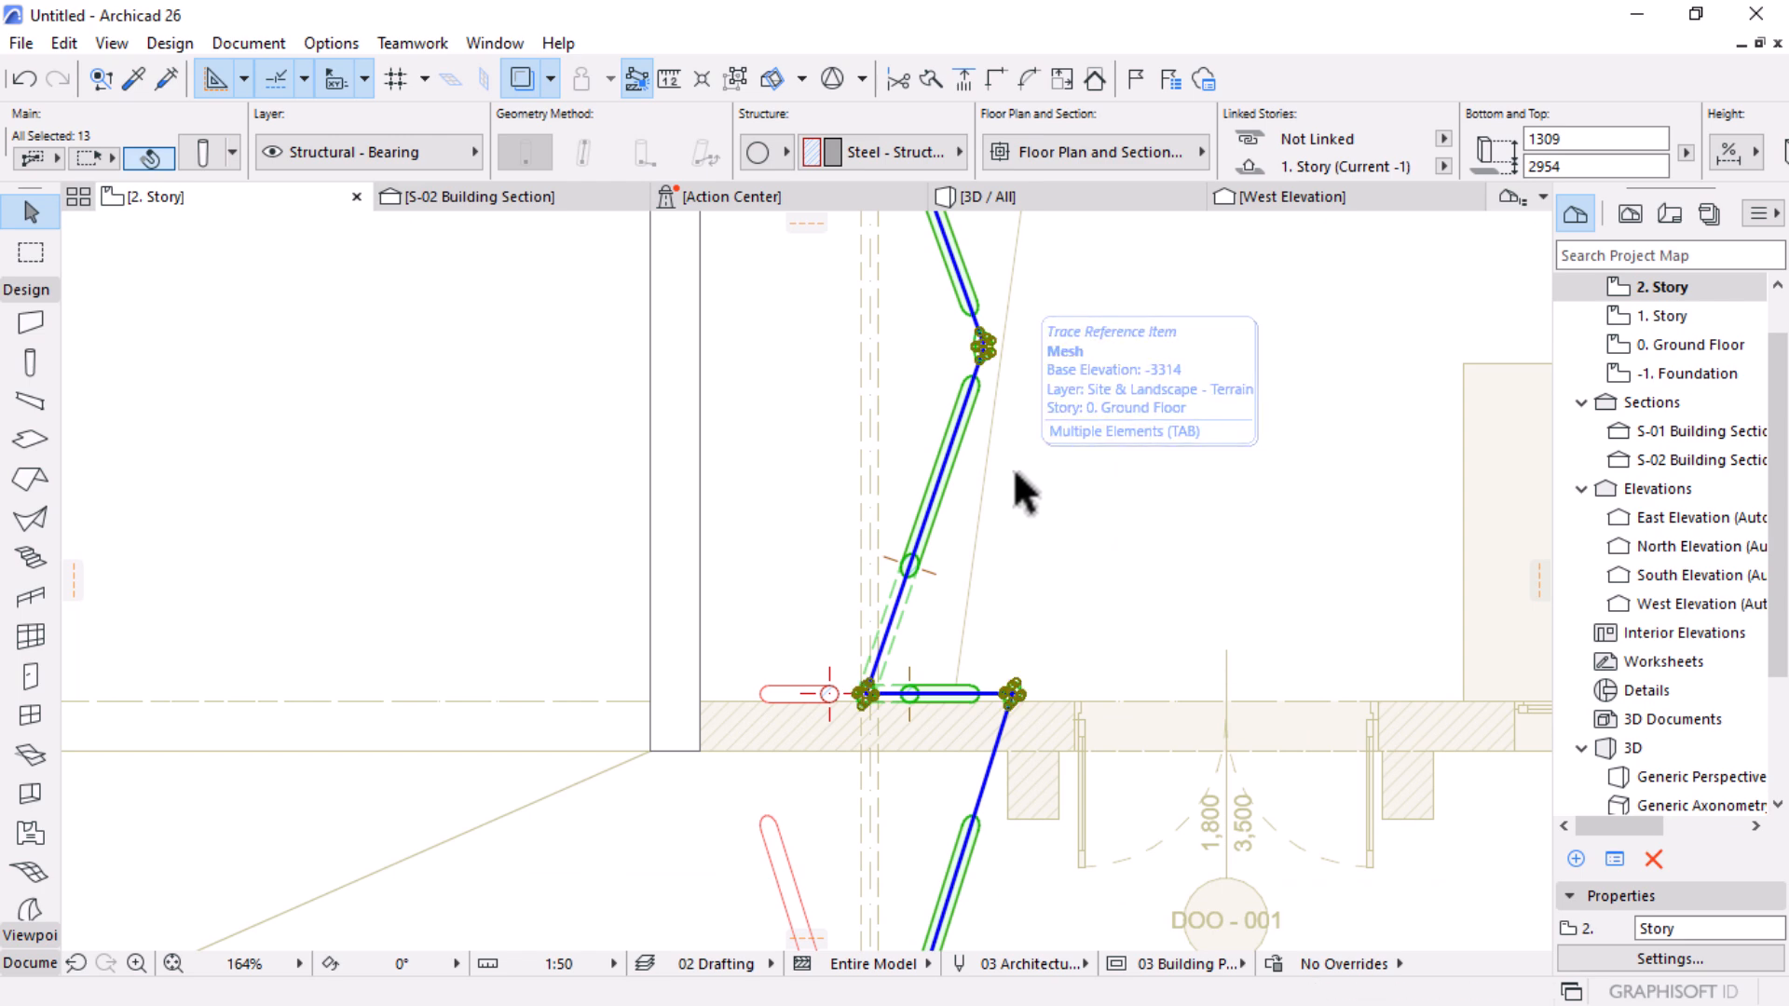
scroll(1025, 492, "down", 3)
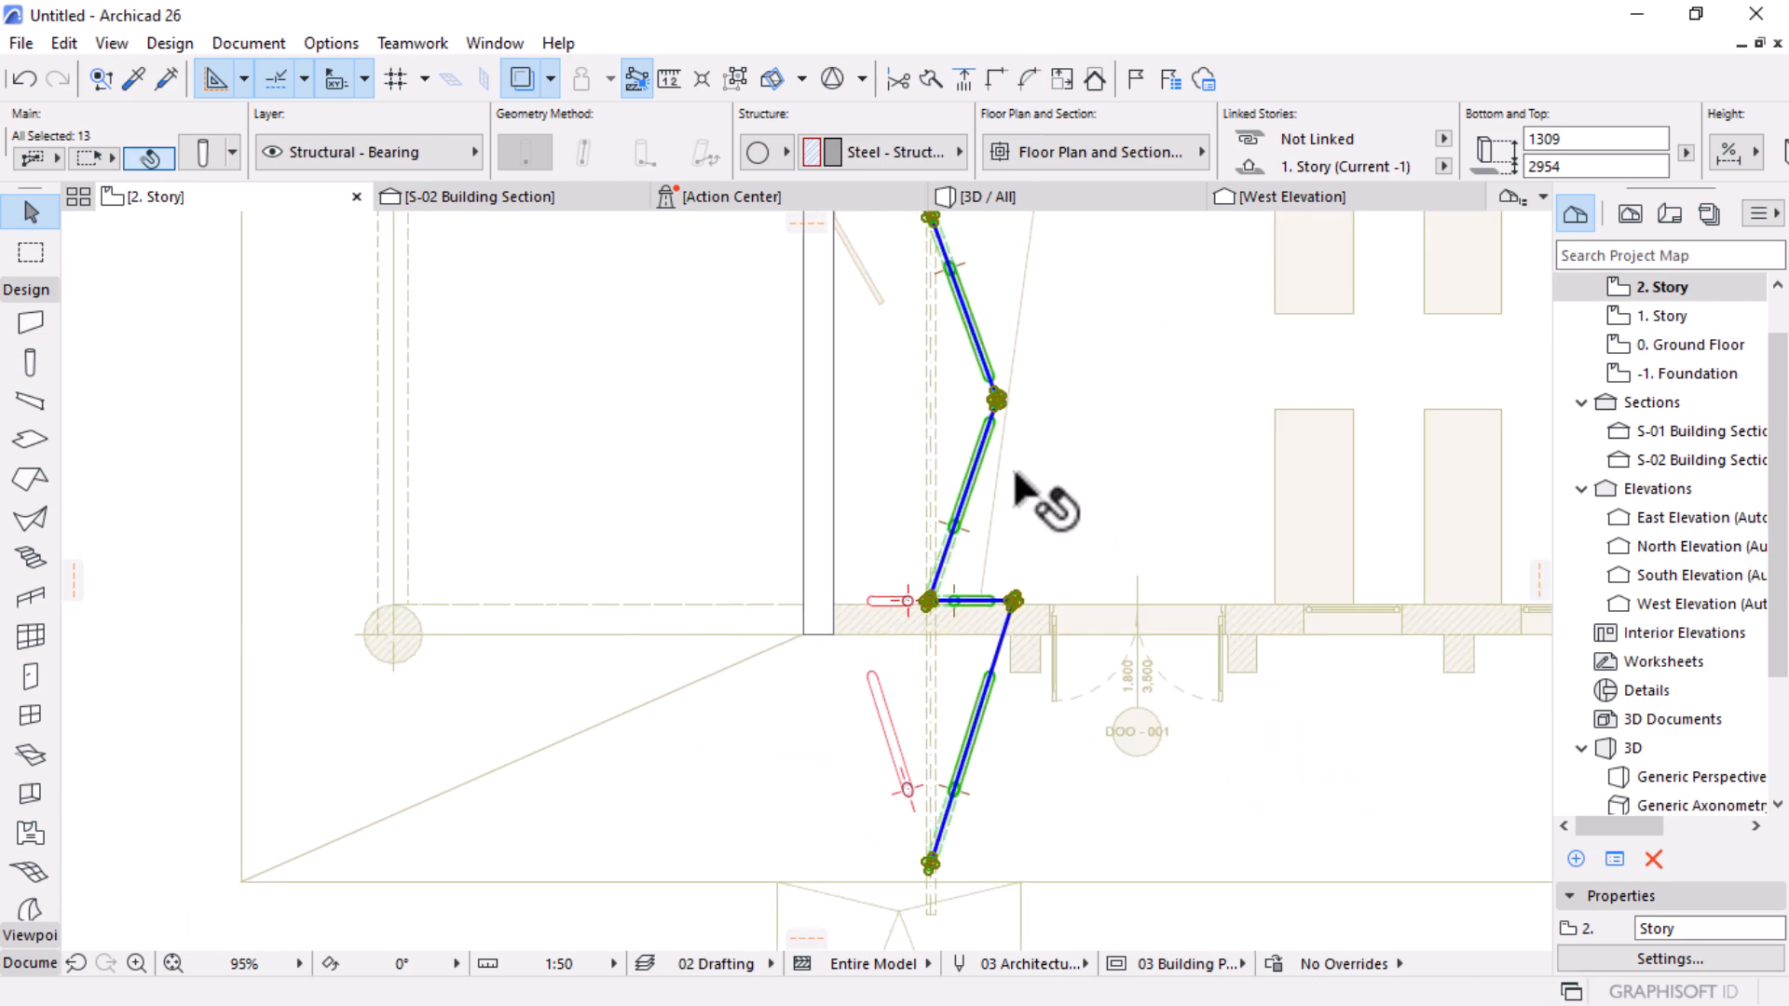
Step: Delete the two leftover web members at the eave on the opposite side of the chord
key("Escape")
left_click(880, 710)
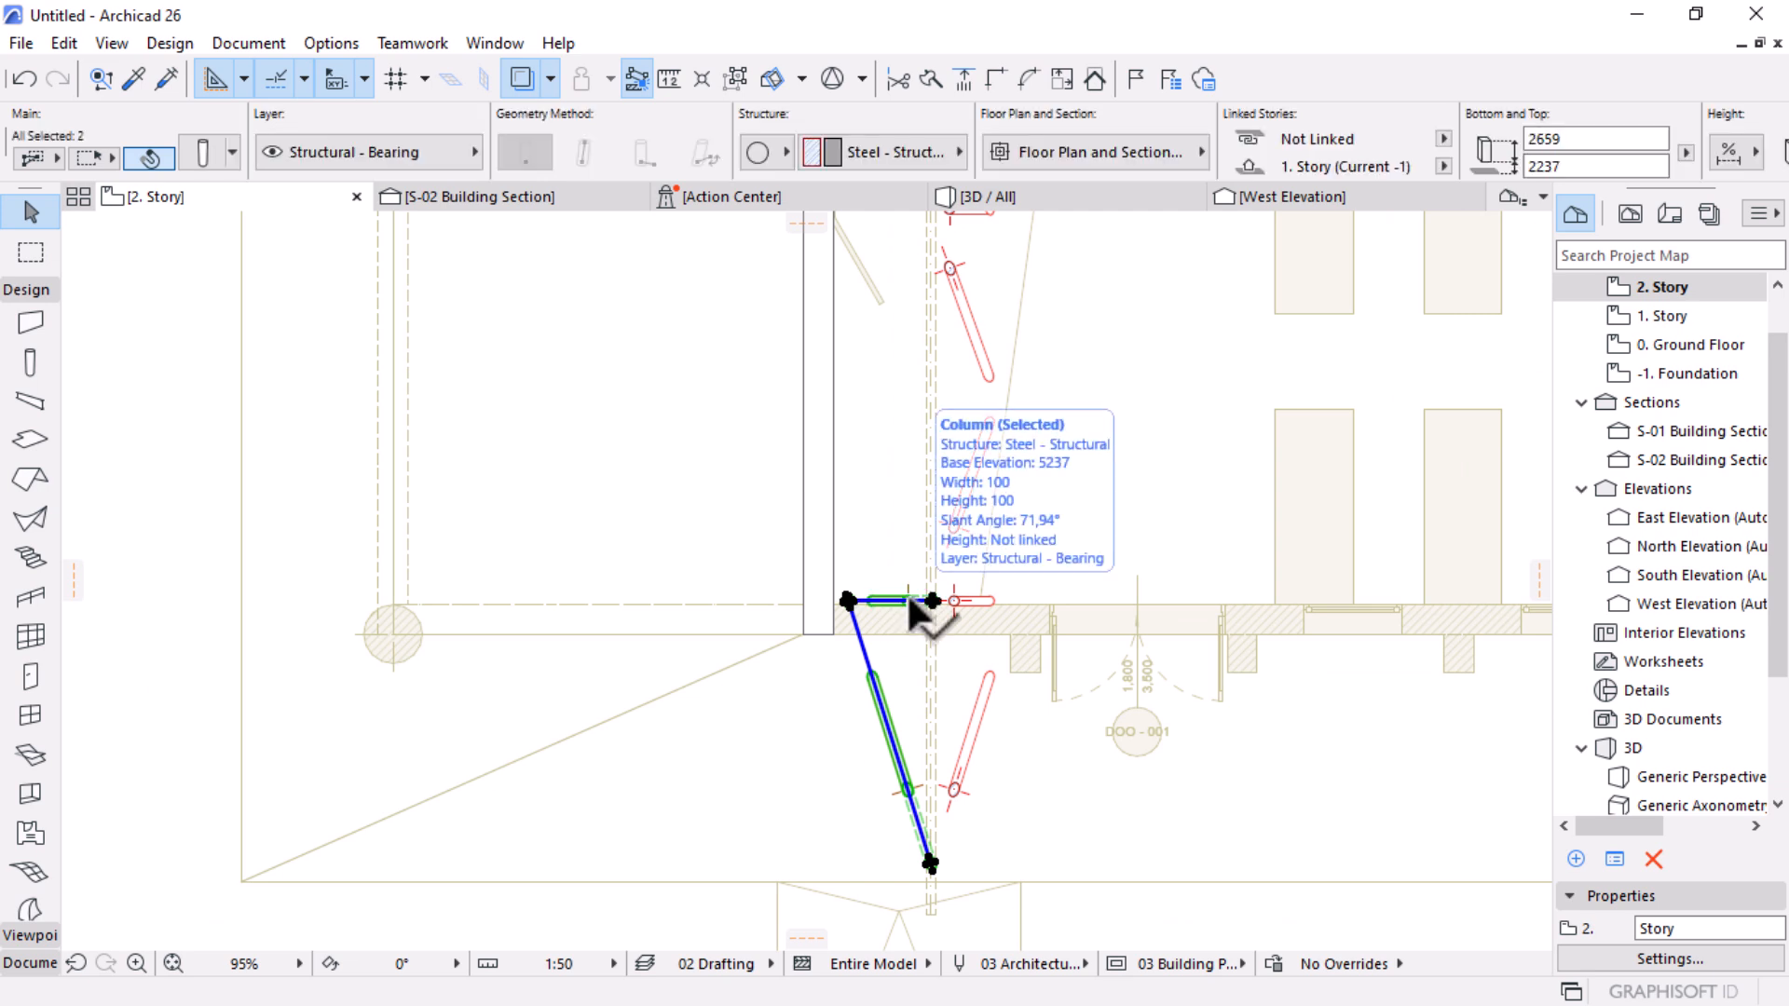
key("Delete")
Step: Mirror a copy of the grouped web members across the chord's centreline in the plan
left_click(966, 743)
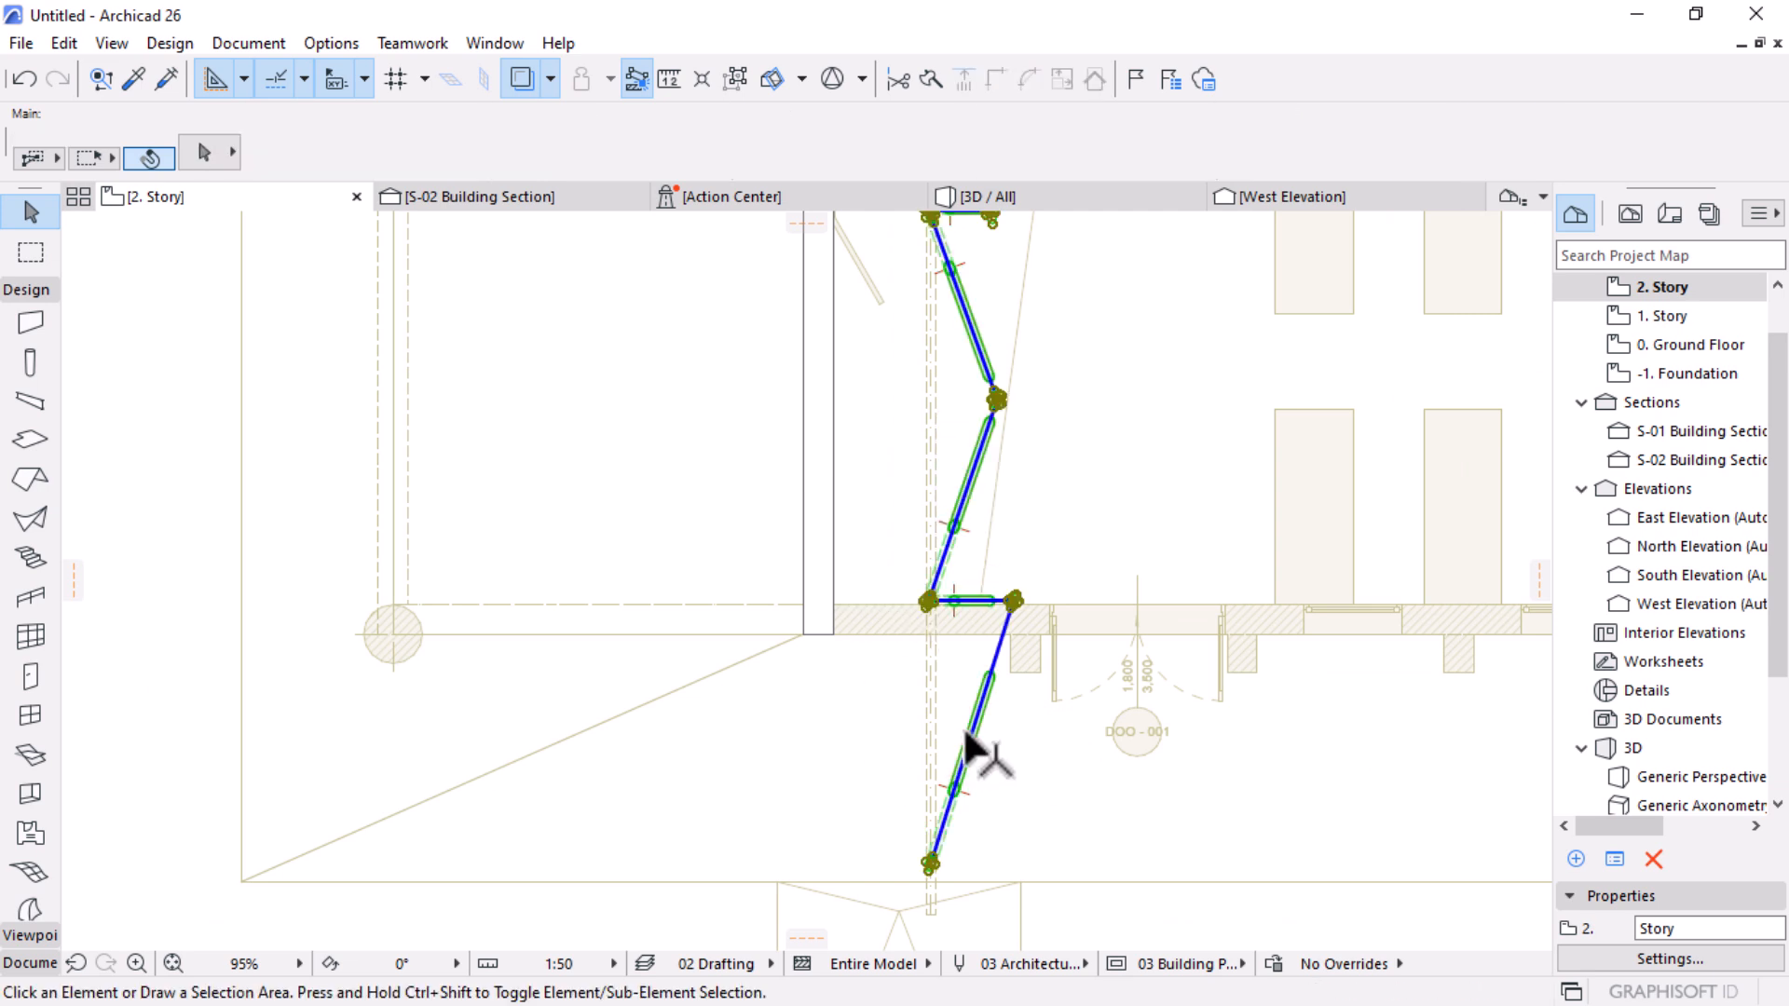
key("ctrl+m")
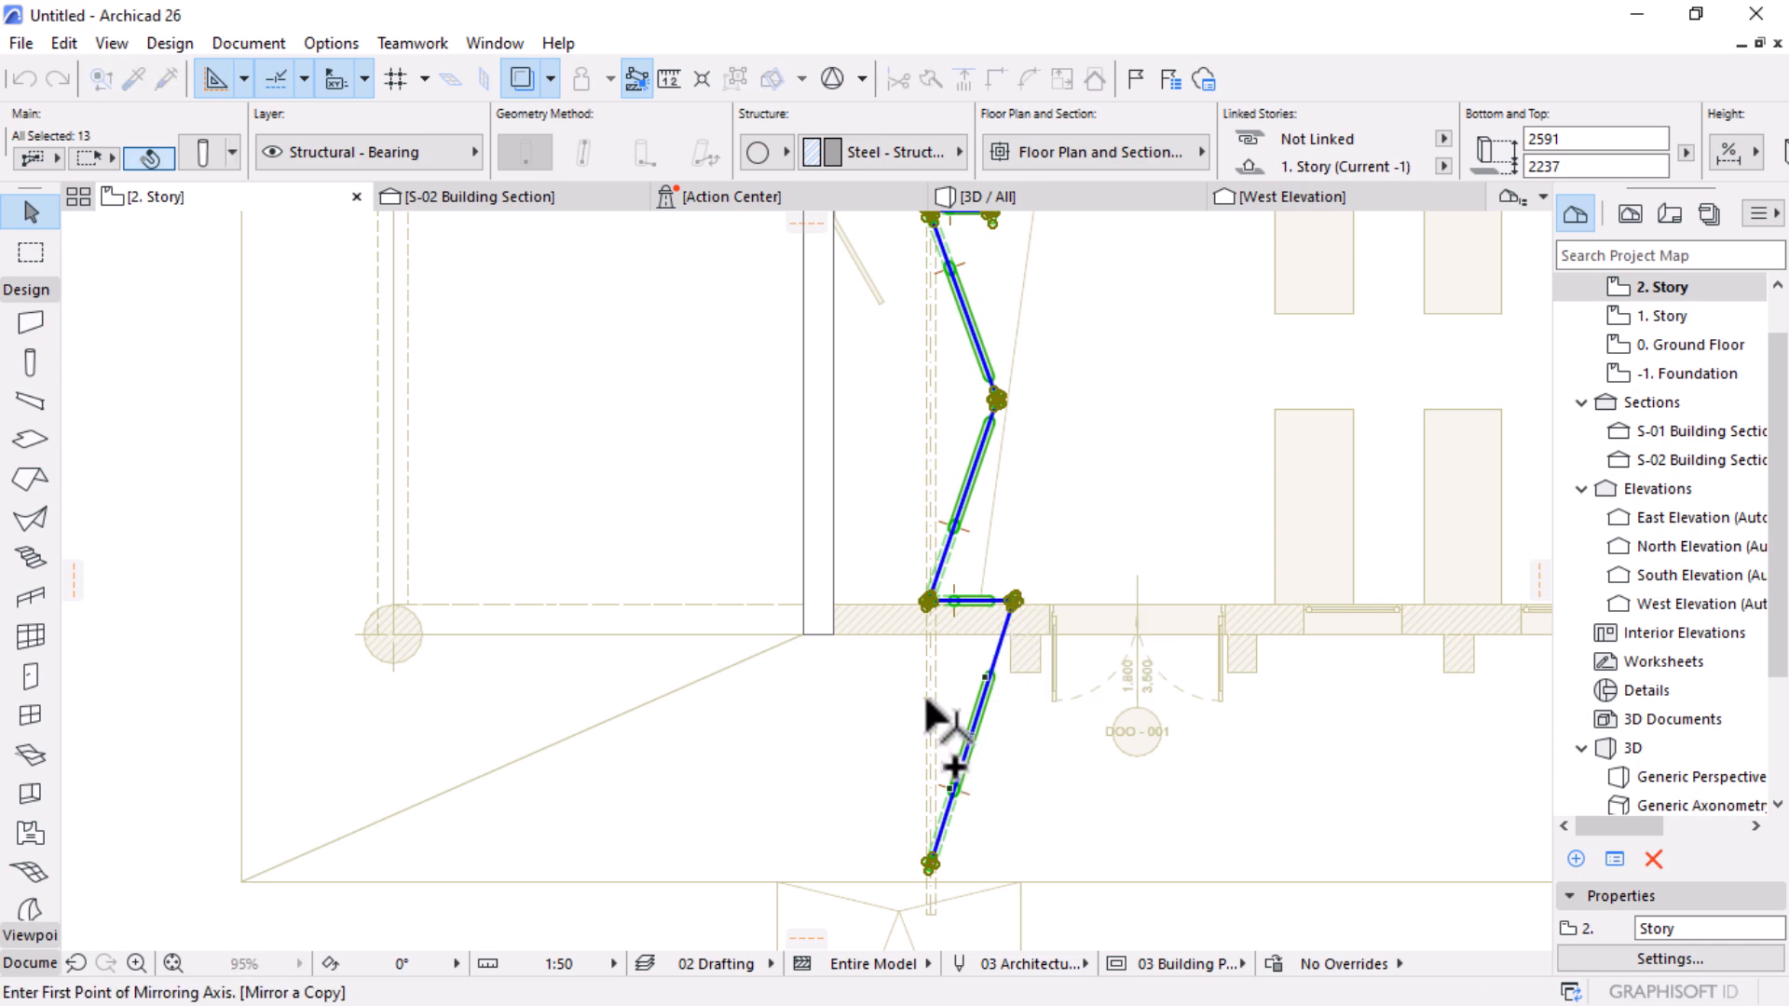
scroll(946, 663, "up", 3)
scroll(943, 658, "up", 3)
left_click(950, 619)
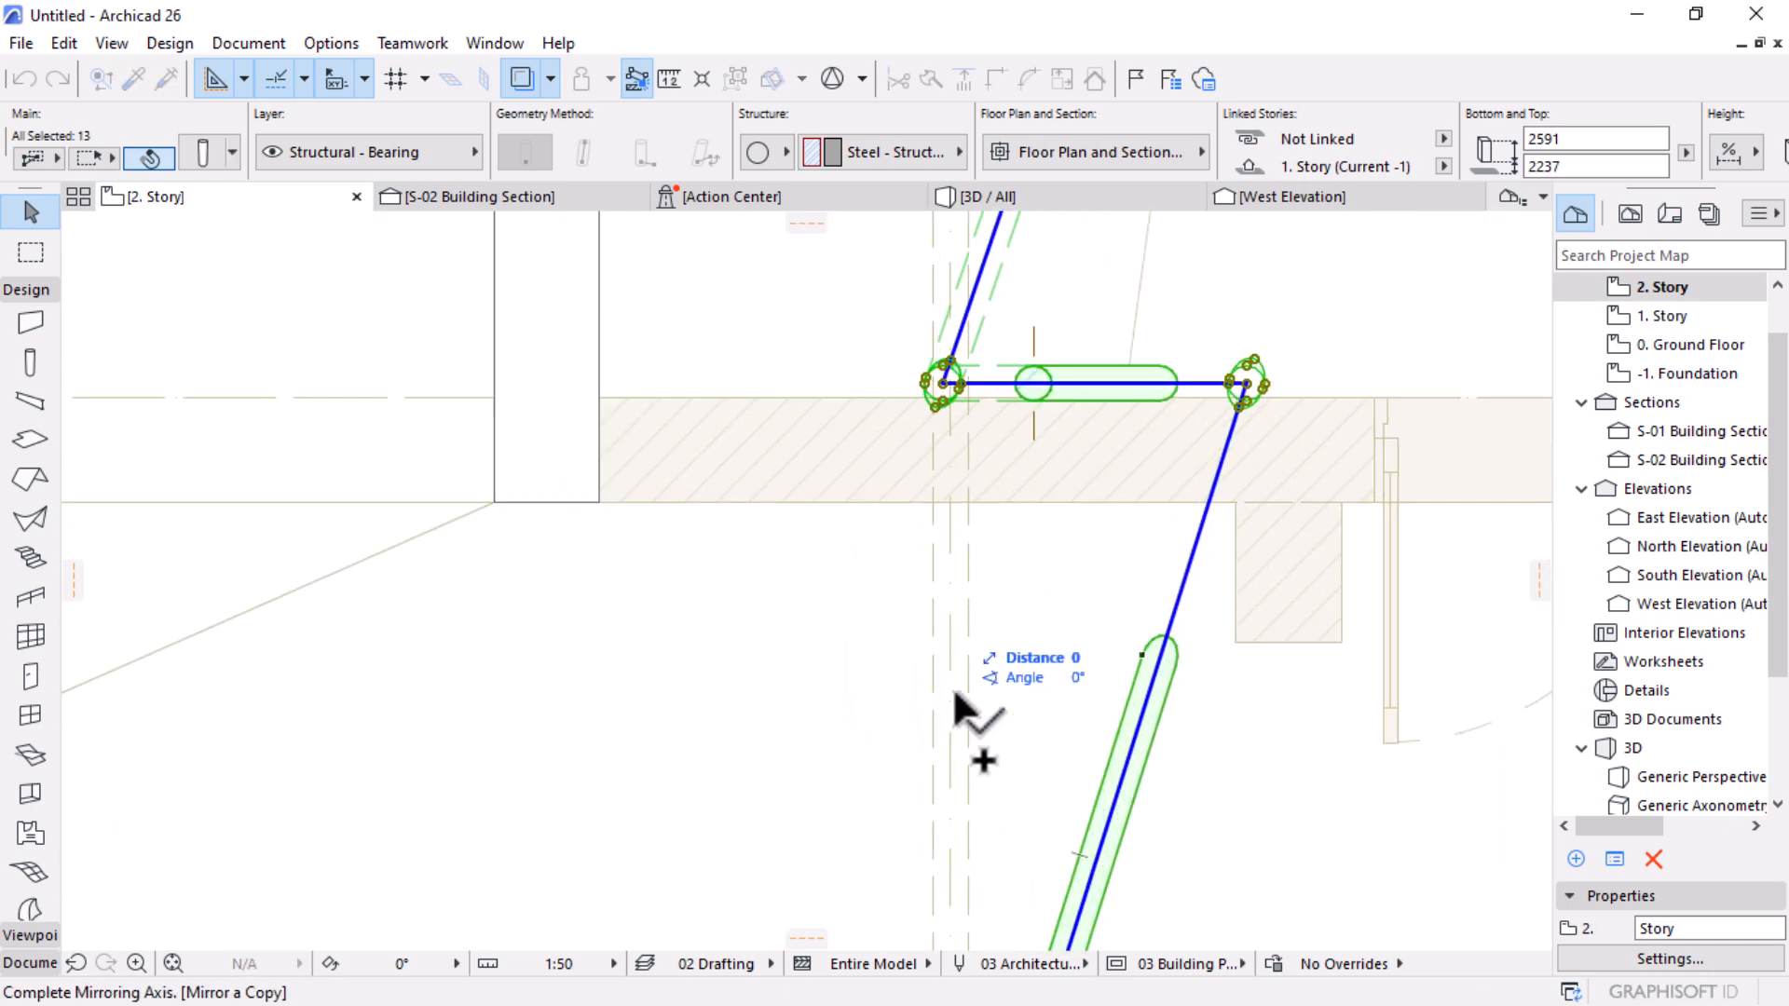
left_click(950, 820)
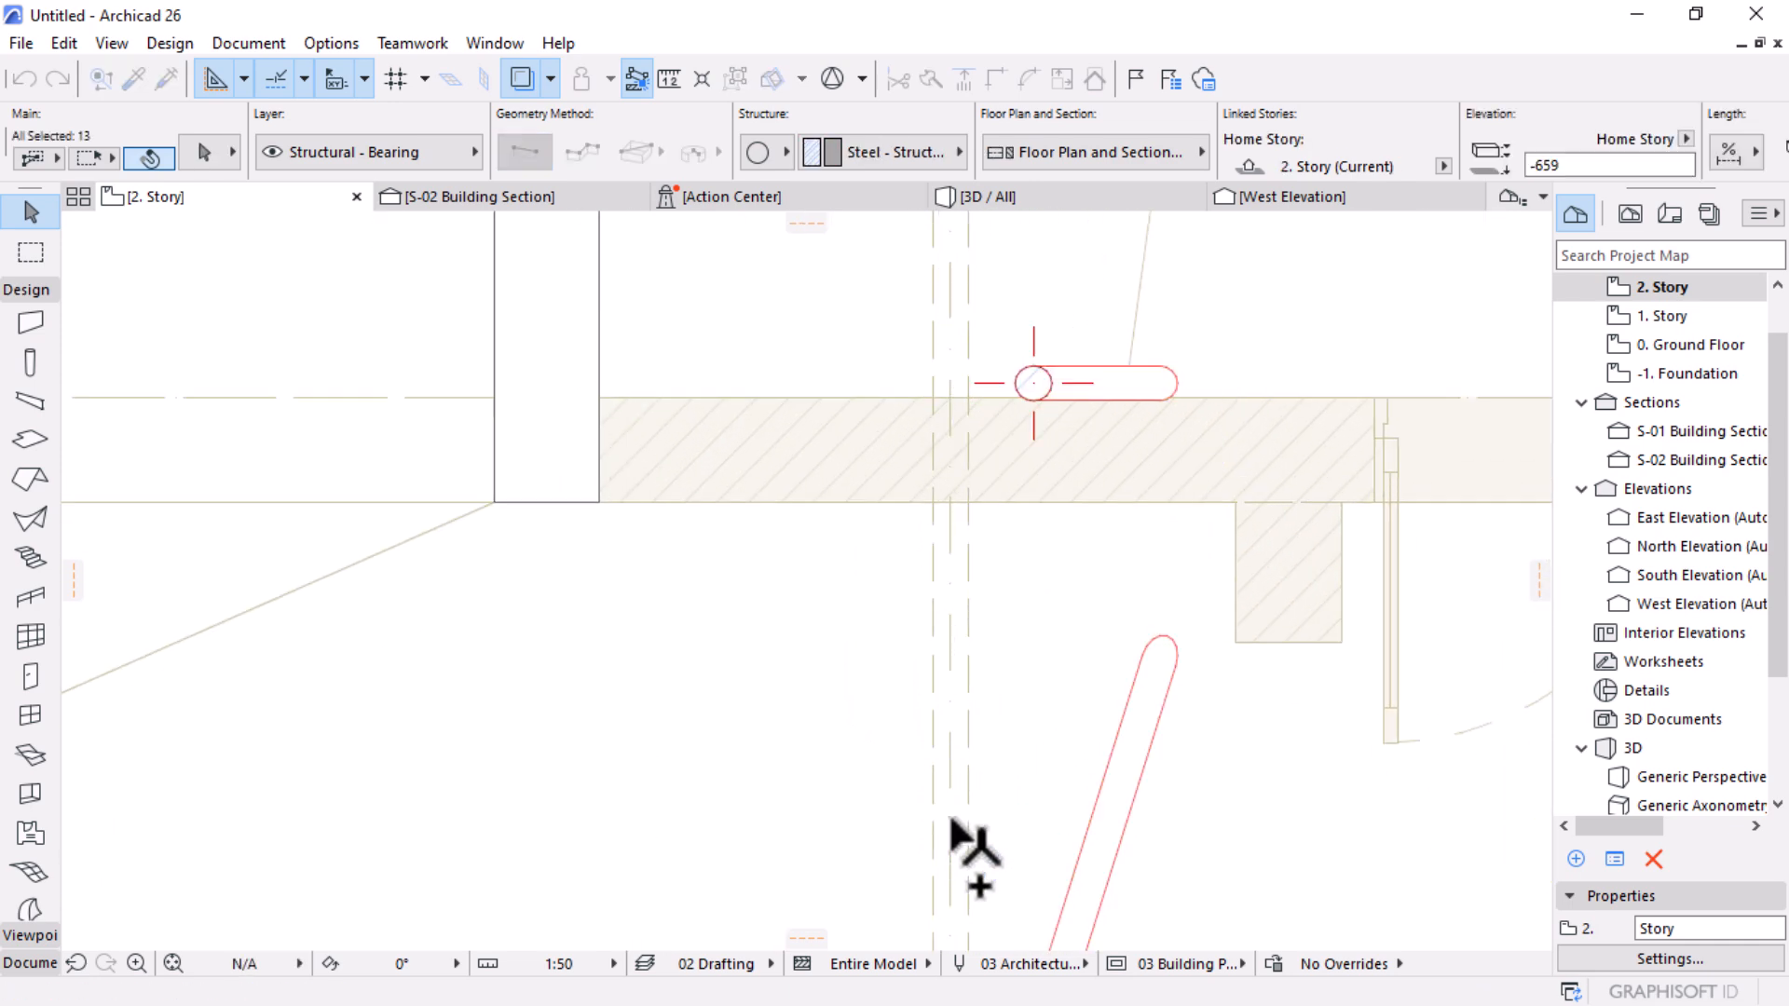
scroll(1004, 734, "down", 5)
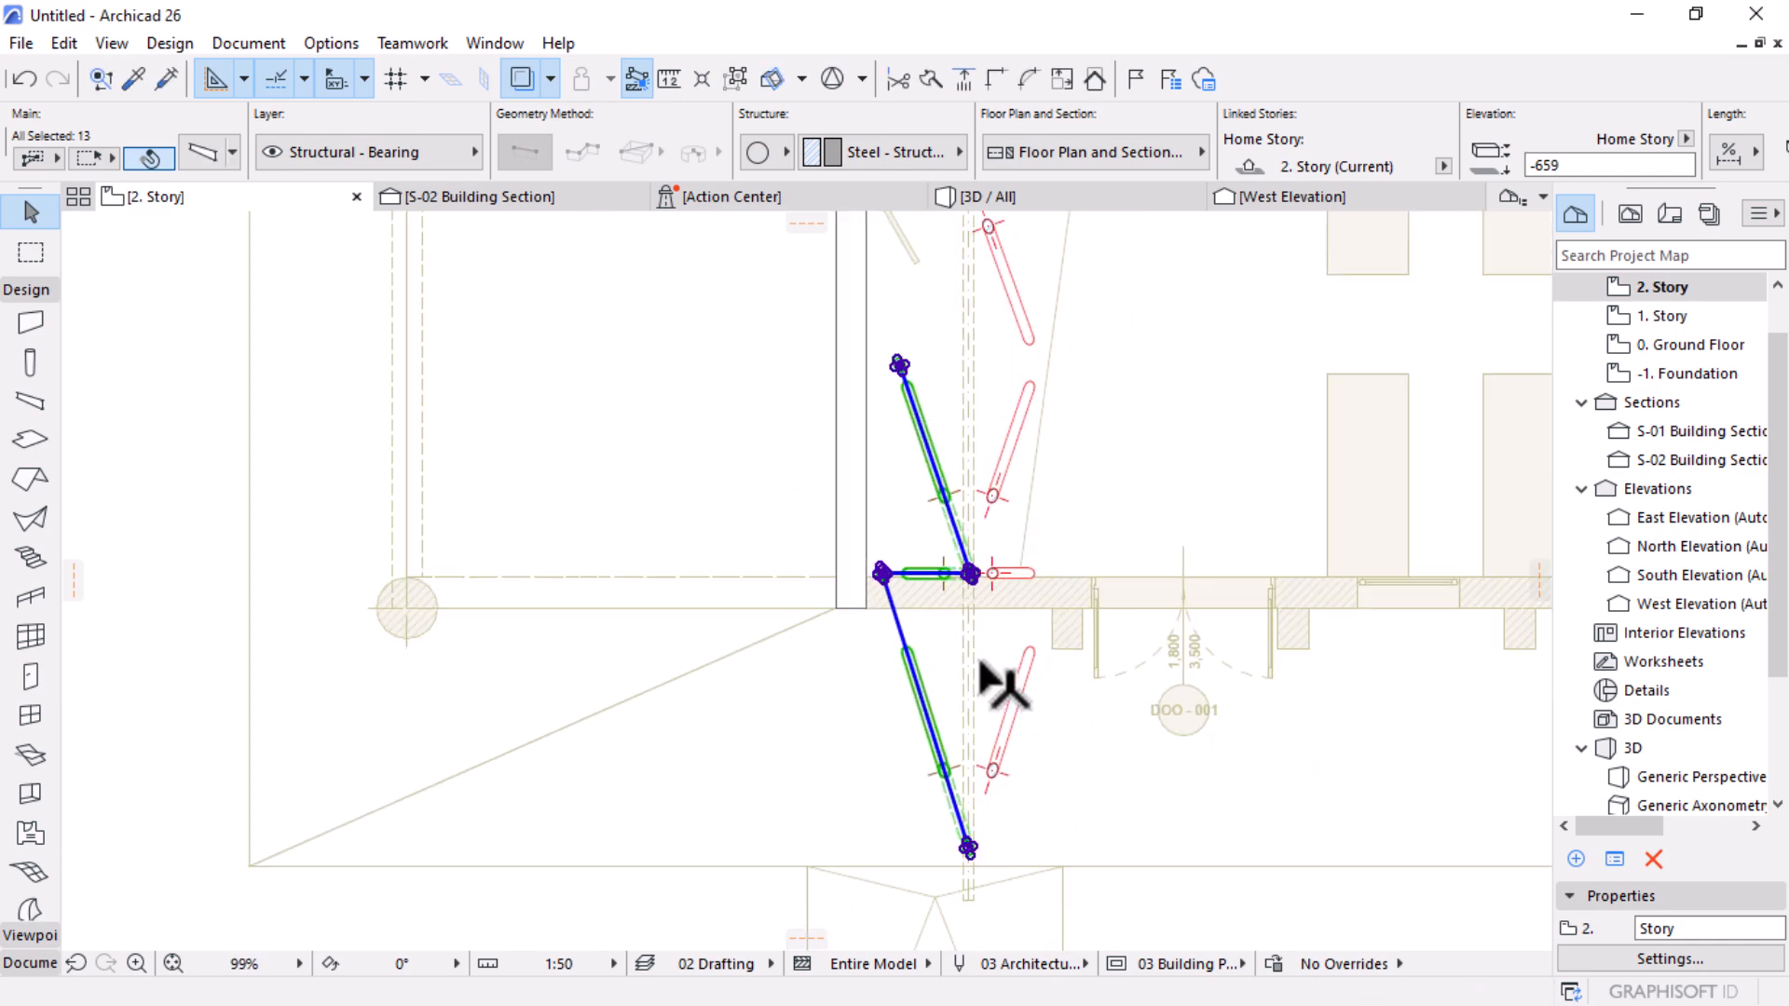
Step: Examine the mirrored web members and the whole truss in the 3D view from several sides
left_click(1060, 199)
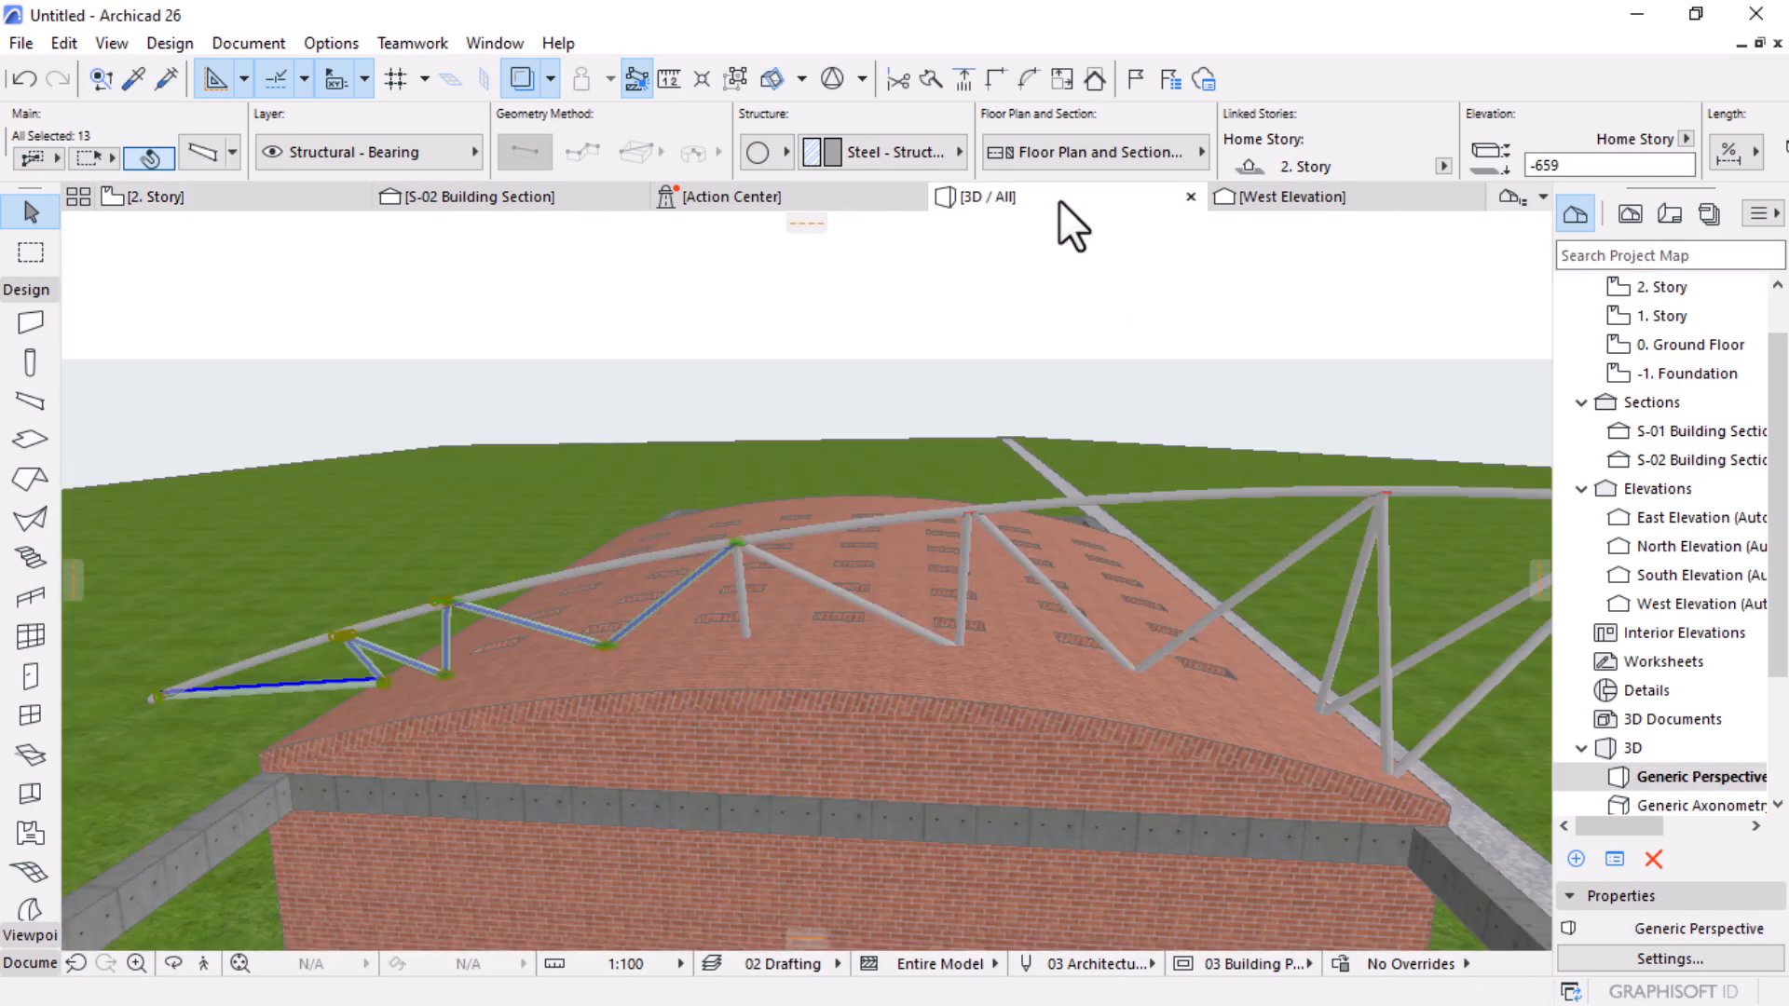
key("Escape")
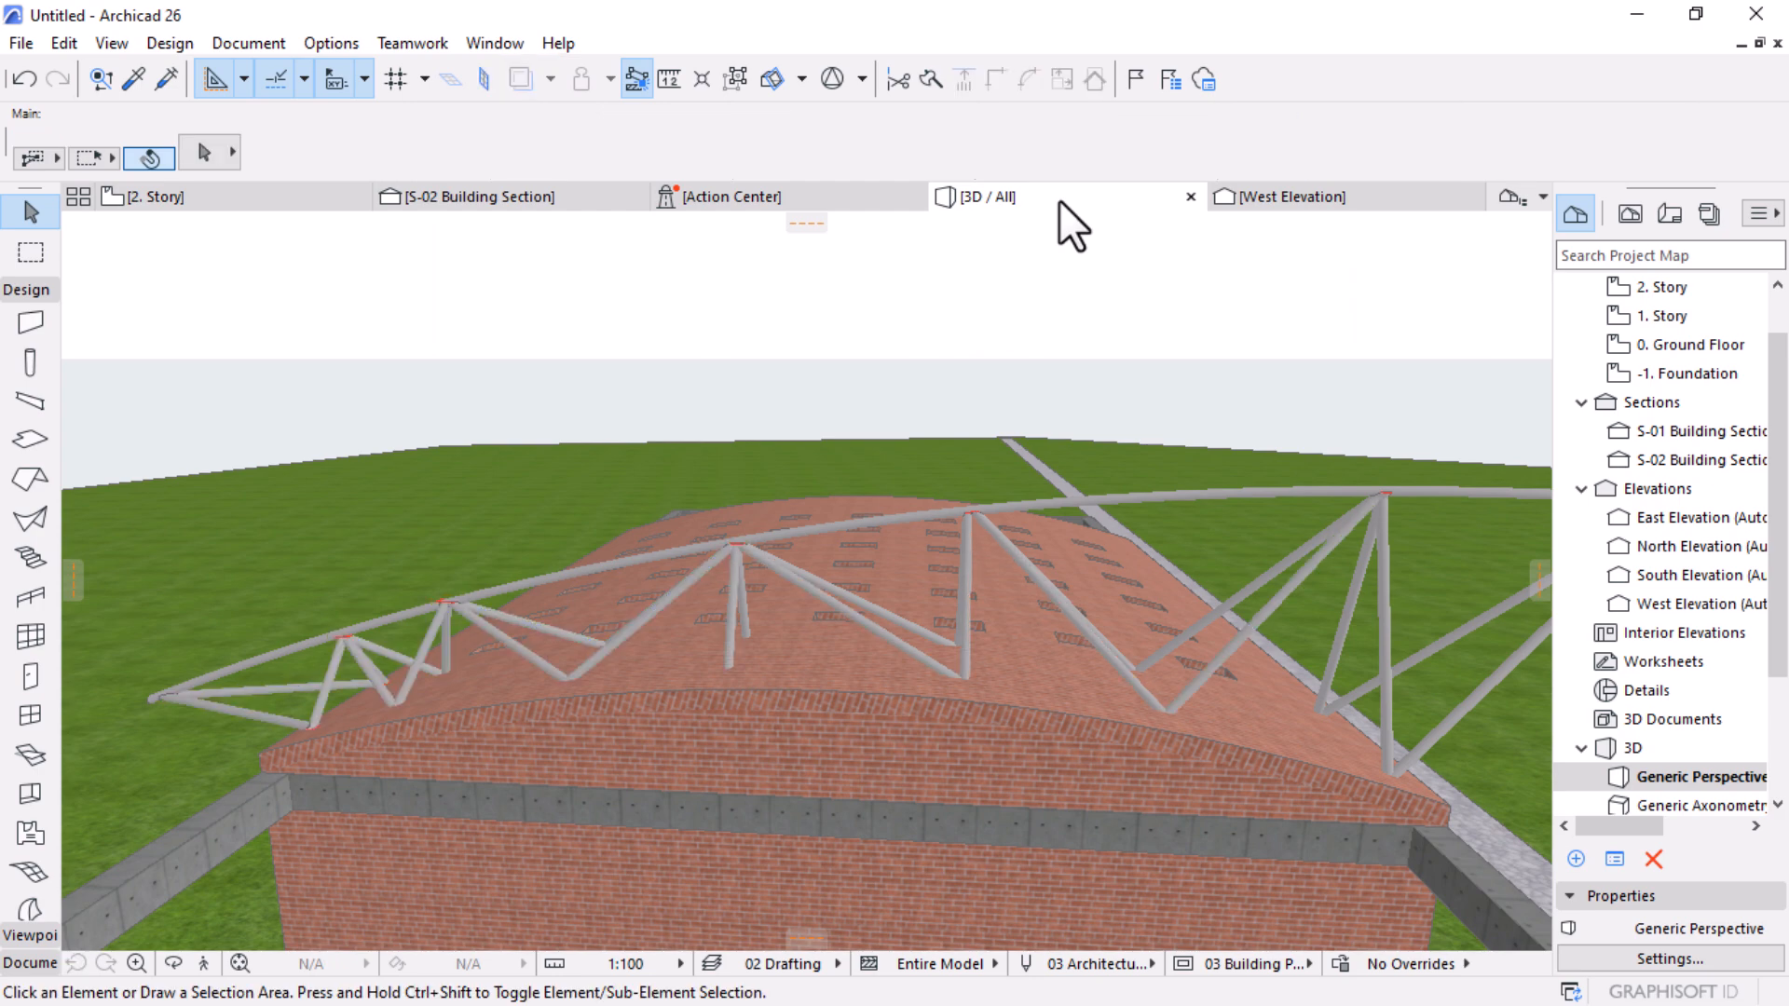
scroll(880, 419, "down", 5)
middle_click_drag(1123, 694, 65, 652, "shift")
middle_click_drag(1011, 648, 1094, 565, "shift")
middle_click_drag(708, 664, 1142, 478, "shift")
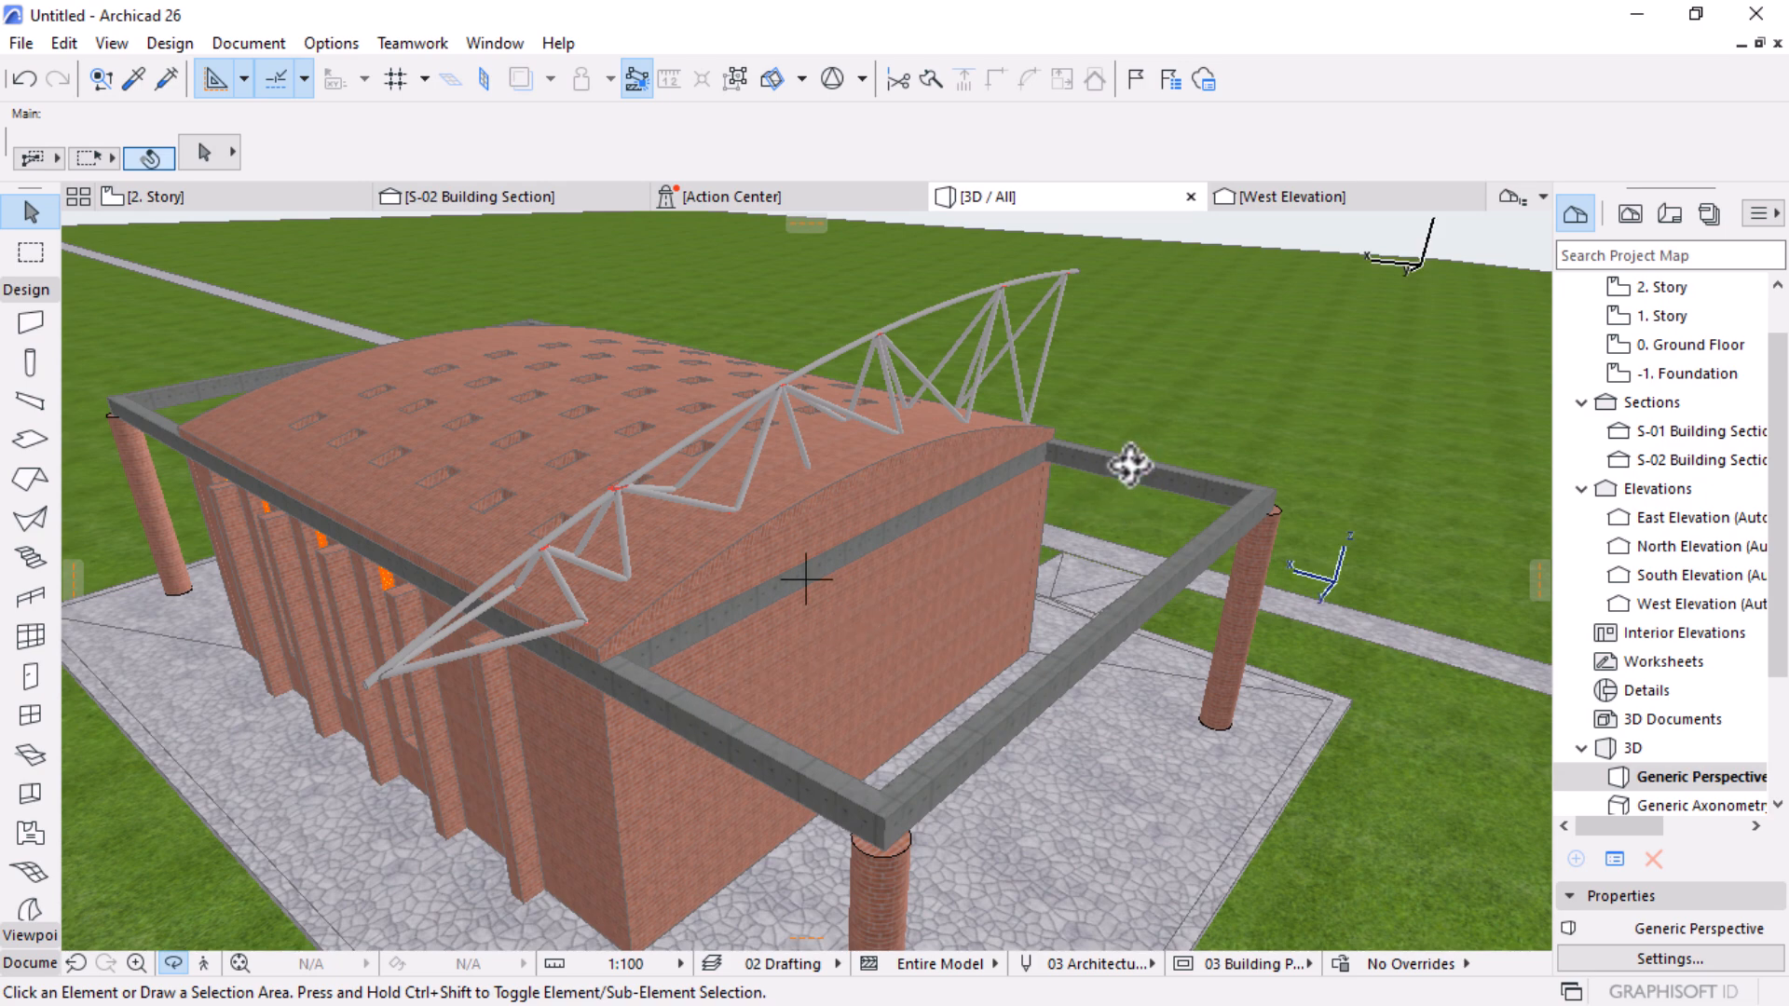
middle_click_drag(784, 674, 595, 638, "shift")
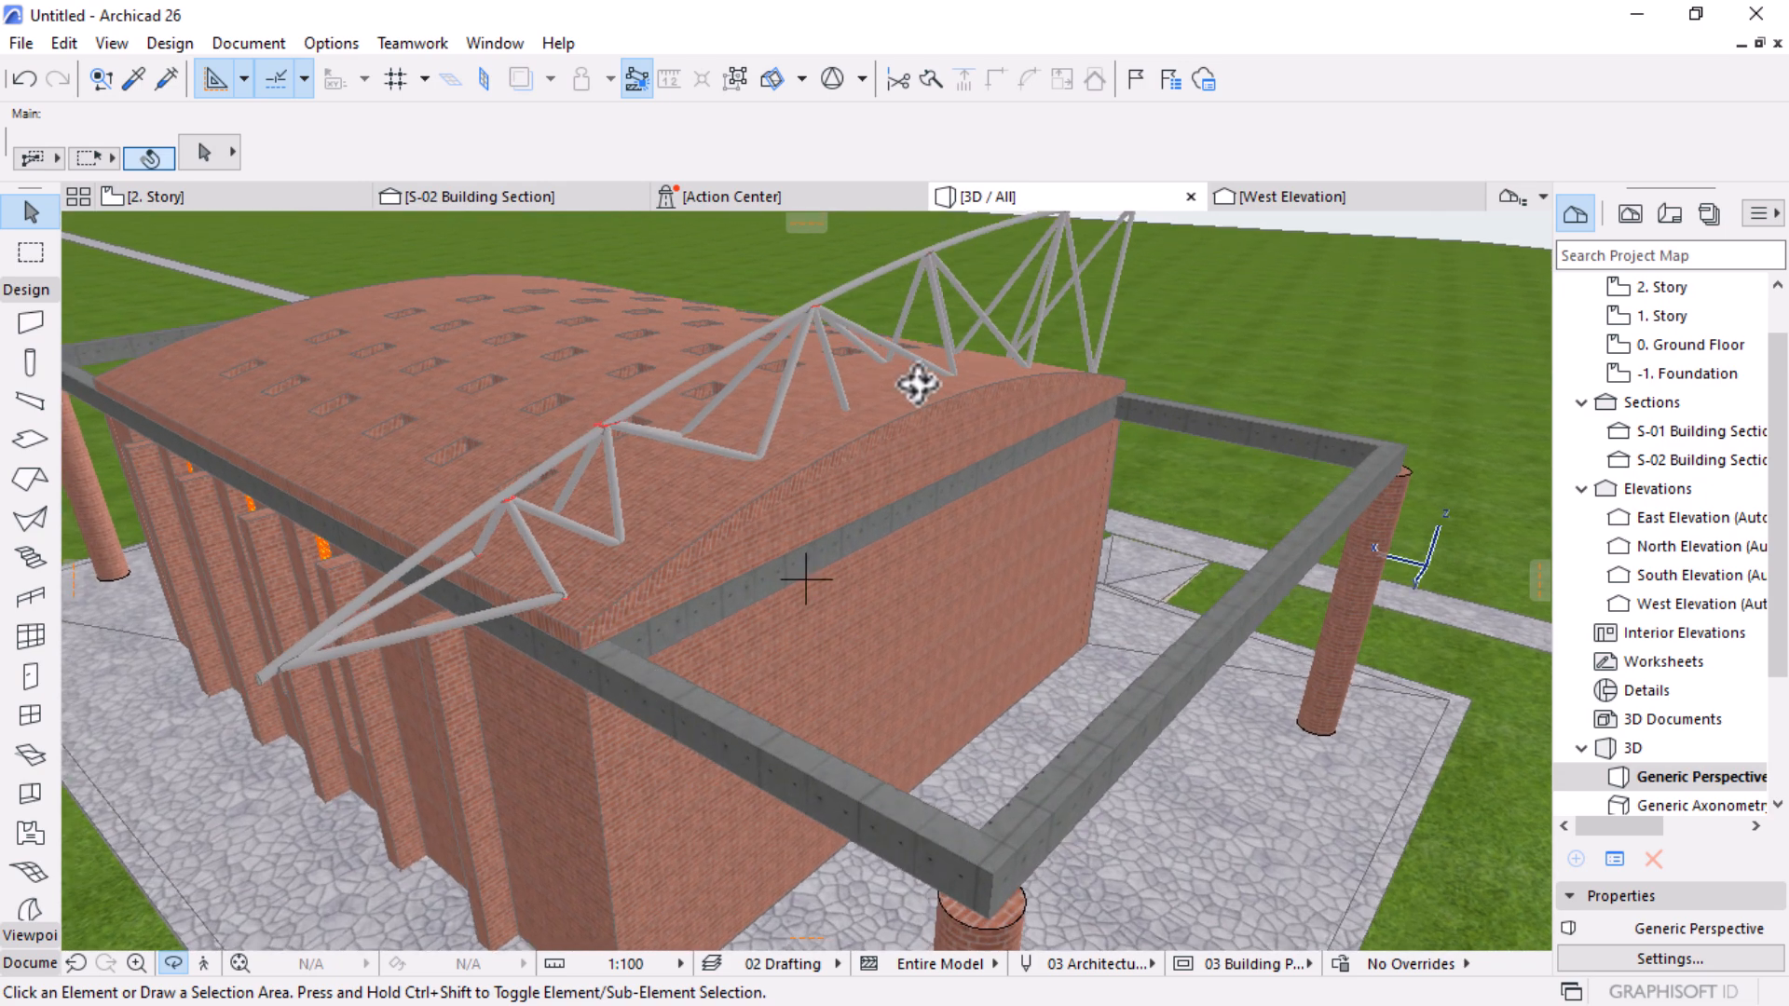
middle_click_drag(972, 565, 501, 560, "shift")
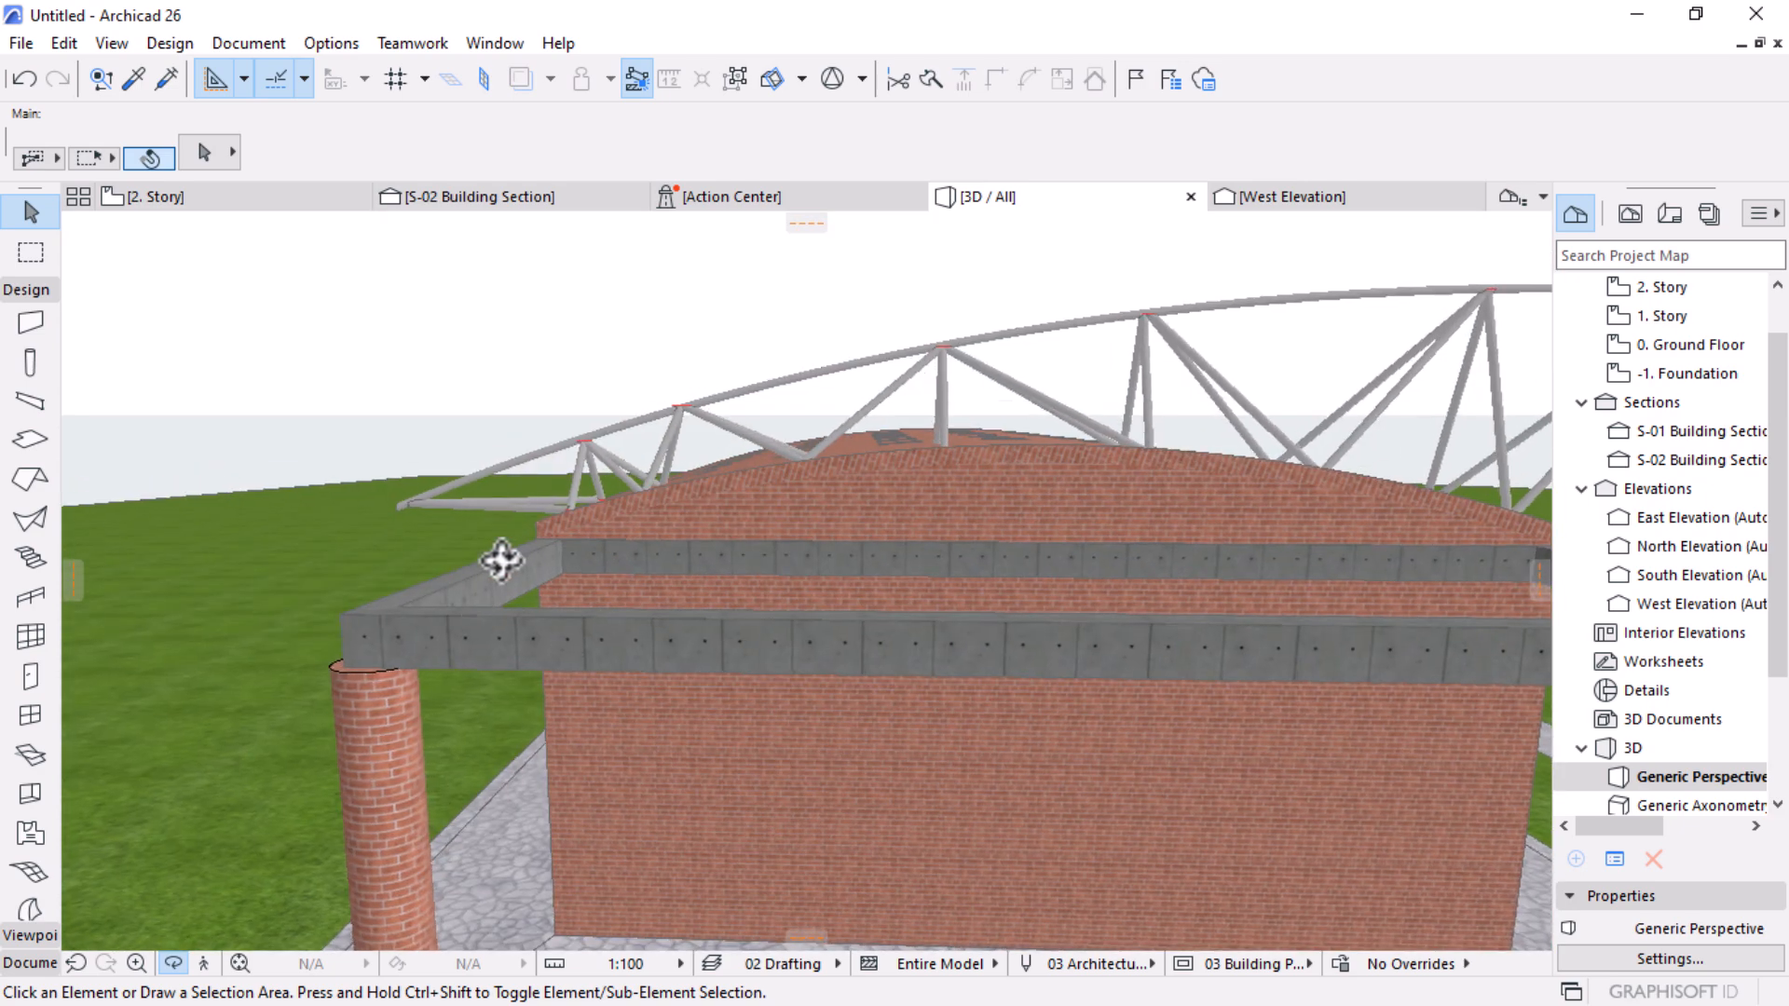
middle_click_drag(1099, 488, 969, 731, "shift")
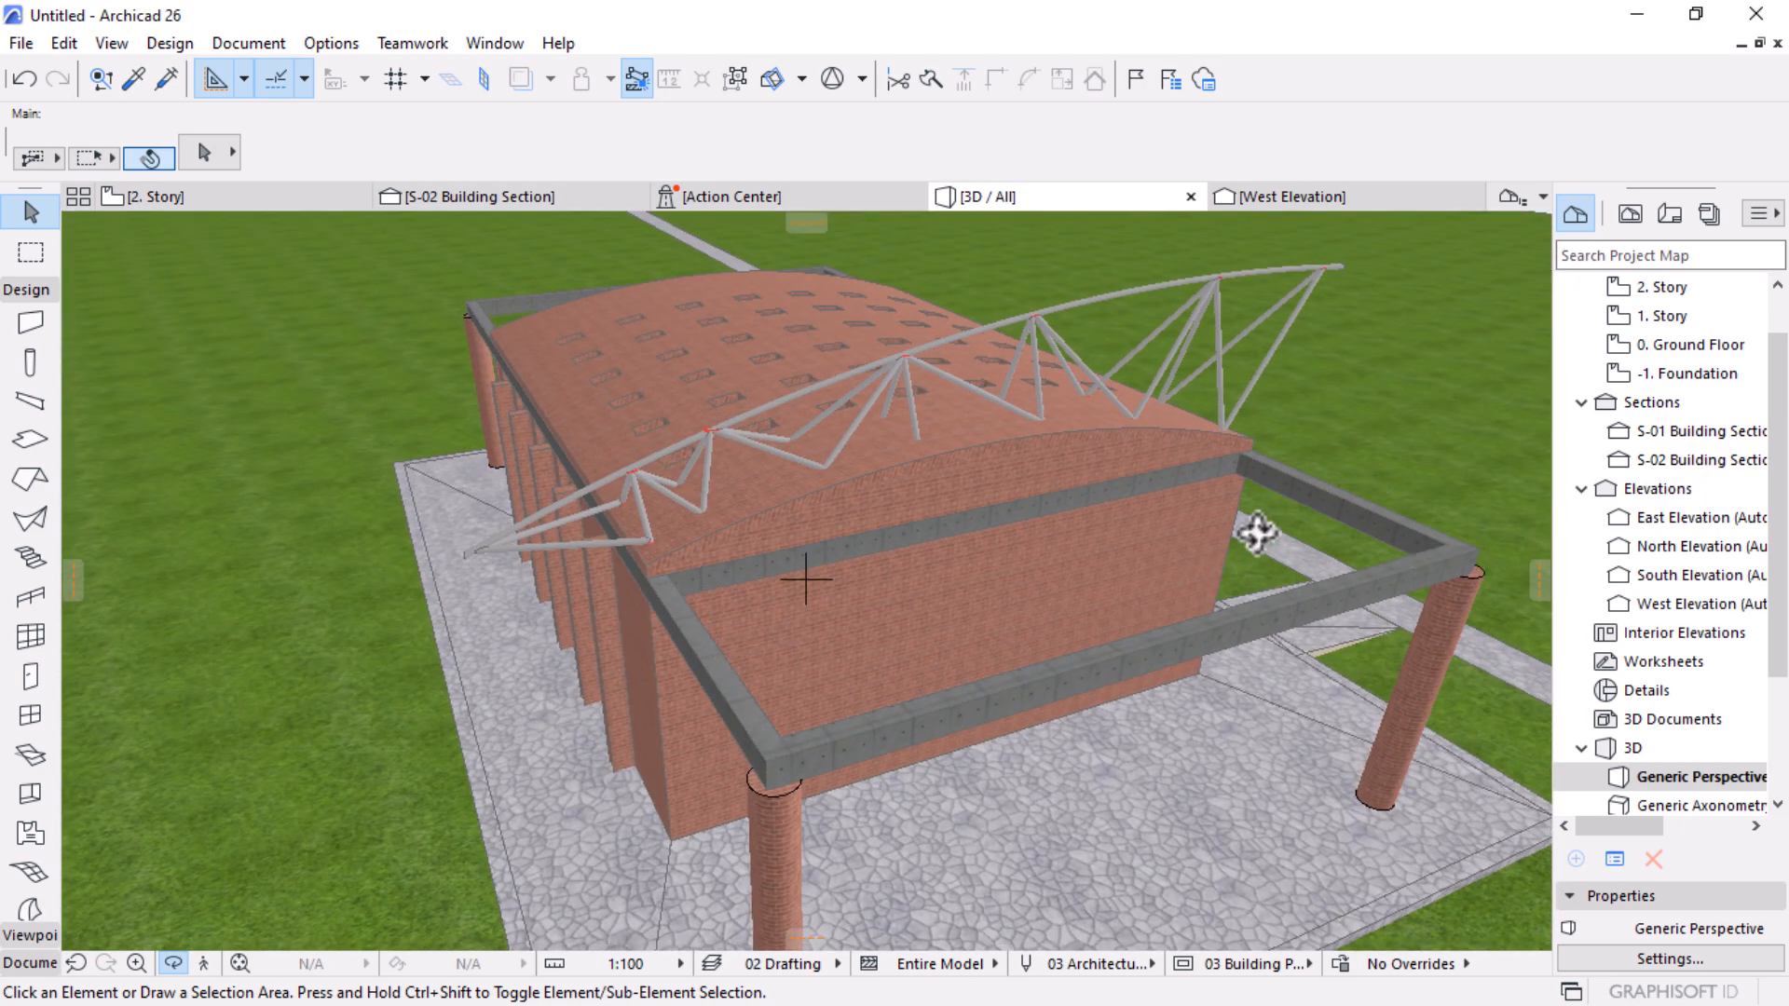
middle_click_drag(1238, 614, 378, 306, "shift")
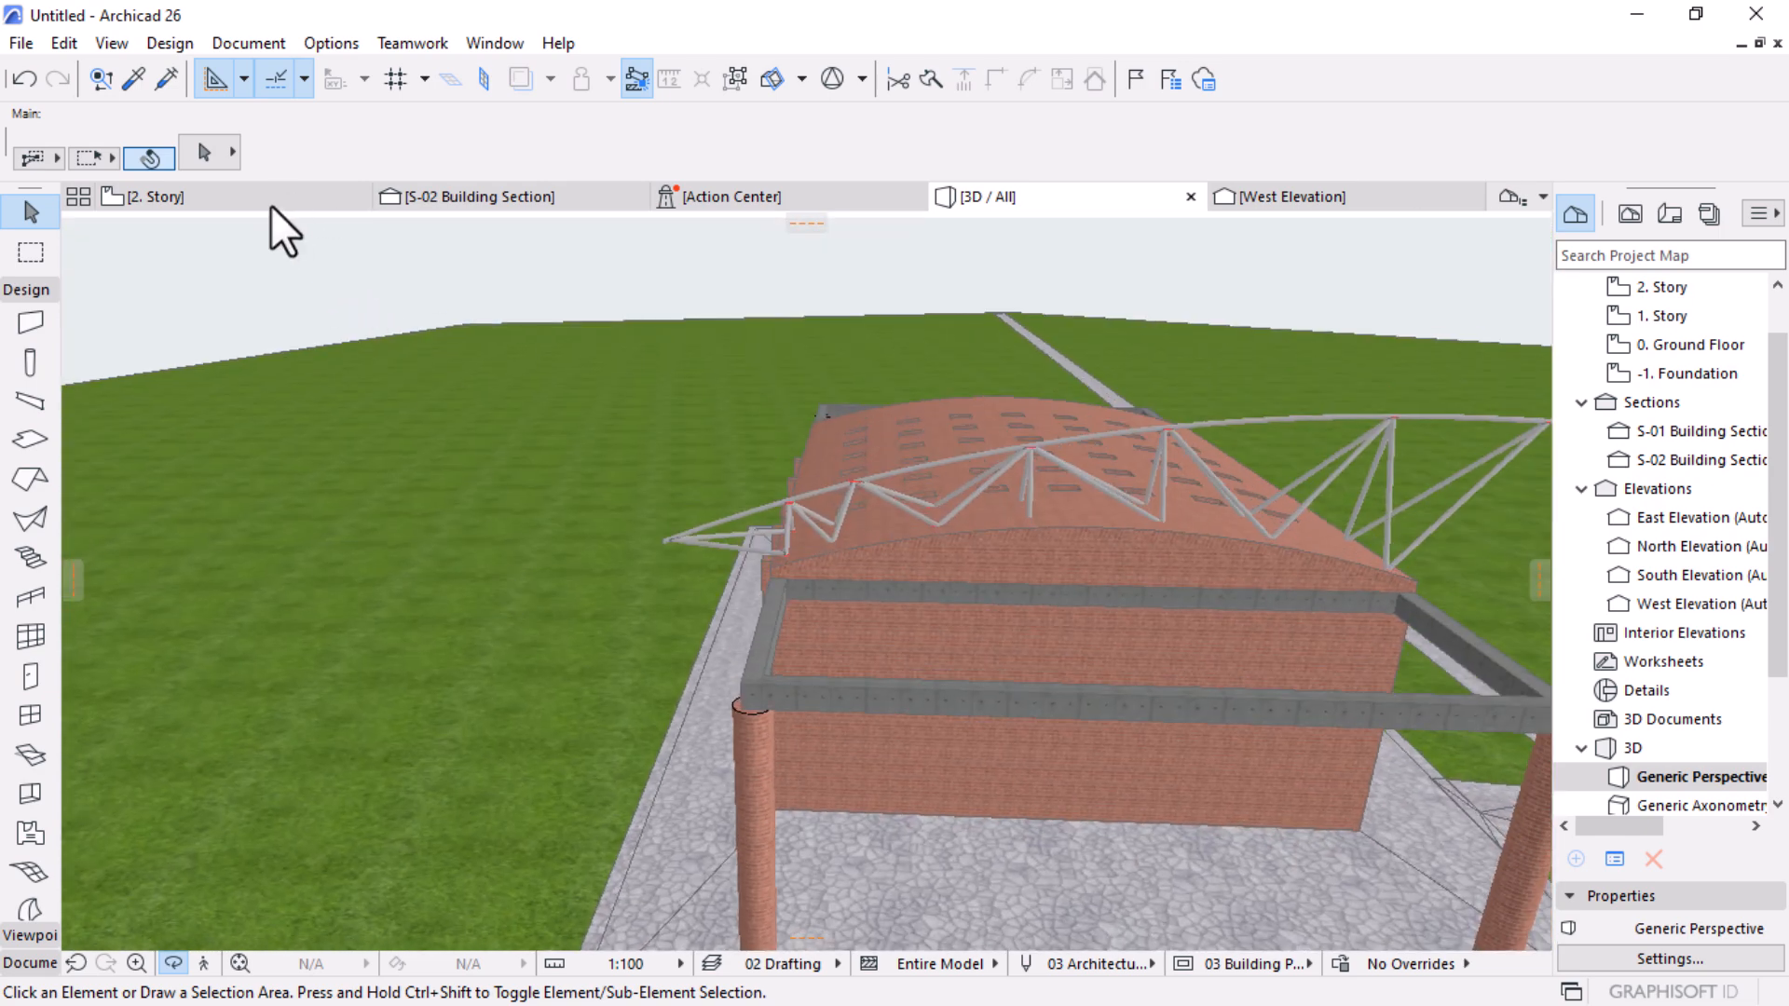
left_click(279, 197)
scroll(1016, 641, "down", 4)
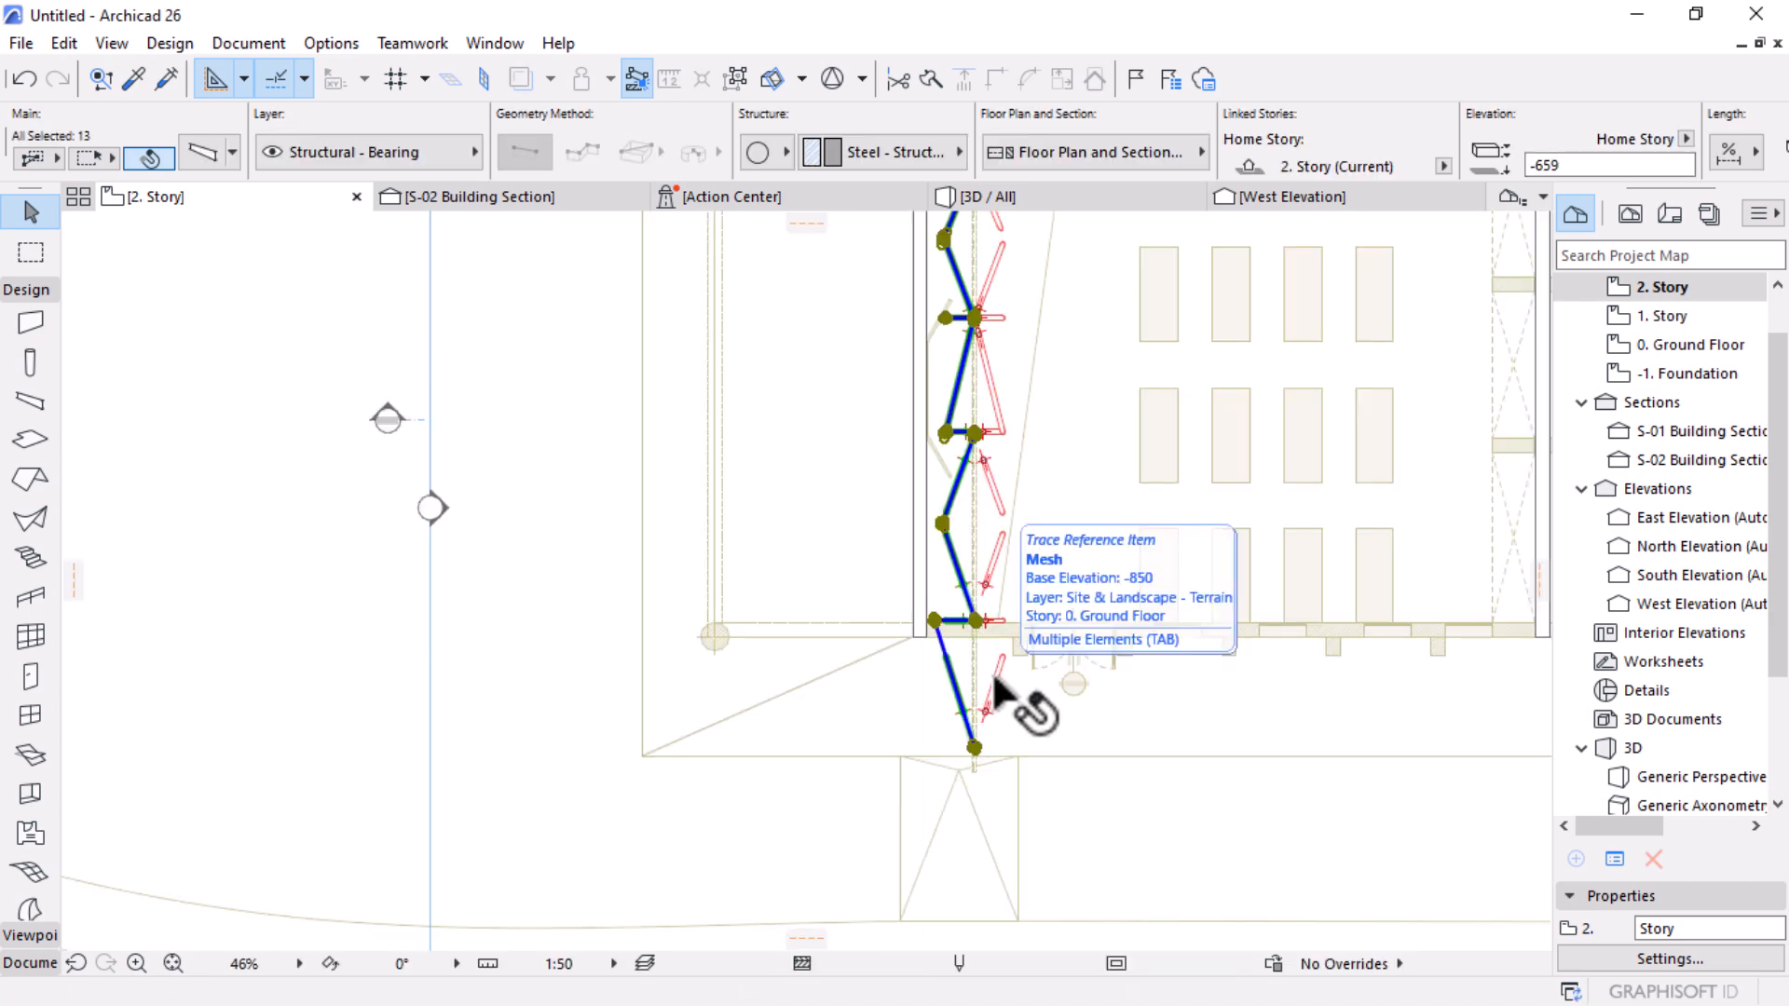
key("Escape")
left_click(986, 715)
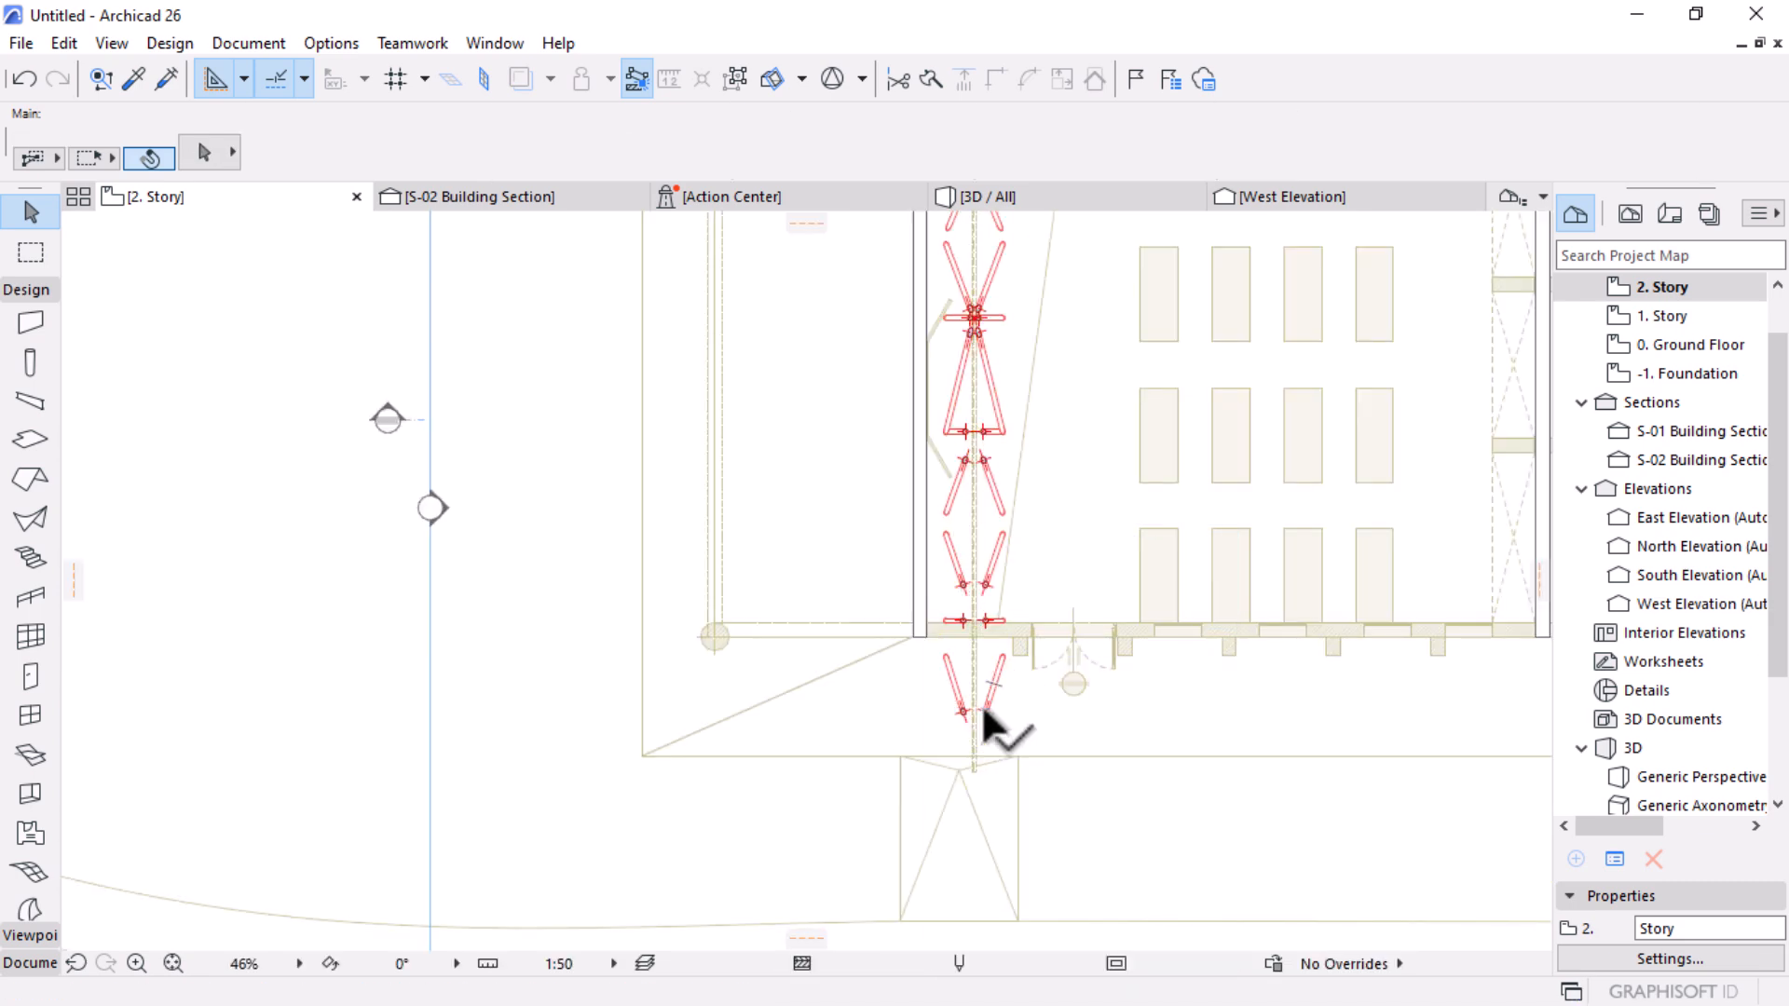
left_click(993, 198)
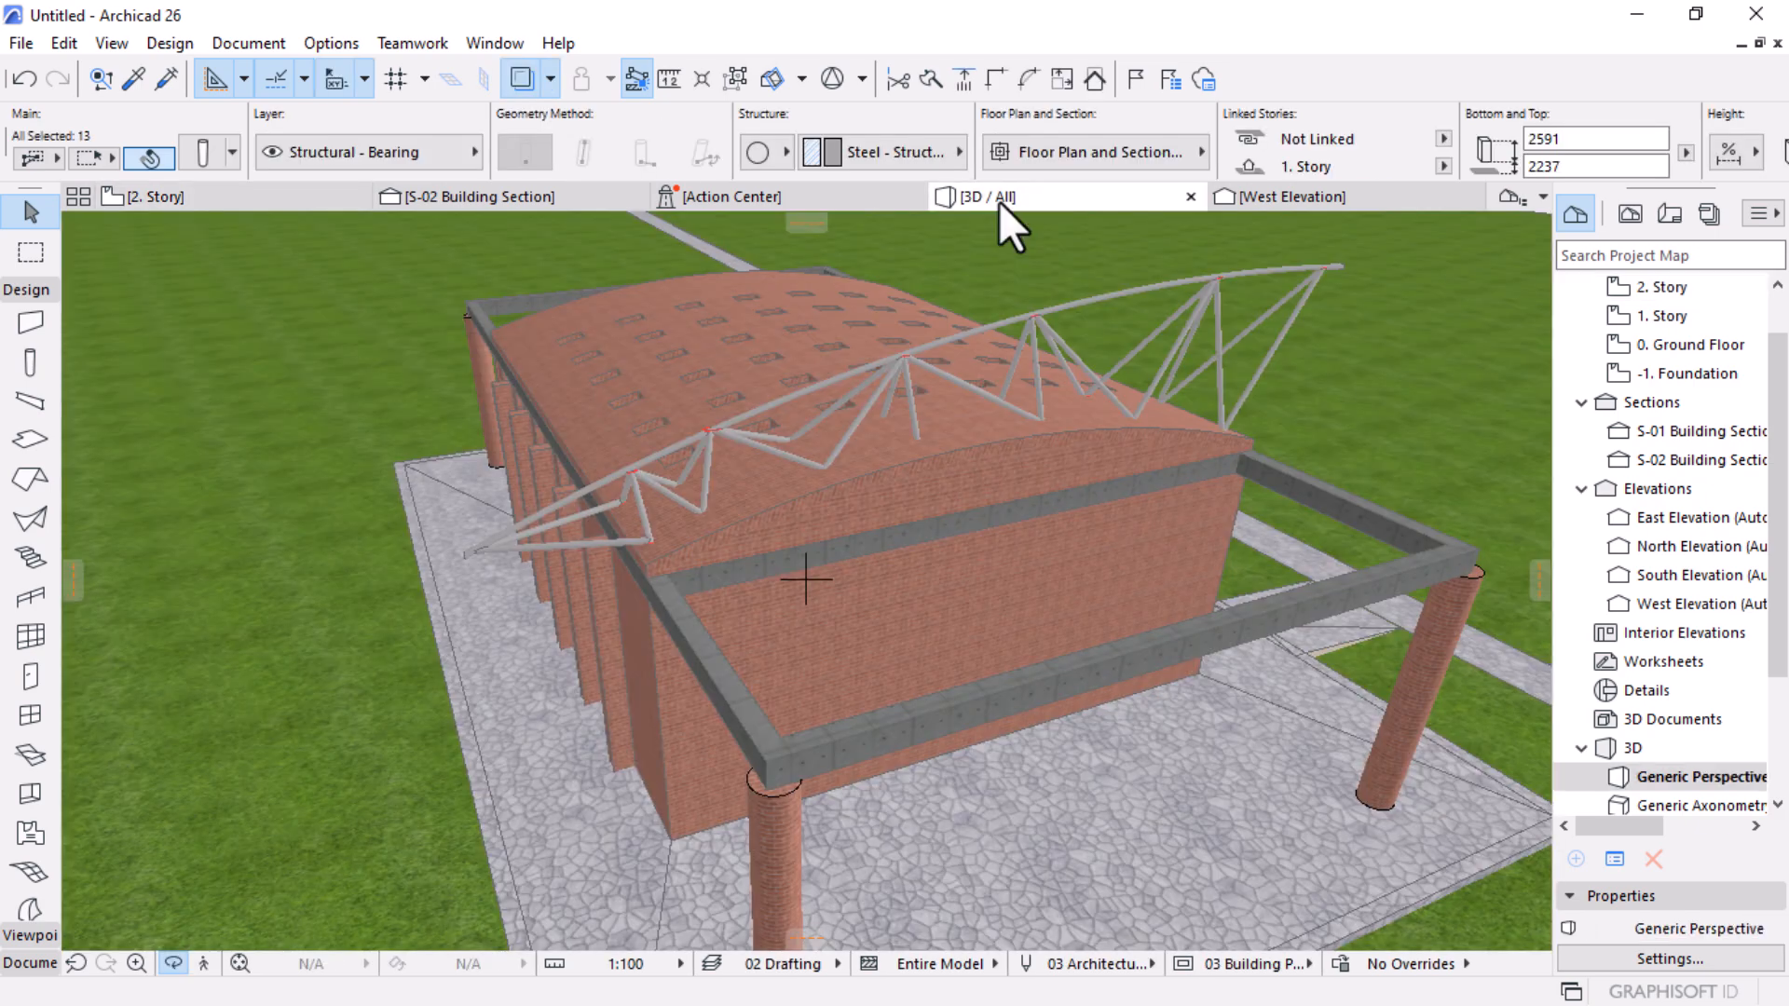
key("Escape")
Step: In the 3D view, select the curved chord together with both groups of web members
scroll(1408, 380, "up", 6)
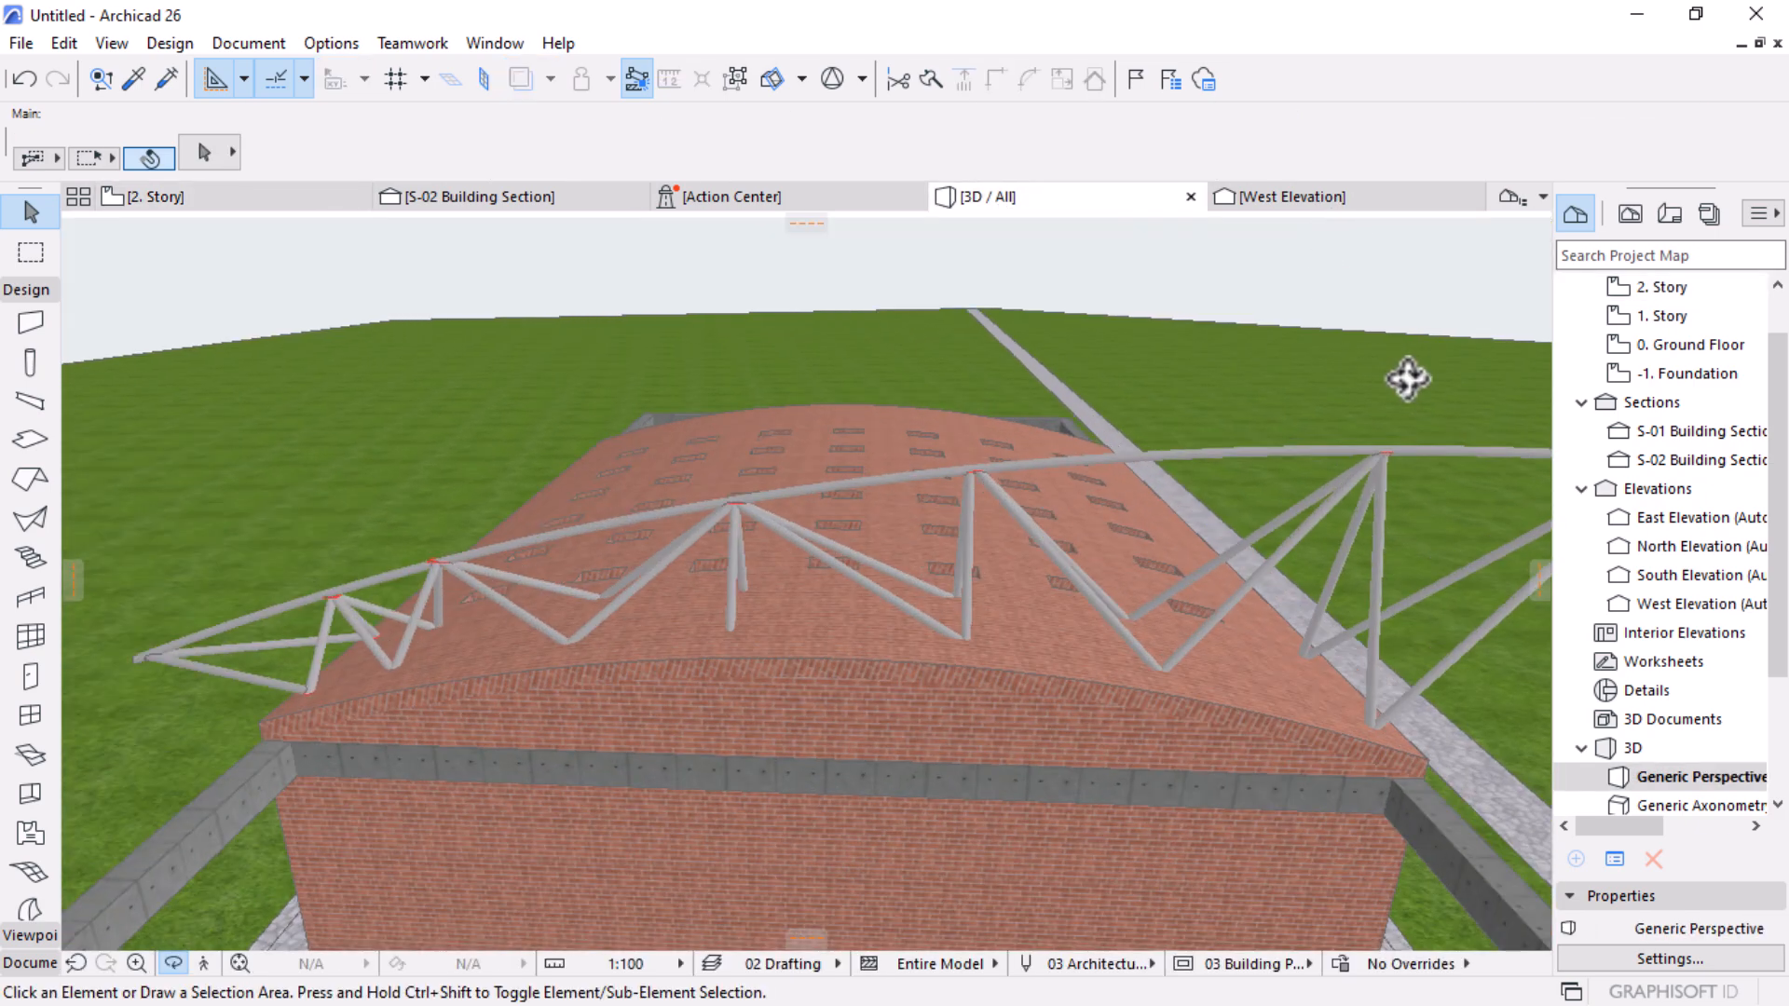
middle_click_drag(1409, 413, 667, 343)
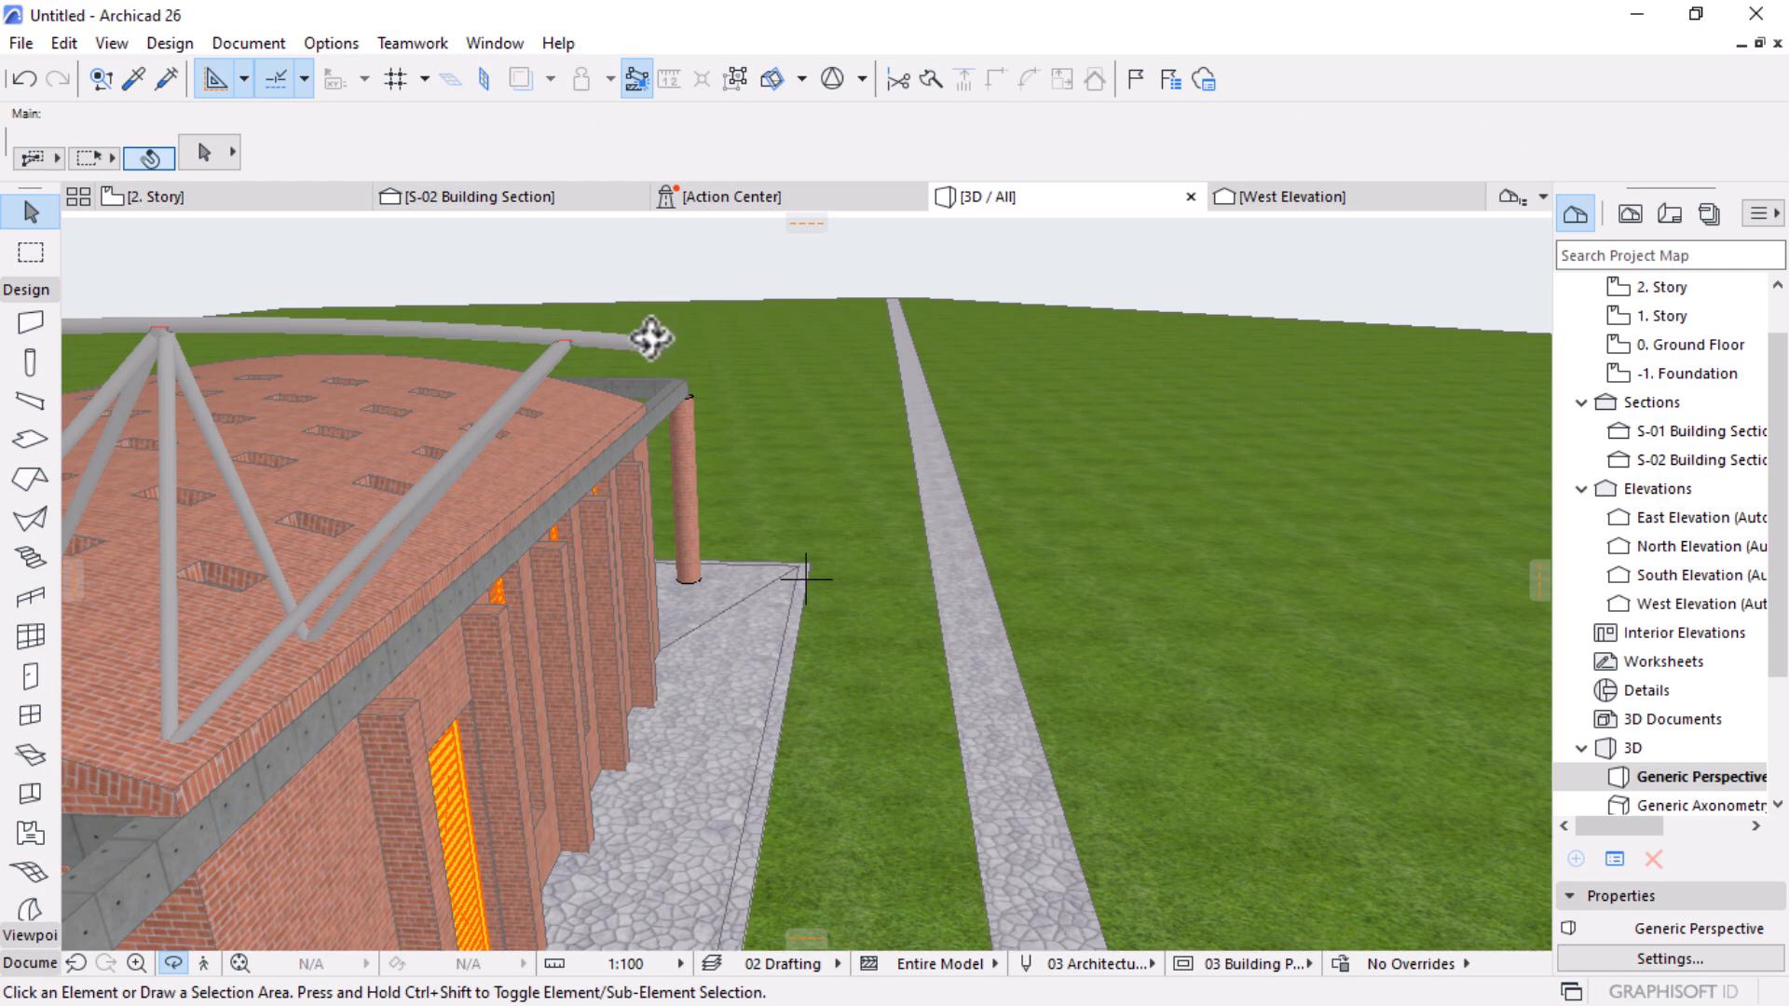
left_click(555, 374)
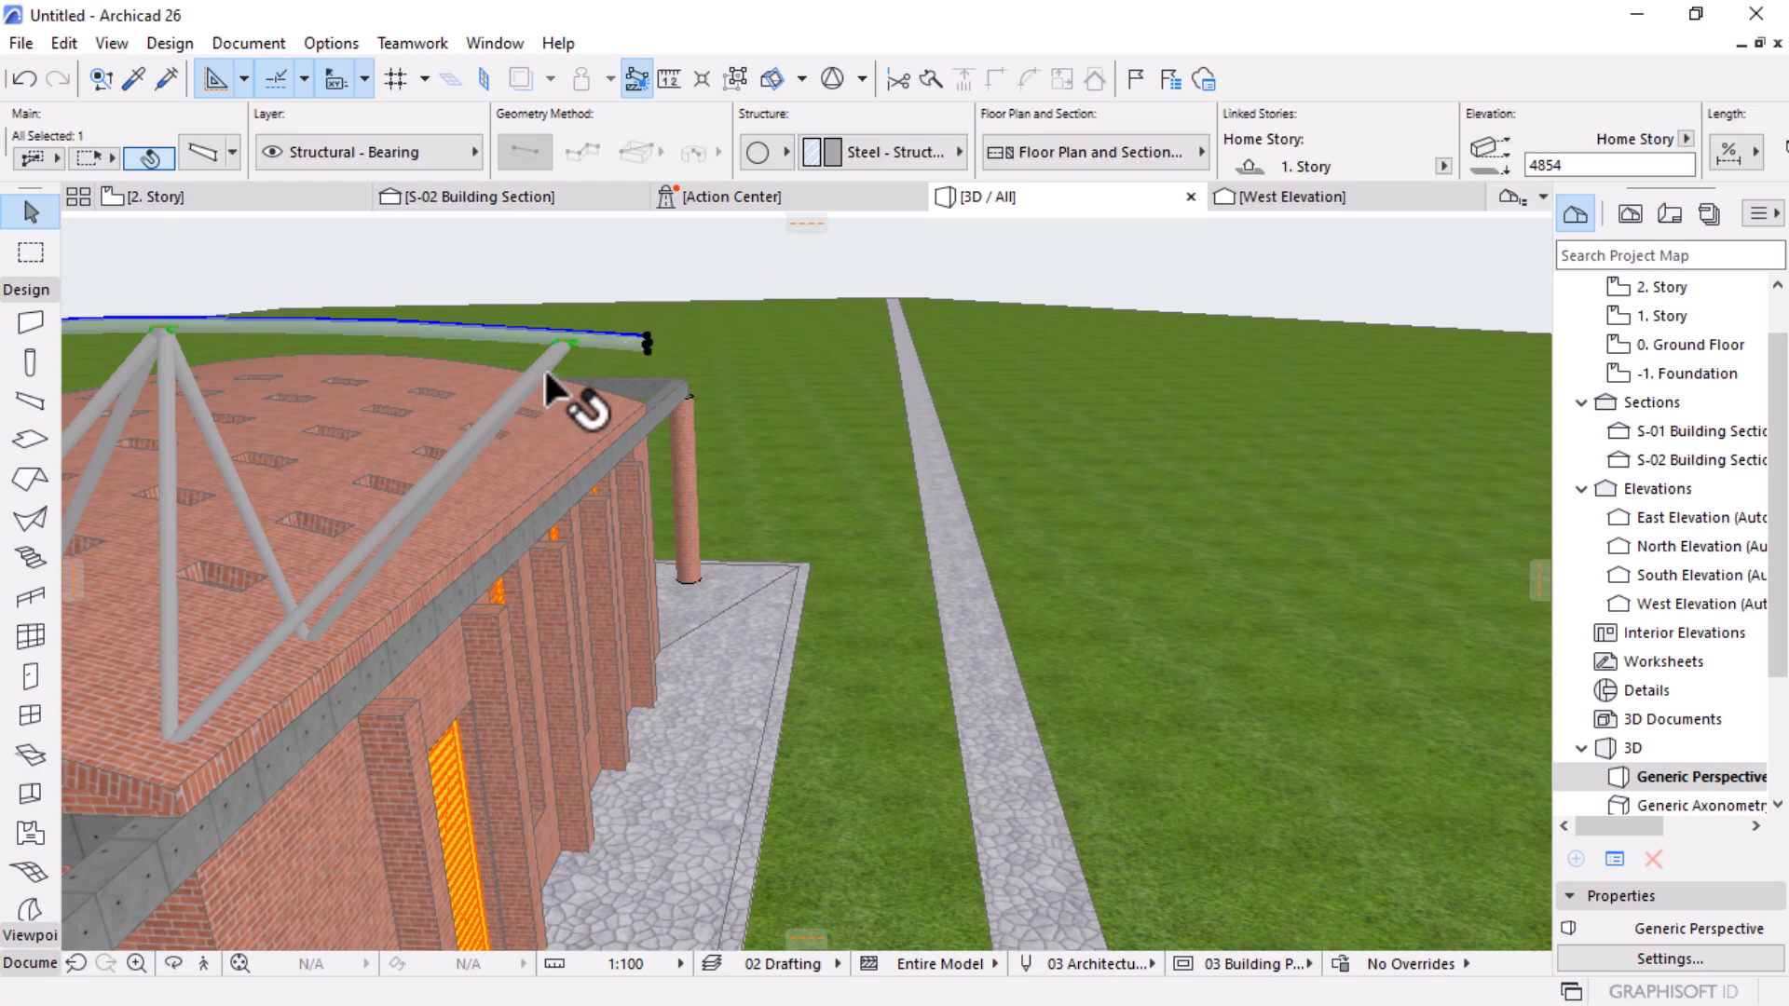
key("Escape")
left_click(239, 474)
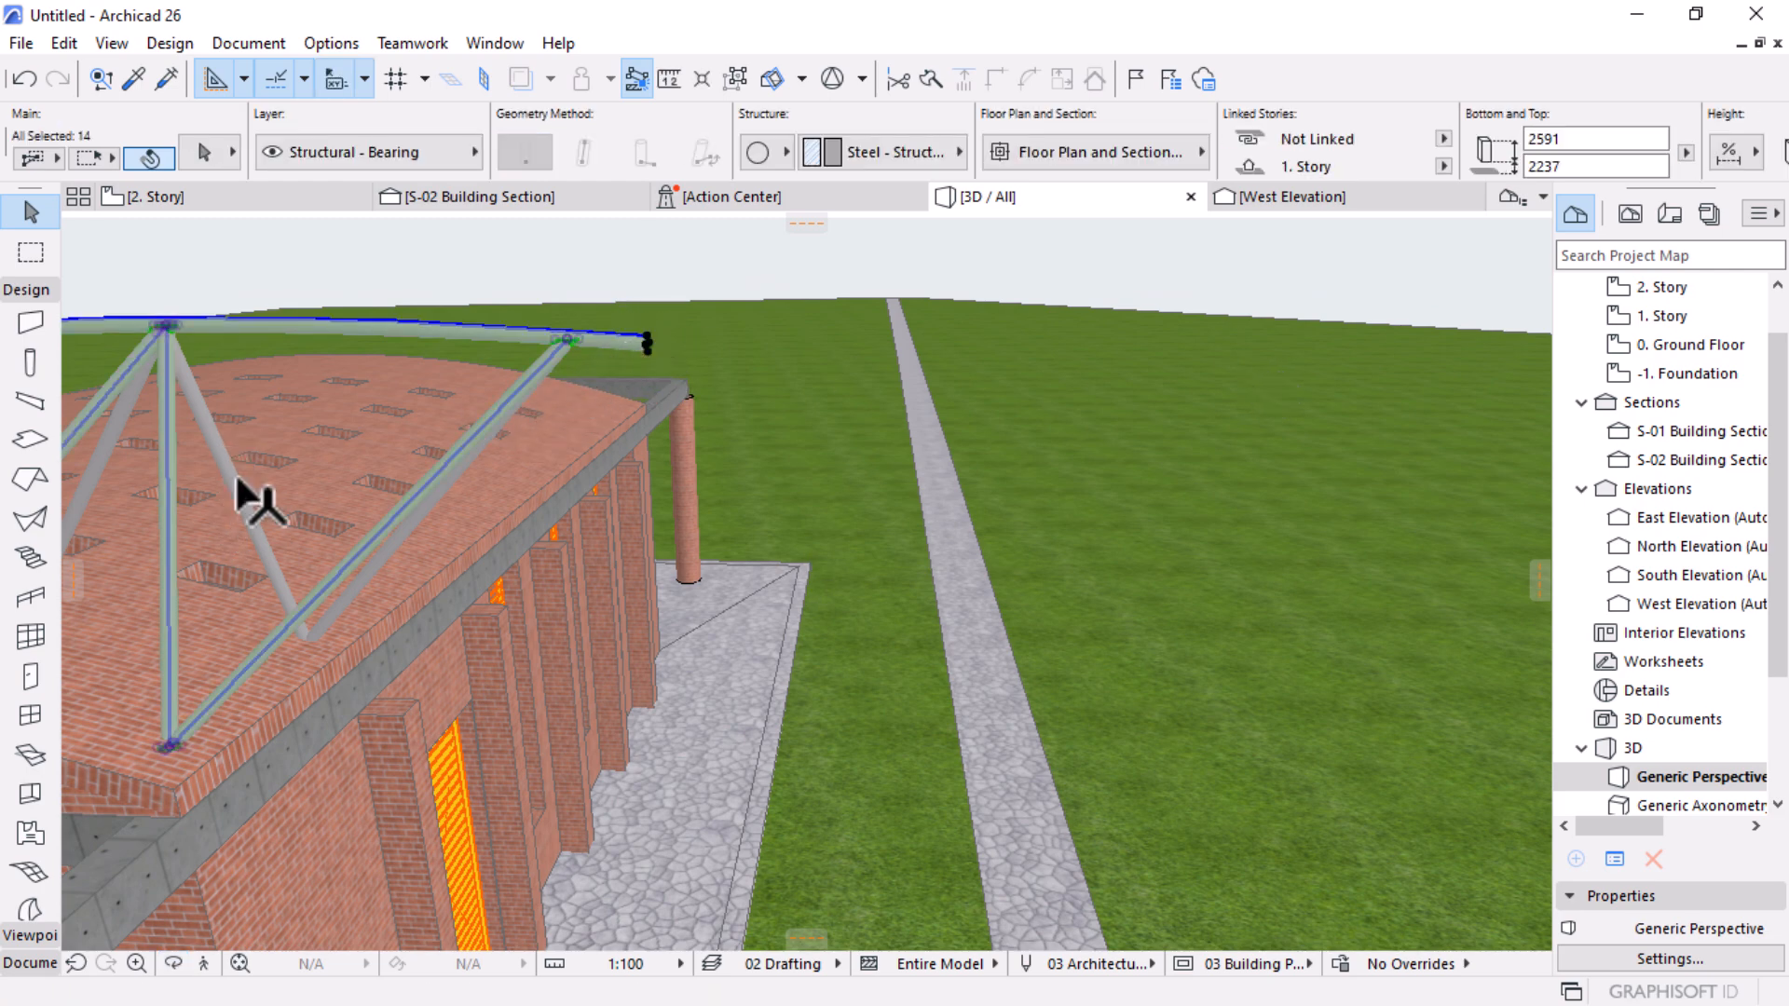
left_click(1078, 314, "shift")
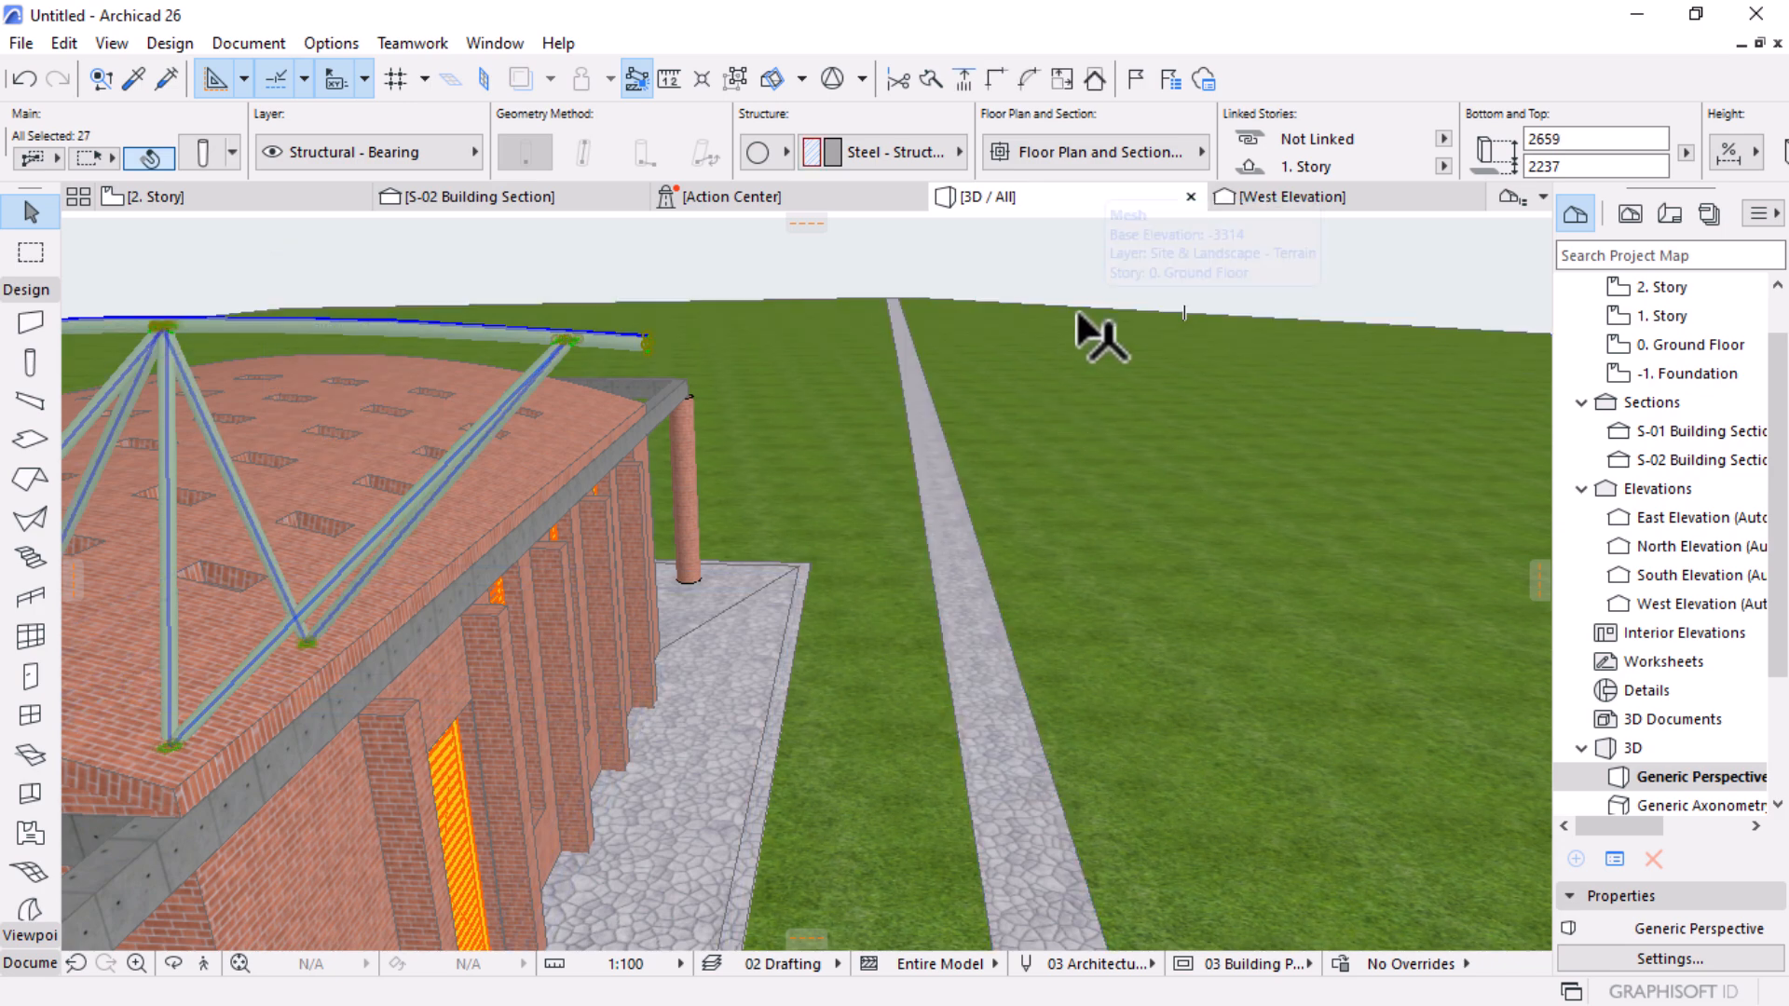
Step: From the 2. Story plan, save the selected truss members as an object named Gando Truss in the Embedded Library with default settings
left_click(274, 199)
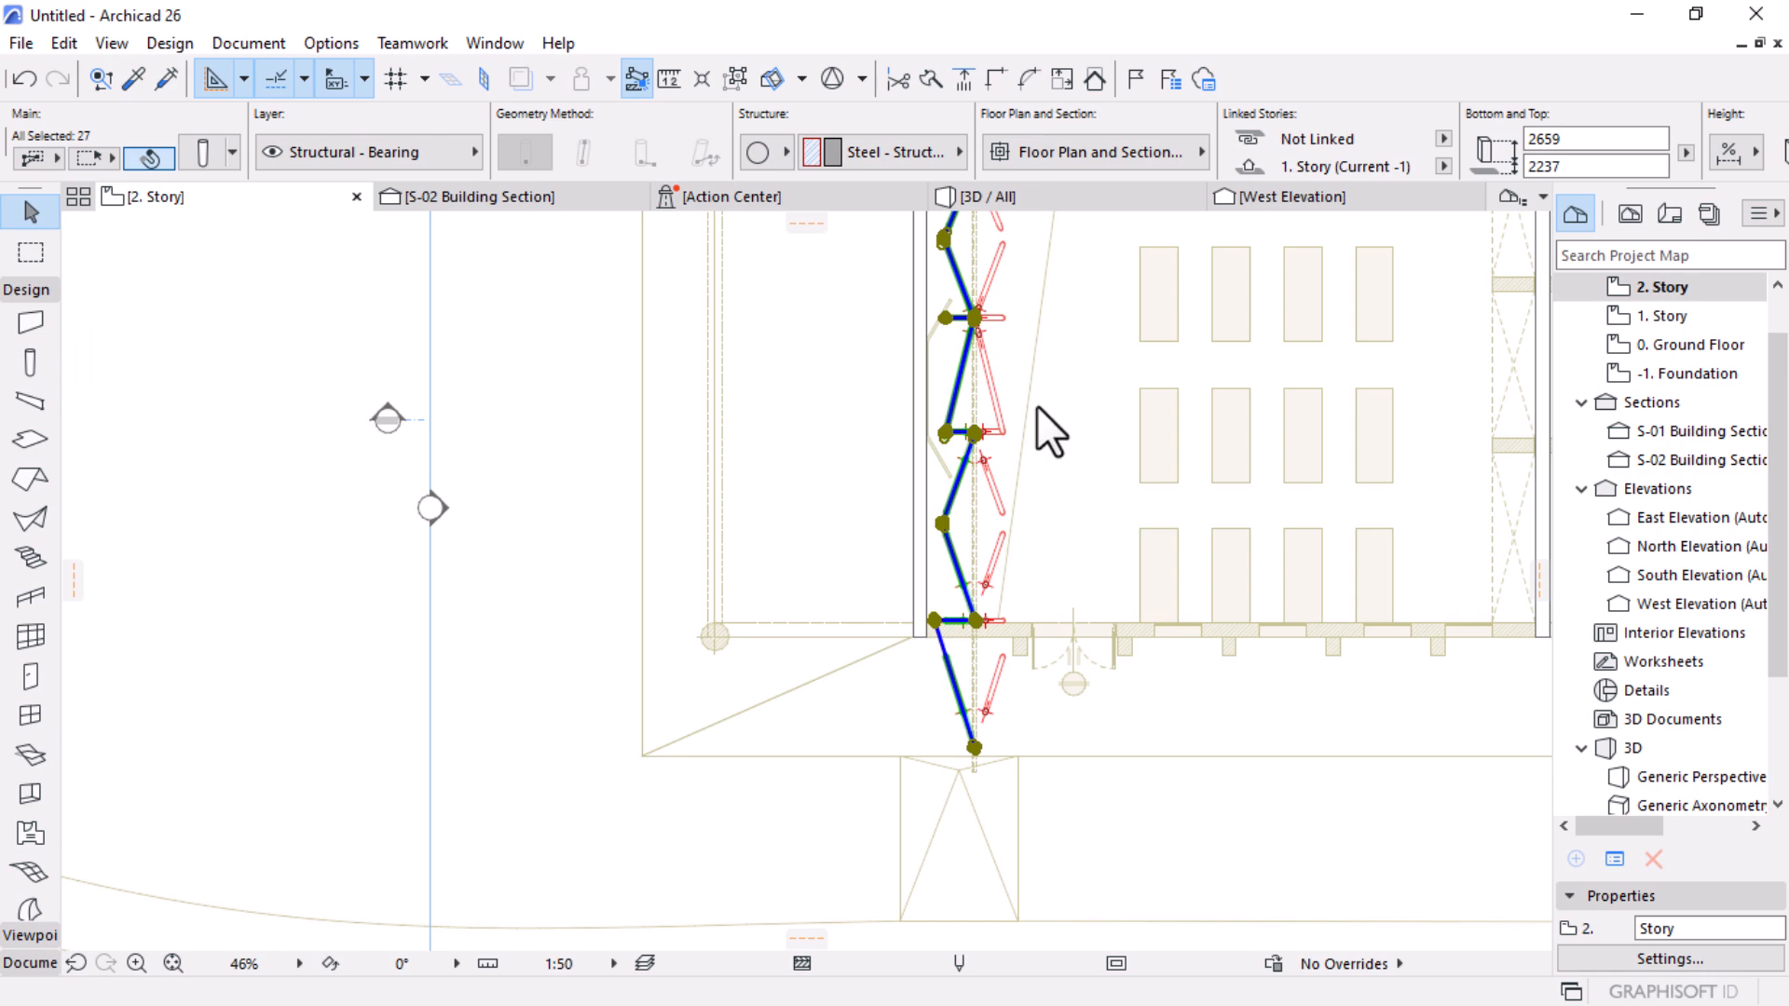
left_click(1037, 407)
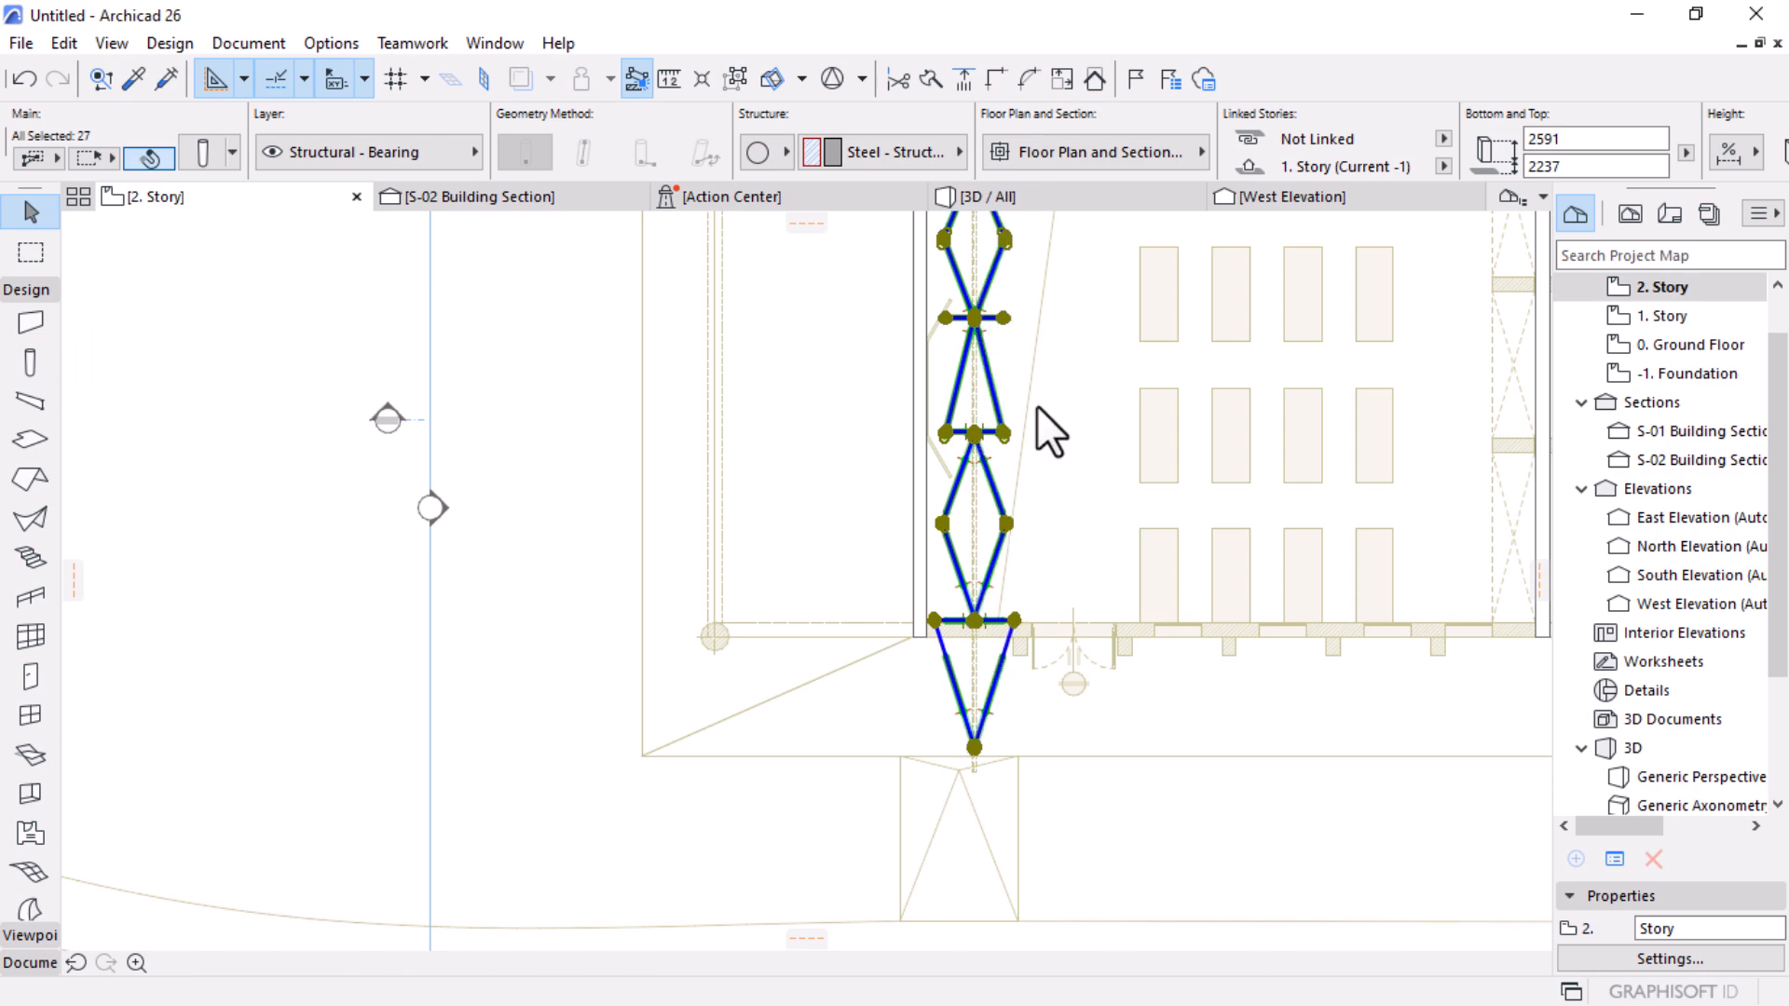
left_click(20, 43)
mouse_move(71, 485)
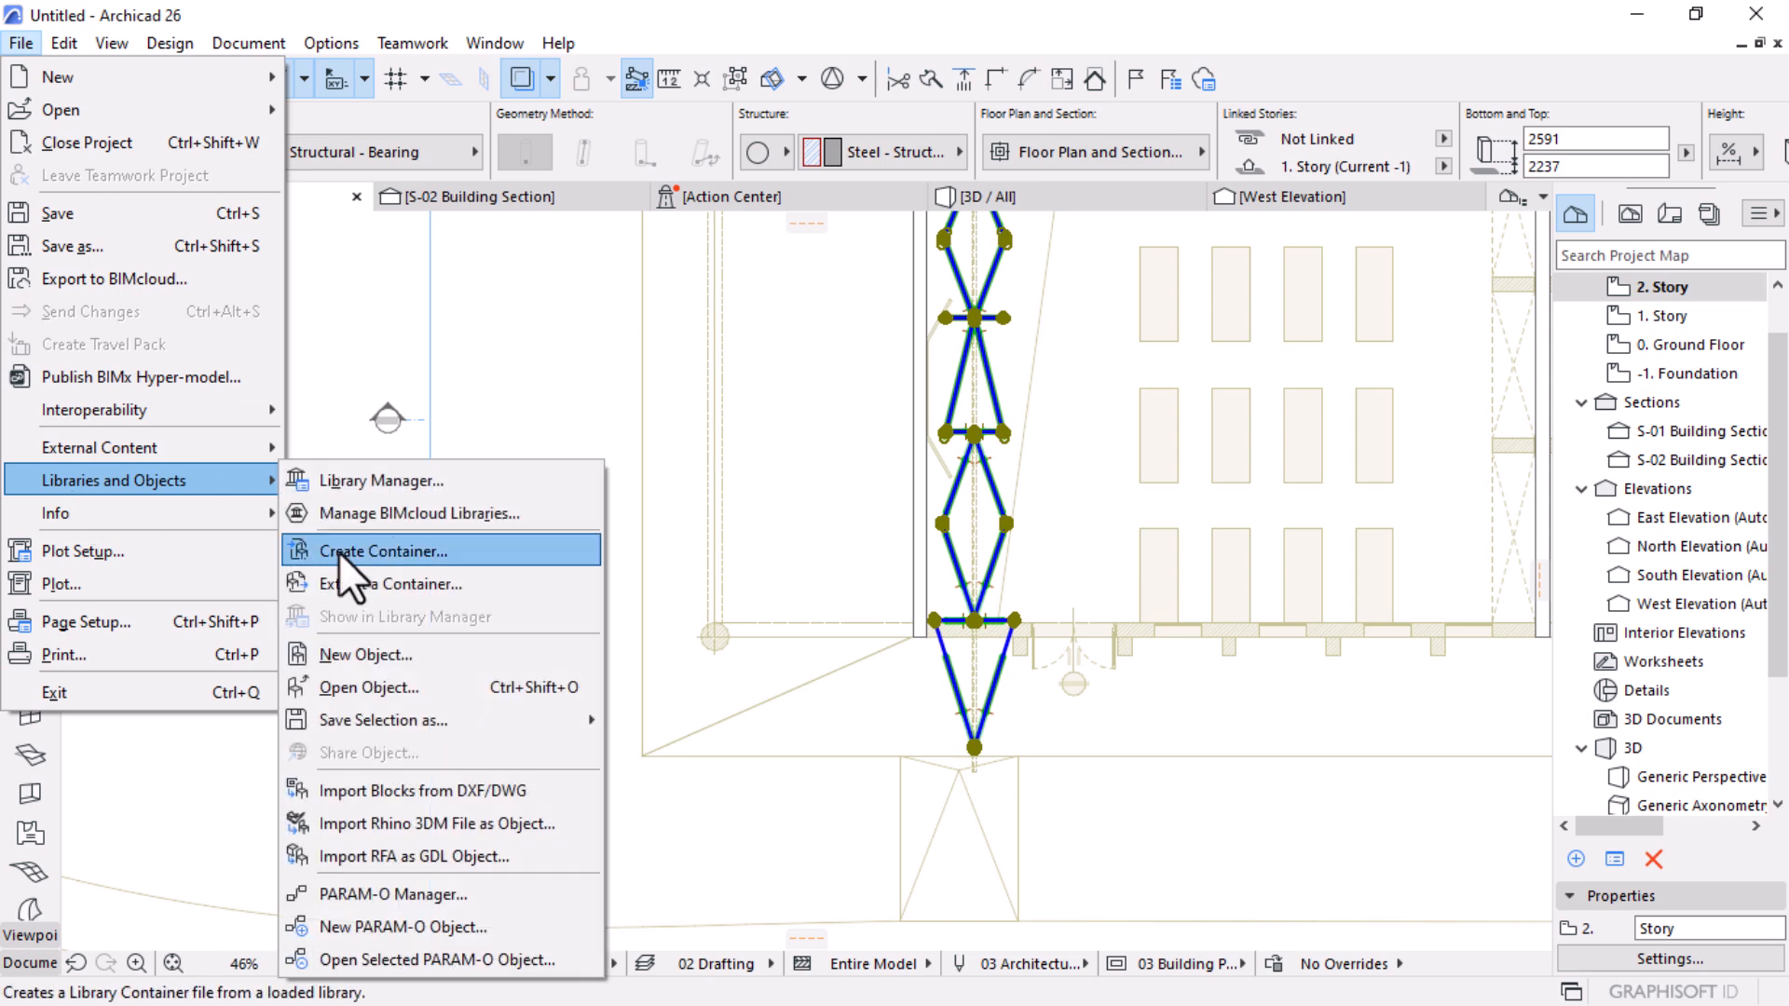
mouse_move(369, 715)
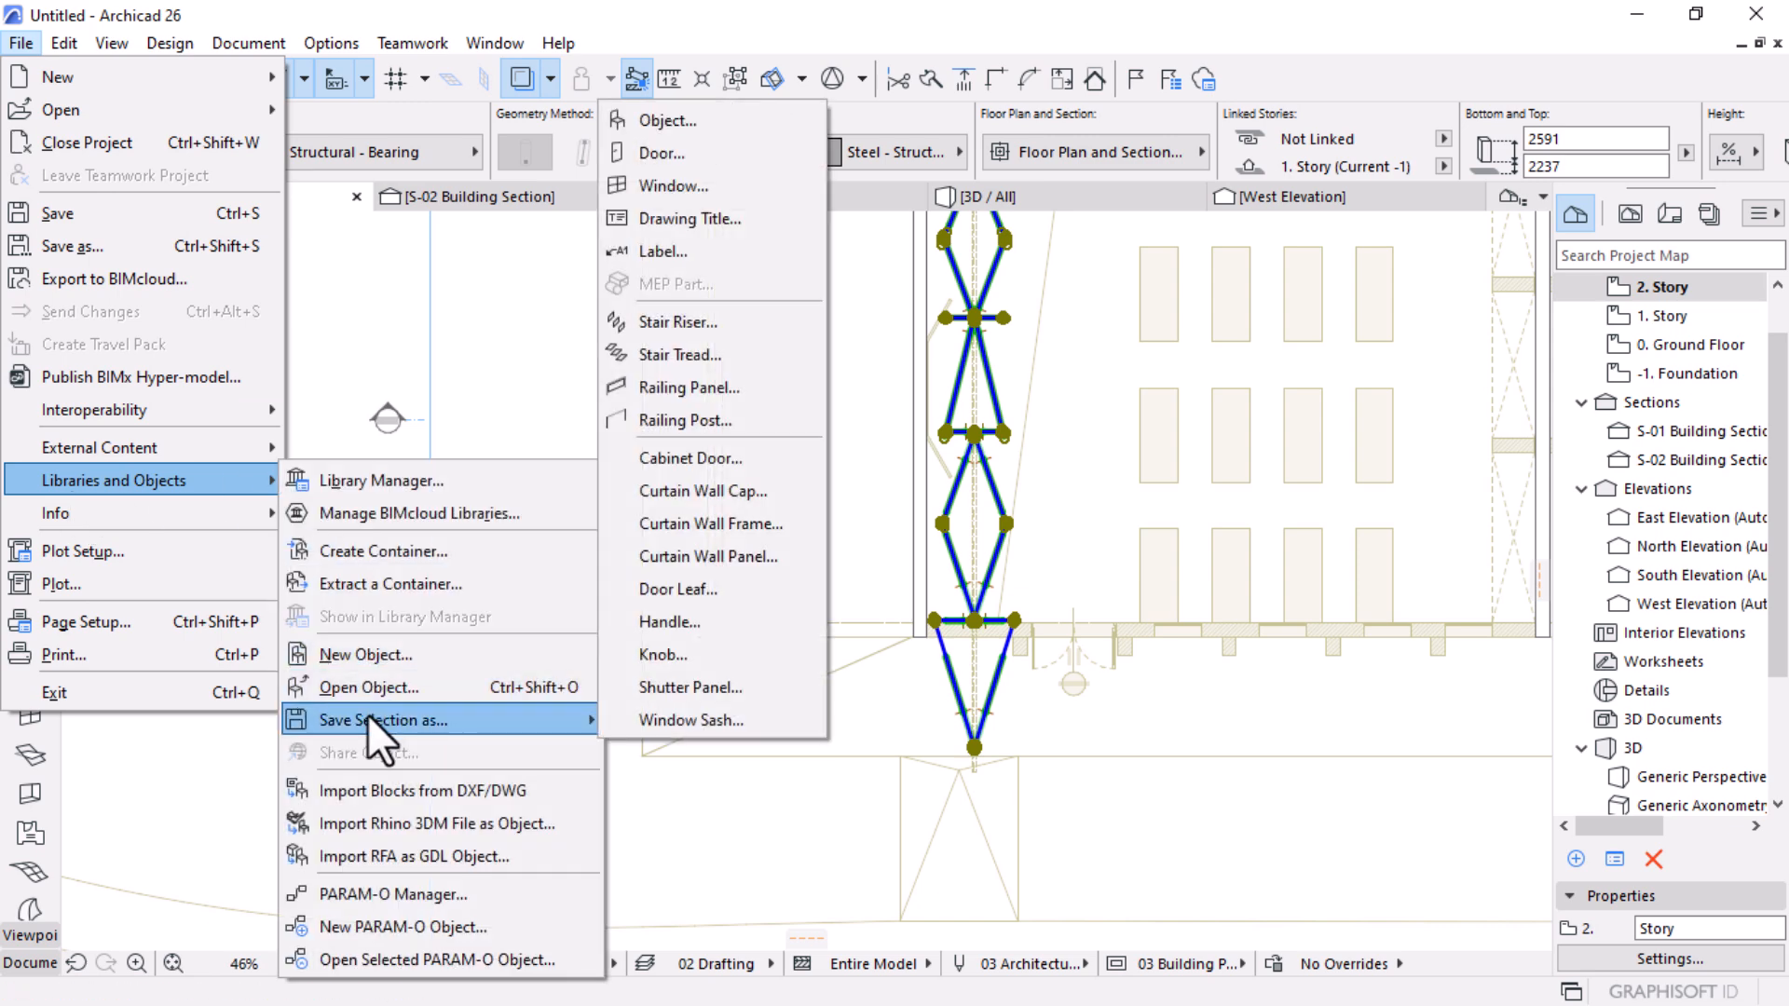
left_click(687, 132)
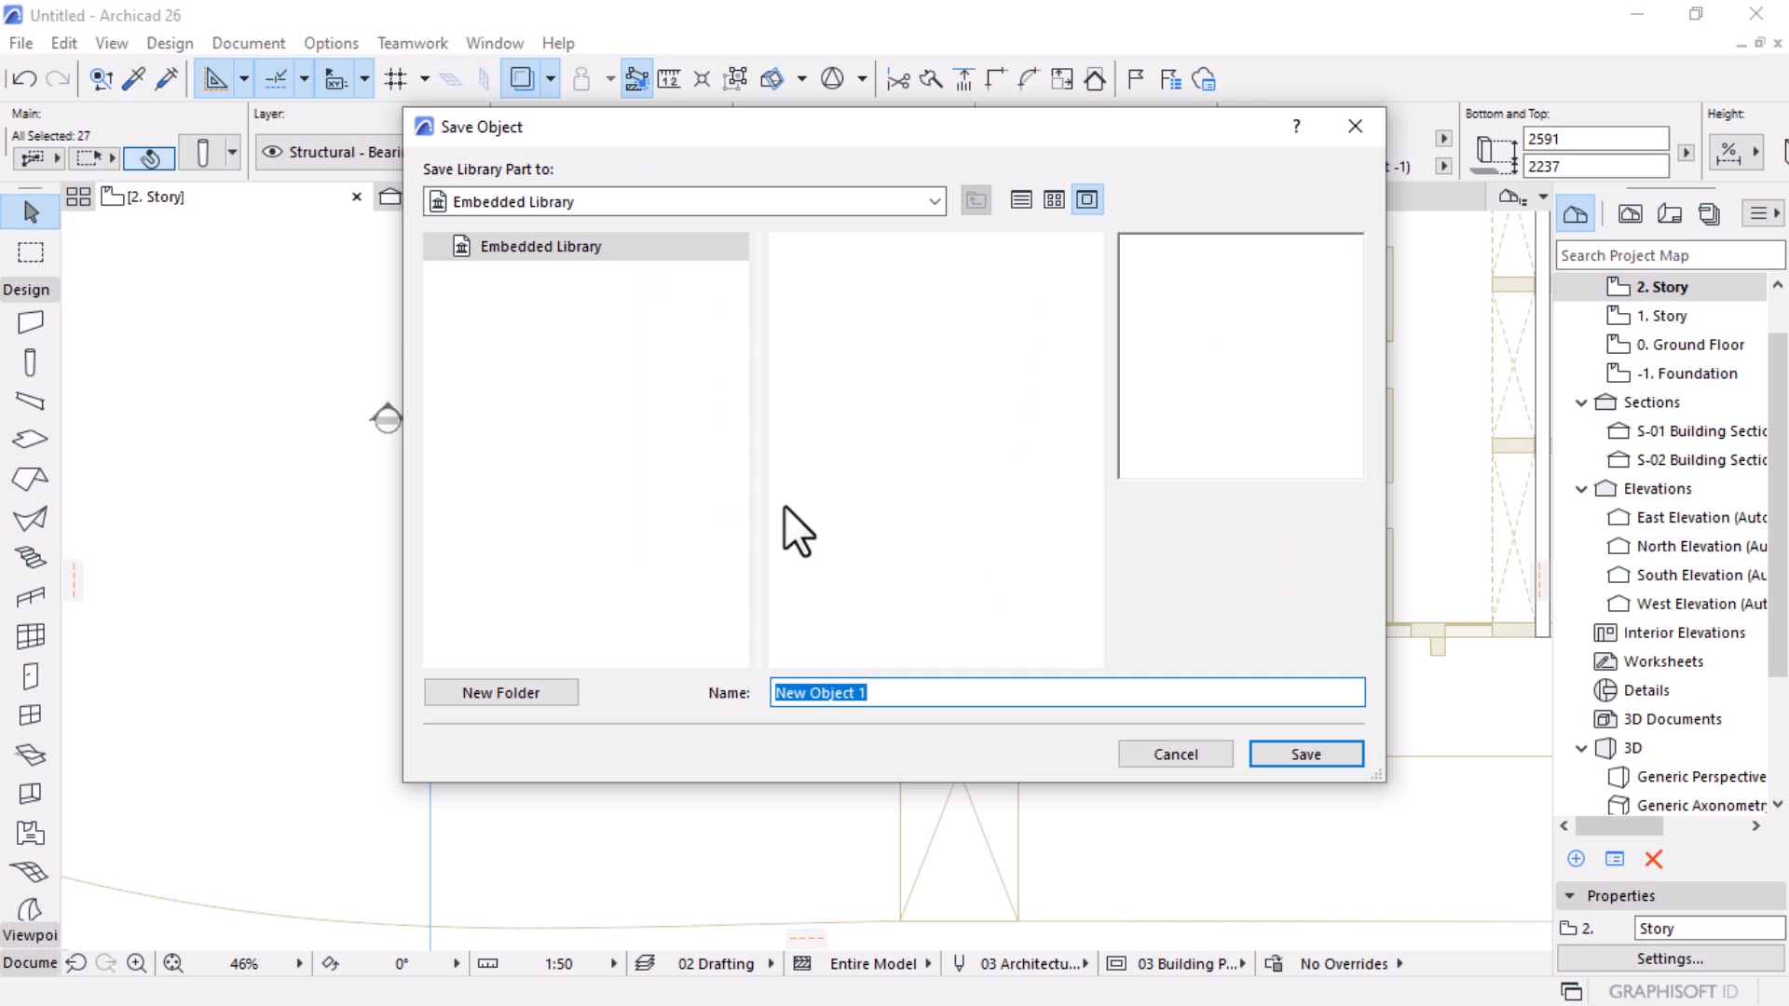
type("Gando ")
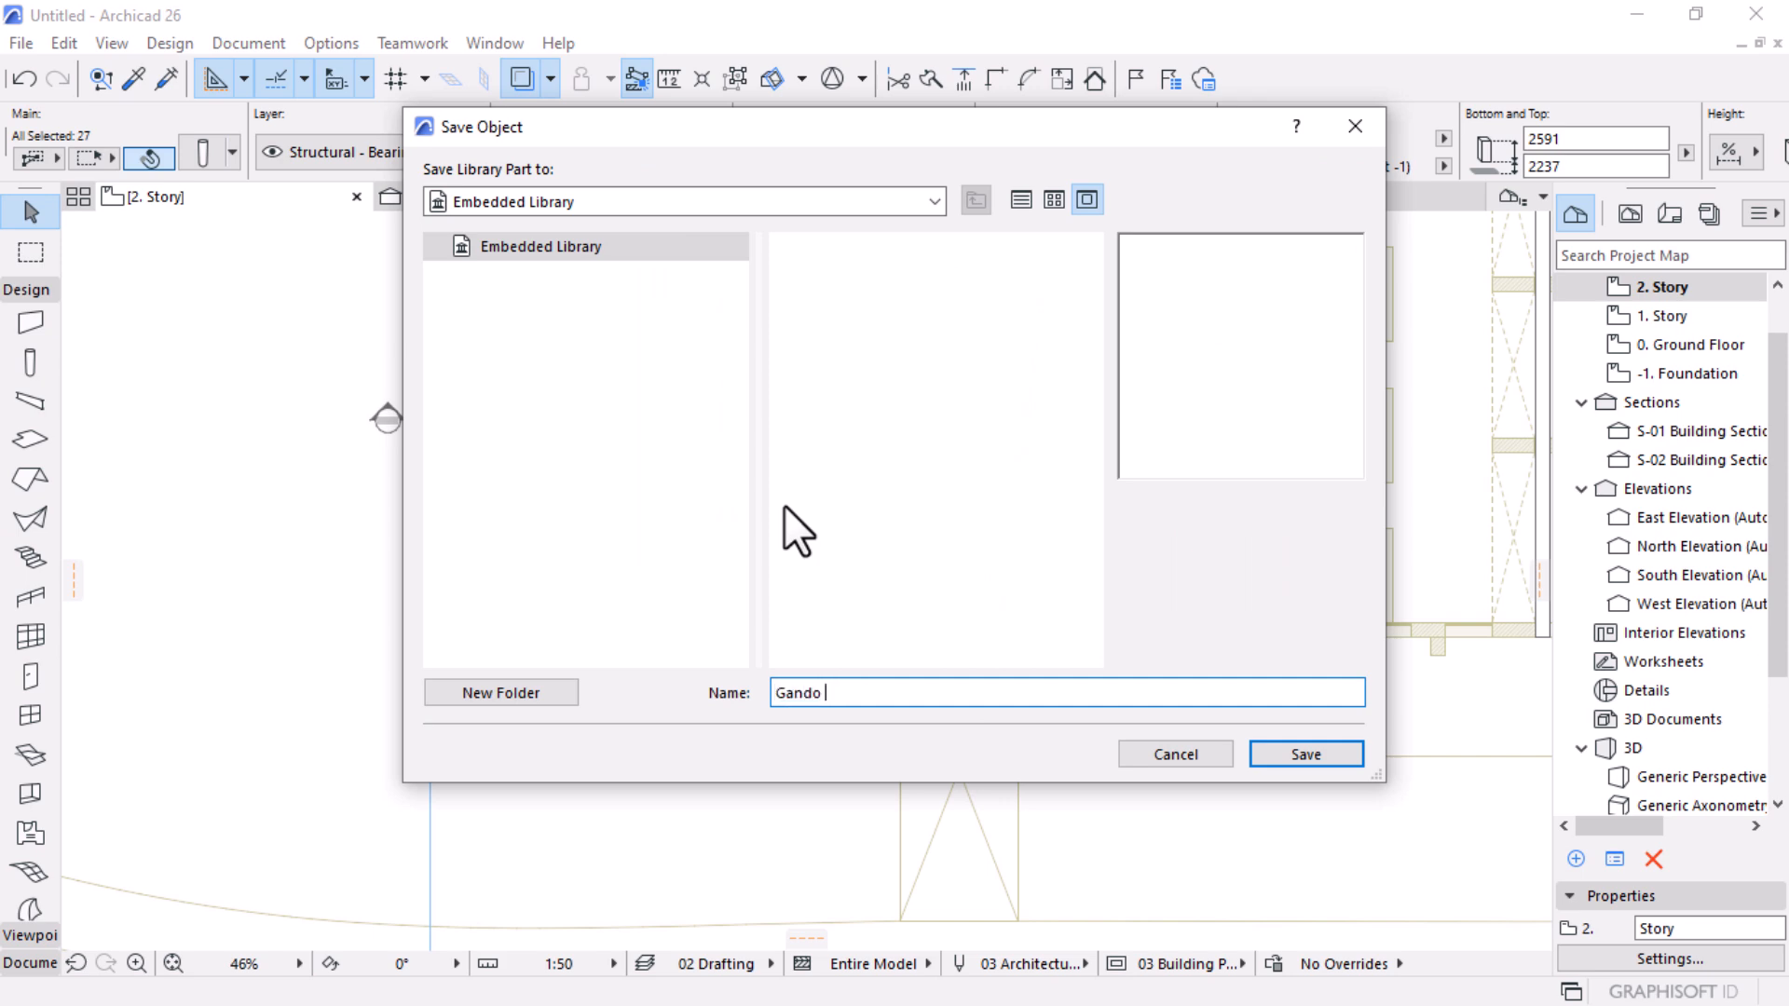
type("Truss")
left_click(1282, 757)
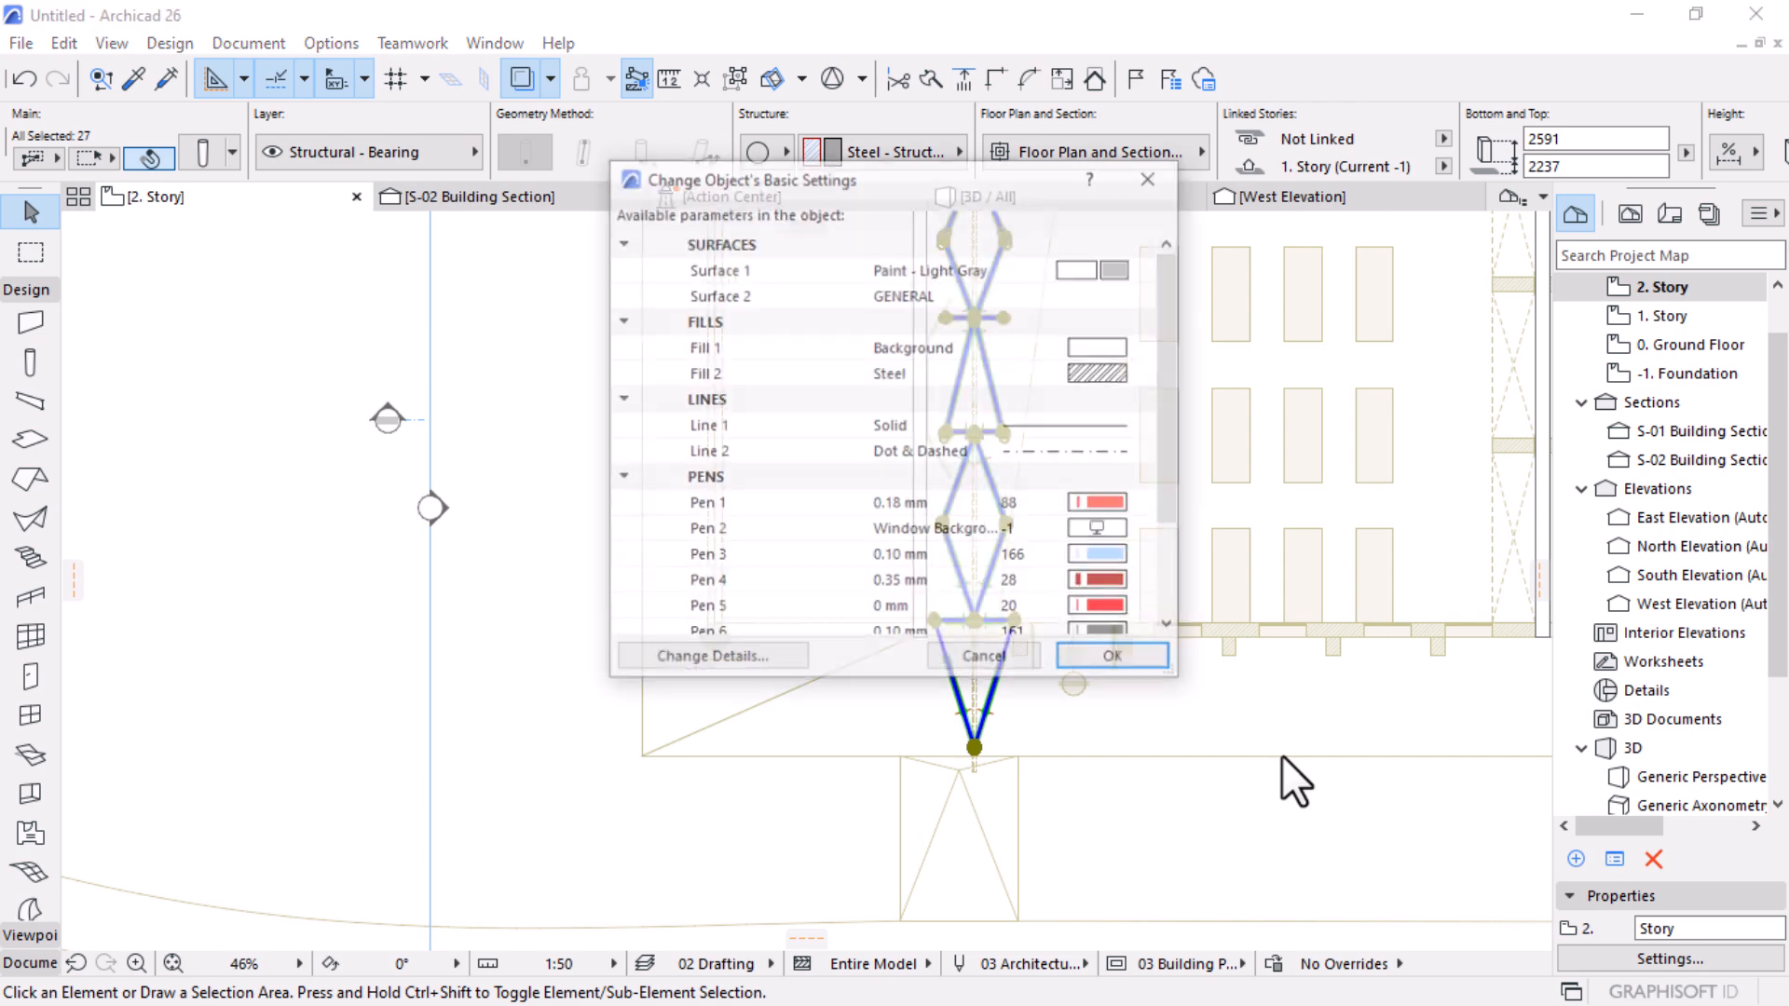
left_click(1137, 668)
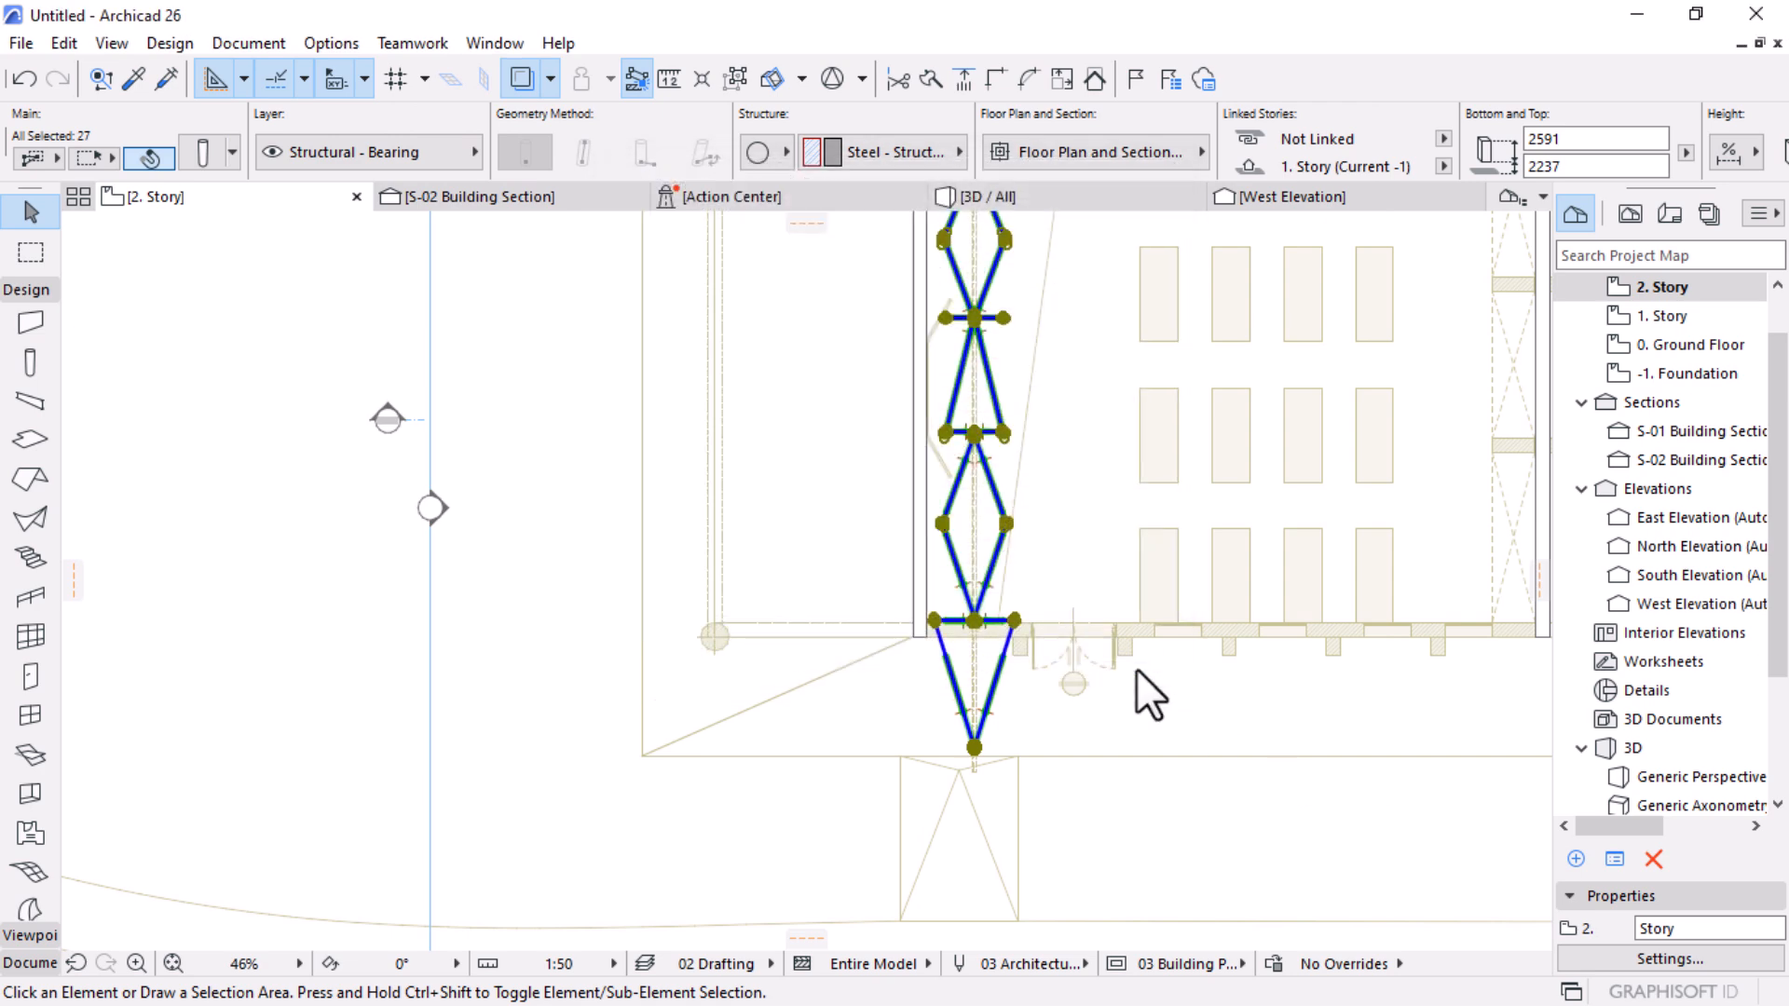
Step: Place the Gando Truss object on the 2. Story plan over the classroom and select it
scroll(592, 606, "down", 3)
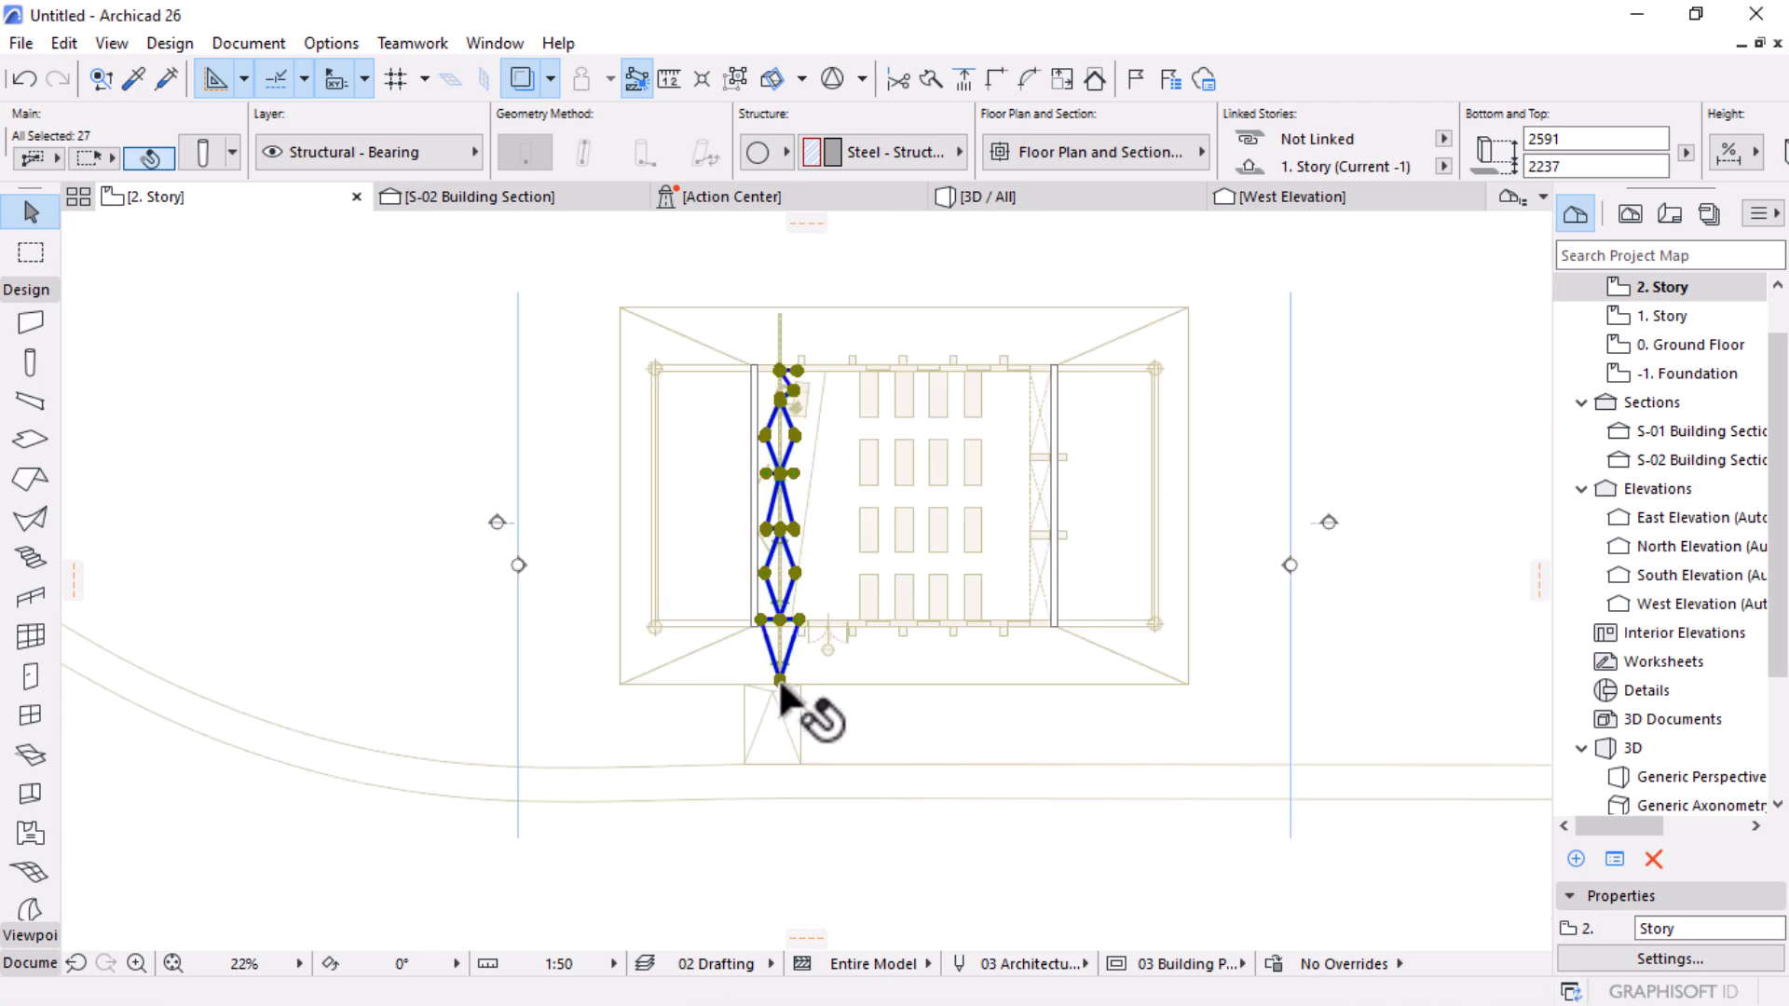
scroll(13, 622, "down", 3)
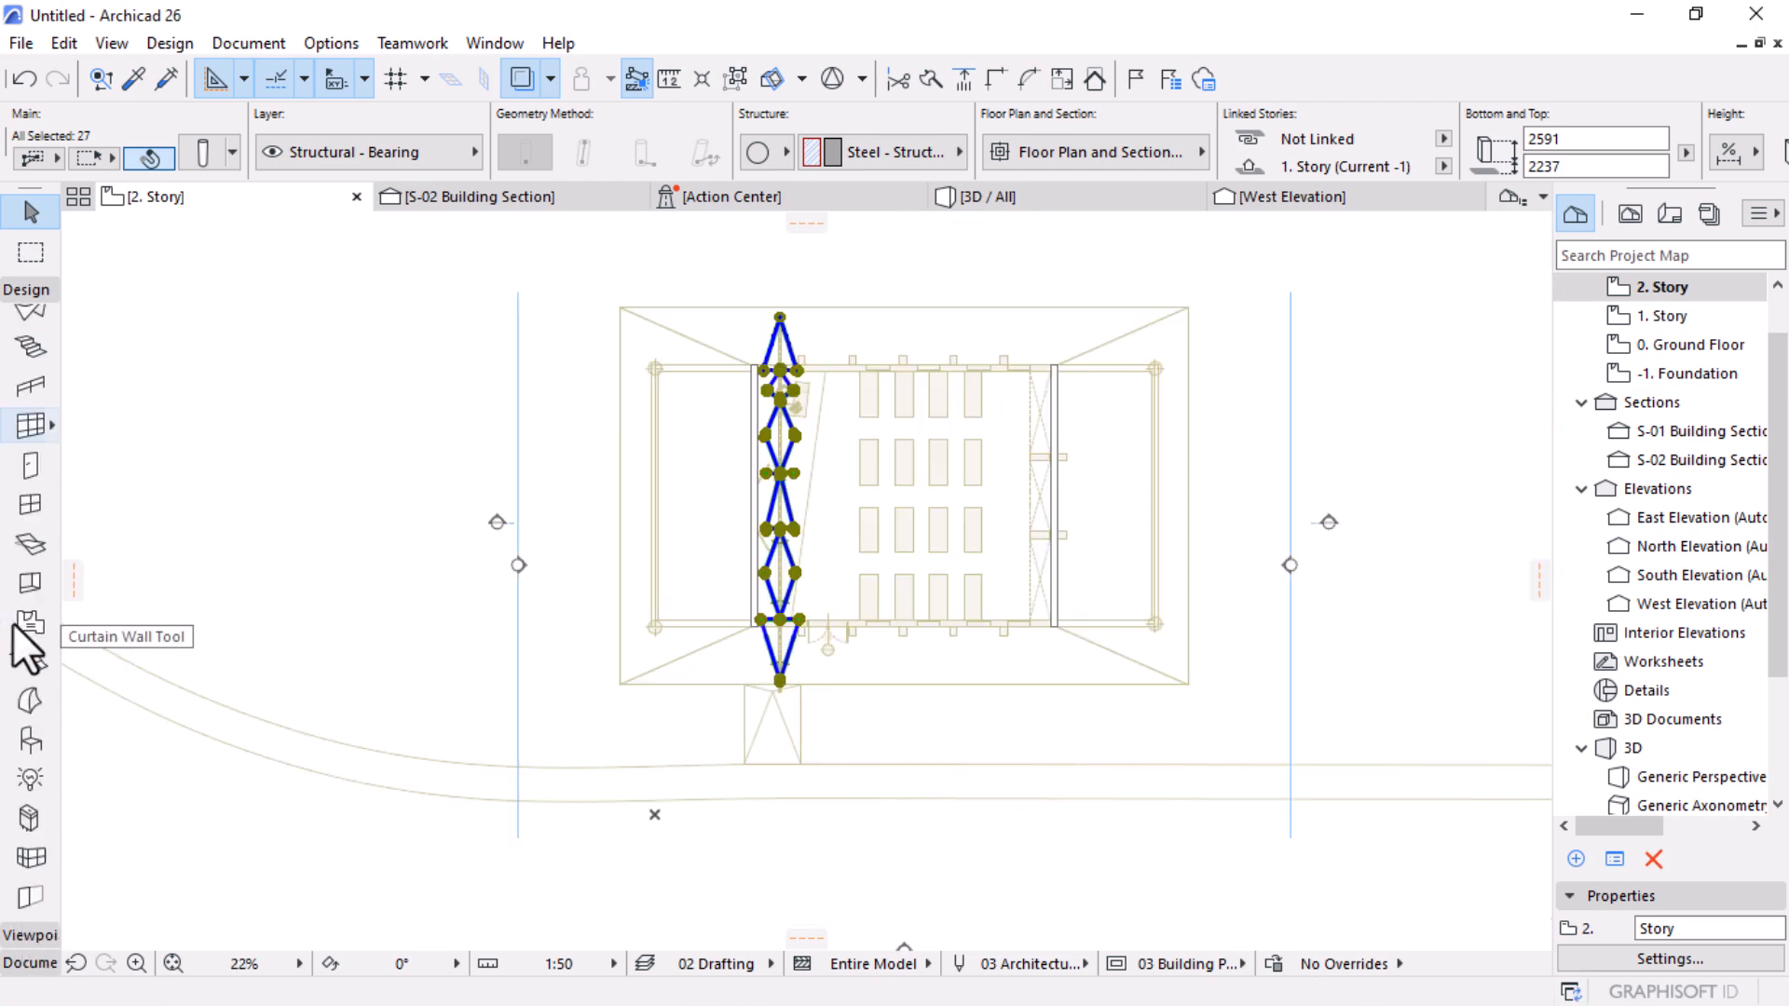
left_click(28, 743)
key("Escape")
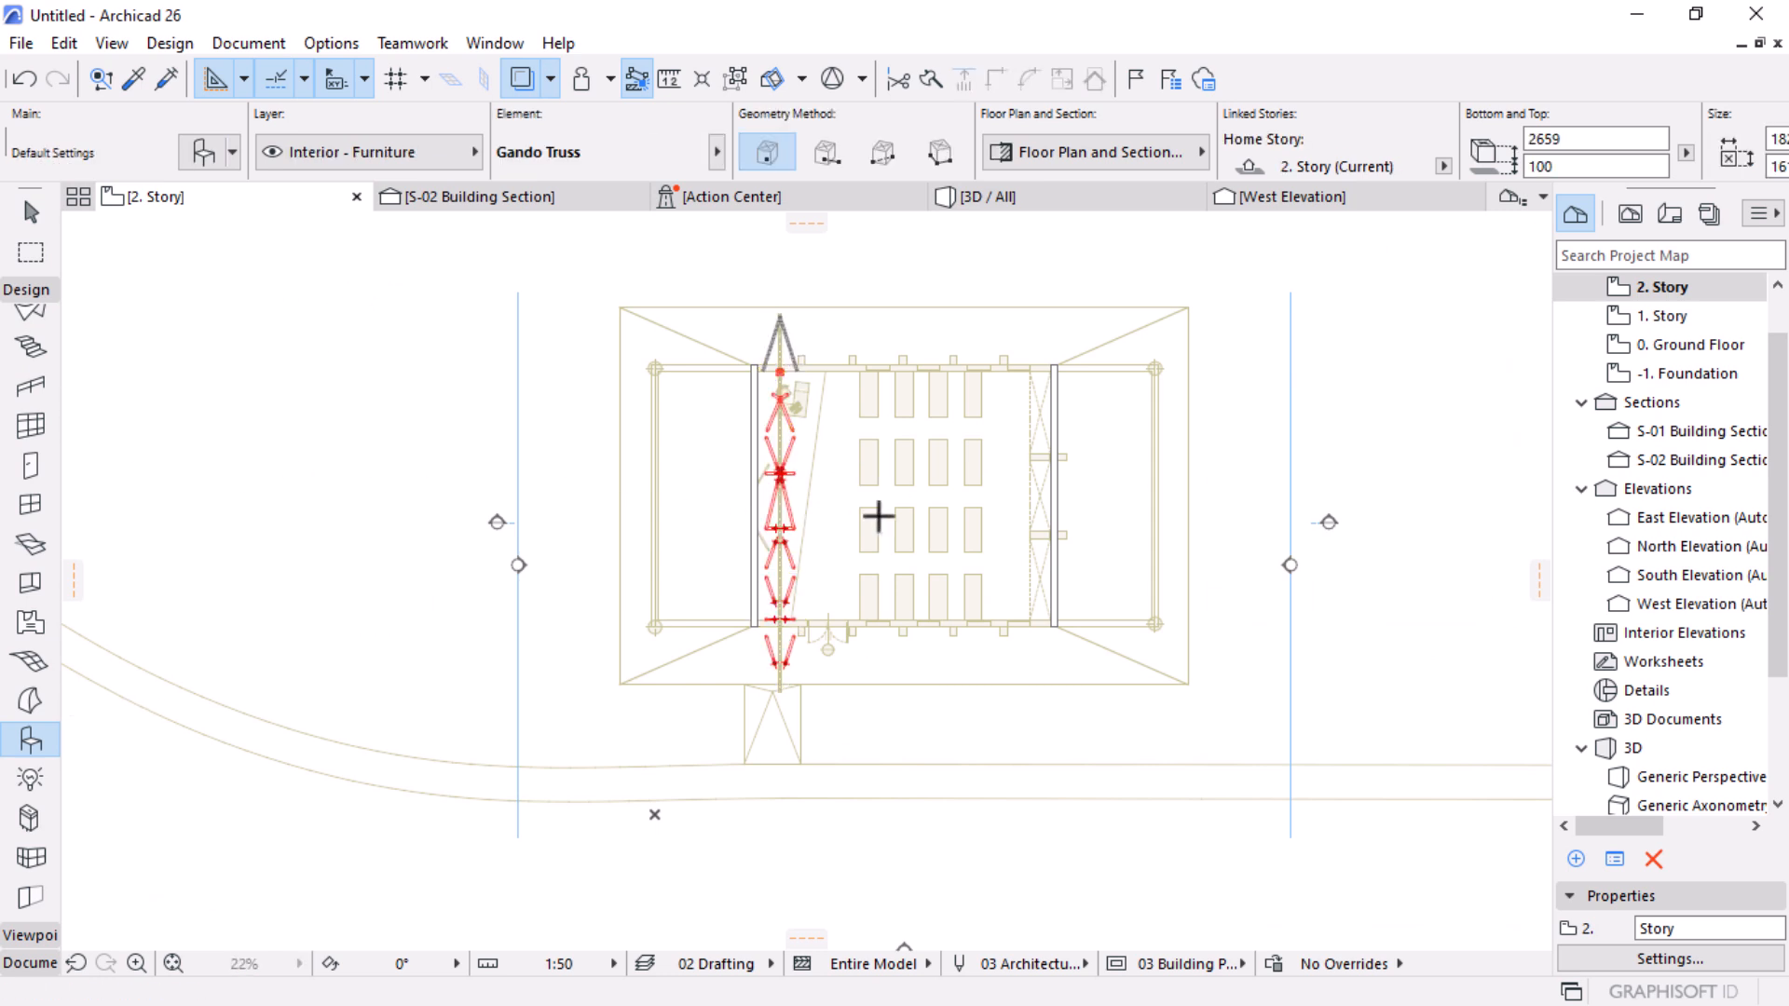
left_click(878, 516)
left_click(1221, 557)
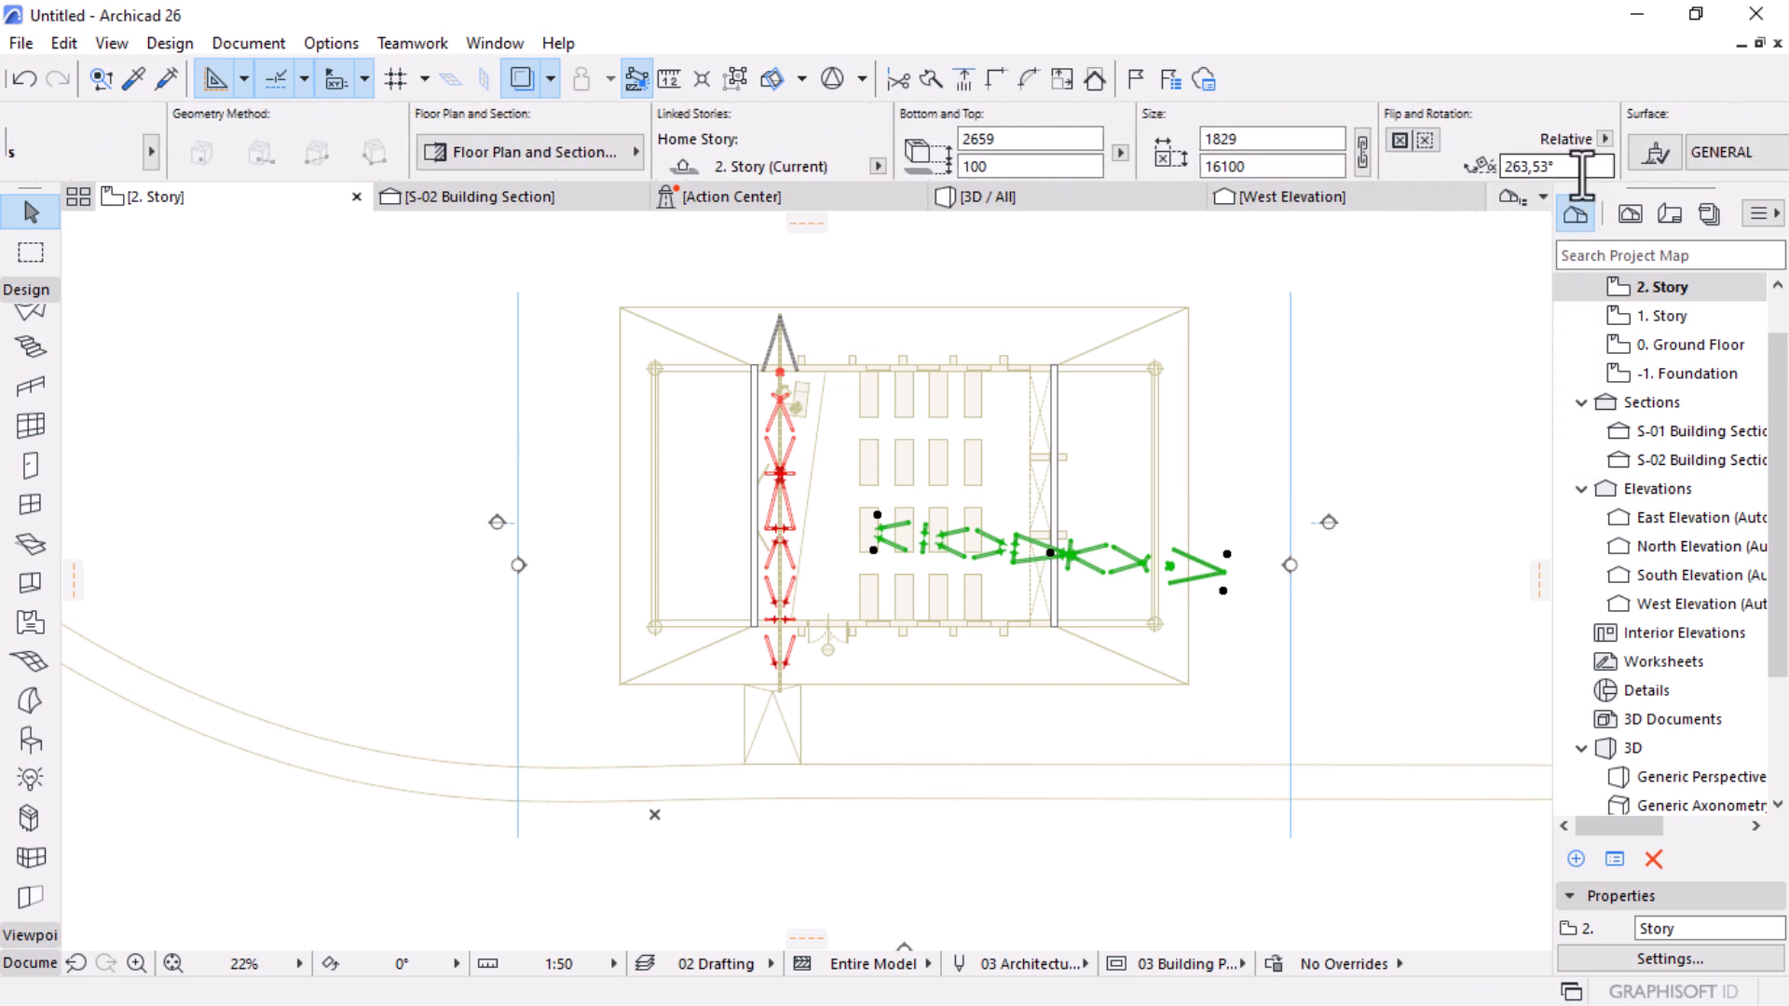
Step: Set the placed truss object's rotation angle to 0° so it runs parallel to the original truss
type("90")
key("Return")
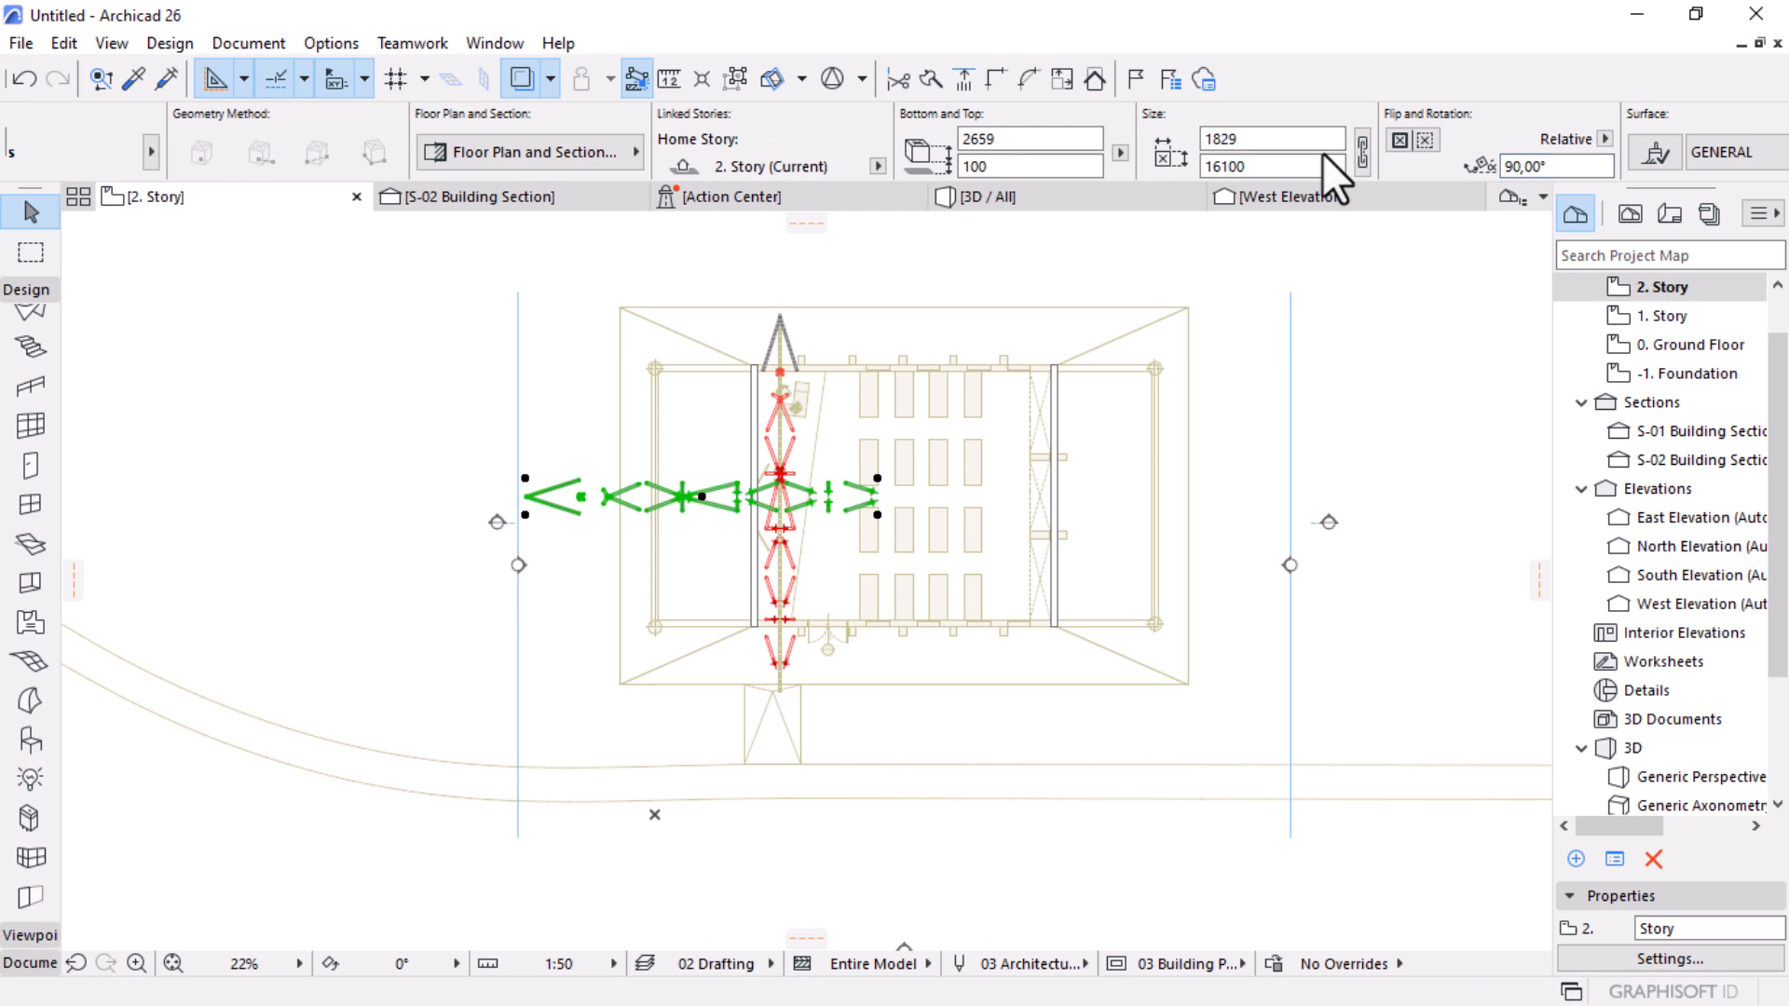
left_click(1528, 166)
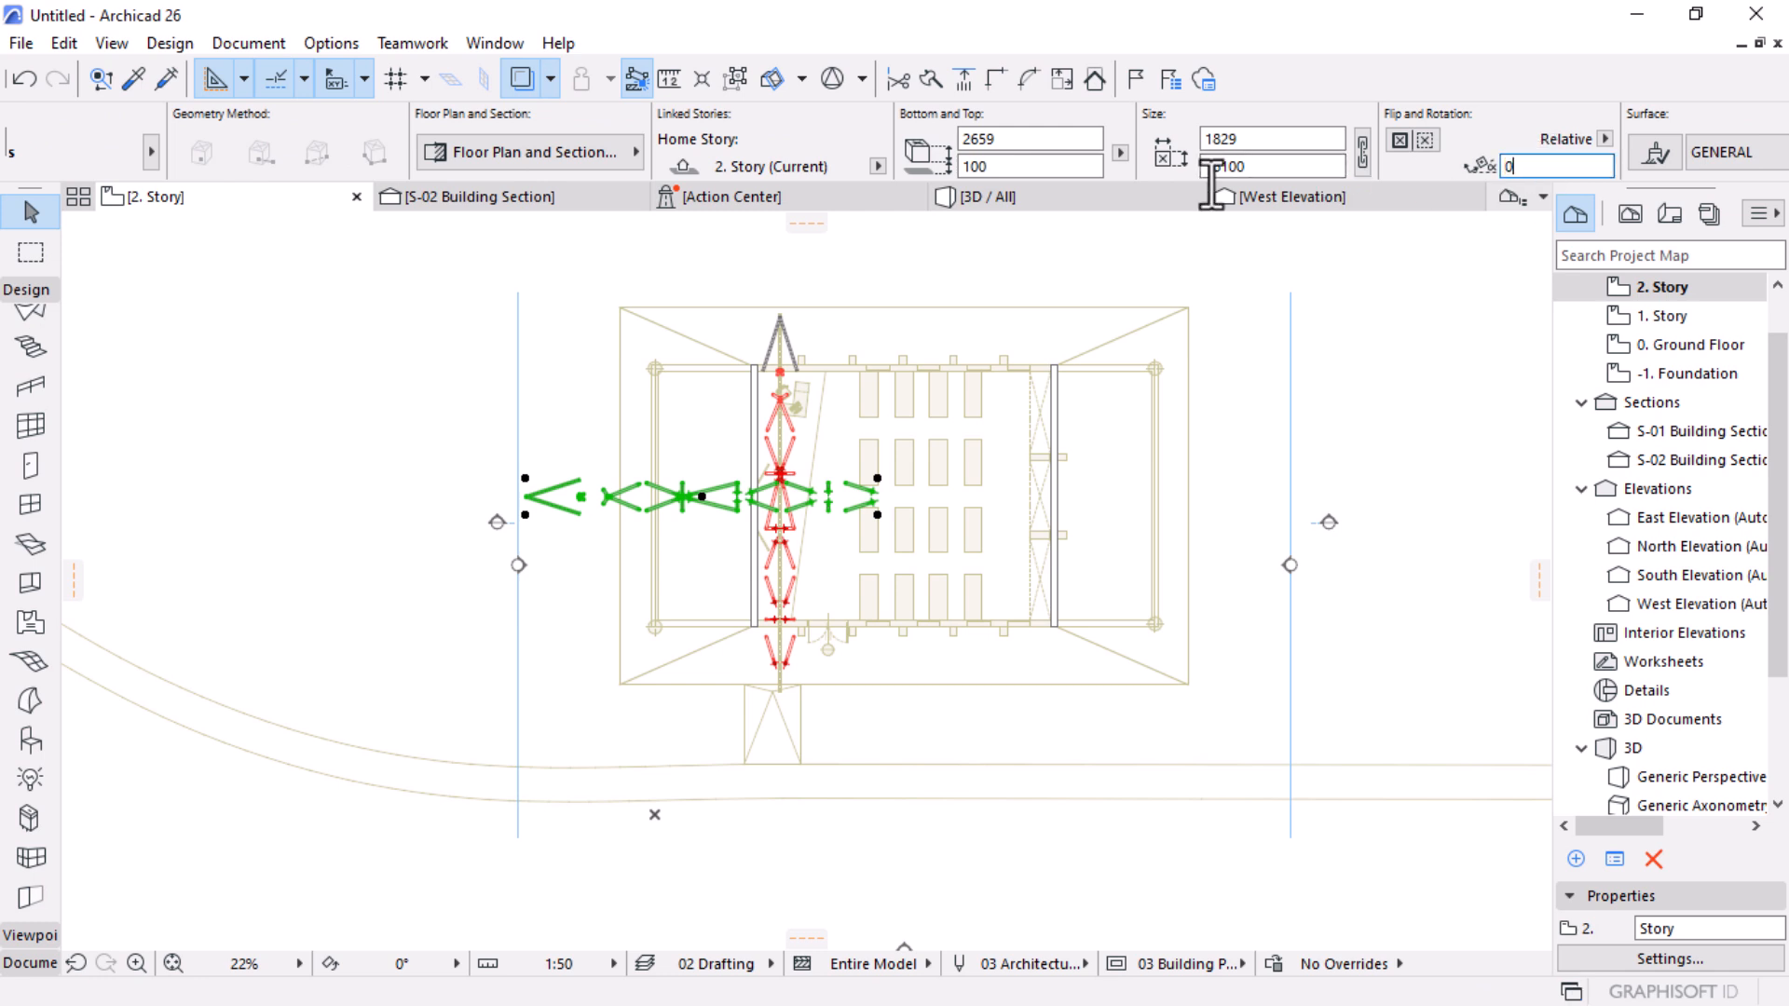
type("00")
key("Return")
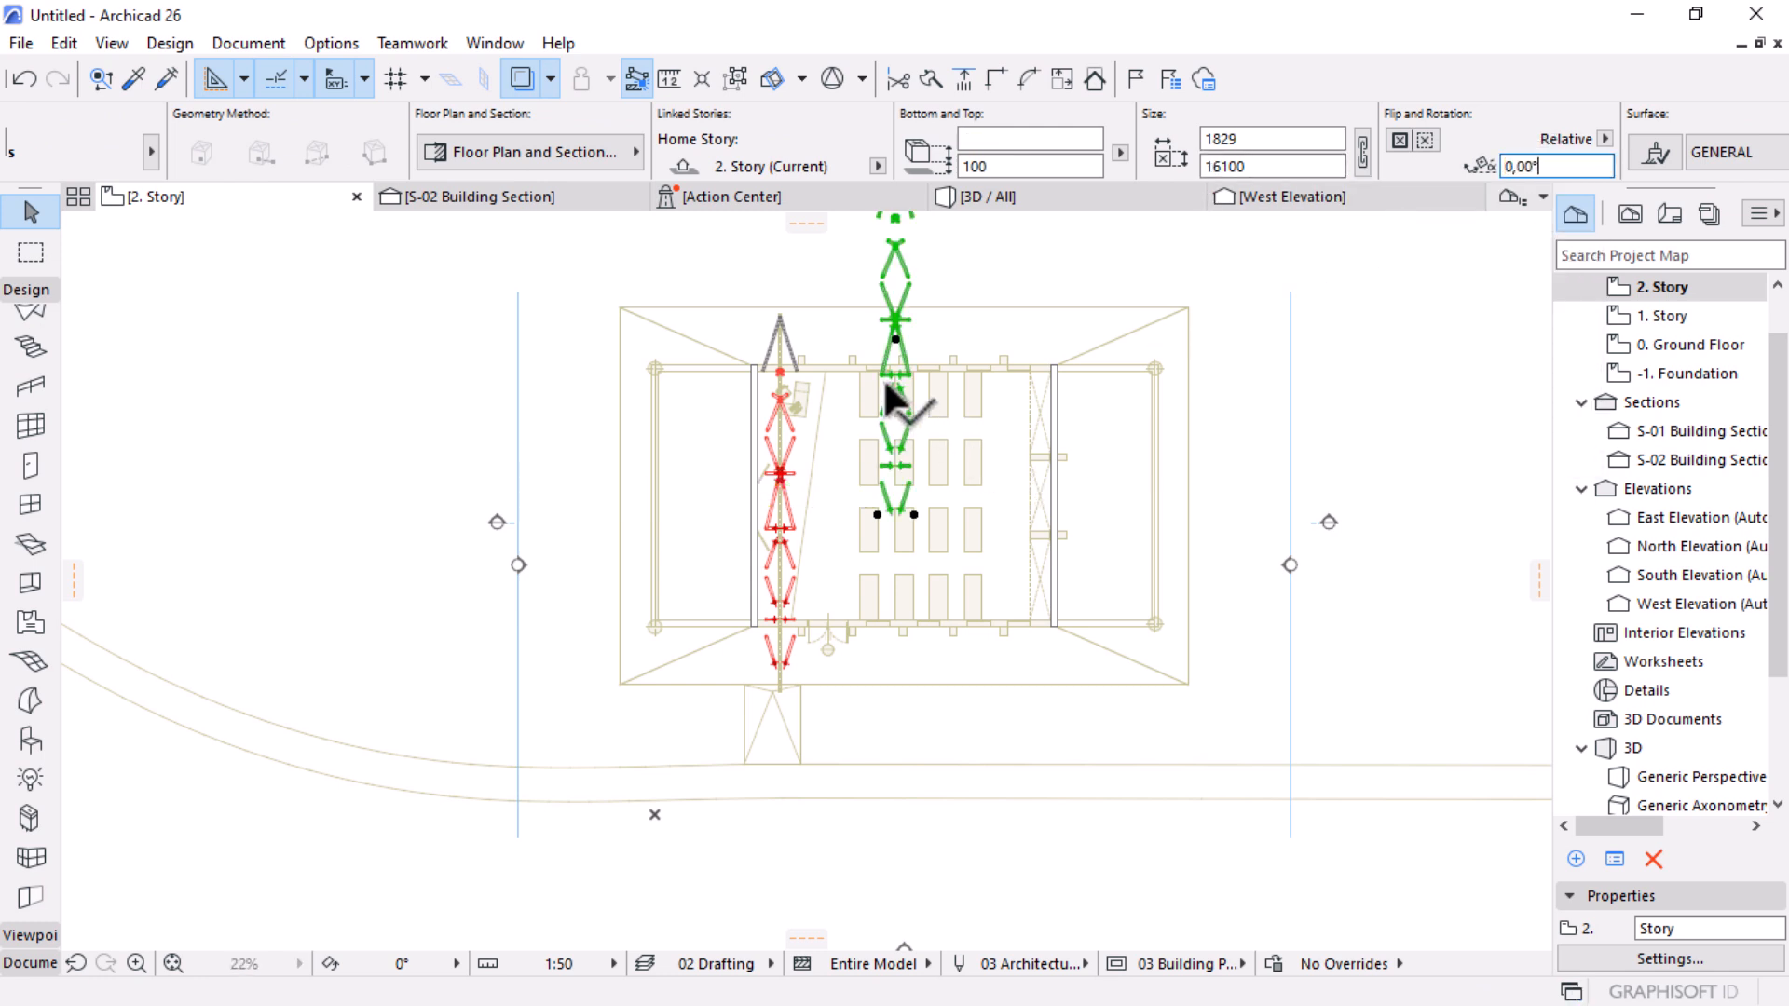
Step: Move the truss object by its centre point to a position just beside the original truss in the plan
key("ctrl+d")
left_click(896, 339)
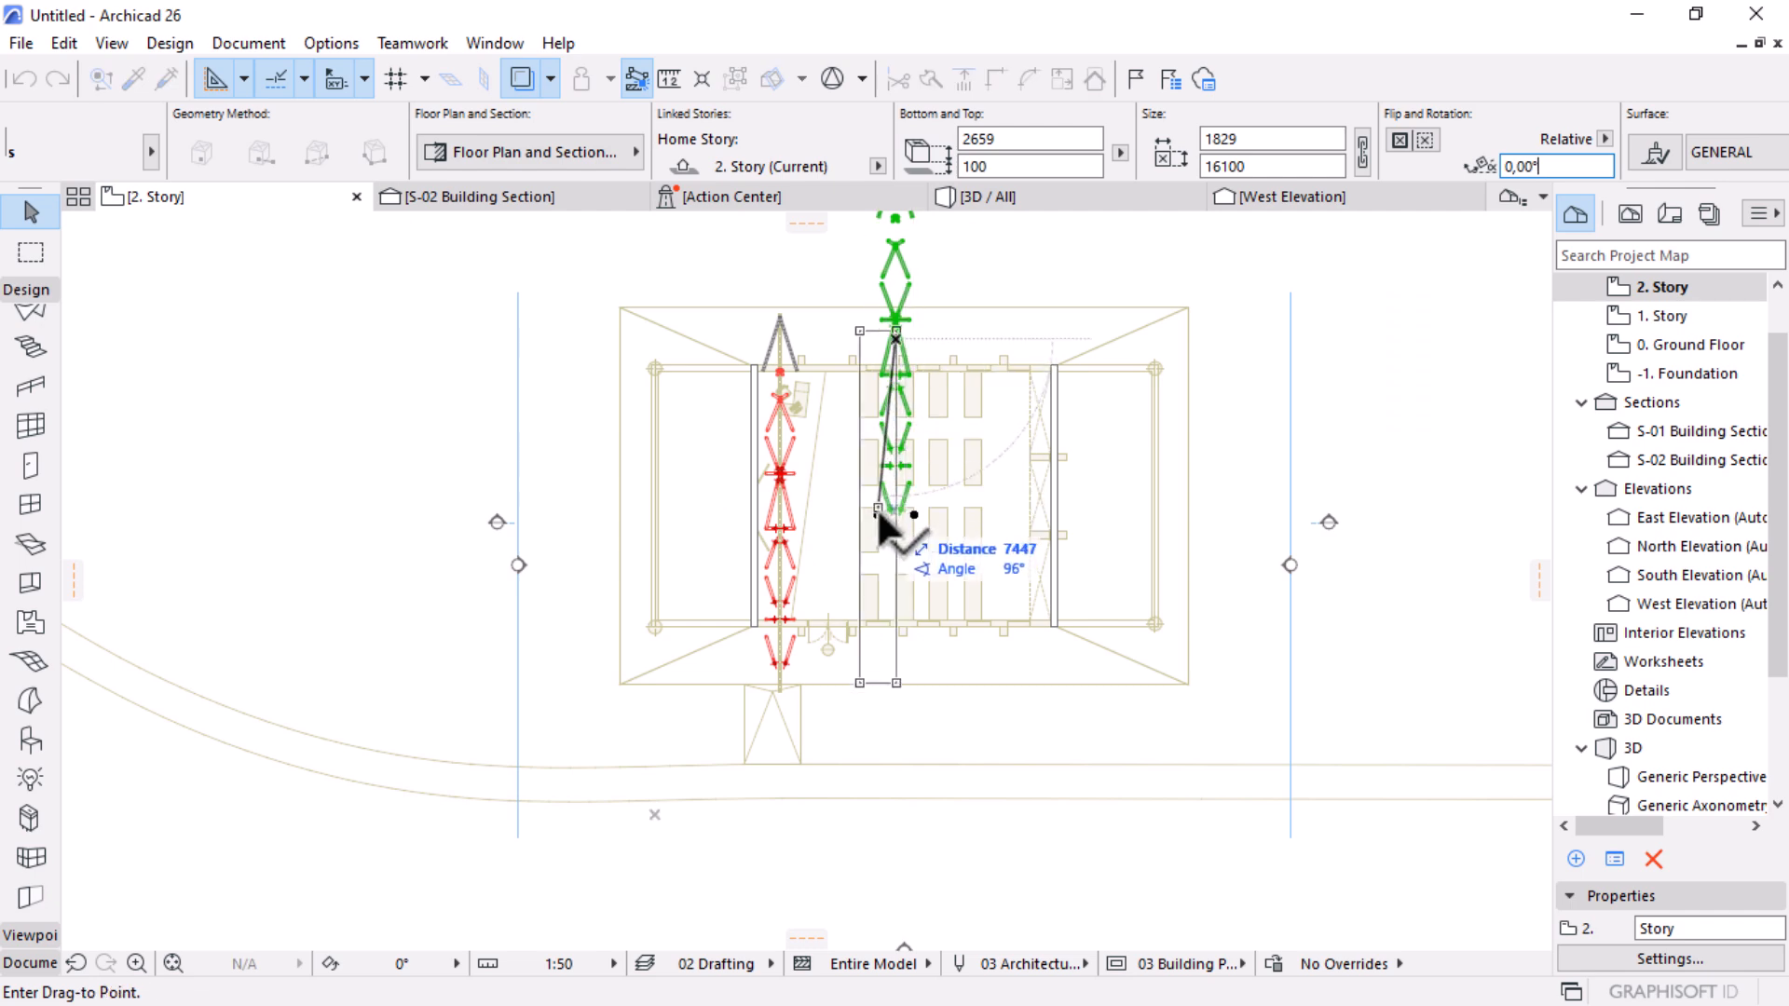
left_click(830, 479)
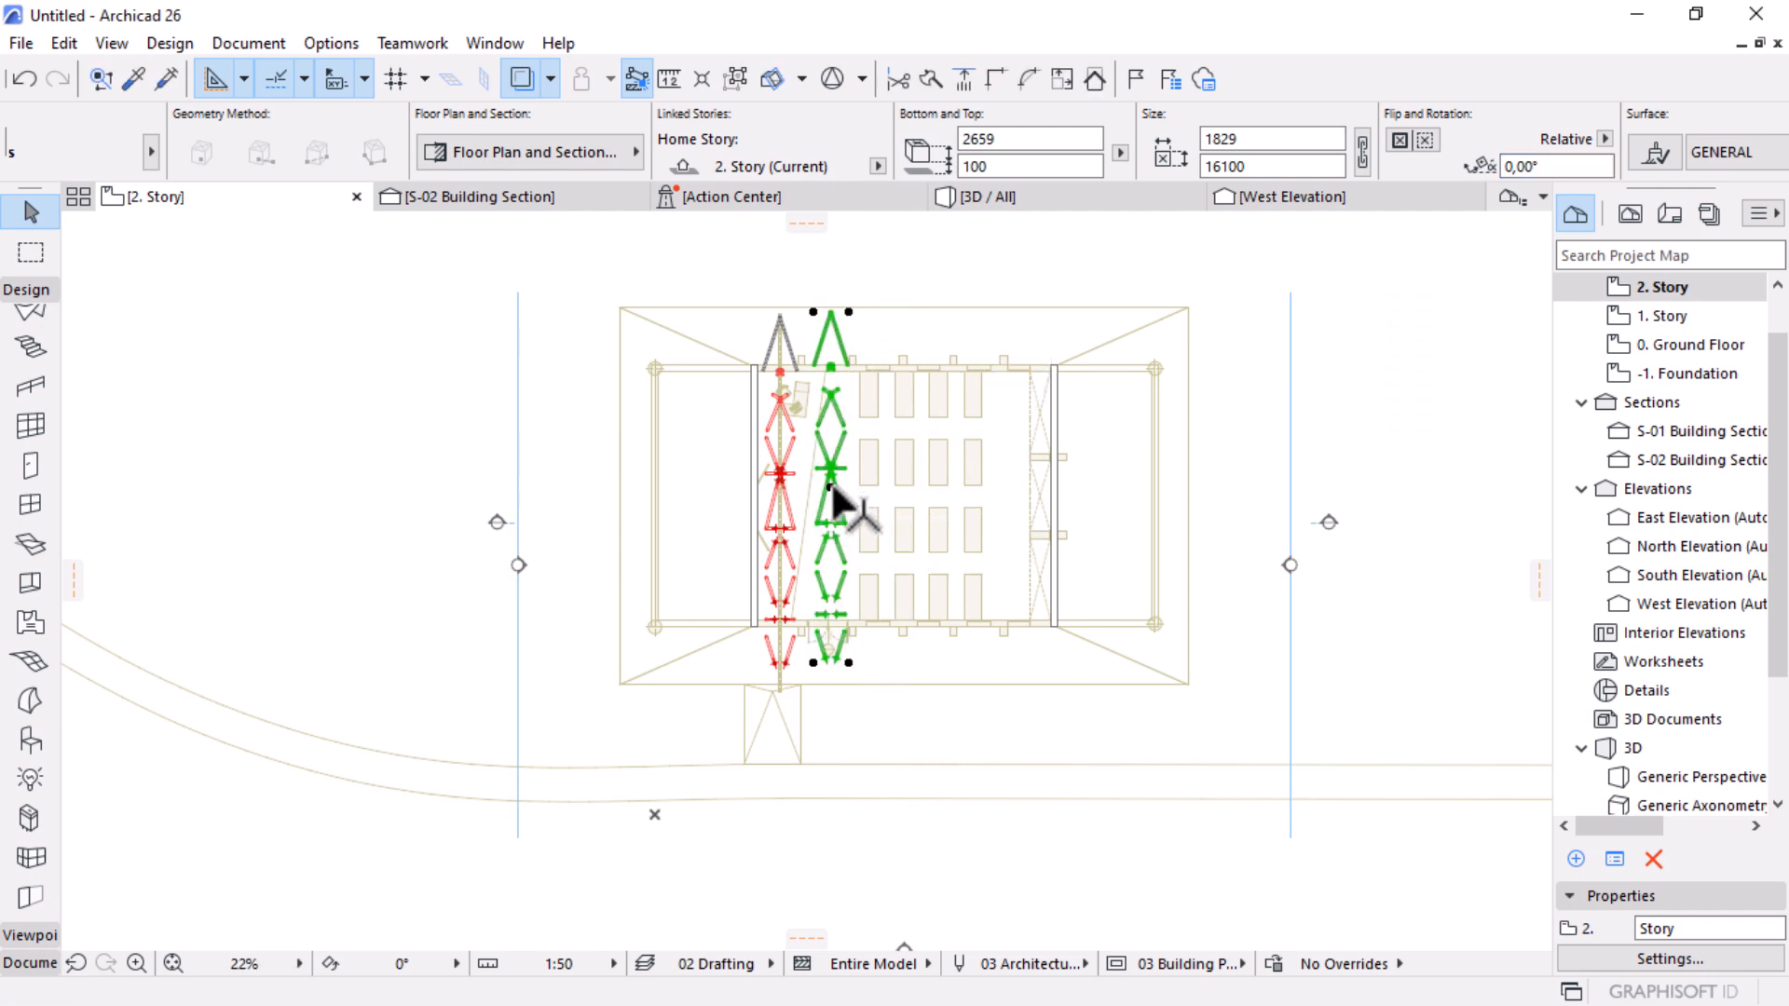
Step: Shift the truss object lengthwise so its eave end lines up with the tip of the original truss
scroll(801, 312, "up", 3)
scroll(801, 301, "up", 3)
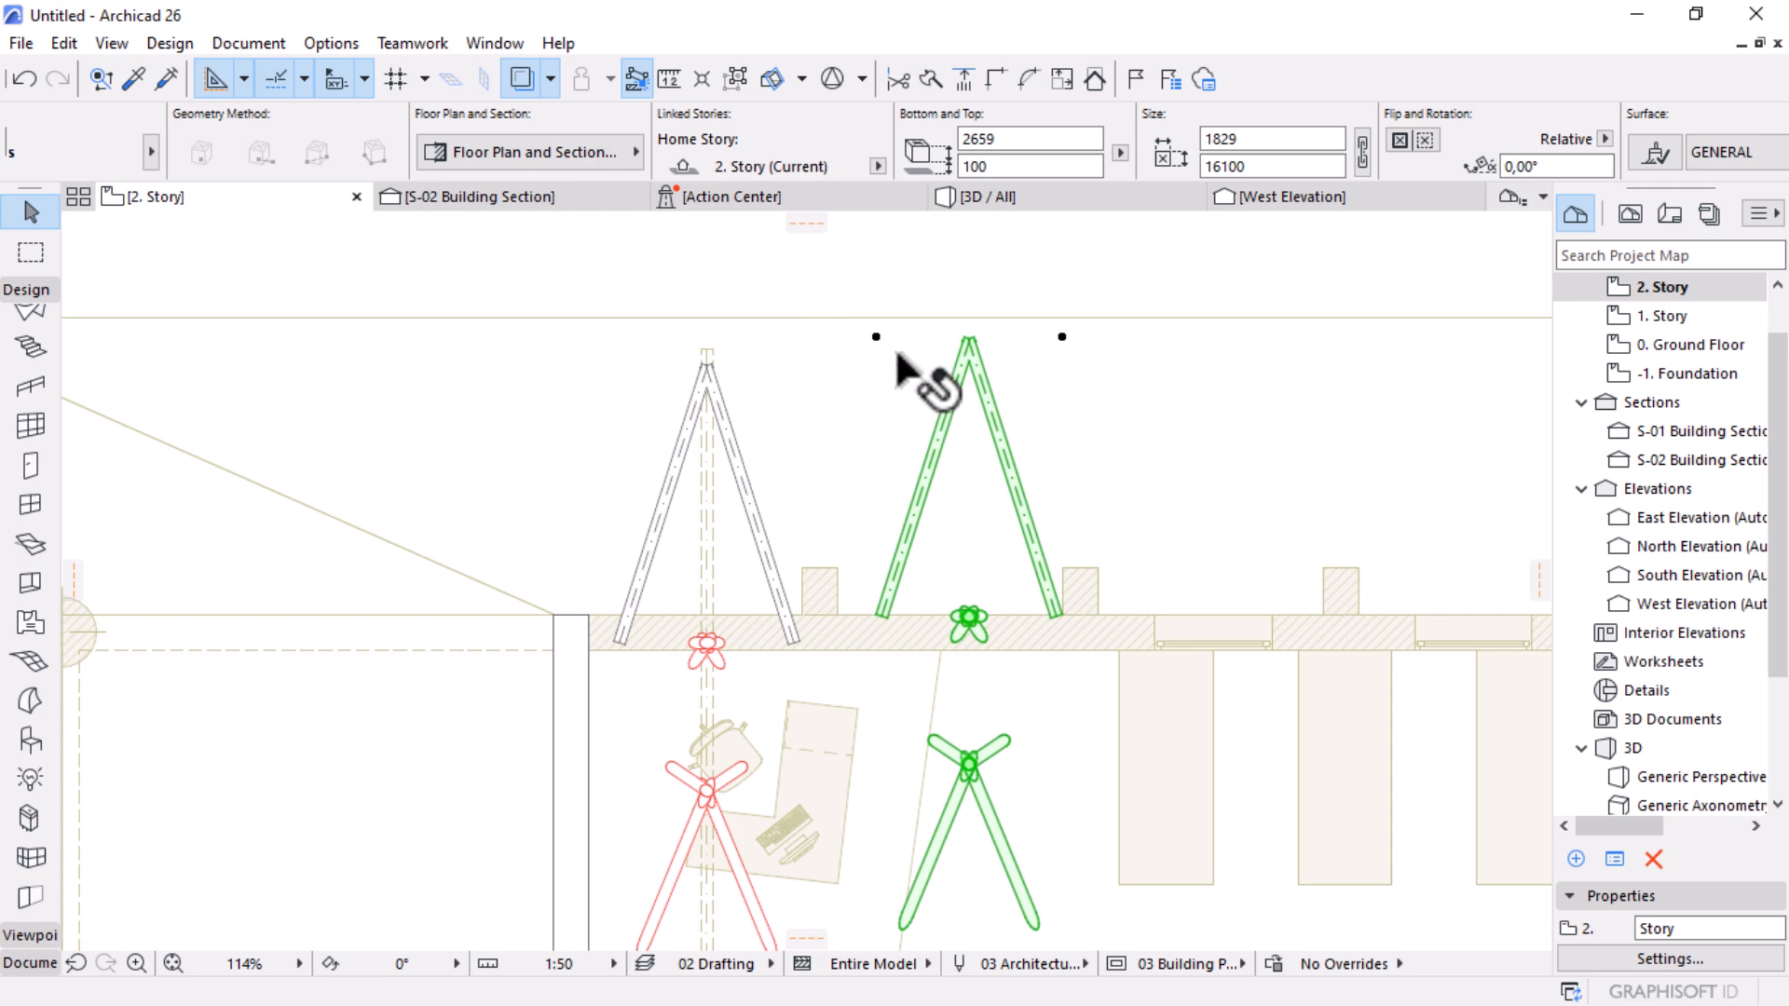
key("ctrl+d")
left_click(876, 336)
key("Escape")
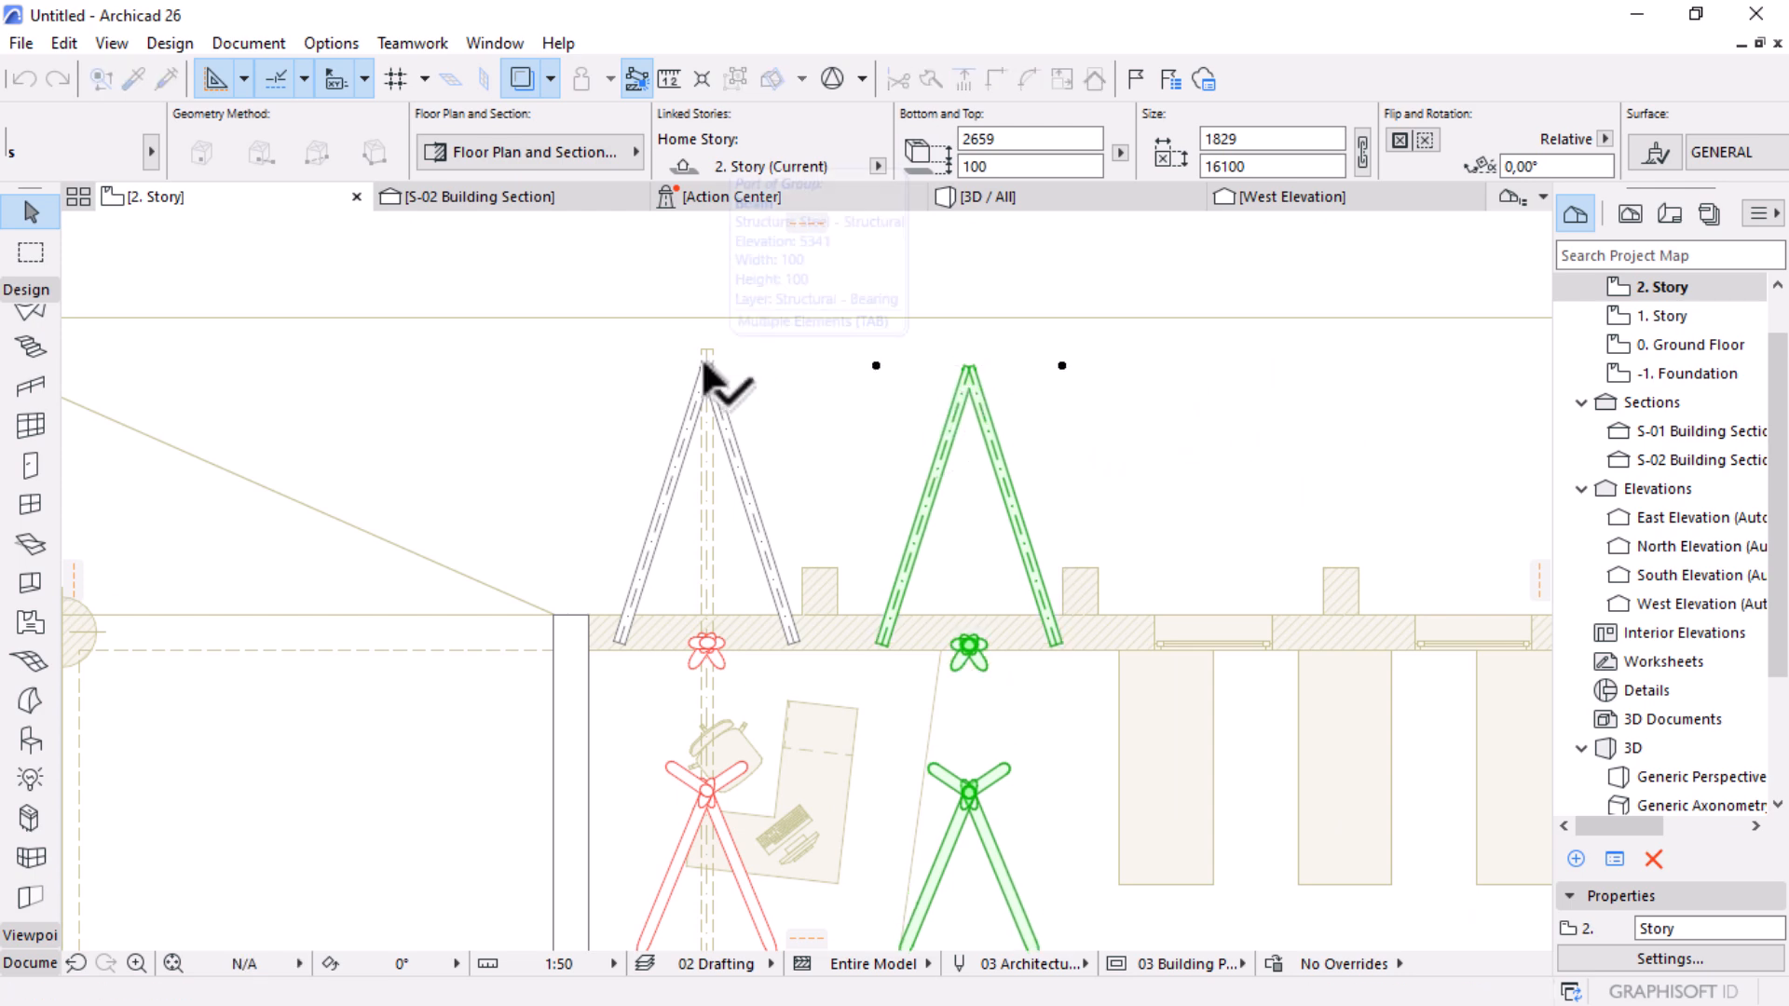
scroll(826, 280, "down", 1)
scroll(876, 340, "down", 4)
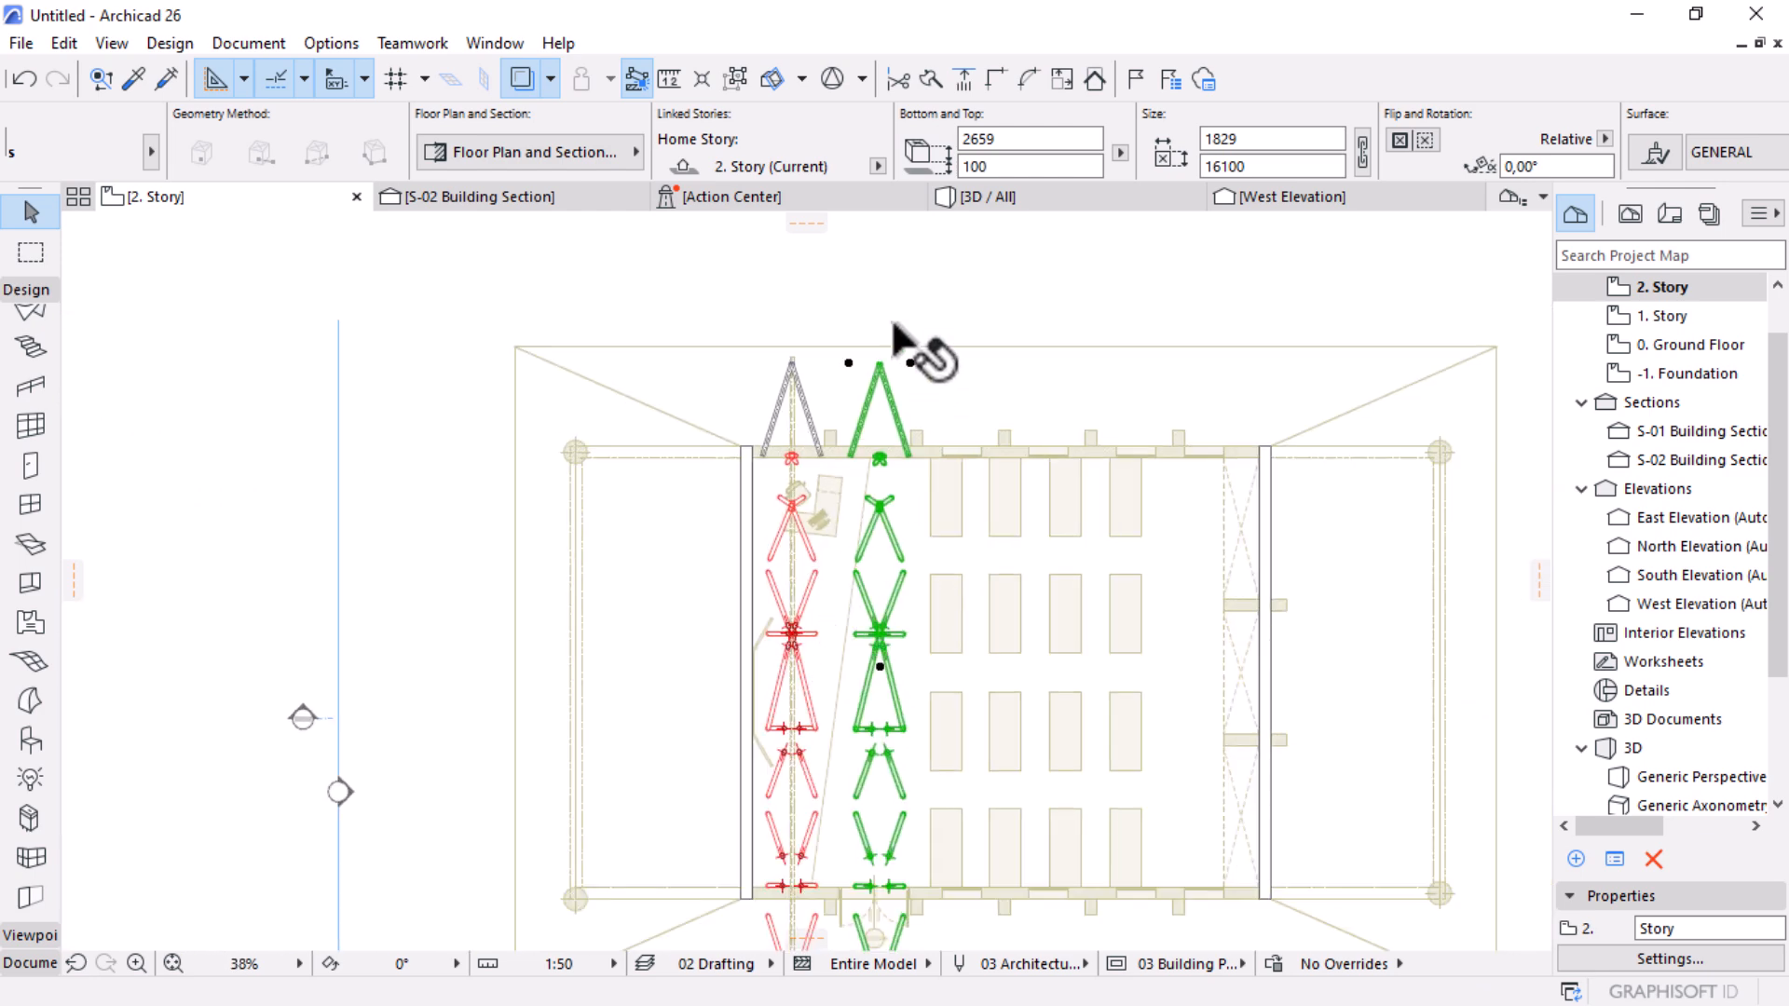
Step: In the 3D view, show the whole model and delete the original truss members, keeping only the Gando Truss object
left_click(1038, 199)
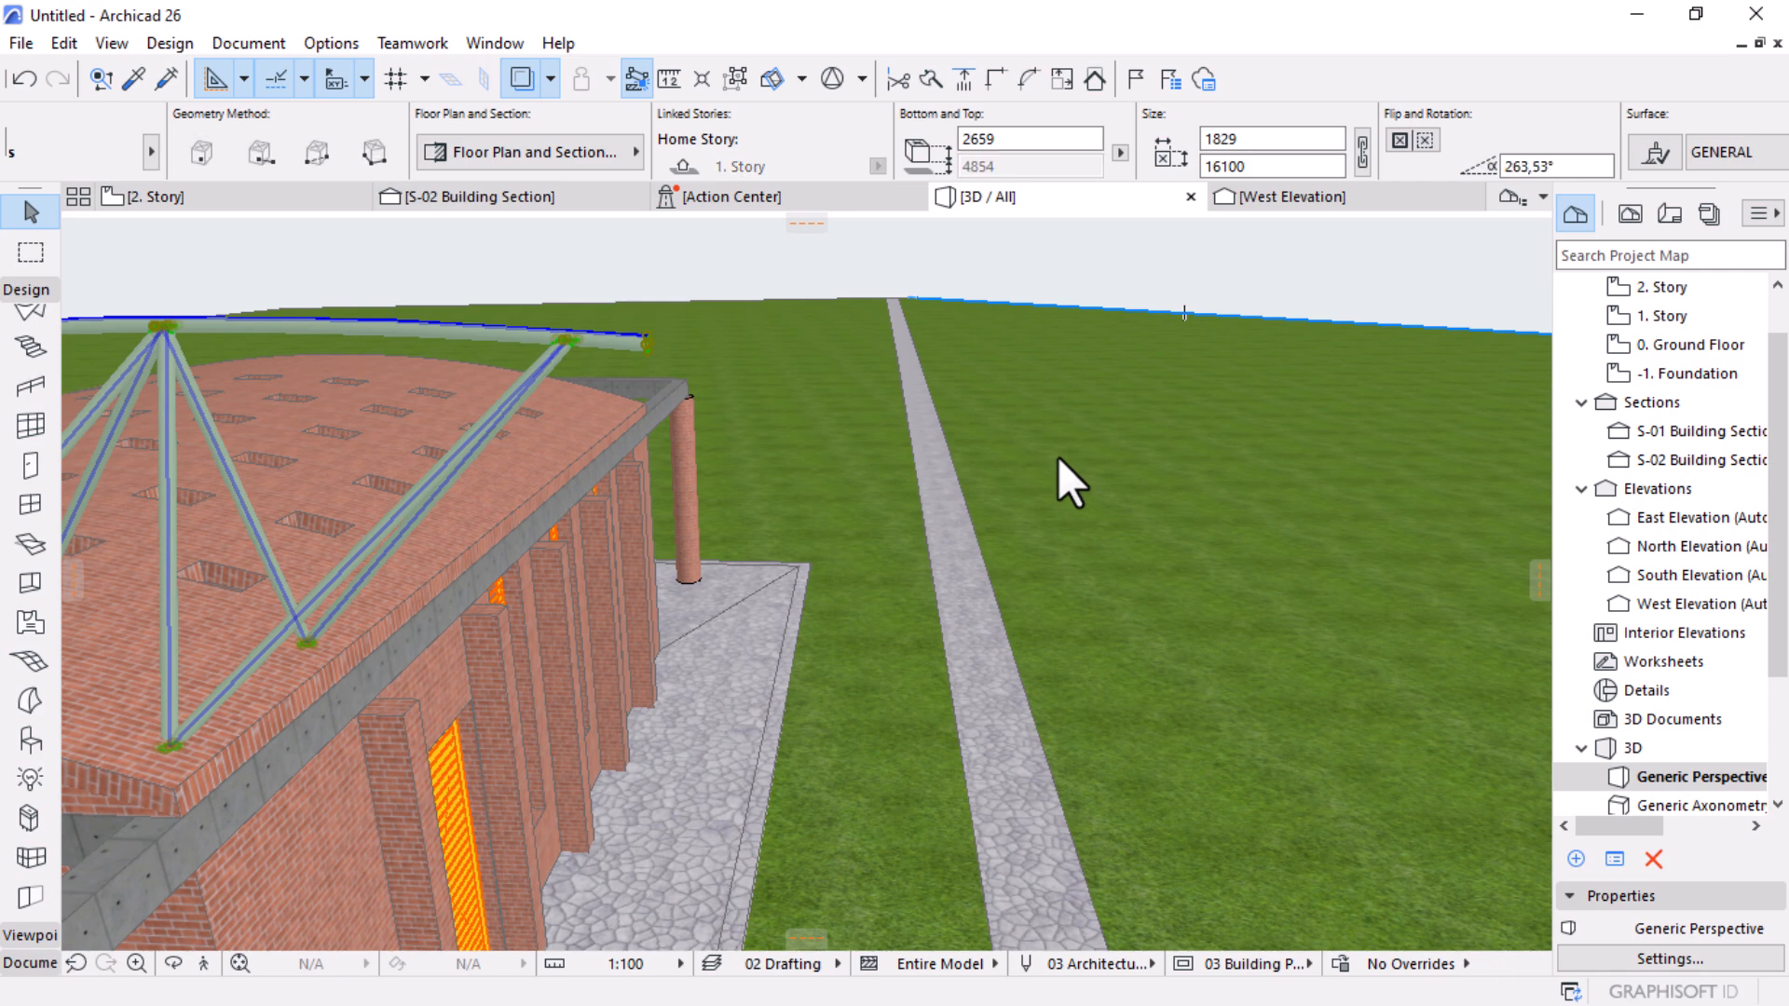
key("ctrl+a")
scroll(1133, 563, "down", 5)
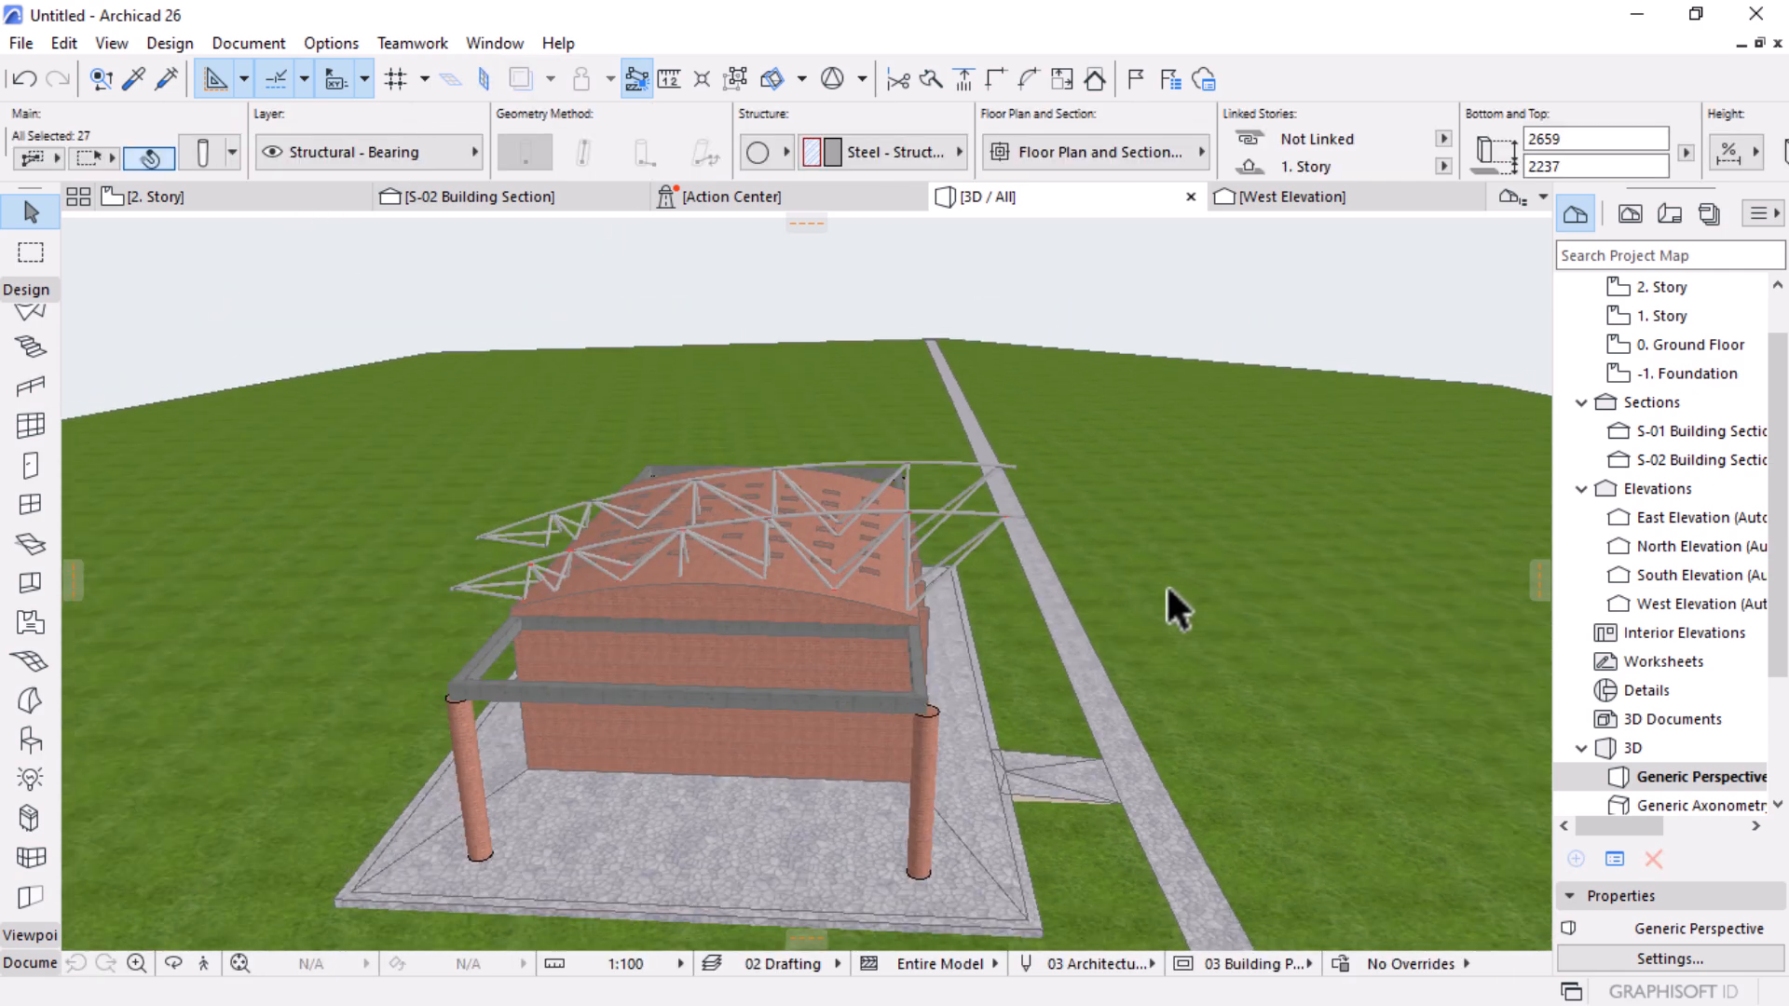
scroll(831, 557, "up", 3)
left_click(832, 559)
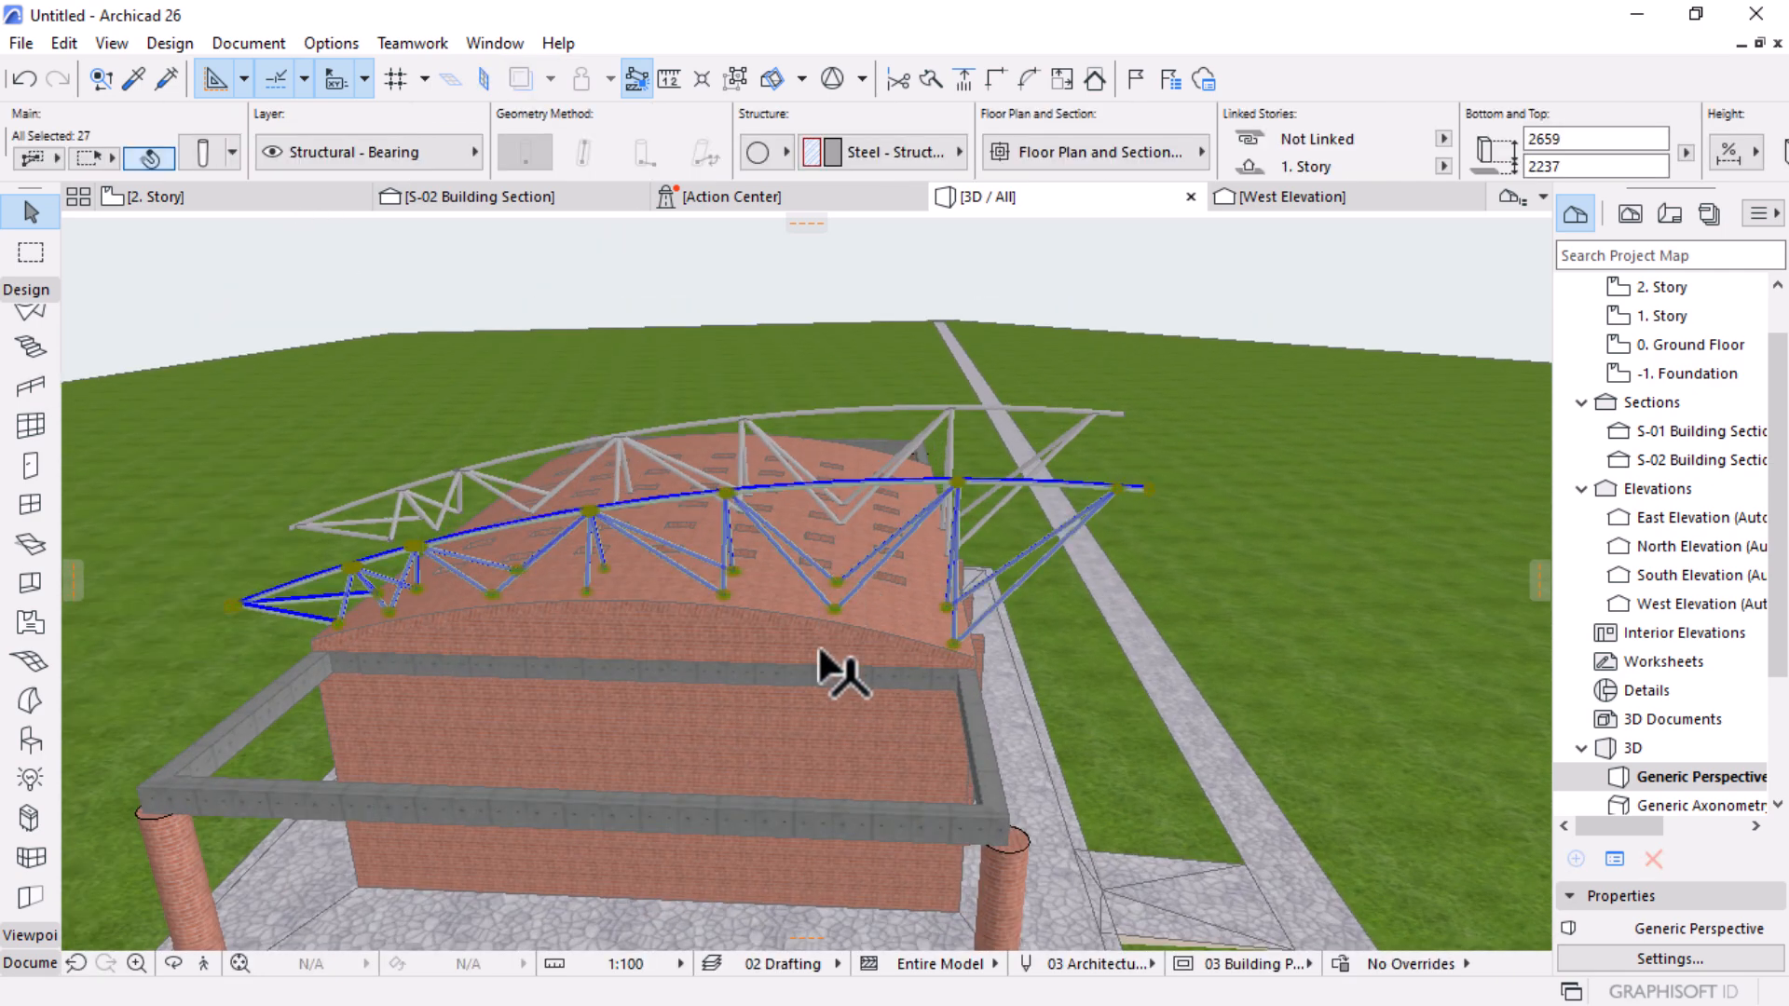
key("Escape")
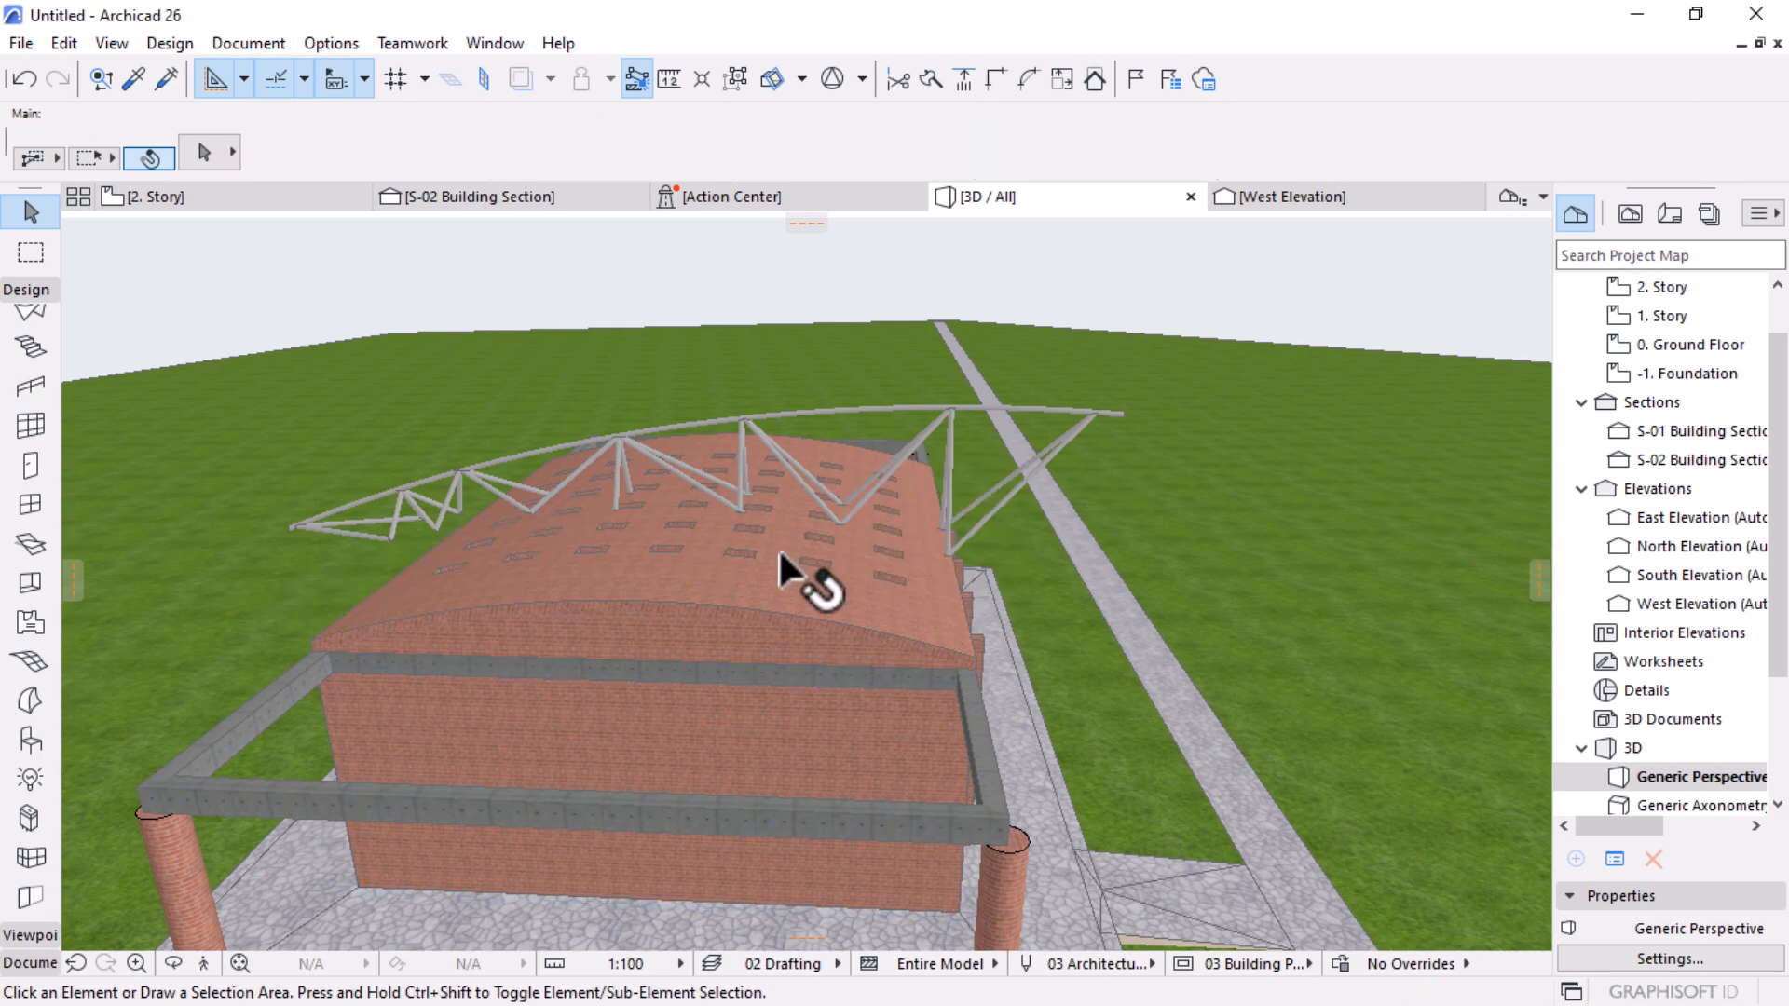
scroll(511, 529, "up", 3)
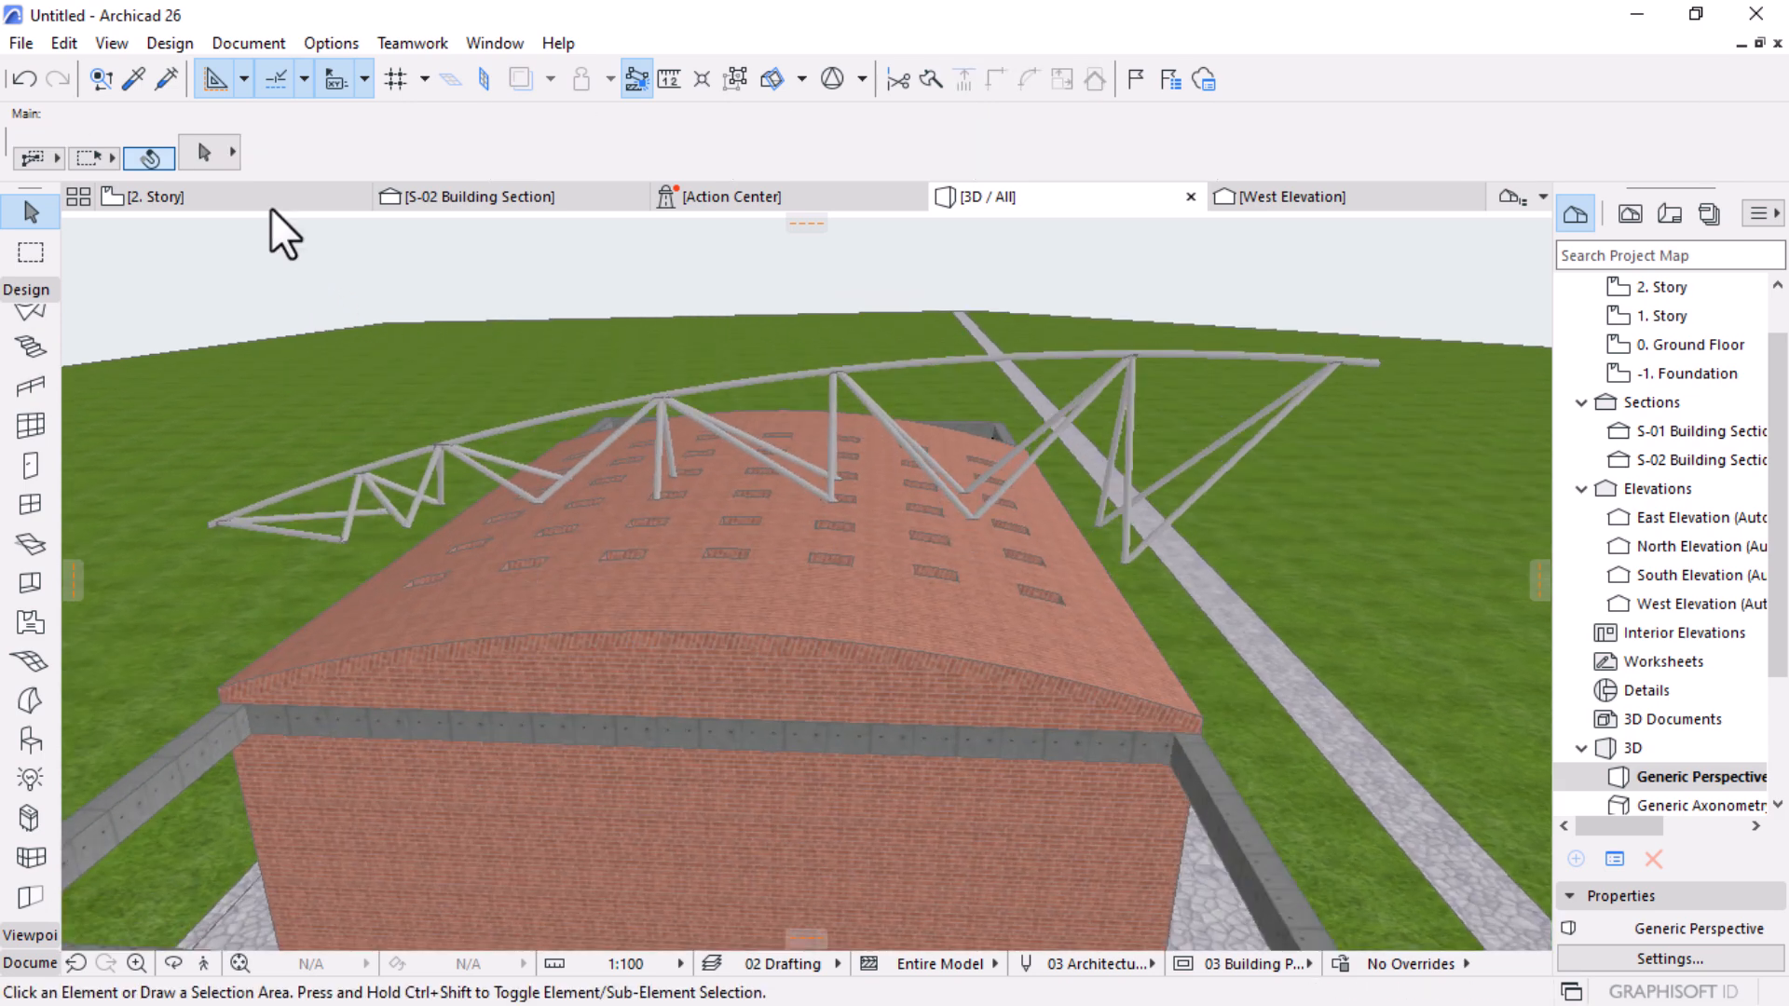
Step: On the 2. Story plan, move the truss object horizontally about 2376 mm towards the nearer end wall, where the original truss stood
left_click(270, 194)
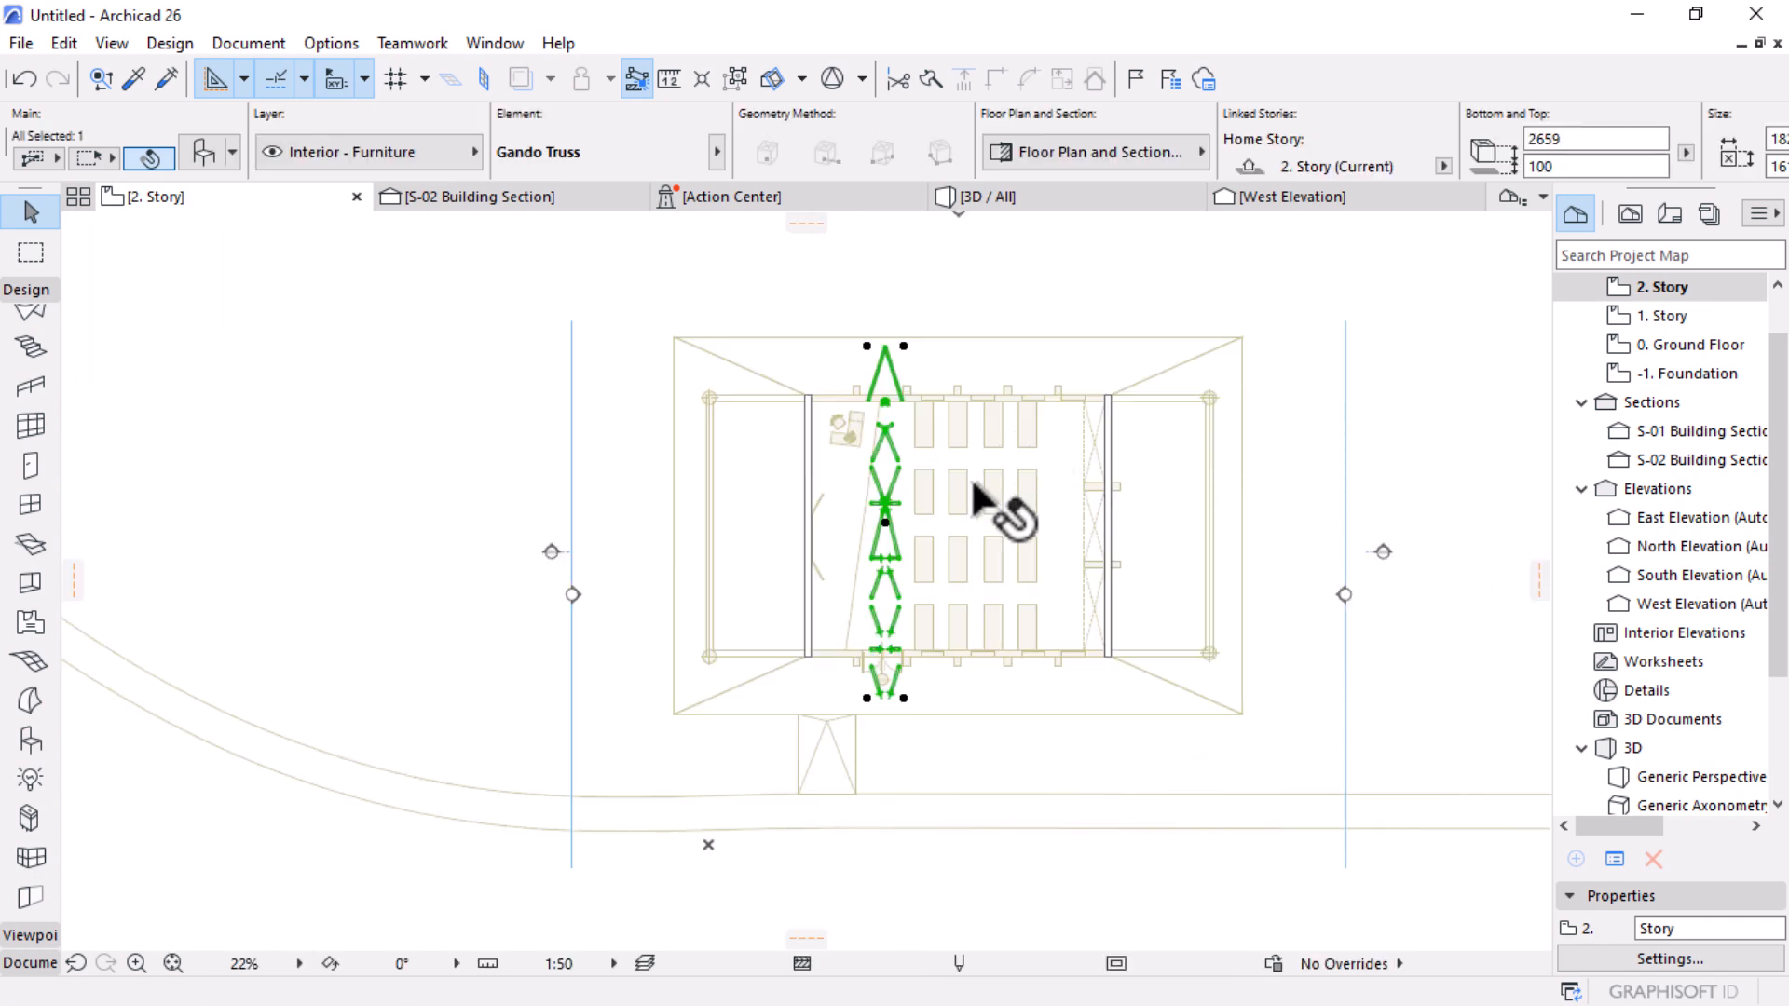
key("ctrl+d")
left_click(867, 698)
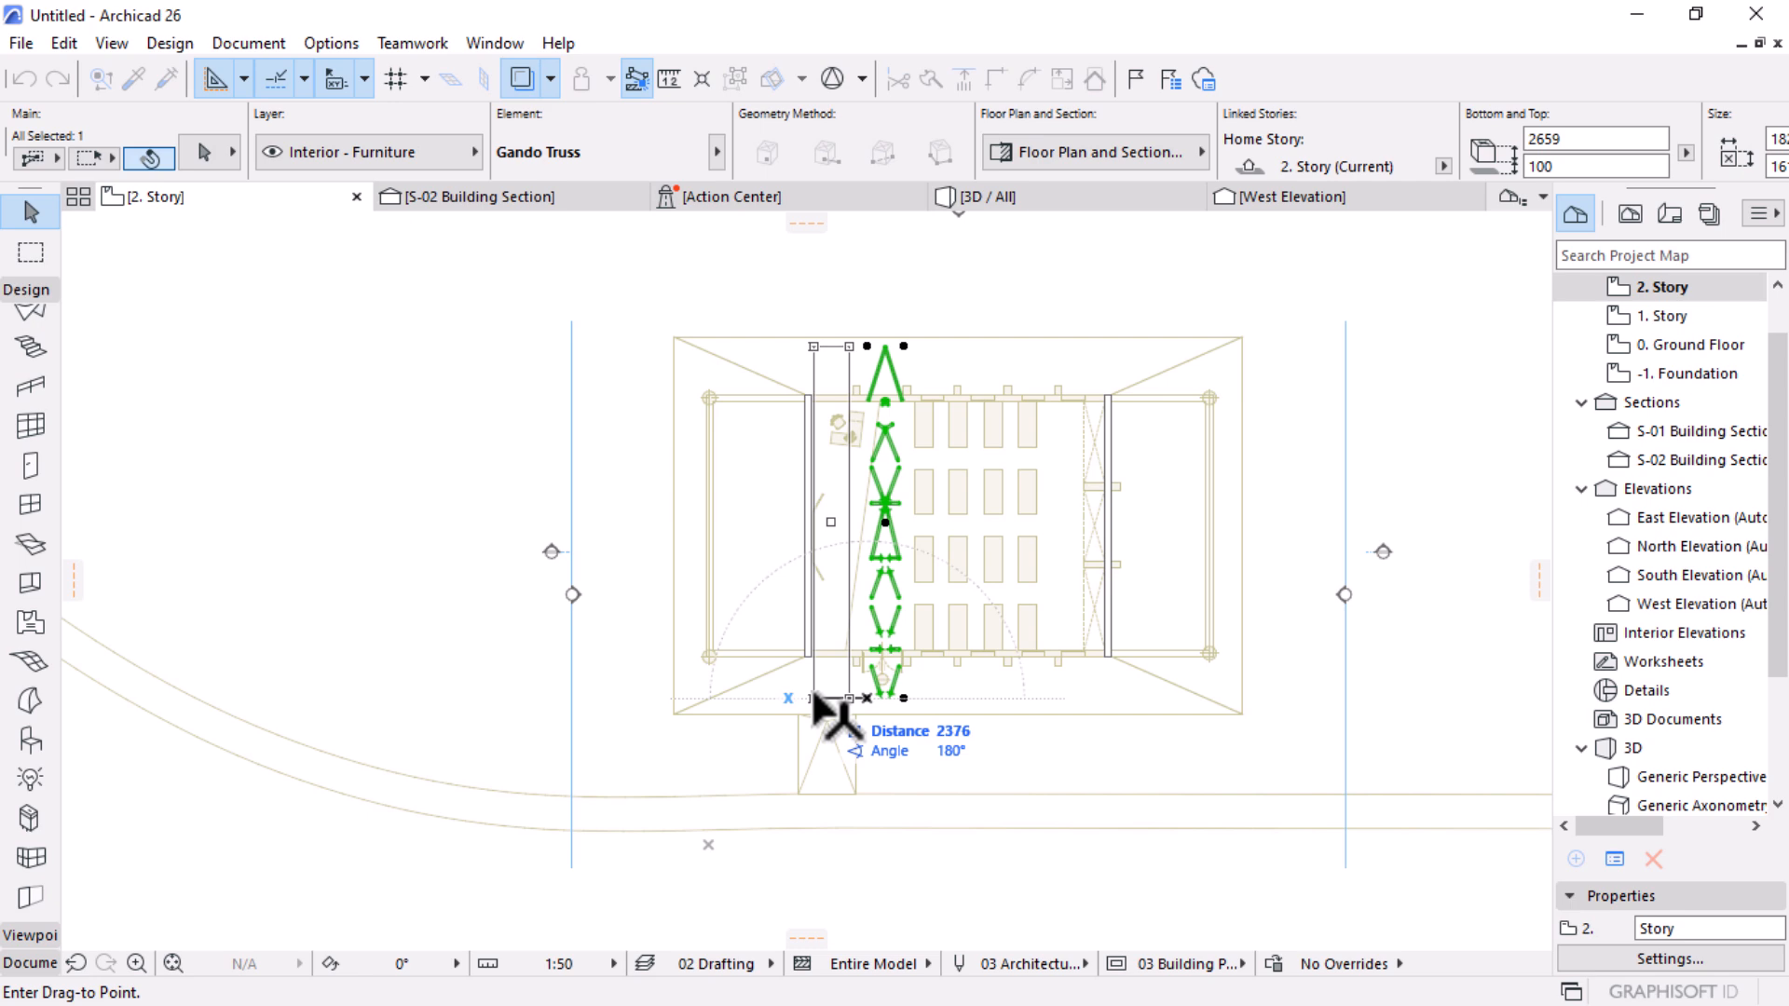
left_click(814, 698)
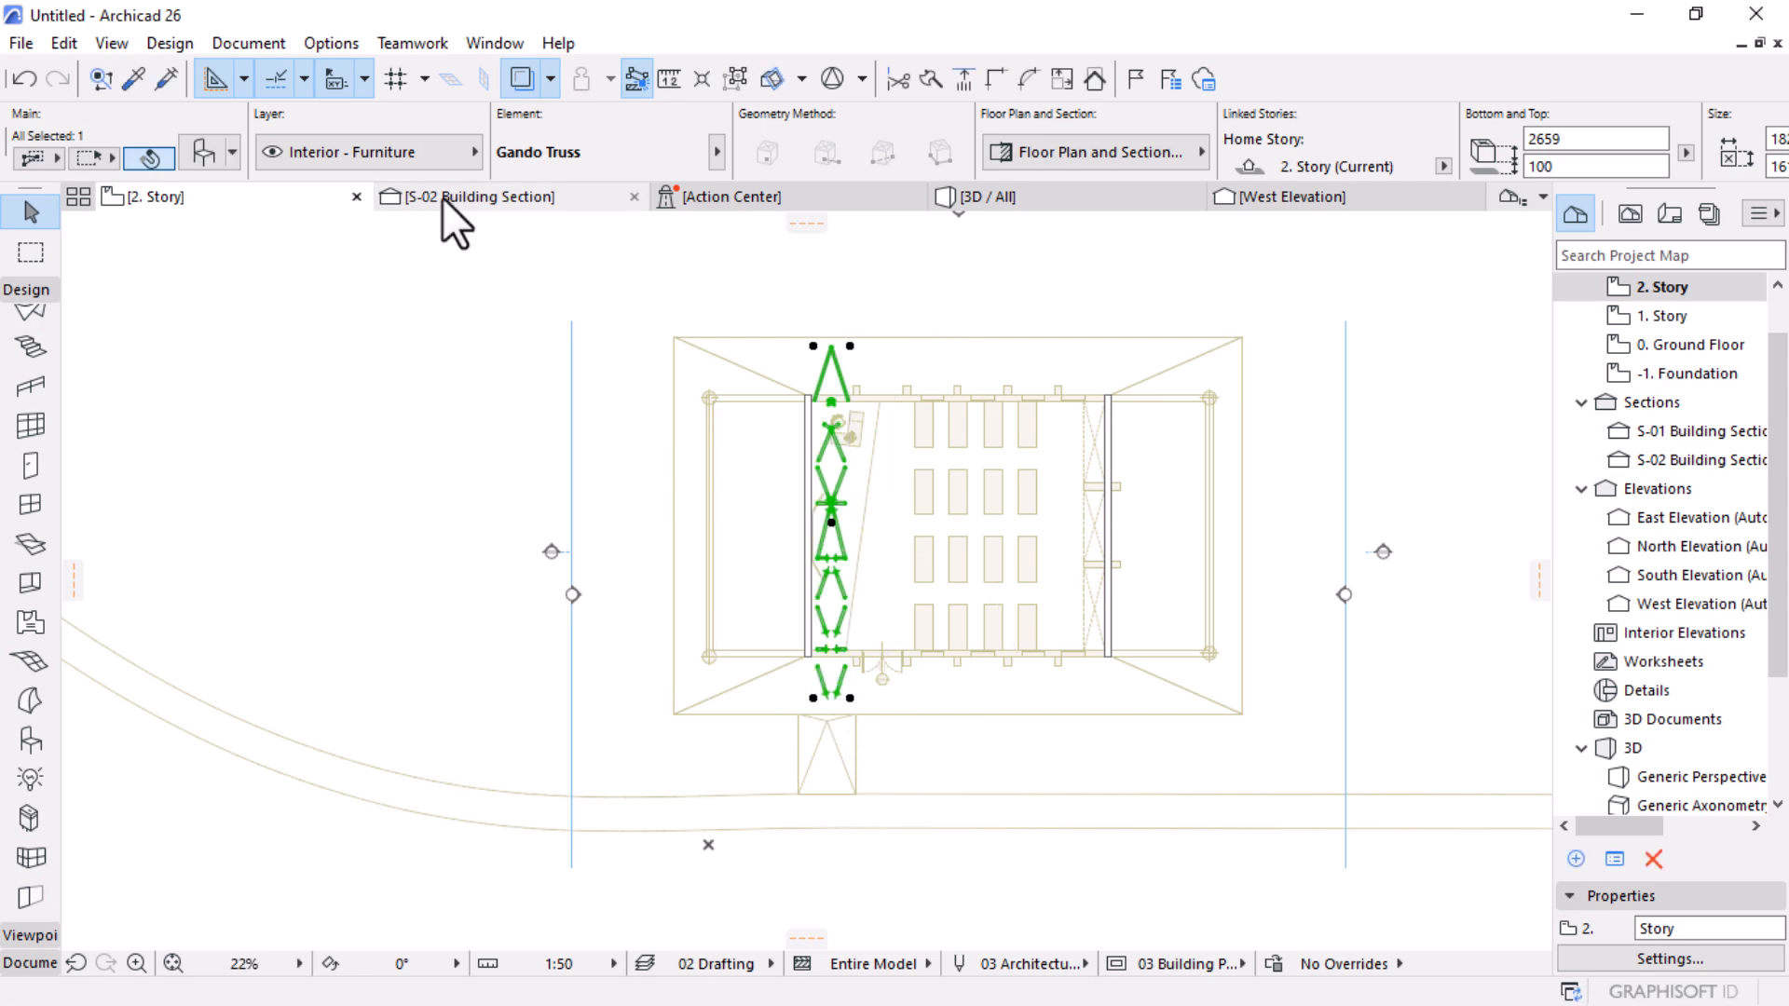
Step: In section S-02, lower the truss object about 798 mm onto the vault's edge and check its fit at the opposite eave
left_click(444, 197)
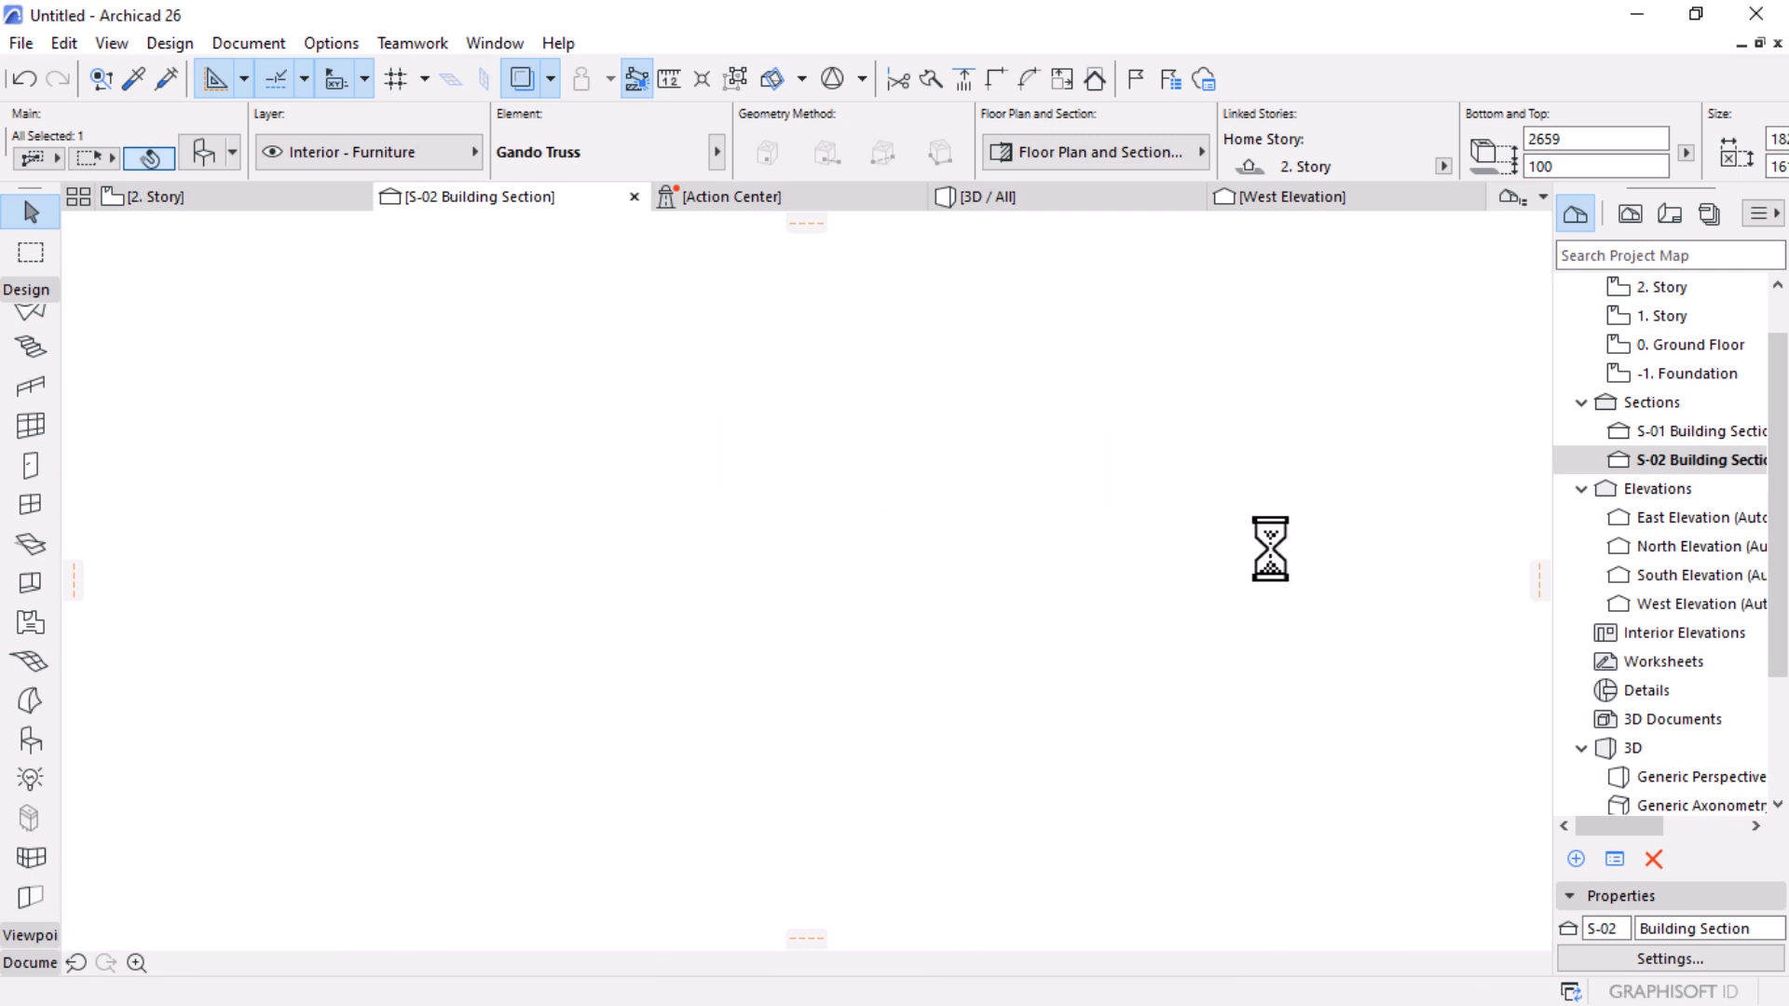
scroll(1271, 548, "down", 8)
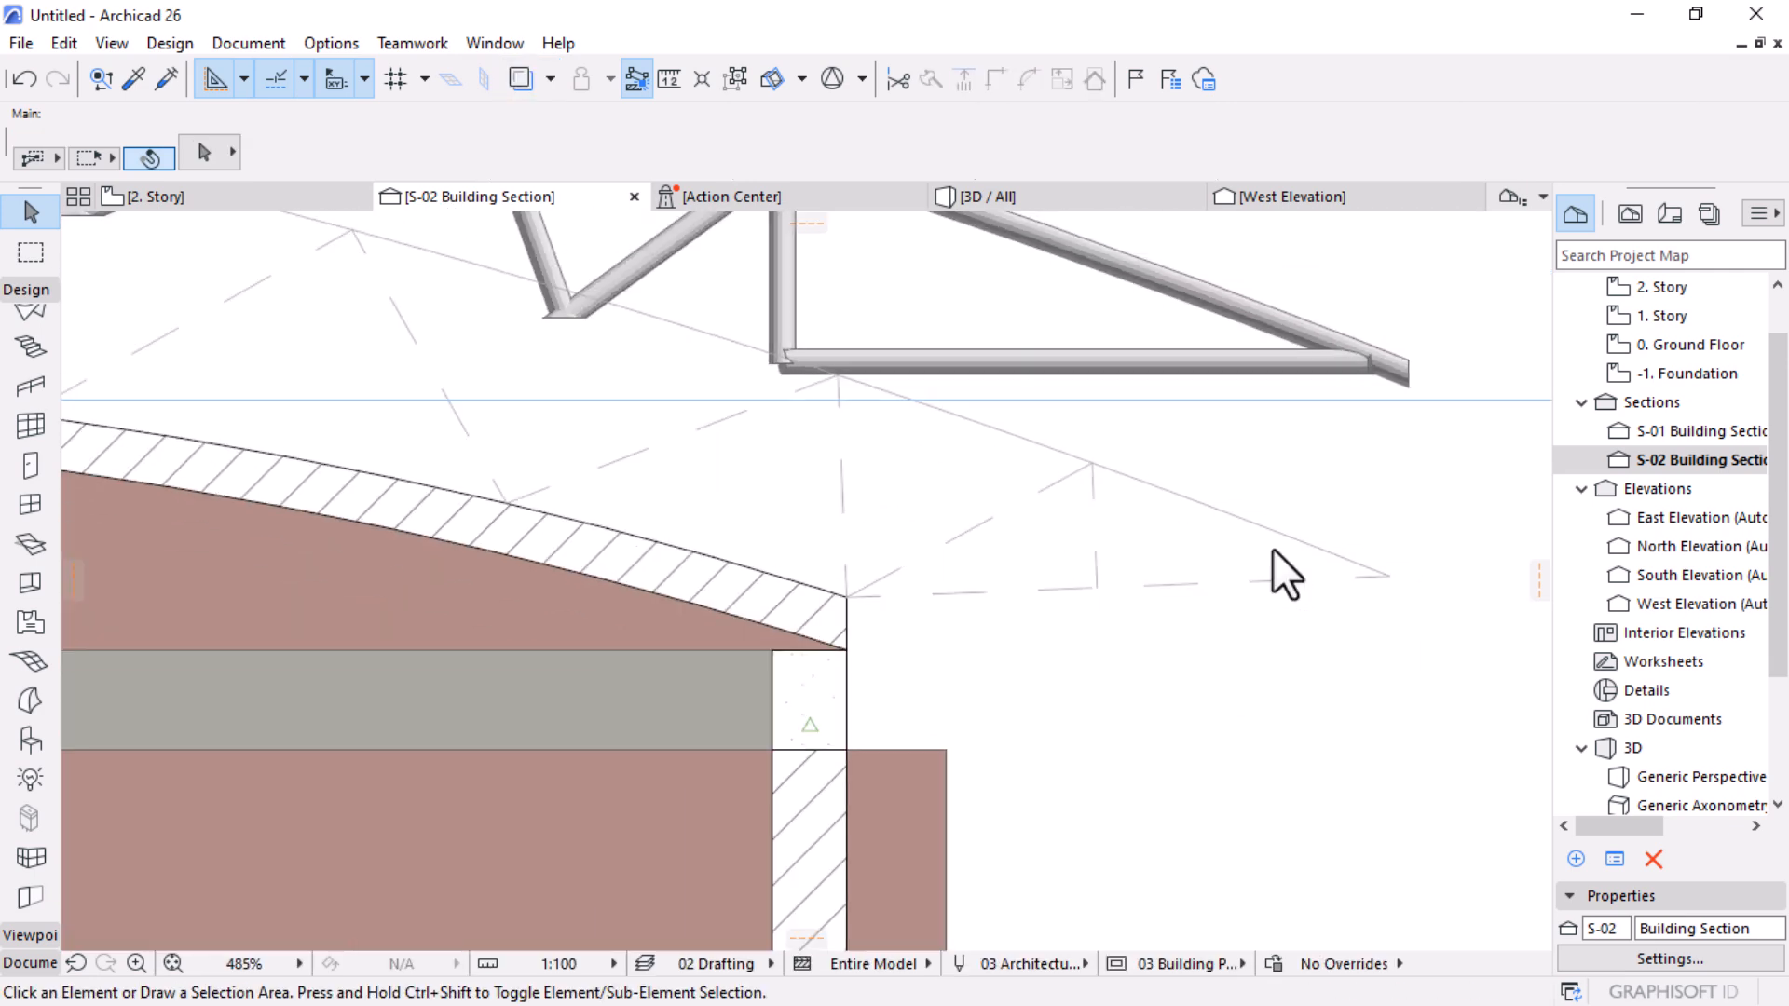
left_click(821, 445)
scroll(573, 624, "up", 4)
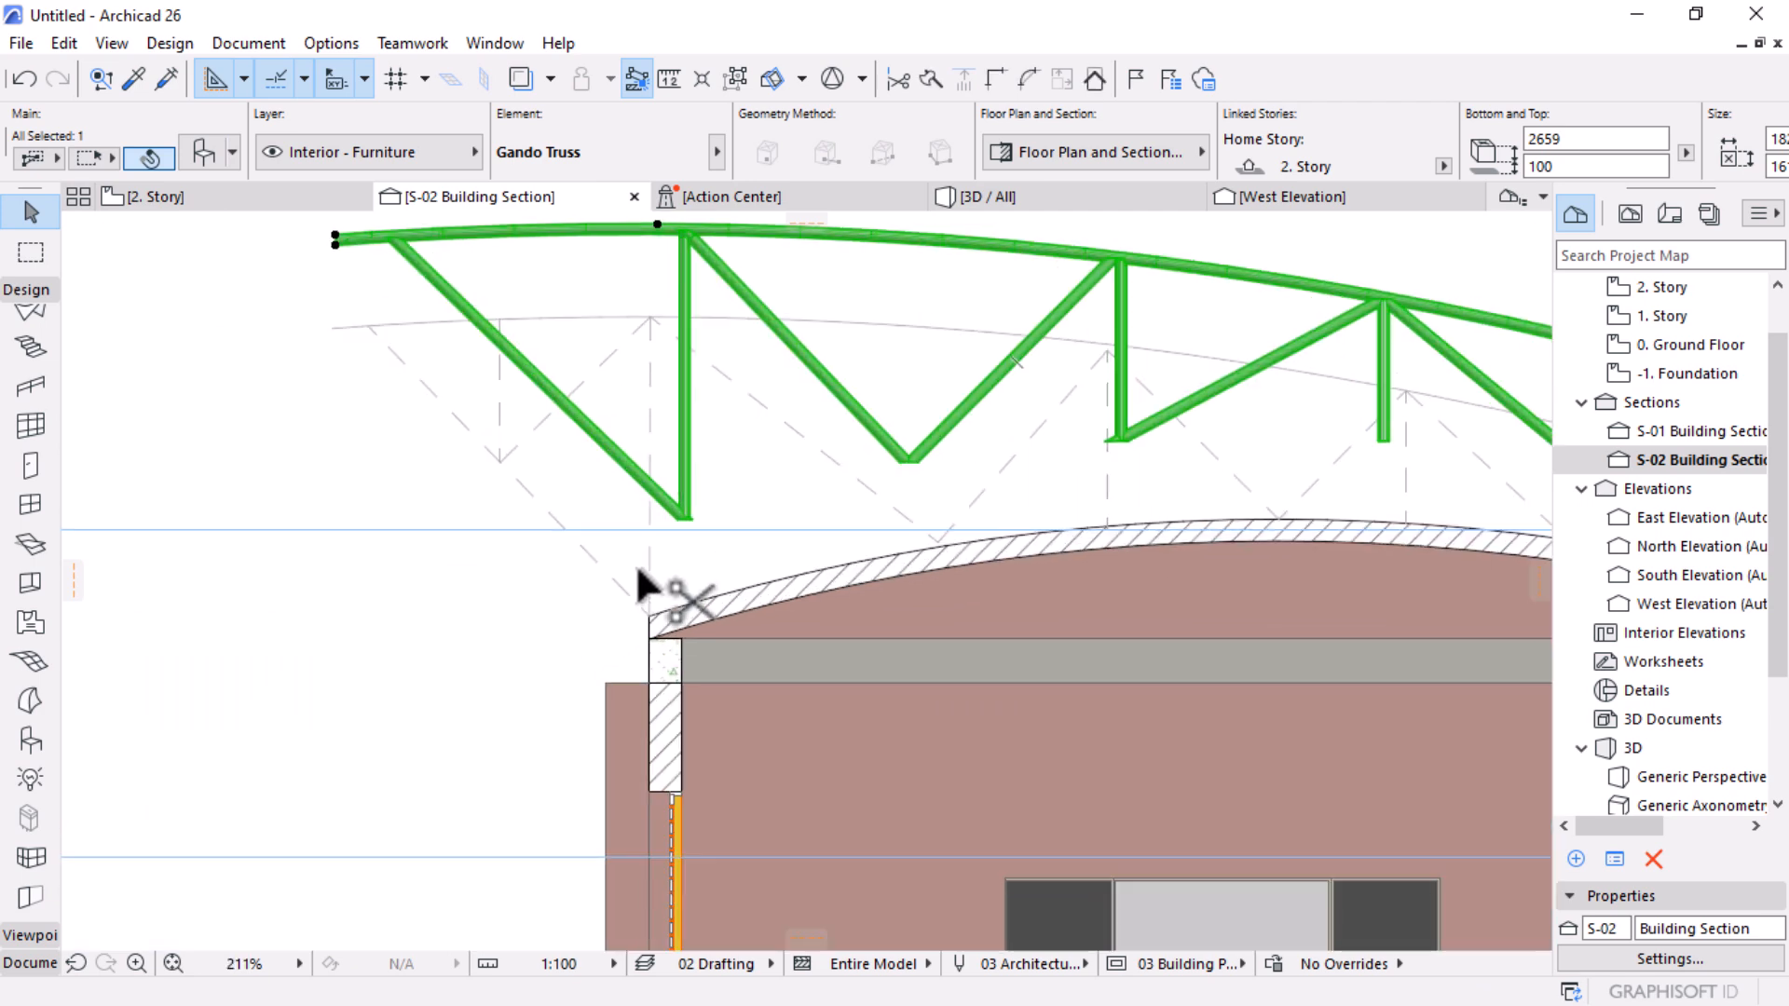
key("ctrl+d")
left_click(682, 519)
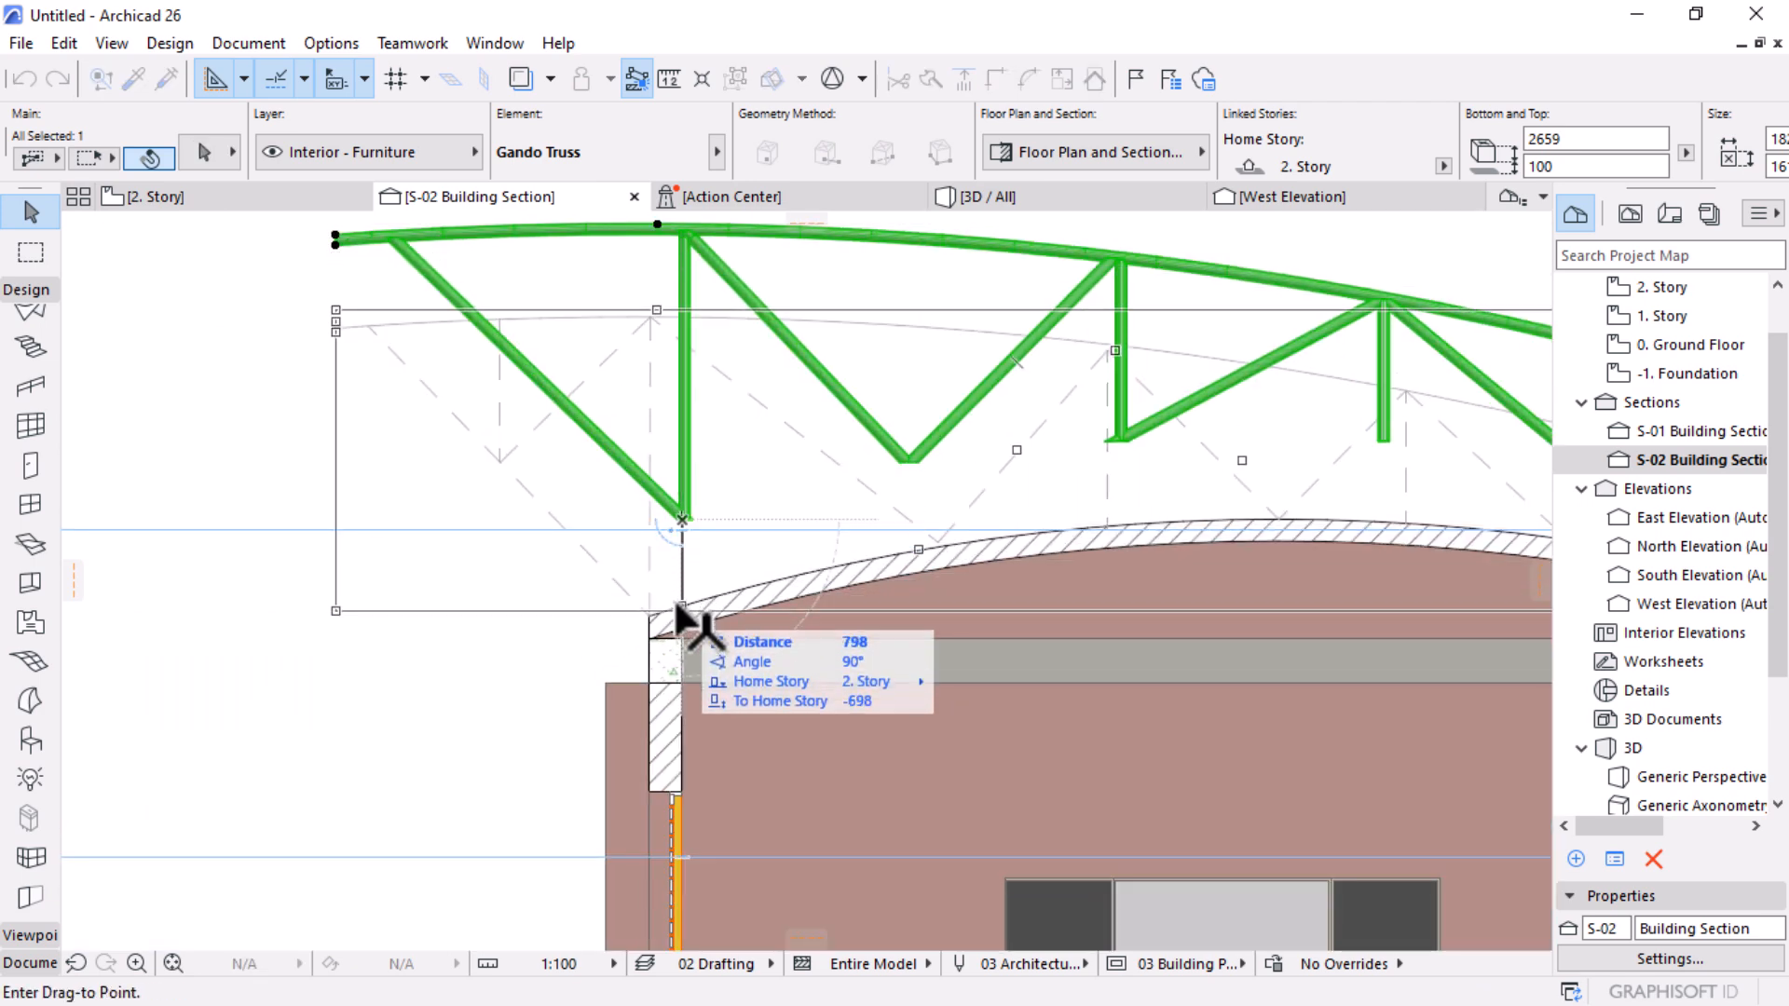
left_click(677, 605)
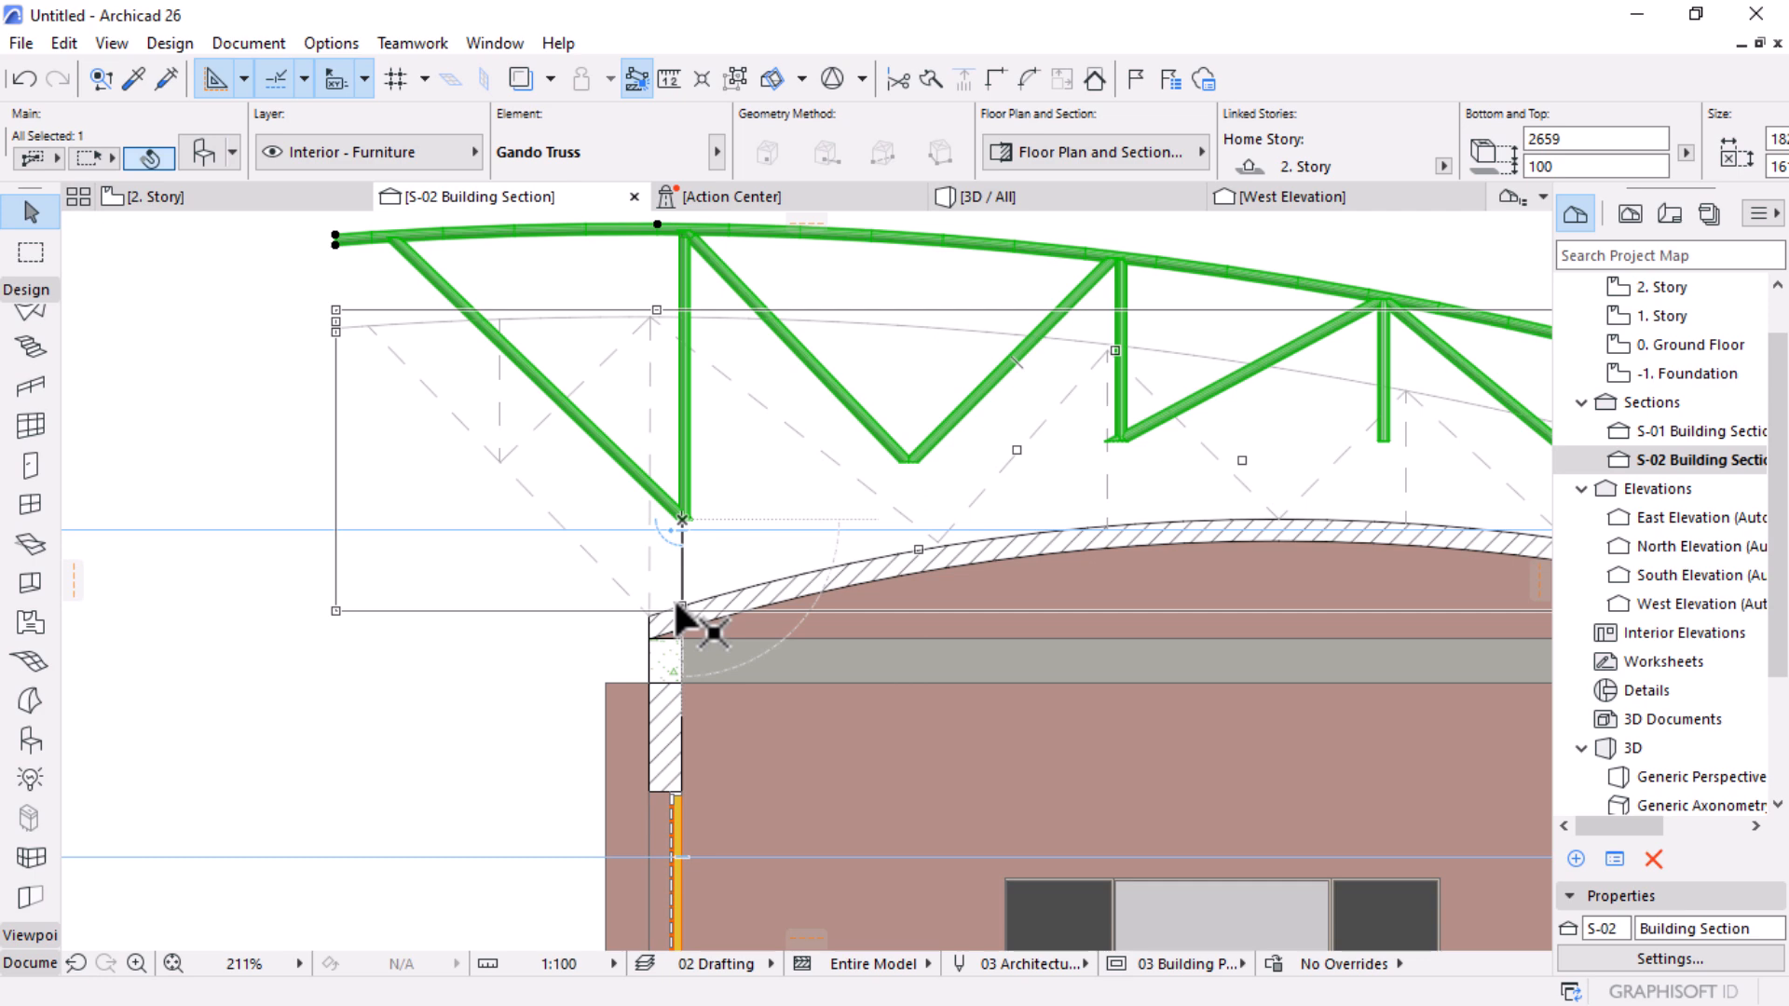
scroll(475, 593, "down", 4)
scroll(503, 599, "up", 1)
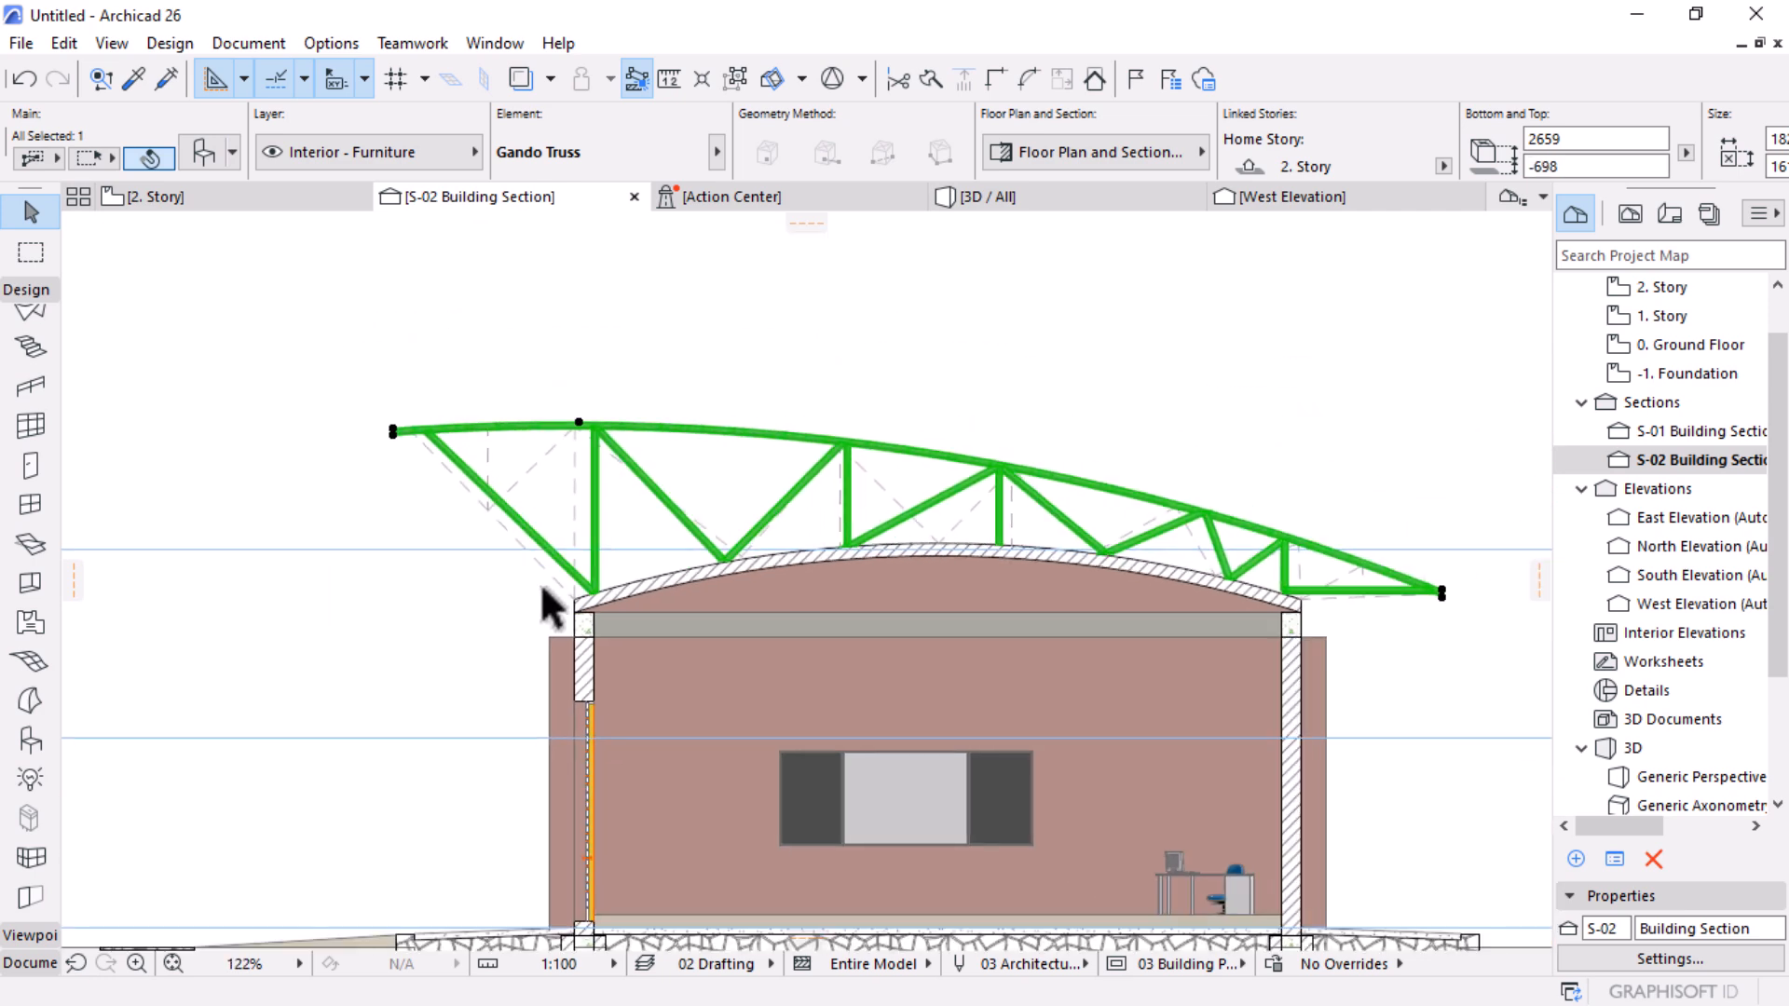
scroll(1260, 587, "up", 12)
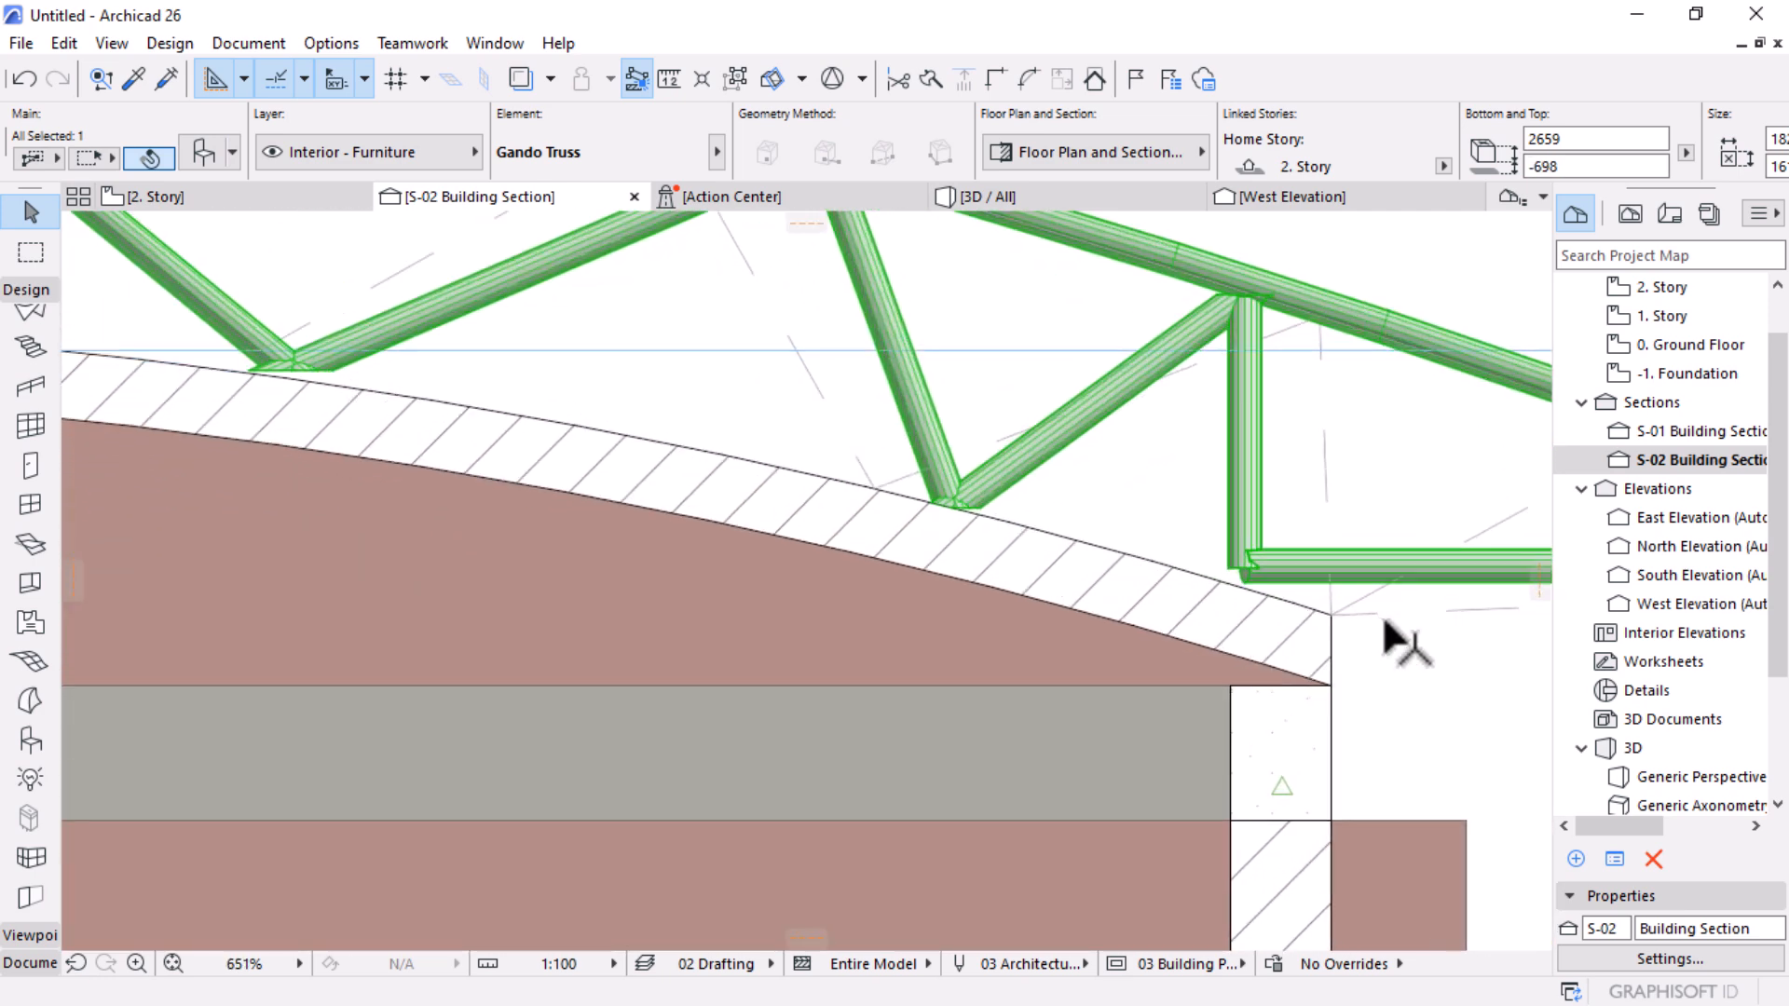
Step: In section S-02, lower the truss object to a bottom value of -753 so it meets the vault's edge, and check its seating in 3D
key("ctrl+d")
left_click(1219, 572)
left_click(1220, 595)
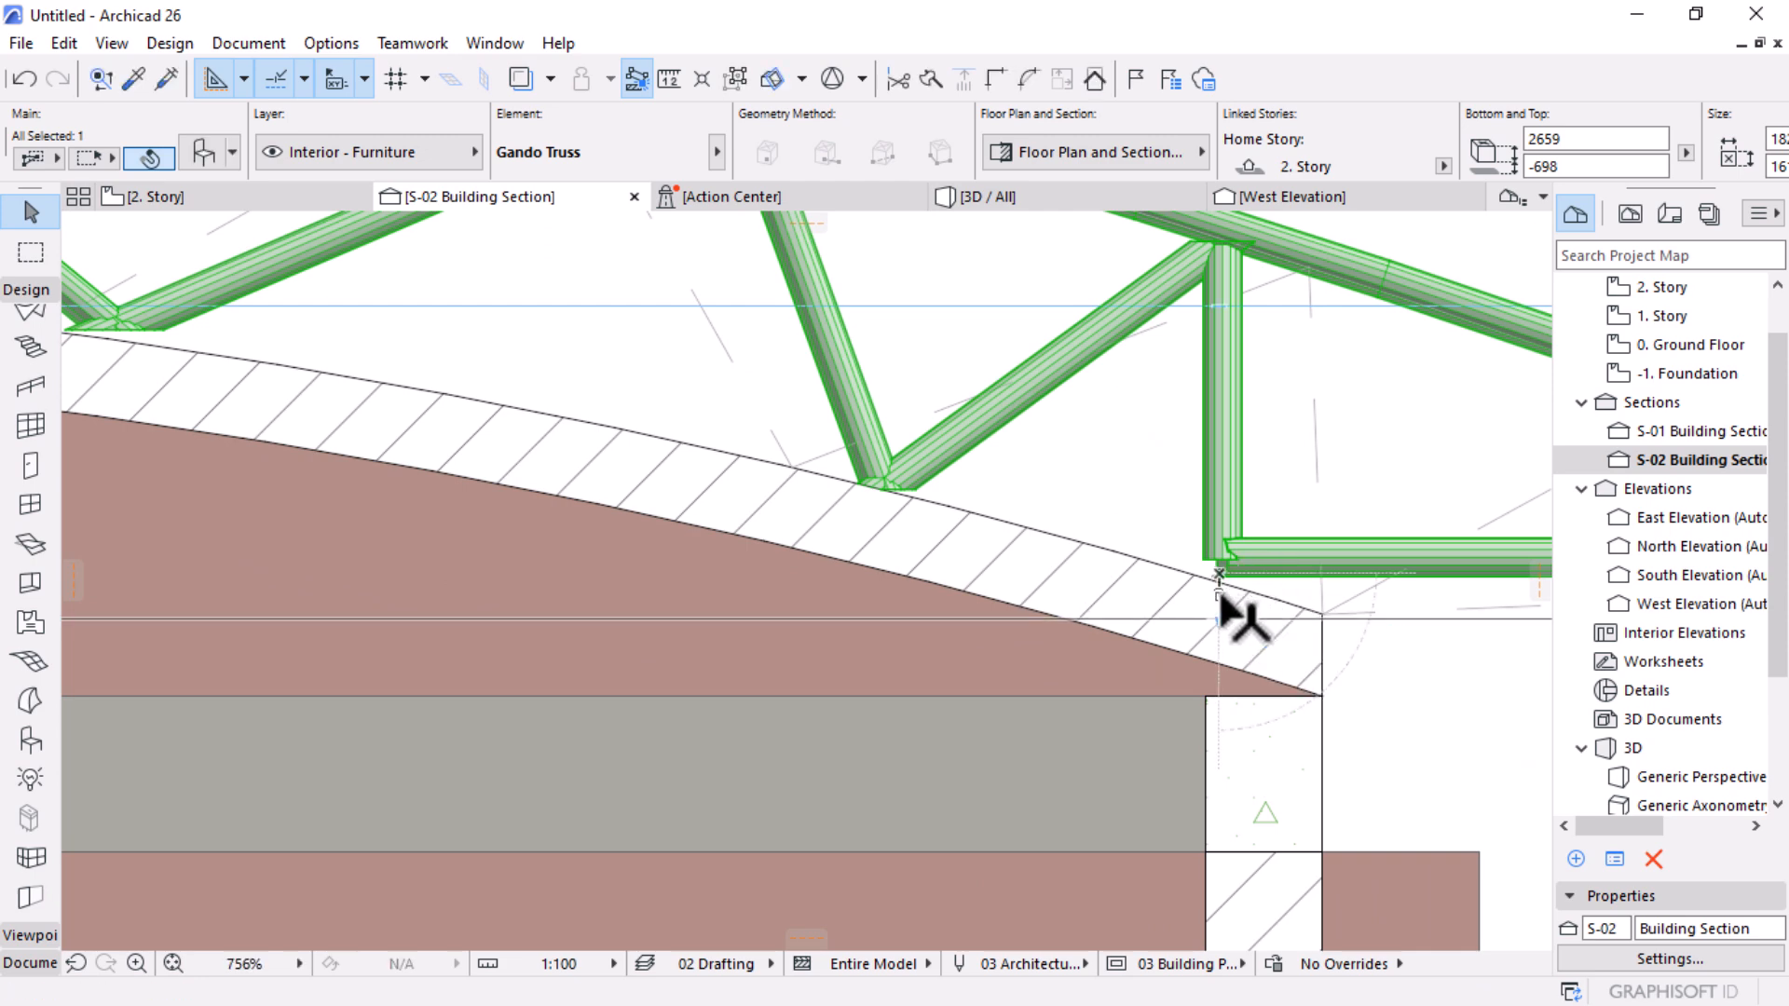
scroll(1249, 627, "down", 12)
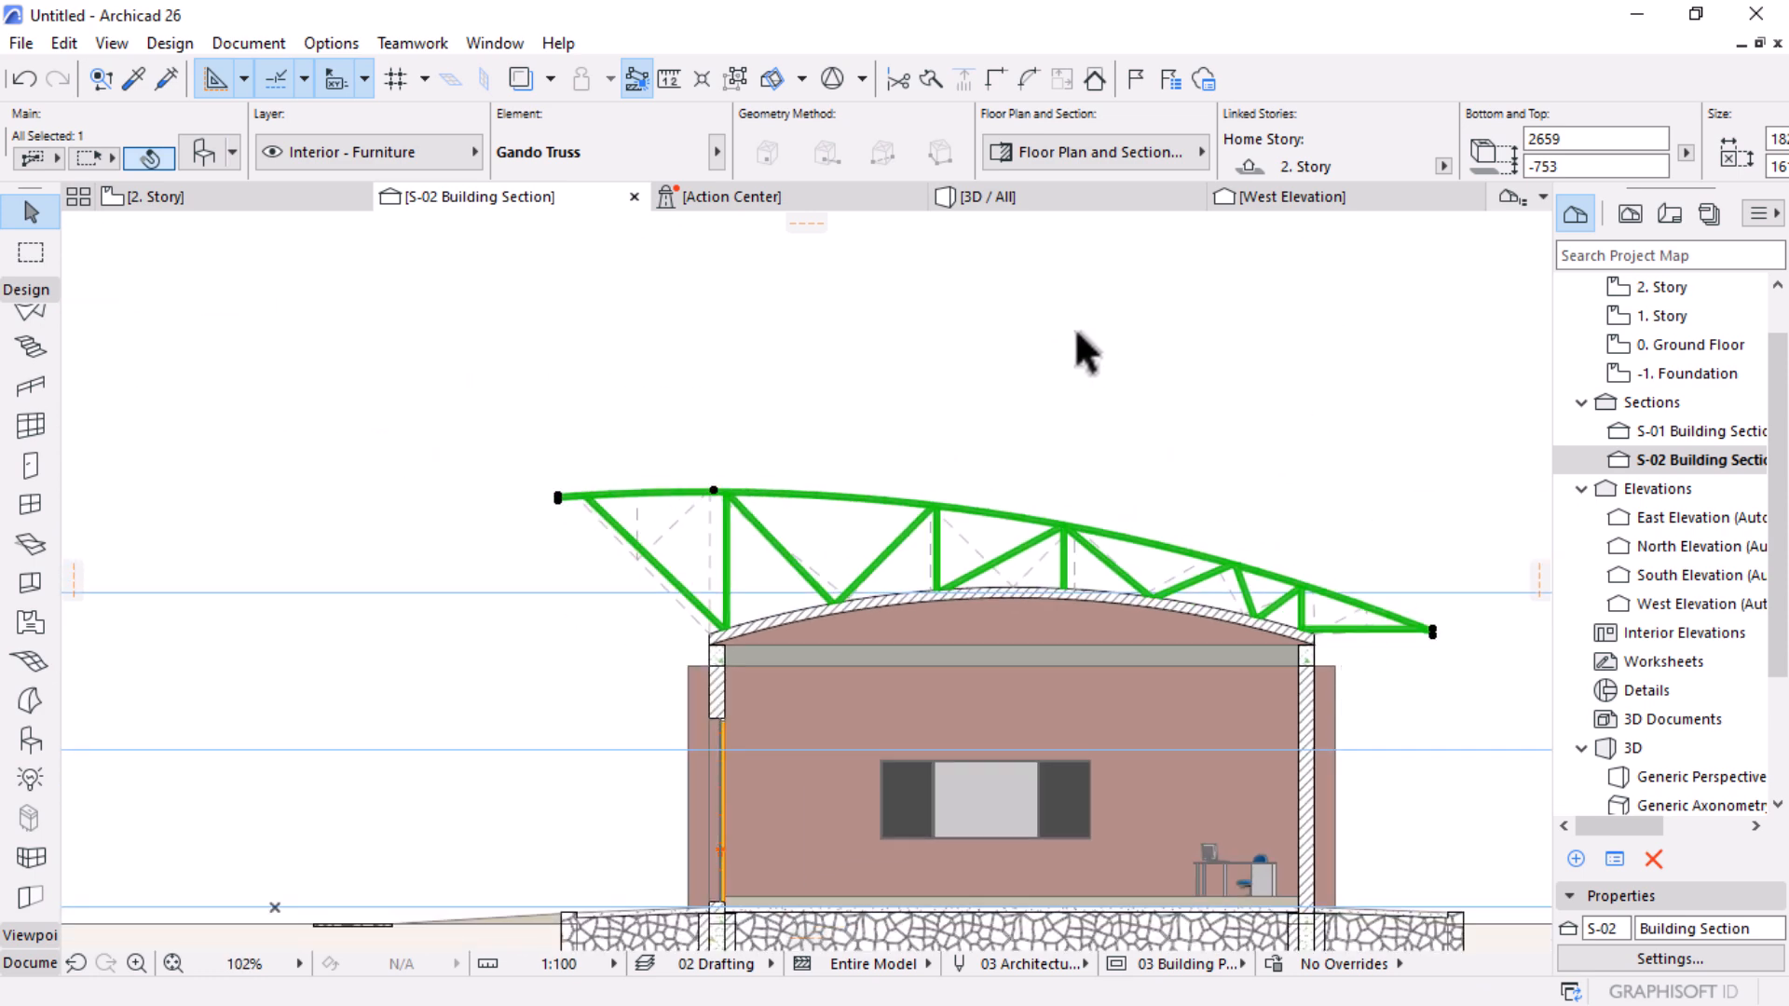
scroll(1072, 349, "down", 3)
left_click(1107, 364)
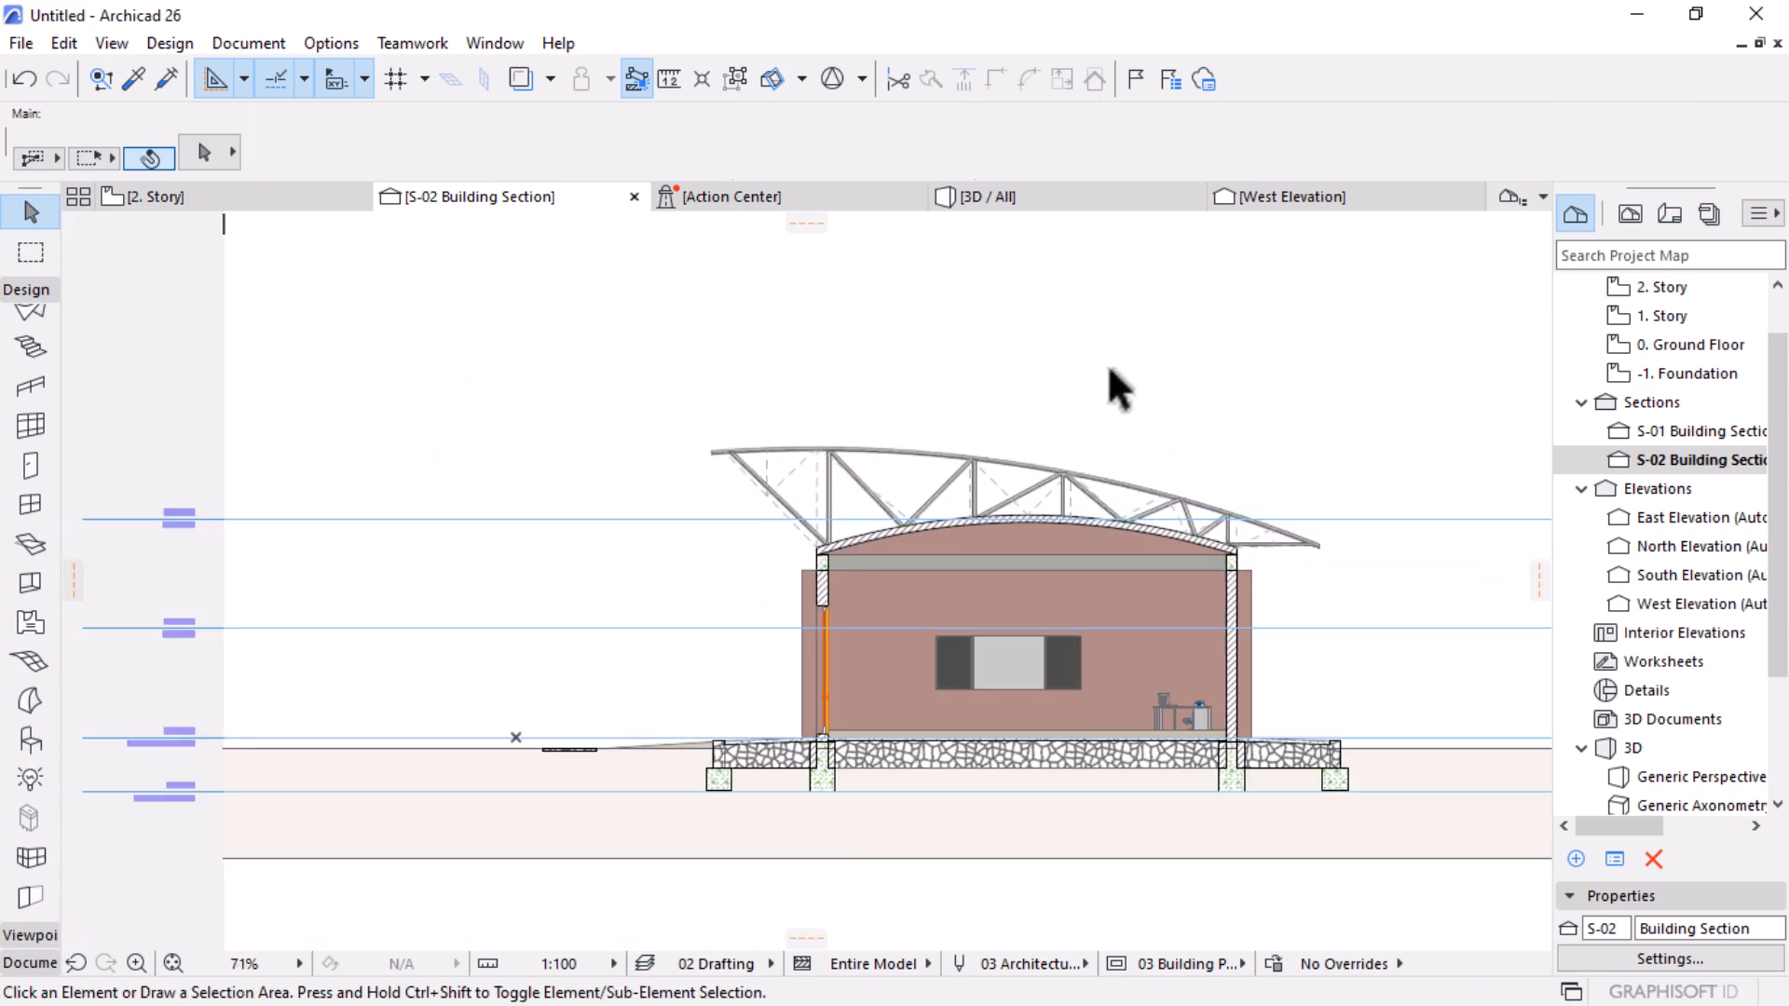
left_click(1049, 196)
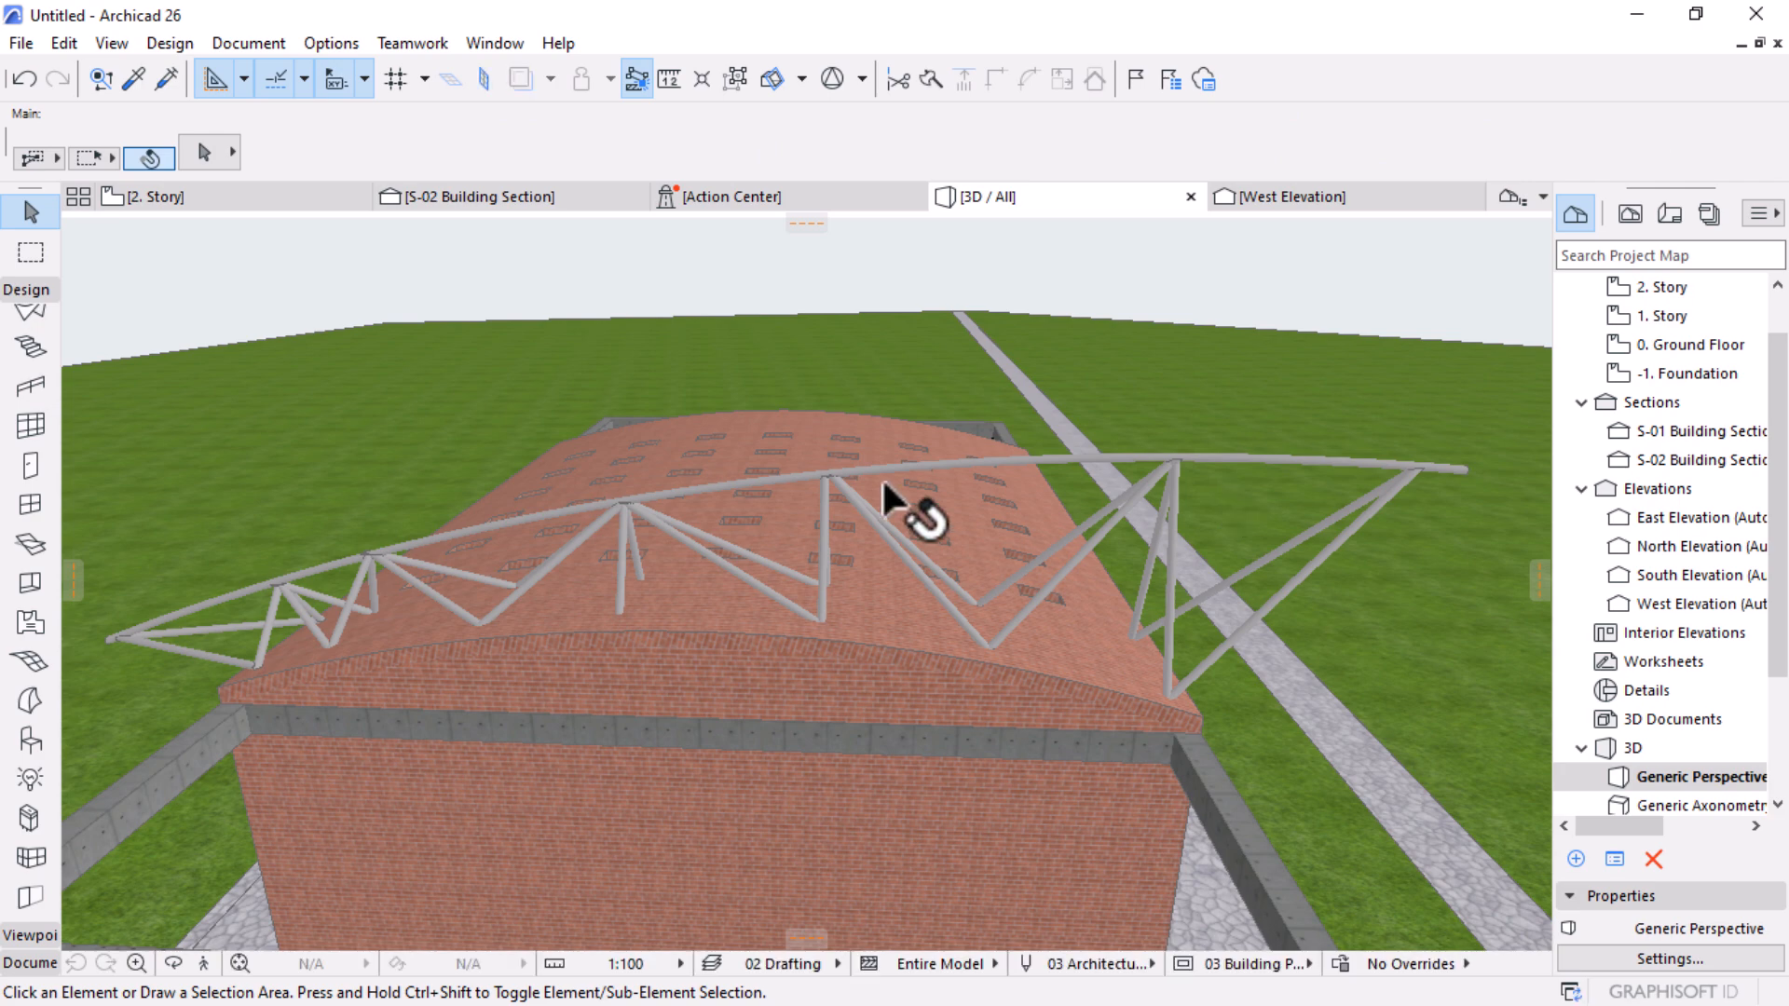
scroll(882, 477, "down", 3)
middle_click_drag(1099, 511, 886, 627, "shift")
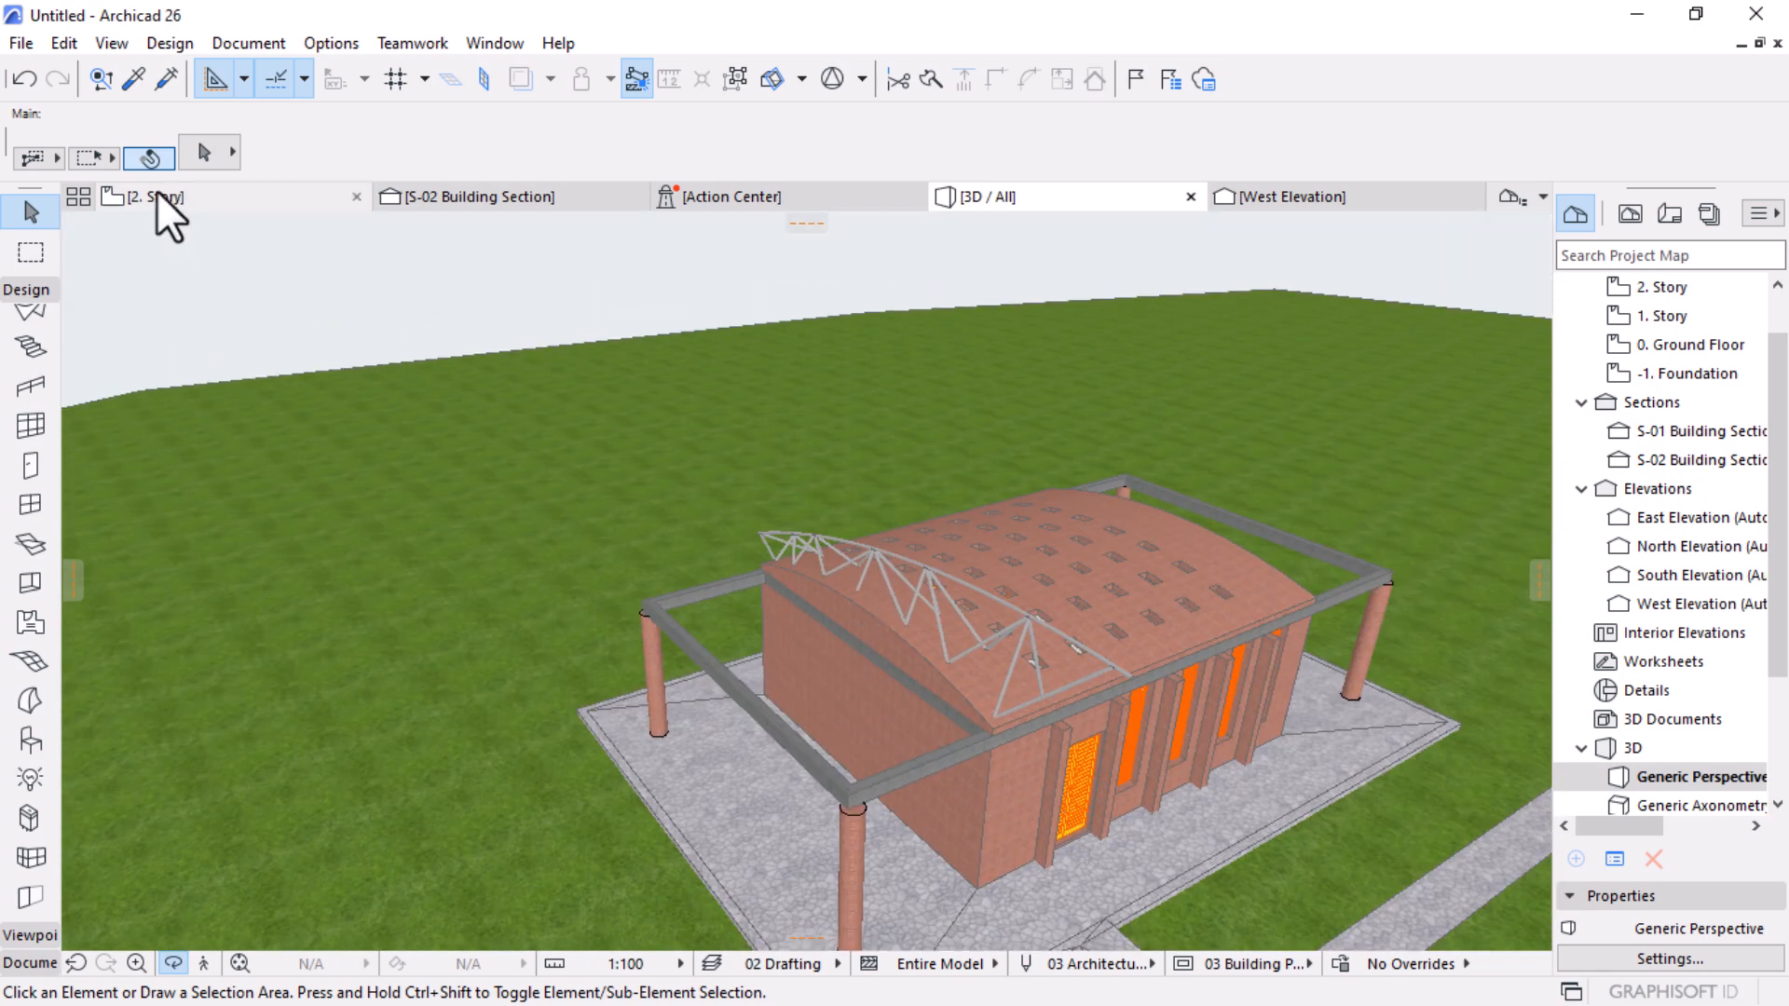
Step: On the 2. Story plan, move the truss object sideways so its side lines up with the adjacent end wall
left_click(261, 196)
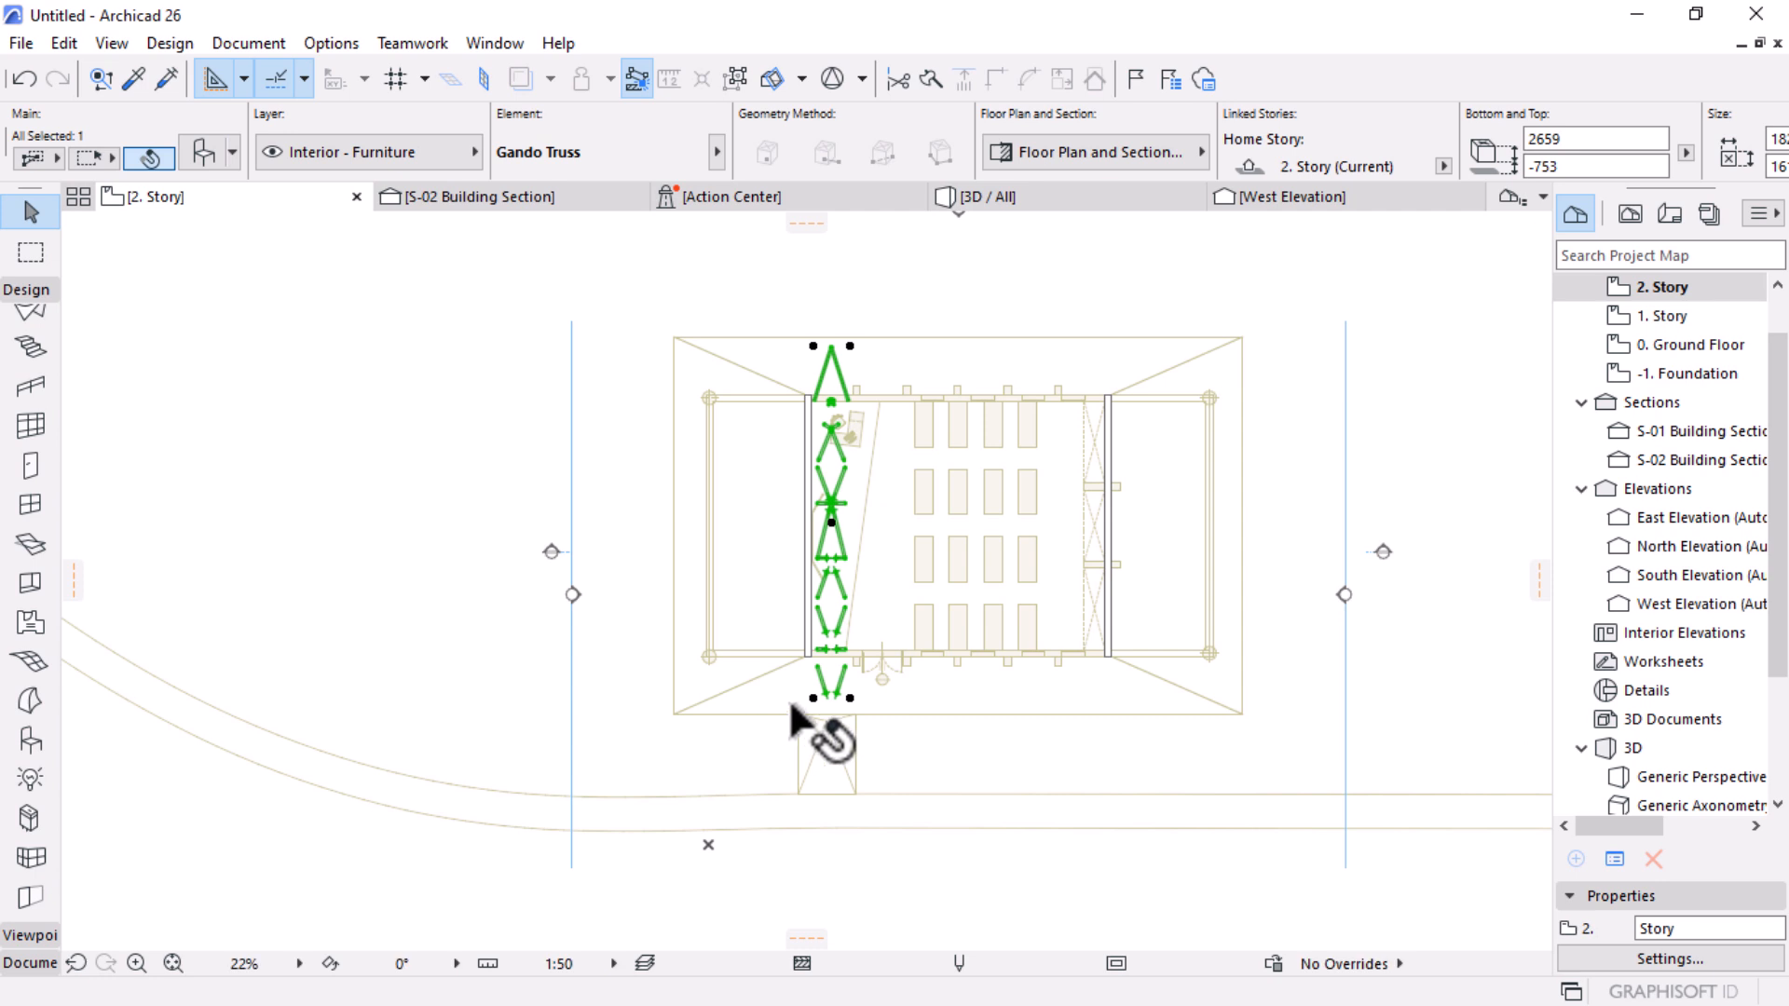
scroll(788, 701, "up", 3)
key("ctrl+d")
left_click(836, 692)
left_click(824, 693)
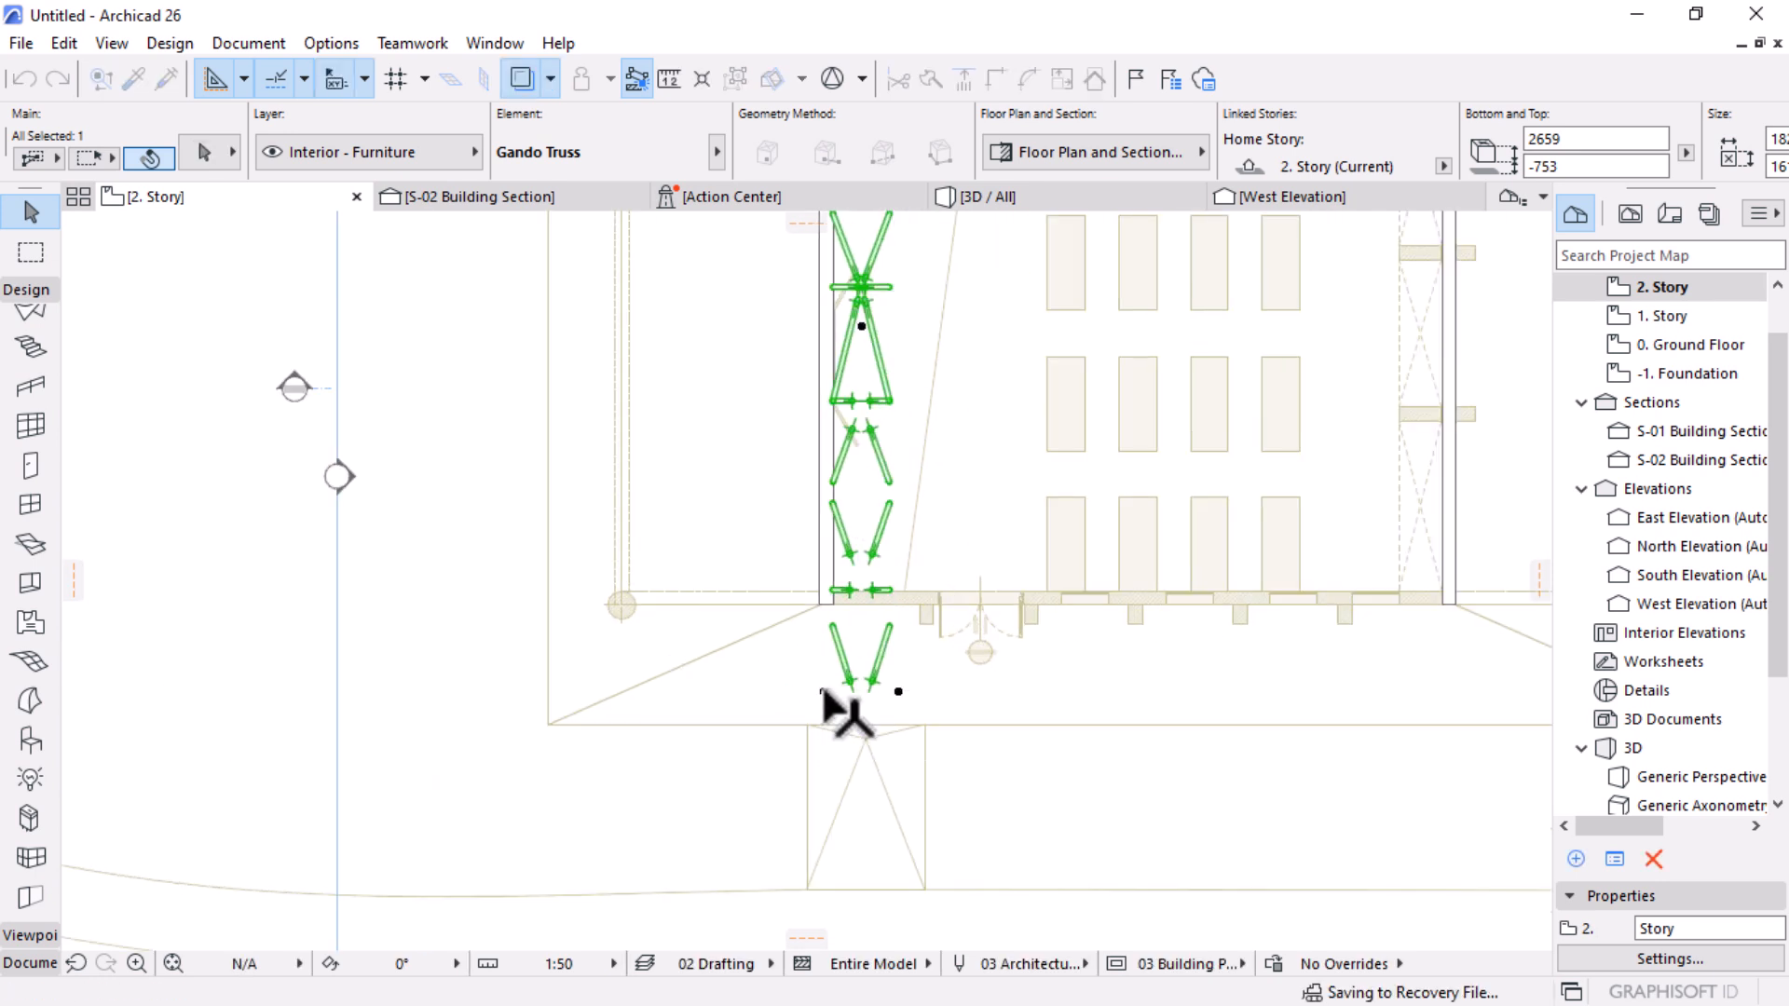
scroll(801, 688, "down", 2)
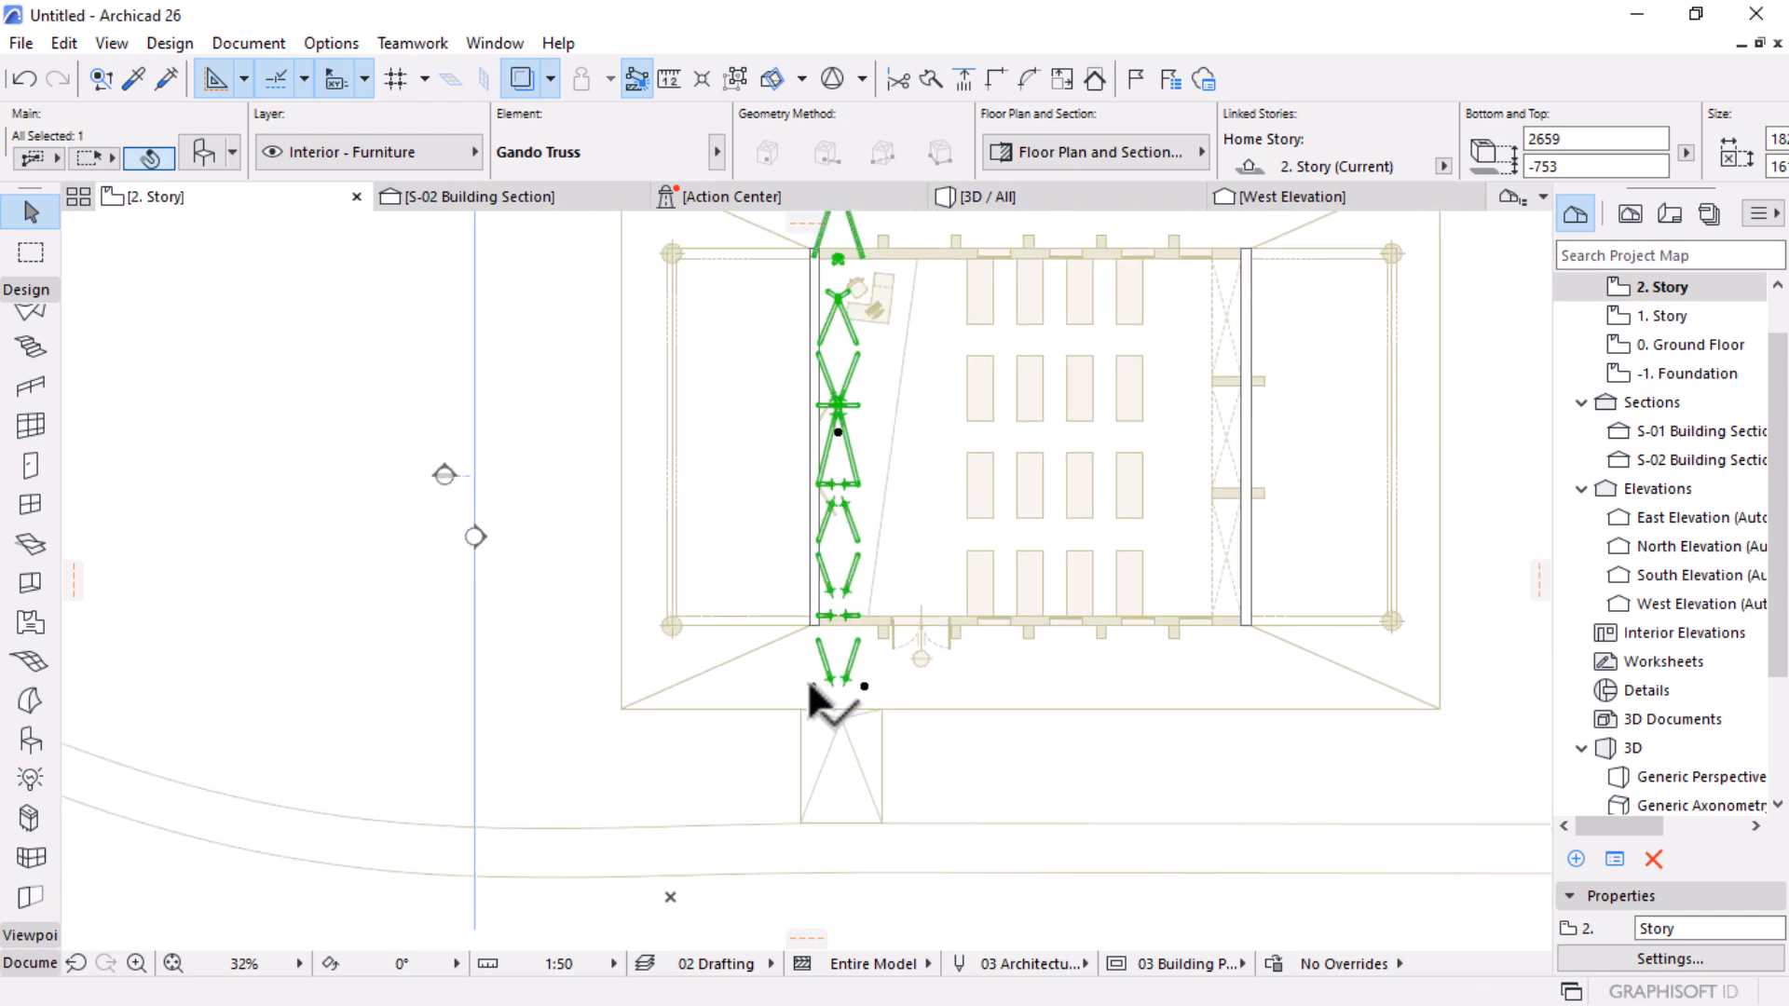
Step: Multiply the truss horizontally at one-truss-width spacing, adding seven copies towards the opposite end wall, and select all eight trusses
left_click(810, 686)
left_click(1461, 476)
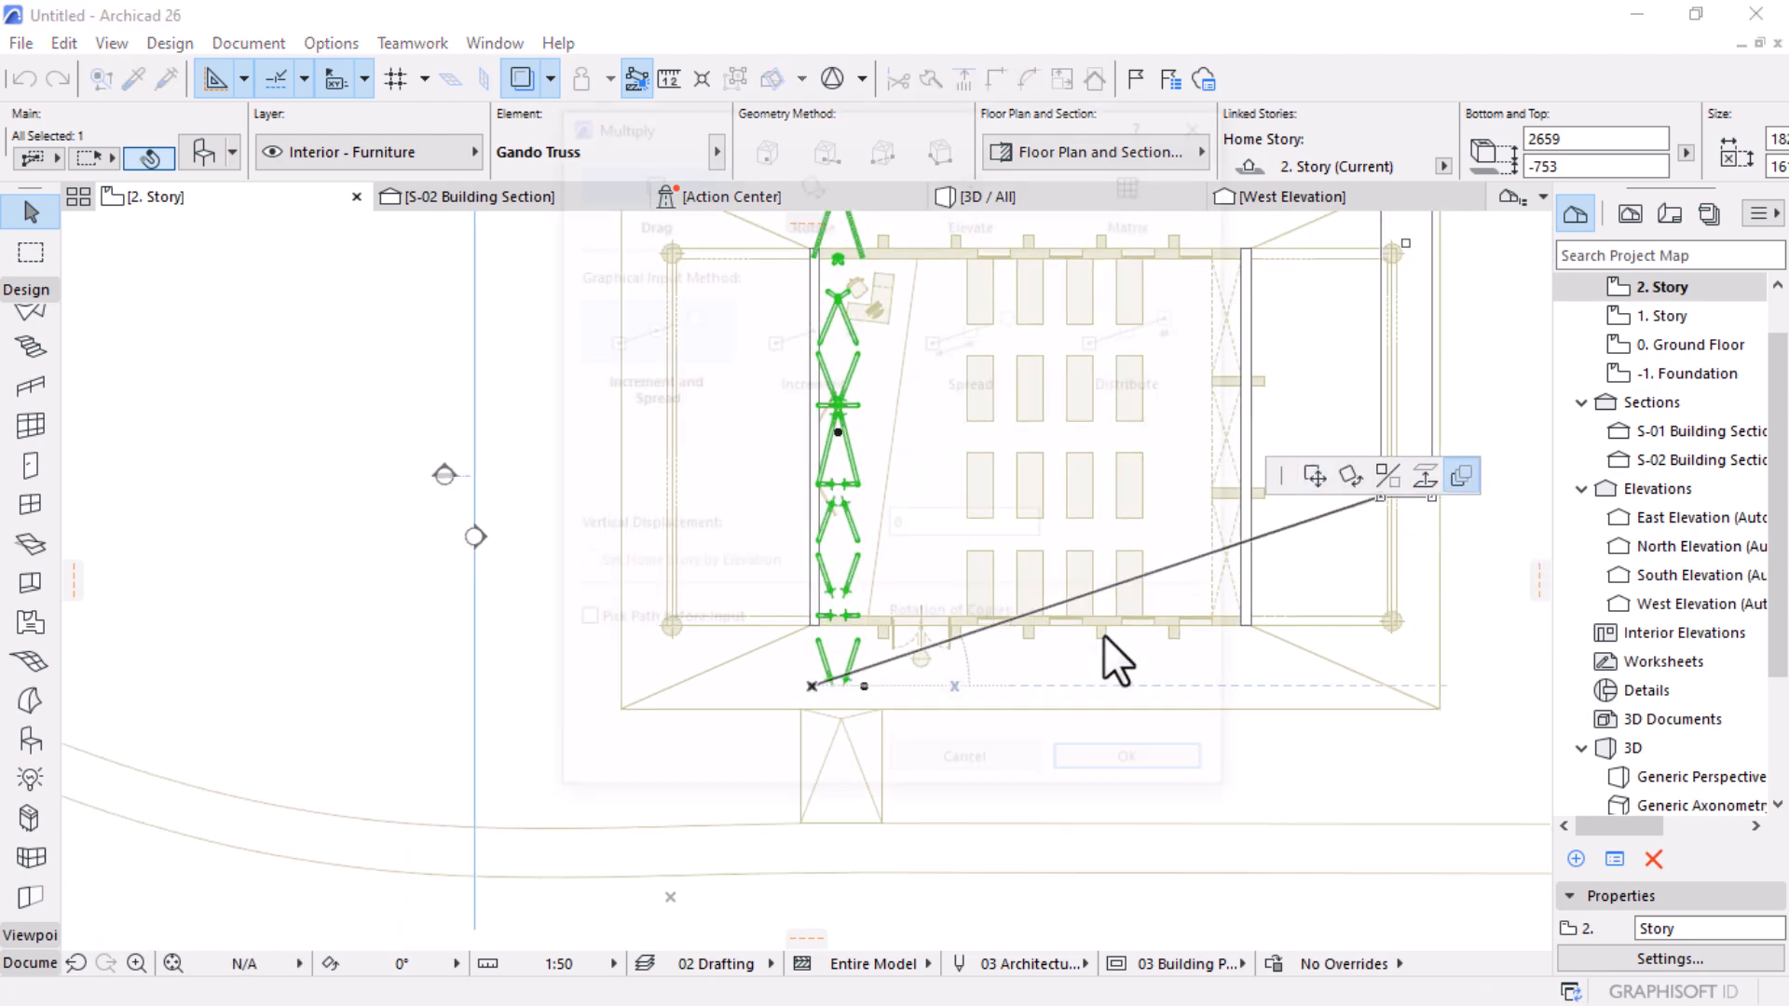
left_click(1134, 774)
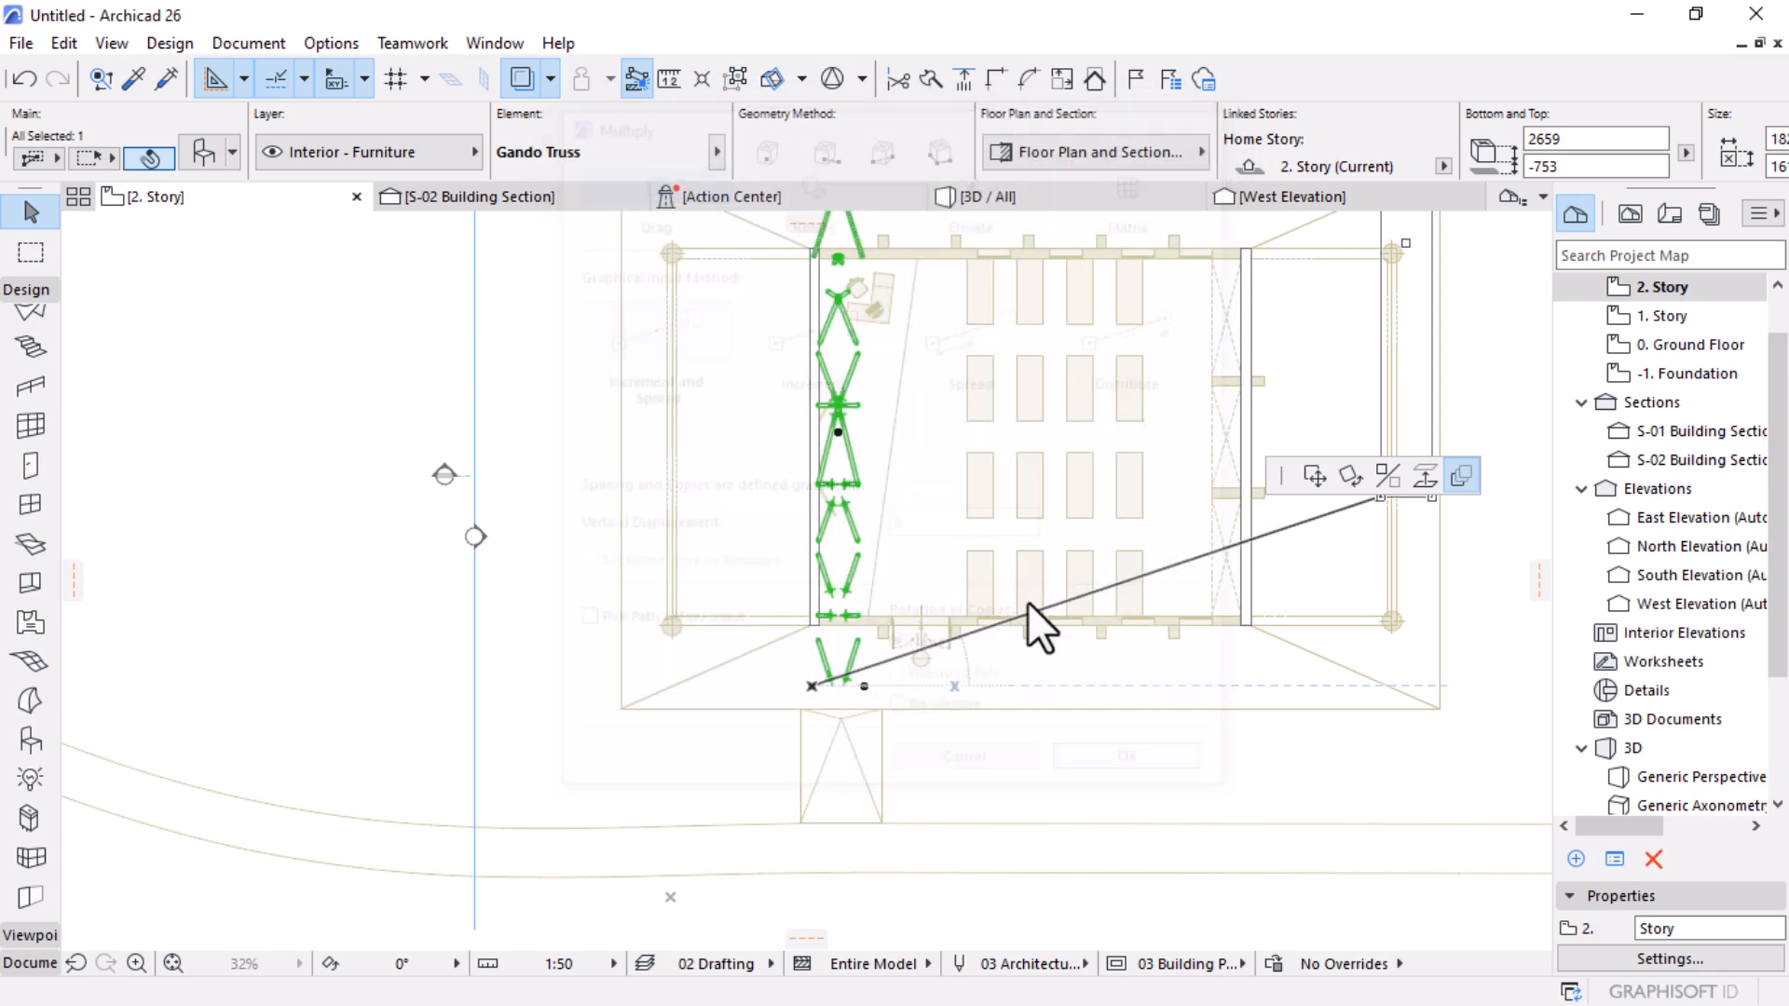
left_click(812, 687)
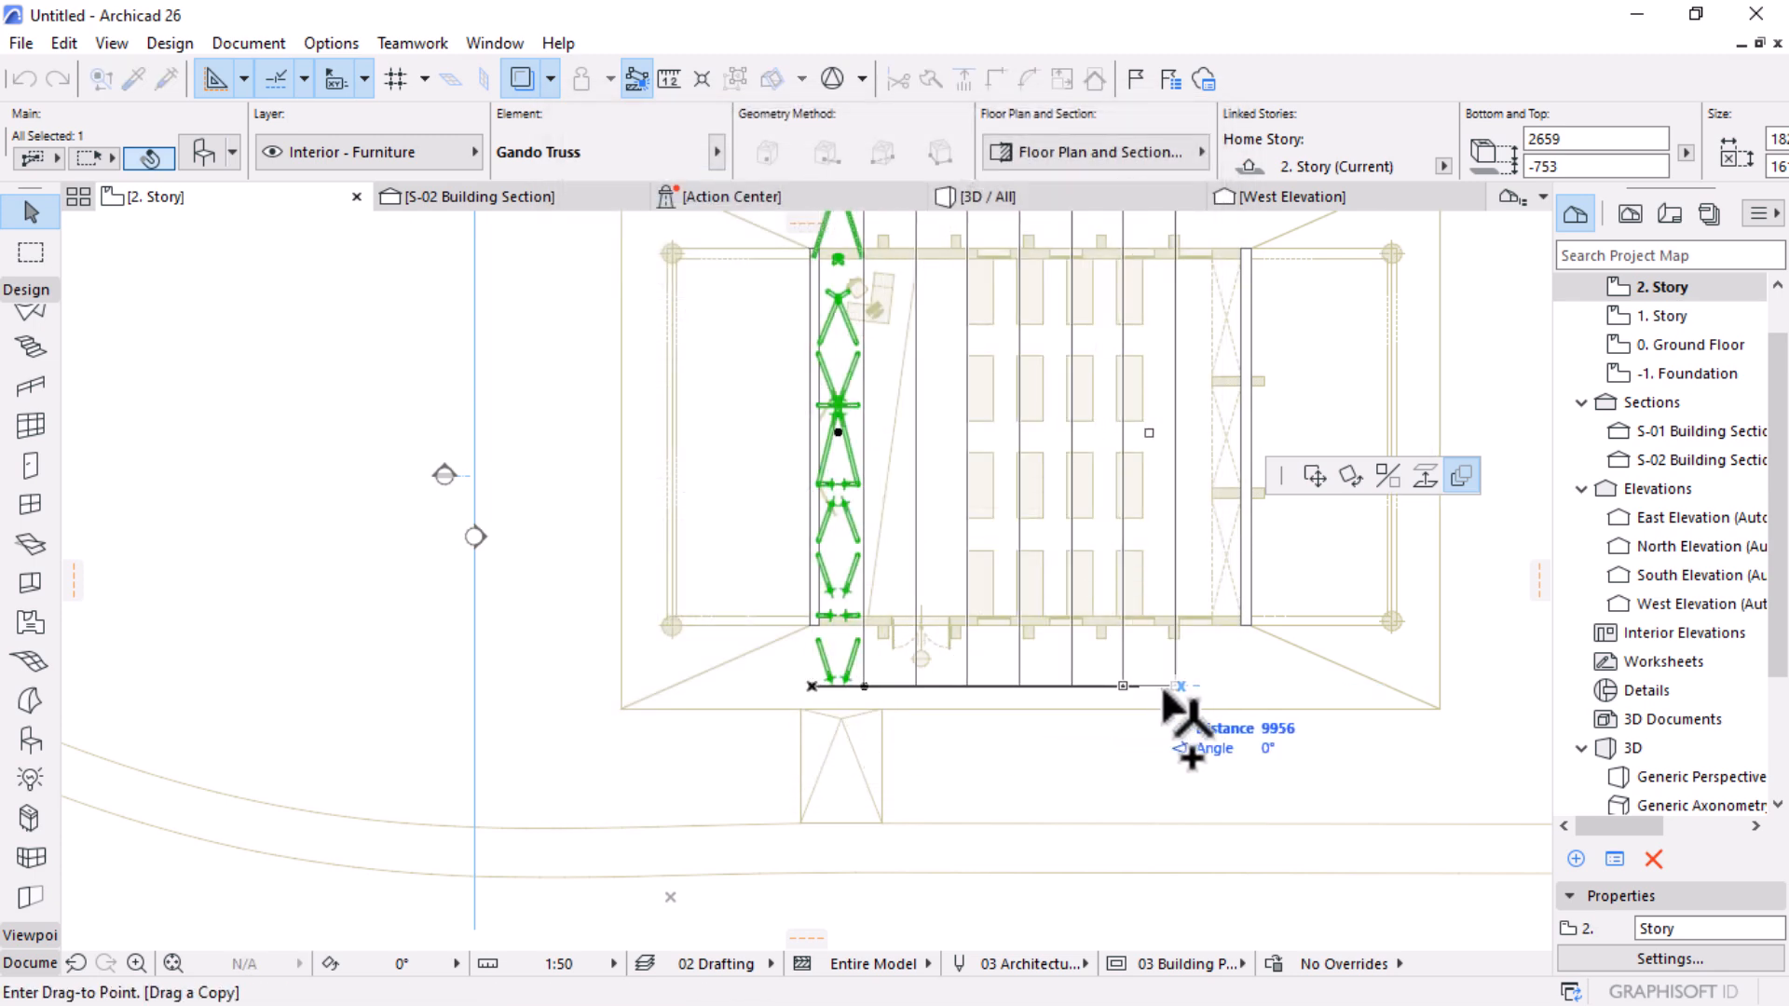
left_click(1228, 692)
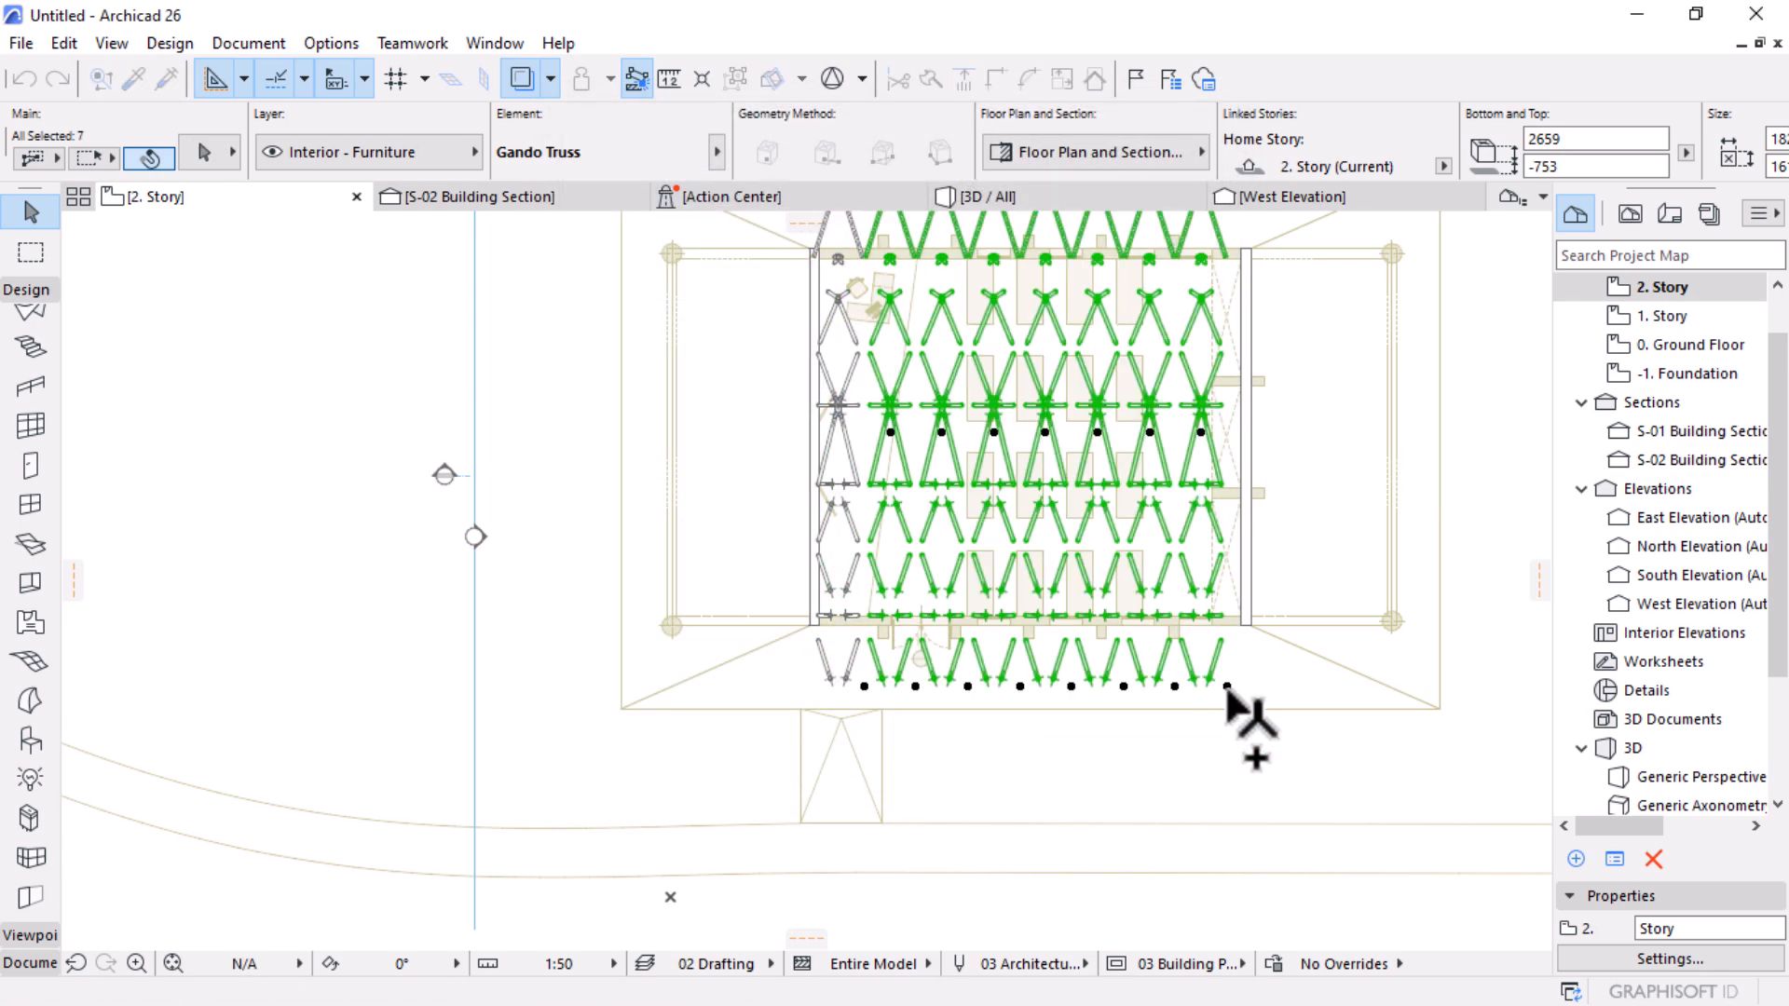
left_click(820, 694, "shift")
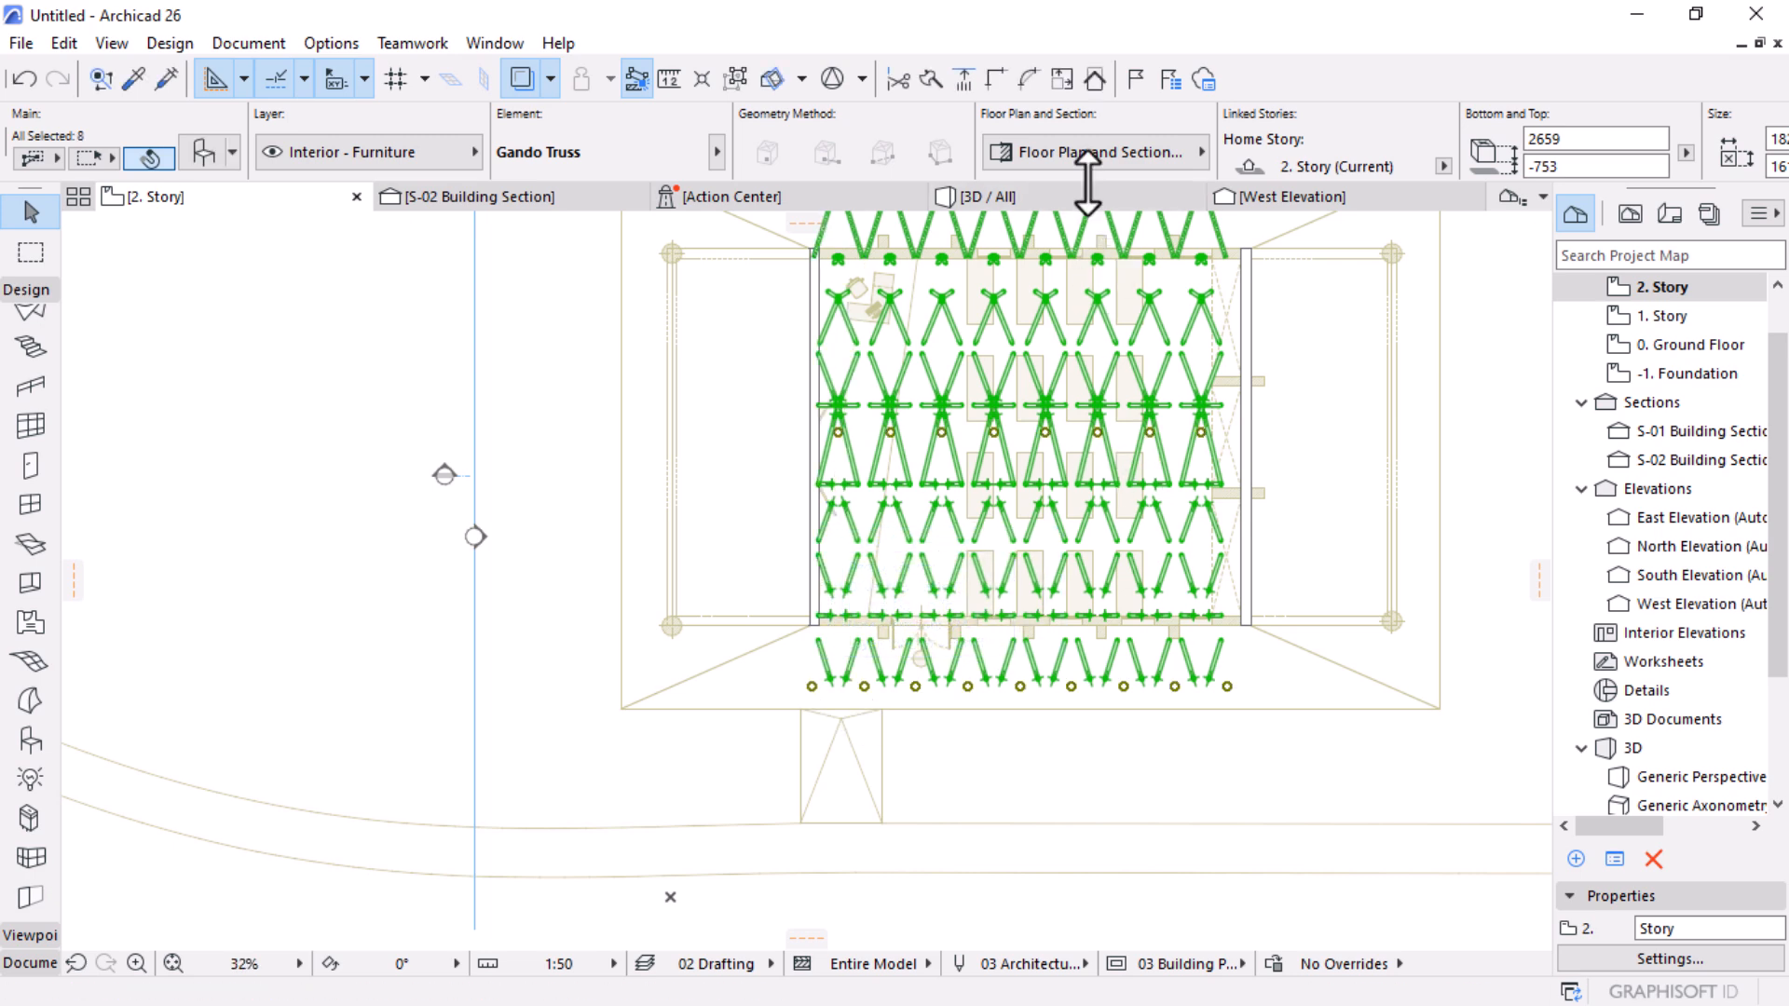
Step: Examine the row of trusses on the vaulted roof from several sides in the 3D view
left_click(1053, 194)
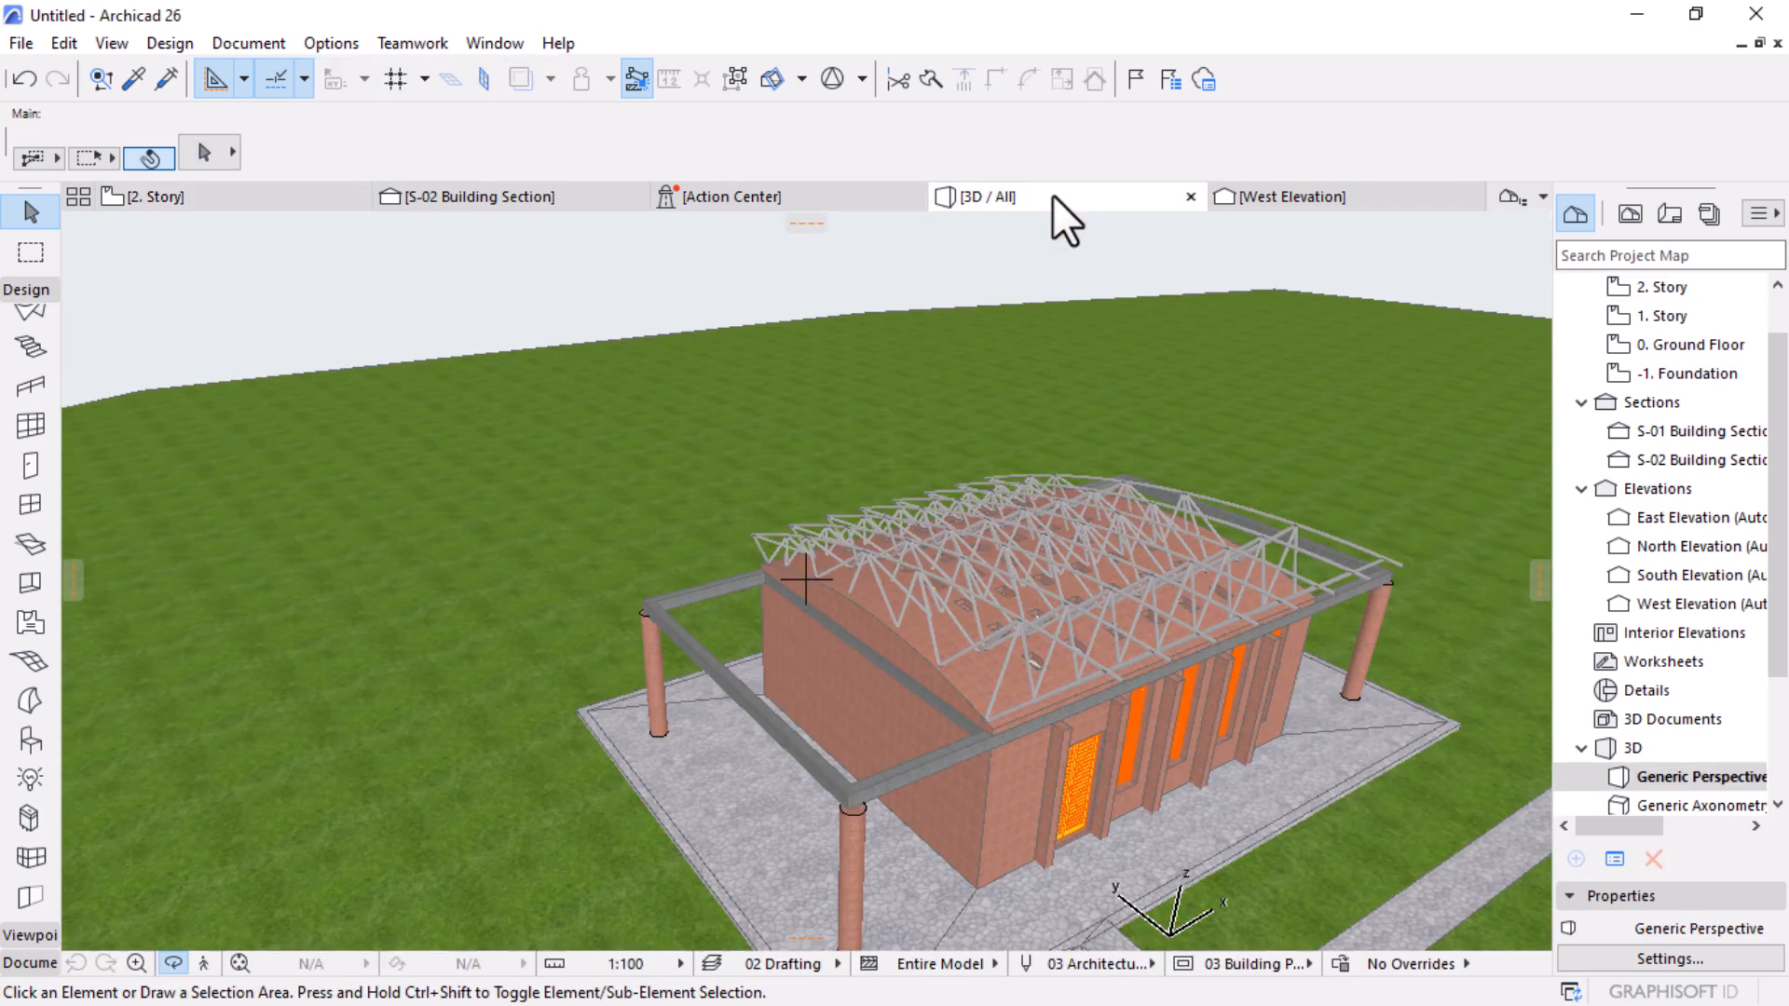
scroll(466, 369, "down", 3)
middle_click_drag(311, 470, 735, 561, "shift")
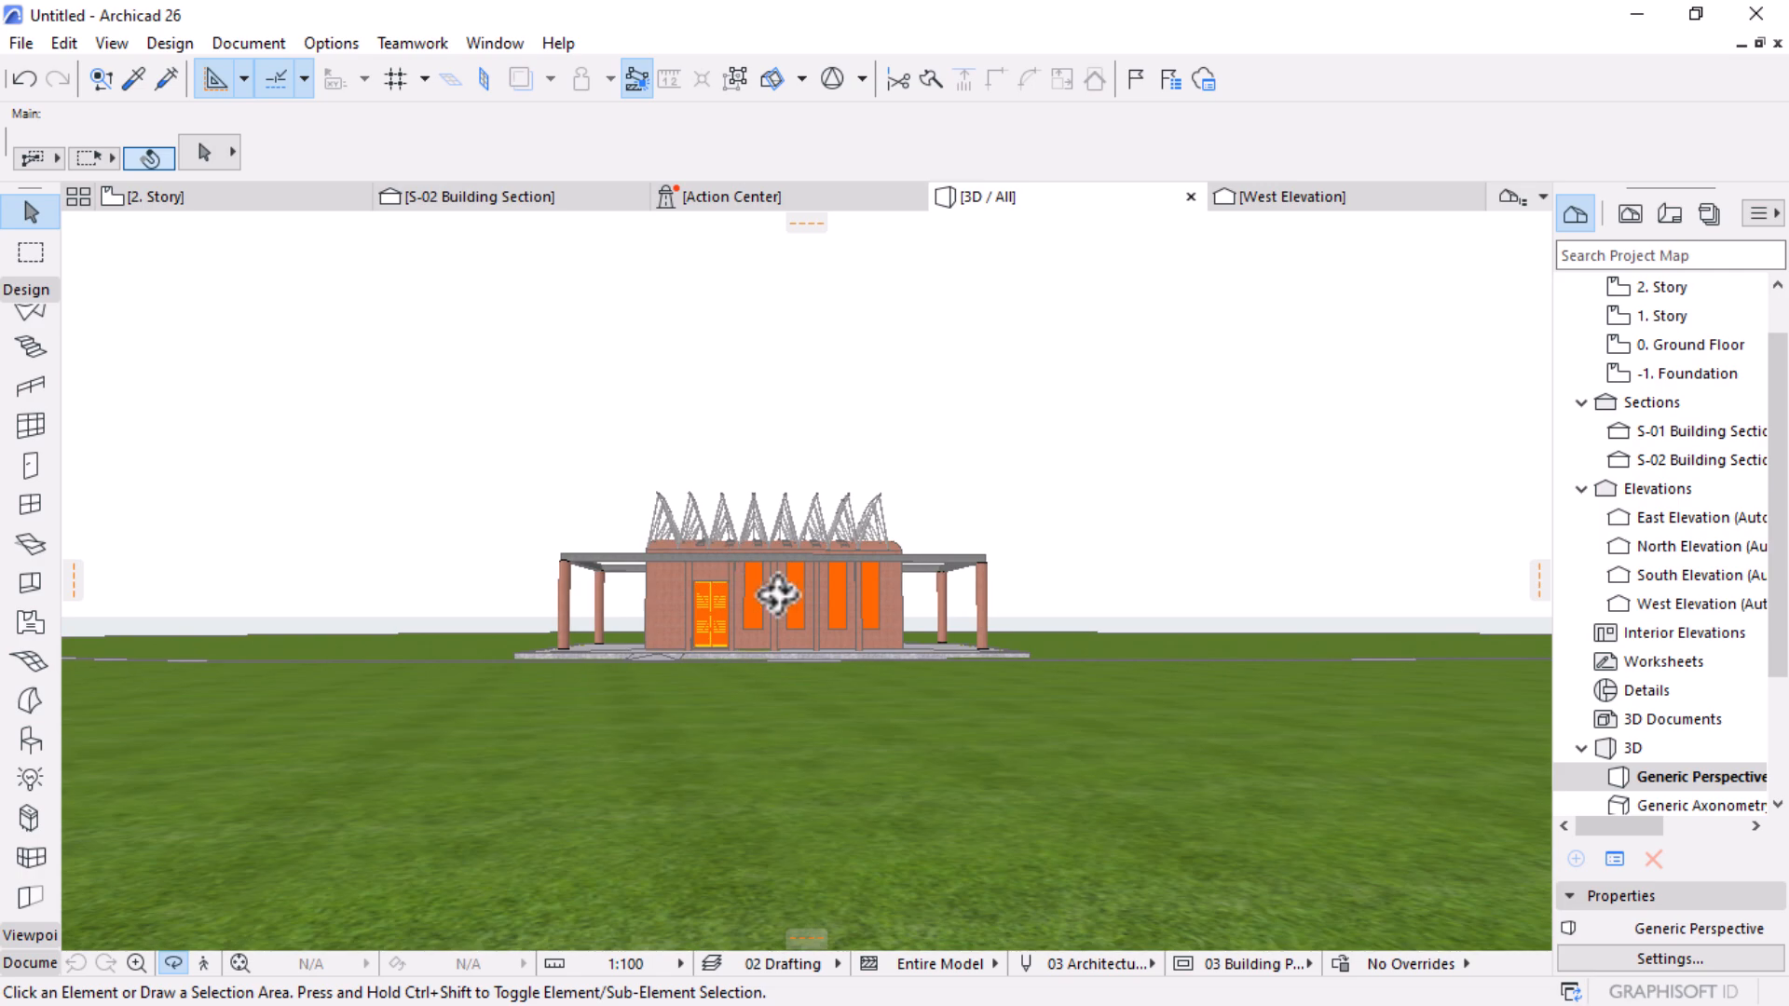
scroll(778, 545, "up", 3)
scroll(779, 545, "up", 2)
middle_click_drag(807, 651, 737, 716, "shift")
middle_click_drag(1207, 518, 1046, 491, "shift")
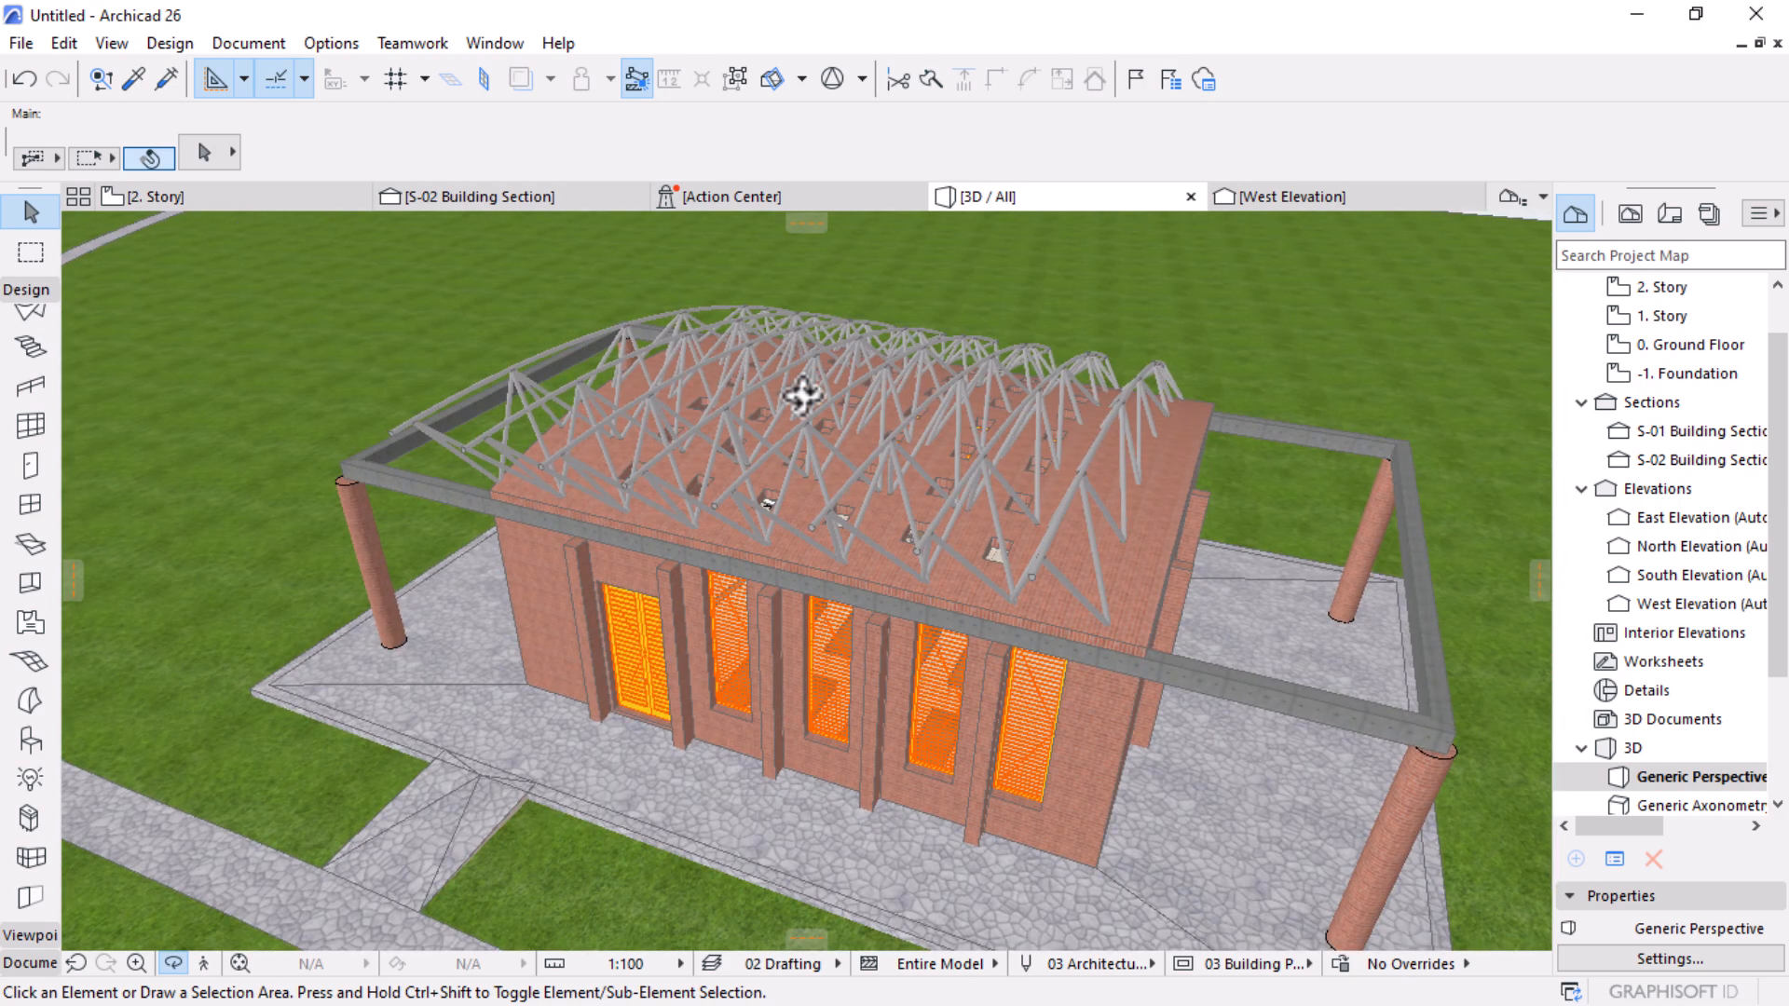
Step: On the 2. Story plan, shift all eight trusses slightly sideways to centre the row between the two end walls
left_click(248, 191)
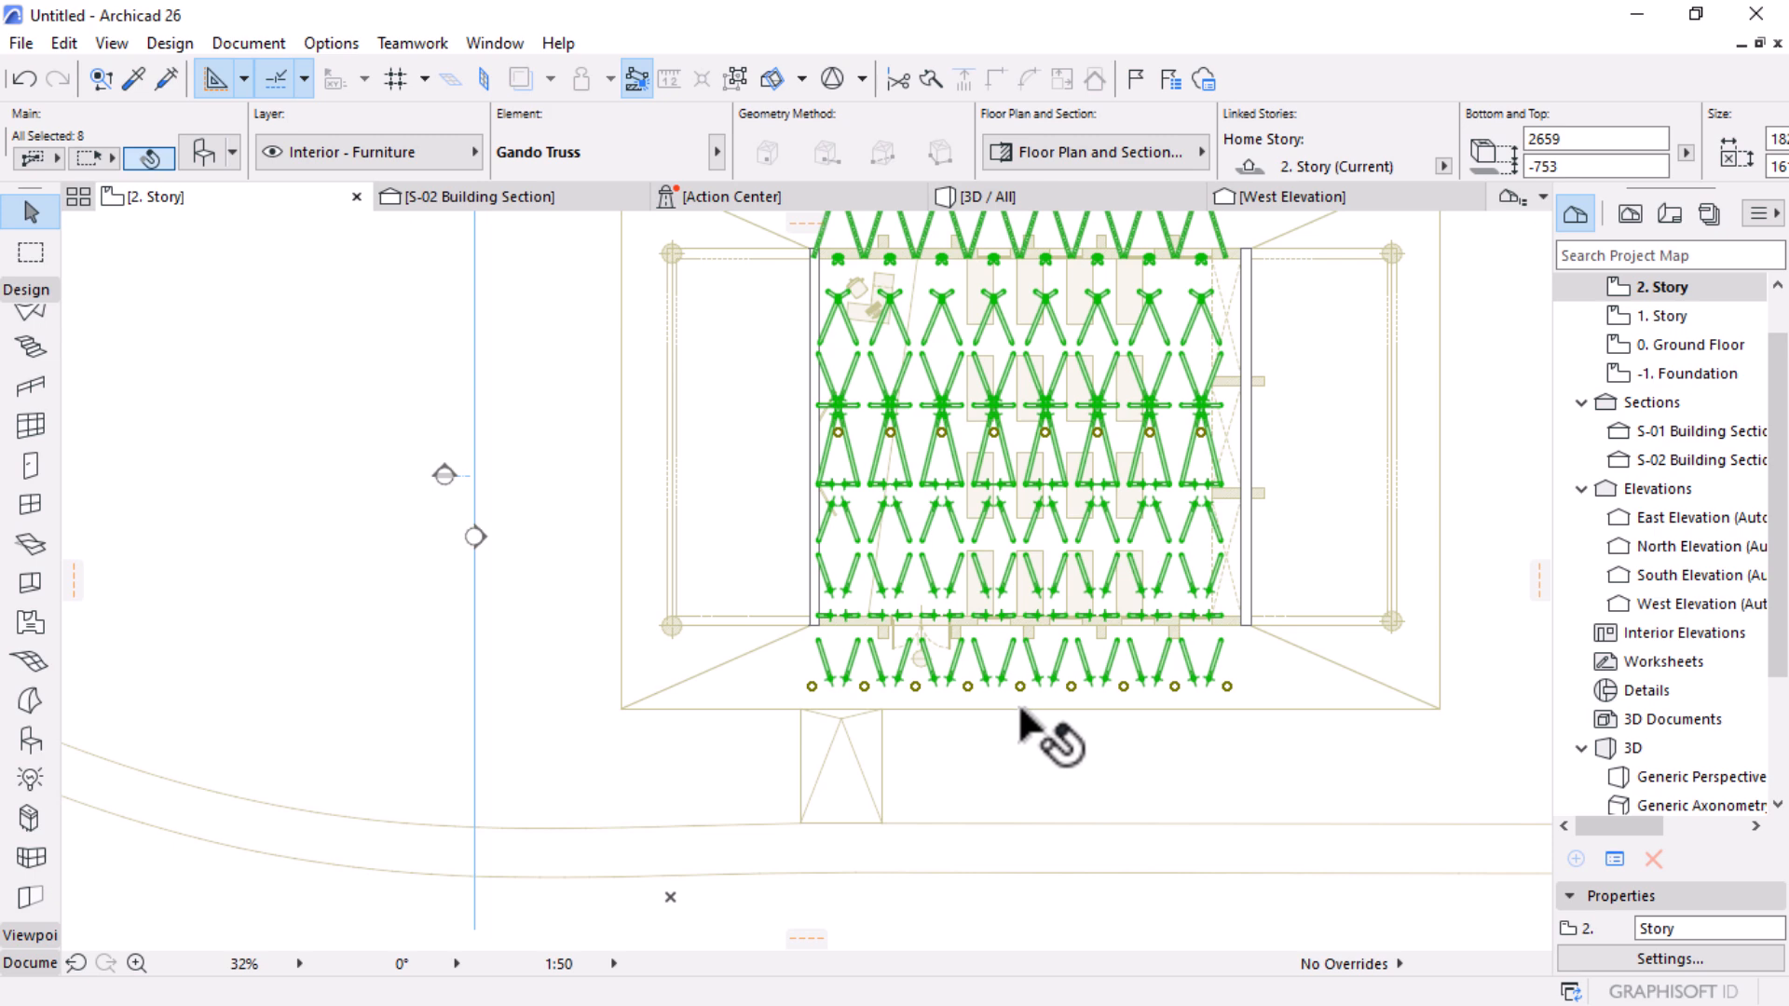
key("ctrl+d")
left_click(1021, 686)
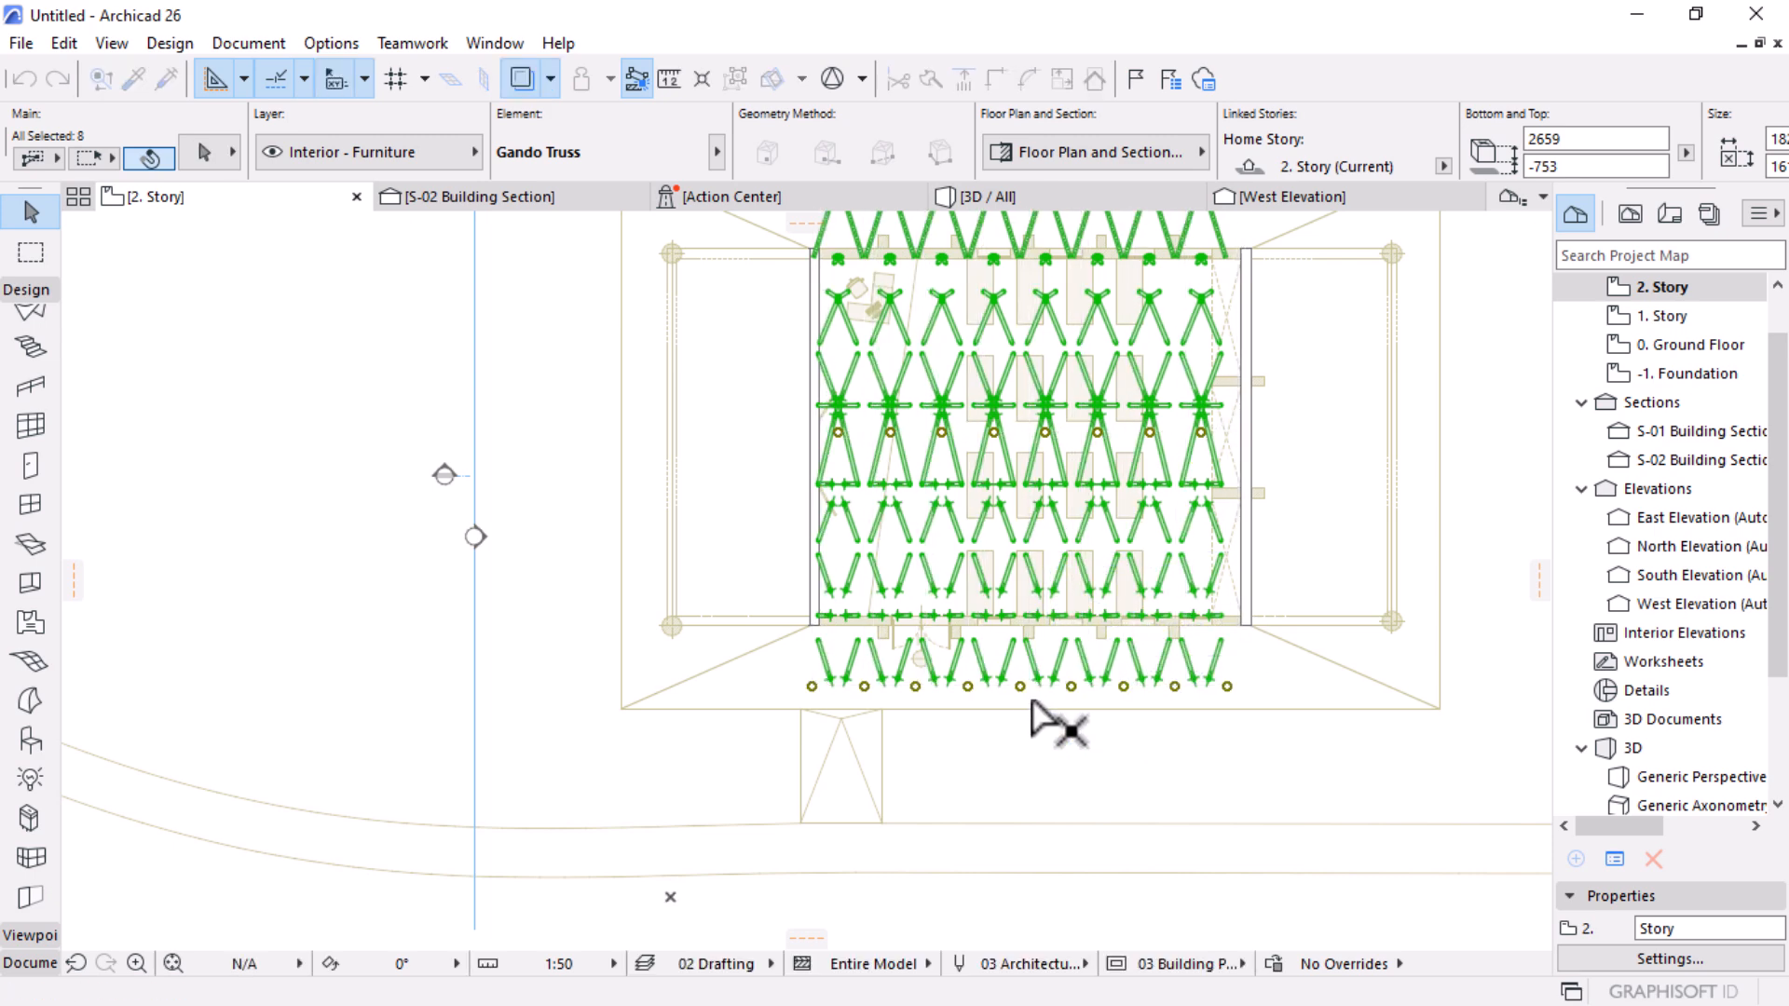
left_click(1071, 731)
Step: Apply the Simplified Plan graphic override to the 3D view of the building
left_click(1057, 194)
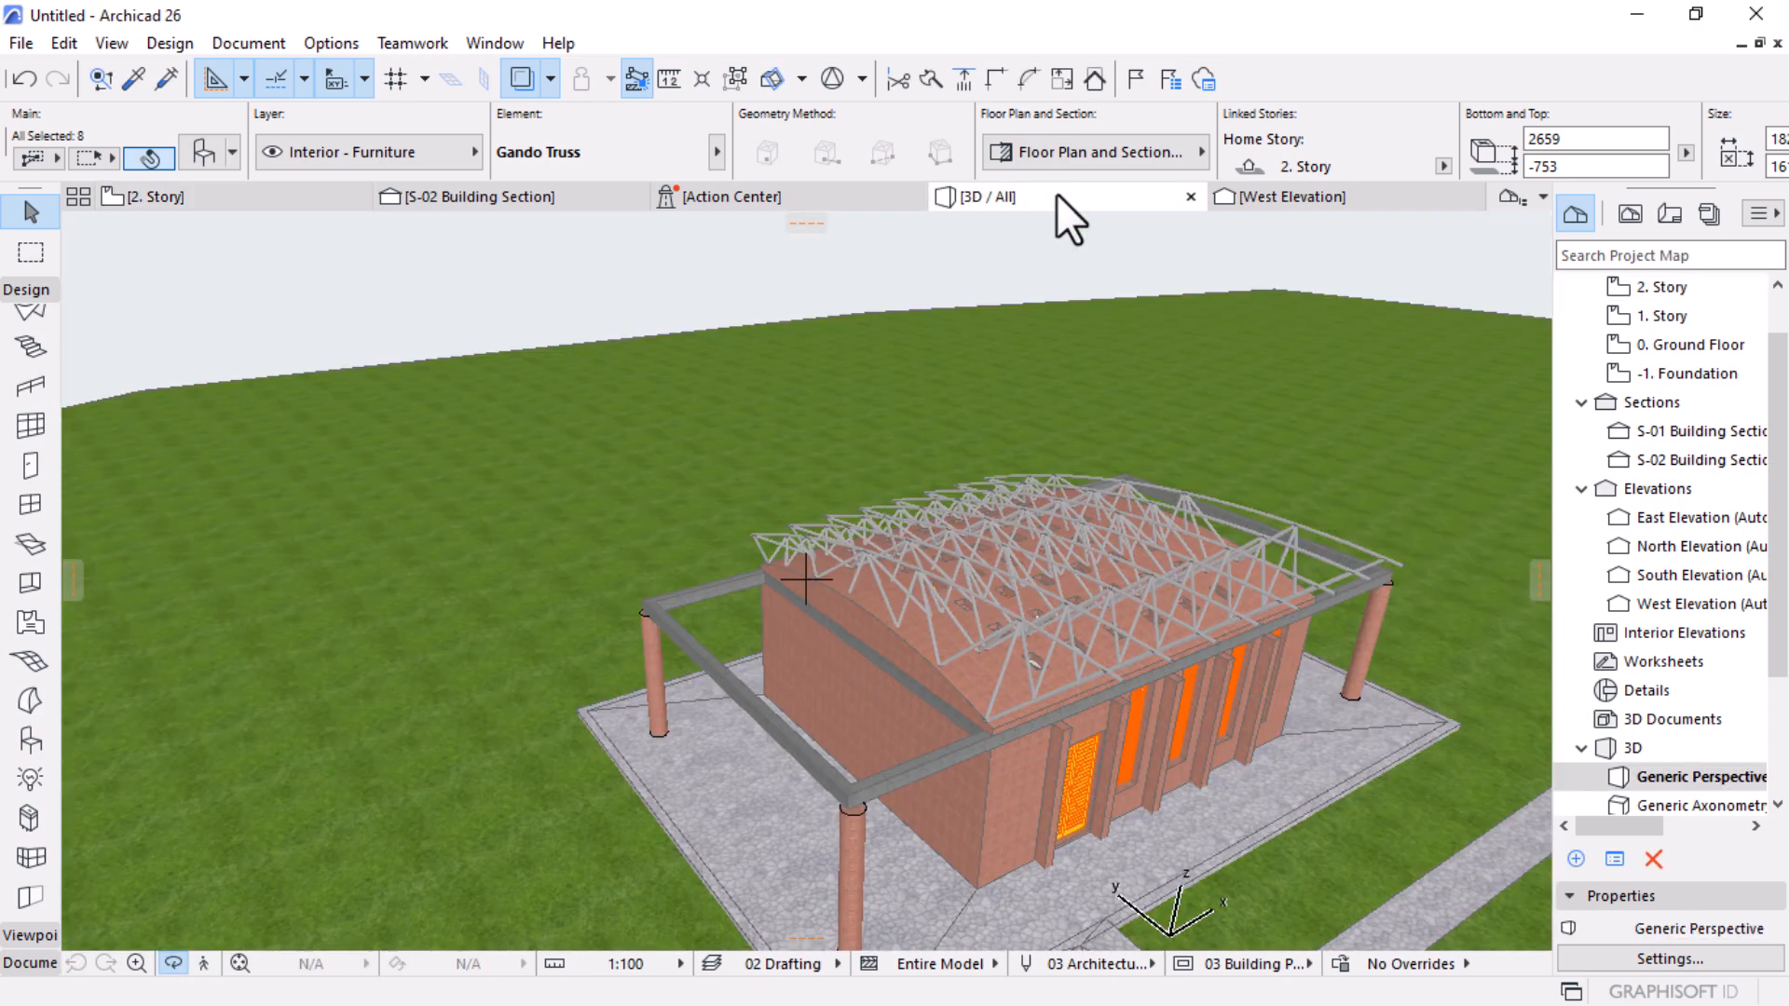
middle_click_drag(739, 407, 1359, 603, "shift")
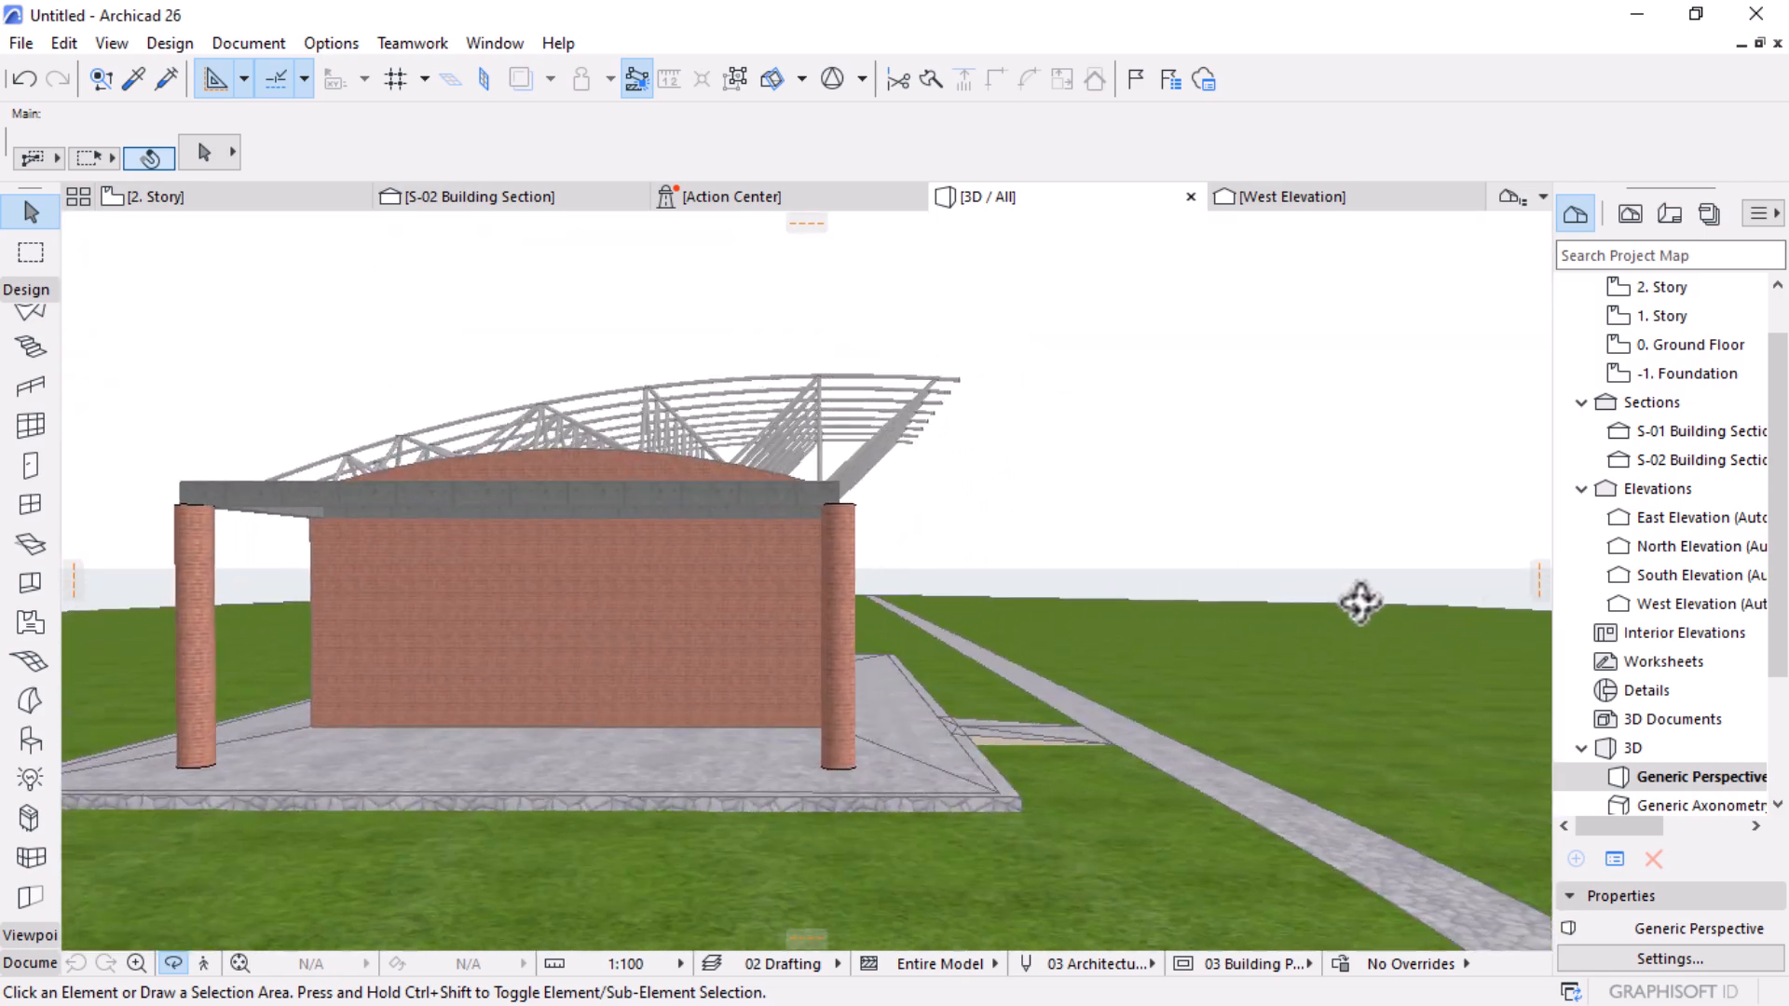
middle_click_drag(1177, 602, 998, 509, "shift")
middle_click_drag(823, 489, 806, 579, "shift")
left_click(1396, 963)
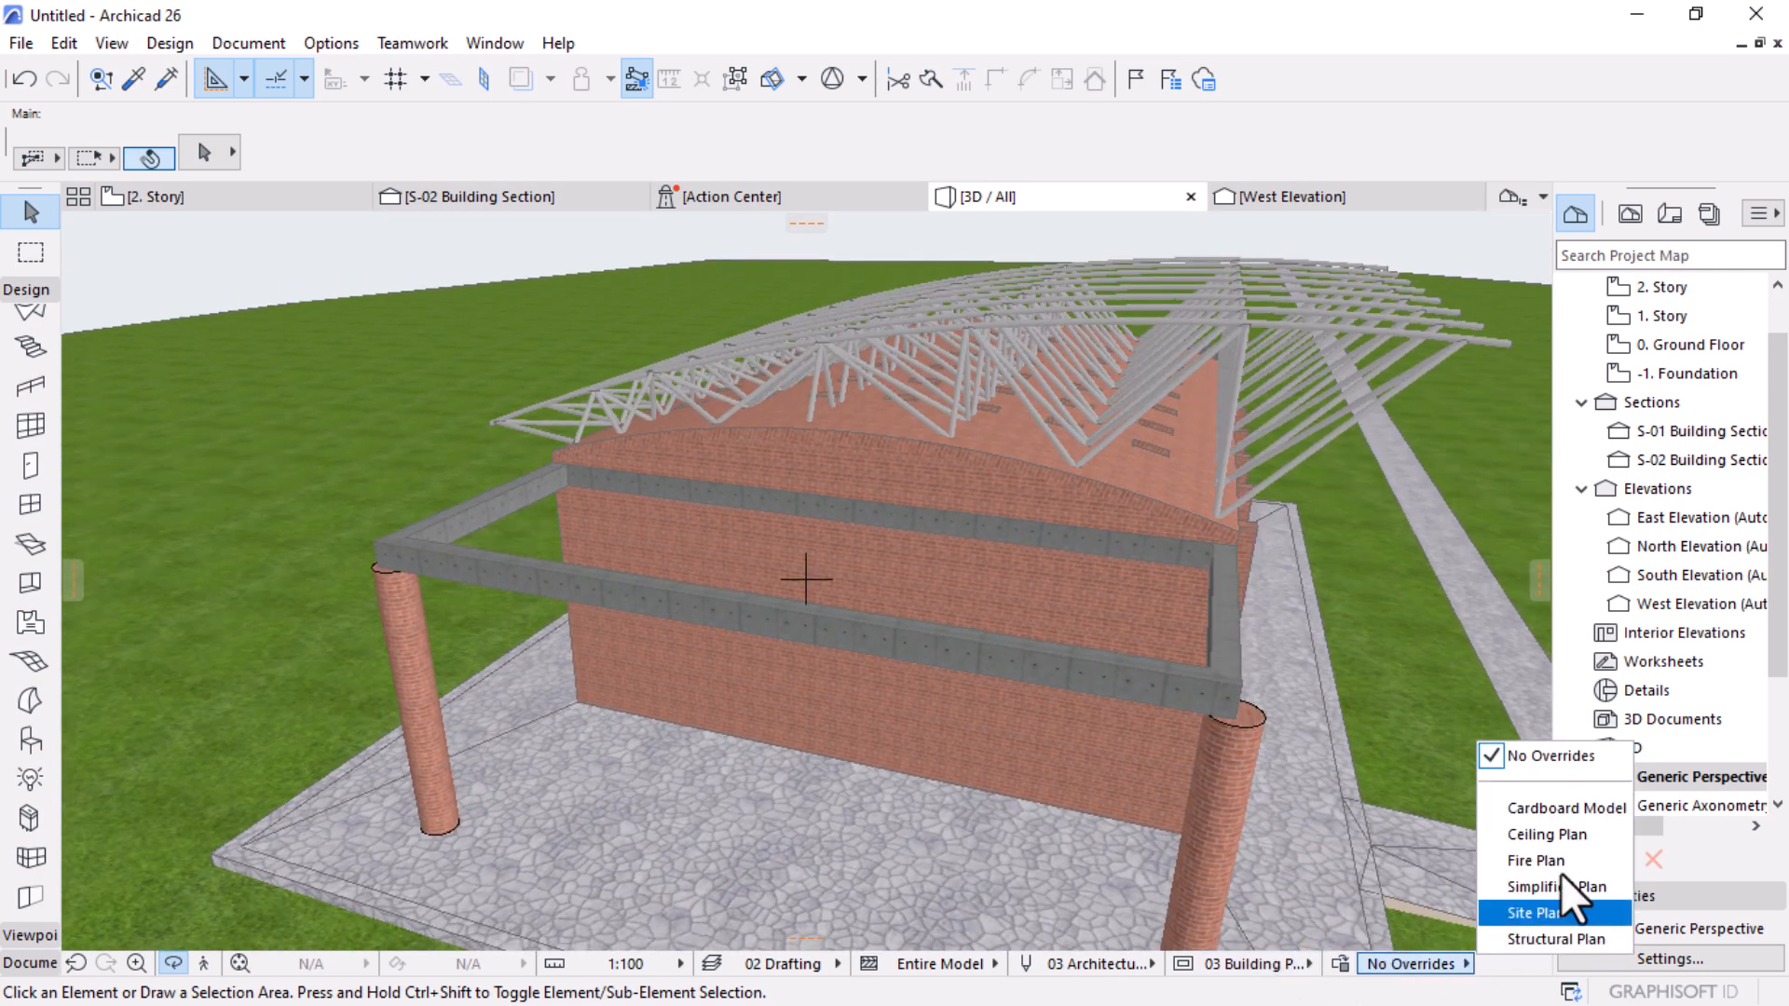
left_click(1558, 883)
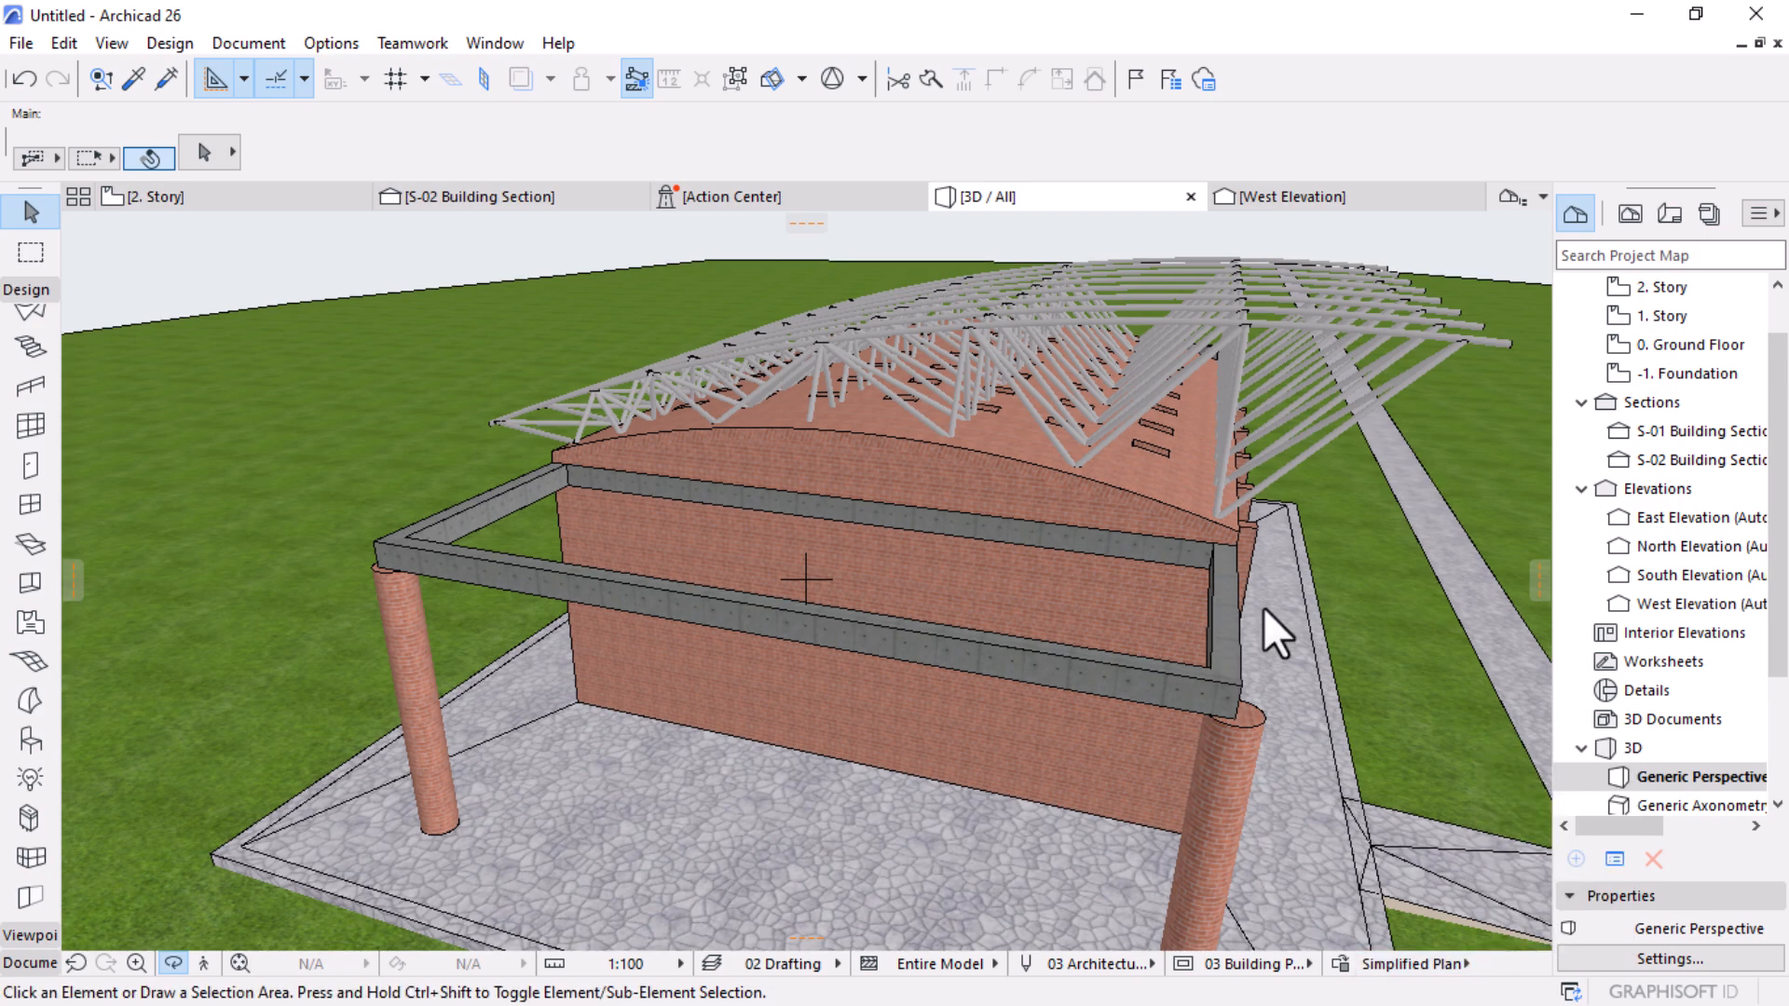
Step: Examine the outlined trusses and the vaulted roof from several angles in 3D
scroll(659, 519, "down", 5)
middle_click_drag(1238, 702, 856, 633, "shift")
middle_click_drag(547, 584, 844, 741, "shift")
middle_click_drag(256, 227, 1118, 691, "shift")
middle_click_drag(649, 591, 692, 598)
middle_click_drag(641, 507, 607, 528, "shift")
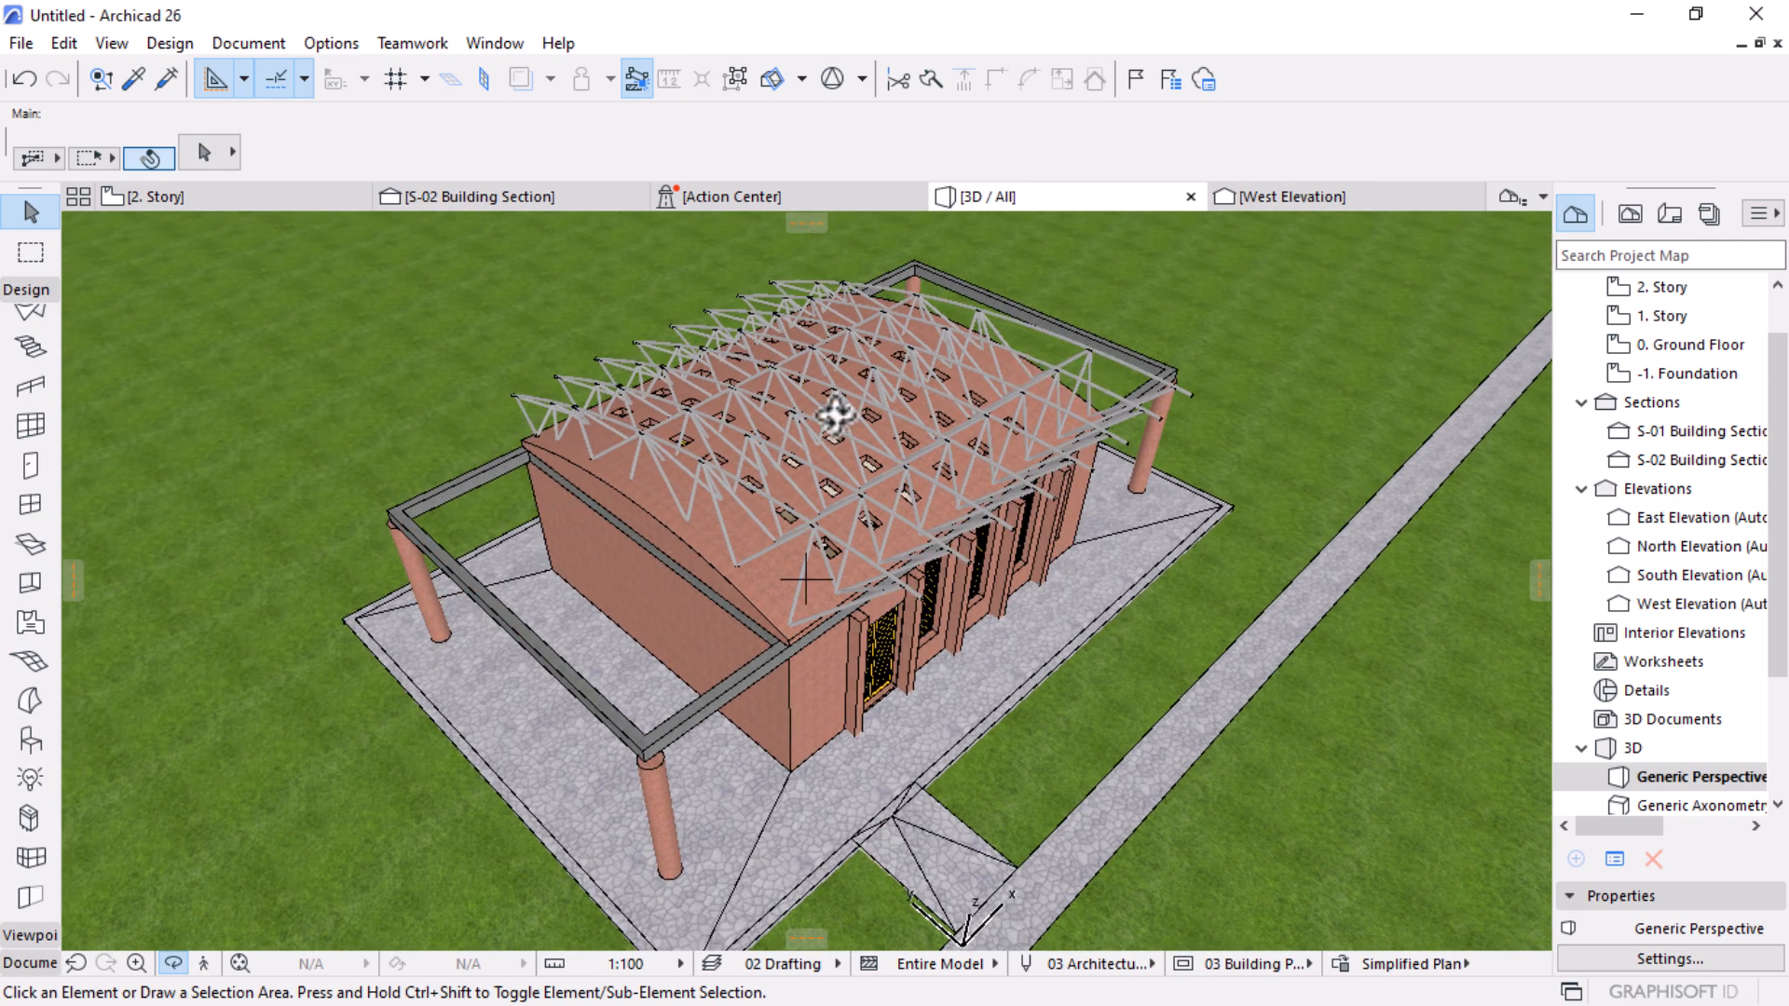
middle_click_drag(909, 481, 521, 232, "shift")
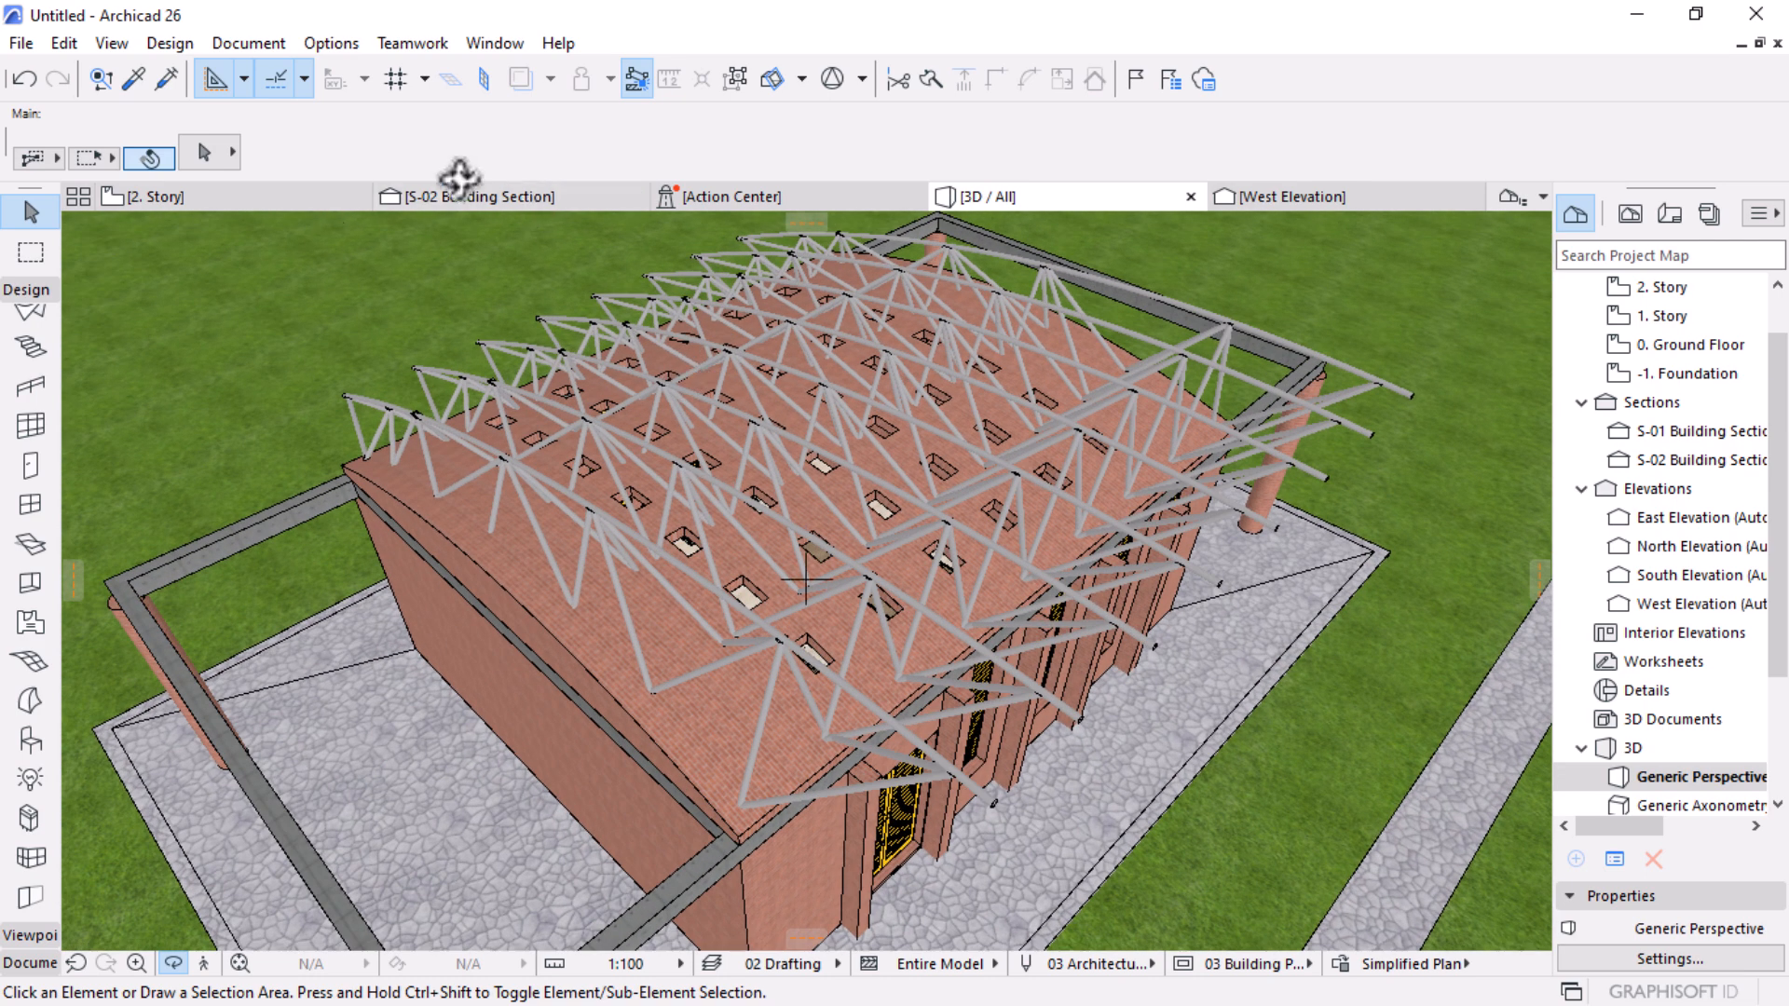
Step: In section S-02, select and copy the curved polyline that follows the truss's top chord
left_click(517, 196)
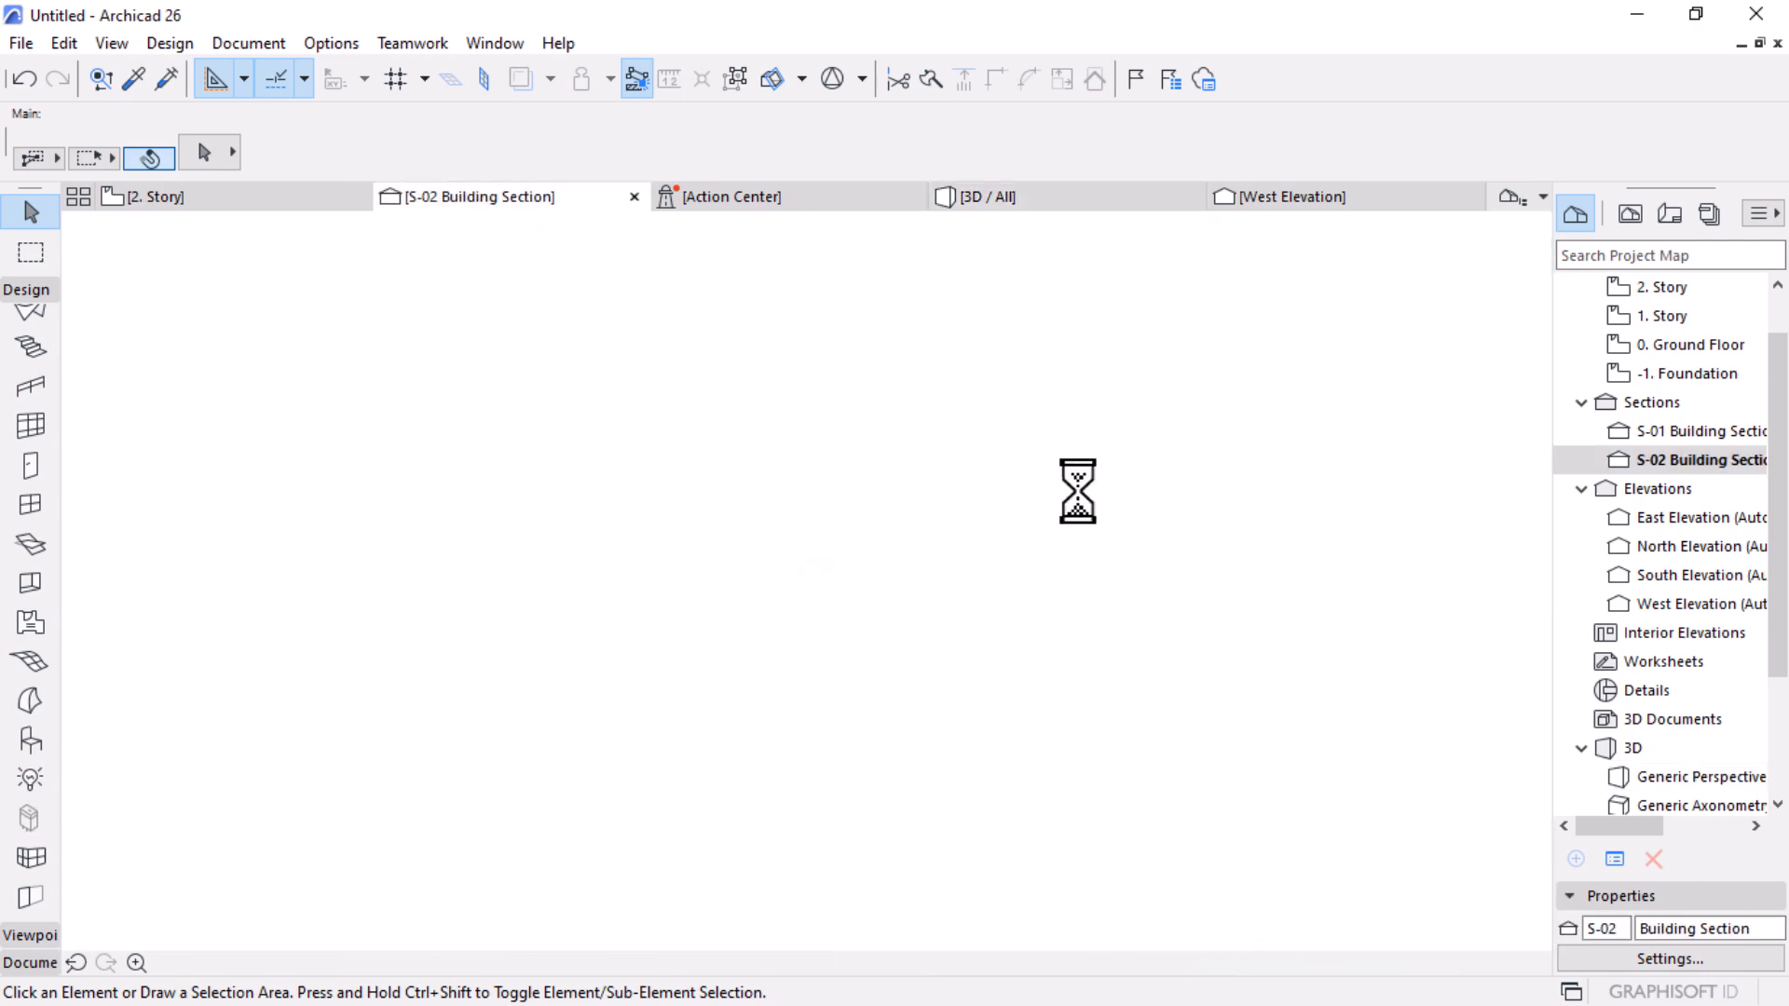
scroll(1369, 648, "up", 5)
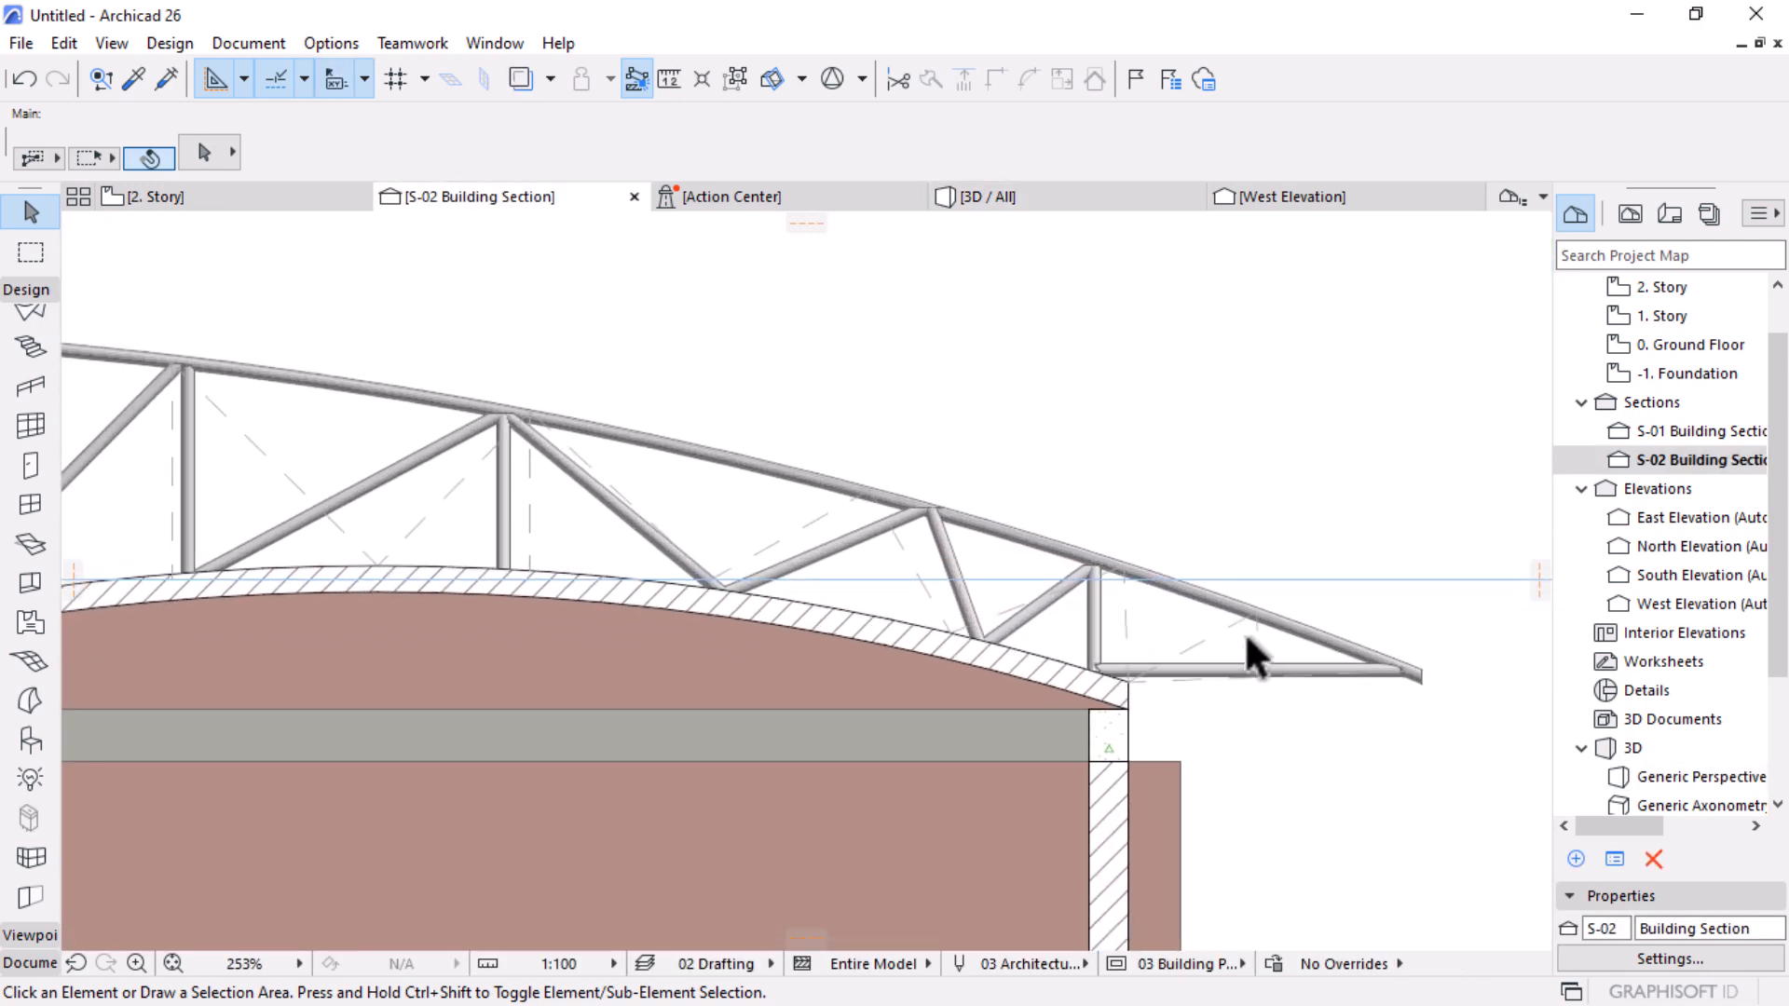
left_click(883, 504)
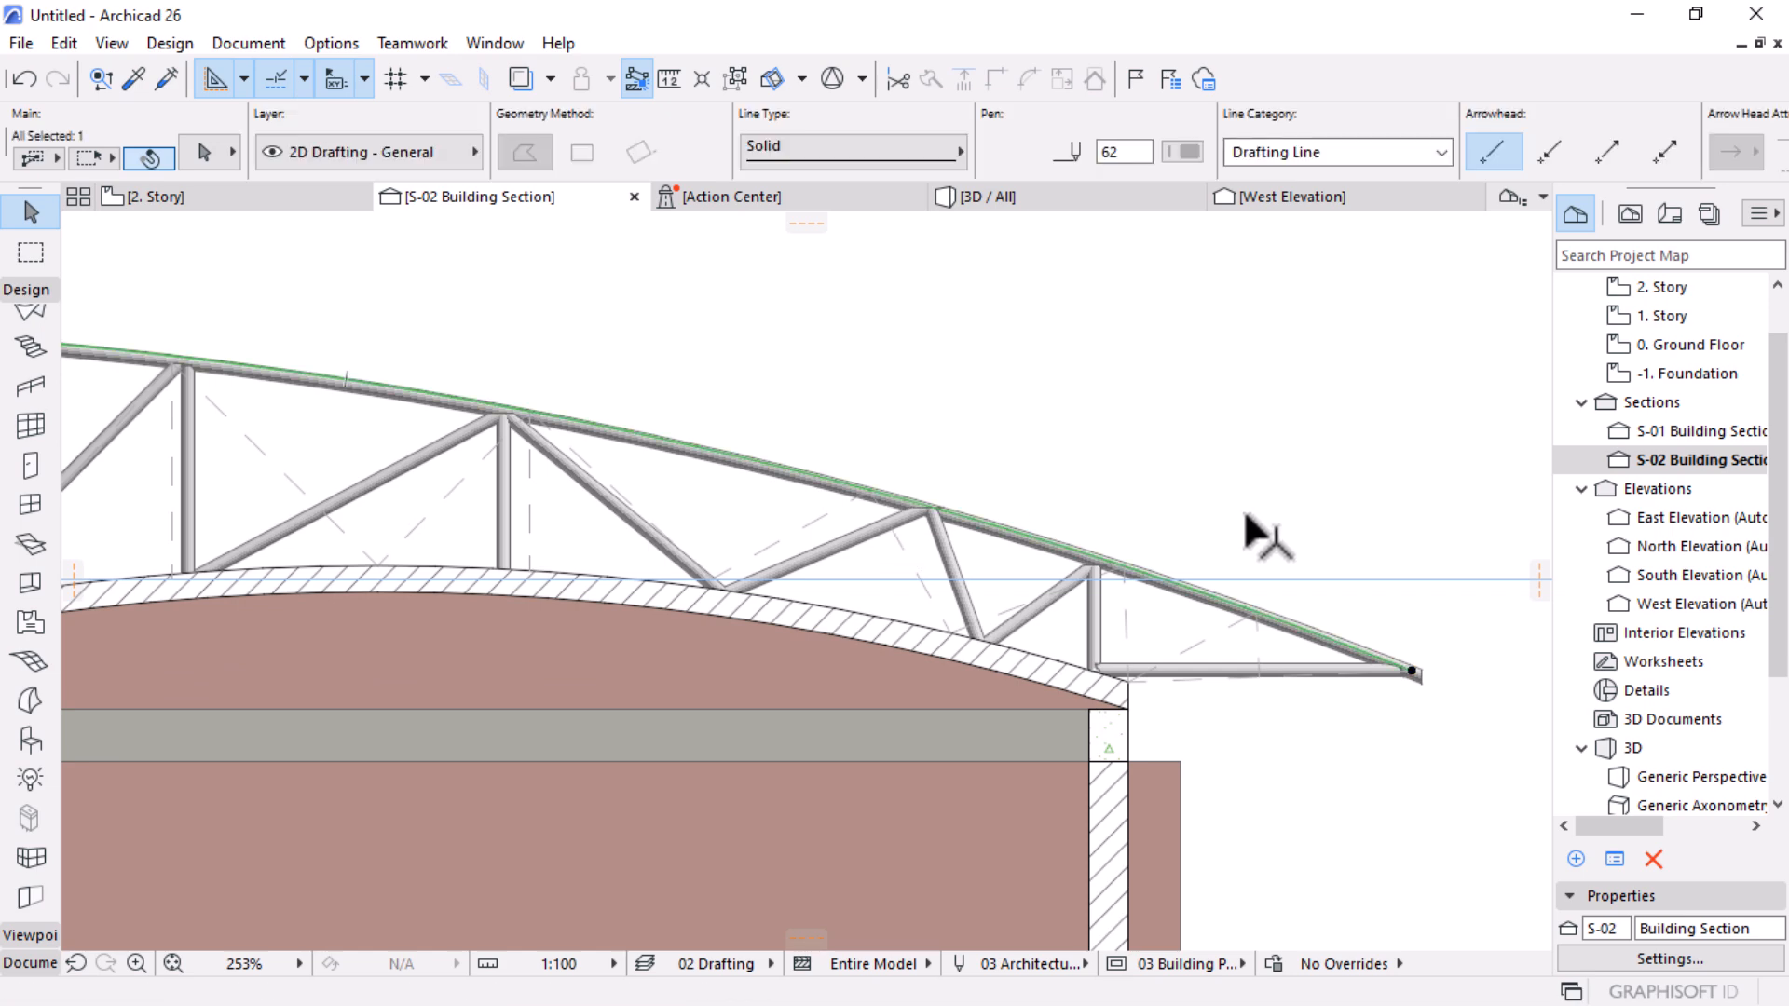
scroll(1277, 552, "down", 5)
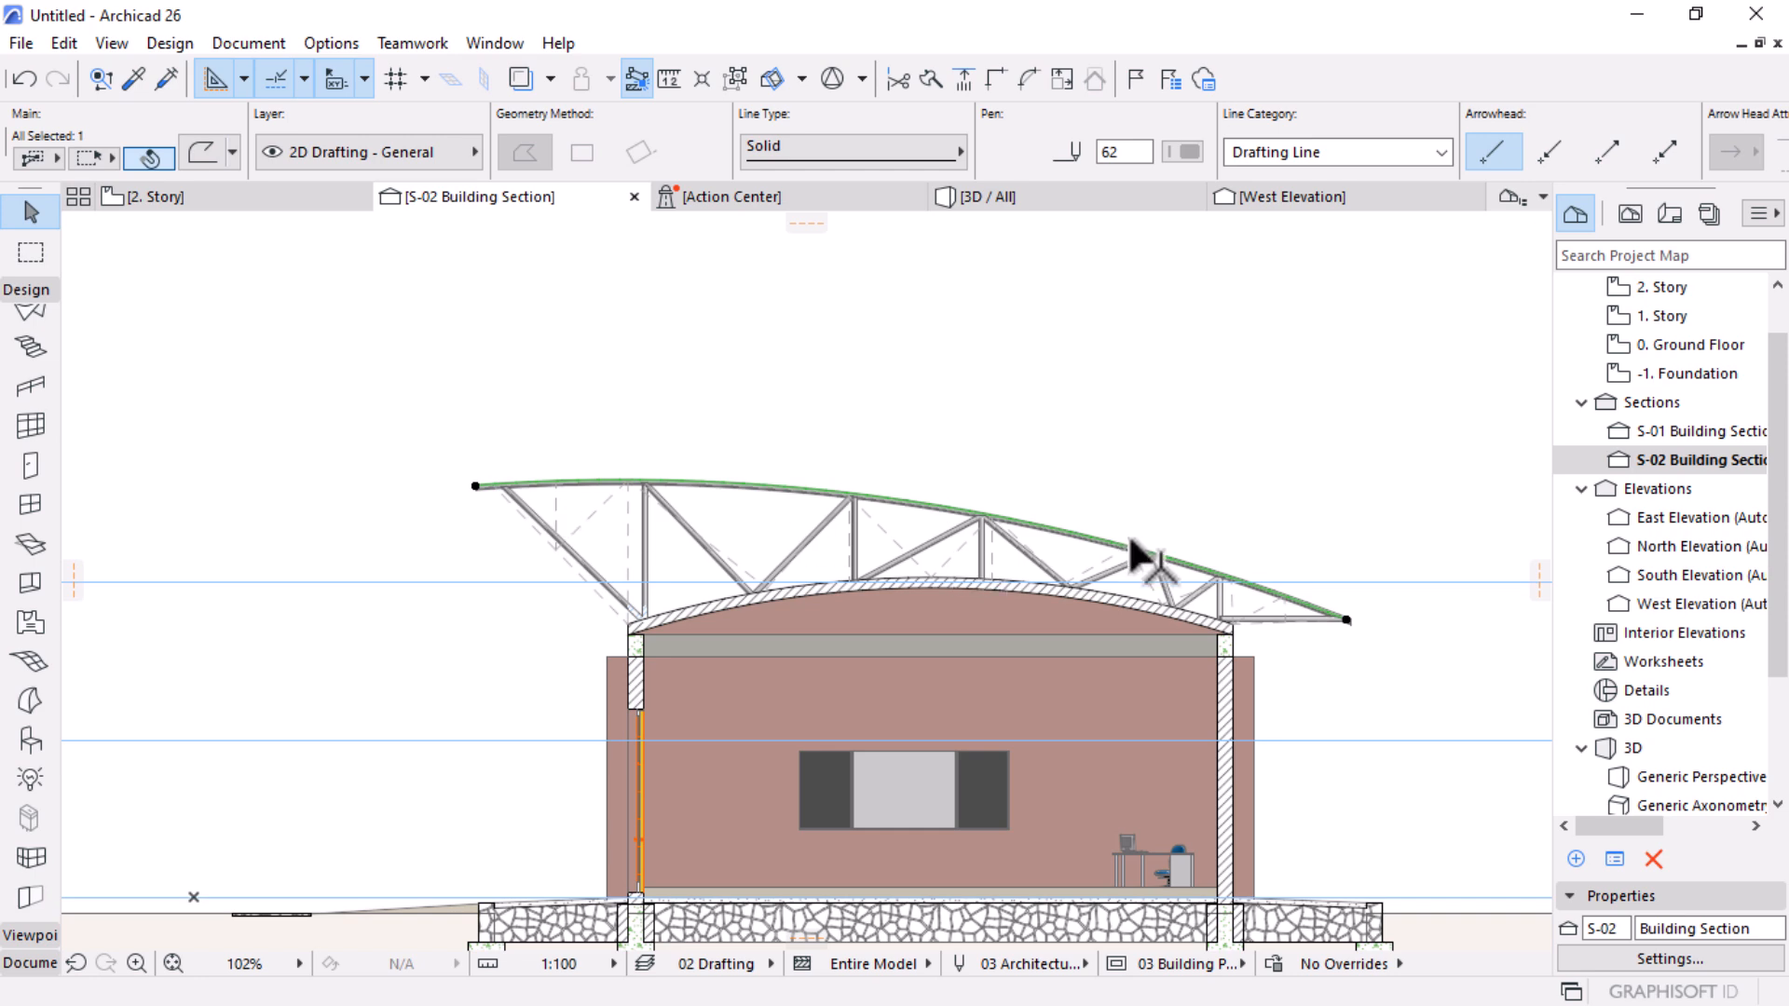
Step: Deselect the trusses on the 2. Story plan and paste the copied roof curve into the open area beside the building
left_click(181, 192)
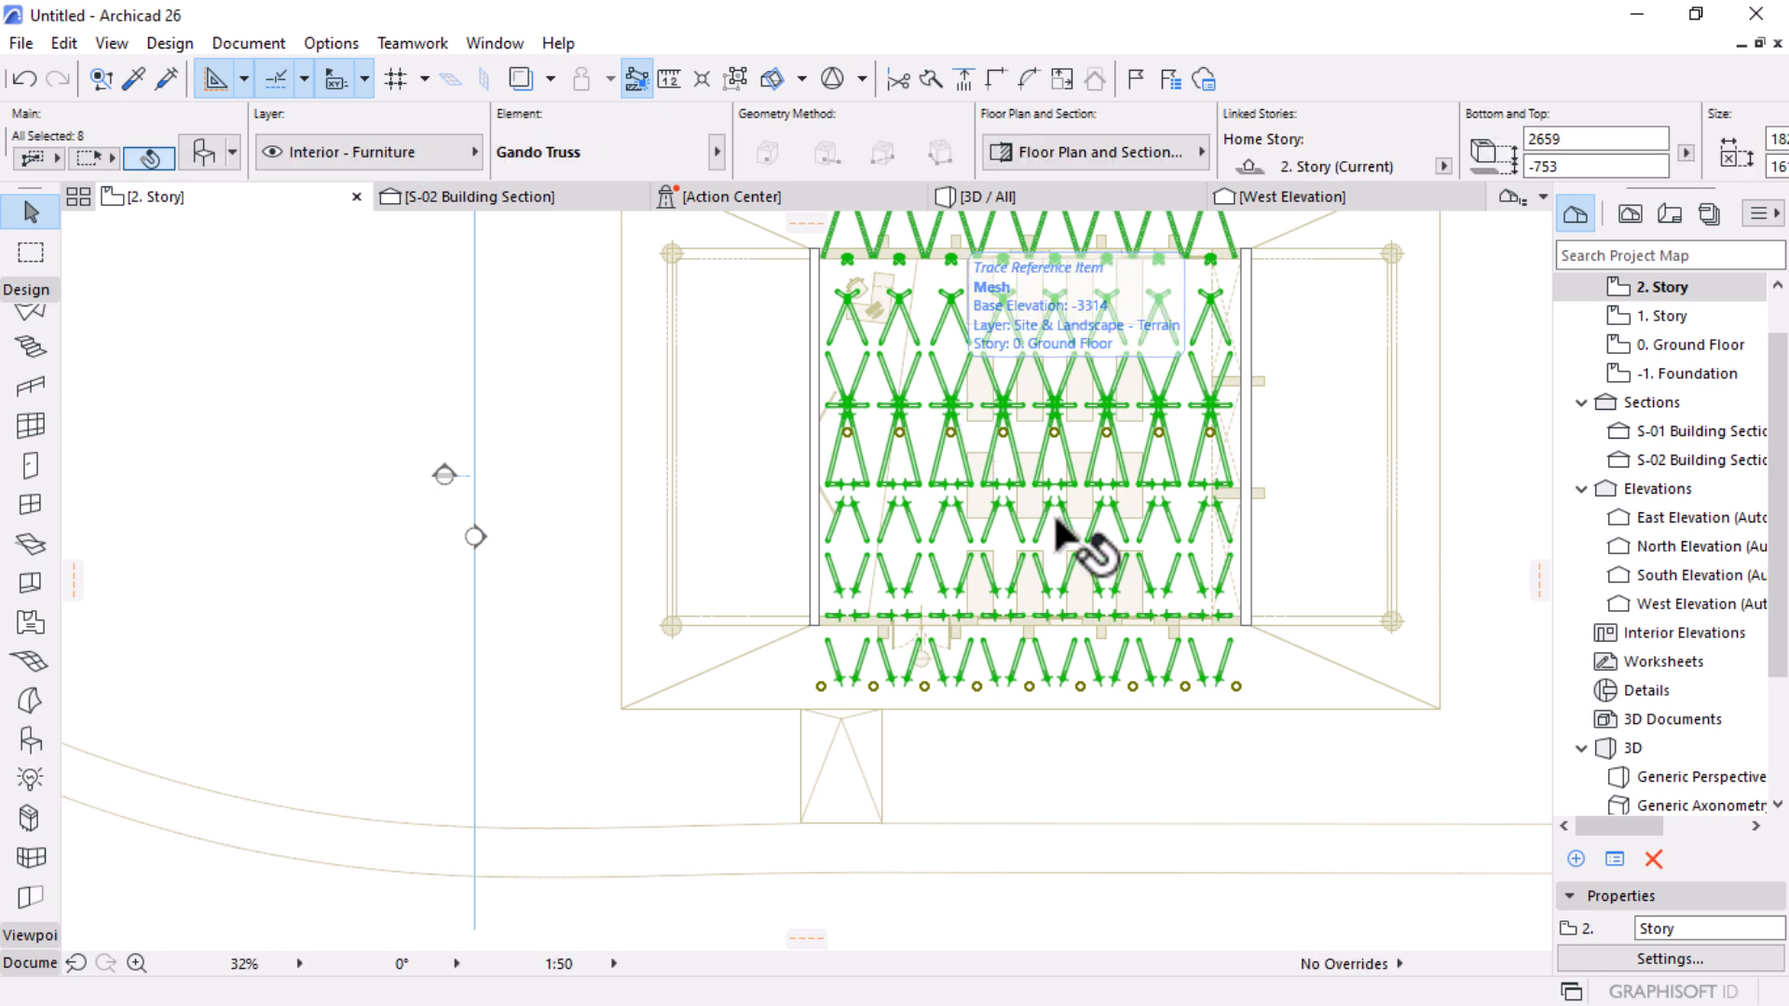
scroll(1103, 584, "down", 5)
left_click(521, 712)
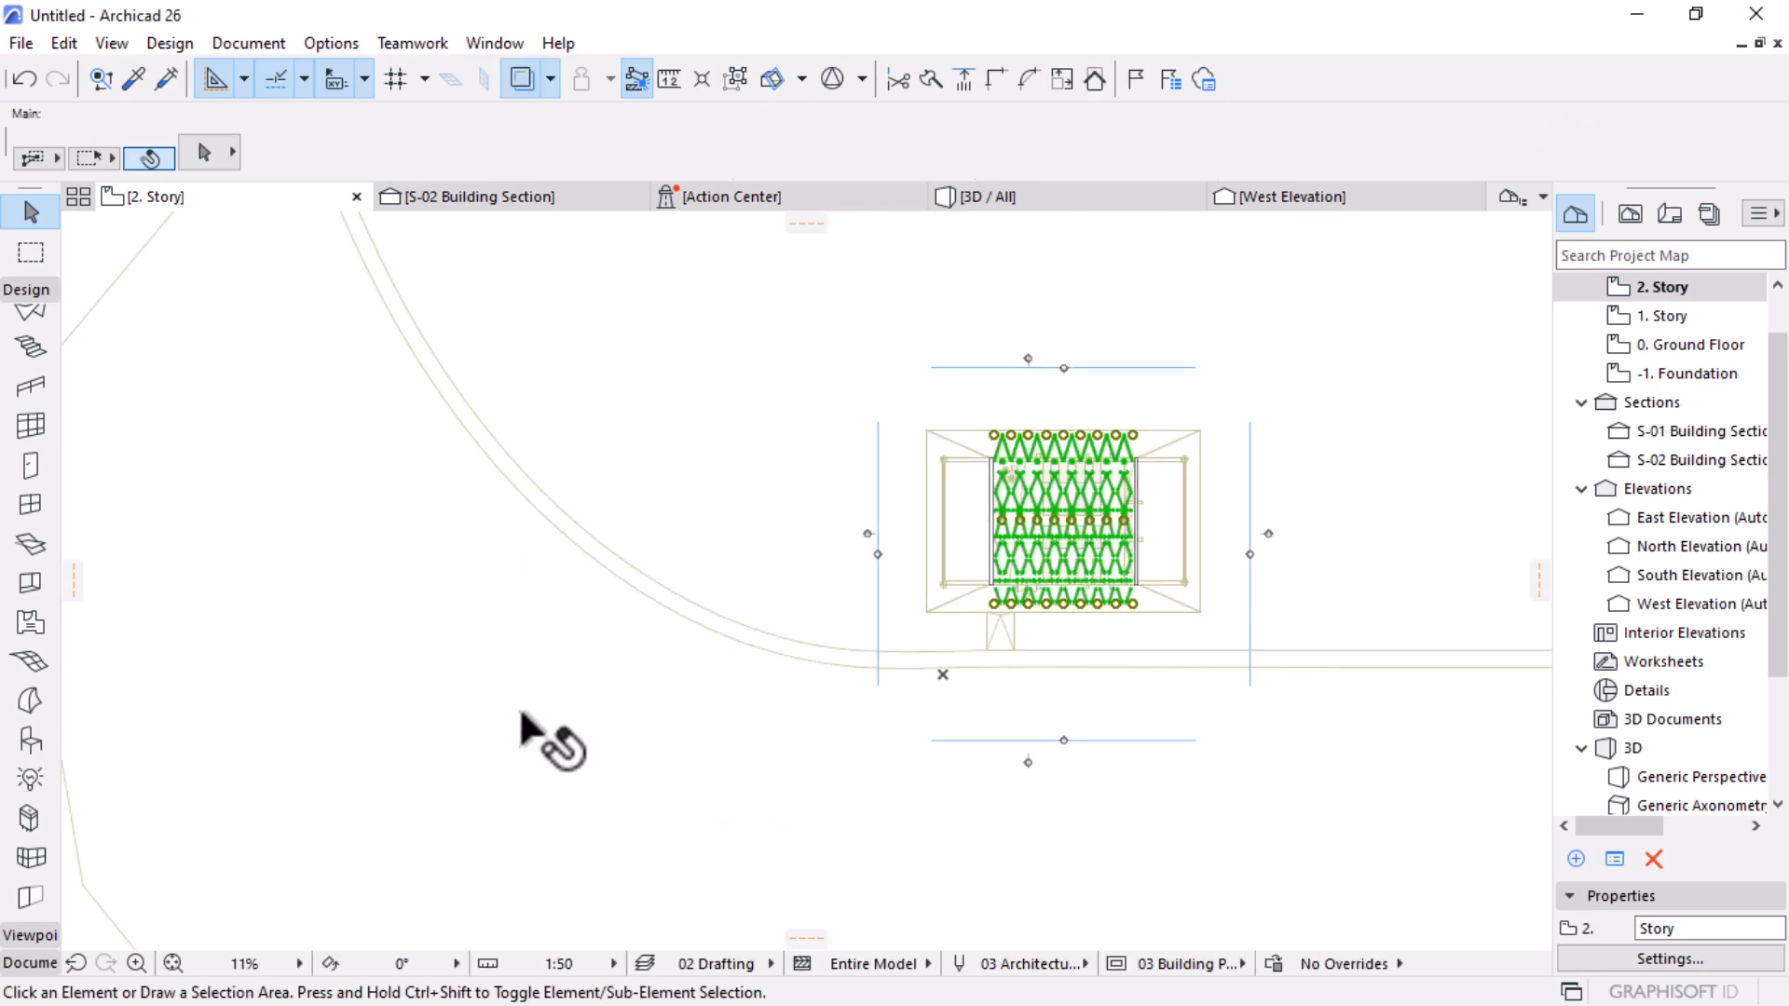
left_click(611, 697)
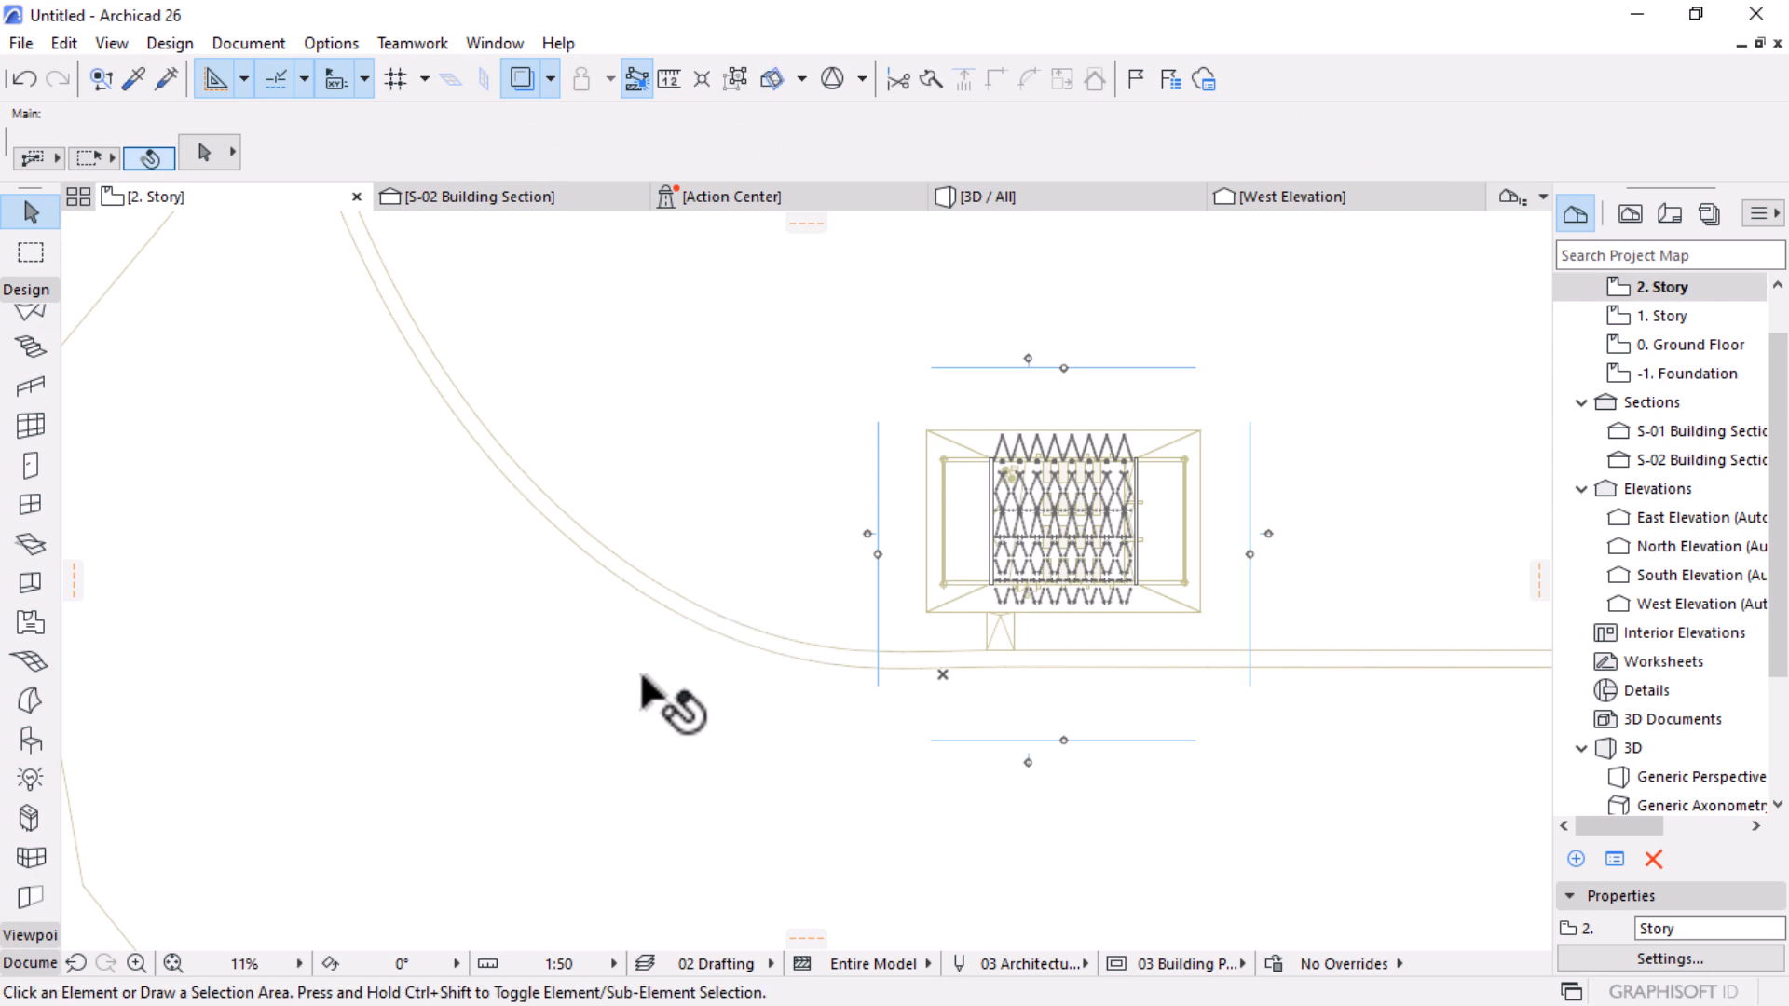
key("ctrl+v")
left_click(1128, 595)
left_click(675, 715)
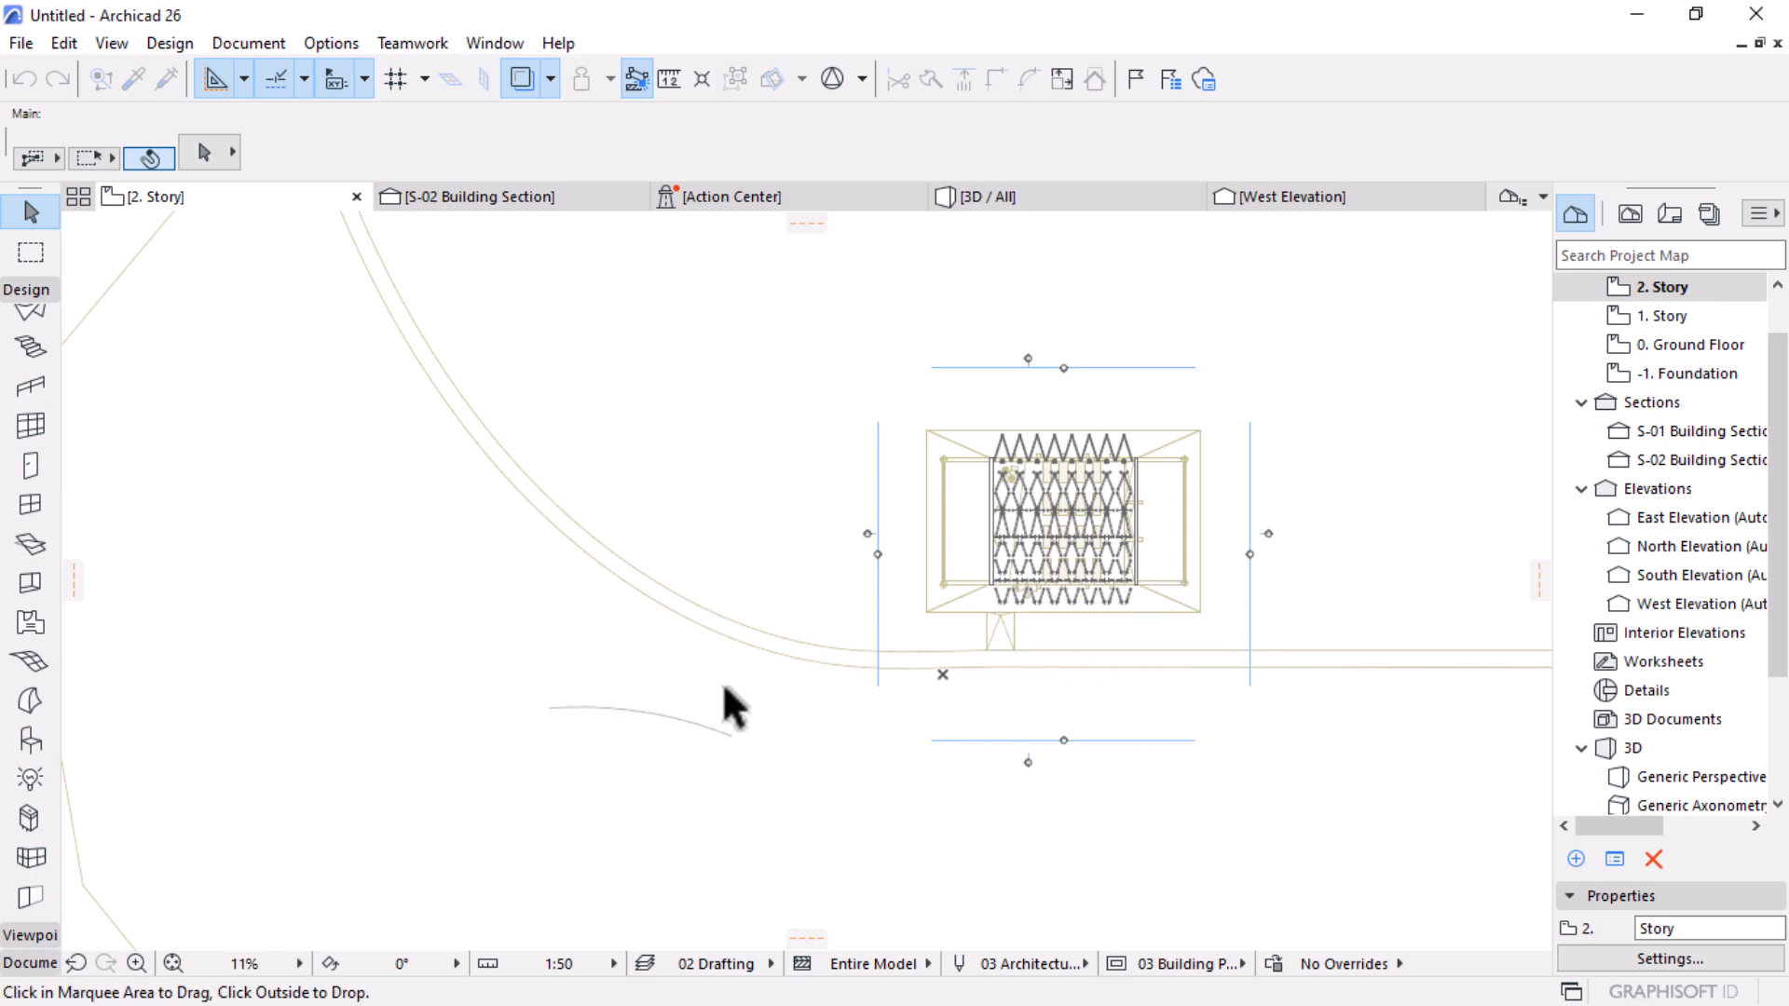
left_click(768, 708)
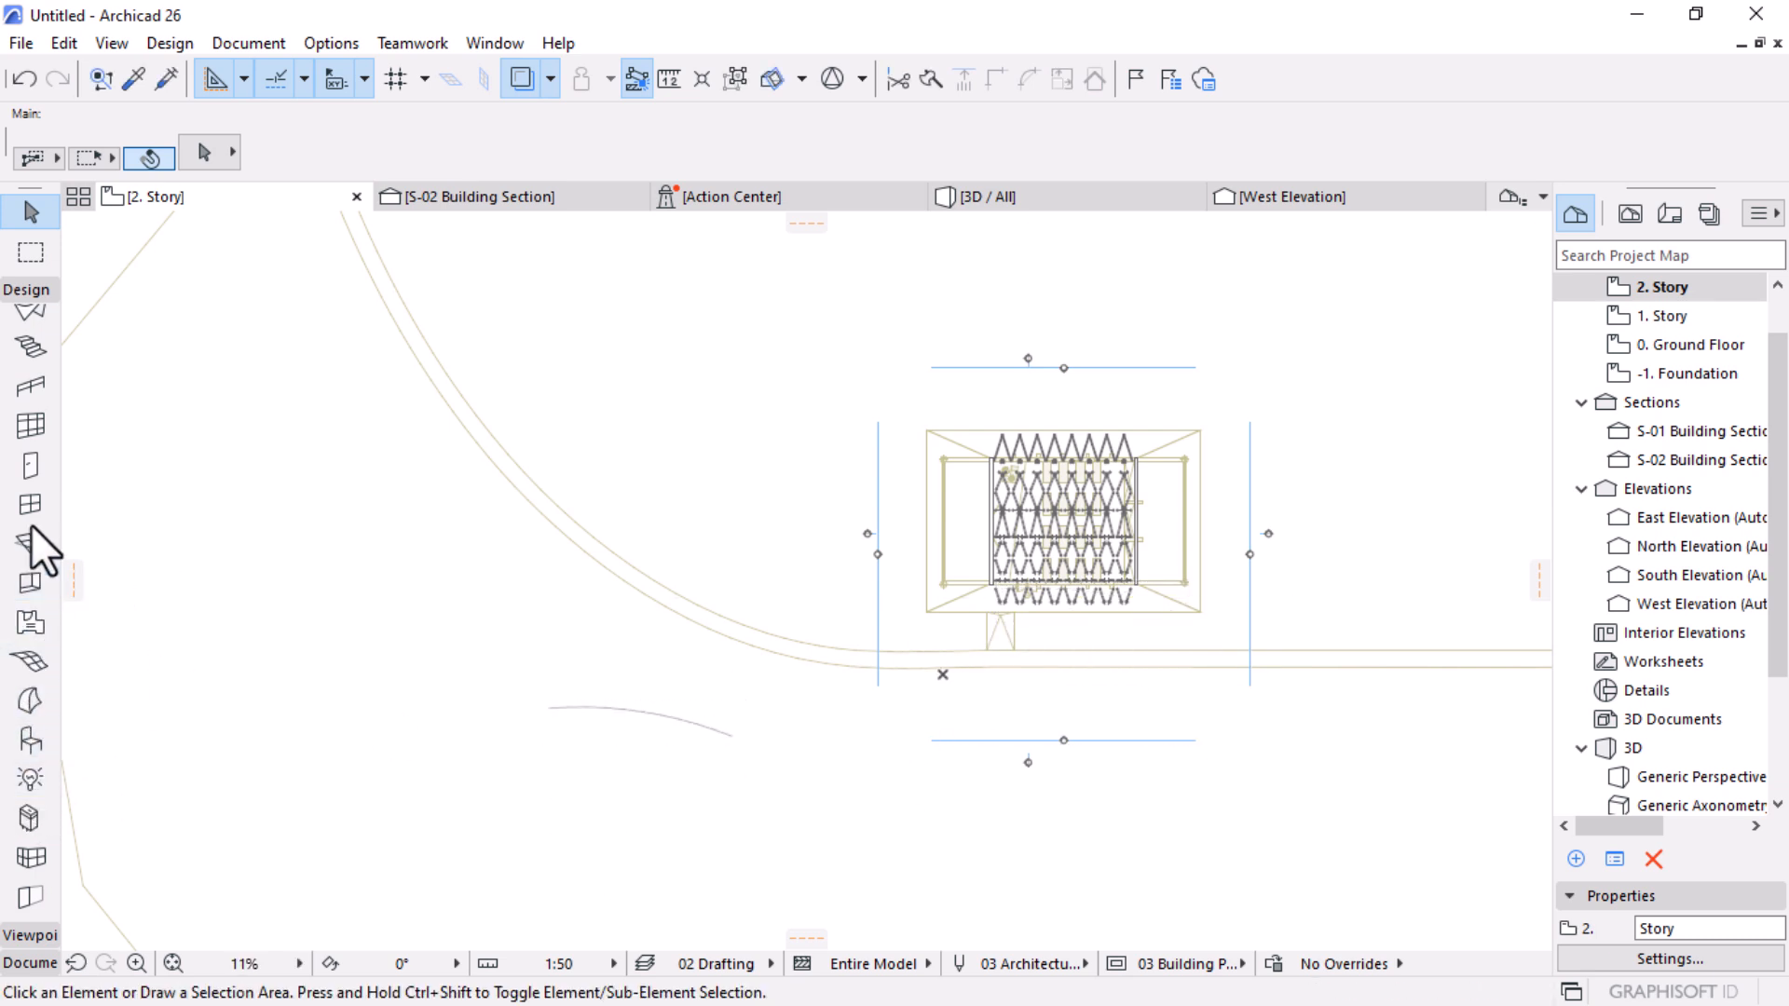
Step: Create an extruded shell from the pasted roof curve beside the building, with an extrusion length of 10000
scroll(31, 523, "up", 3)
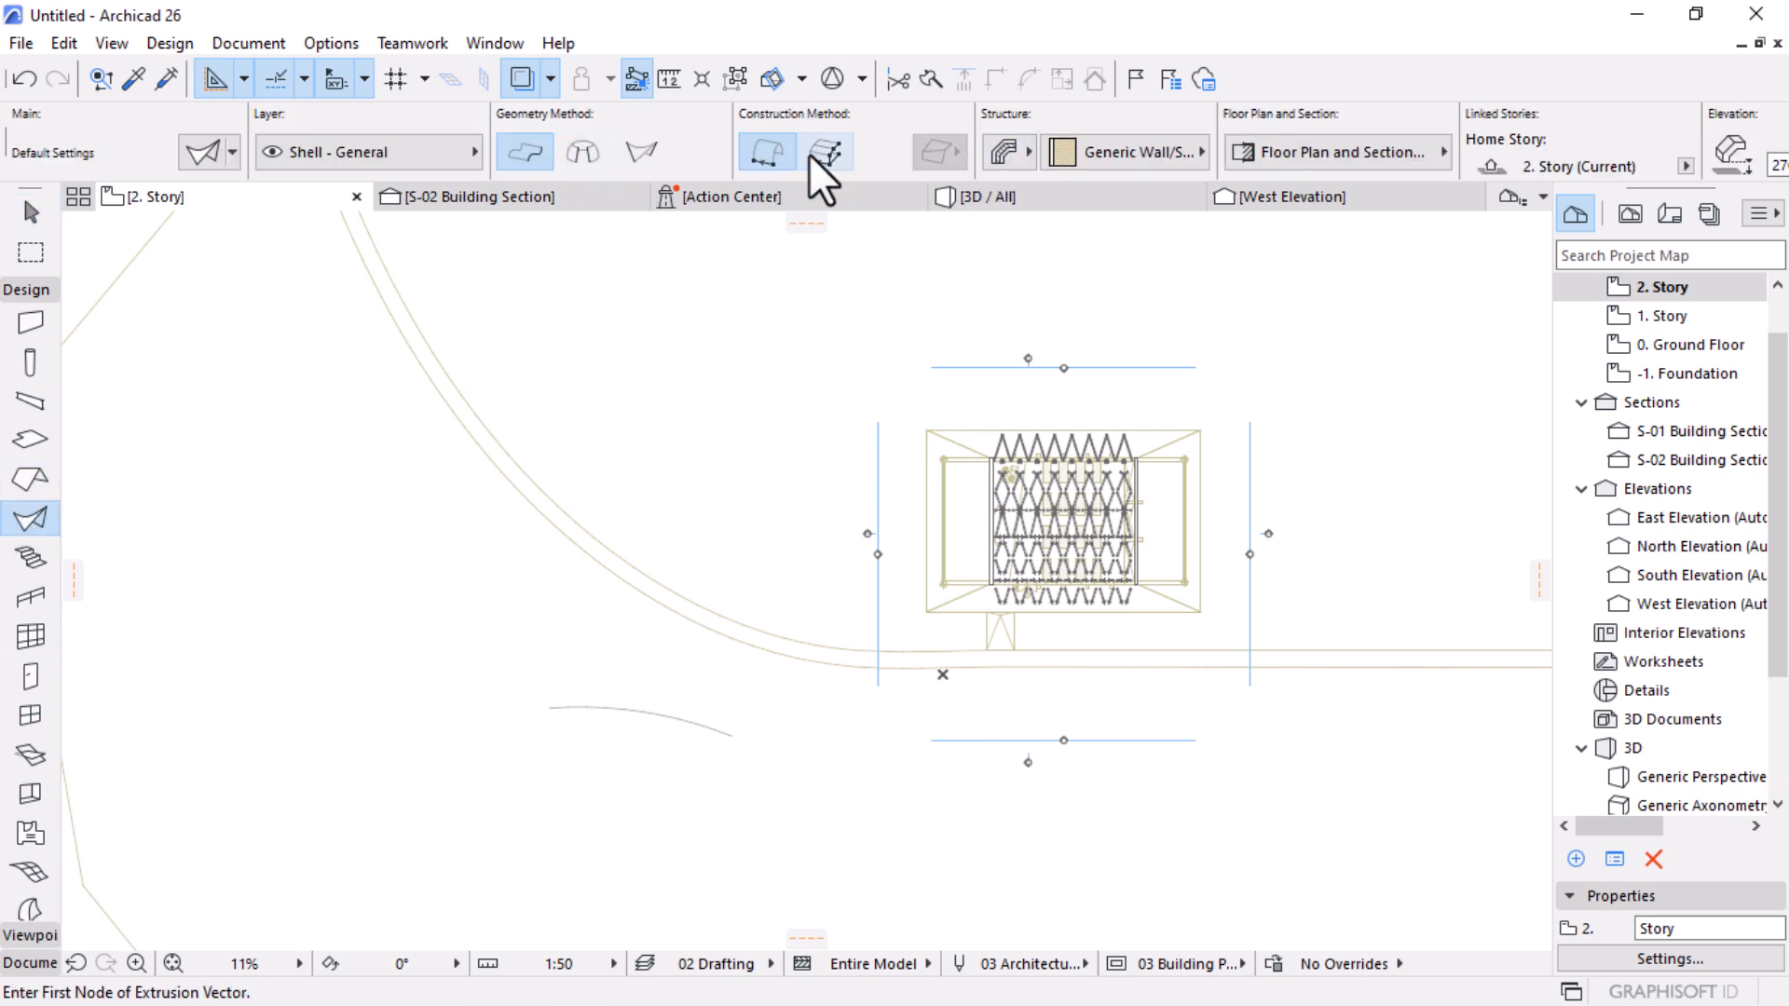
left_click(821, 153)
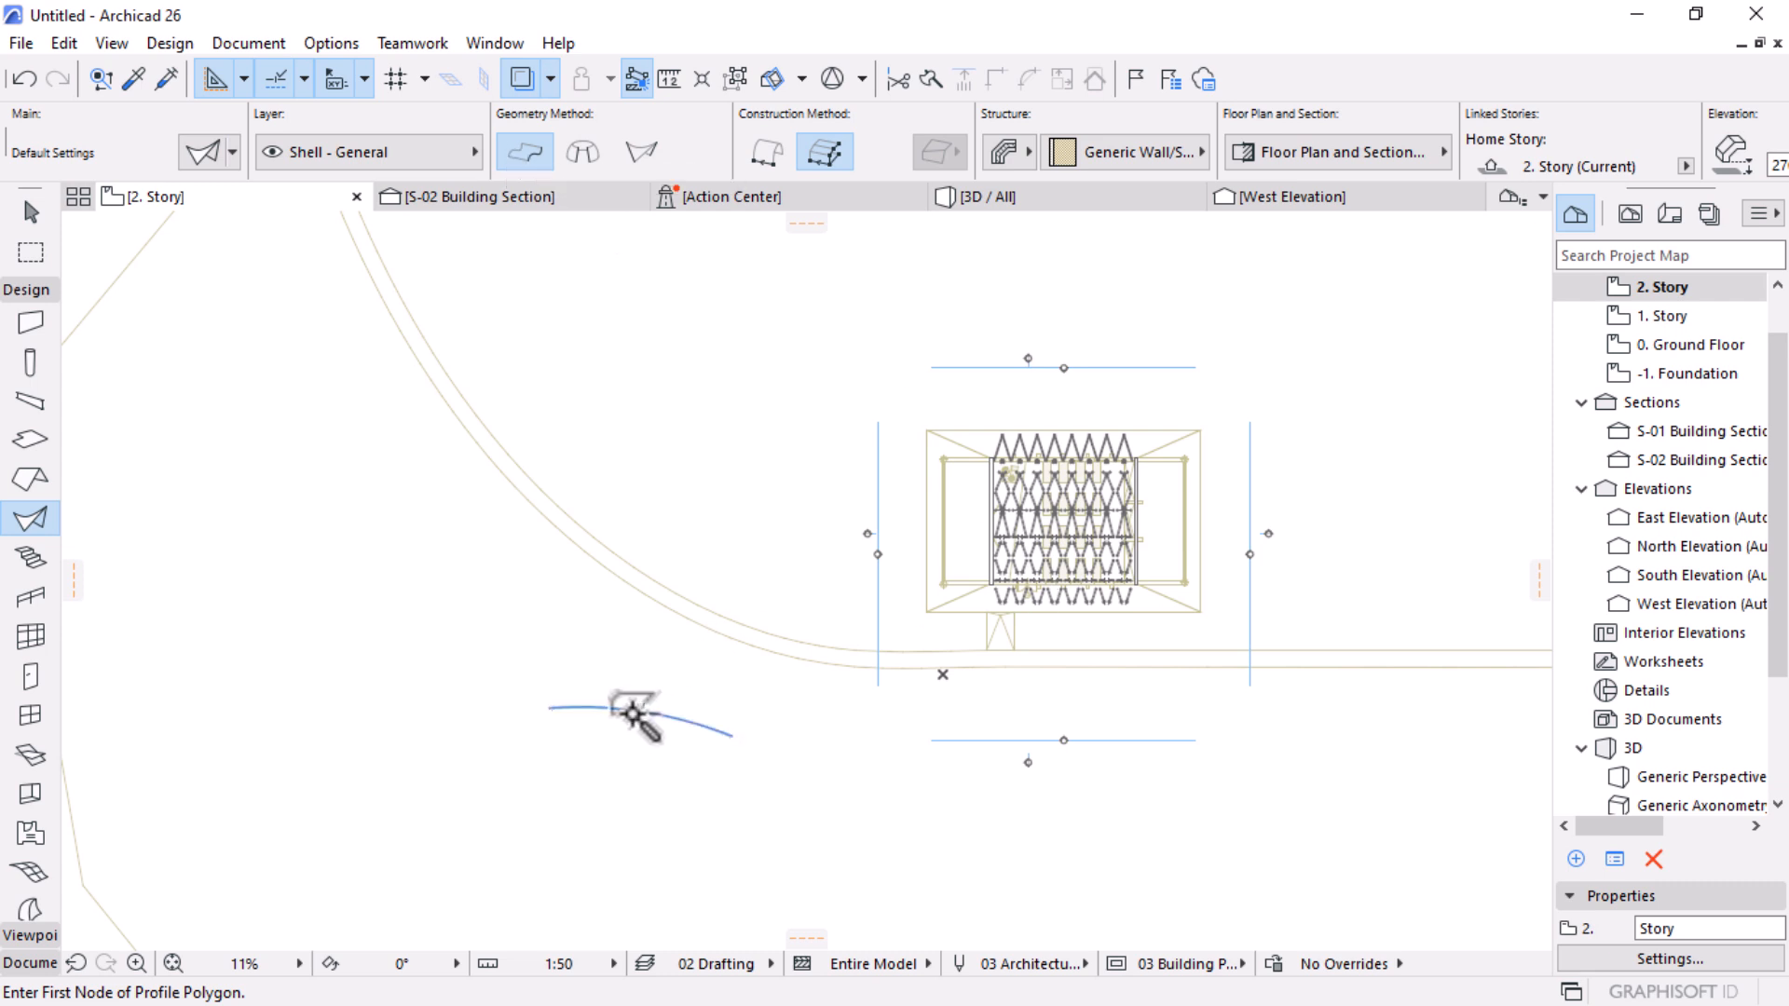
left_click(629, 714)
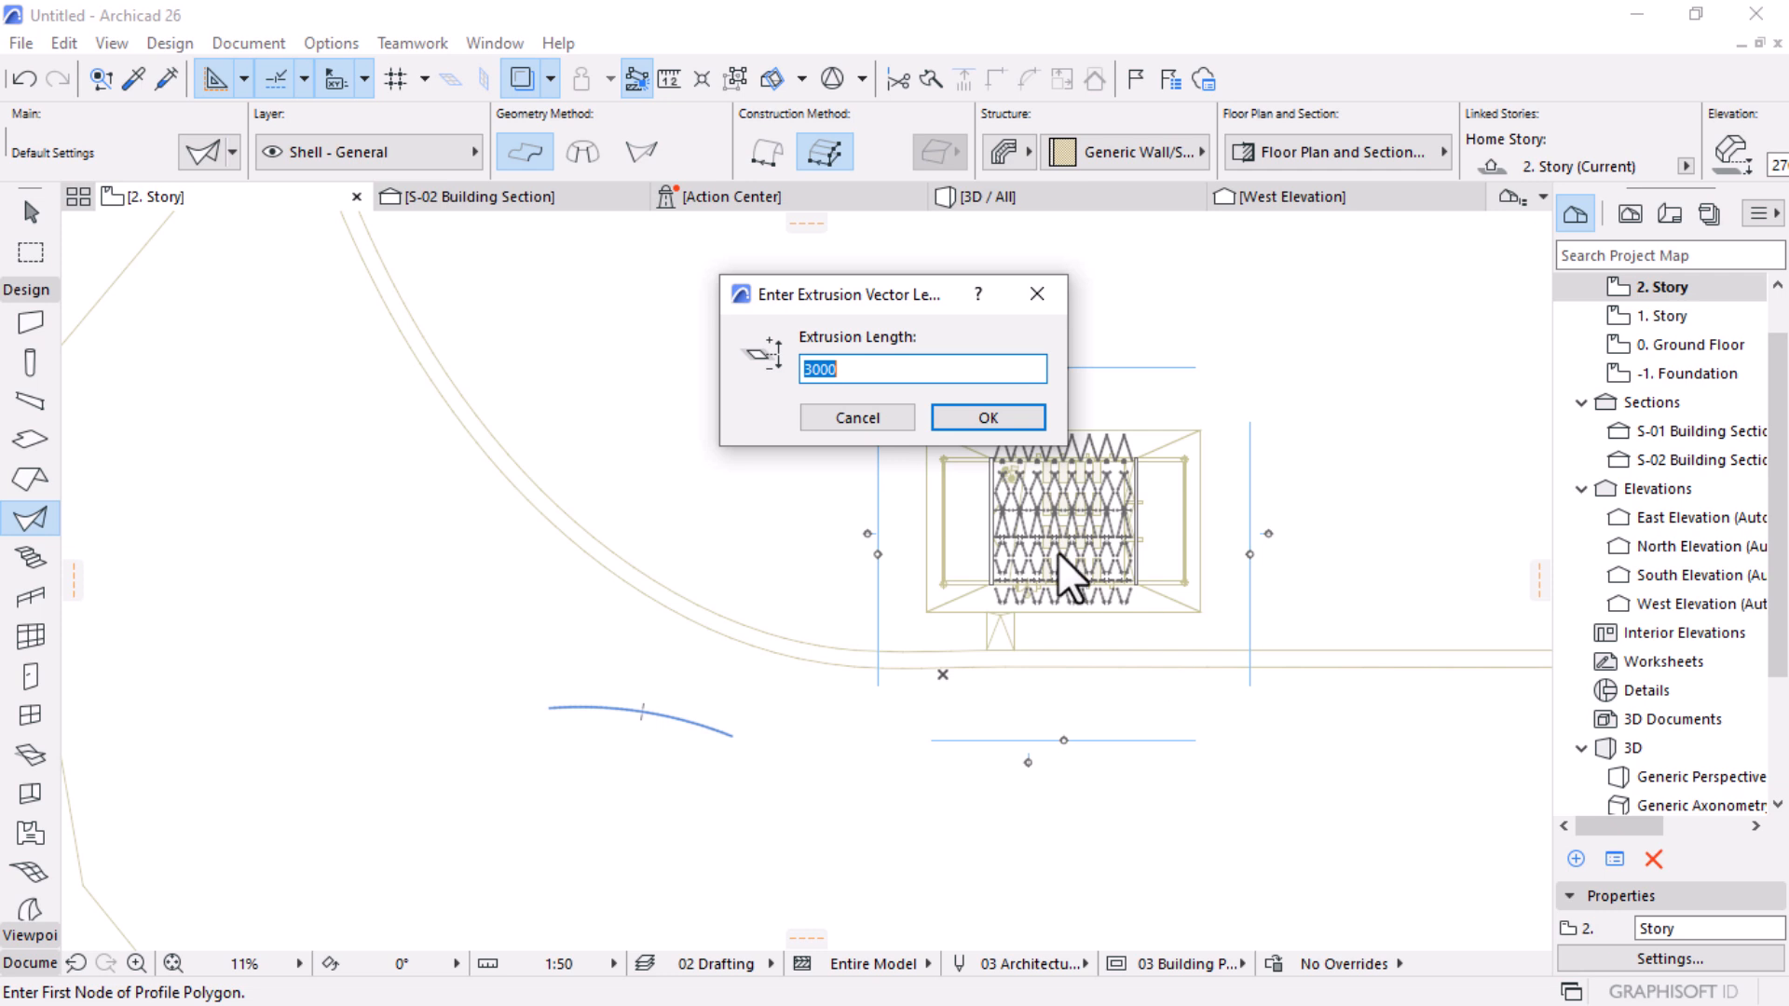
type("10000")
key("Return")
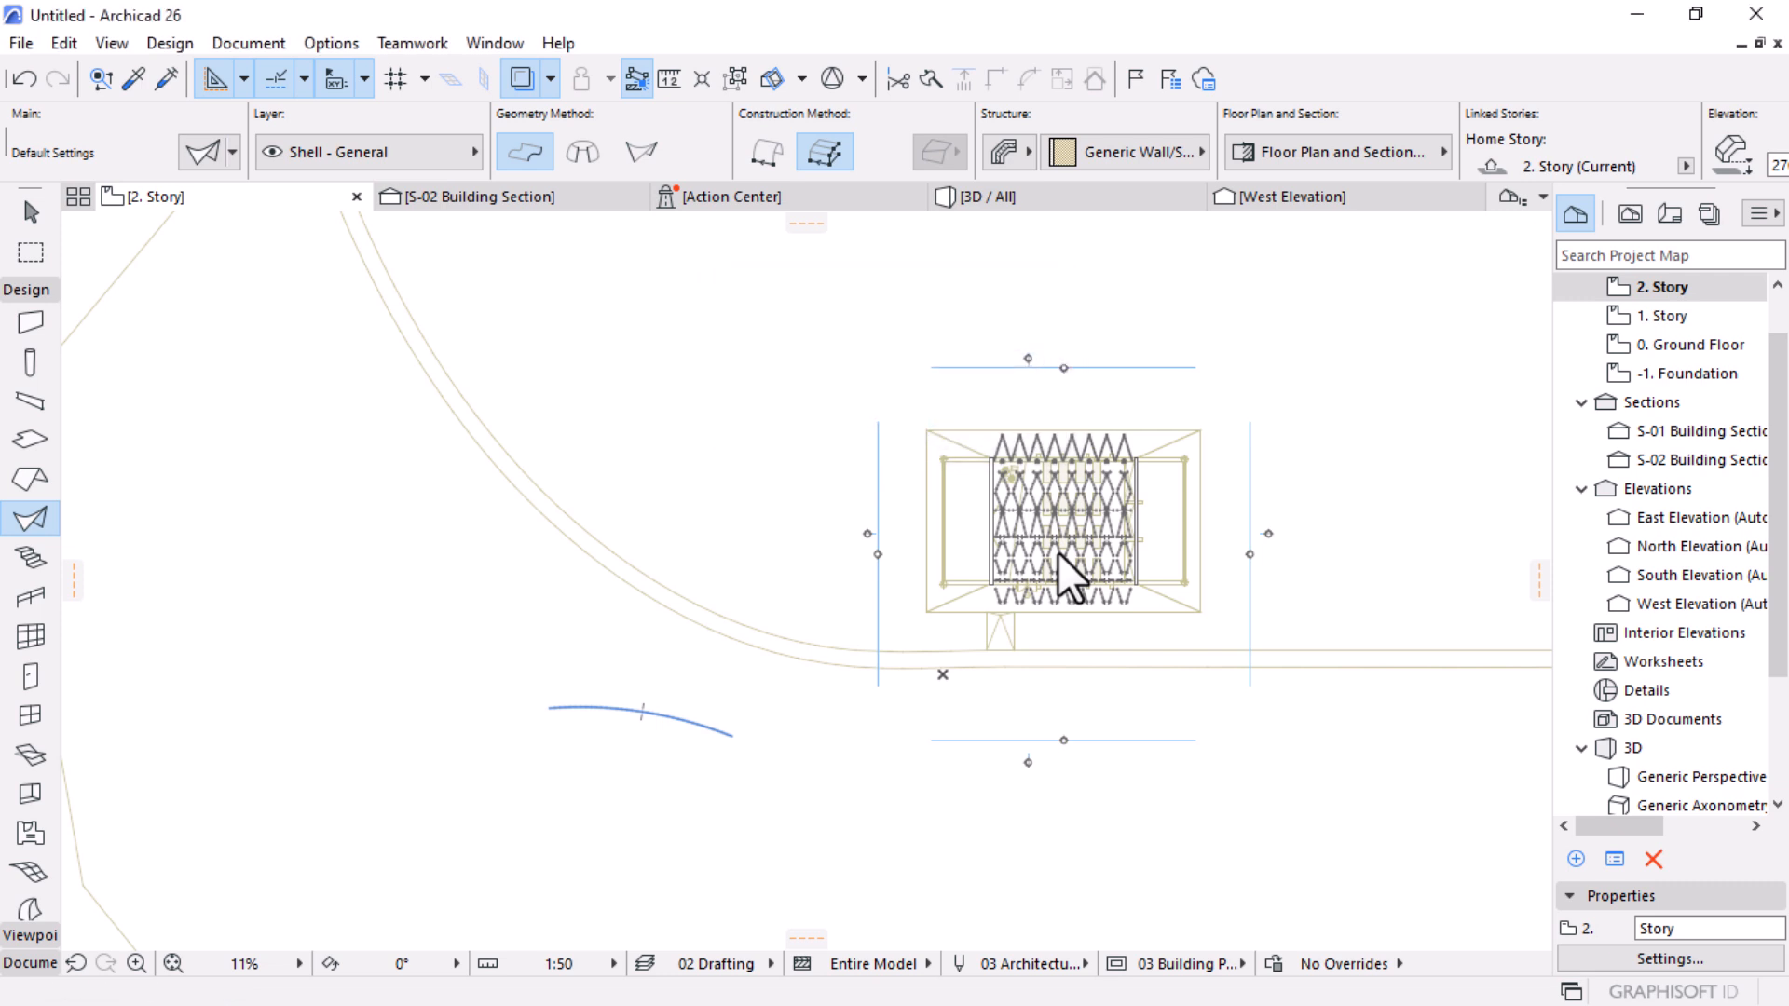
Step: Move the new shell from its right endpoint to the open area just south of the building
left_click(673, 734)
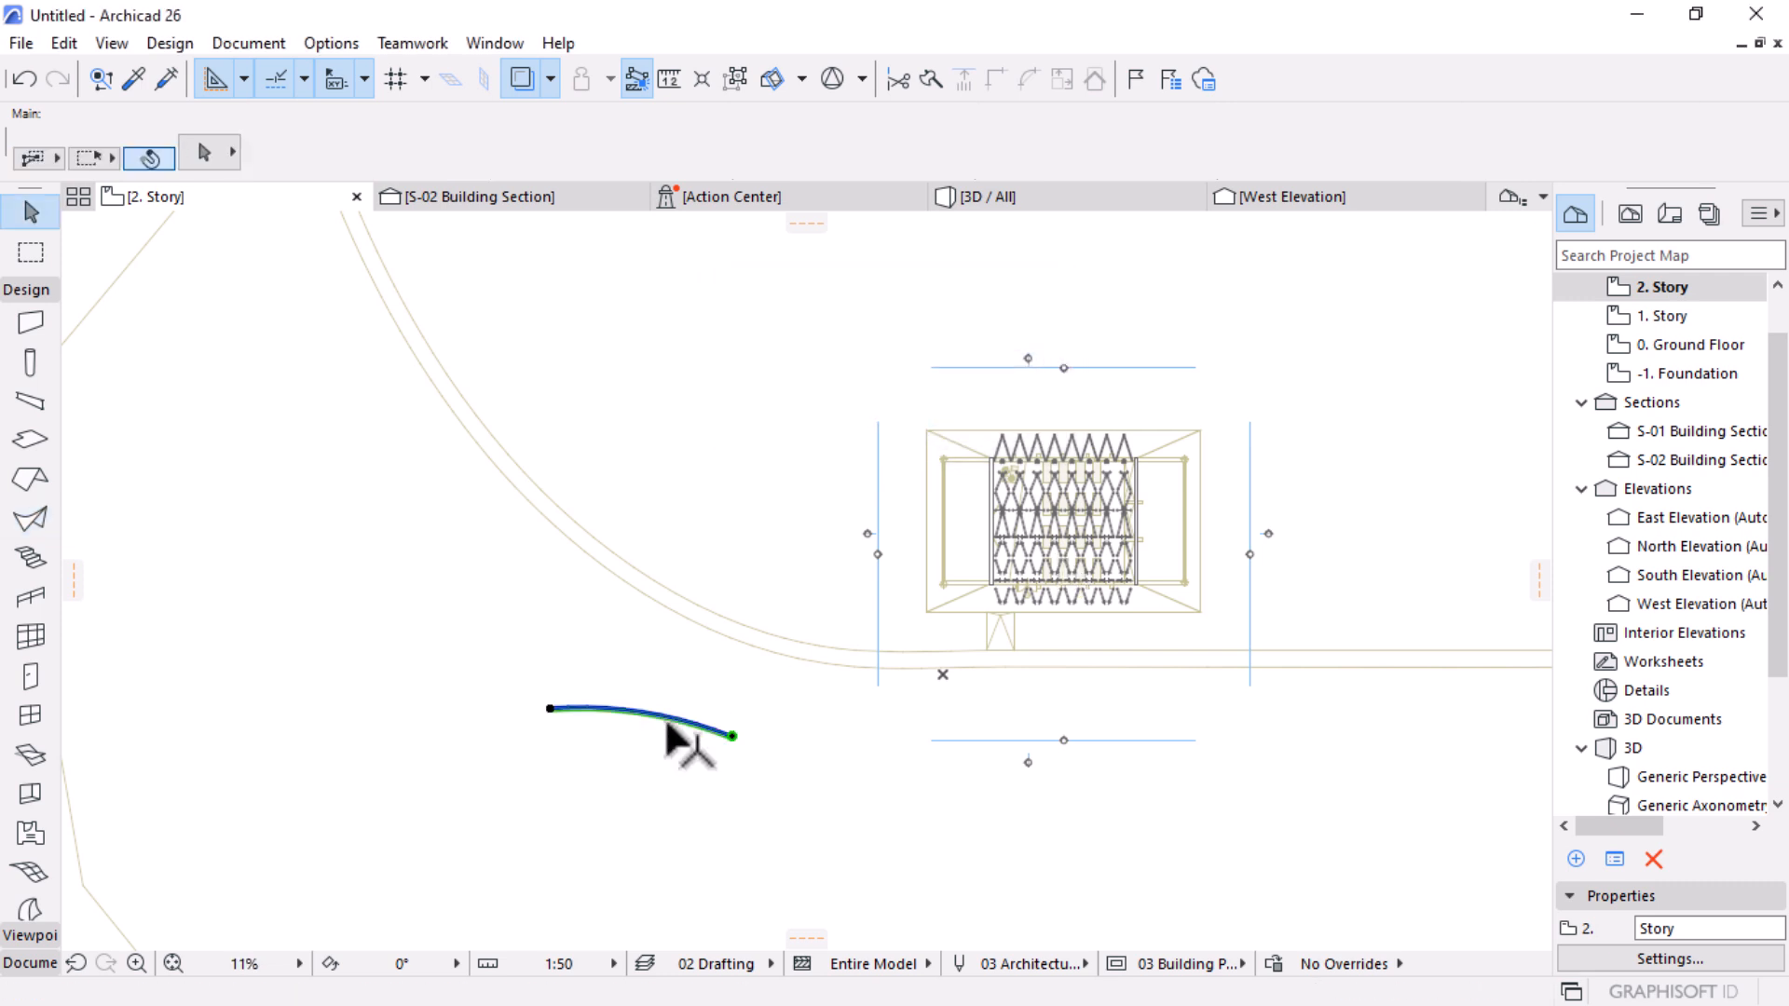
left_click(733, 735)
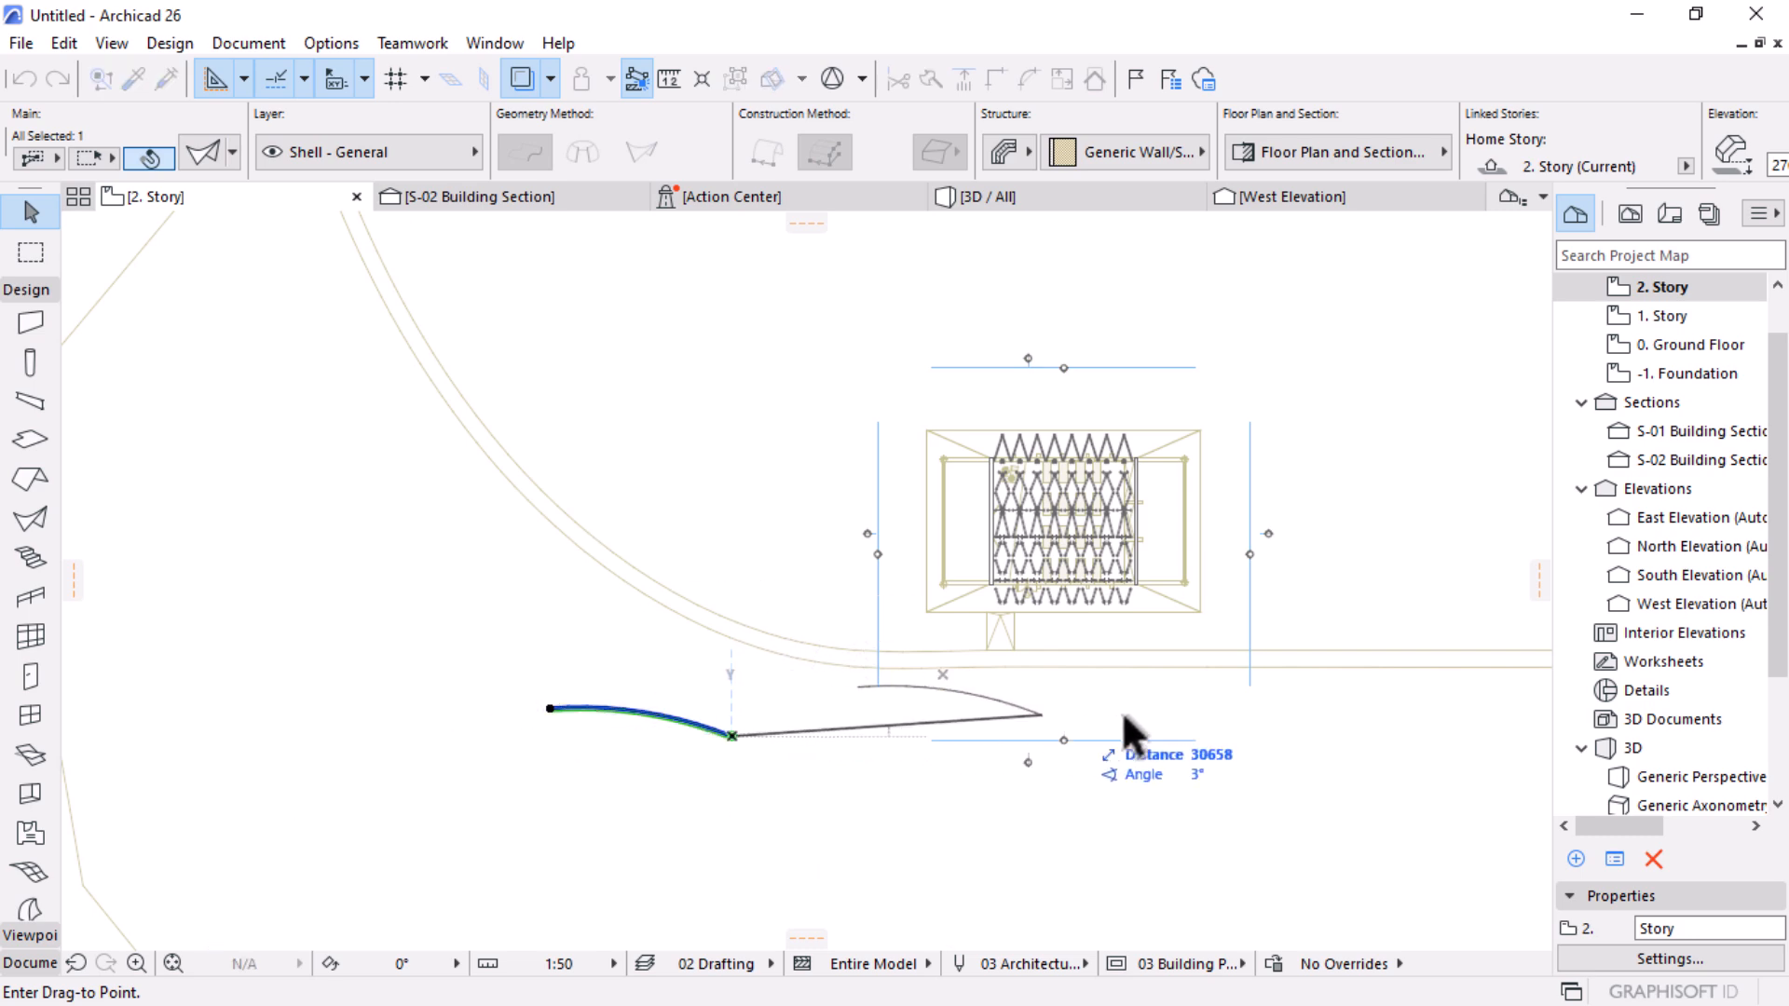
left_click(1129, 768)
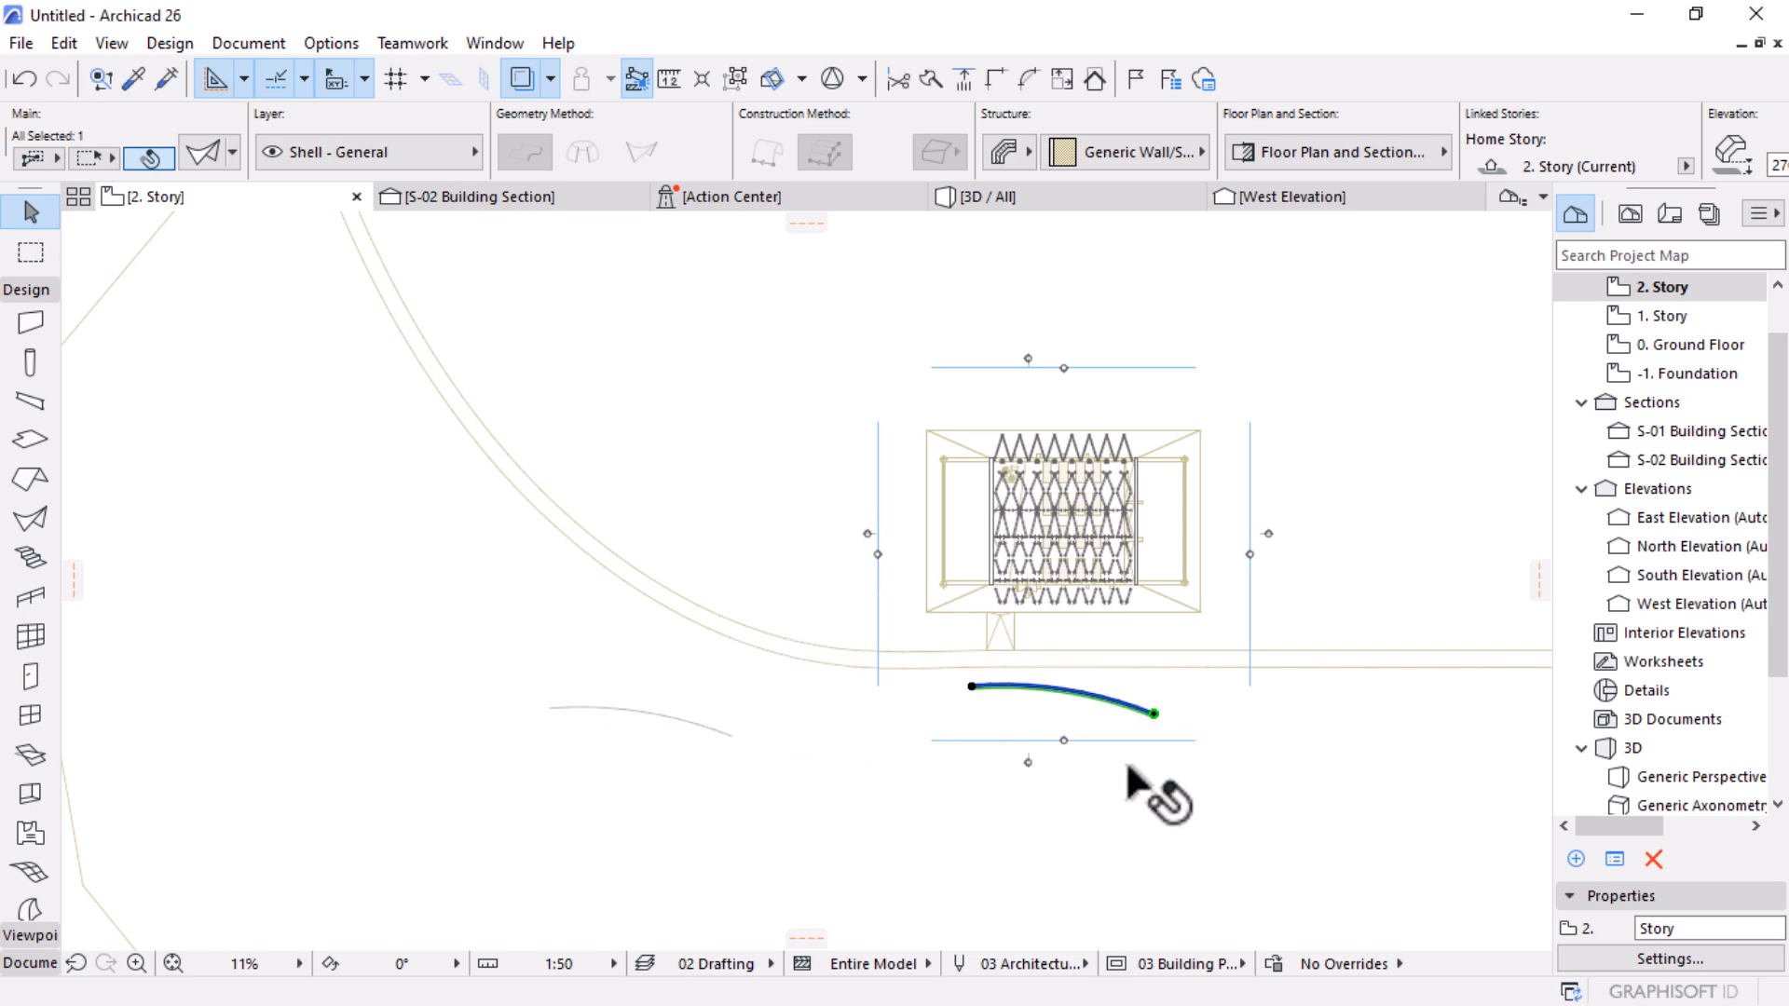
scroll(1146, 766, "up", 5)
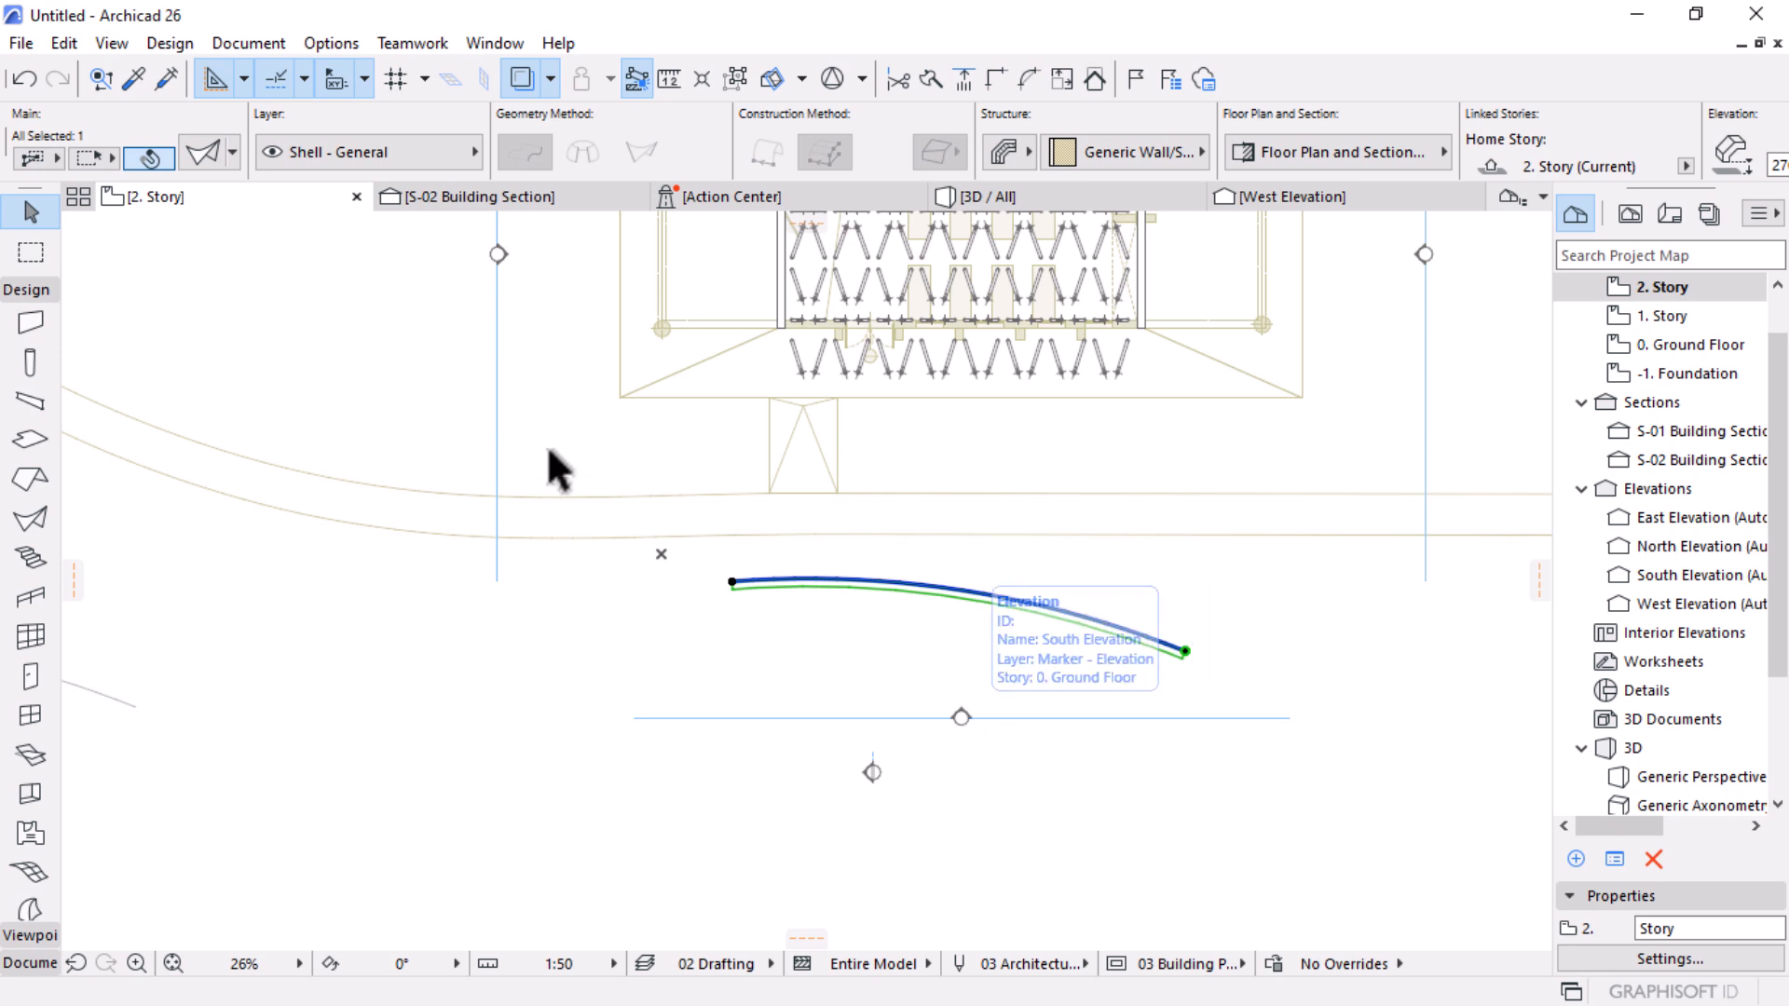
Step: Open the West Elevation and extend its right-hand limit so that the upright shell falls within the view
left_click(498, 255)
left_click(1345, 199)
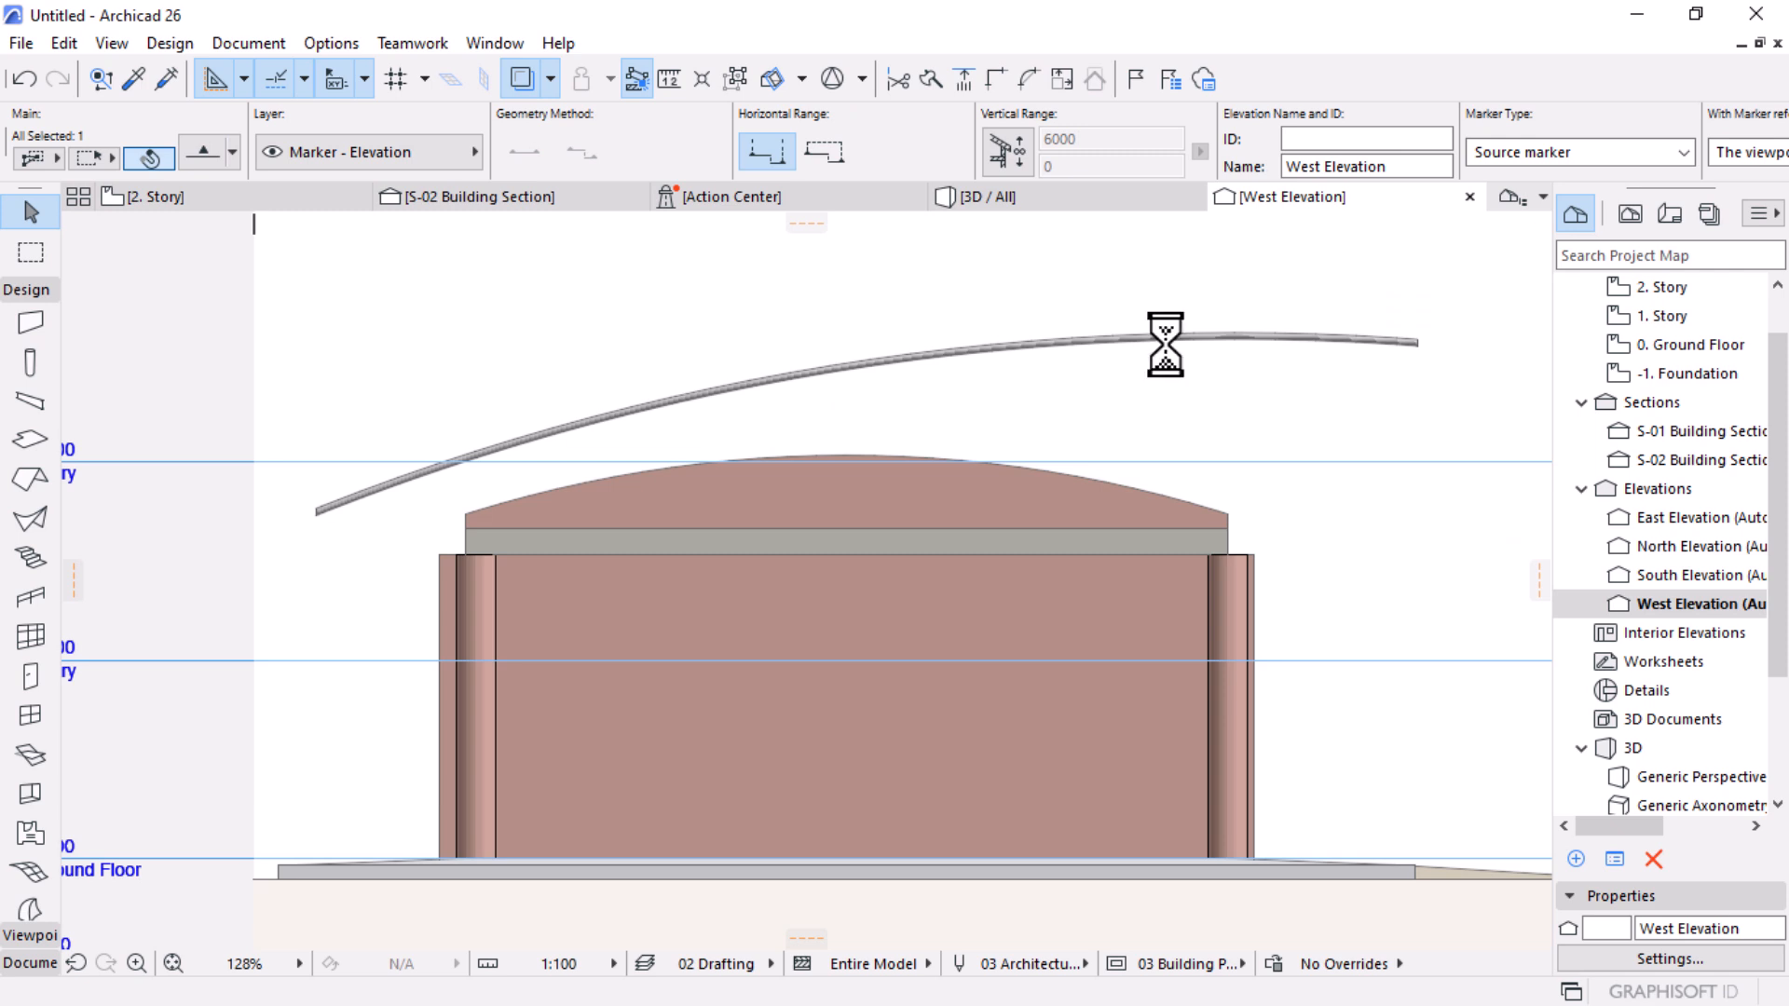
key("F3")
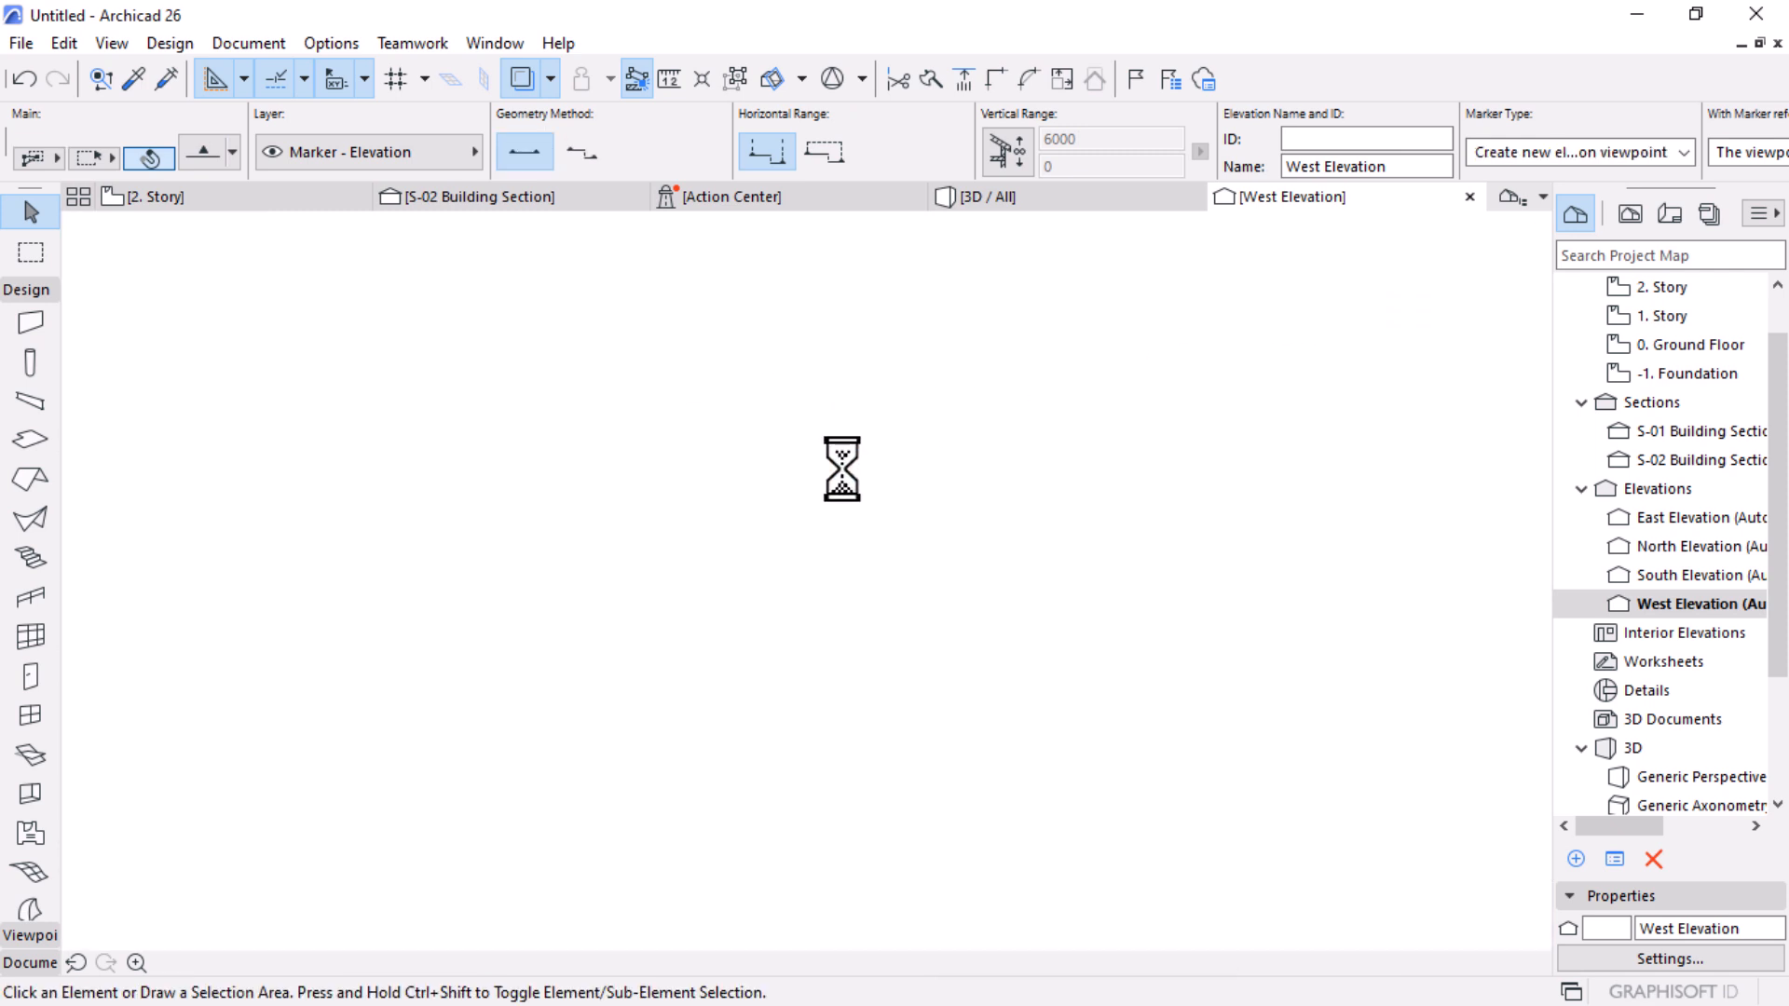
scroll(840, 461, "down", 5)
scroll(1102, 619, "down", 1)
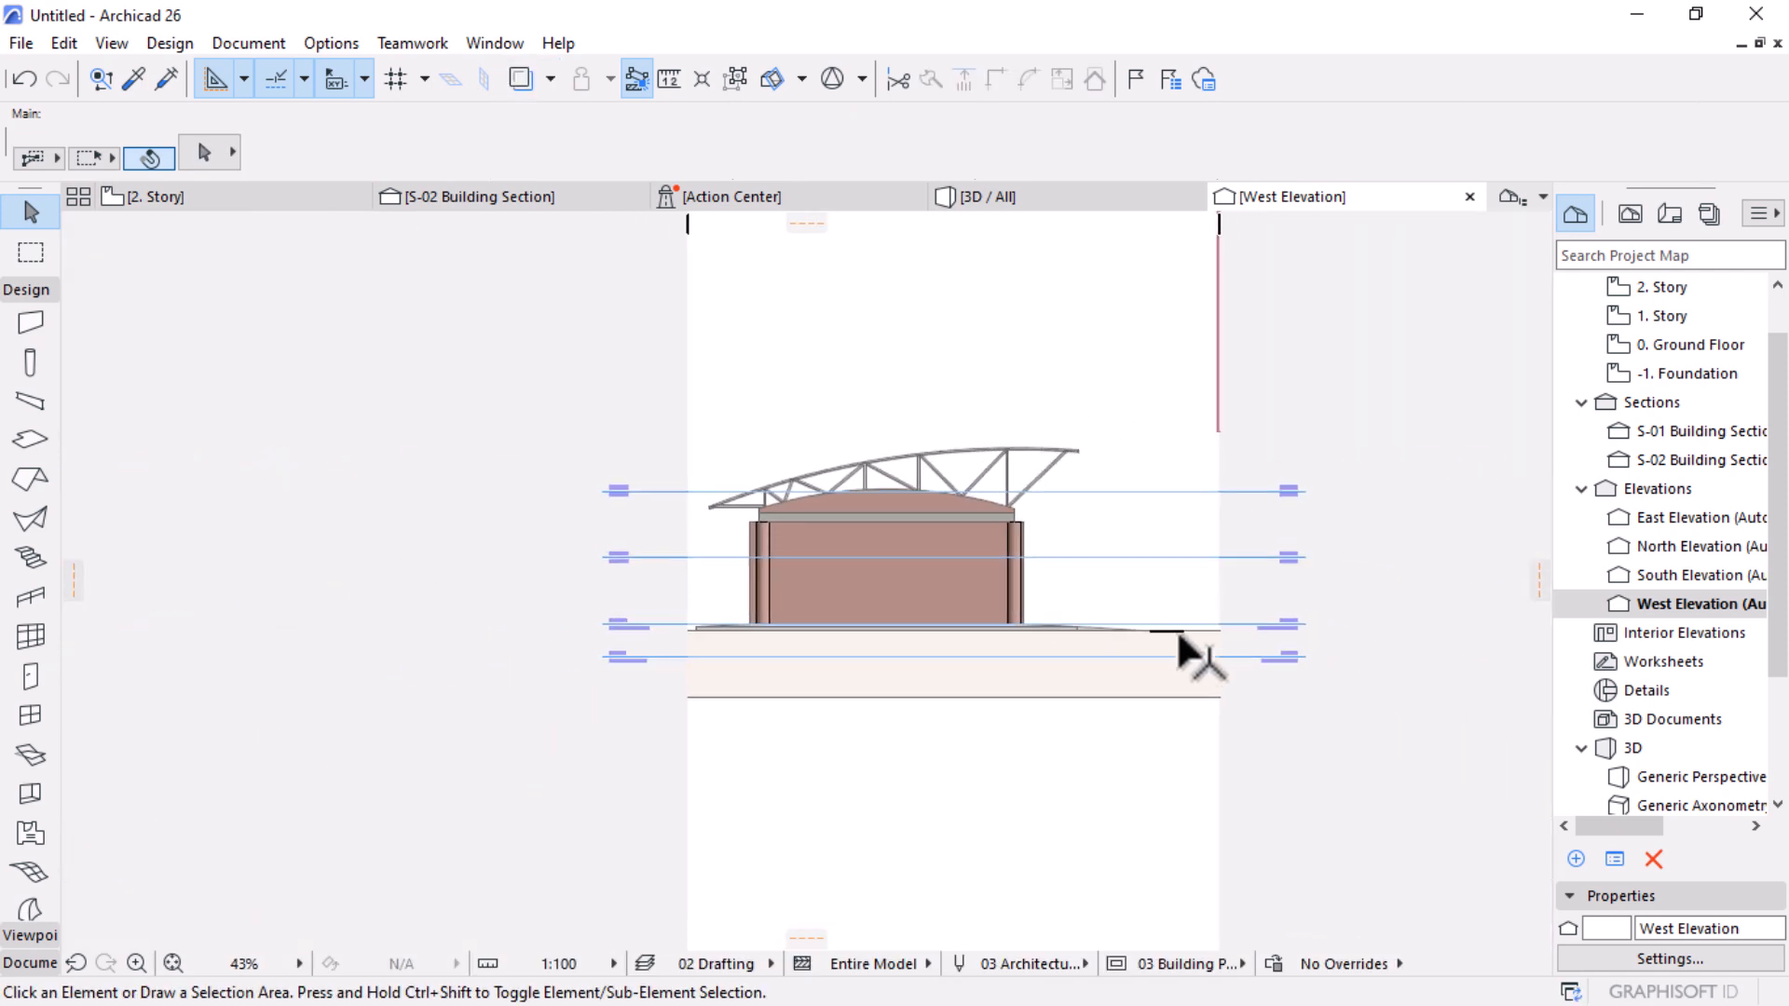
left_click(1219, 519)
left_click(1476, 548)
left_click(1260, 396)
scroll(1248, 391, "down", 2)
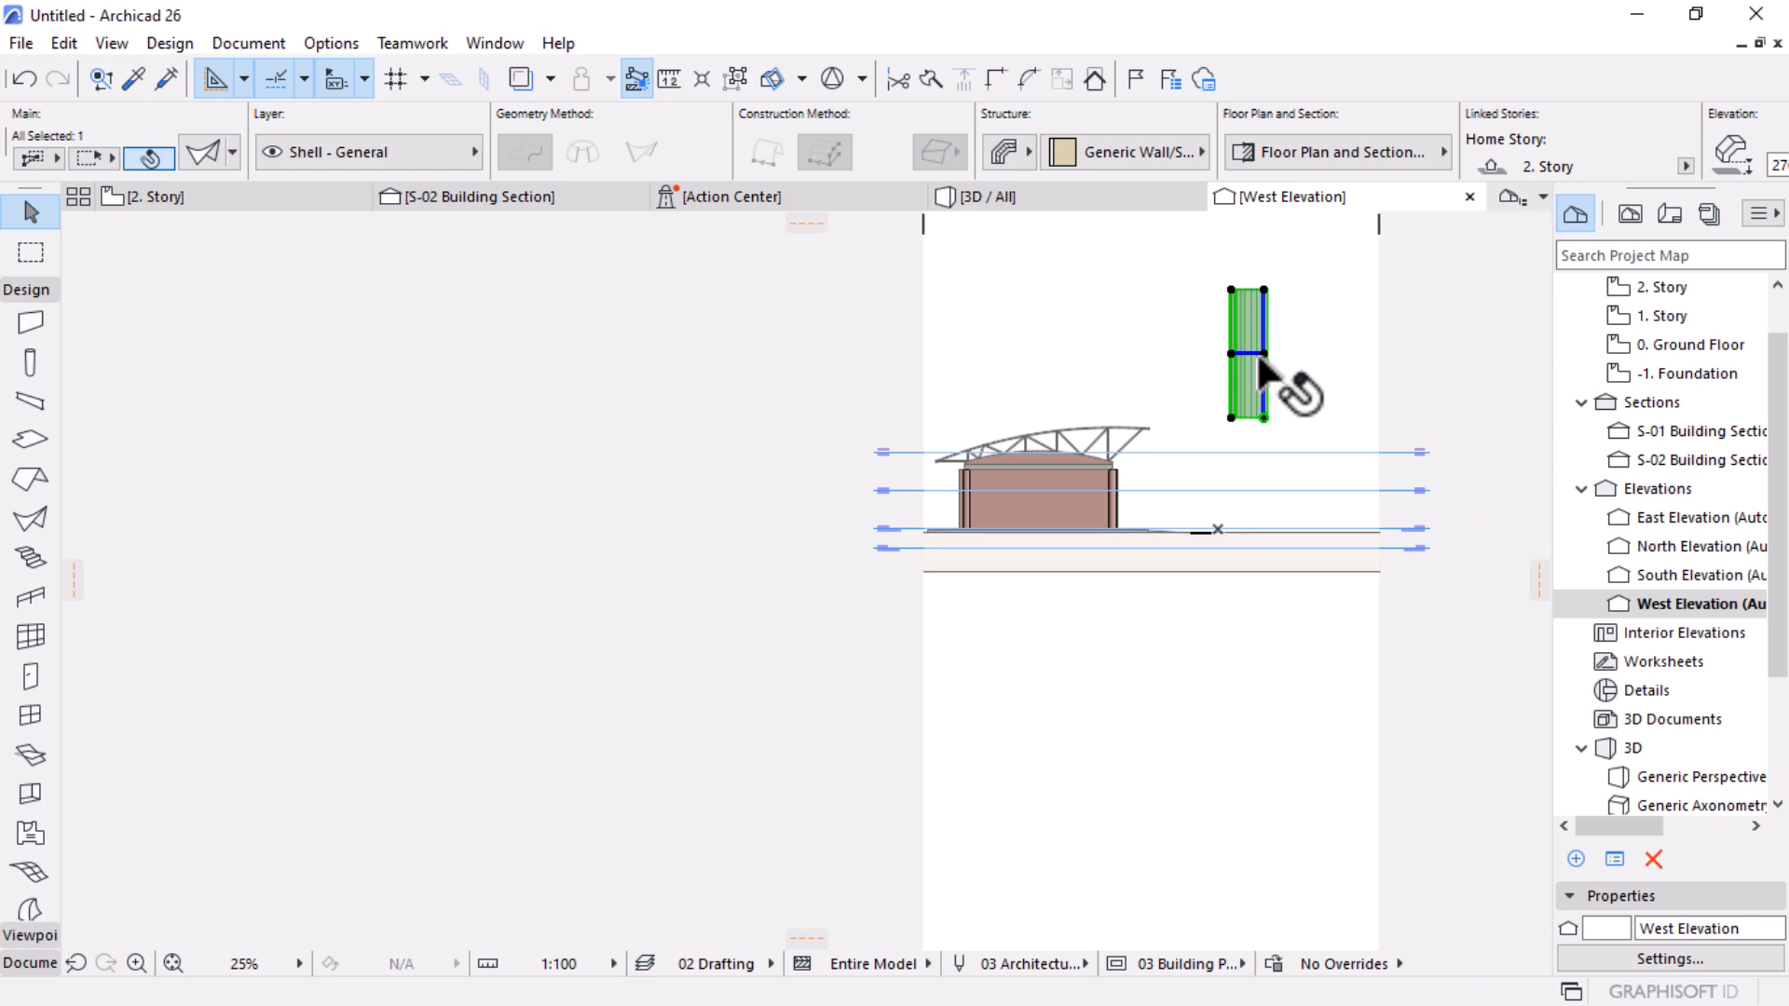
key("ctrl+e")
left_click(1226, 410)
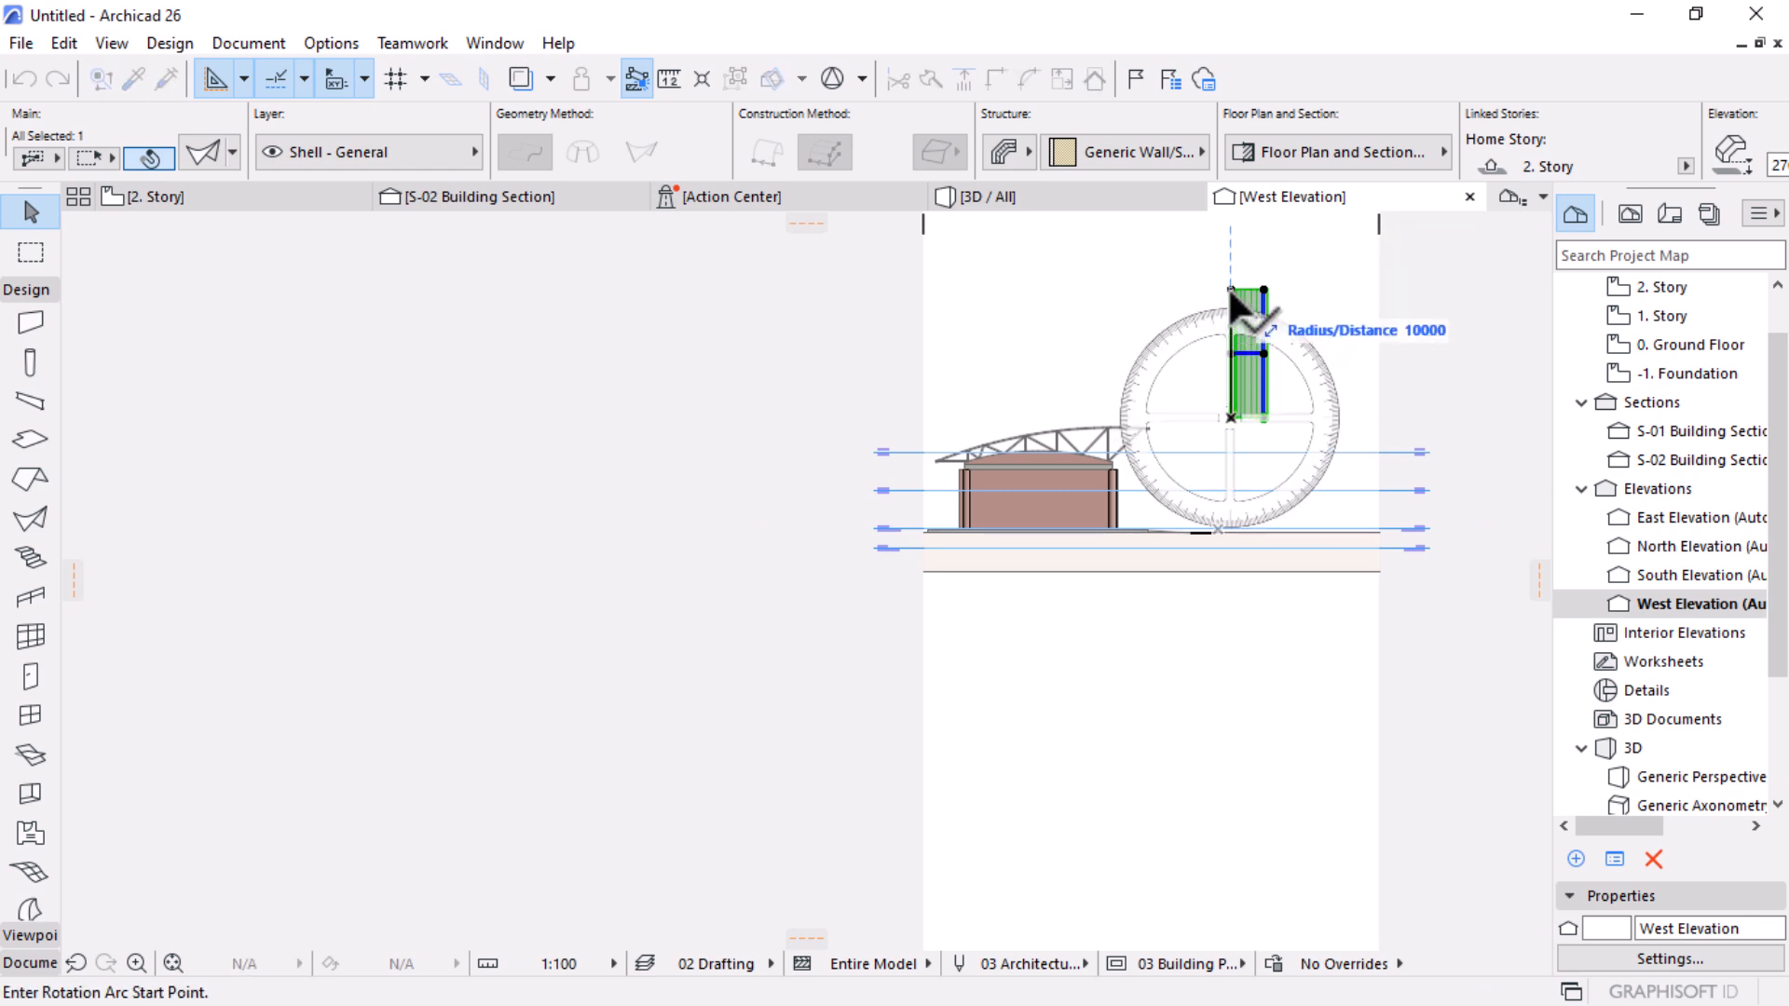
left_click(1231, 290)
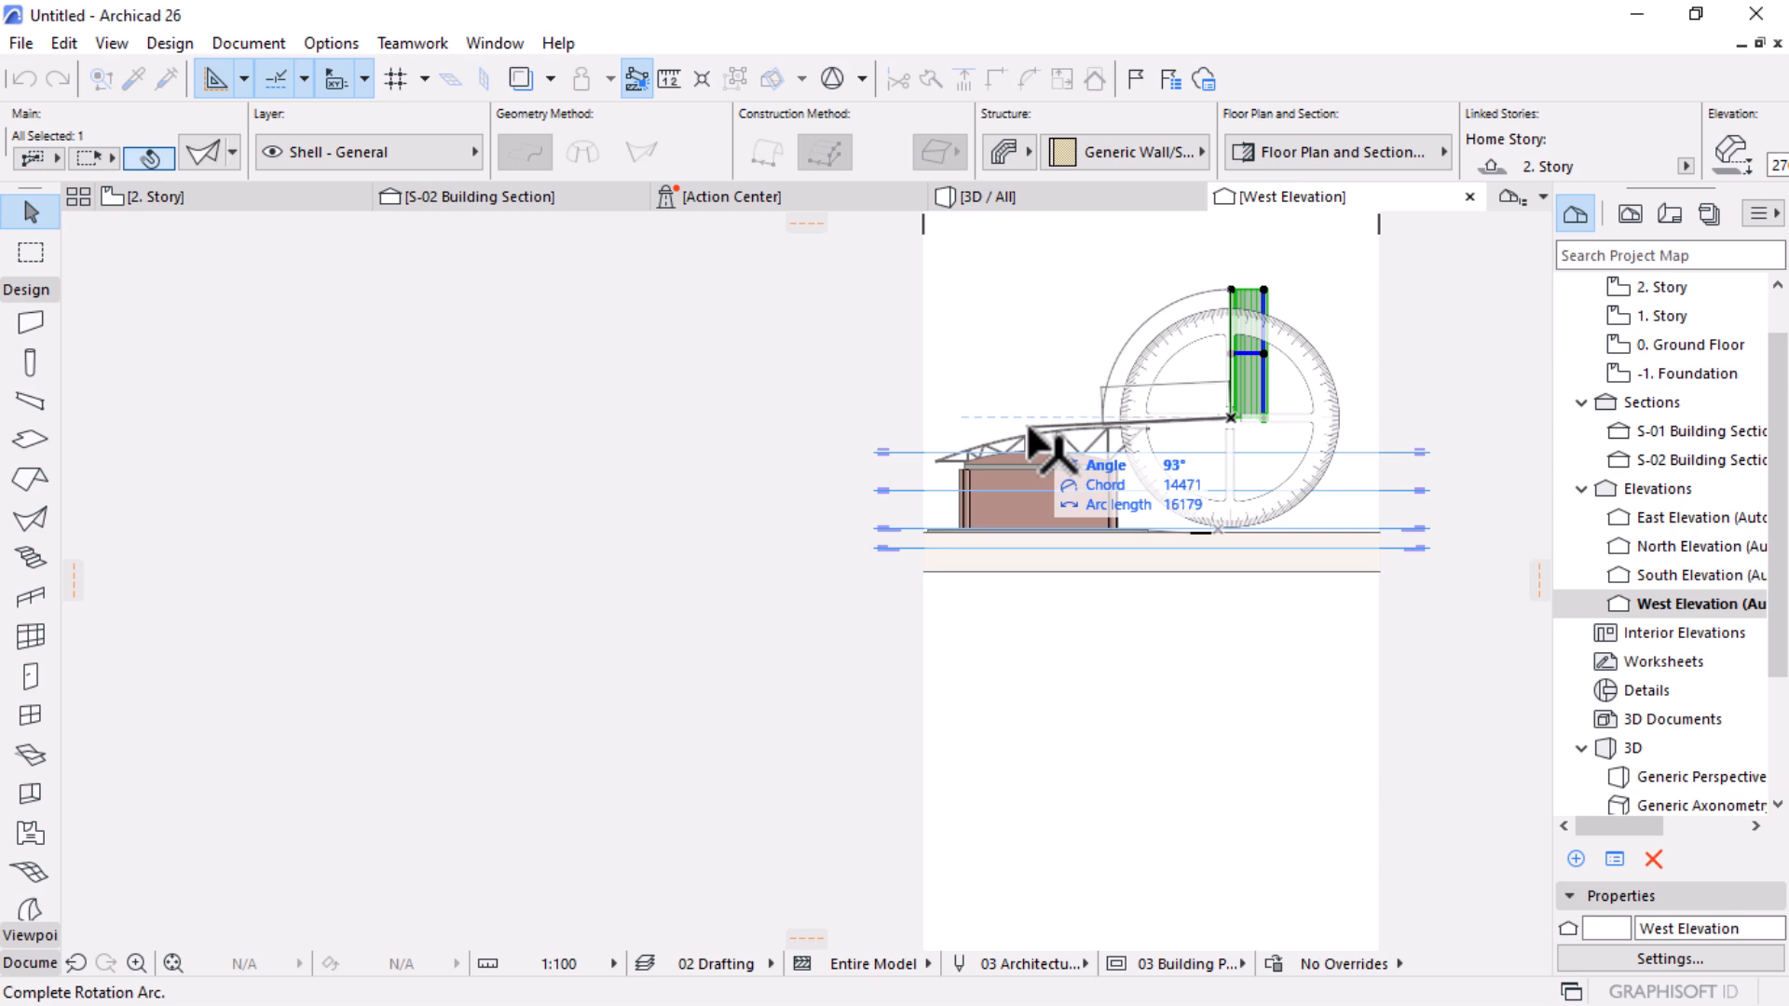
key("Escape")
key("Escape")
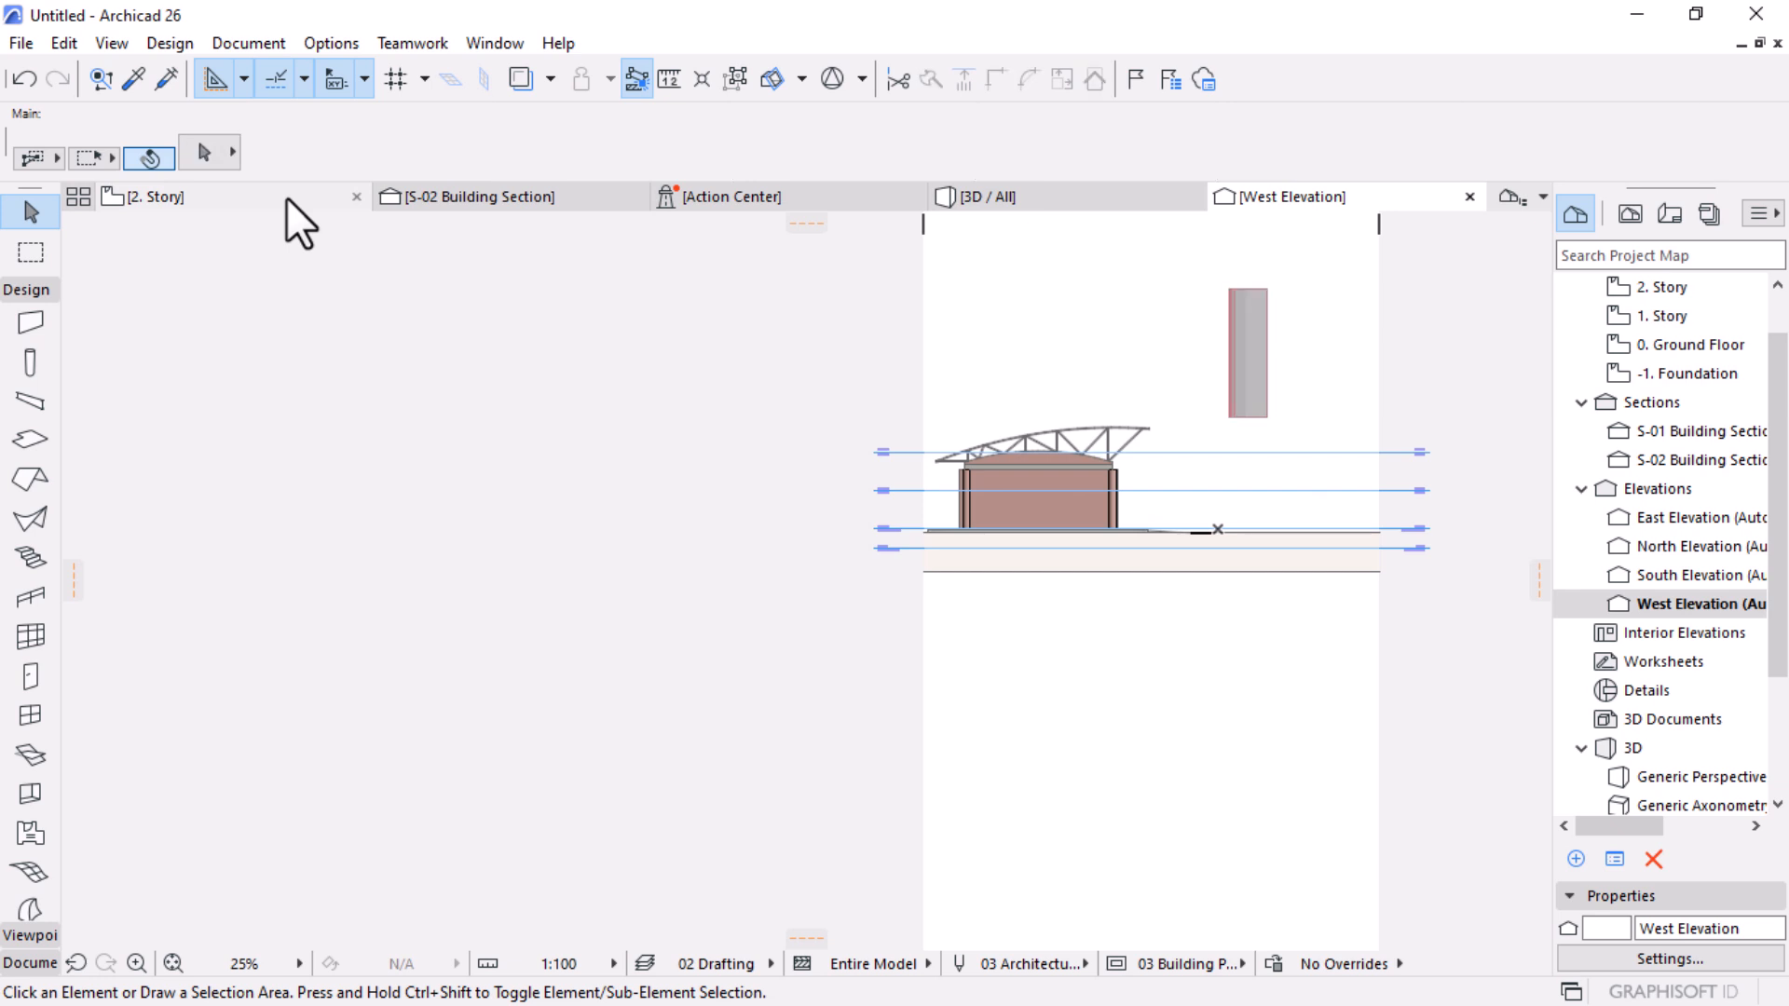
Step: Rotate the upright shell a quarter turn about its lower left corner towards the building, so that it lies horizontally
left_click(1239, 391)
key("ctrl+e")
left_click(1231, 417)
left_click(1231, 266)
left_click(631, 434)
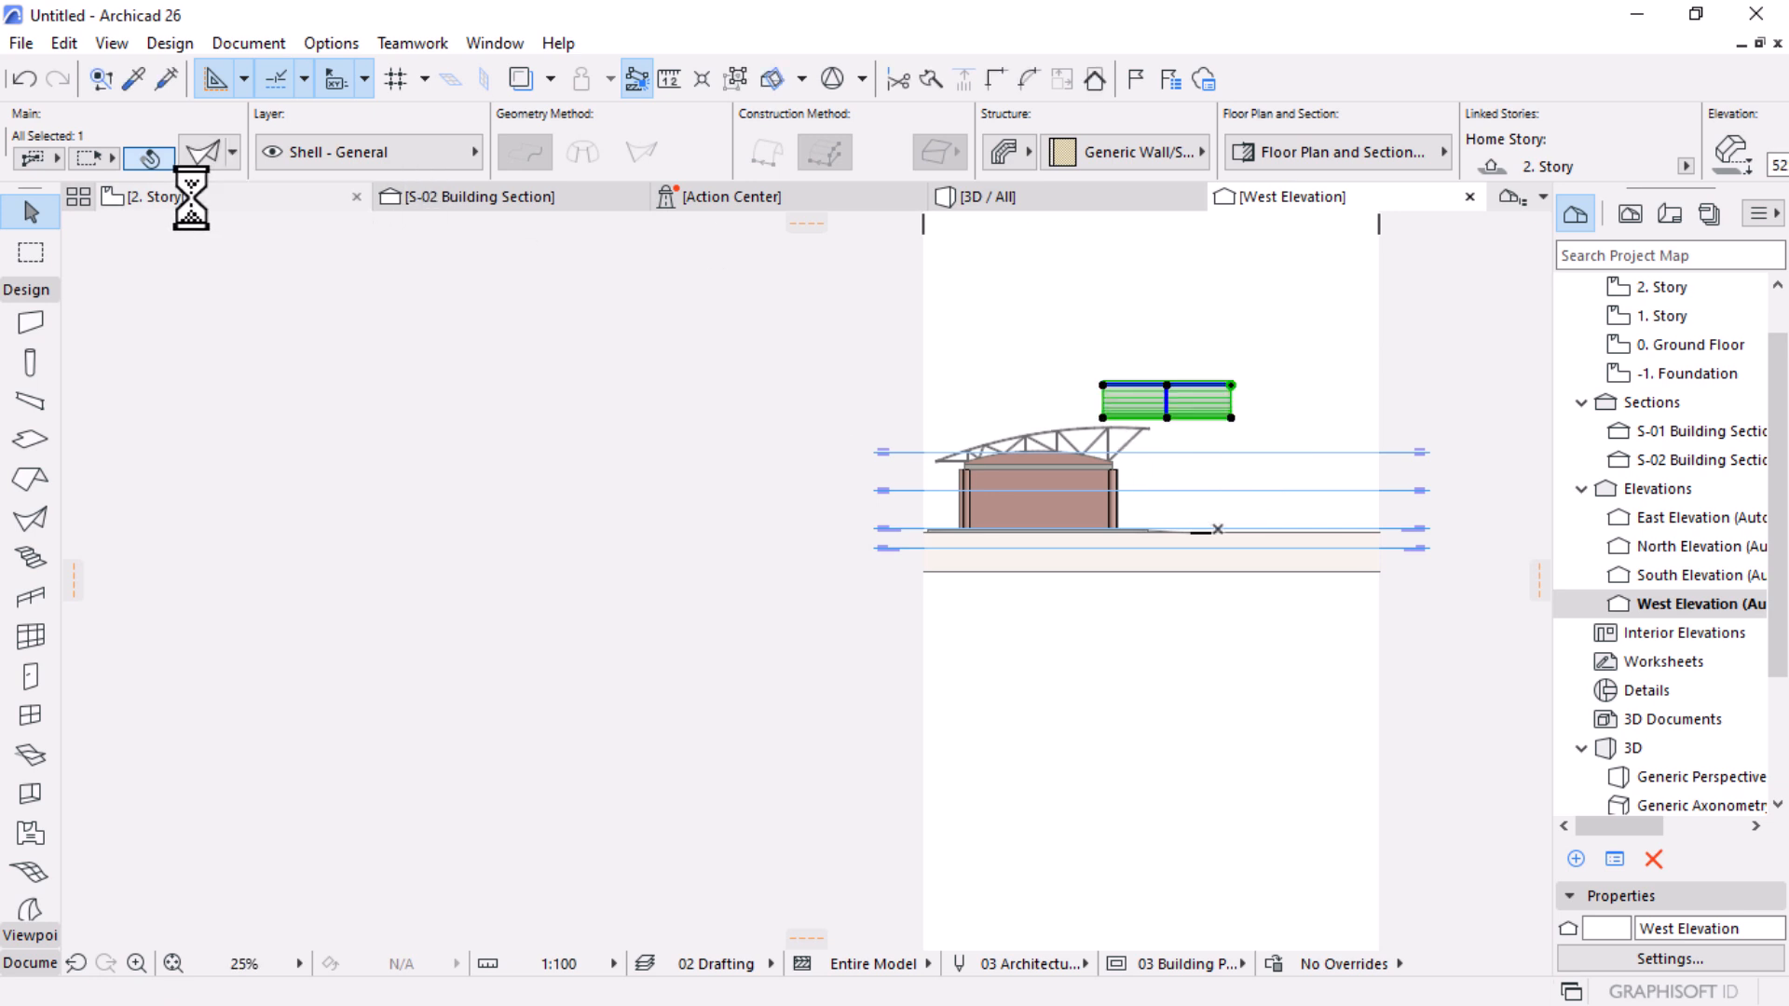
Step: On the 2. Story plan, rotate the shell a quarter turn about its right edge's midpoint so its length runs north-south
left_click(177, 196)
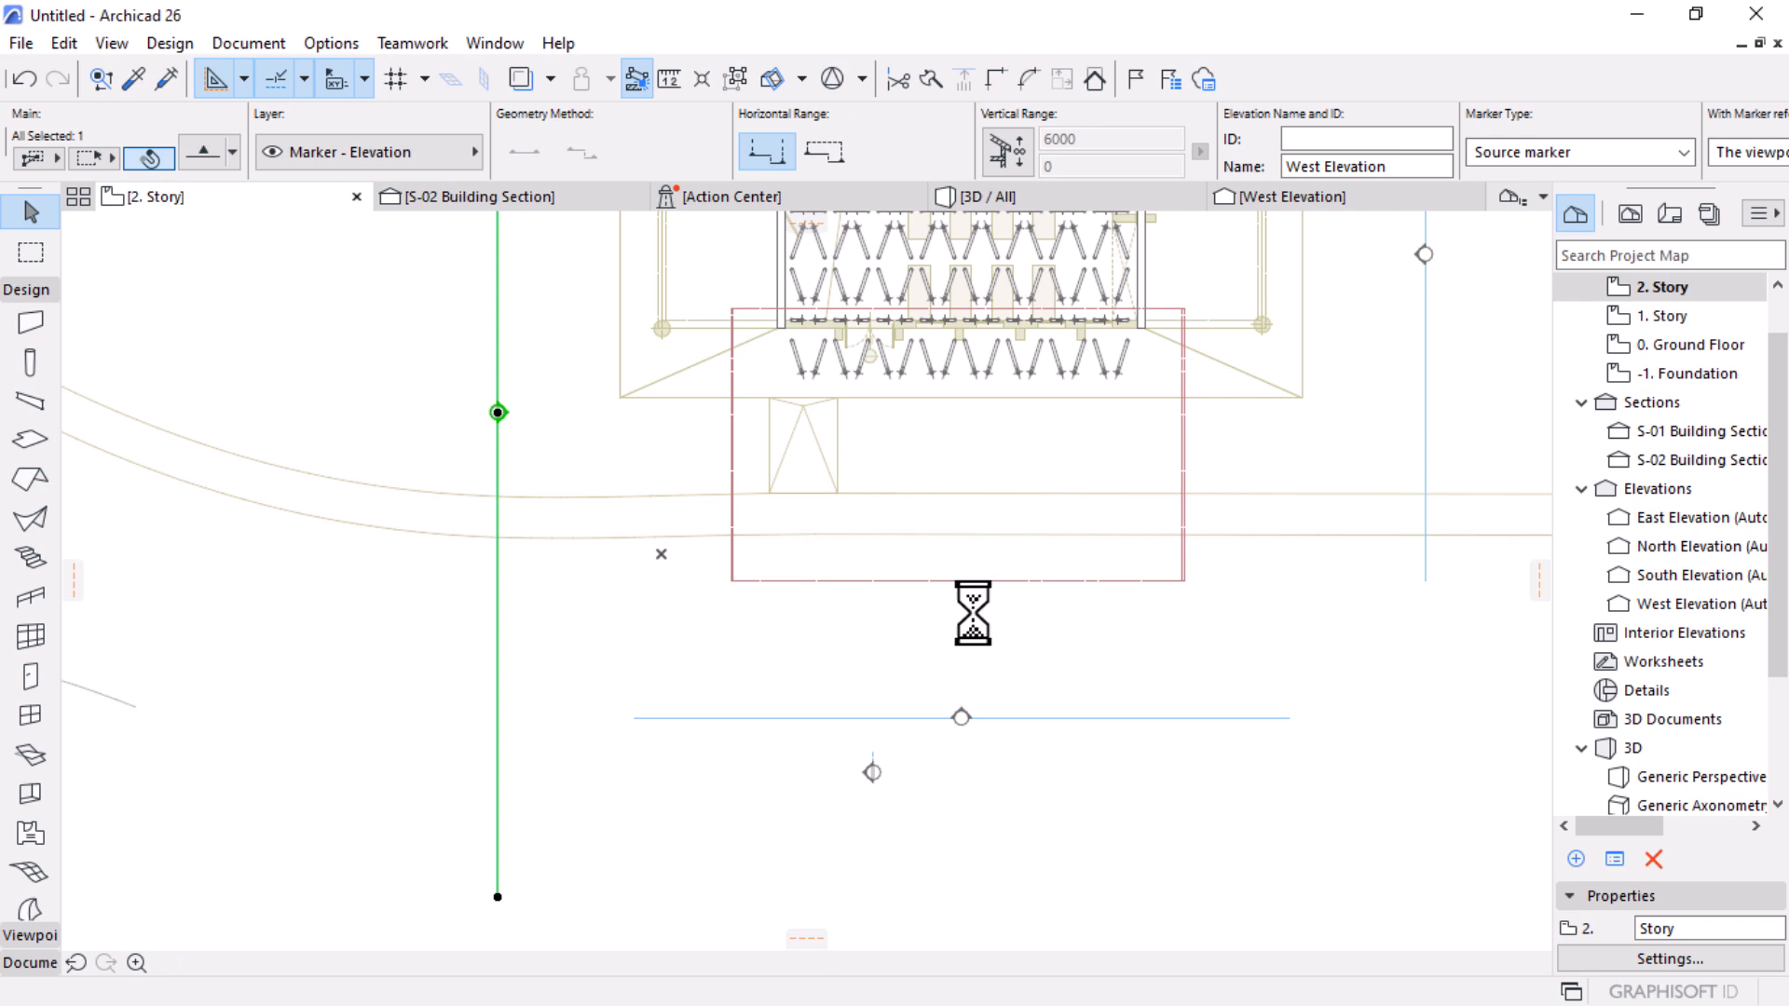
left_click(1184, 580)
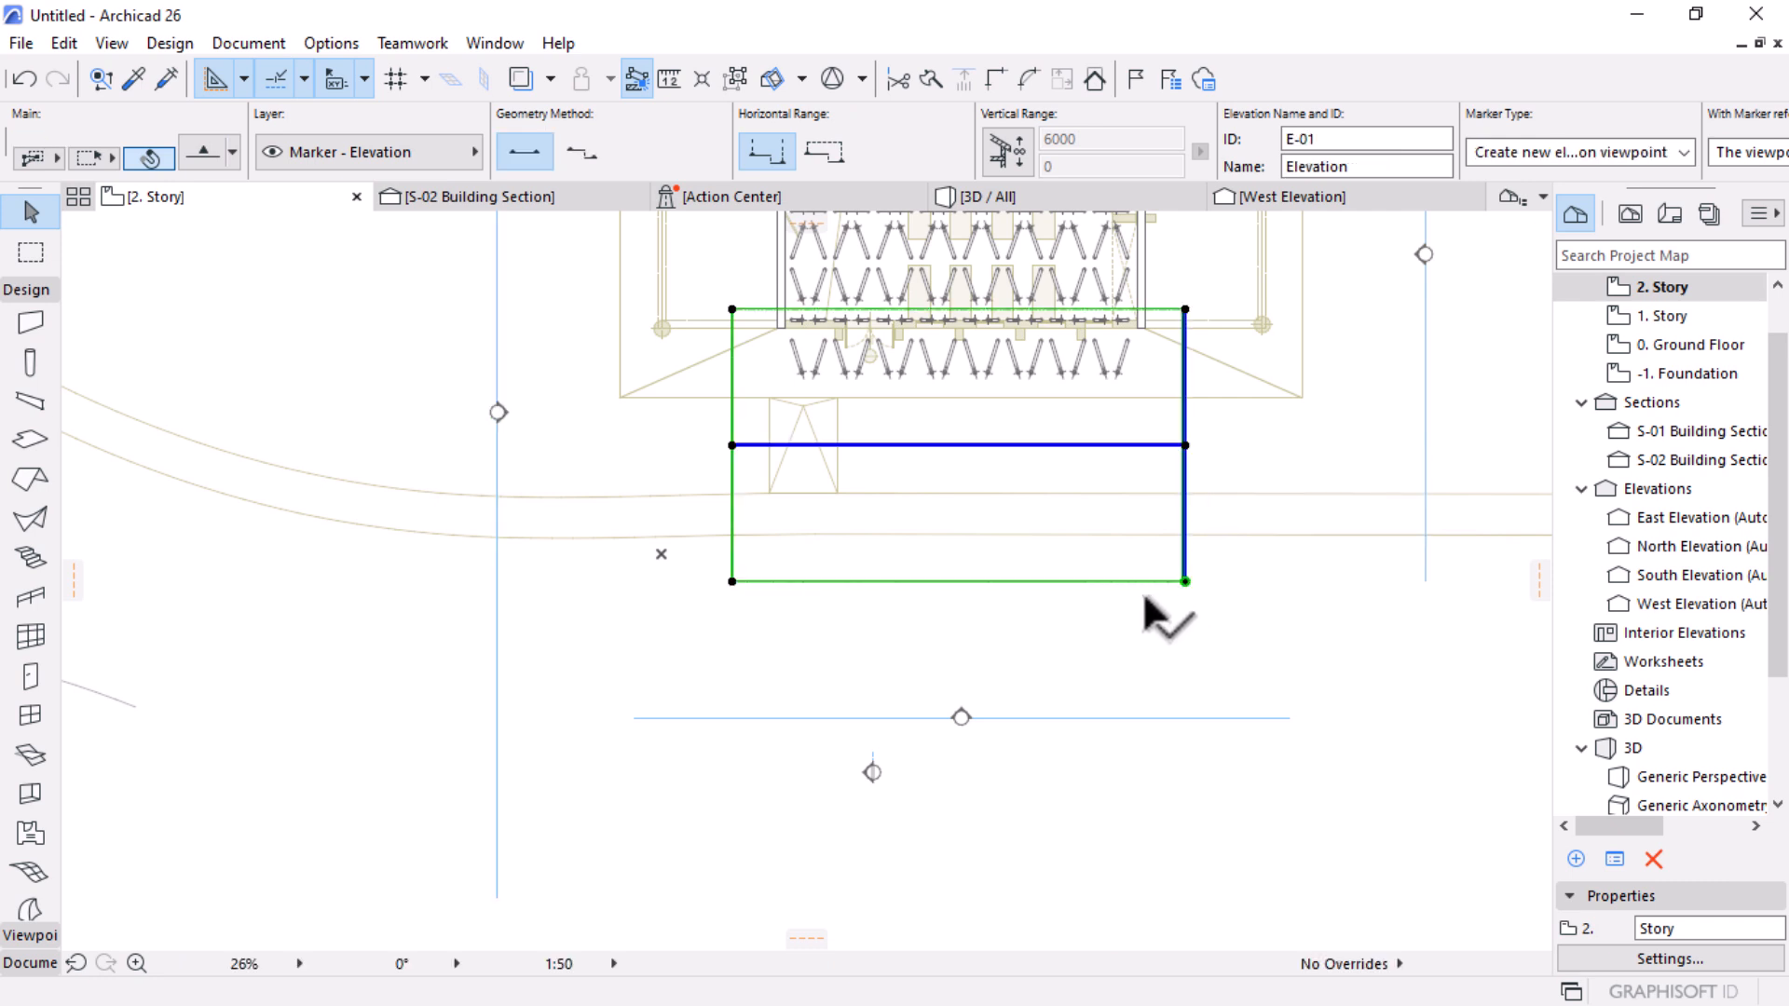
key("ctrl+e")
left_click(1184, 446)
left_click(564, 451)
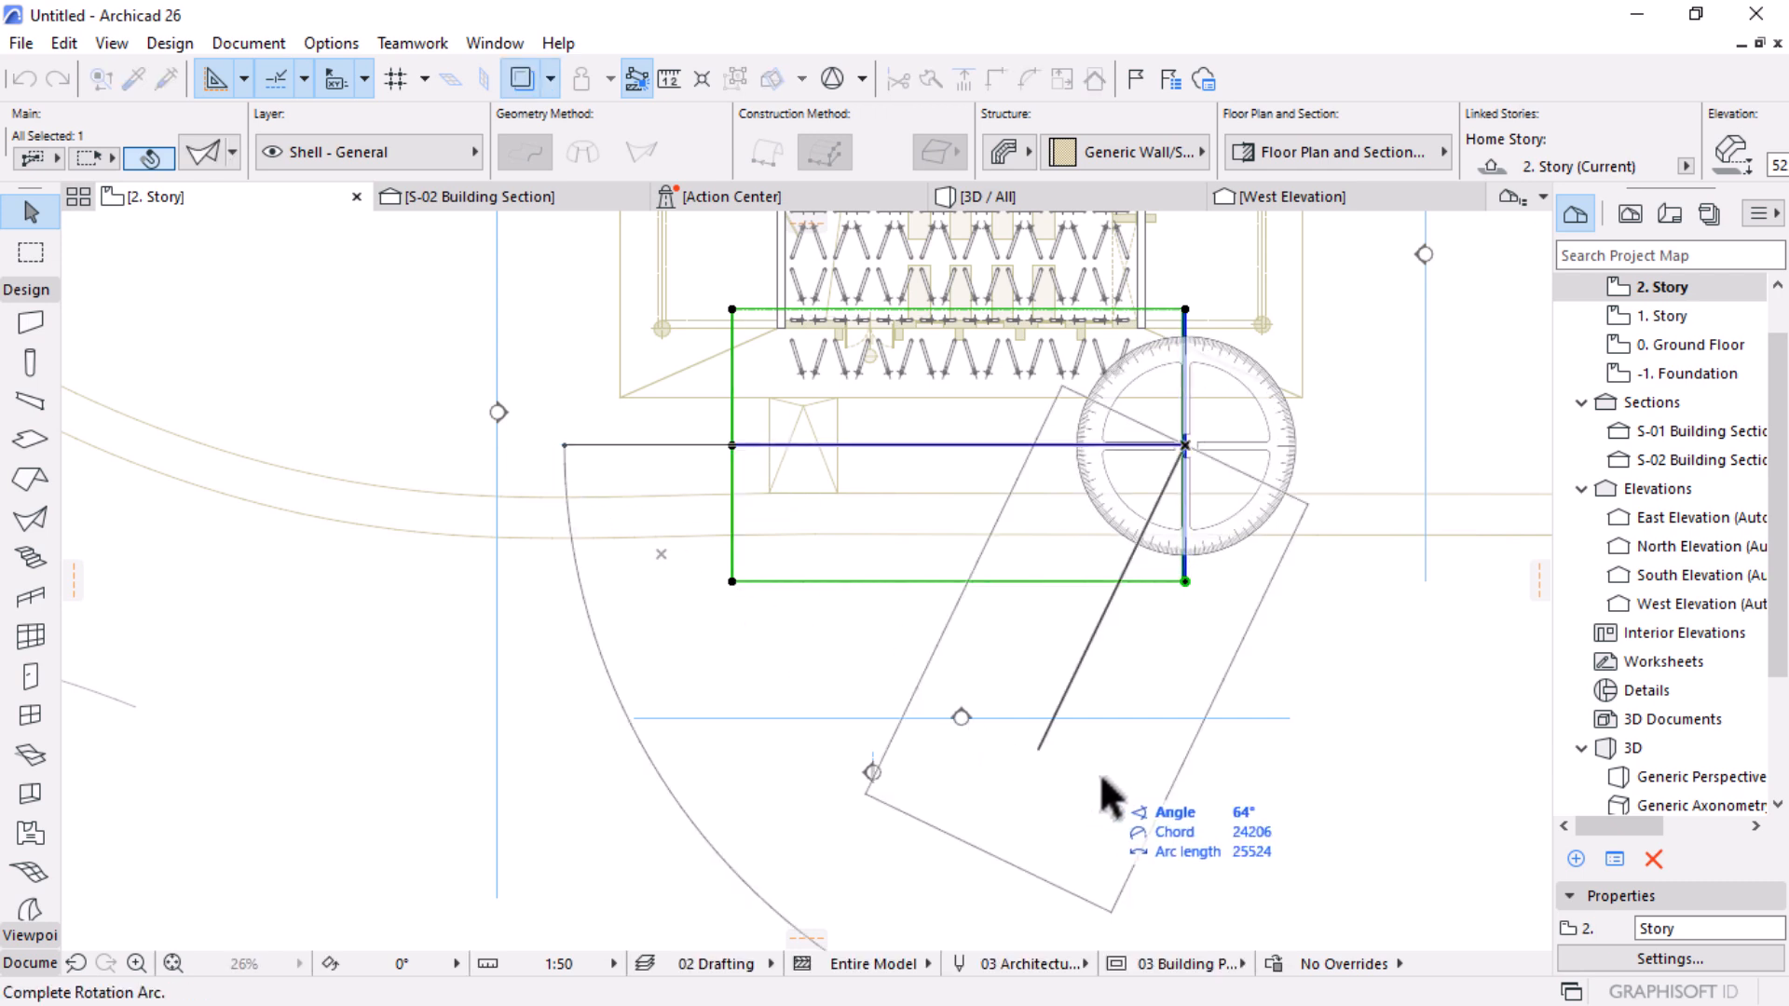
left_click(1189, 822)
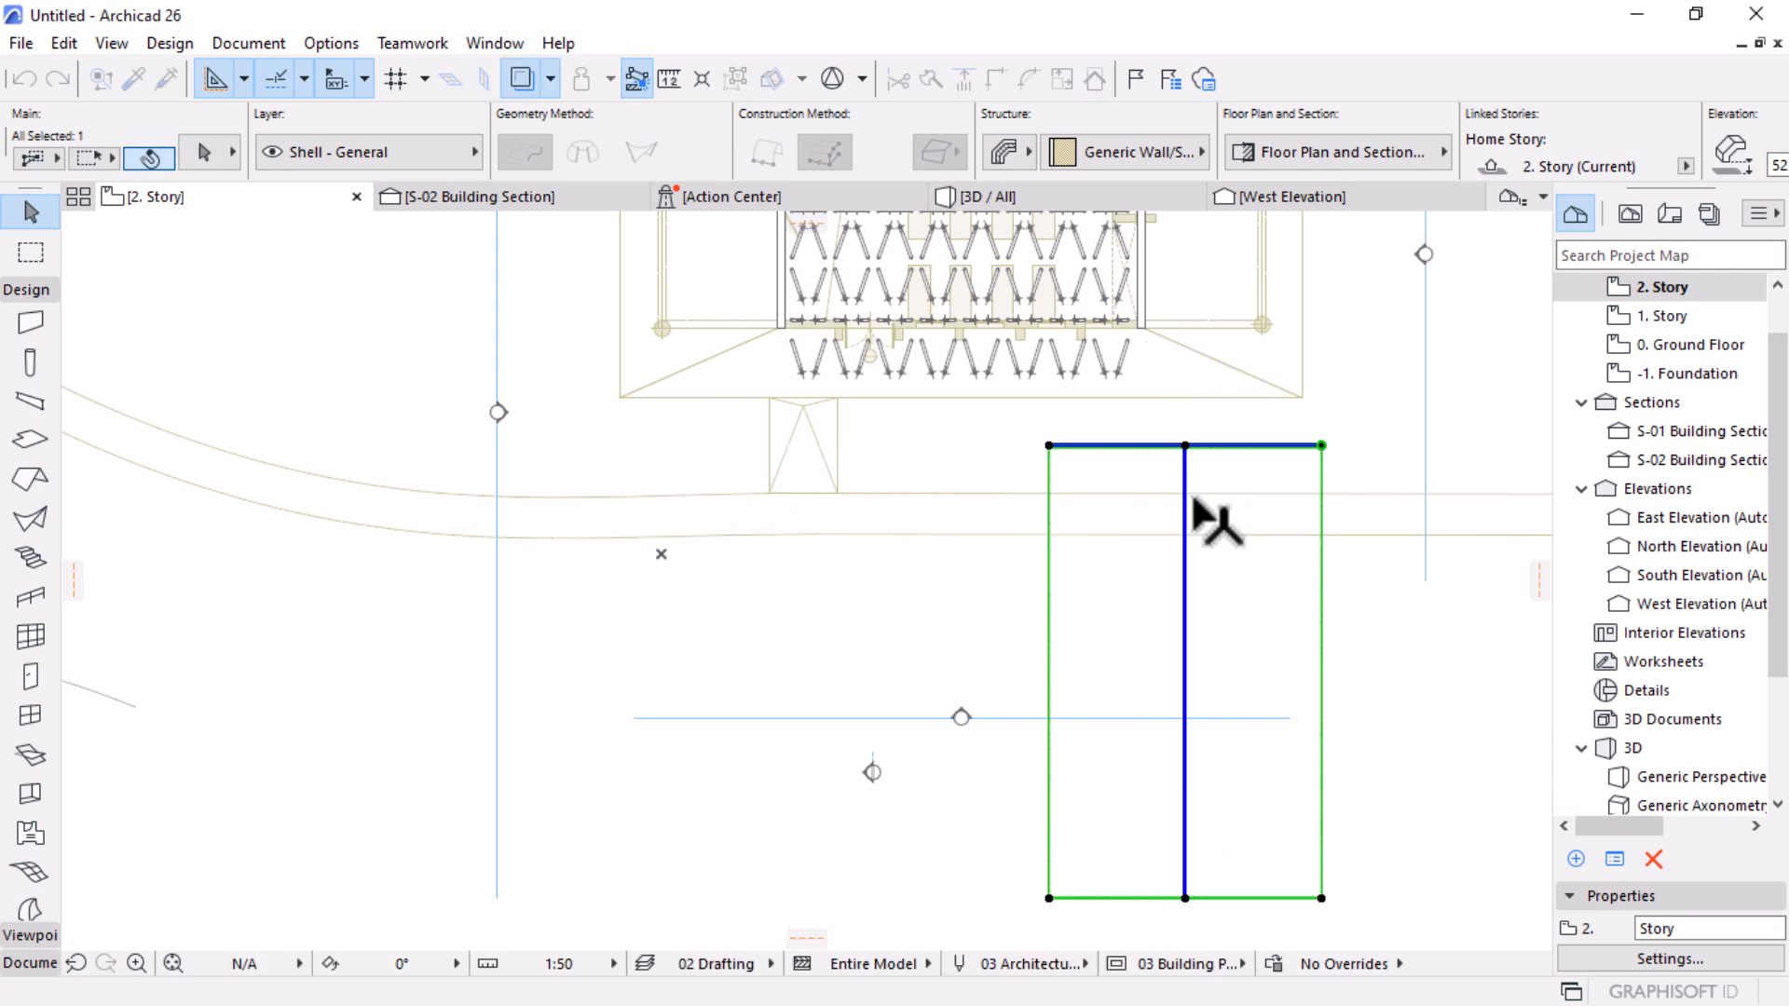
Step: Move the shell by its upper left corner onto the upper left corner of the truss array in plan
key("ctrl+d")
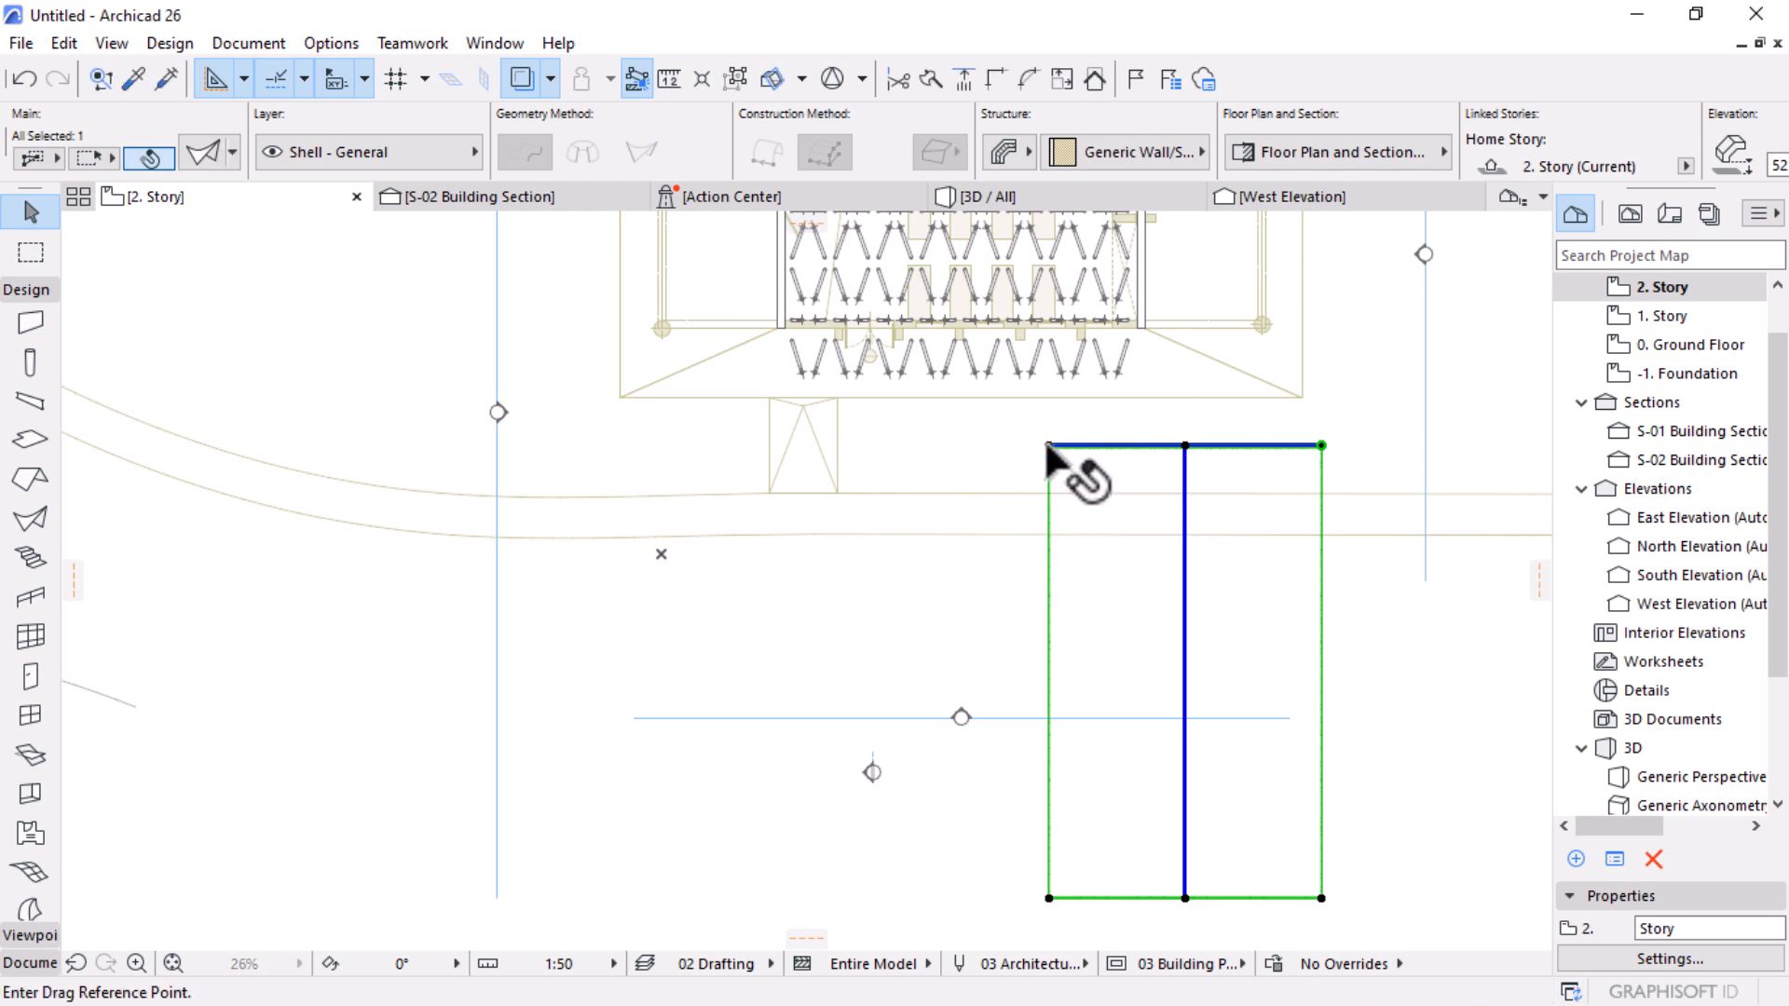
left_click(1049, 445)
scroll(980, 700, "down", 3)
scroll(881, 372, "up", 5)
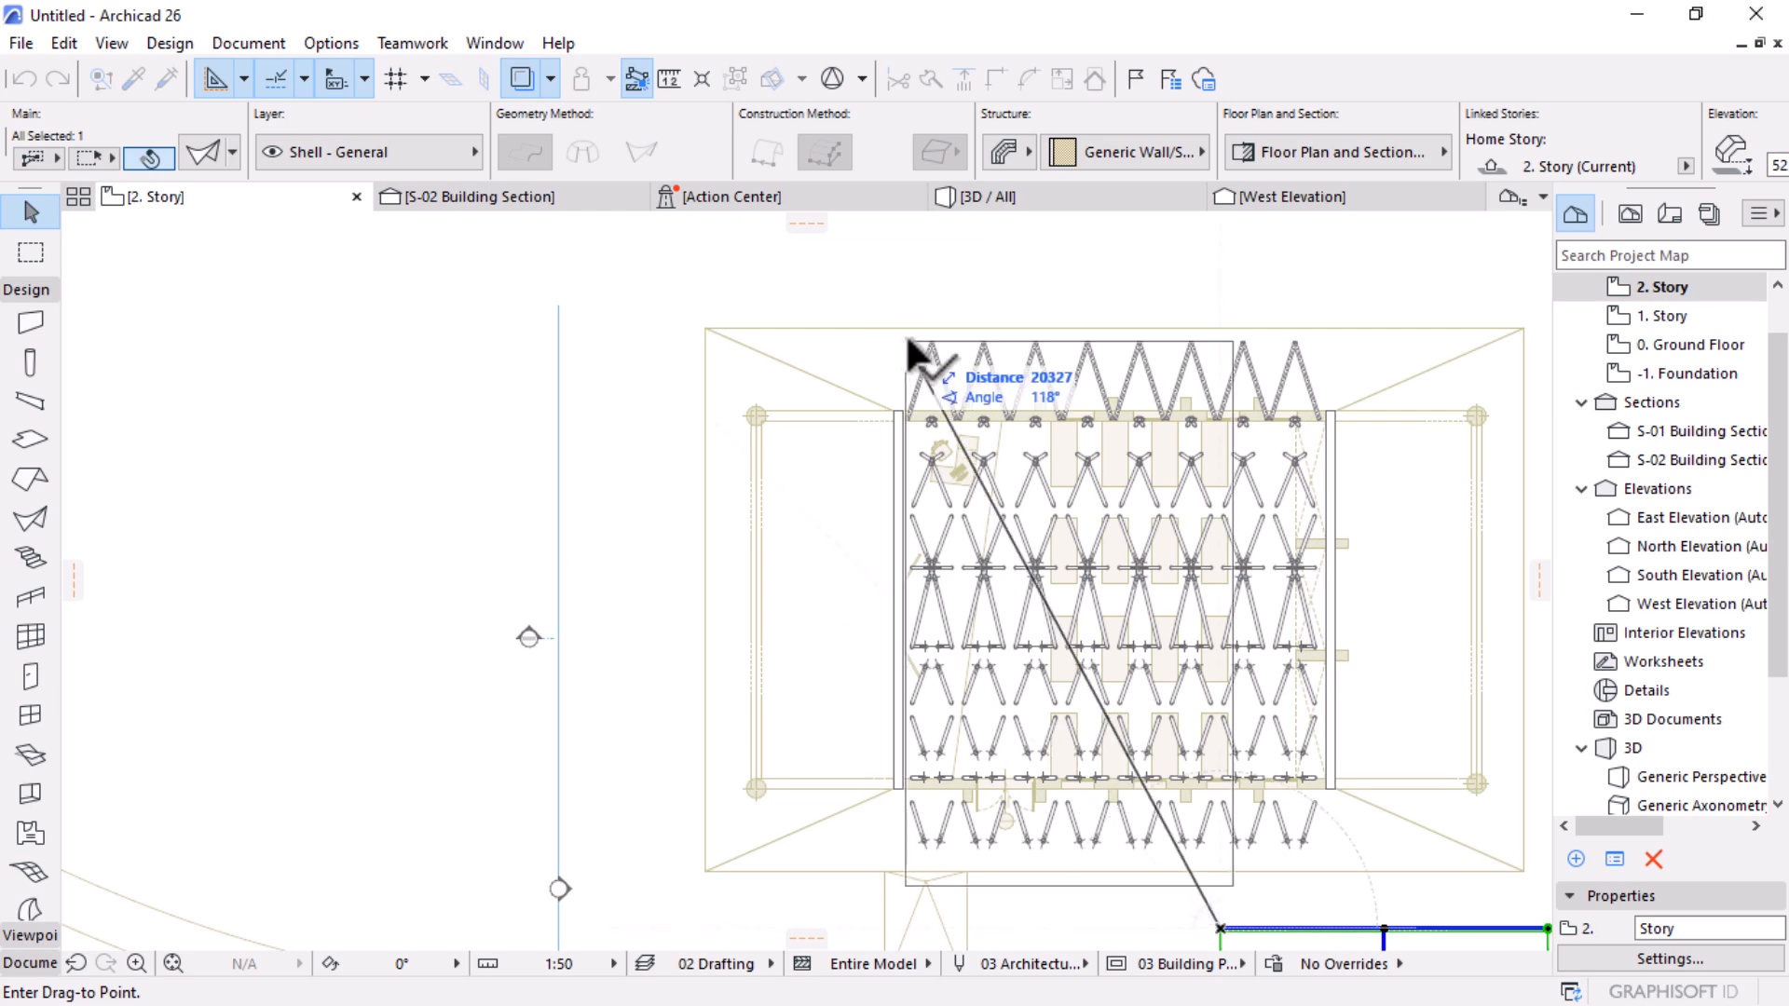
left_click(907, 343)
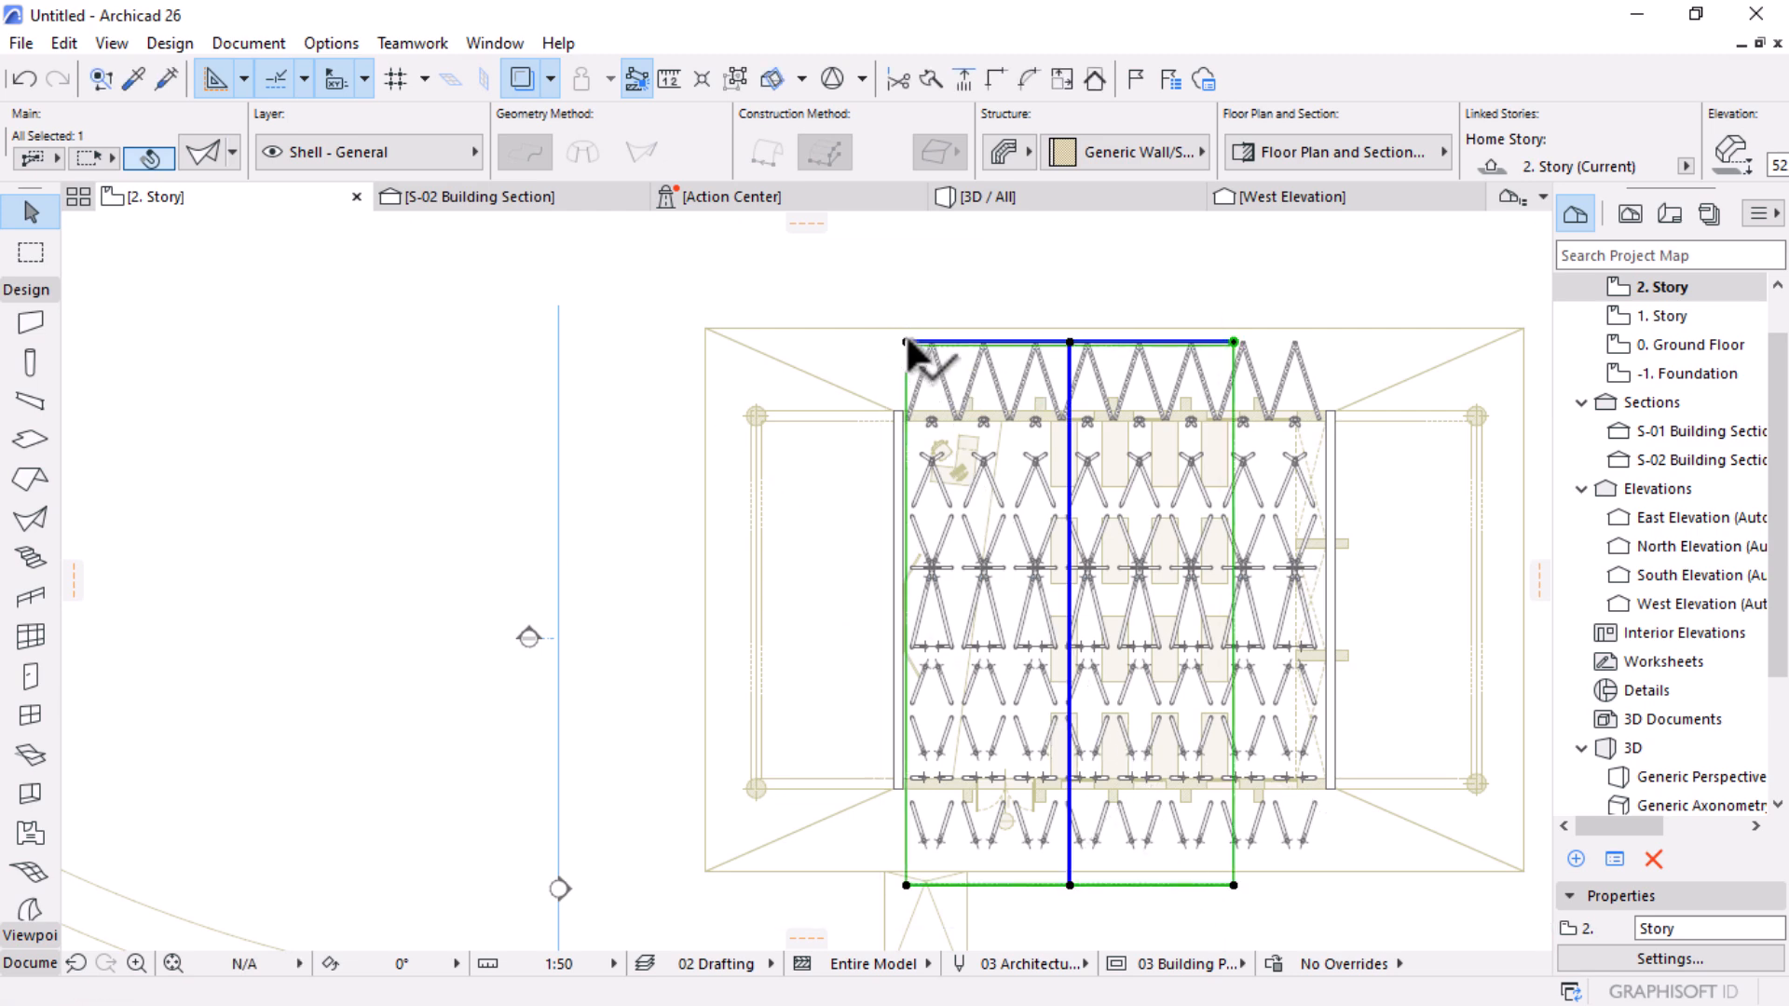
Step: Open section S-02 and select the curved shell above the trusses
left_click(494, 196)
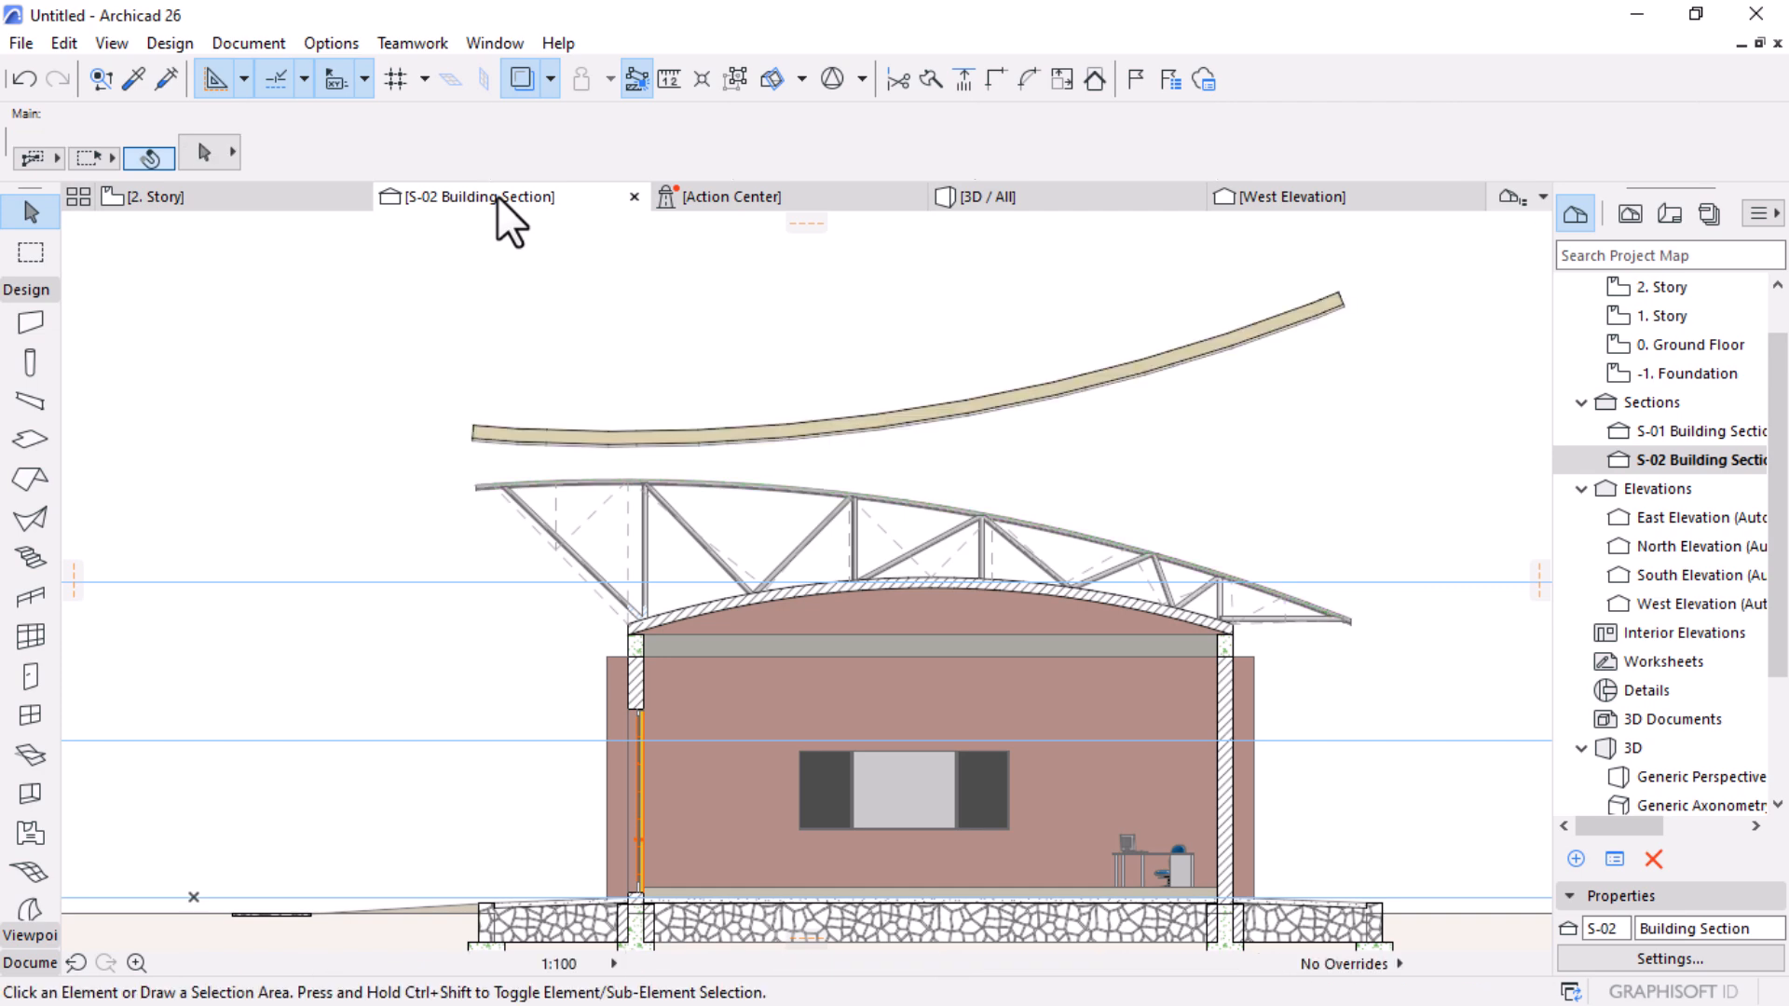
left_click(945, 407)
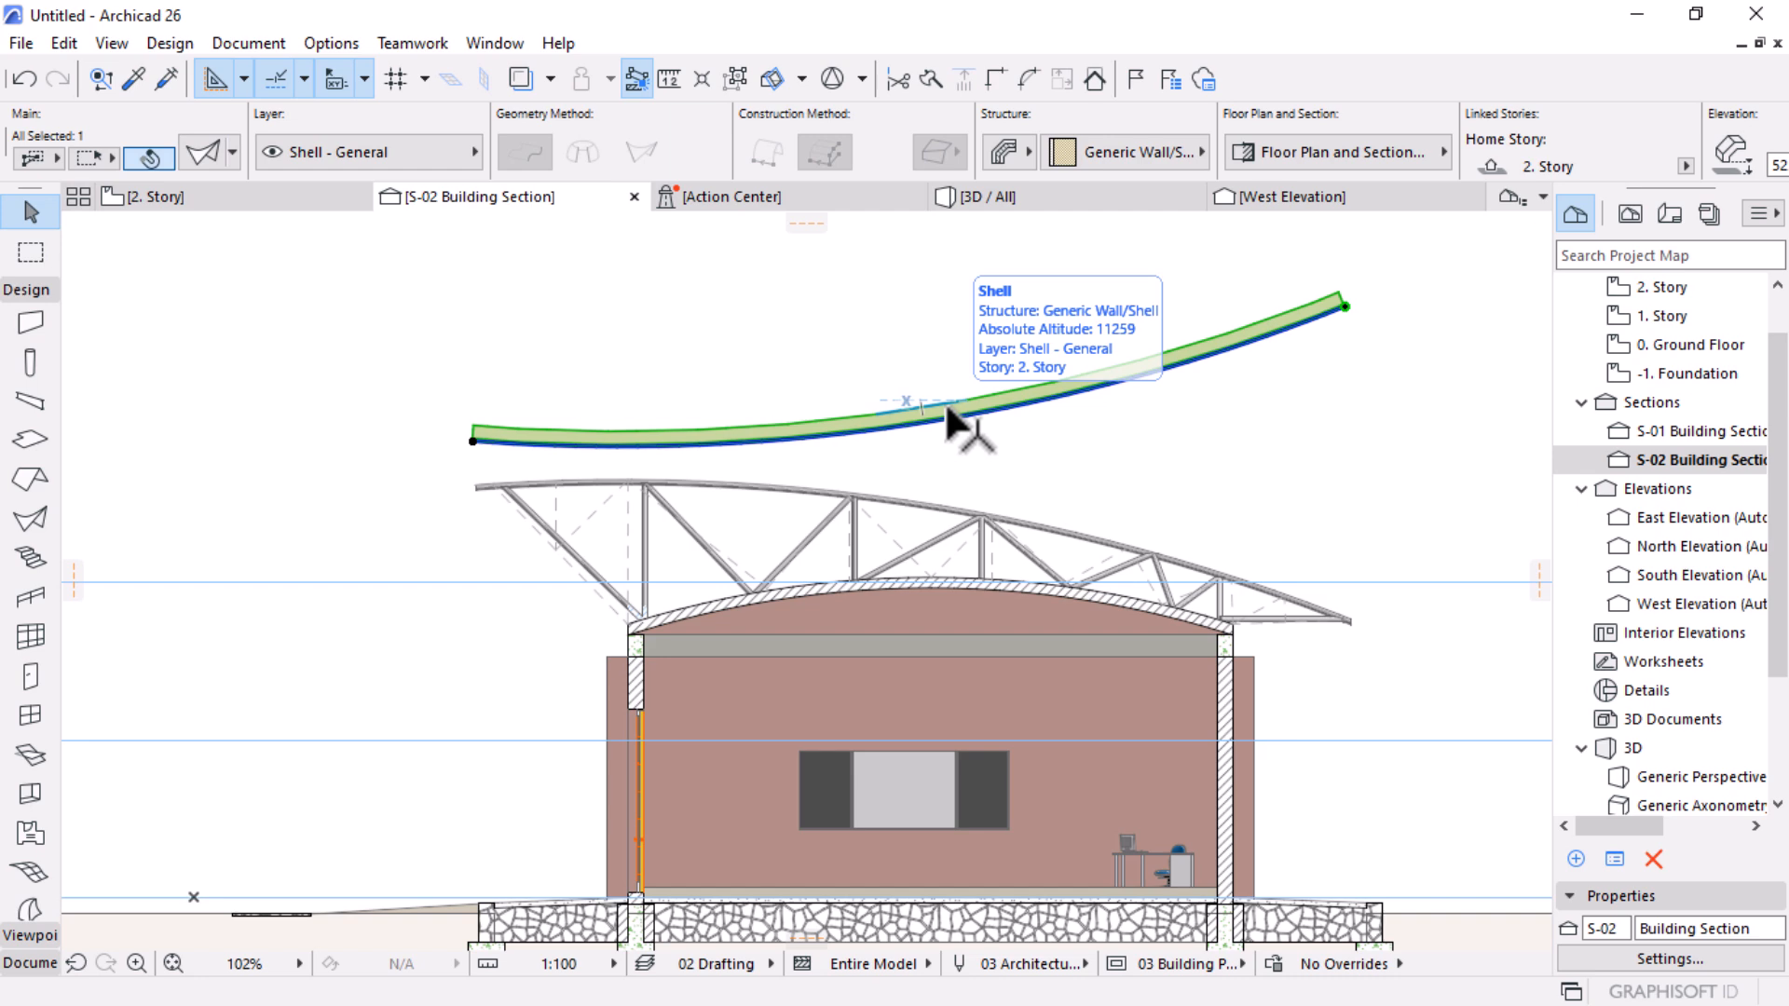
Step: Try mirroring the shell twice about vertical axes above the trusses
left_click(945, 404)
left_click(1387, 511)
left_click(939, 407)
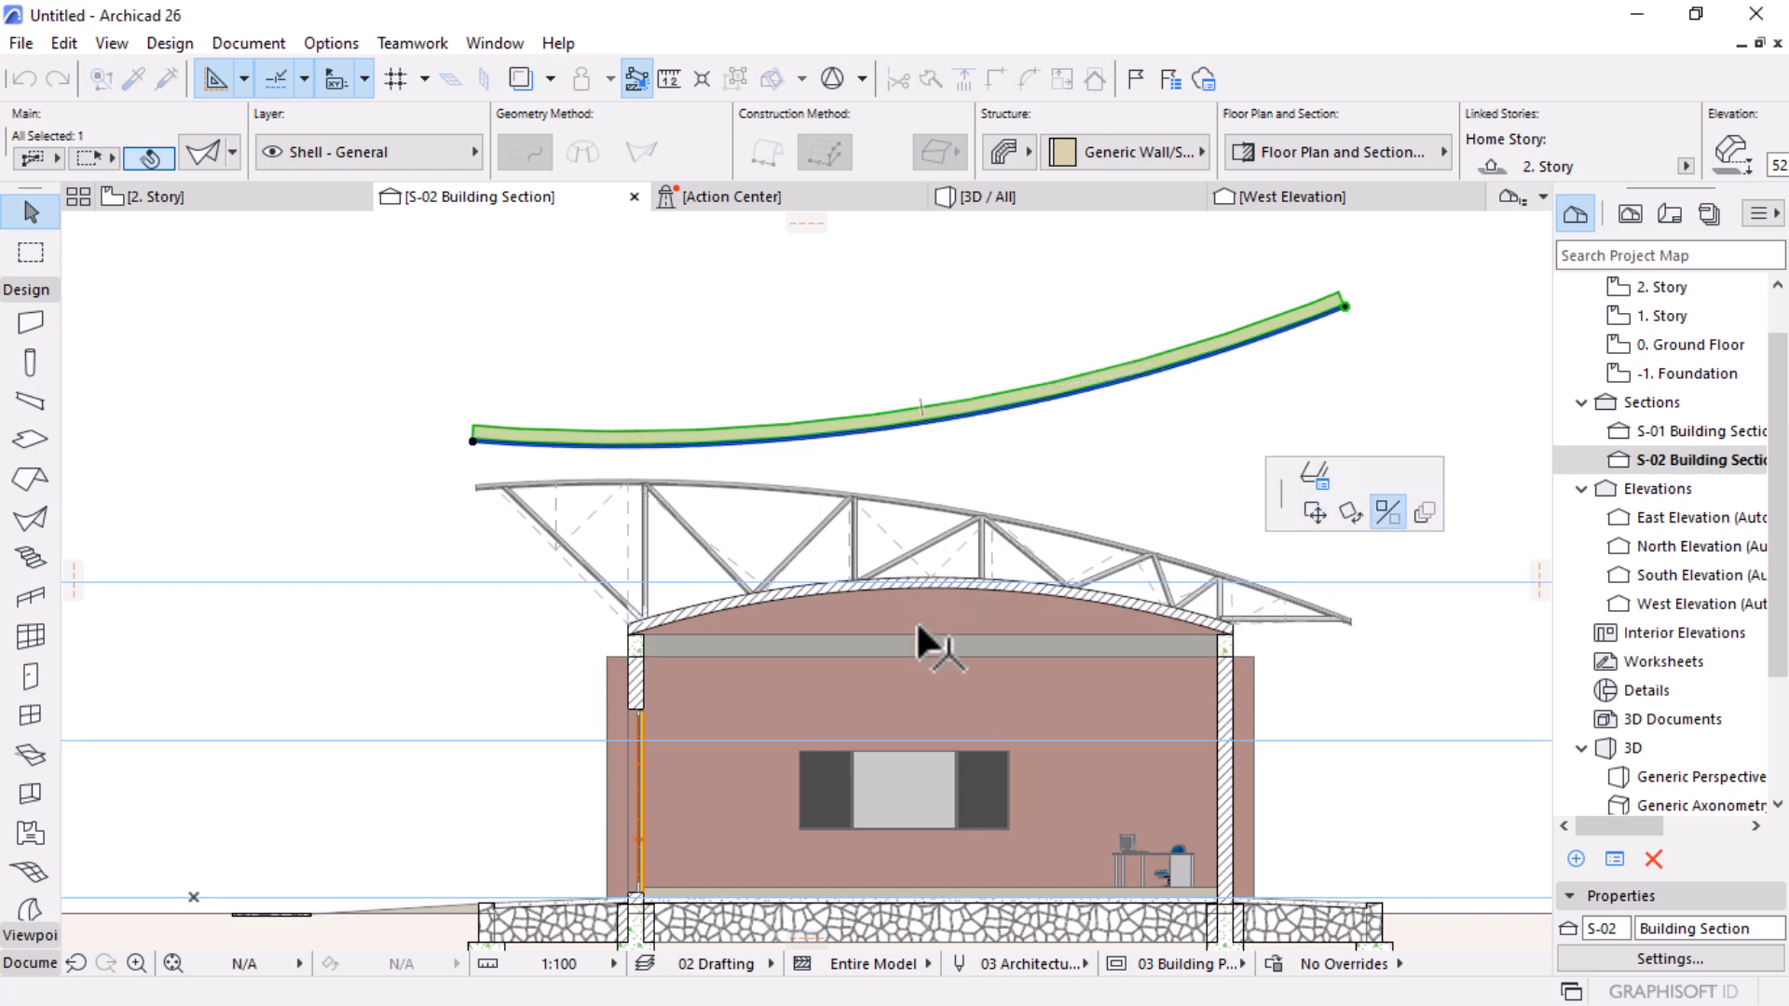
left_click(924, 701)
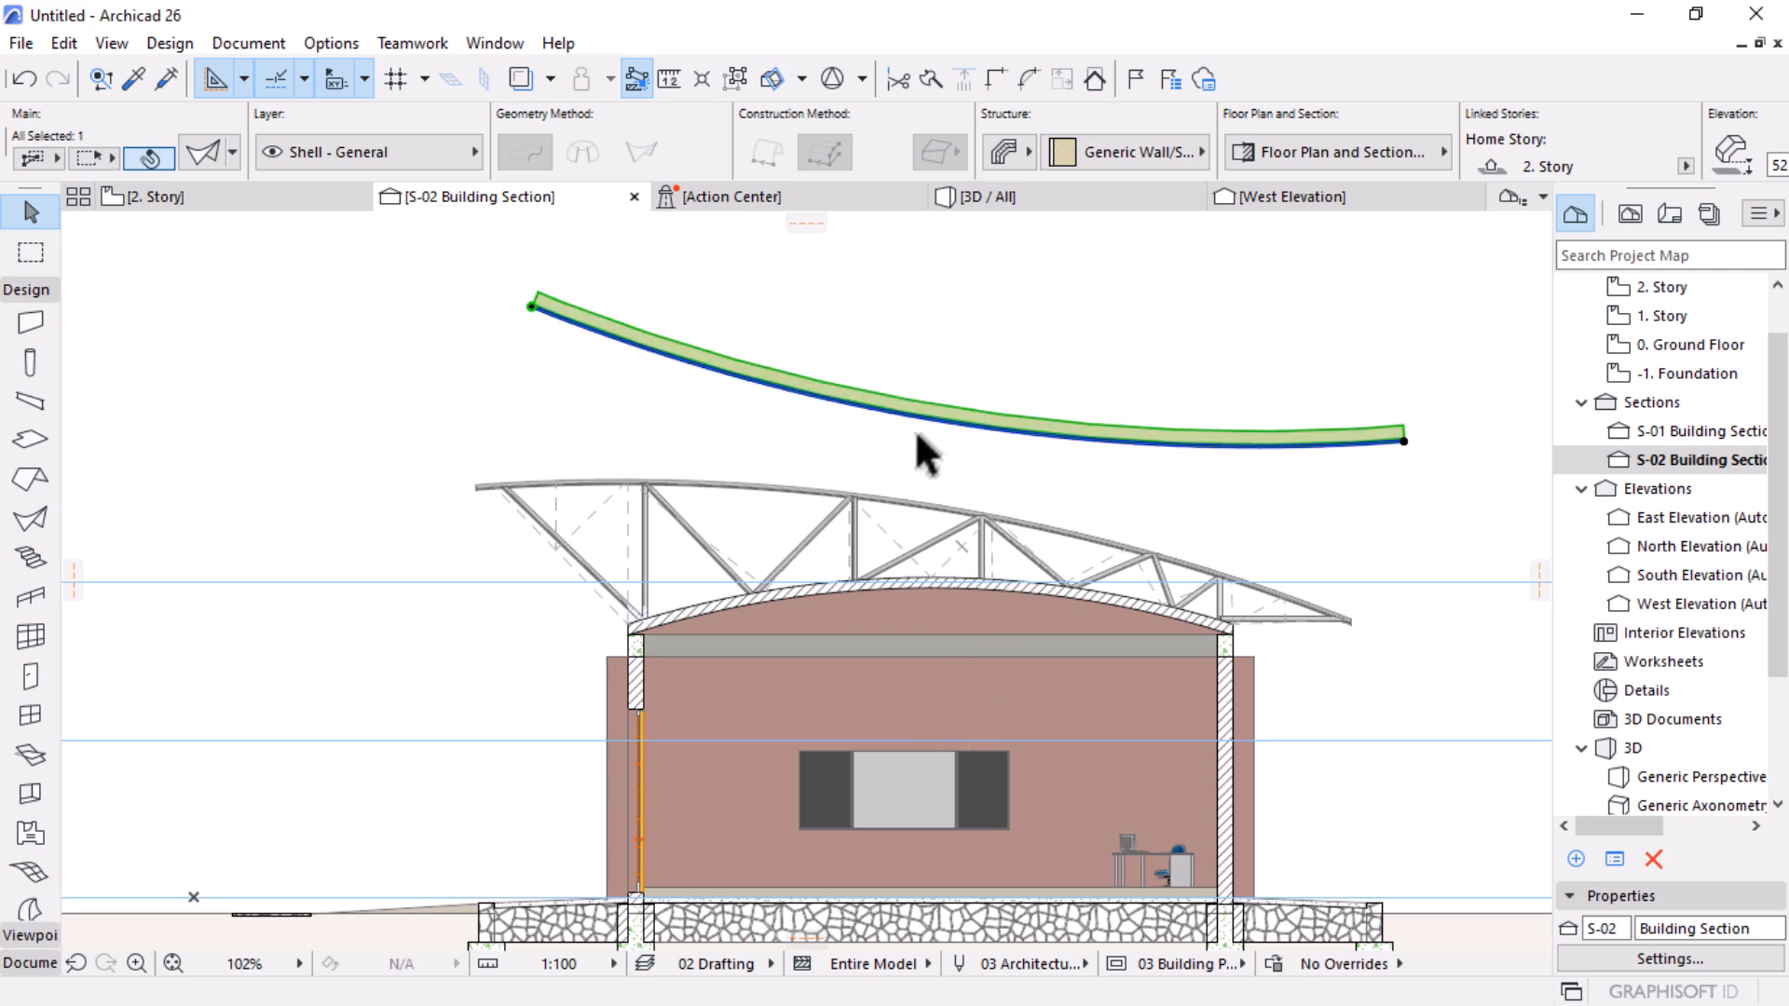
left_click(852, 402)
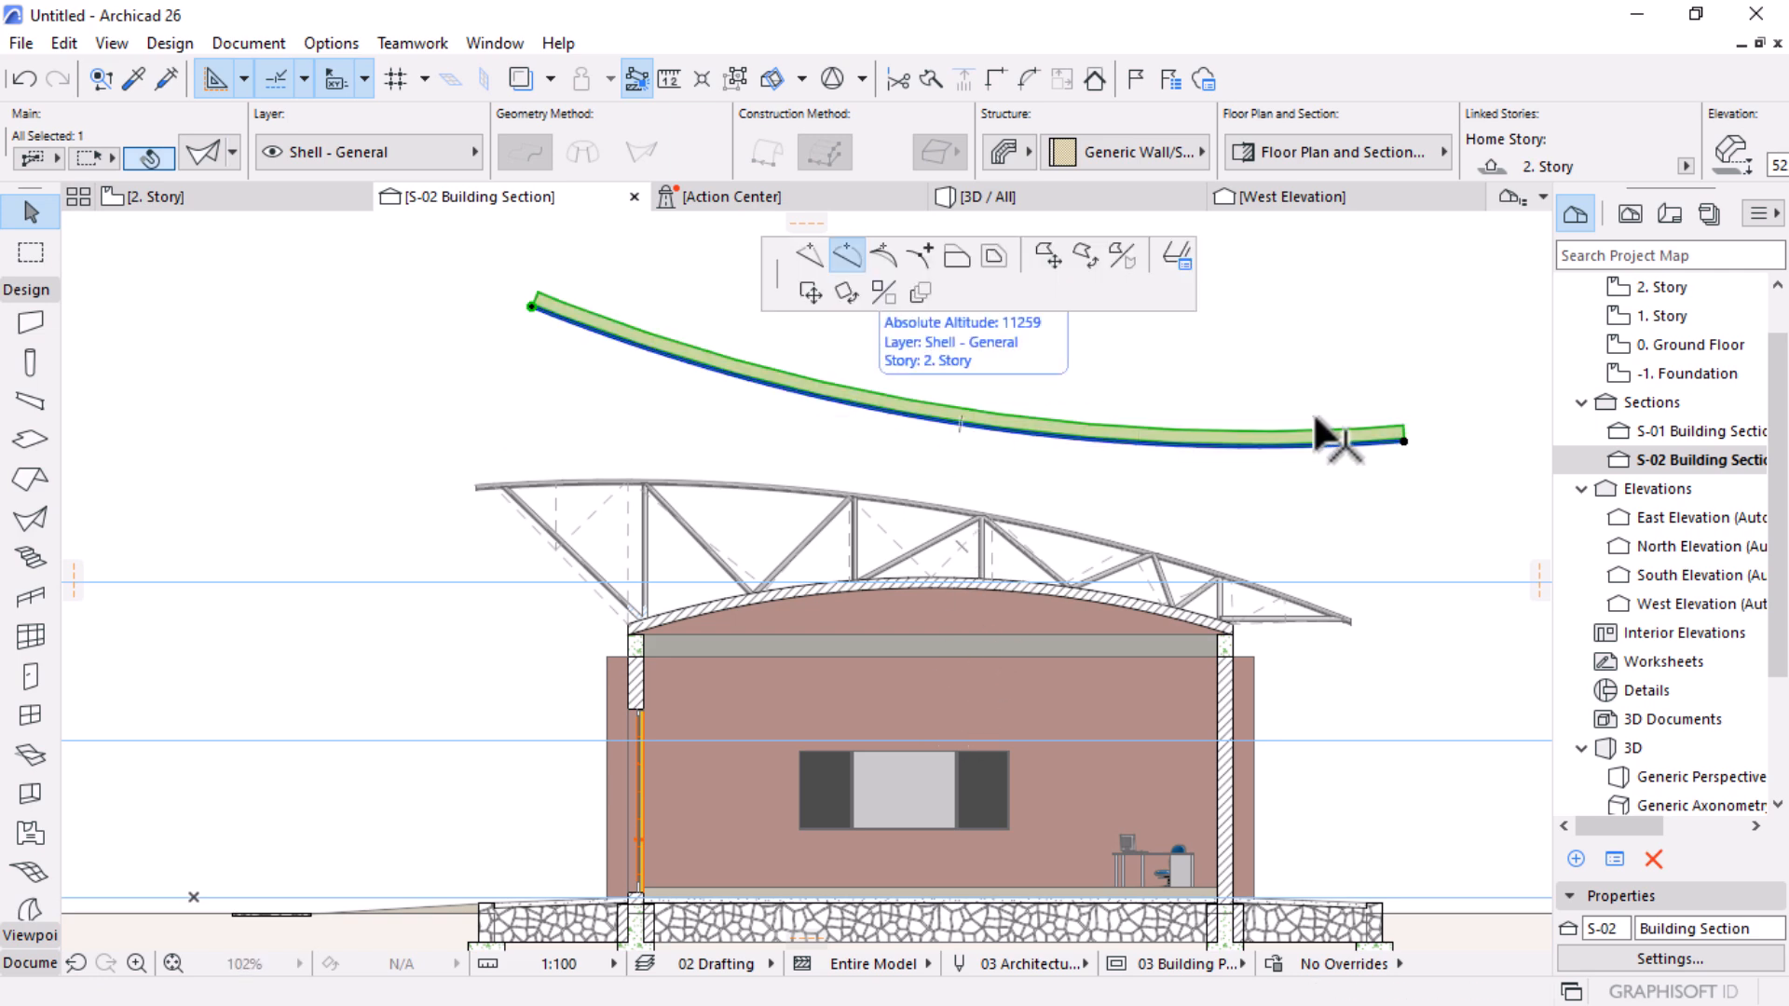
left_click(1387, 513)
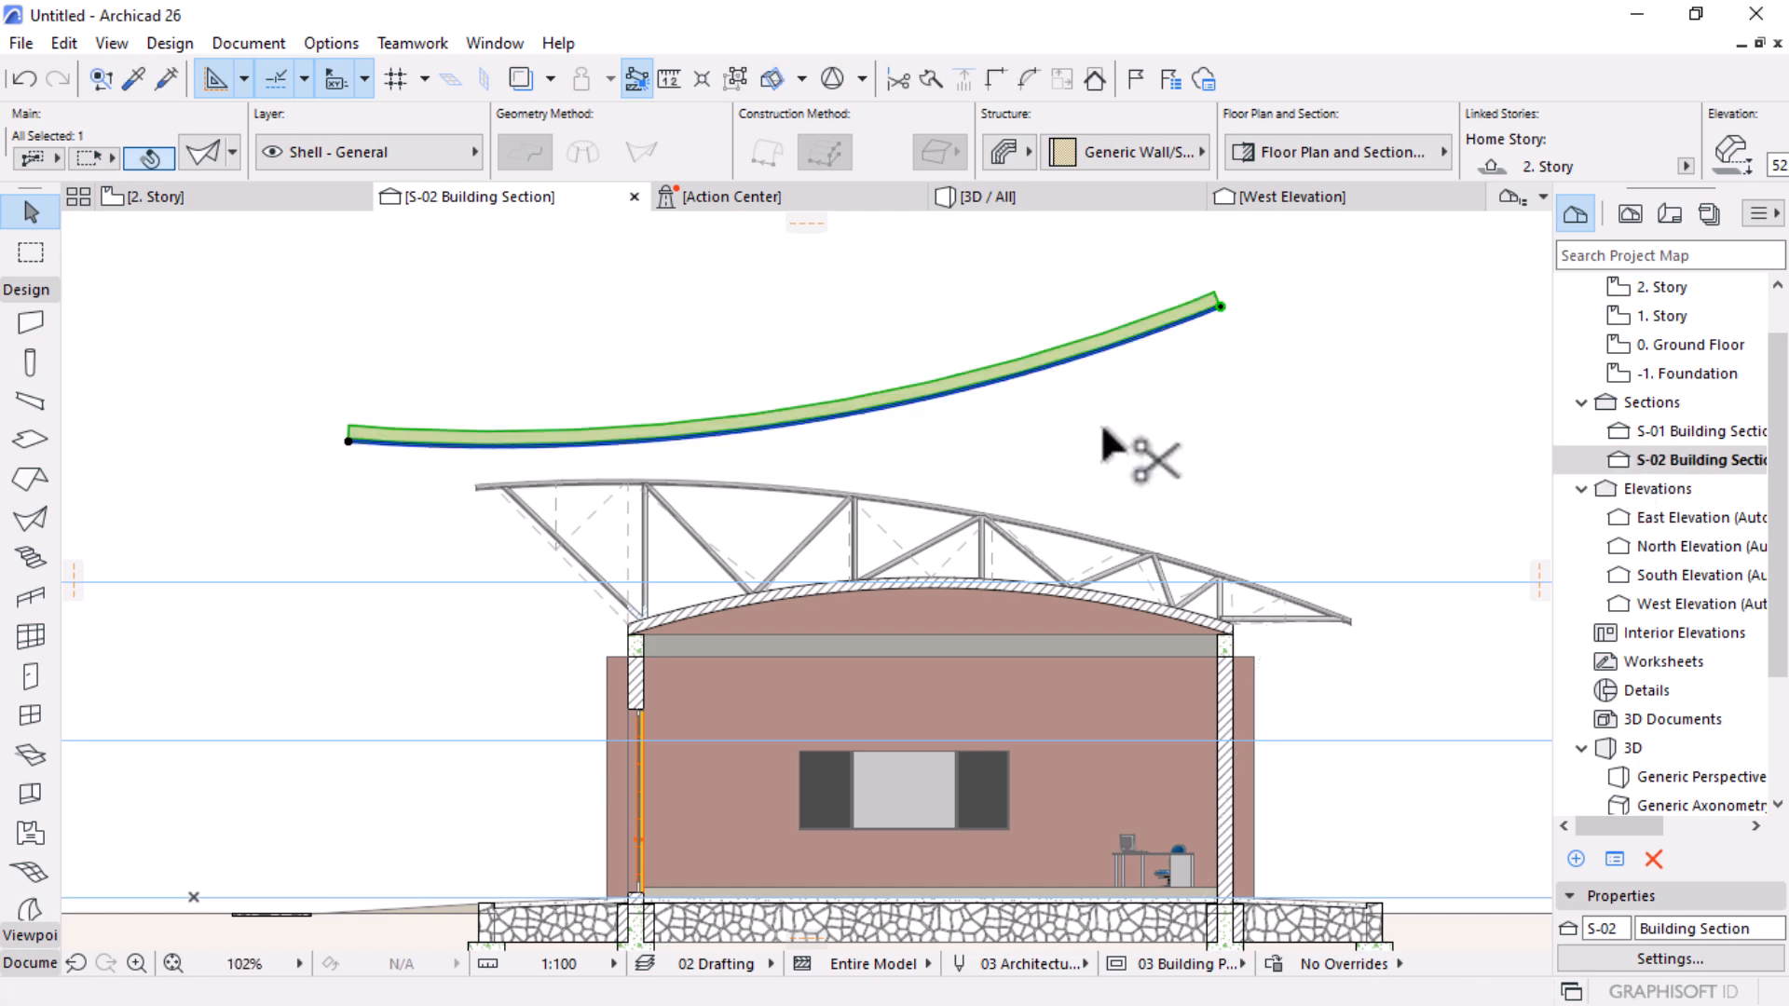
Step: Rotate the shell a half turn about a point near its middle so that its curve arches upward
key("ctrl+e")
left_click(755, 430)
left_click(1360, 429)
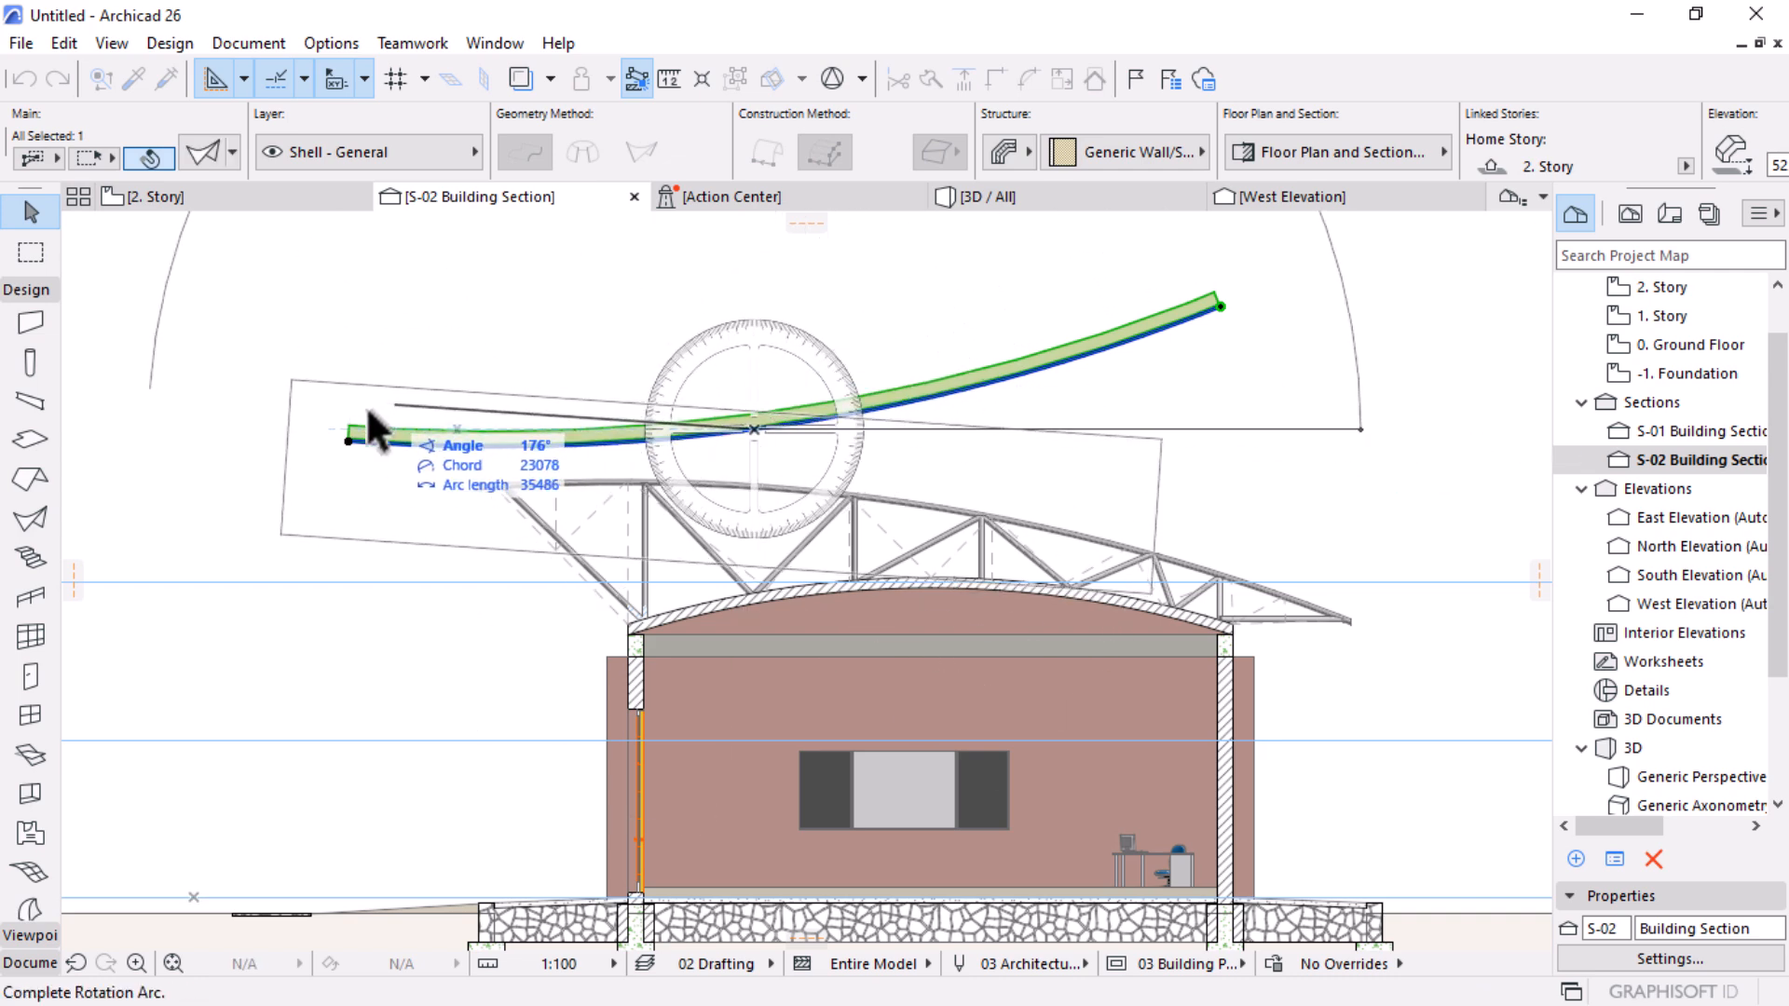
left_click(218, 449)
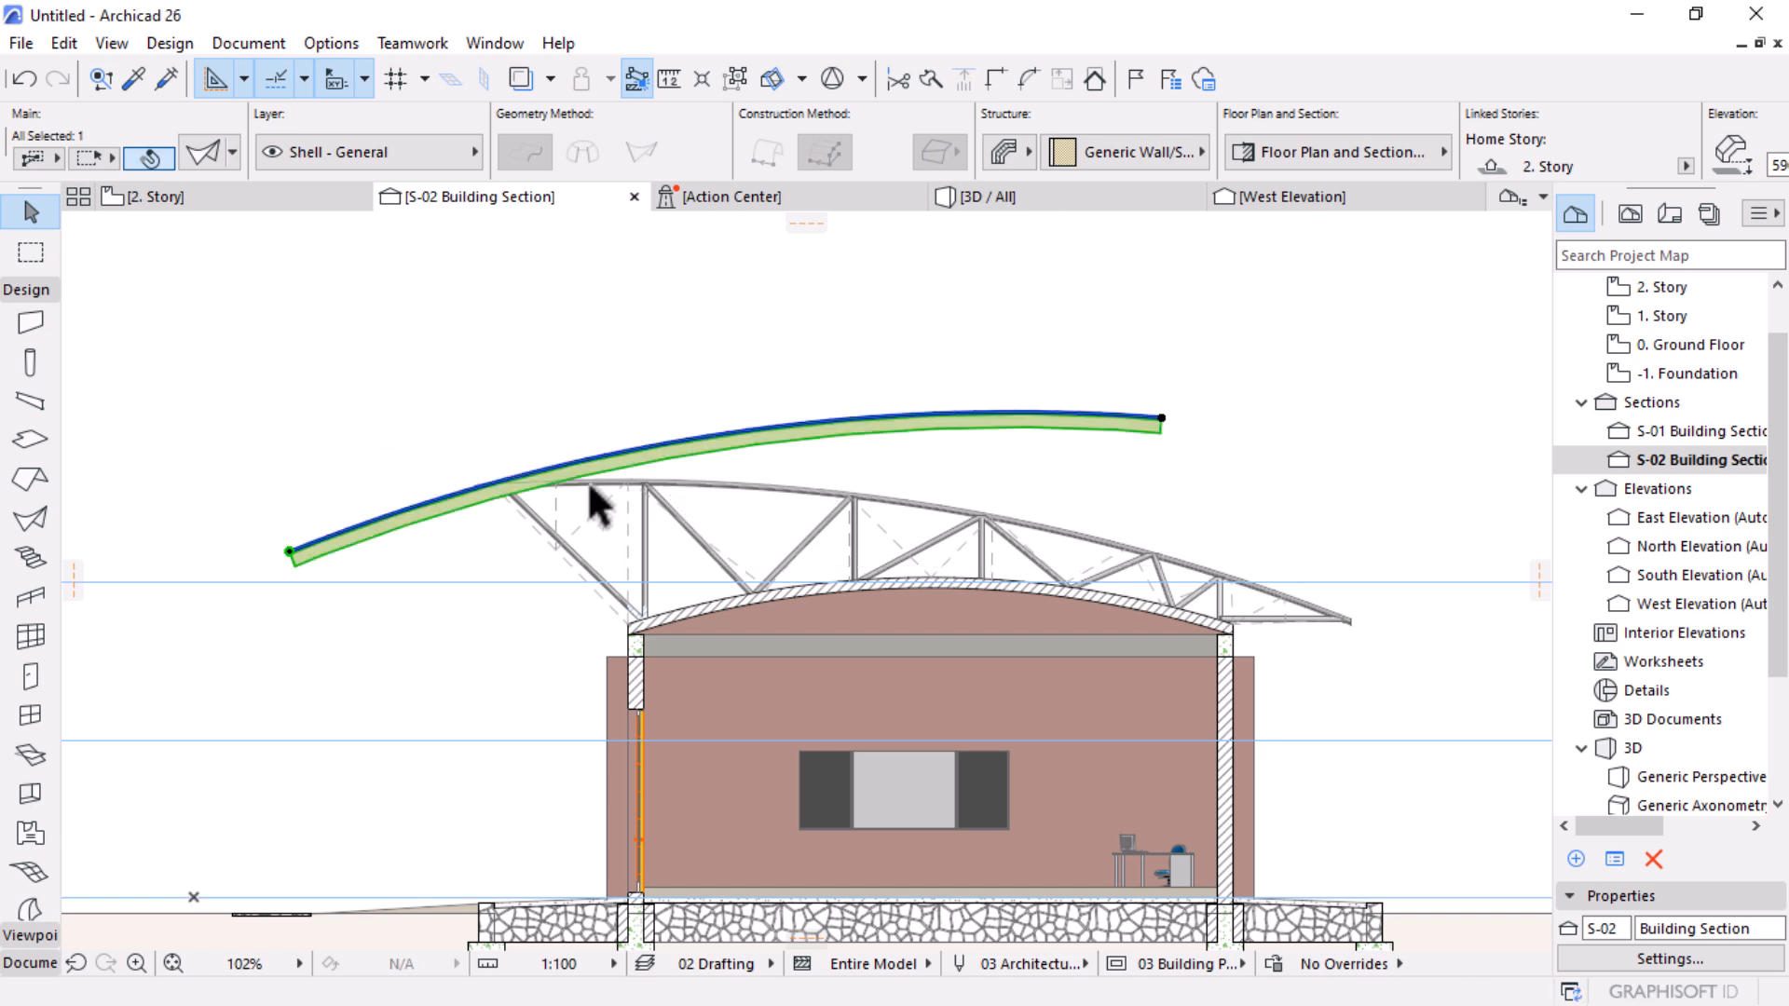
Step: Mirror the shell about a vertical axis near its middle so that it slopes in the same direction as the truss
left_click(727, 348)
left_click(744, 435)
left_click(745, 436)
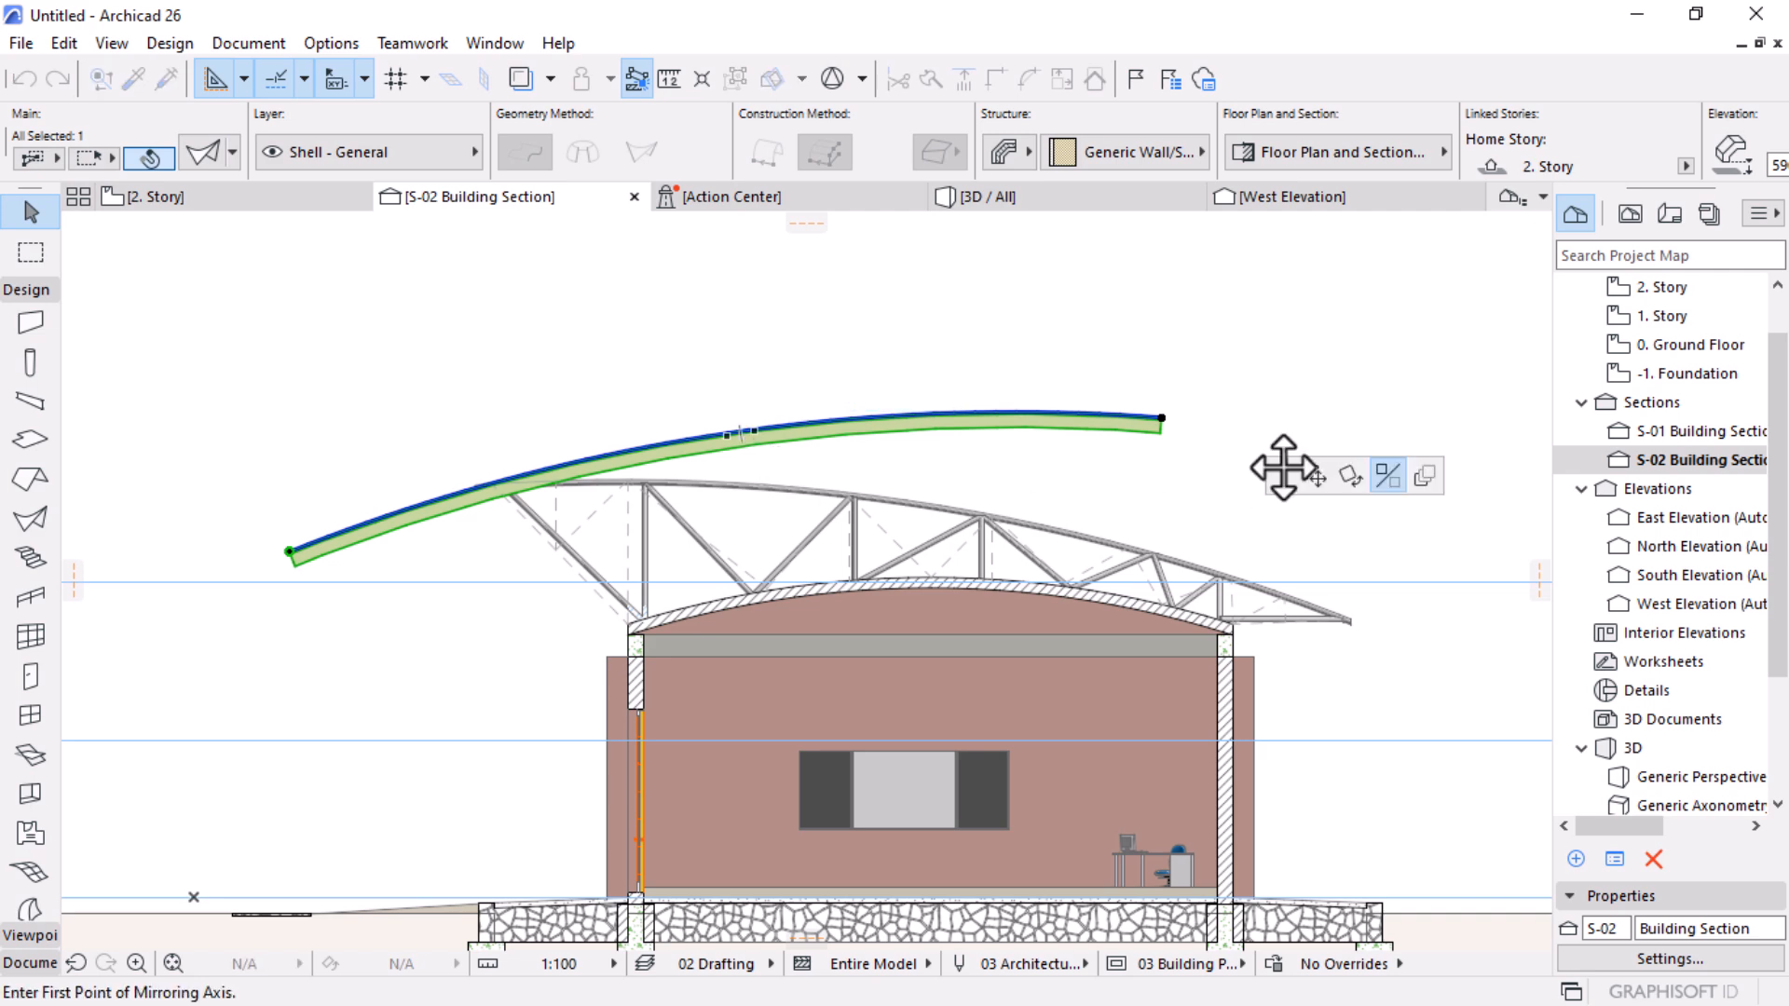
left_click(731, 651)
left_click(732, 652)
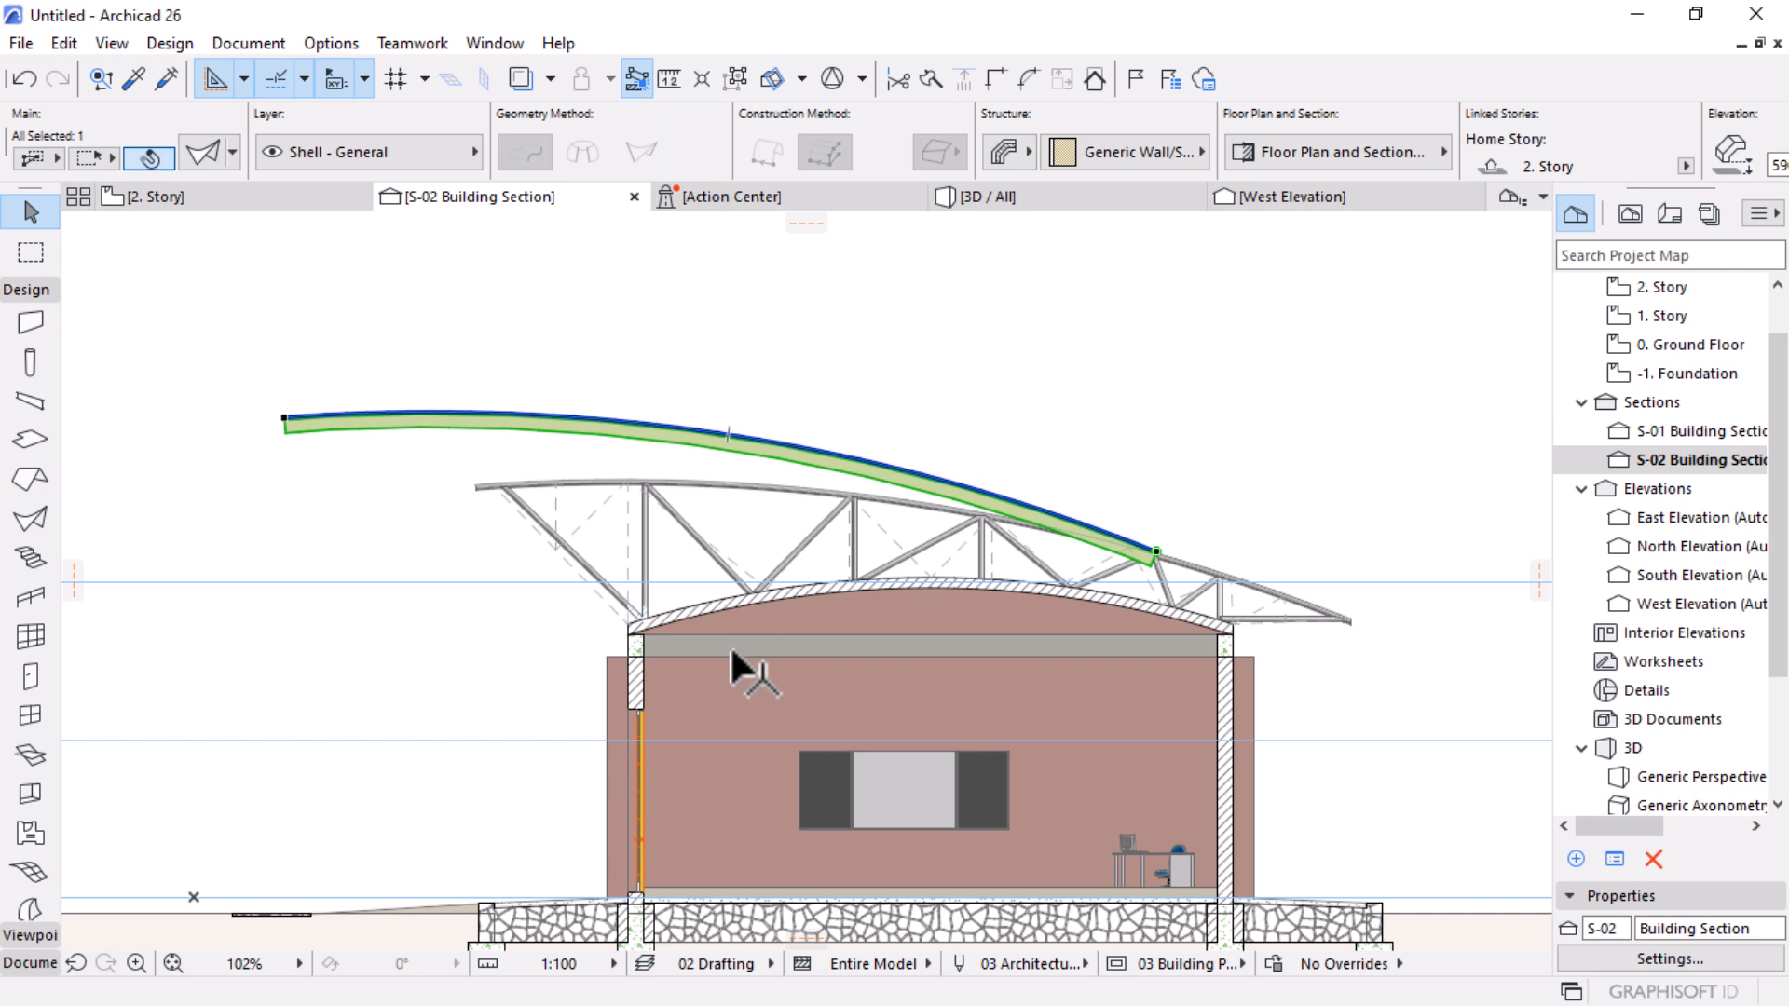
Step: Move the shell so that the start of its upper reference curve sits on the high end of the truss's top chord
key("ctrl+d")
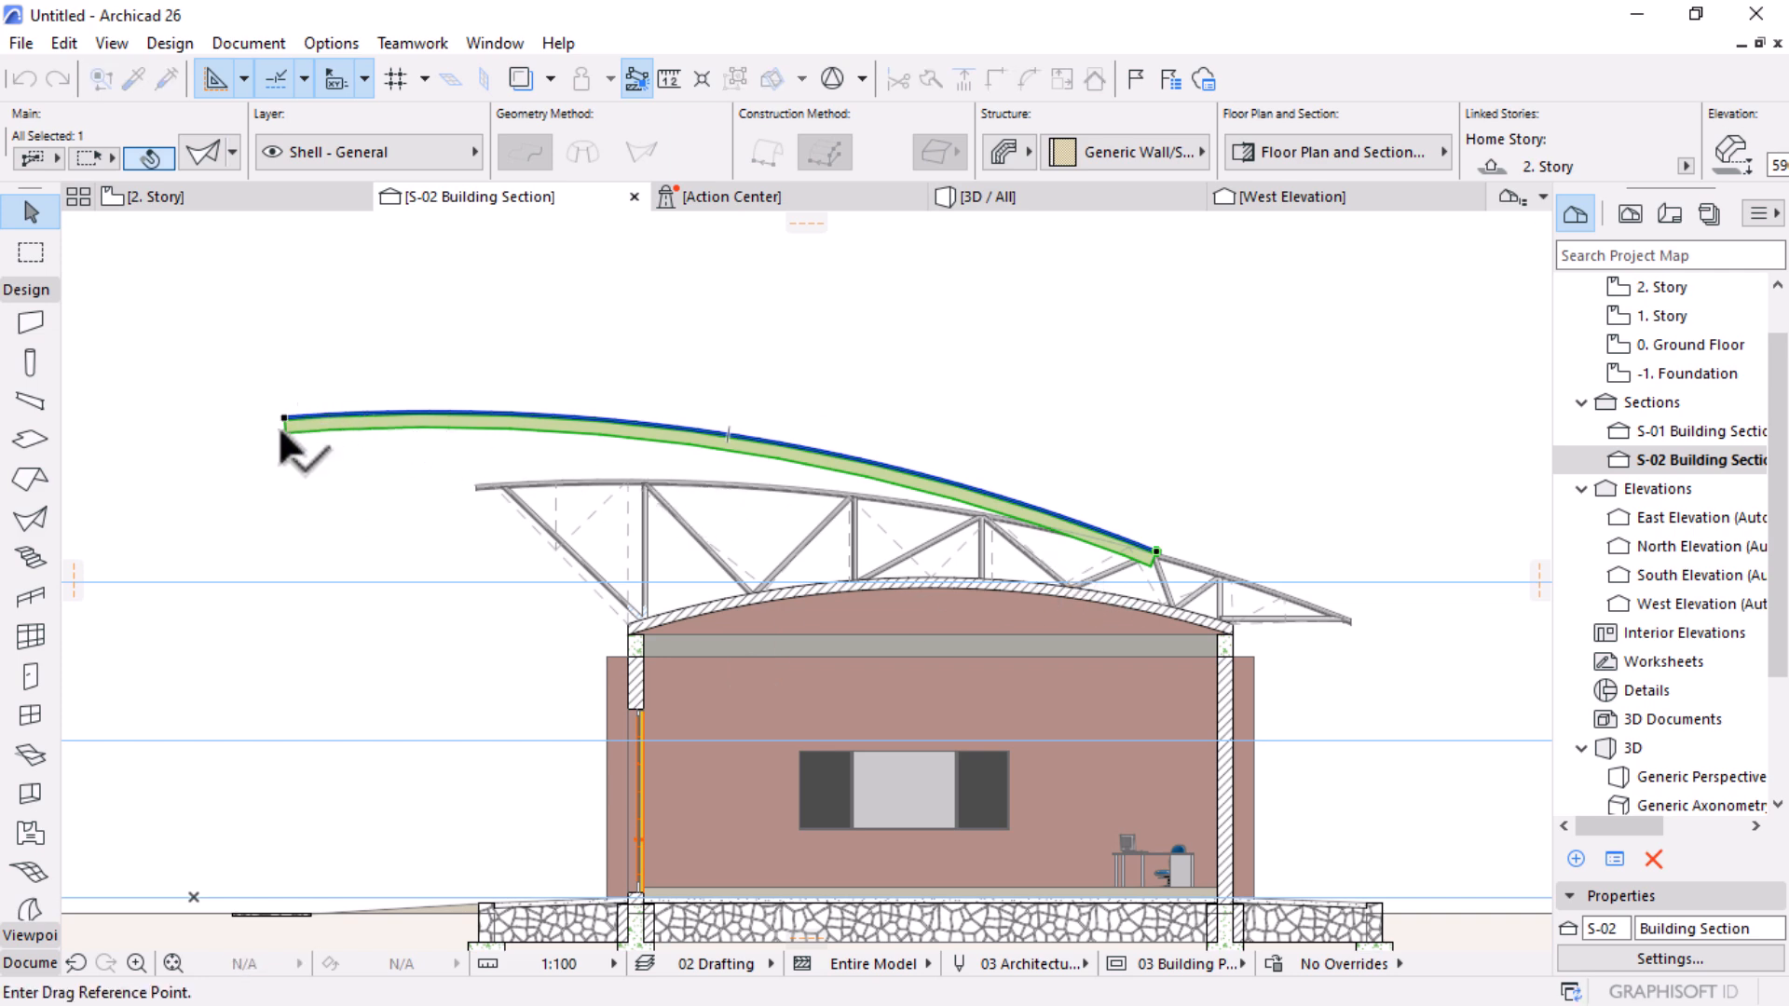
left_click(284, 419)
scroll(474, 483, "up", 5)
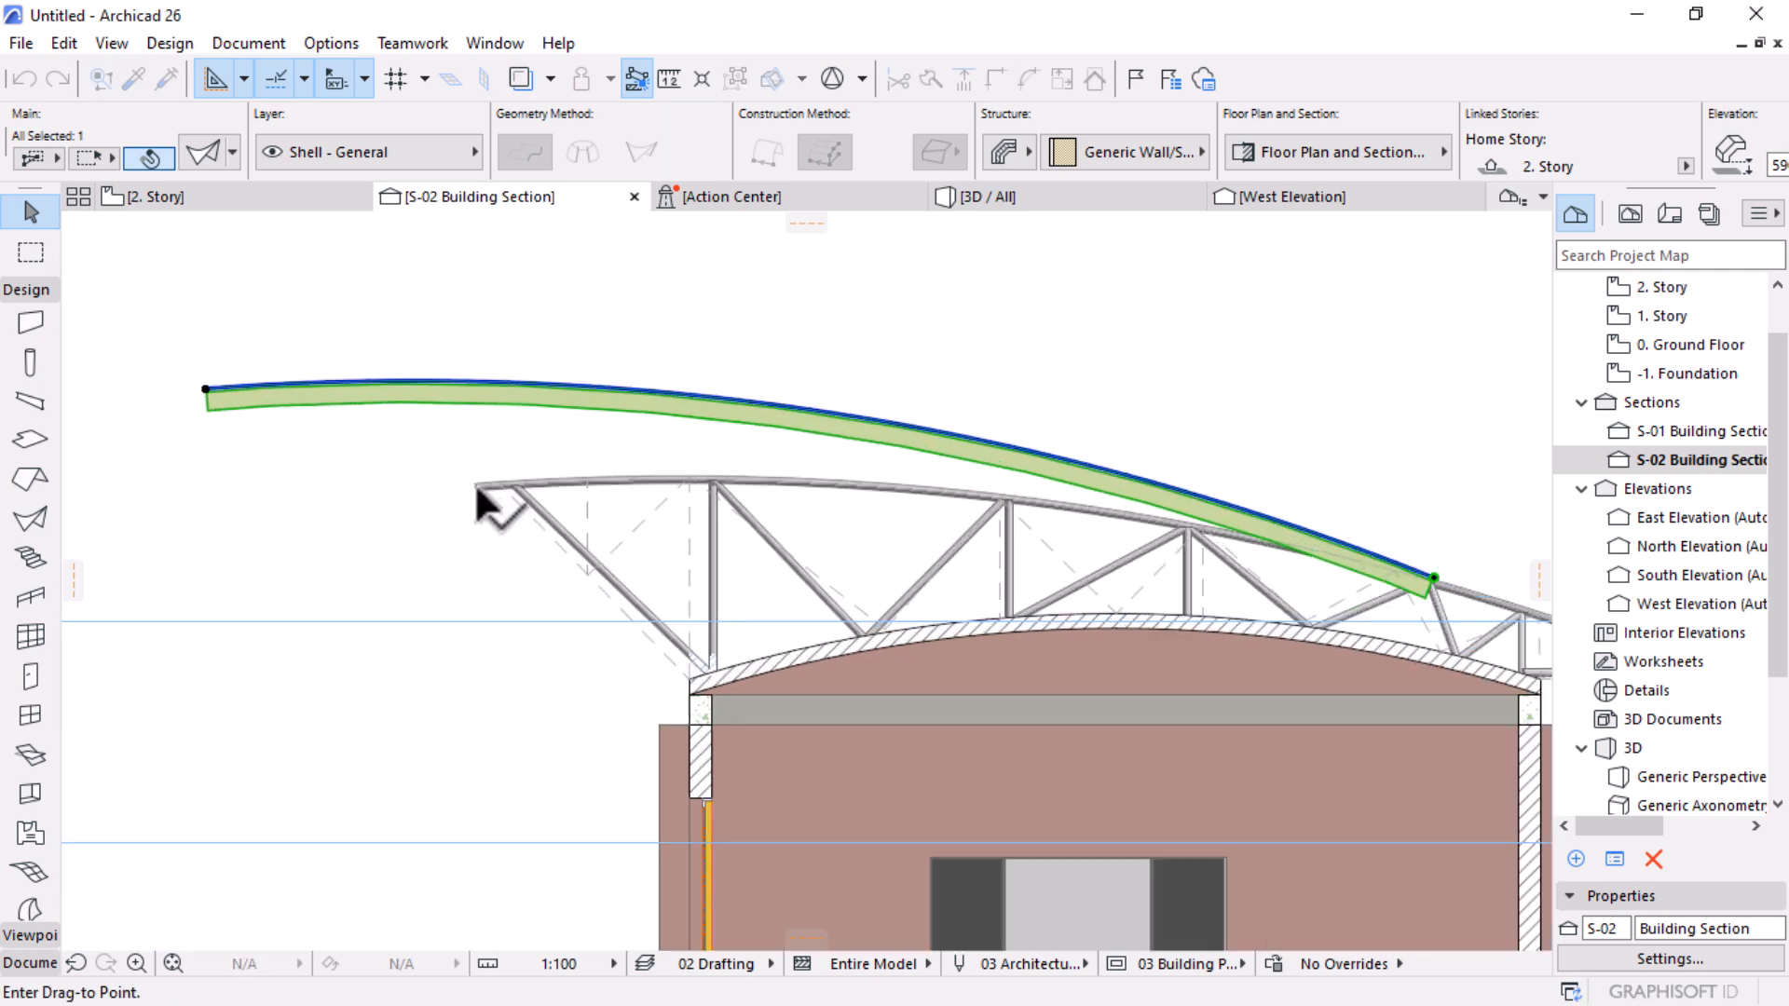
left_click(473, 464)
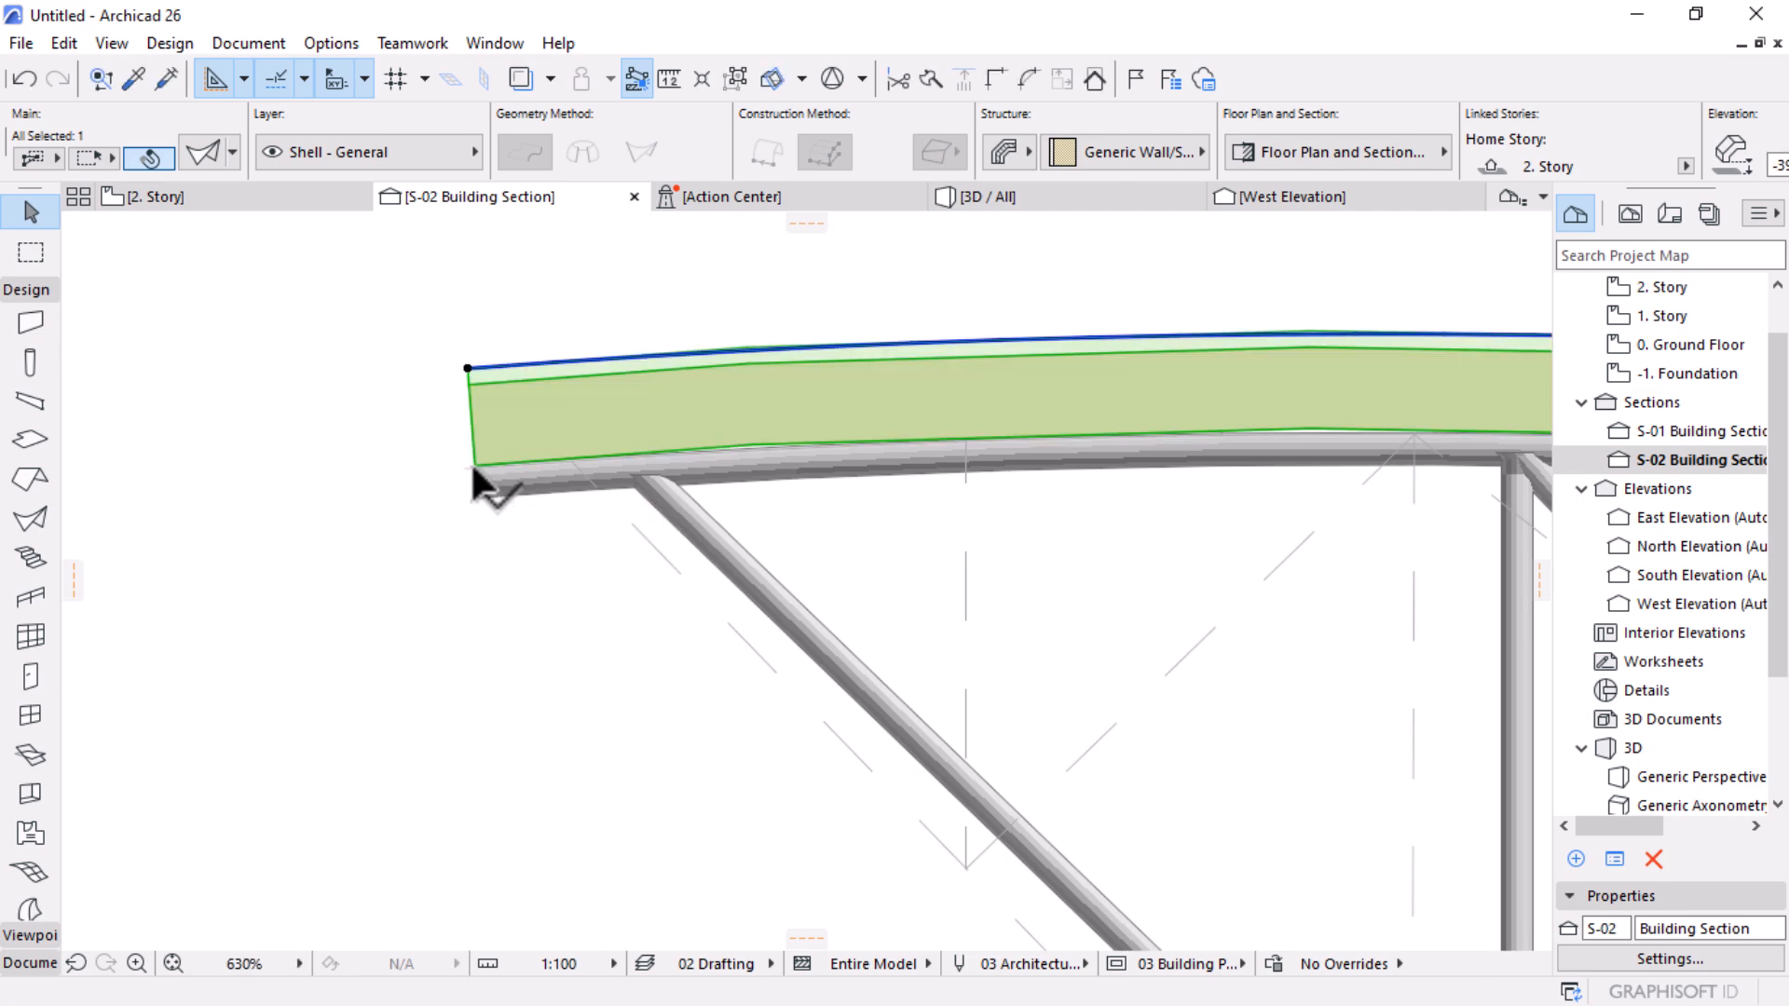
left_click(466, 360)
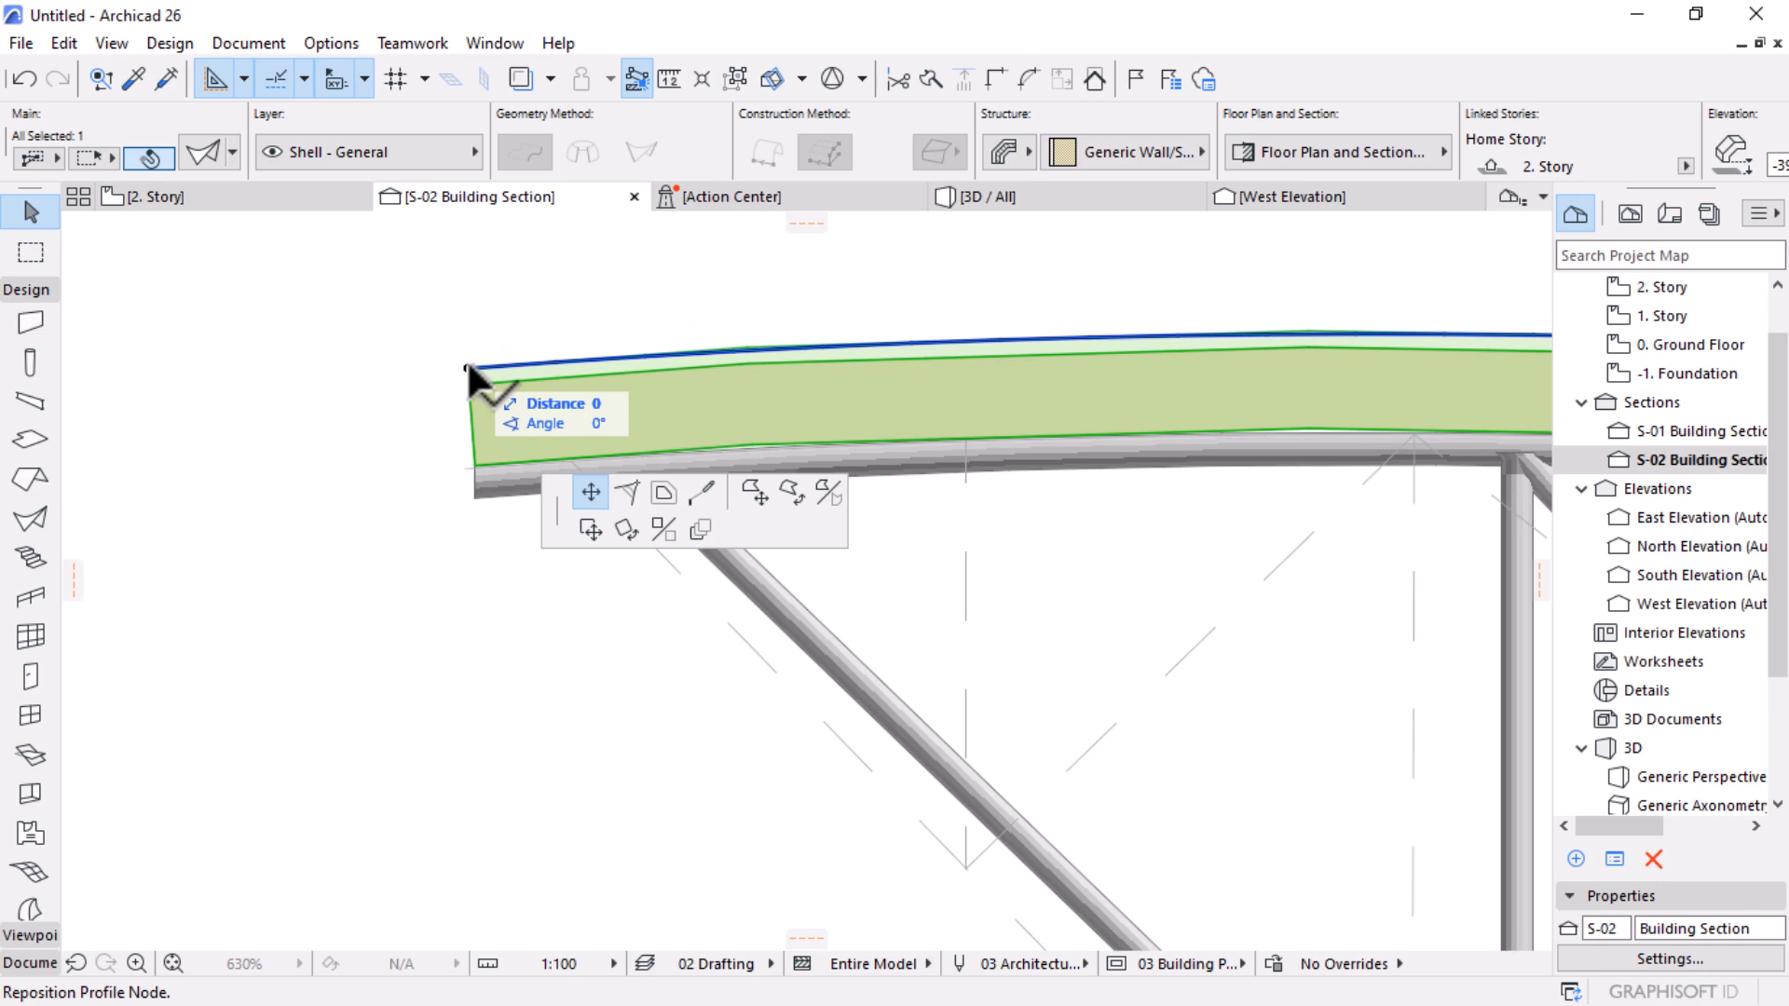
left_click(1311, 512)
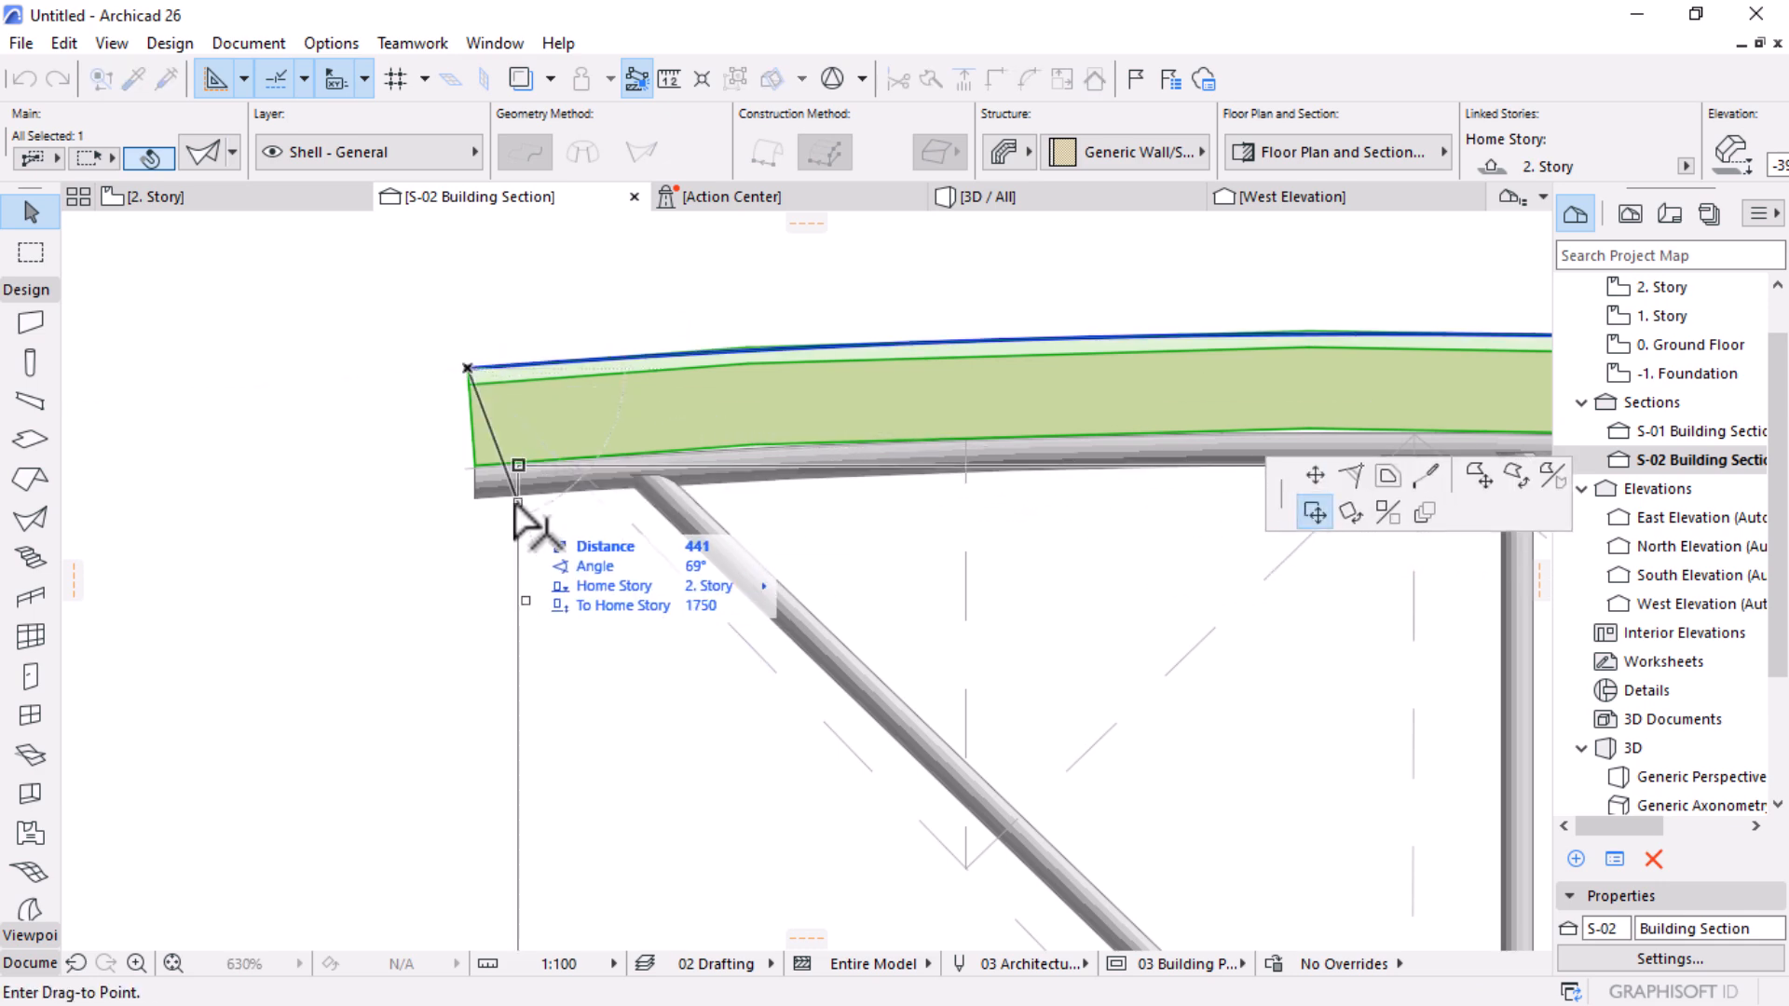
left_click(477, 471)
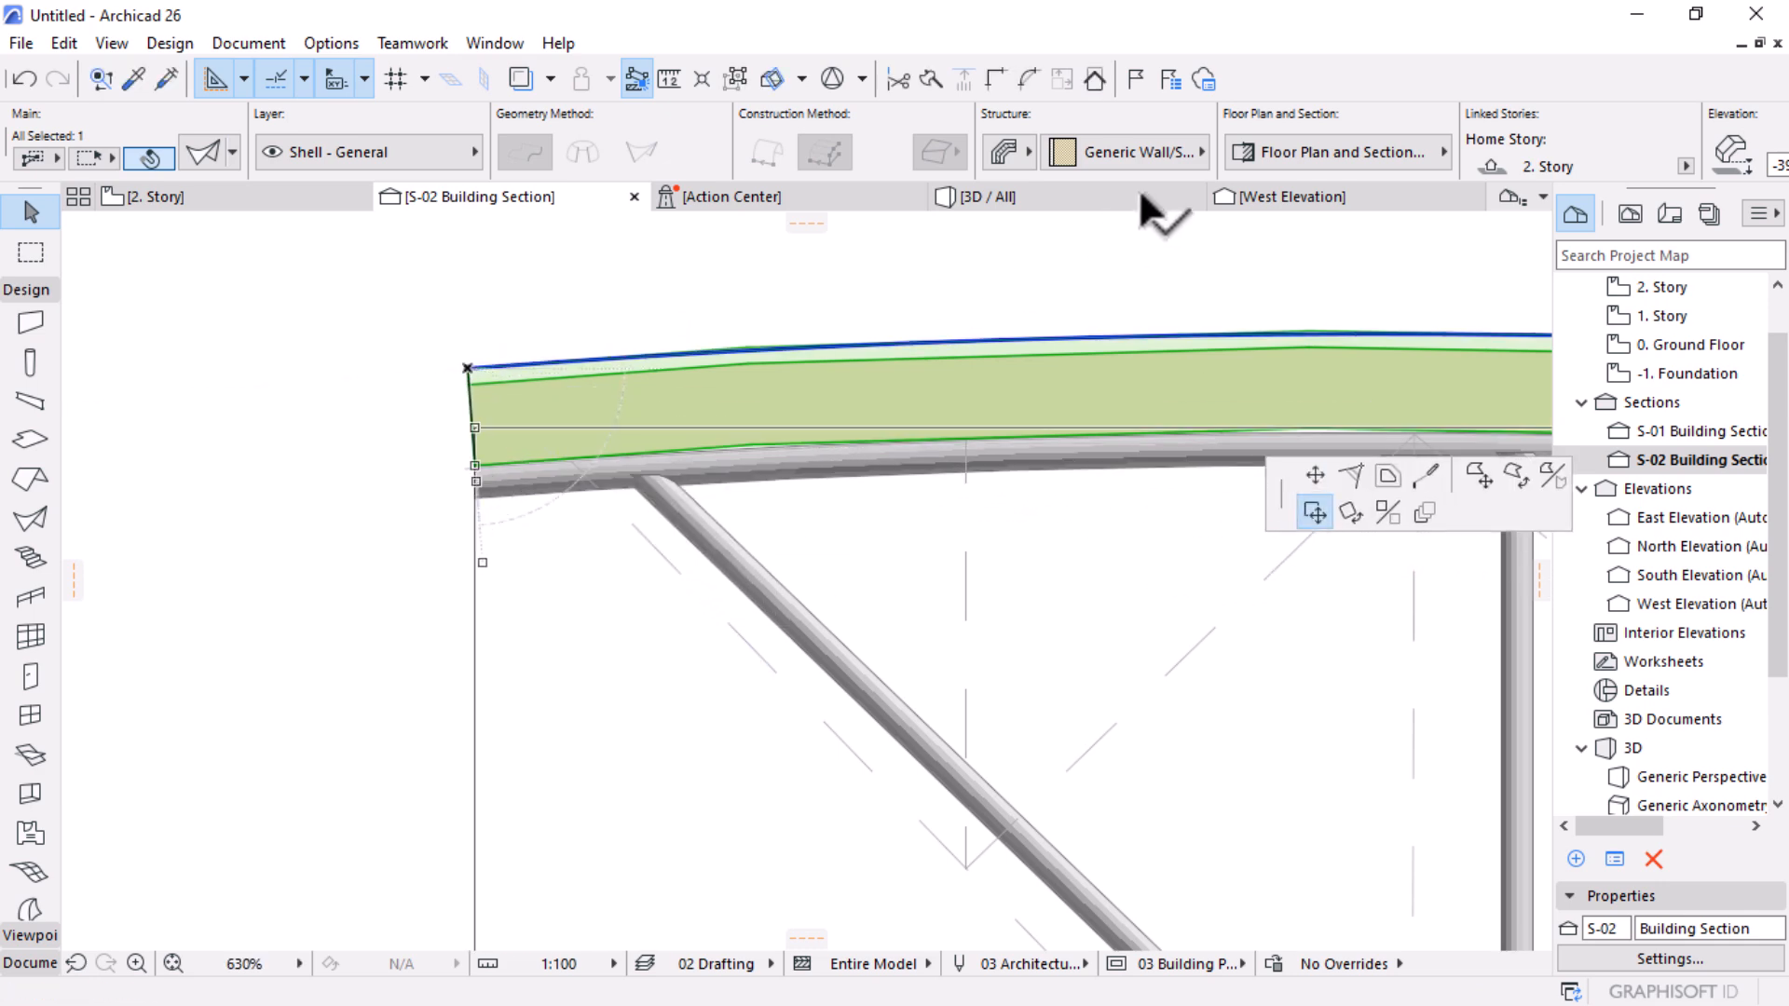
Step: Give the shell a basic structure with the Steel - Structural building material
left_click(1004, 154)
left_click(1044, 149)
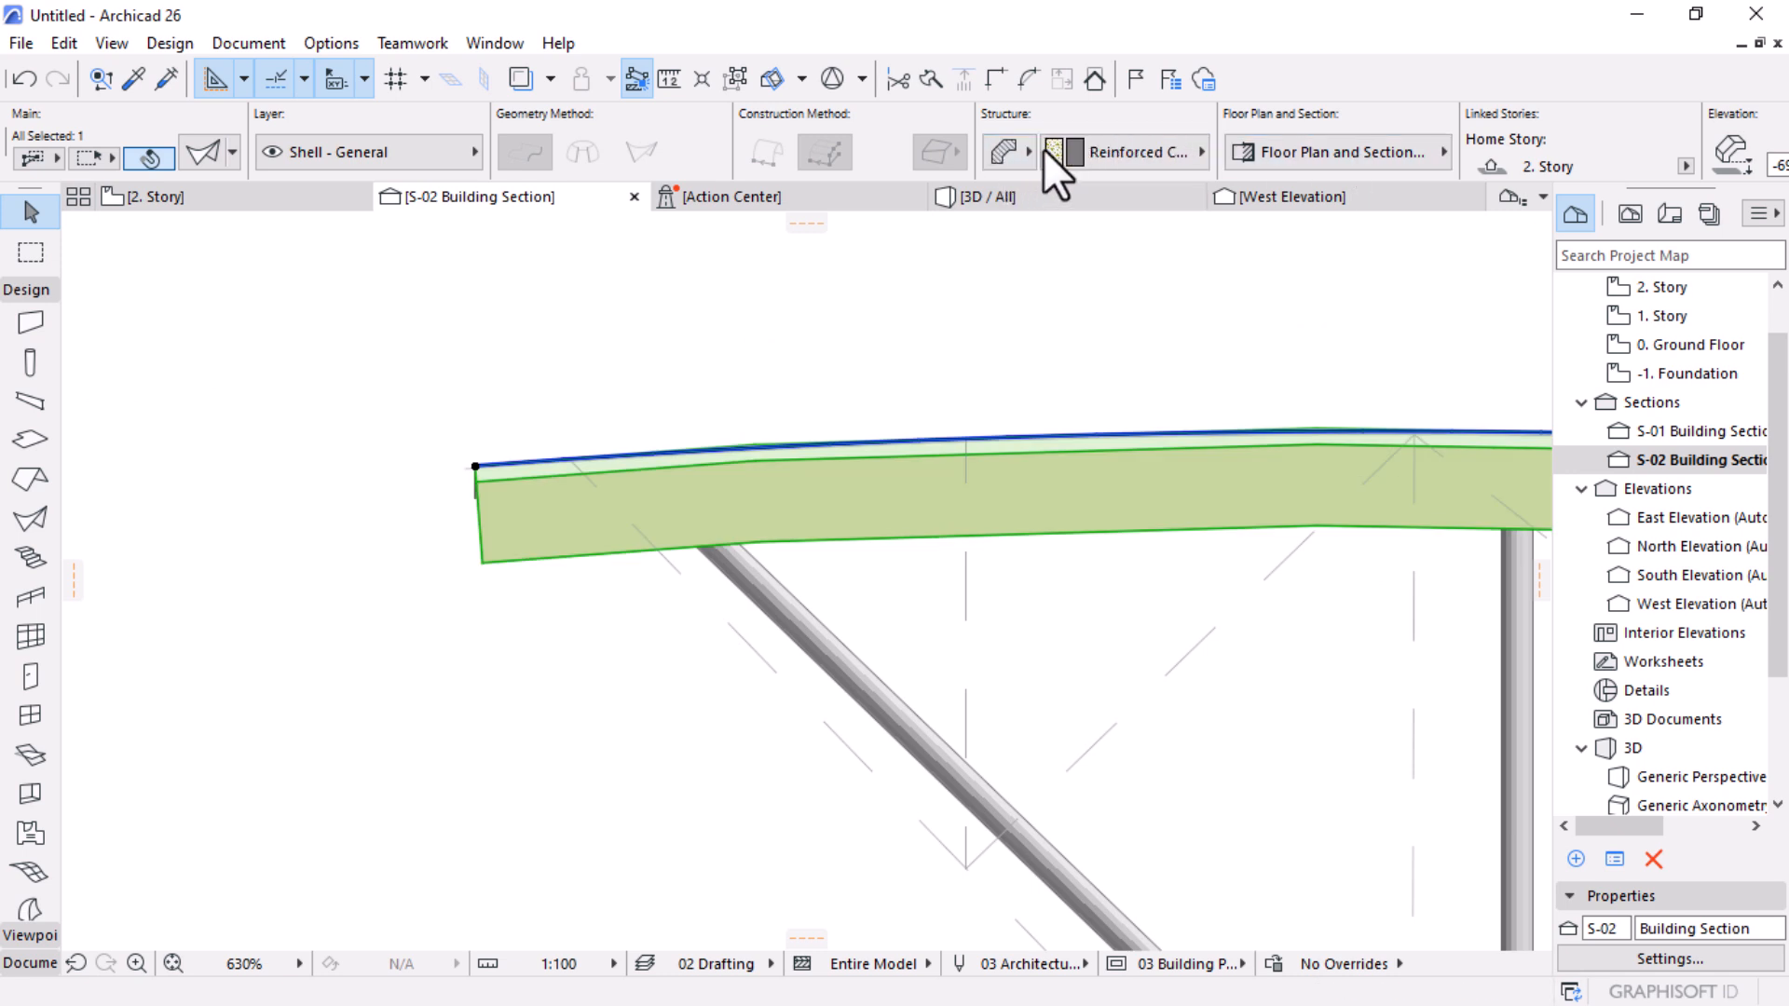
left_click(1199, 152)
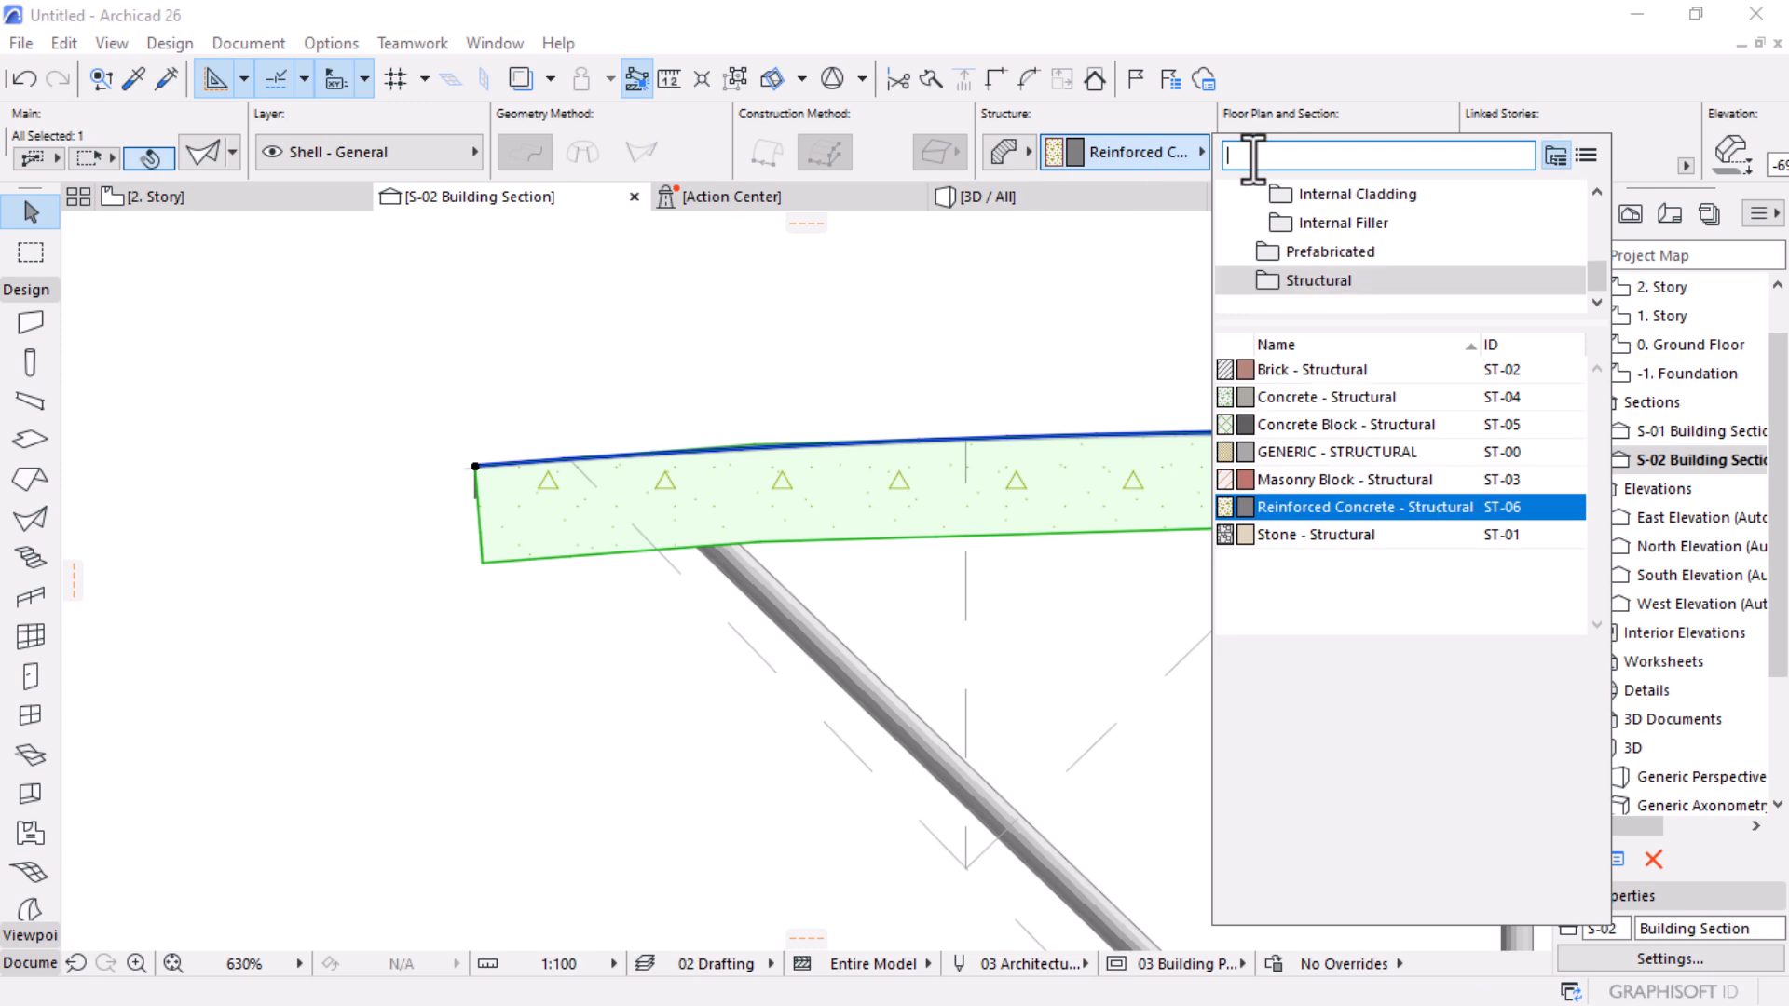
type("ste")
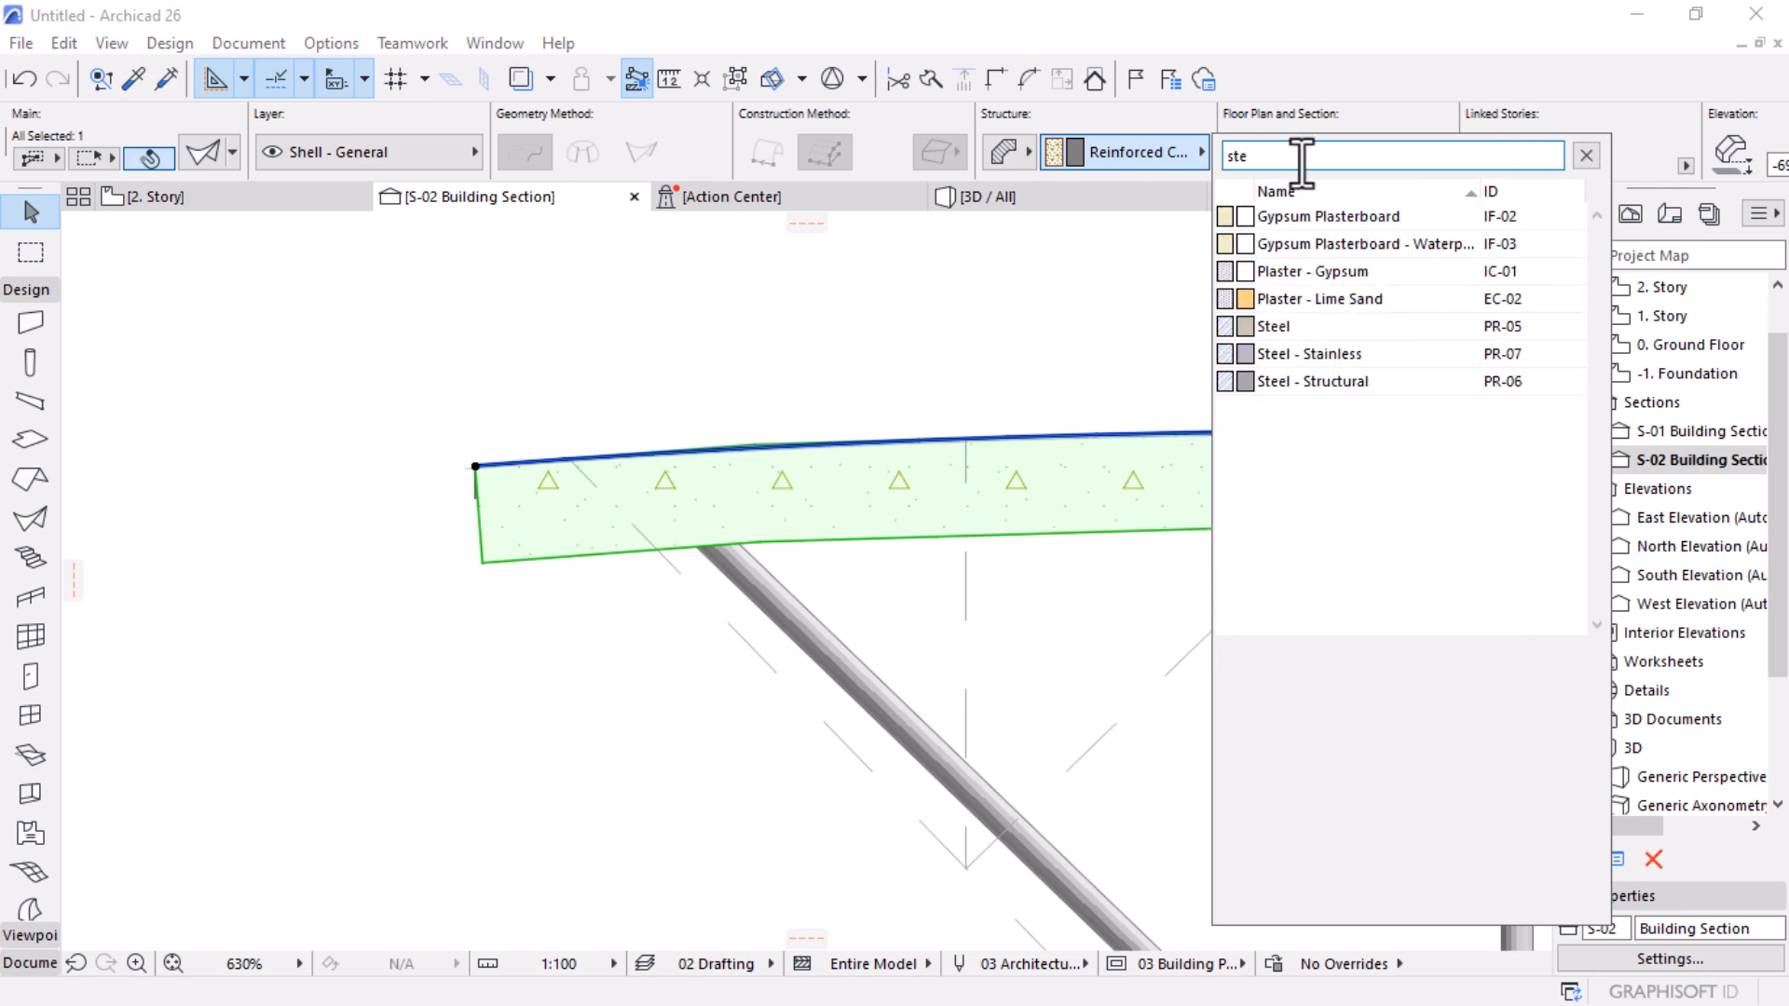
left_click(1308, 379)
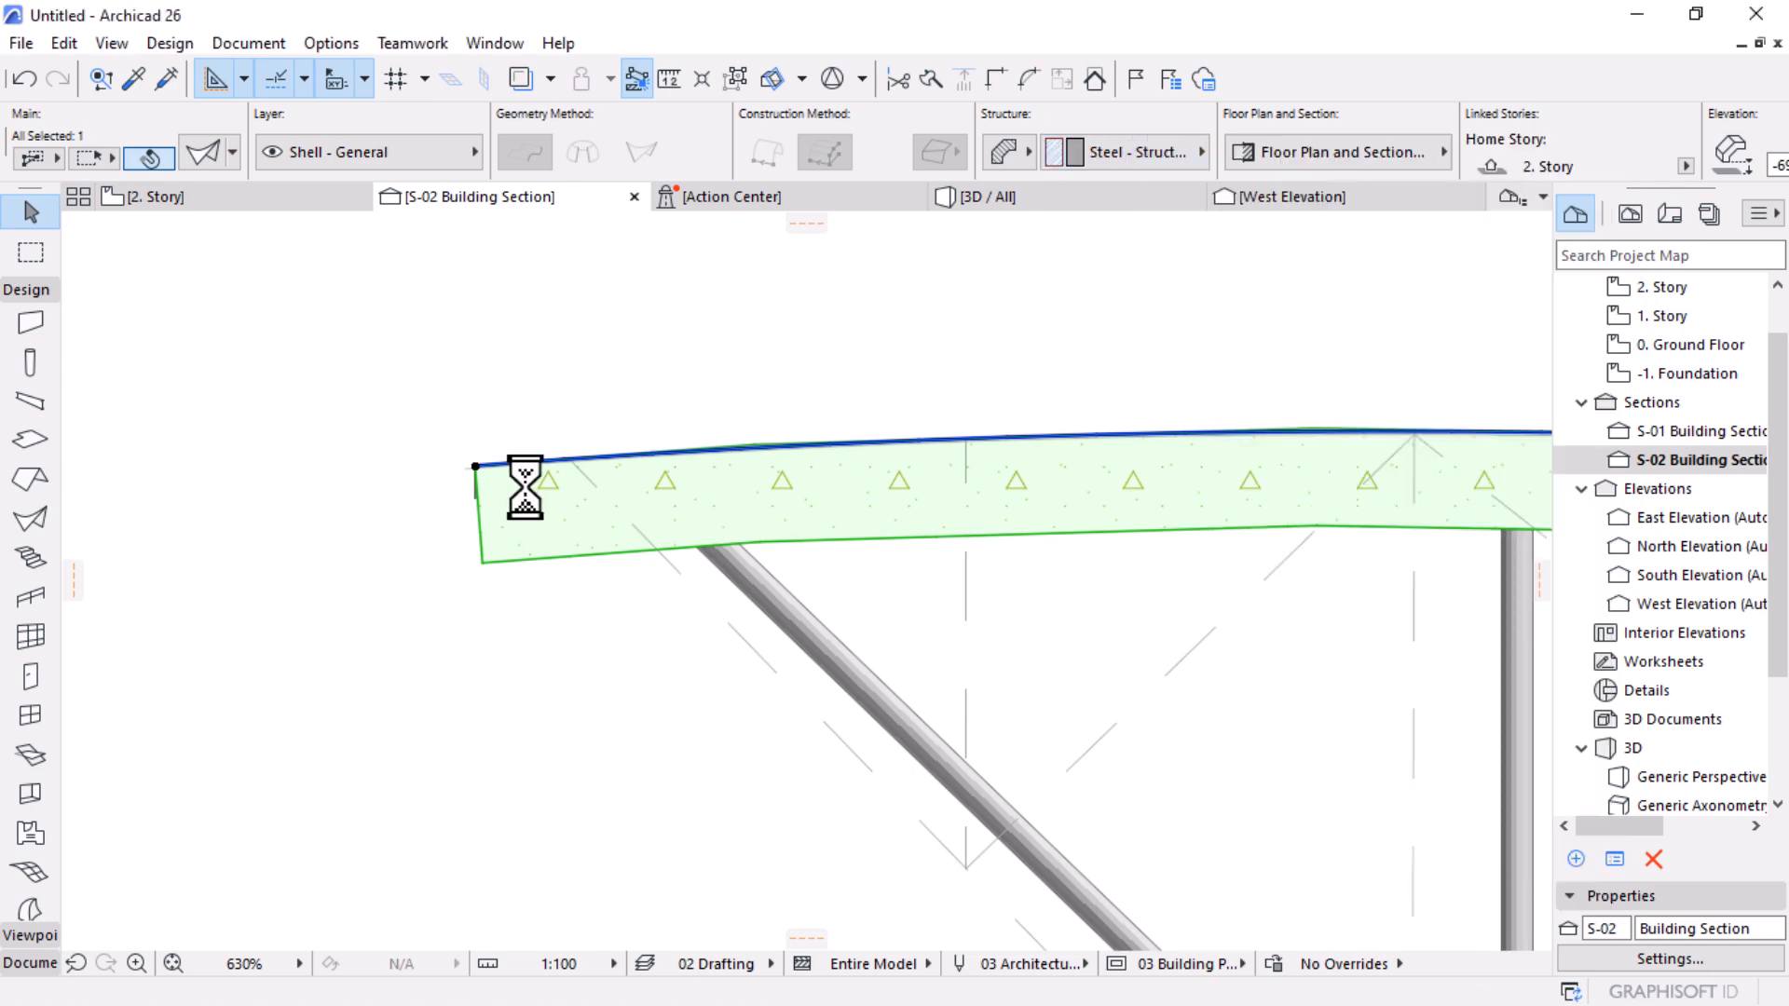
Step: Set the shell's thickness to 50 mm and flip it so that the sheet lies above the truss's top chord
scroll(513, 491, "down", 10)
scroll(992, 396, "up", 2)
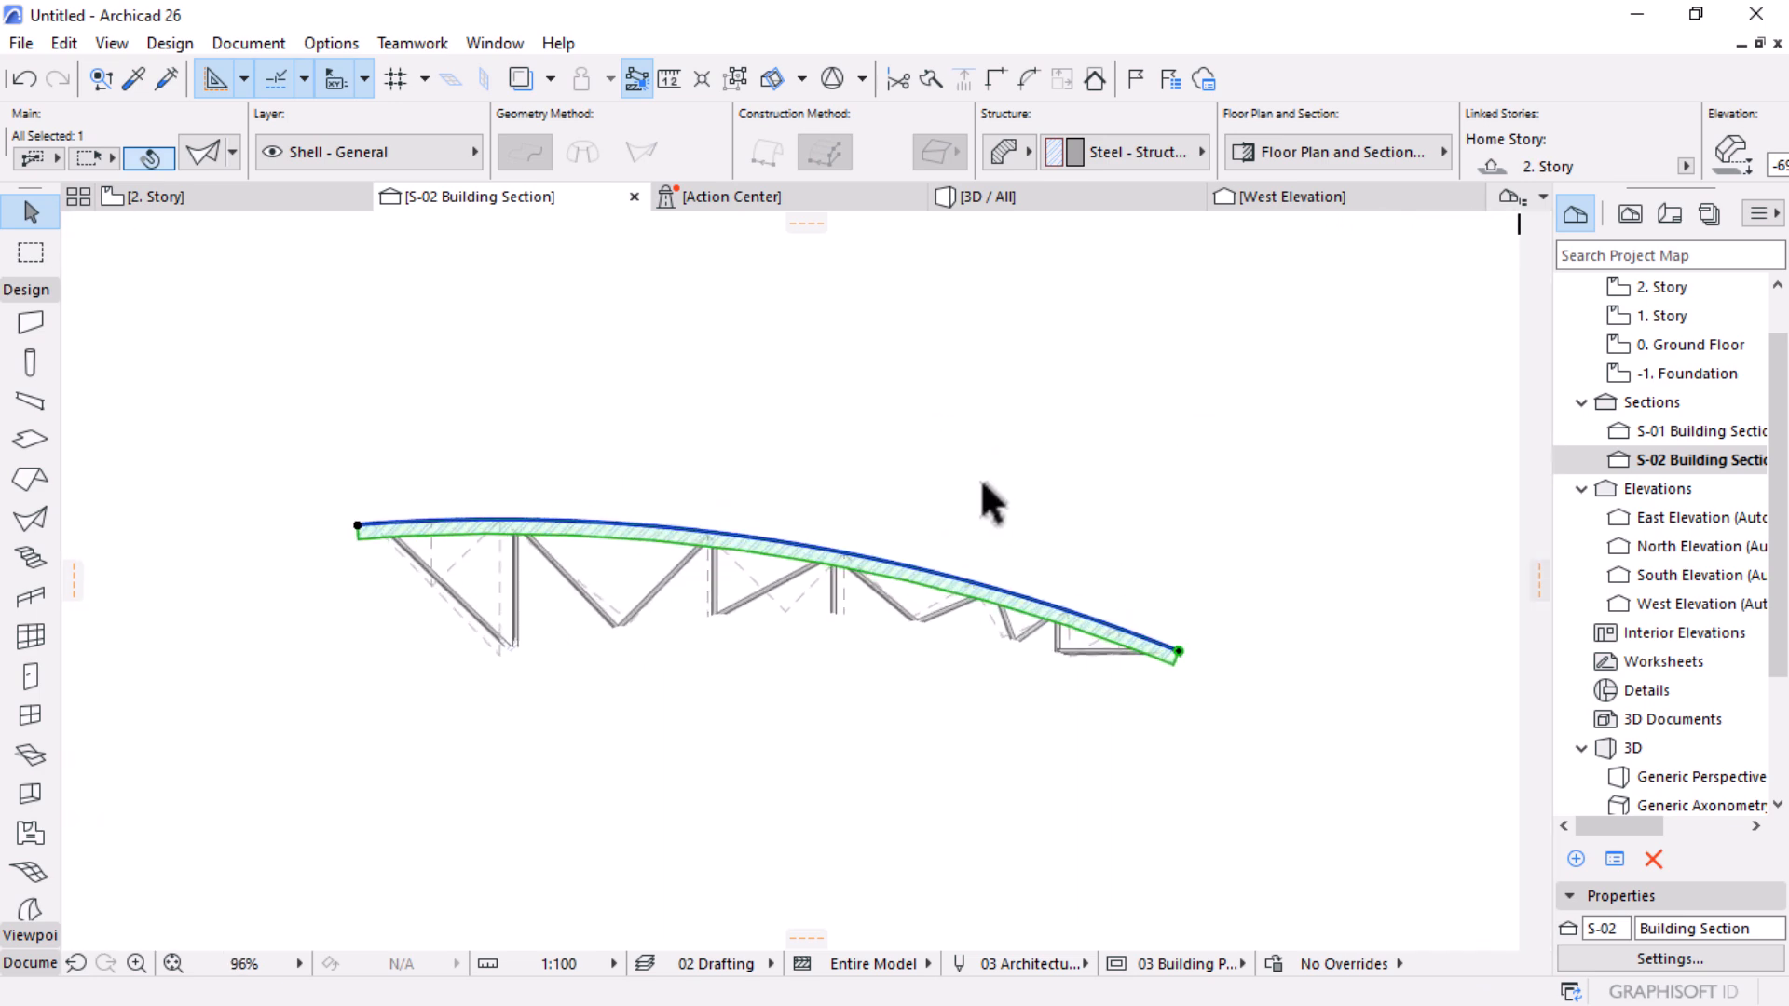
scroll(992, 503, "up", 1)
scroll(1505, 177, "down", 5)
scroll(1493, 154, "down", 4)
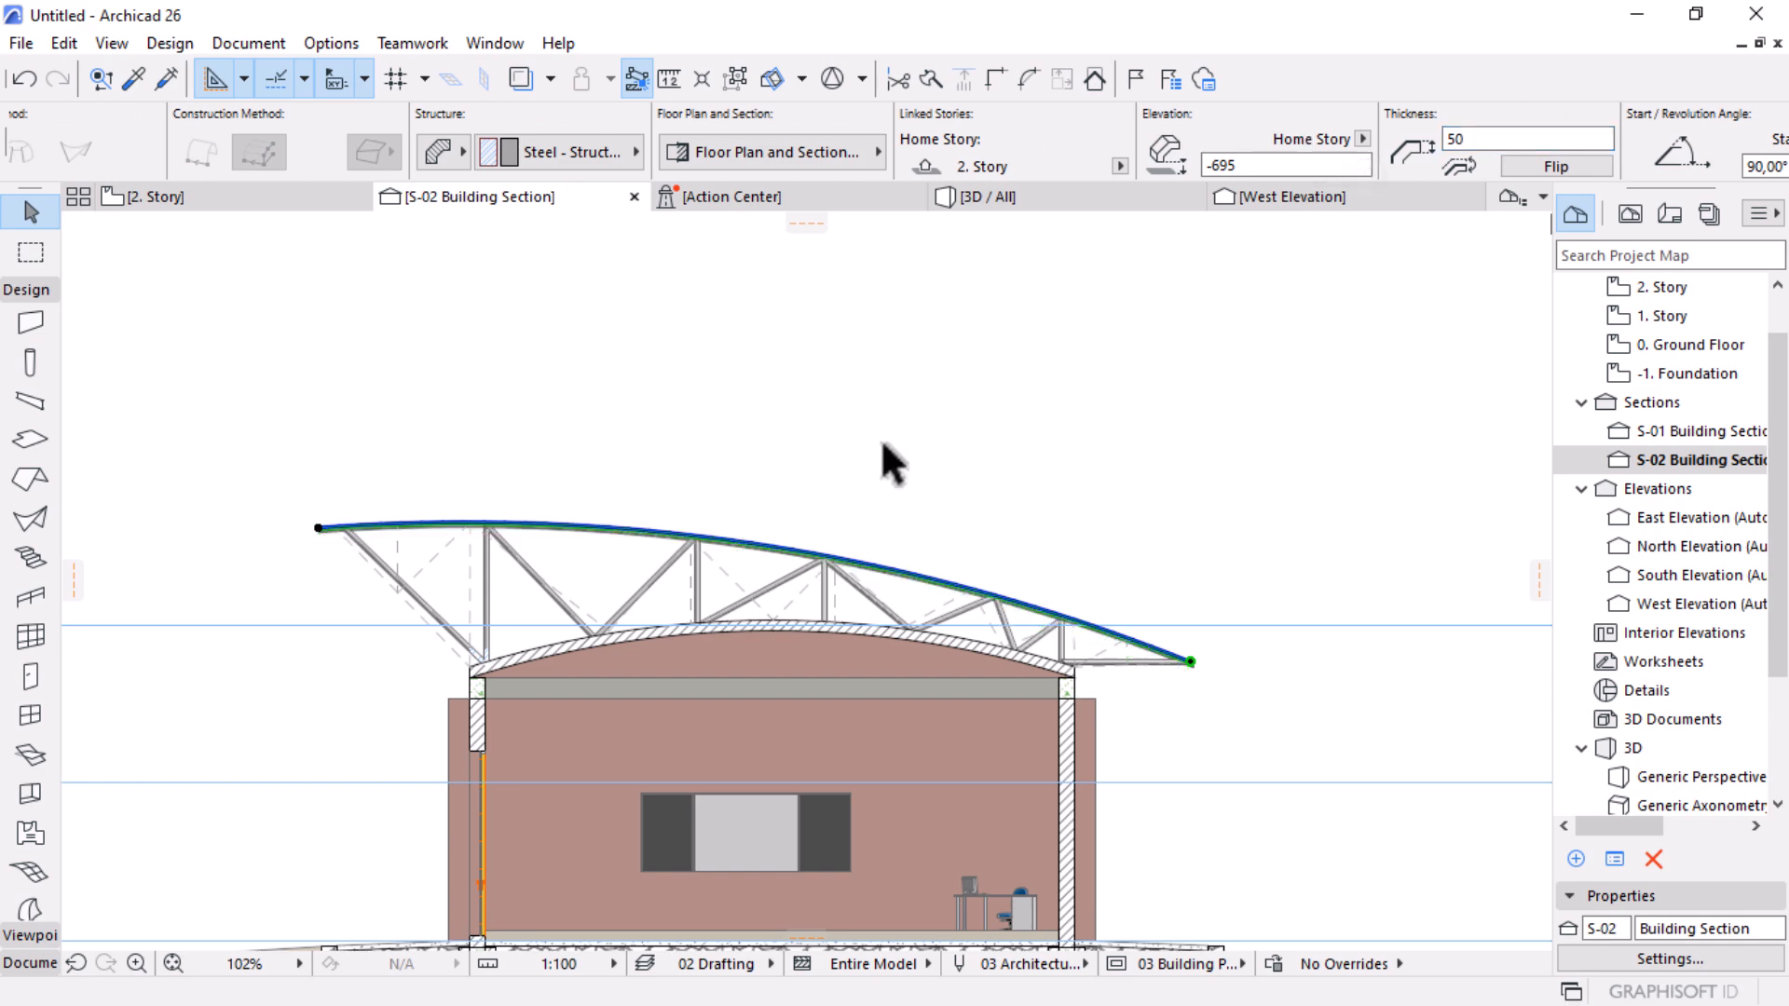
scroll(270, 545, "up", 8)
scroll(383, 499, "up", 11)
left_click(1534, 170)
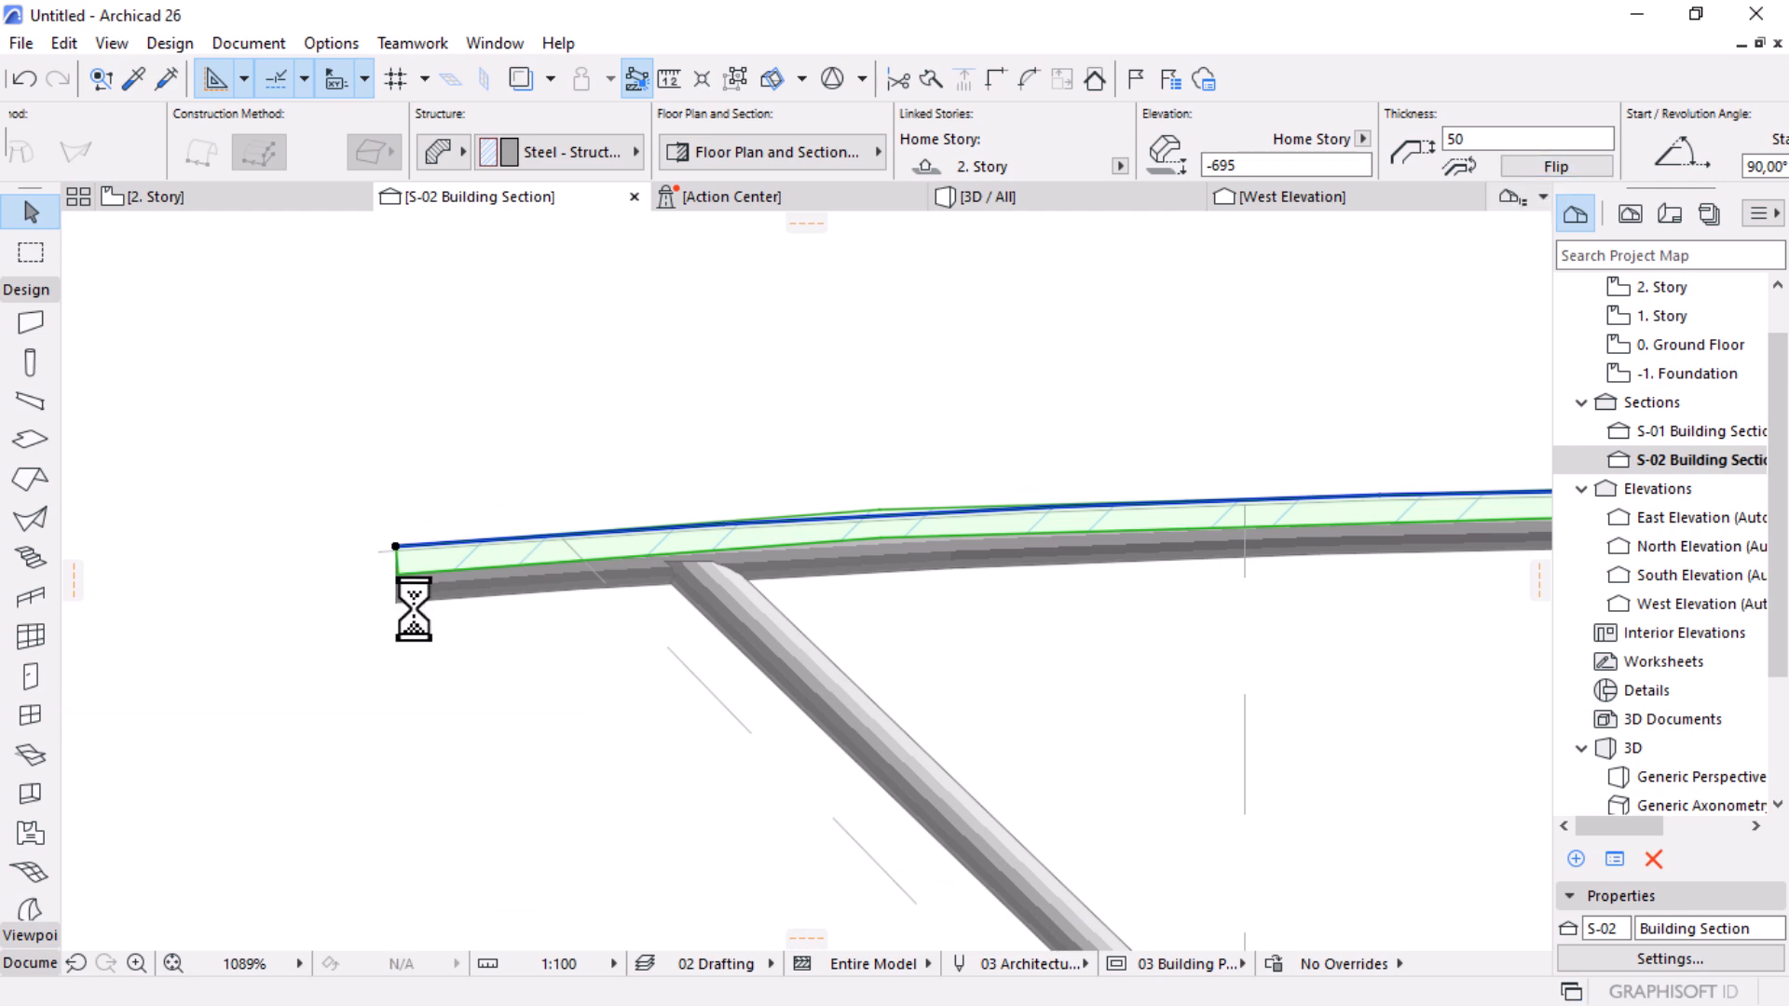
scroll(471, 472, "down", 13)
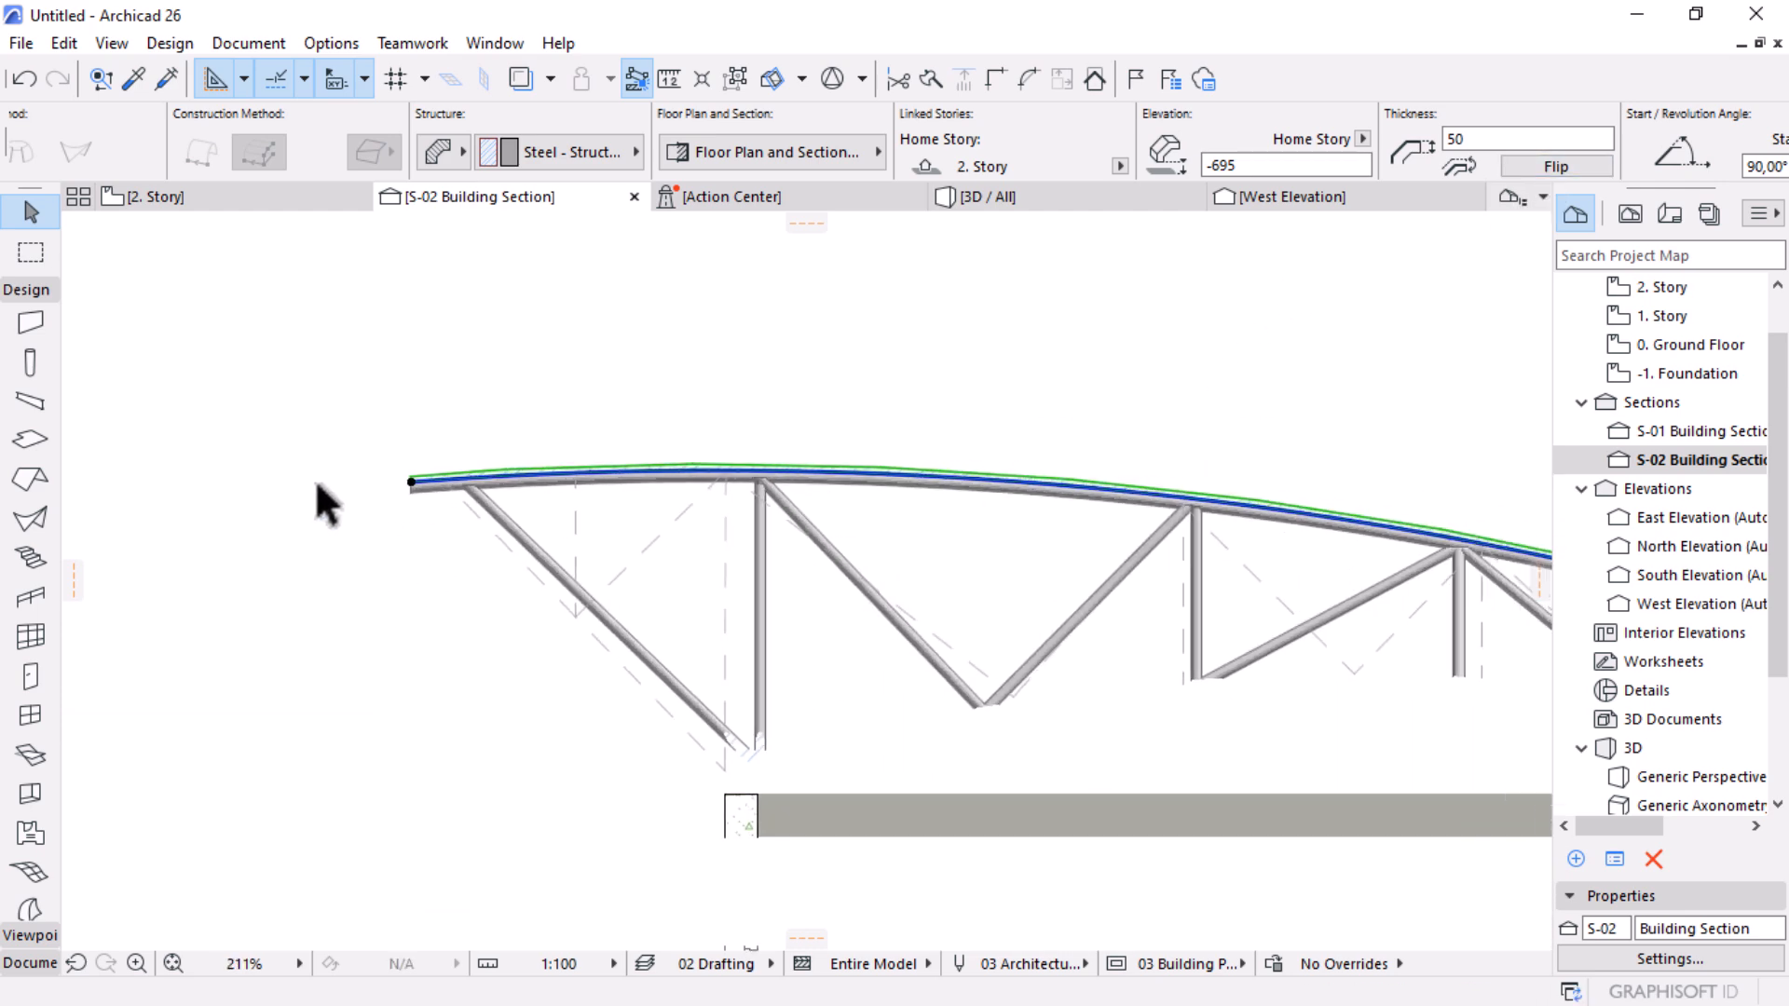
scroll(317, 485, "down", 4)
key("Escape")
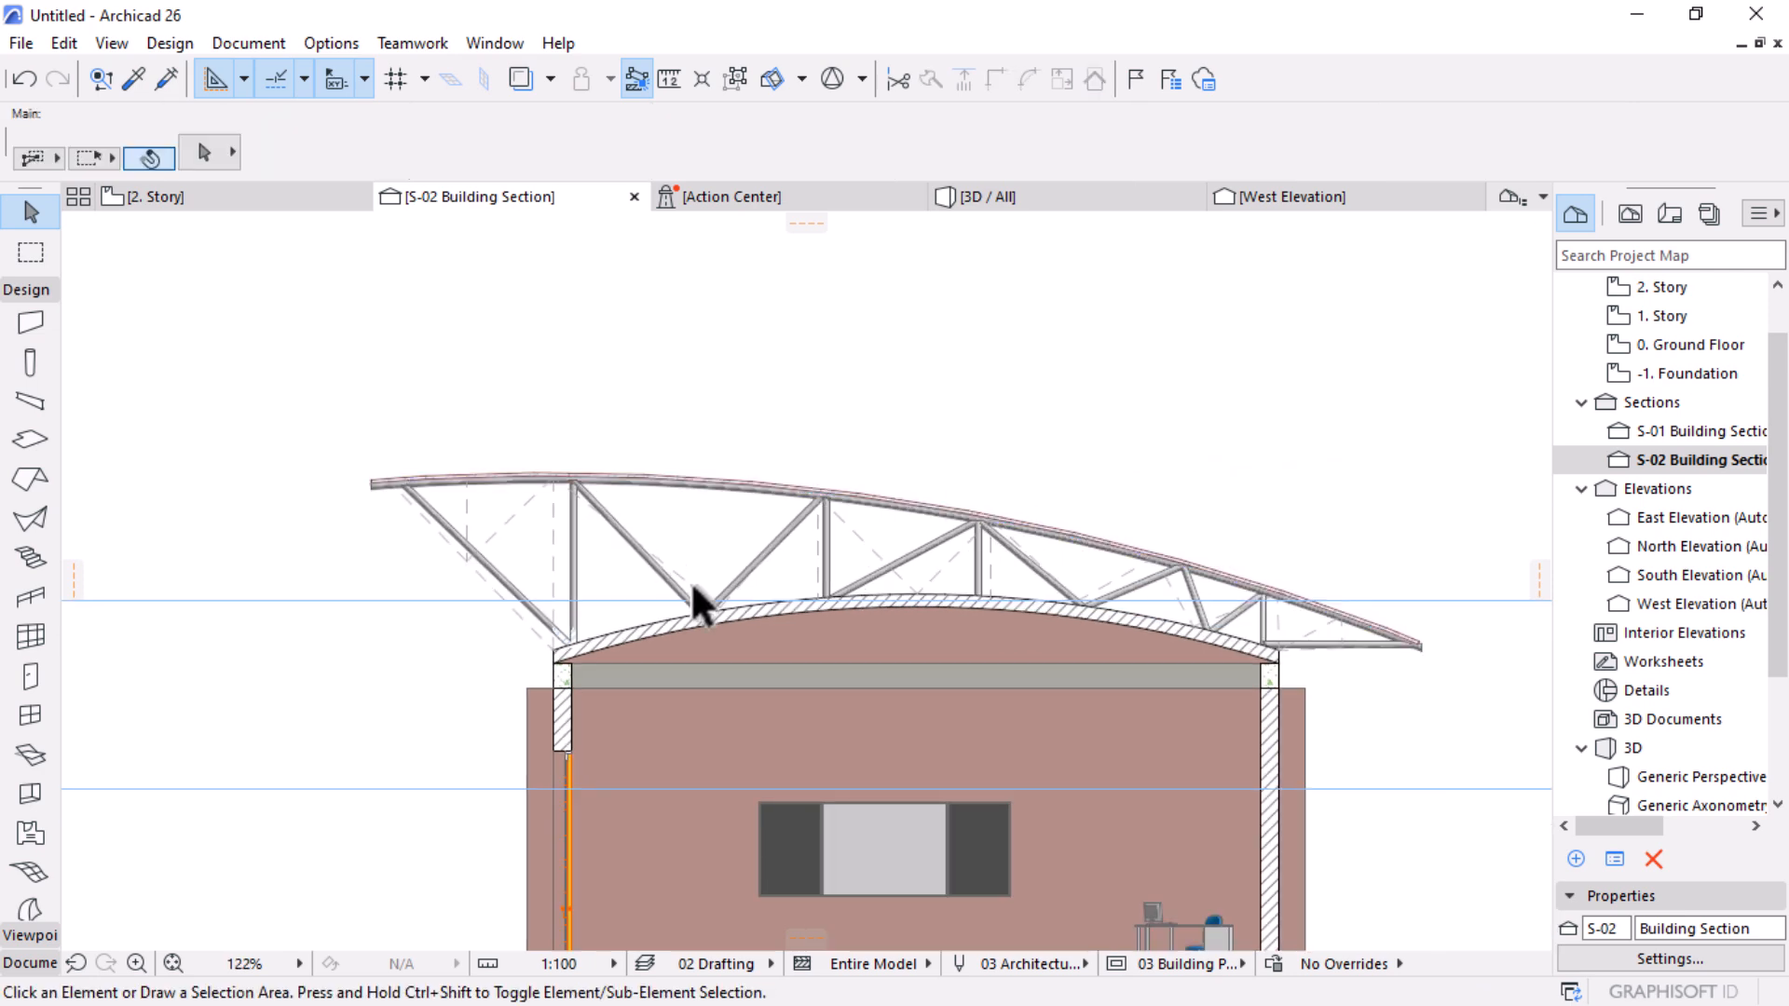
Step: Open the 3D view of the whole model and select the roof shell over the trusses
left_click(1057, 194)
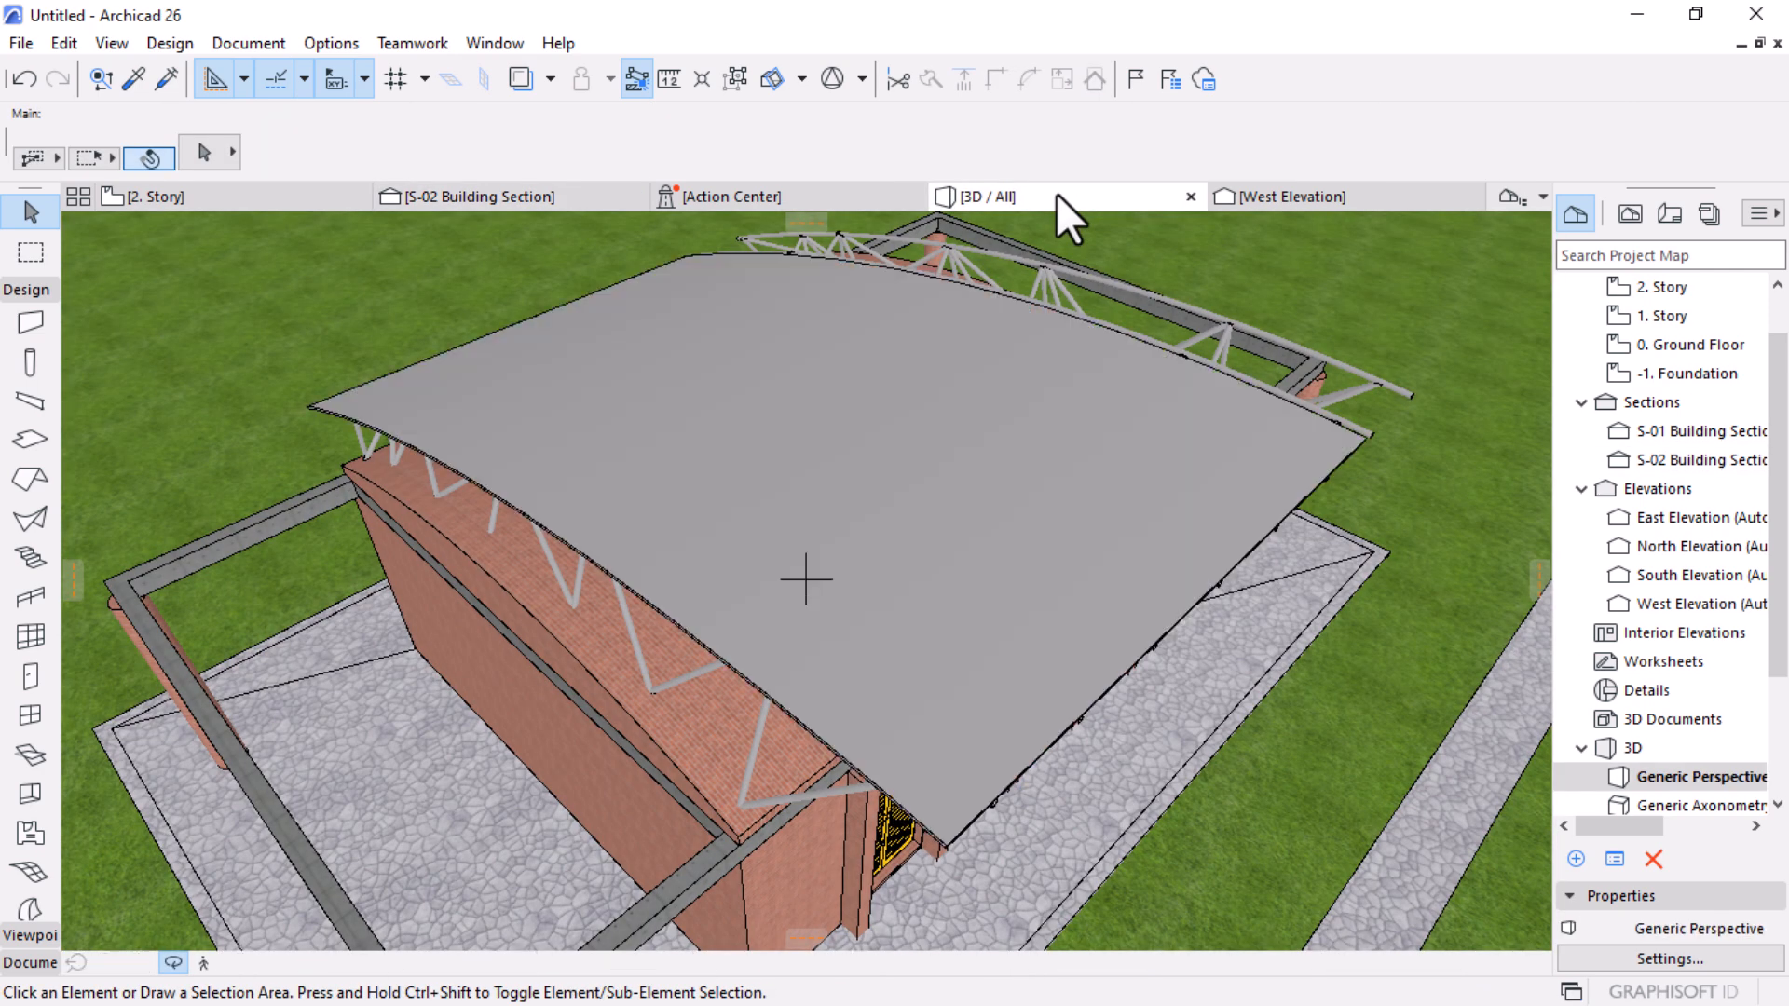
scroll(972, 493, "down", 2)
middle_click_drag(971, 491, 750, 477, "shift")
left_click_drag(750, 477, 967, 724)
scroll(1017, 701, "up", 4)
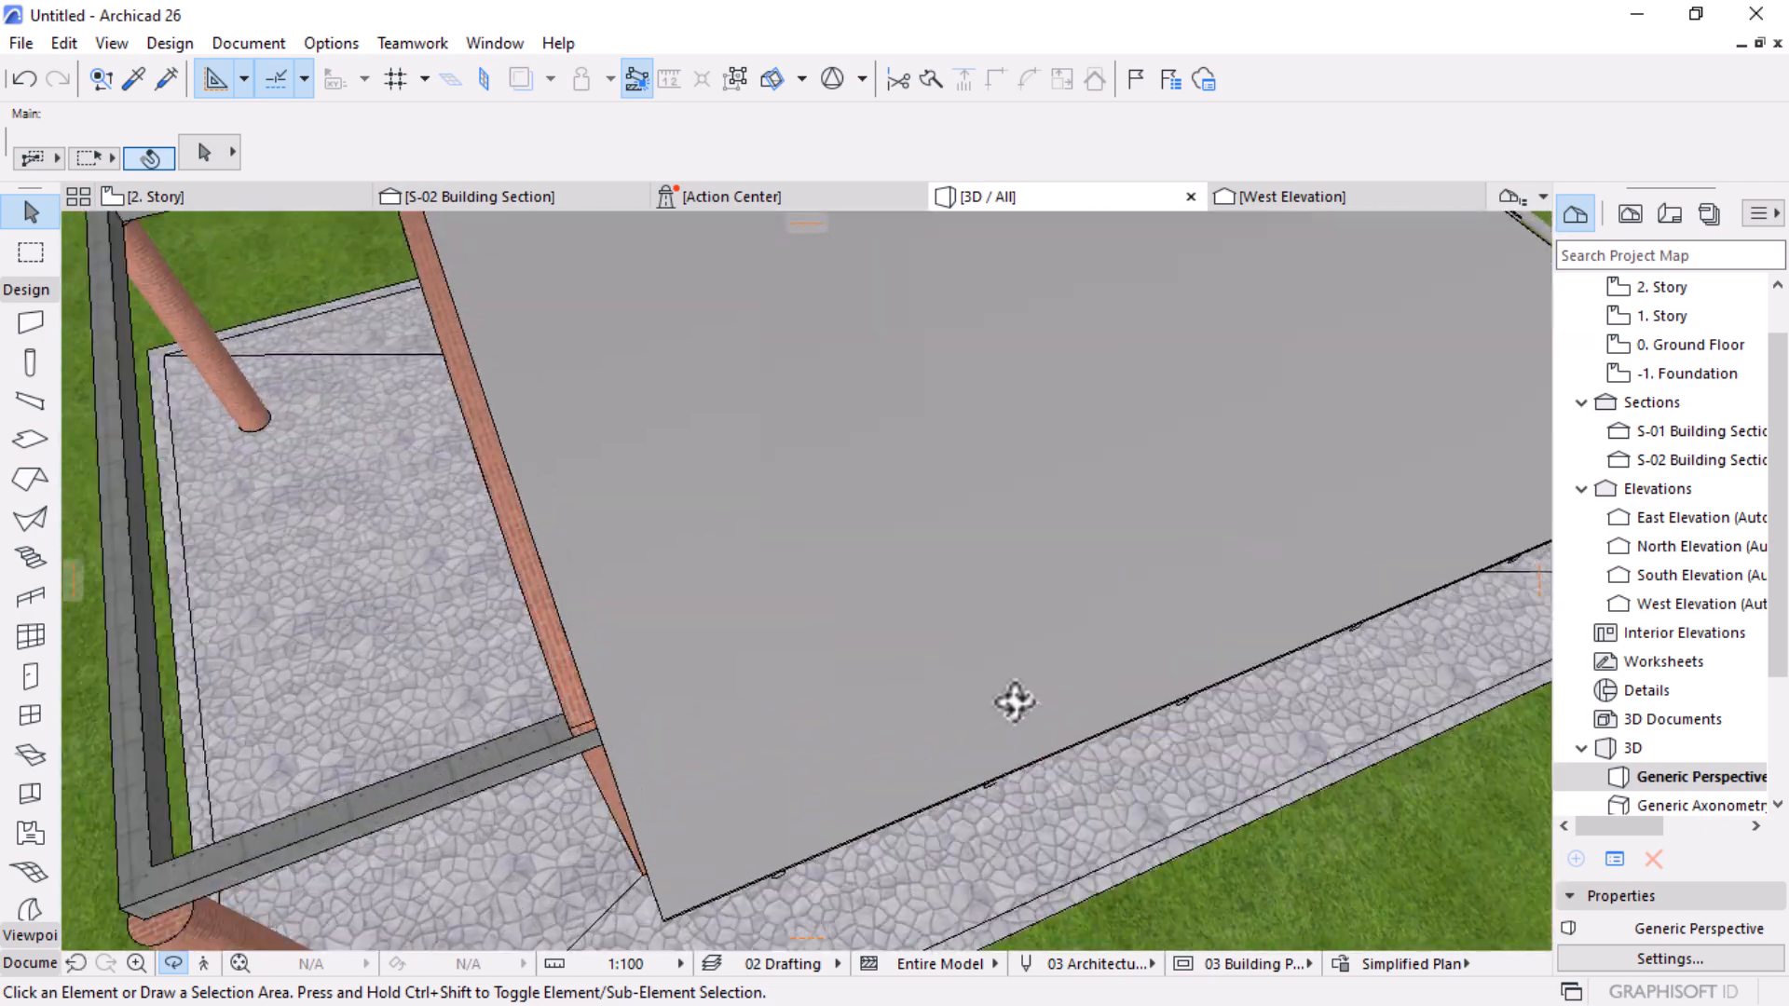
left_click(909, 437)
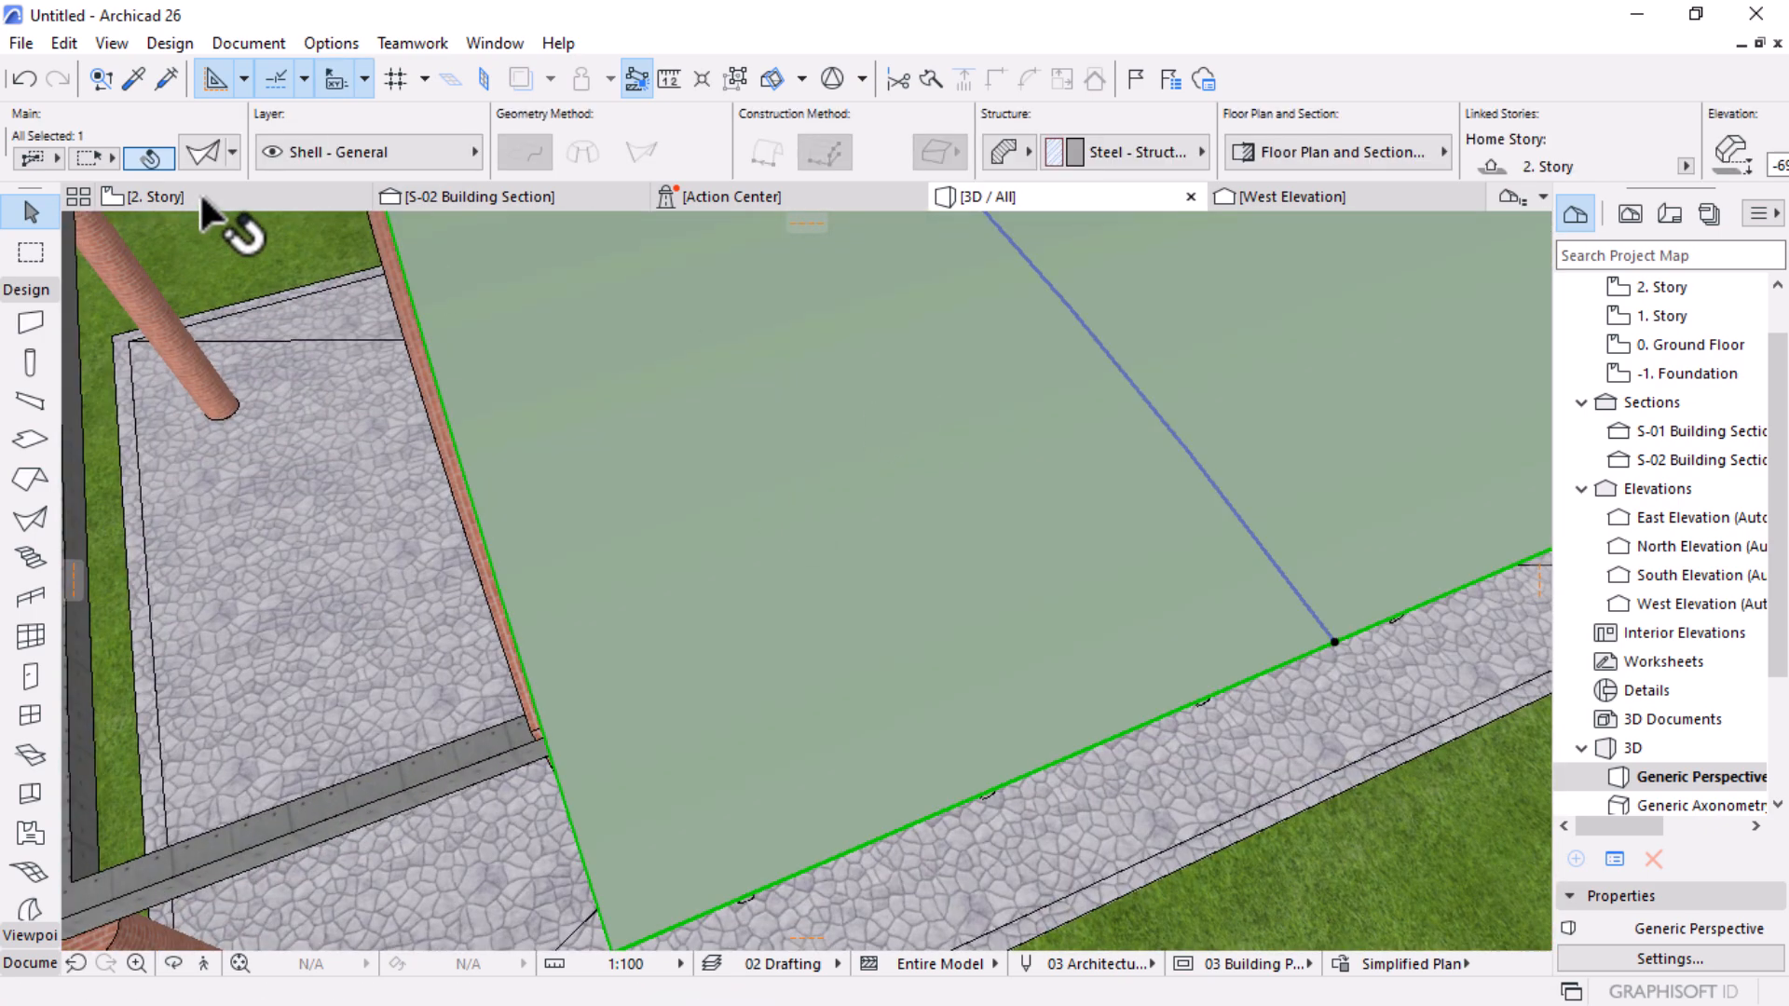
Step: Override all three surfaces of the roof shell with Roof - Corrugated Sheet Matte
double_click(978, 599)
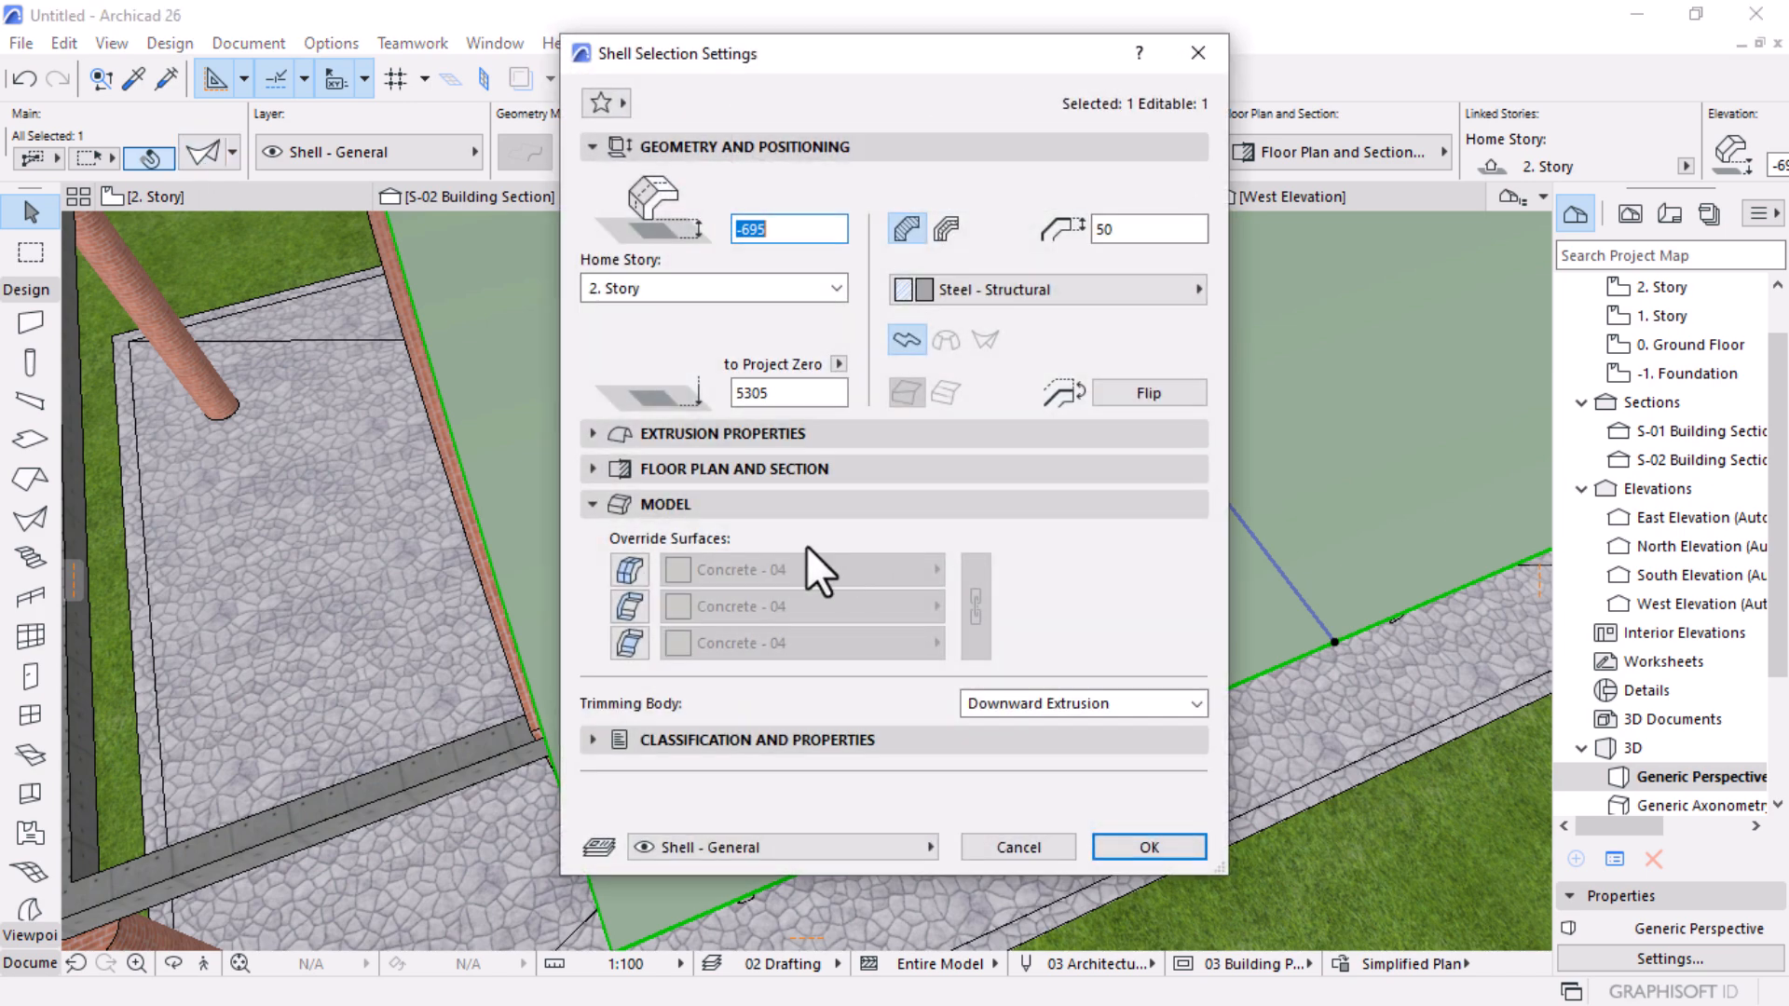
left_click(629, 569)
left_click(628, 600)
left_click(629, 640)
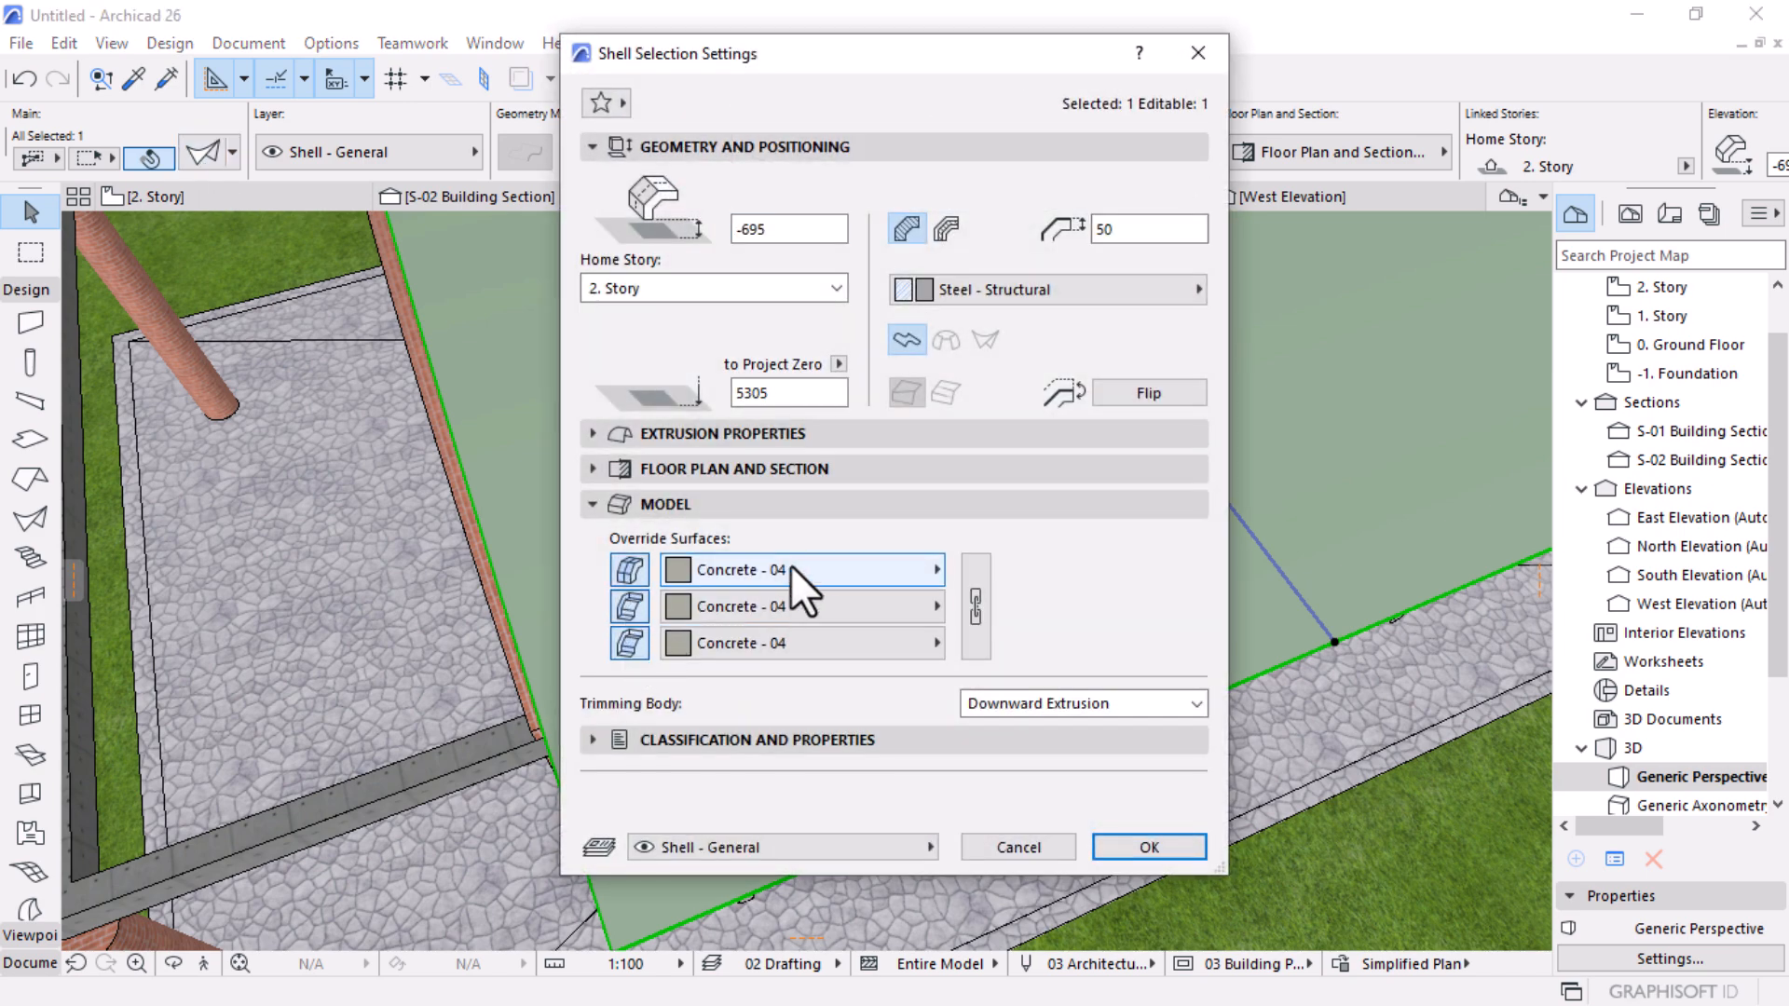
left_click(790, 567)
type("roof")
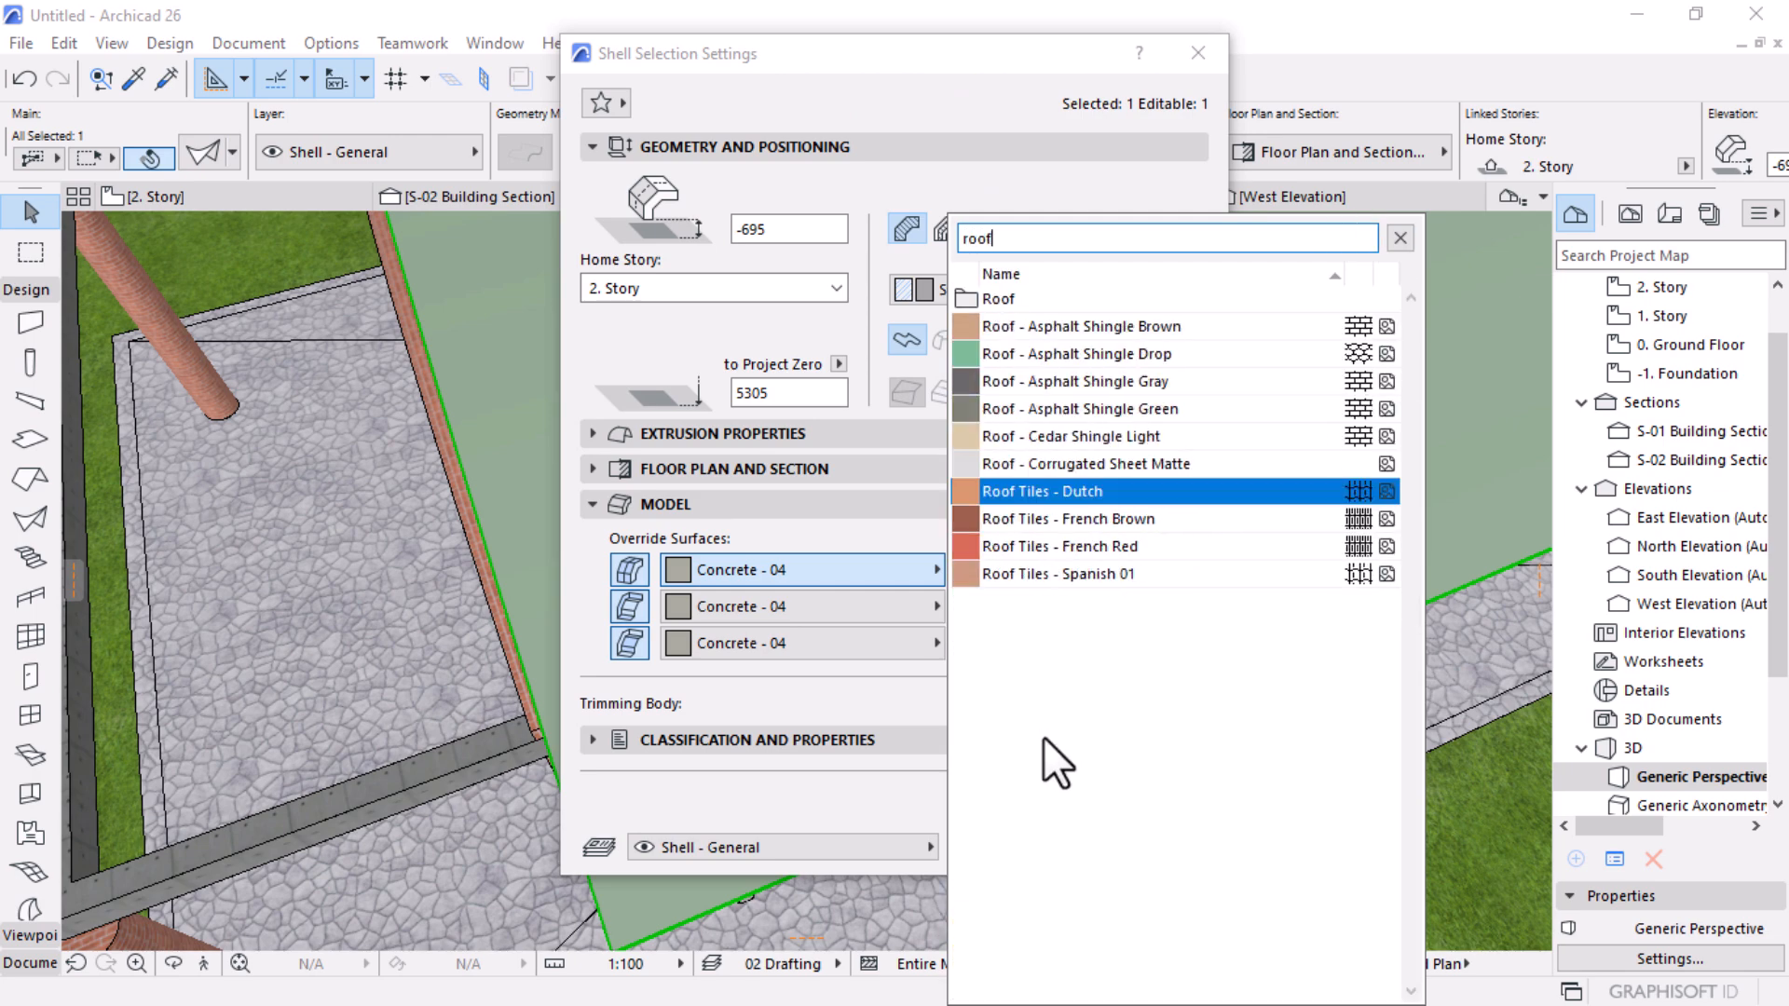
left_click(1064, 461)
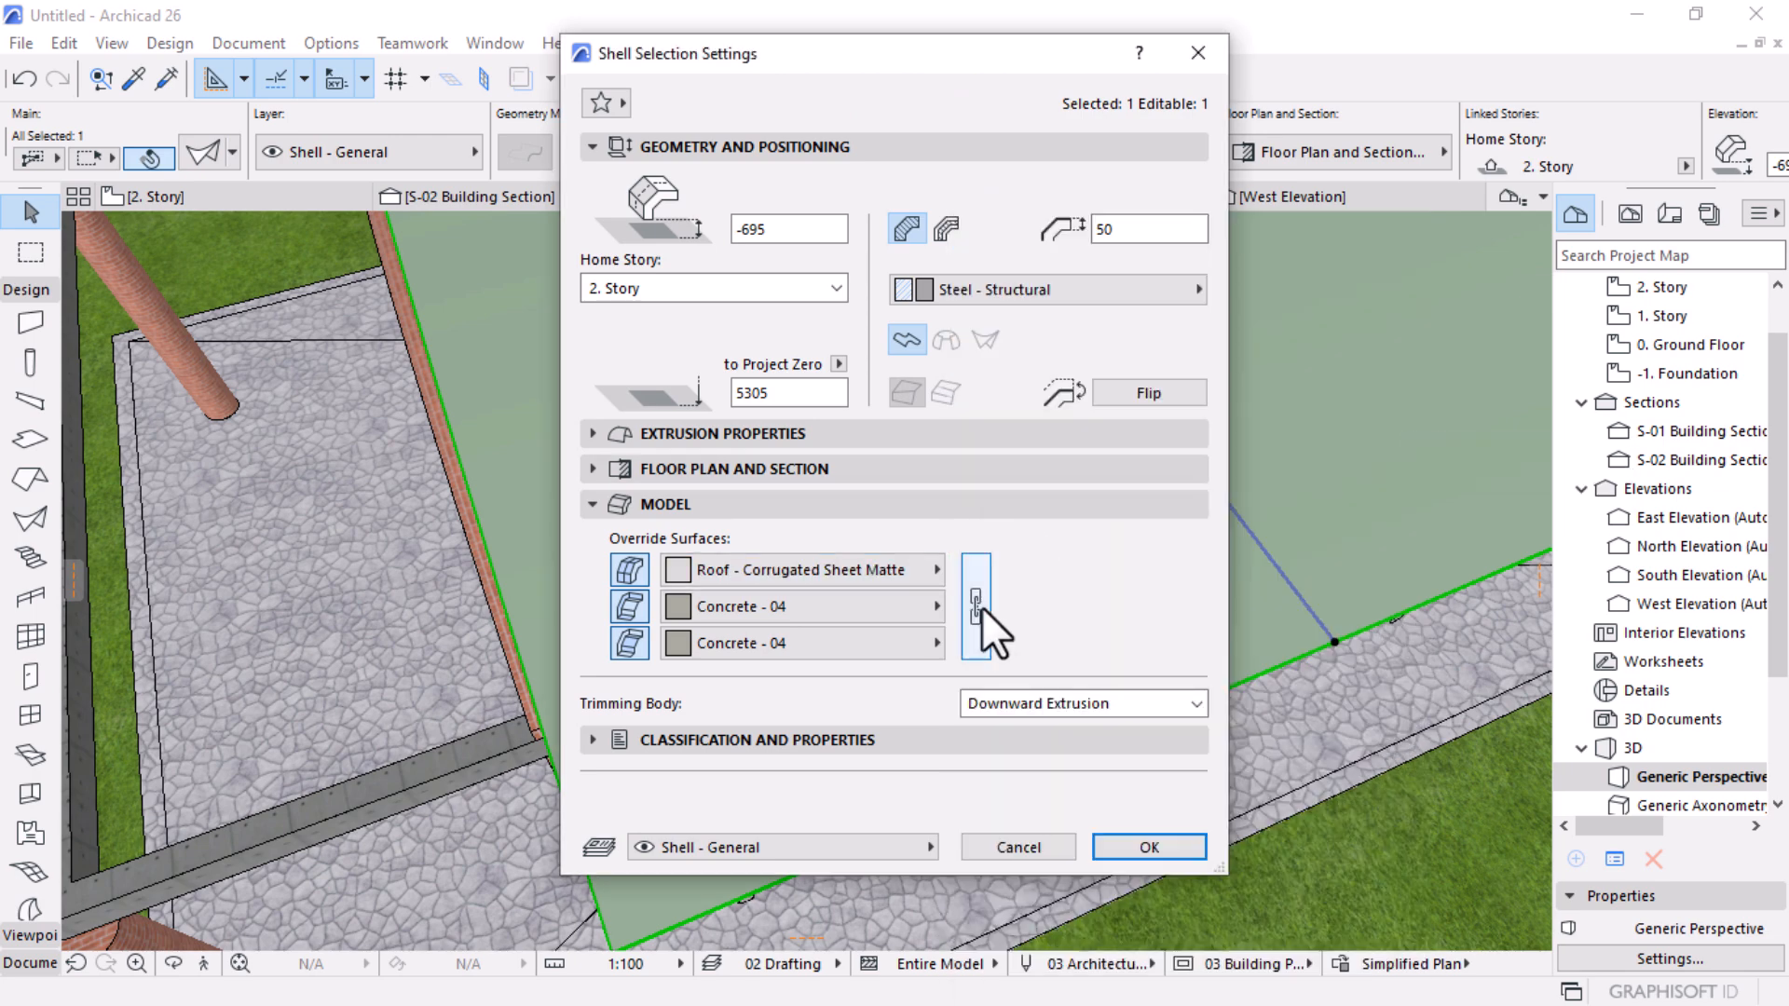
left_click(976, 606)
left_click(1123, 843)
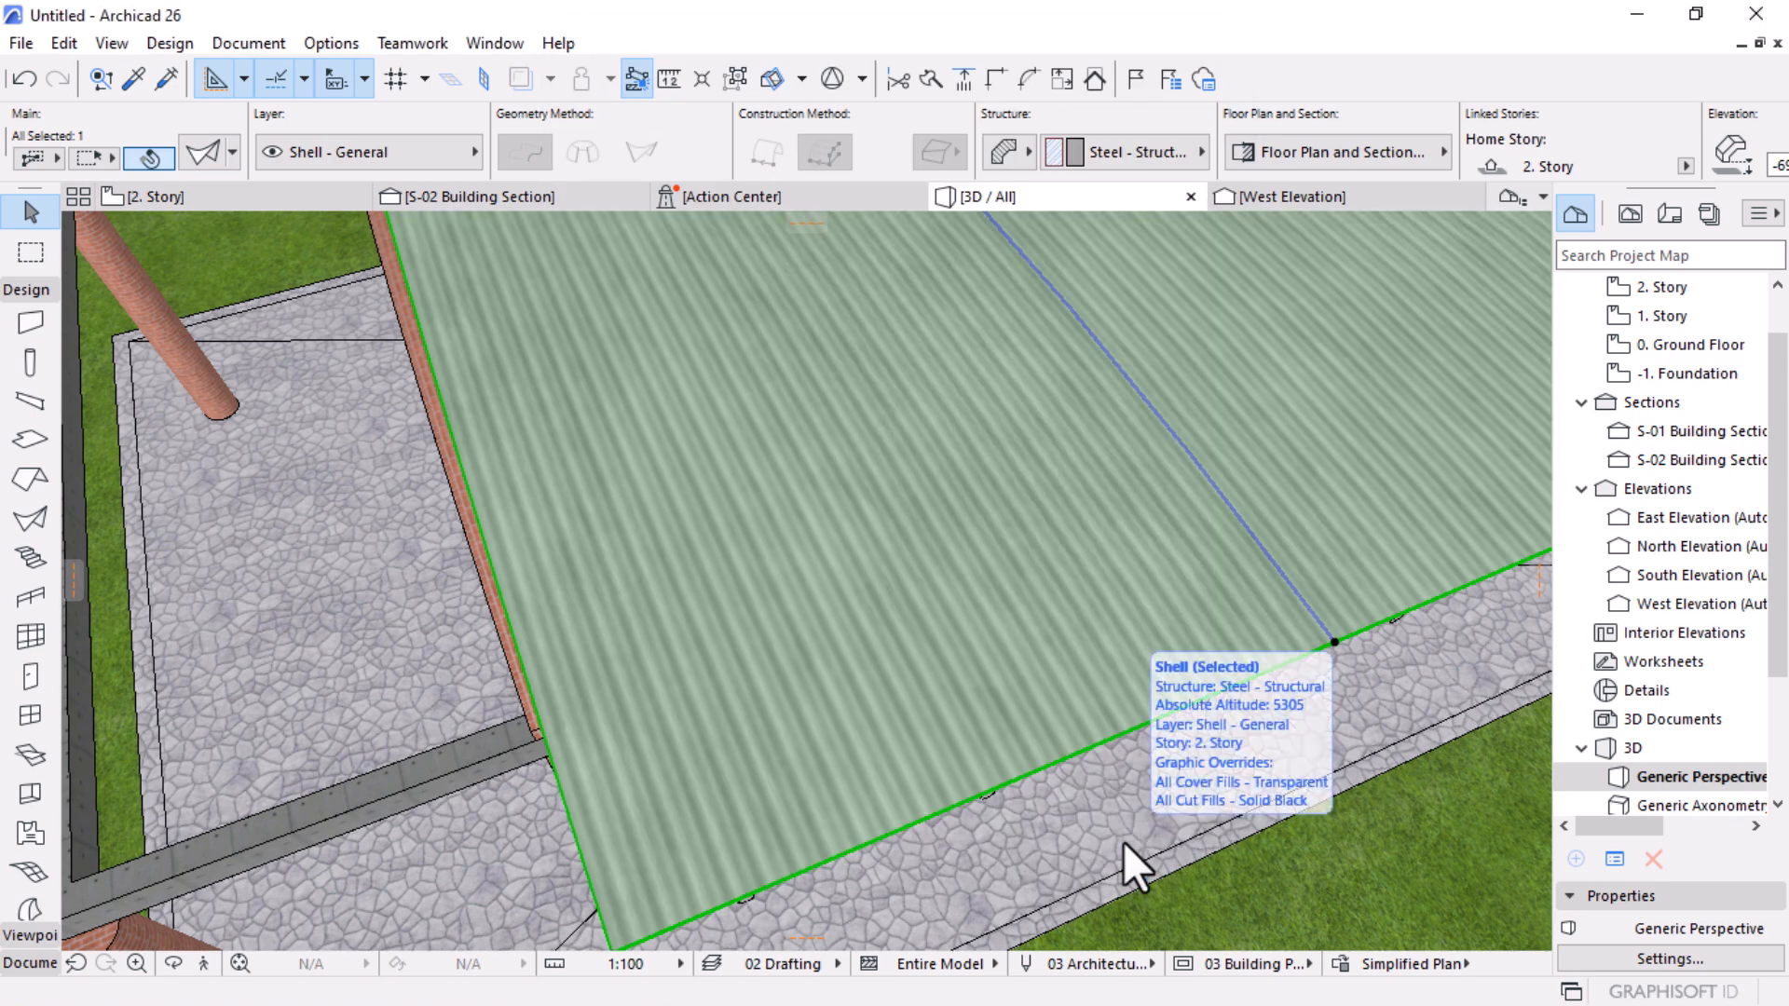
Step: Examine the corrugated roof shell and its coverage of the trusses from several sides of the building
scroll(1081, 790, "down", 6)
middle_click_drag(1155, 811, 713, 382, "shift")
scroll(791, 315, "up", 3)
middle_click_drag(791, 316, 1113, 616)
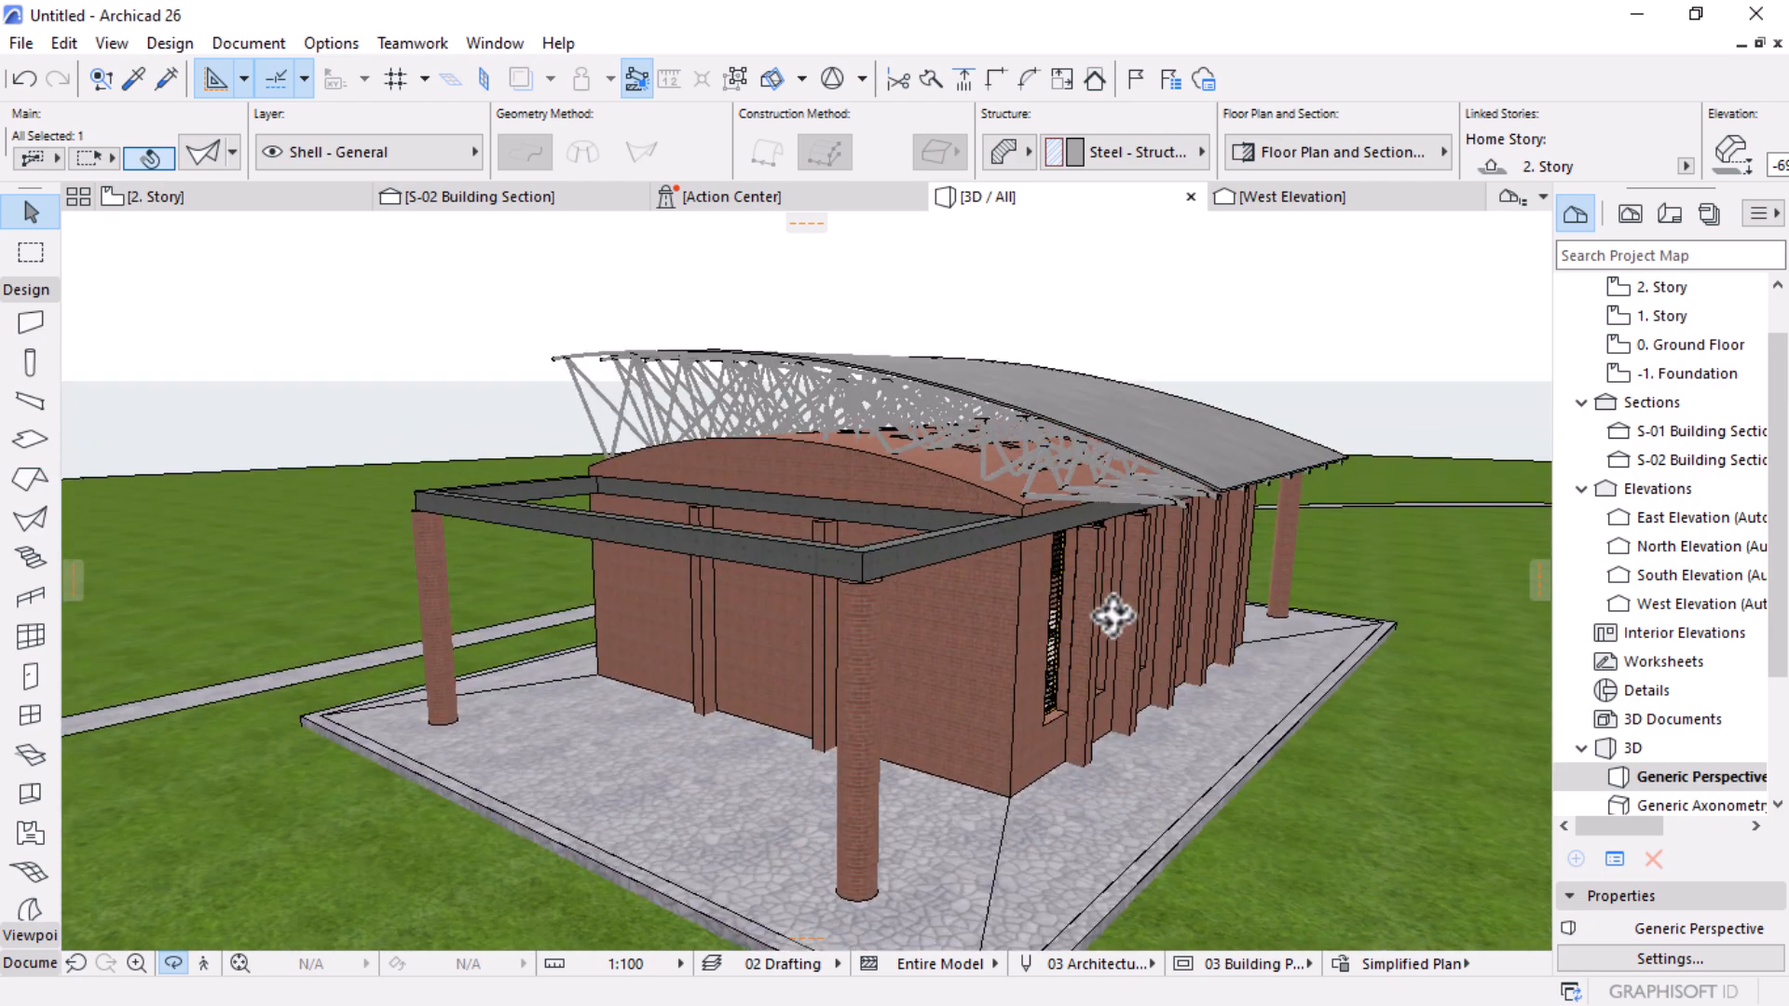
middle_click_drag(1342, 518, 941, 518, "shift")
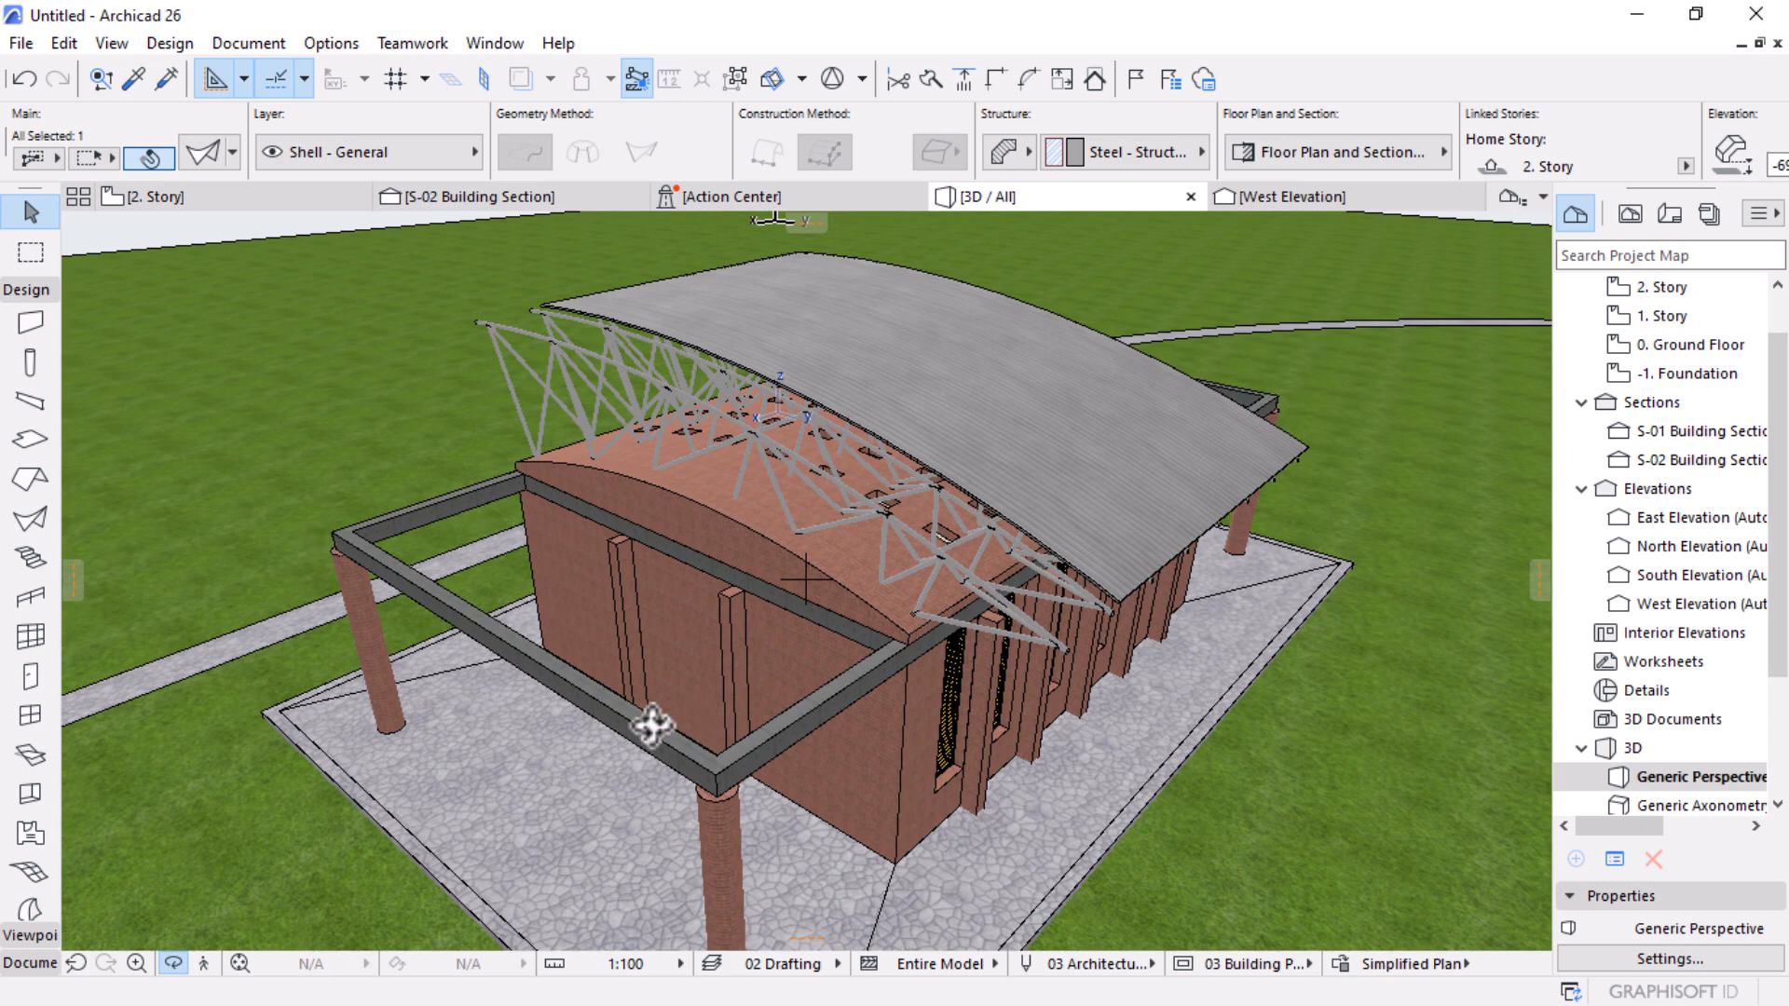
middle_click_drag(746, 773, 1189, 603, "shift")
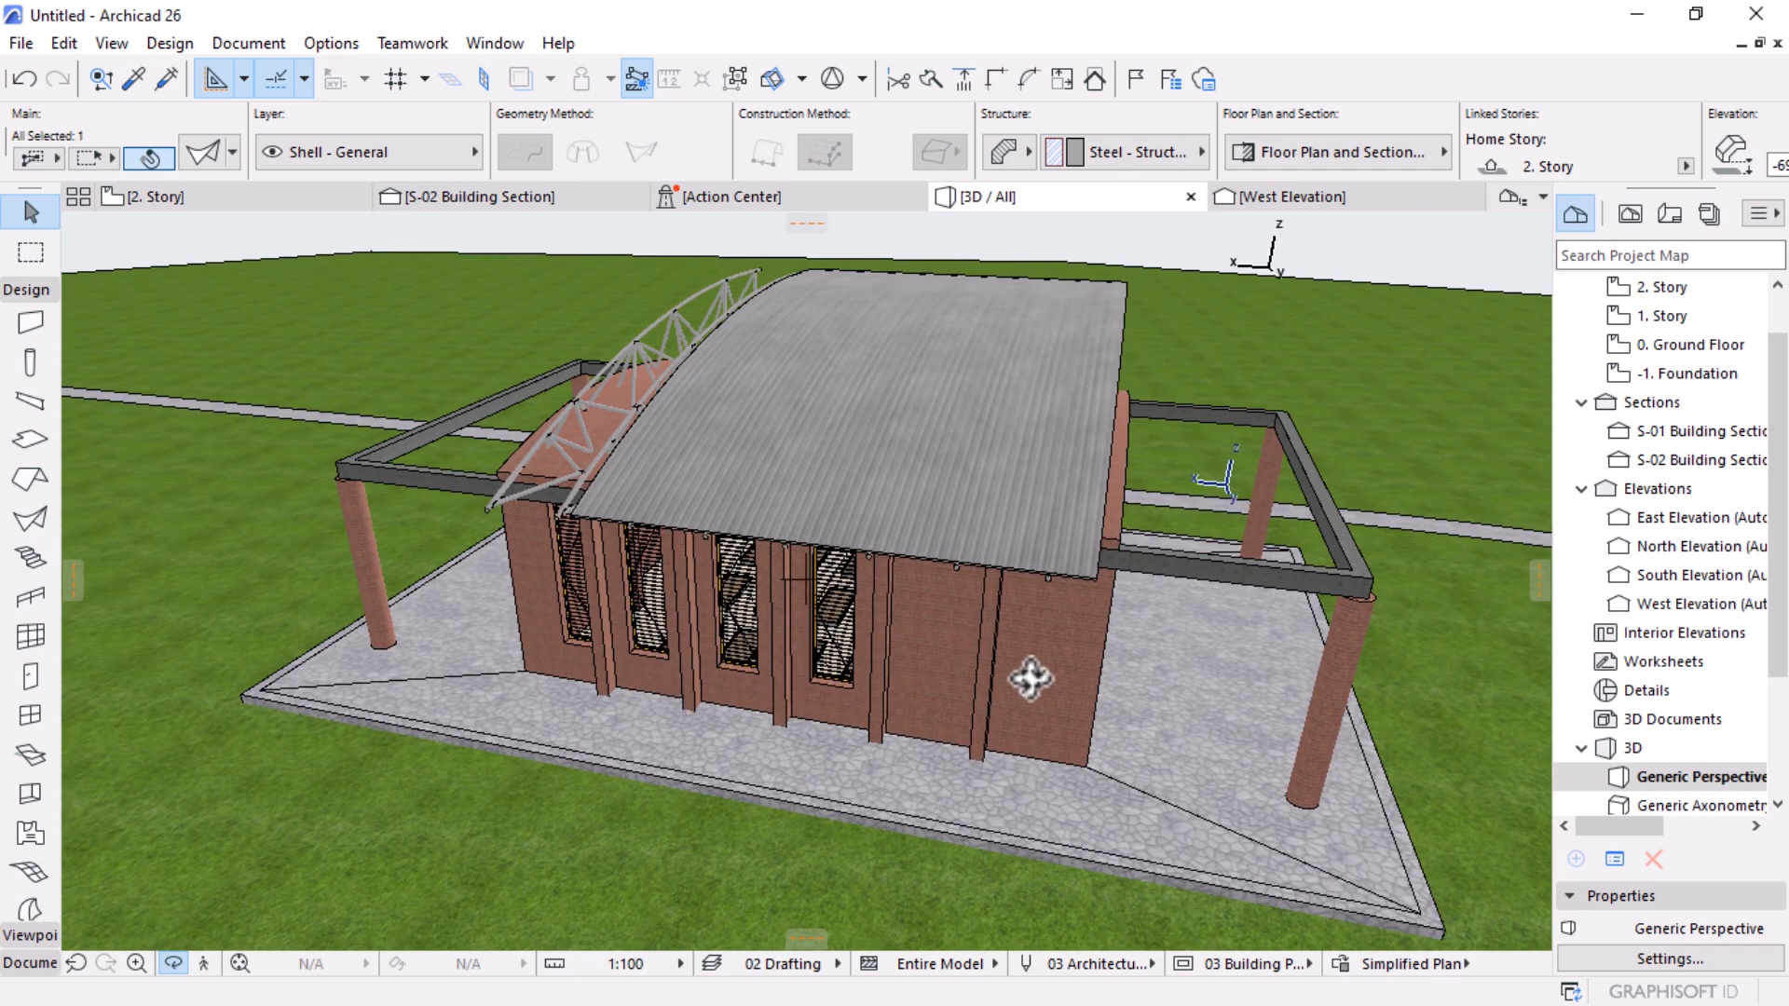
Step: Open section S-02 and delete all the dashed drafting lines over the trusses
left_click(532, 200)
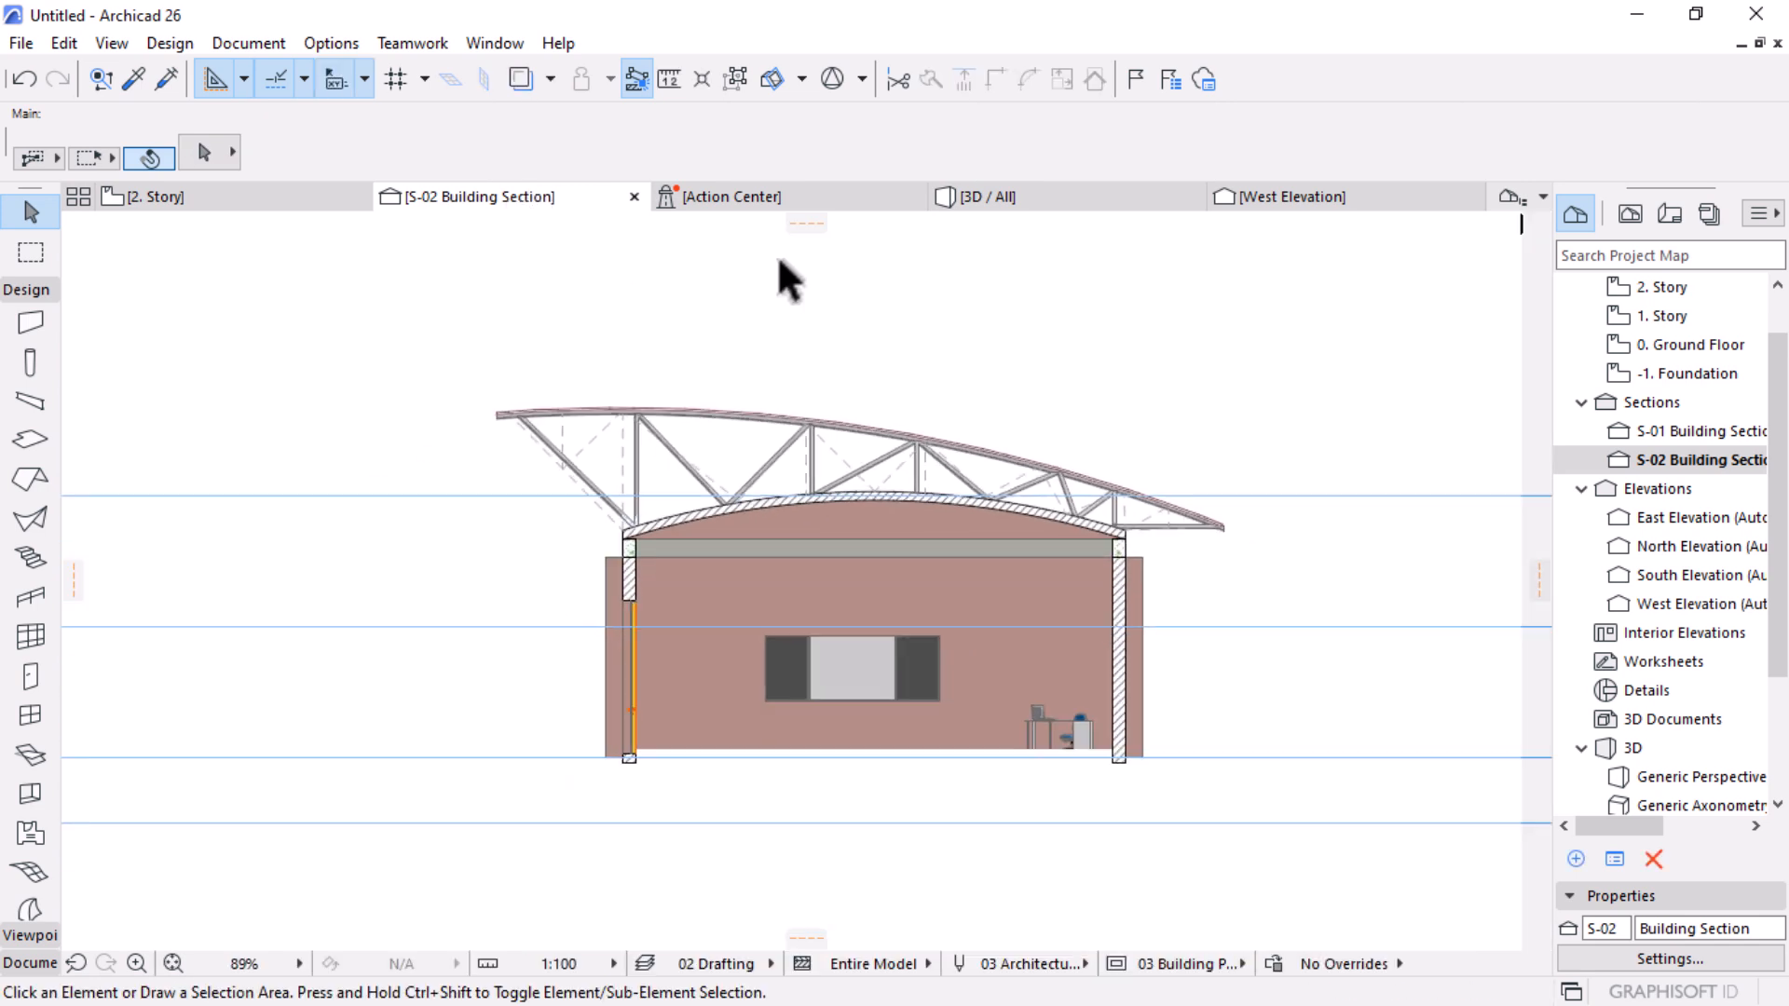
scroll(1059, 587, "up", 3)
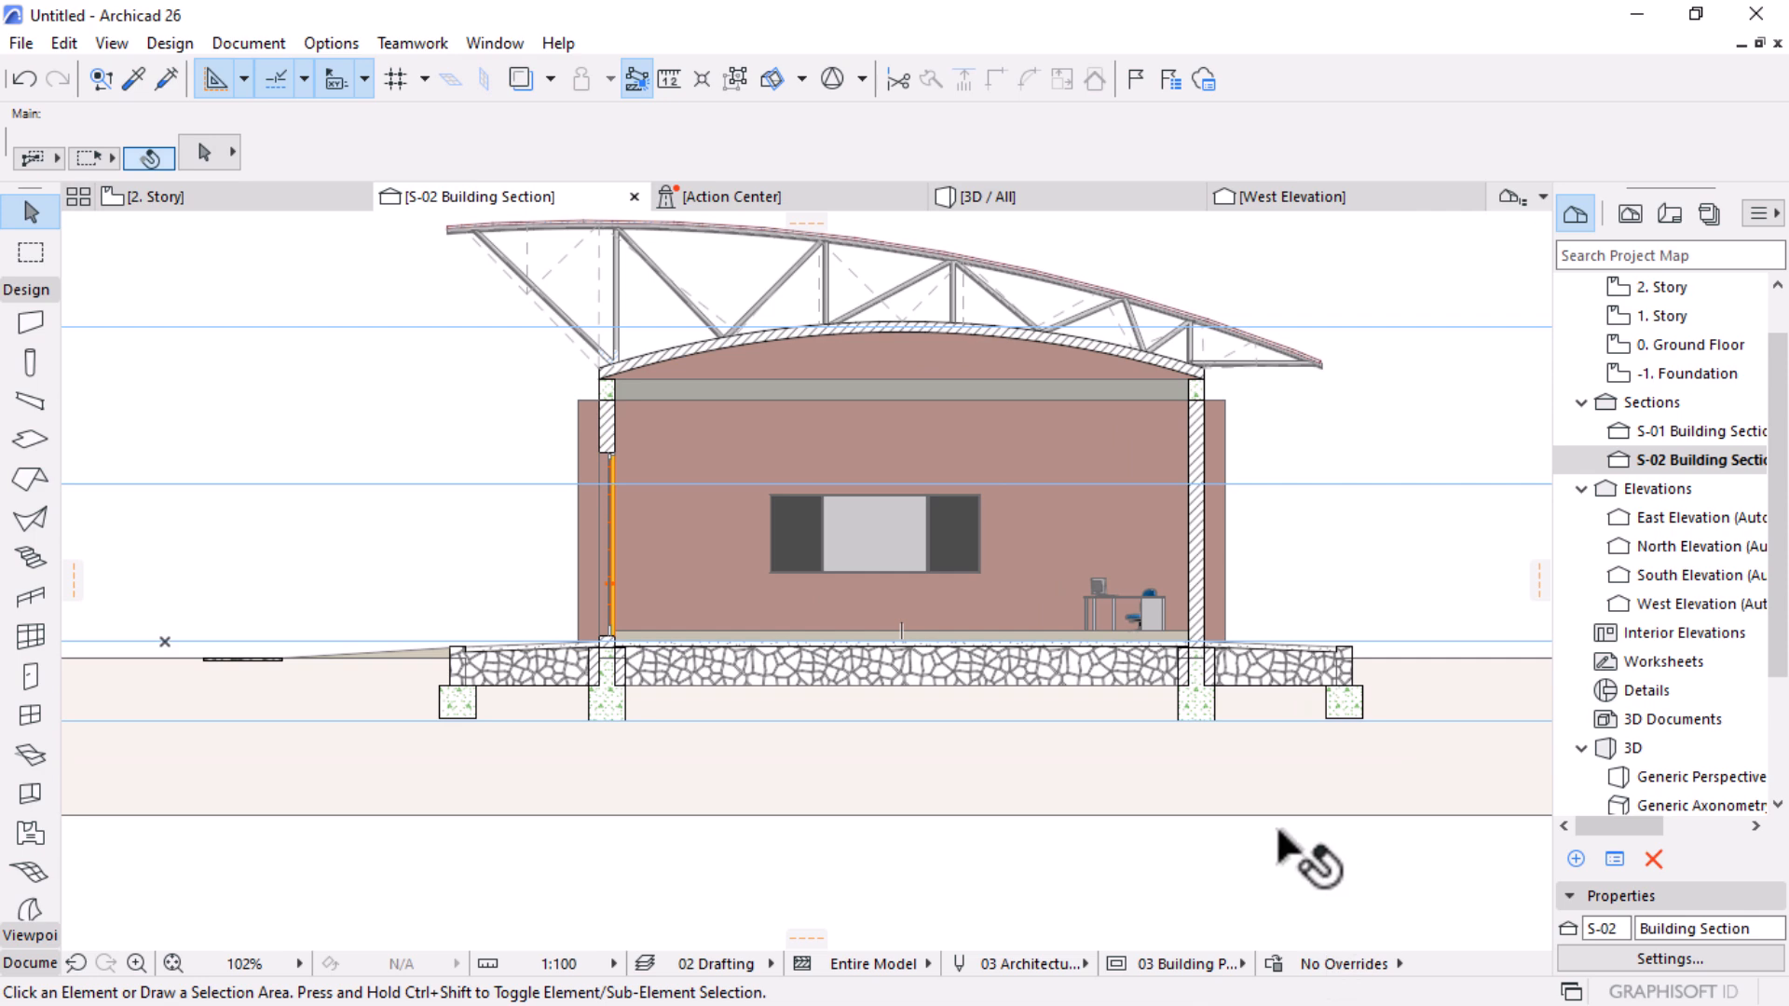
scroll(959, 519, "down", 3)
scroll(685, 365, "up", 3)
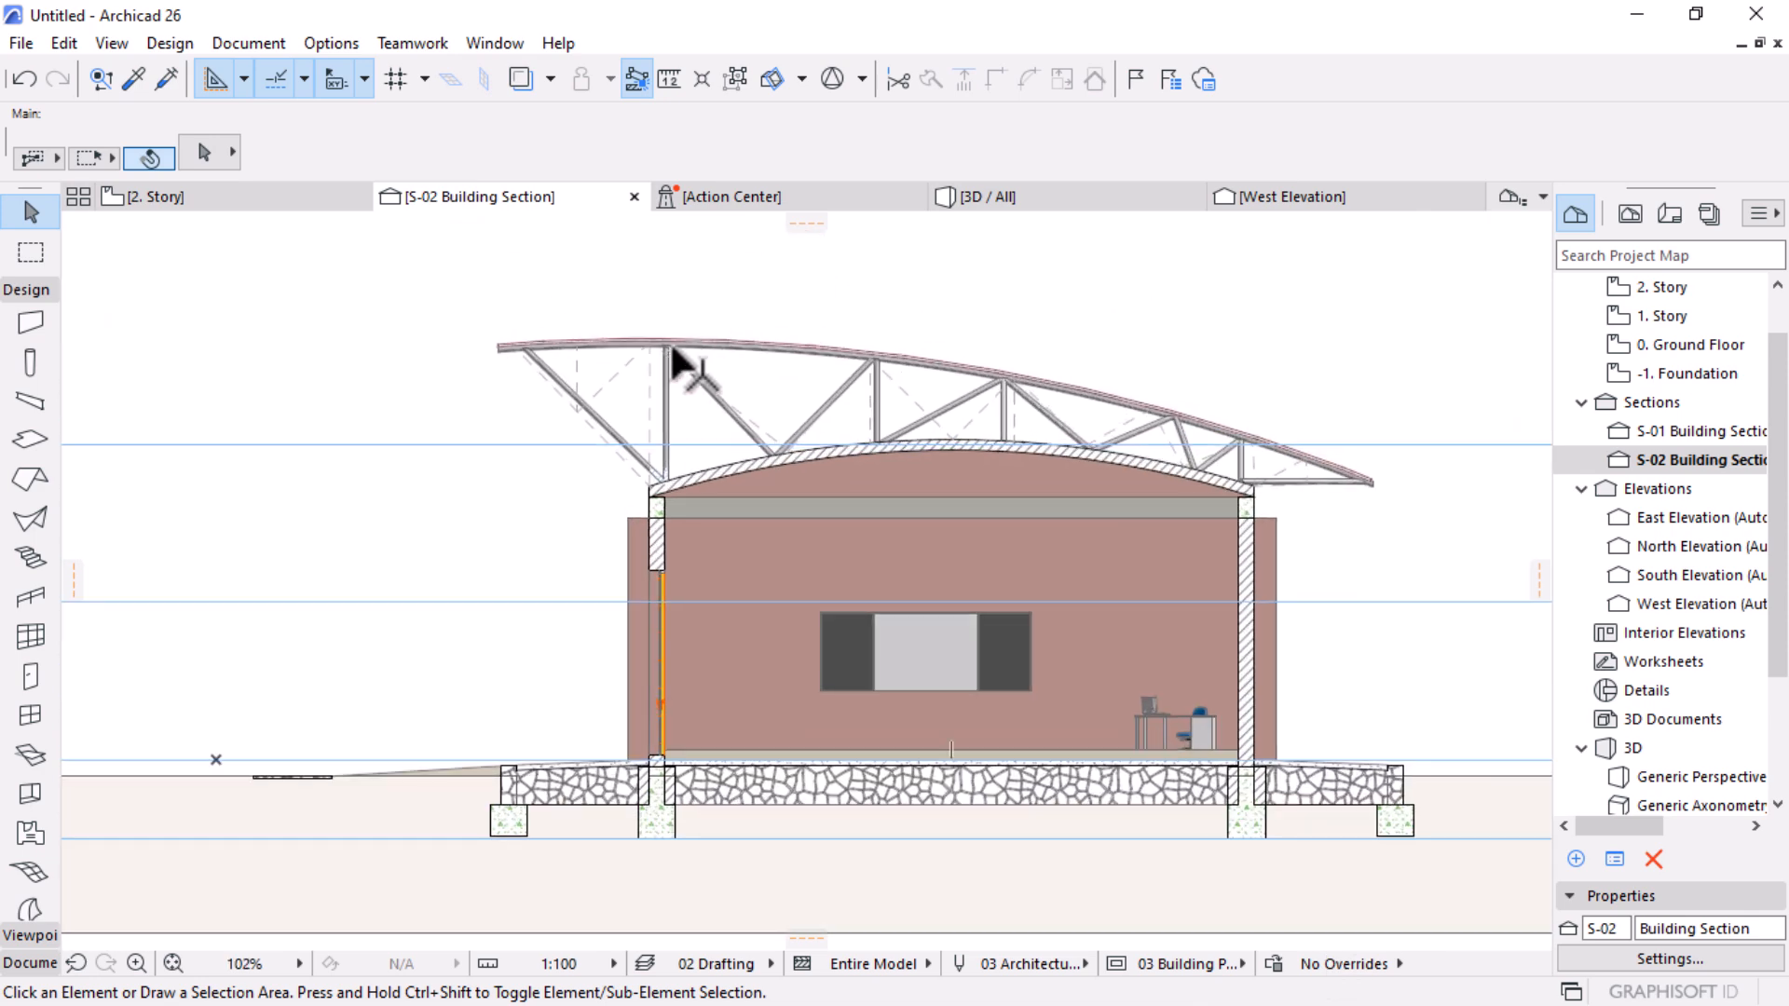
left_click(637, 359, "alt")
key("ctrl+a")
key("Delete")
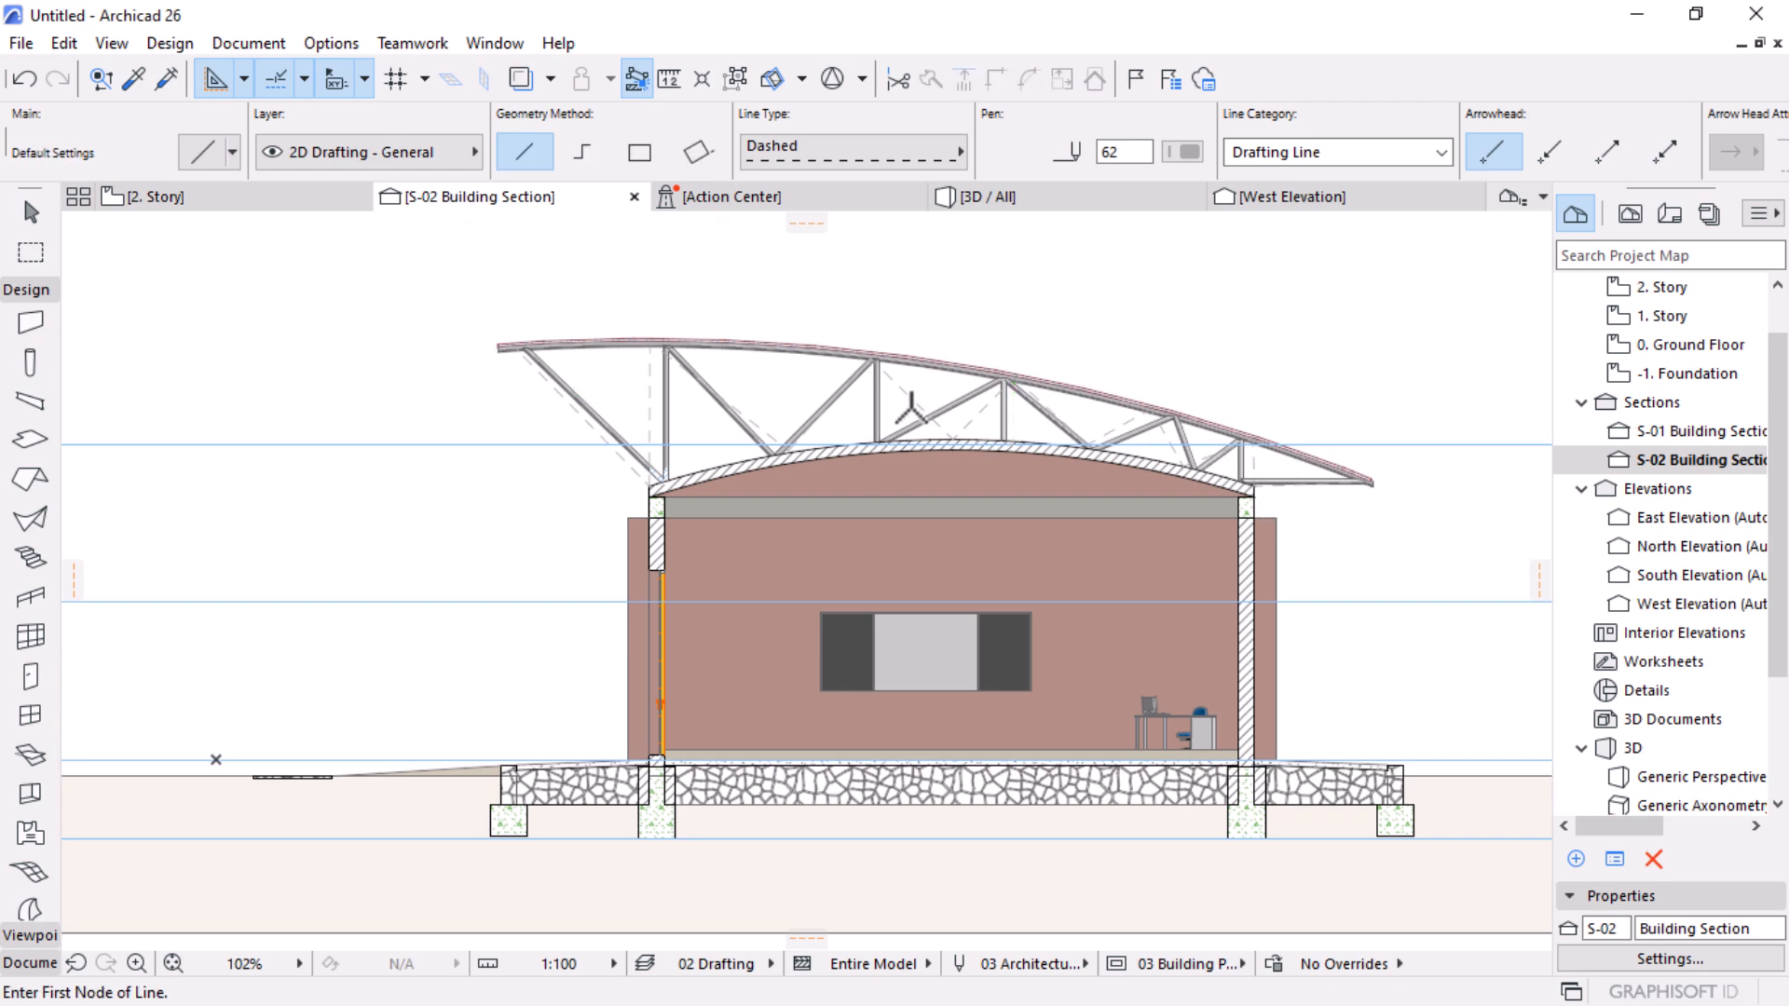
Step: Delete all the dashed guide polylines that trace the truss members in the section
left_click(907, 407, "alt")
key("ctrl+a")
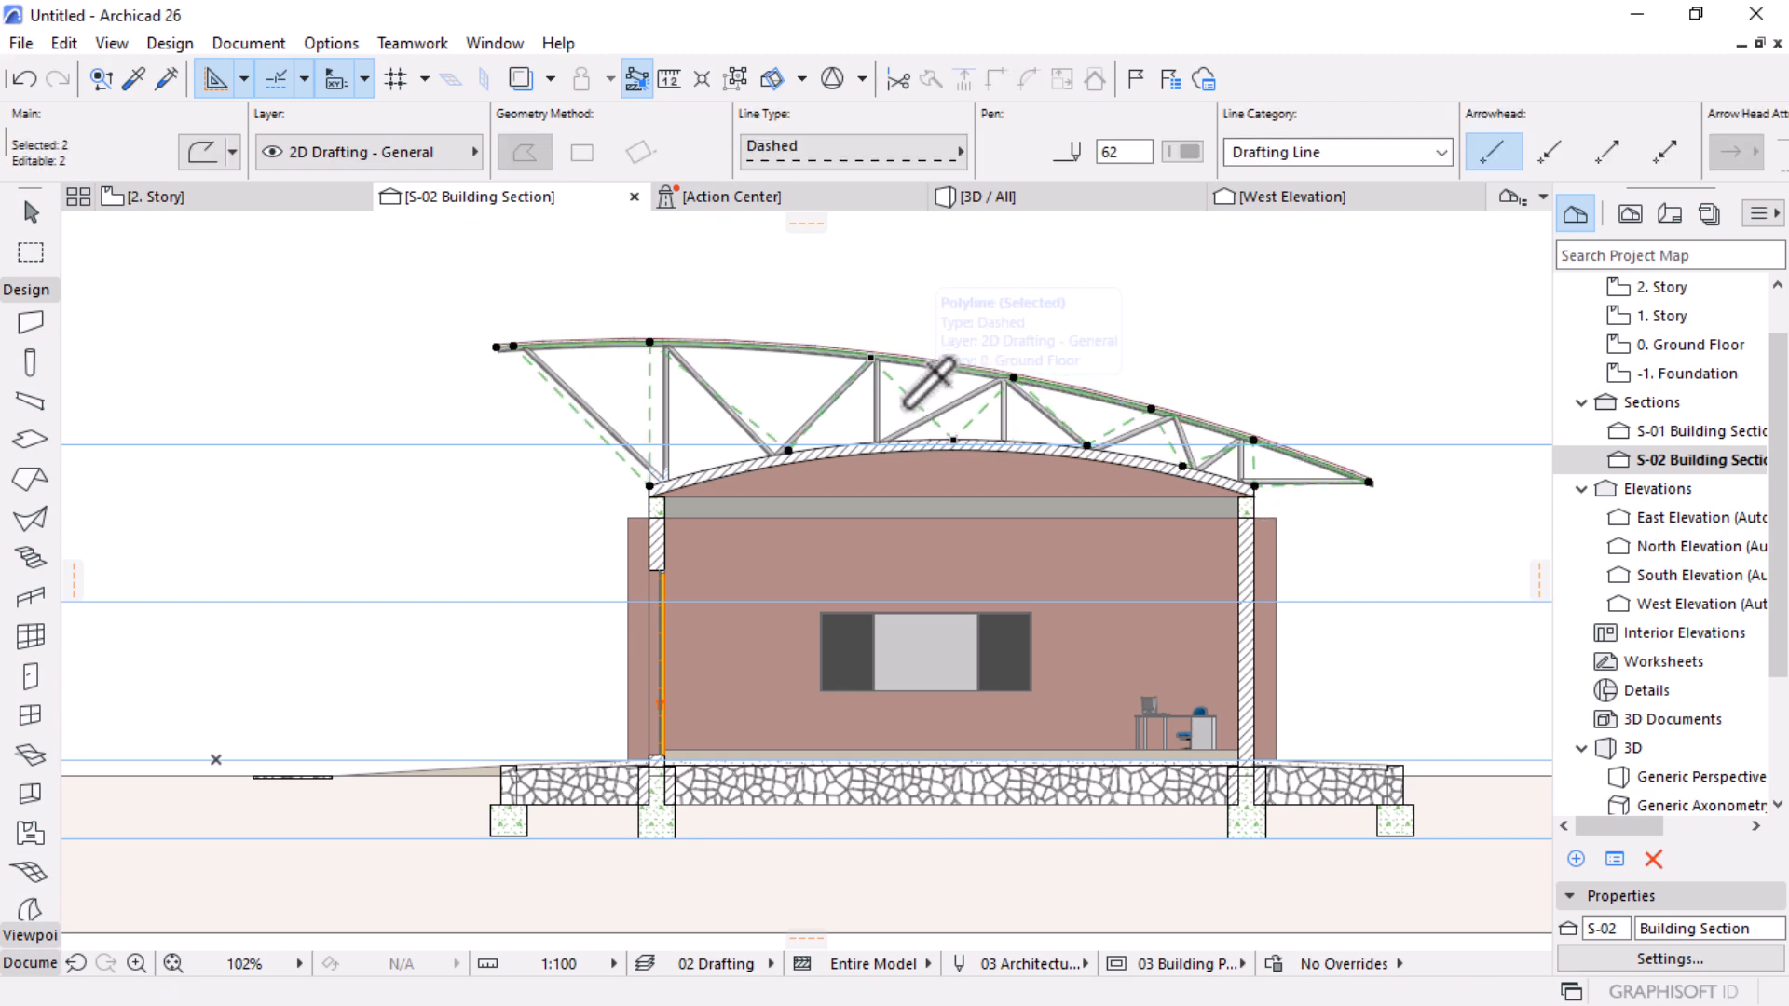
key("Delete")
Step: Examine the roof shell, trusses, vault and foundations in section S-02
scroll(913, 400, "down", 2)
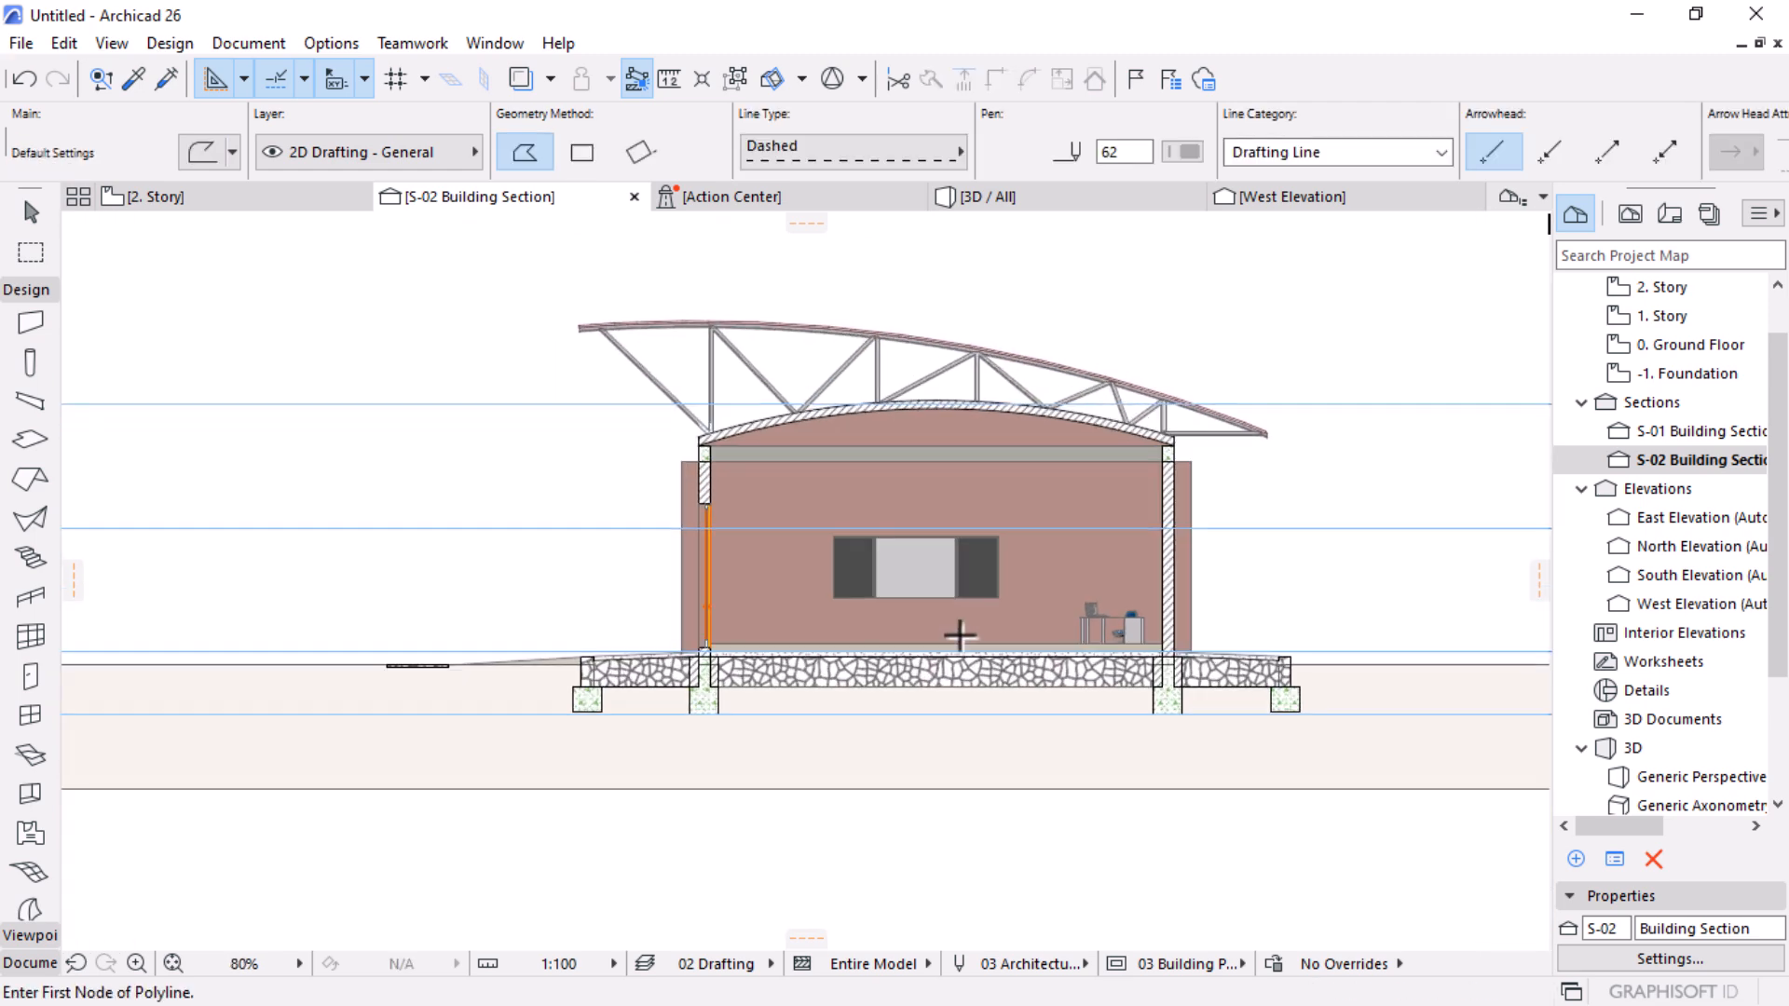
scroll(1014, 545, "up", 2)
mouse_move(1018, 531)
middle_mouse_down()
mouse_move(1031, 512)
mouse_move(1035, 575)
middle_mouse_up()
scroll(1021, 415, "up", 4)
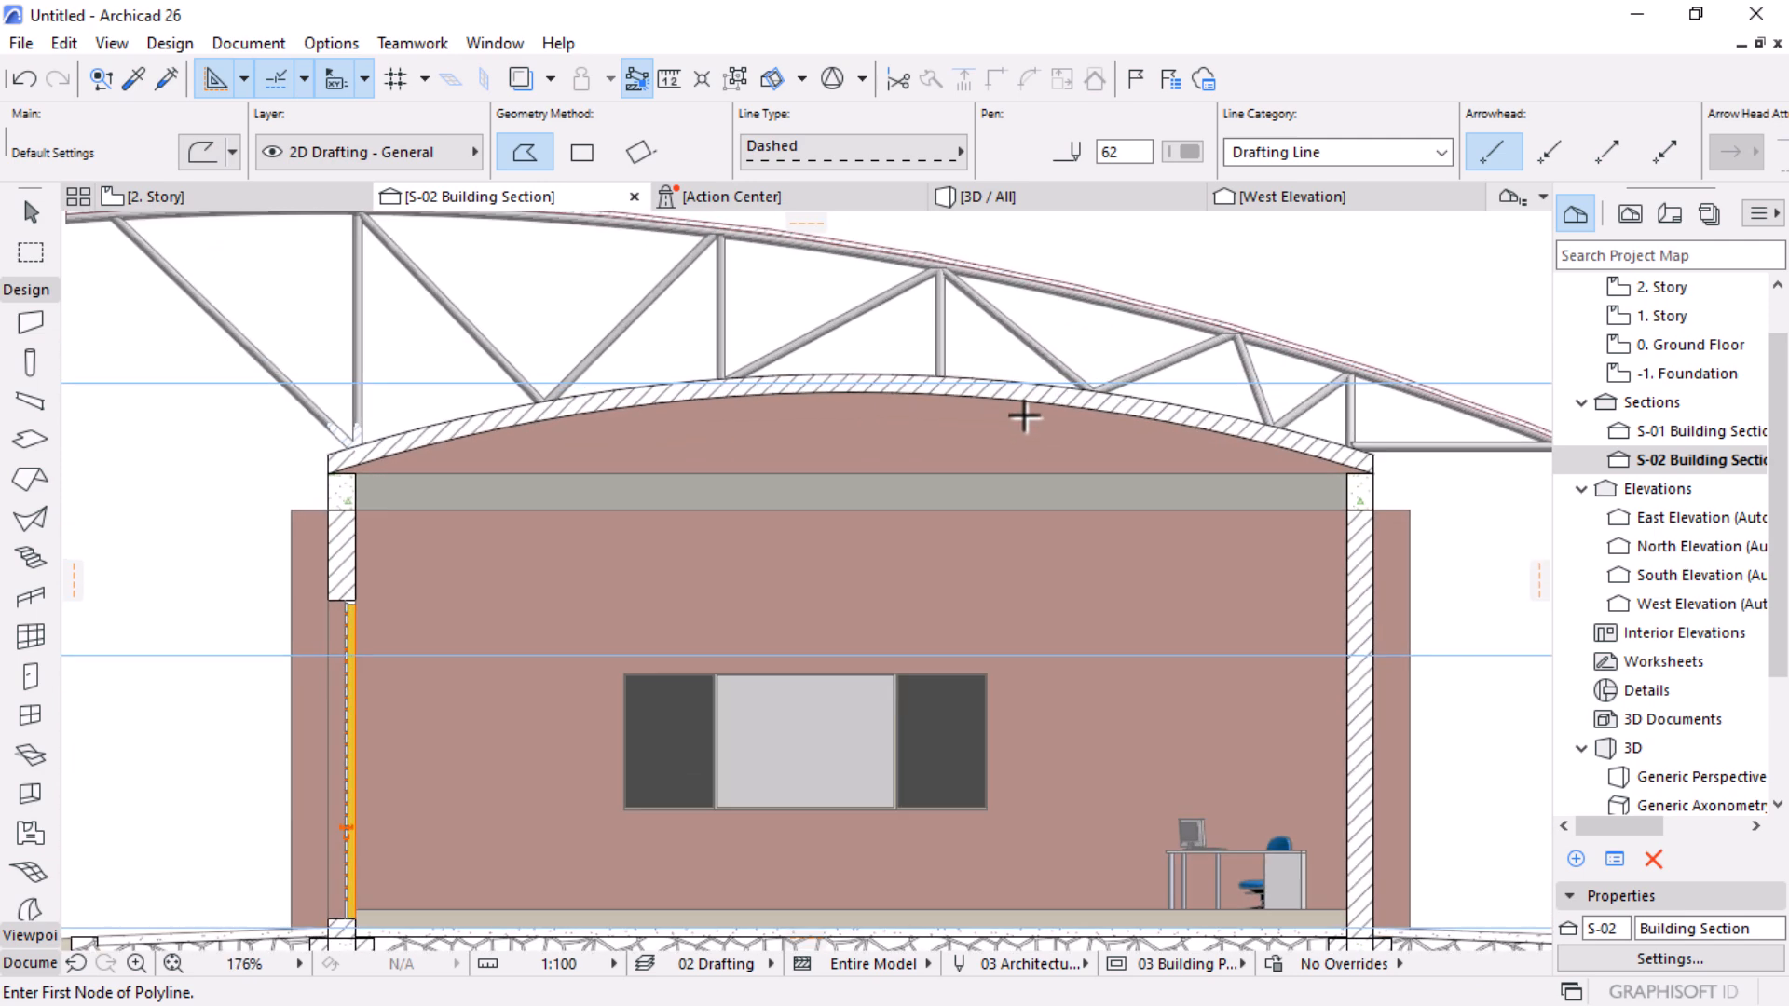
scroll(952, 483, "down", 2)
scroll(942, 351, "down", 3)
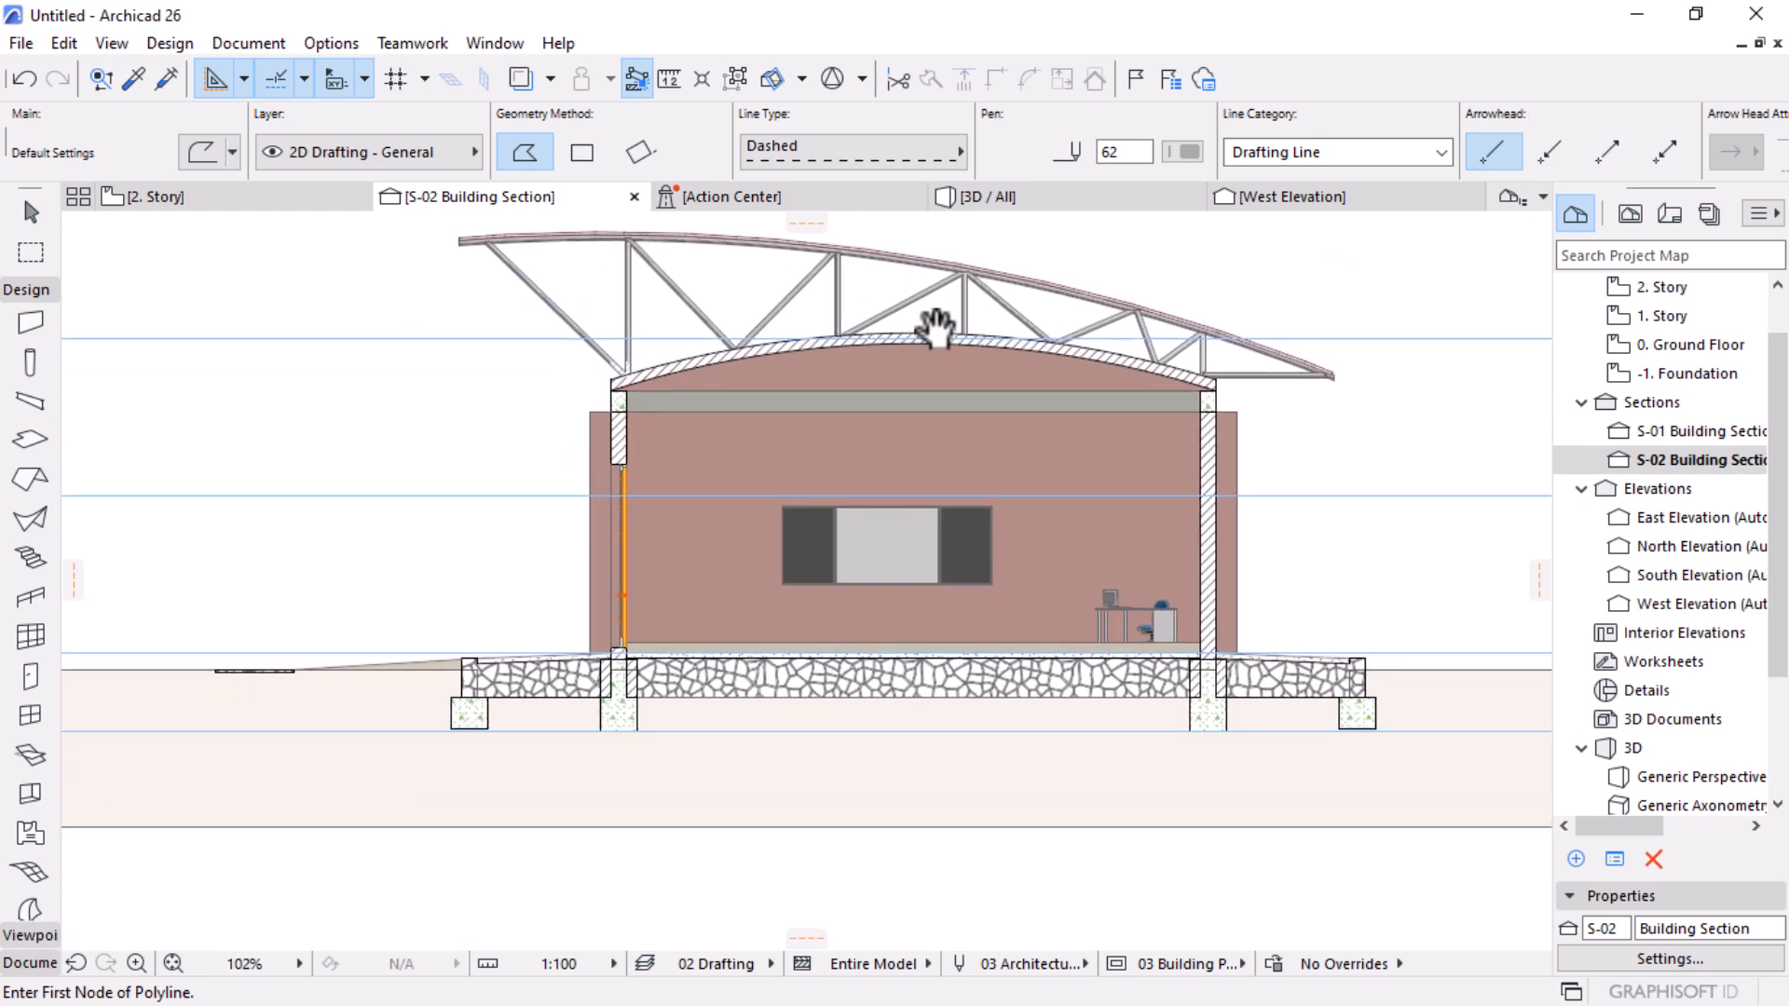
scroll(1186, 472, "up", 2)
scroll(967, 433, "down", 2)
middle_click_drag(974, 488, 970, 508)
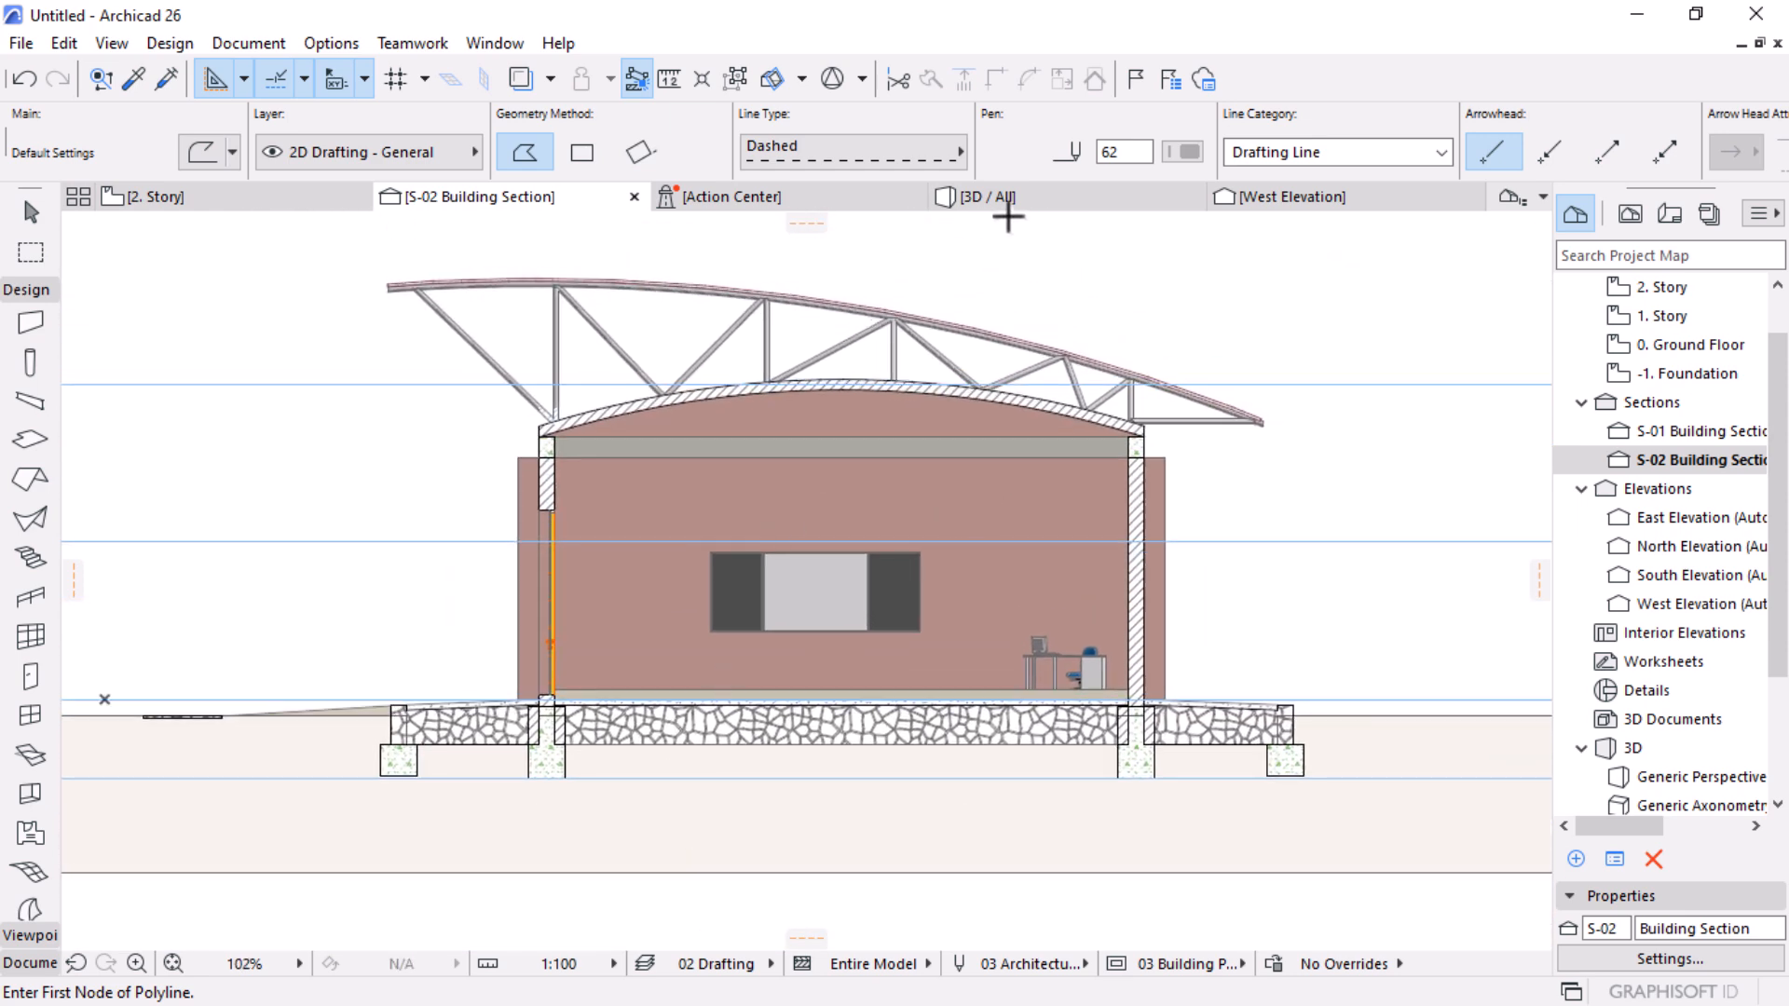
Step: Return to the 3D view and select the corrugated roof shell
left_click(1002, 198)
left_click(928, 477)
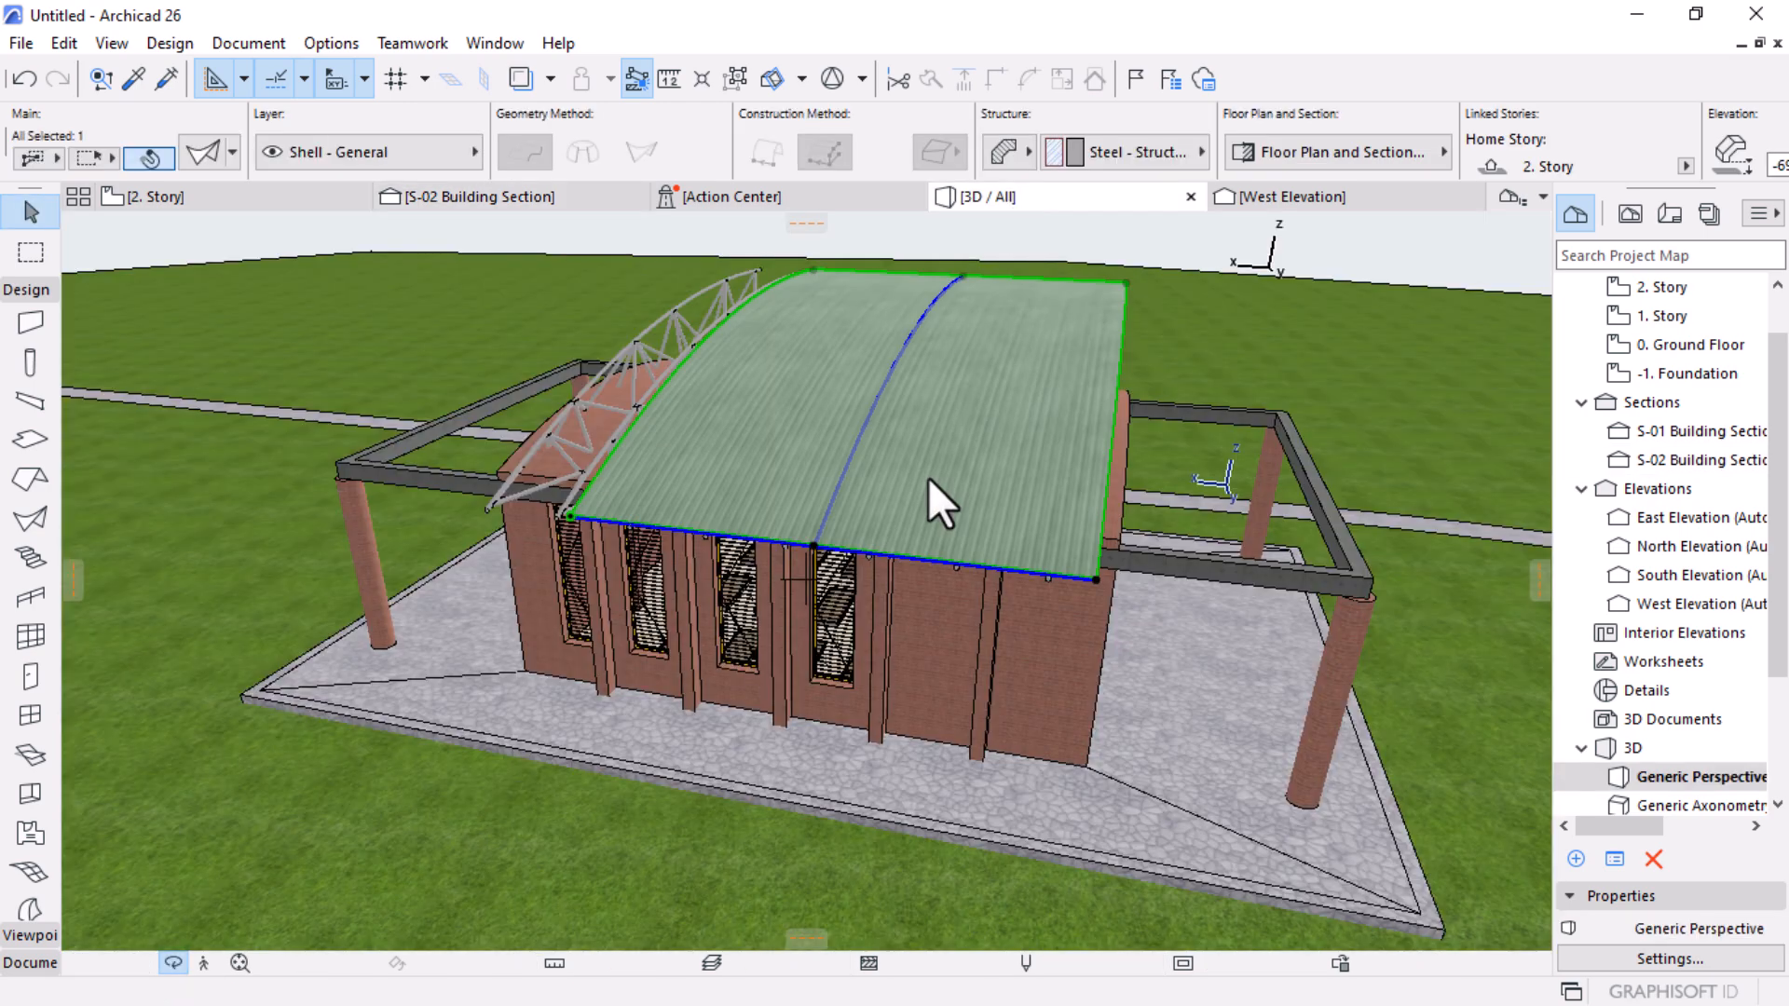